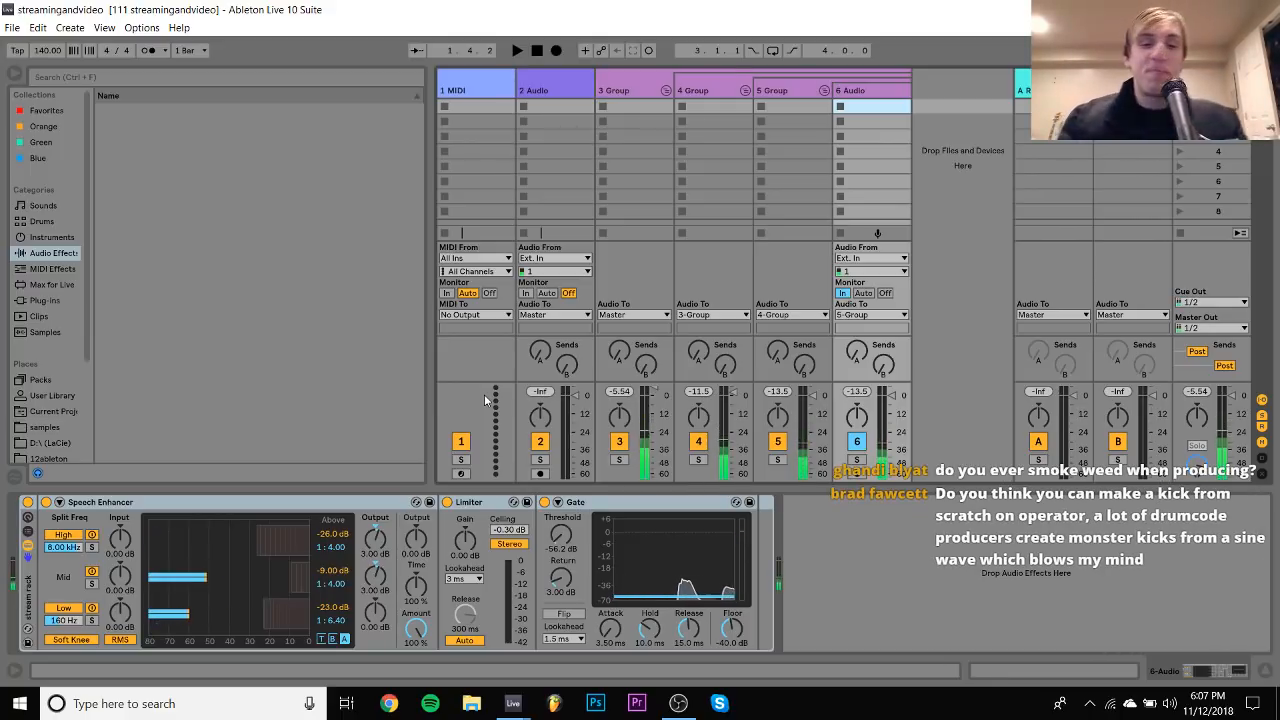
# Switch to the other open Live window with the empty Untitled set
pyautogui.moveTo(512, 703)
pyautogui.click(484, 630)
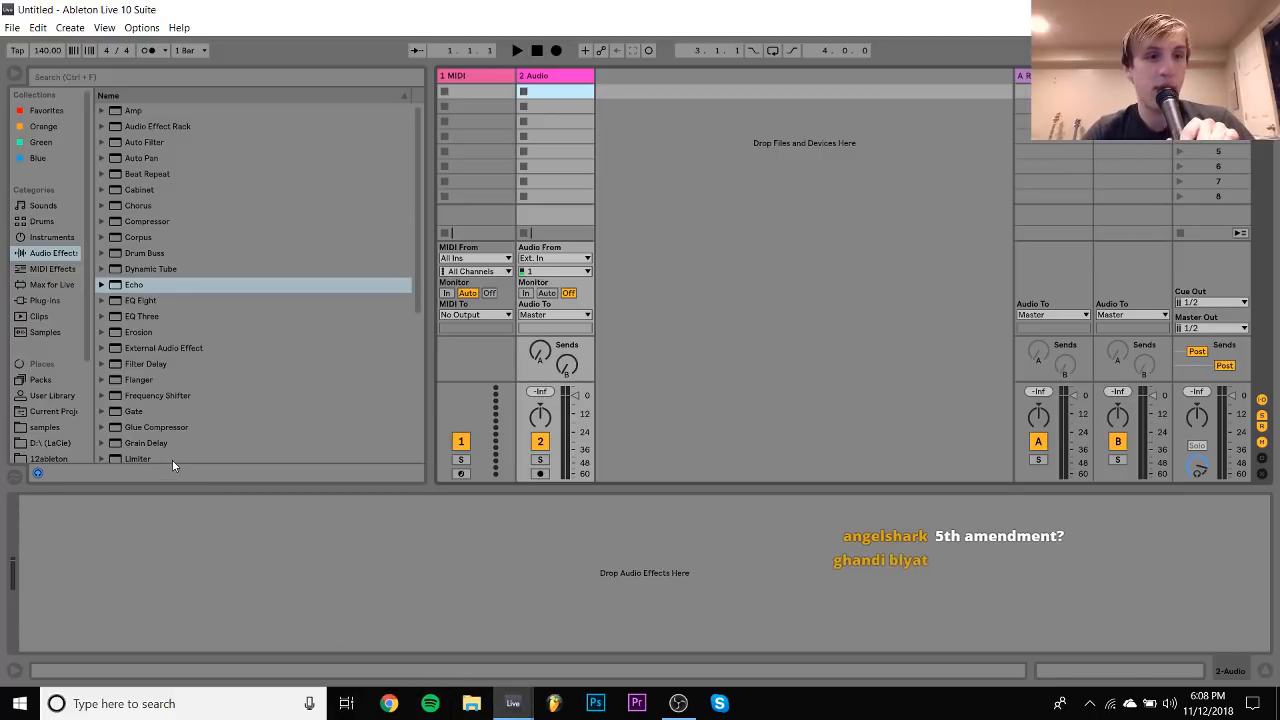
pyautogui.click(12, 27)
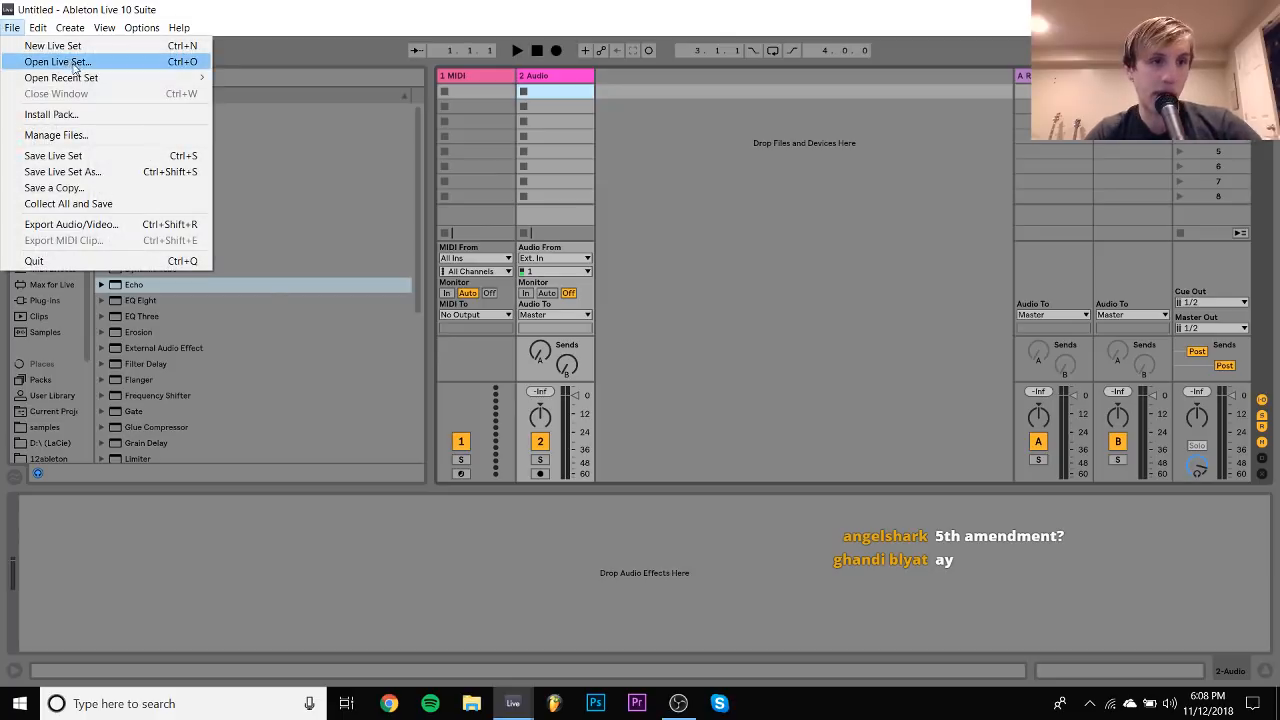
pyautogui.moveTo(80, 78)
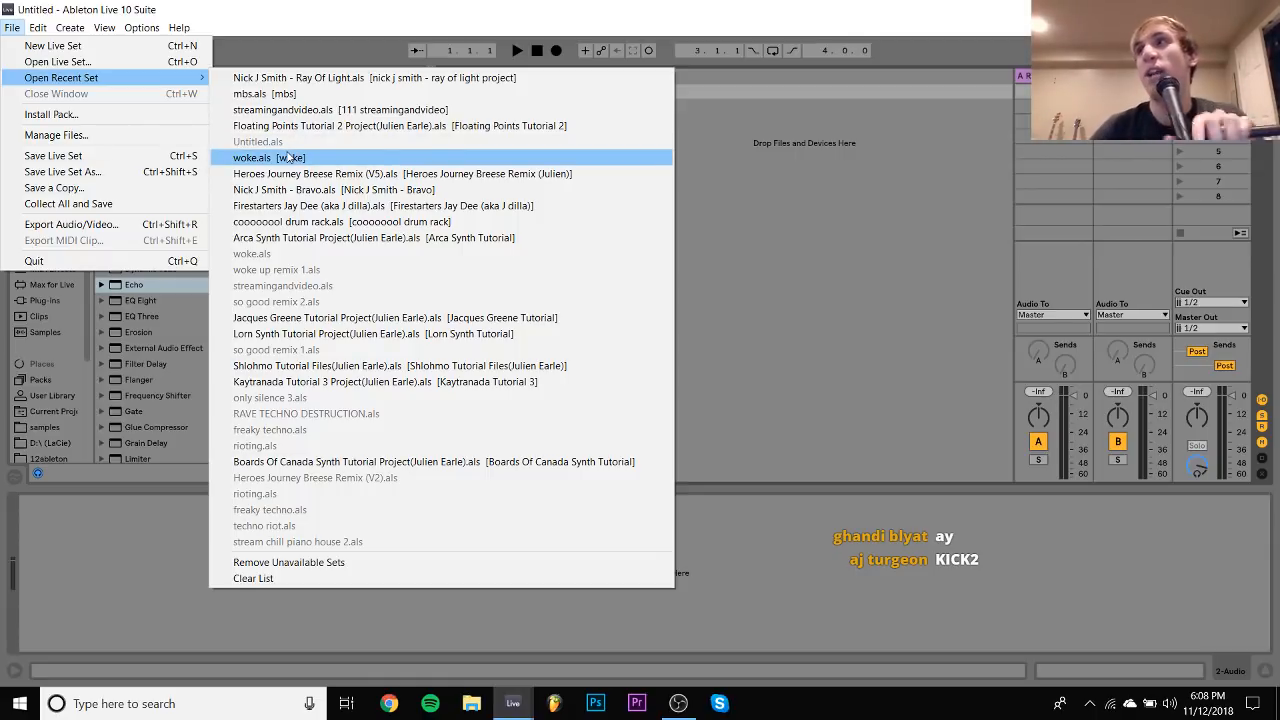
pyautogui.click(858, 304)
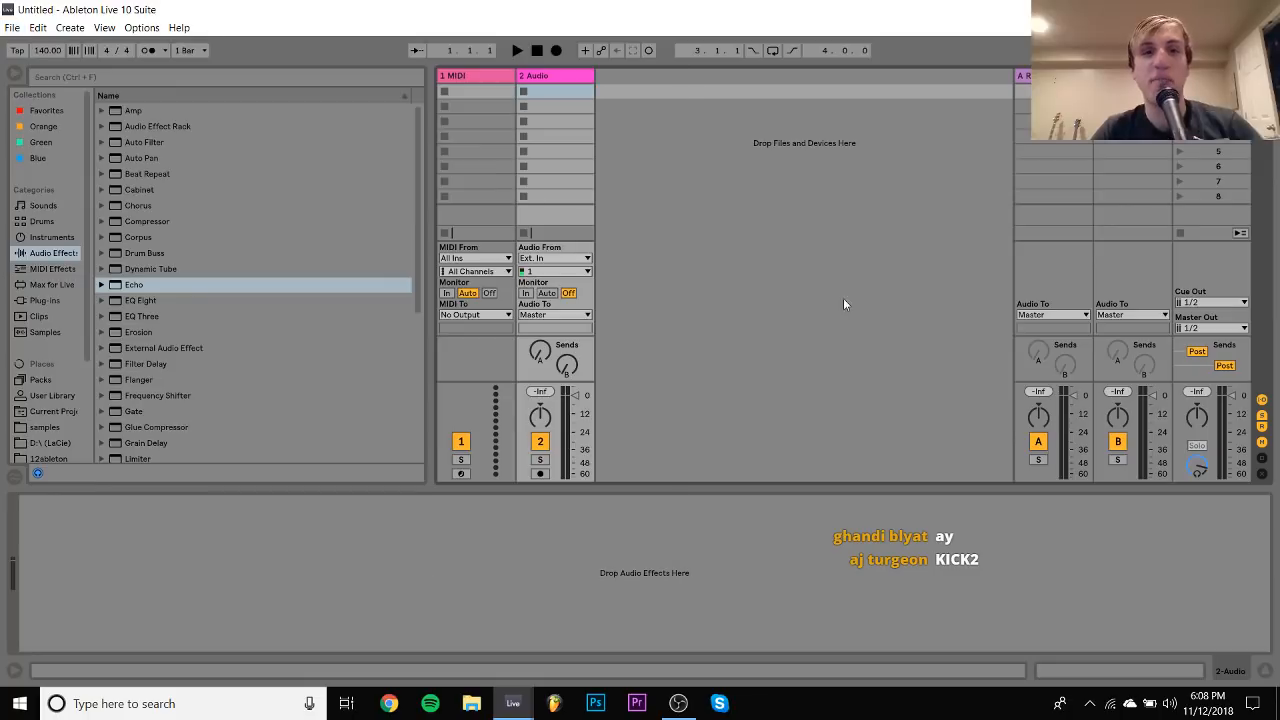
# Show the Arrangement View and load the Operator instrument onto the first MIDI track
pyautogui.press('Tab')
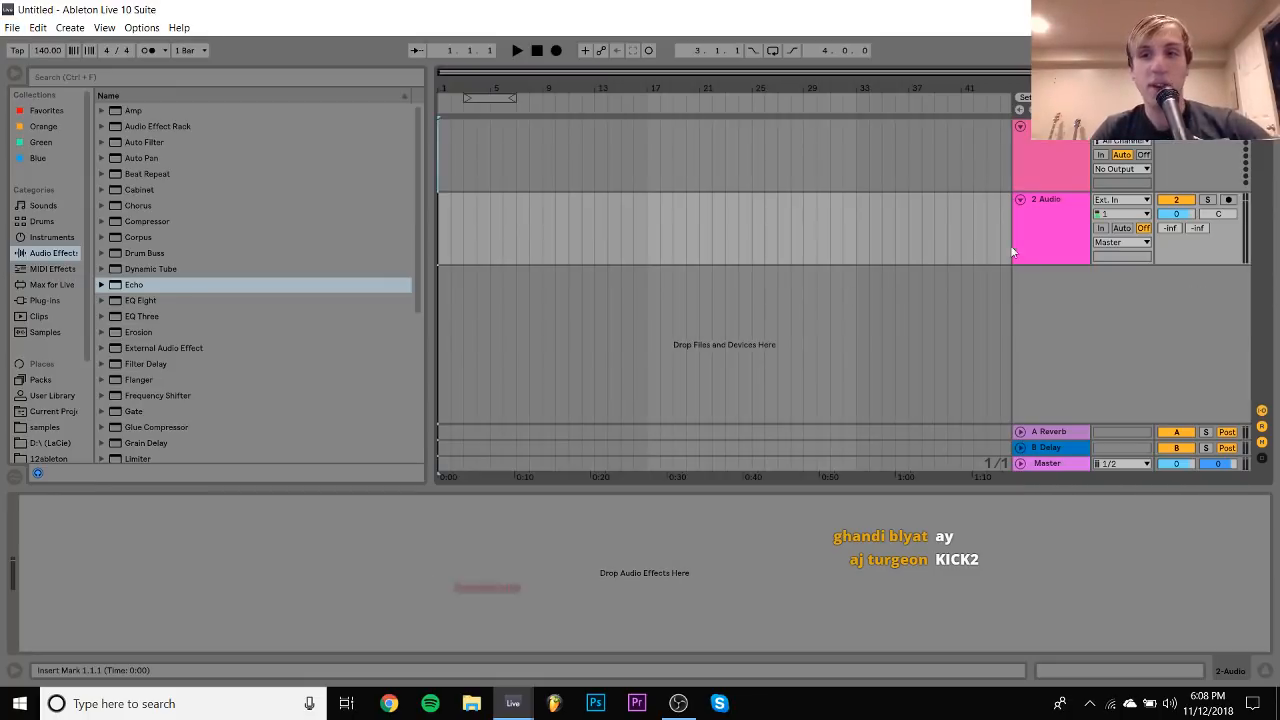
pyautogui.click(1078, 160)
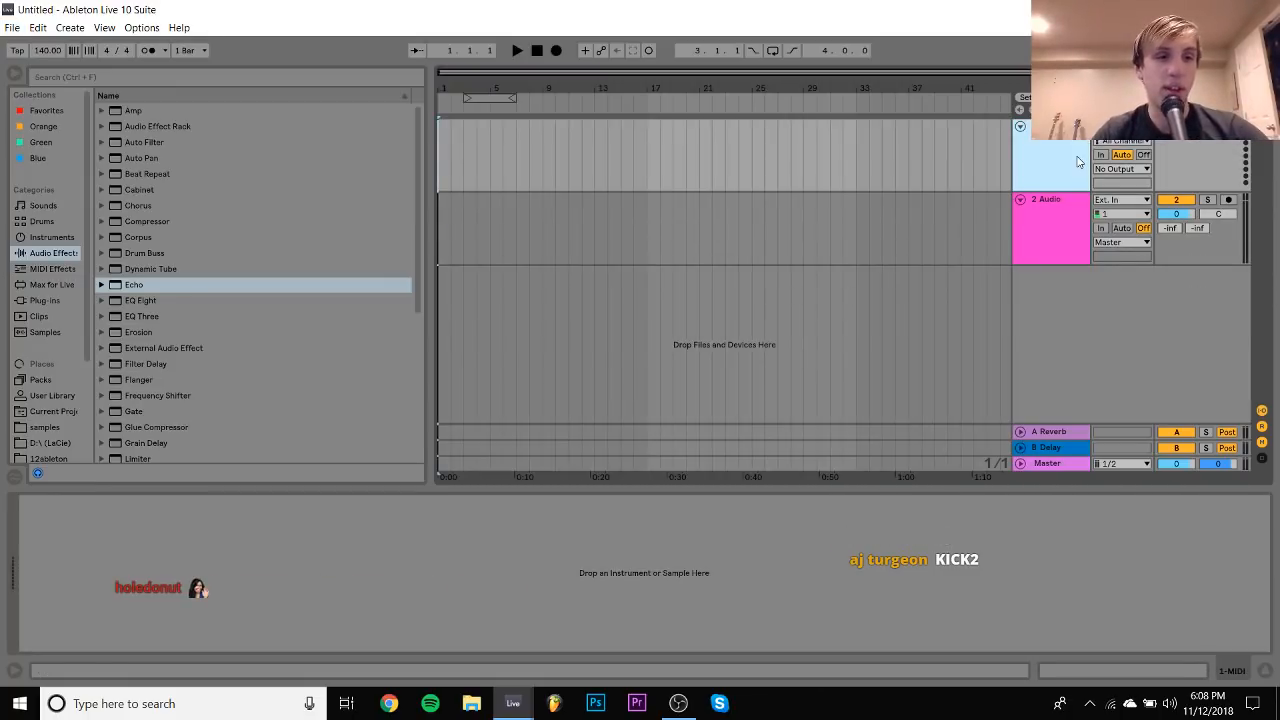
pyautogui.click(40, 237)
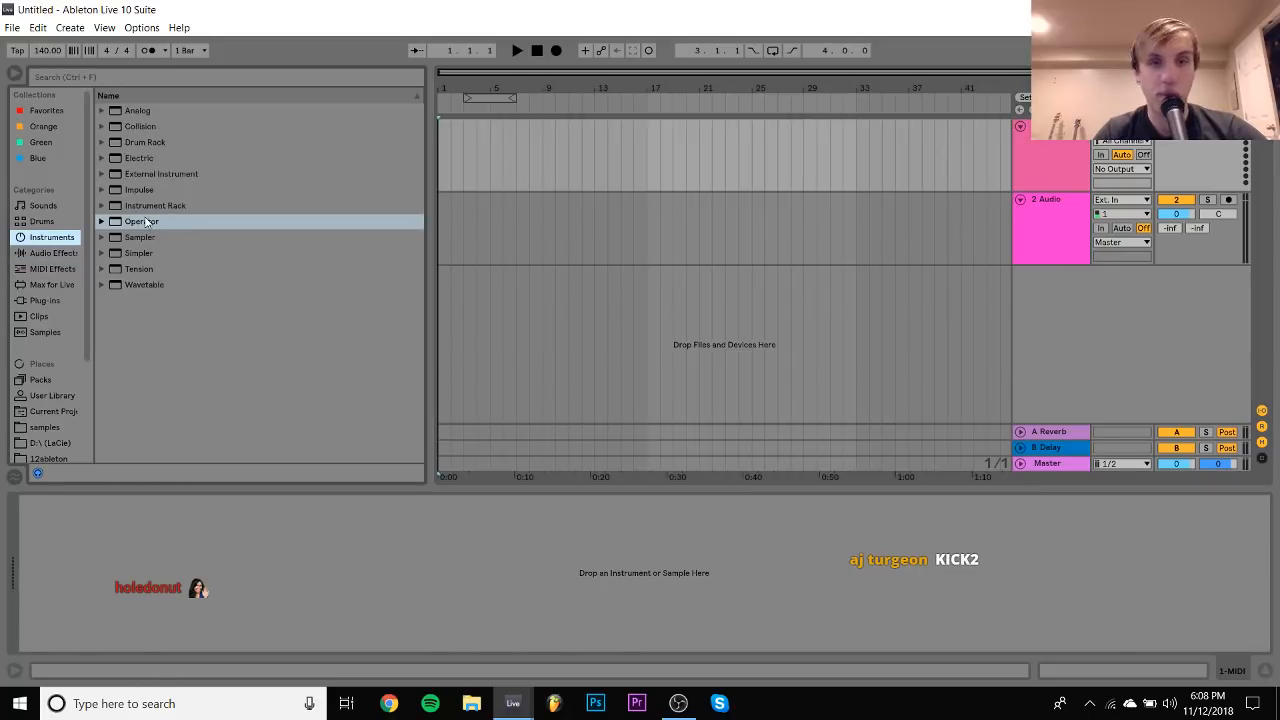
pyautogui.doubleClick(145, 221)
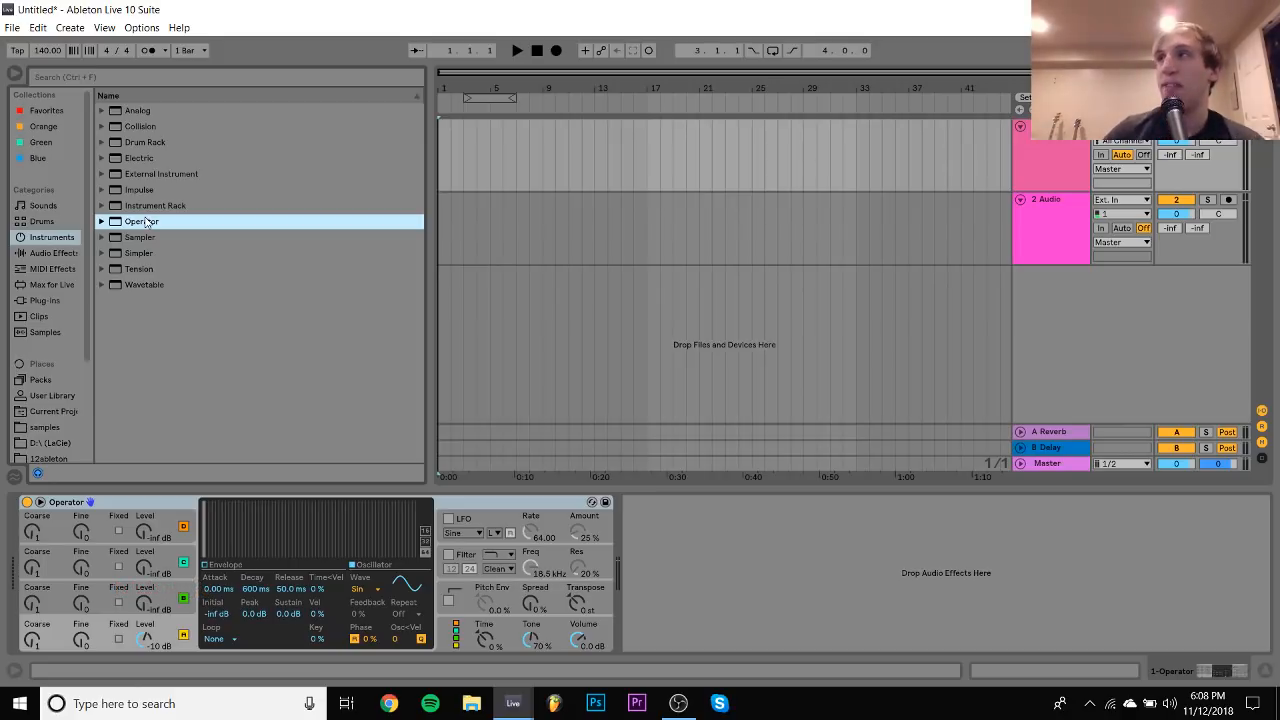
# Open the 101 Free Techno Kicks folder in the samples place and look through its subfolders
pyautogui.click(46, 429)
pyautogui.scroll(-10, 202, 301)
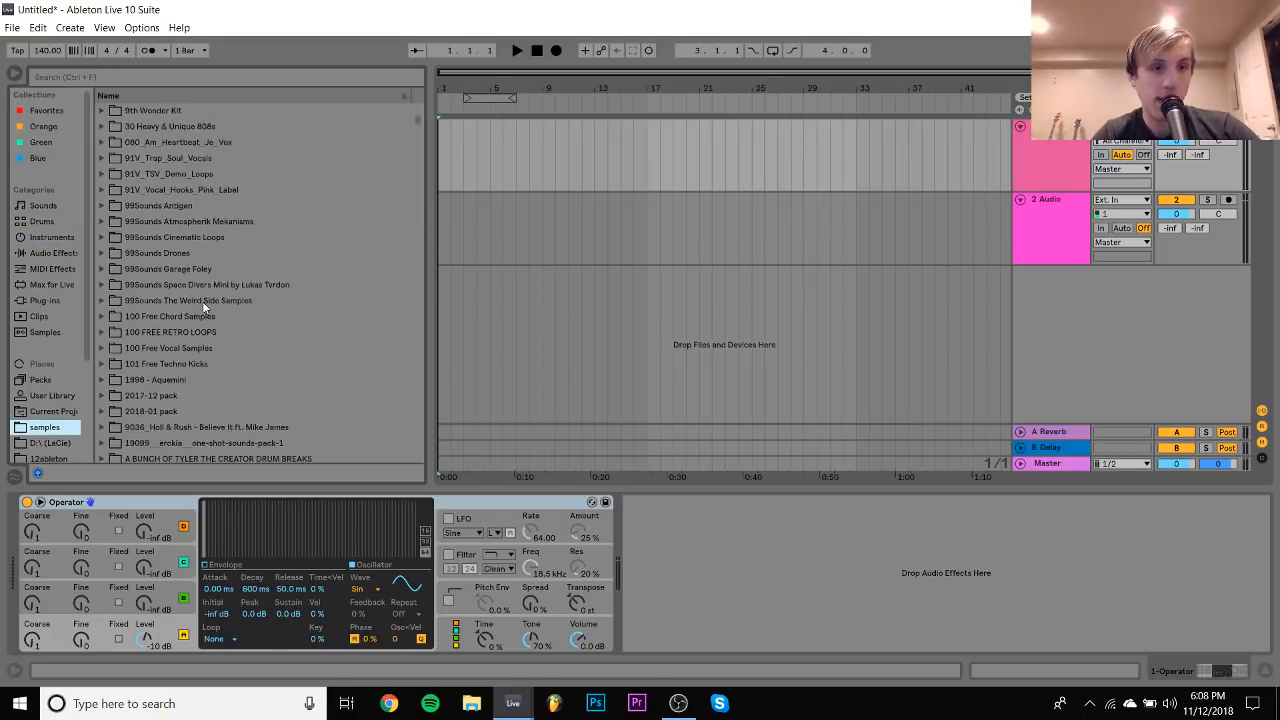
pyautogui.click(176, 190)
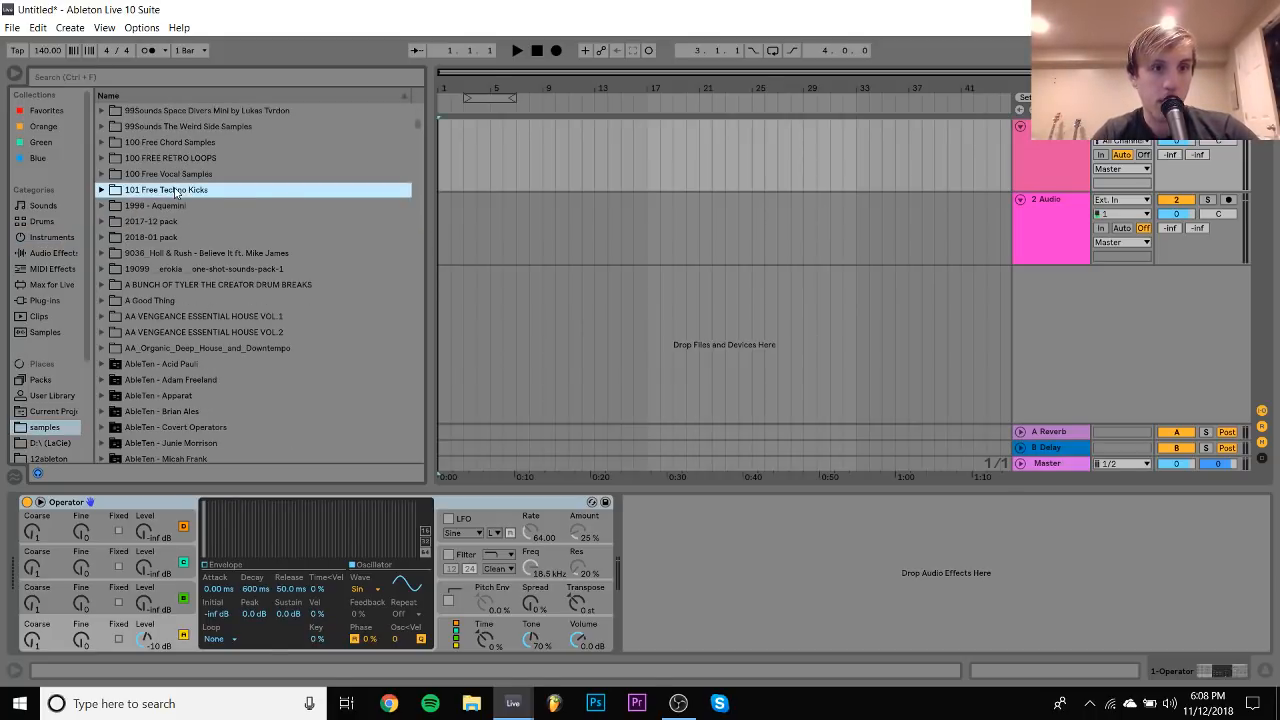
pyautogui.press('Right')
pyautogui.press('Down')
pyautogui.press('Down')
pyautogui.press('Down')
pyautogui.press('Down')
pyautogui.press('Down')
pyautogui.press('Down')
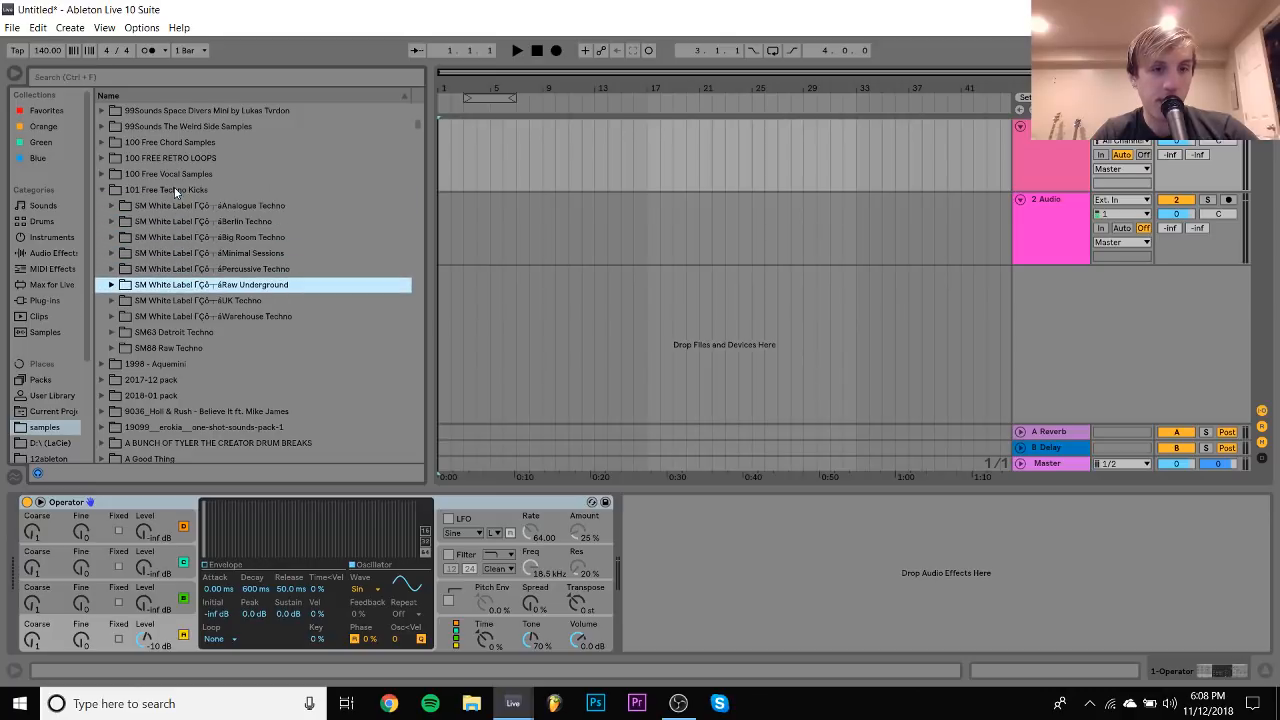
# Preview kick samples in the Berlin Techno subfolder, from bln_kick_arketyp.wav to bln_kick_slaver.wav
pyautogui.press('Up')
pyautogui.press('Up')
pyautogui.press('Up')
pyautogui.press('Up')
pyautogui.press('Right')
pyautogui.press('Down')
pyautogui.press('Down')
pyautogui.press('Down')
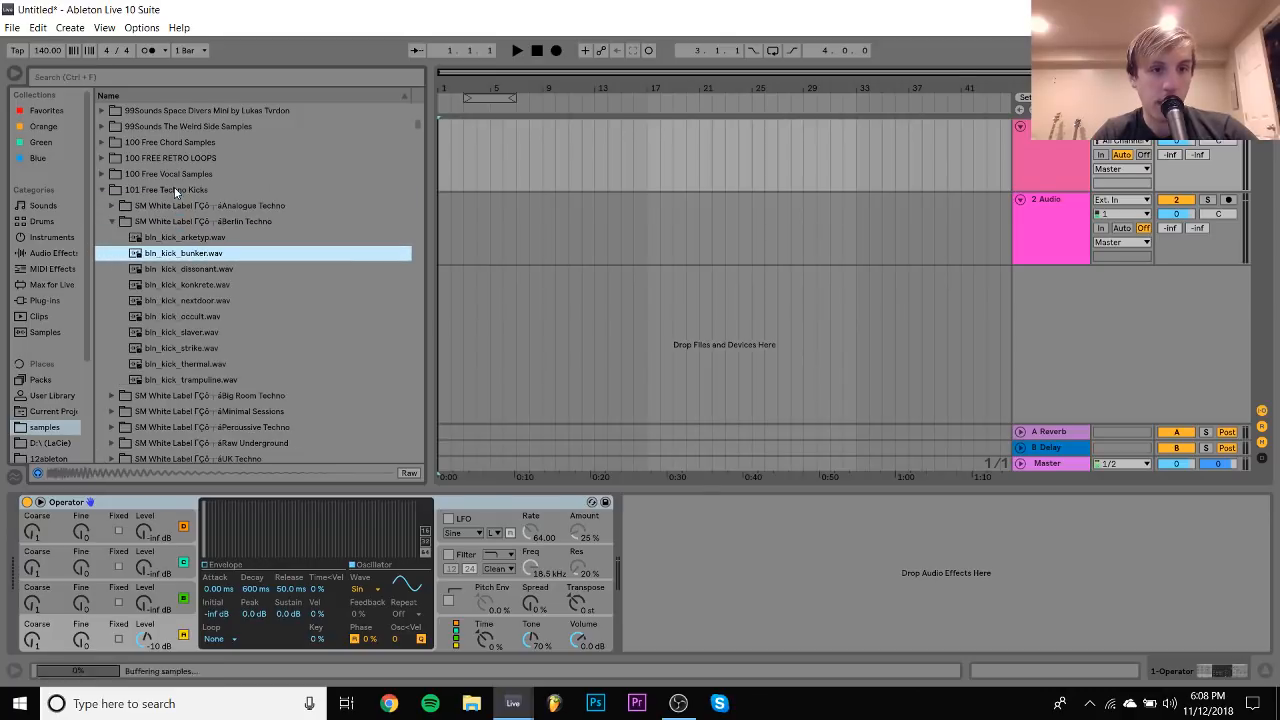
pyautogui.press('Down')
pyautogui.press('Down')
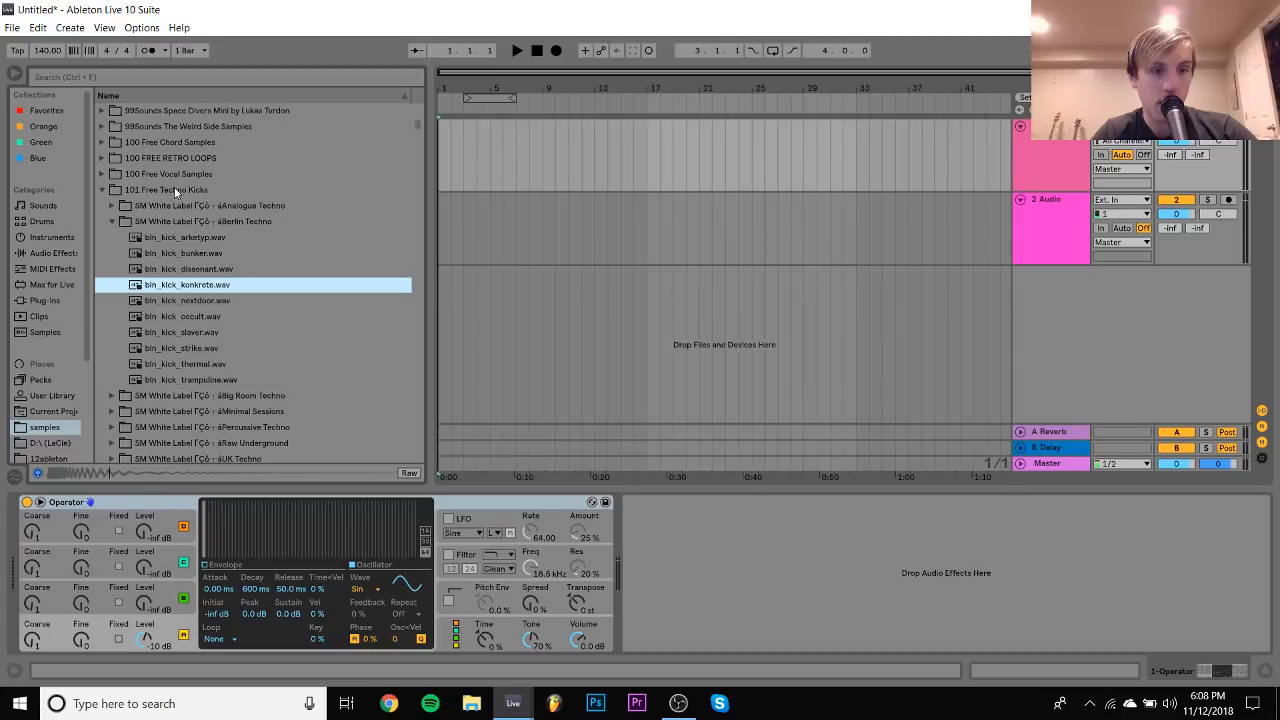
pyautogui.press('Down')
pyautogui.press('Down')
pyautogui.press('Down')
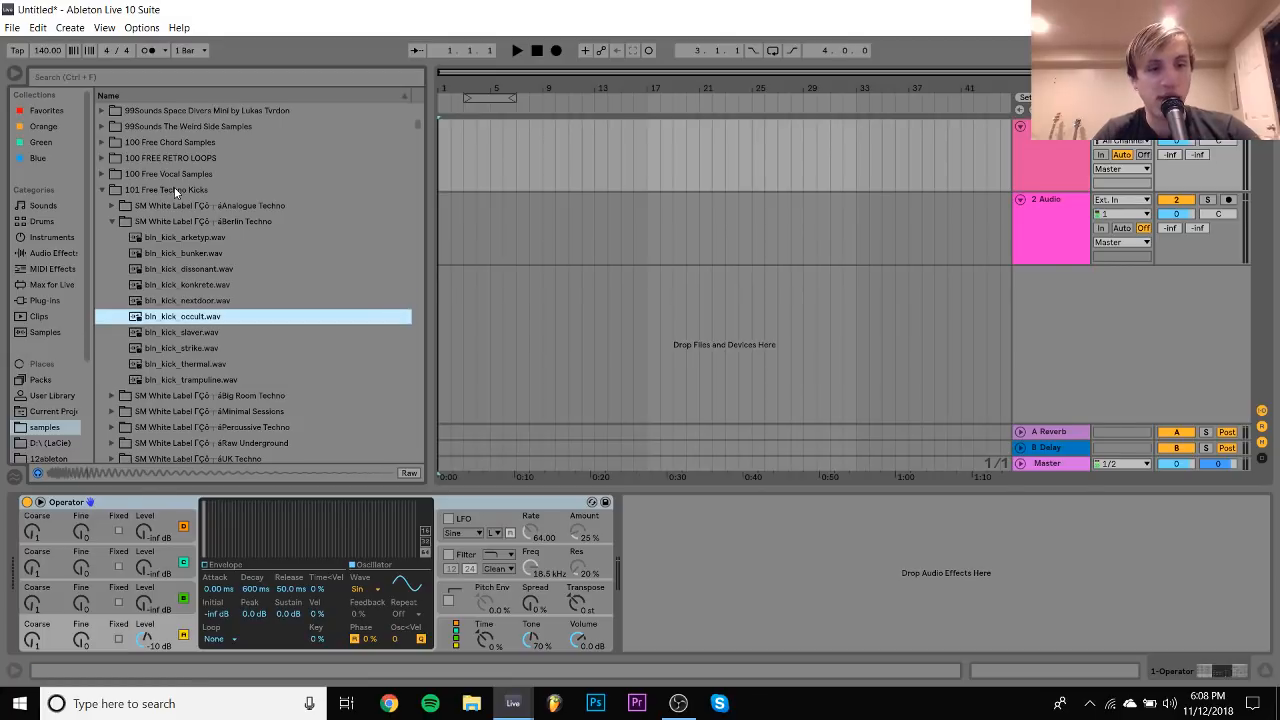
pyautogui.press('Up')
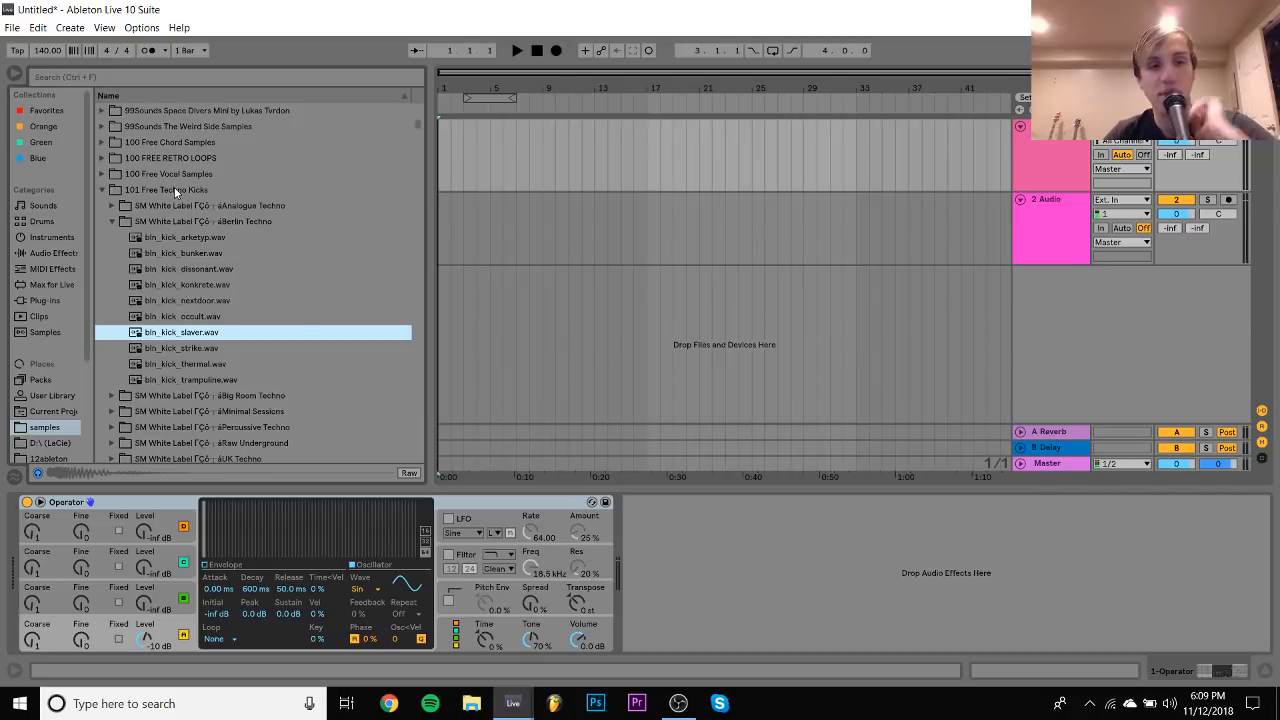
# Preview the remaining Berlin Techno kicks through bln_kick_trampuline.wav and return to bln_kick_slaver.wav
pyautogui.press('Down')
pyautogui.press('Down')
pyautogui.press('Down')
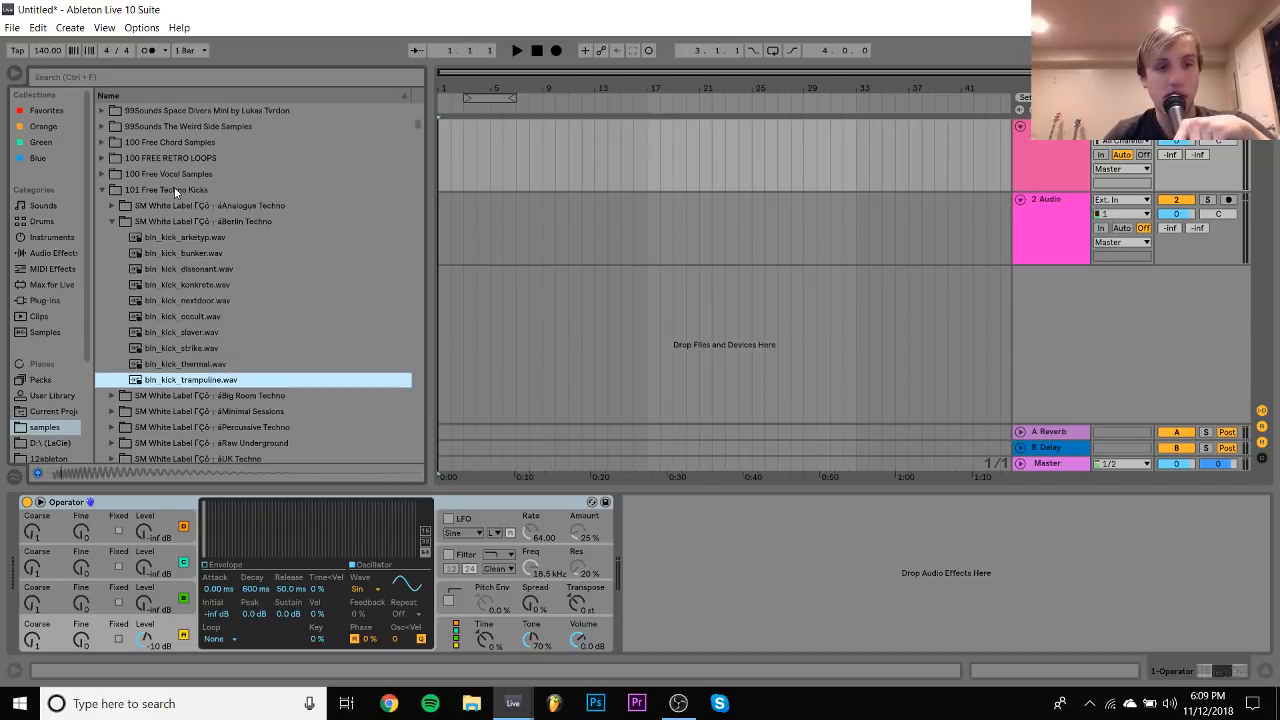
pyautogui.press('Up')
pyautogui.press('Up')
pyautogui.press('Up')
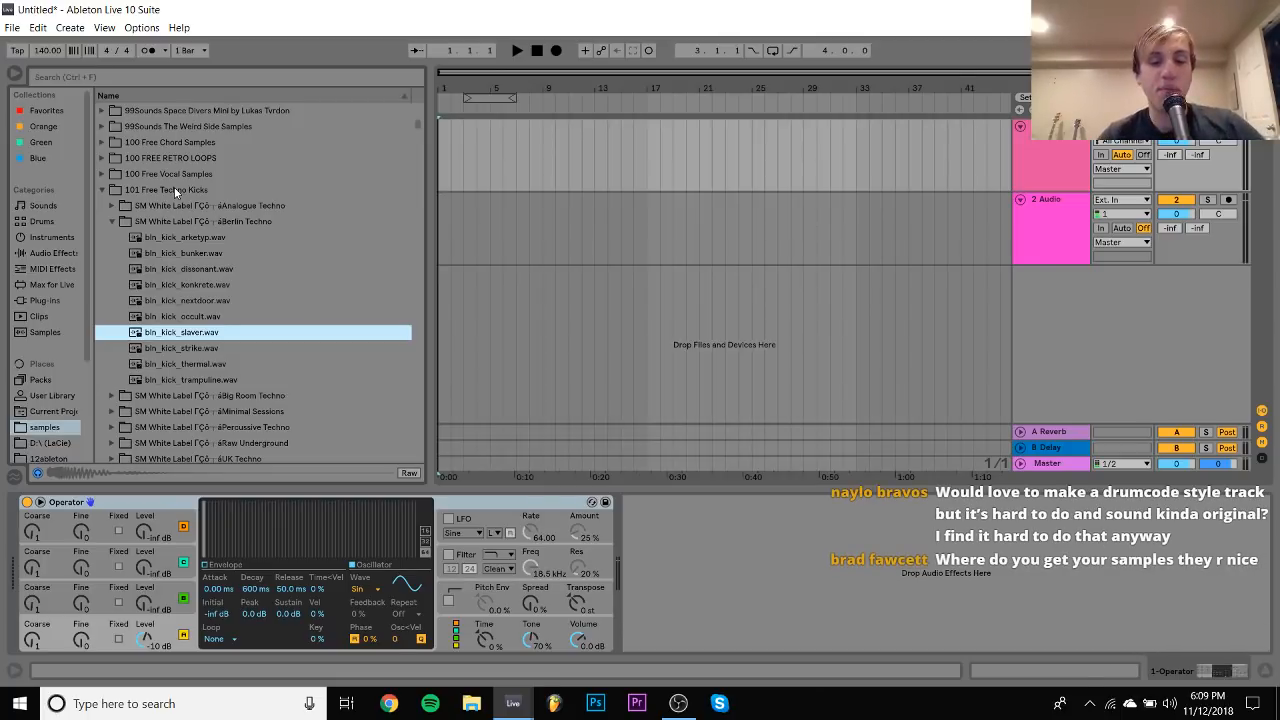
pyautogui.press('z')
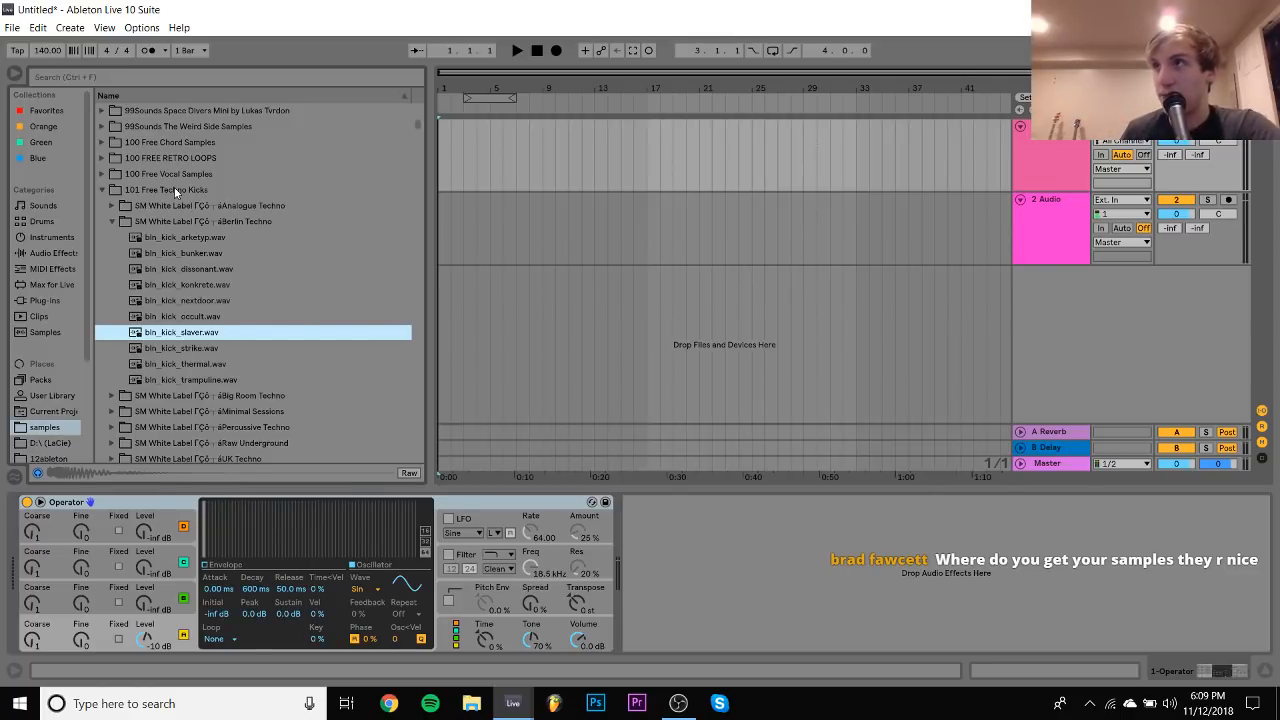
# Preview the first few kicks in the Analogue Techno subfolder and collapse the subfolder
pyautogui.press('Left')
pyautogui.press('Left')
pyautogui.press('Up')
pyautogui.press('Right')
pyautogui.press('Down')
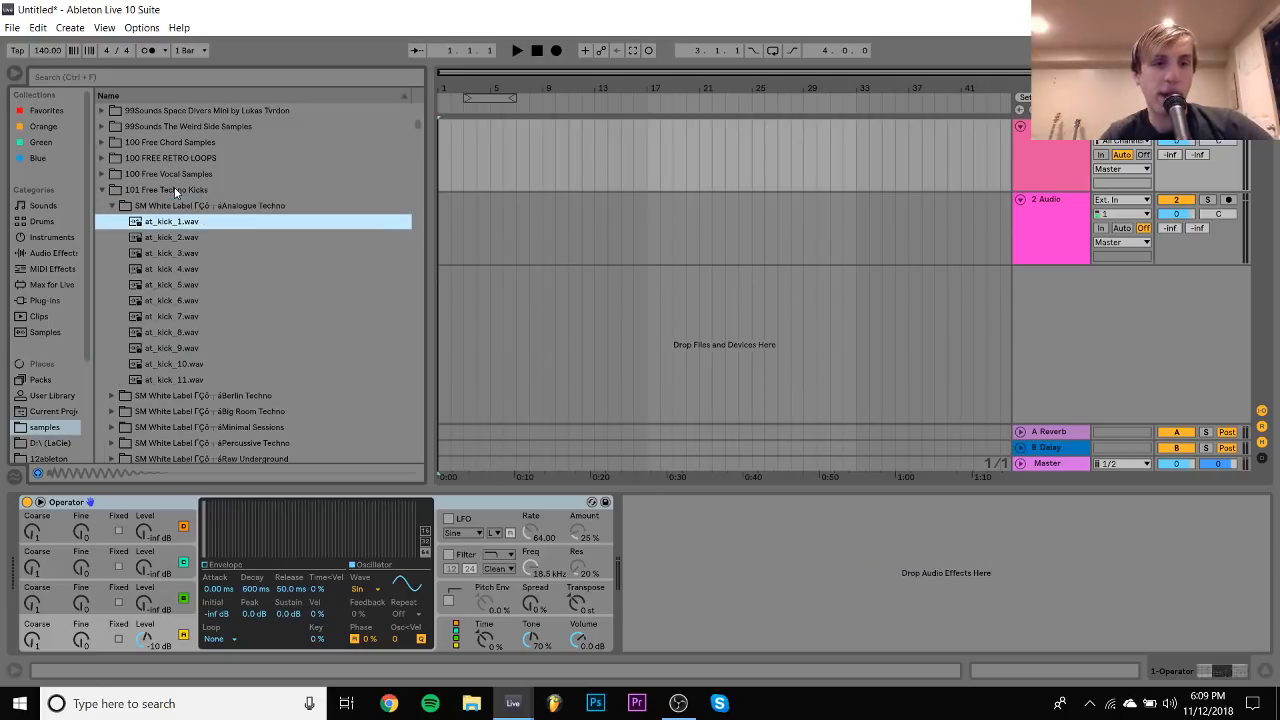
pyautogui.press('Down')
pyautogui.press('Down')
pyautogui.press('Down')
pyautogui.press('Left')
pyautogui.press('Left')
# Preview kicks in the Big Room Techno subfolder, from brt_kck_addition.wav to brt_kck_message.wav
pyautogui.press('Down')
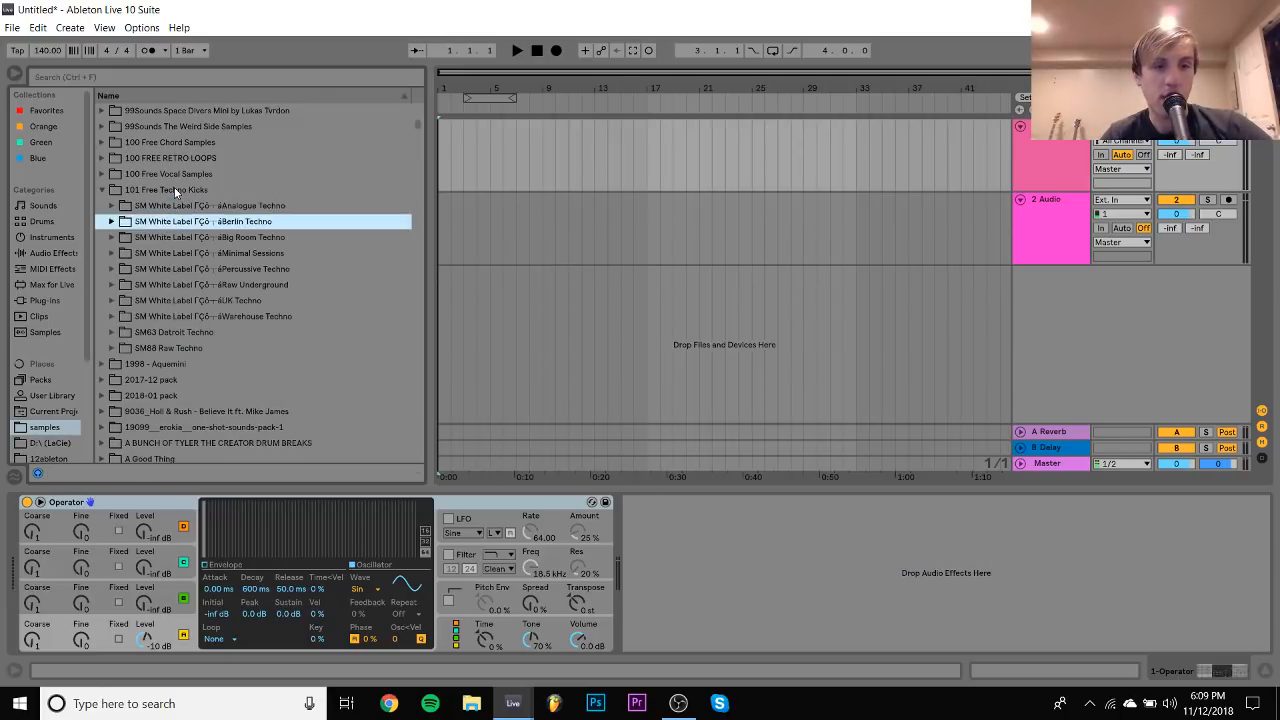
pyautogui.press('Down')
pyautogui.press('Right')
pyautogui.press('Down')
pyautogui.press('Down')
pyautogui.press('Up')
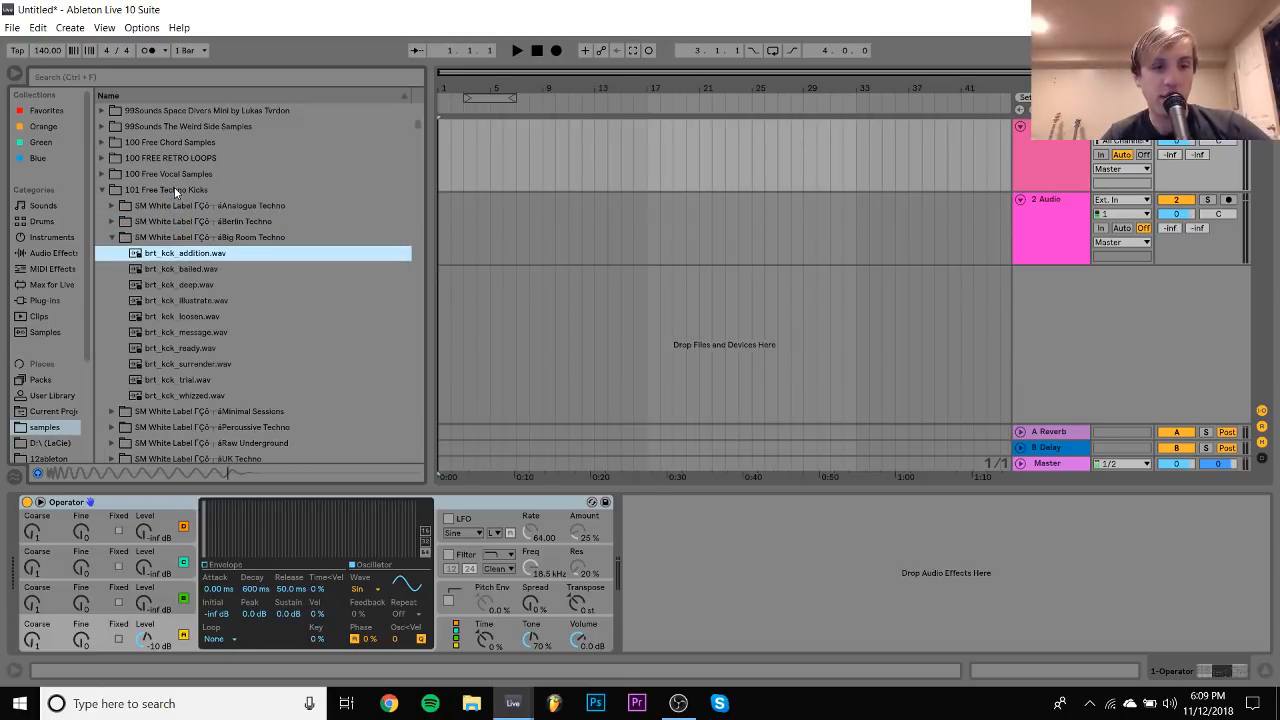
pyautogui.press('Down')
pyautogui.press('Down')
pyautogui.press('Down')
pyautogui.press('Down')
pyautogui.press('Down')
pyautogui.press('Down')
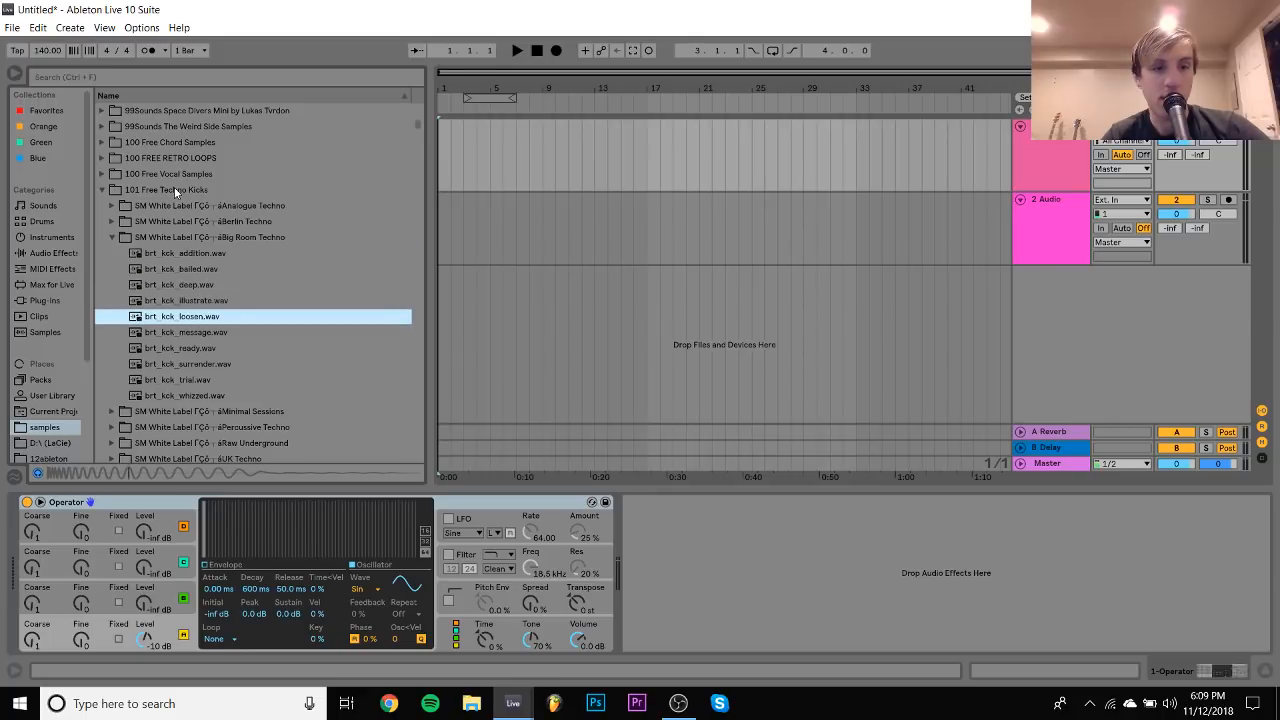
pyautogui.press('Up')
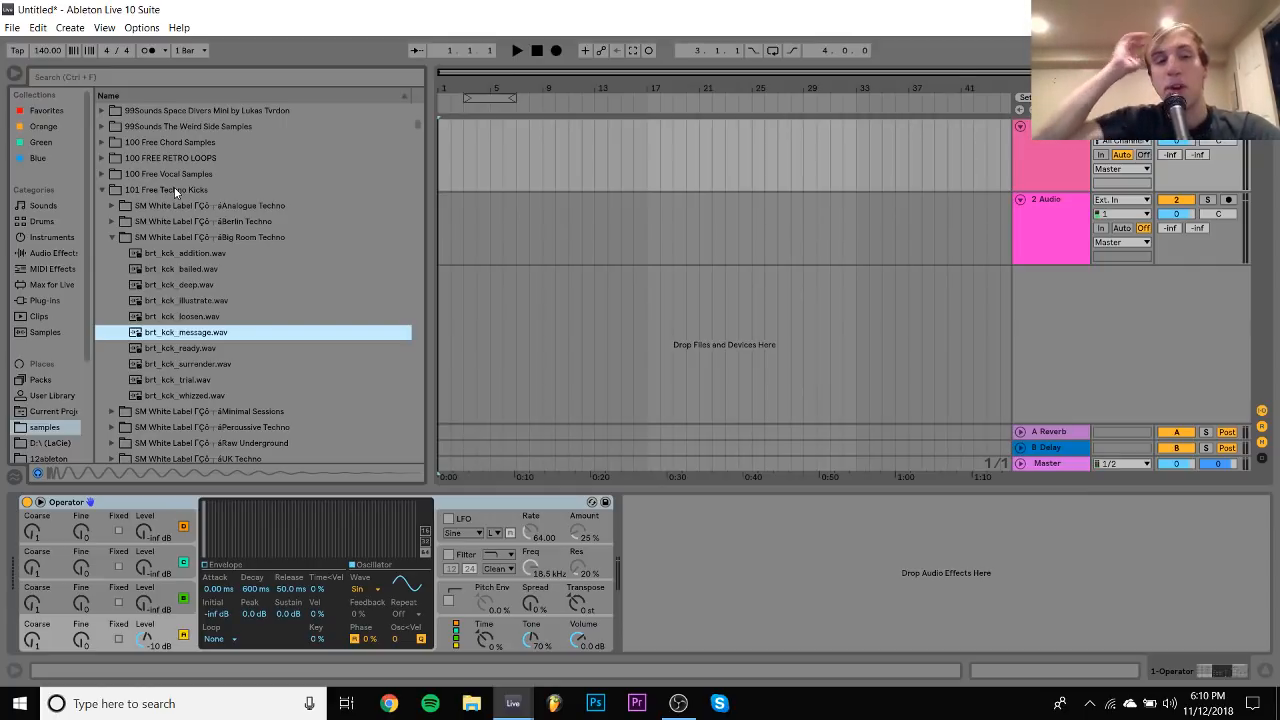
# Reopen the Berlin Techno subfolder and preview its first three kicks, ending on bln_kick_arketyp.wav
pyautogui.press('Left')
pyautogui.press('Left')
pyautogui.press('Up')
pyautogui.press('Right')
pyautogui.press('Down')
pyautogui.press('Down')
pyautogui.press('Down')
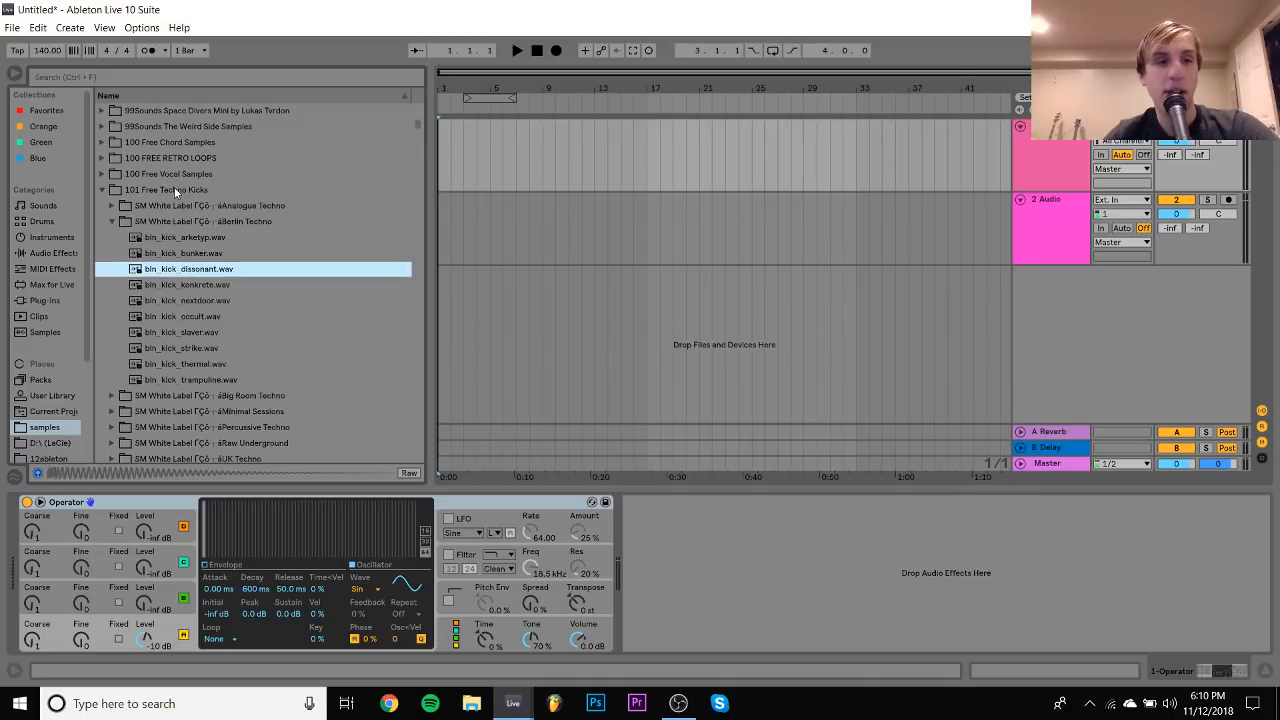
pyautogui.press('Up')
pyautogui.press('Up')
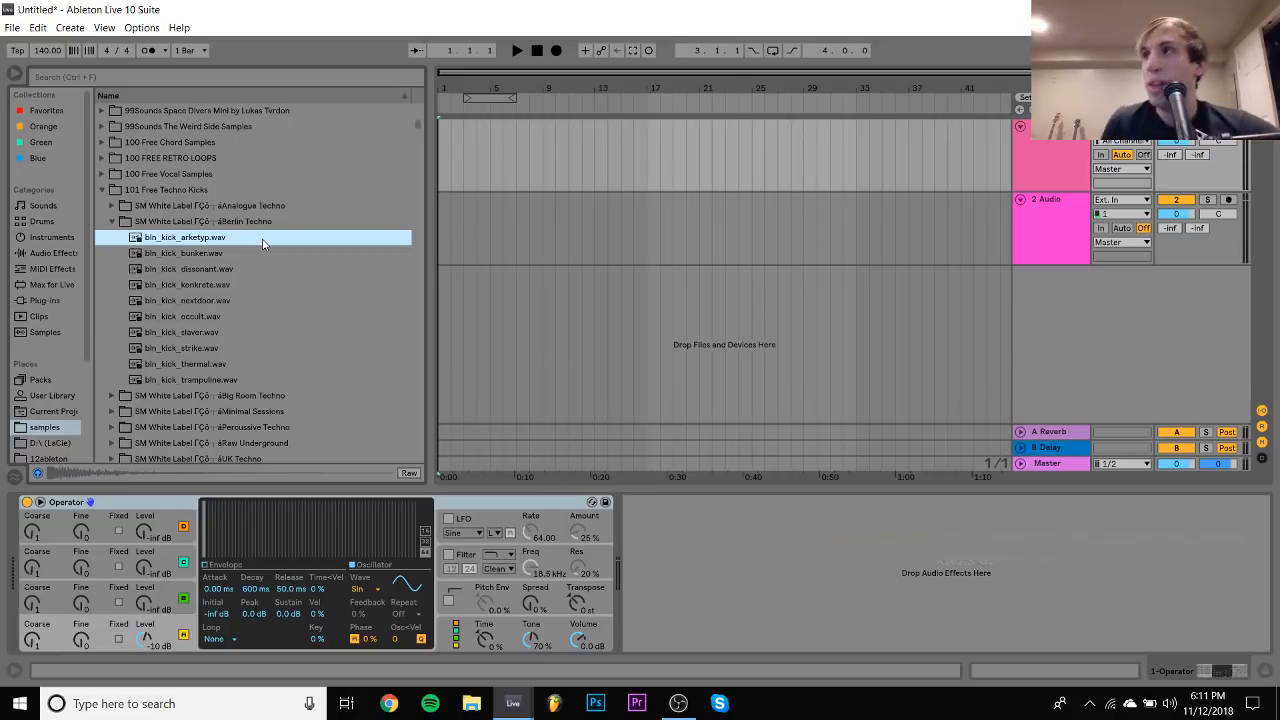
# Play Operator from the computer keyboard in the C0 to D1 octave and lower the MIDI track's volume slightly
pyautogui.press('a')
pyautogui.press('z')
pyautogui.press('z')
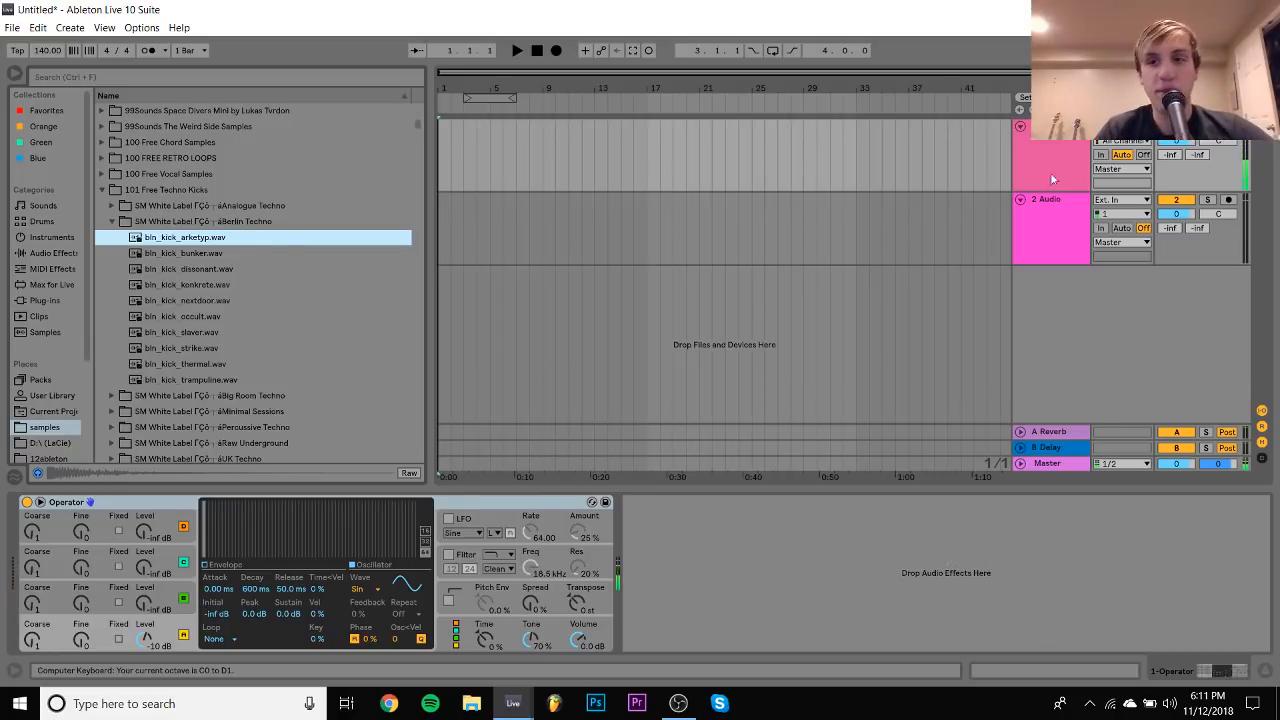
pyautogui.moveTo(1176, 141); pyautogui.dragTo(1176, 165)
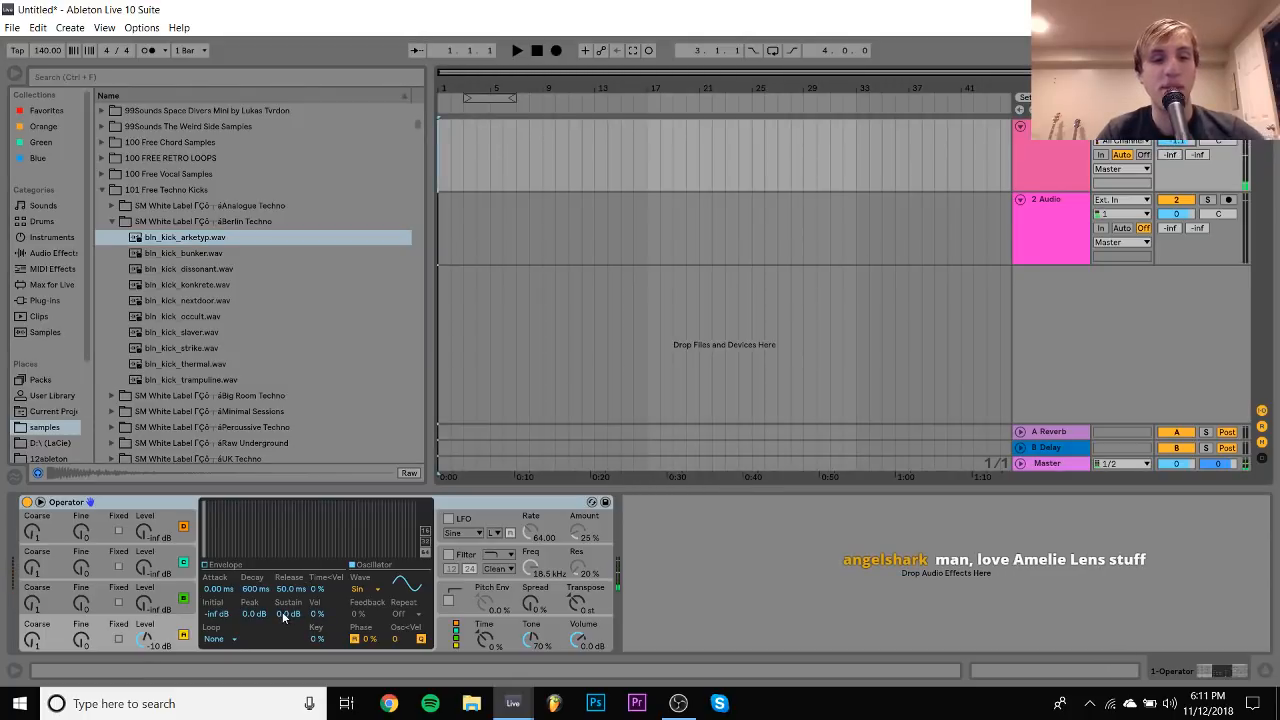
# Set Operator's oscillator A envelope to -inf dB sustain, 2.29 s decay and 447 ms release
pyautogui.moveTo(290, 615); pyautogui.dragTo(290, 700)
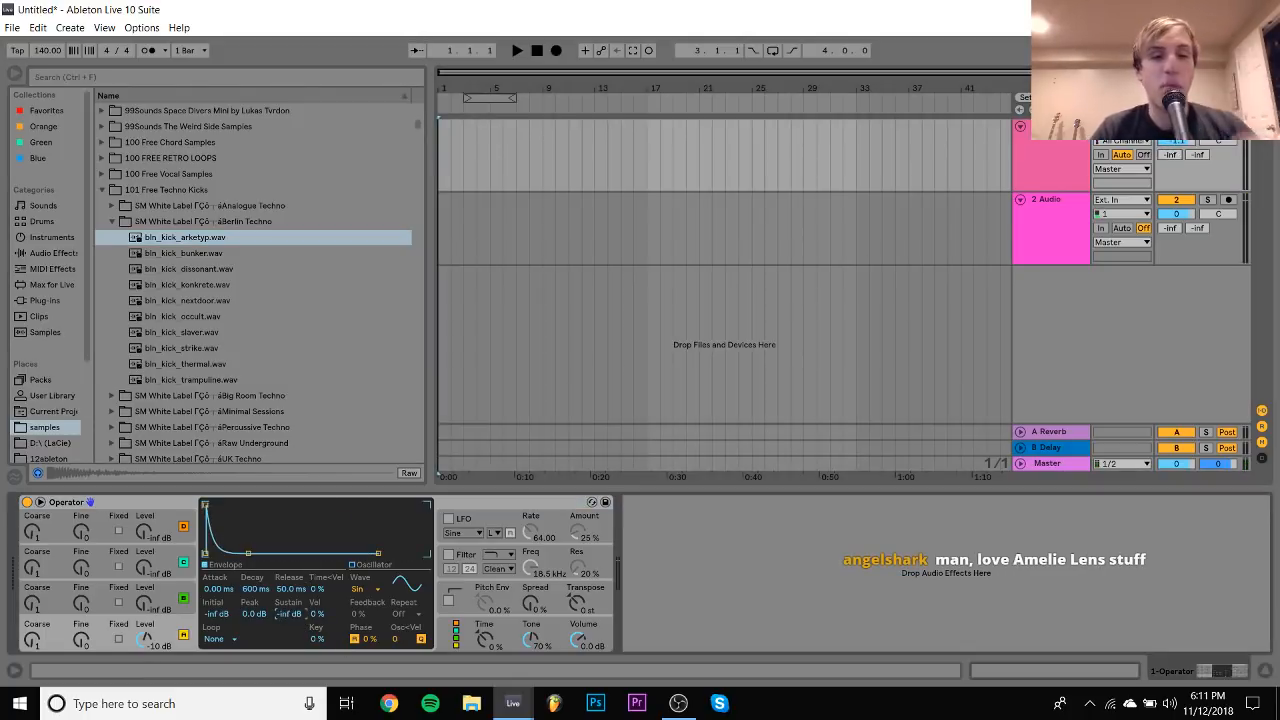
pyautogui.moveTo(246, 588); pyautogui.dragTo(246, 545)
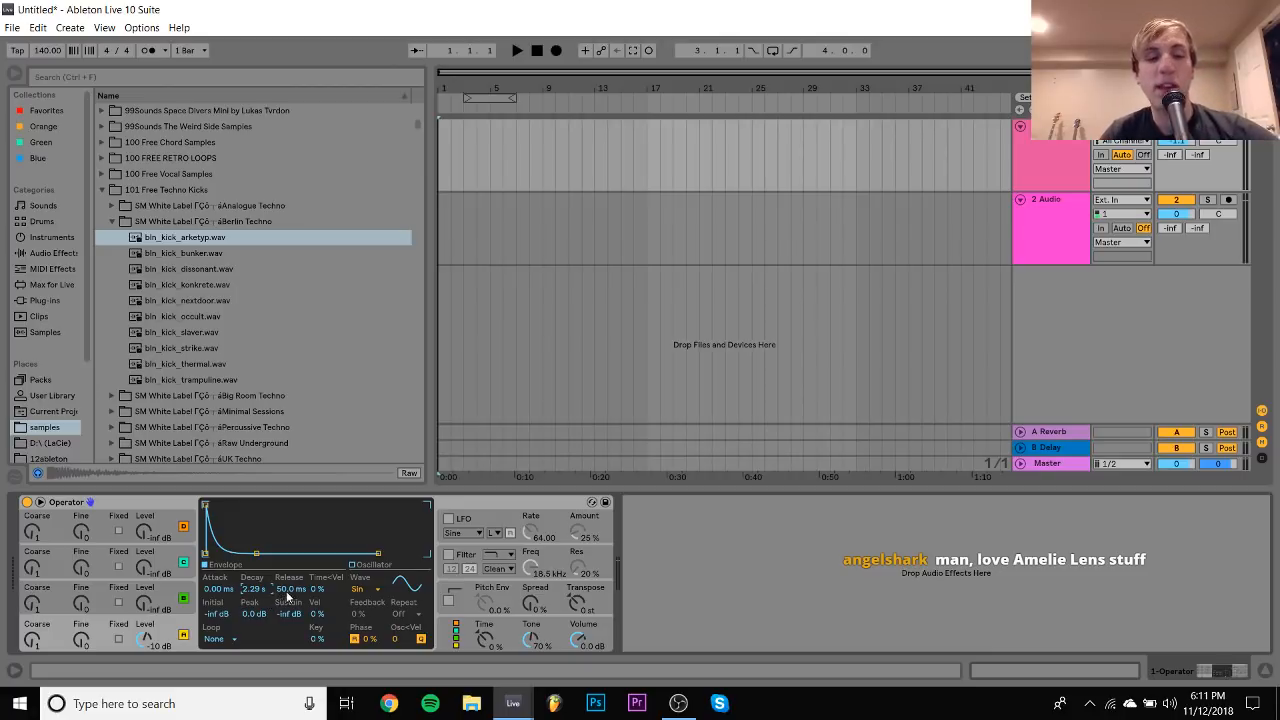
pyautogui.moveTo(288, 590); pyautogui.dragTo(288, 560)
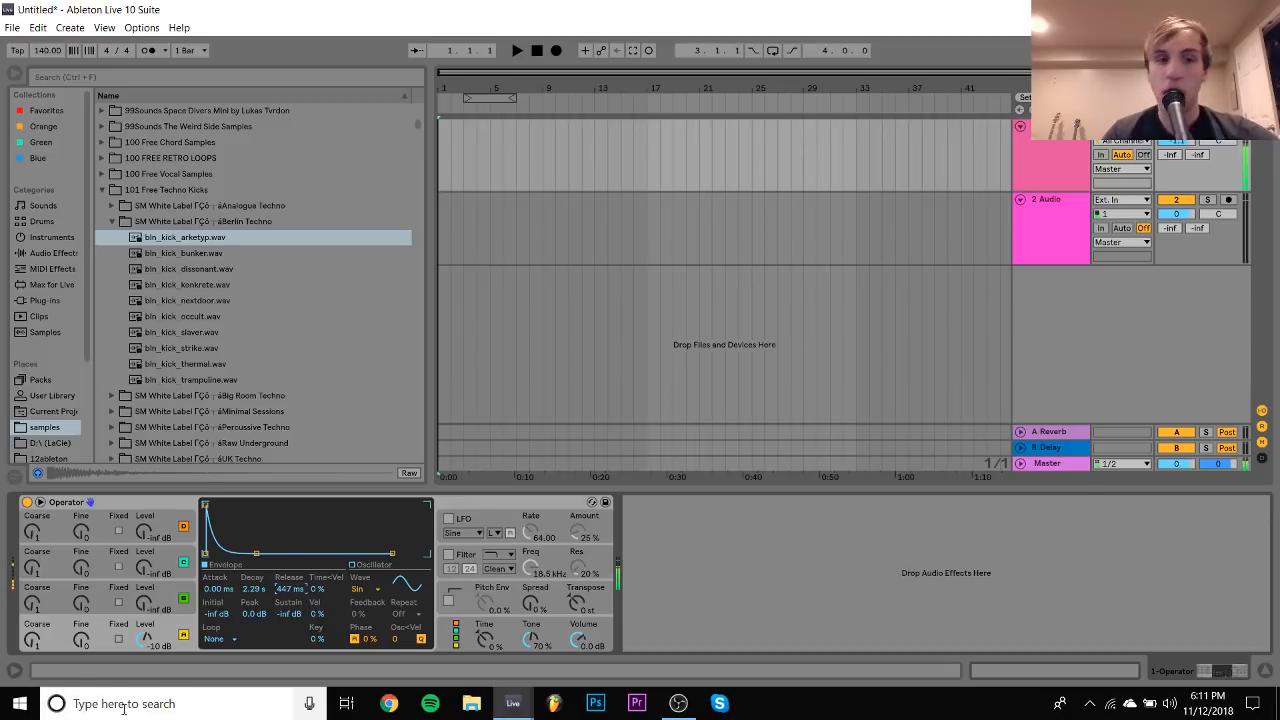
# Raise oscillator B's level to -5.3 dB and set its envelope to -inf dB sustain and 134 ms decay
pyautogui.moveTo(144, 606); pyautogui.dragTo(148, 612)
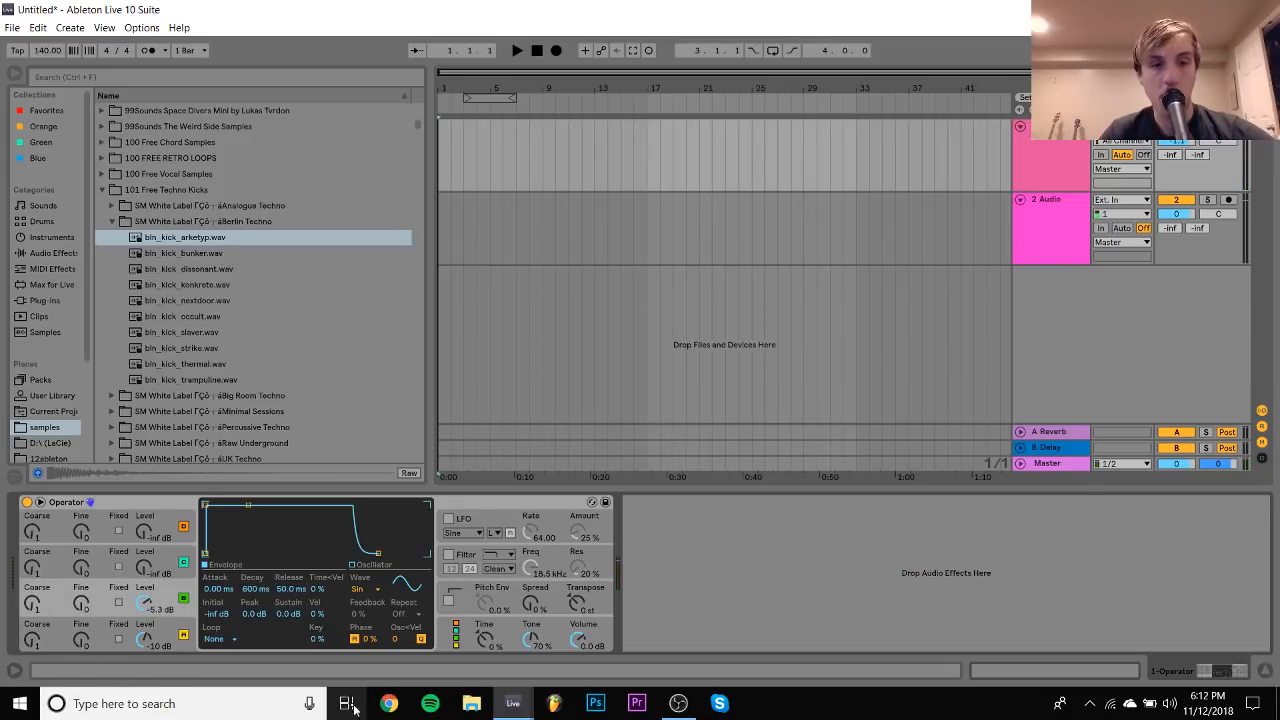
pyautogui.moveTo(300, 620); pyautogui.dragTo(300, 650)
pyautogui.moveTo(249, 594); pyautogui.dragTo(249, 640)
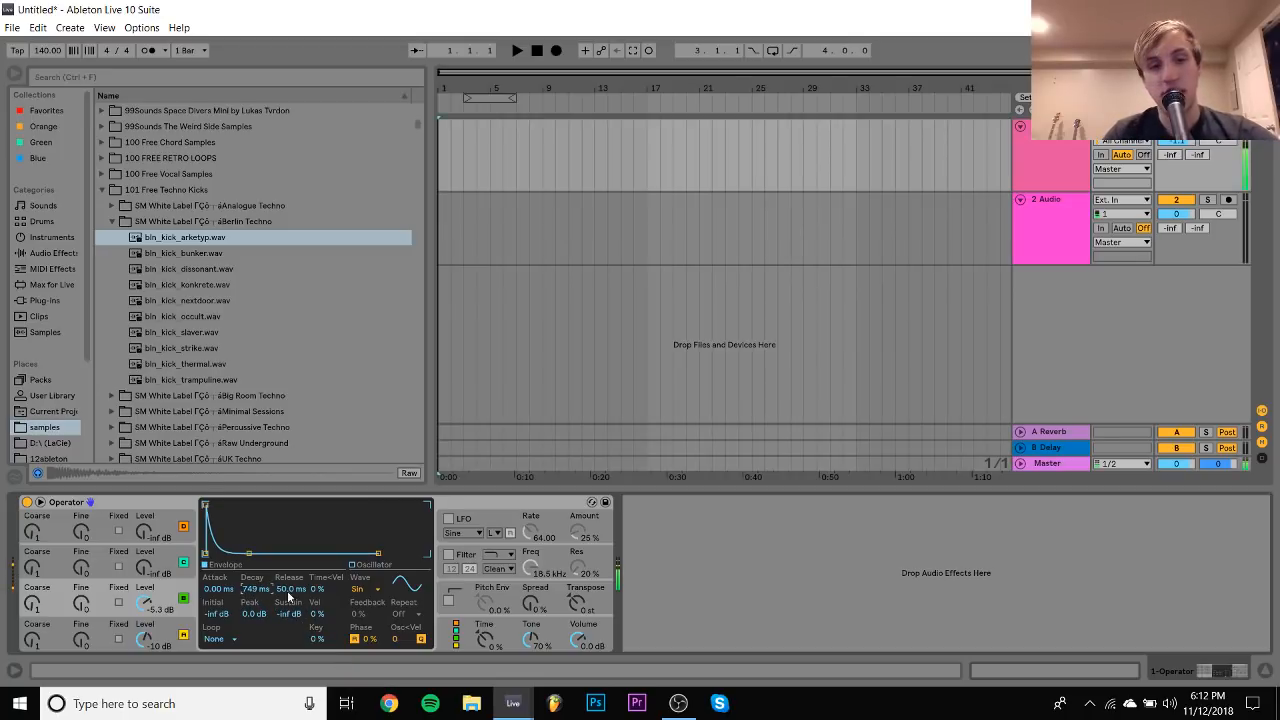
pyautogui.moveTo(252, 588)
pyautogui.mouseDown()
pyautogui.moveTo(252, 610)
pyautogui.moveTo(252, 596)
pyautogui.mouseUp()
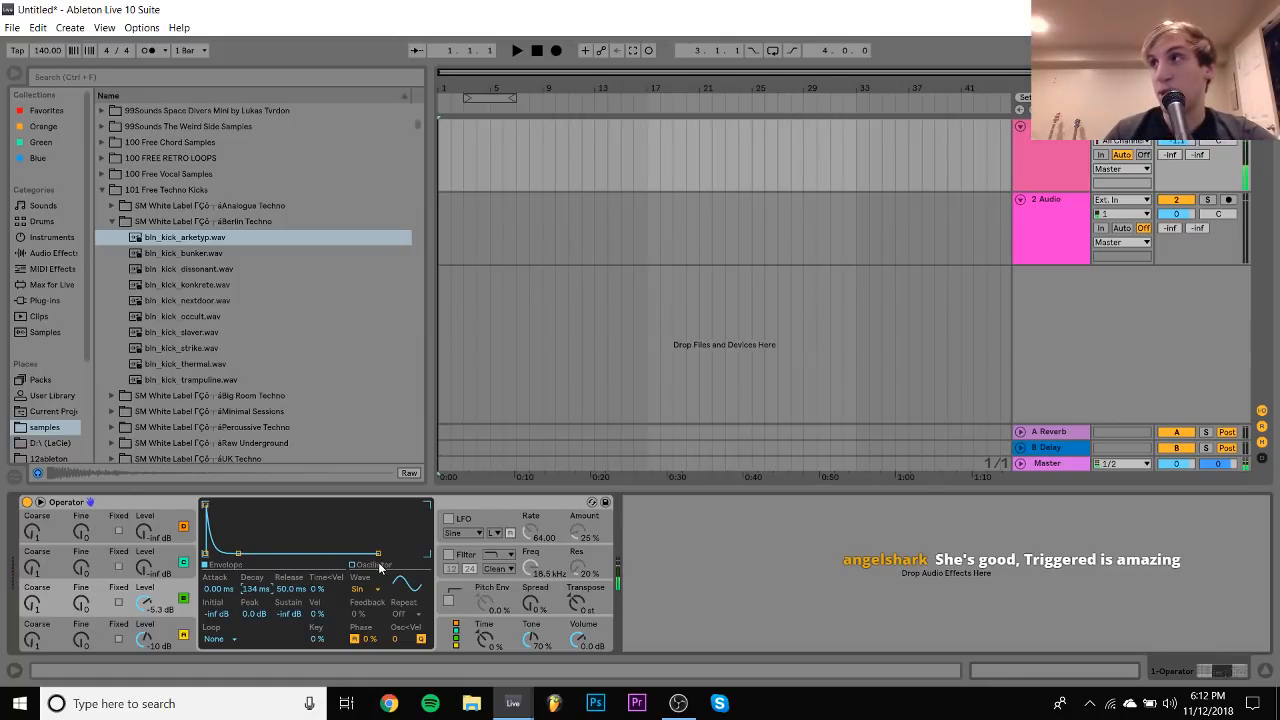
# Enable Operator's pitch envelope and set its decay to 24.1 ms
pyautogui.click(448, 600)
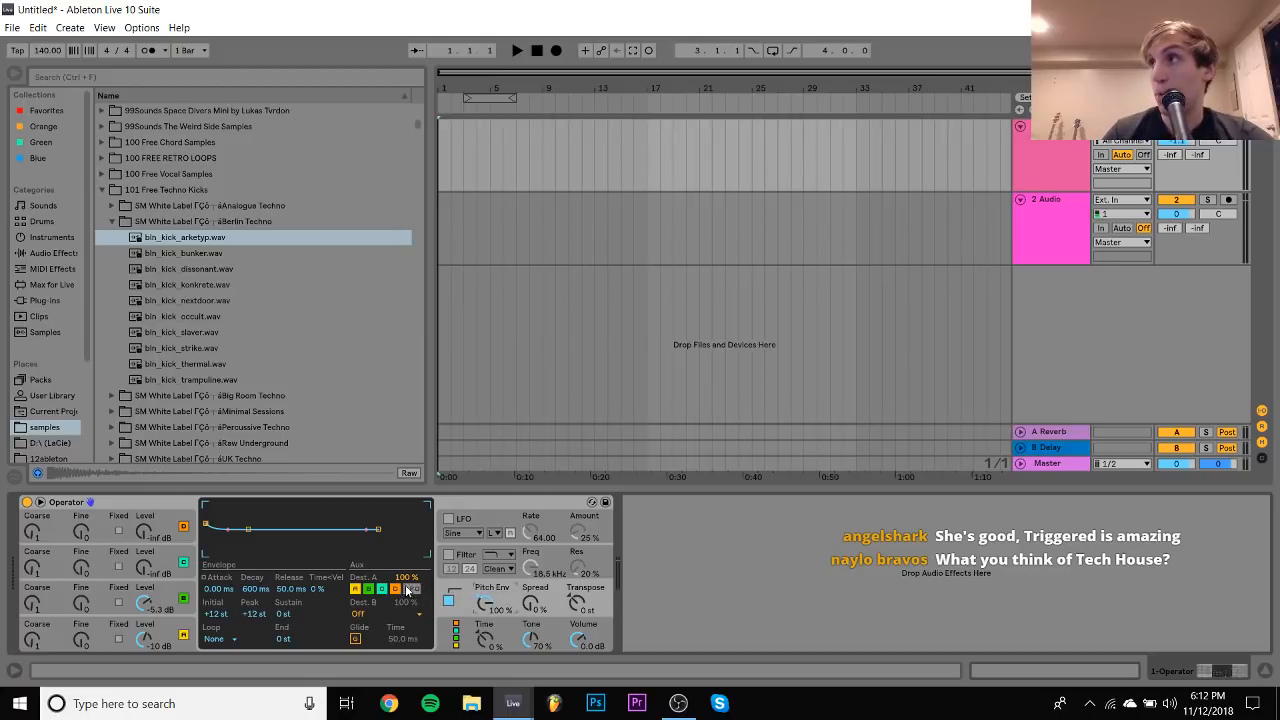
pyautogui.moveTo(256, 588); pyautogui.dragTo(256, 620)
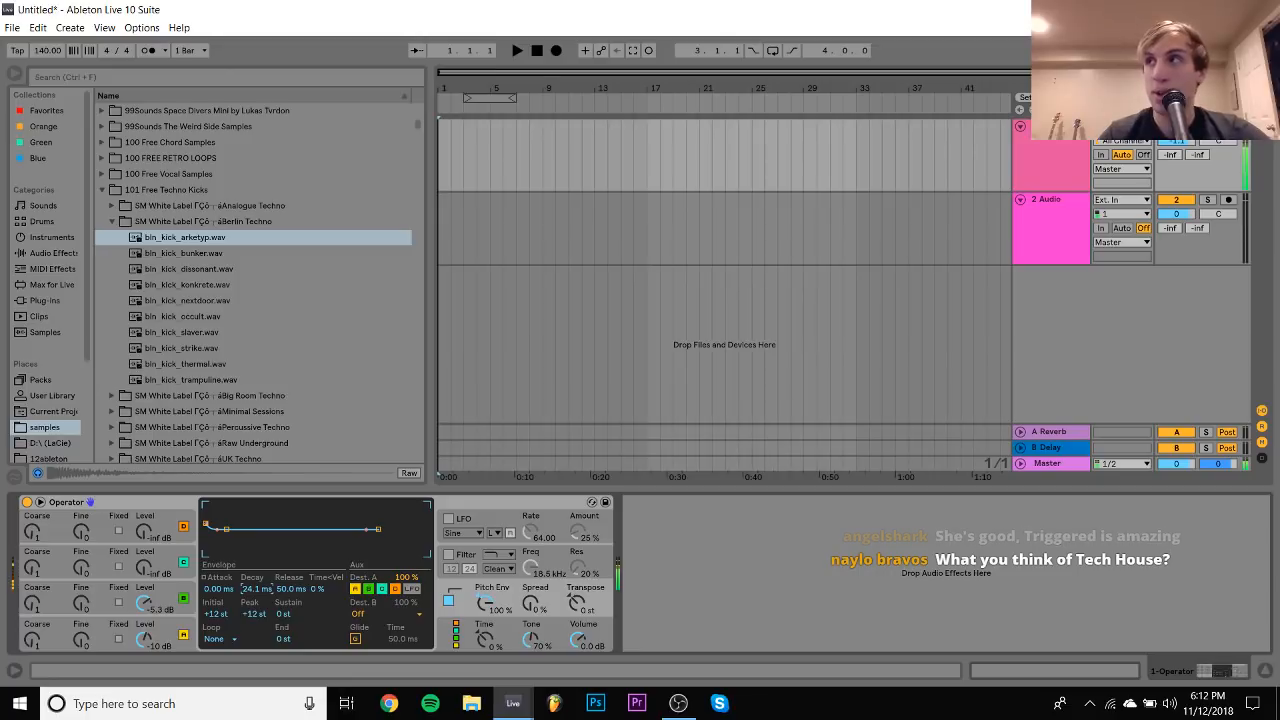
# Disable Operator's pitch envelope and set oscillator A's envelope decay to 3.23 s
pyautogui.moveTo(259, 607); pyautogui.dragTo(265, 564)
pyautogui.click(178, 629)
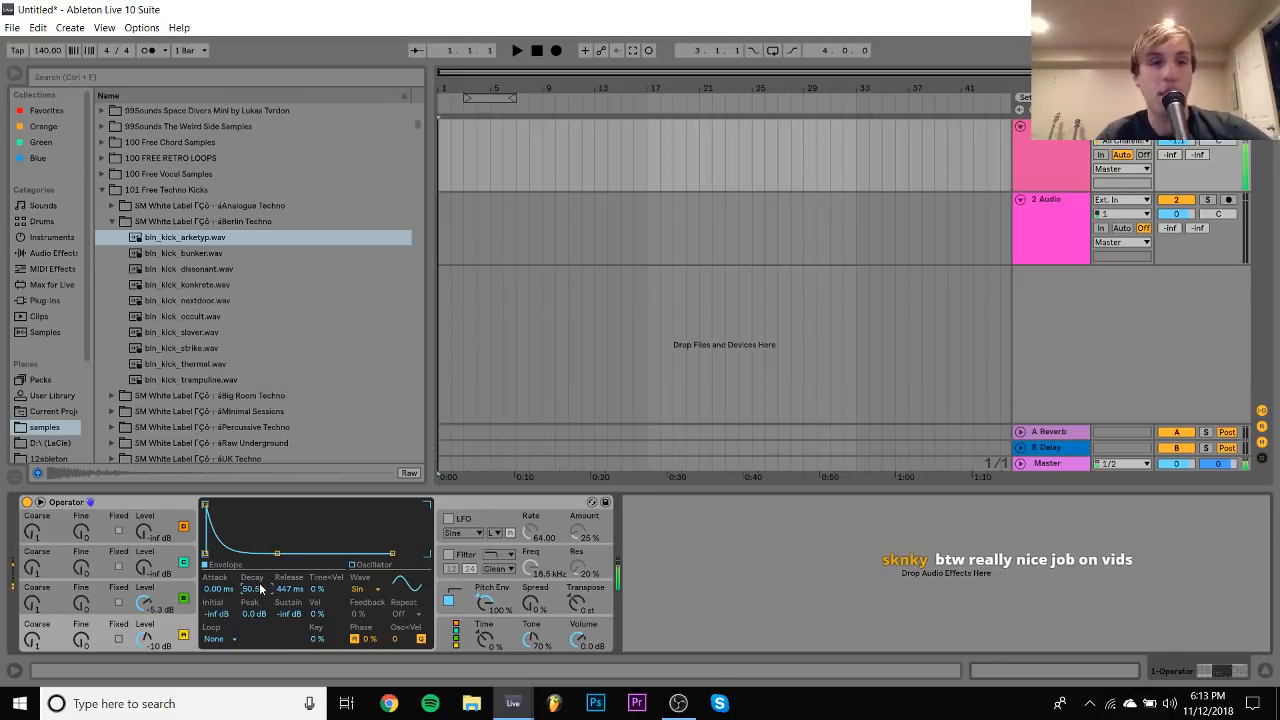
pyautogui.click(449, 602)
pyautogui.click(162, 627)
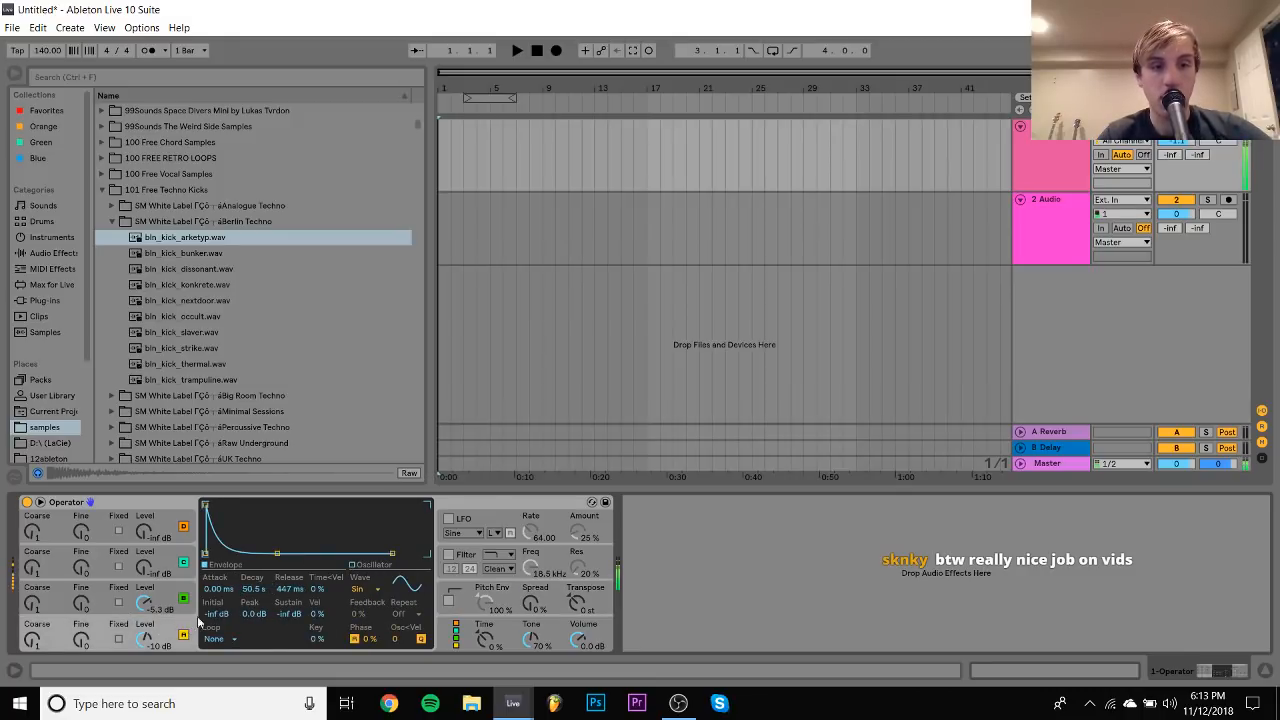
pyautogui.moveTo(253, 589); pyautogui.dragTo(253, 619)
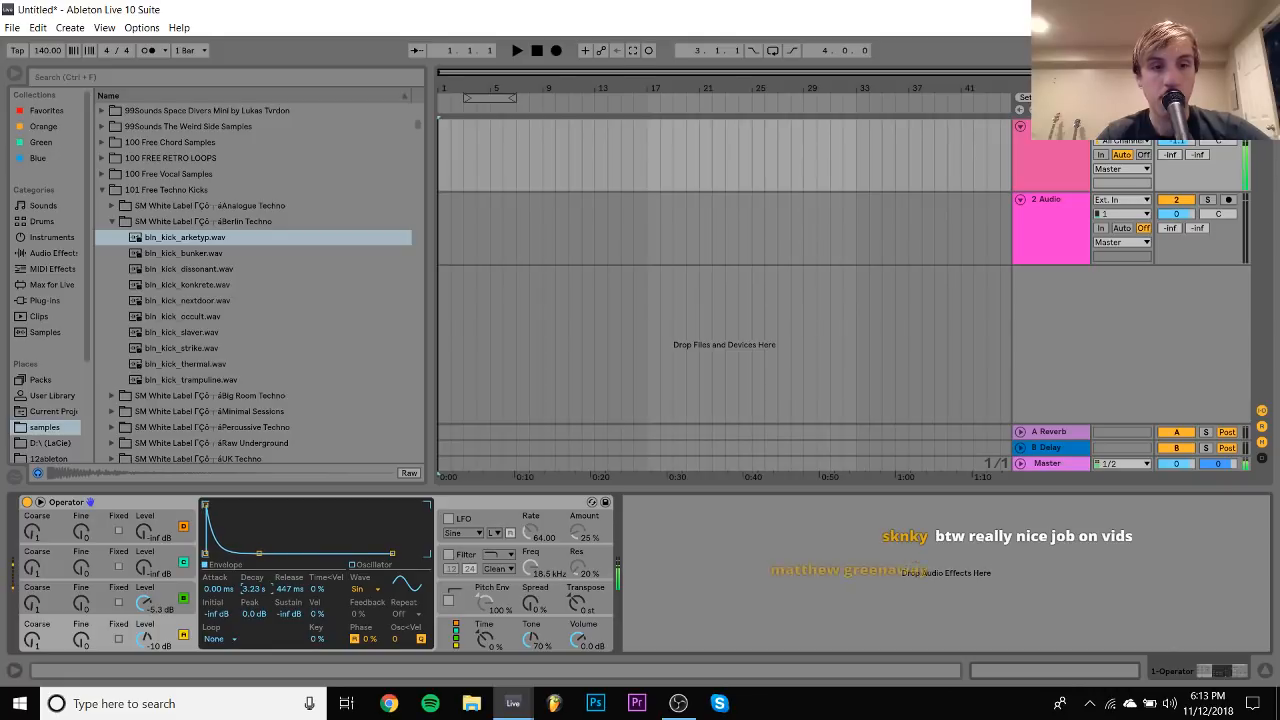
# Create a four-bar MIDI clip at the start of the Operator track and loop it
pyautogui.moveTo(488, 151); pyautogui.dragTo(397, 145)
pyautogui.hotkey('ctrl', 'l')
pyautogui.hotkey('ctrl', 'shift', 'm')
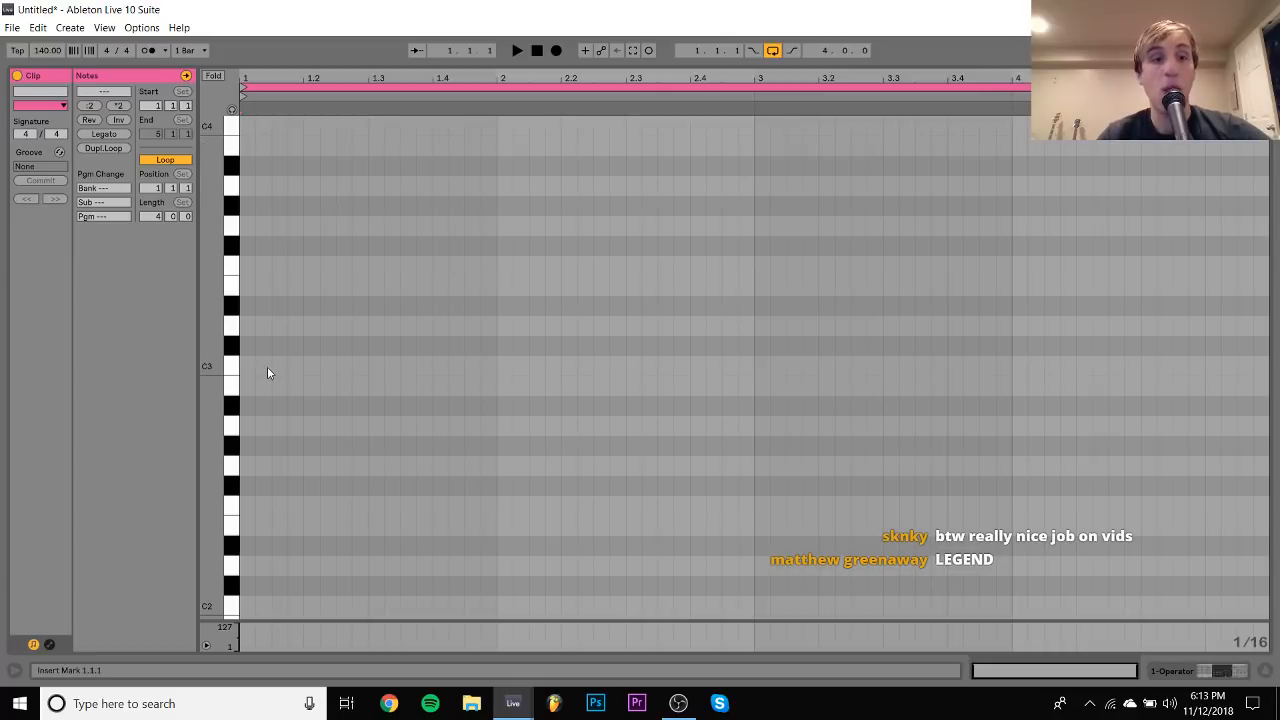
# Fill the clip's four bars with one-beat F0 notes, one on every beat
pyautogui.moveTo(208, 388); pyautogui.dragTo(145, 396)
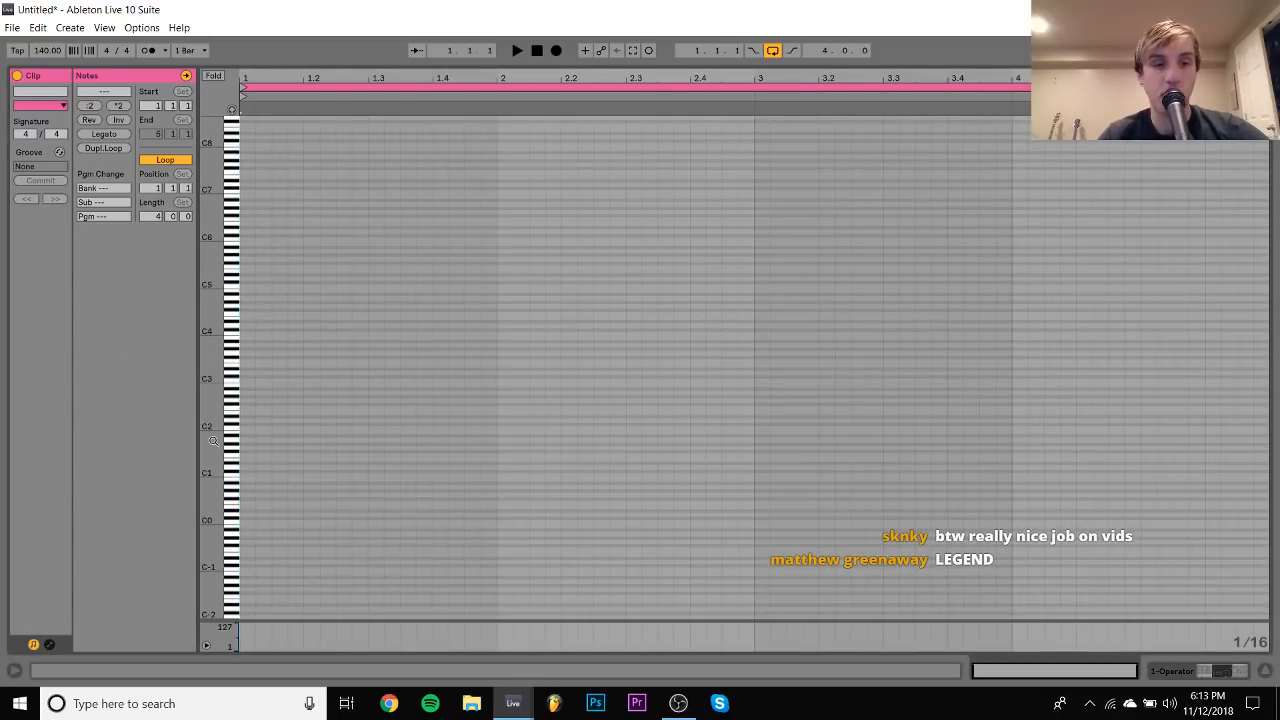
pyautogui.doubleClick(249, 512)
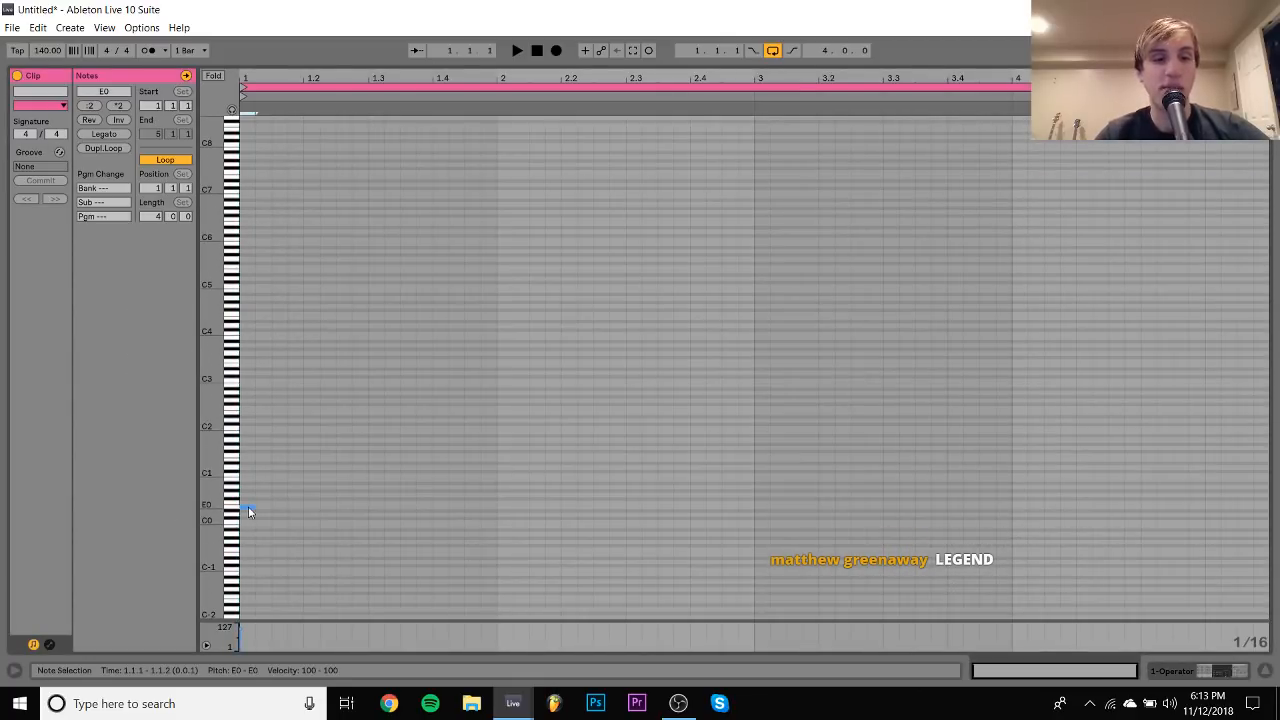
pyautogui.hotkey('ctrl', 'd')
pyautogui.hotkey('ctrl', 'd')
pyautogui.hotkey('ctrl', 'd')
pyautogui.hotkey('ctrl', 'd')
pyautogui.hotkey('ctrl', 'd')
pyautogui.hotkey('ctrl', 'd')
pyautogui.hotkey('ctrl', 'd')
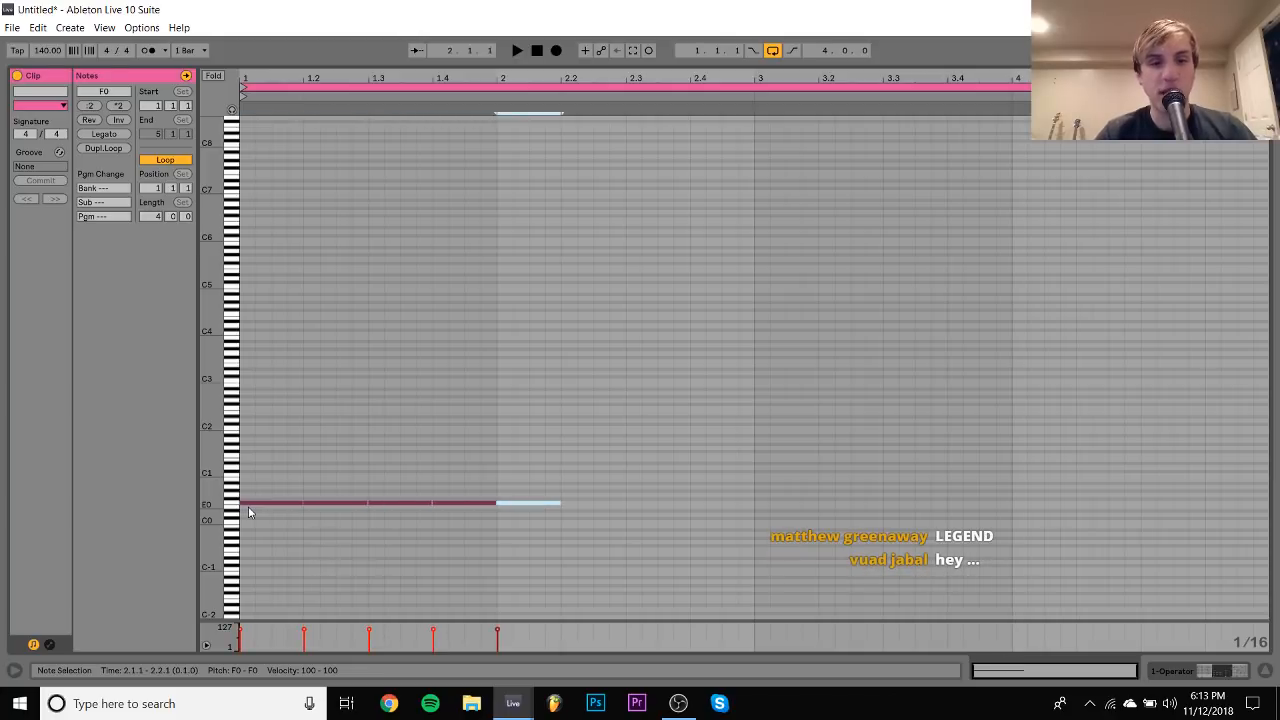
pyautogui.hotkey('ctrl', 'a')
pyautogui.hotkey('ctrl', 'd')
pyautogui.hotkey('ctrl', 'a')
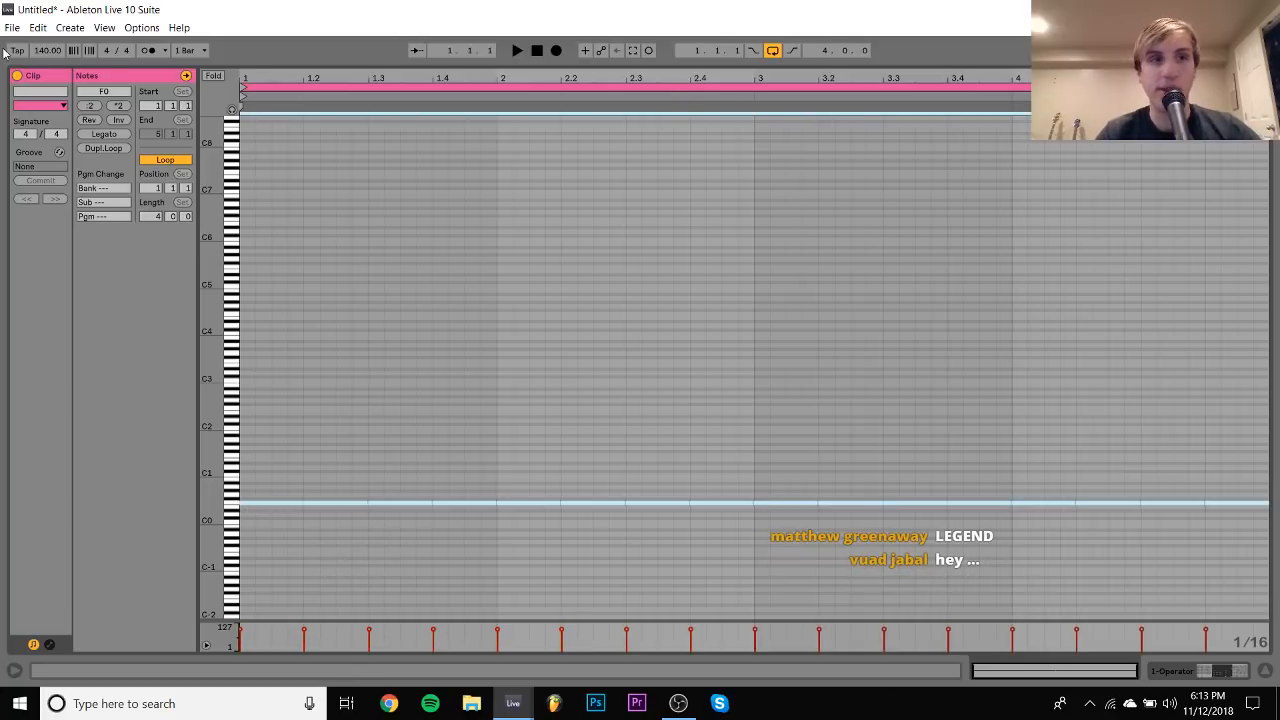
# Set the tempo to 130 BPM and play the kick loop with the track's devices shown
pyautogui.click(46, 51)
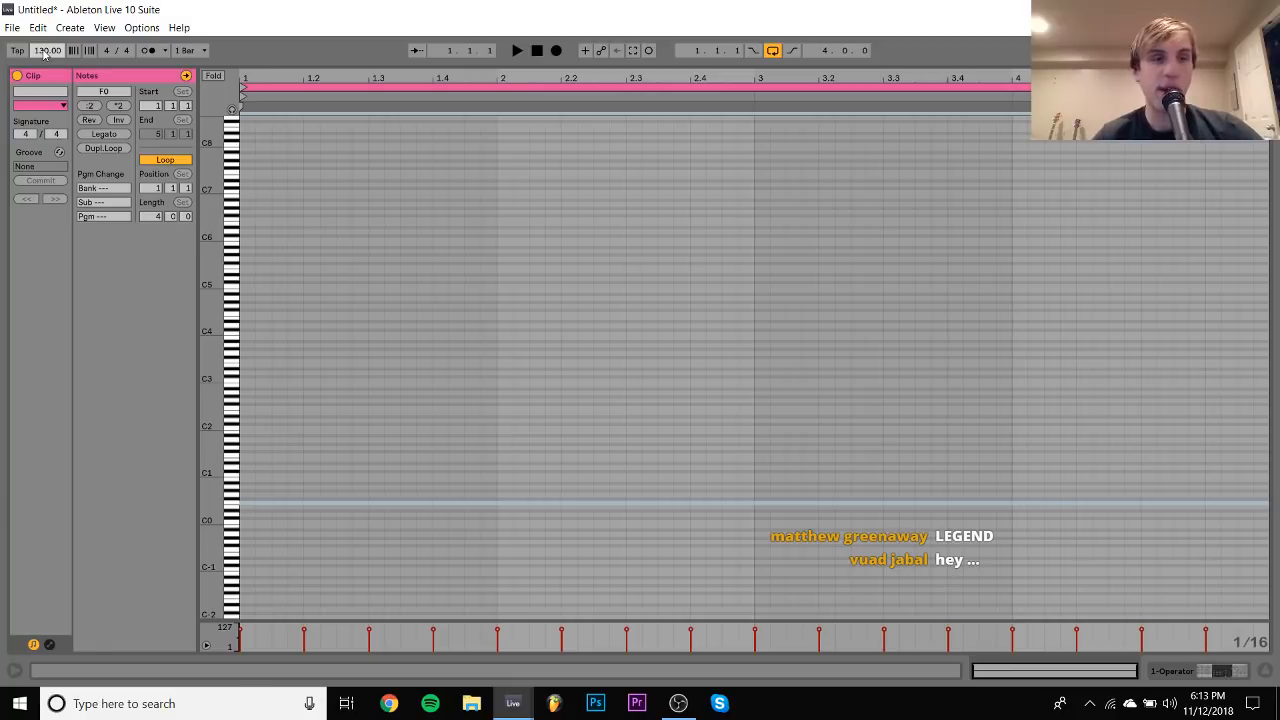
pyautogui.click(1197, 676)
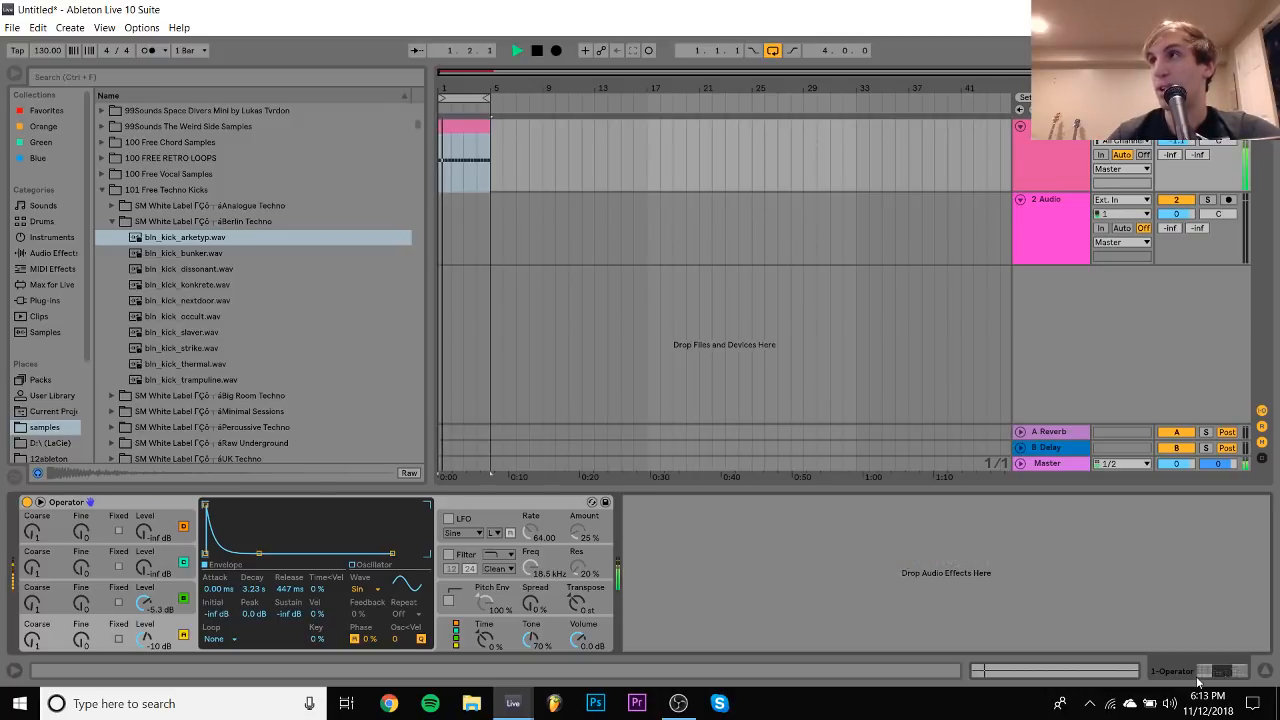
pyautogui.press('space')
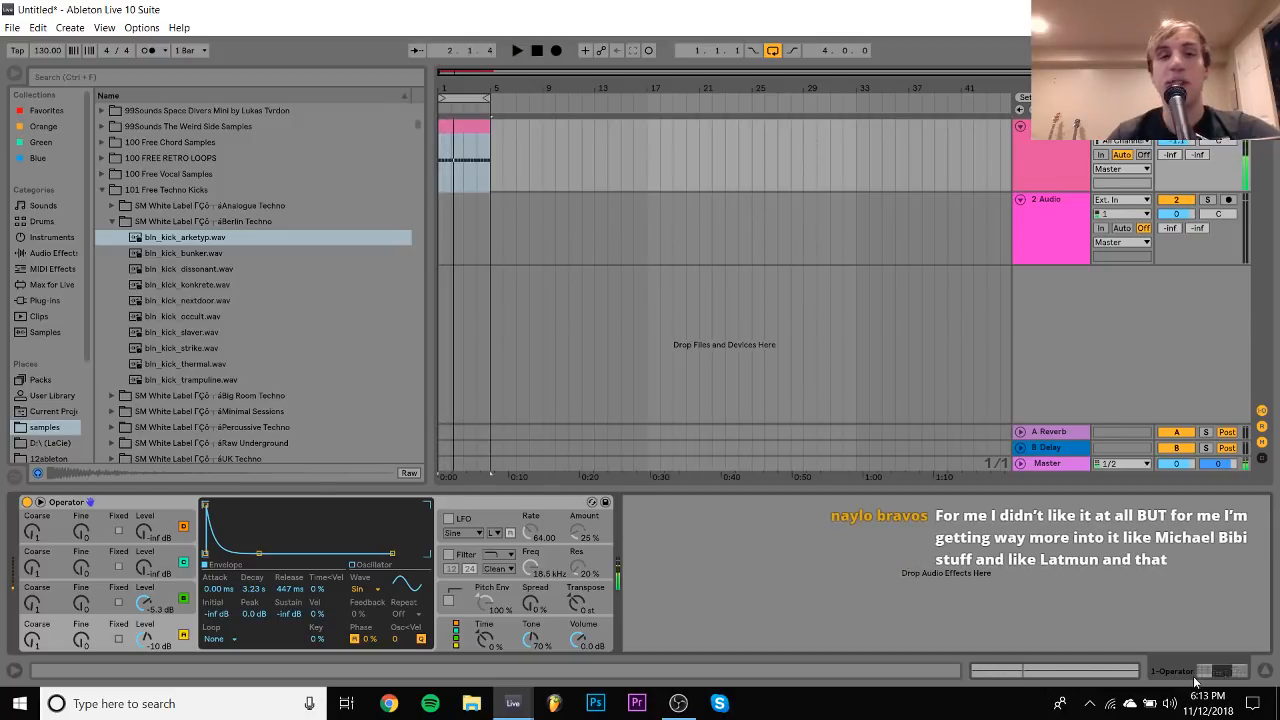
pyautogui.press('space')
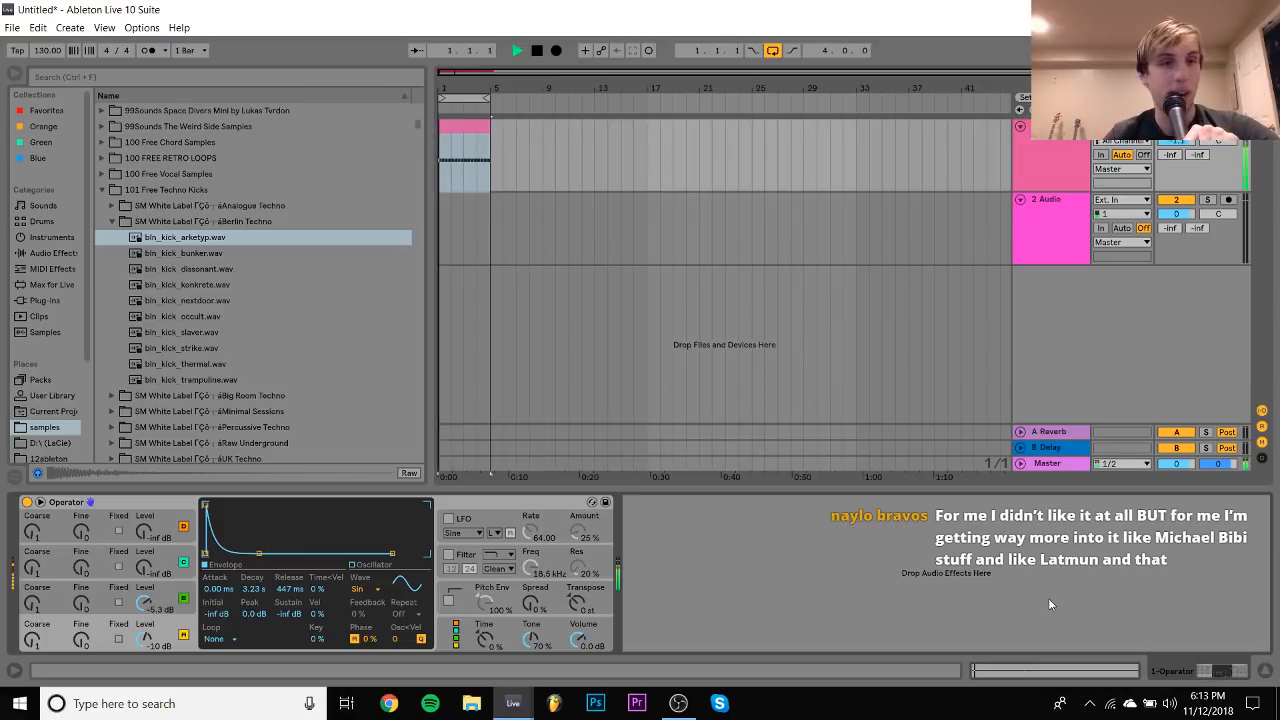
# Add the Guitar Rig 5 plug-in after Operator, close its window and deactivate the device
pyautogui.click(44, 300)
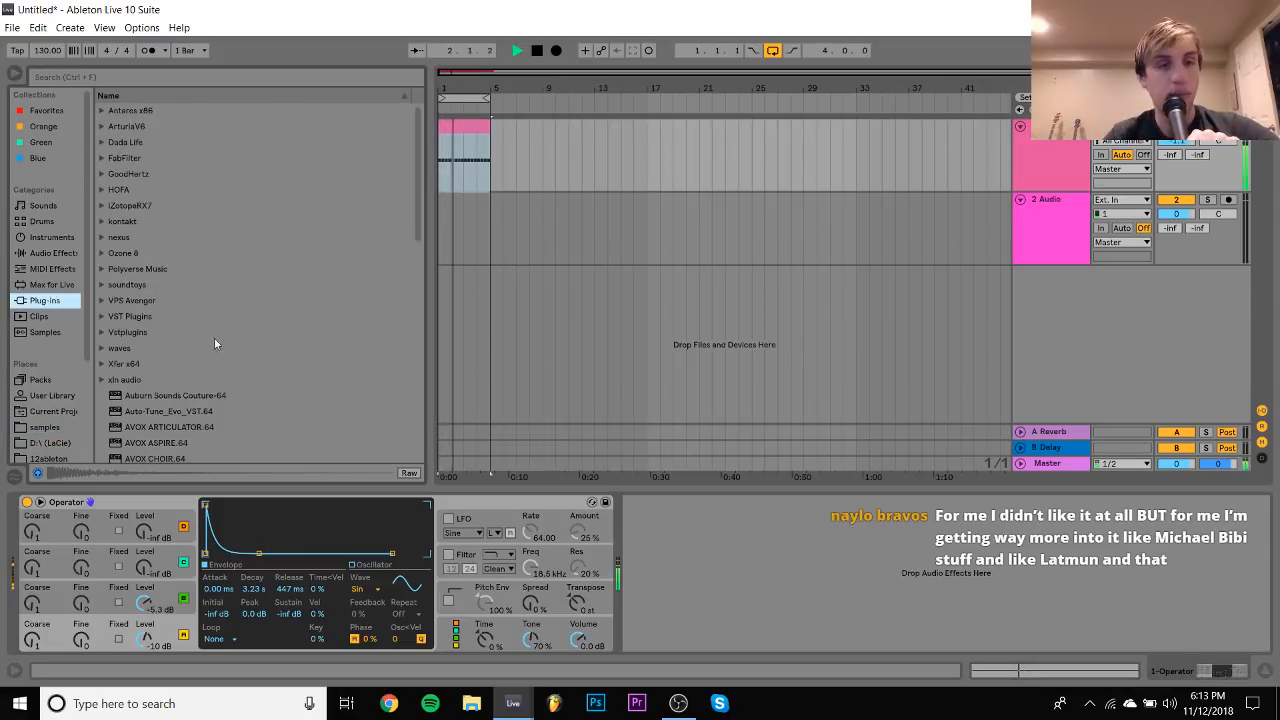
pyautogui.scroll(-5, 242, 356)
pyautogui.scroll(-3, 242, 356)
pyautogui.press('space')
pyautogui.scroll(3, 242, 356)
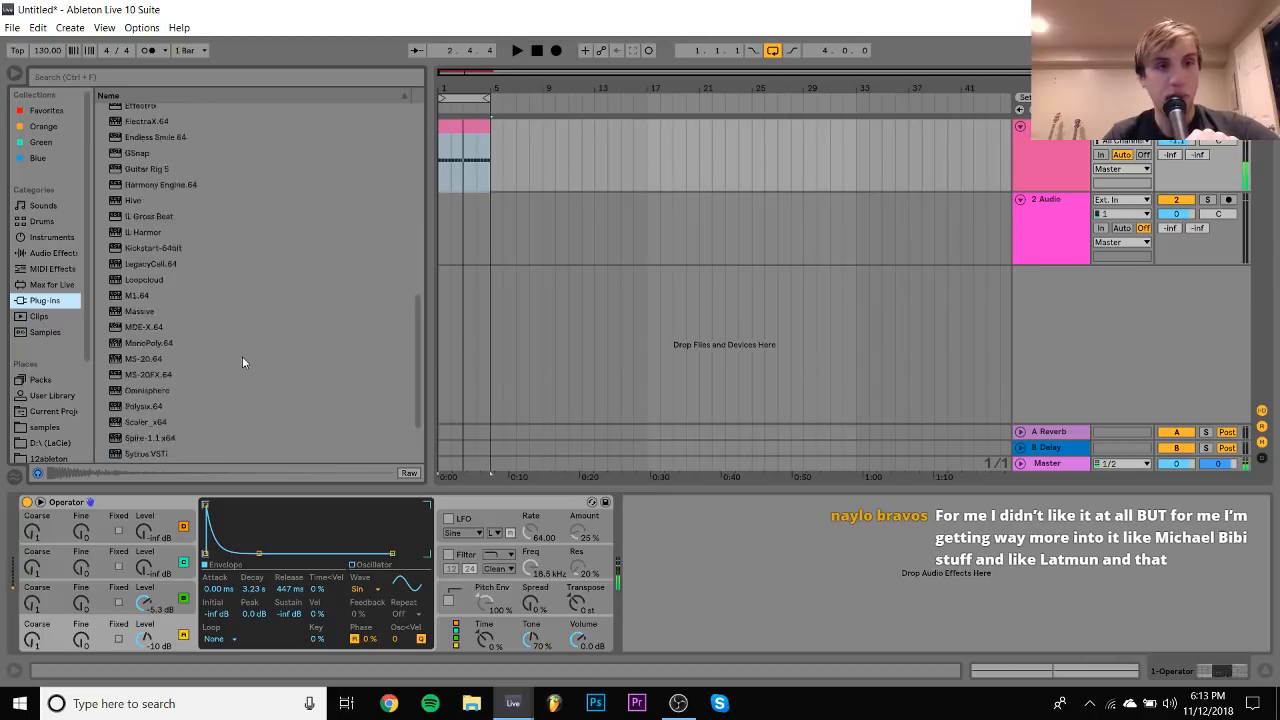
pyautogui.doubleClick(146, 217)
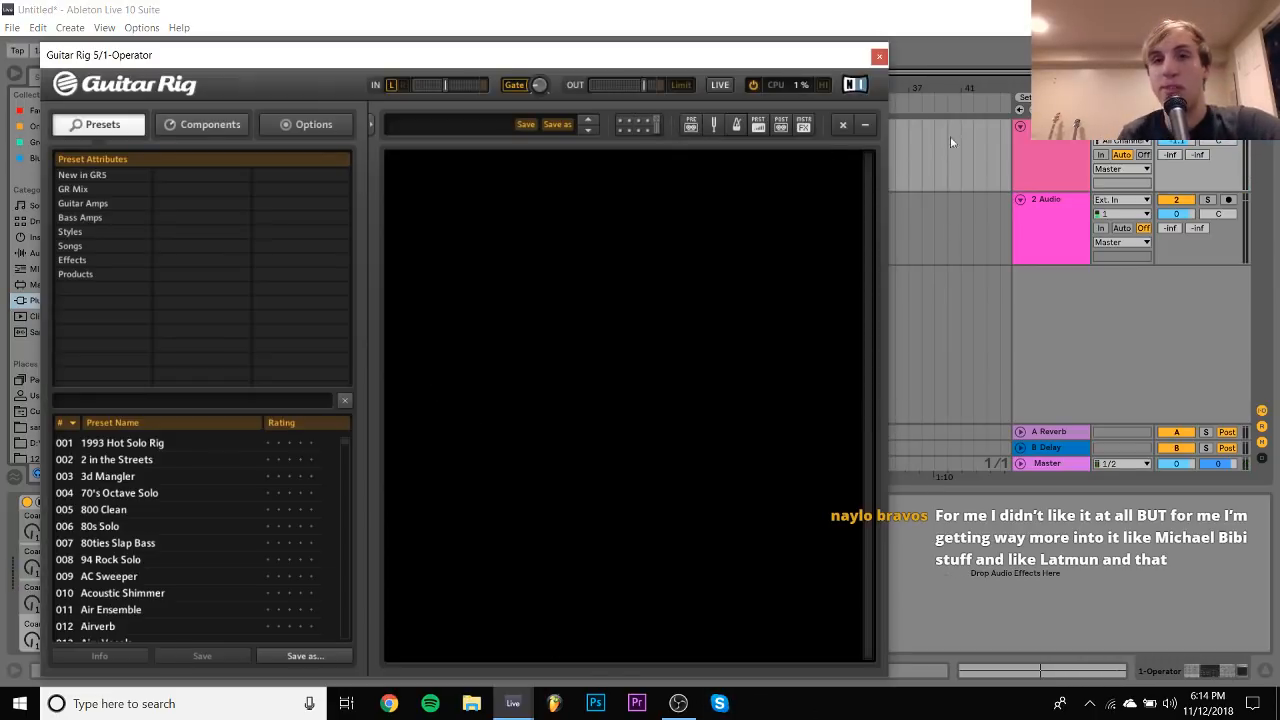
pyautogui.click(879, 56)
pyautogui.click(698, 502)
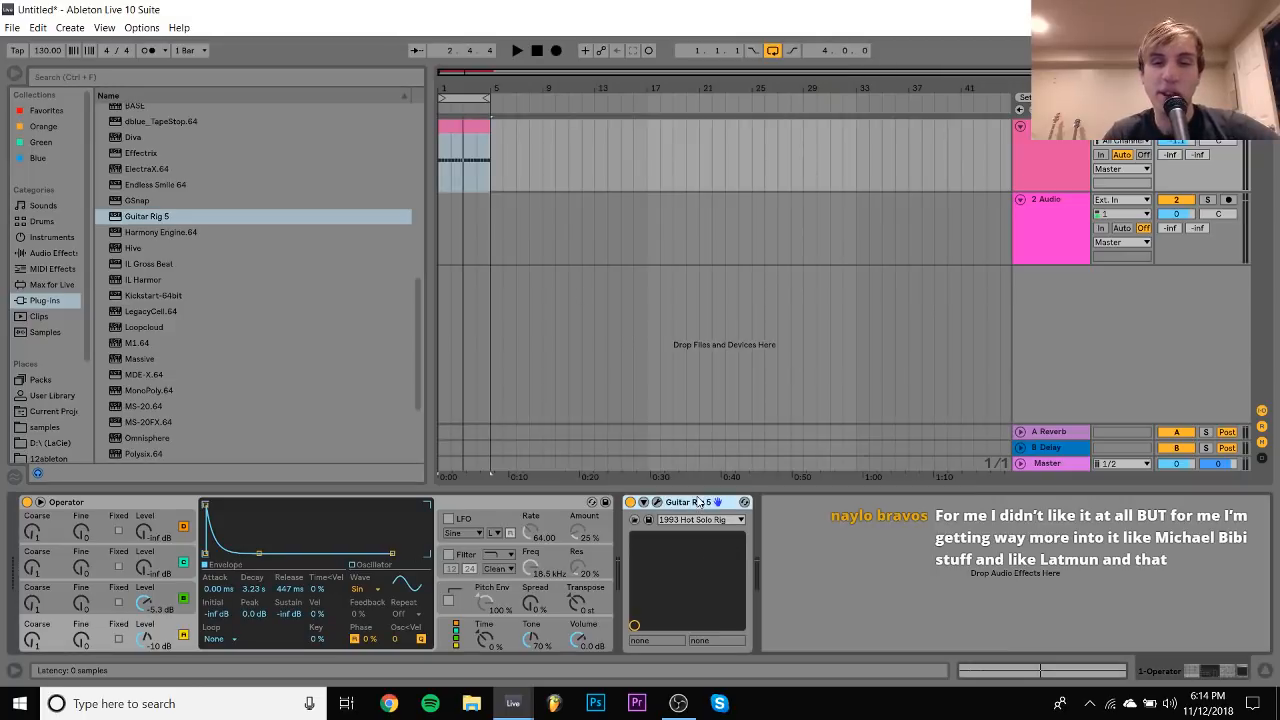
pyautogui.click(630, 502)
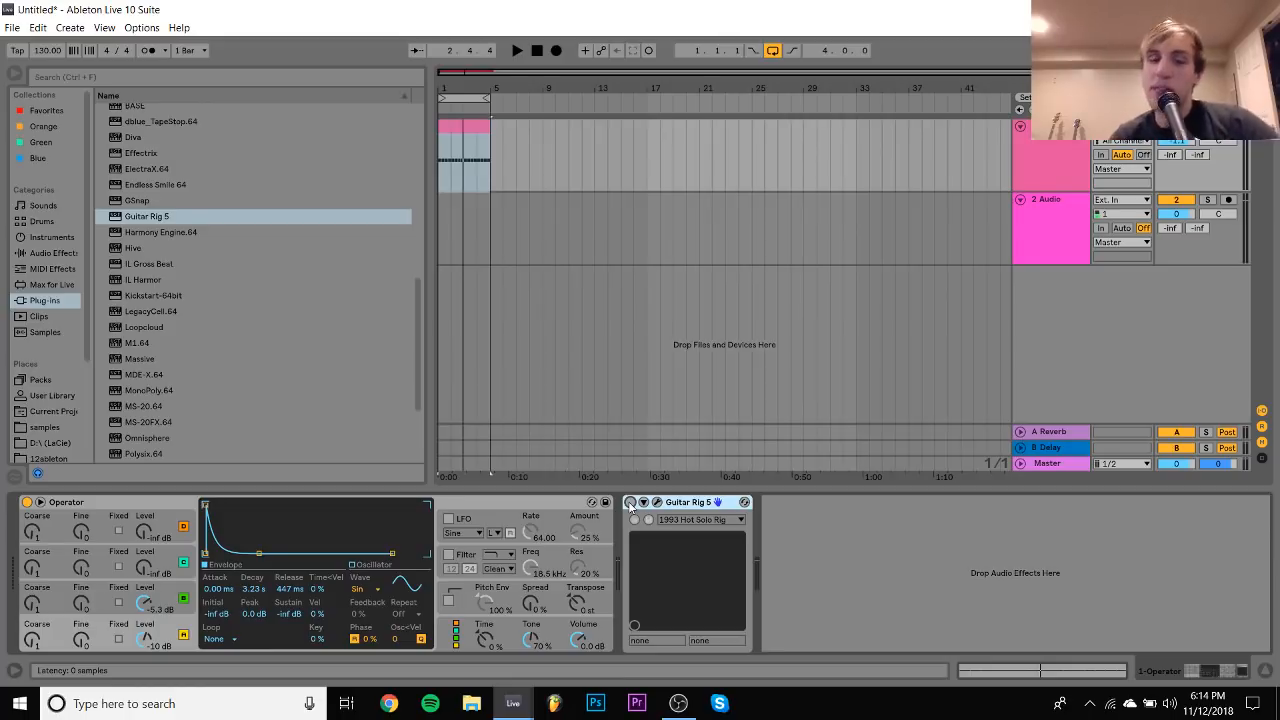
# Insert an empty MIDI track below the kick track and reselect the kick clip
pyautogui.hotkey('ctrl', 'shift', 't')
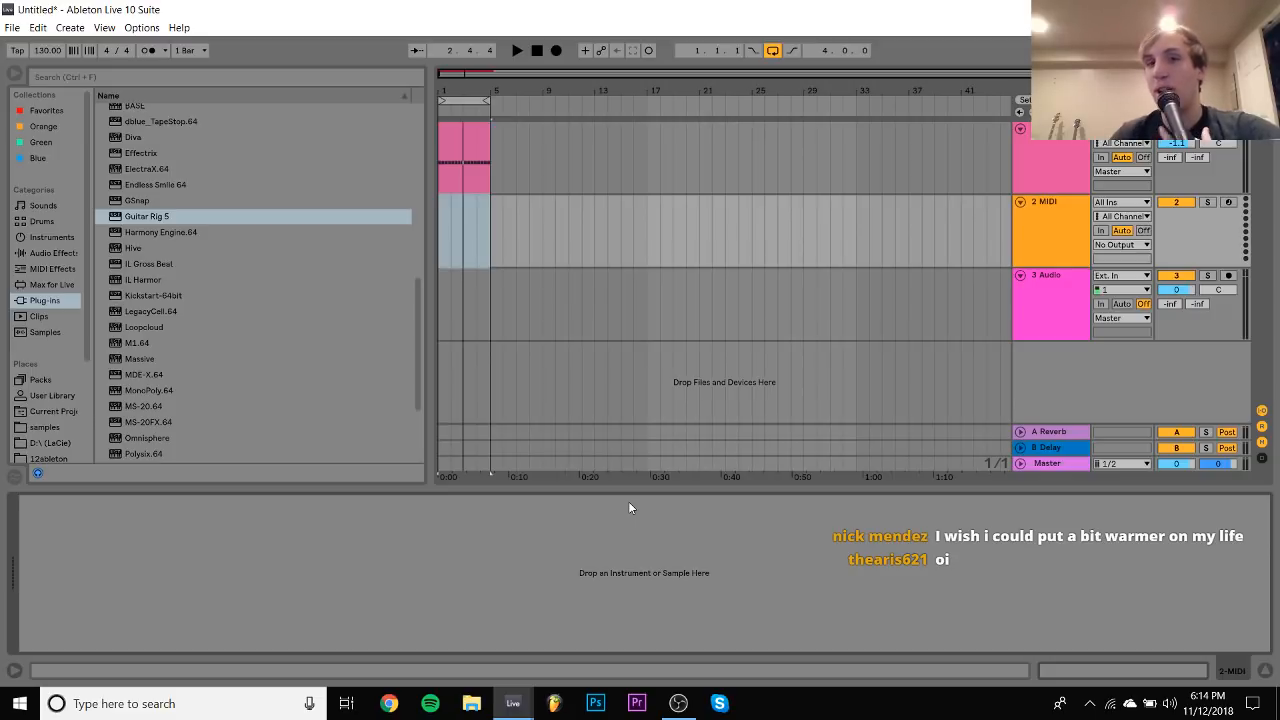
pyautogui.click(470, 140)
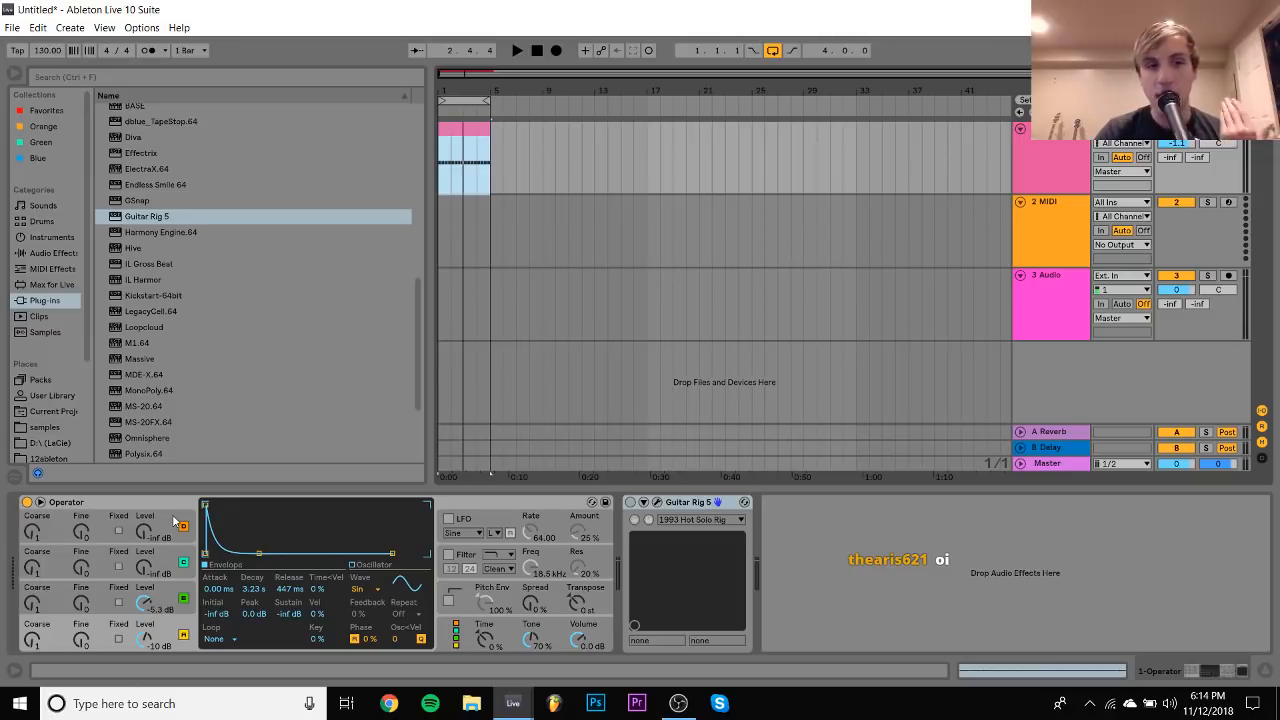
# Add Saturator after Guitar Rig 5 and set its curve type to Waveshaper
pyautogui.click(53, 255)
pyautogui.scroll(-5, 226, 395)
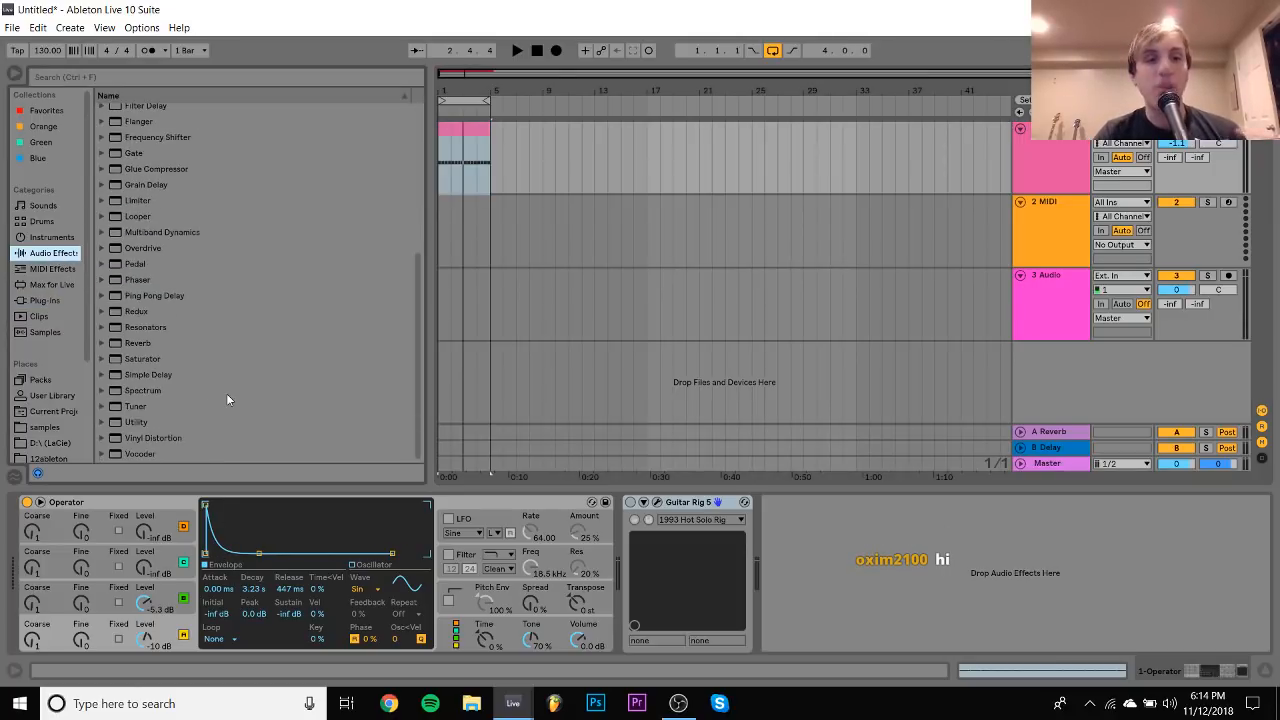
pyautogui.doubleClick(146, 358)
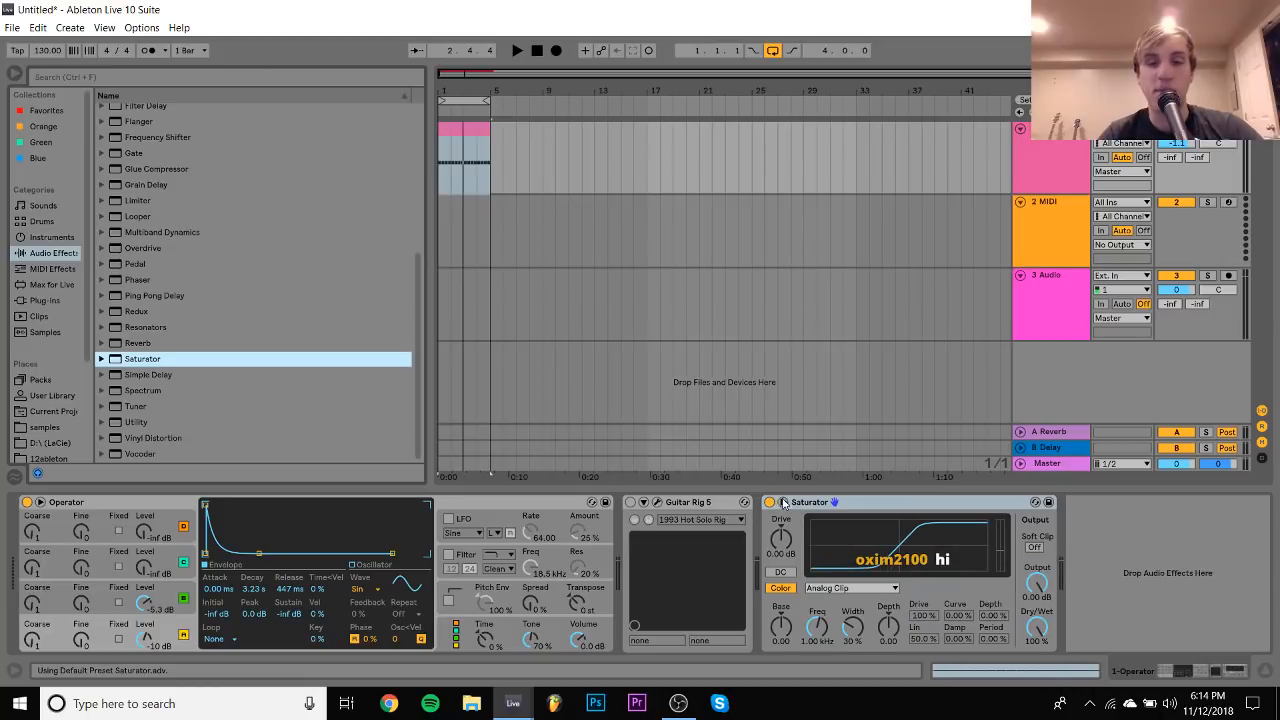
pyautogui.click(840, 589)
pyautogui.click(840, 676)
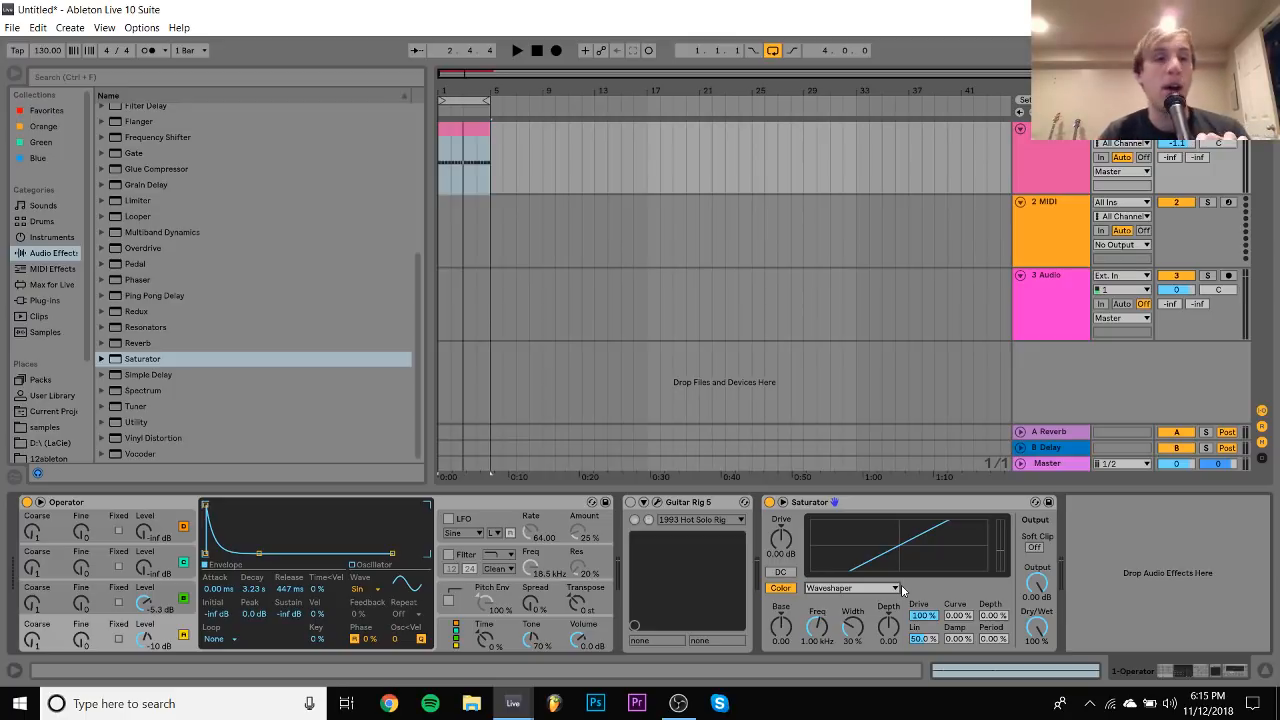
# During playback, set Saturator's waveshaper depth to 100% and drive to 9.71 dB, and lower the kick track's volume to -12.8 dB
pyautogui.press('space')
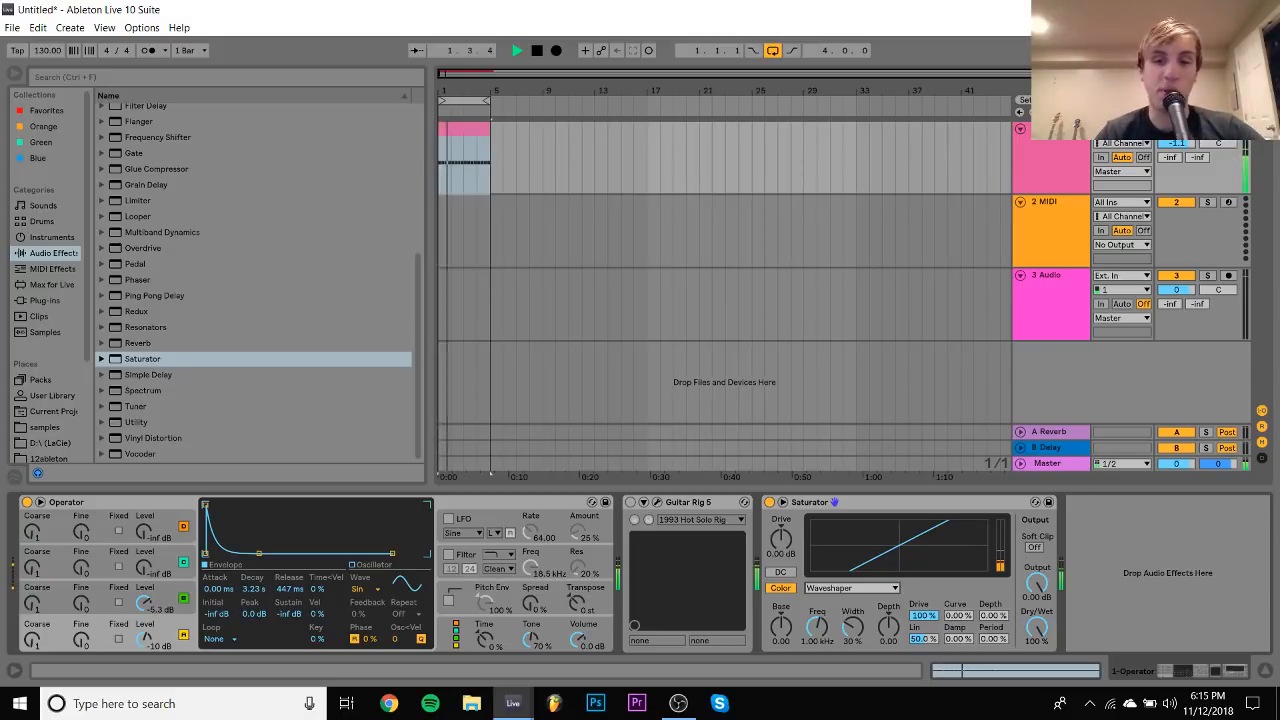
pyautogui.moveTo(993, 616); pyautogui.dragTo(993, 517)
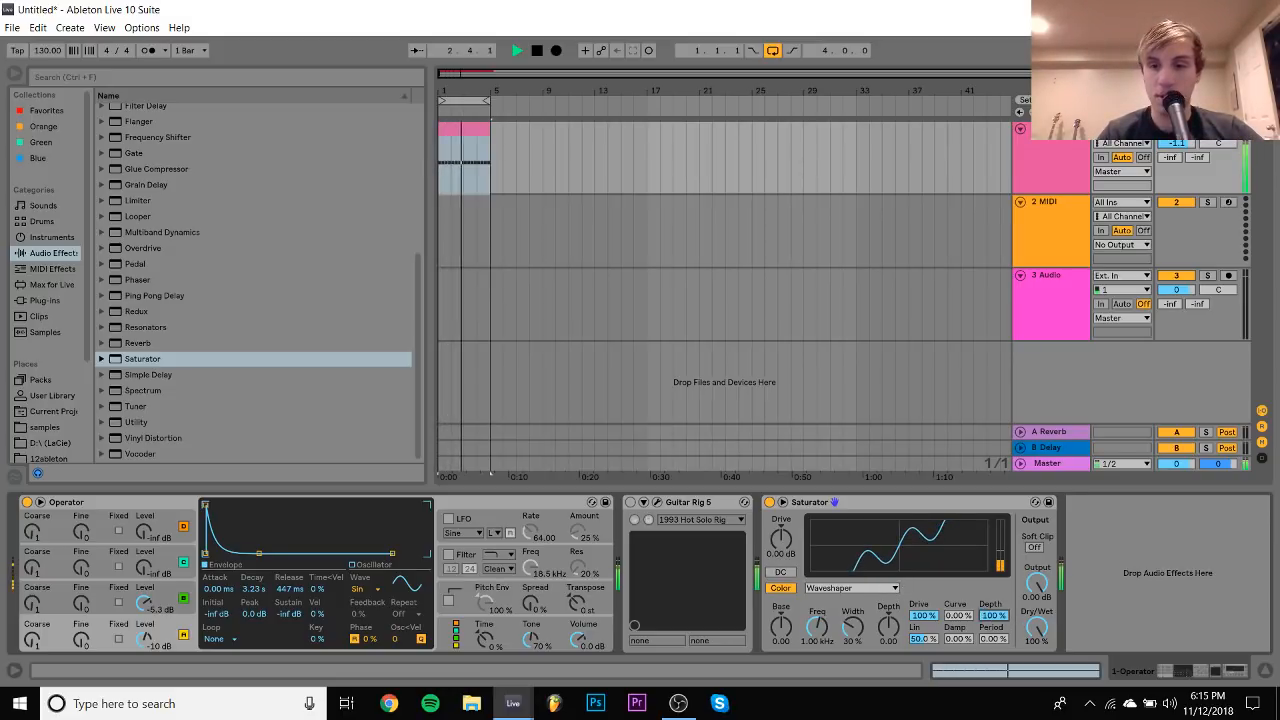
pyautogui.moveTo(782, 535); pyautogui.dragTo(782, 506)
pyautogui.moveTo(1176, 144); pyautogui.dragTo(1176, 180)
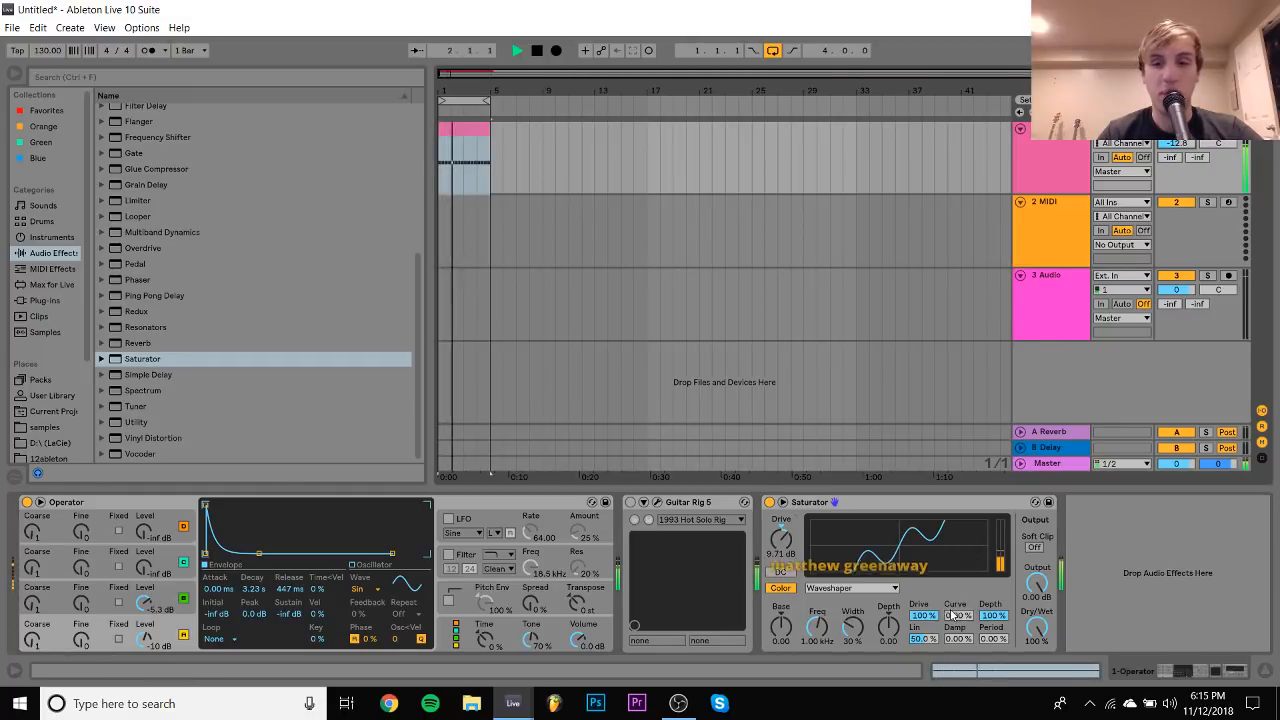
pyautogui.moveTo(955, 615)
pyautogui.mouseDown()
pyautogui.moveTo(955, 543)
pyautogui.moveTo(955, 613)
pyautogui.mouseUp()
pyautogui.press('space')
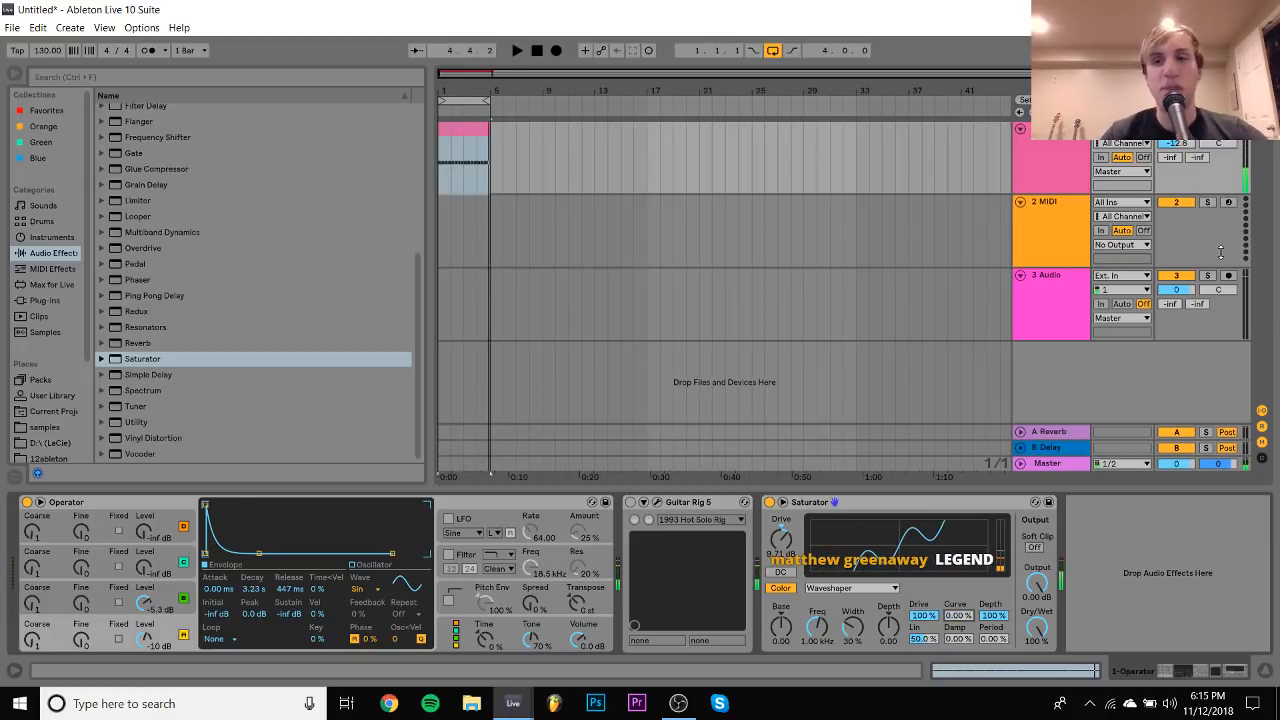
# Audition the saturated kick from the computer keyboard in the C0 to D1 octave and by playing the loop
pyautogui.press('z')
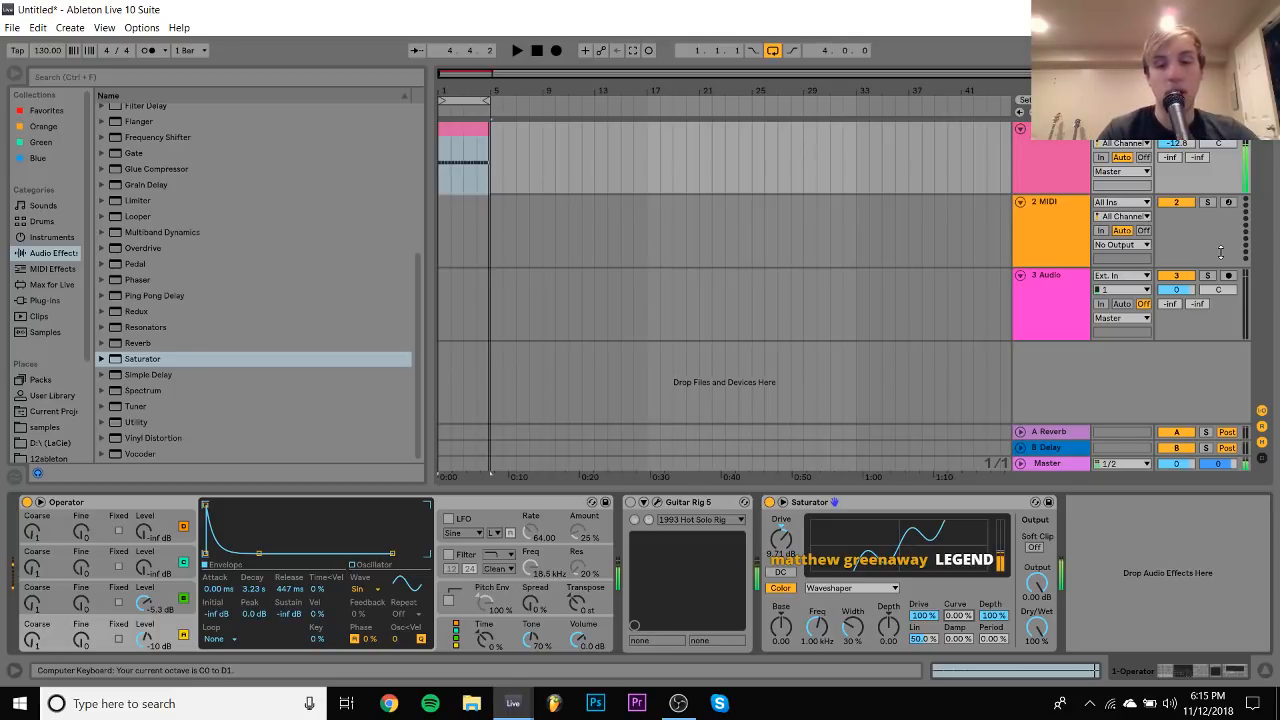
pyautogui.press('space')
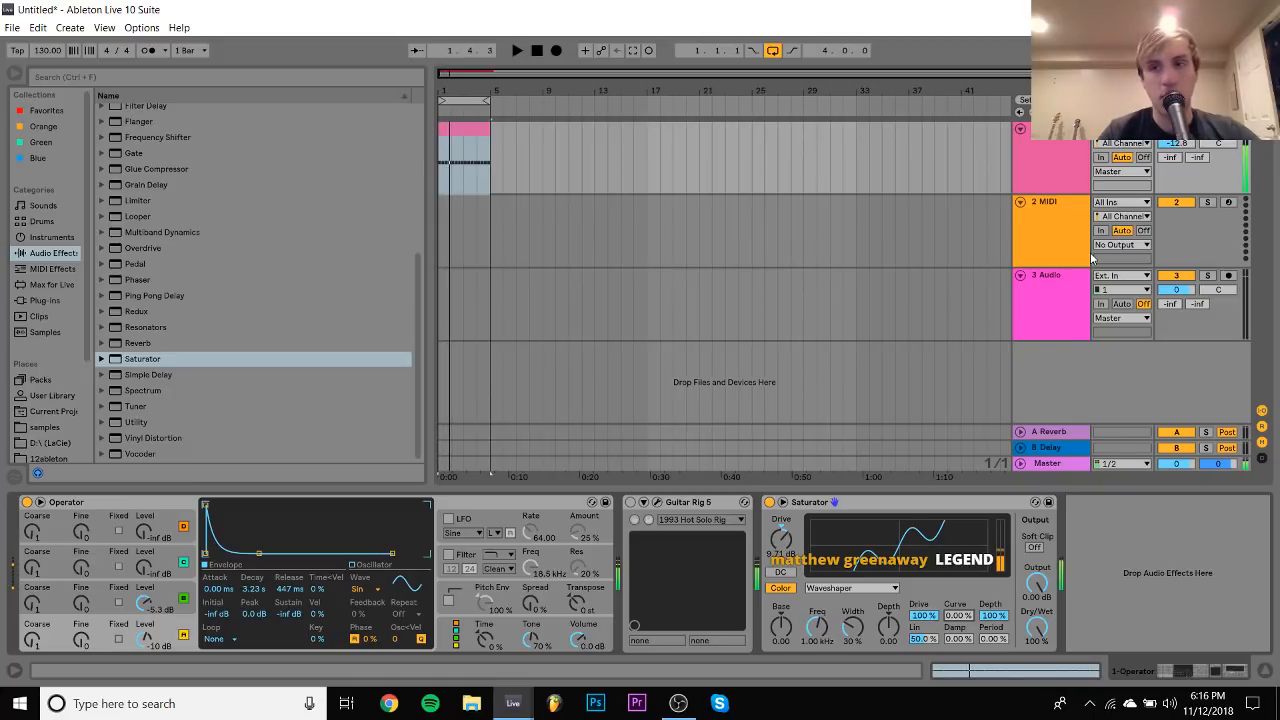
pyautogui.press('space')
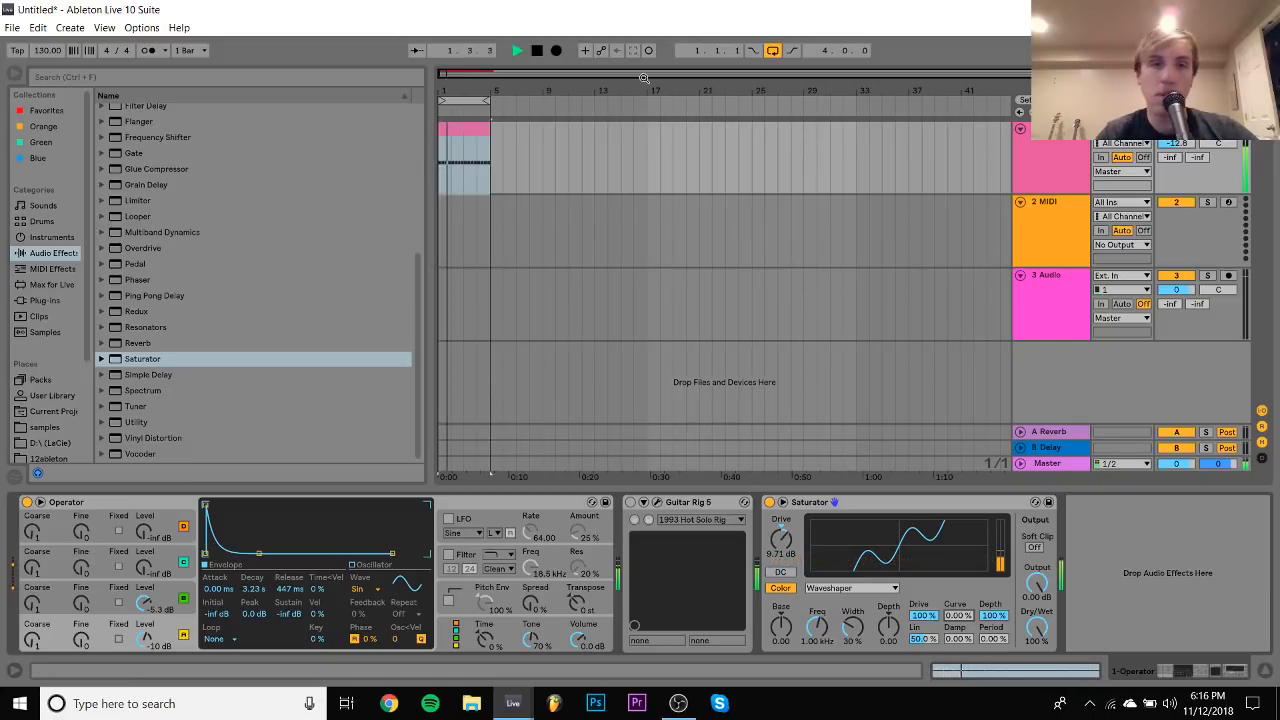
pyautogui.press('space')
# Replace all notes in the kick clip with a single two-beat F0 note starting at 1.1.4
pyautogui.doubleClick(452, 131)
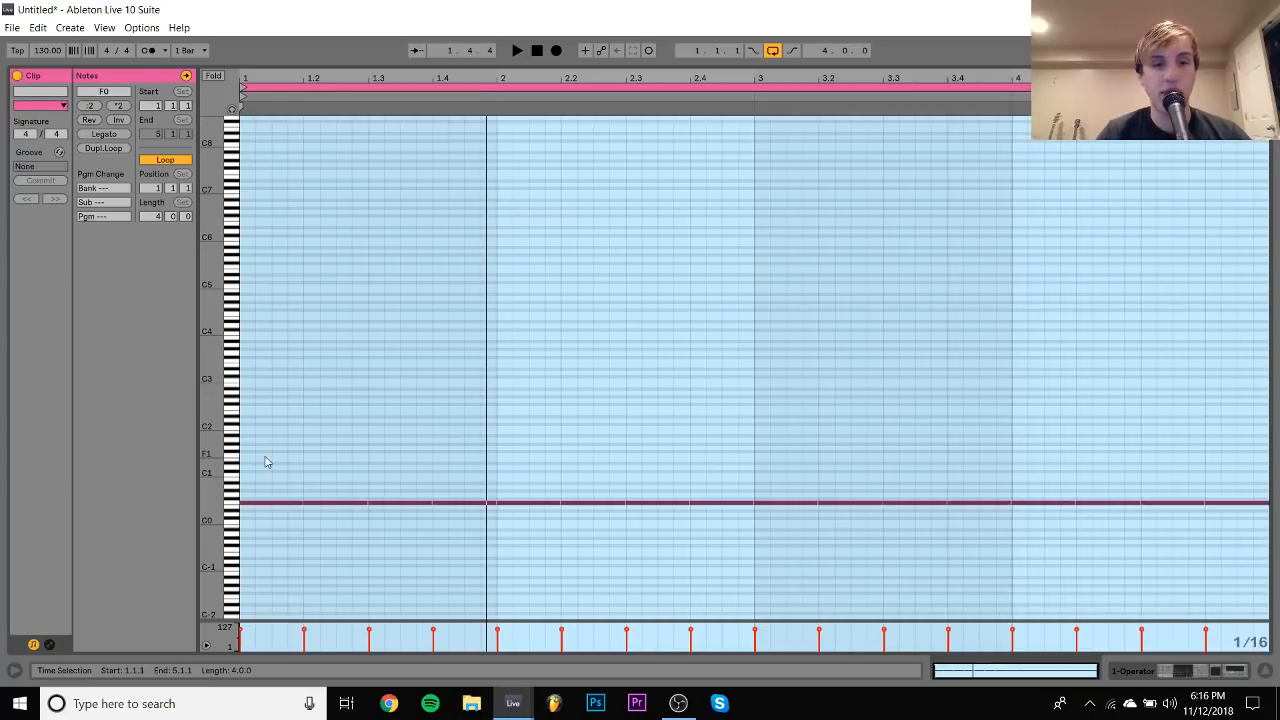
pyautogui.hotkey('ctrl', 'a')
pyautogui.press('Delete')
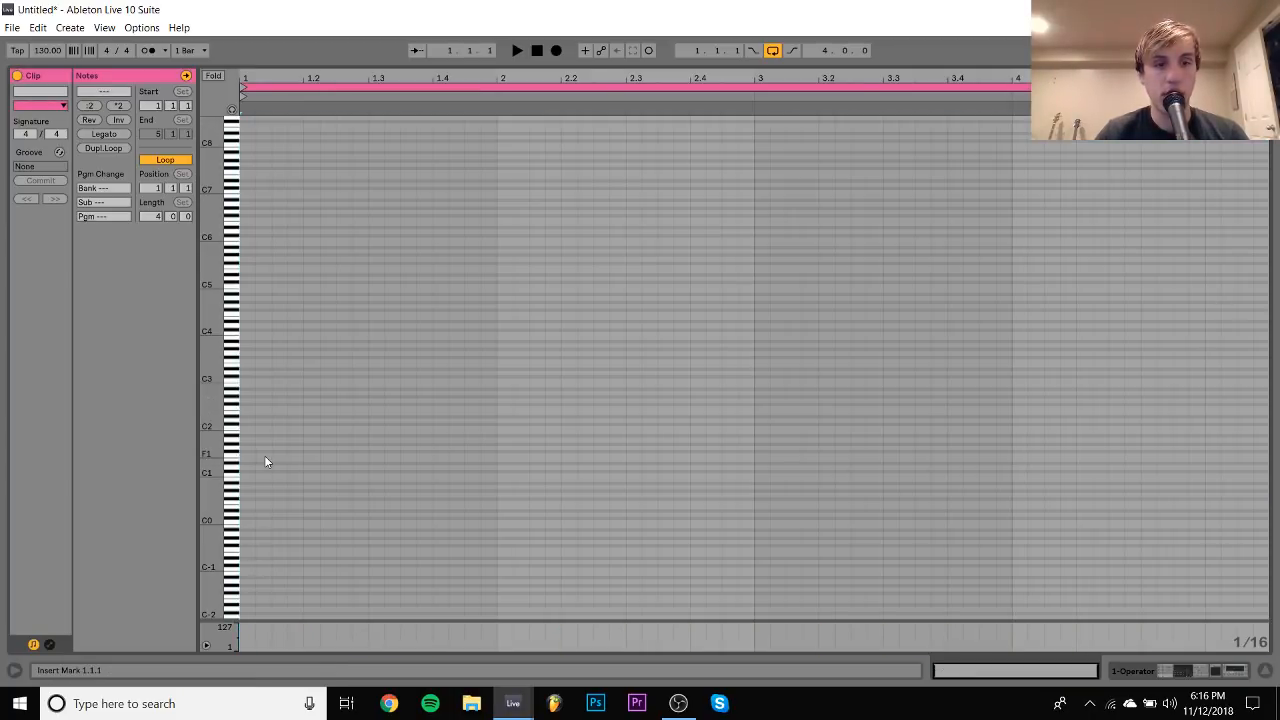
pyautogui.doubleClick(294, 504)
pyautogui.hotkey('shift', 'Right')
pyautogui.hotkey('shift', 'Right')
pyautogui.hotkey('shift', 'Right')
pyautogui.hotkey('shift', 'Right')
pyautogui.hotkey('shift', 'Right')
pyautogui.hotkey('shift', 'Right')
pyautogui.hotkey('shift', 'Right')
pyautogui.press('space')
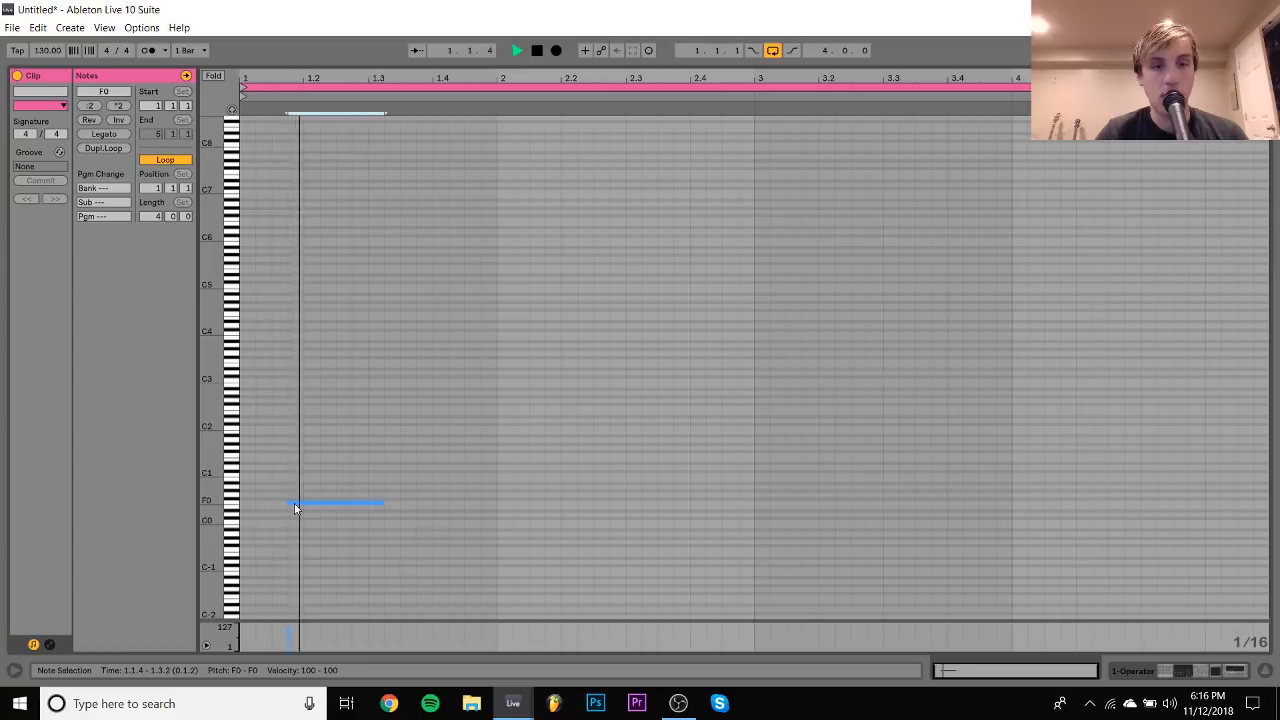
pyautogui.hotkey('shift', 'Right')
# Duplicate the F0 note twice to get three back-to-back two-beat notes ending at 2.3.4, checking the playback
pyautogui.hotkey('ctrl', 'd')
pyautogui.press('Left')
pyautogui.press('space')
pyautogui.press('space')
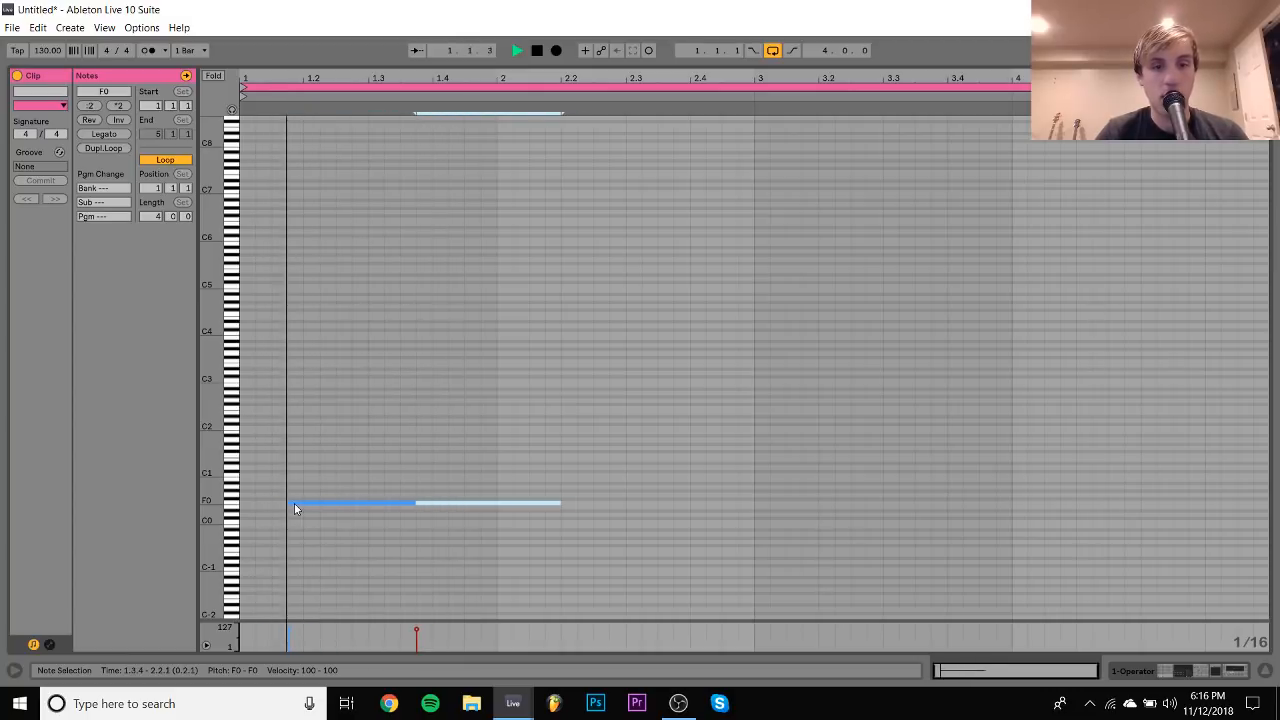
pyautogui.press('space')
pyautogui.hotkey('shift', 'Left')
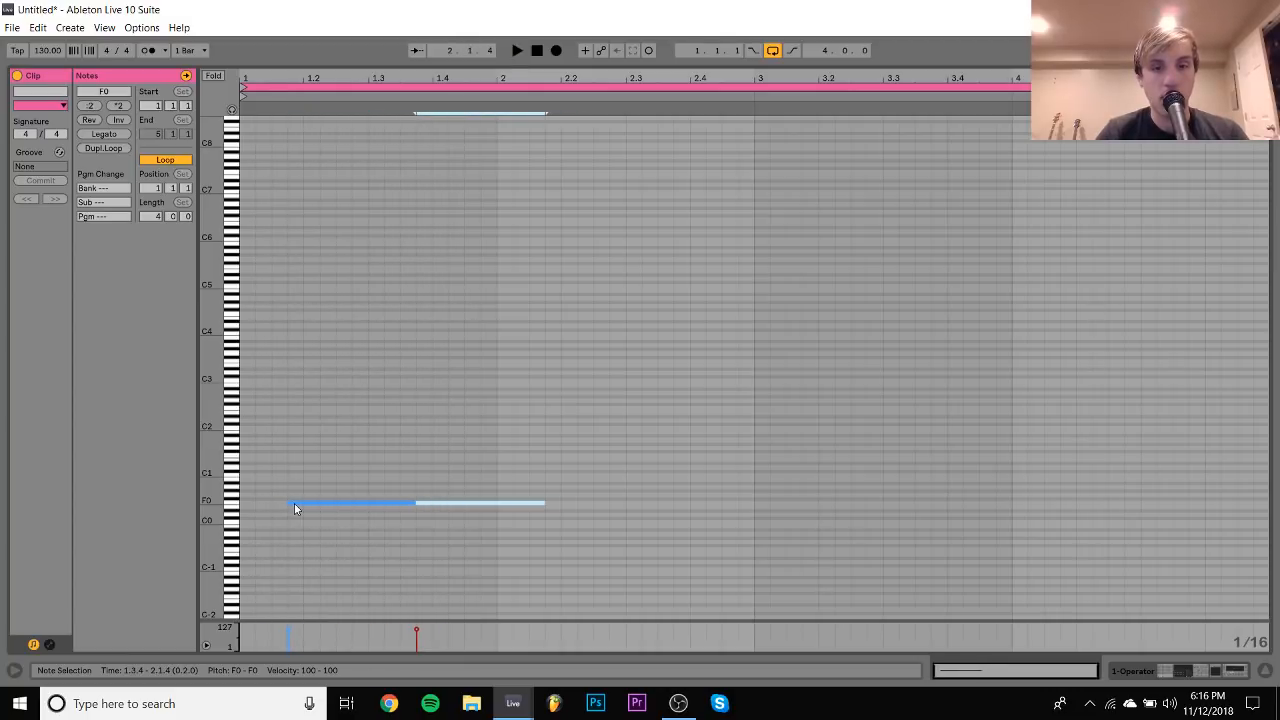
pyautogui.hotkey('ctrl', 'd')
pyautogui.hotkey('shift', 'Left')
pyautogui.hotkey('shift', 'Right')
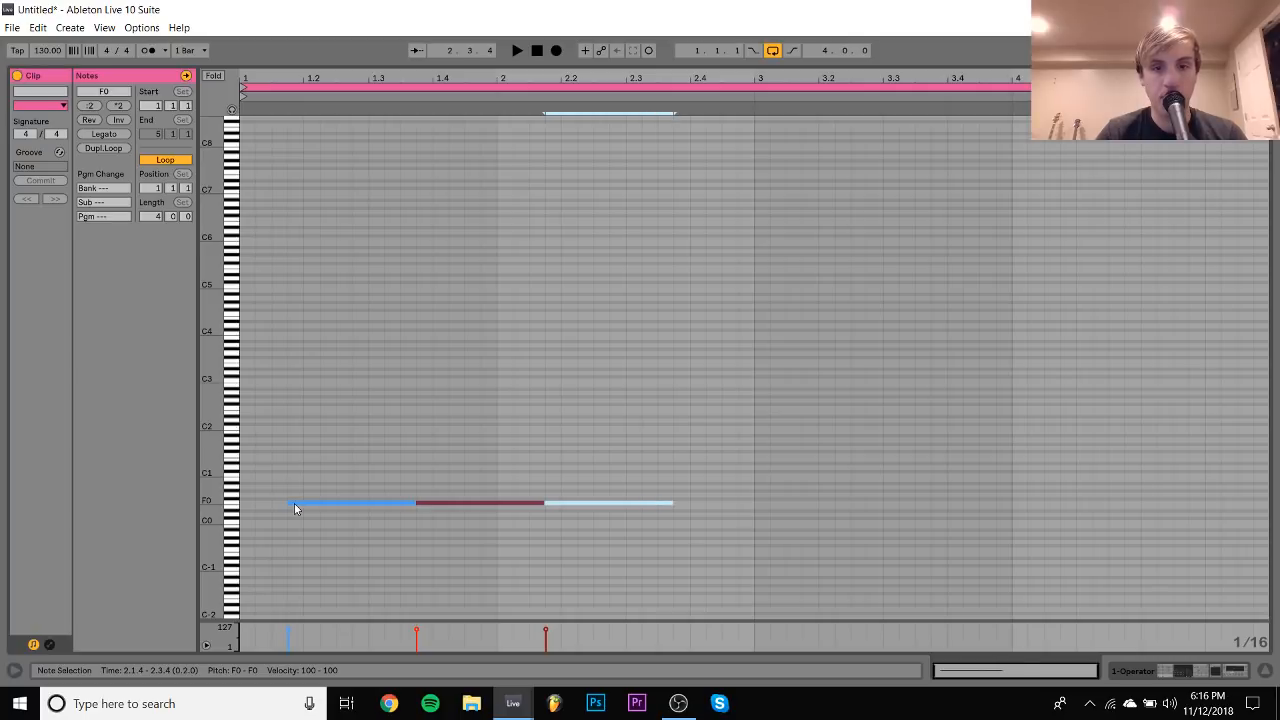
# Duplicate the last F0 note, transpose the copy up to C1, and shorten it to two sixteenths ending at 2.4.2
pyautogui.hotkey('ctrl', 'd')
pyautogui.press('Up')
pyautogui.press('Up')
pyautogui.press('Up')
pyautogui.press('Up')
pyautogui.press('Up')
pyautogui.press('Up')
pyautogui.press('Up')
pyautogui.hotkey('shift', 'Left')
pyautogui.hotkey('shift', 'Left')
pyautogui.hotkey('shift', 'Left')
pyautogui.hotkey('shift', 'Left')
pyautogui.hotkey('shift', 'Left')
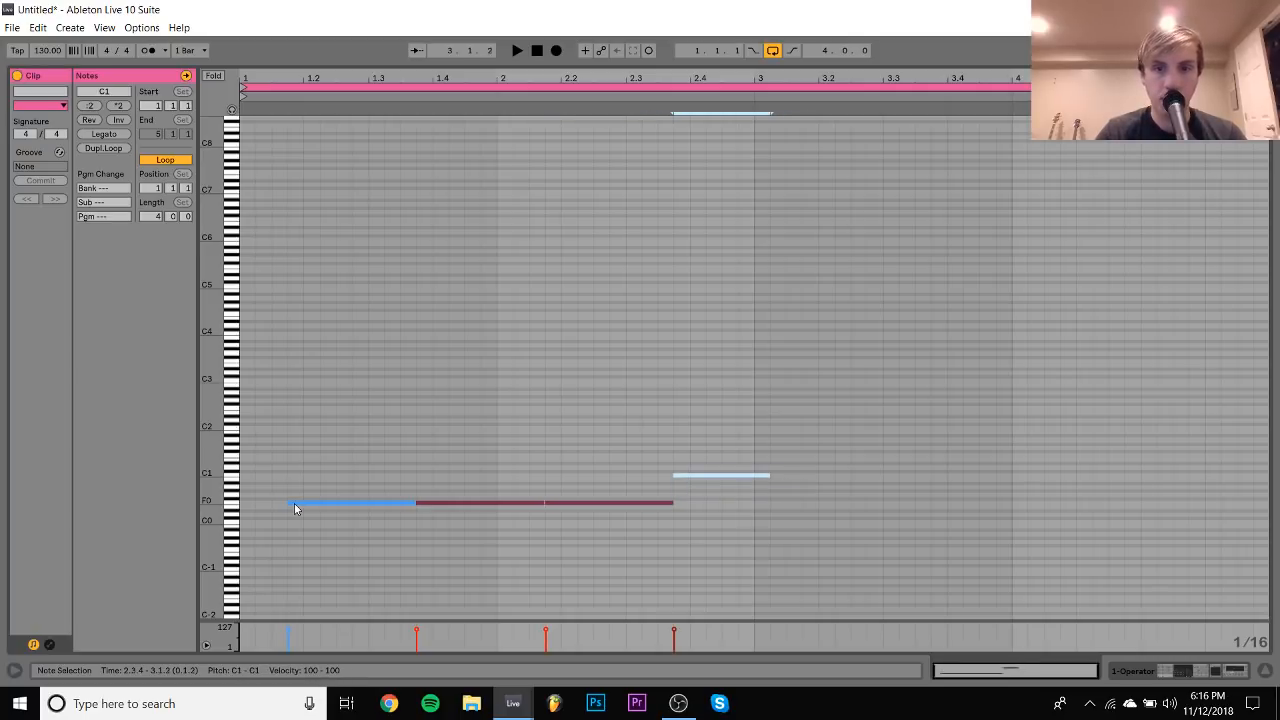
pyautogui.hotkey('shift', 'Left')
# Add a one-sixteenth G#0 note at 2.4.2 and a two-sixteenth G0 note at 2.4.3 by duplicating the C1 note
pyautogui.hotkey('ctrl', 'd')
pyautogui.press('Down')
pyautogui.press('Down')
pyautogui.press('Down')
pyautogui.press('Down')
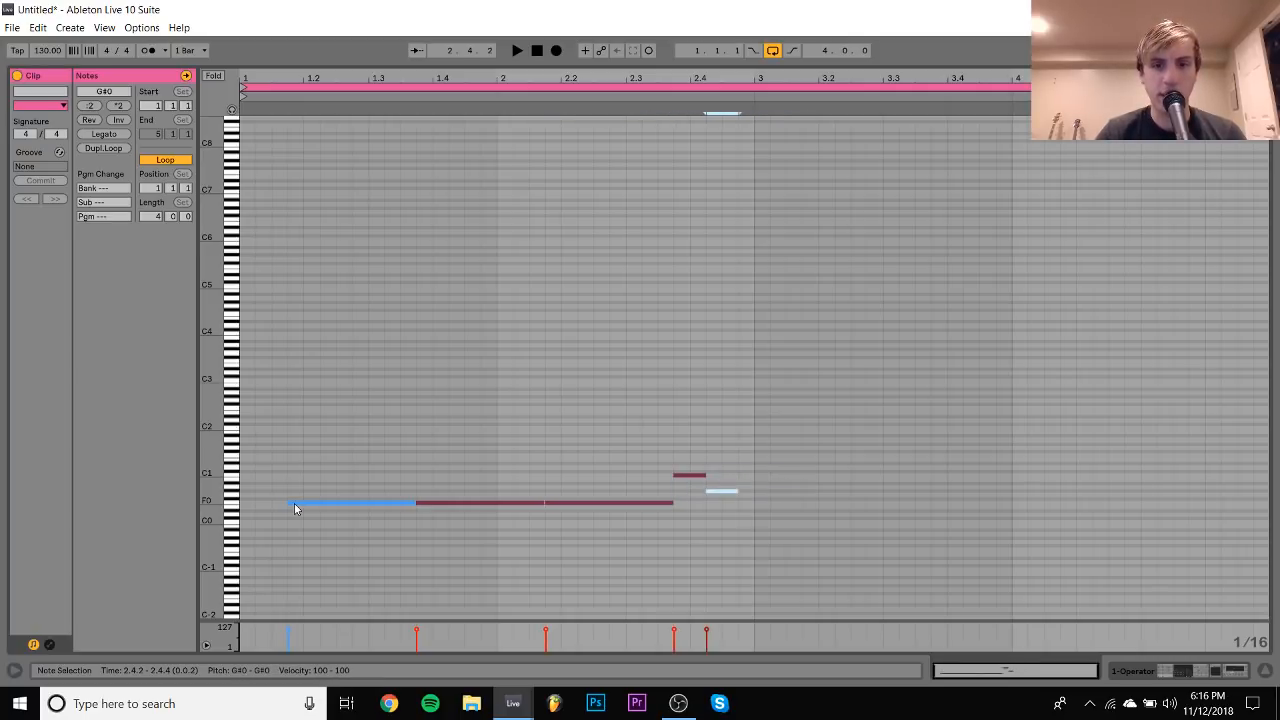
pyautogui.hotkey('shift', 'Left')
pyautogui.hotkey('ctrl', 'd')
pyautogui.press('Down')
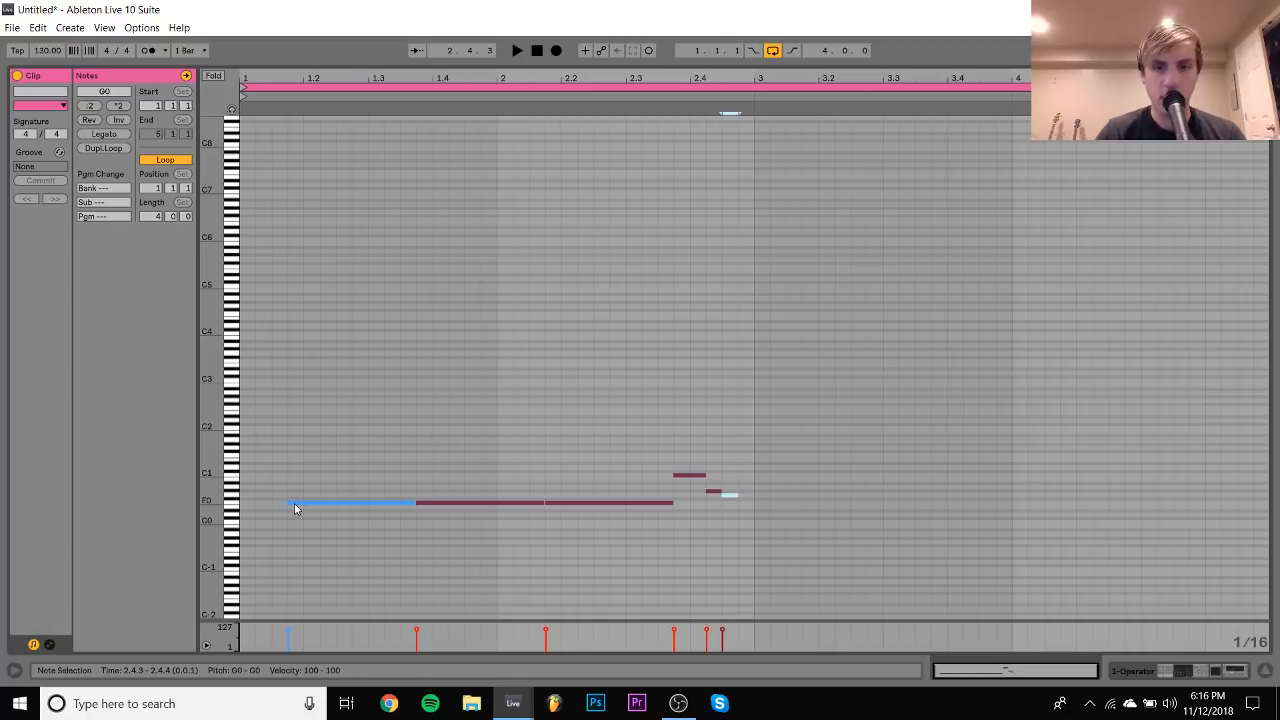
pyautogui.hotkey('shift', 'Right')
# Select all notes in the clip and duplicate the pattern to fill 3.1.4 to 5.1.1, checking it in playback
pyautogui.hotkey('ctrl', 'a')
pyautogui.press('space')
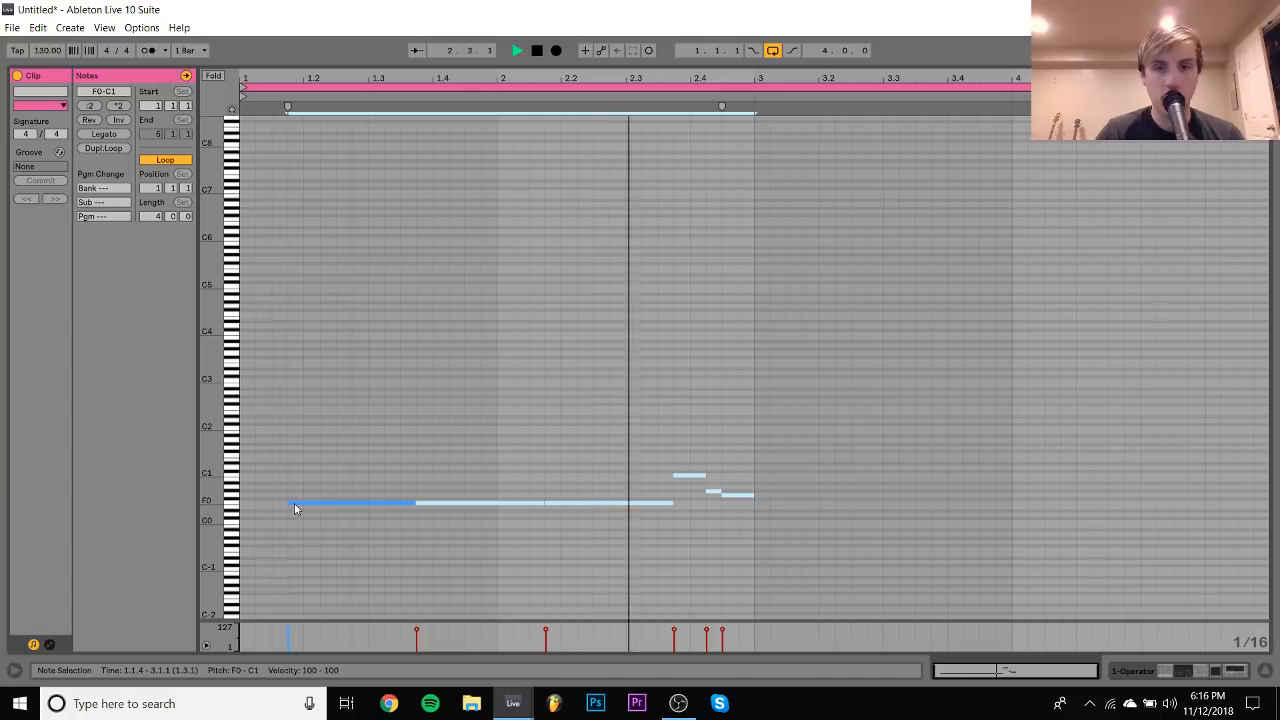
pyautogui.hotkey('ctrl', 'd')
pyautogui.press('space')
pyautogui.press('space')
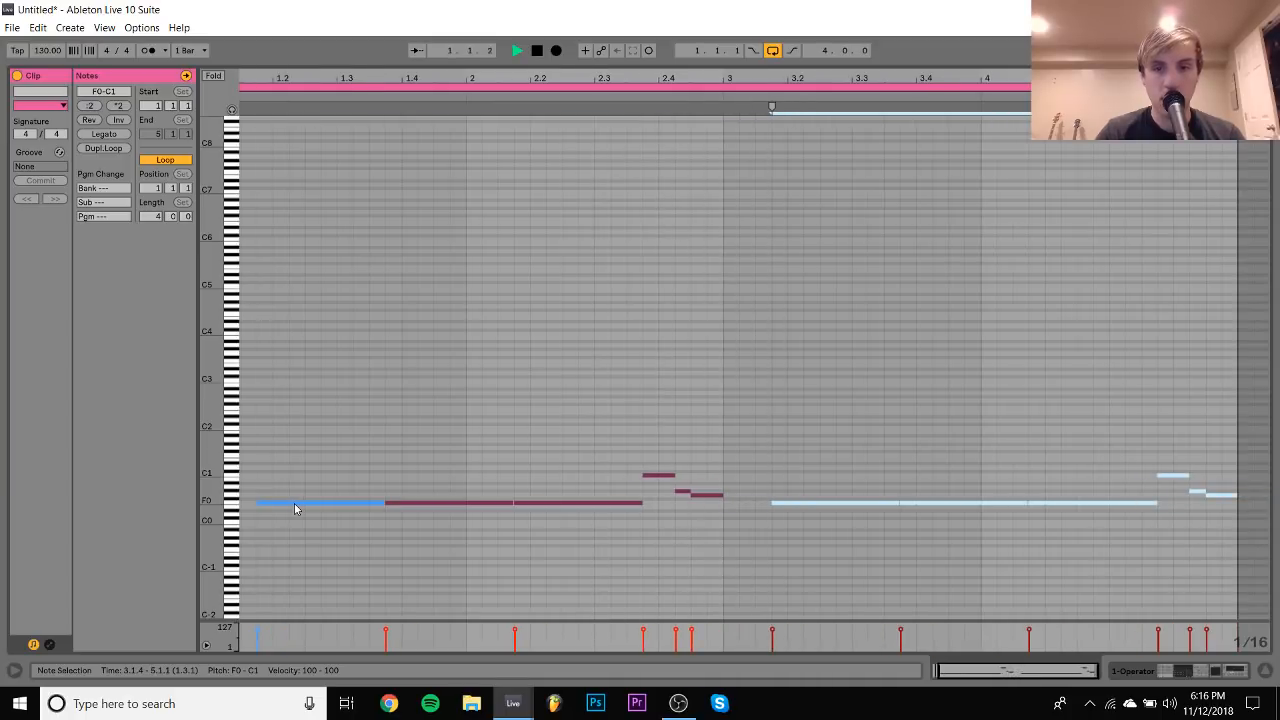
# Show the kick track's devices, stop playback, and set the tempo to 124 BPM
pyautogui.click(1183, 672)
pyautogui.press('space')
pyautogui.click(42, 52)
pyautogui.write('124')
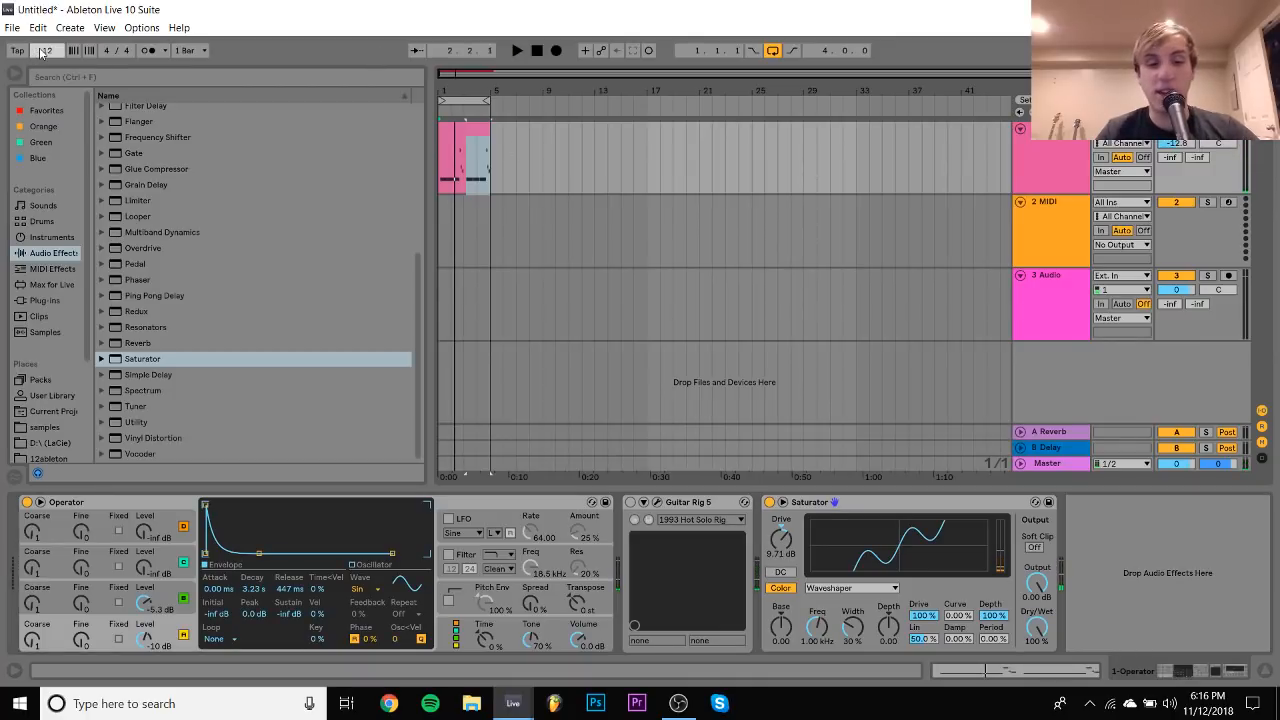
pyautogui.press('Return')
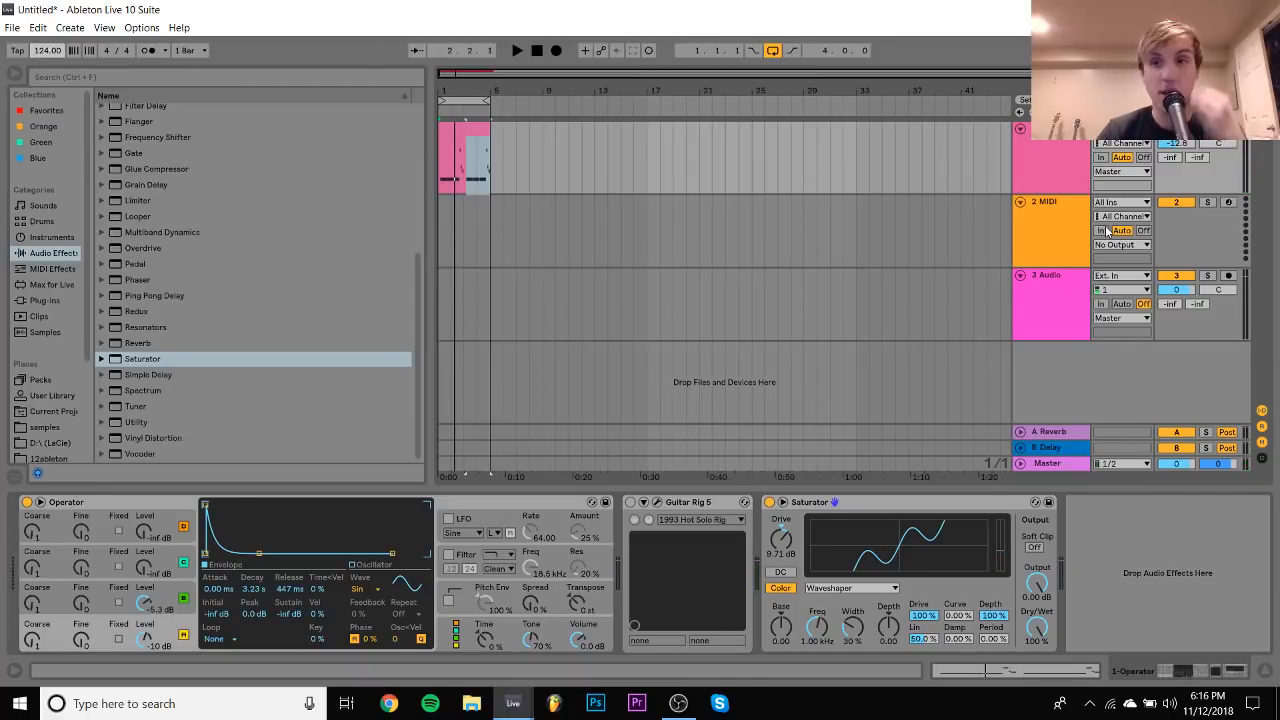
# Play the clip briefly from the start at the new tempo
pyautogui.click(1063, 234)
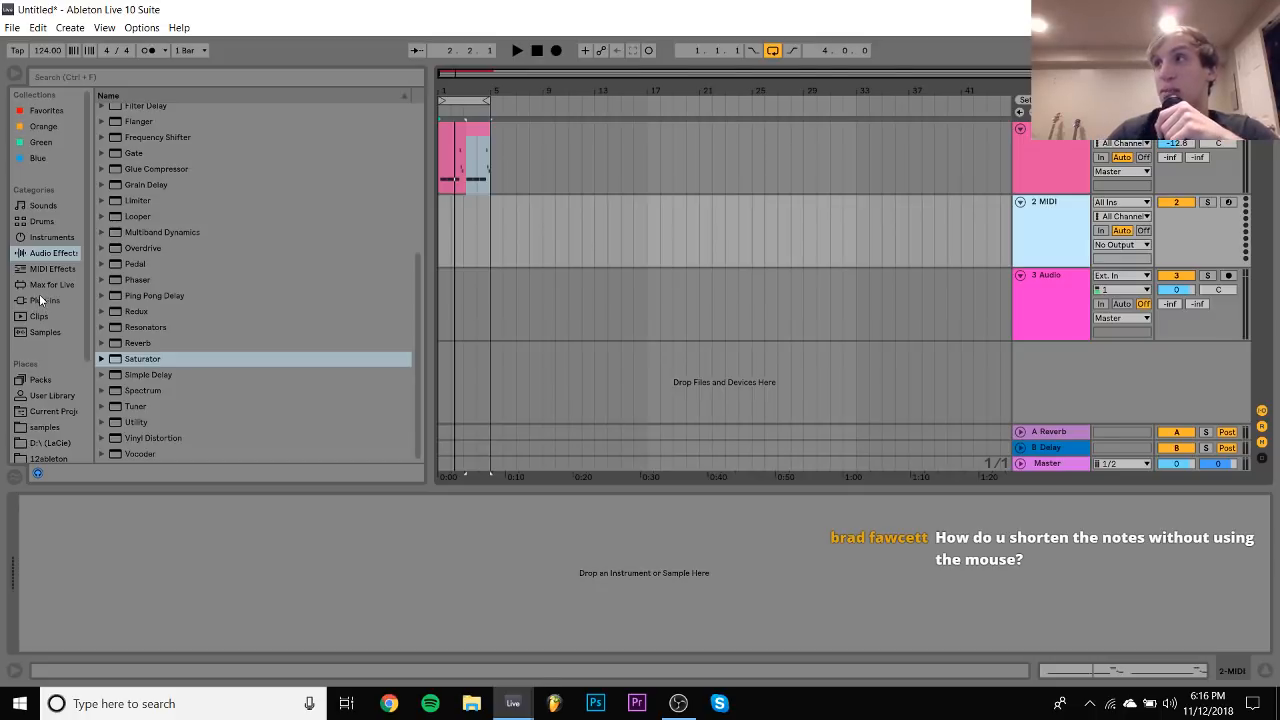
pyautogui.click(463, 160)
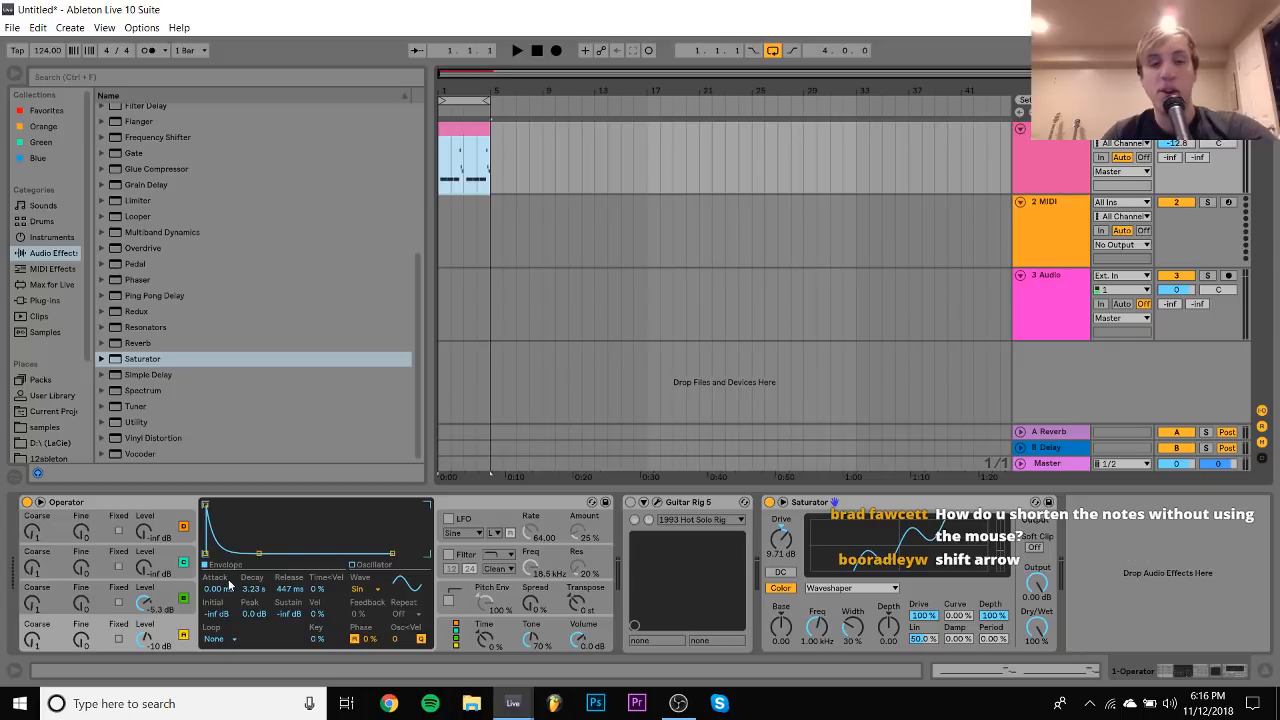
pyautogui.press('space')
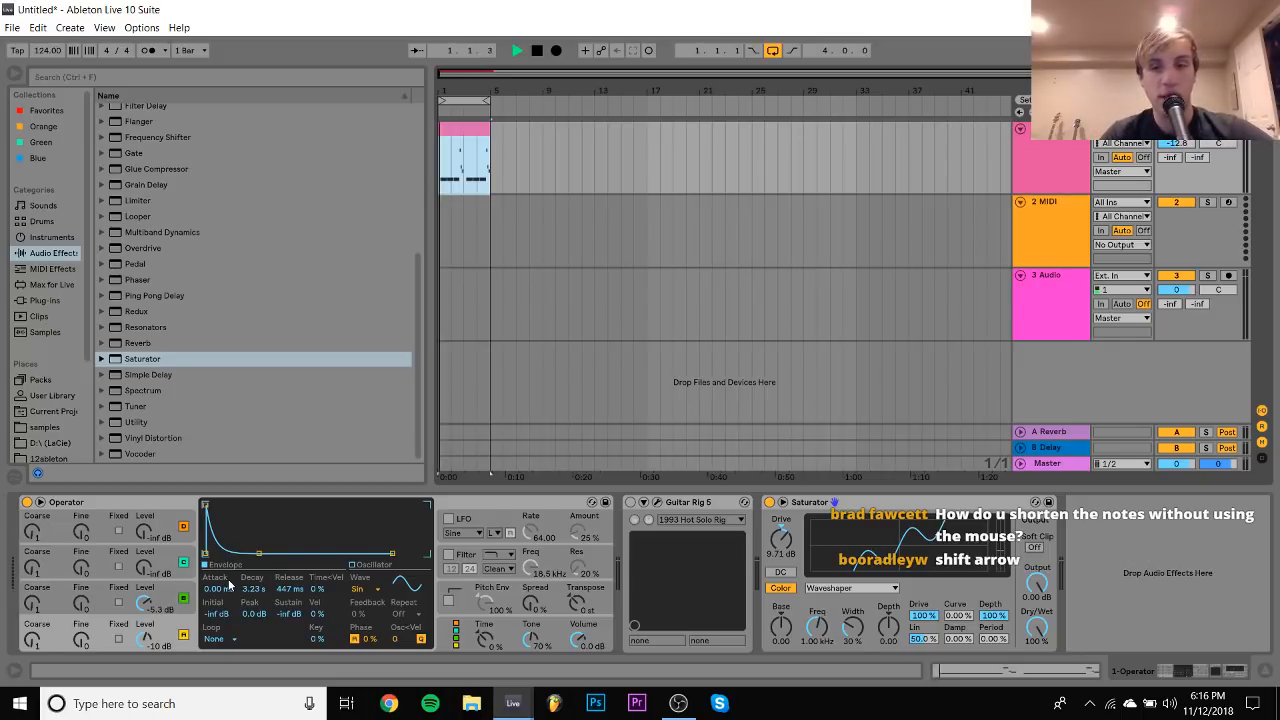
pyautogui.click(1060, 232)
pyautogui.press('space')
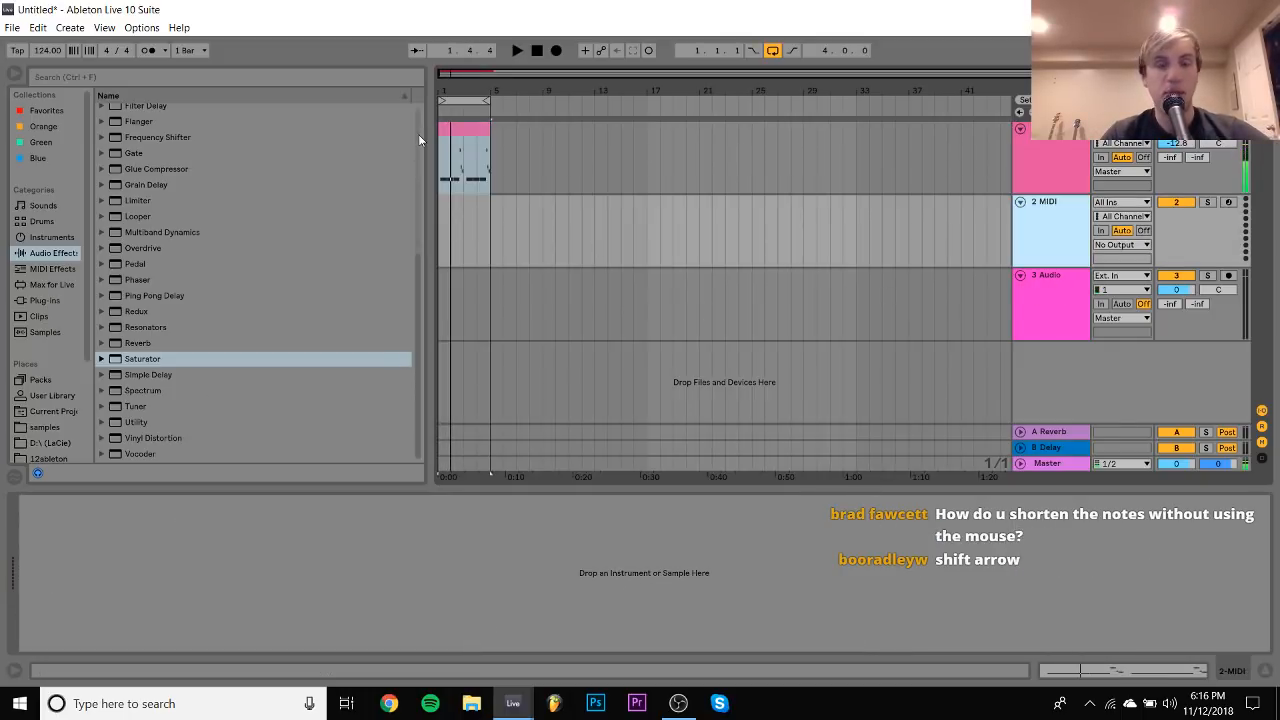
# Load the Kontakt 5 Portable x64 8out plug-in onto the 2 MIDI track and dismiss the error message
pyautogui.moveTo(441, 88); pyautogui.dragTo(444, 160)
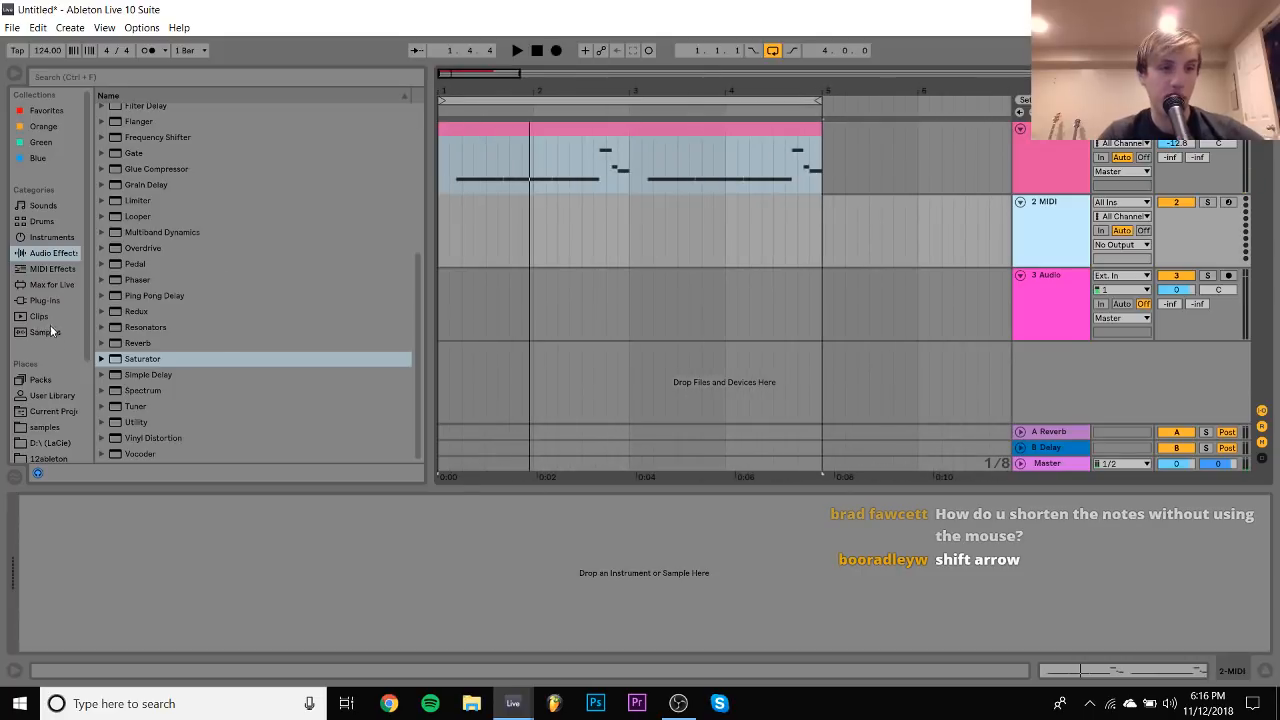
pyautogui.click(44, 300)
pyautogui.scroll(3, 200, 230)
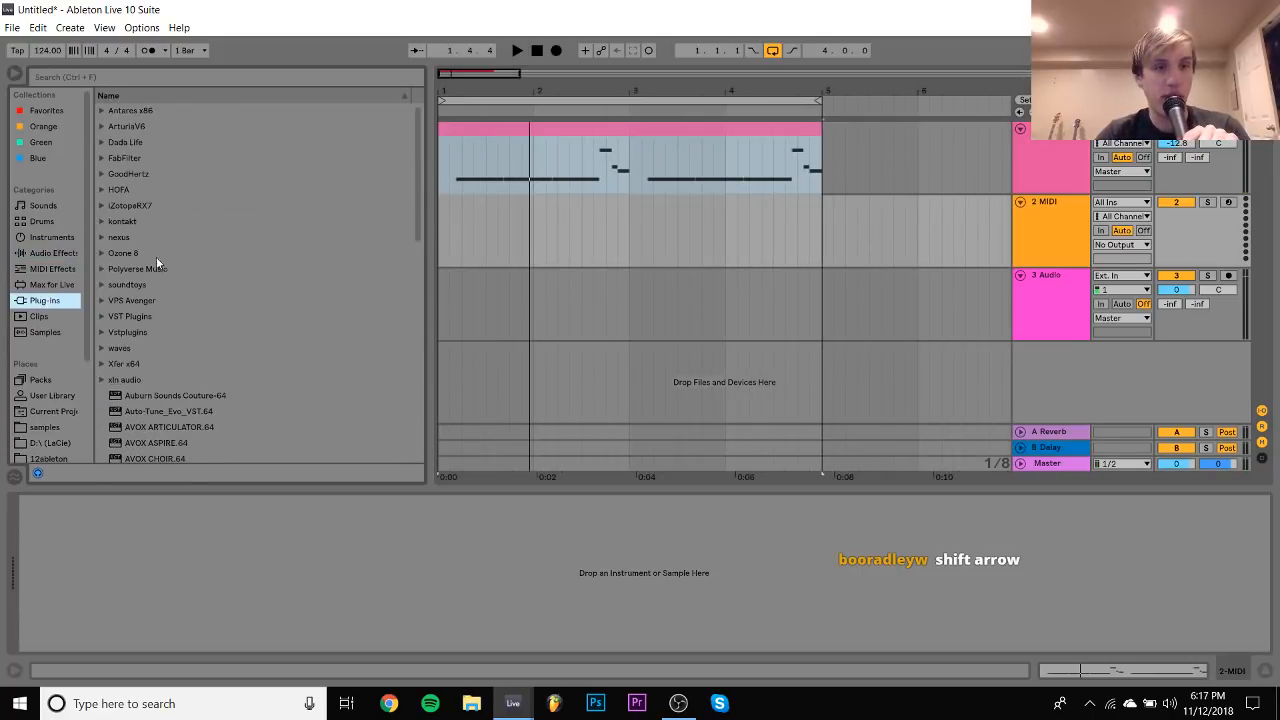
pyautogui.click(103, 222)
pyautogui.click(112, 238)
pyautogui.moveTo(160, 254); pyautogui.dragTo(573, 223)
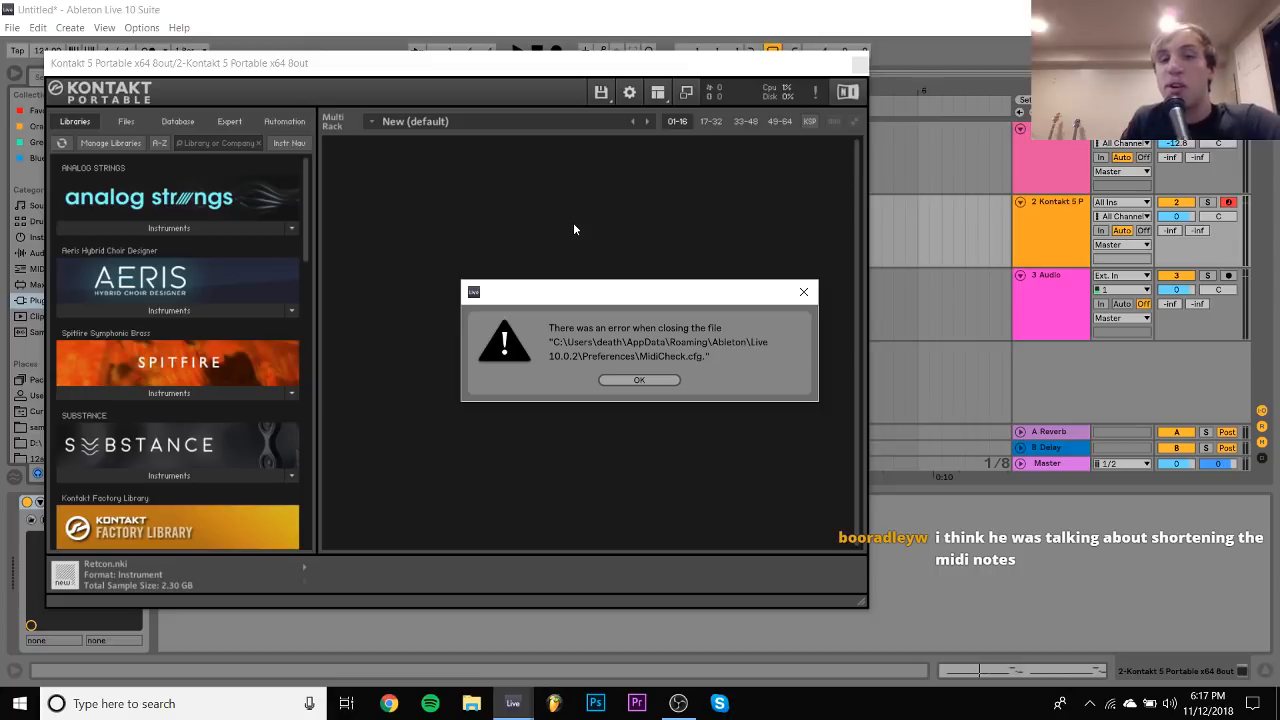
pyautogui.press('Return')
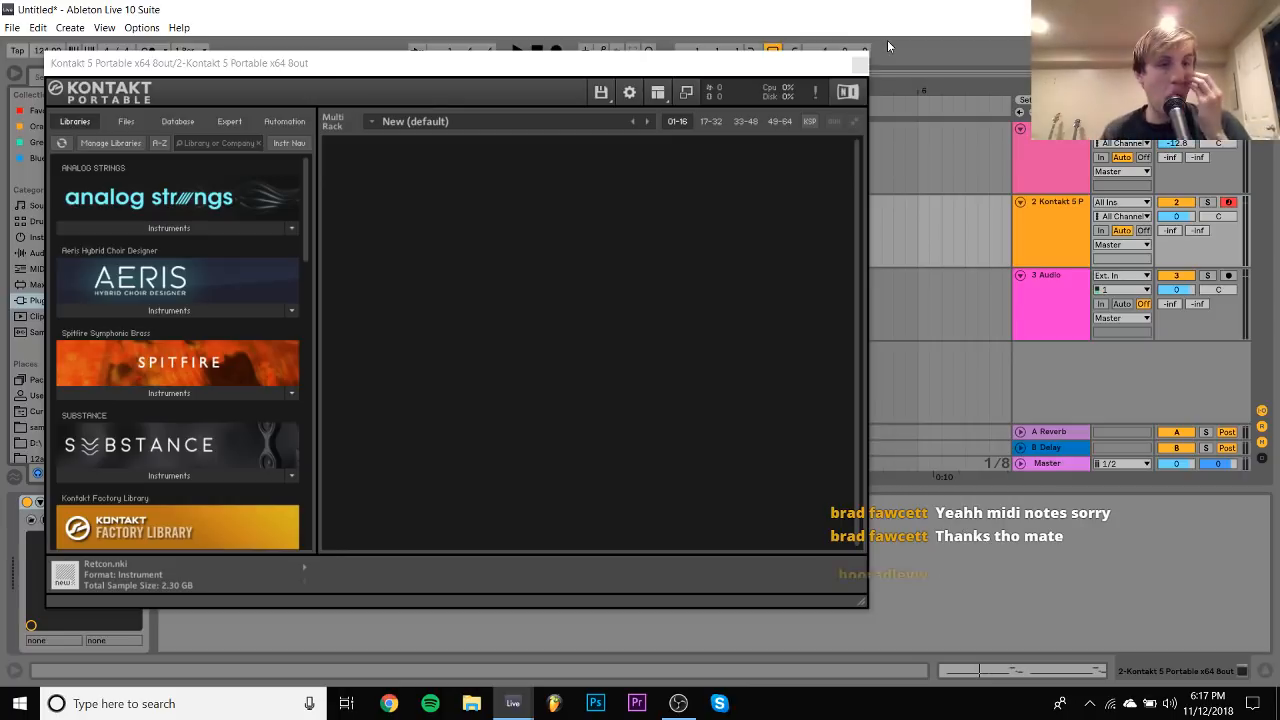
# Load ANALOG STRINGS.nki into Kontakt's rack and open the instrument's preset menu
pyautogui.click(169, 228)
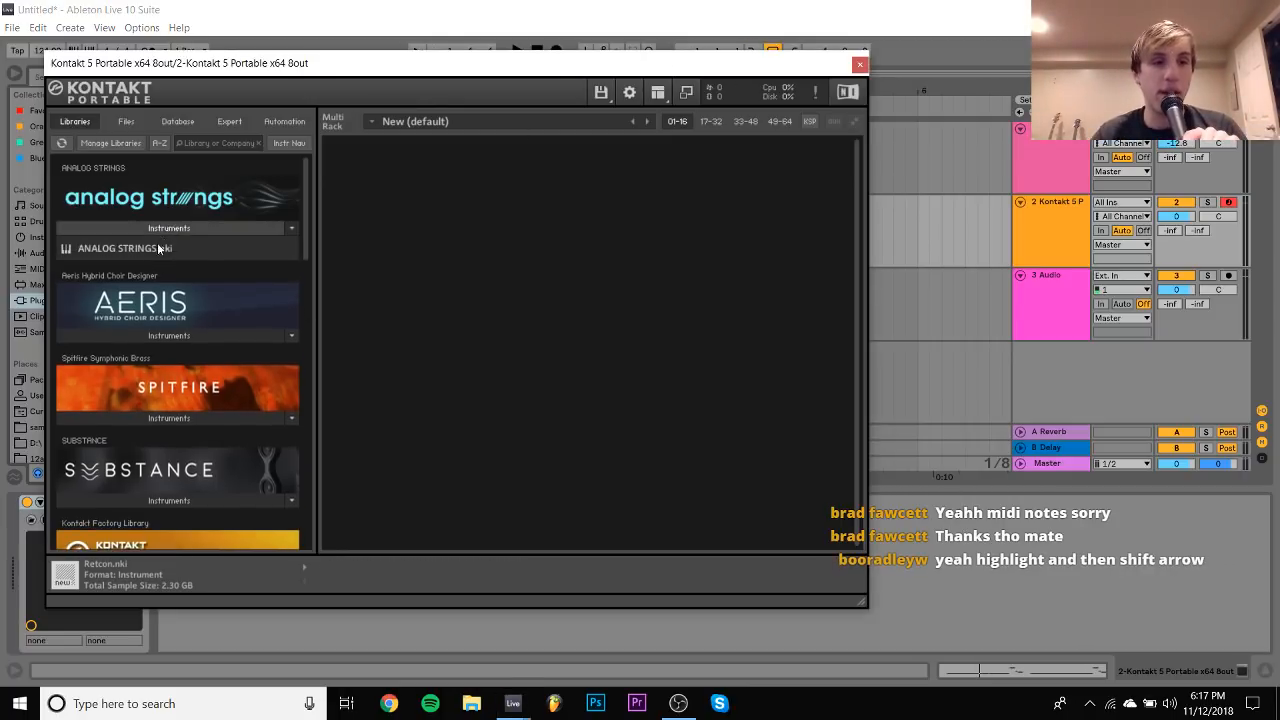
pyautogui.moveTo(170, 248); pyautogui.dragTo(431, 264)
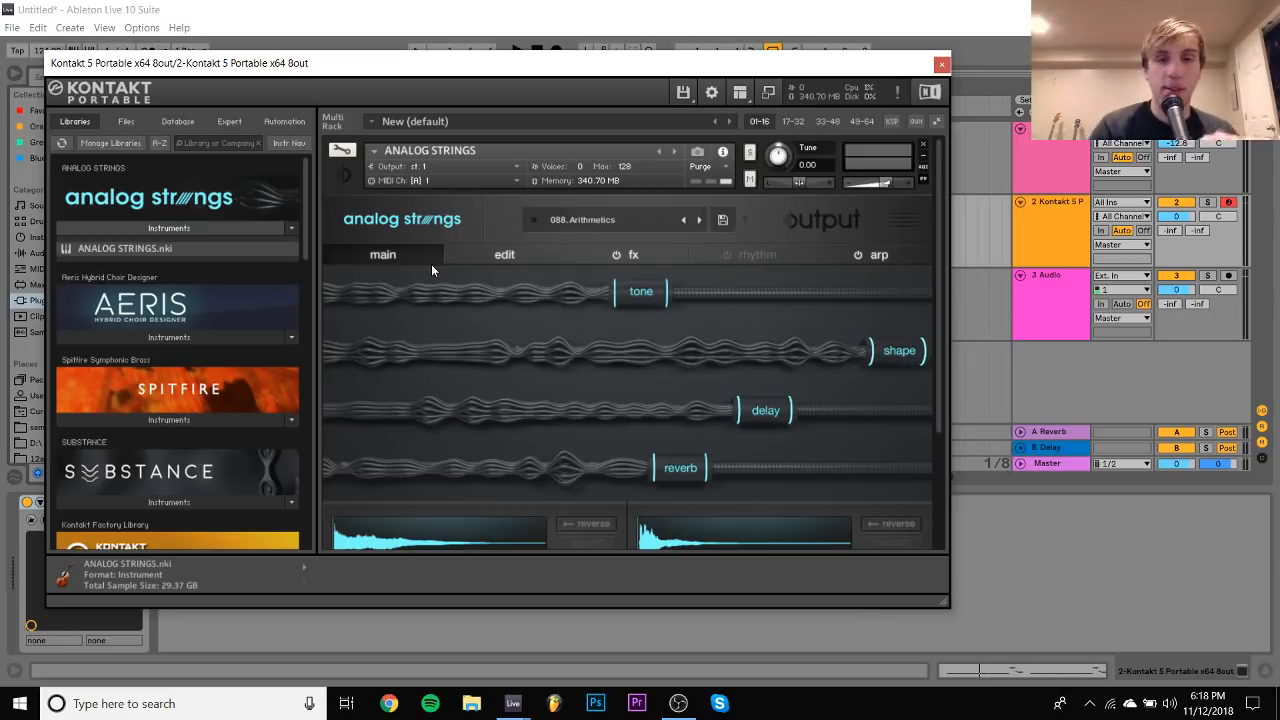
pyautogui.click(587, 222)
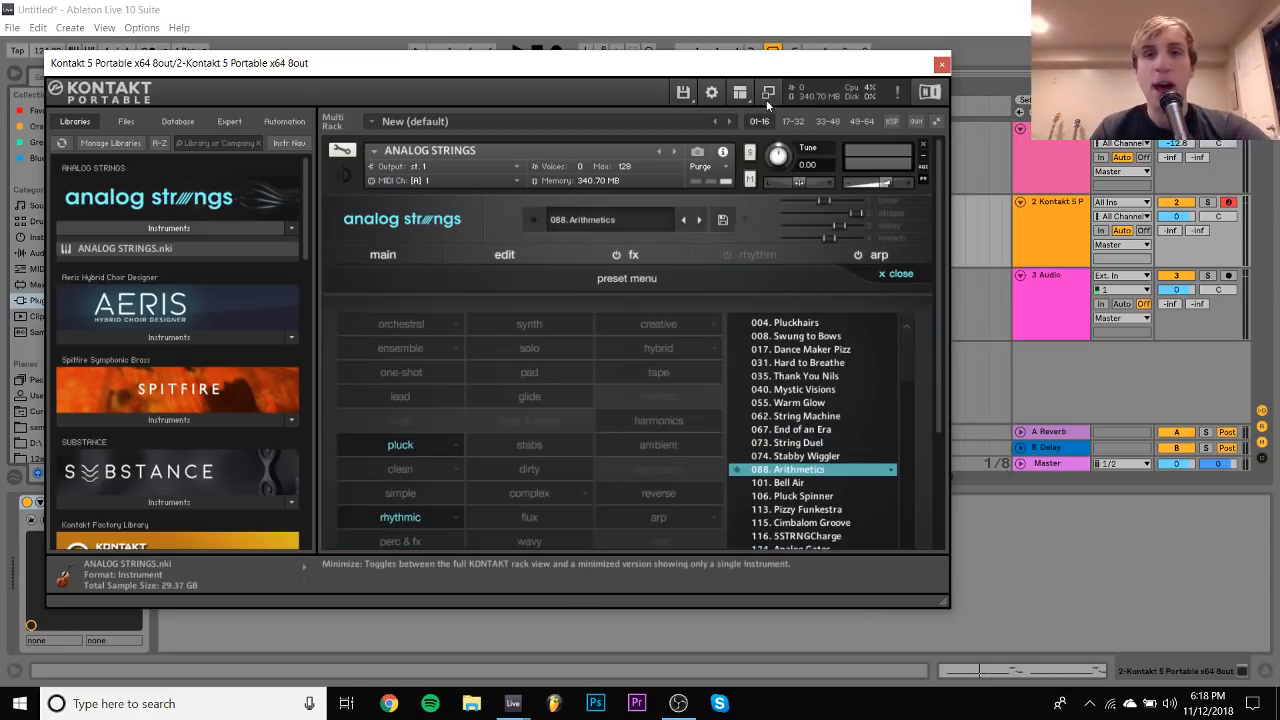
pyautogui.click(740, 93)
pyautogui.click(711, 92)
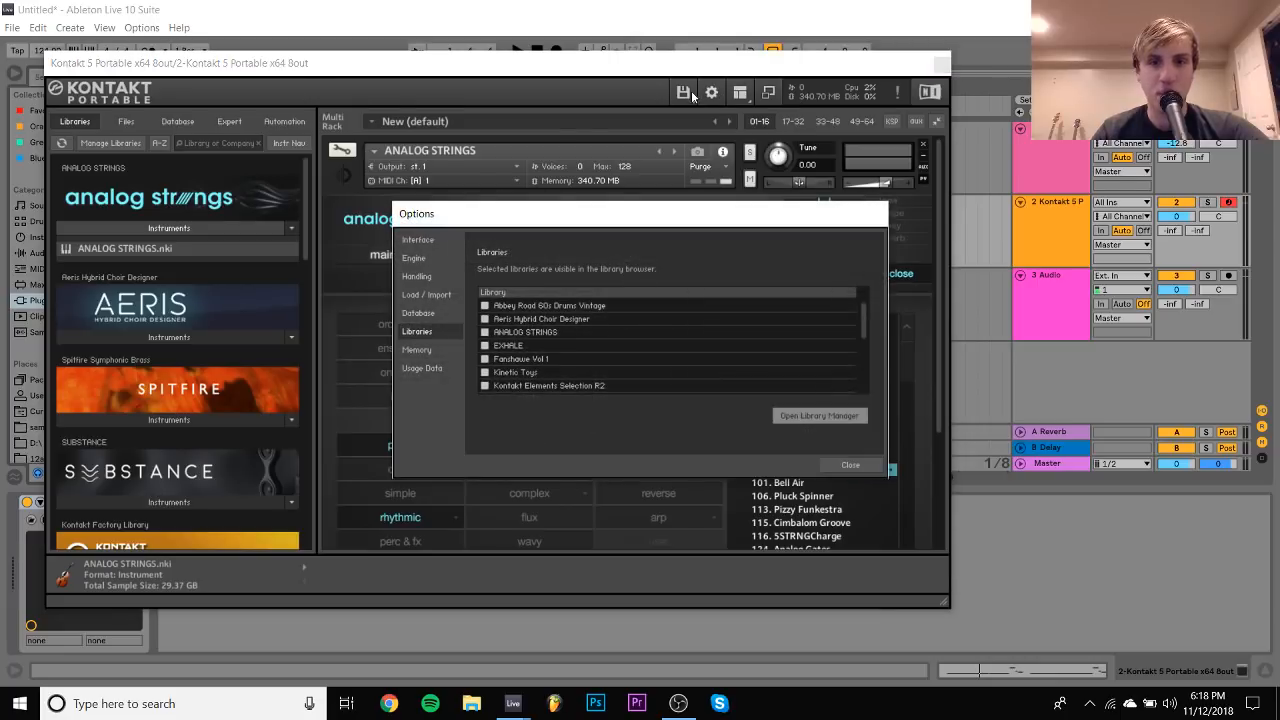
pyautogui.click(849, 463)
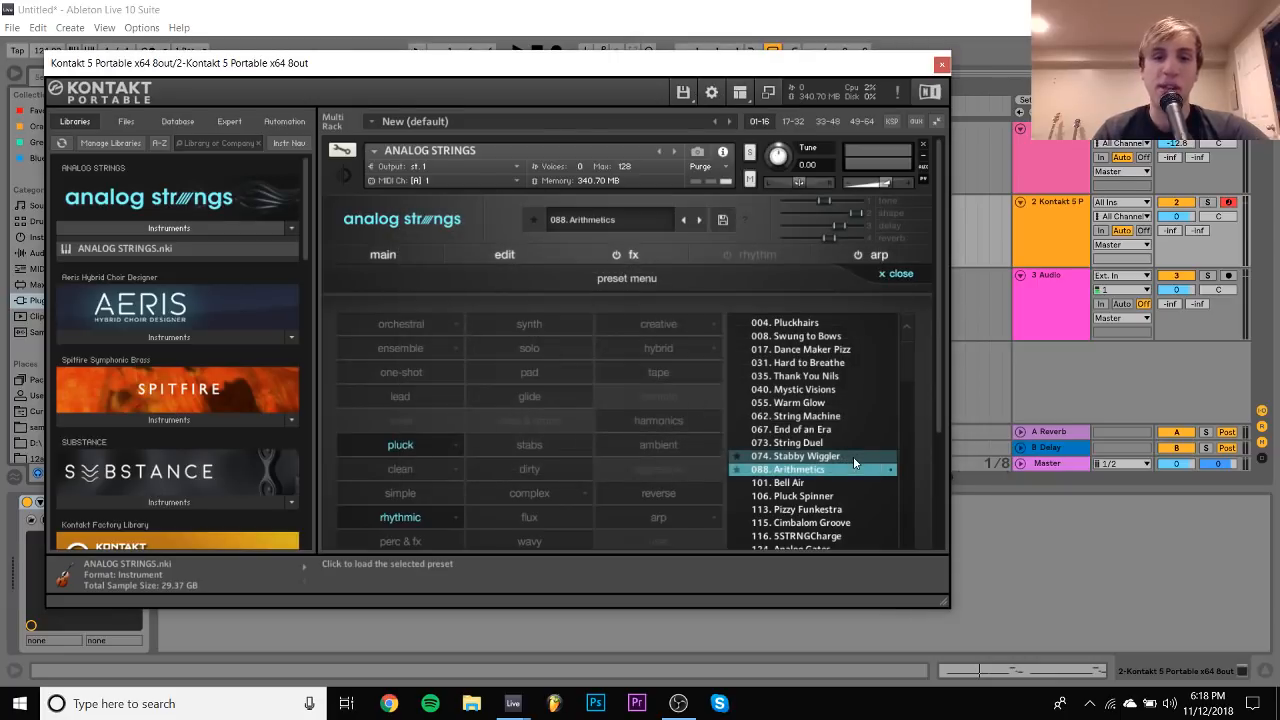
# Replace the pluck and rhythmic preset filters with the tape filter, and load preset 236. Flynn
pyautogui.click(392, 442)
pyautogui.click(395, 518)
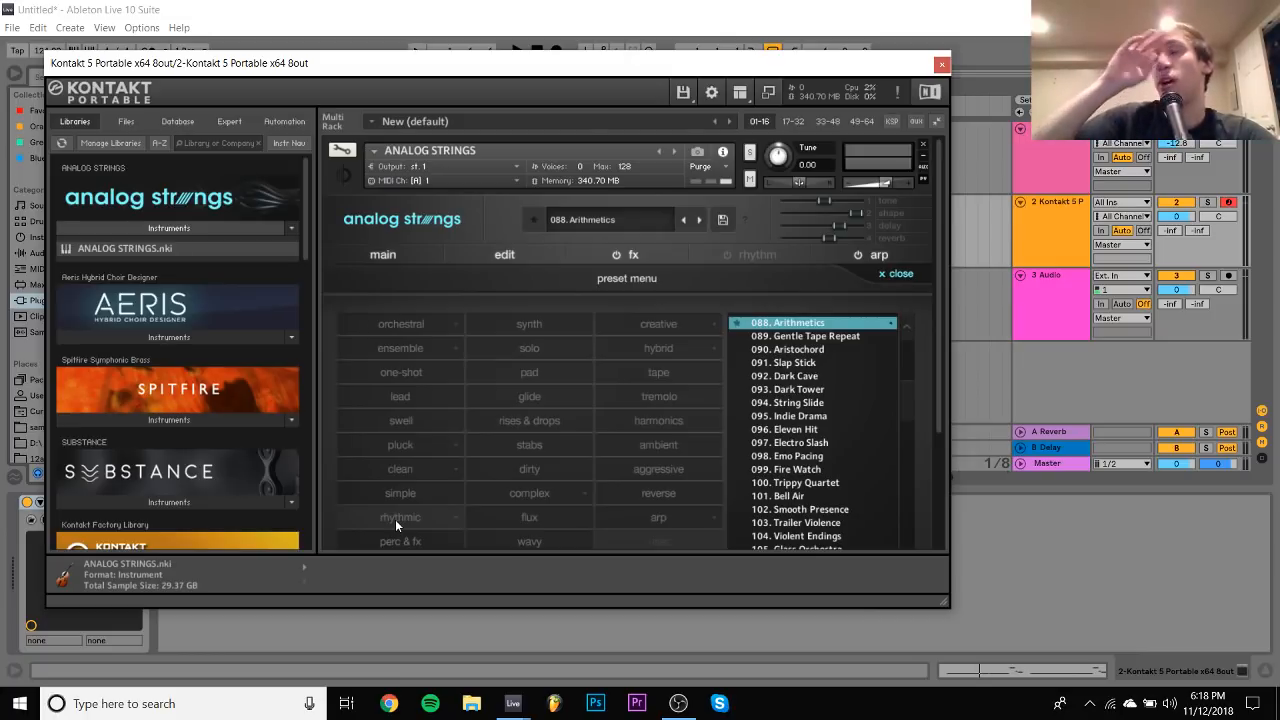
pyautogui.scroll(-2, 395, 519)
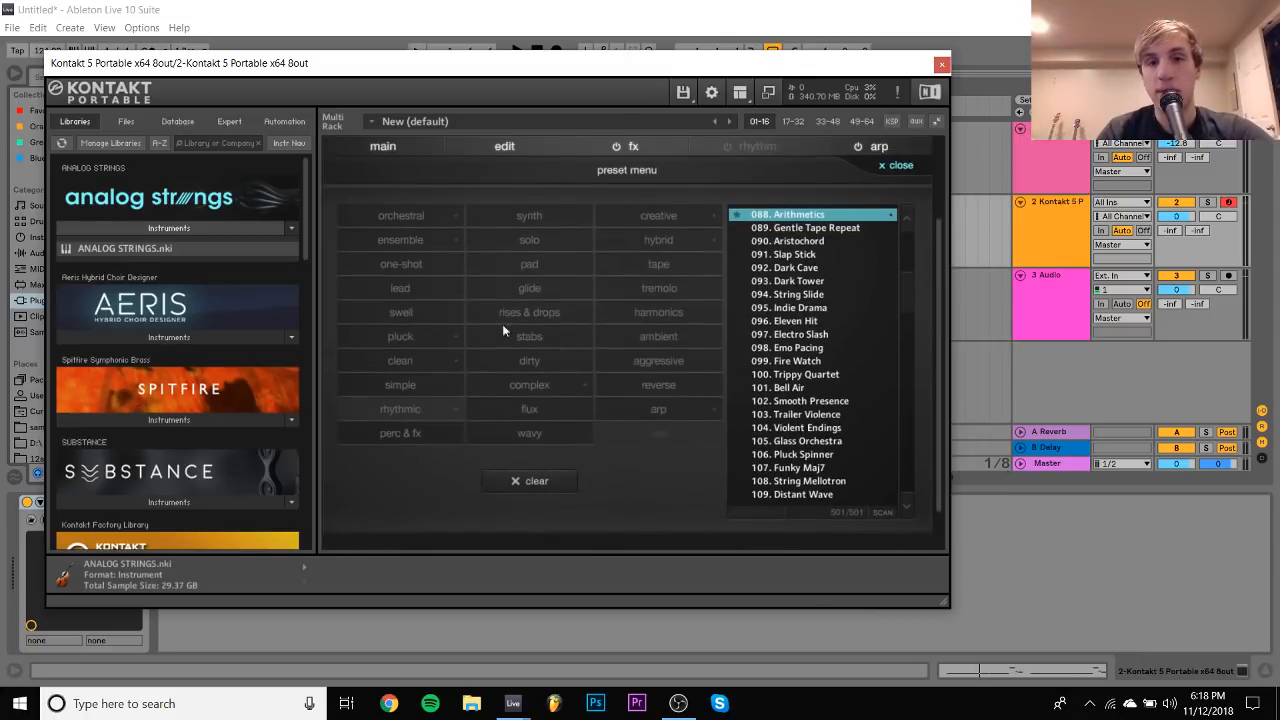
pyautogui.click(666, 265)
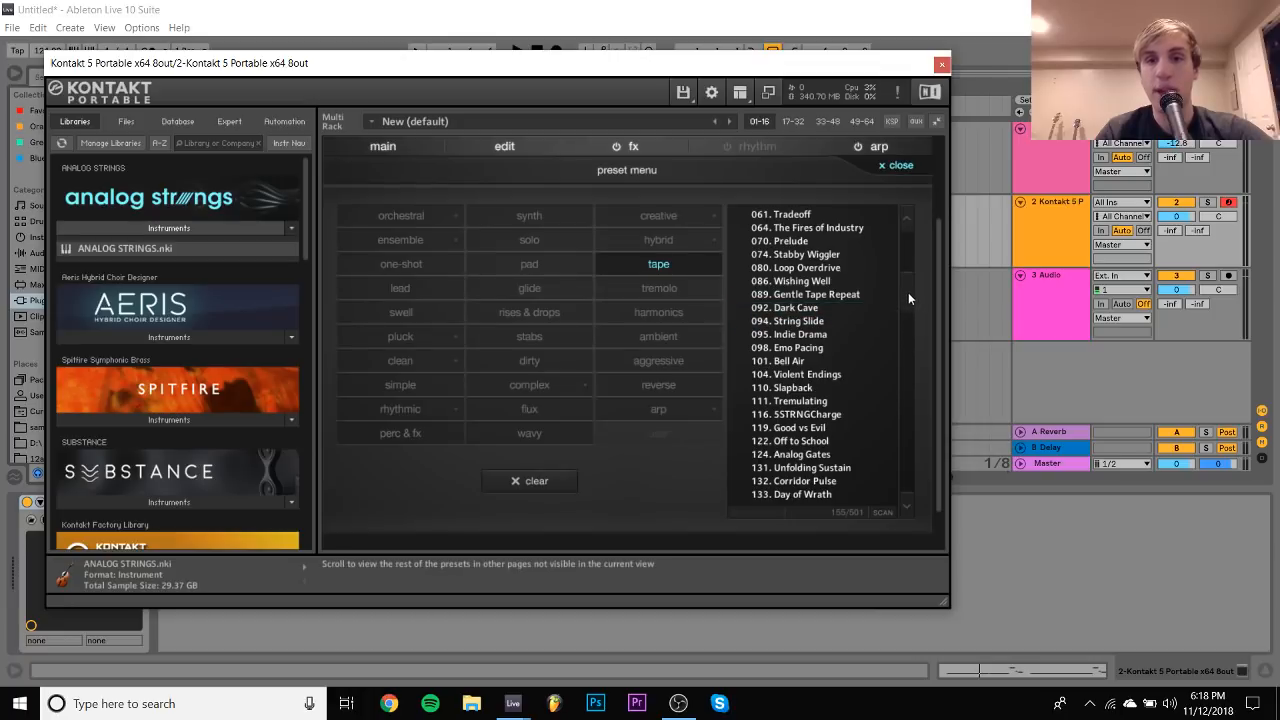
pyautogui.scroll(-7, 916, 350)
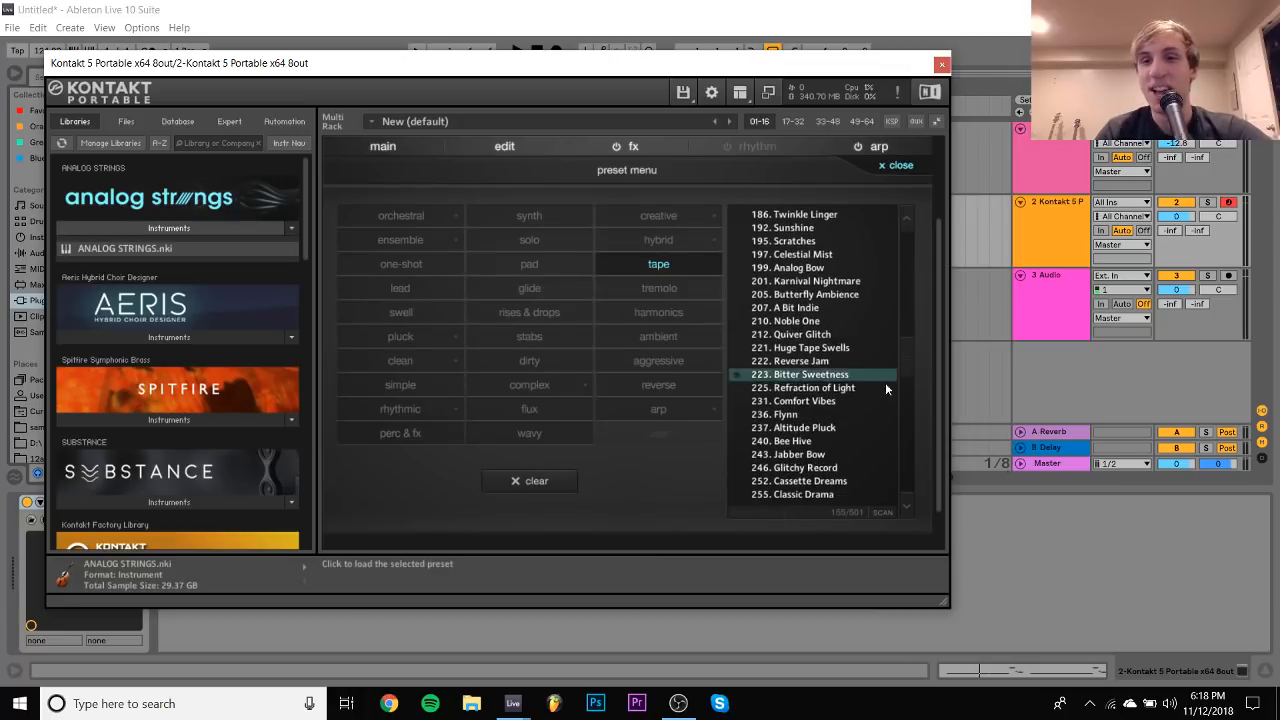
pyautogui.click(834, 414)
pyautogui.scroll(-1, 834, 414)
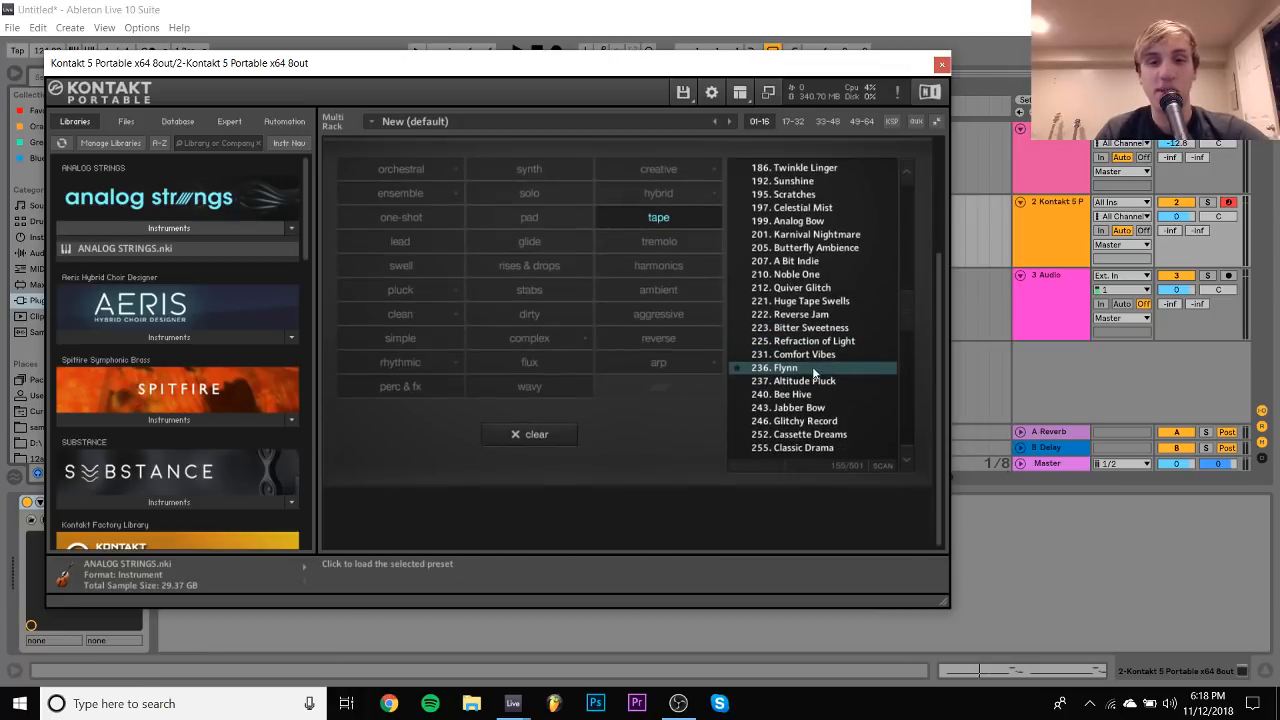
pyautogui.click(814, 372)
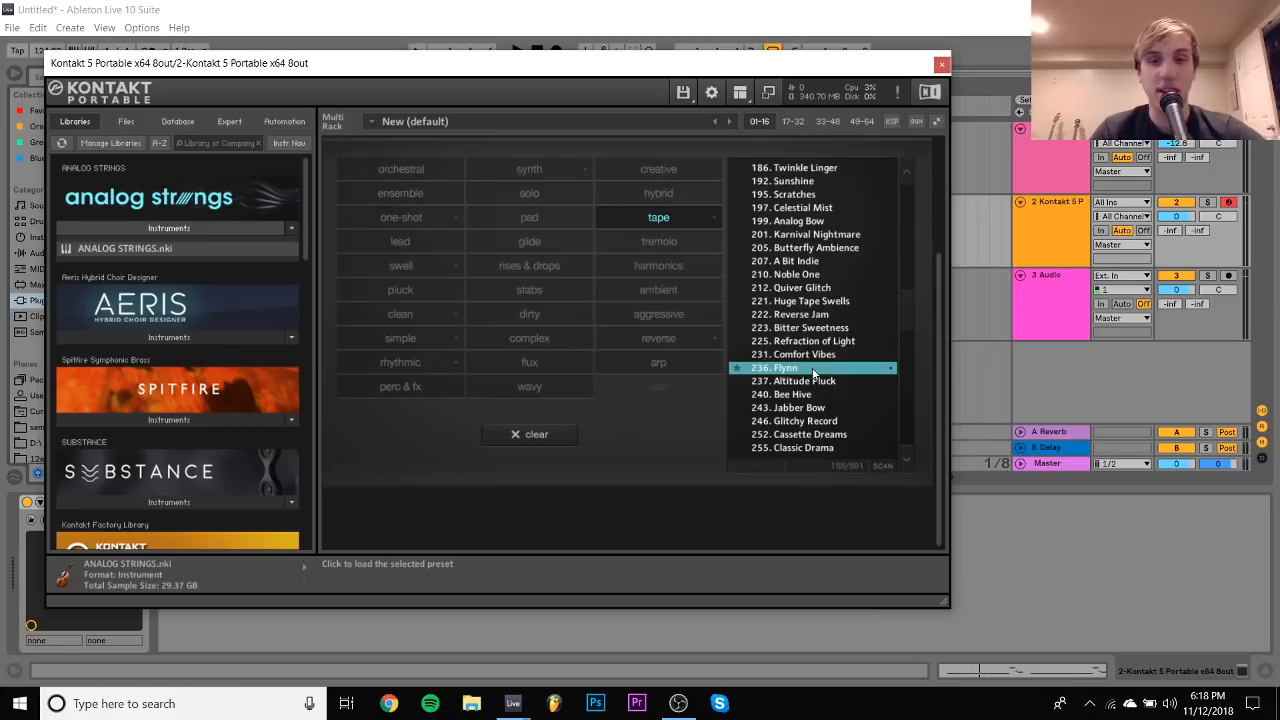
# Lower the Kontakt track's volume to -8.4 dB, and play the loop briefly with the plug-in window closed
pyautogui.click(1186, 215)
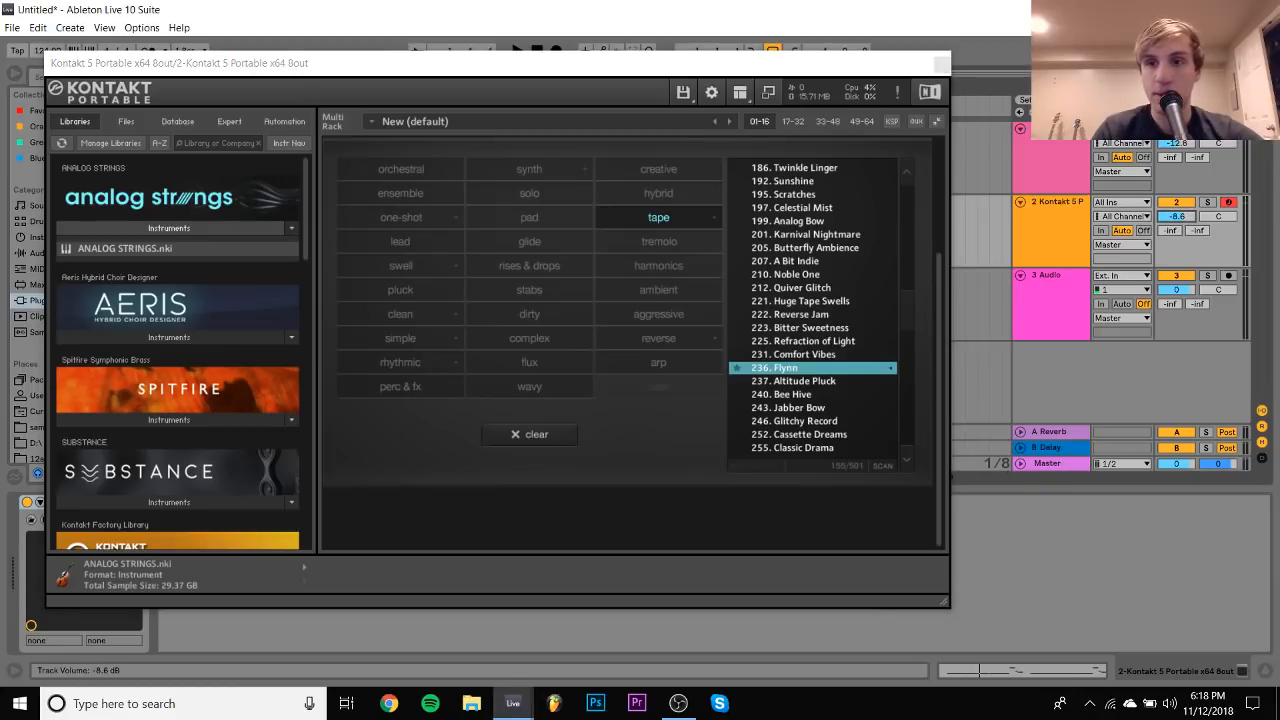
pyautogui.moveTo(1186, 215); pyautogui.dragTo(1186, 213)
pyautogui.click(1055, 229)
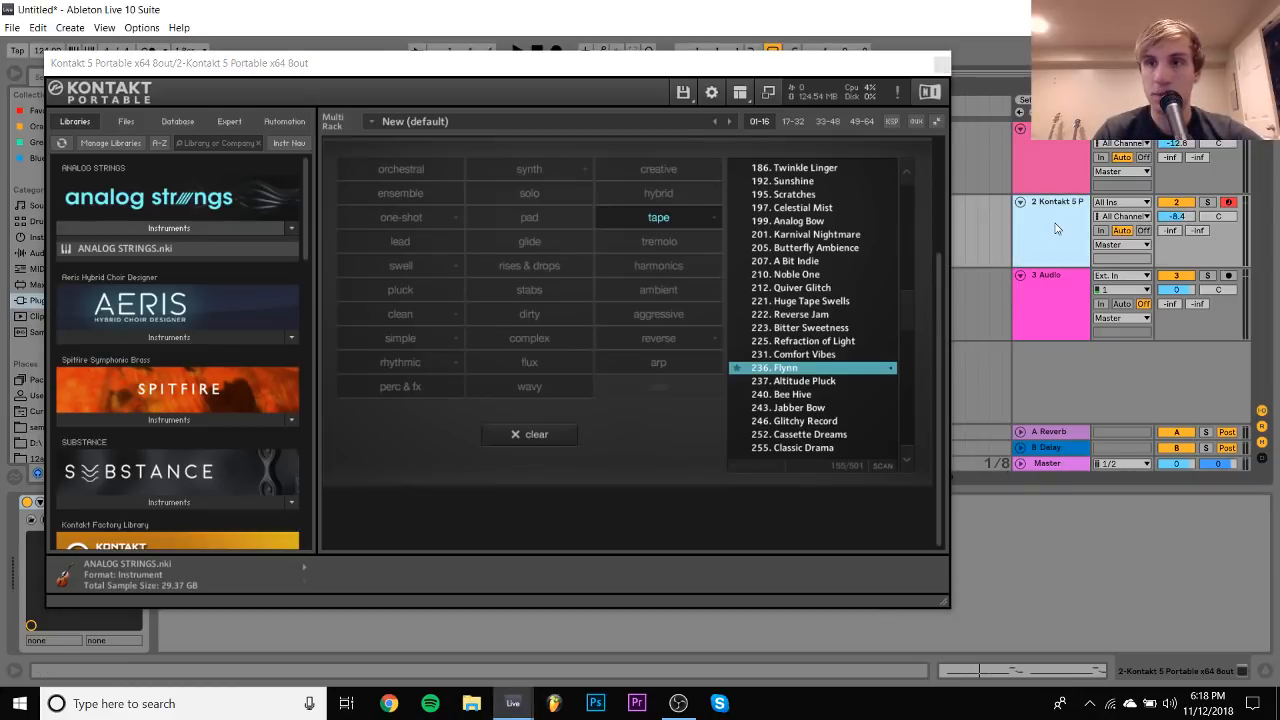
pyautogui.click(942, 62)
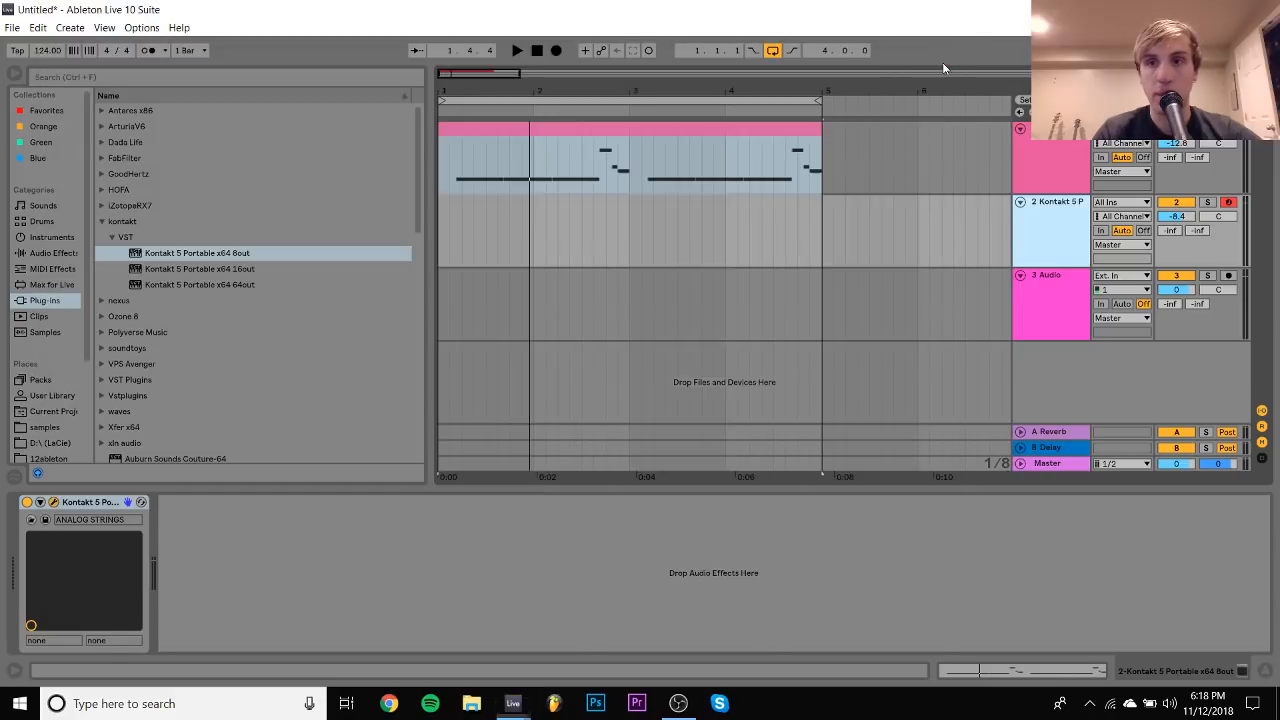
pyautogui.press('space')
pyautogui.press('space')
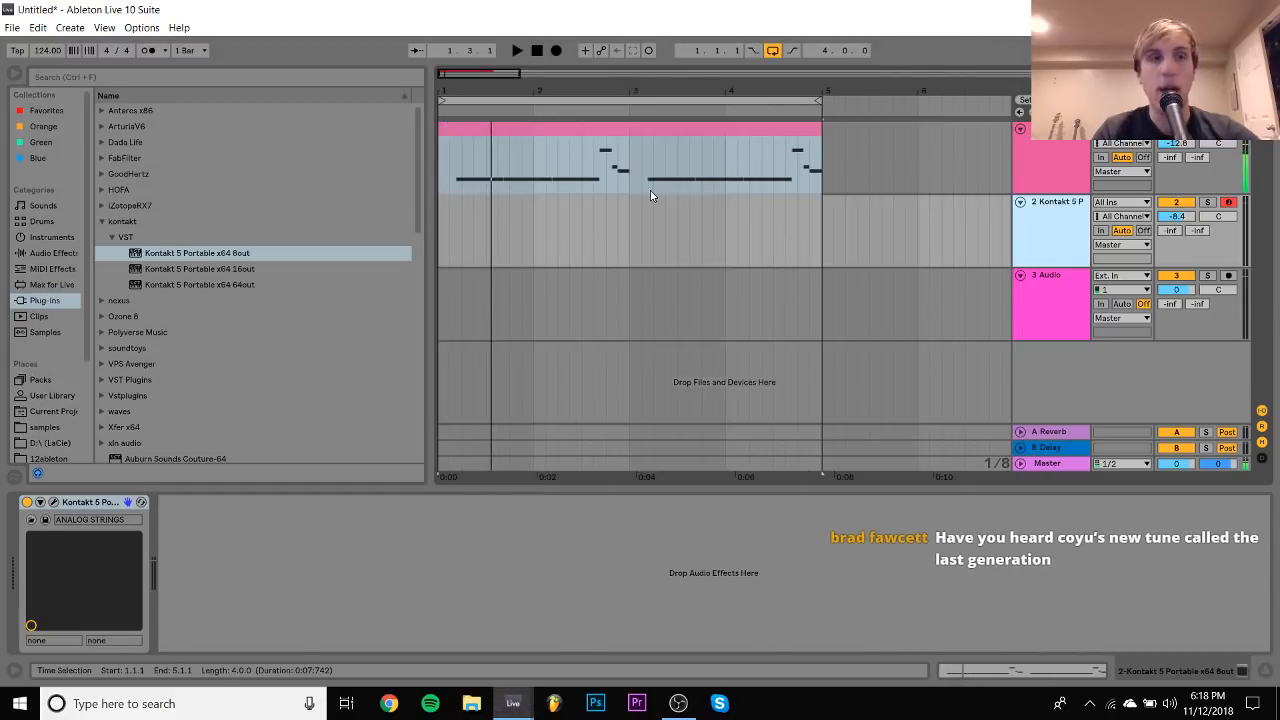
# Save the Live Set as "bassline track" on the LaCie (D:) drive
pyautogui.hotkey('ctrl', 'n')
pyautogui.click(536, 388)
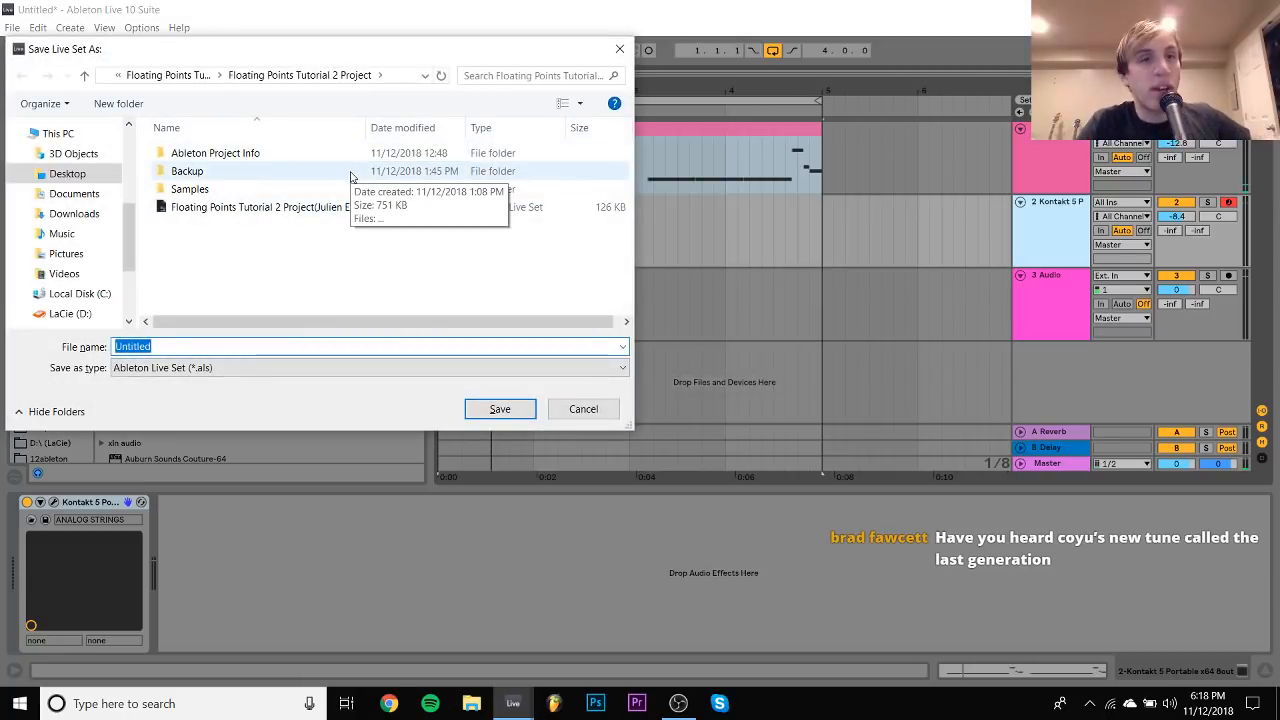
pyautogui.click(70, 313)
pyautogui.click(172, 344)
pyautogui.write('bassl')
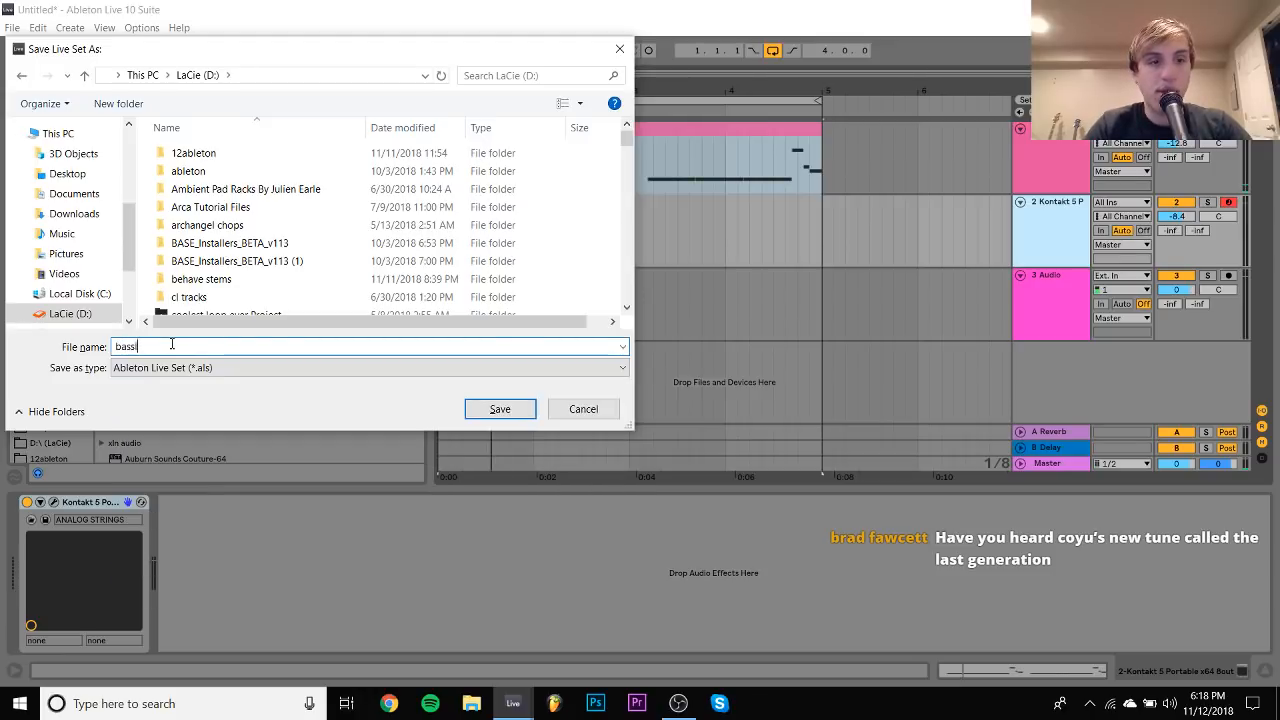
pyautogui.write('ine track')
pyautogui.press('Return')
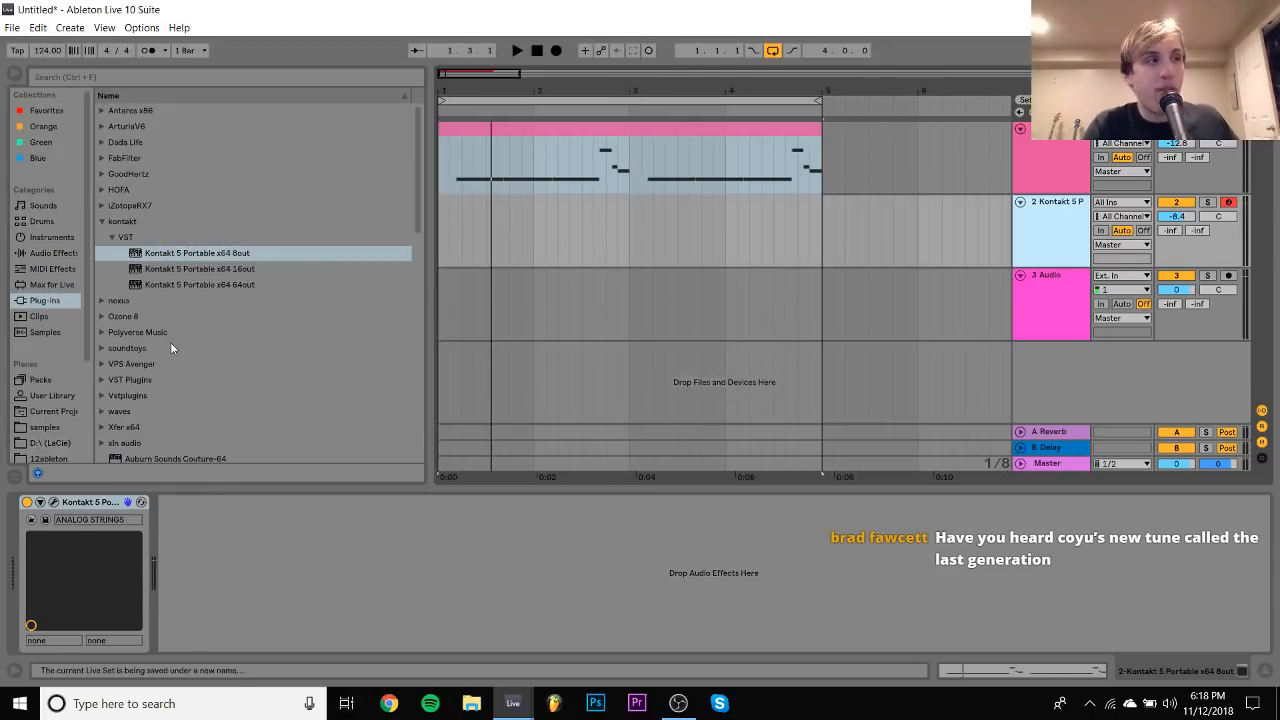
# Close the streamingandvideo window, relaunch Ableton Live, and start a second instance of it
pyautogui.hotkey('ctrl', 'n')
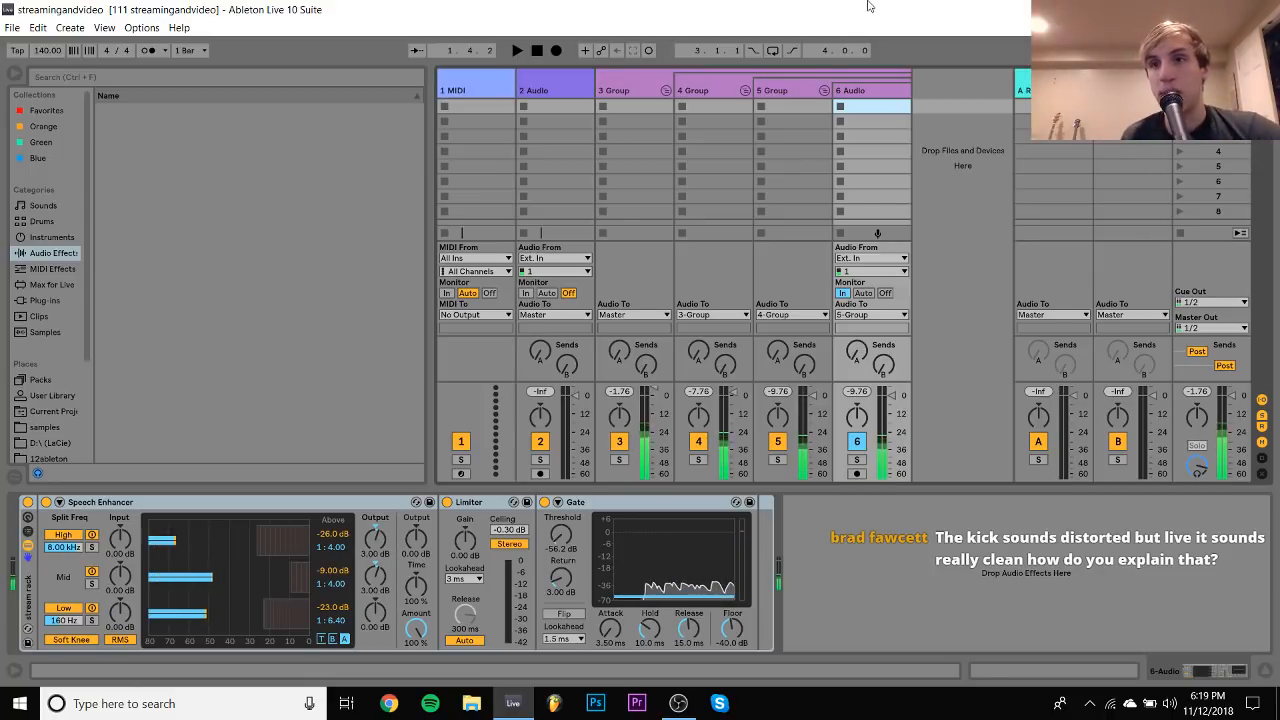
pyautogui.click(1257, 9)
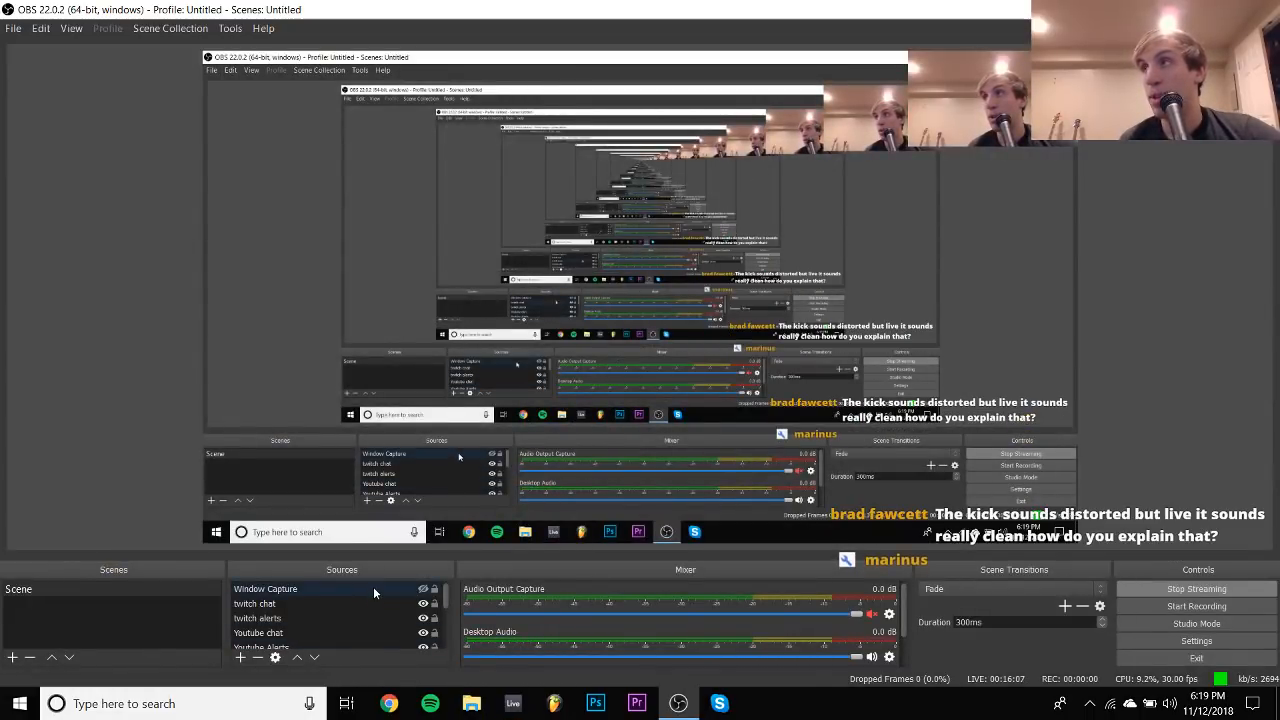
pyautogui.click(514, 706)
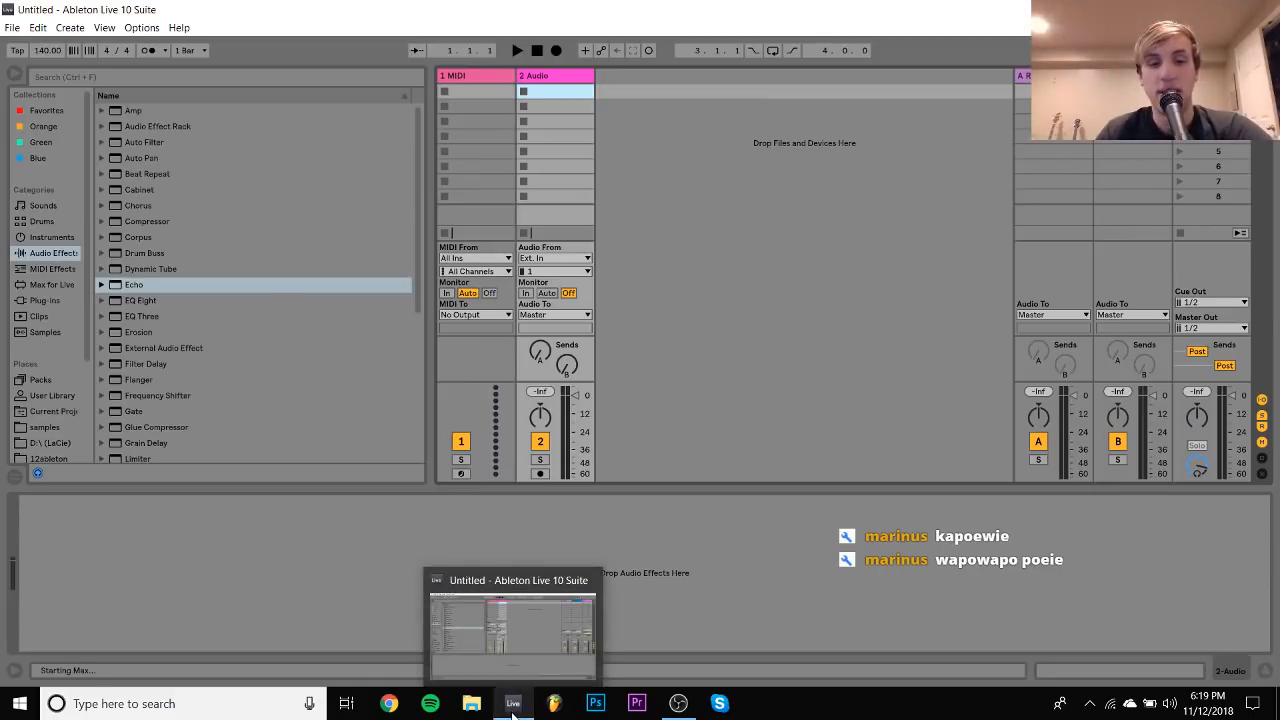
pyautogui.rightClick(512, 705)
pyautogui.click(489, 338)
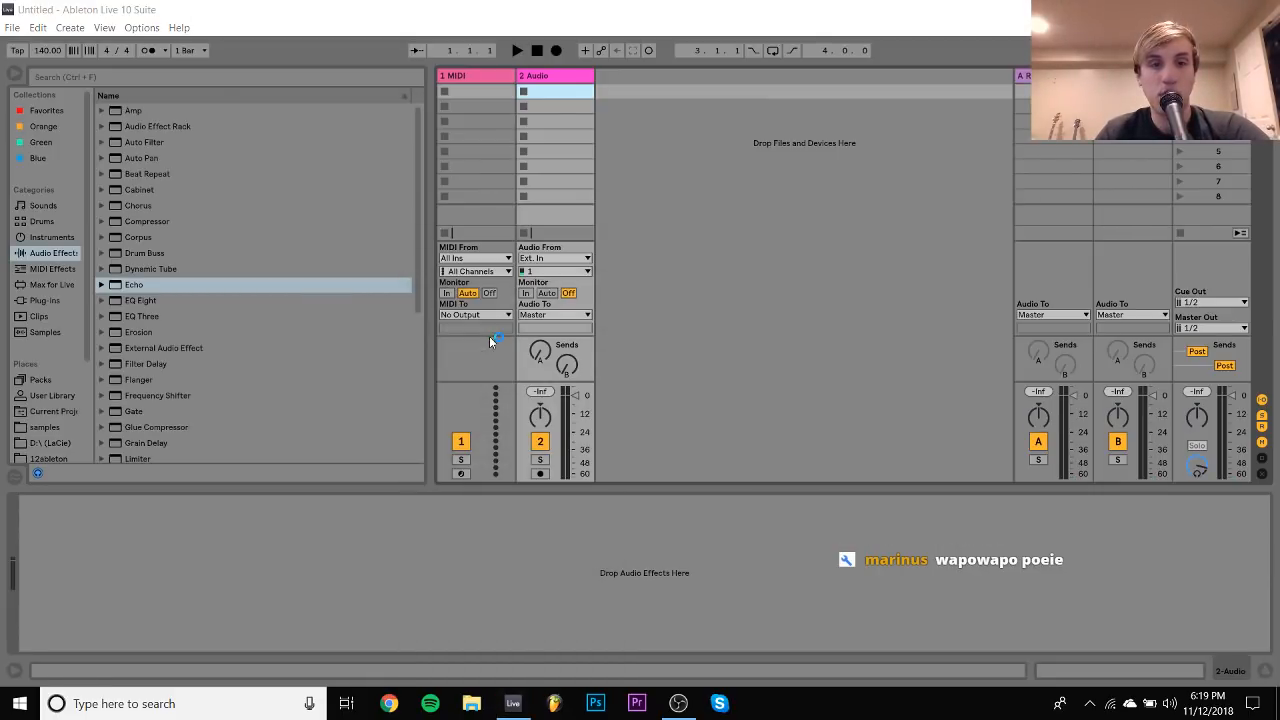
# Open bassline track.als from the bassline track Project folder on the LaCie (D:) drive
pyautogui.click(12, 27)
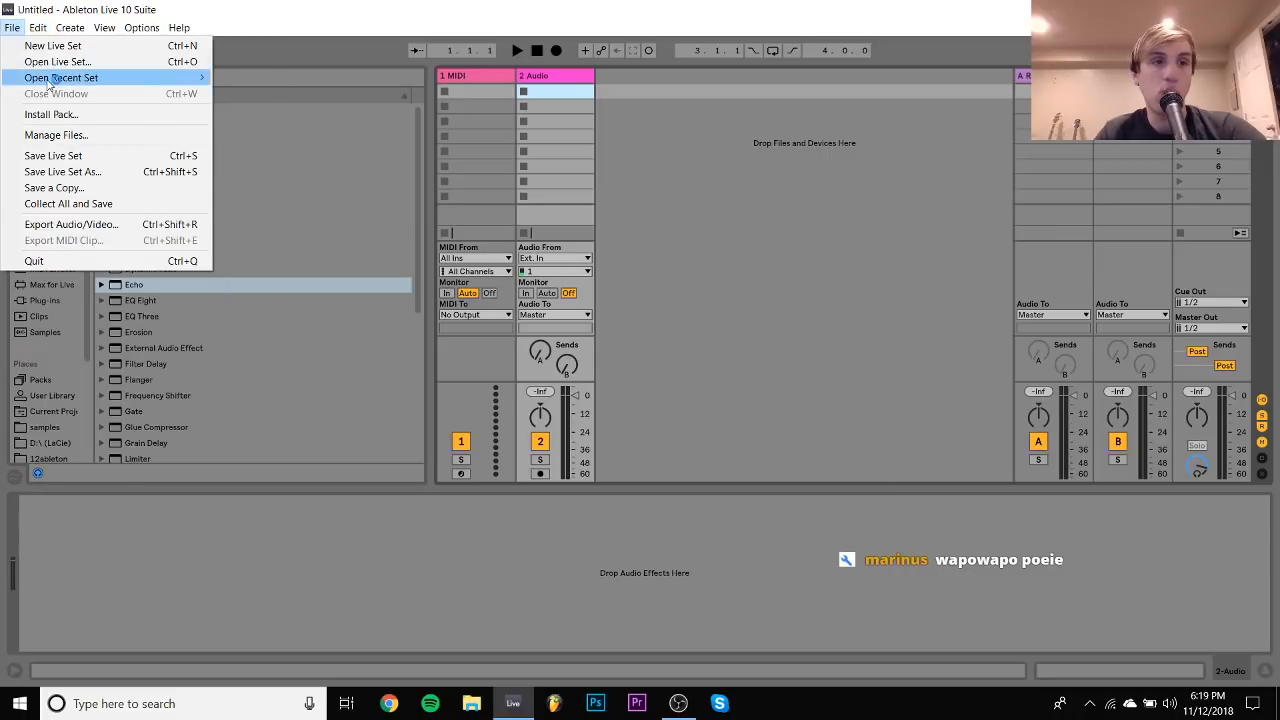
pyautogui.moveTo(86, 80)
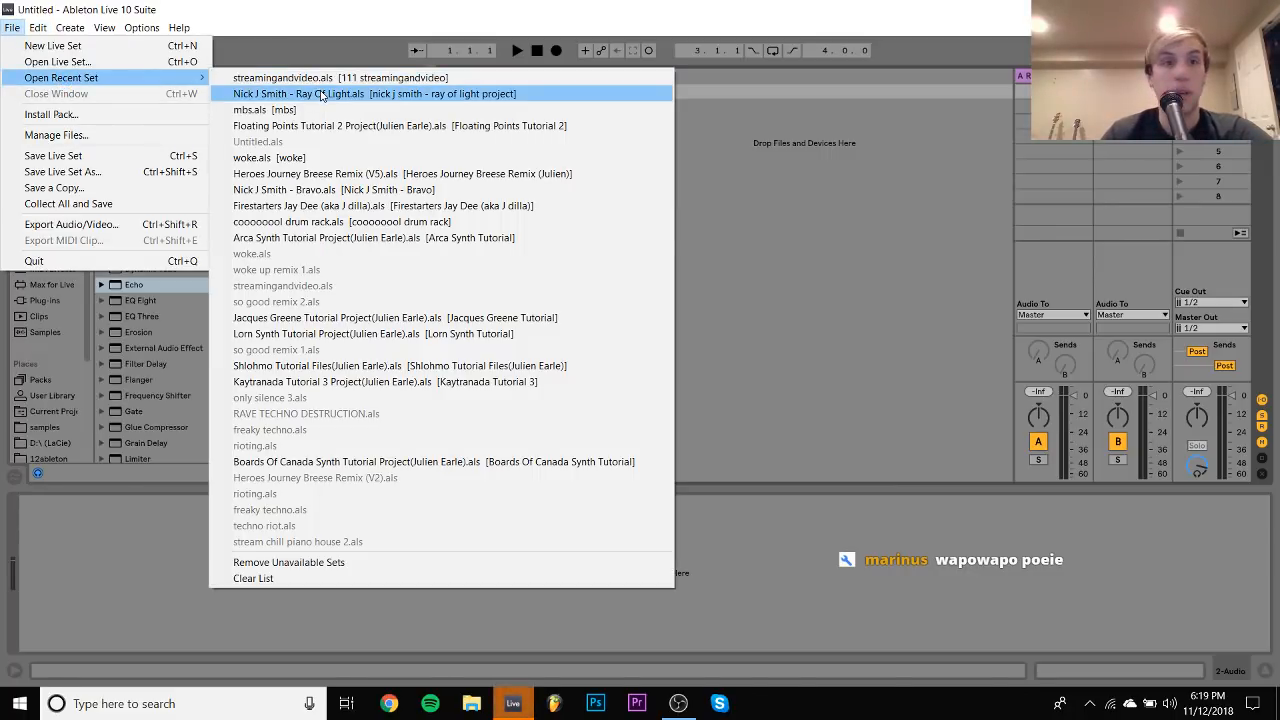
pyautogui.click(48, 440)
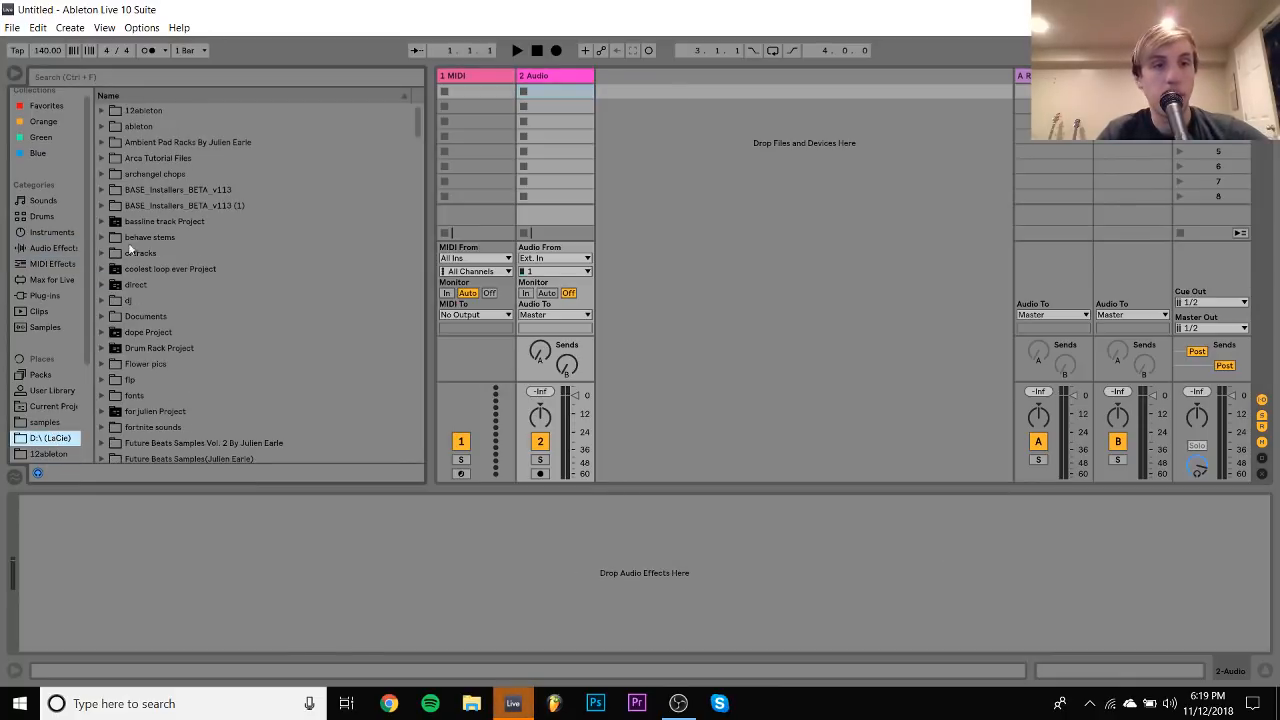
pyautogui.click(152, 210)
pyautogui.press('Down')
pyautogui.press('Right')
pyautogui.press('Down')
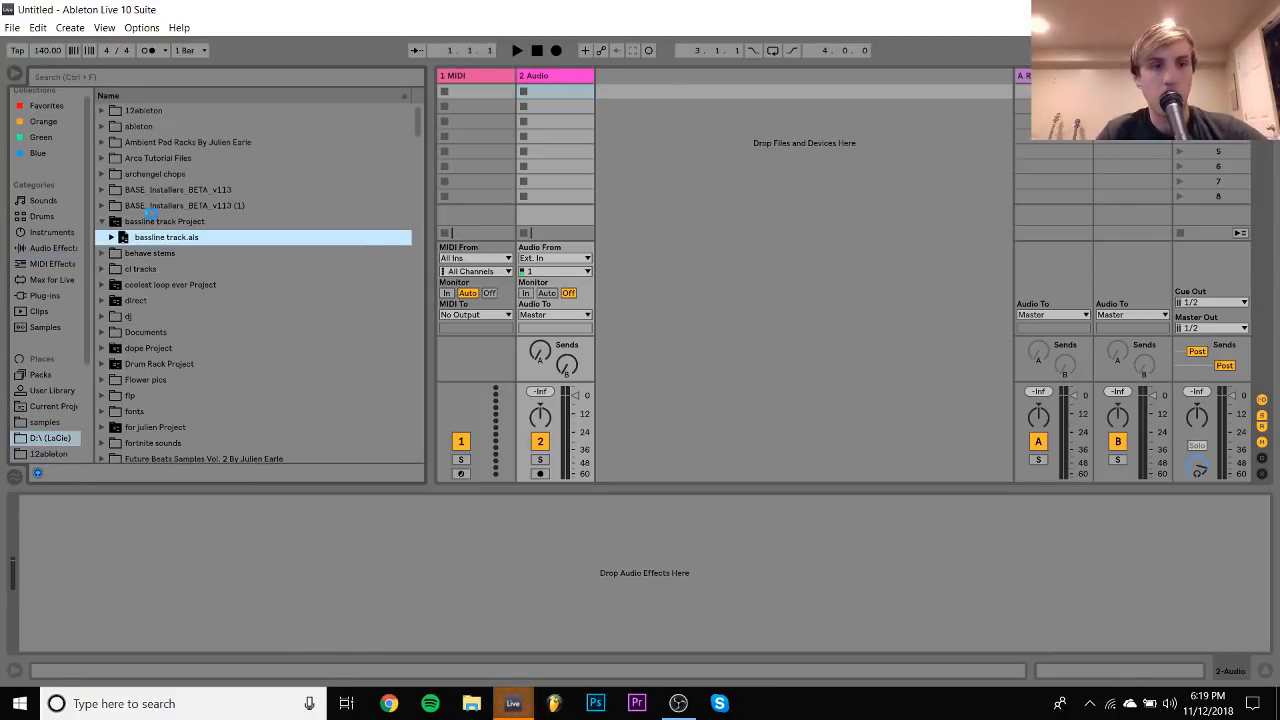
pyautogui.doubleClick(167, 236)
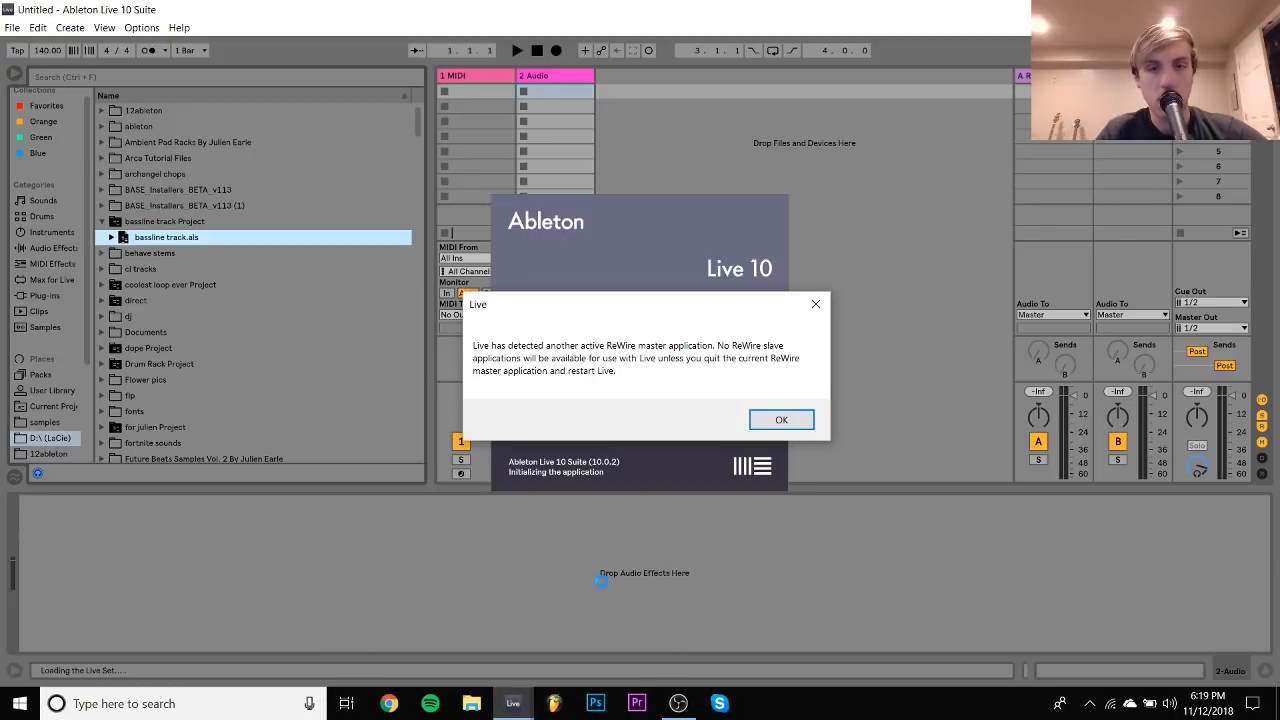
# Dismiss the ReWire notice in the second Live instance, and switch back to the bassline track set
pyautogui.click(795, 420)
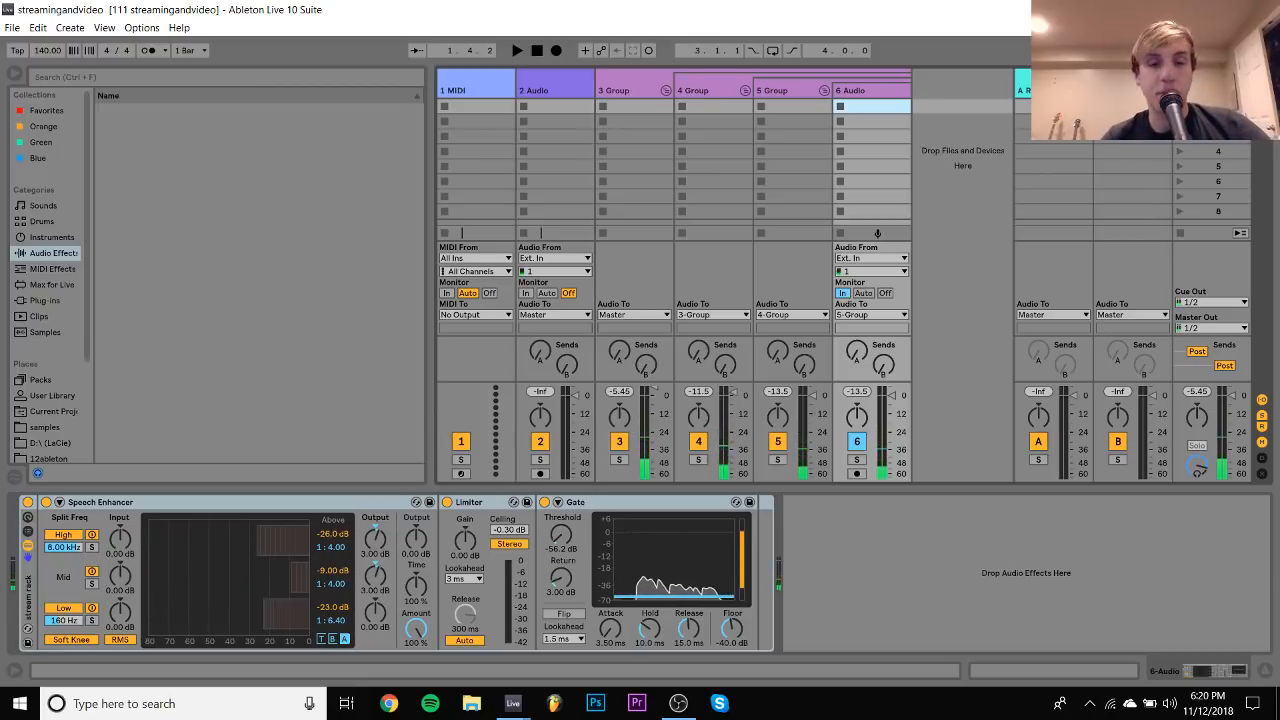
pyautogui.moveTo(513, 703)
pyautogui.click(466, 641)
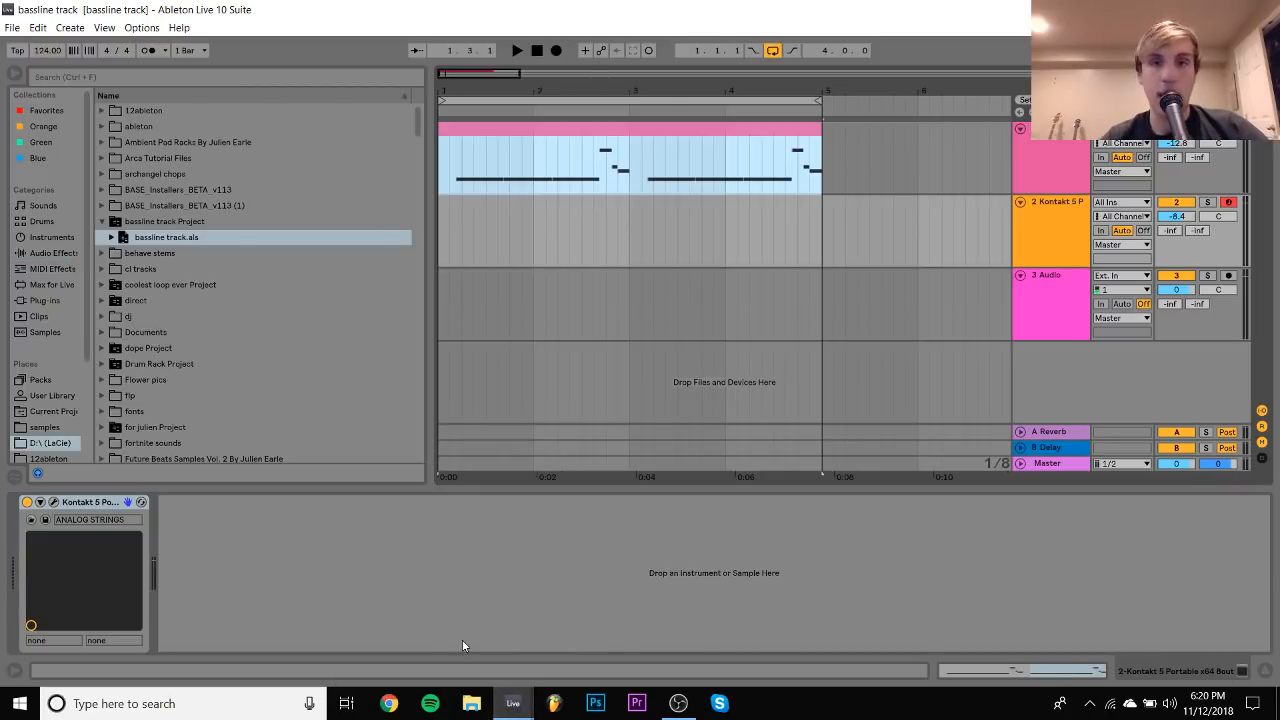
# Select the bassline clip on the first track and play the loop briefly
pyautogui.click(528, 133)
pyautogui.press('space')
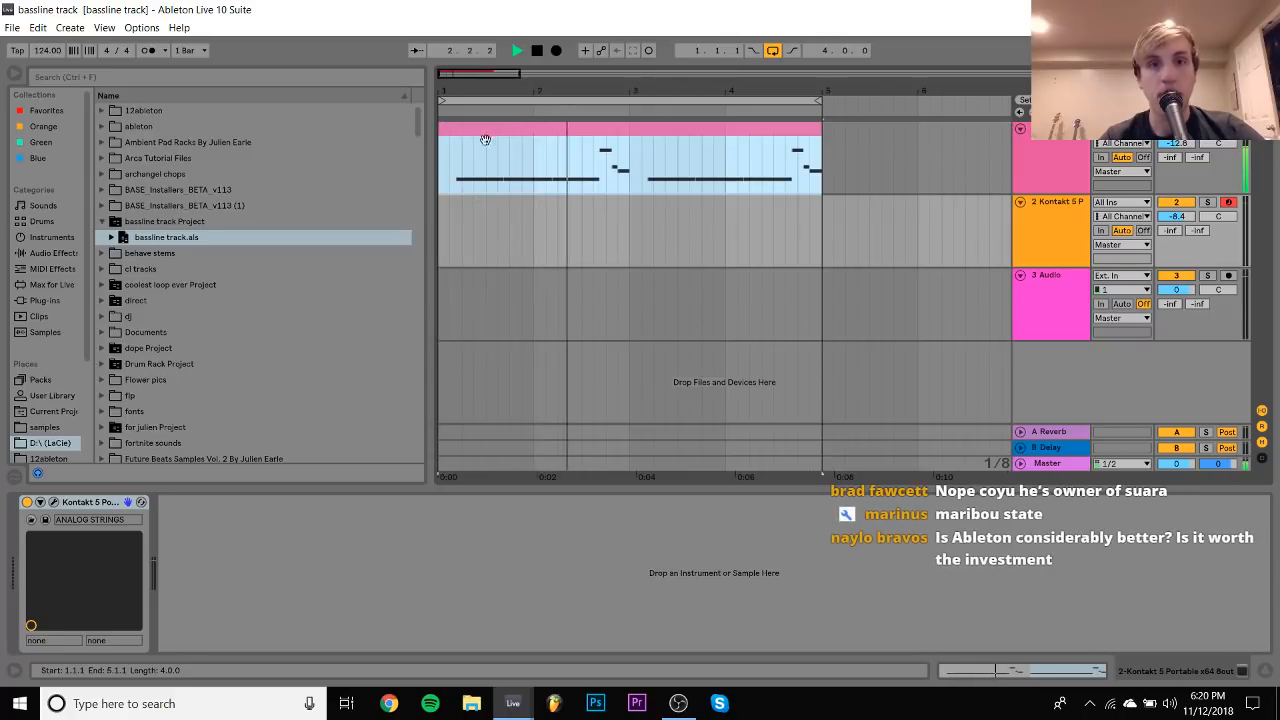
pyautogui.press('space')
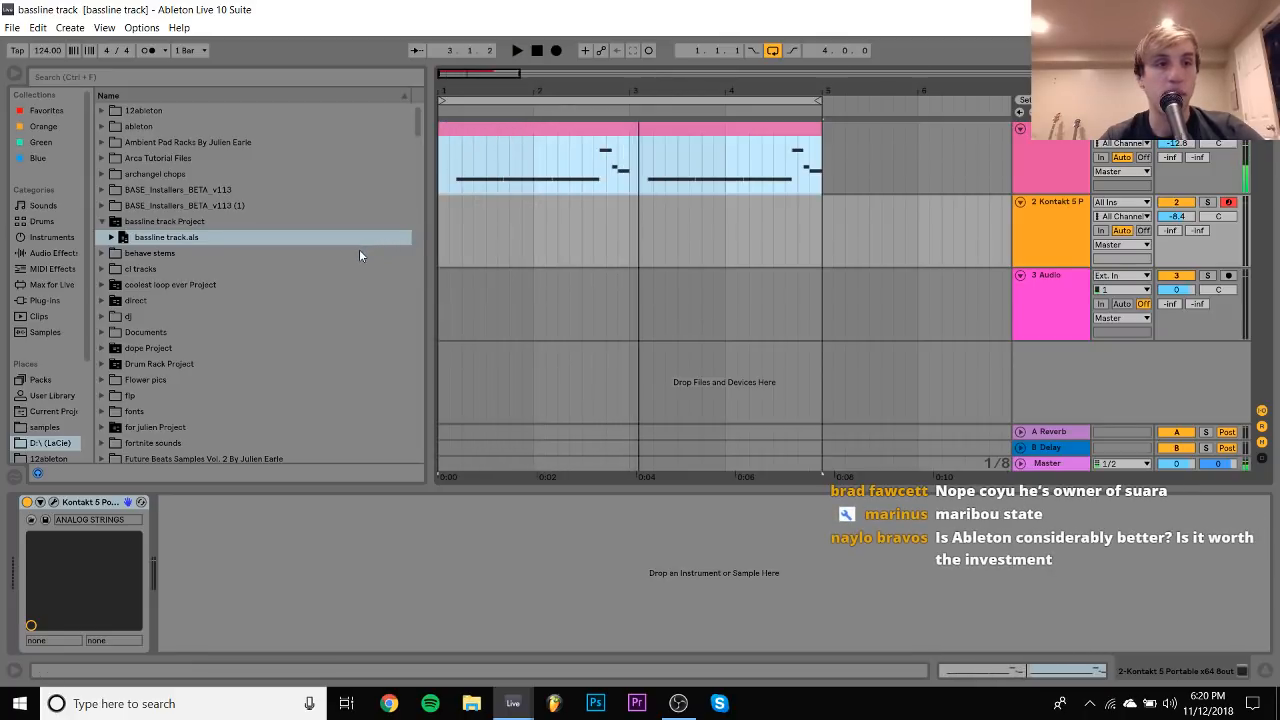
# Replace Kontakt on the second track with the Max instrument Granulator II_Version2.2.2.amxd
pyautogui.click(1058, 238)
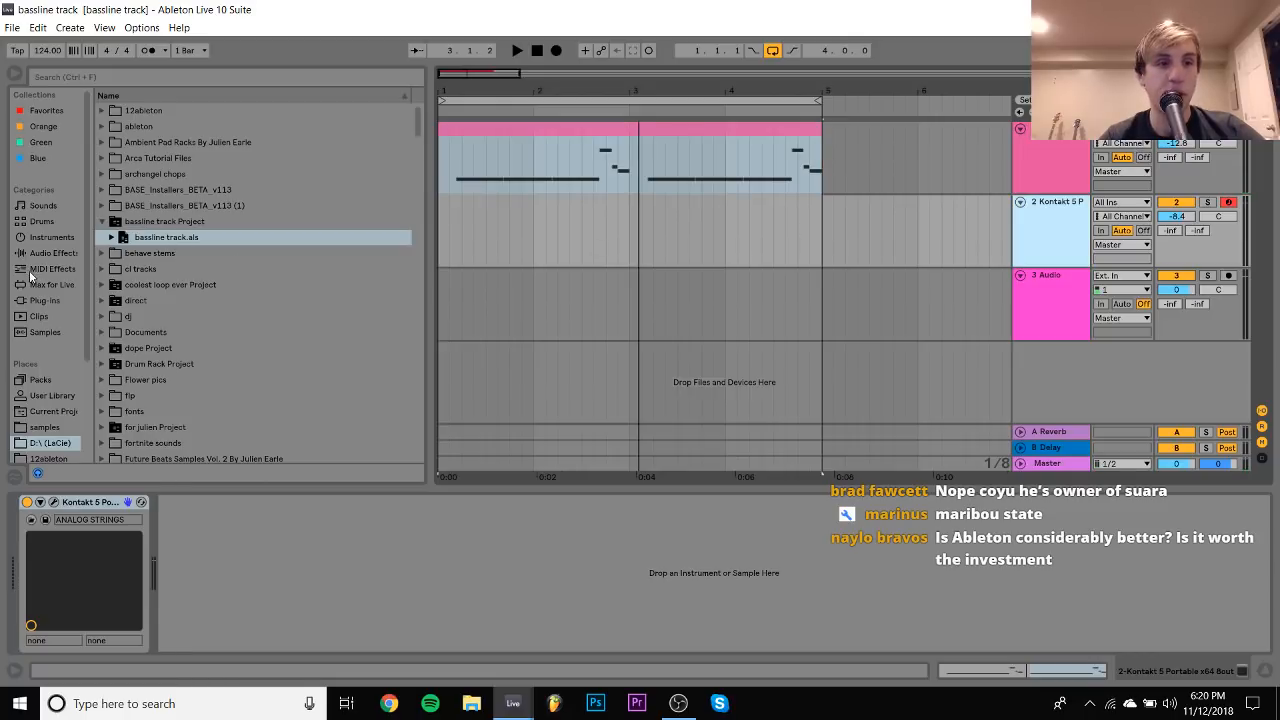
pyautogui.click(47, 300)
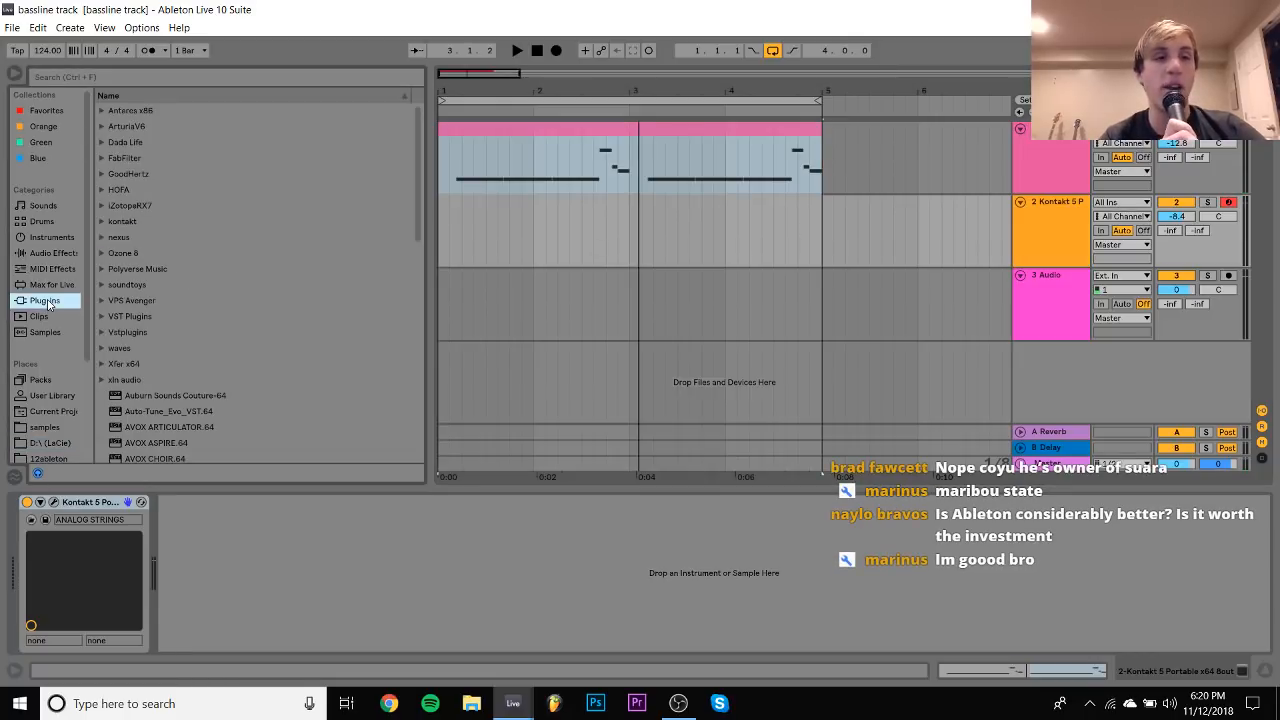
pyautogui.click(48, 284)
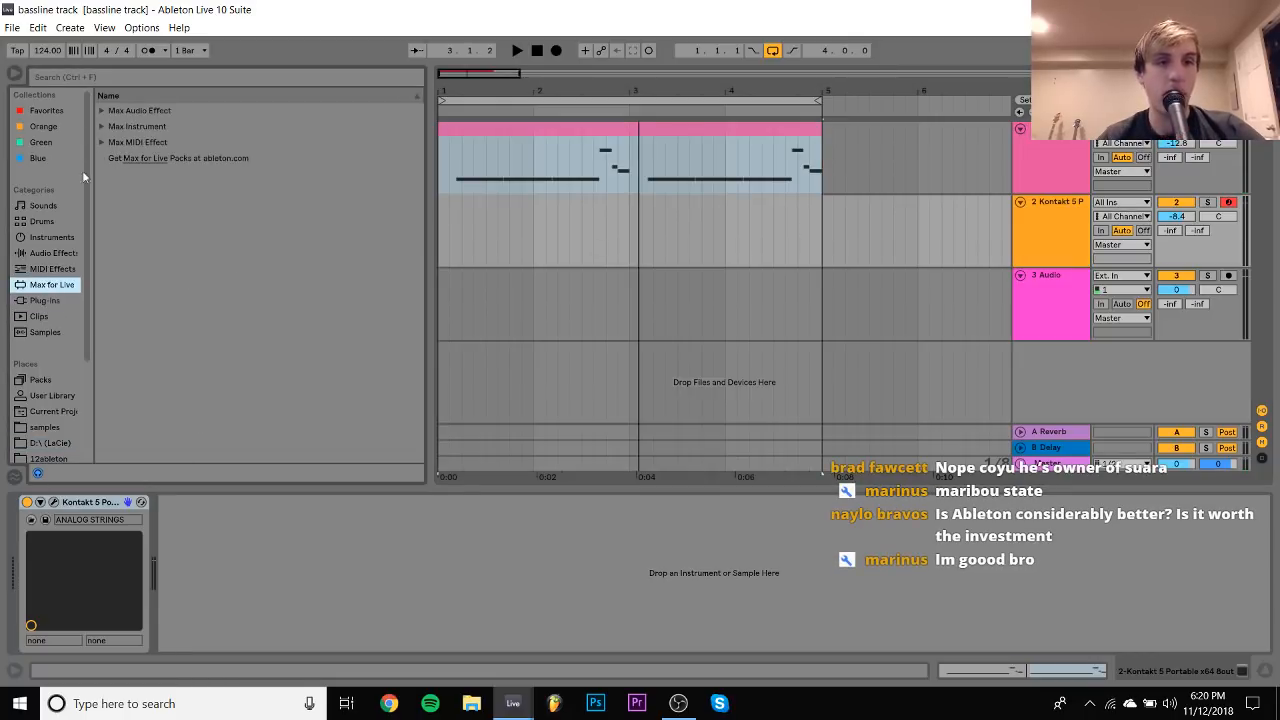
pyautogui.click(102, 112)
pyautogui.click(102, 112)
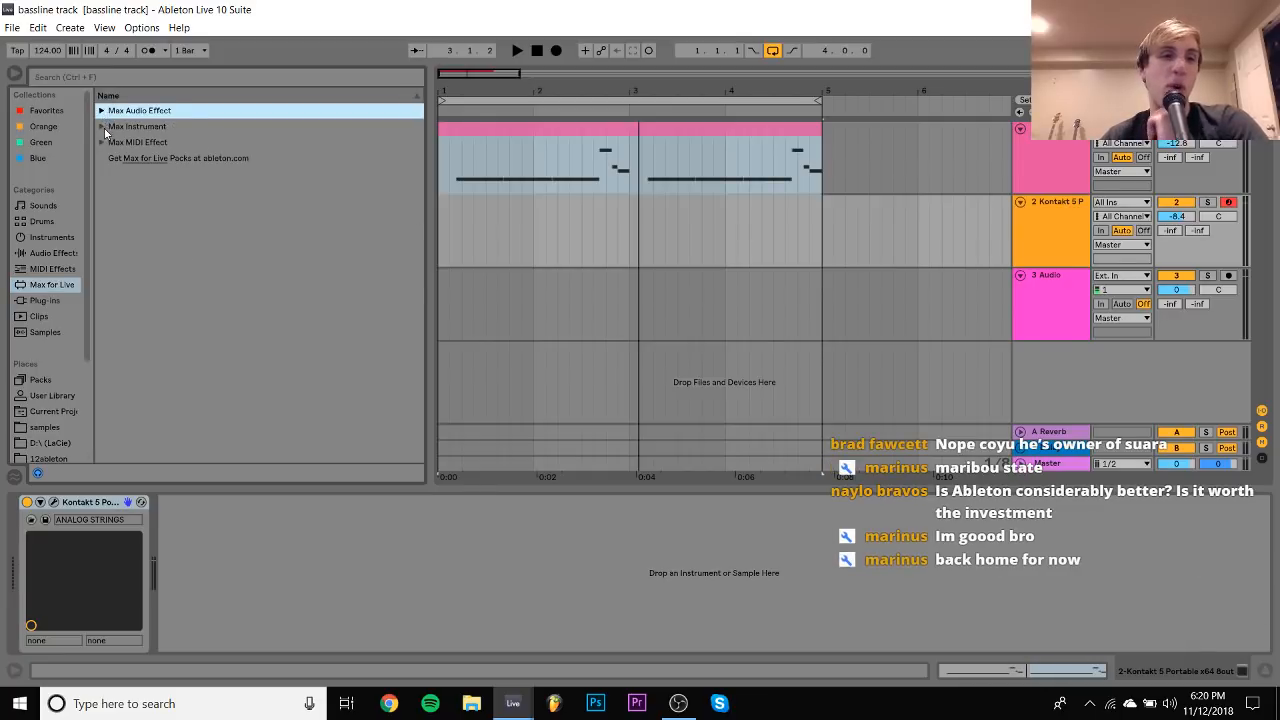
pyautogui.click(103, 127)
pyautogui.scroll(-6, 171, 219)
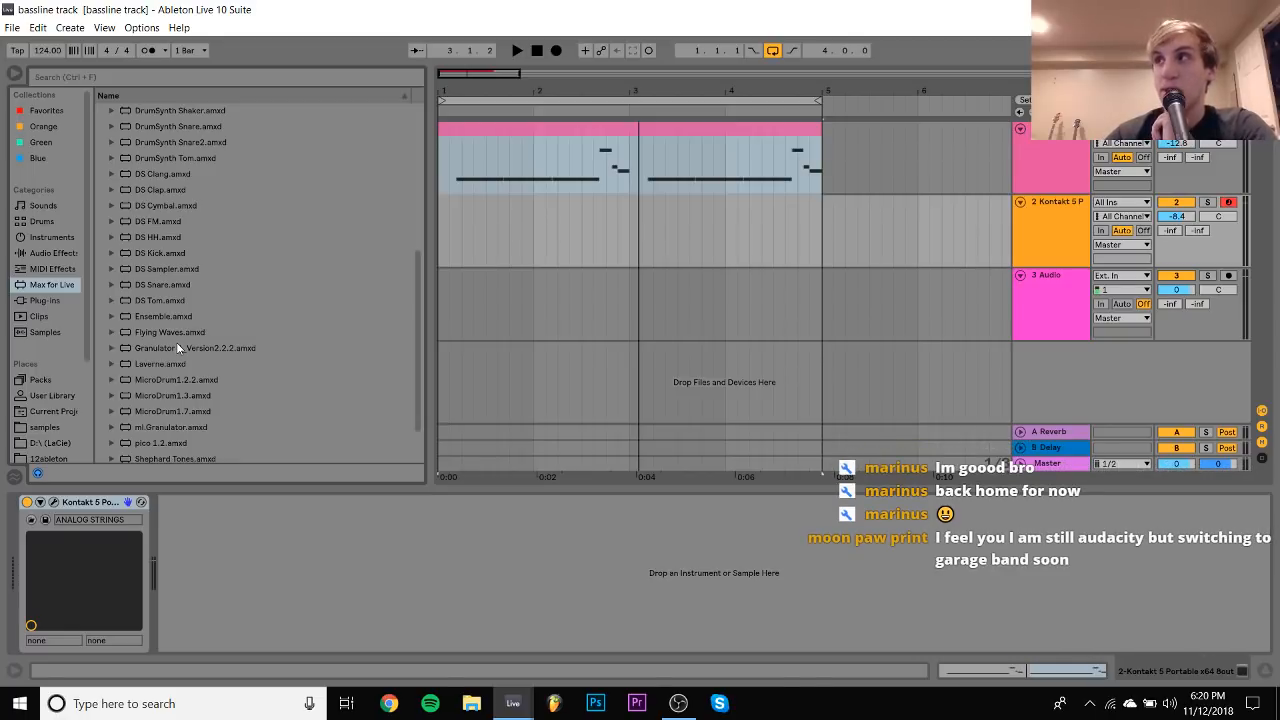
pyautogui.click(172, 349)
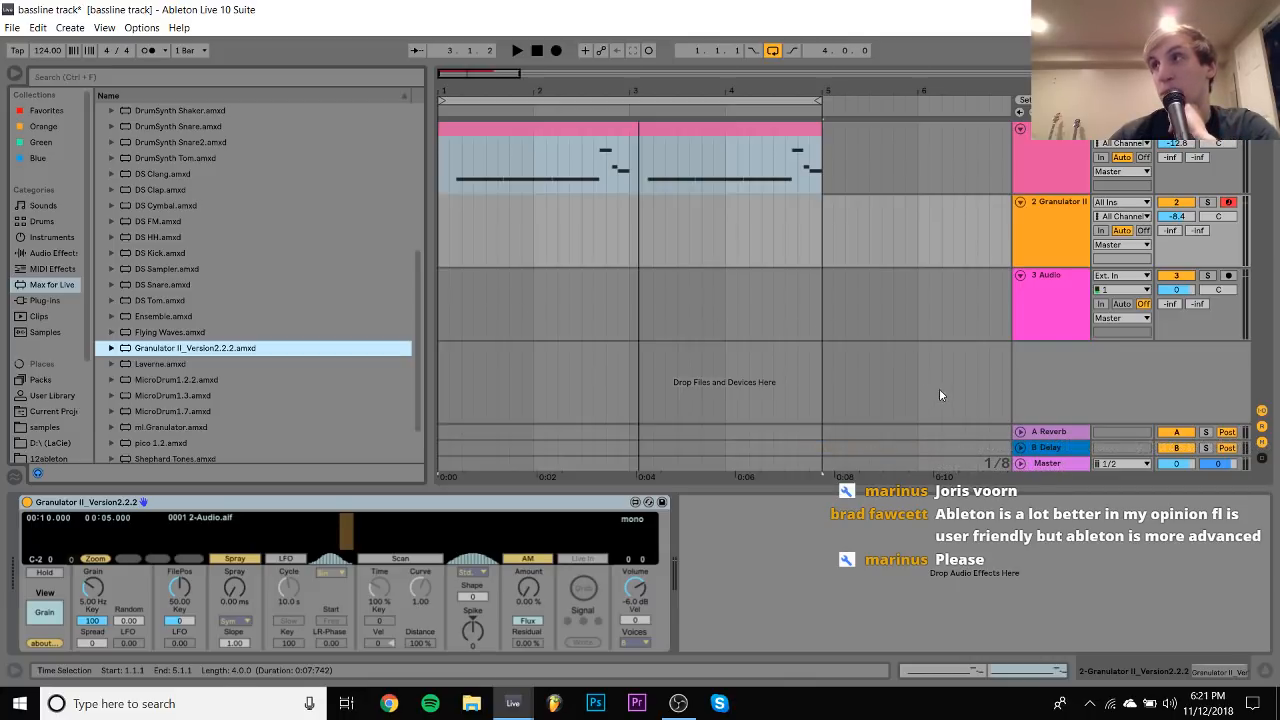
# Delete the Granulator II track and the empty audio track below it
pyautogui.click(1056, 207)
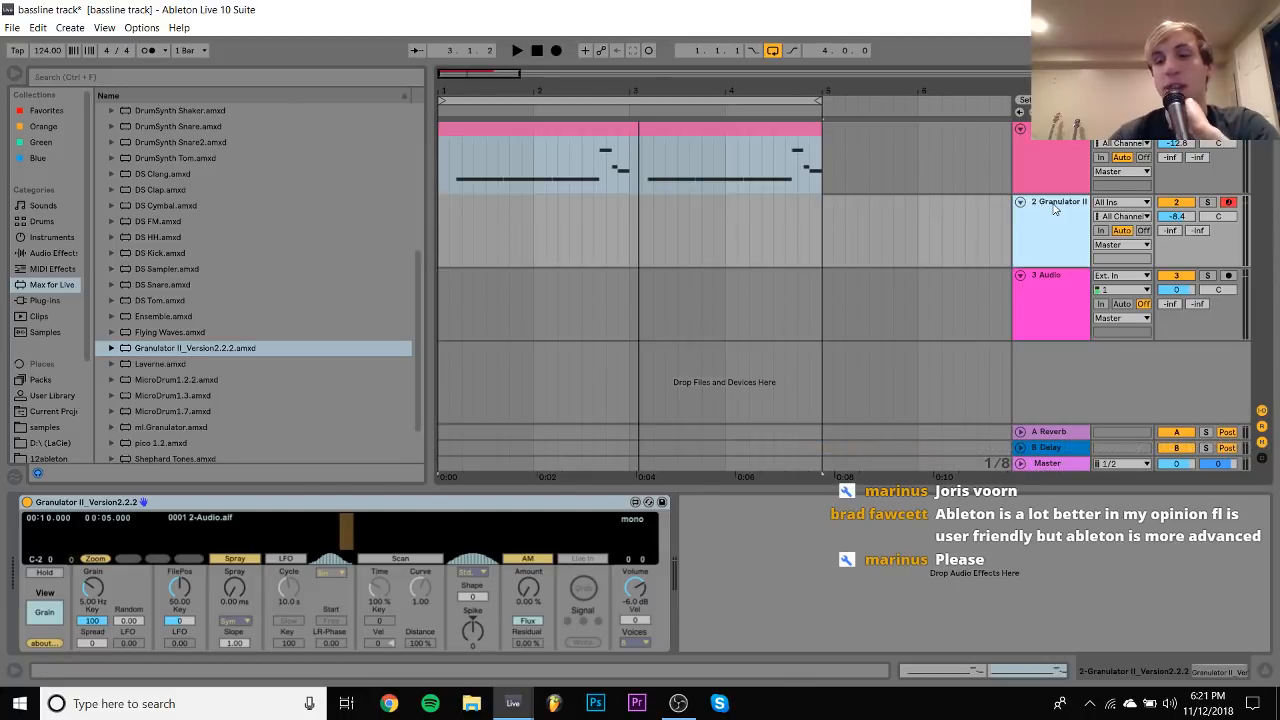
pyautogui.press('Delete')
pyautogui.press('Delete')
# Delete all notes from the bassline MIDI clip and return to the track's device chain
pyautogui.click(711, 132)
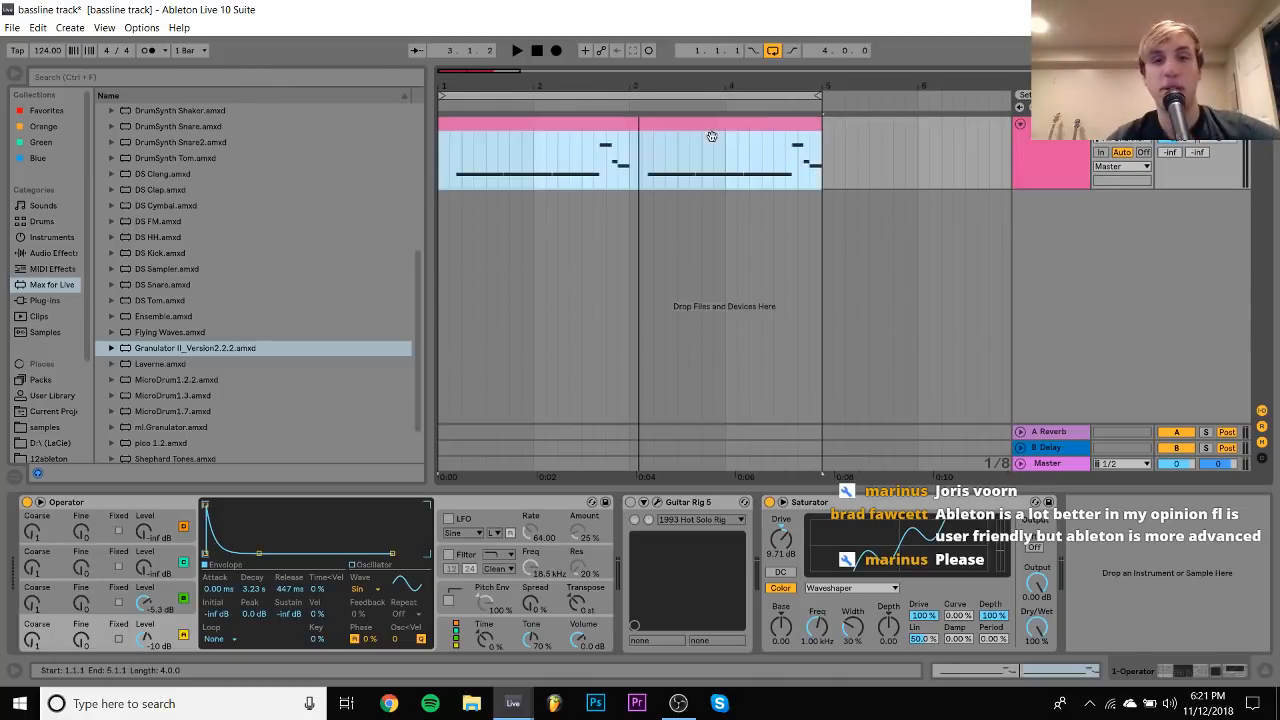
pyautogui.doubleClick(712, 136)
pyautogui.hotkey('ctrl', 'a')
pyautogui.press('Delete')
pyautogui.click(1204, 675)
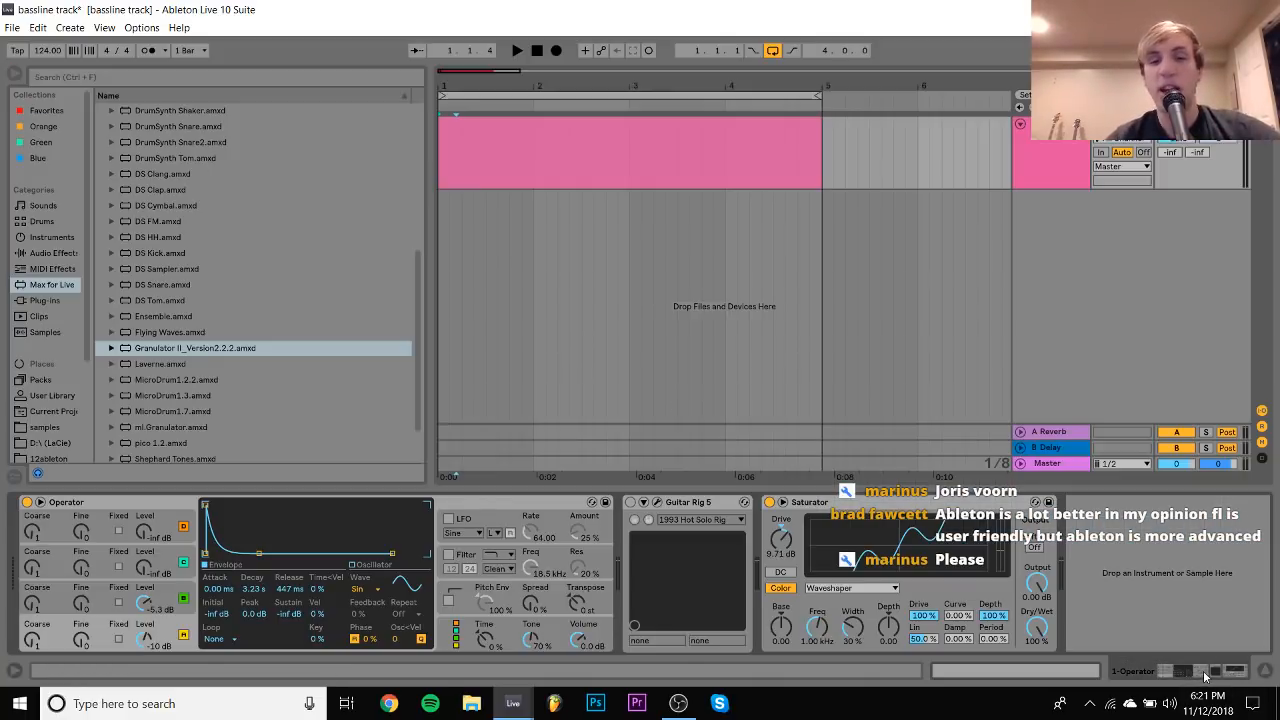
# Browse the samples folder and select the smackos 808 sample pack
pyautogui.click(48, 429)
pyautogui.scroll(-15, 291, 414)
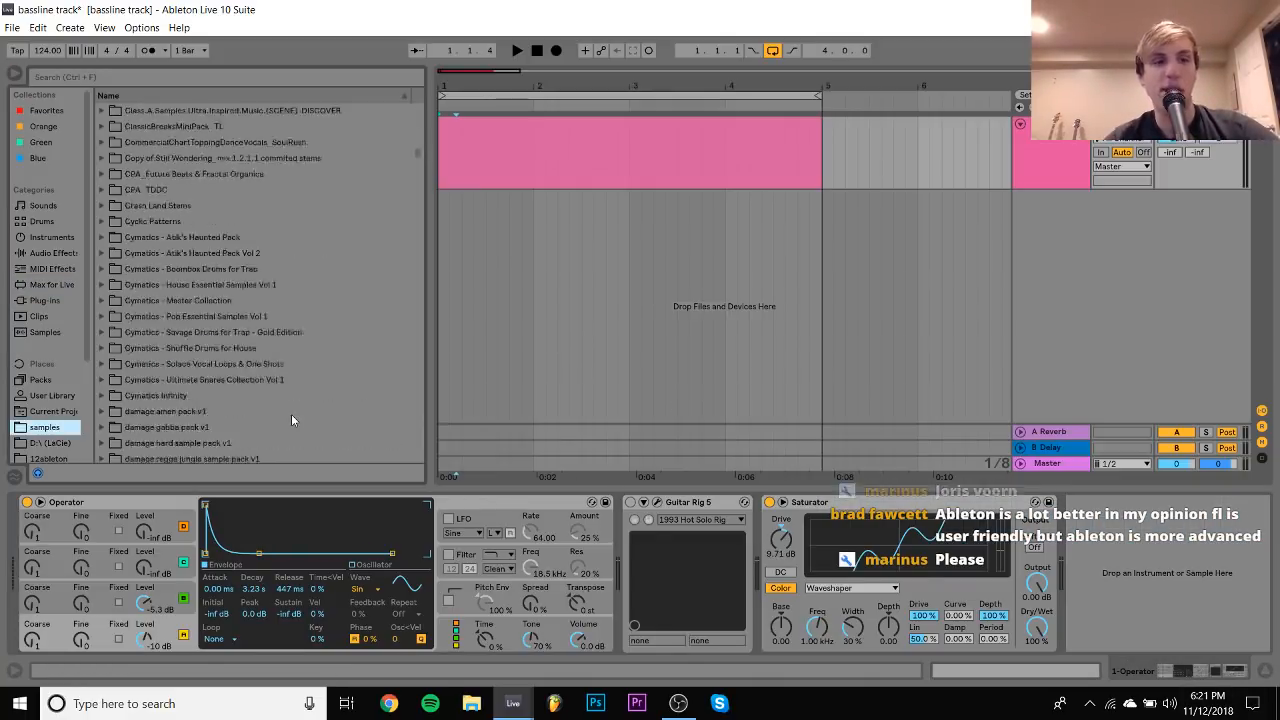
pyautogui.scroll(10, 291, 414)
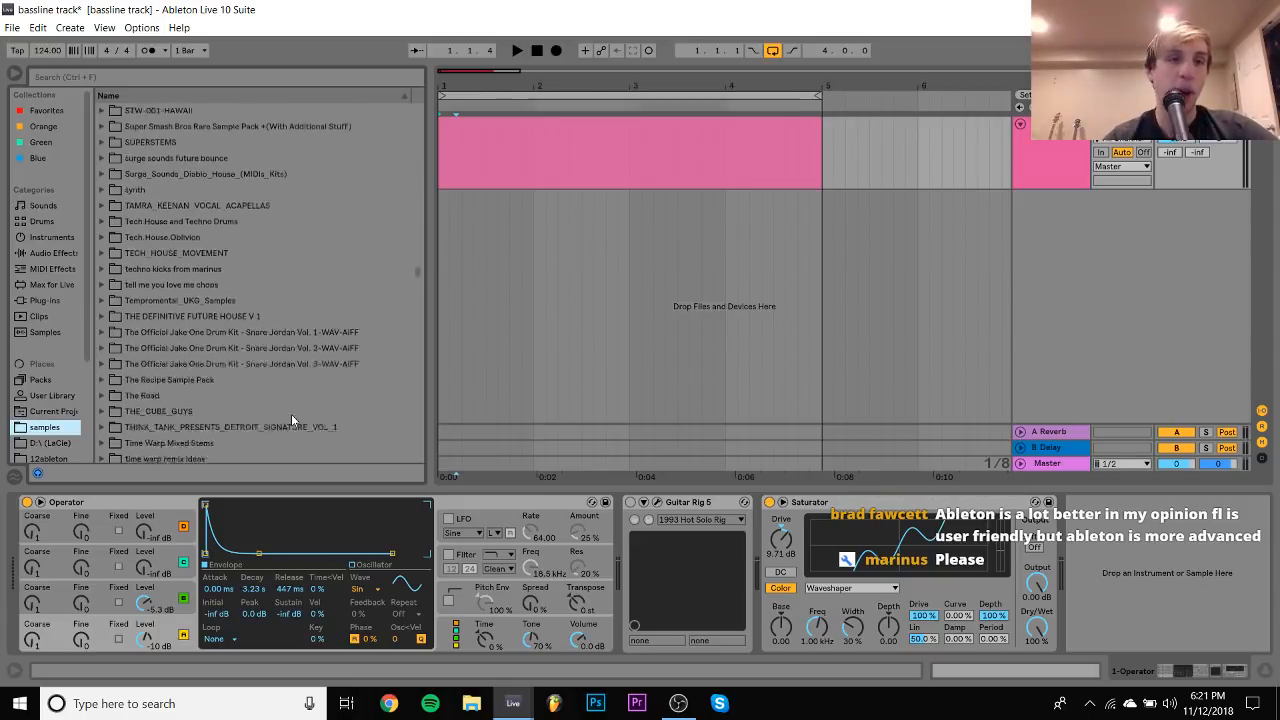
pyautogui.scroll(5, 291, 414)
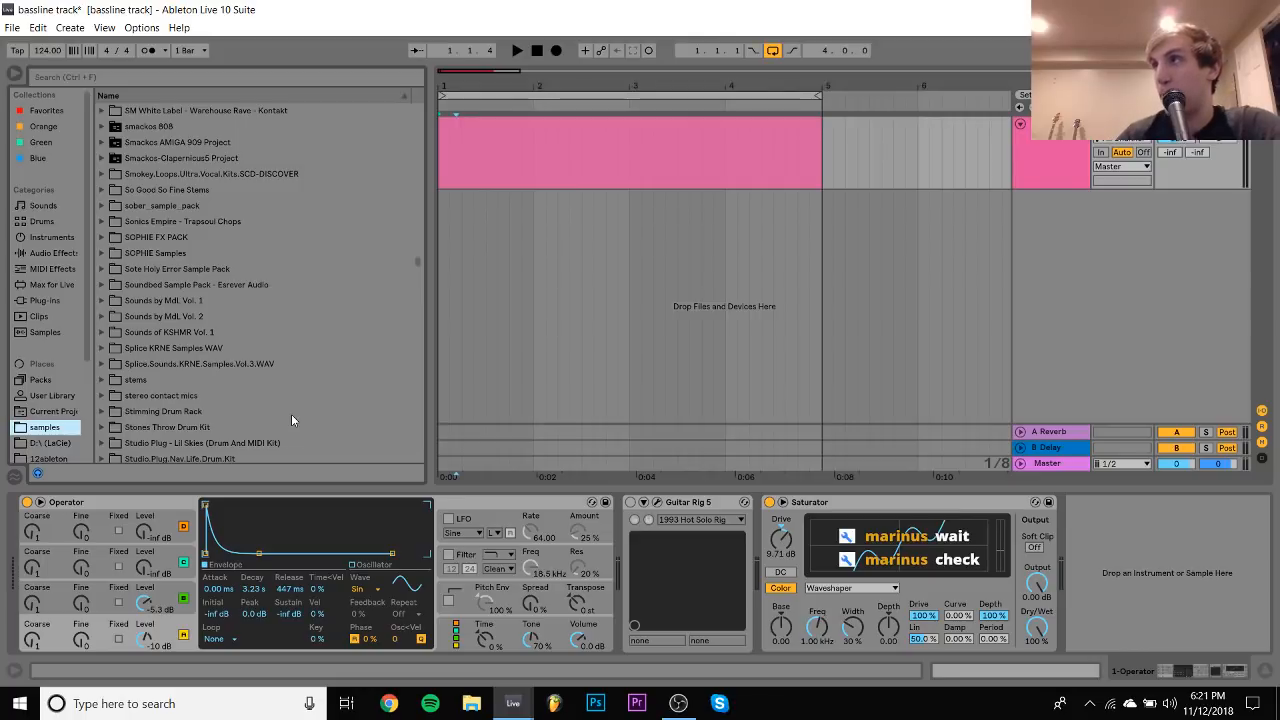
pyautogui.scroll(-5, 292, 416)
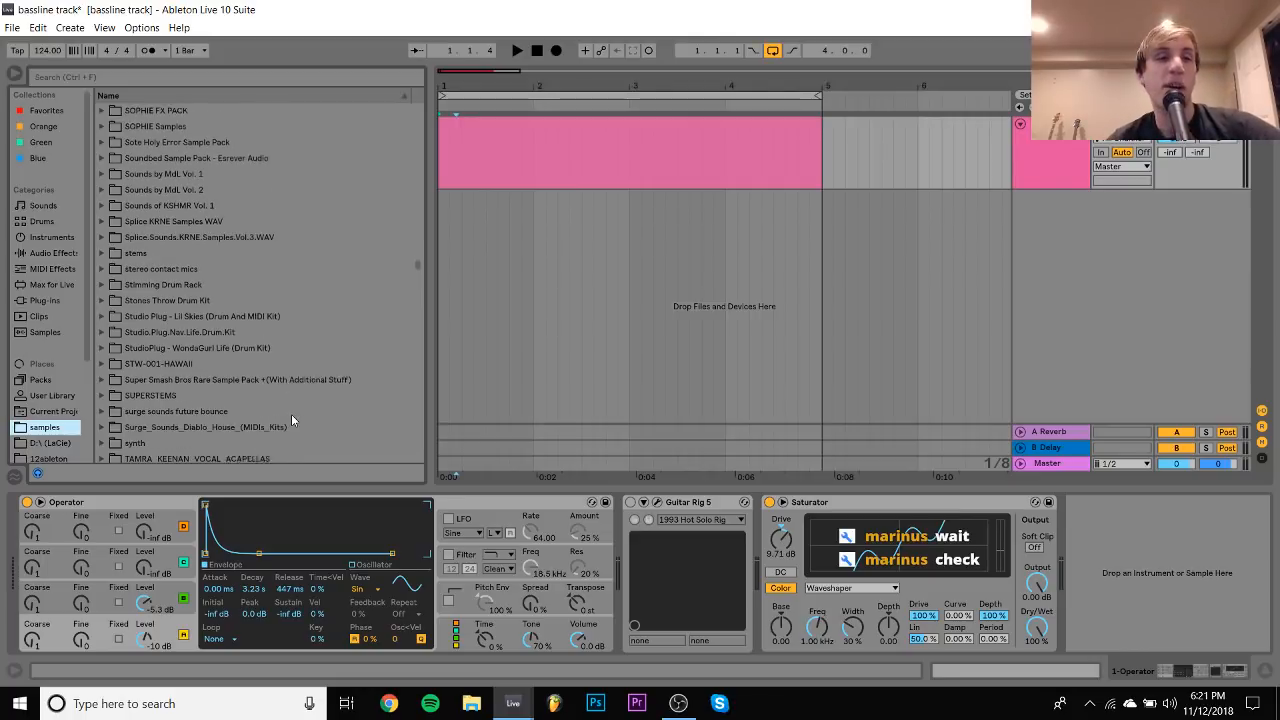
pyautogui.scroll(6, 291, 414)
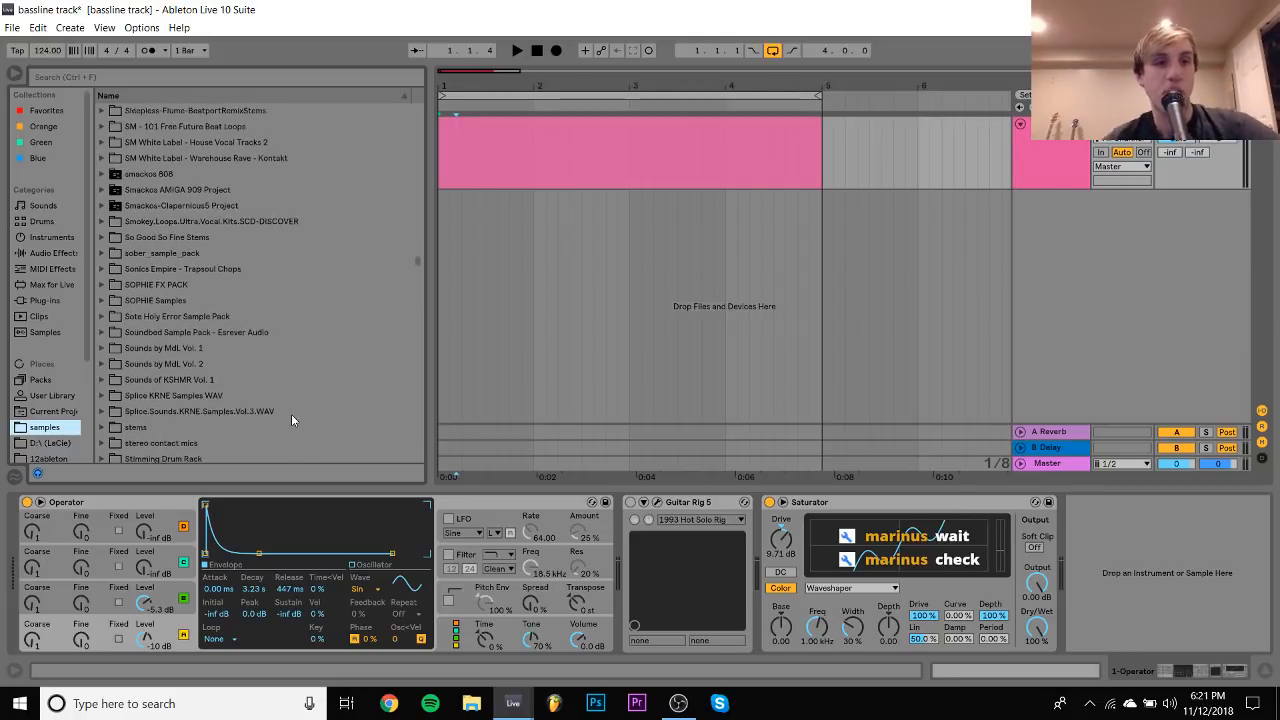
pyautogui.click(186, 258)
pyautogui.press('Up')
pyautogui.press('Up')
pyautogui.press('Up')
pyautogui.press('Up')
pyautogui.press('Up')
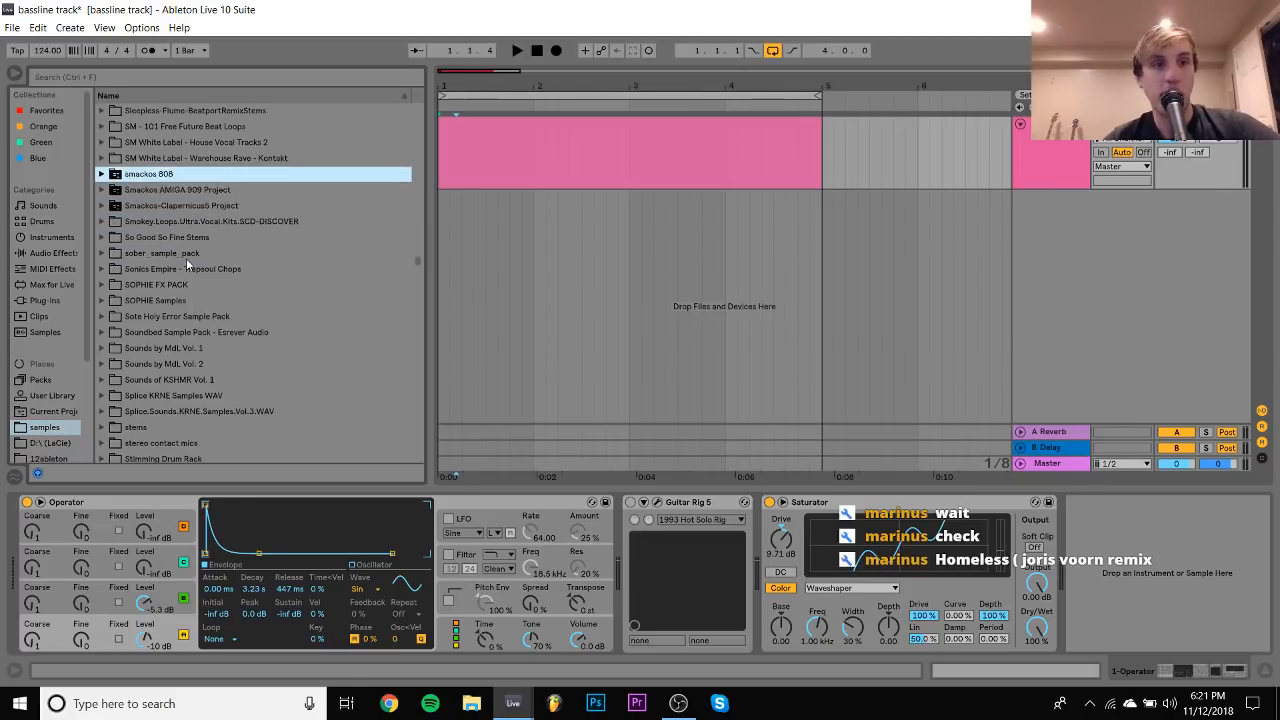
# Expand the smackos 808 pack down to its Imported samples and preview BD tone 1 decay 1-2.wav
pyautogui.press('Right')
pyautogui.press('Down')
pyautogui.press('Right')
pyautogui.press('Down')
pyautogui.press('Right')
pyautogui.press('Down')
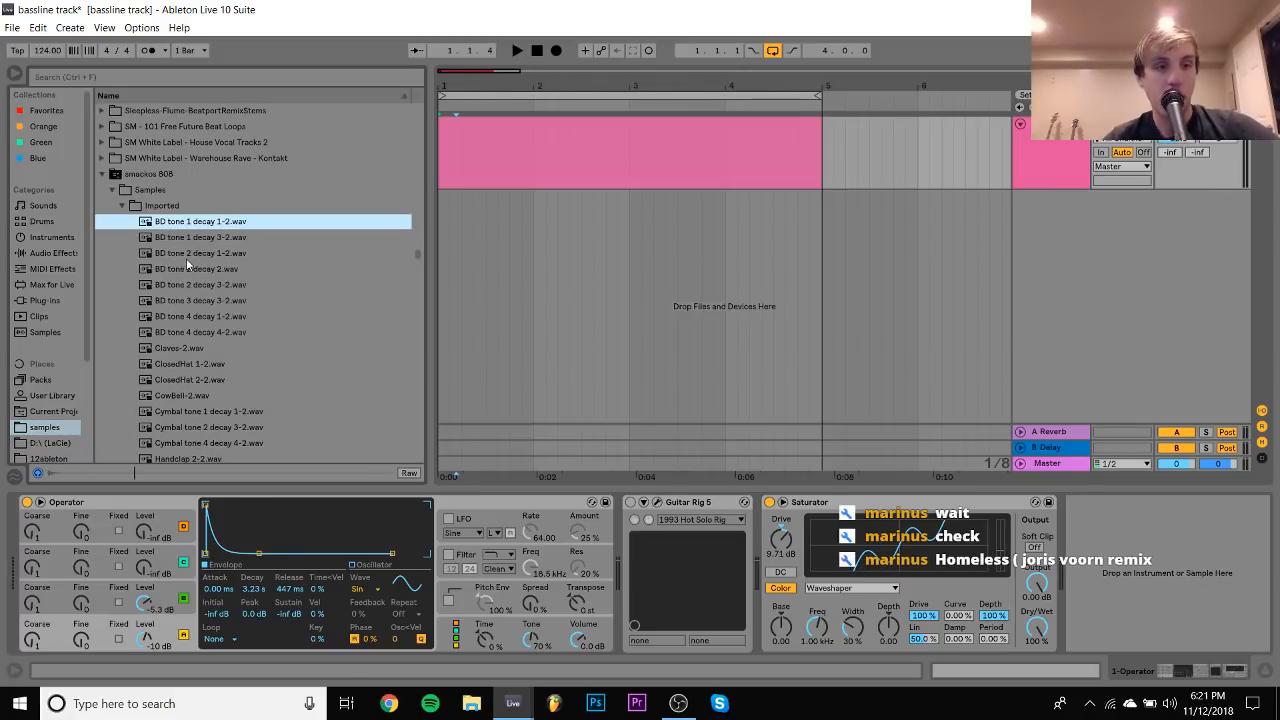
# Audition the 808 bass drum samples, and load BD tone 4 decay 4-2.wav onto the track in place of Operator
pyautogui.press('Down')
pyautogui.press('Down')
pyautogui.press('Down')
pyautogui.press('Down')
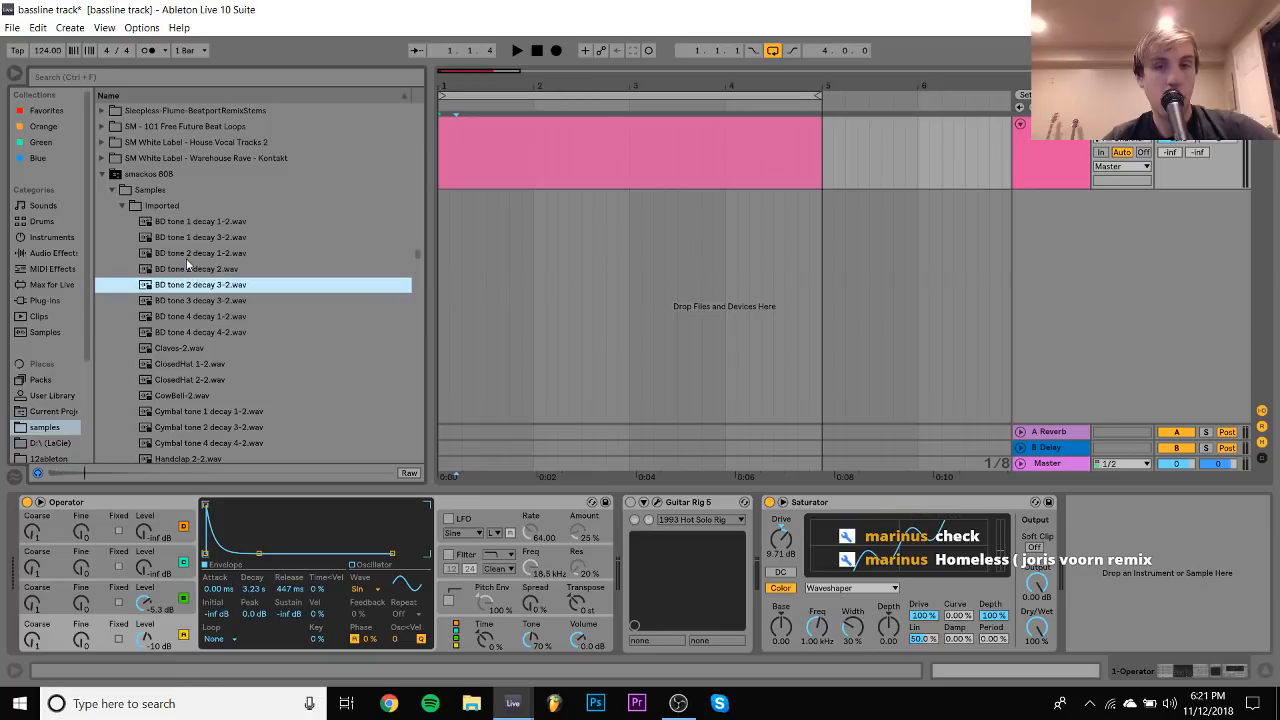
pyautogui.press('Up')
pyautogui.press('Down')
pyautogui.press('Down')
pyautogui.press('Down')
pyautogui.press('Down')
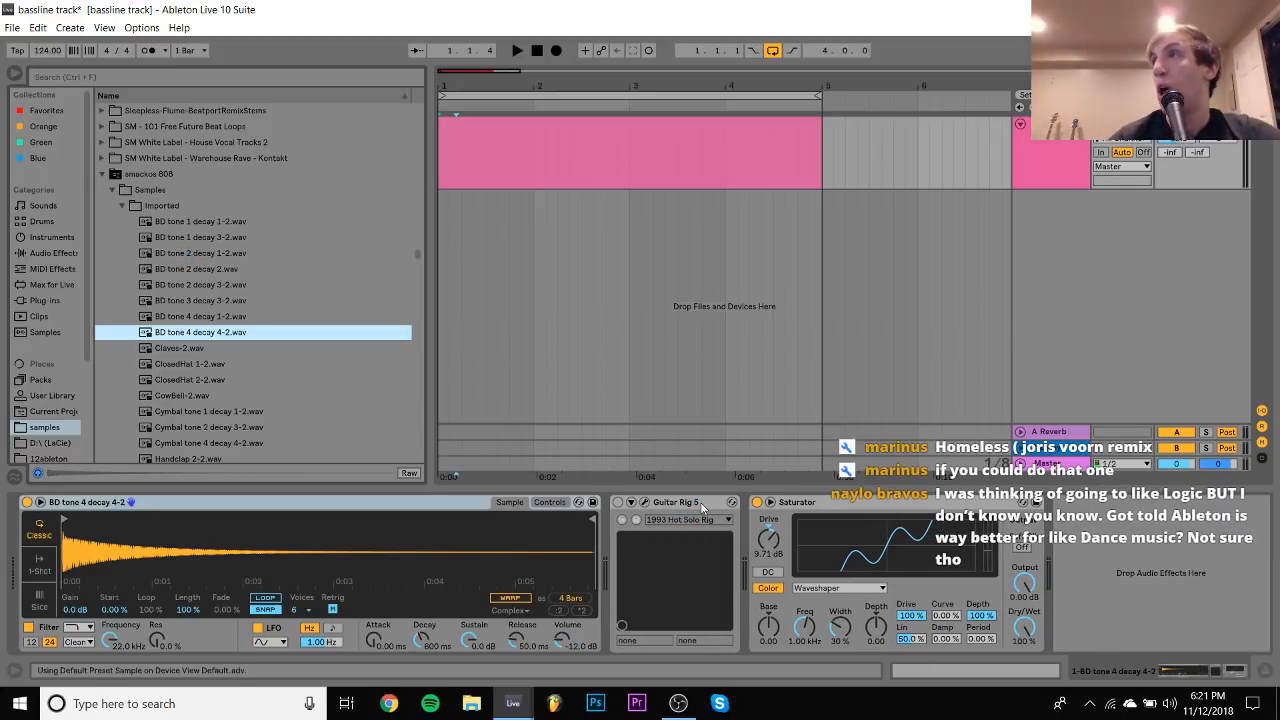
# Delete Guitar Rig 5 and Saturator from the kick track's device chain
pyautogui.click(701, 505)
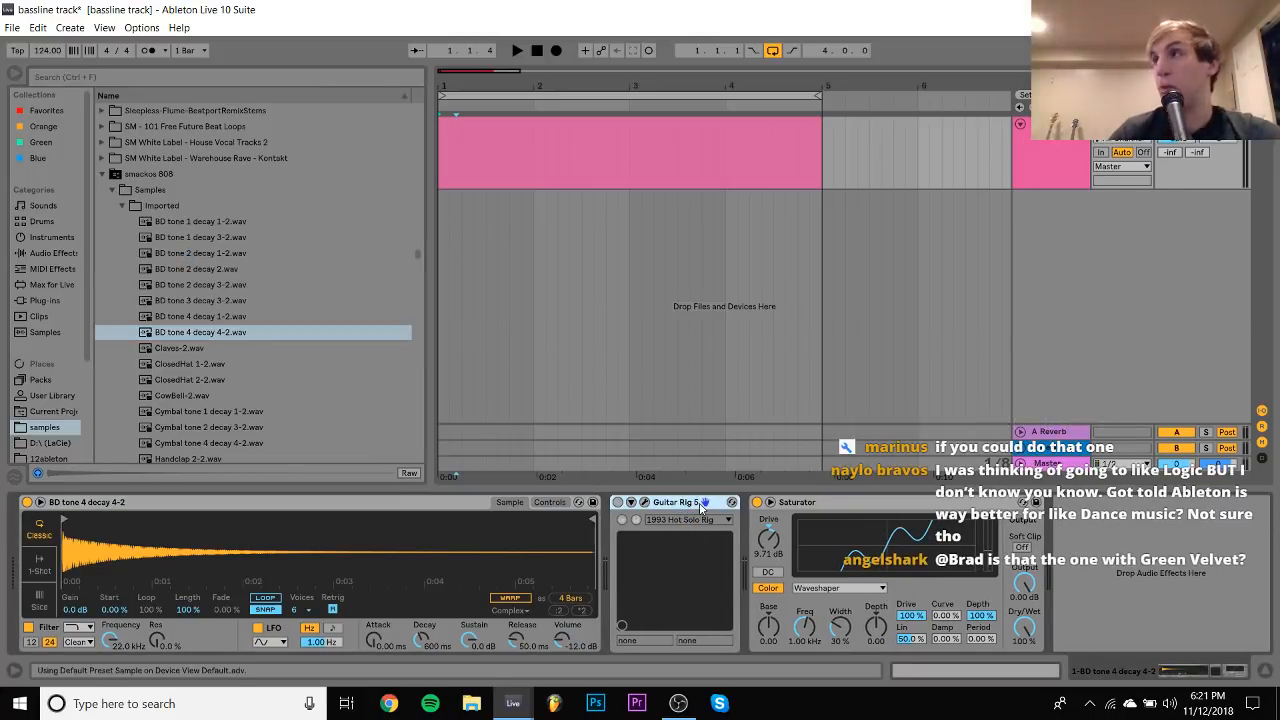
pyautogui.press('Delete')
pyautogui.press('Delete')
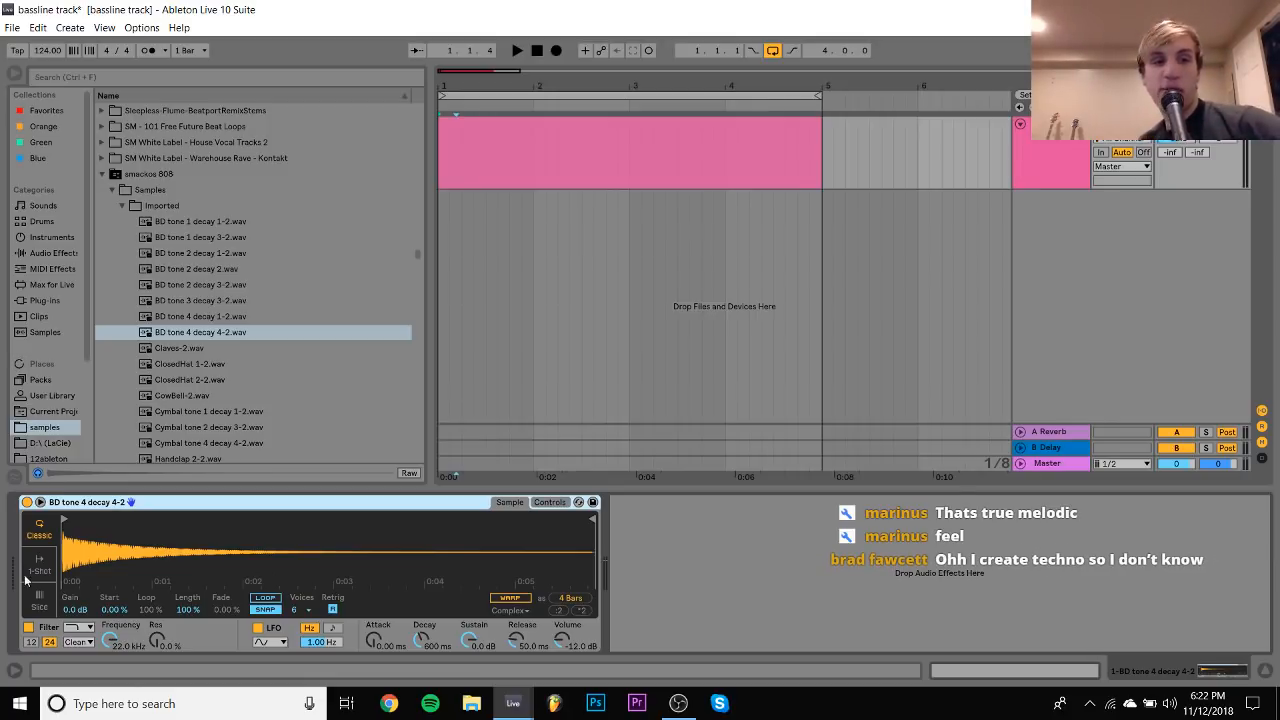
# Preview BD tone 4 decay 4-2.wav, and write four quarter-note C3 hits across bar 1 of the empty four-bar clip
pyautogui.click(215, 336)
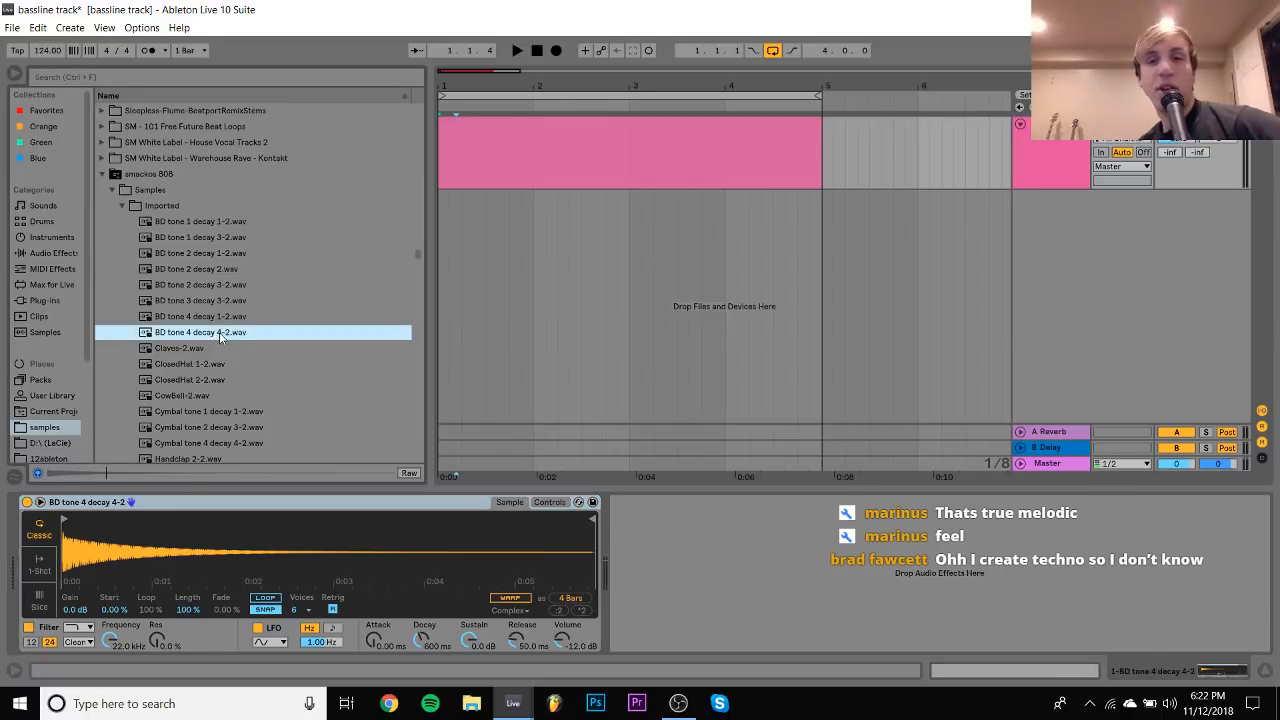
pyautogui.doubleClick(516, 128)
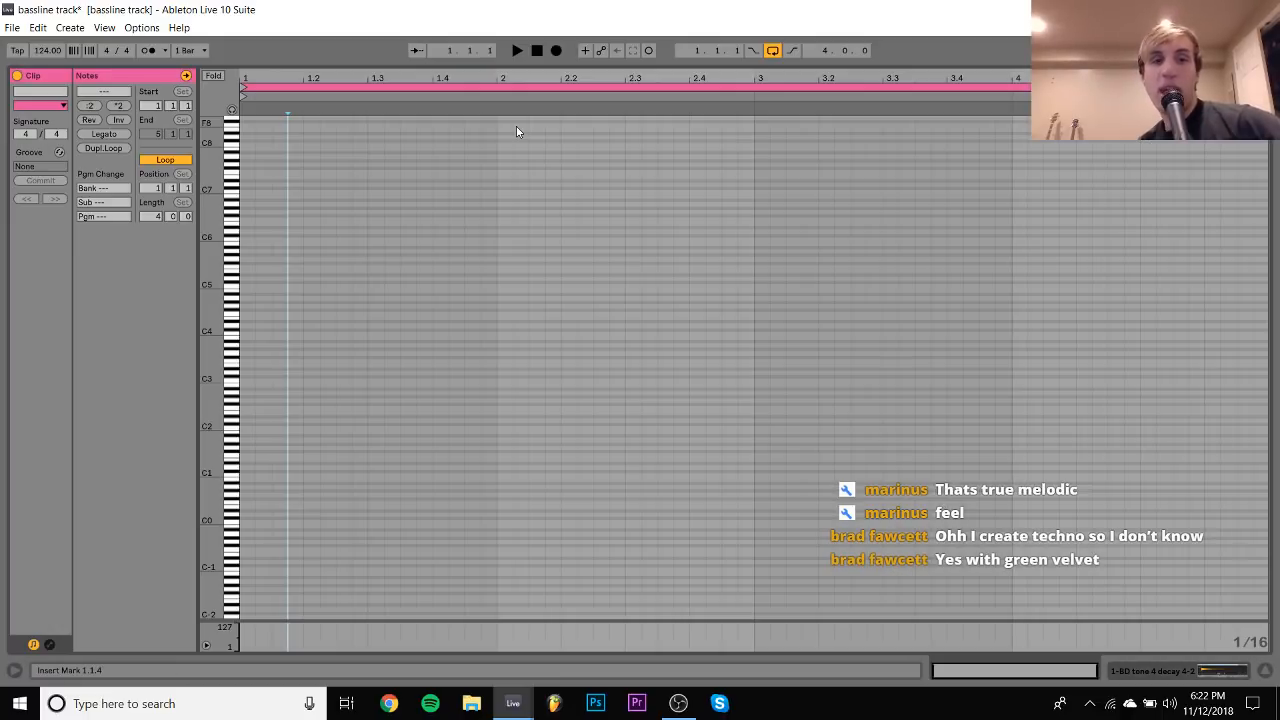
pyautogui.click(244, 382)
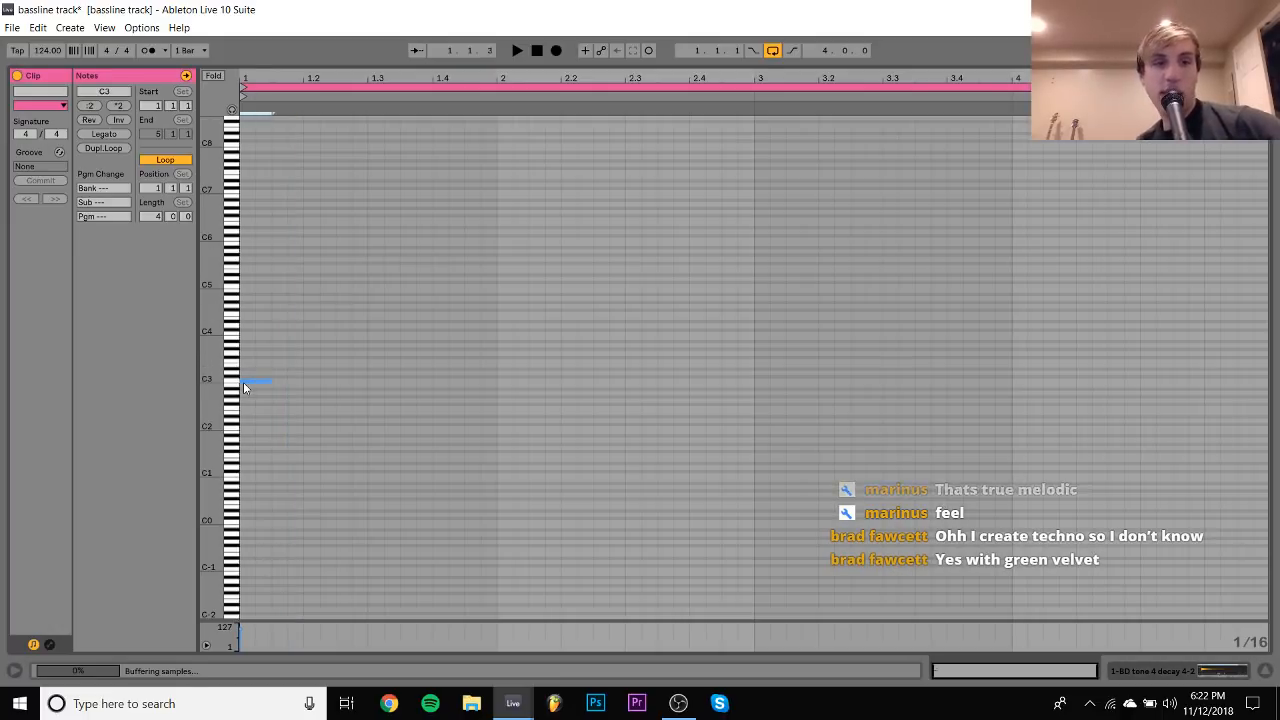
pyautogui.hotkey('shift', 'Right')
pyautogui.hotkey('shift', 'Right')
pyautogui.hotkey('ctrl', 'd')
pyautogui.hotkey('ctrl', 'd')
pyautogui.hotkey('ctrl', 'd')
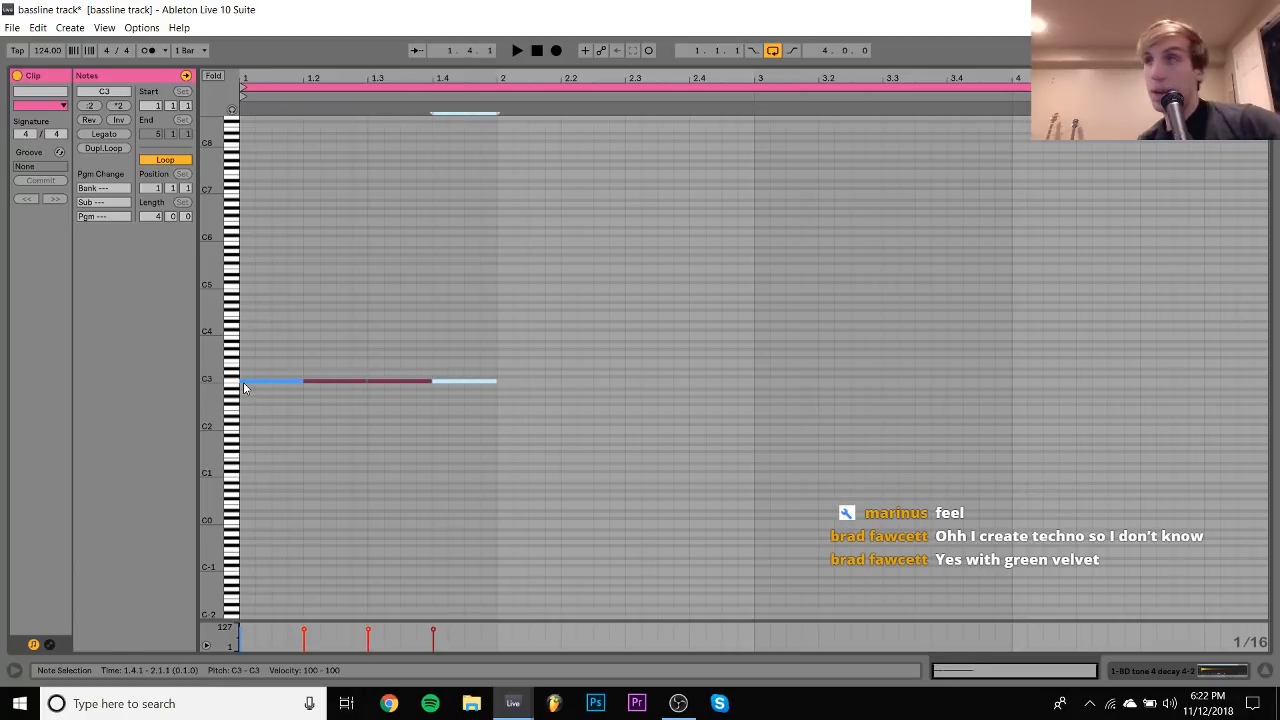
# Duplicate the one-bar C3 pattern until it fills all four bars, and bring back the track's device chain
pyautogui.hotkey('ctrl', 'a')
pyautogui.hotkey('ctrl', 'd')
pyautogui.hotkey('ctrl', 'a')
pyautogui.hotkey('ctrl', 'd')
pyautogui.hotkey('ctrl', 'a')
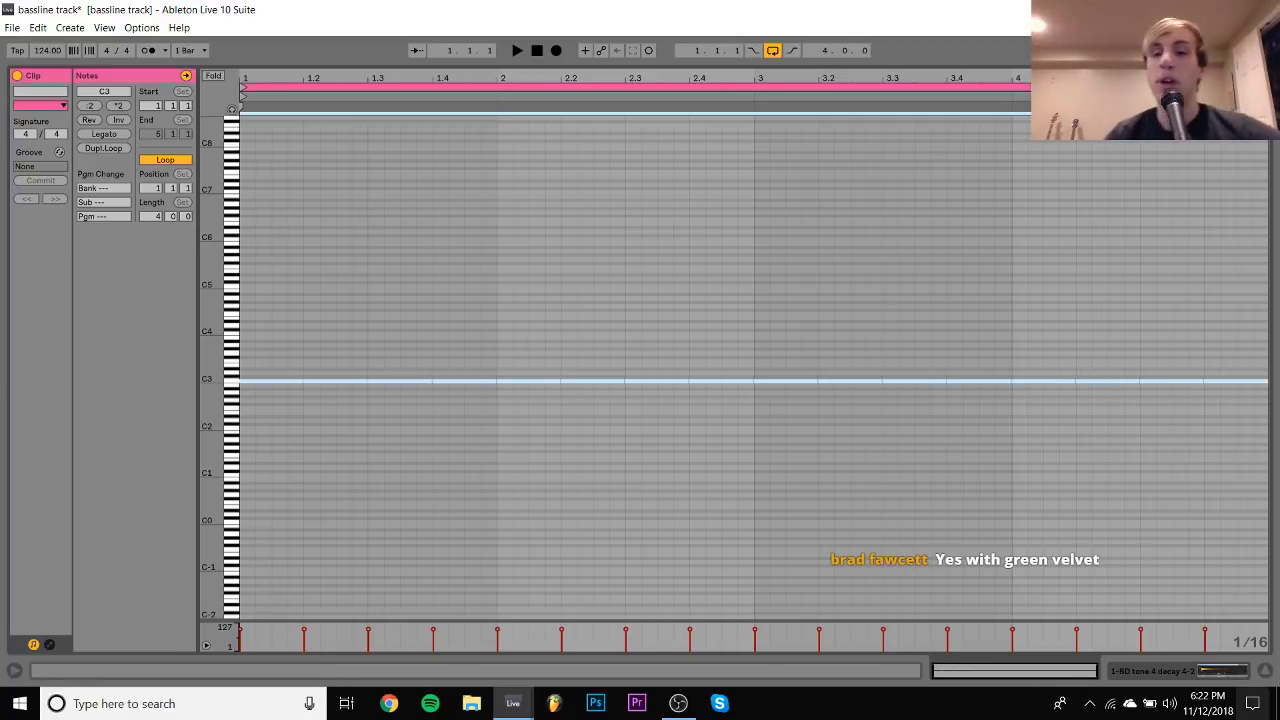
pyautogui.click(1166, 675)
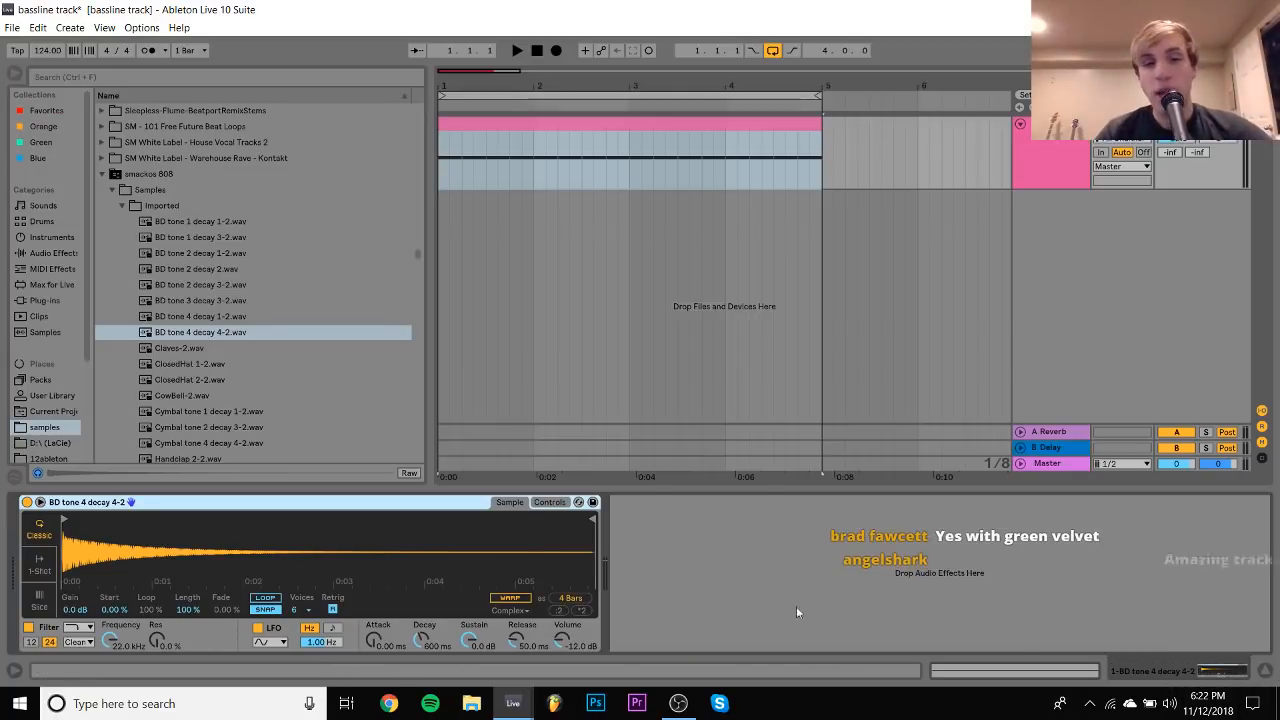
# Shape the kick's amplitude envelope during playback, with sustain at -inf dB and a decay of about 5.20 s
pyautogui.click(549, 502)
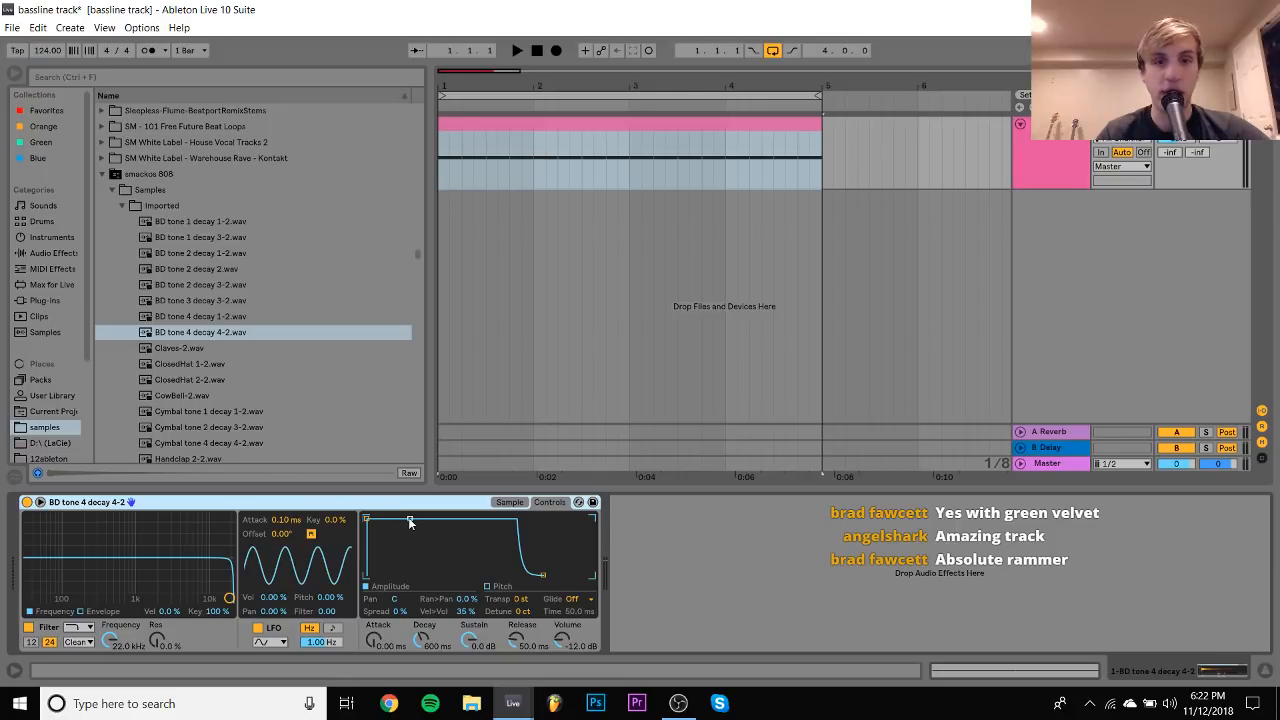
pyautogui.press('space')
pyautogui.moveTo(408, 517); pyautogui.dragTo(419, 575)
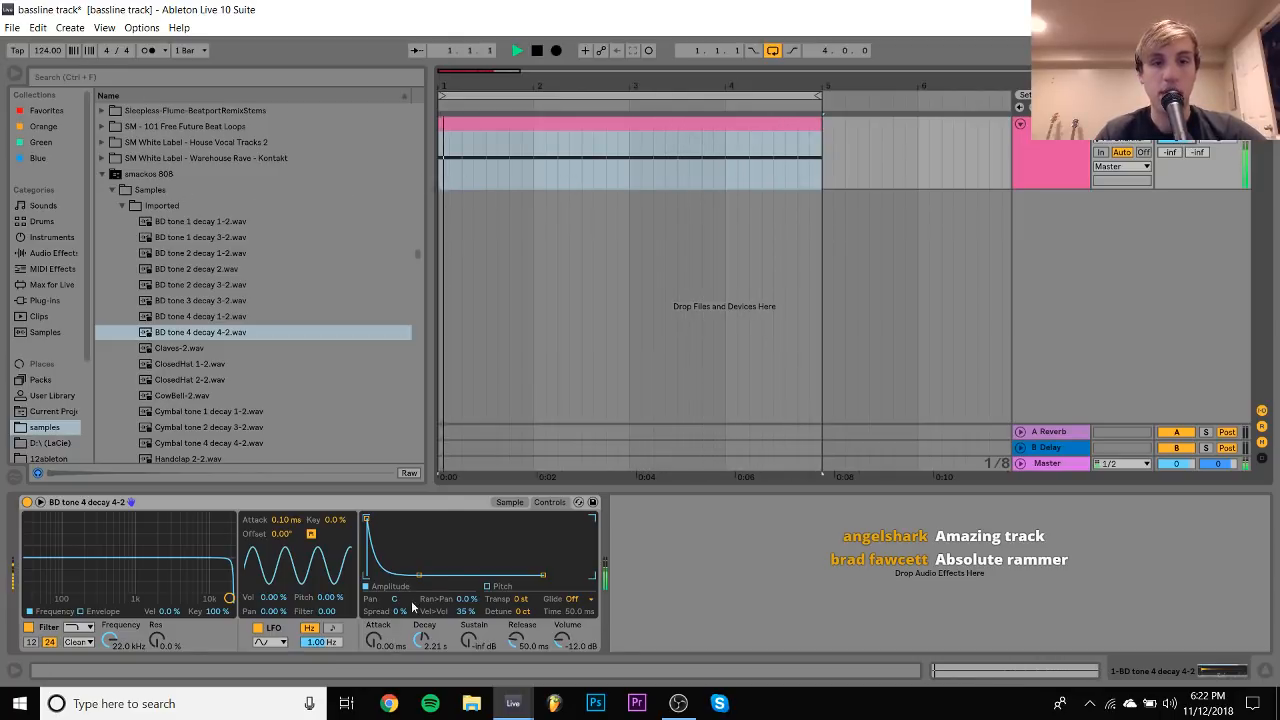
pyautogui.moveTo(418, 575); pyautogui.dragTo(426, 575)
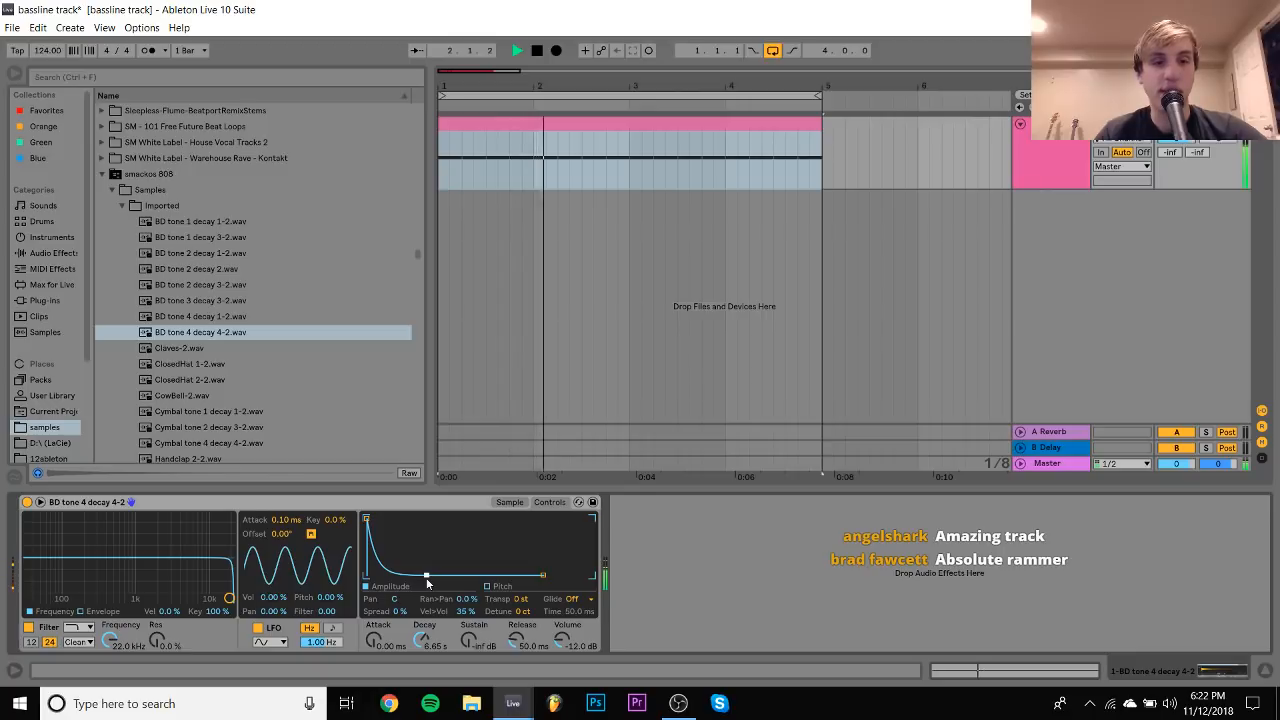
pyautogui.moveTo(426, 575); pyautogui.dragTo(425, 575)
# Lower the kick's filter cutoff to about 1.59 kHz, and zoom into the start of the sample waveform
pyautogui.click(229, 598)
pyautogui.moveTo(229, 598); pyautogui.dragTo(150, 600)
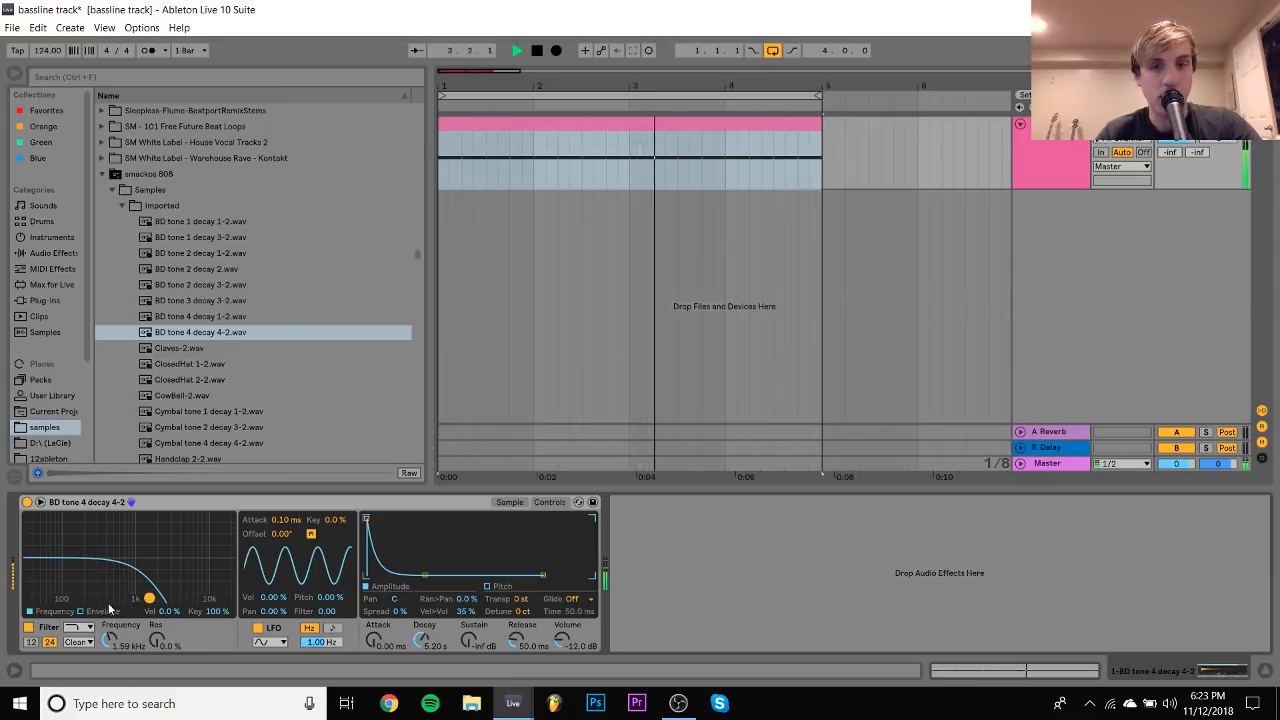
pyautogui.click(510, 502)
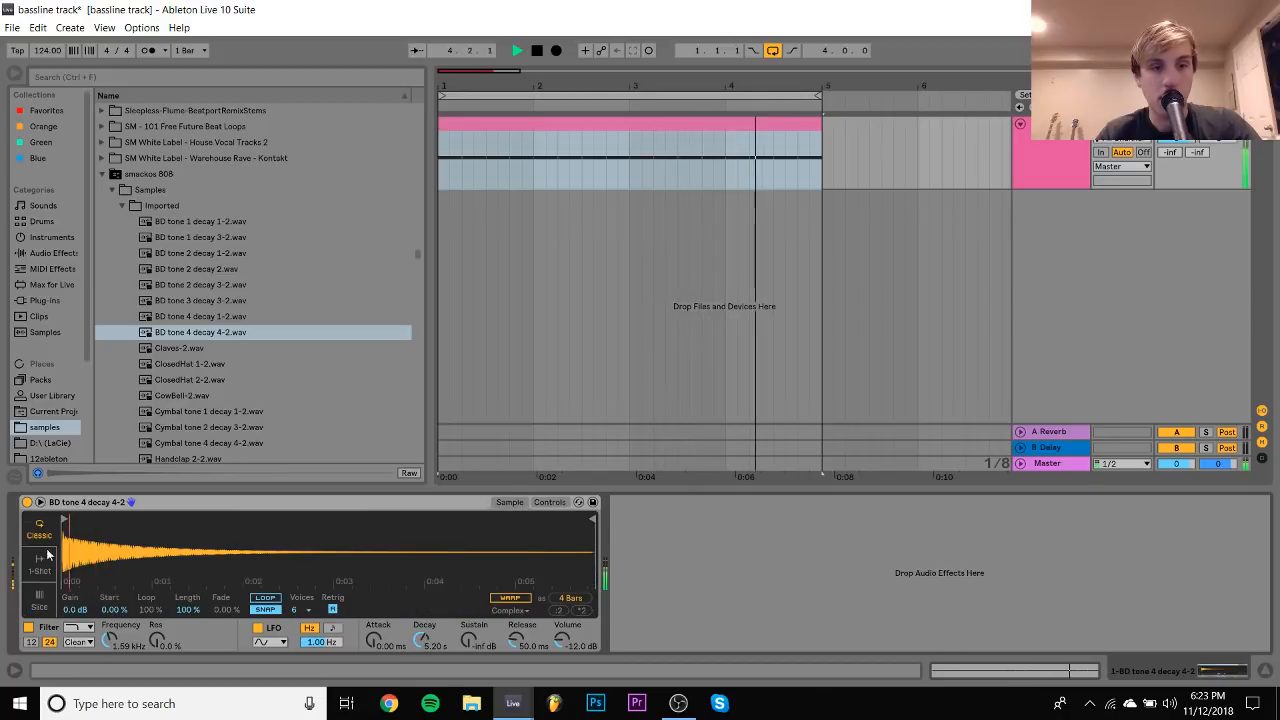
pyautogui.moveTo(75, 545); pyautogui.dragTo(75, 625)
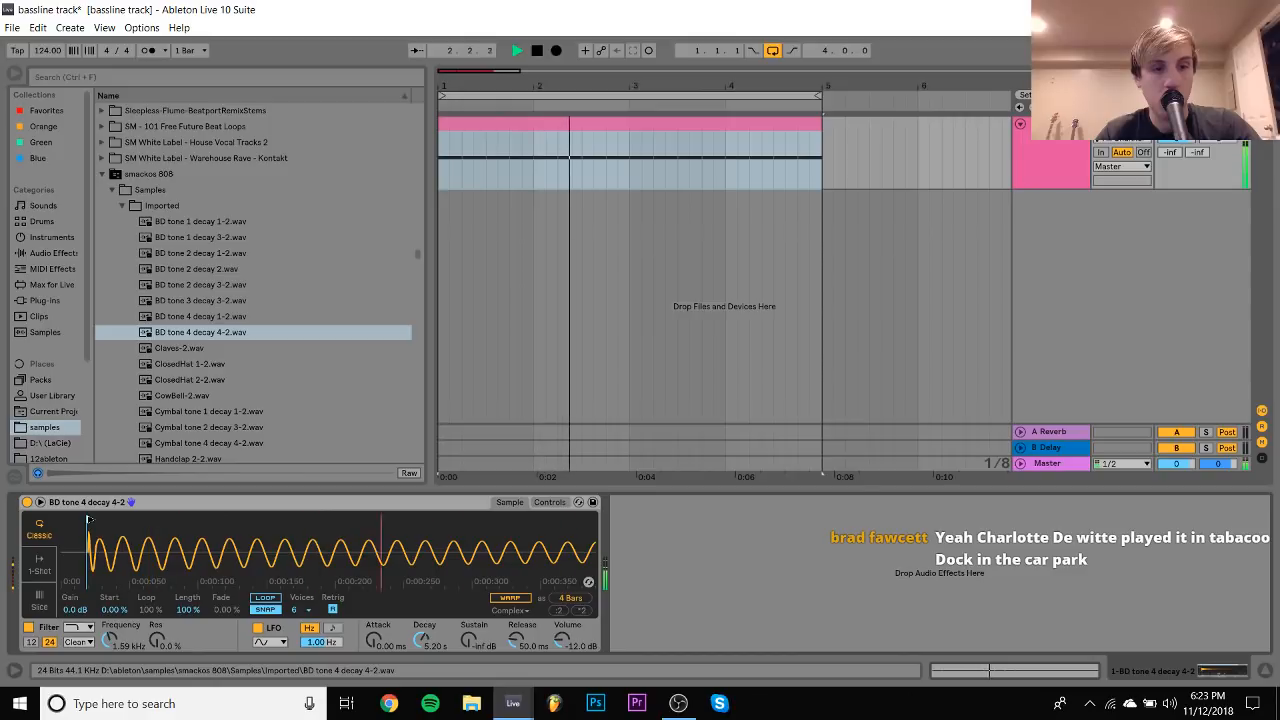
# Show the kick's filter envelope and set its amount to 27
pyautogui.click(550, 503)
pyautogui.click(81, 611)
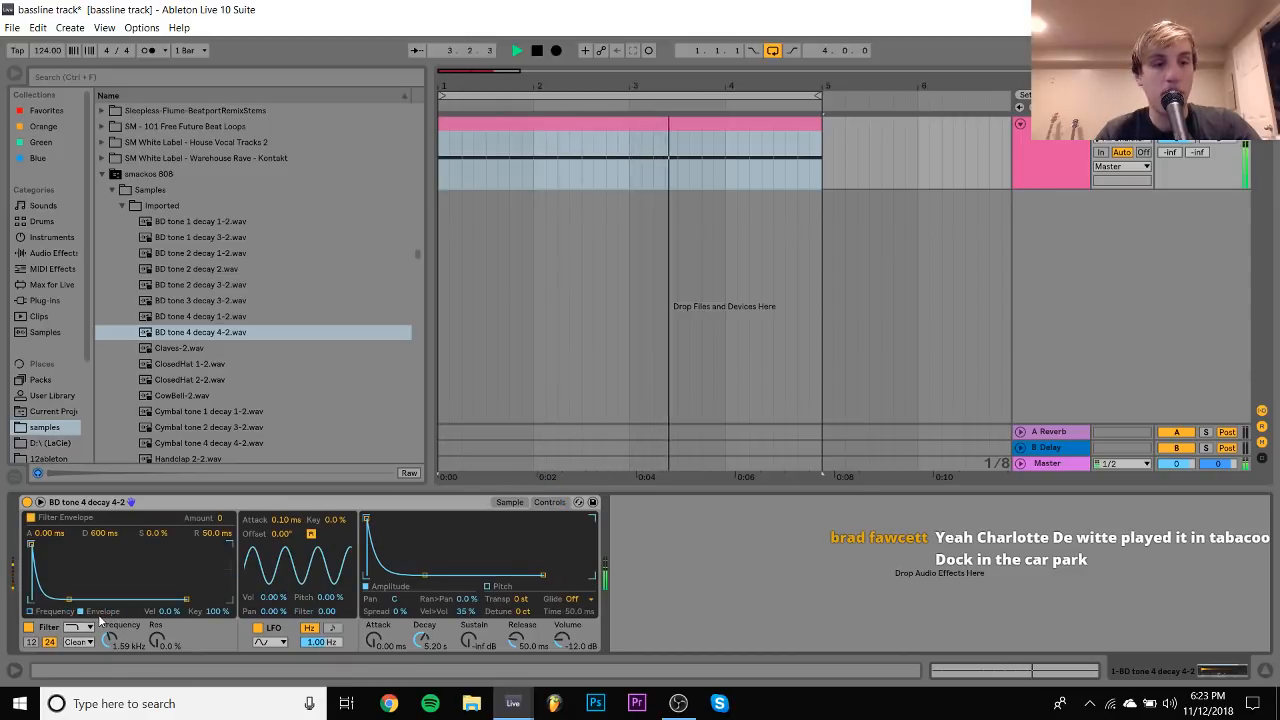
pyautogui.moveTo(222, 519); pyautogui.dragTo(223, 522)
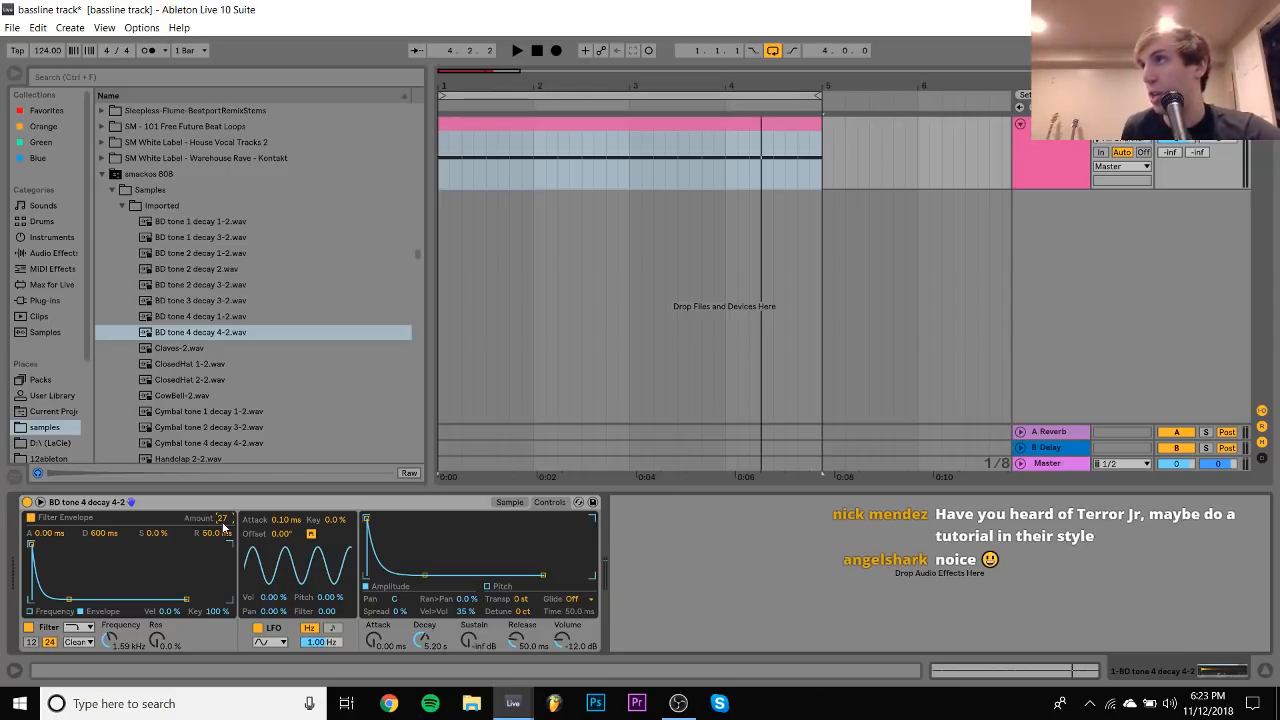
pyautogui.press('space')
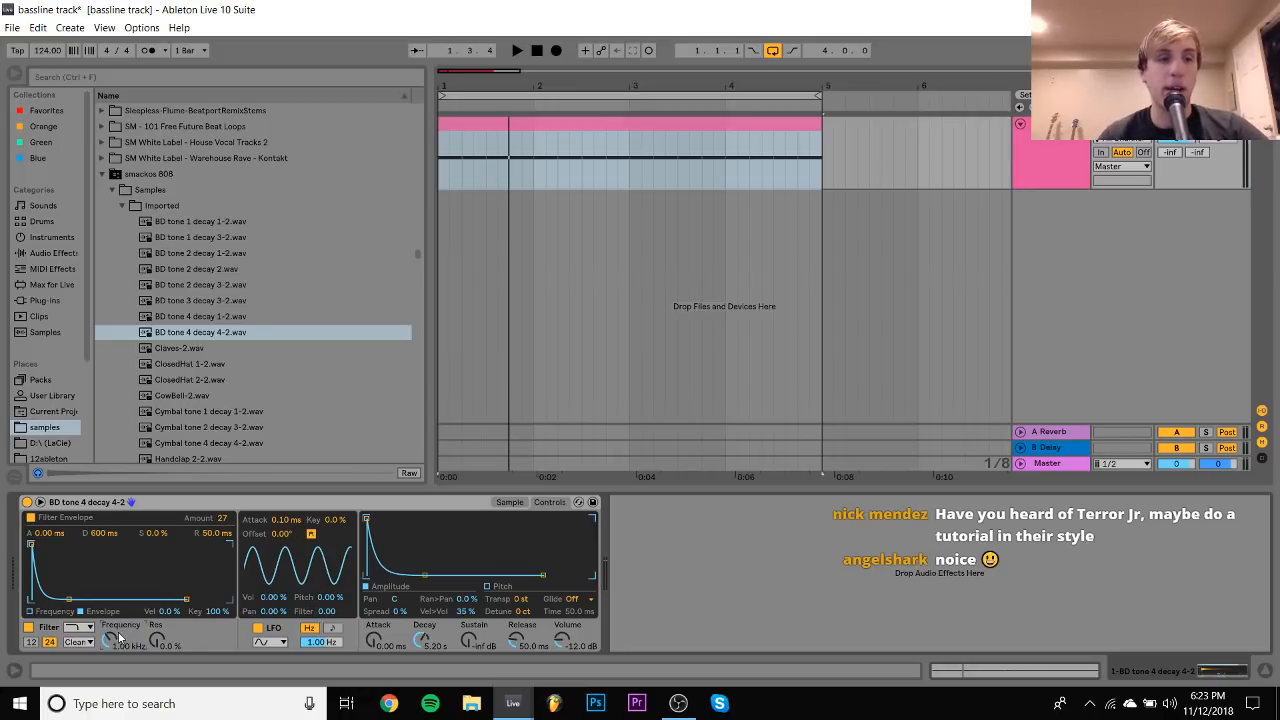
# Raise the filter cutoff to about 2.08 kHz, and compare the kick with the original BD tone 4 decay 4-2.wav
pyautogui.press('space')
pyautogui.moveTo(113, 638)
pyautogui.mouseDown()
pyautogui.moveTo(113, 668)
pyautogui.moveTo(113, 623)
pyautogui.mouseUp()
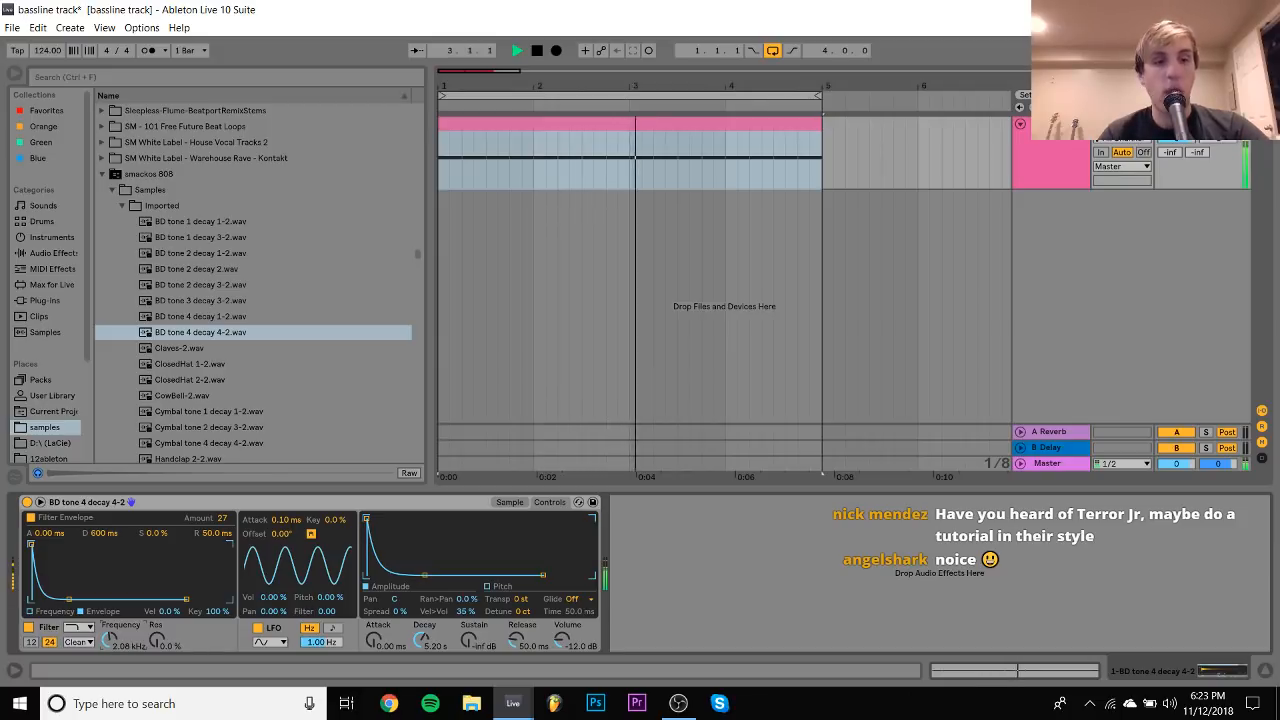
pyautogui.press('space')
pyautogui.click(209, 338)
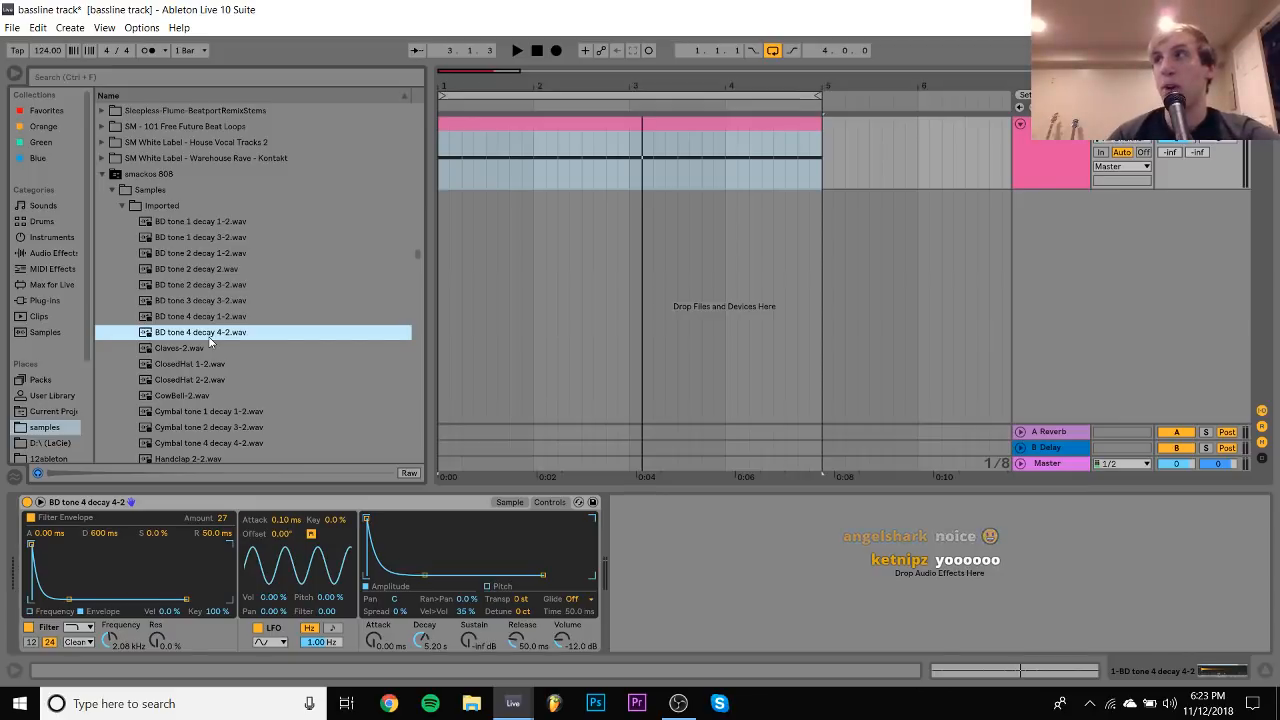
pyautogui.press('space')
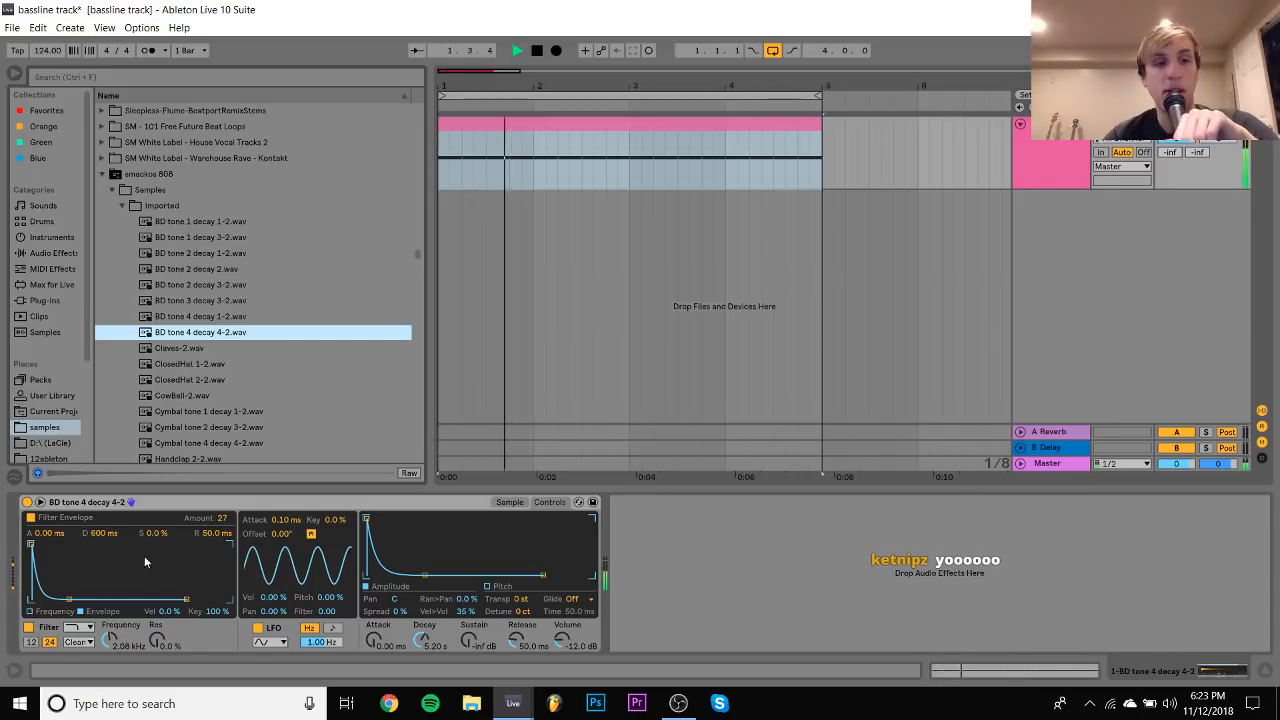
# Set the filter envelope's amount to 38 and its decay to 60.0 s while listening to the loop
pyautogui.moveTo(222, 518)
pyautogui.mouseDown()
pyautogui.moveTo(222, 507)
pyautogui.moveTo(226, 522)
pyautogui.mouseUp()
pyautogui.press('space')
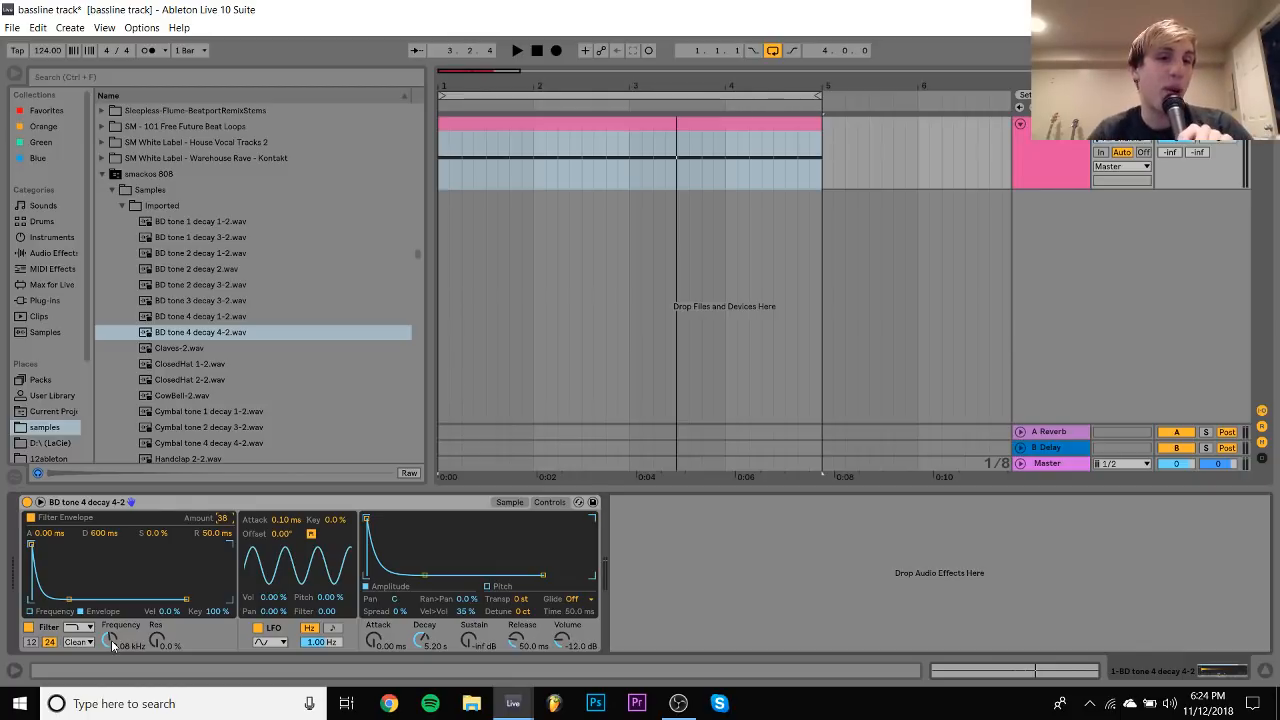
pyautogui.press('space')
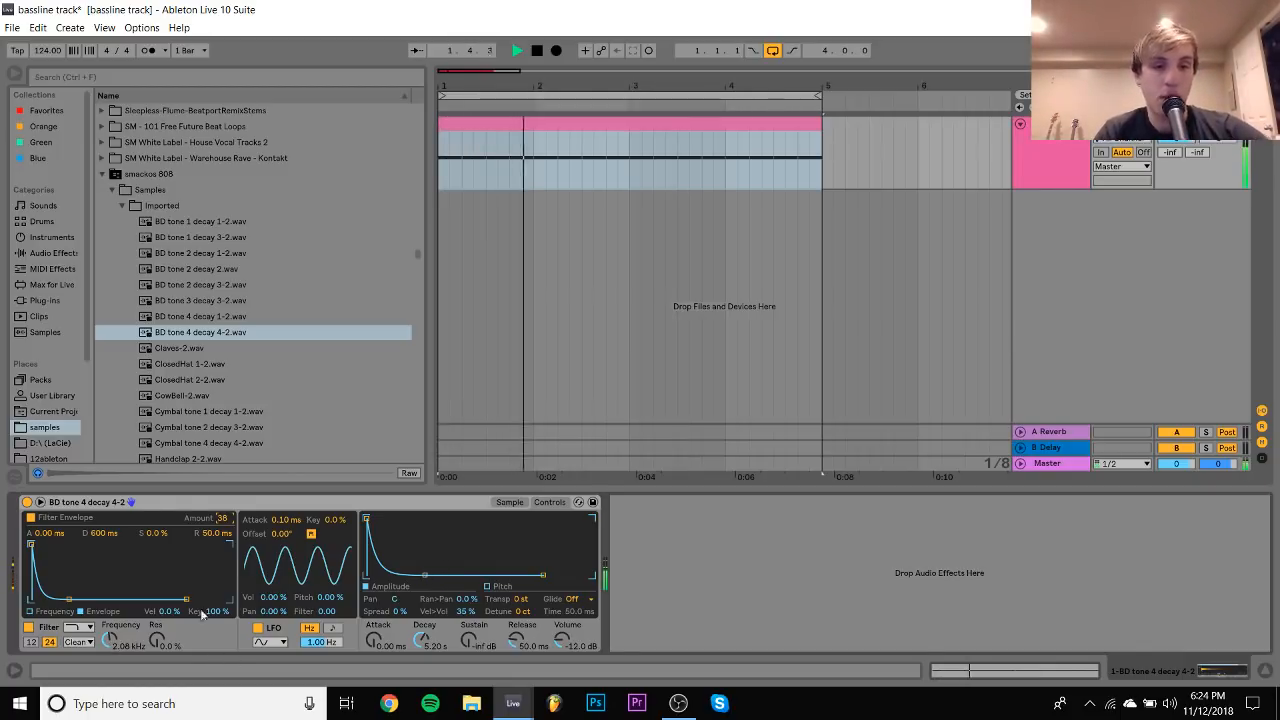
pyautogui.moveTo(70, 600); pyautogui.dragTo(67, 604)
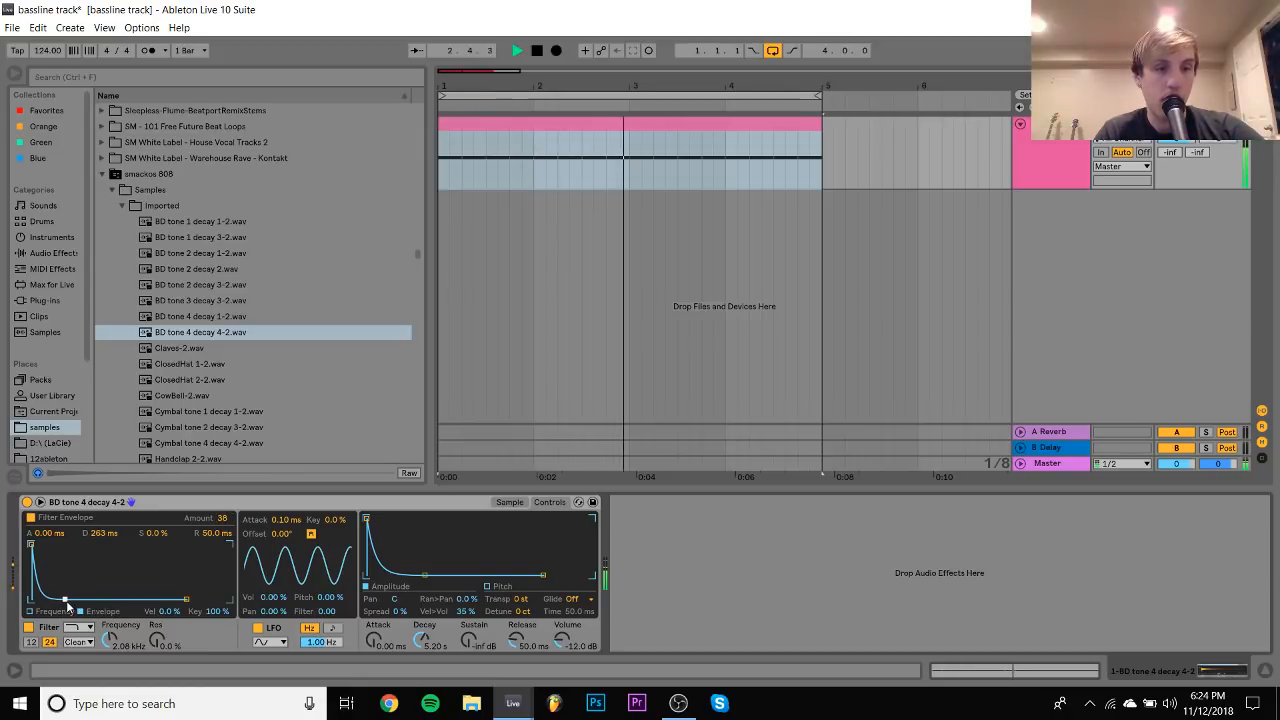
pyautogui.press('space')
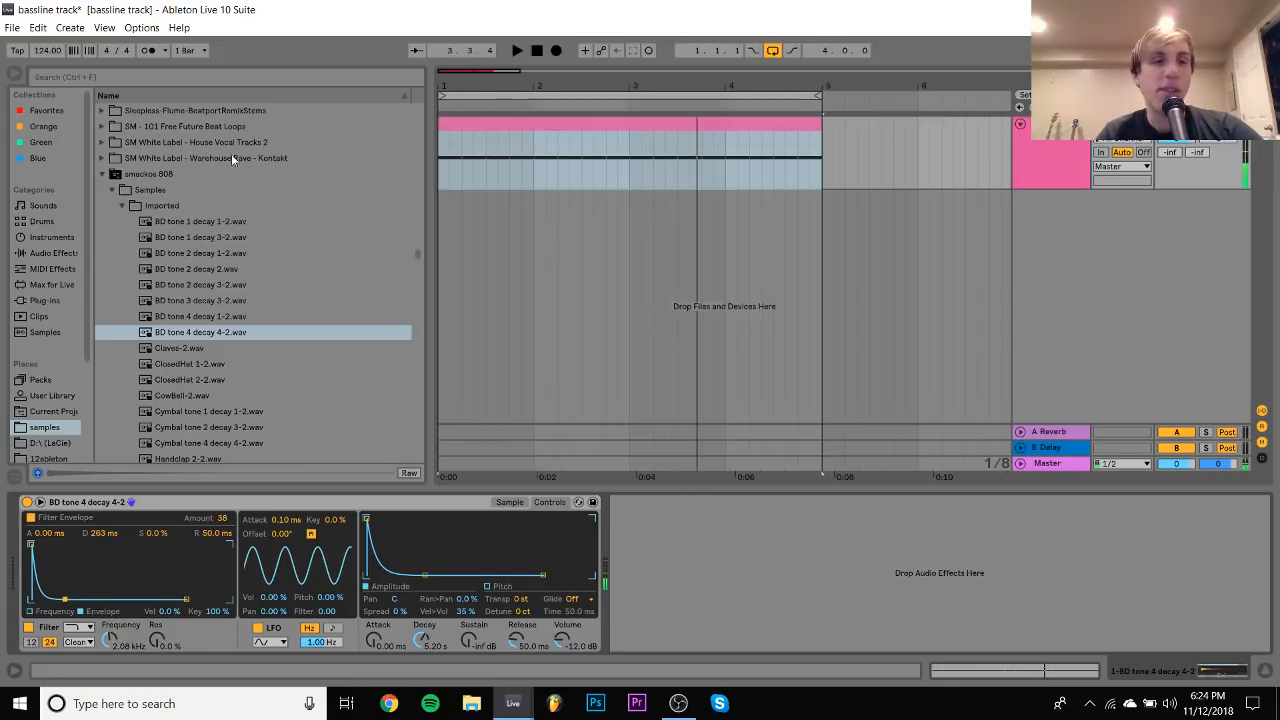
pyautogui.press('space')
pyautogui.moveTo(66, 600); pyautogui.dragTo(97, 600)
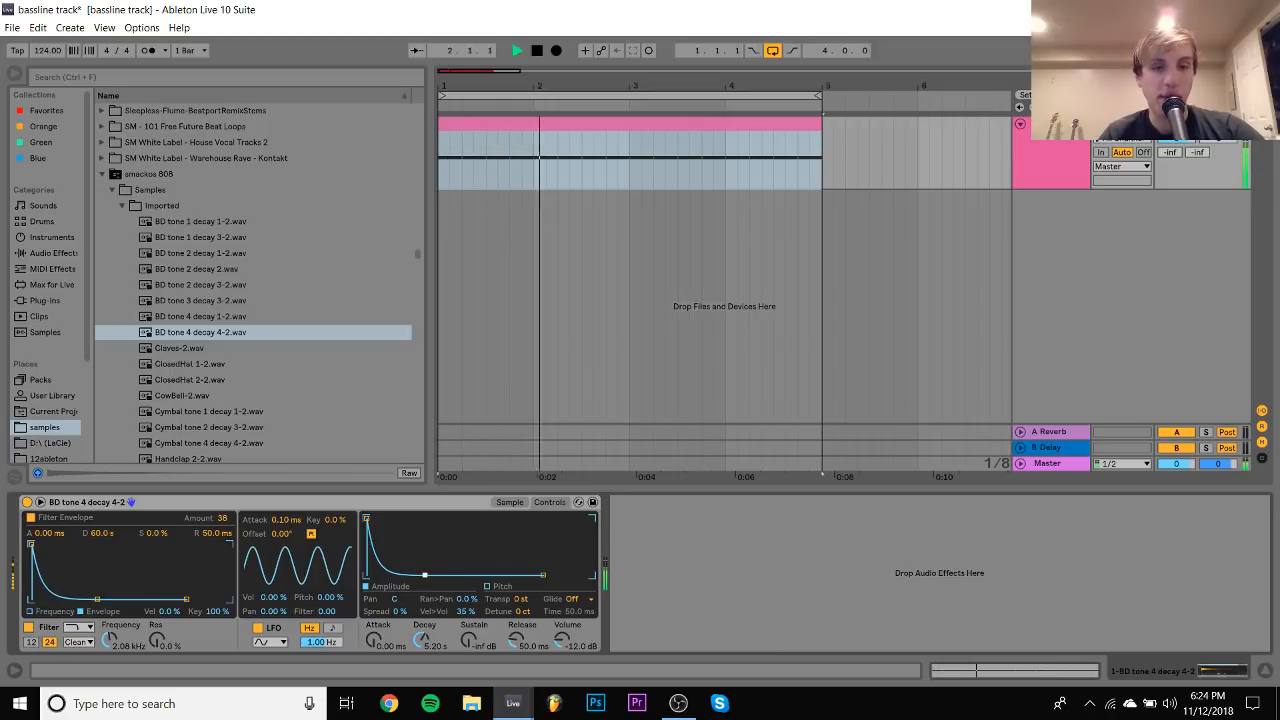
pyautogui.press('space')
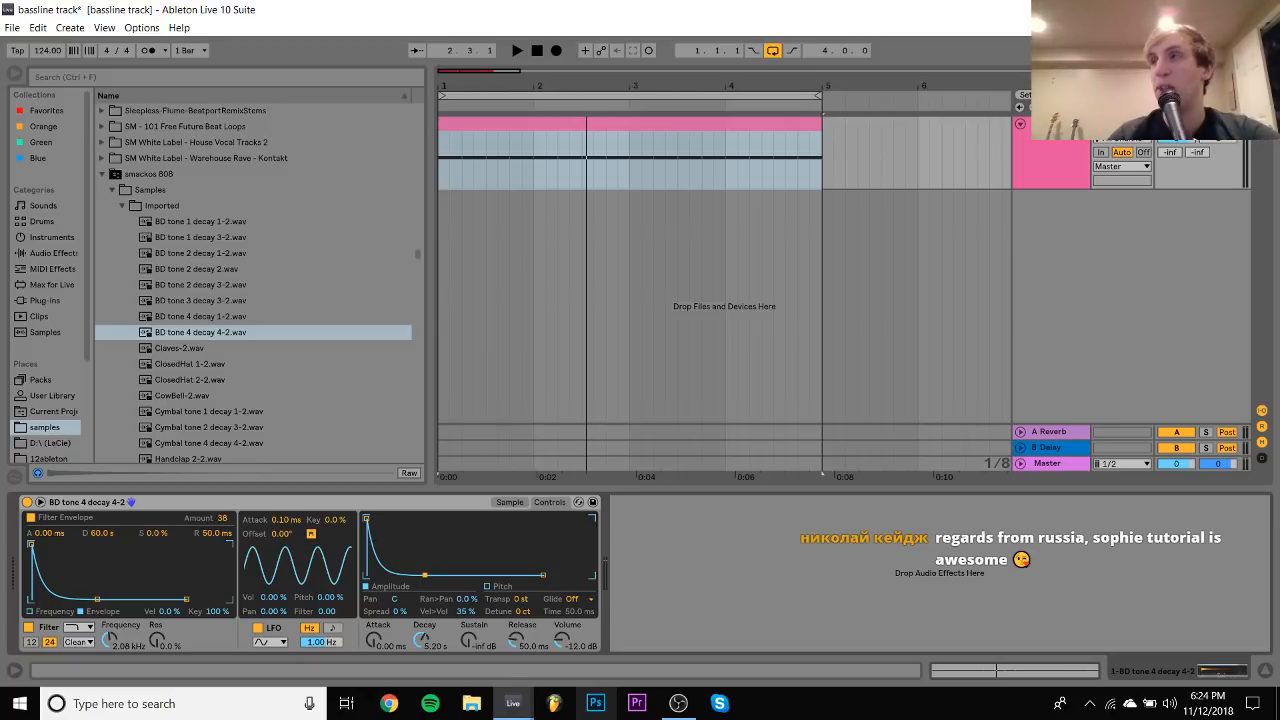
# Show the kick's pitch envelope during playback, and set its amount to +30 st and its decay to 291 ms
pyautogui.press('space')
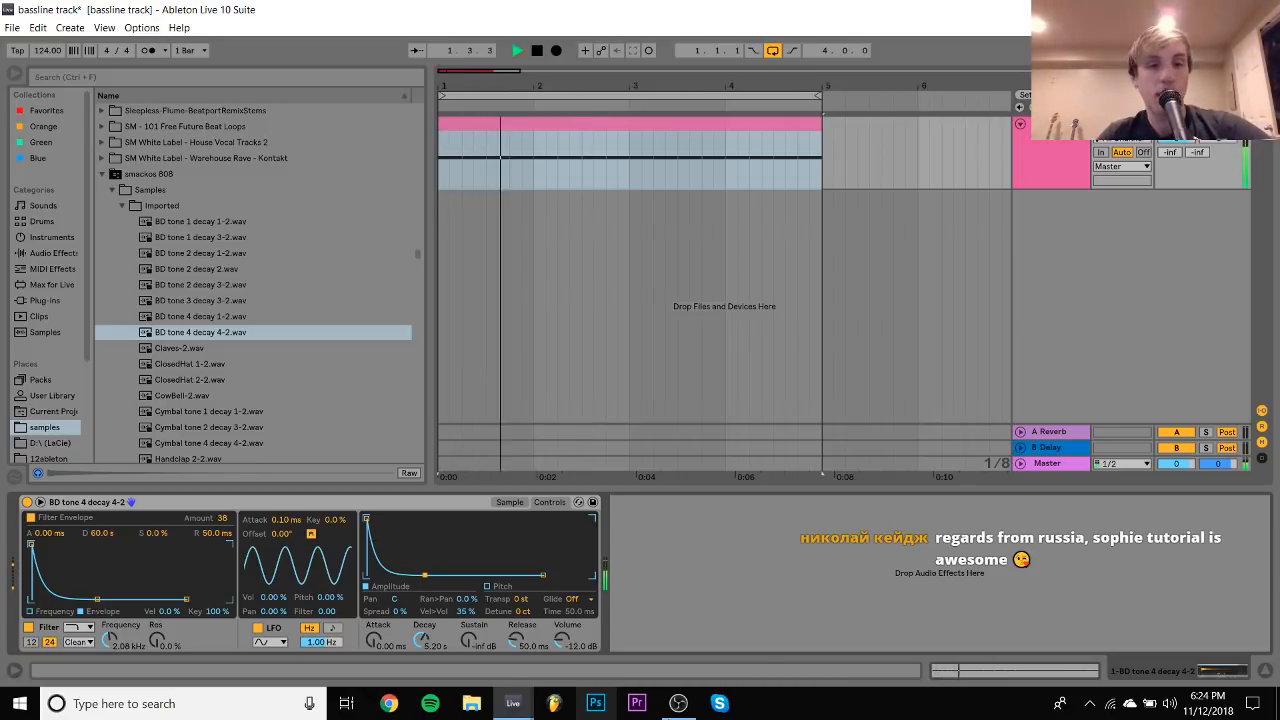
pyautogui.click(497, 586)
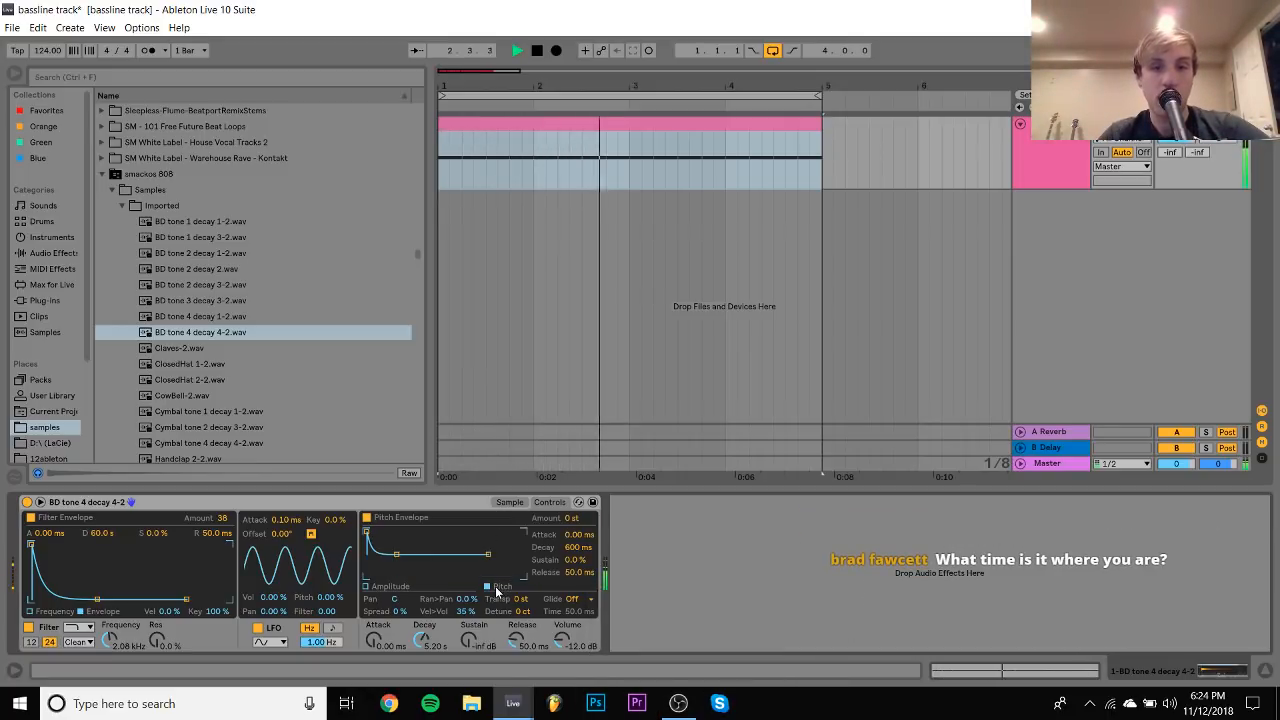
pyautogui.moveTo(574, 518); pyautogui.dragTo(574, 467)
pyautogui.moveTo(580, 547); pyautogui.dragTo(576, 455)
pyautogui.click(577, 518)
pyautogui.moveTo(576, 548); pyautogui.dragTo(579, 440)
pyautogui.moveTo(579, 519); pyautogui.dragTo(583, 533)
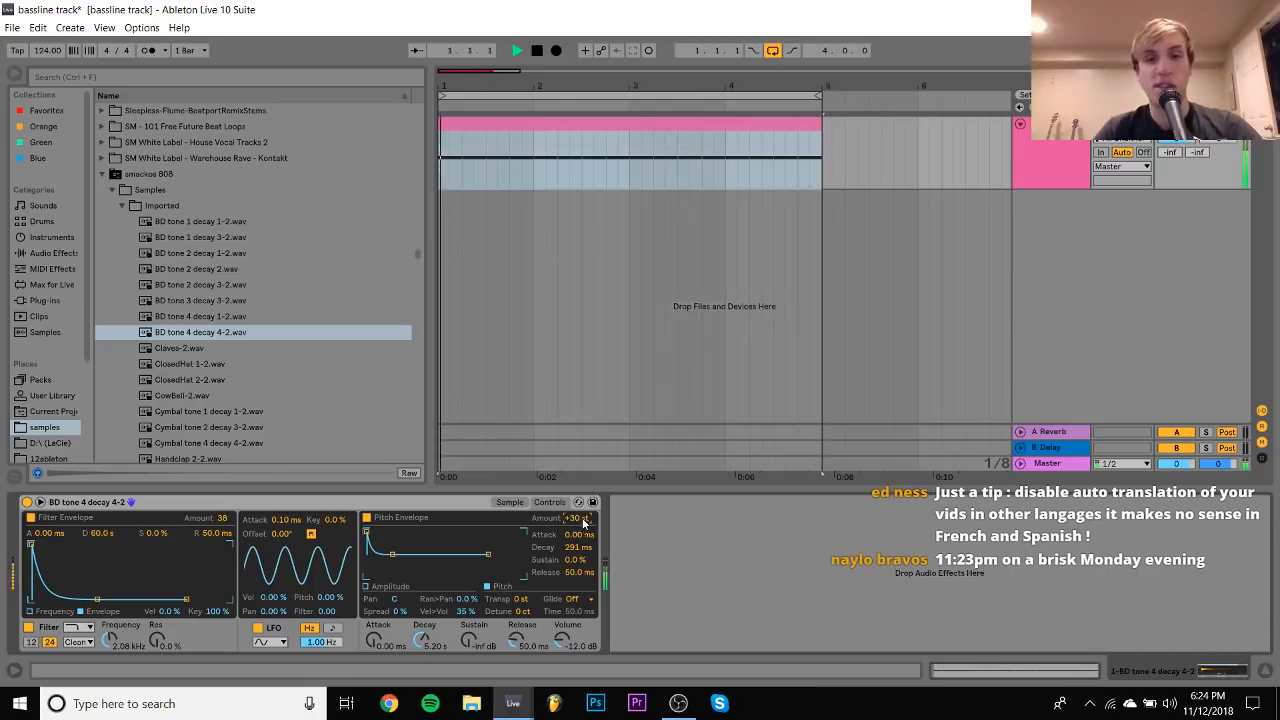
pyautogui.press('space')
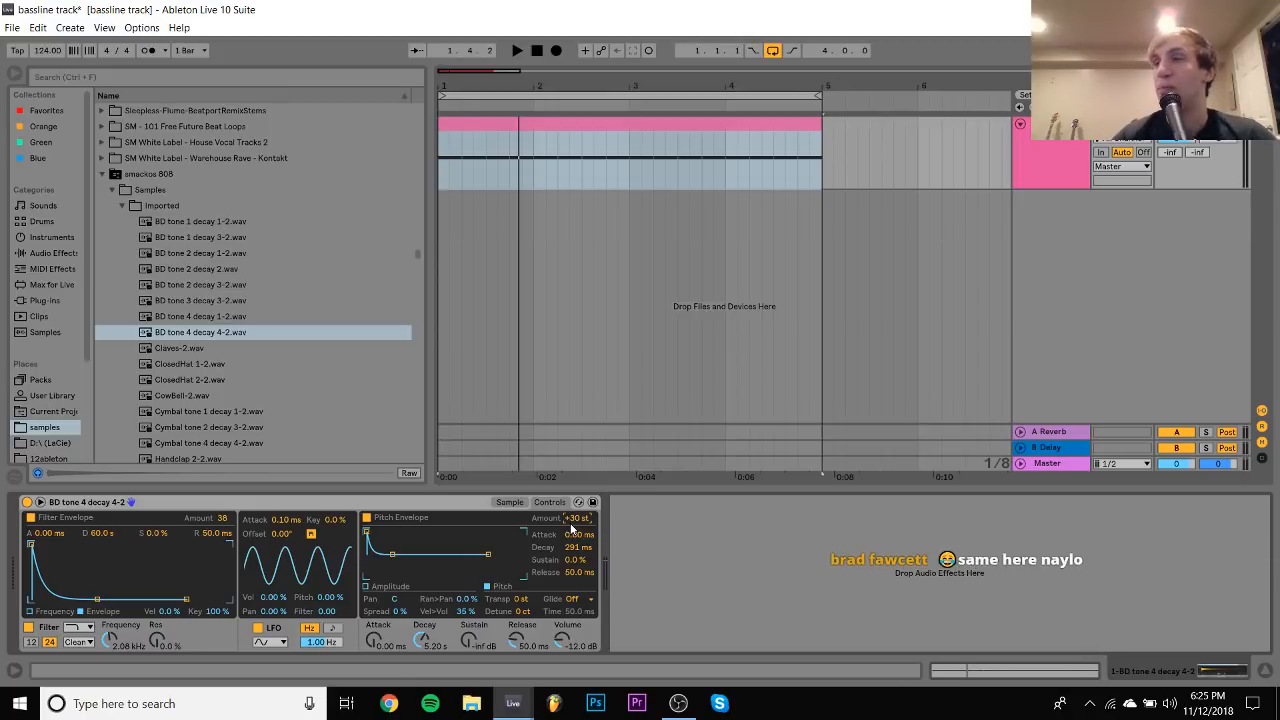
# Check the current date and time in the system calendar, and return to the track
pyautogui.click(1207, 703)
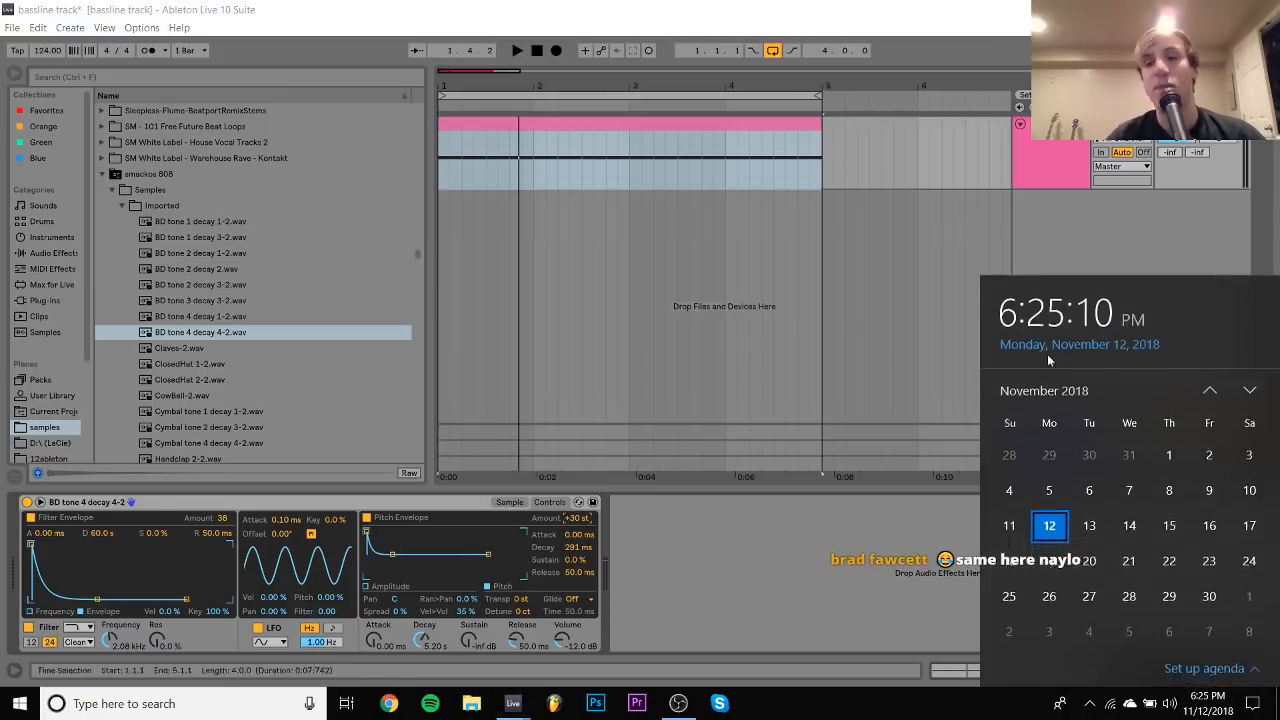
pyautogui.click(778, 590)
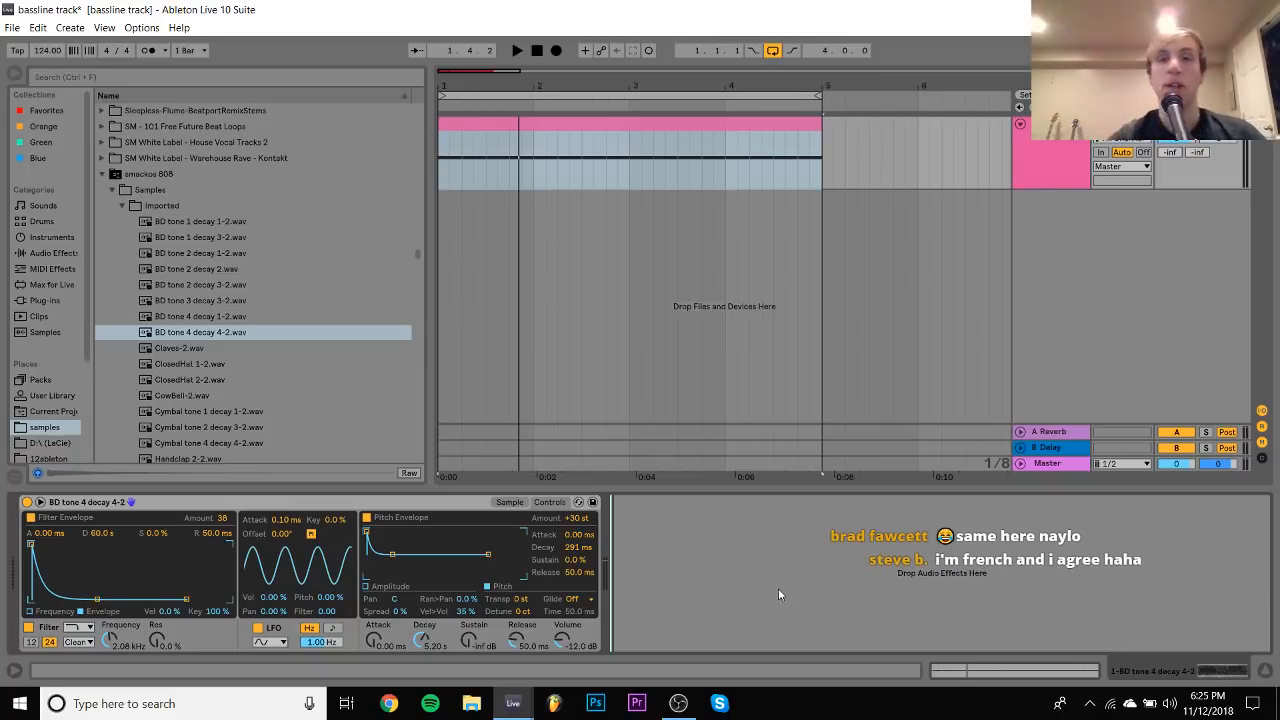
# Set the filter cutoff to 694 Hz and the pitch envelope amount to +27 st, comparing against the original kick sample
pyautogui.press('space')
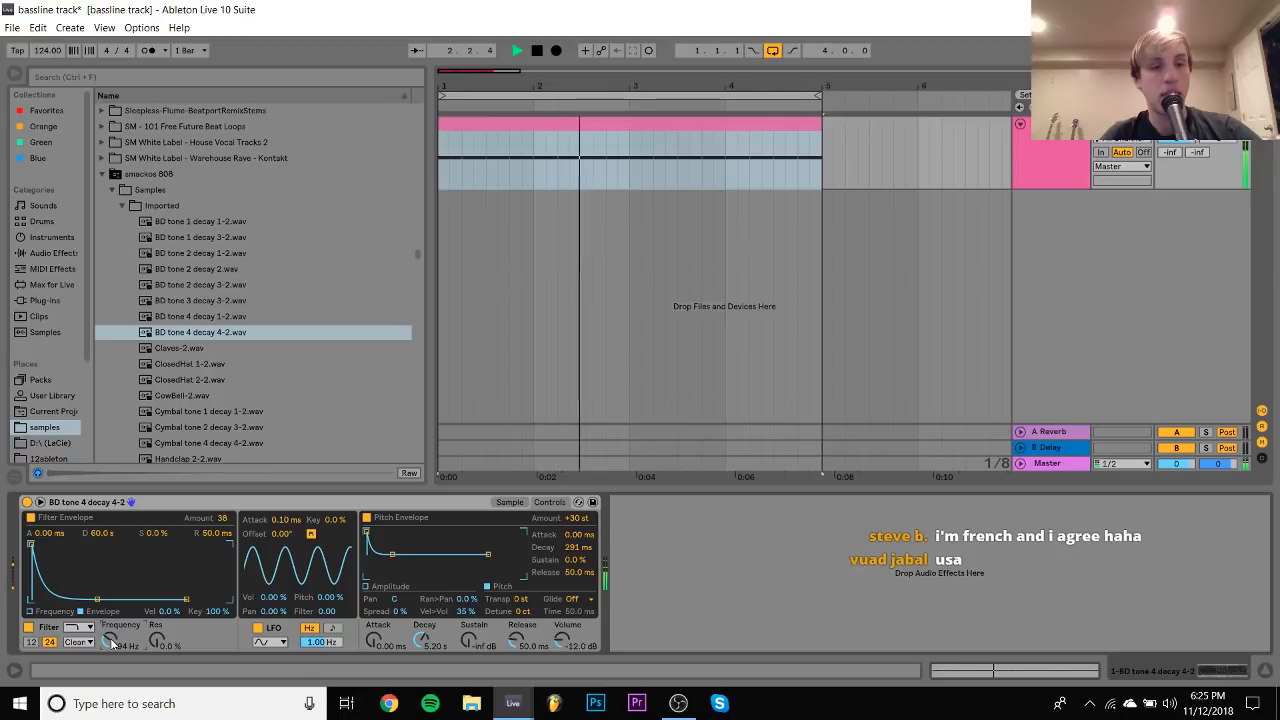
pyautogui.press('space')
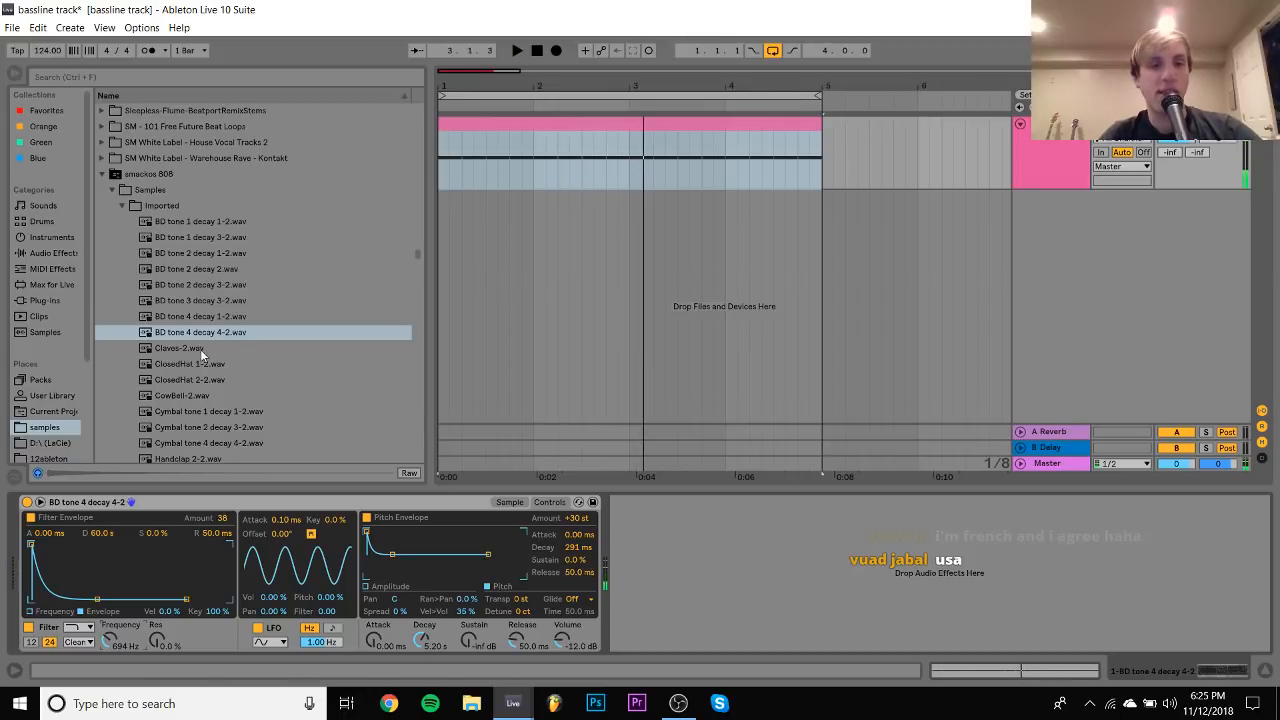
pyautogui.click(194, 339)
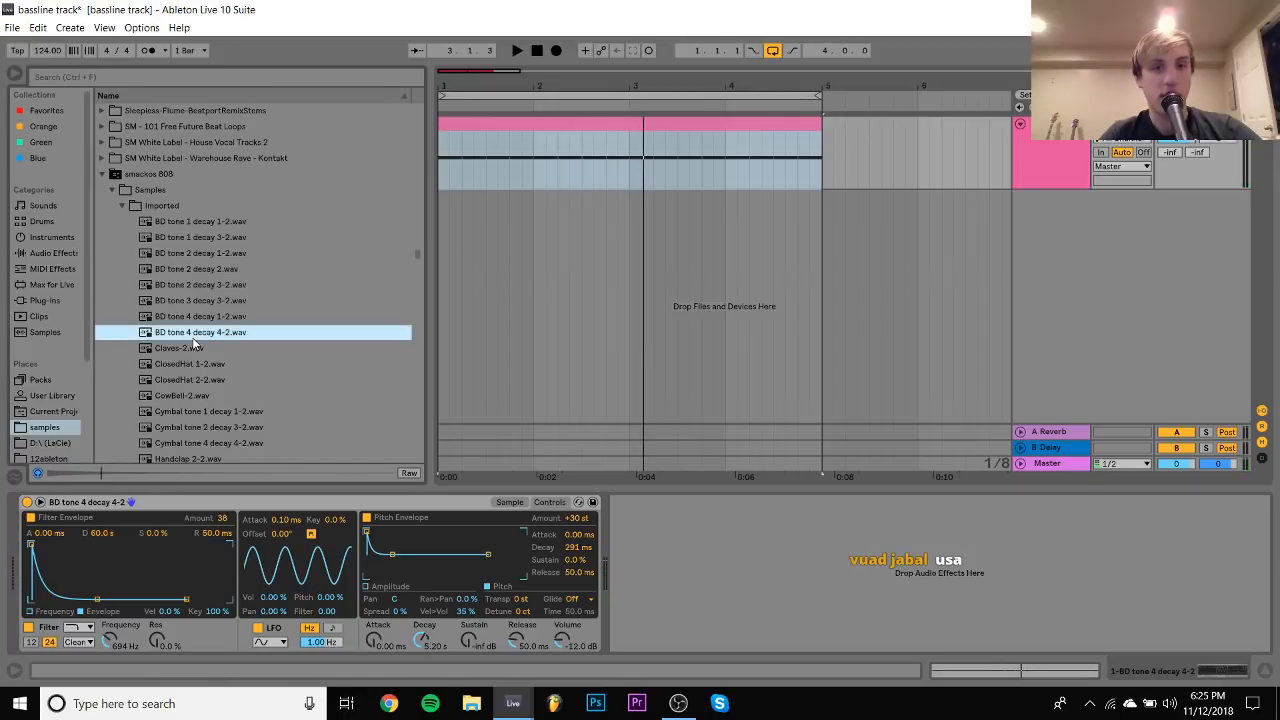
pyautogui.press('space')
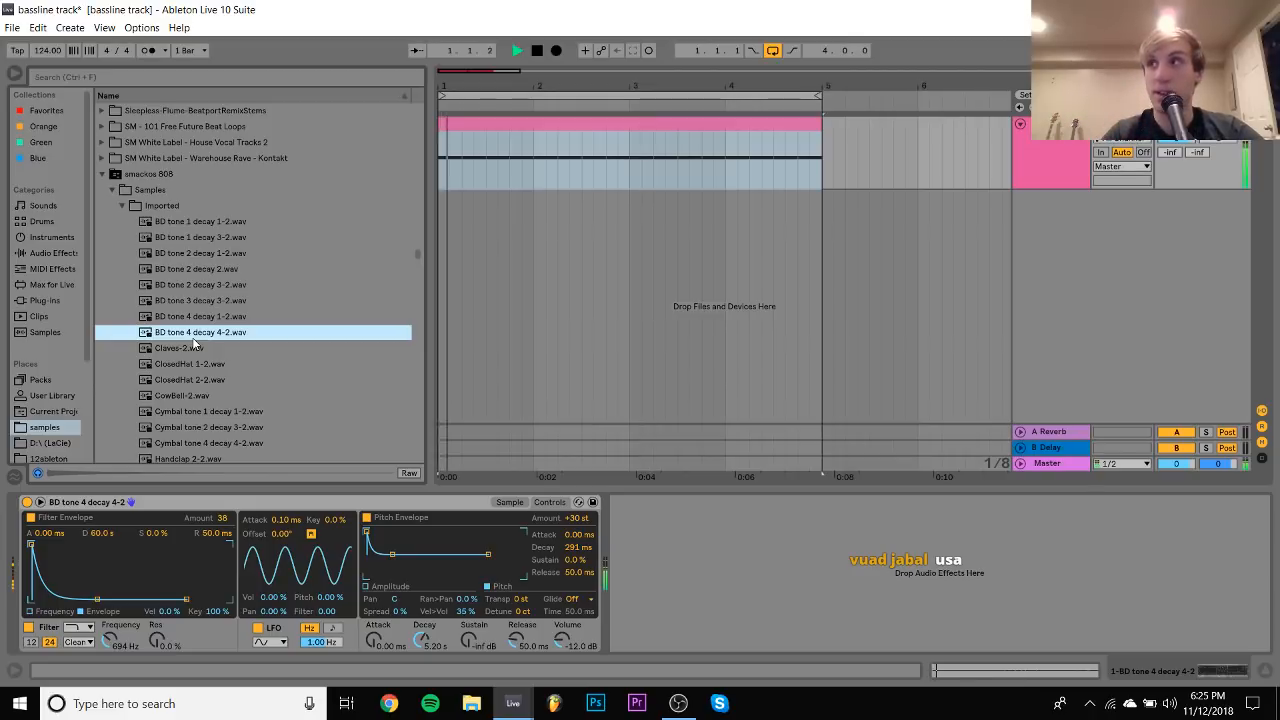
pyautogui.moveTo(584, 518); pyautogui.dragTo(584, 525)
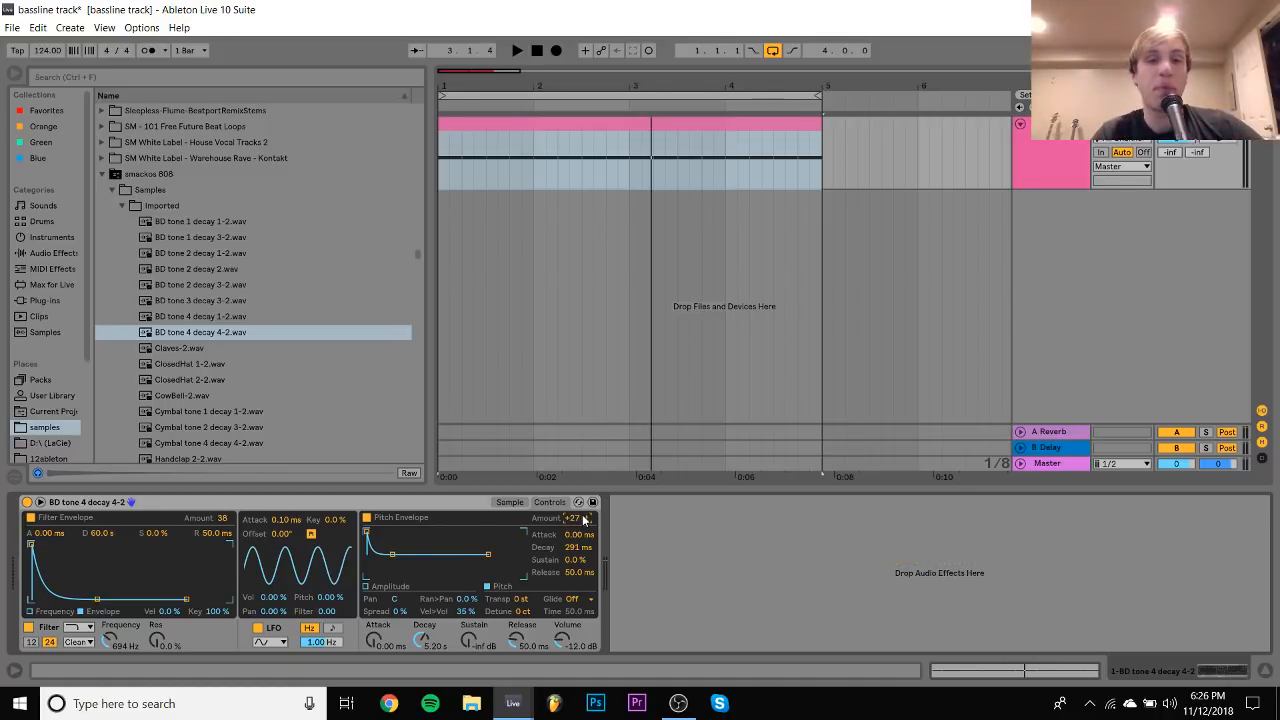
# Set the kick's filter cutoff to 1.51 kHz while listening to the loop
pyautogui.press('space')
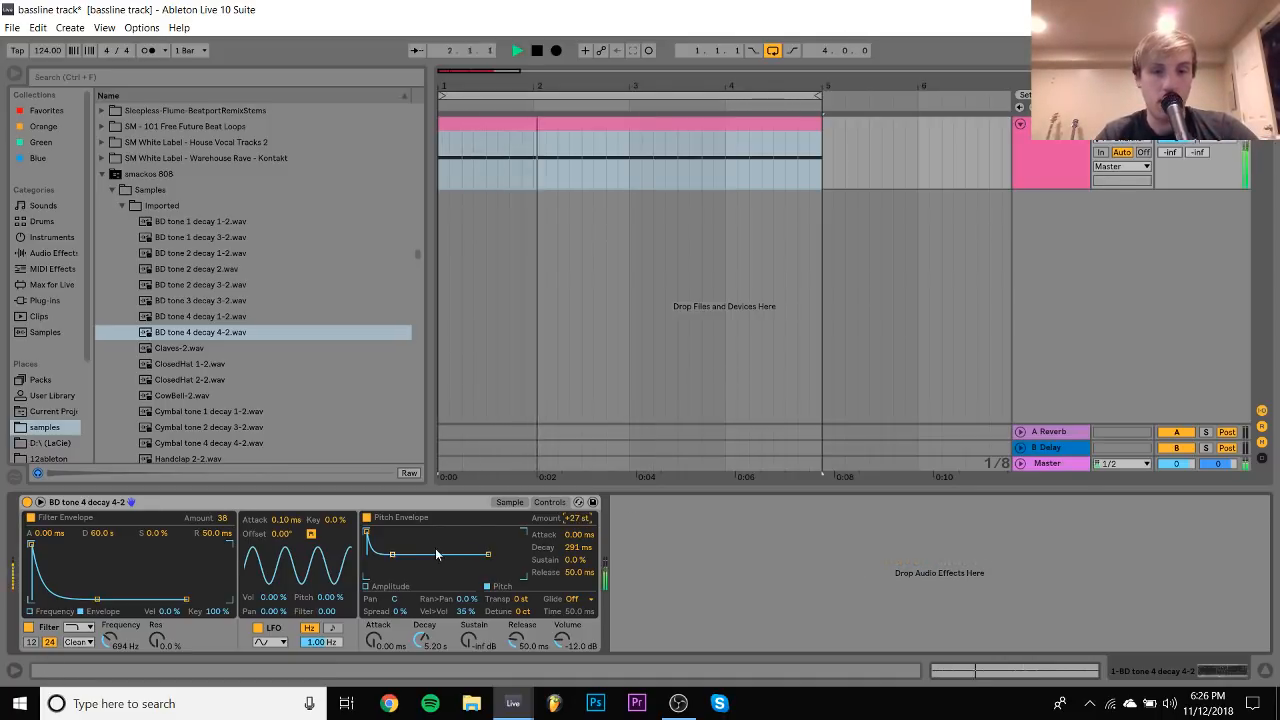
pyautogui.moveTo(111, 649); pyautogui.dragTo(111, 636)
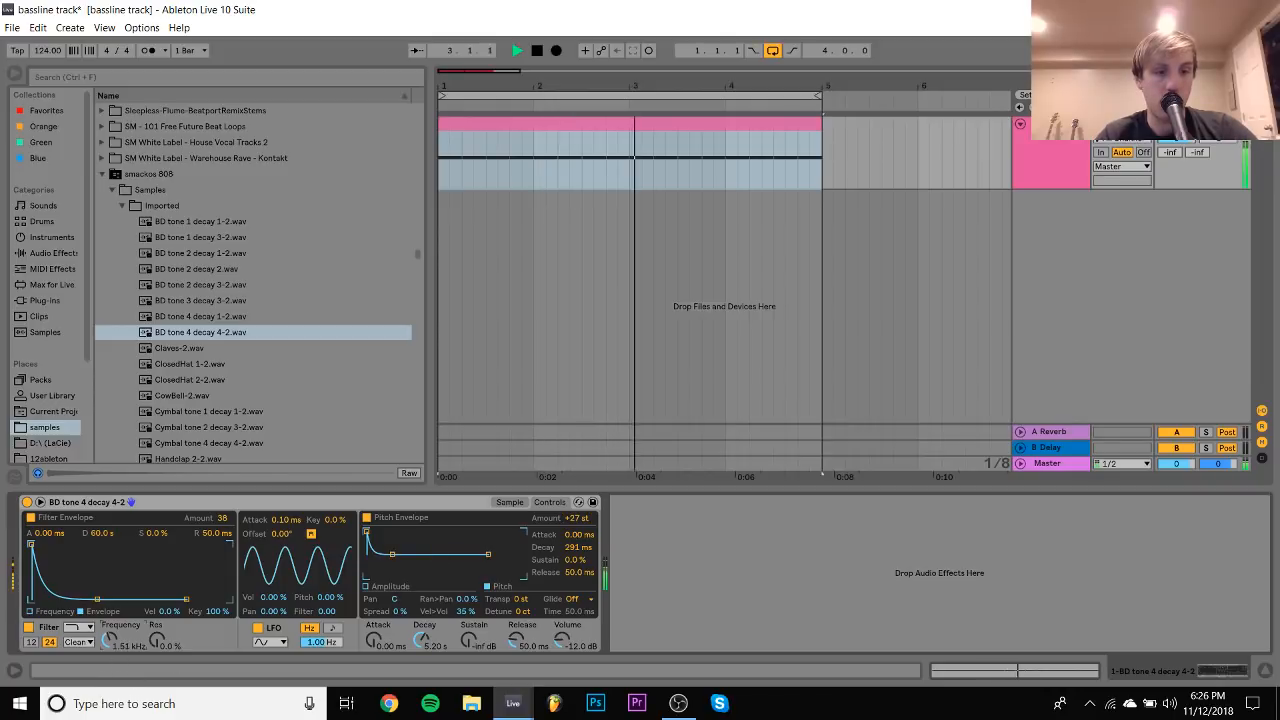
pyautogui.press('space')
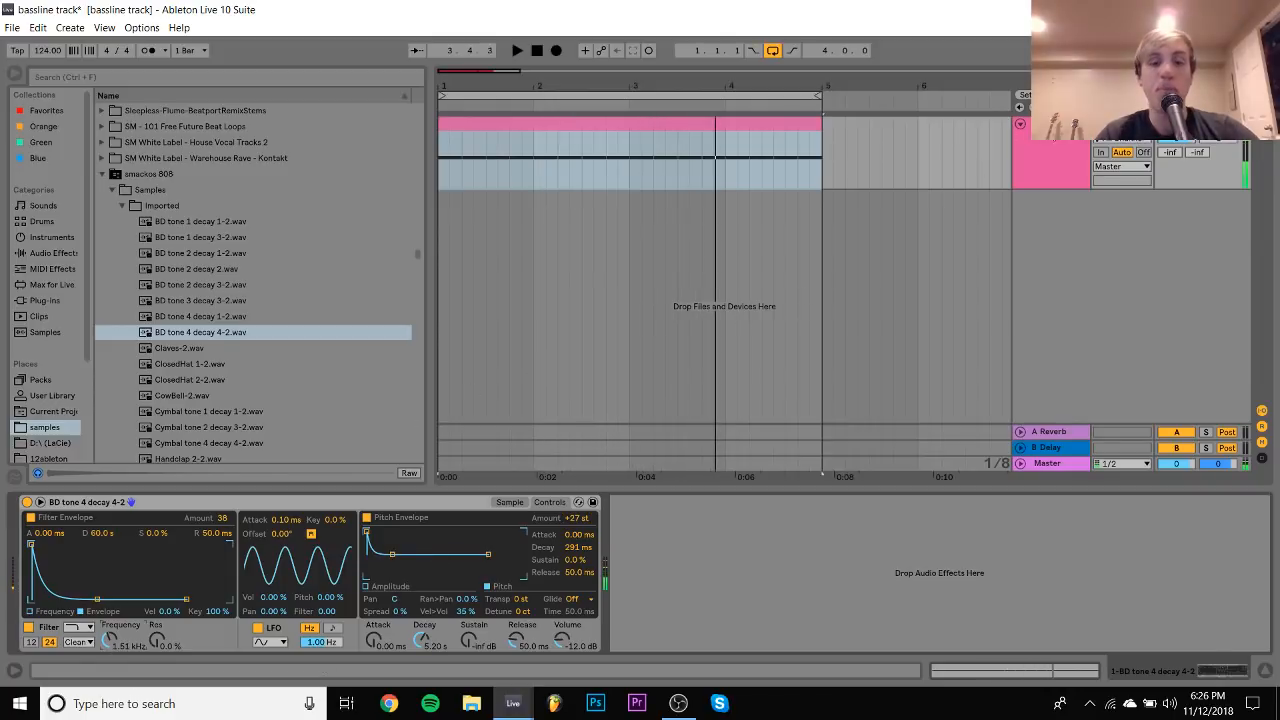
# Add a MIDI track below the kick and load the Analog Lab 3 plug-in from the ArturiaV6 folder onto it
pyautogui.hotkey('ctrl', 'shift', 't')
pyautogui.click(44, 300)
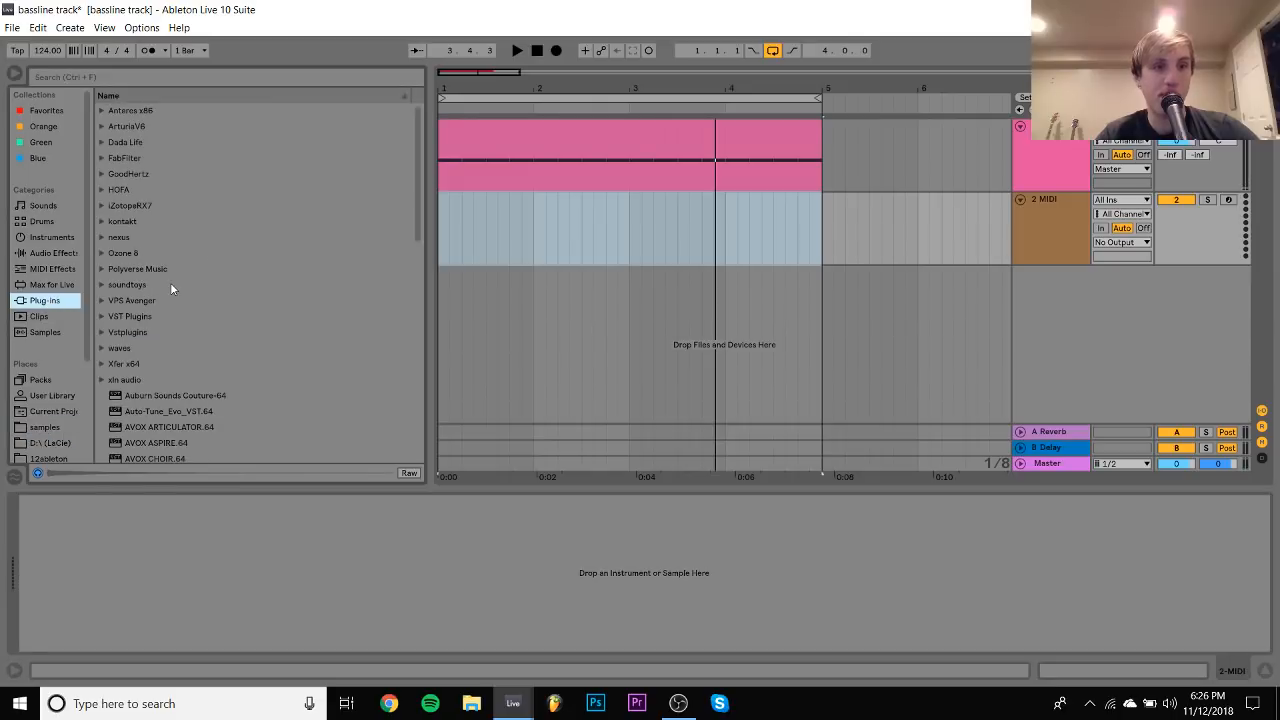
pyautogui.click(101, 126)
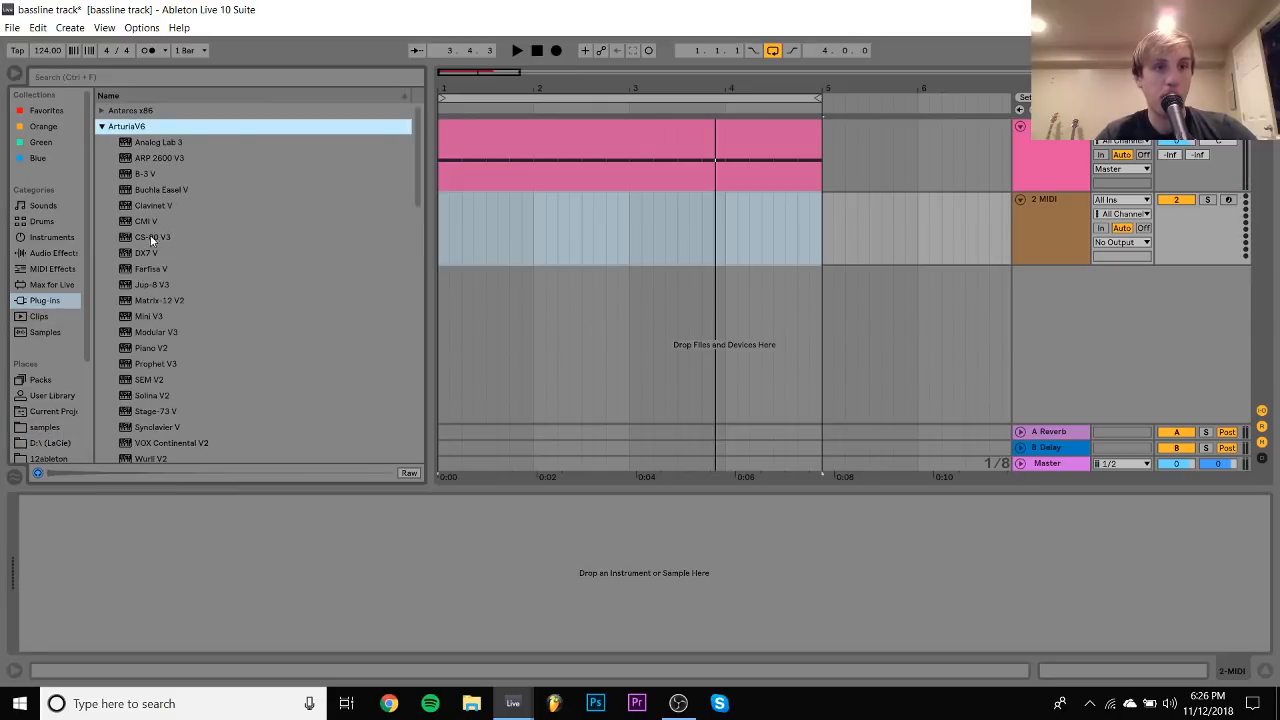
pyautogui.click(163, 300)
pyautogui.moveTo(155, 144); pyautogui.dragTo(525, 229)
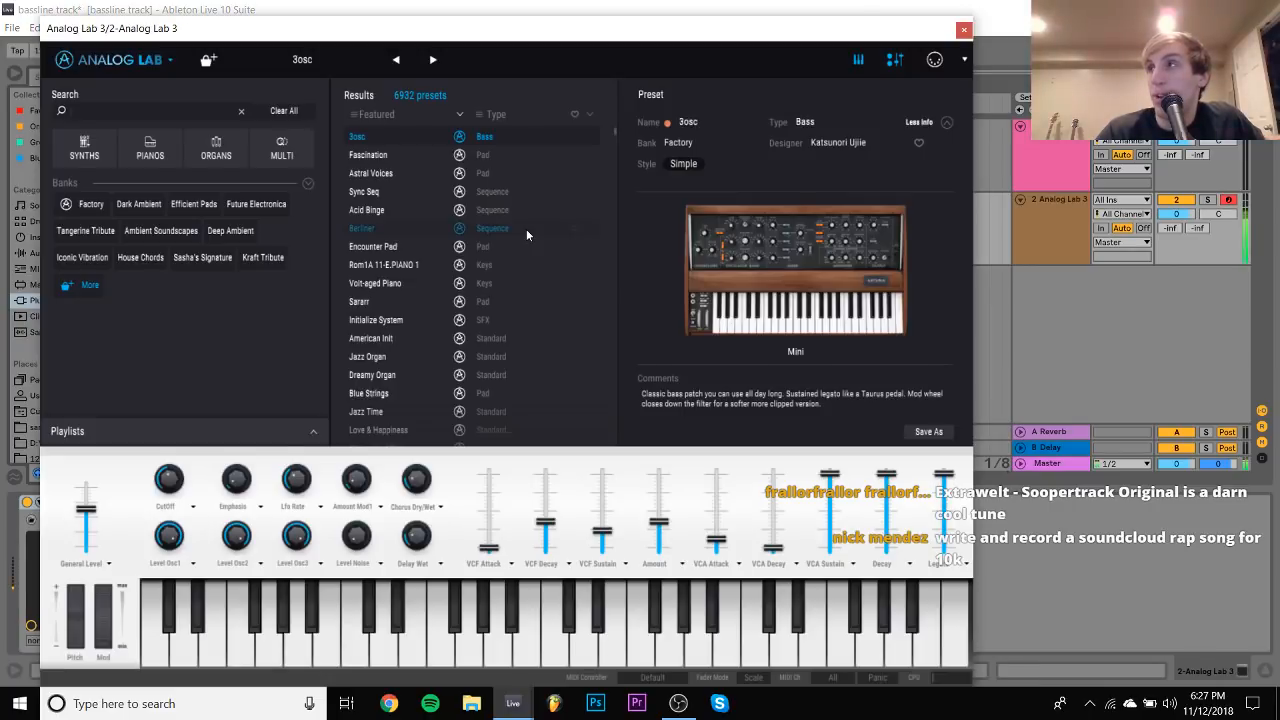
# Load the Berliner sequence preset and lower the Analog Lab 3 track's volume to -4.2 dB
pyautogui.click(526, 229)
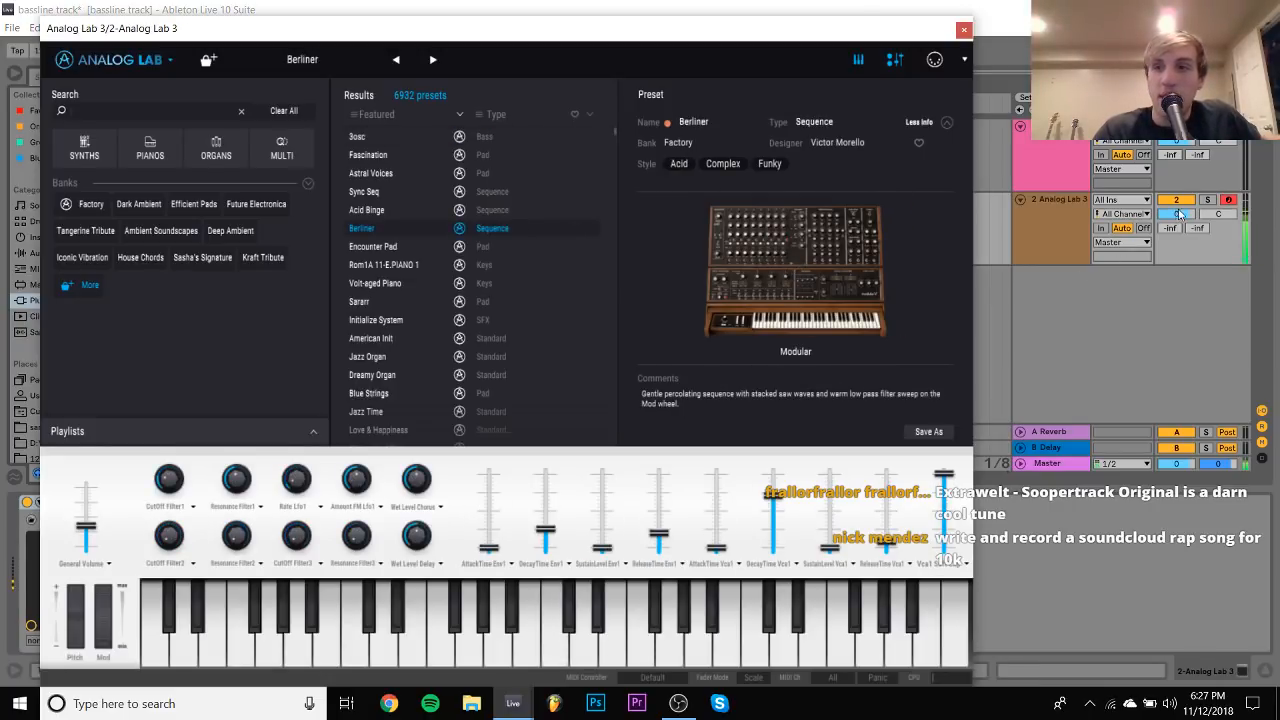
pyautogui.moveTo(1179, 215); pyautogui.dragTo(1179, 237)
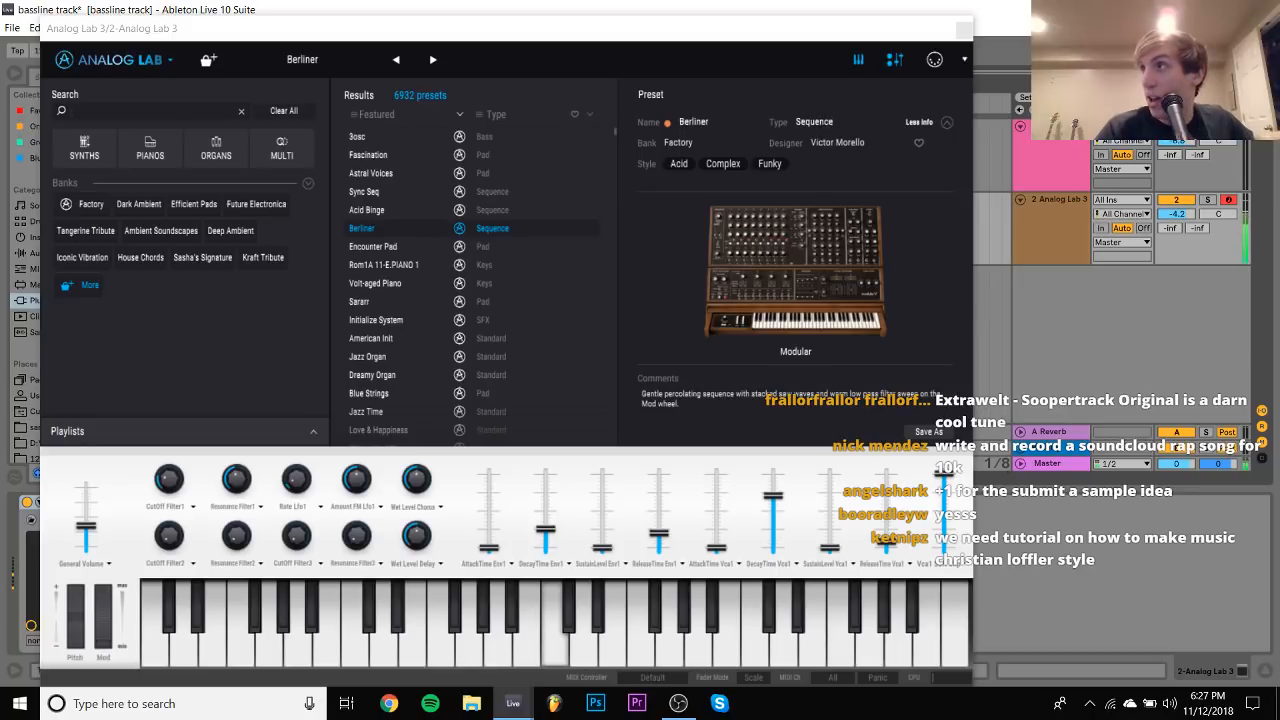
# Filter the presets to synths of the Keys type and load Ernst Zacharias
pyautogui.click(98, 152)
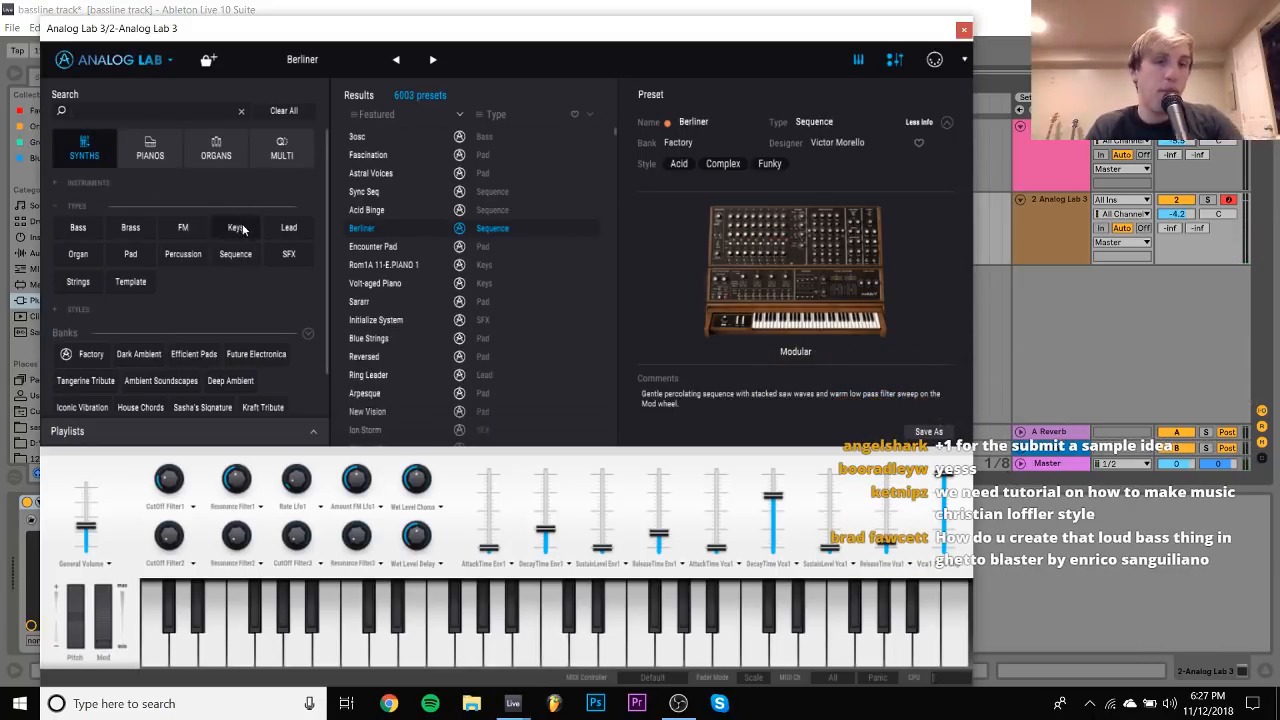
pyautogui.click(236, 228)
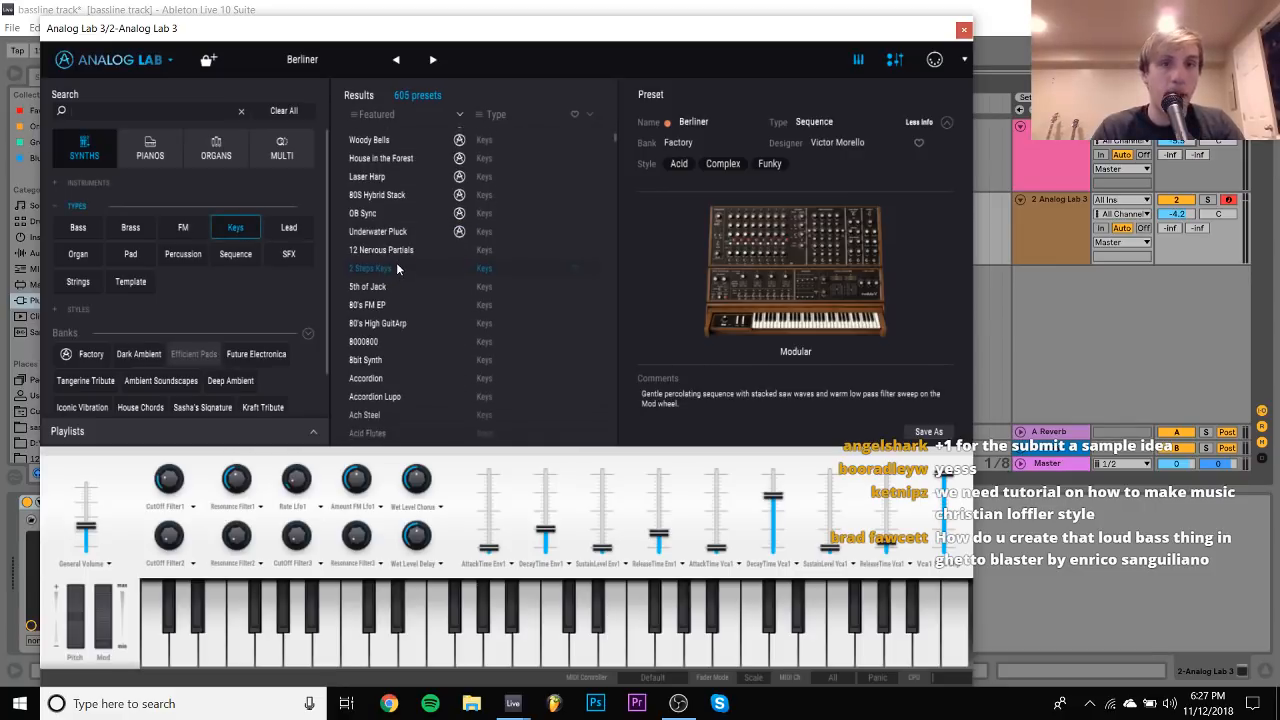
pyautogui.scroll(-10, 397, 268)
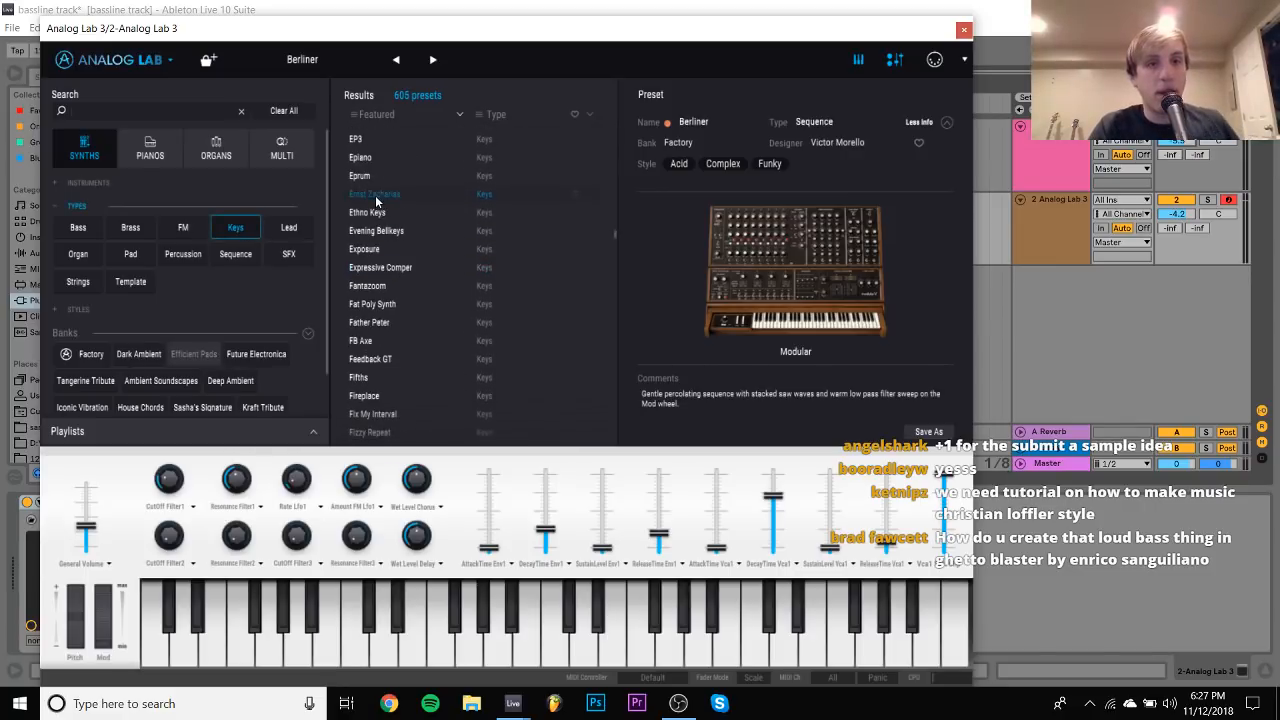
pyautogui.click(376, 196)
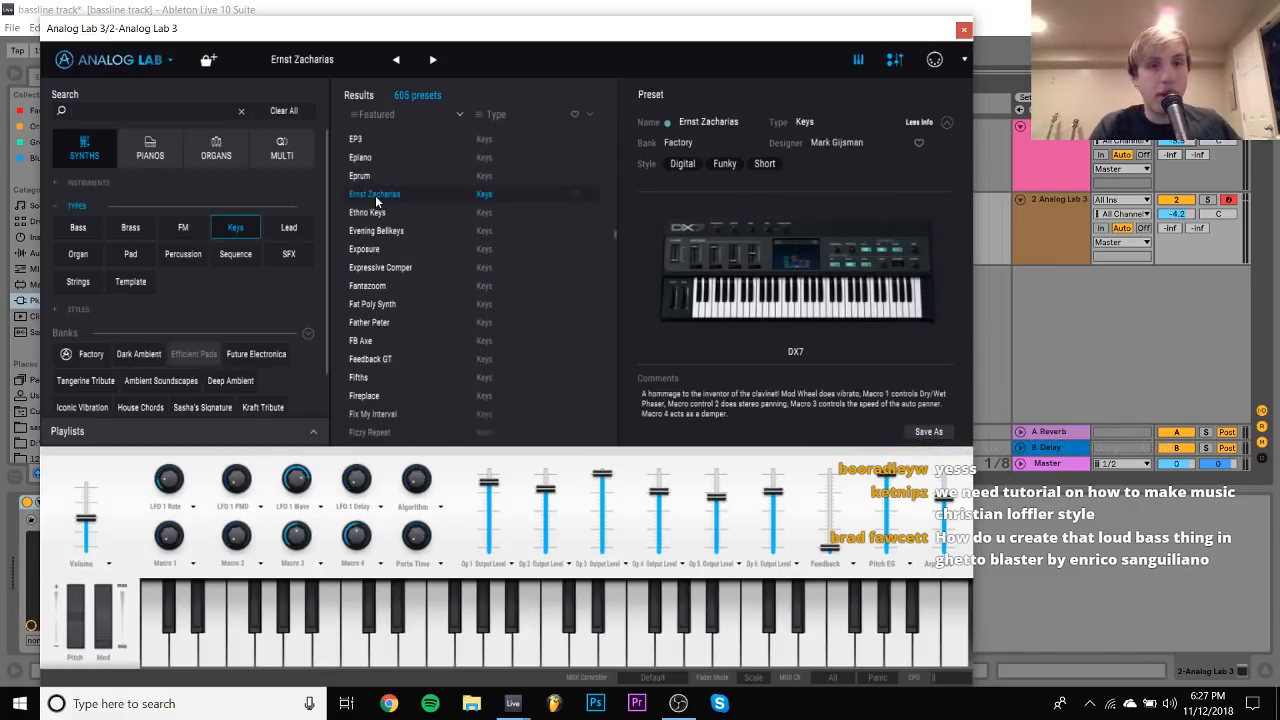
# Audition the Expressive Comper, Fat Poly Synth, Father Peter and FB Axe presets, settle on Feedback GT, and close the plug-in
pyautogui.click(389, 267)
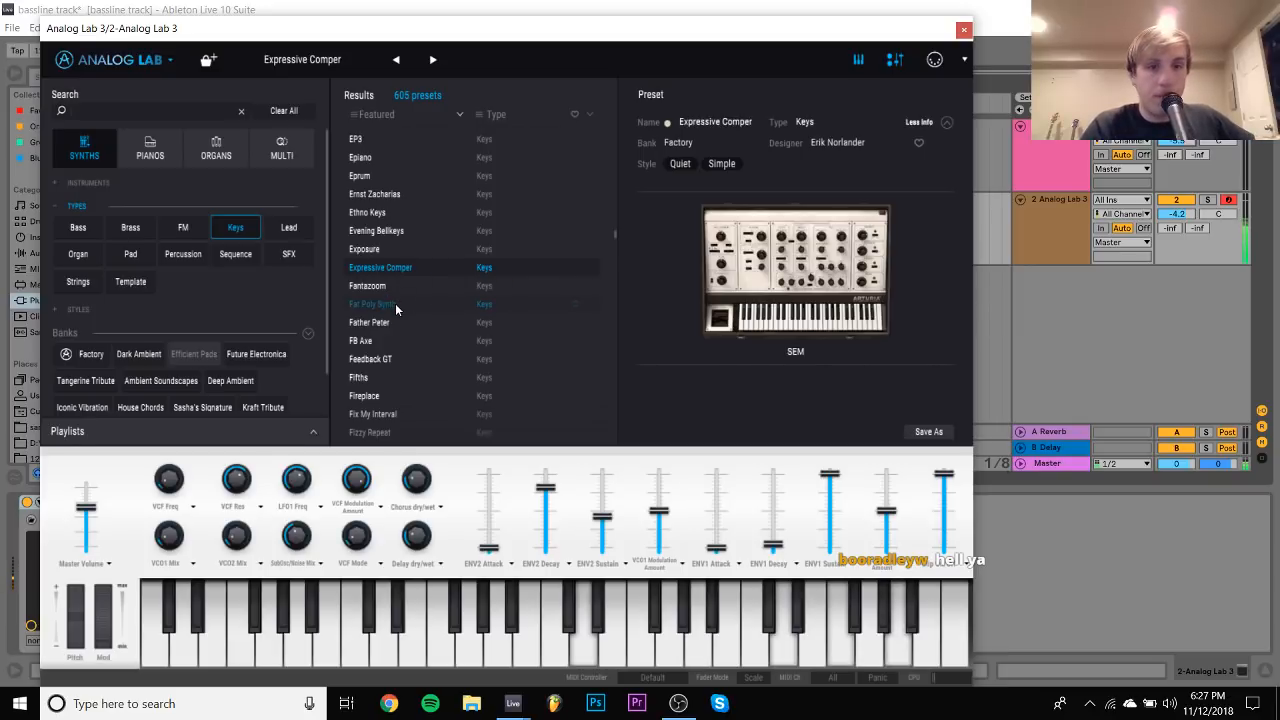
pyautogui.click(395, 303)
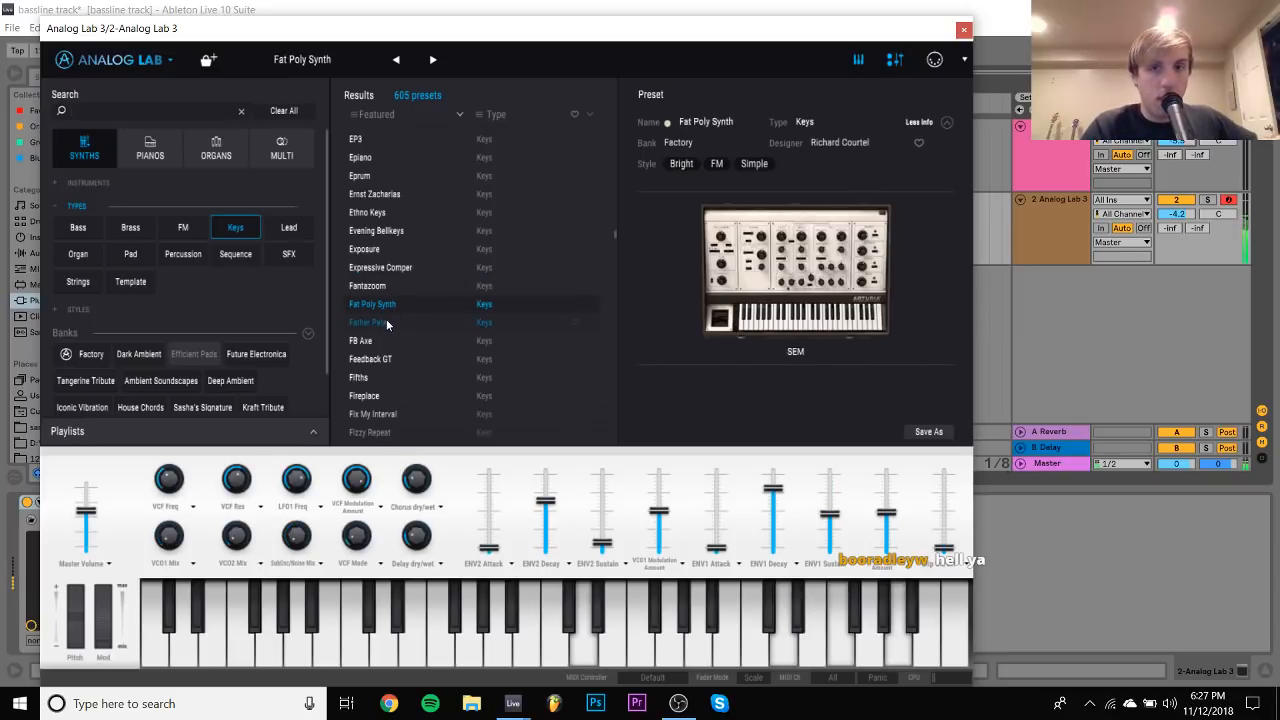
pyautogui.click(386, 320)
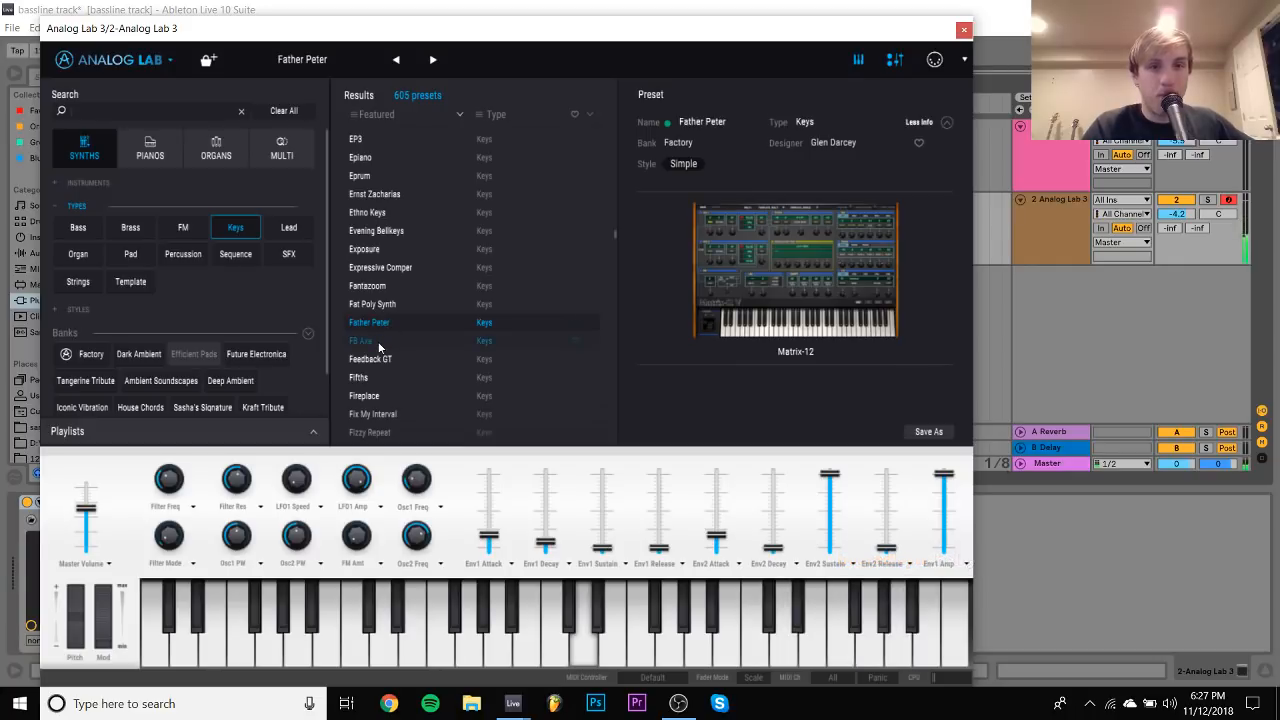
pyautogui.click(379, 343)
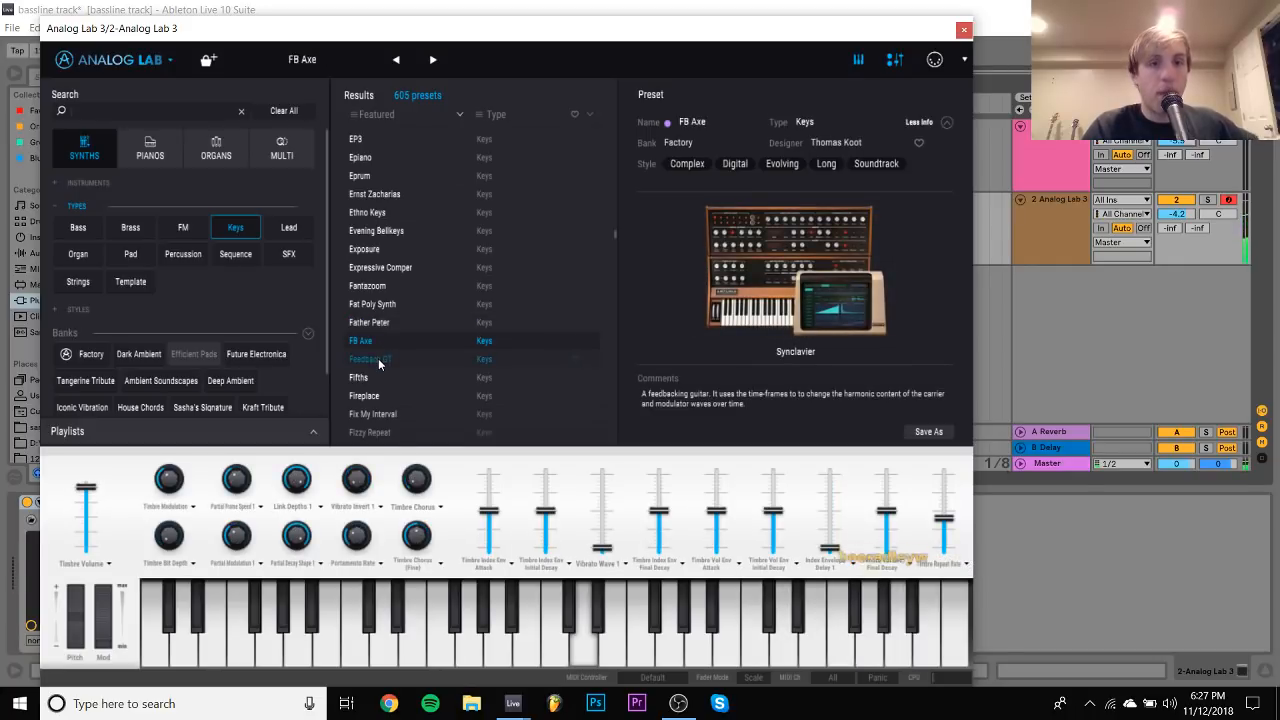
pyautogui.click(372, 359)
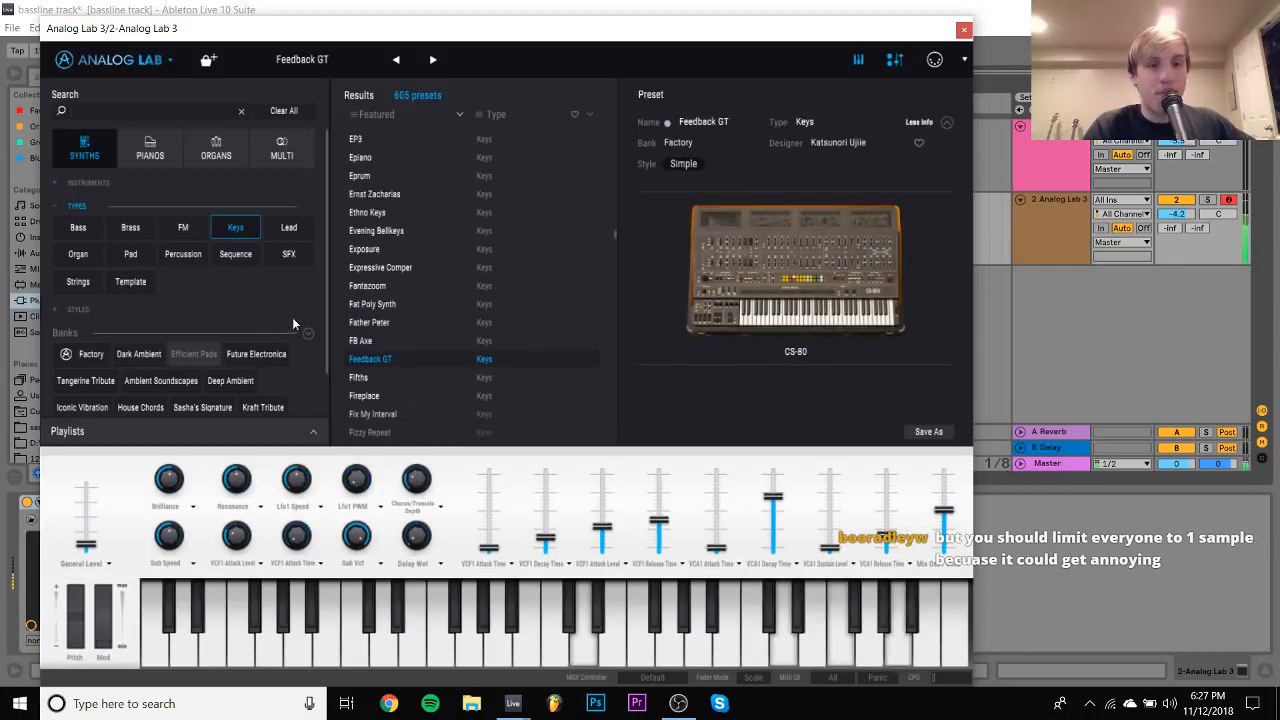
pyautogui.click(963, 30)
# Create an empty four-bar MIDI clip on the Analog Lab 3 track and open it for note editing
pyautogui.hotkey('ctrl', 'shift', 'm')
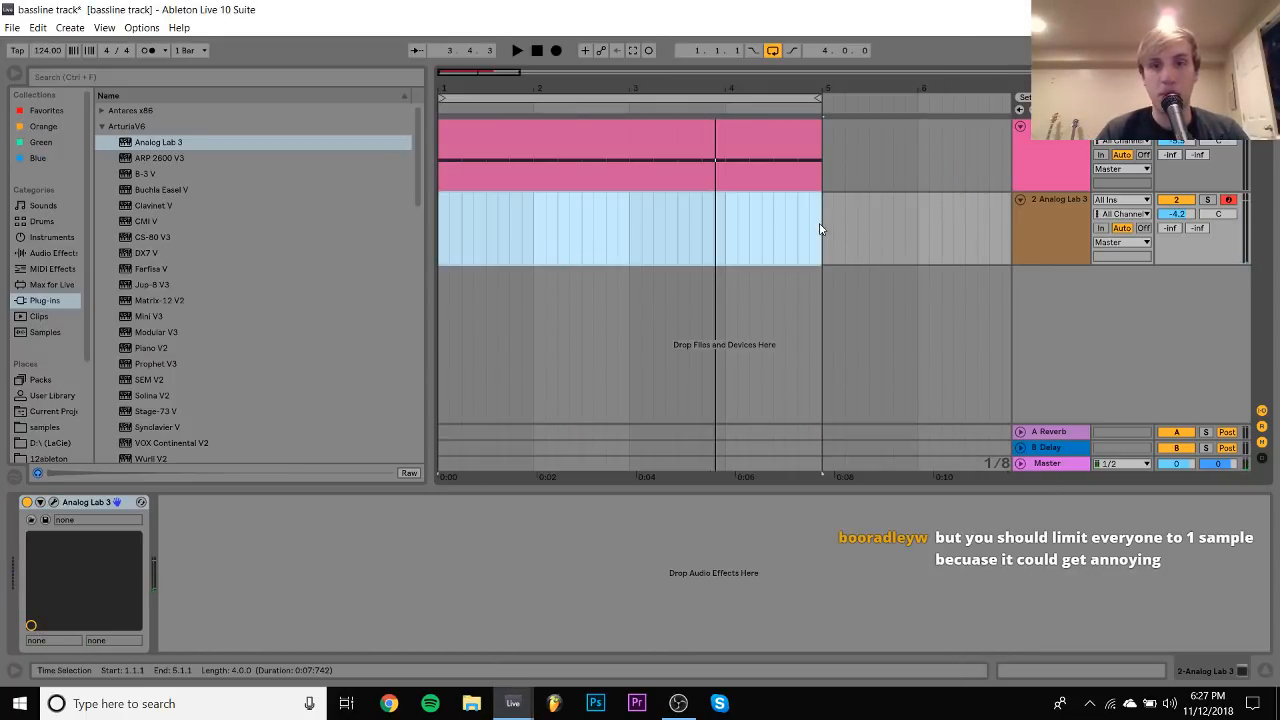
pyautogui.doubleClick(818, 227)
pyautogui.press('space')
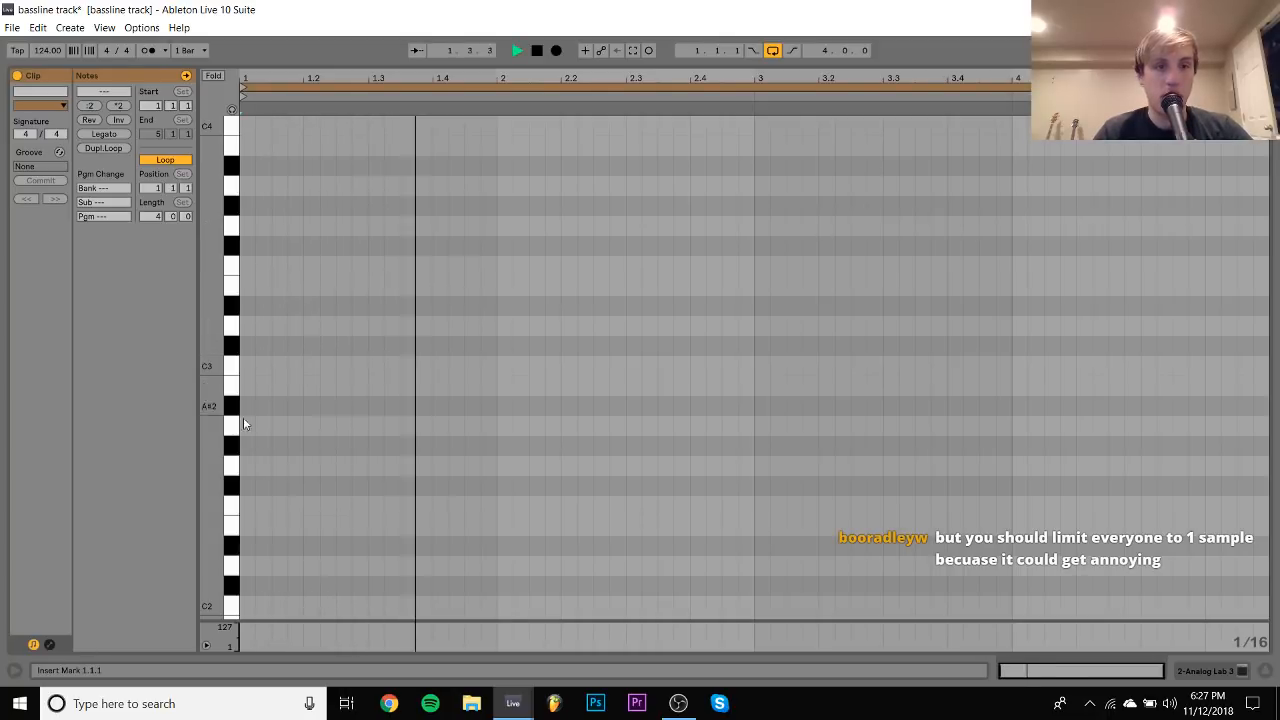
pyautogui.press('space')
pyautogui.scroll(-1, 249, 505)
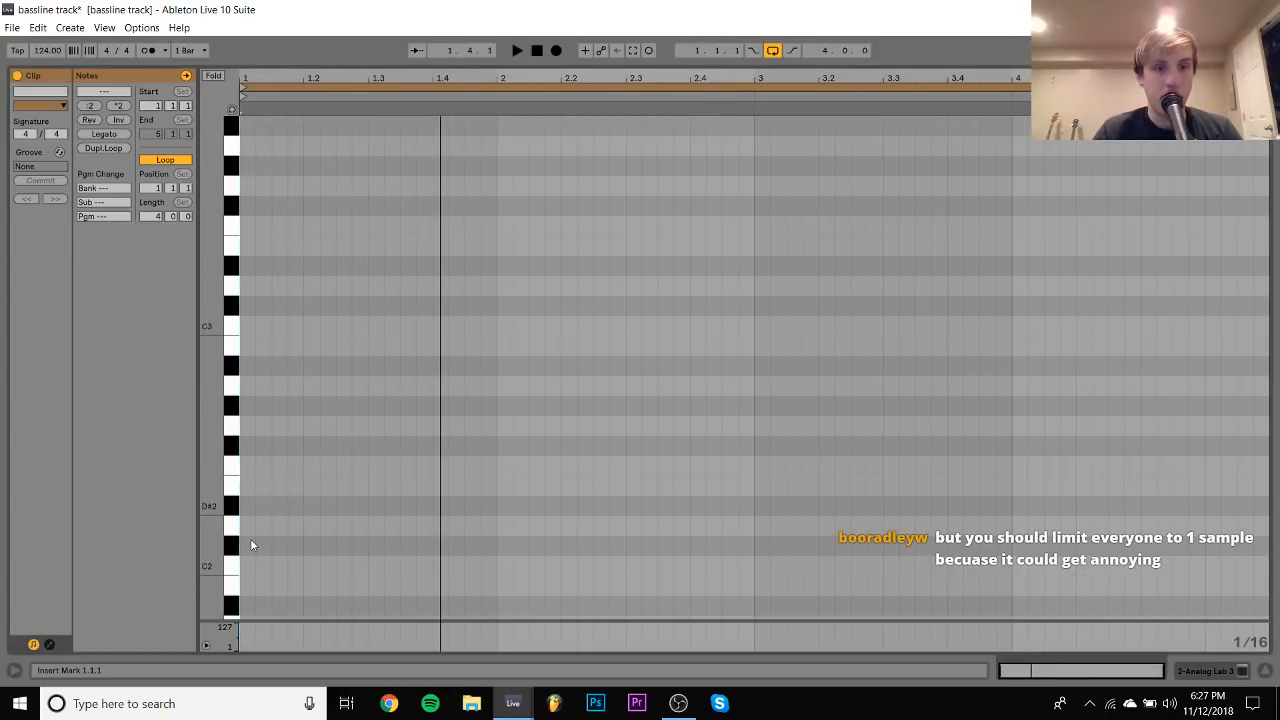
# Enter three consecutive sixteenth notes, D2, F2 and A2, from the start of the clip and play them
pyautogui.doubleClick(245, 524)
pyautogui.hotkey('ctrl', 'd')
pyautogui.press('Up')
pyautogui.press('Up')
pyautogui.press('Up')
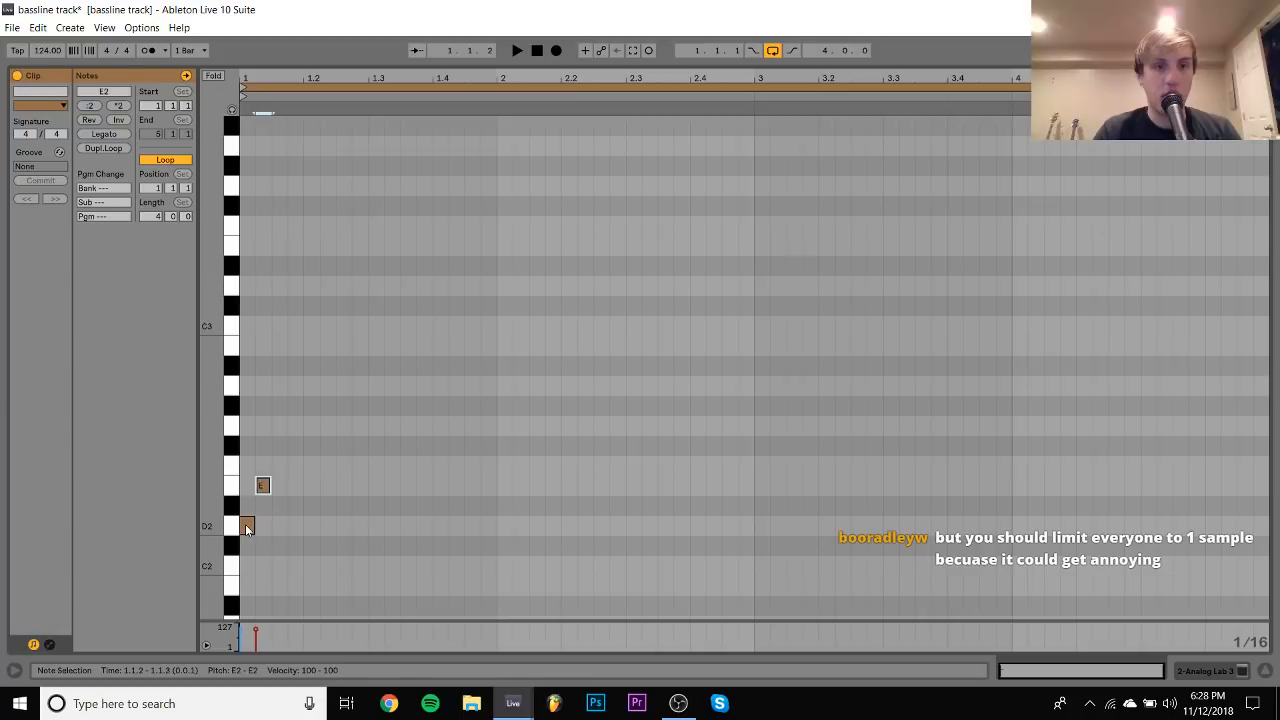
pyautogui.hotkey('ctrl', 'd')
pyautogui.press('Up')
pyautogui.press('Up')
pyautogui.press('Up')
pyautogui.press('Up')
pyautogui.press('space')
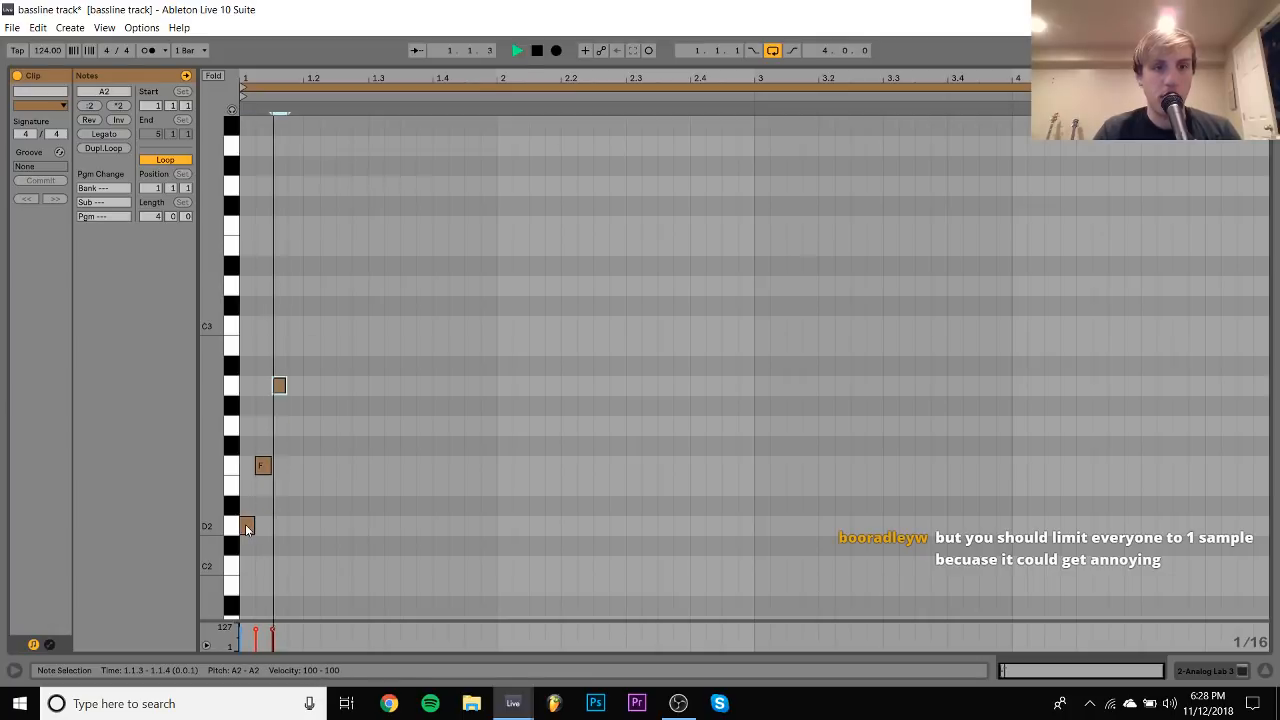
# Transpose all three notes up two octaves to D4, F4 and A4, and listen to them
pyautogui.hotkey('ctrl', 'a')
pyautogui.hotkey('shift', 'Up')
pyautogui.hotkey('shift', 'Up')
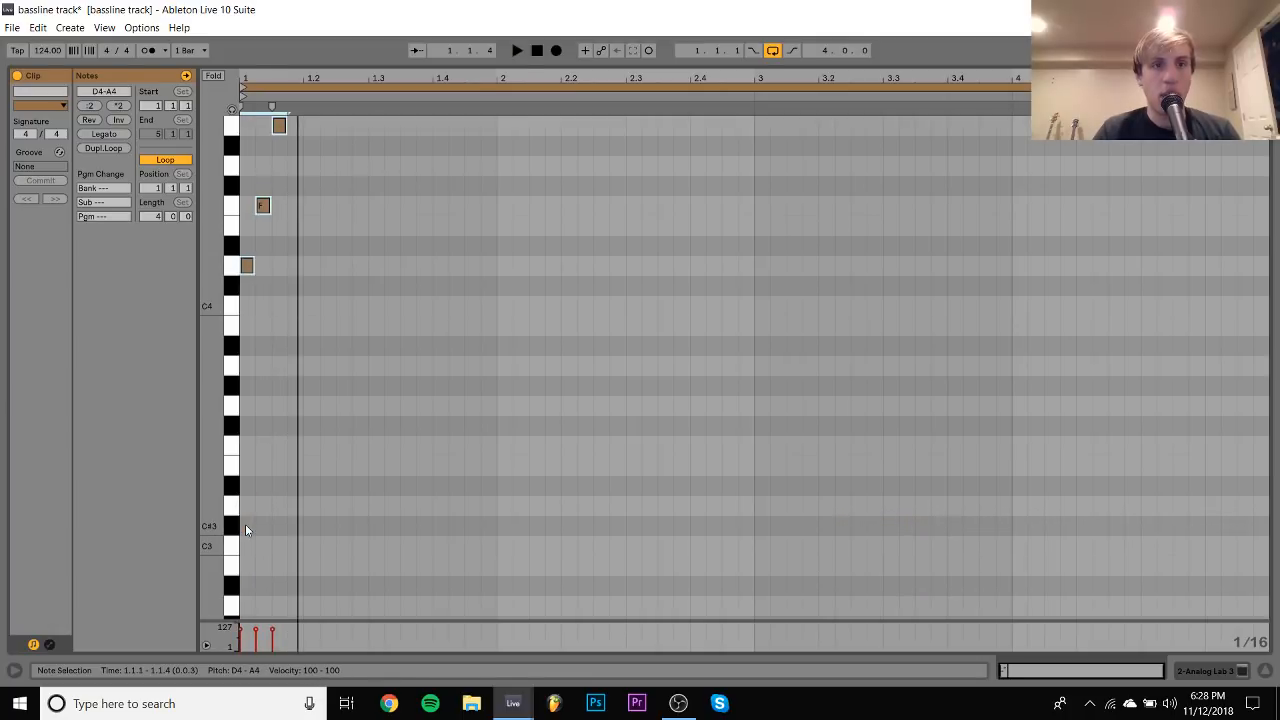
pyautogui.press('space')
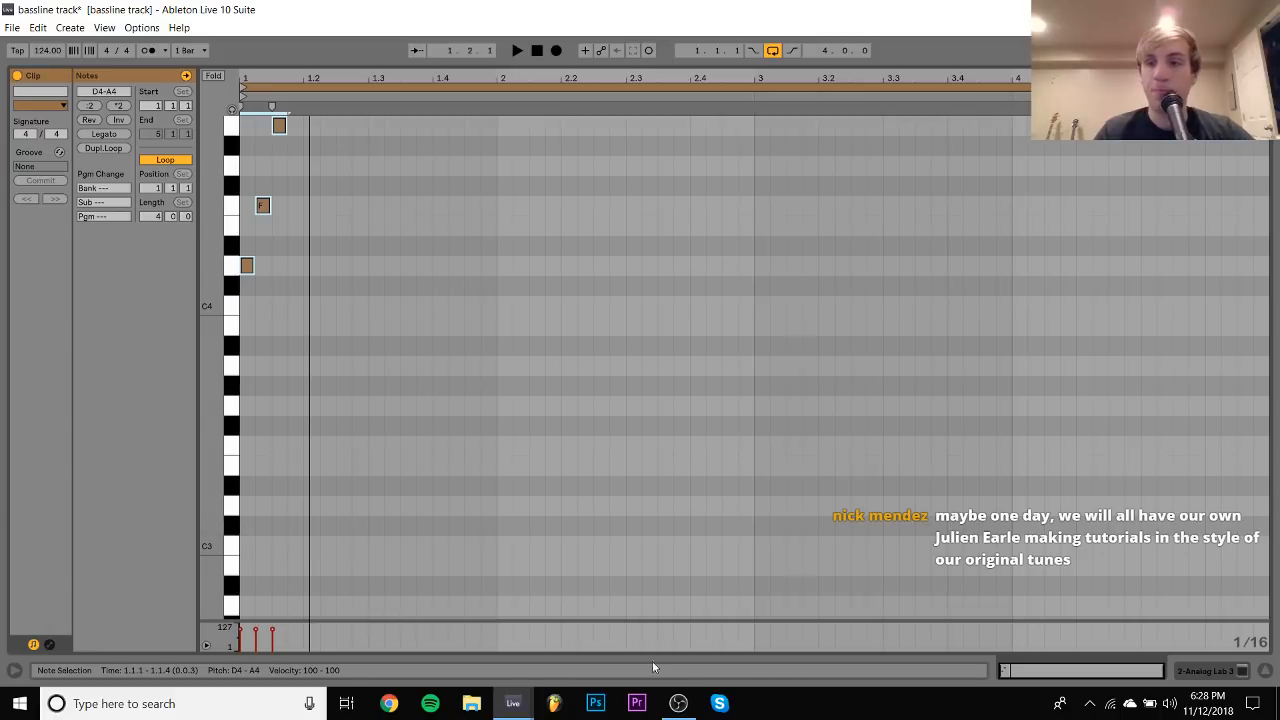
# Return to the instrument's device view and lower the Analog Lab 3 track's volume to -11.1 dB
pyautogui.click(1226, 671)
pyautogui.moveTo(1182, 216); pyautogui.dragTo(1181, 220)
pyautogui.press('space')
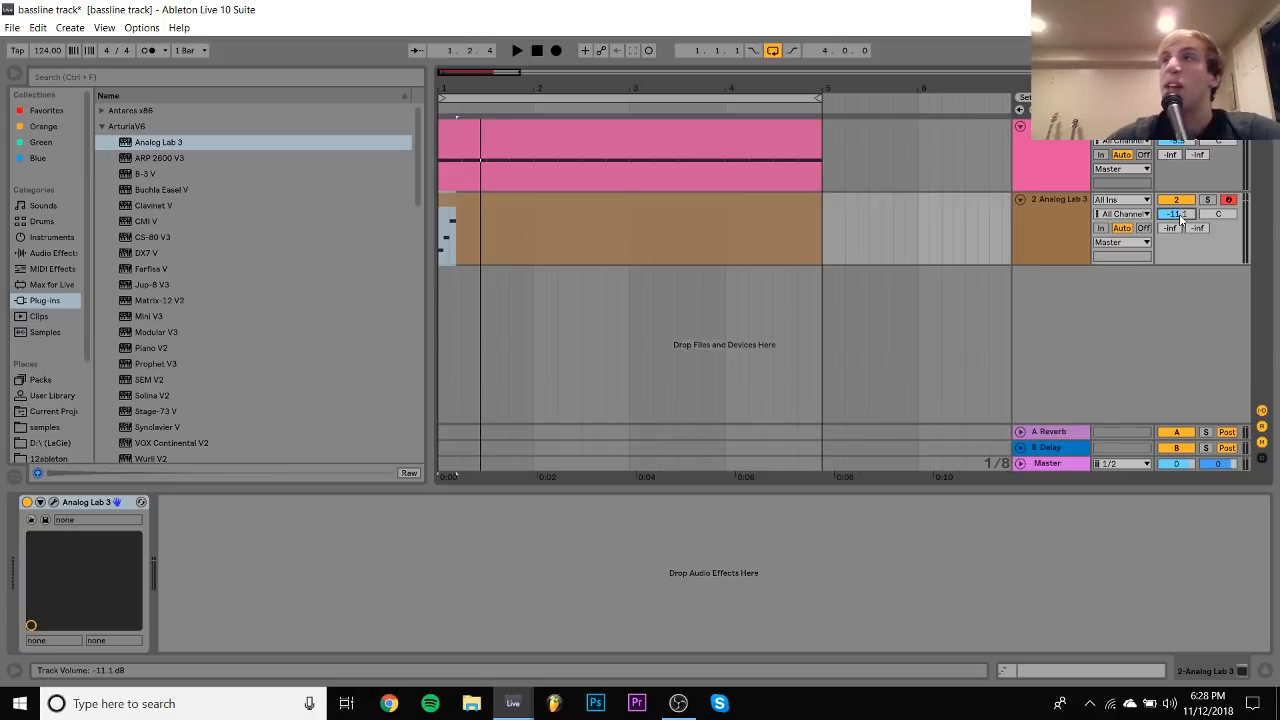
# Reopen the MIDI clip and add a C5 sixteenth note directly after the A4 note
pyautogui.doubleClick(757, 200)
pyautogui.scroll(5, 328, 176)
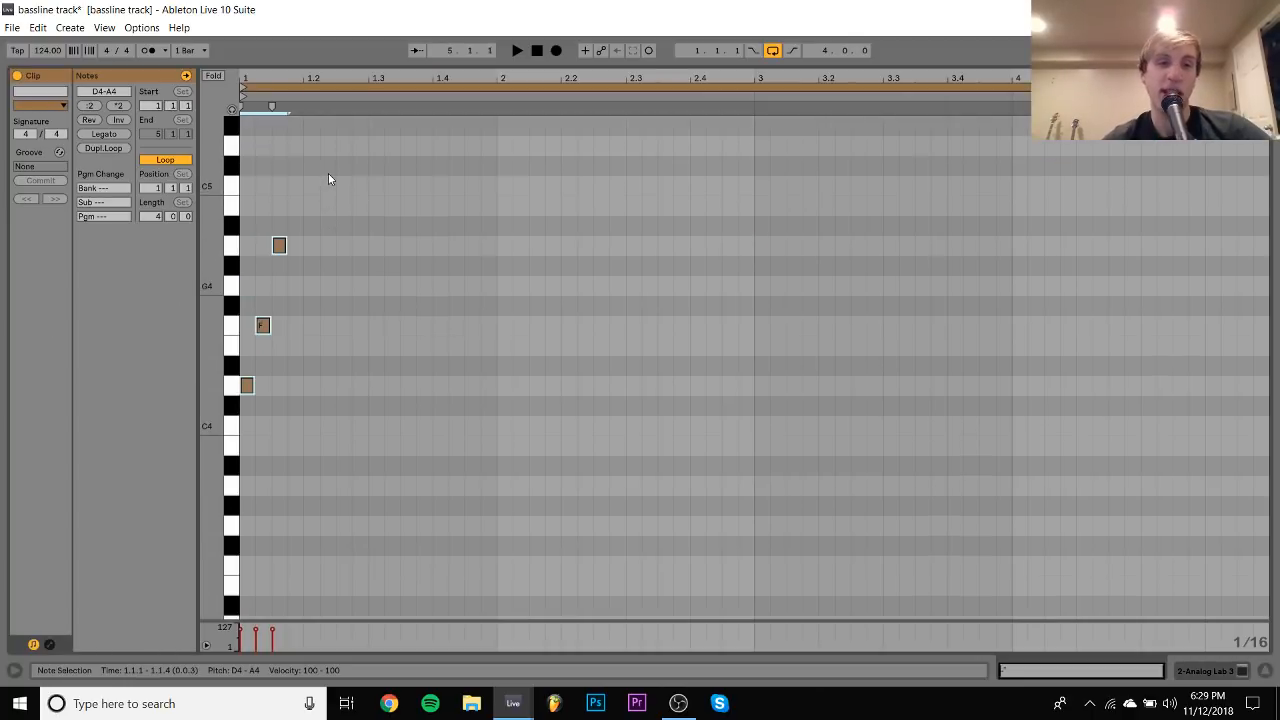
pyautogui.doubleClick(292, 210)
pyautogui.press('Up')
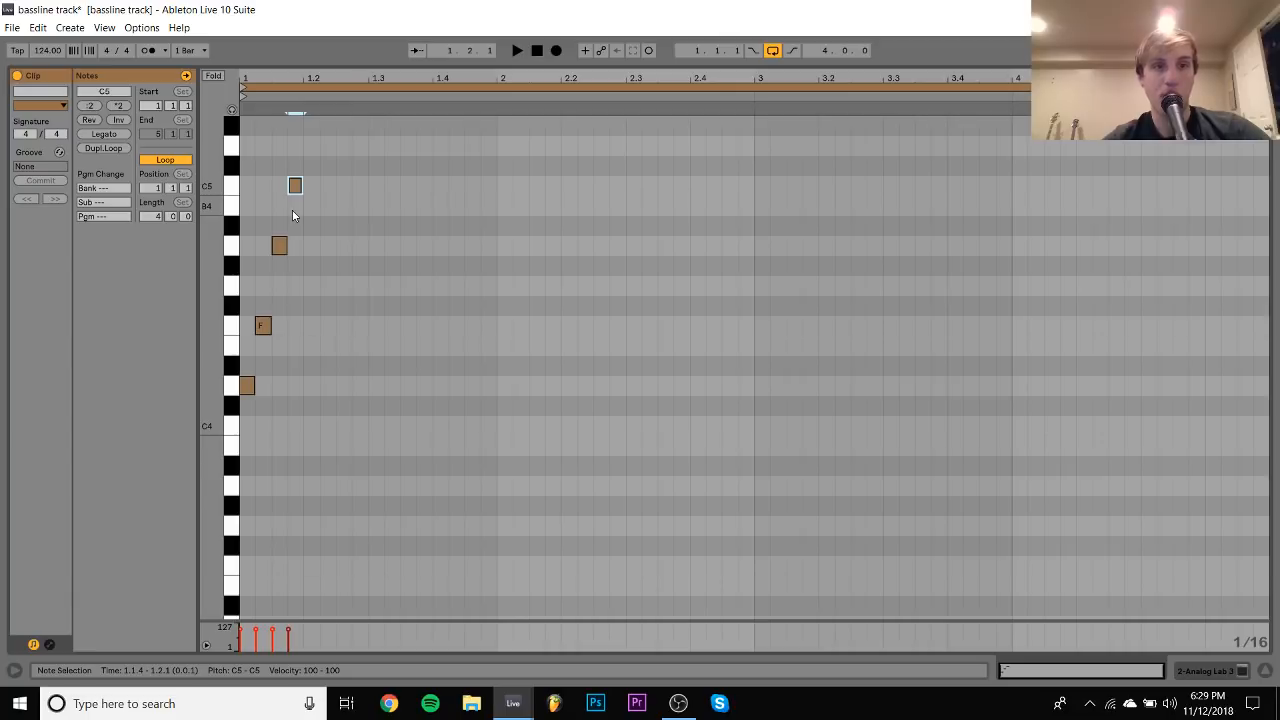
# Continue the rising pattern with a D5 note at 1.2.1 and an E5 note at 1.2.2, checking it by ear
pyautogui.scroll(2, 292, 212)
pyautogui.doubleClick(311, 187)
pyautogui.press('space')
pyautogui.press('space')
pyautogui.scroll(2, 312, 189)
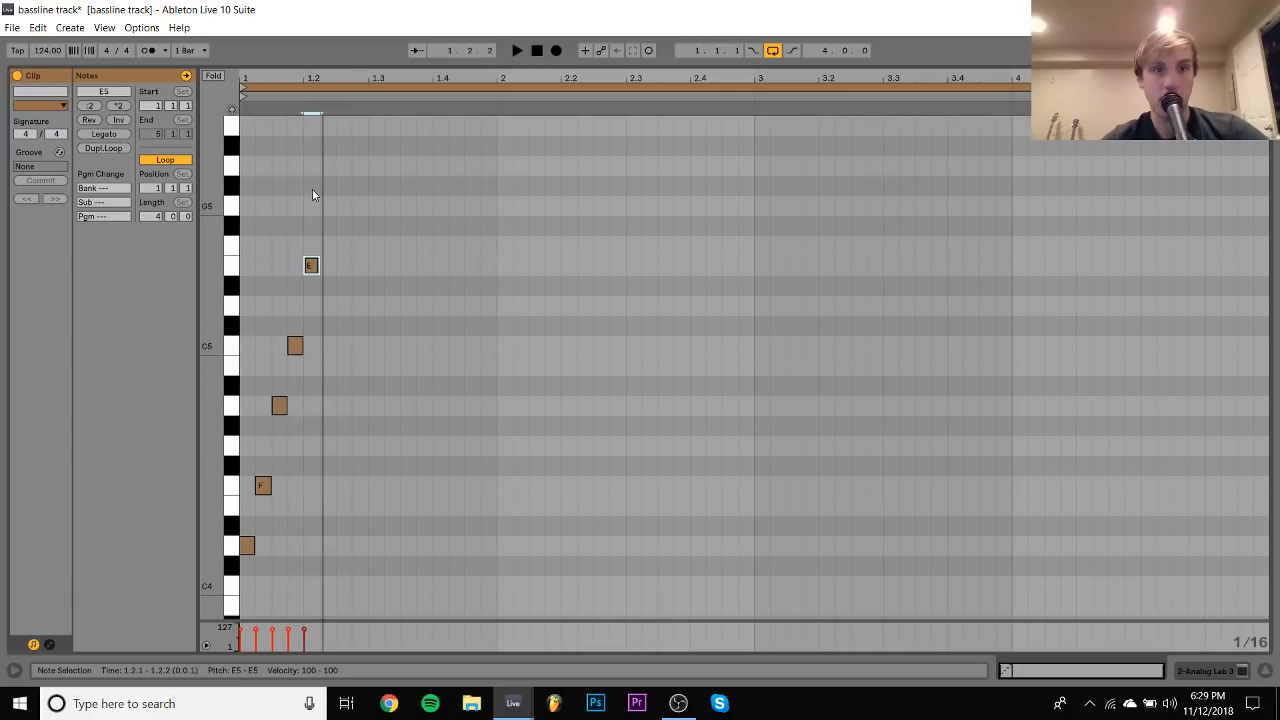
pyautogui.press('Up')
pyautogui.press('Down')
pyautogui.press('Down')
pyautogui.press('Down')
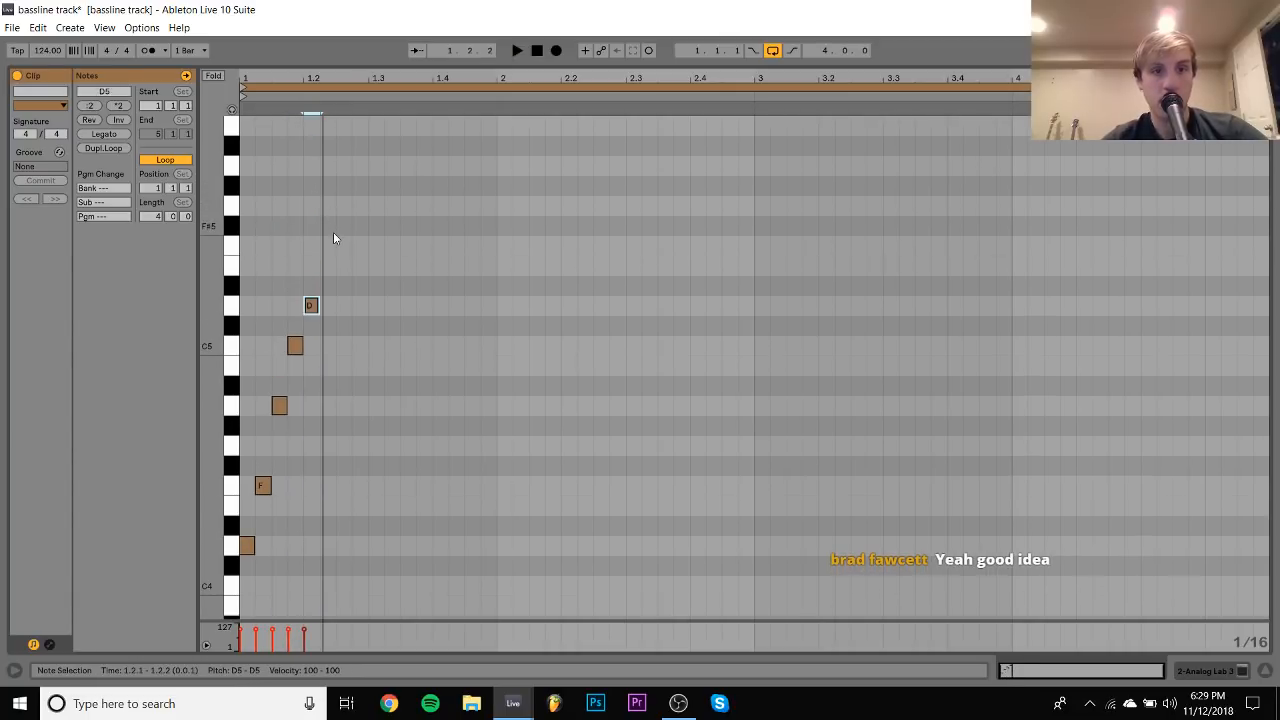
pyautogui.doubleClick(334, 268)
pyautogui.press('space')
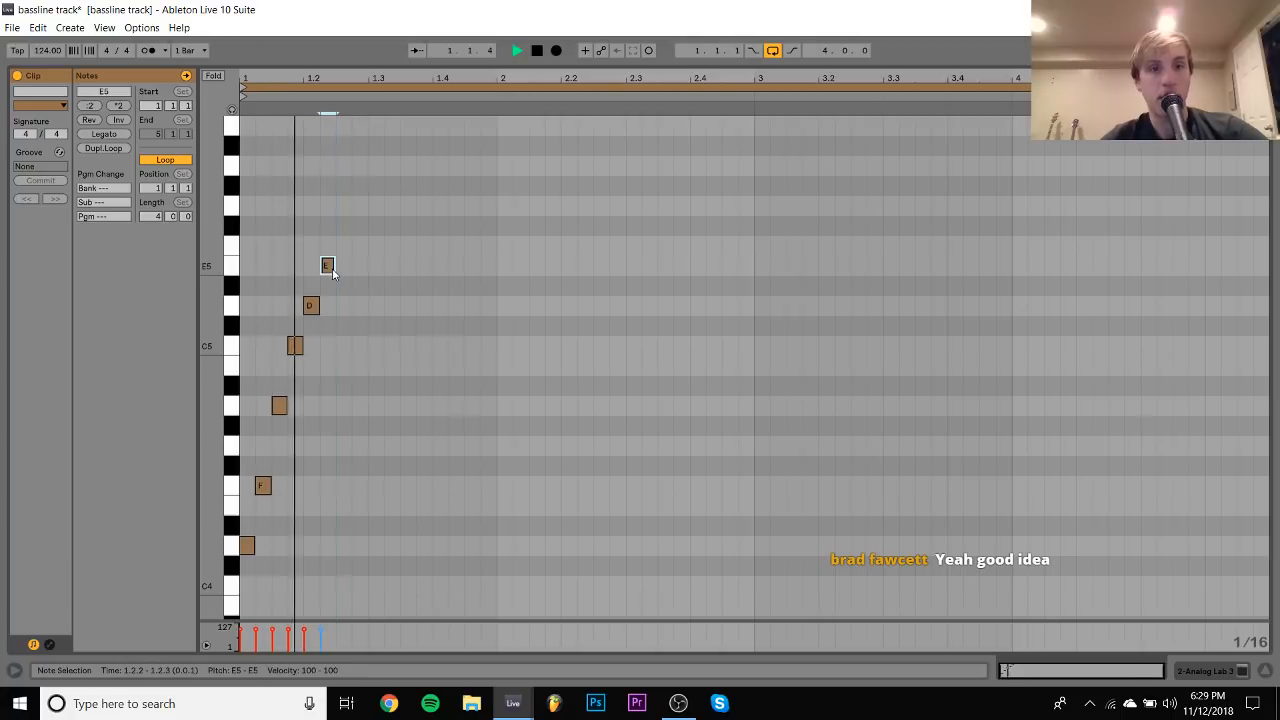
# Duplicate the six-note pattern until it fills the four-bar clip, and return to the instrument's device view
pyautogui.hotkey('ctrl', 'a')
pyautogui.hotkey('ctrl', 'd')
pyautogui.hotkey('ctrl', 'd')
pyautogui.hotkey('ctrl', 'd')
pyautogui.hotkey('ctrl', 'a')
pyautogui.hotkey('ctrl', 'd')
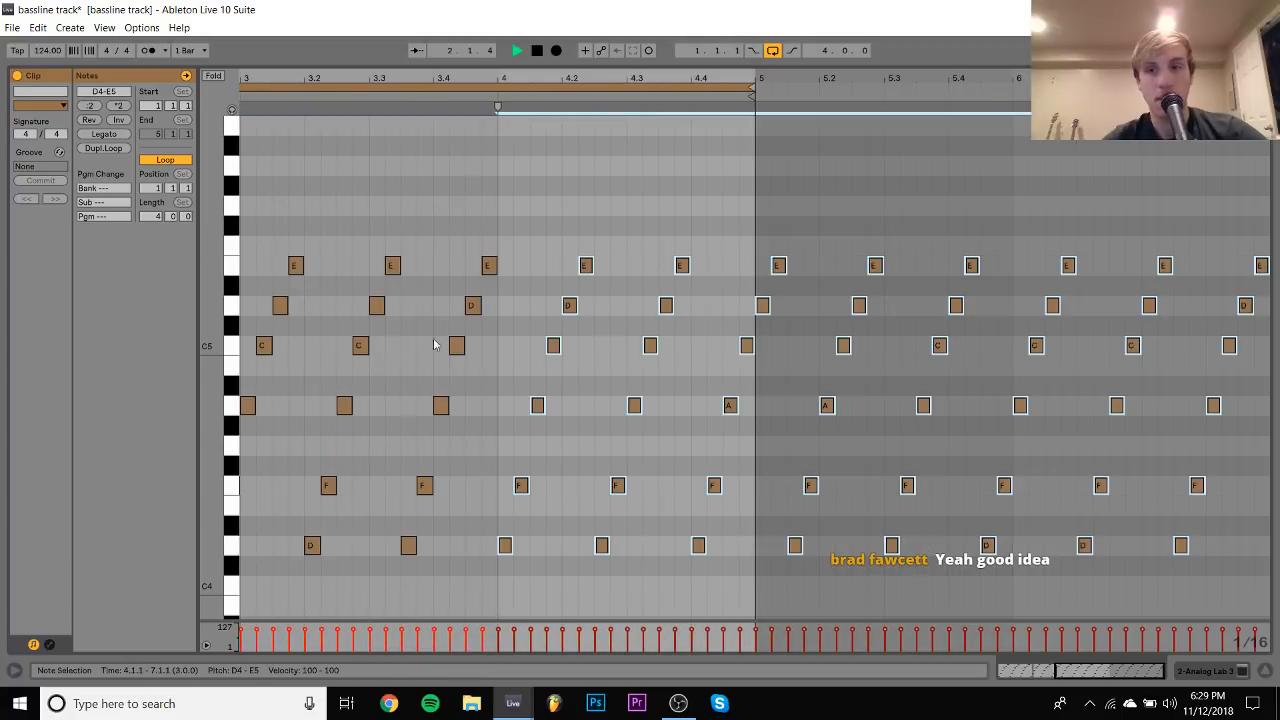
pyautogui.press('space')
pyautogui.click(1224, 672)
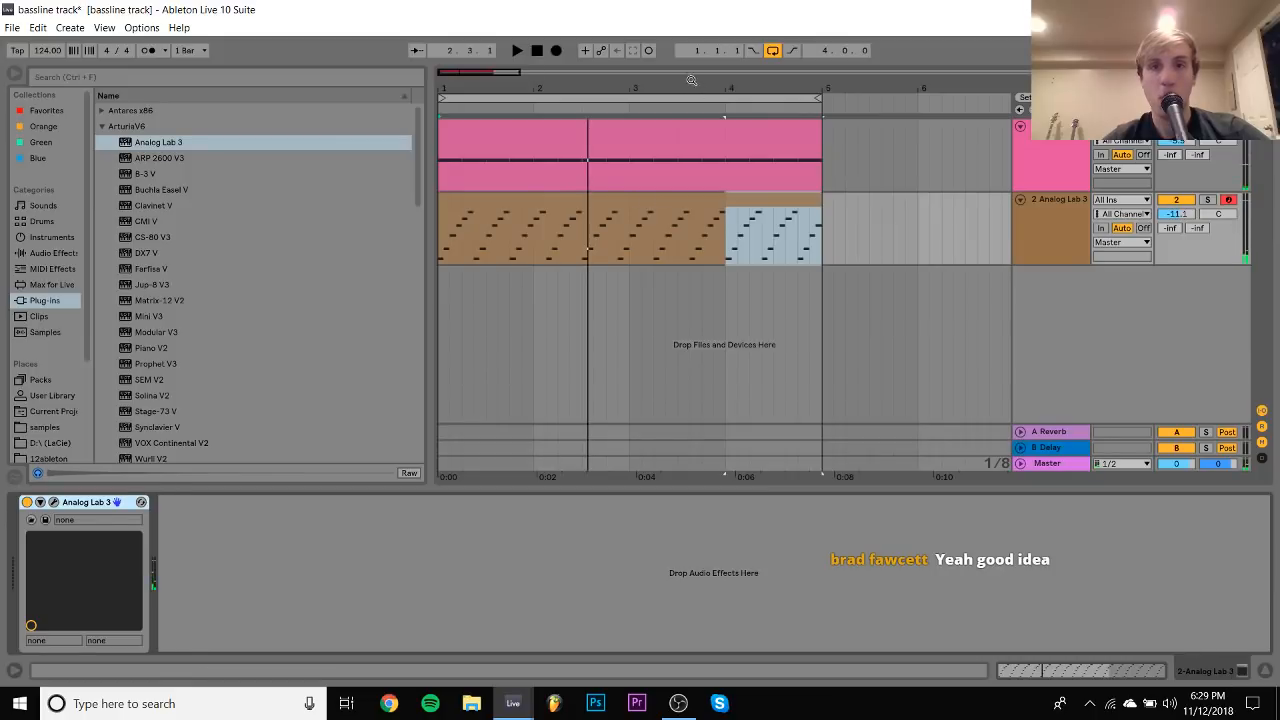
# Extend the kick clip to 16 bars and set the arrangement loop to the same length
pyautogui.moveTo(695, 83); pyautogui.dragTo(464, 82)
pyautogui.moveTo(475, 128); pyautogui.dragTo(600, 134)
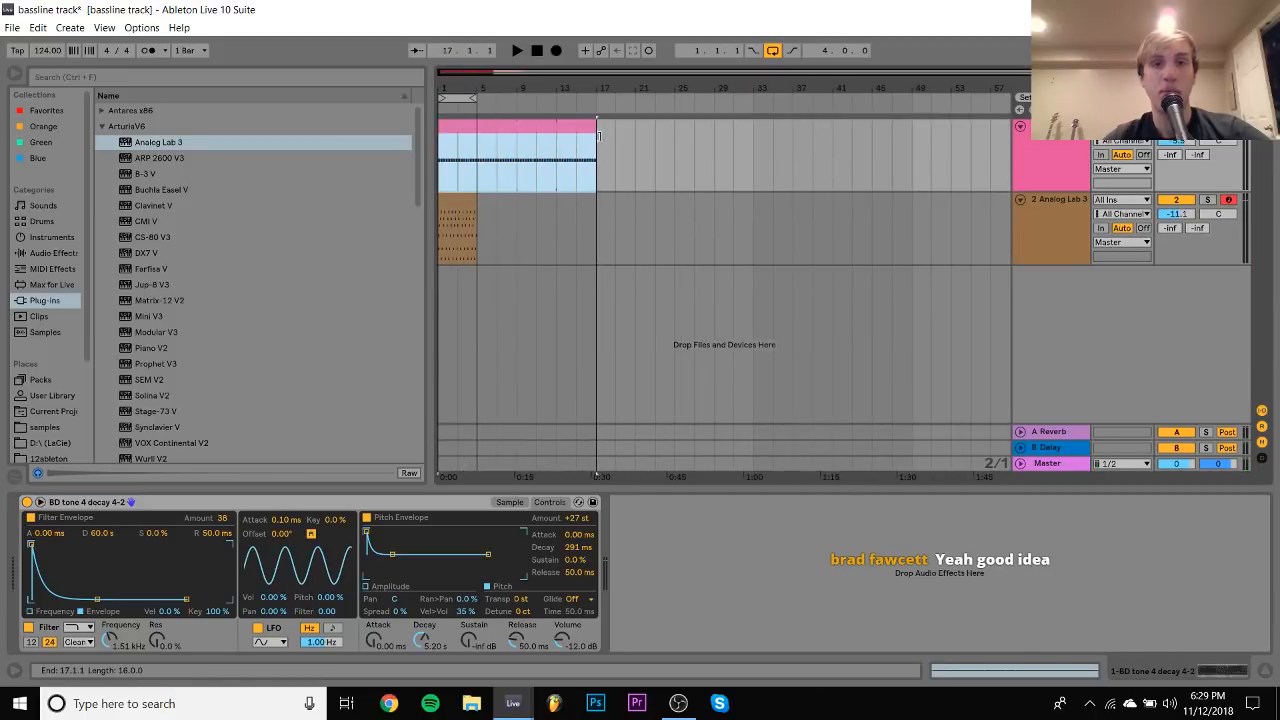
# Consolidate the arpeggio clip and the empty space up to bar 17 into one 16-bar clip, and open it
pyautogui.click(470, 199)
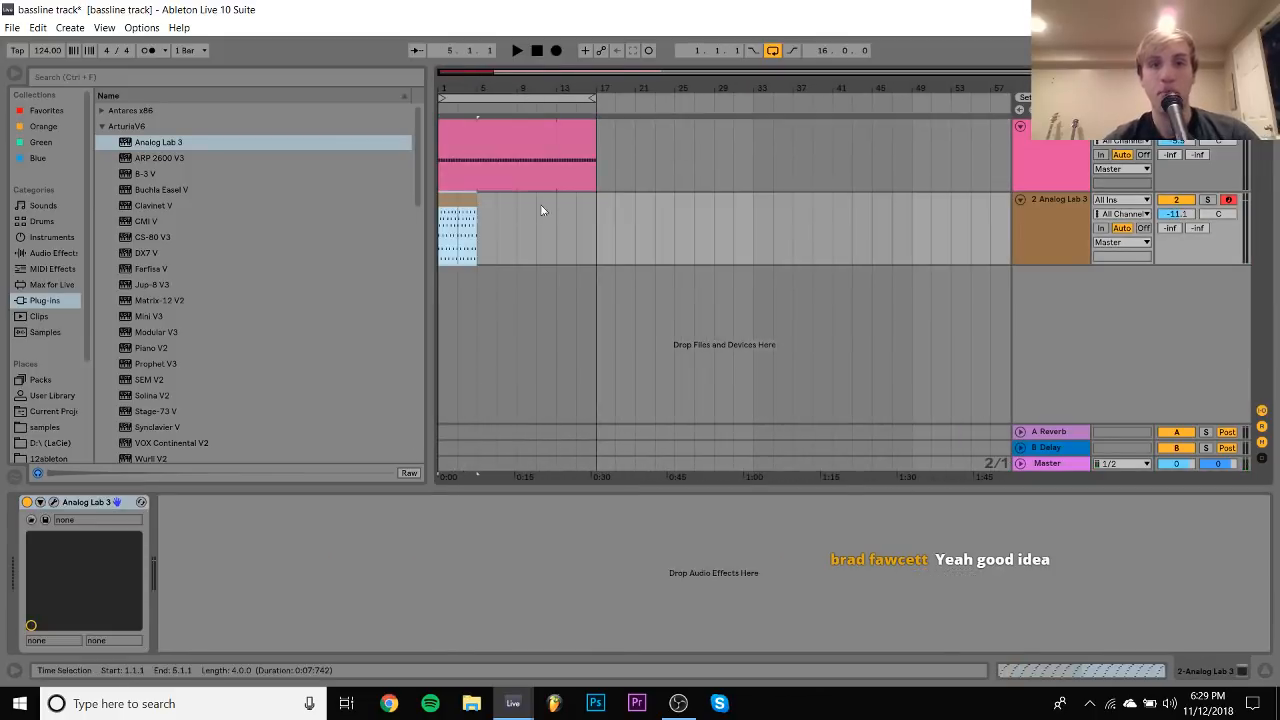
pyautogui.keyDown('shift'); pyautogui.click(598, 212); pyautogui.keyUp('shift')
pyautogui.hotkey('ctrl', 'j')
pyautogui.doubleClick(537, 199)
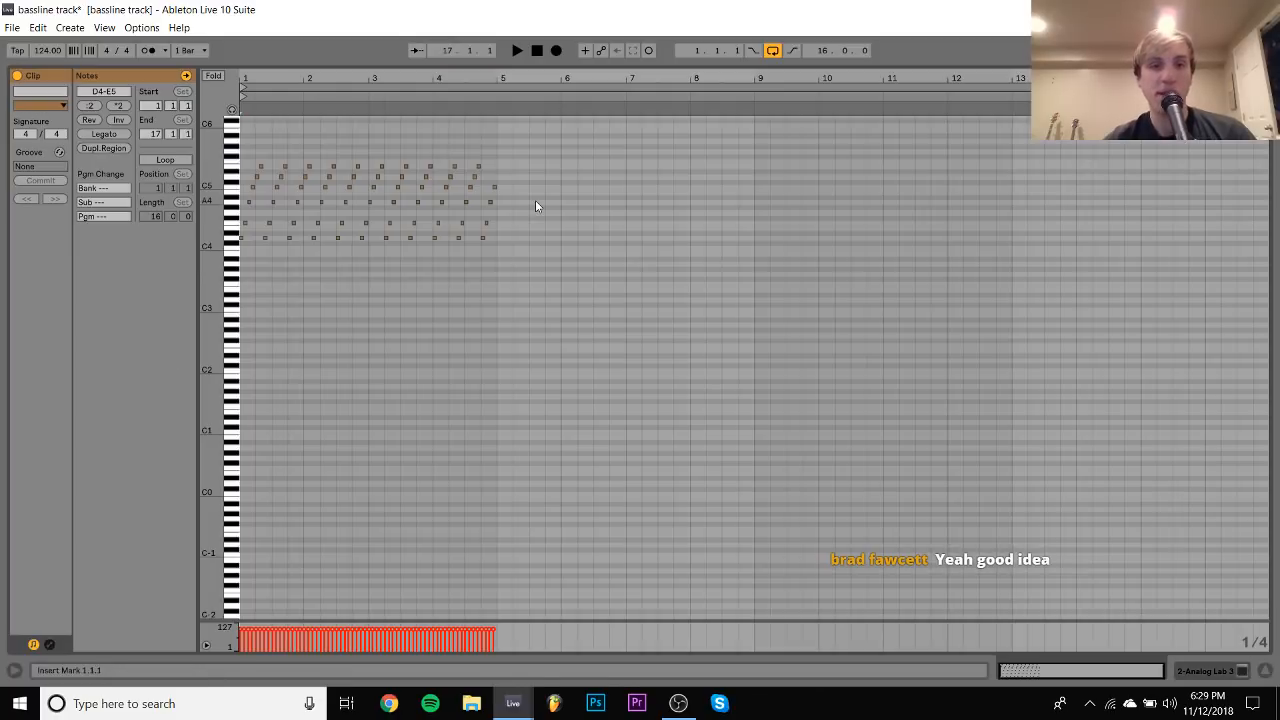
# Clear every note after the first six-note run in the 16-bar arpeggio clip
pyautogui.click(266, 155)
pyautogui.moveTo(266, 152); pyautogui.dragTo(674, 310)
pyautogui.press('Delete')
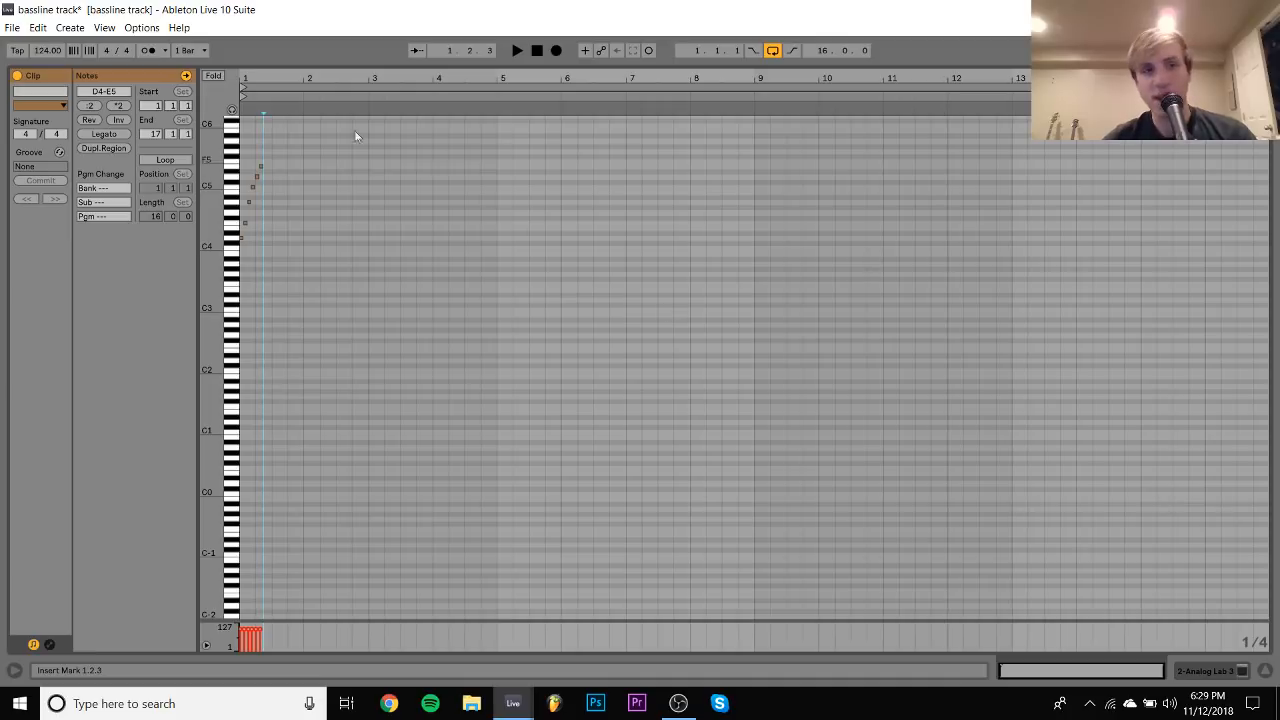
# Select the remaining six arpeggio notes and duplicate them repeatedly through bar 4
pyautogui.moveTo(253, 80); pyautogui.dragTo(240, 160)
pyautogui.hotkey('ctrl', 'a')
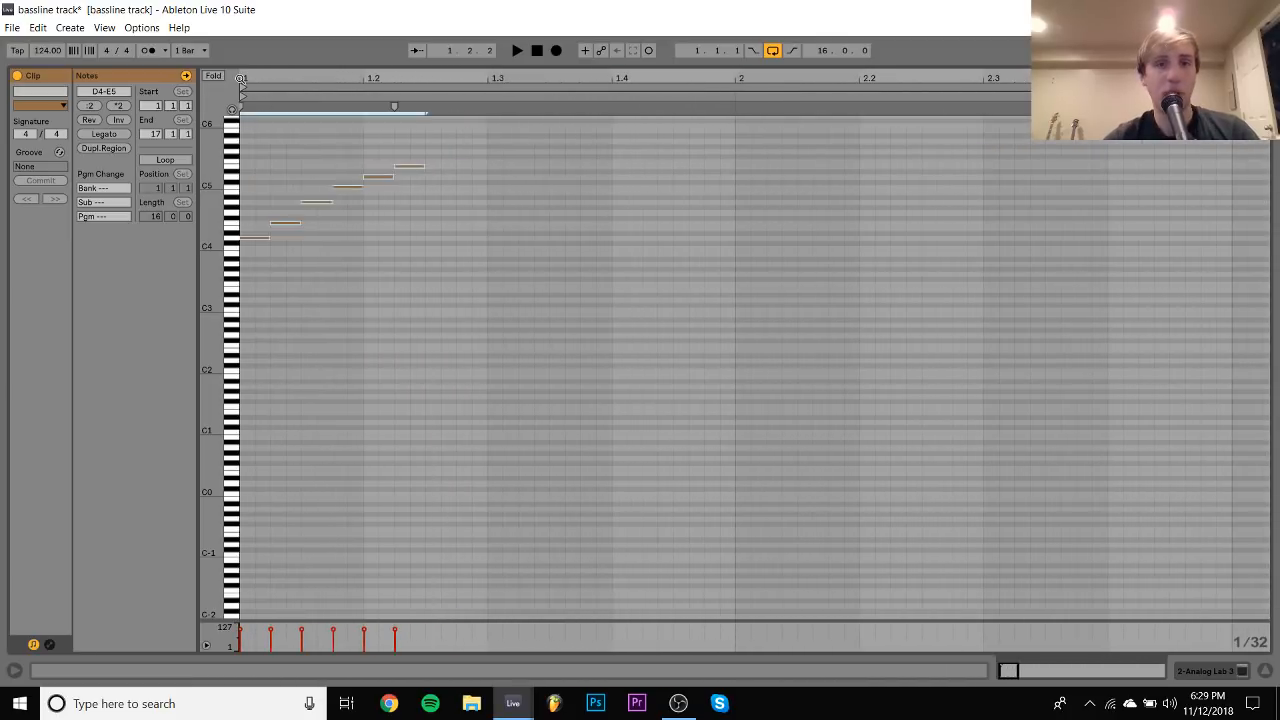
pyautogui.hotkey('ctrl', 'd')
pyautogui.hotkey('ctrl', 'd')
pyautogui.hotkey('ctrl', 'd')
pyautogui.hotkey('ctrl', 'd')
pyautogui.hotkey('ctrl', 'd')
pyautogui.hotkey('ctrl', 'd')
pyautogui.hotkey('ctrl', 'd')
pyautogui.hotkey('ctrl', 'd')
pyautogui.hotkey('ctrl', 'd')
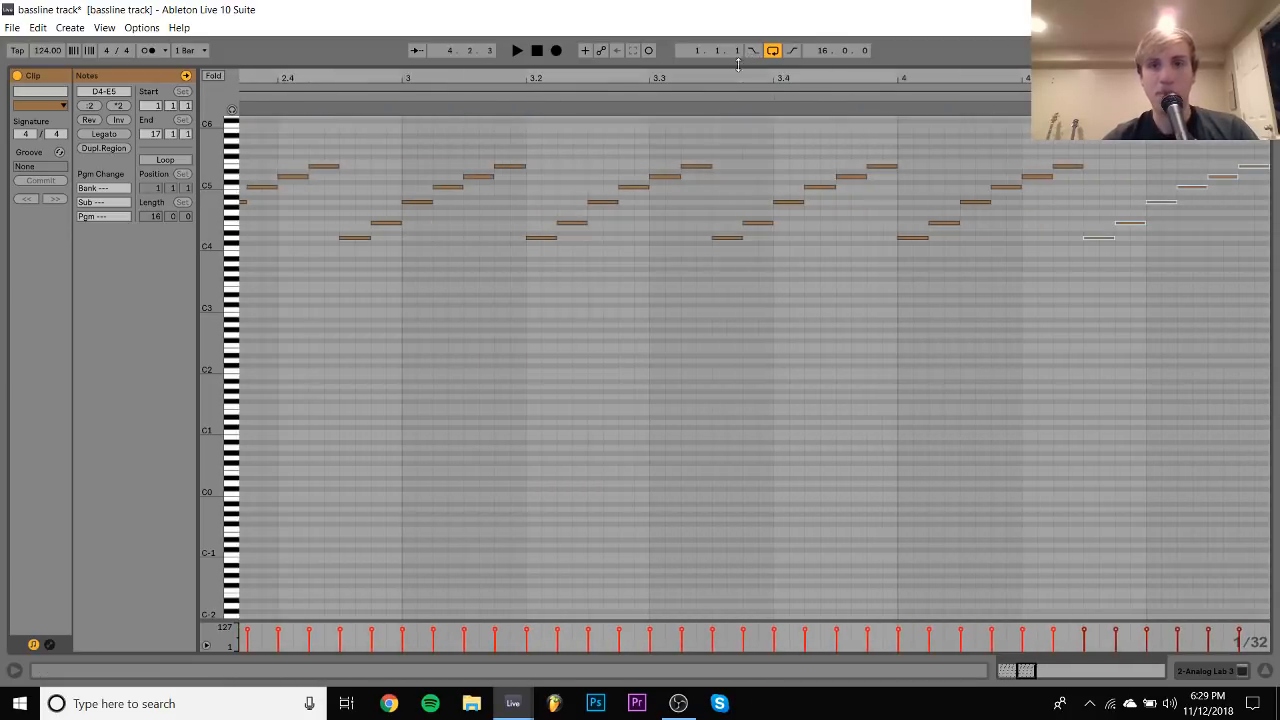
pyautogui.moveTo(707, 77); pyautogui.dragTo(1268, 85)
pyautogui.hscroll(-2, 709, 240)
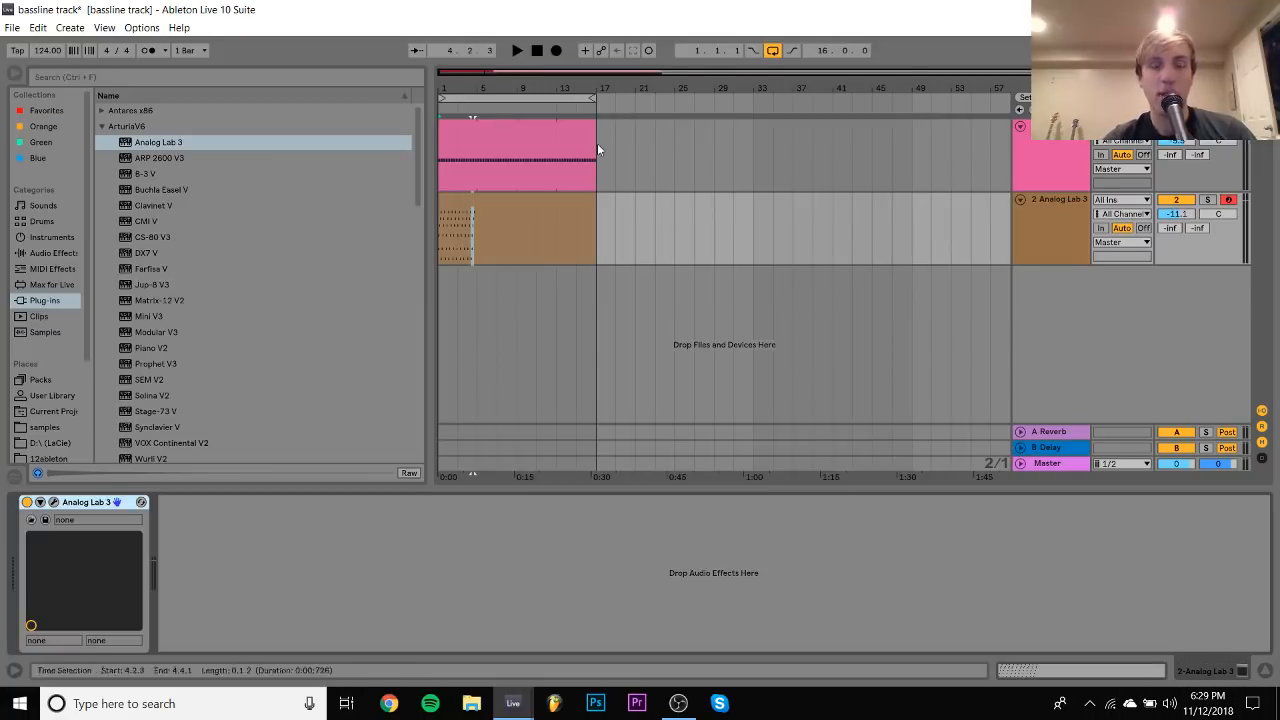
# Inspect the first bars of the arrangement and play the arpeggio against the kick
pyautogui.click(561, 133)
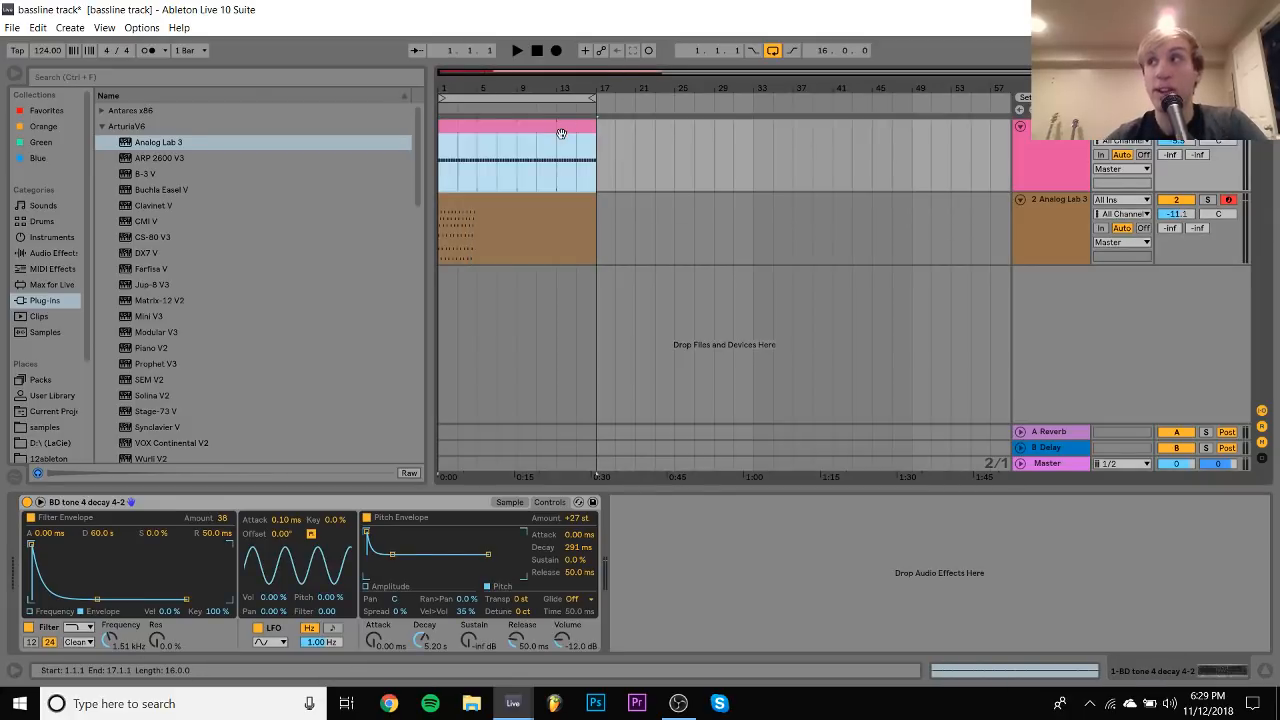
pyautogui.press('z')
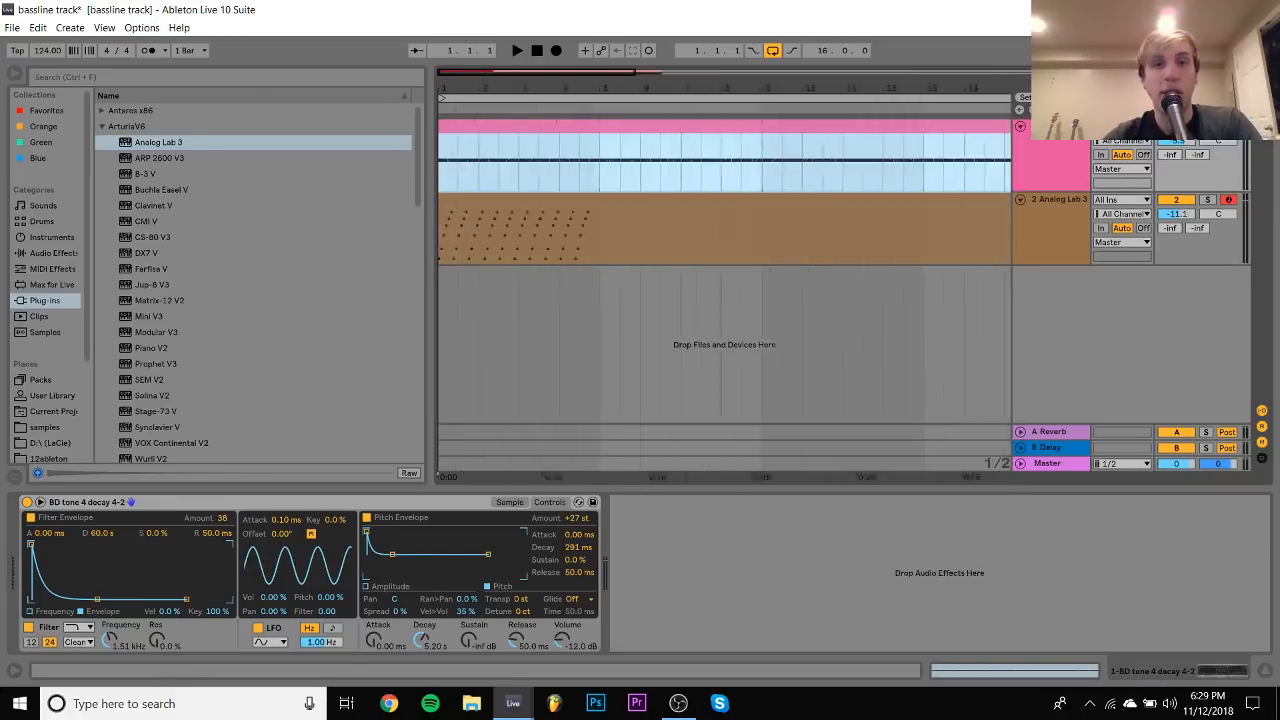
pyautogui.moveTo(738, 90); pyautogui.dragTo(738, 117)
pyautogui.press('space')
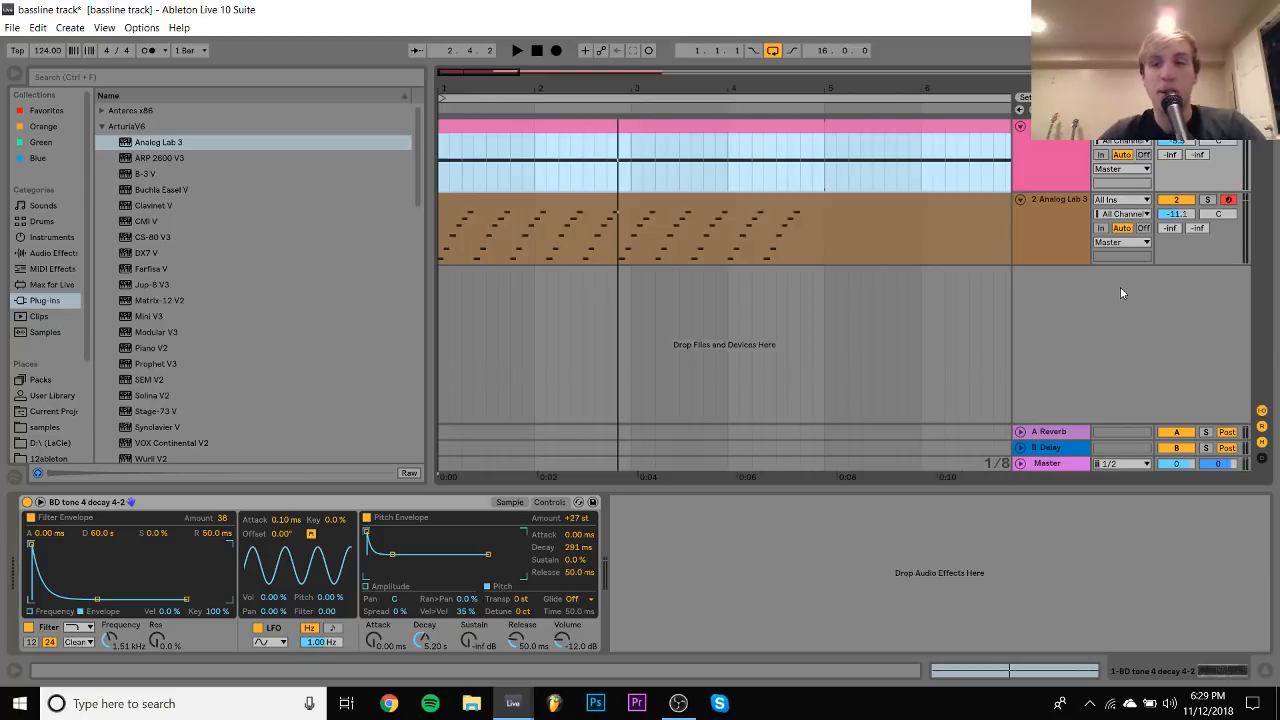
# Reopen the arpeggio clip and delete all notes after the first six-note pattern
pyautogui.doubleClick(851, 200)
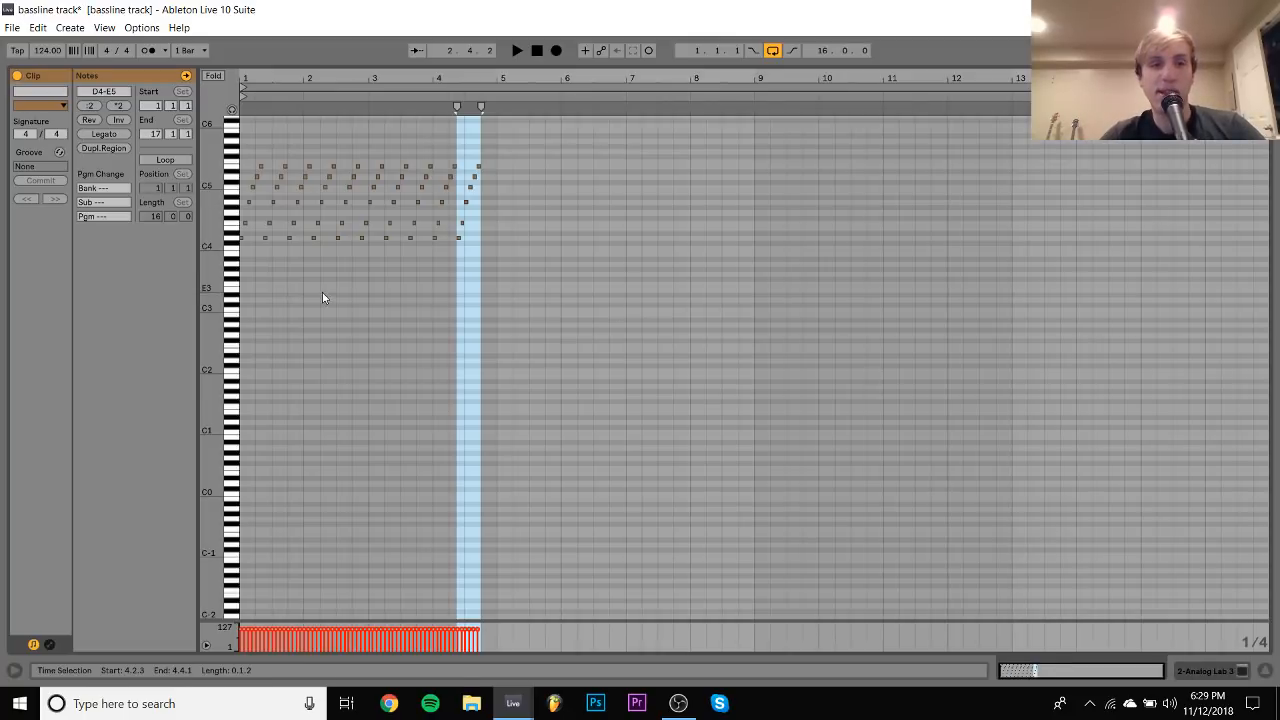
pyautogui.moveTo(260, 72); pyautogui.dragTo(297, 77)
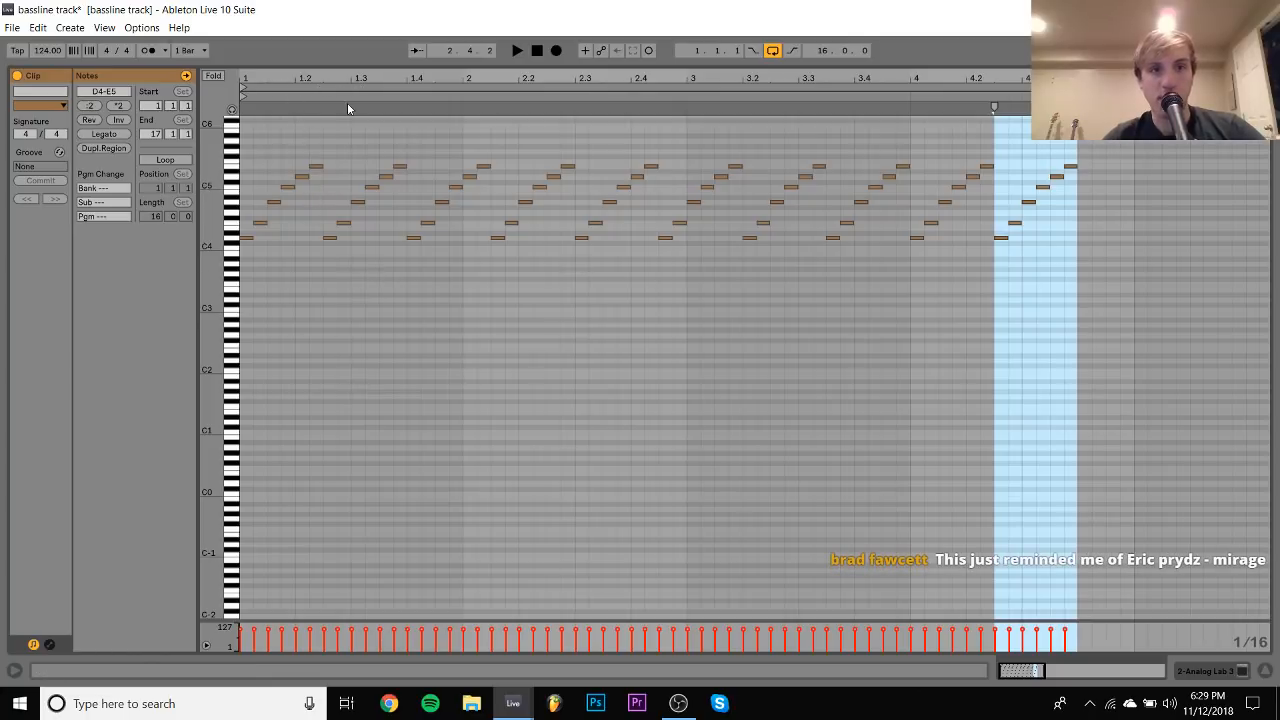
pyautogui.moveTo(318, 80)
pyautogui.mouseDown()
pyautogui.moveTo(318, 92)
pyautogui.moveTo(318, 80)
pyautogui.mouseUp()
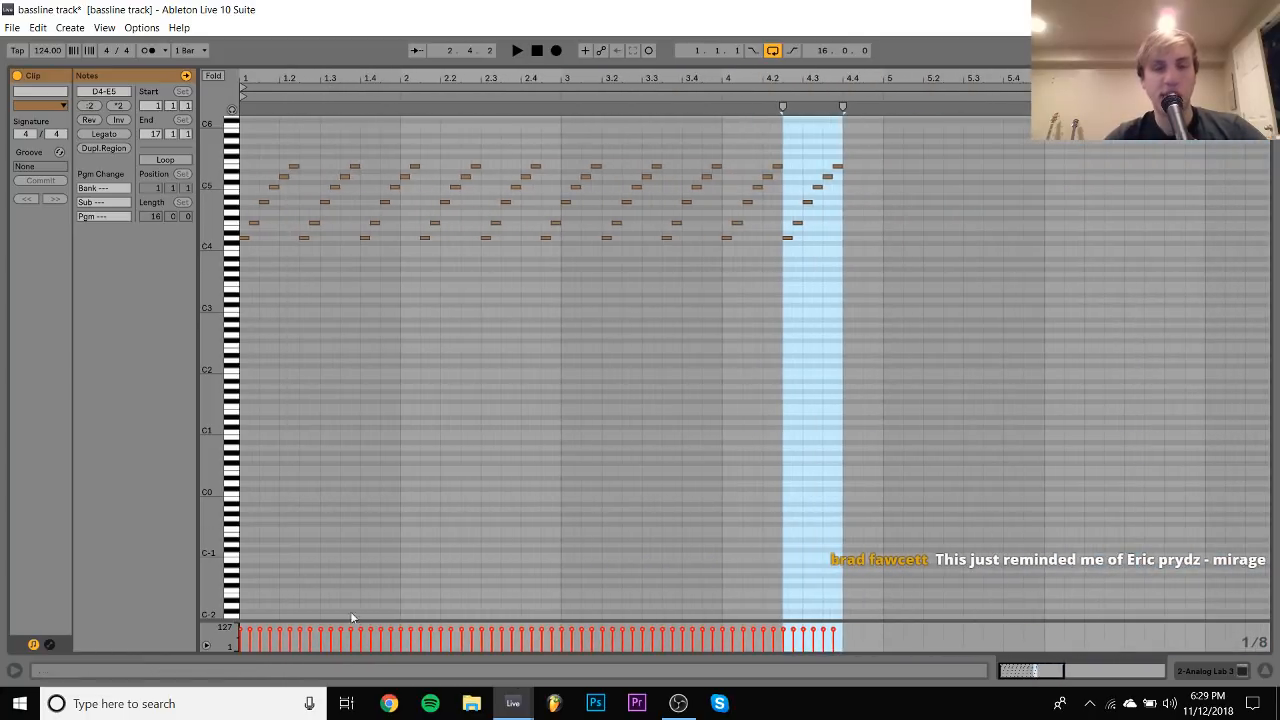
pyautogui.moveTo(307, 147); pyautogui.dragTo(662, 352)
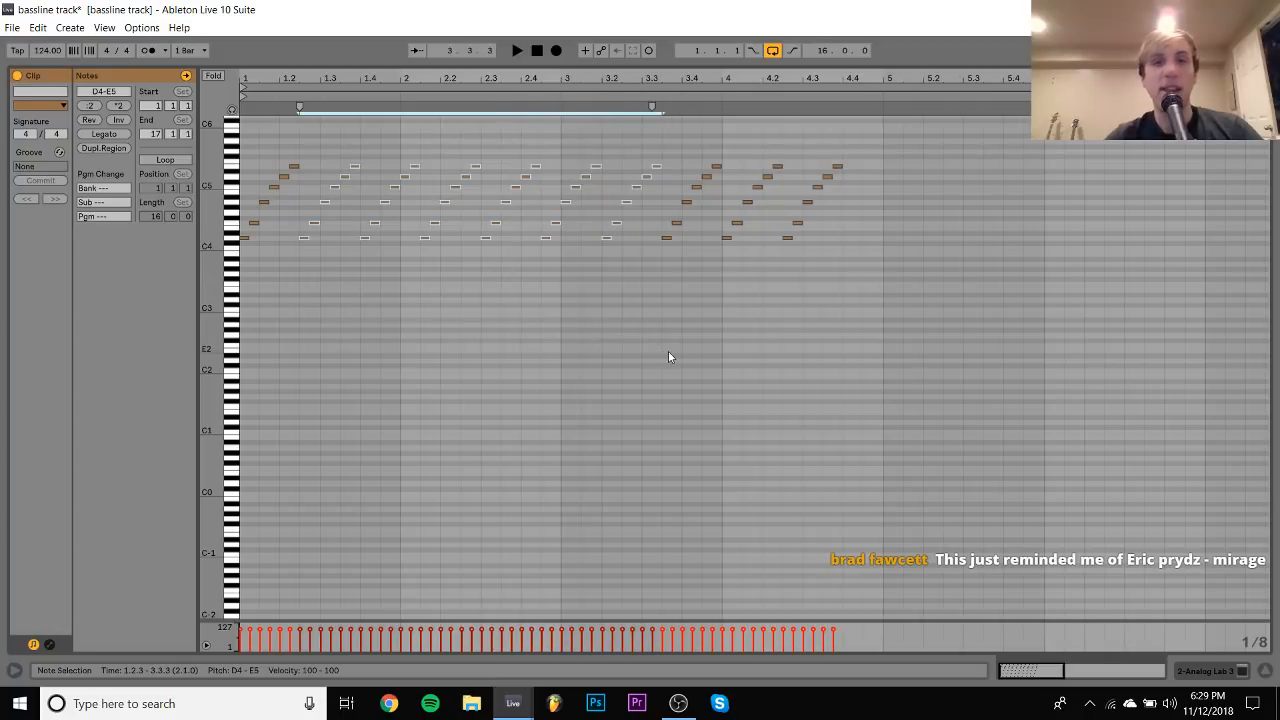
pyautogui.moveTo(664, 261); pyautogui.dragTo(954, 115)
pyautogui.press('Delete')
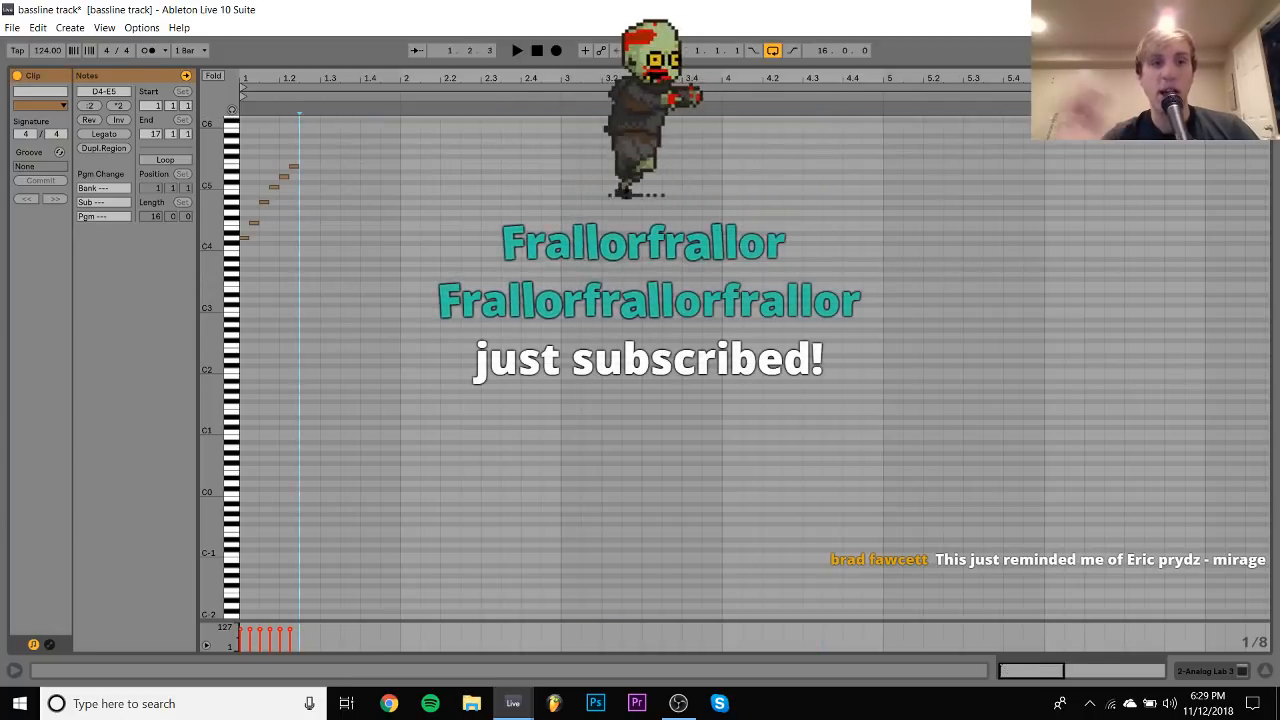
# Duplicate the six-note pattern until it fills all 16 bars of the clip, undoing the repeat that lies beyond the clip's end
pyautogui.hotkey('ctrl', 'a')
pyautogui.hotkey('ctrl', 'd')
pyautogui.hotkey('ctrl', 'd')
pyautogui.hotkey('ctrl', 'd')
pyautogui.hotkey('ctrl', 'd')
pyautogui.hotkey('ctrl', 'd')
pyautogui.hotkey('ctrl', 'd')
pyautogui.hotkey('ctrl', 'd')
pyautogui.hotkey('ctrl', 'd')
pyautogui.hotkey('ctrl', 'd')
pyautogui.hotkey('ctrl', 'd')
pyautogui.hotkey('ctrl', 'd')
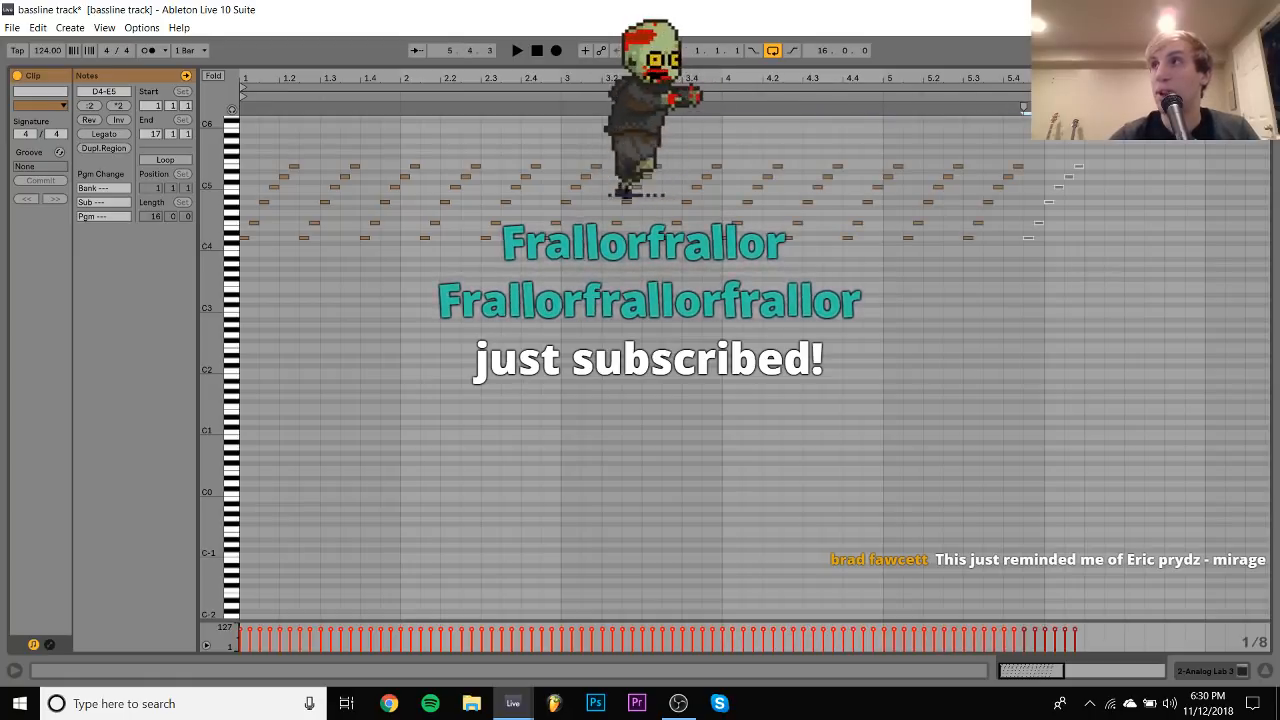
pyautogui.hotkey('ctrl', 'd')
pyautogui.hotkey('ctrl', 'd')
pyautogui.hotkey('ctrl', 'd')
pyautogui.hotkey('ctrl', 'd')
pyautogui.hotkey('ctrl', 'd')
pyautogui.hotkey('ctrl', 'd')
pyautogui.hotkey('ctrl', 'd')
pyautogui.hotkey('ctrl', 'd')
pyautogui.hotkey('ctrl', 'd')
pyautogui.hotkey('ctrl', 'd')
pyautogui.hotkey('ctrl', 'd')
pyautogui.hotkey('ctrl', 'd')
pyautogui.hotkey('ctrl', 'd')
pyautogui.hotkey('ctrl', 'd')
pyautogui.hotkey('ctrl', 'd')
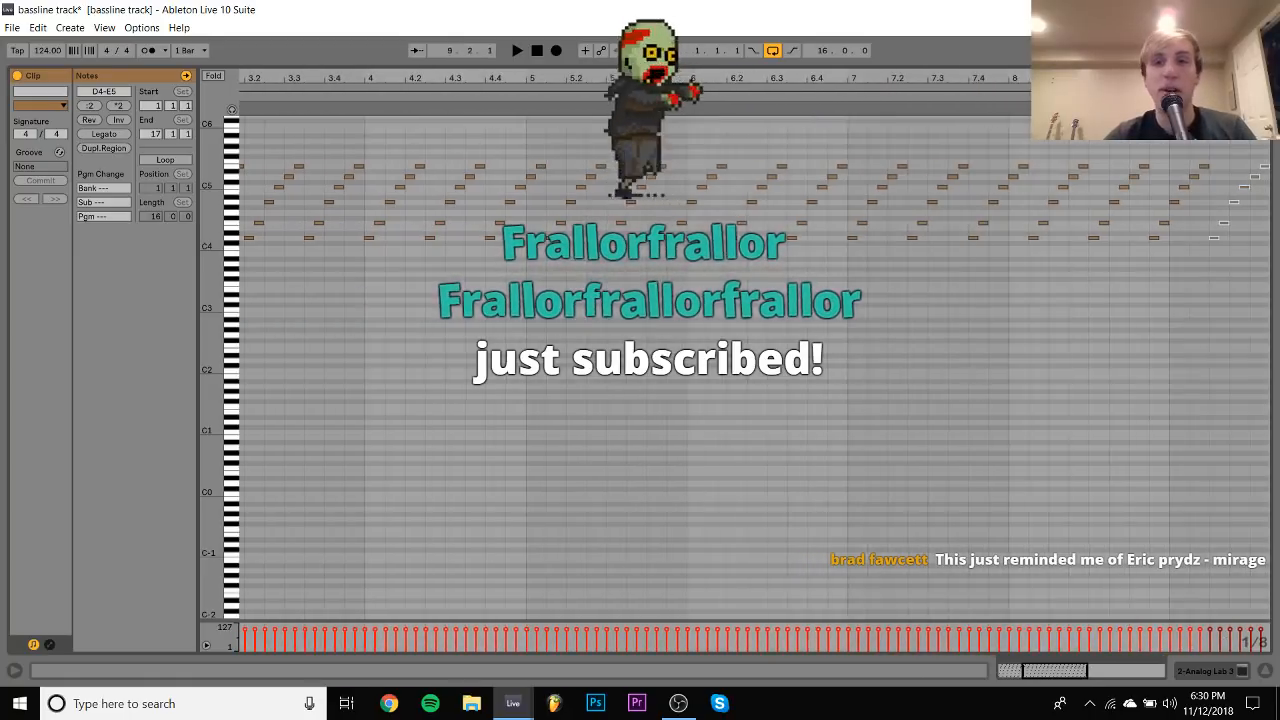
pyautogui.hotkey('ctrl', 'd')
pyautogui.hotkey('ctrl', 'd')
pyautogui.hotkey('ctrl', 'd')
pyautogui.hotkey('ctrl', 'd')
pyautogui.hotkey('ctrl', 'd')
pyautogui.hotkey('ctrl', 'd')
pyautogui.hotkey('ctrl', 'd')
pyautogui.hotkey('ctrl', 'd')
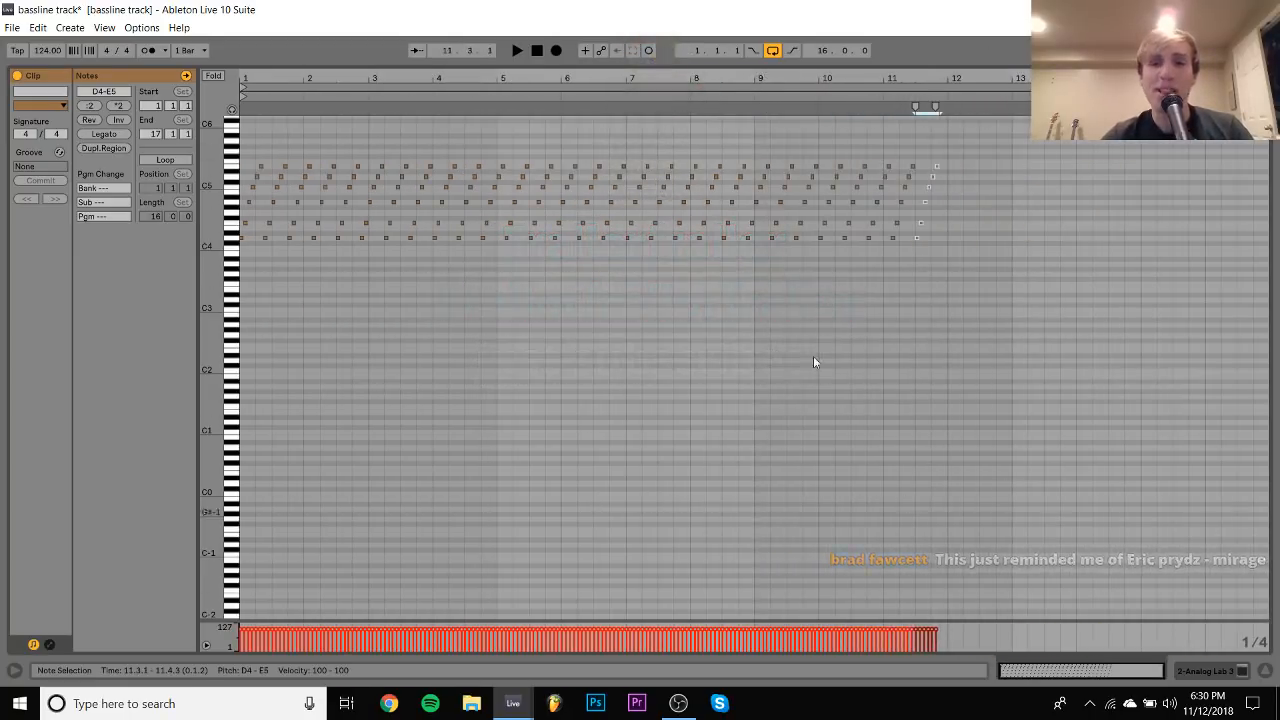
pyautogui.hotkey('ctrl', 'd')
pyautogui.hotkey('ctrl', 'd')
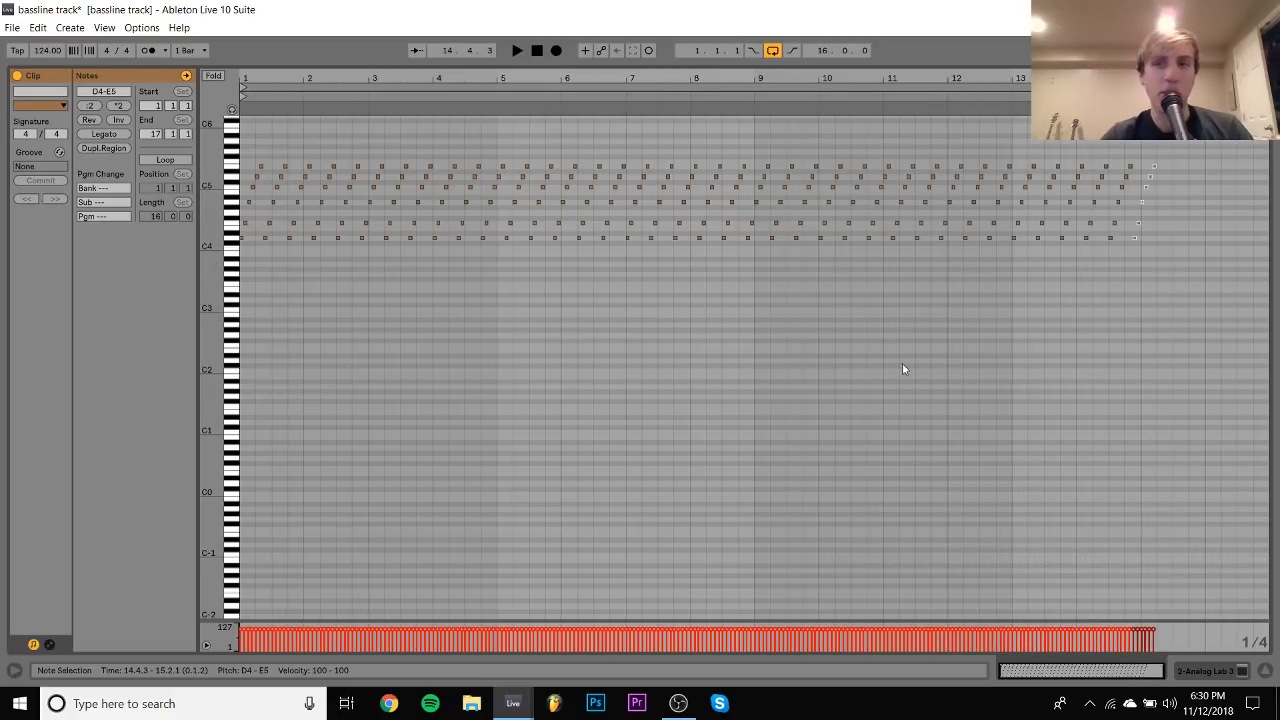
pyautogui.hotkey('ctrl', 'd')
pyautogui.hotkey('ctrl', 'd')
pyautogui.hotkey('ctrl', 'd')
pyautogui.hotkey('ctrl', 'd')
pyautogui.hotkey('ctrl', 'd')
pyautogui.hotkey('ctrl', 'd')
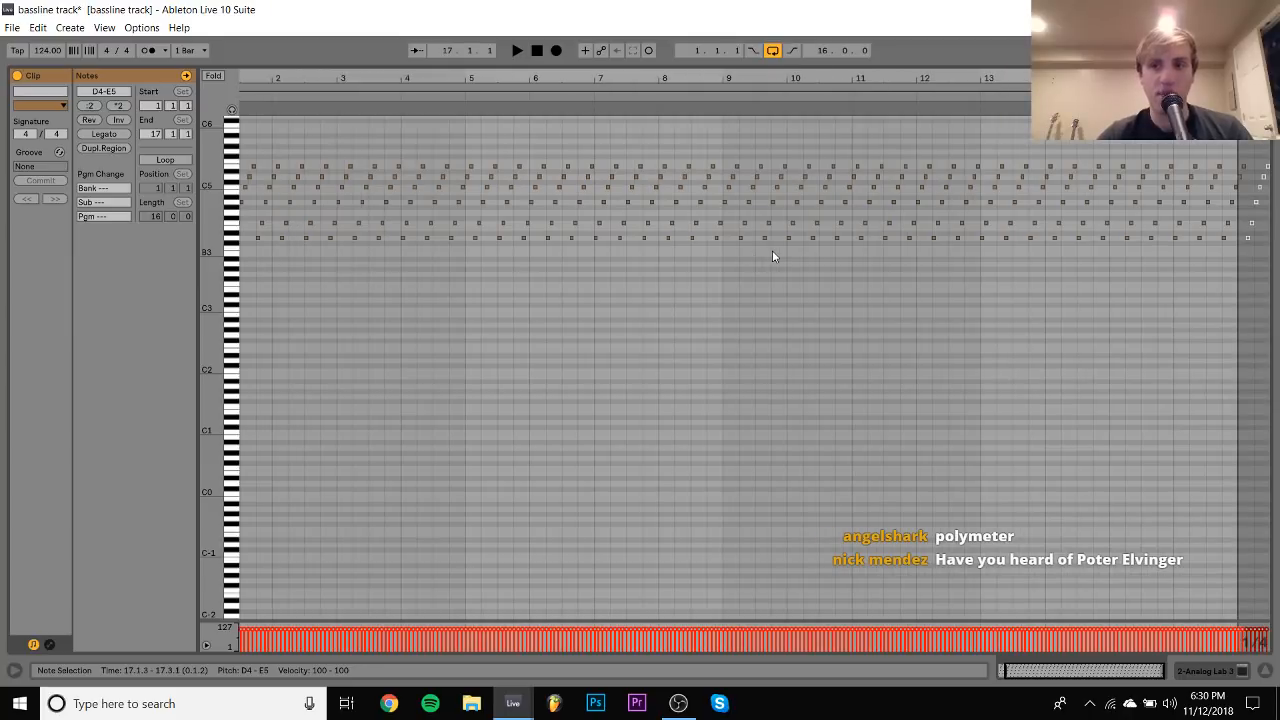
pyautogui.hotkey('ctrl', 'z')
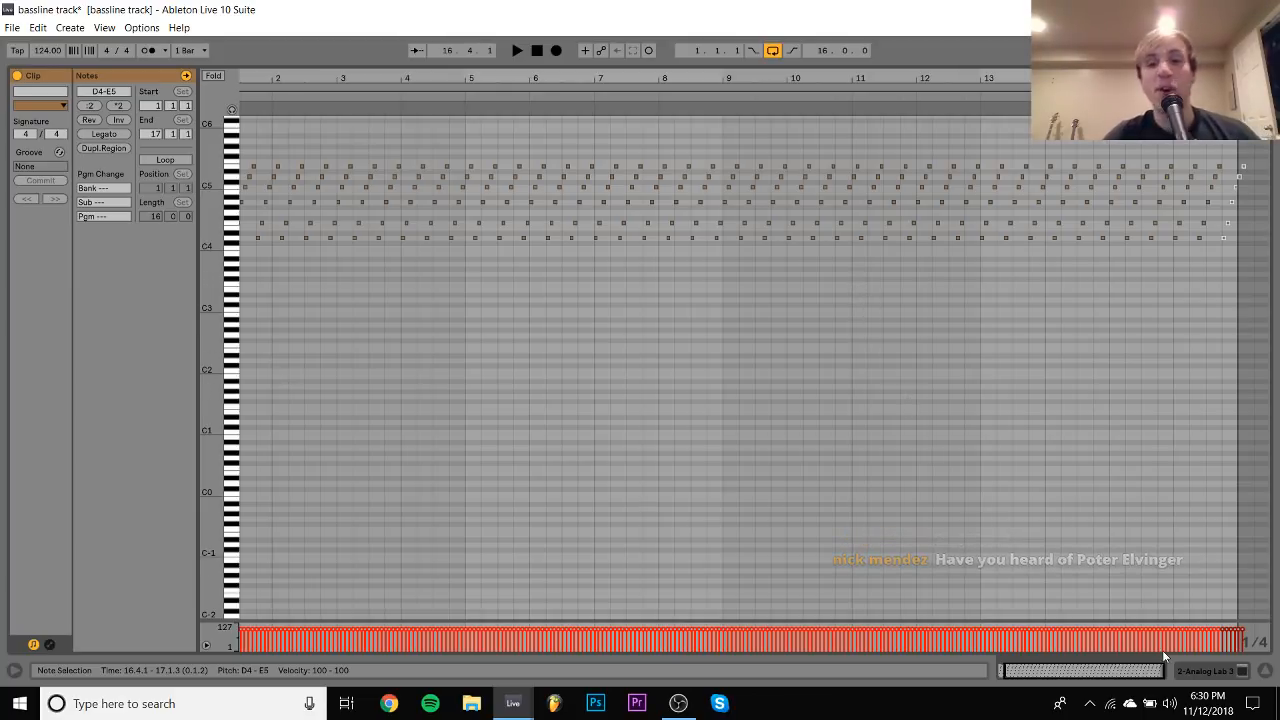
# Play the extended arpeggio with the kick and lower the Analog Lab 3 track's volume to -15.2 dB
pyautogui.click(1215, 672)
pyautogui.click(586, 243)
pyautogui.press('space')
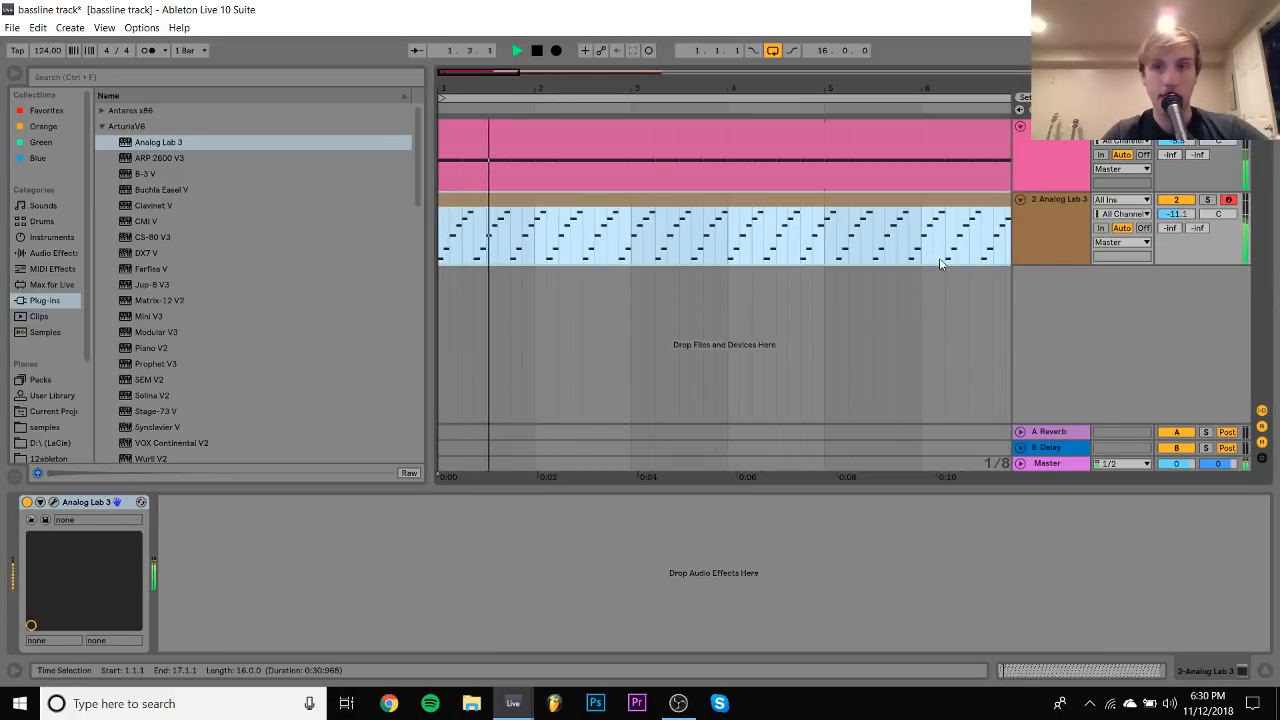
pyautogui.moveTo(1176, 214); pyautogui.dragTo(1176, 232)
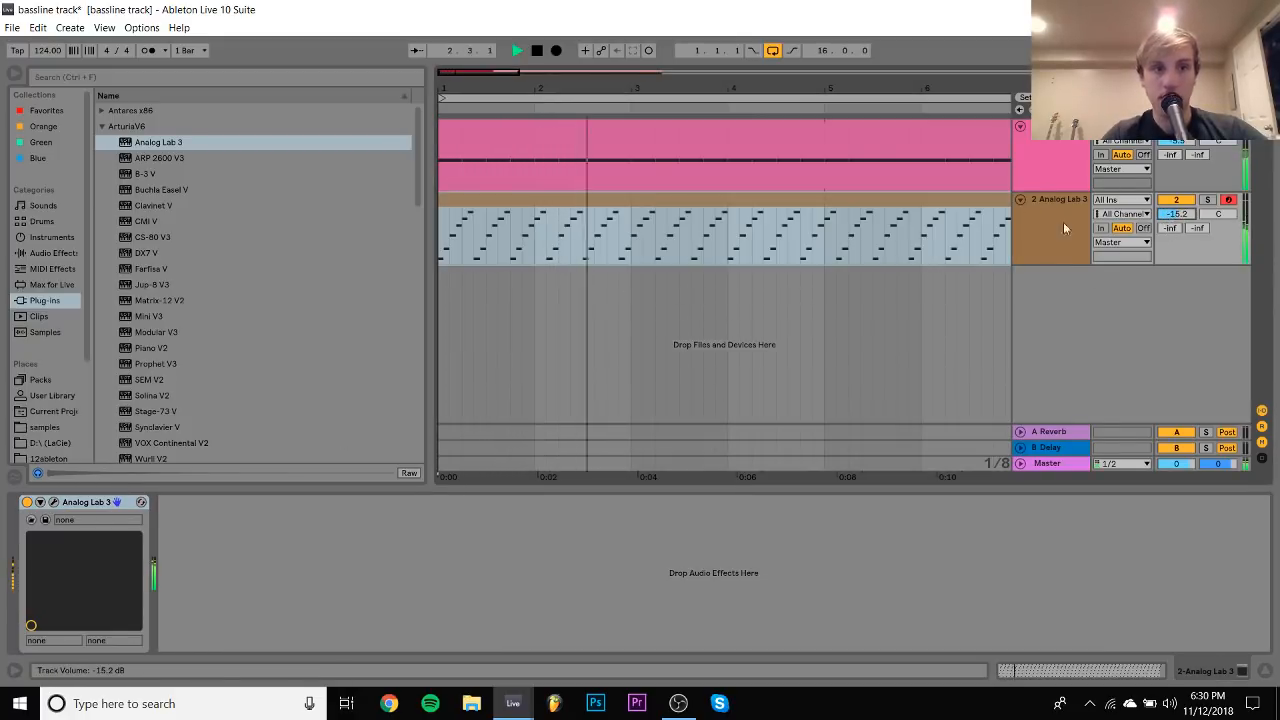
pyautogui.click(620, 203)
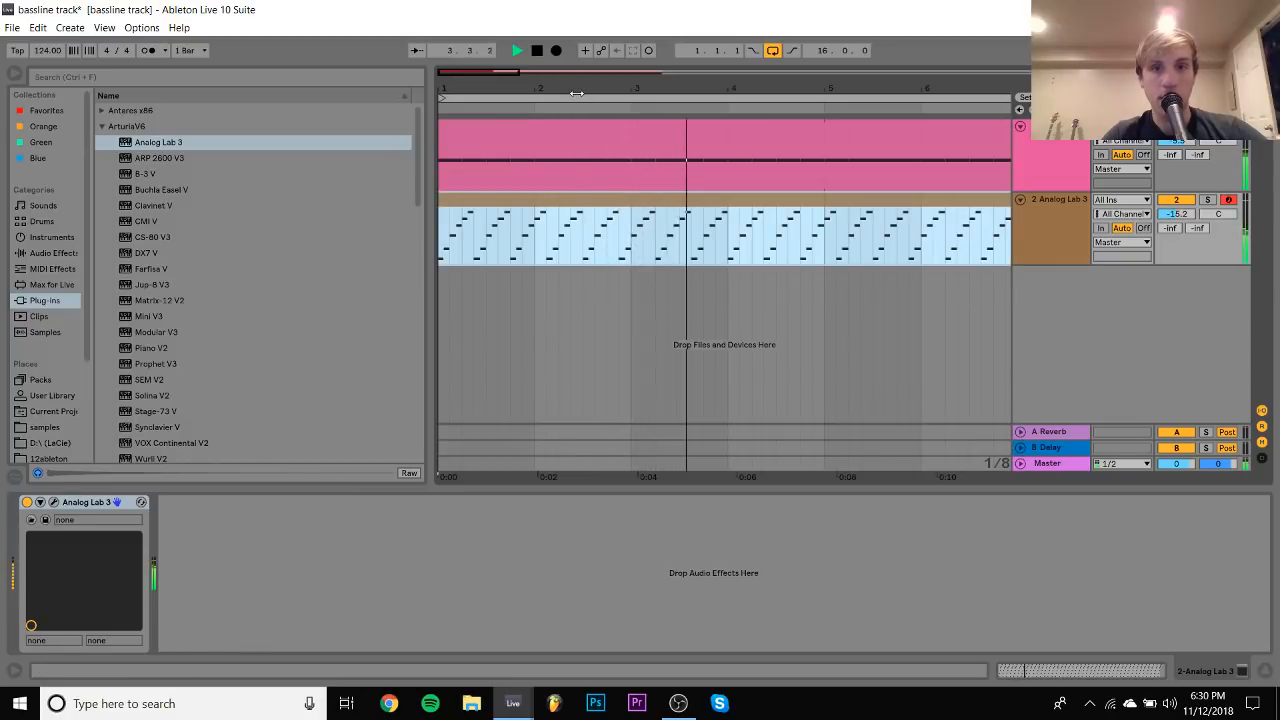
pyautogui.moveTo(575, 93); pyautogui.dragTo(575, 66)
pyautogui.press('space')
# Duplicate the Analog Lab 3 track, mute the original and play the copy with the kick
pyautogui.click(1057, 213)
pyautogui.hotkey('ctrl', 'd')
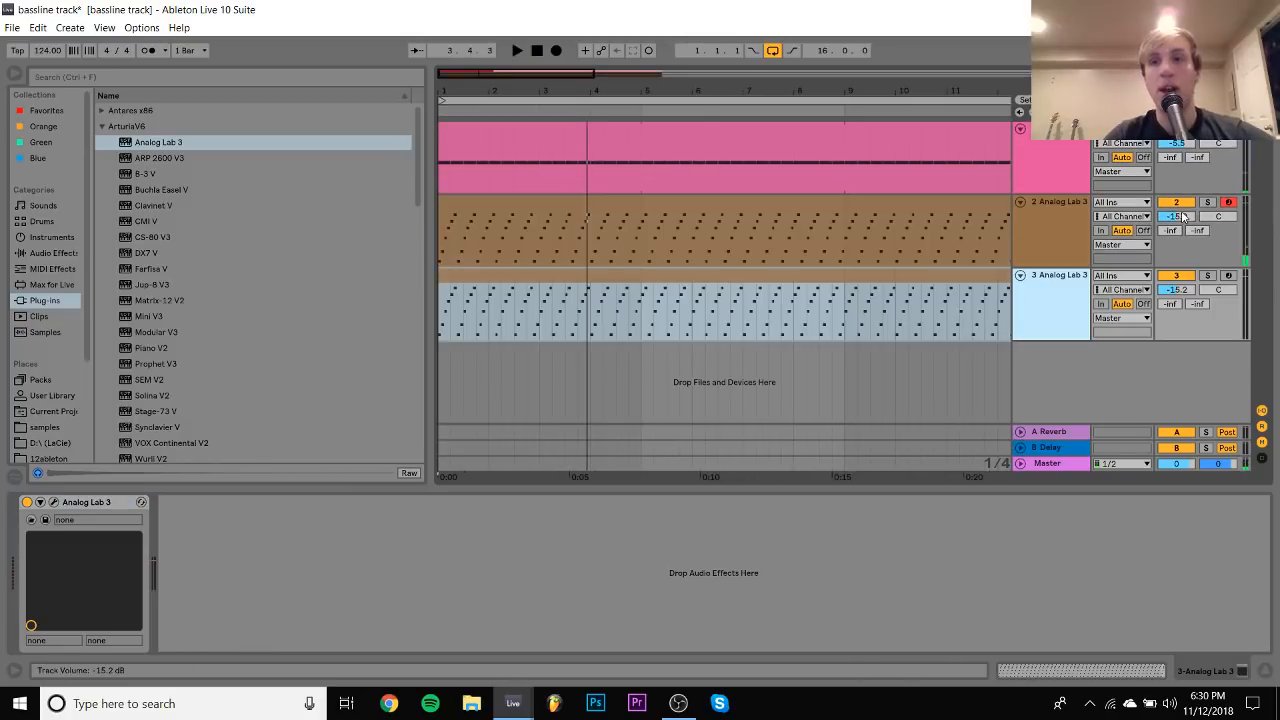
pyautogui.press('space')
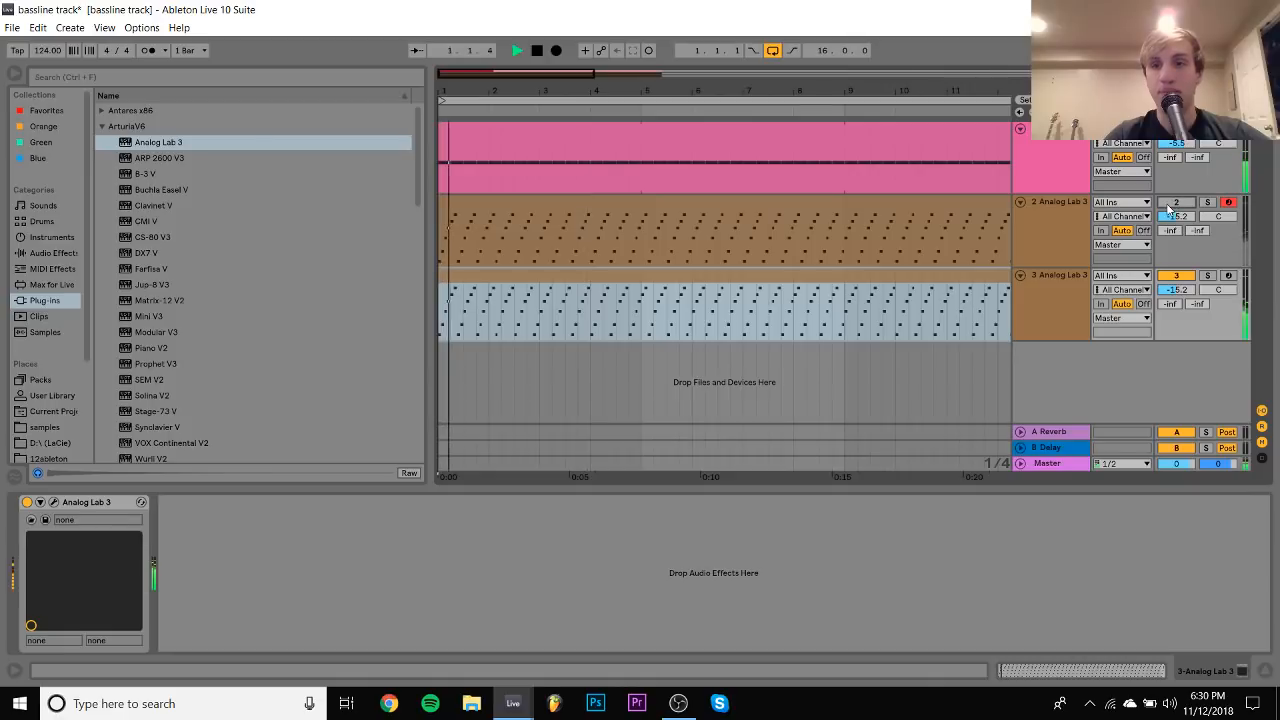
pyautogui.click(1055, 298)
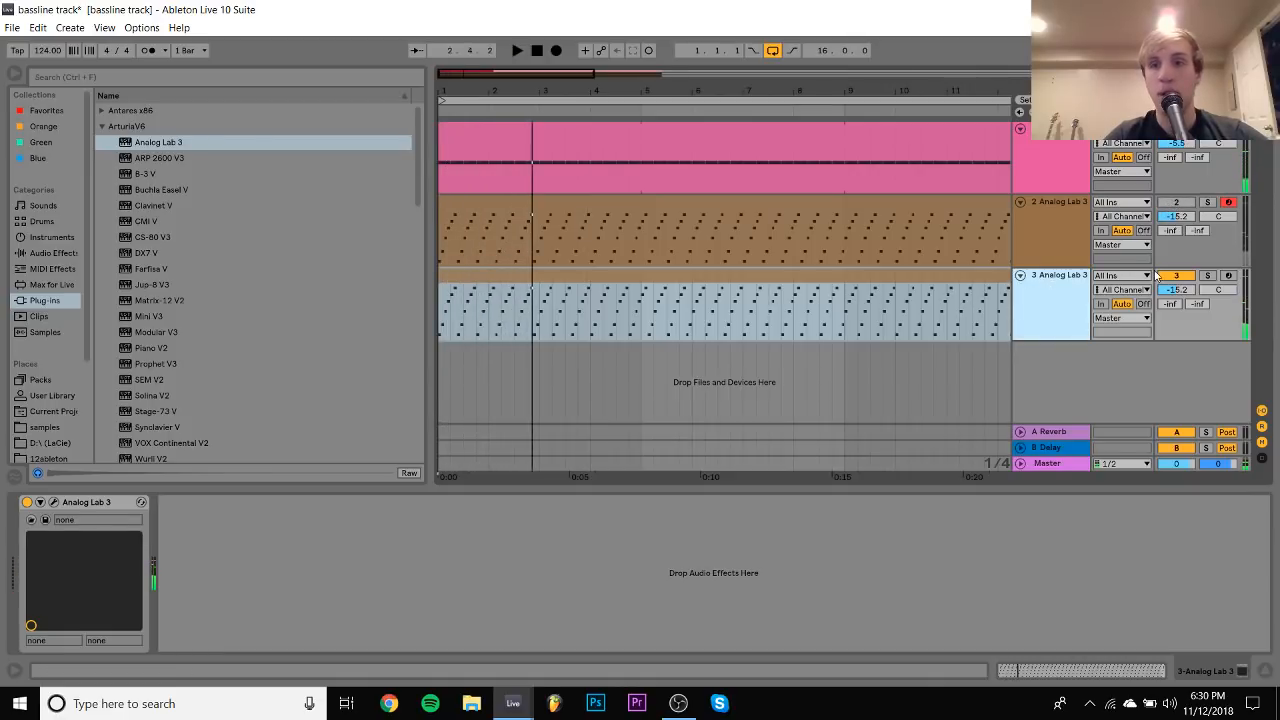
pyautogui.press('space')
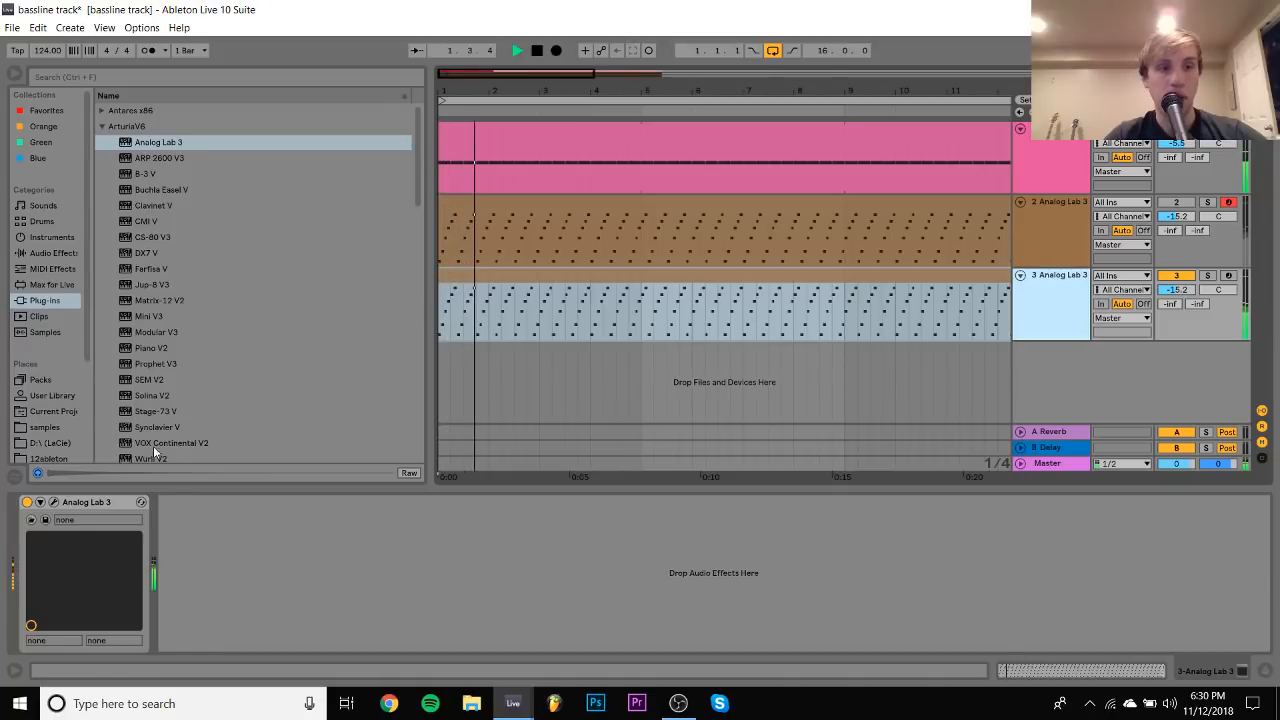
pyautogui.press('space')
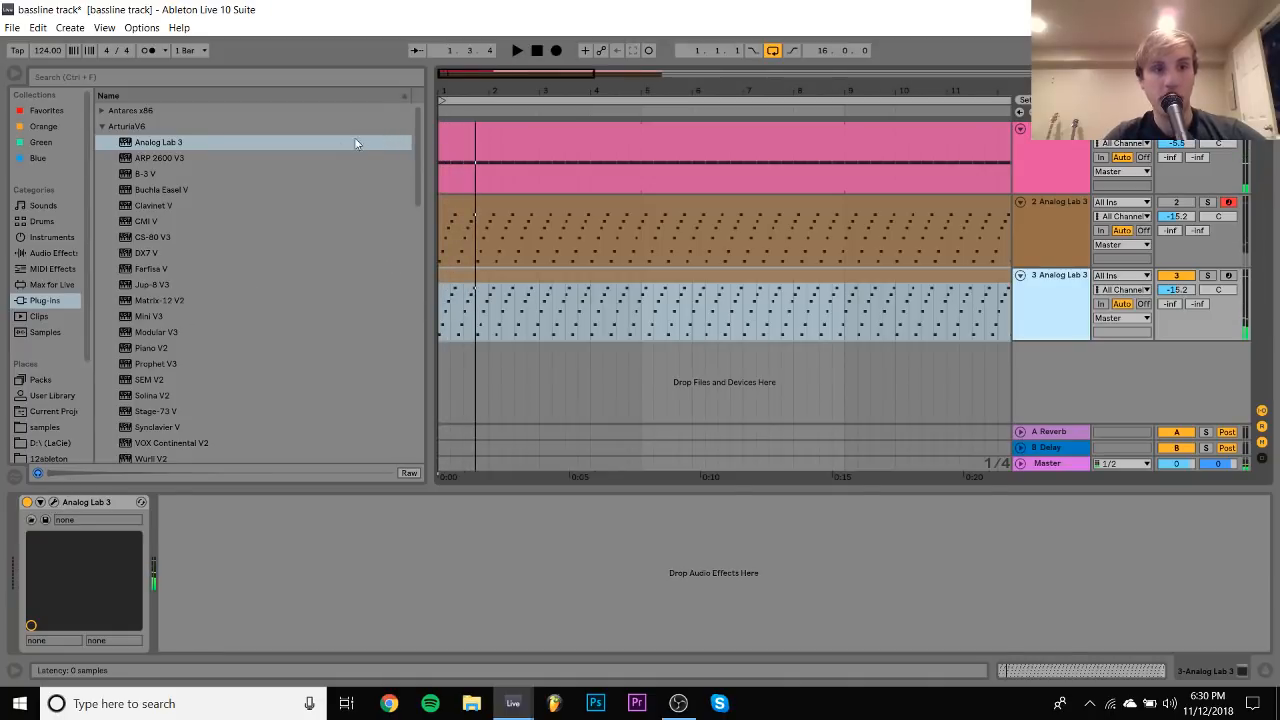
# Audition Jazz Time, Love & Happiness and Alternative Vib in the copied track's Analog Lab 3, load the Midrange preset and close the instrument
pyautogui.hotkey('ctrl', 'alt', 'p')
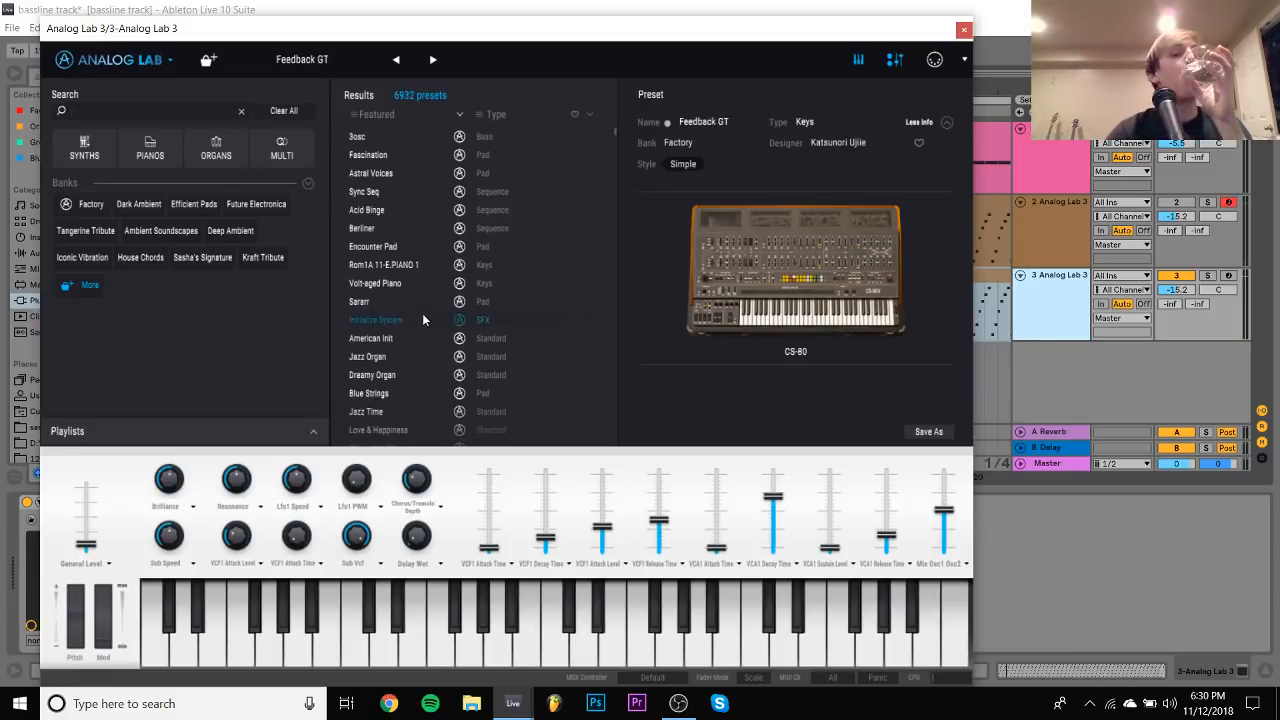
pyautogui.click(384, 412)
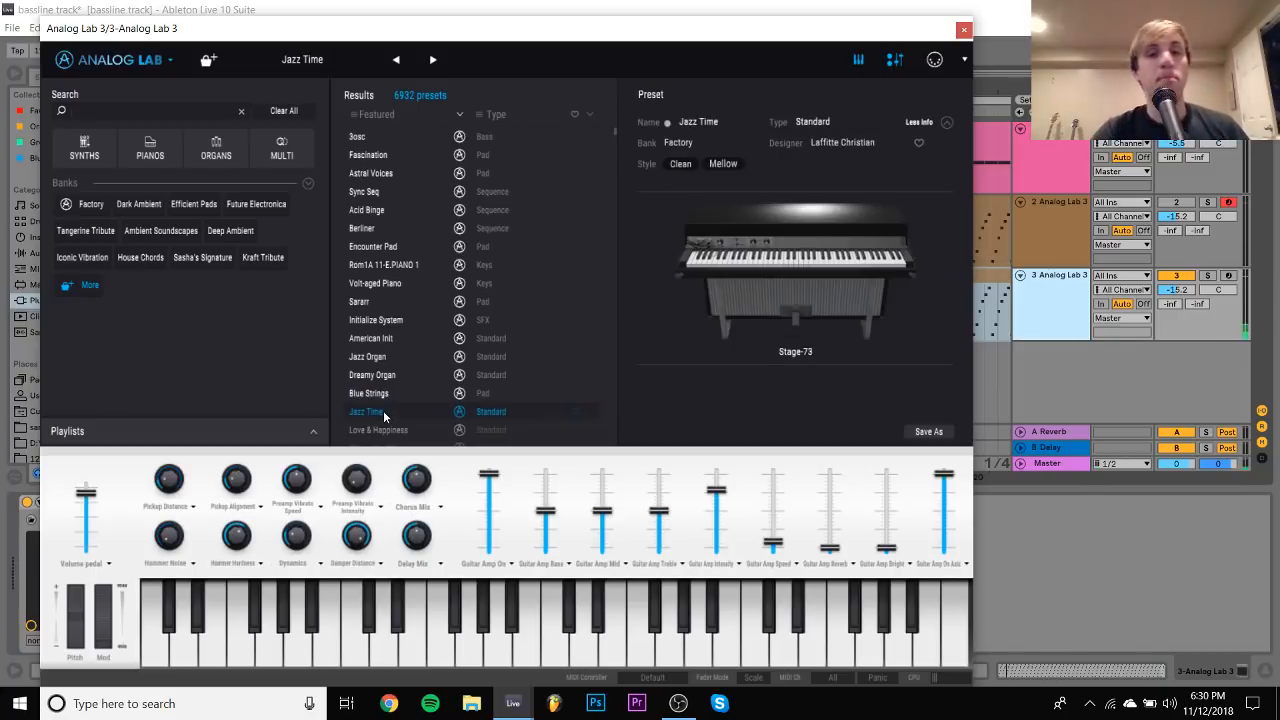
pyautogui.scroll(-5, 391, 371)
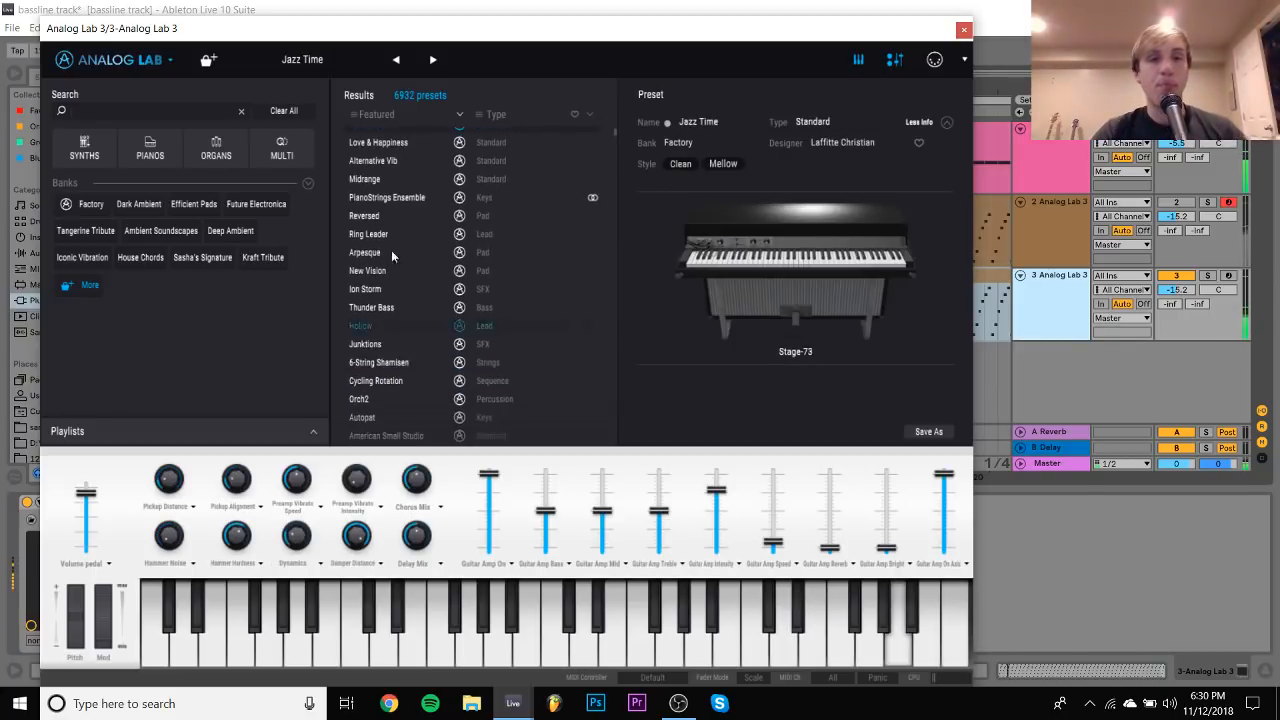
pyautogui.click(384, 143)
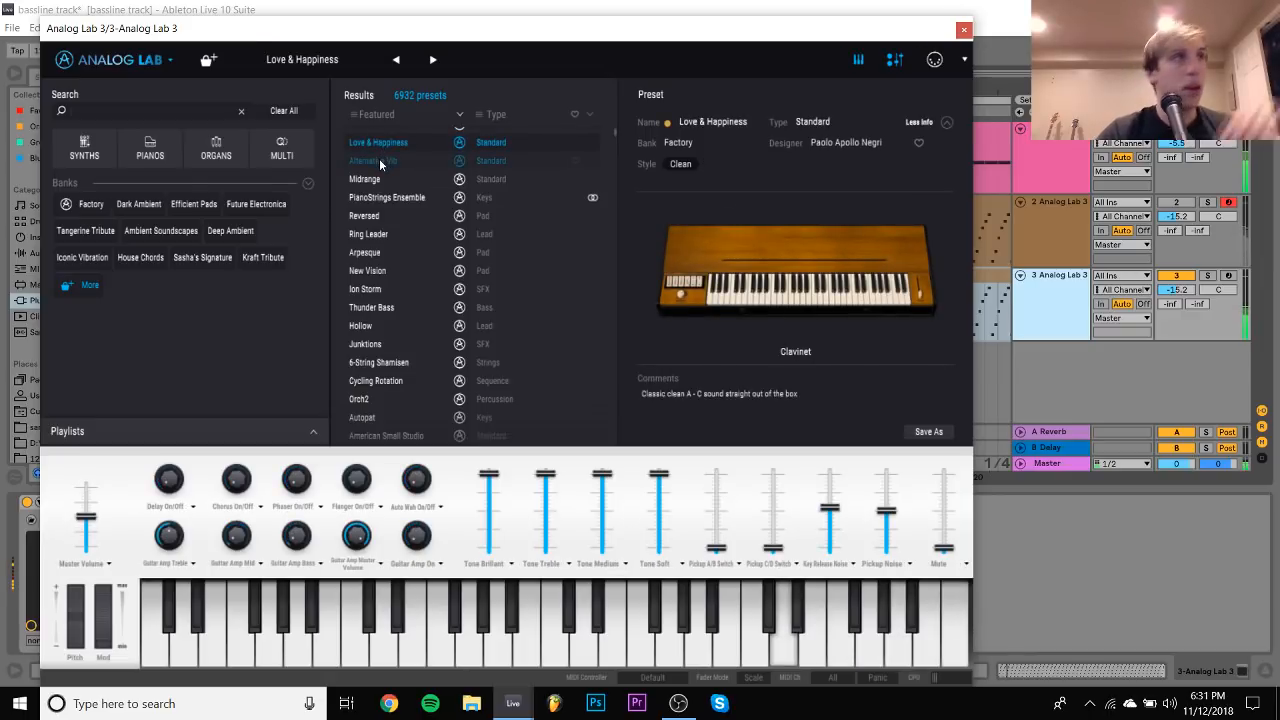
pyautogui.click(380, 162)
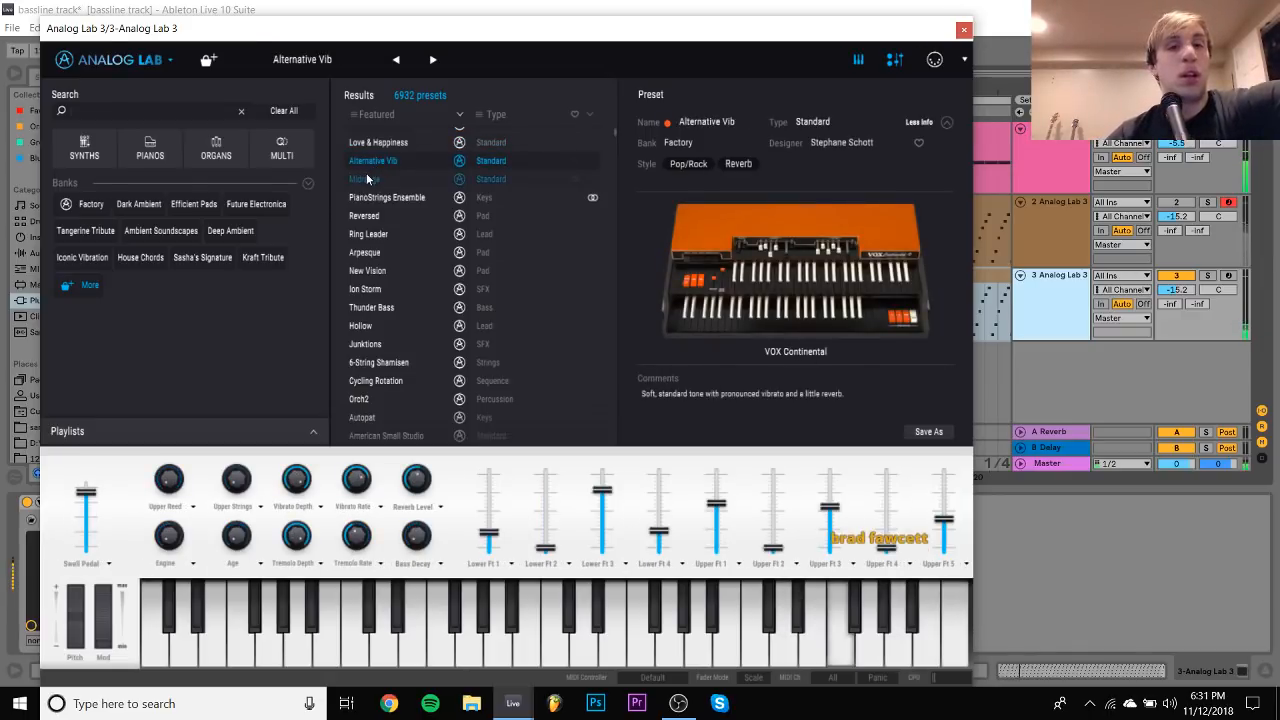
pyautogui.click(366, 180)
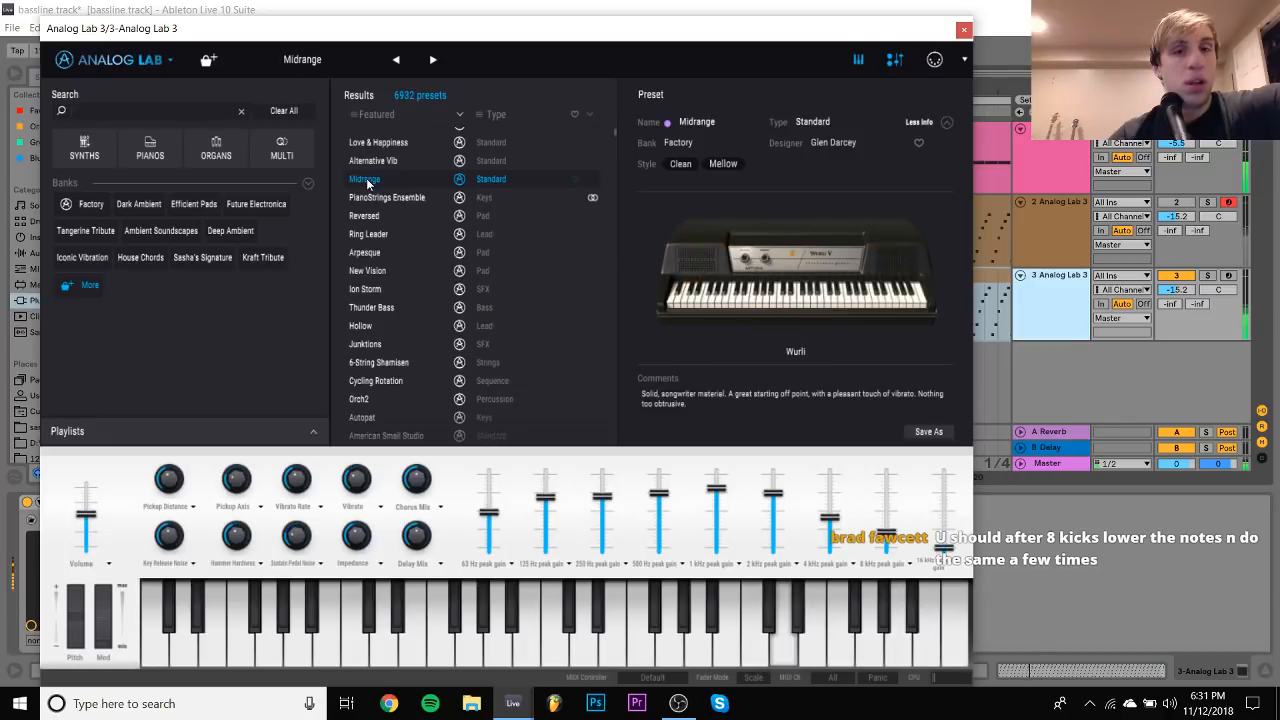
pyautogui.click(366, 142)
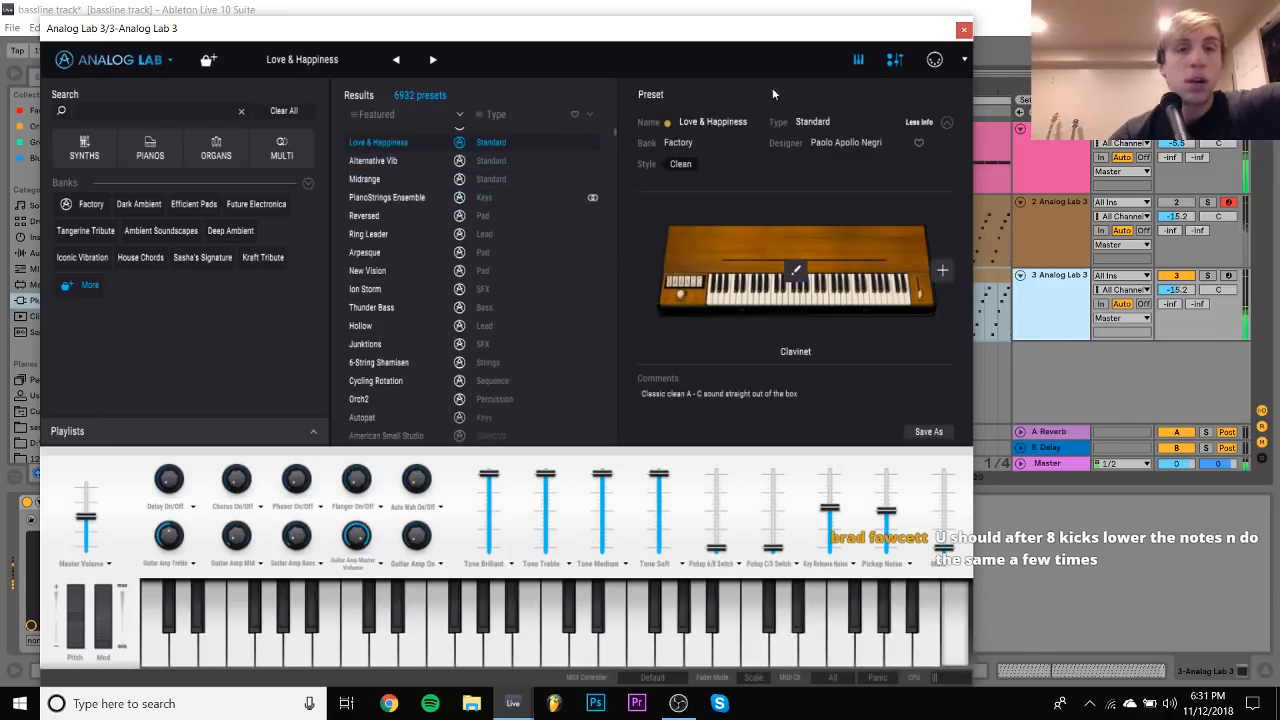
pyautogui.click(373, 185)
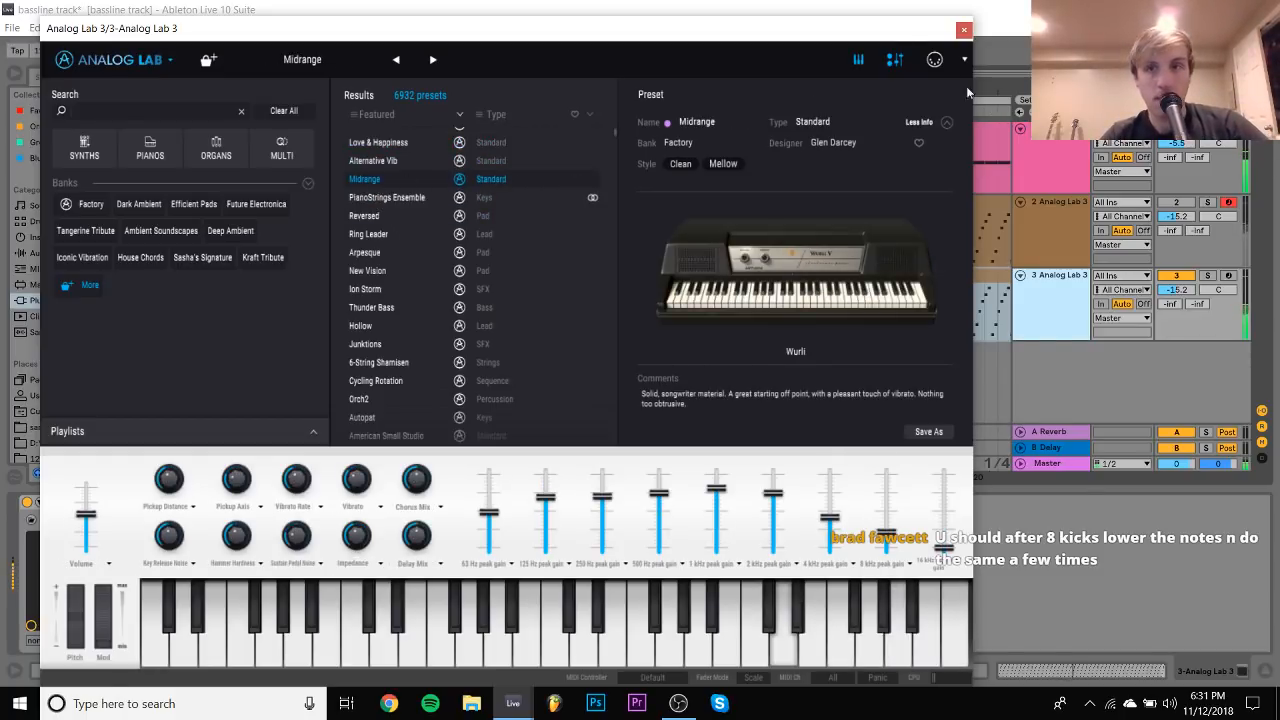
pyautogui.click(963, 33)
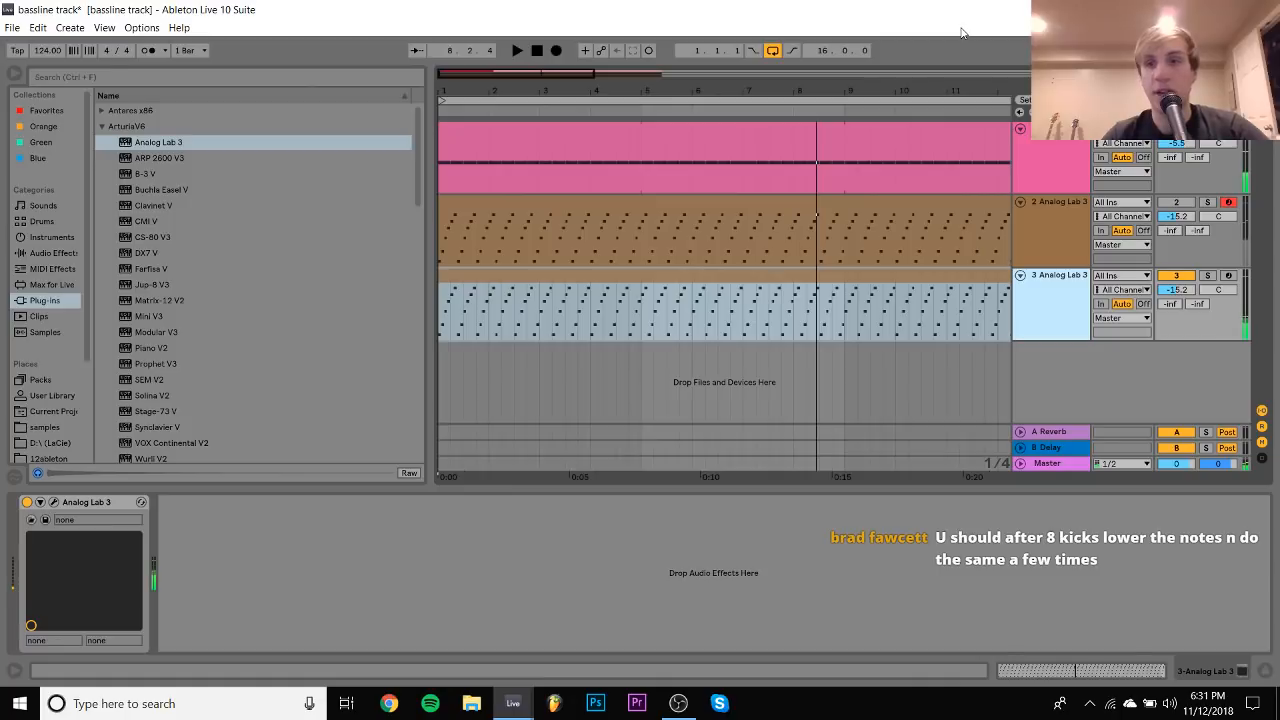
# Unmute the original Analog Lab 3 track, play both layers together and lower the original's volume to -35.6 dB
pyautogui.click(1171, 203)
pyautogui.press('space')
pyautogui.moveTo(1174, 216); pyautogui.dragTo(1174, 245)
# Stop playback and add a new MIDI track below the copied Analog Lab 3 track
pyautogui.click(1043, 301)
pyautogui.press('space')
pyautogui.hotkey('ctrl', 'shift', 't')
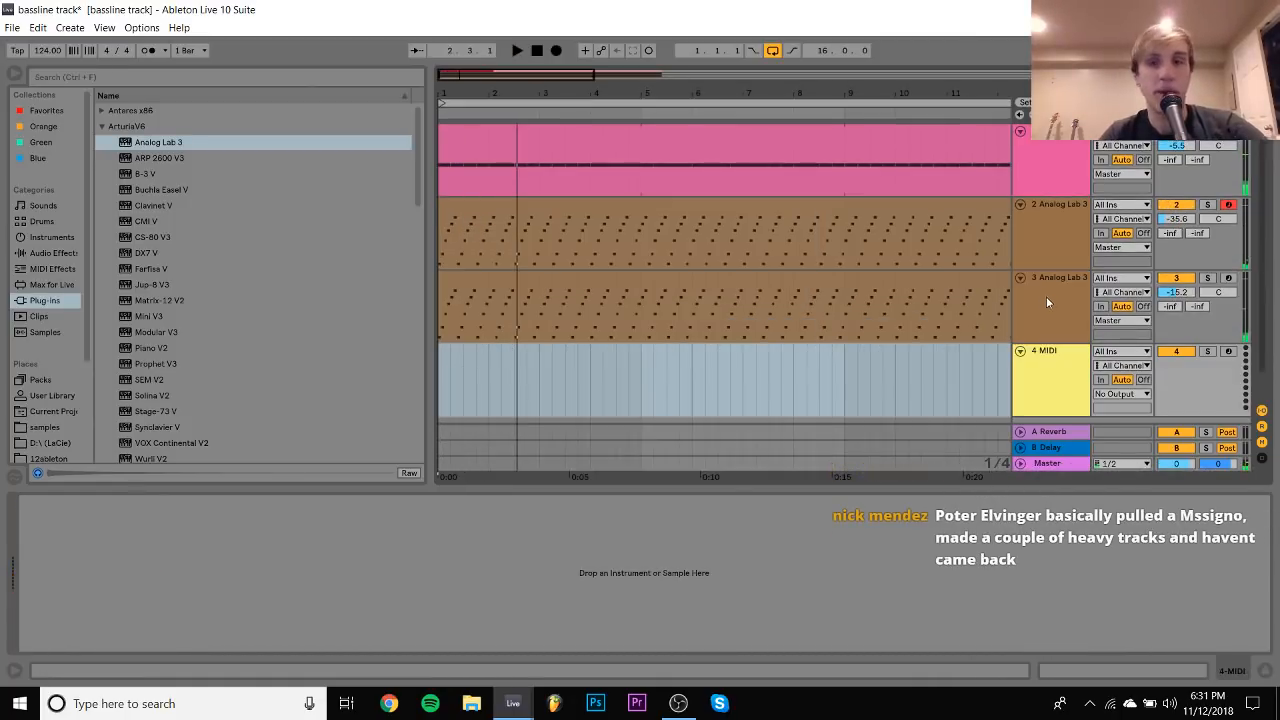
# Group the two Analog Lab 3 tracks and fold the group
pyautogui.click(1046, 298)
pyautogui.keyDown('shift'); pyautogui.click(1069, 231); pyautogui.keyUp('shift')
pyautogui.hotkey('ctrl', 'g')
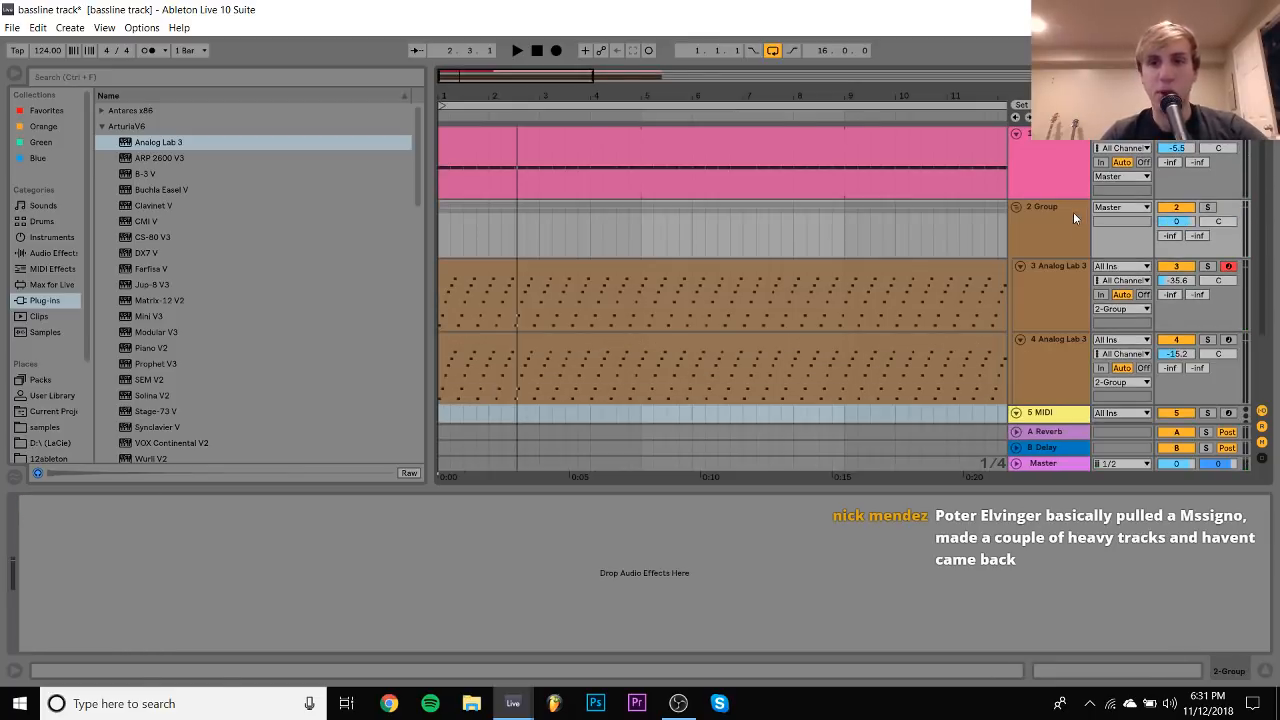
pyautogui.click(1076, 220)
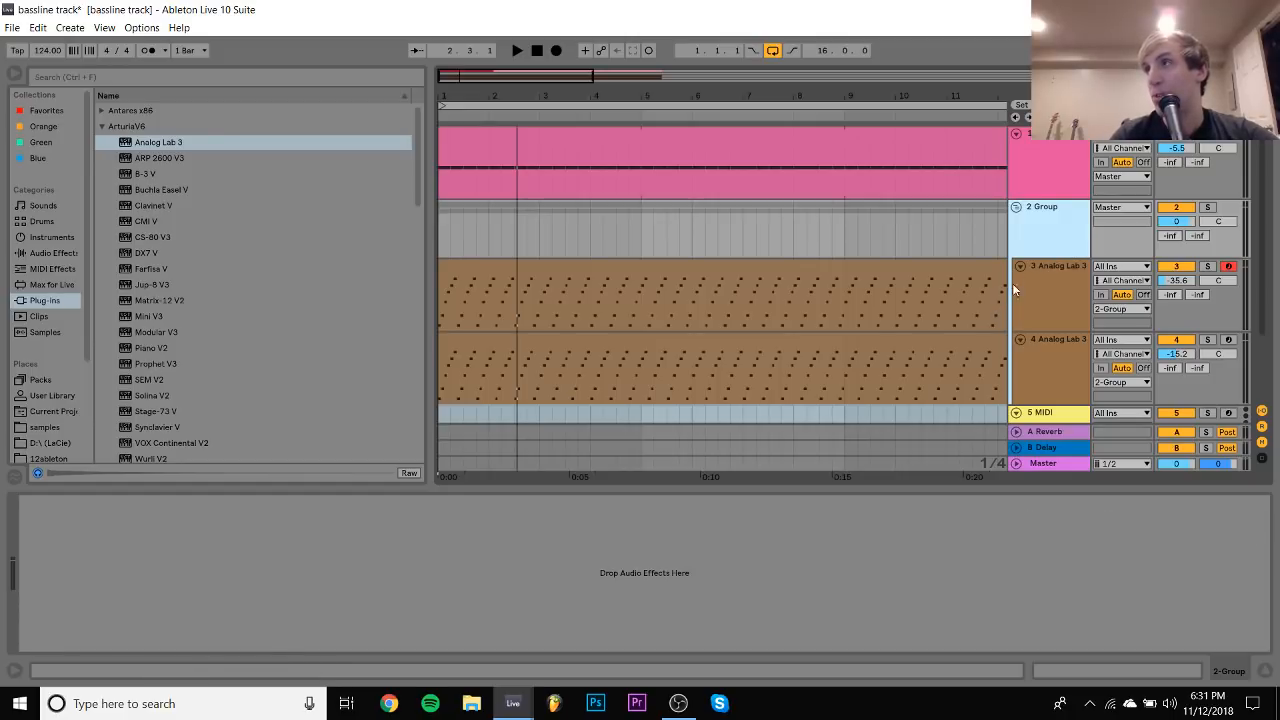
pyautogui.press('u')
# Load Analog Lab 3 on the new MIDI track and filter its presets to synths of type Bass
pyautogui.click(1066, 267)
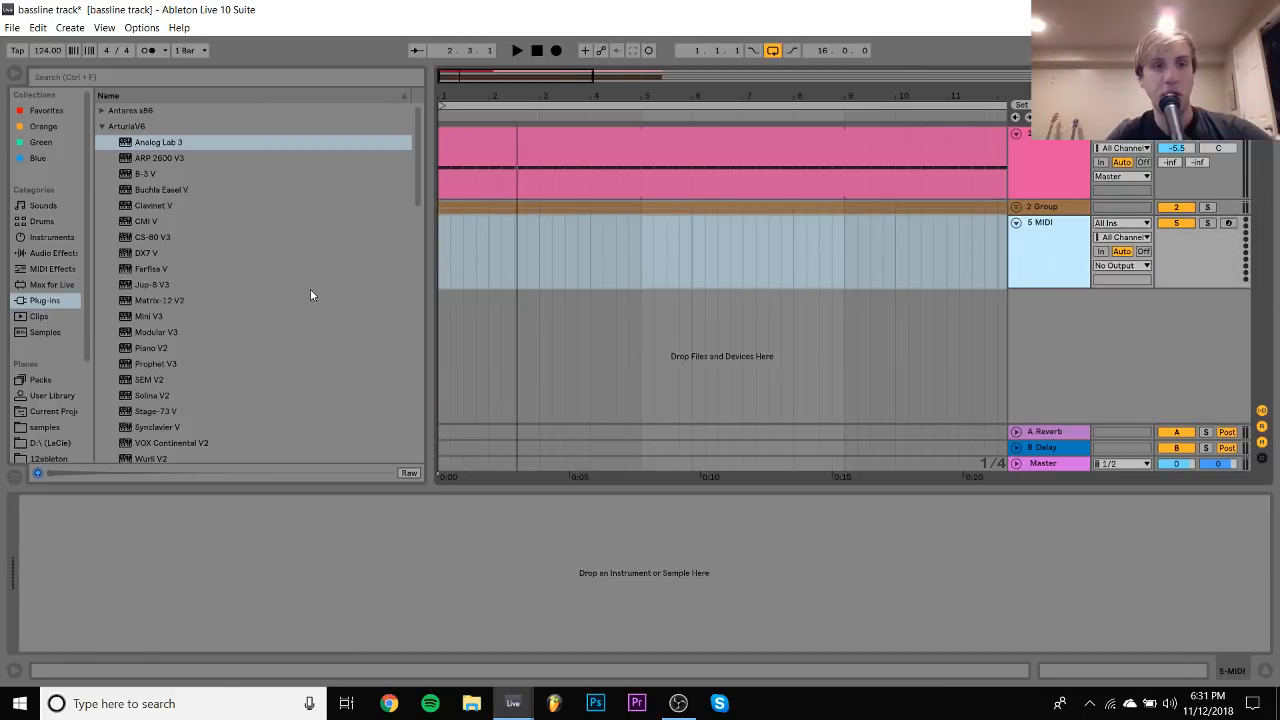
pyautogui.click(147, 144)
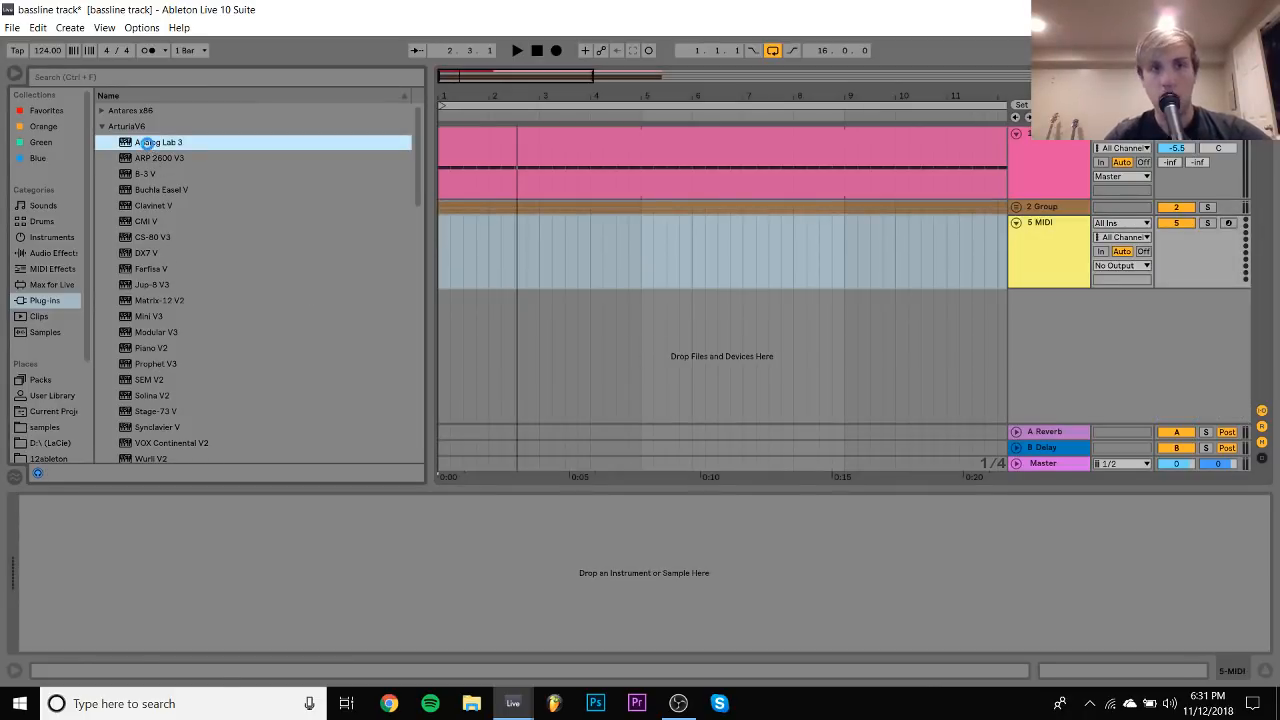
pyautogui.doubleClick(146, 143)
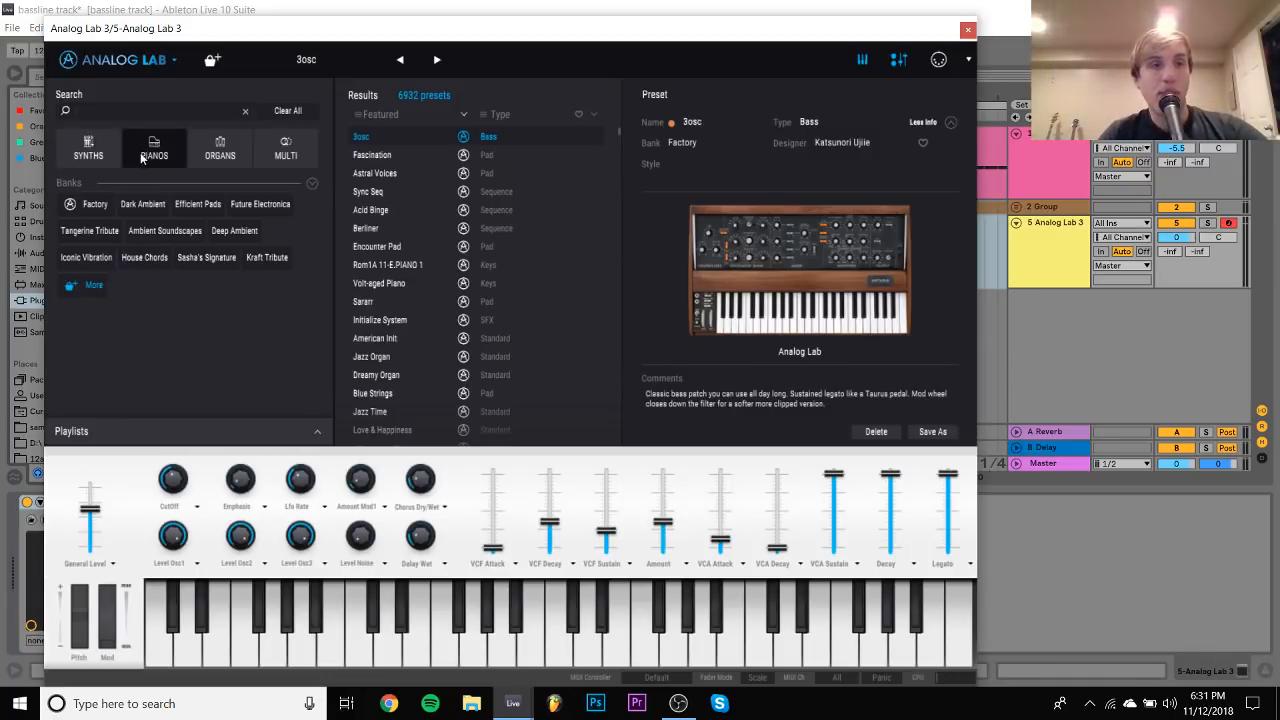
pyautogui.click(115, 153)
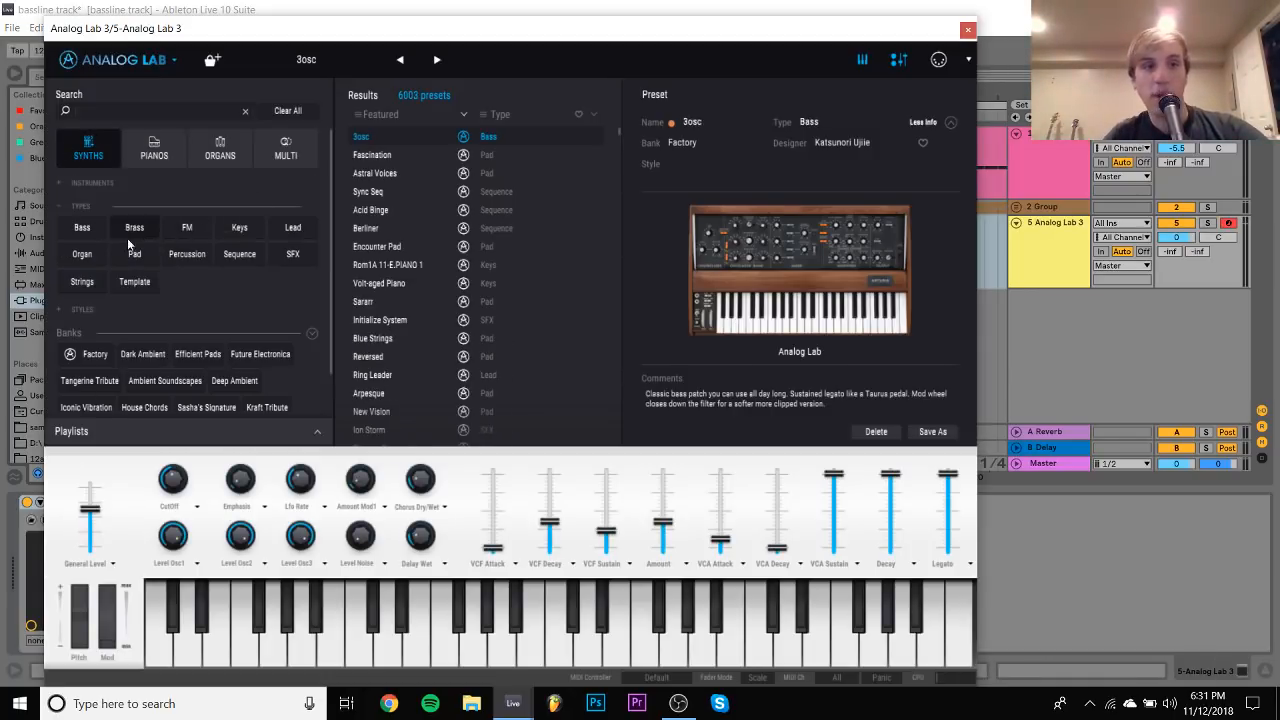
pyautogui.click(90, 230)
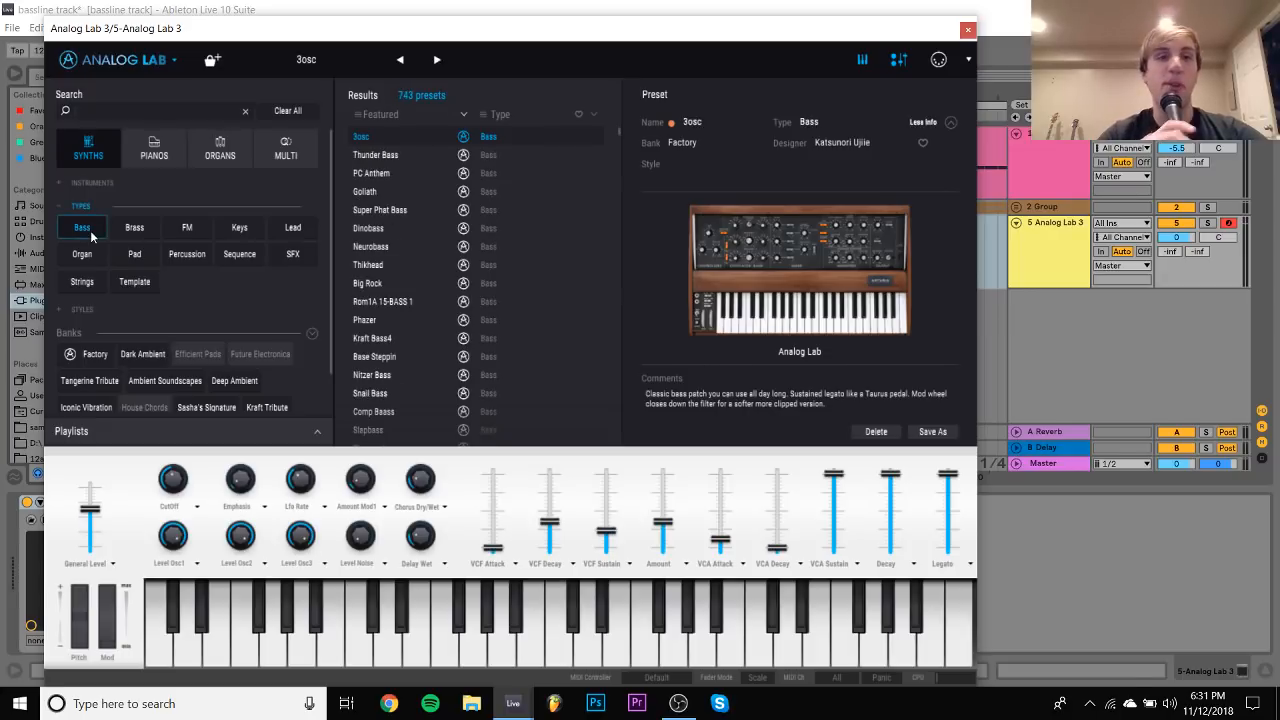
# Audition the Cone Bass and Concrete presets and lower the new Analog Lab 3 track's volume to -13.2 dB
pyautogui.scroll(-10, 384, 309)
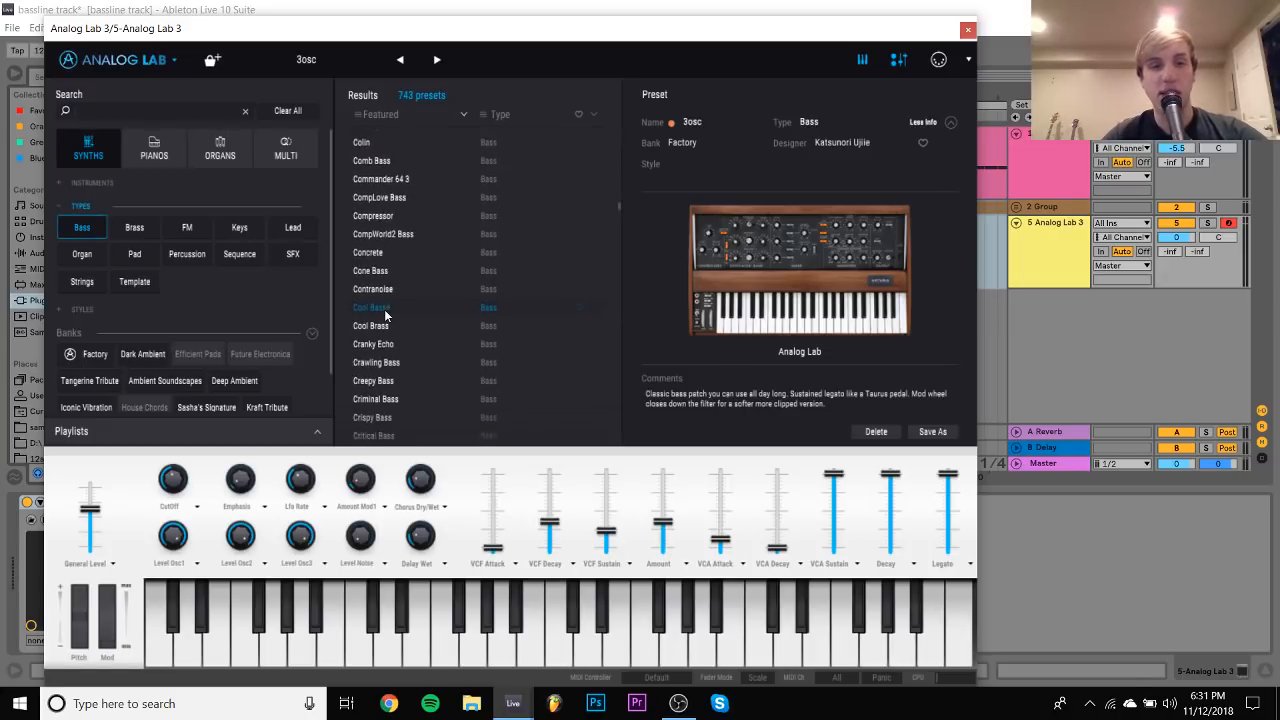
pyautogui.click(388, 268)
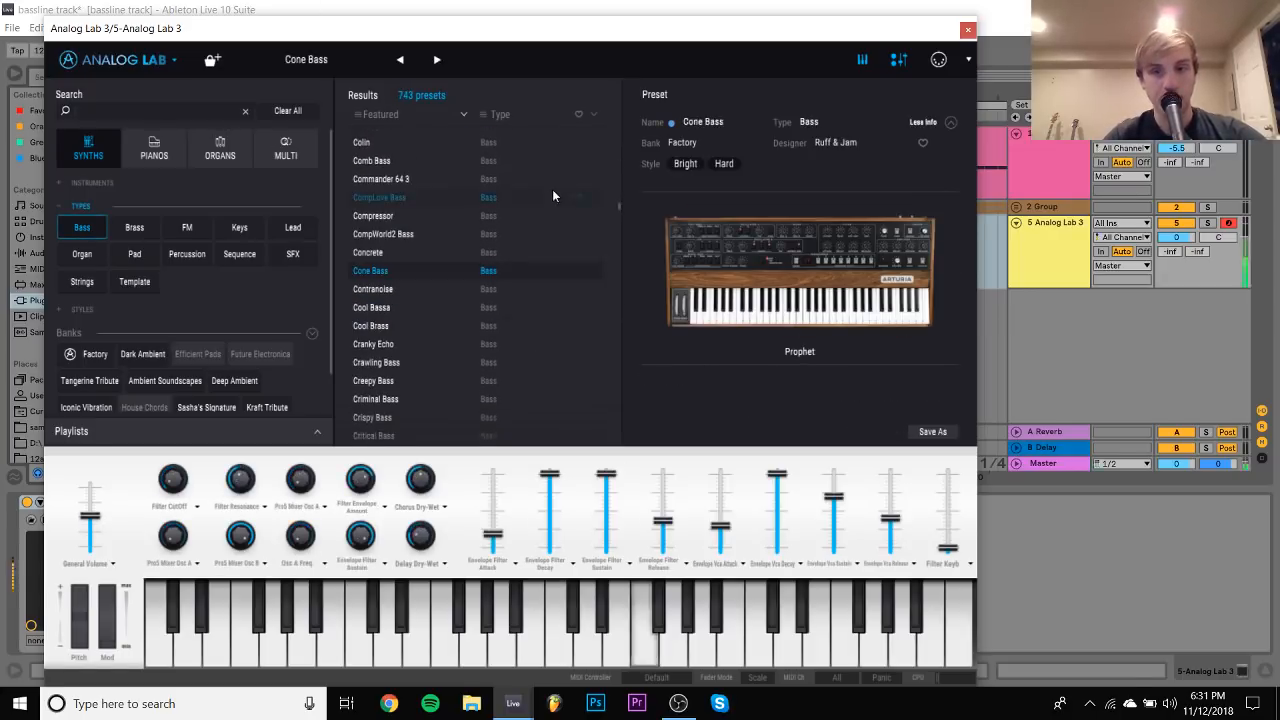
pyautogui.click(386, 256)
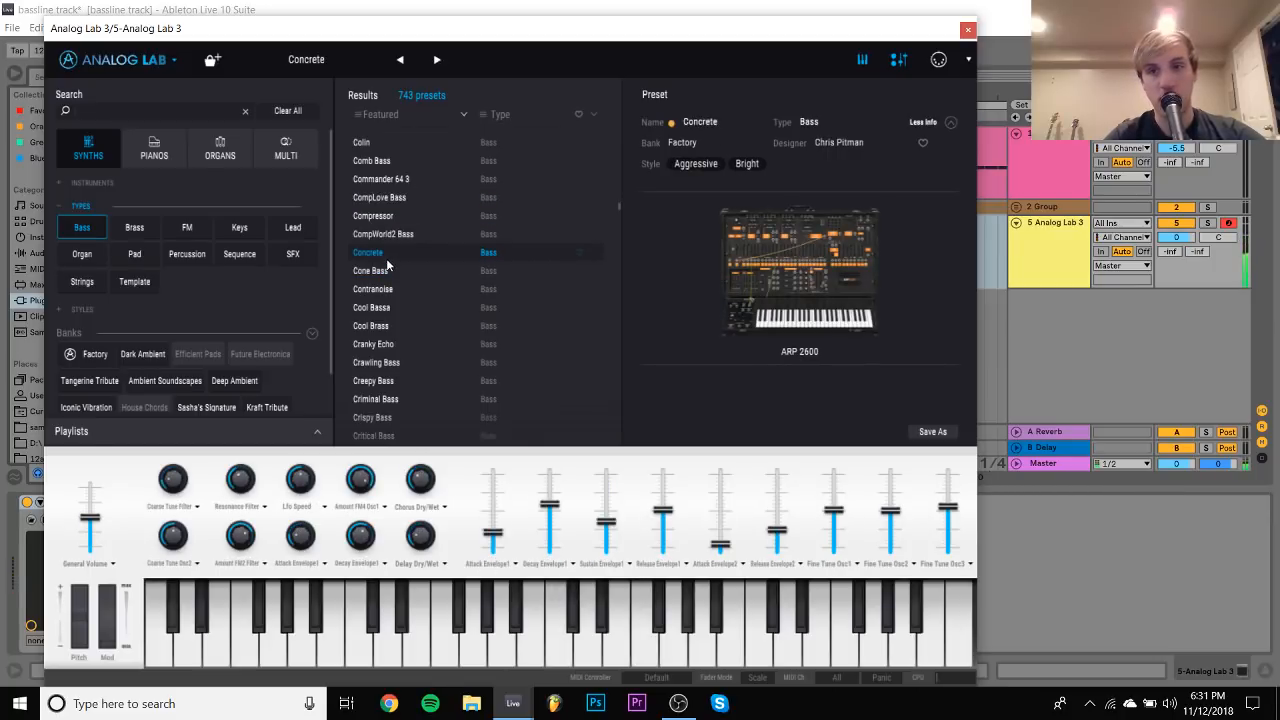
pyautogui.moveTo(884, 266)
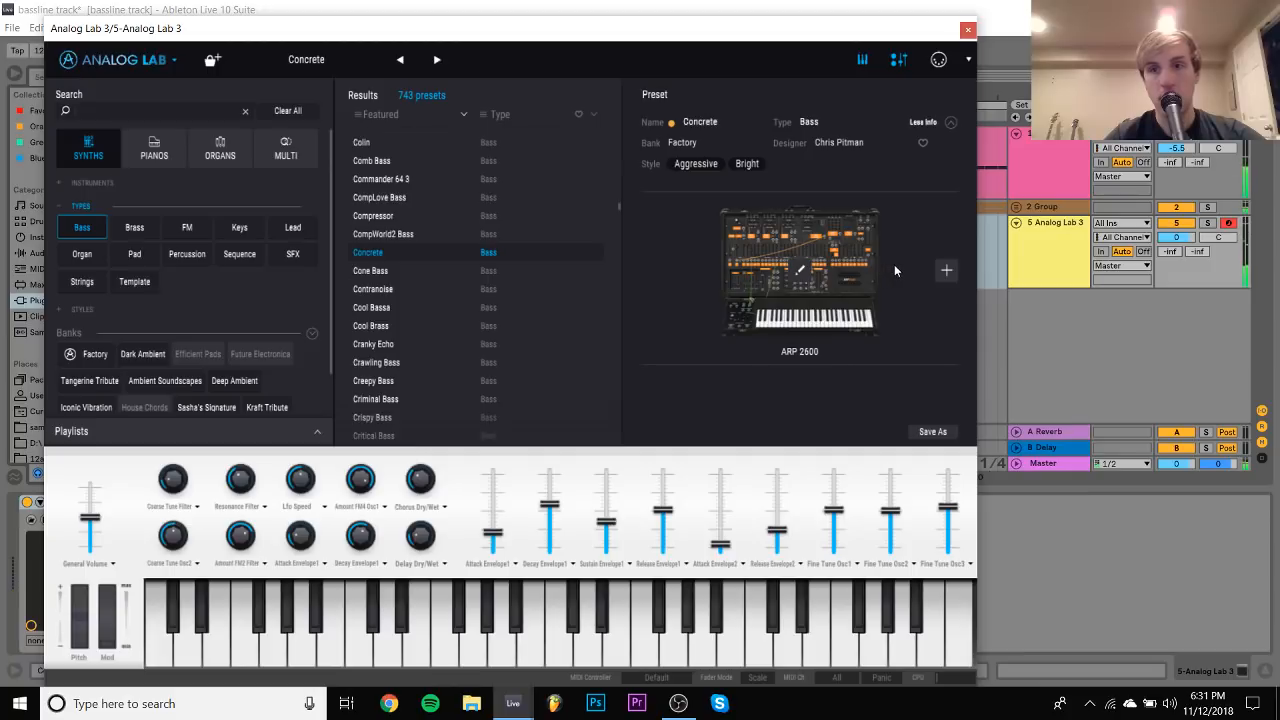
pyautogui.moveTo(1185, 236); pyautogui.dragTo(1185, 258)
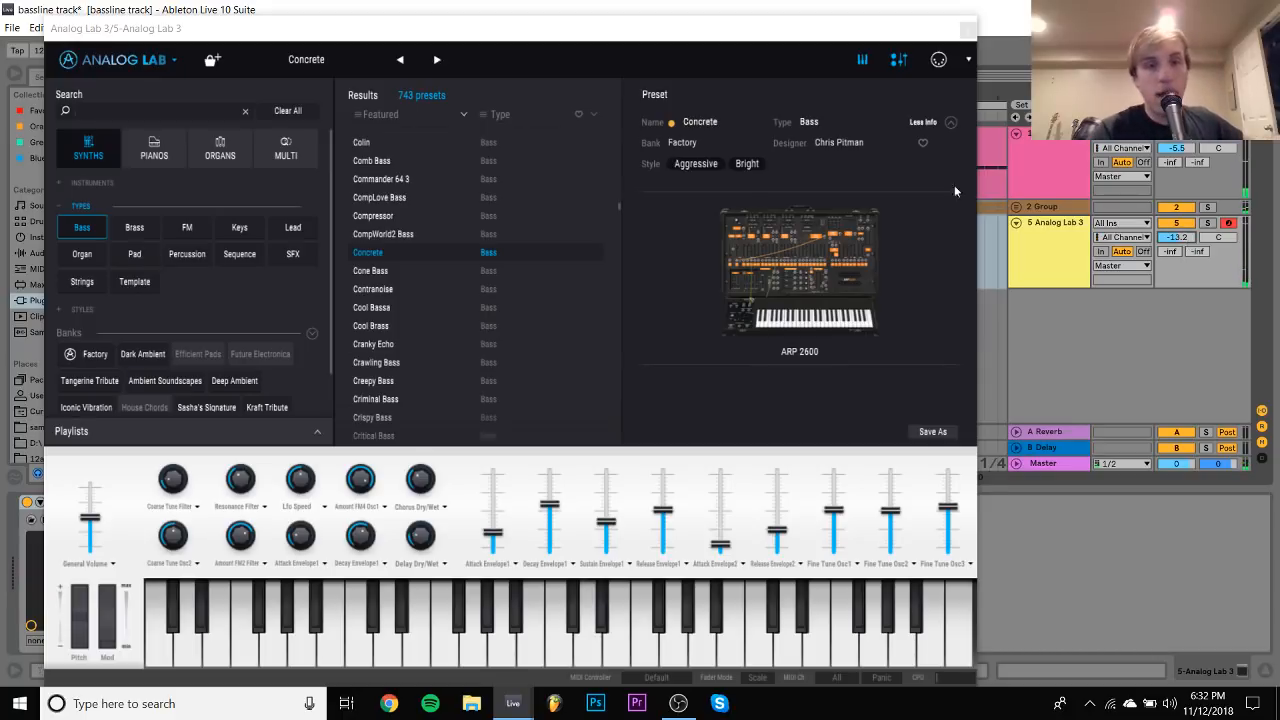
# Audition bass presets from Contranoise and Concrete through Cool Brass, Cranky Echo and Creepy Bass, and load Crawling Bass
pyautogui.click(391, 288)
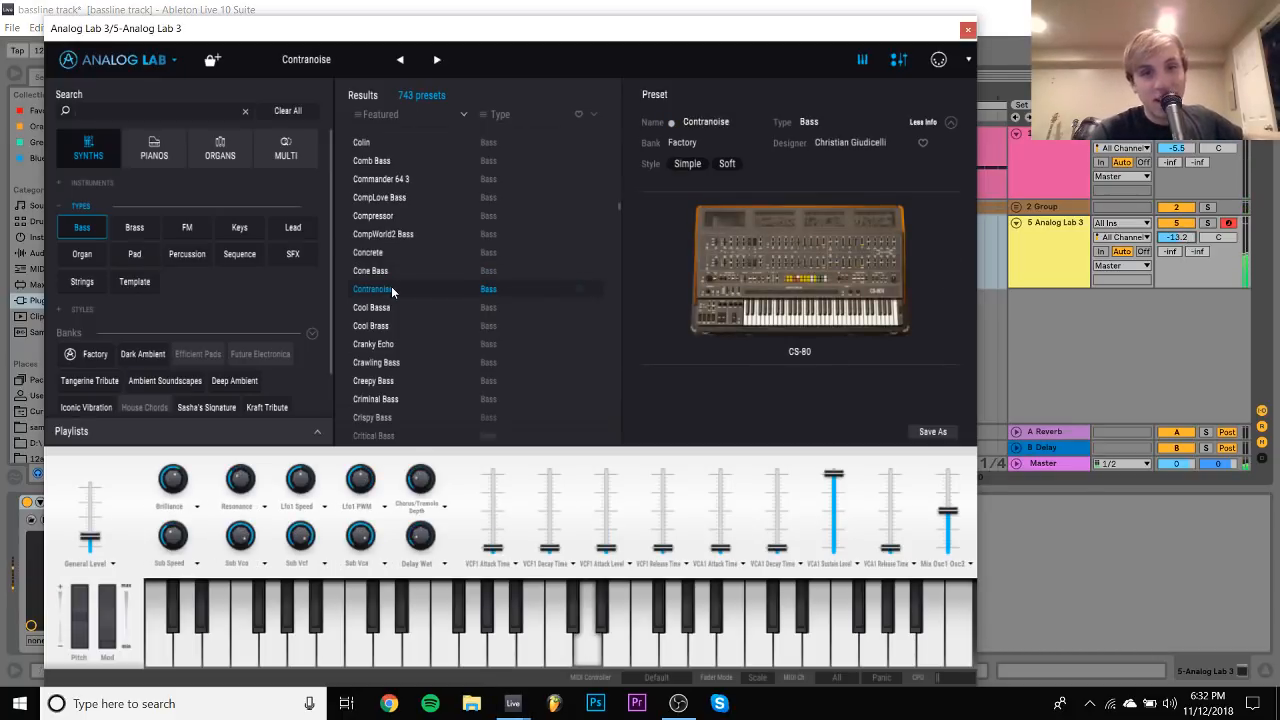
pyautogui.click(396, 253)
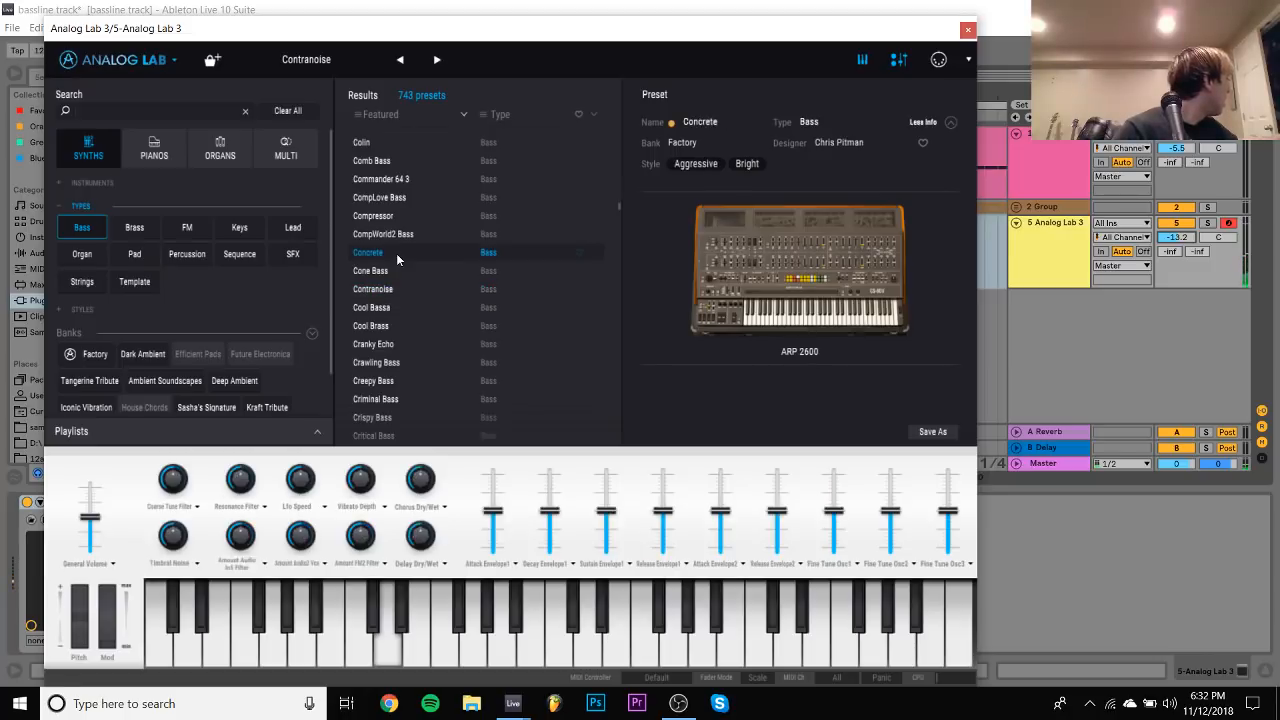
pyautogui.click(384, 270)
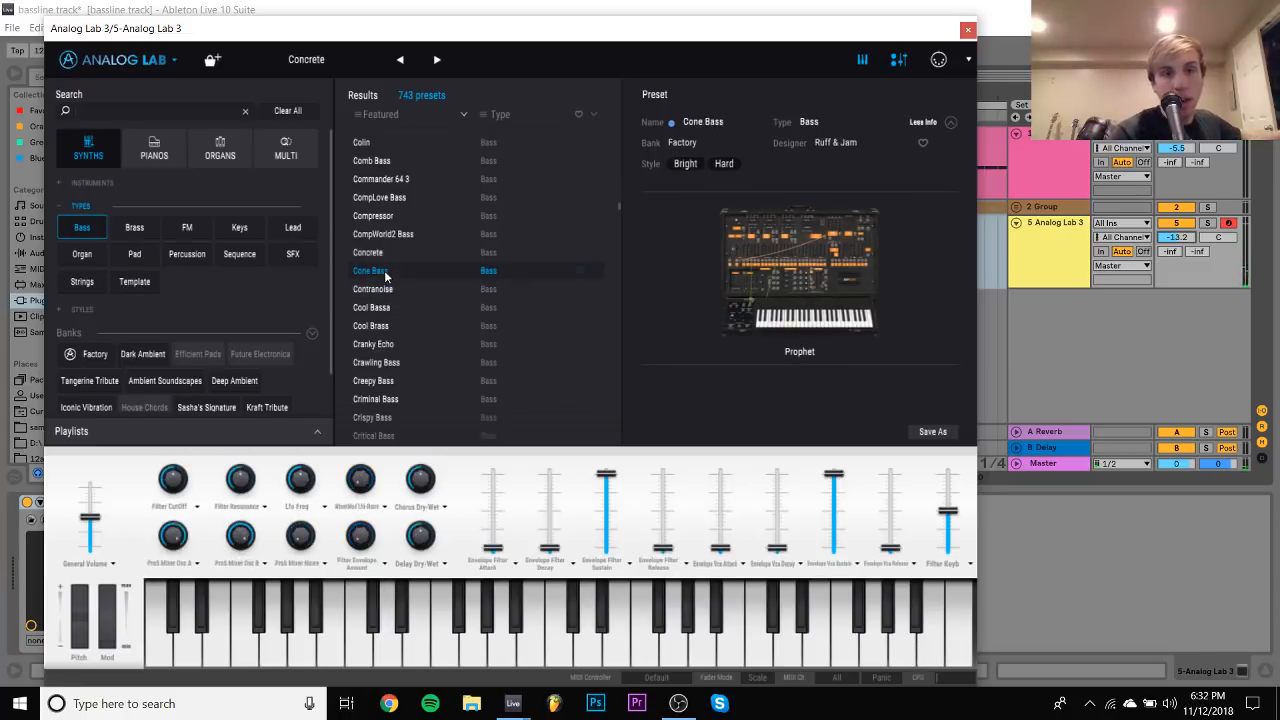
pyautogui.click(389, 326)
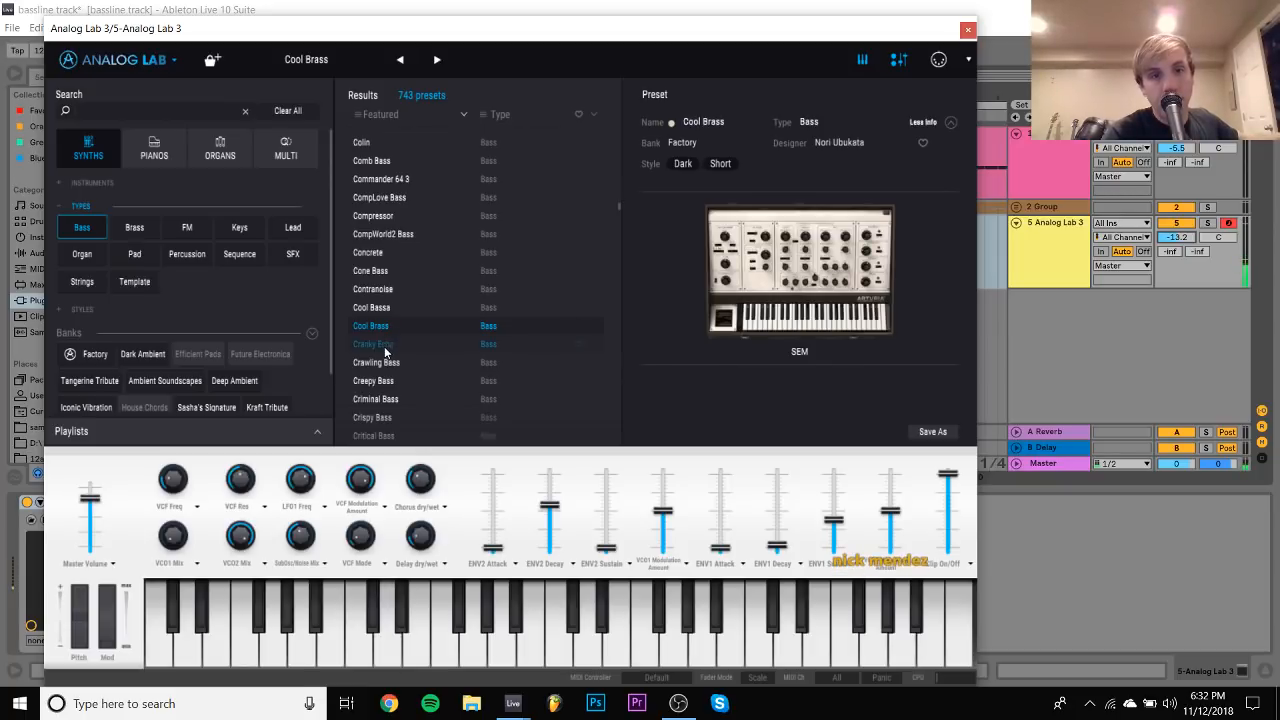
pyautogui.click(385, 347)
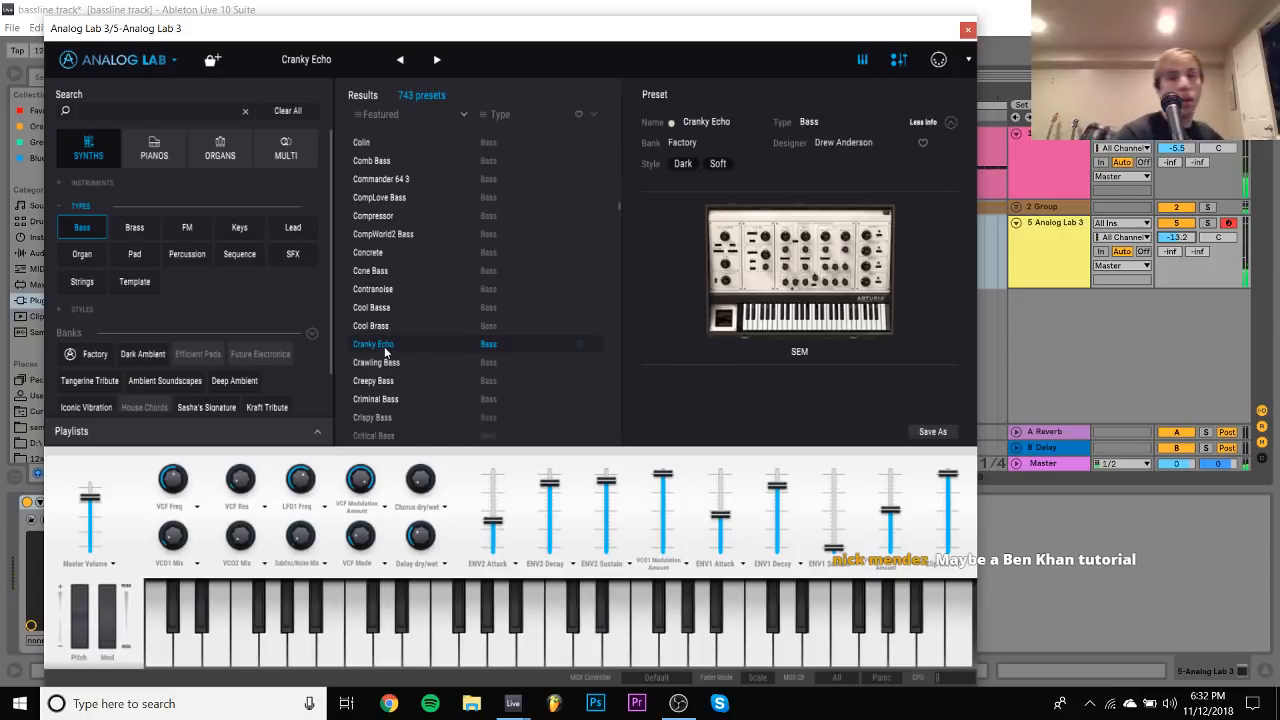
pyautogui.click(373, 363)
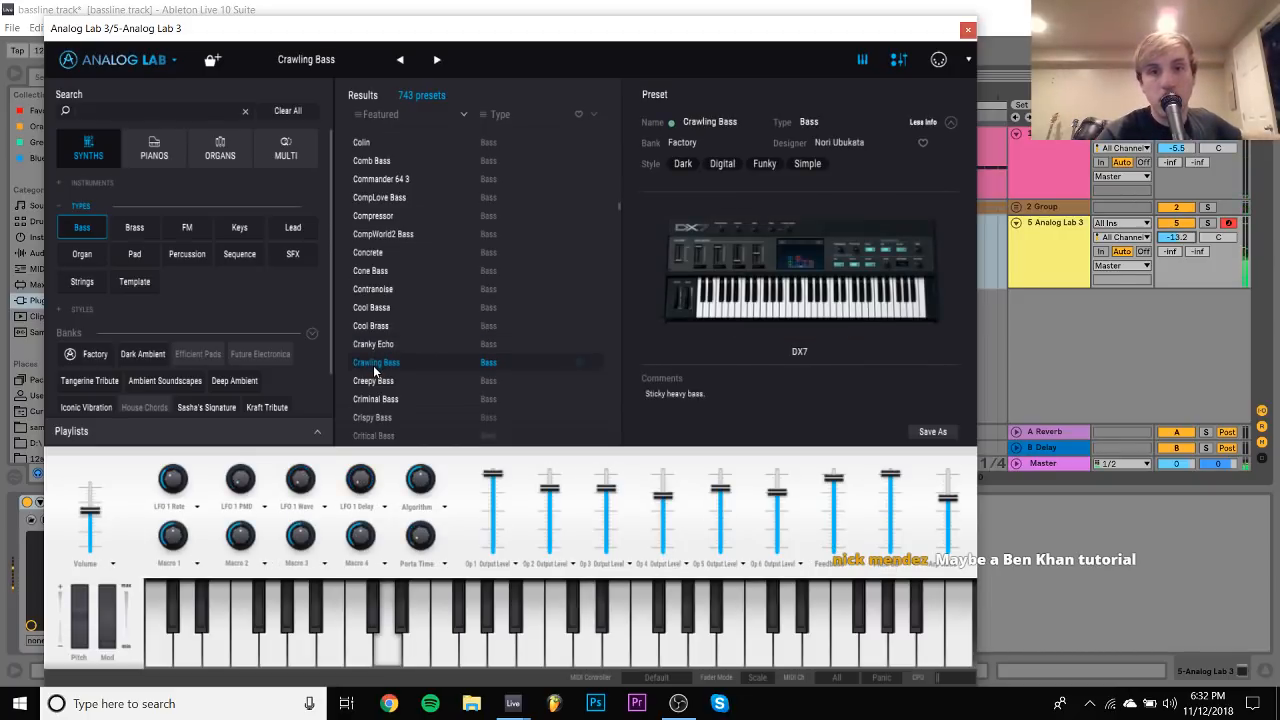
pyautogui.click(377, 381)
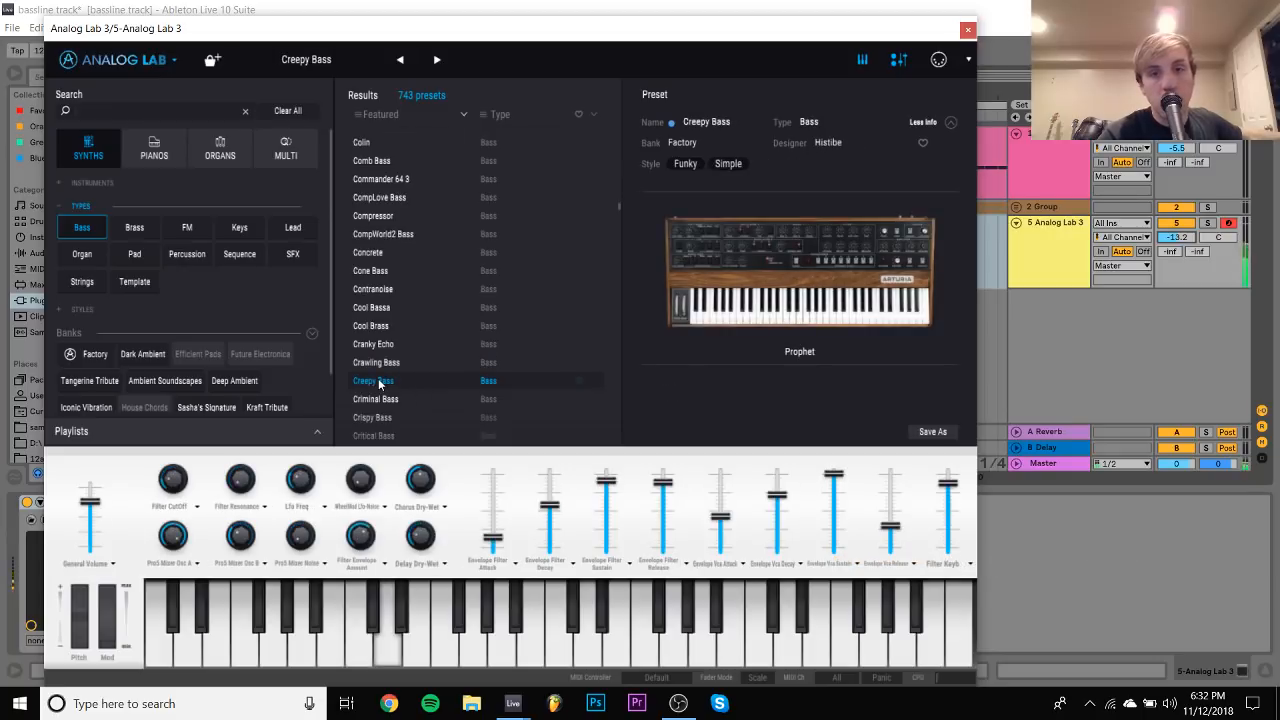
pyautogui.click(374, 362)
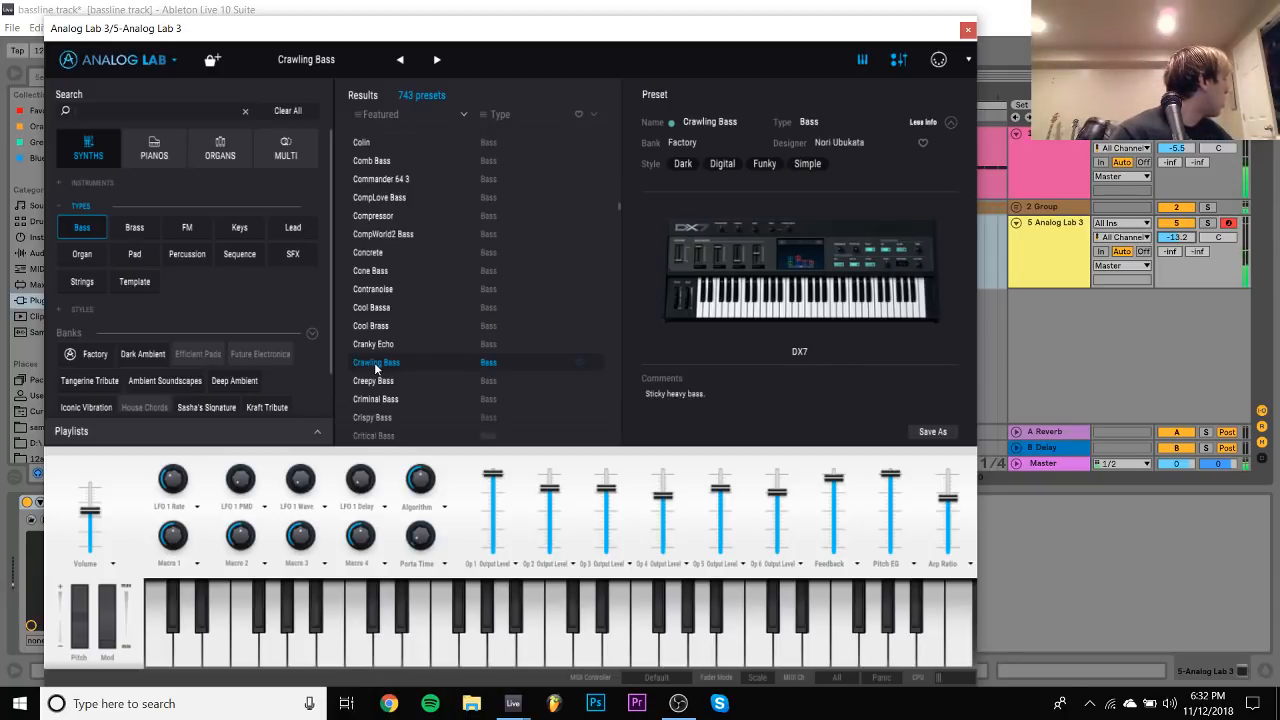
# Open the recent set mbs.als without saving the changes to bassline track
pyautogui.click(12, 27)
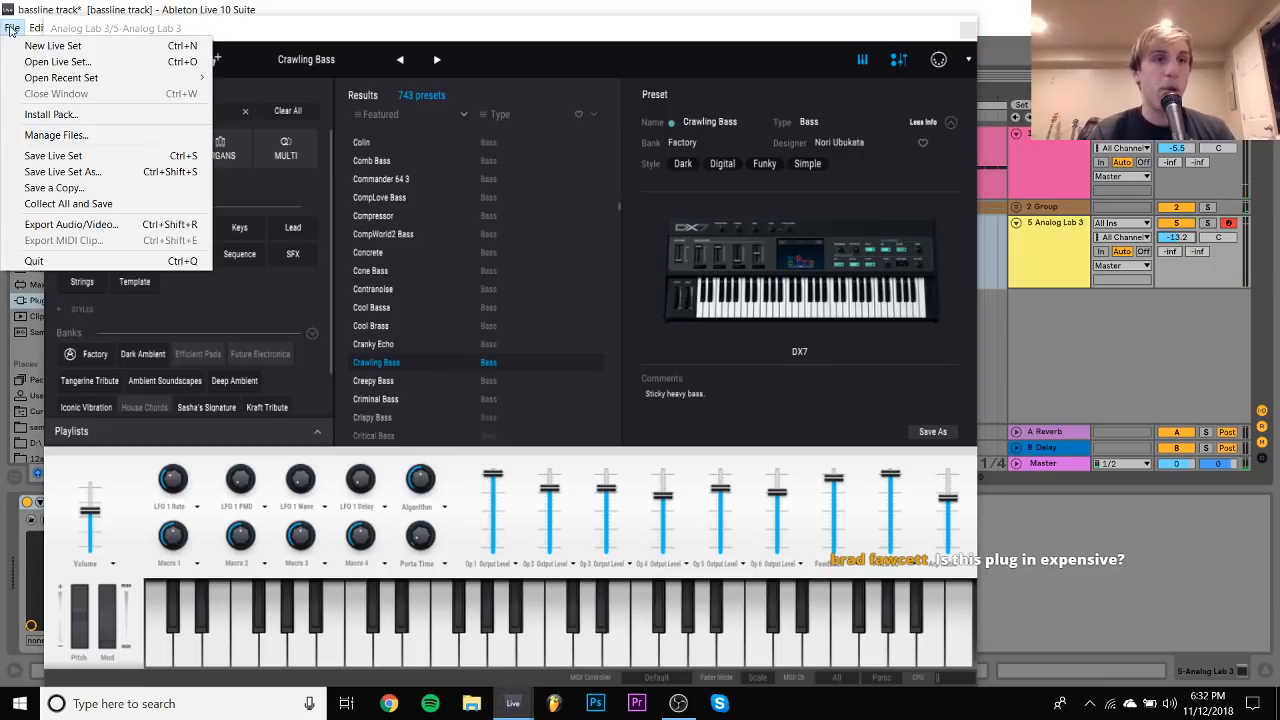
pyautogui.moveTo(60, 78)
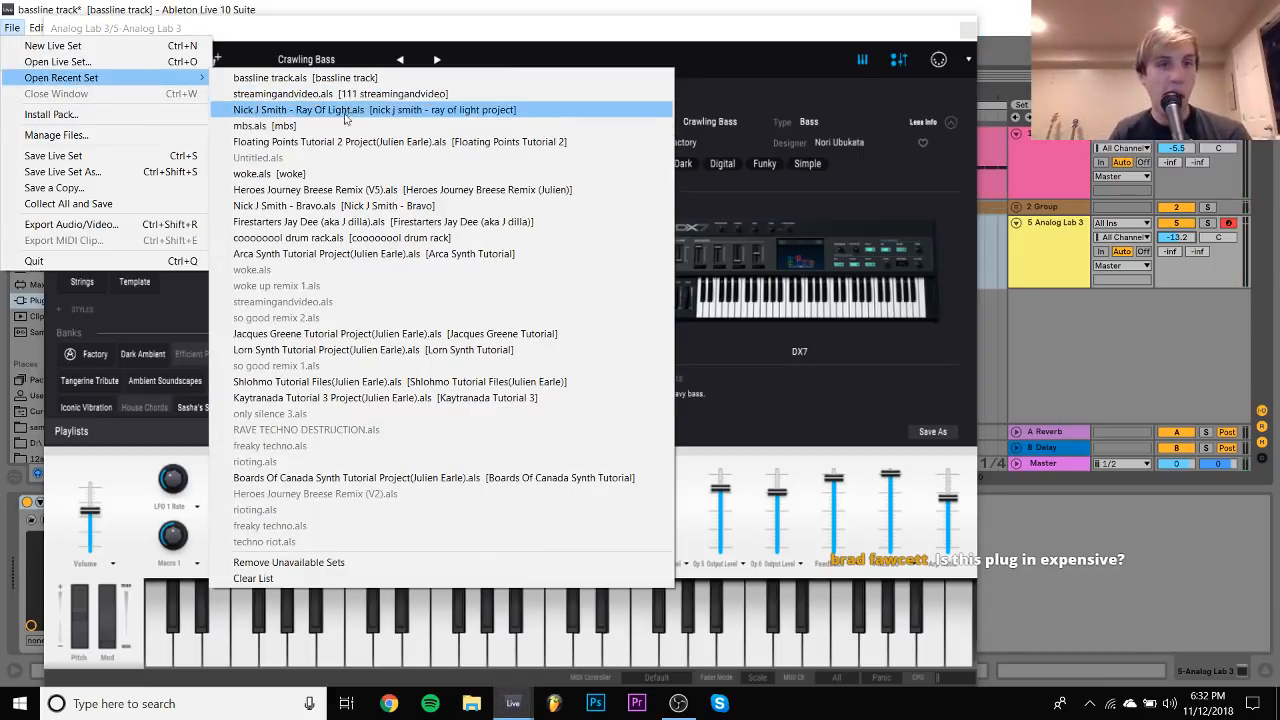
pyautogui.click(300, 126)
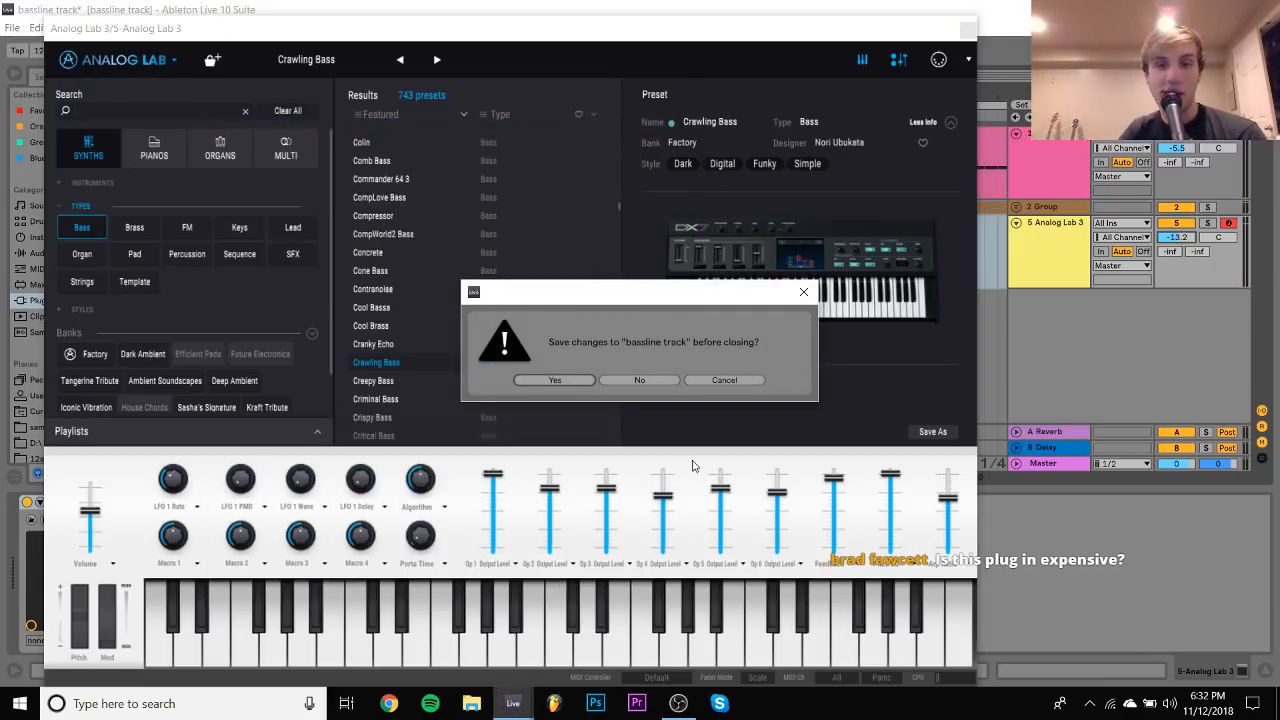
pyautogui.click(660, 385)
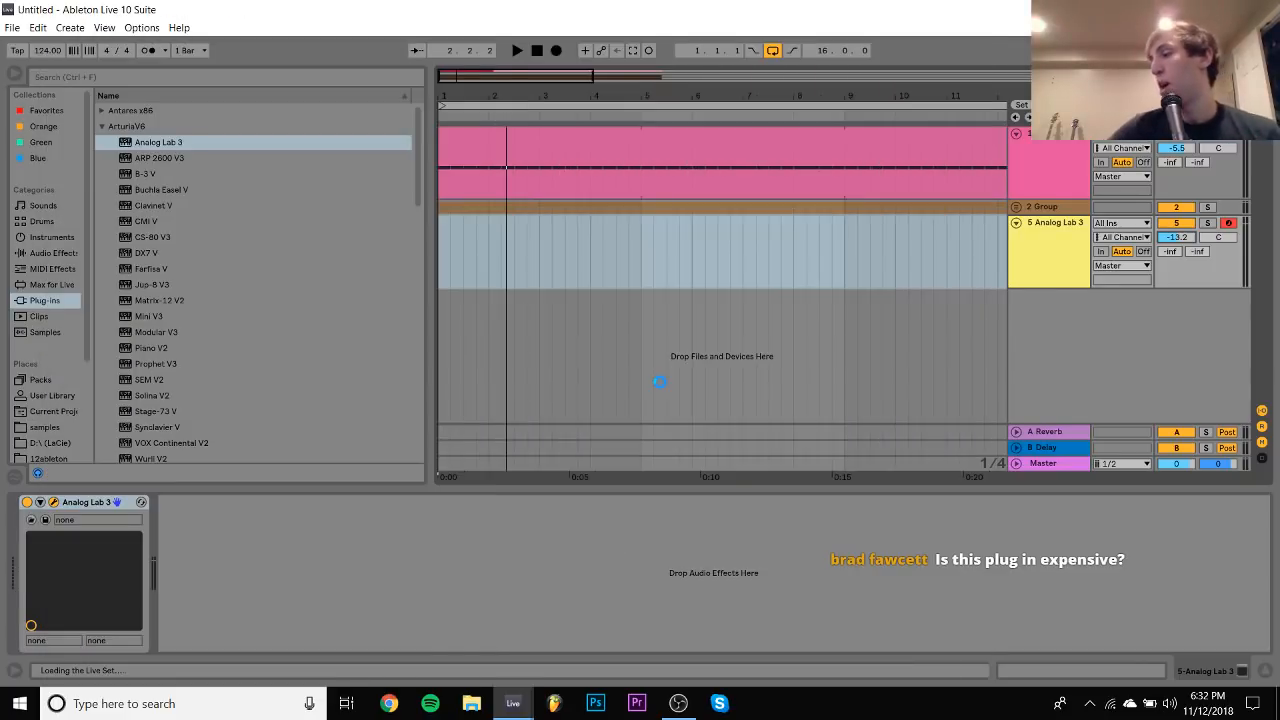
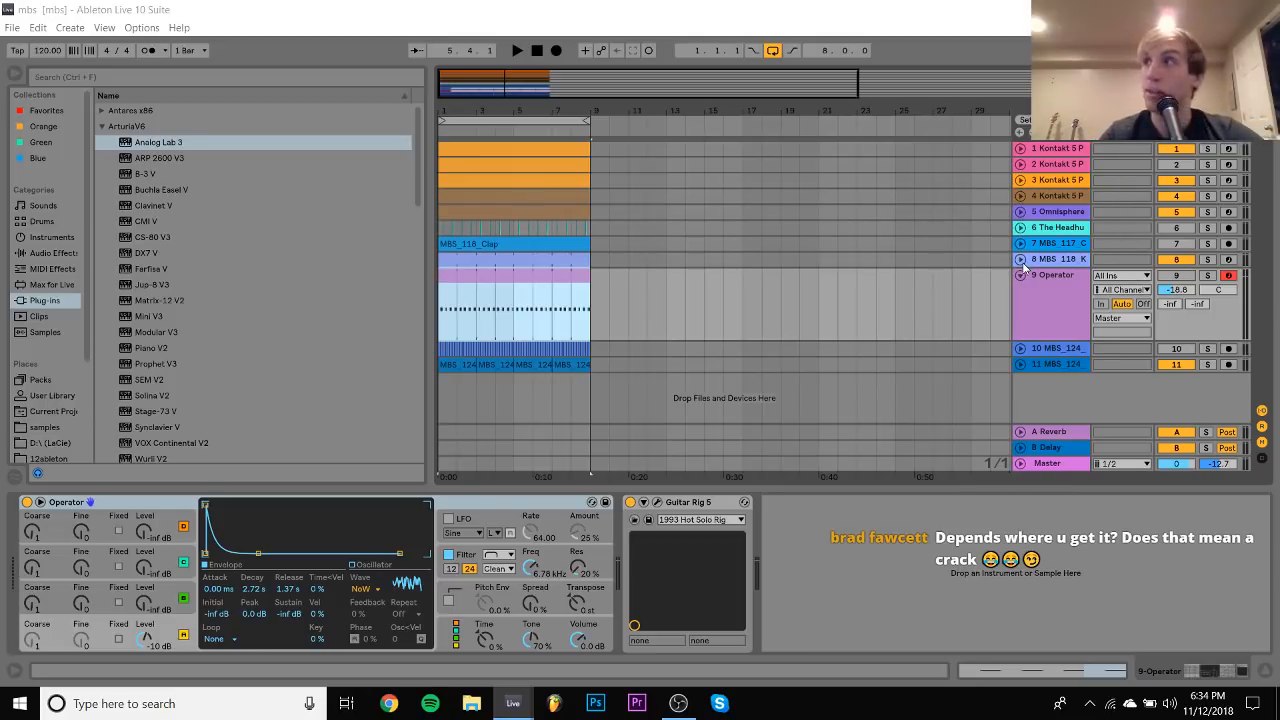
# Collapse the Operator track and set the master volume to 4.0 dB while the set plays
pyautogui.click(1063, 289)
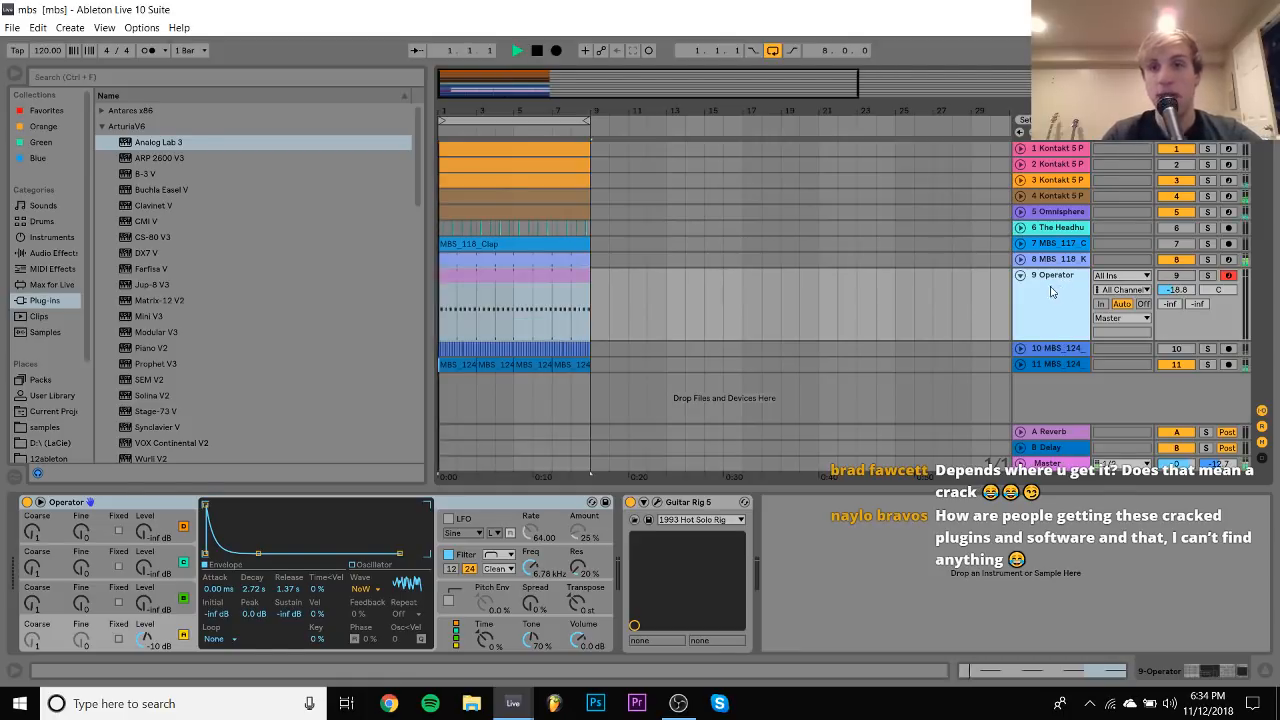
pyautogui.click(1020, 276)
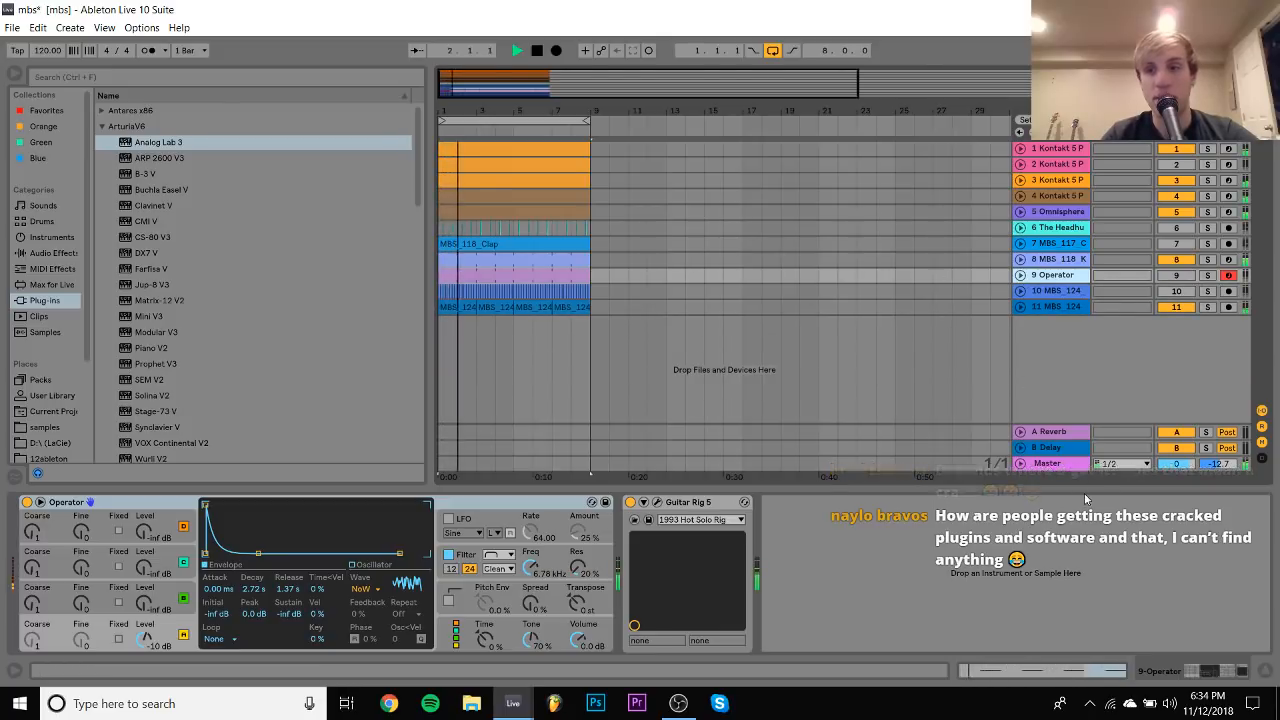
pyautogui.doubleClick(1178, 466)
pyautogui.moveTo(1178, 466); pyautogui.dragTo(1178, 446)
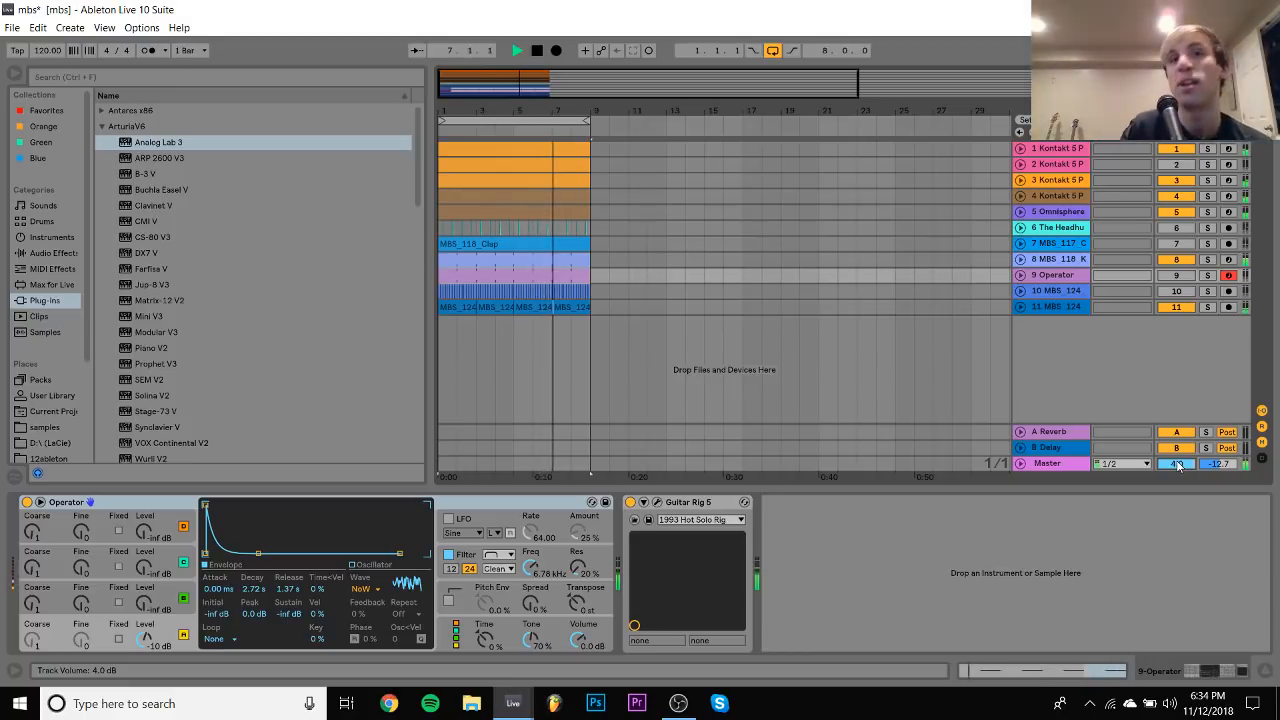
pyautogui.click(1064, 181)
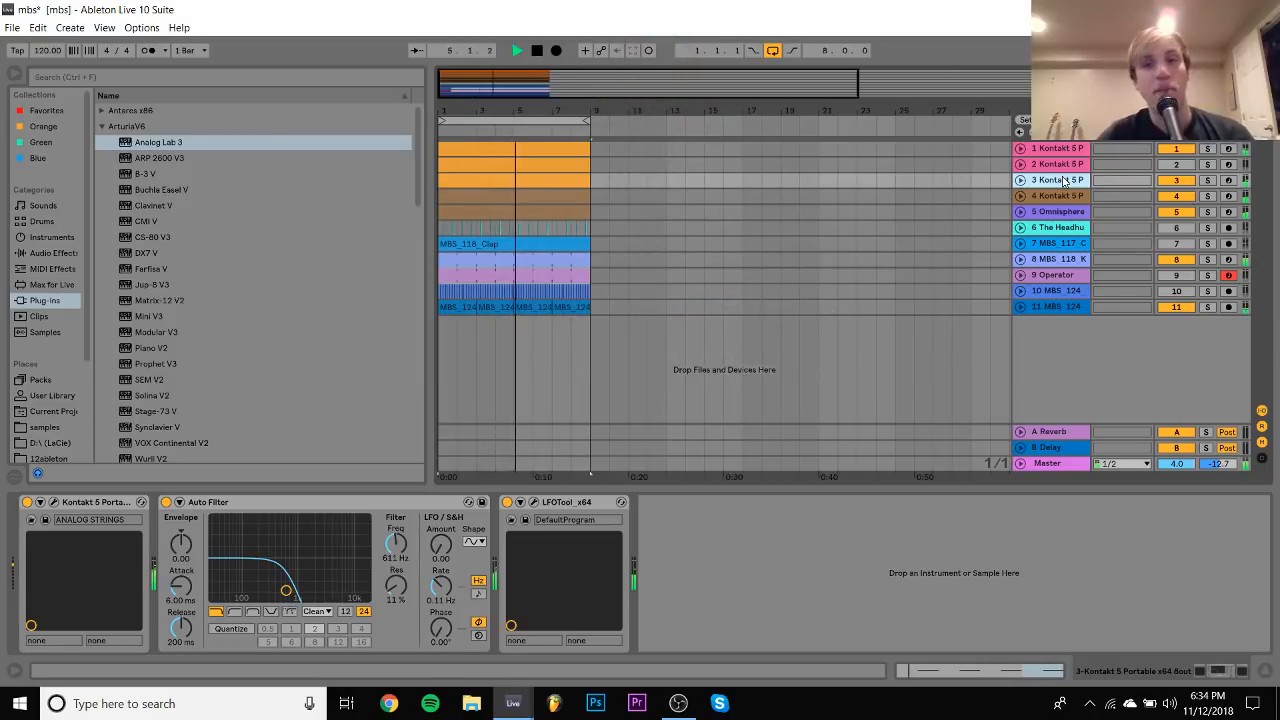
pyautogui.press('space')
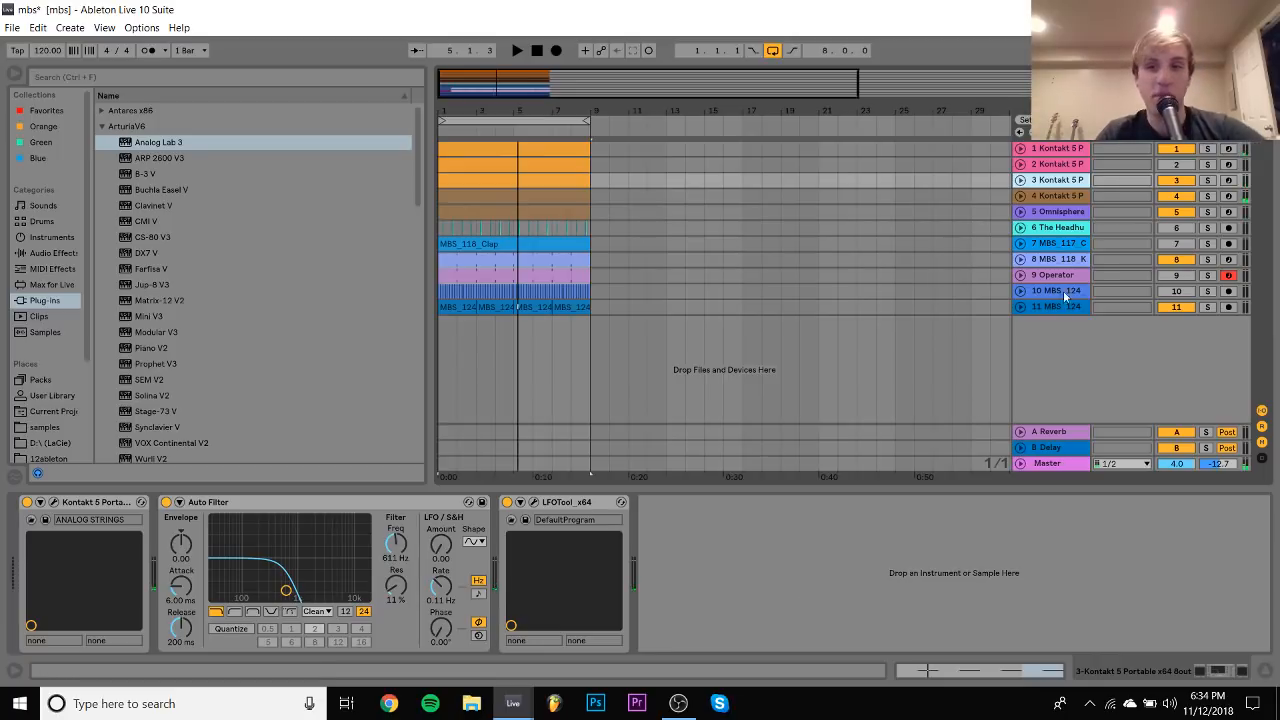
# Solo the MBS_124 audio track 11 and play it alone from the start of the arrangement
pyautogui.click(1207, 307)
pyautogui.press('space')
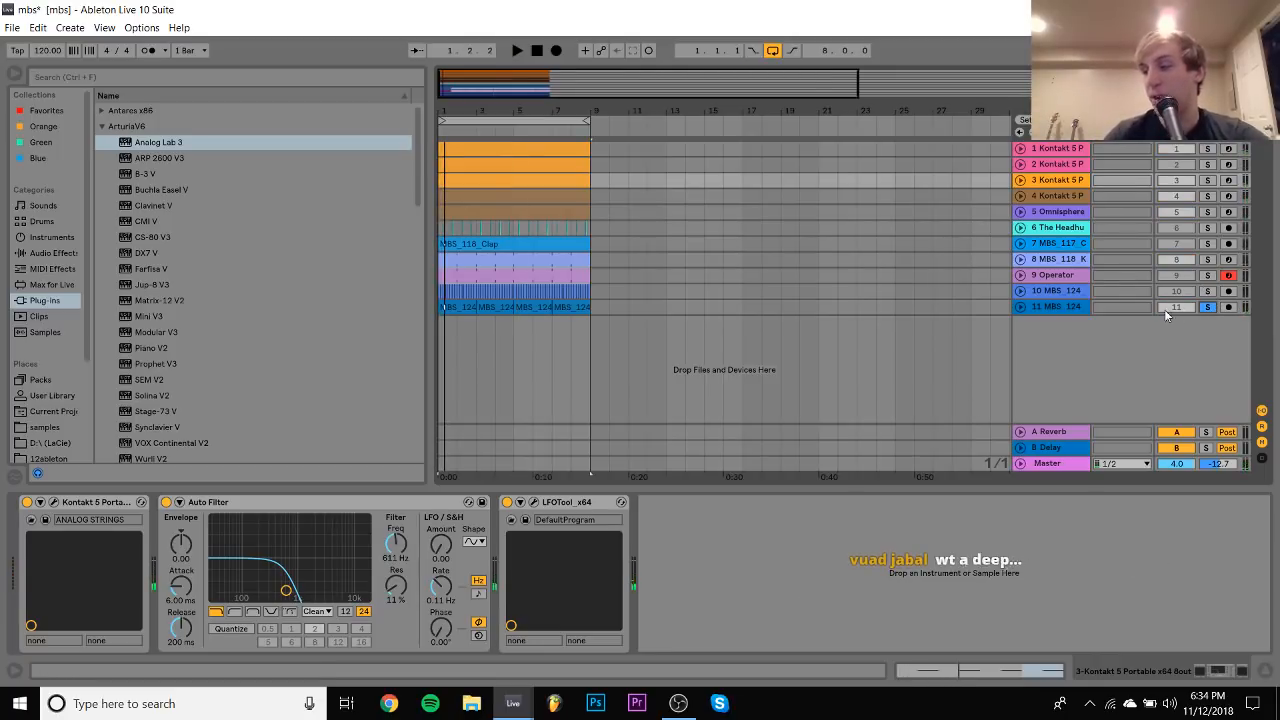
pyautogui.press('space')
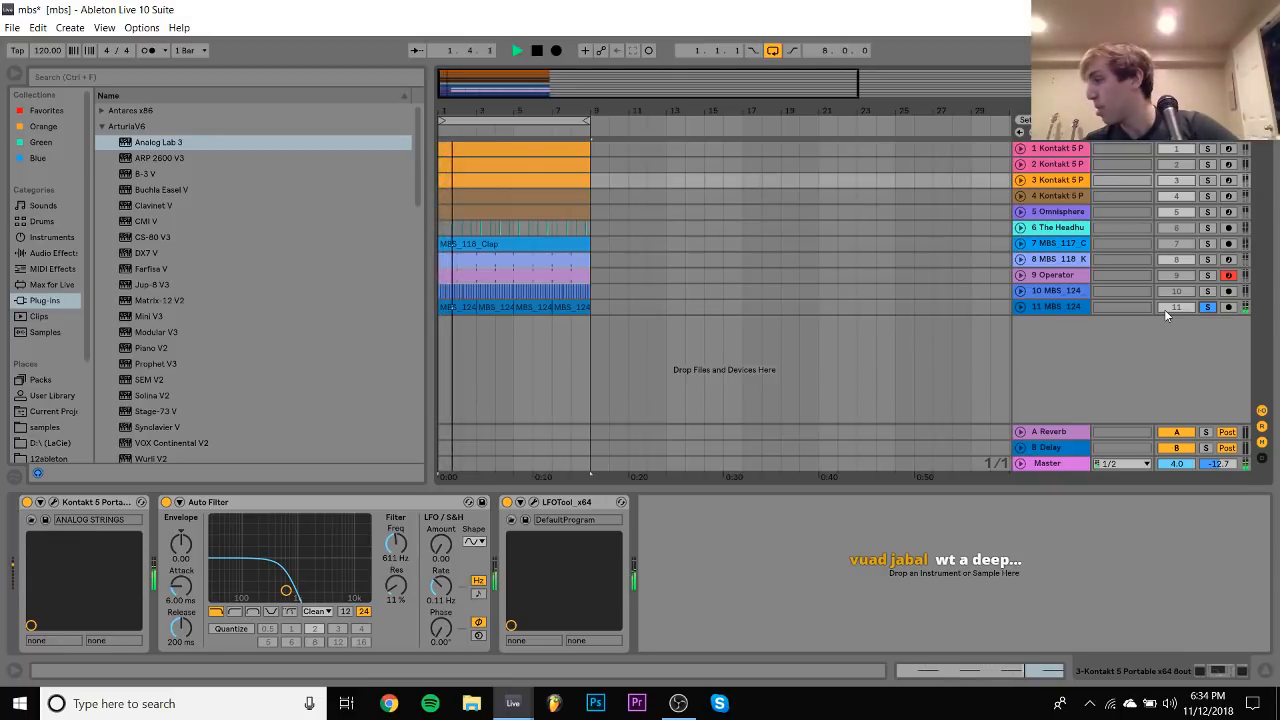
pyautogui.press('space')
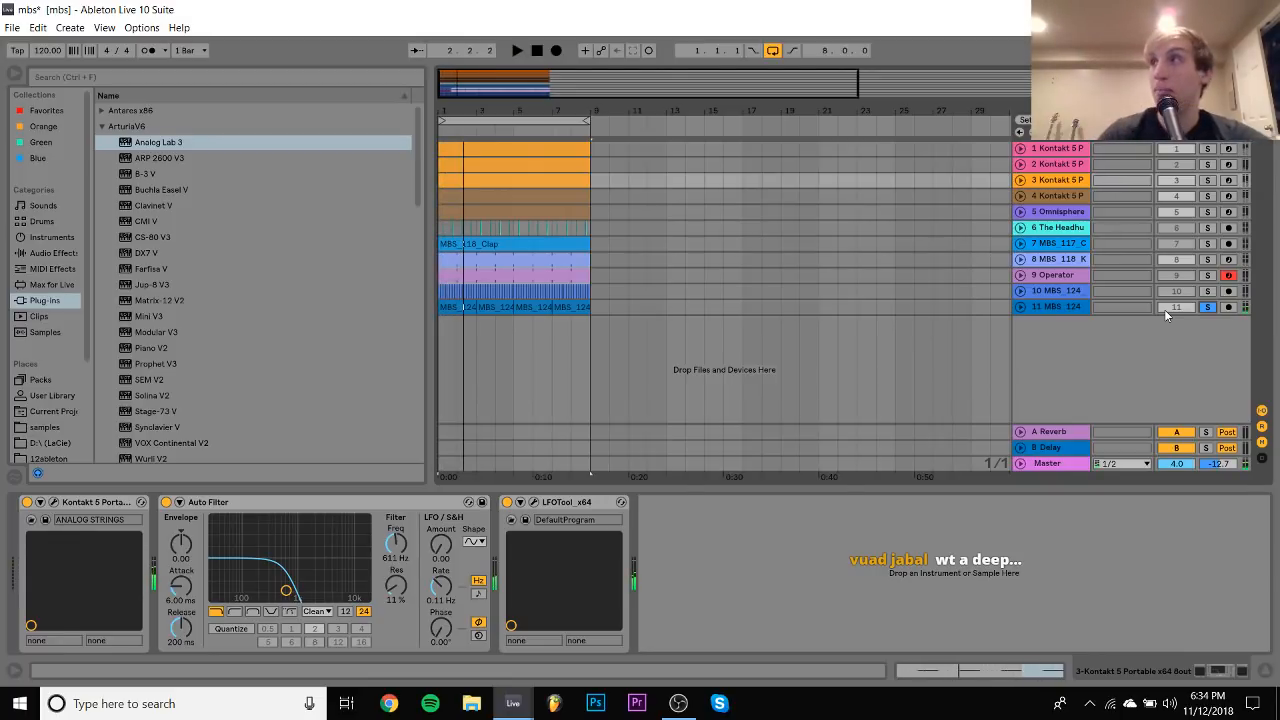
pyautogui.press('space')
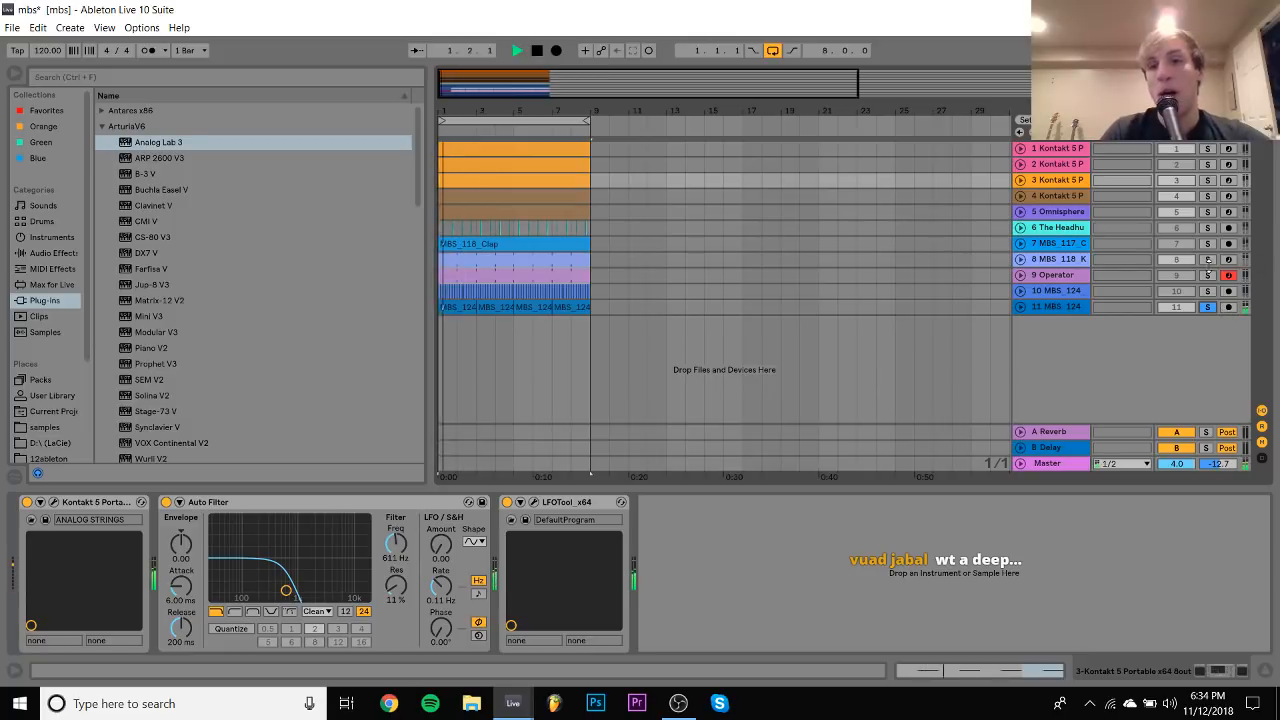
# Solo the MBS_118 kick track 8, show its device and play it alone from the start of the arrangement
pyautogui.click(1207, 260)
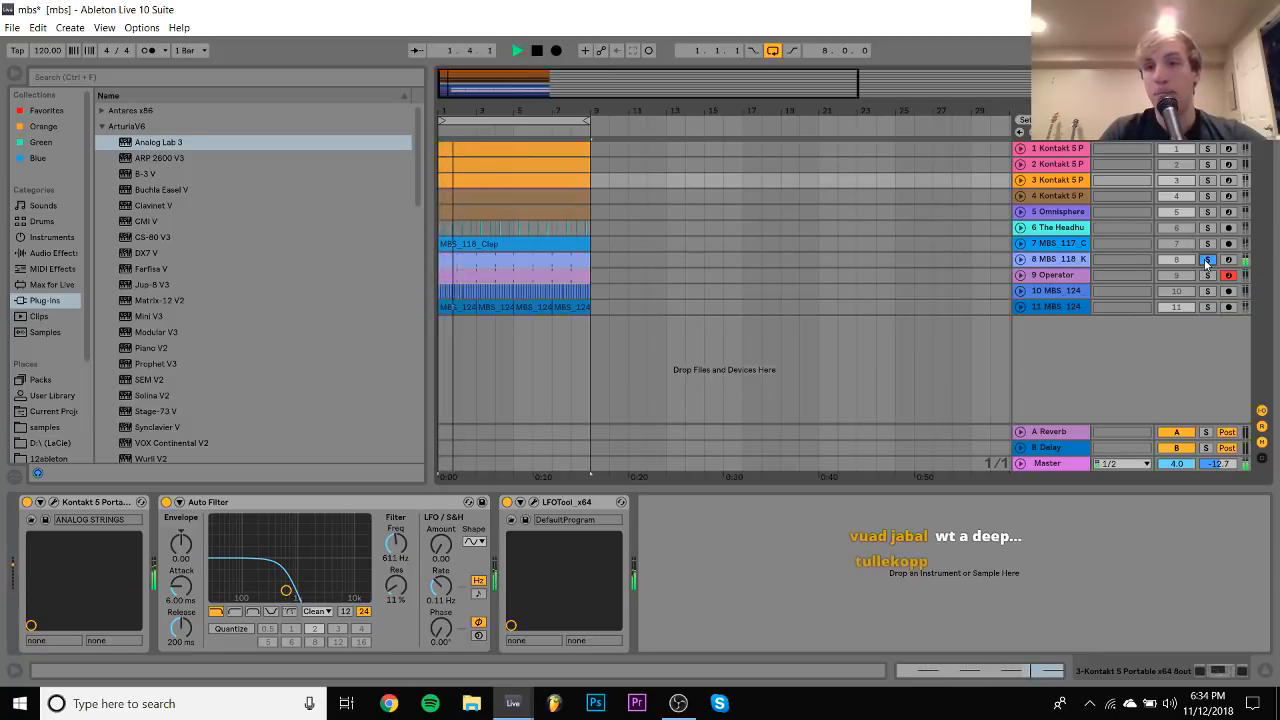
pyautogui.click(1022, 262)
pyautogui.press('space')
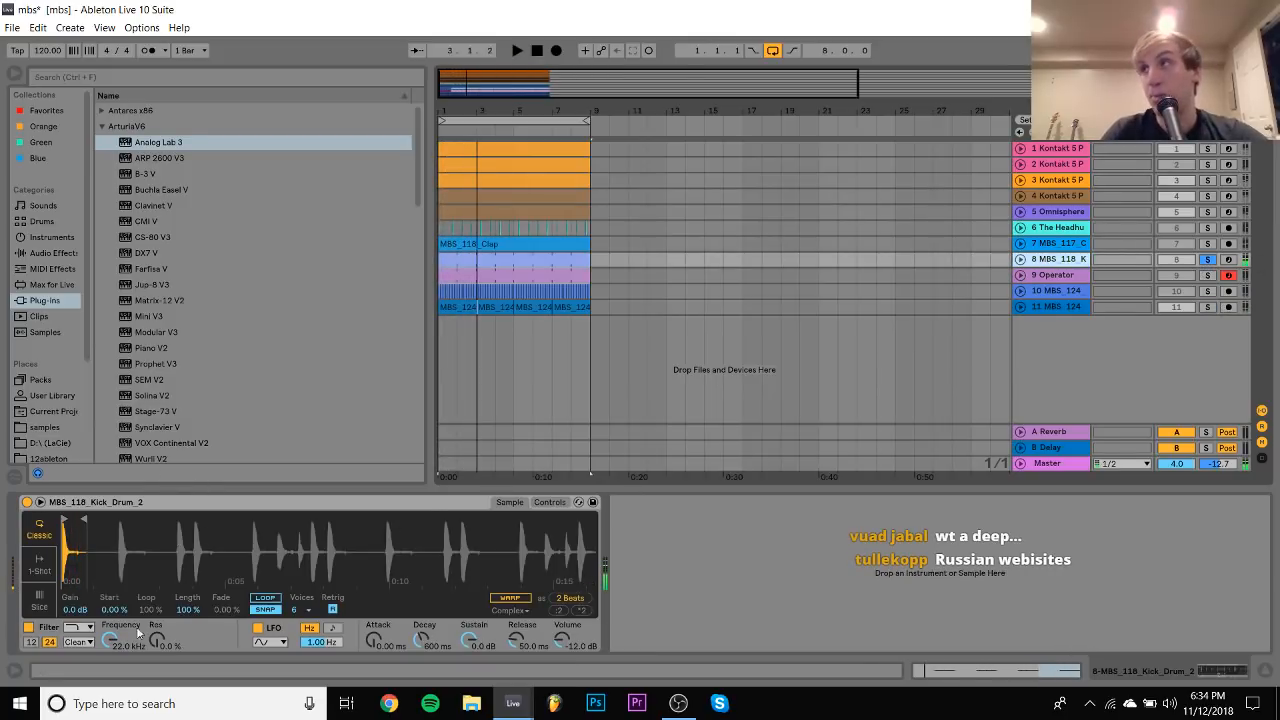
pyautogui.press('space')
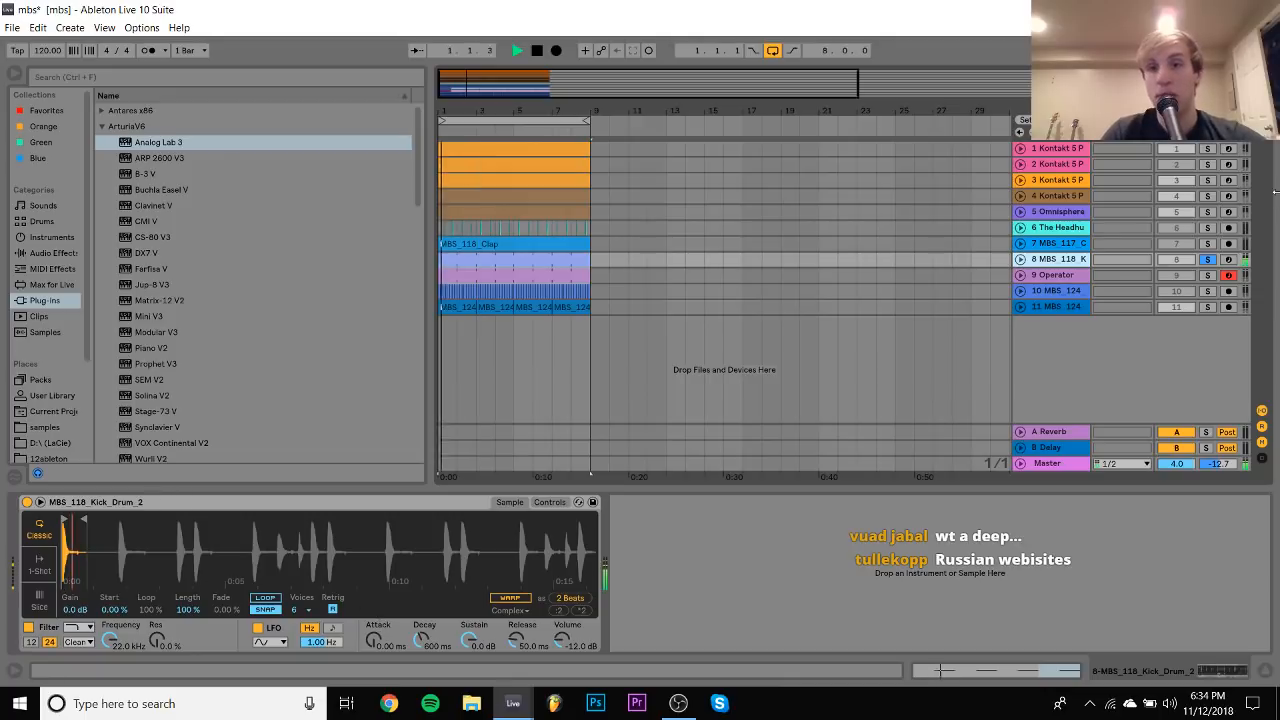
# Unfold the Omnisphere track, set its volume to -13.2 dB and clear the solo so the other active tracks play too
pyautogui.click(1020, 212)
pyautogui.moveTo(1187, 227); pyautogui.dragTo(1180, 217)
pyautogui.click(1208, 212)
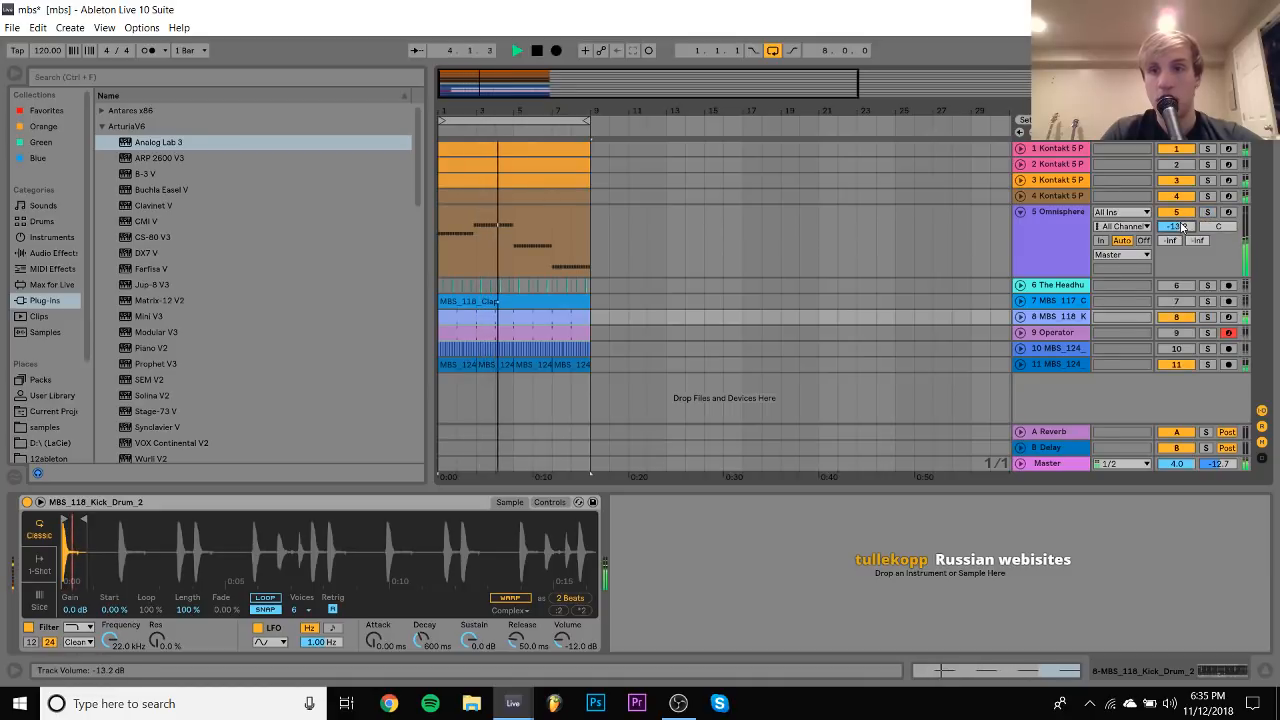
# Stop playback, fold the Omnisphere track and unfold Kontakt tracks 4, 3 and 1
pyautogui.click(1068, 197)
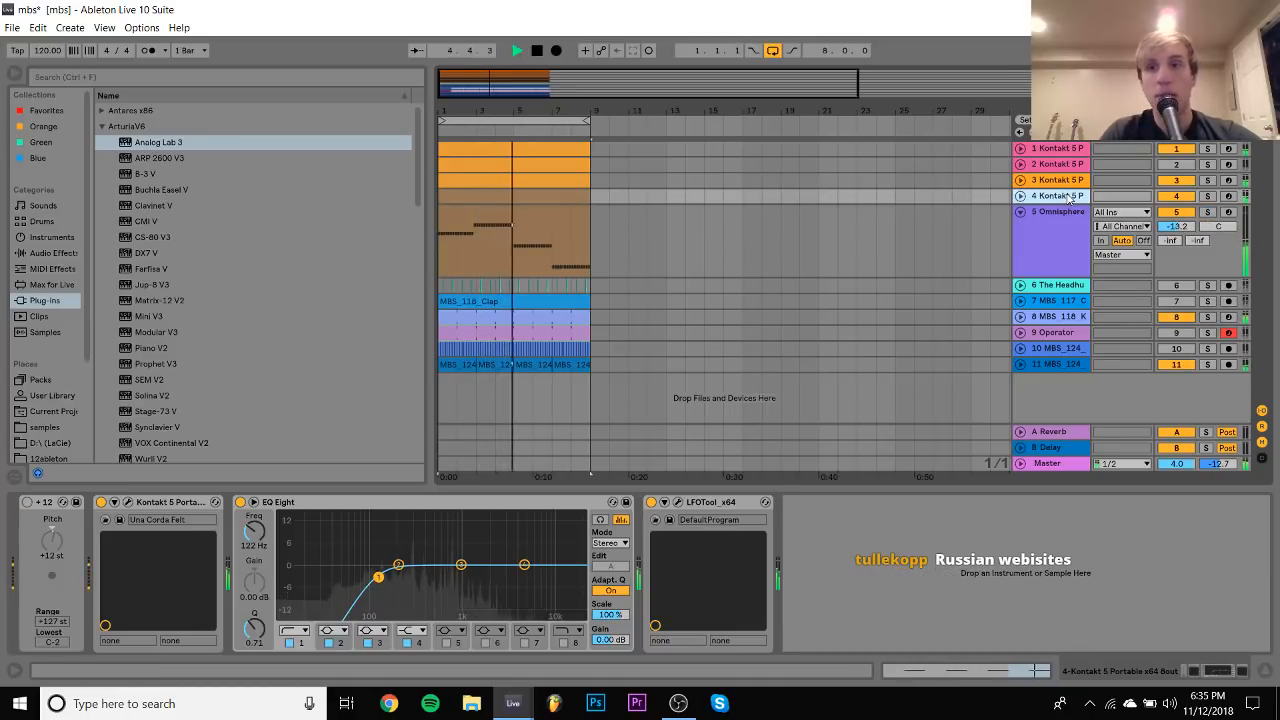
pyautogui.press('space')
pyautogui.click(1020, 212)
pyautogui.click(1019, 196)
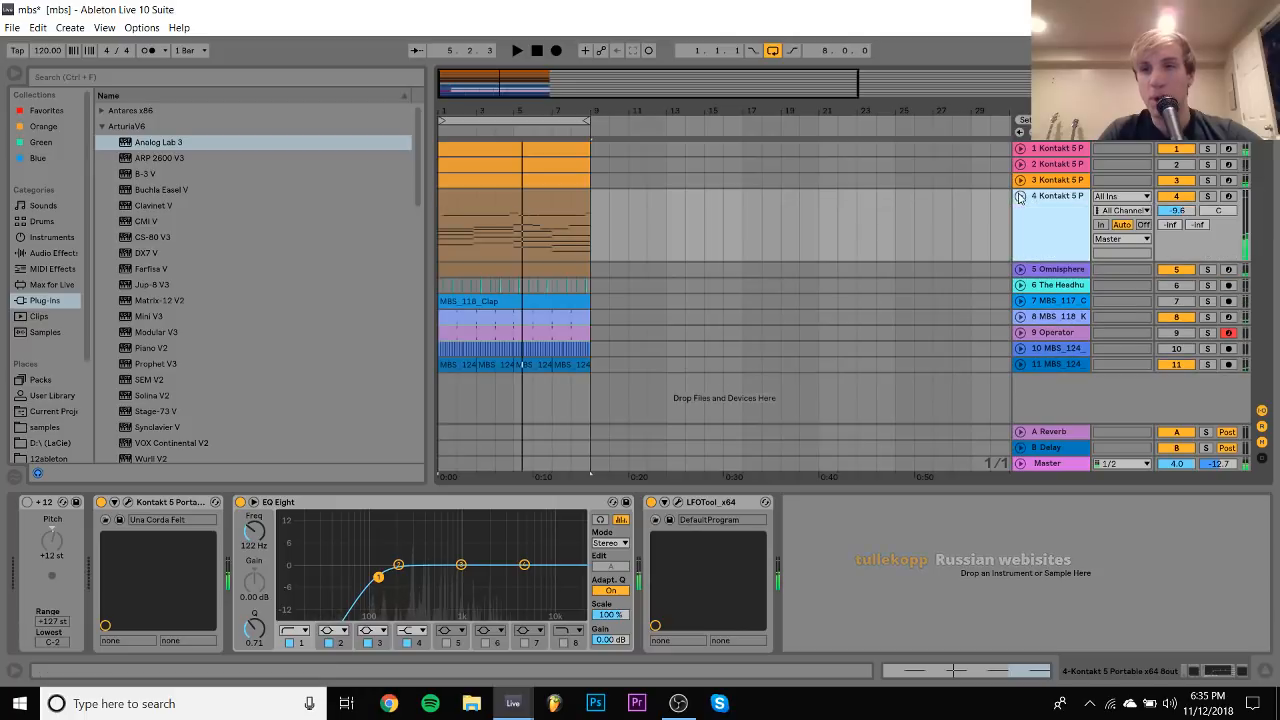
pyautogui.click(1020, 180)
pyautogui.click(1020, 149)
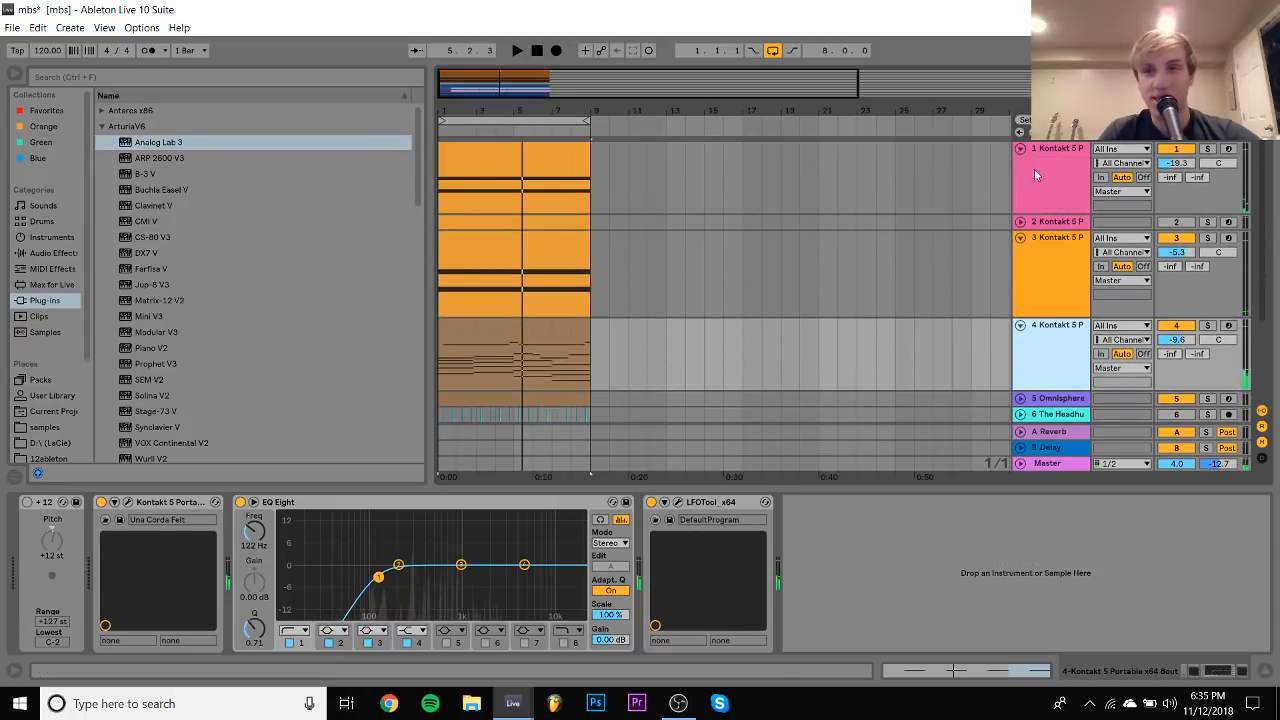
pyautogui.scroll(-2, 1053, 222)
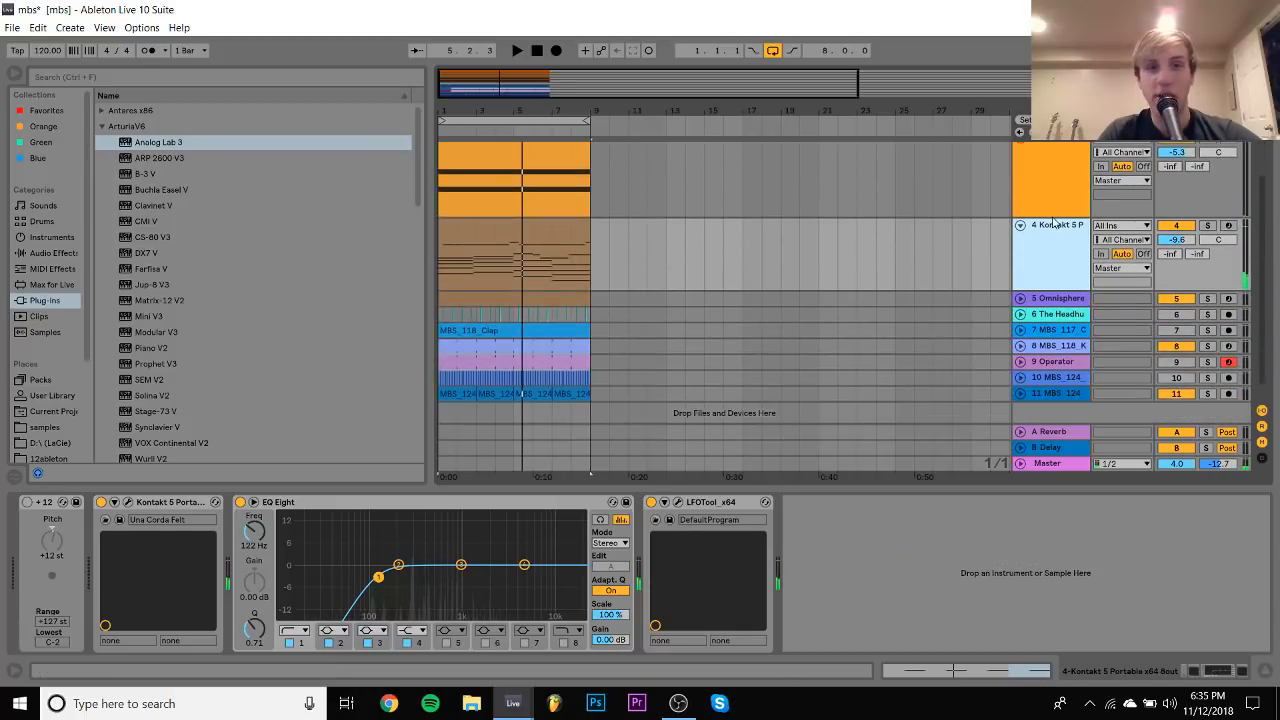
# Solo Kontakt track 4, turn off the arrangement loop and view the notes of its MIDI clip before returning to its devices
pyautogui.click(1207, 227)
pyautogui.click(774, 53)
pyautogui.doubleClick(471, 230)
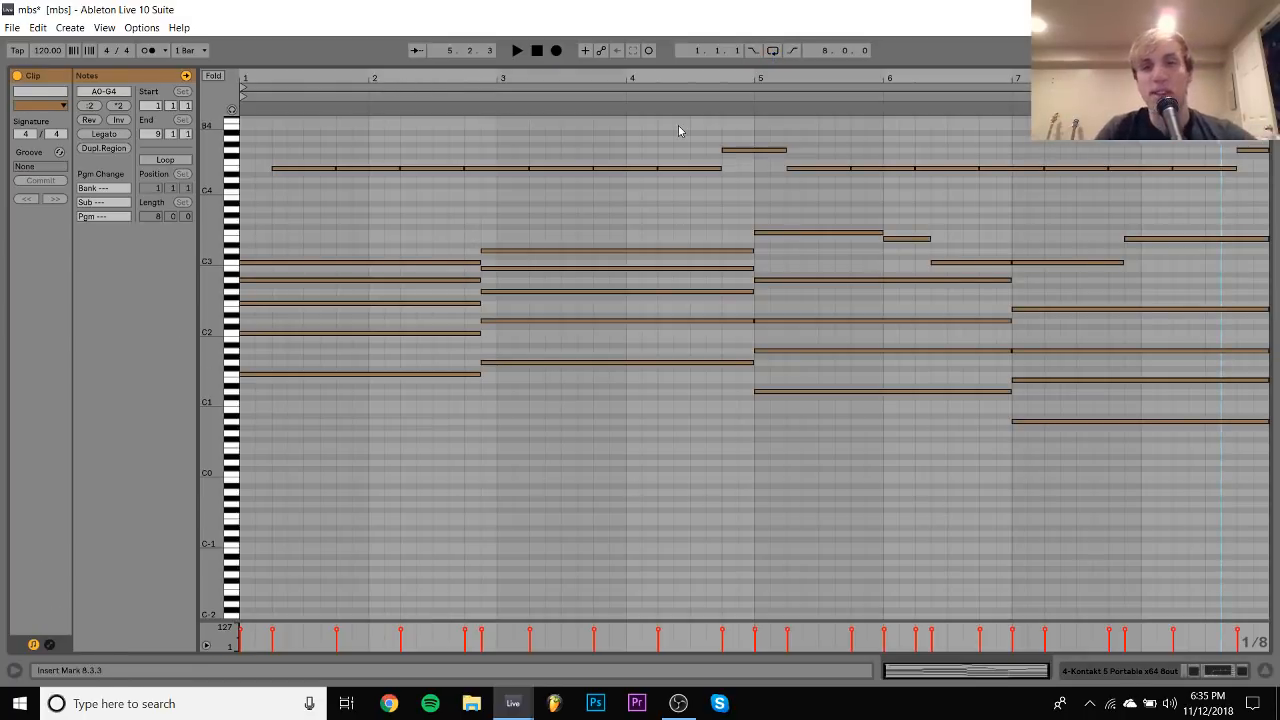
pyautogui.click(1185, 672)
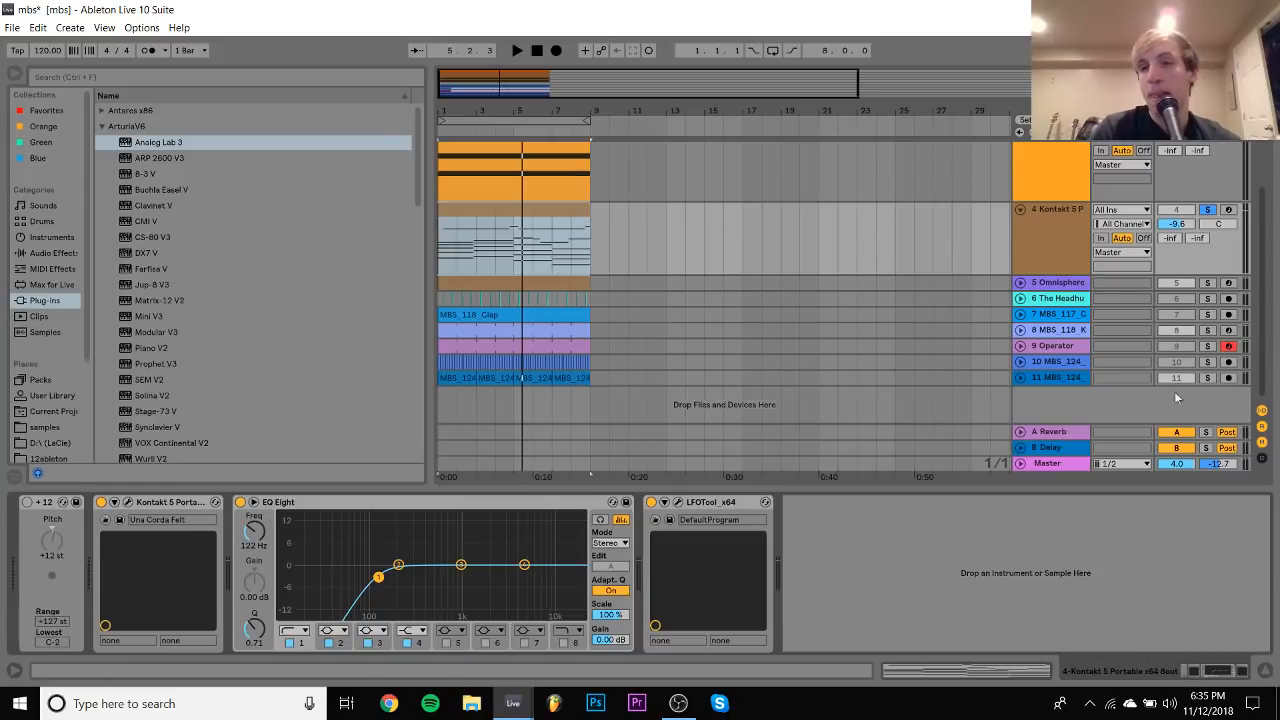
# Arm Kontakt track 4, bypass its LFOTool and play its clip from the start
pyautogui.click(1229, 210)
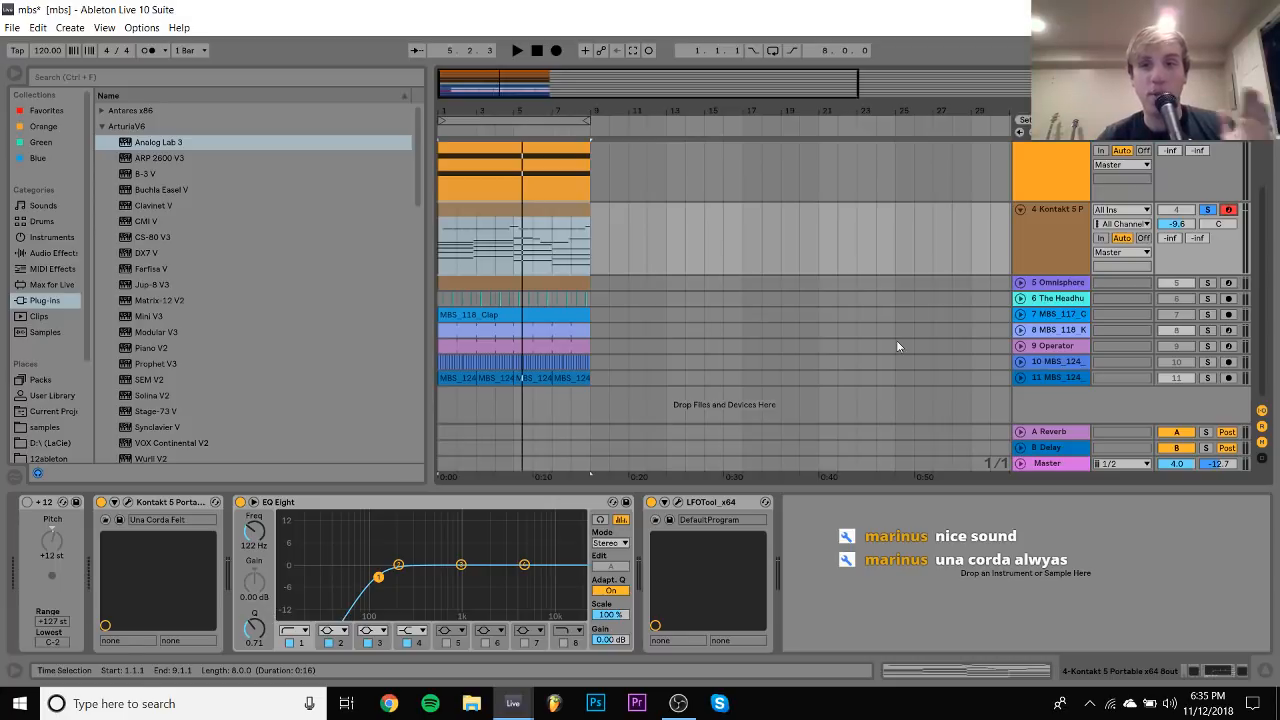
pyautogui.scroll(1, 1123, 242)
pyautogui.scroll(4, 1123, 242)
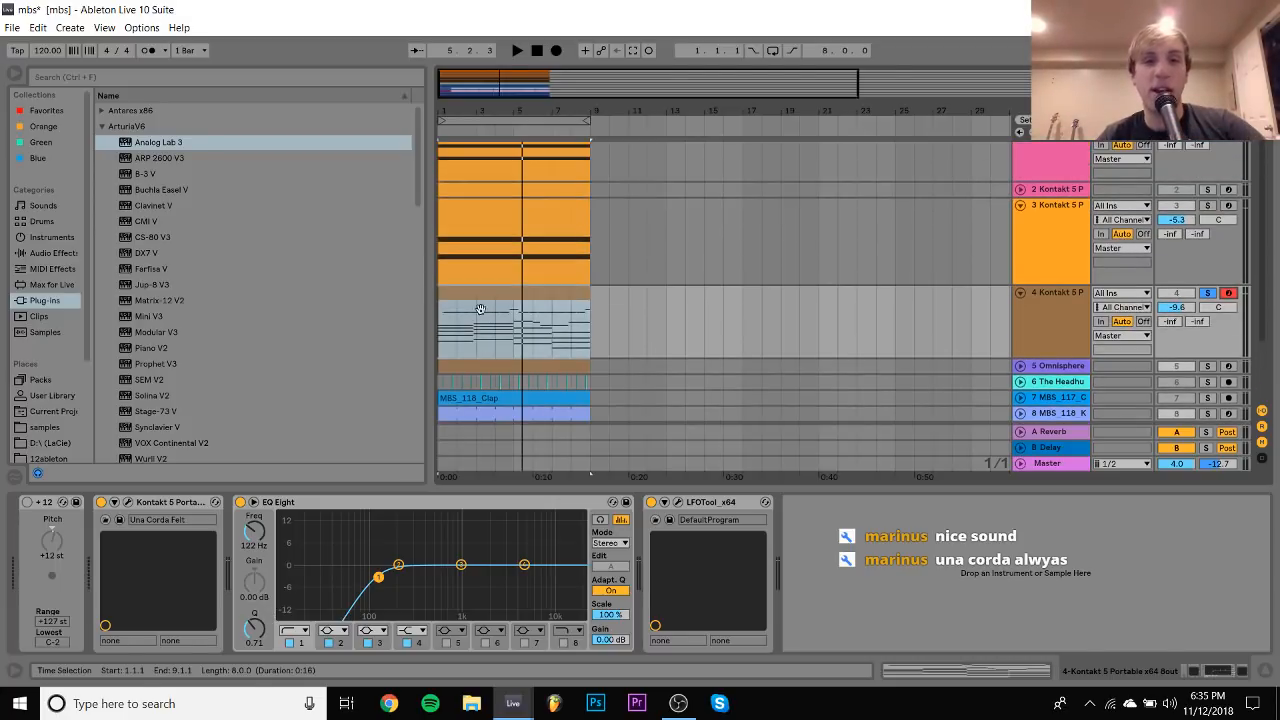
pyautogui.press('space')
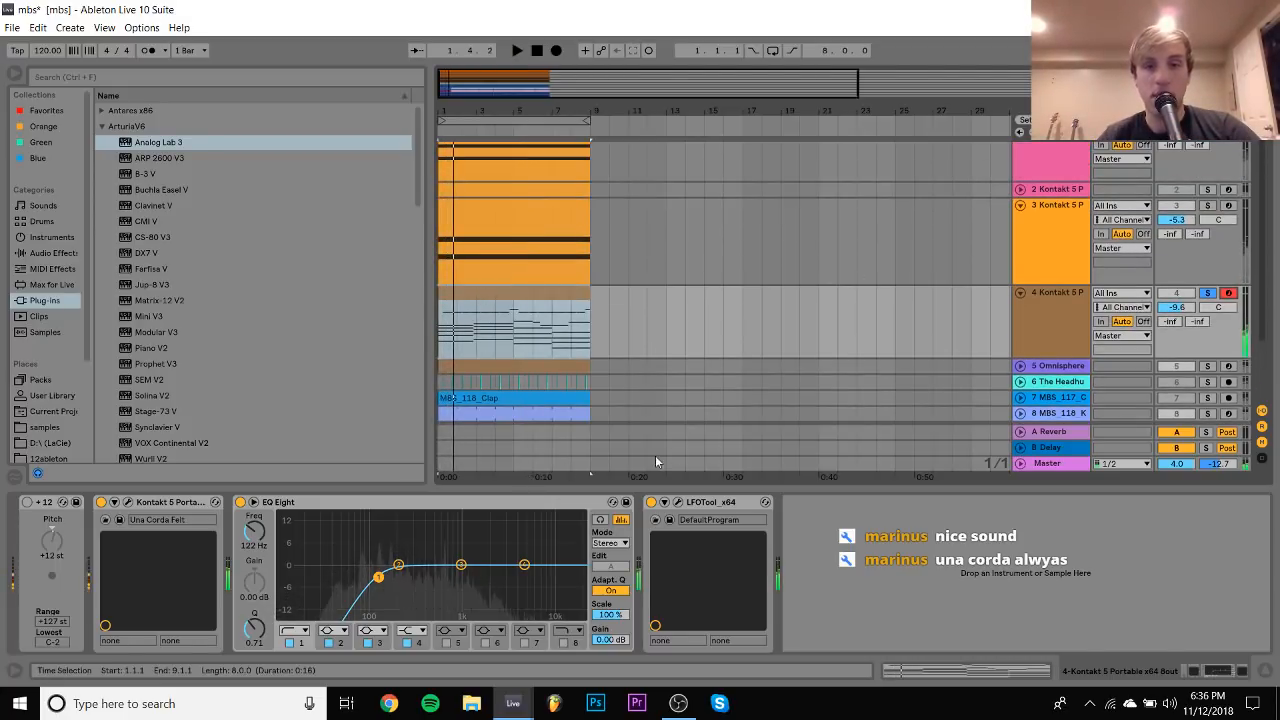
pyautogui.click(652, 502)
pyautogui.press('space')
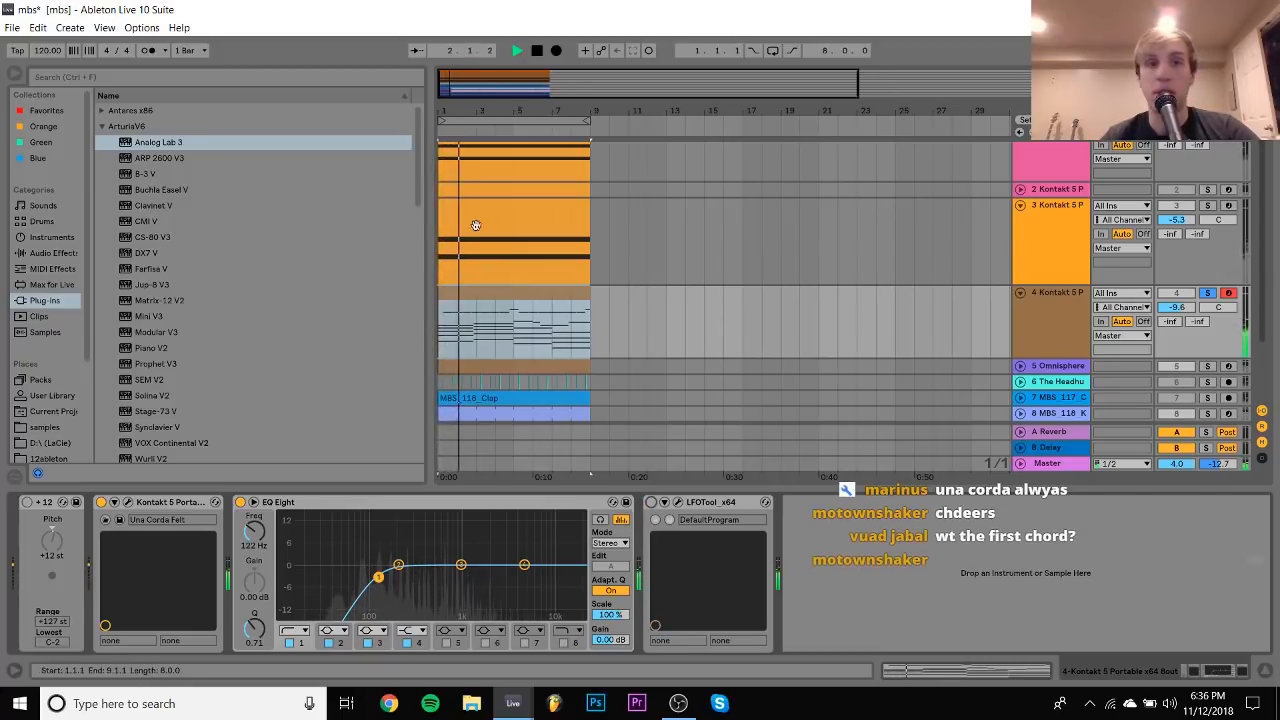
# Examine the chords and melody in the track 4 clip's note editor, stop playback and return to the device chain
pyautogui.doubleClick(505, 310)
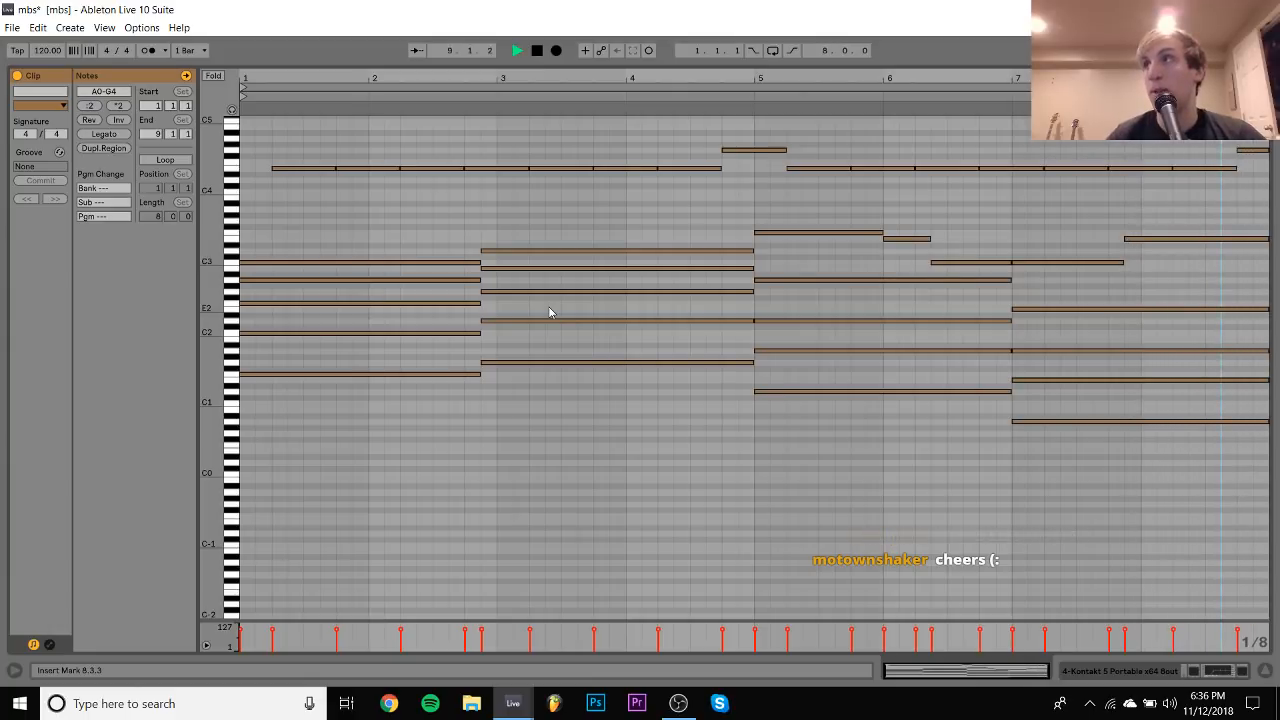
pyautogui.press('space')
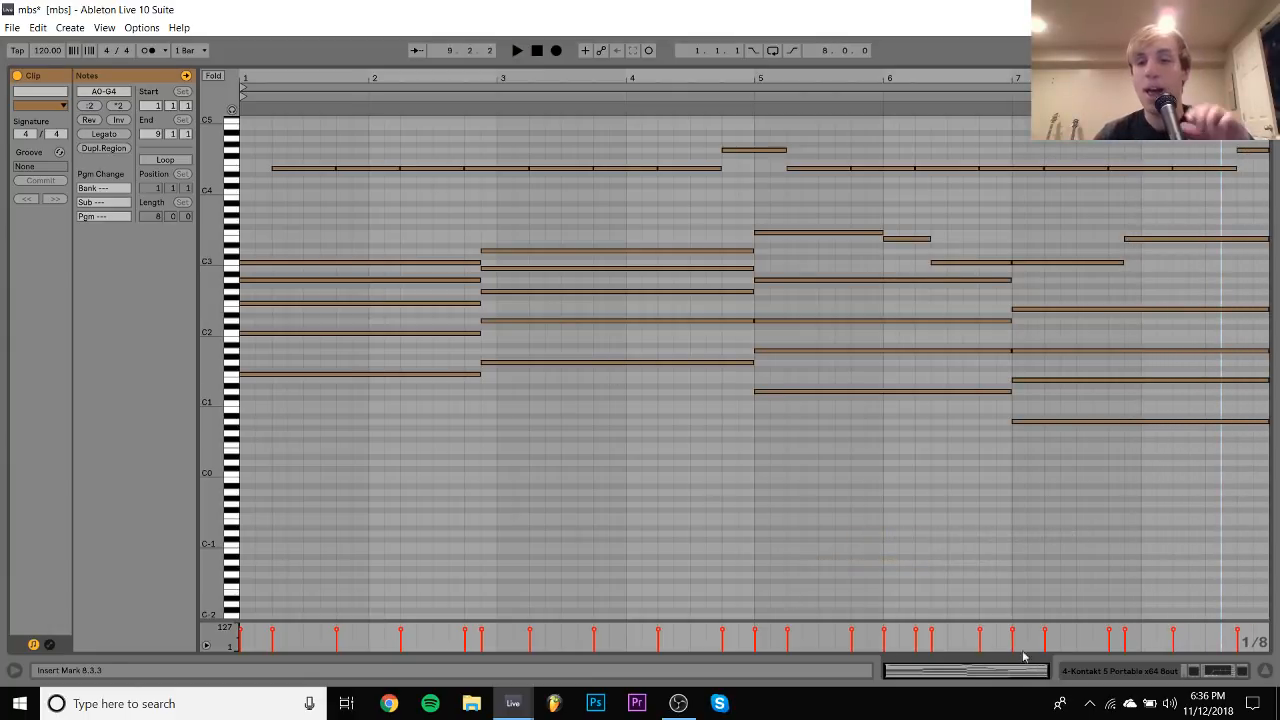
pyautogui.click(1150, 671)
# Solo Kontakt track 3 with the ANALOG STRINGS patch, play it from the start and bypass its LFOTool
pyautogui.scroll(3, 1087, 436)
pyautogui.click(1048, 281)
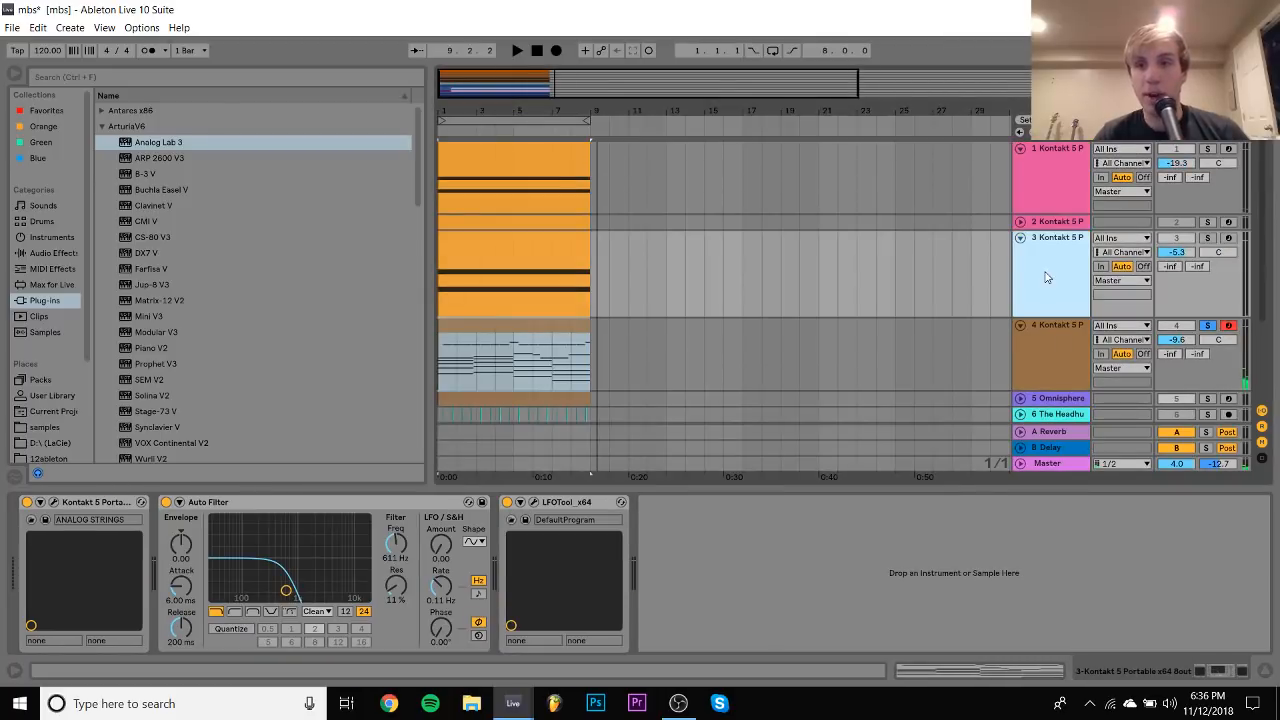
pyautogui.press('space')
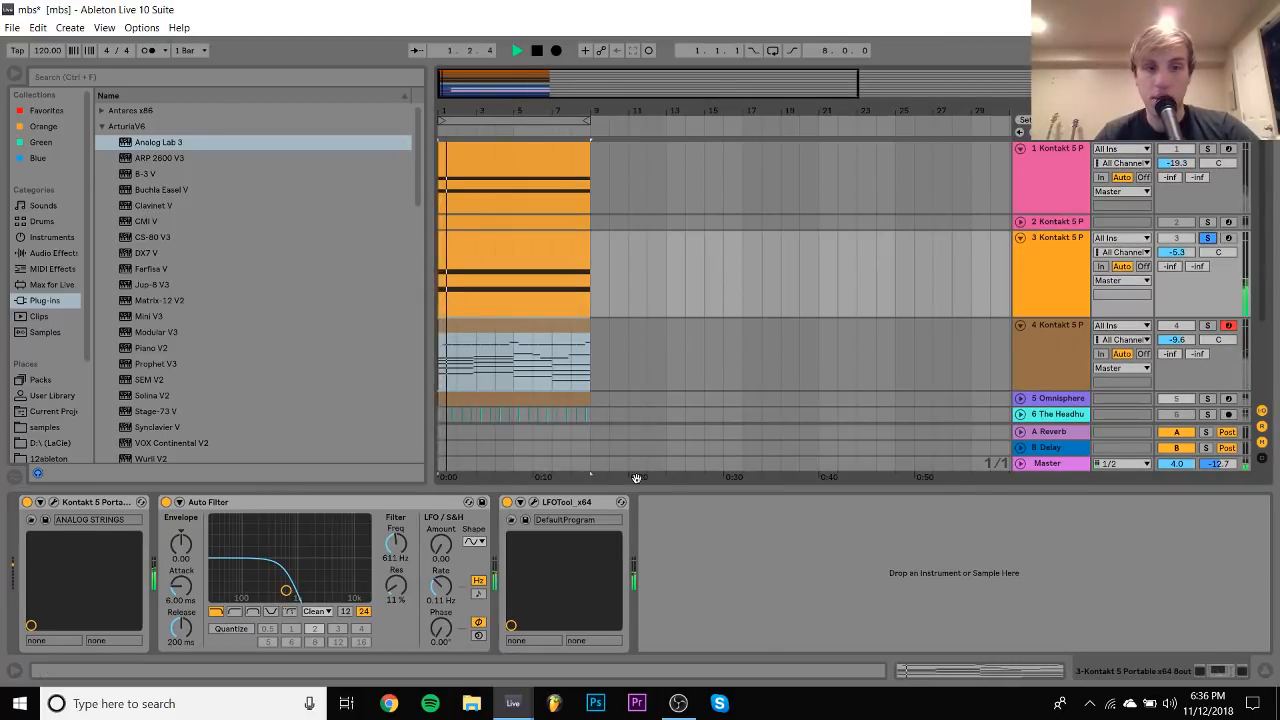
pyautogui.click(507, 503)
pyautogui.press('space')
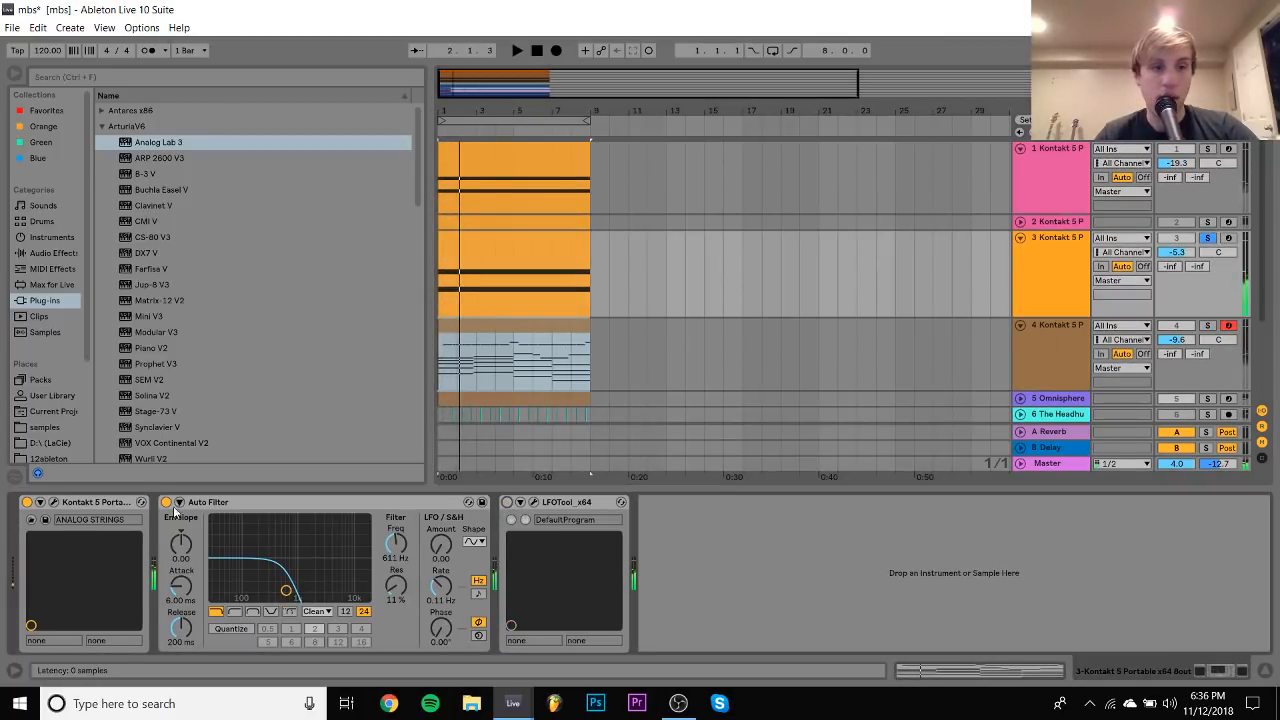
# Bypass the Auto Filter on track 3 and play the strings unfiltered
pyautogui.click(166, 502)
pyautogui.press('space')
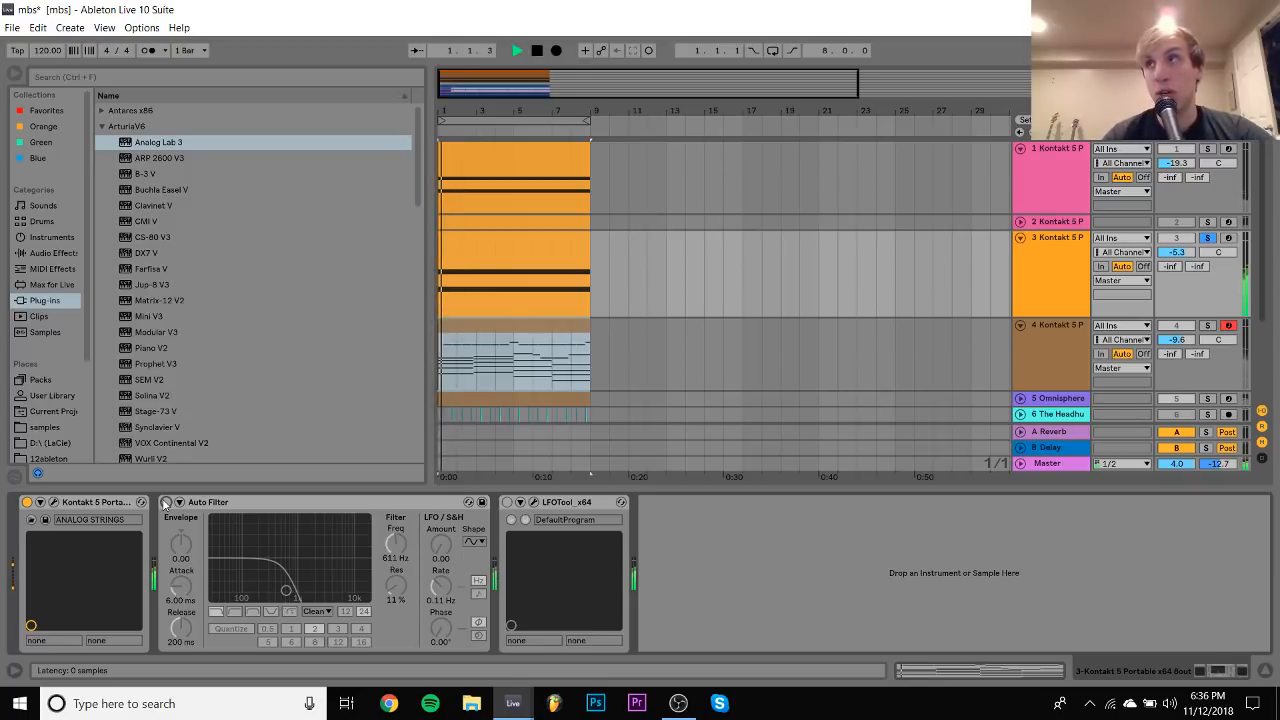
pyautogui.press('space')
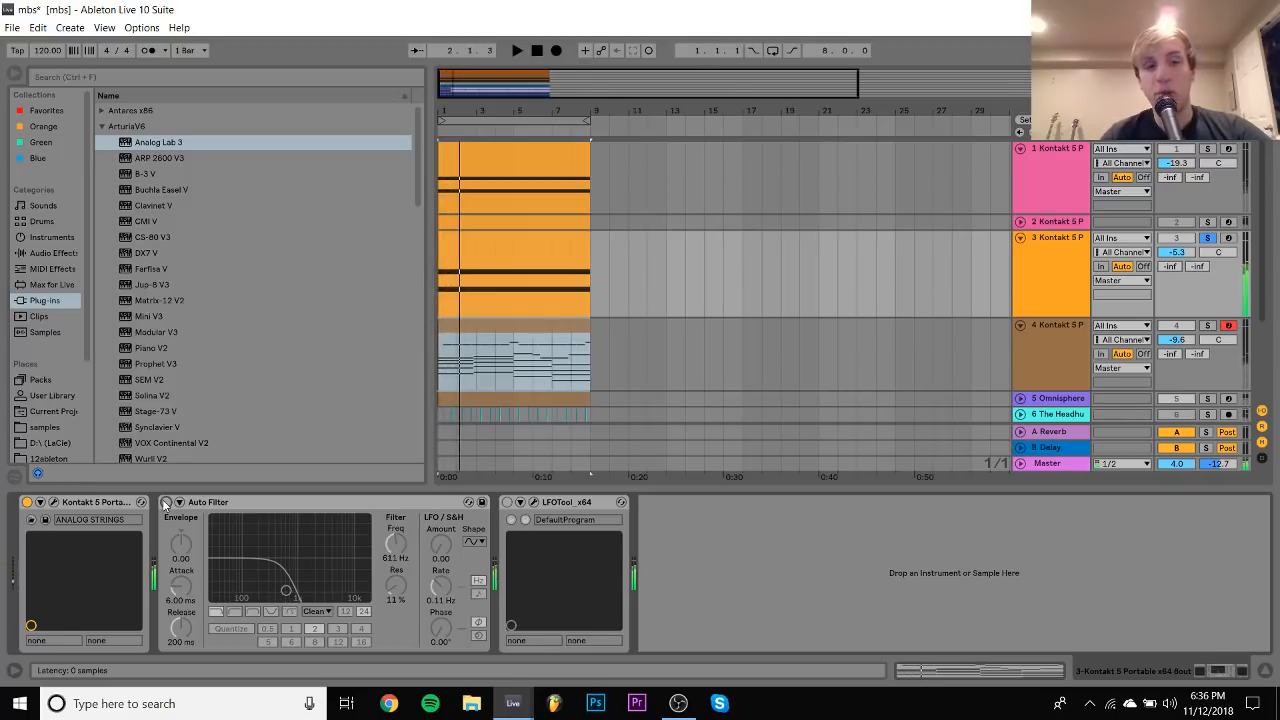
# Re-enable the strings' Auto Filter at 3.02 kHz with 0.0 % resonance, turn LFOTool back on and play the result
pyautogui.click(166, 502)
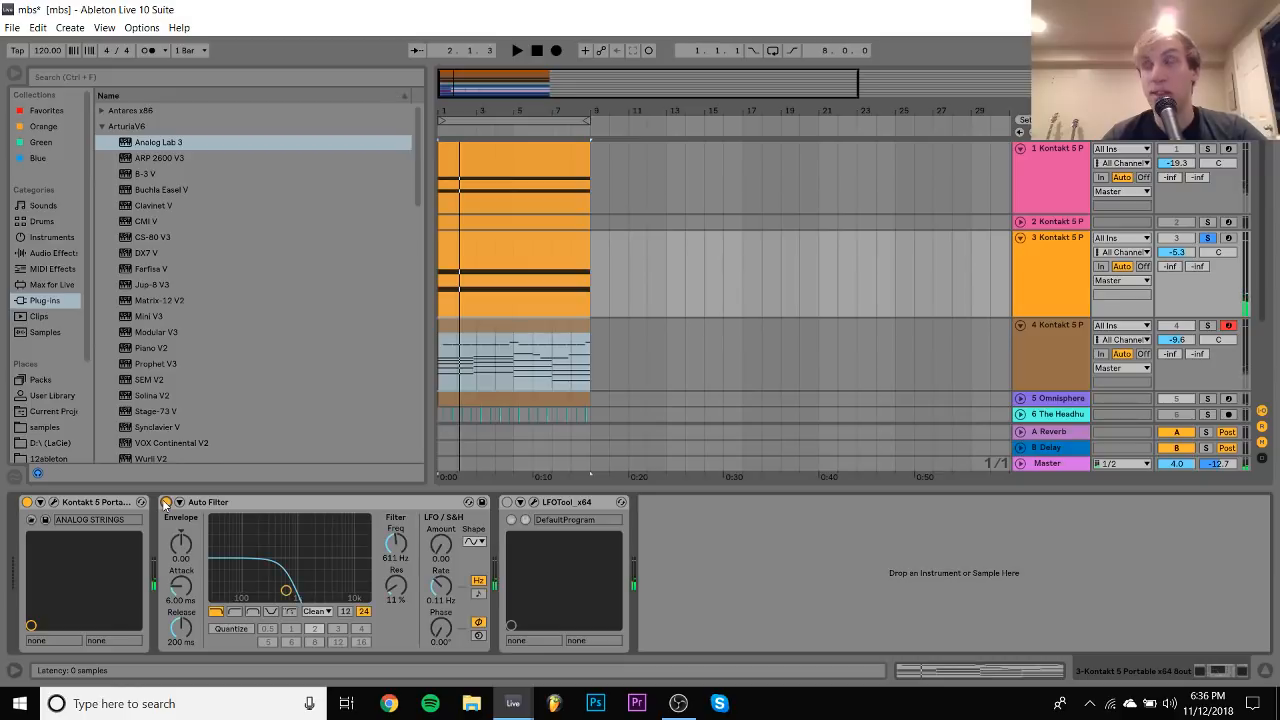
pyautogui.moveTo(322, 603); pyautogui.dragTo(320, 596)
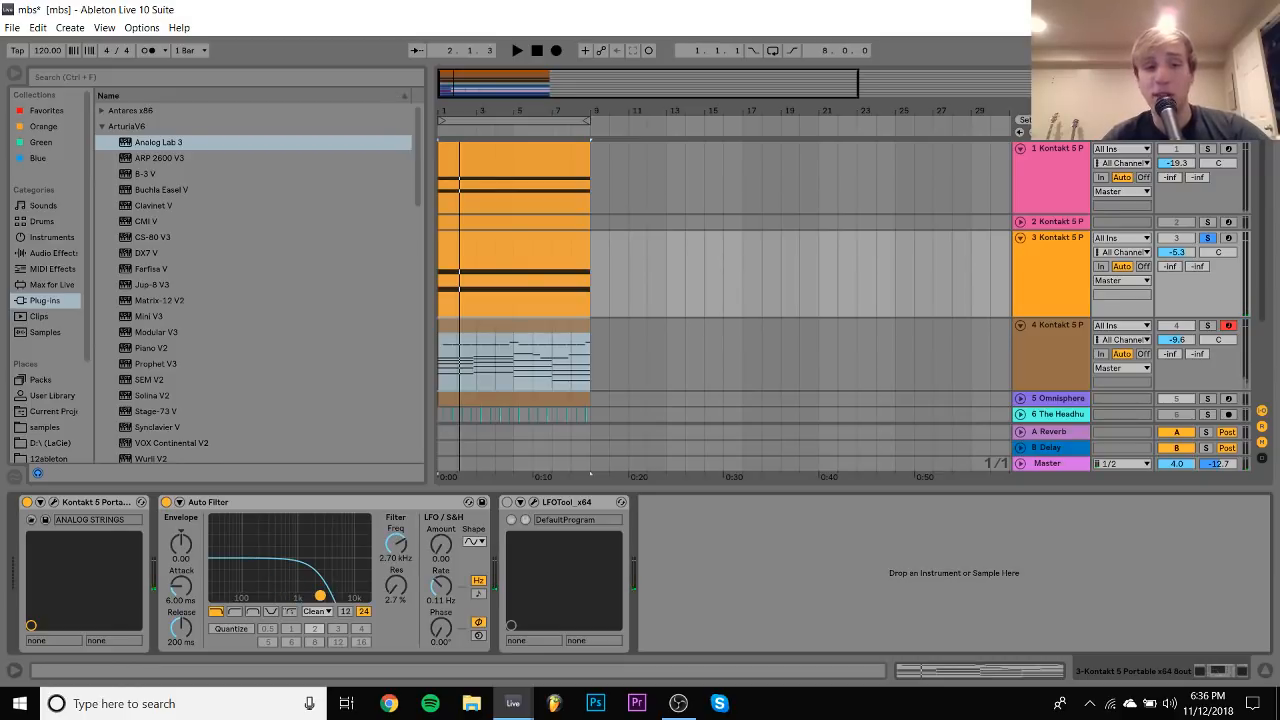
pyautogui.press('space')
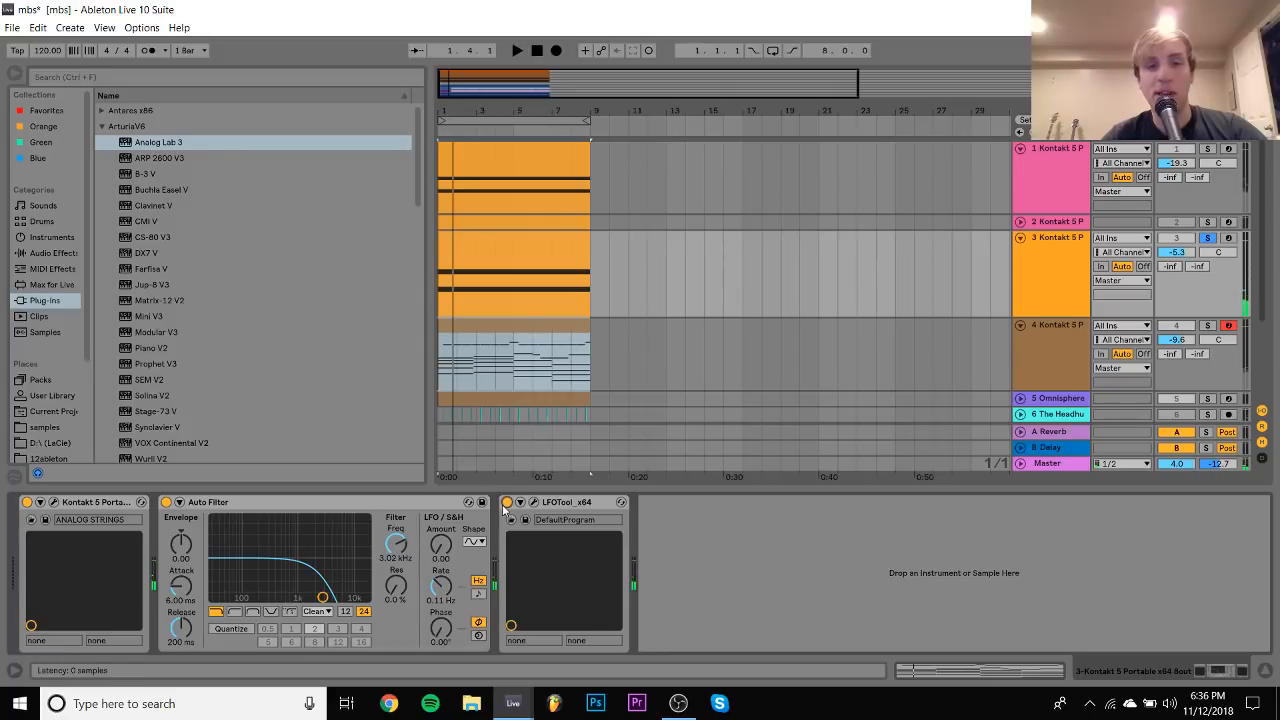
# Solo Kontakt track 1, bypass its Guitar Rig 5, LFOTool and EQ Eight, and play the dry Retcon sound
pyautogui.click(1073, 170)
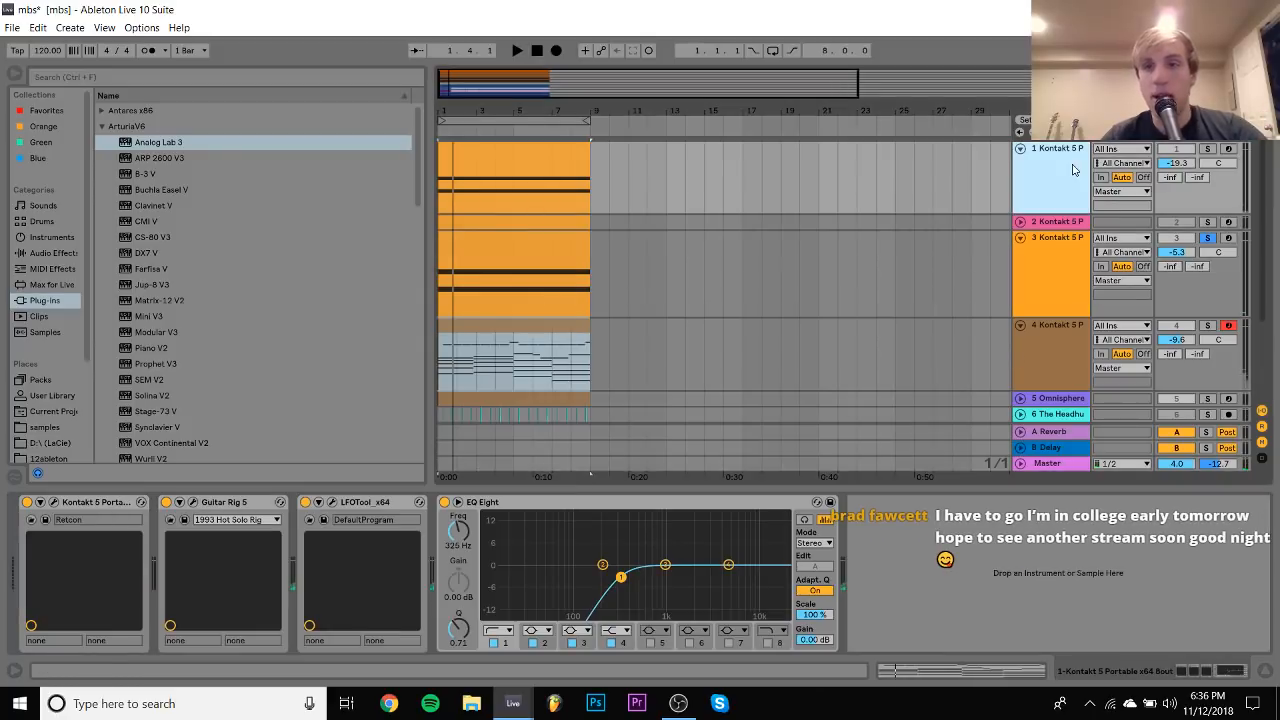
pyautogui.click(1209, 148)
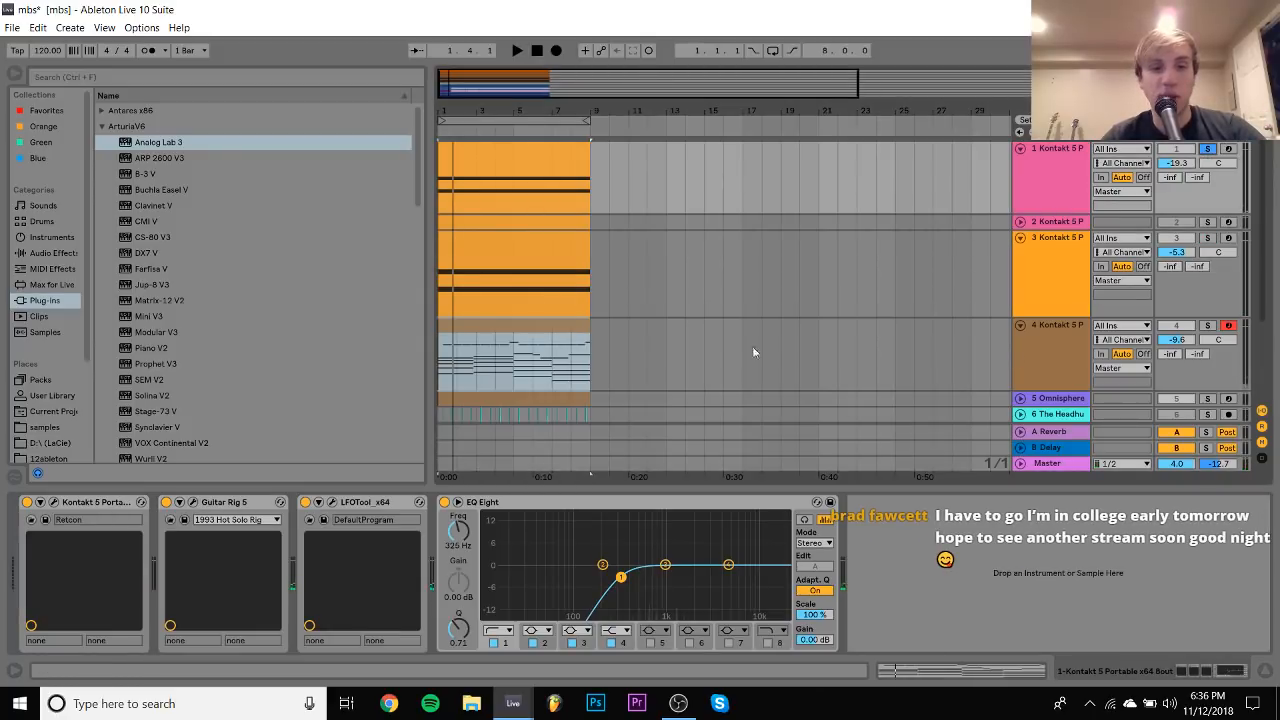
pyautogui.click(444, 503)
pyautogui.click(166, 502)
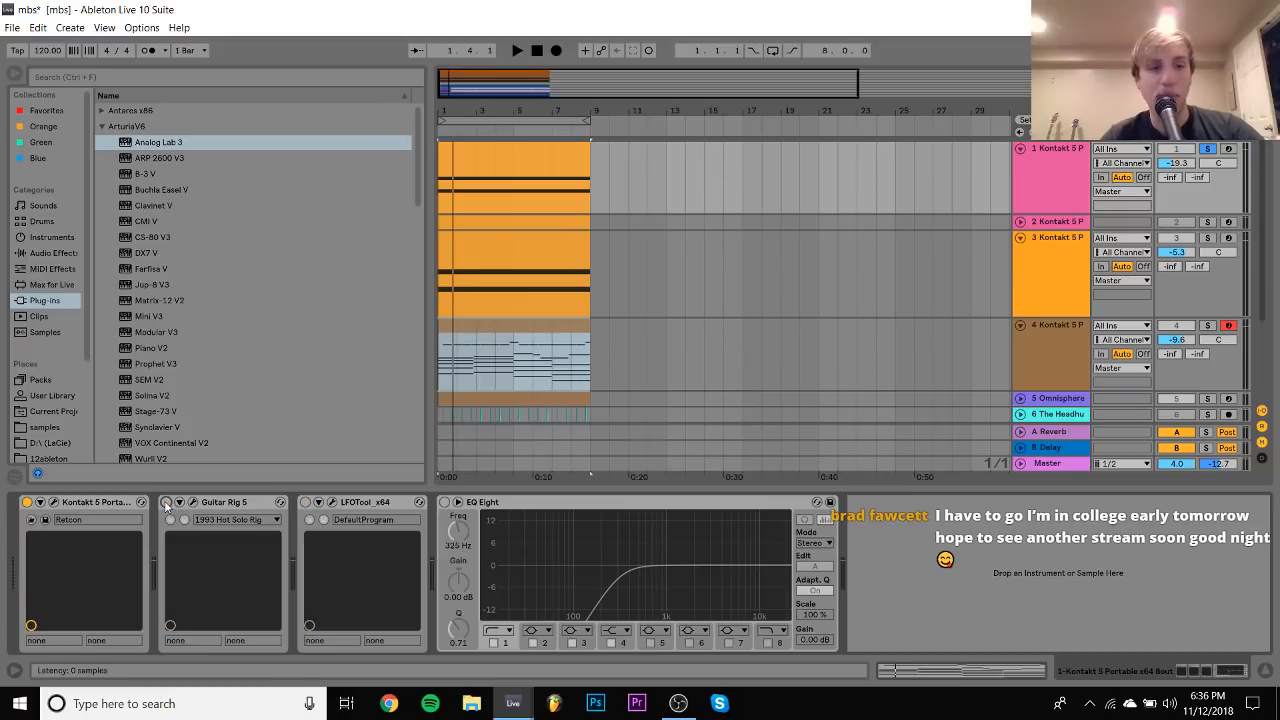
pyautogui.press('space')
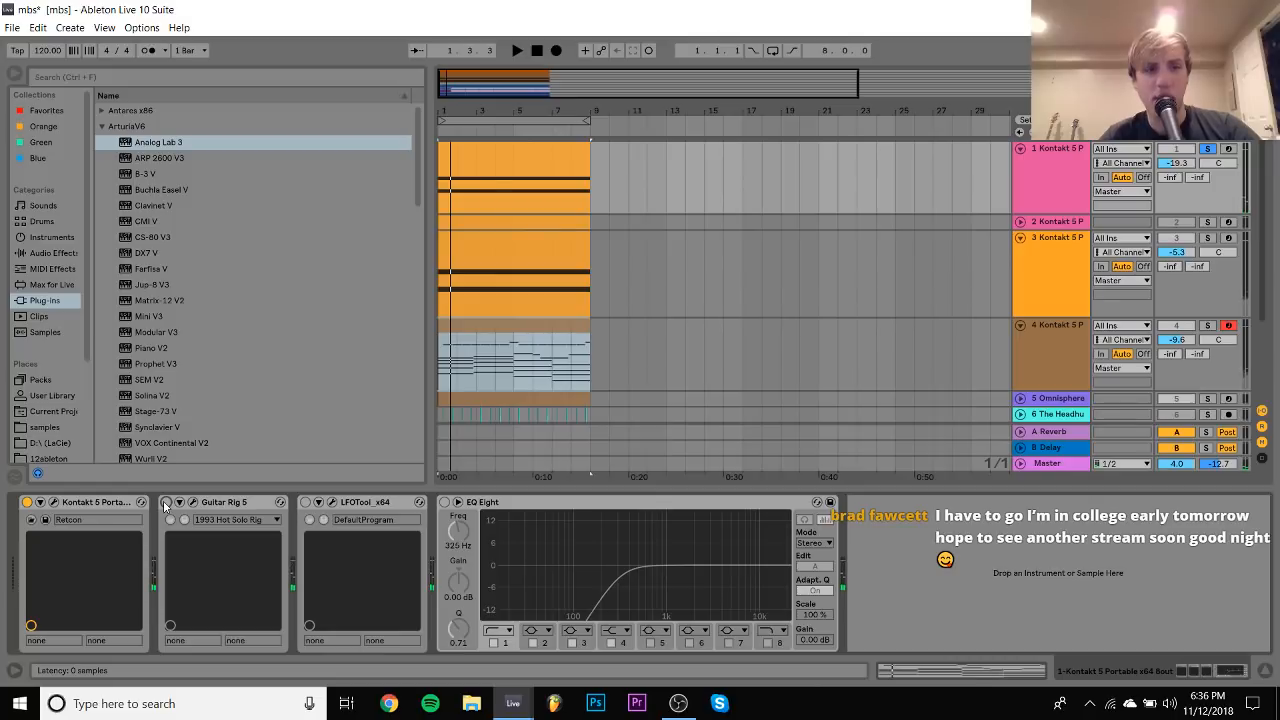
# Open the Kontakt window of track 1 and look through the Retcon pad patches for the A Pad With Horns voice
pyautogui.click(54, 502)
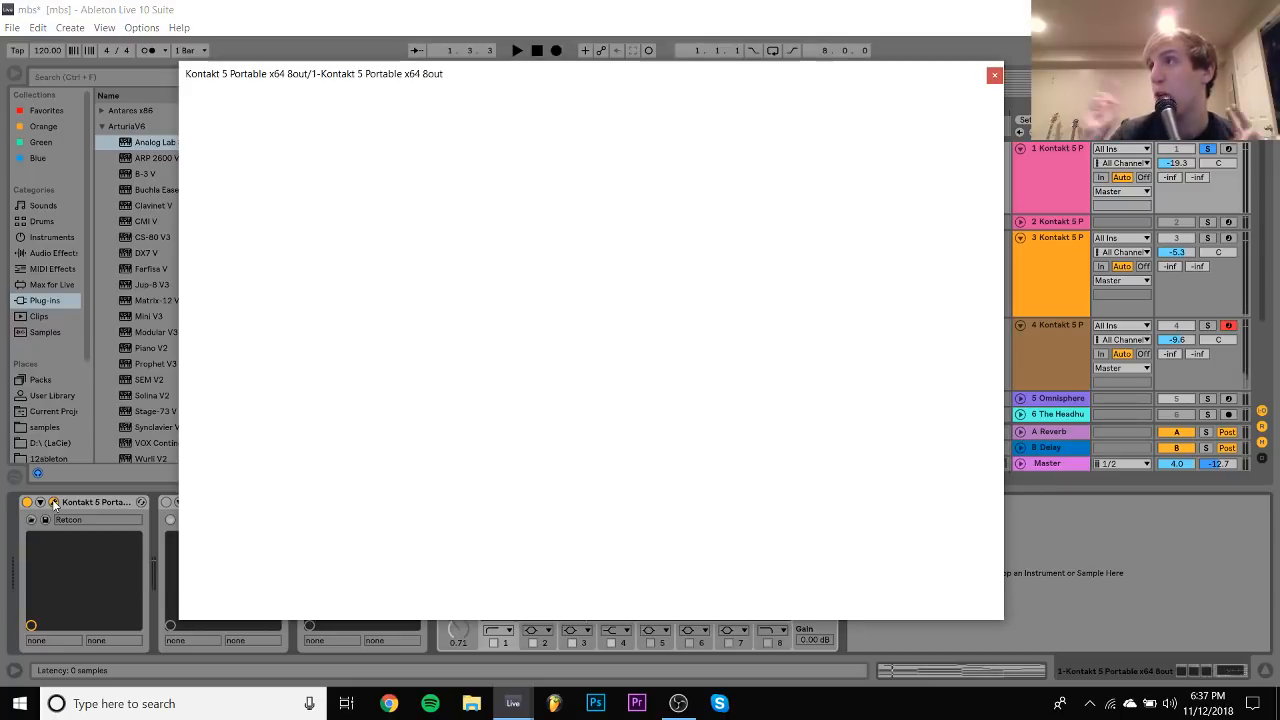
pyautogui.click(54, 502)
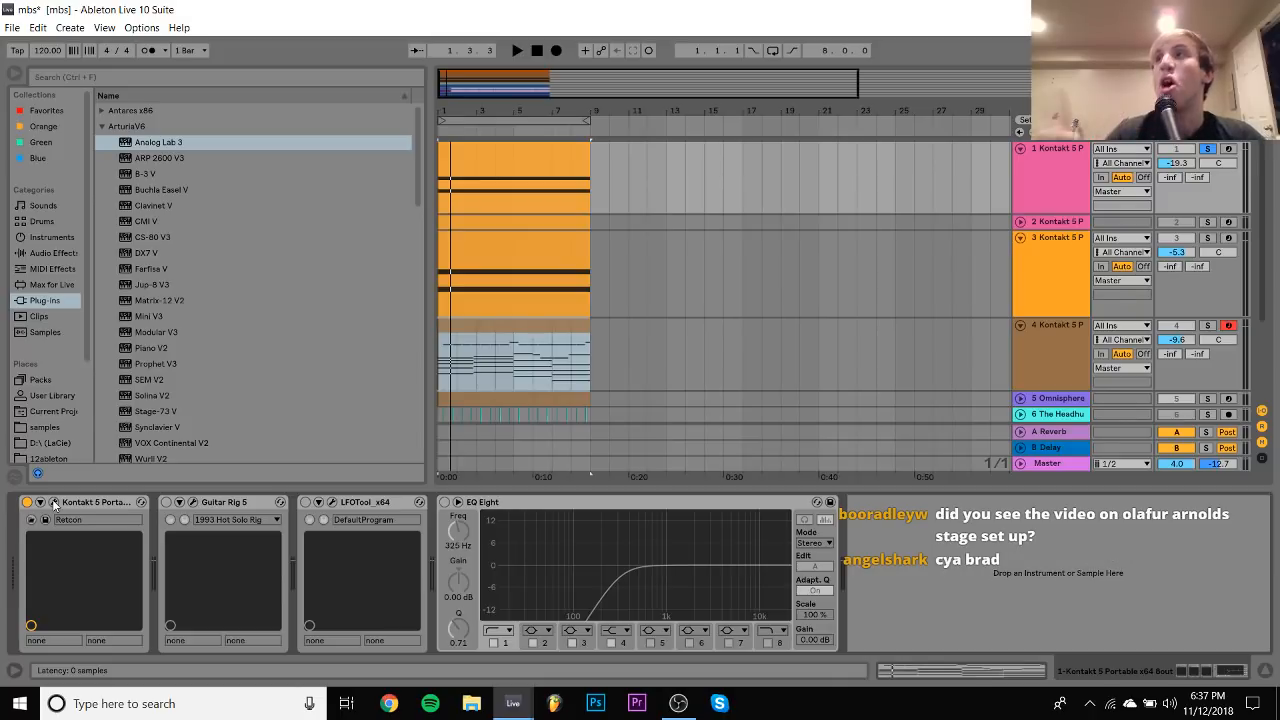
pyautogui.click(54, 502)
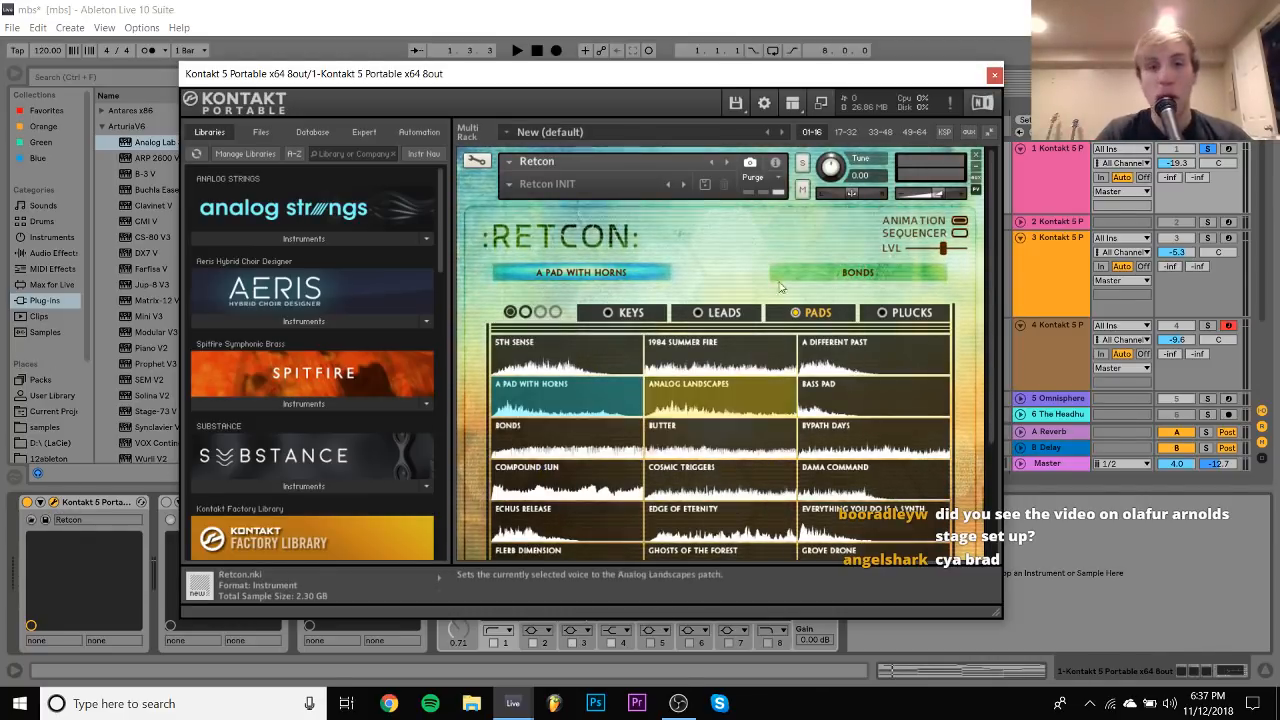
pyautogui.scroll(-1, 715, 300)
pyautogui.scroll(1, 727, 232)
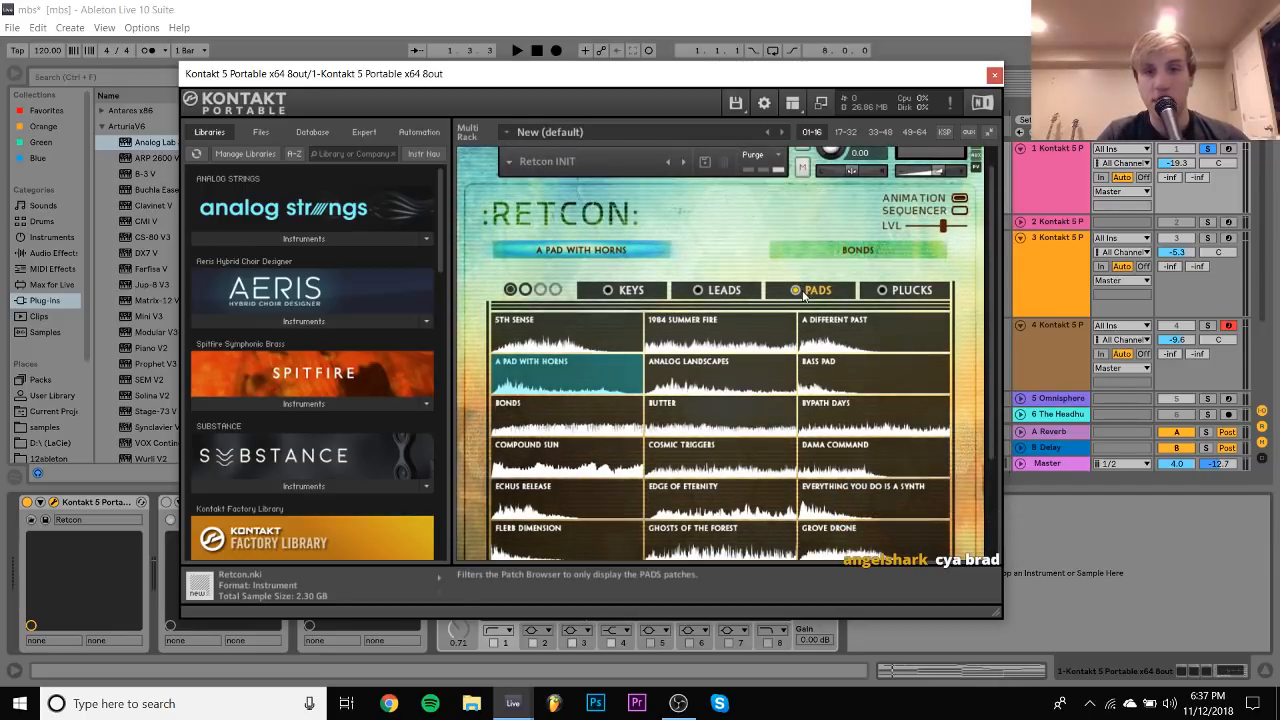
# View the patch list of Retcon's second voice, Bonds, and return to the voice controls page
pyautogui.click(835, 249)
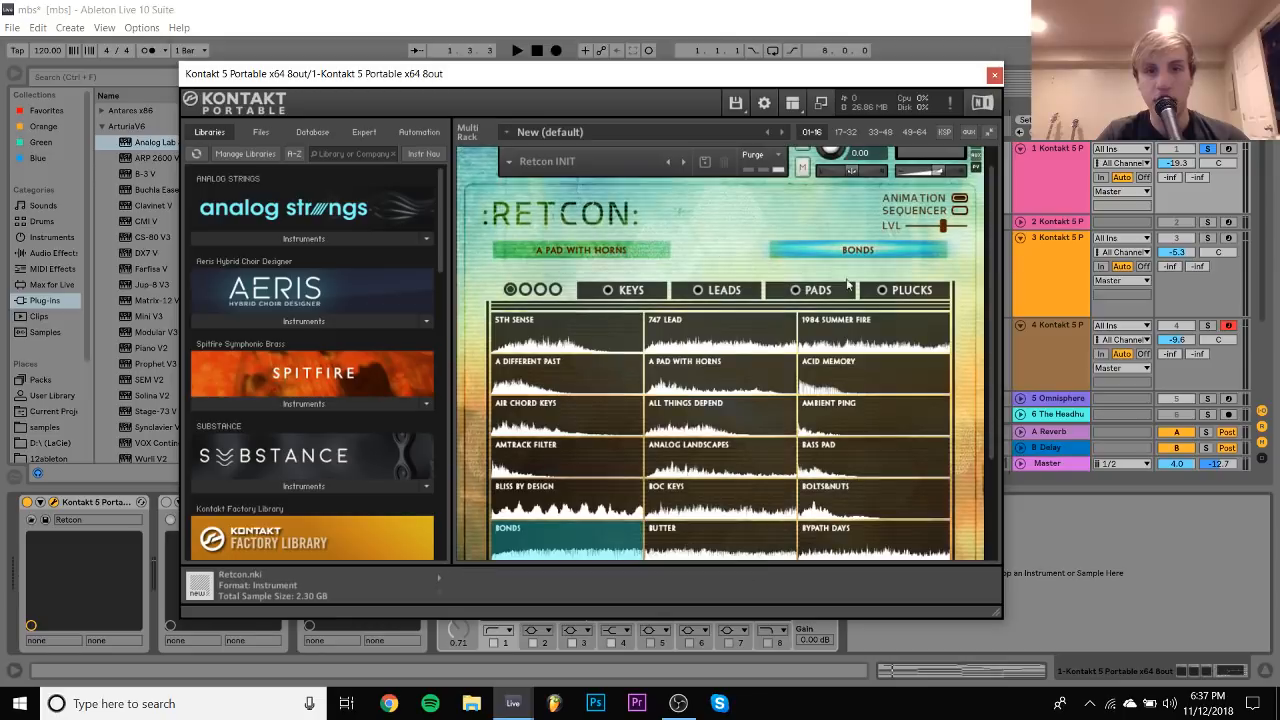
pyautogui.click(864, 250)
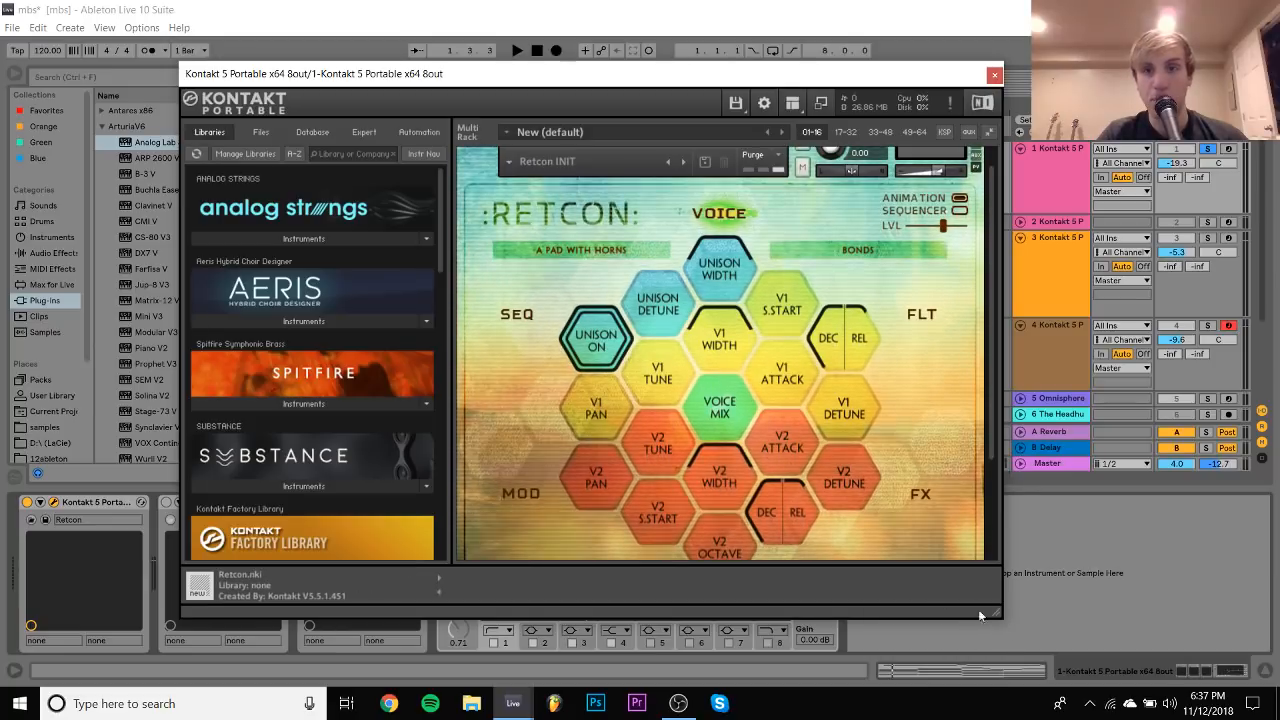
pyautogui.scroll(1, 925, 408)
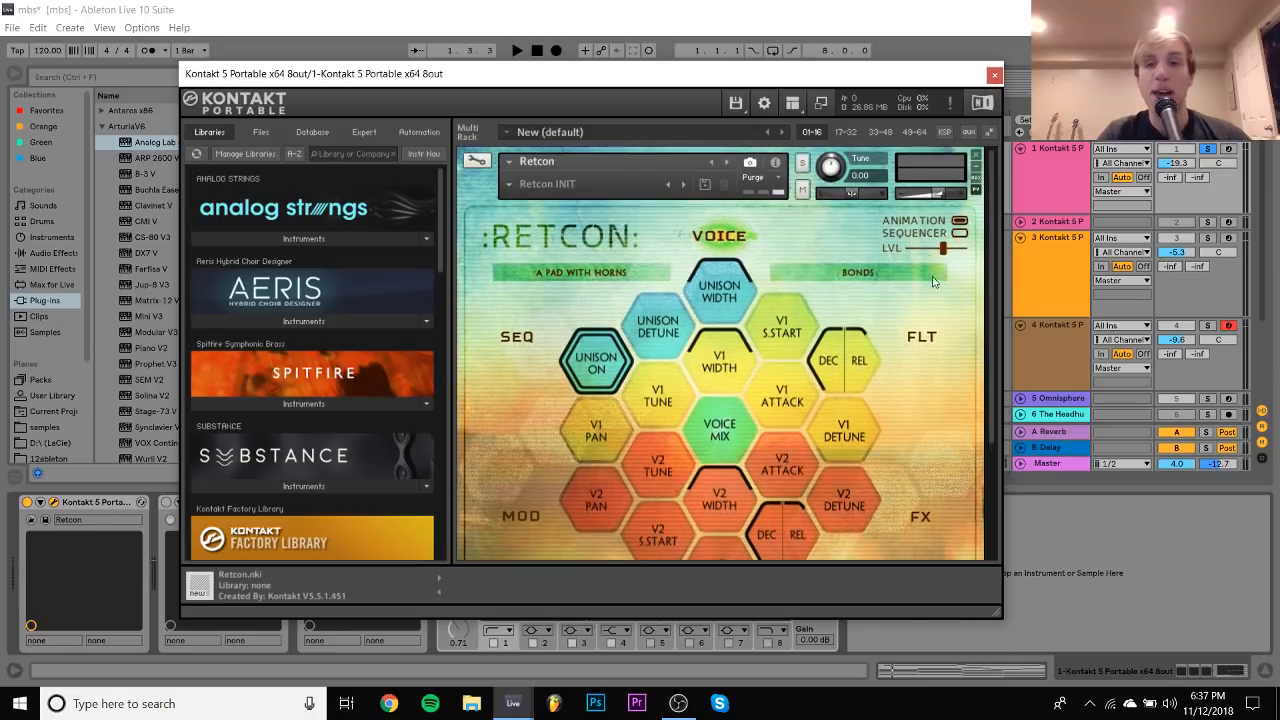
# Arm Kontakt track 1 for recording, close the Kontakt window and play the dry Retcon sound
pyautogui.click(1230, 149)
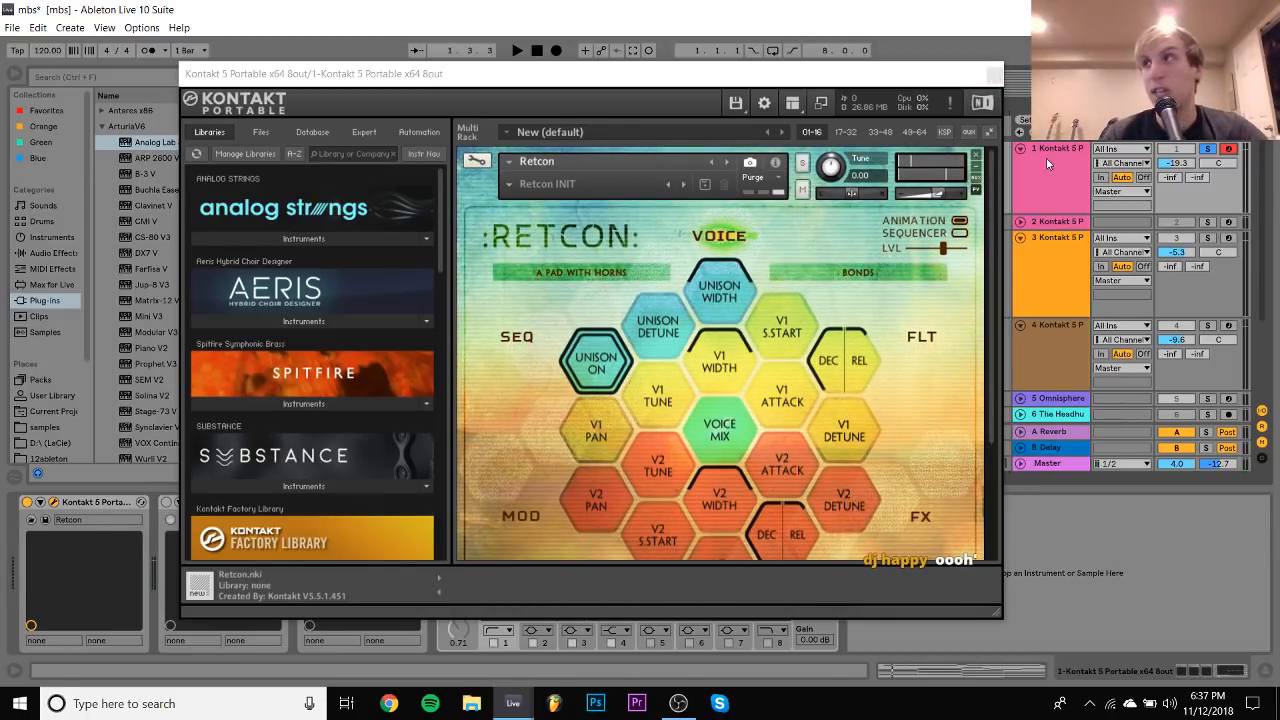
pyautogui.press('space')
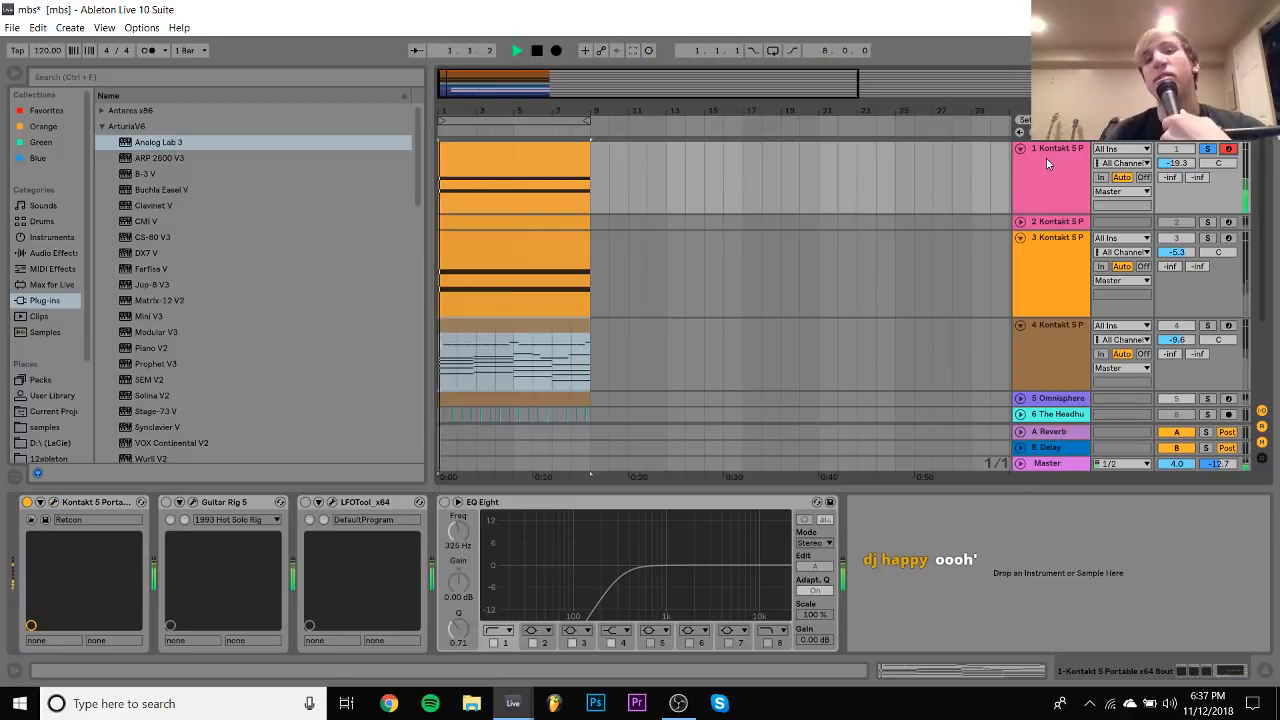
pyautogui.press('space')
# Turn Guitar Rig 5 back on for track 1 and view its Fuzz vs Reverse Split rack while playing the sound
pyautogui.click(166, 502)
pyautogui.click(189, 502)
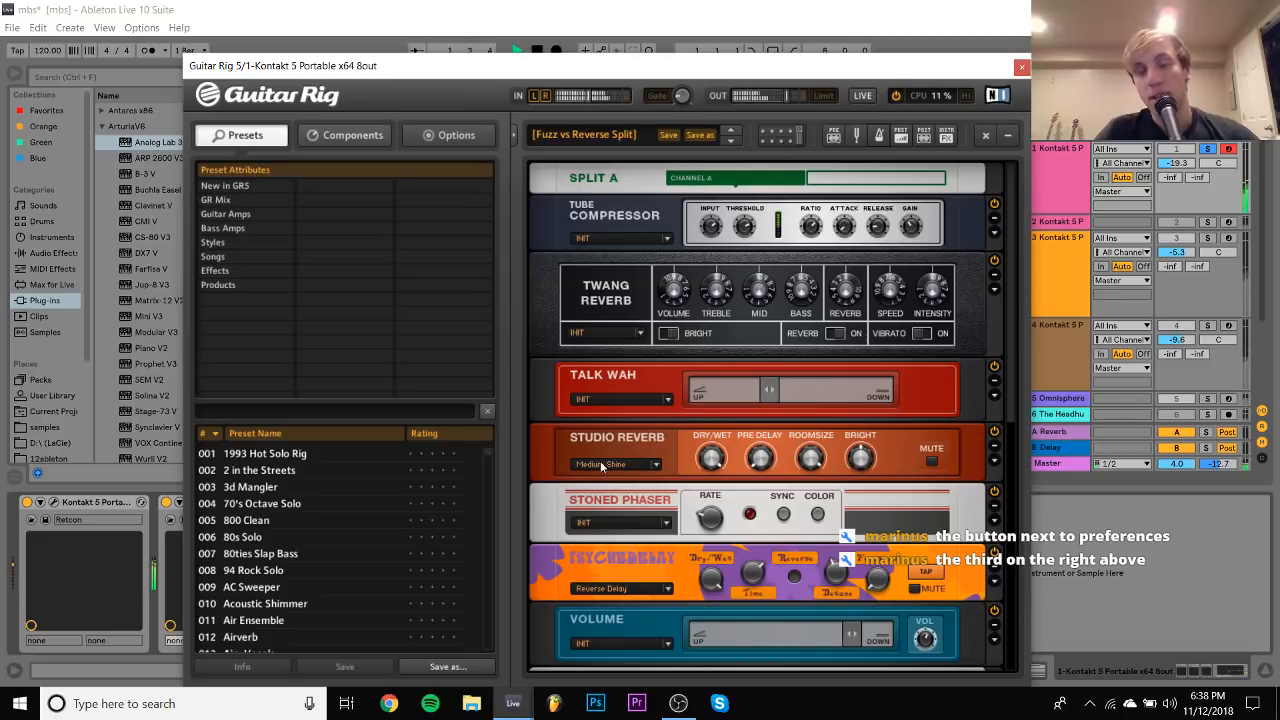
pyautogui.click(1022, 68)
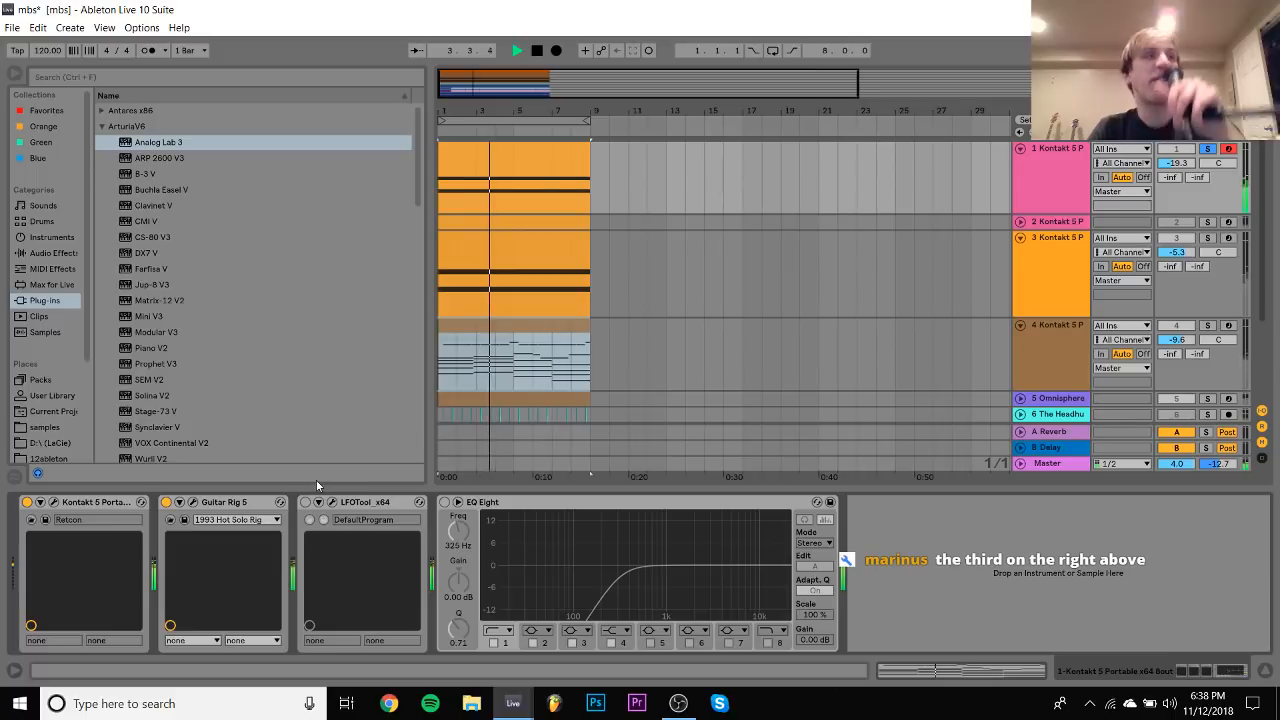
pyautogui.press('space')
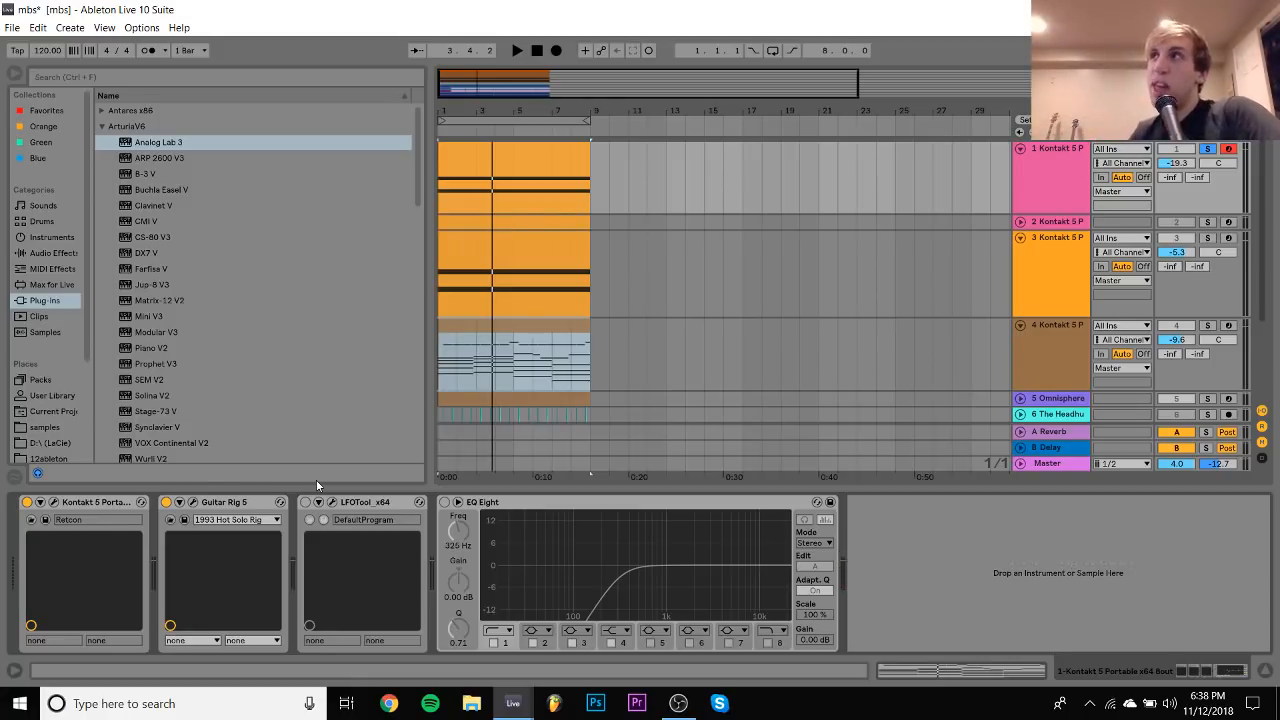
pyautogui.click(194, 503)
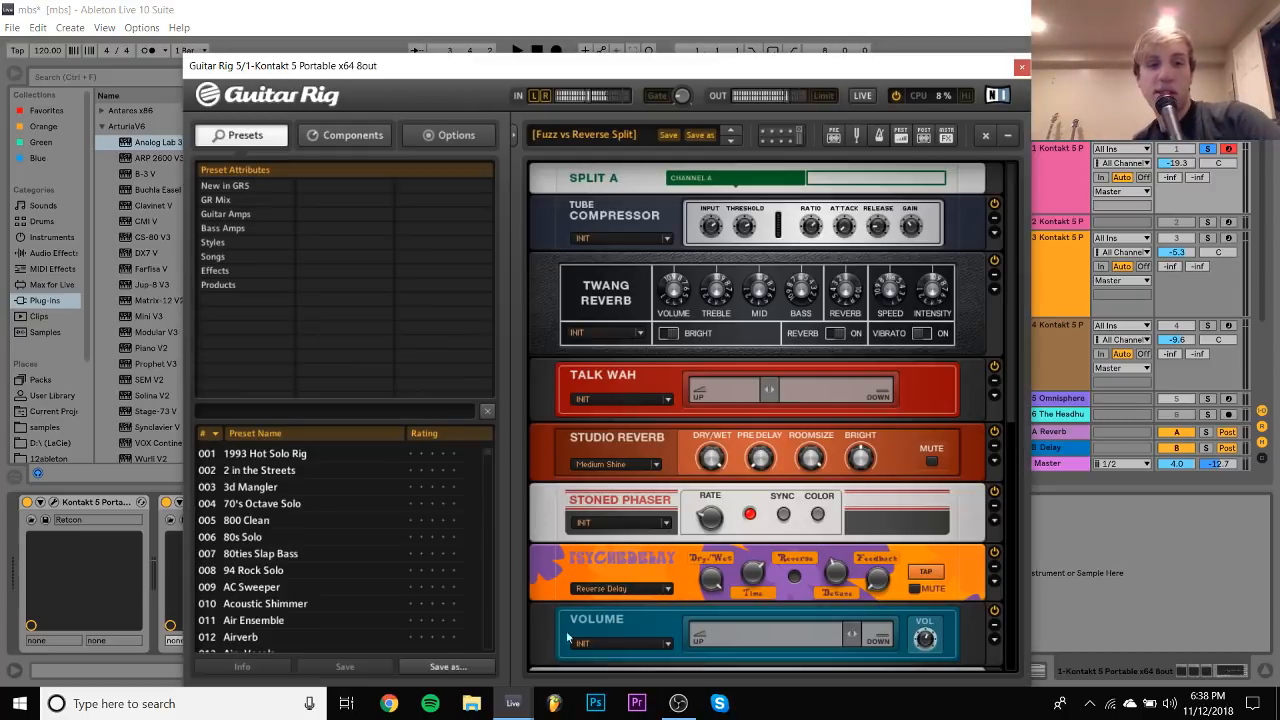
pyautogui.press('space')
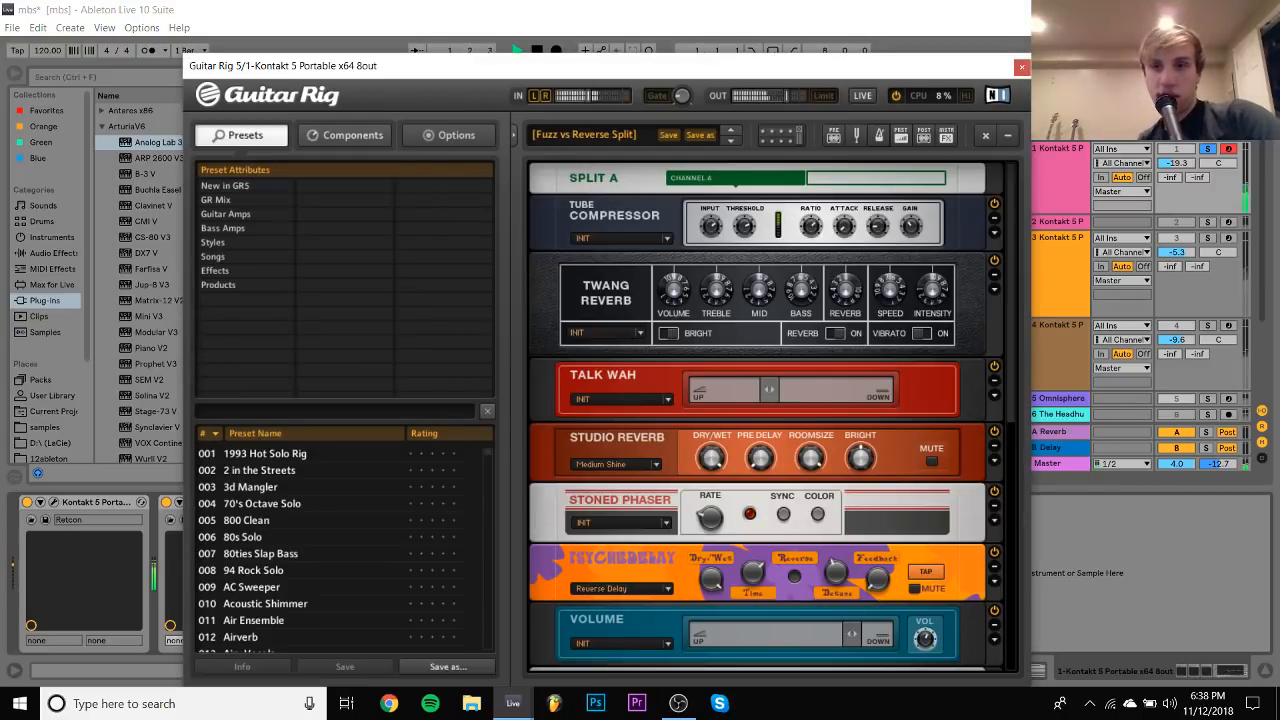
pyautogui.click(1021, 69)
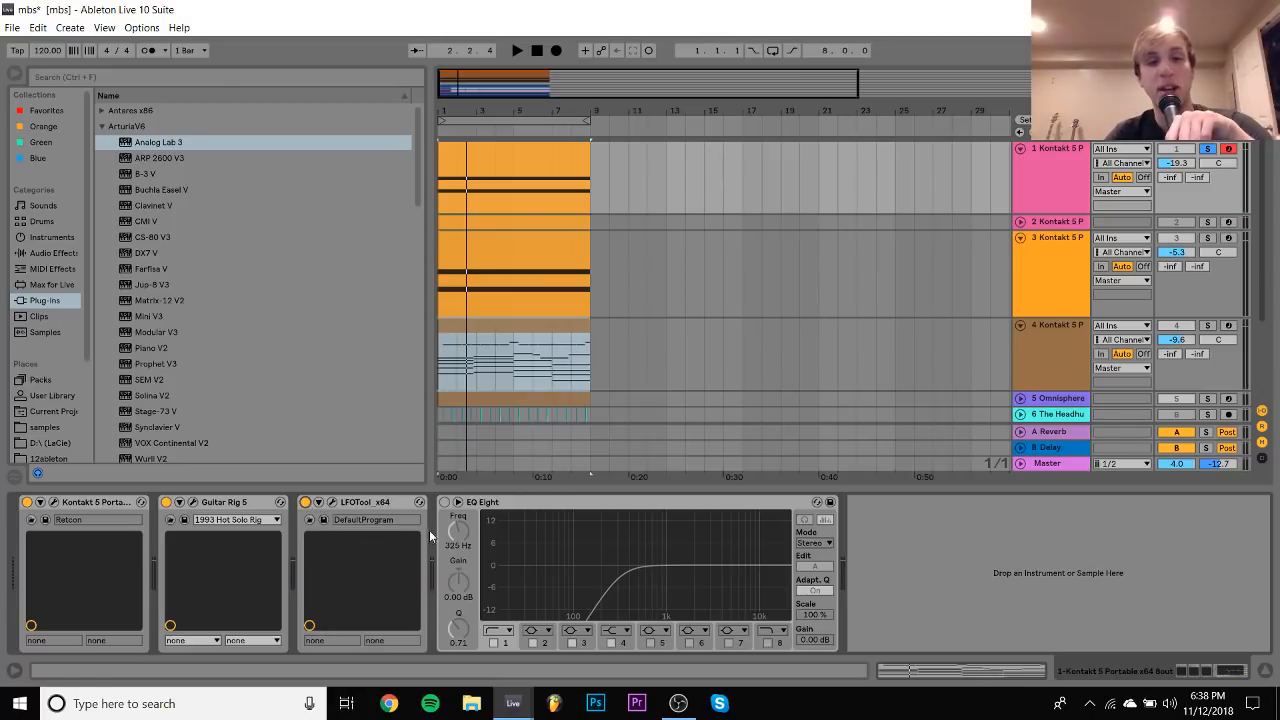
# Re-enable LFOTool and EQ Eight on track 1 and play the fully processed Retcon pad
pyautogui.click(445, 502)
pyautogui.press('space')
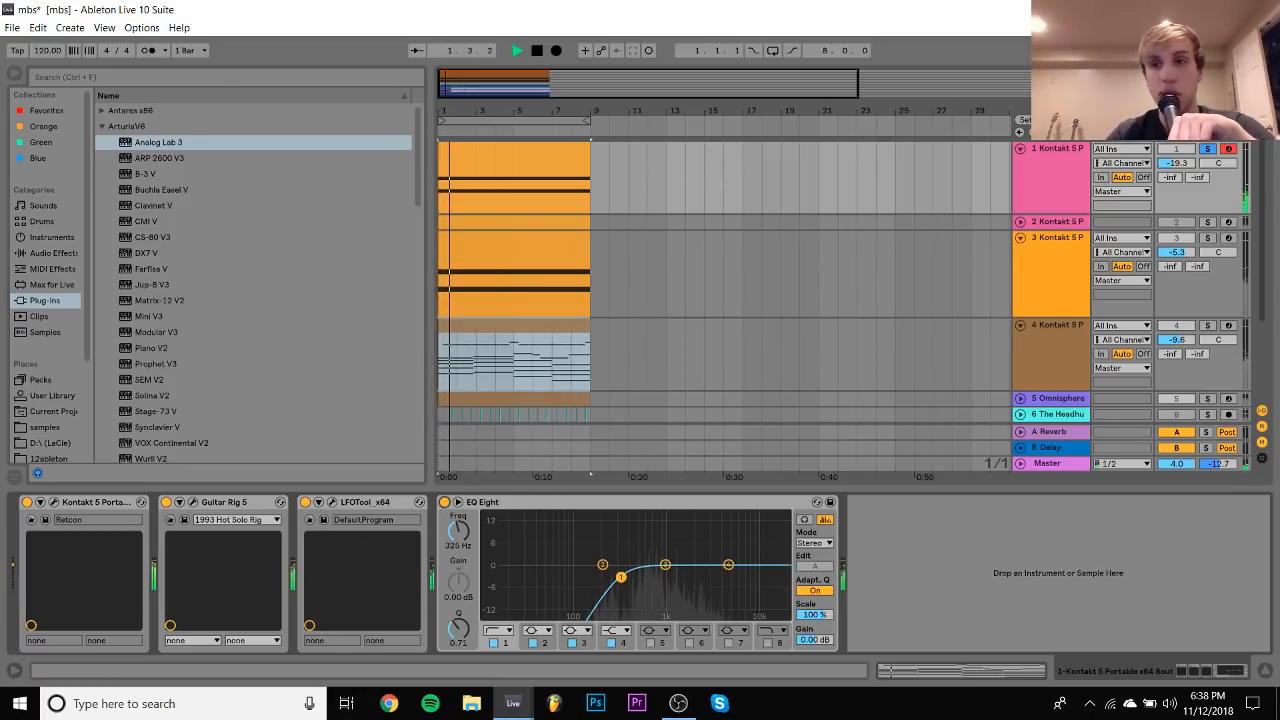
# Unsolo and fold track 1, and set the Auto Filter frequency on the track 3 Analog Strings to 1.15 kHz
pyautogui.click(1020, 148)
pyautogui.click(1045, 200)
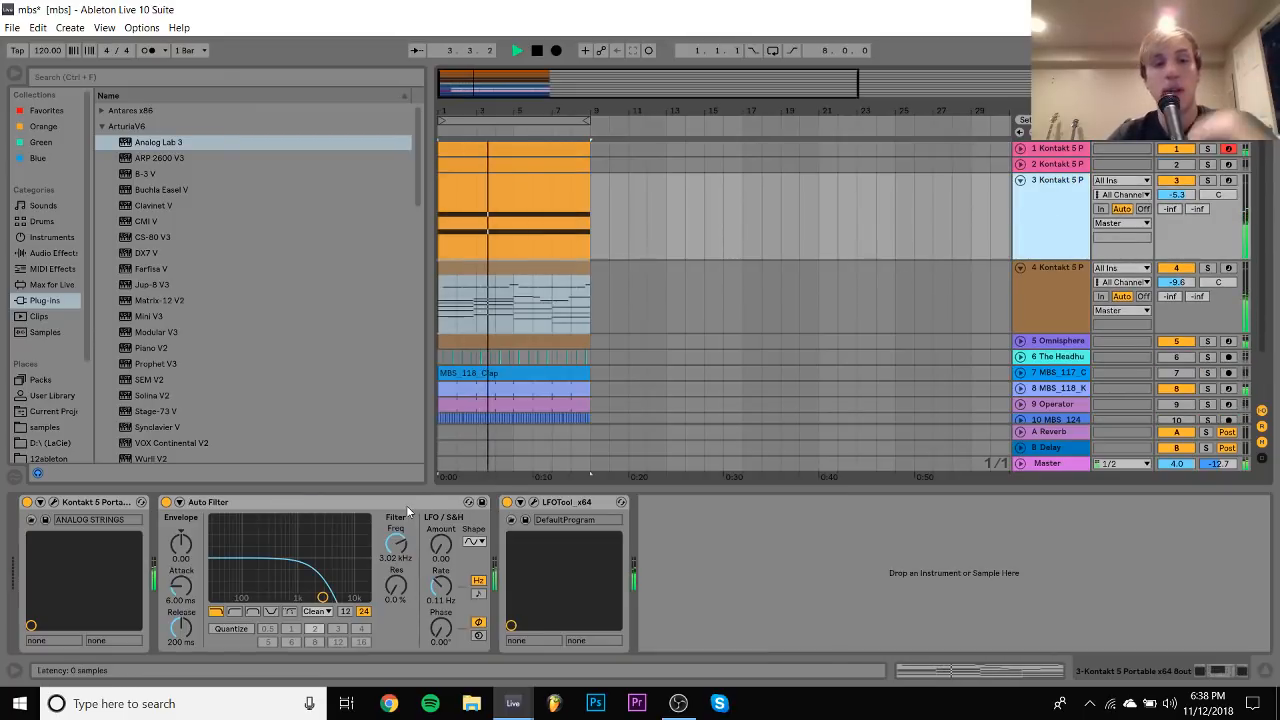
pyautogui.moveTo(322, 597); pyautogui.dragTo(300, 597)
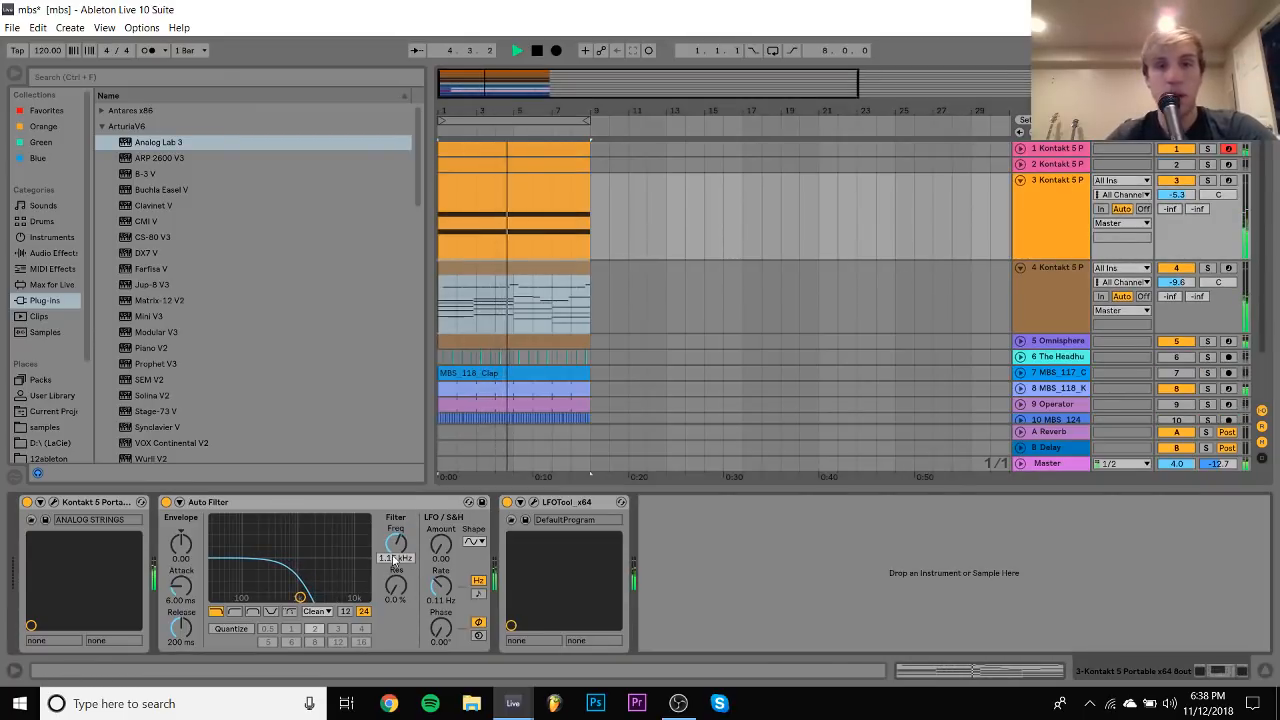
# Duplicate the whole eight-bar arrangement across all tracks and loop the full 16 bars
pyautogui.click(558, 150)
pyautogui.scroll(-2, 558, 152)
pyautogui.hotkey('ctrl', 'a')
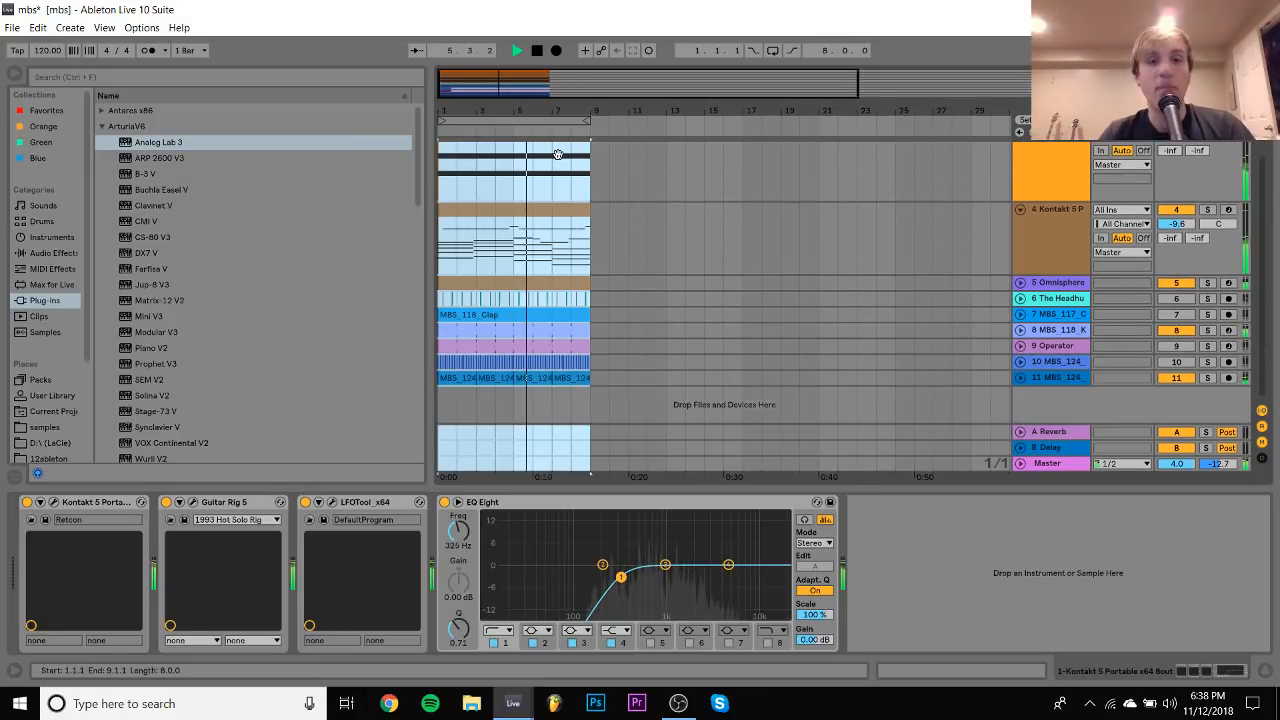
pyautogui.hotkey('ctrl', 'd')
pyautogui.scroll(2, 545, 151)
pyautogui.hotkey('ctrl', 'a')
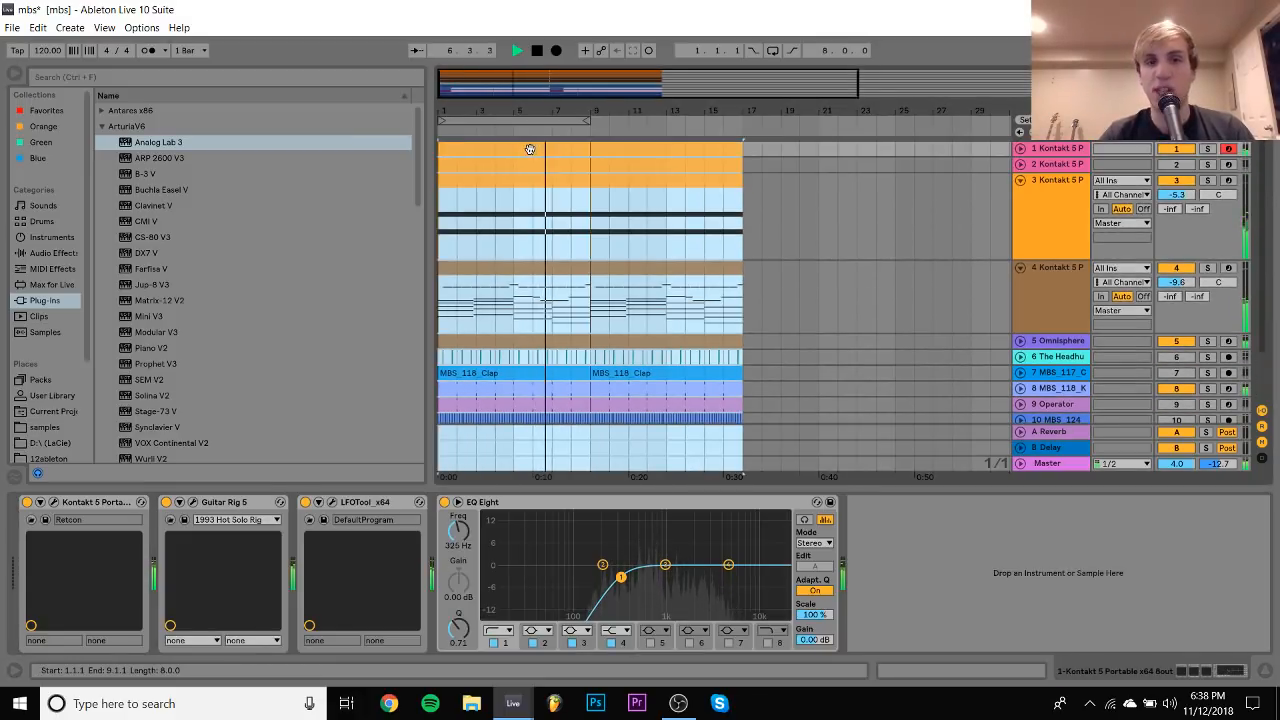
pyautogui.hotkey('ctrl', 'l')
# Fold Kontakt tracks 3 and 4 so that all track lanes are collapsed
pyautogui.click(1051, 280)
pyautogui.hotkey('ctrl', 'a')
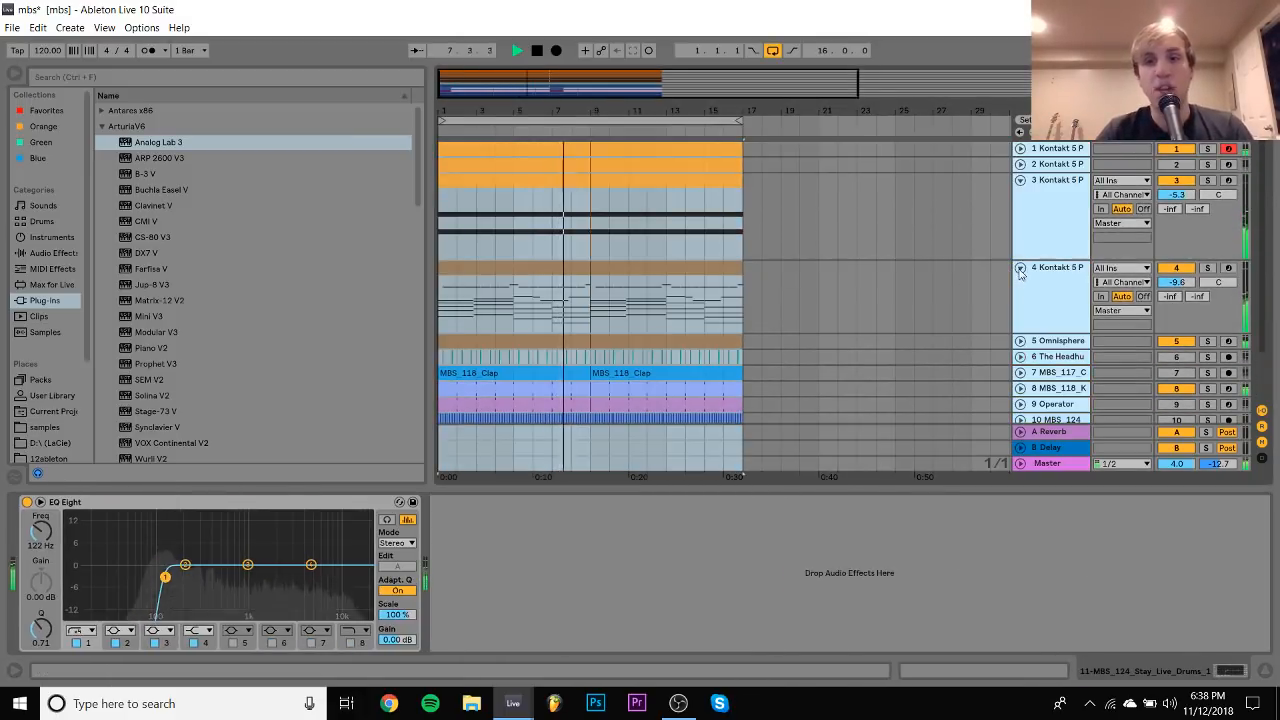
pyautogui.click(1020, 268)
pyautogui.click(1047, 316)
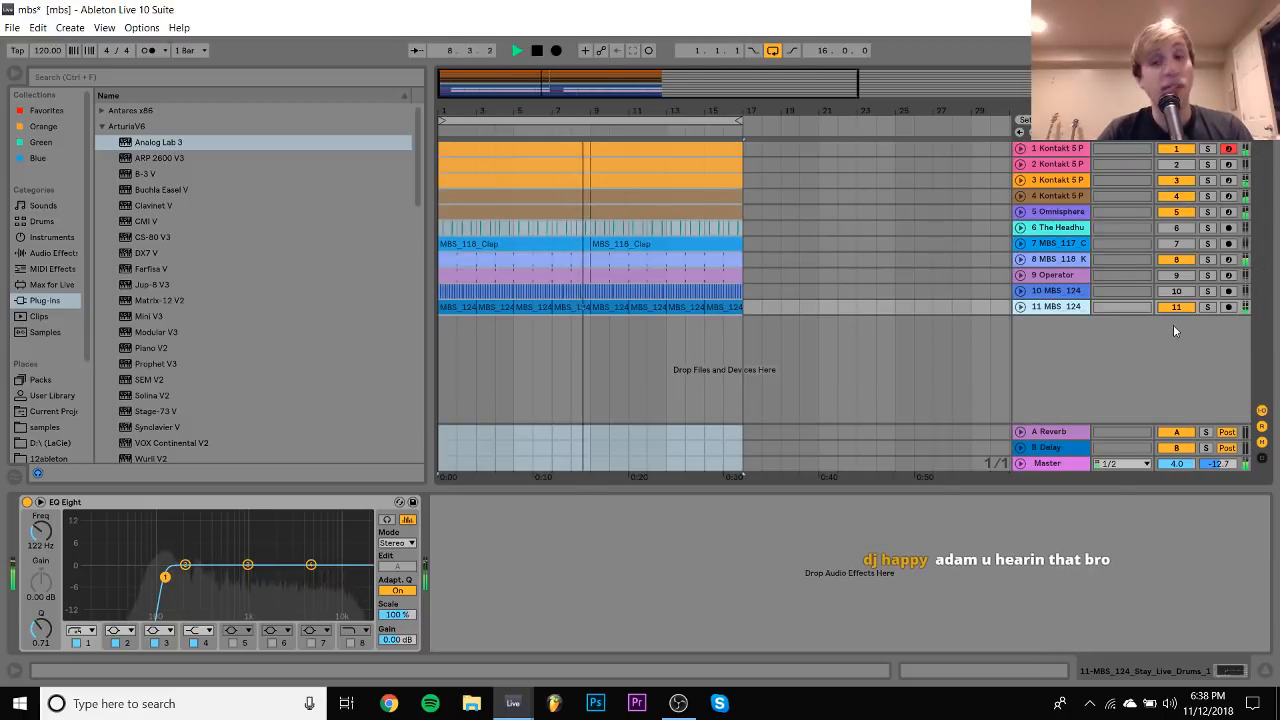
# Solo the MBS_124 Stay Live Drums track 11 during playback, unsolo it and deactivate the track
pyautogui.click(1207, 307)
pyautogui.press('space')
pyautogui.click(1207, 307)
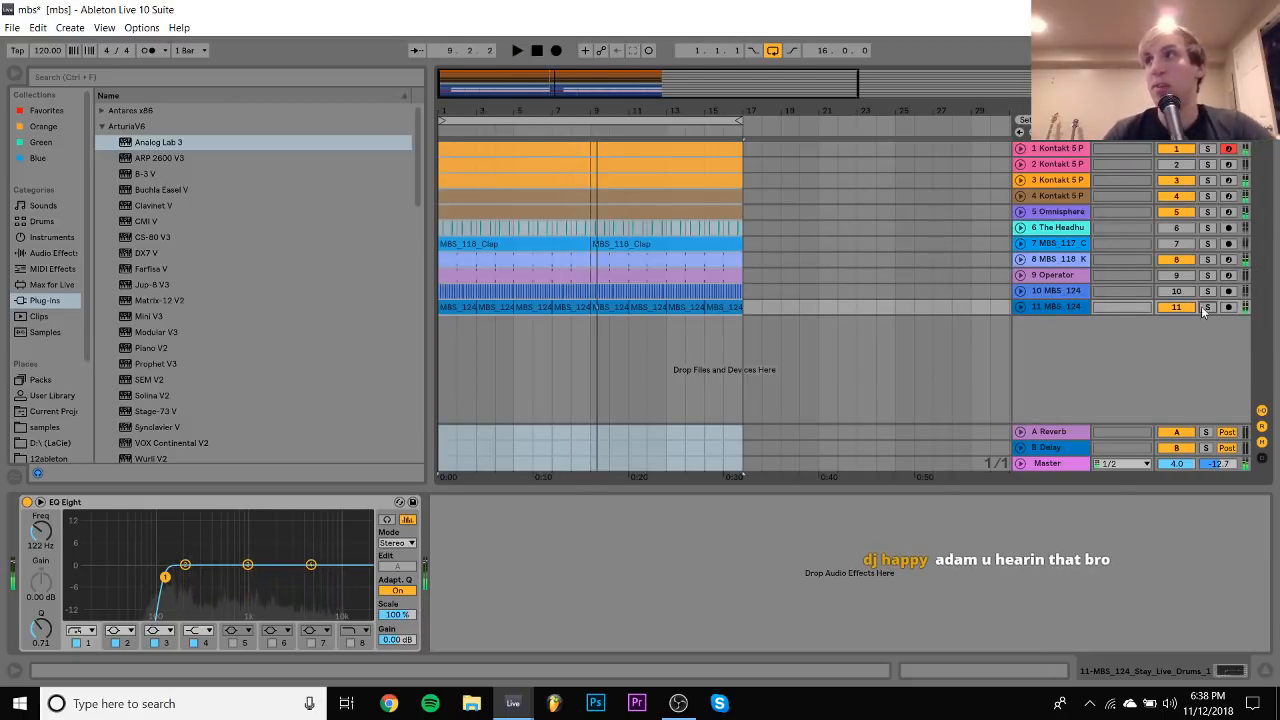
pyautogui.click(1177, 308)
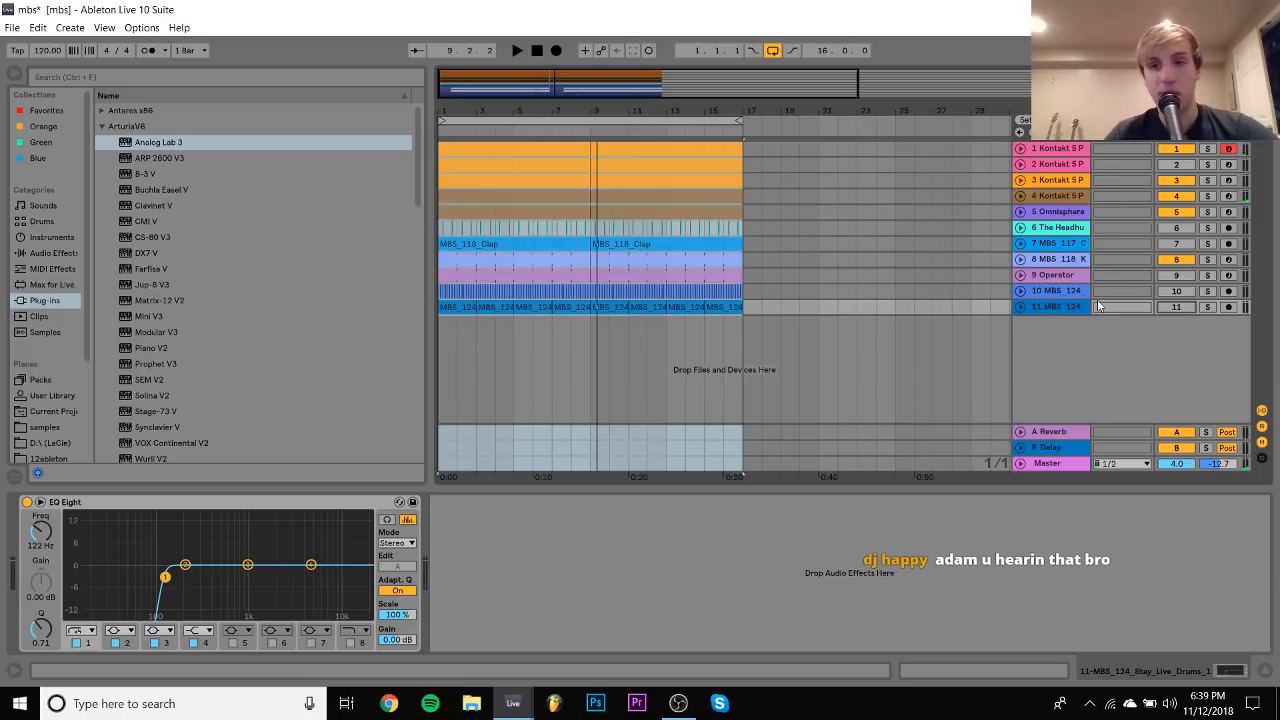
# Activate the MBS_124 Hats track 10 at -16.4 dB and tracks 6, 7 and 9 during playback
pyautogui.click(1177, 291)
pyautogui.press('space')
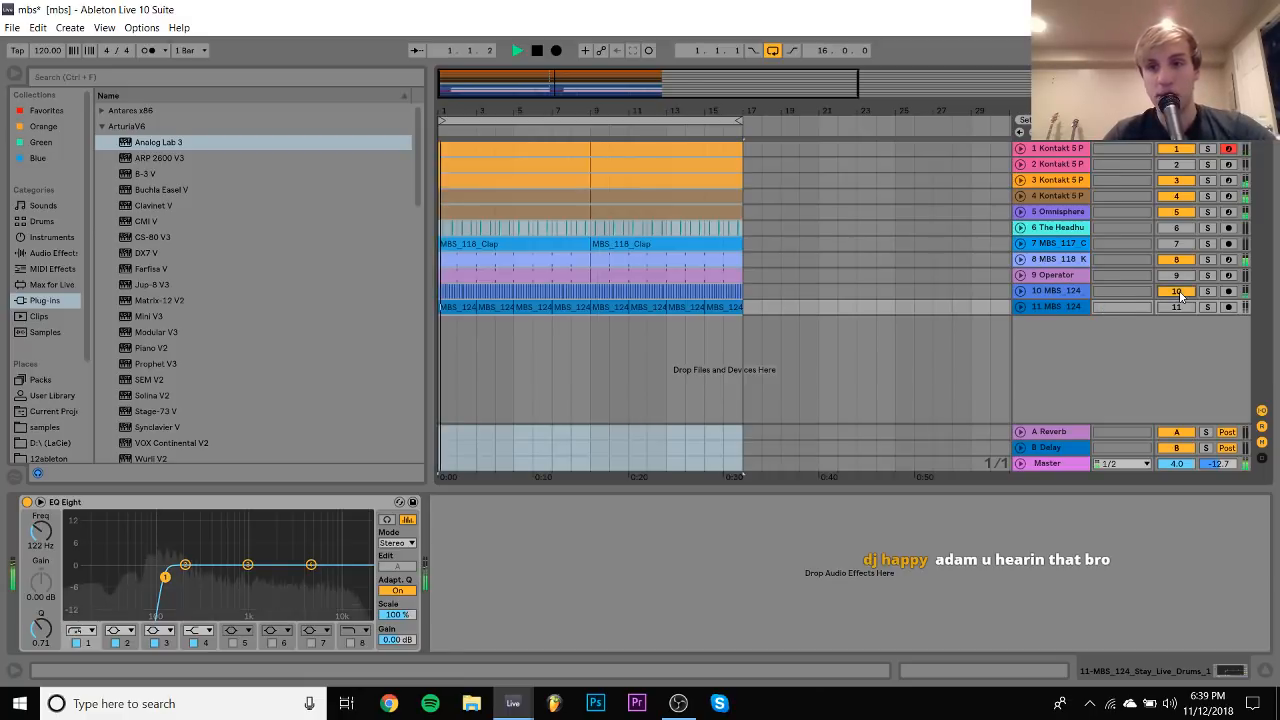
pyautogui.click(1021, 291)
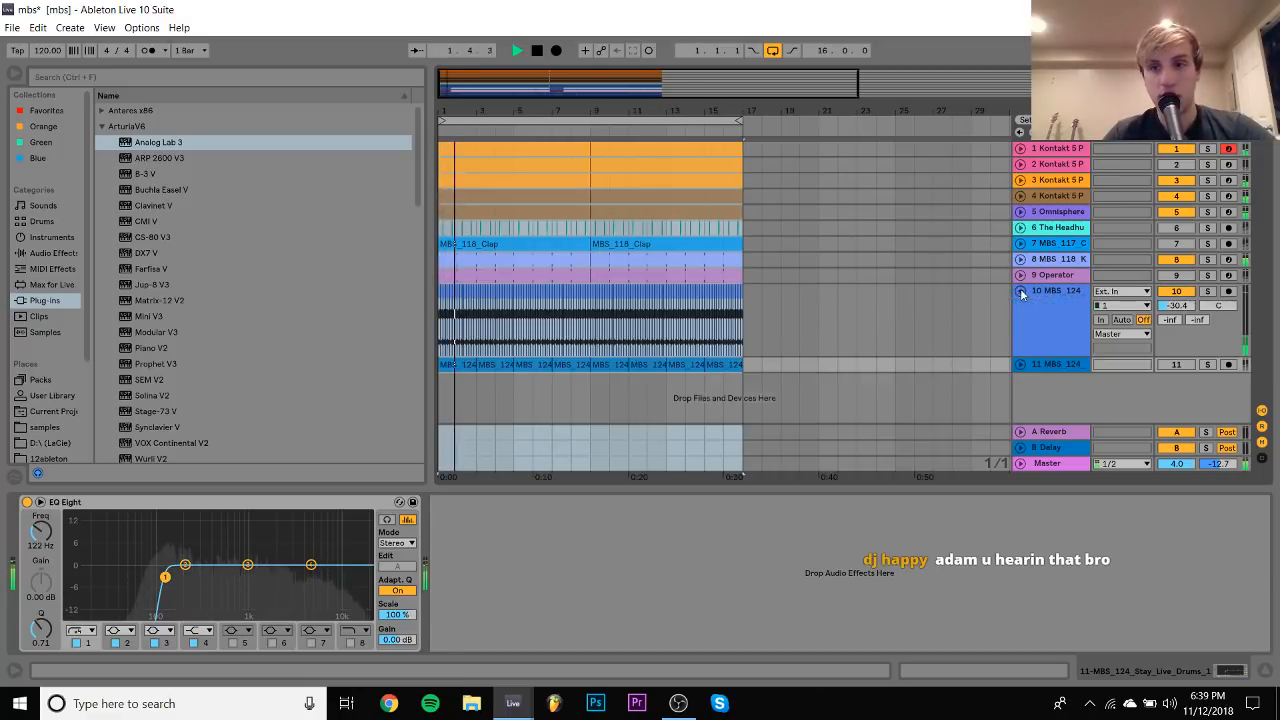
pyautogui.click(1177, 228)
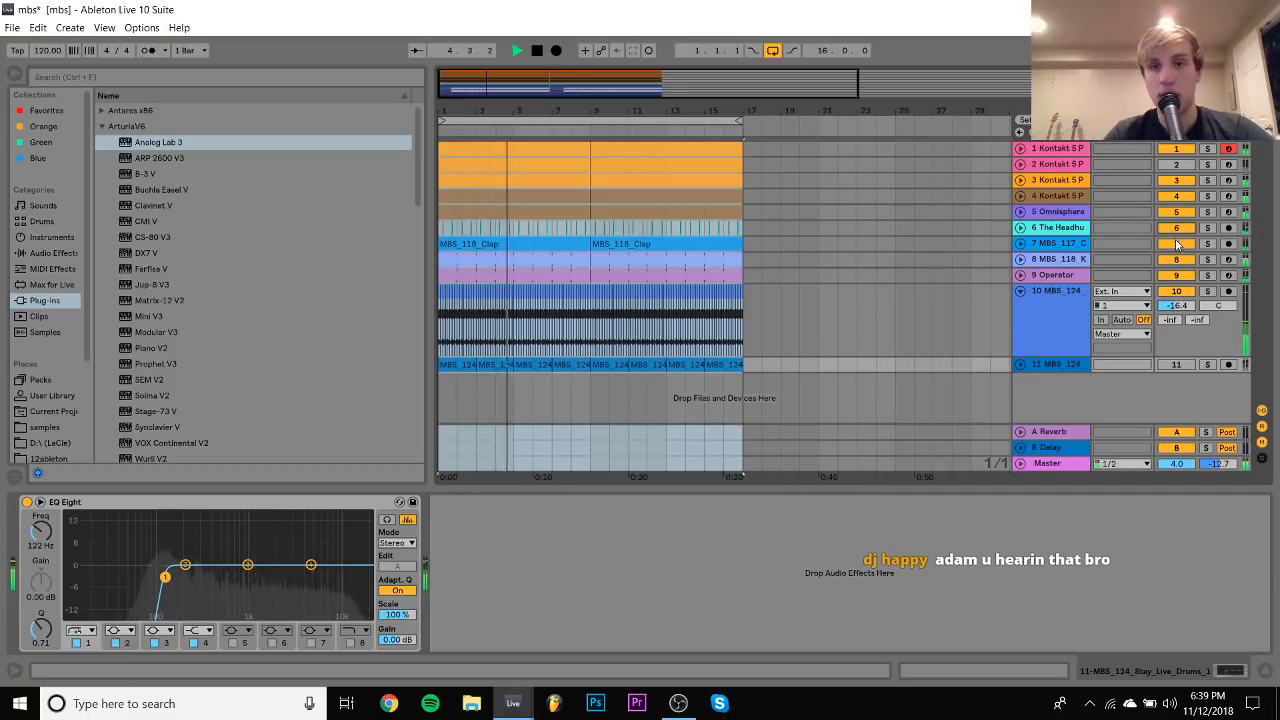
# Delete the Headhunters, MBS_117 clap, Operator, MBS_124 Hats and MBS_124 Stay Live Drums tracks, keeping the kick track
pyautogui.click(1058, 228)
pyautogui.press('space')
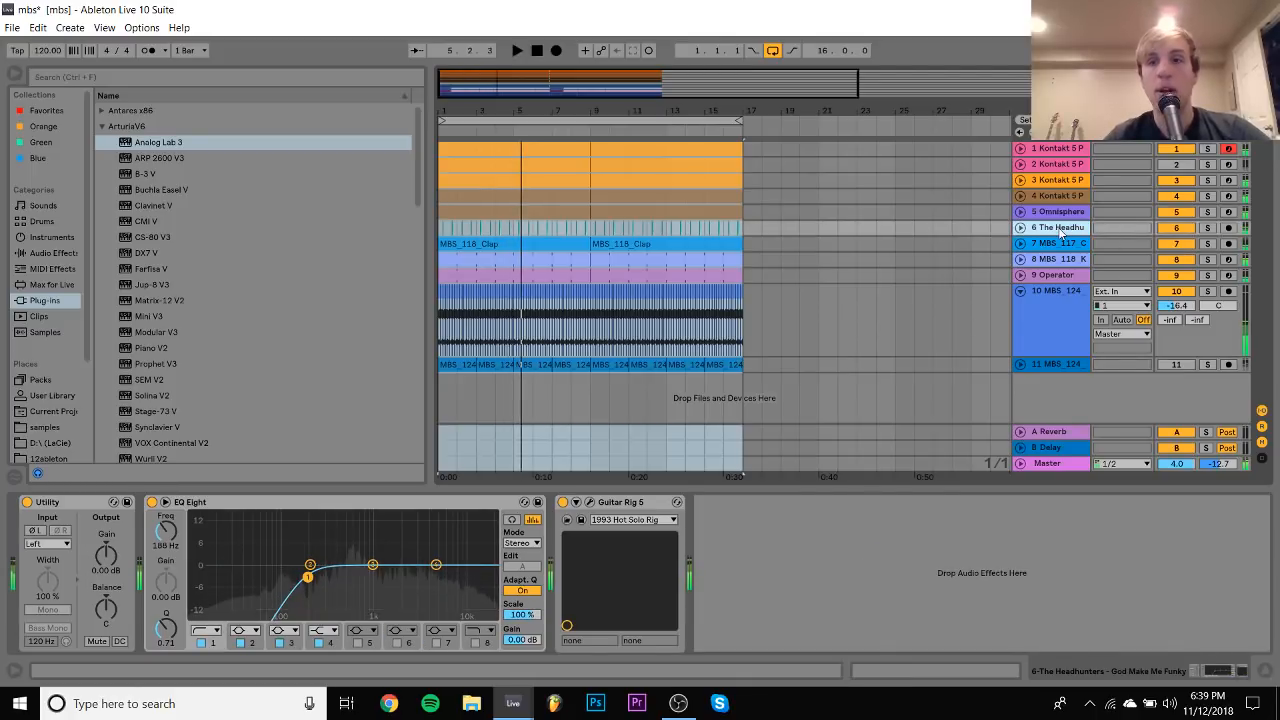
pyautogui.press('Delete')
pyautogui.press('Delete')
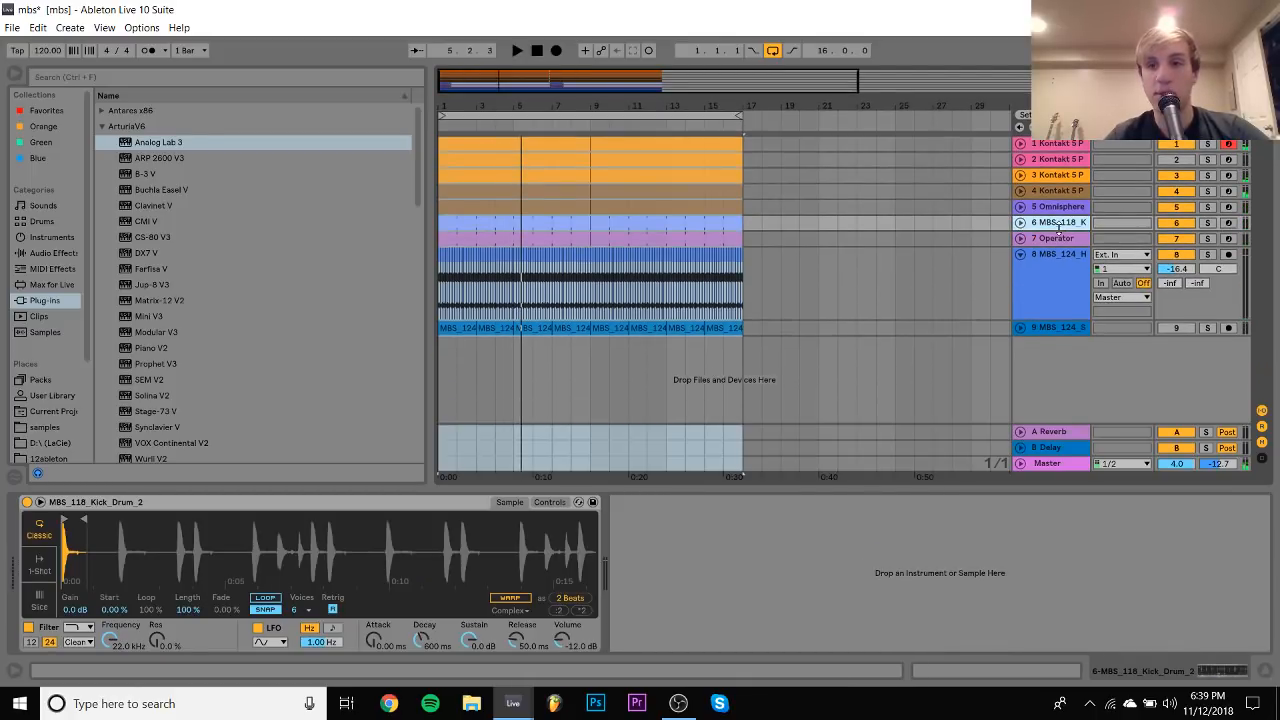
pyautogui.press('Down')
pyautogui.press('Delete')
pyautogui.press('Delete')
pyautogui.press('Delete')
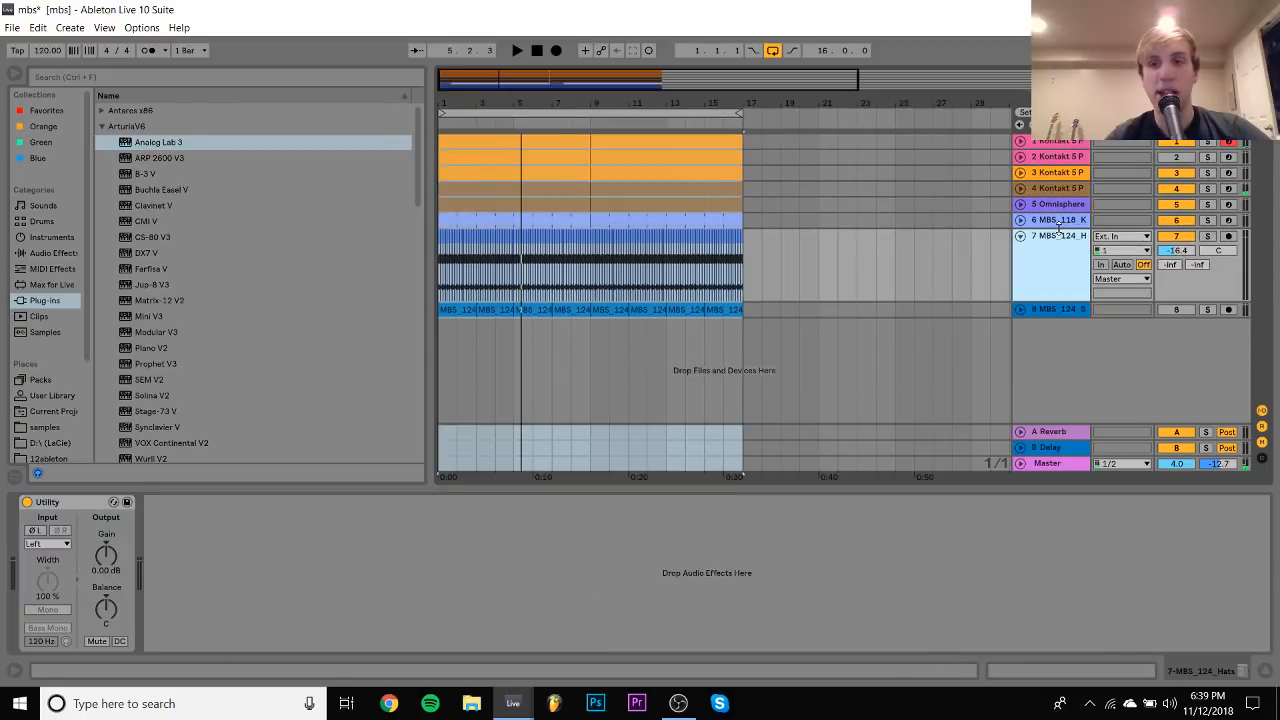
# Play the MBS_118 kick drum track in solo, unsolo it and insert a new MIDI track below it
pyautogui.press('space')
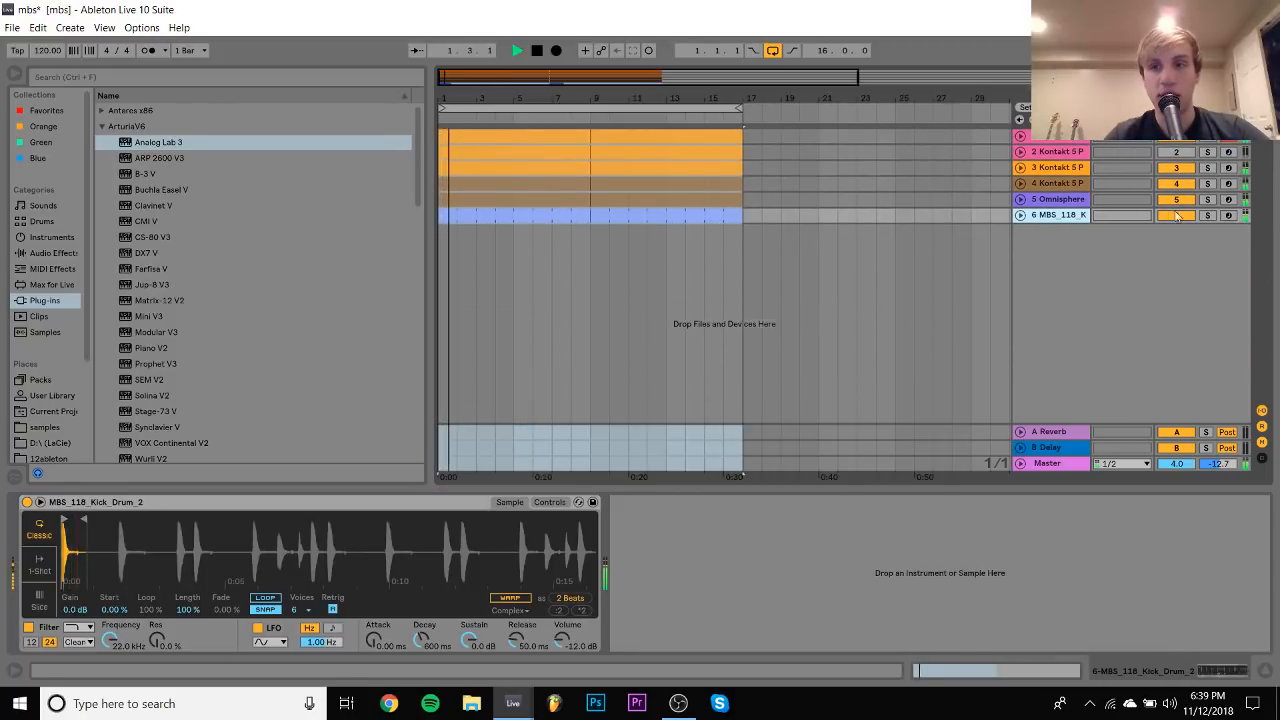
pyautogui.click(1207, 215)
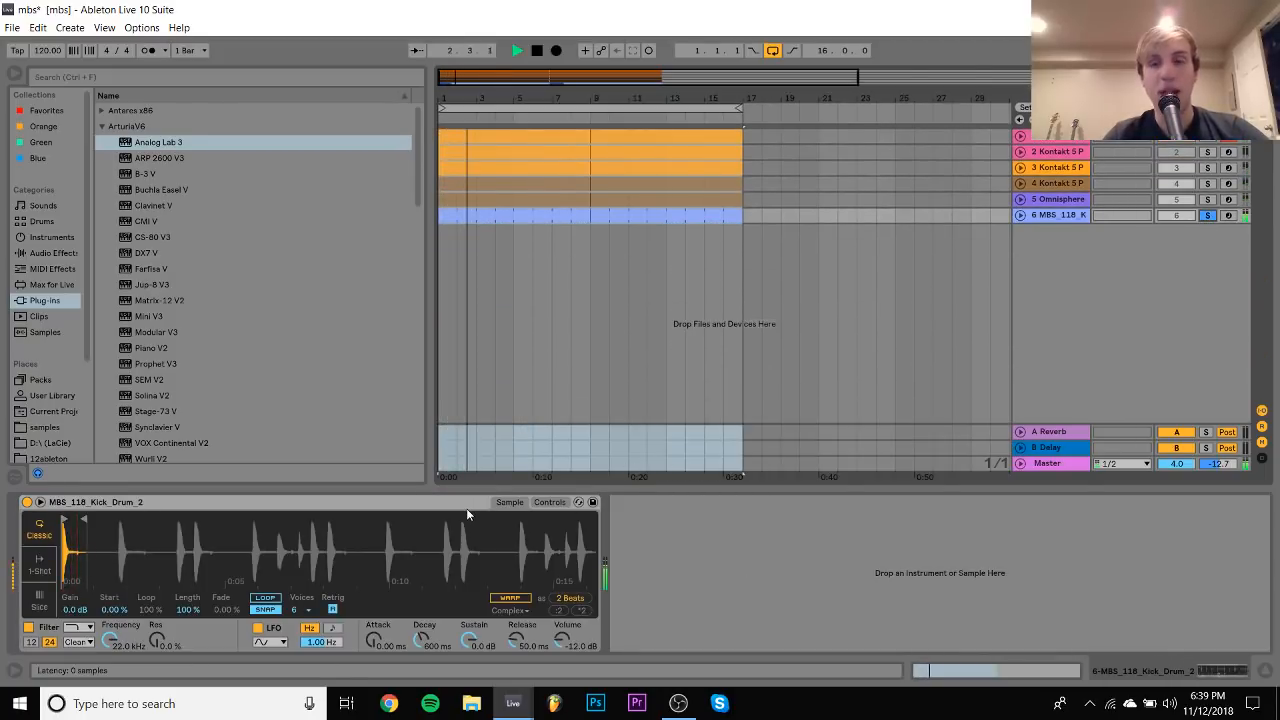
pyautogui.press('space')
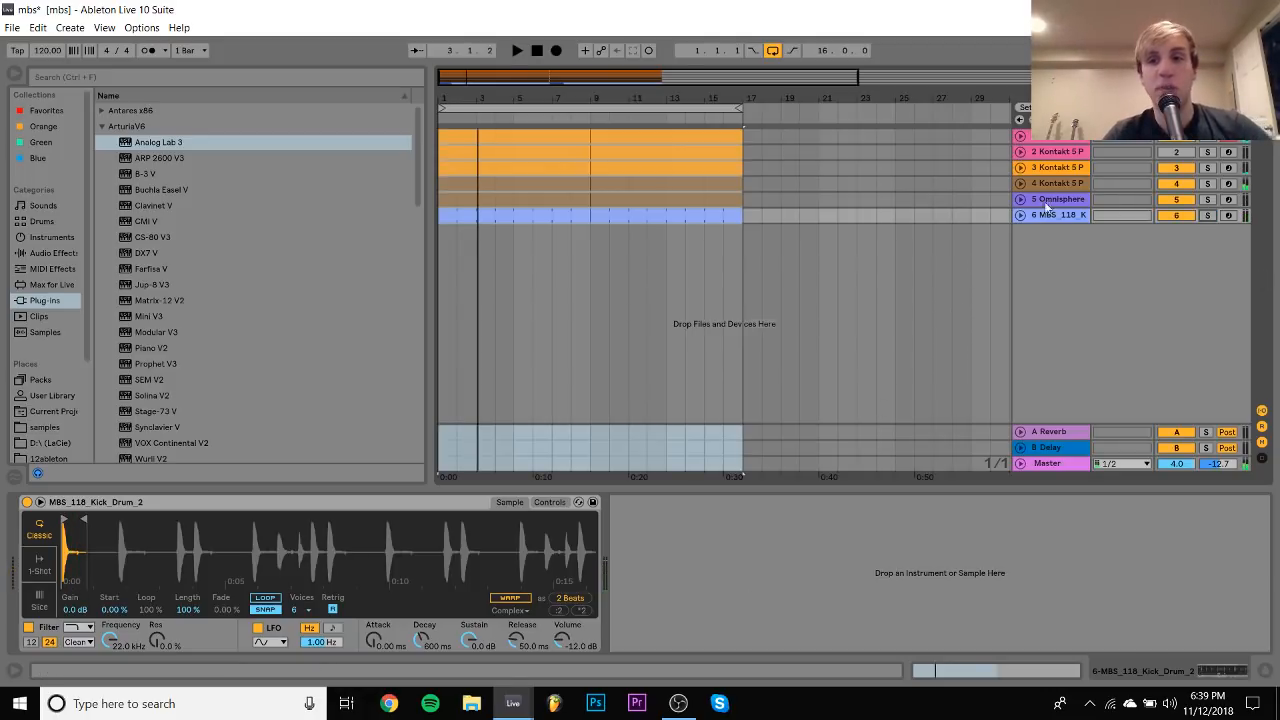
pyautogui.hotkey('ctrl', 'shift', 't')
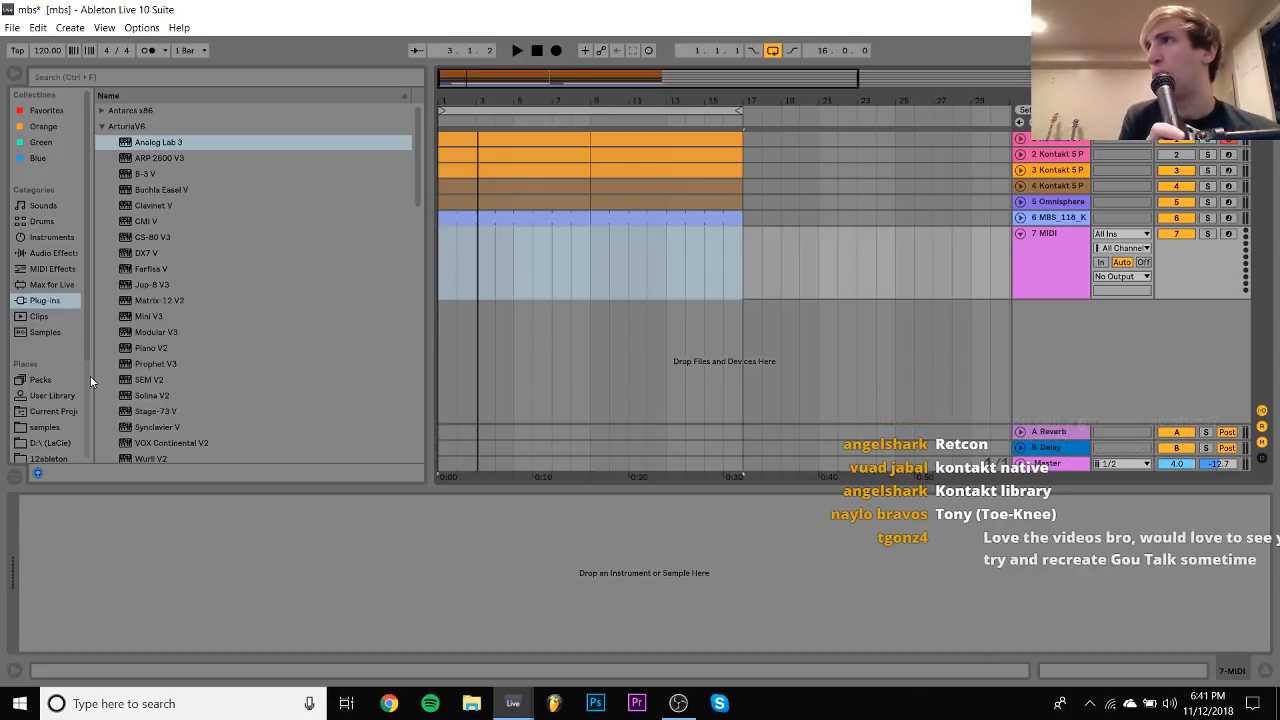
# Play the arrangement and solo the Una Corda Felt track 4 to compare it with LFOTool off and on
pyautogui.press('space')
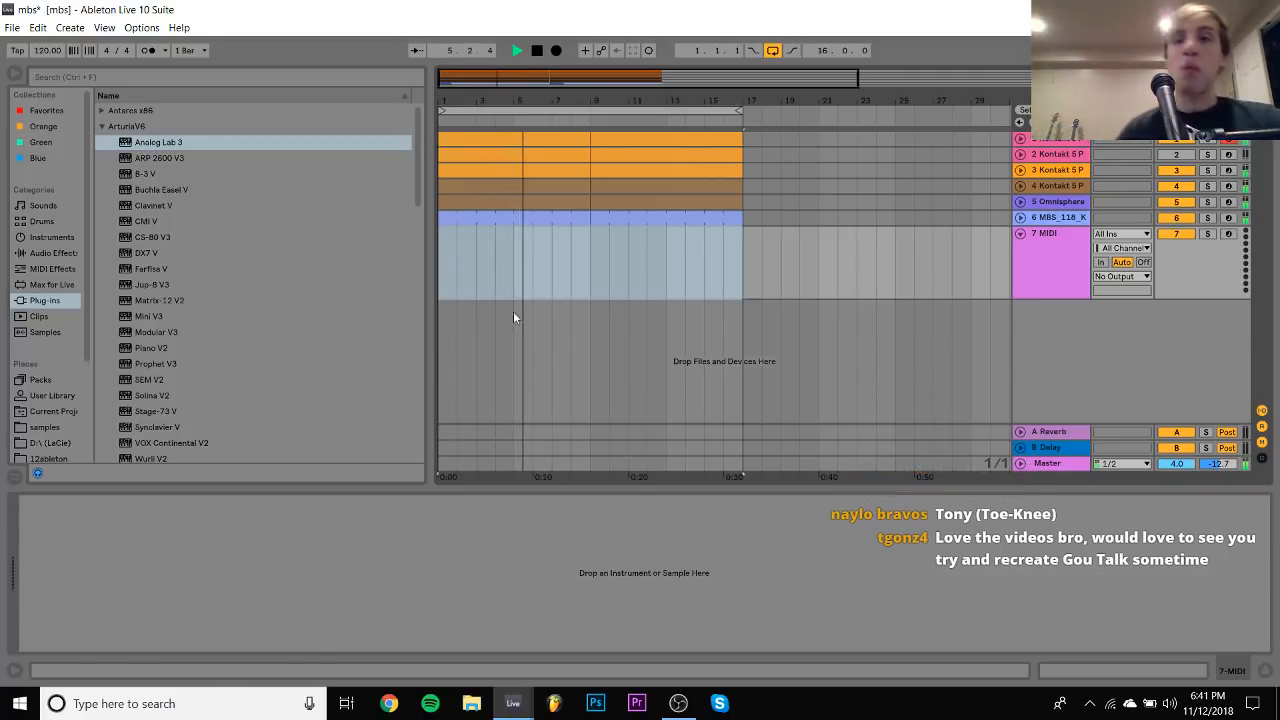
pyautogui.click(1043, 172)
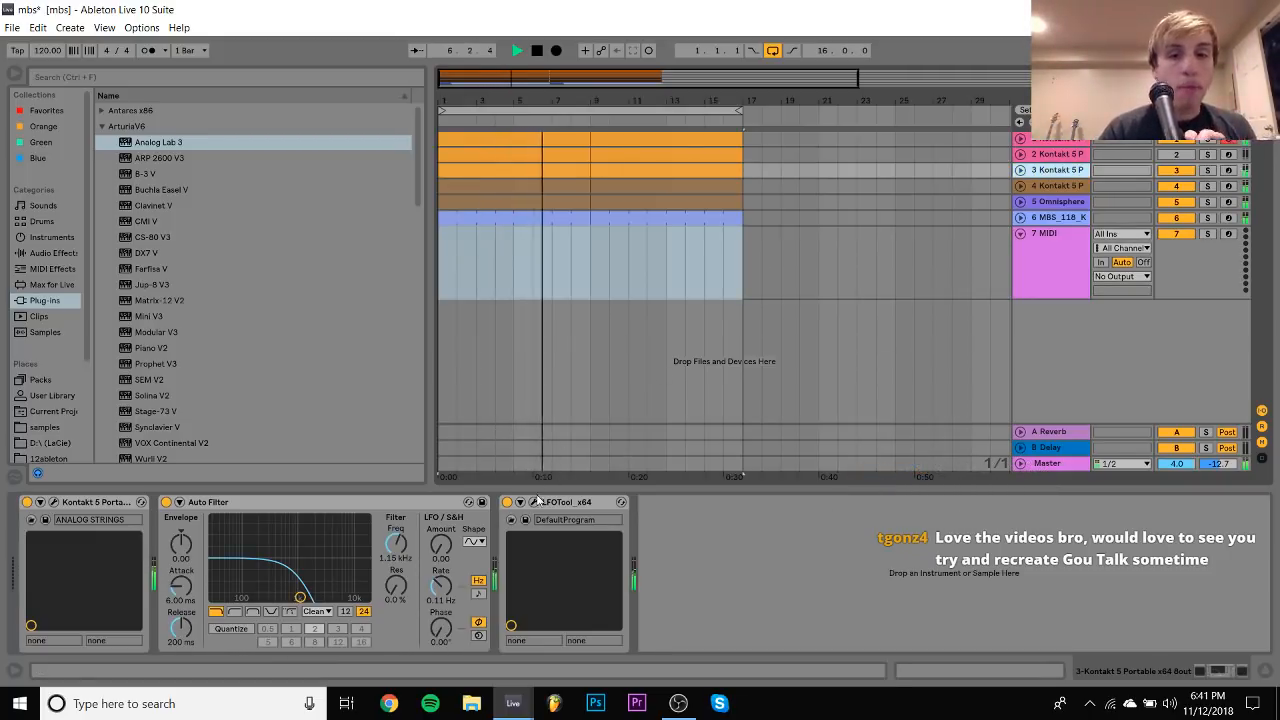
pyautogui.click(1208, 187)
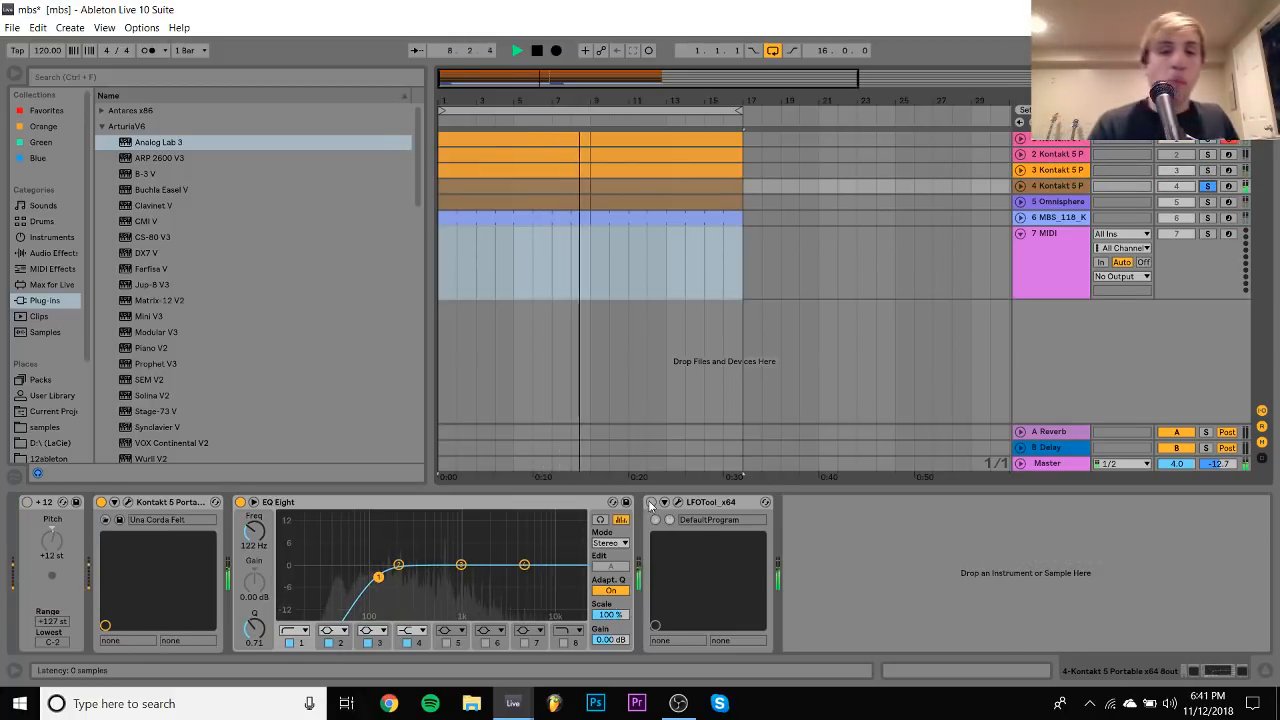
pyautogui.click(1209, 187)
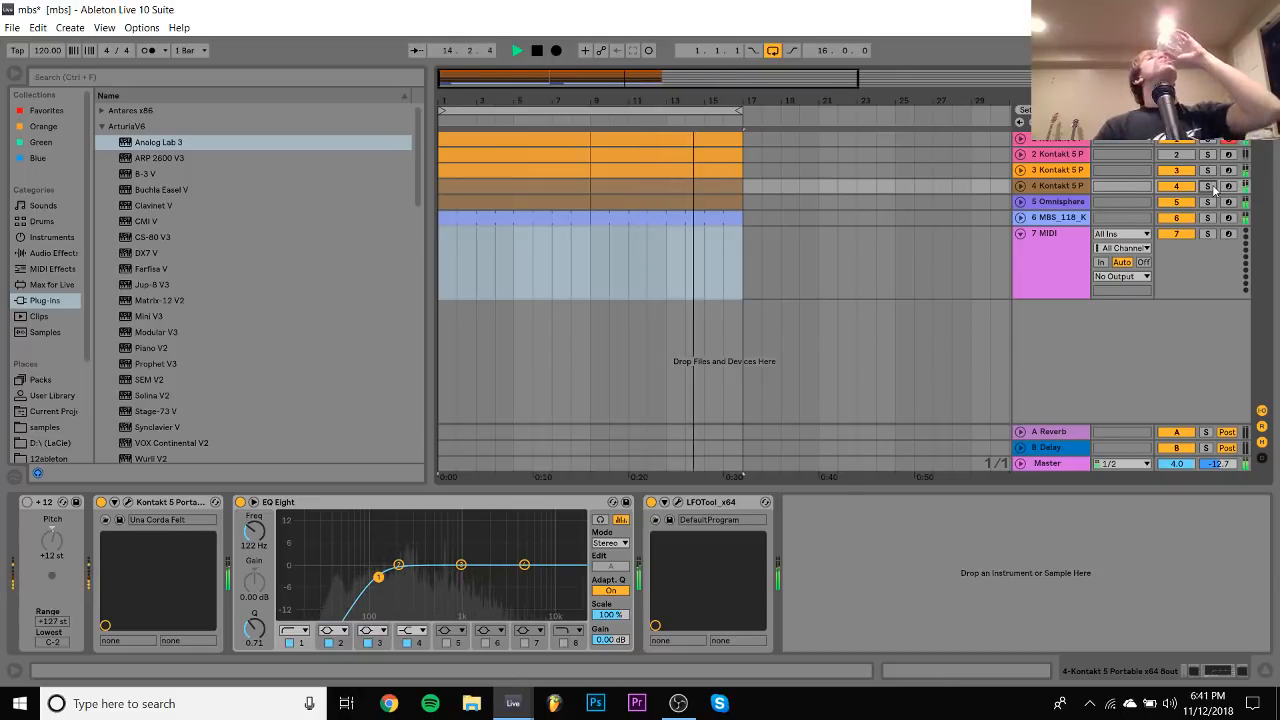
pyautogui.press('space')
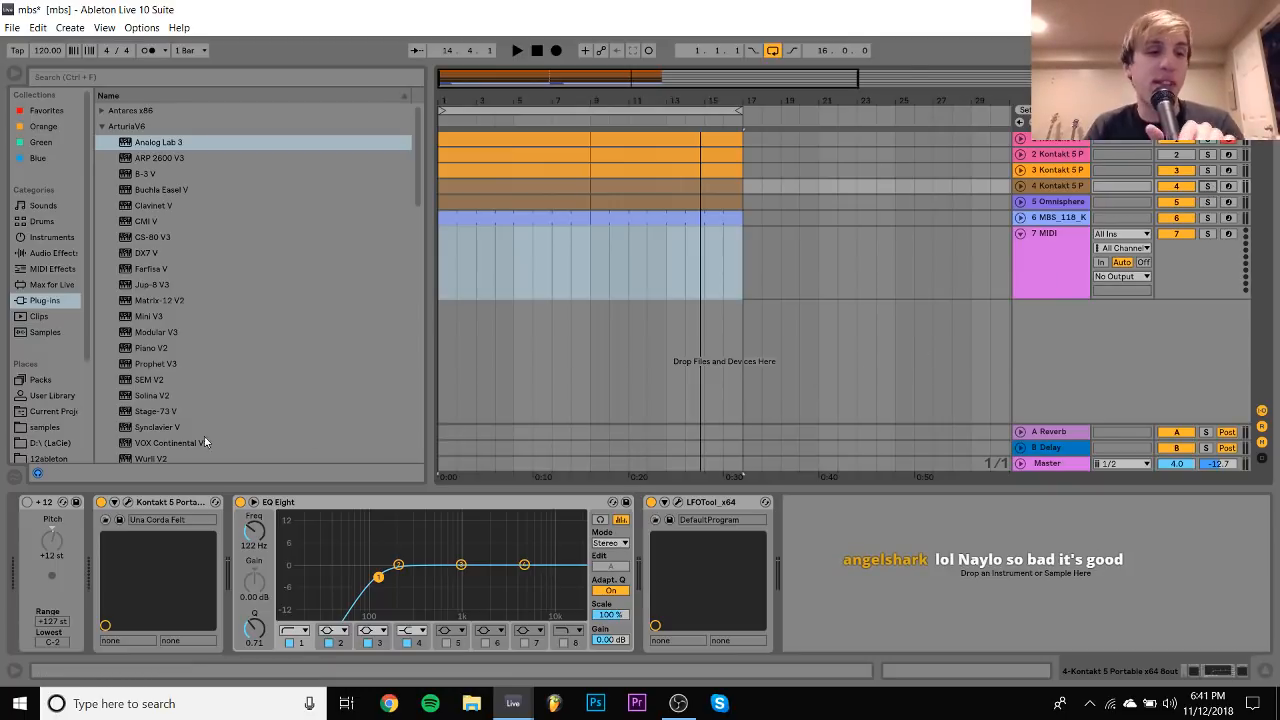
# Search the Splice sample folder for "vinyl"
pyautogui.click(45, 427)
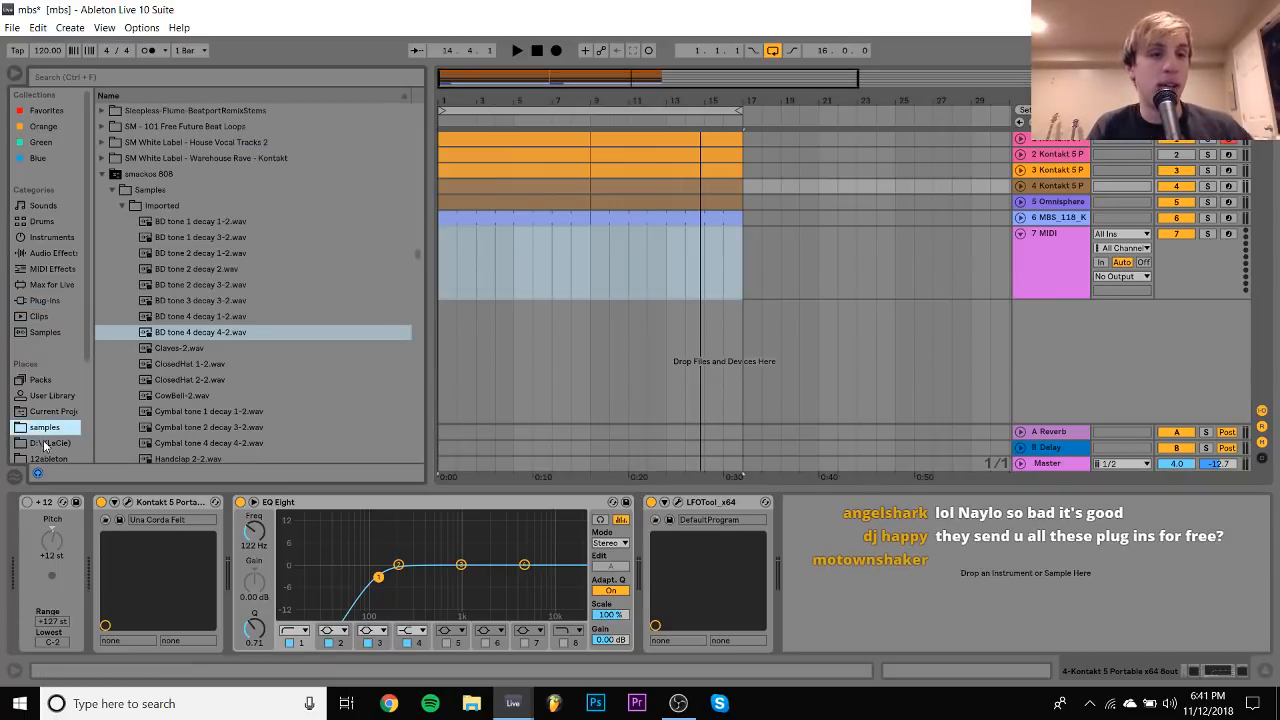
pyautogui.scroll(-3, 47, 448)
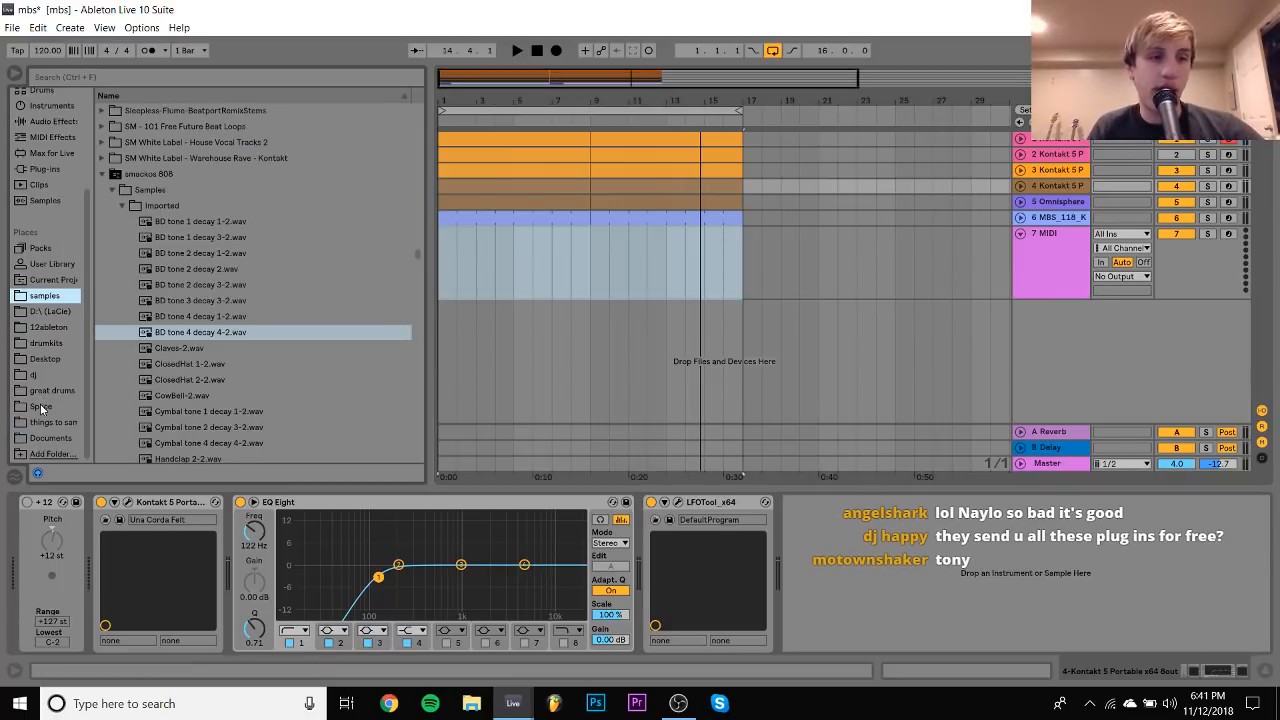
pyautogui.click(41, 406)
pyautogui.click(118, 78)
pyautogui.write('vinyl')
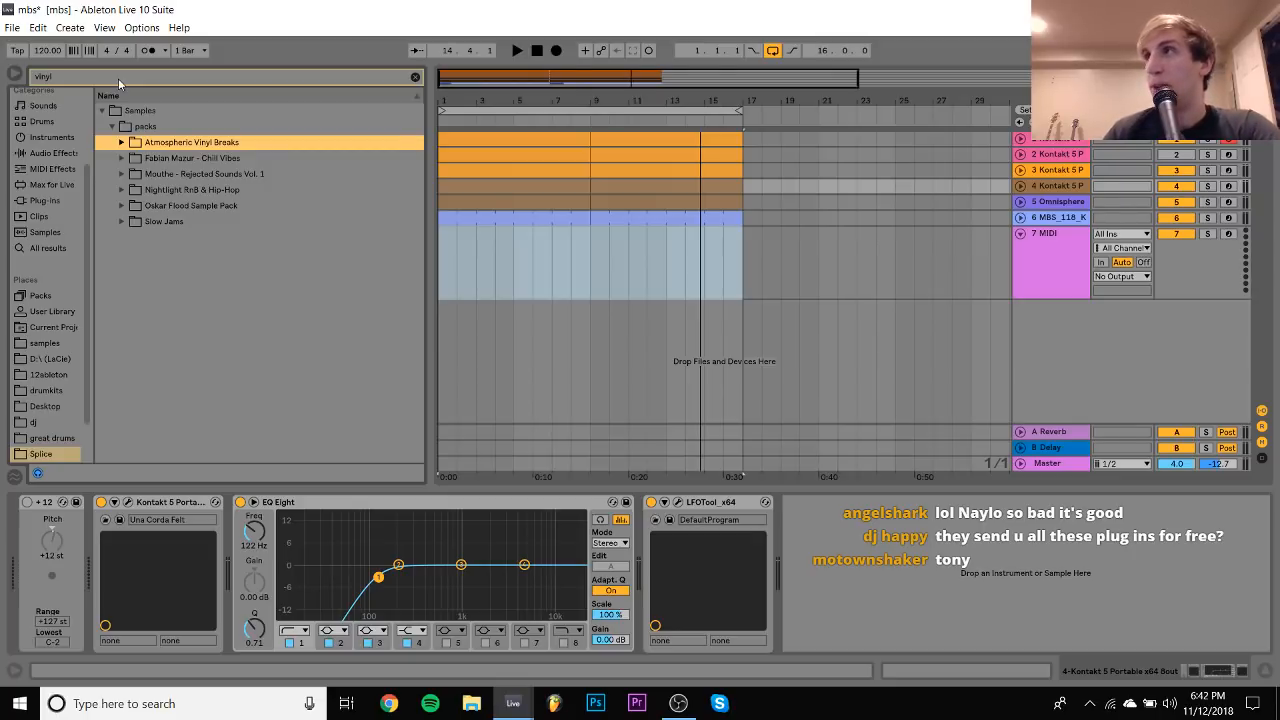
# Audition FM_fx_vinyl_crackles.wav from the Fabian Mazur - Chill Vibes pack
pyautogui.press('Down')
pyautogui.press('Down')
pyautogui.press('Up')
pyautogui.press('Right')
pyautogui.press('Right')
pyautogui.press('Right')
pyautogui.press('Right')
pyautogui.press('Right')
pyautogui.press('Right')
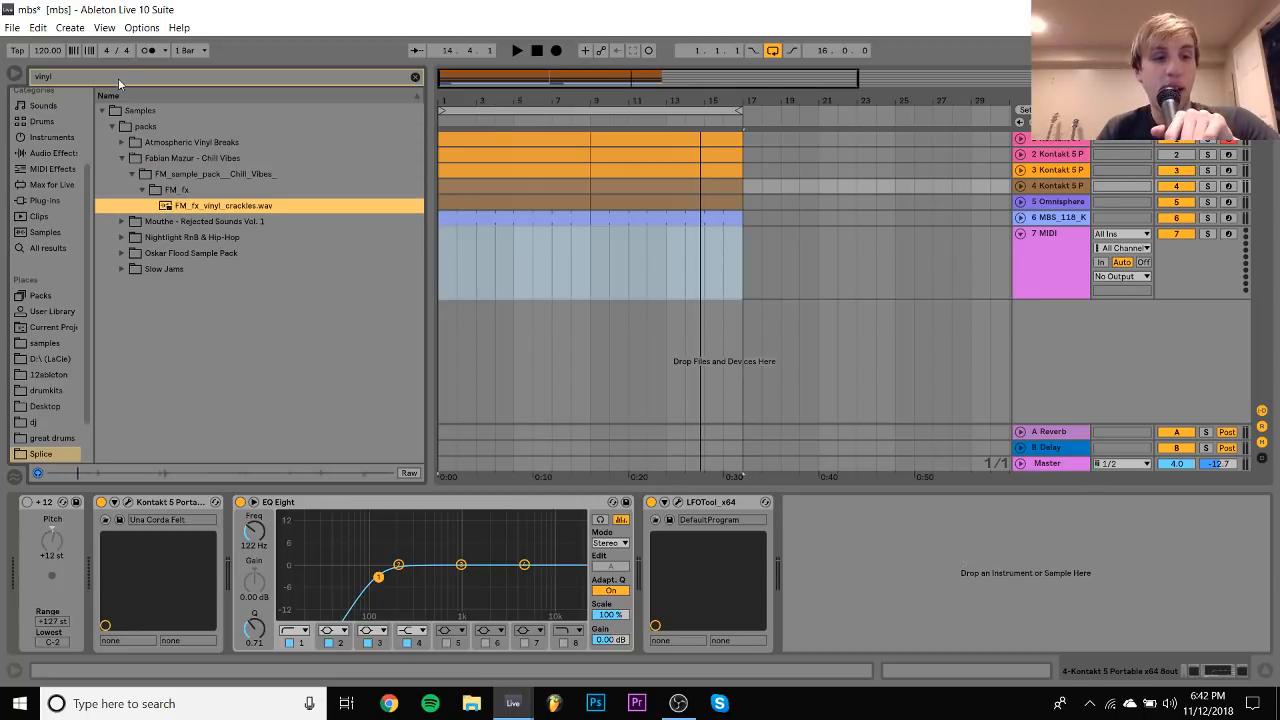
# Audition MTH_kick_vinyl.wav from the Mouthe - Rejected Sounds Vol. 1 pack
pyautogui.press('Down')
pyautogui.press('Right')
pyautogui.press('Right')
pyautogui.press('Right')
pyautogui.press('Right')
pyautogui.press('Right')
pyautogui.press('Right')
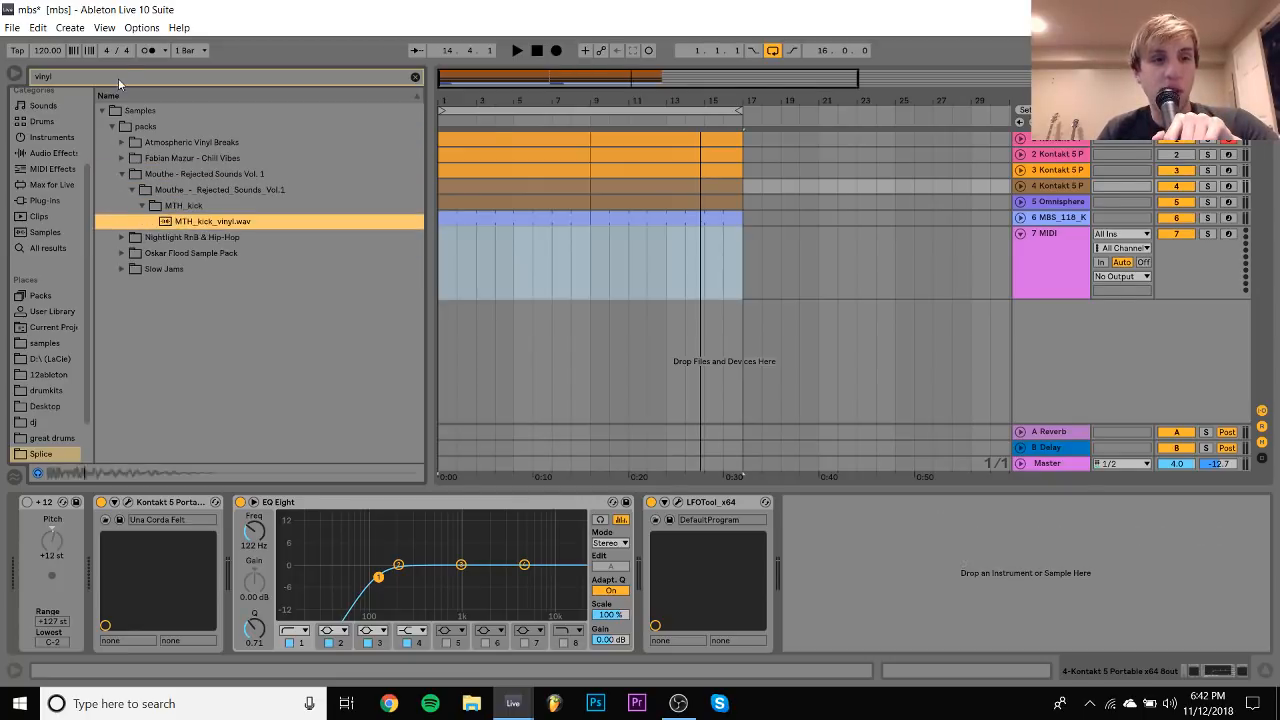
# Check the vinyl matches among the drum and percussion one-shots of the Nightlight RnB & Hip-Hop pack
pyautogui.press('Down')
pyautogui.press('Right')
pyautogui.press('Right')
pyautogui.press('Right')
pyautogui.press('Right')
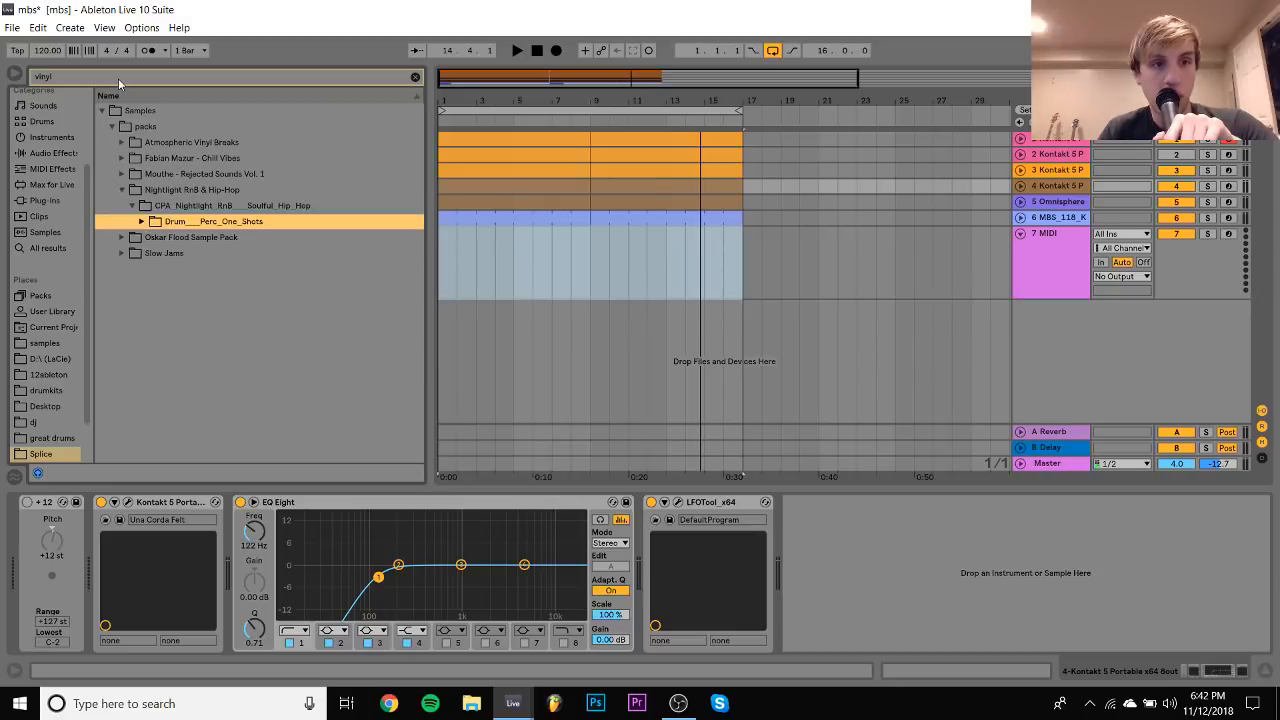
pyautogui.press('Right')
pyautogui.press('Right')
# Place OSKAR_FLOOD_fx_vinyl_noise_01.wav from the Oskar Flood Sample Pack at the start of track 7 and extend it to bar 17
pyautogui.press('Down')
pyautogui.press('Right')
pyautogui.press('Right')
pyautogui.press('Right')
pyautogui.press('Right')
pyautogui.press('Right')
pyautogui.press('Right')
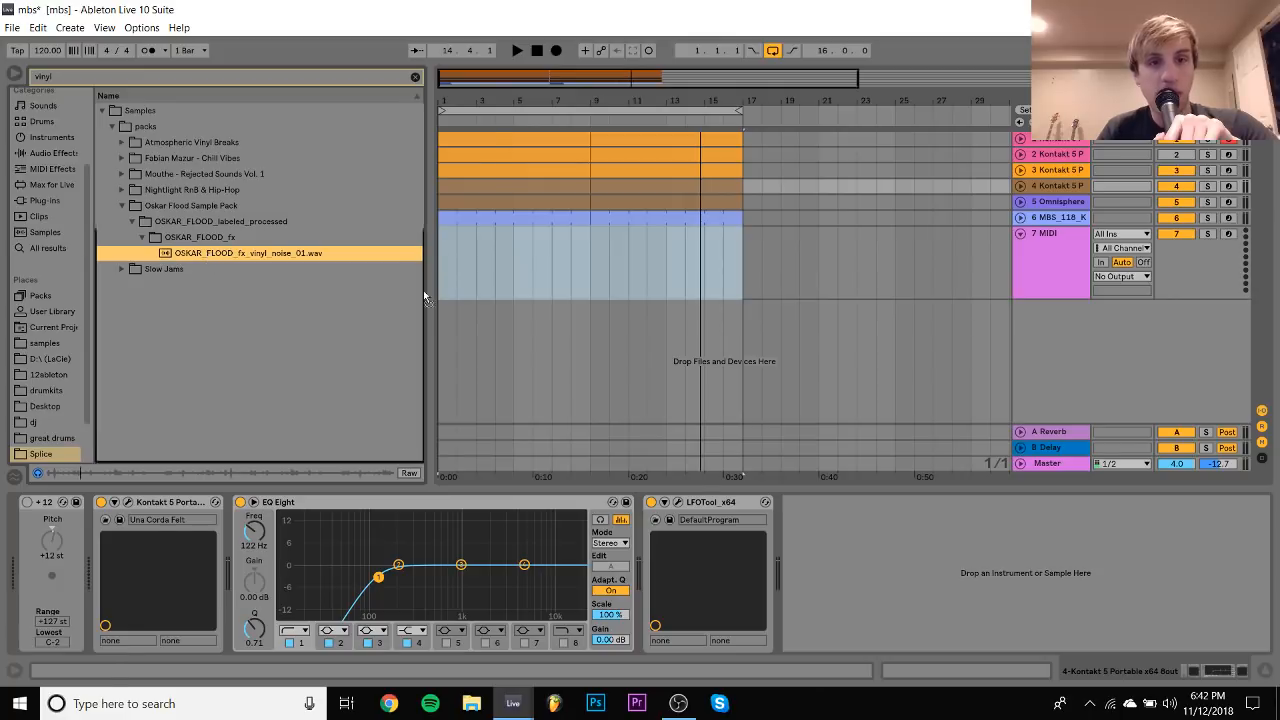
pyautogui.moveTo(423, 290); pyautogui.dragTo(454, 266)
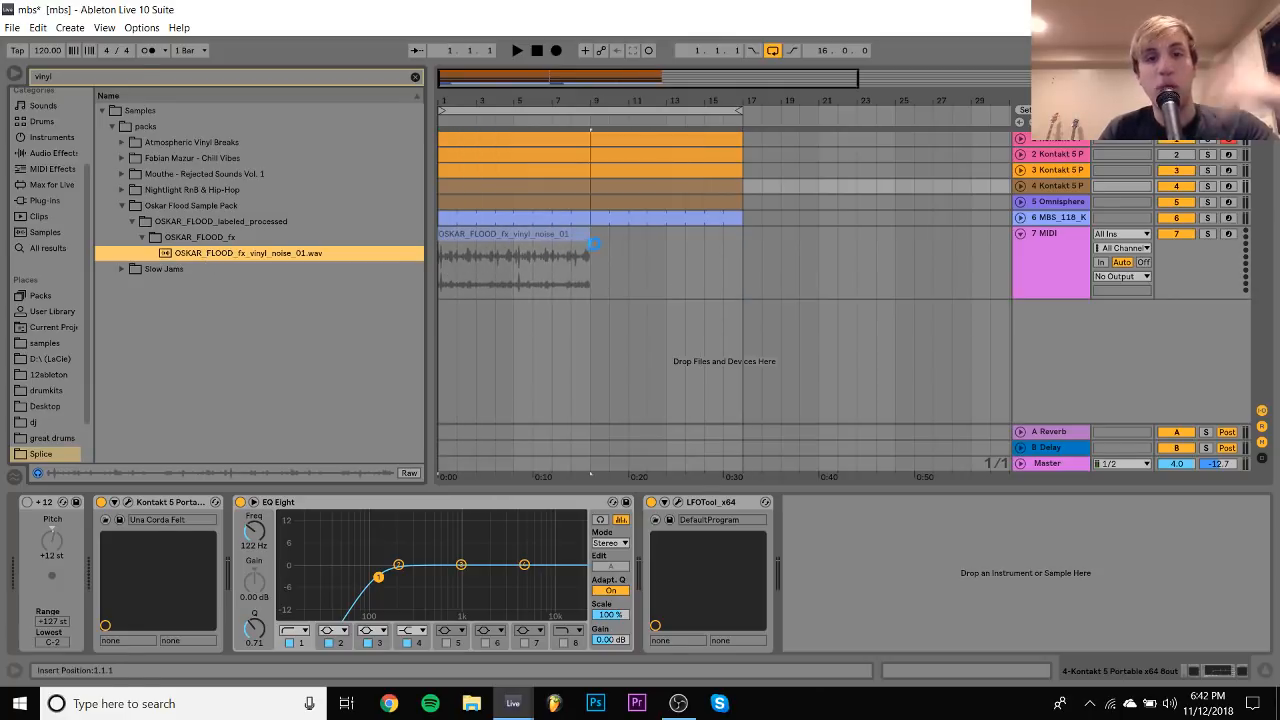
pyautogui.moveTo(594, 243); pyautogui.dragTo(743, 255)
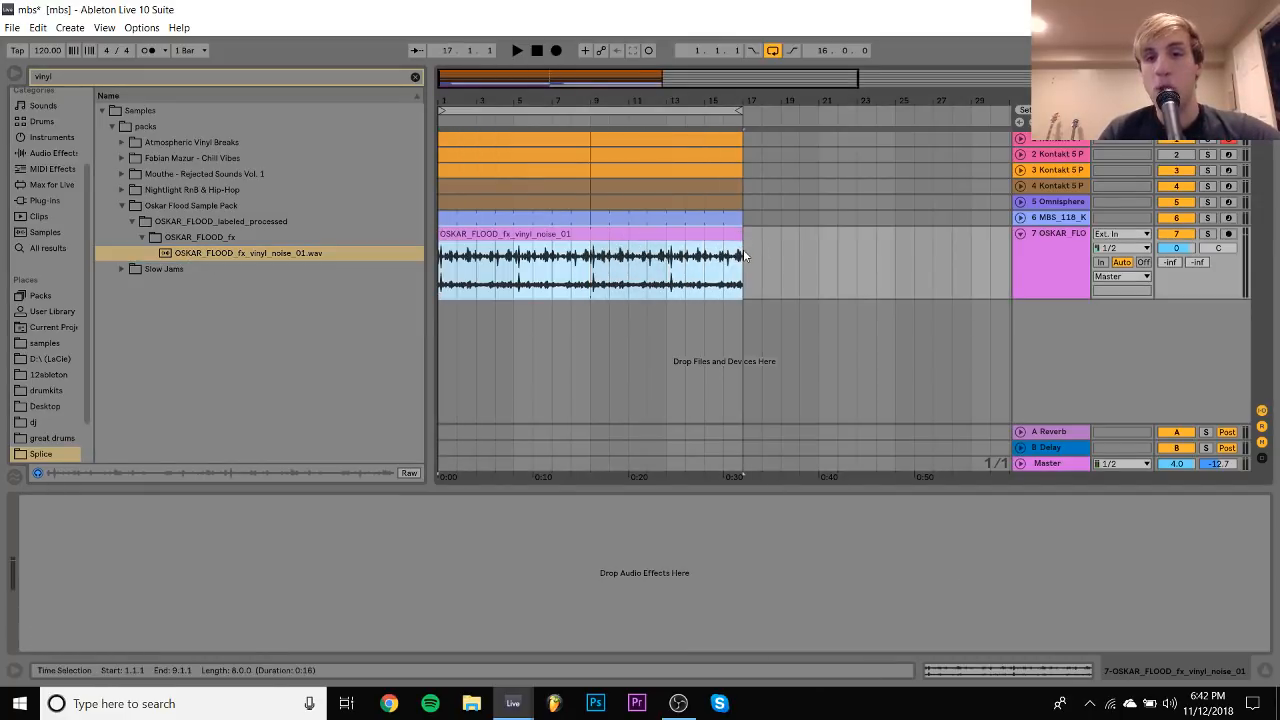
# Lower the vinyl noise track's volume to about -24 dB while playing the arrangement, and select the Omnisphere track
pyautogui.moveTo(1176, 247)
pyautogui.mouseDown()
pyautogui.moveTo(1176, 276)
pyautogui.moveTo(1182, 245)
pyautogui.mouseUp()
pyautogui.press('space')
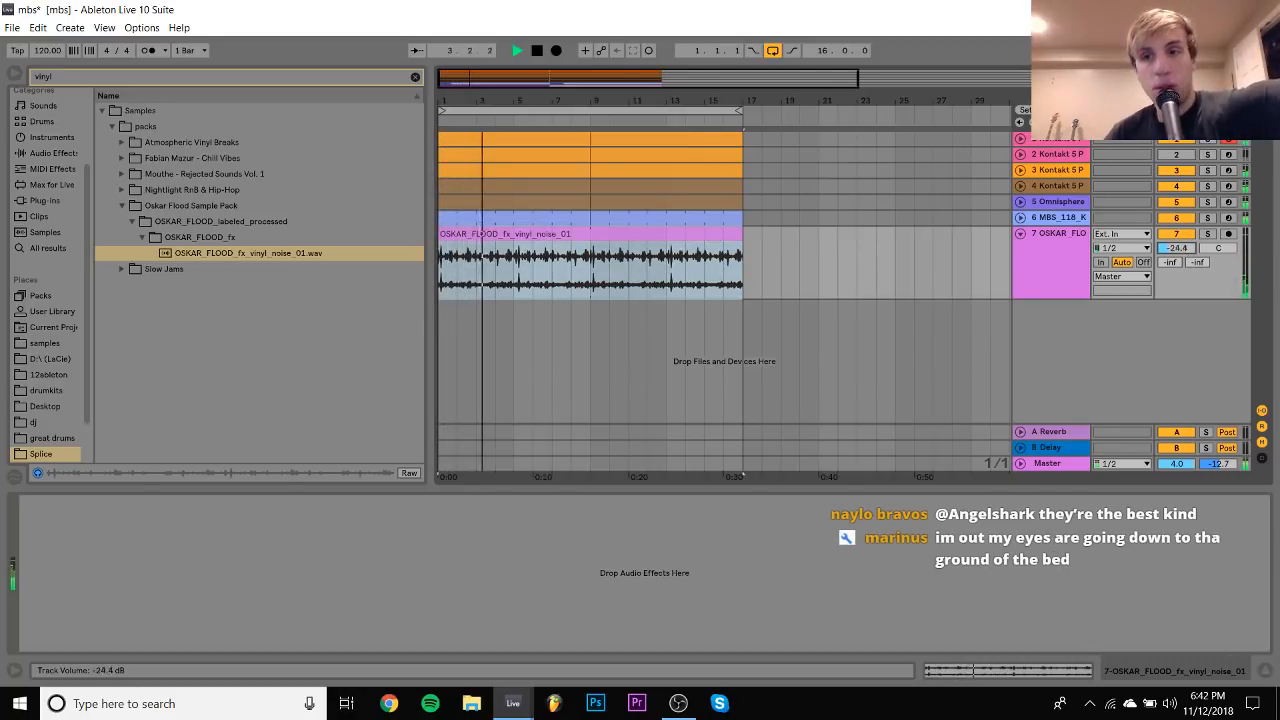
pyautogui.click(1058, 207)
pyautogui.press('space')
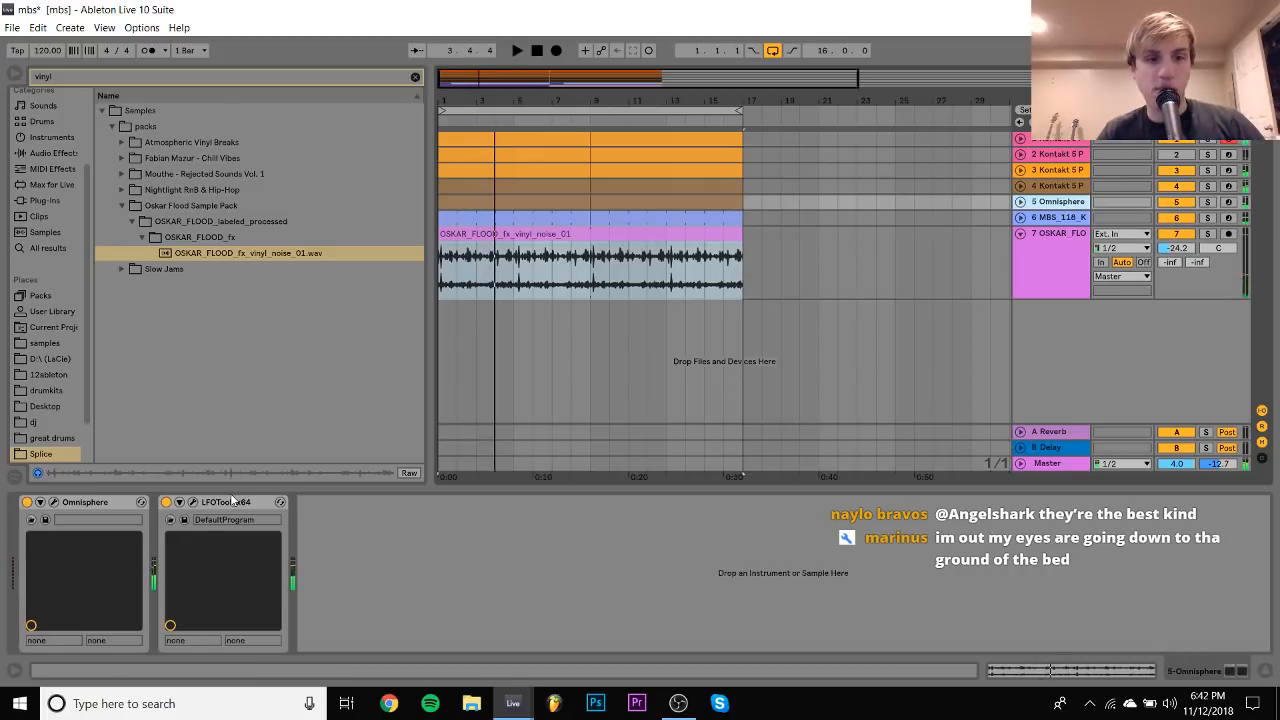
# Copy LFOTool from the Omnisphere track onto the vinyl noise track and play that track soloed
pyautogui.click(254, 500)
pyautogui.click(596, 275)
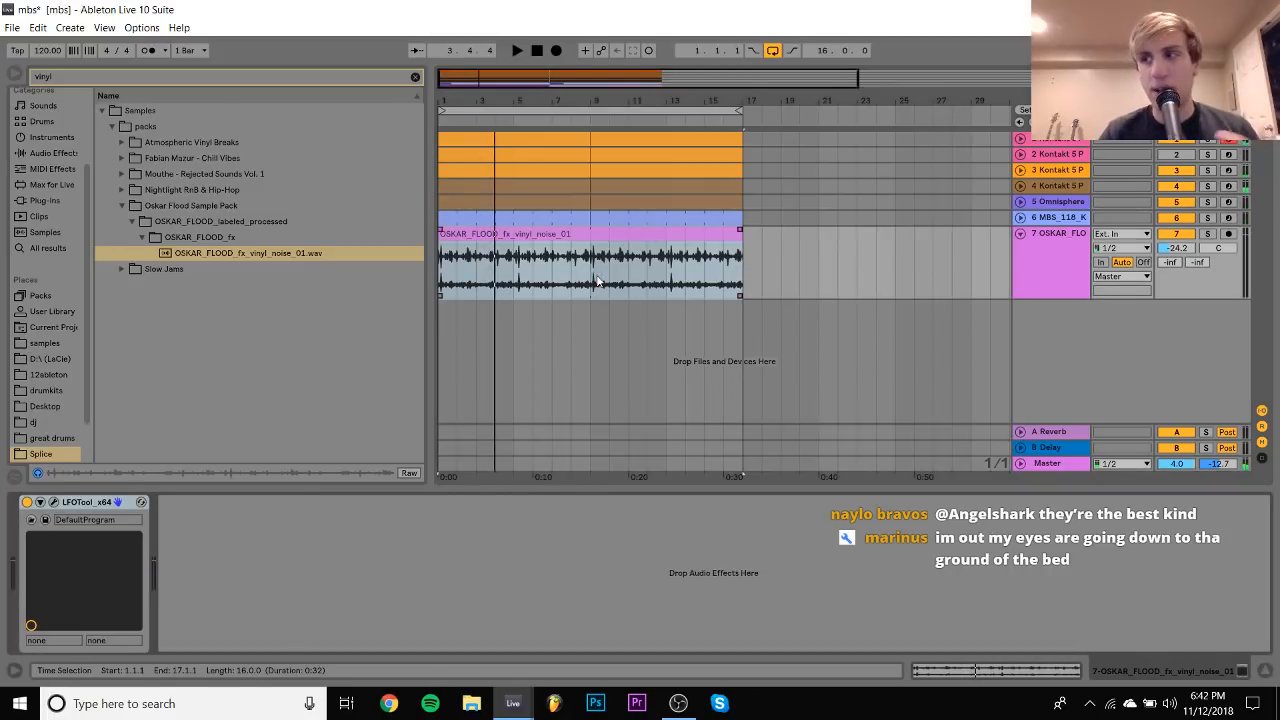
pyautogui.click(1210, 235)
pyautogui.press('space')
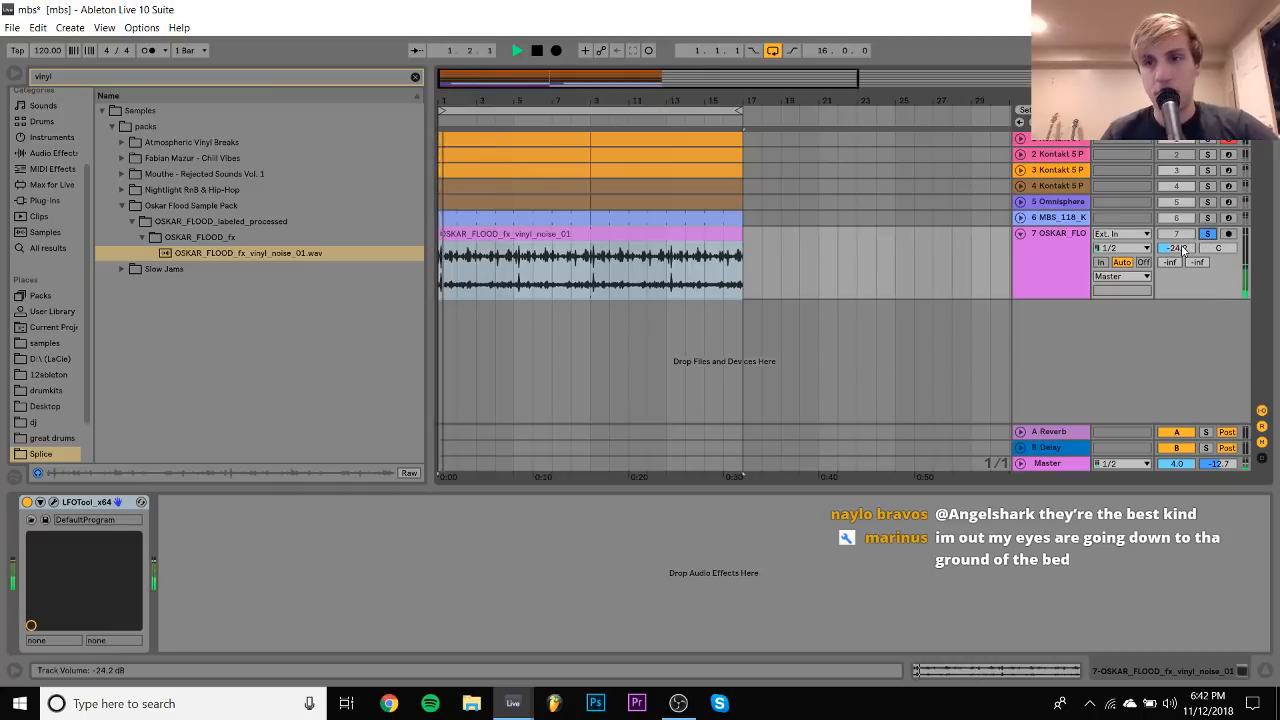
# Set the vinyl noise clip's warp mode to Re-Pitch and lower its track volume to -33.0 dB
pyautogui.moveTo(1179, 248); pyautogui.dragTo(1188, 250)
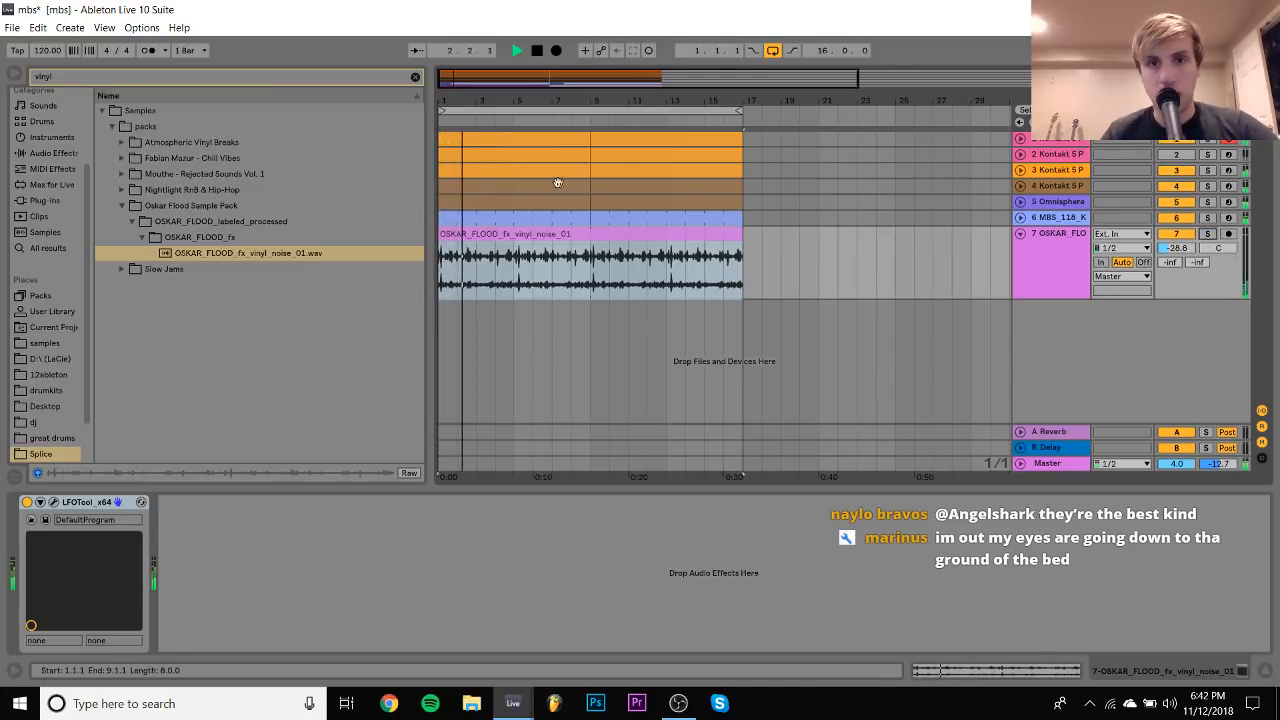
pyautogui.doubleClick(570, 242)
pyautogui.click(179, 165)
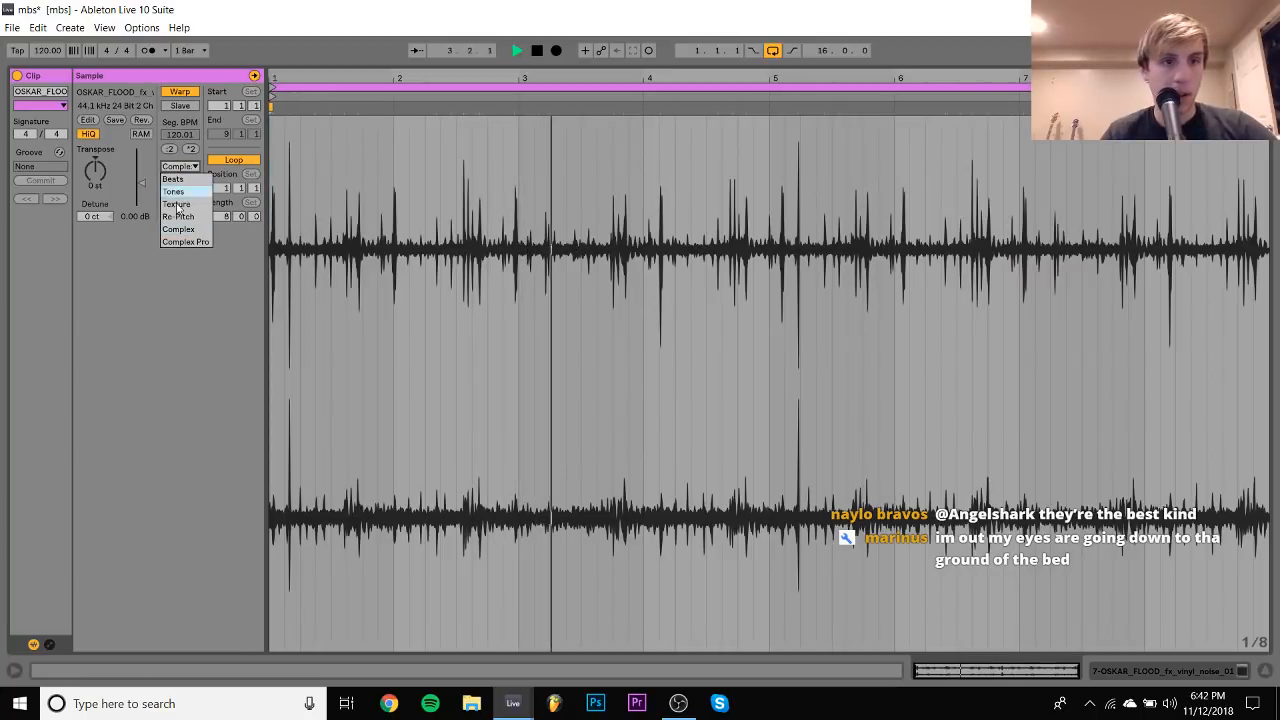
pyautogui.click(179, 216)
pyautogui.click(1146, 671)
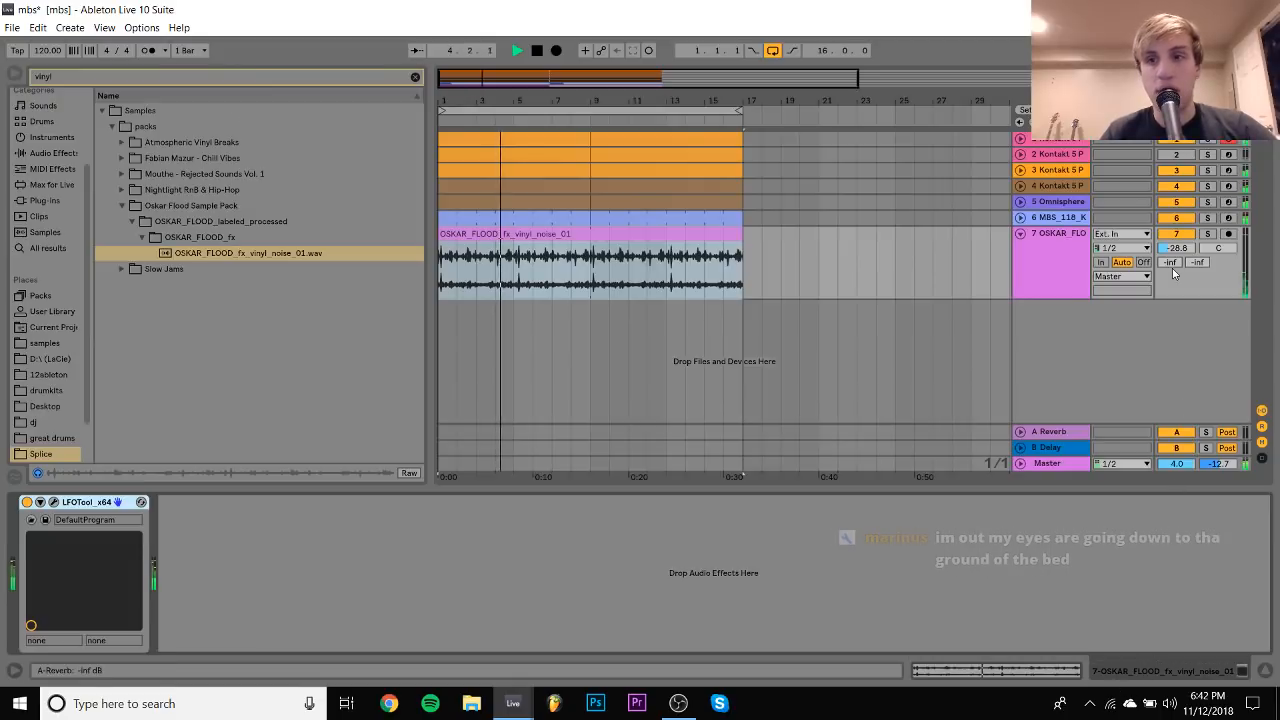
pyautogui.moveTo(1175, 249); pyautogui.dragTo(1175, 257)
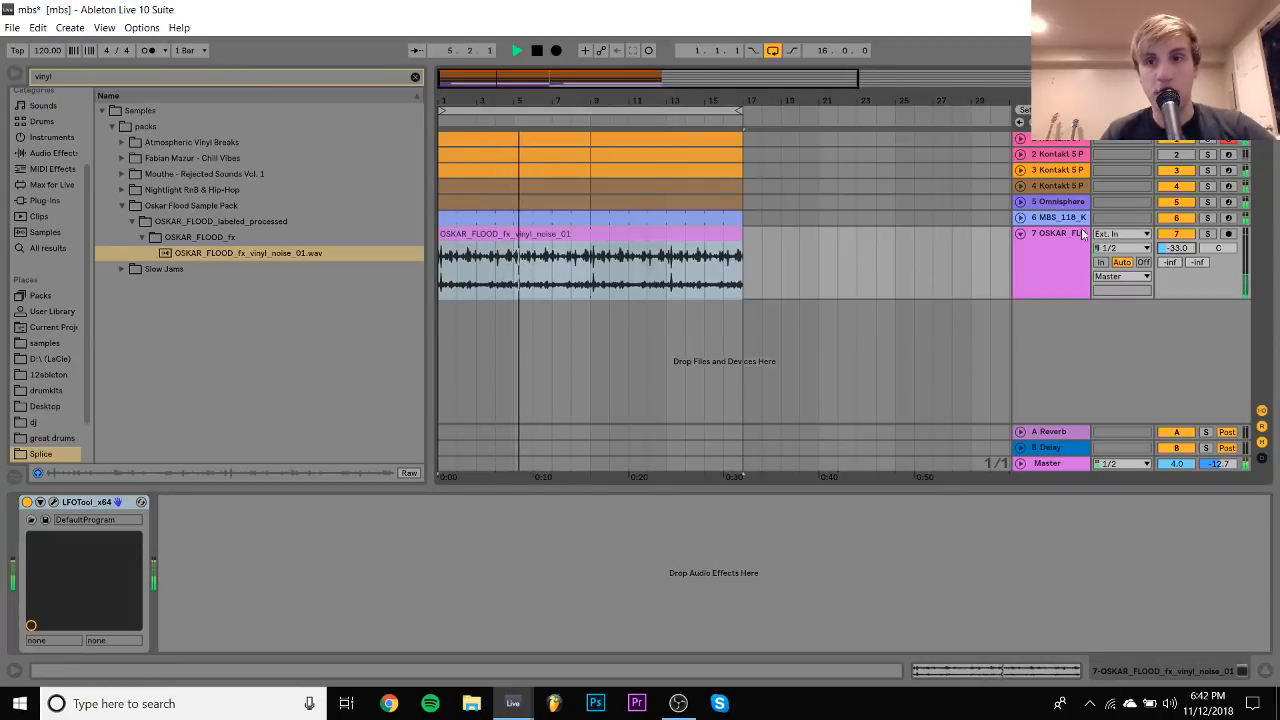
# Unfold the kick drum track, set its volume to -4.7 dB, and play the mix
pyautogui.click(1020, 217)
pyautogui.click(1072, 228)
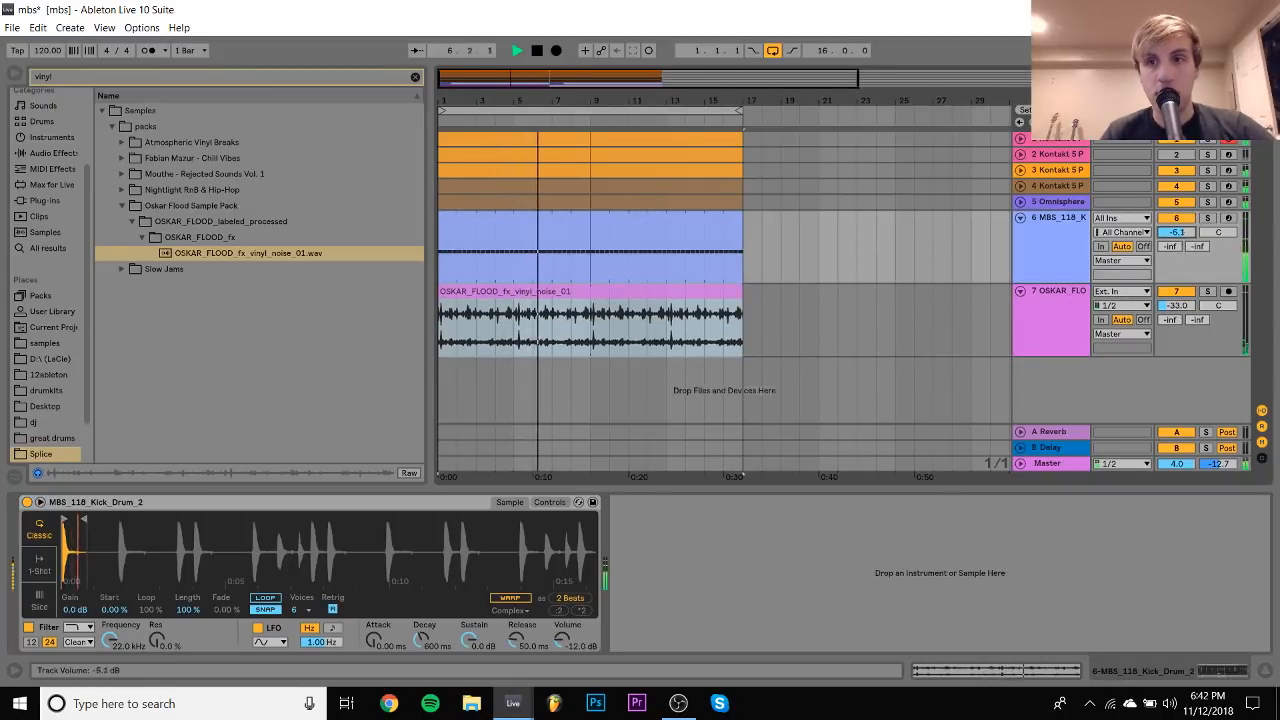
pyautogui.moveTo(1179, 238); pyautogui.dragTo(1180, 238)
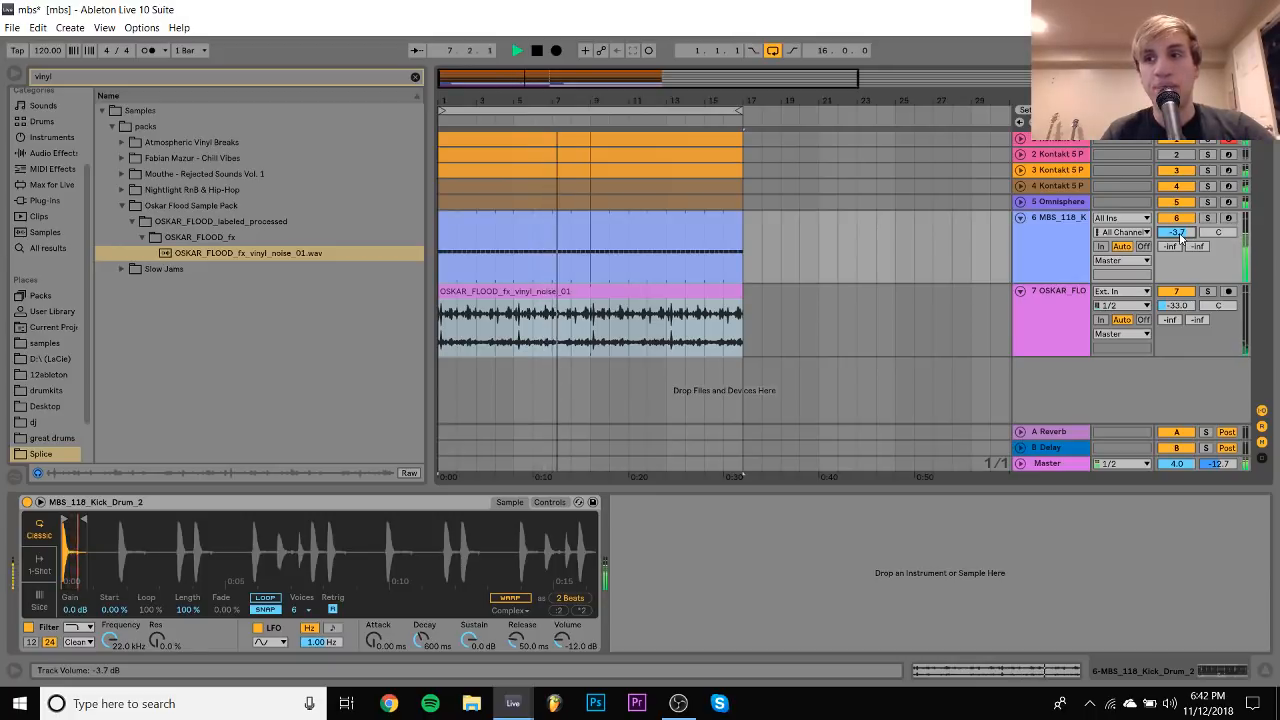
pyautogui.press('space')
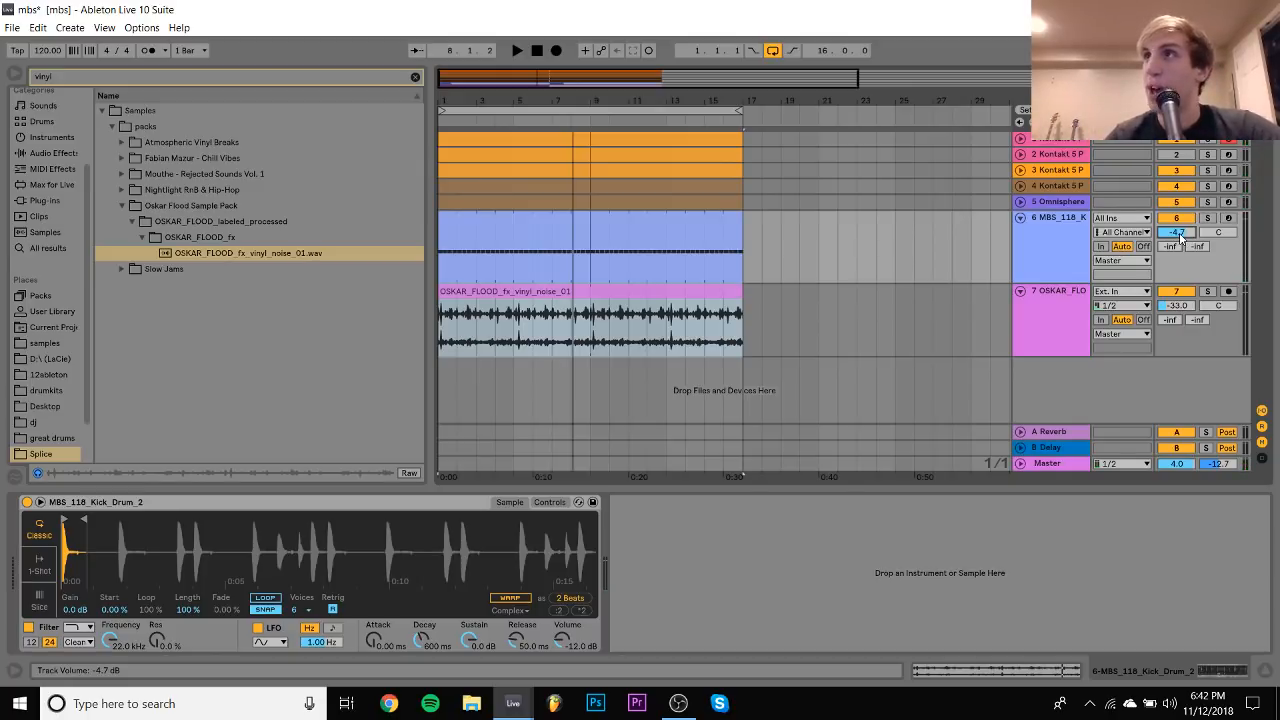
pyautogui.press('space')
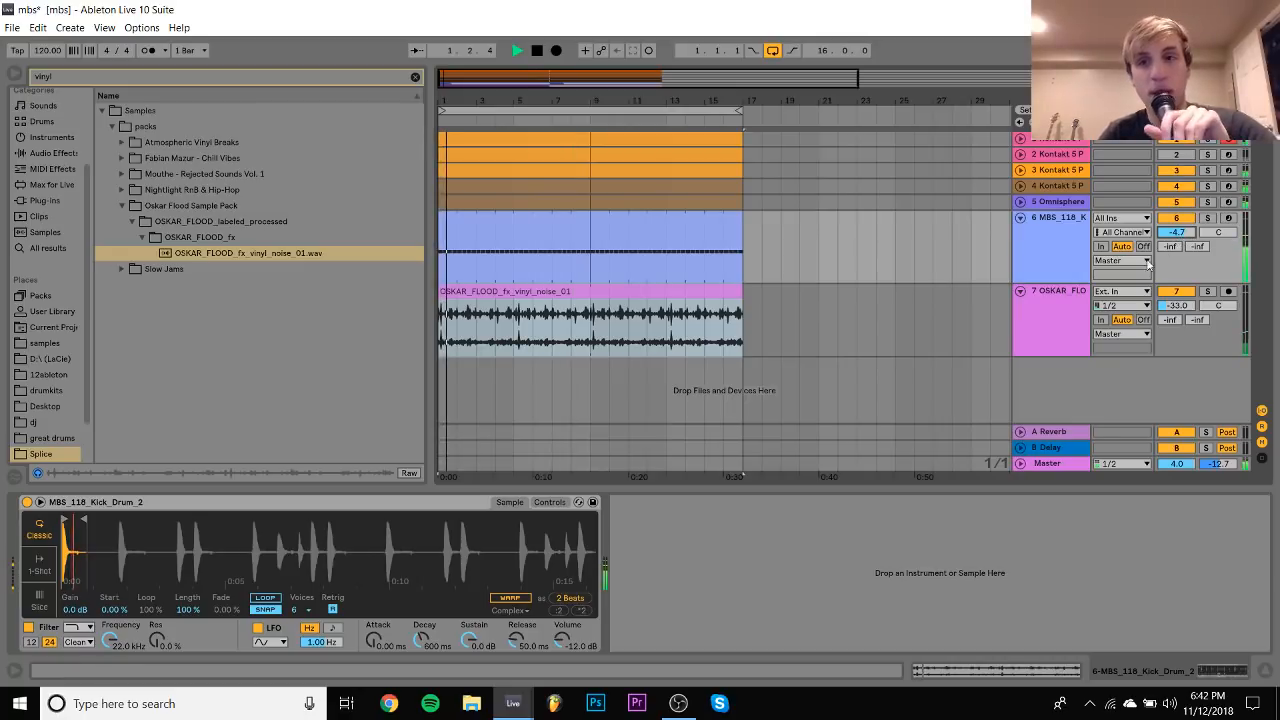
# Insert a MIDI track below the vinyl noise track and clear the browser search to list the plug-ins
pyautogui.click(1060, 300)
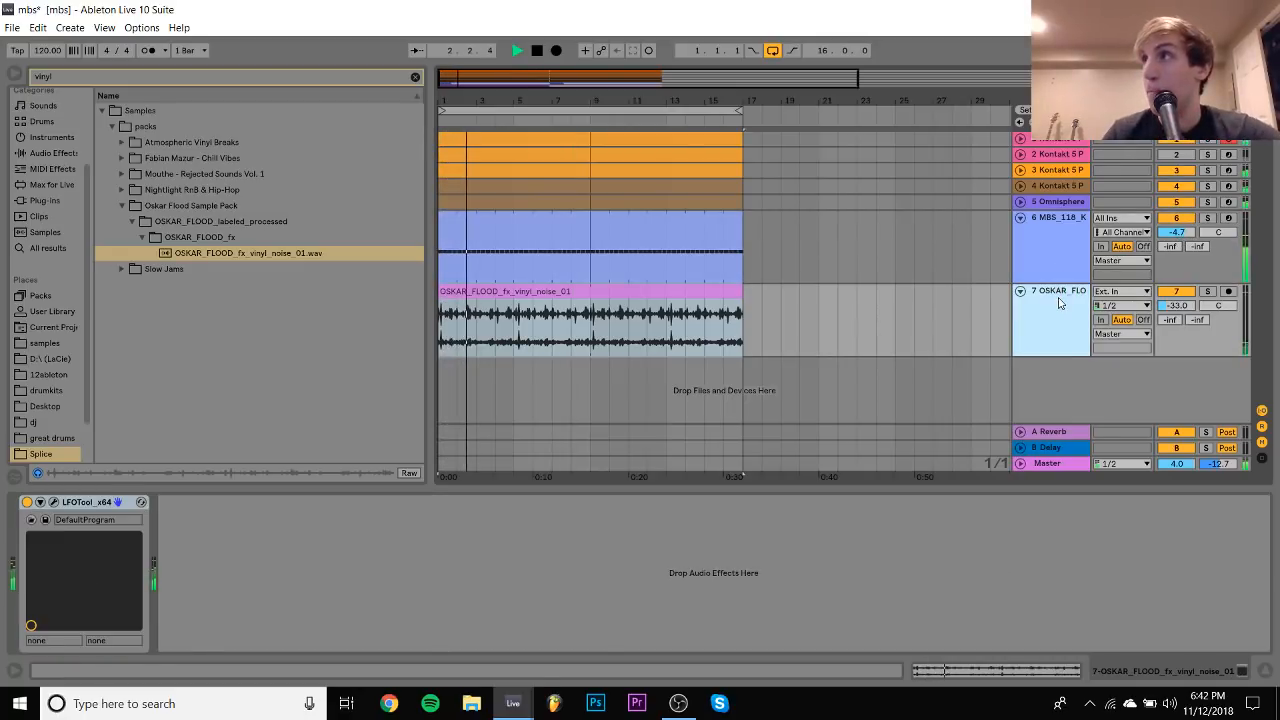
pyautogui.hotkey('ctrl', 'shift', 't')
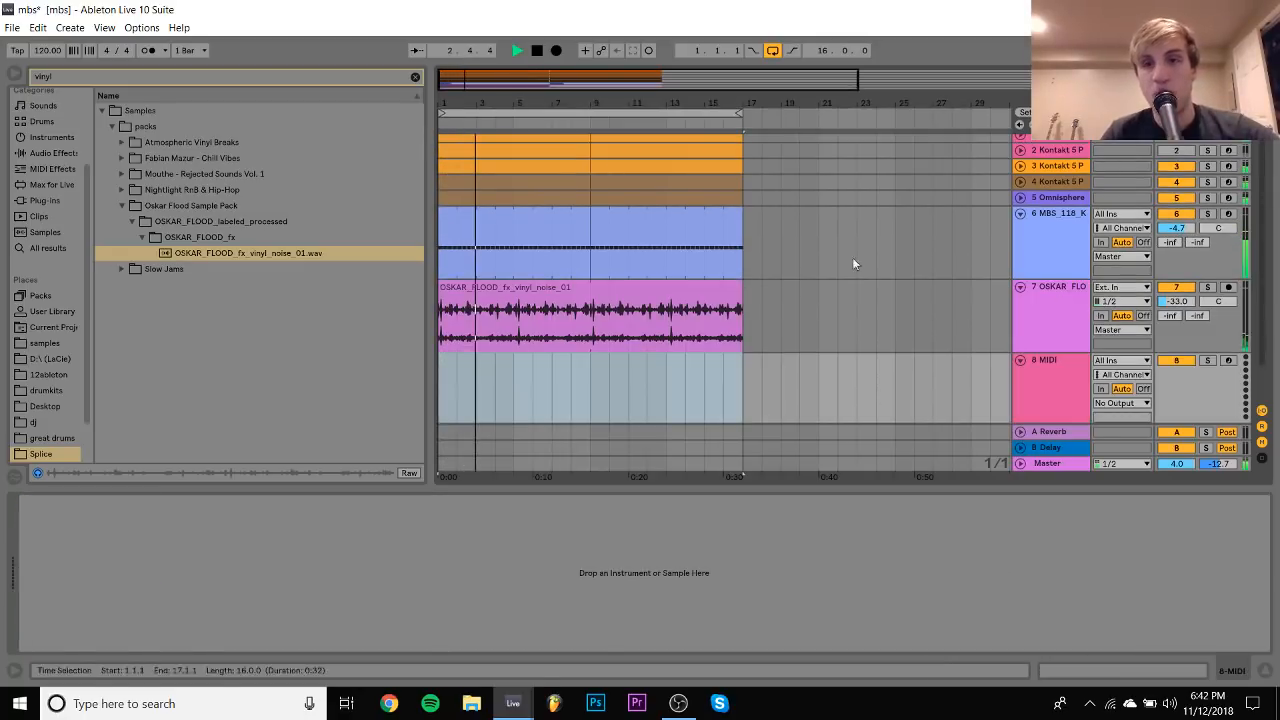
pyautogui.click(415, 76)
pyautogui.click(40, 216)
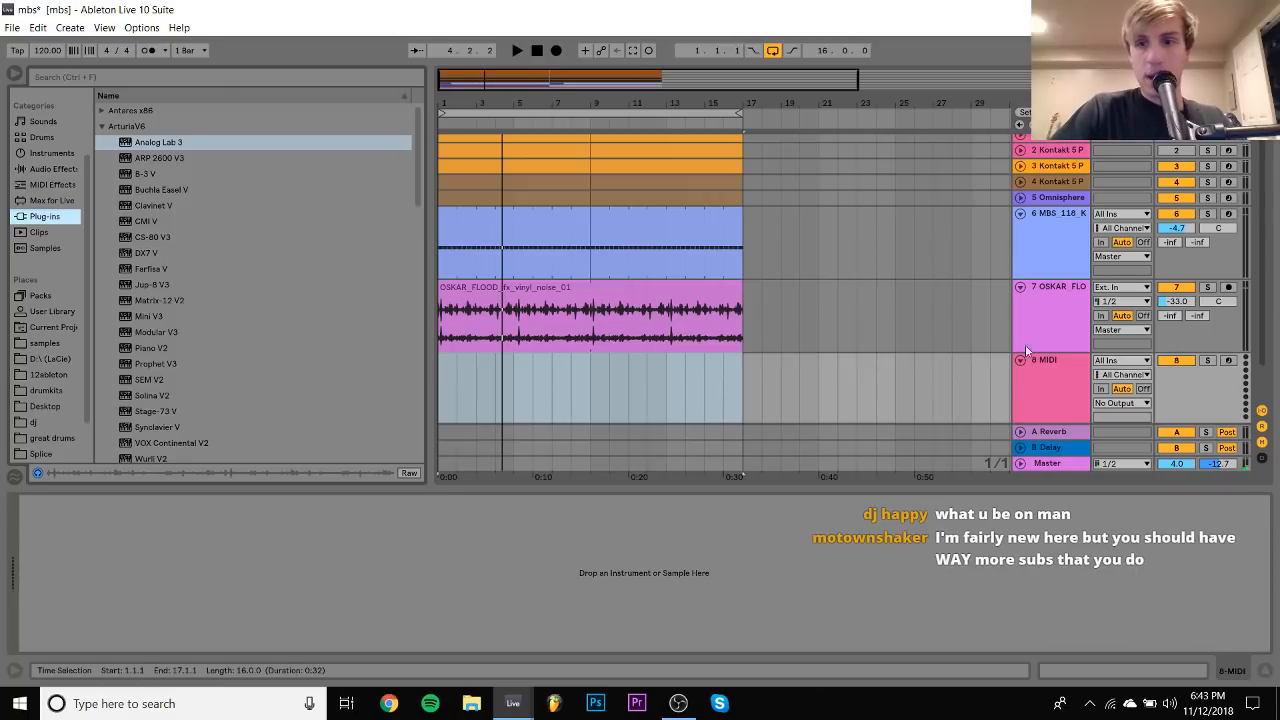
pyautogui.click(1036, 392)
# Set the audio driver type to ASIO in the preferences
pyautogui.hotkey('ctrl', ',')
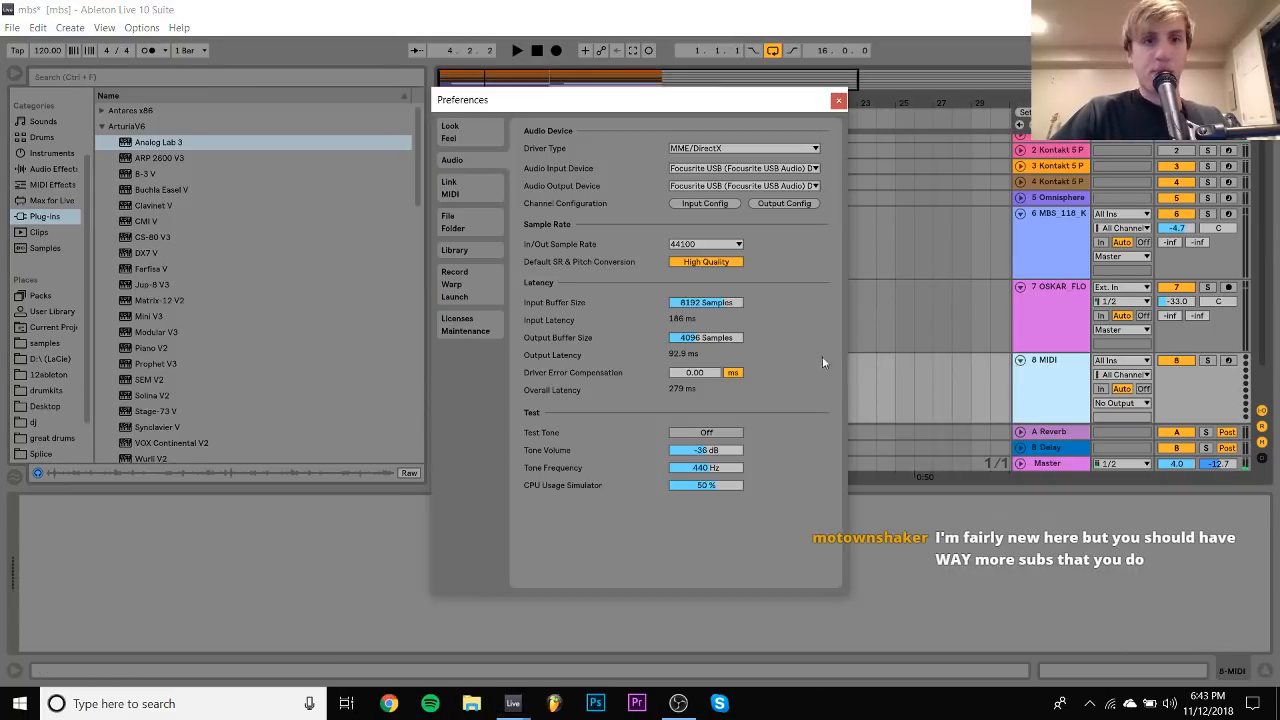
pyautogui.click(743, 148)
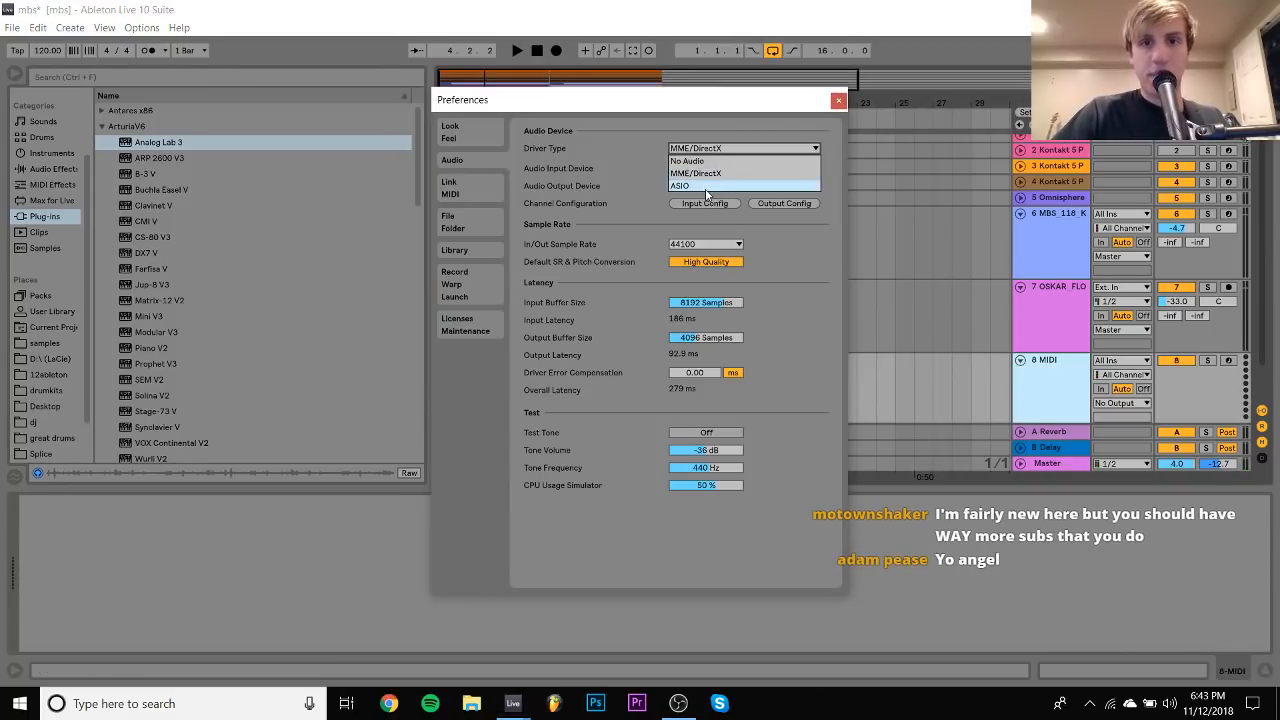
pyautogui.click(708, 194)
pyautogui.click(839, 100)
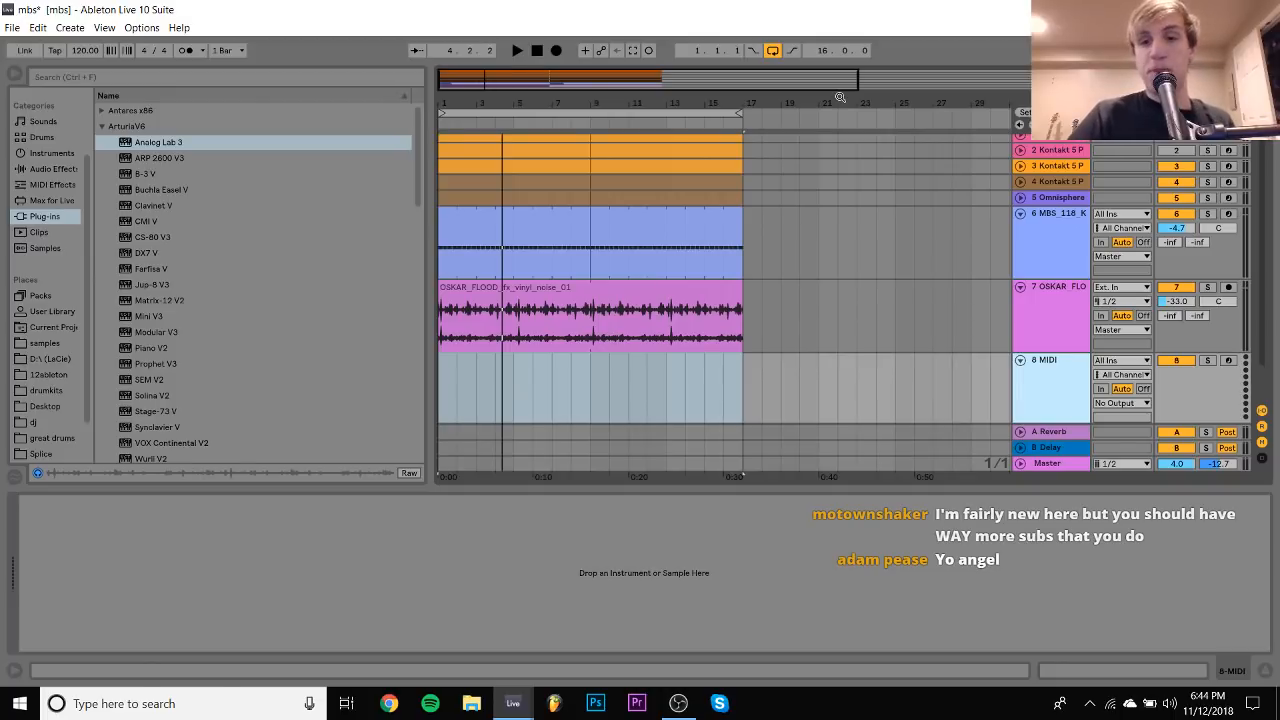
# Insert an audio track below the new MIDI track with external input 2 and monitoring set to In
pyautogui.hotkey('ctrl', 't')
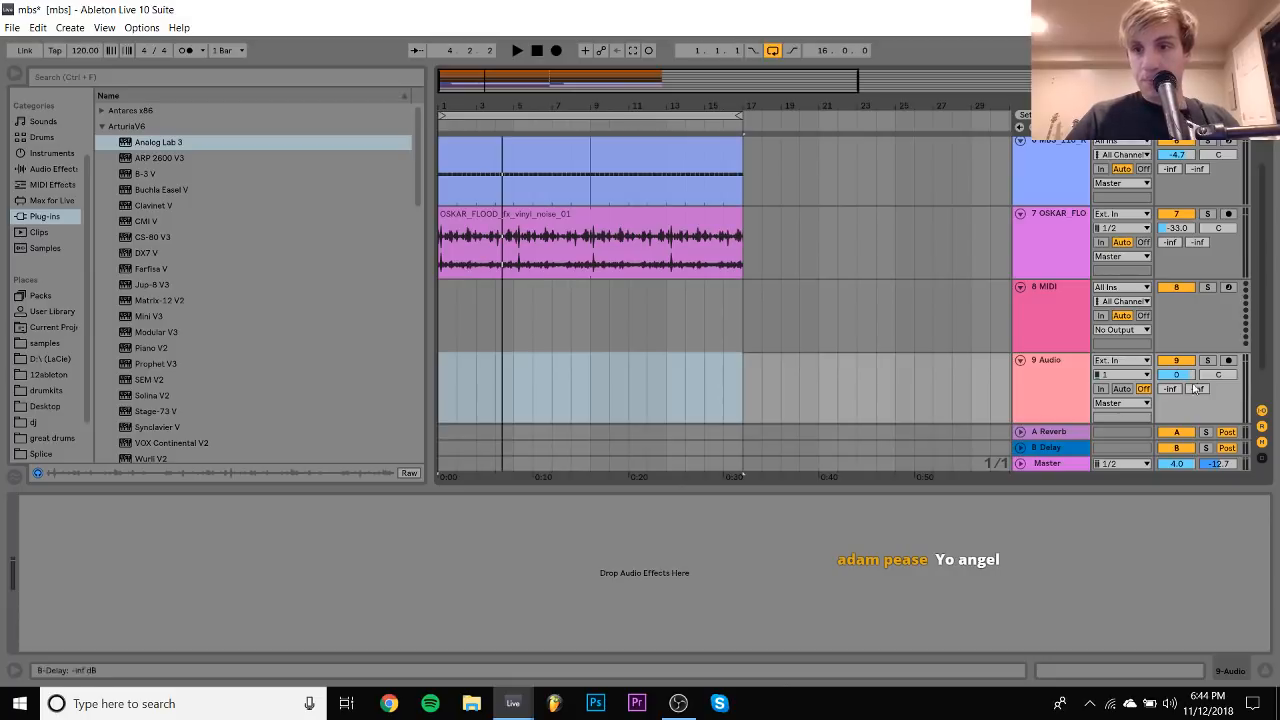
pyautogui.click(1120, 374)
pyautogui.click(1104, 412)
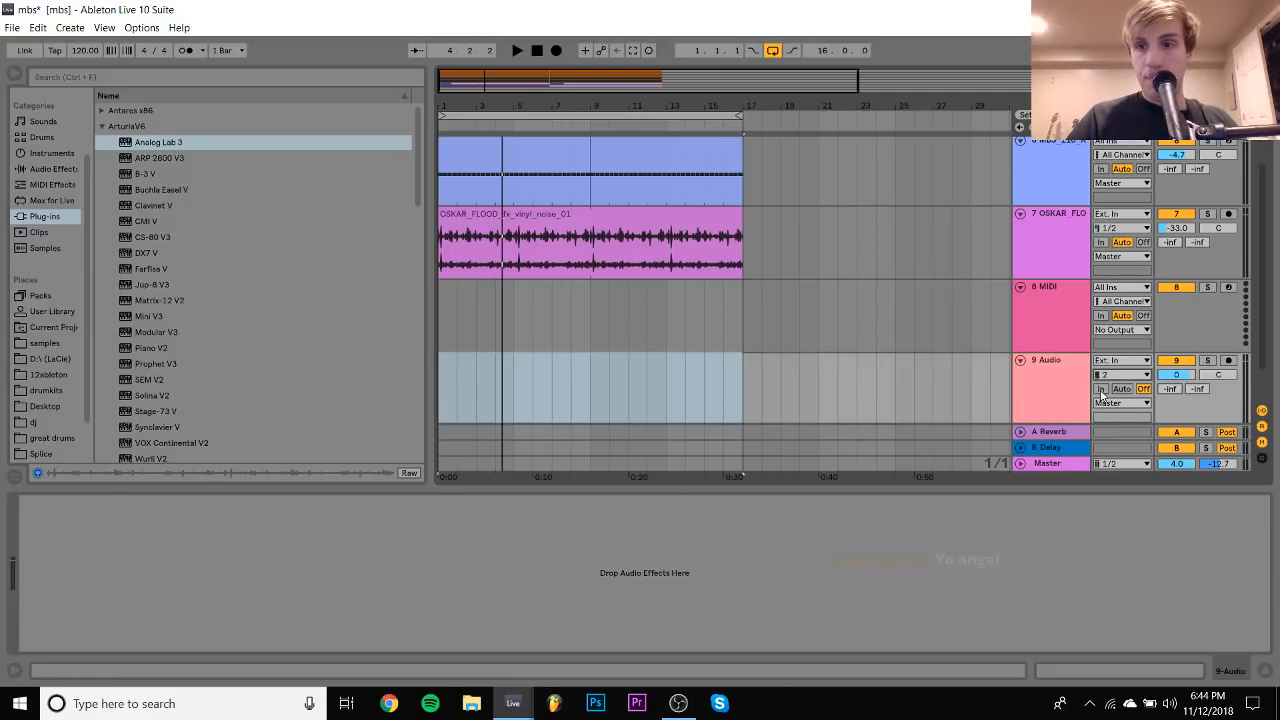
pyautogui.click(1100, 388)
# Arm the new audio track for recording and set its volume to -5.9 dB
pyautogui.click(1230, 361)
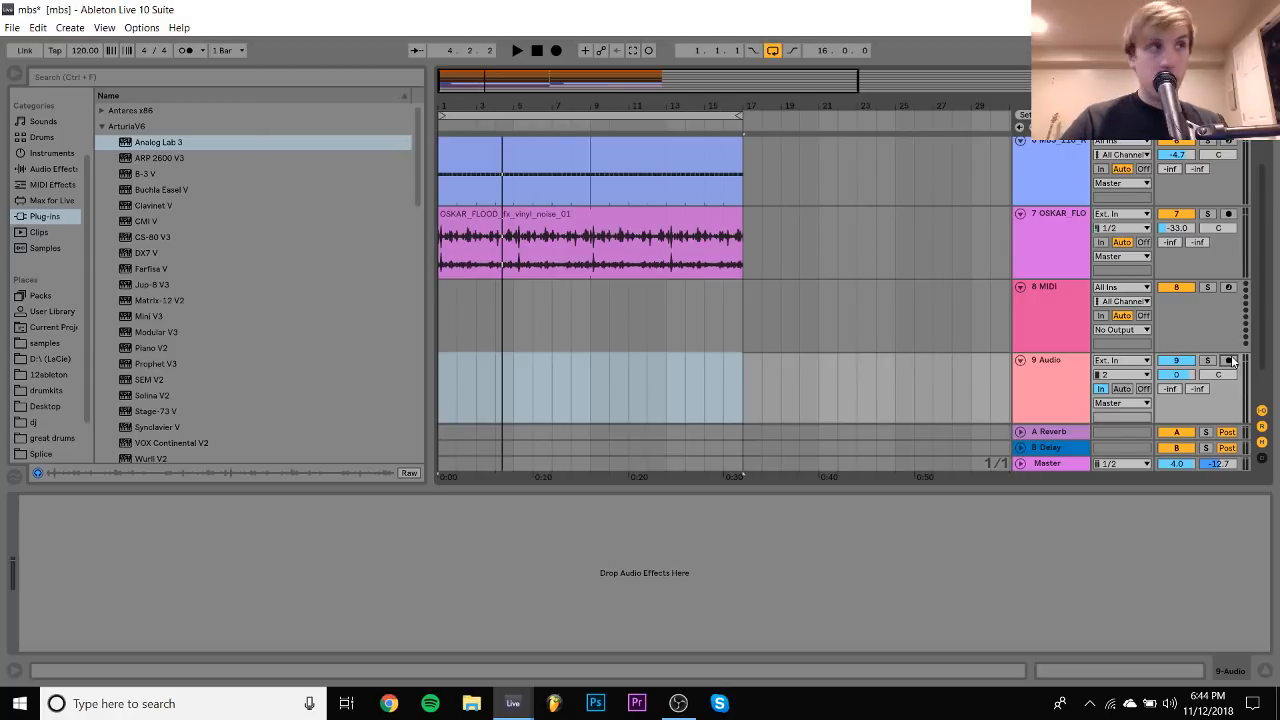
pyautogui.click(1230, 361)
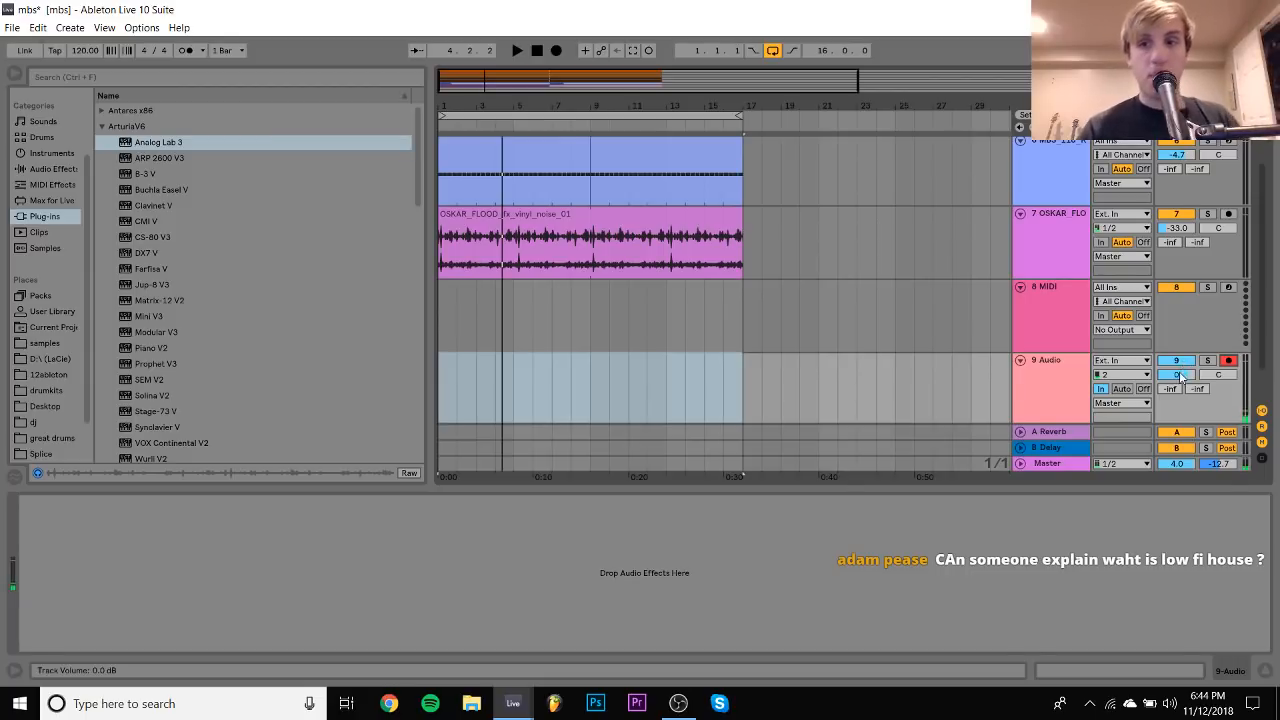
pyautogui.moveTo(1181, 375); pyautogui.dragTo(1181, 398)
# Load the Guitar Rig 5 plug-in onto the new audio track
pyautogui.click(1030, 379)
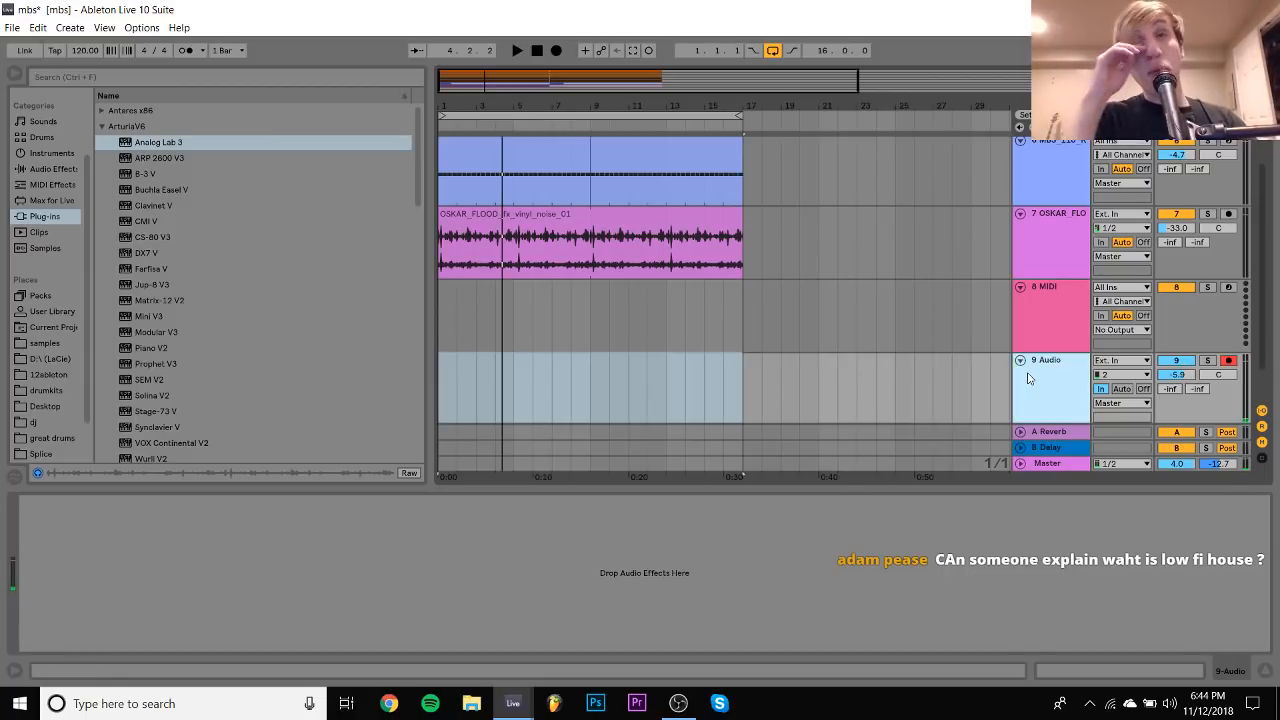
pyautogui.scroll(-2, 451, 323)
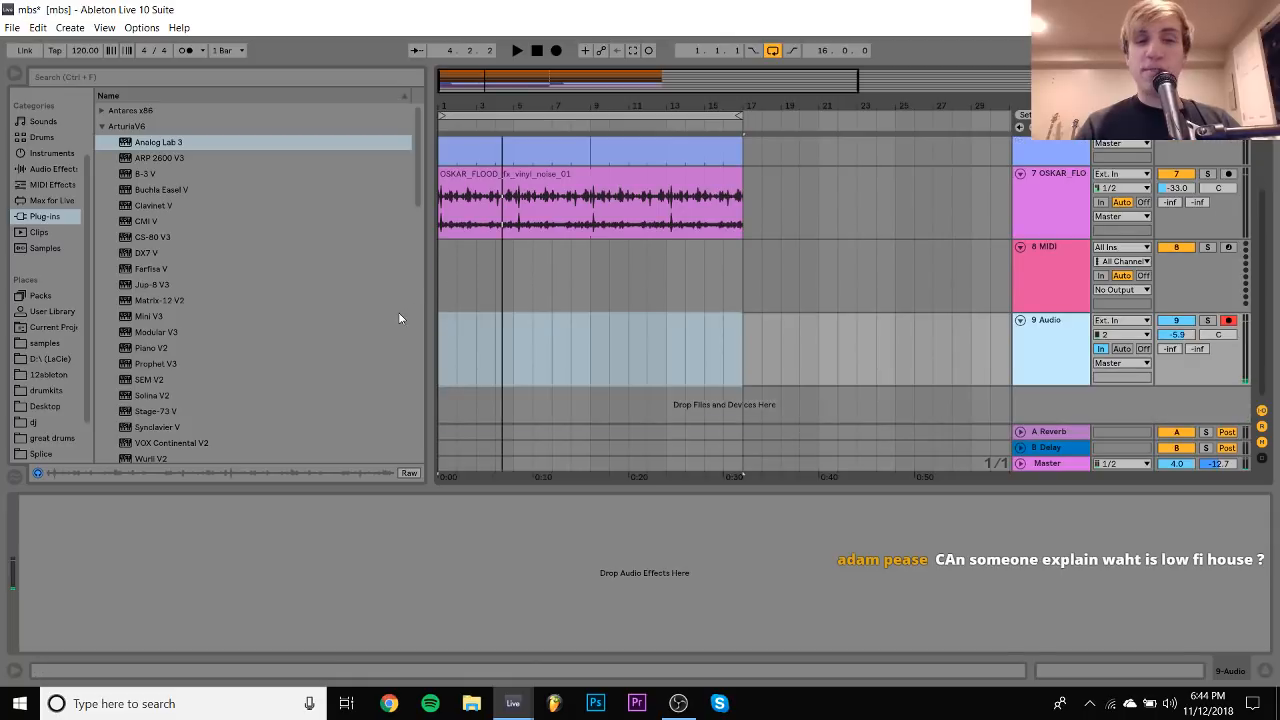
pyautogui.scroll(-10, 398, 315)
pyautogui.scroll(3, 398, 314)
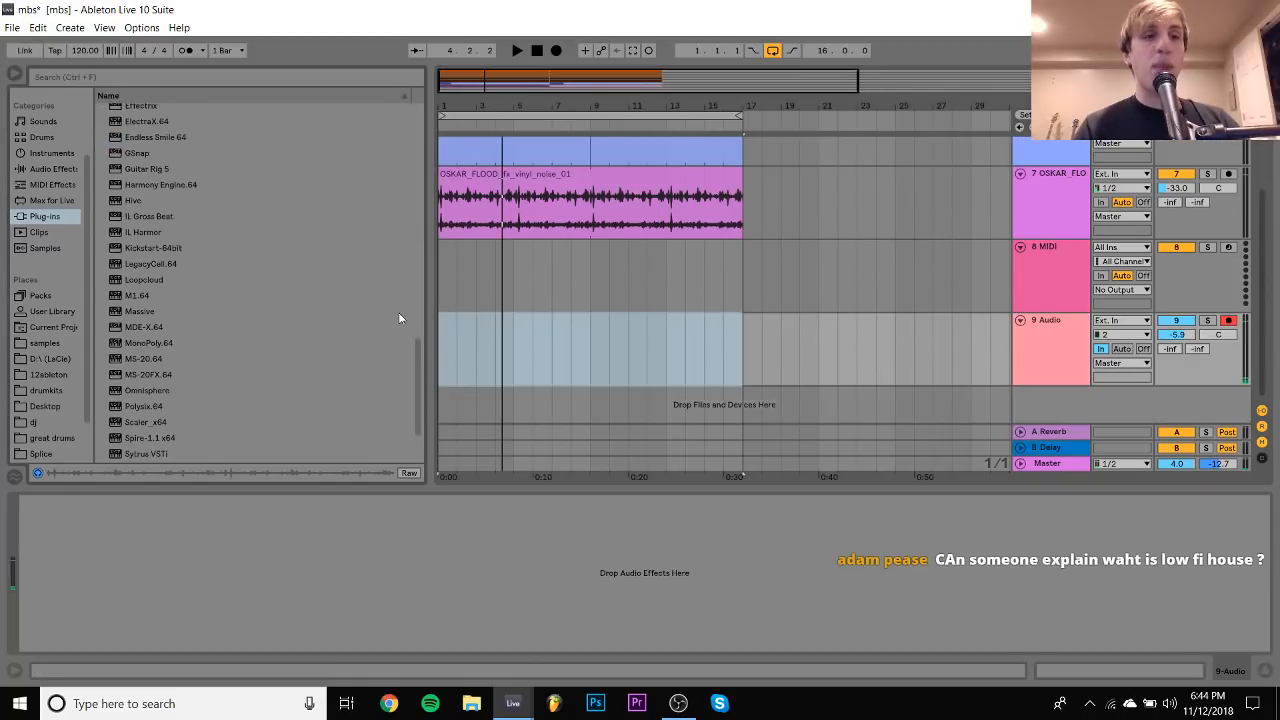
pyautogui.click(156, 170)
pyautogui.doubleClick(157, 171)
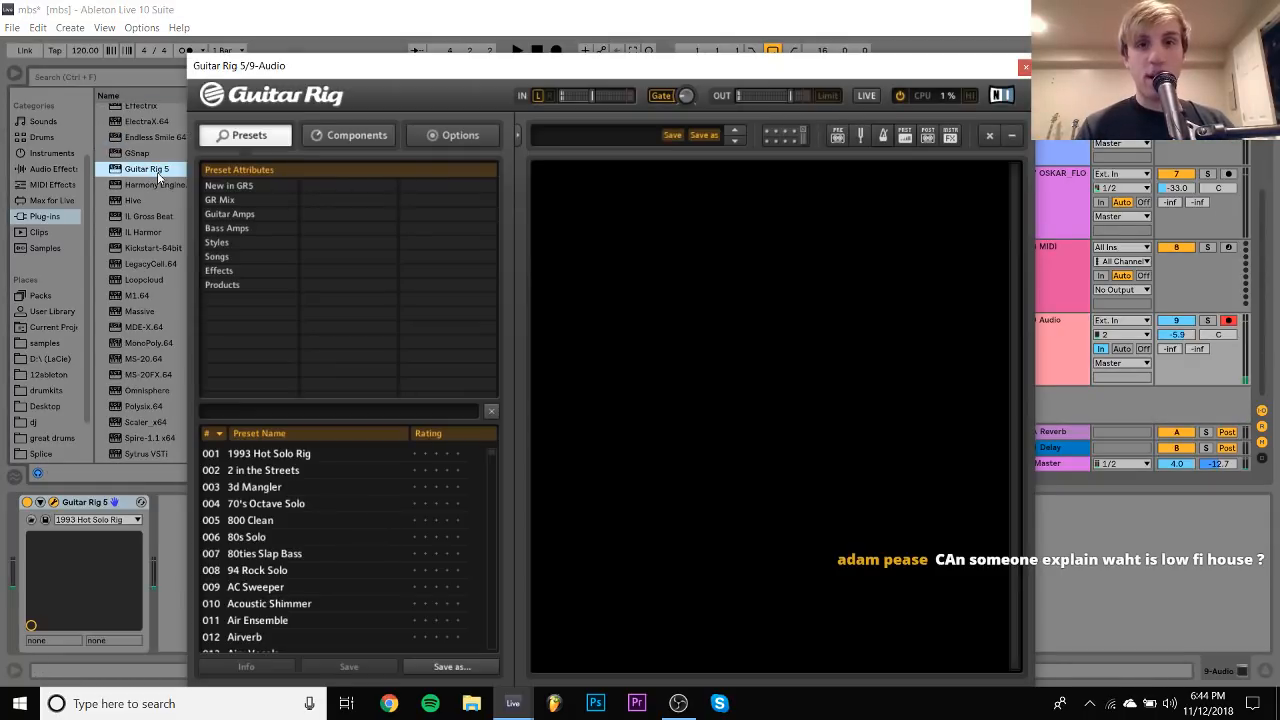
# Try the Jazz Amp in the Guitar Rig rack, clear it, and add the Twang Reverb amplifier instead
pyautogui.click(340, 136)
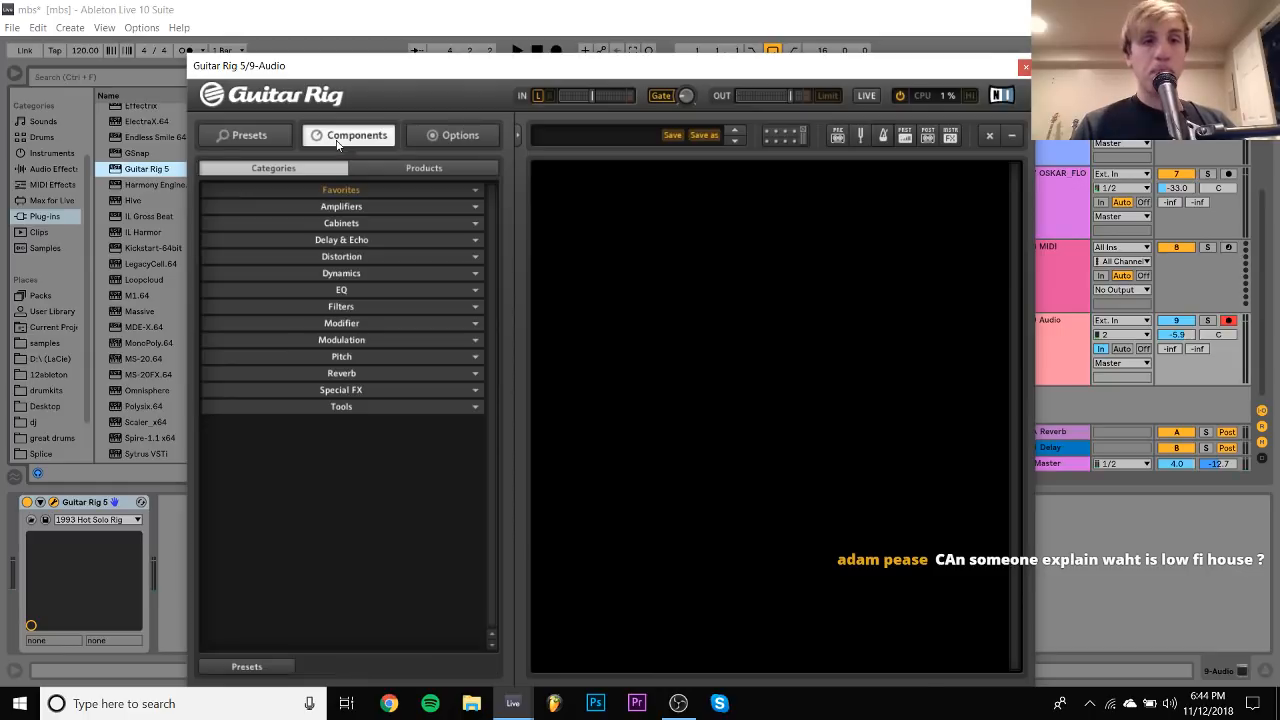
pyautogui.click(340, 207)
pyautogui.moveTo(270, 431); pyautogui.dragTo(746, 335)
pyautogui.click(989, 135)
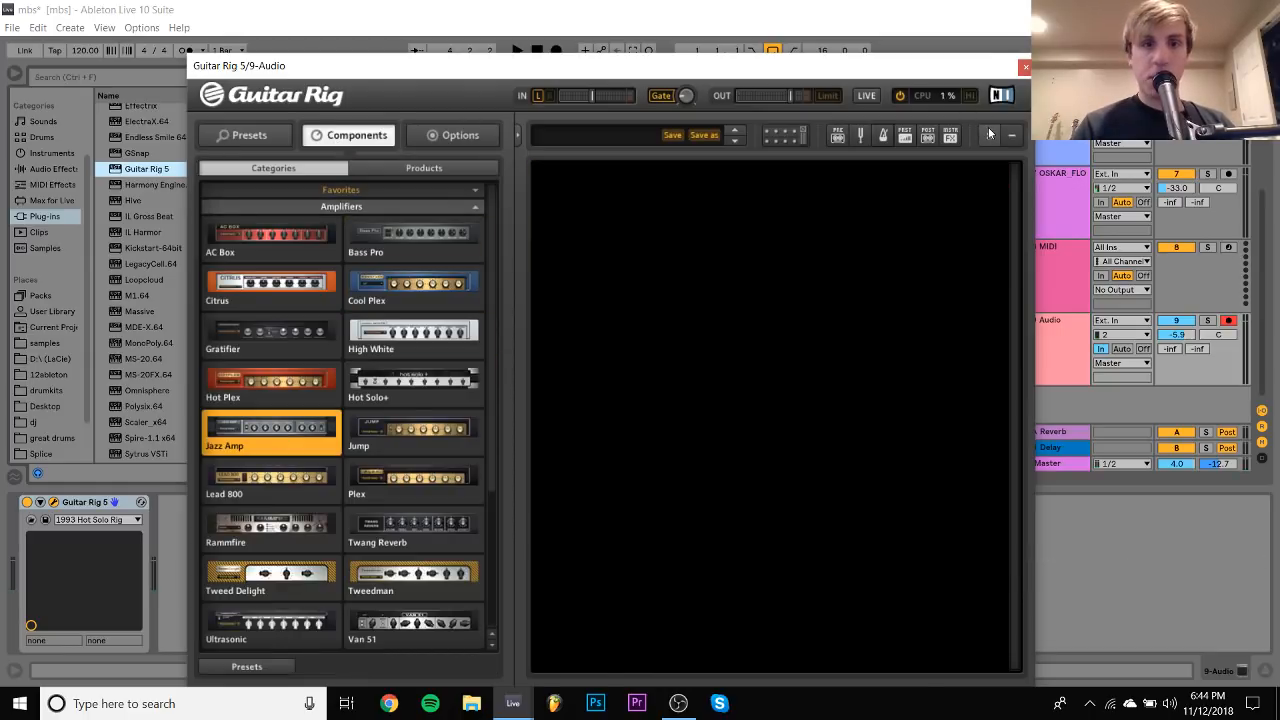
pyautogui.scroll(-4, 394, 459)
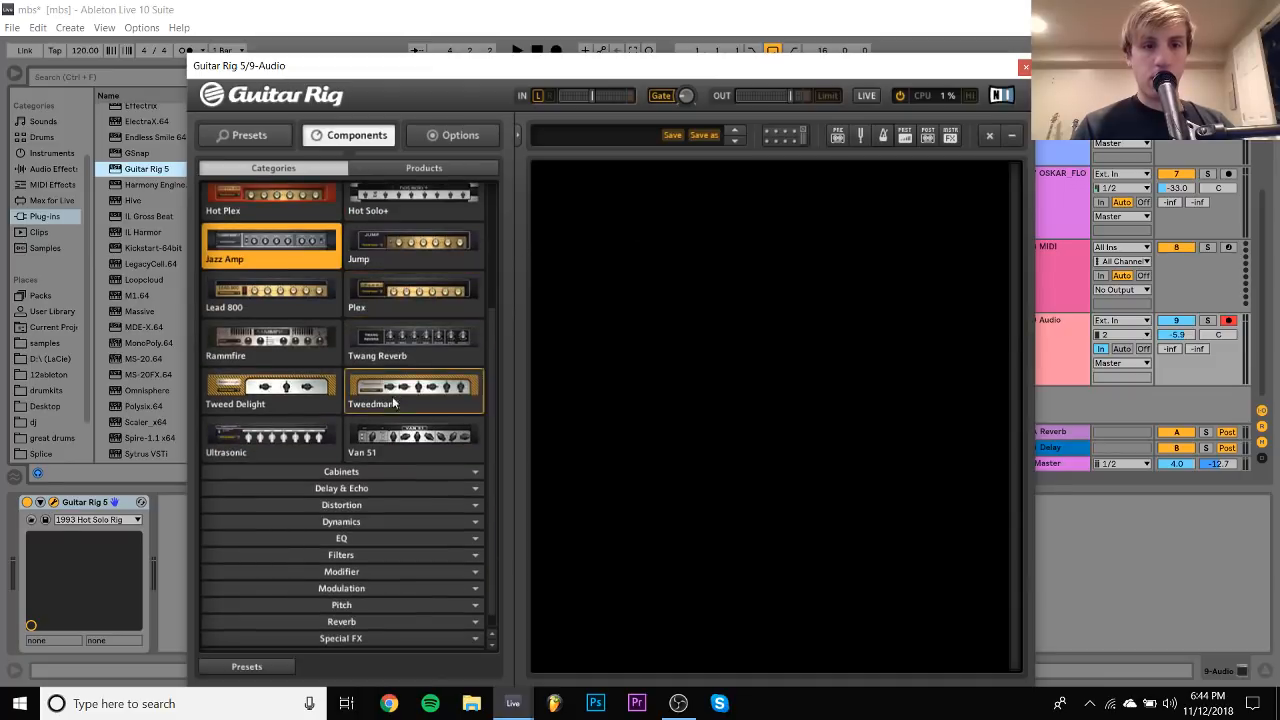
pyautogui.moveTo(414, 337); pyautogui.dragTo(605, 350)
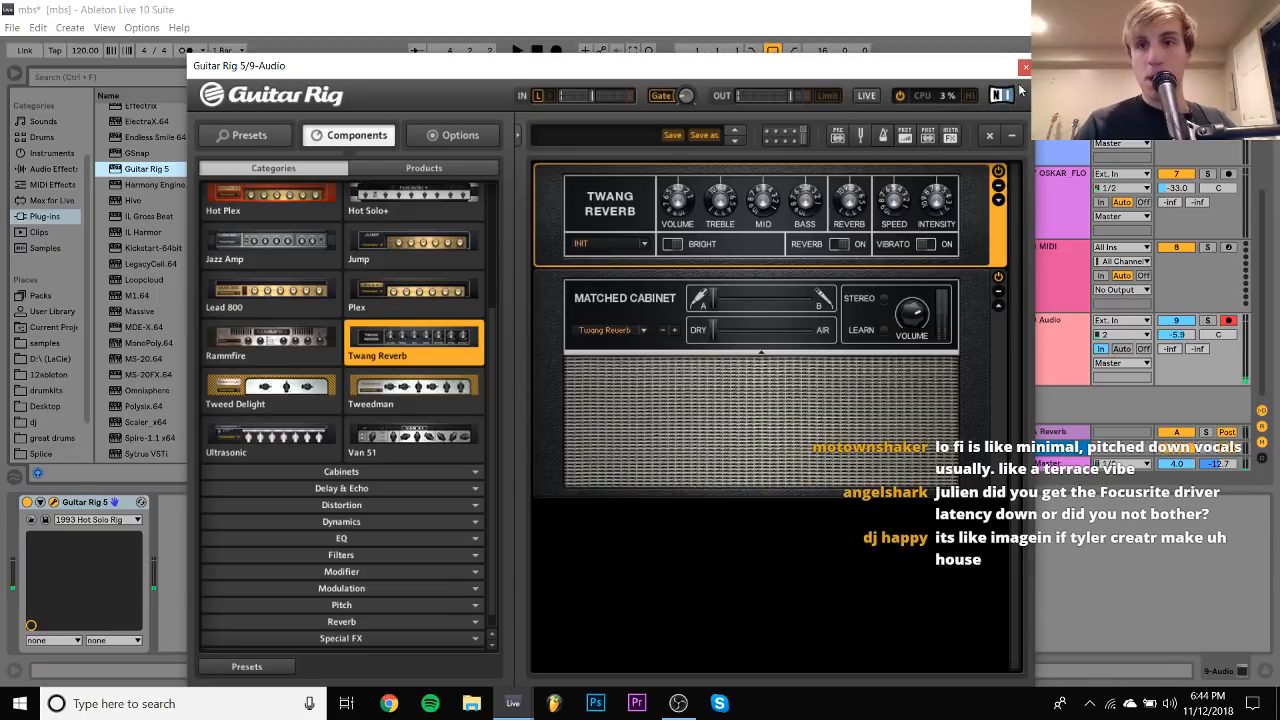
# Turn on stereo for the Twang Reverb amplifier and its matched cabinet, and check the audio device and latency preferences
pyautogui.click(998, 199)
pyautogui.click(618, 291)
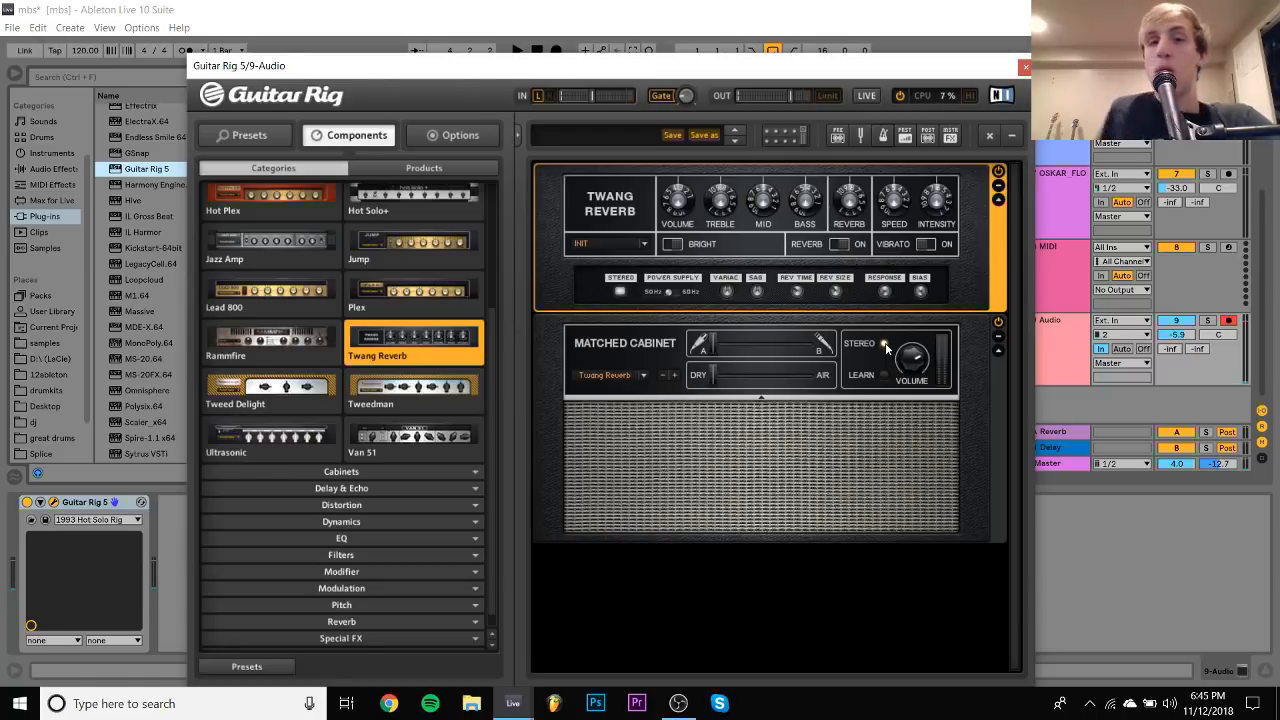
pyautogui.hotkey('ctrl', ',')
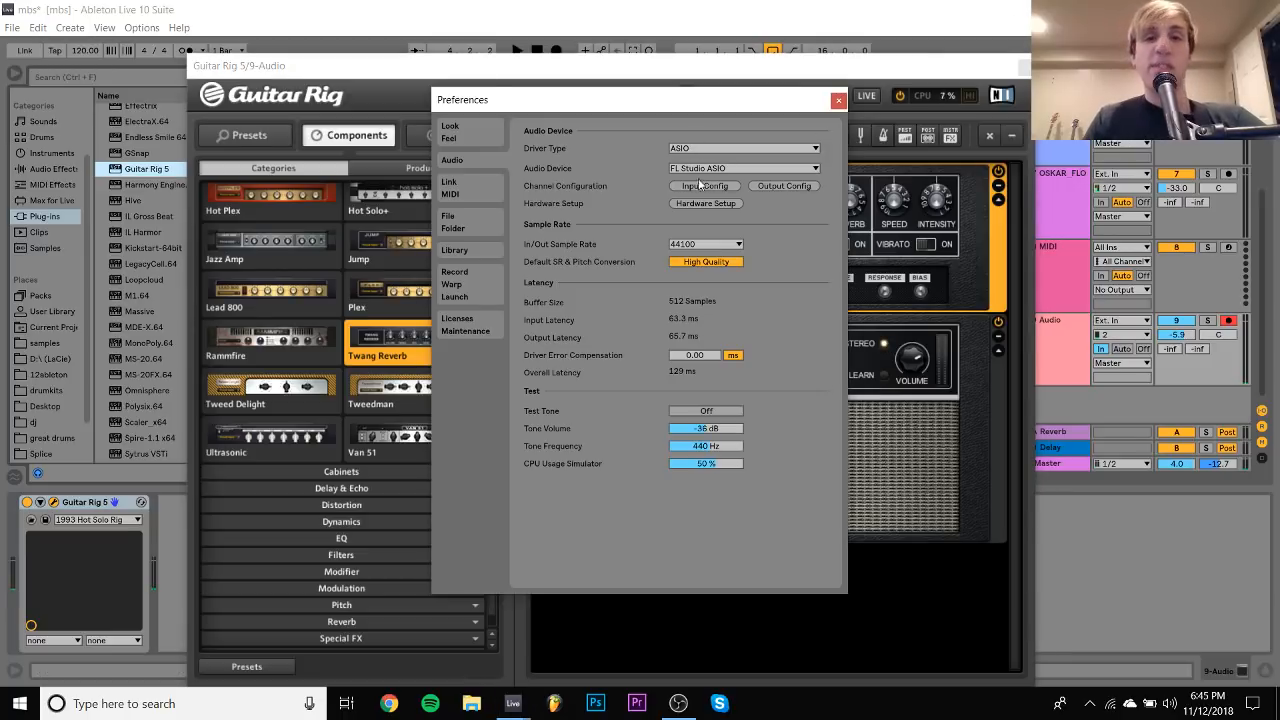
pyautogui.click(837, 101)
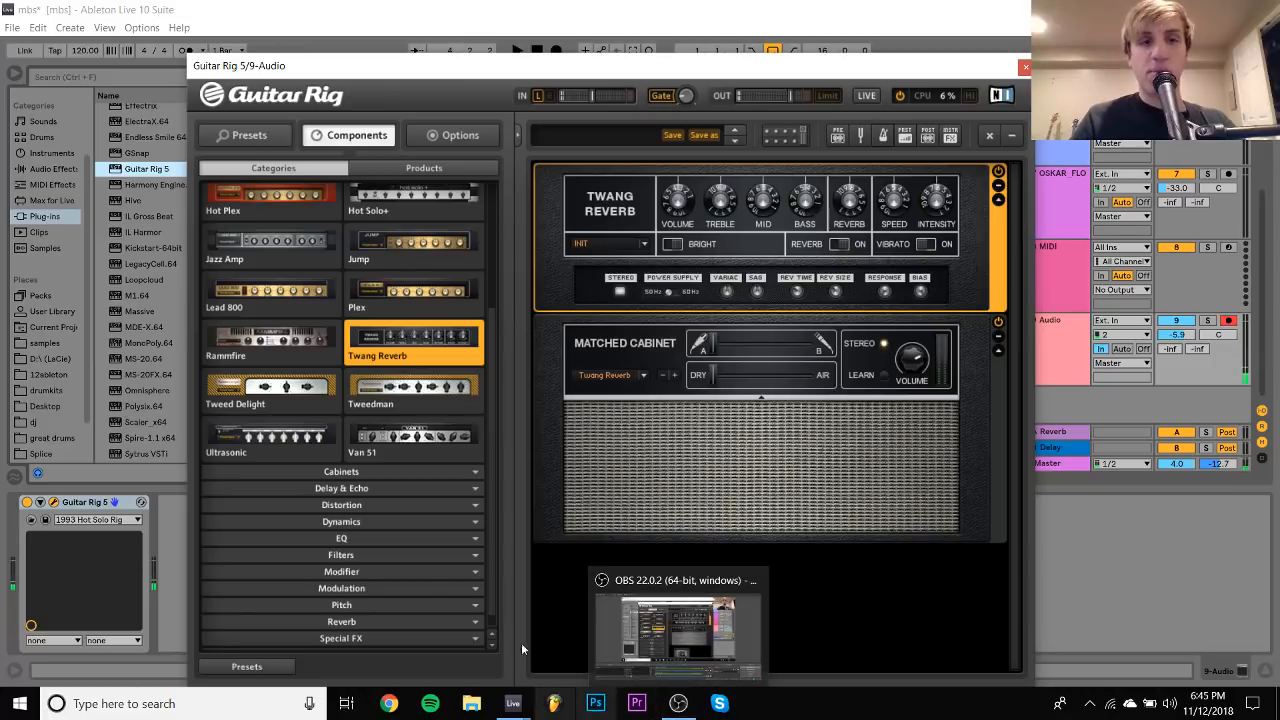
# Add the Tape Echo delay below the matched cabinet and expand its advanced settings
pyautogui.scroll(3, 322, 340)
pyautogui.click(340, 206)
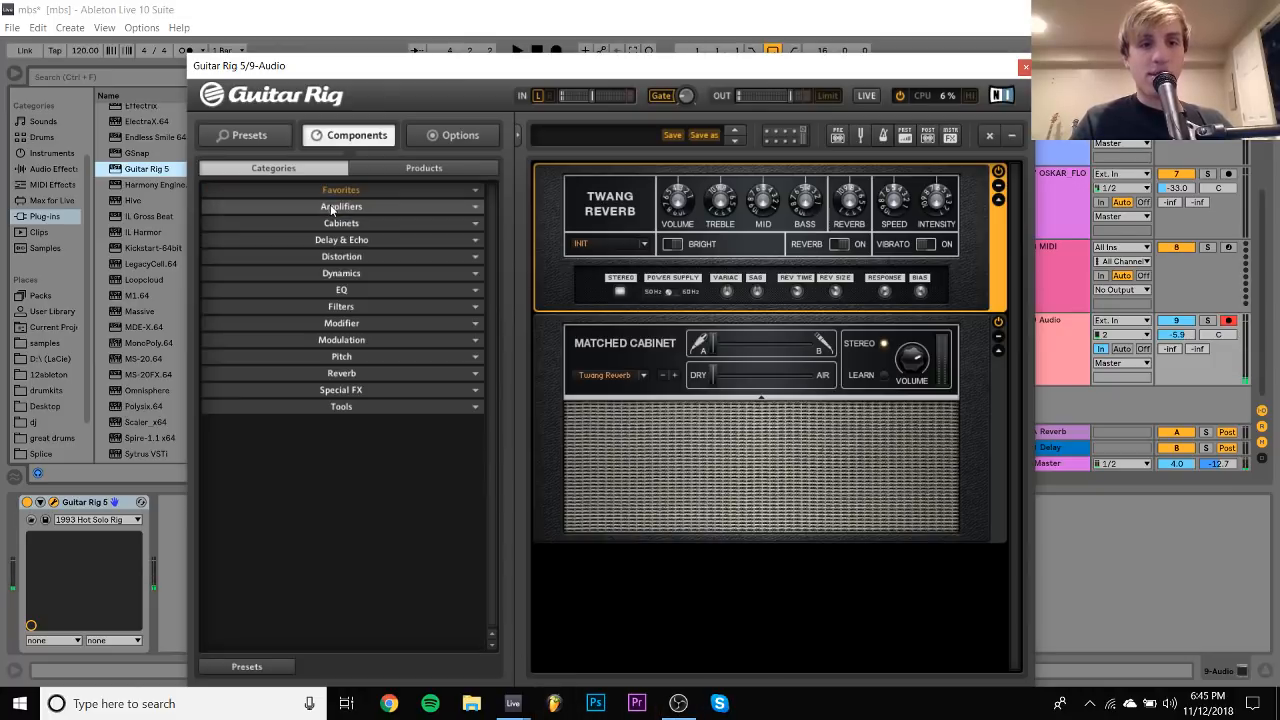
pyautogui.click(340, 240)
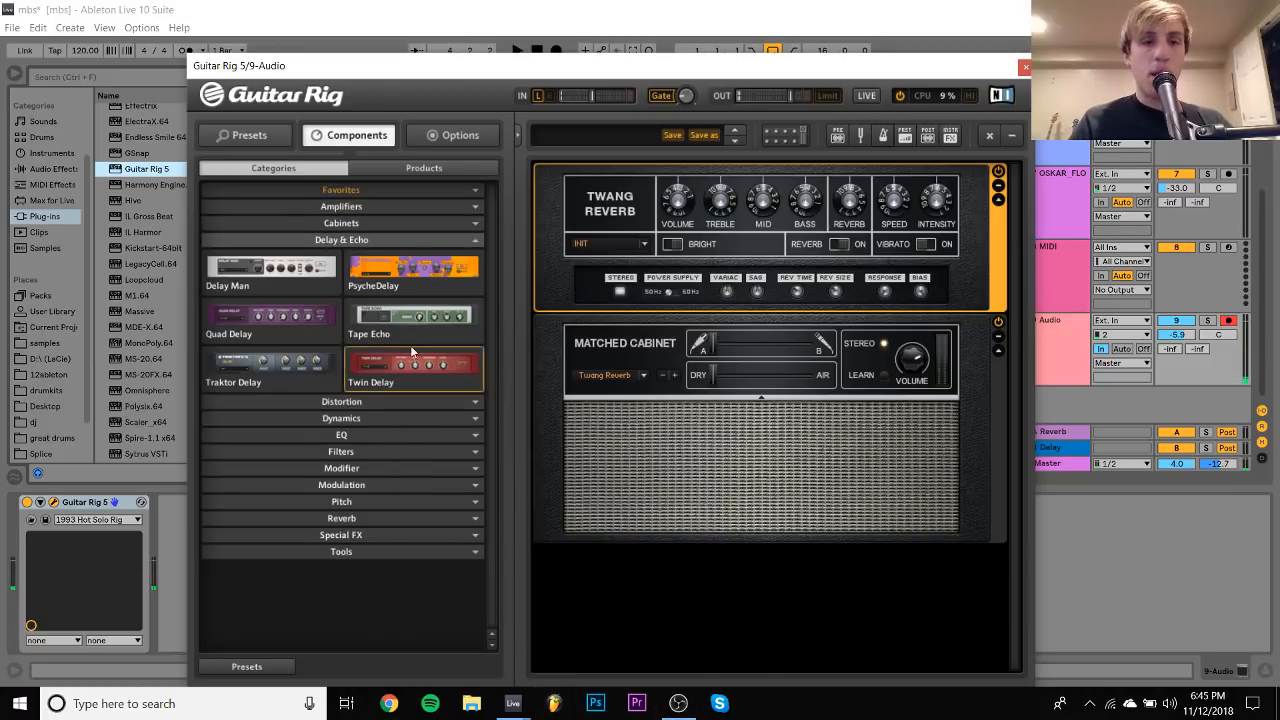
pyautogui.moveTo(414, 320); pyautogui.dragTo(705, 568)
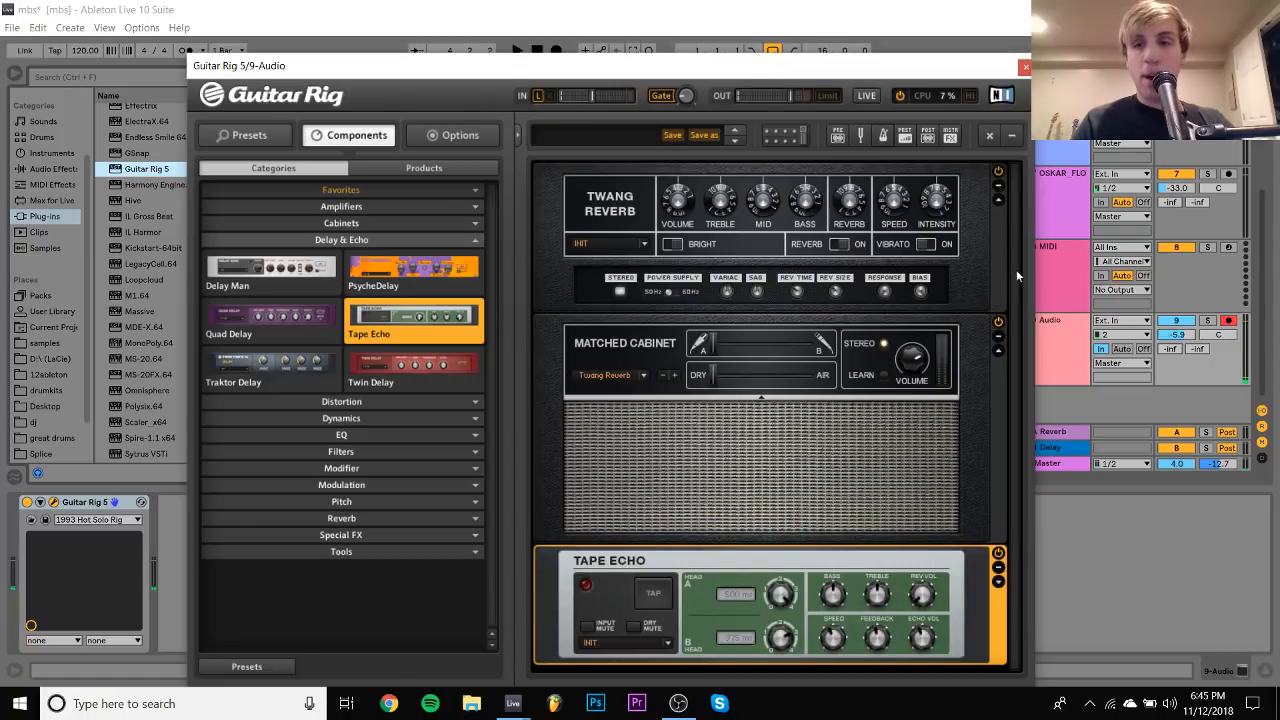
pyautogui.click(998, 584)
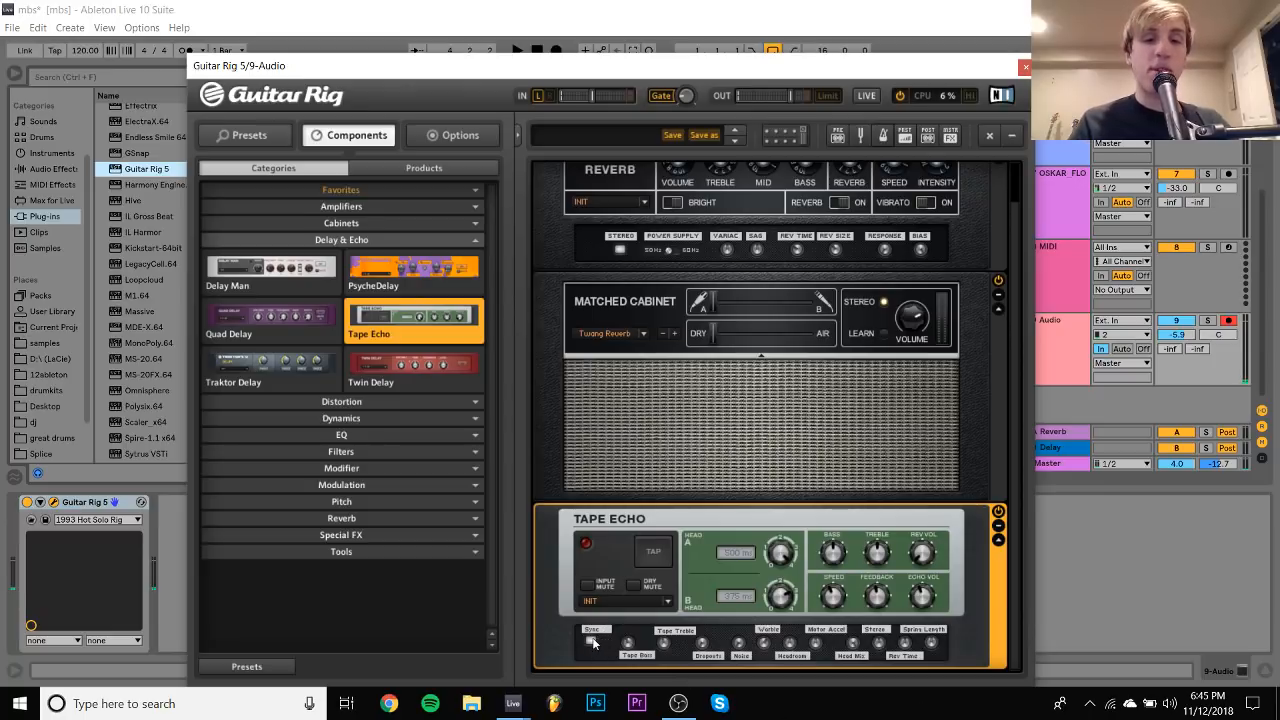
# Adjust the Tape Echo's speed and head A delay time, and close the Guitar Rig window
pyautogui.moveTo(836, 598); pyautogui.dragTo(789, 621)
pyautogui.moveTo(779, 546); pyautogui.dragTo(843, 612)
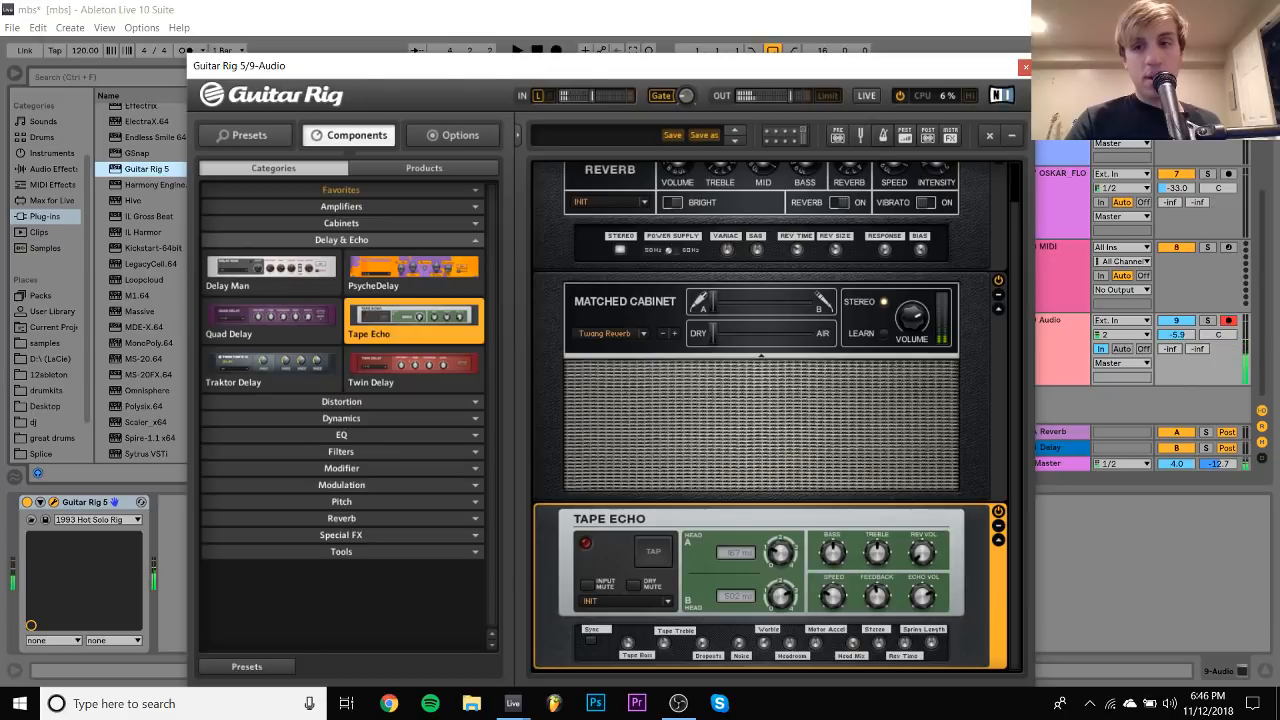
pyautogui.click(1024, 67)
# Add the ValhallaRoom reverb after Guitar Rig with a decay of 33.35 s, and audition it against the loop
pyautogui.scroll(-3, 191, 336)
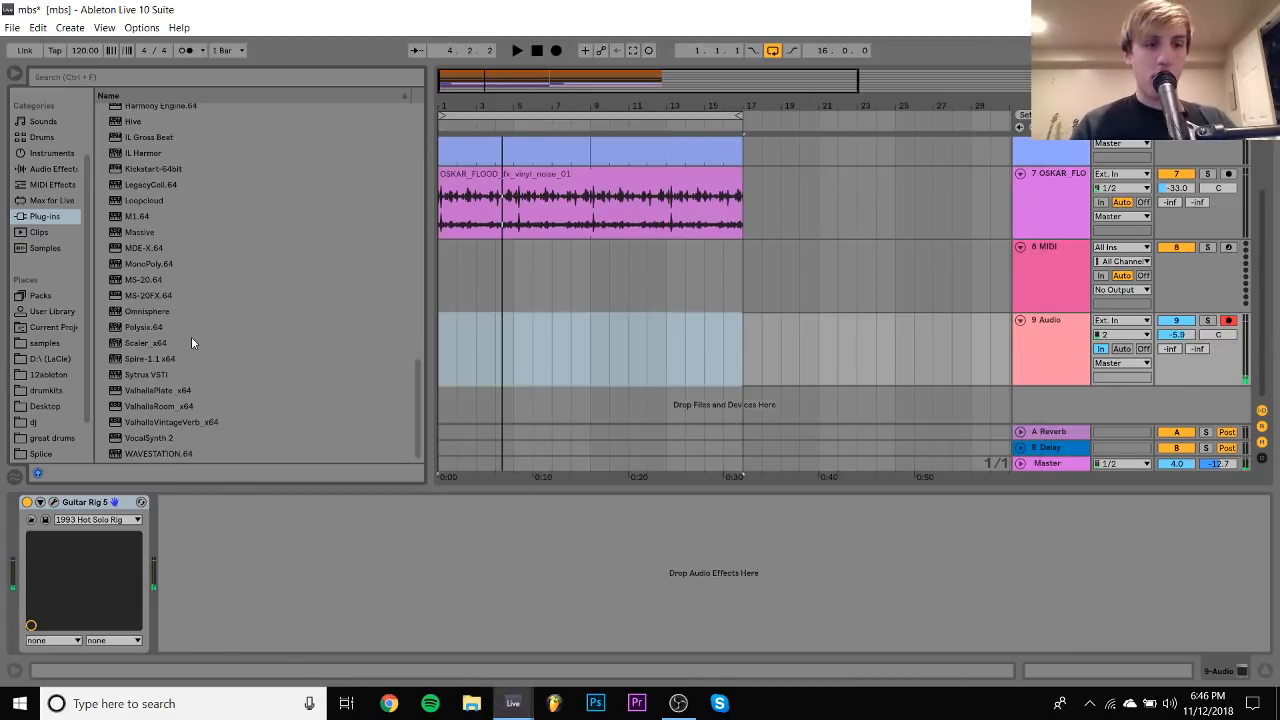
pyautogui.click(160, 406)
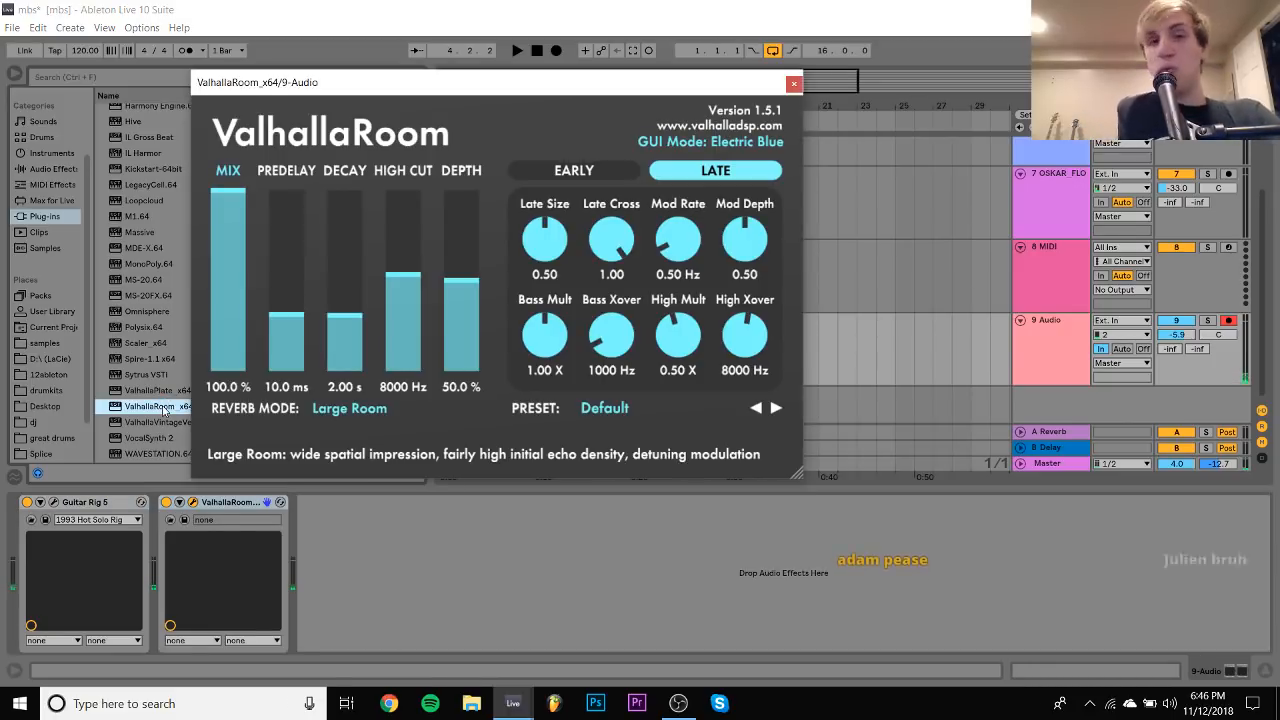
pyautogui.moveTo(340, 230); pyautogui.dragTo(345, 240)
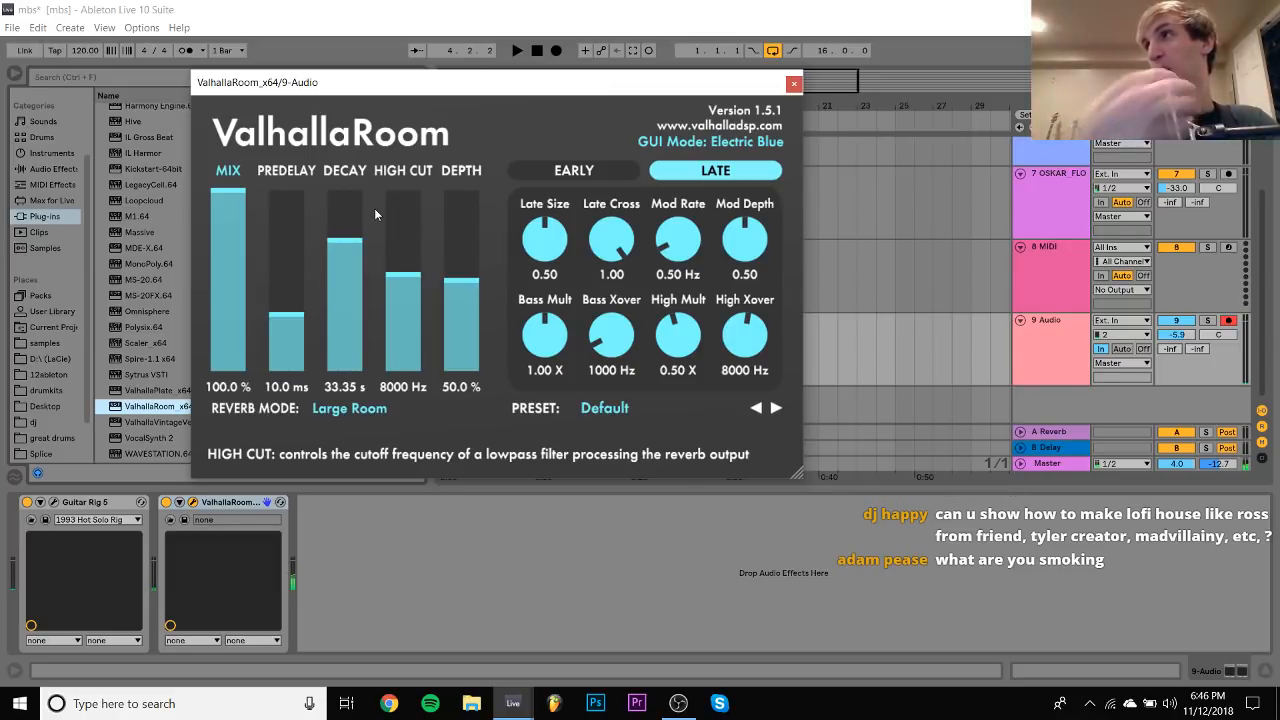
pyautogui.press('space')
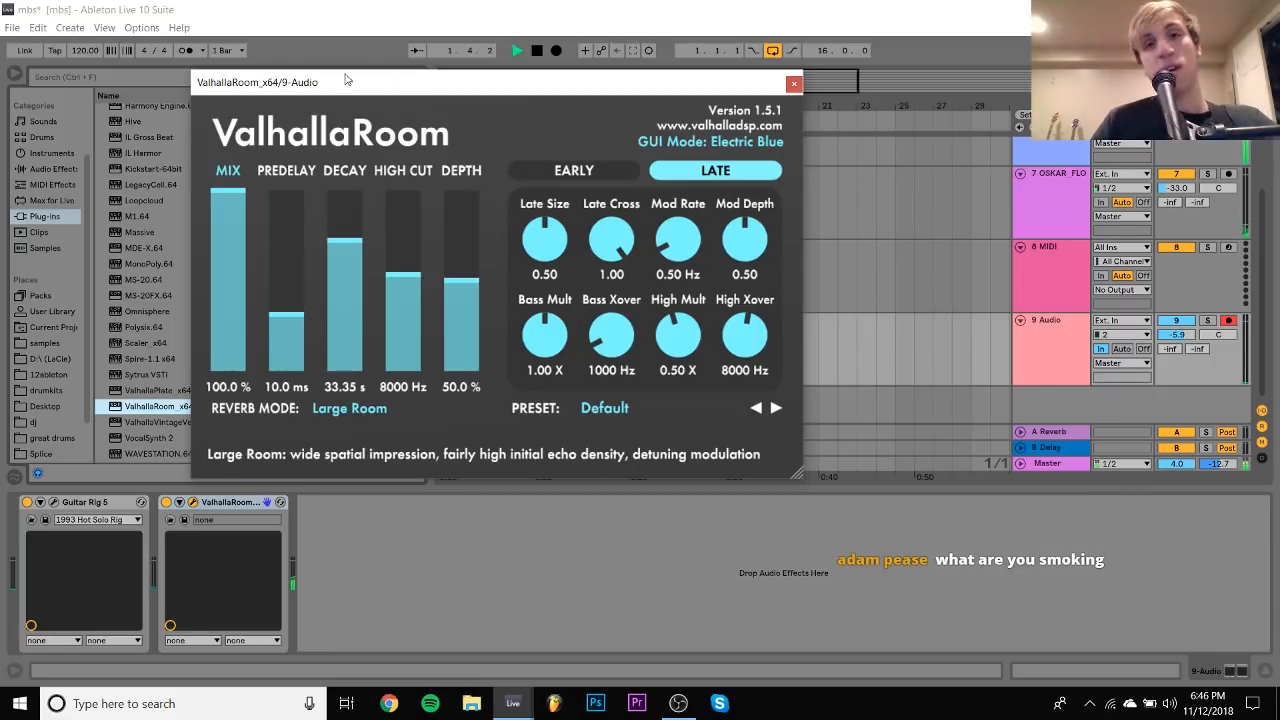
pyautogui.click(793, 83)
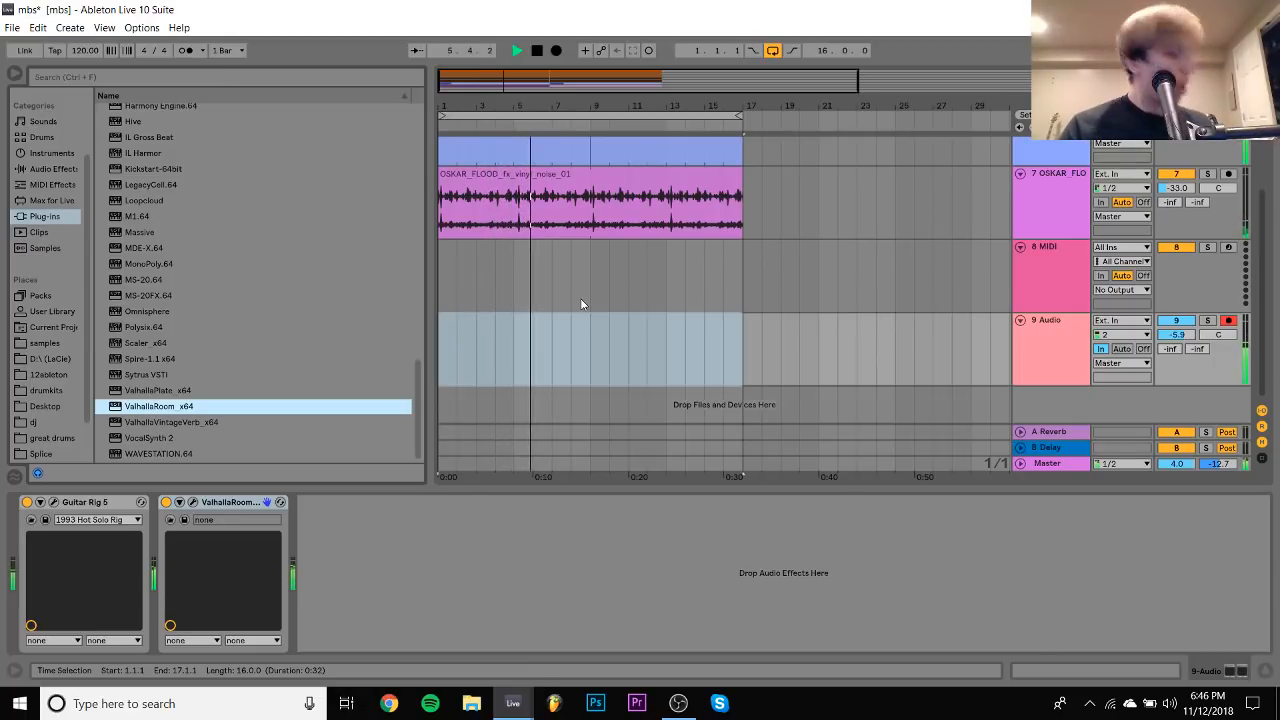
pyautogui.press('space')
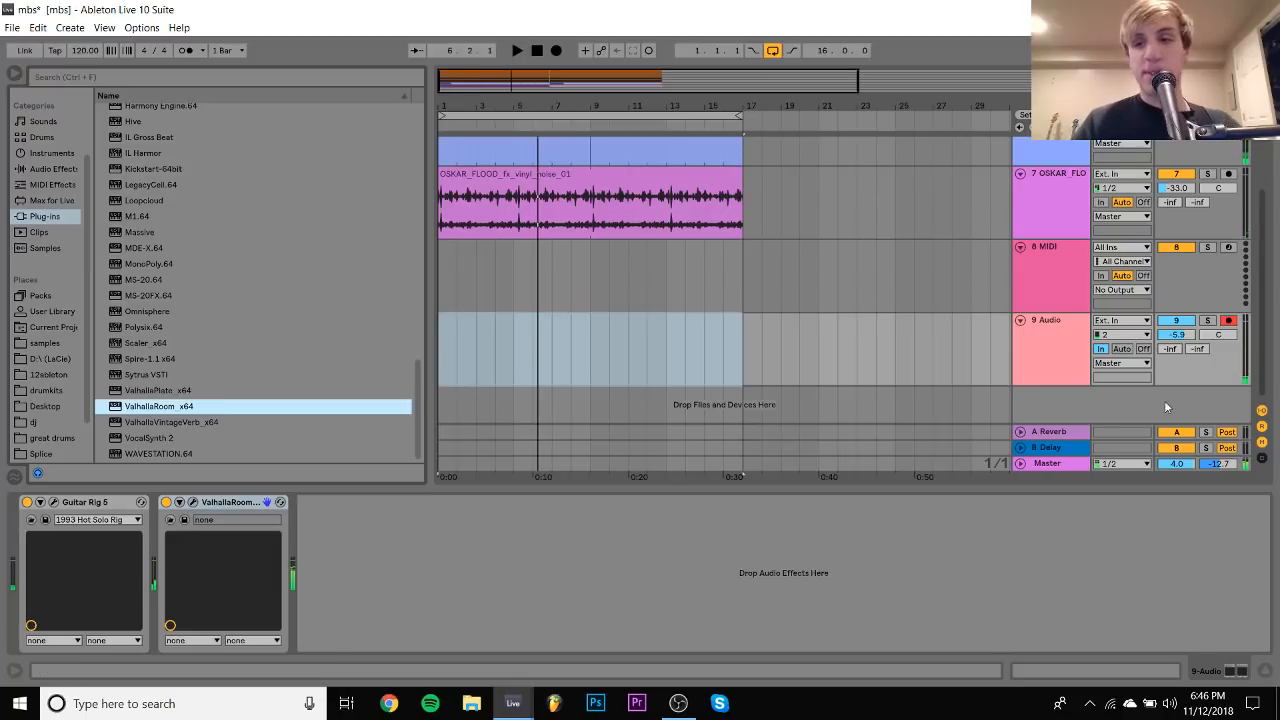
# Set ValhallaRoom's mix to 73.3 % and its decay to 4.85 s, and audition the sound over the loop
pyautogui.click(192, 502)
pyautogui.moveTo(345, 250); pyautogui.dragTo(348, 306)
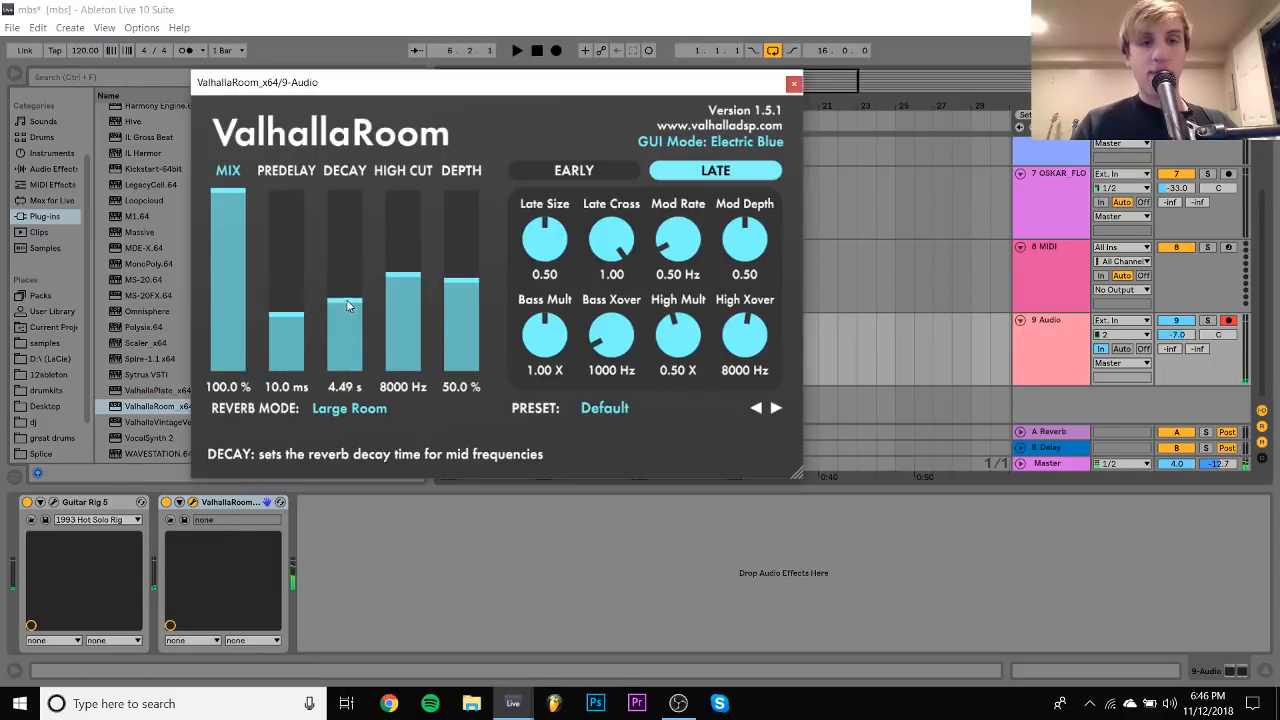
pyautogui.moveTo(223, 251); pyautogui.dragTo(316, 232)
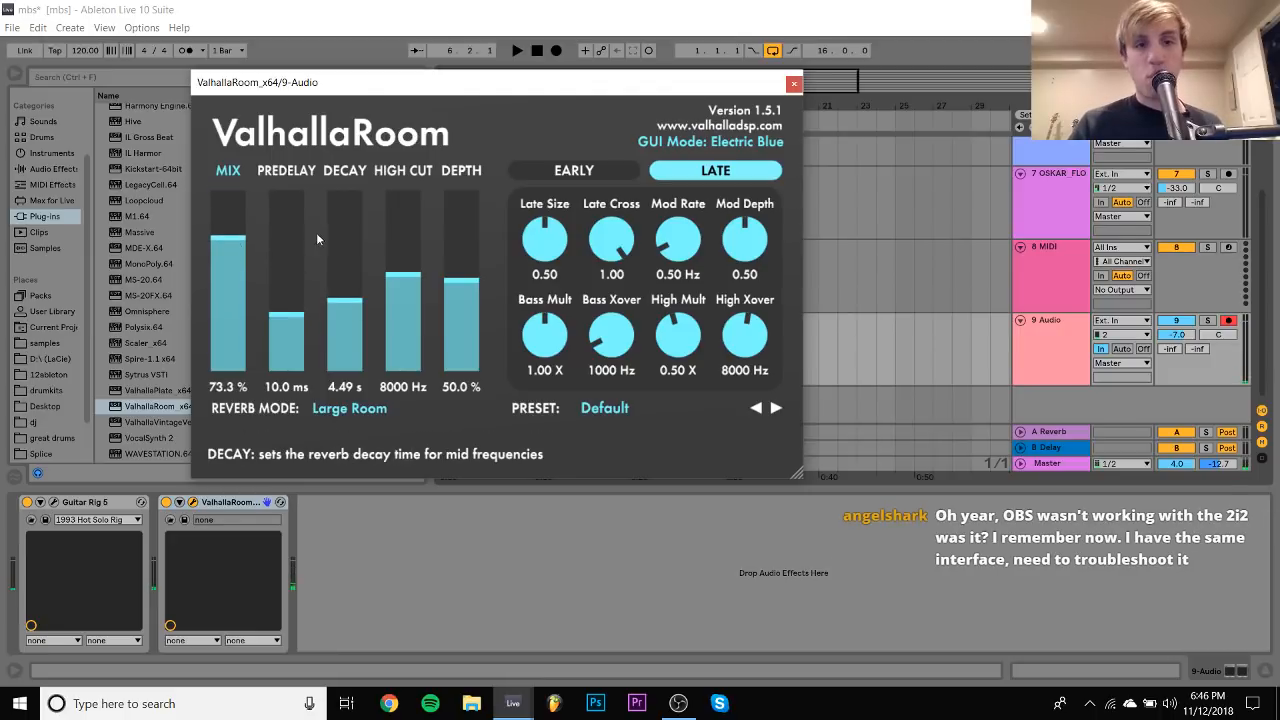
pyautogui.moveTo(348, 312); pyautogui.dragTo(351, 304)
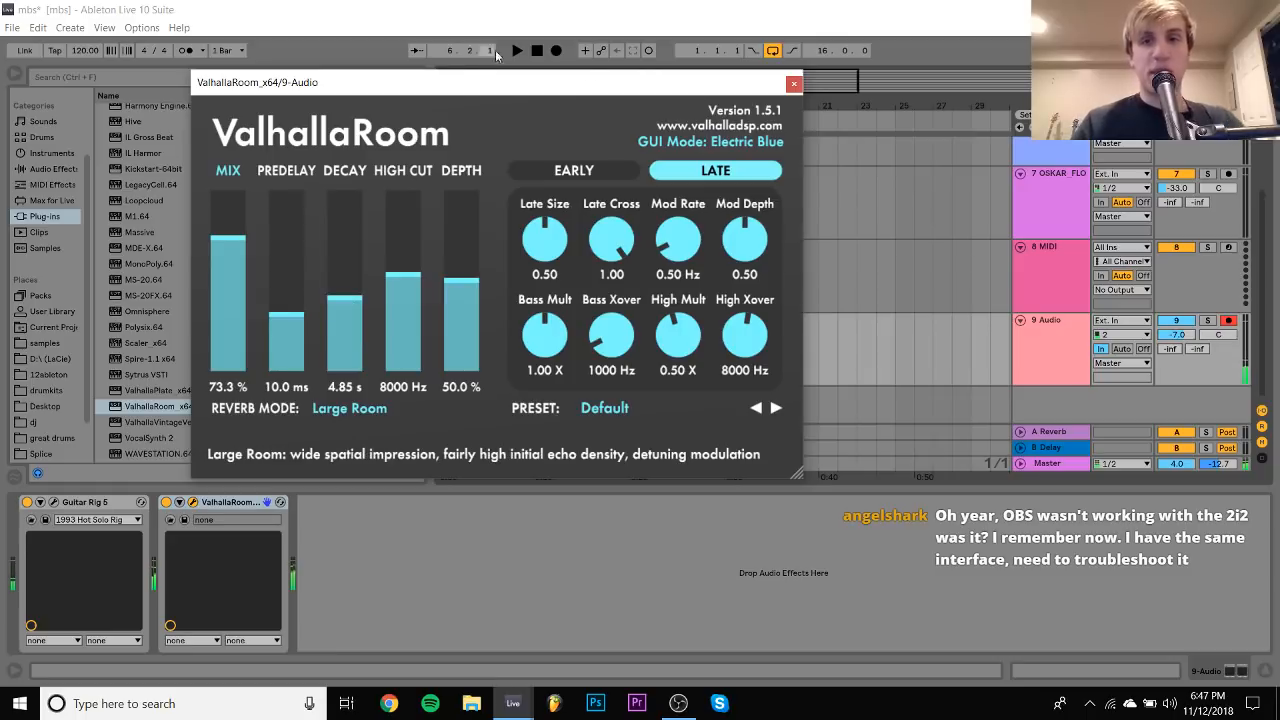
pyautogui.click(793, 81)
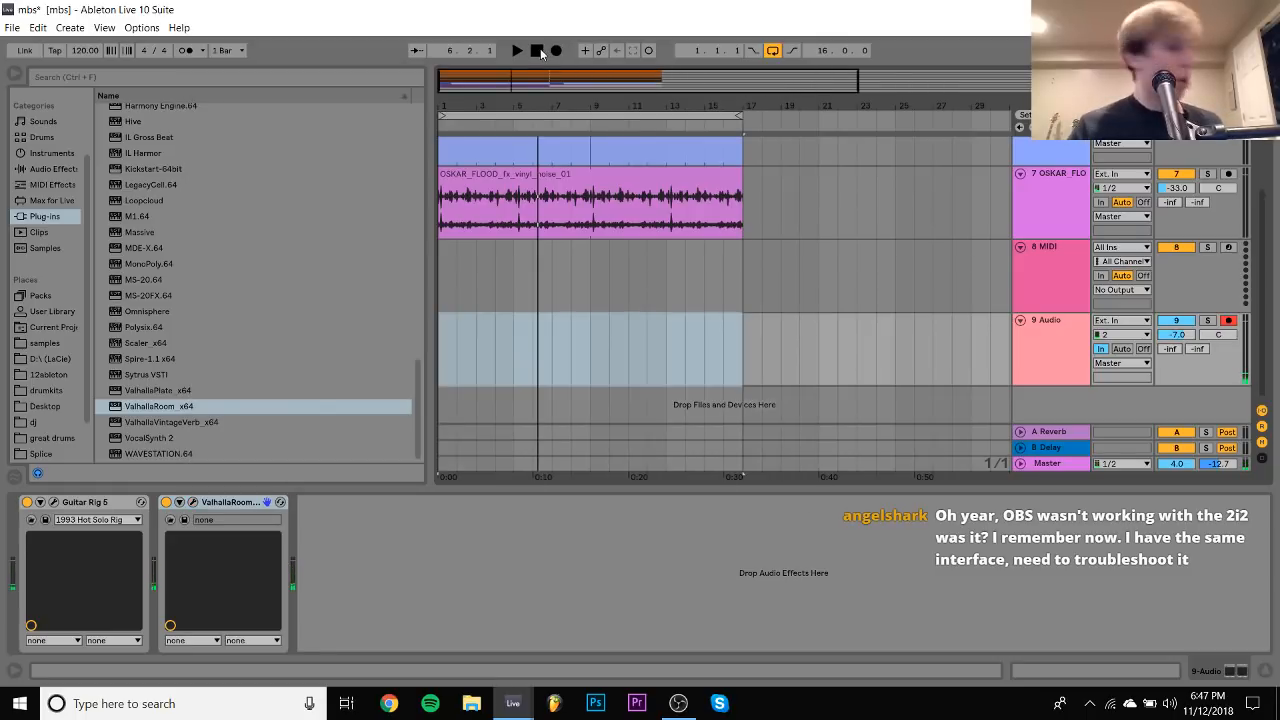
pyautogui.press('space')
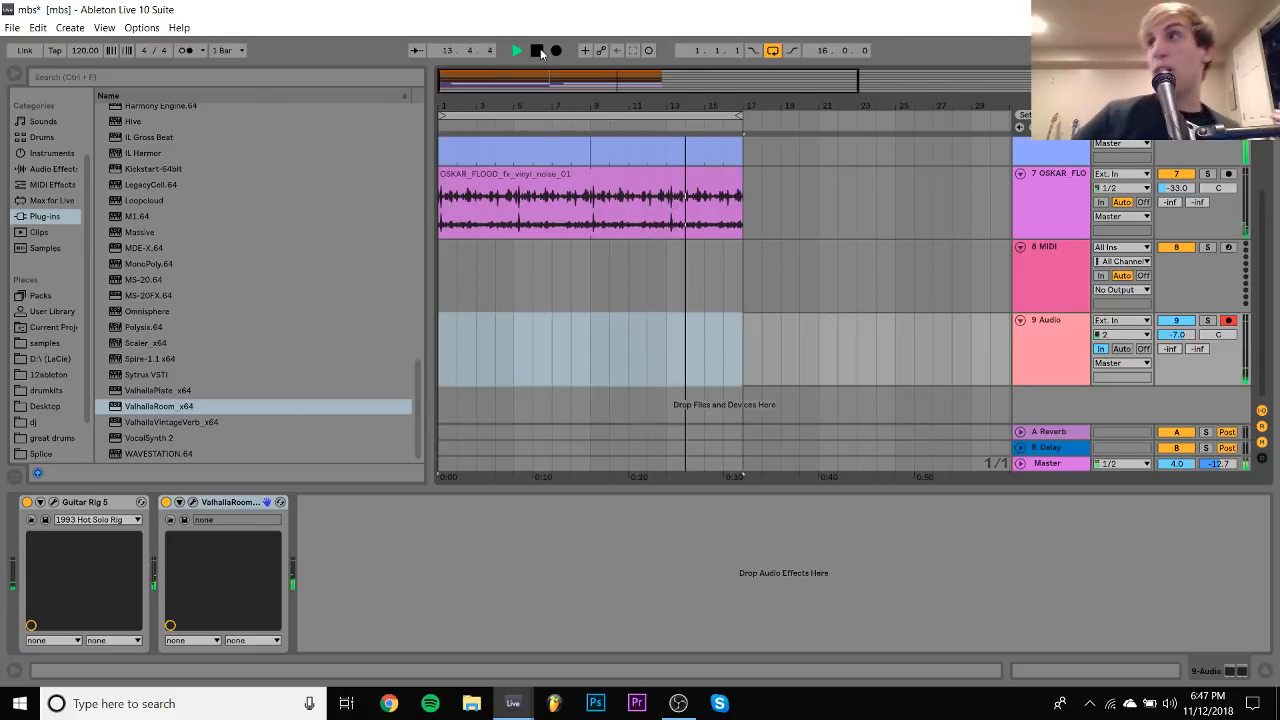
pyautogui.click(538, 51)
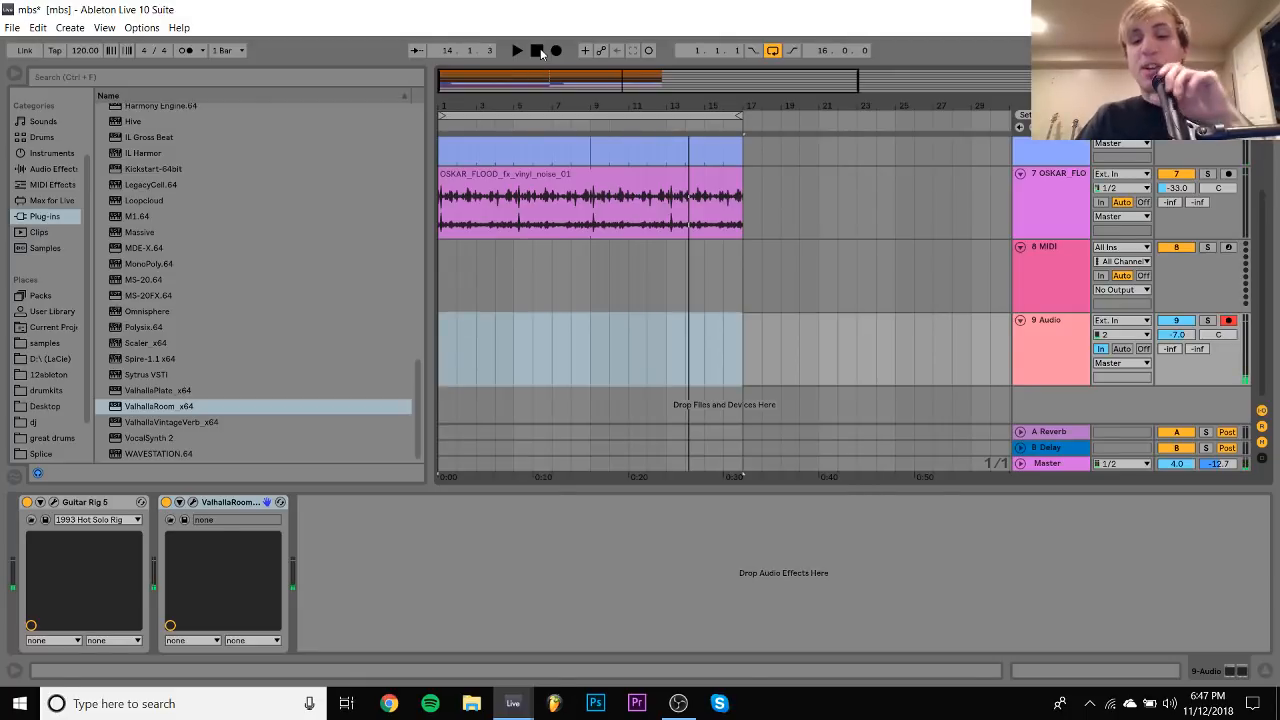
# Check the available audio devices in Live's audio preferences and the mixer in OBS, and return to the Live set
pyautogui.hotkey('ctrl', ',')
pyautogui.click(710, 168)
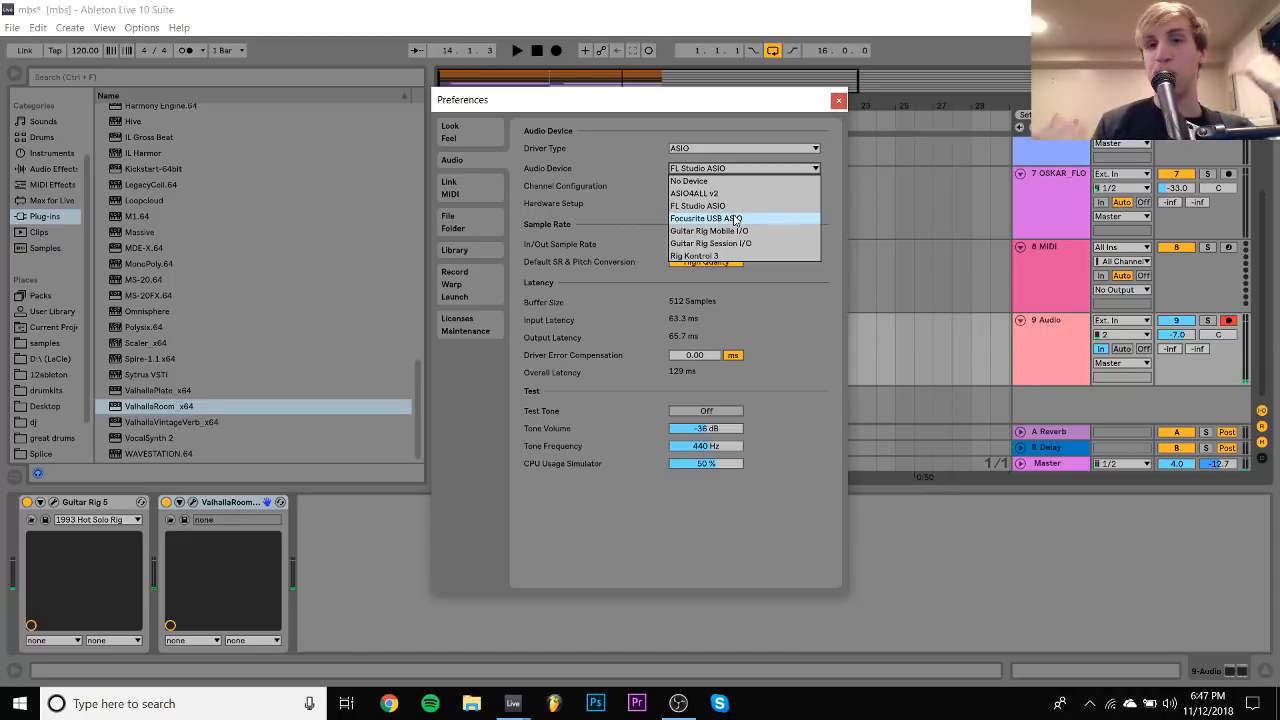
pyautogui.click(703, 112)
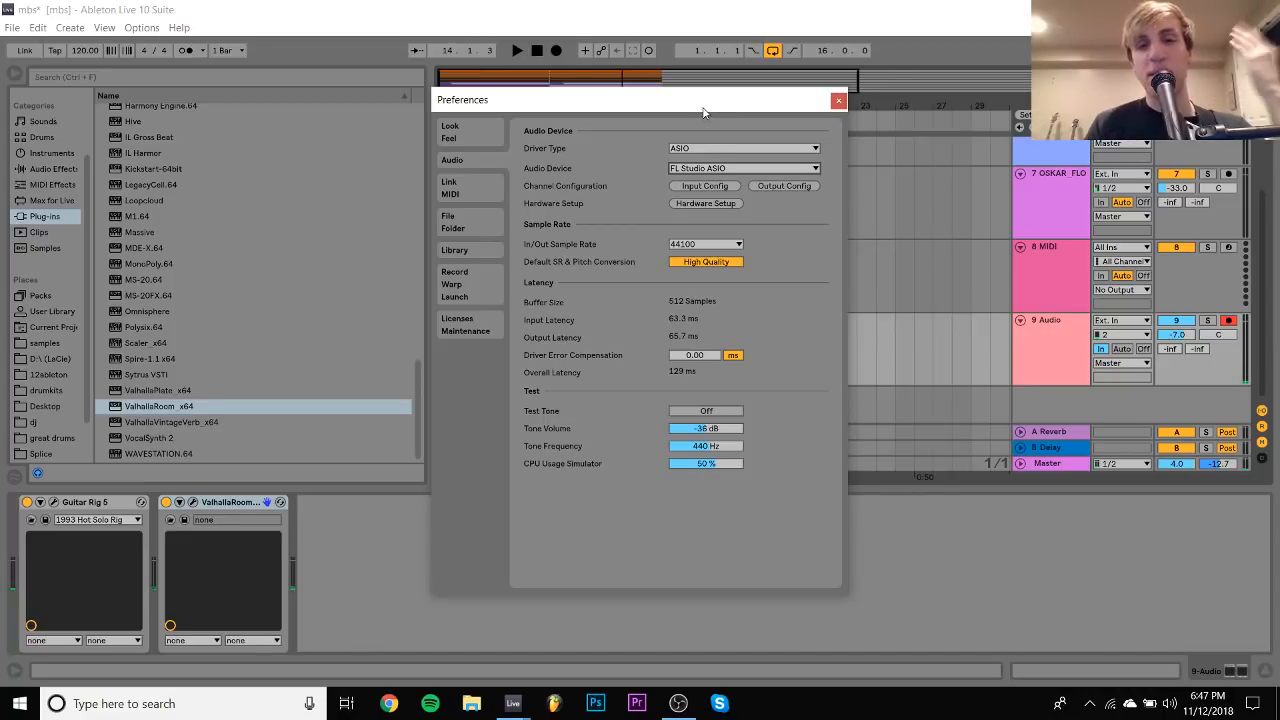
pyautogui.click(678, 703)
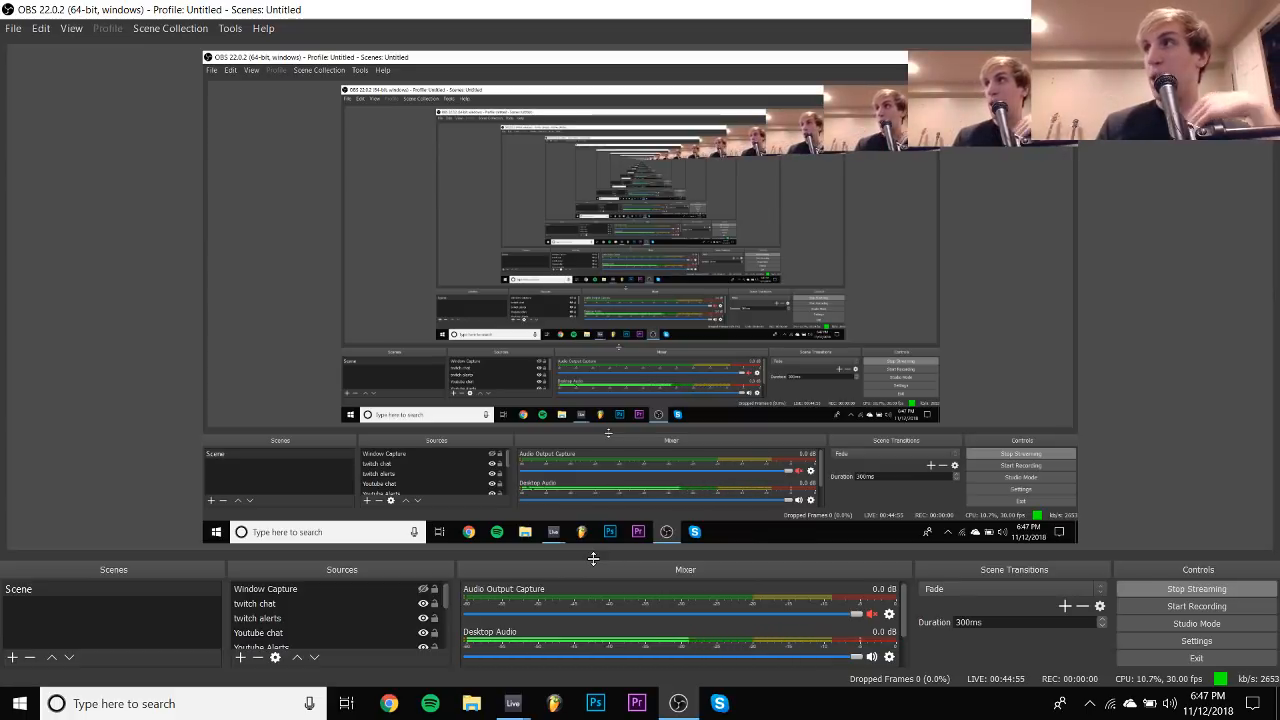
pyautogui.moveTo(521, 710)
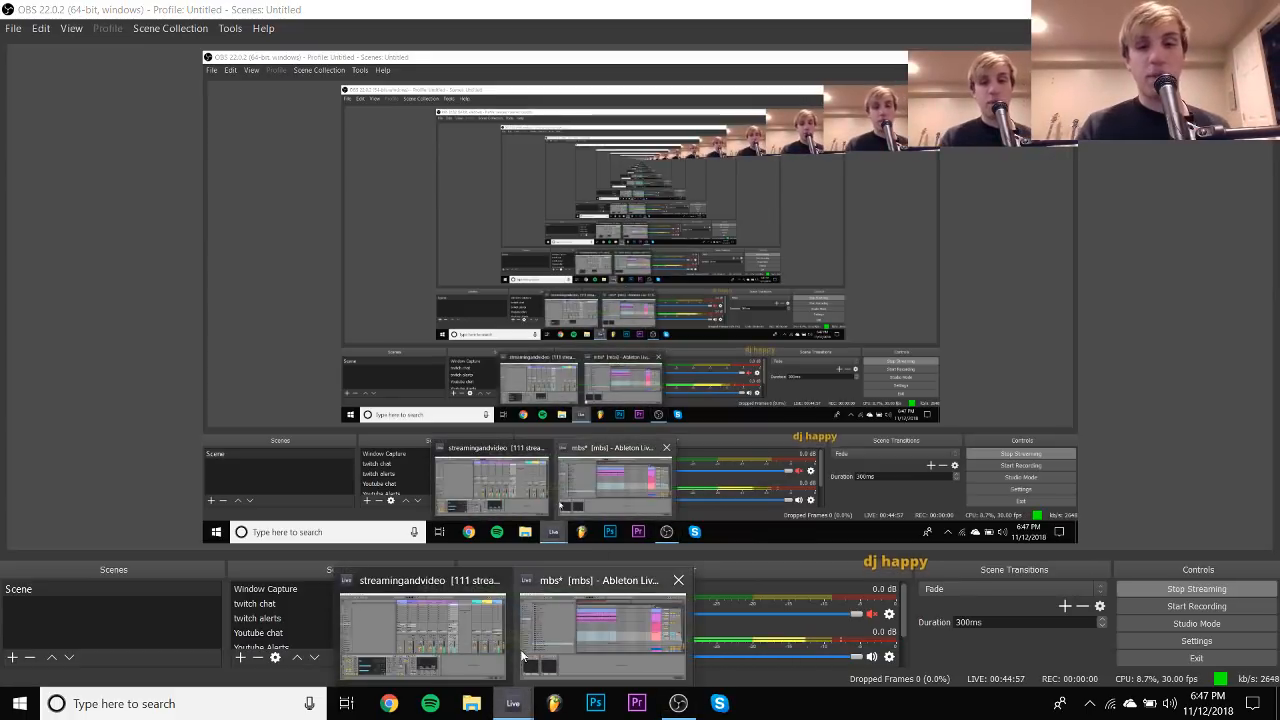
pyautogui.click(552, 642)
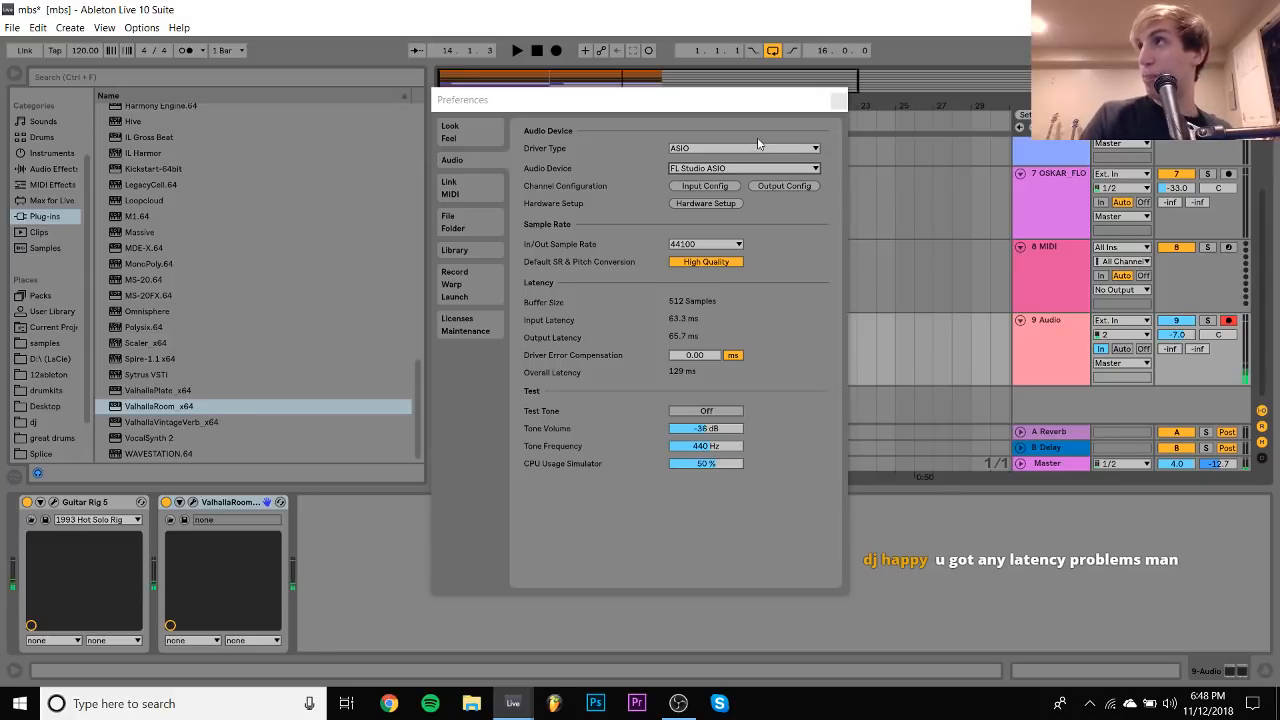
pyautogui.click(839, 102)
# Lower the live audio track's volume to -13.7 dB while the loop plays
pyautogui.press('space')
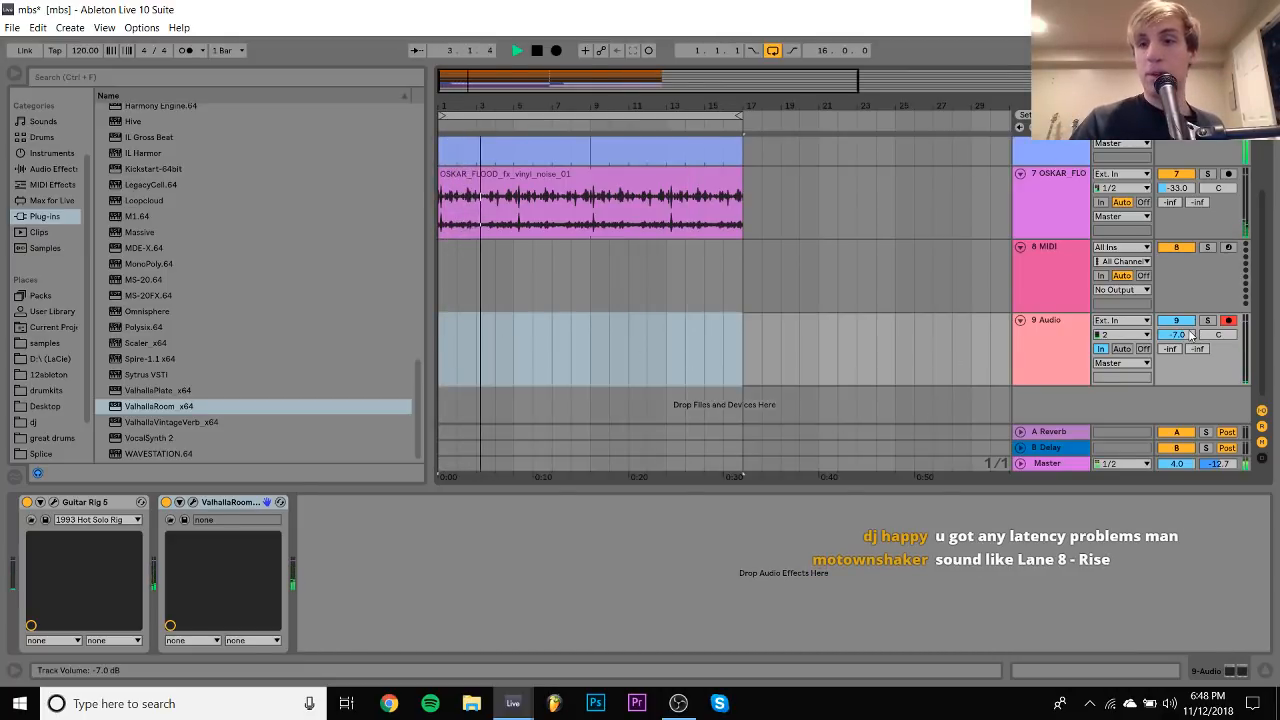
pyautogui.moveTo(1177, 334); pyautogui.dragTo(1187, 337)
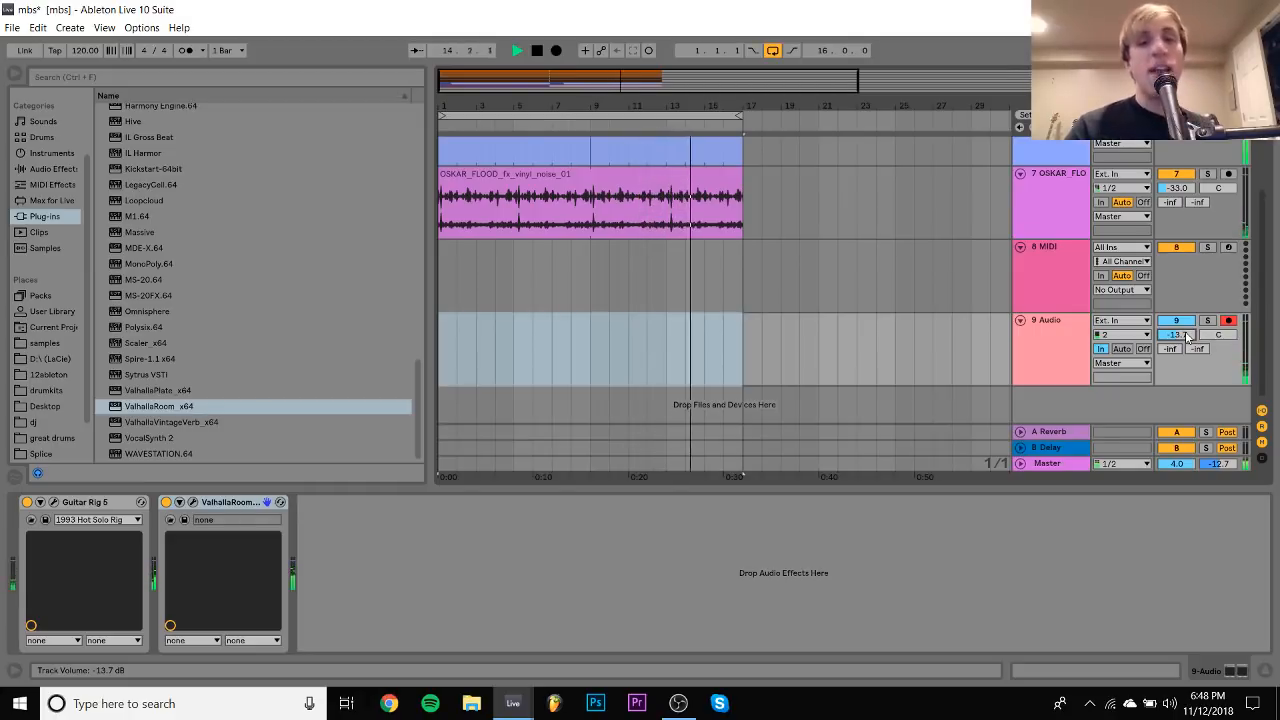
pyautogui.press('space')
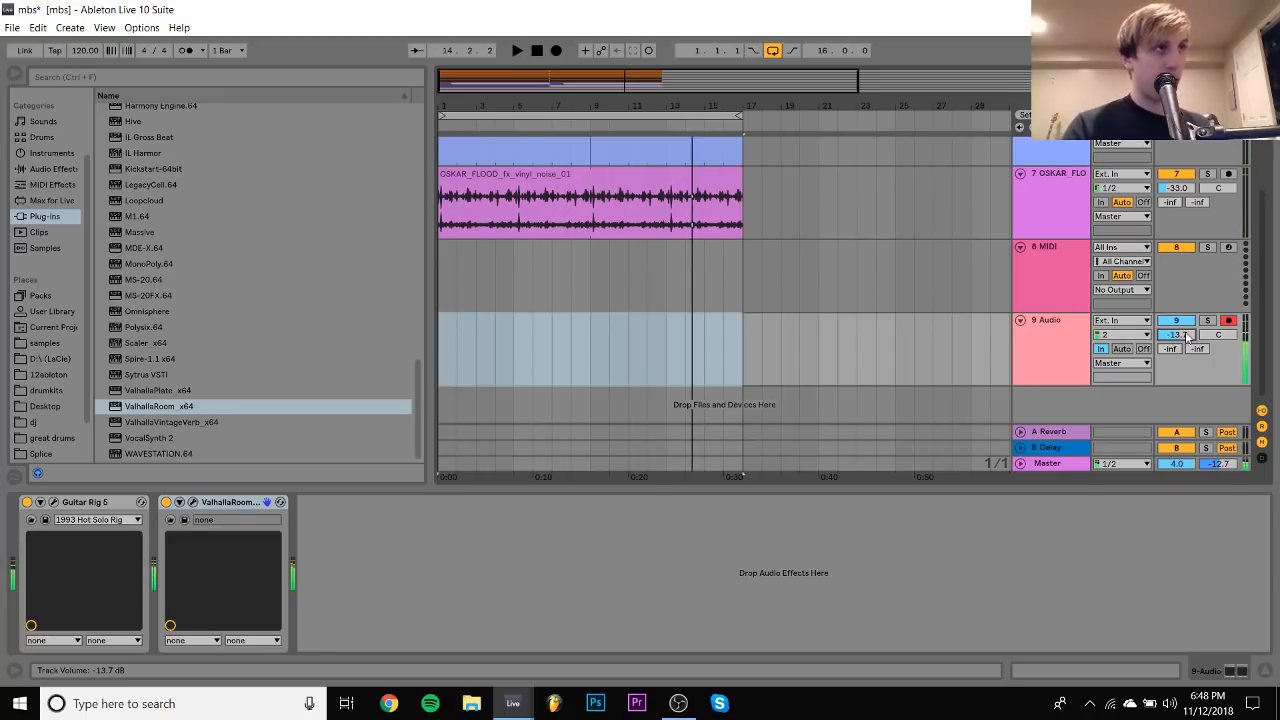
pyautogui.press('space')
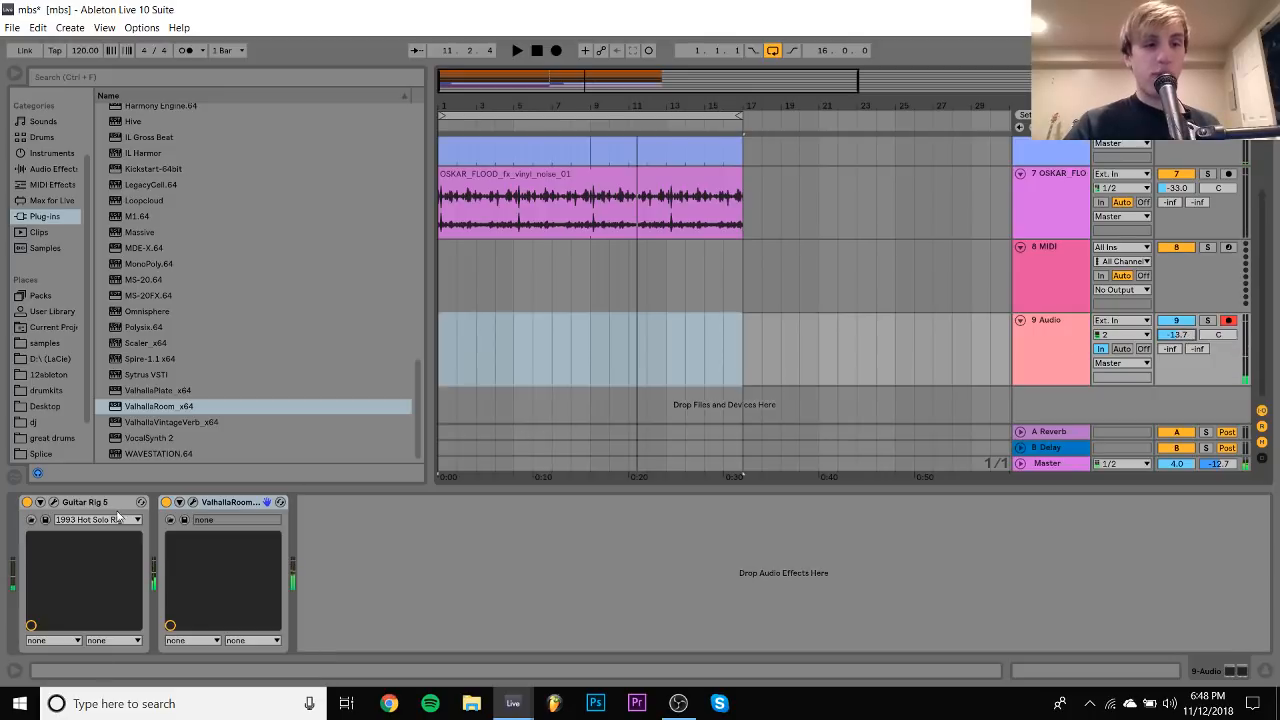
# Bypass ValhallaRoom to hear the live input over the loop without reverb, and switch the reverb back on
pyautogui.click(166, 503)
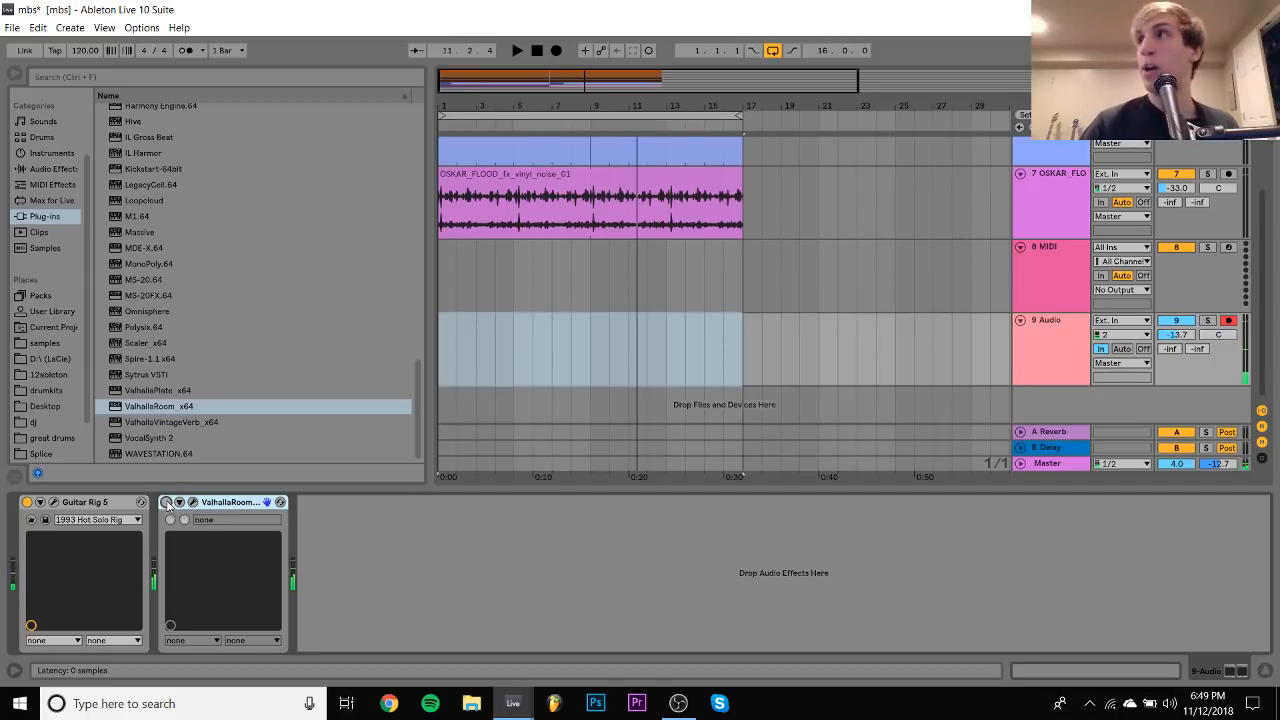
pyautogui.press('space')
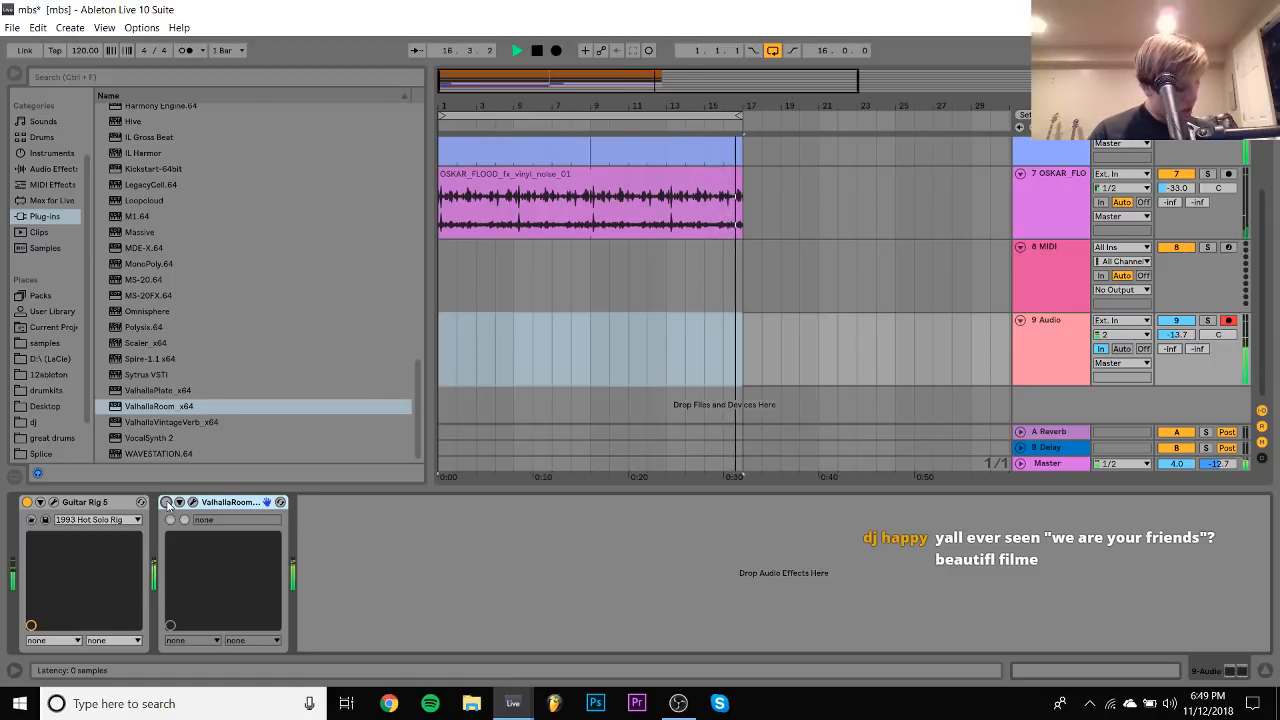
pyautogui.press('space')
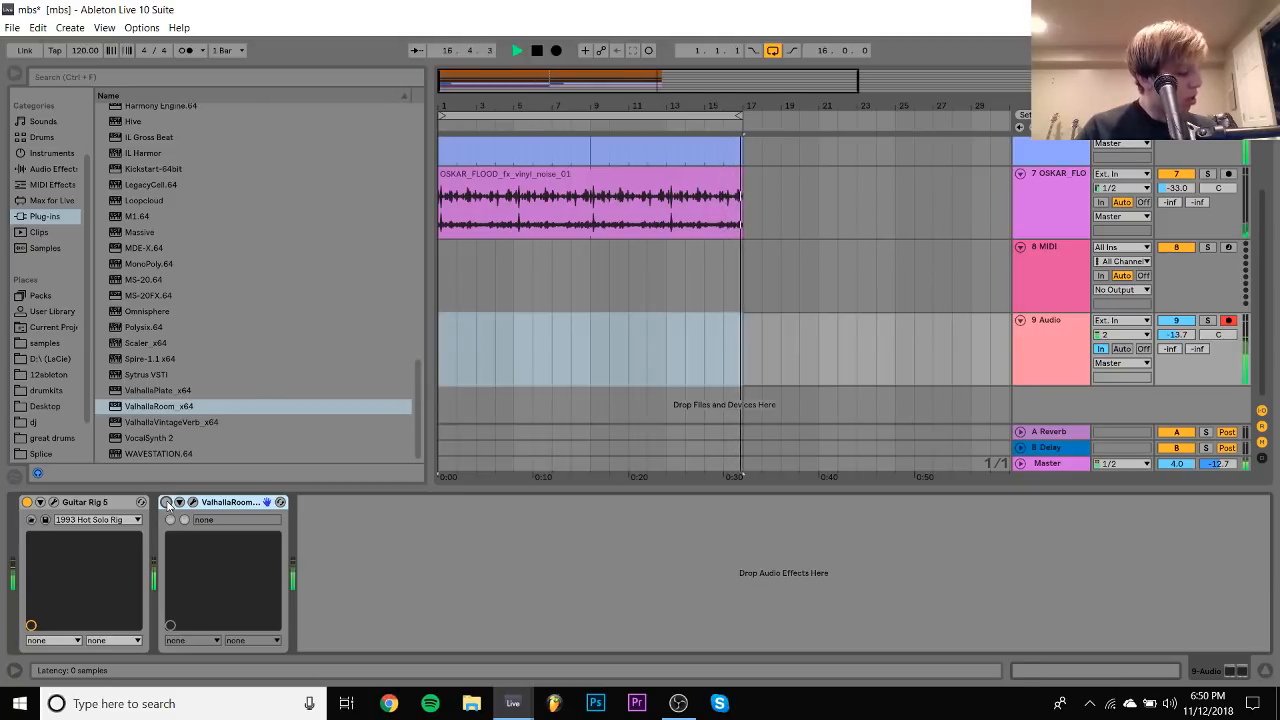
pyautogui.press('space')
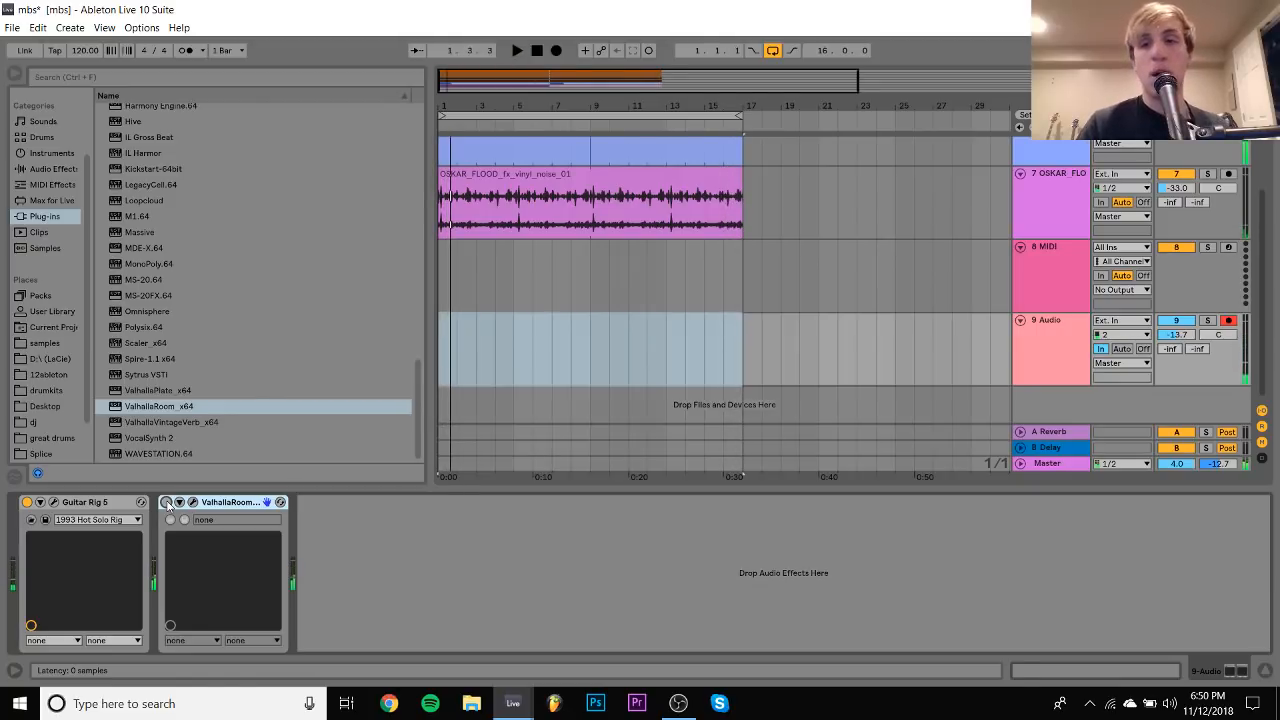
pyautogui.click(166, 502)
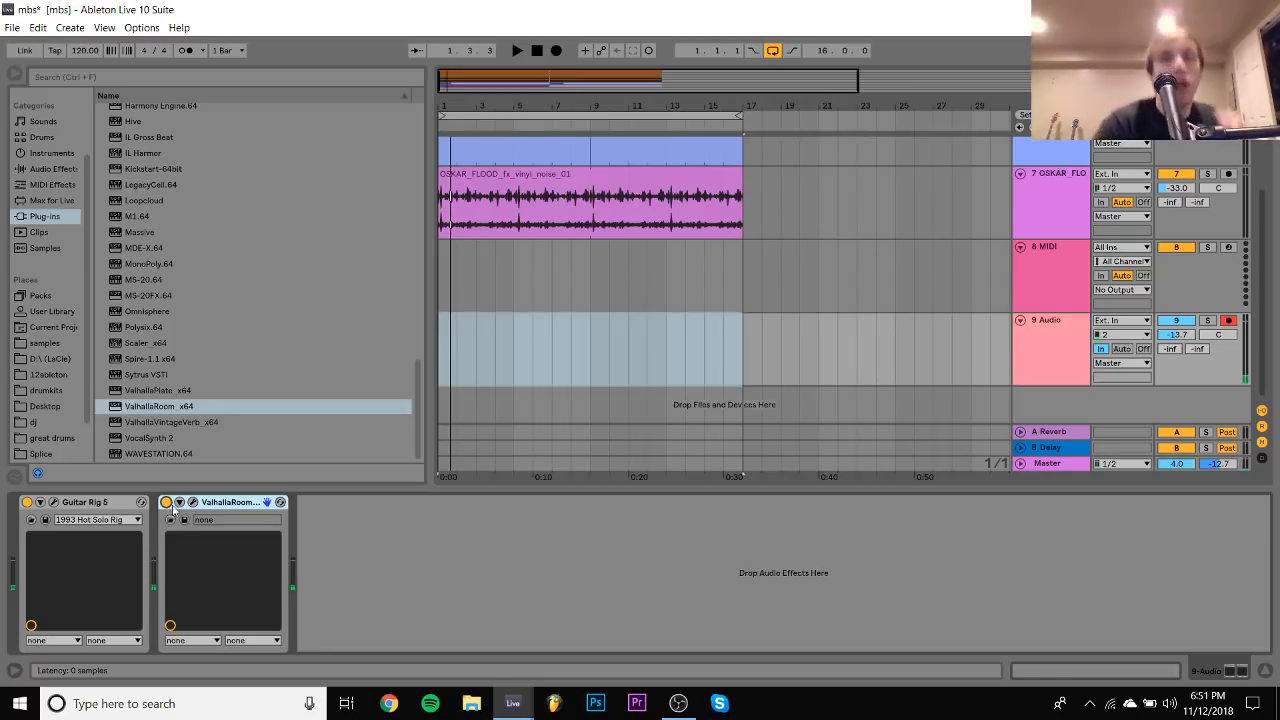
# Unfold the fourth Kontakt track, examine and play the first chord's notes in its MIDI clip, and return to the track's devices
pyautogui.click(1075, 258)
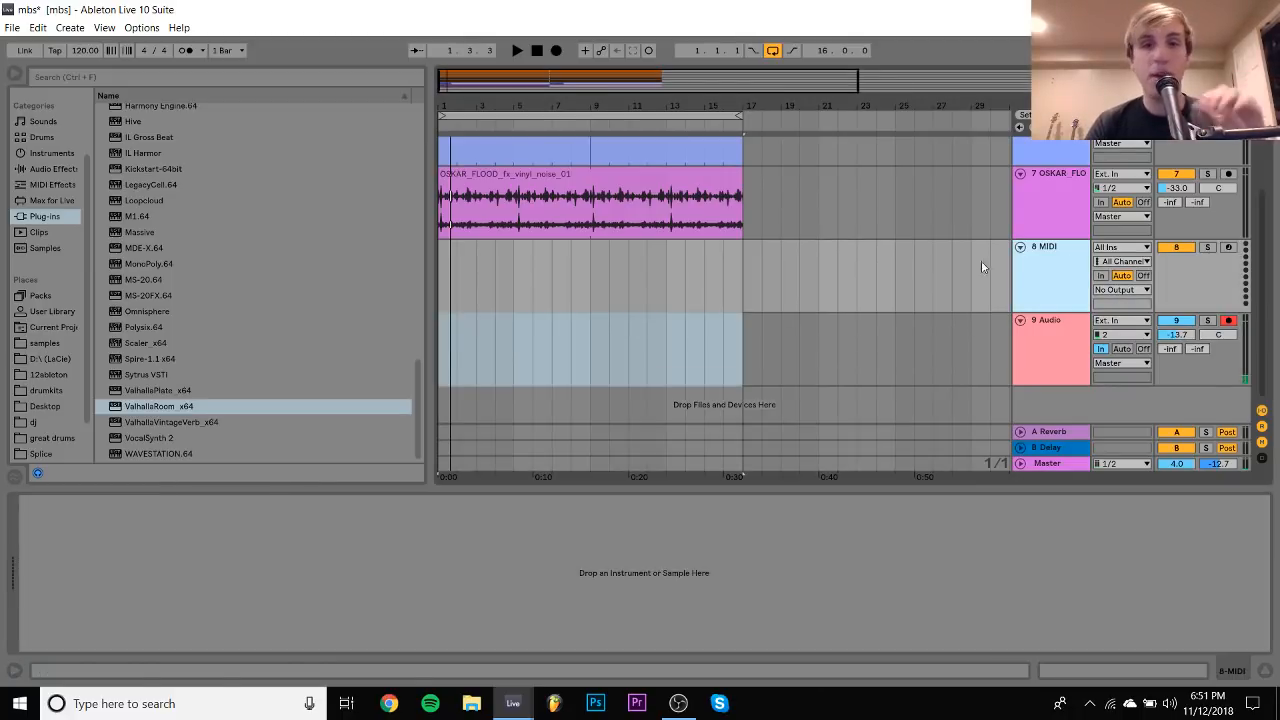
pyautogui.scroll(3, 704, 235)
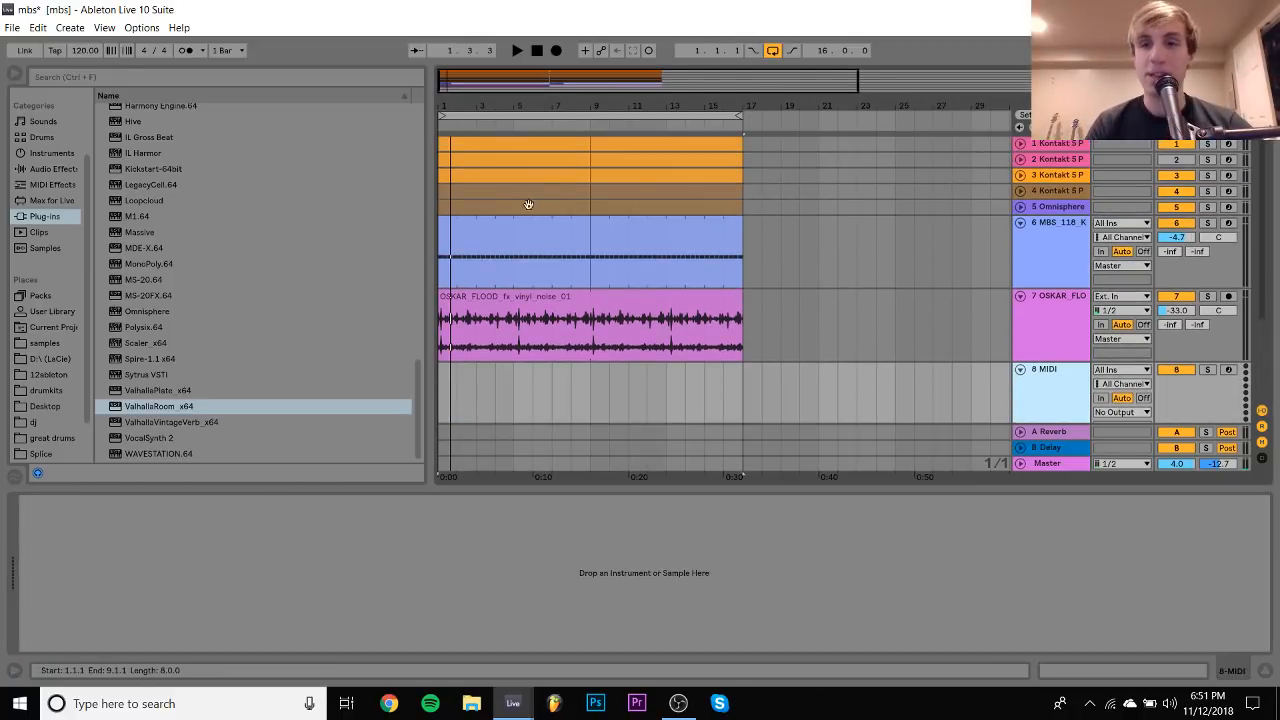
pyautogui.click(1020, 191)
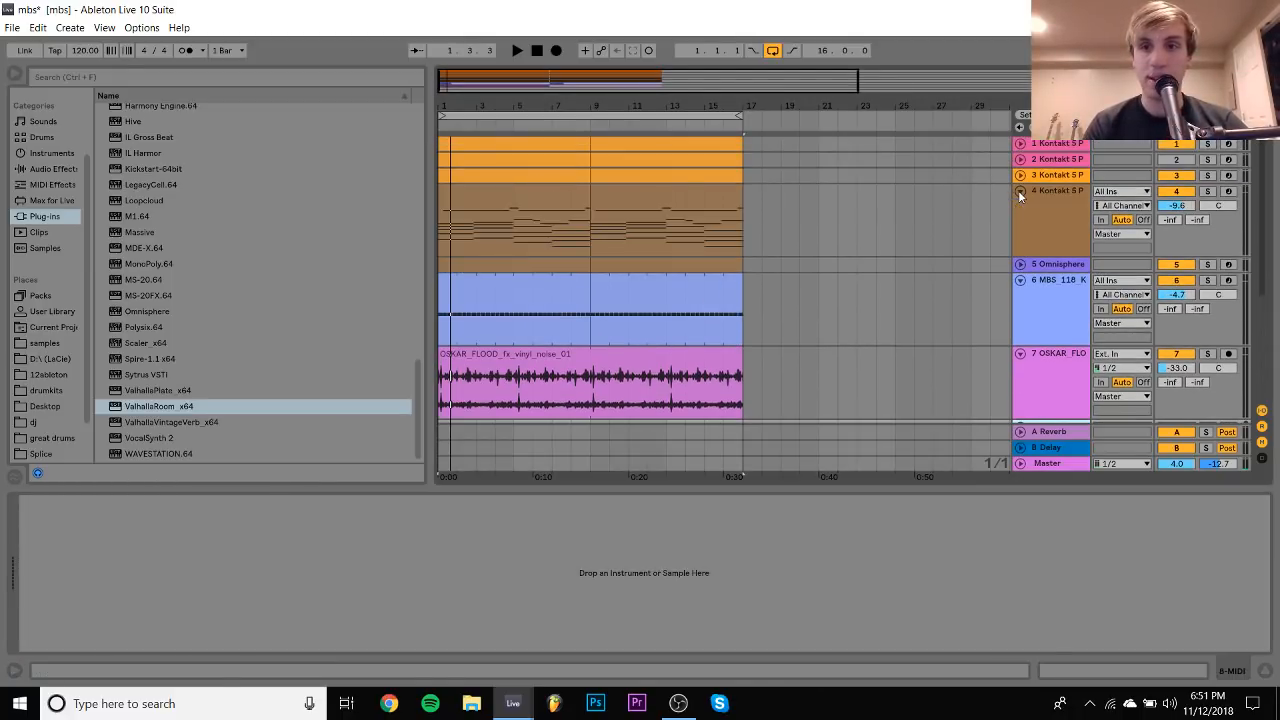
pyautogui.doubleClick(520, 194)
pyautogui.moveTo(349, 393); pyautogui.dragTo(316, 210)
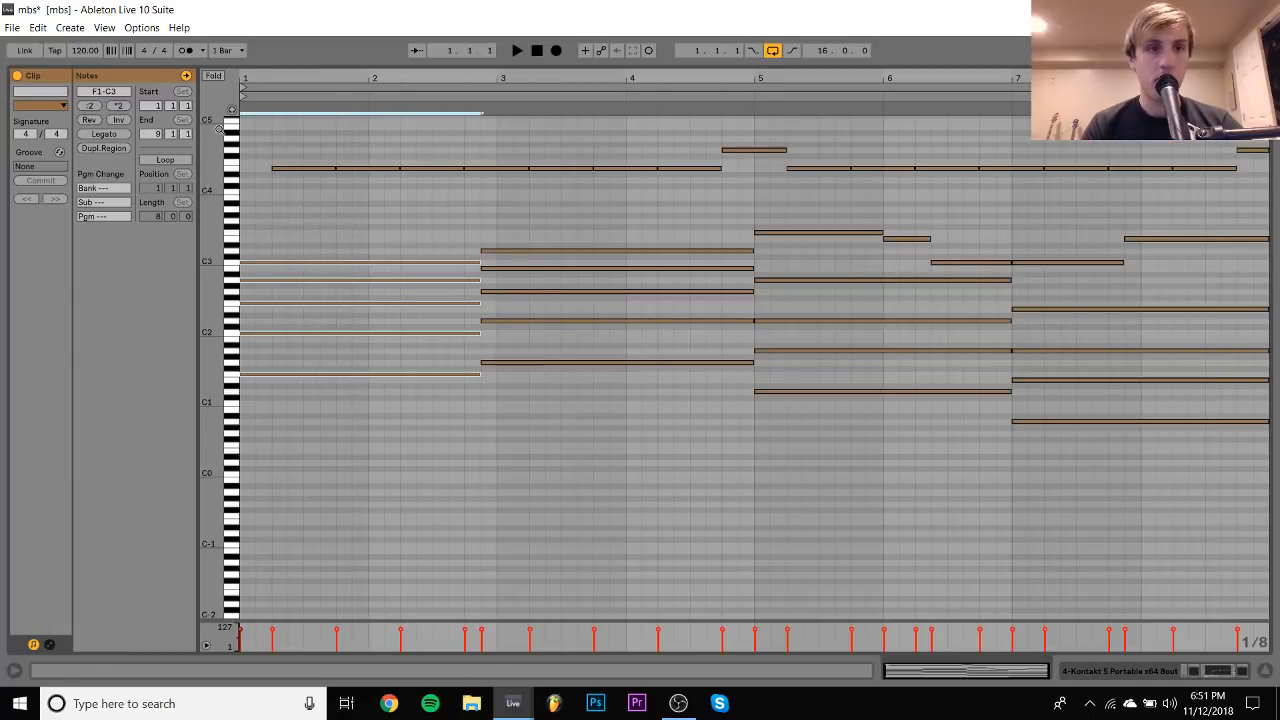
pyautogui.moveTo(280, 421); pyautogui.dragTo(264, 240)
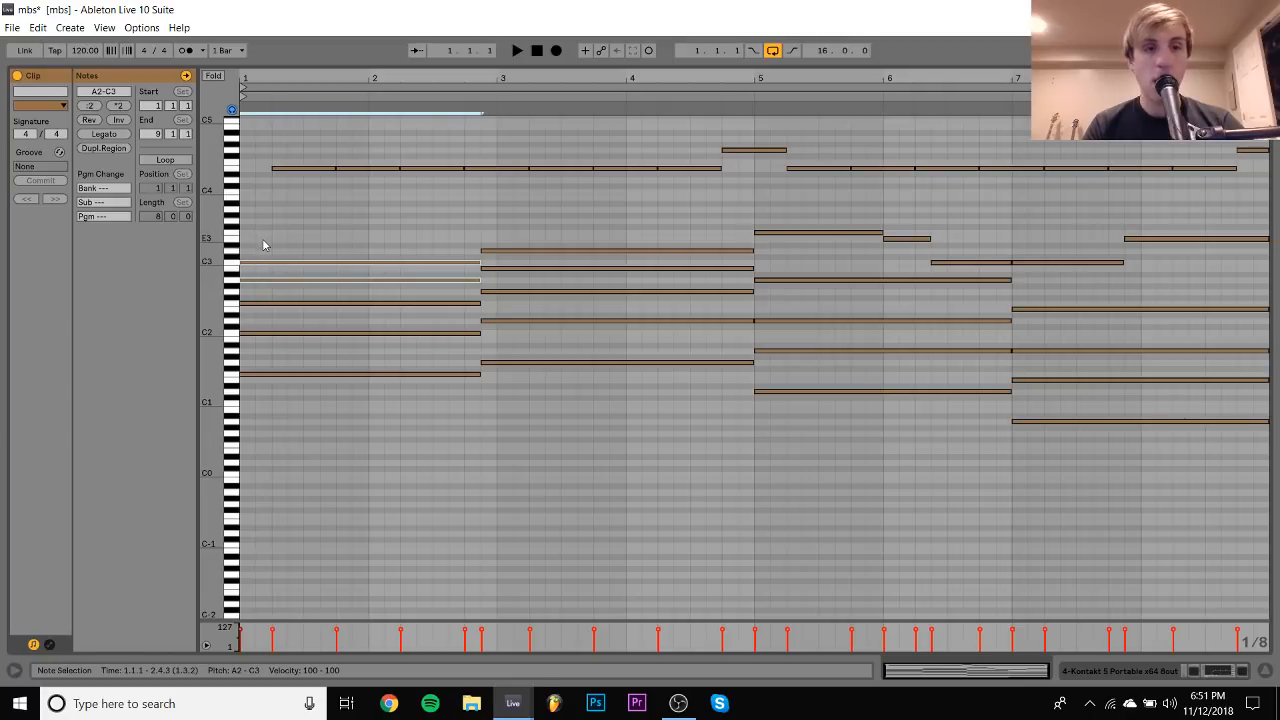
pyautogui.press('space')
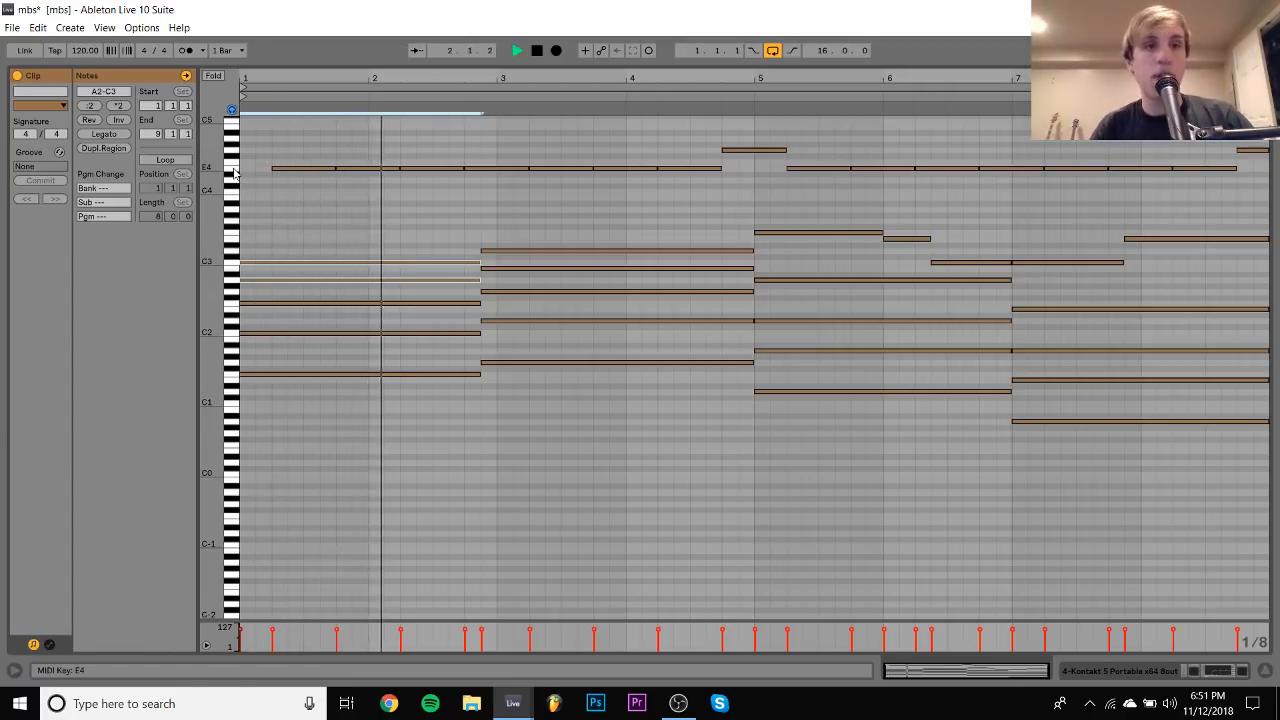
pyautogui.press('space')
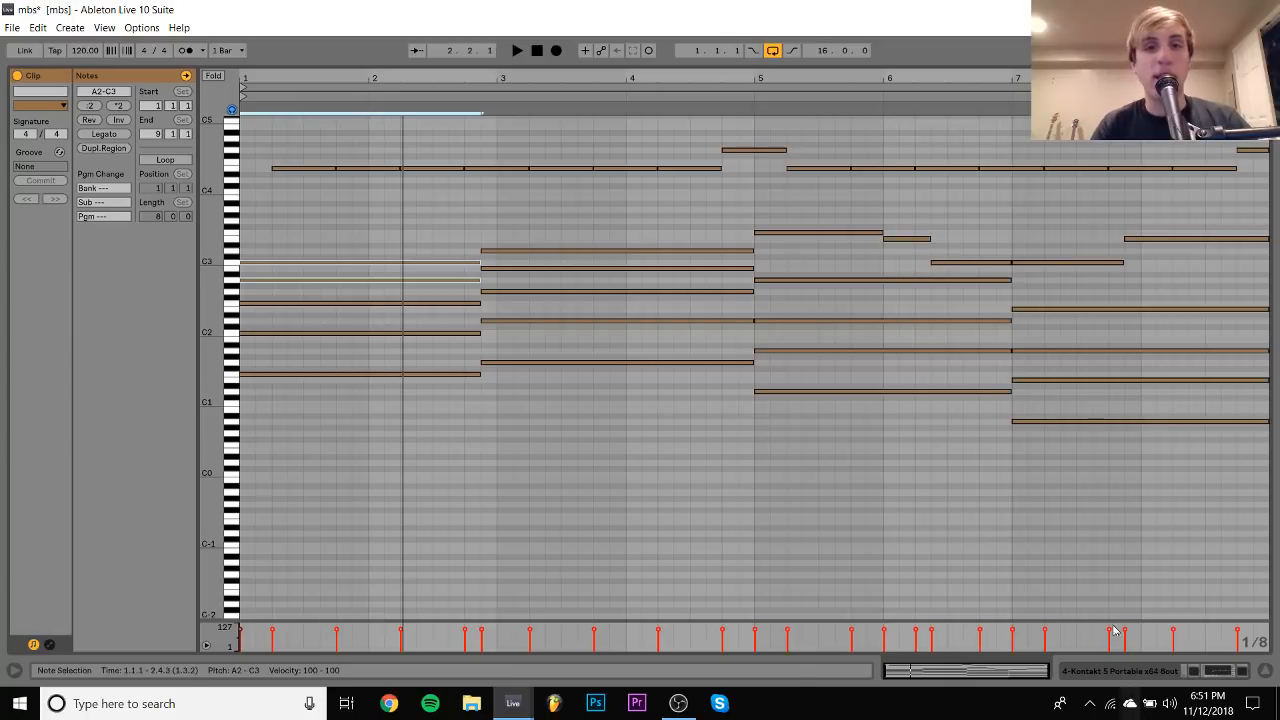
pyautogui.click(1222, 673)
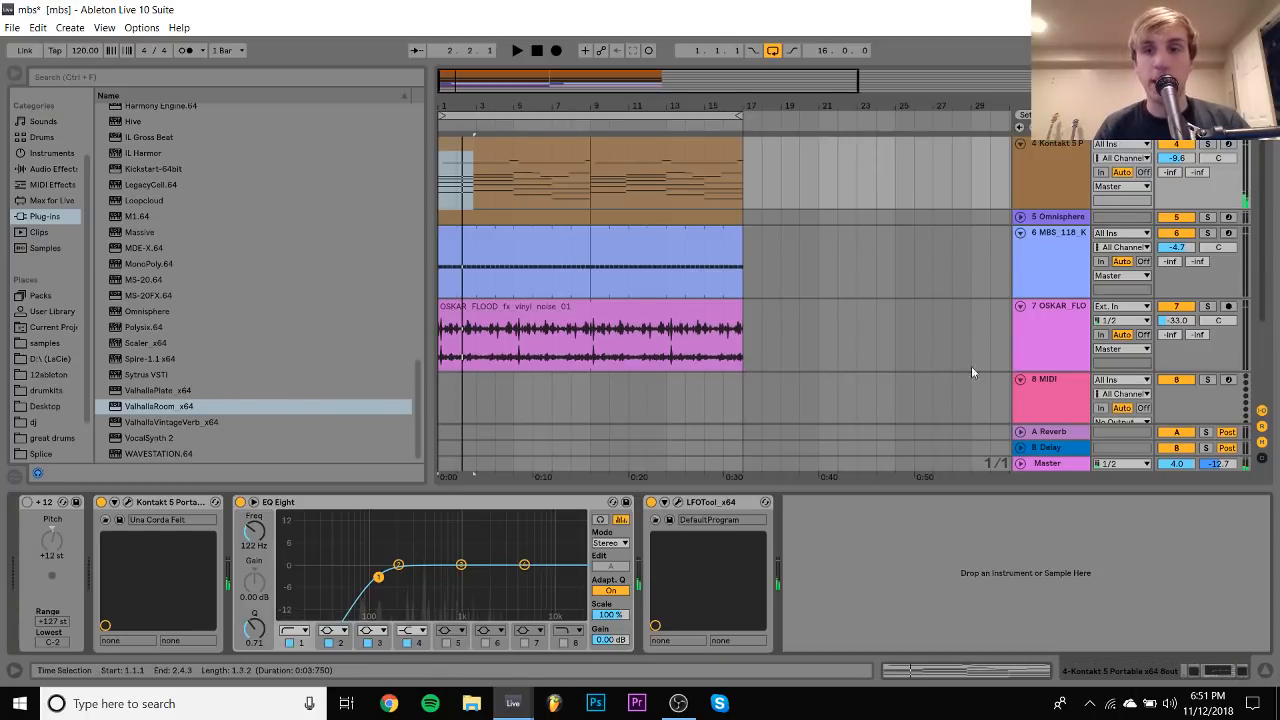
# Load the Arturia ARP 2600 V3 onto the empty eighth MIDI track and lower the track's volume to -11.6 dB
pyautogui.click(1060, 398)
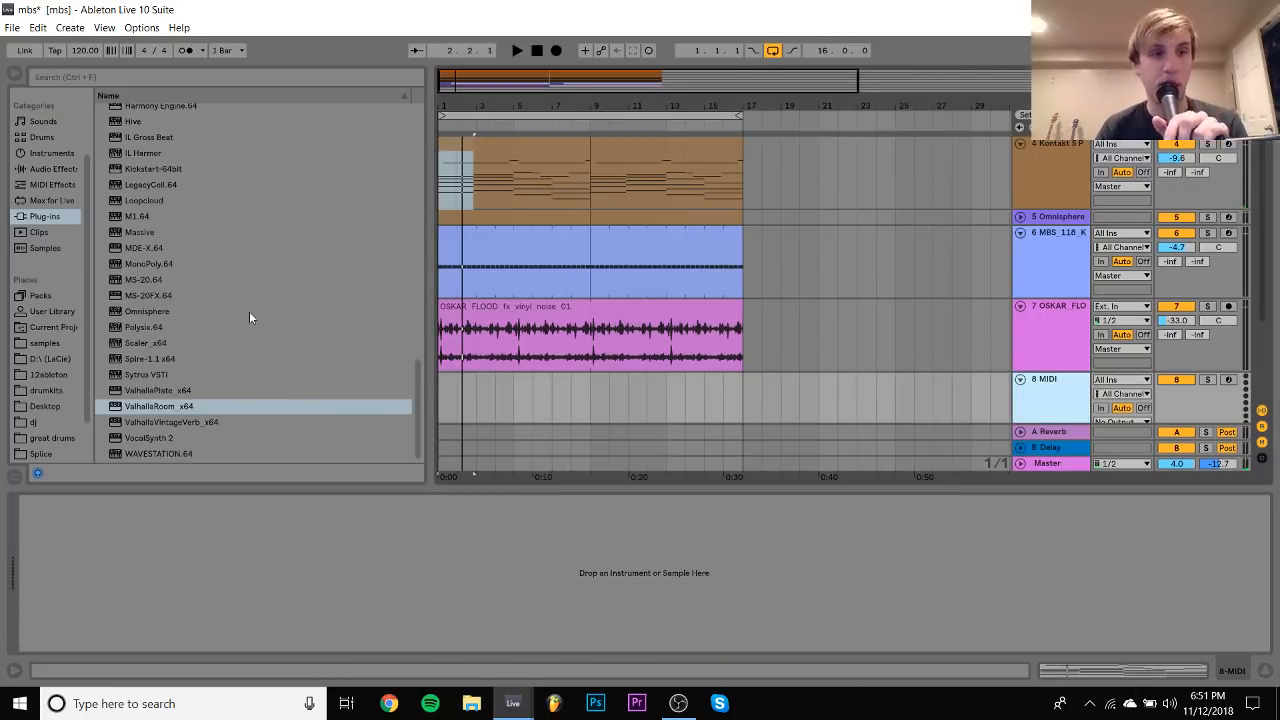
pyautogui.scroll(10, 220, 291)
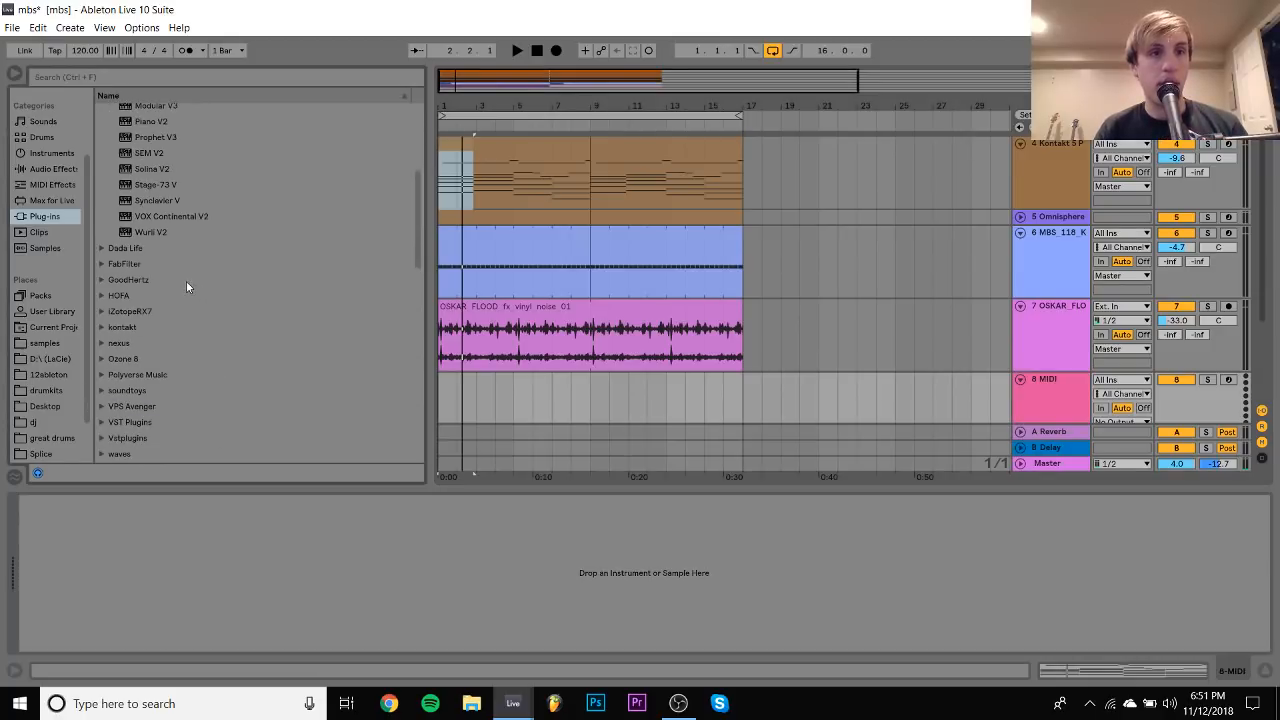
pyautogui.scroll(4, 186, 284)
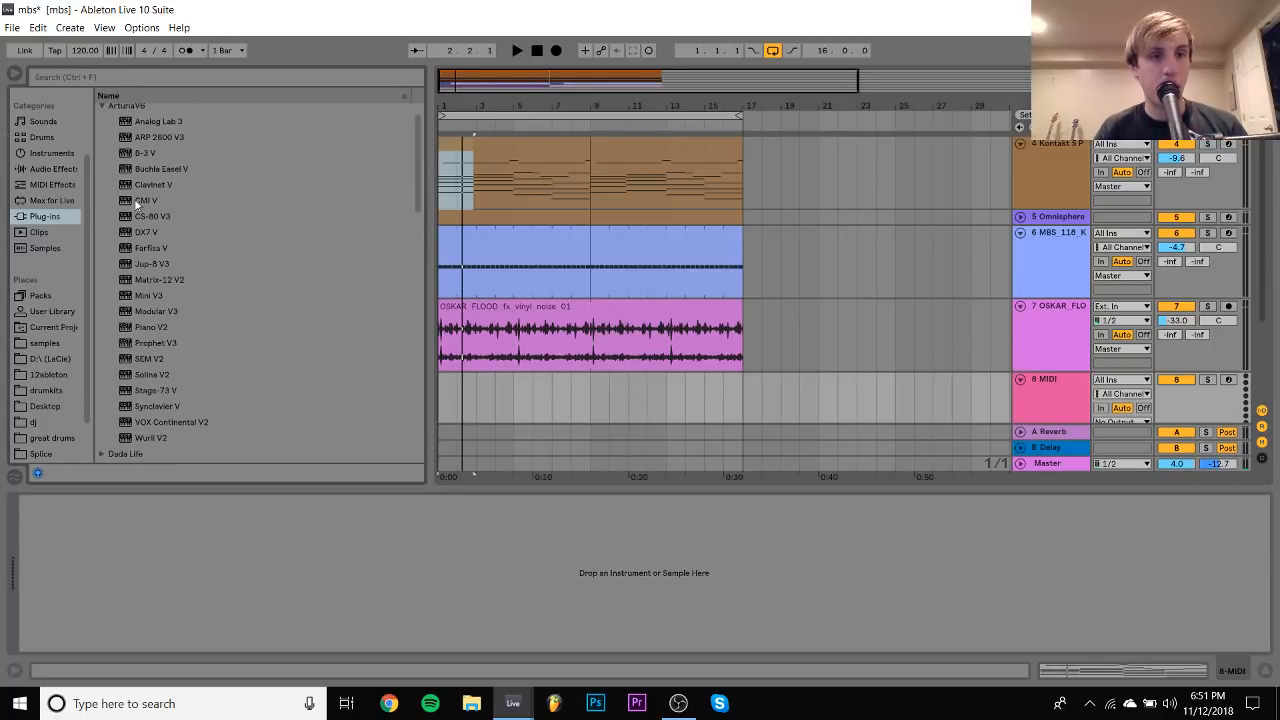
pyautogui.moveTo(152, 136); pyautogui.dragTo(510, 395)
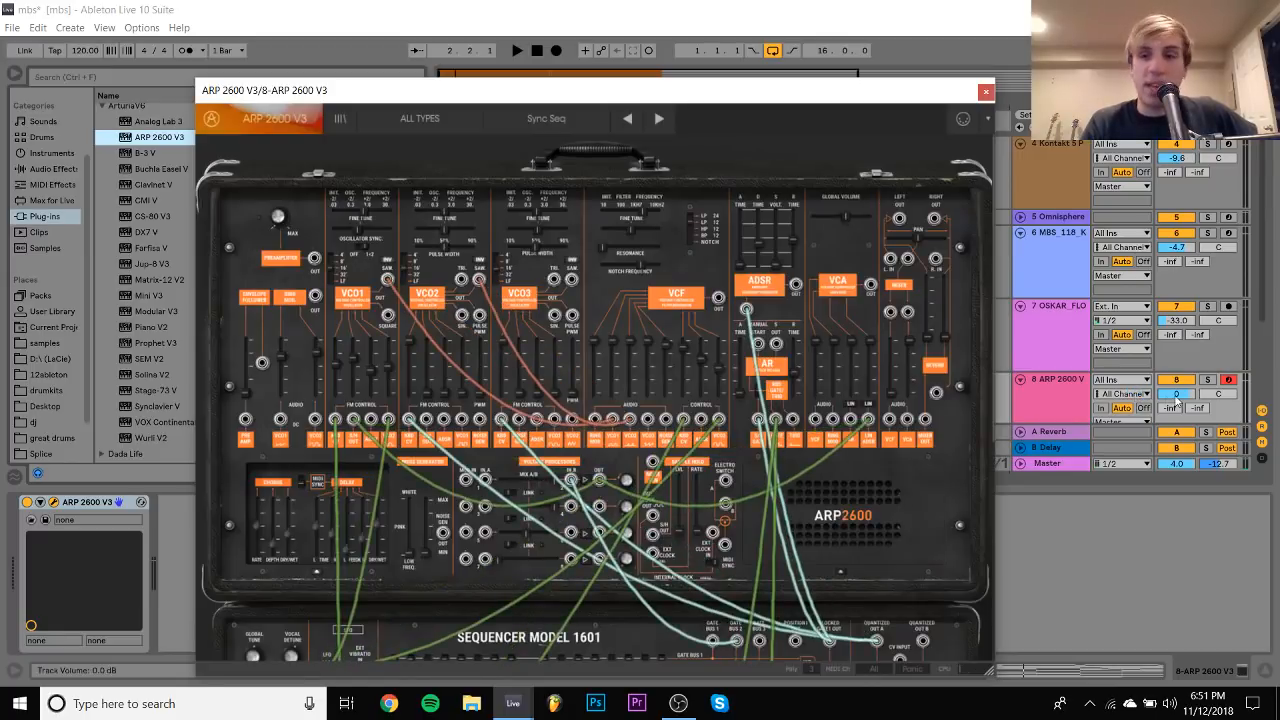
pyautogui.moveTo(1191, 398); pyautogui.dragTo(1191, 440)
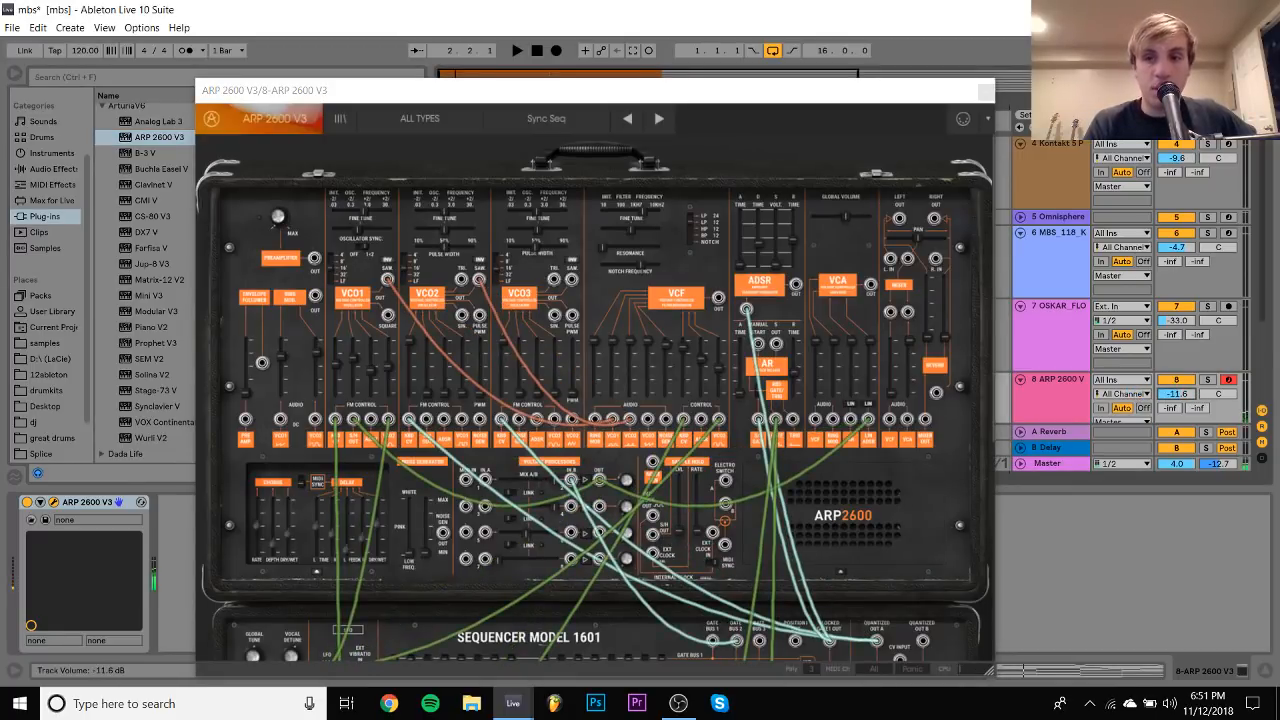
# Load the Petals preset from the Keys category in the ARP 2600 V3
pyautogui.click(456, 119)
pyautogui.moveTo(446, 304)
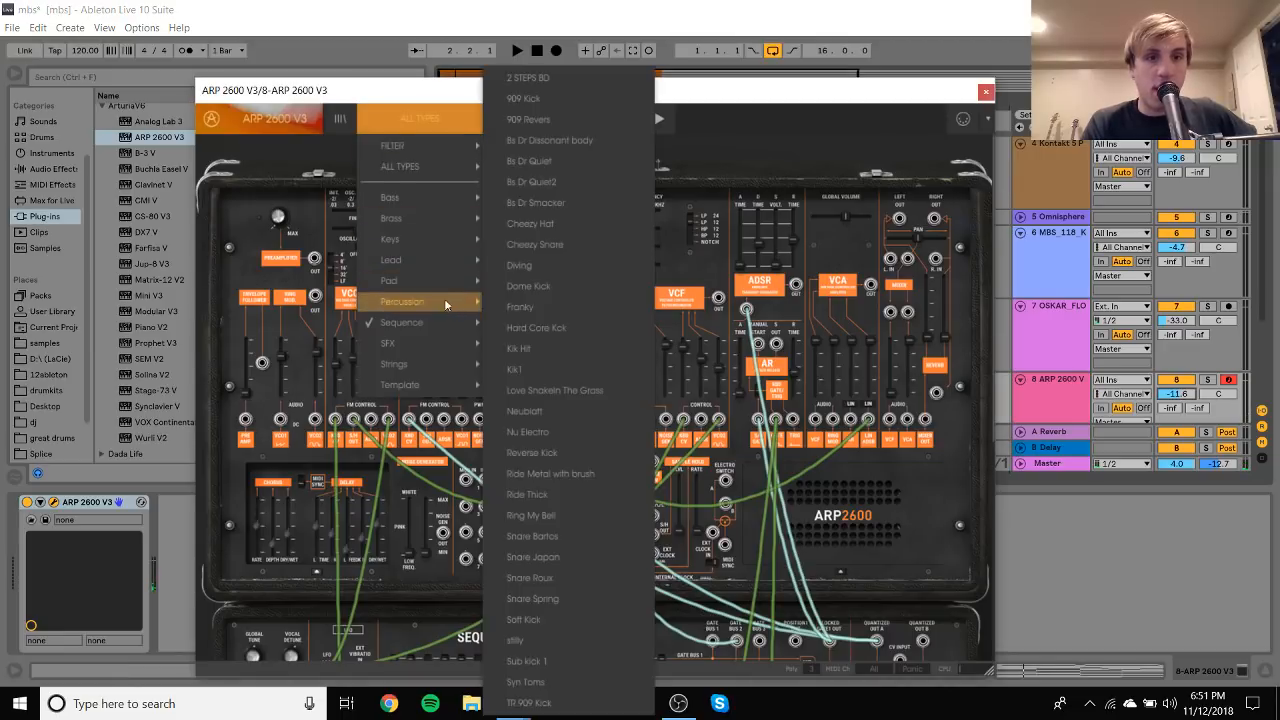
pyautogui.moveTo(440, 238)
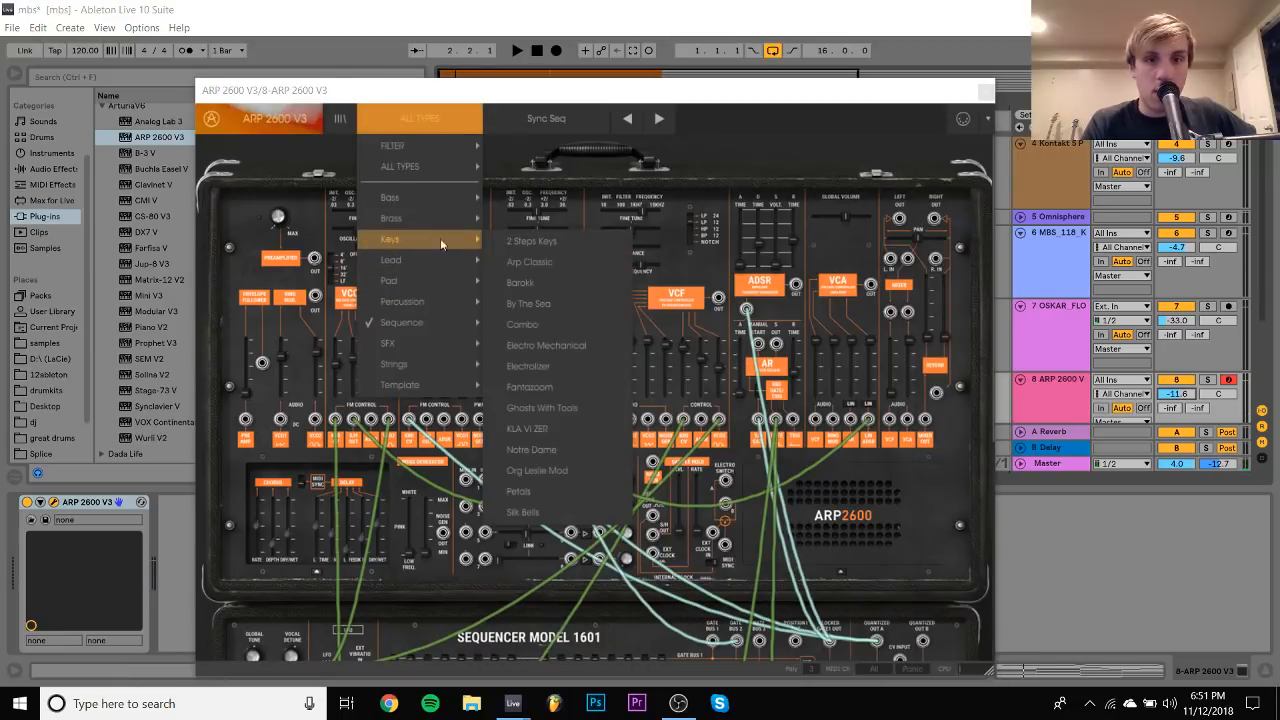
pyautogui.click(539, 494)
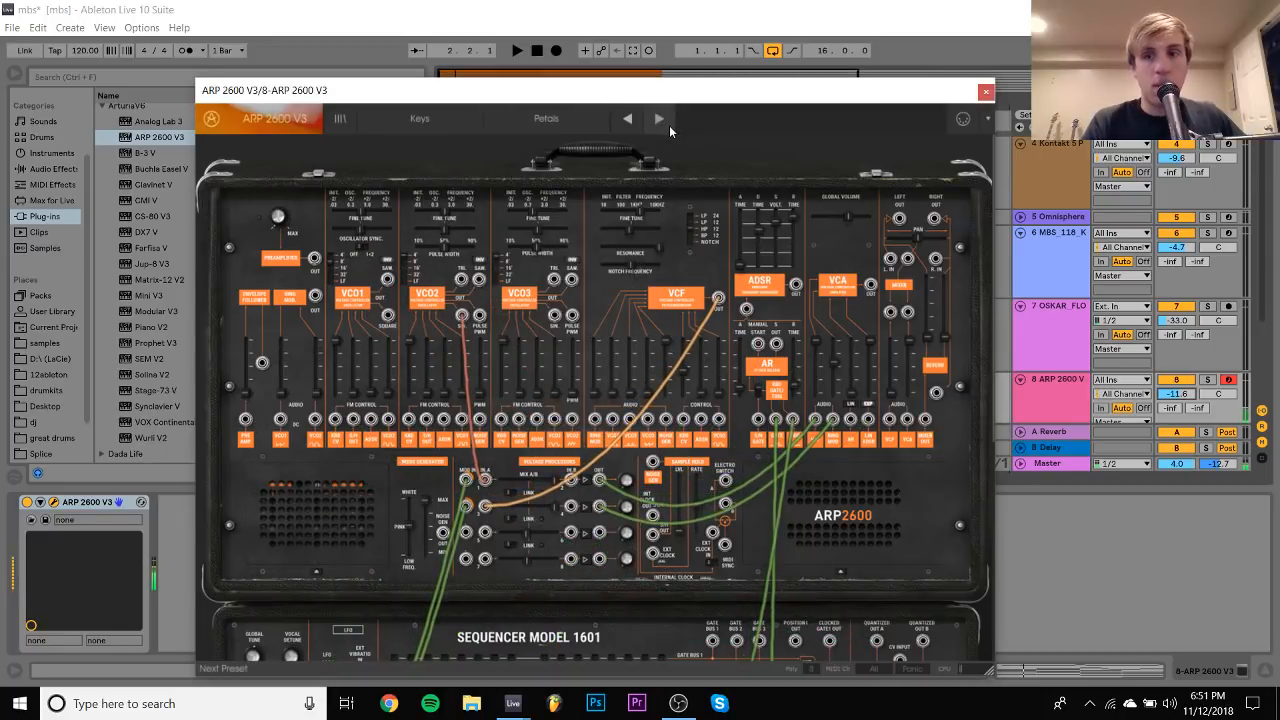
# Set the ARP track's volume to -6.4 dB, audition the synth over the loop, and close the synth window
pyautogui.moveTo(1185, 394); pyautogui.dragTo(1188, 395)
pyautogui.press('space')
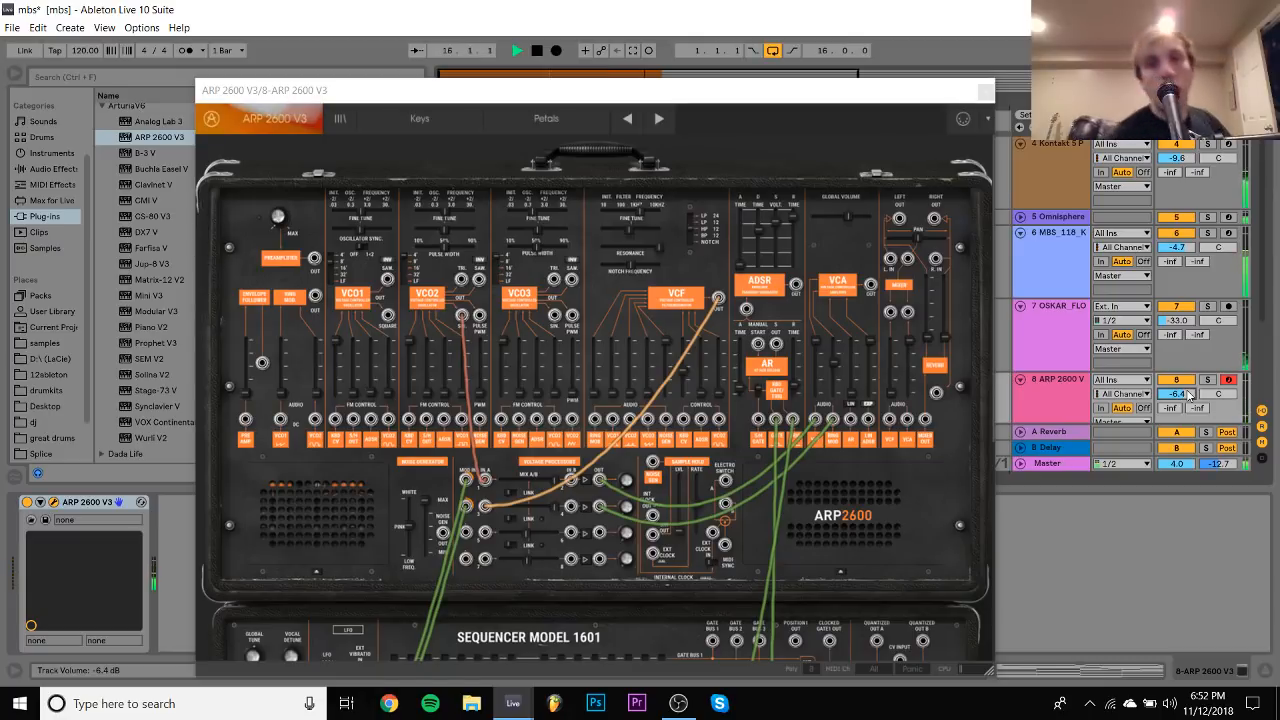
pyautogui.press('space')
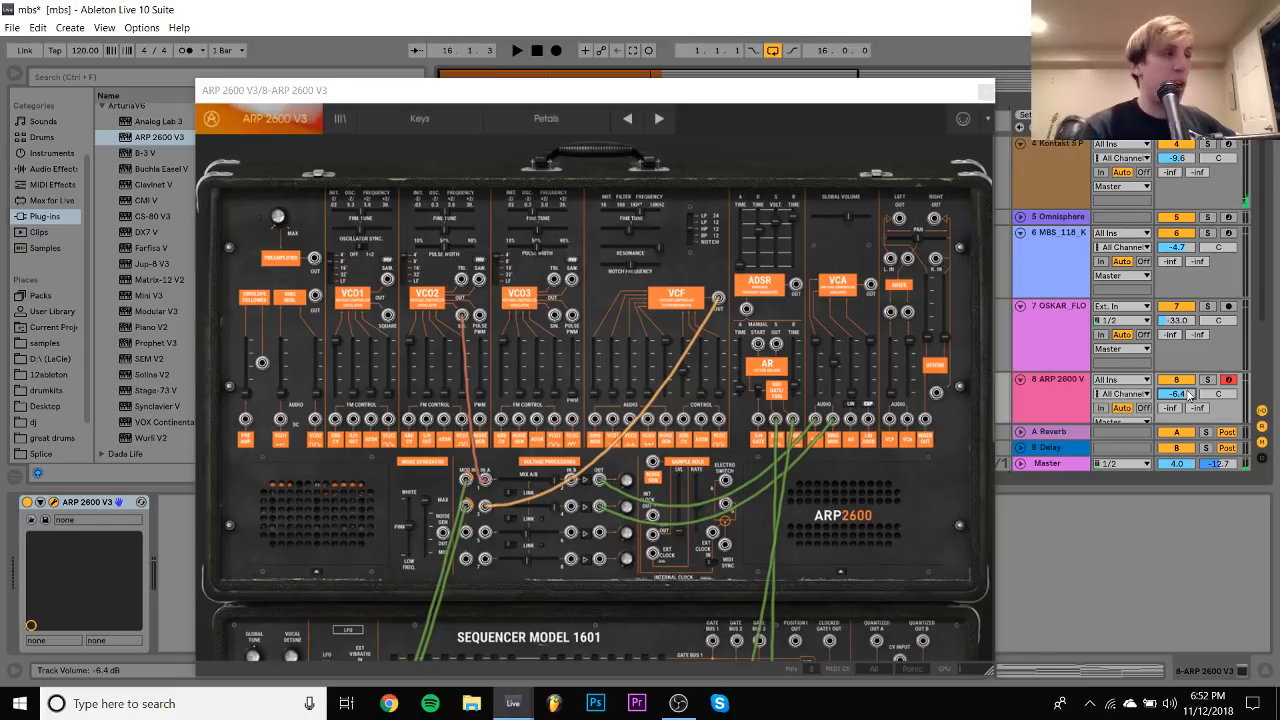
pyautogui.press('space')
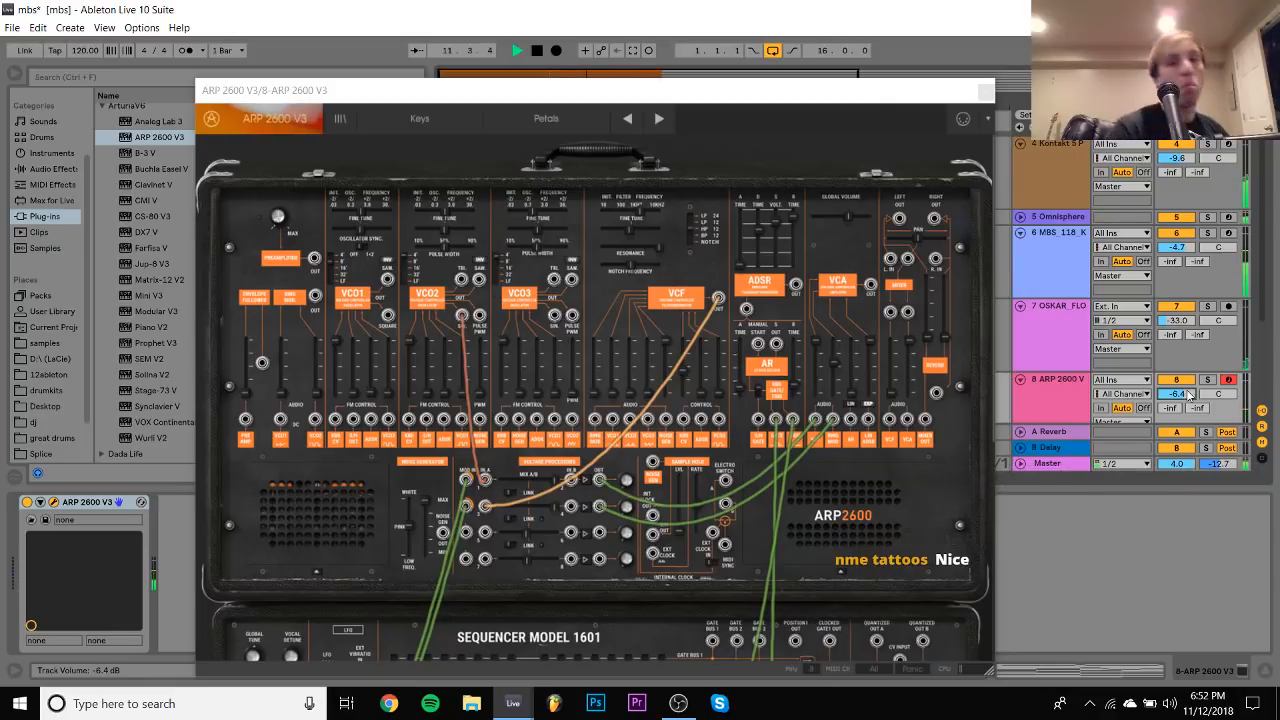
pyautogui.press('space')
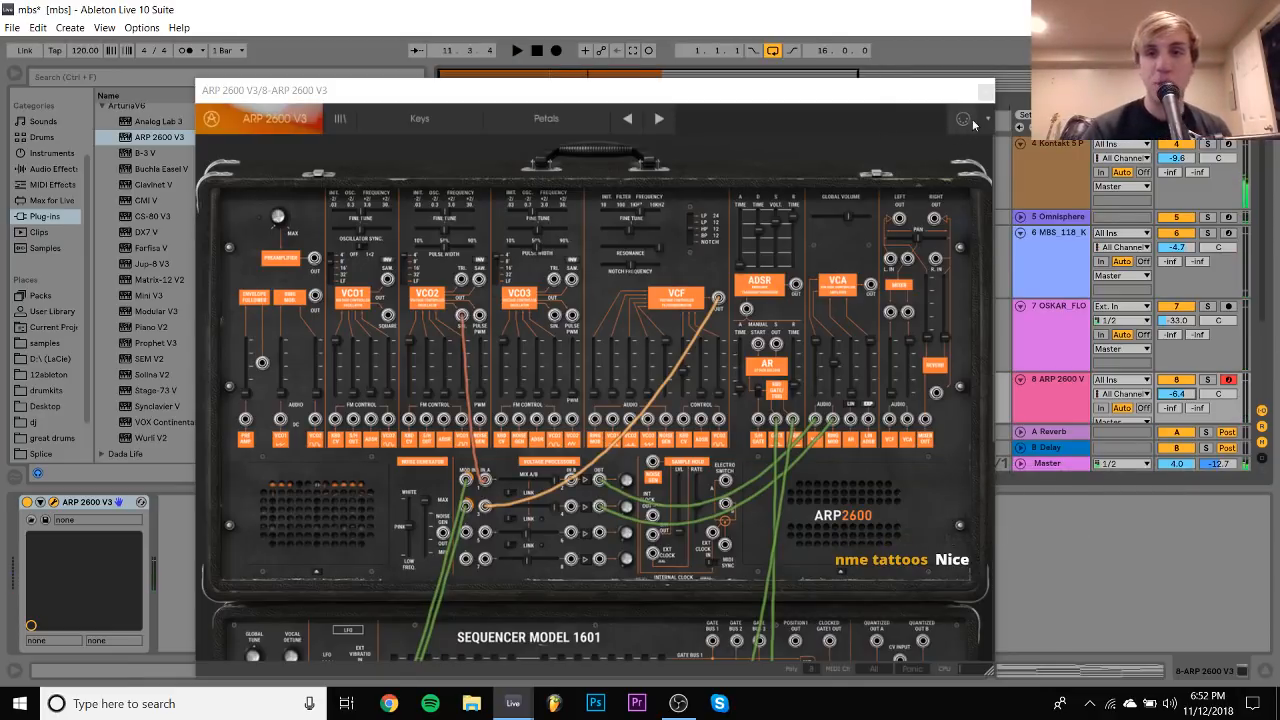
pyautogui.click(985, 91)
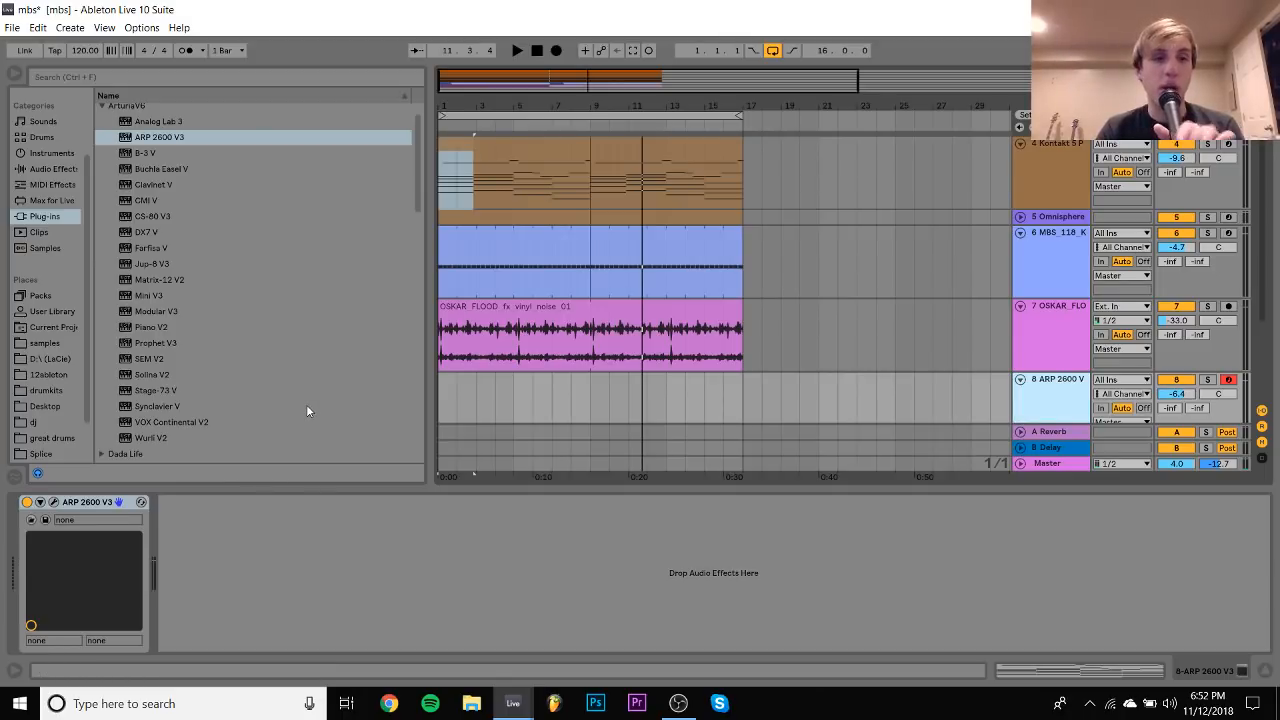
# Add Guitar Rig 5 after the ARP 2600 V3 on the eighth track
pyautogui.scroll(-10, 306, 410)
pyautogui.scroll(3, 306, 404)
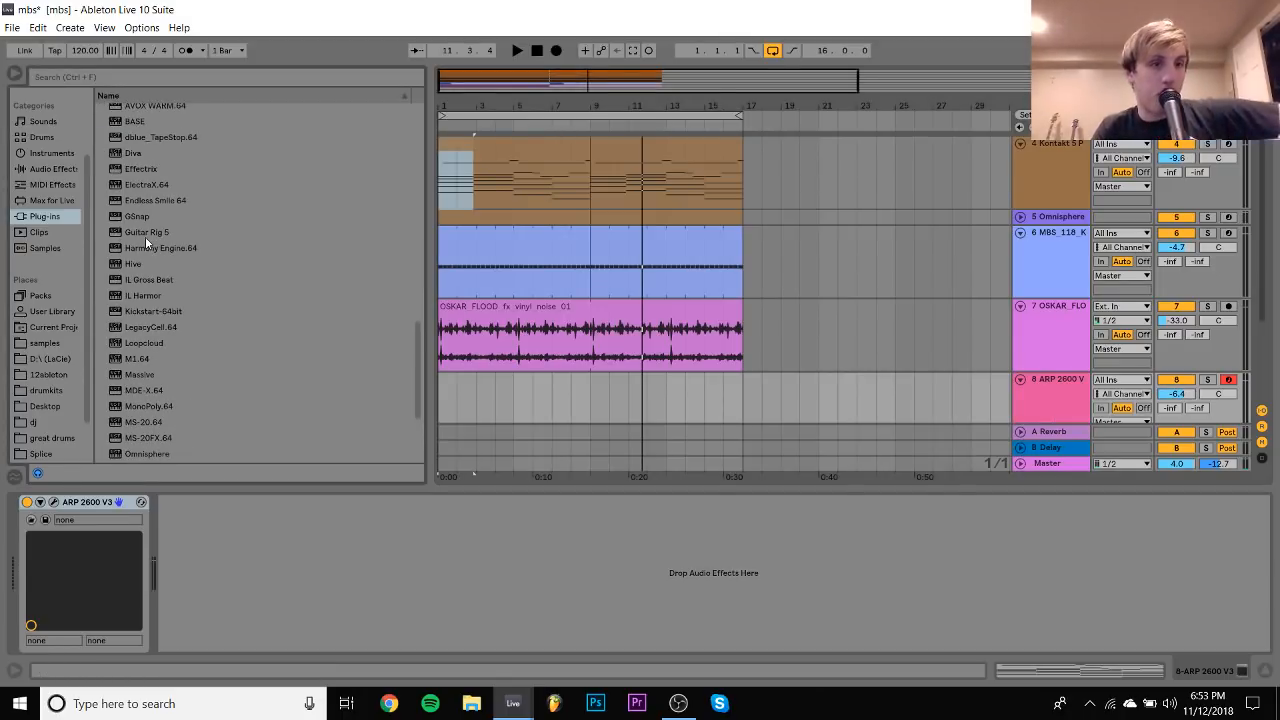
pyautogui.click(145, 236)
pyautogui.doubleClick(145, 236)
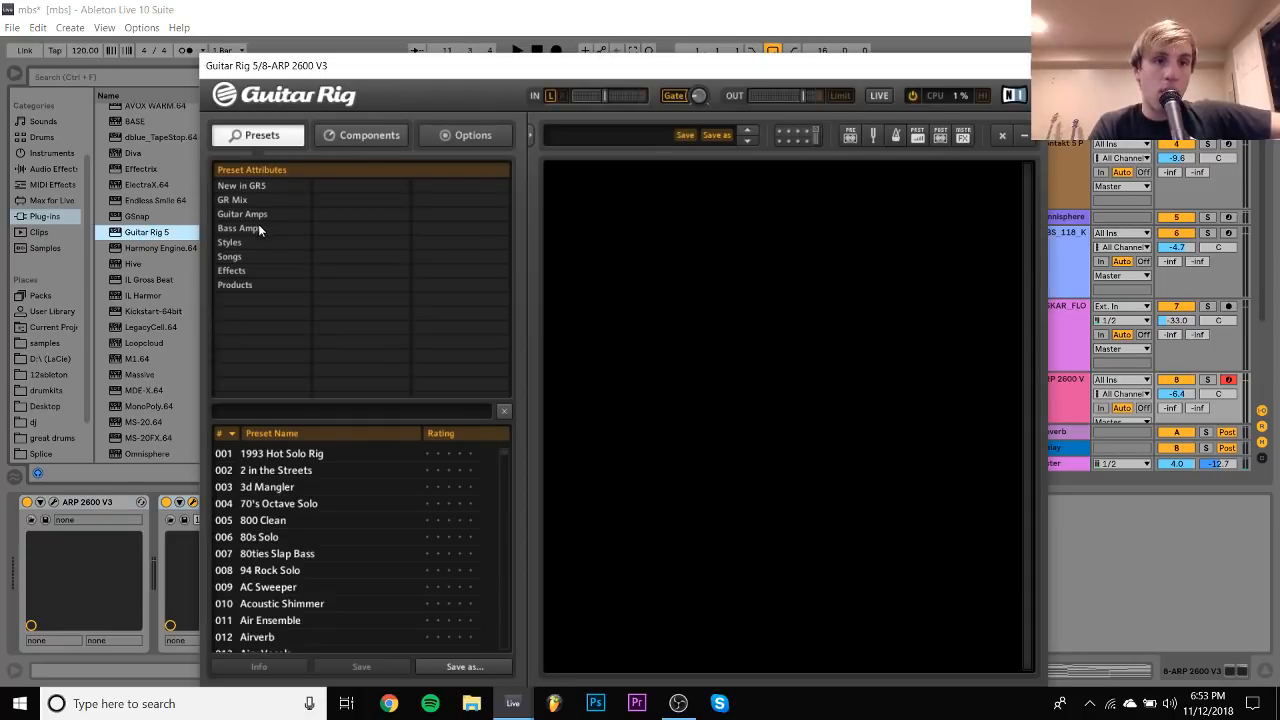
# Filter Guitar Rig's presets to Effects and Coloured, try Catfilter, and load Krystal Wind
pyautogui.click(230, 270)
pyautogui.click(333, 215)
pyautogui.click(340, 243)
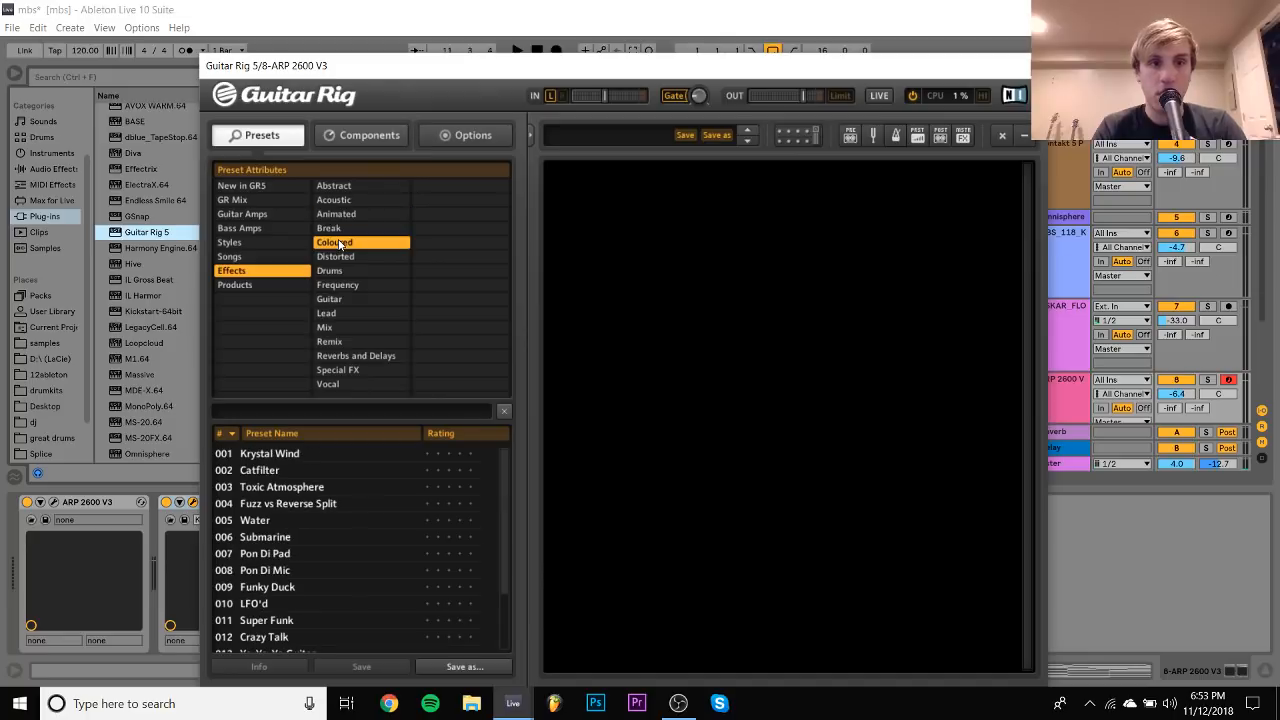
pyautogui.click(271, 470)
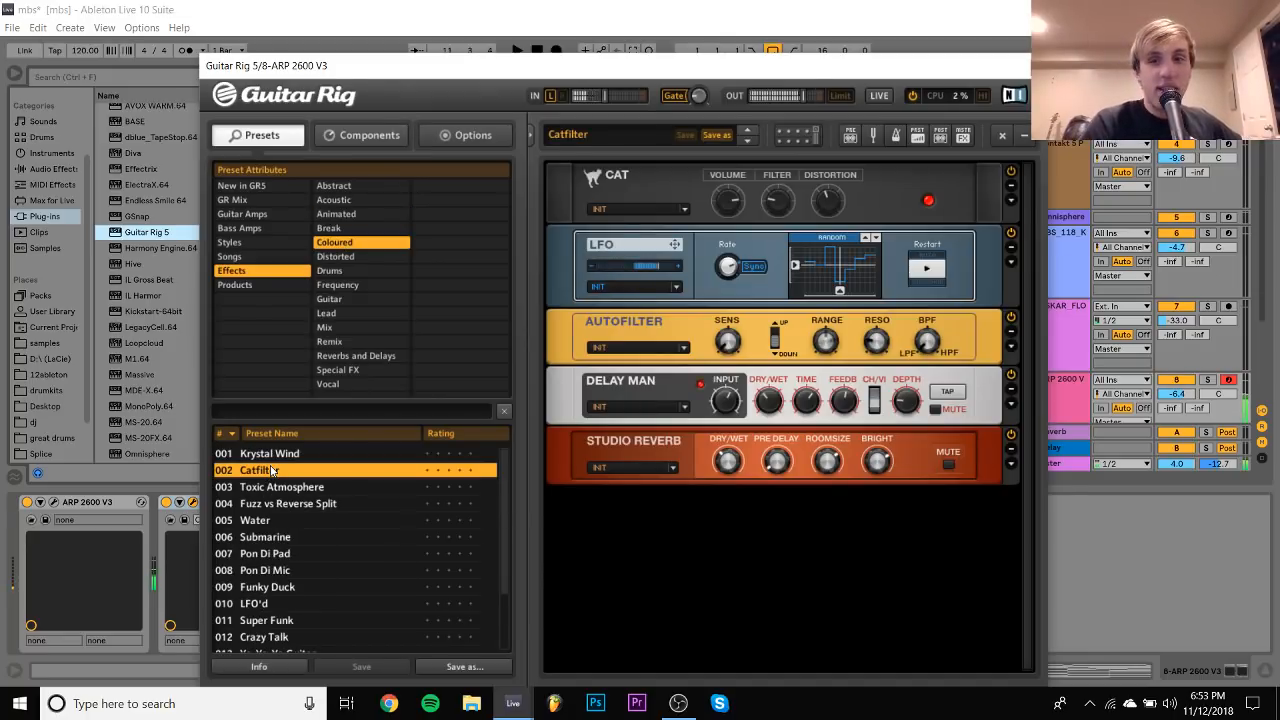
pyautogui.click(270, 455)
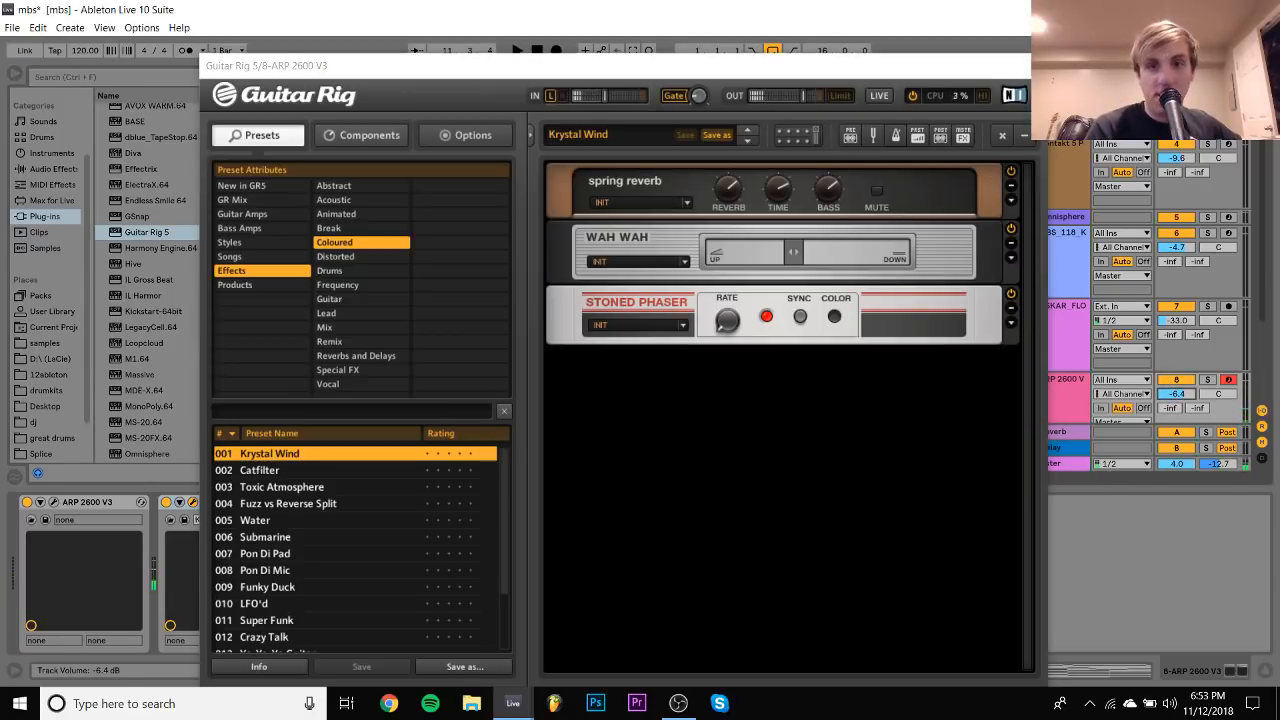
# Raise the ARP track's volume to -0.3 dB, audition the effect over the loop, and close Guitar Rig
pyautogui.scroll(6, 1175, 395)
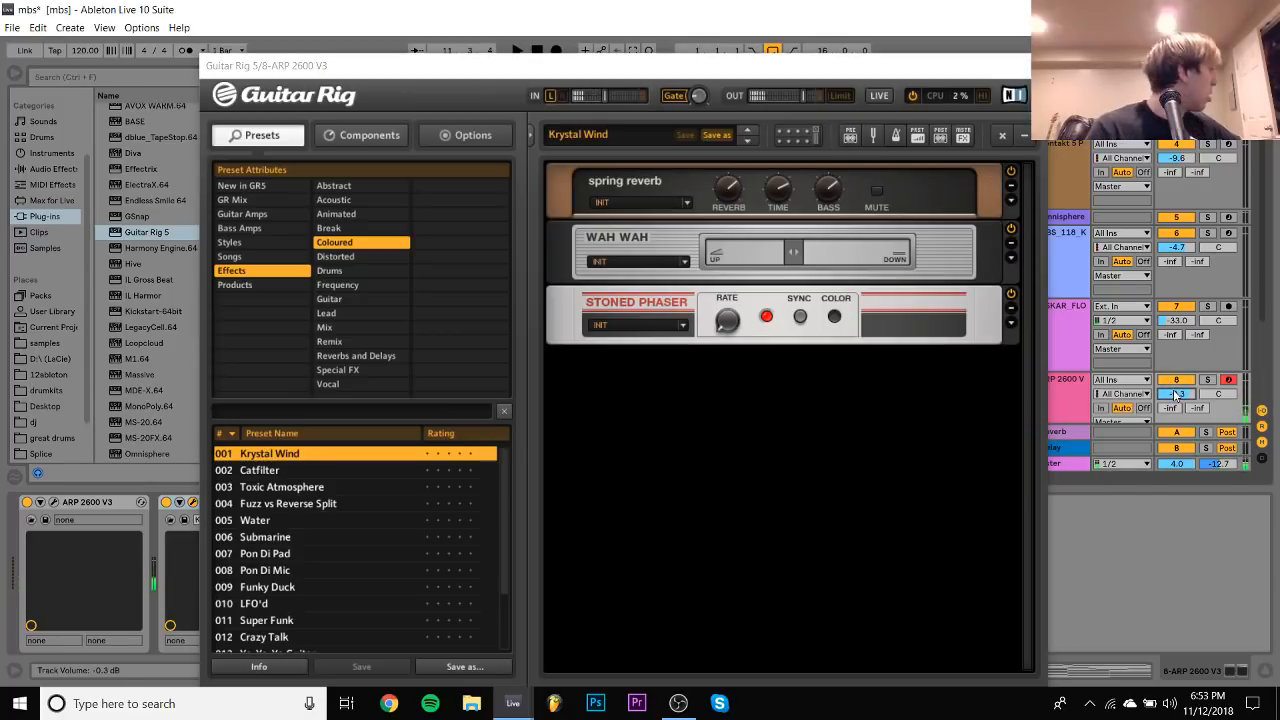
pyautogui.press('space')
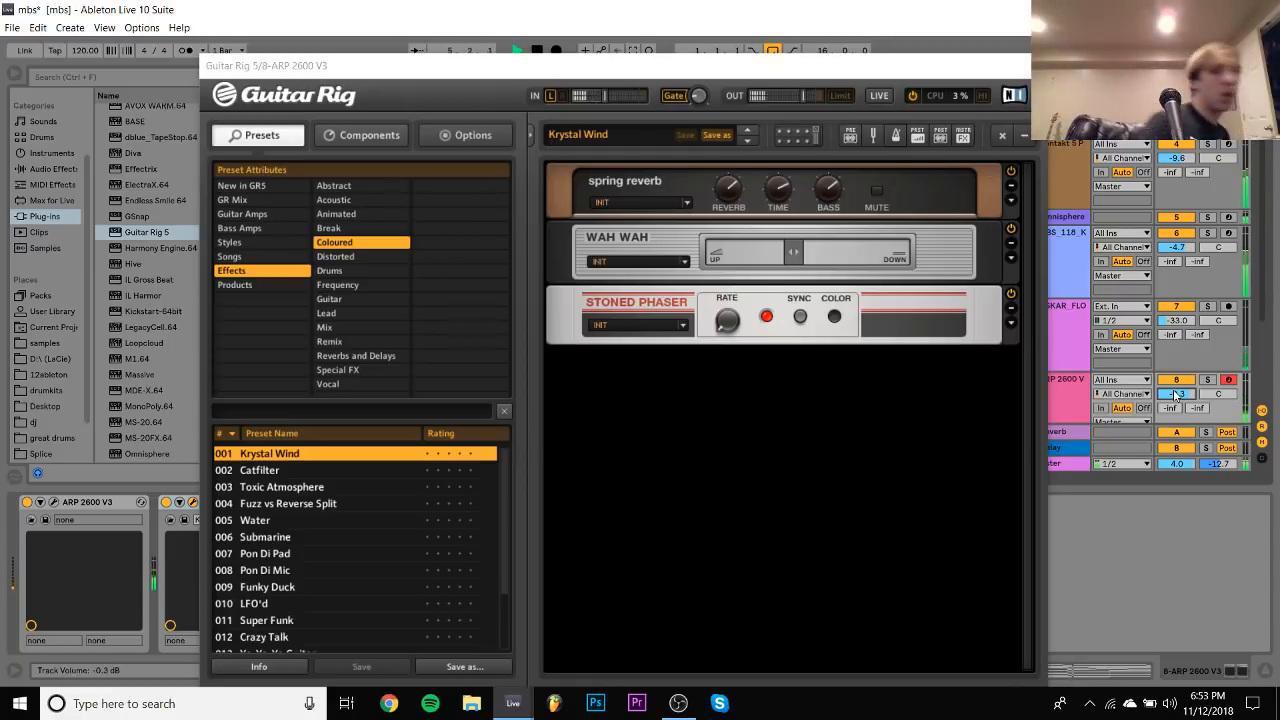
pyautogui.press('space')
pyautogui.click(1012, 65)
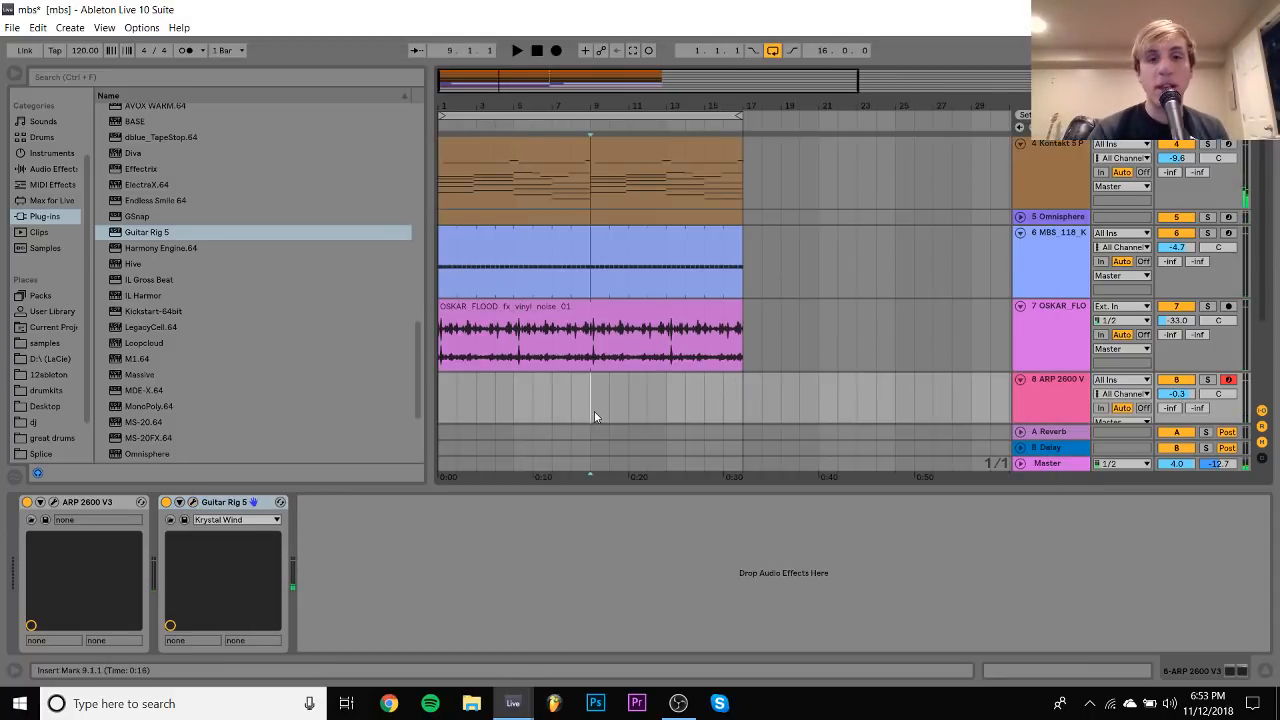
# Create an eight-bar MIDI clip from bar 1 on the ARP track and place an eighth-note E3 at its start
pyautogui.moveTo(592, 413); pyautogui.dragTo(445, 410)
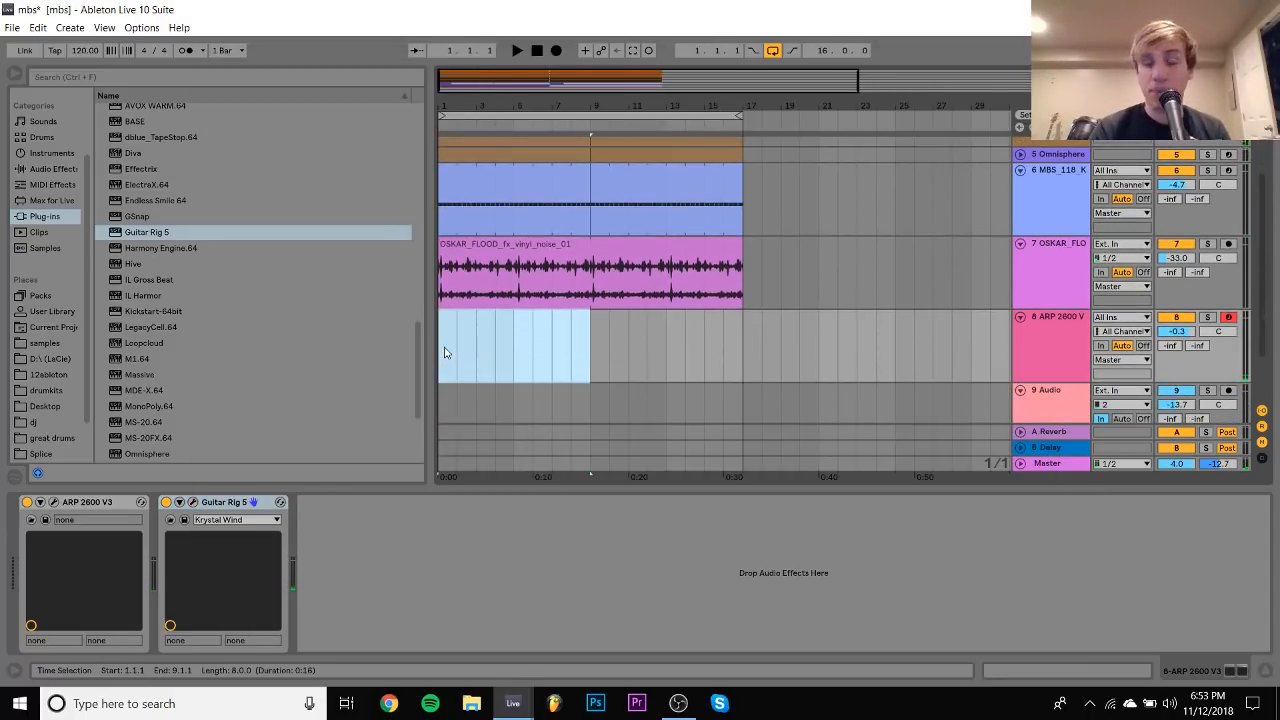
pyautogui.doubleClick(446, 352)
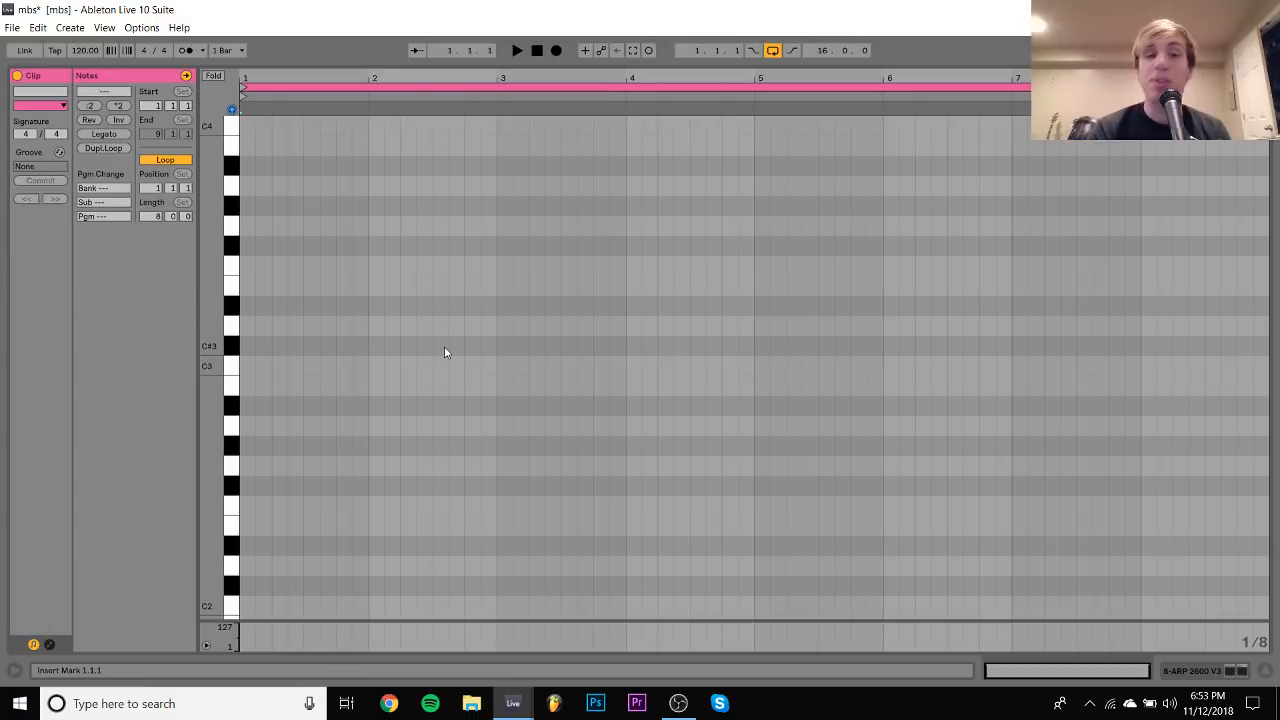
pyautogui.doubleClick(248, 286)
# Build a three-note rising pattern by duplicating the E3 note onto the next two eighths as A3 and E4
pyautogui.hotkey('ctrl', 'd')
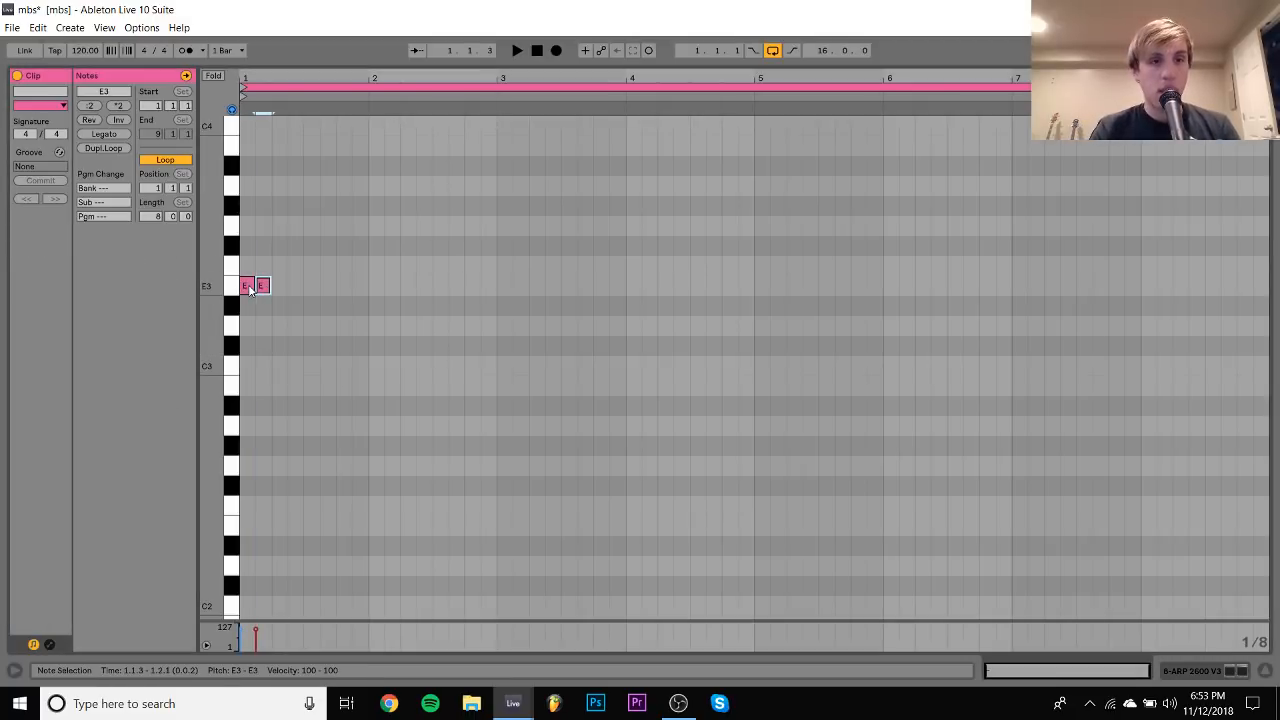
pyautogui.press('Up')
pyautogui.press('Up')
pyautogui.press('Up')
pyautogui.press('Up')
pyautogui.press('Up')
pyautogui.scroll(2, 250, 289)
pyautogui.hotkey('ctrl', 'd')
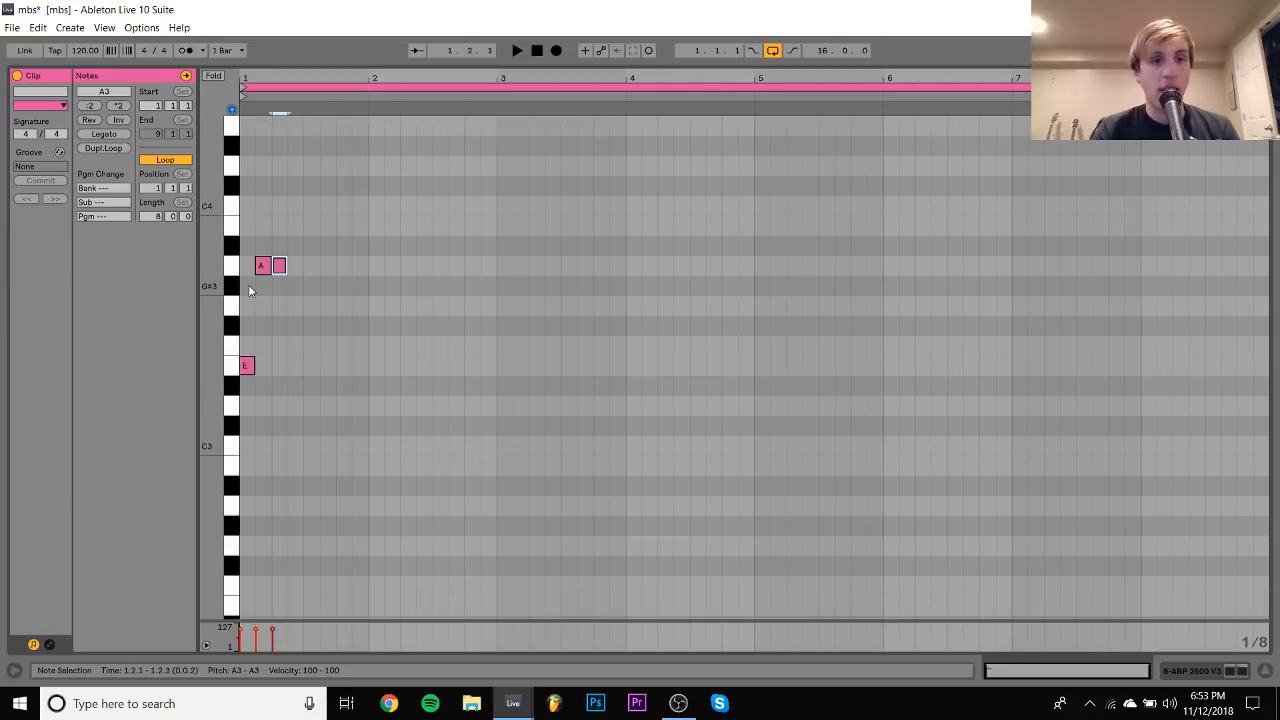
pyautogui.press('Up')
pyautogui.press('Up')
pyautogui.press('Up')
pyautogui.press('Up')
pyautogui.press('Up')
pyautogui.press('Up')
pyautogui.press('Up')
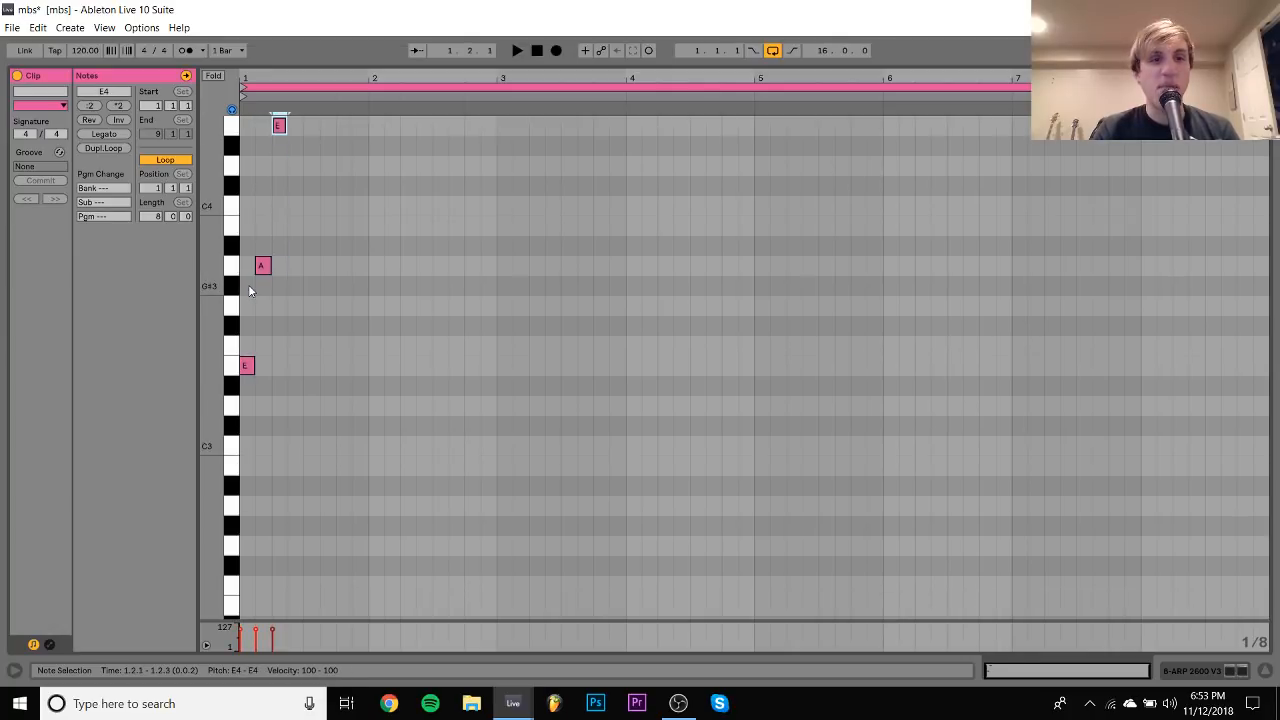
pyautogui.scroll(2, 248, 286)
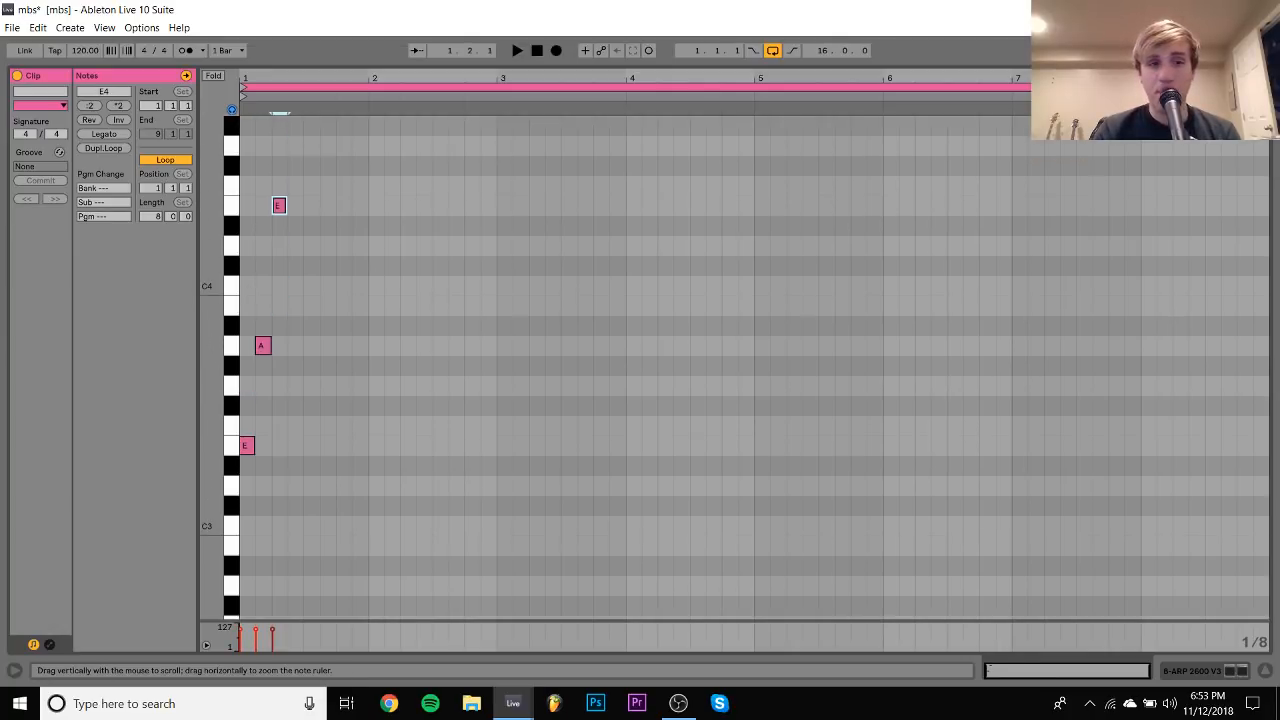
pyautogui.press('space')
pyautogui.moveTo(205, 350); pyautogui.dragTo(205, 353)
pyautogui.press('space')
# Duplicate the E3-A3-E4 pattern four times in a row so it repeats through bar 2
pyautogui.hotkey('ctrl', 'a')
pyautogui.hotkey('ctrl', 'd')
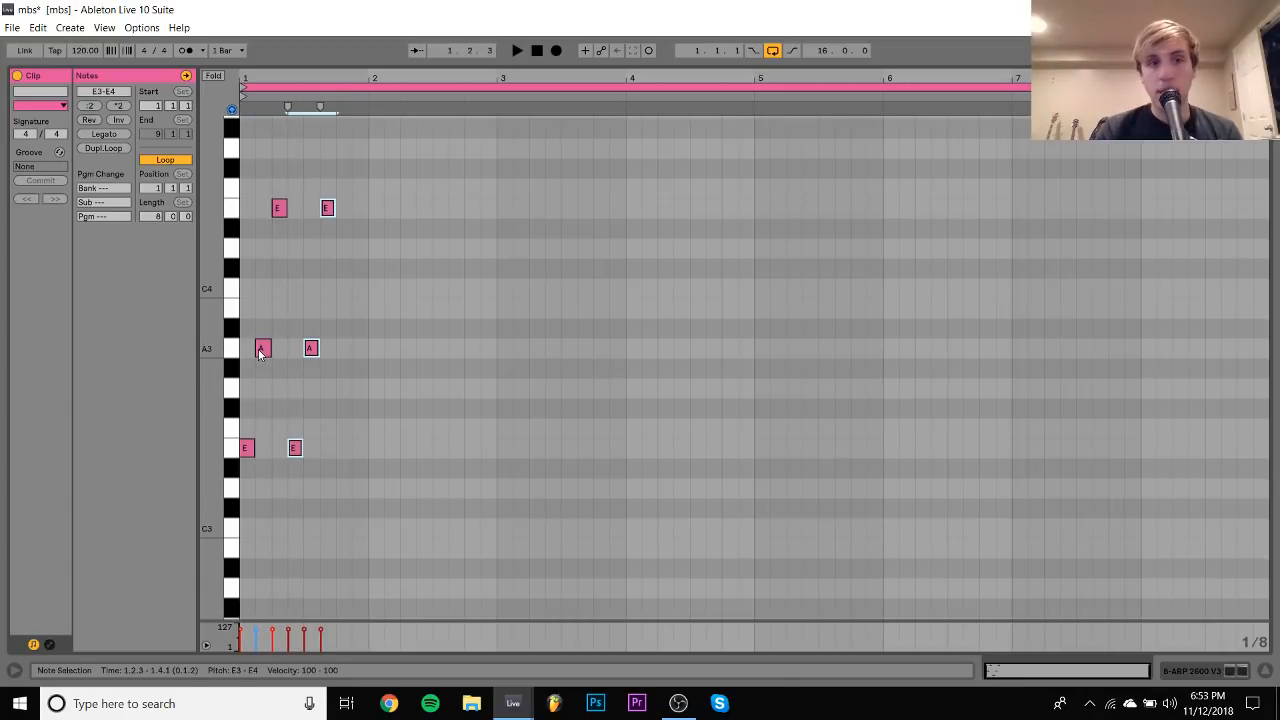
pyautogui.hotkey('ctrl', 'd')
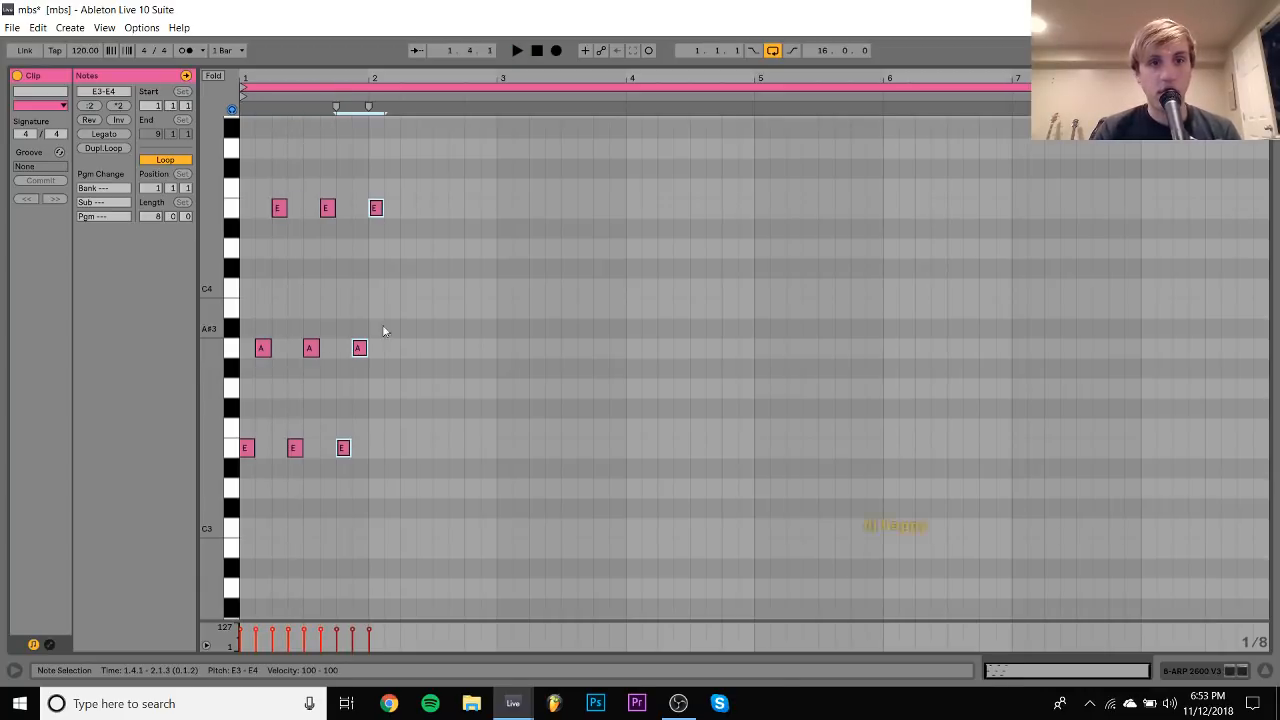
pyautogui.press('space')
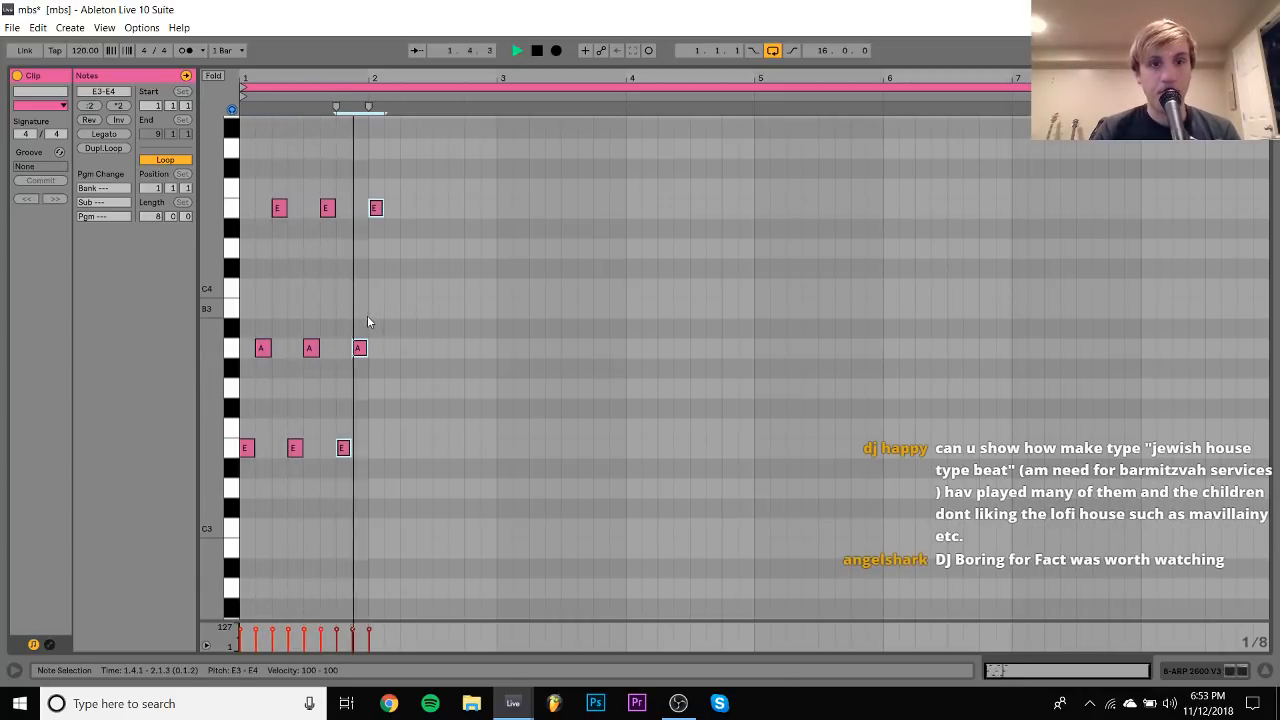
pyautogui.press('space')
pyautogui.hotkey('ctrl', 'd')
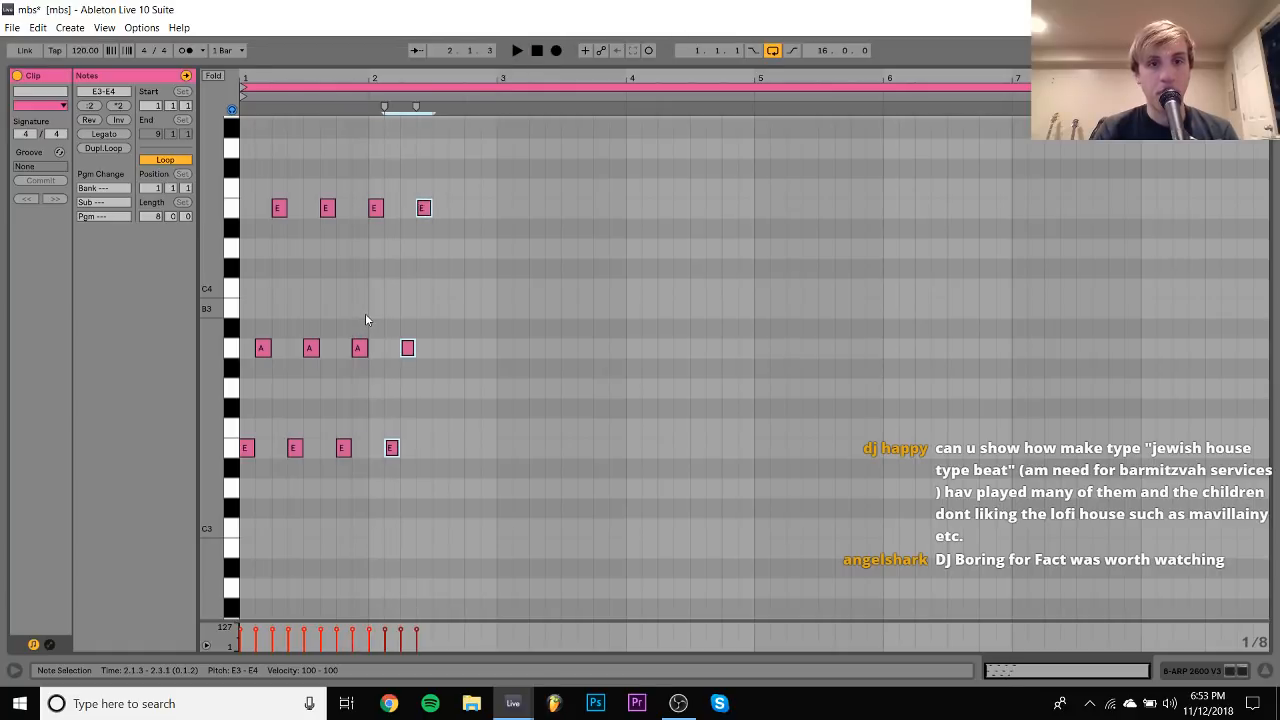
pyautogui.hotkey('ctrl', 'd')
# Play the repeated pattern with the full loop in the arrangement, and return to the clip's notes
pyautogui.press('space')
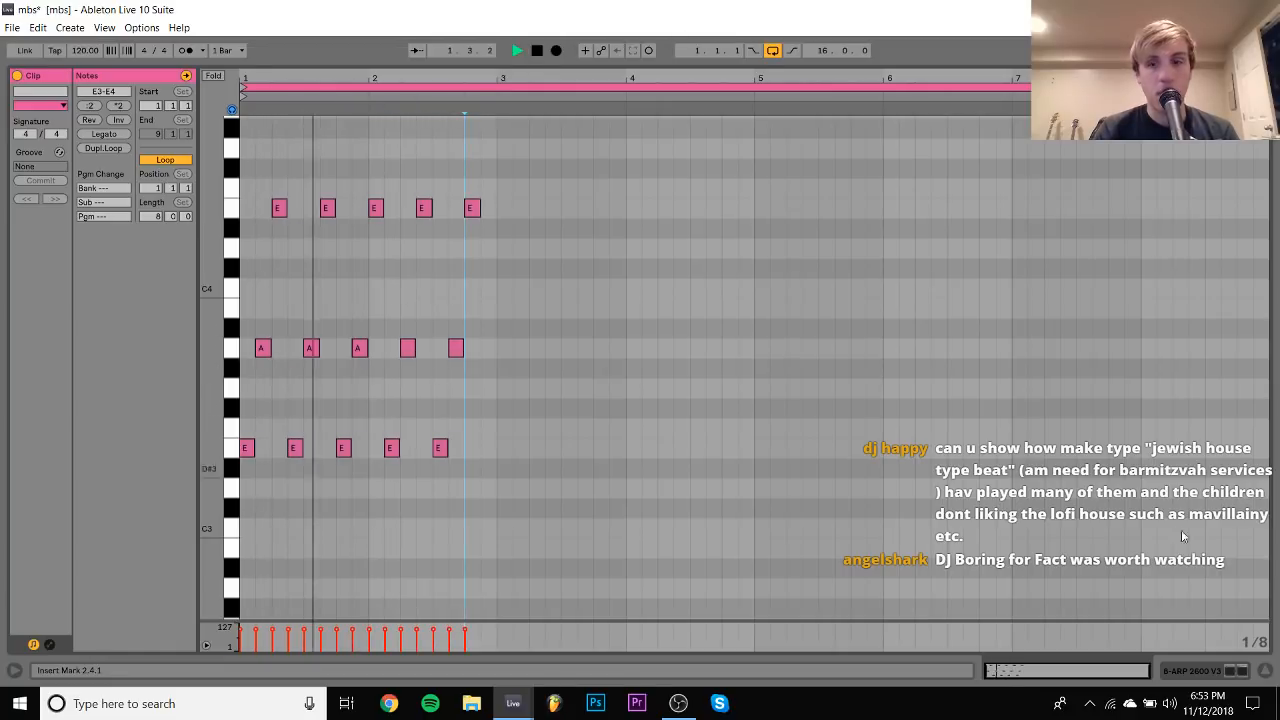
pyautogui.press('Tab')
pyautogui.moveTo(1172, 262); pyautogui.dragTo(1050, 285)
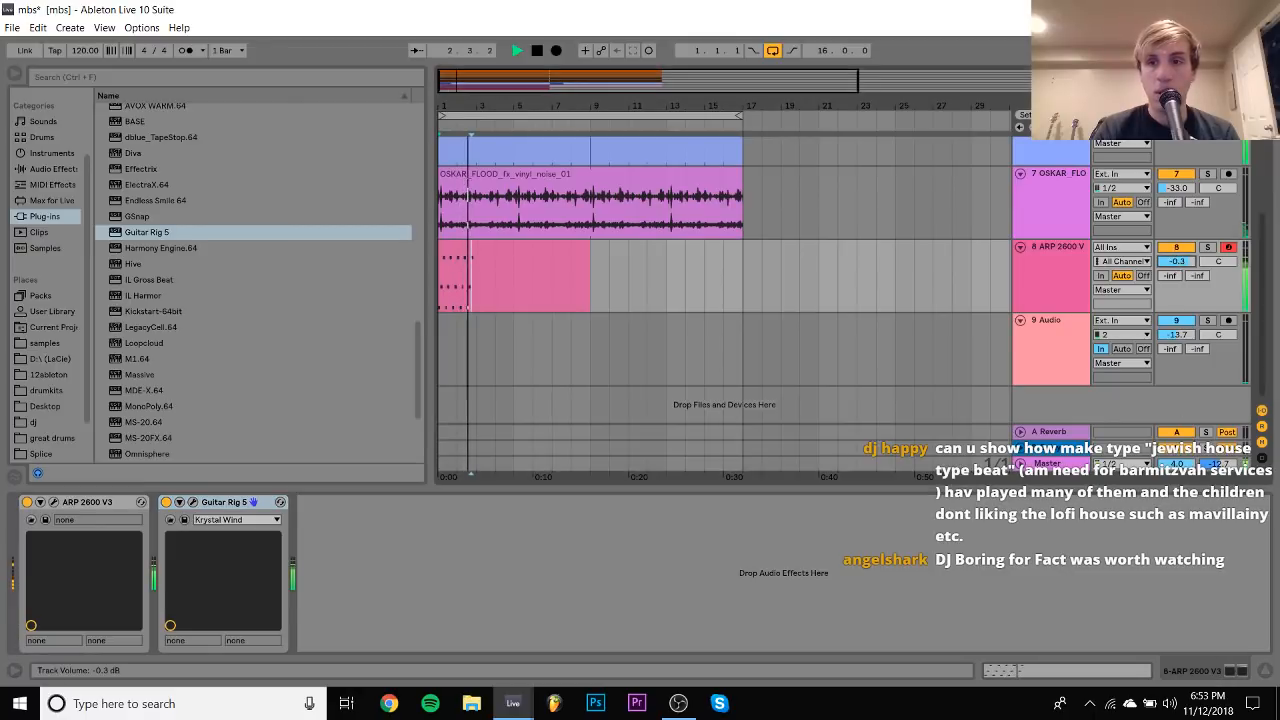
pyautogui.press('space')
pyautogui.press('Tab')
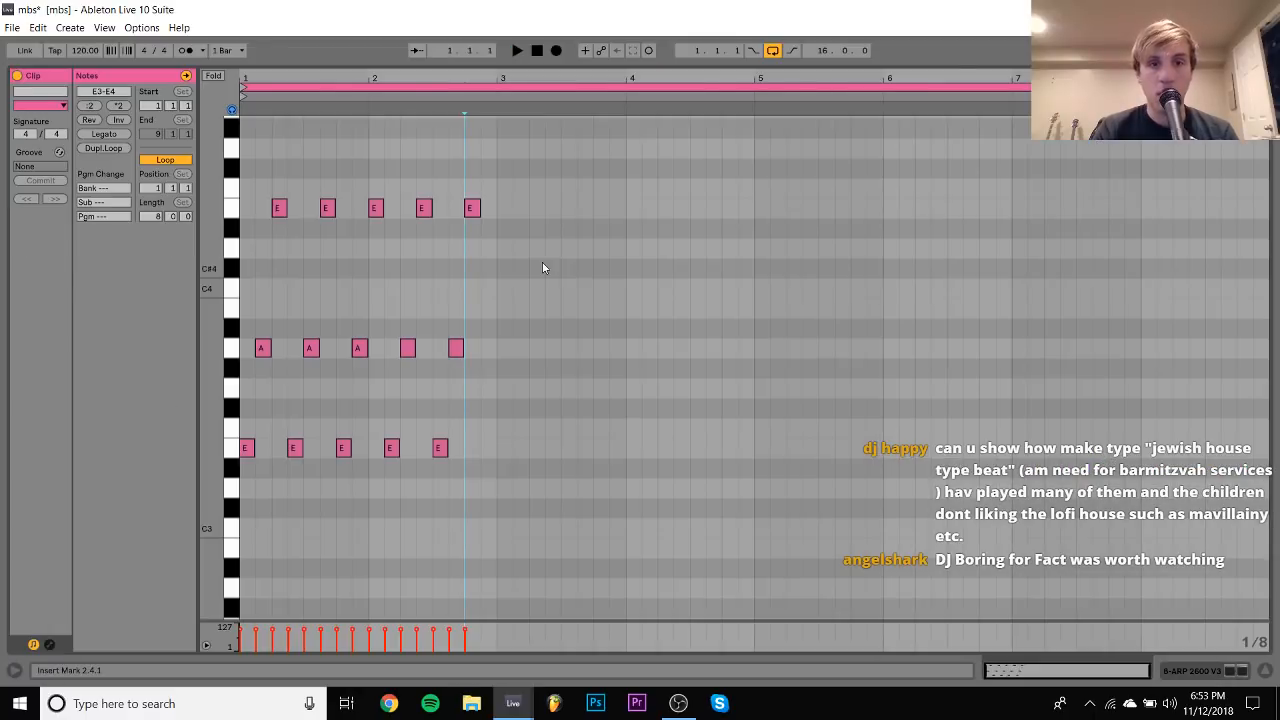
# Rework the end of bar 2 by replacing the last A3 with G4 and adding A3 and E4 on the next two eighths
pyautogui.click(437, 446)
pyautogui.doubleClick(456, 148)
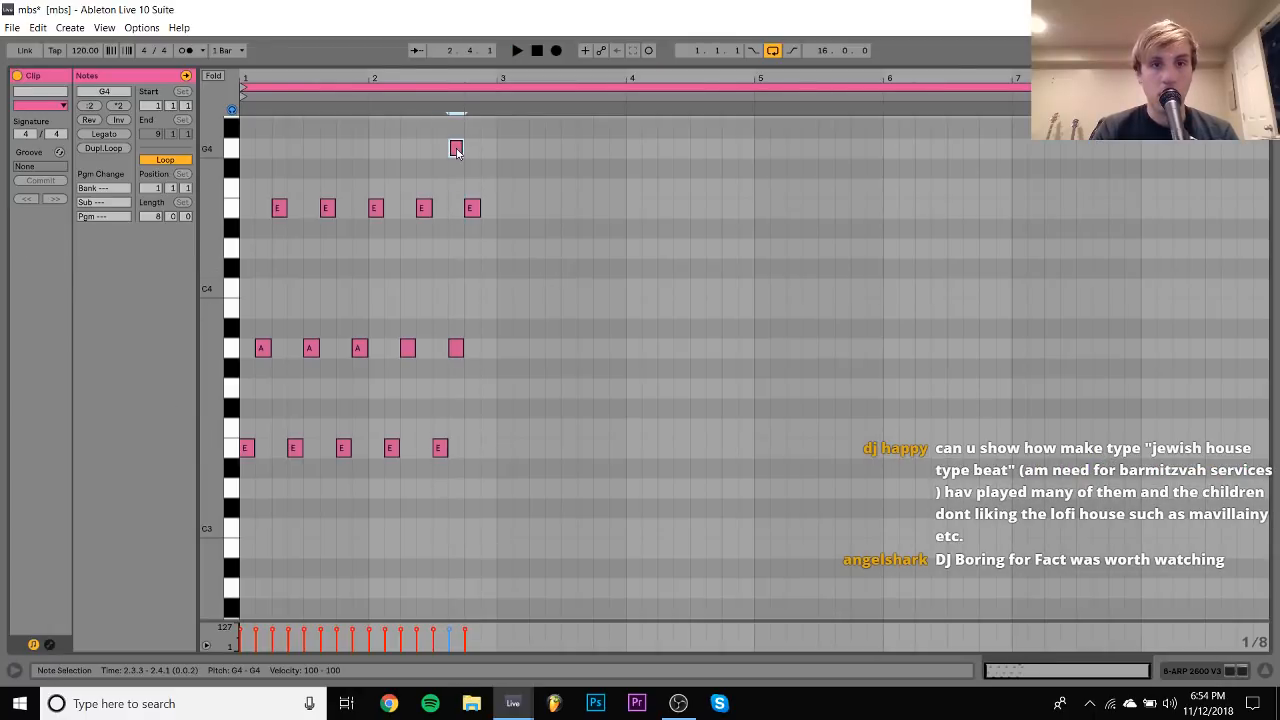
pyautogui.doubleClick(457, 349)
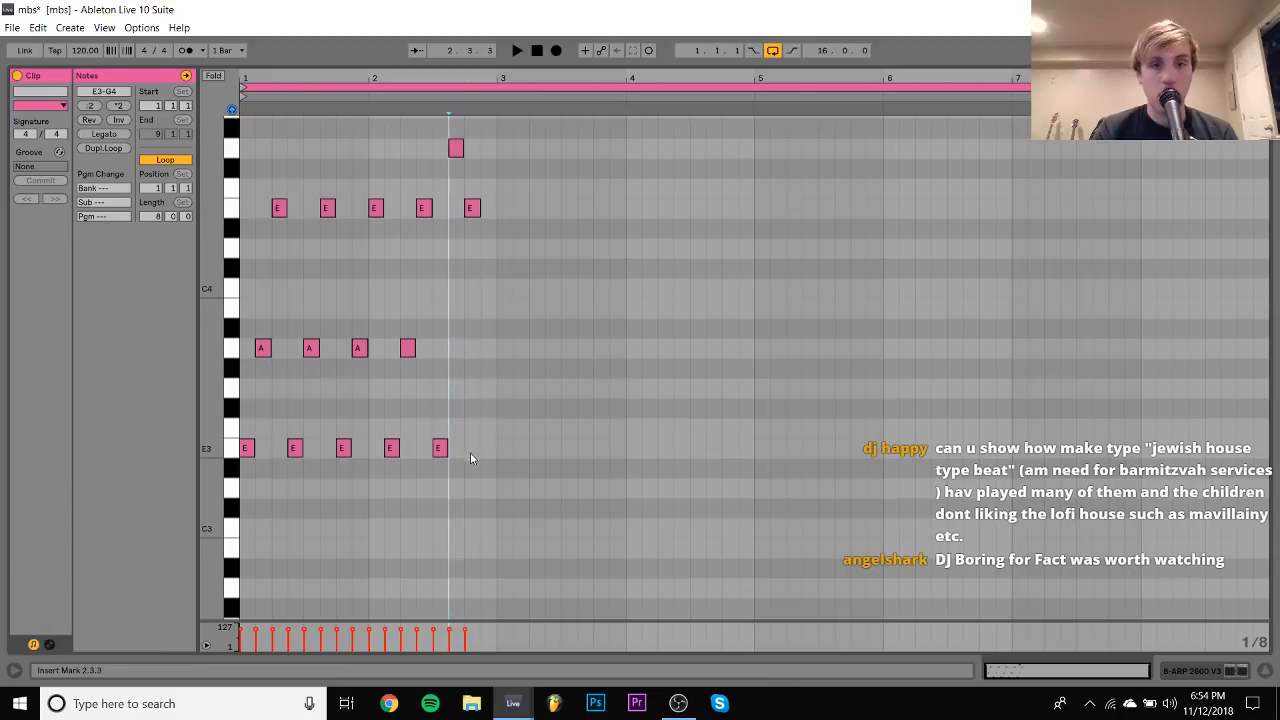
pyautogui.doubleClick(472, 342)
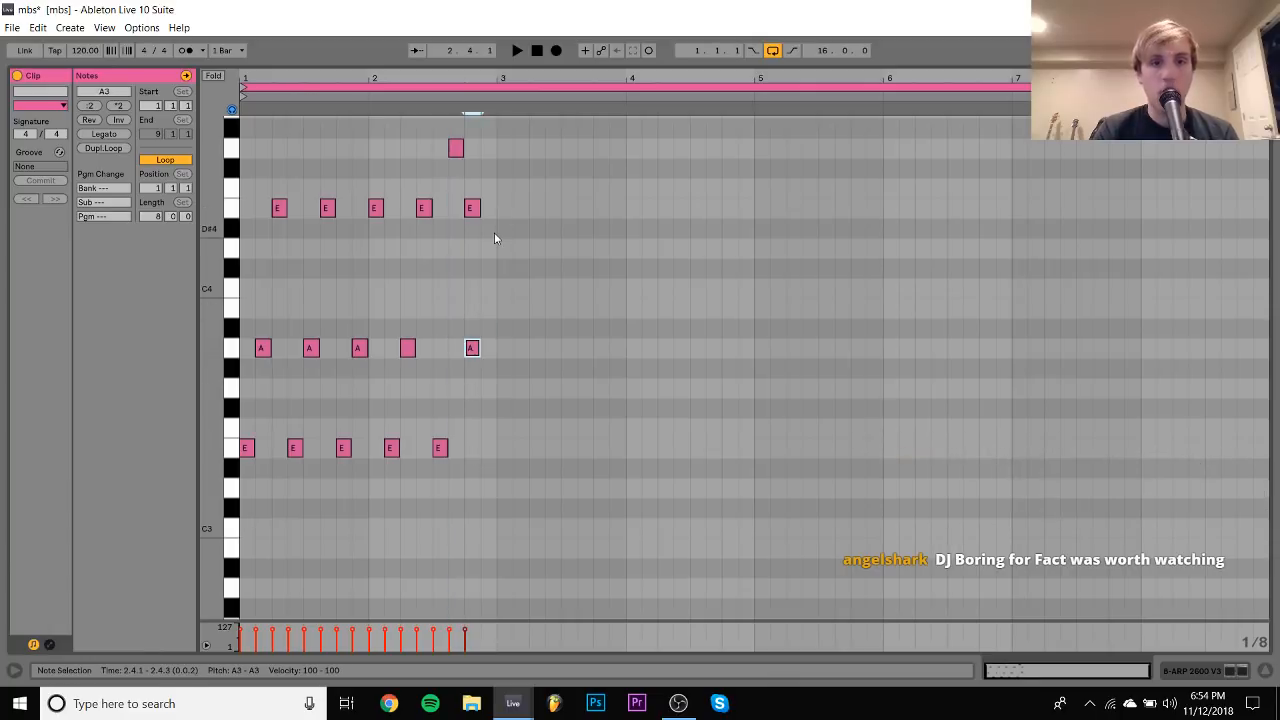
pyautogui.doubleClick(489, 207)
pyautogui.doubleClick(476, 208)
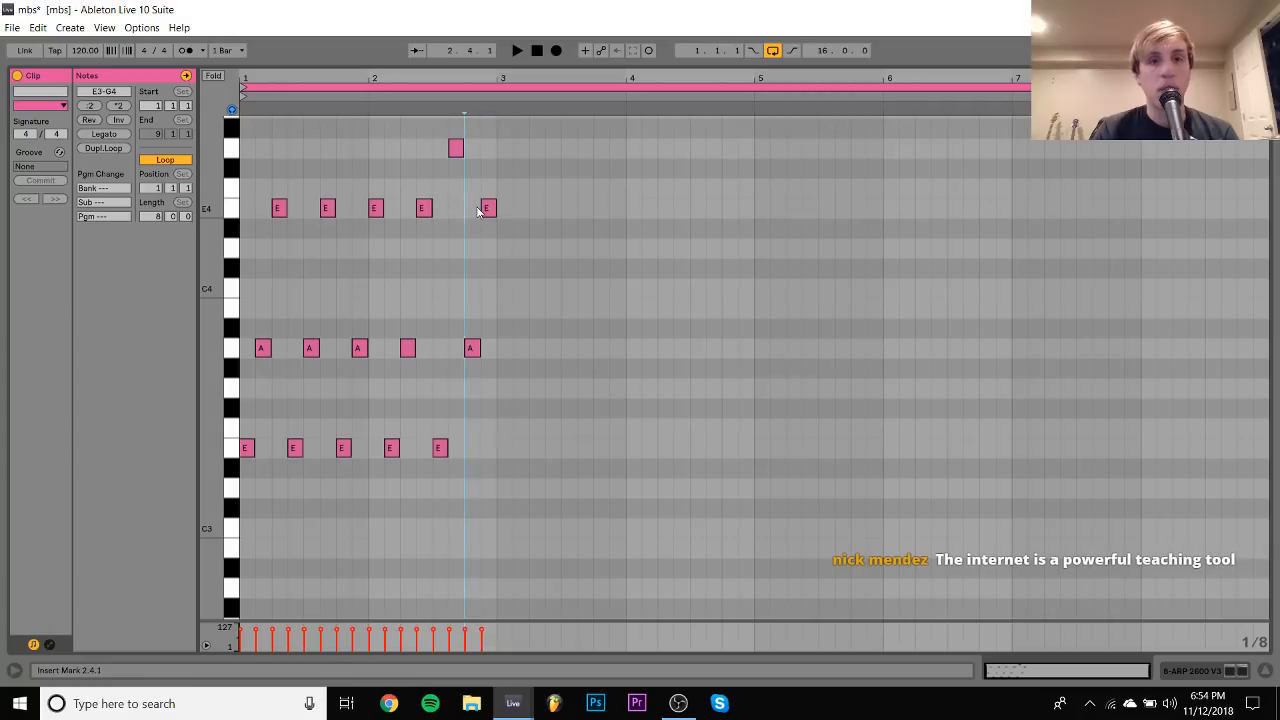
# Duplicate the whole two-bar pattern into bars 3 and 4 and play it back with the loop
pyautogui.hotkey('ctrl', 'a')
pyautogui.hotkey('ctrl', 'd')
pyautogui.press('space')
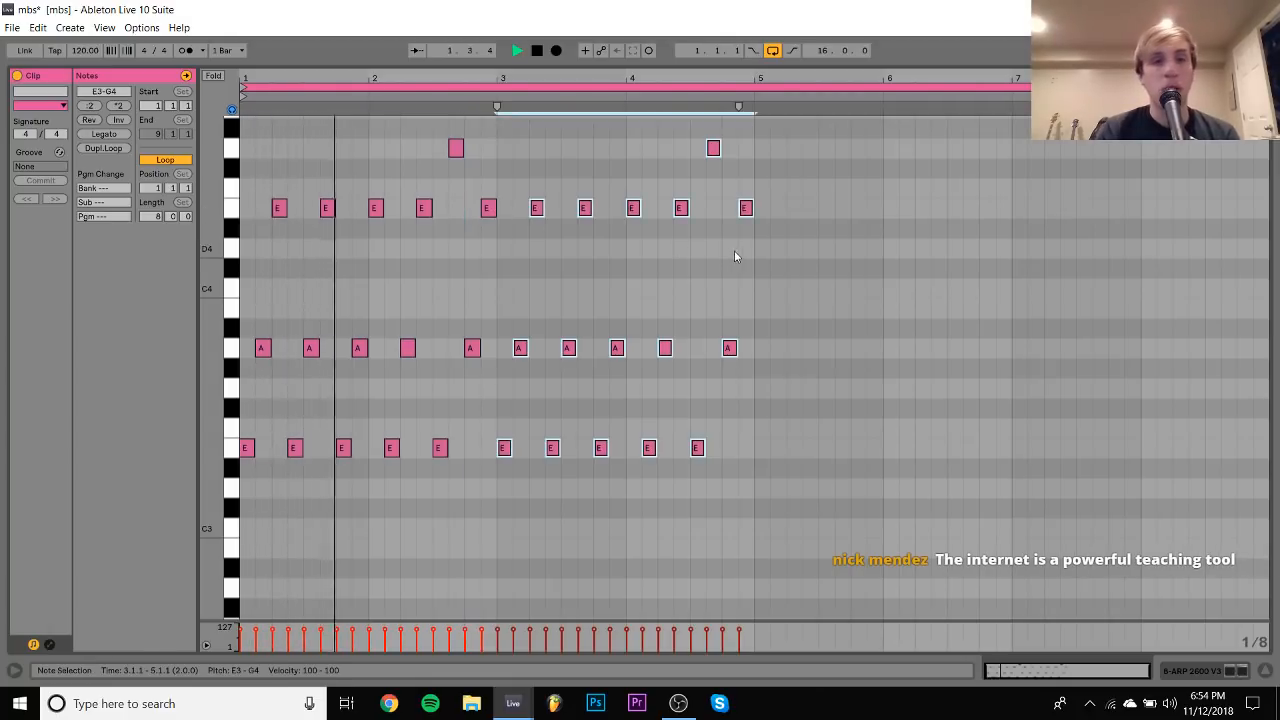
pyautogui.click(734, 256)
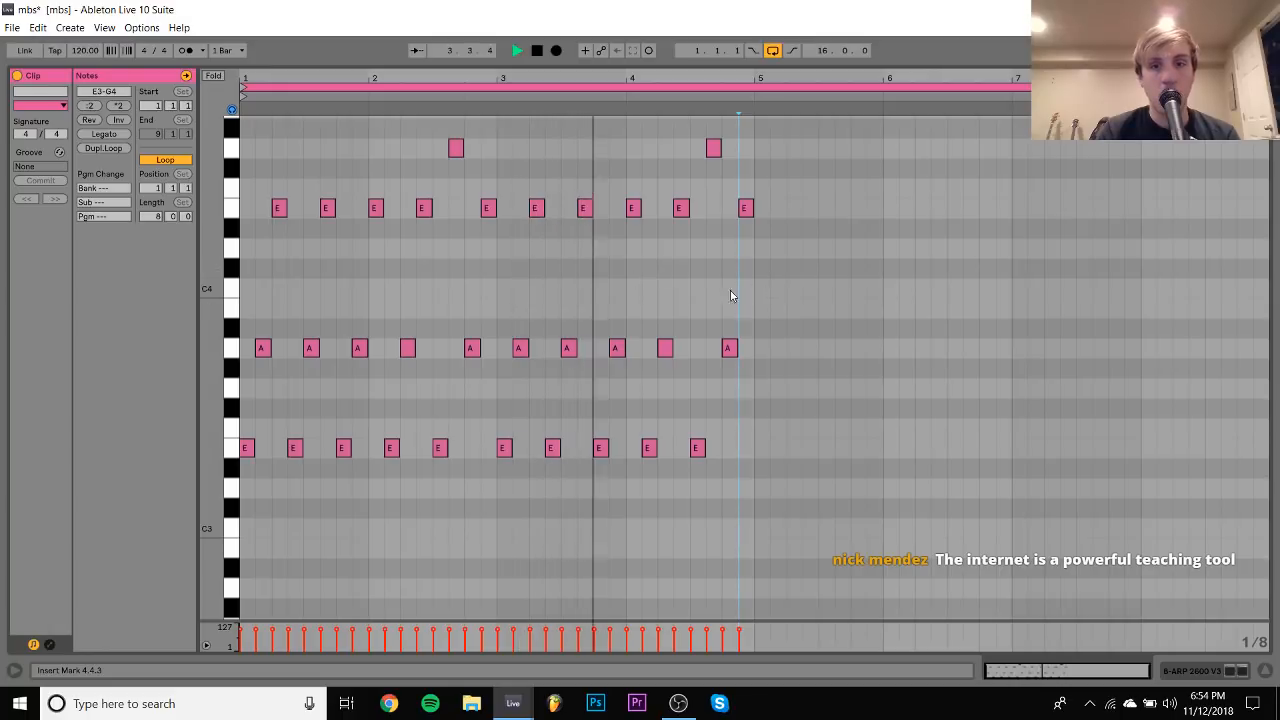
pyautogui.press('space')
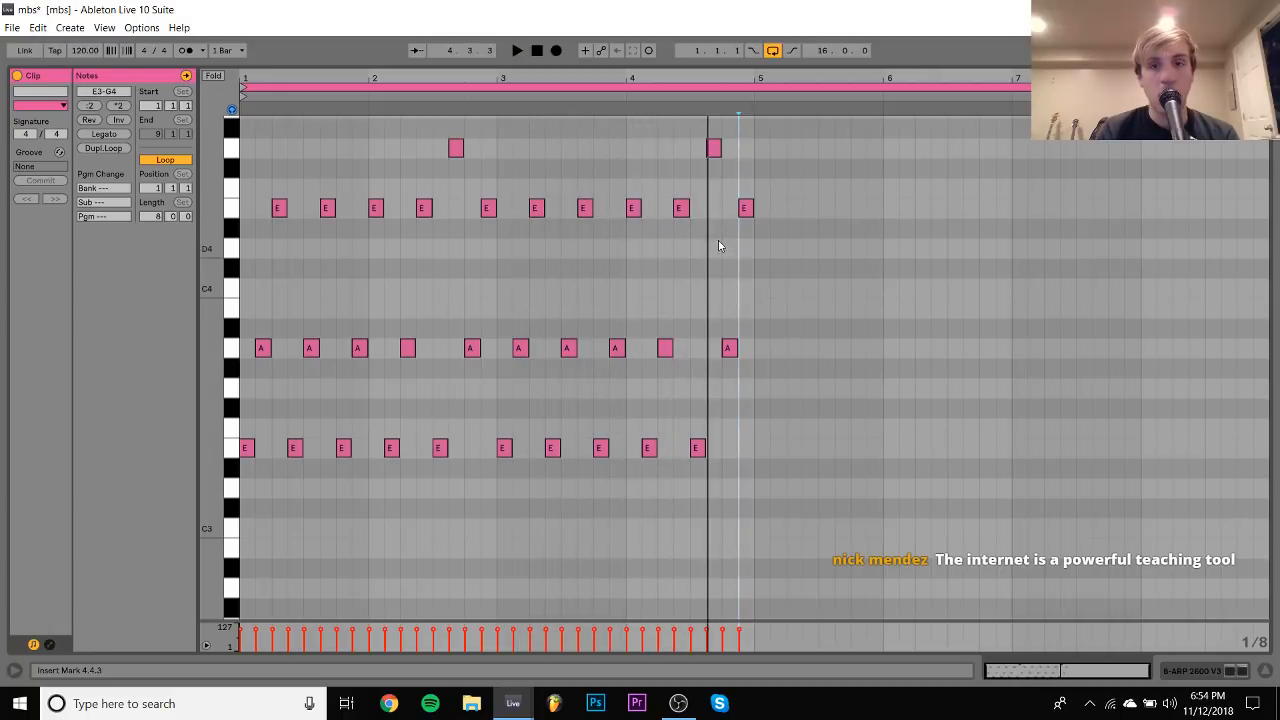
# Move bar 4's G4 to C4 and its last A3 to D4, and duplicate the four-bar pattern into bars 5 to 8
pyautogui.moveTo(714, 153); pyautogui.dragTo(716, 302)
pyautogui.moveTo(730, 348); pyautogui.dragTo(729, 248)
pyautogui.hotkey('ctrl', 'a')
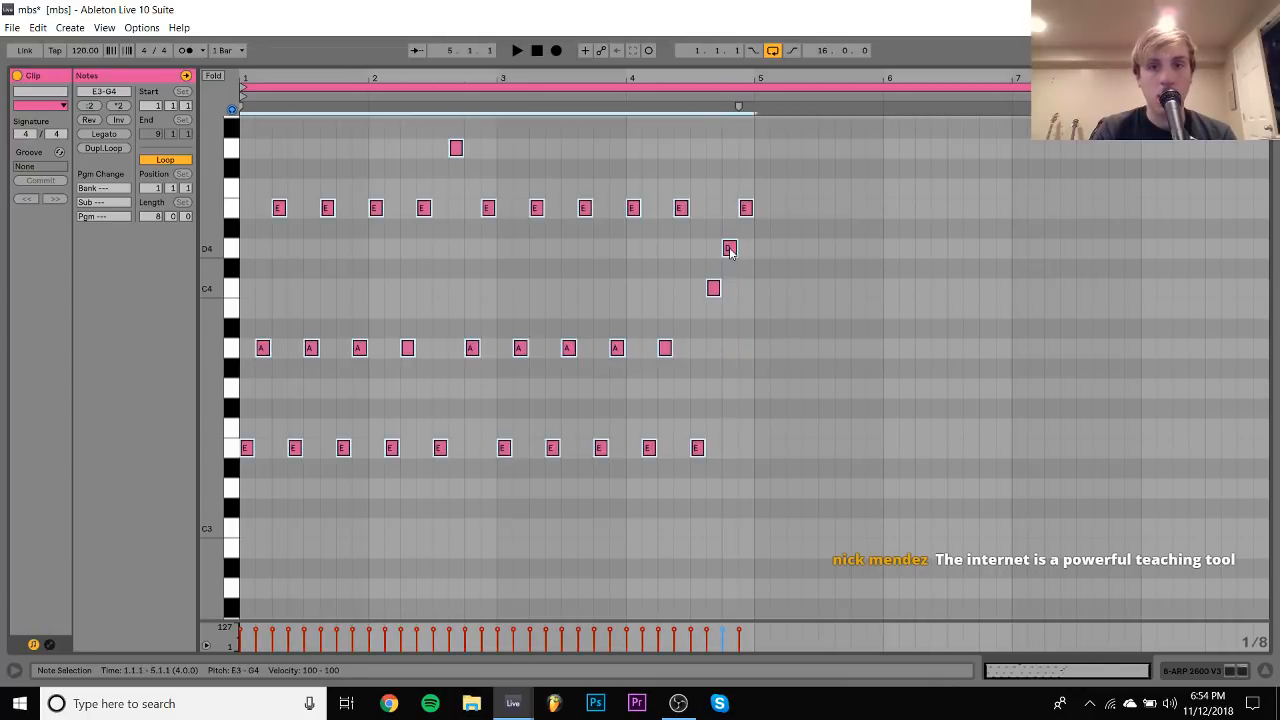
pyautogui.hotkey('ctrl', 'd')
pyautogui.press('space')
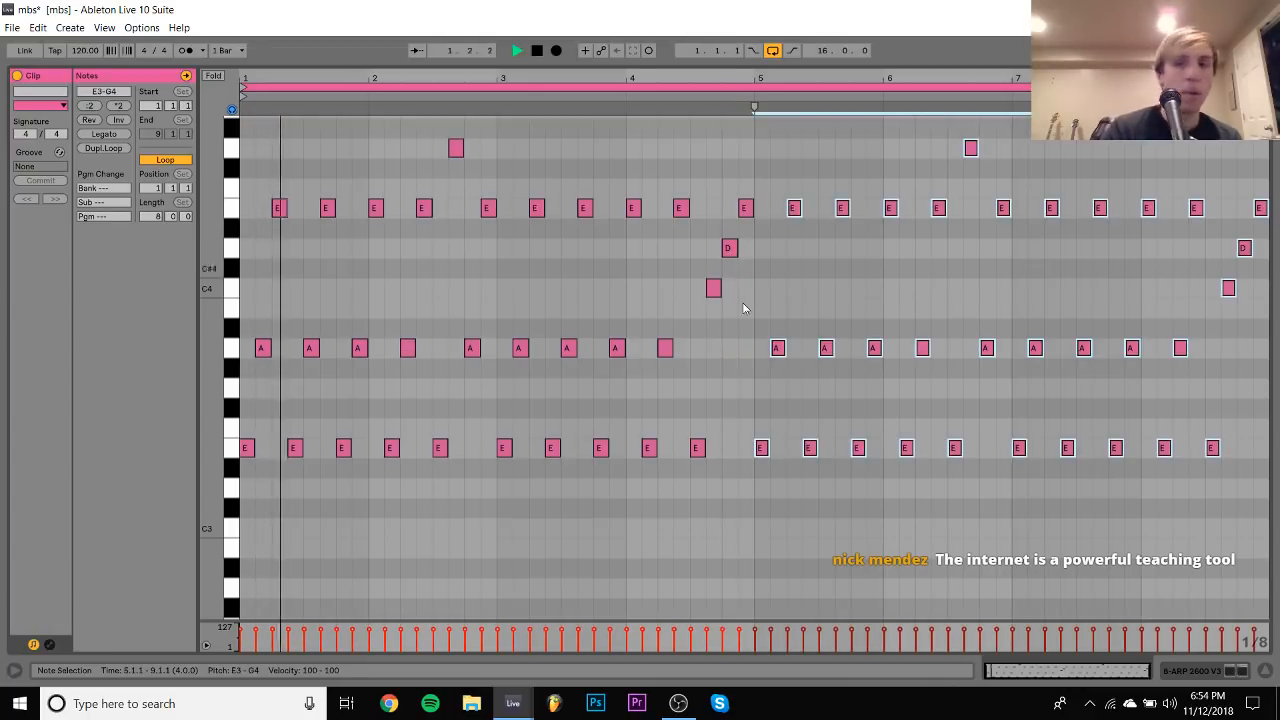
# Return to the arrangement and duplicate the eight-bar ARP 2600 clip to fill bars 9 through 16
pyautogui.click(1184, 672)
pyautogui.click(512, 240)
pyautogui.hotkey('ctrl', 'd')
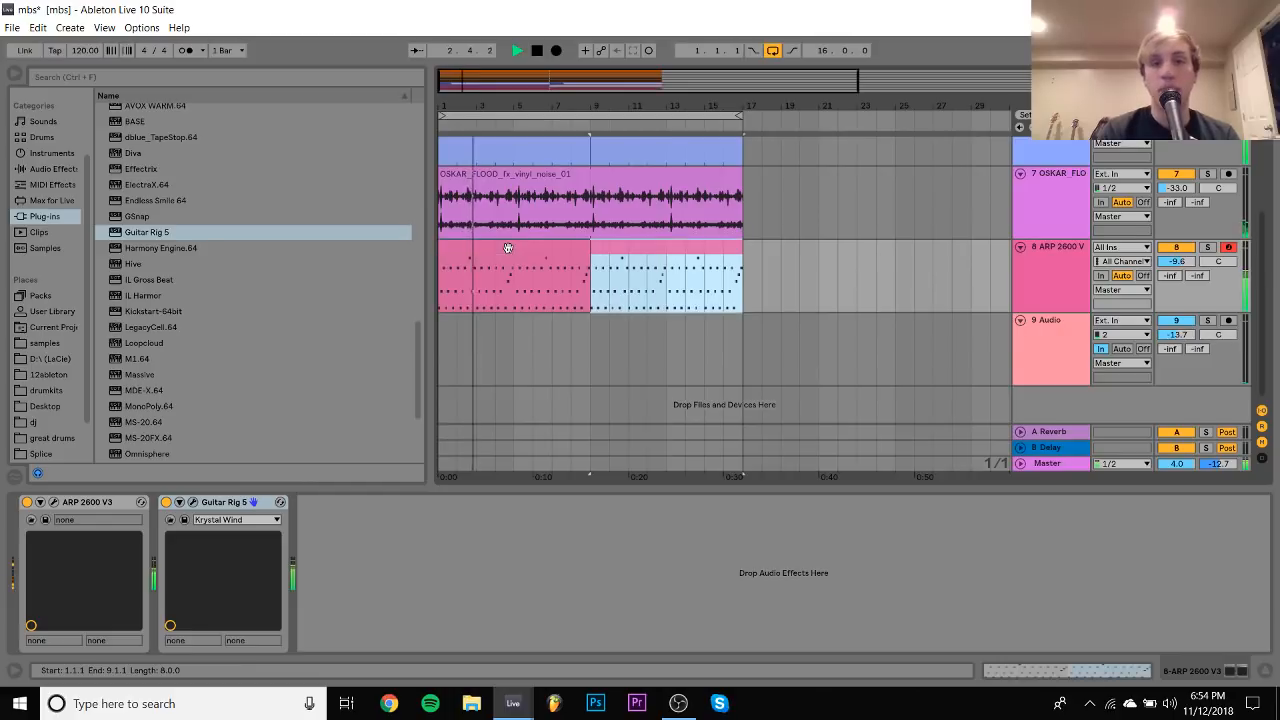
# Copy LFOTool from the vinyl noise track onto the end of the ARP track's device chain and set that track's volume to -7.3 dB
pyautogui.scroll(2, 505, 230)
pyautogui.click(512, 277)
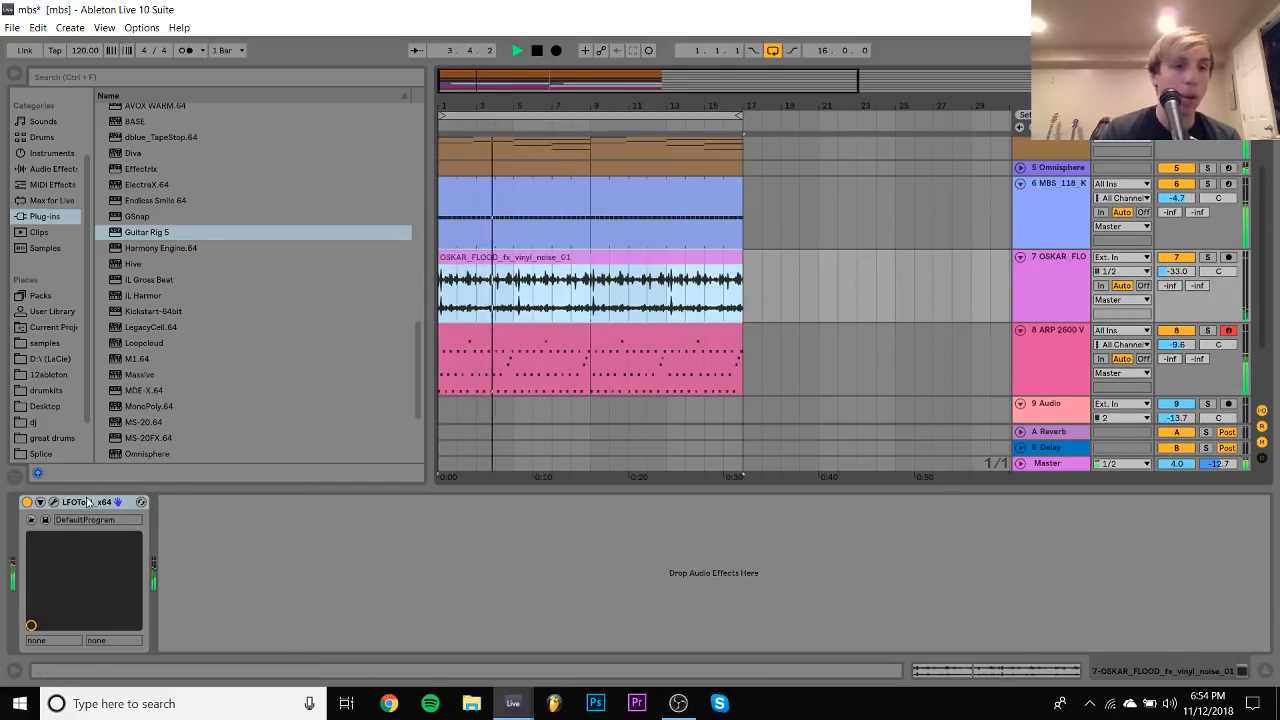
pyautogui.click(601, 364)
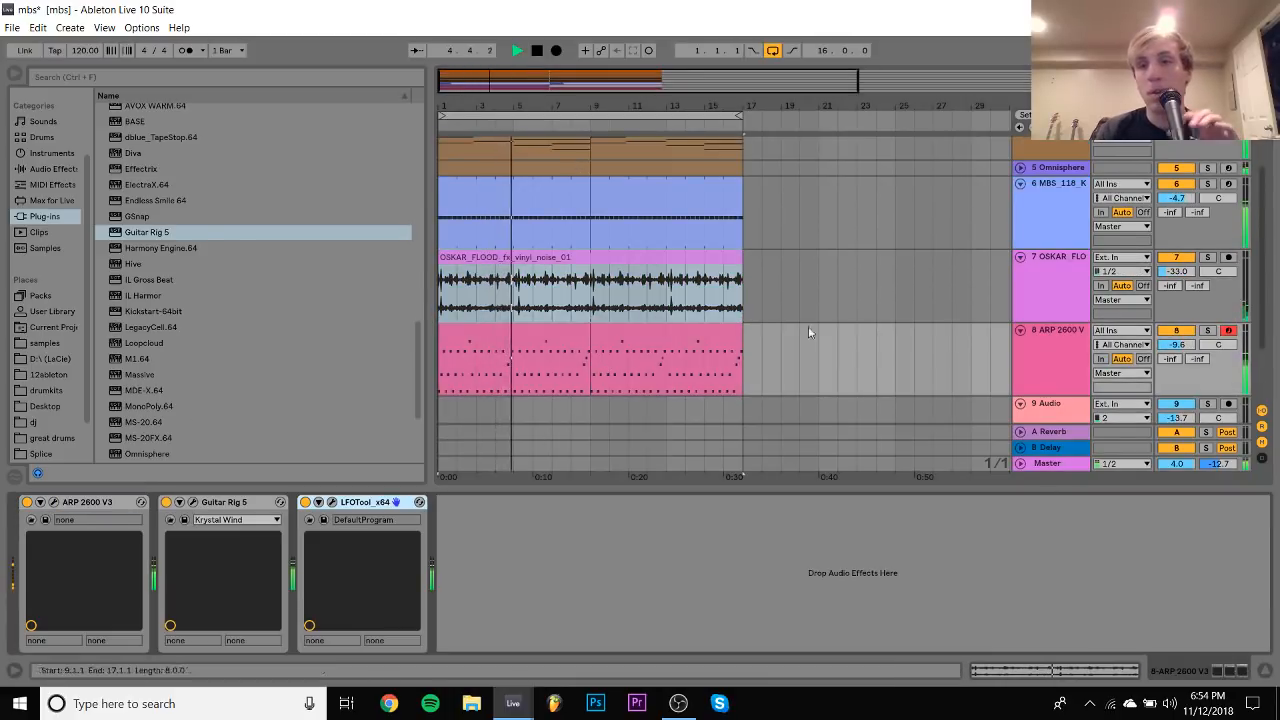
pyautogui.moveTo(1184, 348); pyautogui.dragTo(1184, 336)
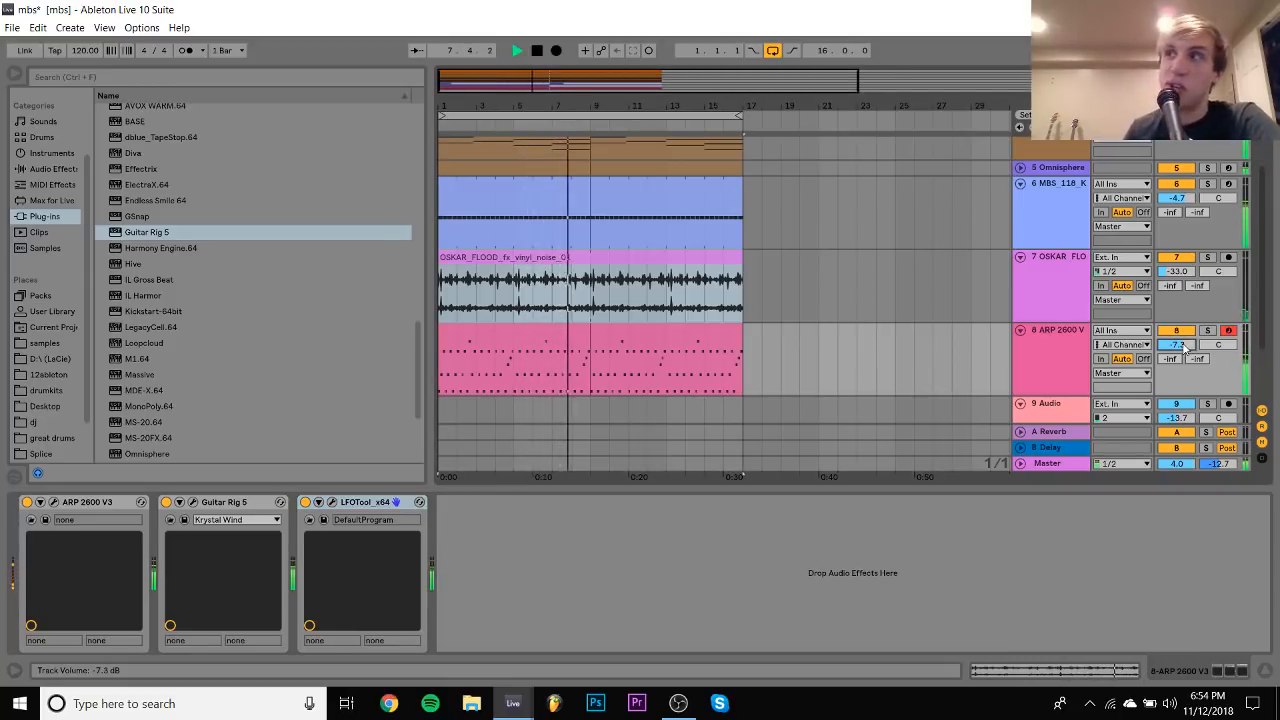
pyautogui.press('space')
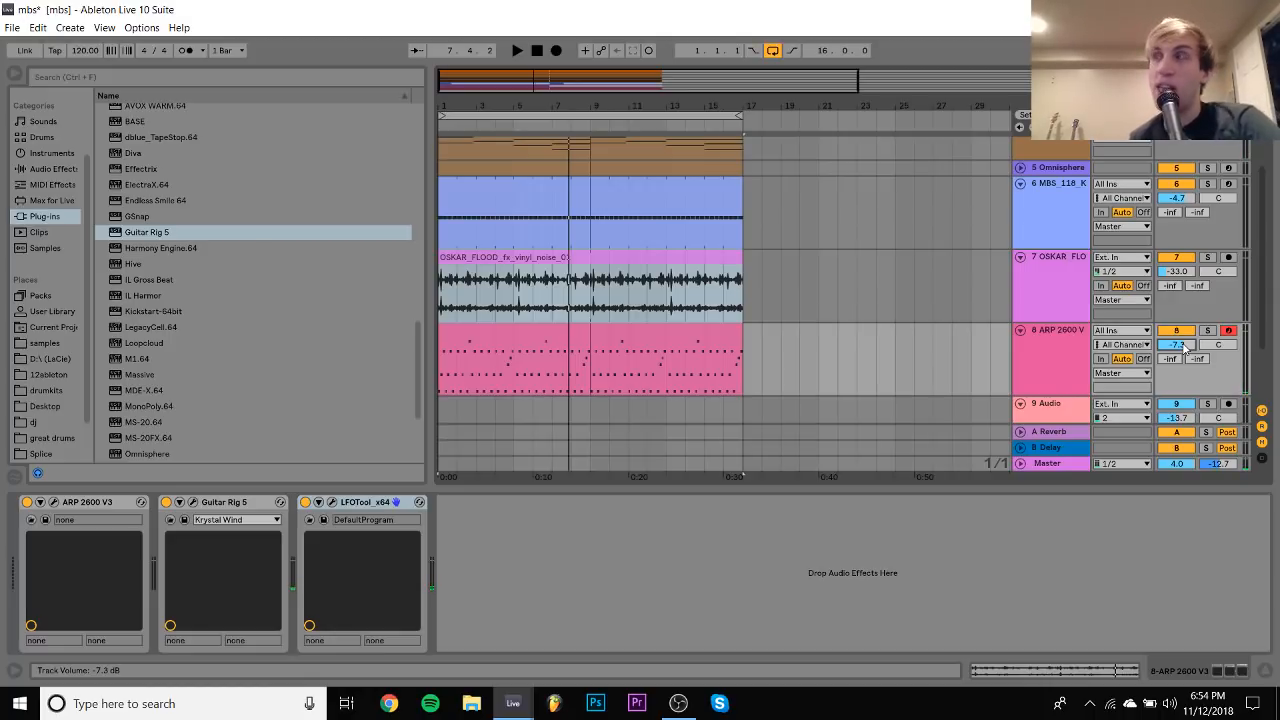
pyautogui.press('space')
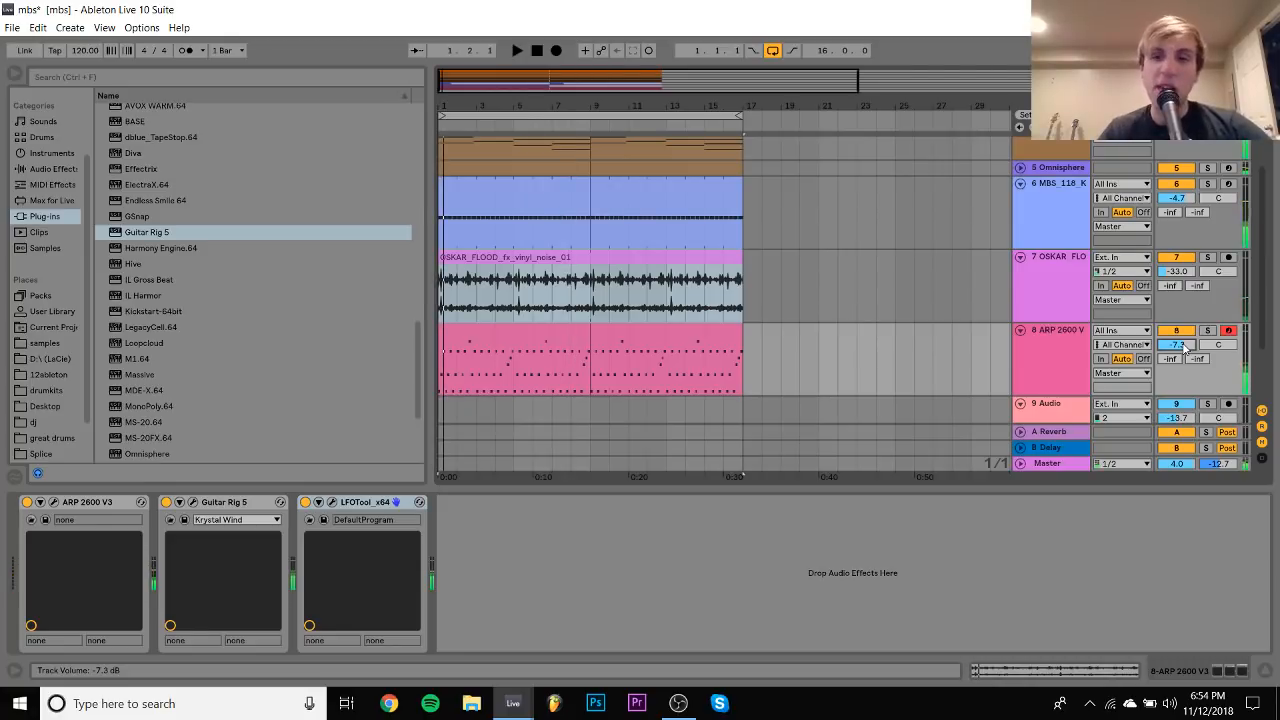
# Duplicate the MBS_118 kick track, deactivate the original track 6, and start playback
pyautogui.click(1070, 331)
pyautogui.scroll(3, 1070, 331)
pyautogui.click(1068, 326)
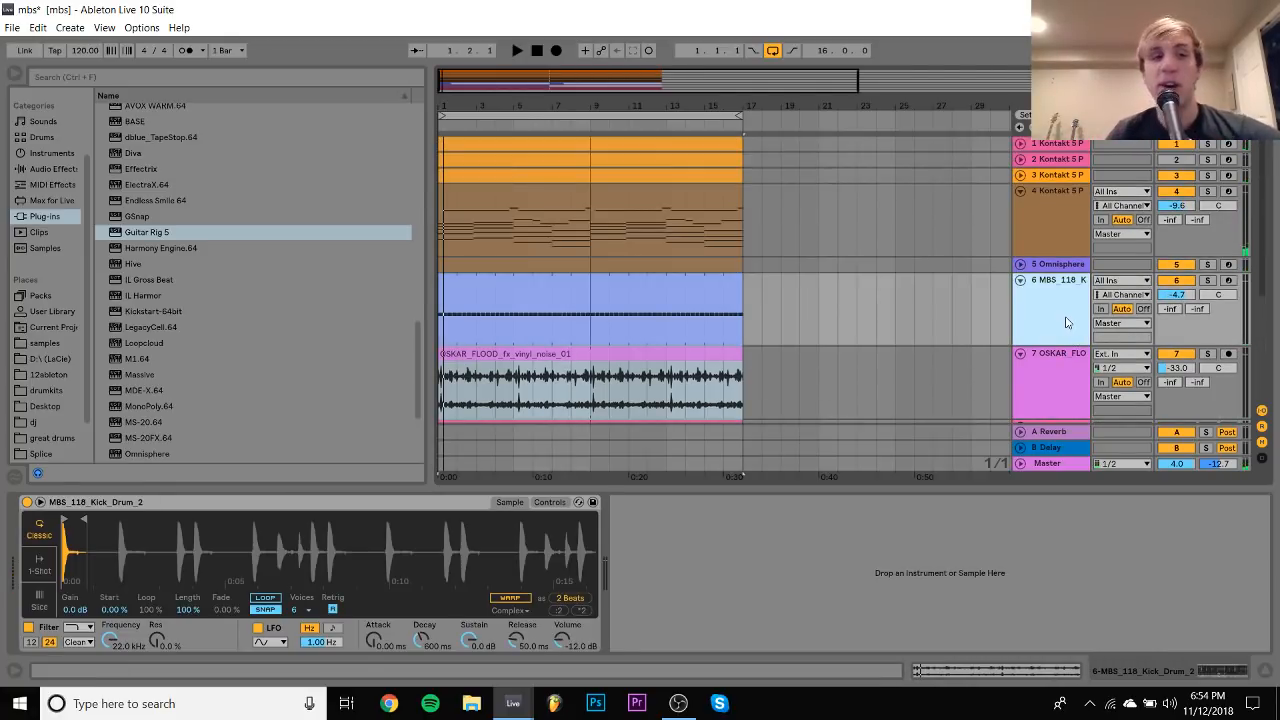
pyautogui.hotkey('ctrl', 'd')
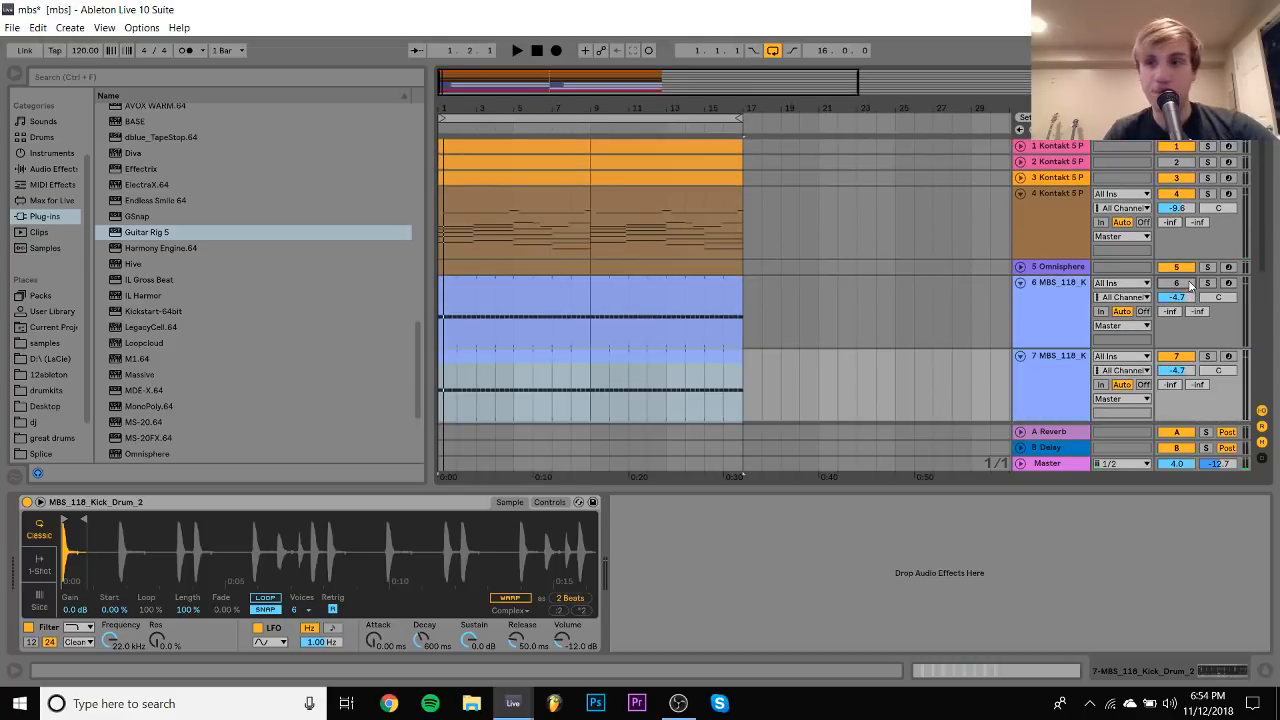
pyautogui.press('space')
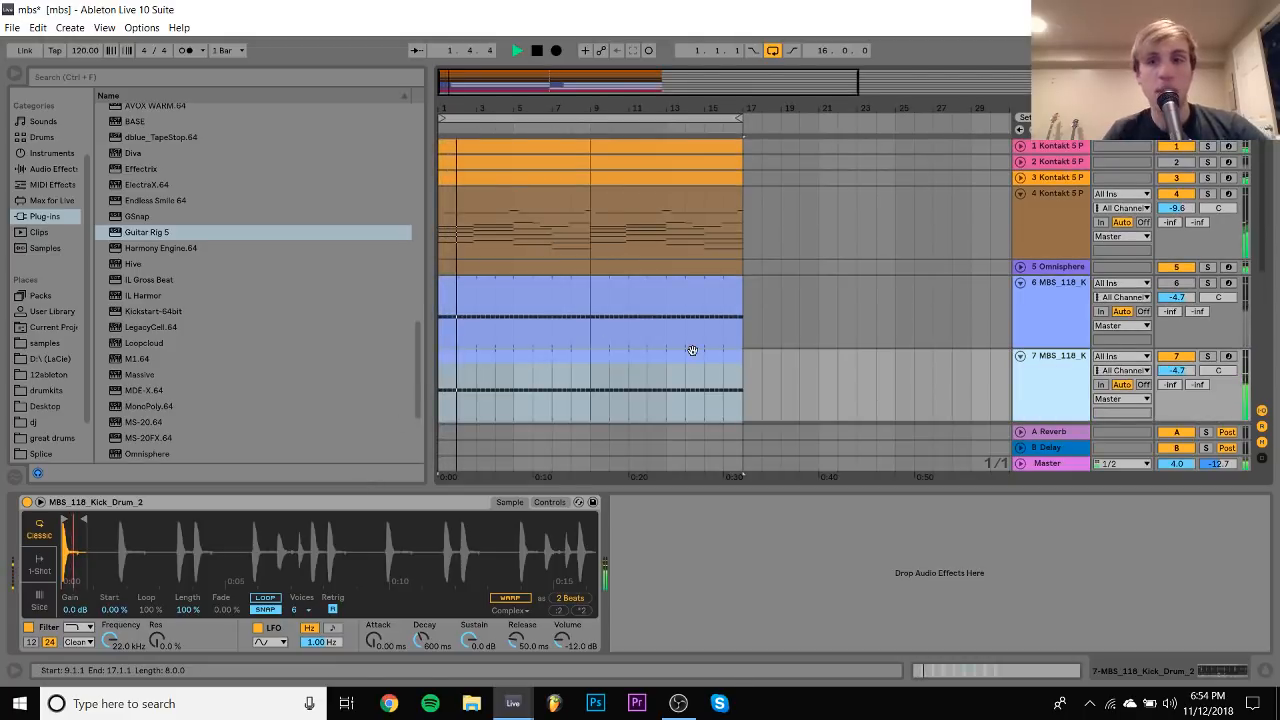
# Set the ARP 2600 track's volume to -9.6 dB while listening to the loop, and stop playback
pyautogui.scroll(-3, 690, 350)
pyautogui.scroll(-5, 692, 350)
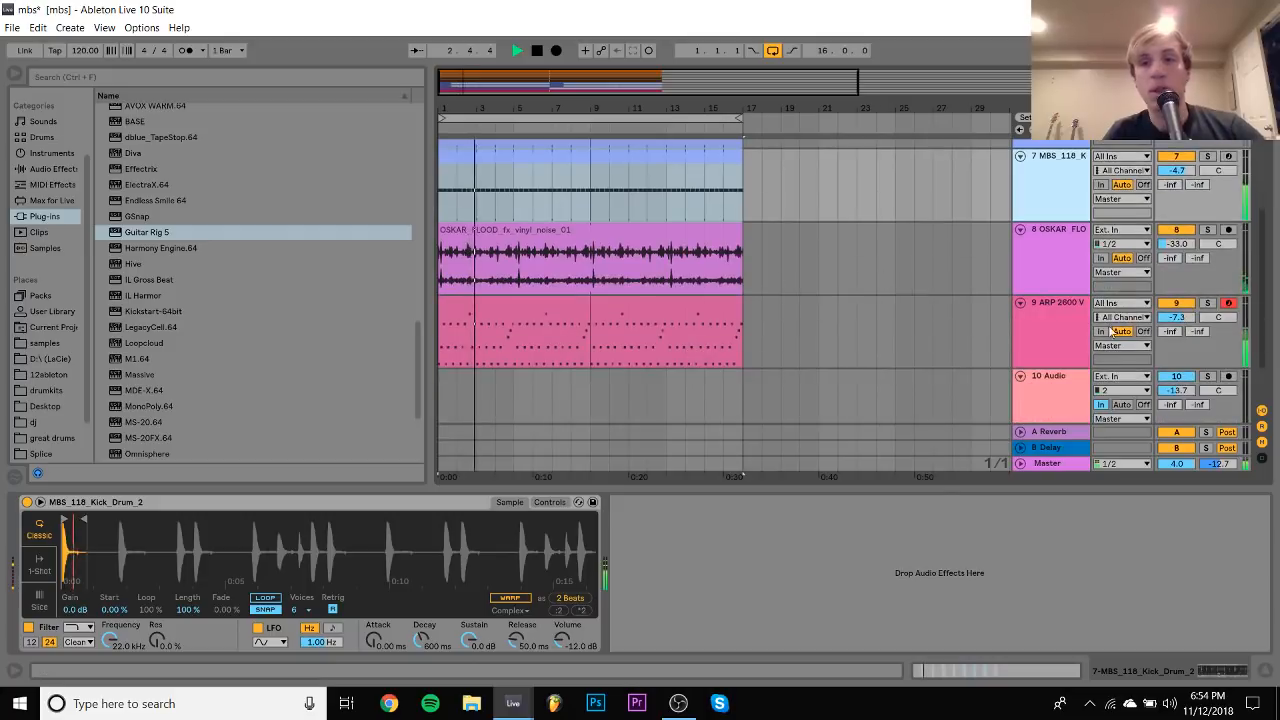
pyautogui.click(1045, 324)
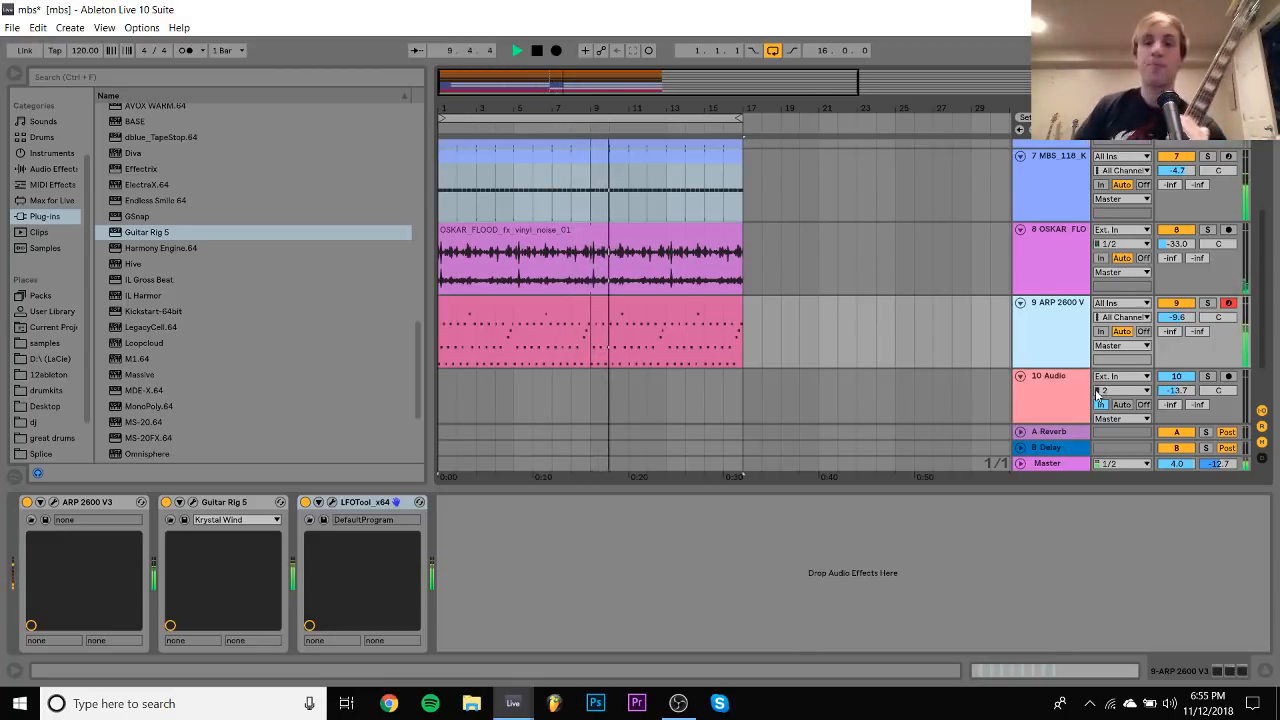
pyautogui.press('space')
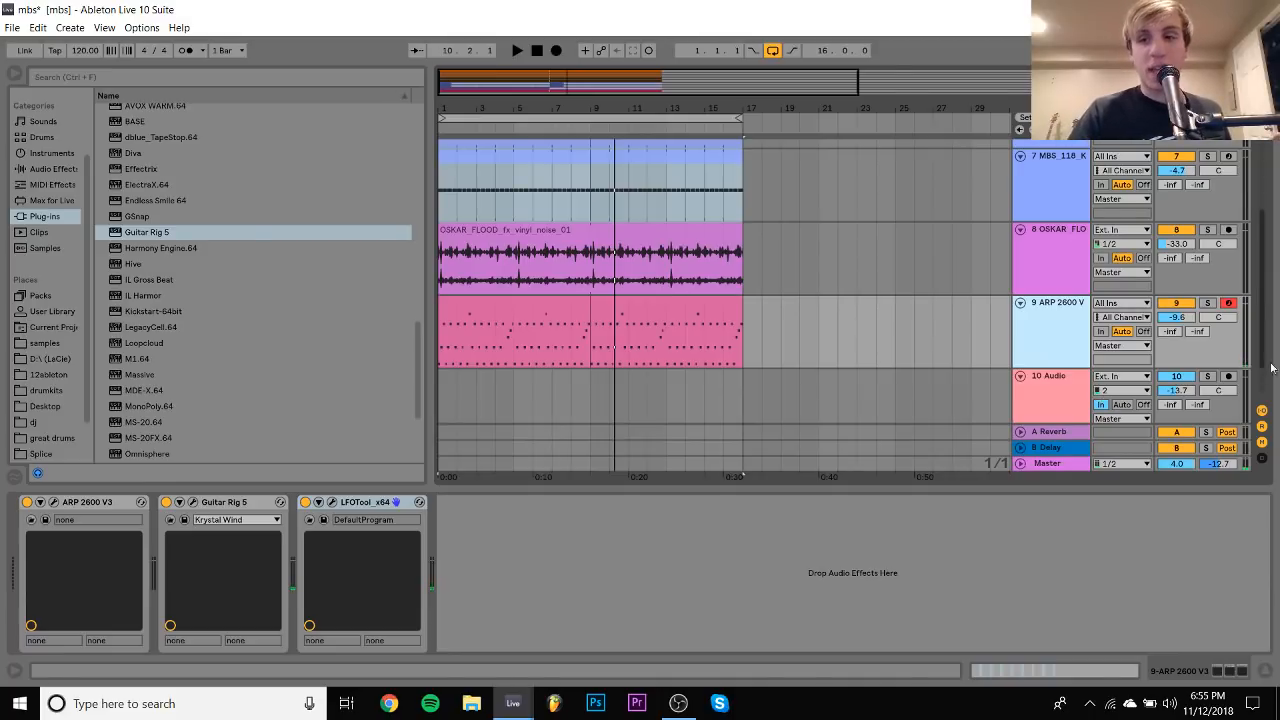
# Arm the 10 Audio track for recording and check its Guitar Rig 5 components
pyautogui.click(1229, 378)
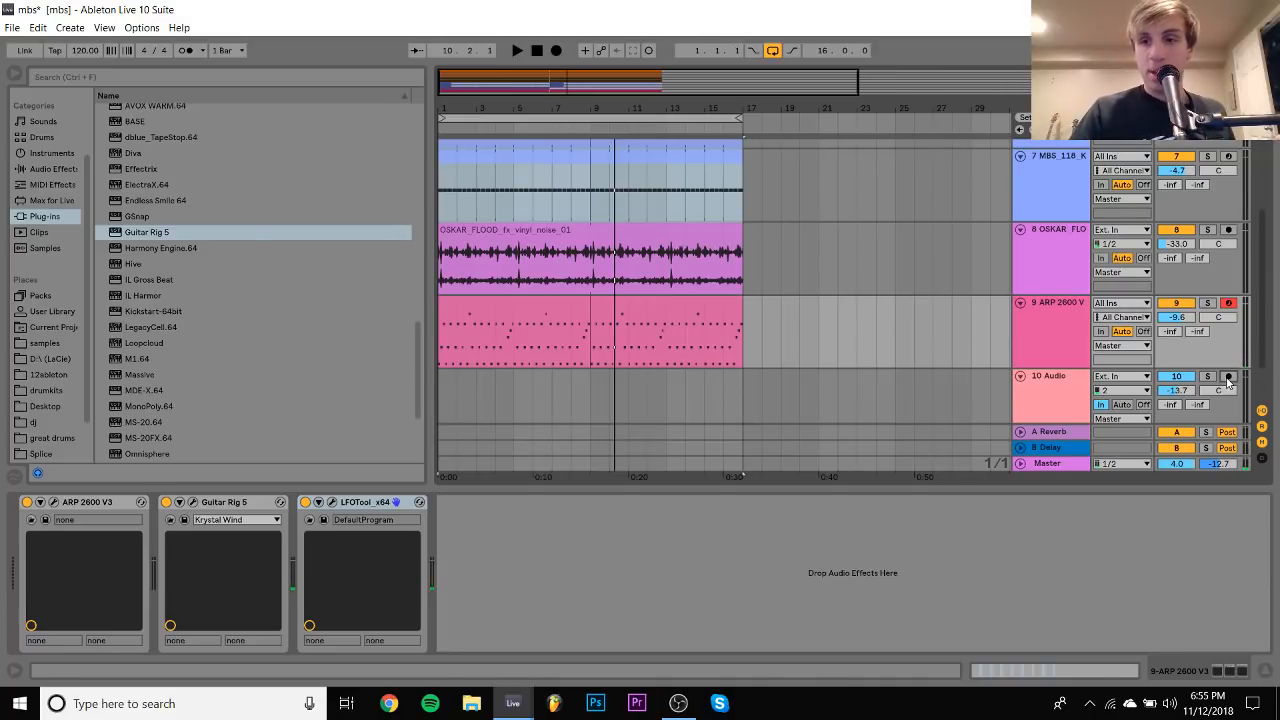
pyautogui.click(1028, 393)
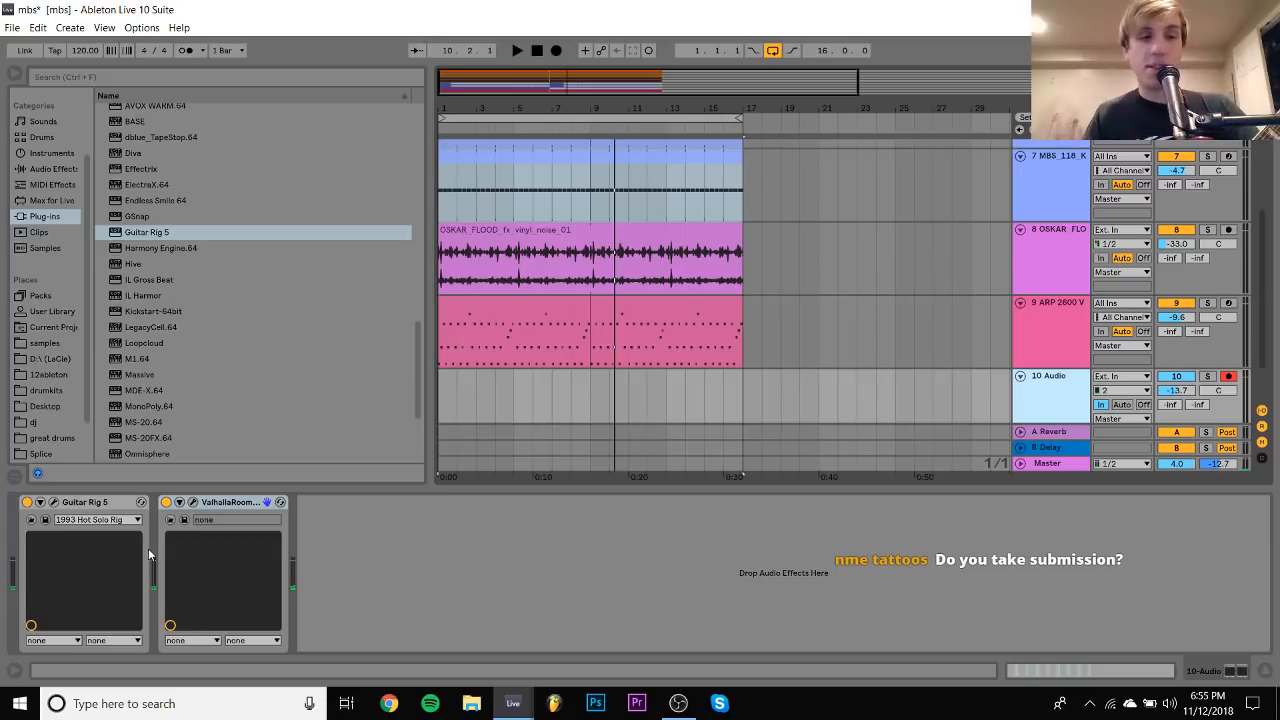
pyautogui.click(54, 502)
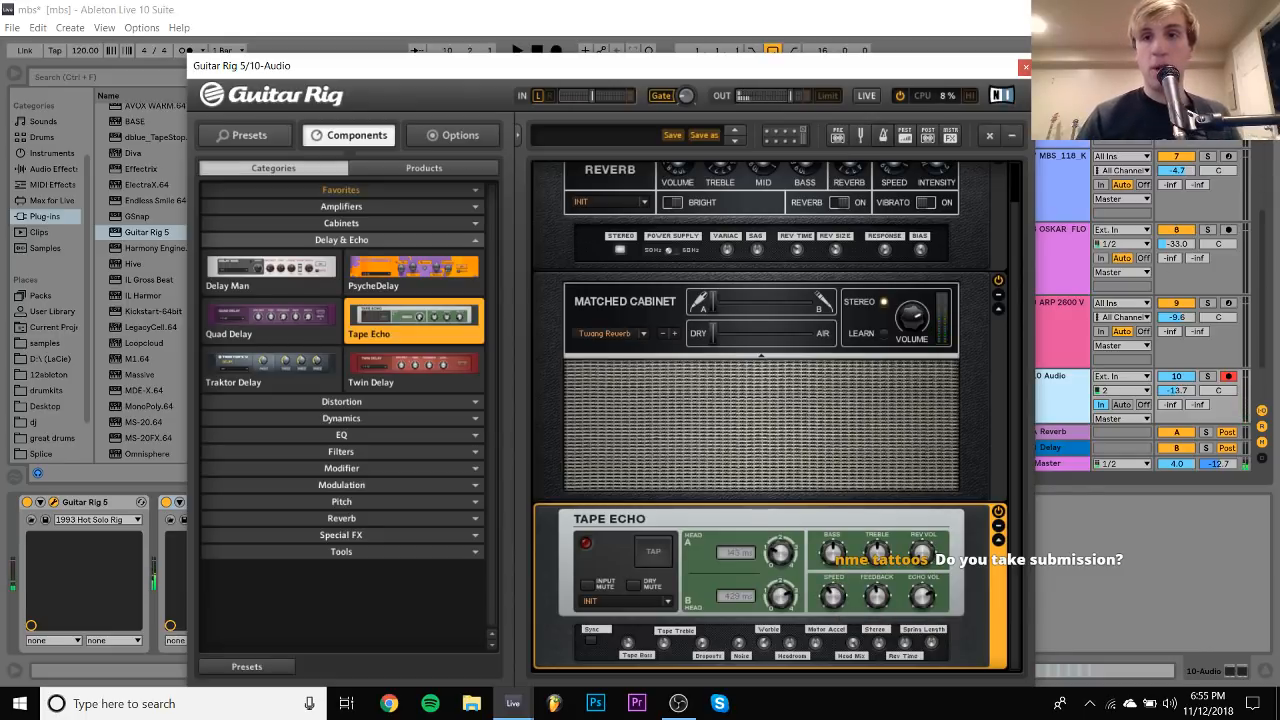
pyautogui.click(1024, 67)
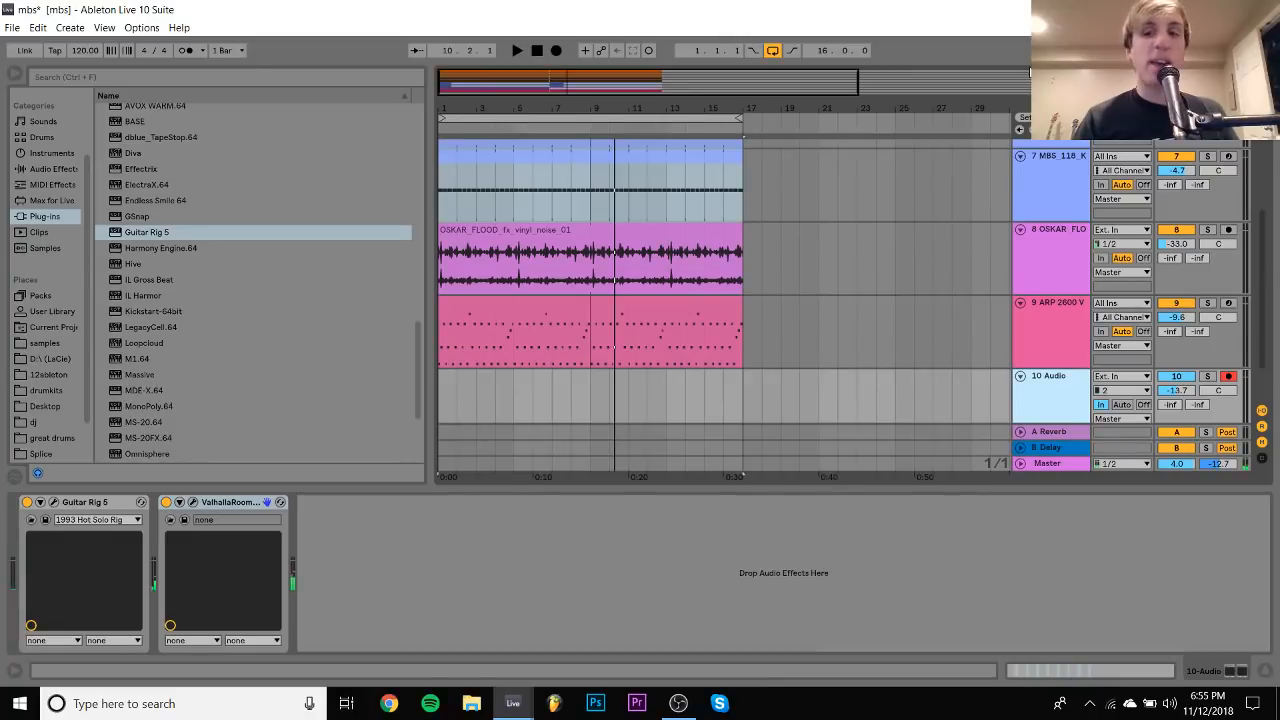
# Try recording a guitar take on the 10 Audio track from bar 1, and delete the recorded clip
pyautogui.click(440, 387)
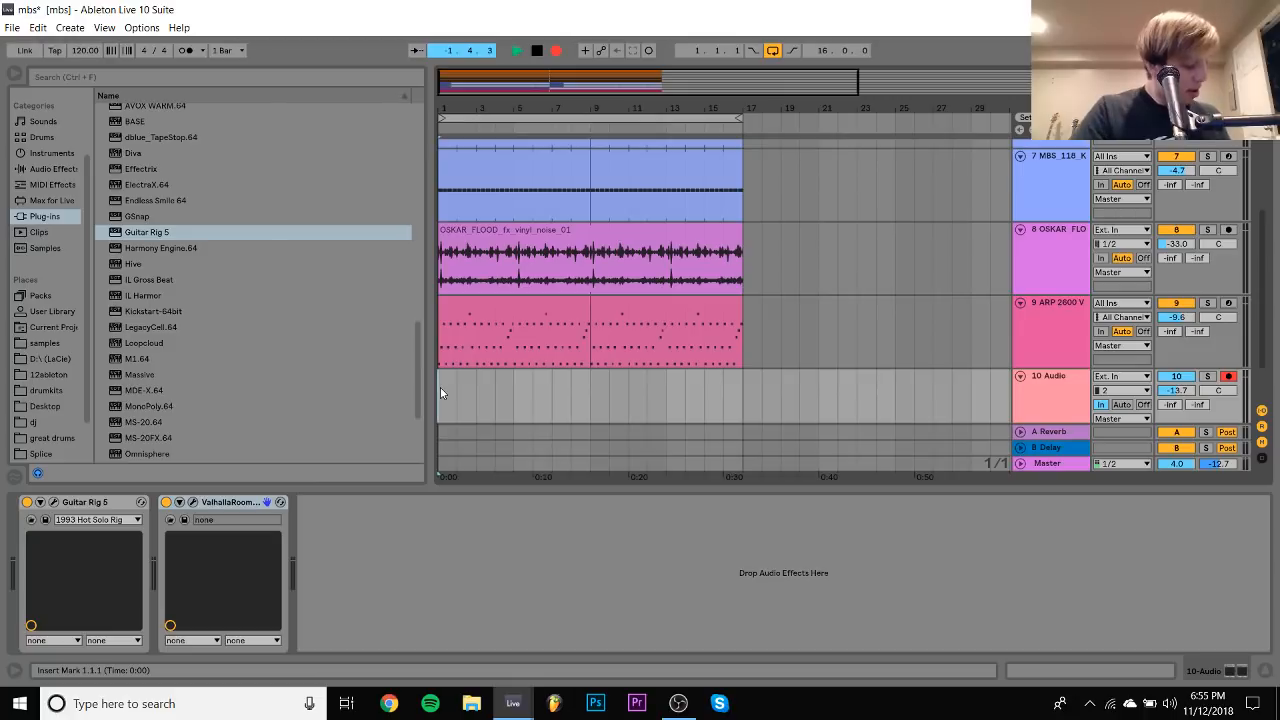
pyautogui.press('space')
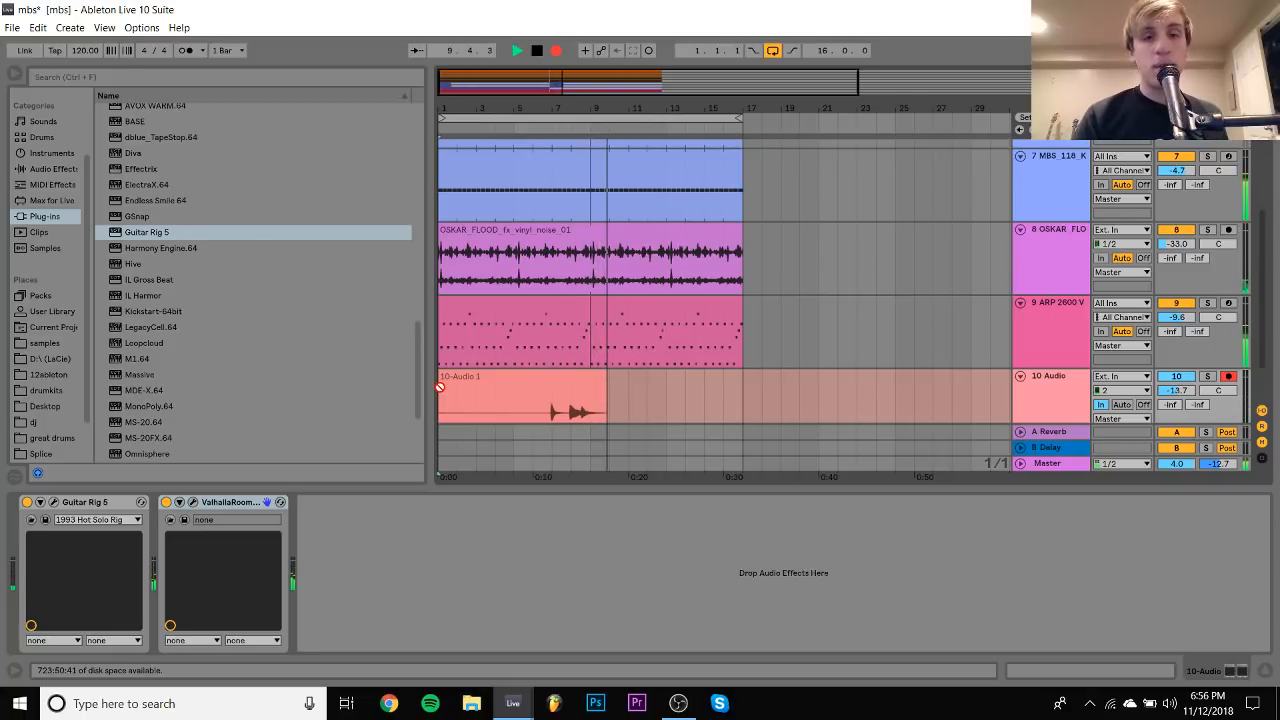
pyautogui.press('space')
pyautogui.click(511, 382)
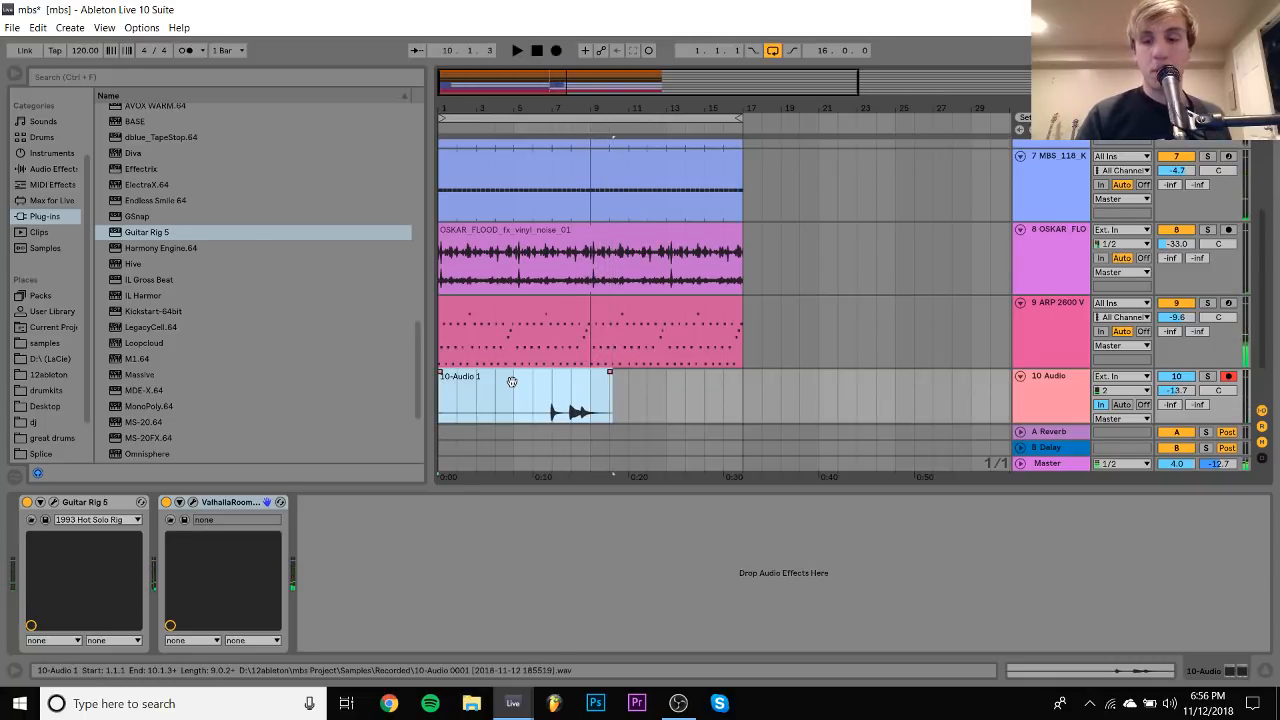
pyautogui.press('Delete')
# Try recording another guitar take on the 10 Audio track, starting the insert mark at bar 5
pyautogui.click(510, 419)
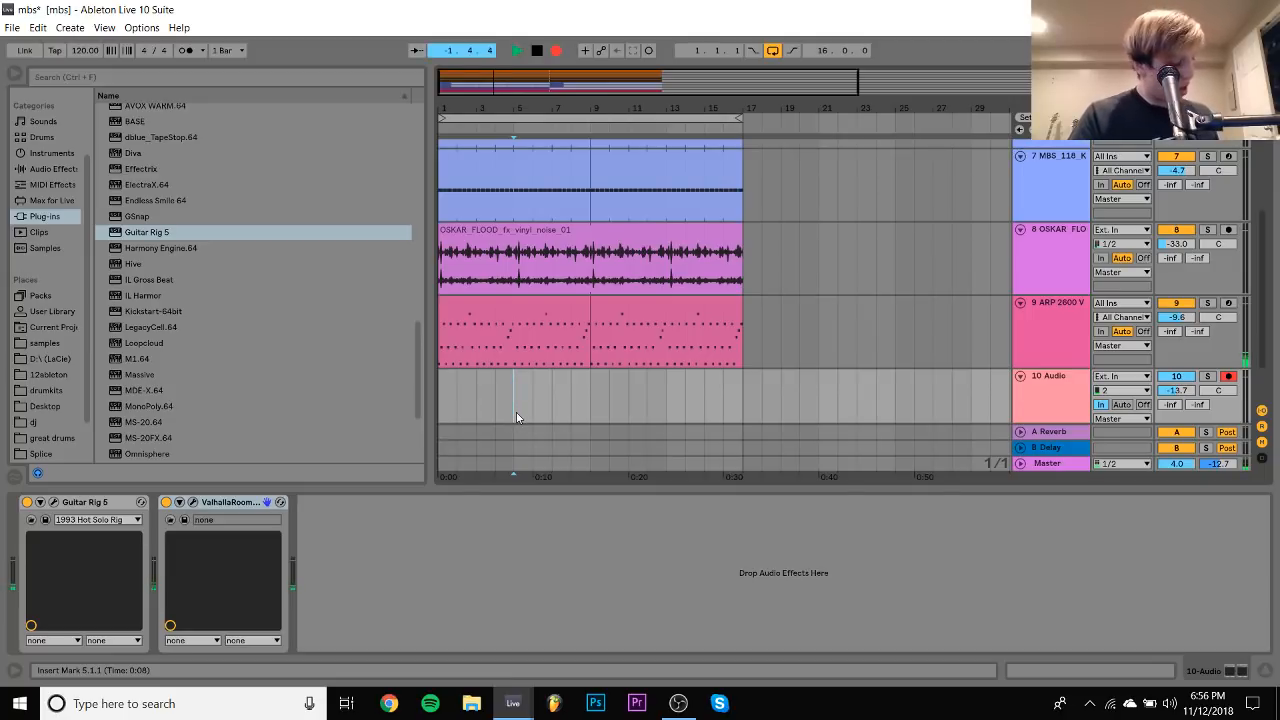
pyautogui.press('F9')
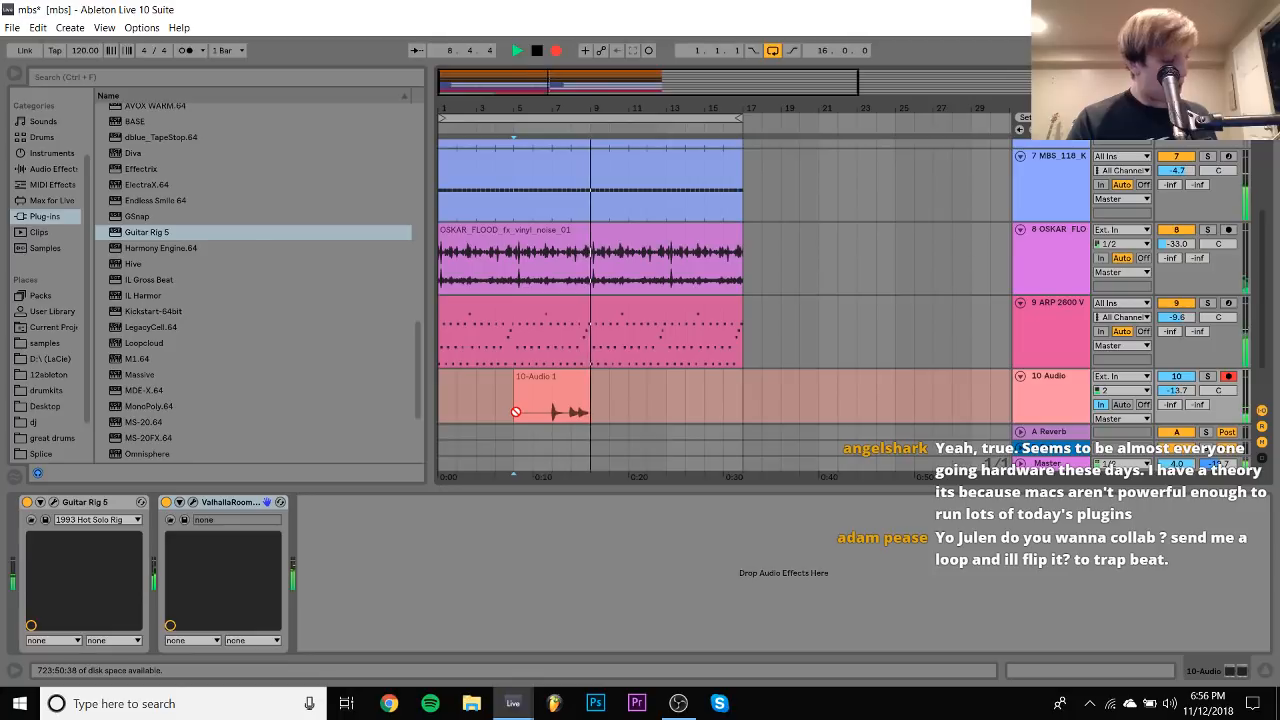
pyautogui.press('space')
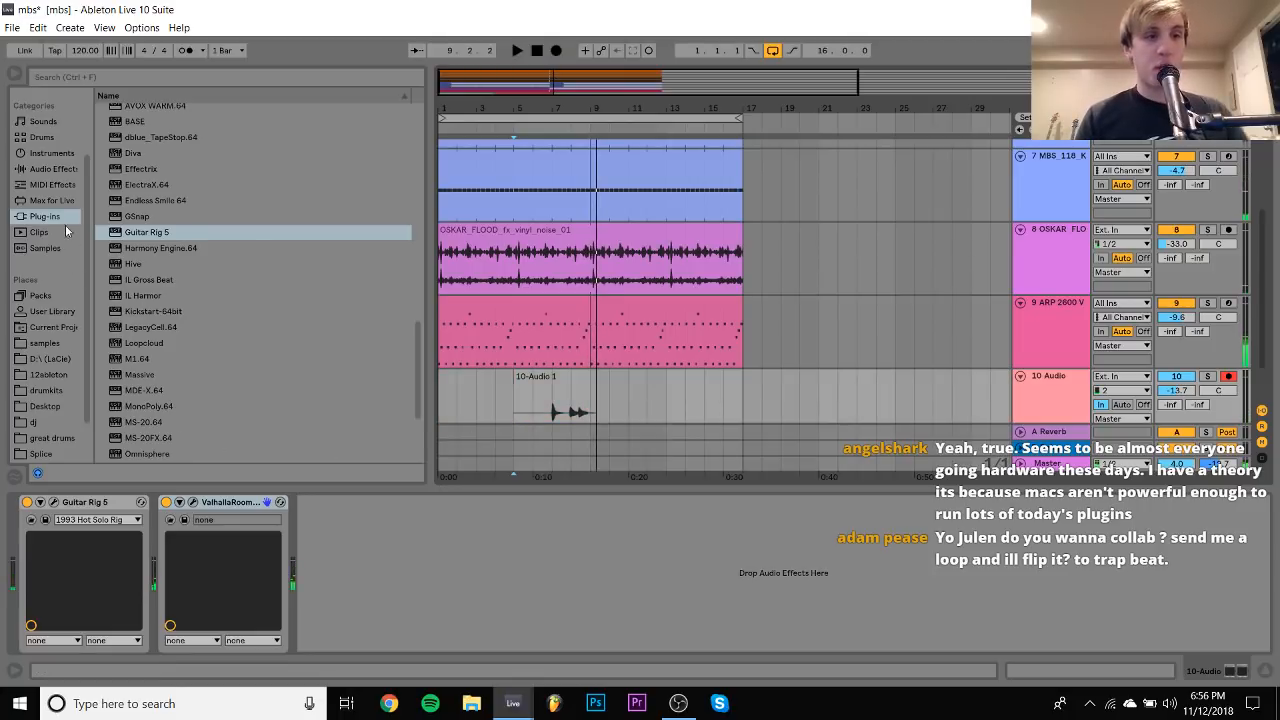
# Add the Tuner audio effect ahead of Guitar Rig 5 in the 10 Audio track's device chain
pyautogui.click(50, 168)
pyautogui.scroll(-5, 239, 93)
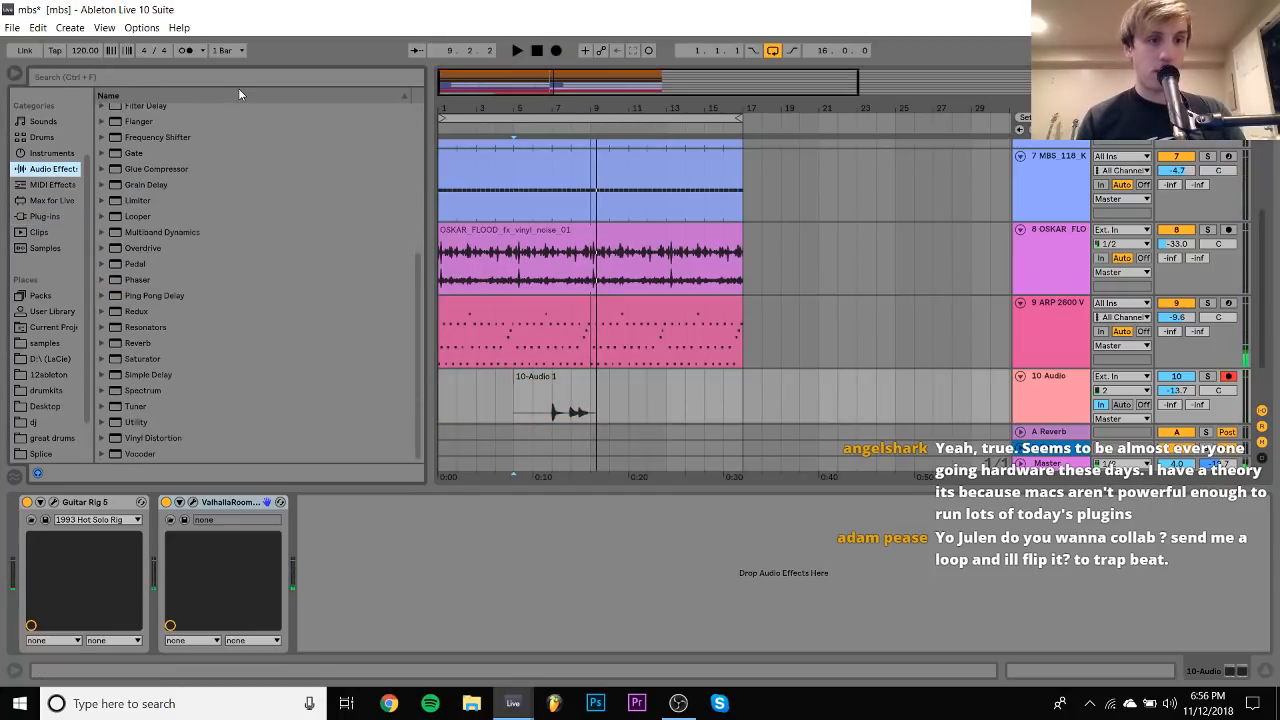
pyautogui.moveTo(138, 406); pyautogui.dragTo(53, 551)
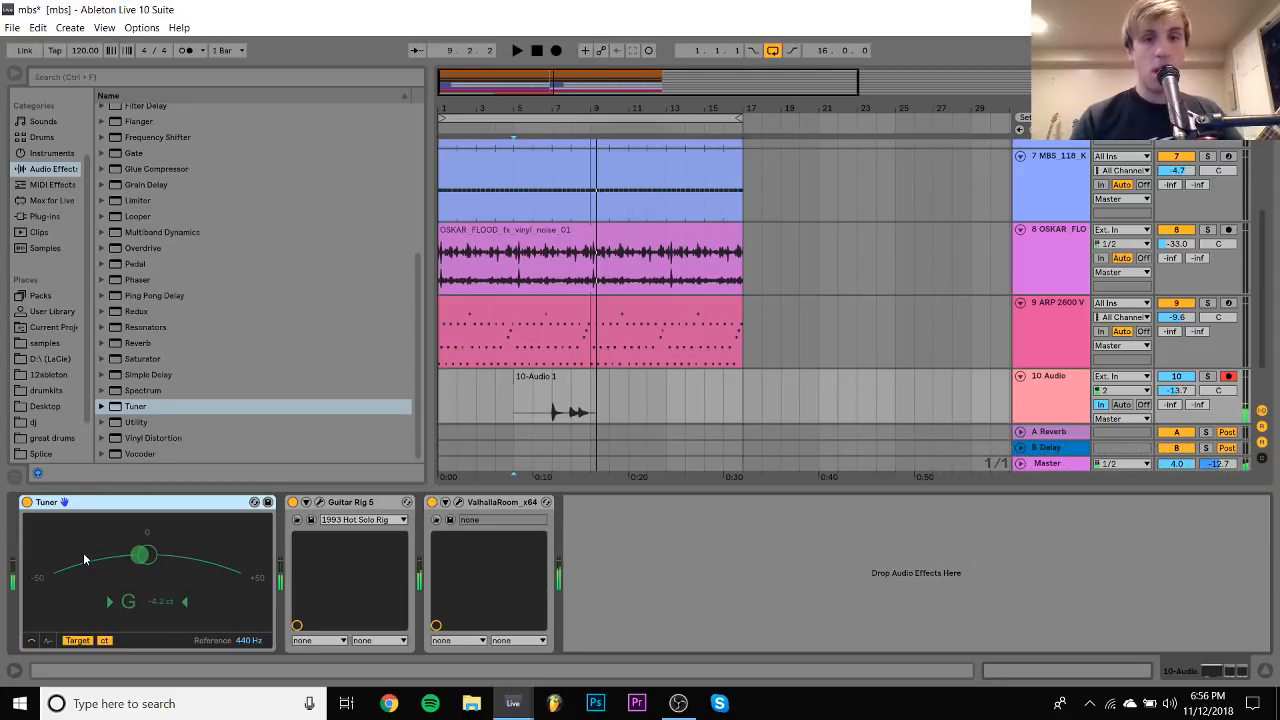
# Replace the guitar clip on the 10 Audio track with a new take recorded from bar 5, and turn the track's monitoring off
pyautogui.click(534, 388)
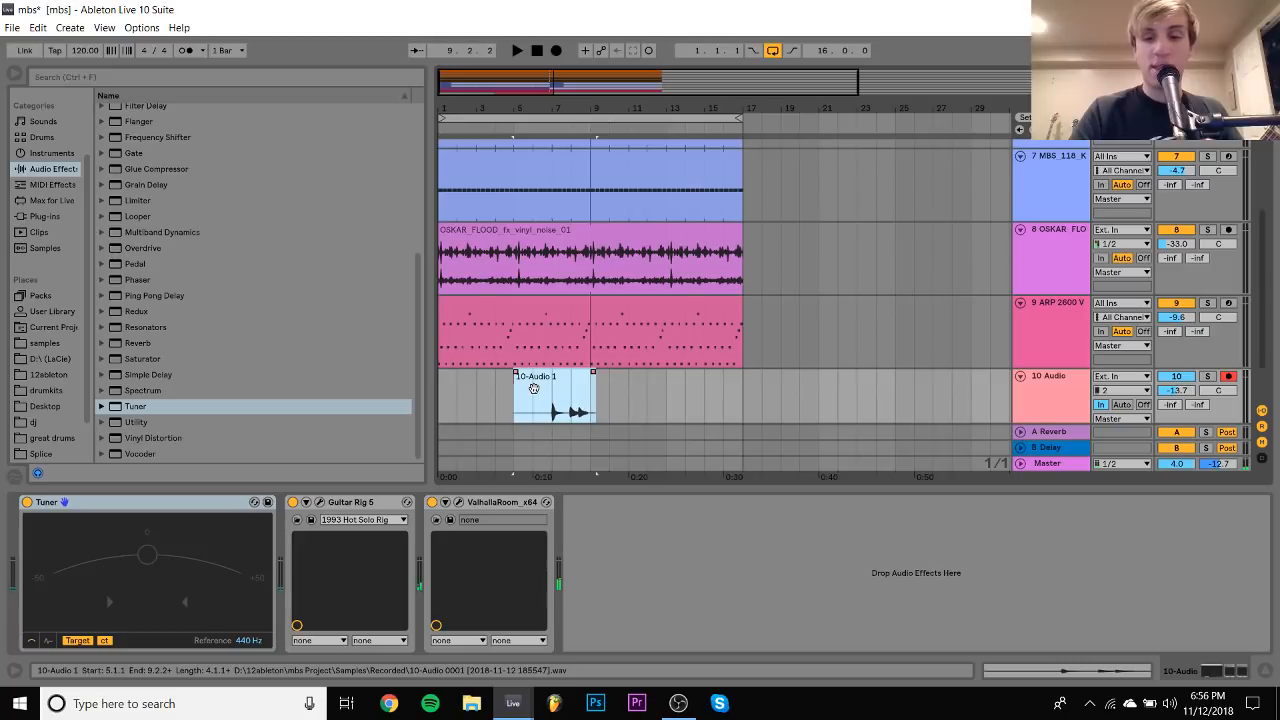
pyautogui.press('Delete')
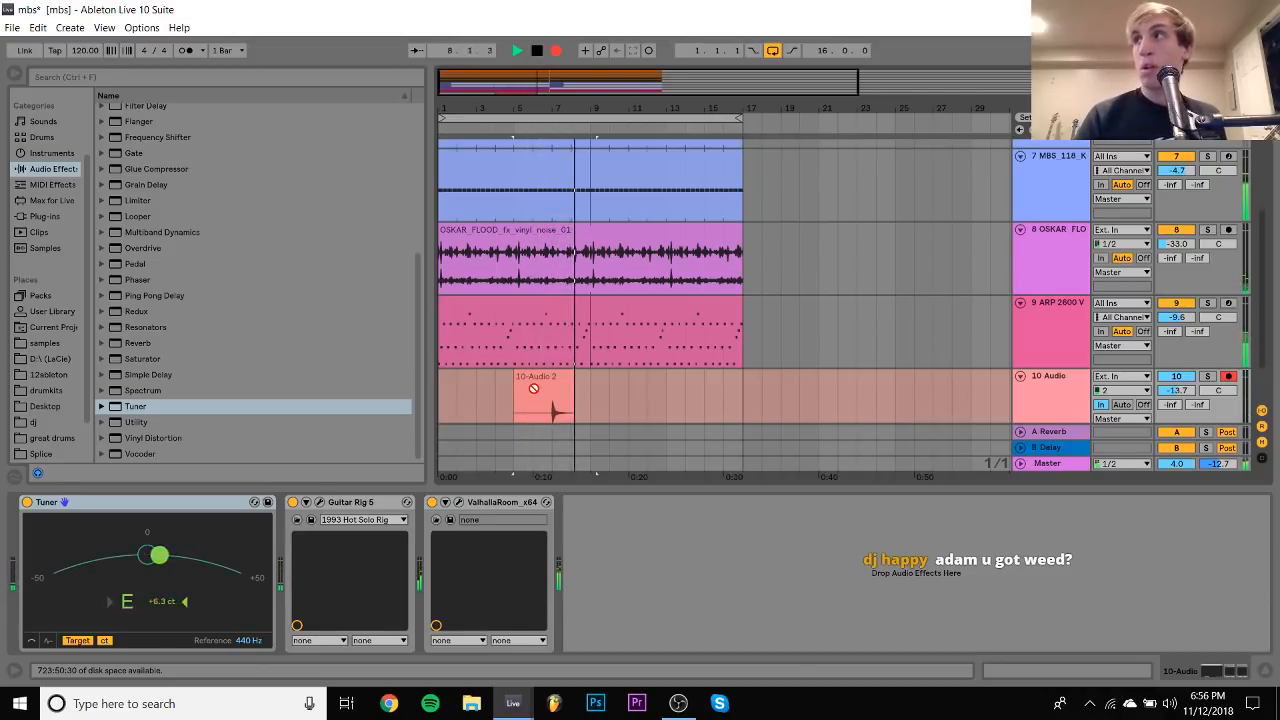
pyautogui.press('space')
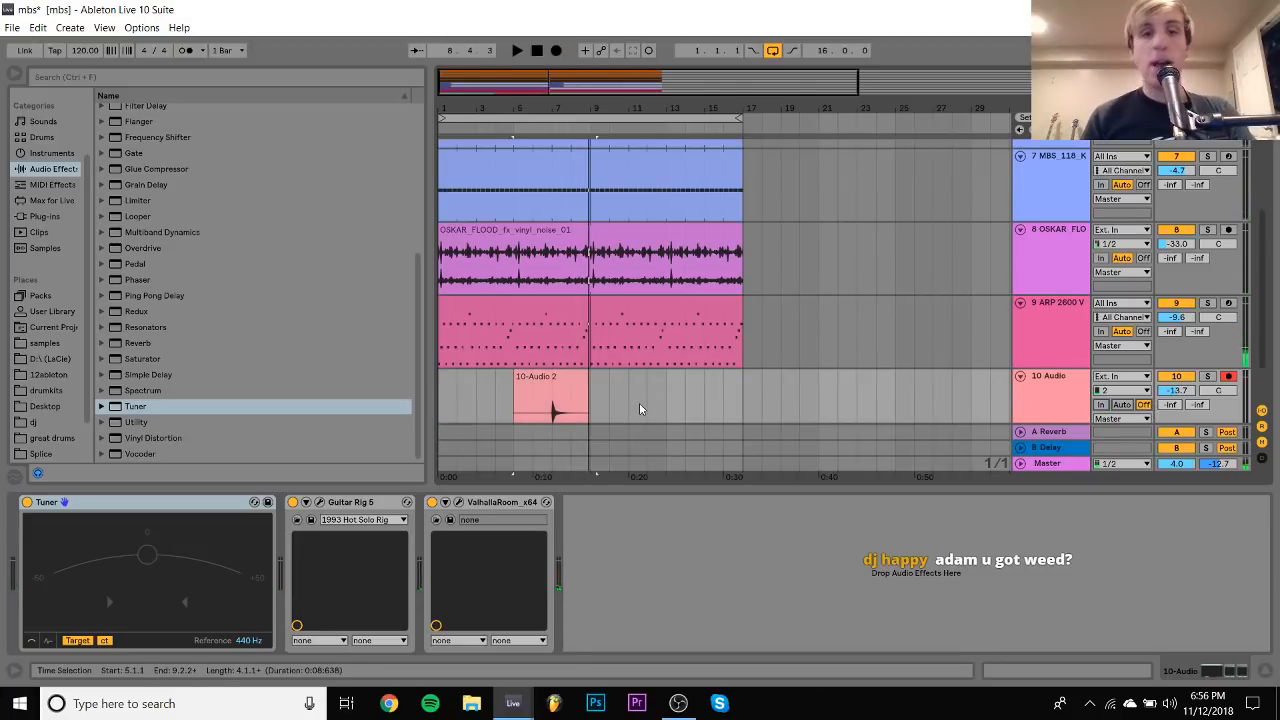
# Duplicate bars 1 to 8 of the 10 Audio track directly after themselves, select both guitar clips and check their sample waveform
pyautogui.click(568, 388)
pyautogui.moveTo(575, 386); pyautogui.dragTo(580, 386)
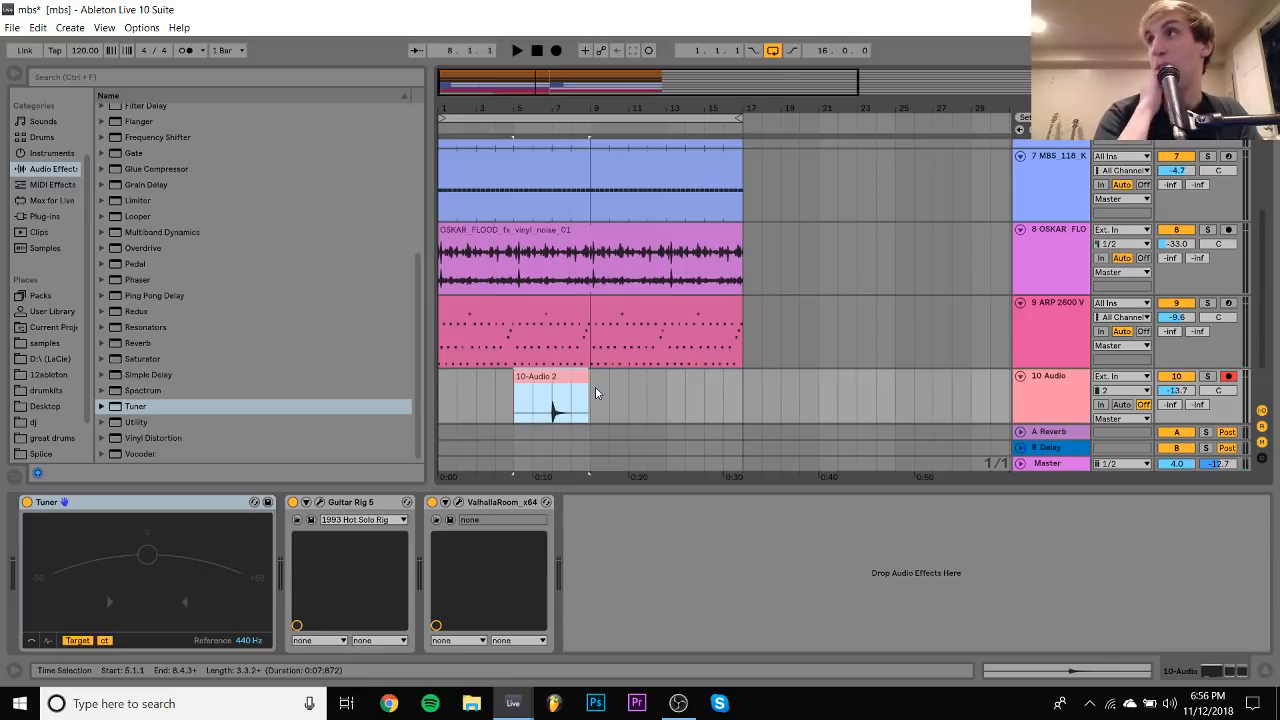
pyautogui.moveTo(595, 386); pyautogui.dragTo(438, 392)
pyautogui.hotkey('ctrl', 'd')
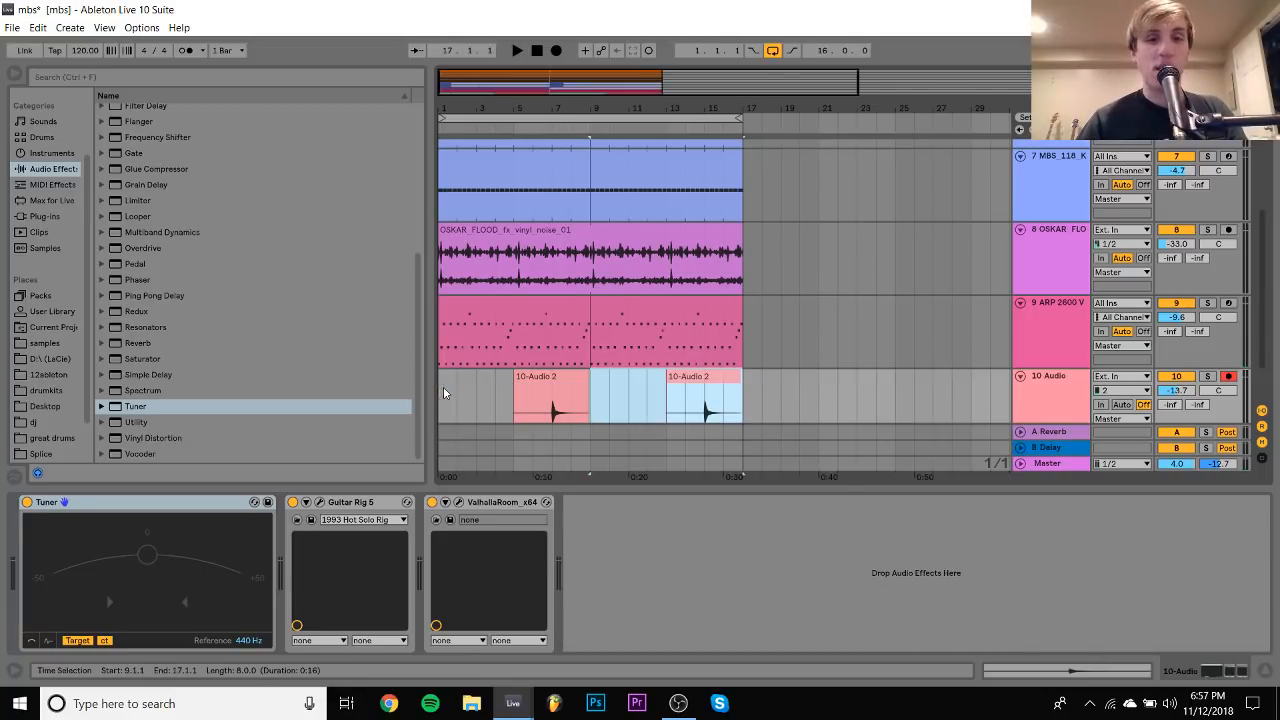
pyautogui.keyDown('shift'); pyautogui.click(447, 390); pyautogui.keyUp('shift')
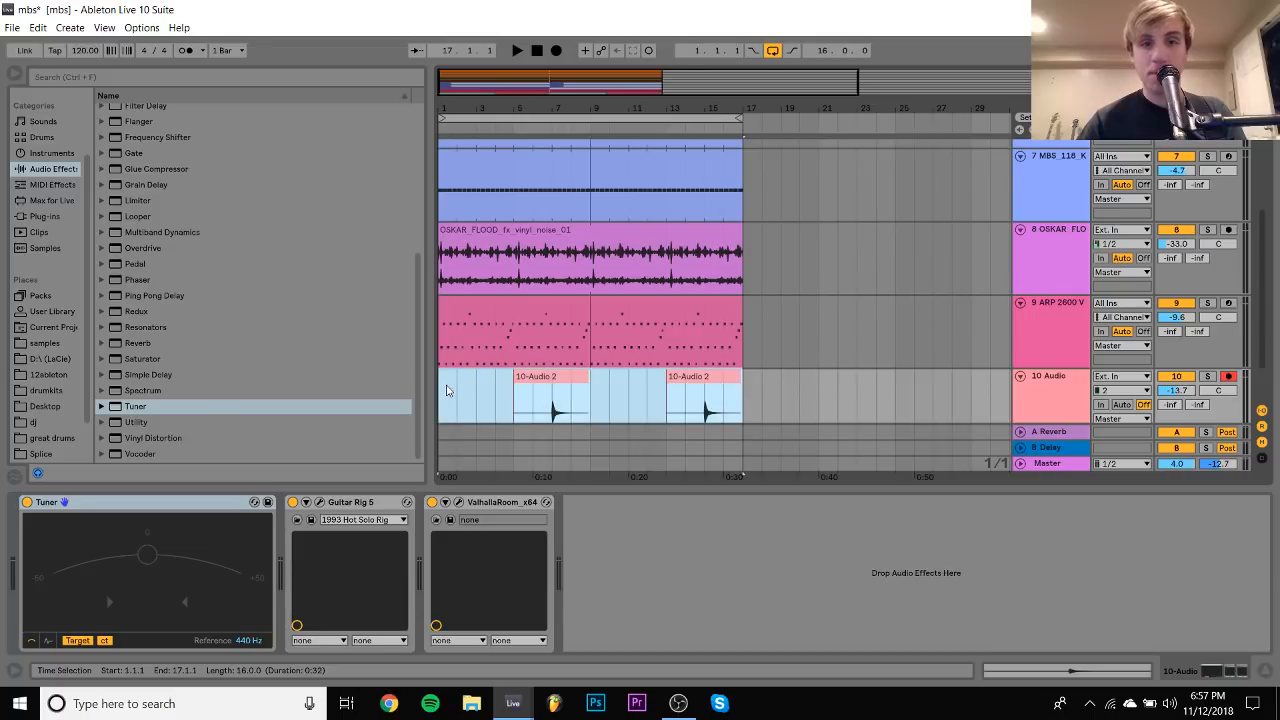
pyautogui.click(1081, 673)
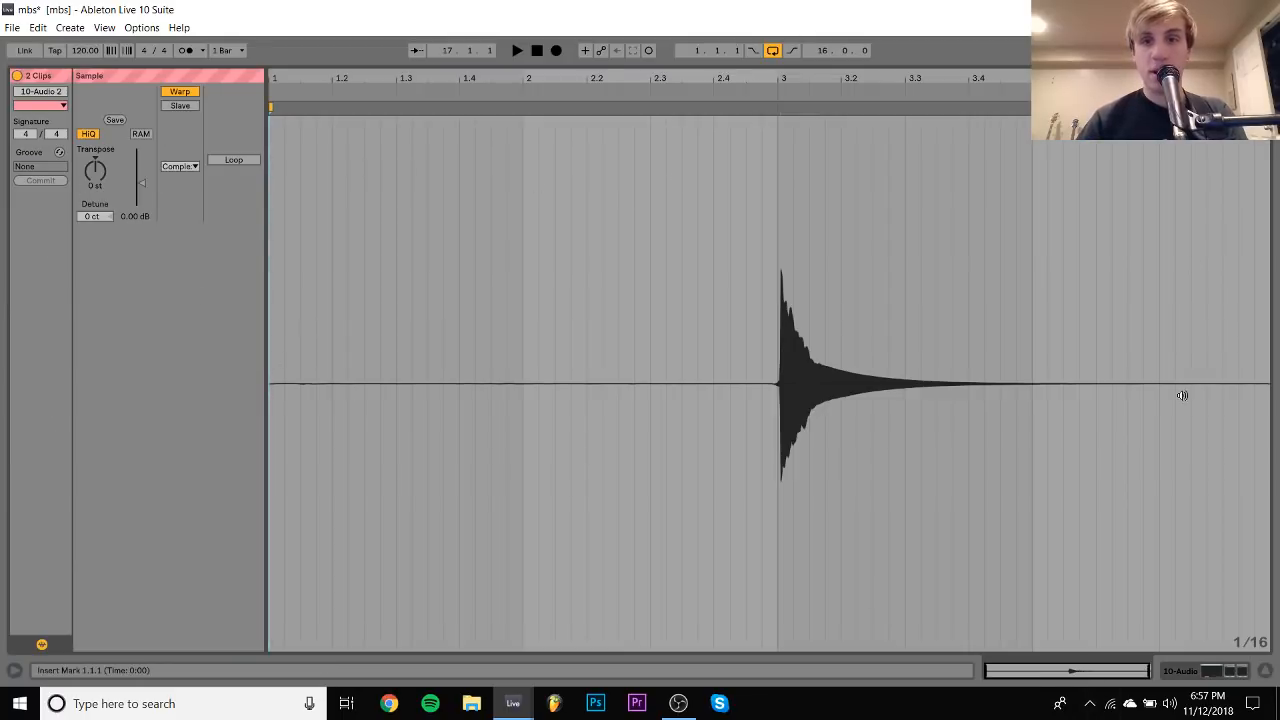
pyautogui.click(1213, 672)
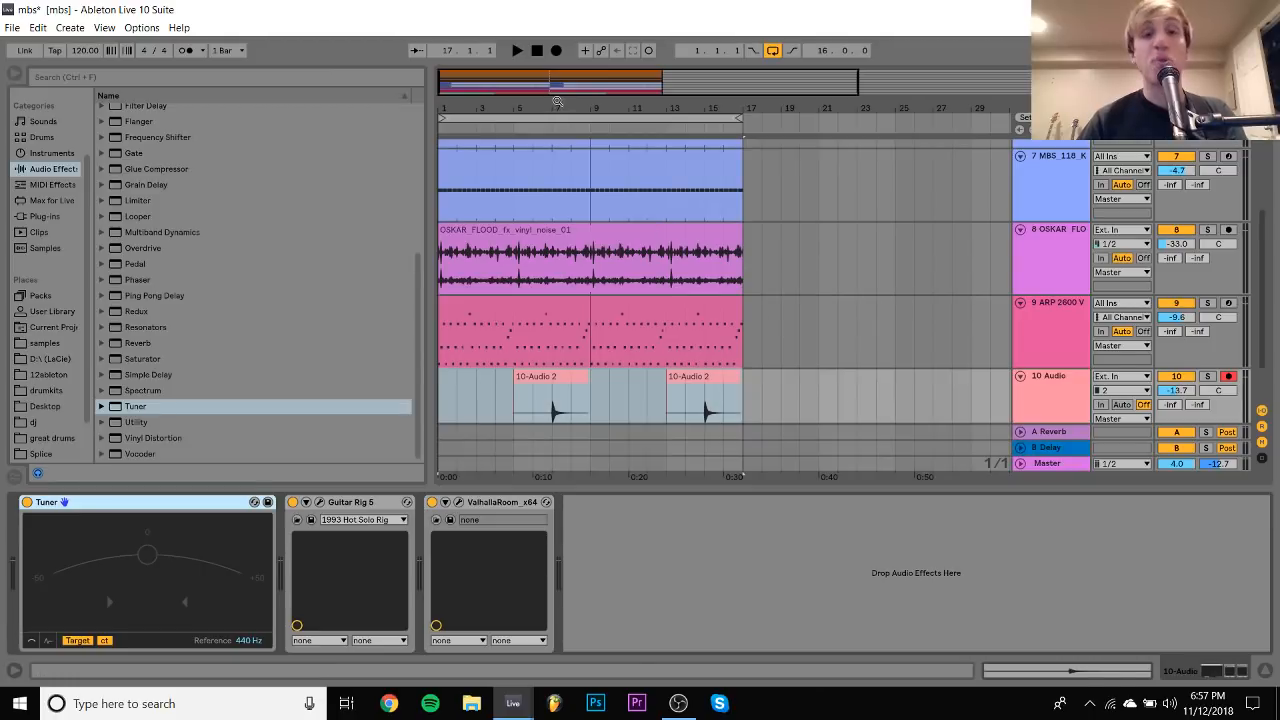
# Shift both guitar clips together slightly earlier so the first clip's note attack lines up with the start of bar 7
pyautogui.click(560, 386)
pyautogui.keyDown('shift'); pyautogui.click(710, 379); pyautogui.keyUp('shift')
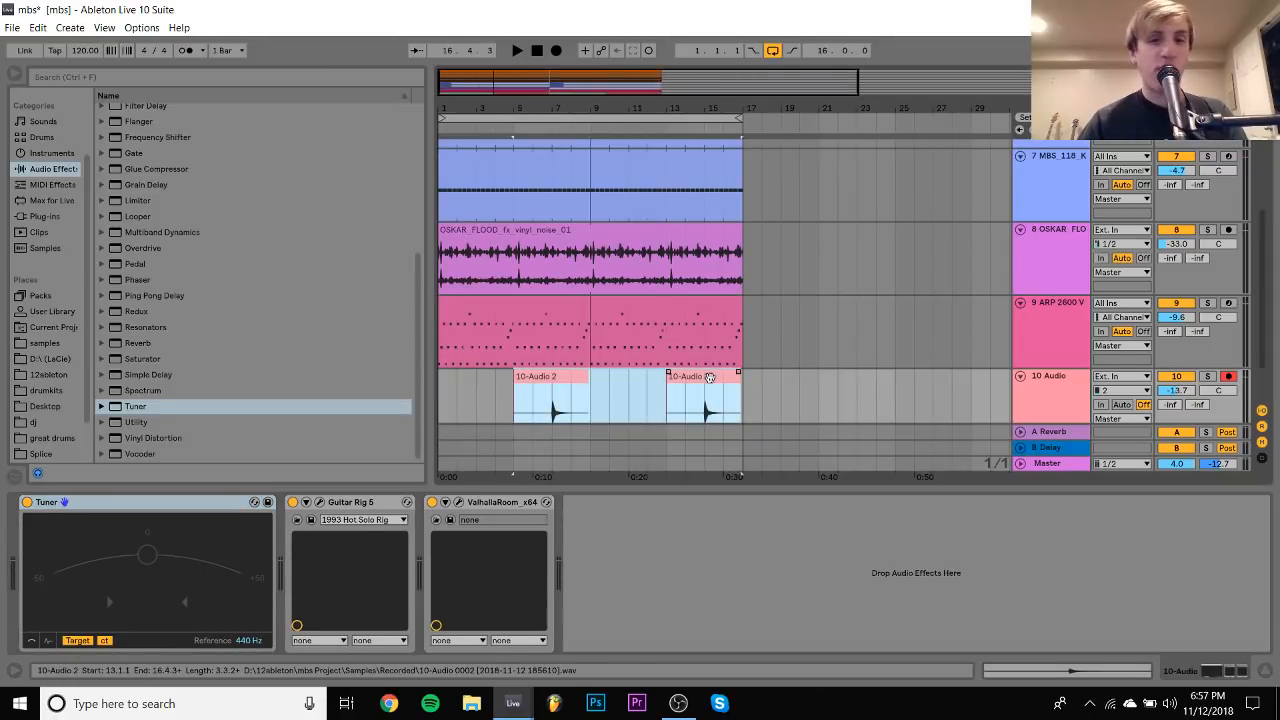
pyautogui.moveTo(563, 107); pyautogui.dragTo(563, 180)
pyautogui.moveTo(795, 104); pyautogui.dragTo(889, 104)
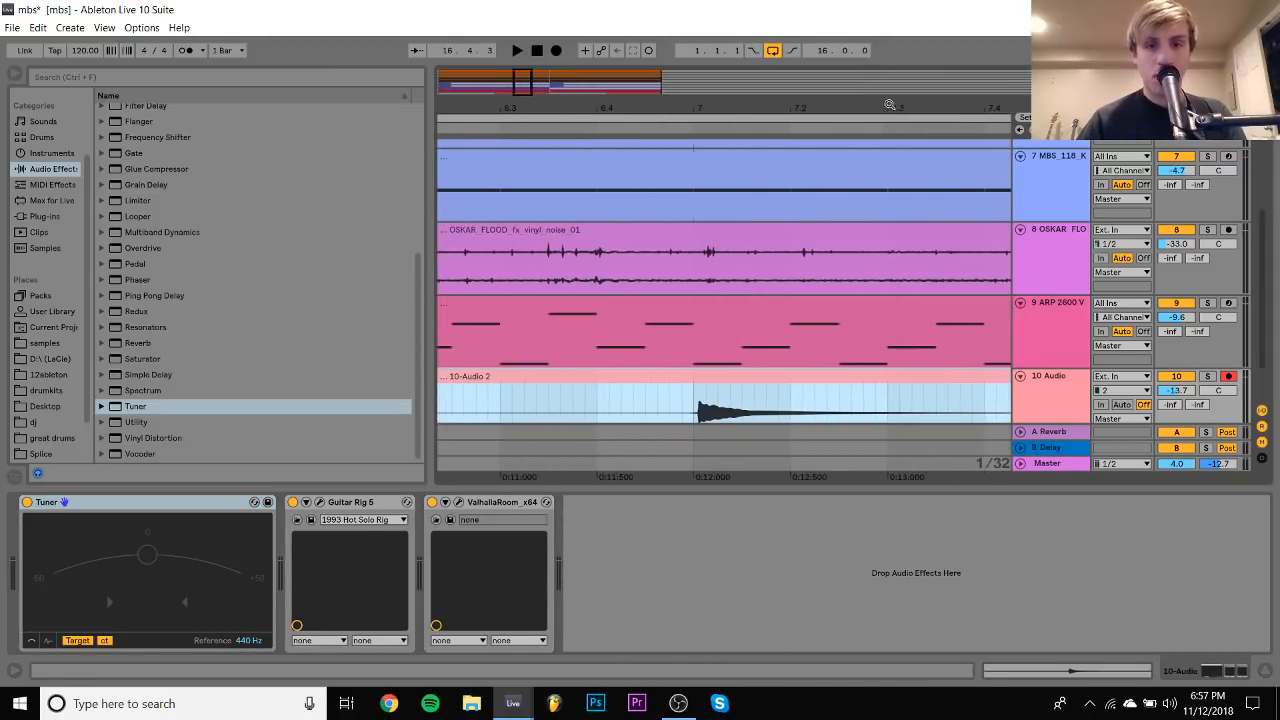
pyautogui.moveTo(725, 107); pyautogui.dragTo(709, 151)
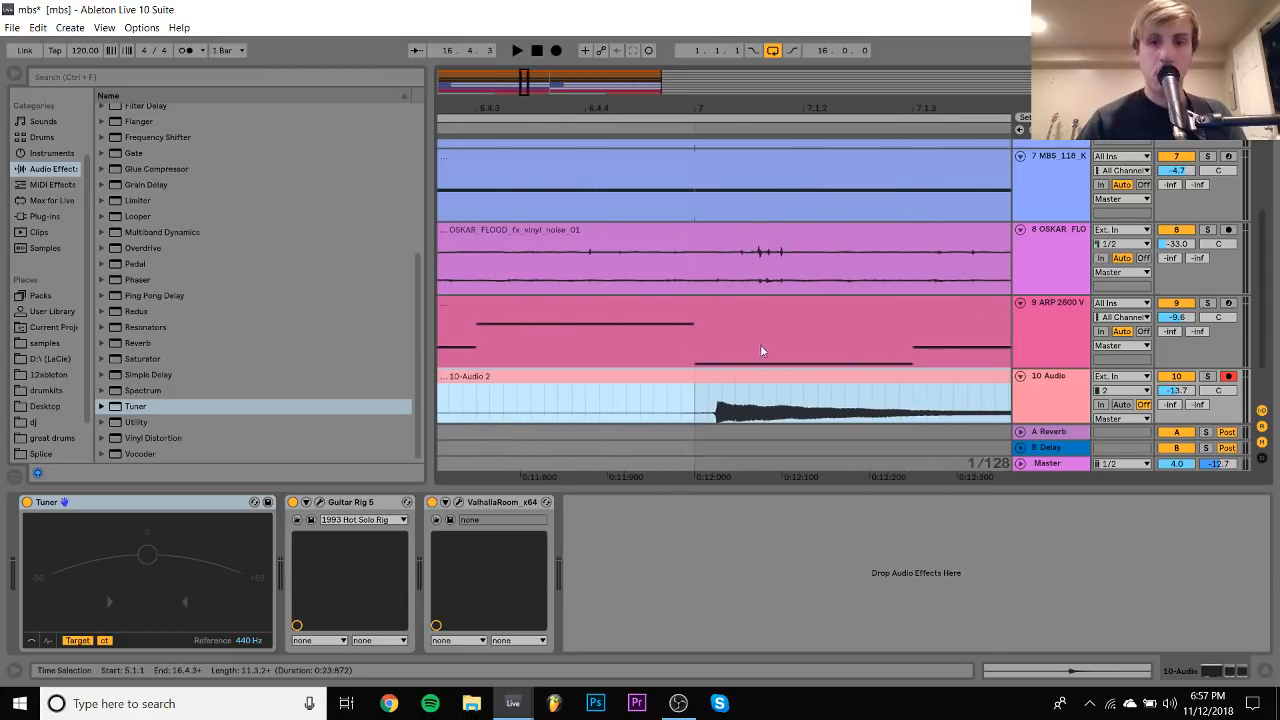
pyautogui.moveTo(740, 380); pyautogui.dragTo(722, 392)
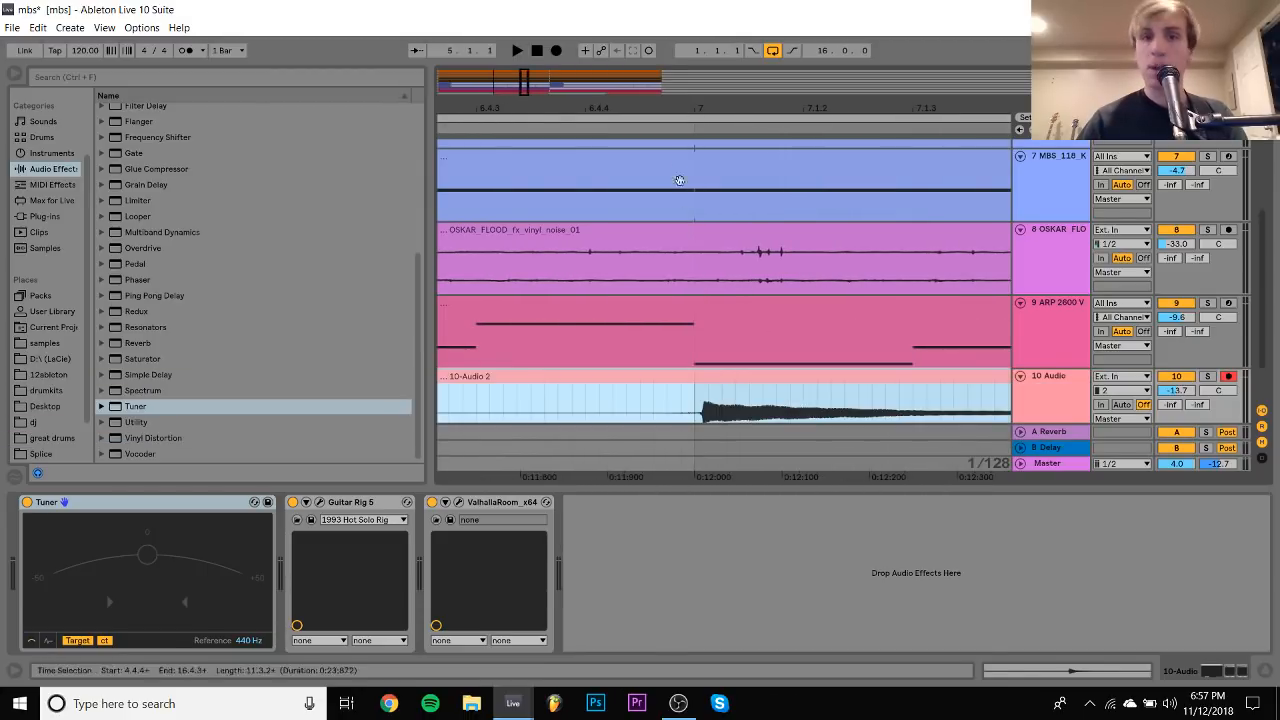
pyautogui.press('+')
pyautogui.press('+')
pyautogui.press('+')
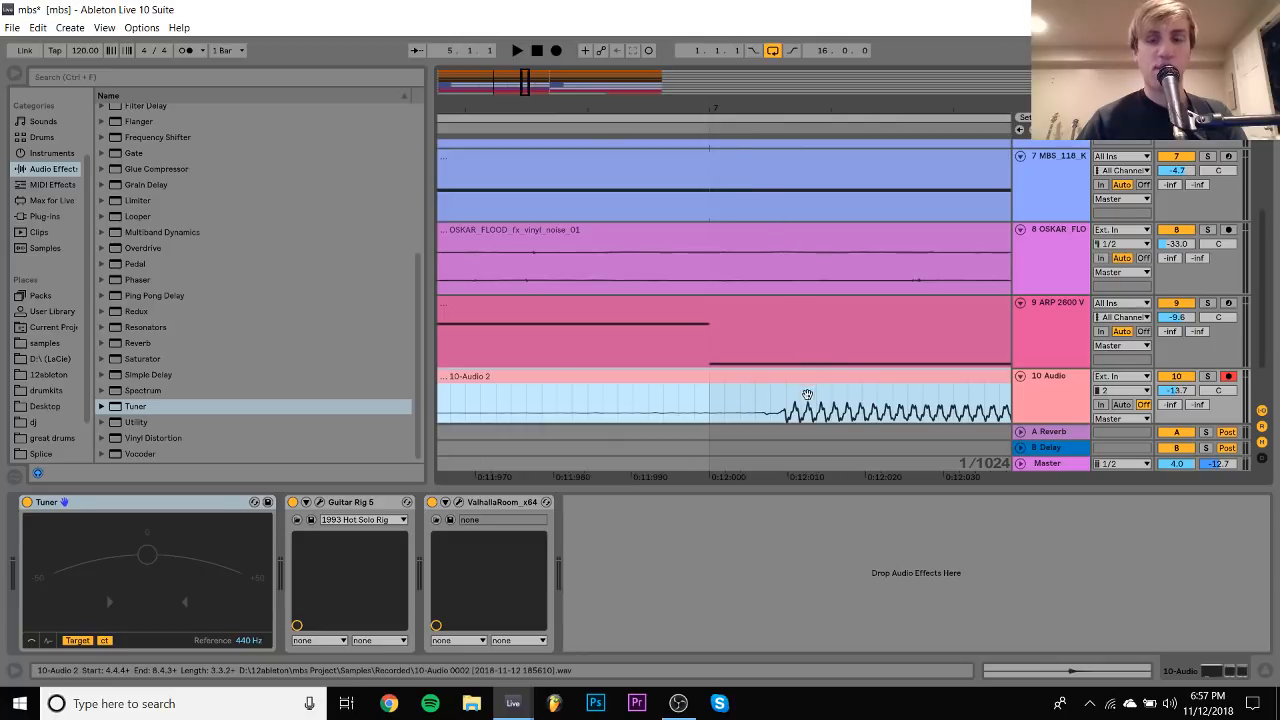
pyautogui.moveTo(802, 383); pyautogui.dragTo(730, 385)
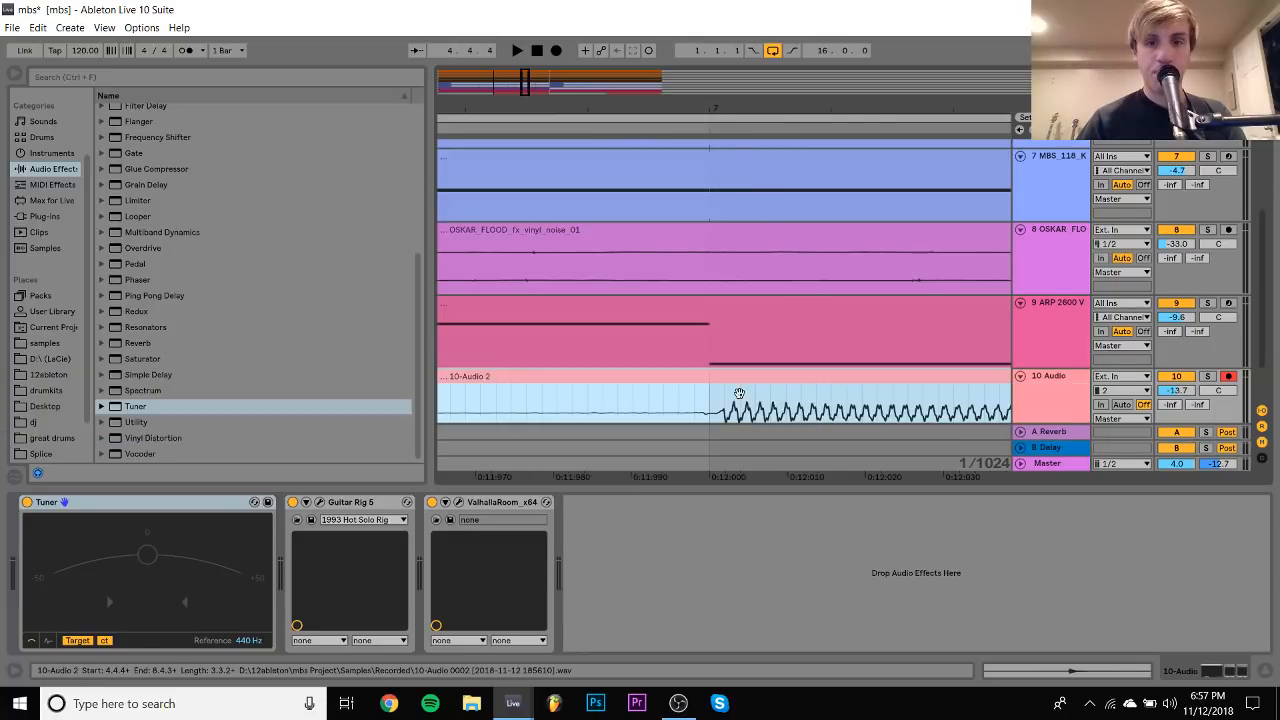
# Move both guitar clips earlier so the first note attack falls on 6.4.3, and play the loop to check the timing
pyautogui.press('space')
pyautogui.moveTo(716, 114); pyautogui.dragTo(617, 115)
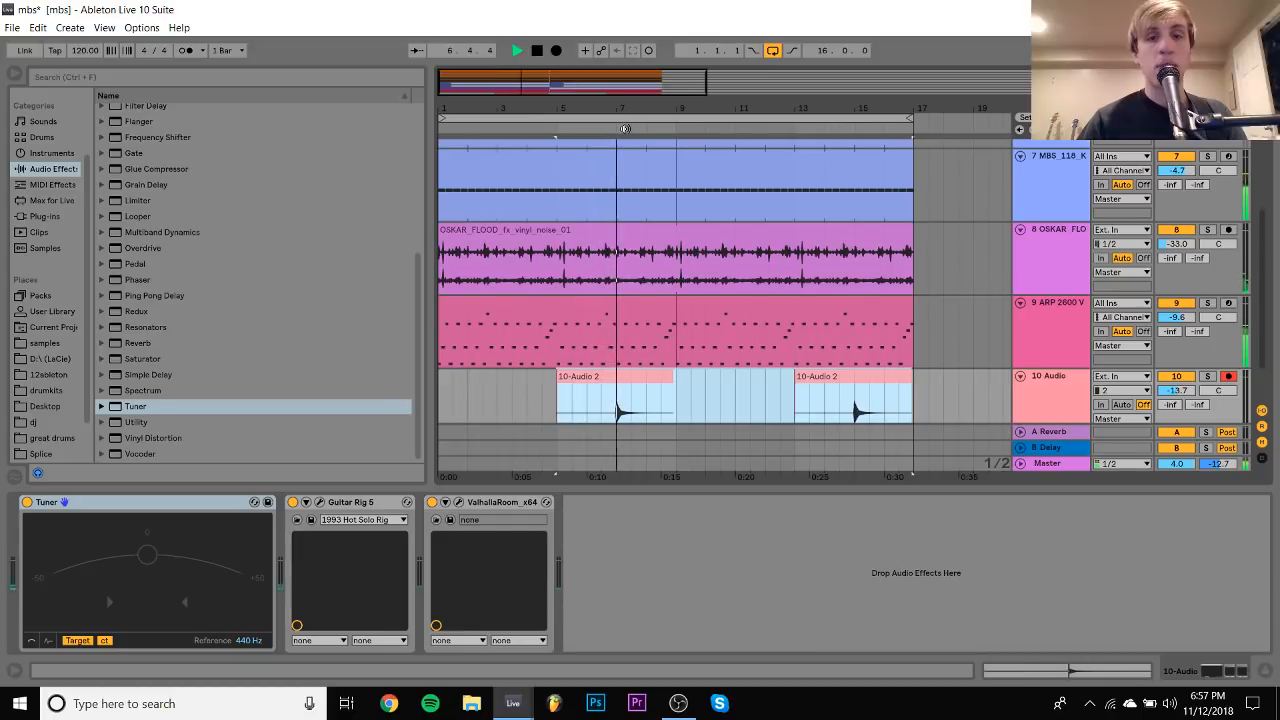
pyautogui.moveTo(618, 105); pyautogui.dragTo(757, 380)
pyautogui.click(741, 124)
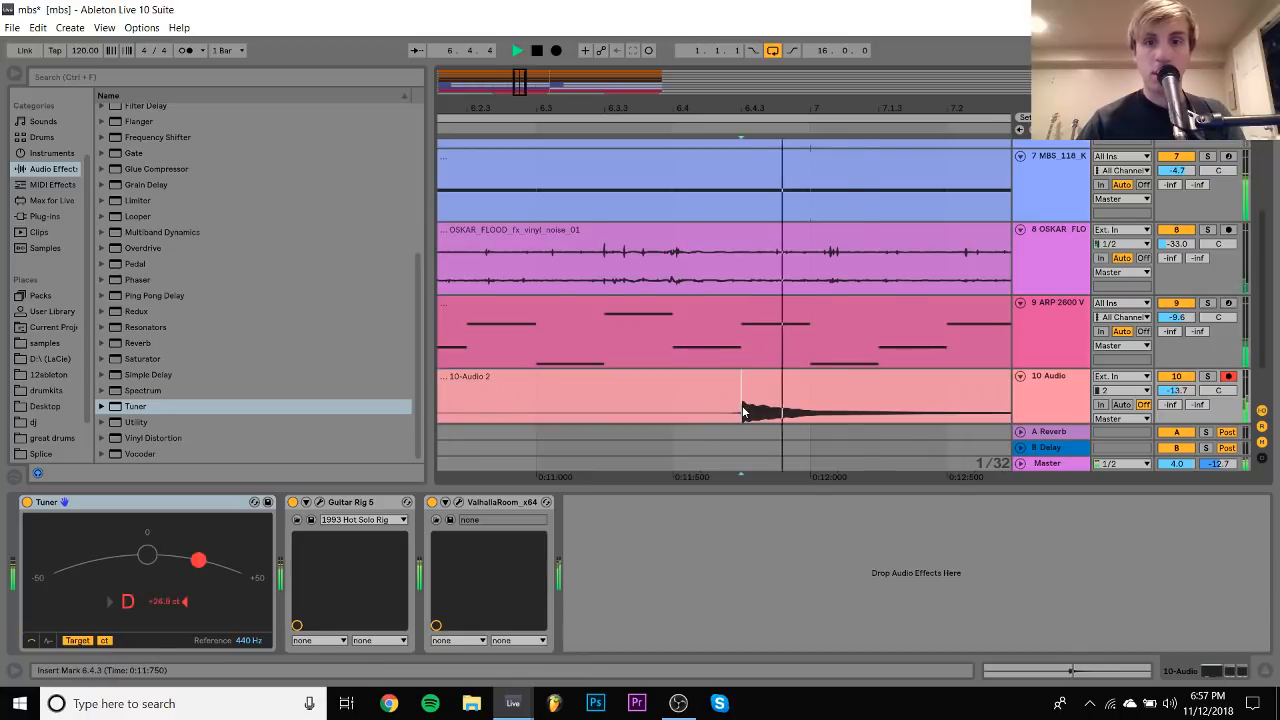
pyautogui.press('space')
pyautogui.moveTo(741, 108); pyautogui.dragTo(741, 36)
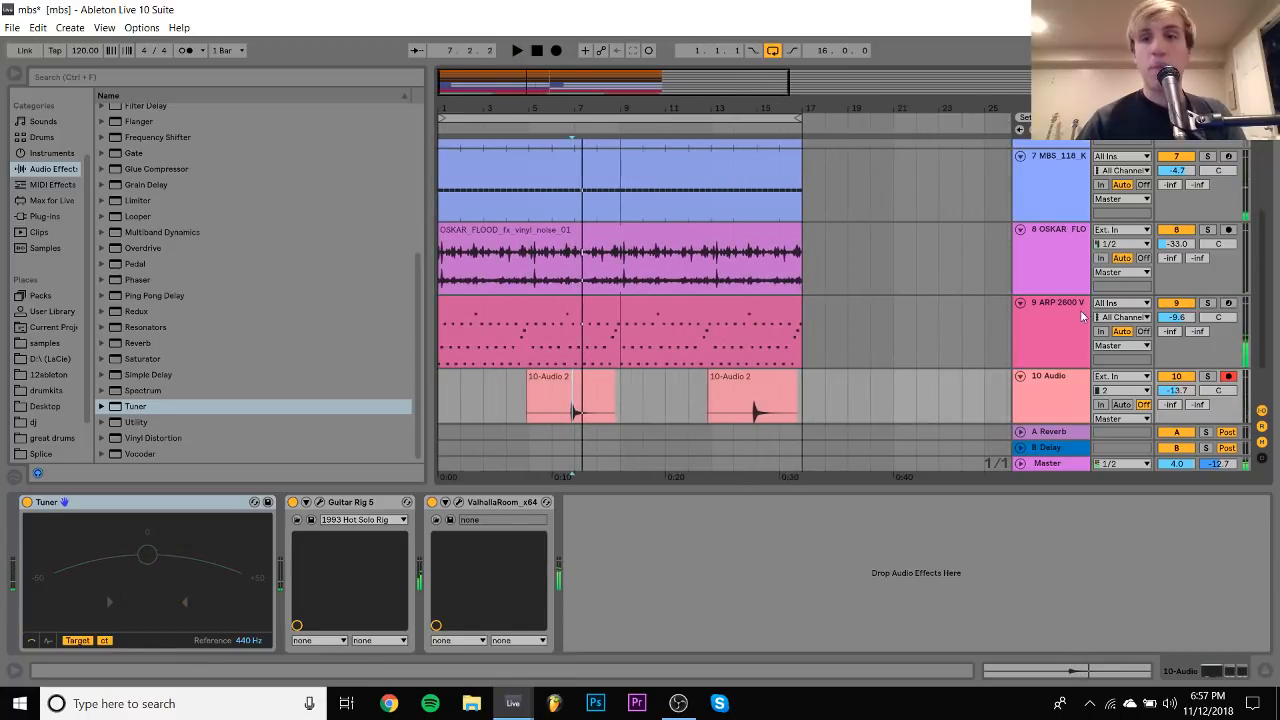
# Copy the LFOTool_x64 device from the 9 ARP 2600 V track to the end of the 10 Audio track's device chain
pyautogui.click(1048, 318)
pyautogui.click(420, 506)
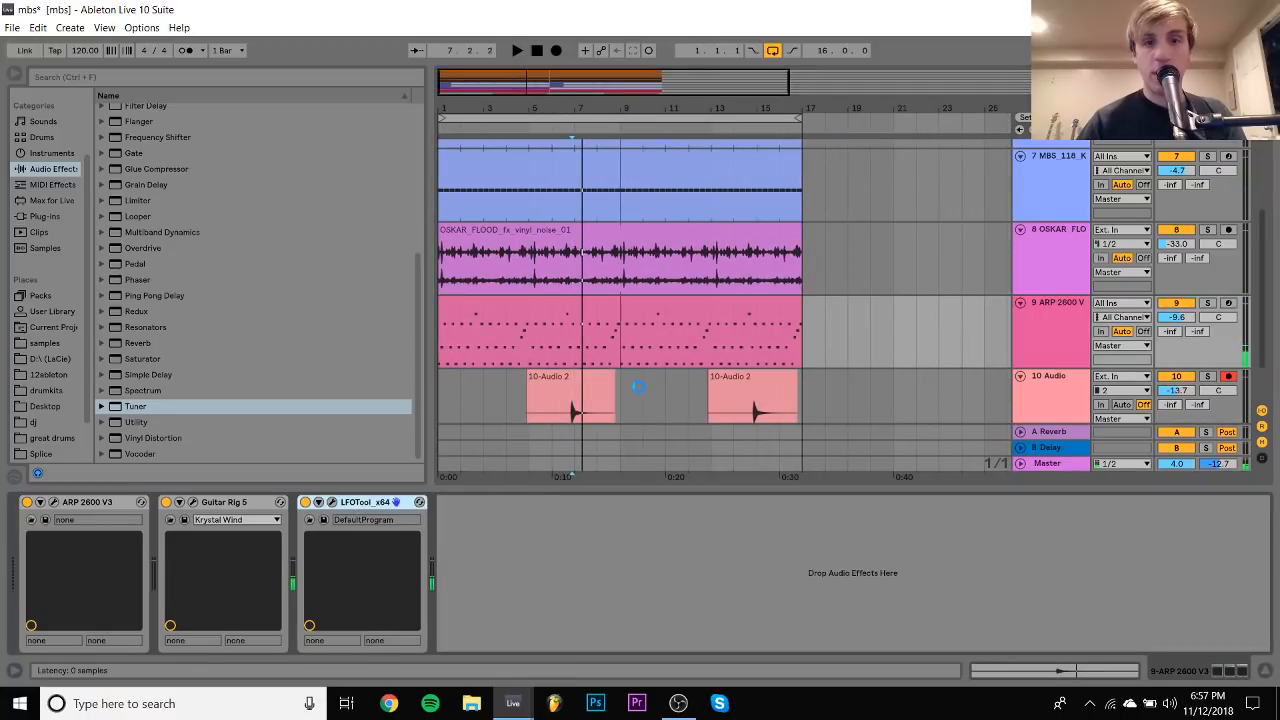
pyautogui.click(586, 379)
# Try both guitar clips transposed by -12 st while the loop plays
pyautogui.keyDown('shift'); pyautogui.click(766, 380); pyautogui.keyUp('shift')
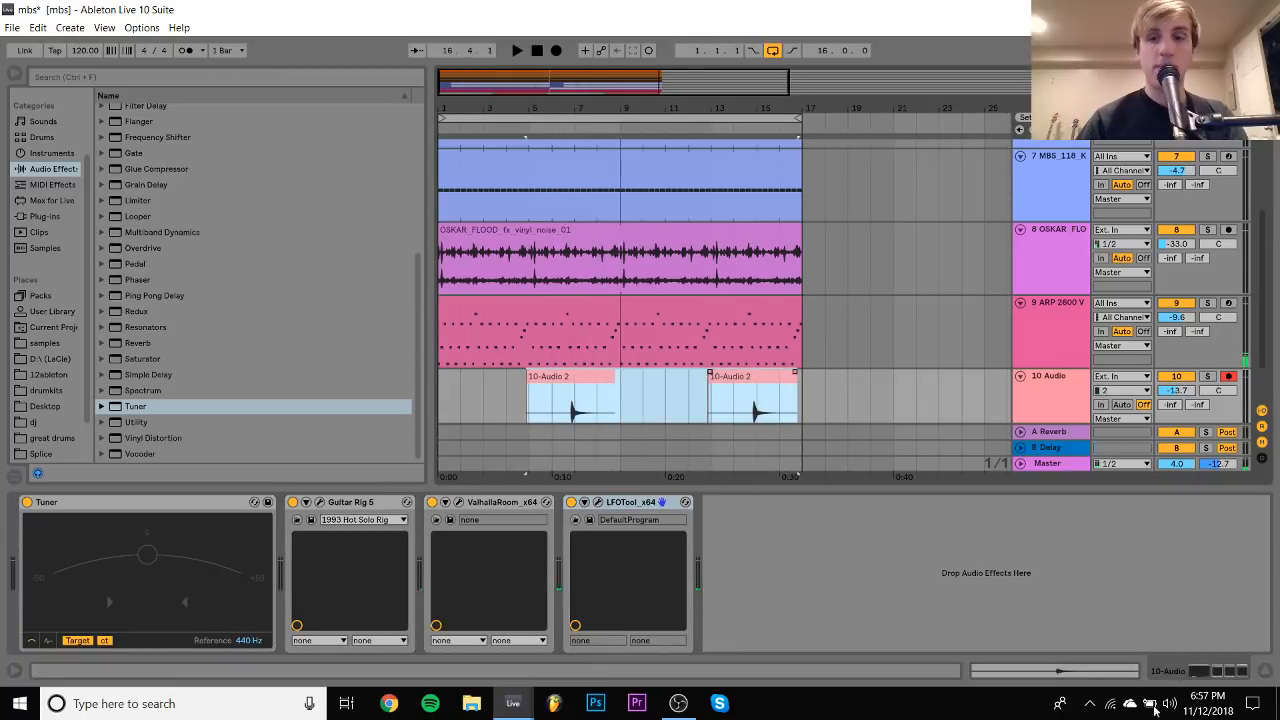
pyautogui.click(1072, 676)
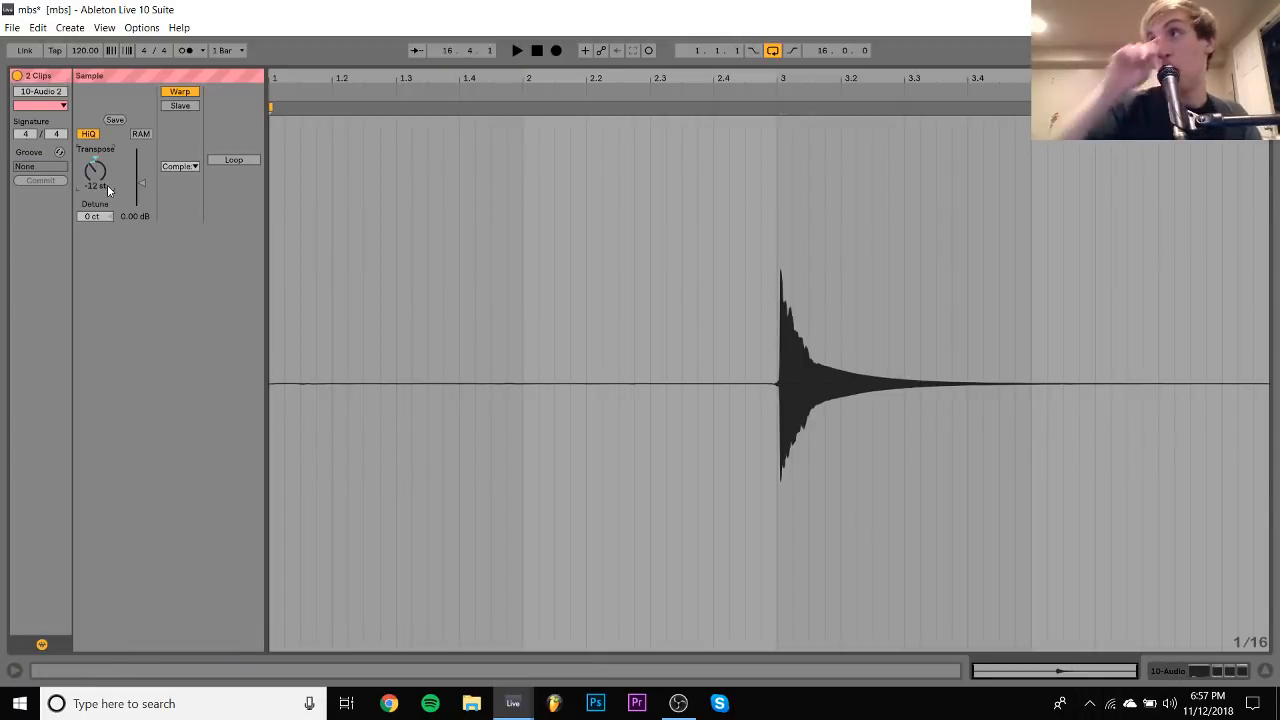
pyautogui.press('space')
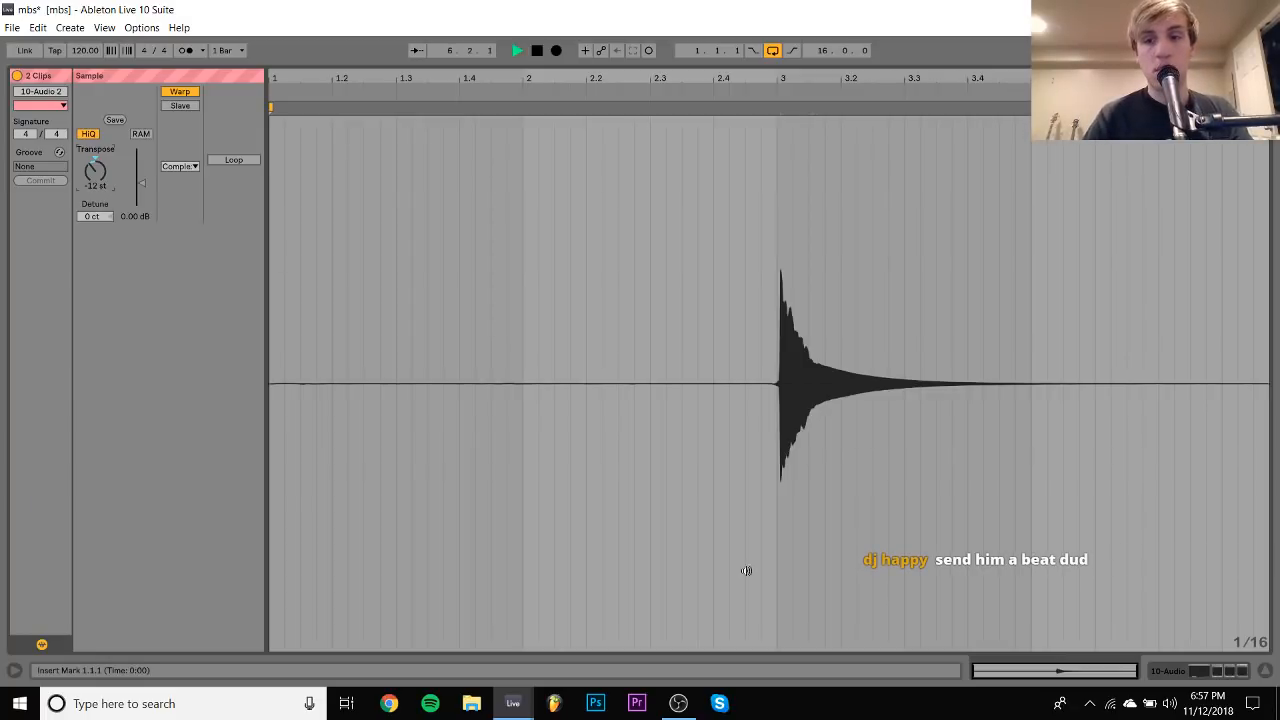
# Set the 10 Audio track volume to -14.0 dB while listening to the loop
pyautogui.click(1197, 671)
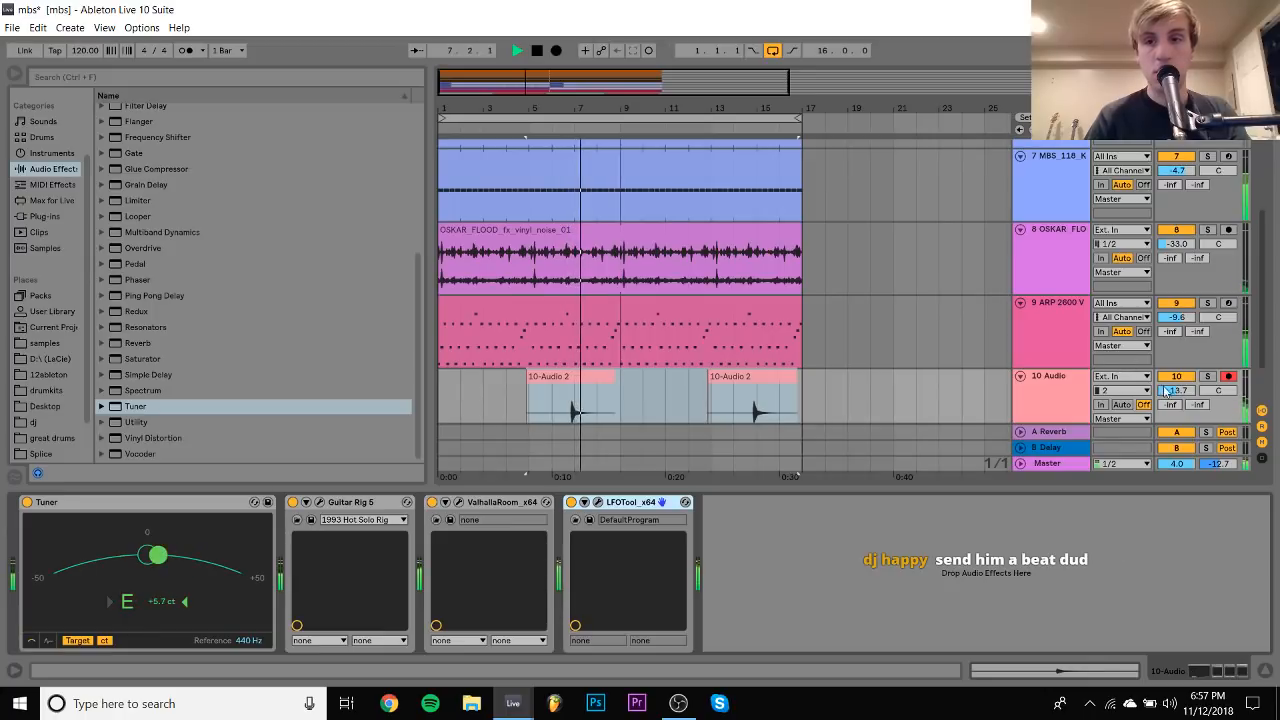
pyautogui.moveTo(1177, 391); pyautogui.dragTo(1174, 394)
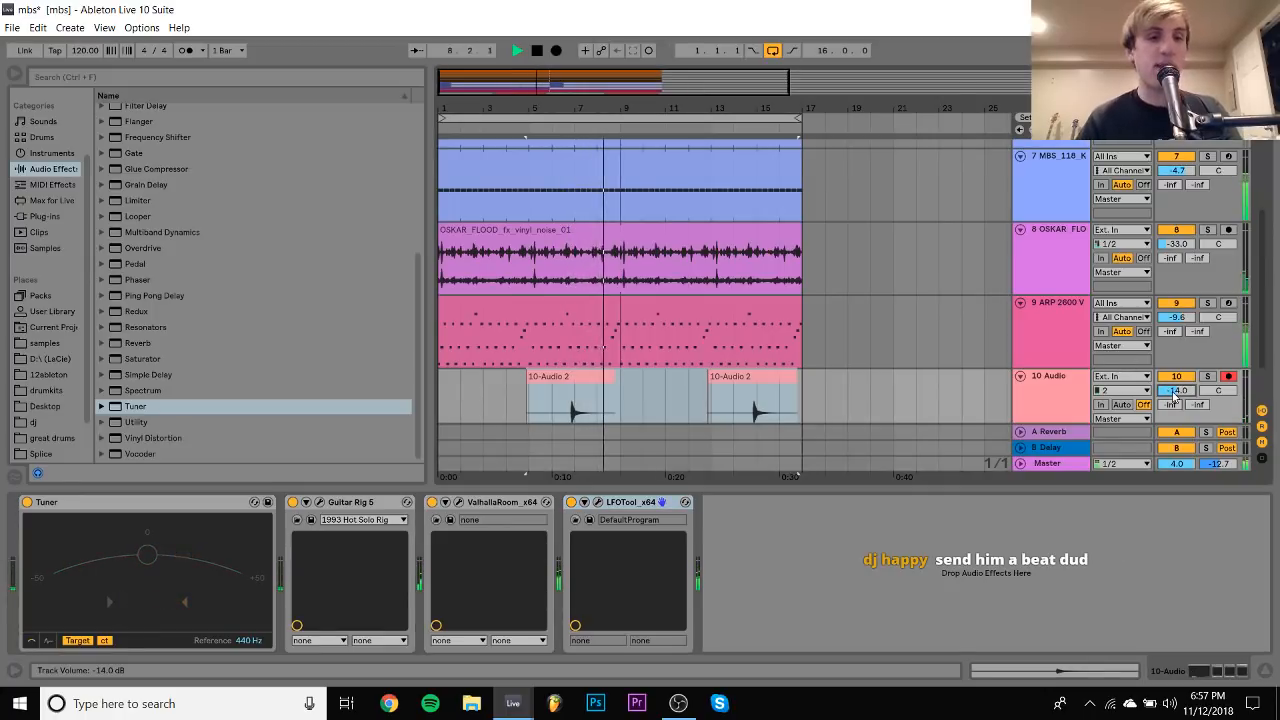
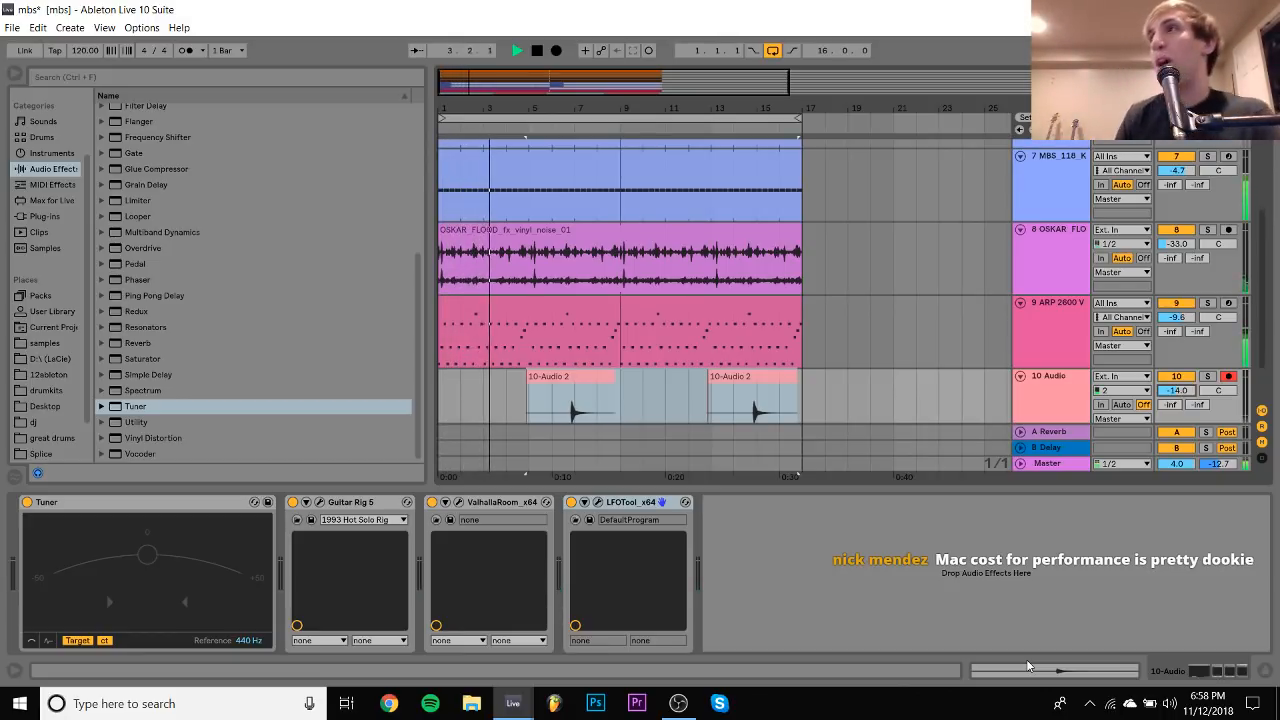
pyautogui.press('space')
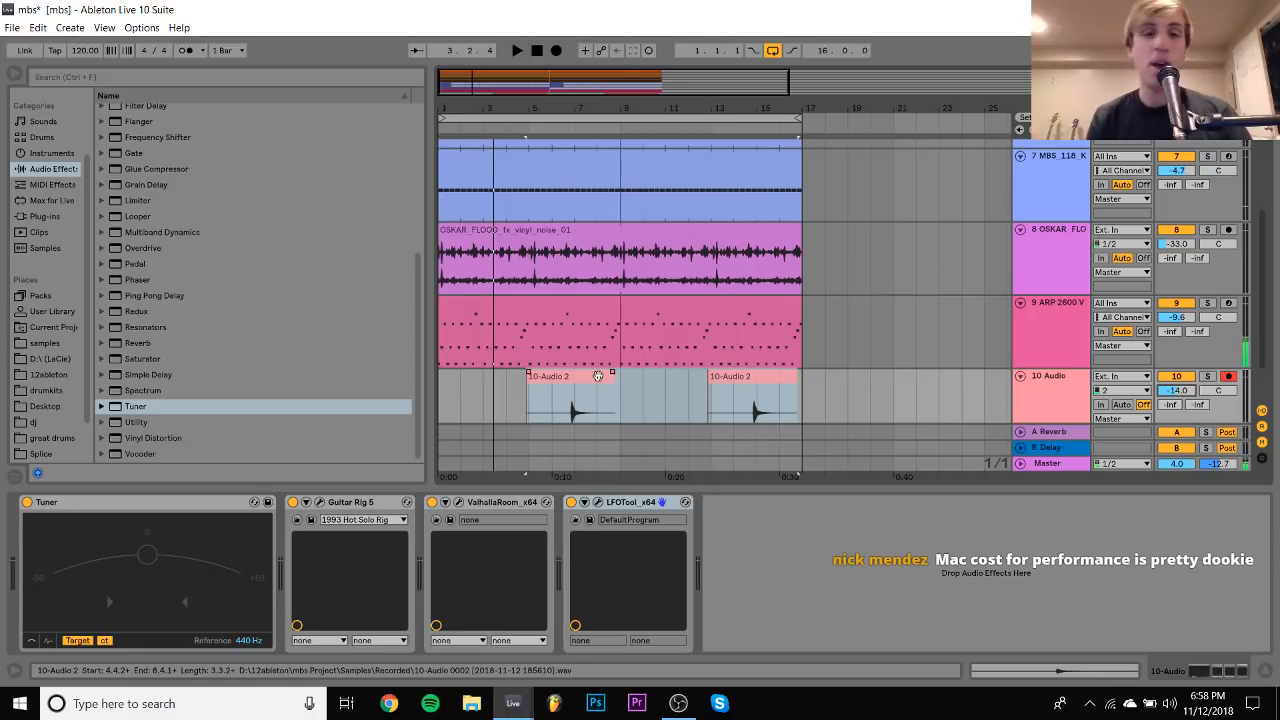
# Set the transposition of both guitar clips back to 0 st
pyautogui.click(600, 375)
pyautogui.click(1071, 676)
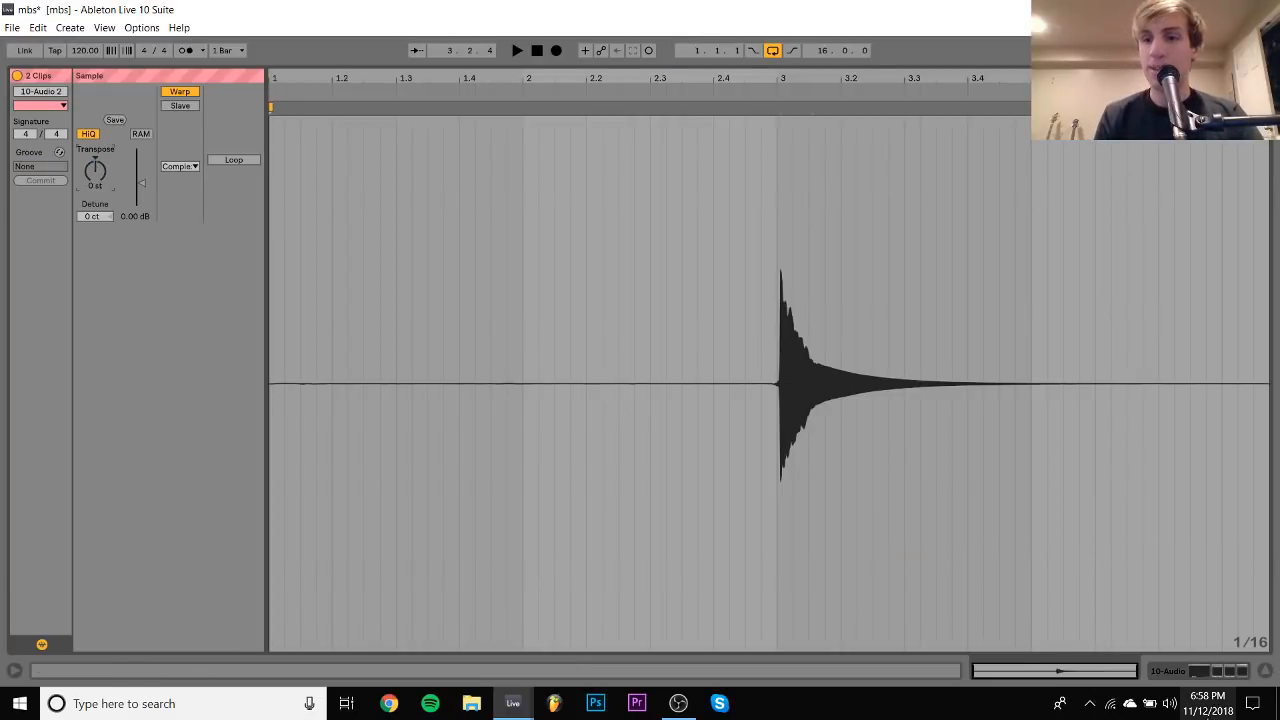
pyautogui.click(1192, 674)
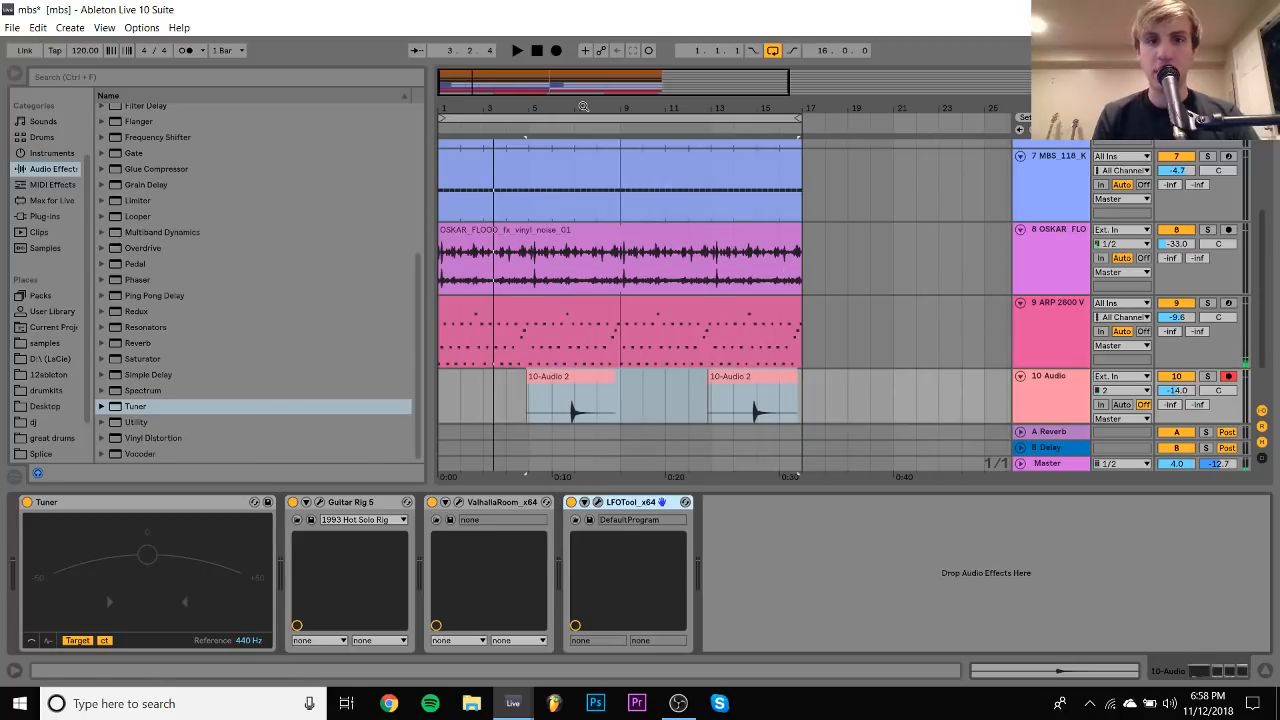
# Split the first guitar clip just before its note attack near 6.4.3 and delete the silent part ahead of it
pyautogui.moveTo(573, 107); pyautogui.dragTo(758, 397)
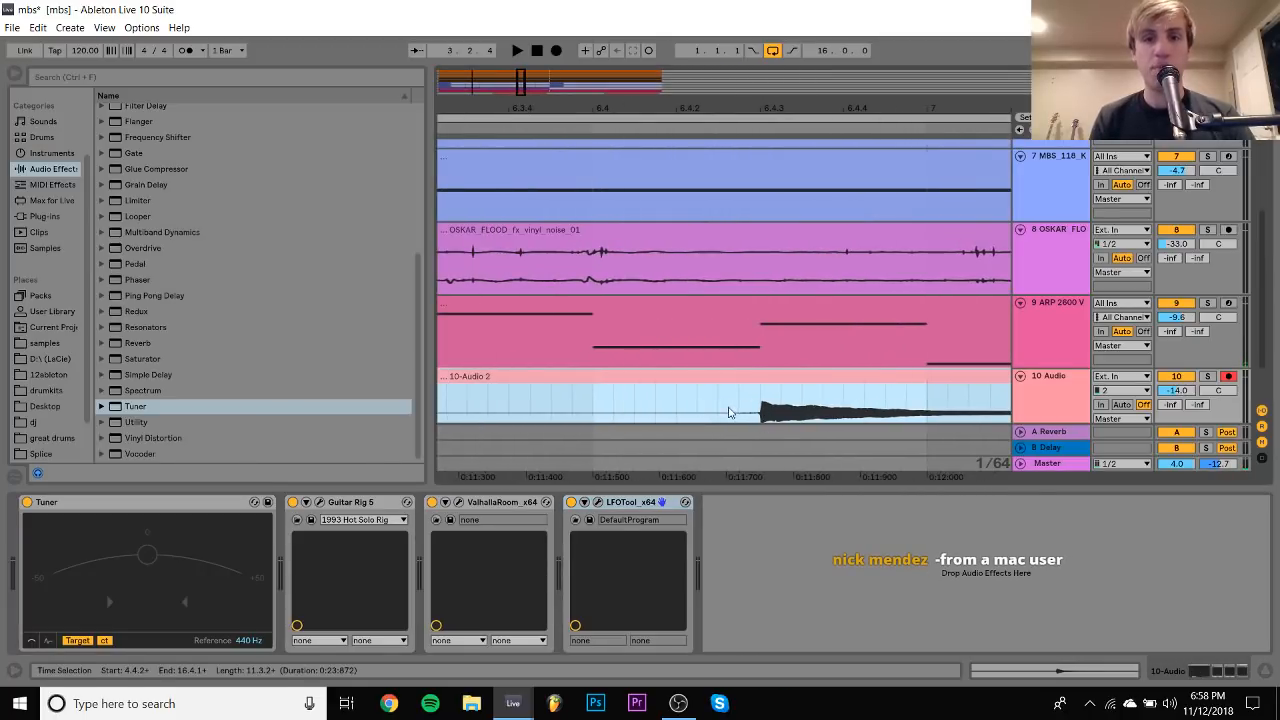
pyautogui.click(732, 411)
pyautogui.hotkey('ctrl', 'e')
pyautogui.click(711, 381)
pyautogui.press('+')
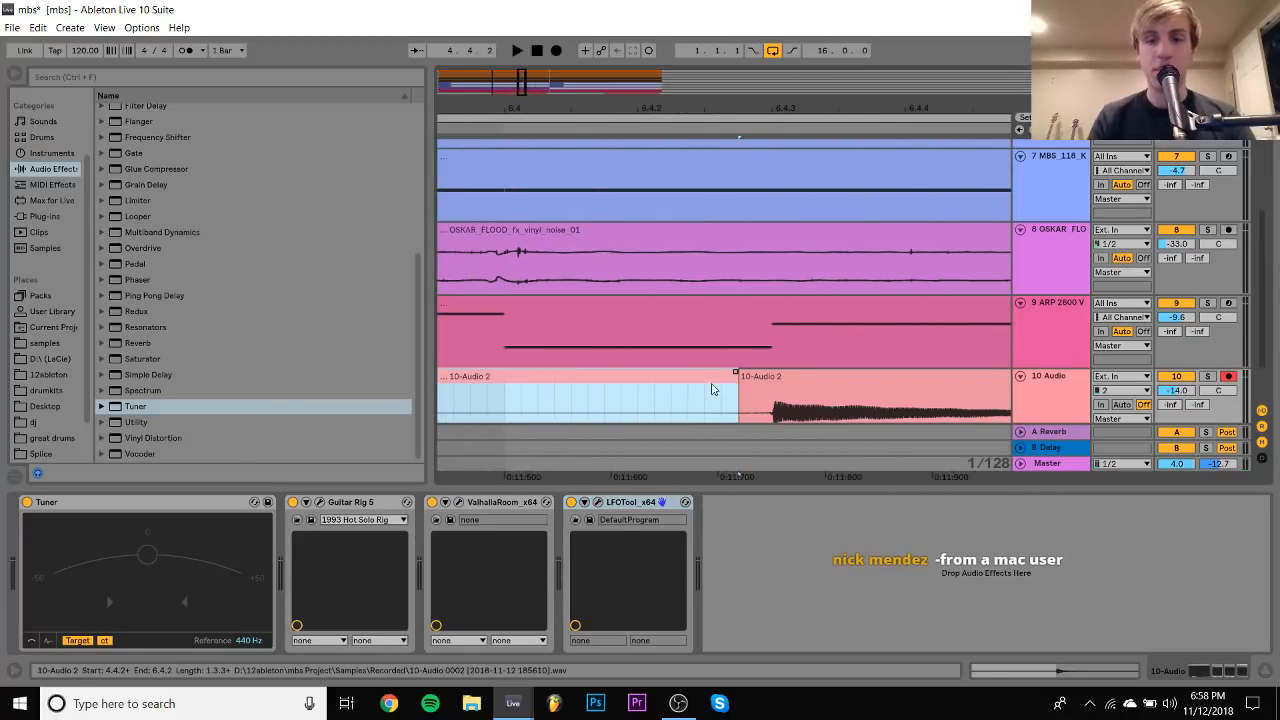
pyautogui.press('Delete')
# Split the second guitar clip just before its note attack near 14.4.3 and delete the silent part ahead of it
pyautogui.moveTo(693, 106); pyautogui.dragTo(745, 320)
pyautogui.click(686, 417)
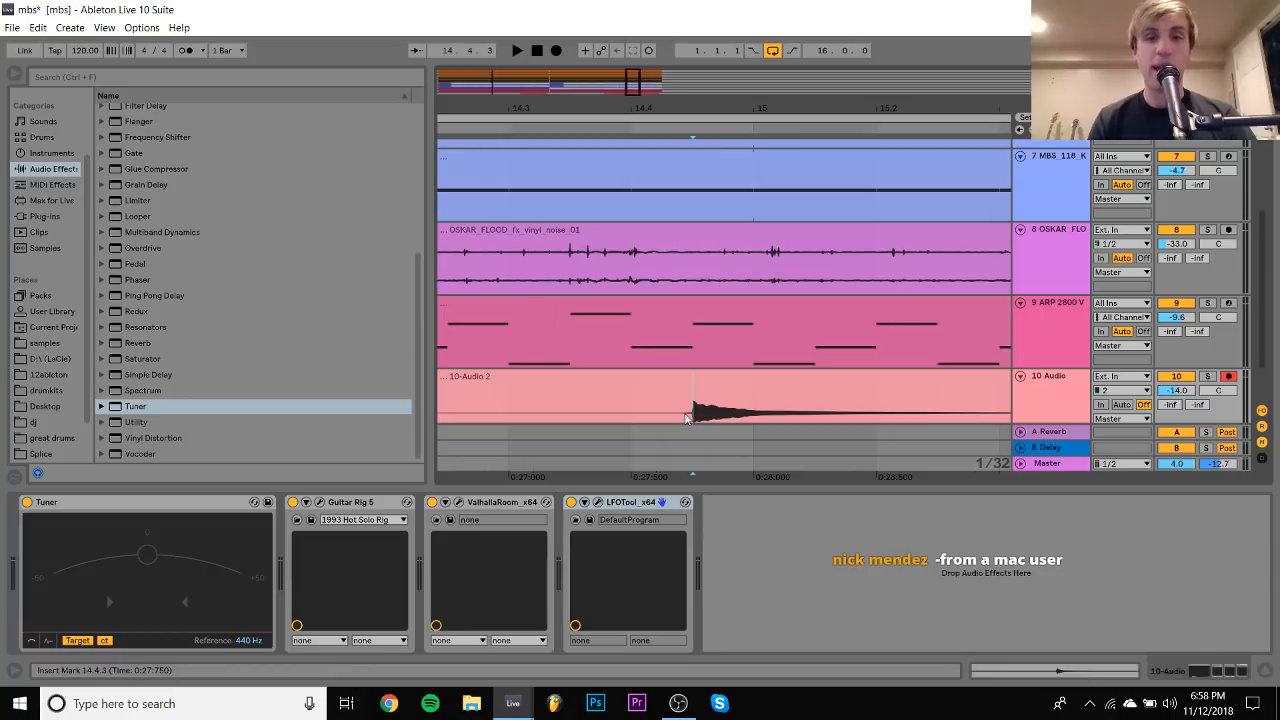
pyautogui.hotkey('ctrl', 'e')
pyautogui.click(657, 377)
pyautogui.press('Delete')
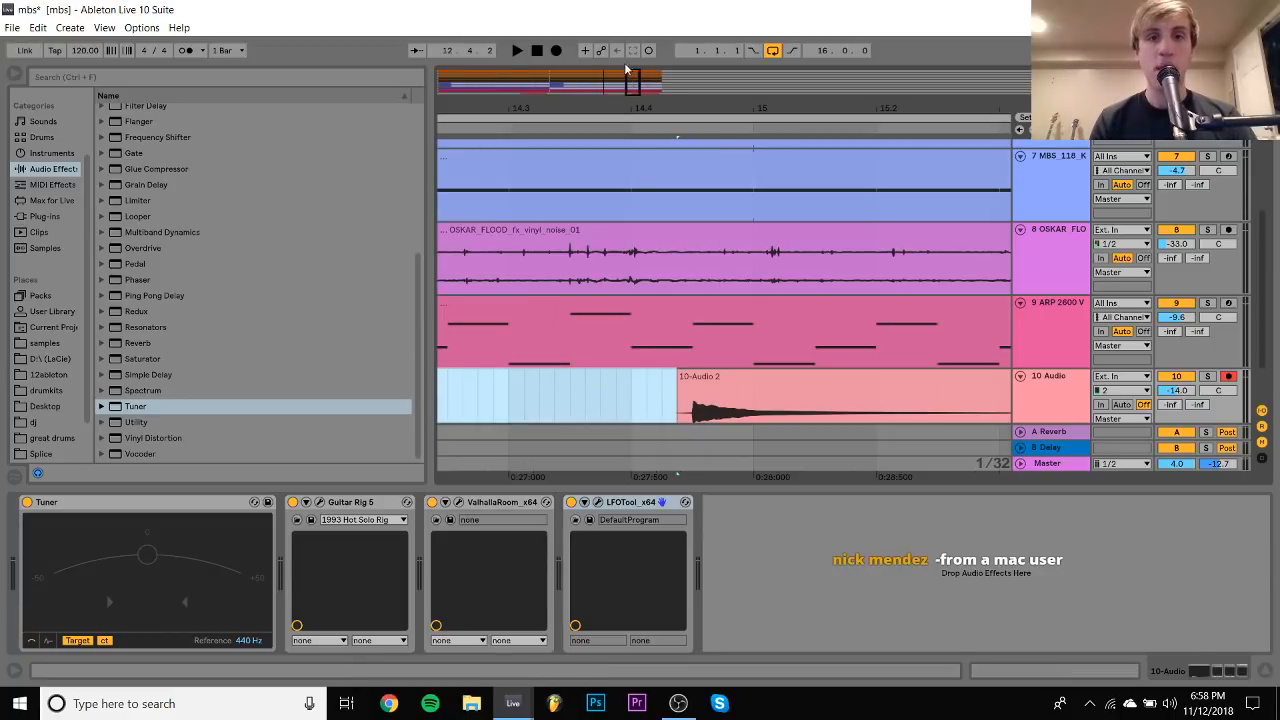
# Add the Auto Filter audio effect between Tuner and Guitar Rig 5 in the 10 Audio track's device chain
pyautogui.moveTo(640, 107); pyautogui.dragTo(423, 256)
pyautogui.scroll(5, 288, 273)
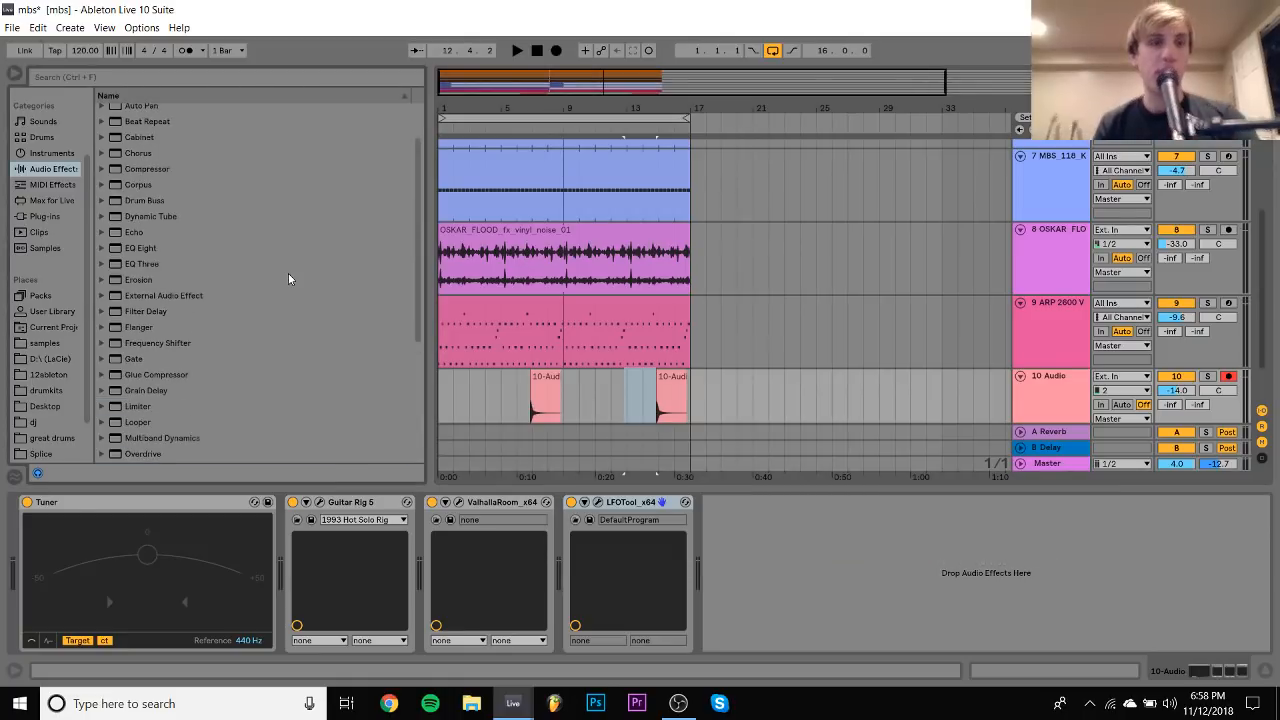
pyautogui.moveTo(150, 142); pyautogui.dragTo(288, 545)
pyautogui.click(679, 703)
pyautogui.click(679, 703)
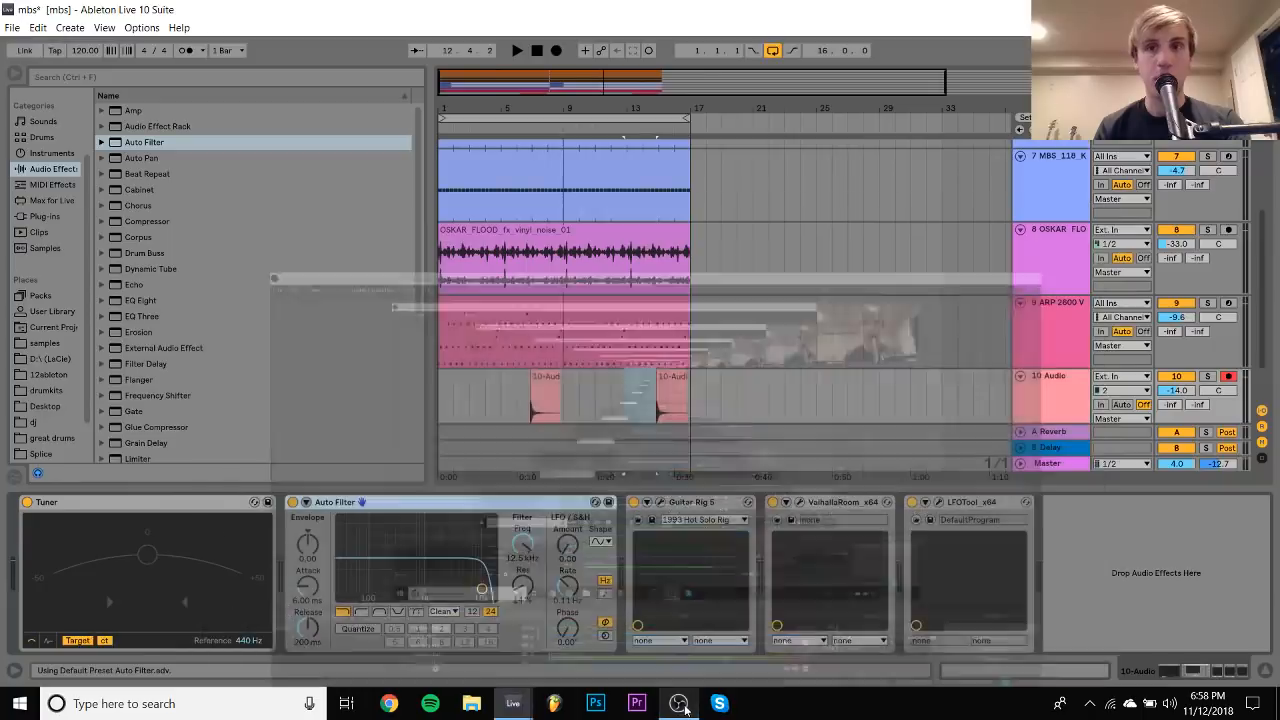
# Set the Auto Filter to a 1.69 kHz cutoff with 20% resonance and play the loop from the first guitar clip
pyautogui.moveTo(482, 589); pyautogui.dragTo(436, 585)
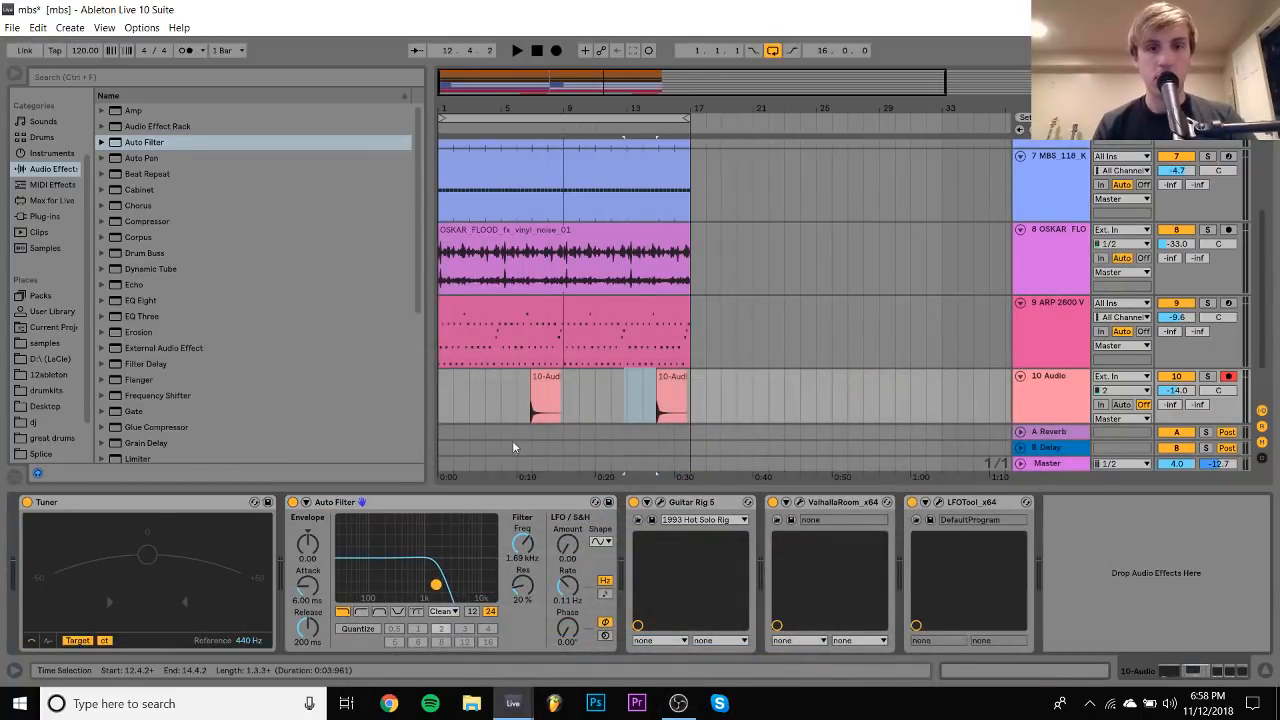
pyautogui.click(546, 378)
pyautogui.press('space')
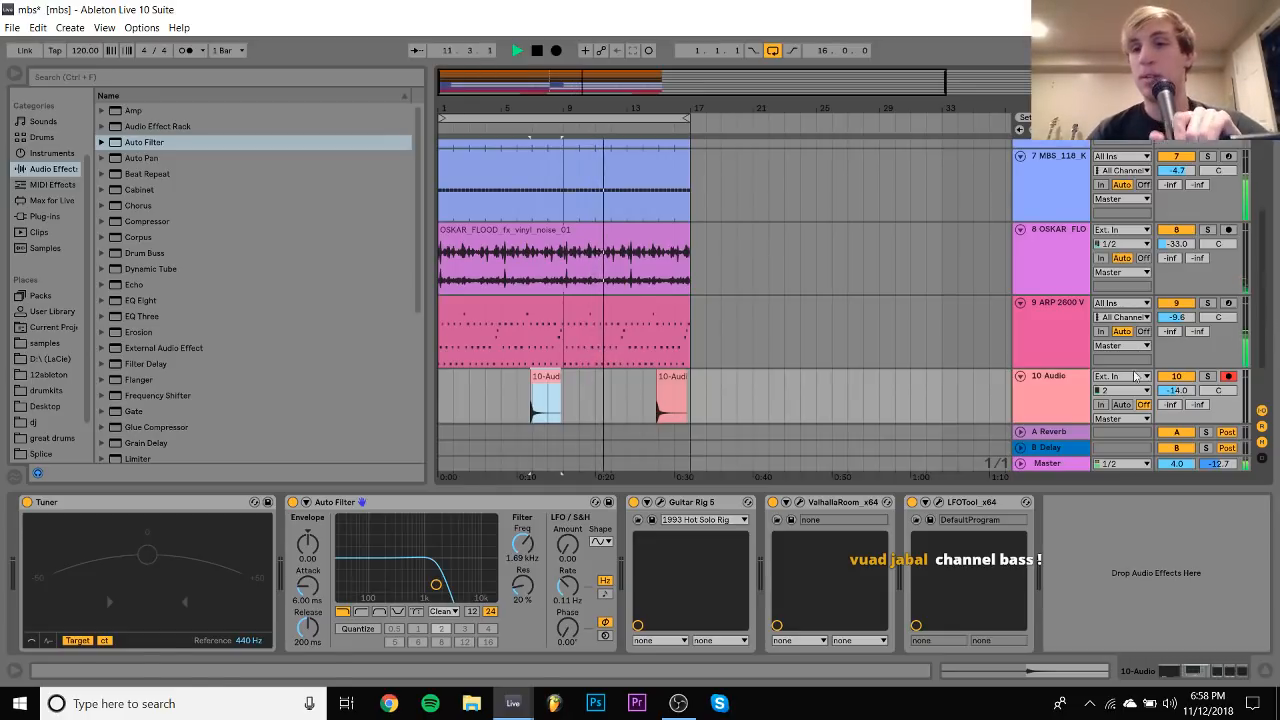
# Fold all ten tracks in the arrangement and place the insert marker at the start of the 10 Audio track
pyautogui.click(1035, 342)
pyautogui.click(1045, 385)
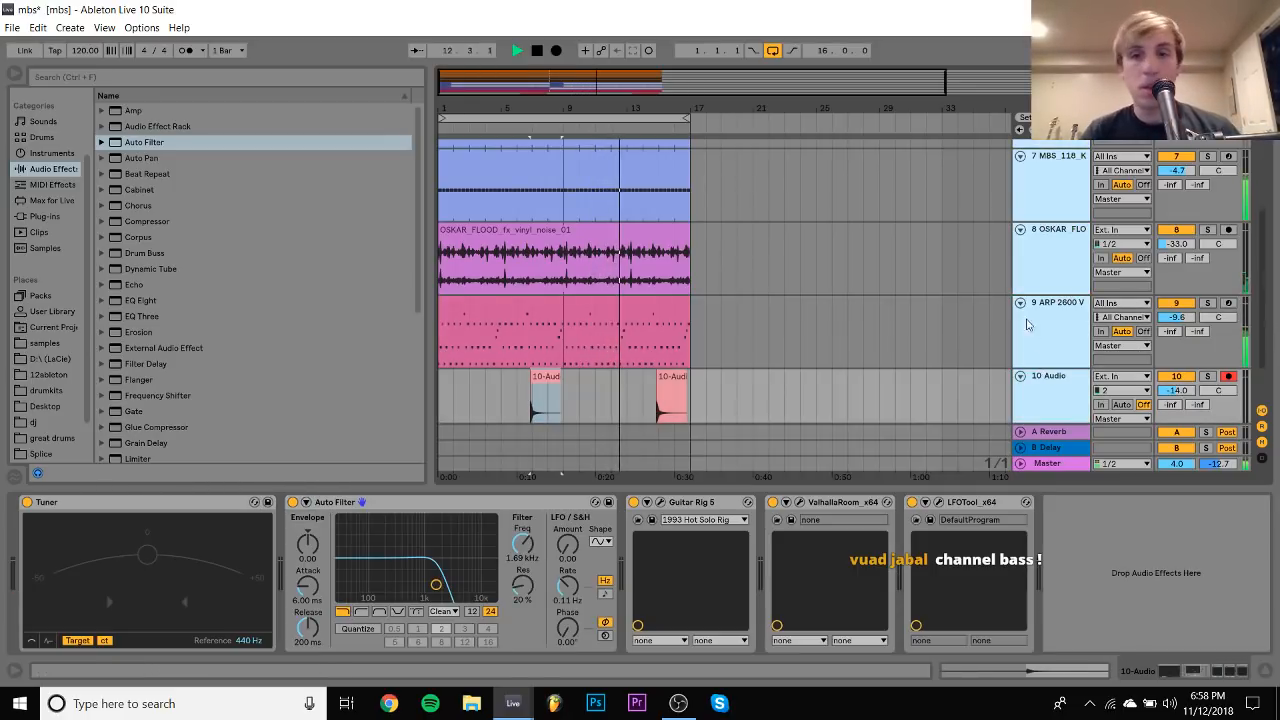
pyautogui.keyDown('alt'); pyautogui.click(1020, 302); pyautogui.keyUp('alt')
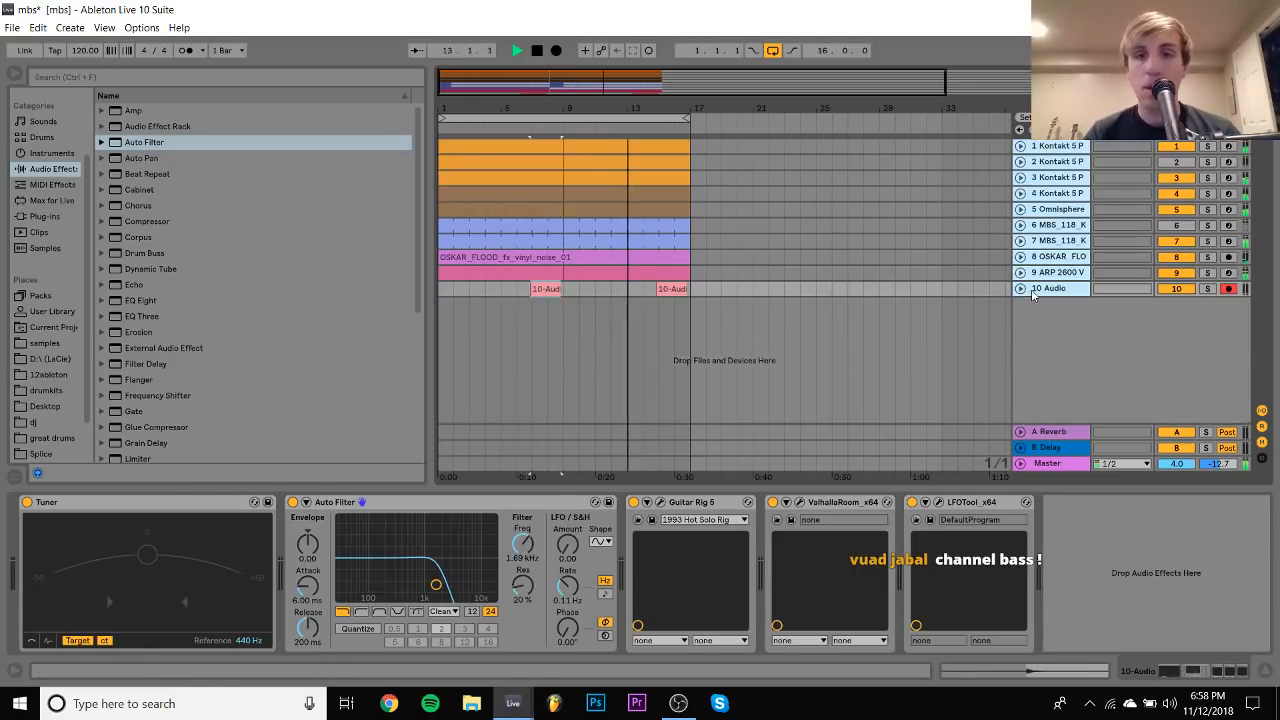
pyautogui.click(525, 273)
pyautogui.moveTo(447, 106); pyautogui.dragTo(442, 111)
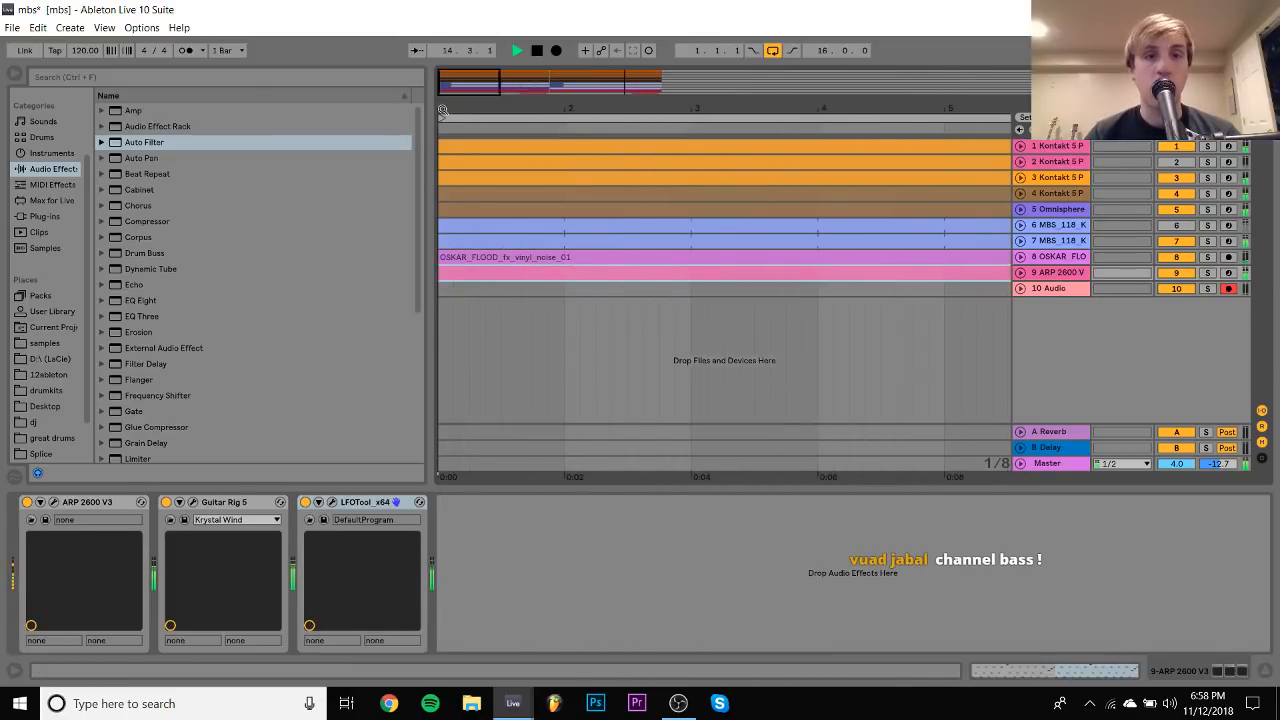
pyautogui.click(442, 295)
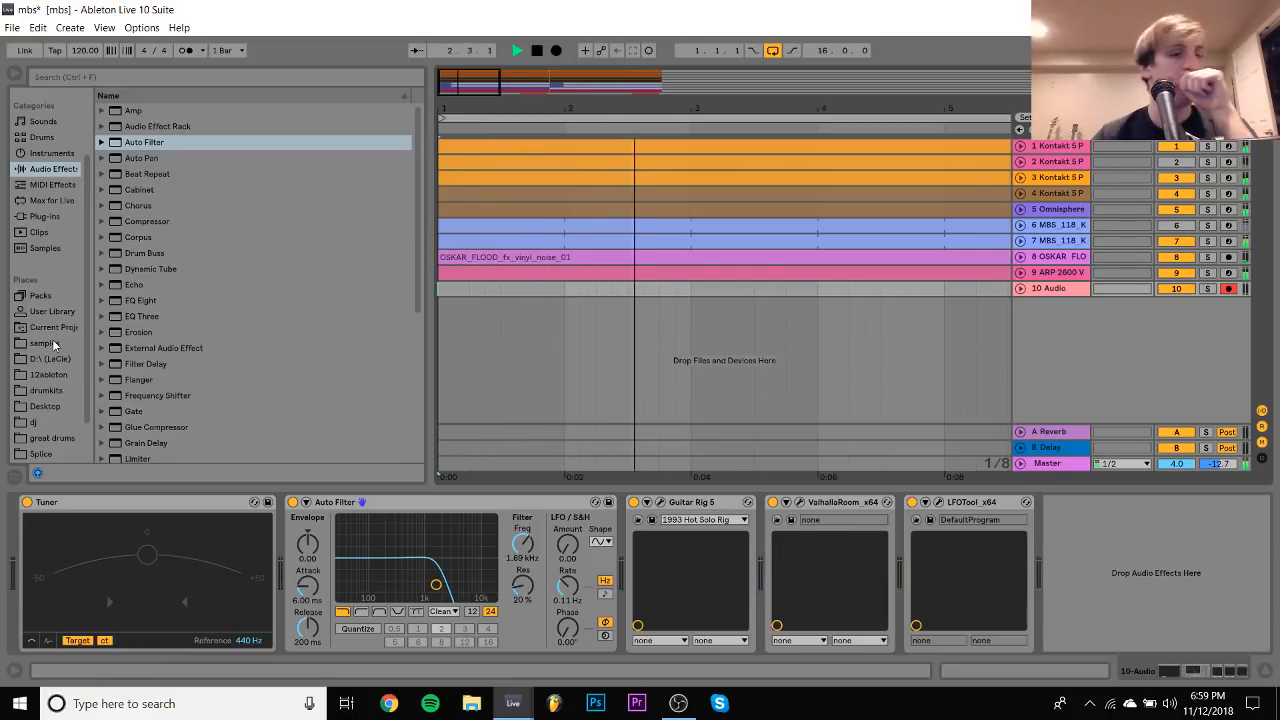
# Browse the Desktop and D:\ (LaCie) folders in the browser for a percussion sample
pyautogui.click(52, 405)
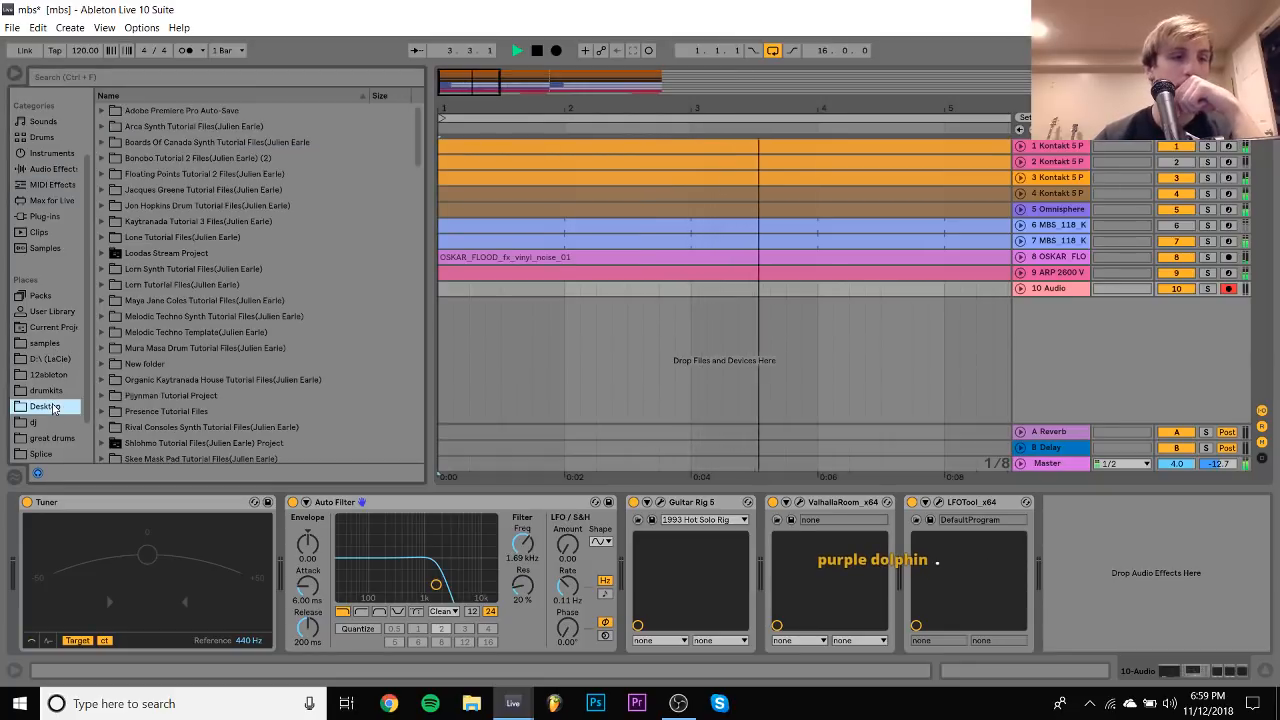
pyautogui.click(47, 362)
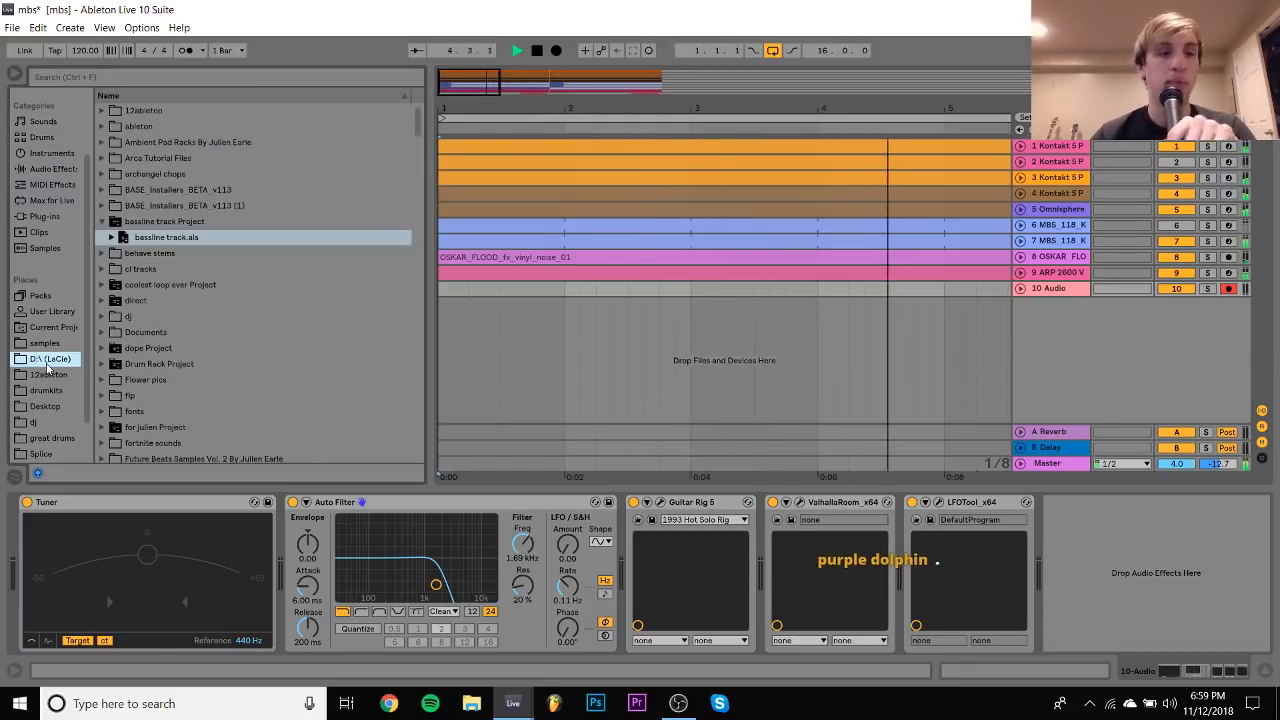
pyautogui.scroll(-15, 222, 322)
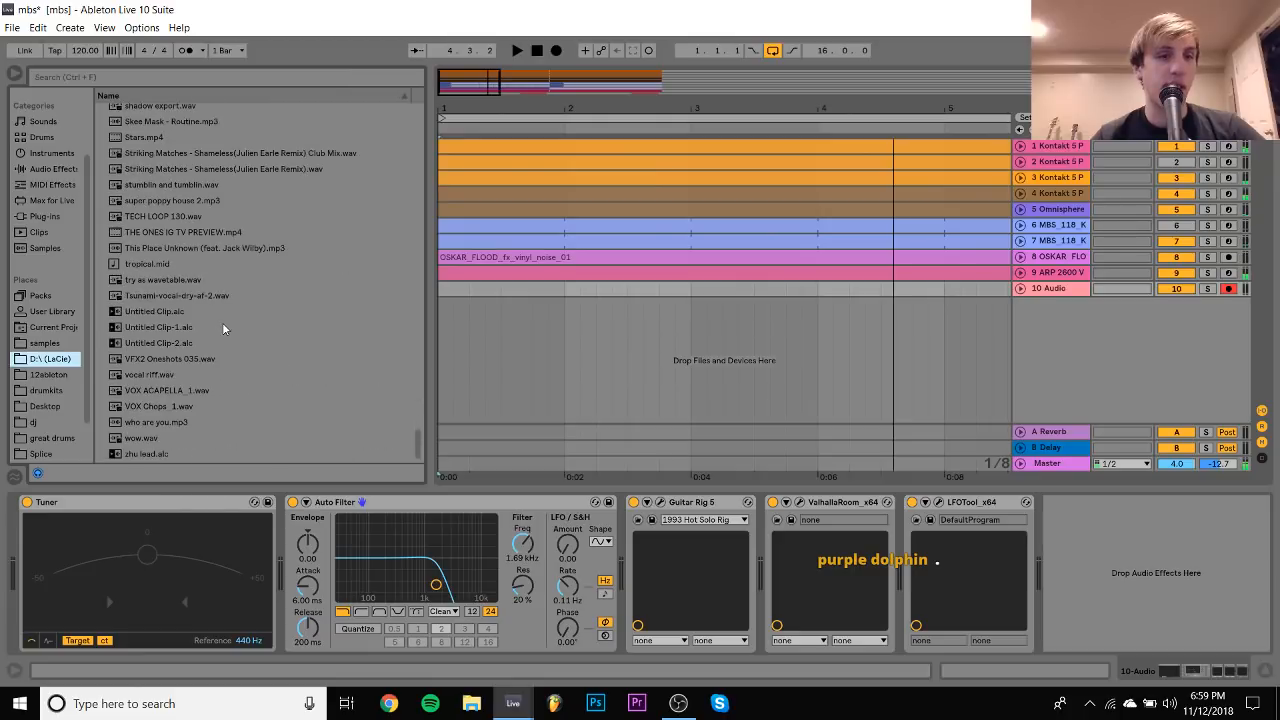
pyautogui.scroll(10, 223, 327)
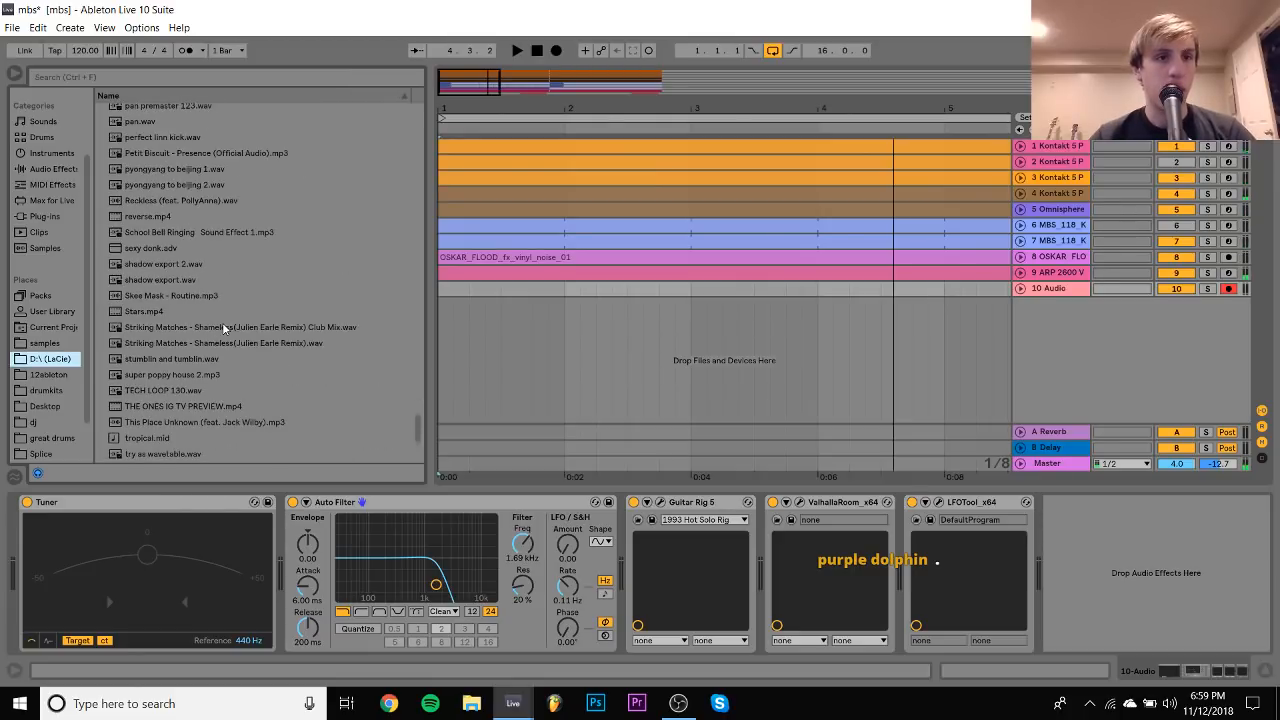
pyautogui.scroll(5, 222, 327)
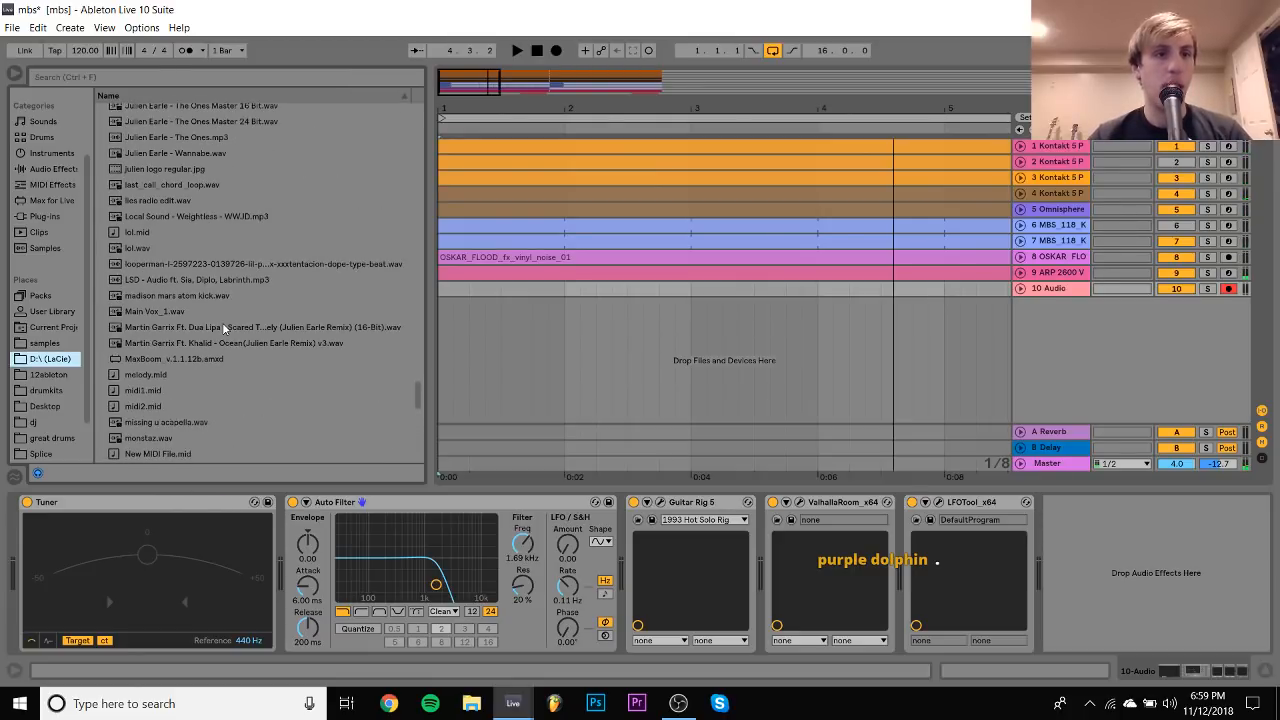
# Search the samples folder for "table", then for "candle", and preview candle top on table.wav
pyautogui.click(154, 75)
pyautogui.write('table')
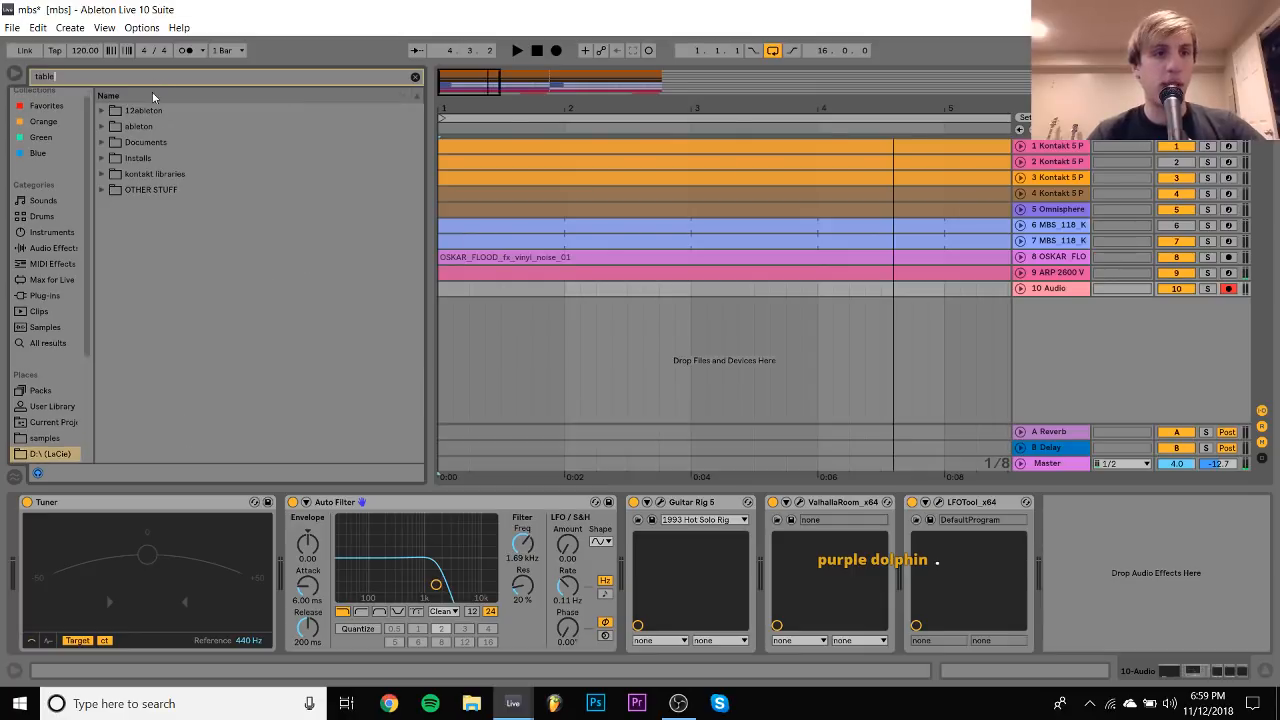
pyautogui.click(45, 440)
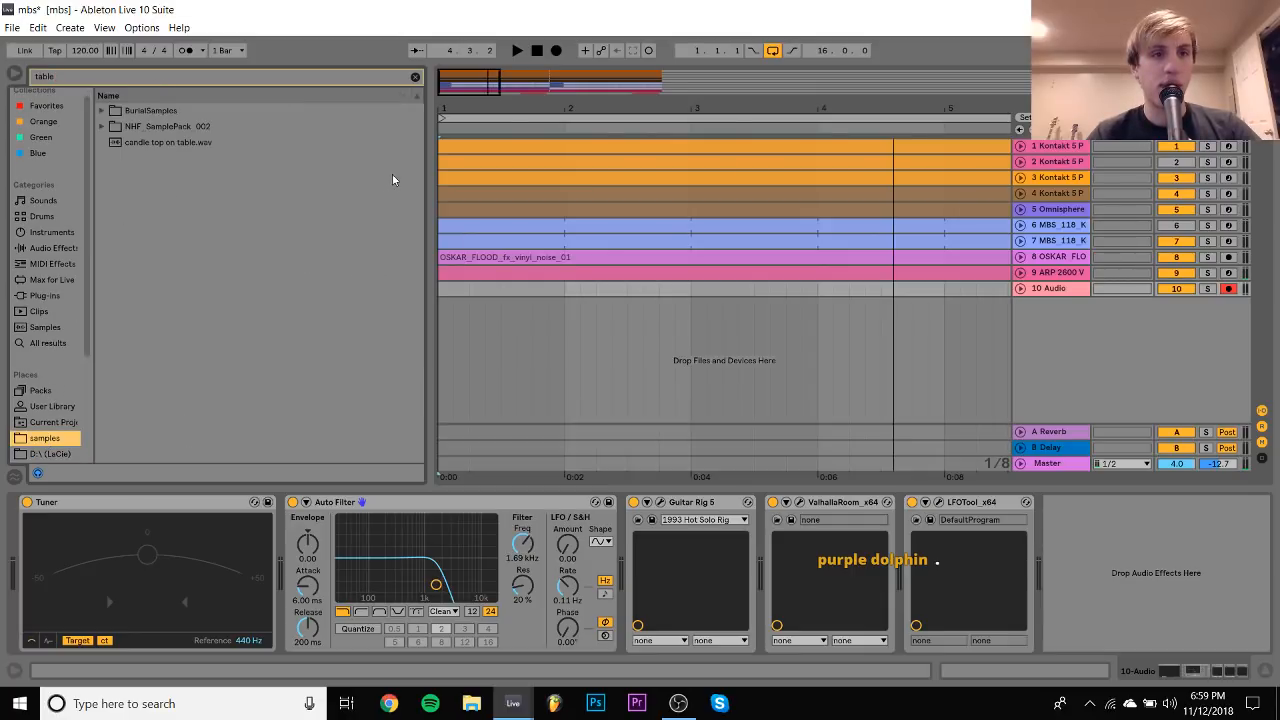
pyautogui.click(131, 144)
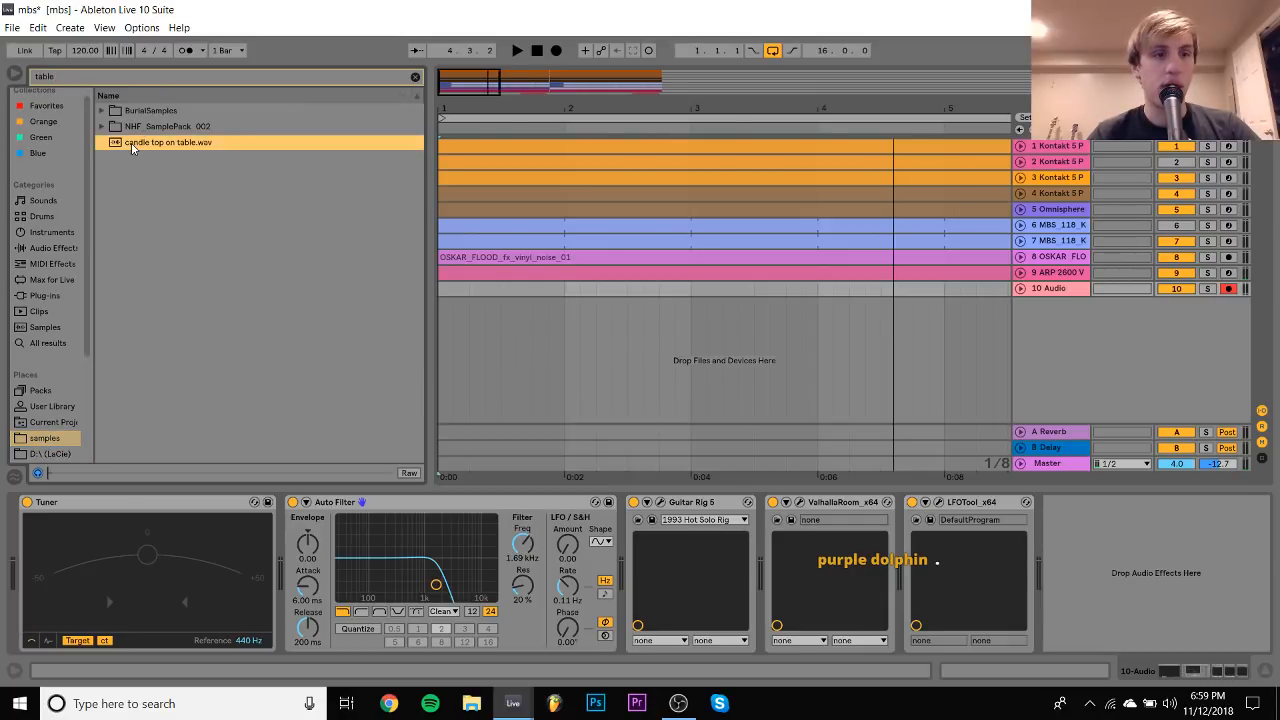
pyautogui.click(415, 79)
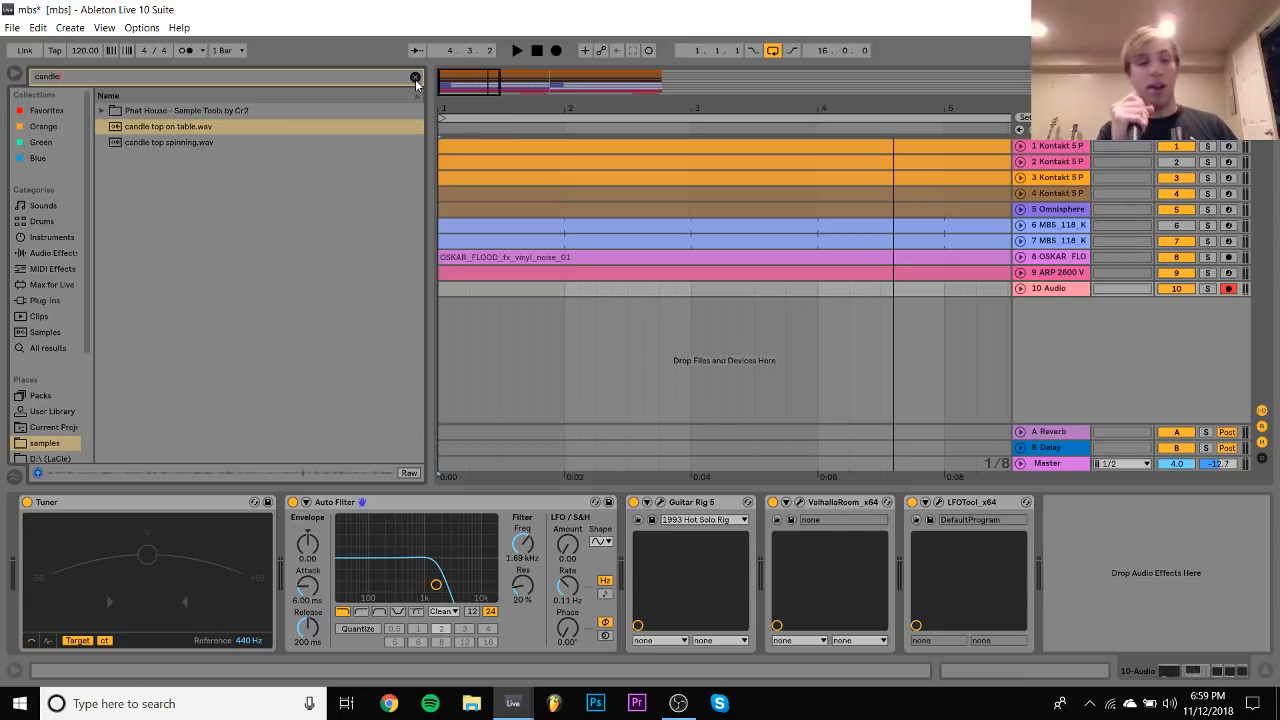
pyautogui.click(183, 129)
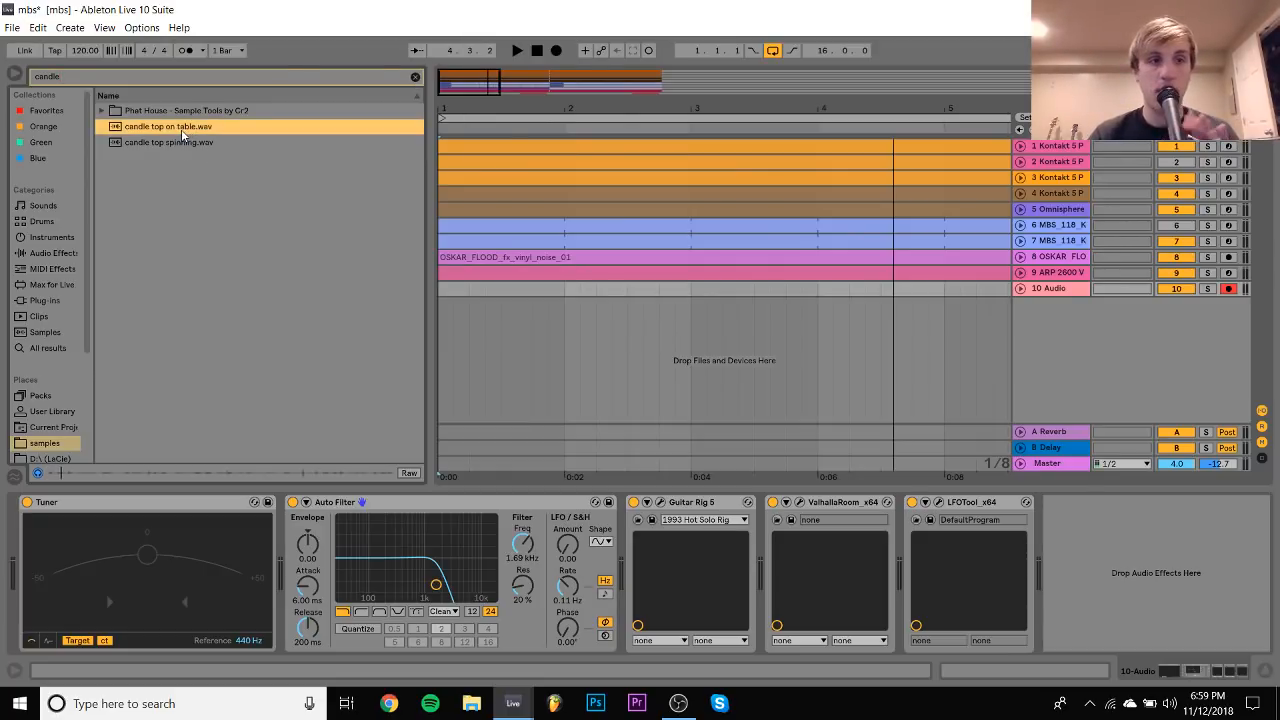
# Add candle top on table.wav to a new audio track at bar 1 and turn off its warping
pyautogui.moveTo(172, 131); pyautogui.dragTo(487, 308)
pyautogui.doubleClick(487, 308)
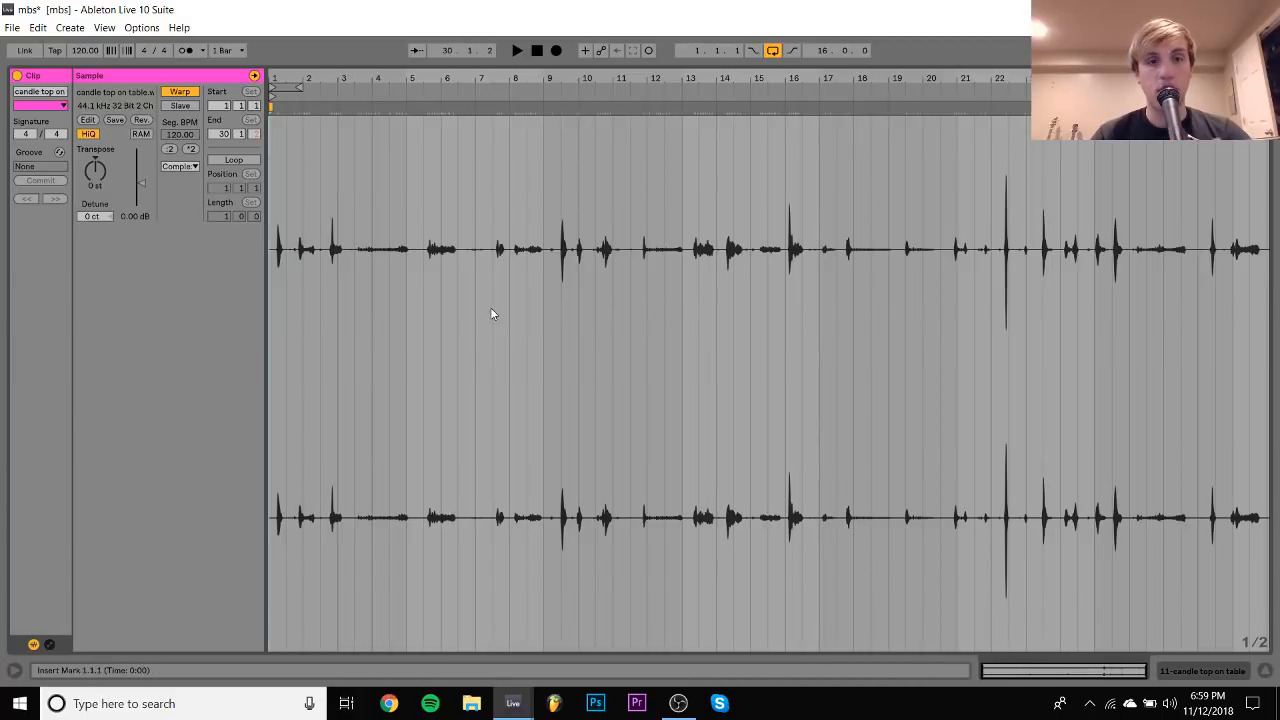
pyautogui.click(177, 92)
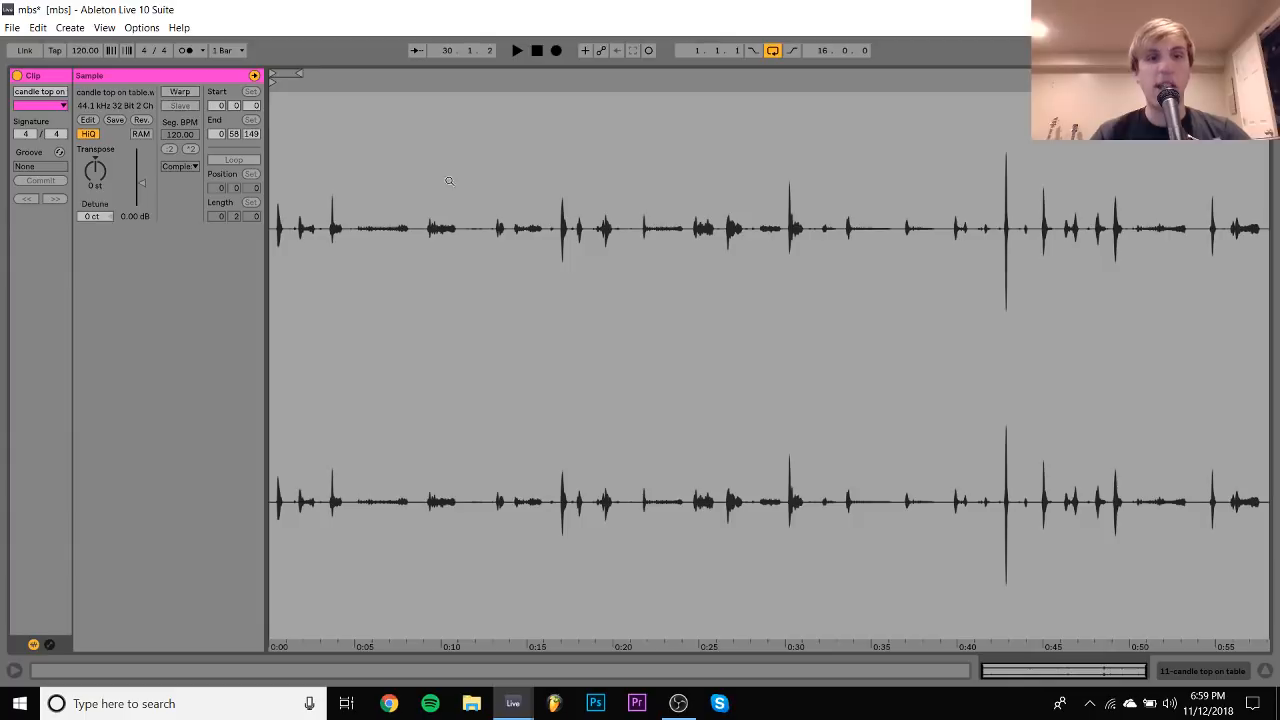
pyautogui.click(1186, 671)
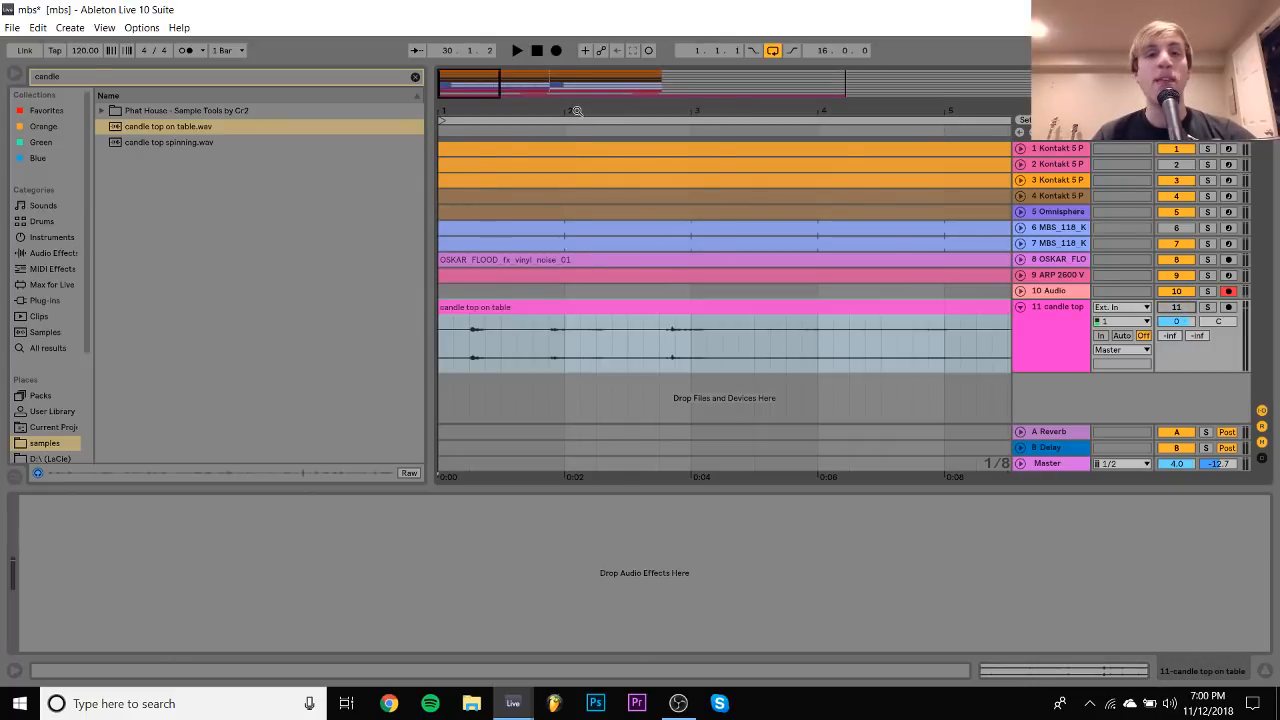
# Add candle top spinning.wav at bar 1 on another new audio track and turn off its warping
pyautogui.moveTo(577, 111); pyautogui.dragTo(575, 44)
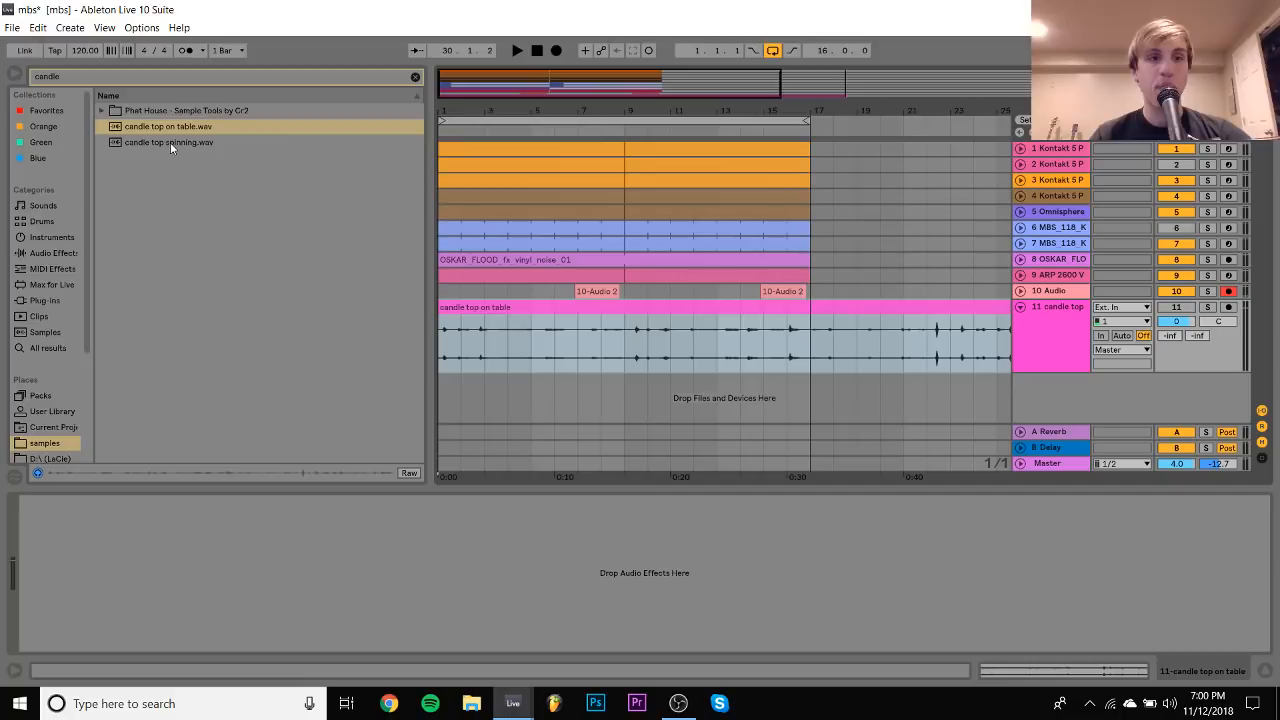
pyautogui.moveTo(170, 142); pyautogui.dragTo(448, 395)
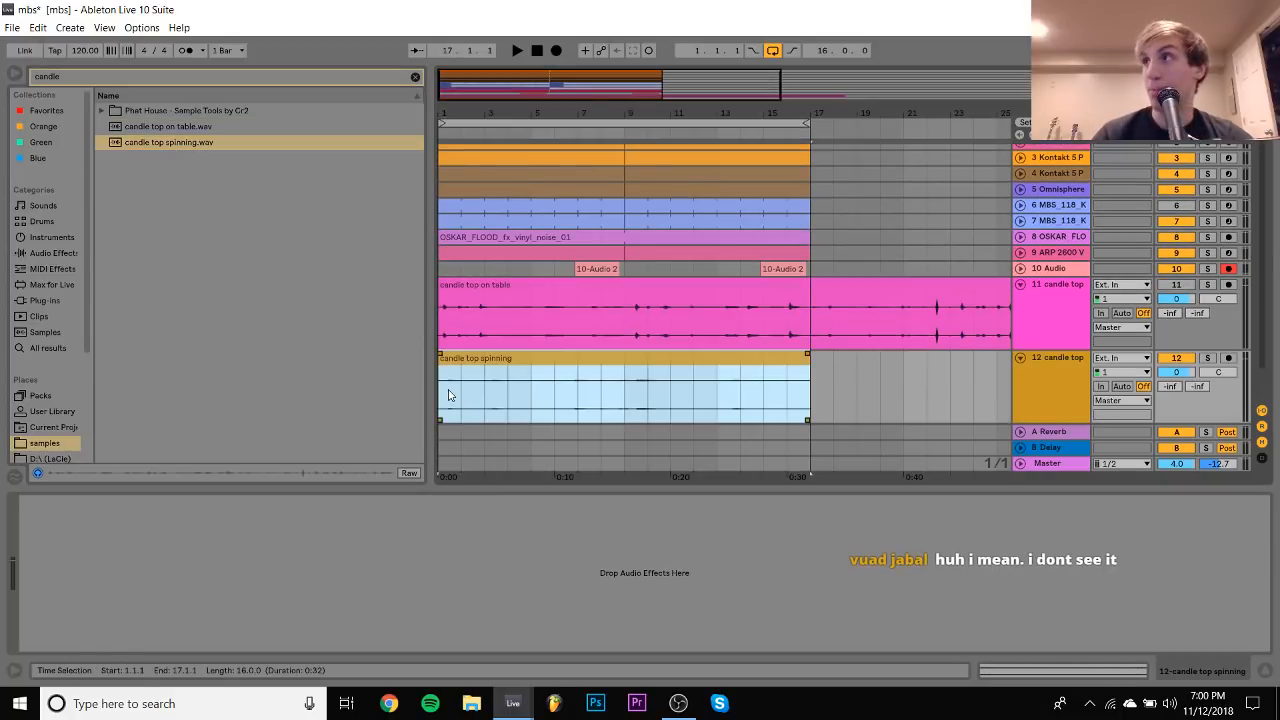
pyautogui.click(450, 388)
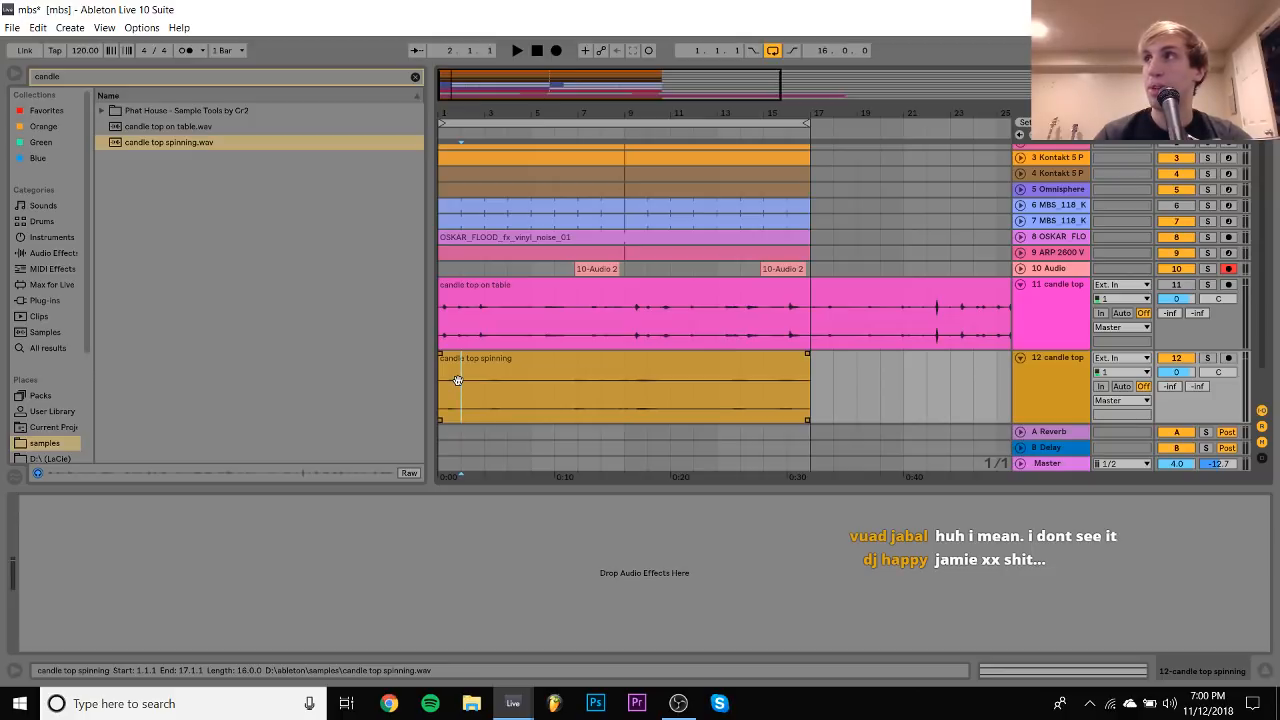
pyautogui.doubleClick(458, 380)
pyautogui.click(179, 92)
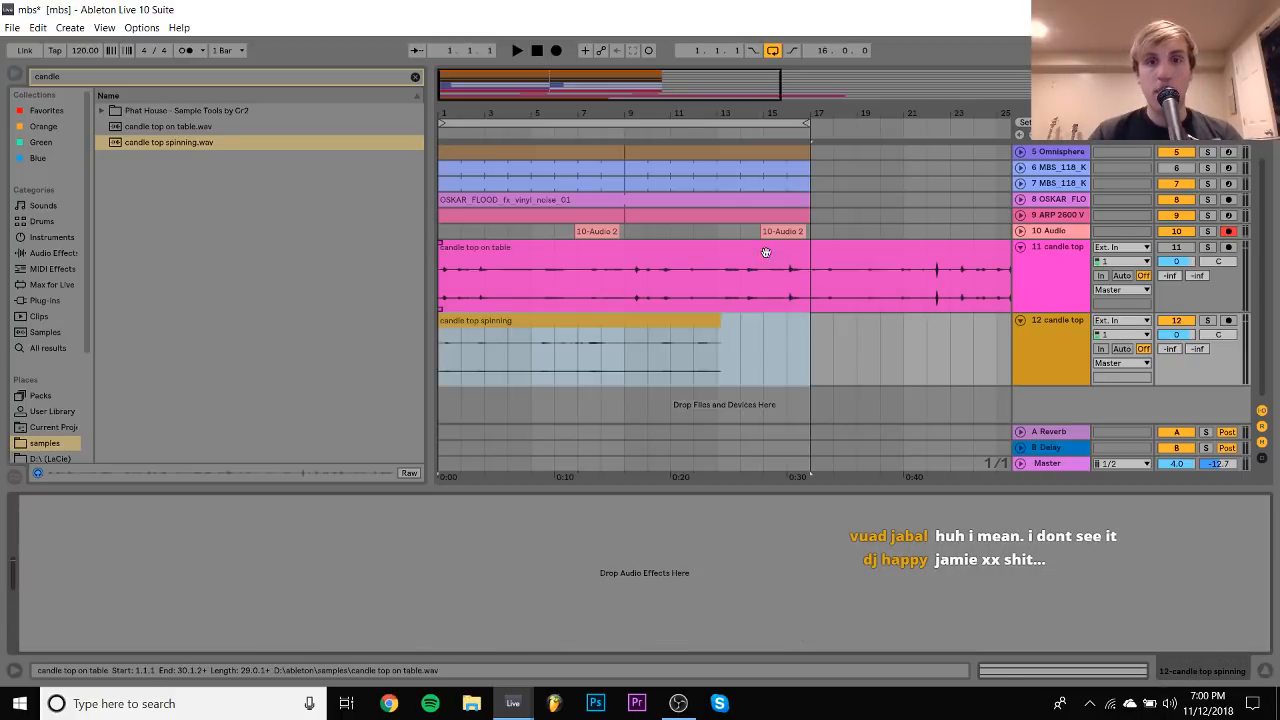
# Raise the clip gain of both candle top clips together to 12.2 dB
pyautogui.click(735, 275)
pyautogui.keyDown('shift'); pyautogui.click(686, 323); pyautogui.keyUp('shift')
pyautogui.click(1093, 676)
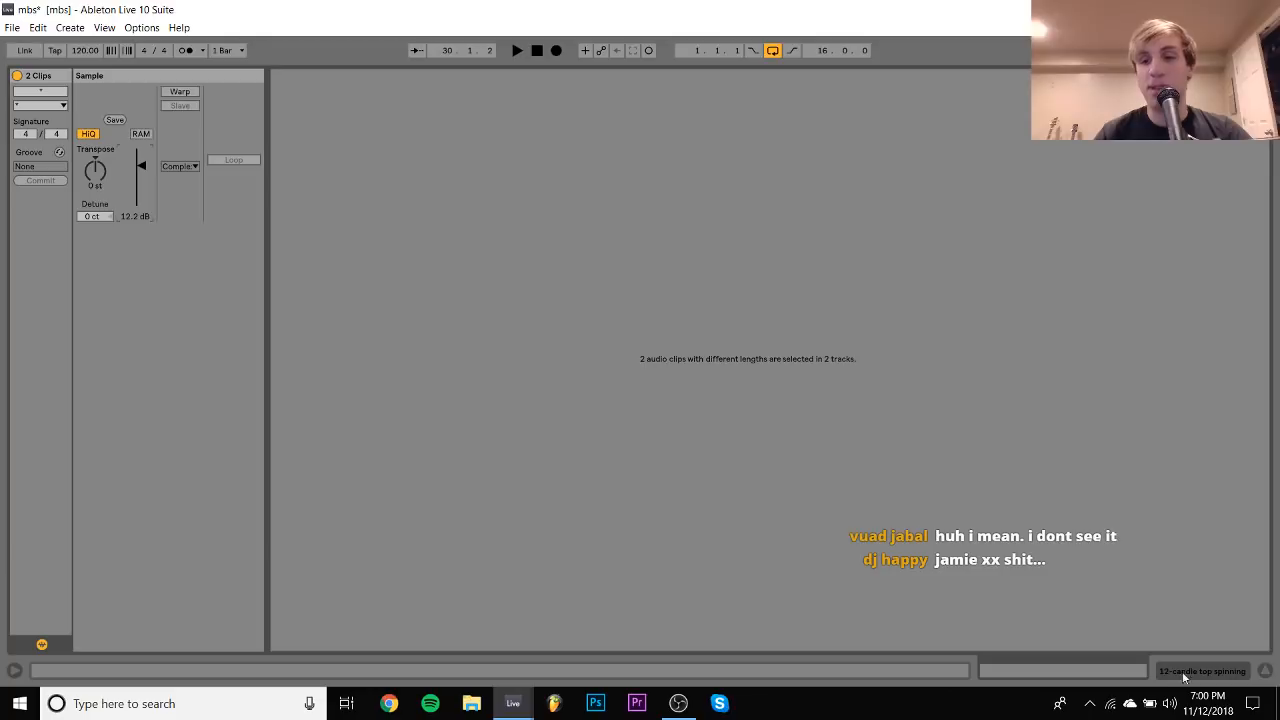
pyautogui.click(1222, 677)
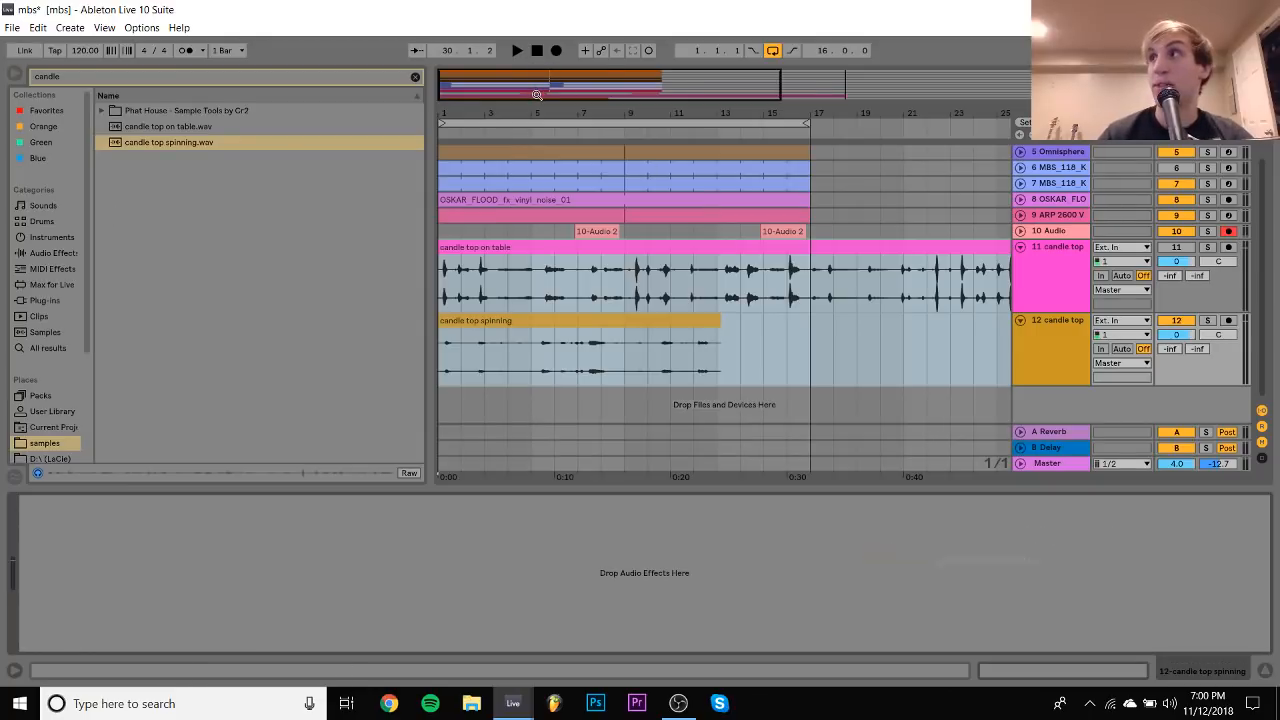
# Solo the candle top on table track, set its volume to -14.7 dB and audition the clip from bar 25
pyautogui.moveTo(537, 97); pyautogui.dragTo(724, 143)
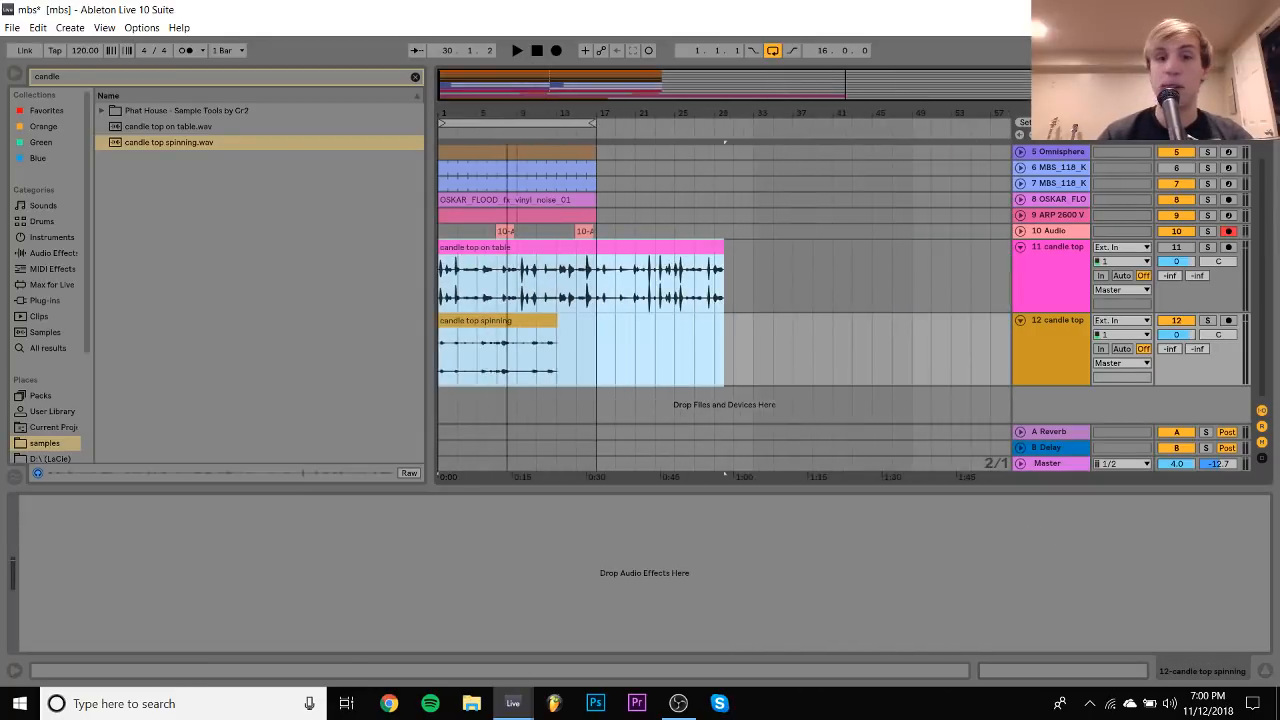
pyautogui.click(1207, 247)
pyautogui.click(1031, 261)
pyautogui.moveTo(713, 110); pyautogui.dragTo(690, 303)
pyautogui.click(687, 302)
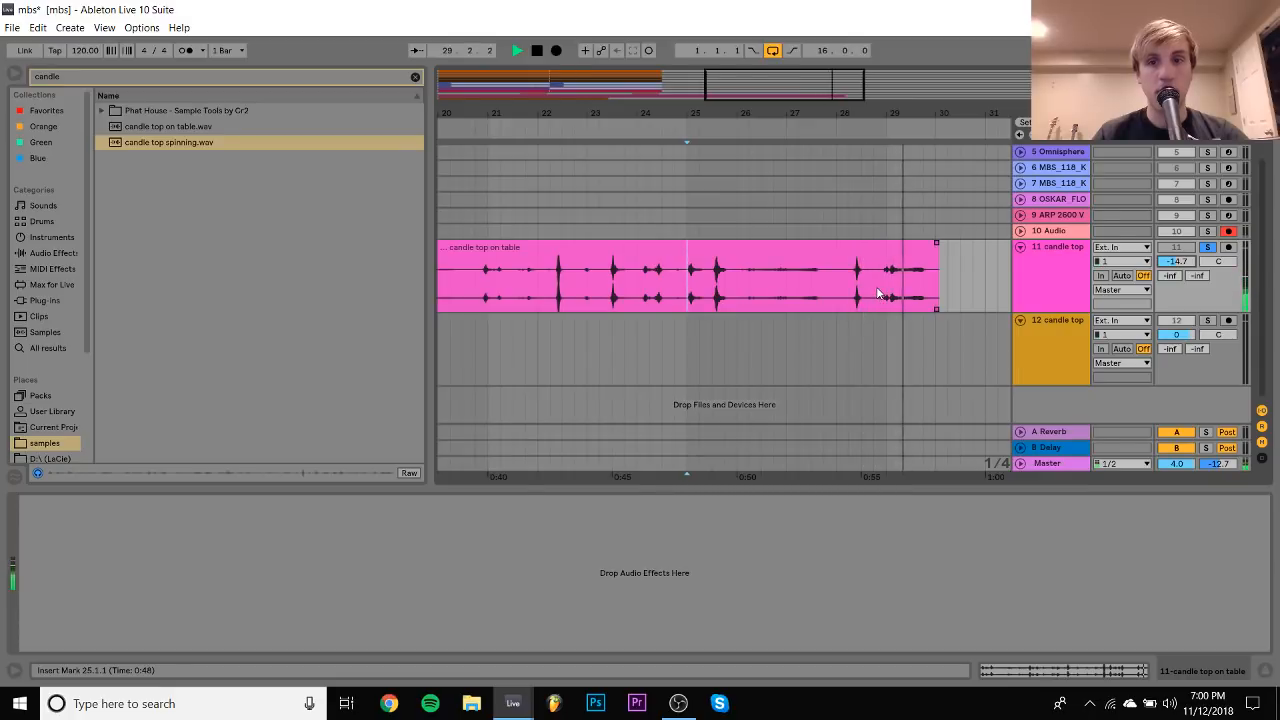
pyautogui.press('space')
# Cut the section from 28.4.4 to 29.3.2 out of candle top on table and paste it at bar 1 on a new audio track
pyautogui.moveTo(896, 113); pyautogui.dragTo(759, 220)
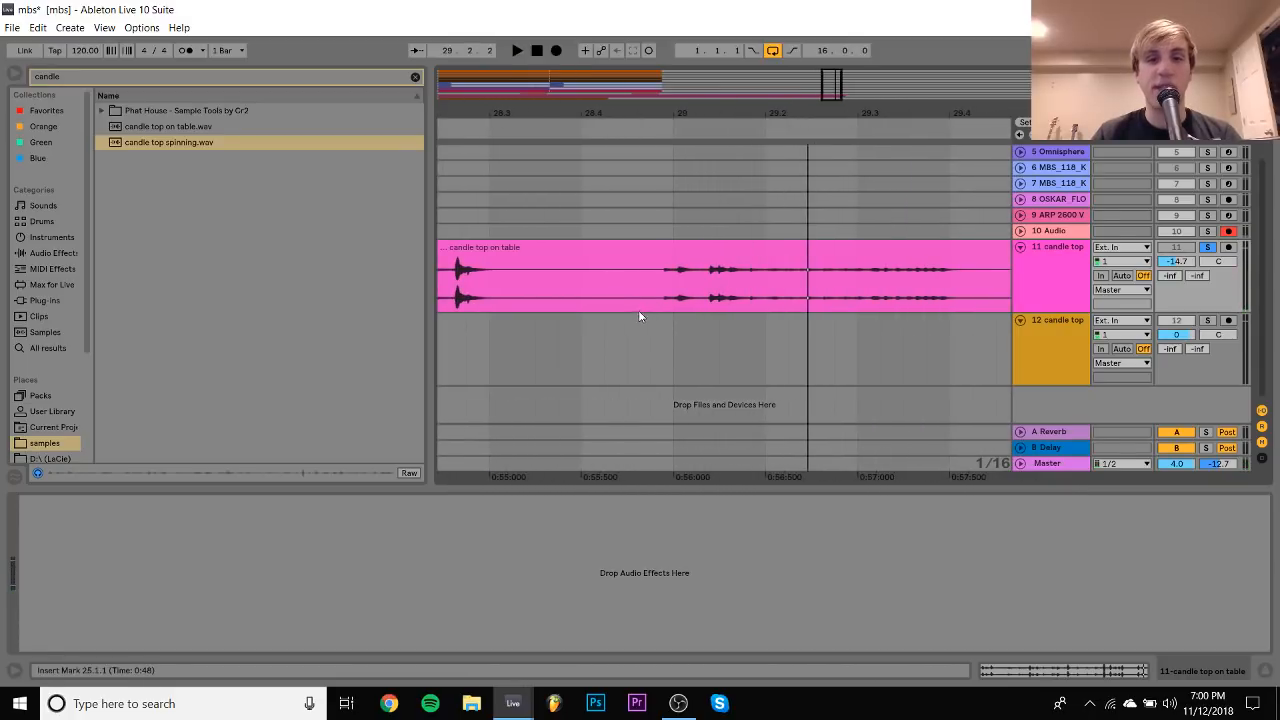
pyautogui.moveTo(650, 290); pyautogui.dragTo(873, 280)
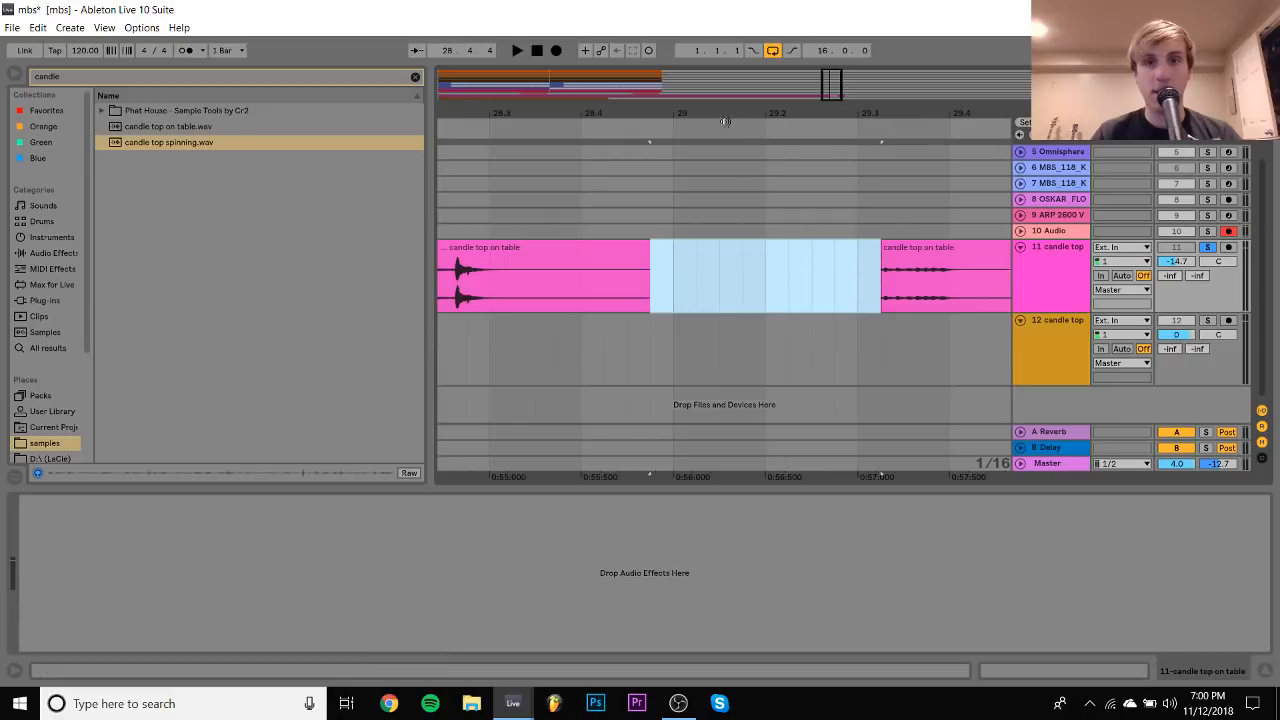
pyautogui.moveTo(727, 117); pyautogui.dragTo(700, 112)
pyautogui.moveTo(454, 95); pyautogui.dragTo(434, 228)
pyautogui.click(435, 230)
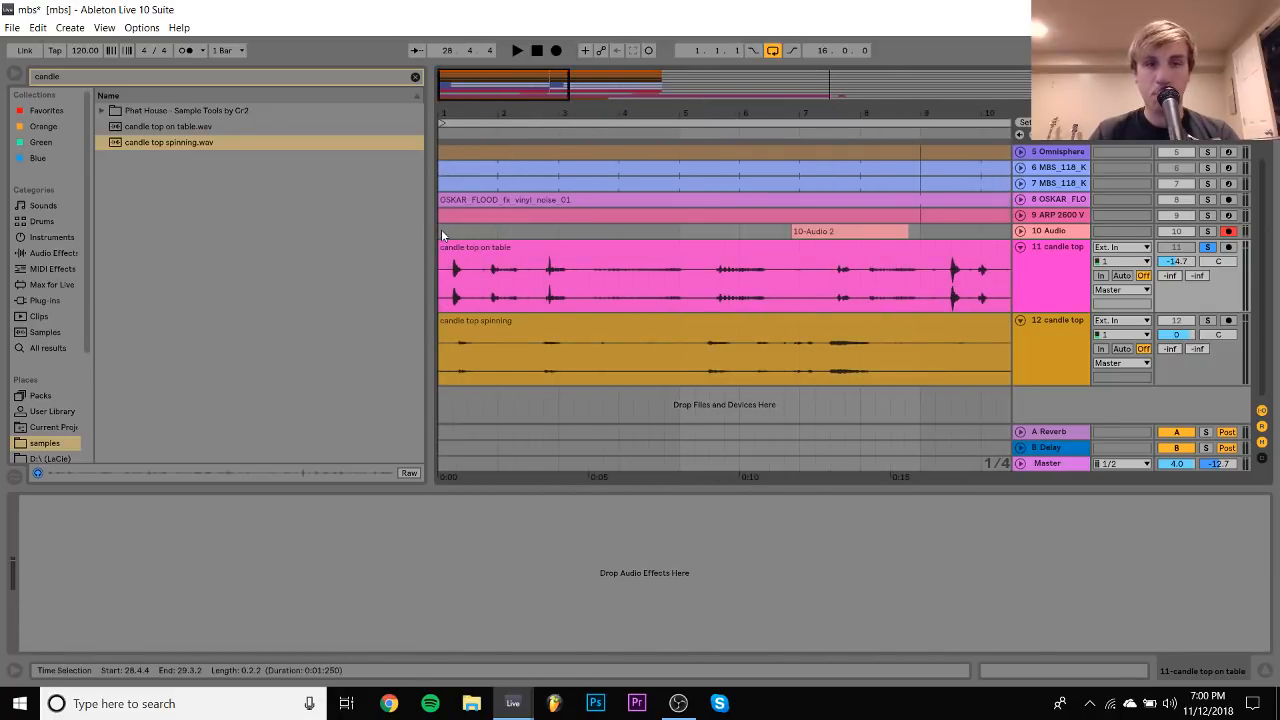
pyautogui.hotkey('ctrl', 't')
pyautogui.hotkey('ctrl', 'v')
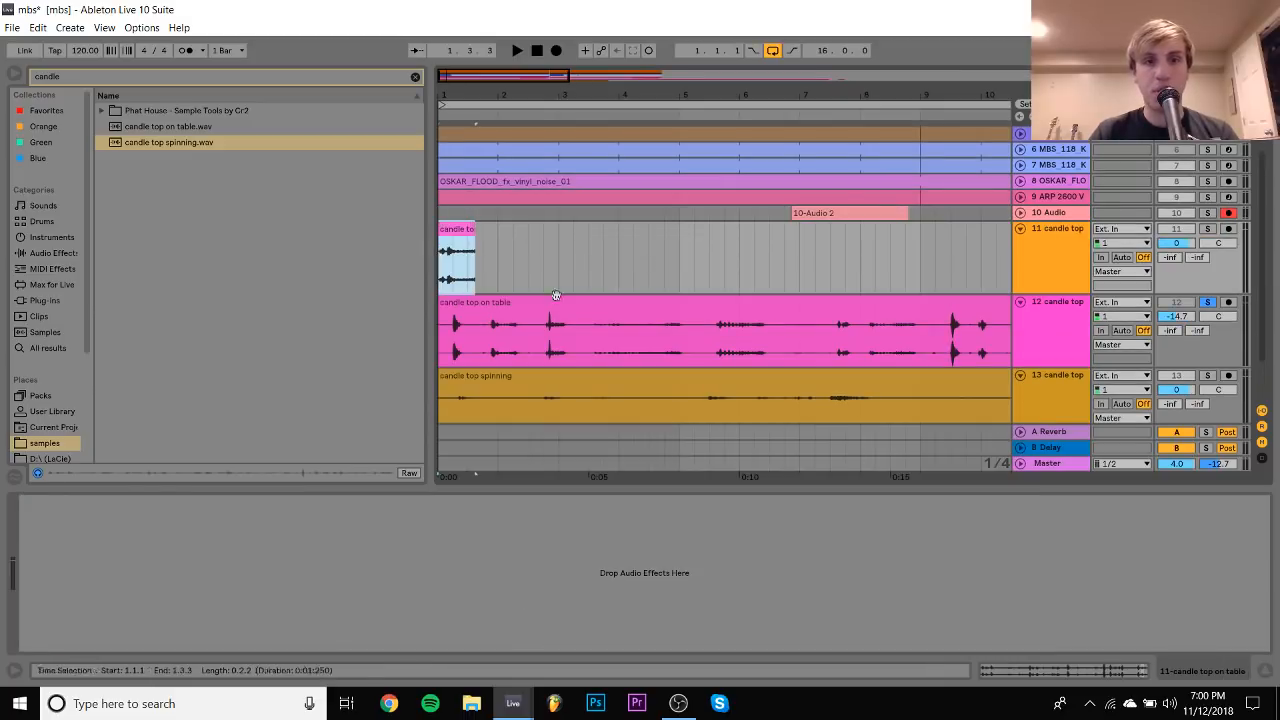
# Audition the candle top on table hits from 2.3.1, 5.3.1 and 7.3.1 to find another usable sound
pyautogui.click(535, 348)
pyautogui.press('space')
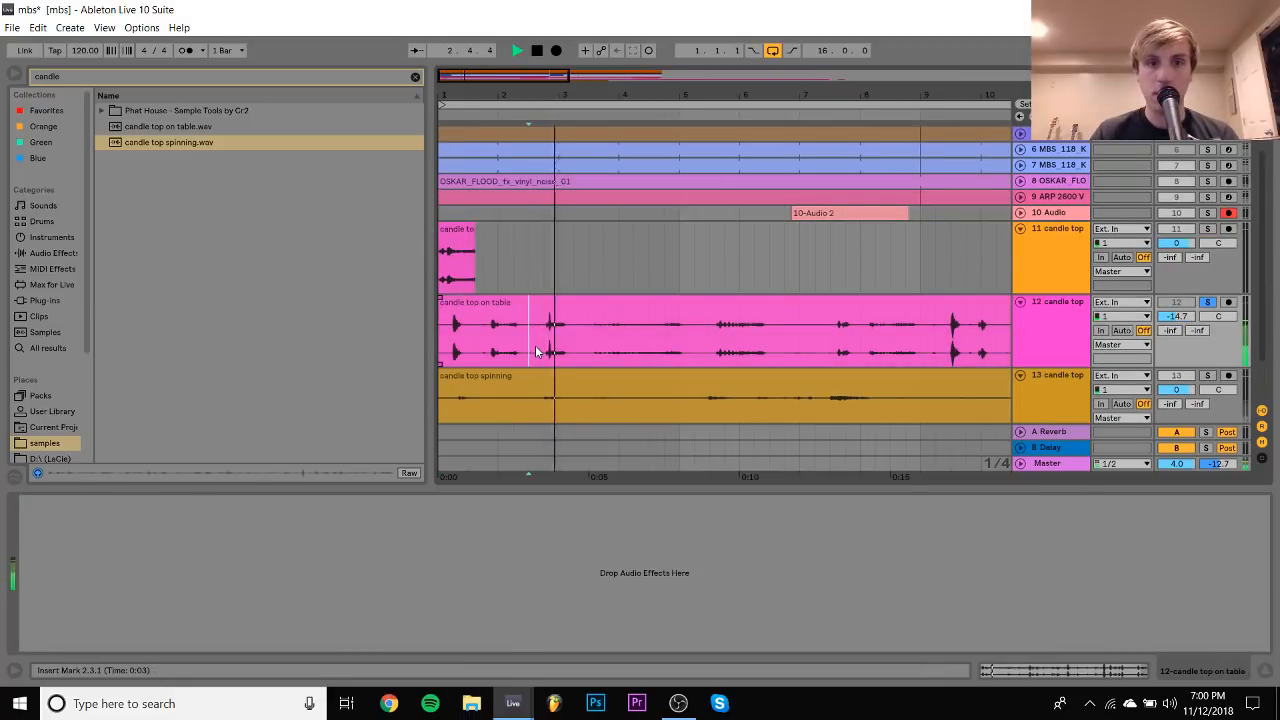
pyautogui.click(709, 350)
pyautogui.press('space')
pyautogui.press('space')
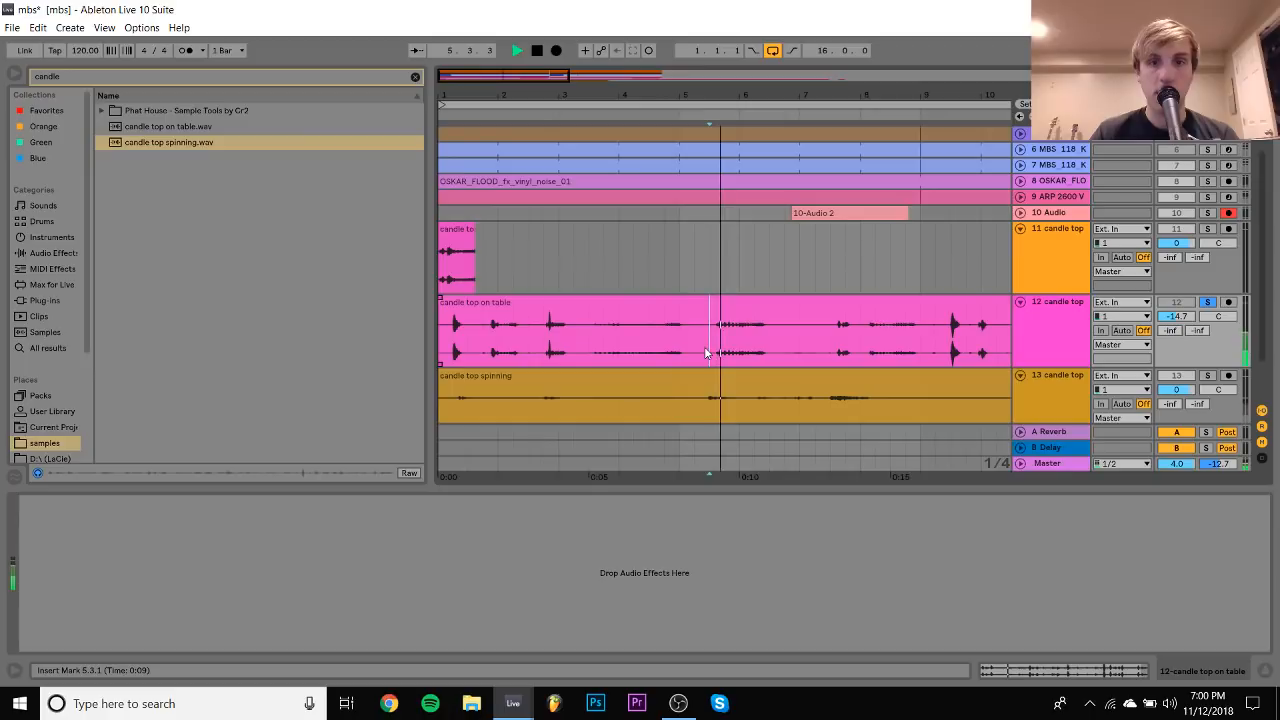
pyautogui.click(830, 350)
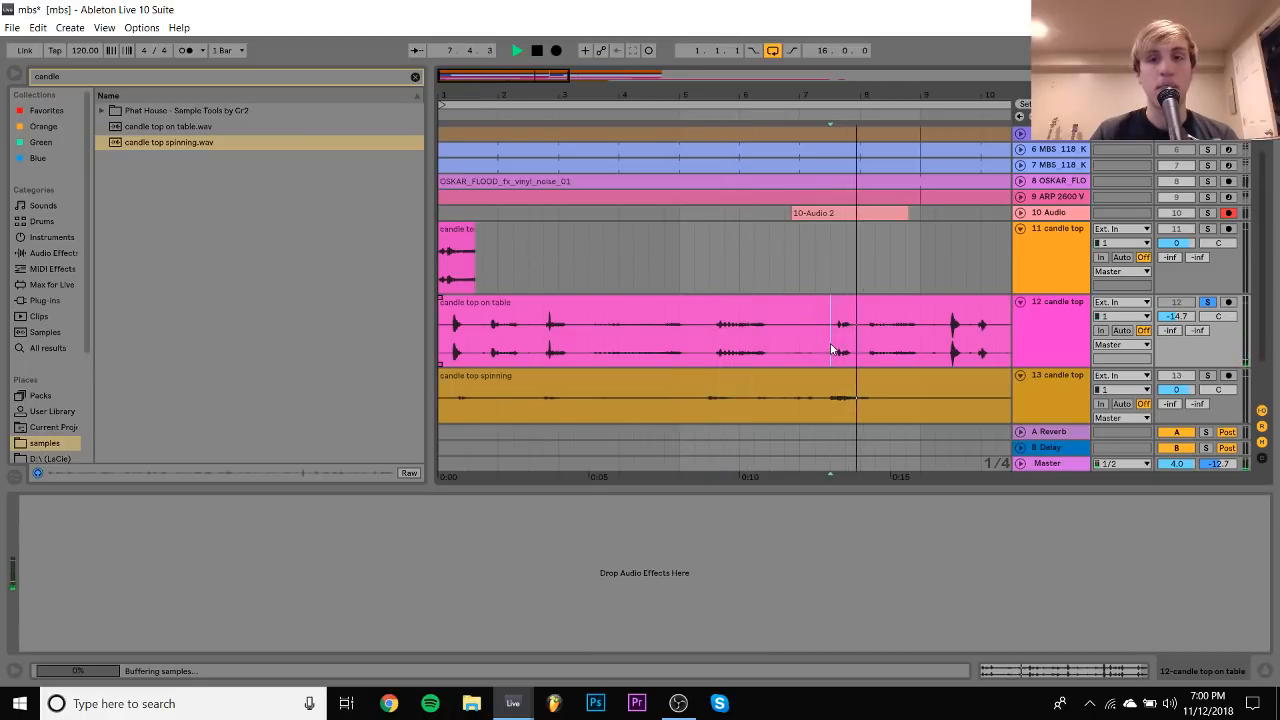
pyautogui.press('space')
pyautogui.press('space')
pyautogui.press('space')
pyautogui.press('space')
pyautogui.press('space')
# Cut the hit between 7.3.1 and 8.1.1 from candle top on table and paste it at bar 2 on the new track
pyautogui.moveTo(831, 350); pyautogui.dragTo(861, 350)
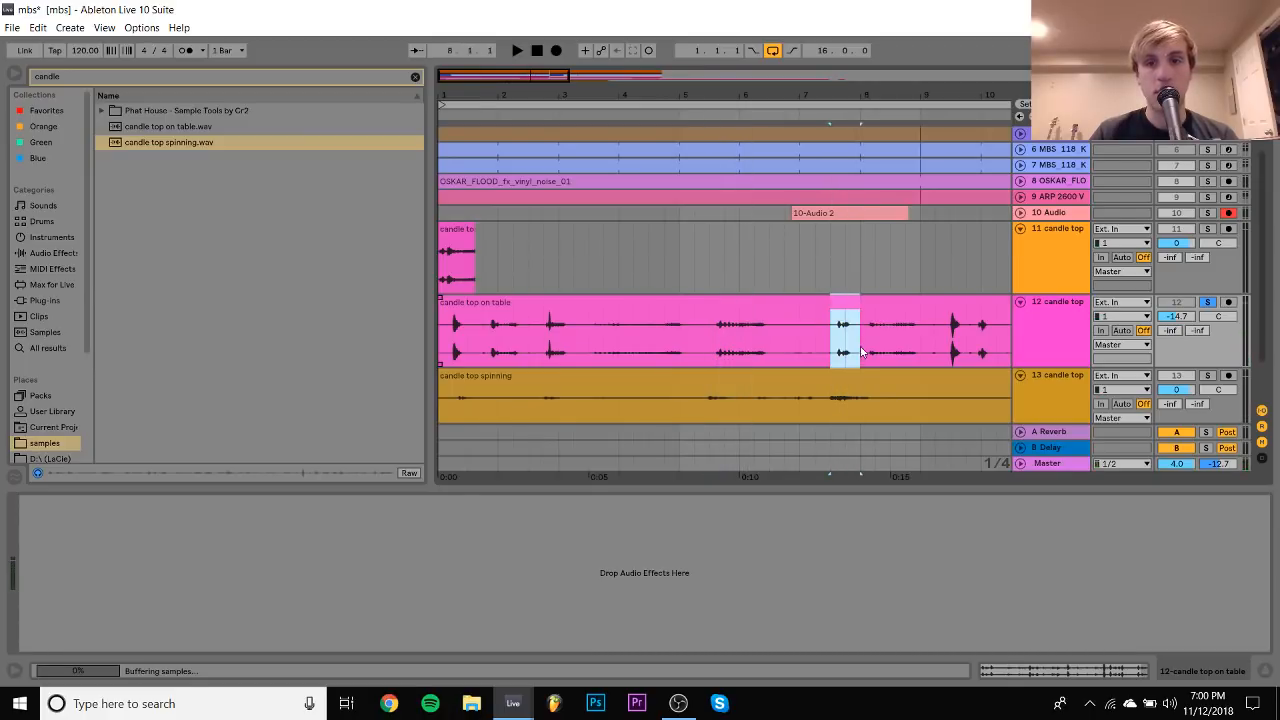
pyautogui.hotkey('ctrl', 'x')
pyautogui.click(501, 261)
pyautogui.hotkey('ctrl', 'v')
# Solo the new track 11 holding the pasted candle fragments and play it back from bar 1
pyautogui.click(1208, 229)
pyautogui.press('space')
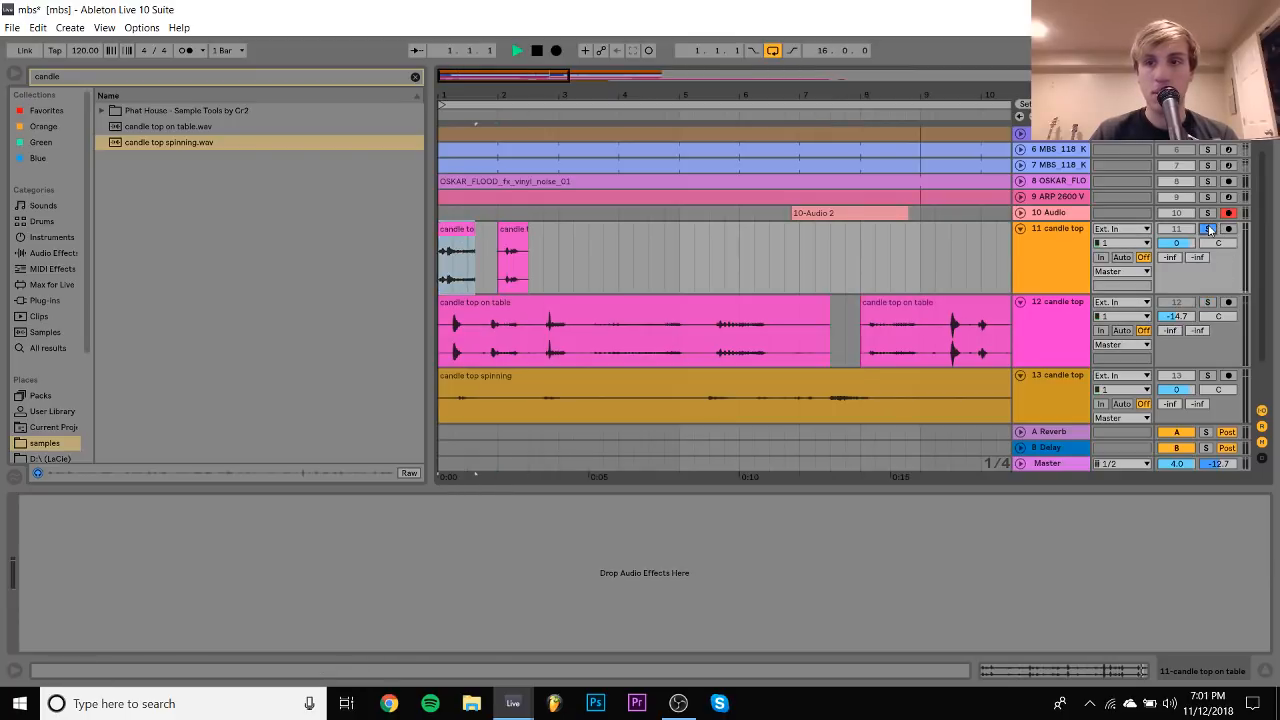
pyautogui.press('space')
pyautogui.moveTo(452, 92); pyautogui.dragTo(452, 146)
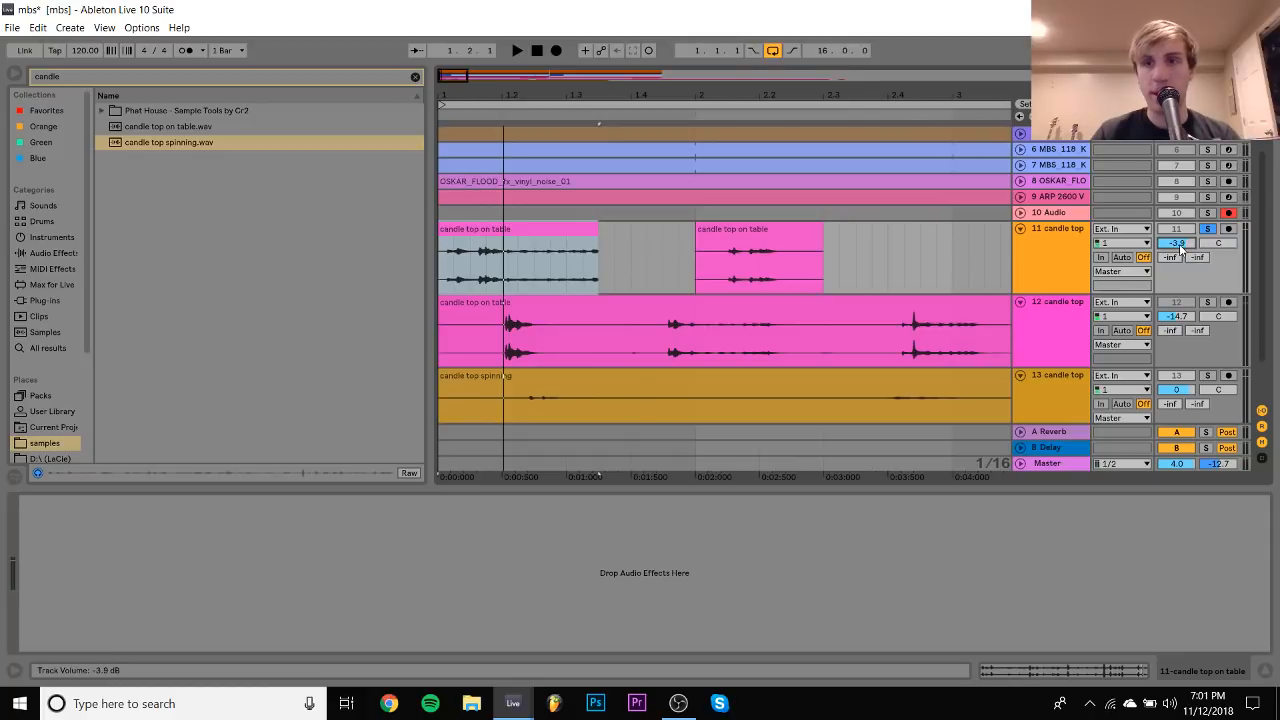
# Solo track 7 alongside track 11 and lower the volume of track 11 to -9.9 dB
pyautogui.scroll(3, 1181, 249)
pyautogui.keyDown('ctrl'); pyautogui.click(1208, 215); pyautogui.keyUp('ctrl')
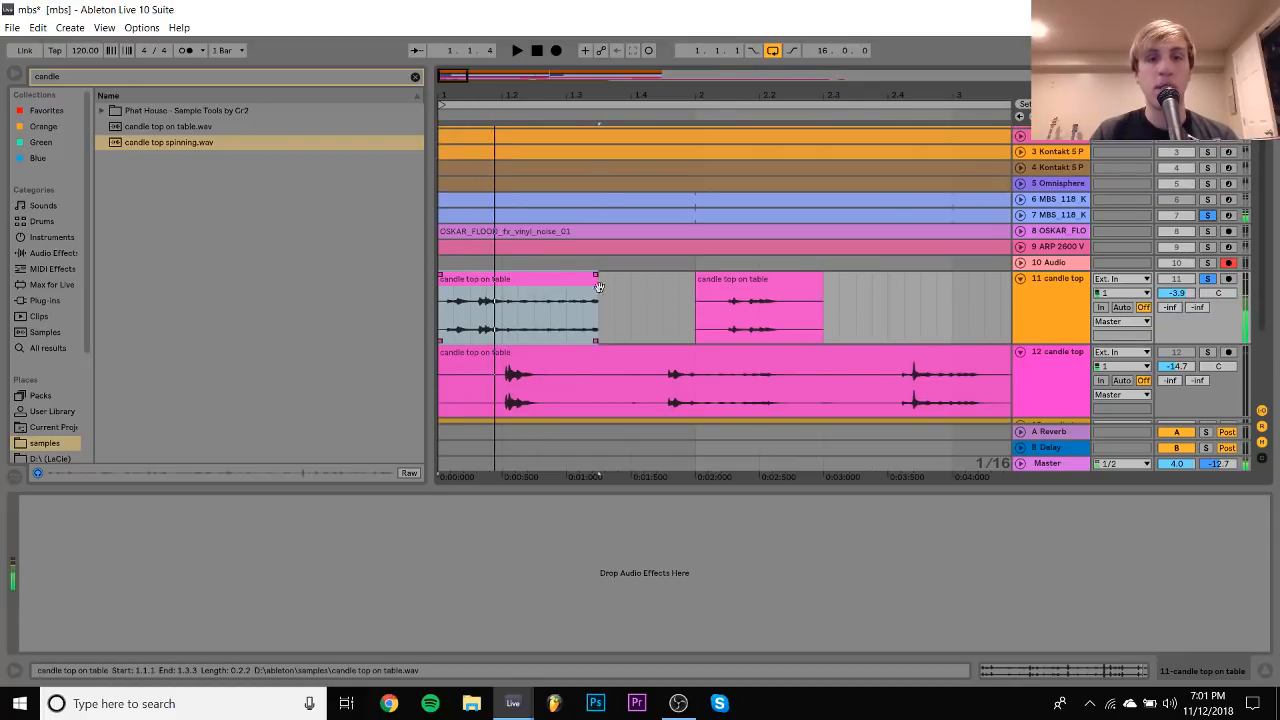
pyautogui.scroll(-1, 1180, 294)
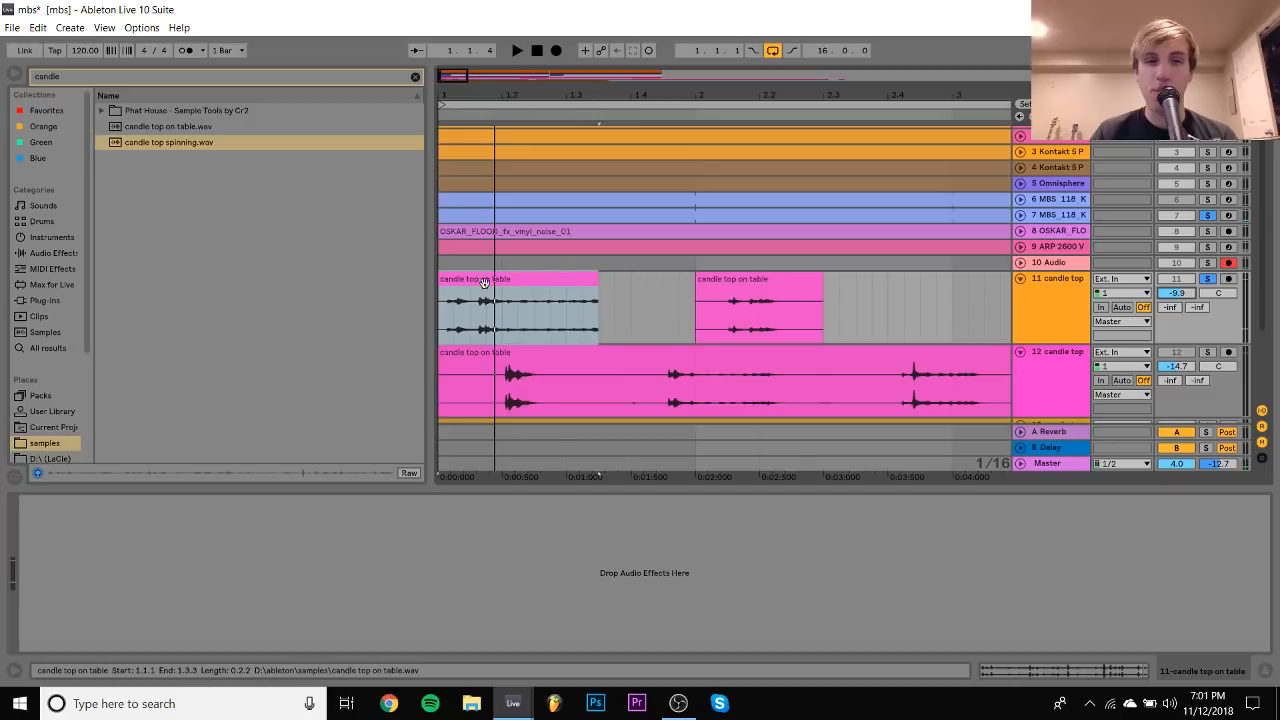
# Trim a sixteenth off the start of the first candle fragment, align it to bar 1 and play it back
pyautogui.click(443, 285)
pyautogui.moveTo(443, 285); pyautogui.dragTo(497, 288)
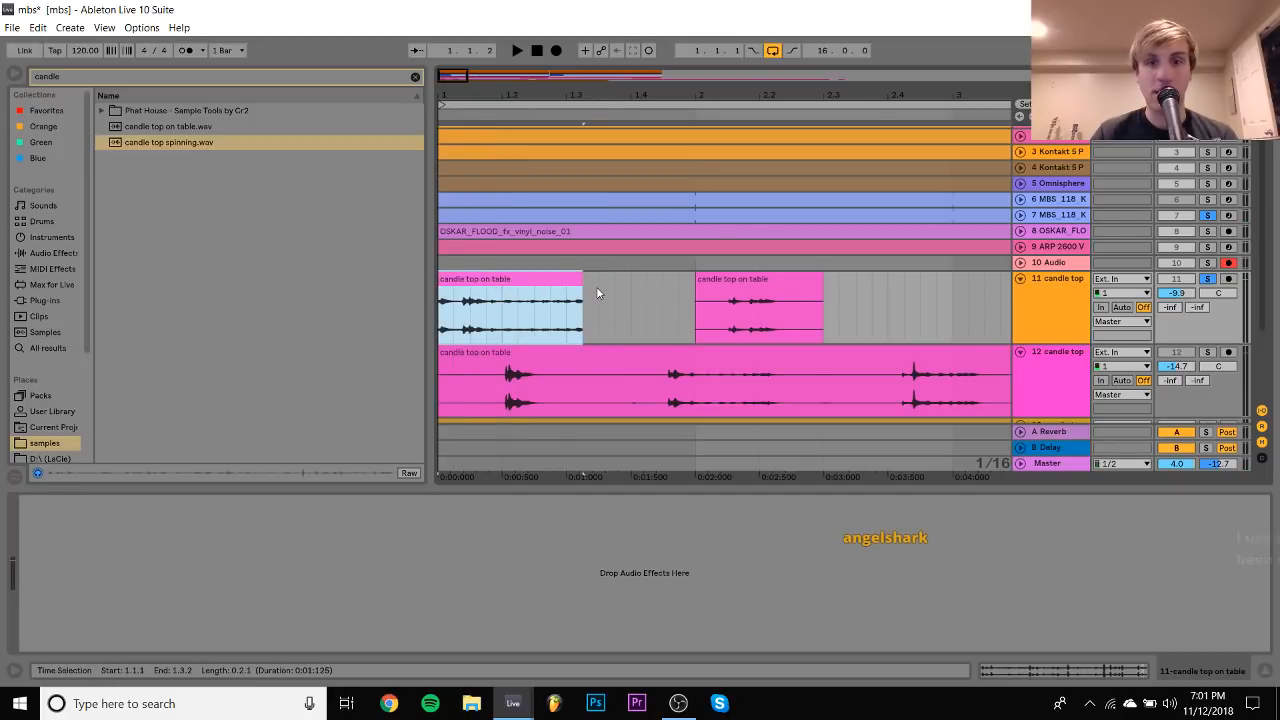
pyautogui.press('space')
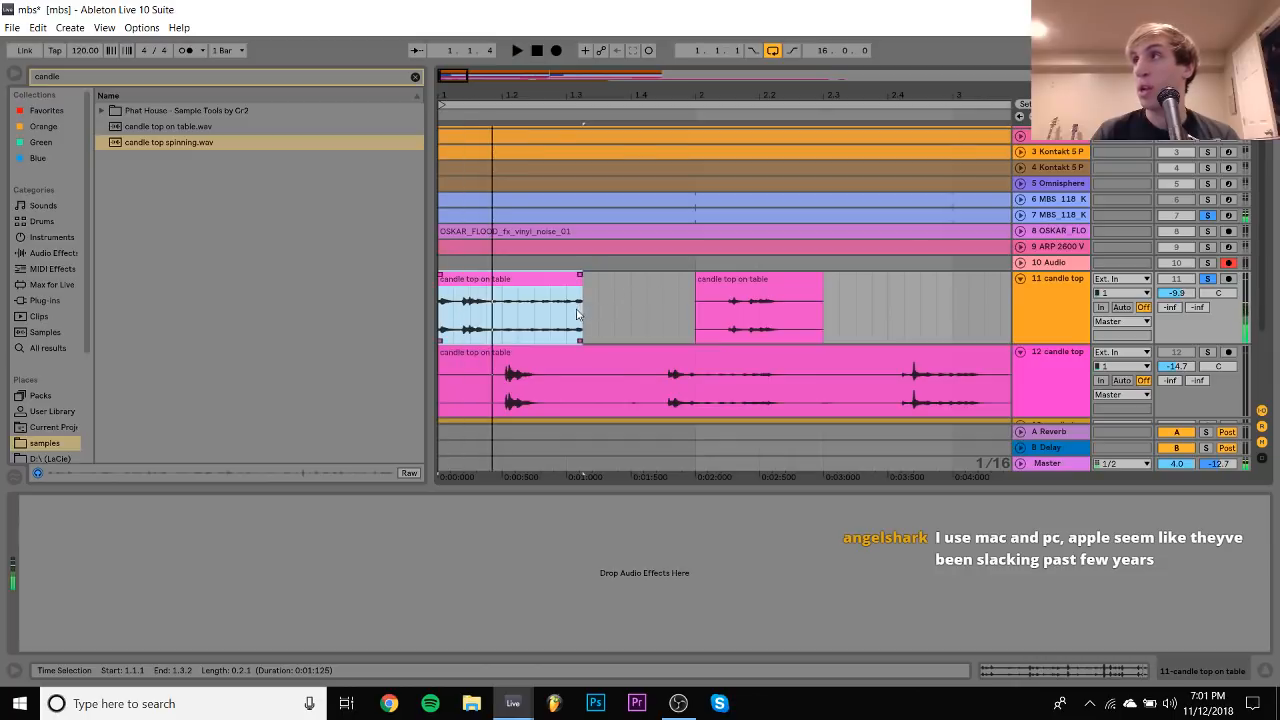
pyautogui.press('space')
# Trim the quiet lead-in off the second candle fragment, move it to 1.2.2 and play the result
pyautogui.click(721, 293)
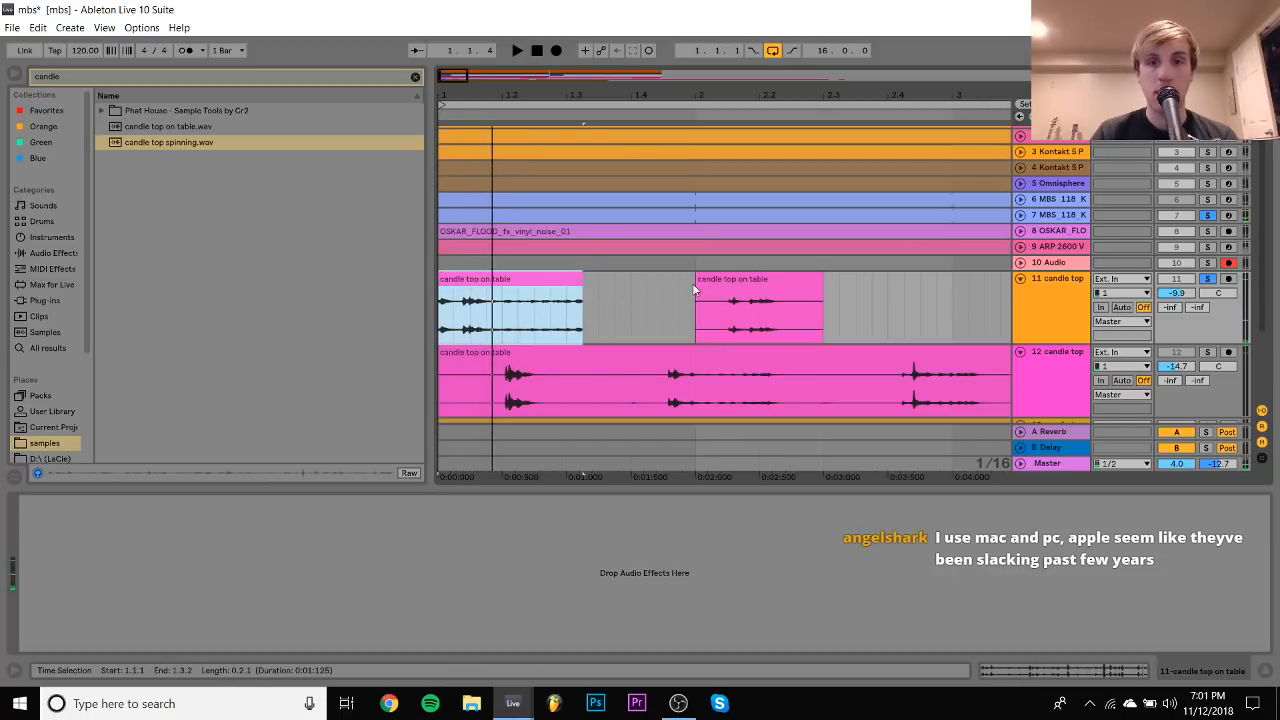
pyautogui.moveTo(692, 283); pyautogui.dragTo(513, 290)
pyautogui.press('space')
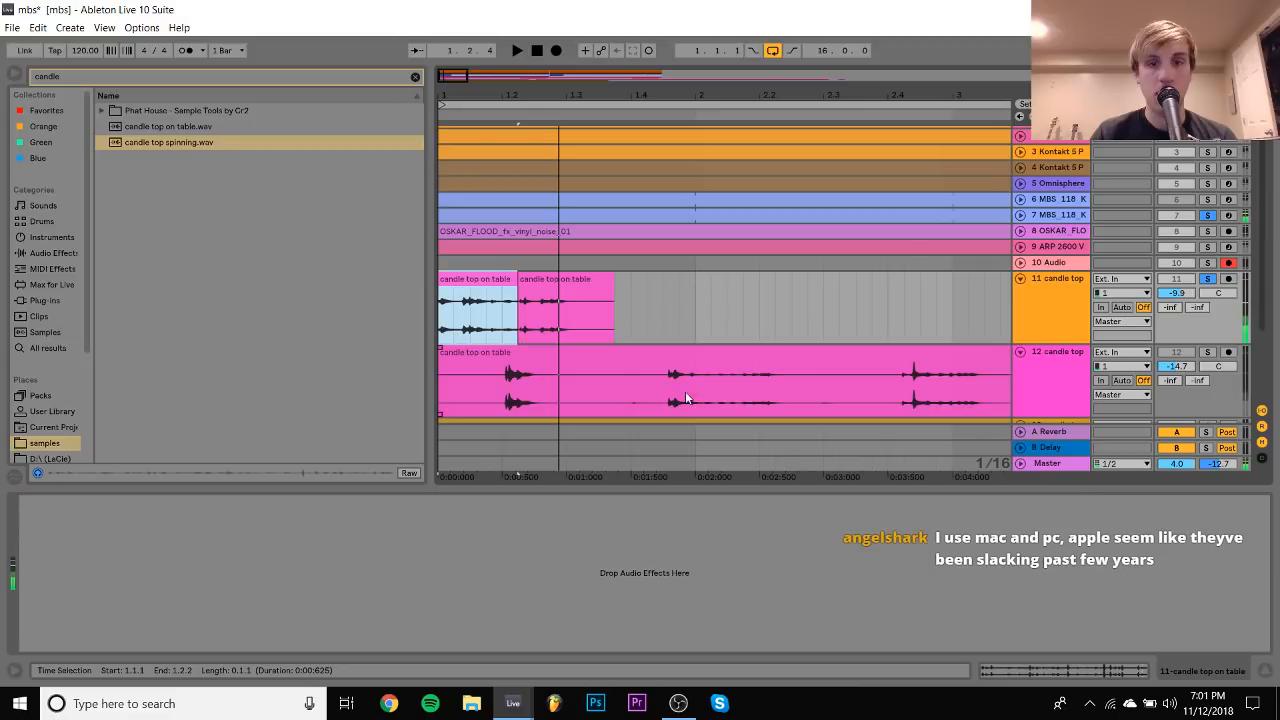
pyautogui.press('space')
# Cut the hit between 1.4.3 and 2.1.3 from candle top on table and paste it at 1.2.3 on track 11
pyautogui.moveTo(657, 386); pyautogui.dragTo(577, 300)
pyautogui.press('space')
pyautogui.click(480, 293)
pyautogui.press('space')
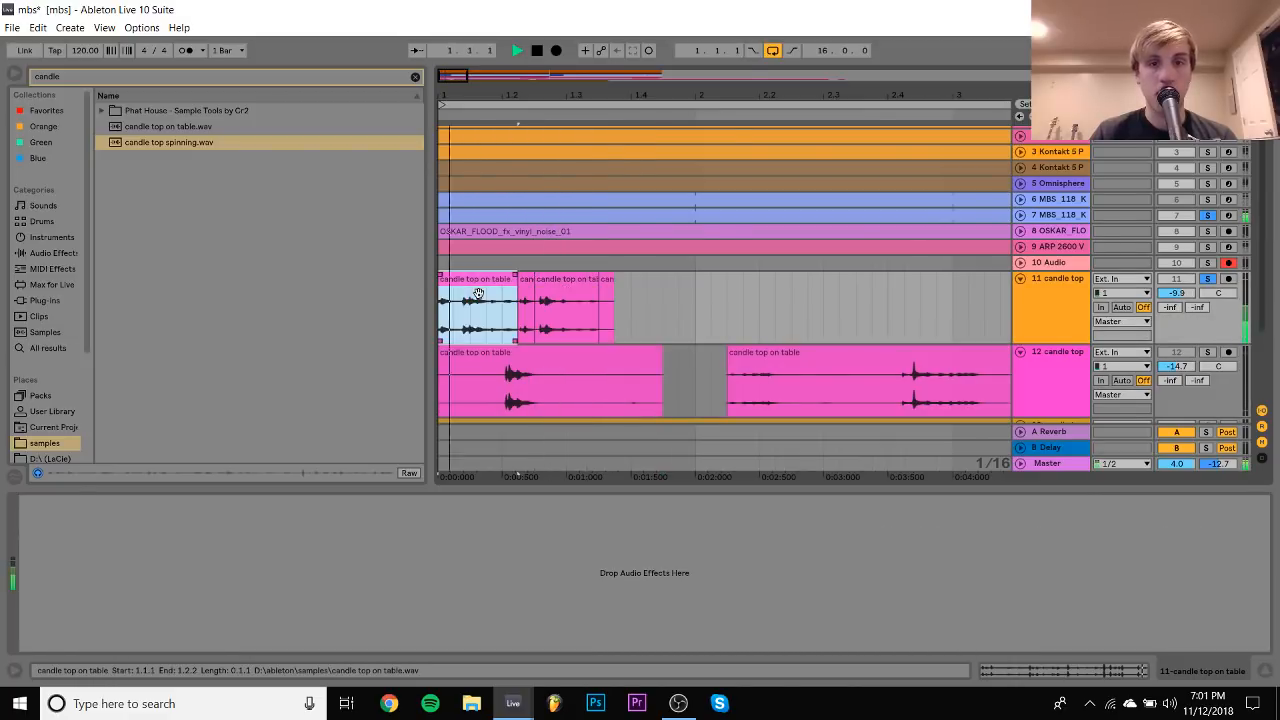
pyautogui.press('space')
# Duplicate the section from 1.1.1 to 1.3.2 on track 11 twice and listen to the repeating pattern
pyautogui.click(576, 317)
pyautogui.moveTo(576, 316); pyautogui.dragTo(443, 300)
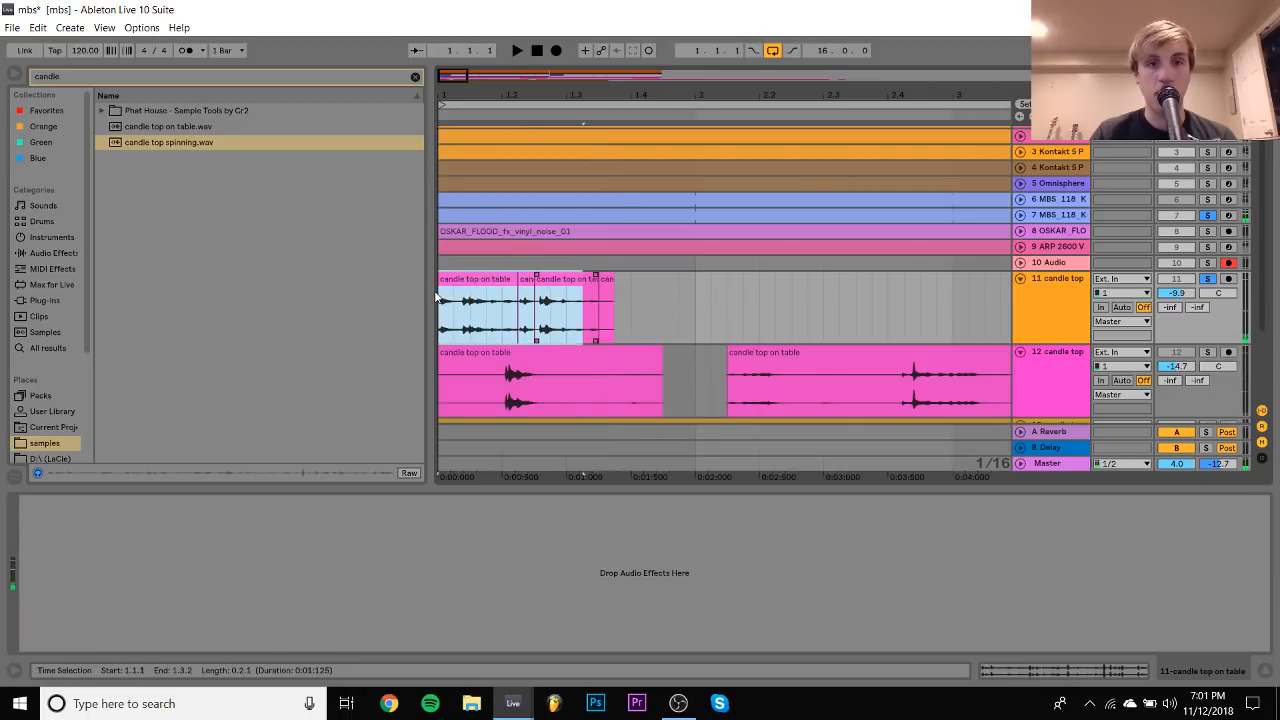
pyautogui.press('space')
pyautogui.hotkey('ctrl', 'd')
pyautogui.hotkey('ctrl', 'd')
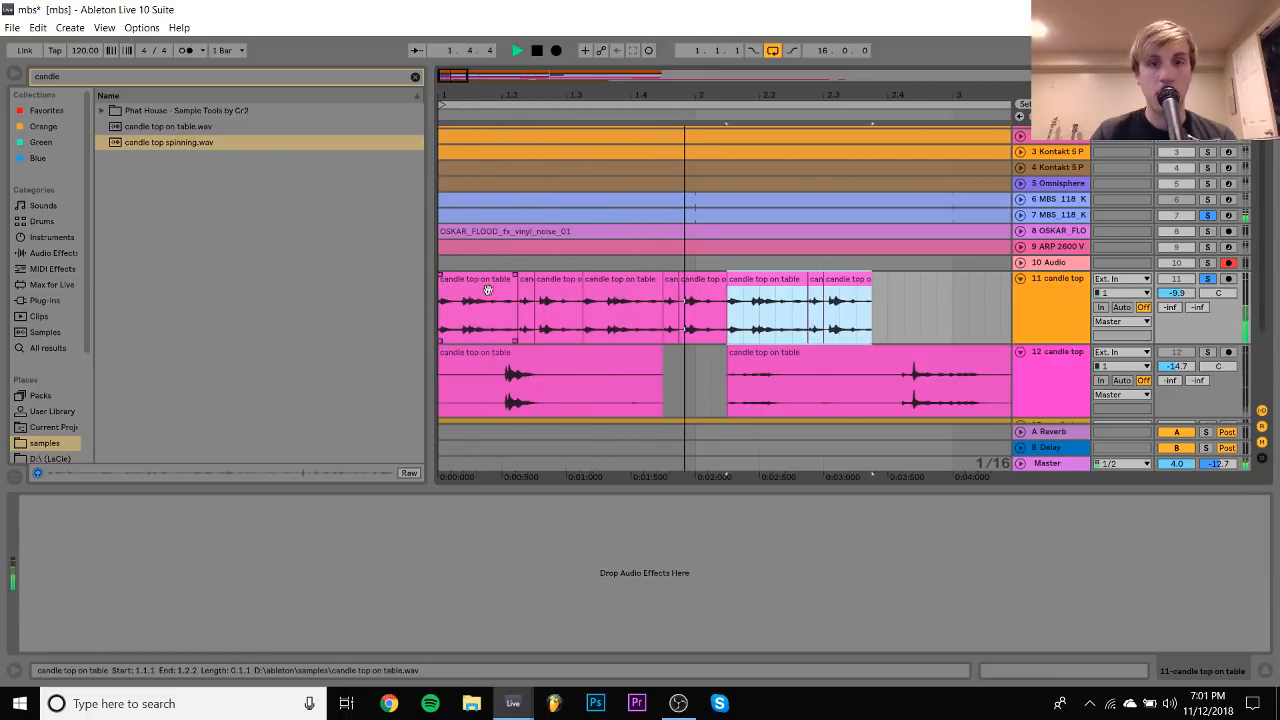
pyautogui.press('space')
# Move the one-beat section from 1.2.1 on track 11 to bar 1, duplicate it seven times up to bar 3 and play it
pyautogui.moveTo(505, 315); pyautogui.dragTo(566, 301)
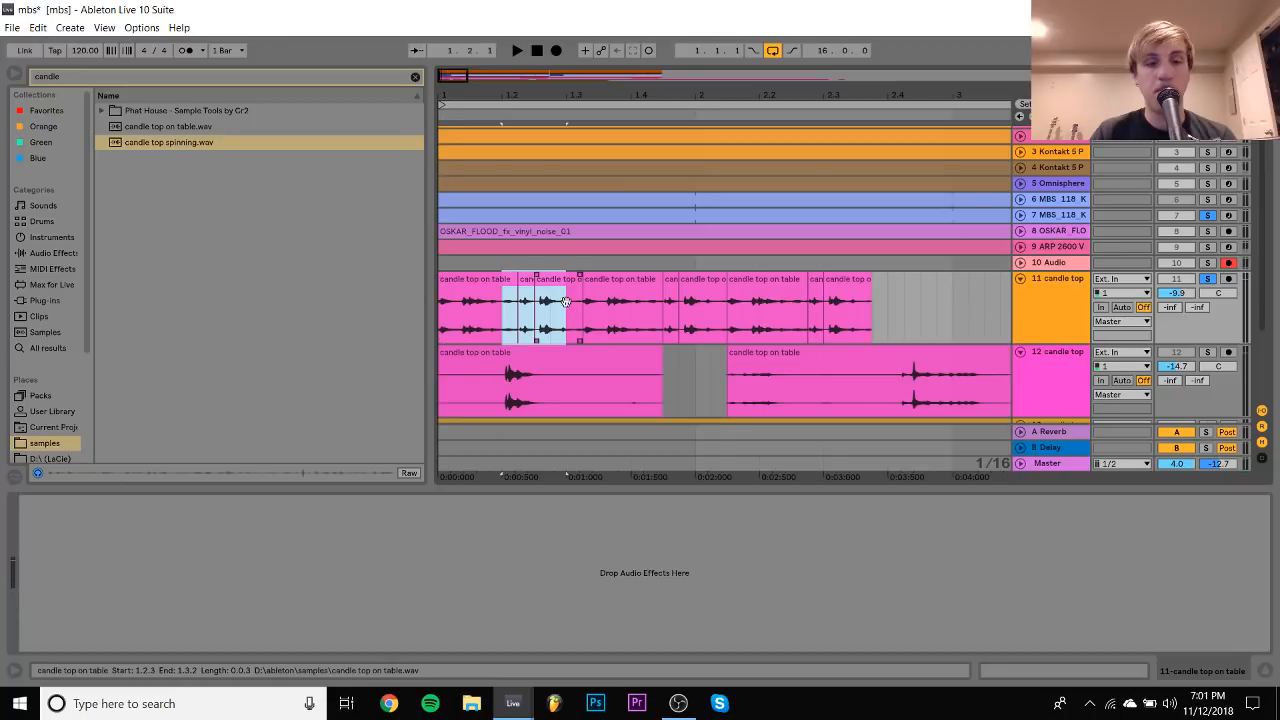
pyautogui.click(447, 299)
pyautogui.hotkey('ctrl', 'd')
pyautogui.hotkey('ctrl', 'd')
pyautogui.hotkey('ctrl', 'd')
pyautogui.hotkey('ctrl', 'd')
pyautogui.hotkey('ctrl', 'd')
pyautogui.hotkey('ctrl', 'd')
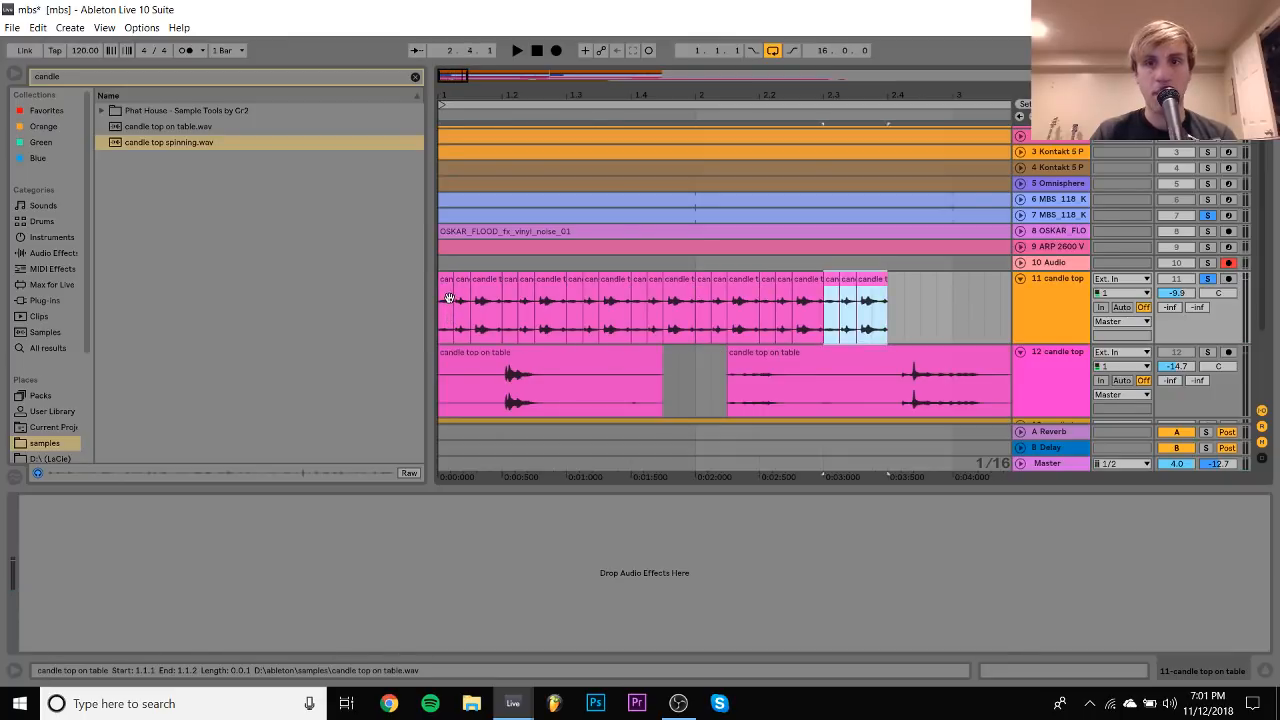
pyautogui.hotkey('ctrl', 'd')
pyautogui.hotkey('ctrl', 'a')
pyautogui.press('space')
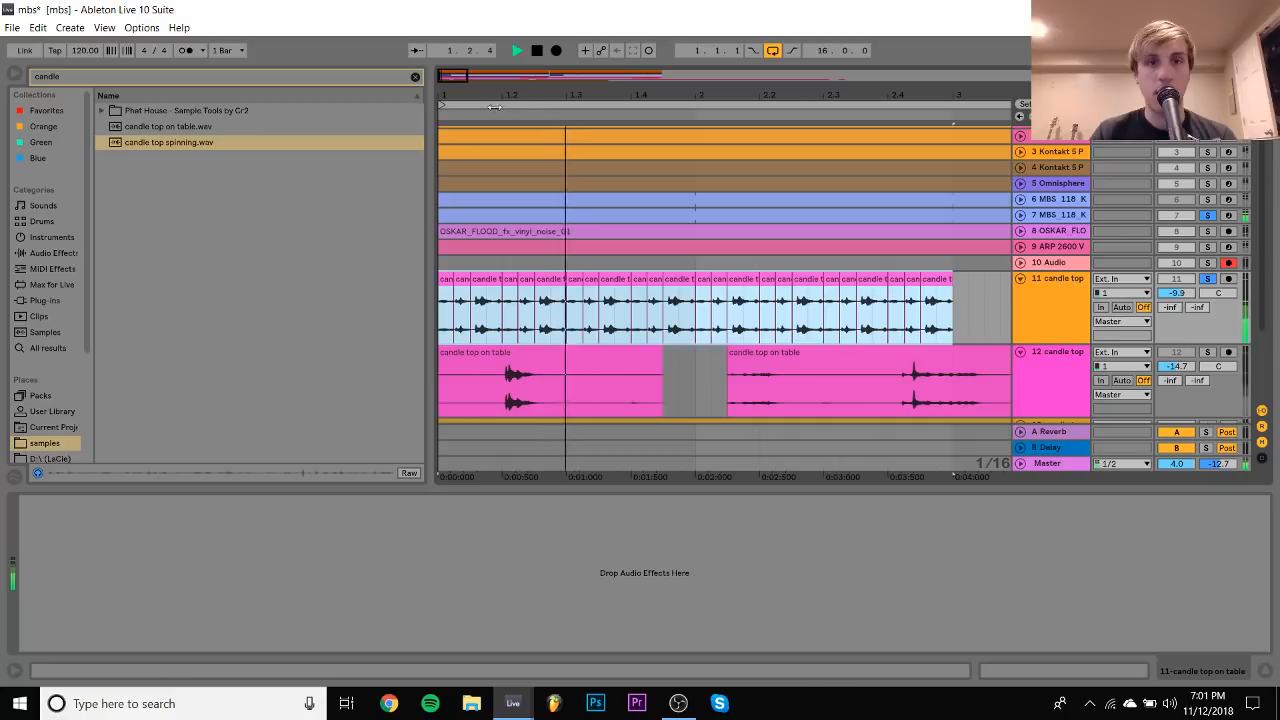
# Lower the volume of track 11 to -15.6 dB and unsolo the tracks to hear it in the full mix
pyautogui.press('space')
pyautogui.moveTo(1176, 294); pyautogui.dragTo(1176, 308)
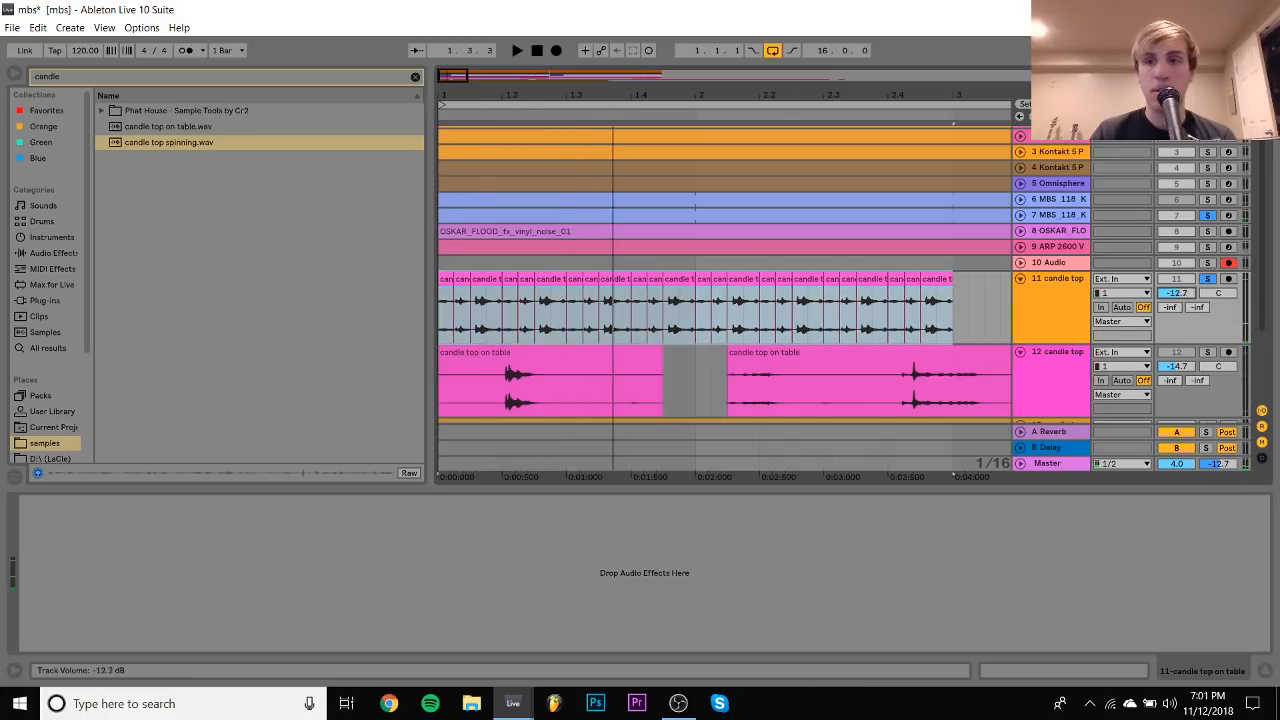
pyautogui.press('space')
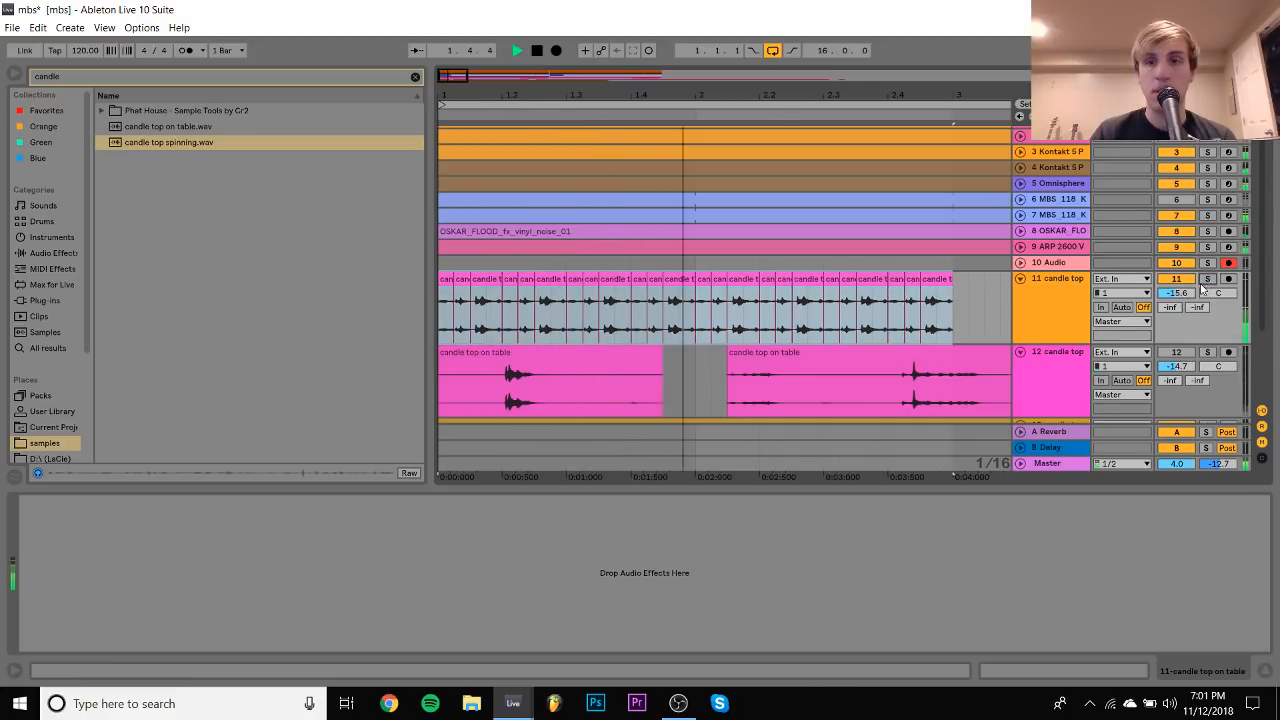
pyautogui.press('space')
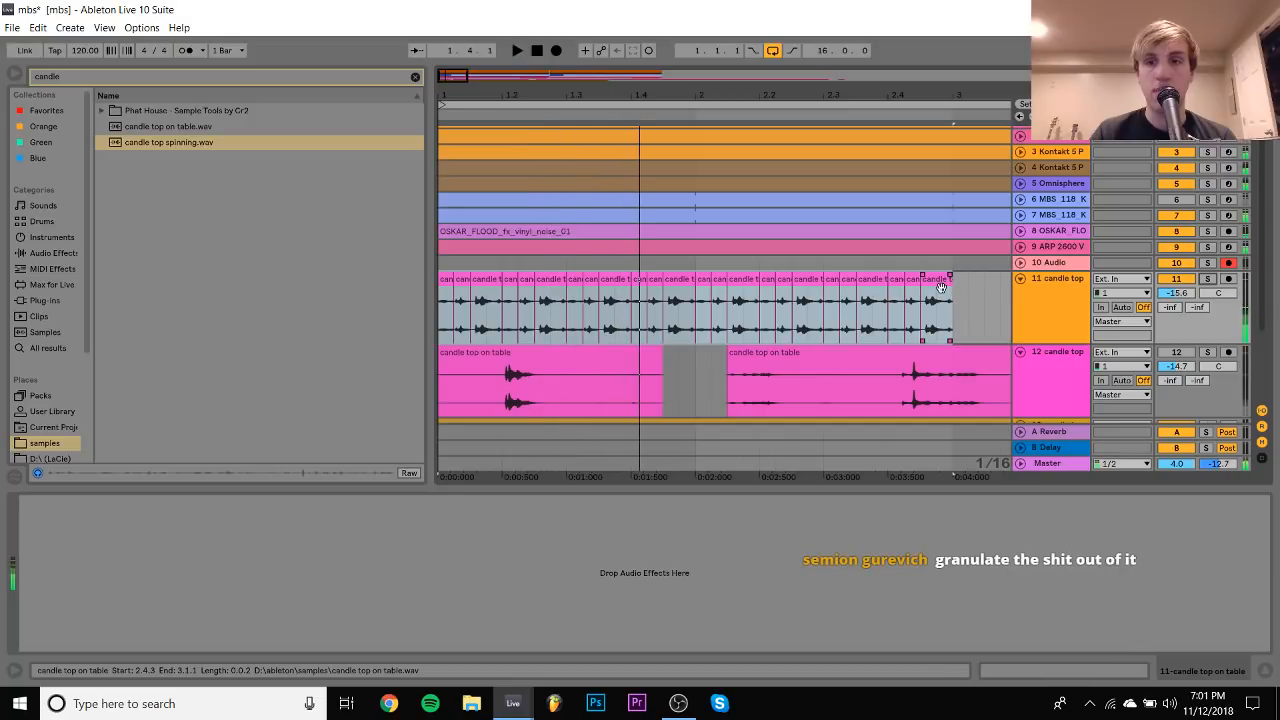
pyautogui.scroll(-3, 1107, 302)
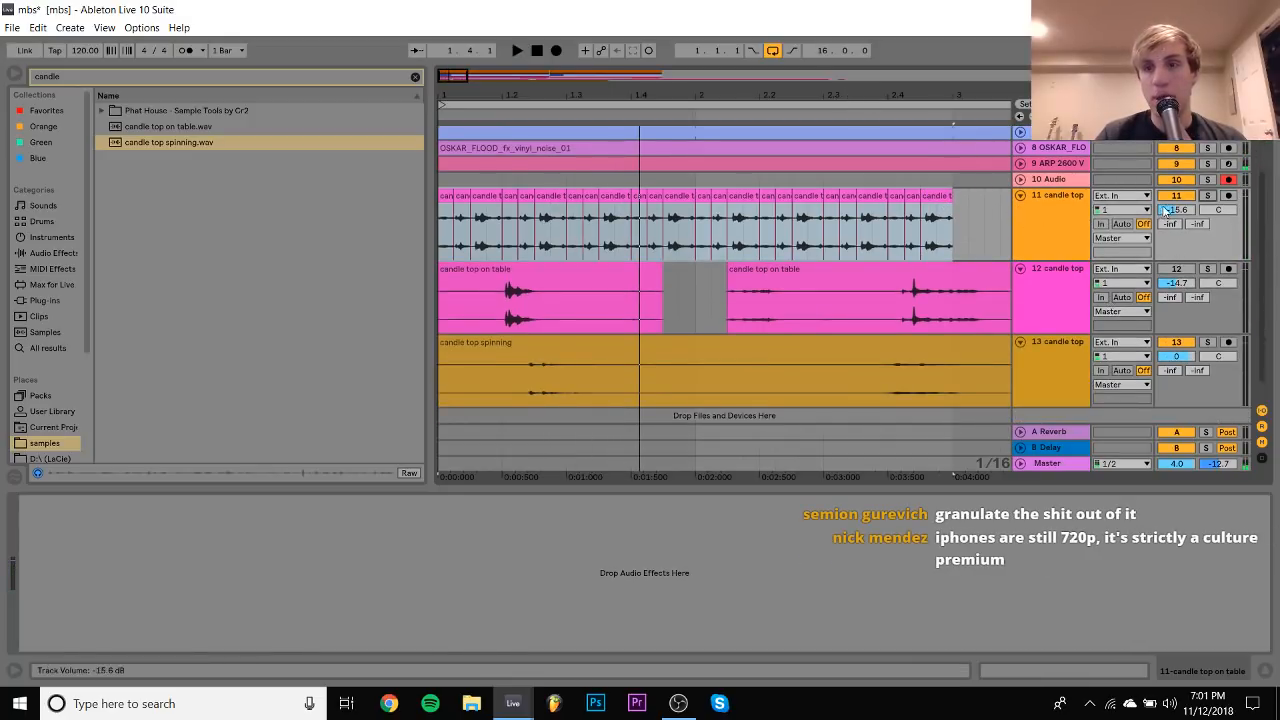
# Mute and fold track 11, and insert a new MIDI track below it
pyautogui.press('space')
pyautogui.click(1021, 196)
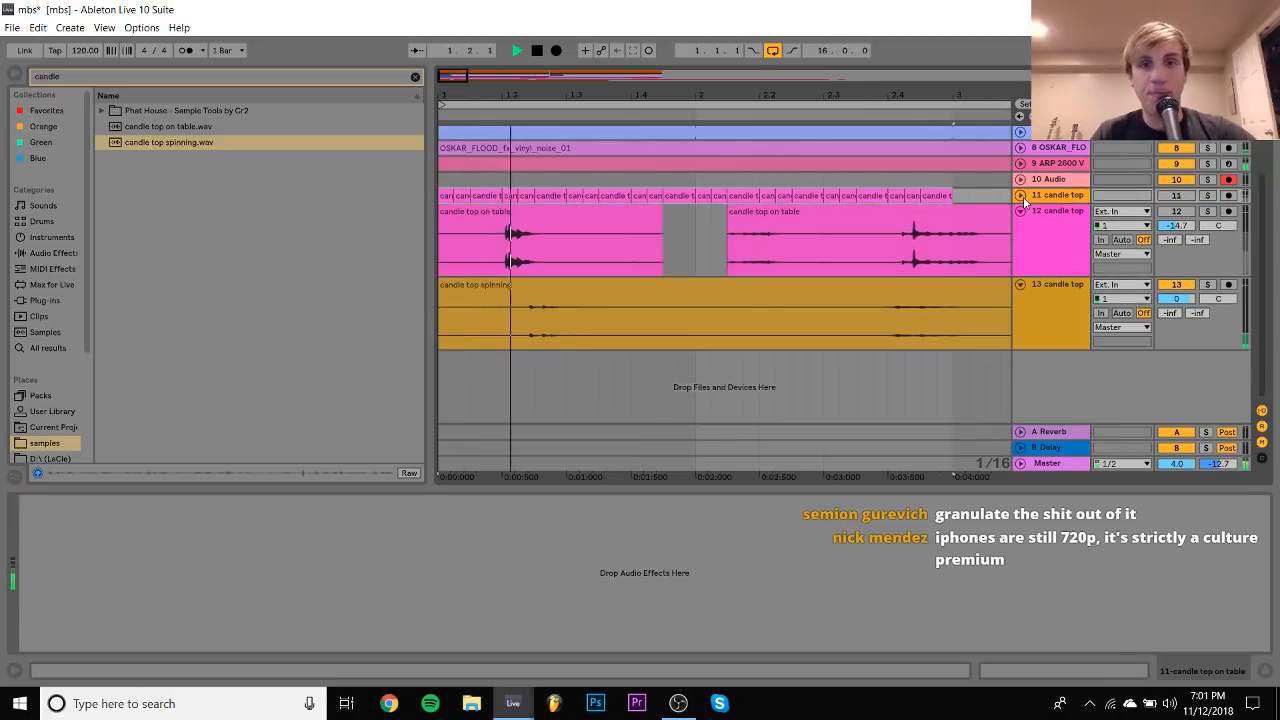
pyautogui.moveTo(791, 92); pyautogui.dragTo(790, 70)
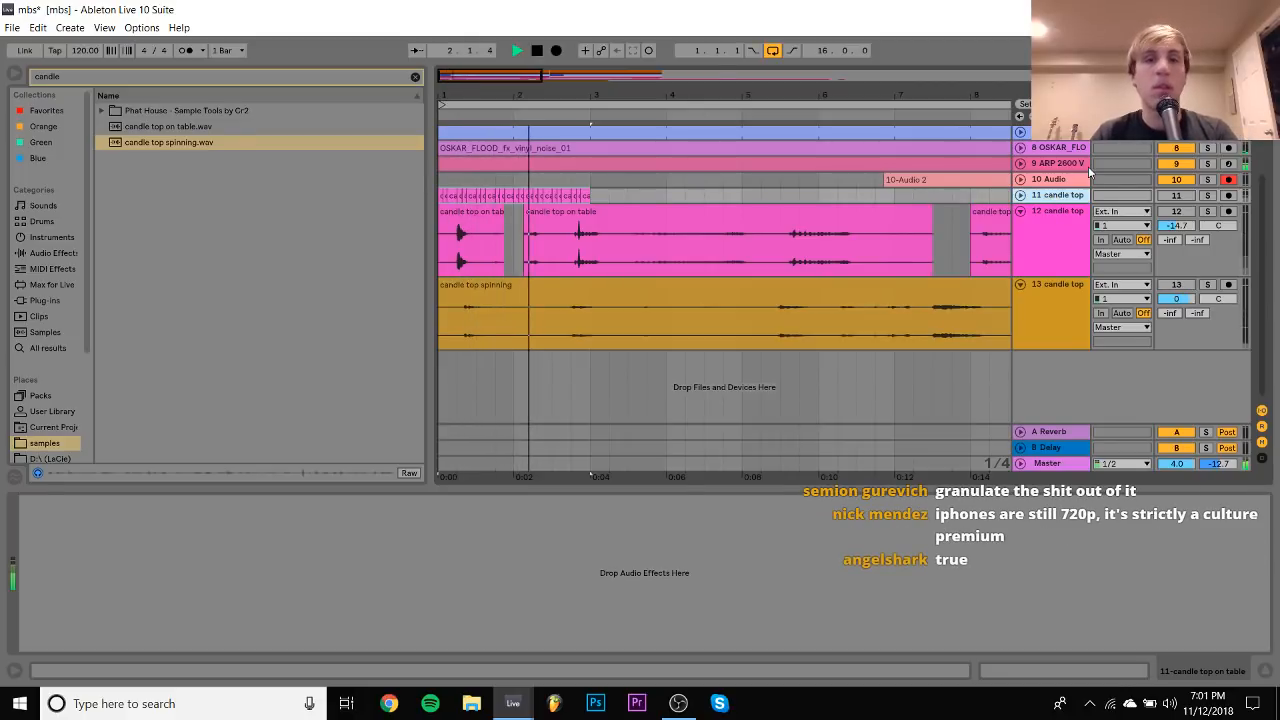
pyautogui.hotkey('ctrl', 'shift', 't')
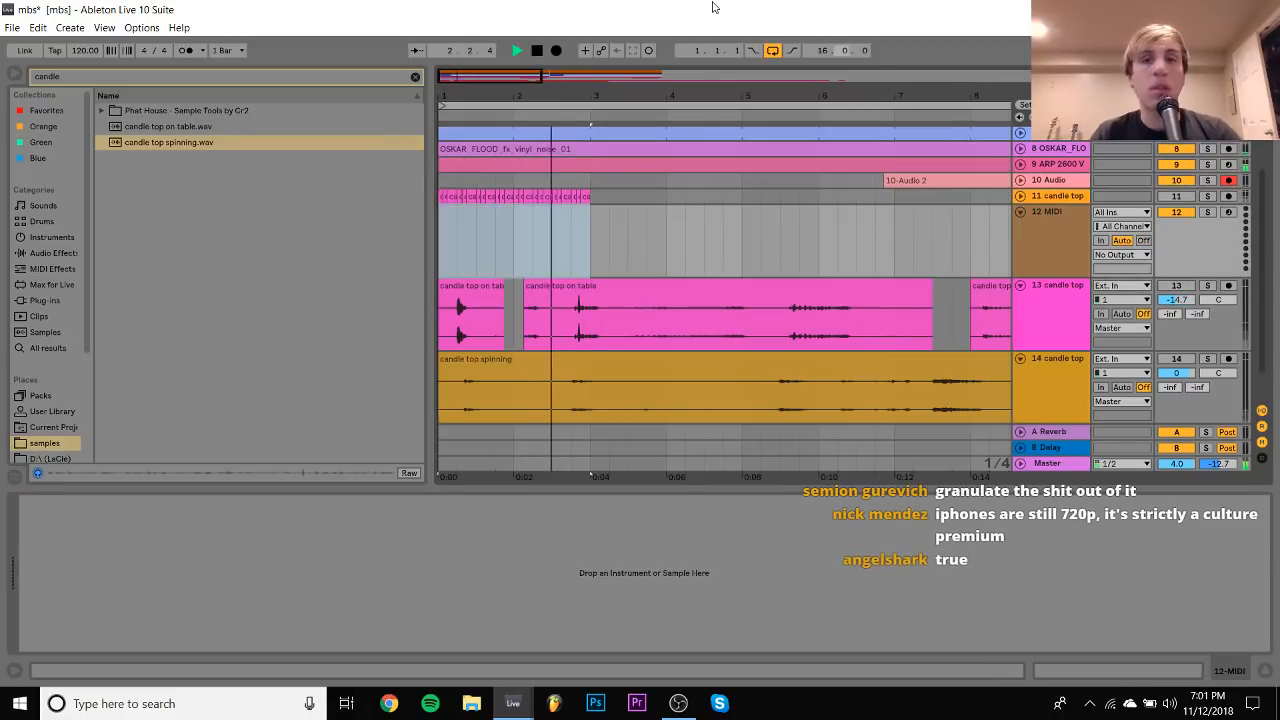
# Clear the candle search in the sample browser and collapse the smackos 808 folder
pyautogui.click(415, 77)
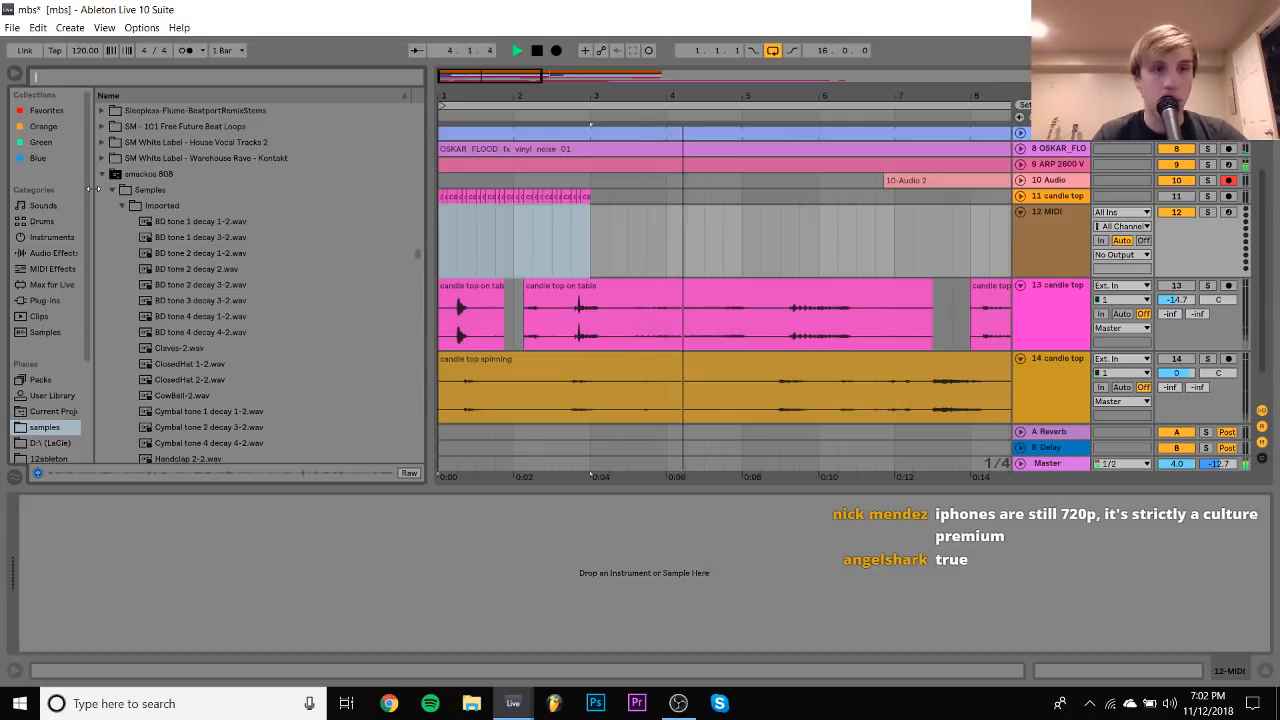
pyautogui.click(150, 189)
pyautogui.click(101, 174)
pyautogui.scroll(-3, 98, 170)
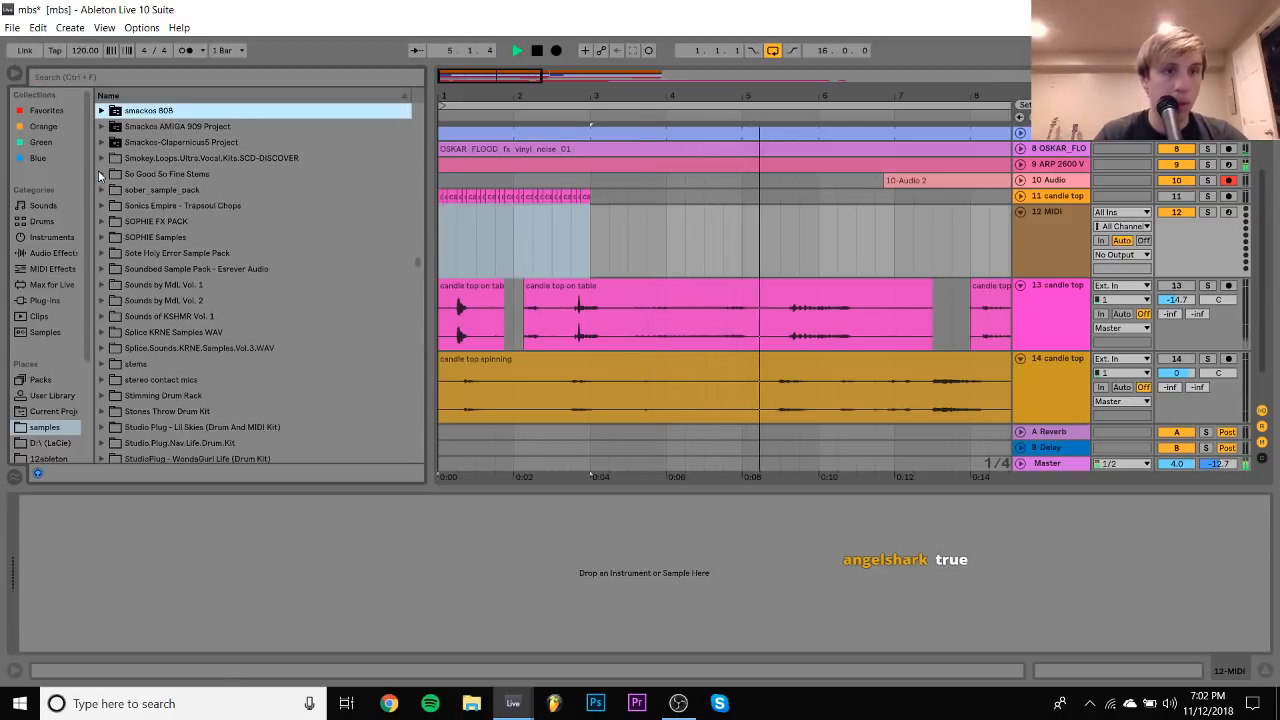
# Unfold the ARP 2600 V track and select the new MIDI track 12
pyautogui.click(1019, 164)
pyautogui.click(1066, 287)
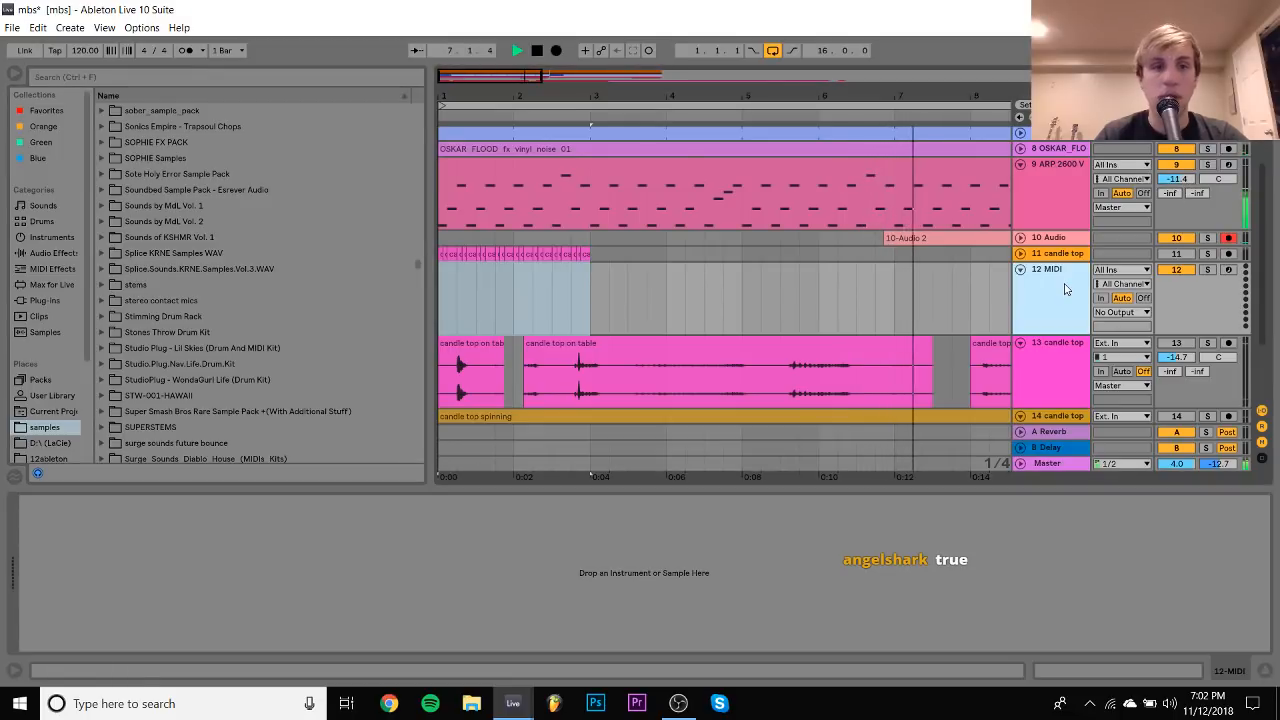
# Look through the samples folder for kick drums and audition disco kik 2.wav and disco kik.wav
pyautogui.scroll(-12, 373, 291)
pyautogui.scroll(-20, 372, 288)
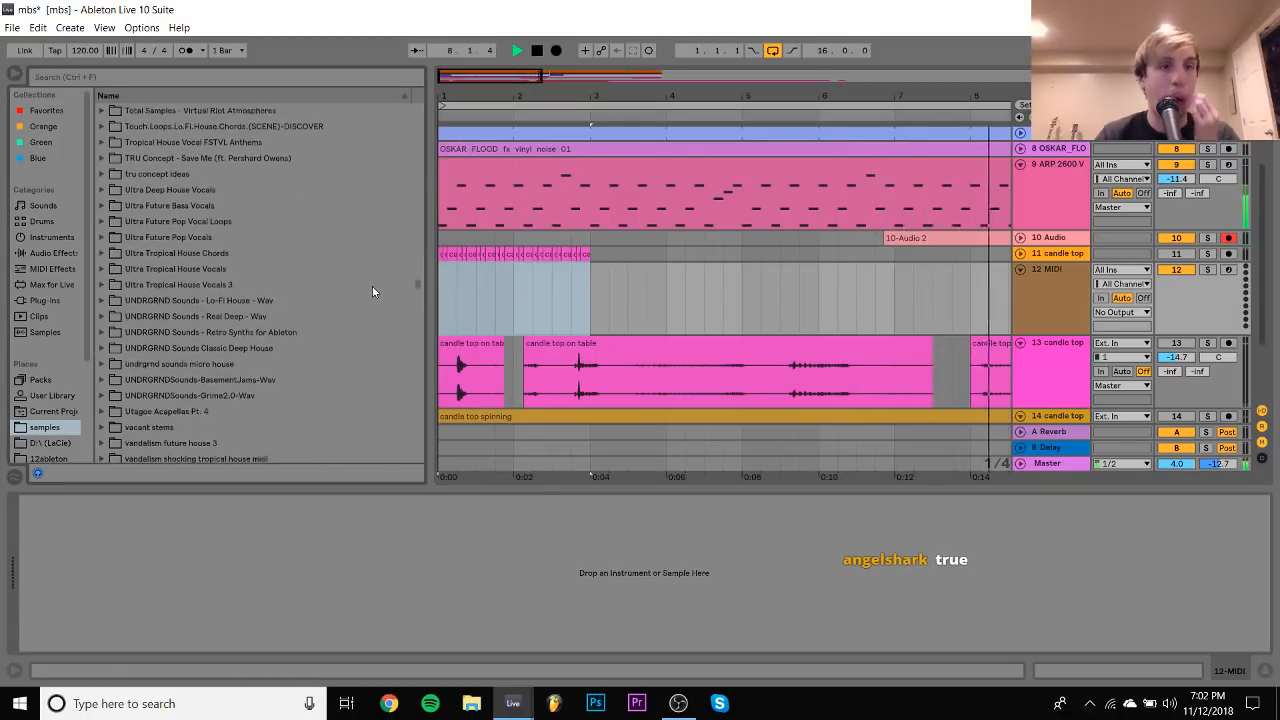
pyautogui.scroll(-20, 373, 291)
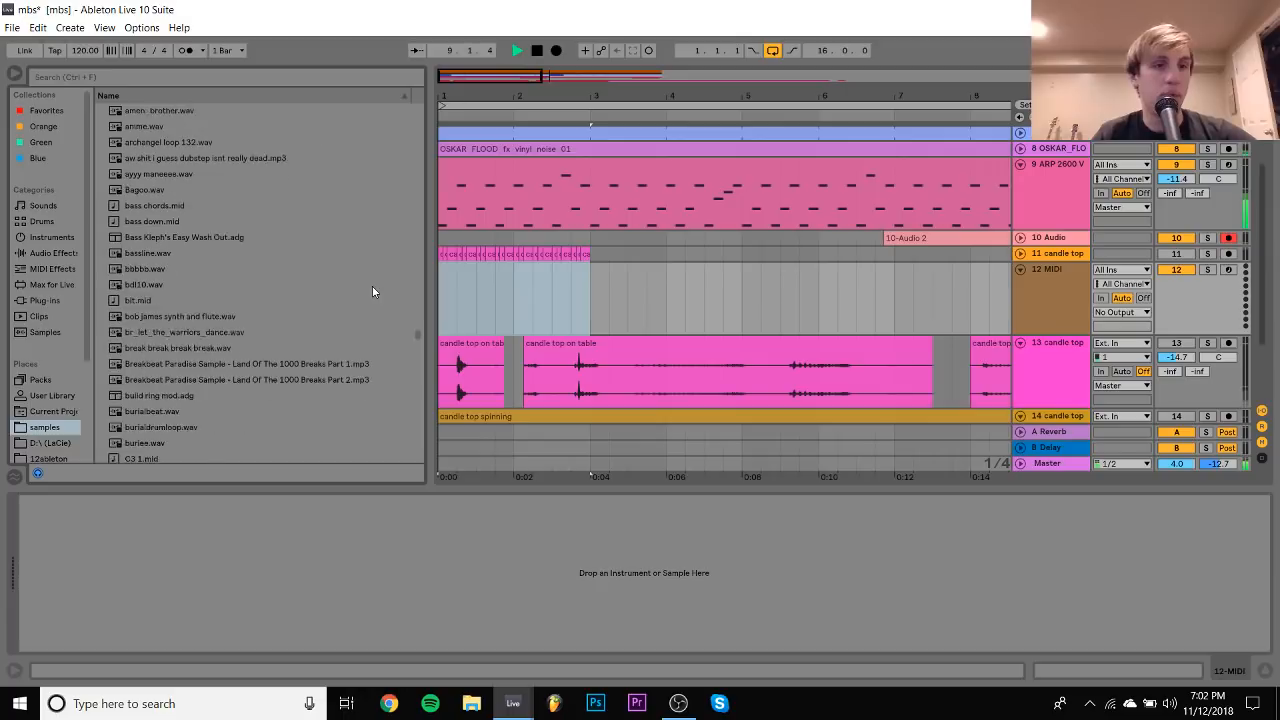
pyautogui.scroll(-3, 372, 288)
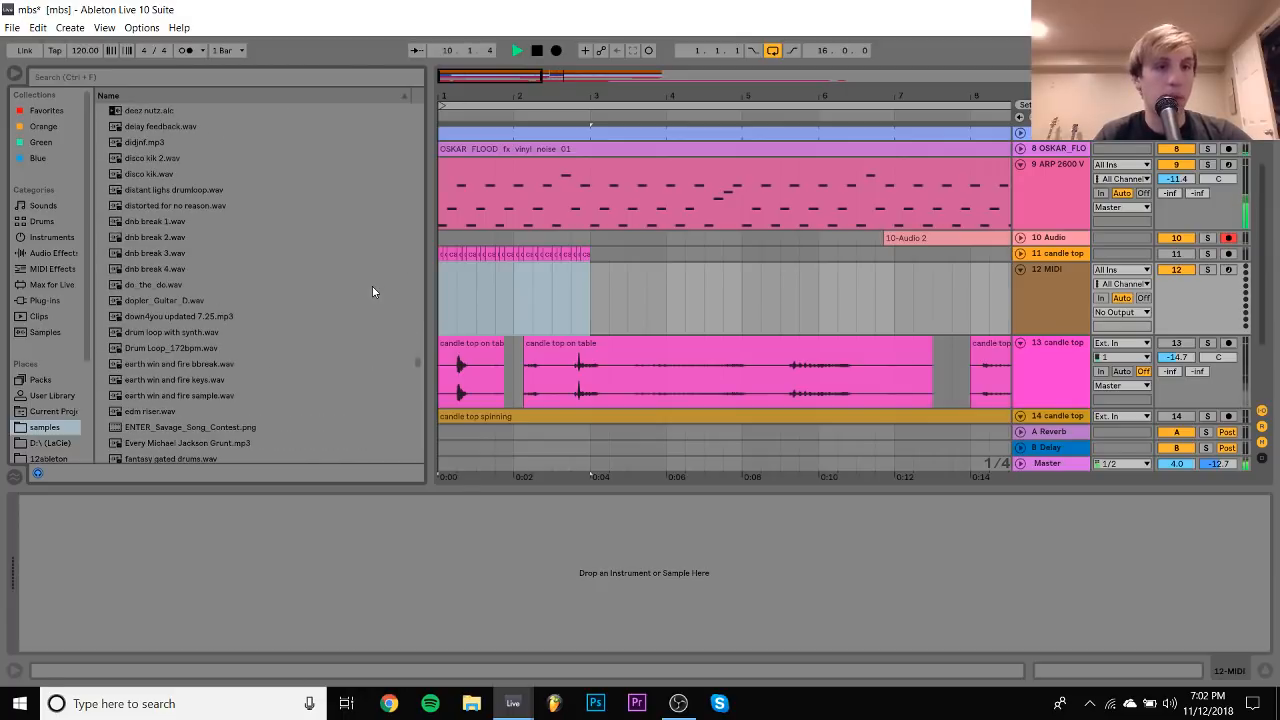
pyautogui.press('space')
pyautogui.click(143, 146)
pyautogui.click(143, 152)
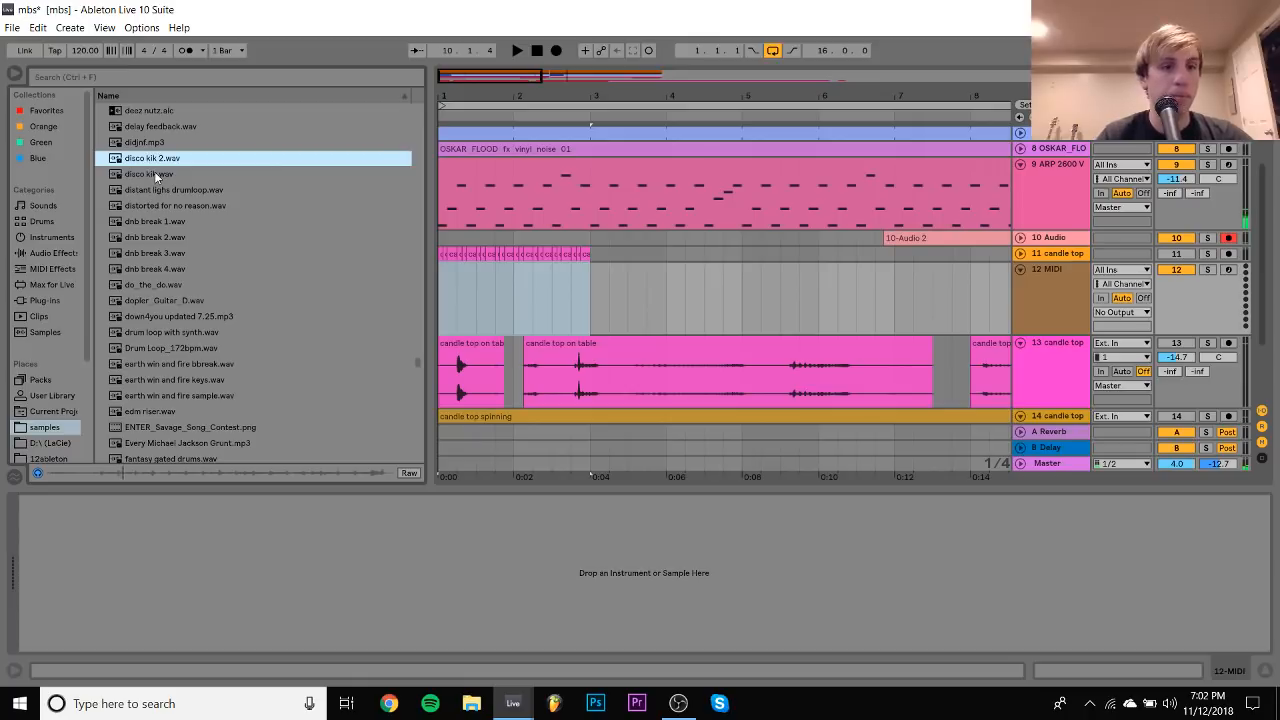
pyautogui.click(153, 174)
# Open the All The Breaks folder inside All The Breaks Vol 1,2,3 and audition its first drum breaks
pyautogui.scroll(20, 153, 176)
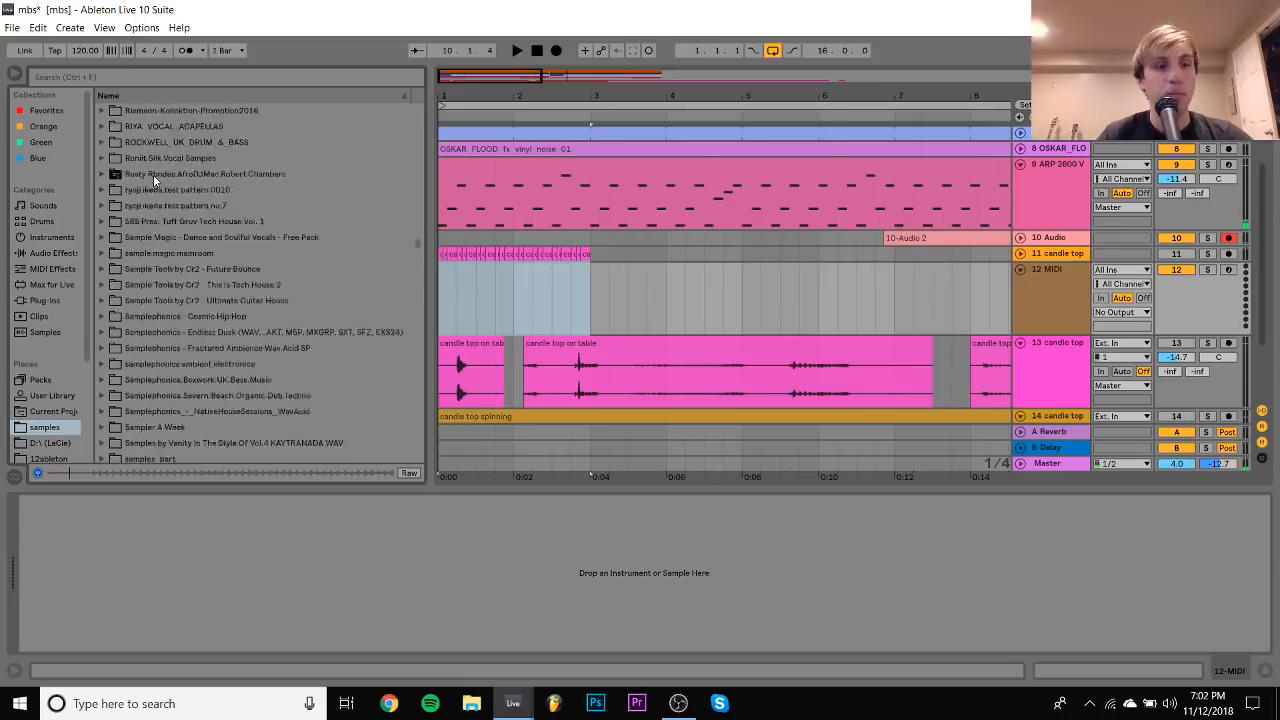
pyautogui.scroll(20, 153, 174)
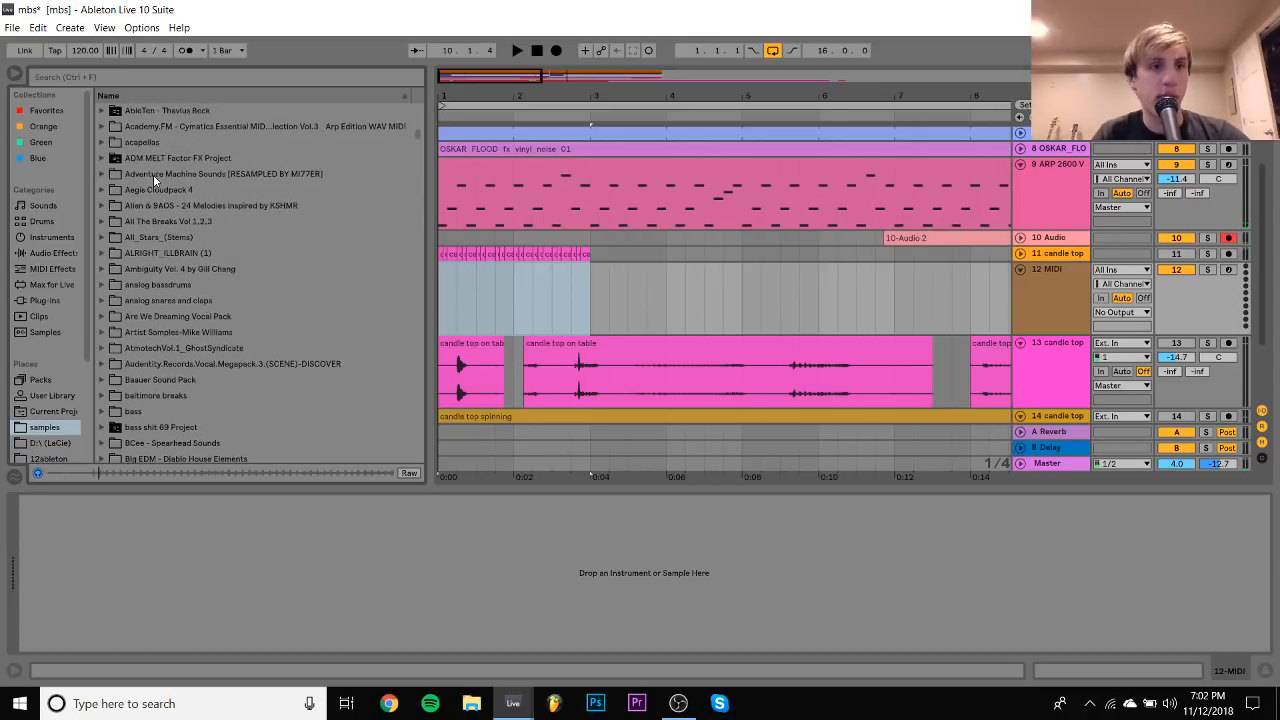
pyautogui.scroll(-1, 153, 174)
pyautogui.click(159, 242)
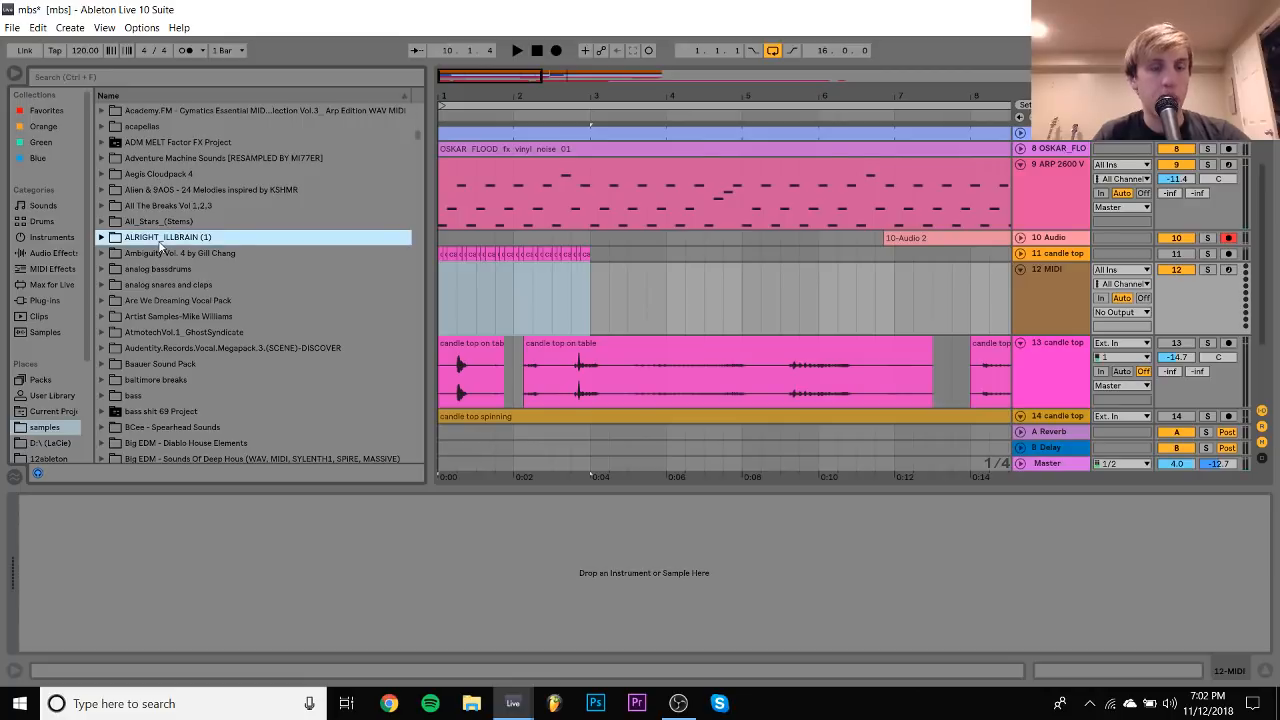
pyautogui.press('Up')
pyautogui.press('Up')
pyautogui.press('Right')
pyautogui.press('Down')
pyautogui.press('Down')
pyautogui.press('Up')
pyautogui.press('Right')
pyautogui.press('Down')
pyautogui.press('Down')
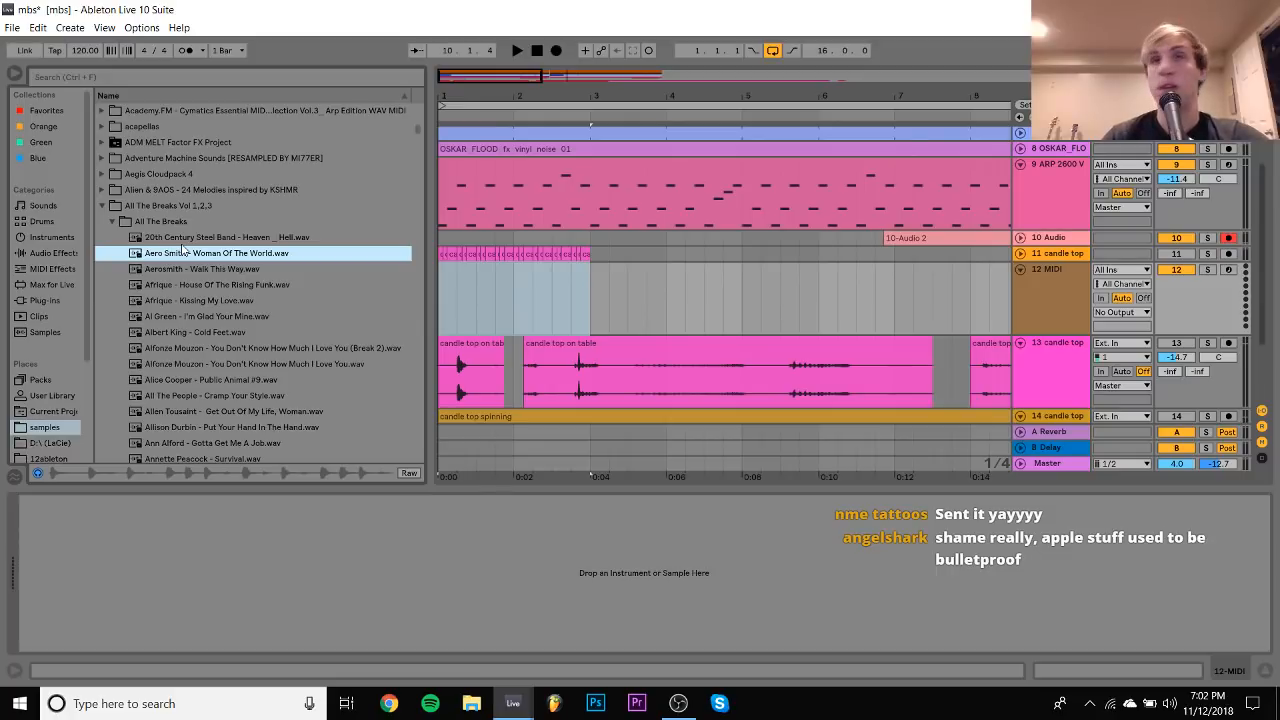
# Audition further breaks in the folder, from Allison Durbin - Put Your Hand In The Hand through Cameo - Rigor Mortis
pyautogui.scroll(-3, 200, 274)
pyautogui.click(201, 284)
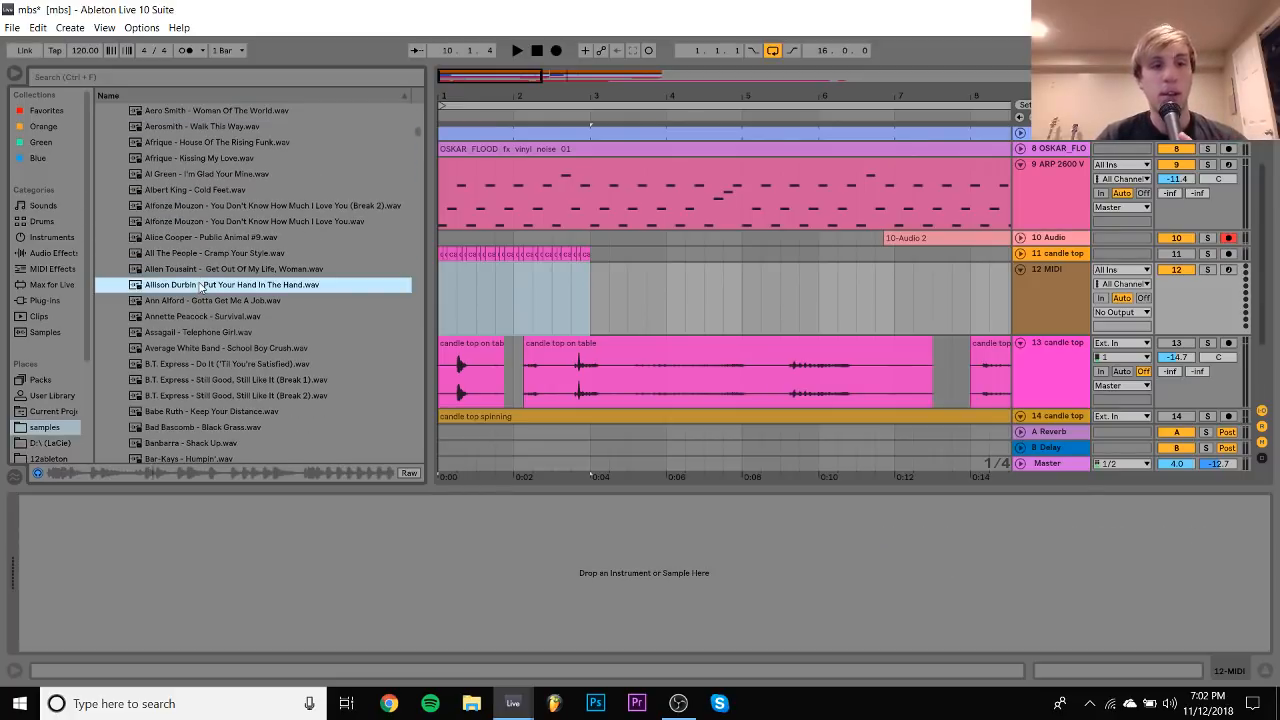
pyautogui.press('Down')
pyautogui.press('Down')
pyautogui.press('Down')
pyautogui.press('Down')
pyautogui.press('Down')
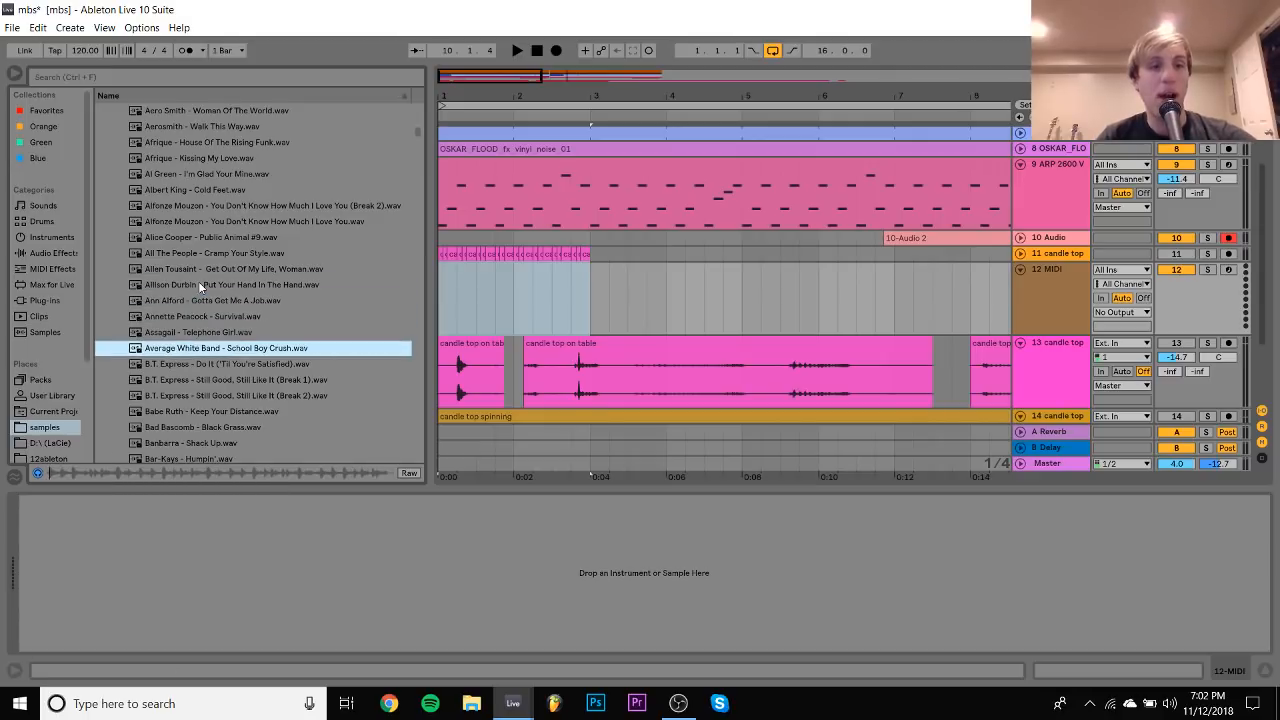
pyautogui.press('Up')
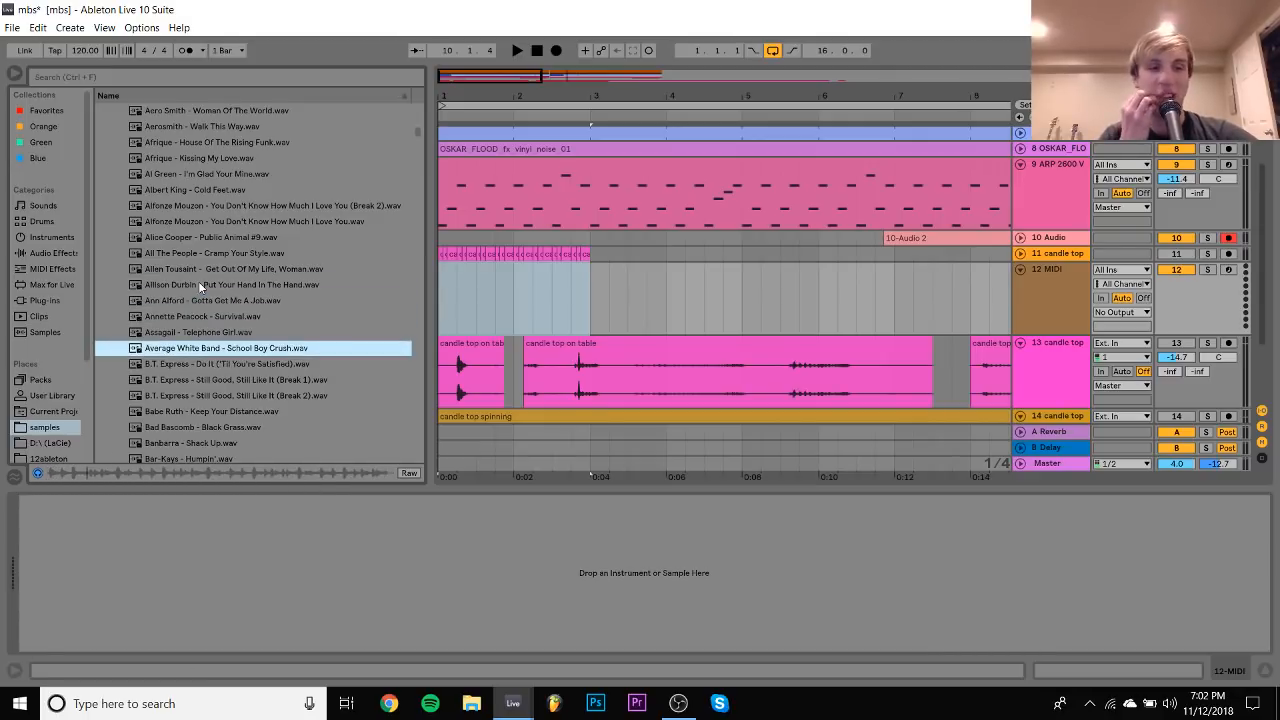
pyautogui.scroll(-8, 198, 281)
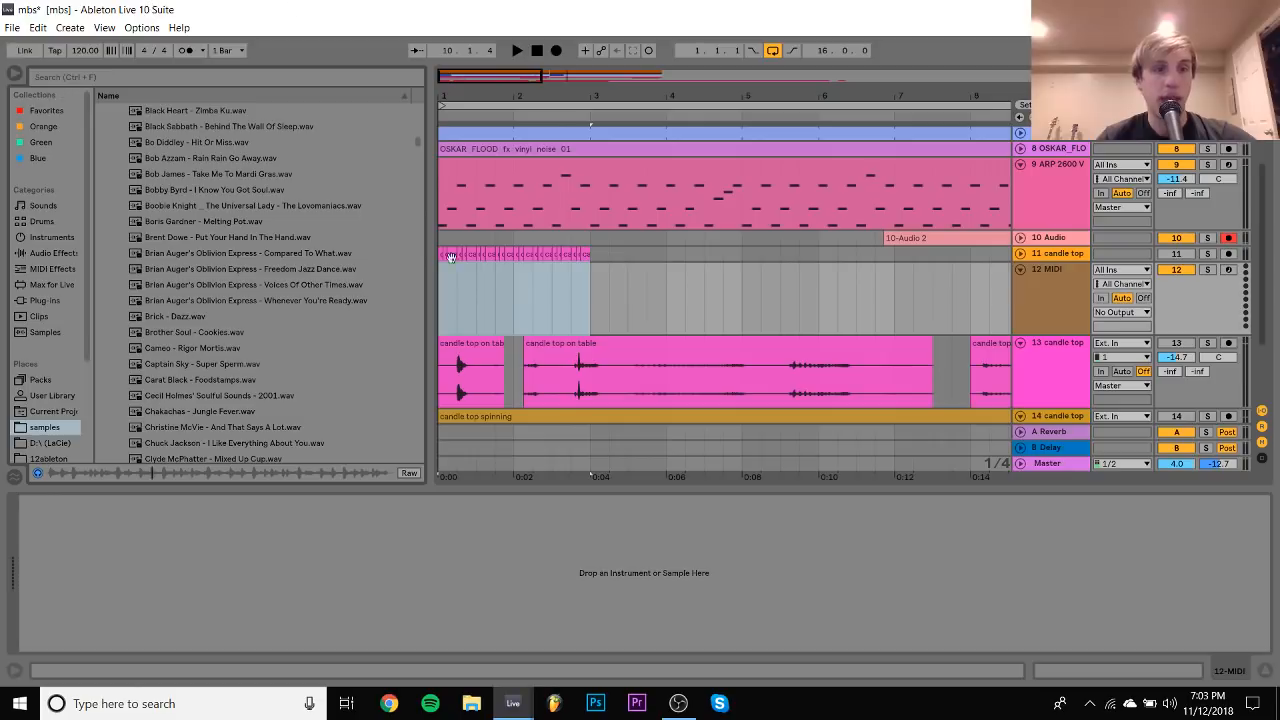
pyautogui.click(200, 350)
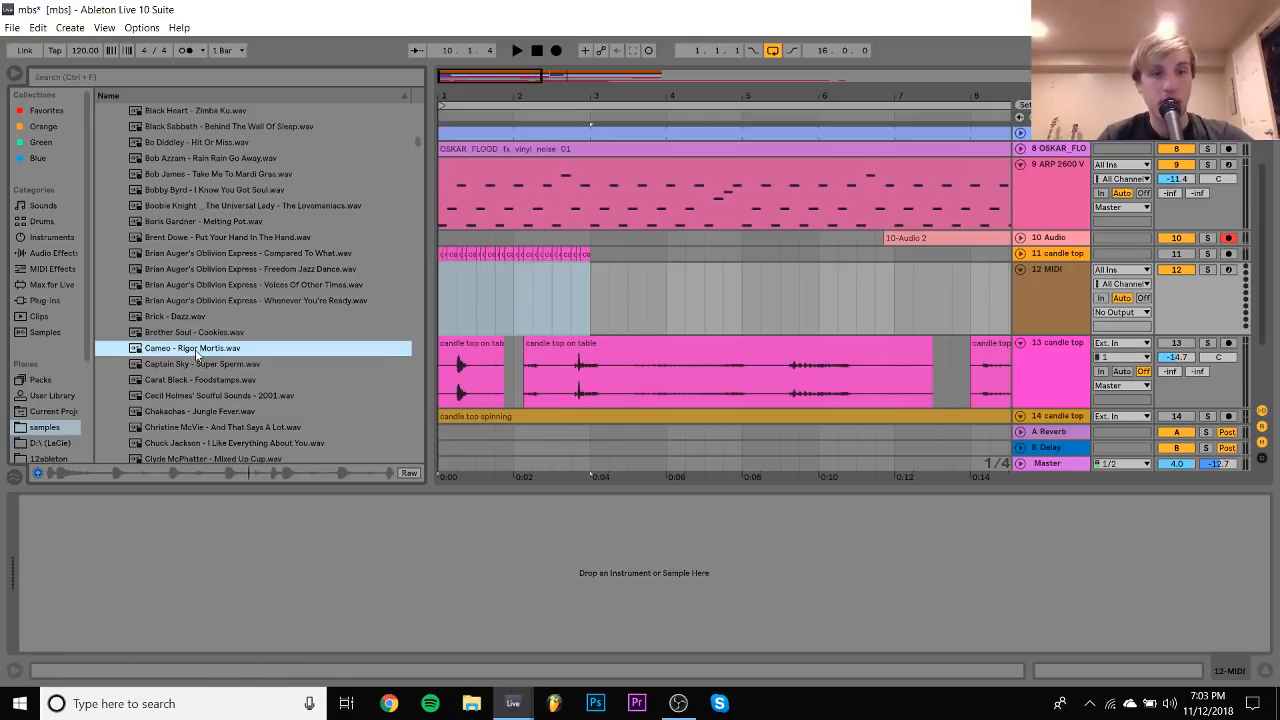
# Place Cameo - Rigor Mortis.wav at the start of track 12, solo the track at -17.6 dB and play it
pyautogui.moveTo(193, 352); pyautogui.dragTo(441, 300)
pyautogui.click(1207, 270)
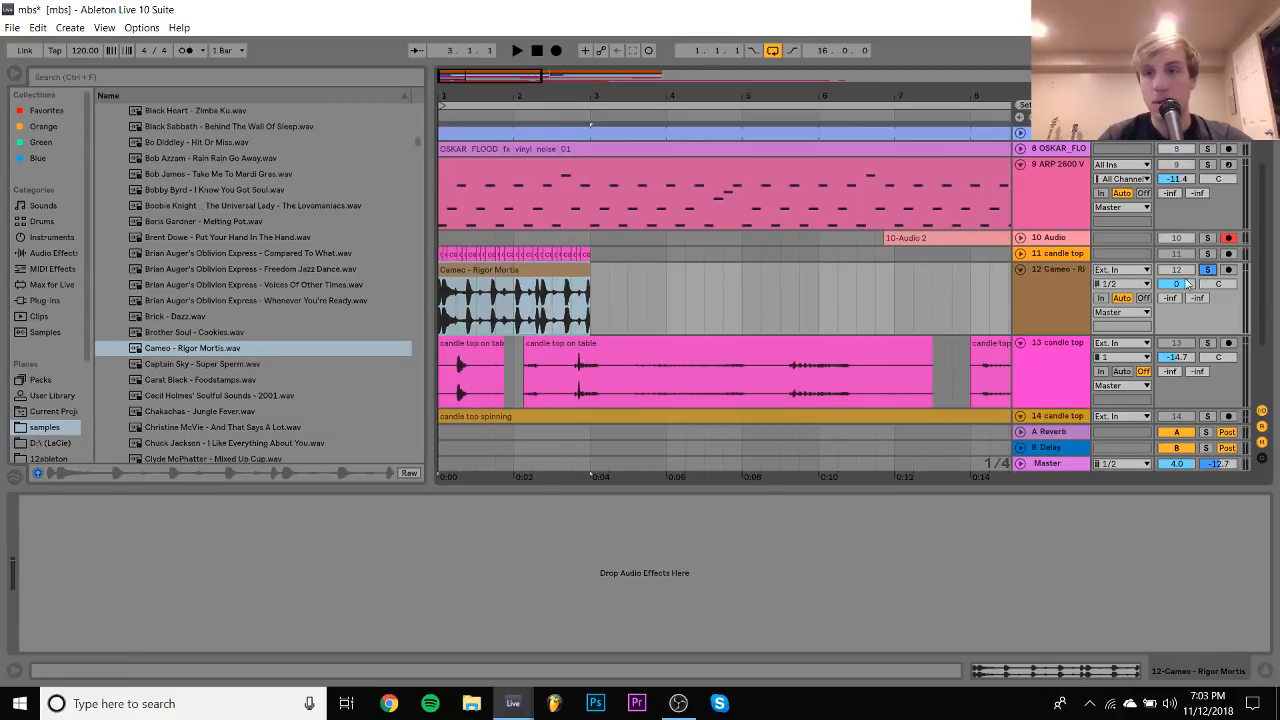
pyautogui.press('space')
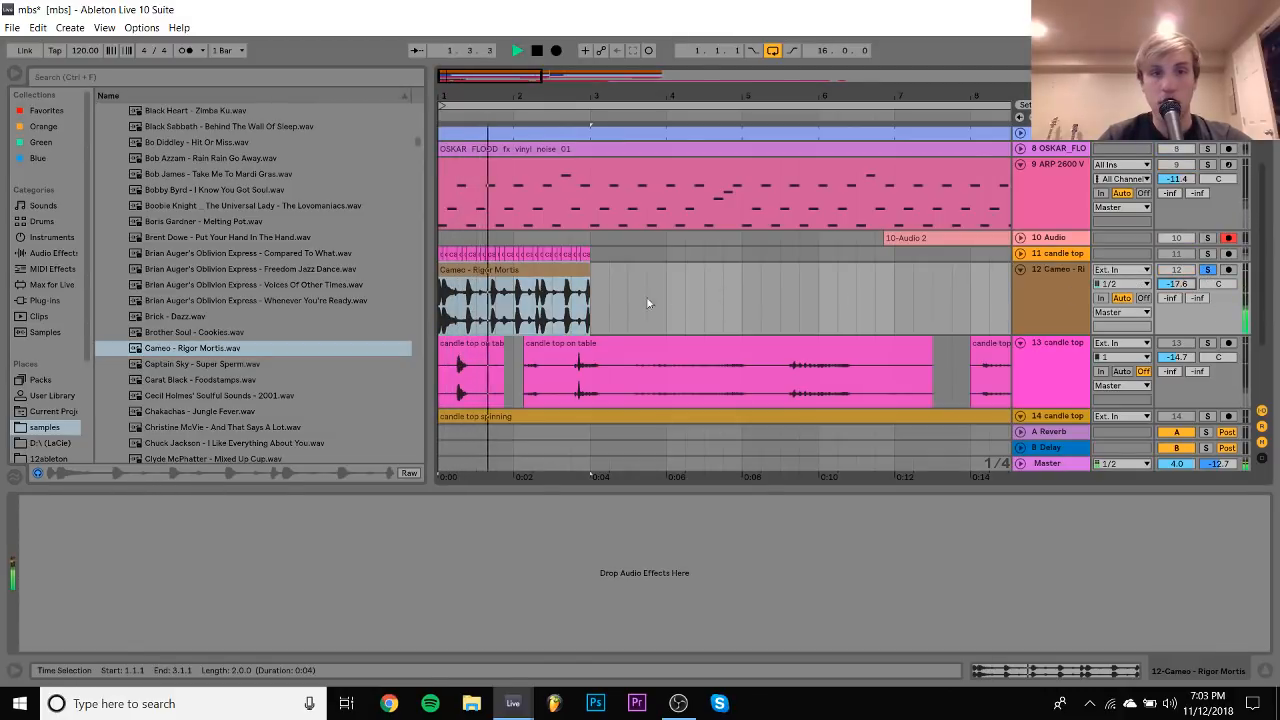
# Move the Cameo - Rigor Mortis clip's start to 0:1:977 and listen to the trimmed break
pyautogui.doubleClick(485, 270)
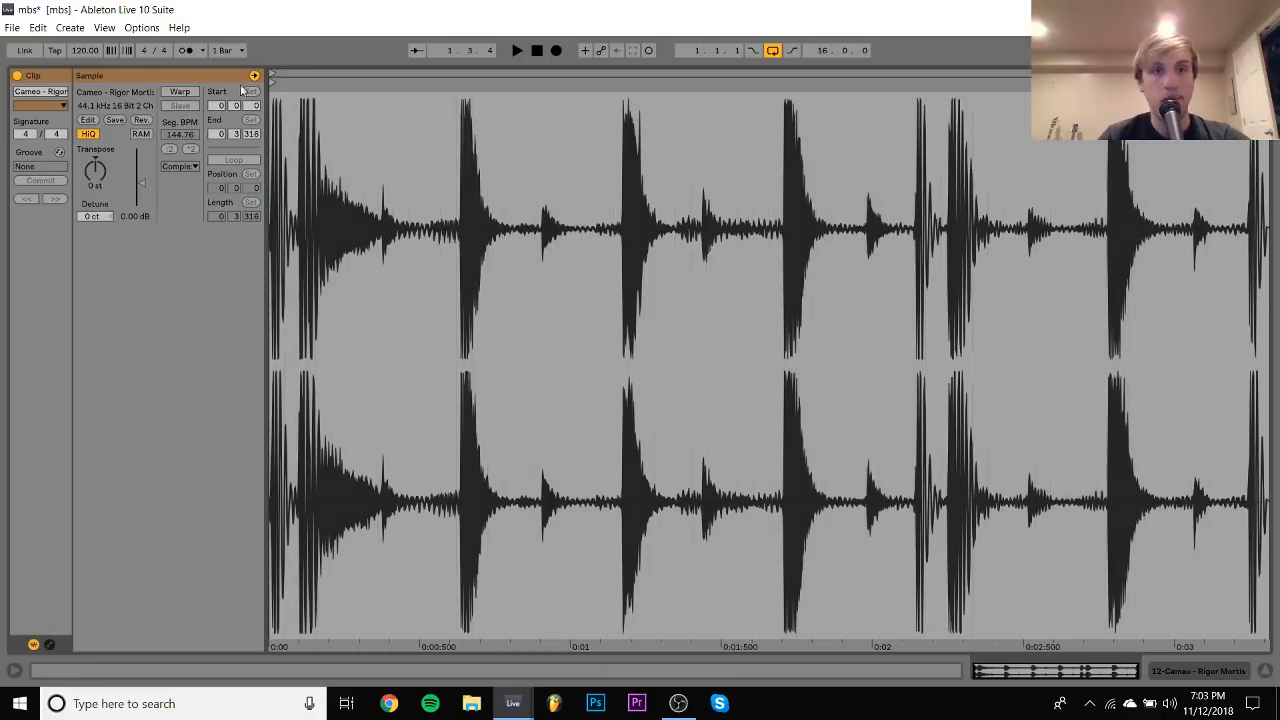
pyautogui.moveTo(272, 80)
pyautogui.mouseDown()
pyautogui.moveTo(517, 78)
pyautogui.moveTo(866, 122)
pyautogui.mouseUp()
pyautogui.press('space')
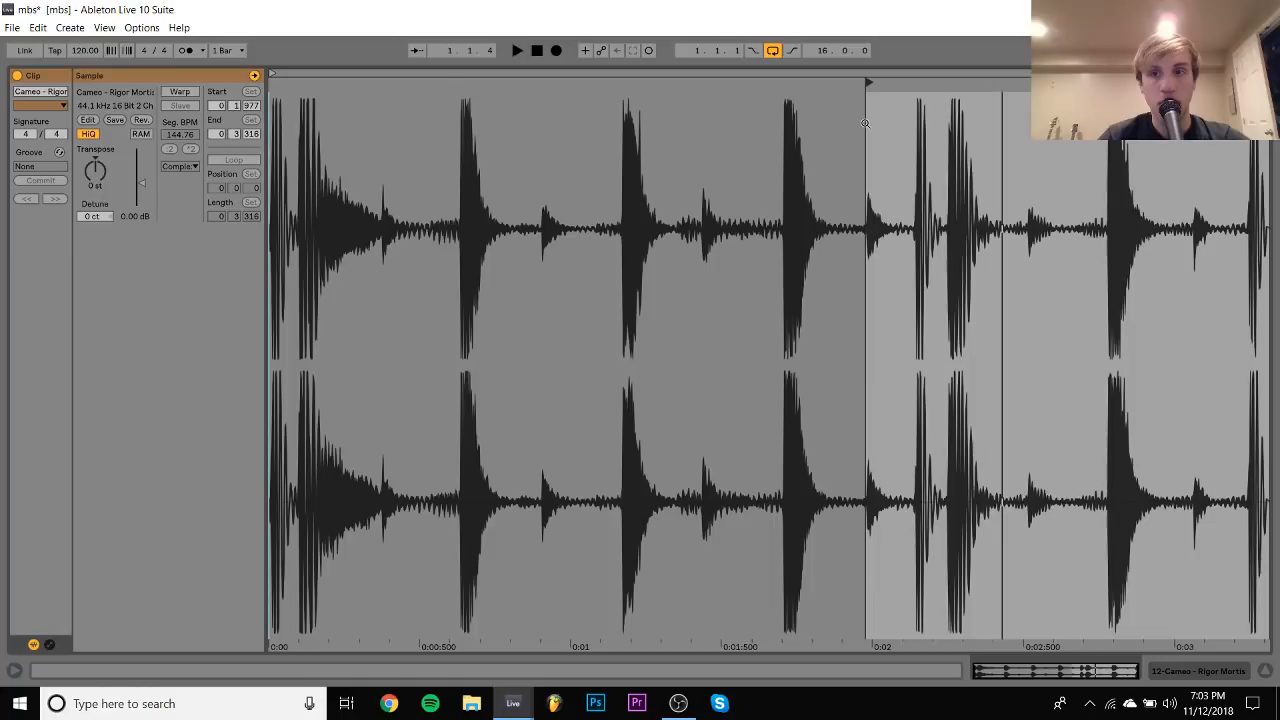
pyautogui.press('space')
pyautogui.press('space')
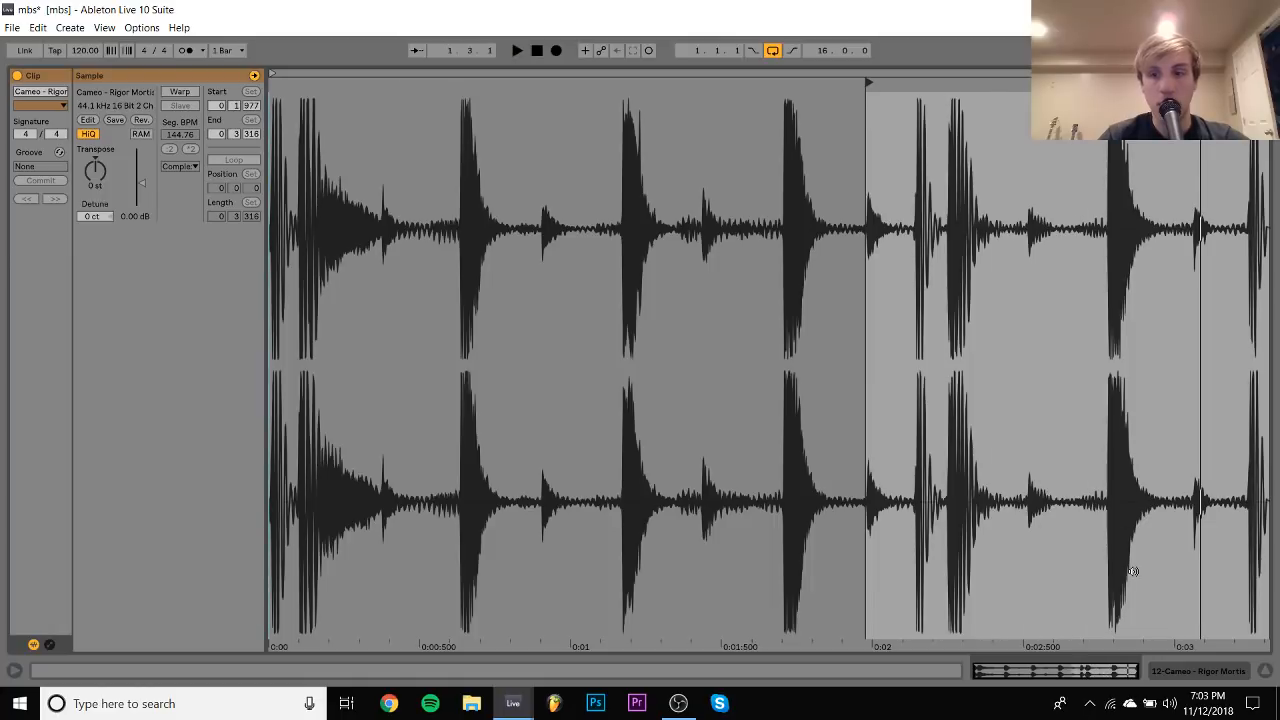
pyautogui.press('space')
pyautogui.press('space')
pyautogui.click(1191, 674)
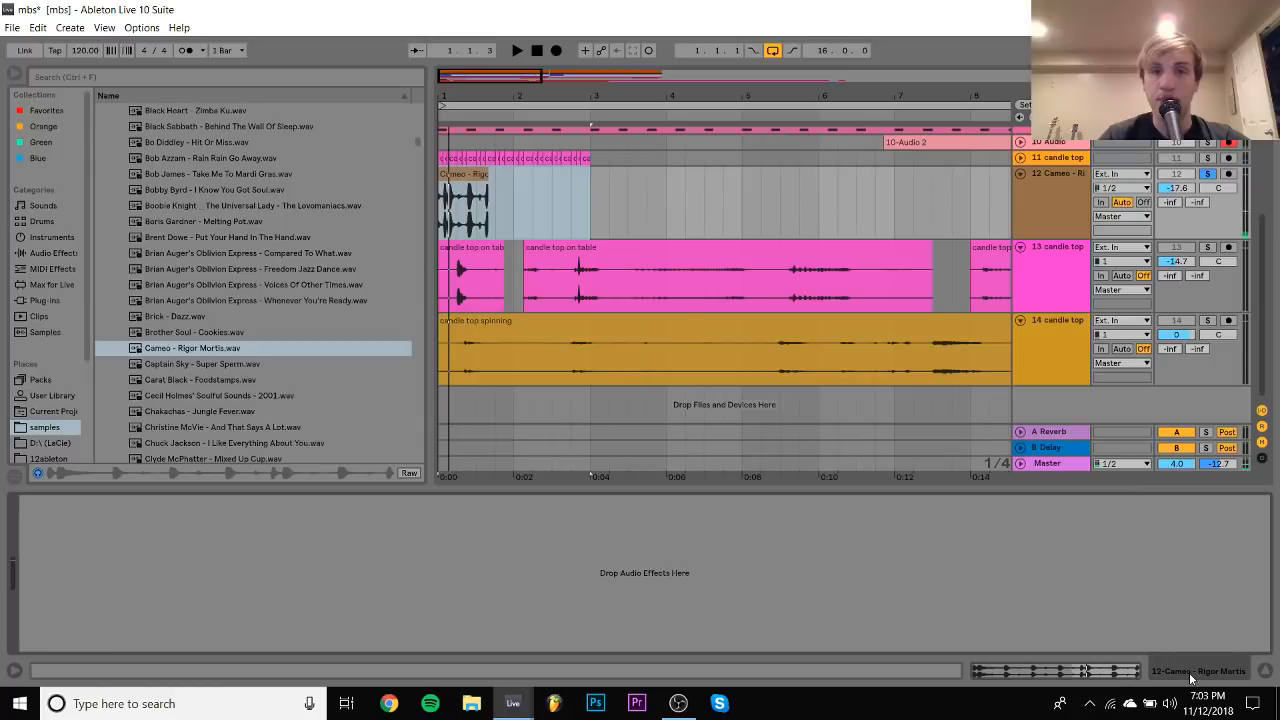
# Audition more breaks in the folder, from Captain Sky - Super Sperm through Coke Escovedo - I Wouldn't Change A Thing
pyautogui.click(239, 367)
pyautogui.press('Down')
pyautogui.press('Down')
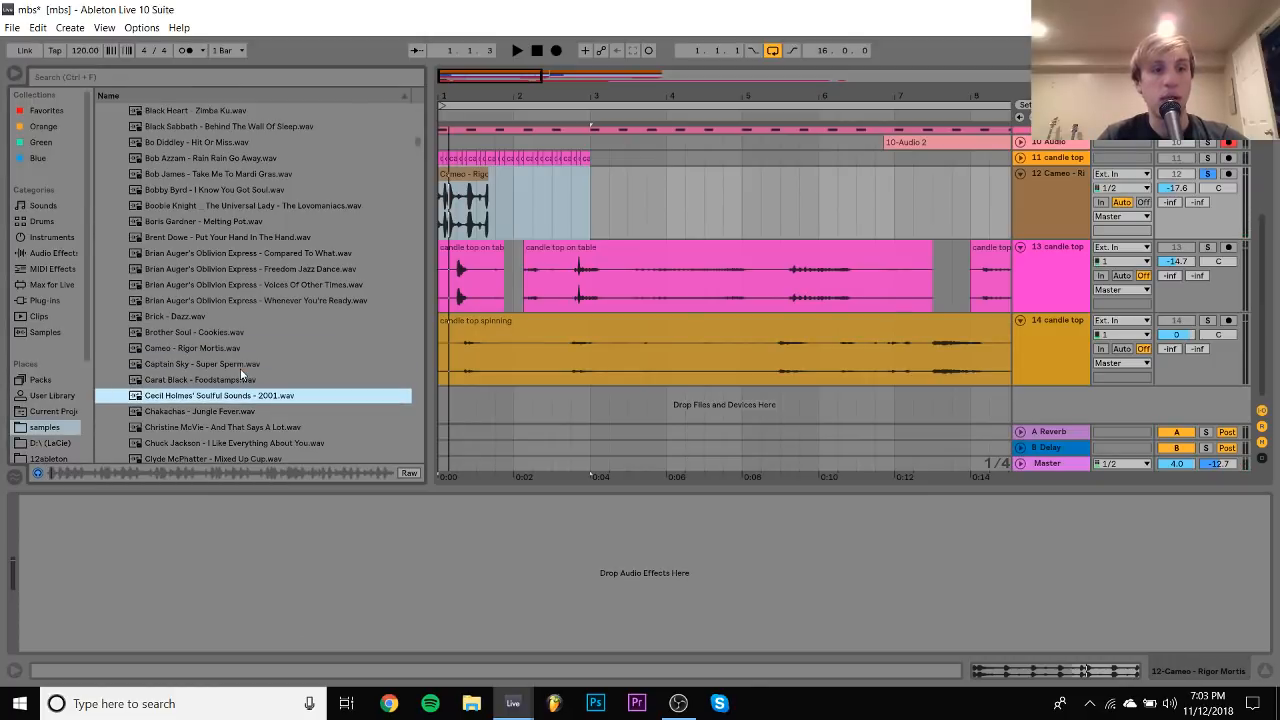
pyautogui.press('Down')
pyautogui.press('Up')
pyautogui.press('Up')
pyautogui.press('Up')
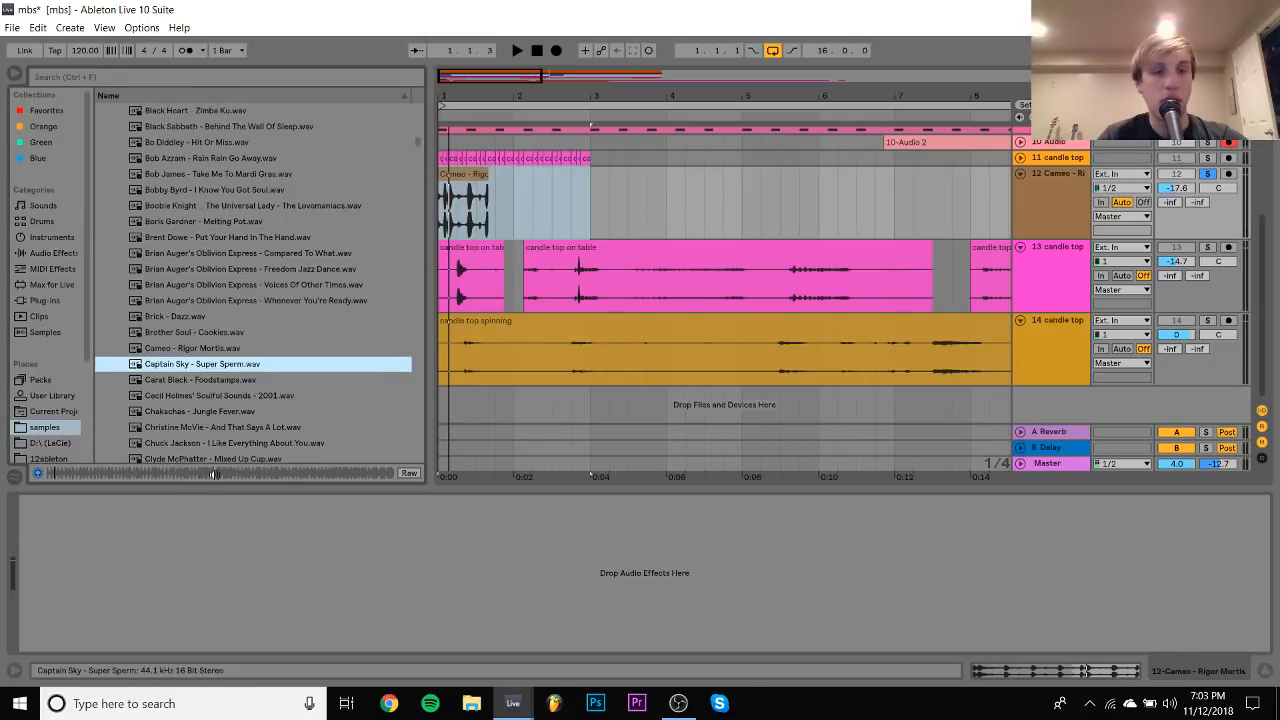
pyautogui.scroll(-2, 214, 392)
pyautogui.click(196, 362)
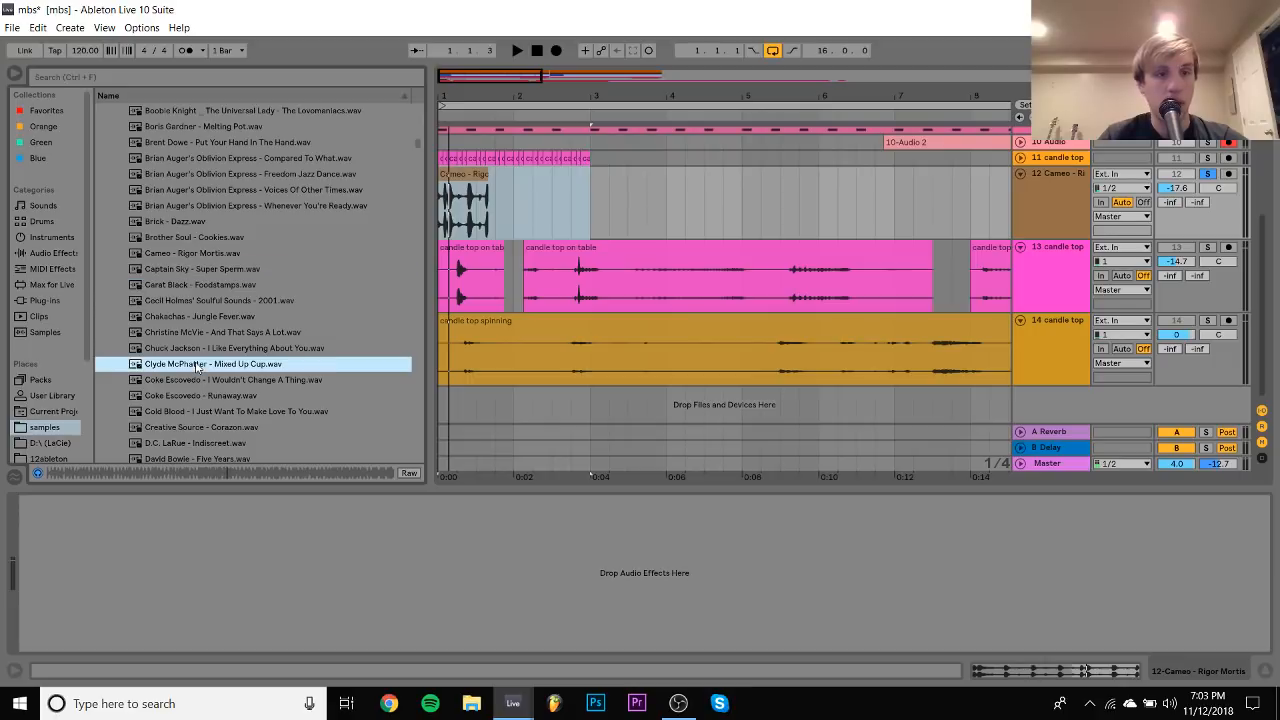
pyautogui.scroll(-1, 196, 370)
pyautogui.click(203, 317)
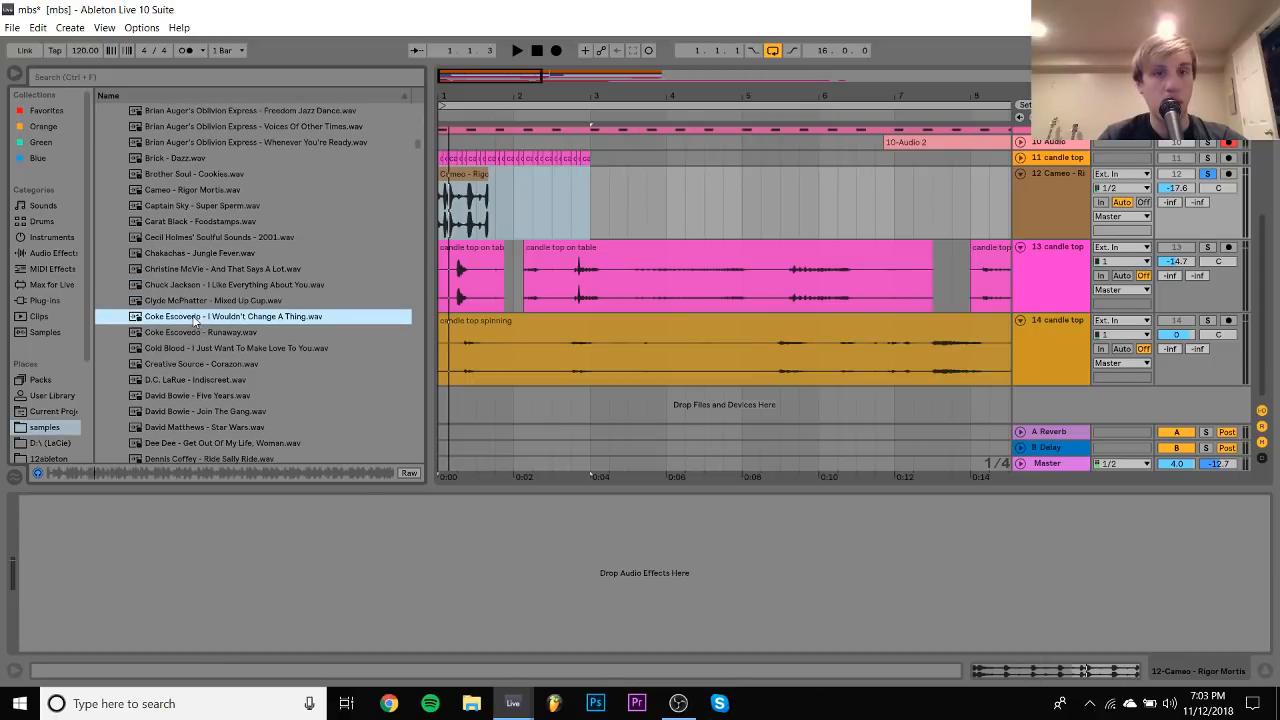
# Replace the track 12 clip with Coke Escovedo - I Wouldn't Change A Thing.wav, unwarped and starting right on its first kick
pyautogui.moveTo(184, 318); pyautogui.dragTo(447, 206)
pyautogui.doubleClick(467, 173)
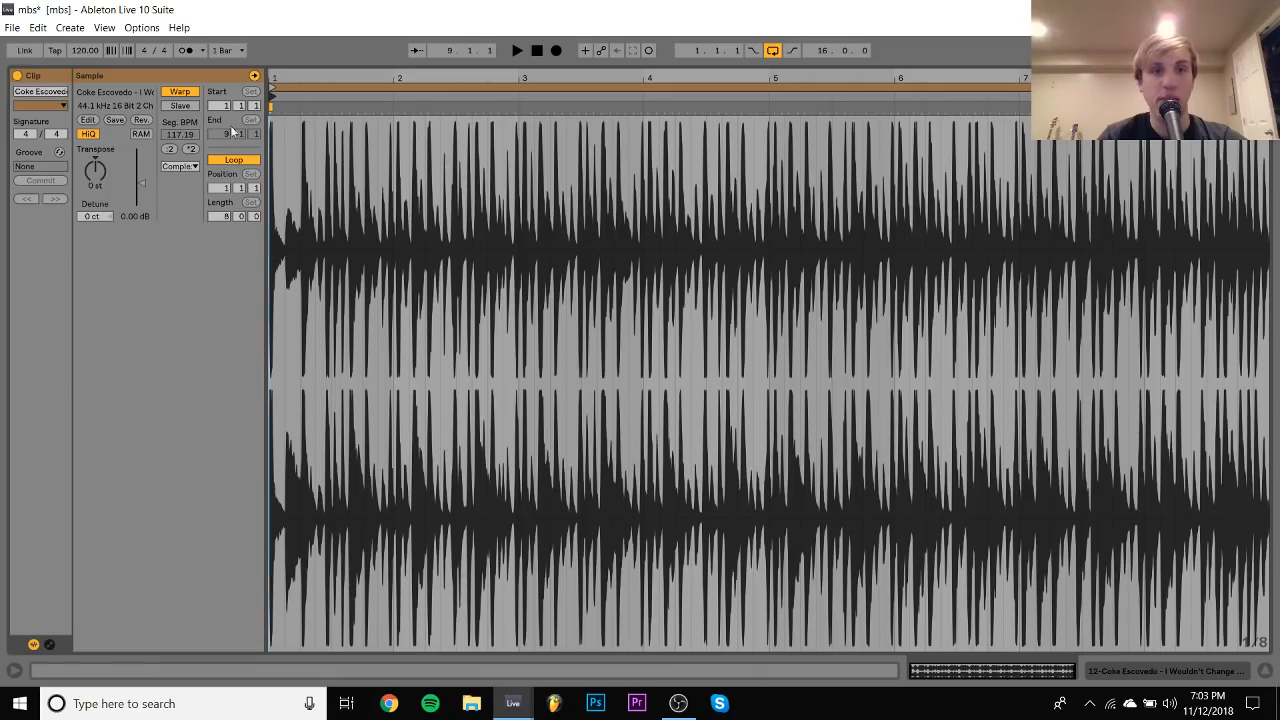
pyautogui.click(185, 93)
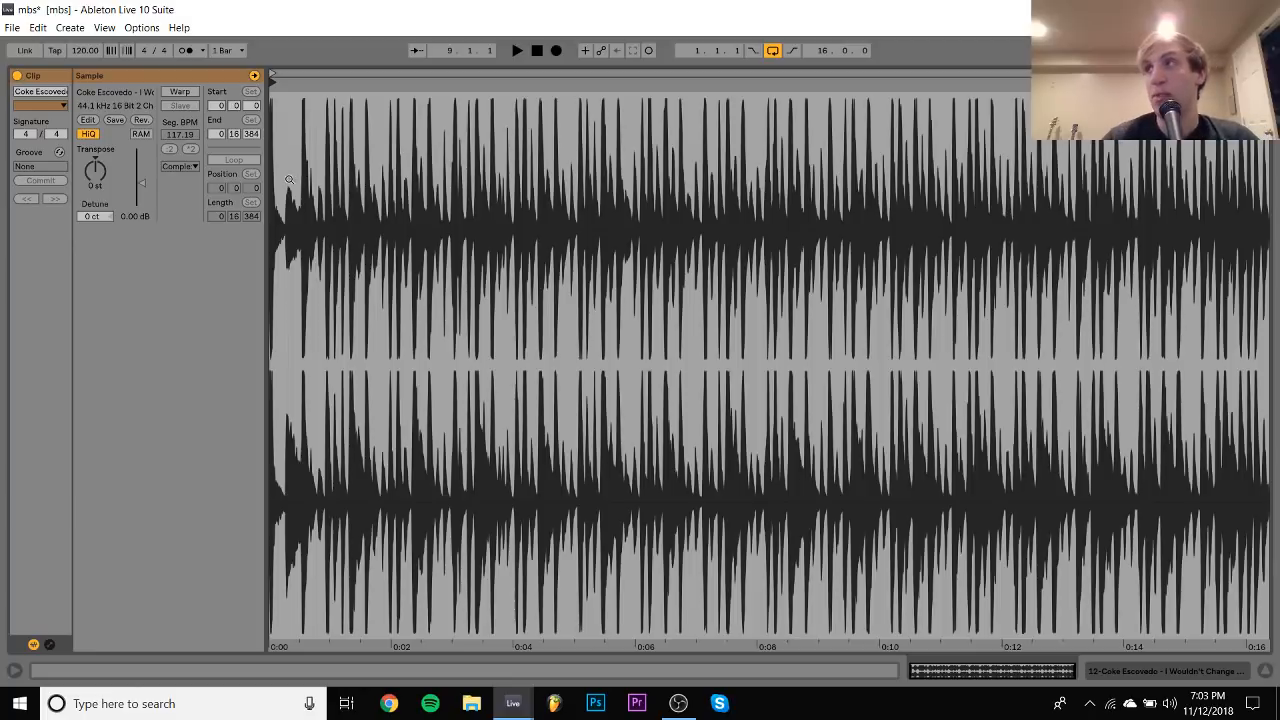
pyautogui.moveTo(277, 222); pyautogui.dragTo(271, 290)
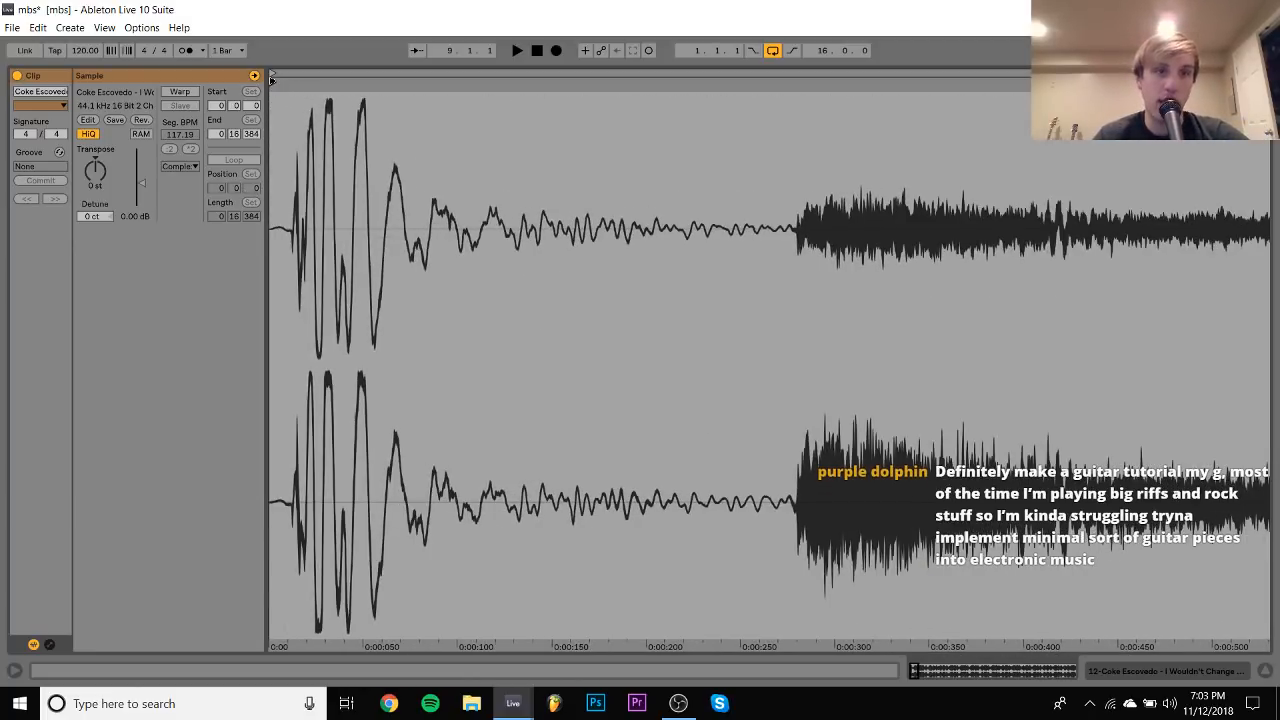
pyautogui.moveTo(271, 78); pyautogui.dragTo(291, 82)
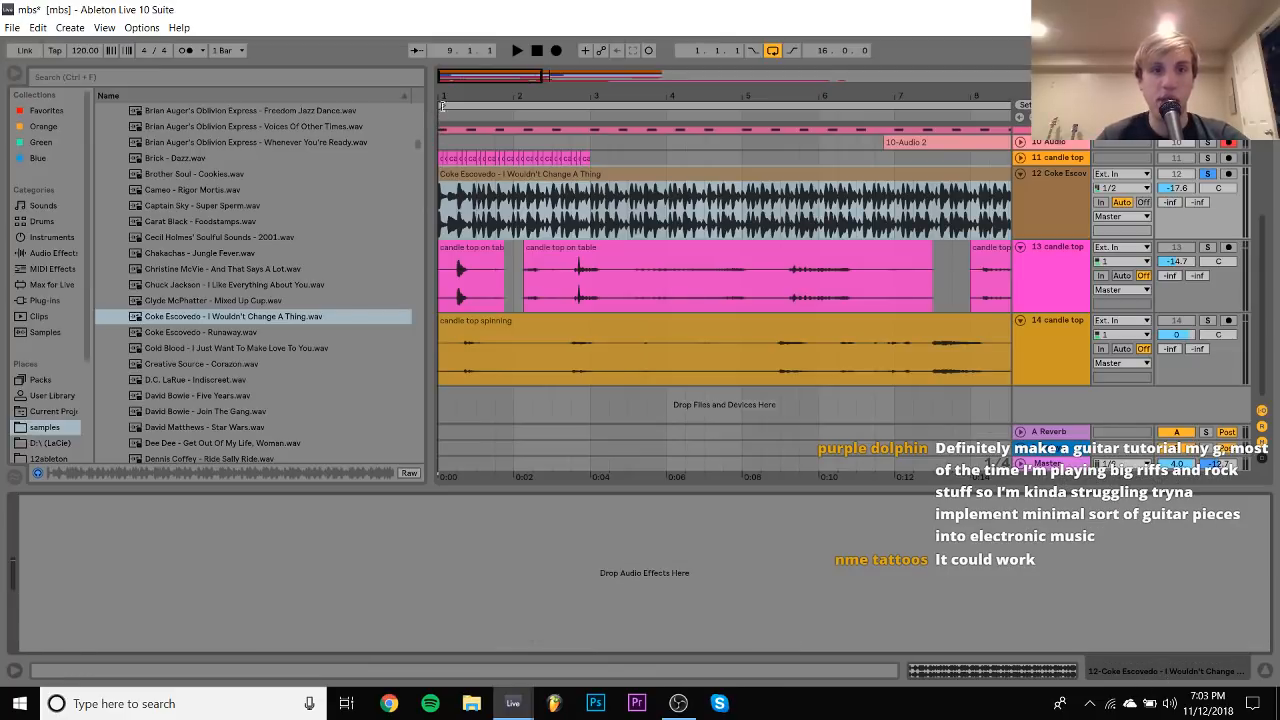
# Set the project tempo to 115 BPM to match the unwarped break and play it against the grid
pyautogui.scroll(6, 446, 93)
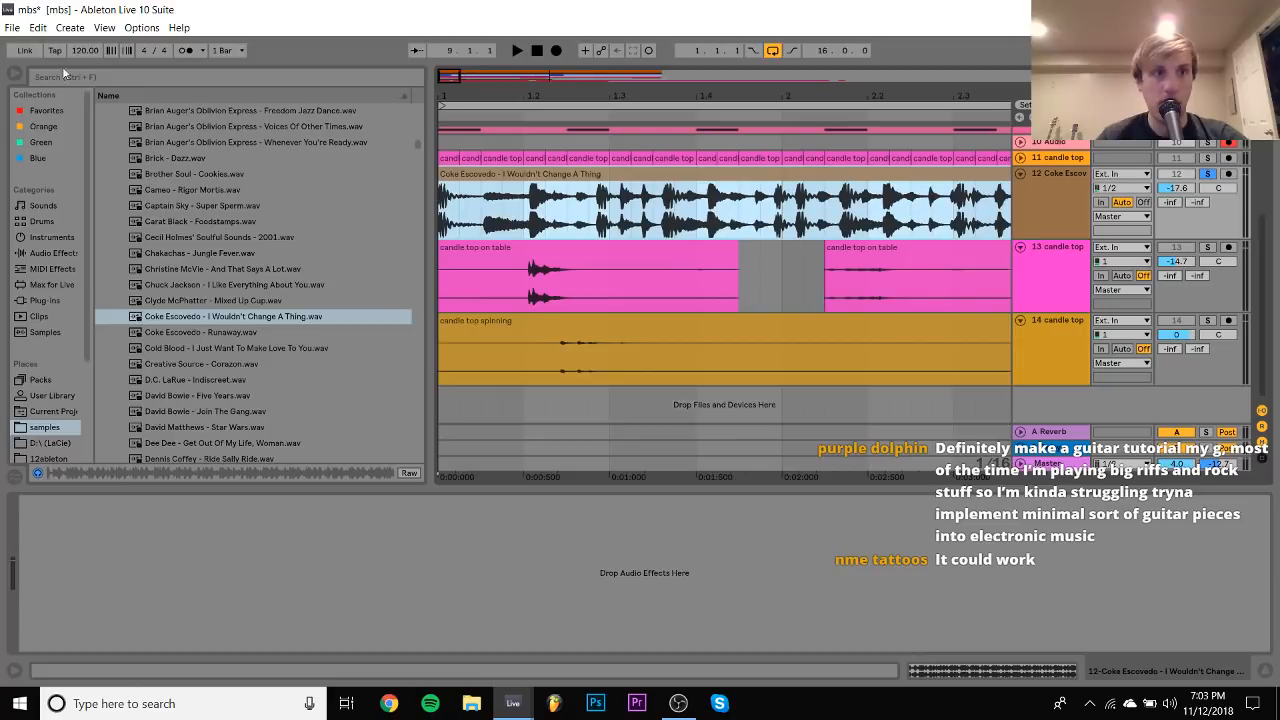
pyautogui.moveTo(76, 47); pyautogui.dragTo(76, 51)
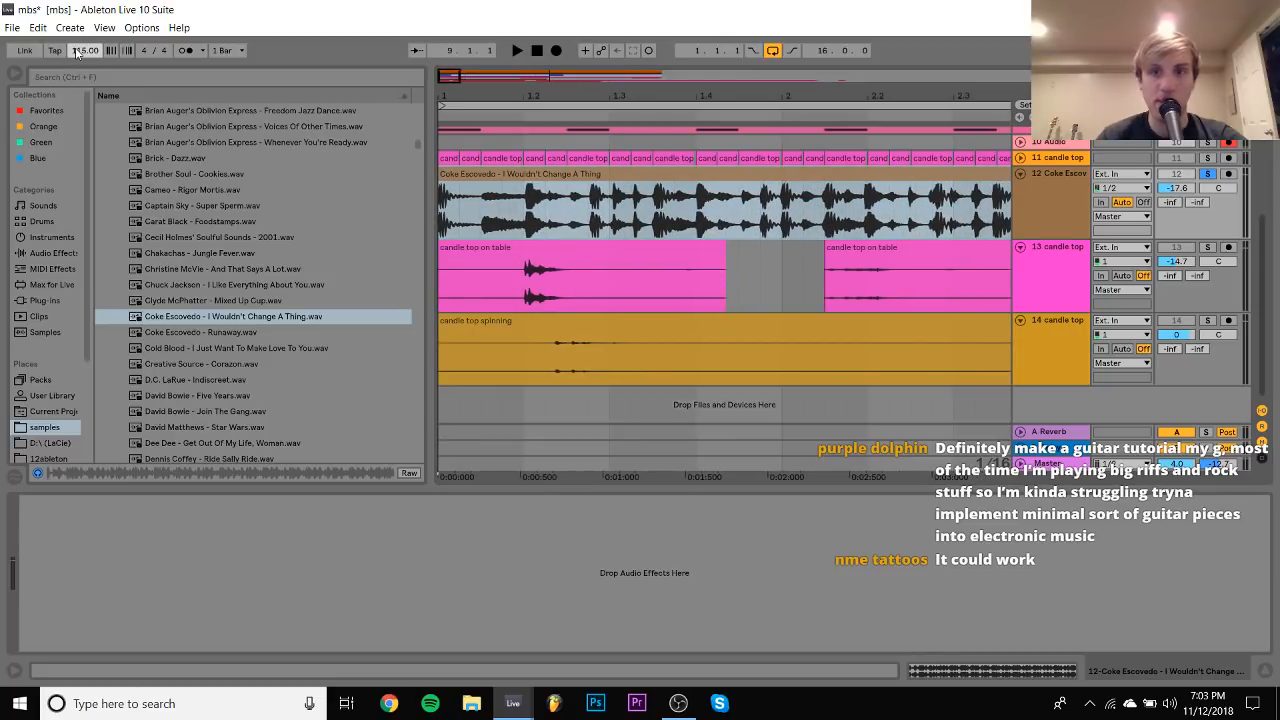
pyautogui.press('Up')
pyautogui.press('space')
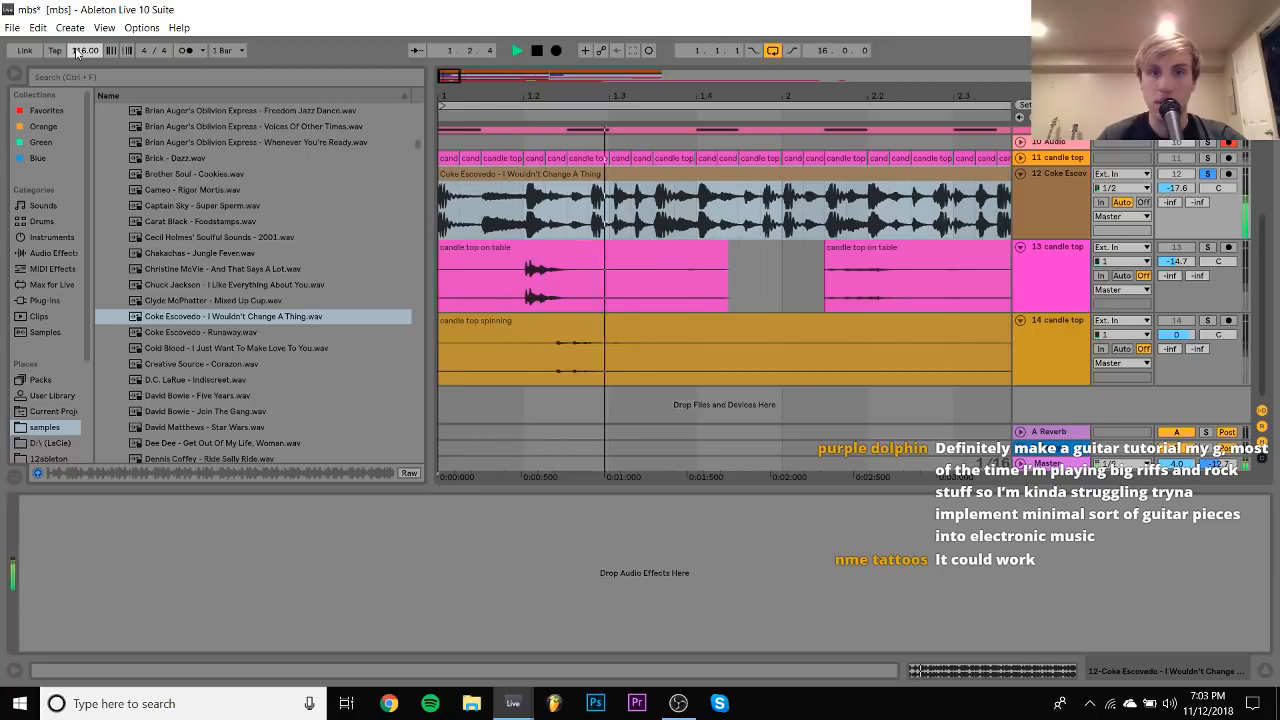
pyautogui.press('space')
pyautogui.press('space')
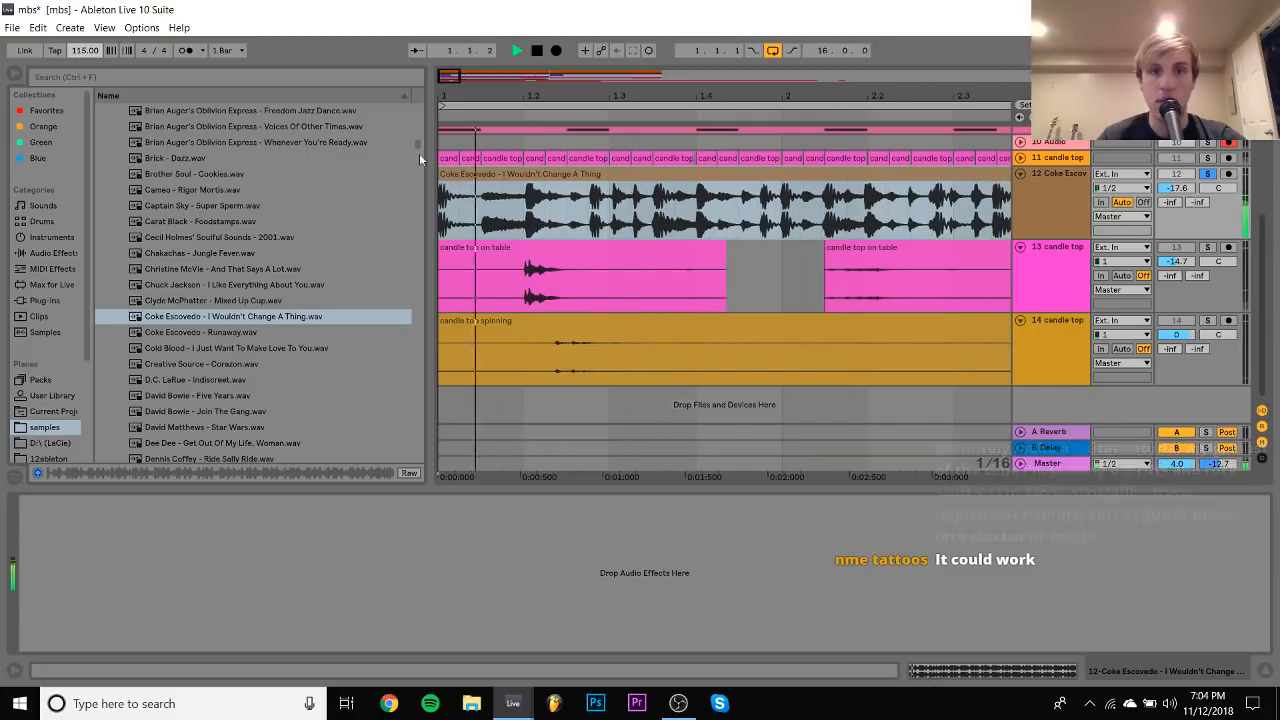
# Loop bar 2 of the Coke Escovedo break during playback, and turn looping back off
pyautogui.moveTo(548, 97); pyautogui.dragTo(548, 62)
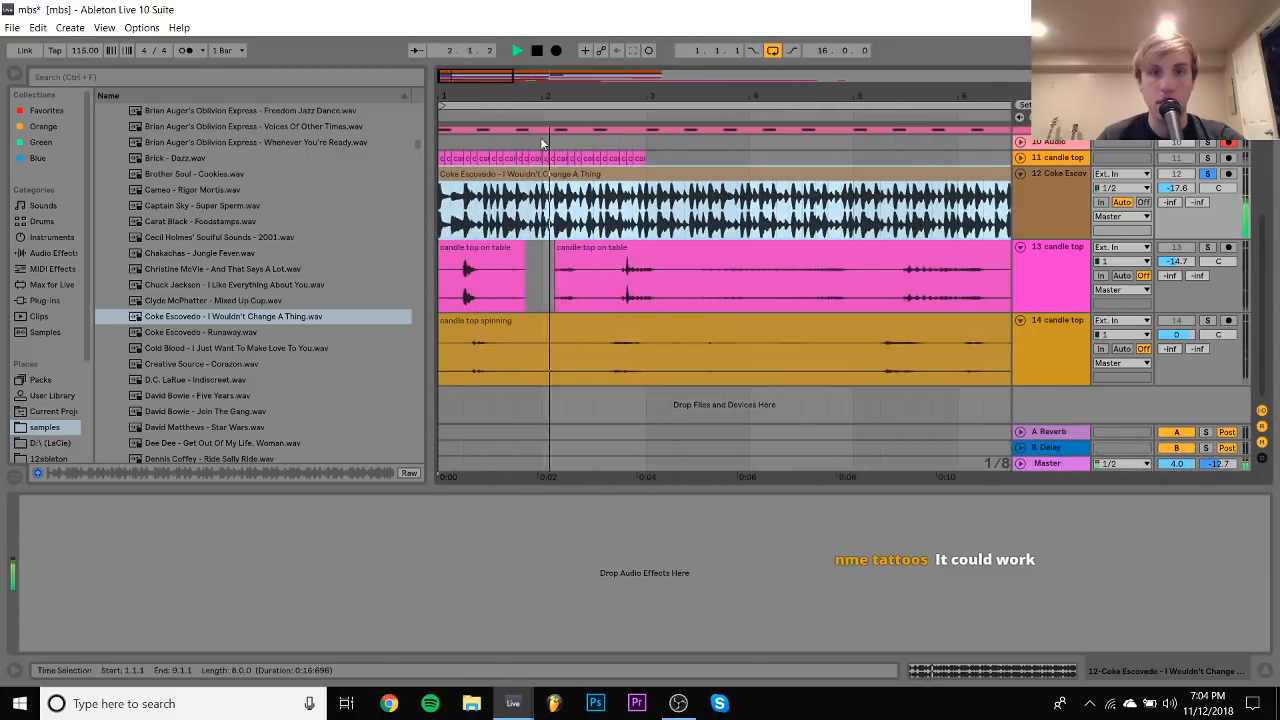
pyautogui.click(544, 216)
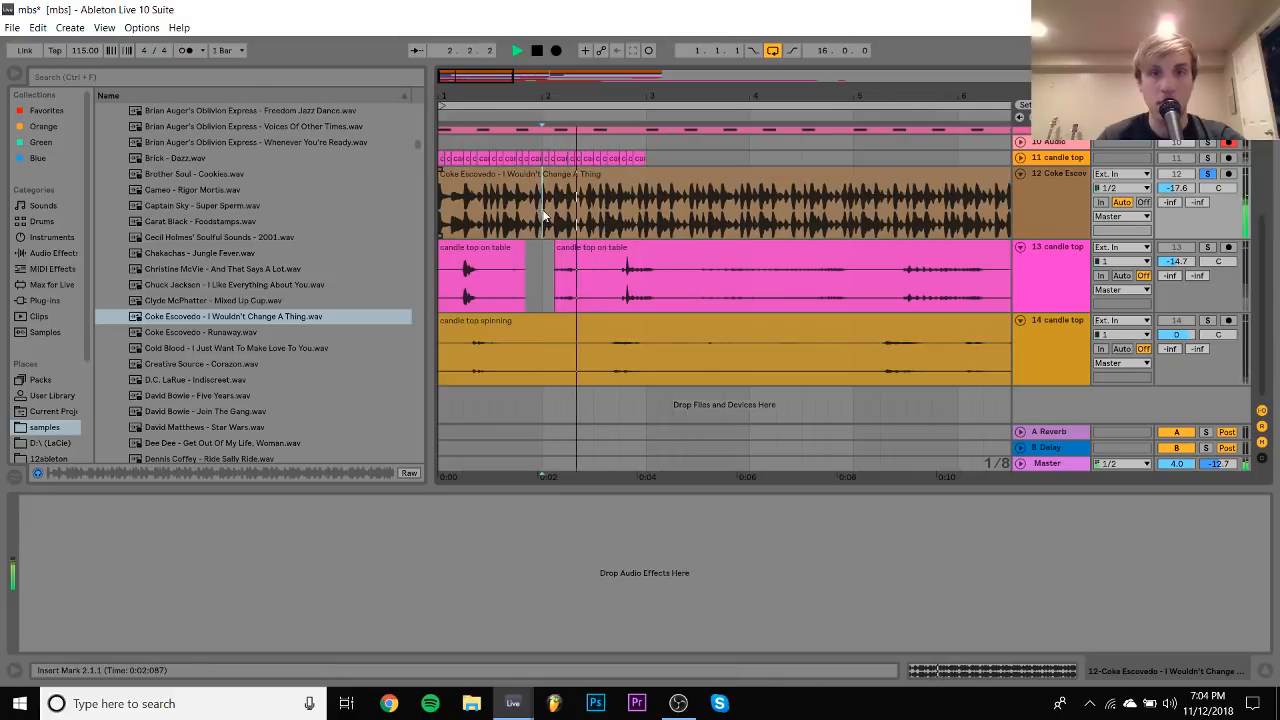
pyautogui.moveTo(544, 216); pyautogui.dragTo(648, 190)
pyautogui.hotkey('ctrl', 'l')
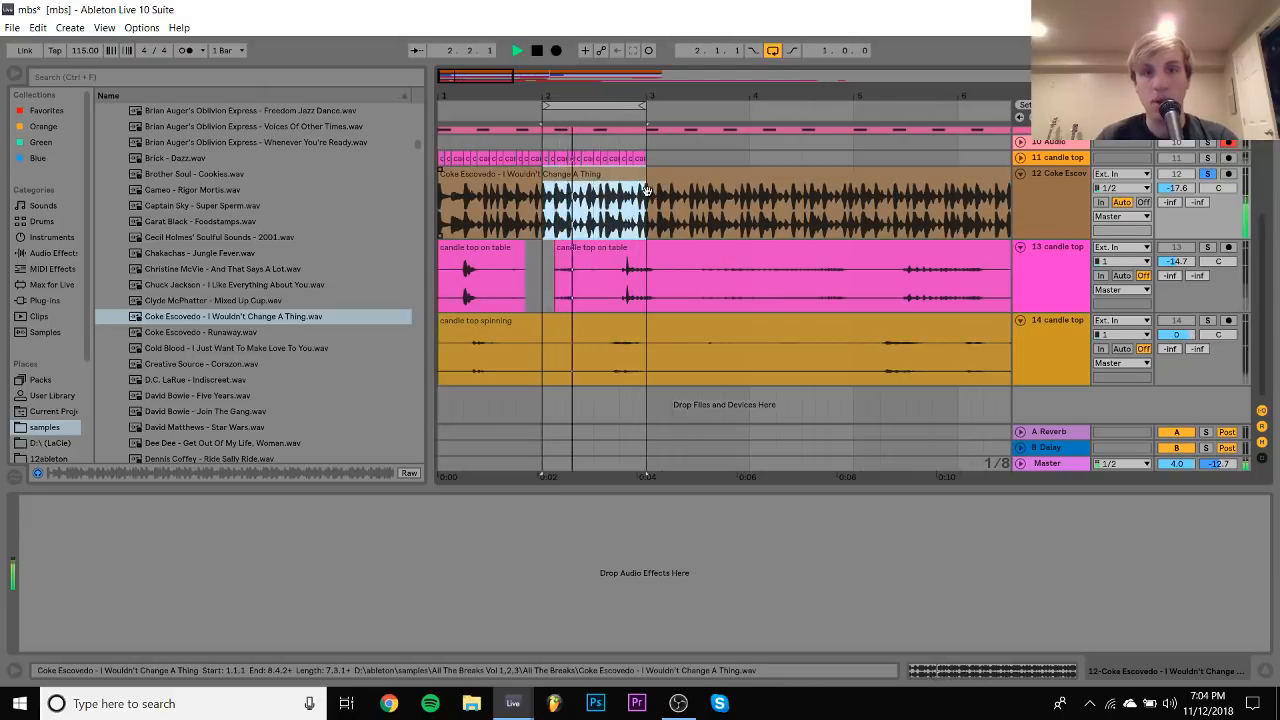
pyautogui.click(774, 50)
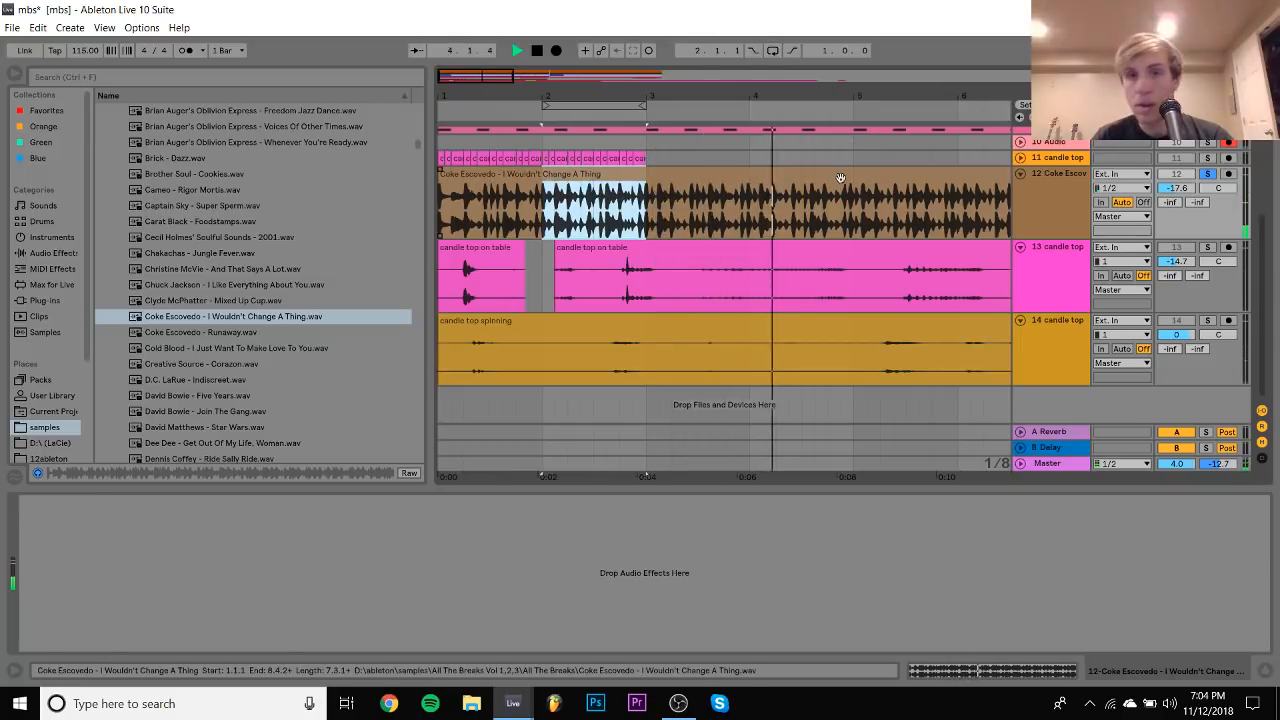
# Listen through the rest of the Coke Escovedo break and split the clip at 6.4.3
pyautogui.click(765, 220)
pyautogui.hscroll(10, 765, 216)
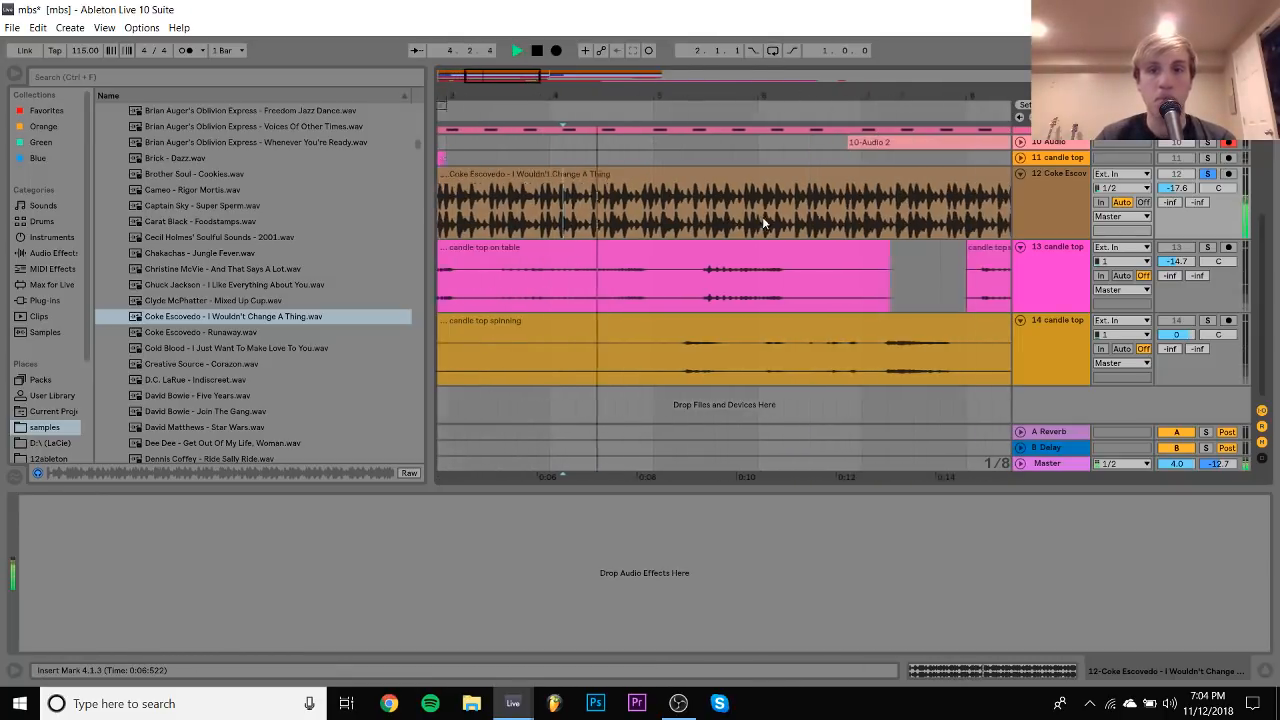
pyautogui.hscroll(-5, 624, 216)
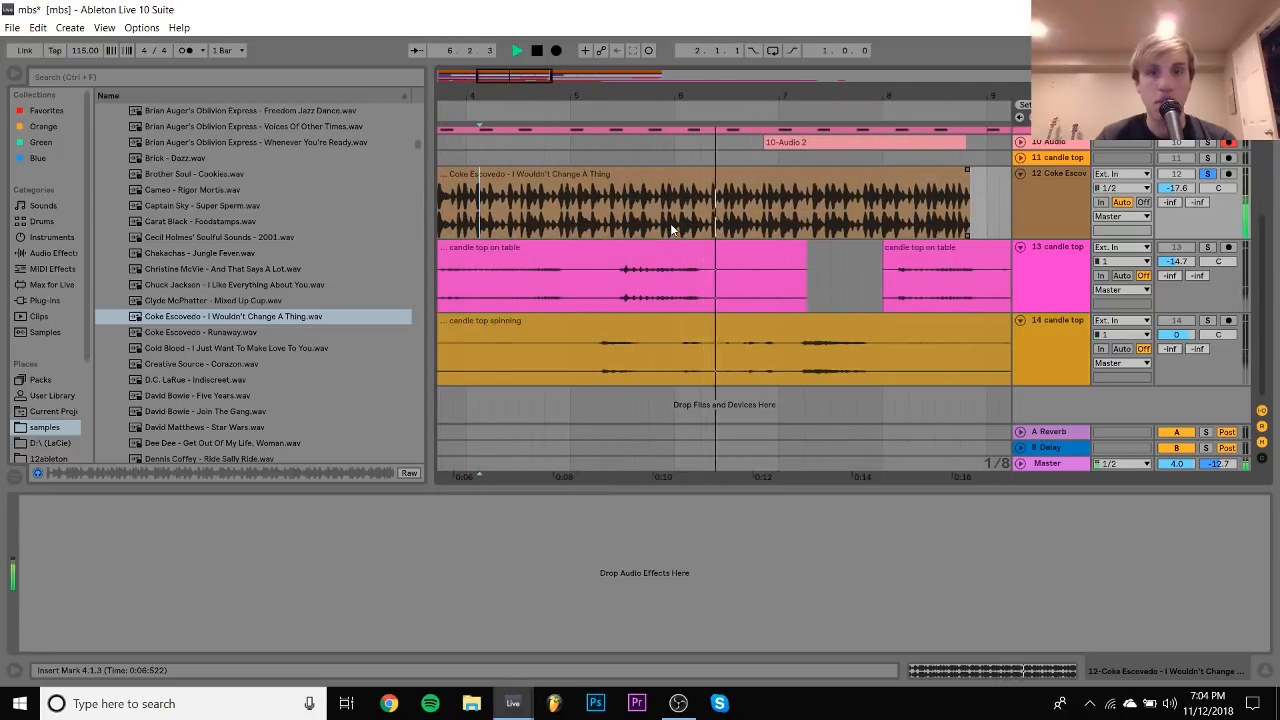
pyautogui.click(753, 223)
pyautogui.press('space')
pyautogui.click(766, 221)
pyautogui.hotkey('ctrl', 'e')
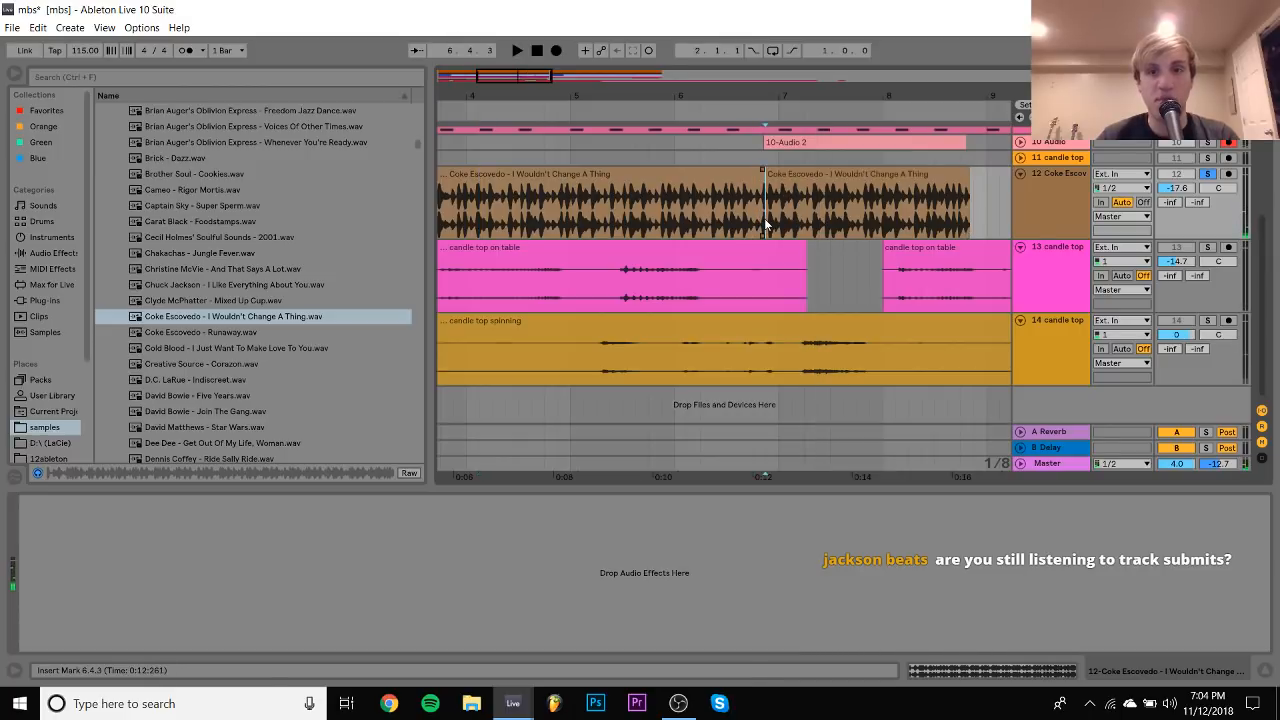
# Set the sample start of the split-off second clip to 0:12:330, right on its first kick
pyautogui.doubleClick(814, 170)
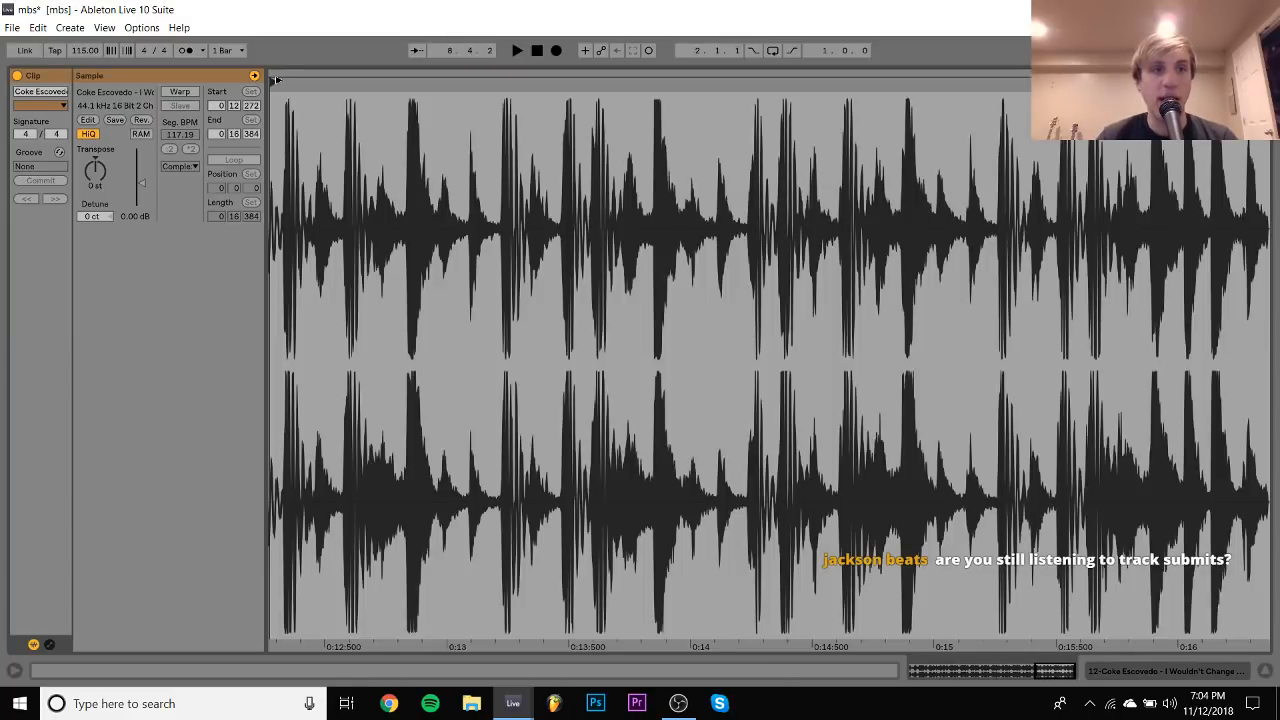
pyautogui.moveTo(276, 80); pyautogui.dragTo(515, 122)
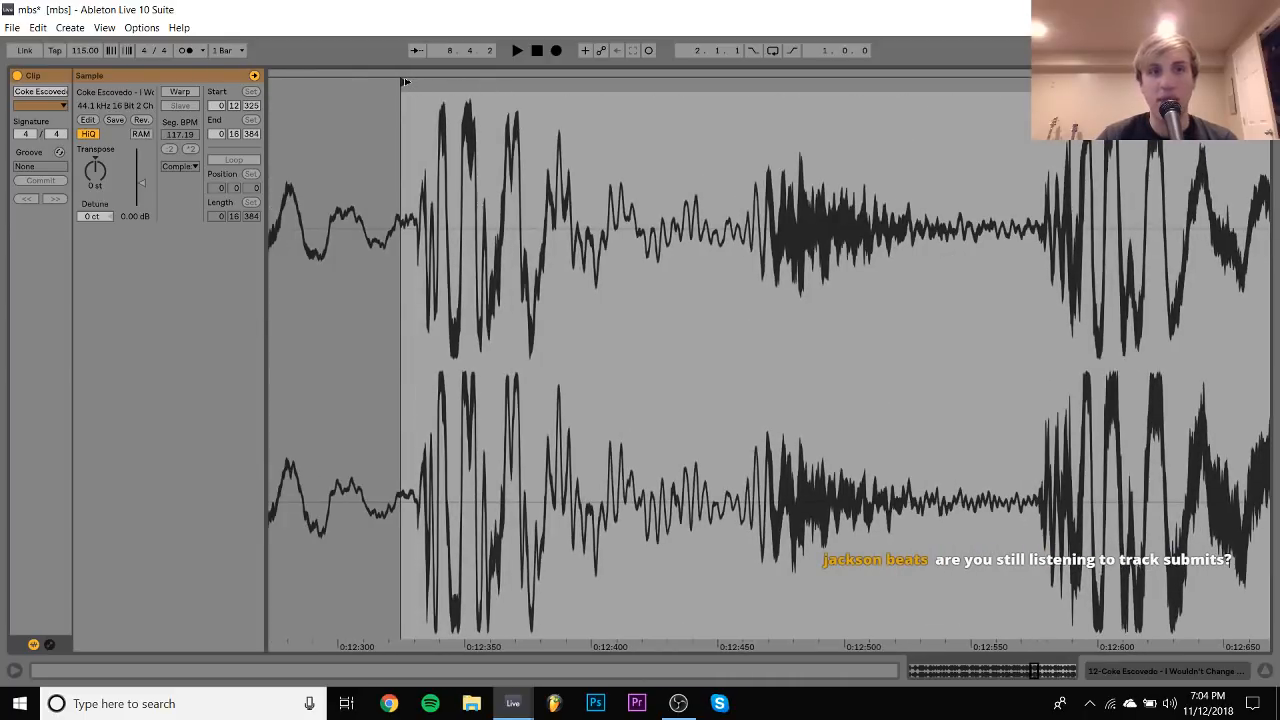
pyautogui.moveTo(405, 82); pyautogui.dragTo(417, 82)
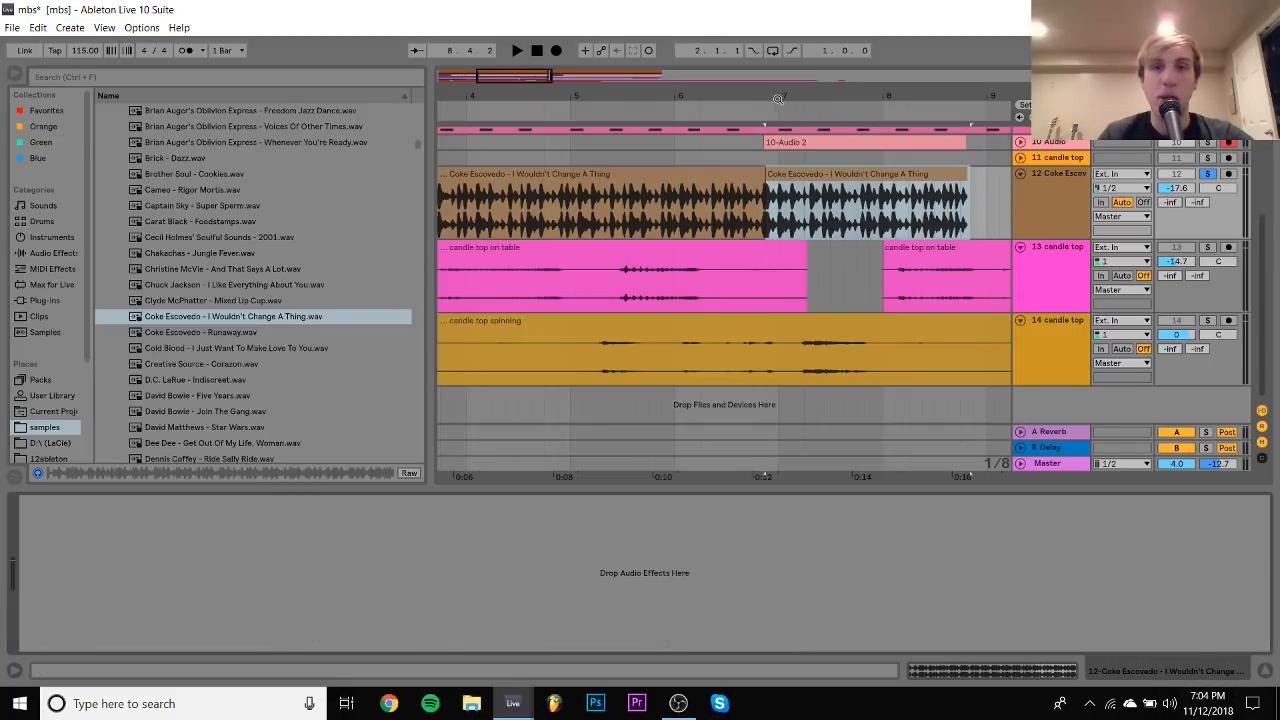
# Turn on warping for the split-off break clip and line it up to begin at bar 7
pyautogui.moveTo(778, 98); pyautogui.dragTo(781, 174)
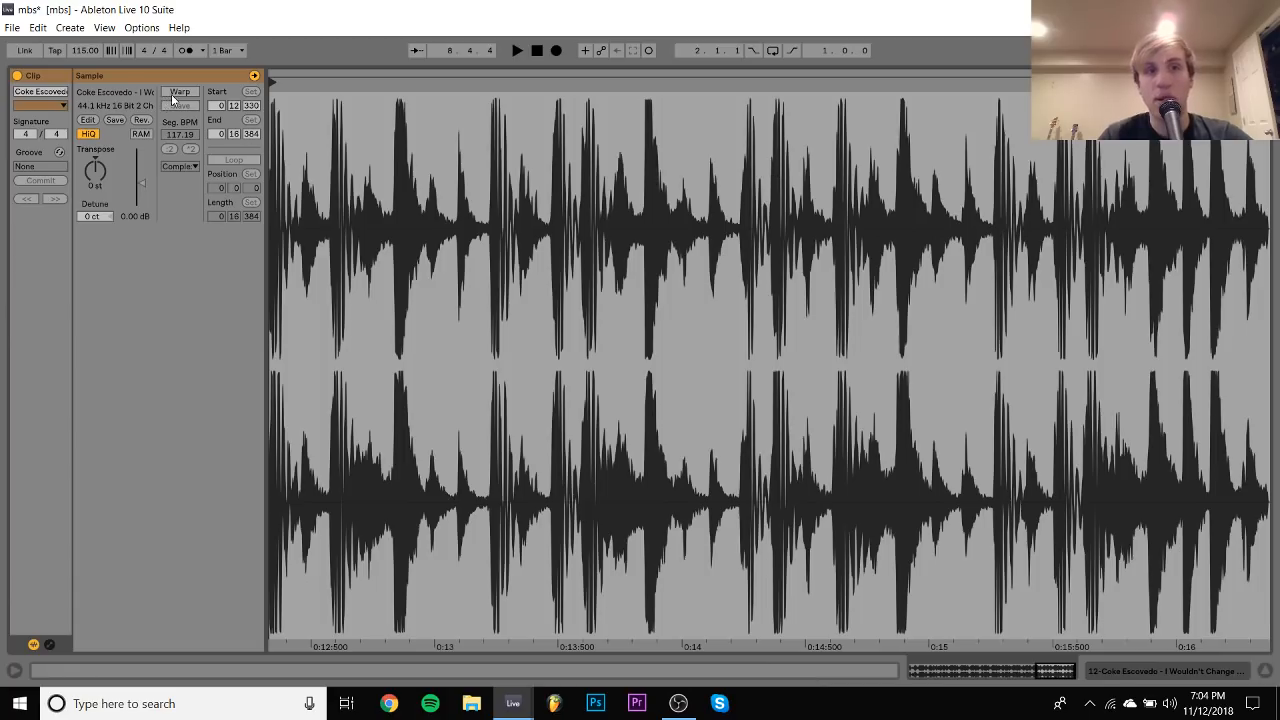
pyautogui.click(174, 93)
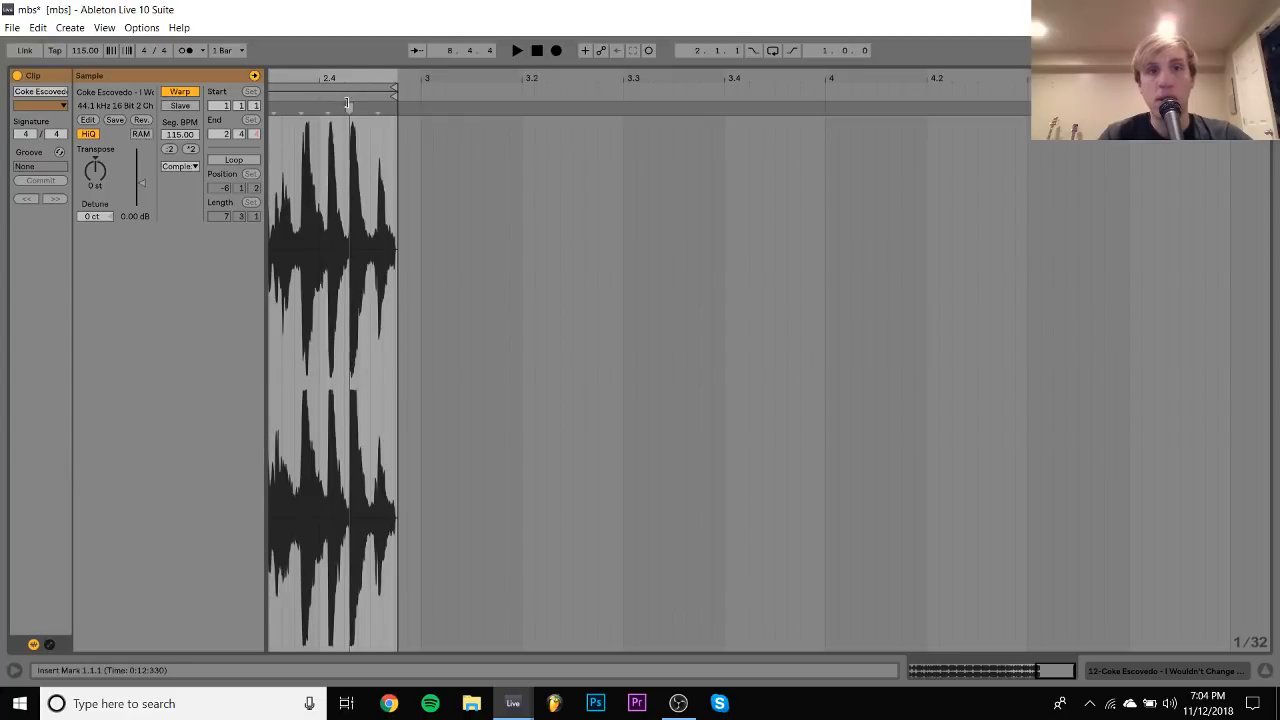
pyautogui.moveTo(342, 78); pyautogui.dragTo(819, 78)
pyautogui.click(571, 107)
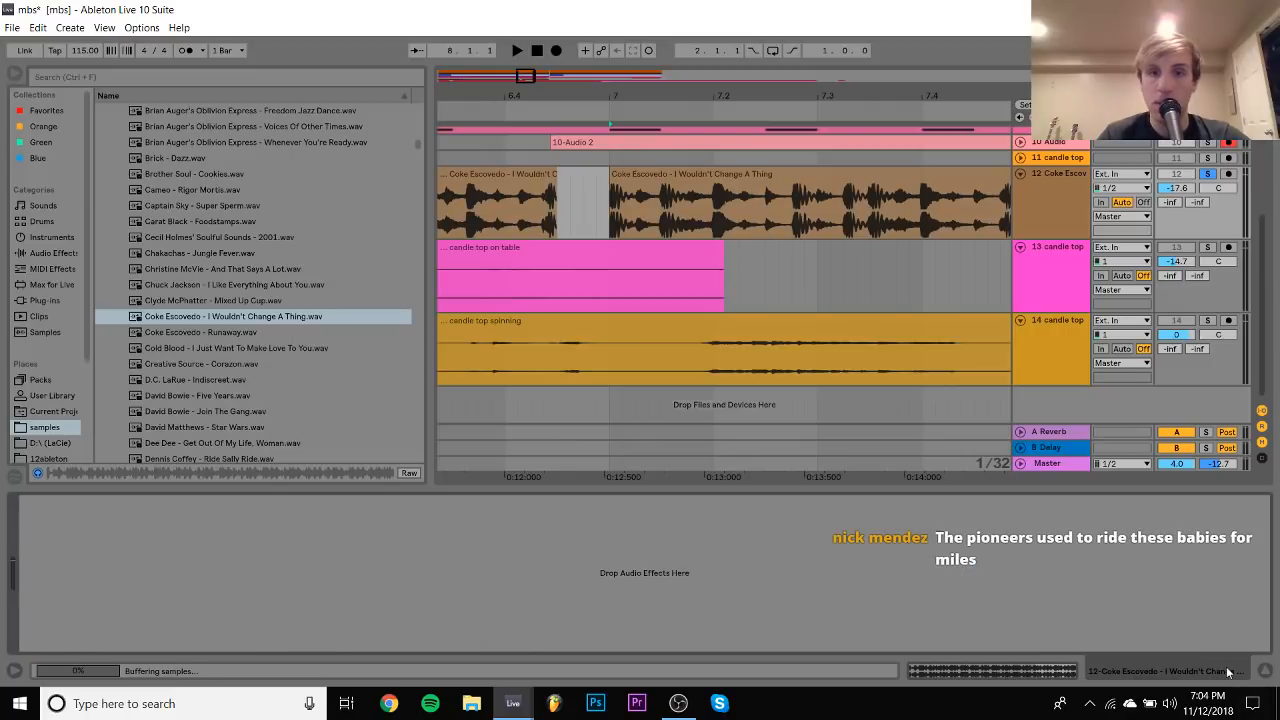
pyautogui.moveTo(640, 92); pyautogui.dragTo(640, 60)
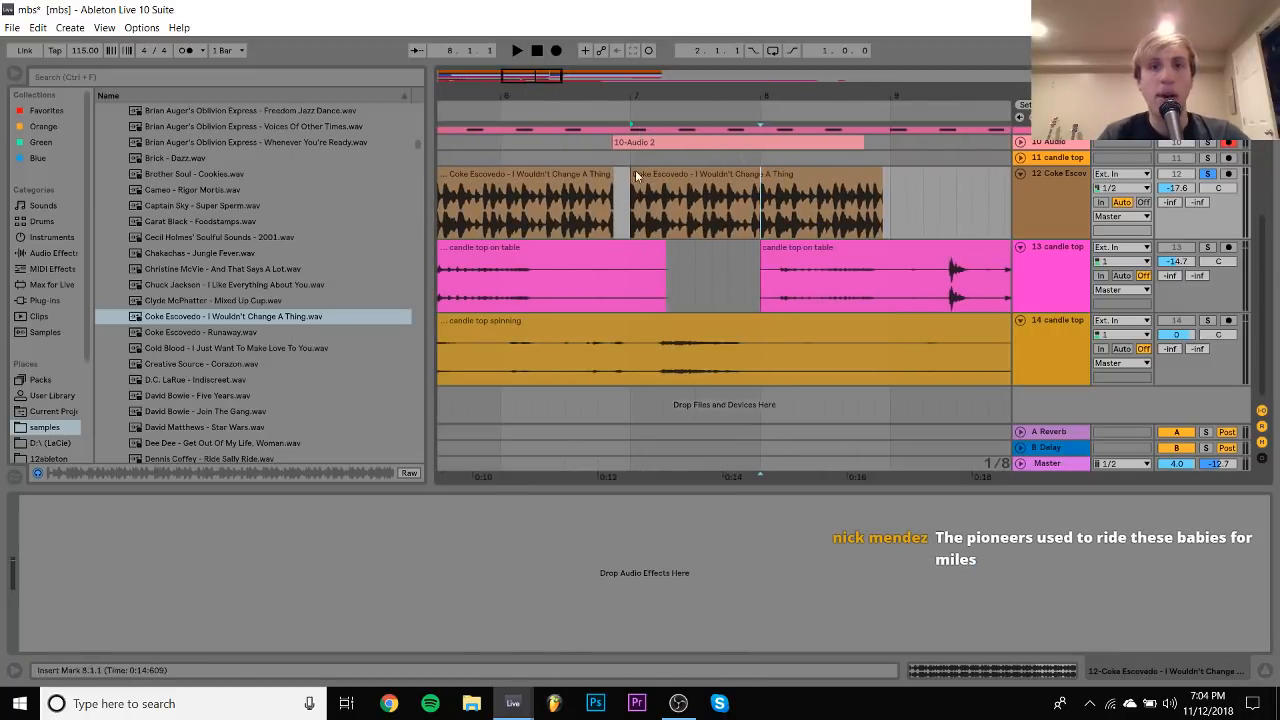
# Copy the one-bar break section from bar 7 to the start of track 12 and duplicate it across bars 2 to 4
pyautogui.moveTo(629, 210); pyautogui.dragTo(767, 212)
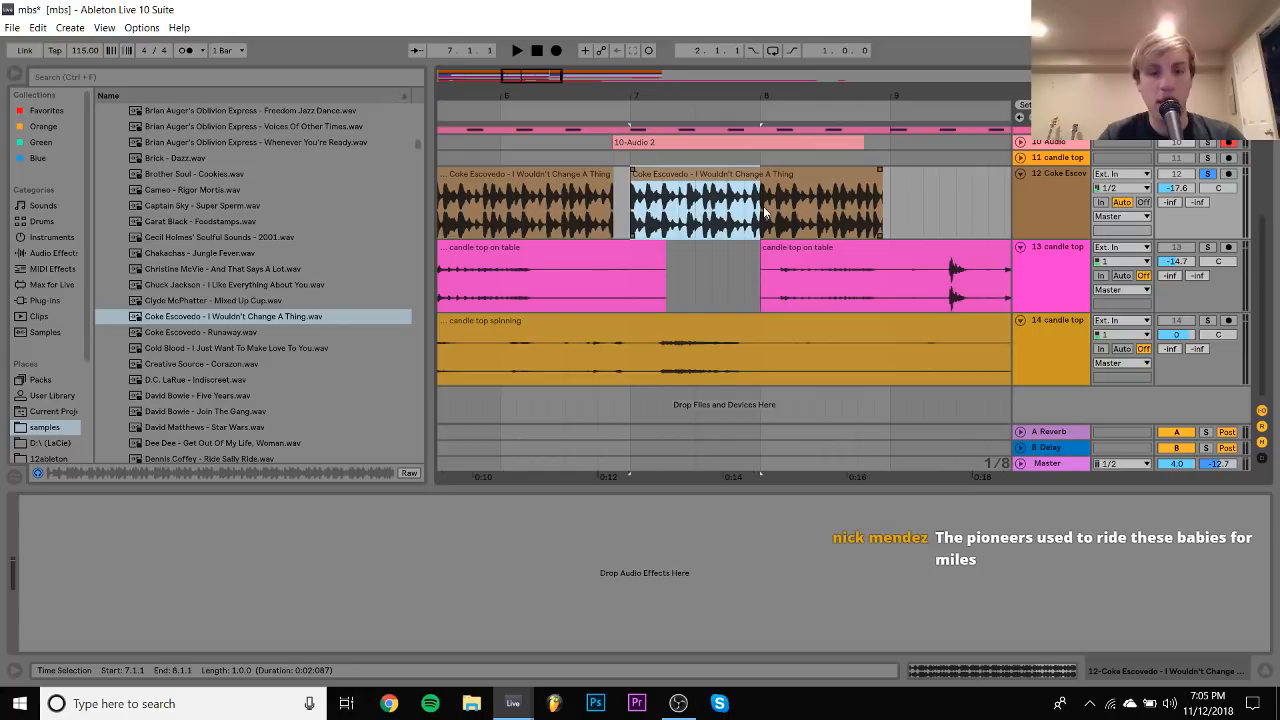
pyautogui.press('Delete')
pyautogui.press('Home')
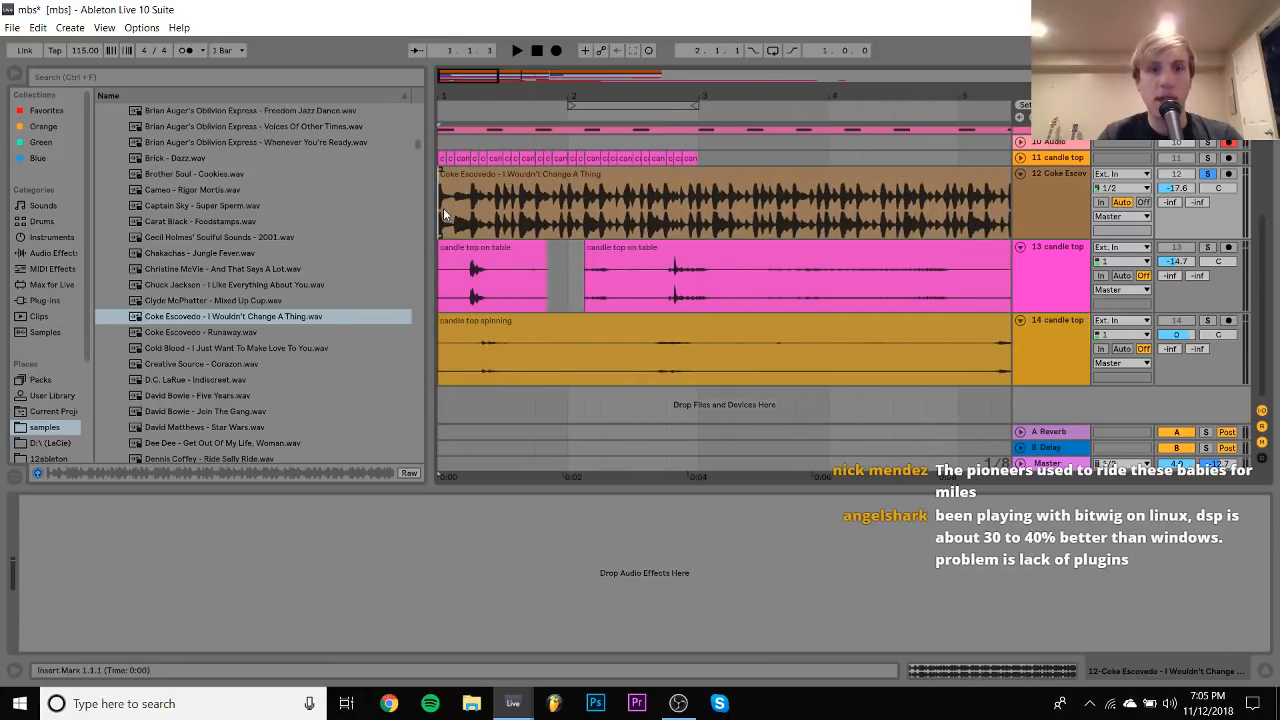
pyautogui.press('space')
pyautogui.moveTo(443, 210); pyautogui.dragTo(568, 210)
pyautogui.hotkey('ctrl', 'd')
pyautogui.hotkey('ctrl', 'd')
pyautogui.hotkey('ctrl', 'd')
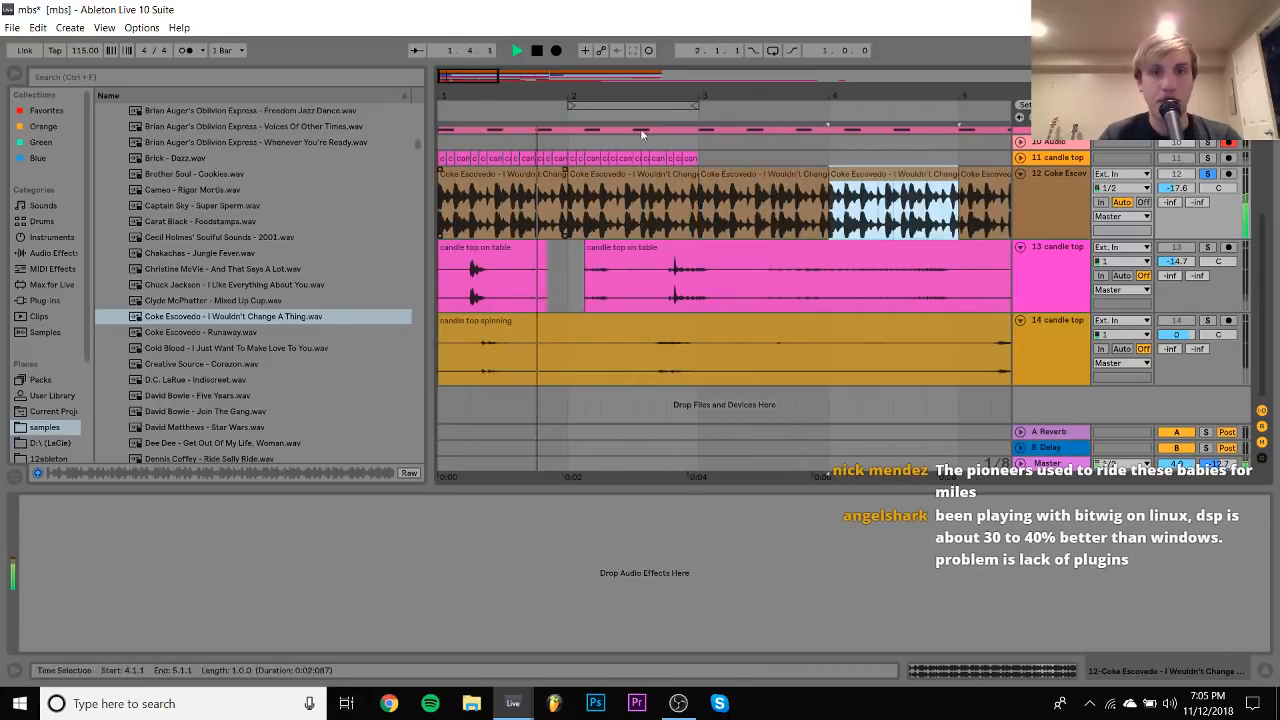
# Duplicate the one-bar break clip on track 12 until it fills bars 1 to 16, and loop those 16 bars
pyautogui.hotkey('ctrl', 'd')
pyautogui.hotkey('ctrl', 'd')
pyautogui.hotkey('ctrl', 'd')
pyautogui.moveTo(657, 97); pyautogui.dragTo(655, 45)
pyautogui.hotkey('ctrl', 'd')
pyautogui.hotkey('ctrl', 'd')
pyautogui.hotkey('ctrl', 'd')
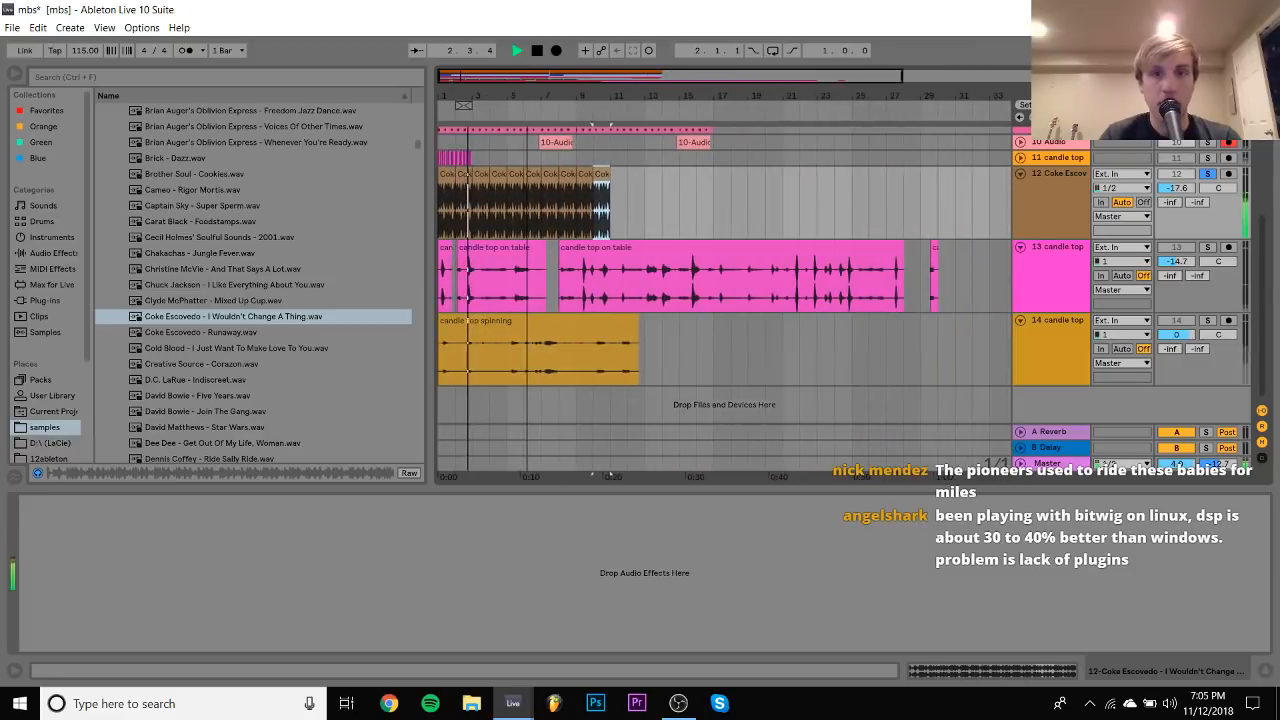
pyautogui.hotkey('ctrl', 'd')
pyautogui.hotkey('ctrl', 'd')
pyautogui.hotkey('ctrl', 'd')
pyautogui.hotkey('ctrl', 'd')
pyautogui.hotkey('ctrl', 'd')
pyautogui.hotkey('ctrl', 'd')
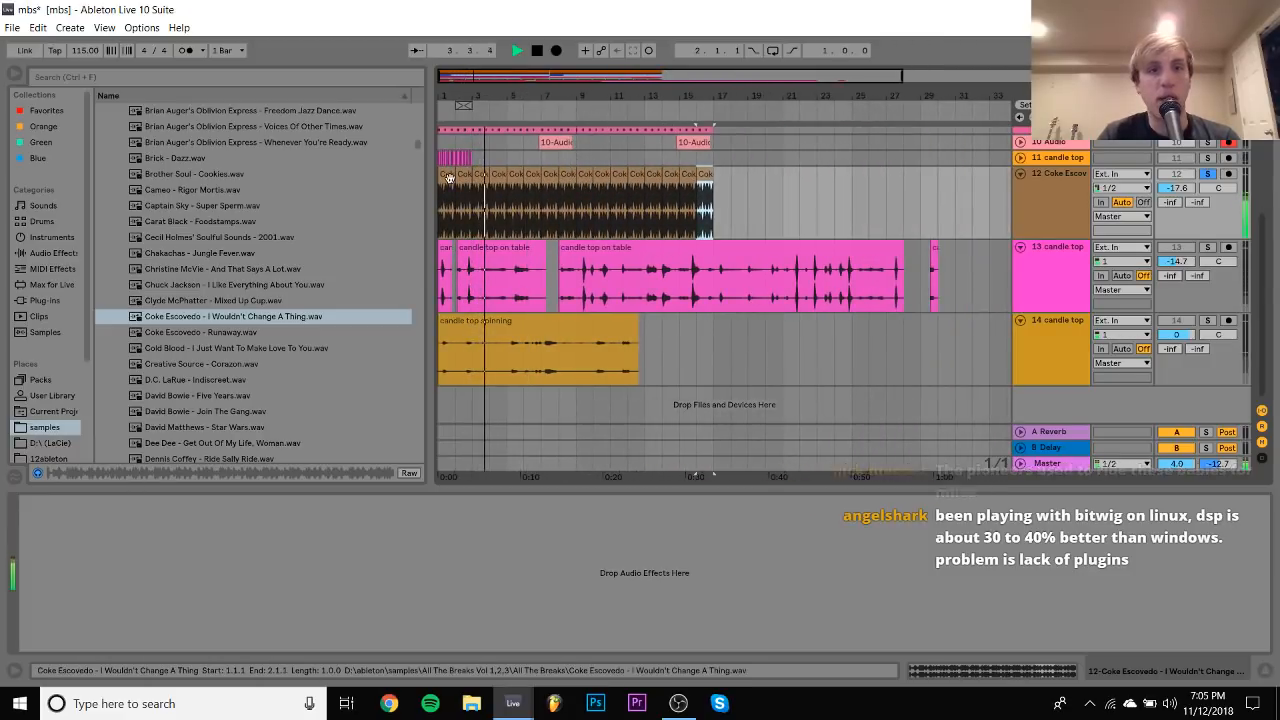
pyautogui.hotkey('ctrl', 'l')
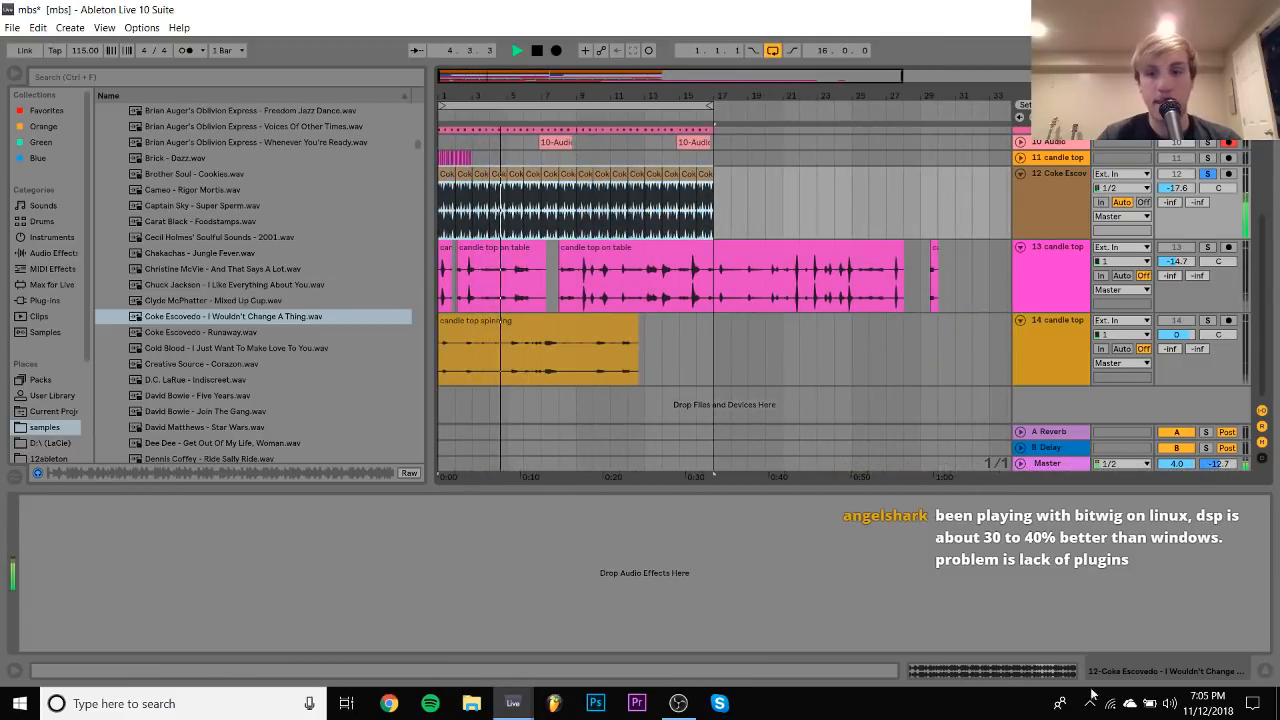
# Set the warp mode of all 16 break clips to Re-Pitch and the project tempo to 120 BPM
pyautogui.click(1045, 674)
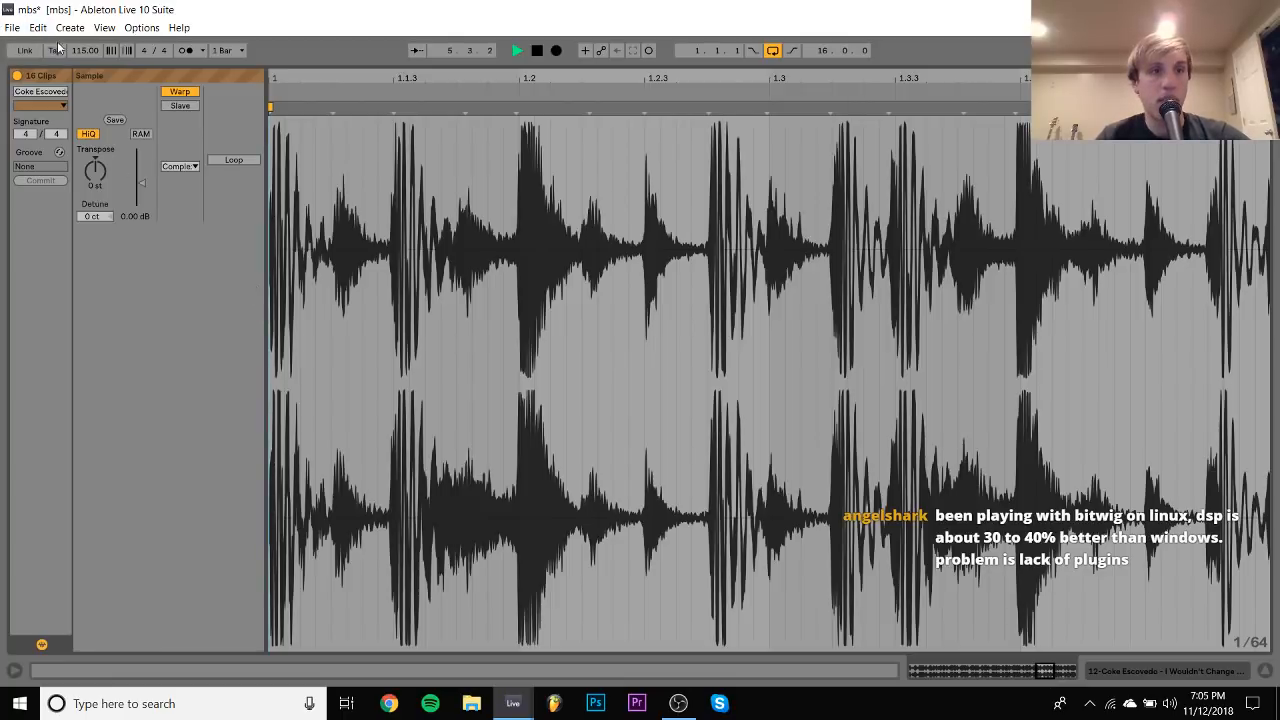
pyautogui.click(181, 168)
pyautogui.click(180, 221)
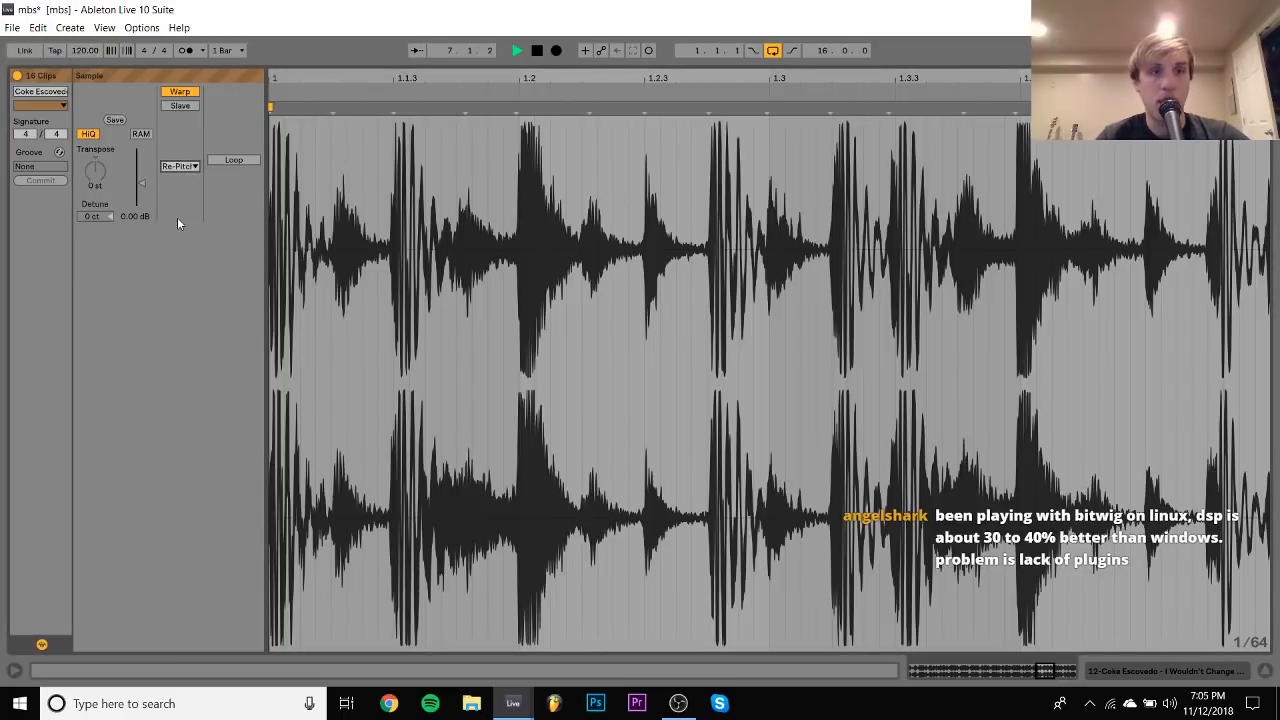
pyautogui.click(1165, 674)
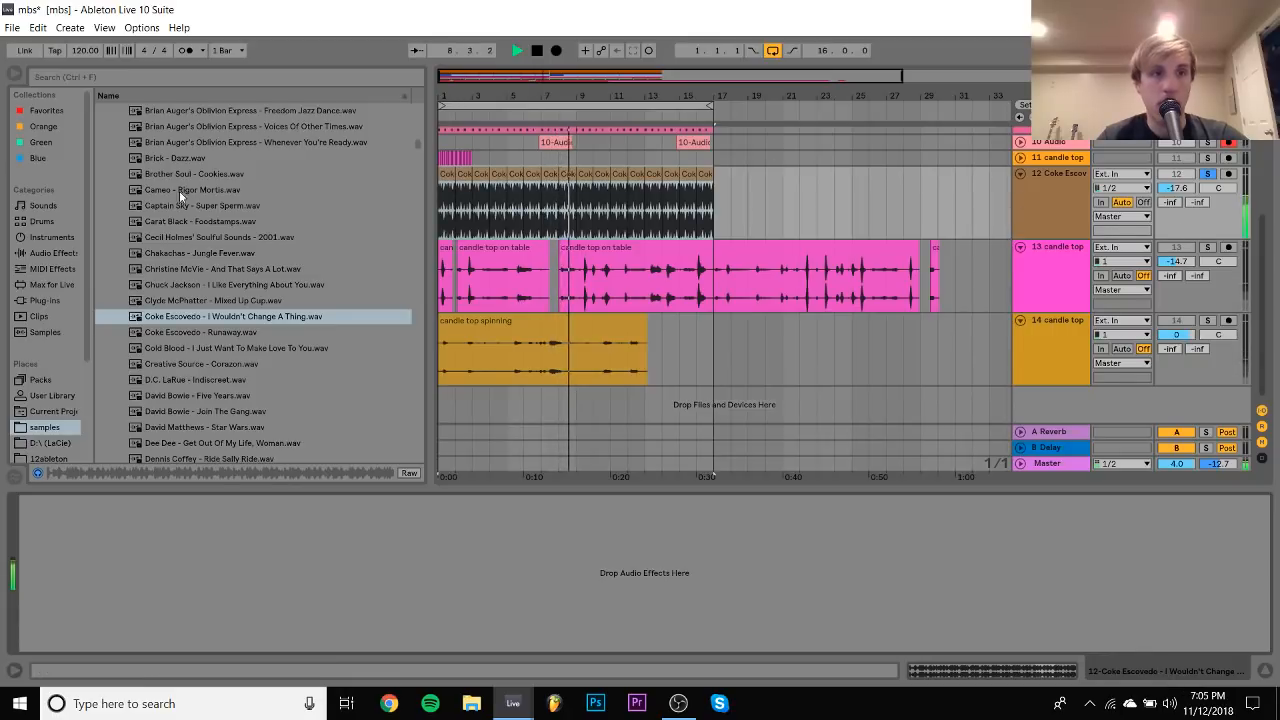
# Add an EQ Eight to the break track and turn band 1 into a low cut at 115 Hz
pyautogui.click(50, 253)
pyautogui.click(141, 300)
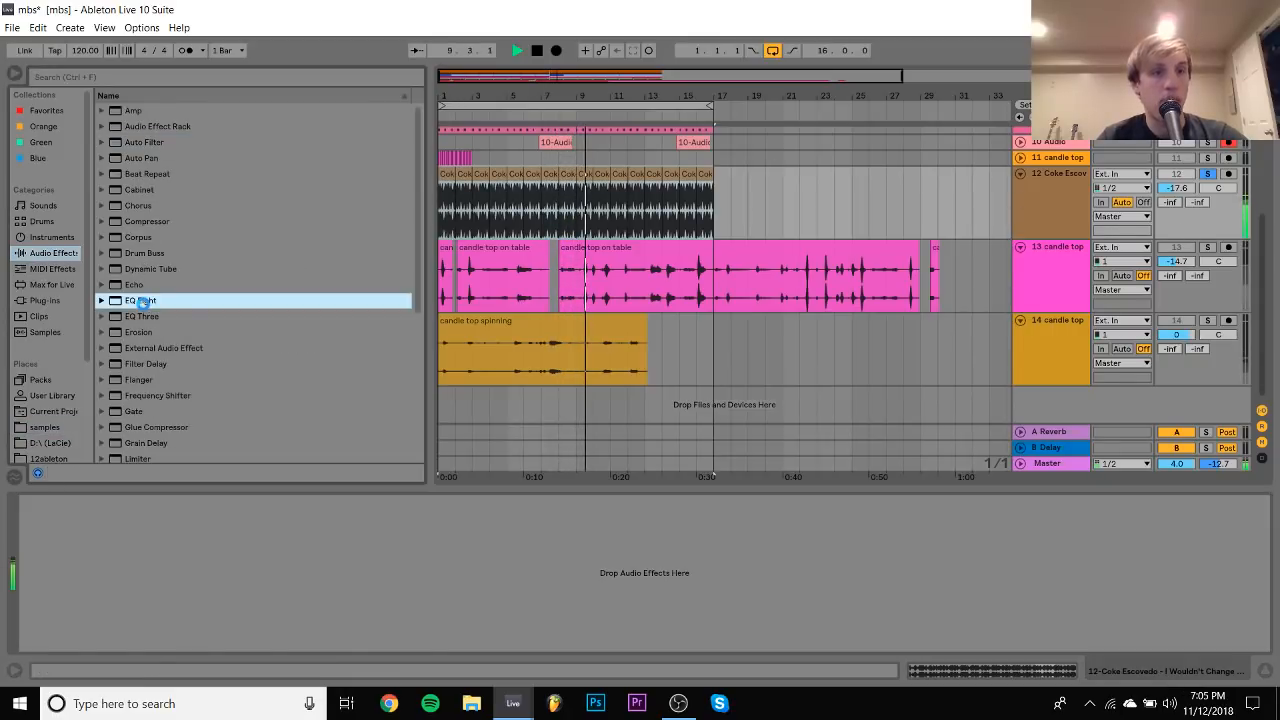
pyautogui.click(82, 630)
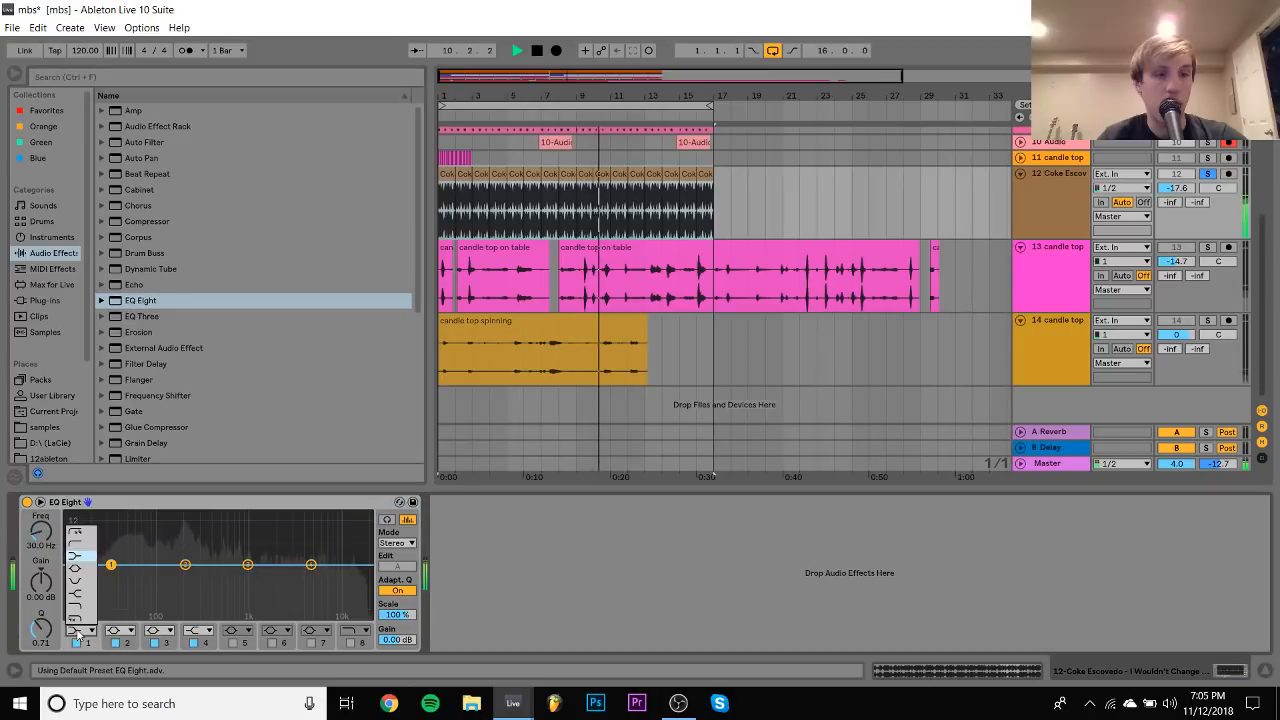
pyautogui.click(84, 543)
pyautogui.moveTo(33, 538)
pyautogui.mouseDown()
pyautogui.moveTo(33, 468)
pyautogui.moveTo(35, 546)
pyautogui.mouseUp()
# Add a Saturator after the EQ, choose the Waveshaper curve, and set its Depth and Damp to 100%
pyautogui.scroll(-5, 161, 415)
pyautogui.click(143, 358)
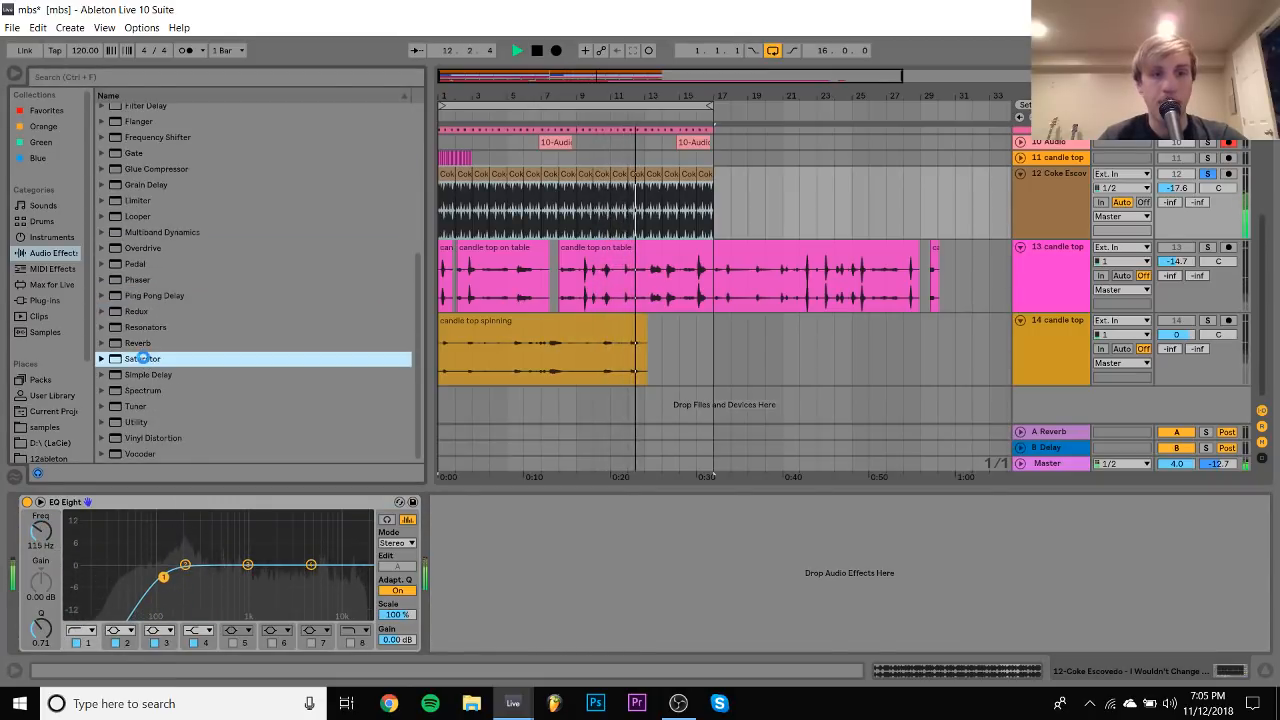
pyautogui.doubleClick(143, 358)
pyautogui.click(519, 588)
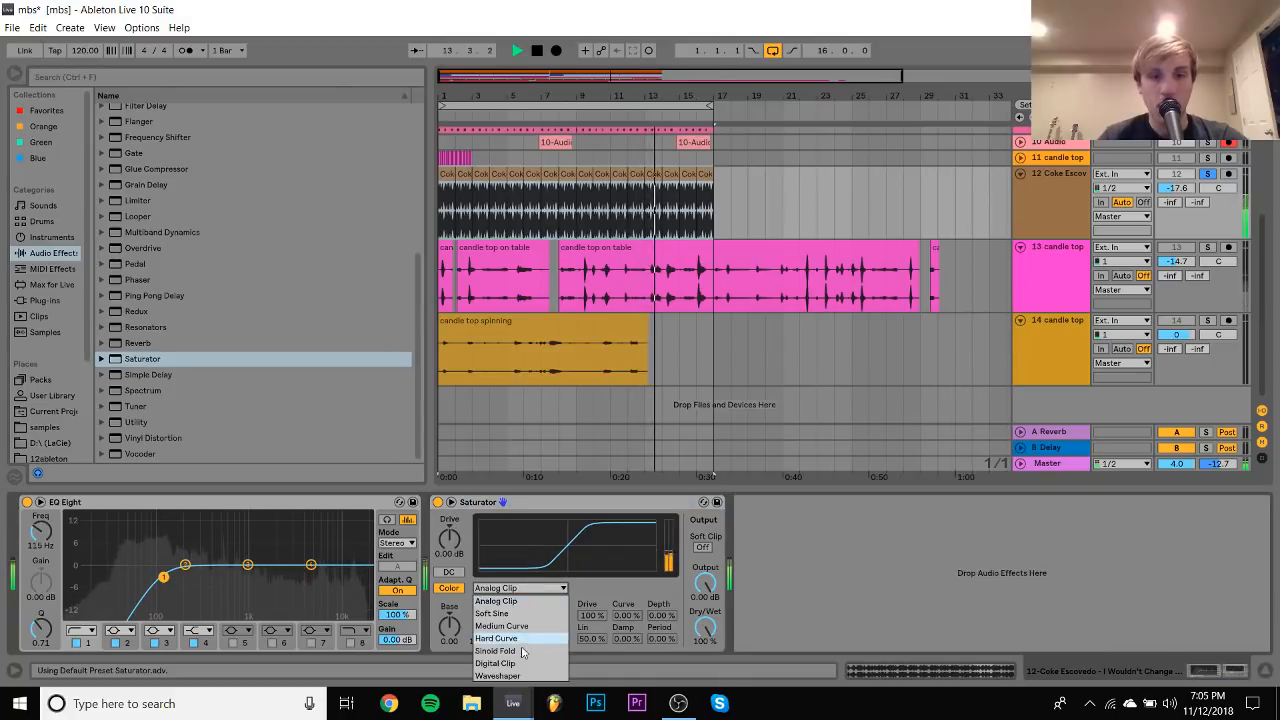
pyautogui.click(497, 676)
pyautogui.moveTo(660, 616); pyautogui.dragTo(627, 610)
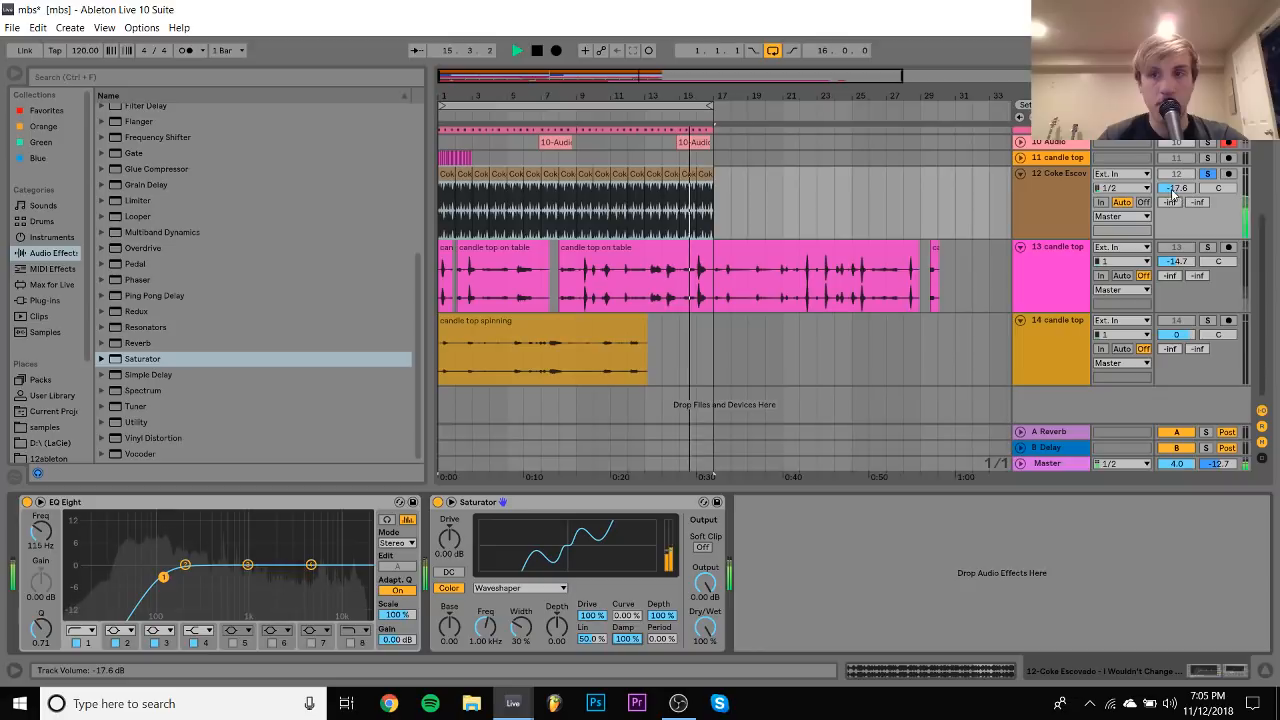
# Set the Saturator to Curve 45.3%, Depth 76.6%, Damp 0%, Freq 3.27 kHz and Base -25.1; unsolo the break track and lower it to -24.4 dB
pyautogui.moveTo(1172, 190); pyautogui.dragTo(1172, 195)
pyautogui.moveTo(627, 616); pyautogui.dragTo(627, 595)
pyautogui.moveTo(629, 639); pyautogui.dragTo(661, 625)
pyautogui.moveTo(484, 629); pyautogui.dragTo(450, 665)
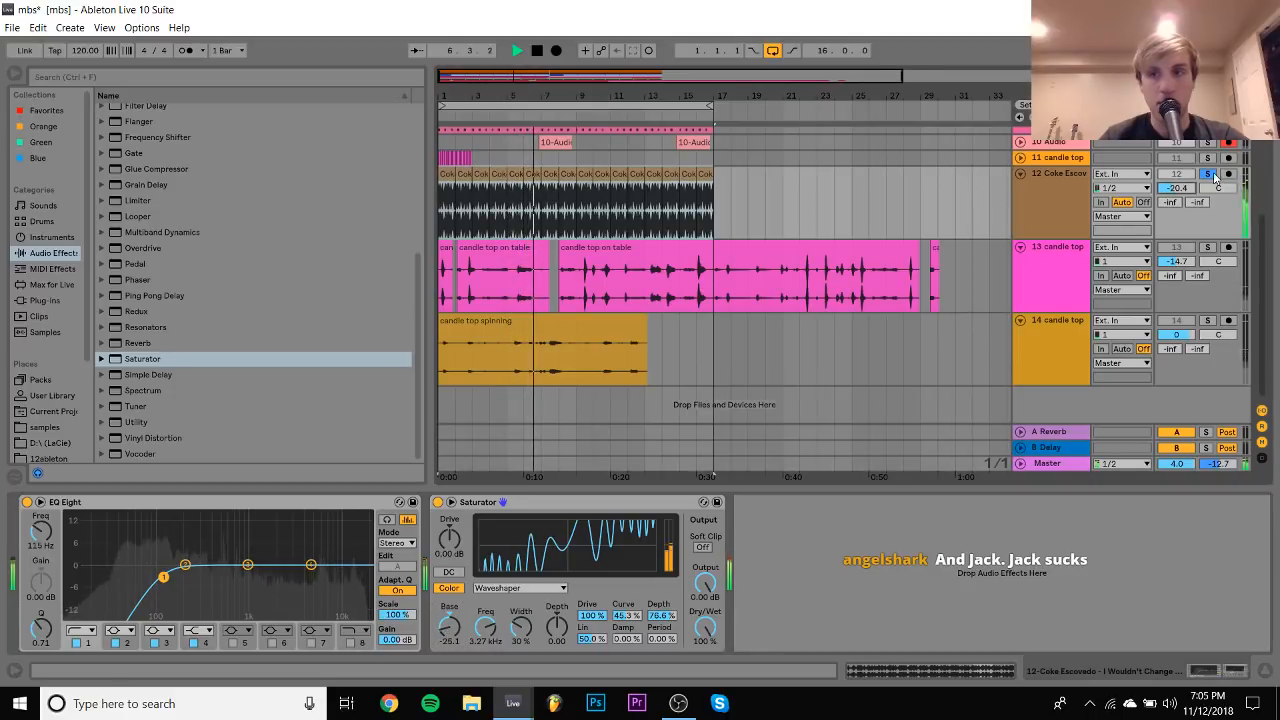
pyautogui.moveTo(1177, 188); pyautogui.dragTo(1177, 192)
pyautogui.press('space')
# Place the EQ Eight after the Saturator, raise its low cut to 2.30 kHz, and play the result
pyautogui.click(300, 502)
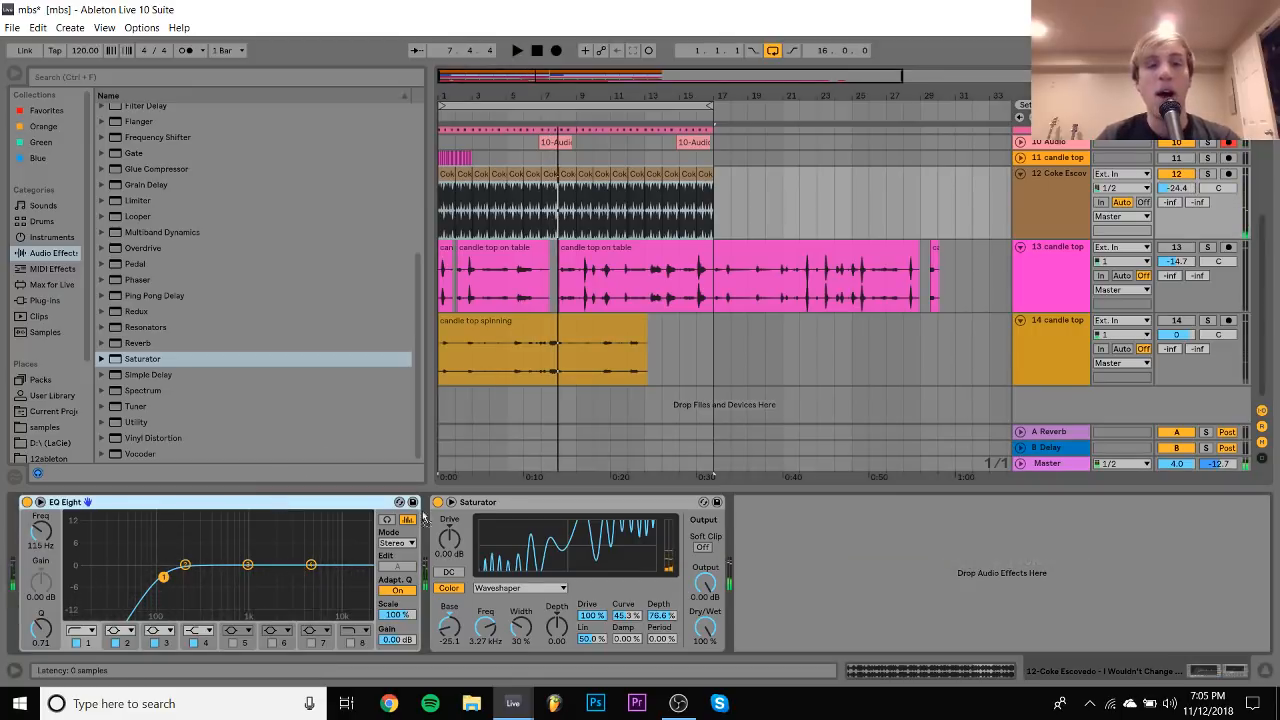
pyautogui.moveTo(424, 518); pyautogui.dragTo(476, 525)
pyautogui.moveTo(343, 535); pyautogui.dragTo(344, 537)
pyautogui.press('space')
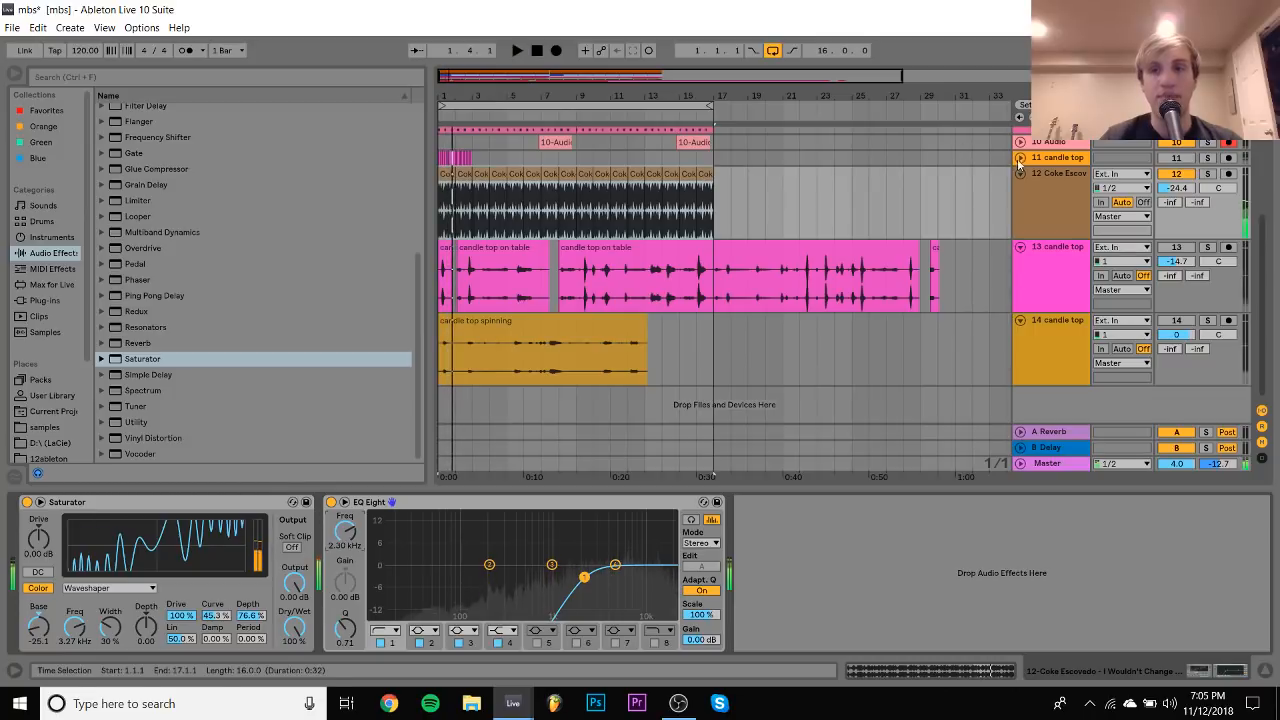
# Stop playback and delete the Coke Escovedo break track
pyautogui.press('space')
pyautogui.click(1063, 174)
pyautogui.press('Delete')
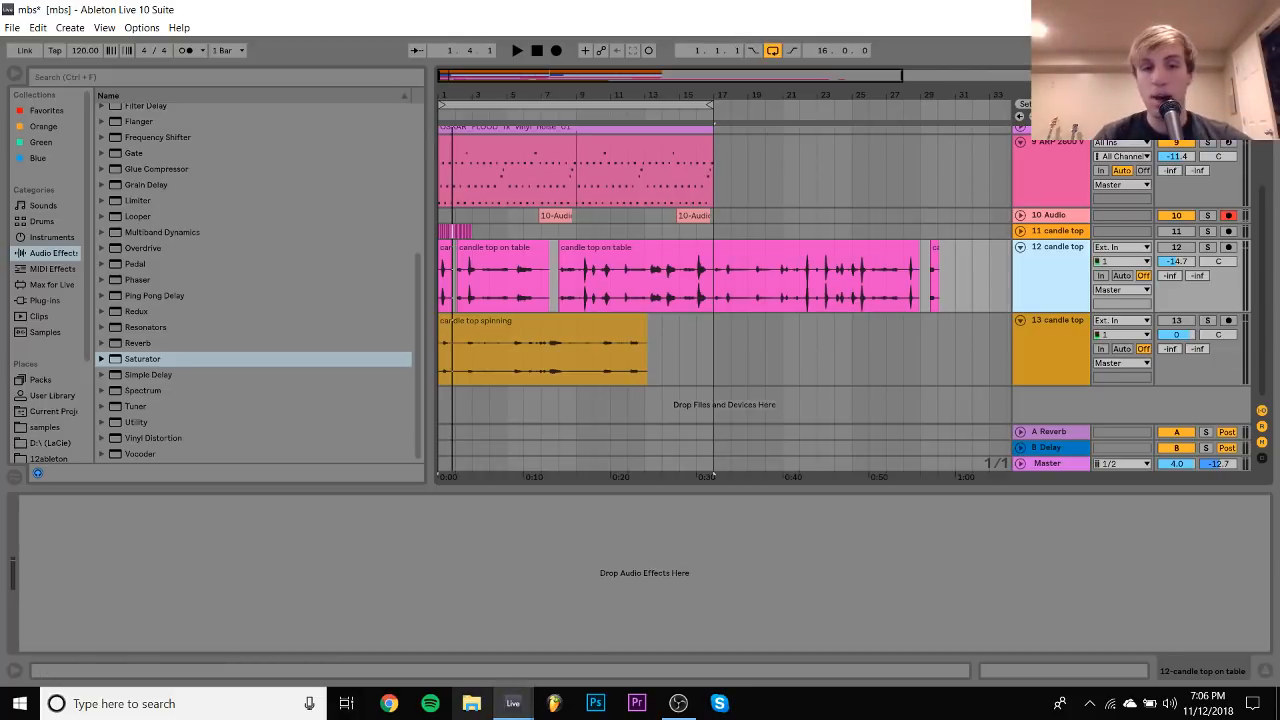
# Switch to Google Chrome and open the Gmail inbox of the account that receives track submissions
pyautogui.click(385, 704)
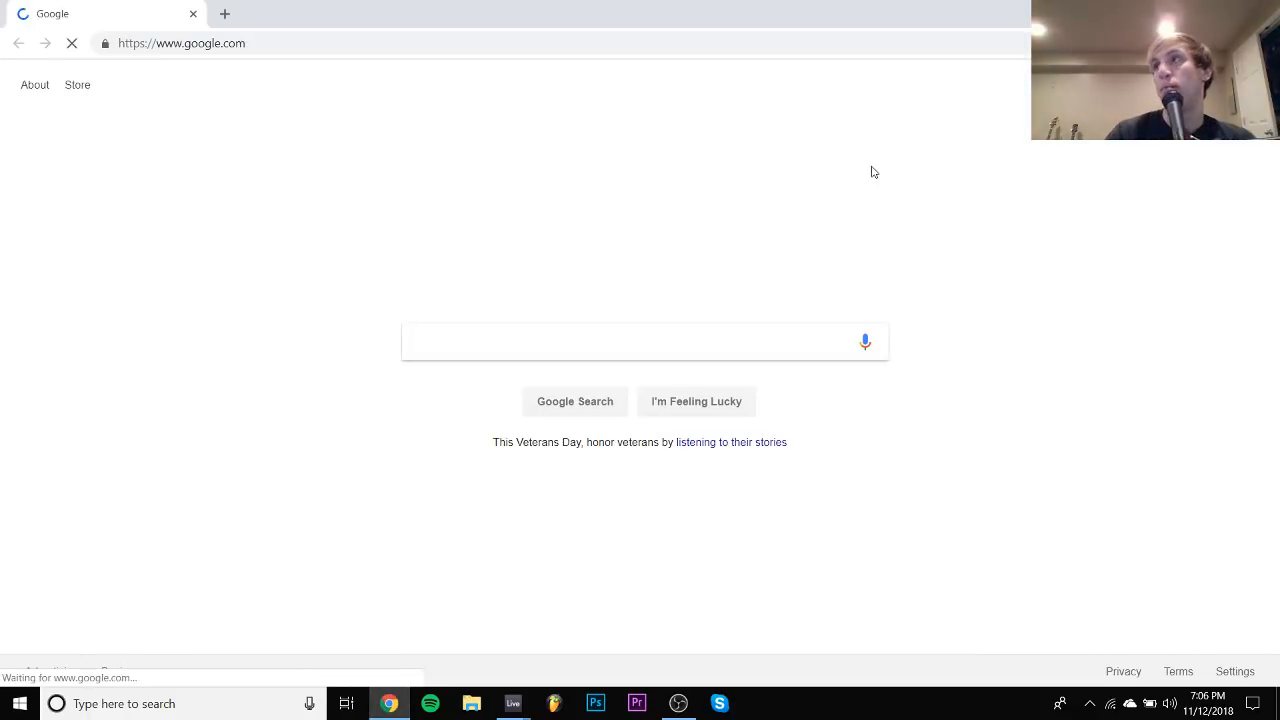
pyautogui.click(1236, 85)
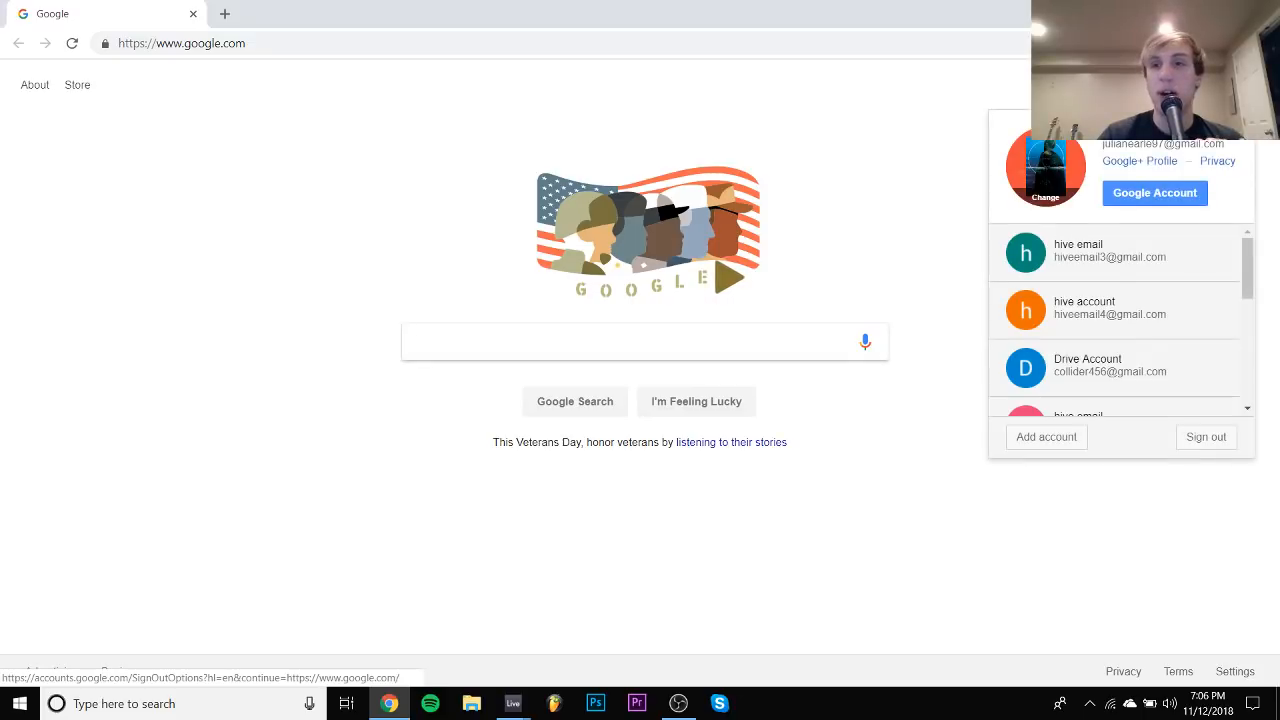
pyautogui.scroll(-3, 1066, 350)
pyautogui.scroll(5, 1064, 354)
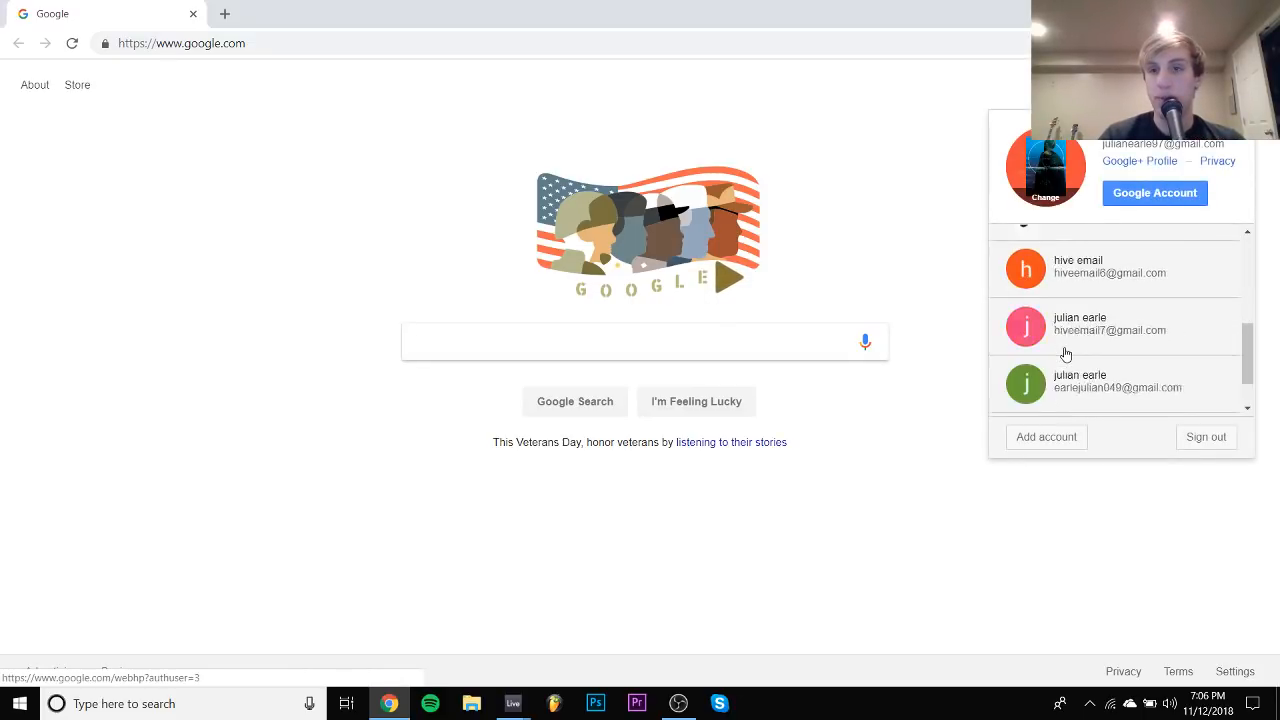
pyautogui.click(1064, 354)
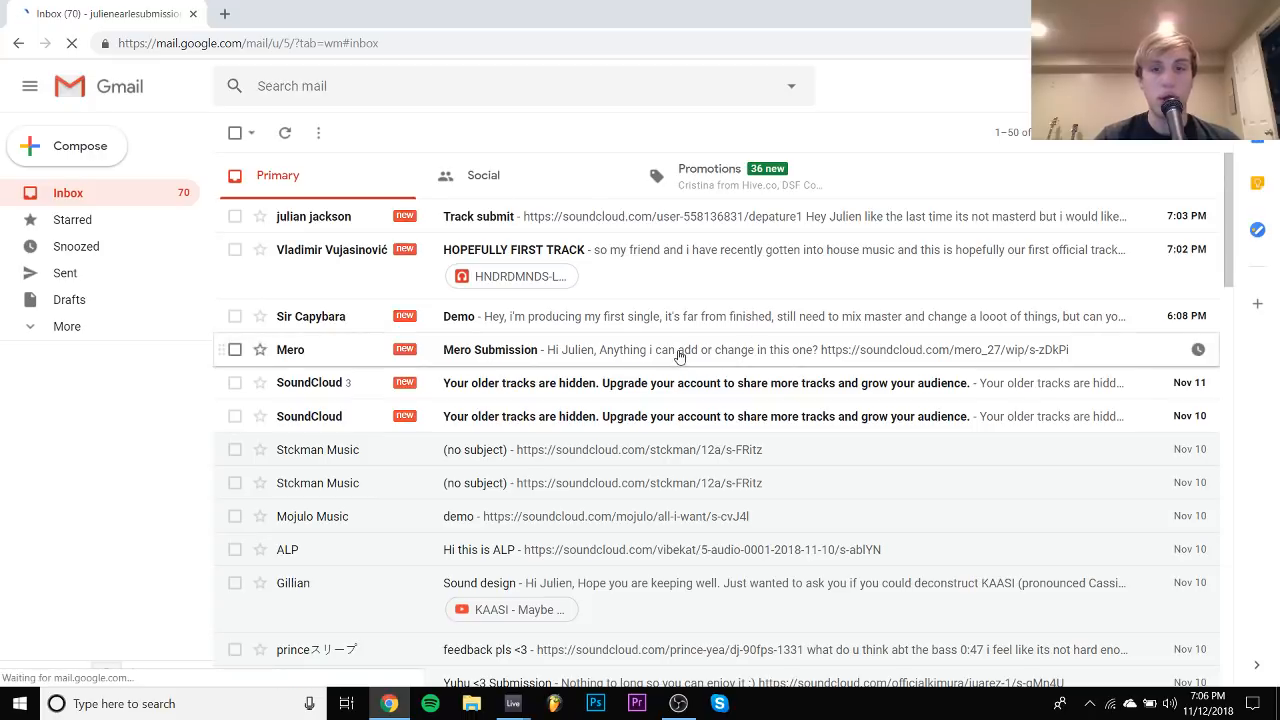
# Open the submission e-mail asking what to add or change and play its linked SoundCloud track WIP
pyautogui.click(680, 349)
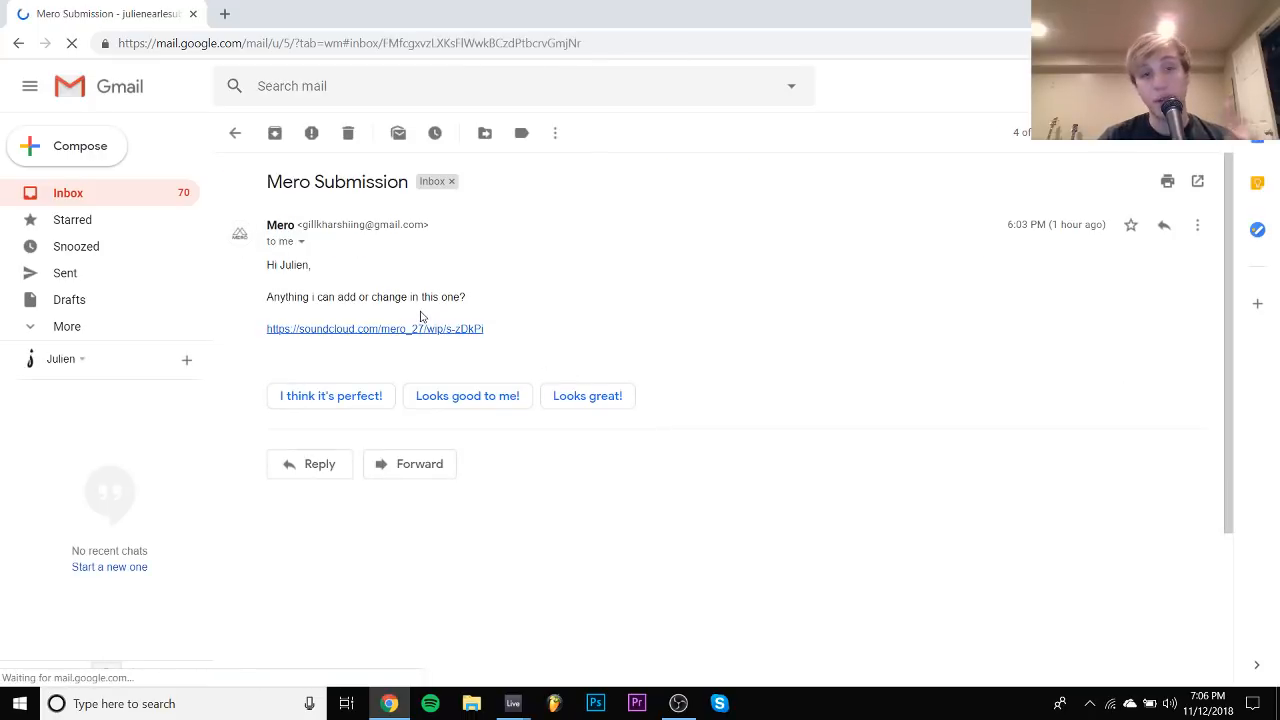
pyautogui.click(432, 329)
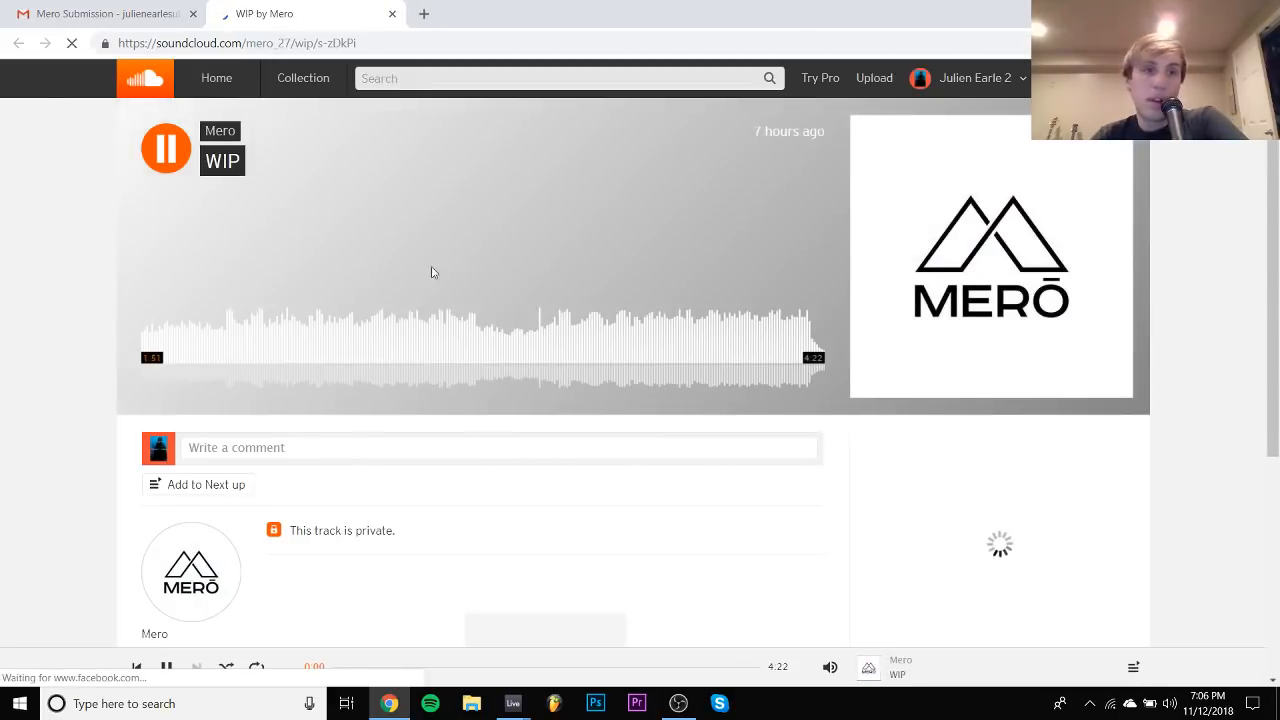
pyautogui.moveTo(831, 672)
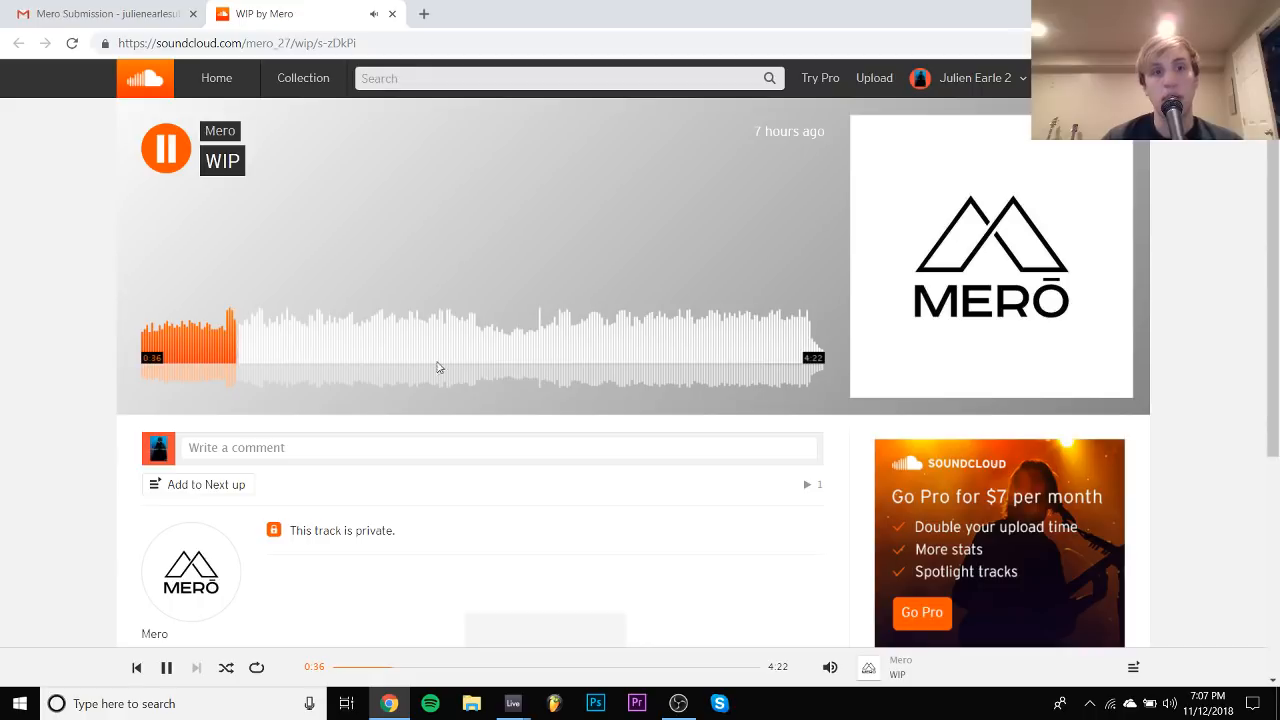
# Listen to WIP from a later section, skip ahead to about 3:15, and pause at 3:16
pyautogui.click(401, 350)
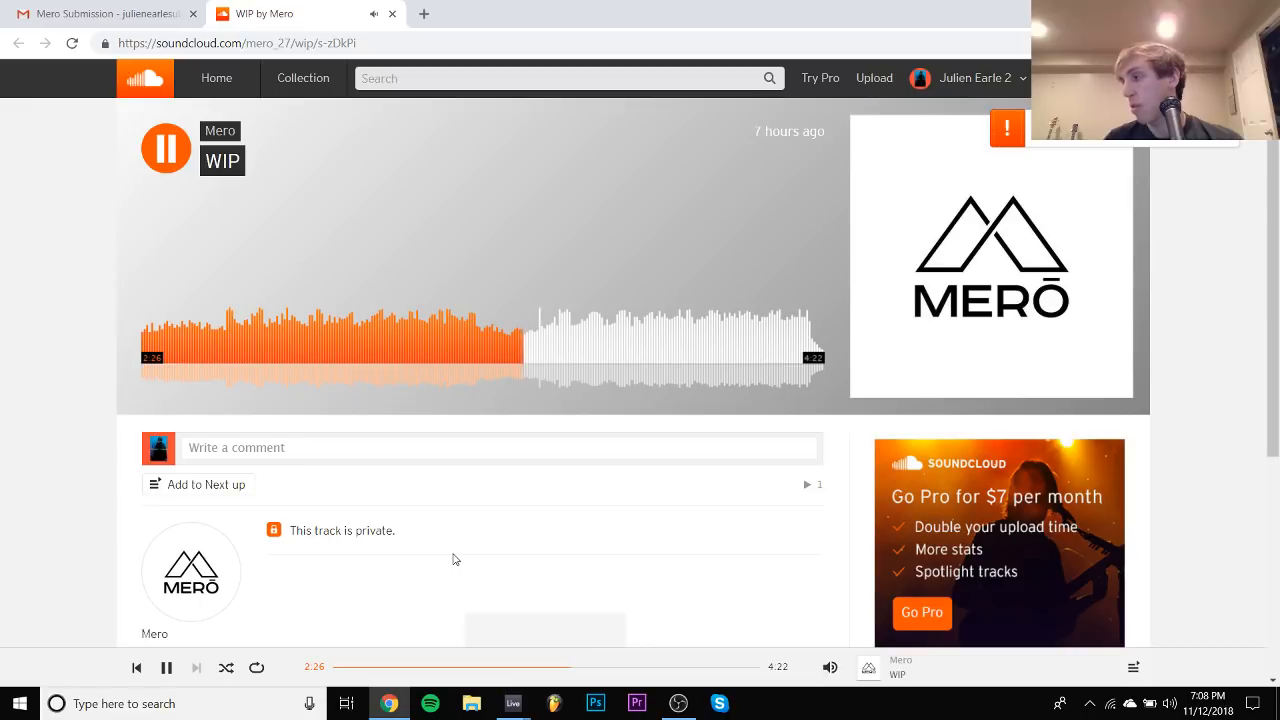
pyautogui.press('space')
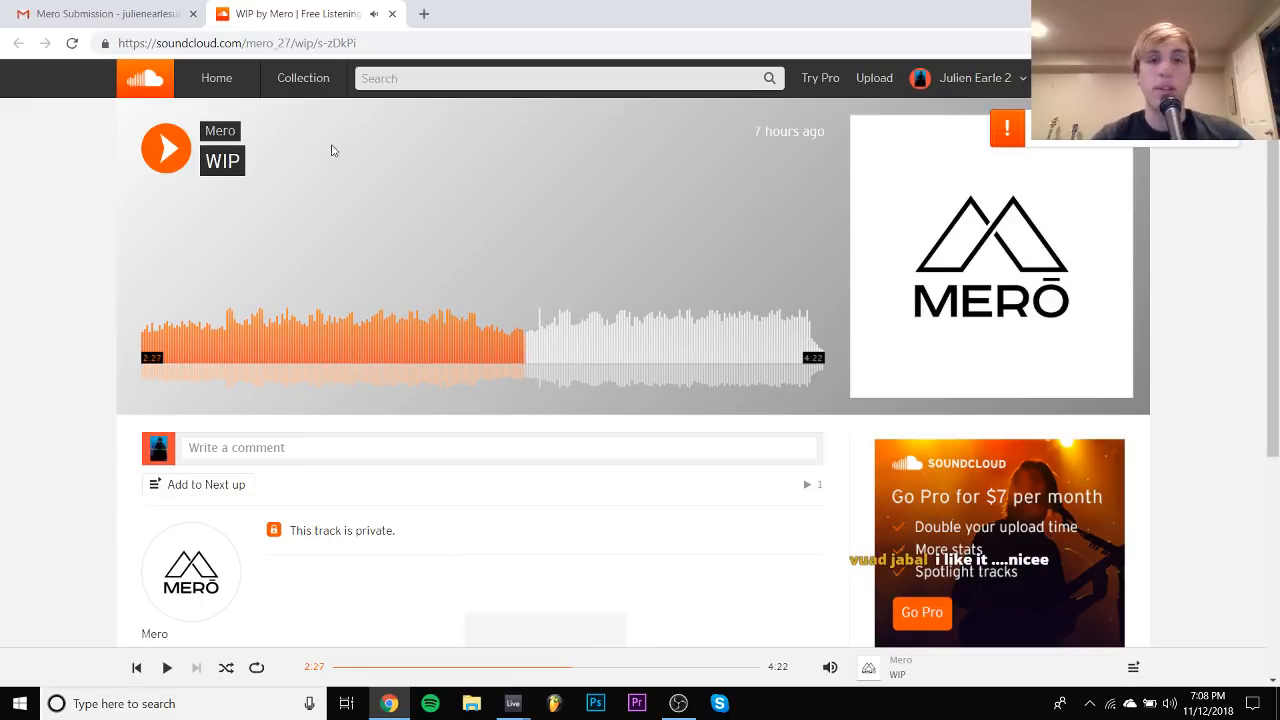
pyautogui.press('space')
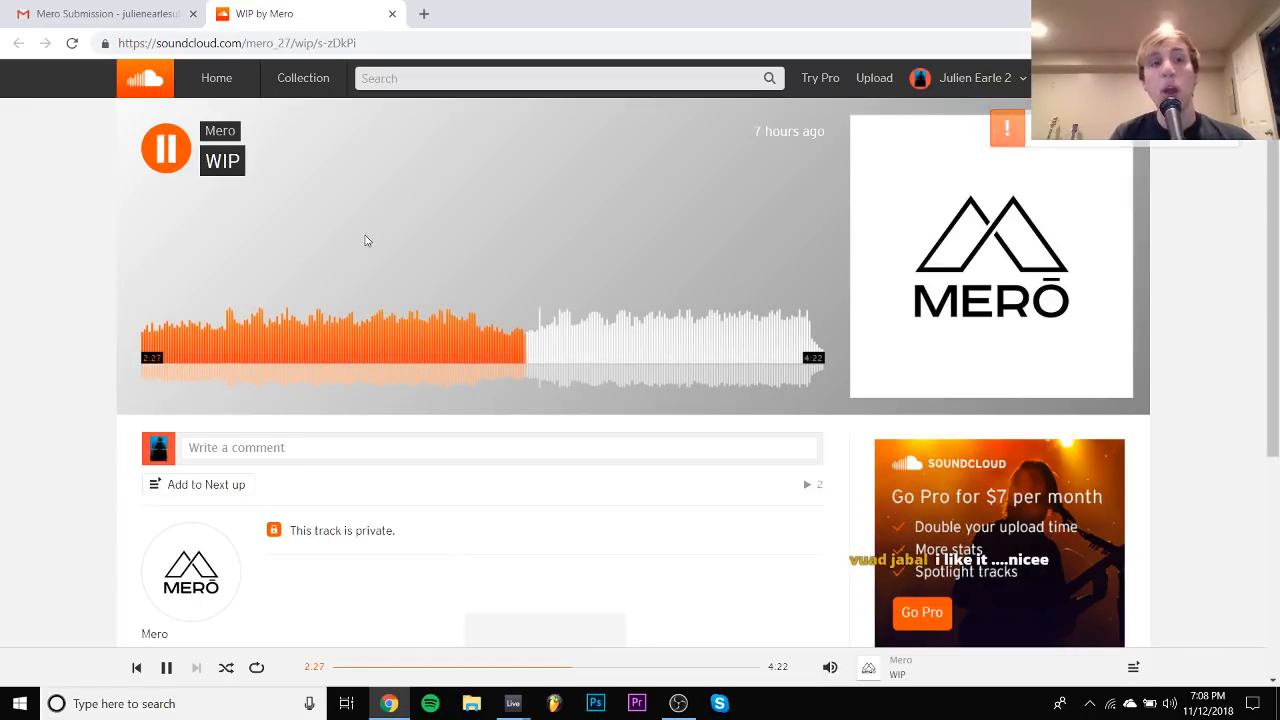
pyautogui.click(643, 350)
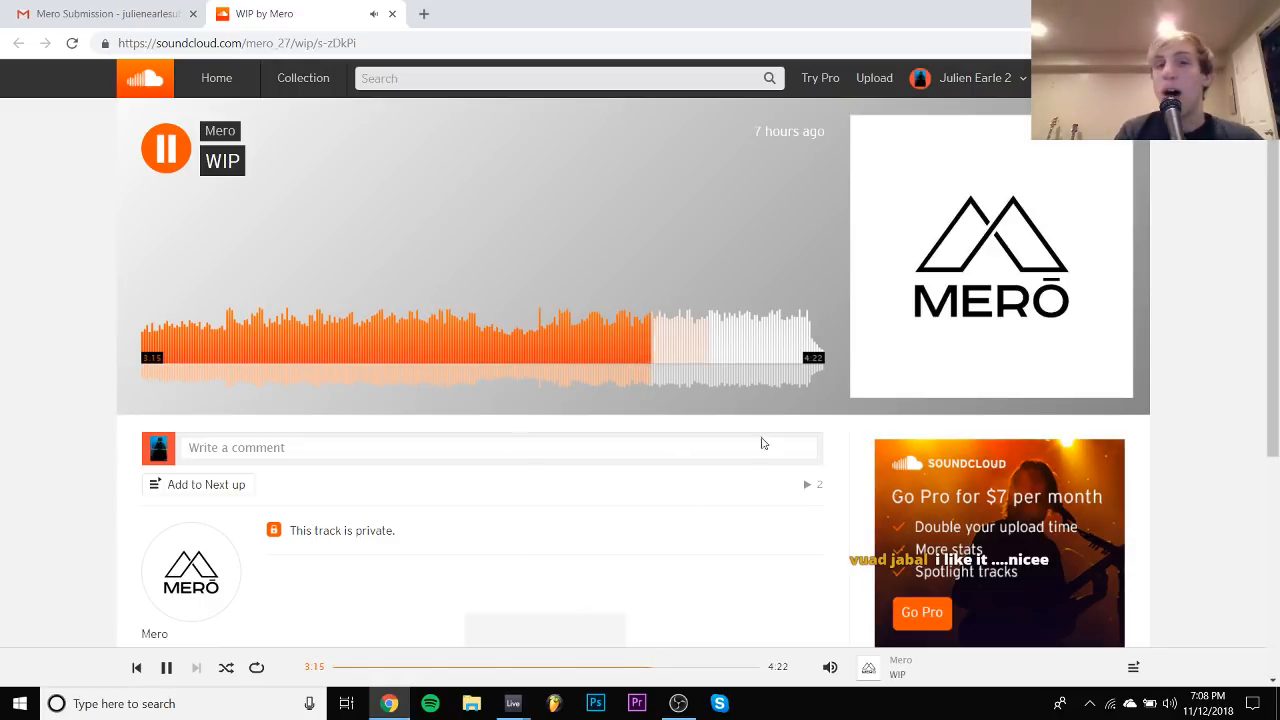
pyautogui.press('space')
pyautogui.click(654, 449)
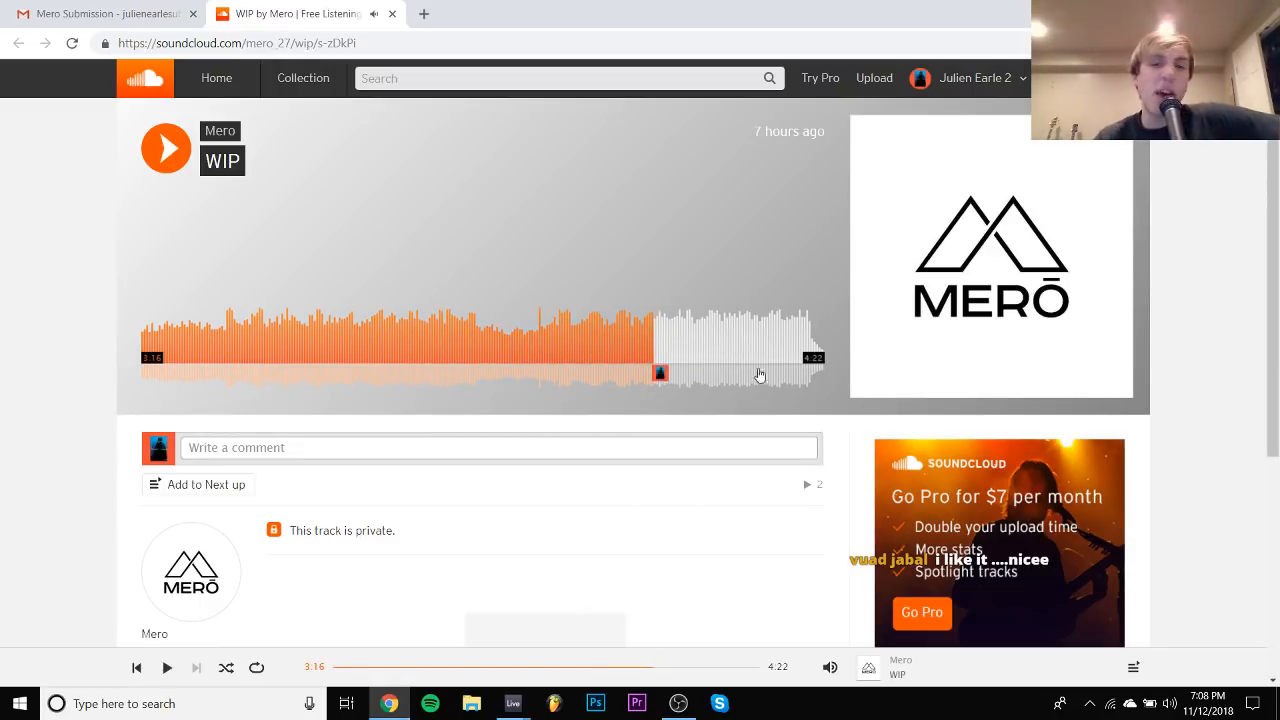
pyautogui.click(665, 558)
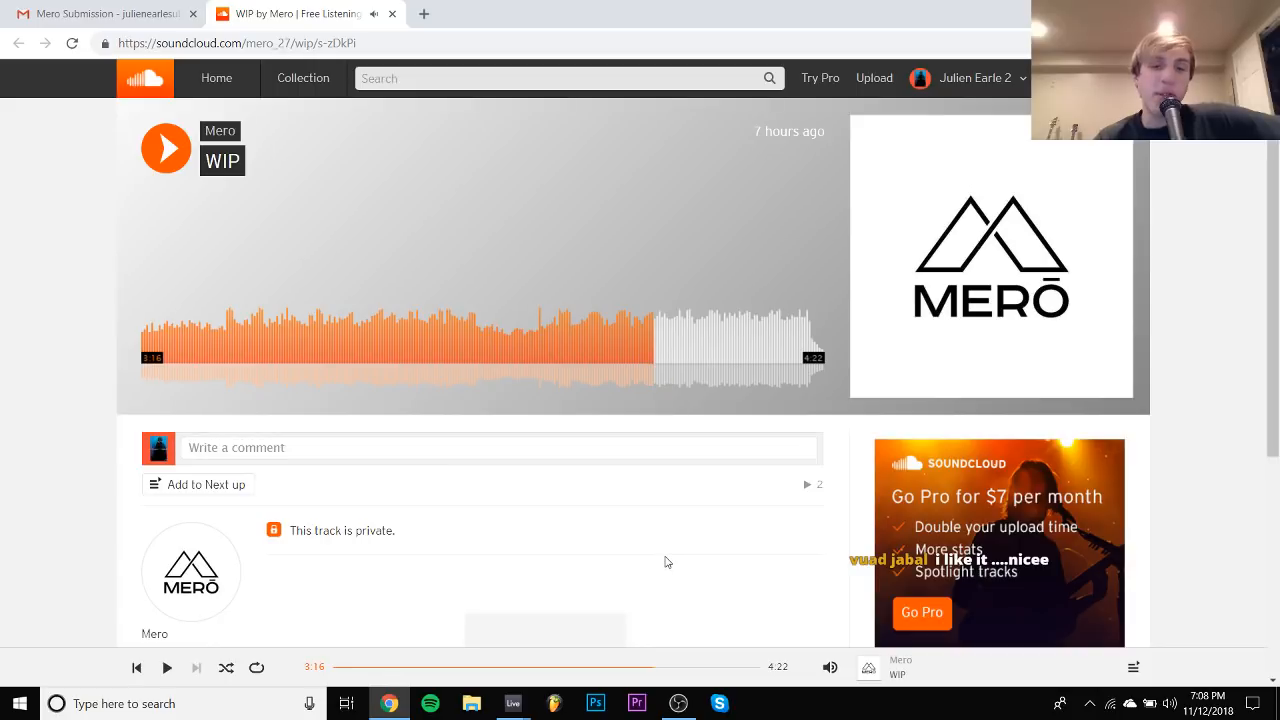
# Replay WIP from about 0:36 and pause it at 0:37
pyautogui.click(290, 344)
pyautogui.click(236, 339)
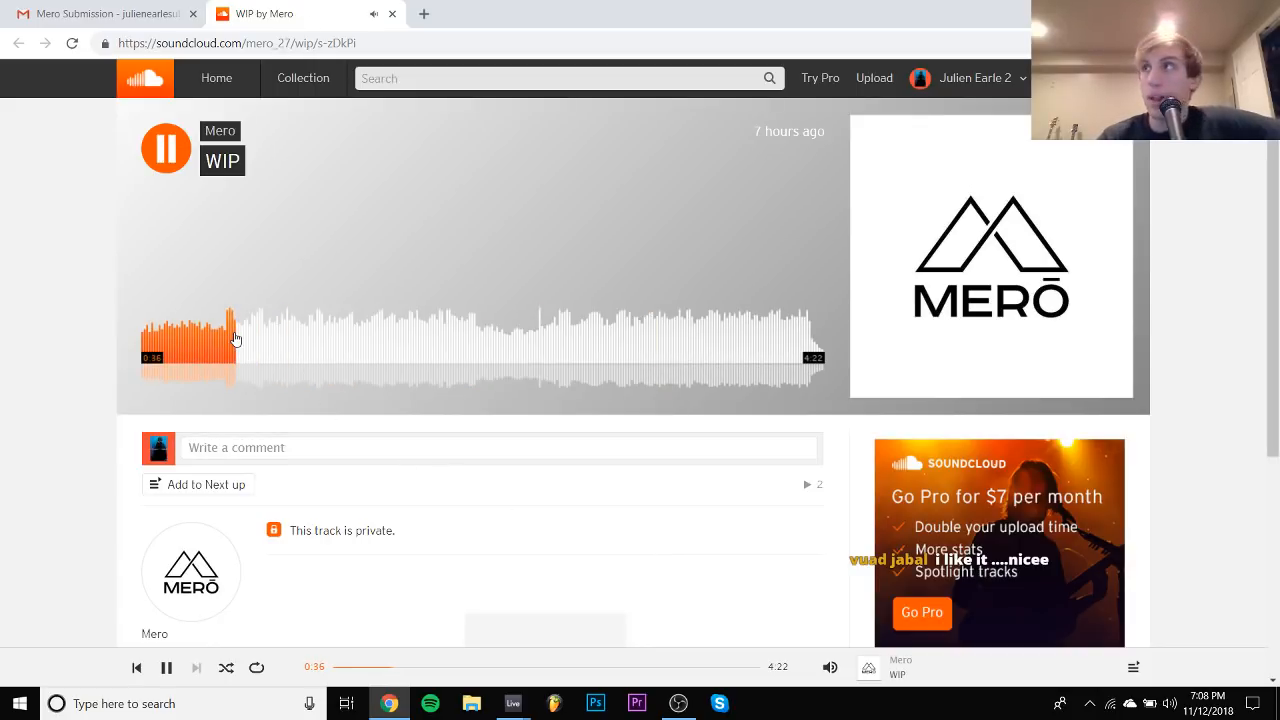
pyautogui.press('space')
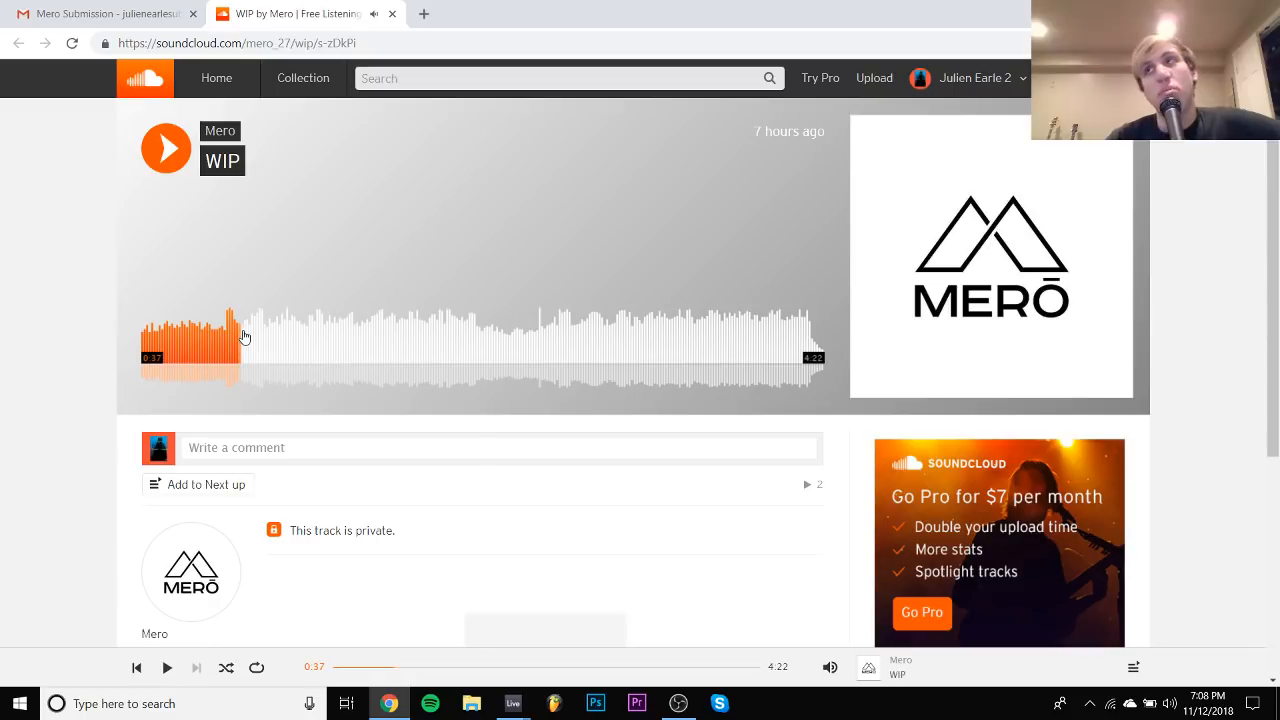
# Sample the late part of WIP, replay the section from 3:04, and pause at 3:07
pyautogui.click(718, 339)
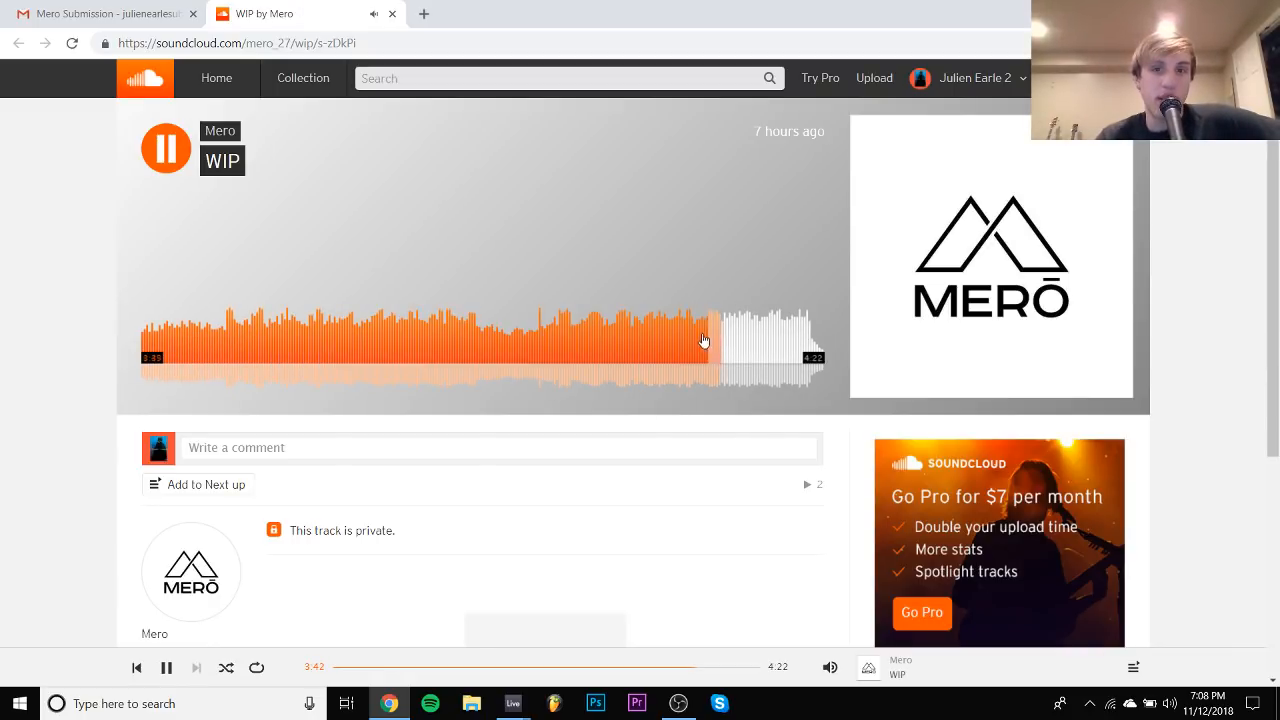
pyautogui.click(673, 340)
pyautogui.click(621, 341)
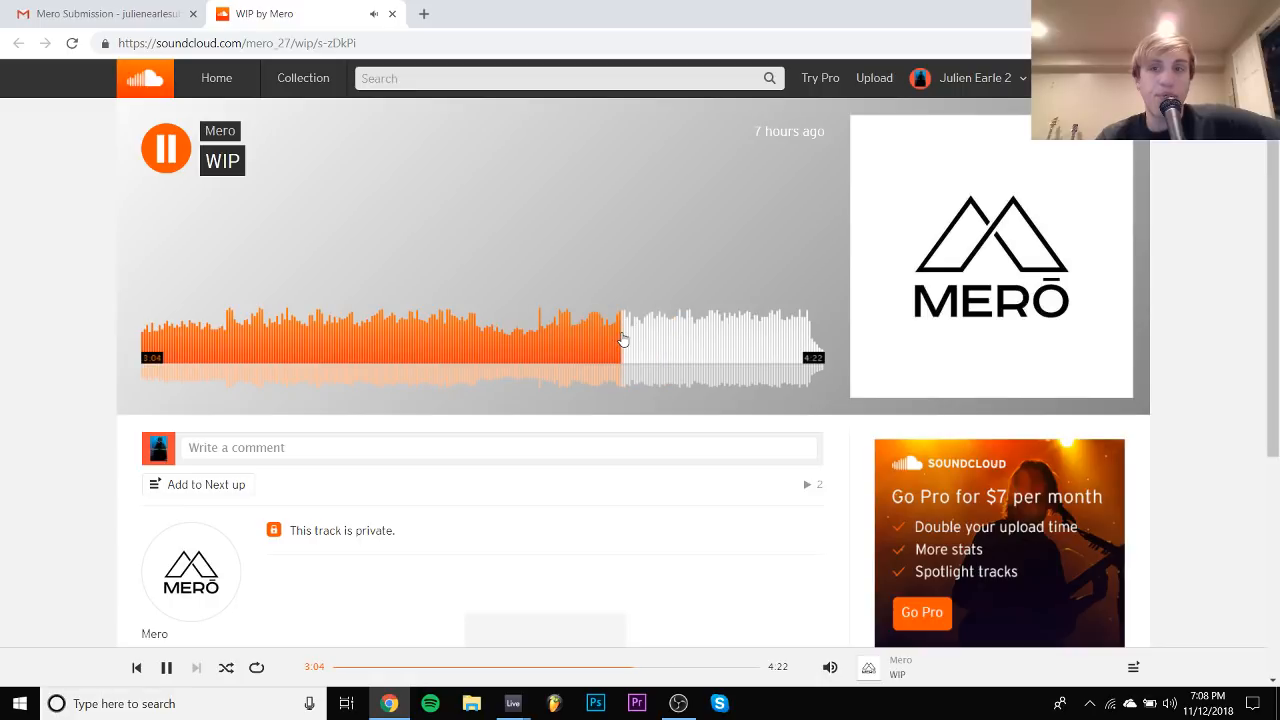
pyautogui.press('space')
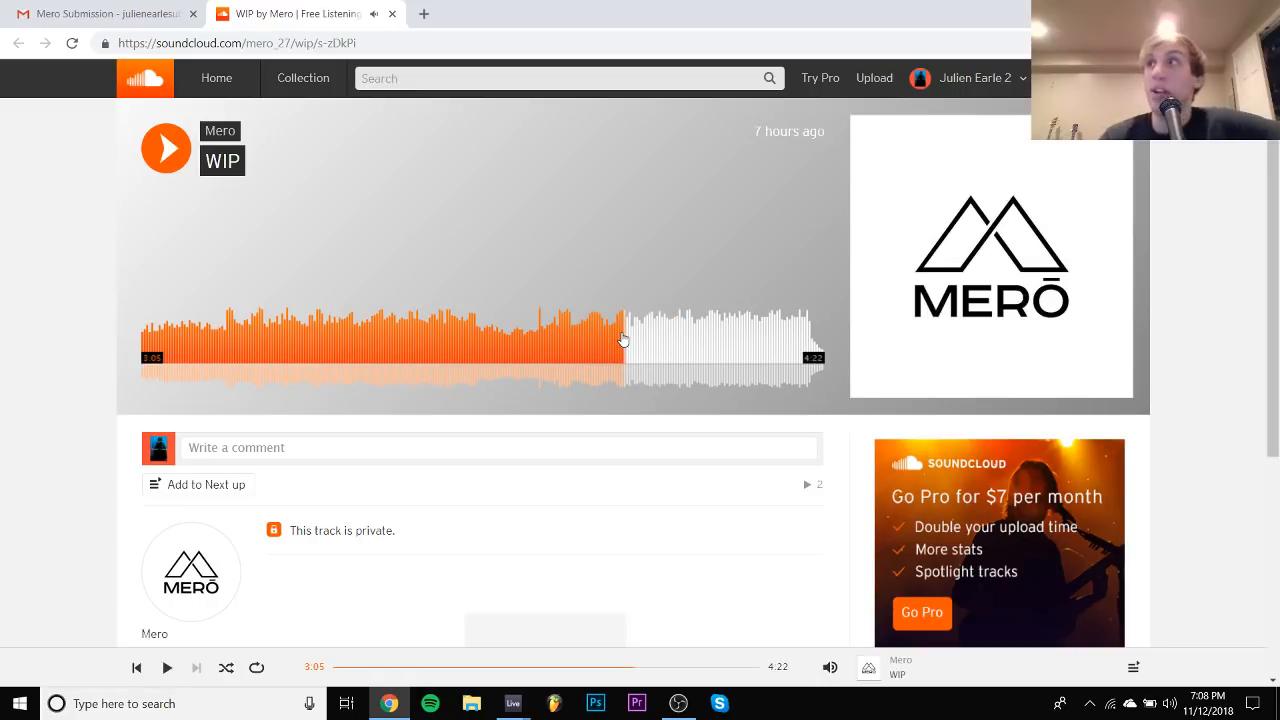
pyautogui.click(621, 340)
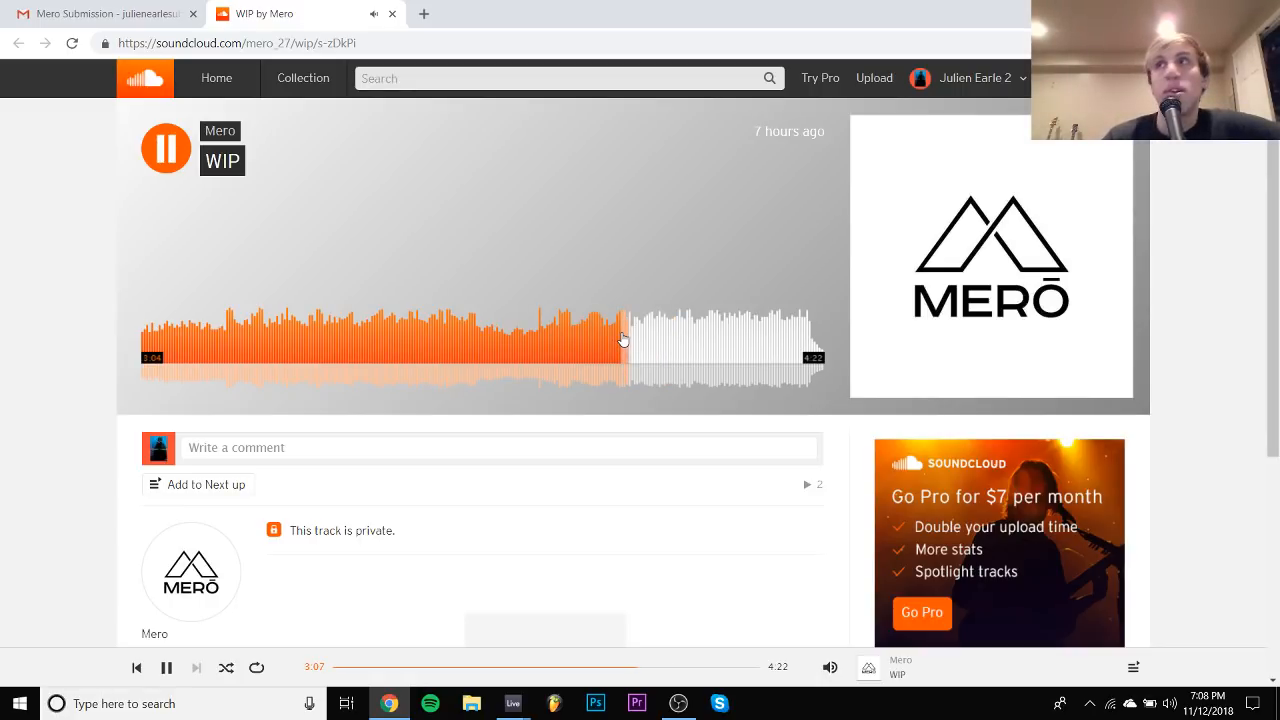
pyautogui.press('space')
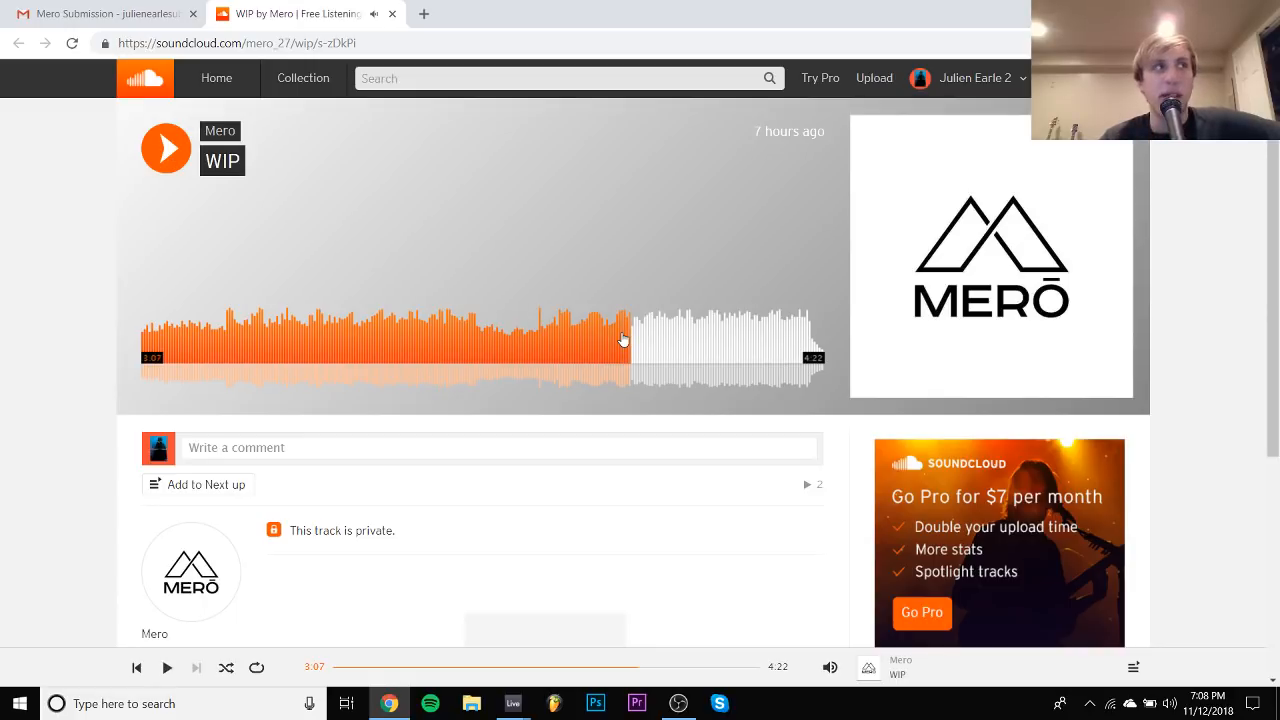
# Replay WIP from 3:04, pause it at 3:09, and return from its page to the e-mail inbox
pyautogui.click(621, 340)
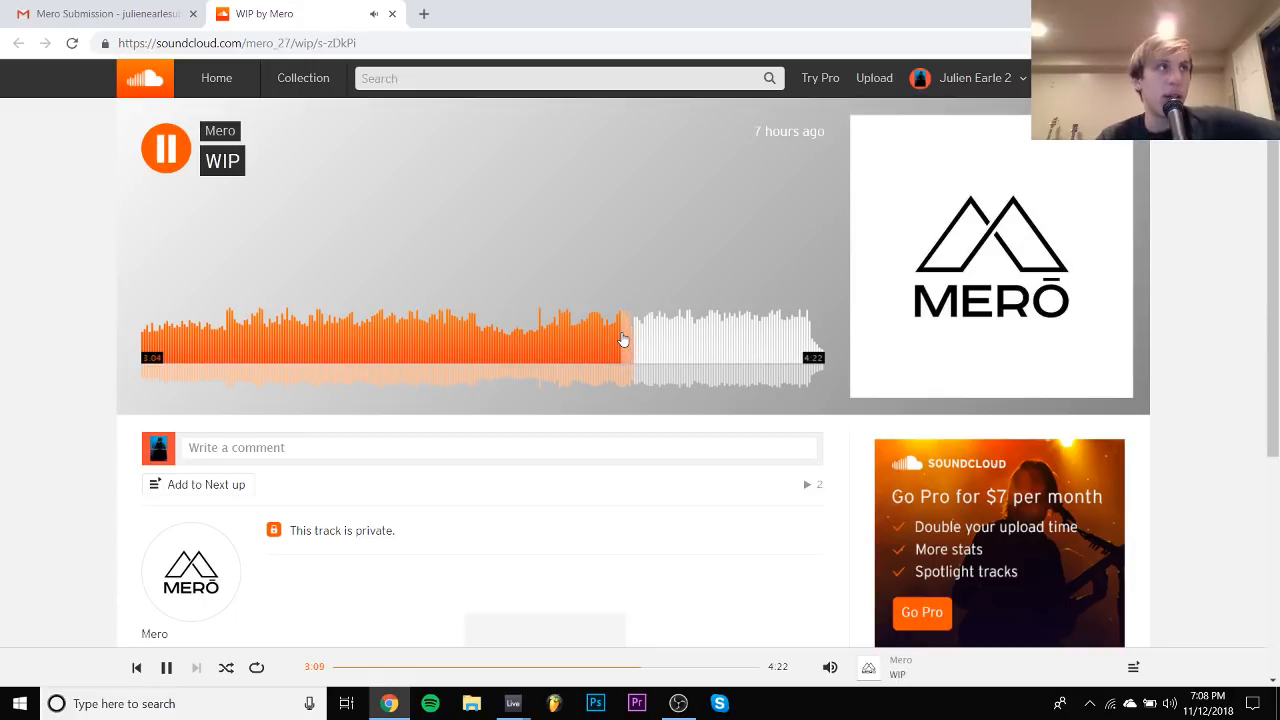
pyautogui.press('space')
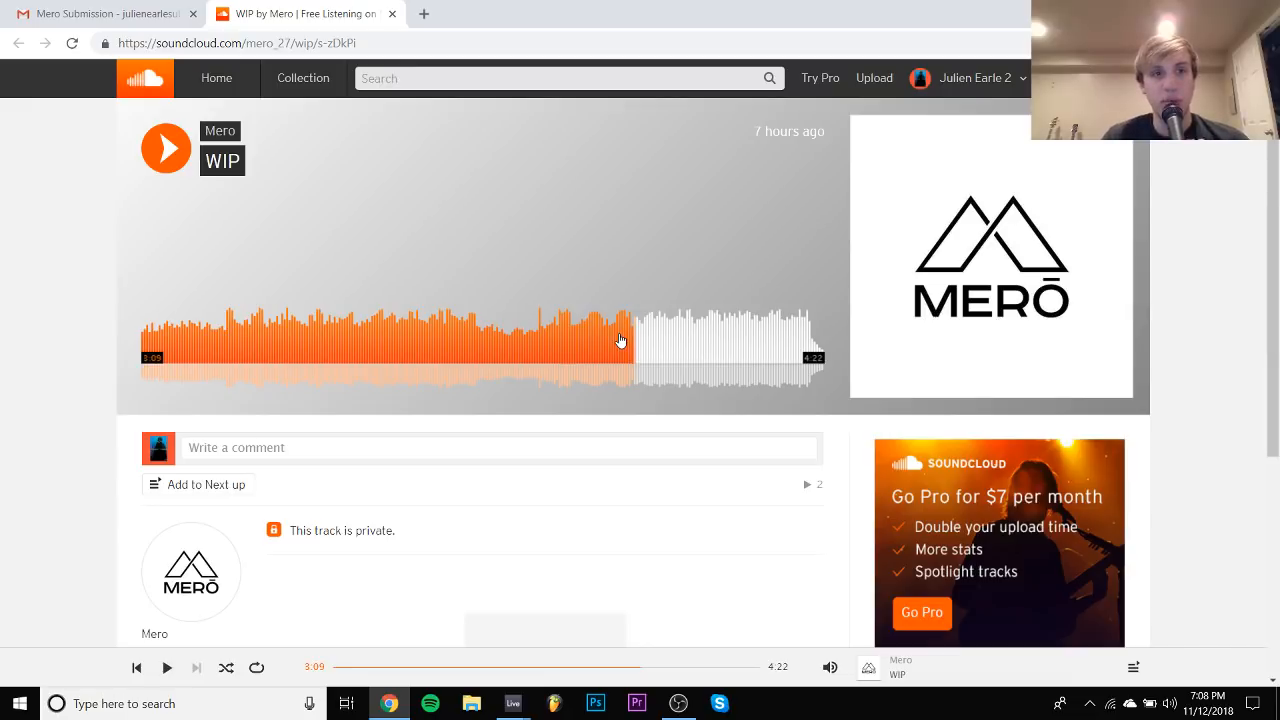
pyautogui.click(392, 13)
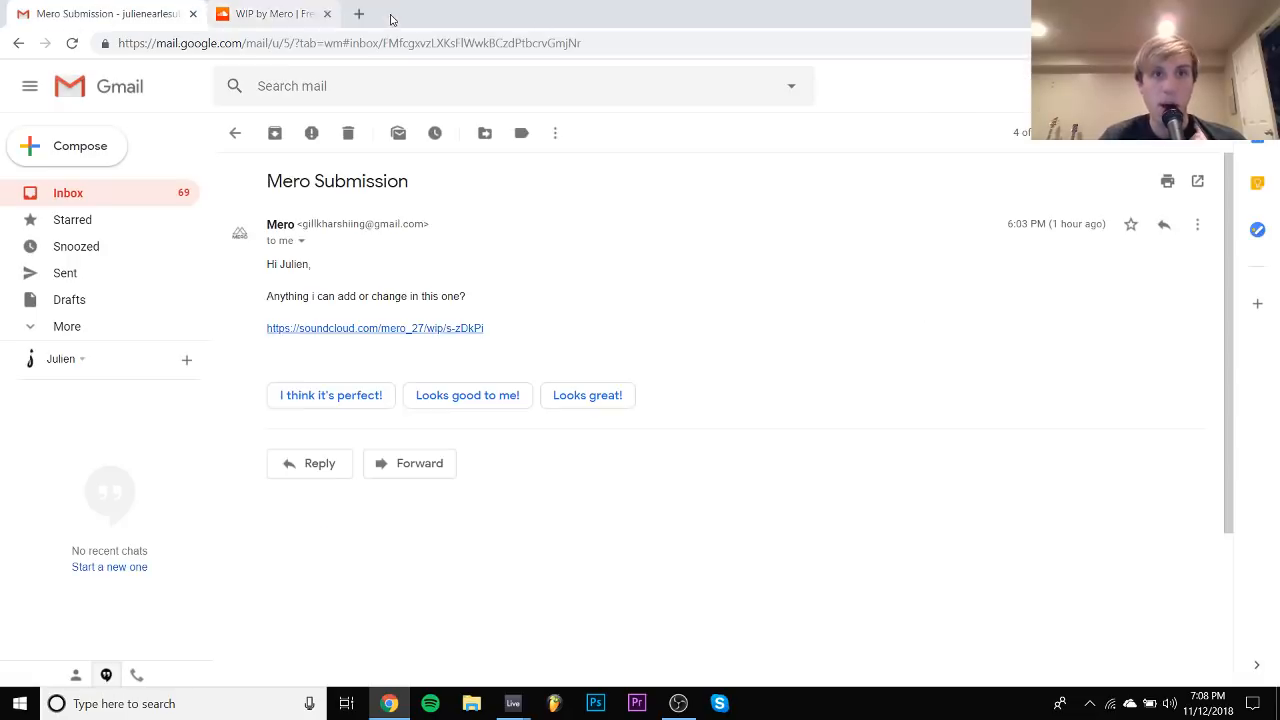
pyautogui.click(236, 133)
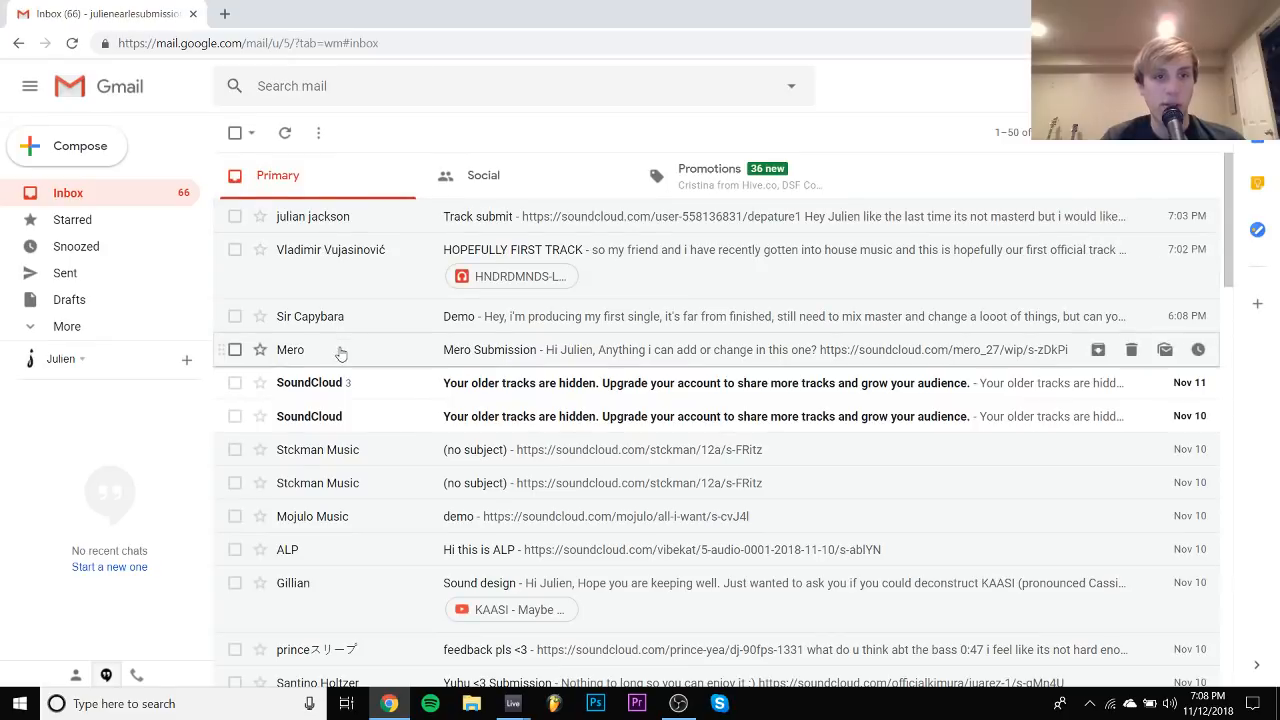
# Open the Demo submission e-mail, check its linked SoundCloud track single-ver2-demo, and return to the inbox
pyautogui.click(335, 330)
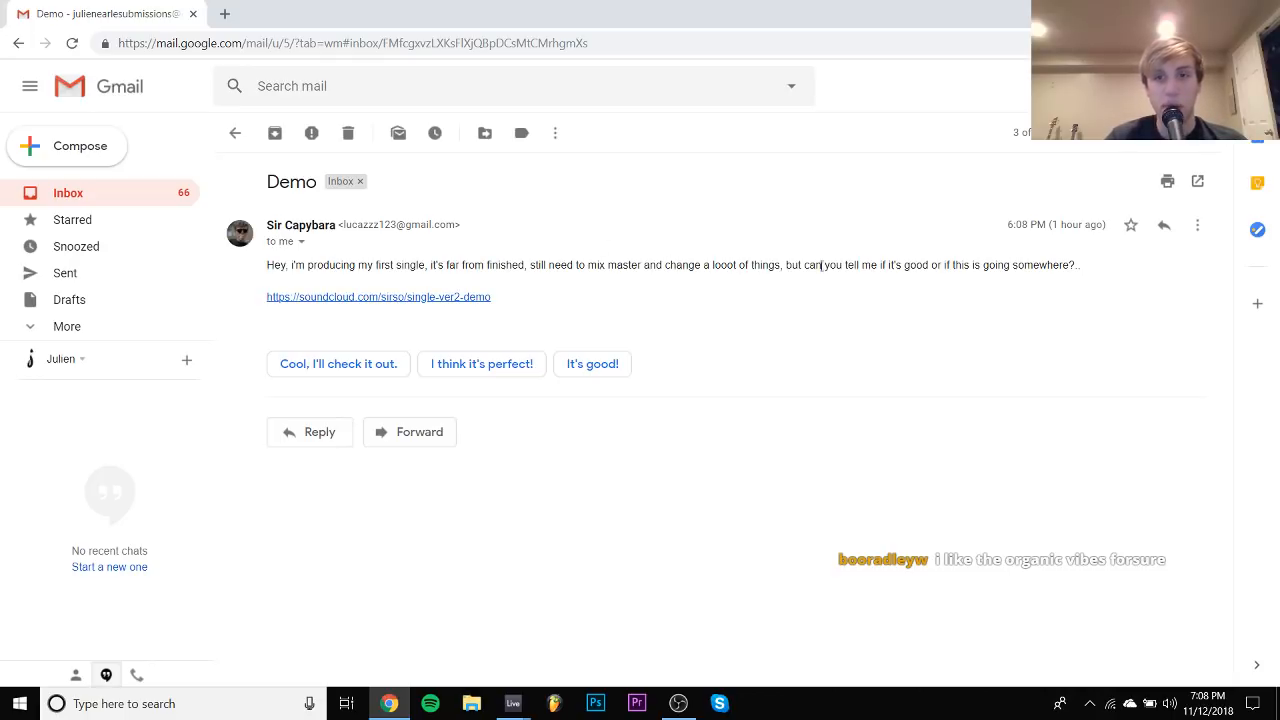
pyautogui.click(410, 298)
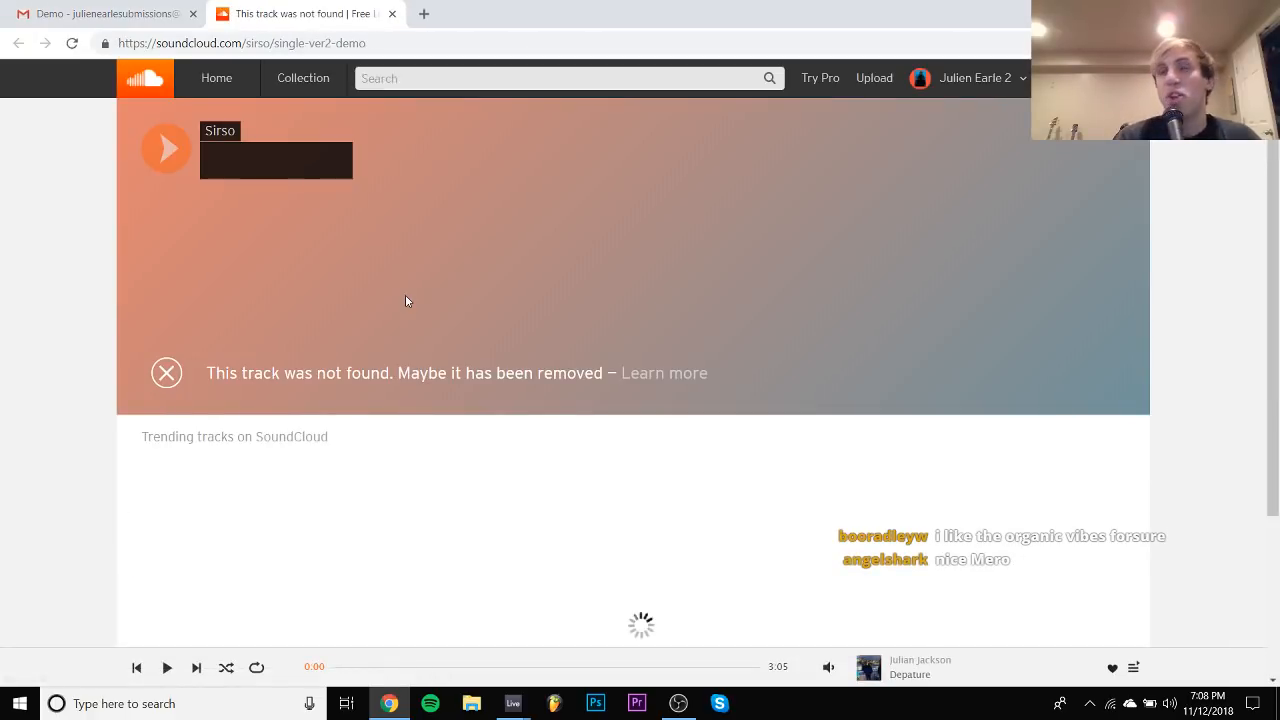
pyautogui.click(392, 13)
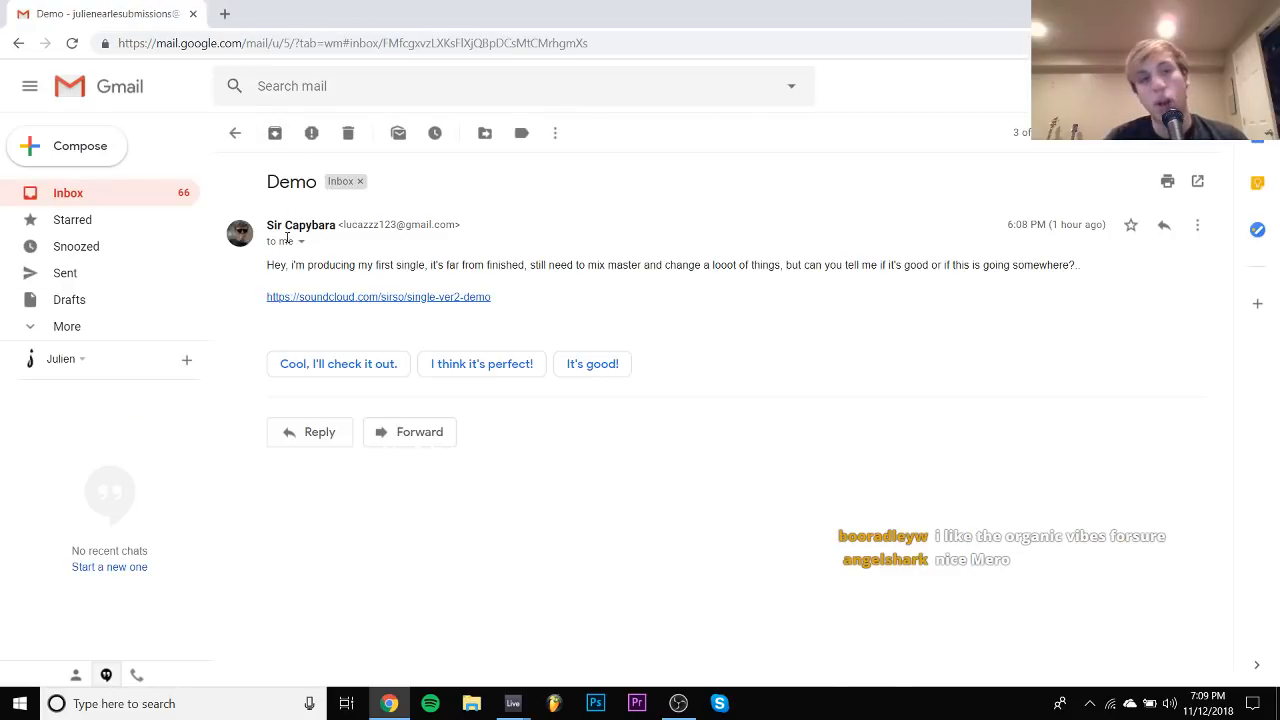
pyautogui.click(118, 186)
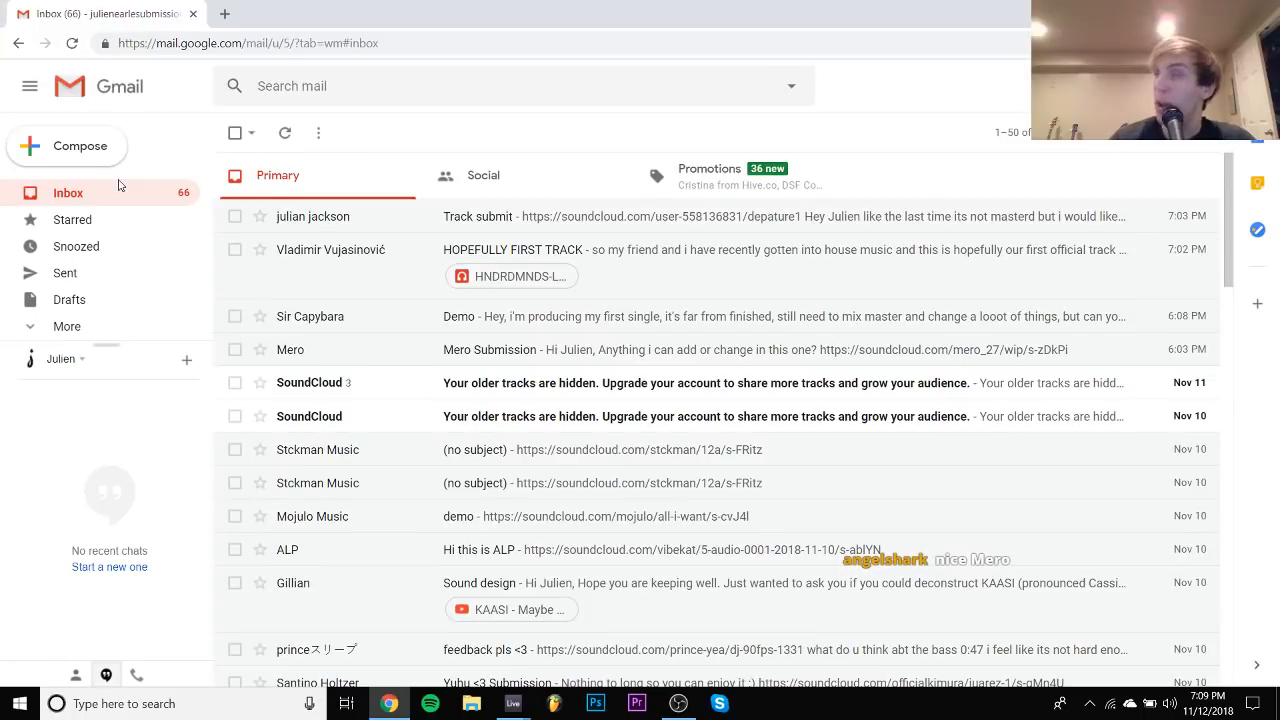
# Open the HOPEFULLY FIRST TRACK e-mail and play its attachment HNDRDMNDS-Lets stop (preview).mp3 at a reduced volume
pyautogui.click(330, 251)
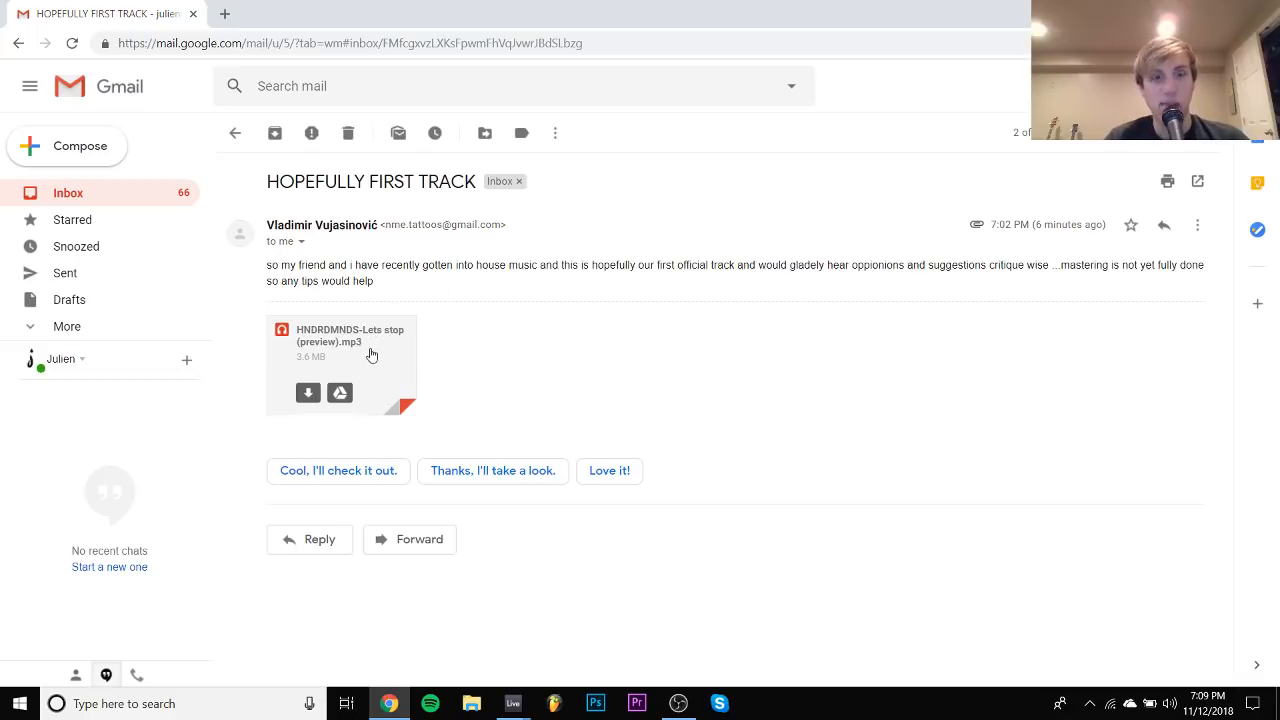
pyautogui.click(366, 351)
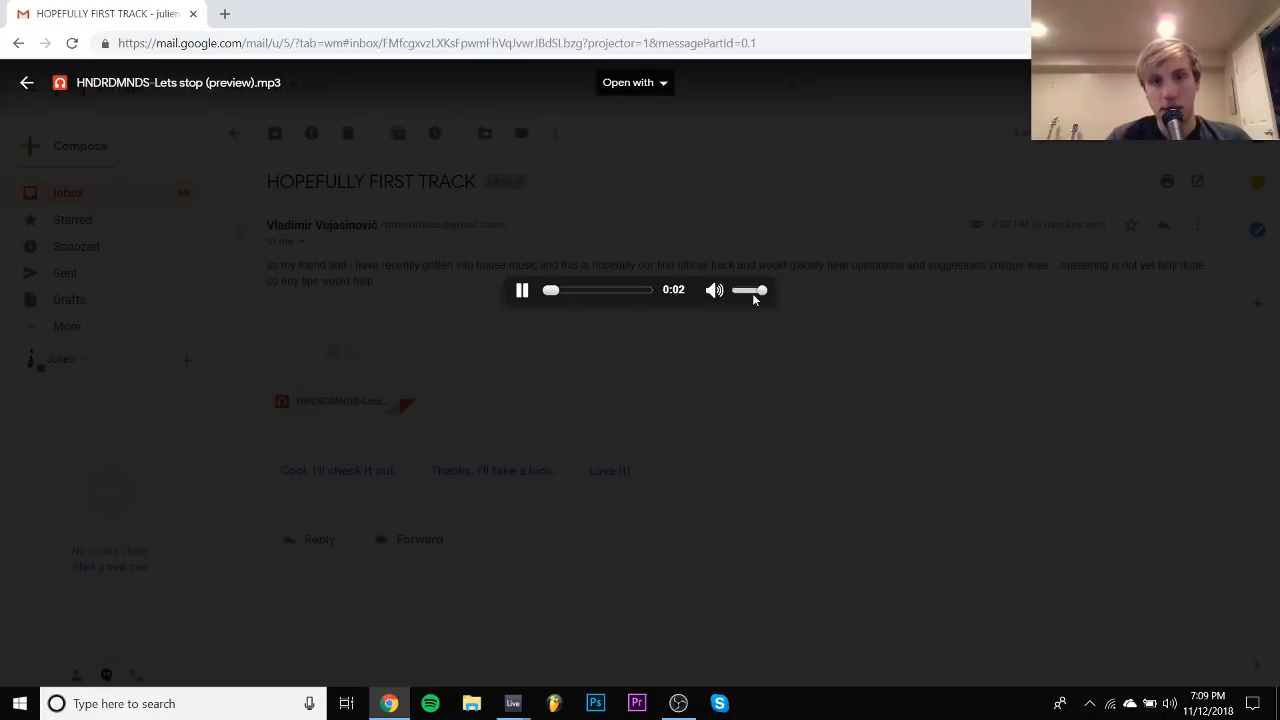
pyautogui.click(753, 291)
pyautogui.moveTo(759, 291); pyautogui.dragTo(757, 291)
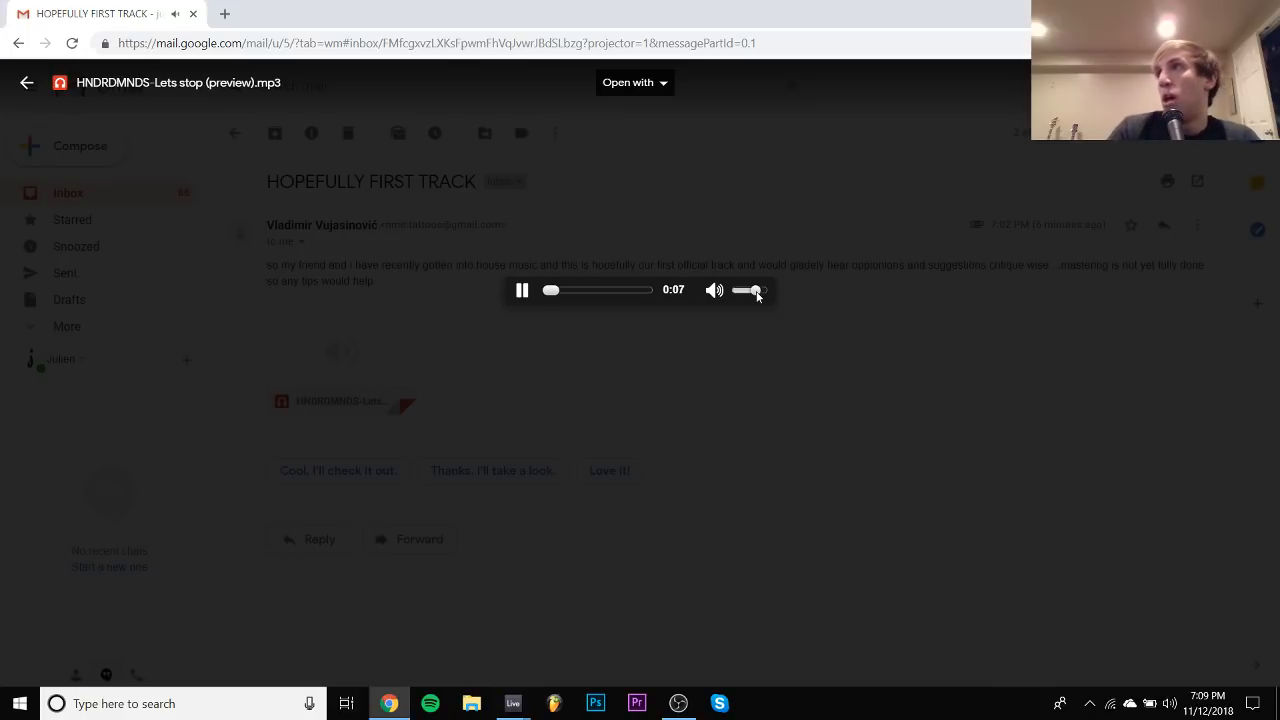
pyautogui.moveTo(757, 293); pyautogui.dragTo(745, 295)
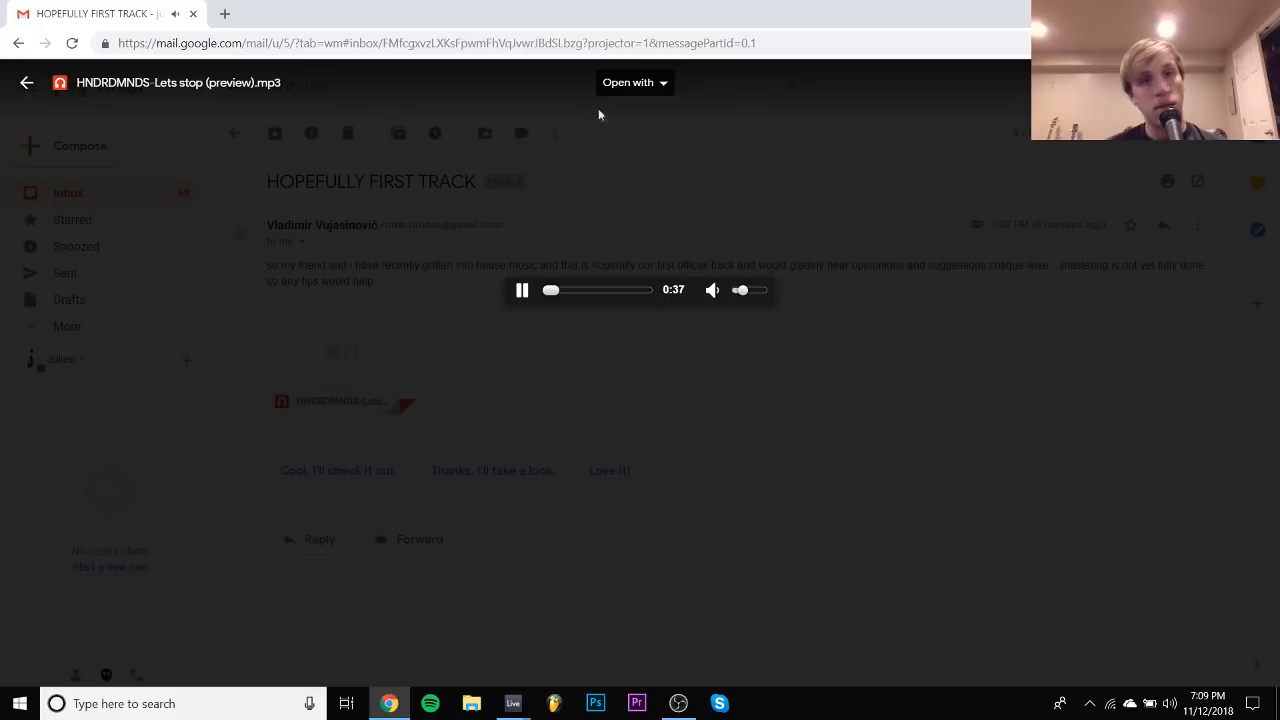
# Listen to the attached preview up to 1:06, pause it, and briefly replay it up to 1:08
pyautogui.click(662, 84)
pyautogui.click(661, 87)
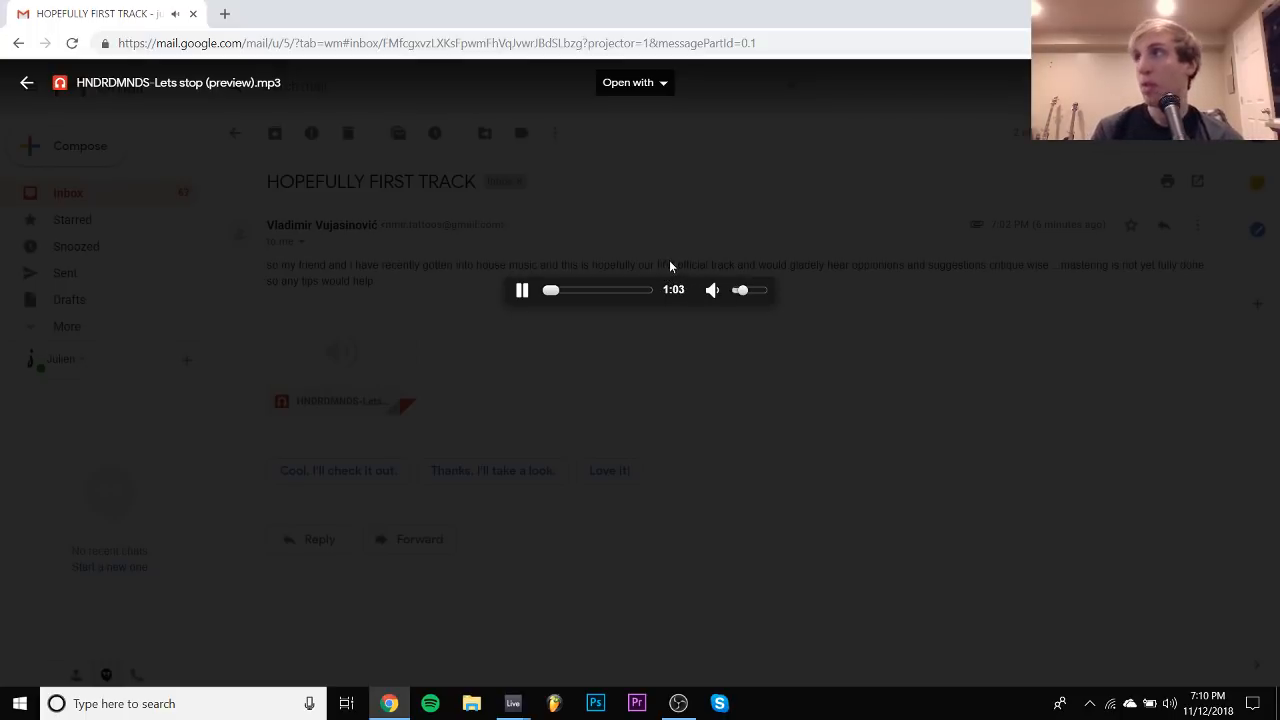
pyautogui.click(519, 299)
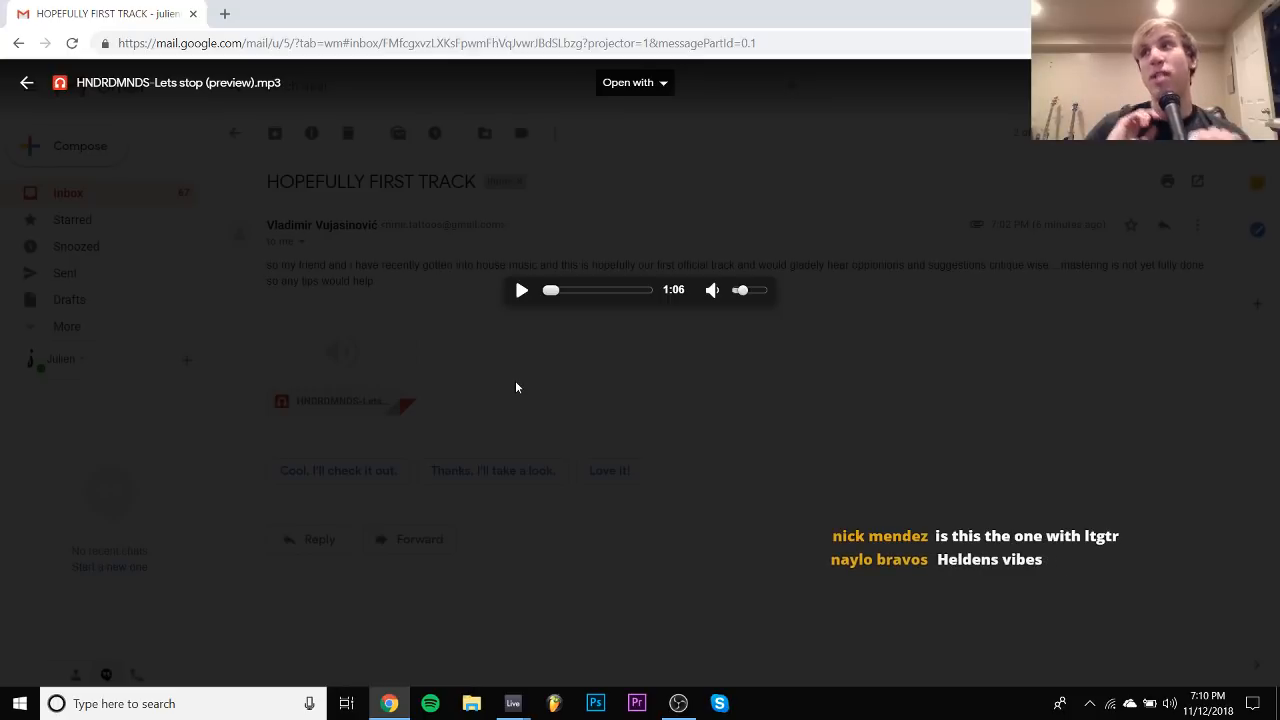
pyautogui.click(519, 292)
pyautogui.click(519, 292)
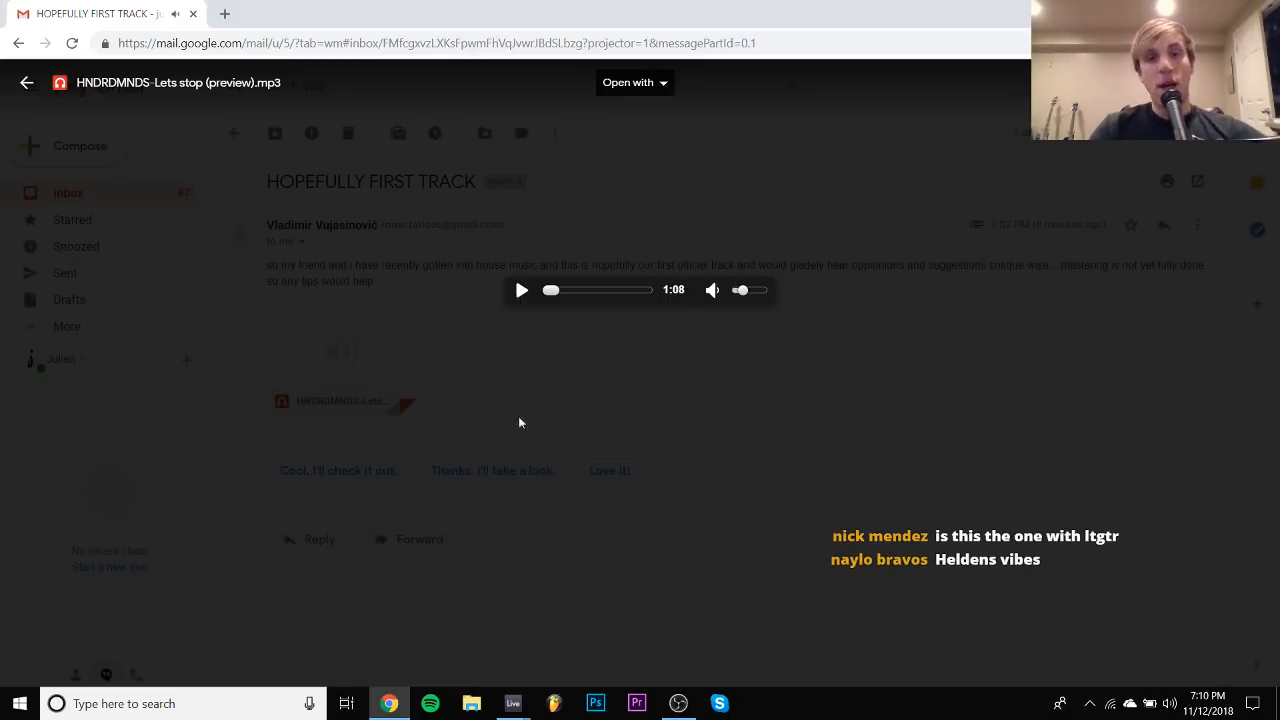
# Switch to Ableton Live and look through the samples folder for the KSHMR sample packs
pyautogui.moveTo(513, 703)
pyautogui.click(576, 640)
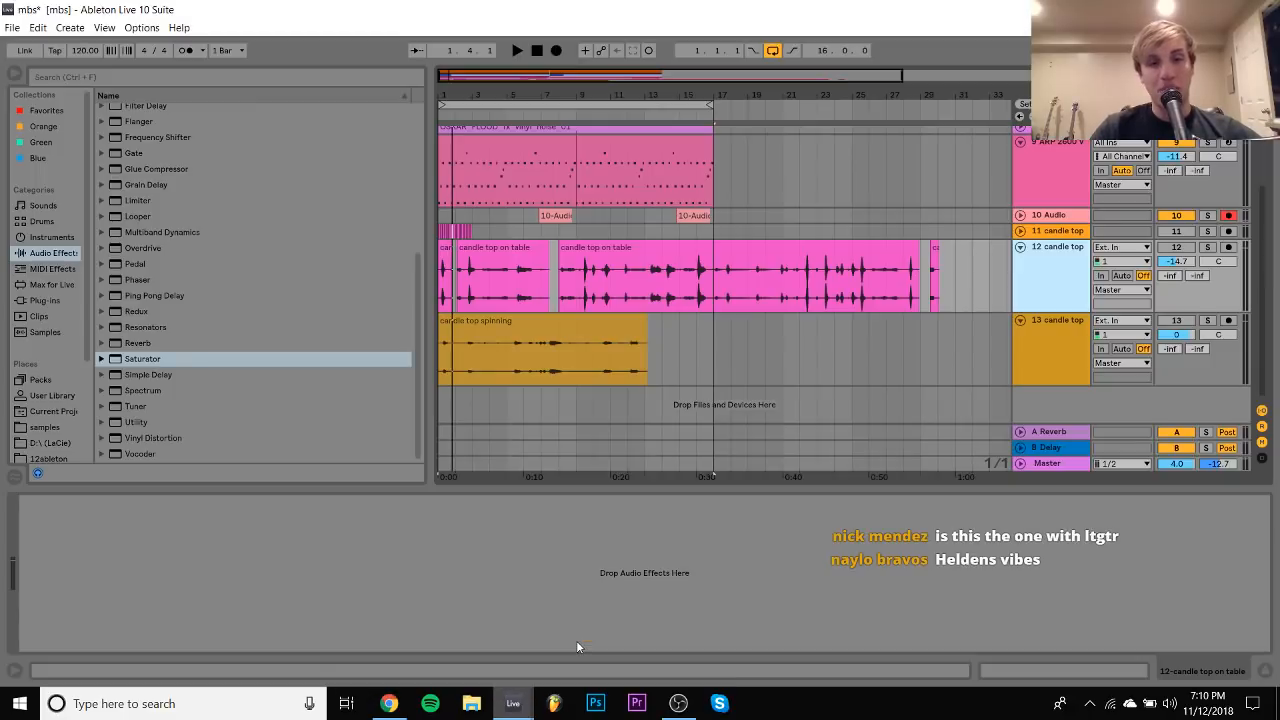
pyautogui.scroll(-2, 43, 396)
pyautogui.click(40, 365)
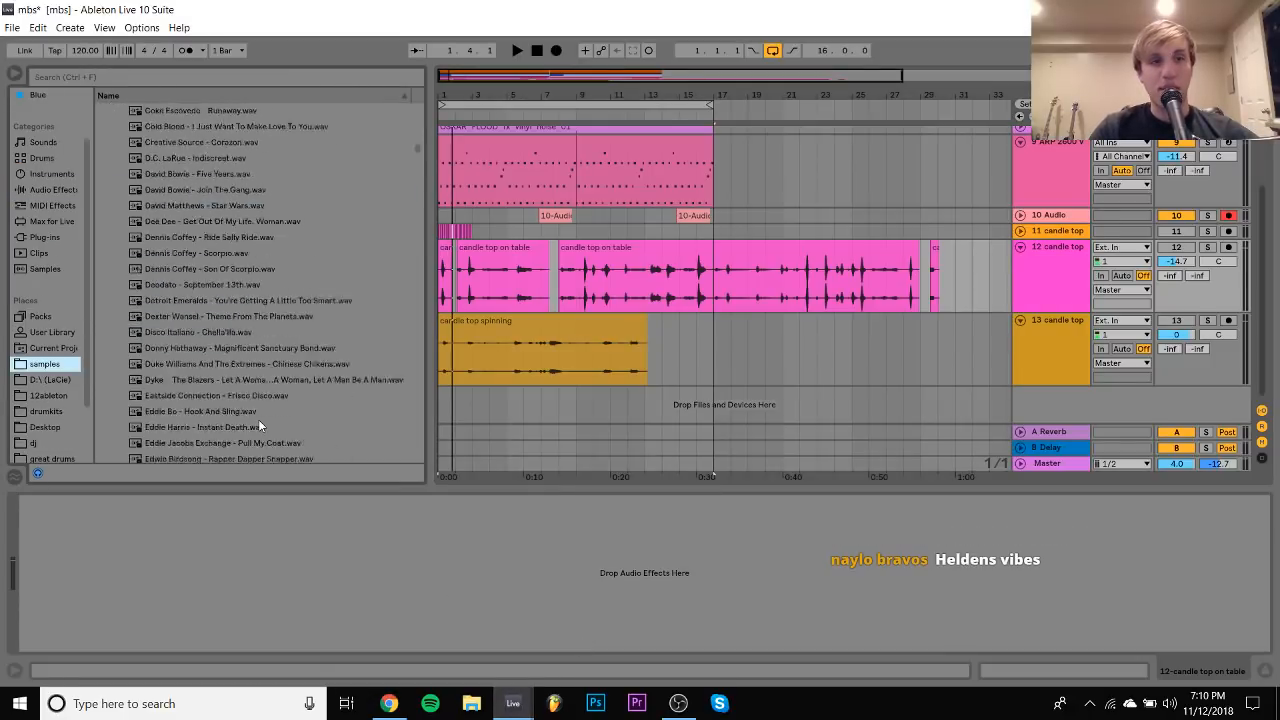
pyautogui.scroll(-15, 258, 419)
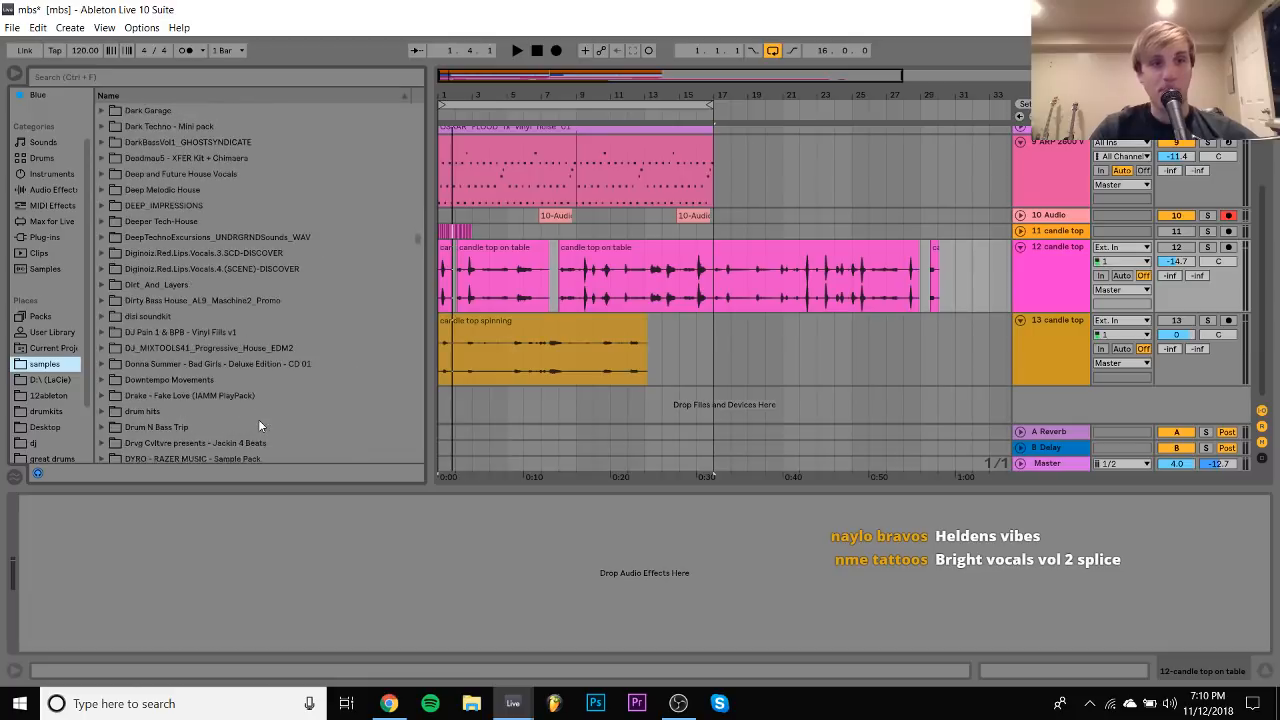
pyautogui.scroll(-4, 258, 424)
pyautogui.scroll(-15, 258, 424)
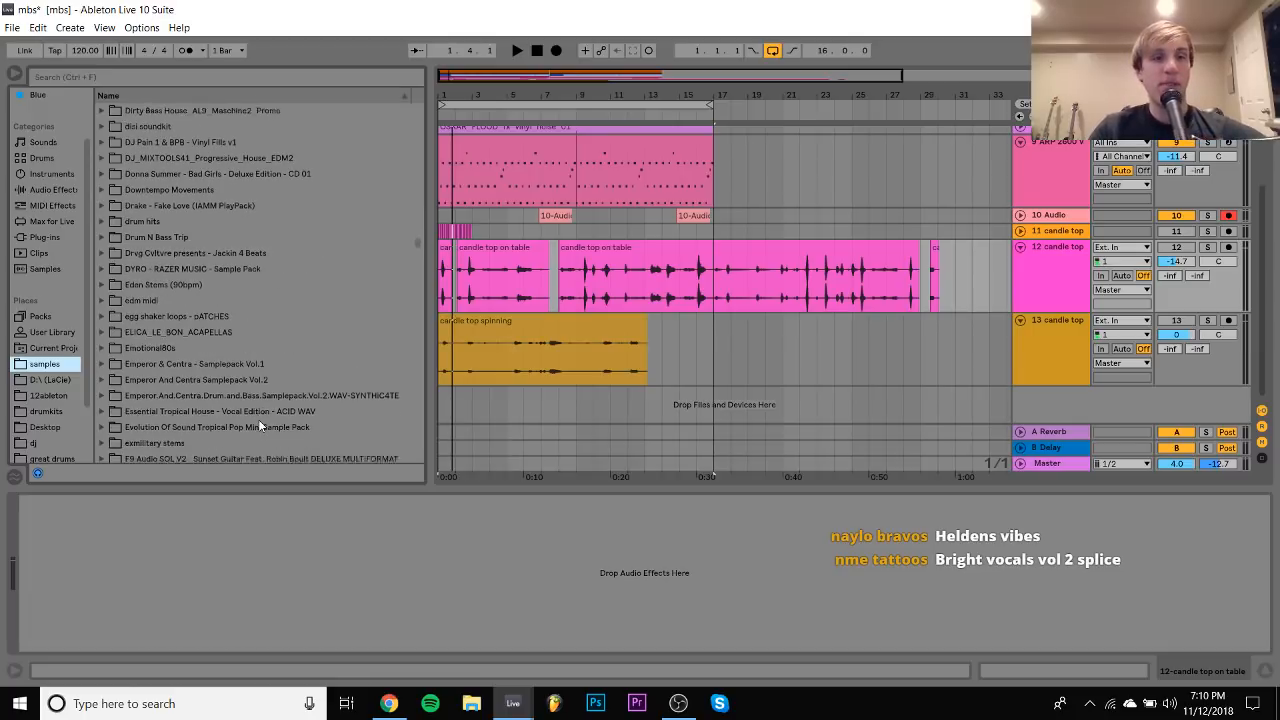
pyautogui.scroll(-15, 258, 425)
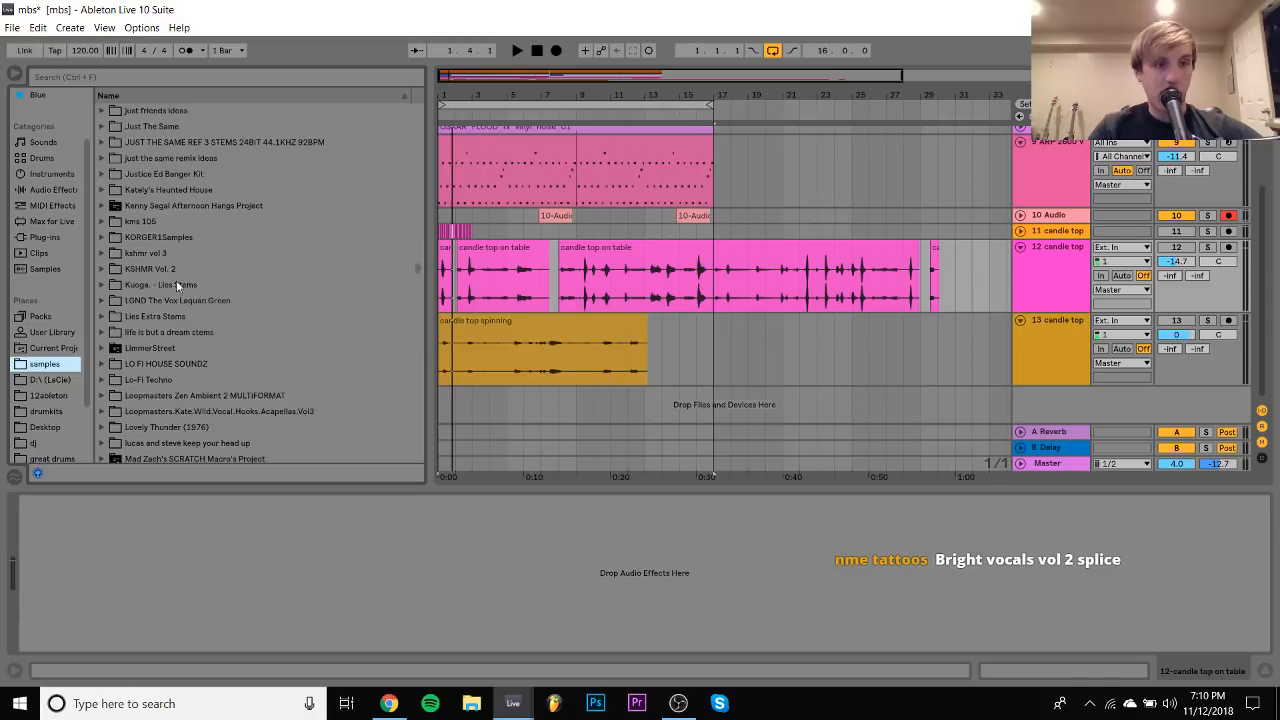
# Open the kshmr vol 3 pack and expand its drum folders down to KSHMR_Punchy_Kicks
pyautogui.click(149, 254)
pyautogui.press('Right')
pyautogui.press('Down')
pyautogui.press('Right')
pyautogui.press('Down')
pyautogui.press('Down')
pyautogui.press('Down')
pyautogui.press('Down')
pyautogui.press('Down')
pyautogui.press('Down')
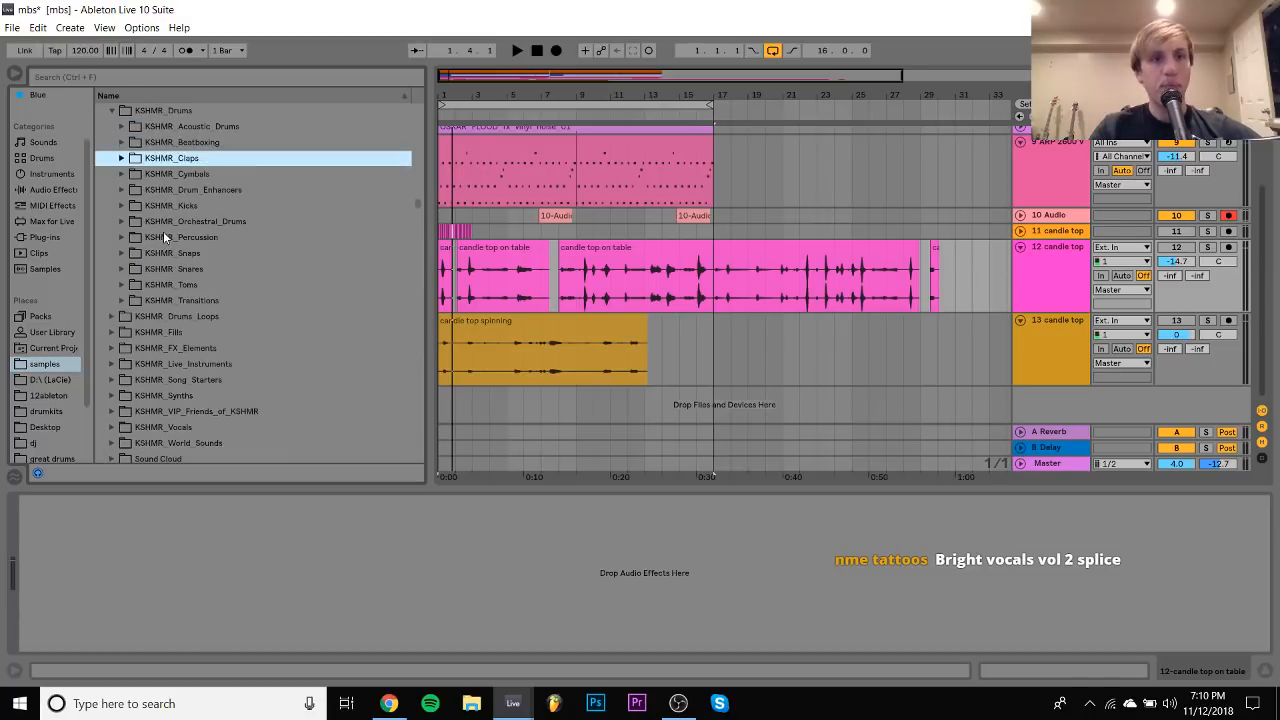
pyautogui.press('Right')
pyautogui.press('Down')
pyautogui.press('Down')
pyautogui.press('Down')
pyautogui.press('Down')
pyautogui.press('Down')
pyautogui.press('Down')
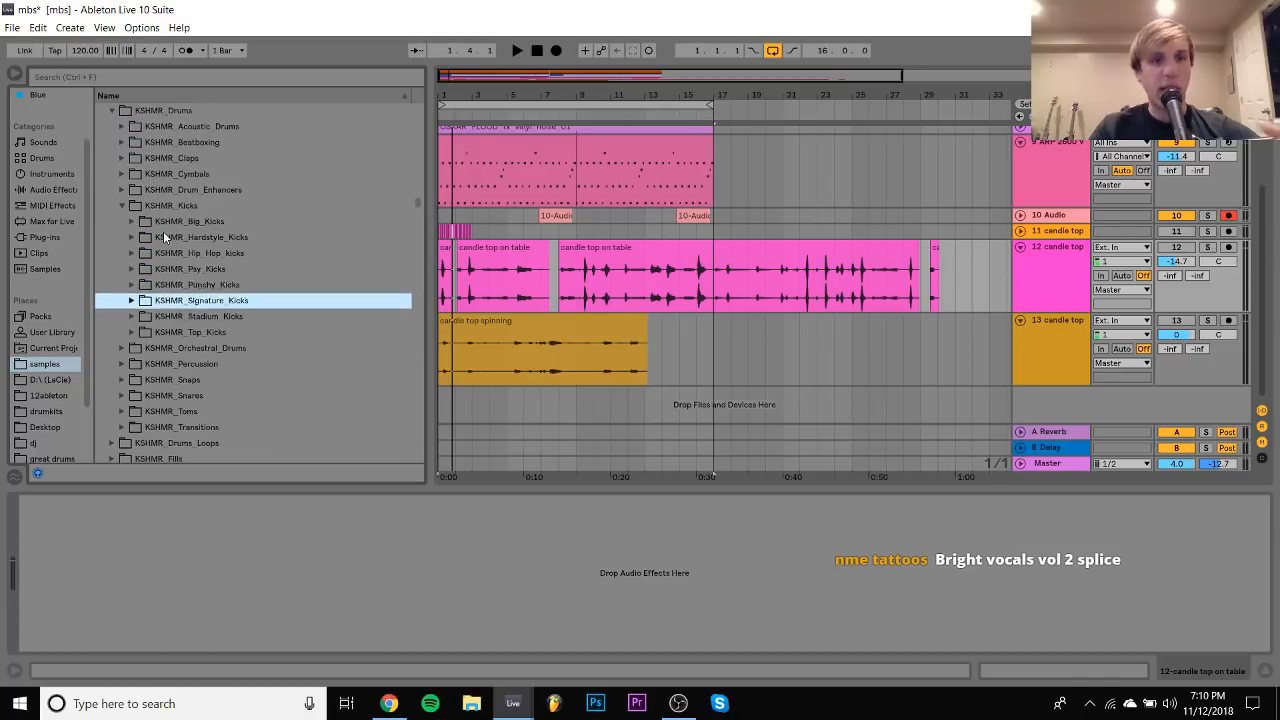
pyautogui.press('Up')
pyautogui.press('Right')
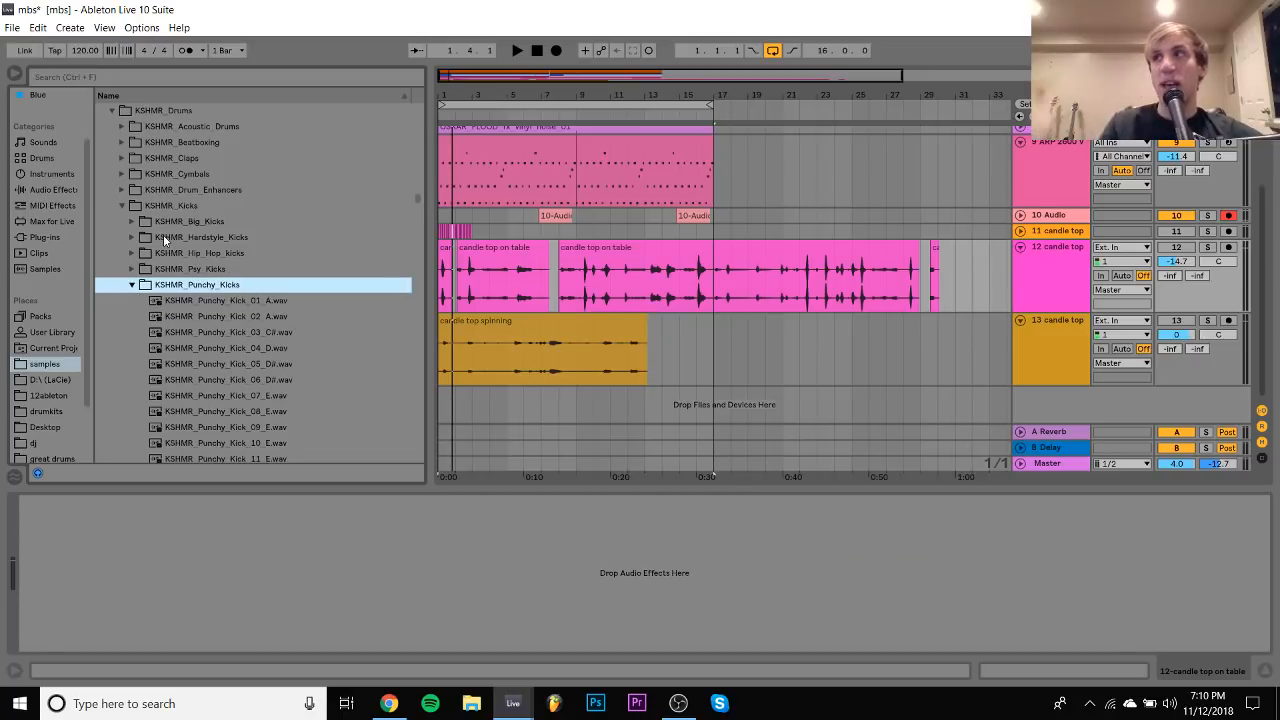
# Audition the punchy kick samples from KSHMR_Punchy_Kick_01_A to KSHMR_Punchy_Kick_05_D#
pyautogui.press('Down')
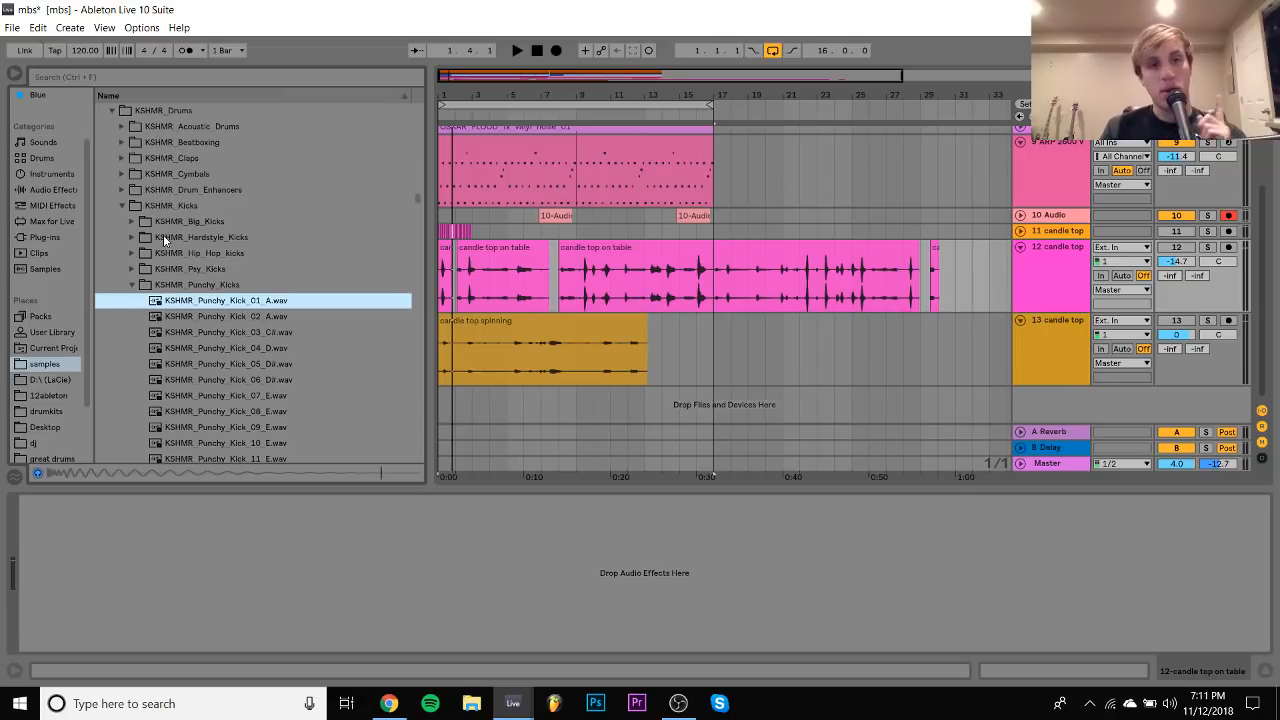
pyautogui.press('Down')
pyautogui.press('Up')
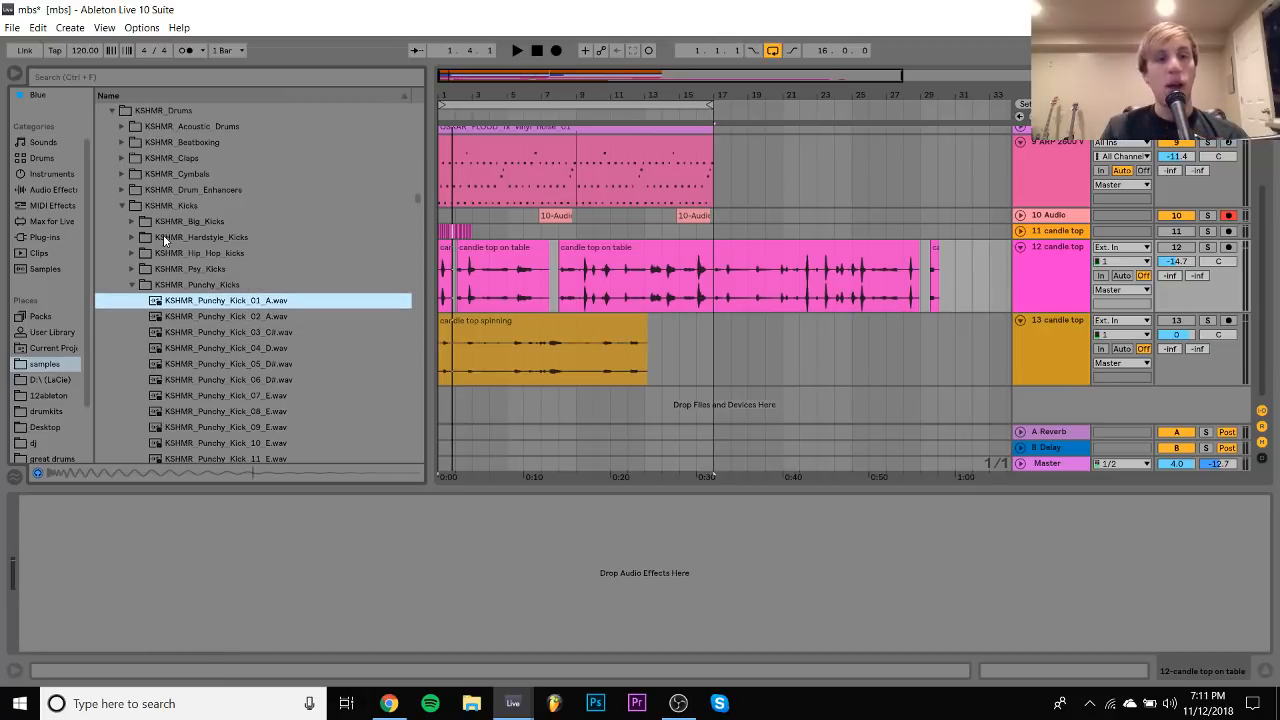
pyautogui.press('Down')
pyautogui.press('Down')
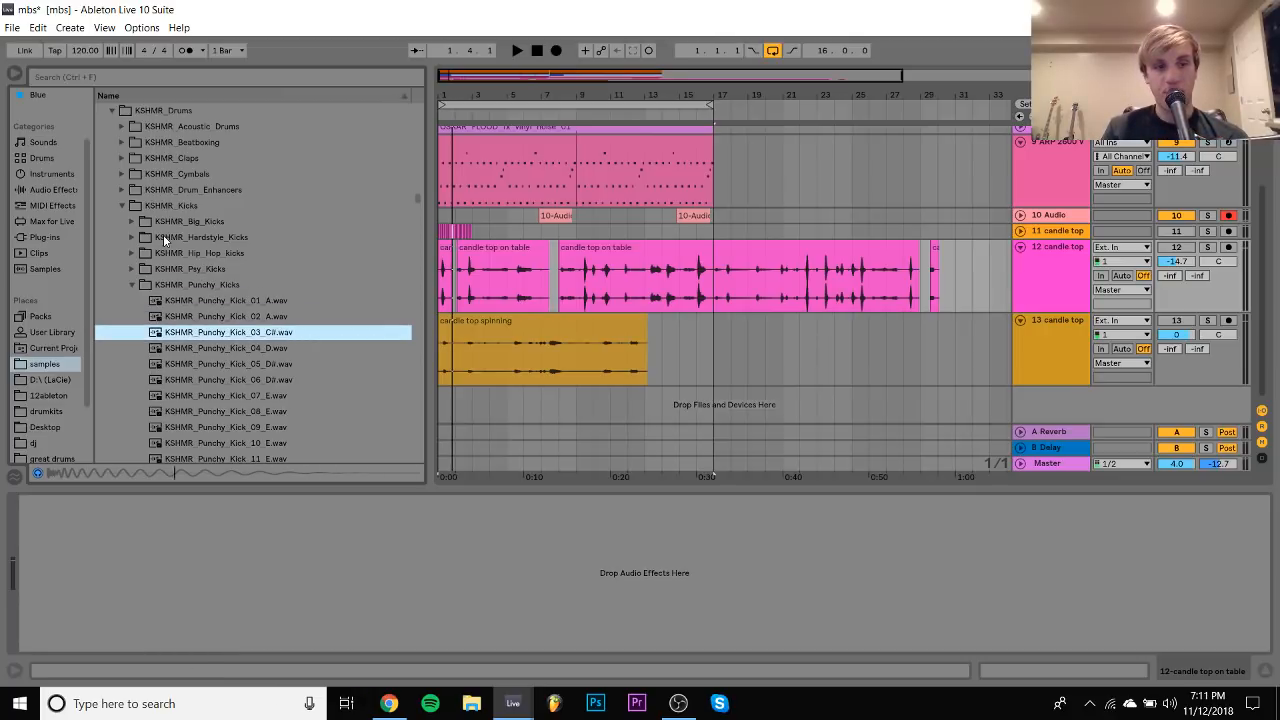
pyautogui.press('Down')
pyautogui.press('Down')
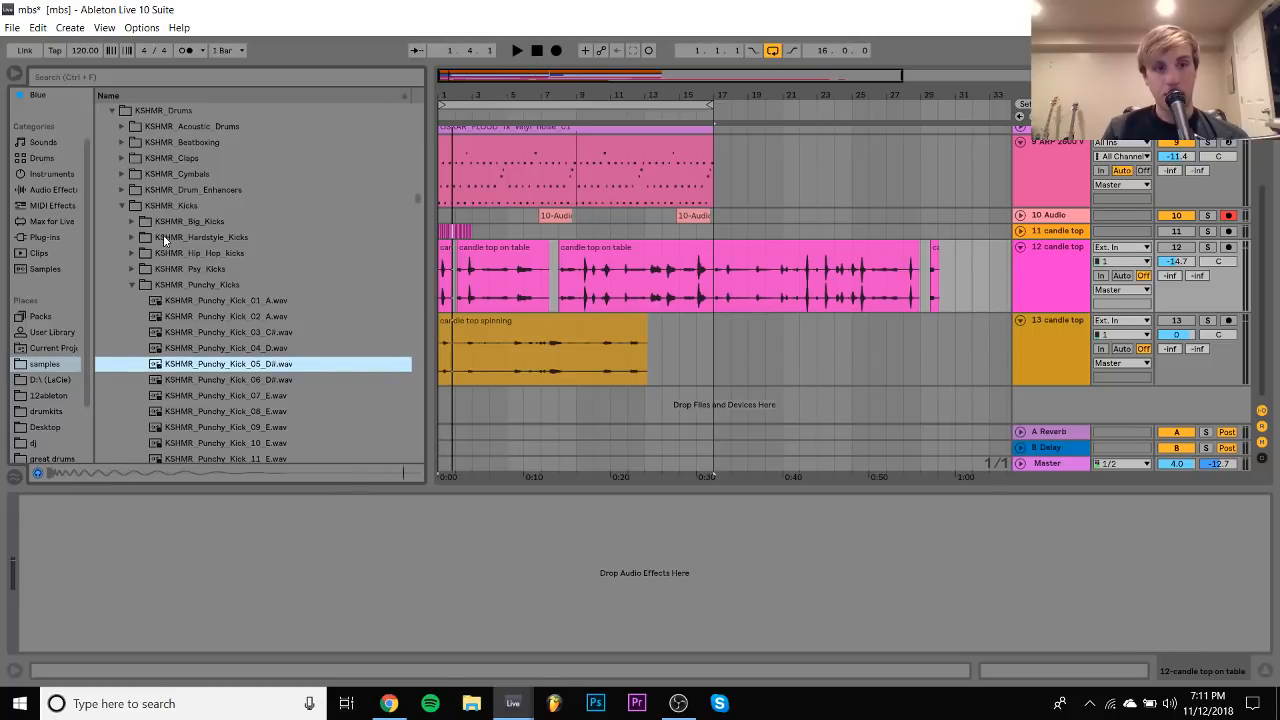
# Switch to Chrome, replay the attached preview up to 1:10 for comparison, and return to Ableton Live
pyautogui.click(389, 703)
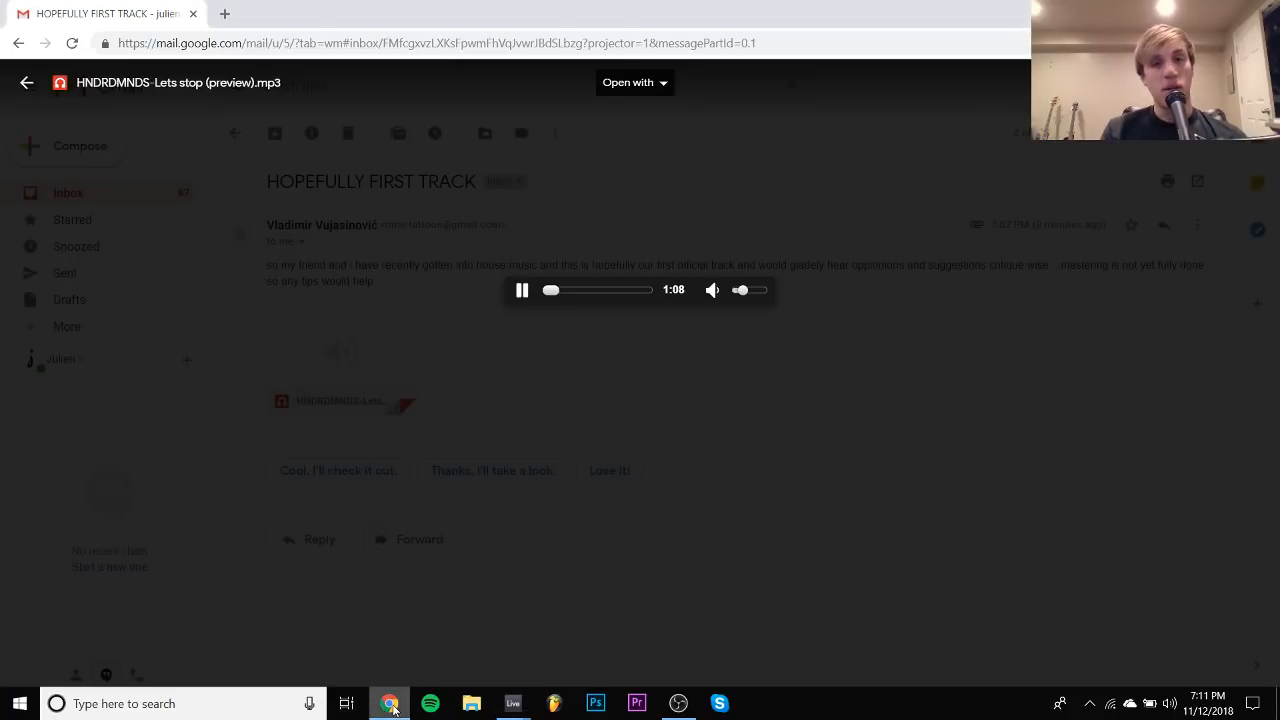
pyautogui.press('space')
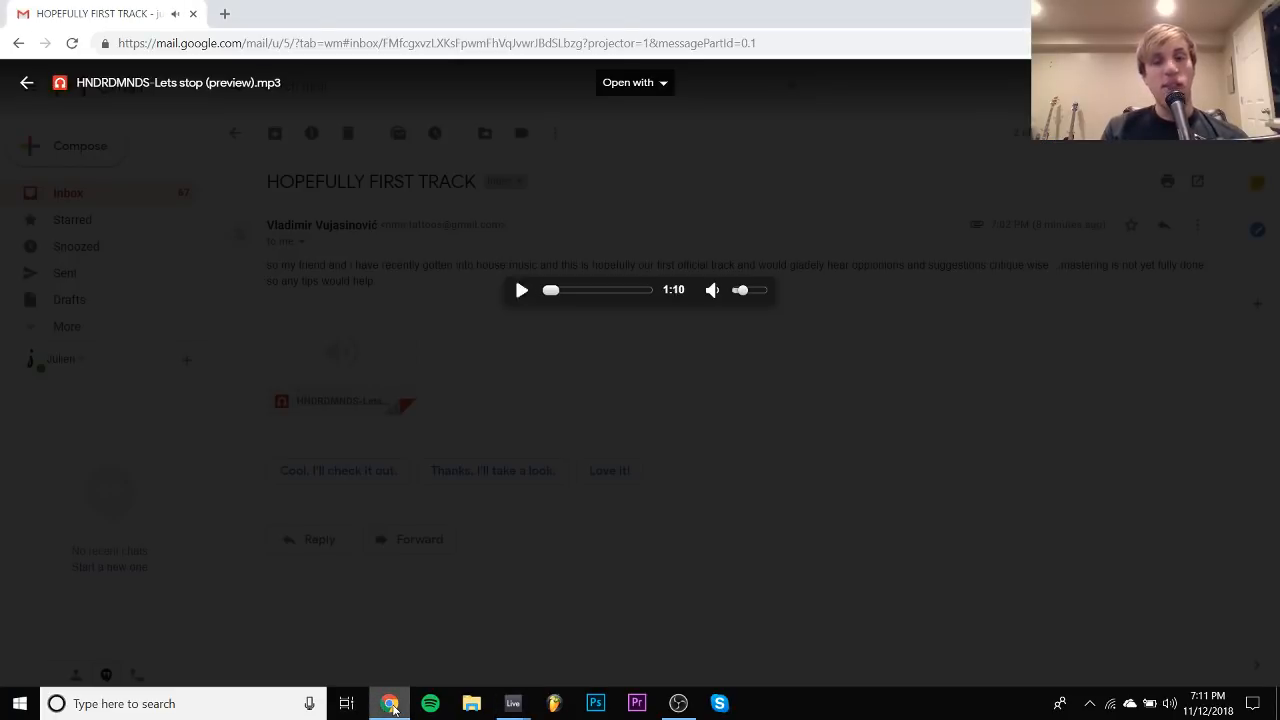
pyautogui.click(391, 704)
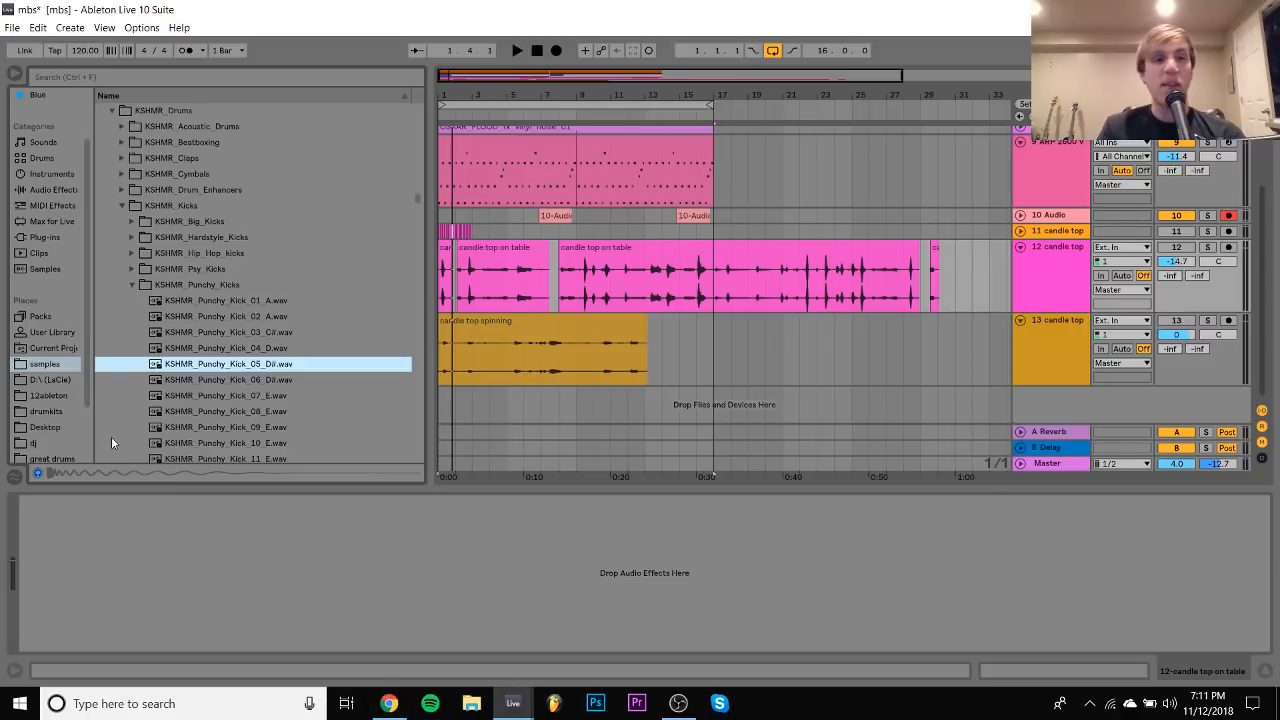
# Collapse the kick folders and expand KSHMR_Claps down to the KSHMR_Regular_Claps folder
pyautogui.click(147, 288)
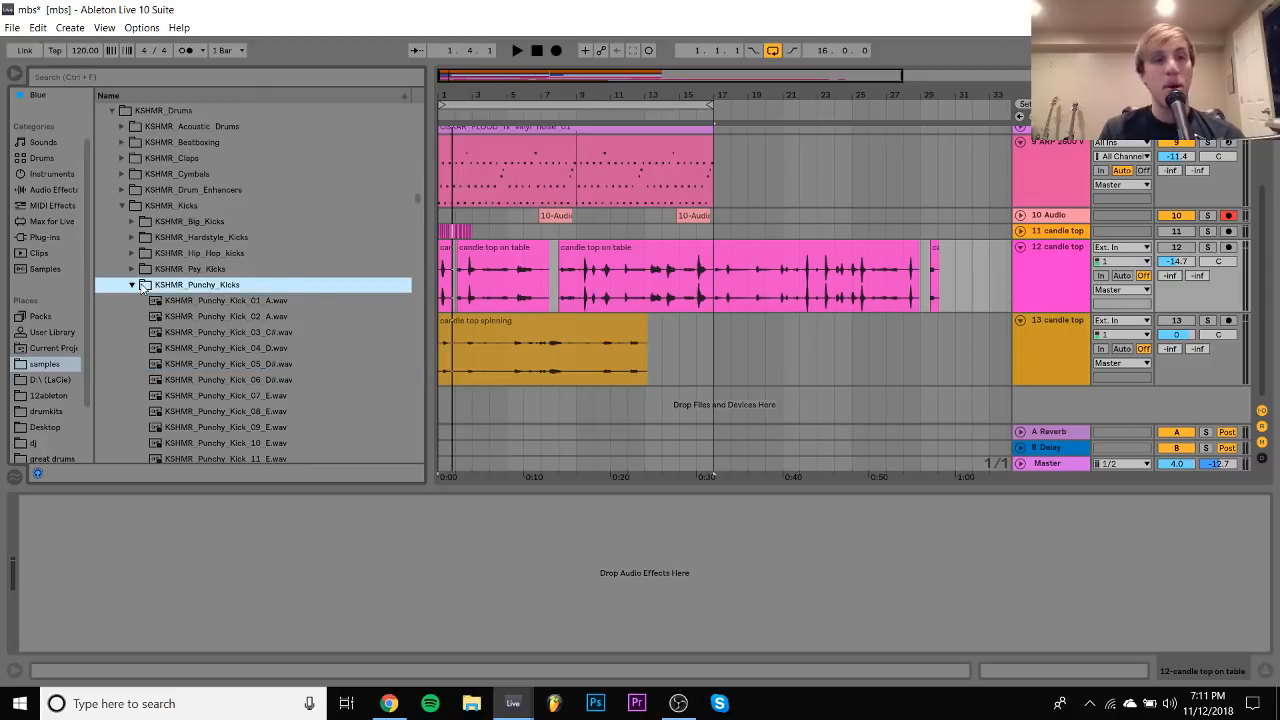
pyautogui.press('Left')
pyautogui.press('Left')
pyautogui.press('Up')
pyautogui.press('Up')
pyautogui.press('Up')
pyautogui.press('Right')
pyautogui.press('Down')
pyautogui.press('Down')
pyautogui.press('Down')
pyautogui.press('Down')
pyautogui.press('Down')
pyautogui.press('Down')
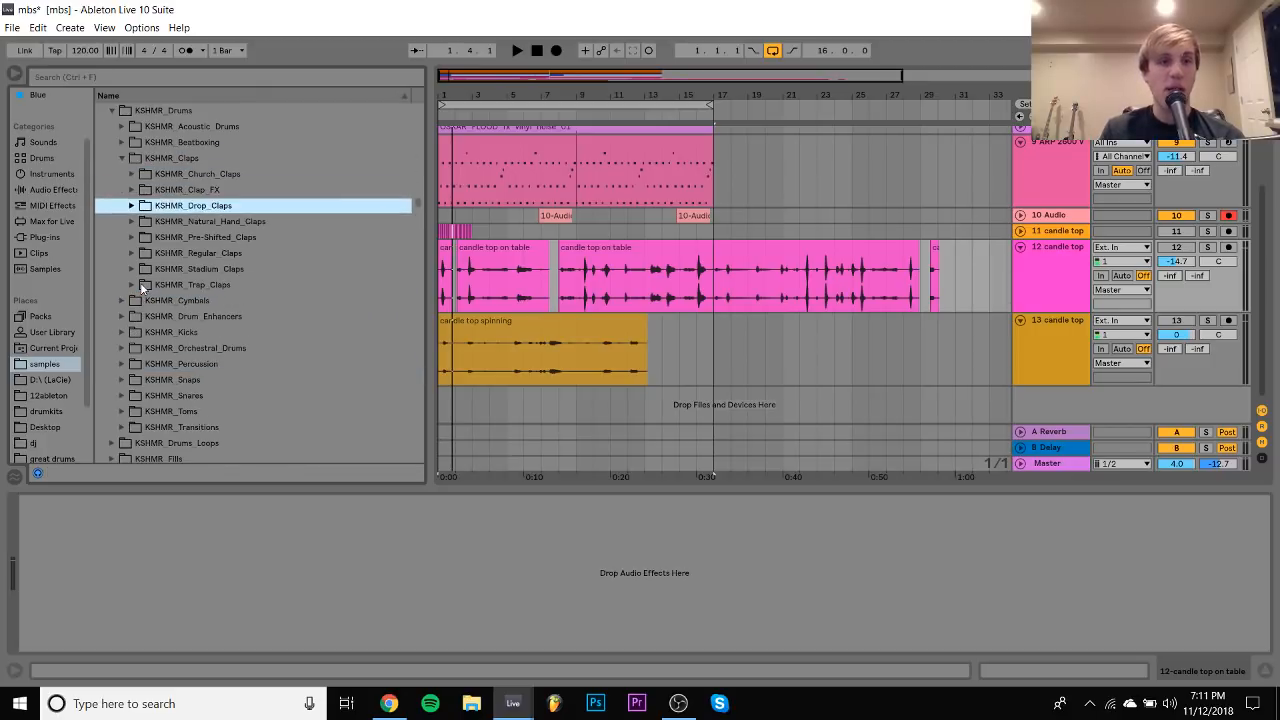
pyautogui.press('Right')
# Audition the airy and classic samples in KSHMR_Regular_Claps down to KSHMR_Clap_Classic_05, and go back to KSHMR_Clap_Classic_04
pyautogui.press('Down')
pyautogui.press('Down')
pyautogui.press('Down')
pyautogui.press('Down')
pyautogui.press('Down')
pyautogui.press('Down')
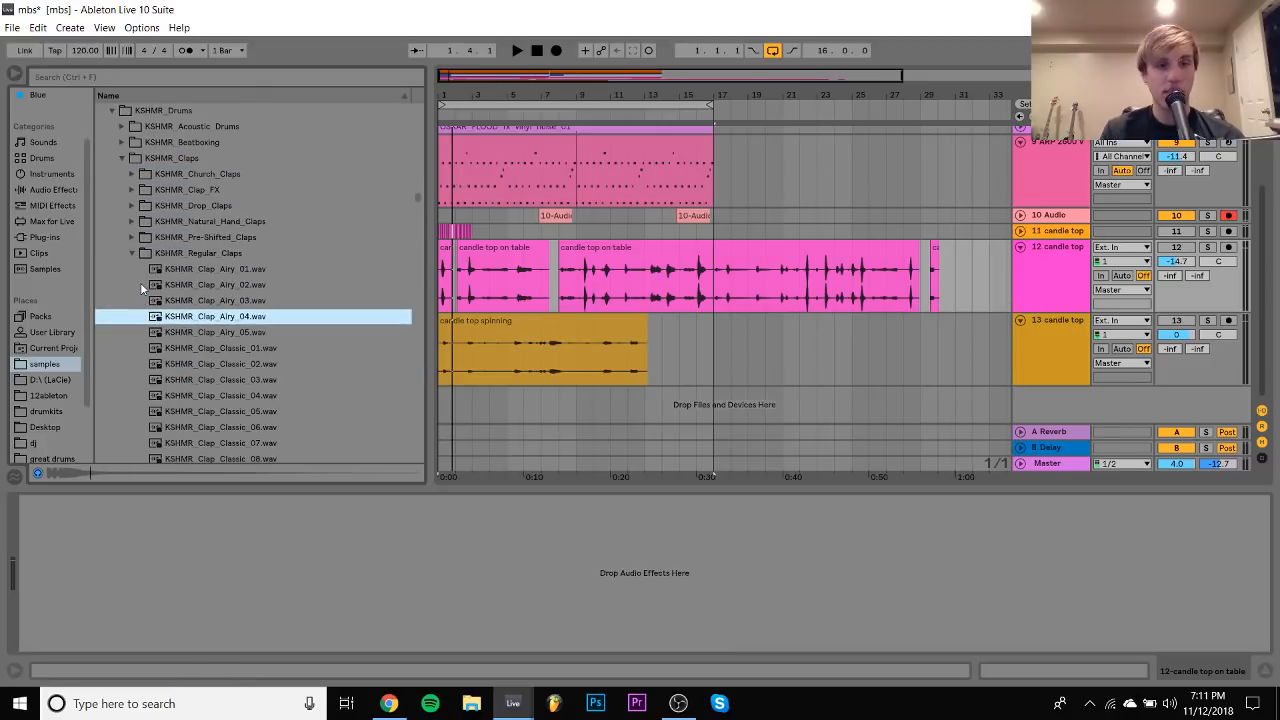
pyautogui.press('Down')
pyautogui.press('Down')
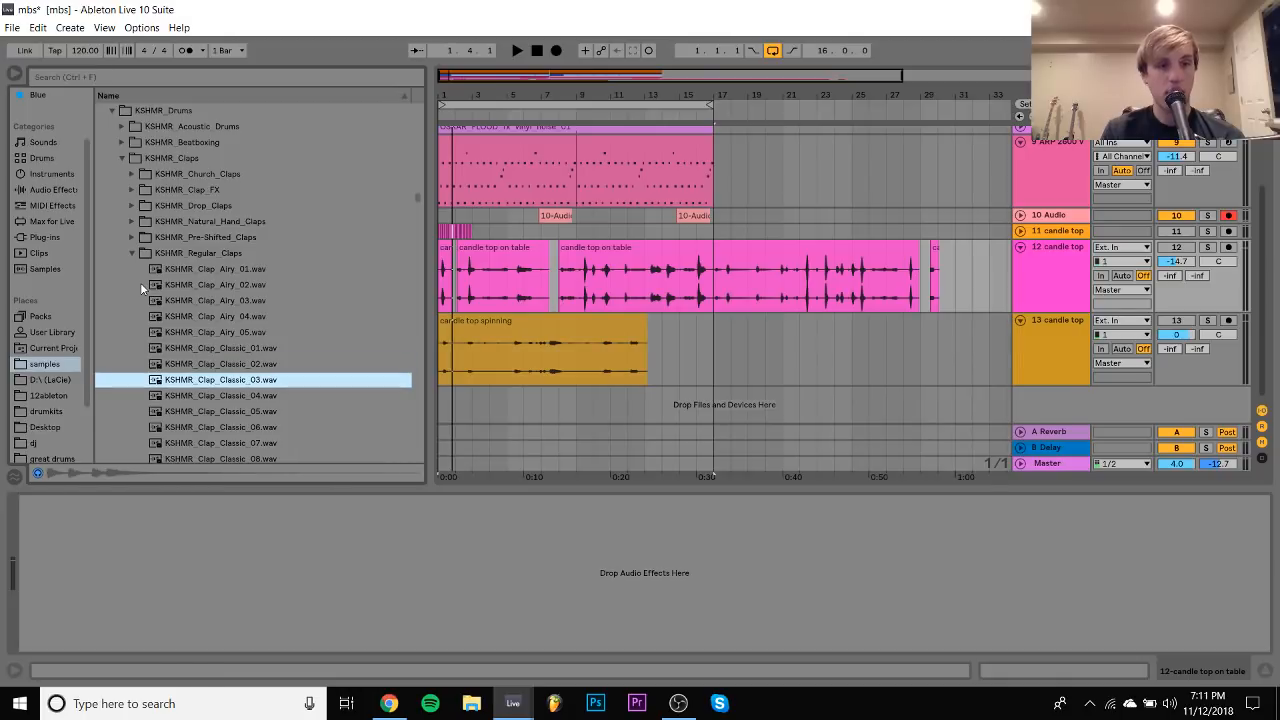
pyautogui.press('Down')
pyautogui.press('Down')
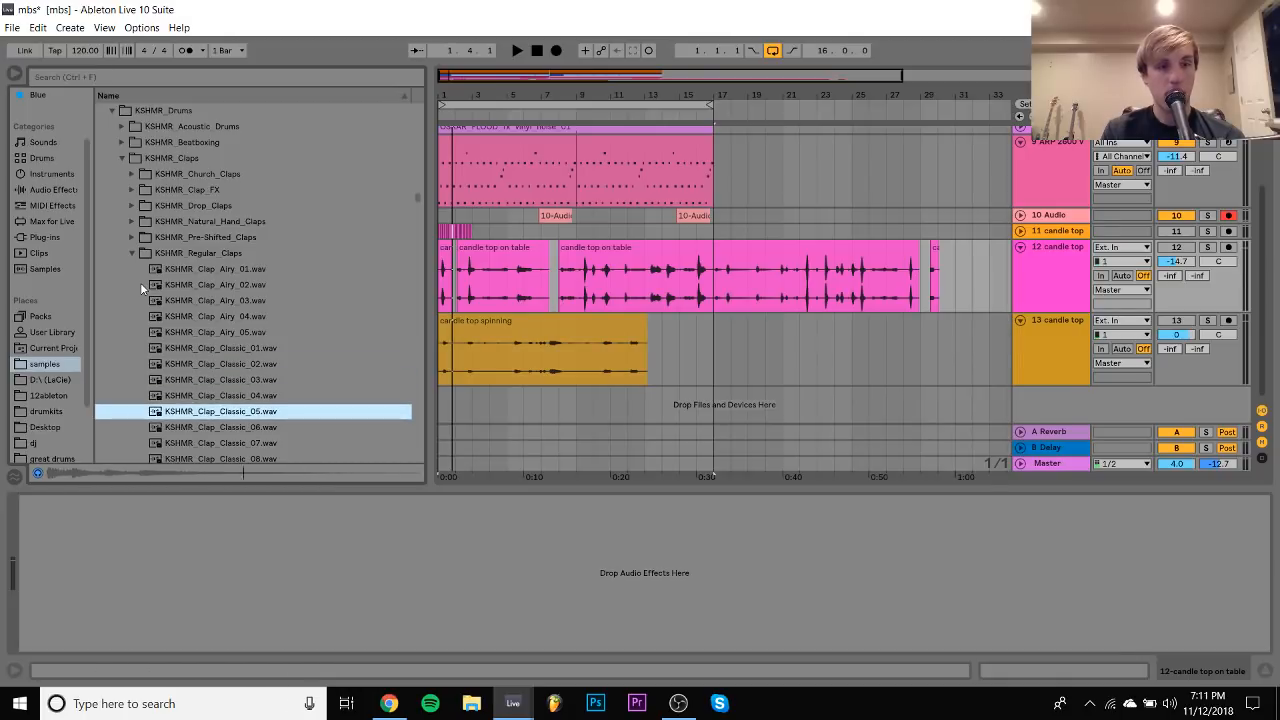
pyautogui.press('Up')
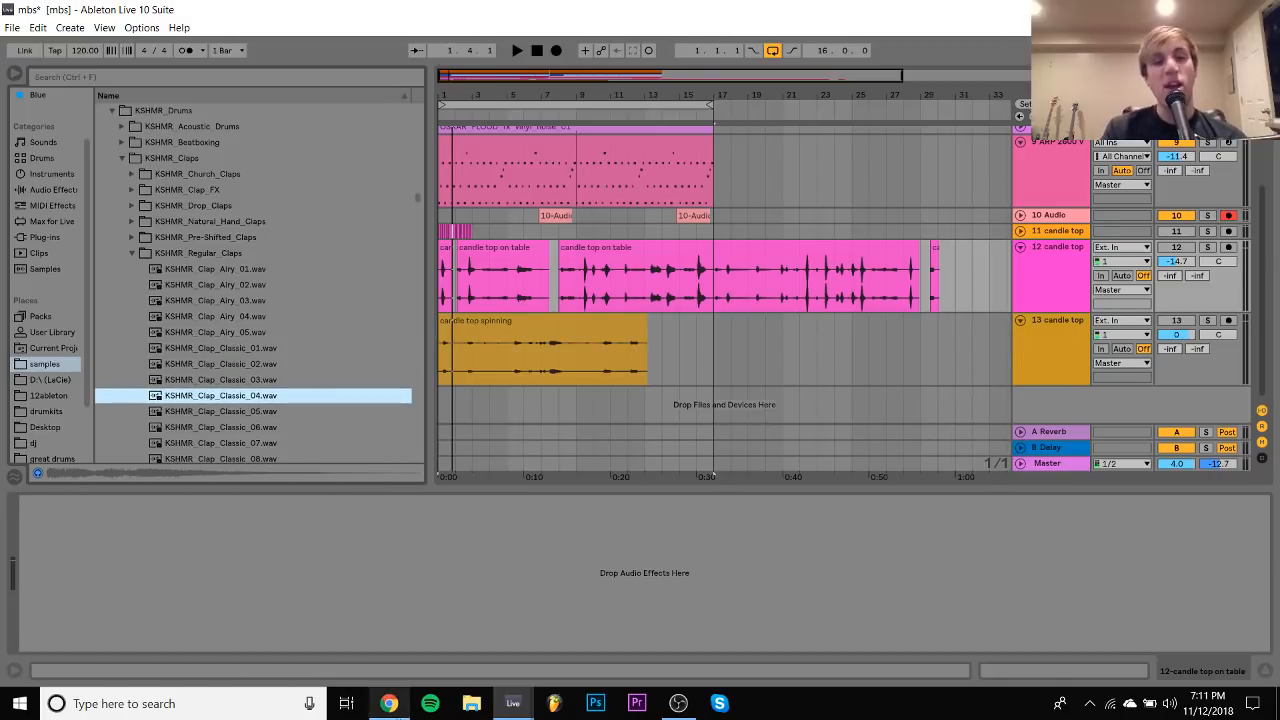
# Switch to Chrome, resume the attached HNDRDMNDS track preview from 1:10 to compare its clap, and close the player
pyautogui.click(388, 710)
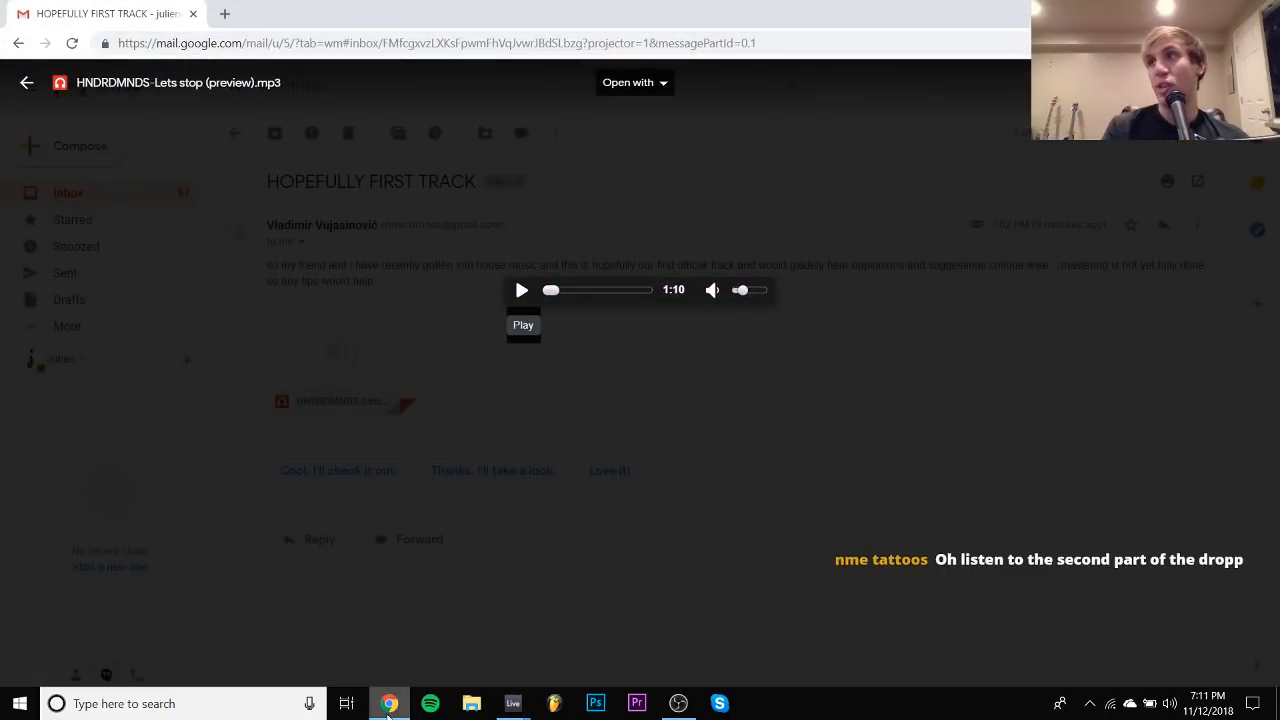
pyautogui.press('space')
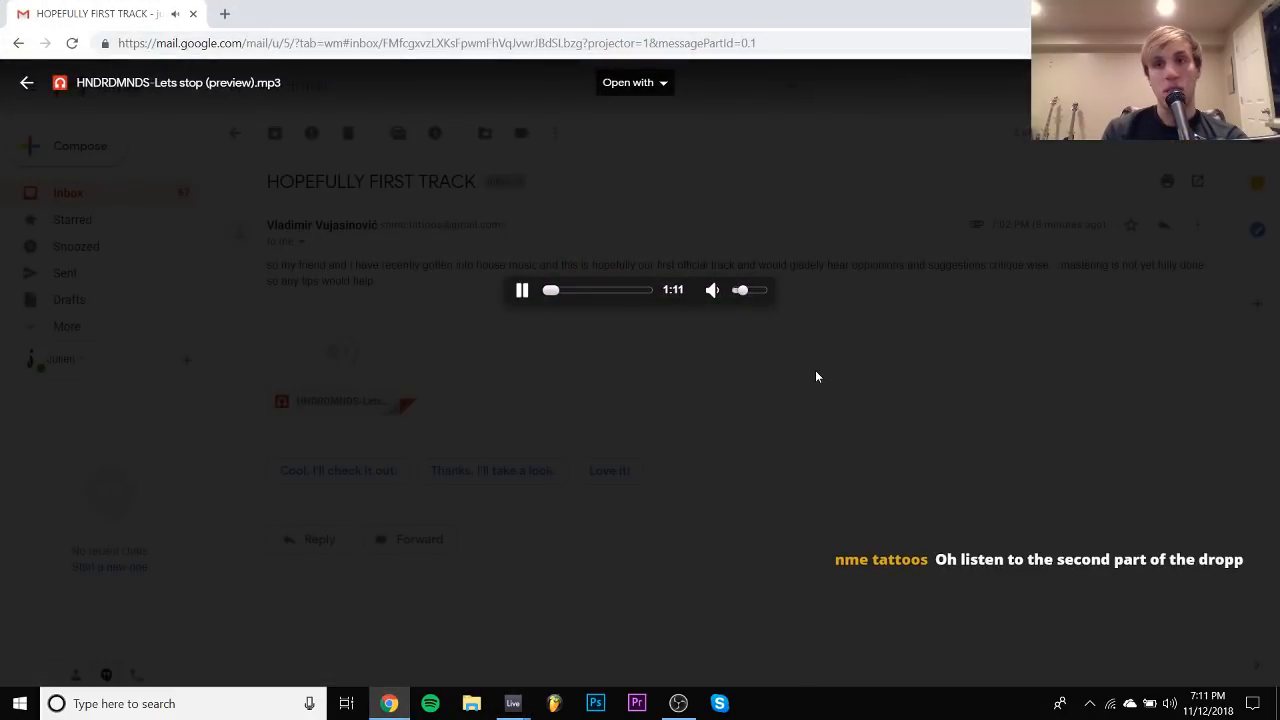
pyautogui.click(651, 180)
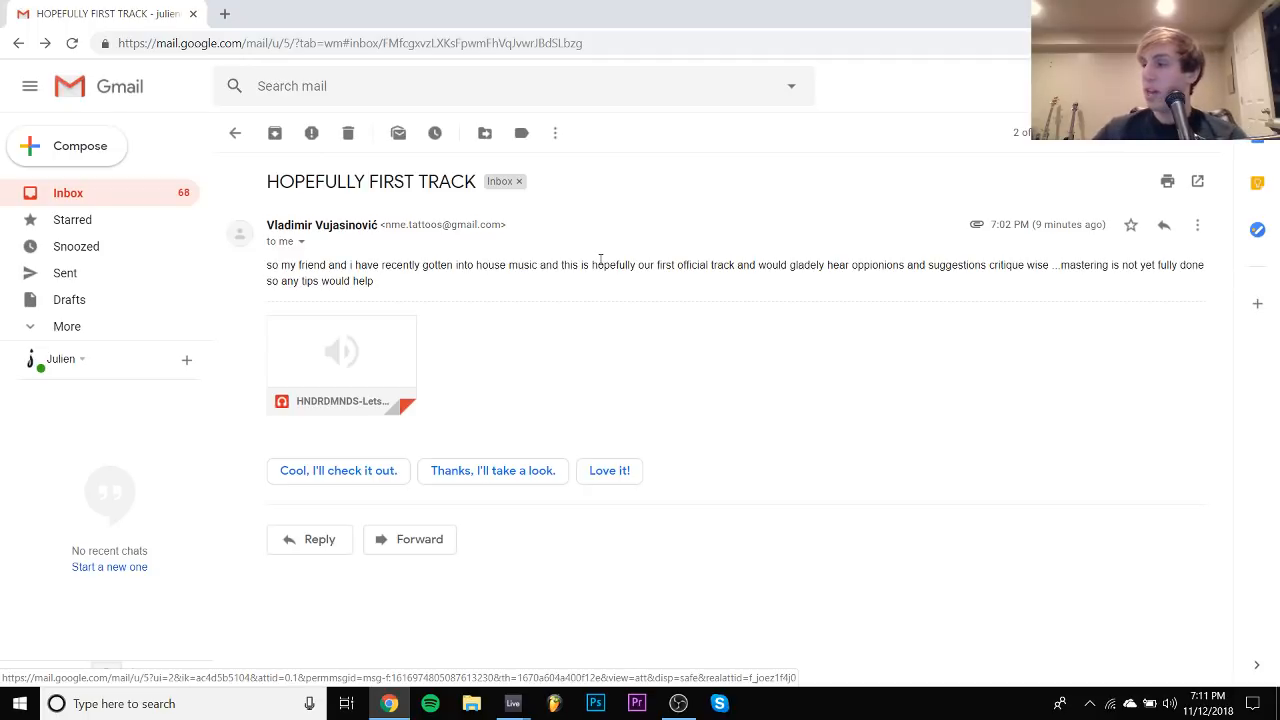
# Return to the inbox and open the "Track submit" email containing the SoundCloud depature1 link
pyautogui.click(71, 200)
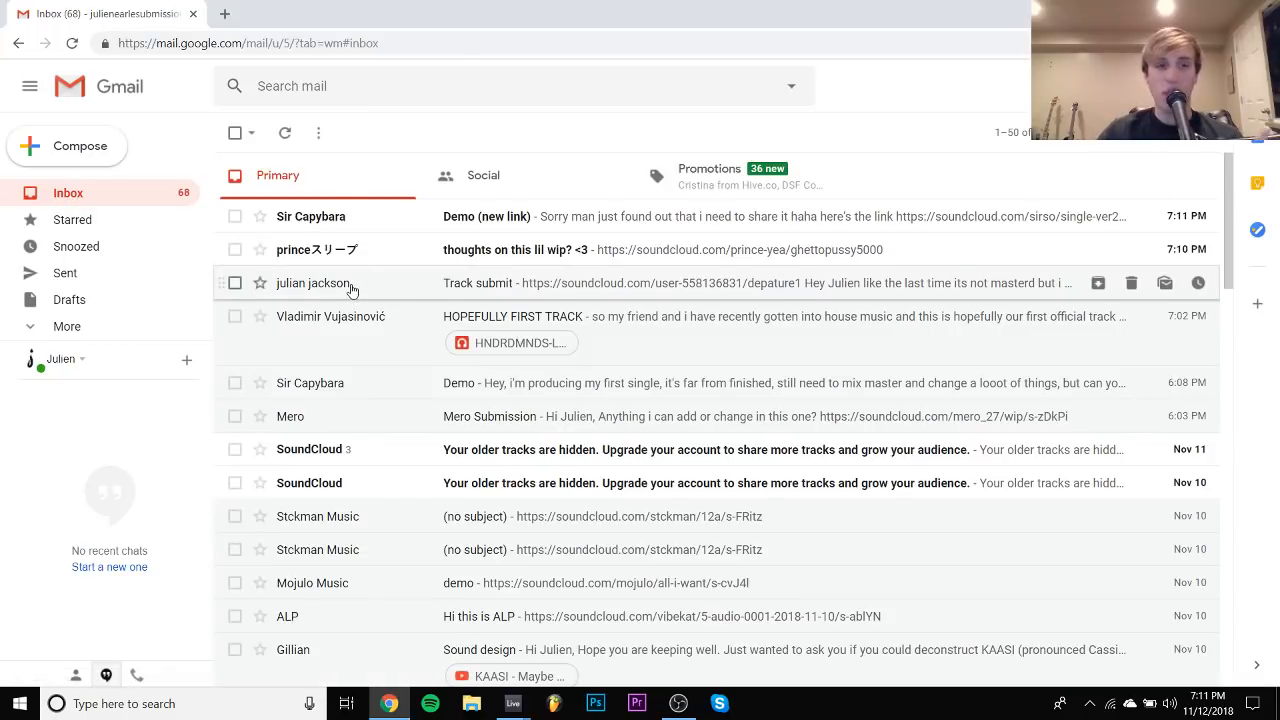
pyautogui.click(352, 289)
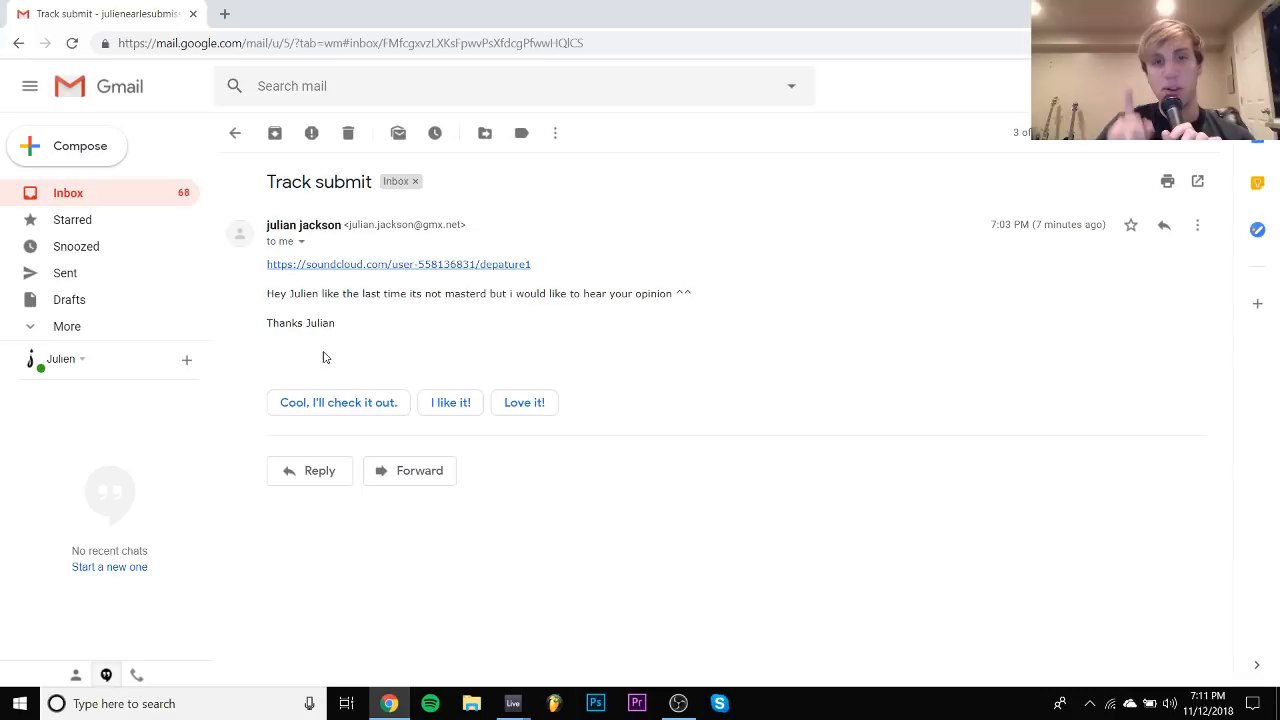
# Open the SoundCloud link in the Track submit email and play Depature from the start to about 0:33
pyautogui.click(411, 264)
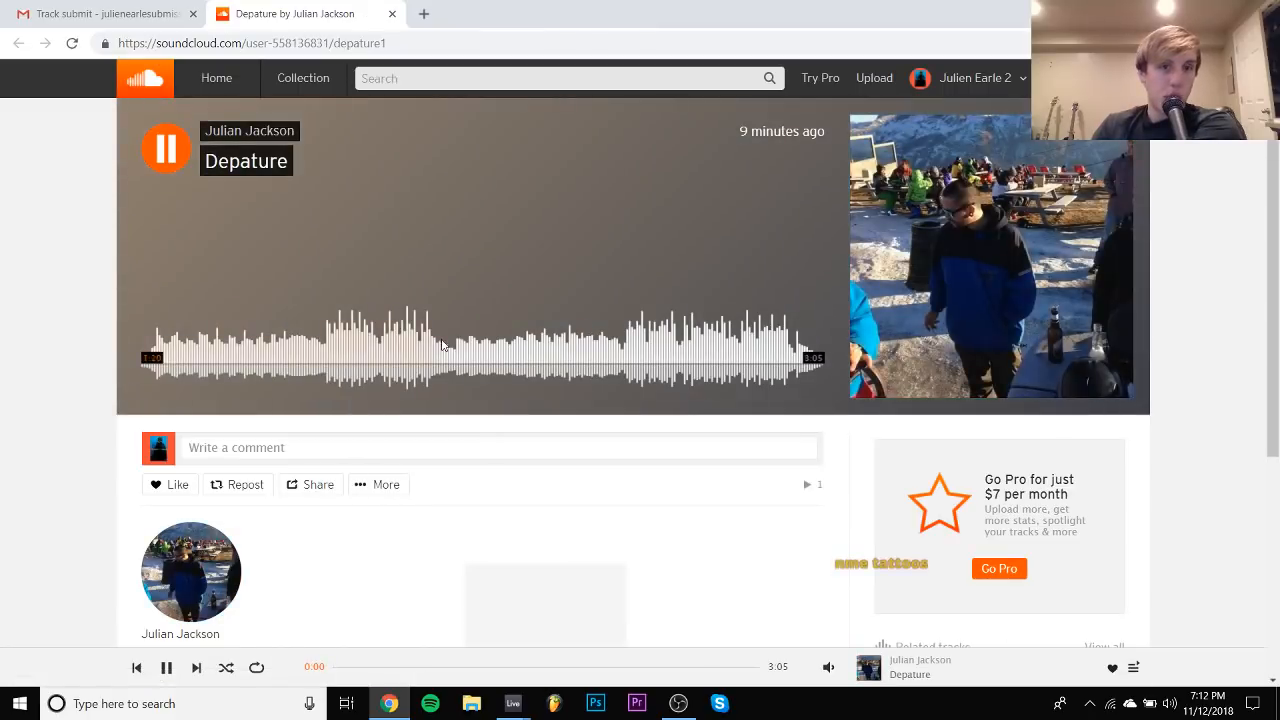
pyautogui.moveTo(829, 667)
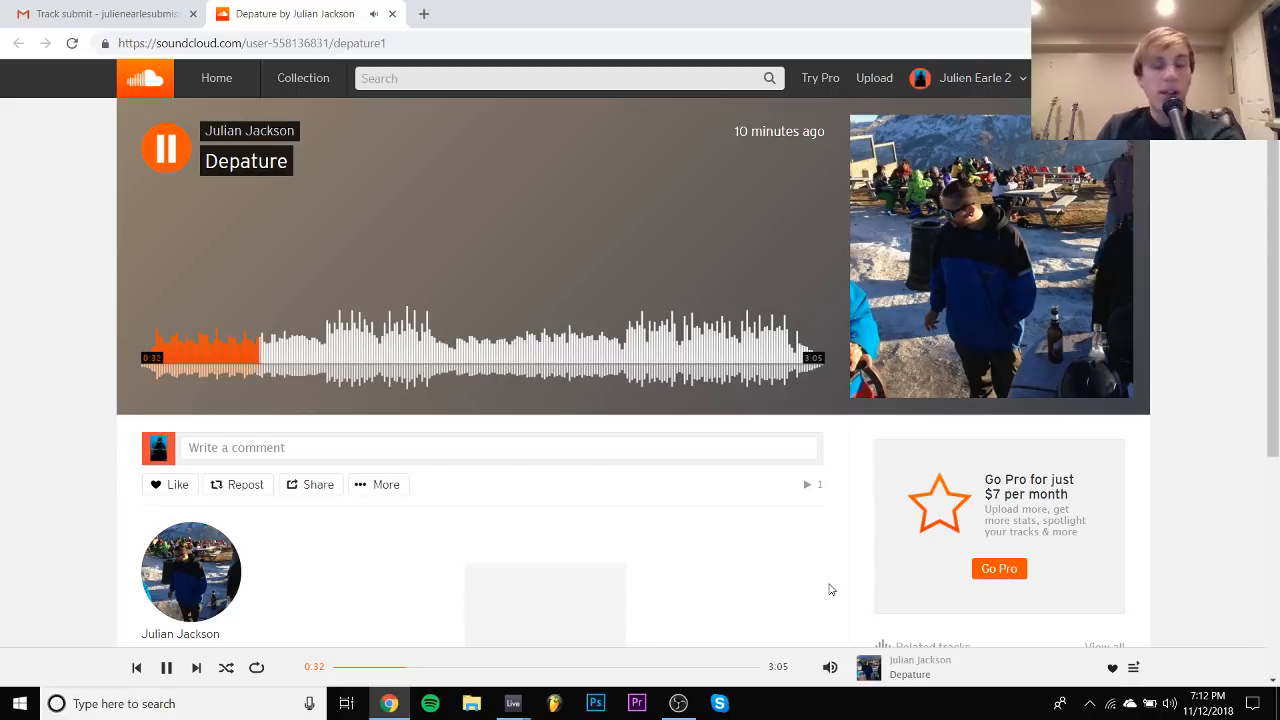
pyautogui.press('space')
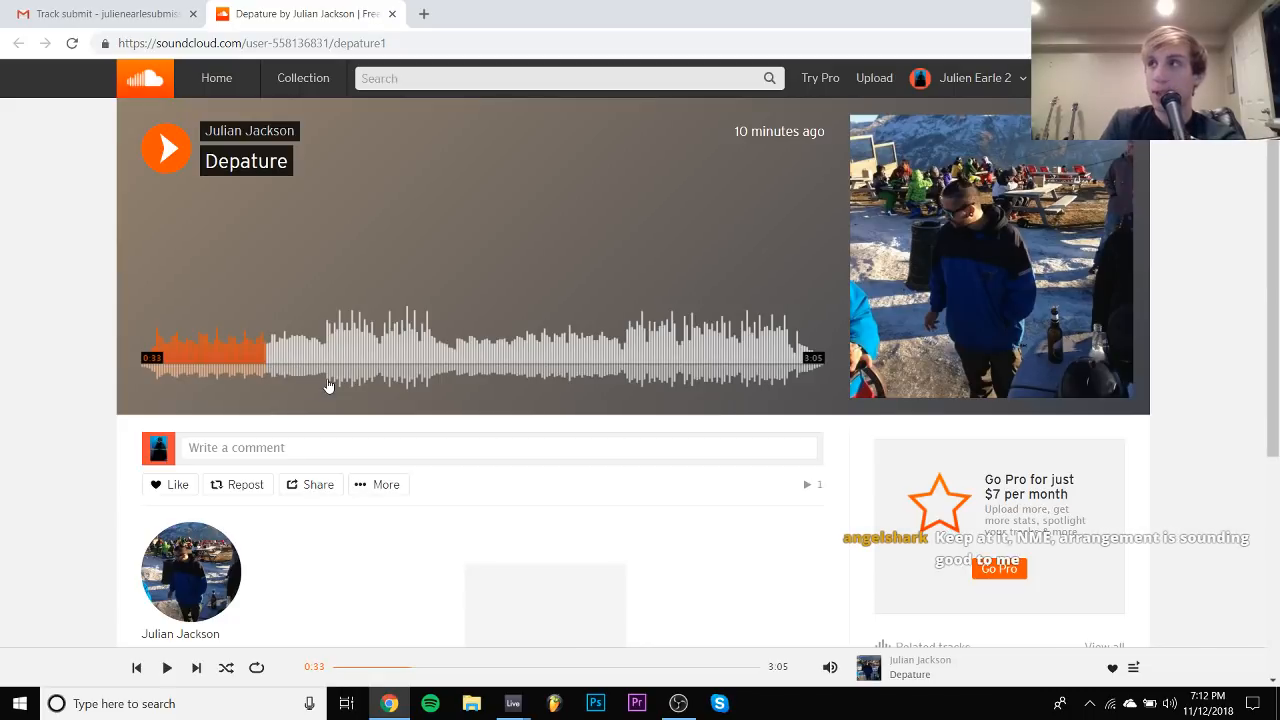
# Listen to Depature from 0:33 to about 1:11, pausing at intervals to assess the section after the build-up
pyautogui.press('space')
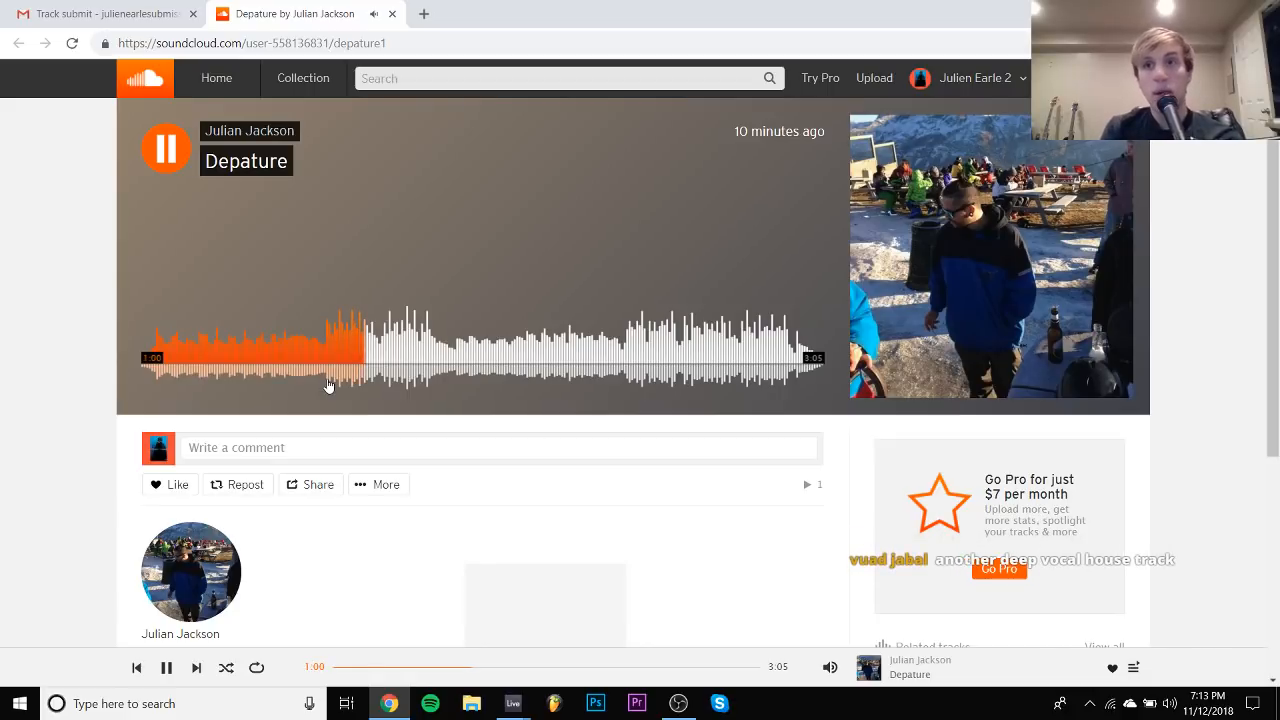
pyautogui.press('space')
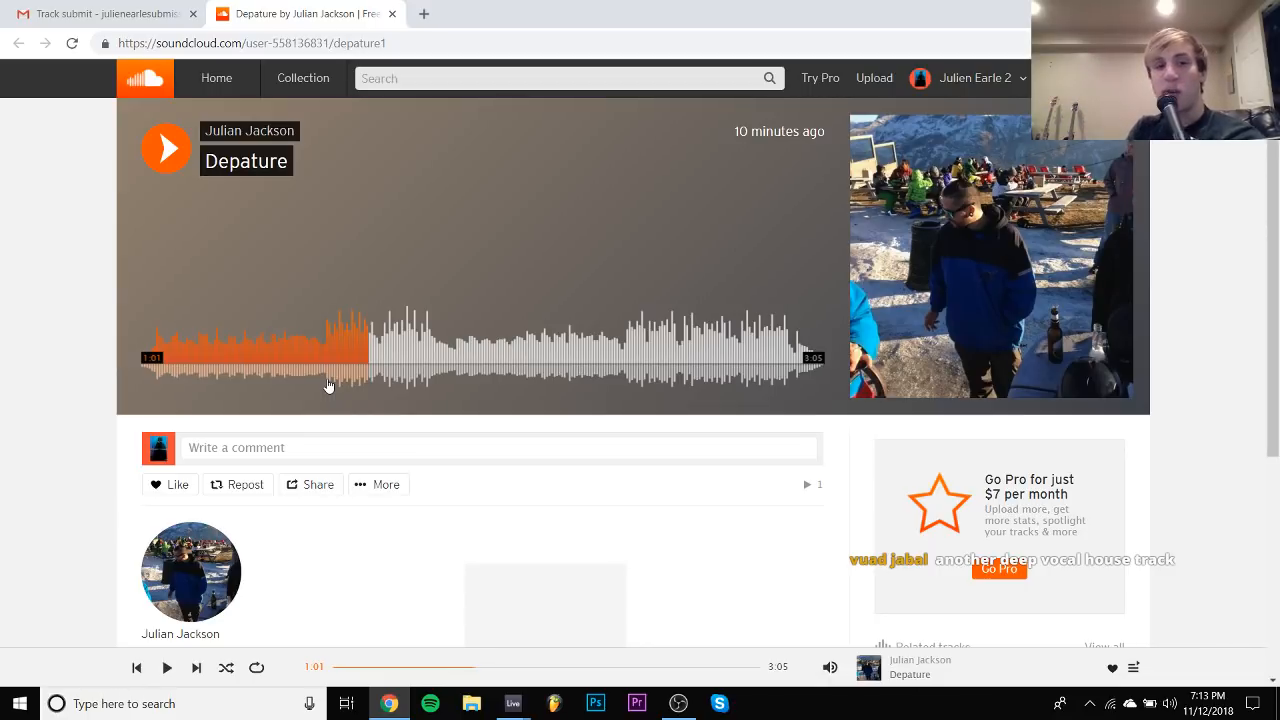
pyautogui.press('space')
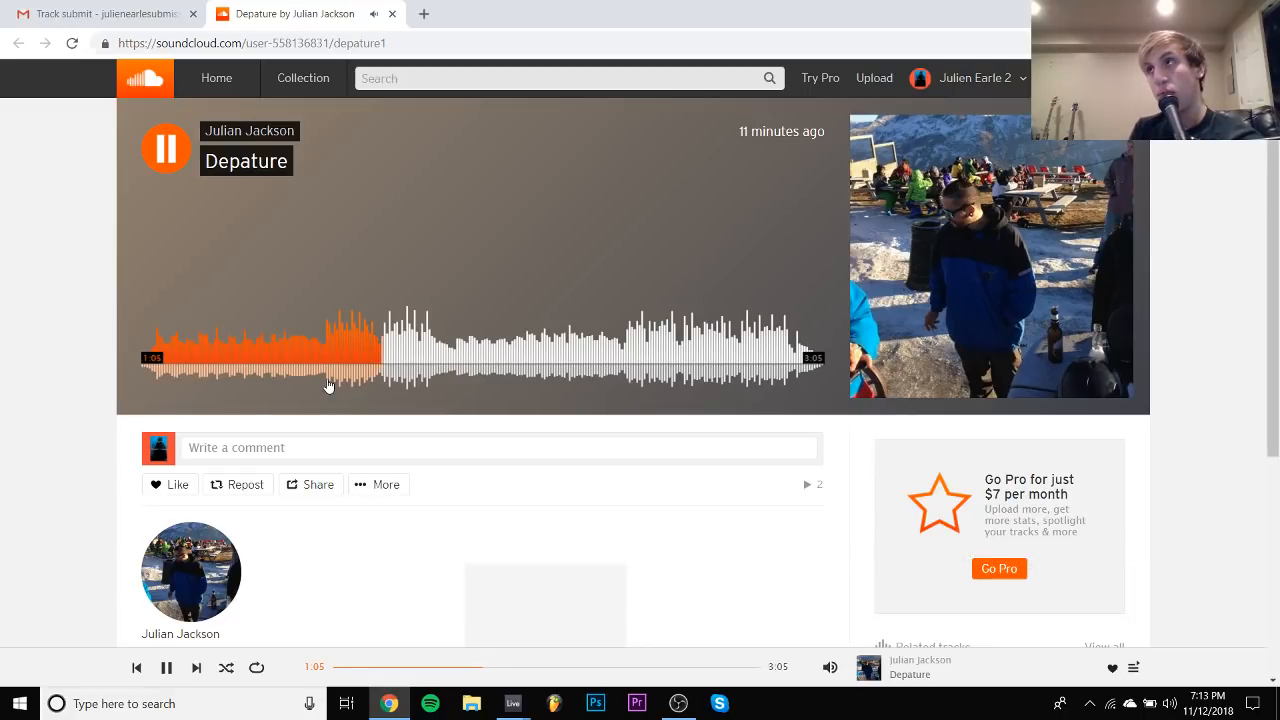
pyautogui.press('space')
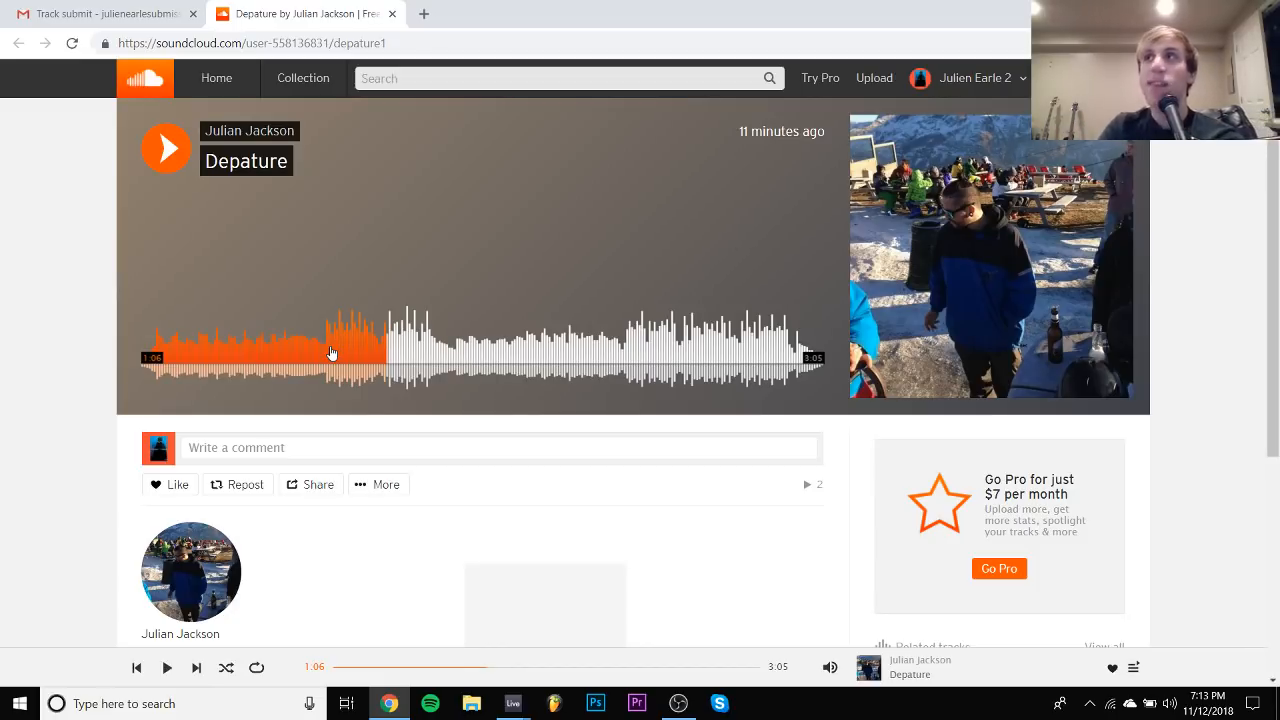
pyautogui.press('space')
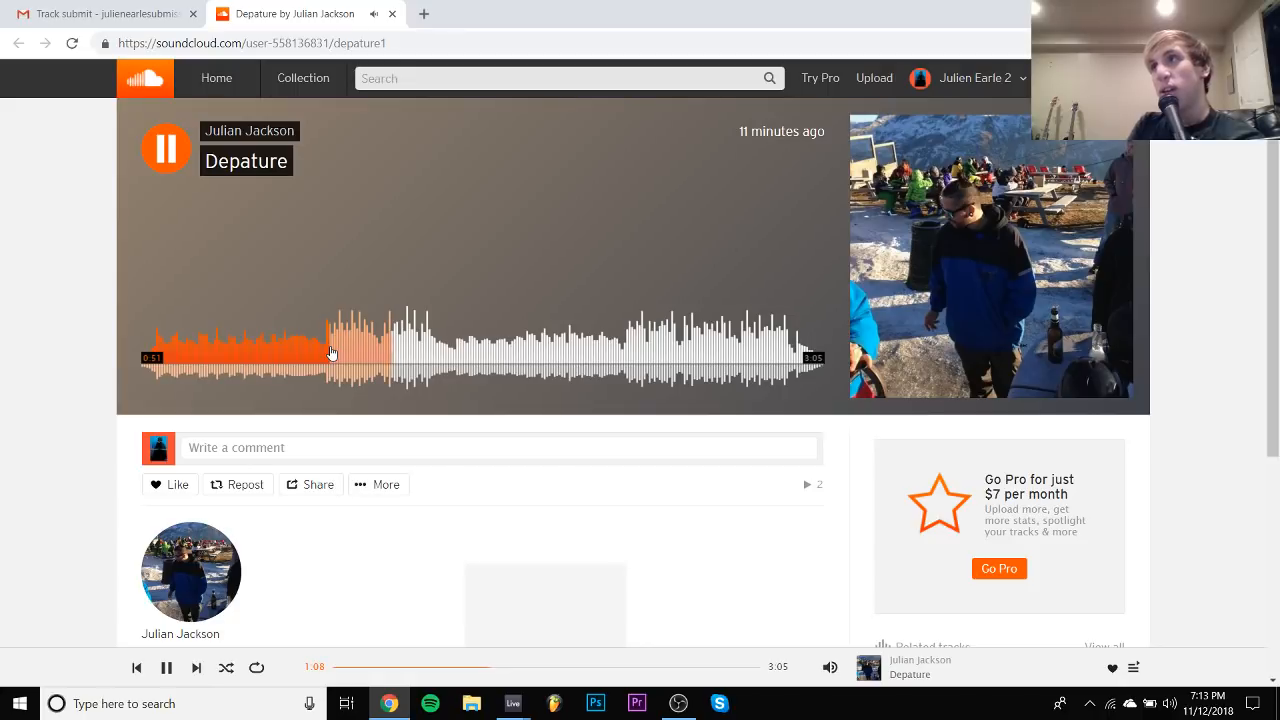
pyautogui.press('space')
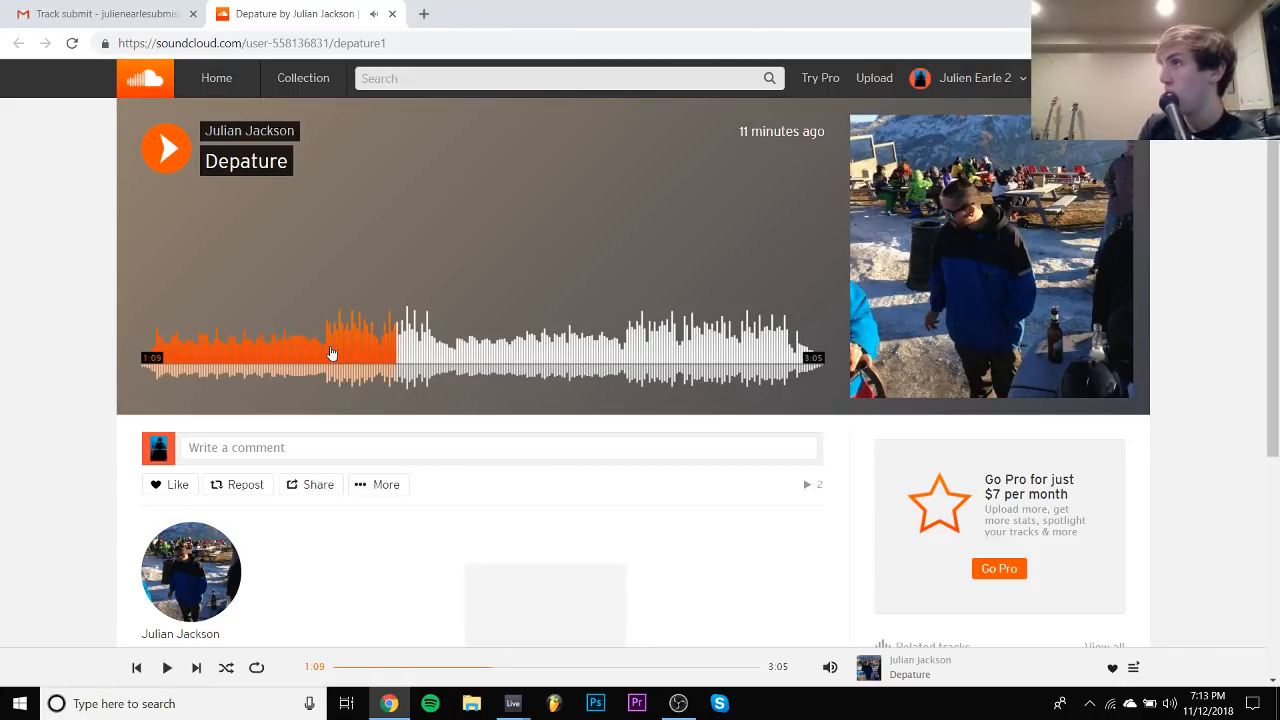
pyautogui.press('space')
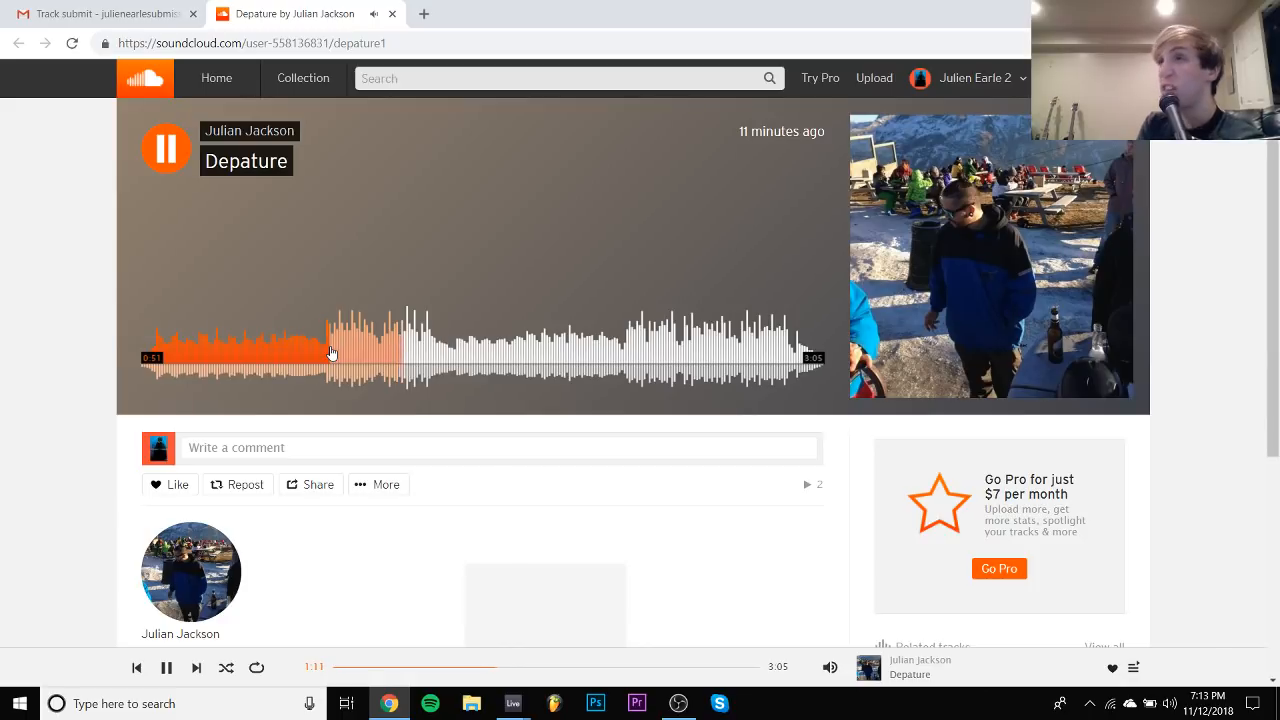
pyautogui.press('space')
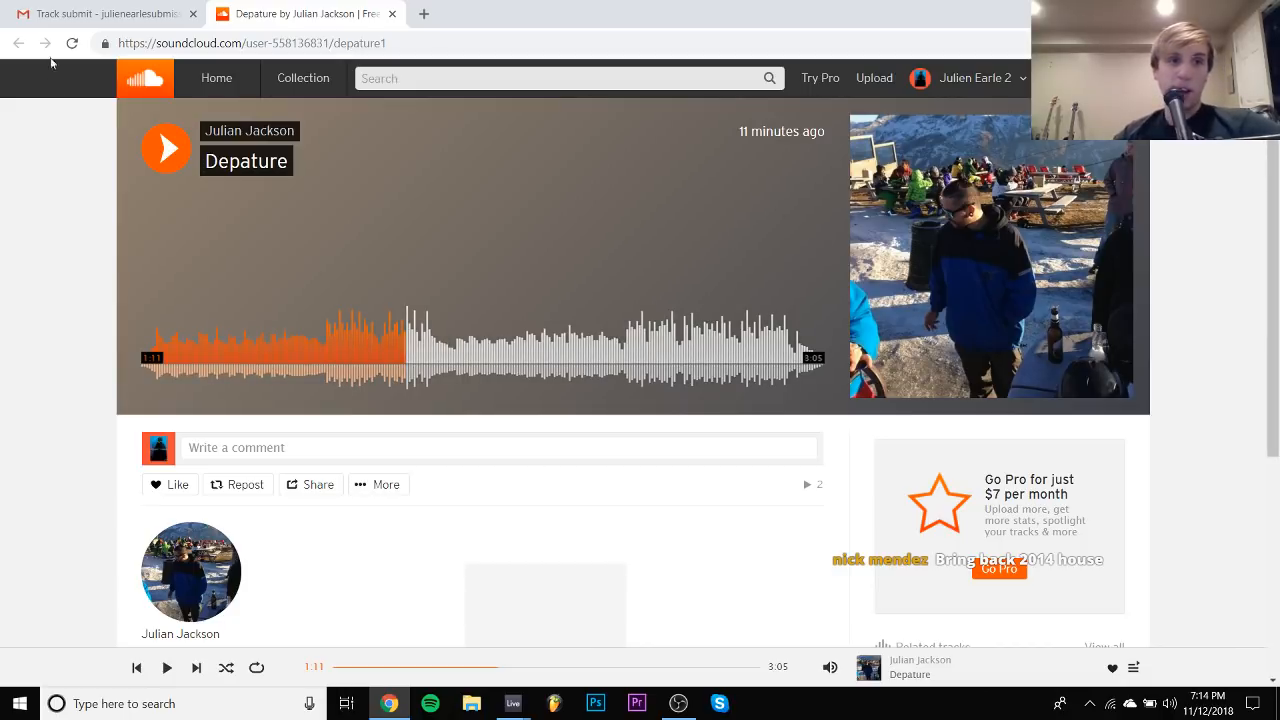
# Open the SoundCloud track linked in the inbox email "thoughts on this lil wip? <3" and lower the playback volume
pyautogui.click(42, 10)
pyautogui.click(70, 196)
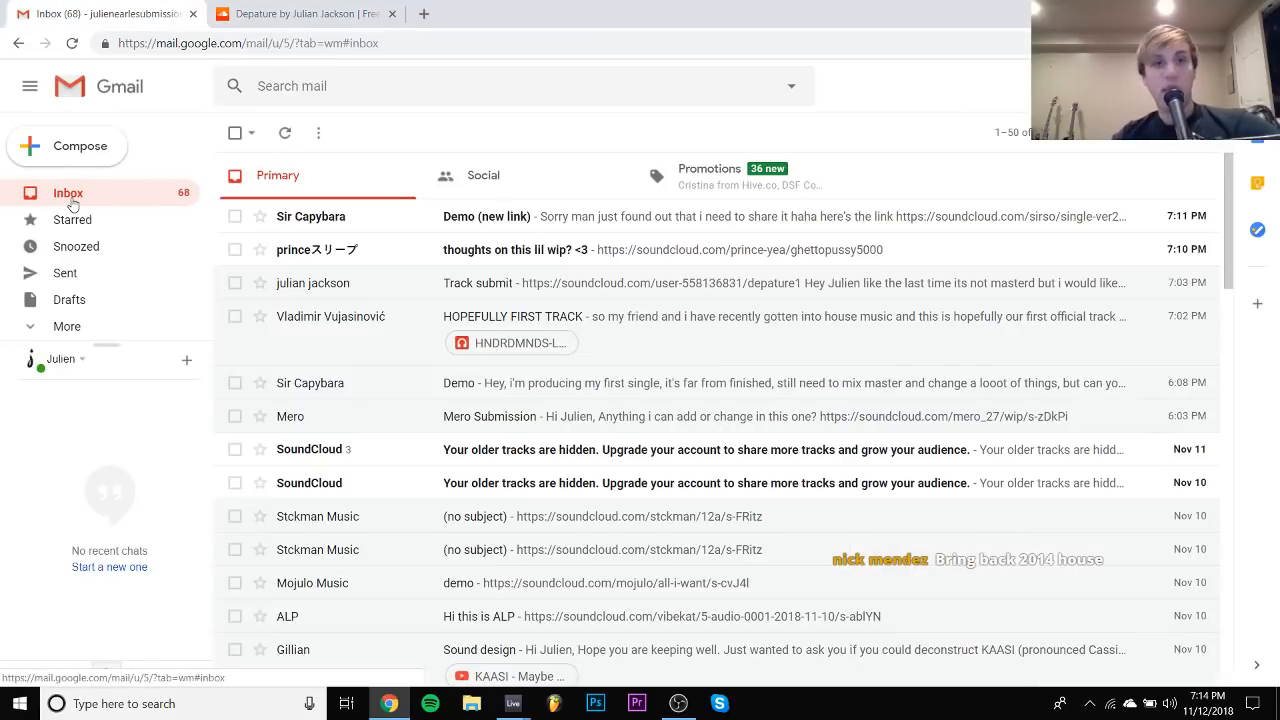
pyautogui.click(274, 248)
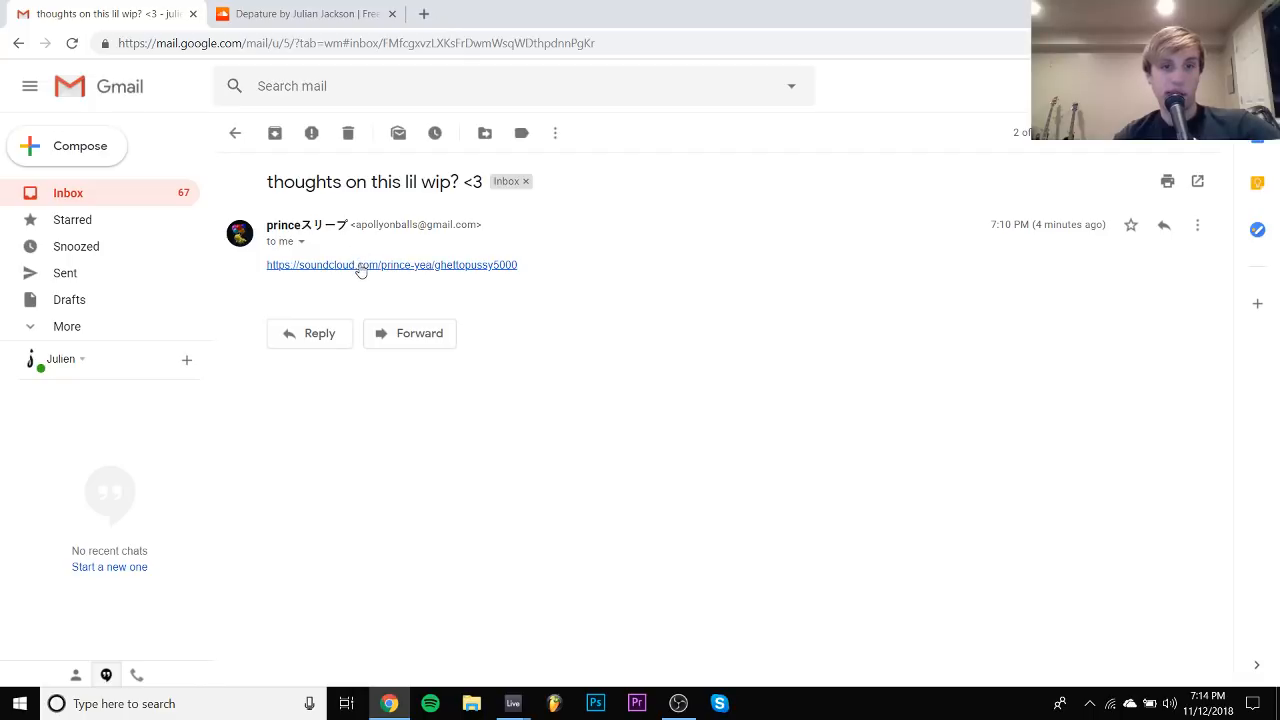
pyautogui.click(360, 267)
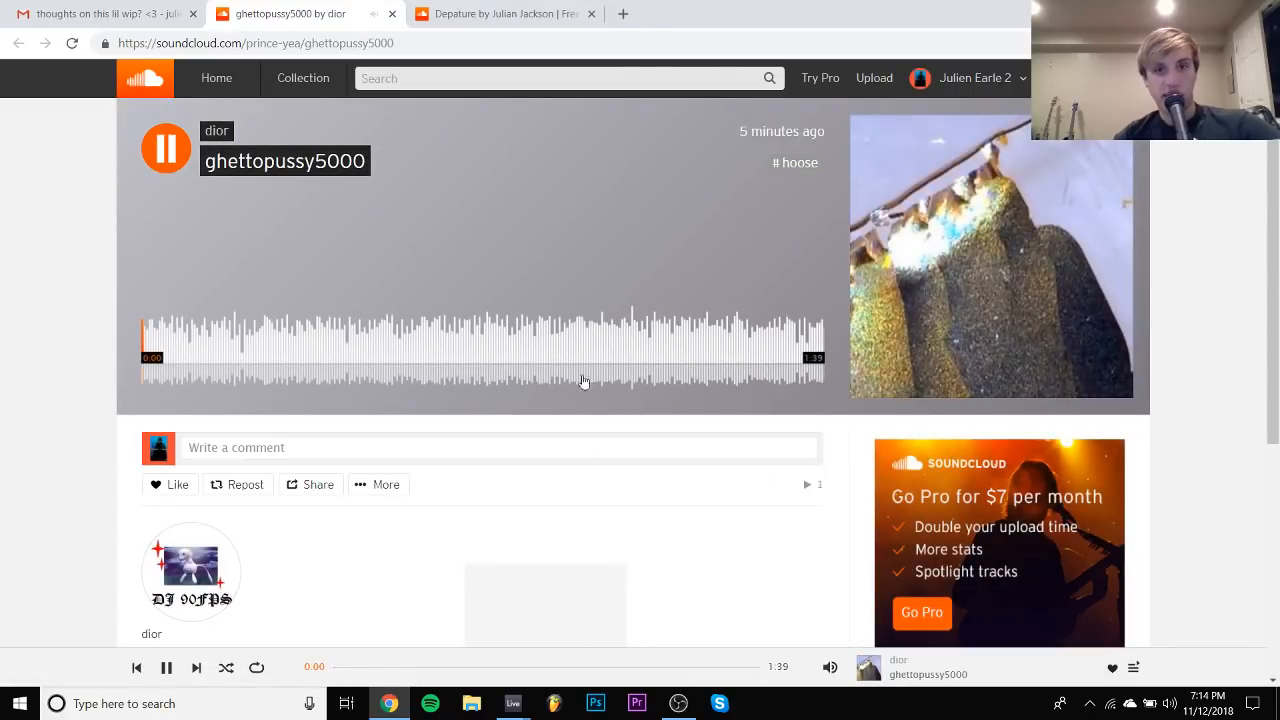
pyautogui.moveTo(829, 667)
pyautogui.moveTo(827, 580); pyautogui.dragTo(831, 617)
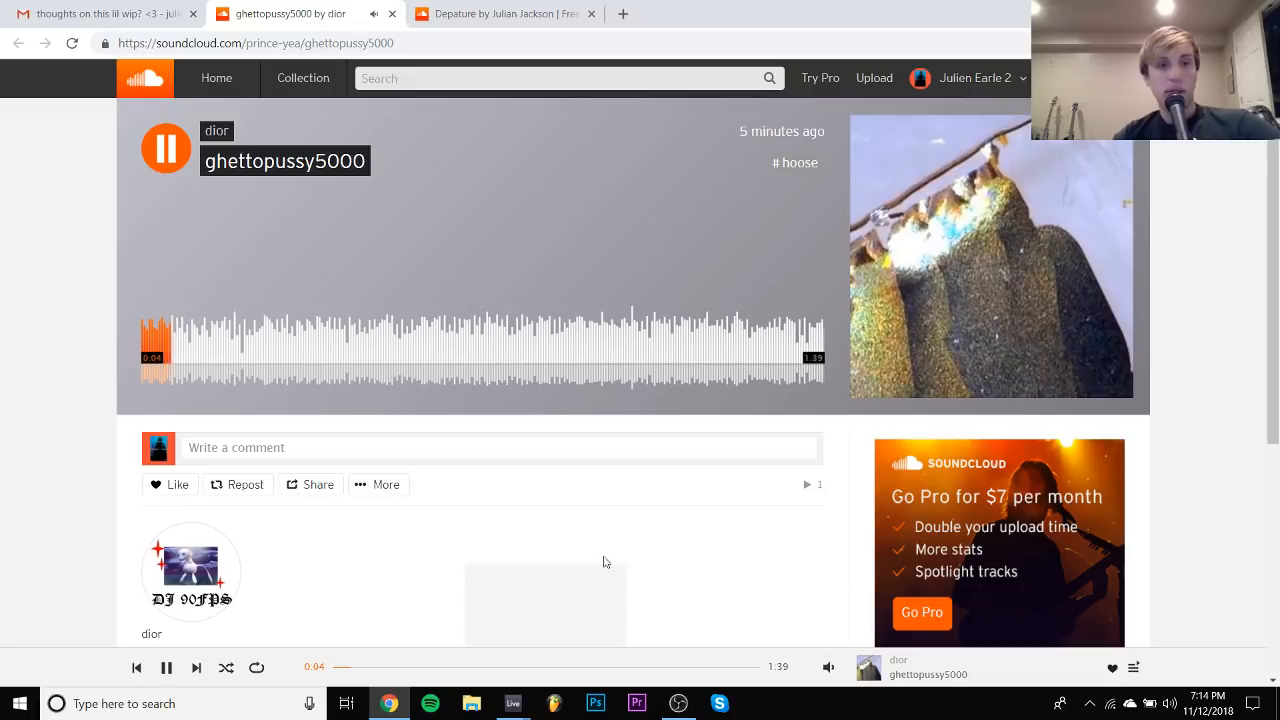
# Listen to the opening of the linked track up to about 0:27, pausing at intervals to assess it
pyautogui.press('space')
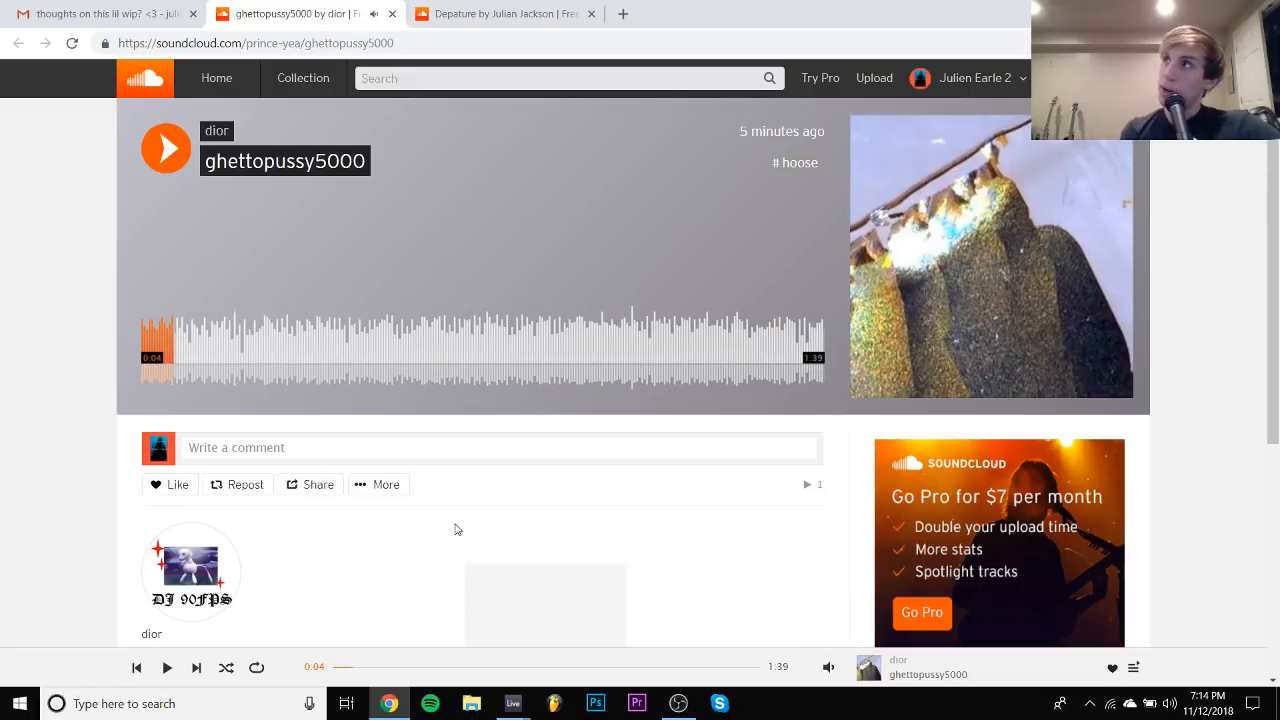
pyautogui.press('space')
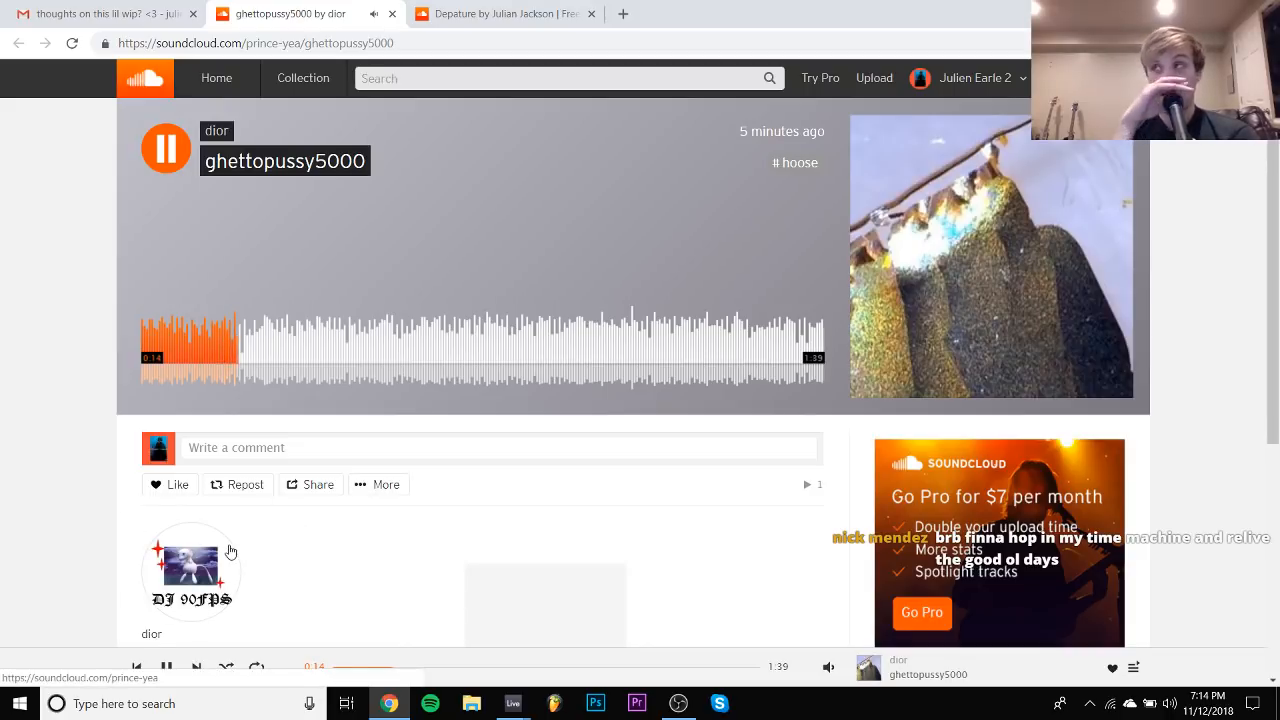
pyautogui.press('space')
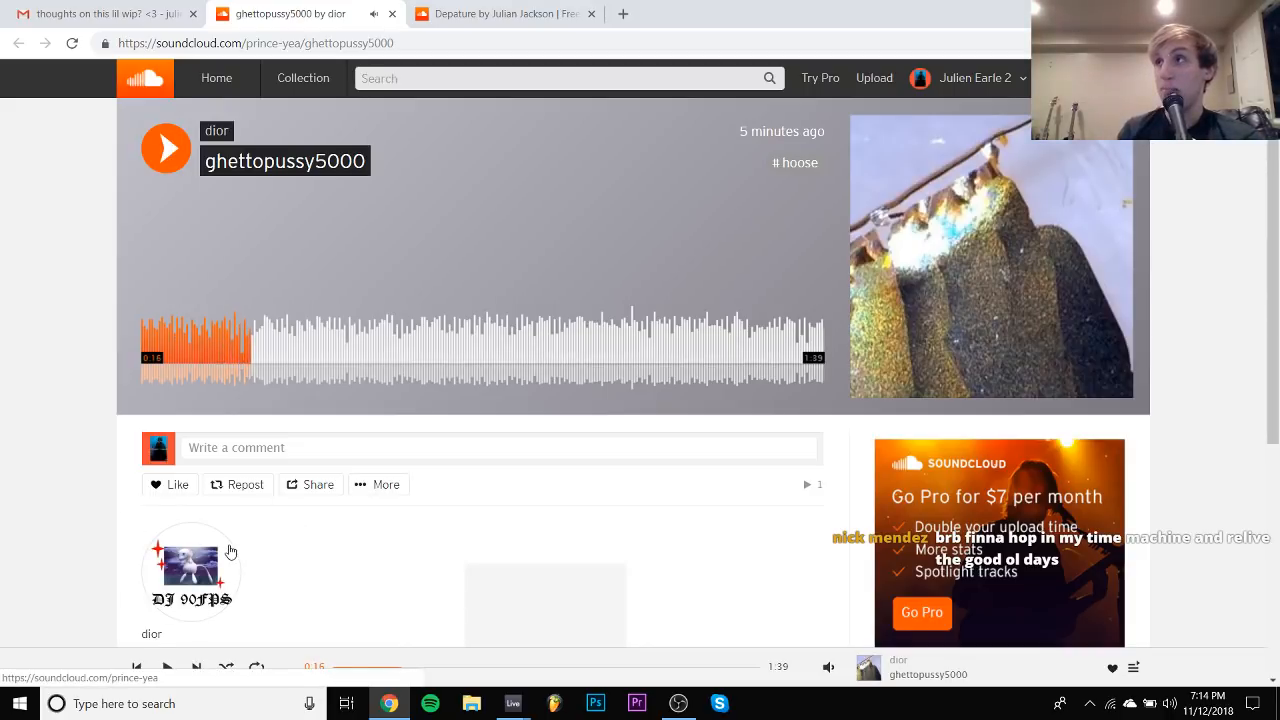
pyautogui.press('space')
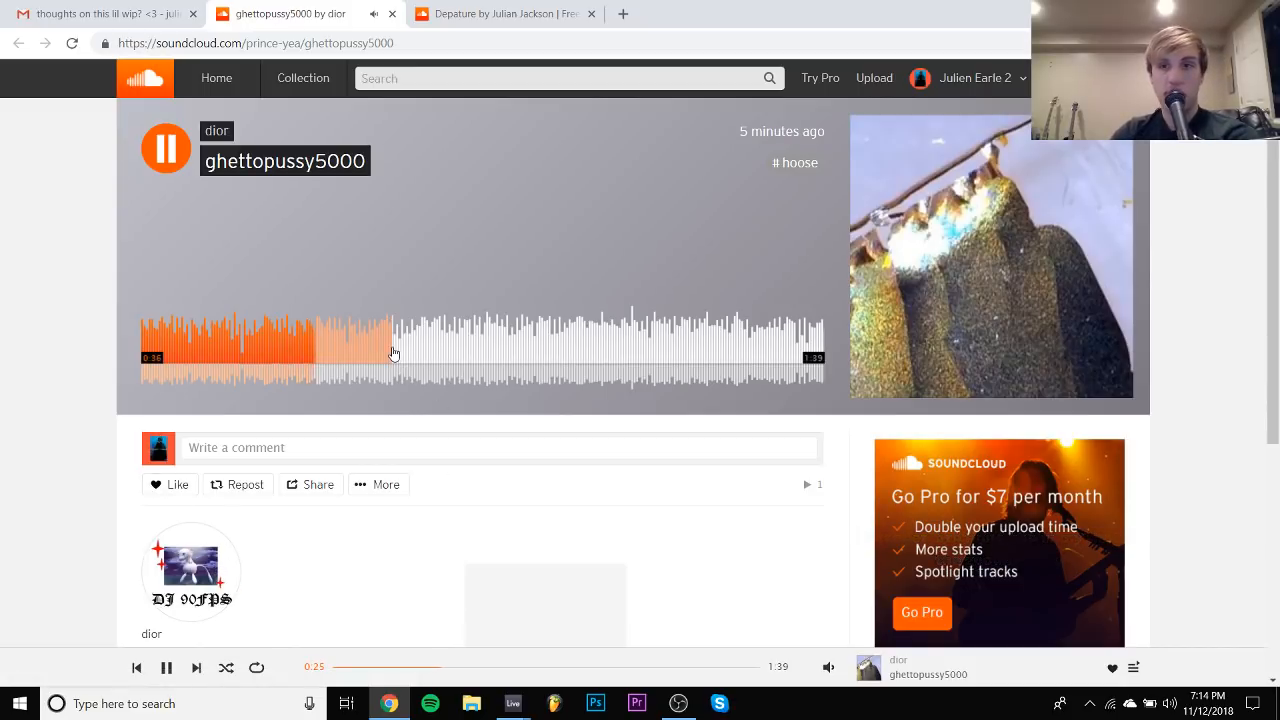
pyautogui.press('space')
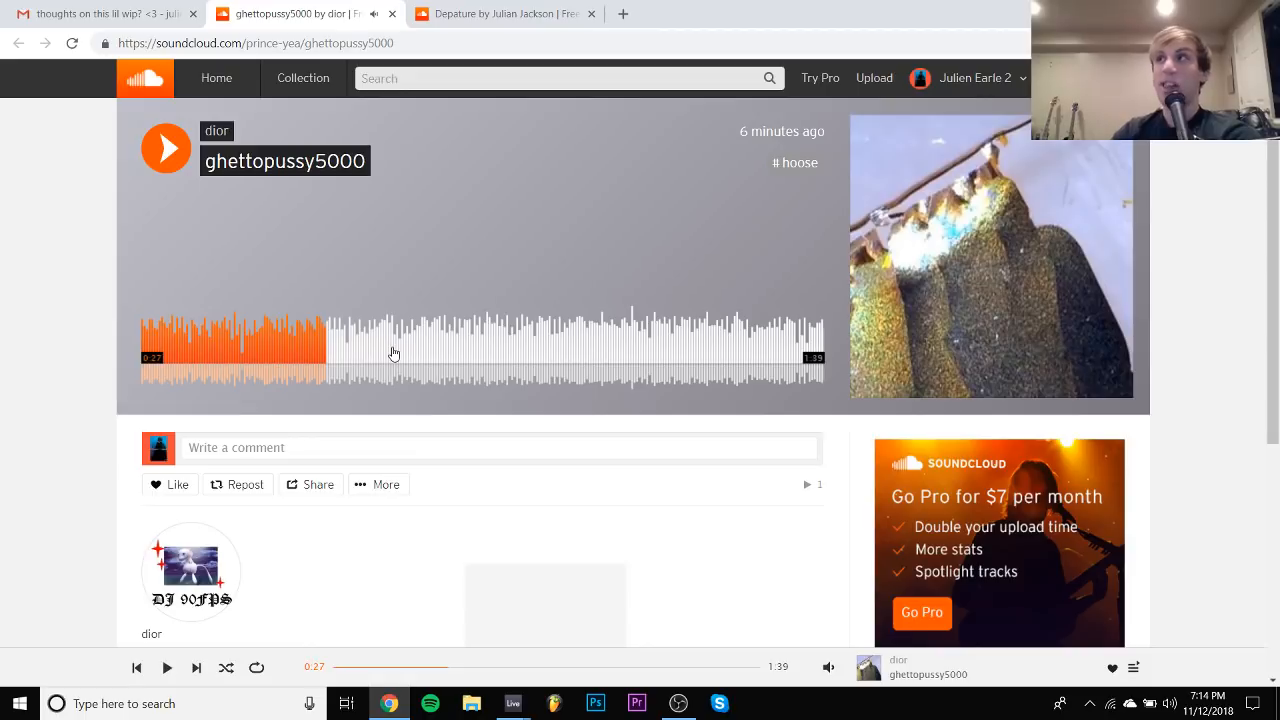
pyautogui.press('space')
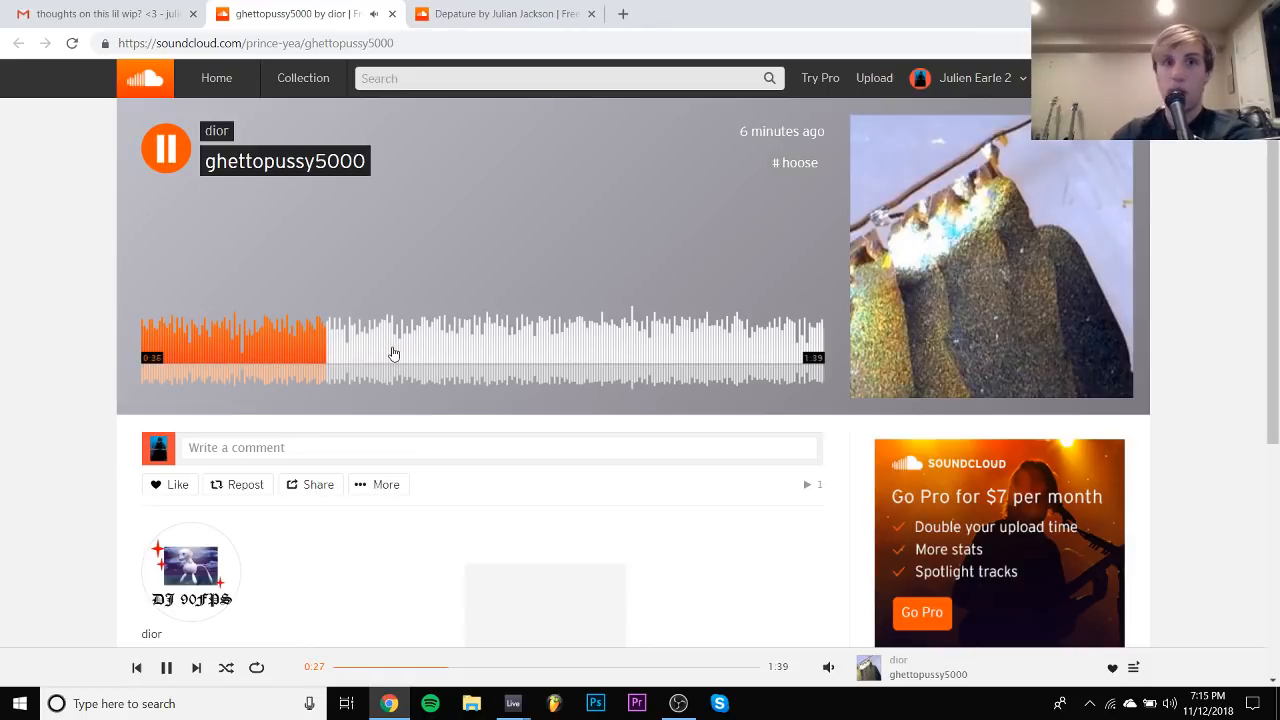
# Skip through the rest of the track from about 0:36 to 1:36, sampling several passages, and pause near the end
pyautogui.click(390, 353)
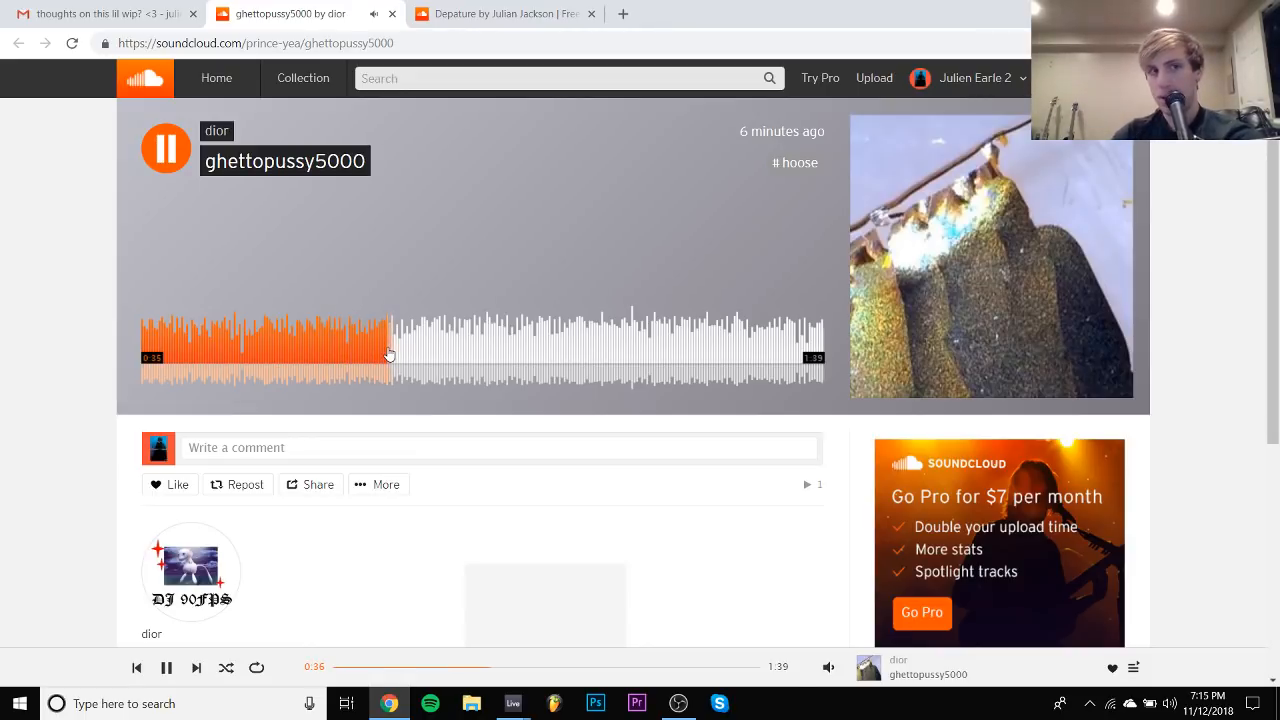
pyautogui.click(466, 357)
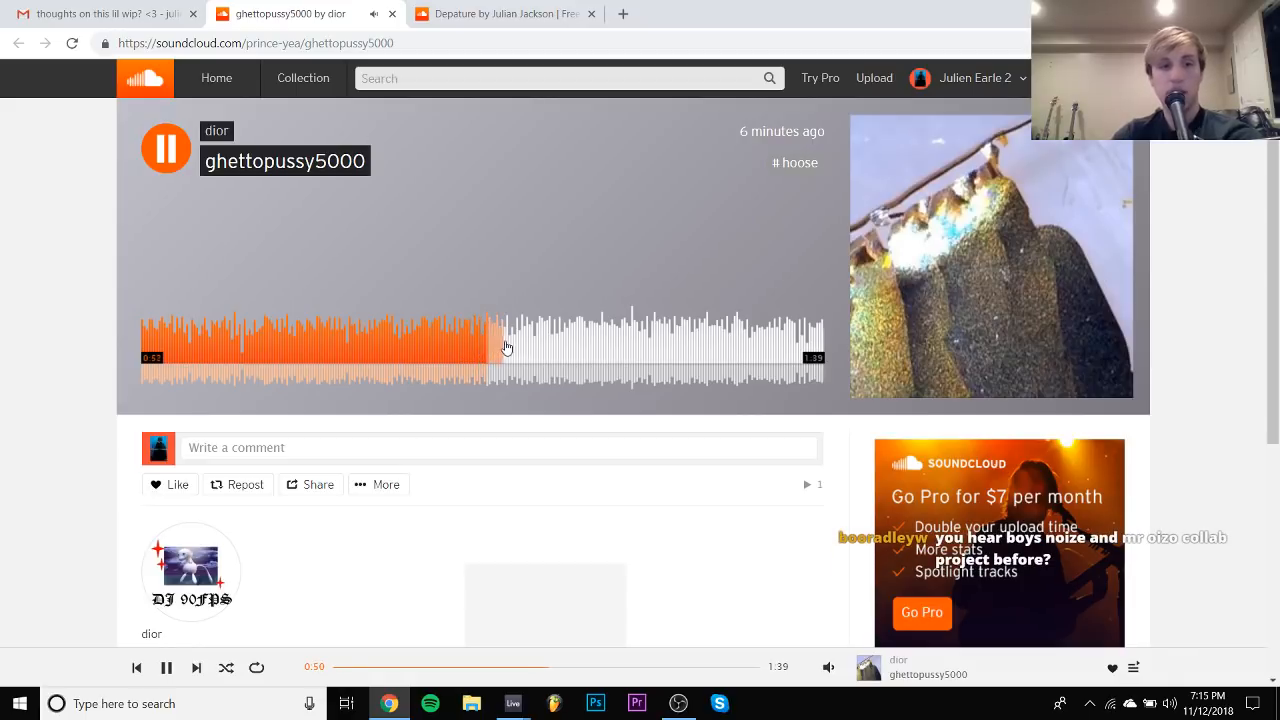
pyautogui.click(576, 355)
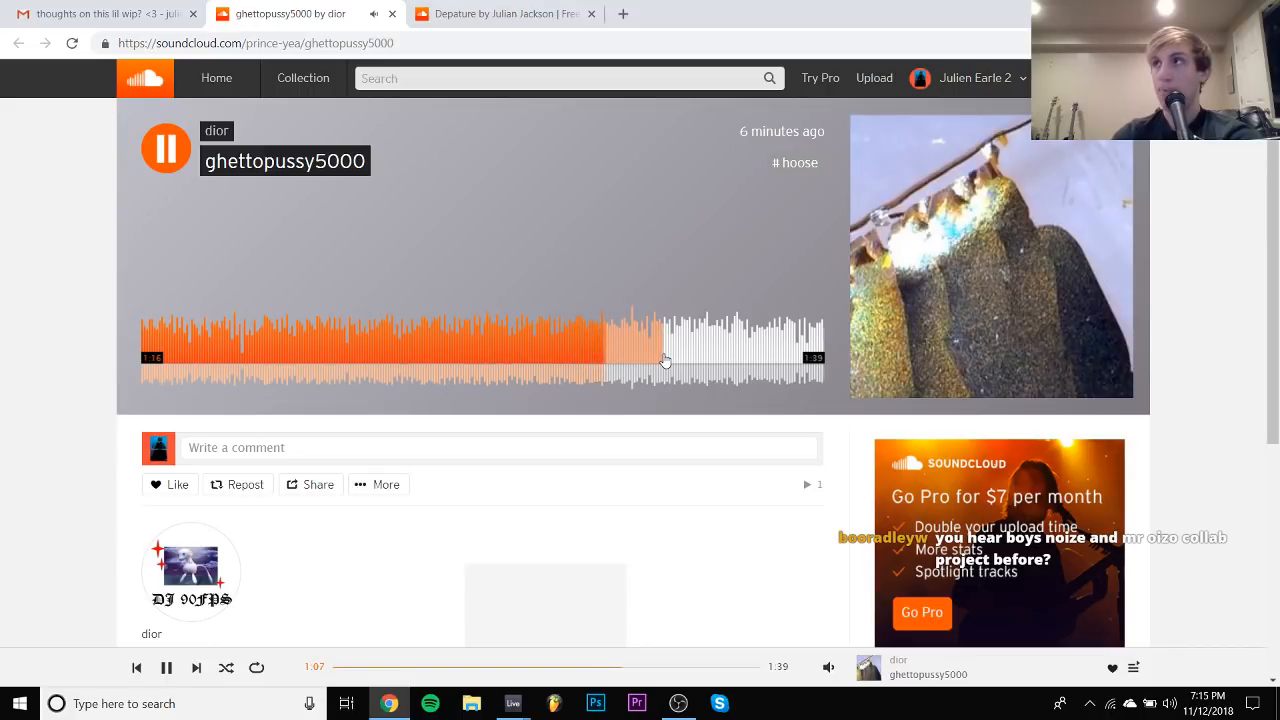
pyautogui.press('space')
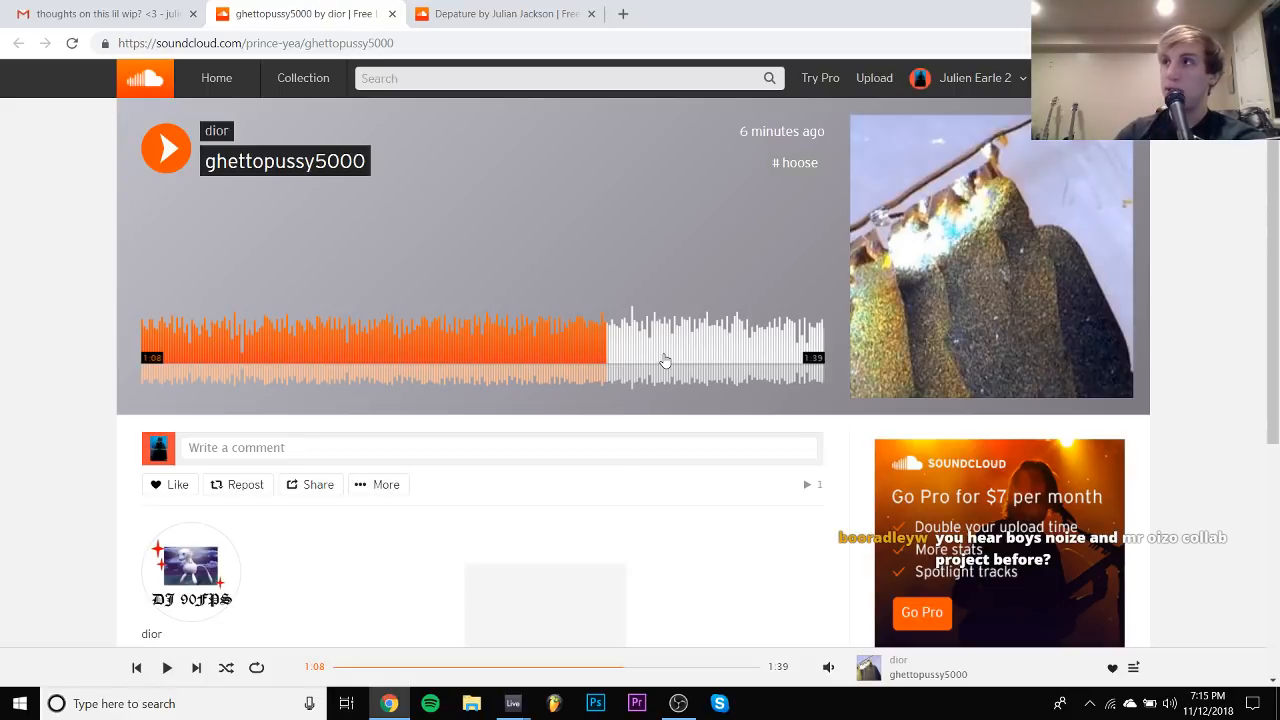
pyautogui.press('space')
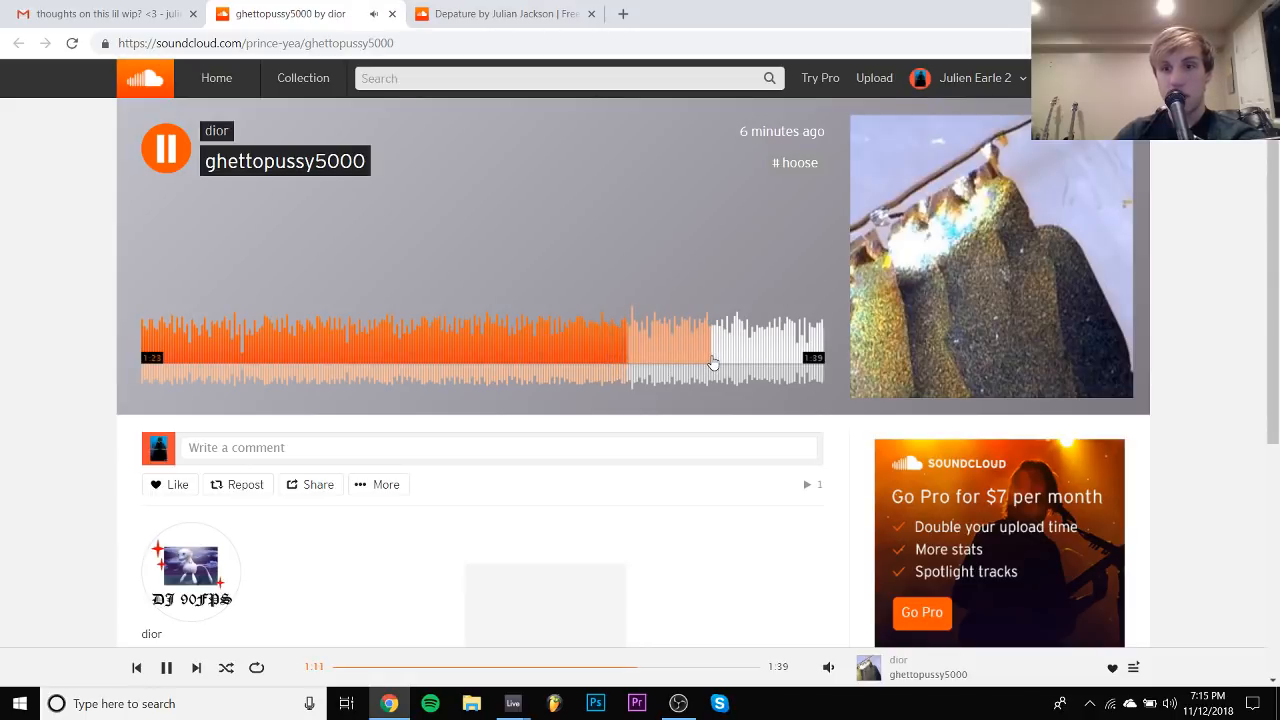
pyautogui.click(720, 360)
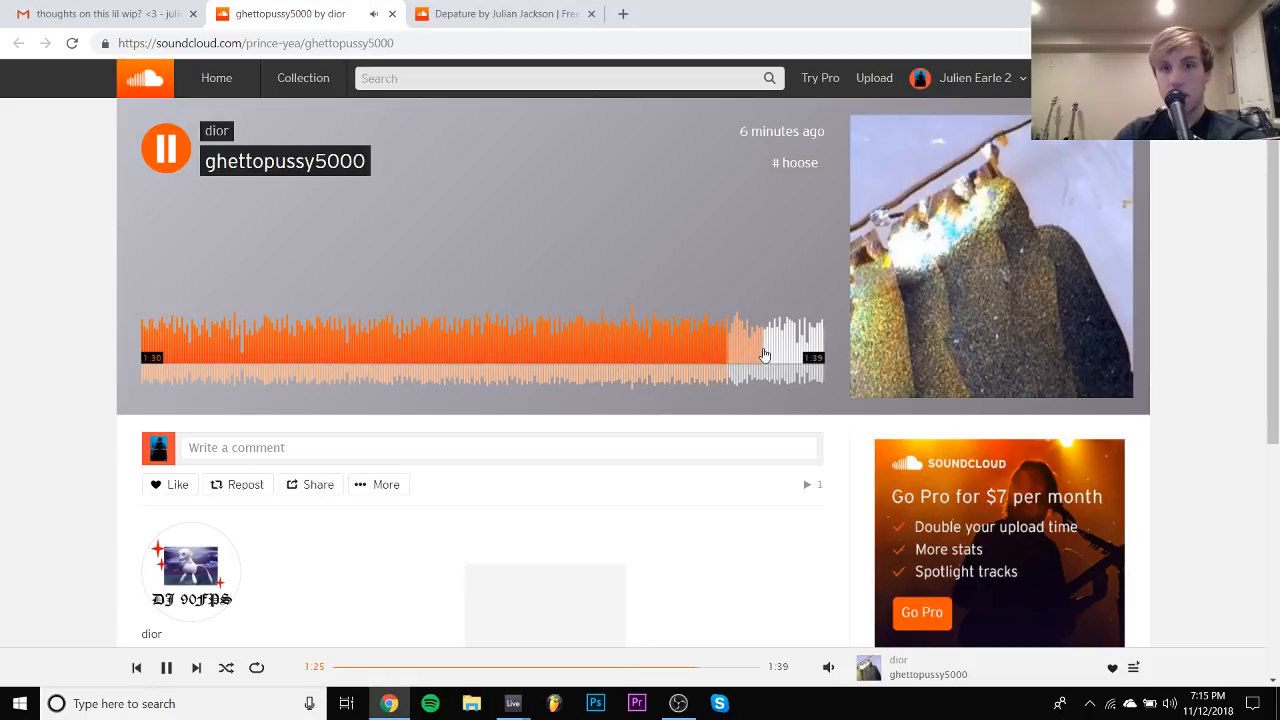
pyautogui.click(766, 355)
pyautogui.click(799, 355)
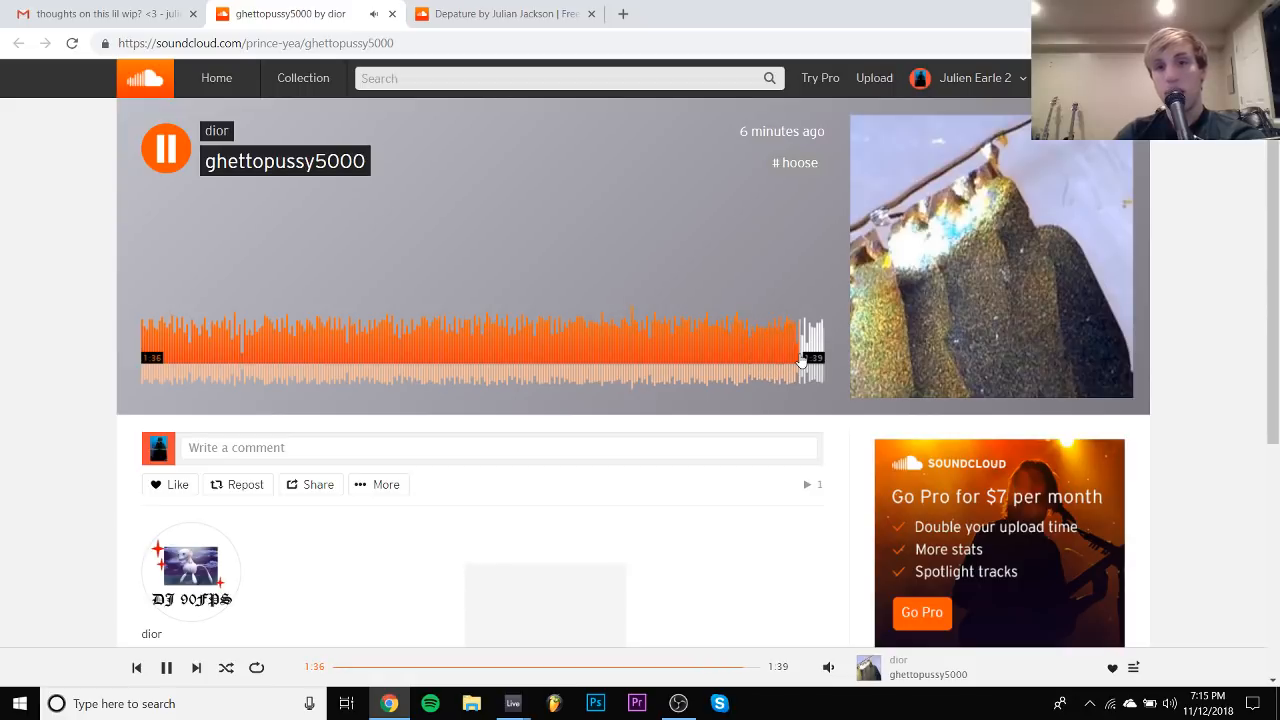
pyautogui.press('space')
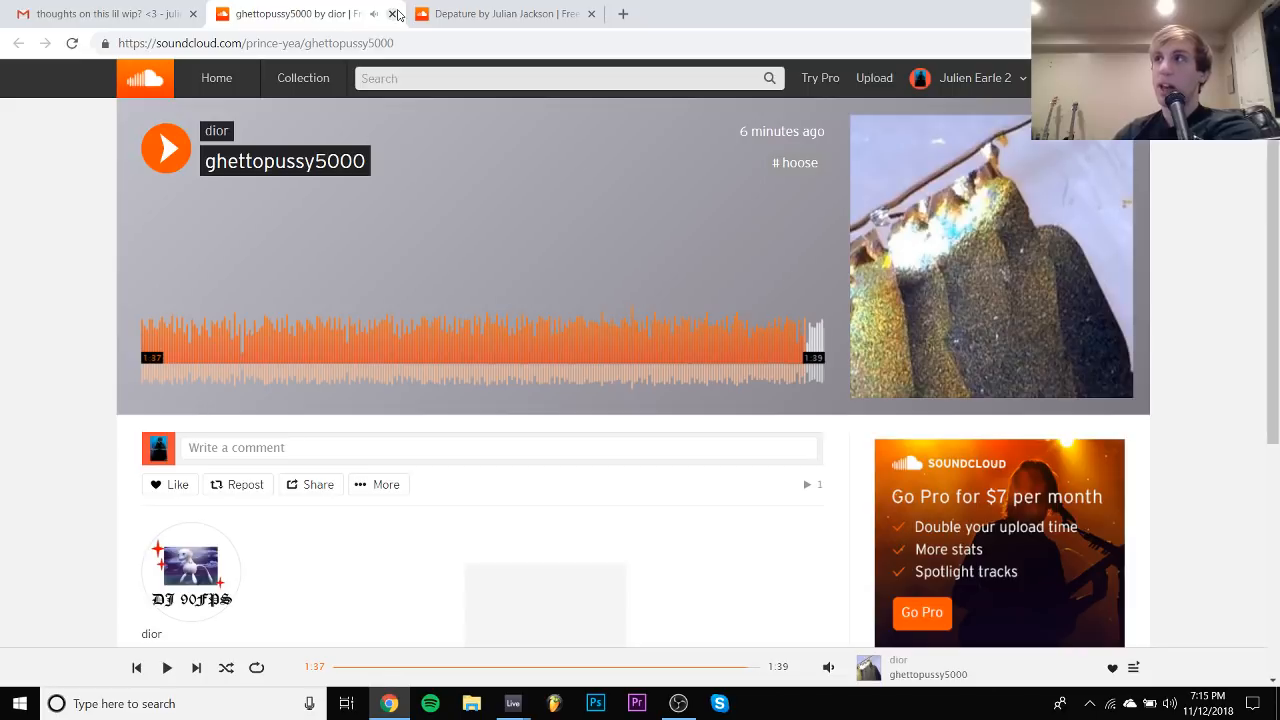
# Replay the passage around 1:11, pause it and close the track's page
pyautogui.click(630, 357)
pyautogui.press('space')
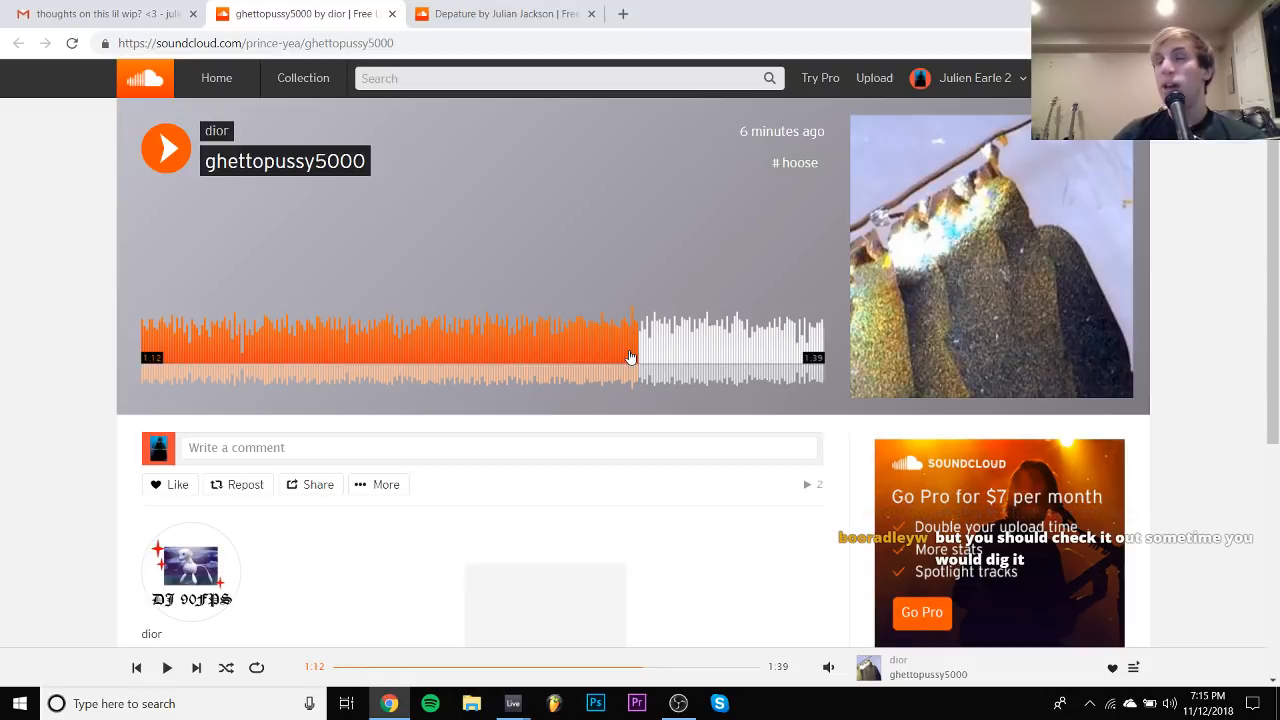
pyautogui.click(392, 13)
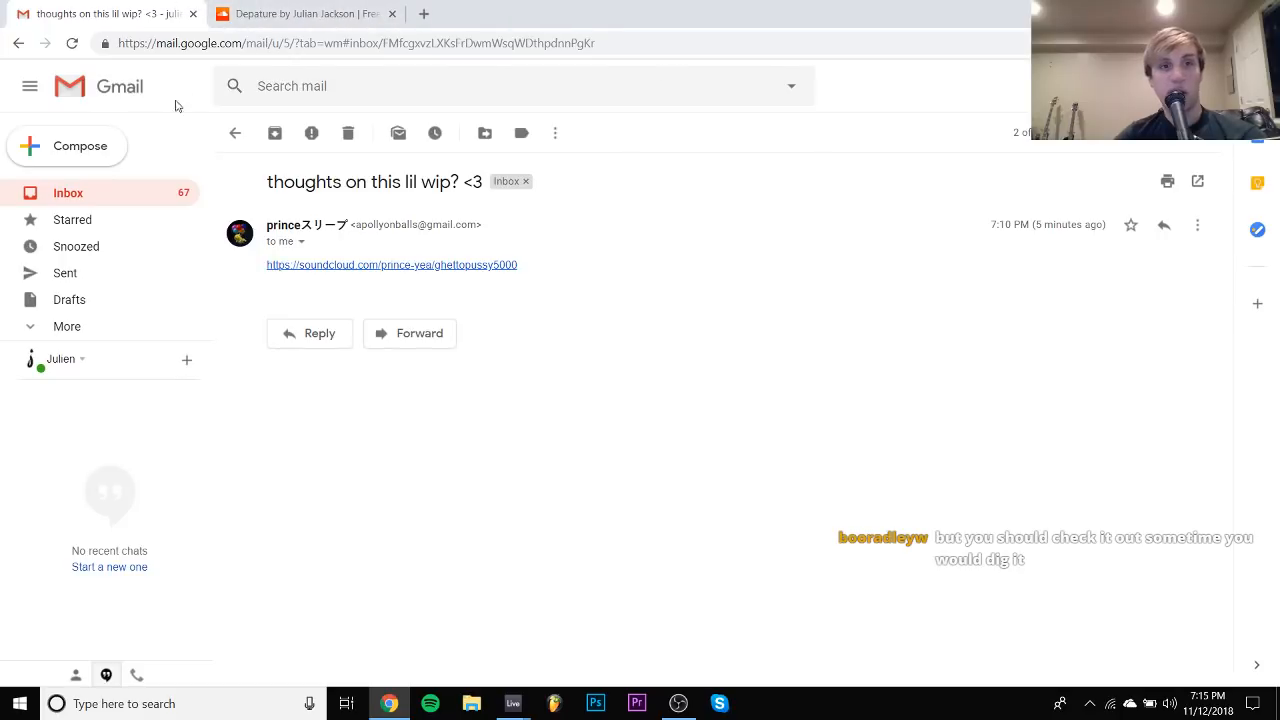
# Open the SoundCloud track linked in the inbox email "Demo (new link)", start it and lower the playback volume
pyautogui.click(235, 132)
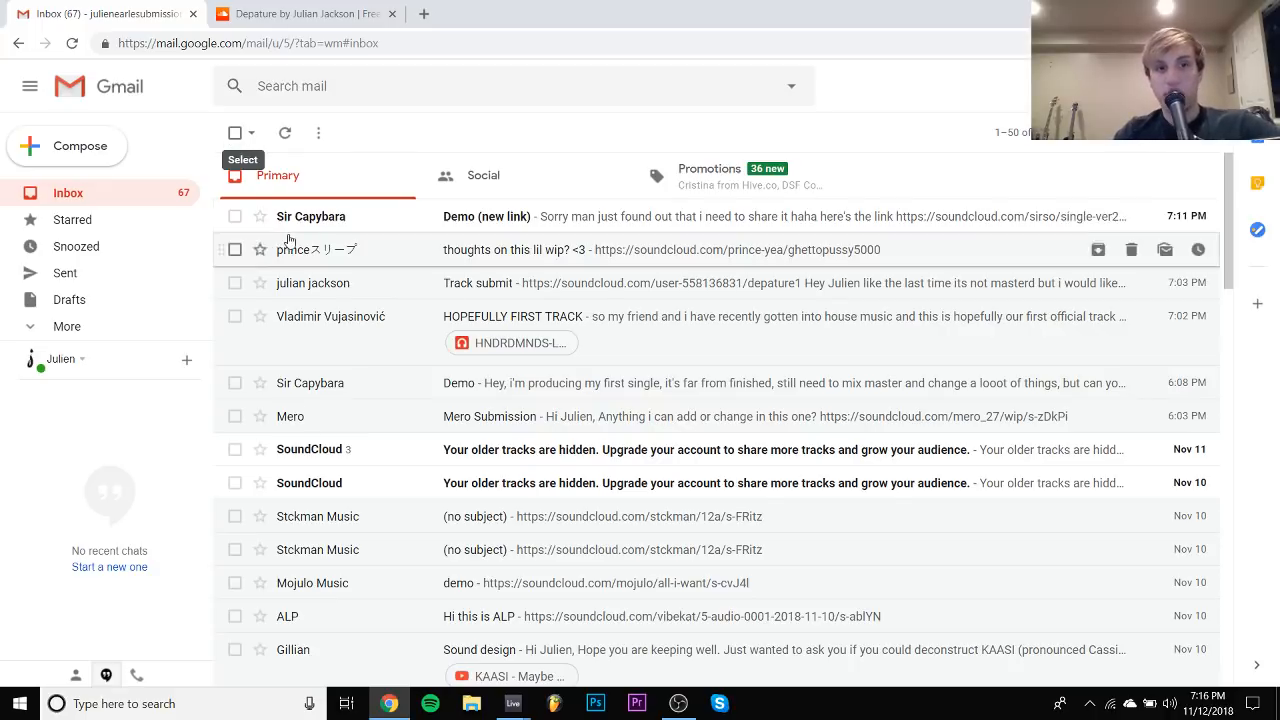
pyautogui.click(300, 216)
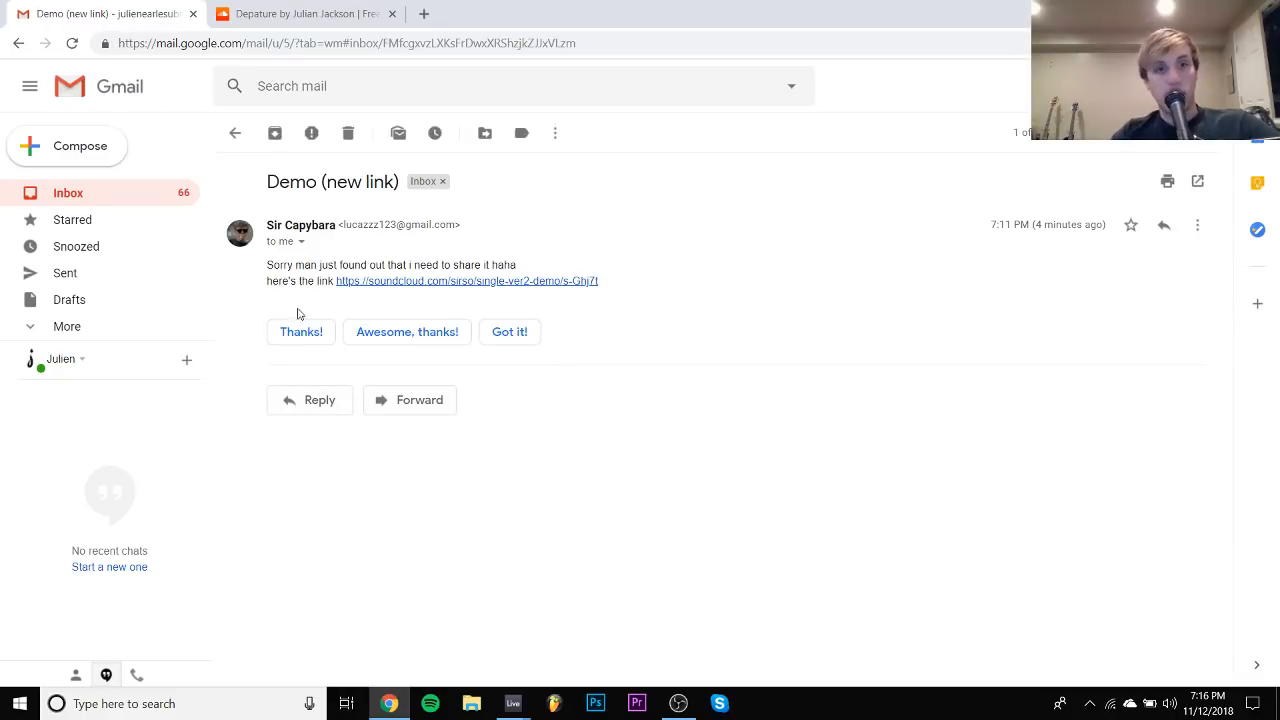
pyautogui.click(366, 283)
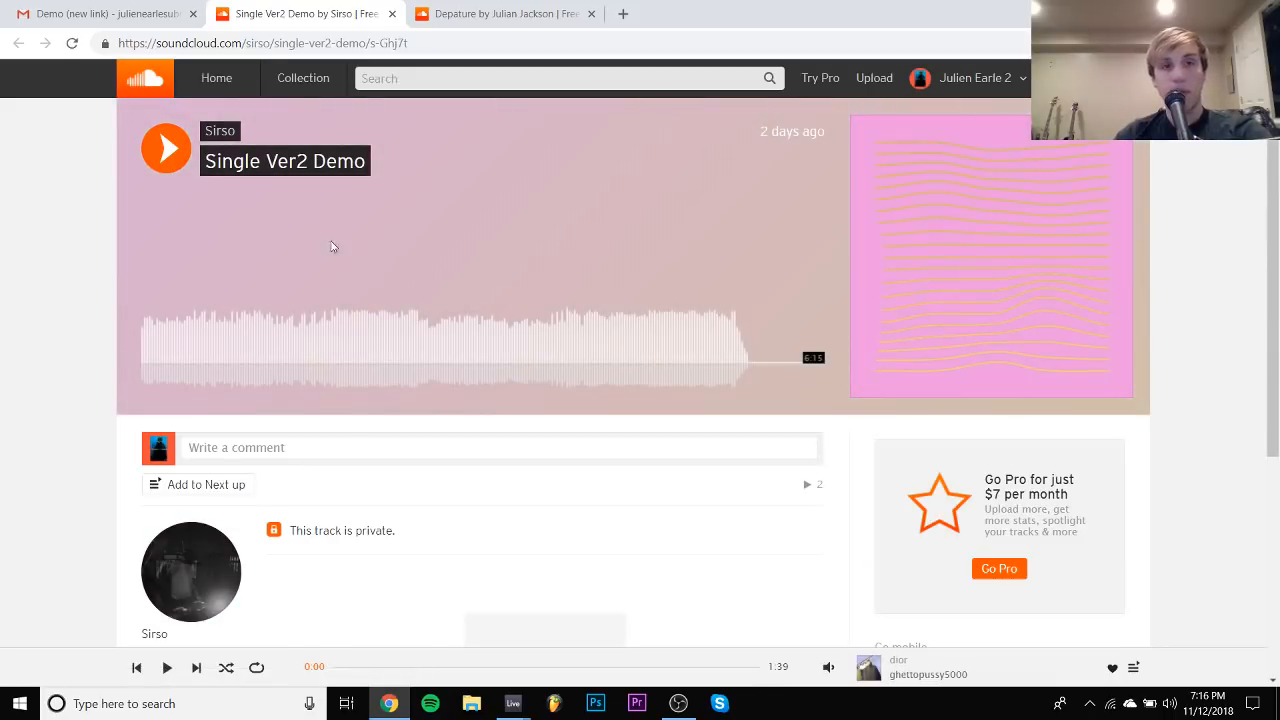
pyautogui.moveTo(831, 668)
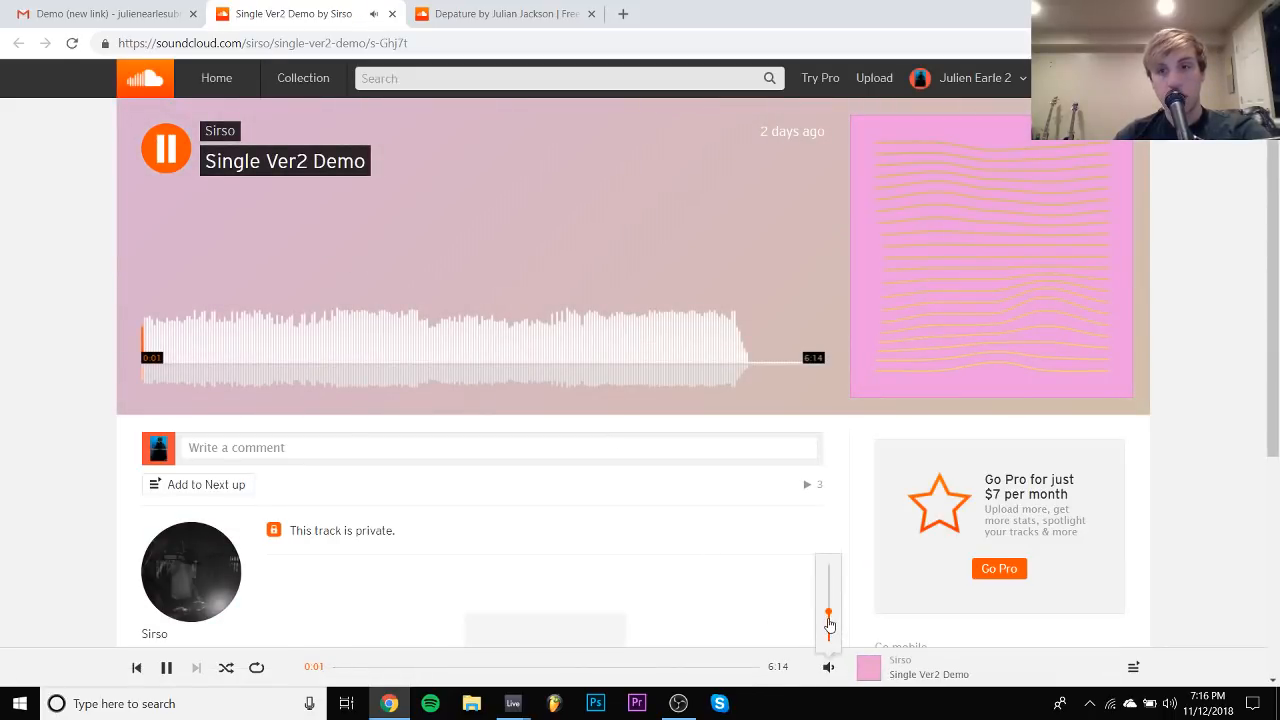
pyautogui.moveTo(828, 613); pyautogui.dragTo(828, 628)
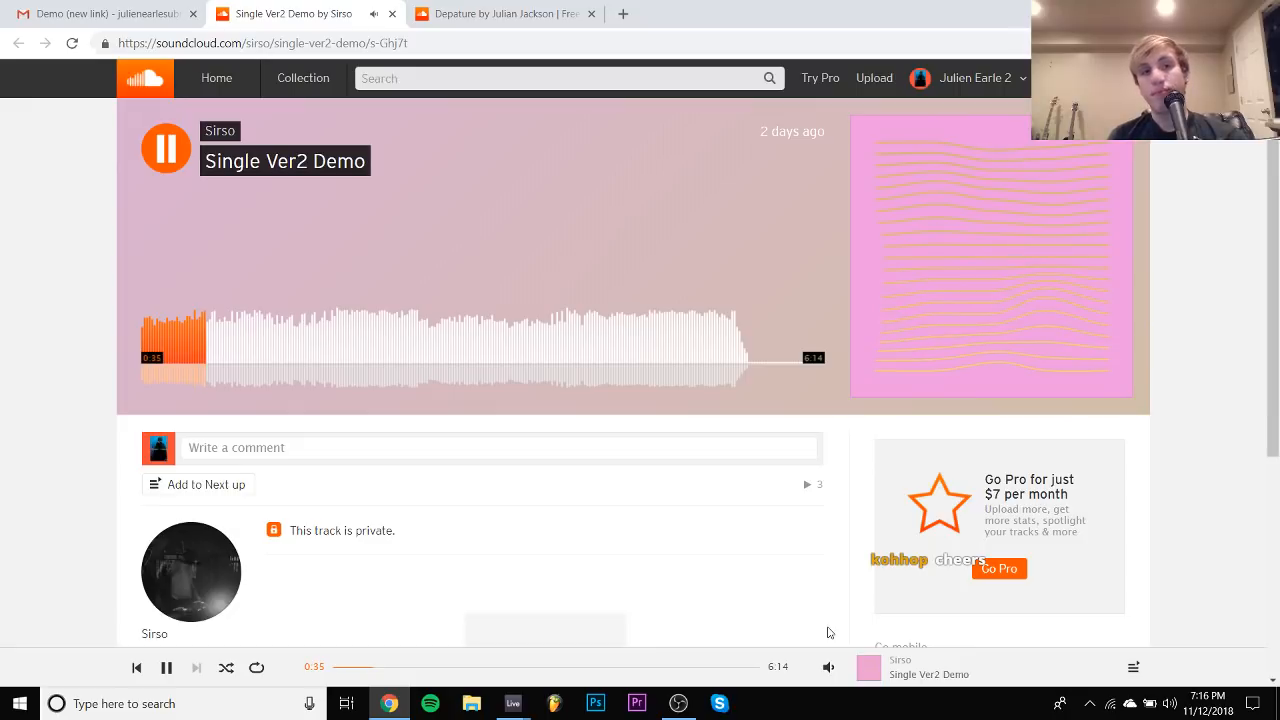
# Pause the track at 0:36, resume it and sample passages between about 1:28 and 1:55
pyautogui.press('space')
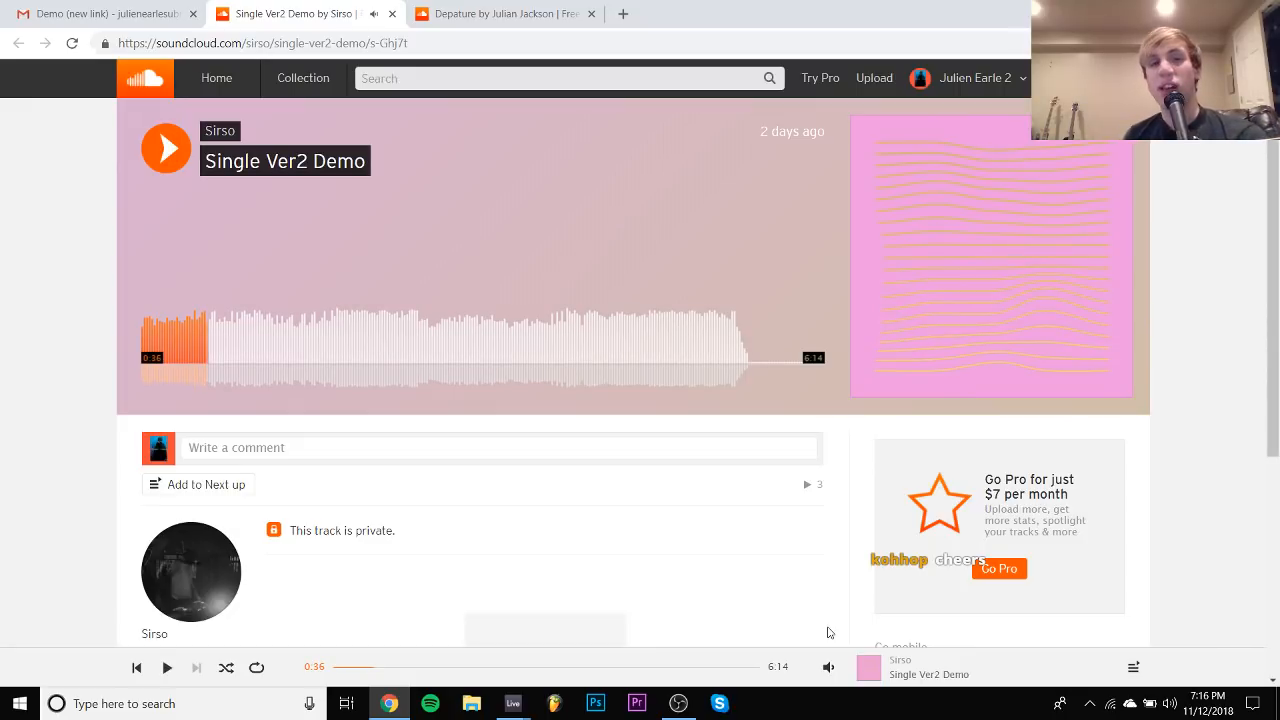
pyautogui.press('space')
pyautogui.click(303, 347)
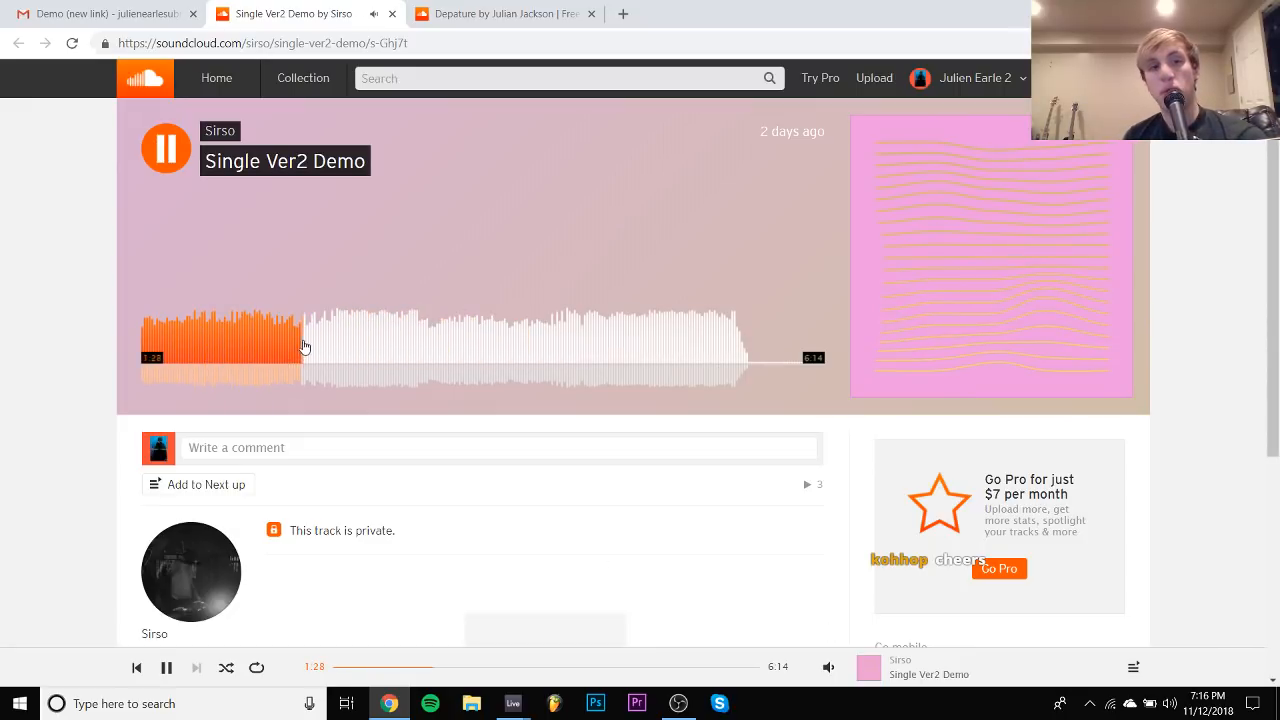
pyautogui.click(351, 345)
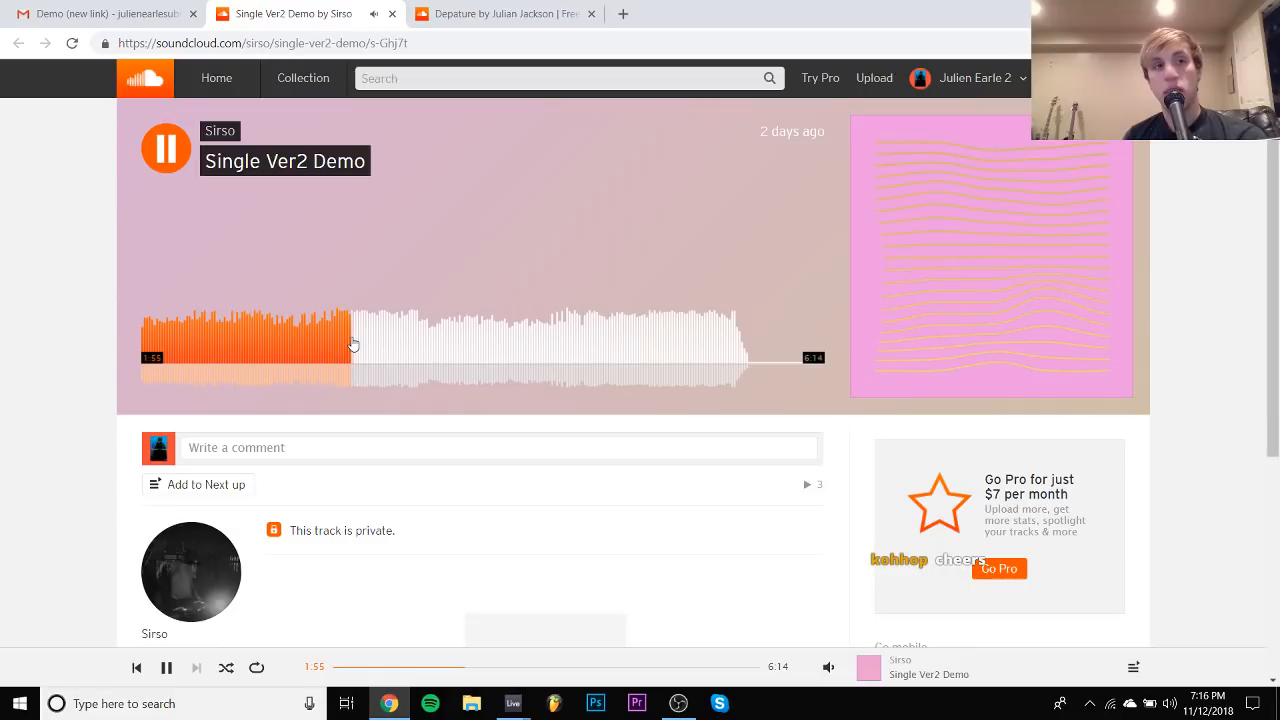
pyautogui.click(294, 349)
pyautogui.click(320, 349)
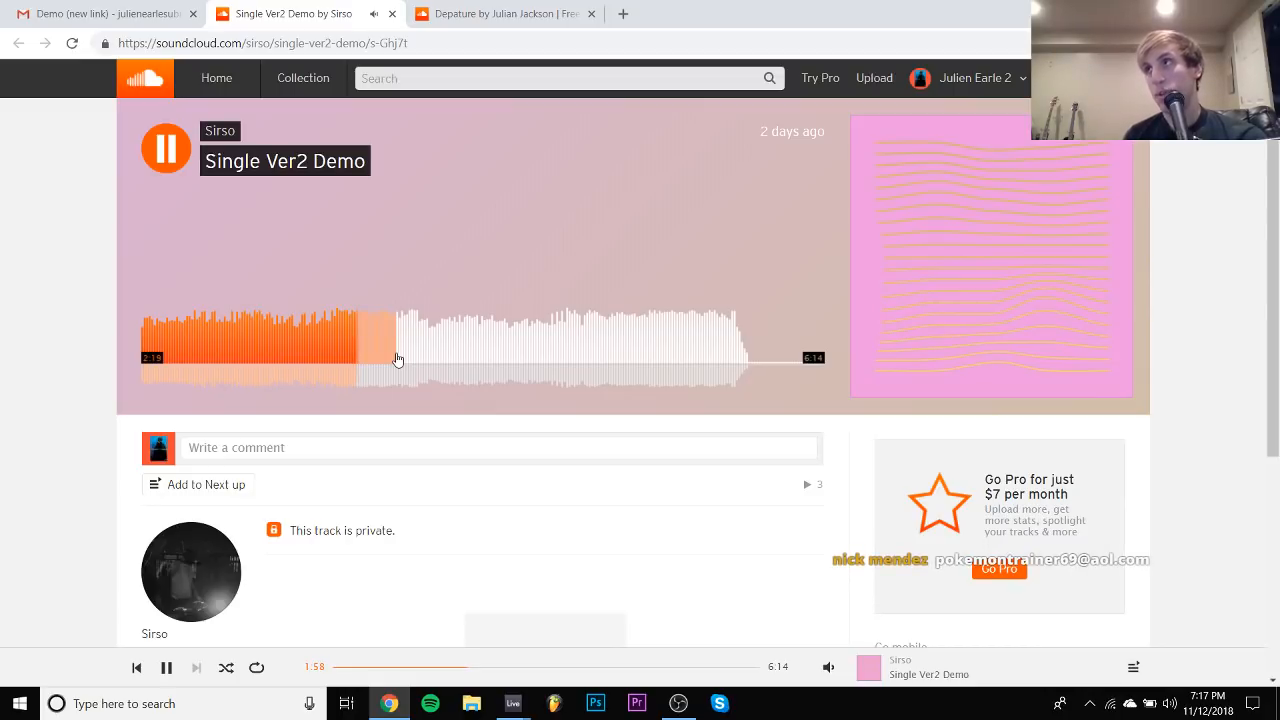
# Listen to the passage from about 1:58 to 2:04 in short bursts, pausing repeatedly to assess it
pyautogui.press('space')
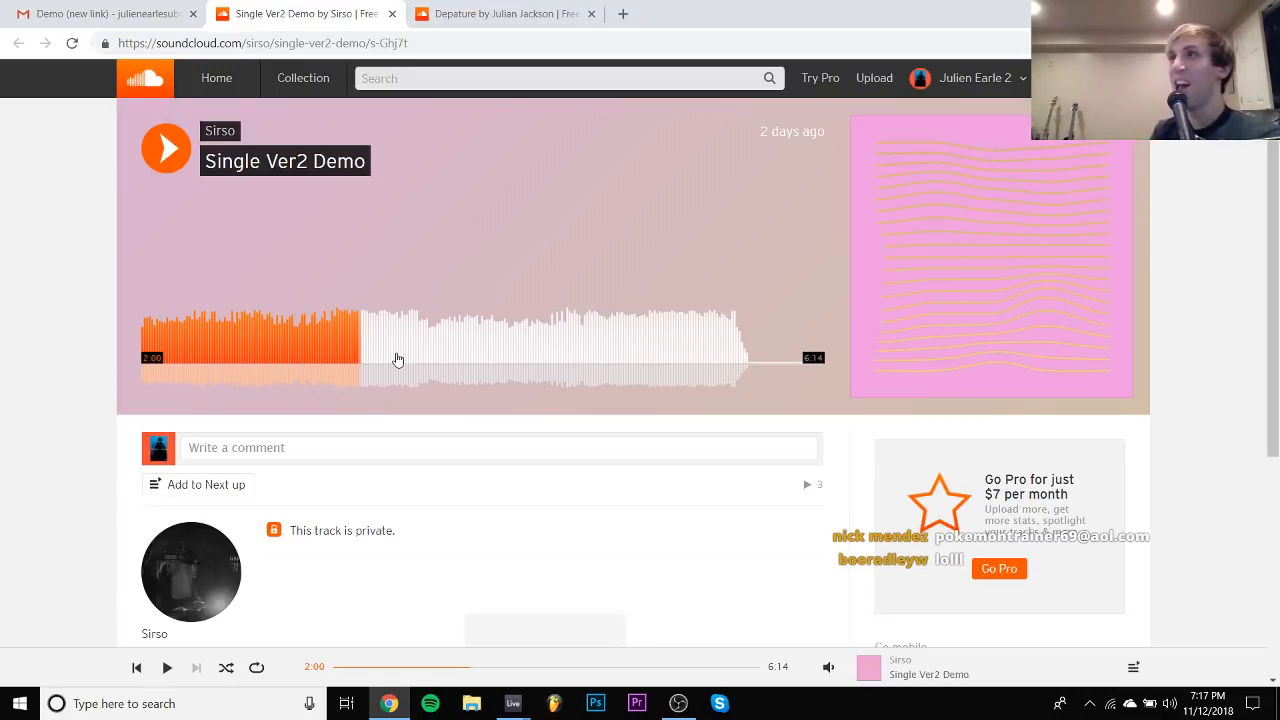
pyautogui.press('space')
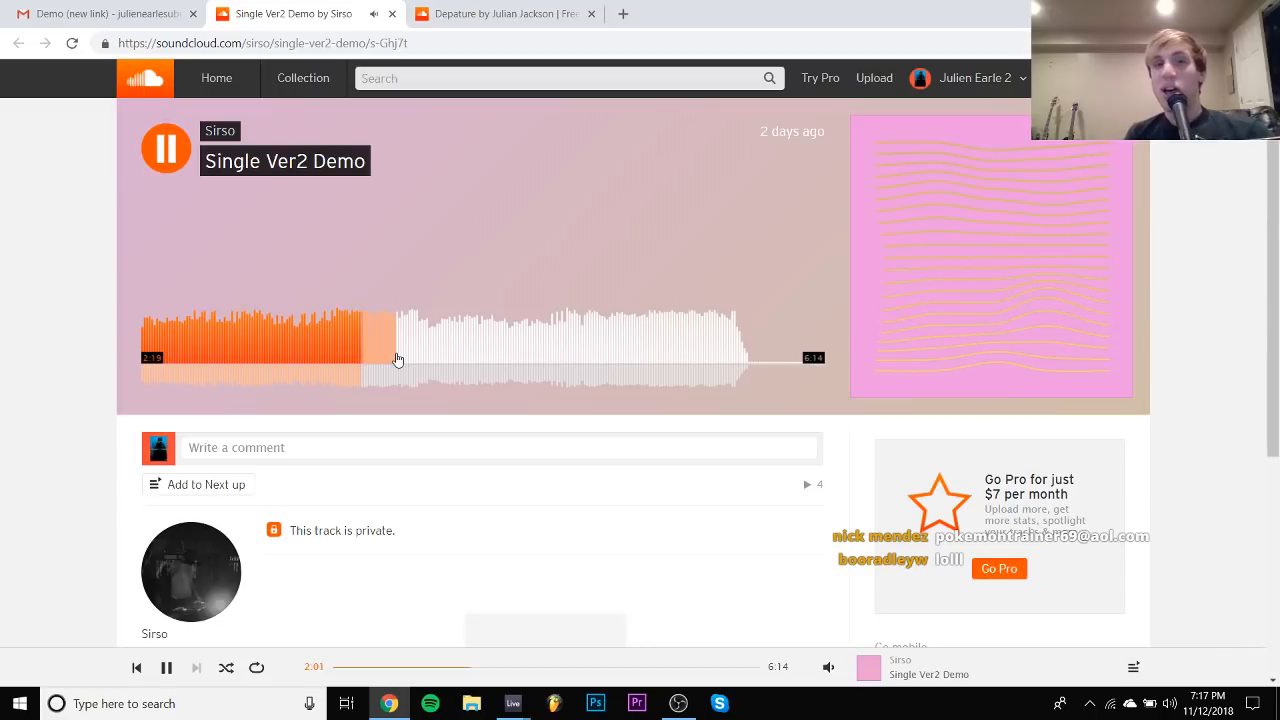
pyautogui.press('space')
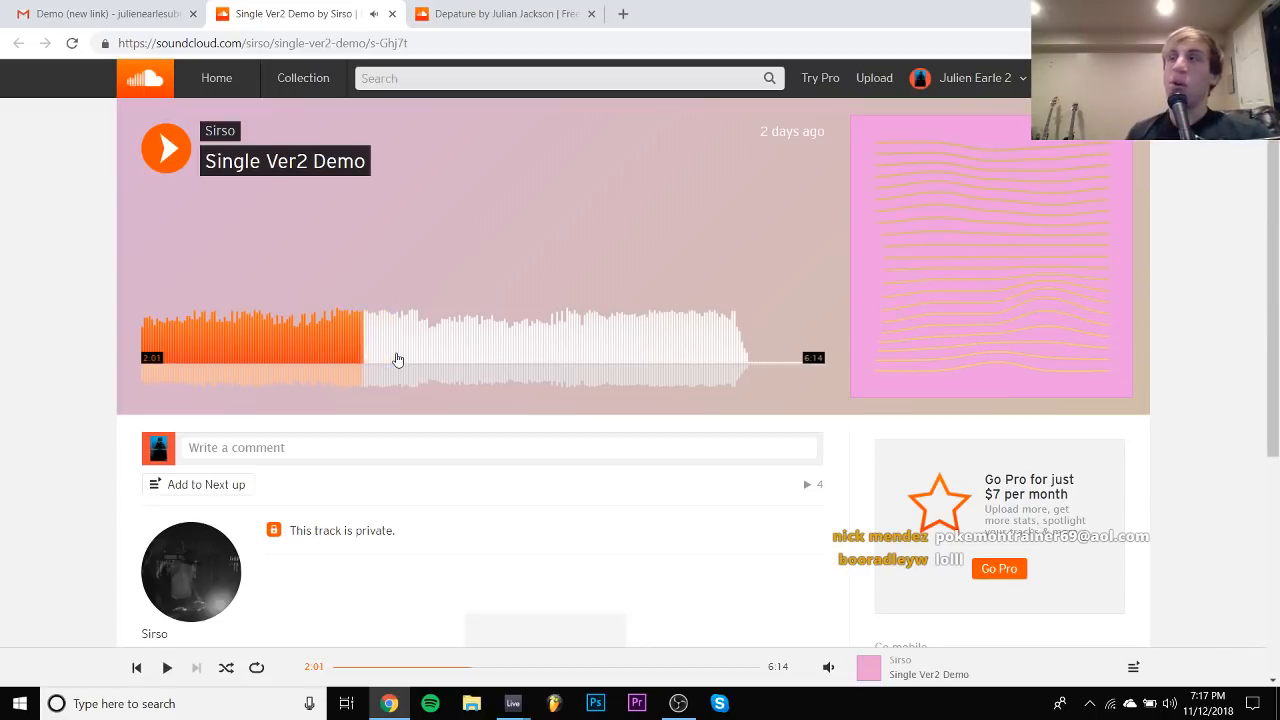
pyautogui.press('space')
pyautogui.press('space')
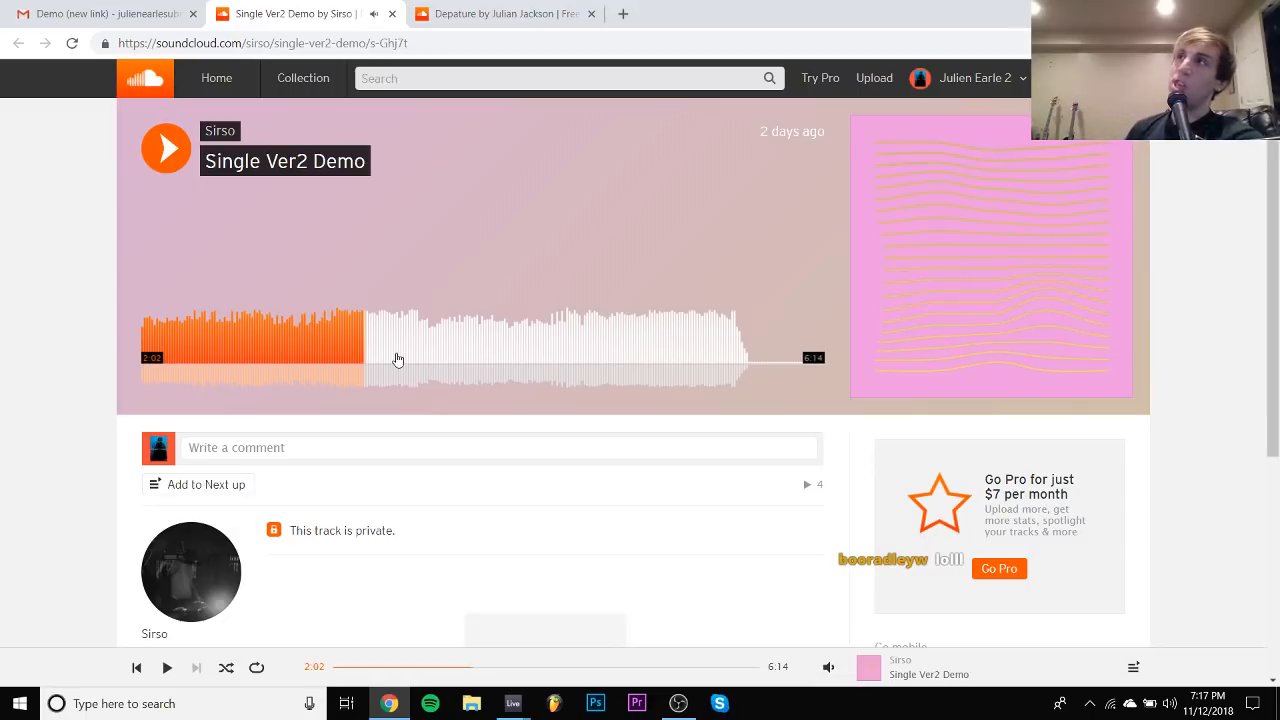
pyautogui.press('space')
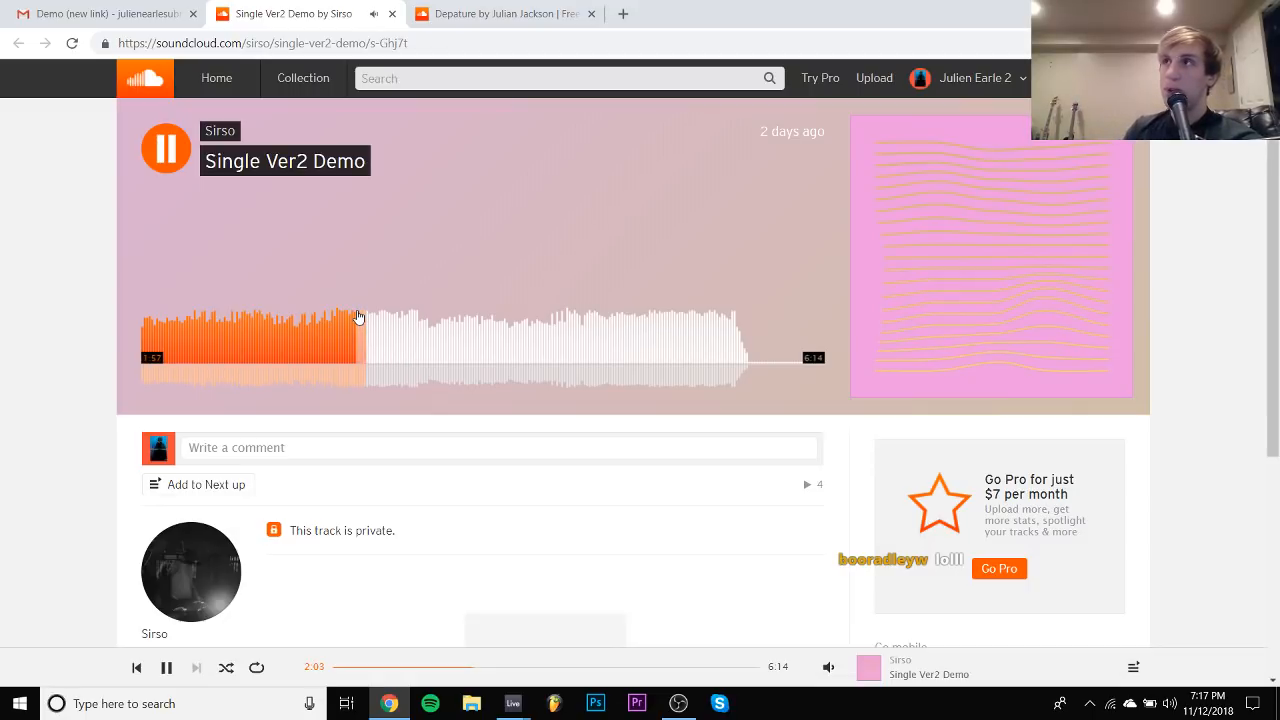
pyautogui.press('space')
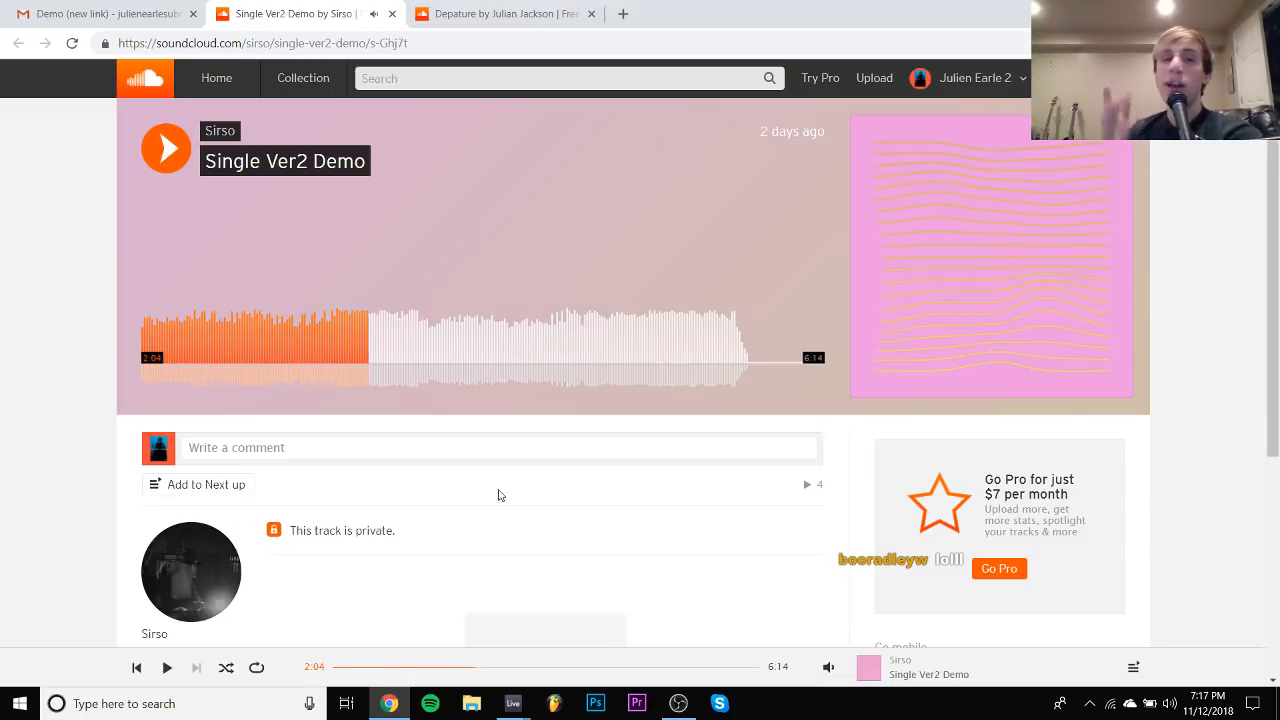
# Skip through the rest of the track, sampling passages around 2:13, 3:11, 4:47 and 4:21, and pause playback
pyautogui.click(386, 330)
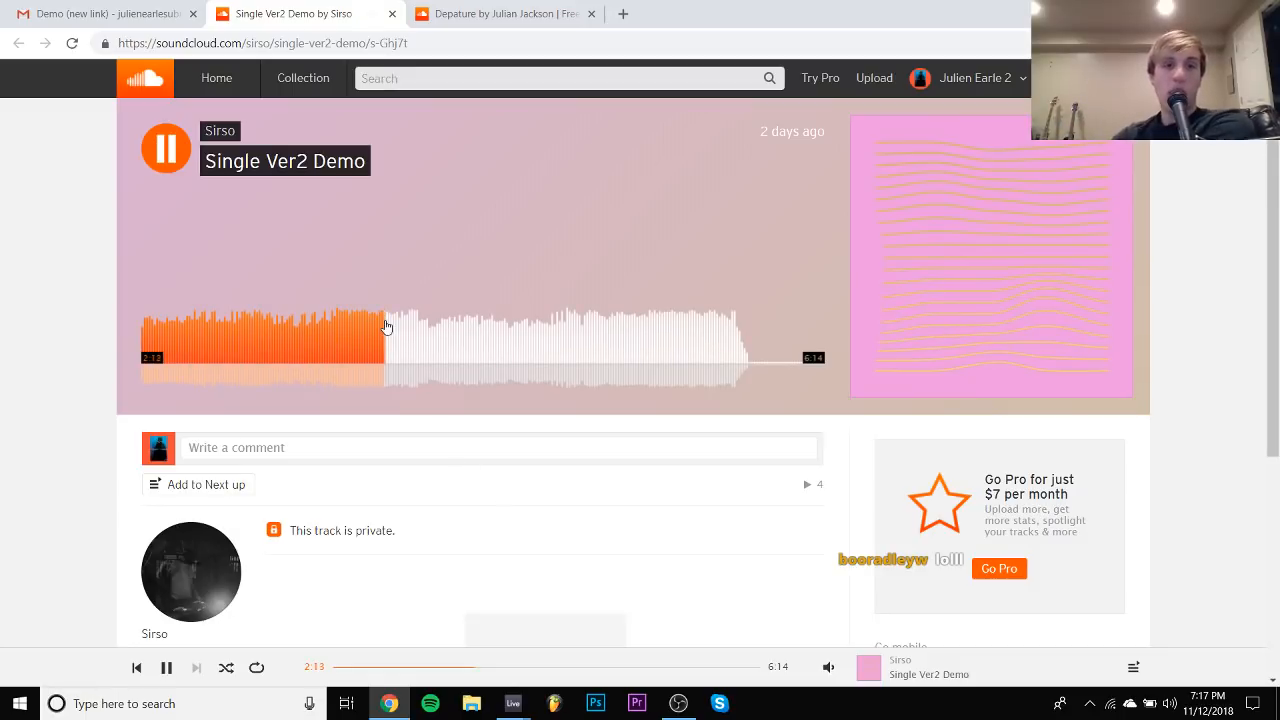
pyautogui.click(489, 348)
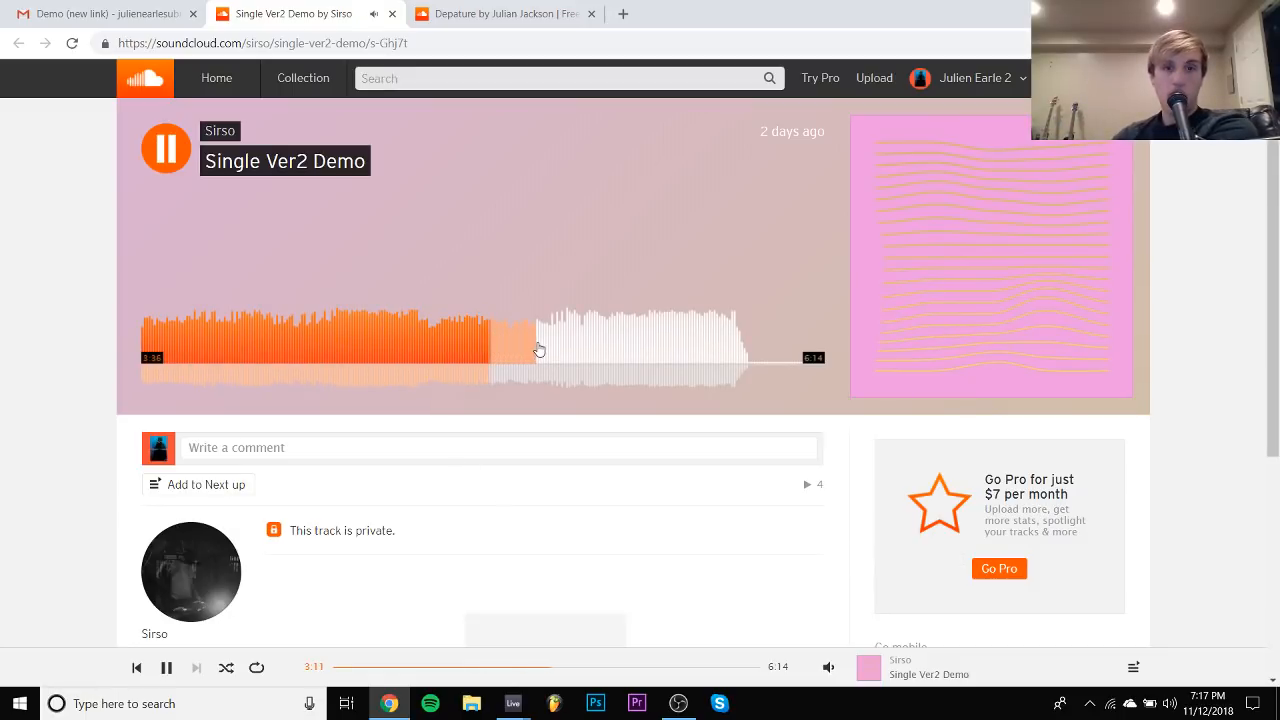
pyautogui.press('space')
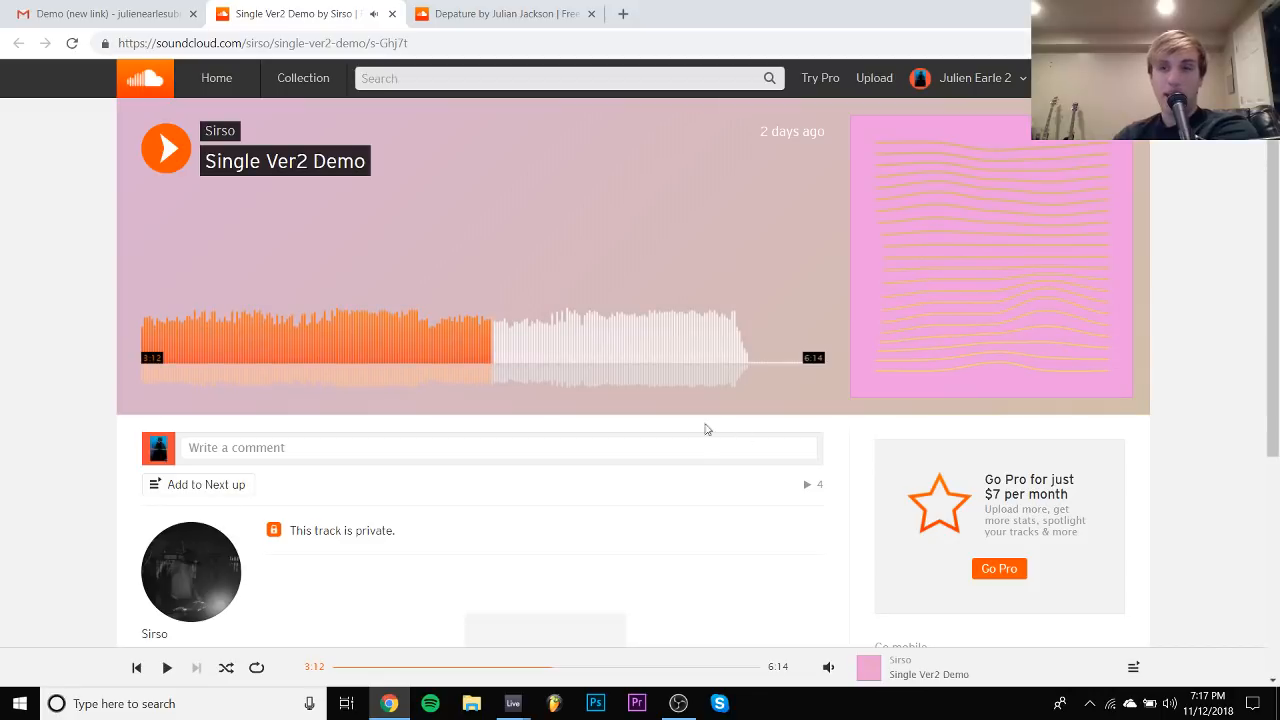
pyautogui.click(662, 340)
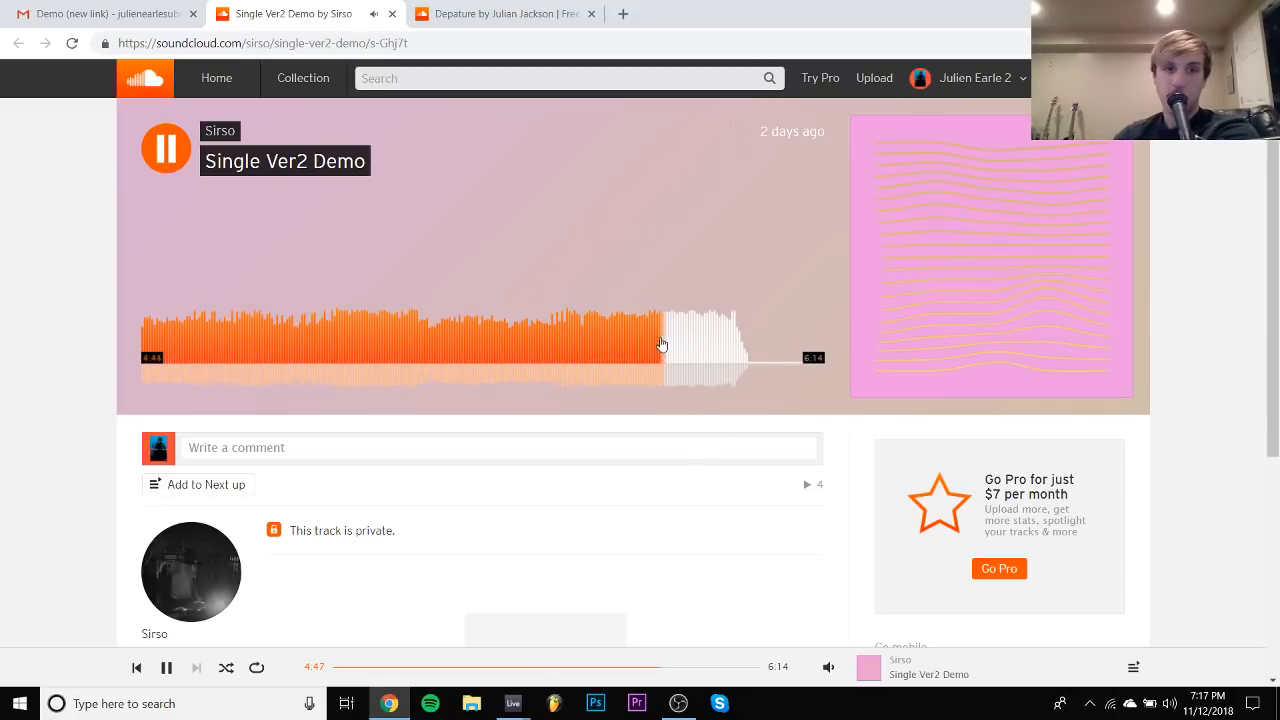
pyautogui.click(619, 347)
pyautogui.press('space')
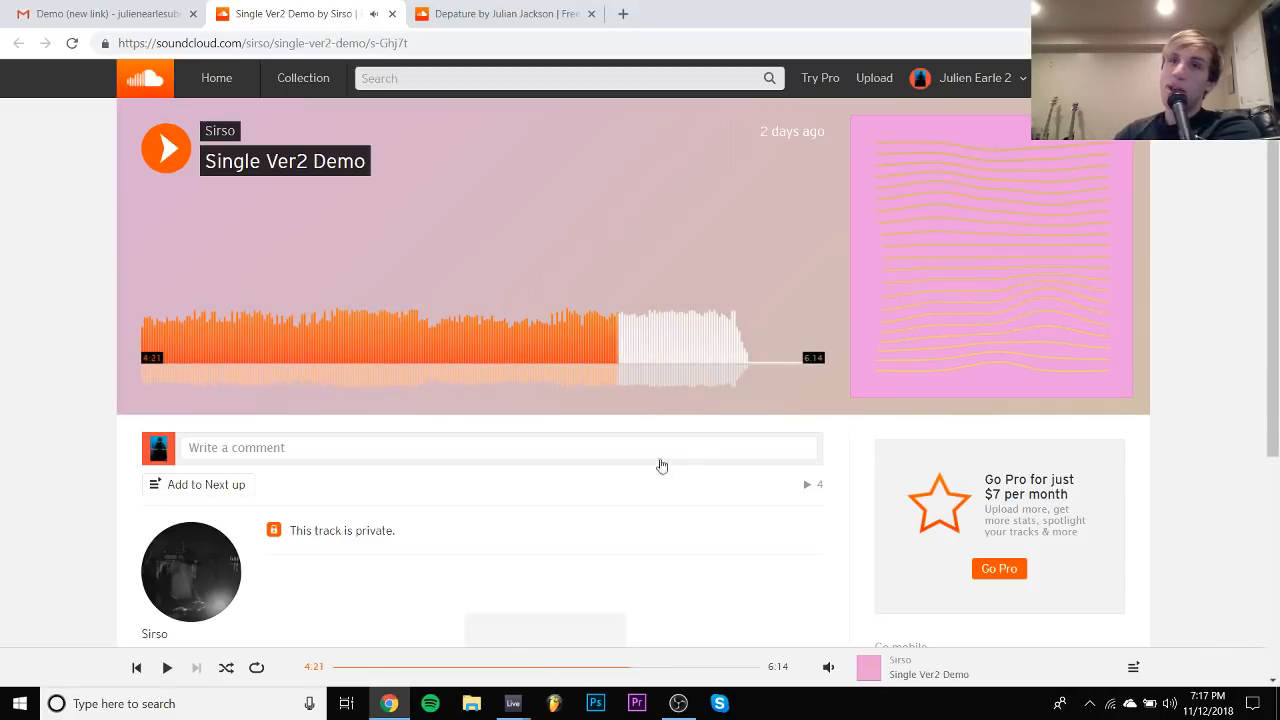
# Replay the passage at 1:55, pause it and close both open SoundCloud track pages
pyautogui.click(349, 337)
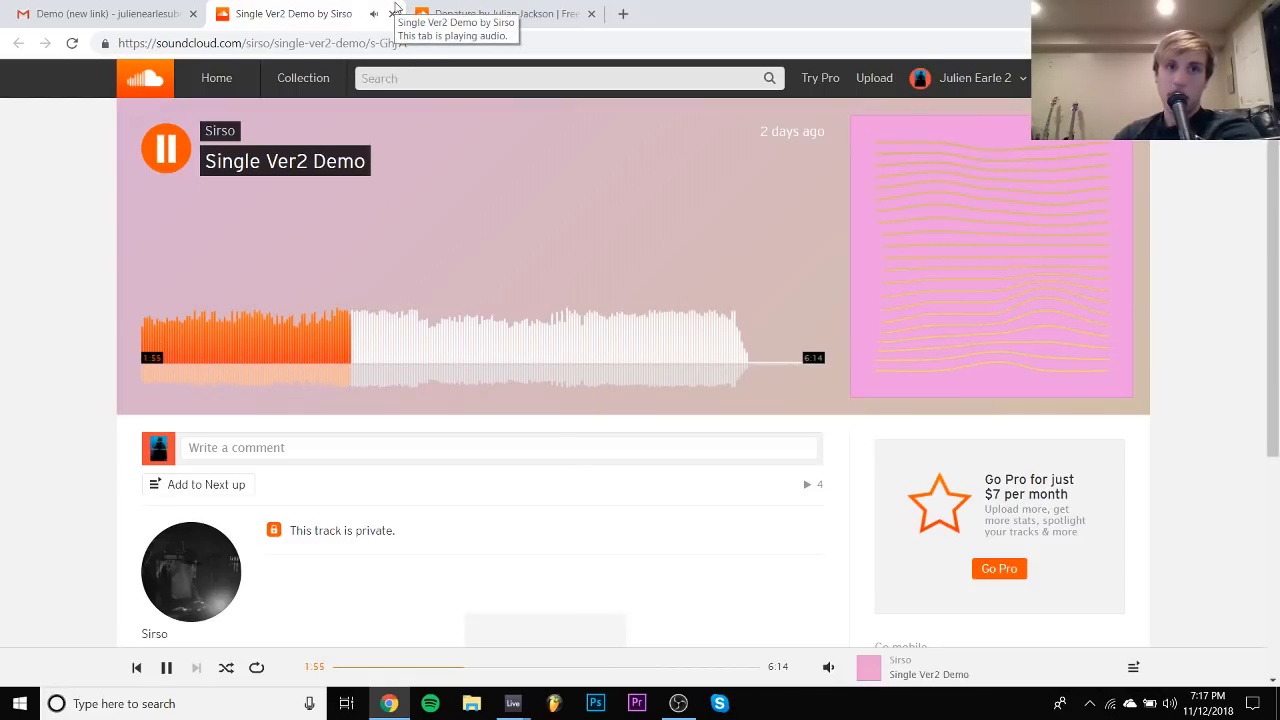
pyautogui.press('space')
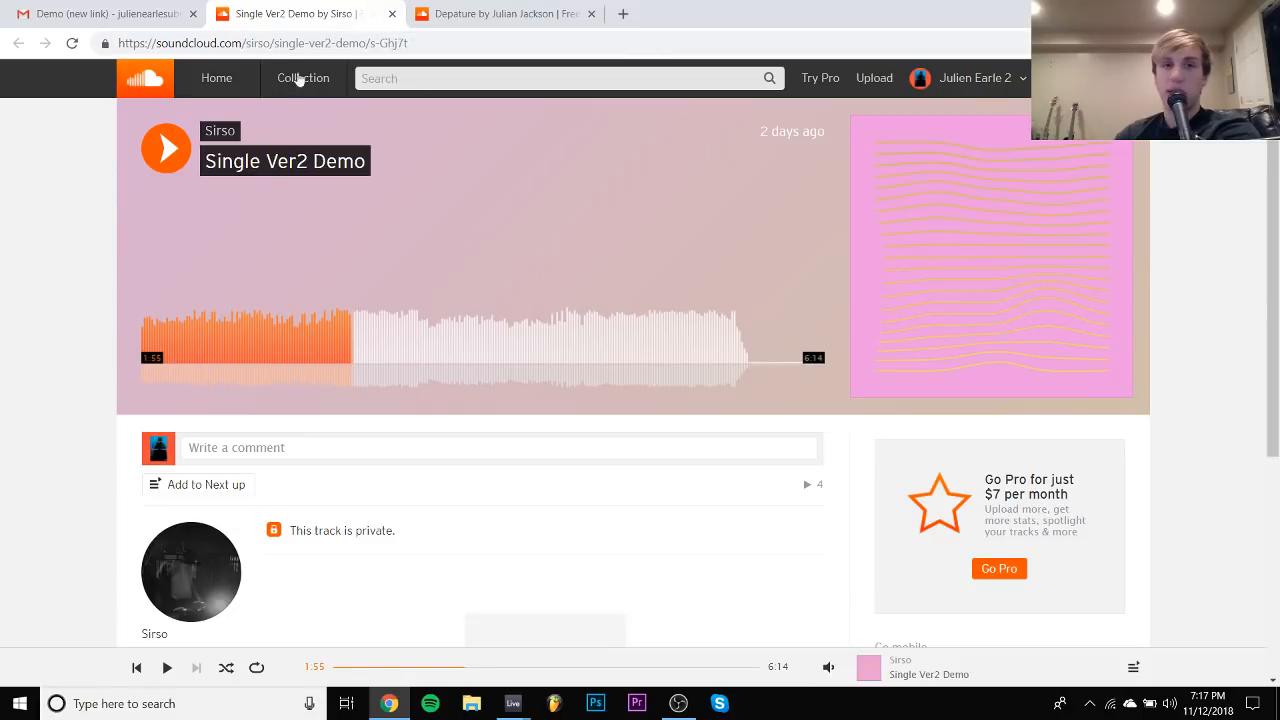
pyautogui.click(394, 13)
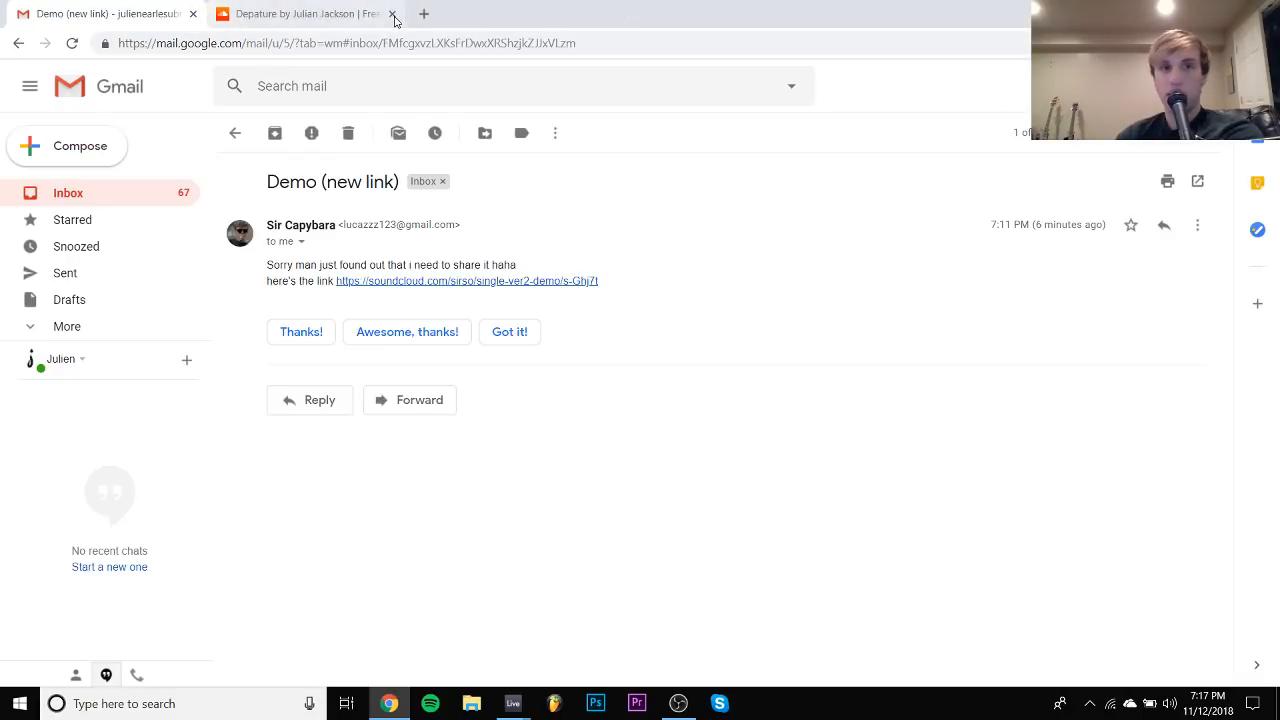
pyautogui.click(394, 15)
# Return to the inbox and open the SoundCloud track linked in the email "hey can you give feedback on this (short) song( I made? :)"
pyautogui.click(150, 197)
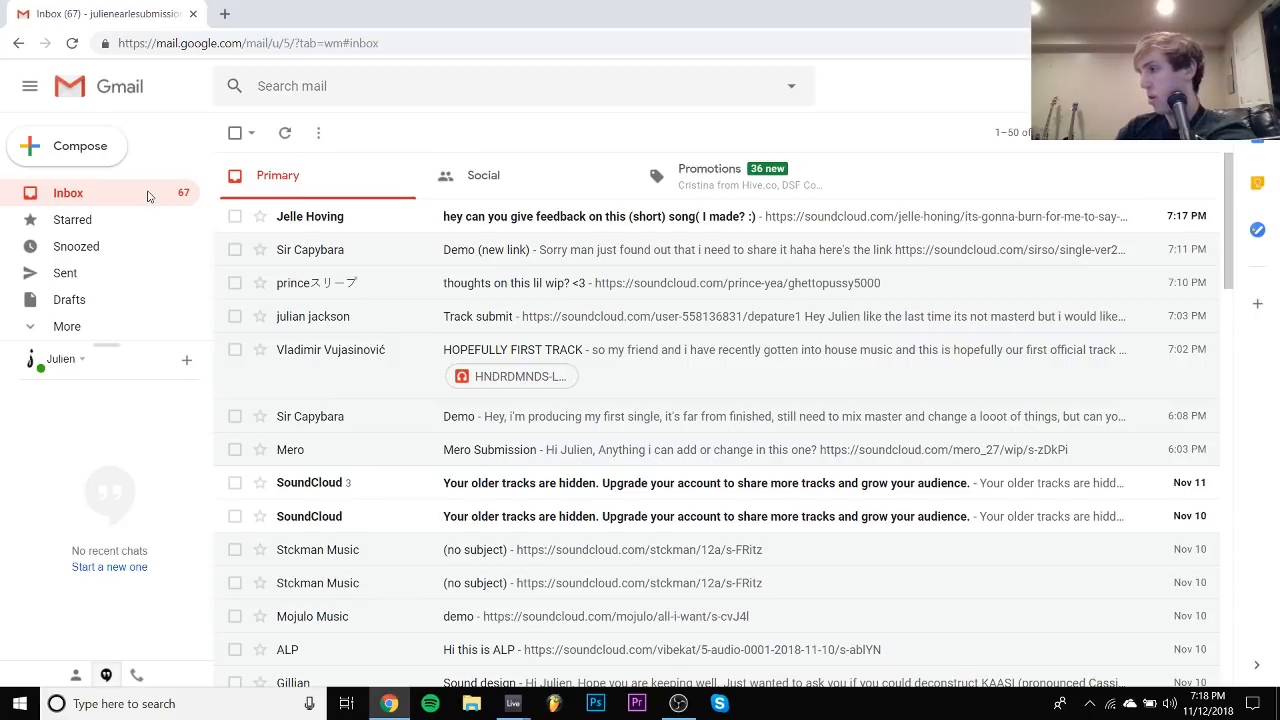
pyautogui.click(295, 216)
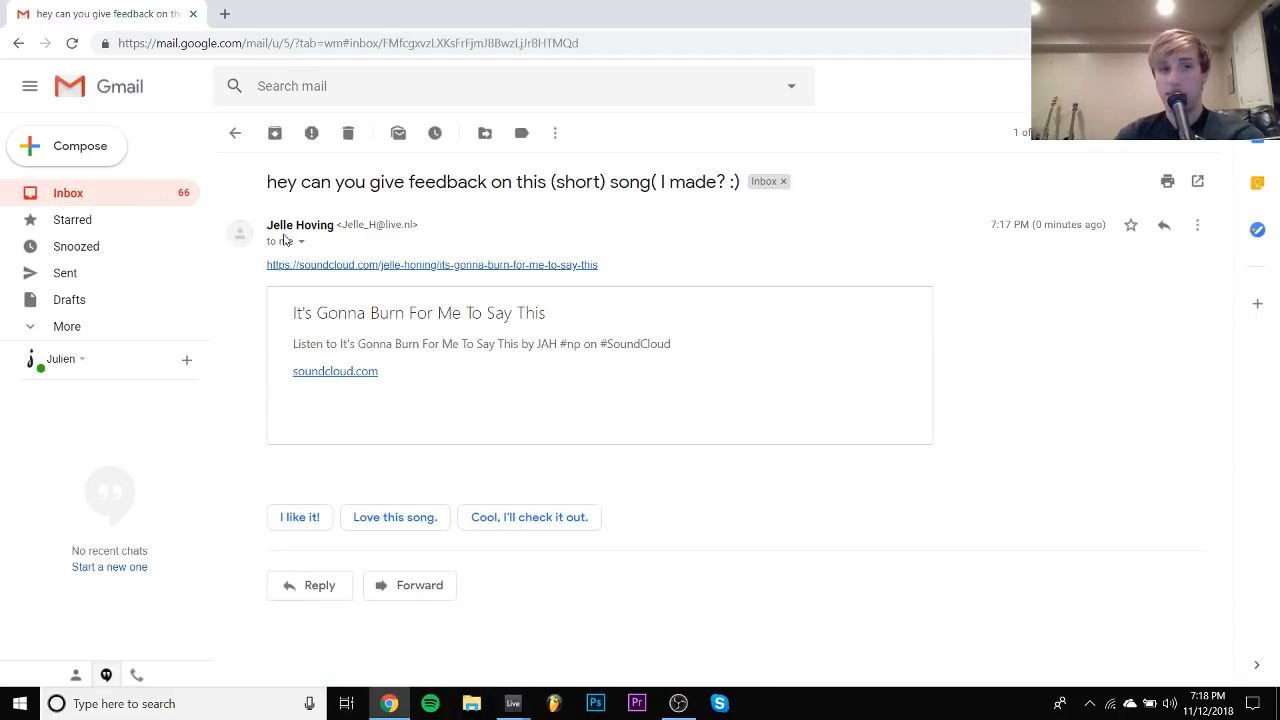
pyautogui.moveTo(300, 226)
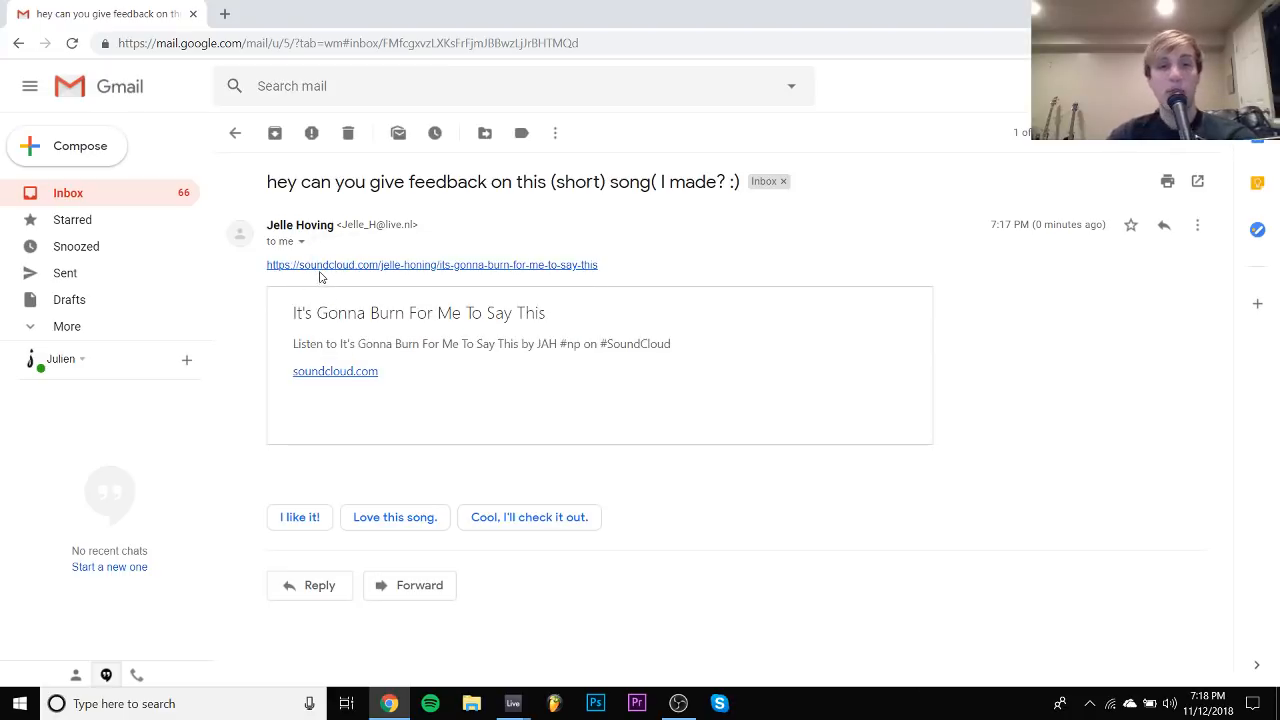
pyautogui.click(332, 266)
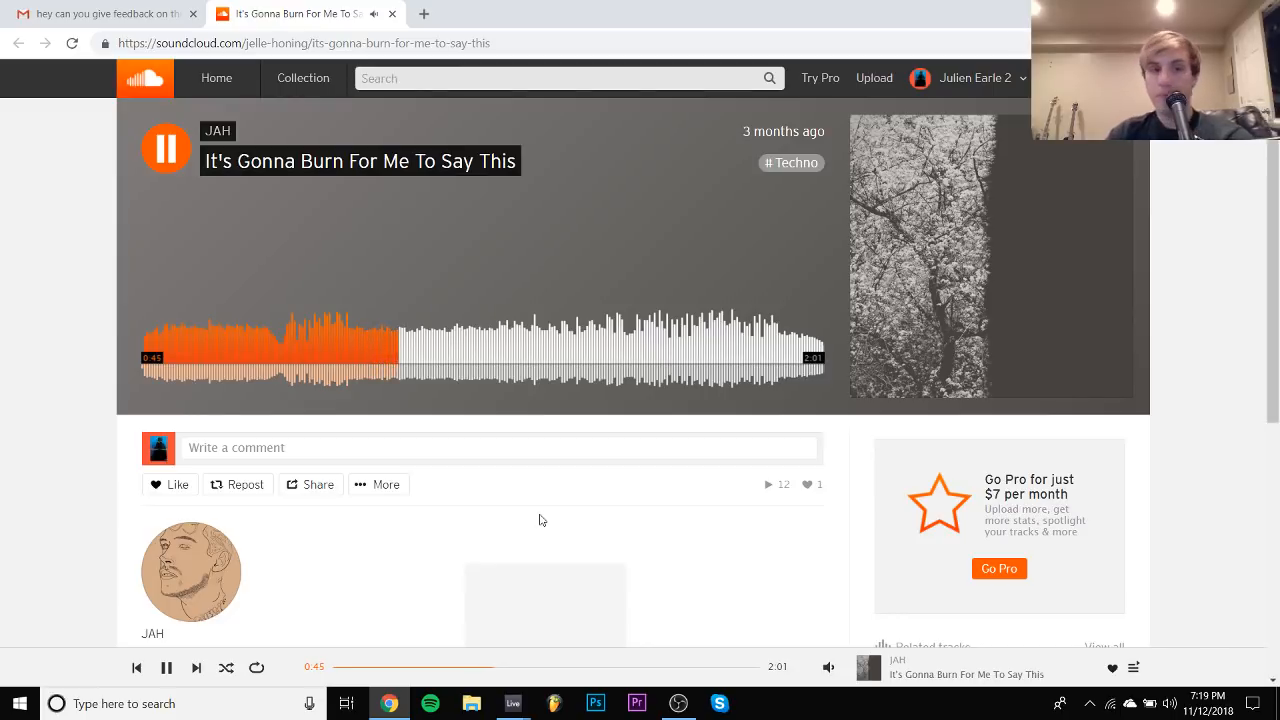
# Skip ahead in the track to about 1:33 and listen up to 1:47, pausing at intervals to assess it
pyautogui.click(581, 327)
pyautogui.click(664, 352)
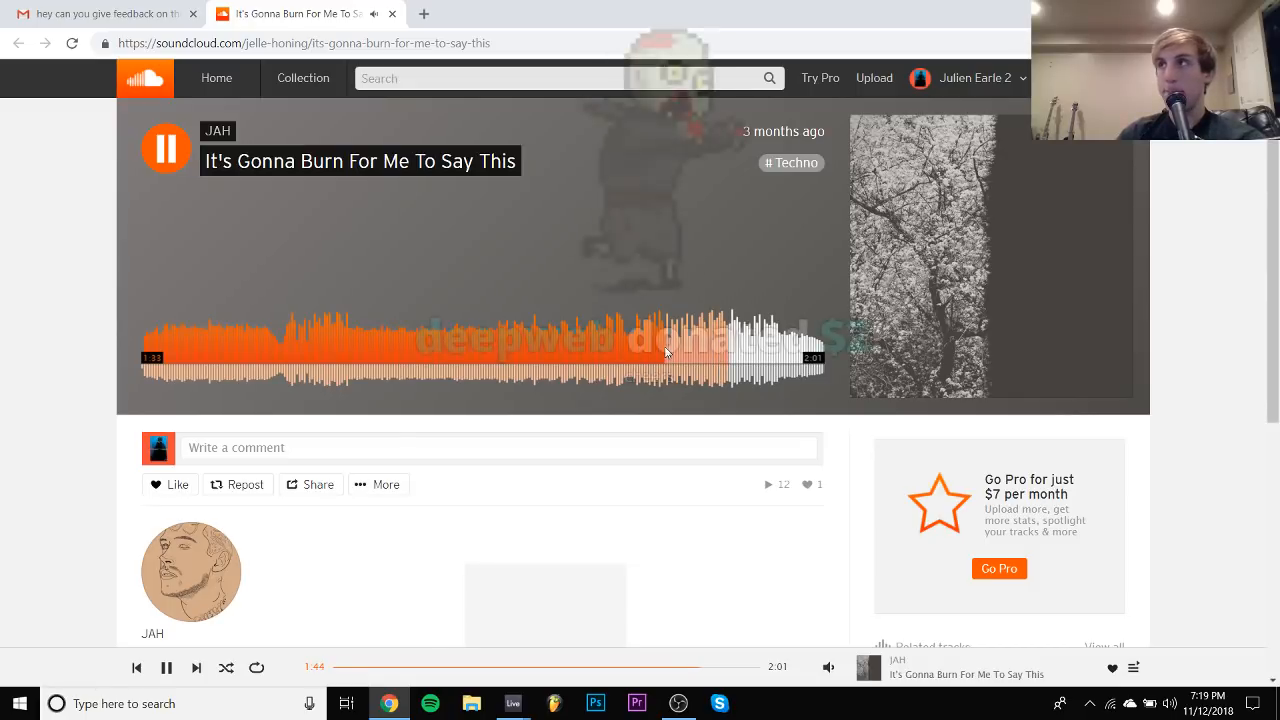
pyautogui.press('space')
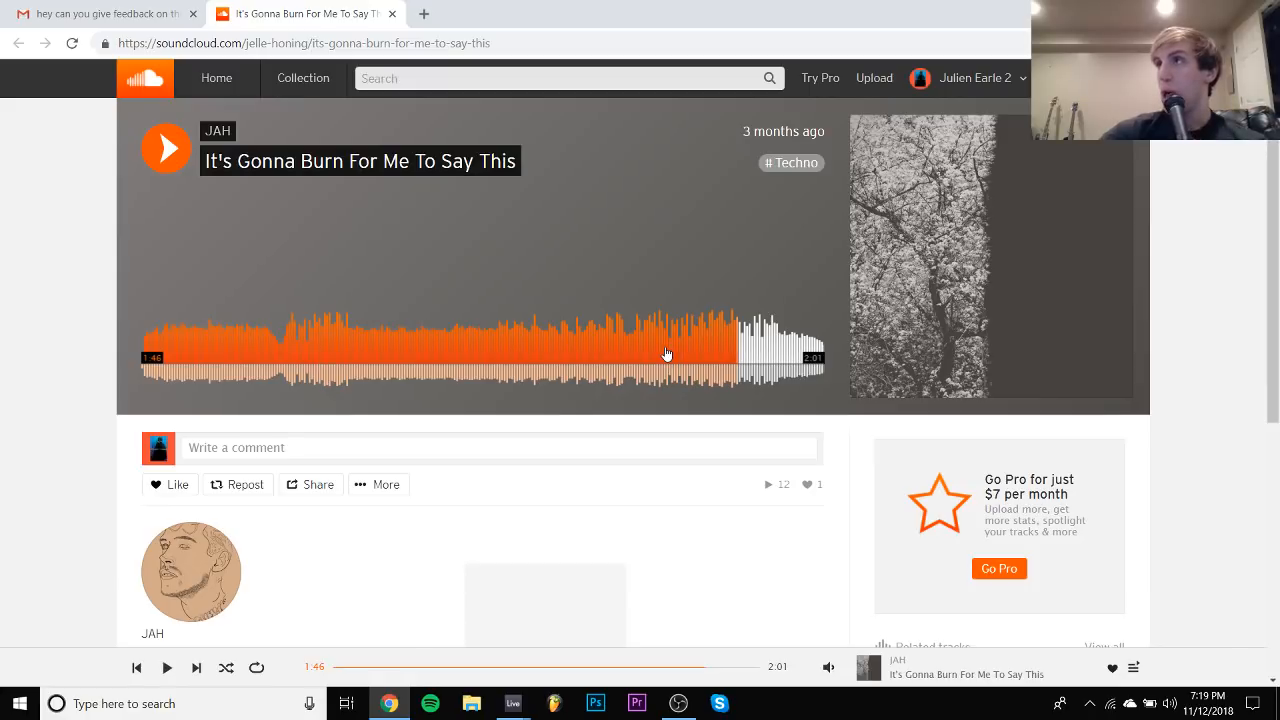
pyautogui.click(666, 354)
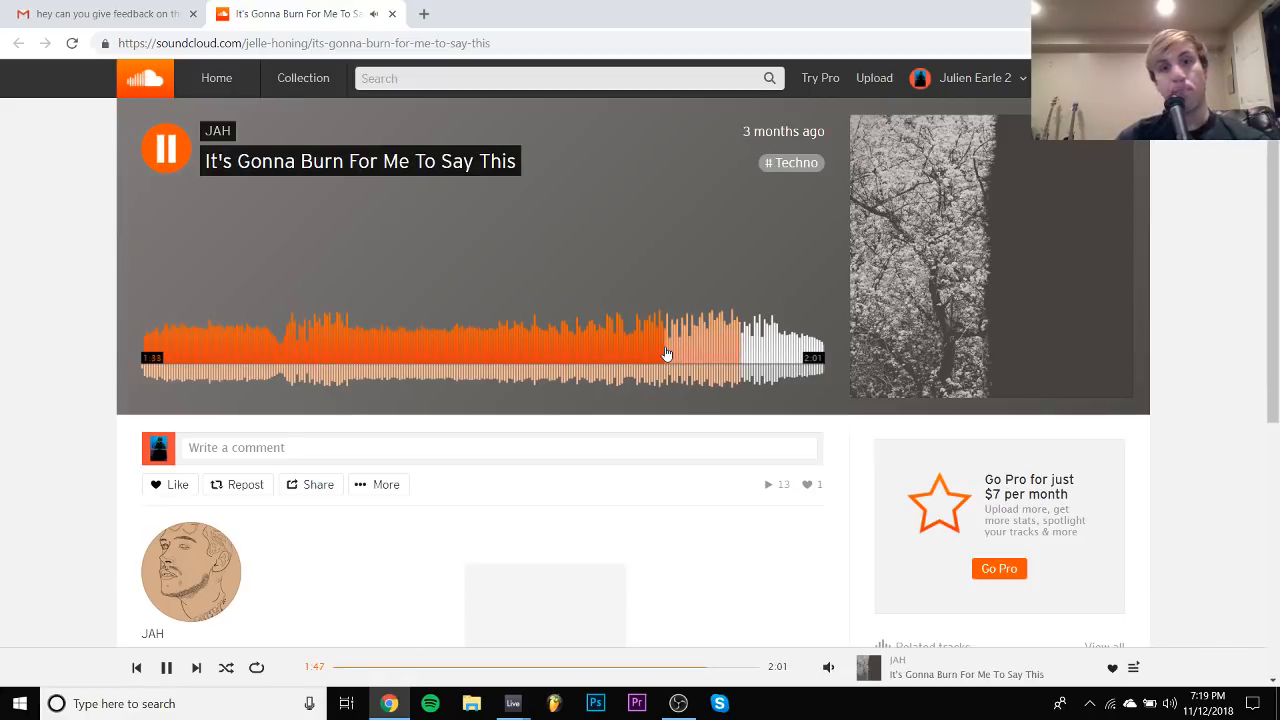
pyautogui.press('space')
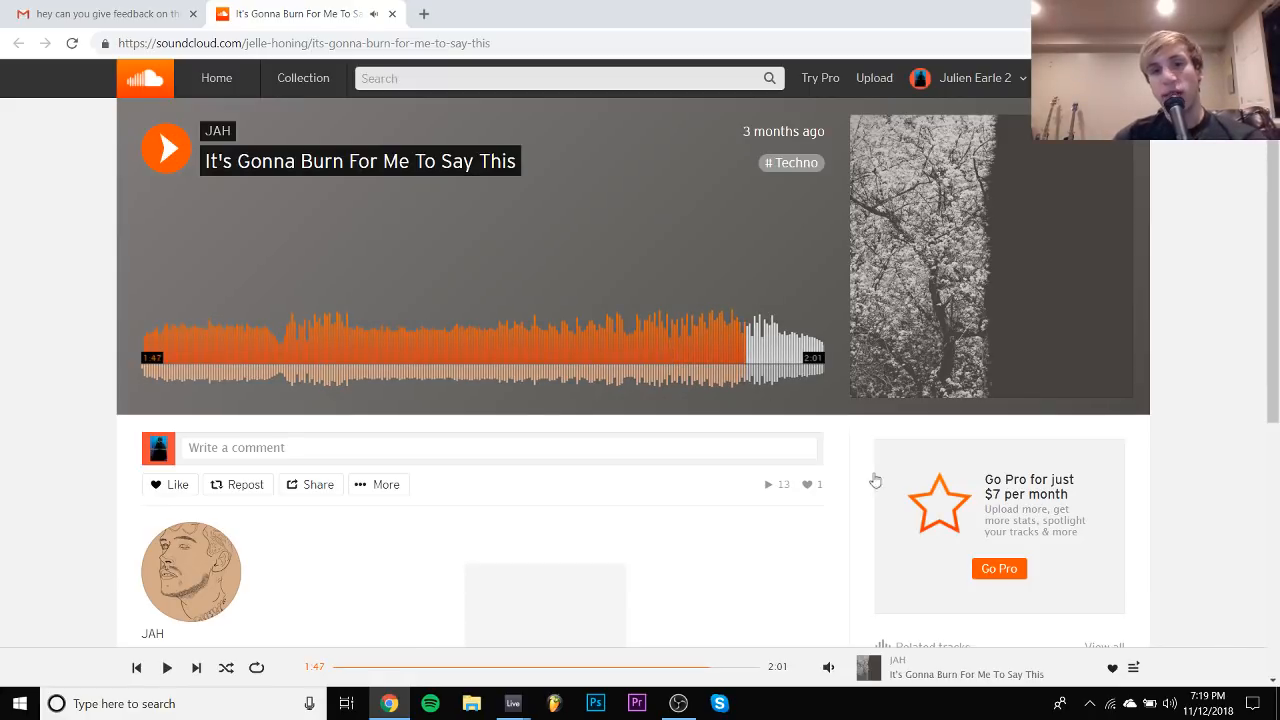
# Replay the passage from about 1:38 to 1:43, pausing at intervals
pyautogui.click(697, 341)
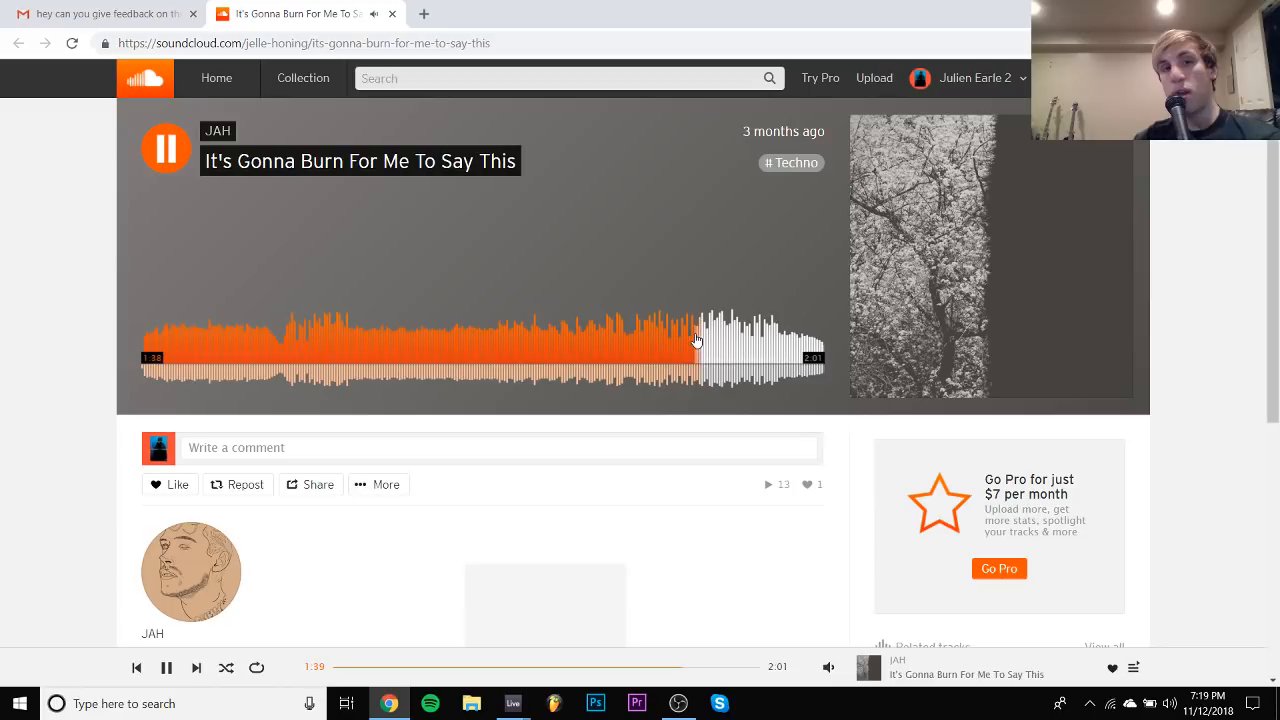
pyautogui.press('space')
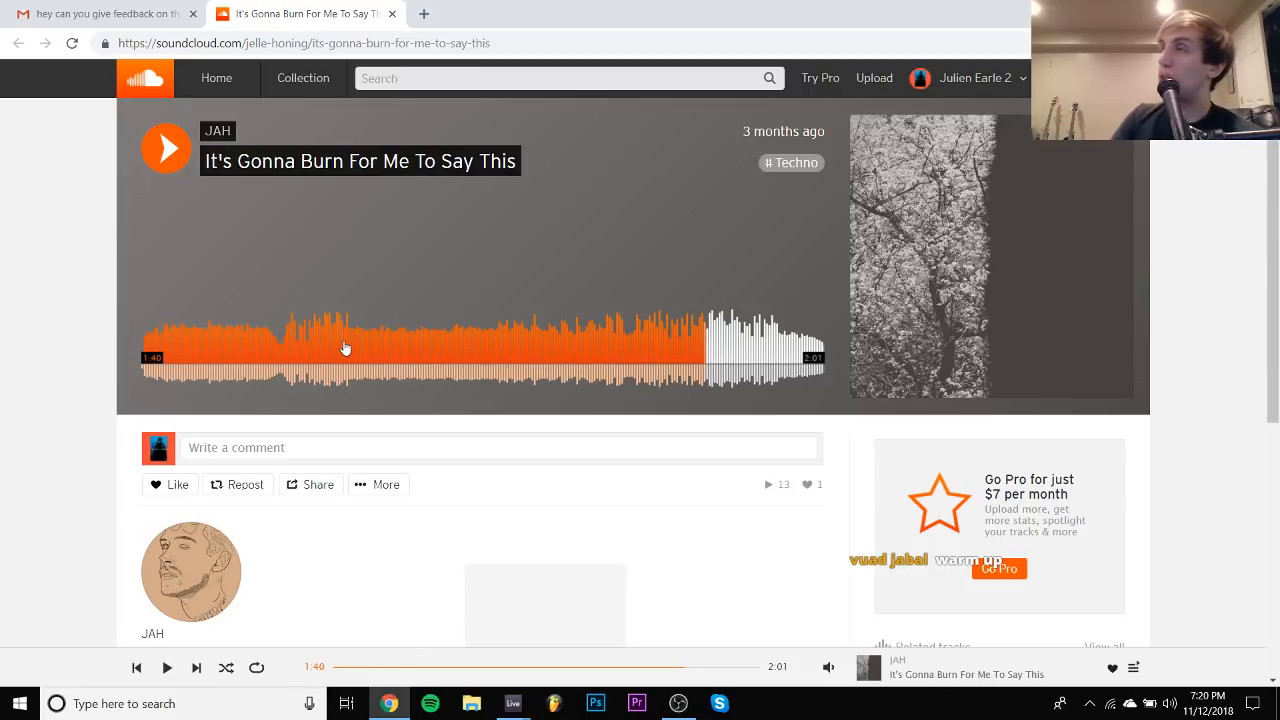
pyautogui.press('space')
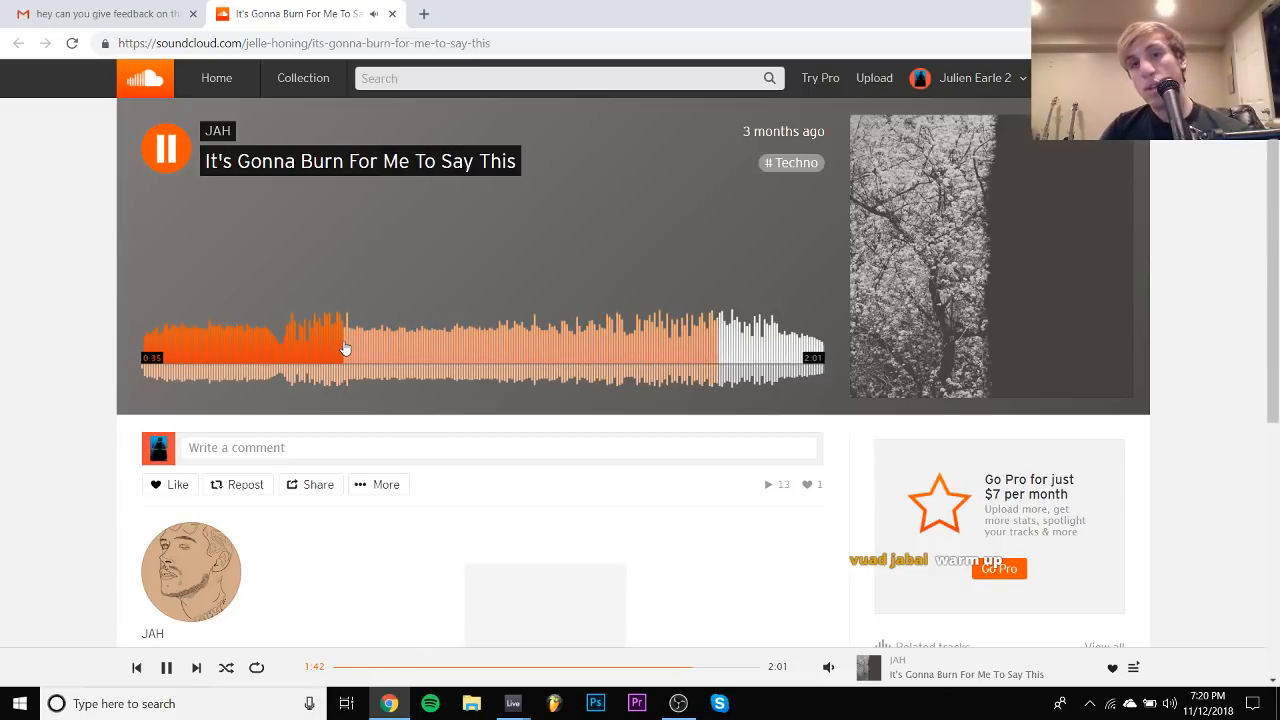
pyautogui.press('space')
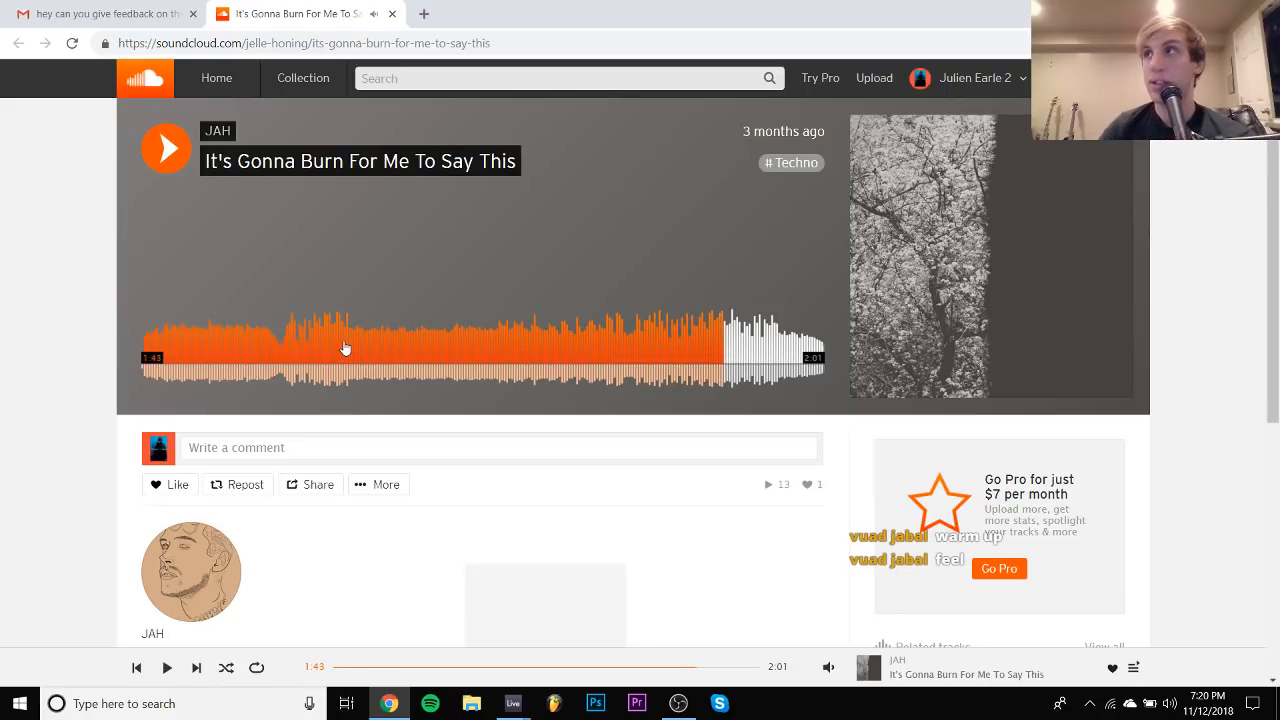
# Close the current track page, return to the inbox and open the SoundCloud track linked in the email "let me know what u think"
pyautogui.click(392, 14)
pyautogui.click(134, 193)
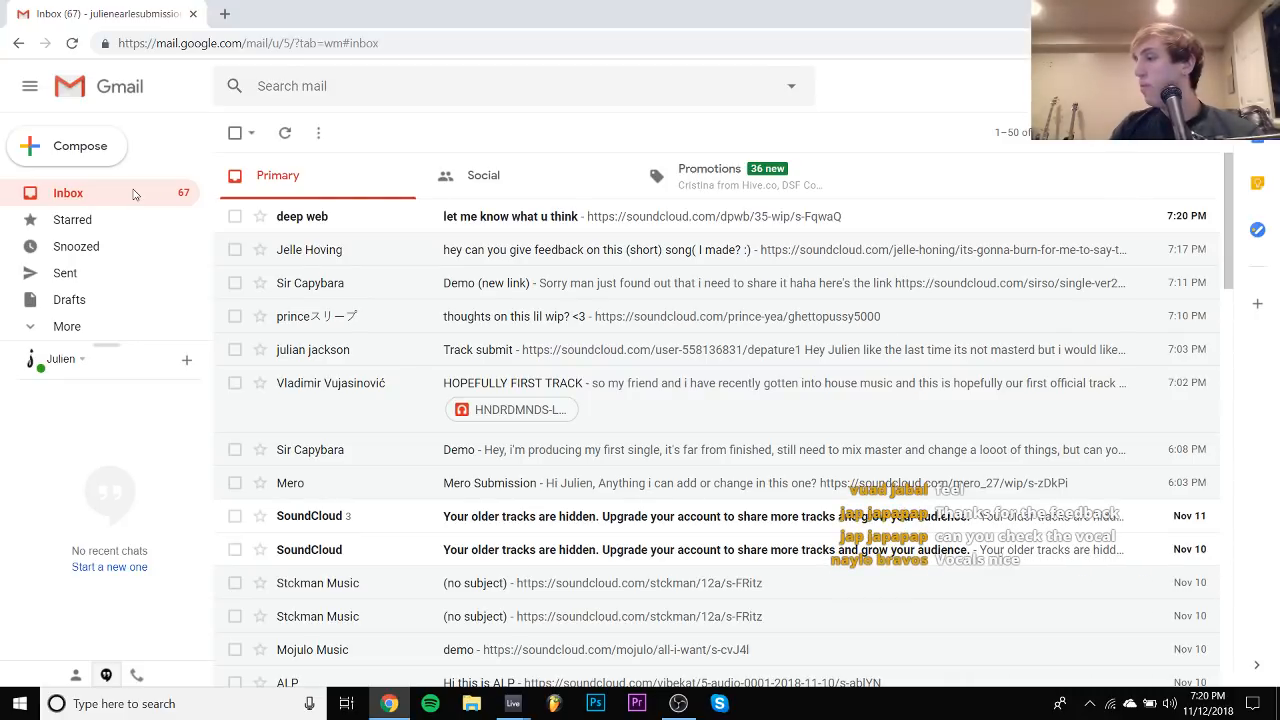
pyautogui.click(348, 220)
pyautogui.click(368, 281)
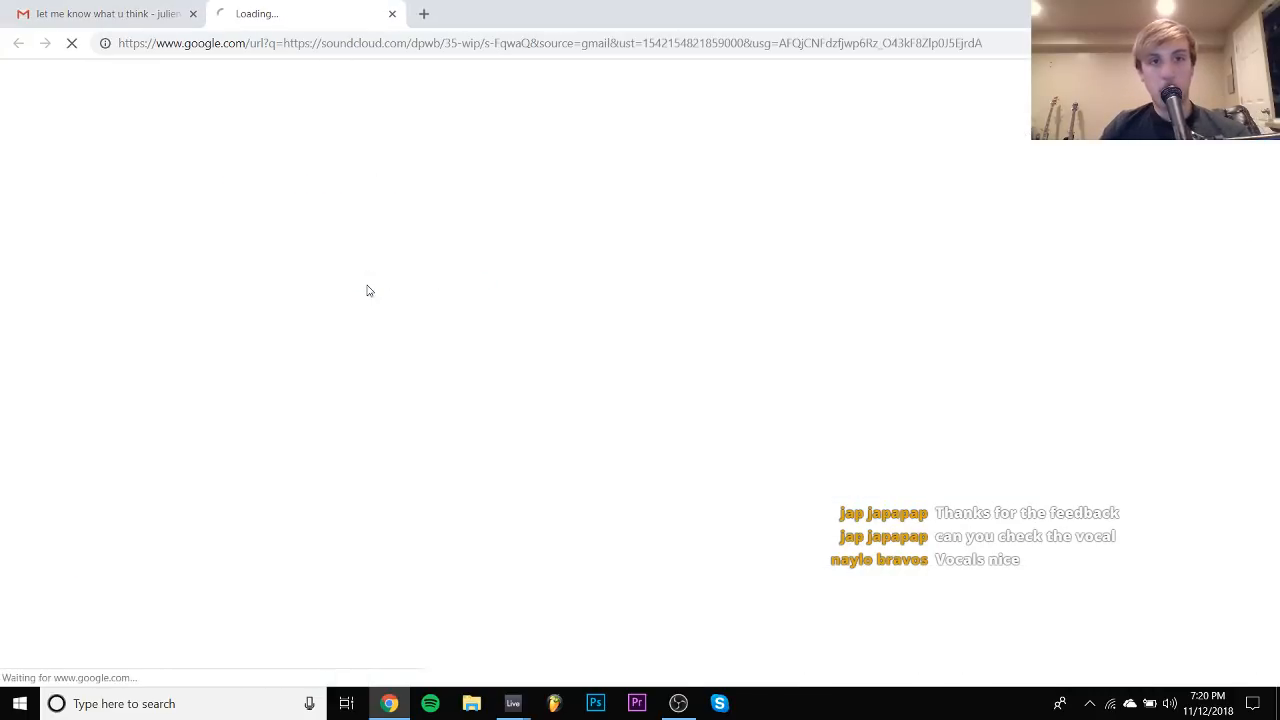
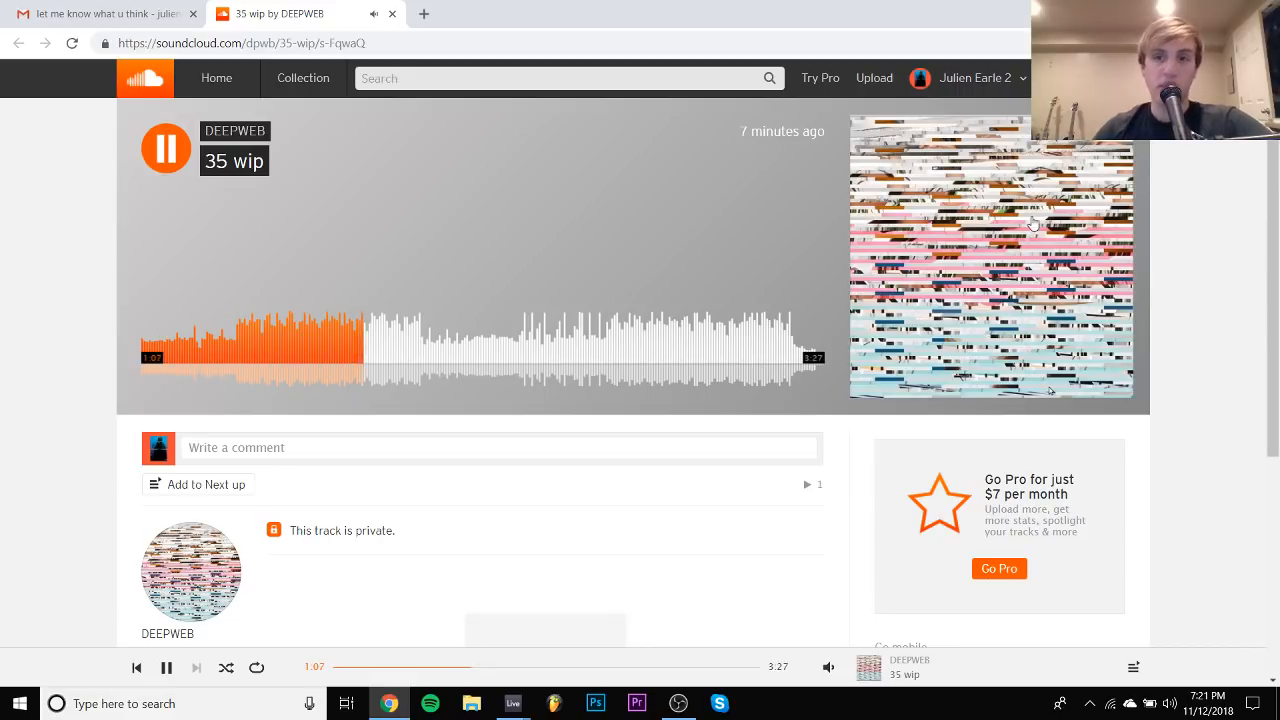
# Enlarge the cover art of "35 wip", close it and pause the track at 1:34
pyautogui.click(962, 370)
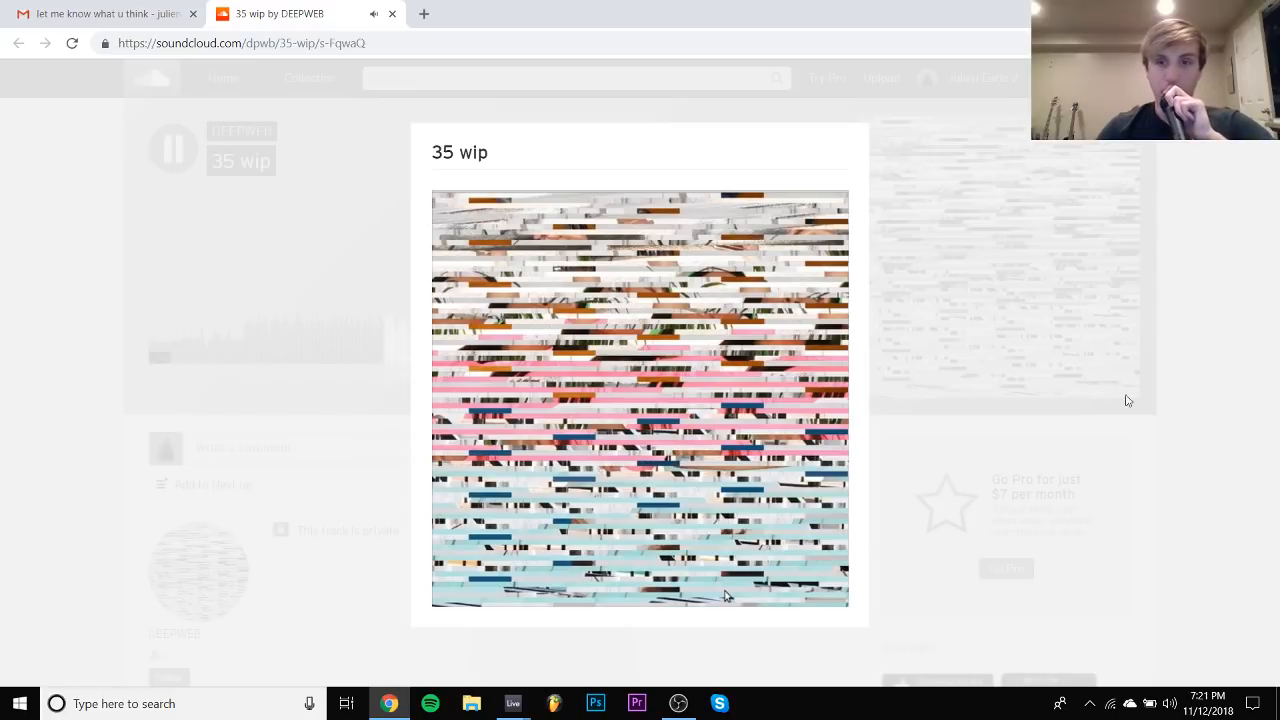
pyautogui.click(1232, 430)
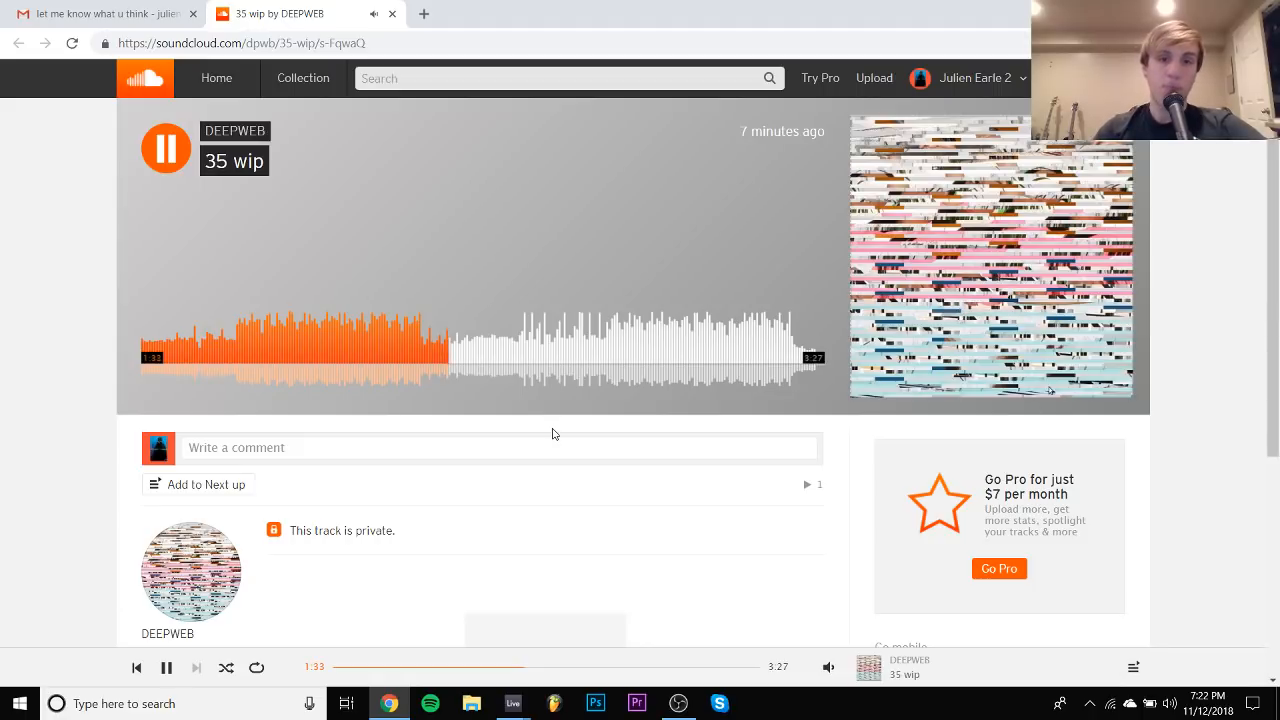
pyautogui.press('space')
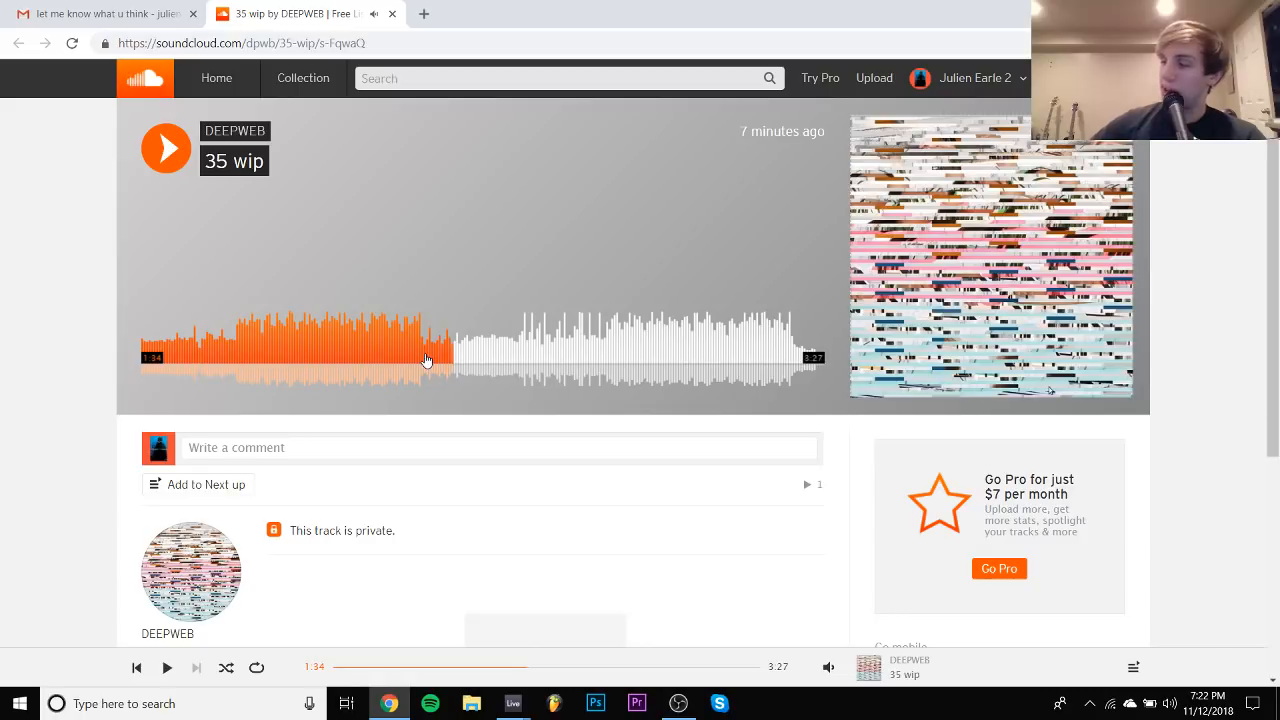
# Resume the track, go back to about 1:17 and skip to about 1:28 to compare the sections
pyautogui.press('space')
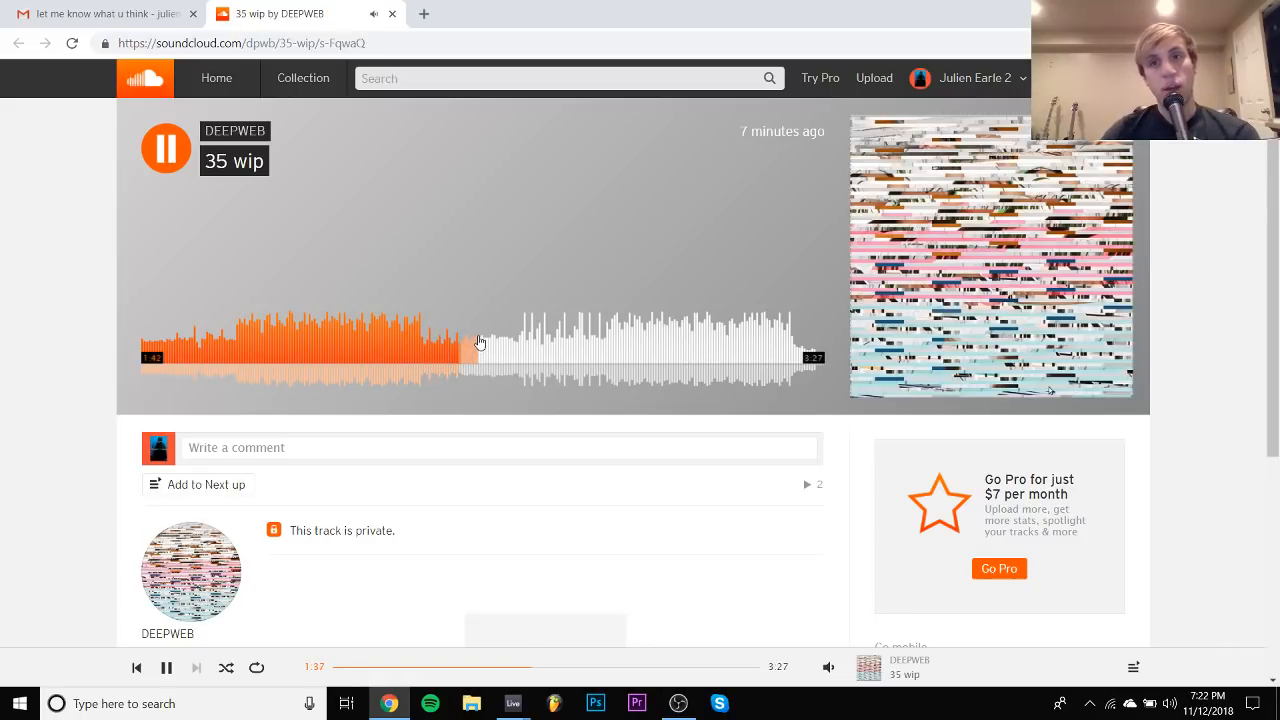
pyautogui.press('space')
pyautogui.click(396, 340)
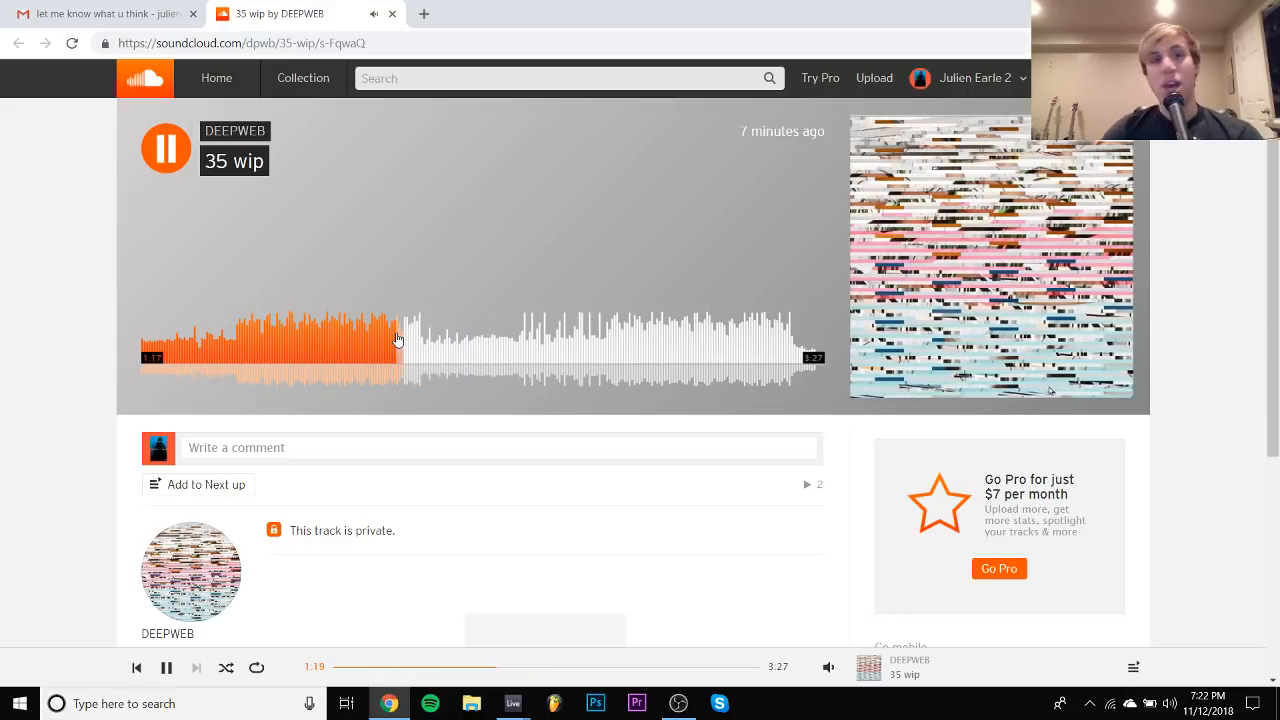
pyautogui.click(433, 349)
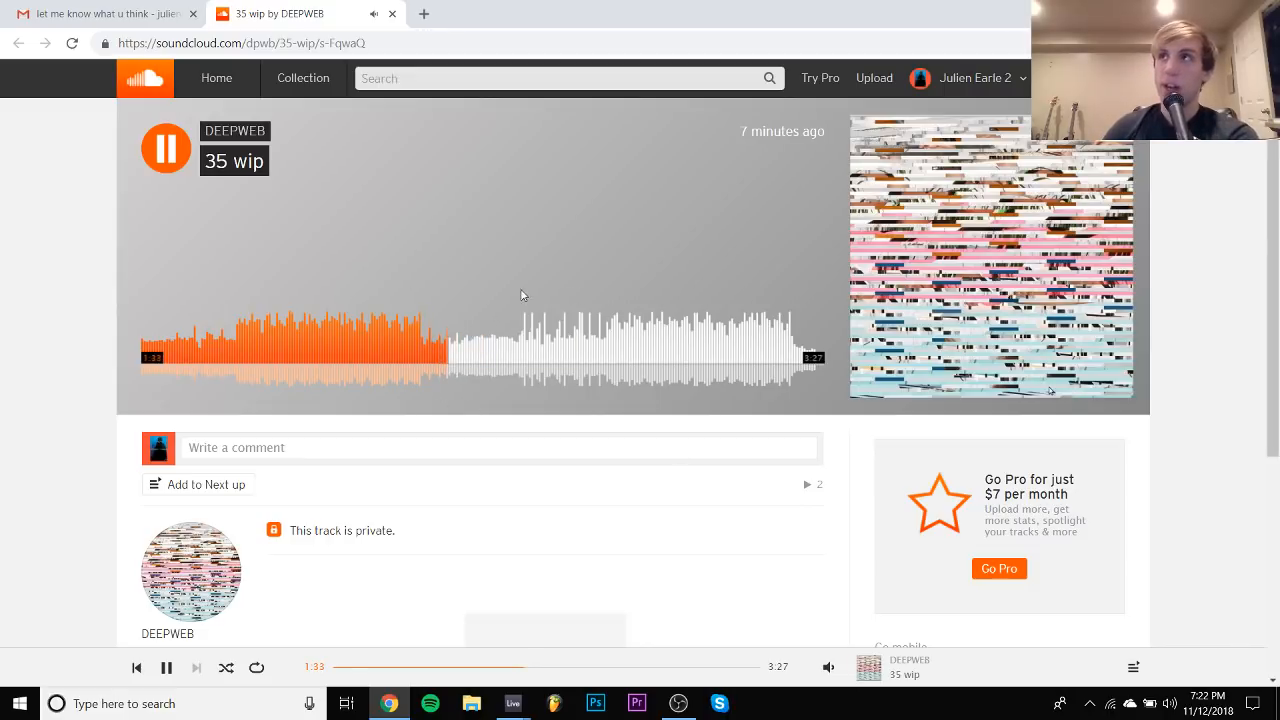
# Skip ahead through the track to about 1:46, 2:28, 2:50 and 3:15, listening at each point, and pause at 3:18
pyautogui.click(490, 348)
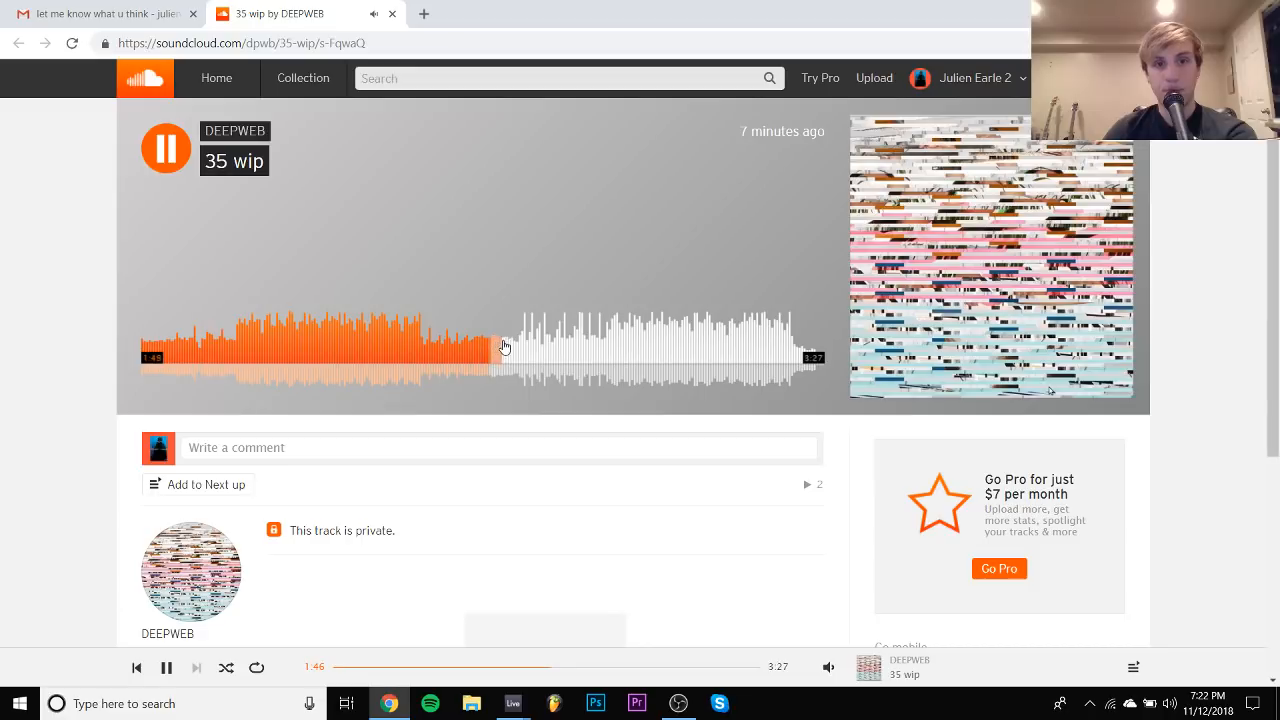
pyautogui.click(512, 347)
pyautogui.click(631, 361)
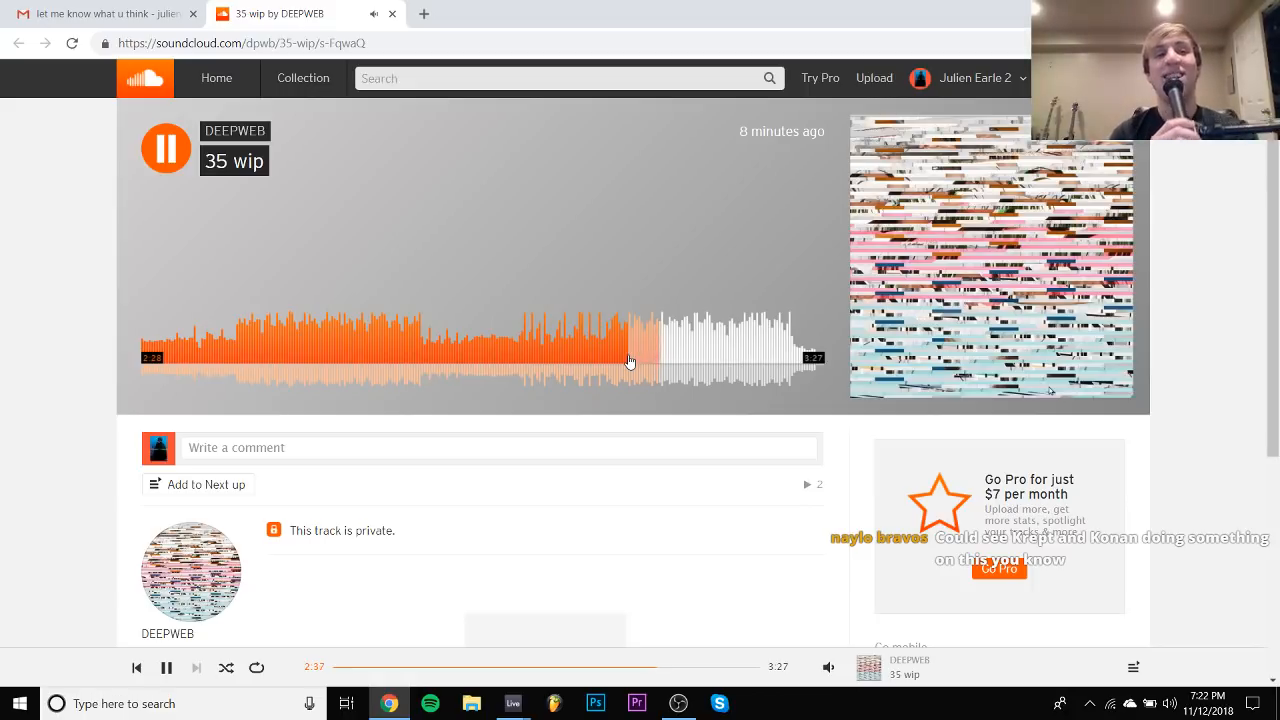
pyautogui.click(703, 356)
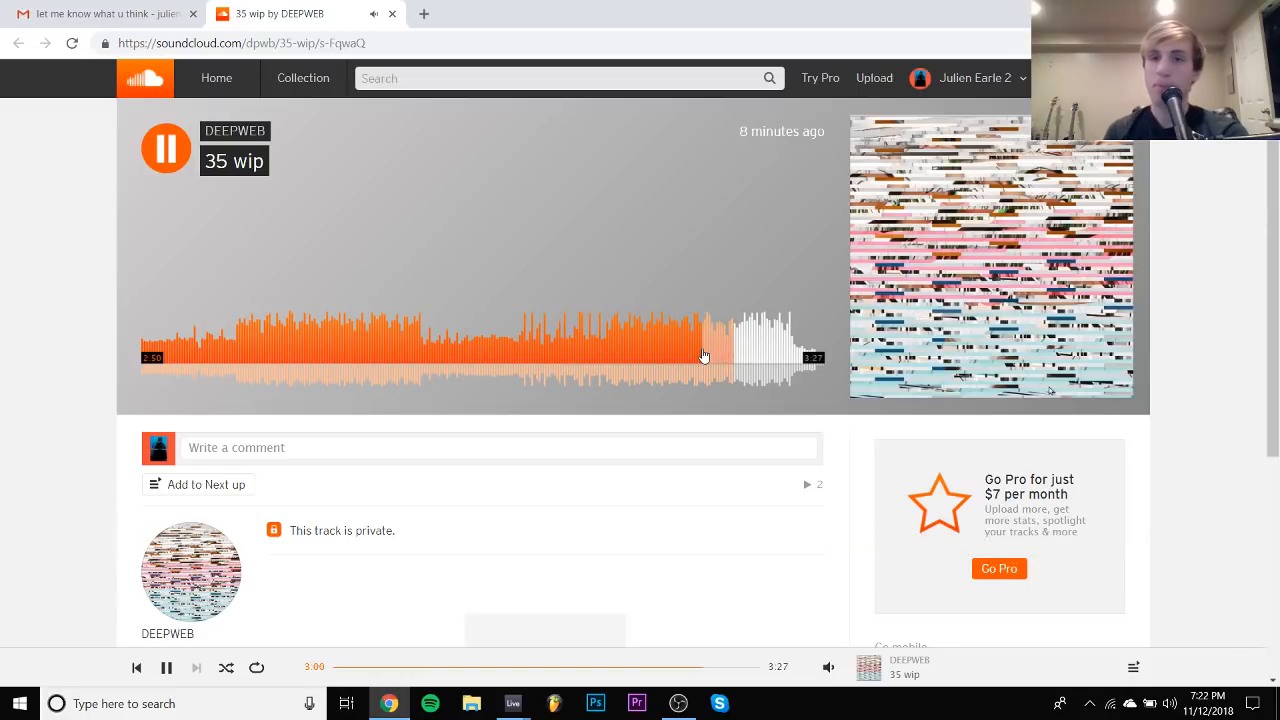
pyautogui.click(787, 362)
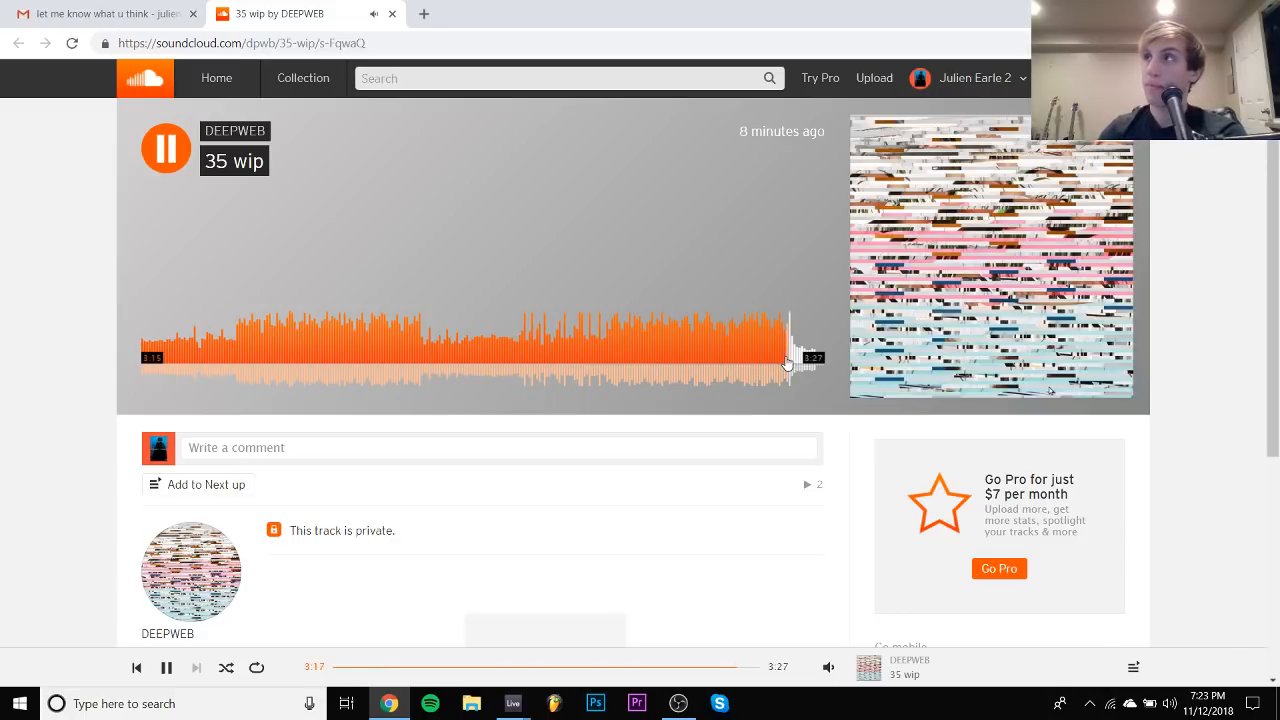
pyautogui.press('space')
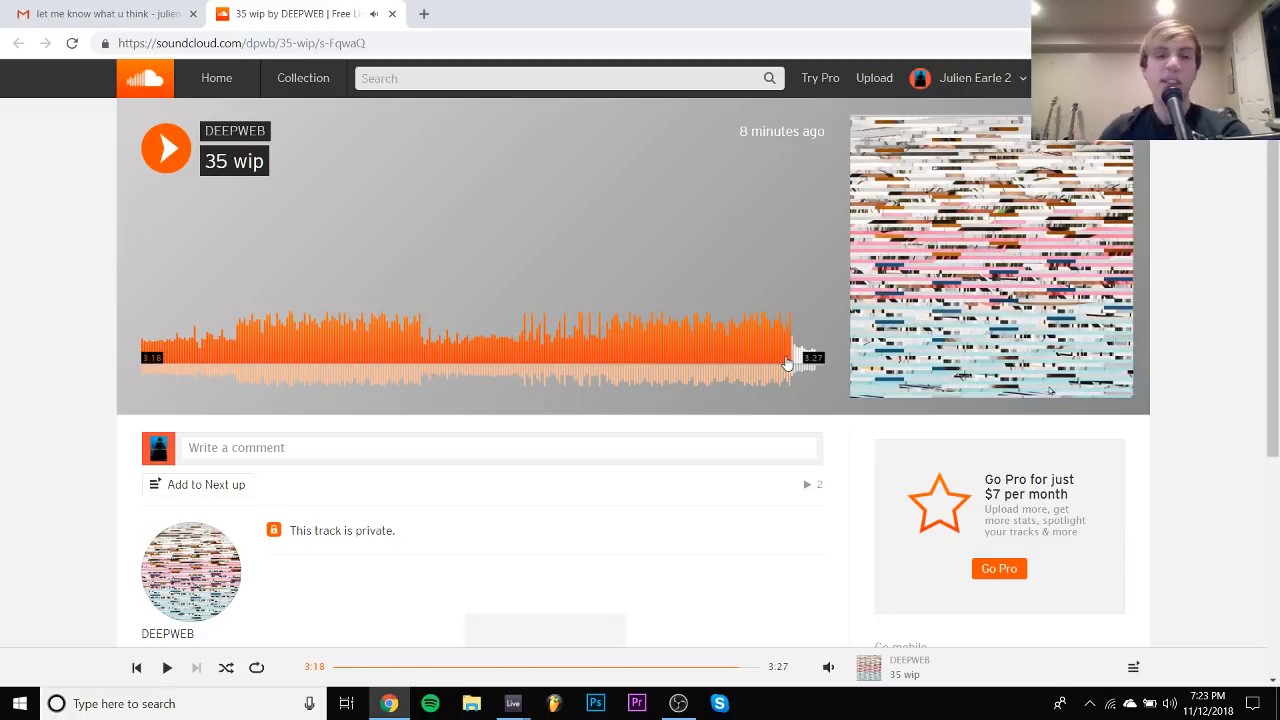
# Replay the track from about 1:05 and 1:28, pause it, and close its page to return to the inbox
pyautogui.click(357, 335)
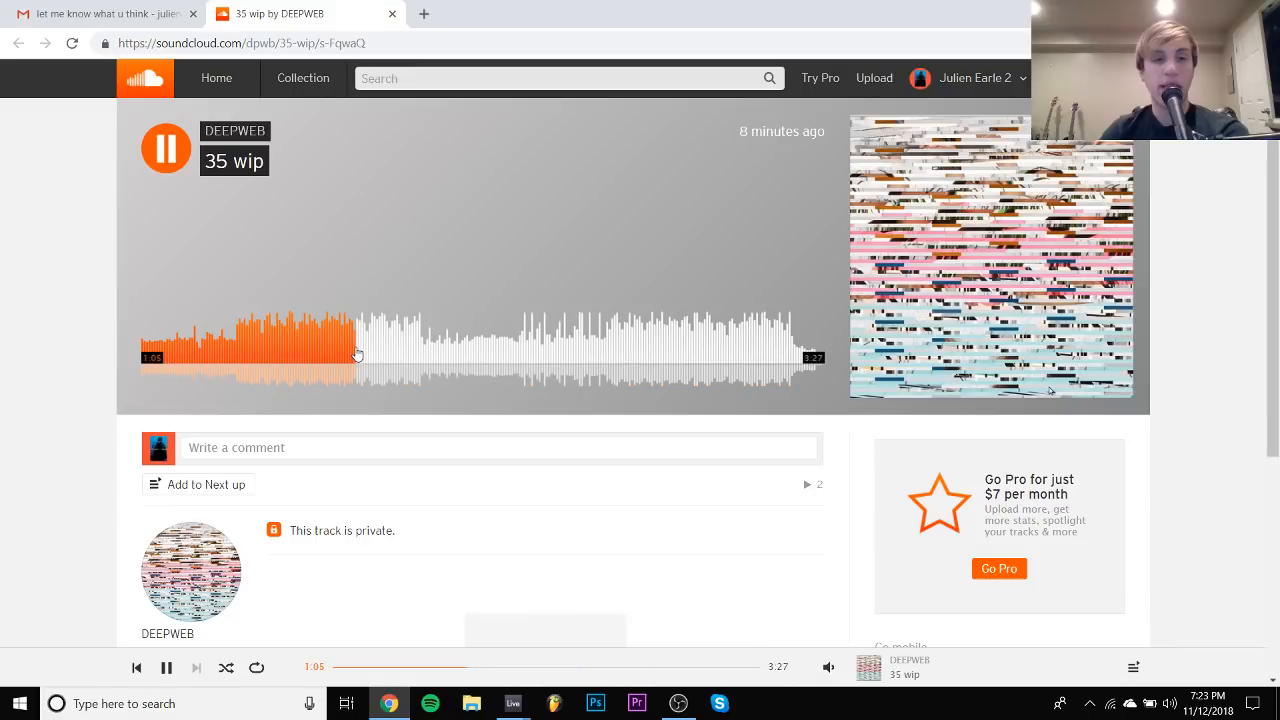
pyautogui.press('space')
pyautogui.click(433, 349)
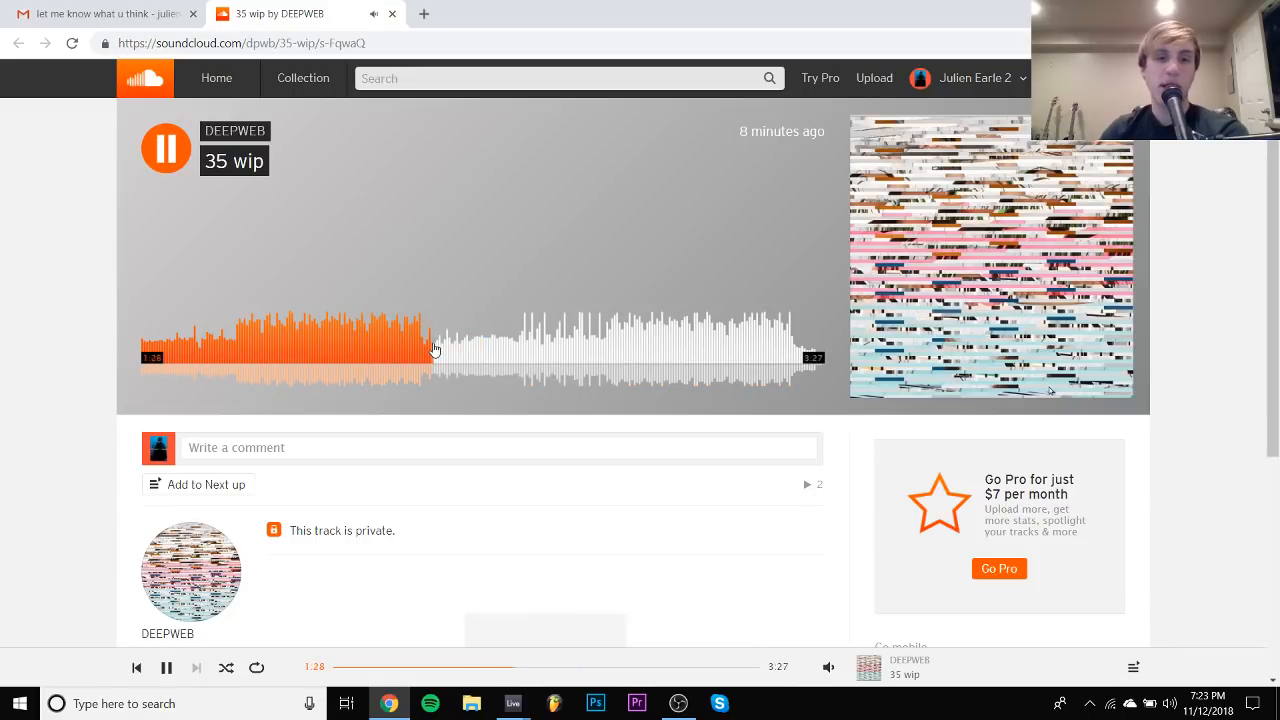
pyautogui.press('space')
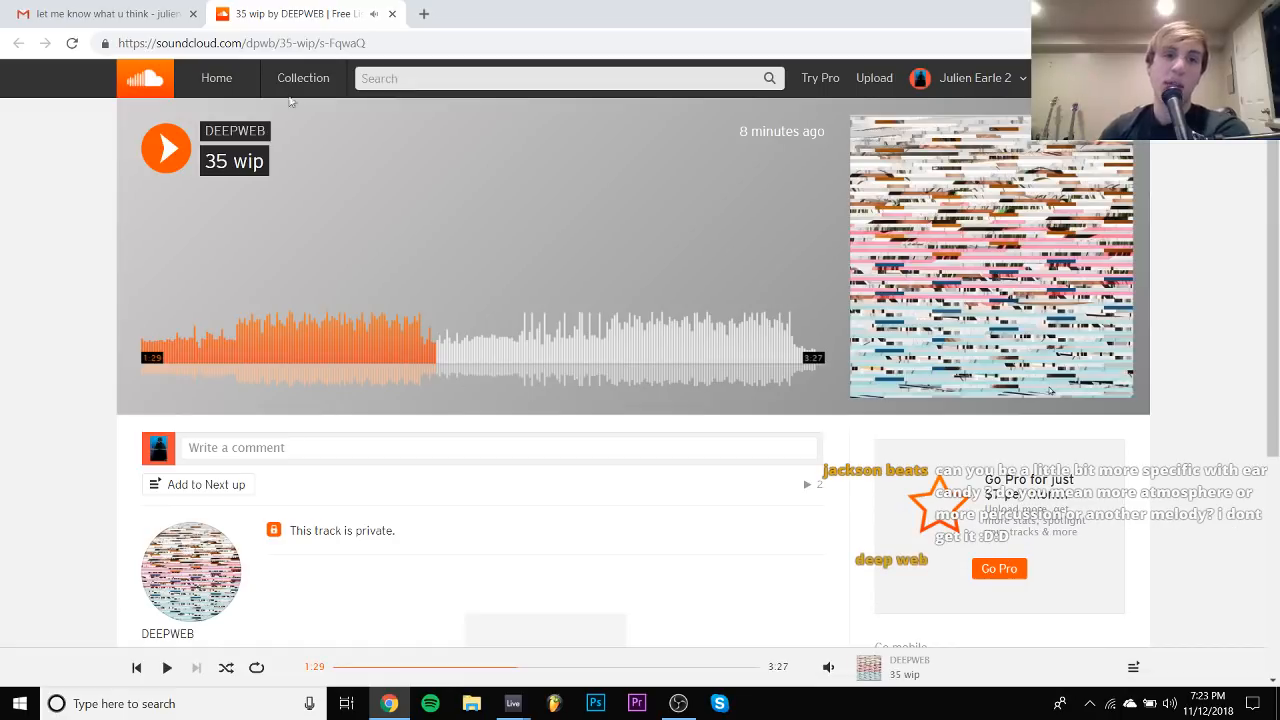
pyautogui.click(392, 13)
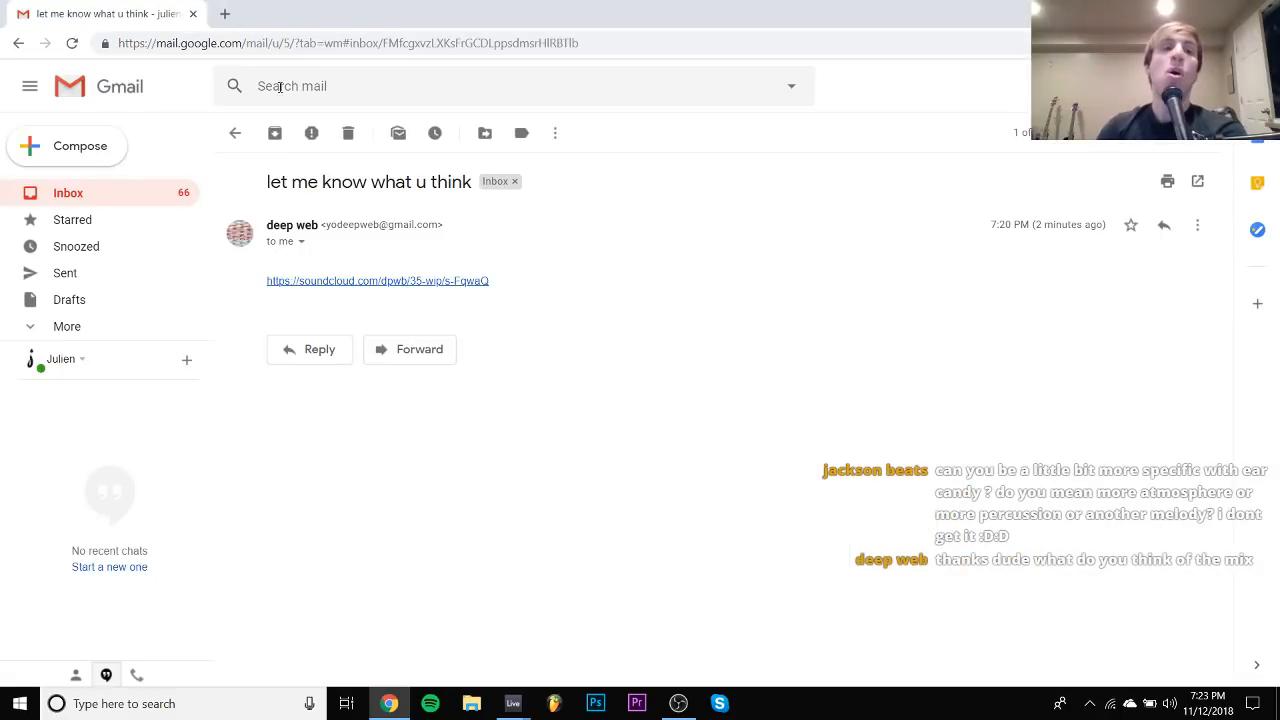
pyautogui.click(131, 197)
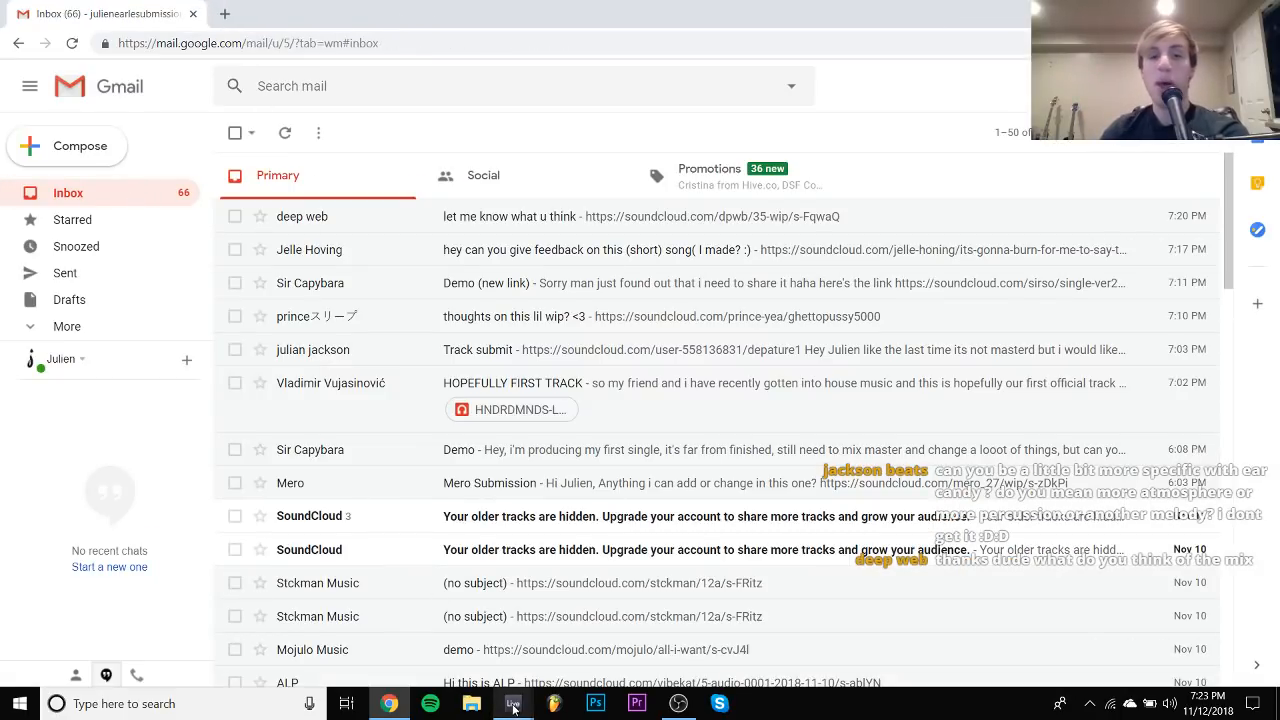
# Switch to the mbs project in Ableton Live, play it briefly and insert a new MIDI track below the ARP 2600 V track
pyautogui.moveTo(515, 705)
pyautogui.click(561, 651)
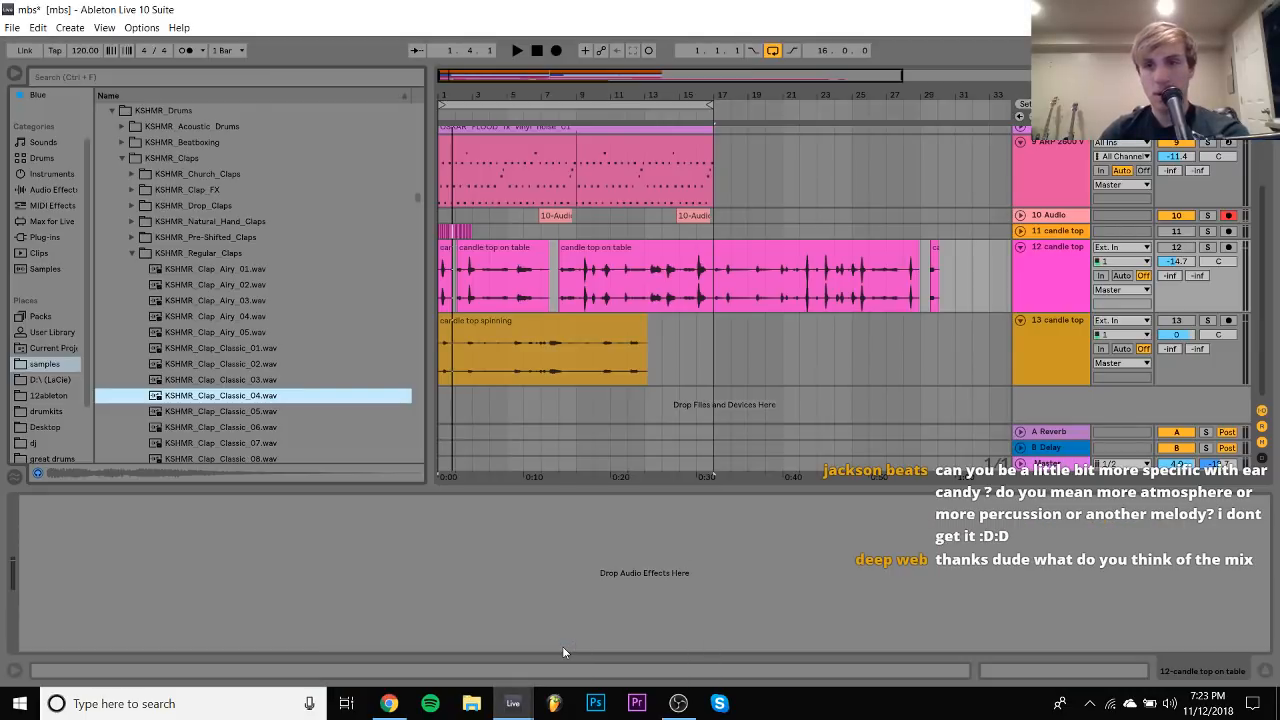
pyautogui.scroll(5, 699, 422)
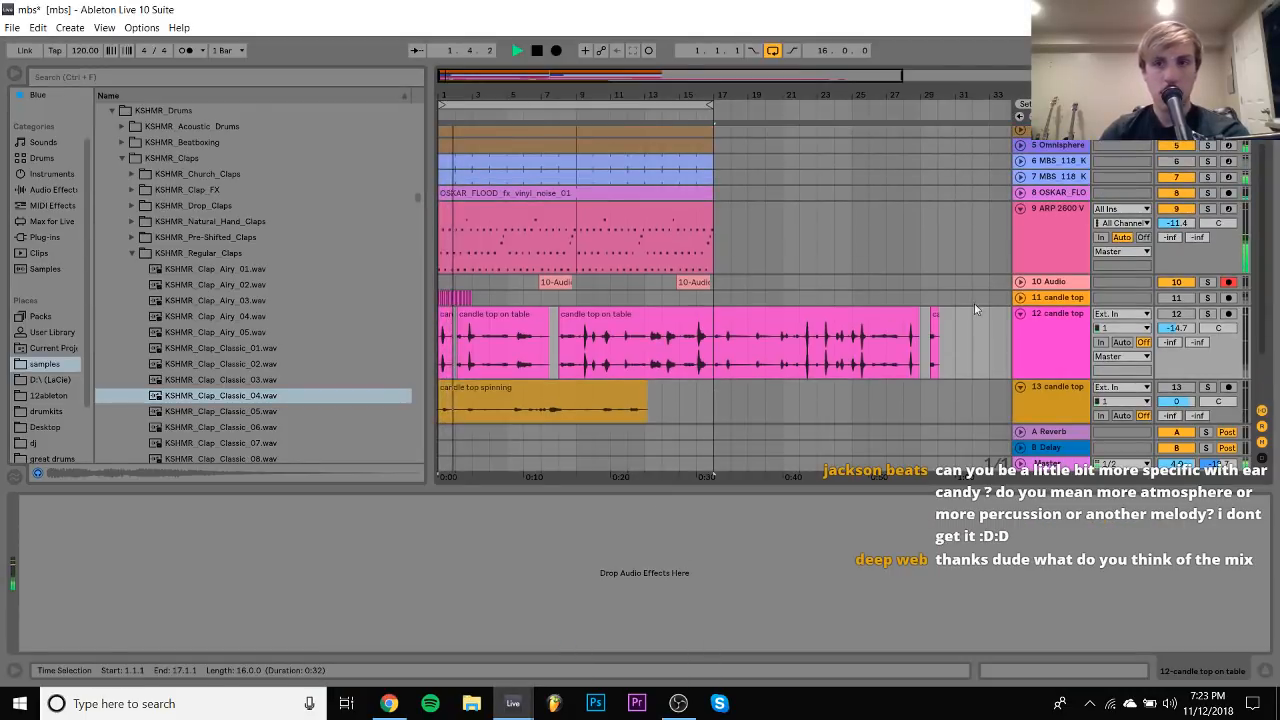
pyautogui.click(1059, 299)
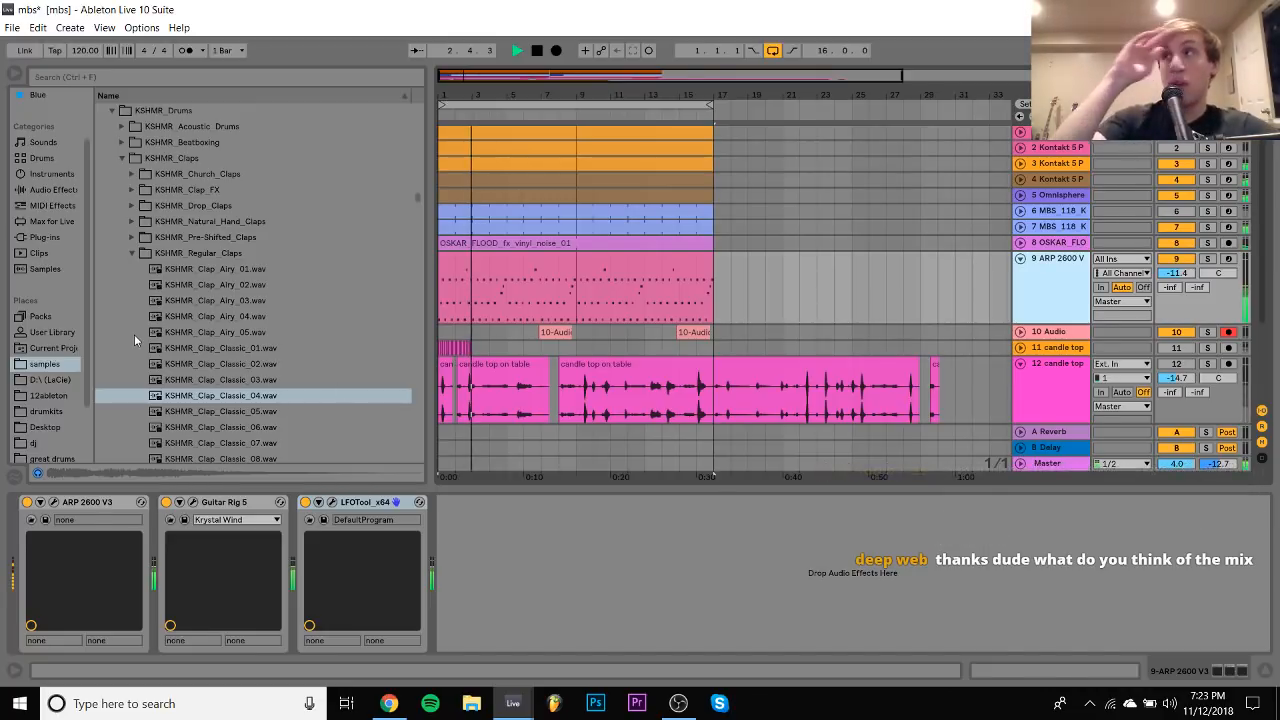
pyautogui.press('space')
pyautogui.hotkey('ctrl', 'shift', 't')
# Browse the samples folder back to the first sample packs in the list
pyautogui.scroll(6, 134, 340)
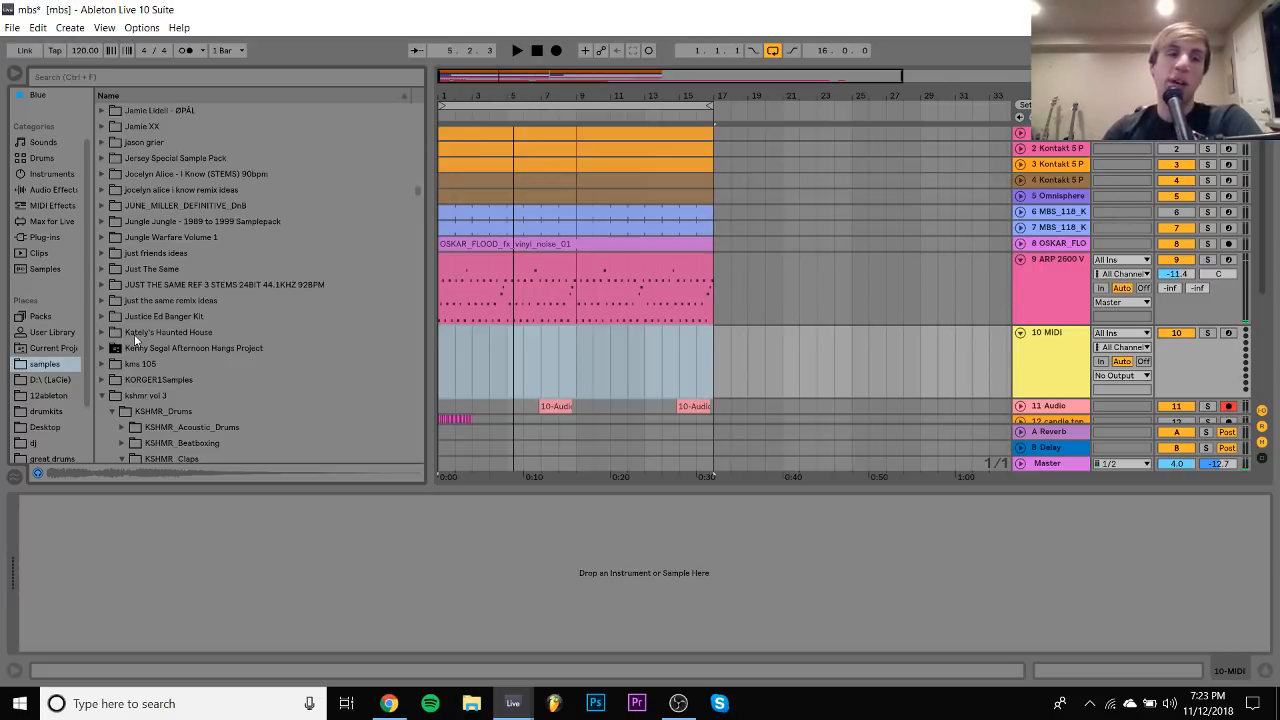
pyautogui.scroll(15, 224, 300)
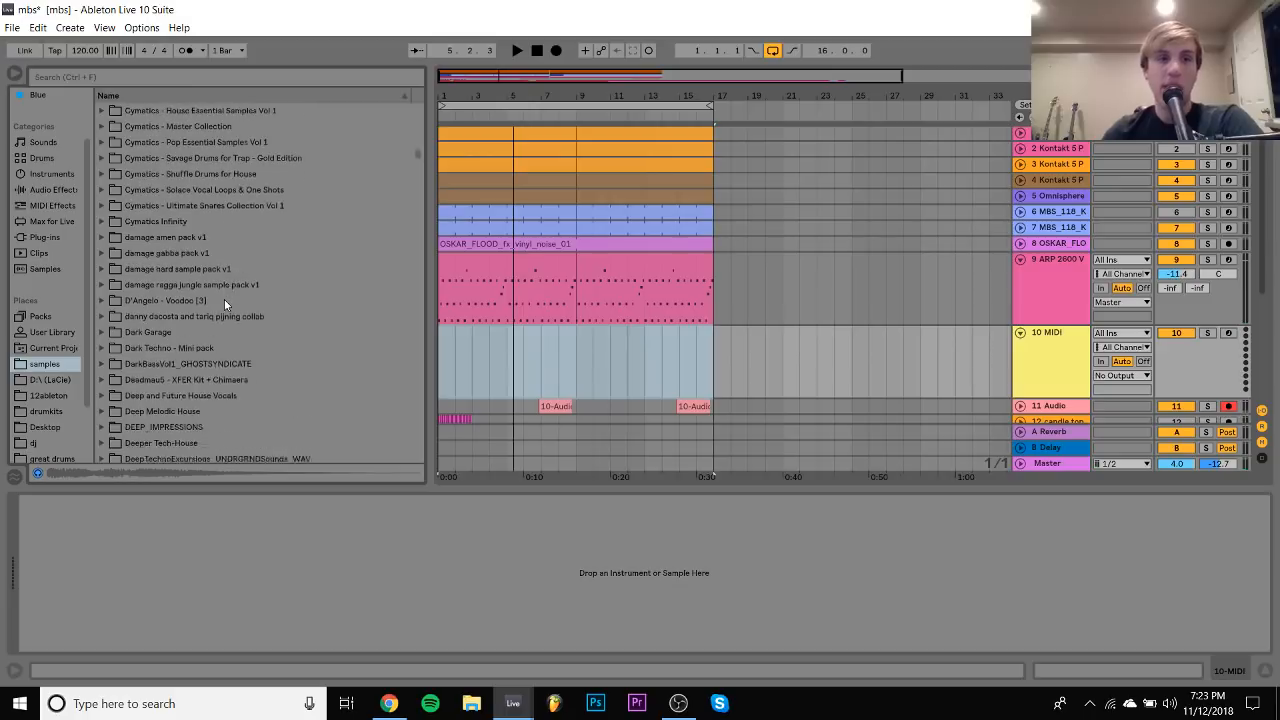
pyautogui.scroll(5, 224, 300)
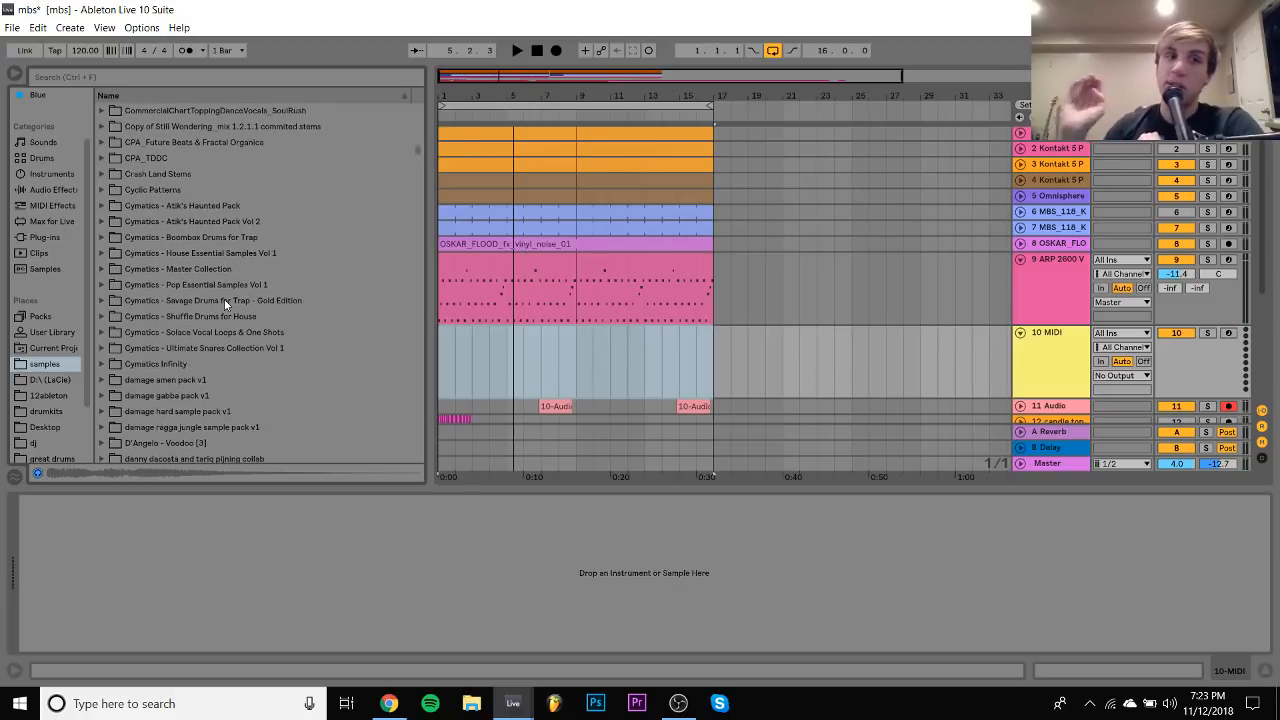
pyautogui.scroll(15, 224, 304)
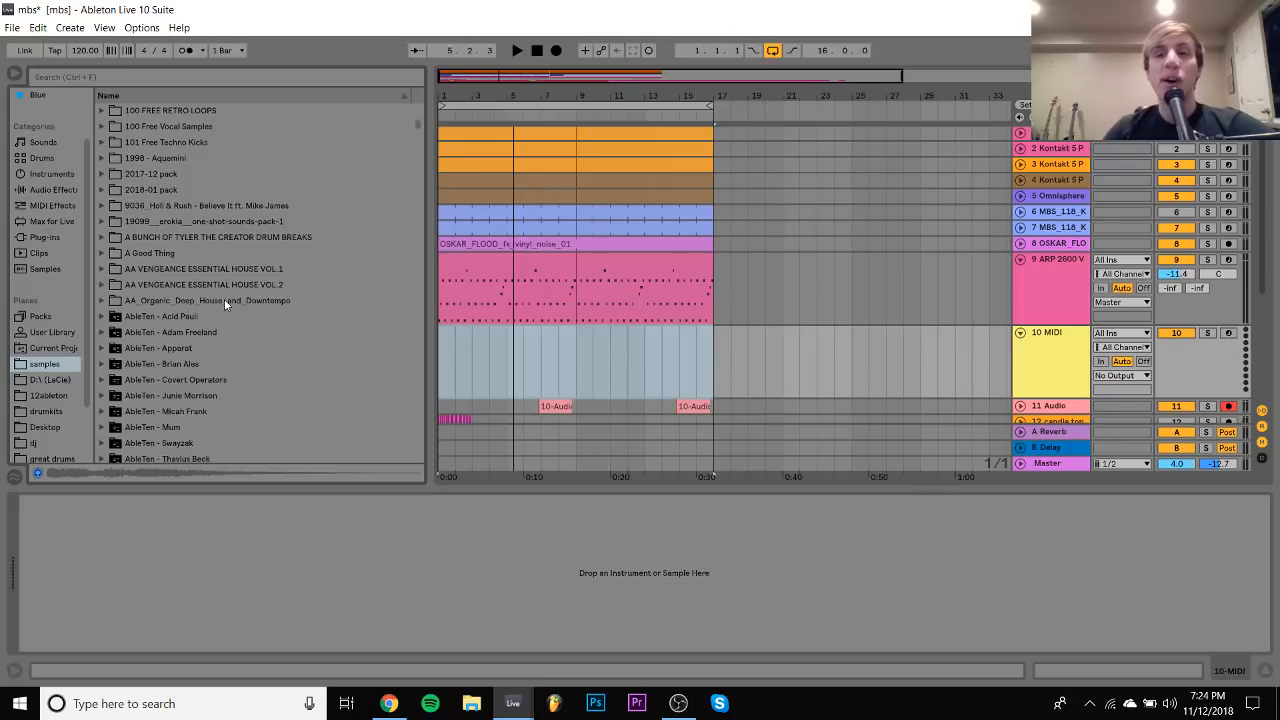
# Solo Kontakt 5 track 4, turn off its LFOTool device and play the arrangement
pyautogui.scroll(-4, 1031, 341)
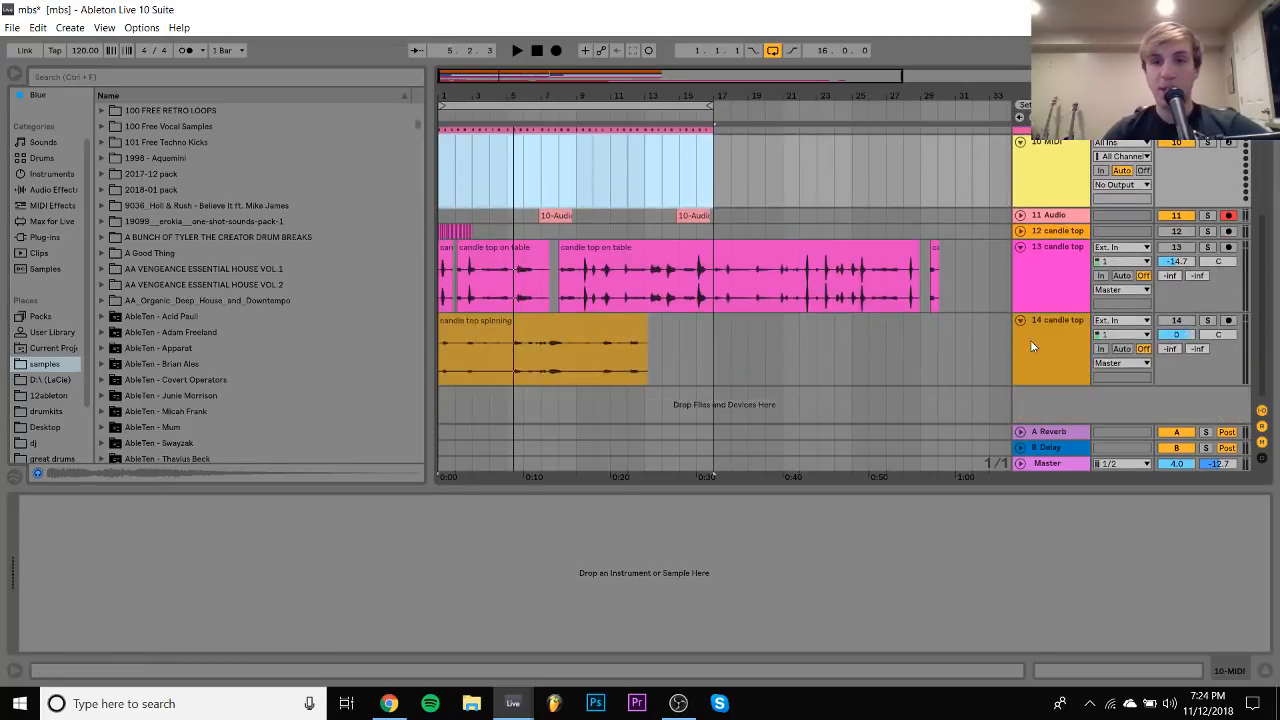
pyautogui.scroll(4, 1031, 341)
pyautogui.scroll(1, 1031, 346)
pyautogui.click(1062, 283)
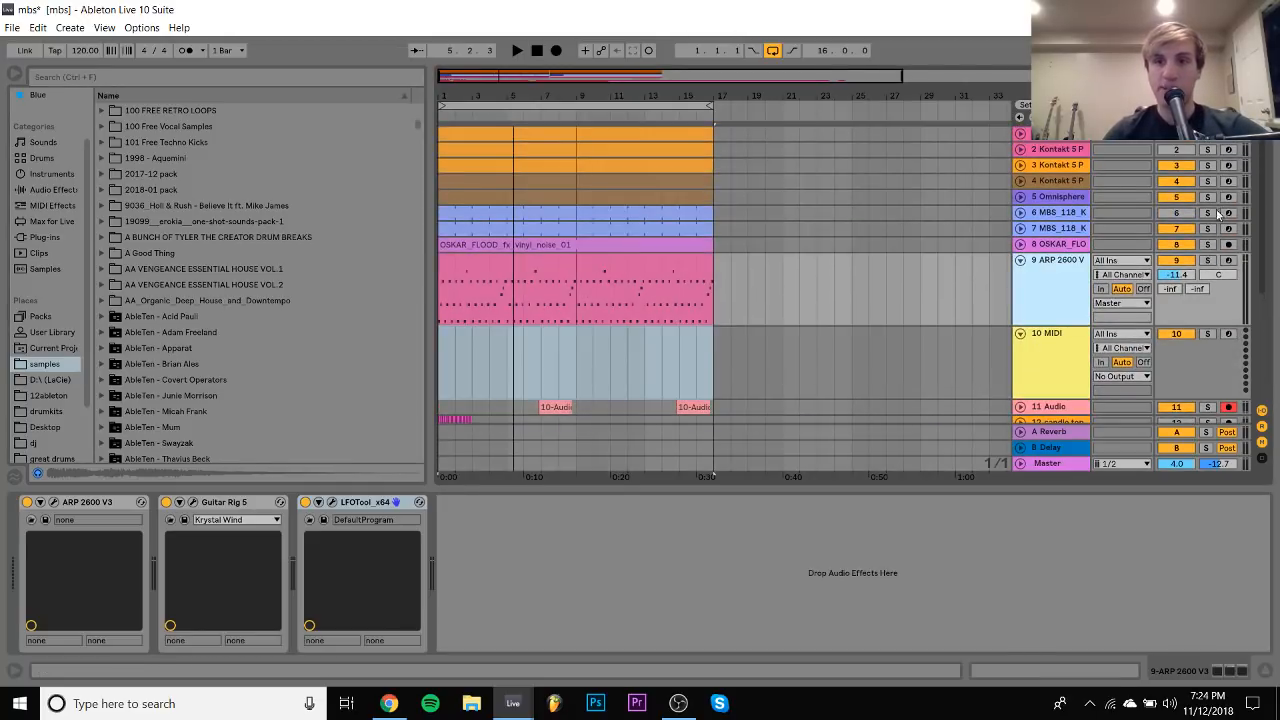
pyautogui.click(1206, 166)
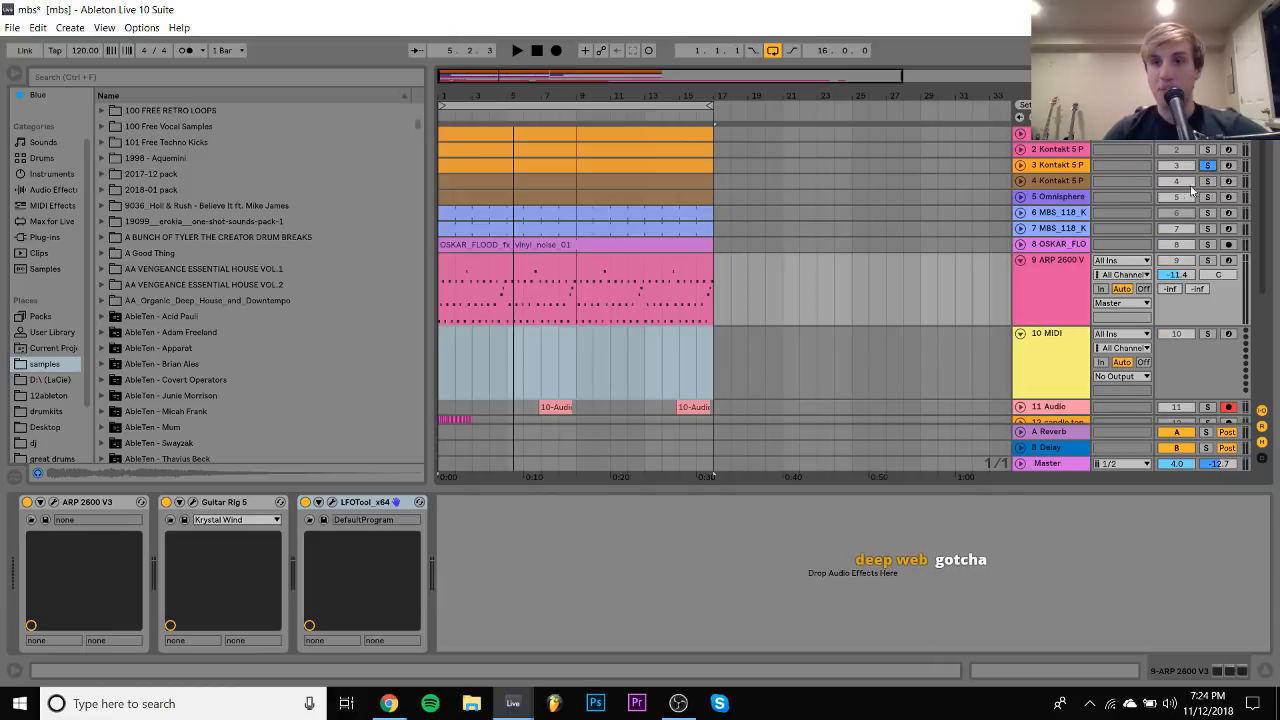
pyautogui.click(1069, 186)
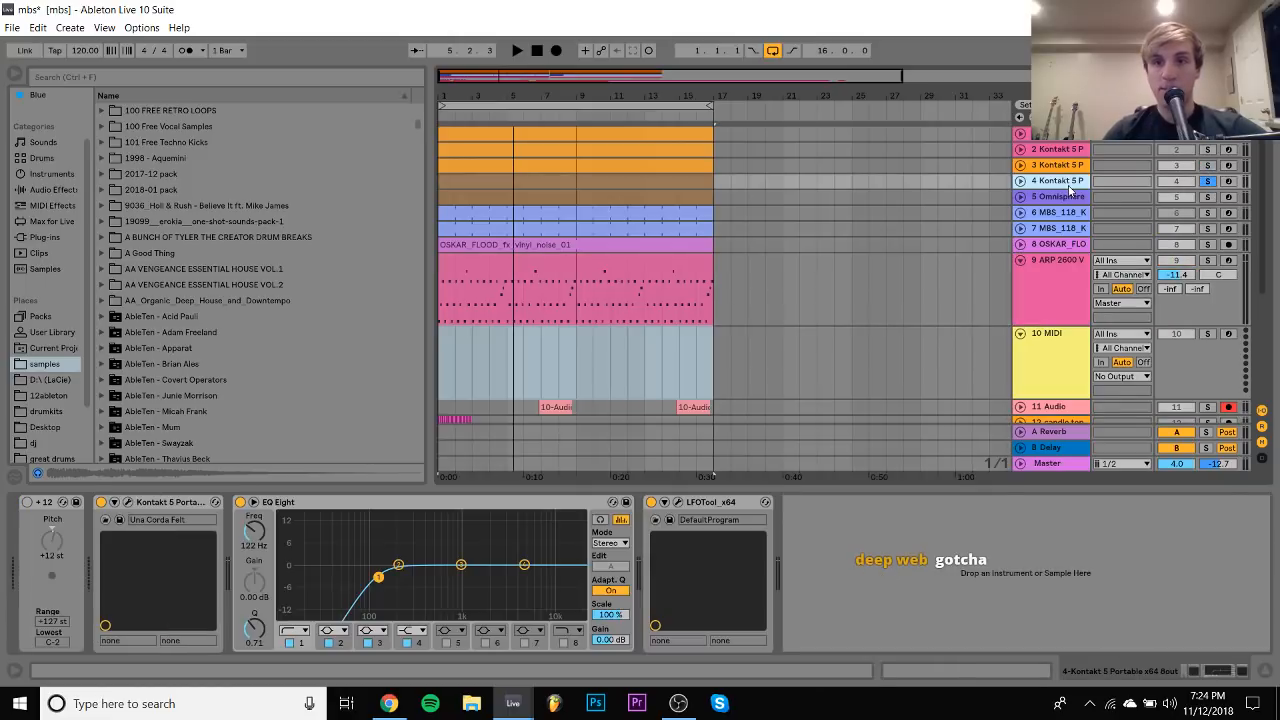
pyautogui.click(651, 502)
pyautogui.press('space')
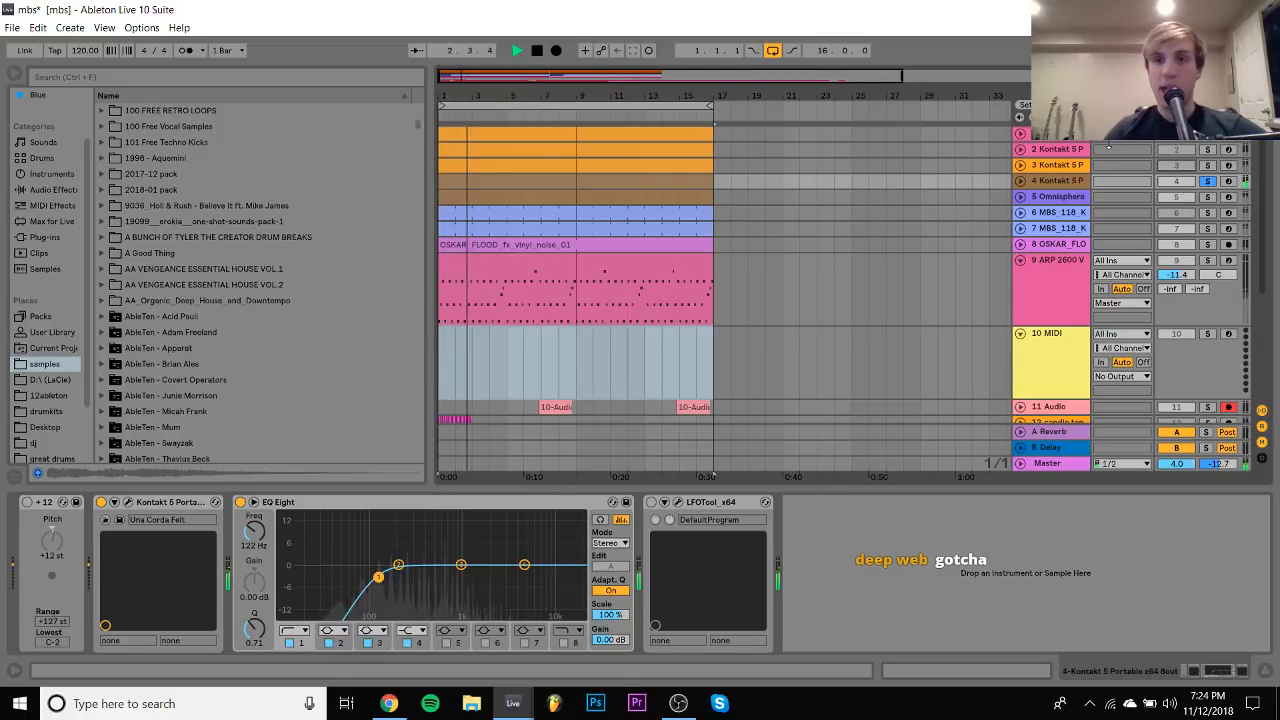
# Delete Kontakt 5 track 2 from the arrangement
pyautogui.click(1066, 151)
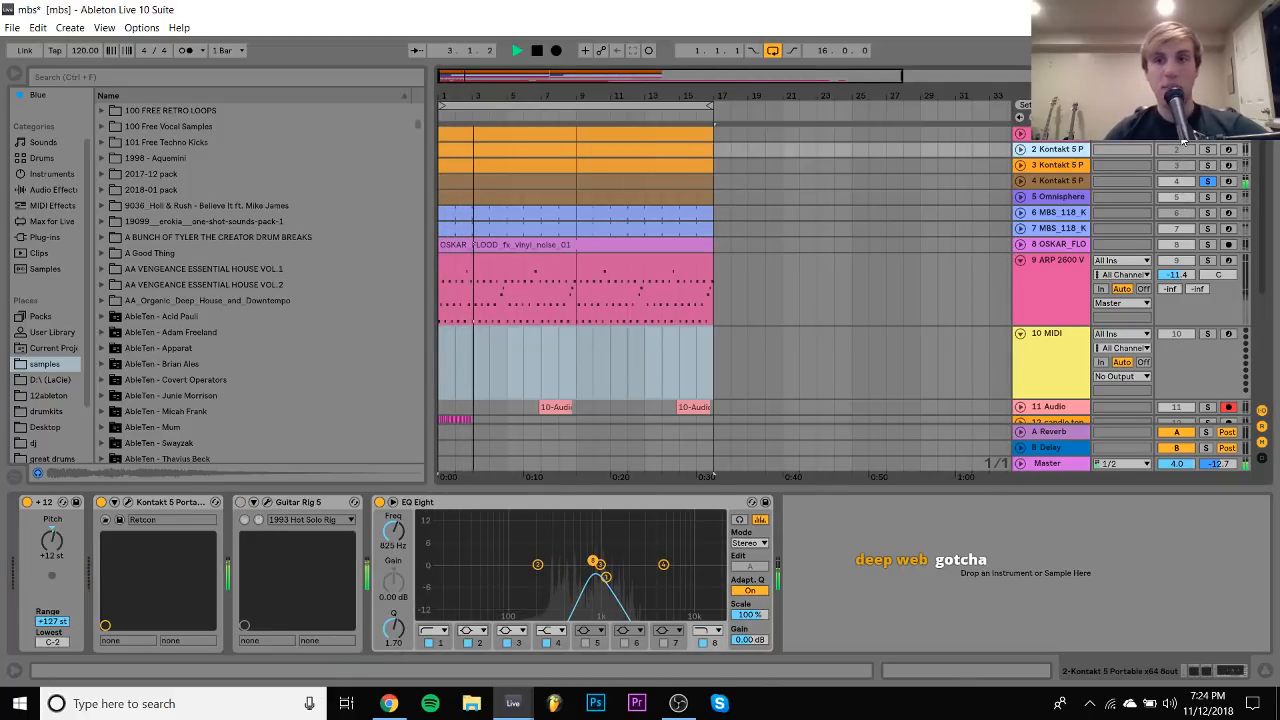
pyautogui.press('Delete')
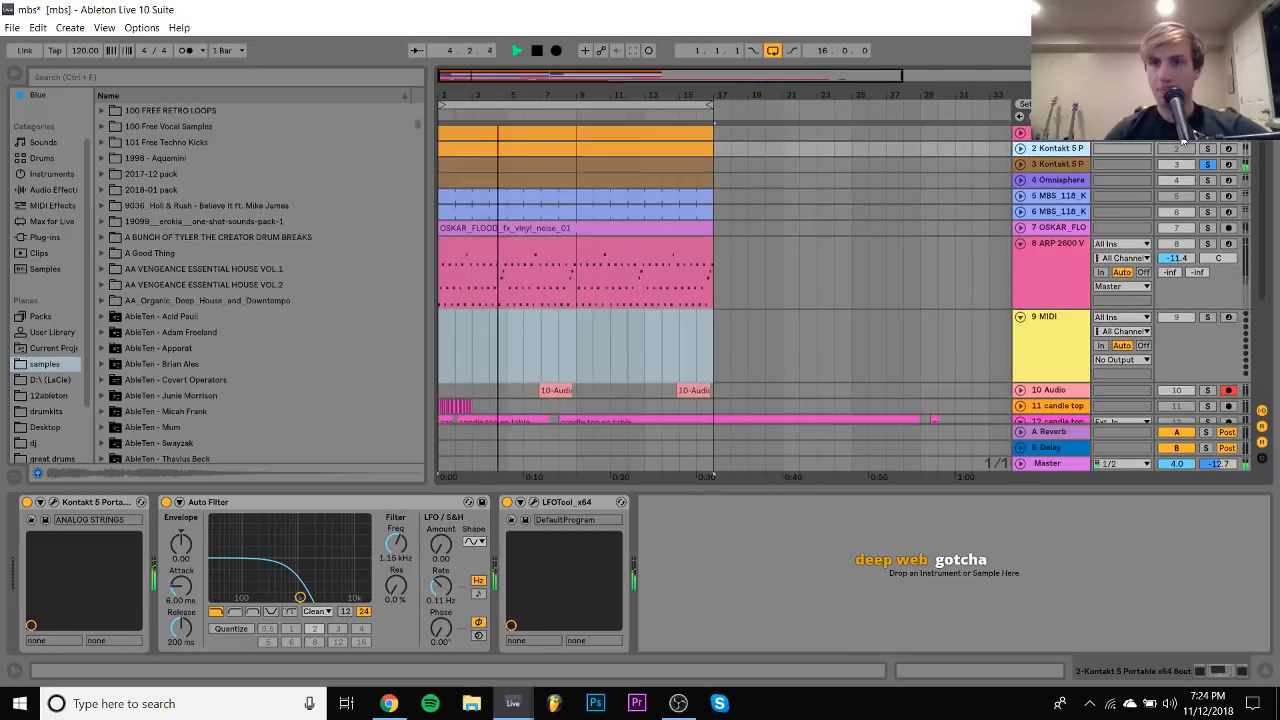
# Mute the ARP 2600 V track, clear the solo so the other tracks play, and stop playback
pyautogui.click(1187, 246)
pyautogui.click(1210, 244)
pyautogui.click(1210, 244)
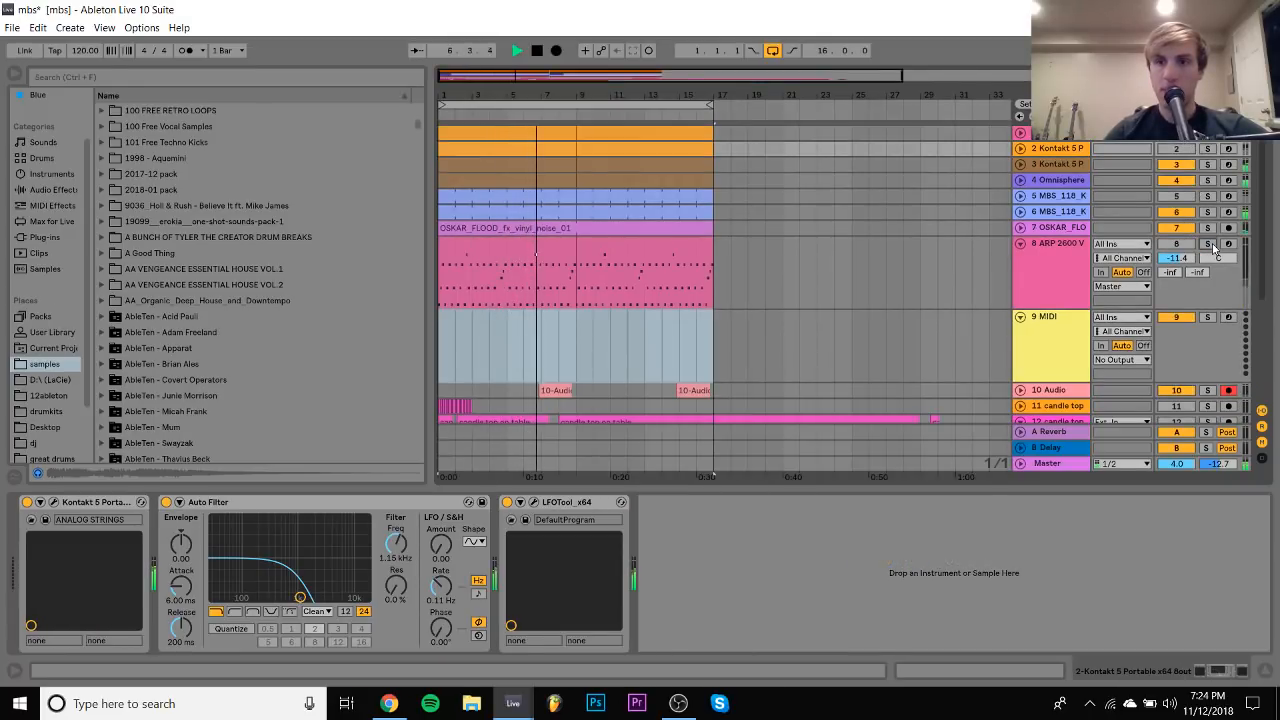
pyautogui.scroll(-4, 1150, 345)
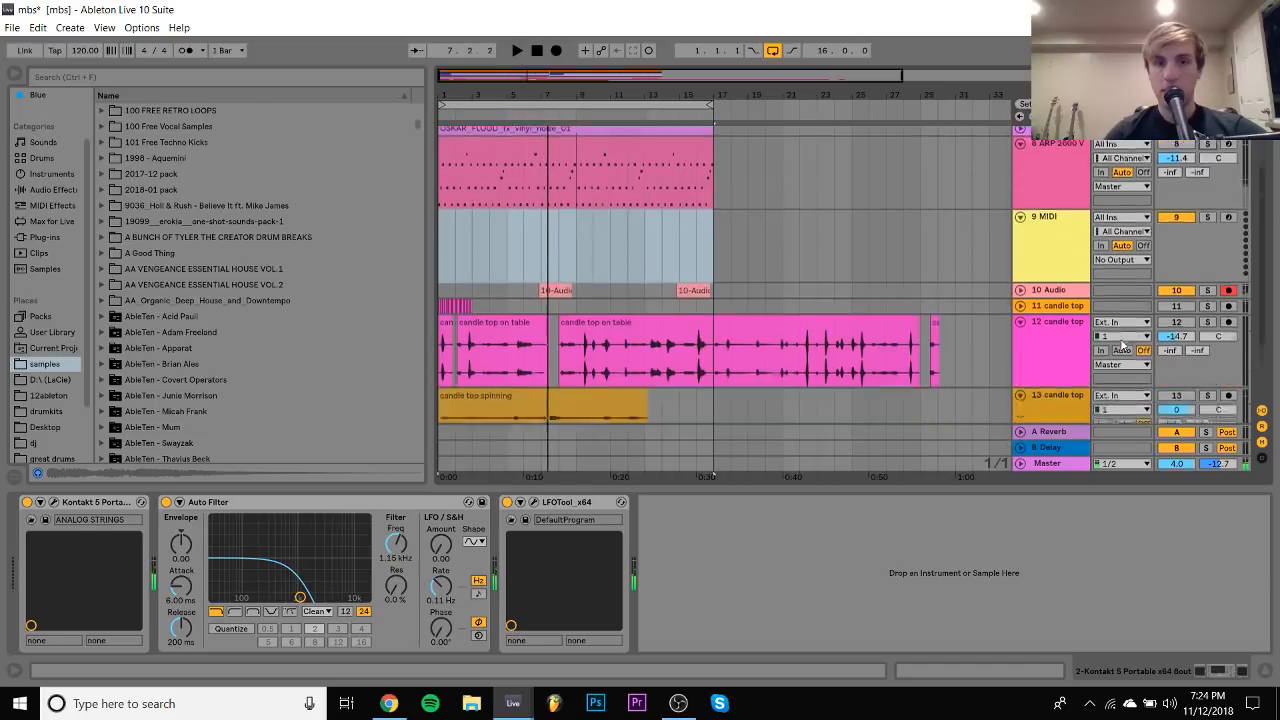
# Mute the 10 Audio track and play the arrangement without it
pyautogui.click(1180, 277)
pyautogui.press('space')
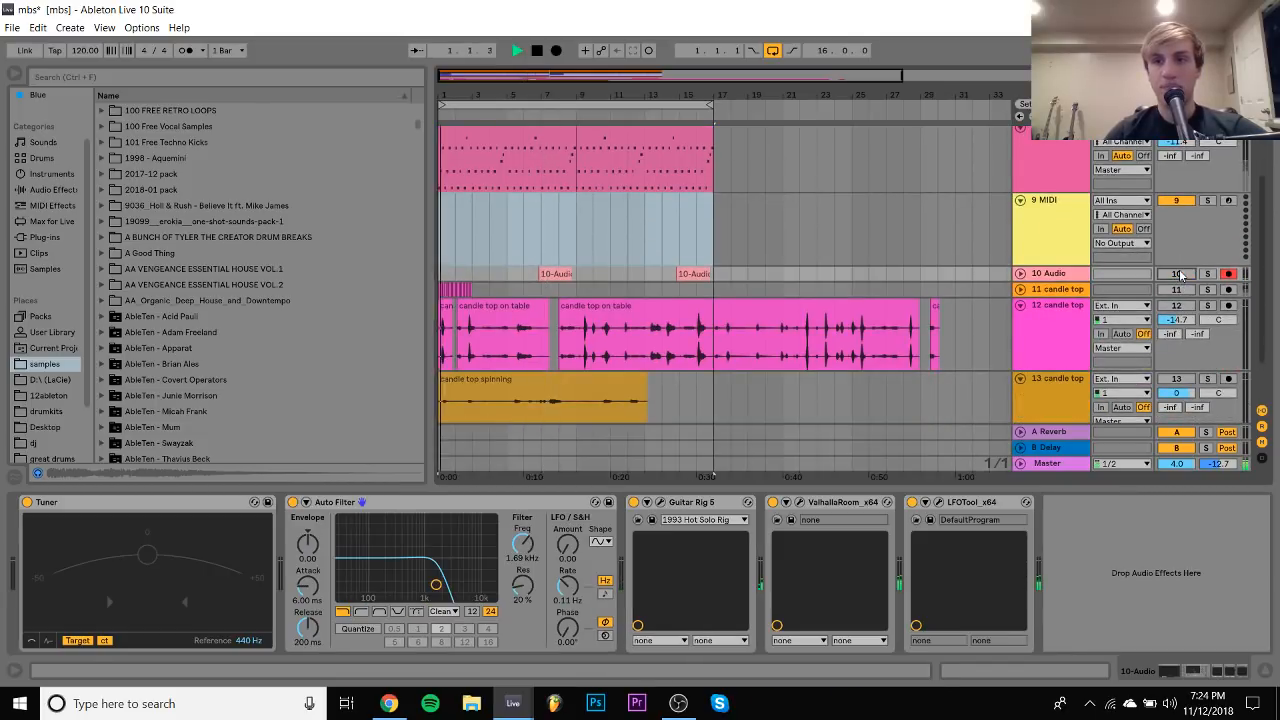
pyautogui.scroll(4, 1180, 277)
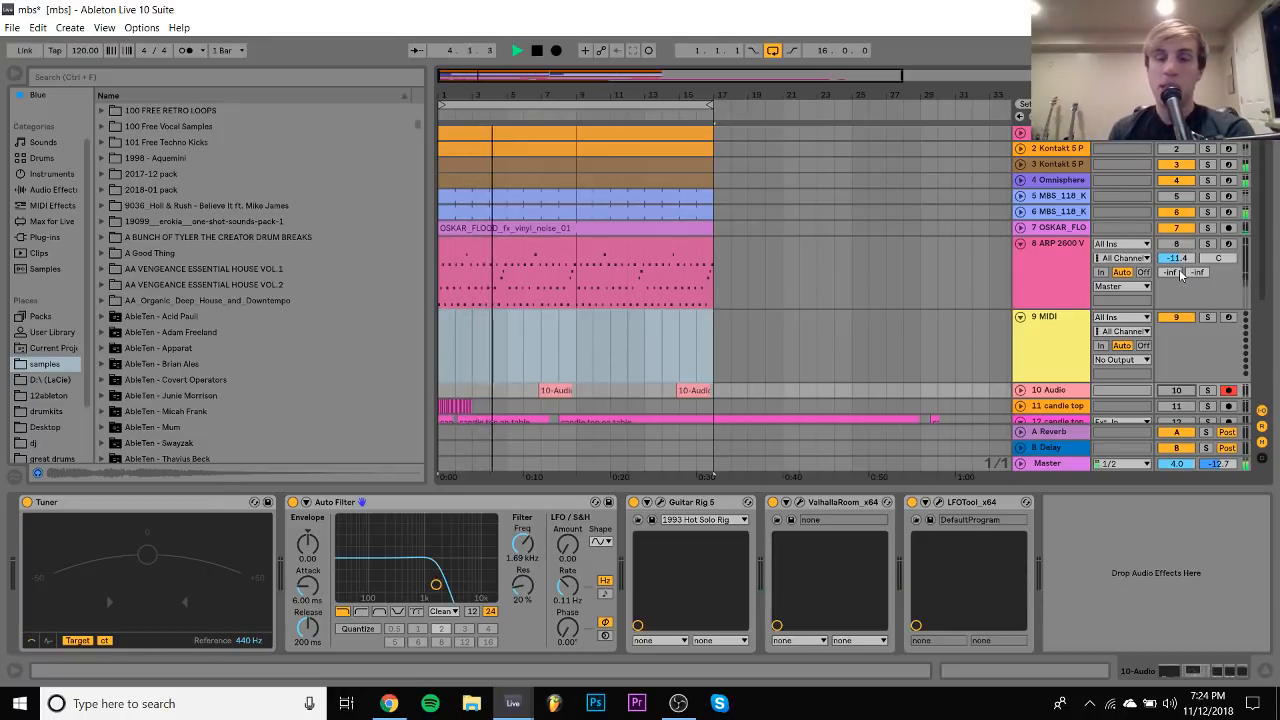
# Turn Kontakt 5 track 2 and the ARP 2600 V track back on, soloing each briefly during playback and clearing the solos
pyautogui.click(1055, 149)
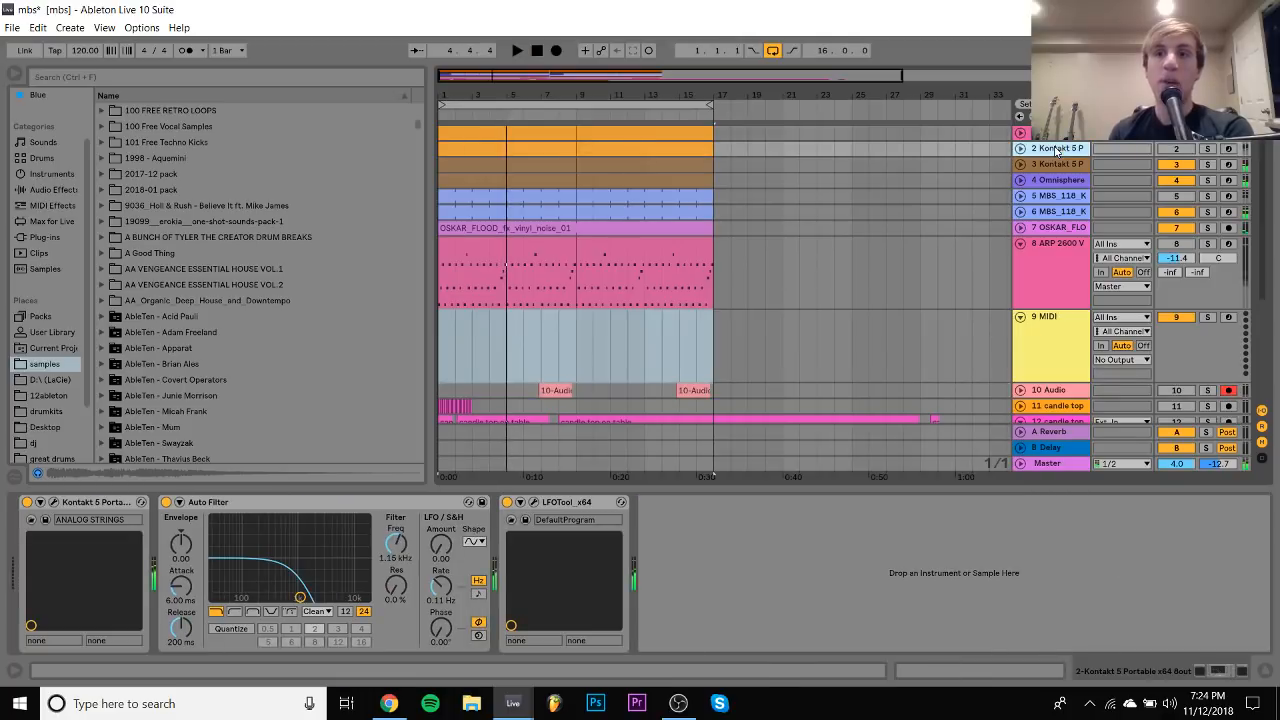
pyautogui.press('space')
pyautogui.click(1208, 149)
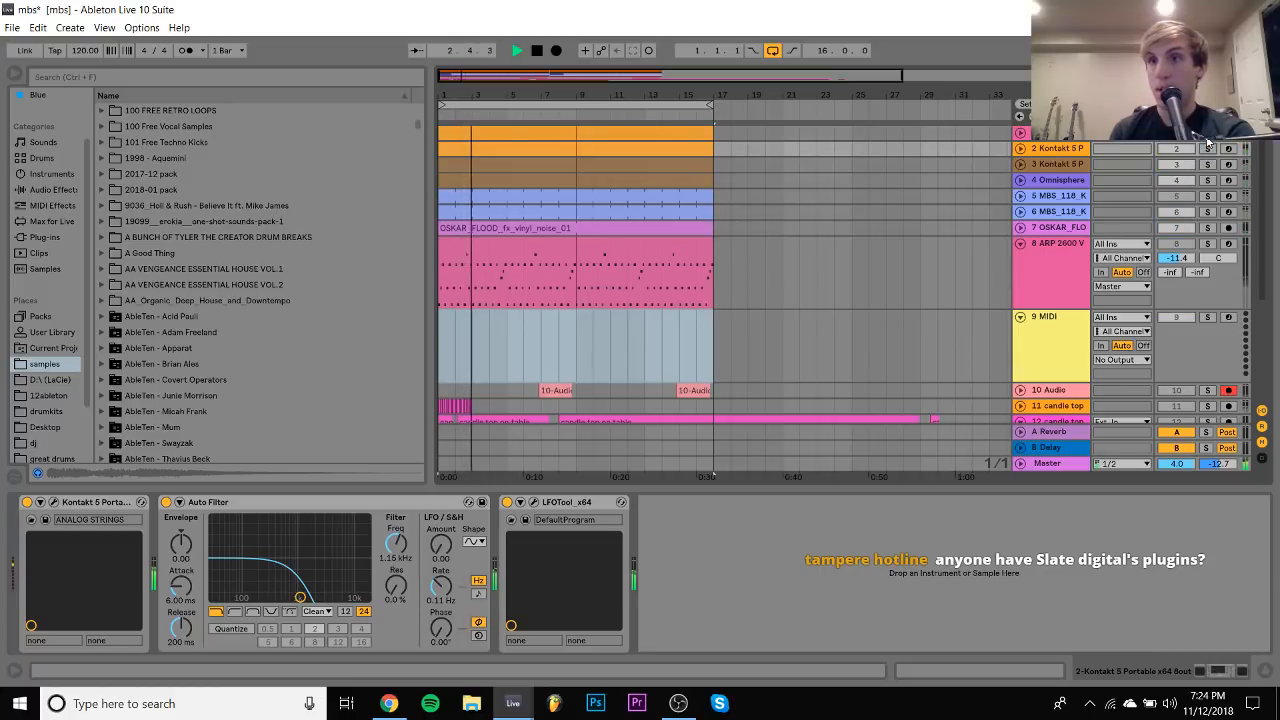
pyautogui.click(1207, 148)
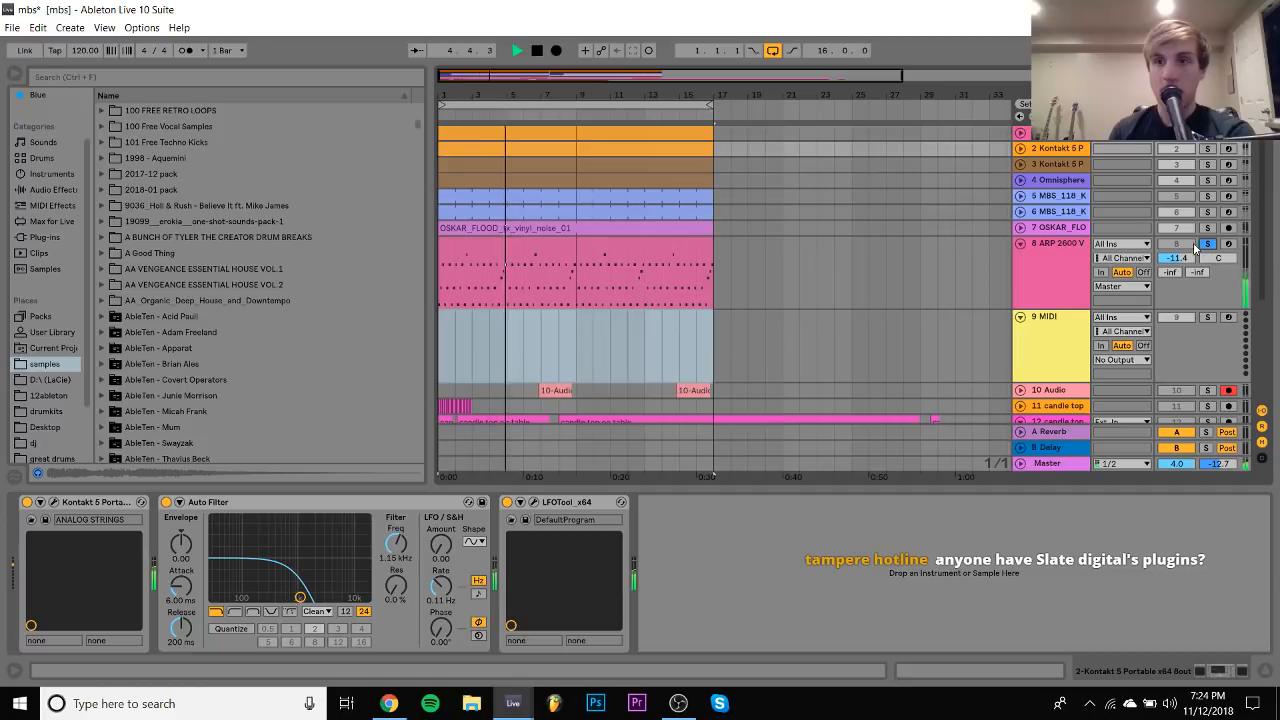
pyautogui.click(1208, 245)
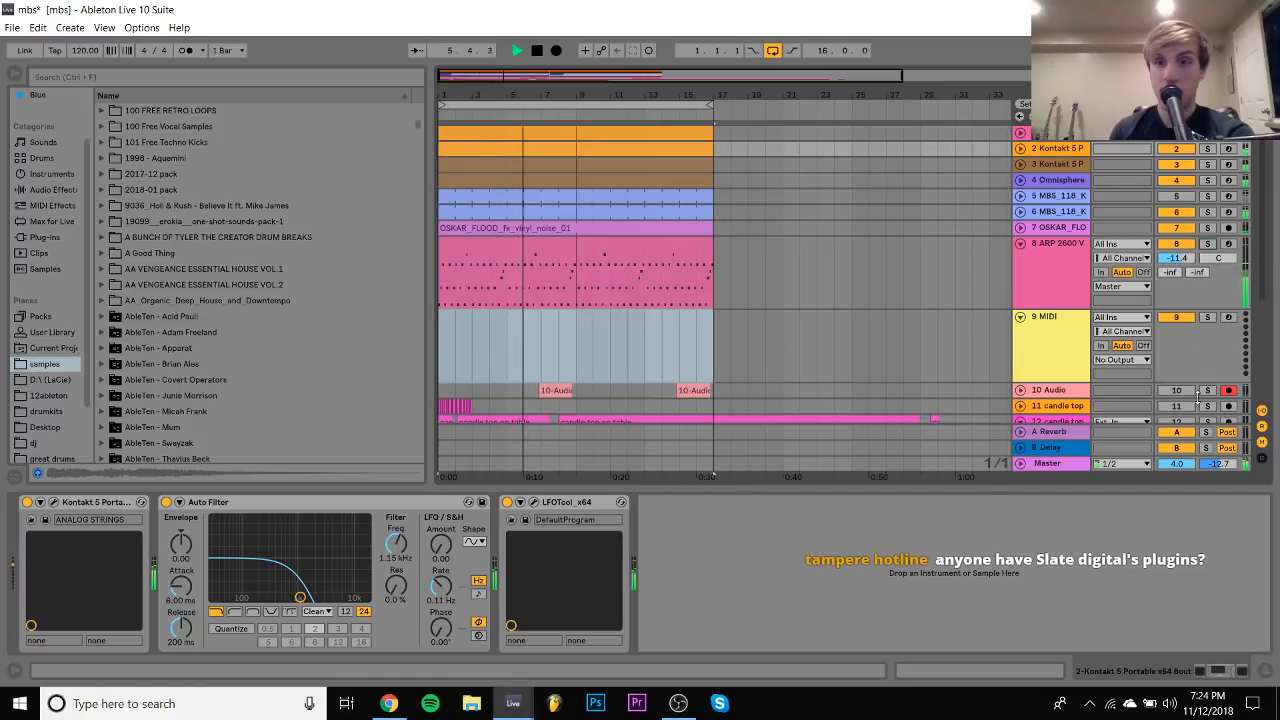
# Turn the 10 Audio track back on, unfold it, and replay the arrangement from the start
pyautogui.click(1050, 392)
pyautogui.click(1020, 391)
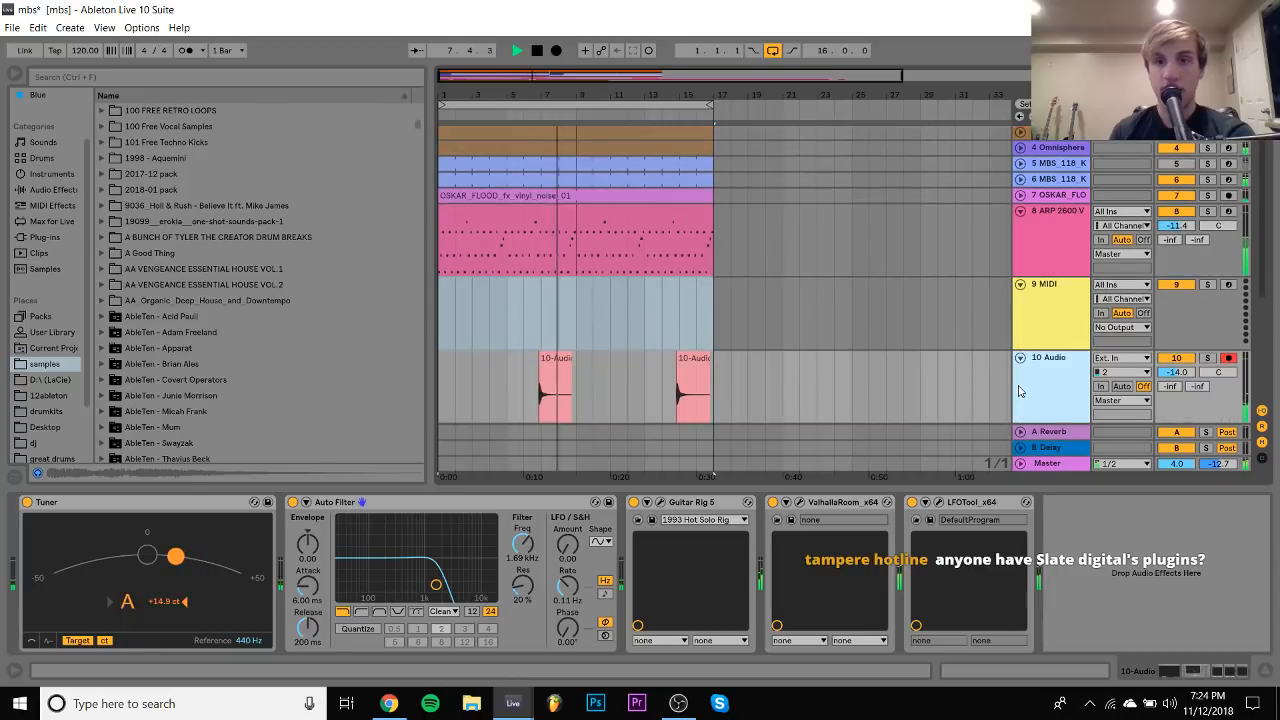
pyautogui.press('space')
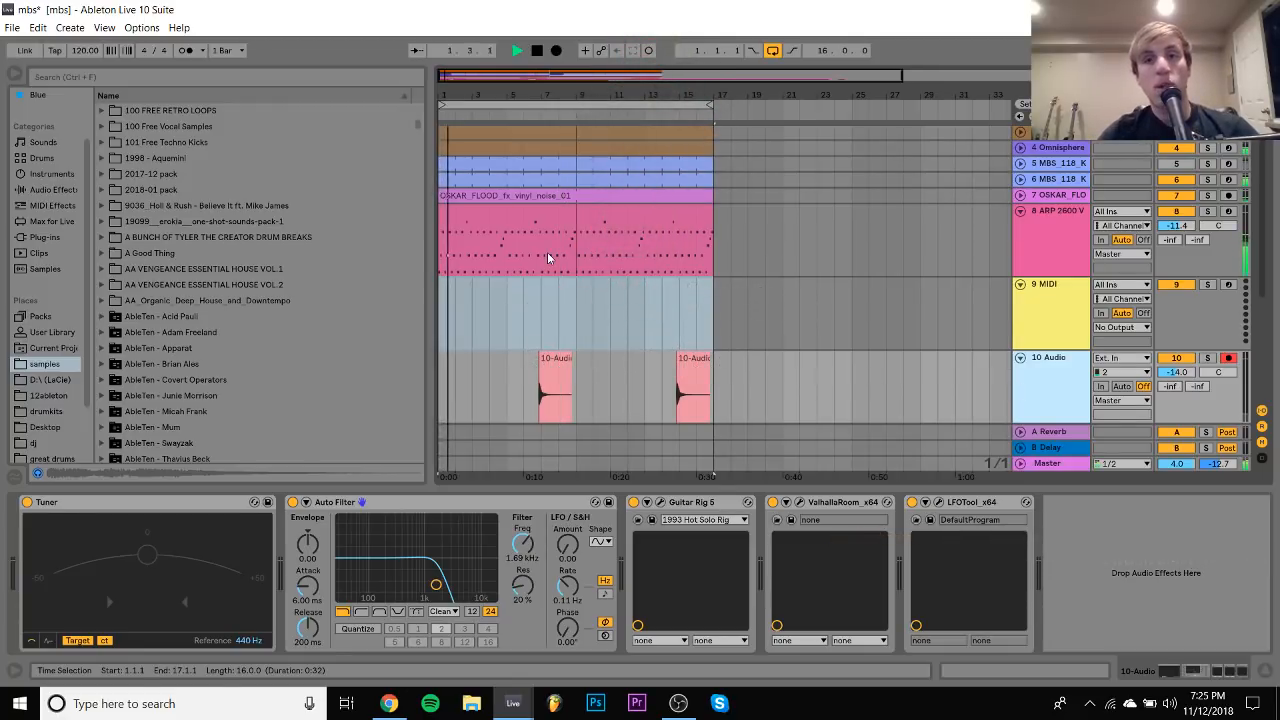
# Place the insert marker at bar 1 on the 9 MIDI track
pyautogui.scroll(1, 549, 257)
pyautogui.click(440, 330)
pyautogui.click(440, 330)
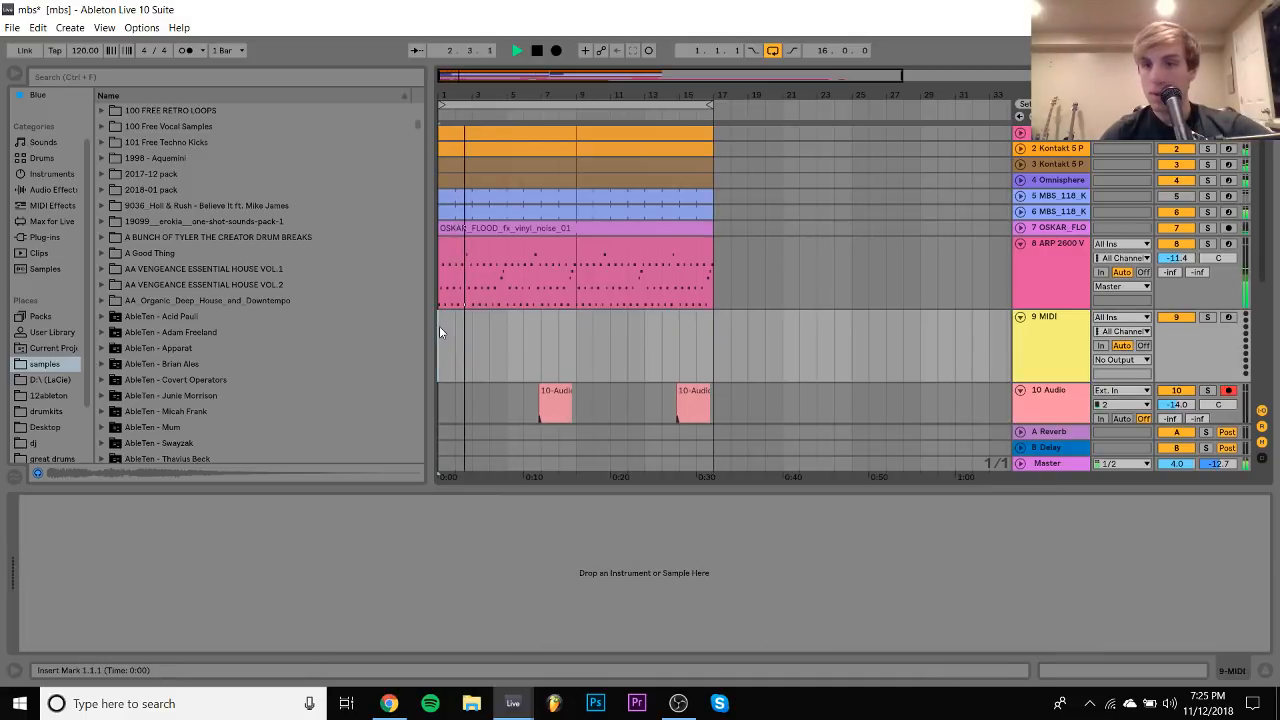
# Look through the samples folder for a pack with ambient or textural percussion sounds
pyautogui.scroll(-15, 96, 343)
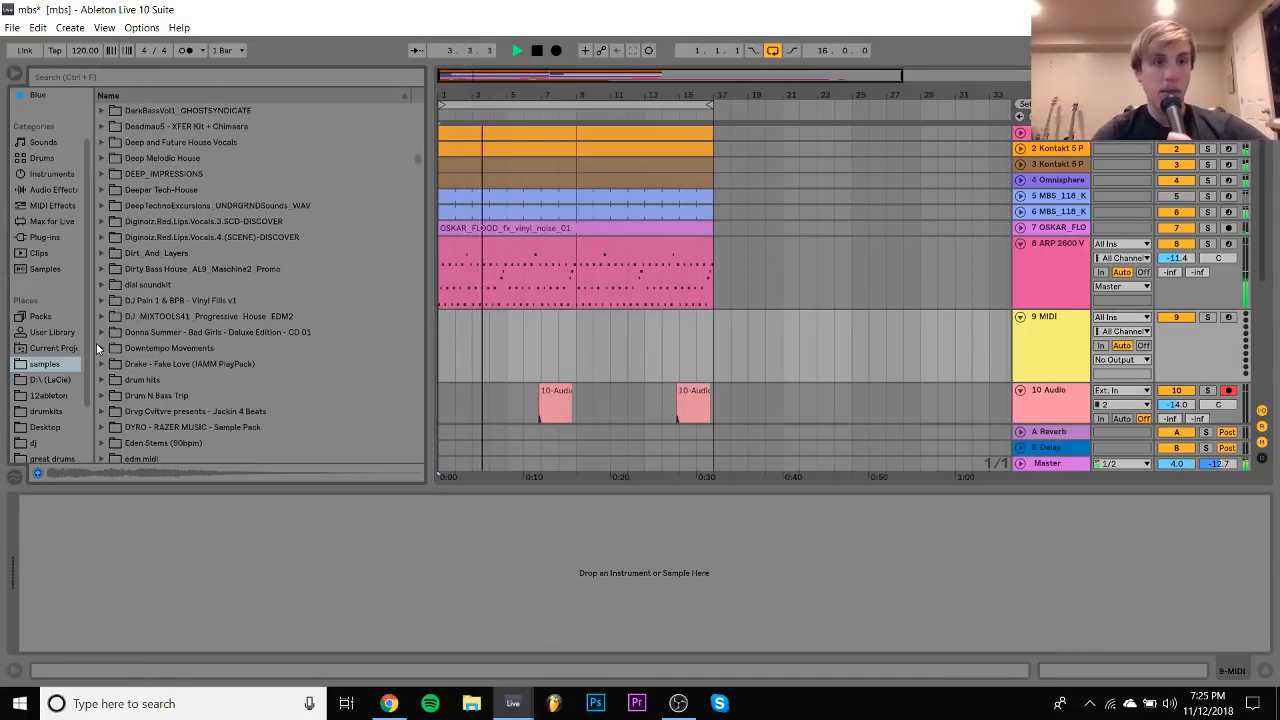
pyautogui.scroll(-10, 96, 343)
pyautogui.scroll(-15, 96, 343)
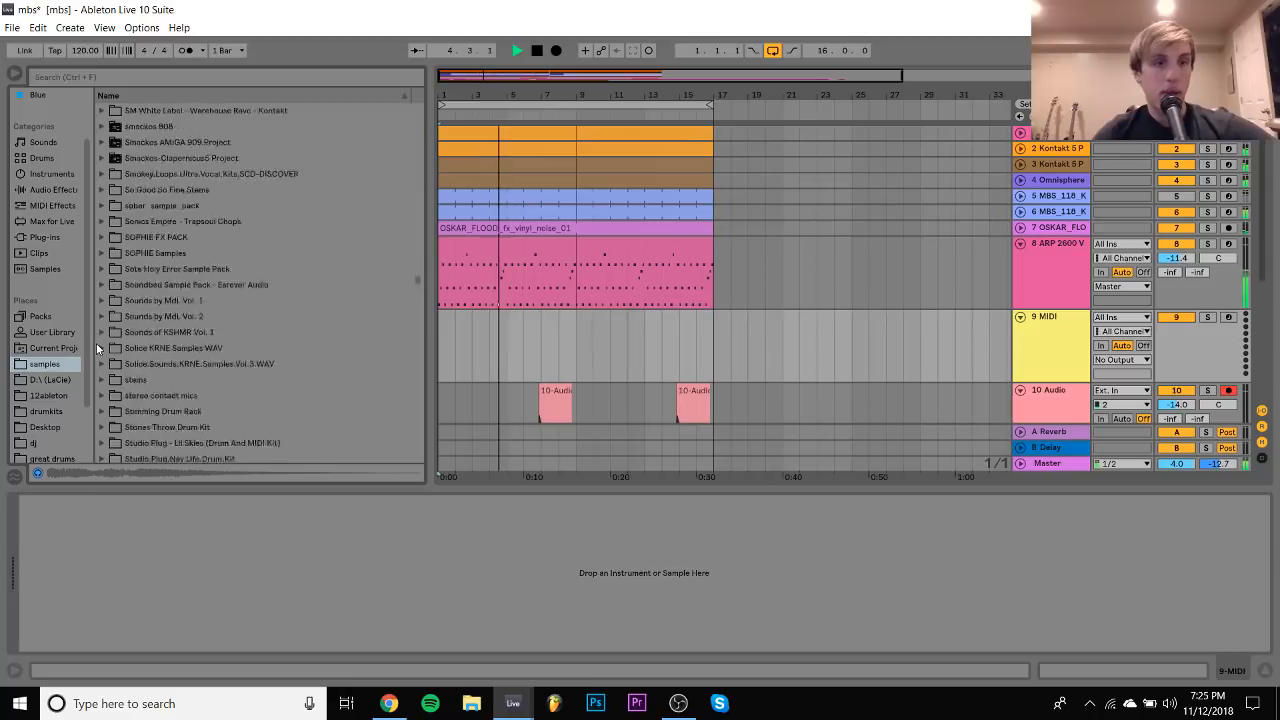
pyautogui.scroll(10, 96, 343)
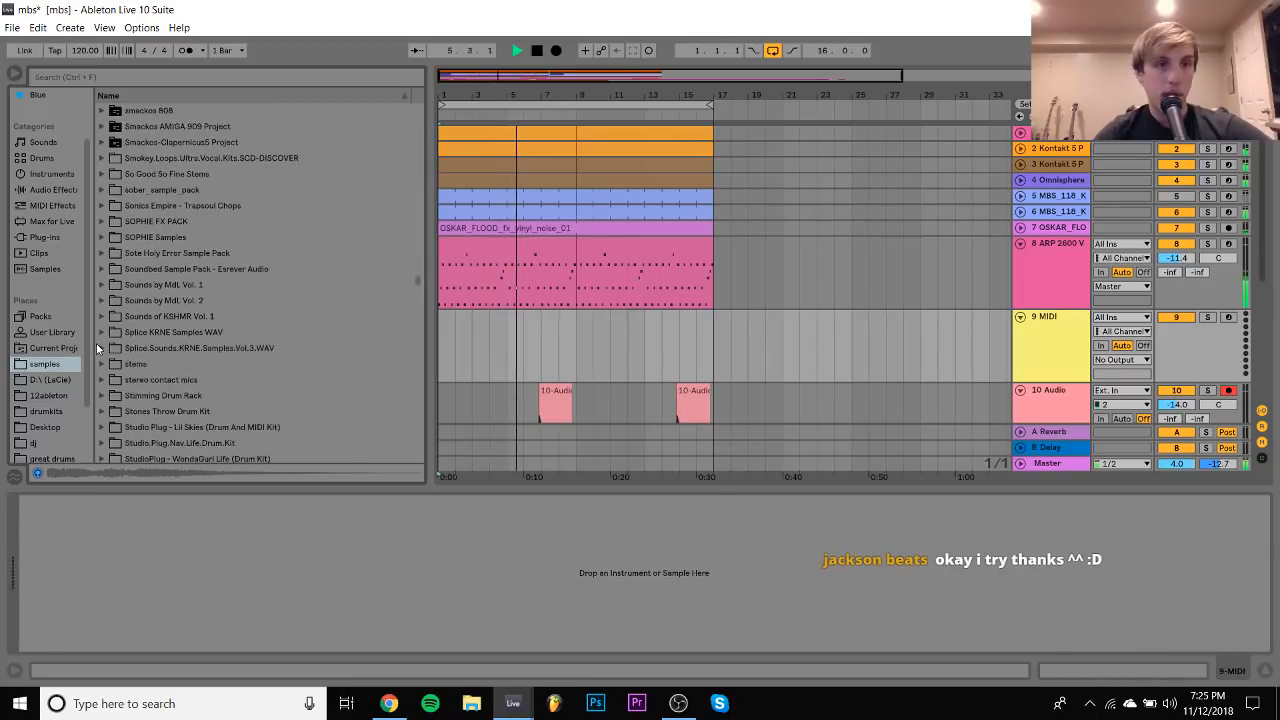
pyautogui.scroll(5, 97, 348)
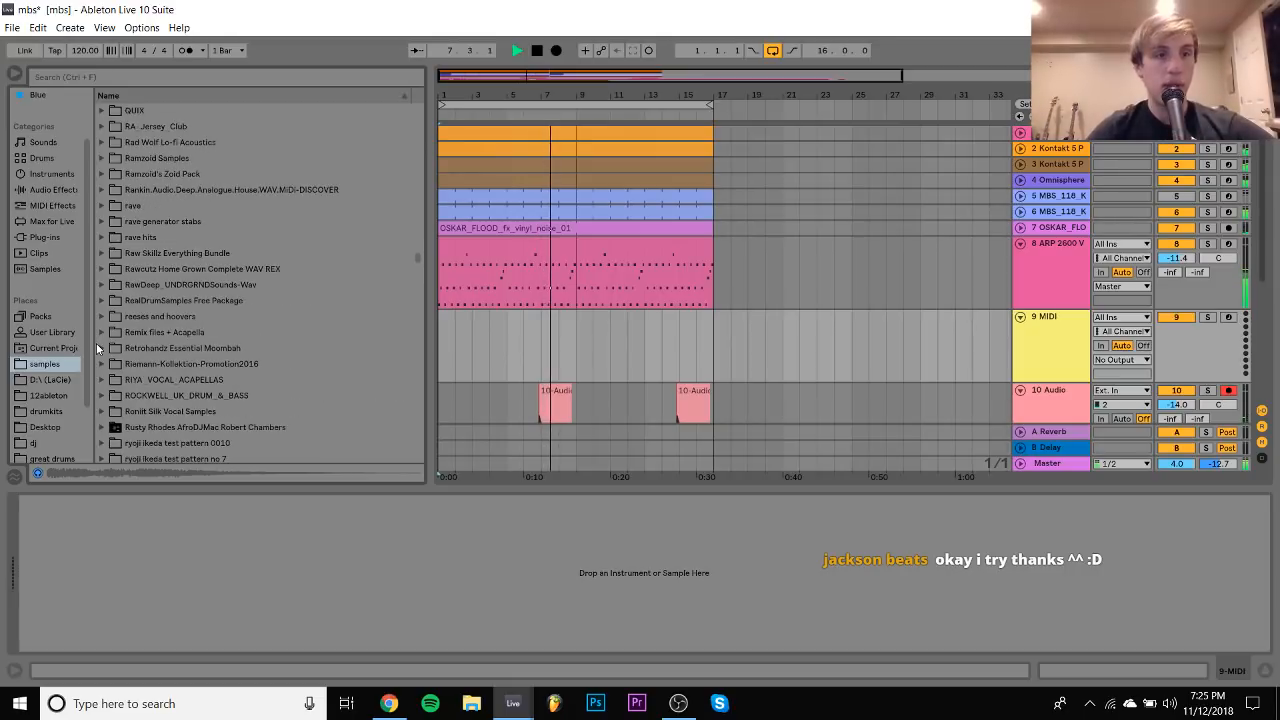
pyautogui.scroll(8, 97, 348)
pyautogui.scroll(3, 180, 187)
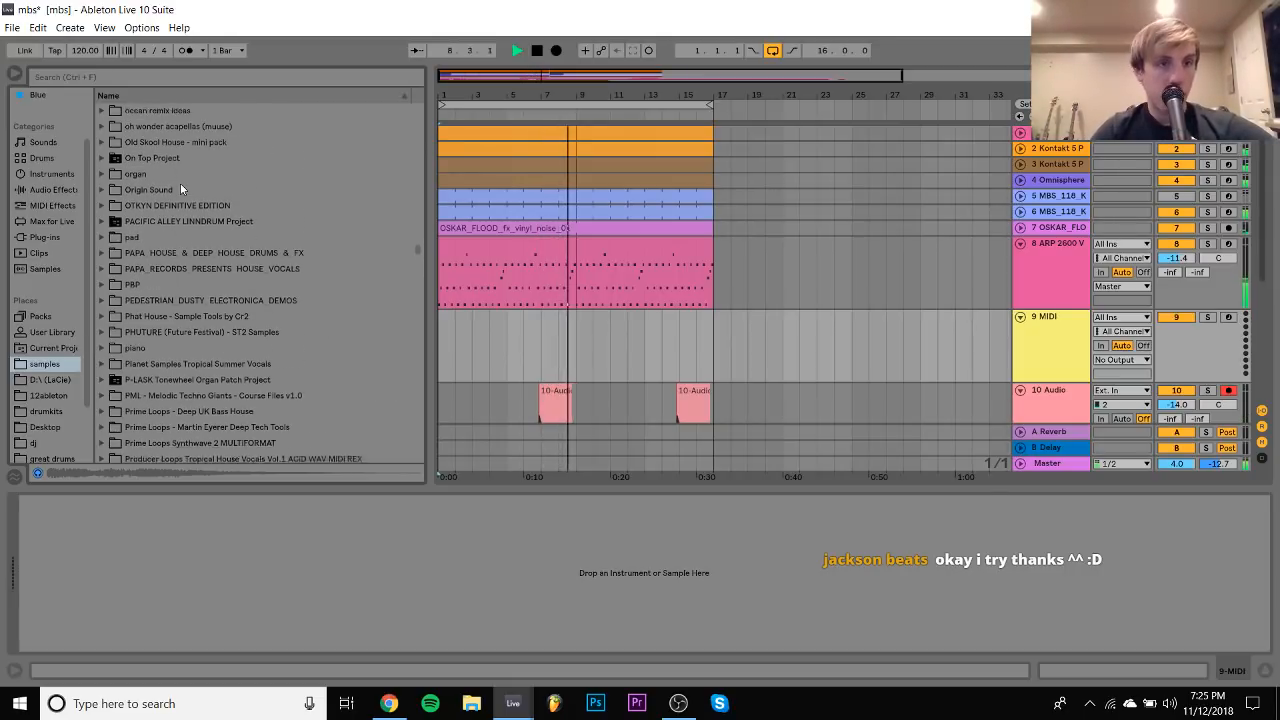
pyautogui.scroll(-2, 202, 201)
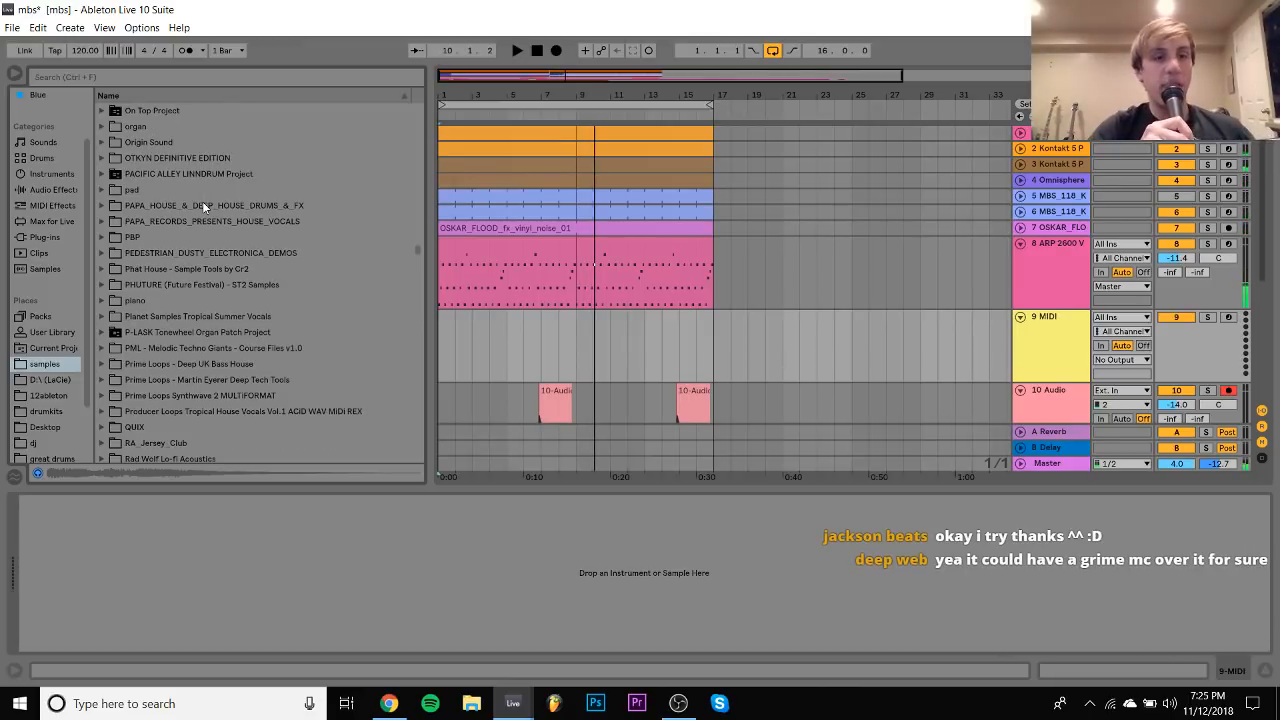
pyautogui.scroll(-6, 202, 203)
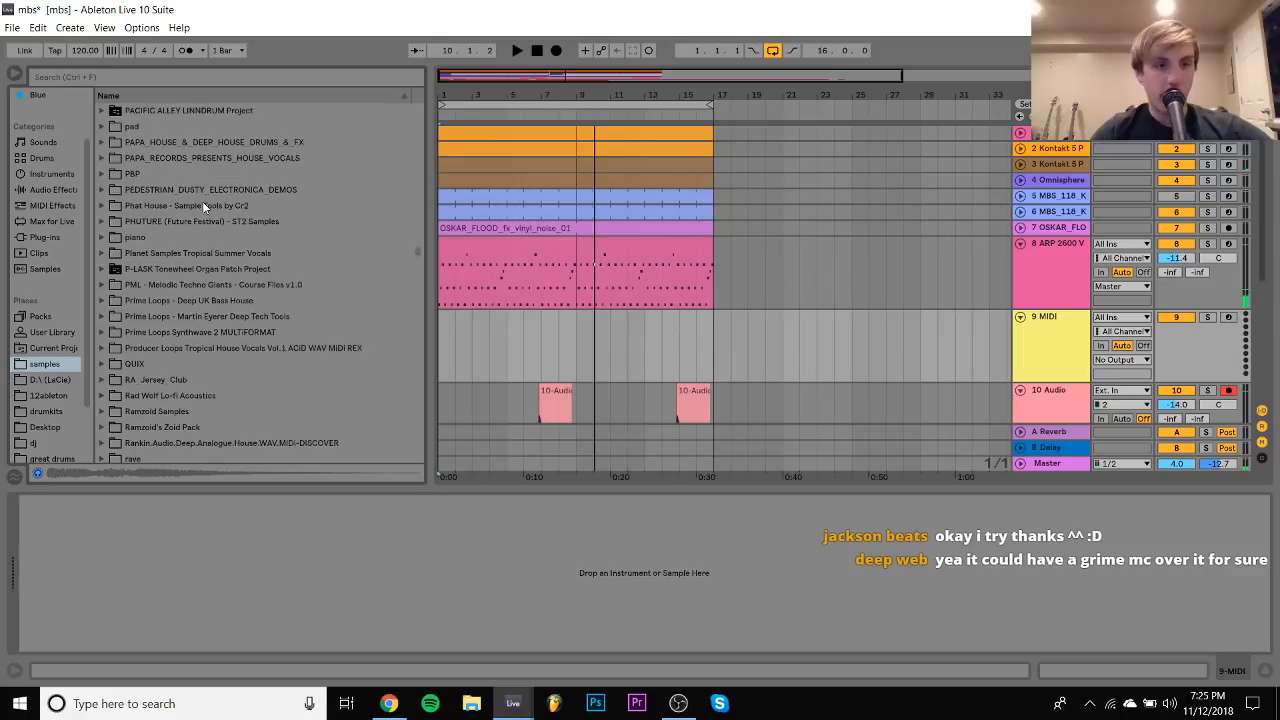
pyautogui.scroll(-5, 202, 201)
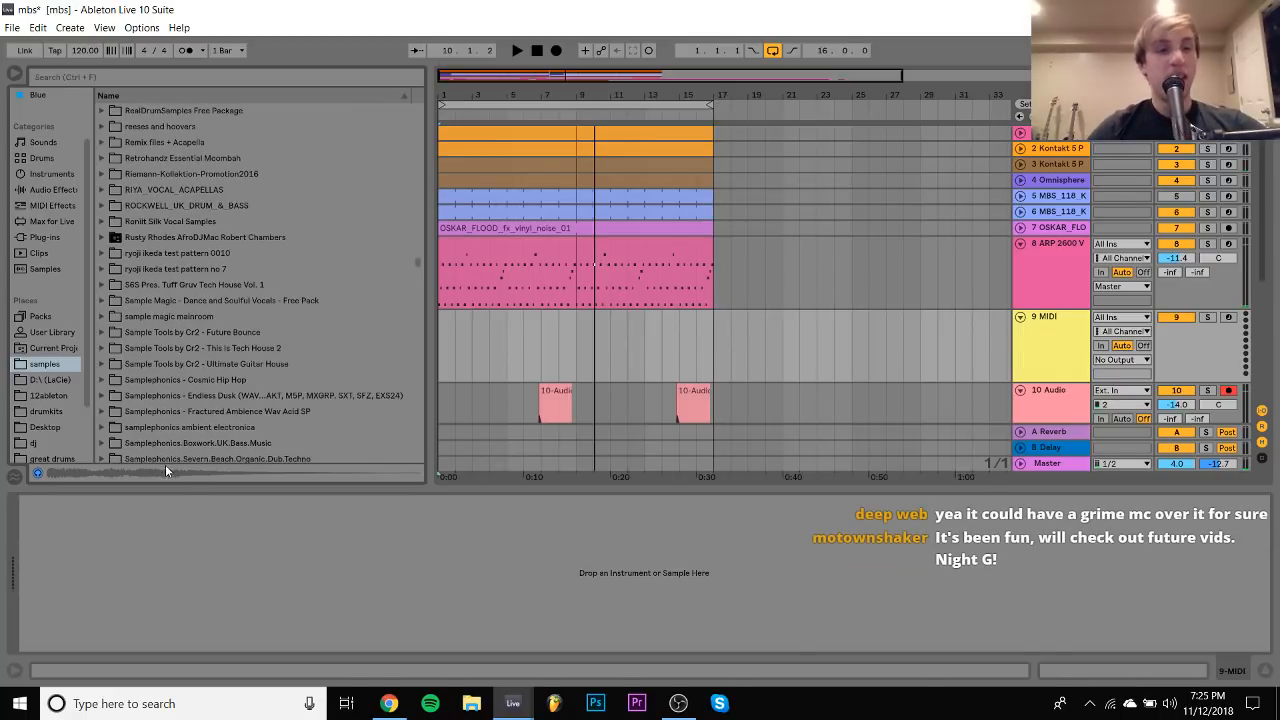
# Open the samplephonics ambient electronica pack and preview 90_BearsBeat_02_SP.wav from its Drum Loops folder
pyautogui.click(207, 427)
pyautogui.press('Right')
pyautogui.press('Down')
pyautogui.press('Down')
pyautogui.press('Down')
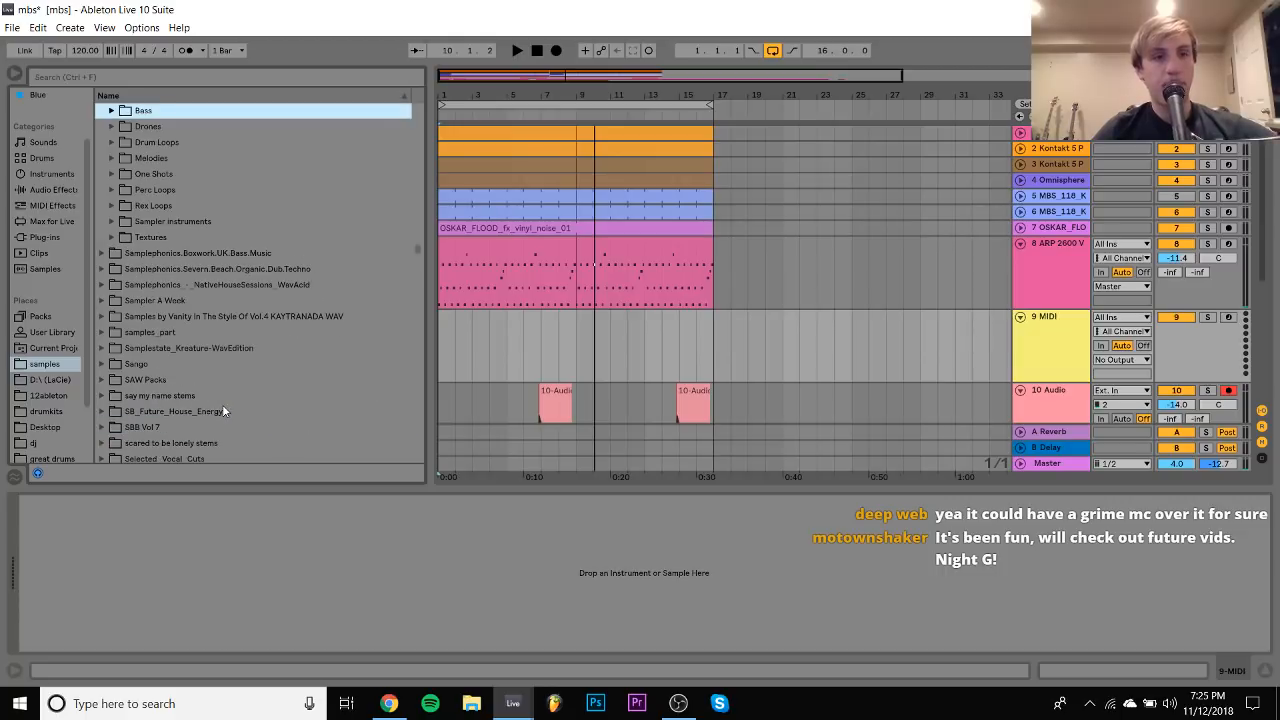
pyautogui.press('Right')
pyautogui.press('Down')
pyautogui.press('Down')
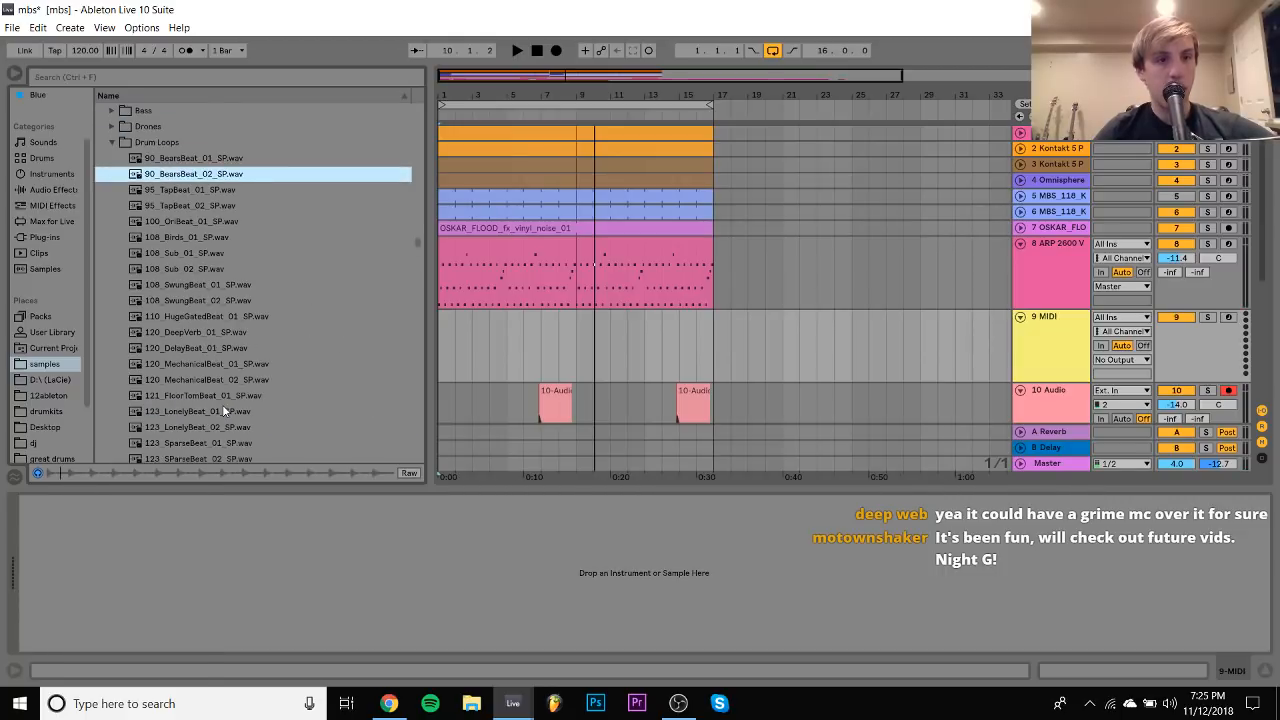
# Close the Drum Loops folder and open the pack's Perc Loops folder
pyautogui.press('Left')
pyautogui.press('Left')
pyautogui.press('Down')
pyautogui.press('Down')
pyautogui.press('Down')
pyautogui.press('Down')
pyautogui.press('Down')
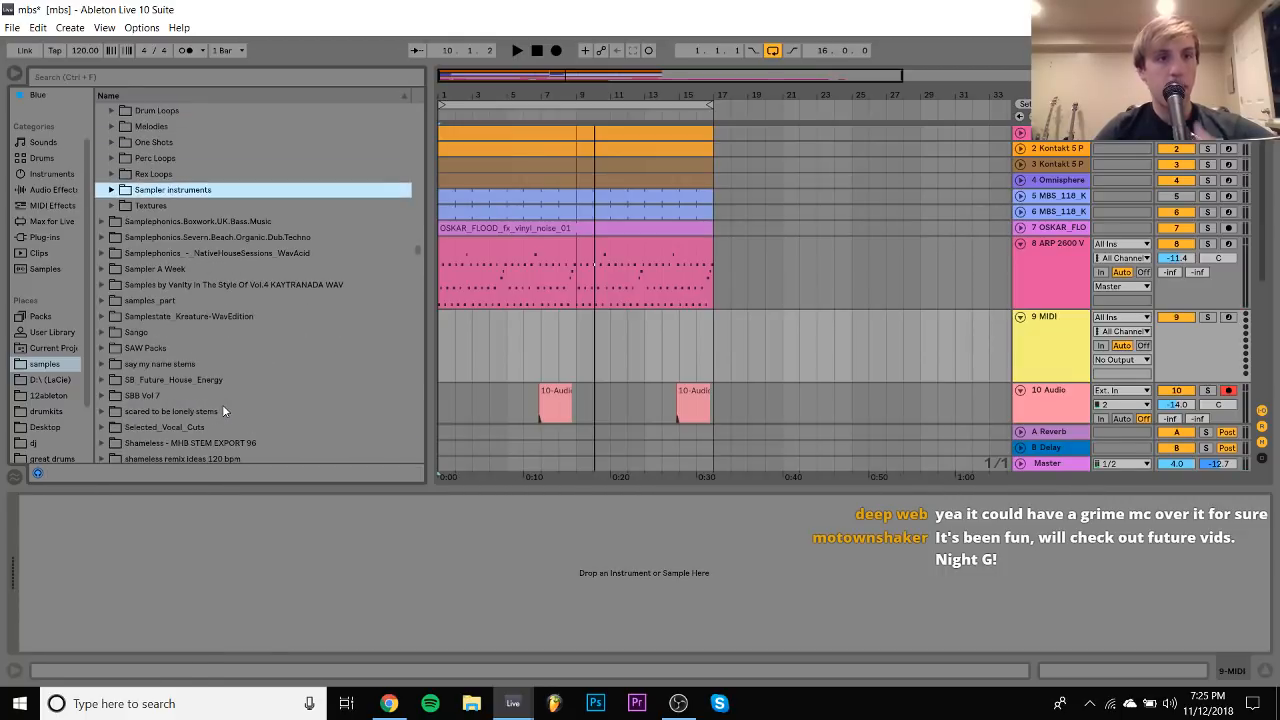
pyautogui.press('Down')
pyautogui.press('Up')
pyautogui.press('Up')
pyautogui.press('Up')
pyautogui.press('Right')
pyautogui.press('Down')
pyautogui.press('Down')
pyautogui.scroll(-4, 222, 408)
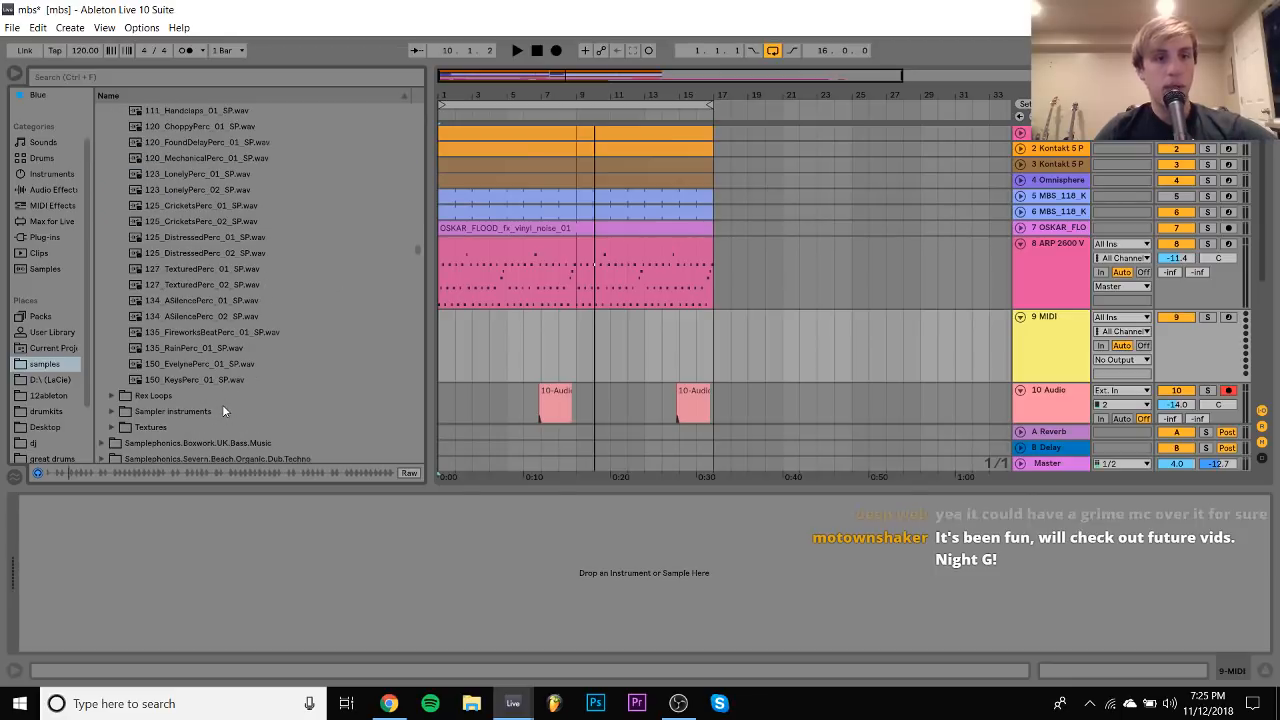
# Preview the percussion loops from 135_FireworksBeatPerc_01_SP.wav back up to 120_MechanicalPerc_01_SP.wav
pyautogui.click(183, 330)
pyautogui.press('Up')
pyautogui.press('Up')
pyautogui.press('Up')
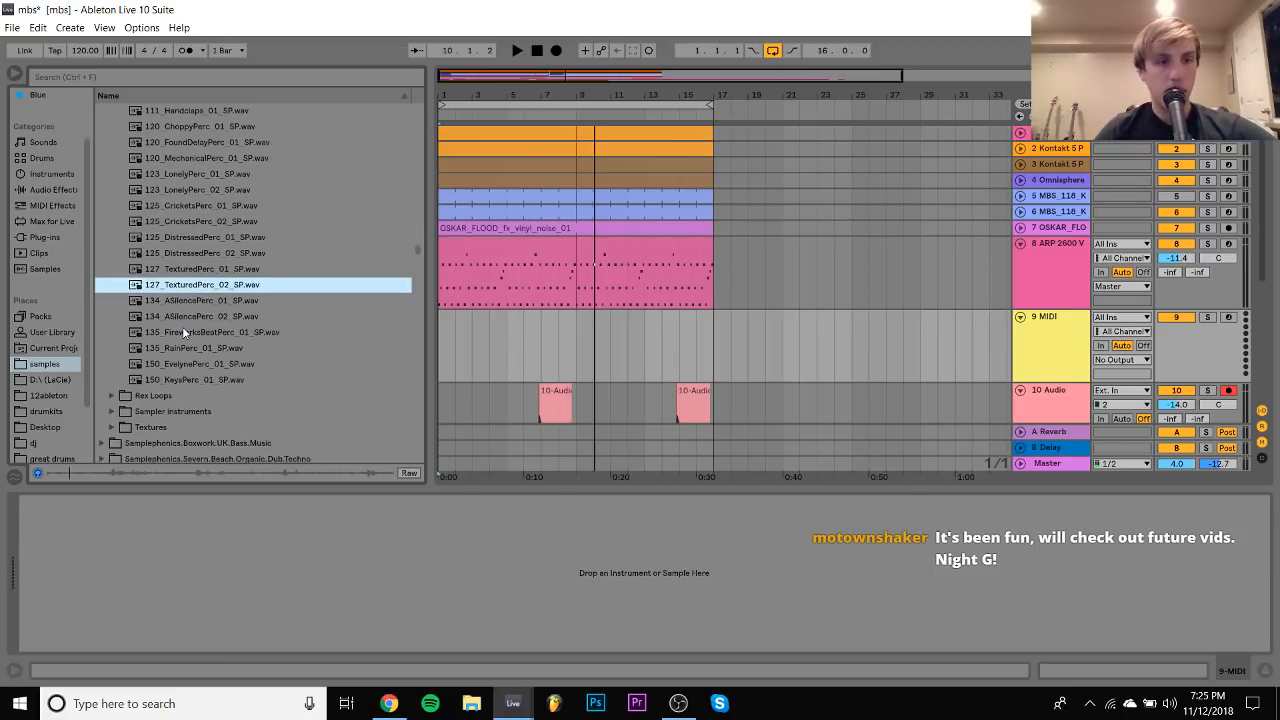
pyautogui.press('Up')
pyautogui.press('Up')
pyautogui.press('Up')
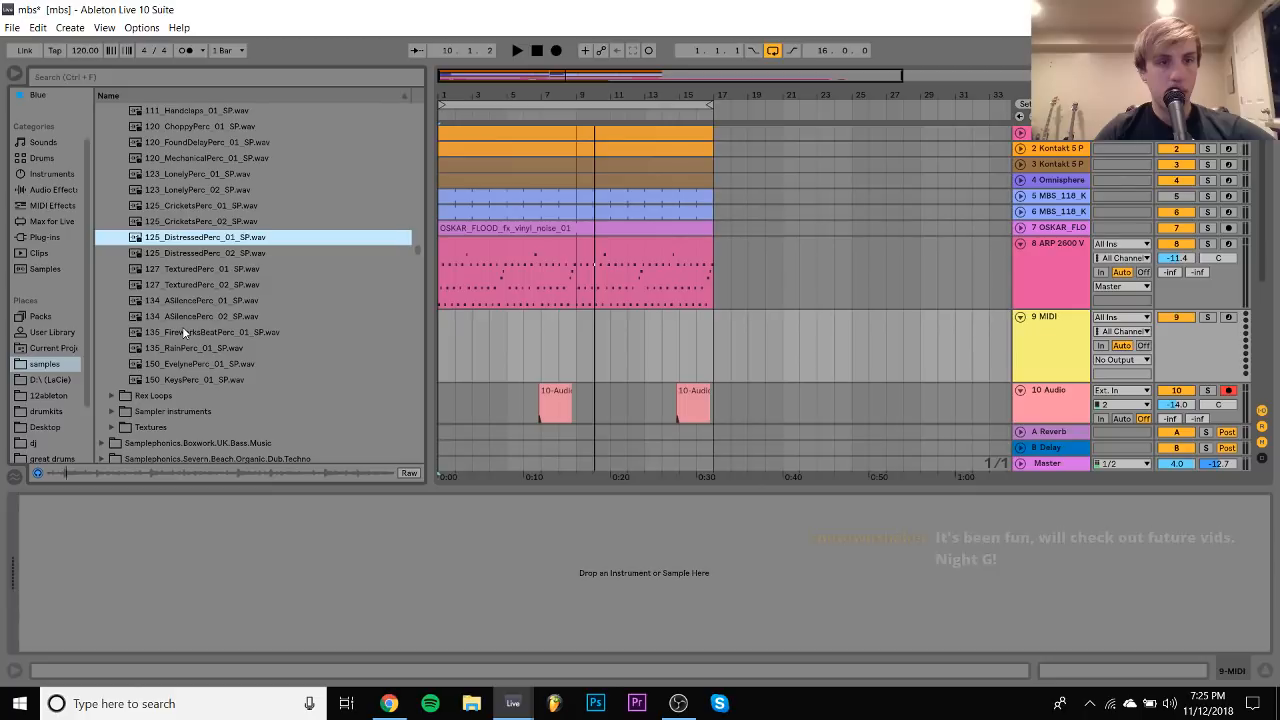
pyautogui.press('Up')
pyautogui.press('Up')
pyautogui.press('Up')
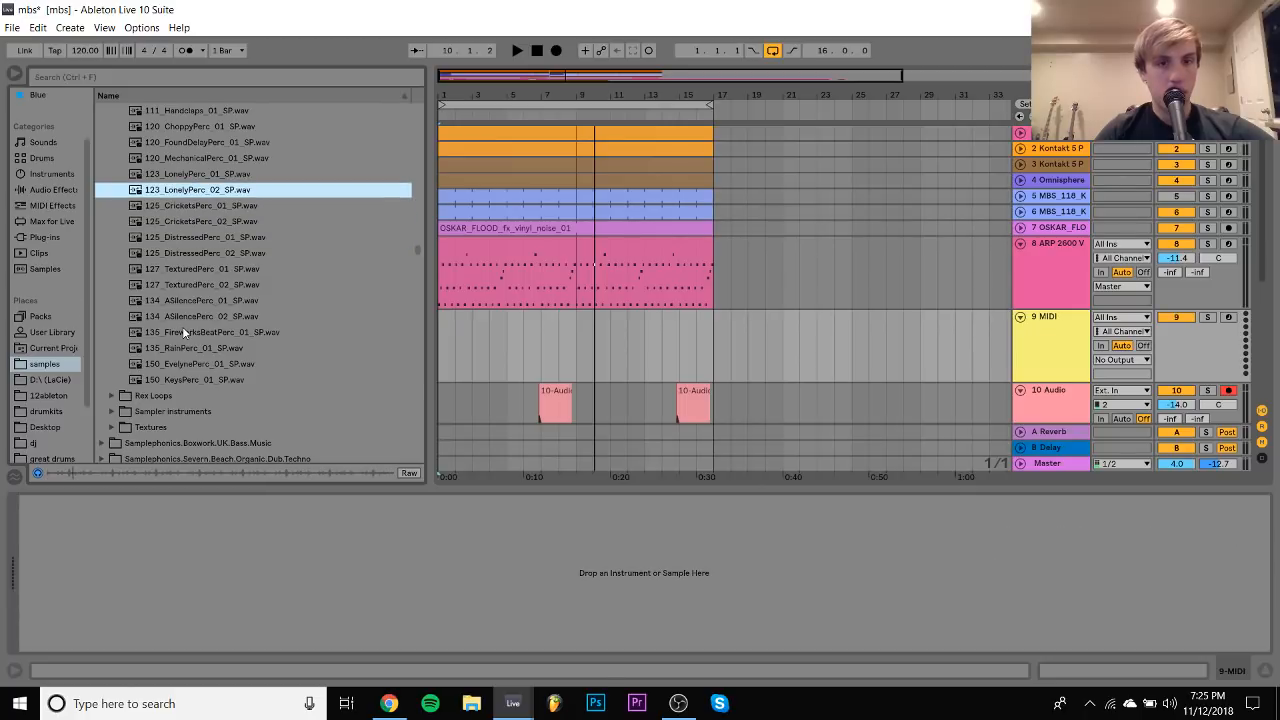
pyautogui.click(173, 177)
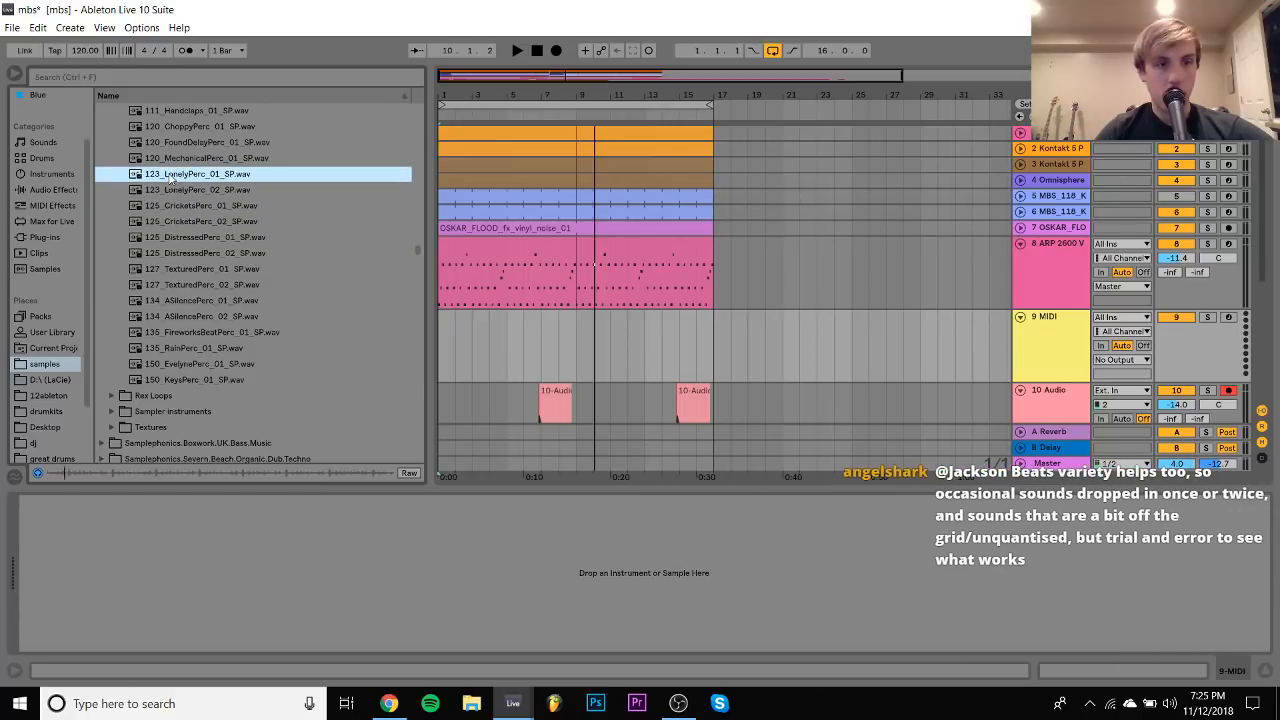
pyautogui.click(185, 160)
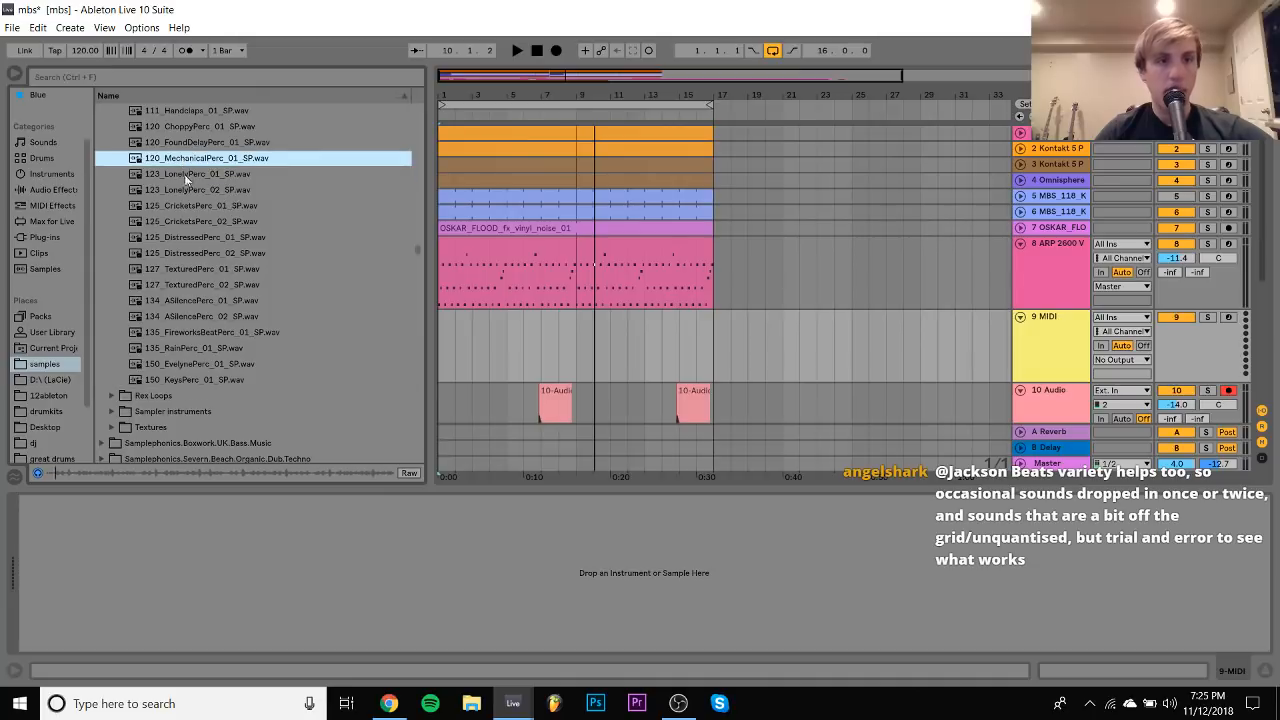
# Add 120_MechanicalPerc_01_SP.wav at bar 1 of track 9, start playback and lower the track volume to -15.0 dB
pyautogui.moveTo(178, 165); pyautogui.dragTo(443, 337)
pyautogui.press('space')
pyautogui.moveTo(1187, 329); pyautogui.dragTo(1187, 346)
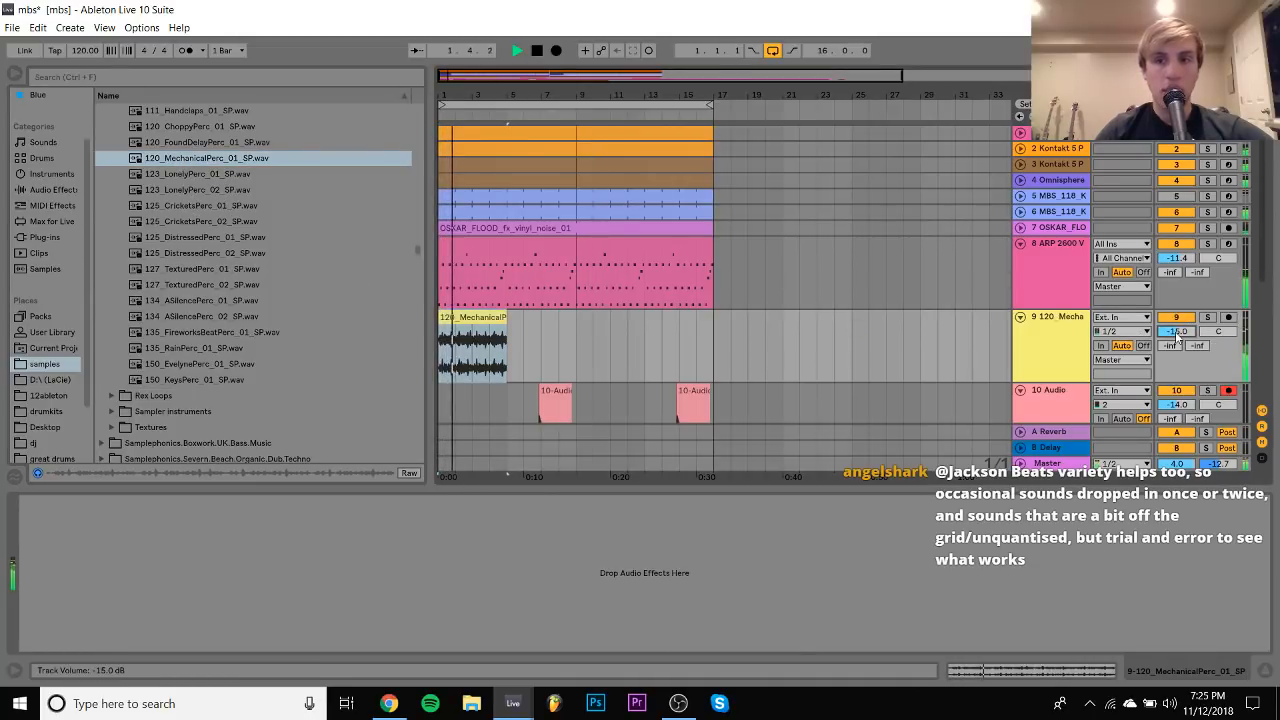
# Extend the 120_MechanicalPerc_01_SP clip to 8 bars and duplicate it once so the loop fills the arrangement up to bar 17
pyautogui.moveTo(503, 318); pyautogui.dragTo(576, 318)
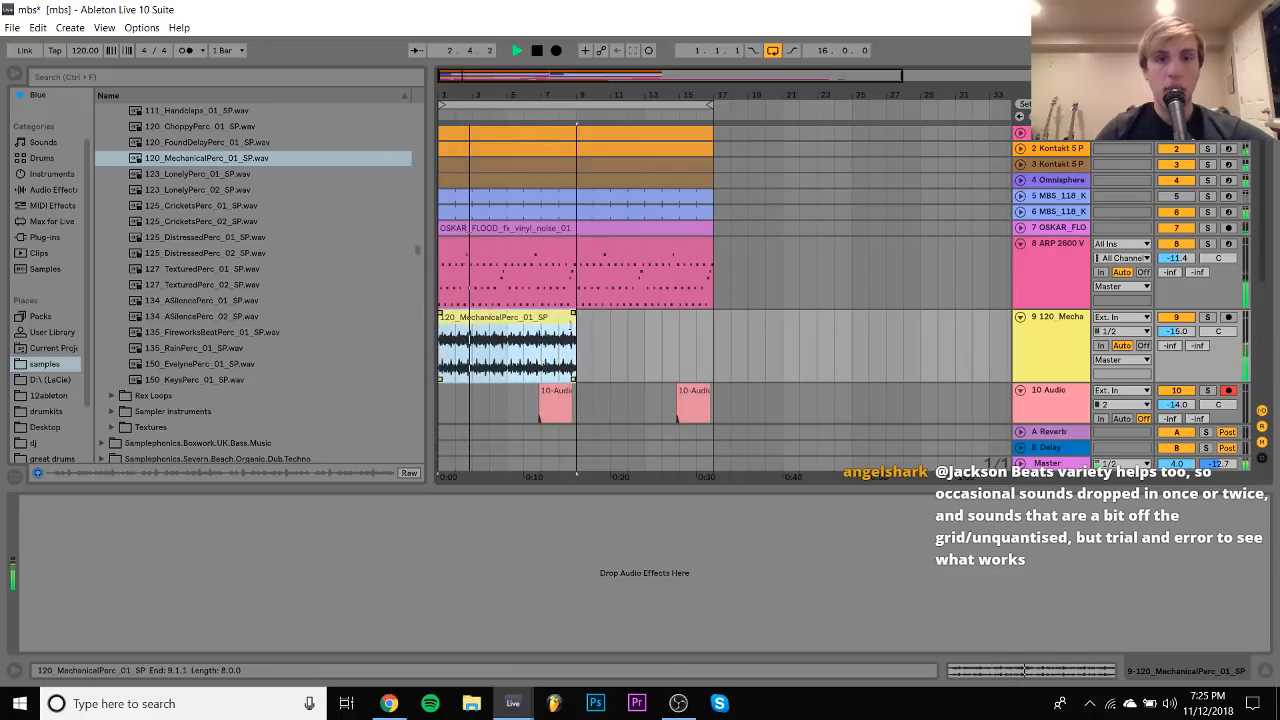
pyautogui.hotkey('ctrl', 'd')
pyautogui.hotkey('ctrl', 'd')
pyautogui.hotkey('ctrl', 'z')
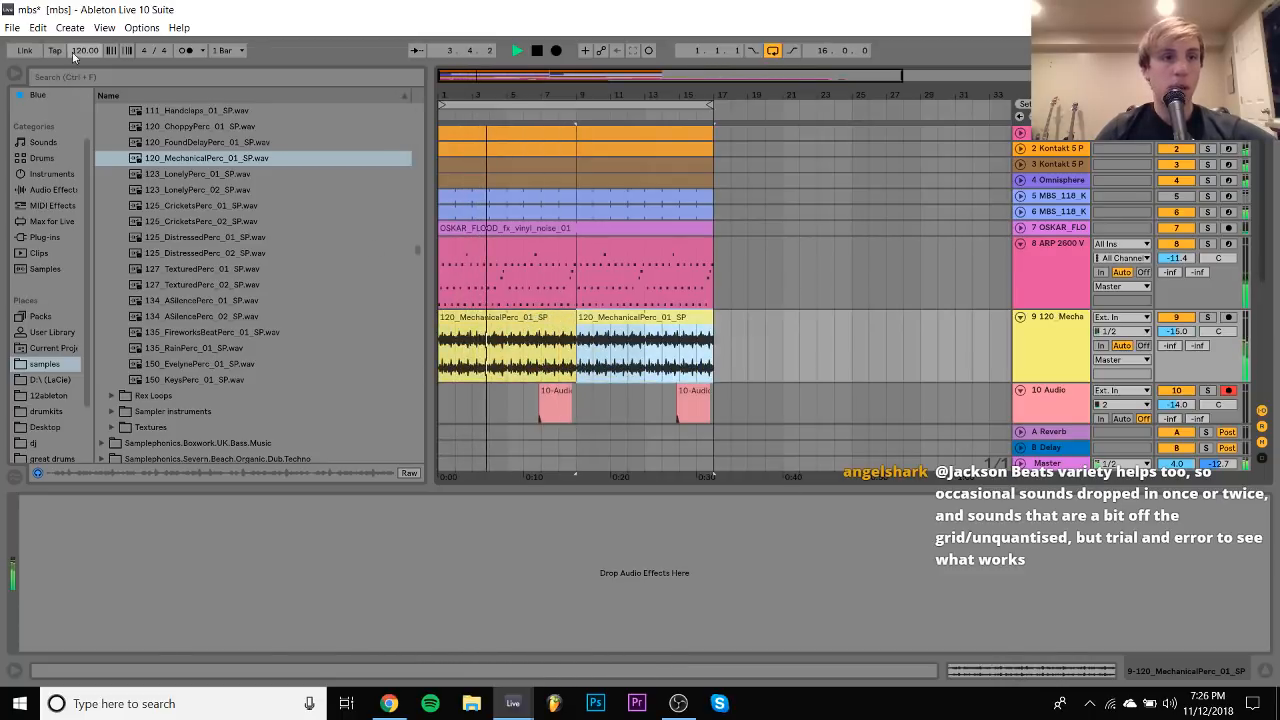
# Set the project tempo to 125 BPM, solo the MBS_118_Kick_Drum_2 track 6, and stop playback
pyautogui.moveTo(73, 51); pyautogui.dragTo(73, 41)
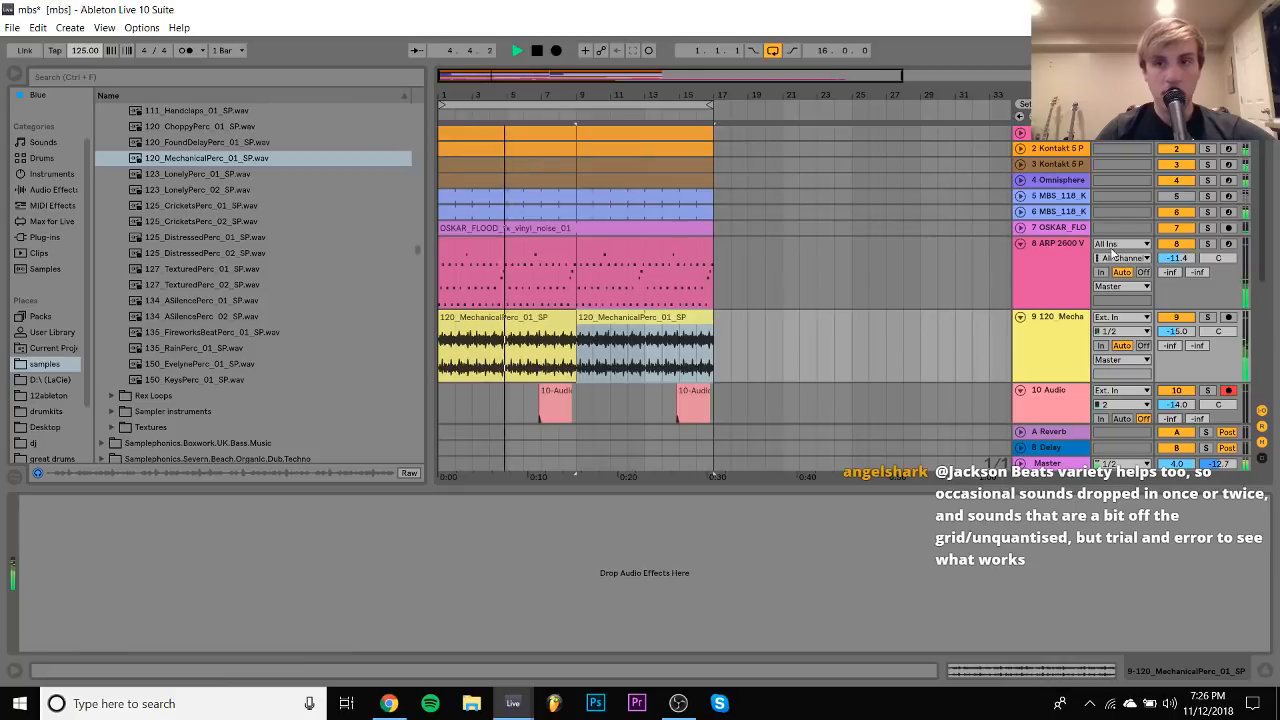
pyautogui.click(1053, 210)
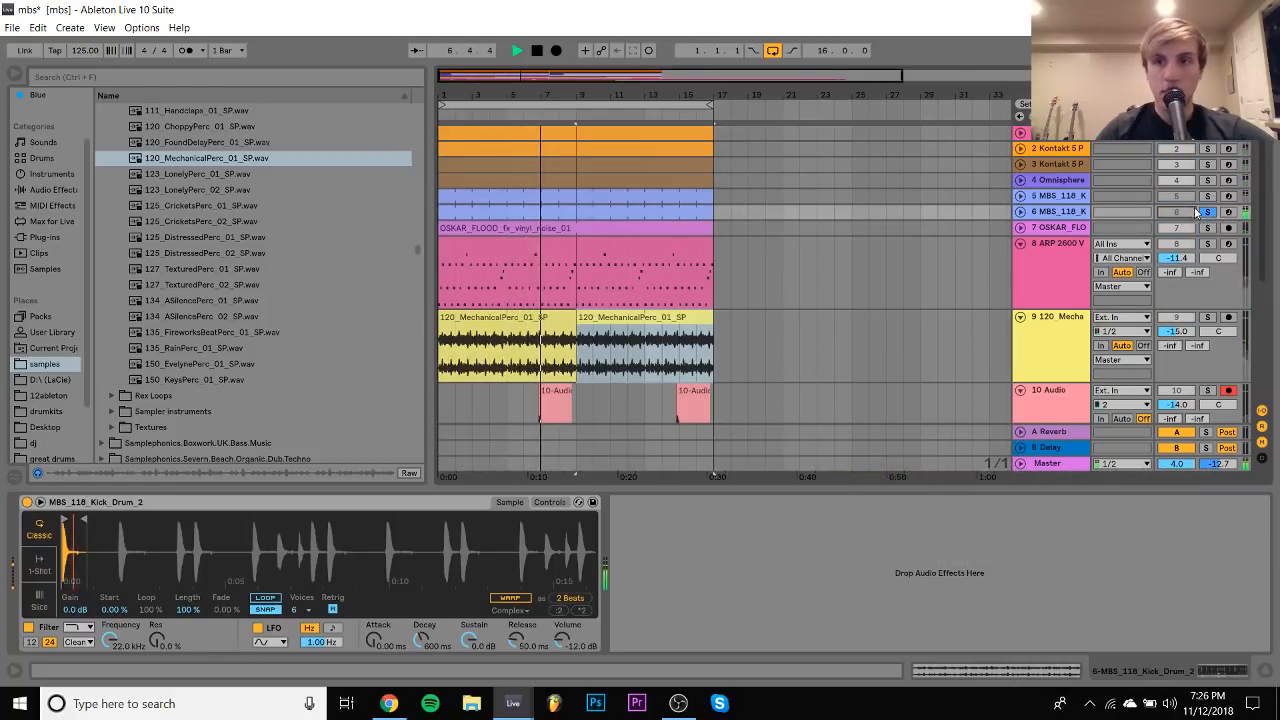
pyautogui.press('space')
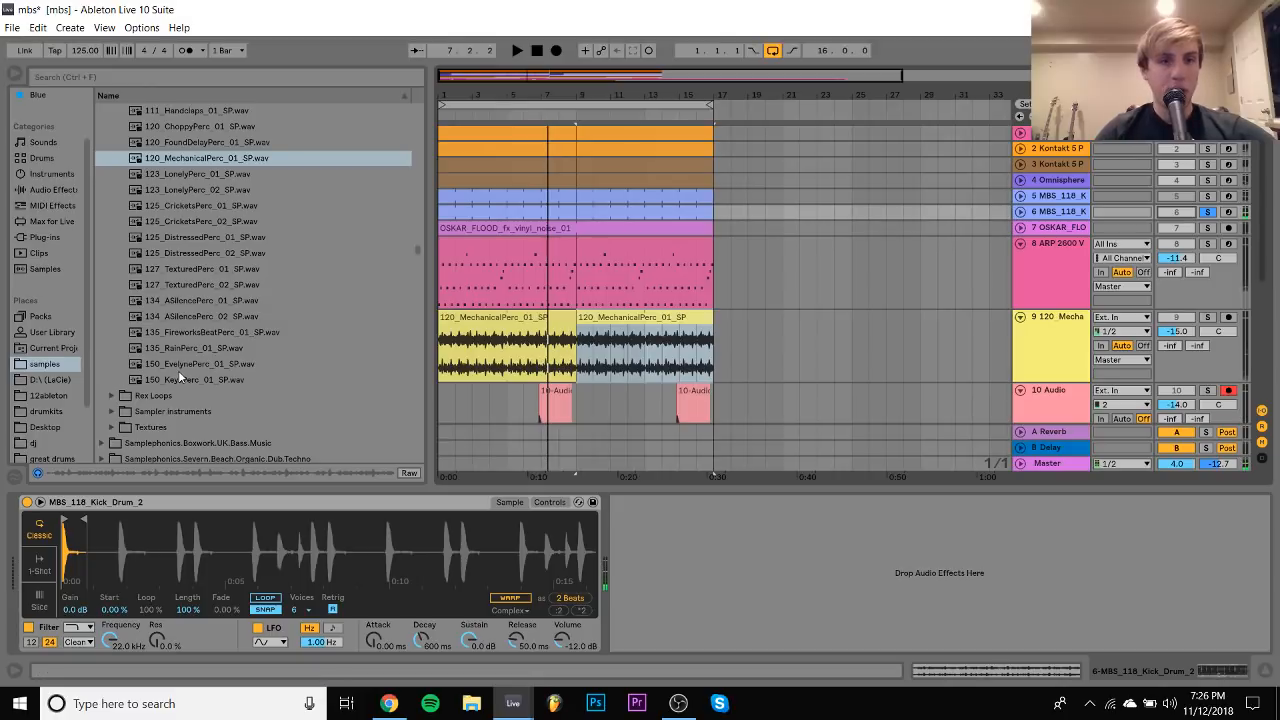
# Browse the samples folder around the current pack and collapse the samplephonics ambient electronica folder
pyautogui.scroll(10, 178, 370)
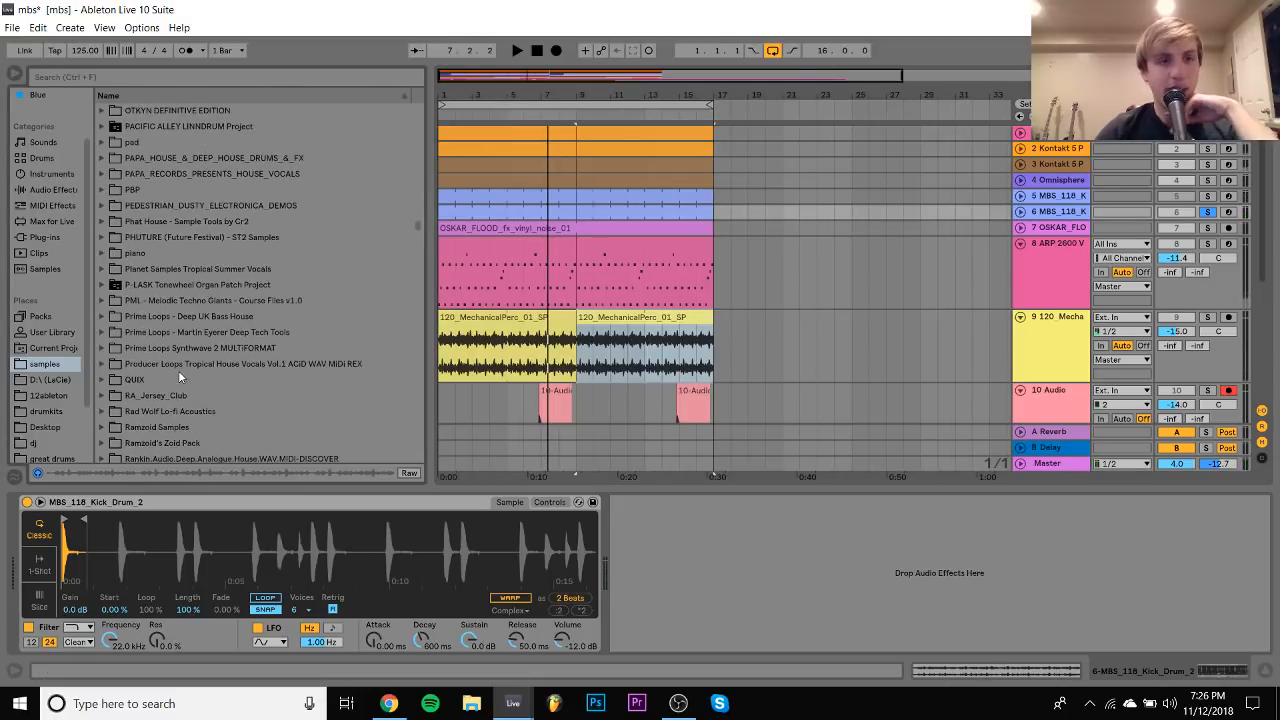
pyautogui.scroll(-6, 178, 370)
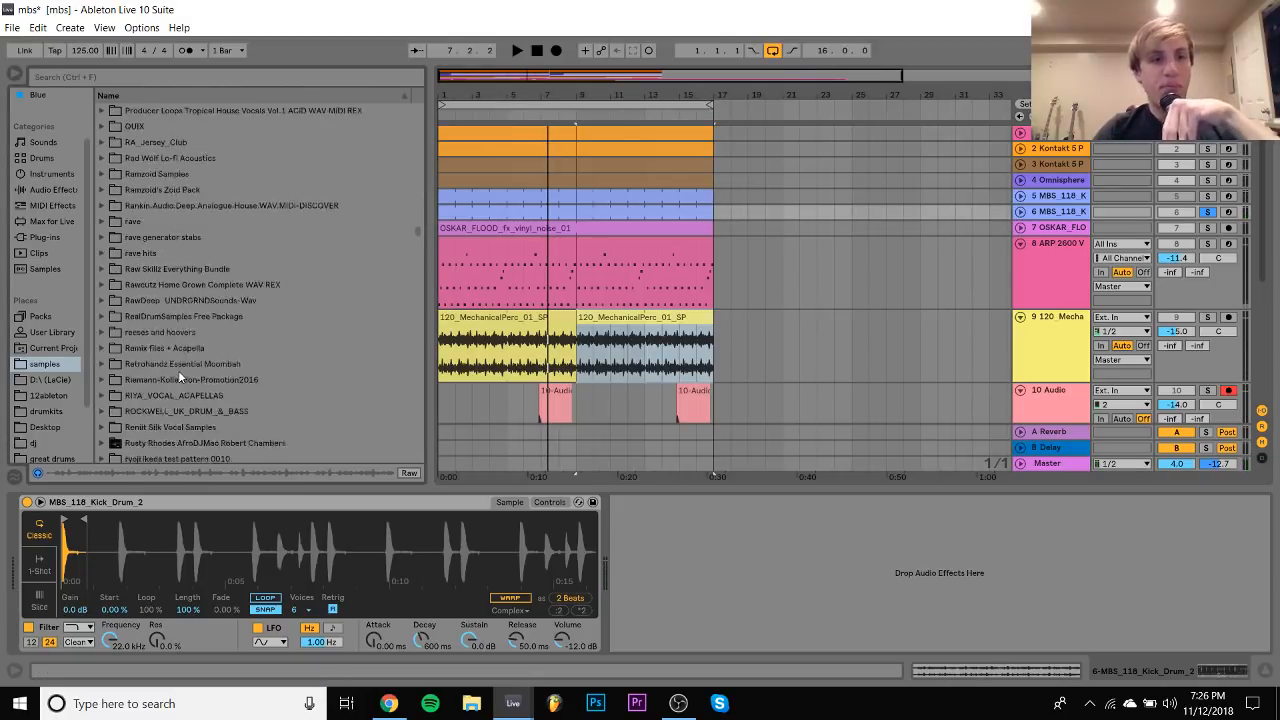
pyautogui.scroll(-10, 178, 370)
pyautogui.click(102, 270)
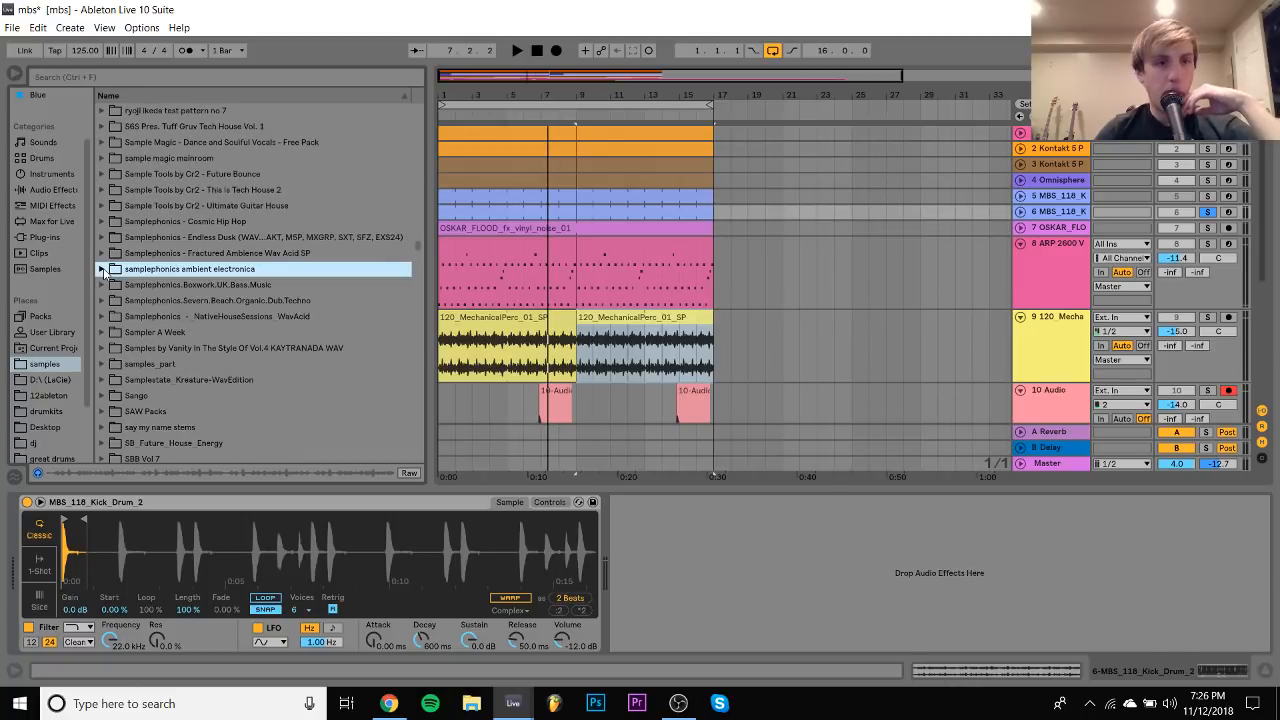
# Replace the Simpler sample on kick track 6 with BD tone 4 decay 4-2.wav from the smackos 808 pack's Imported samples
pyautogui.scroll(-12, 103, 268)
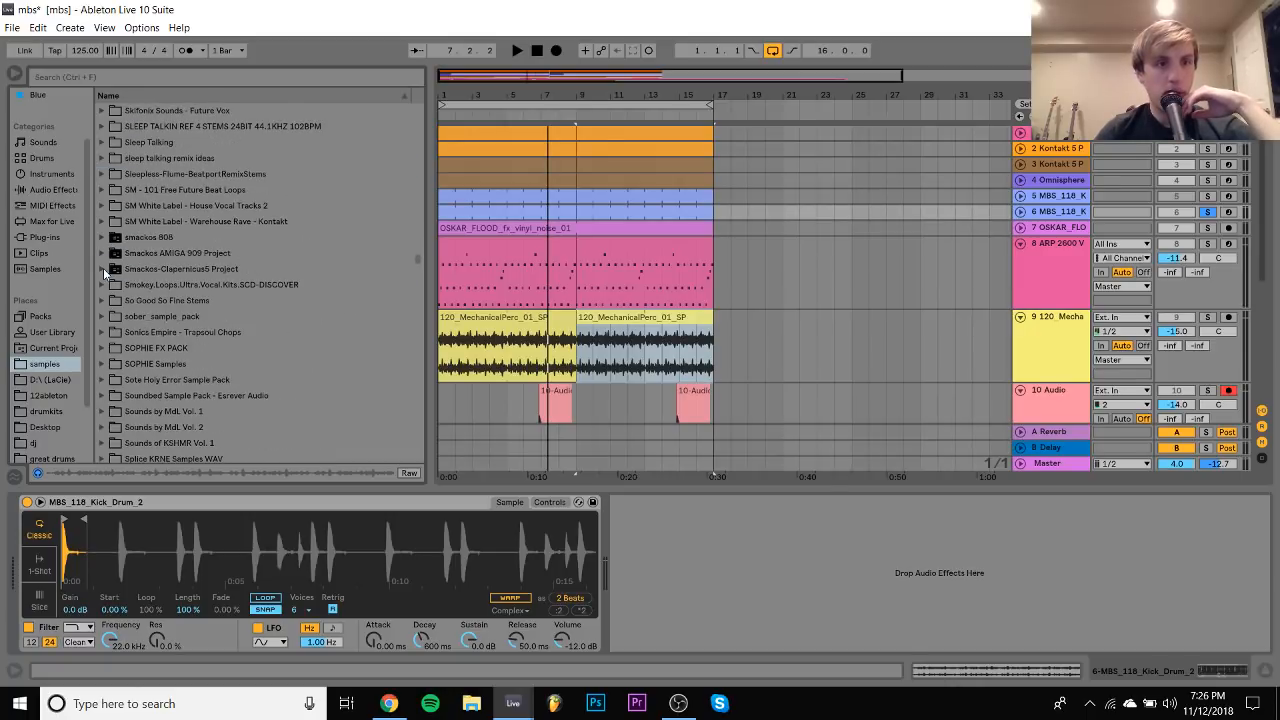
pyautogui.click(158, 252)
pyautogui.press('Up')
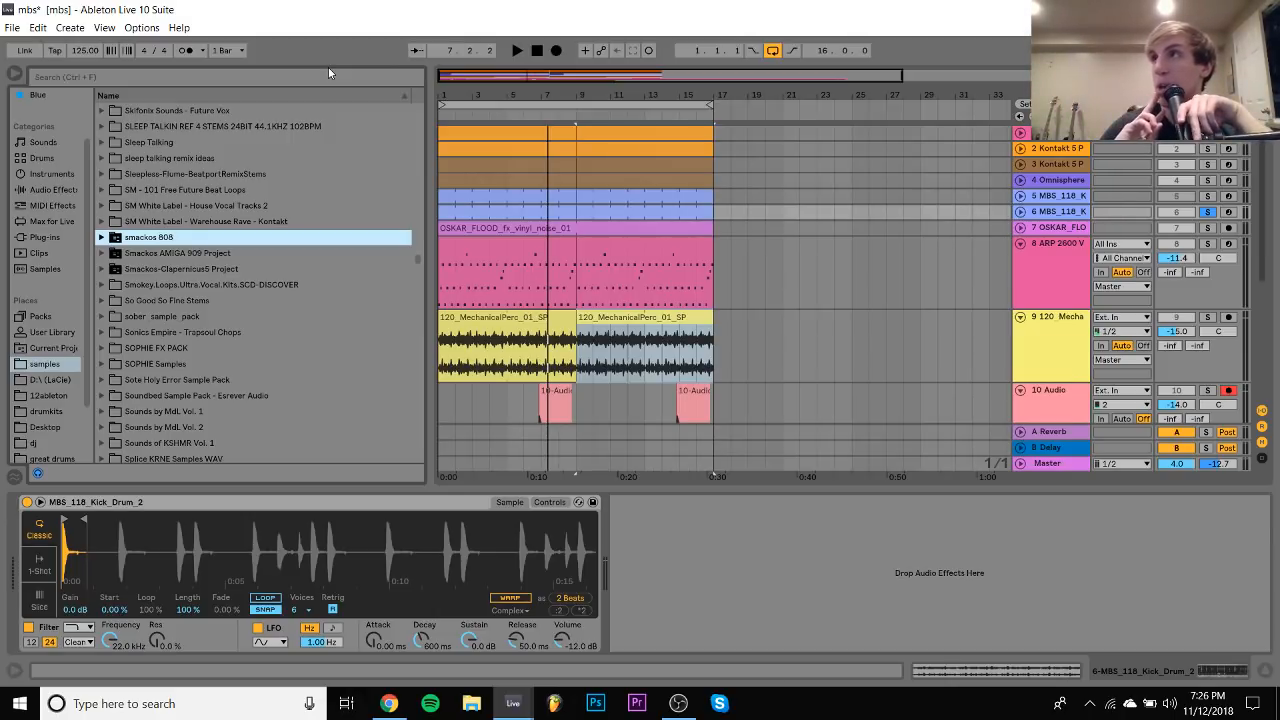
pyautogui.press('Right')
pyautogui.press('Down')
pyautogui.press('Down')
pyautogui.press('Down')
pyautogui.press('Down')
pyautogui.press('Down')
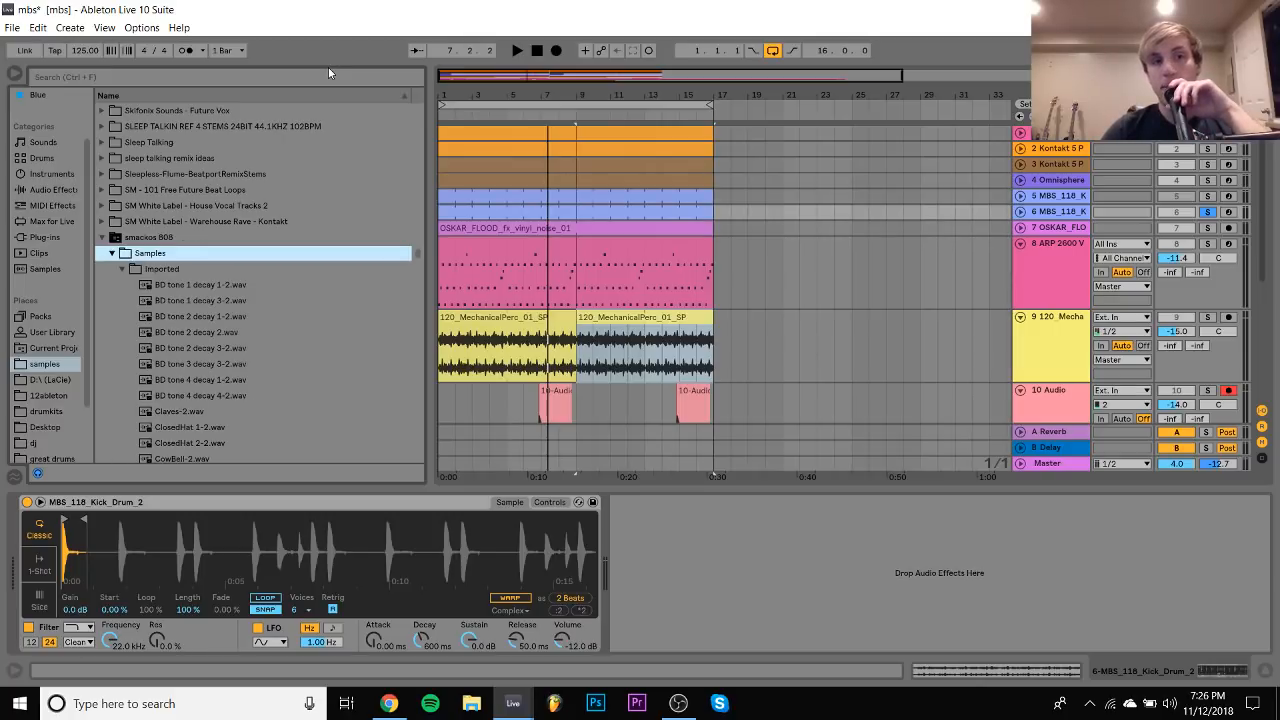
pyautogui.press('Down')
pyautogui.press('Down')
pyautogui.press('Down')
pyautogui.press('Down')
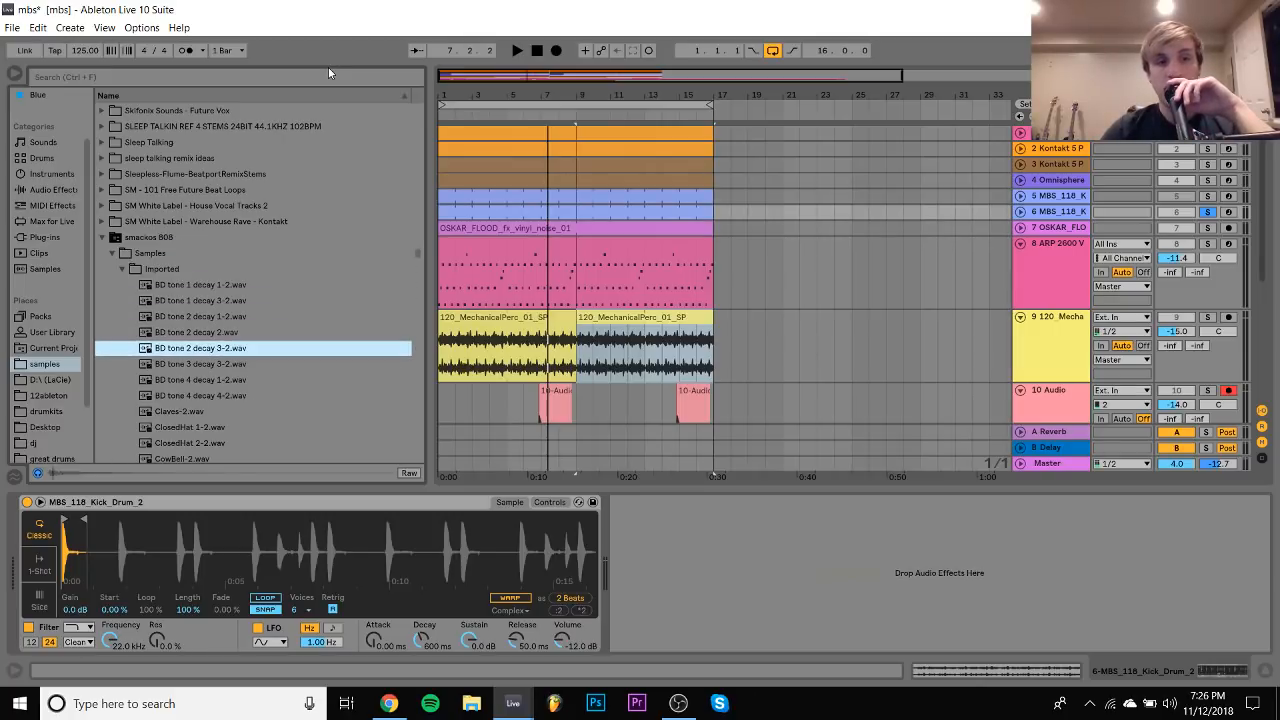
pyautogui.press('Down')
pyautogui.press('Return')
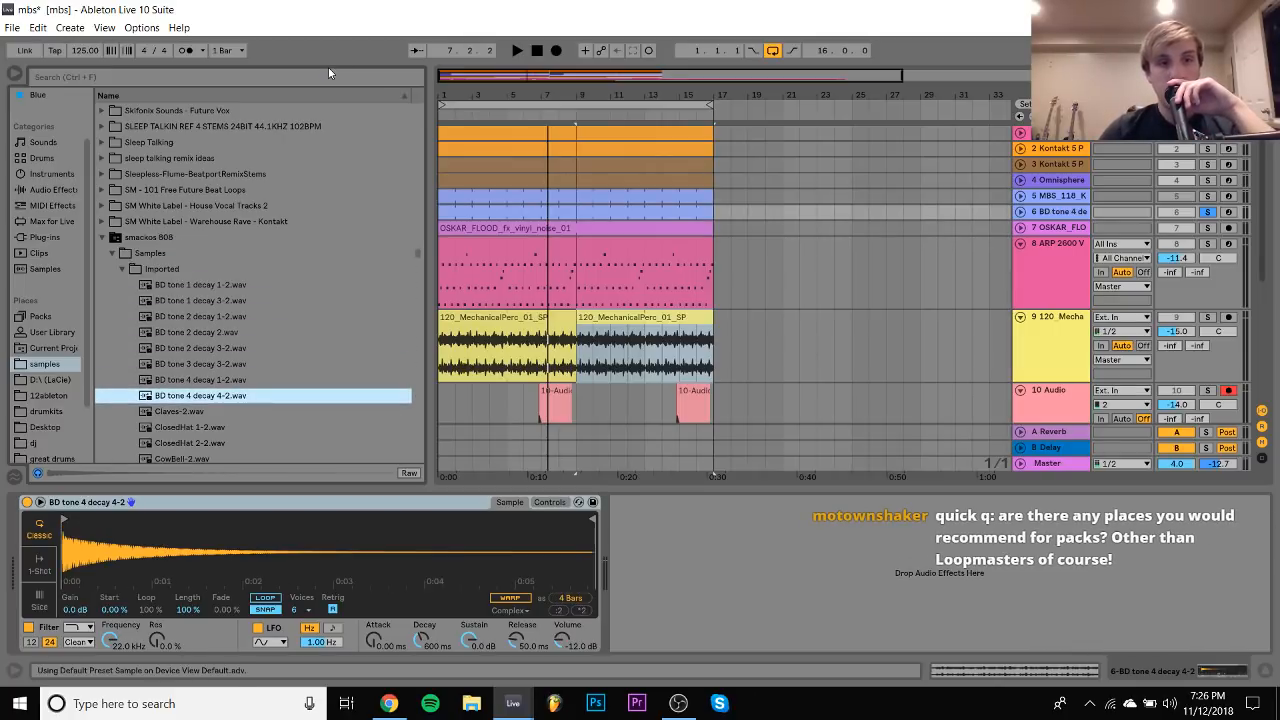
# Start playback, shape the kick's amplitude envelope to a 3.19 s decay with -inf dB sustain, and unsolo track 6
pyautogui.press('space')
pyautogui.moveTo(73, 556); pyautogui.dragTo(73, 660)
pyautogui.moveTo(67, 519); pyautogui.dragTo(104, 519)
pyautogui.moveTo(72, 575); pyautogui.dragTo(64, 535)
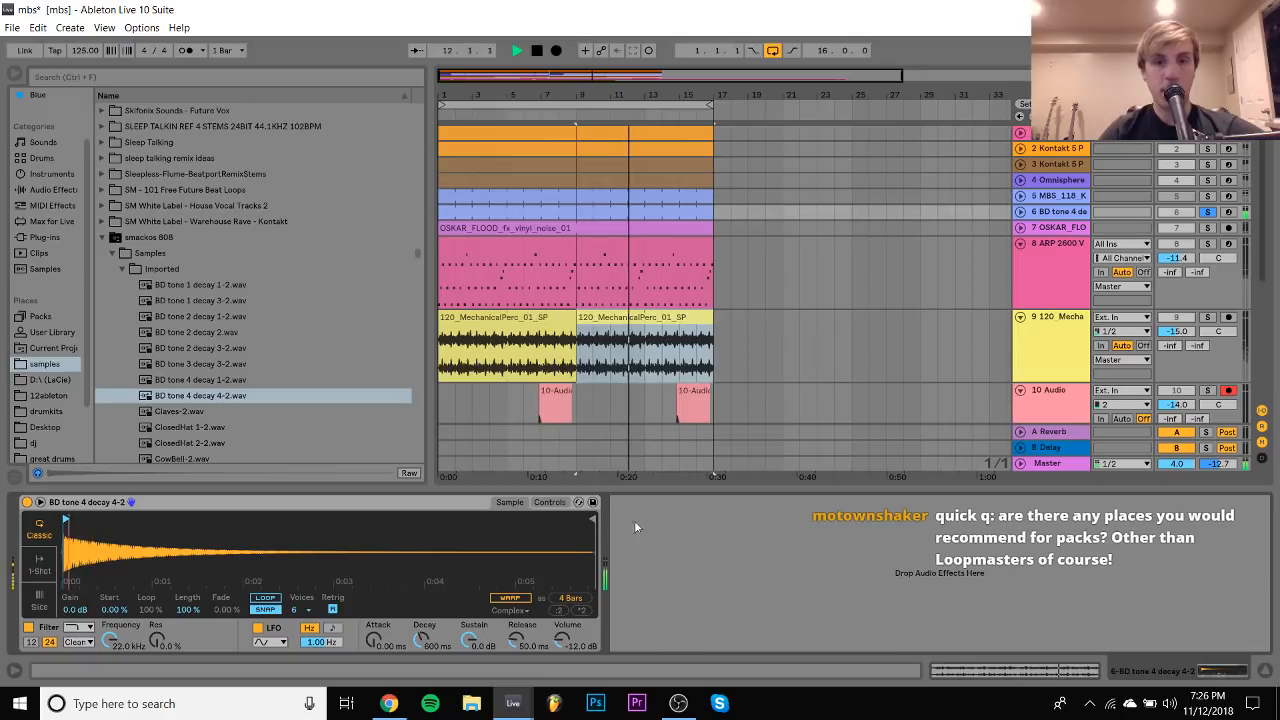
pyautogui.click(551, 502)
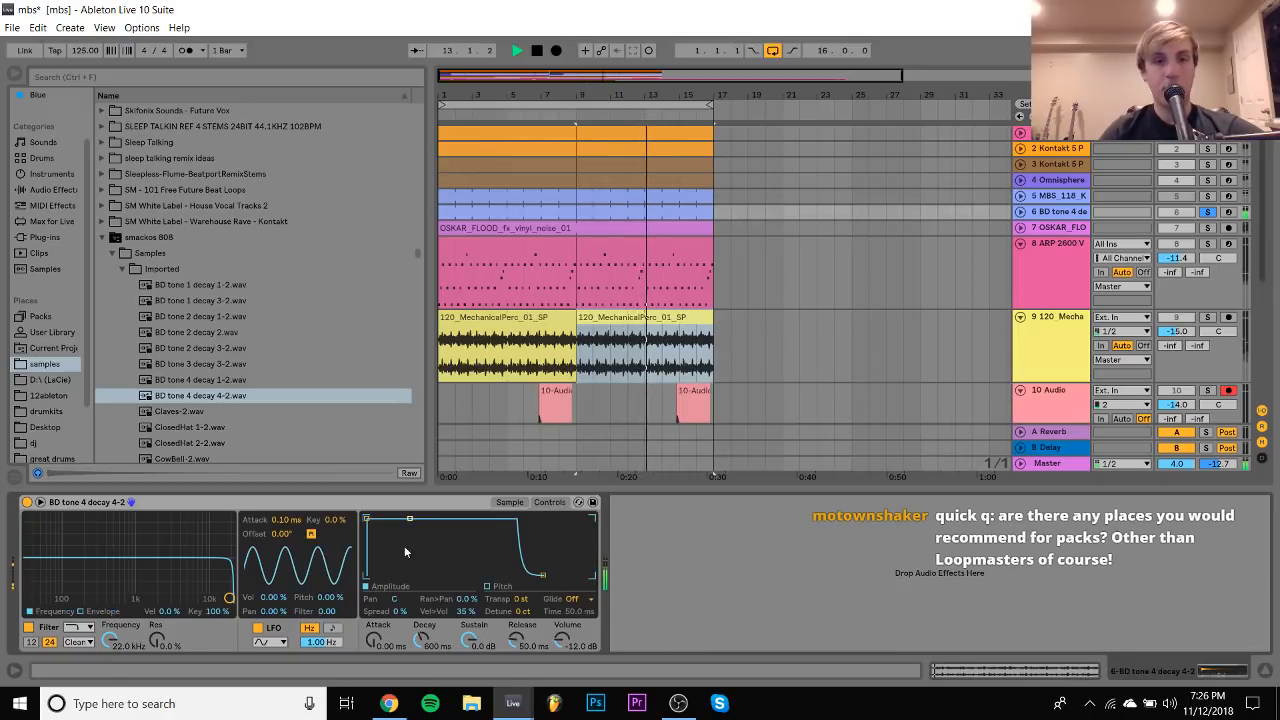
pyautogui.moveTo(409, 519); pyautogui.dragTo(421, 576)
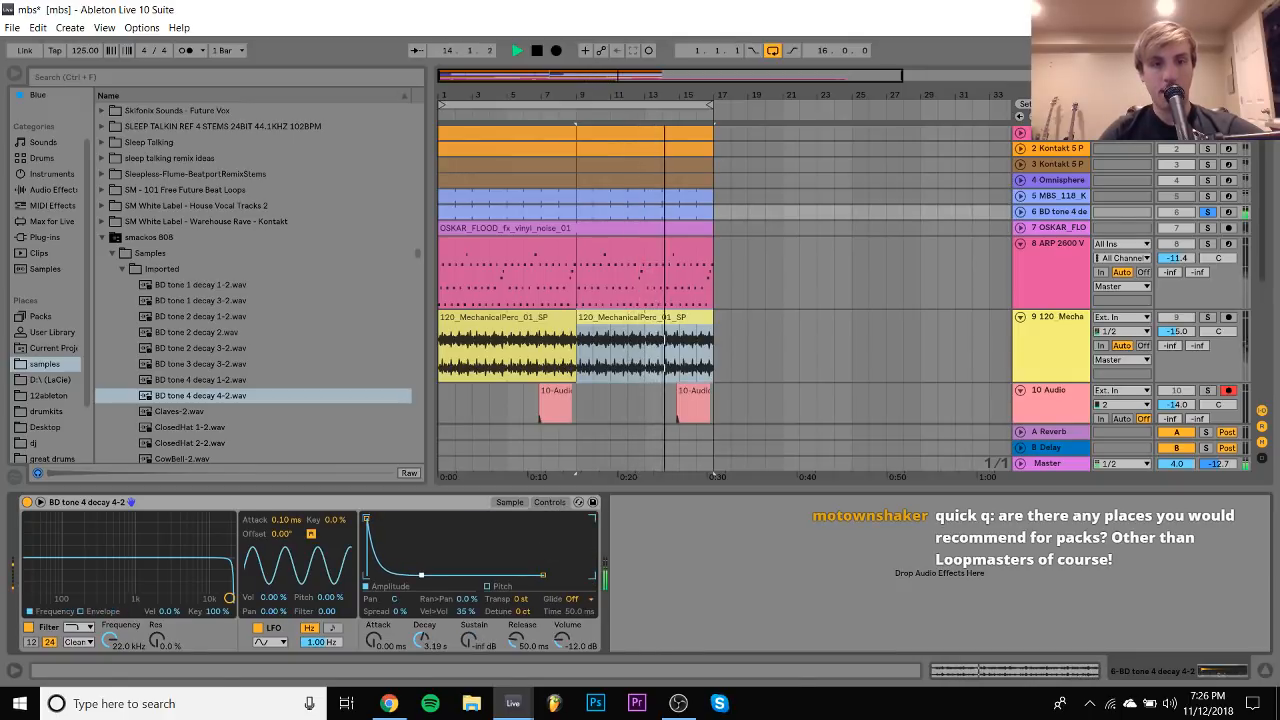
pyautogui.click(1208, 212)
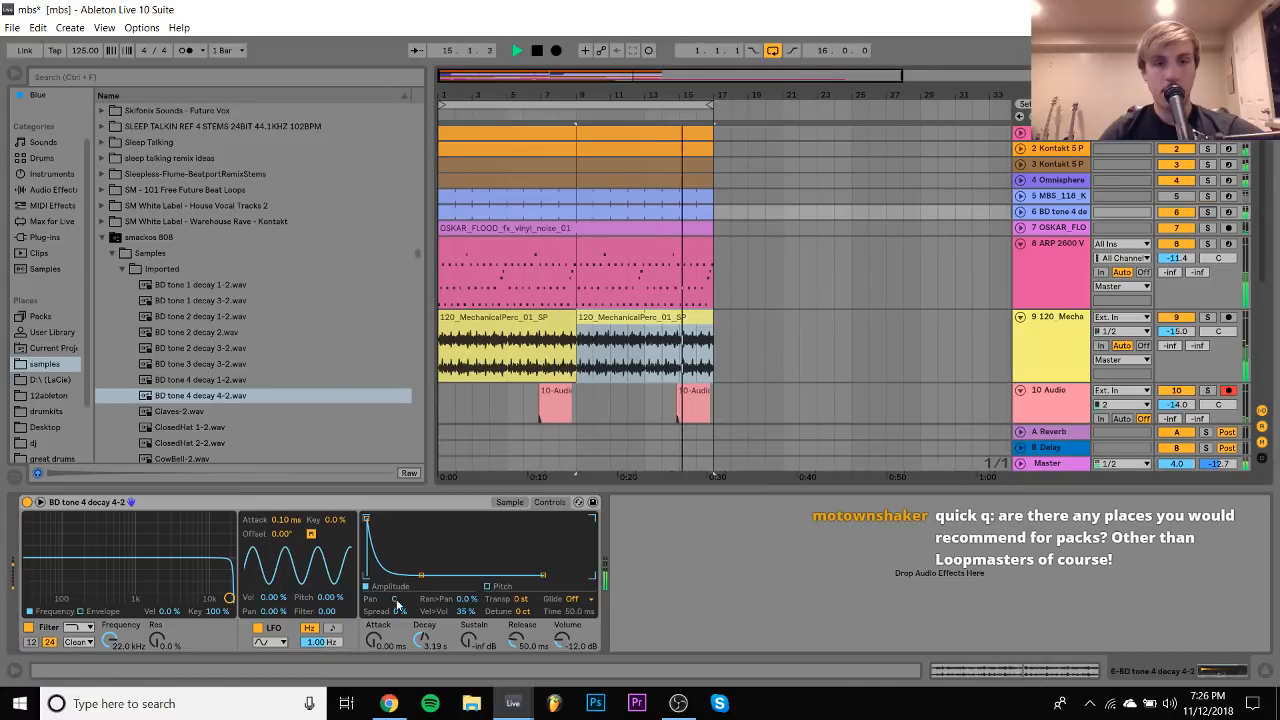
# Unfold track 6, raise its volume to 1.5 dB, and compare by muting it and activating the original kick on track 5
pyautogui.click(1020, 212)
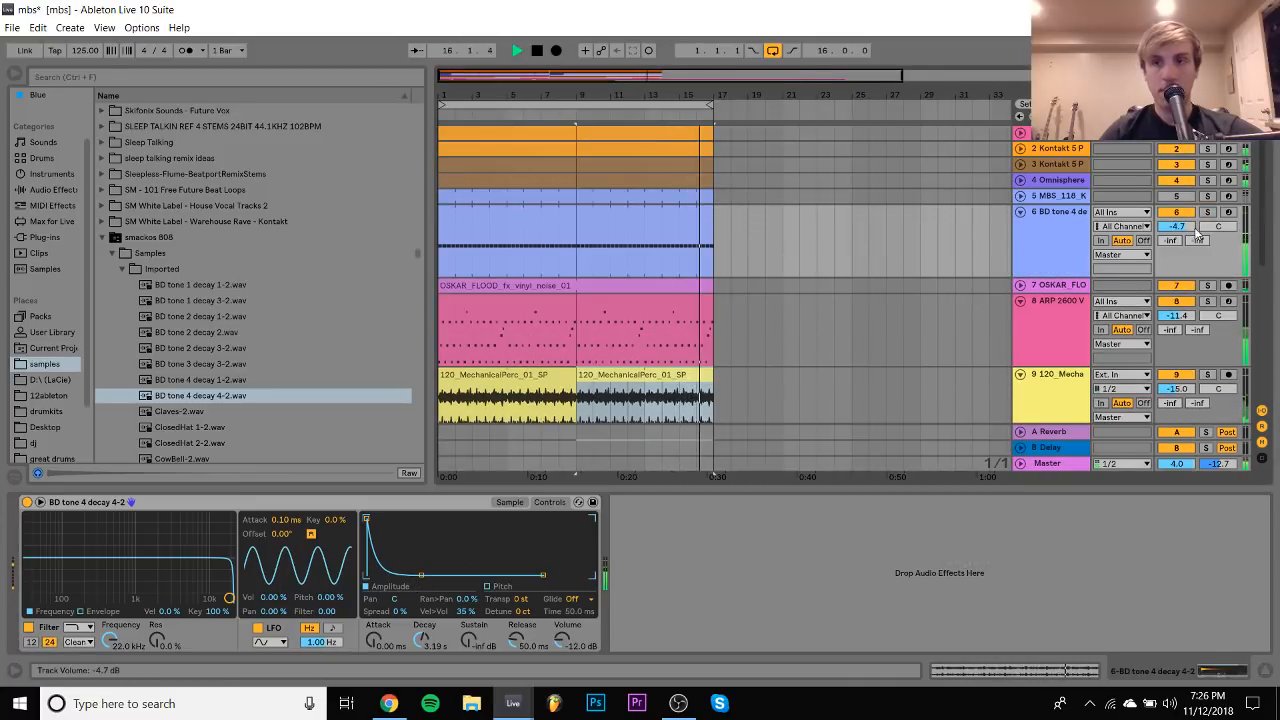
pyautogui.moveTo(1191, 227); pyautogui.dragTo(1191, 232)
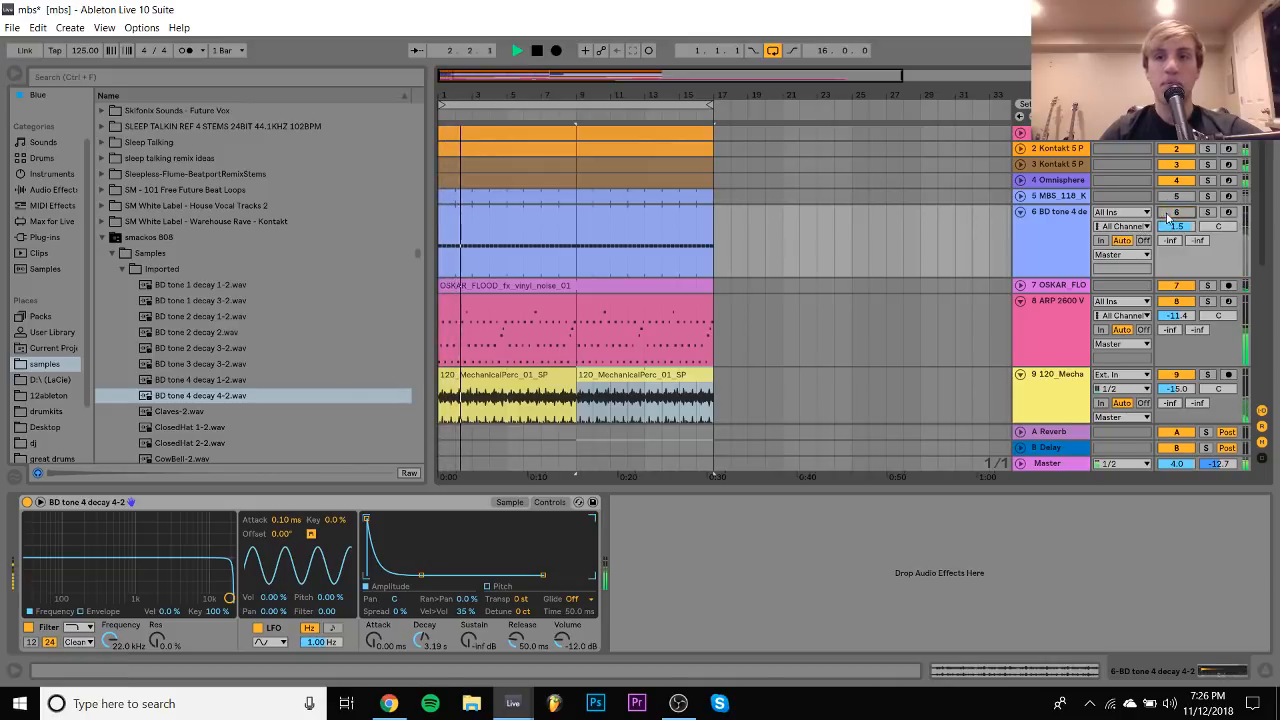
pyautogui.click(1059, 197)
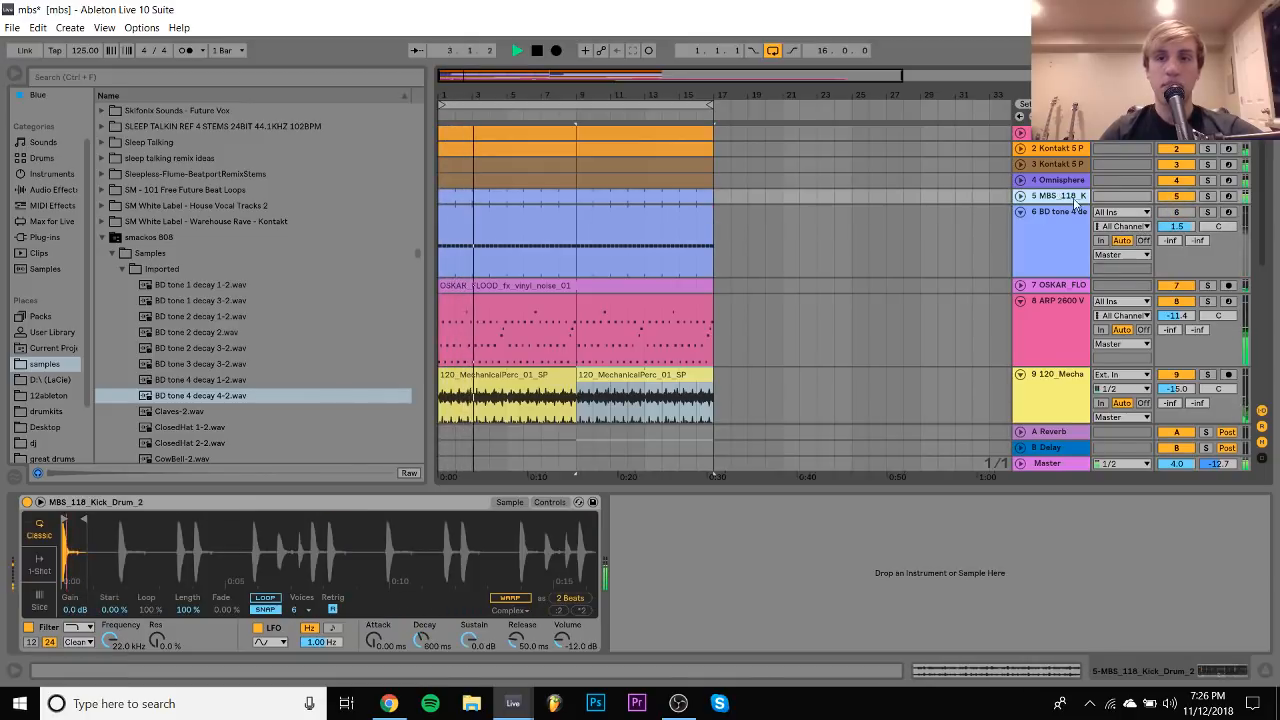
# Solo the BD tone 4 decay 4-2 track and switch its Simpler filter to high-pass with a 268 Hz cutoff
pyautogui.click(1207, 212)
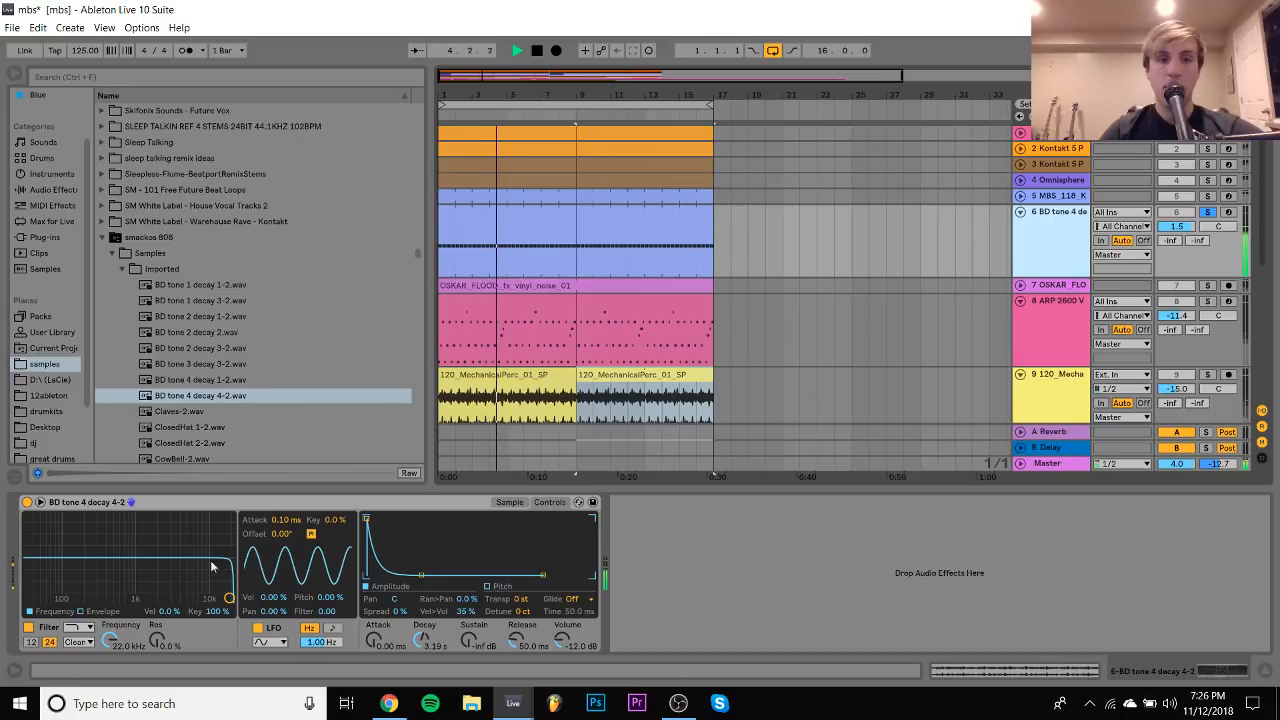
pyautogui.click(79, 628)
pyautogui.click(79, 581)
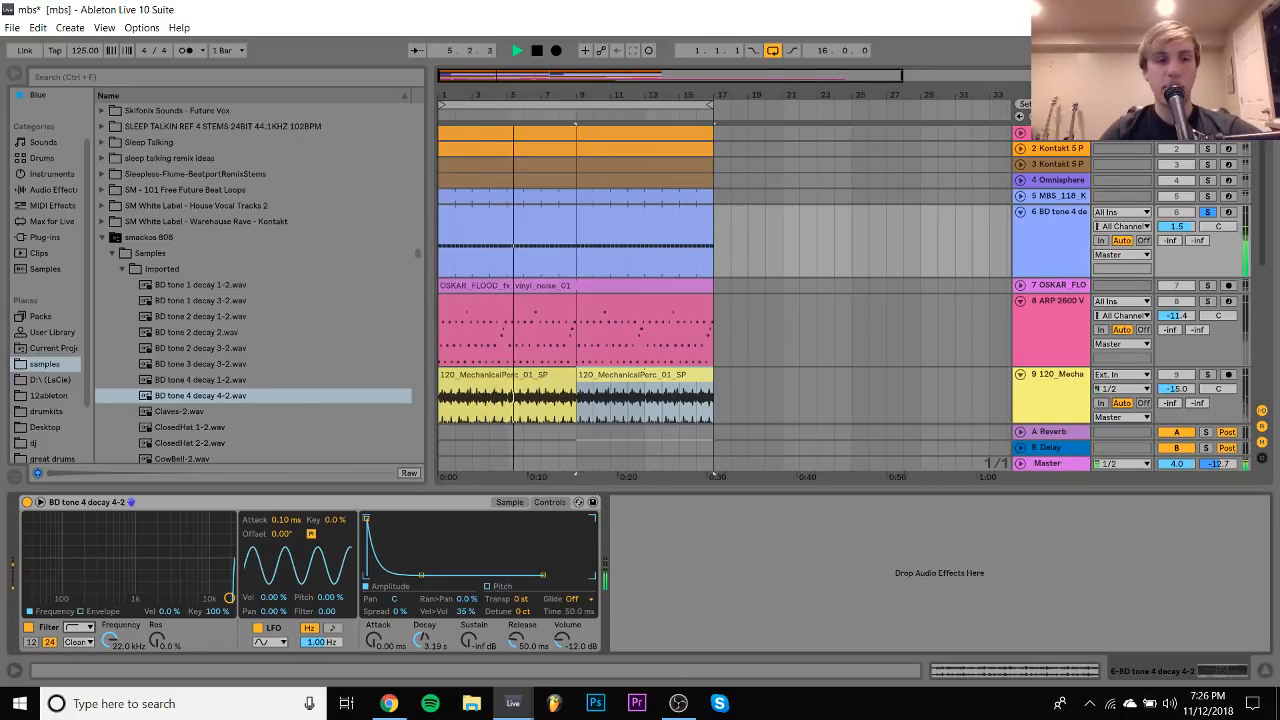
pyautogui.moveTo(229, 598); pyautogui.dragTo(135, 598)
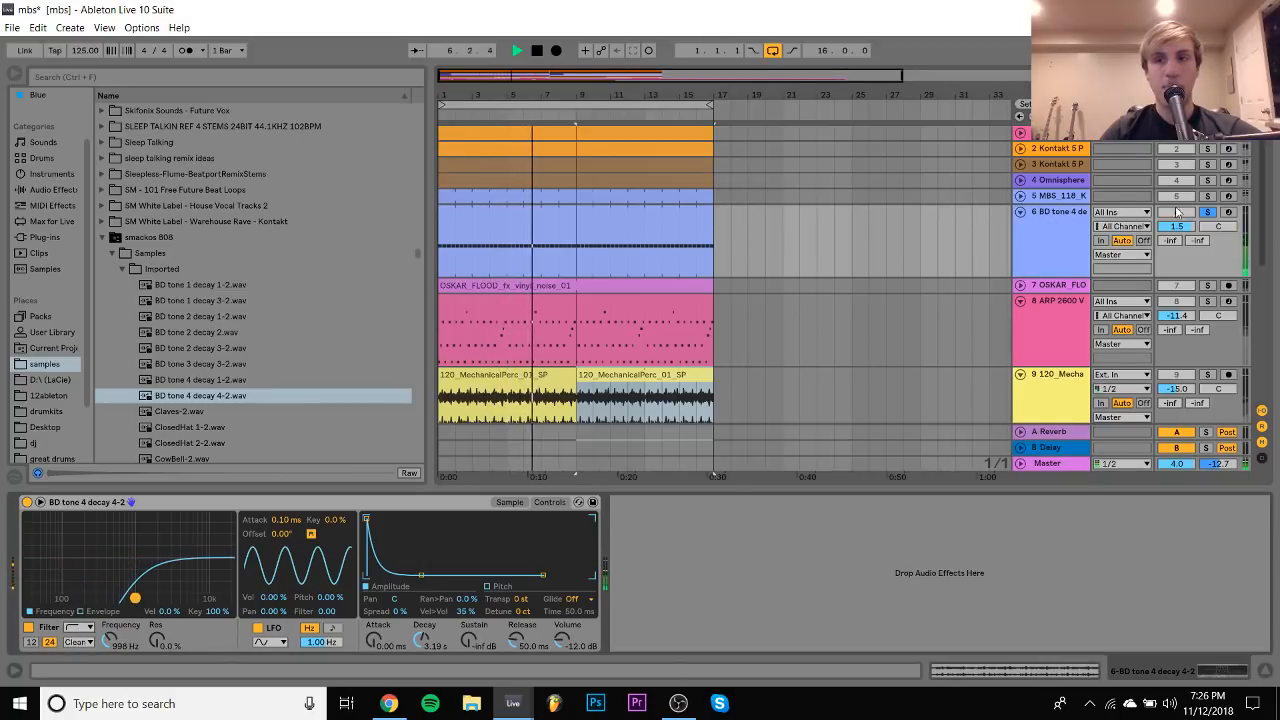
# Solo both kick tracks together, set track 6's volume to -5.0 dB, then unsolo them and fold track 6
pyautogui.keyDown('ctrl'); pyautogui.click(1207, 196); pyautogui.keyUp('ctrl')
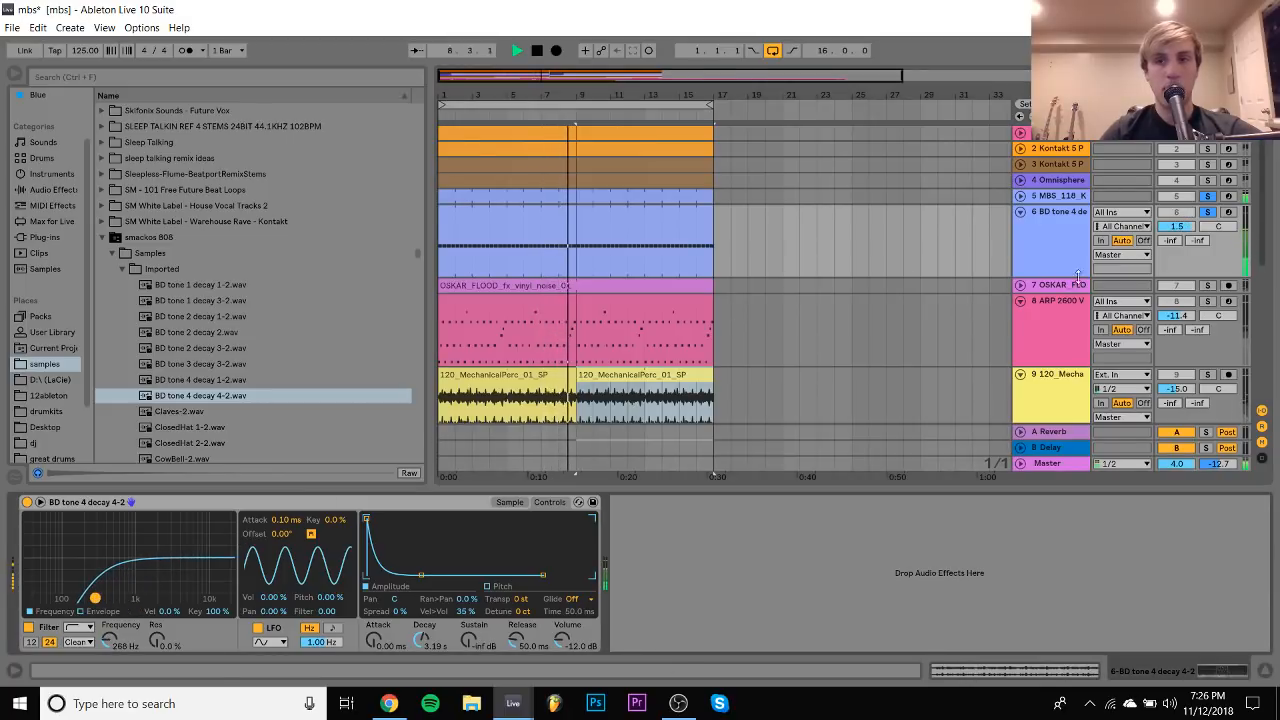
pyautogui.moveTo(1193, 229); pyautogui.dragTo(1193, 245)
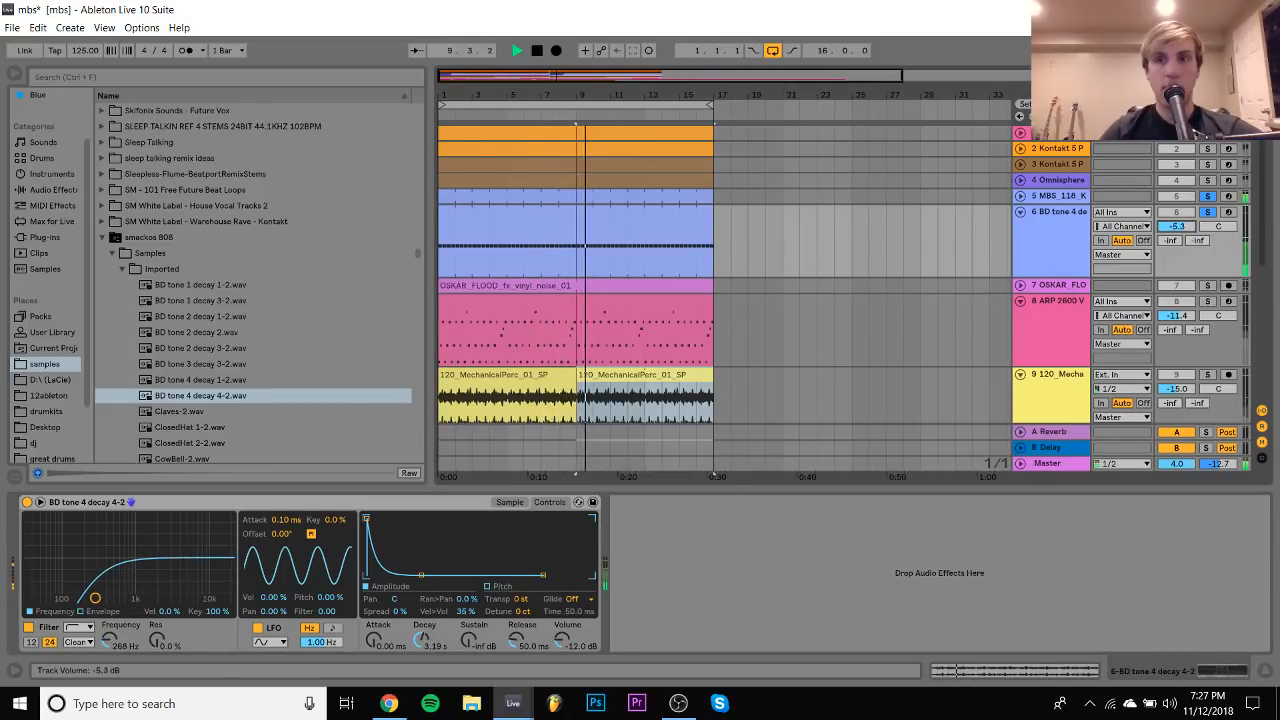
pyautogui.click(1207, 212)
pyautogui.moveTo(1178, 226); pyautogui.dragTo(1178, 223)
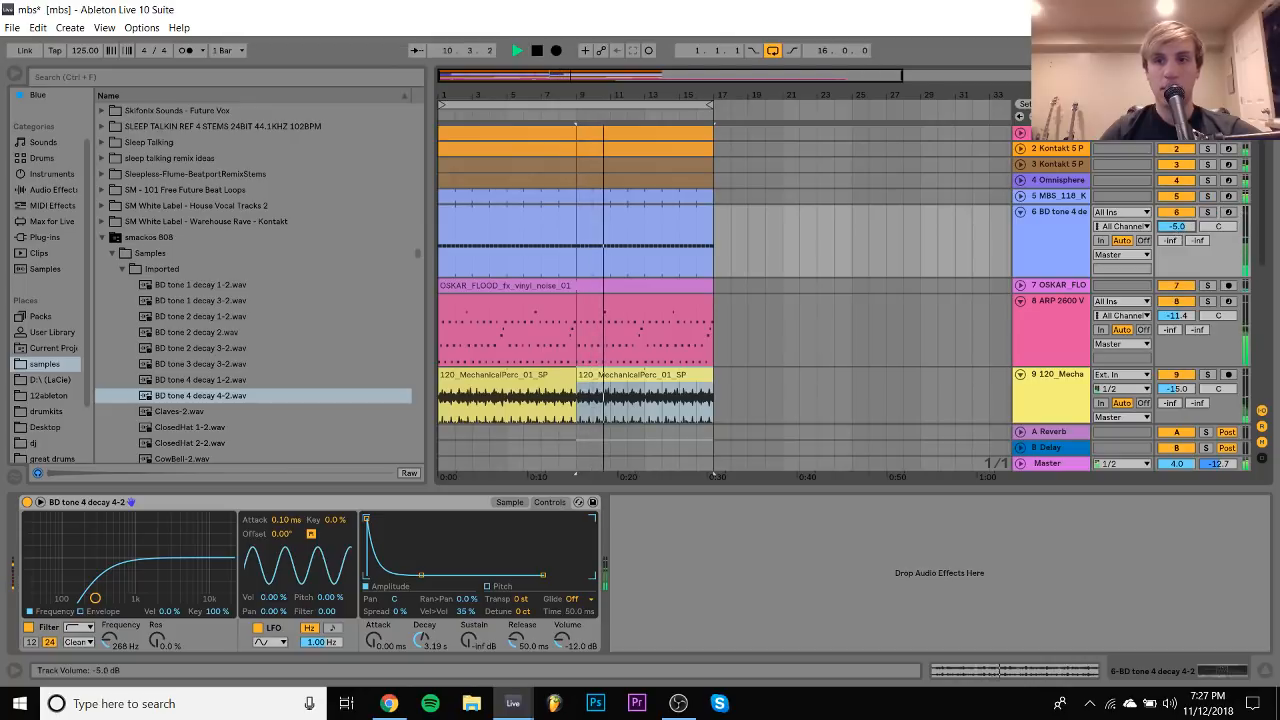
pyautogui.click(1020, 212)
pyautogui.scroll(-1, 1080, 250)
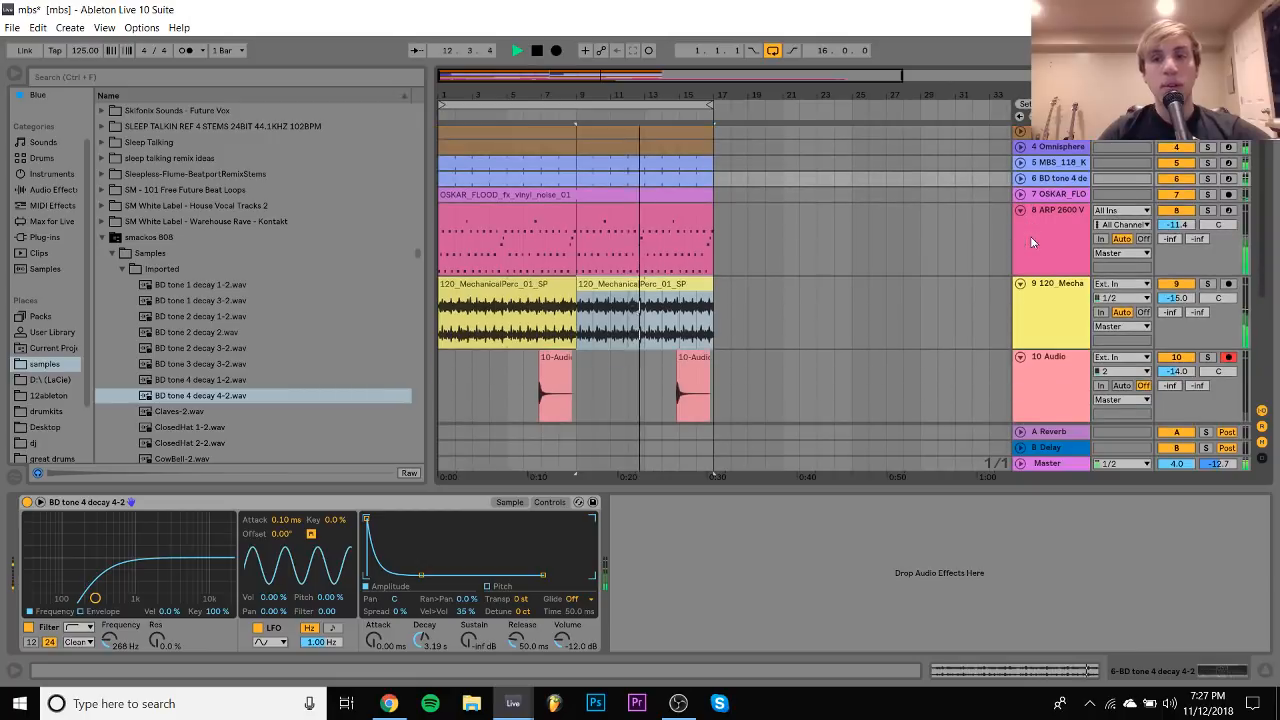
# Insert a MIDI track below the ARP 2600 V track and audition the smackos 808 closed hat and cymbal samples
pyautogui.click(1083, 240)
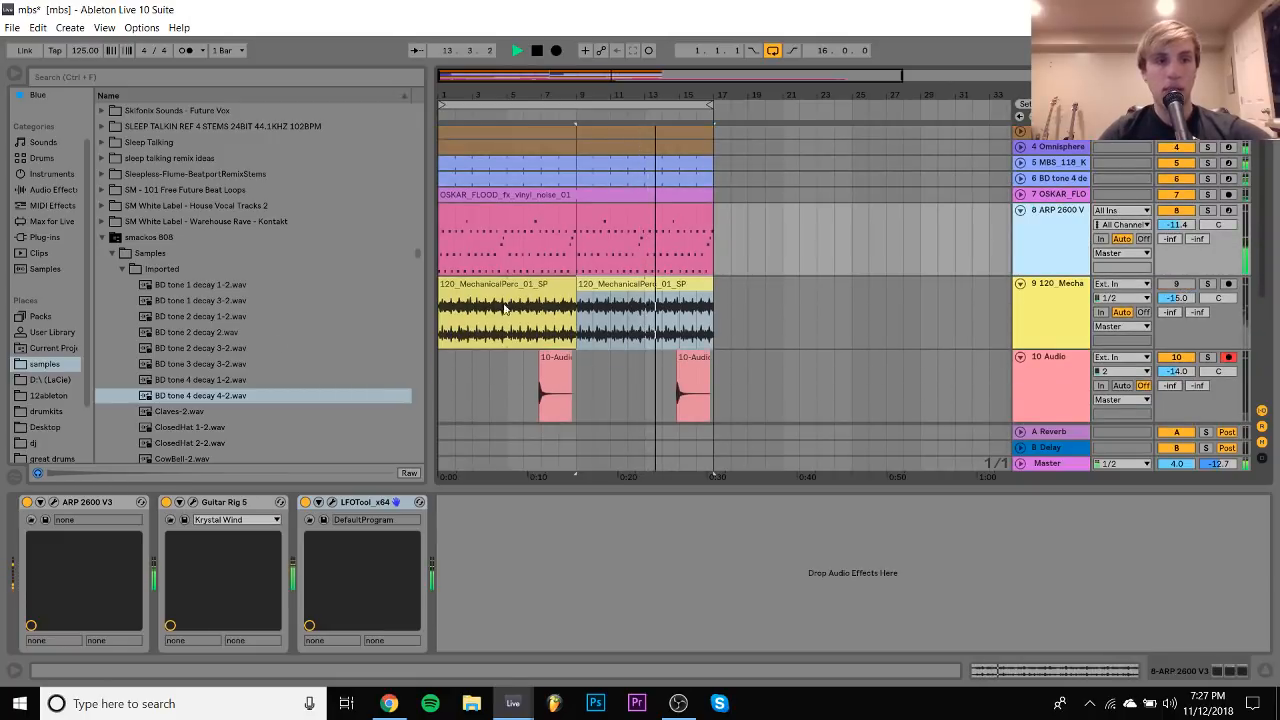
pyautogui.hotkey('ctrl', 'shift', 't')
pyautogui.scroll(-3, 210, 364)
pyautogui.click(192, 348)
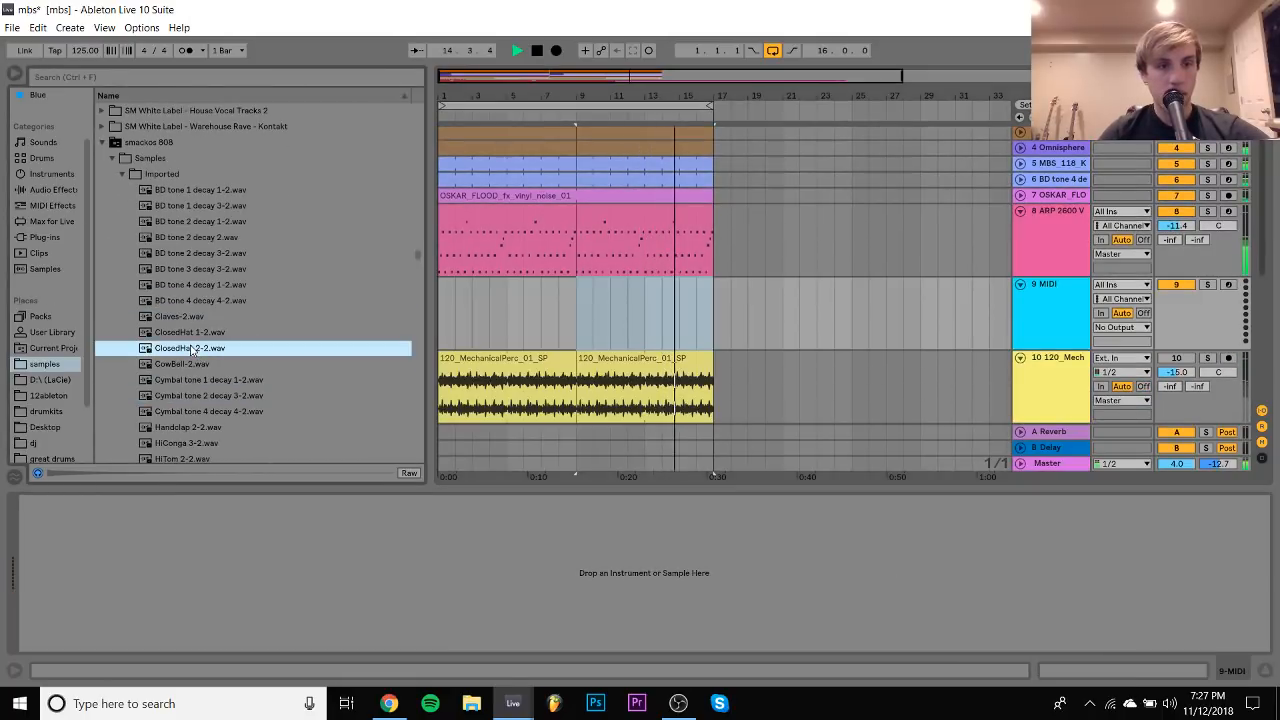
pyautogui.click(192, 332)
pyautogui.click(192, 348)
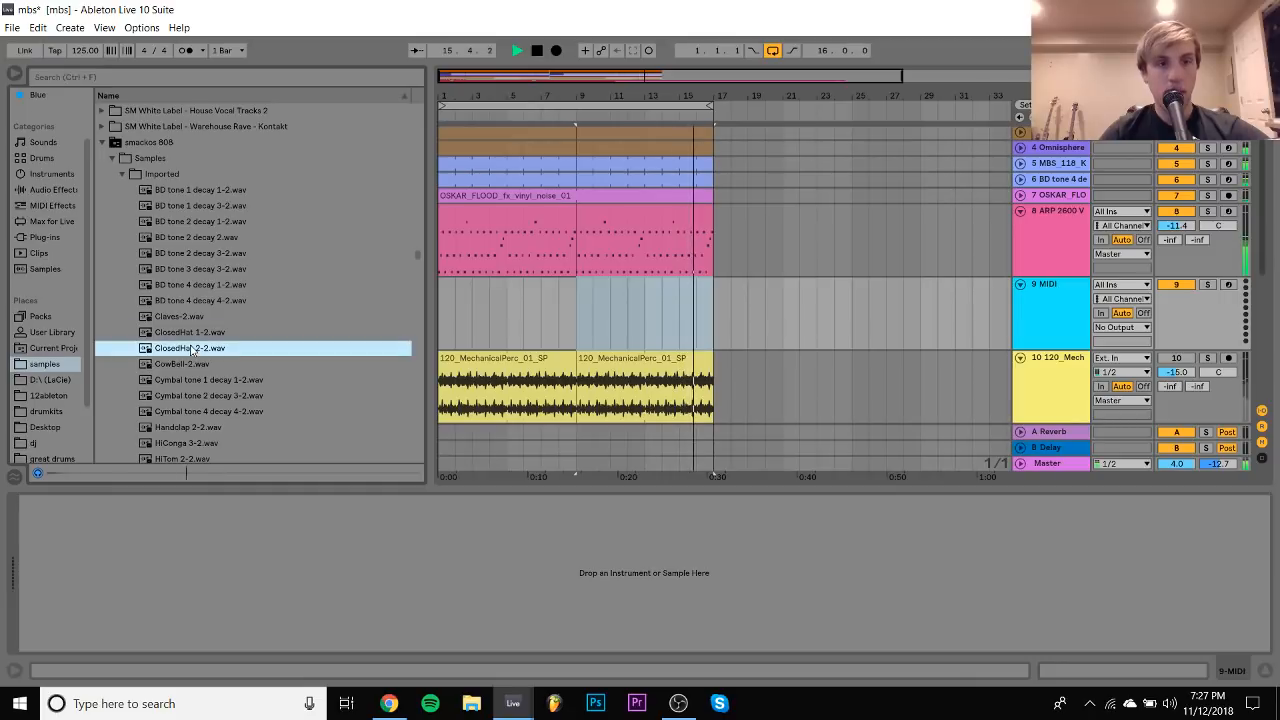
pyautogui.press('Down')
pyautogui.press('Down')
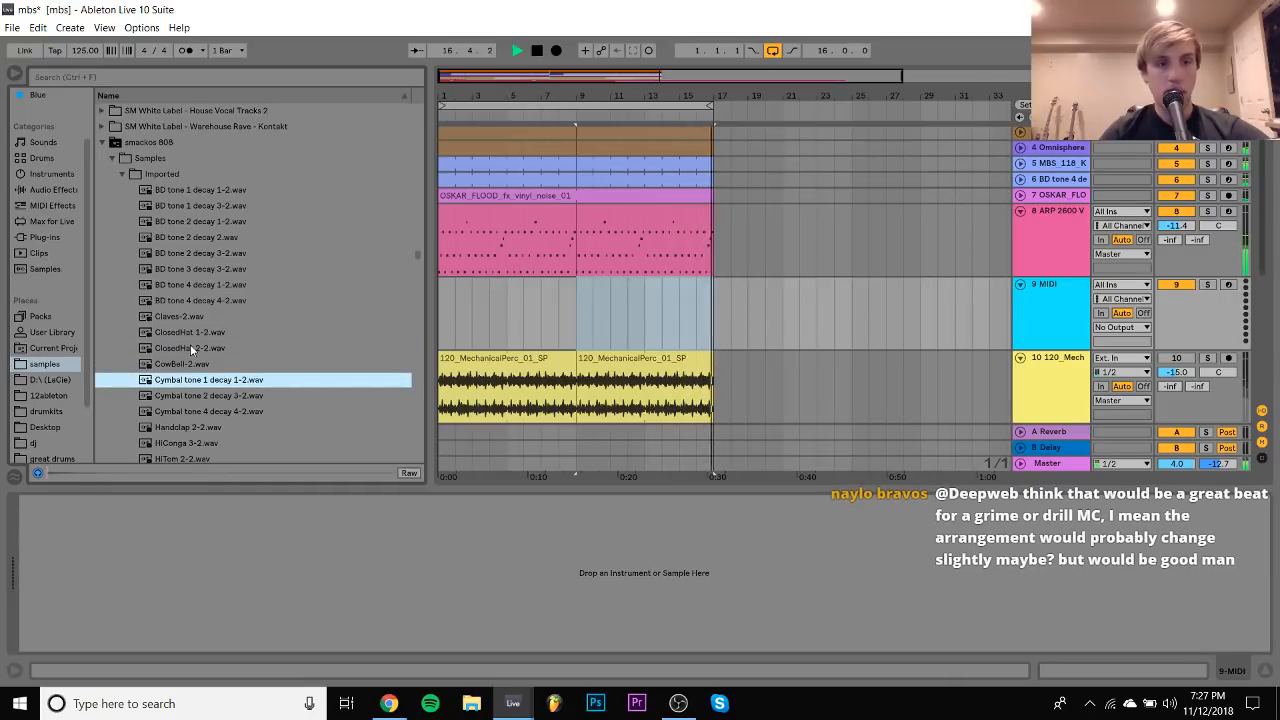
pyautogui.press('Down')
pyautogui.press('Down')
pyautogui.press('Left')
pyautogui.press('Left')
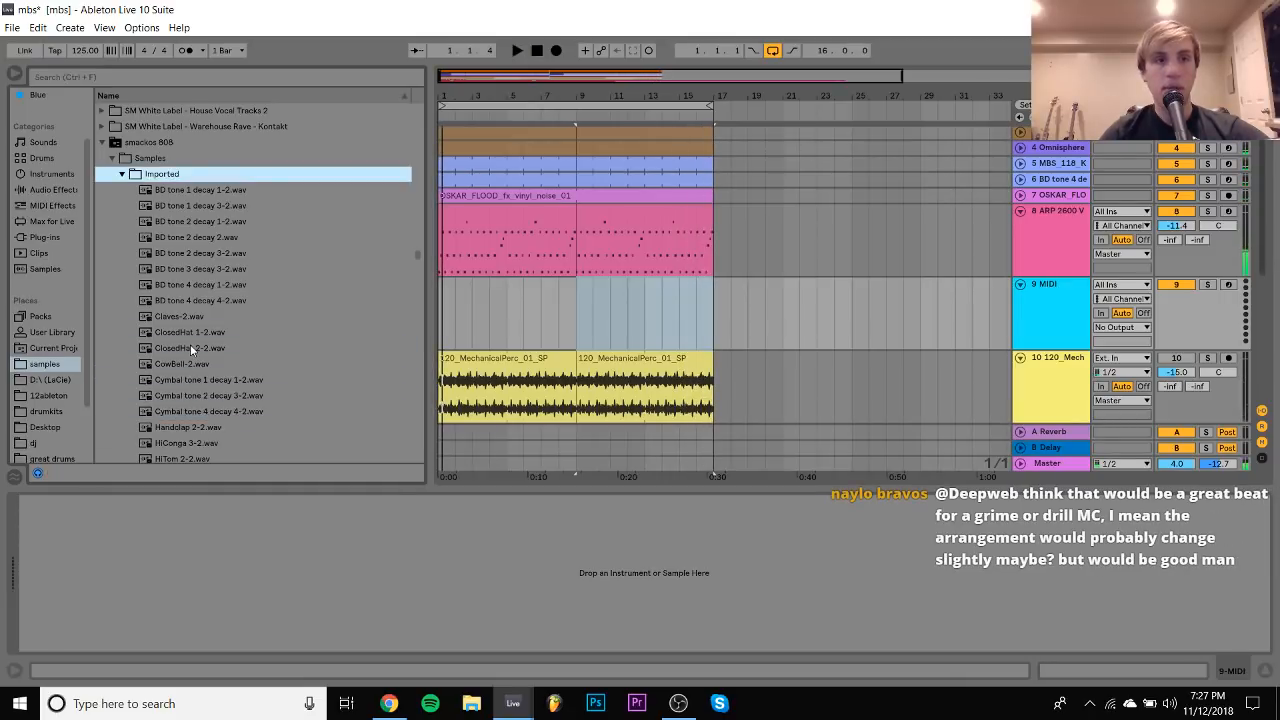
# Collapse the smackos 808 pack and browse the samples folder to open the Tech House and Techno Drums pack
pyautogui.scroll(2, 190, 348)
pyautogui.scroll(-4, 190, 348)
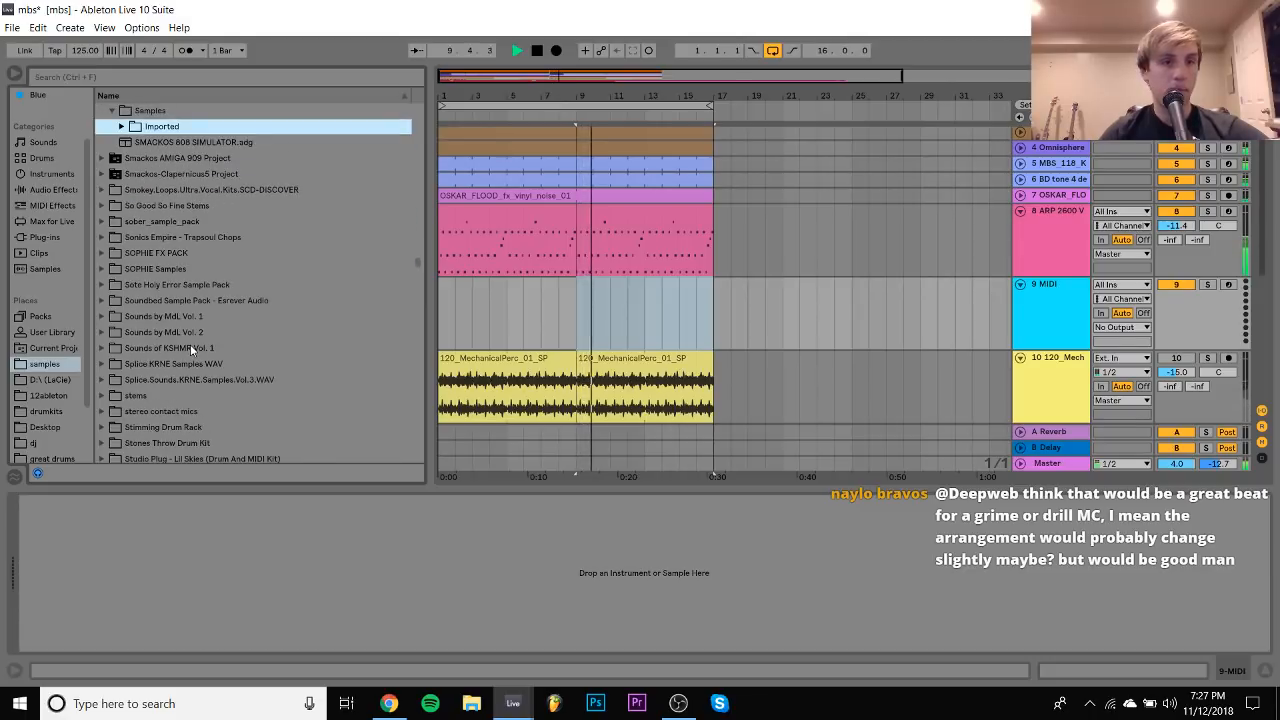
pyautogui.scroll(5, 190, 348)
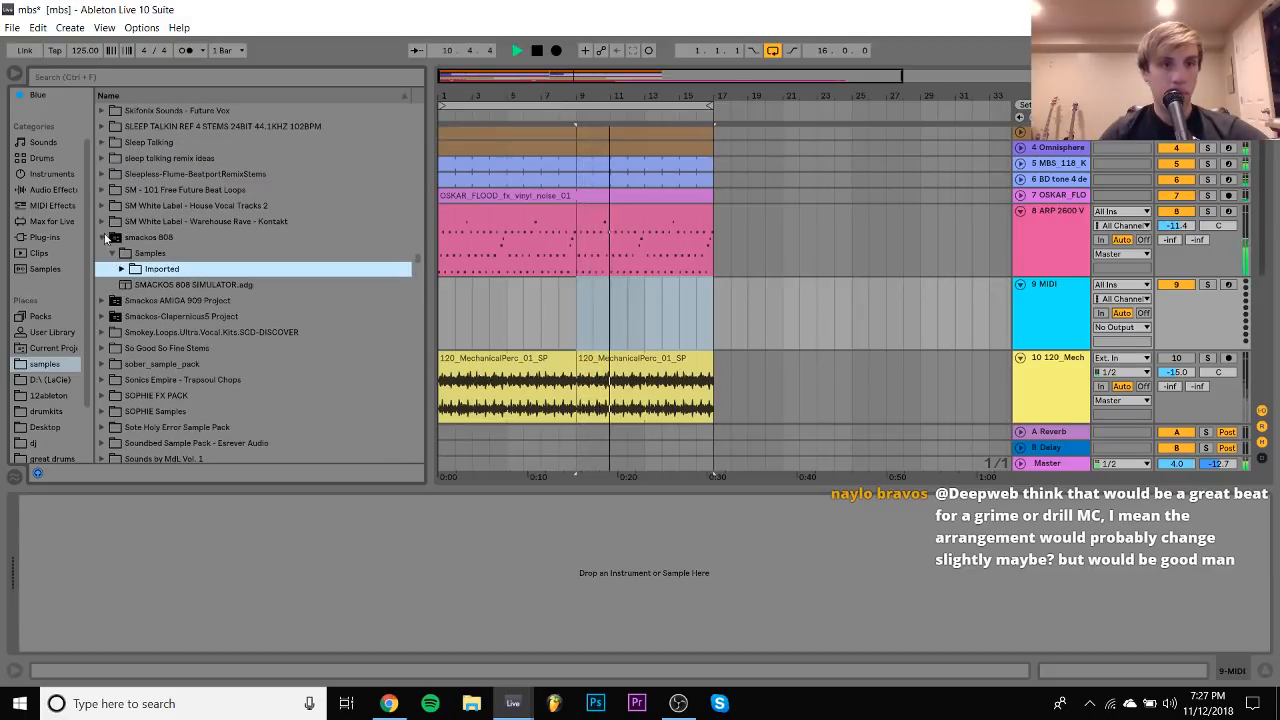
pyautogui.click(101, 225)
pyautogui.scroll(-10, 104, 234)
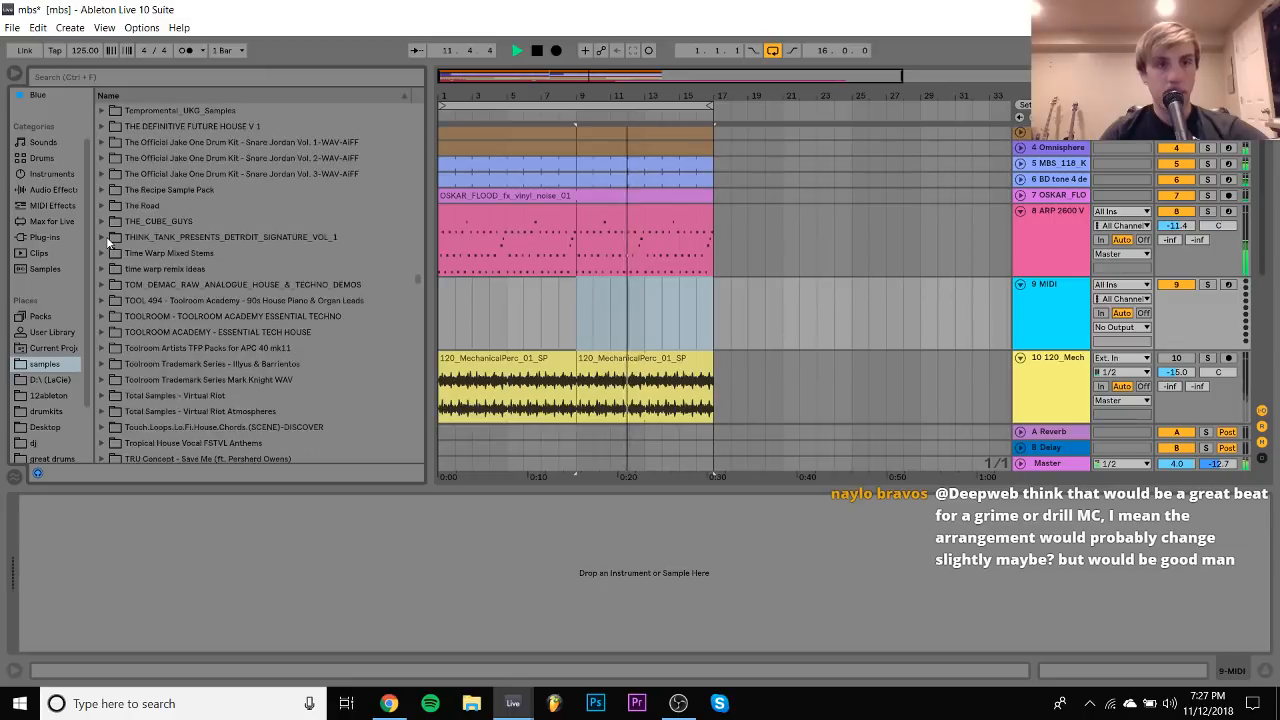
pyautogui.scroll(1, 108, 240)
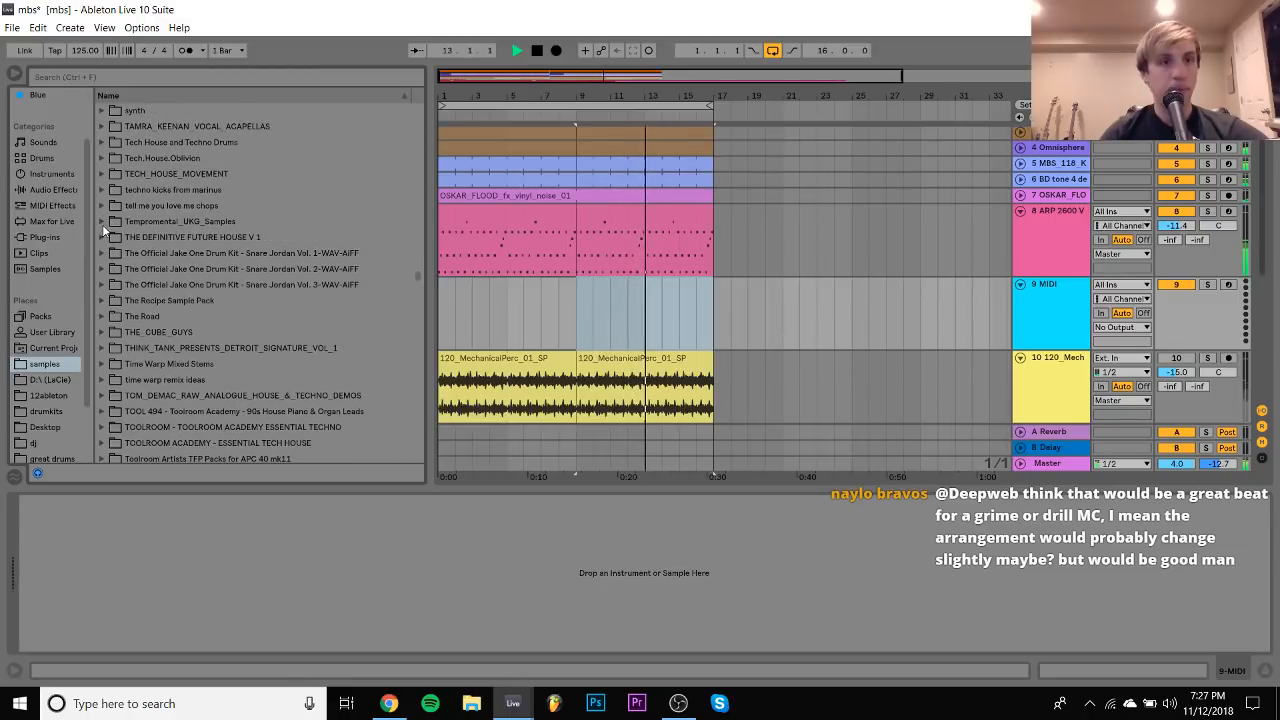
pyautogui.scroll(1, 102, 224)
pyautogui.click(104, 157)
# Stop playback, expand the pack's Top Loops folder and preview its loops down to OUT_124_TTD_Top_03.wav
pyautogui.press('Down')
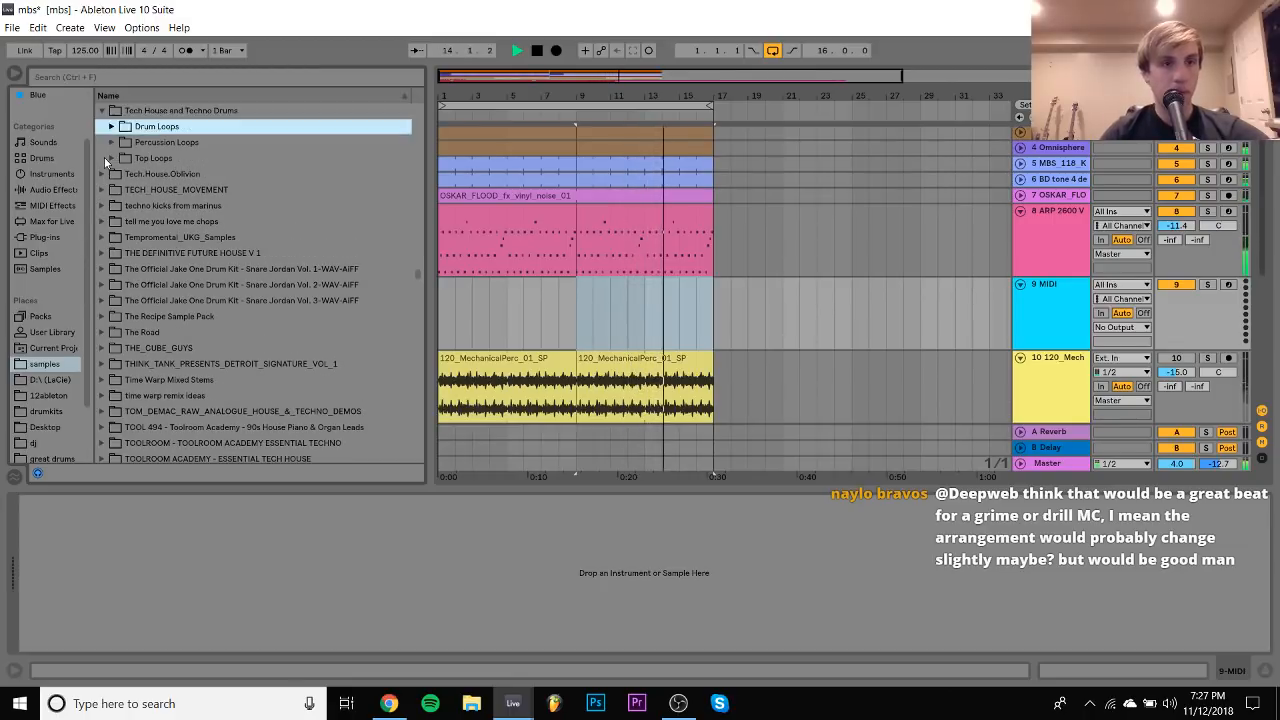
pyautogui.press('Down')
pyautogui.press('Down')
pyautogui.press('space')
pyautogui.press('Right')
pyautogui.press('Down')
pyautogui.press('Down')
pyautogui.press('Down')
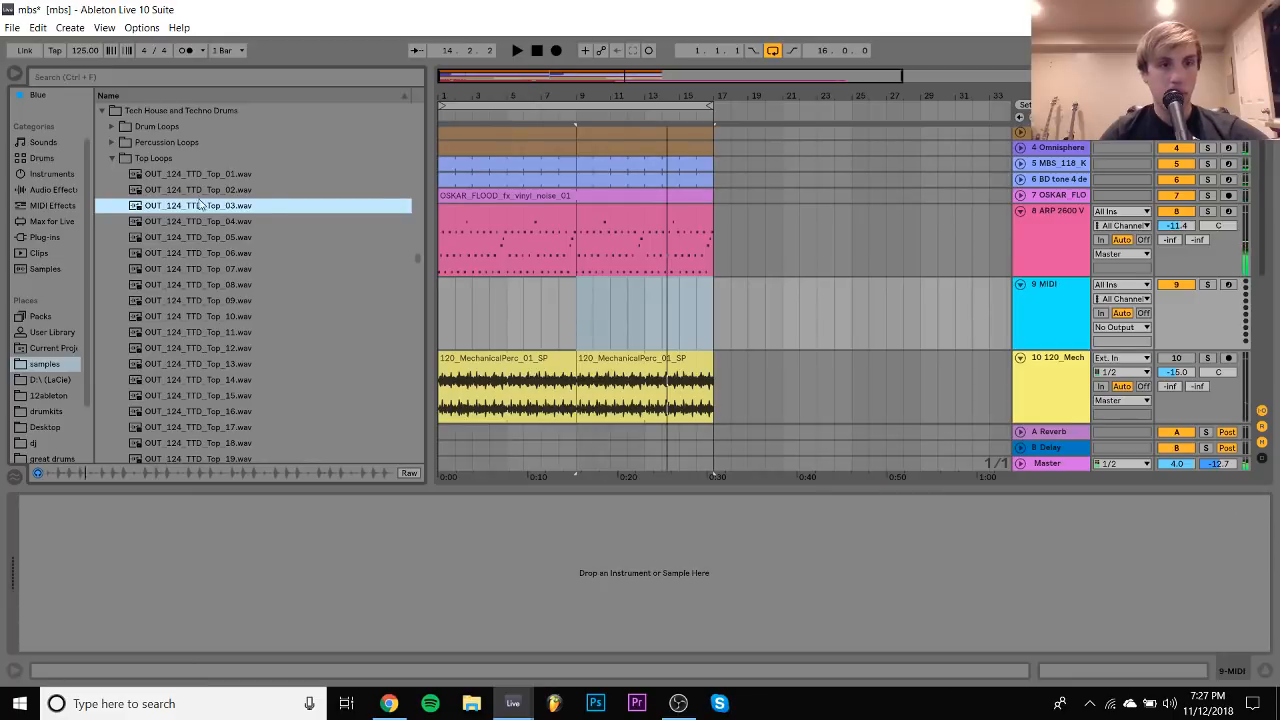
# Place OUT_124_TTD_Top_03.wav on track 9 from bar 1 to bar 17, lower its volume to -22.8 dB and start playback
pyautogui.moveTo(205, 205); pyautogui.dragTo(716, 307)
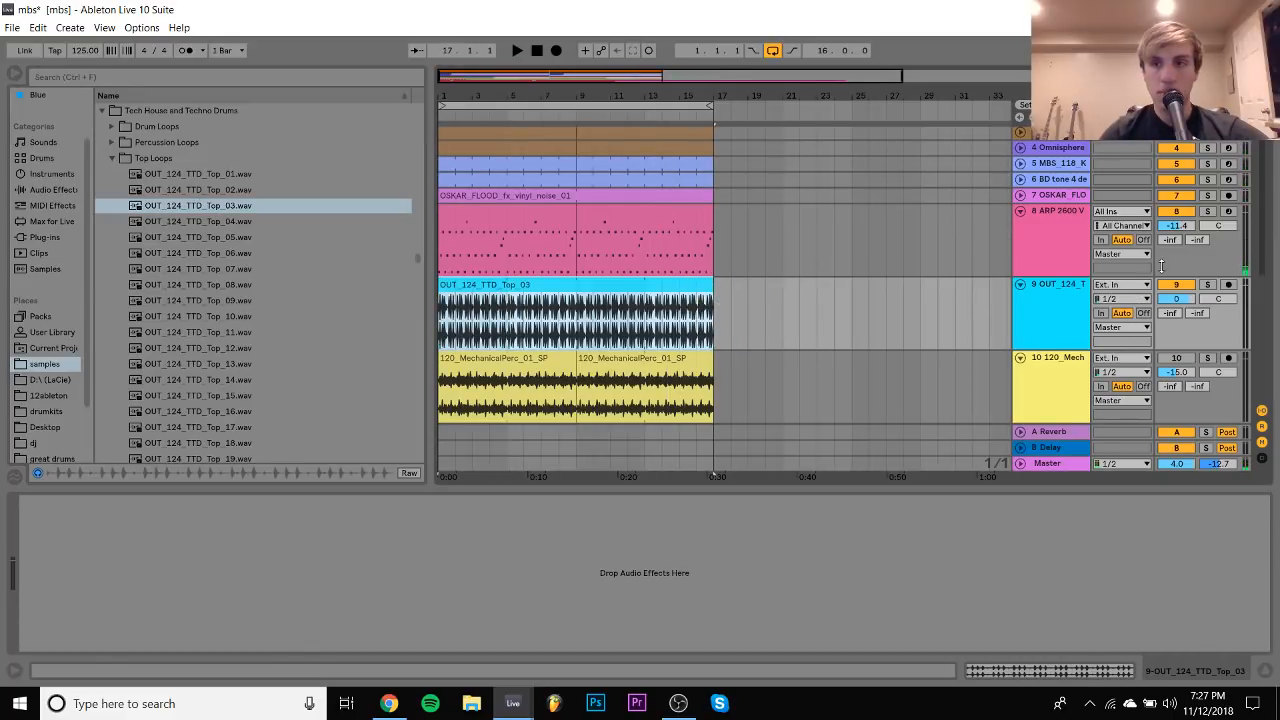
pyautogui.moveTo(1185, 300); pyautogui.dragTo(1185, 340)
pyautogui.press('space')
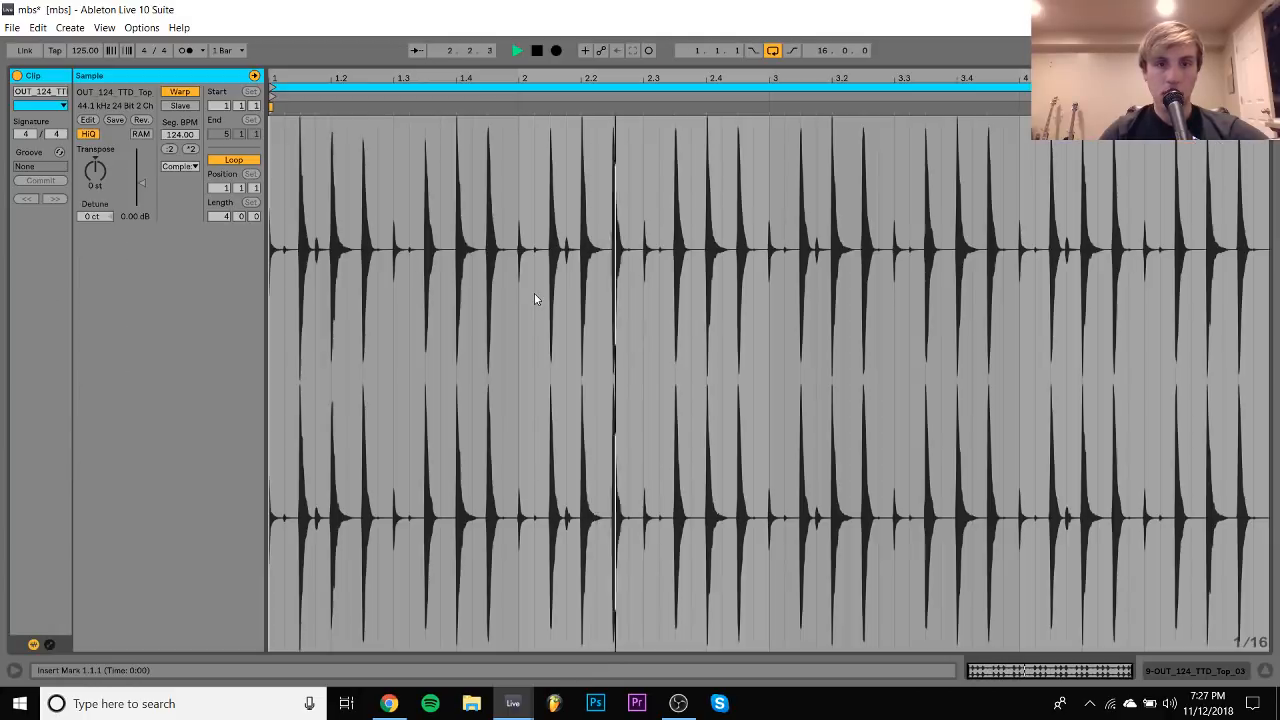
# Change the OUT_124_TTD_Top_03 clip's warp mode to Re-Pitch and leave the clip view
pyautogui.doubleClick(534, 293)
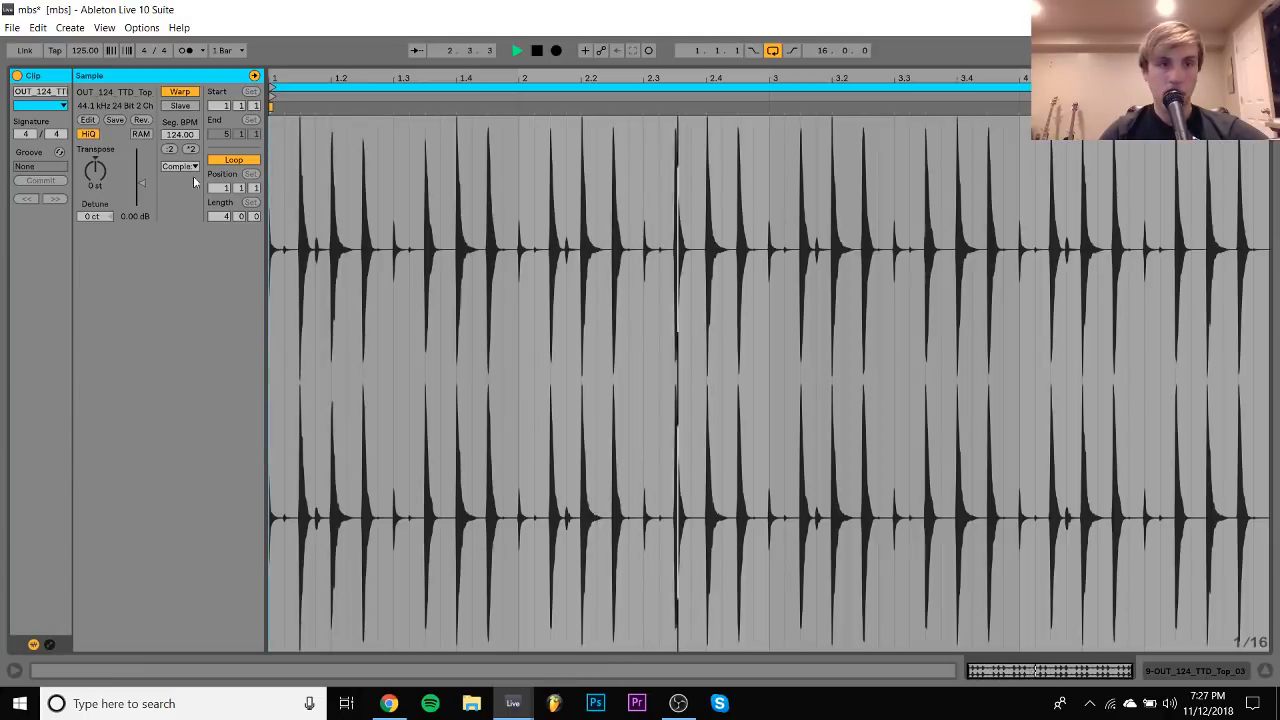
pyautogui.click(180, 166)
pyautogui.click(179, 217)
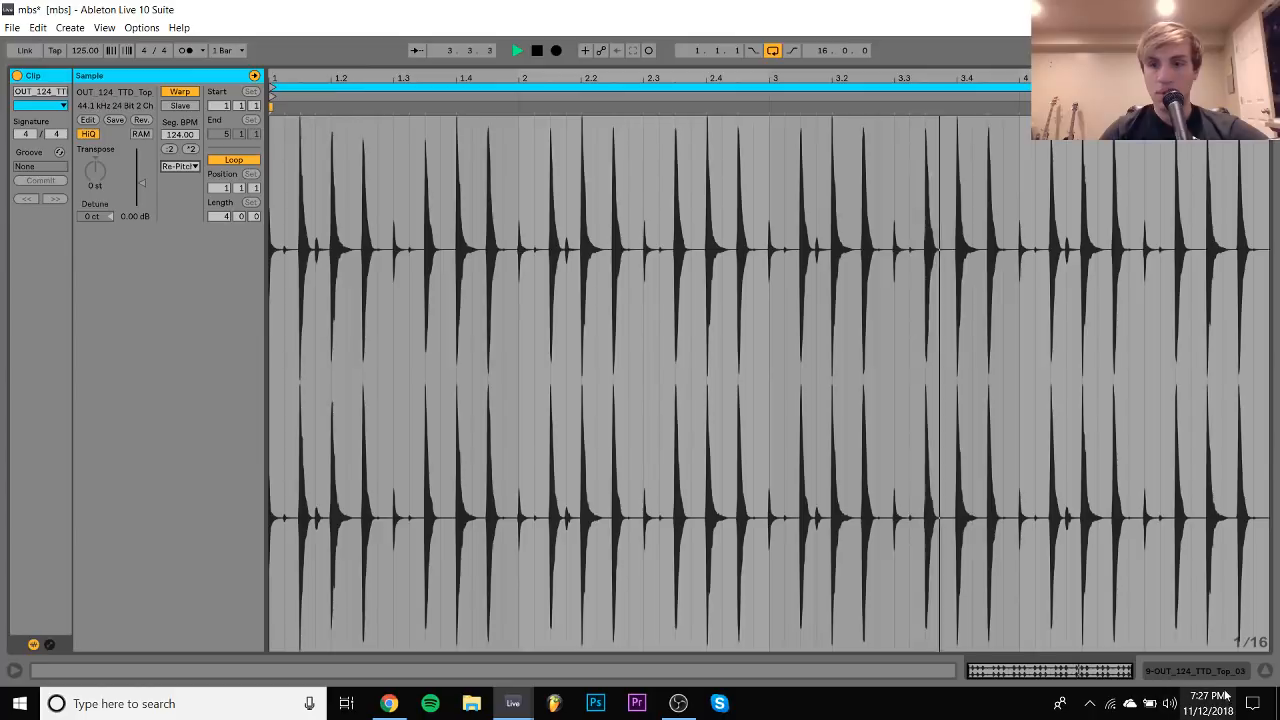
pyautogui.click(1197, 671)
# Insert a MIDI track directly below the OUT_124_TTD_Top_03 track
pyautogui.click(1048, 181)
pyautogui.hotkey('ctrl', 'shift', 't')
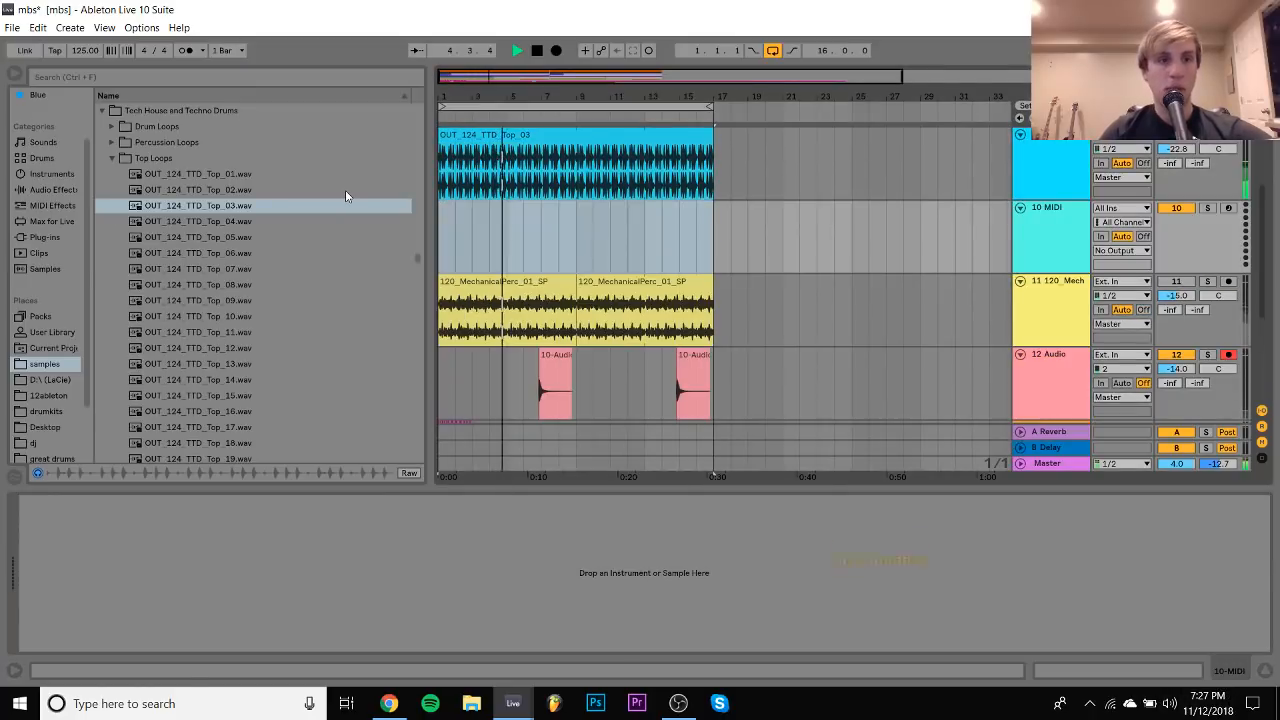
# Delete the 120_MechanicalPerc percussion track below the empty MIDI track
pyautogui.scroll(12, 346, 195)
pyautogui.scroll(15, 345, 190)
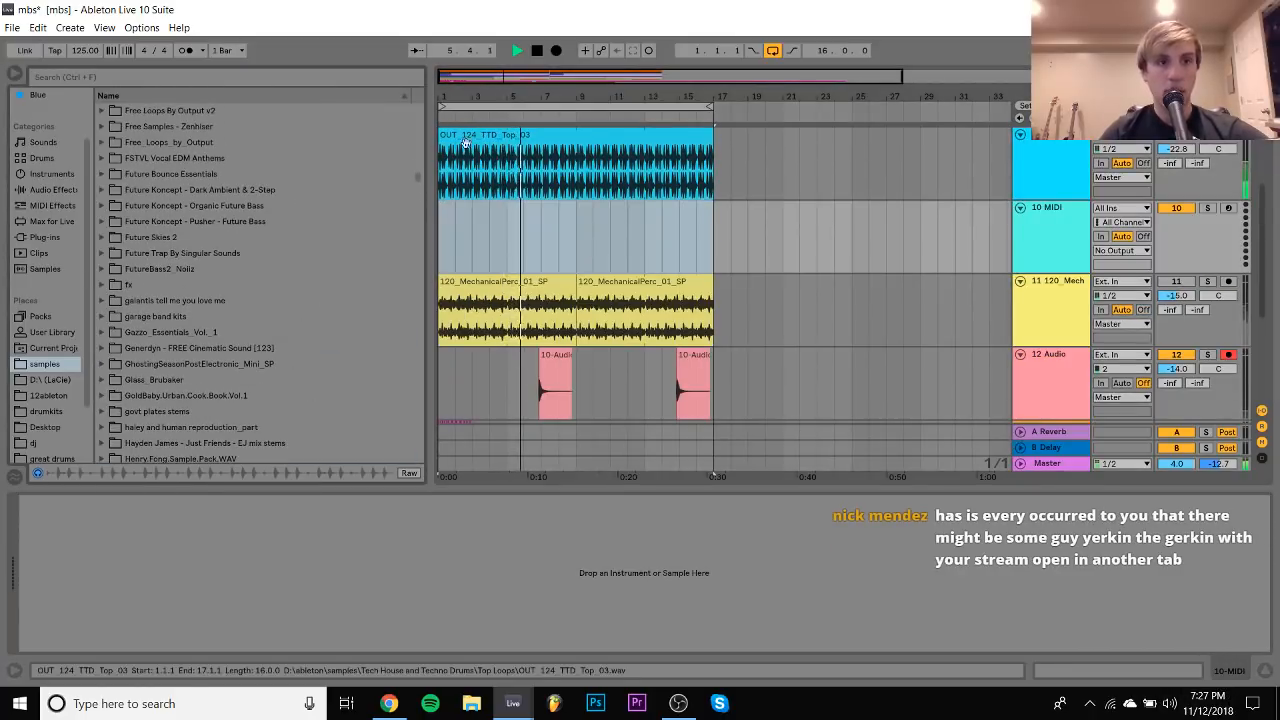
pyautogui.scroll(15, 343, 194)
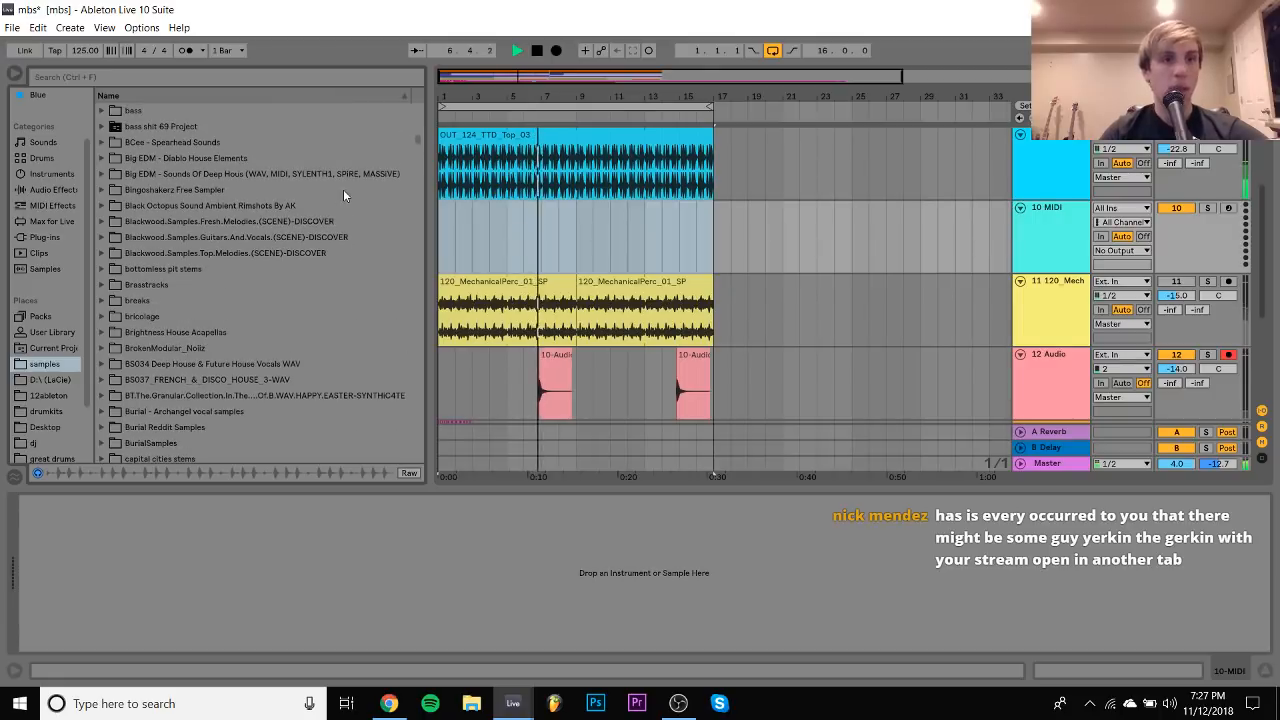
pyautogui.scroll(4, 343, 189)
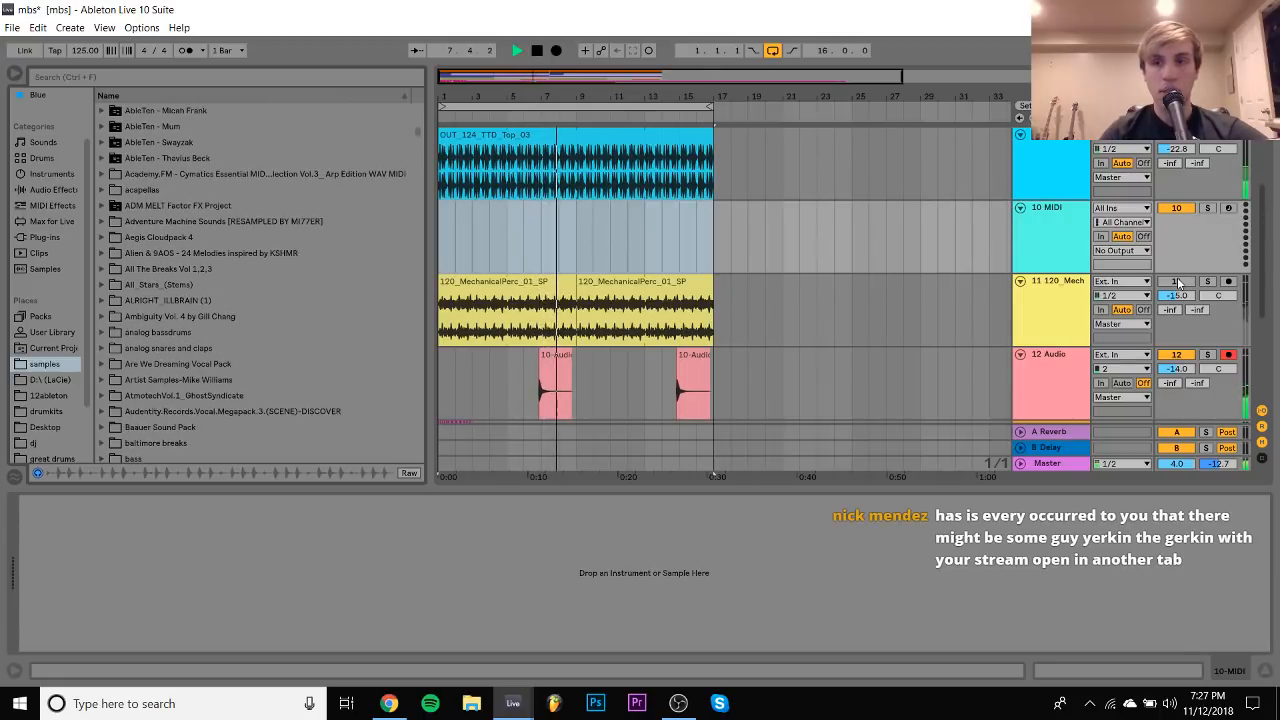
pyautogui.scroll(-3, 1180, 296)
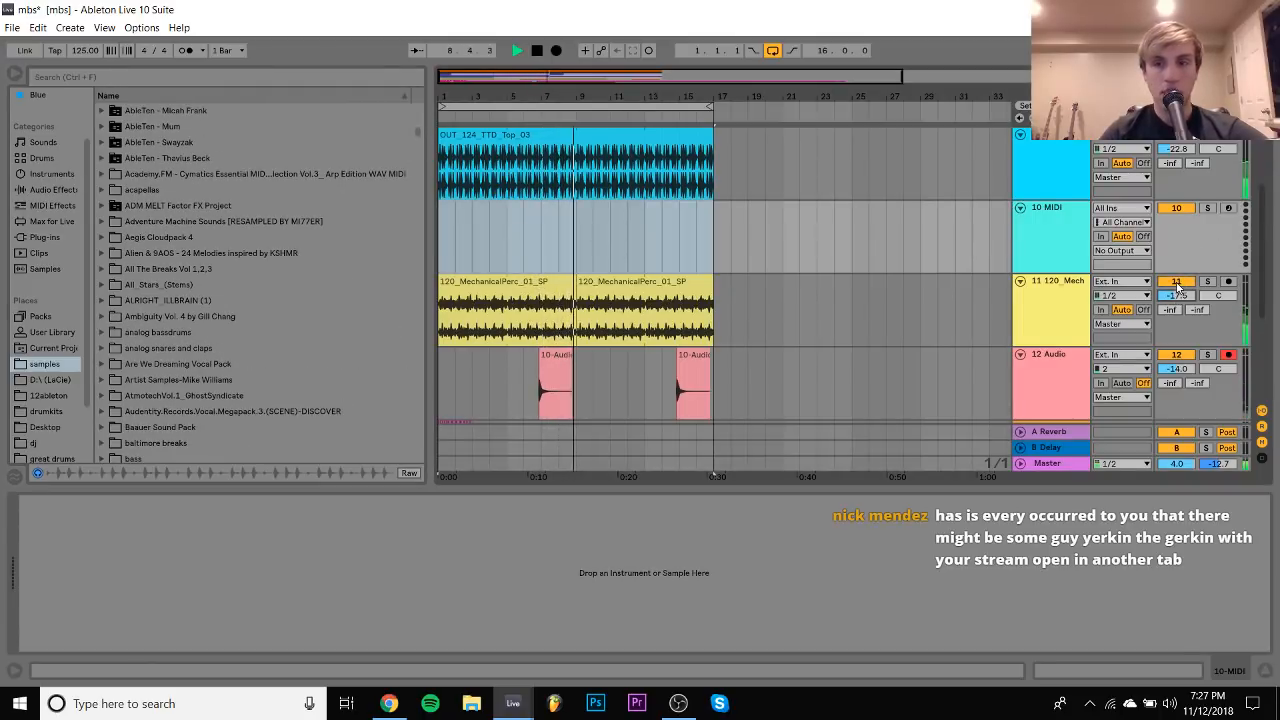
pyautogui.press('Delete')
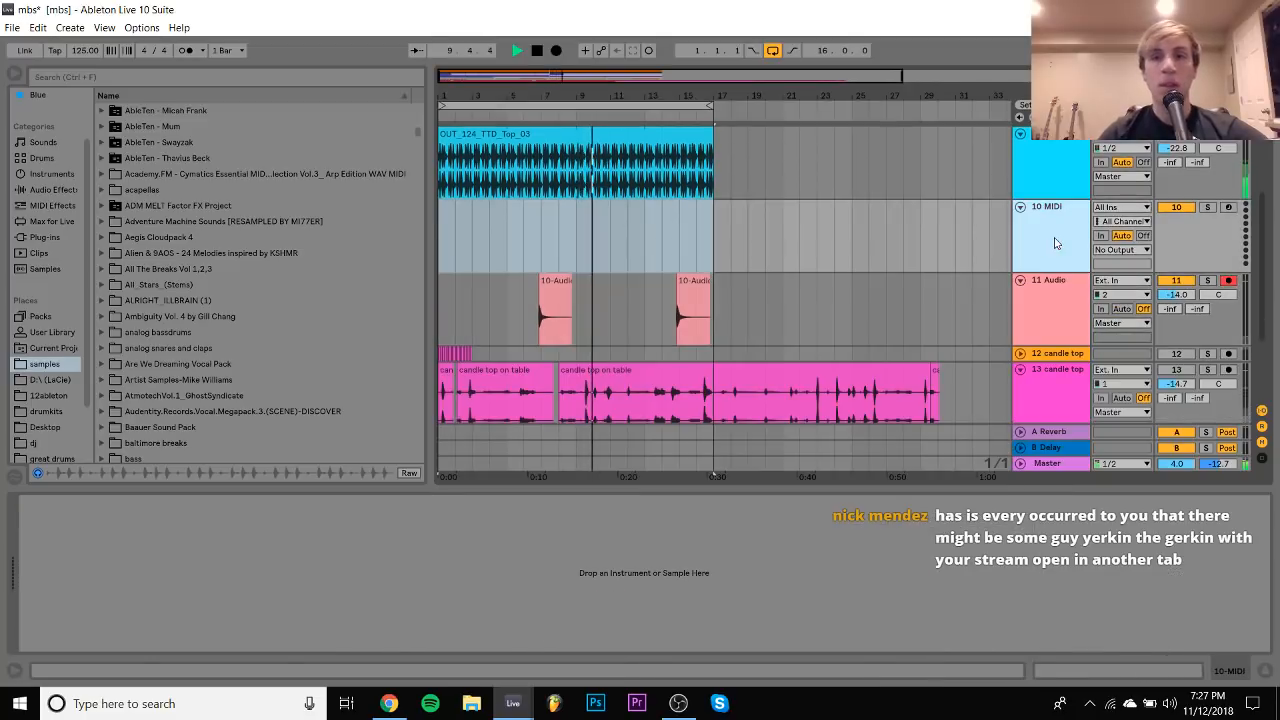
# Find the All The Breaks Vol 1,2,3 folder in the sample library and expand it
pyautogui.scroll(10, 216, 364)
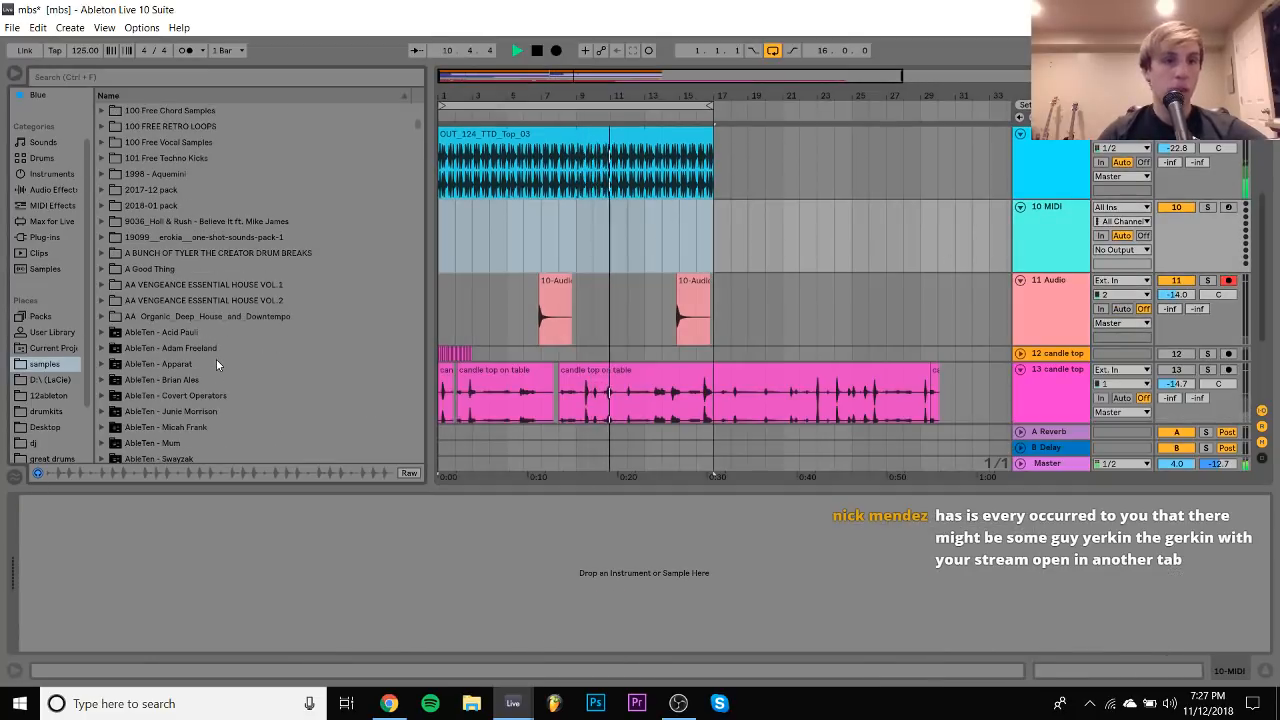
pyautogui.scroll(8, 216, 359)
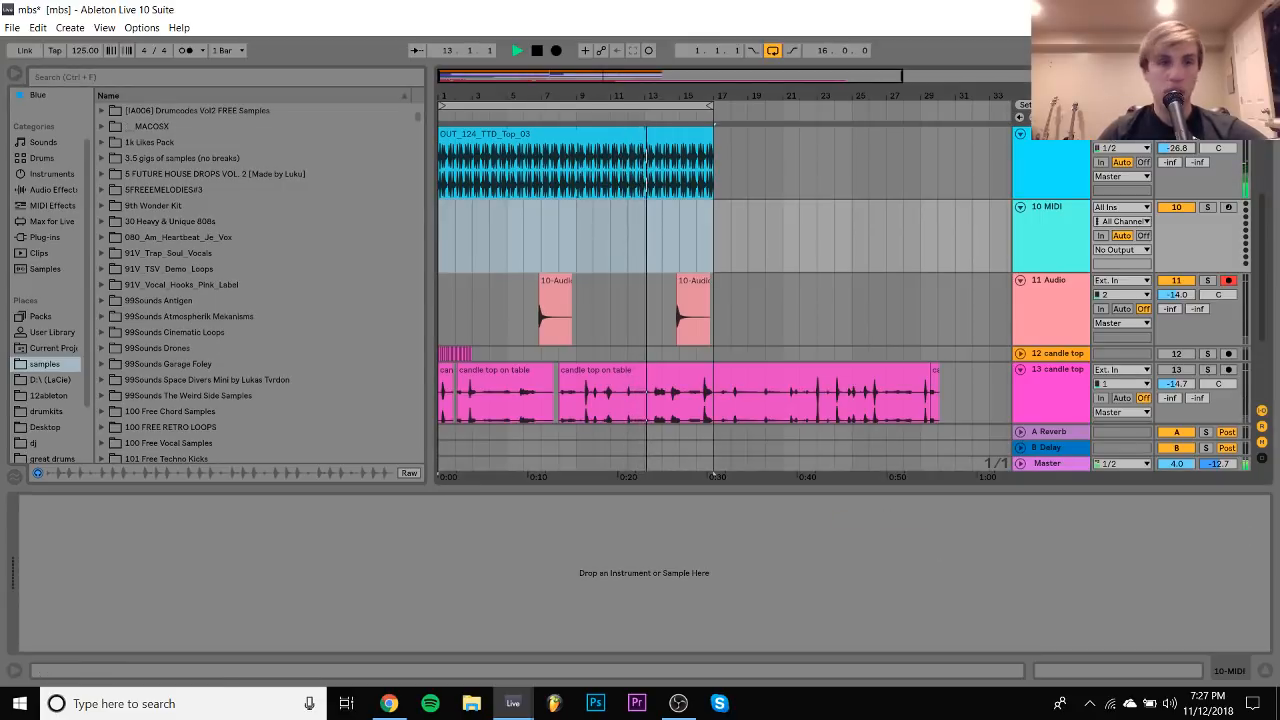
pyautogui.scroll(-5, 306, 217)
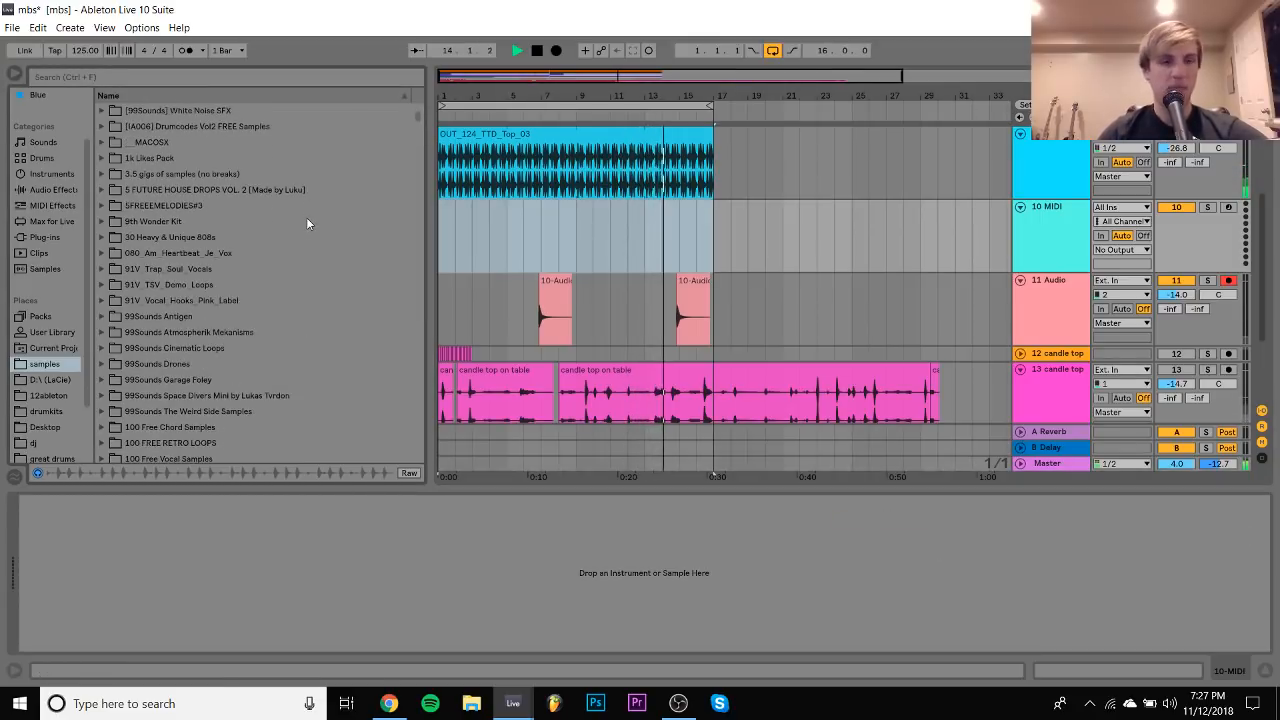
pyautogui.scroll(-6, 306, 217)
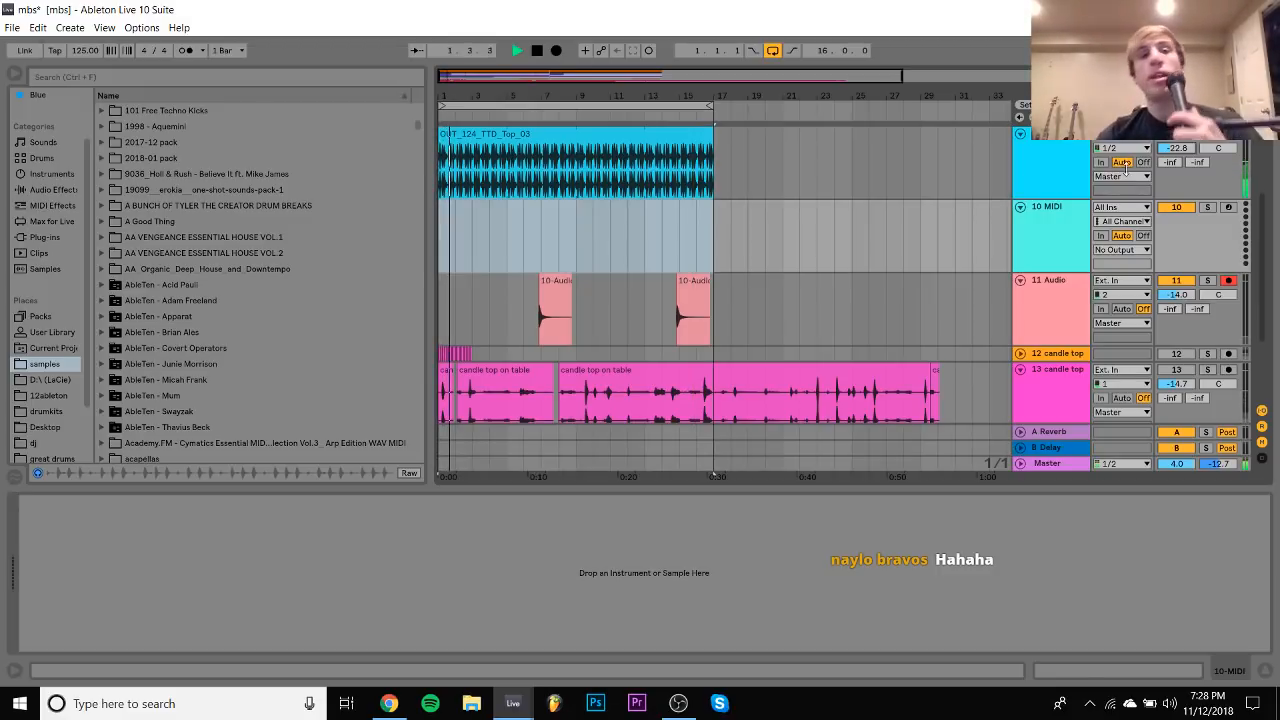
pyautogui.scroll(-5, 362, 376)
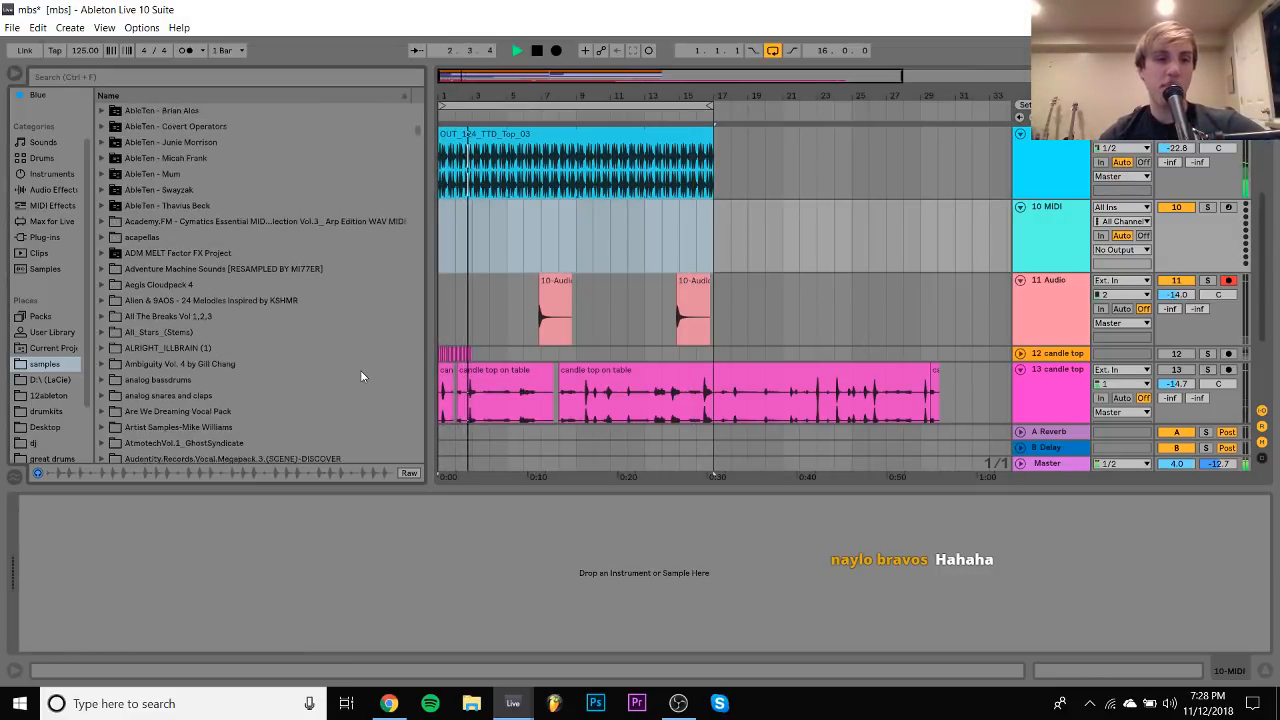
pyautogui.scroll(-2, 362, 376)
pyautogui.click(153, 255)
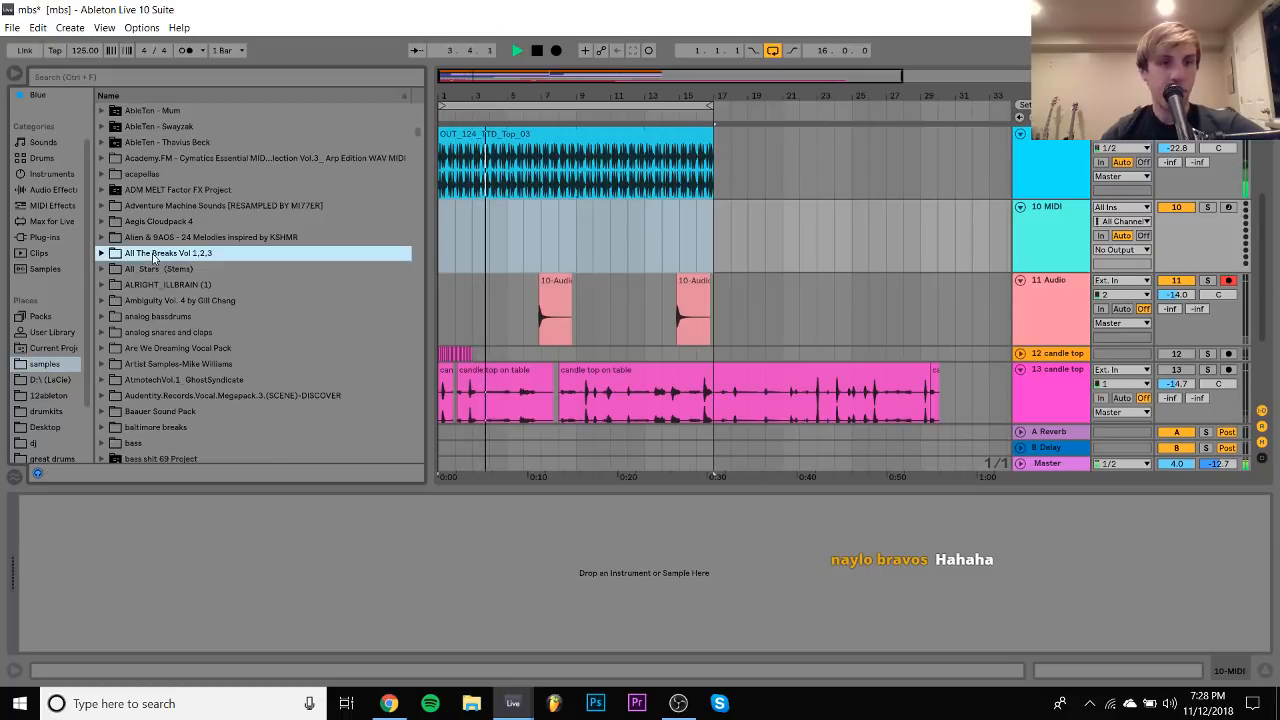
pyautogui.click(153, 255)
# Stop playback, preview Lucy Hawkins - Gotta Get Out Of Here.wav and place it on track 10 at bar 17
pyautogui.scroll(-10, 153, 255)
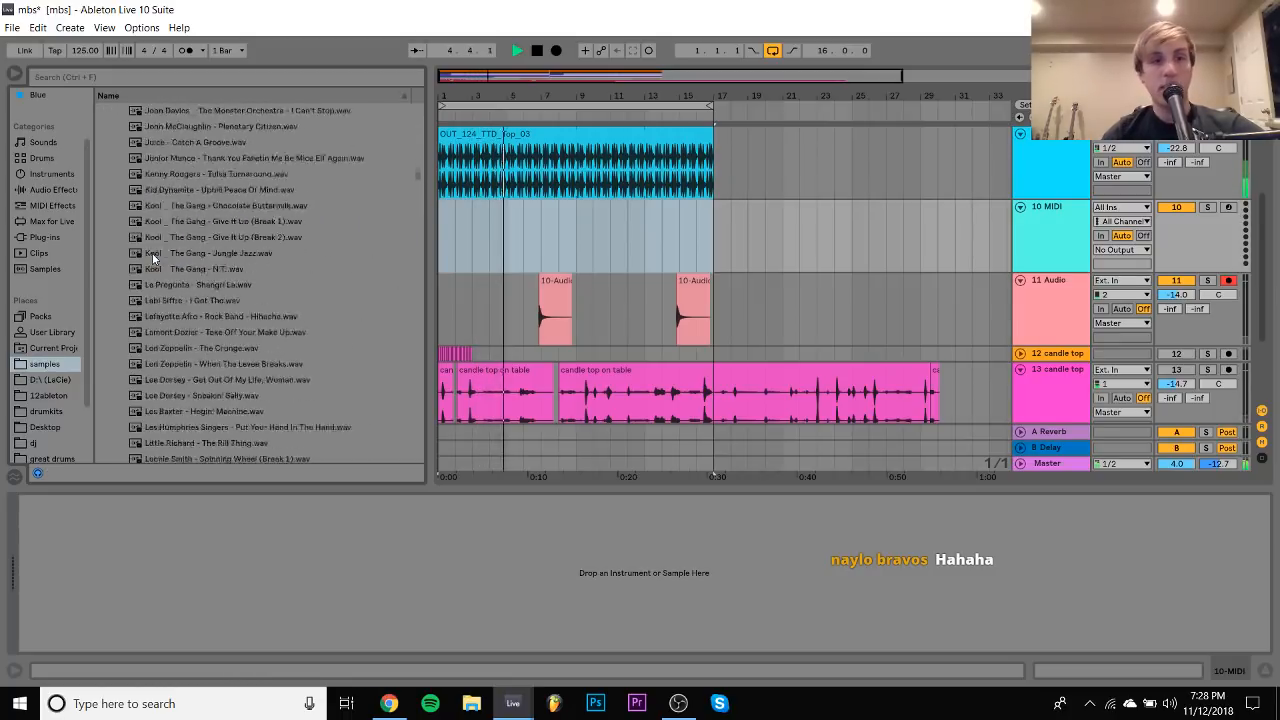
pyautogui.scroll(-6, 152, 253)
pyautogui.press('space')
pyautogui.click(181, 221)
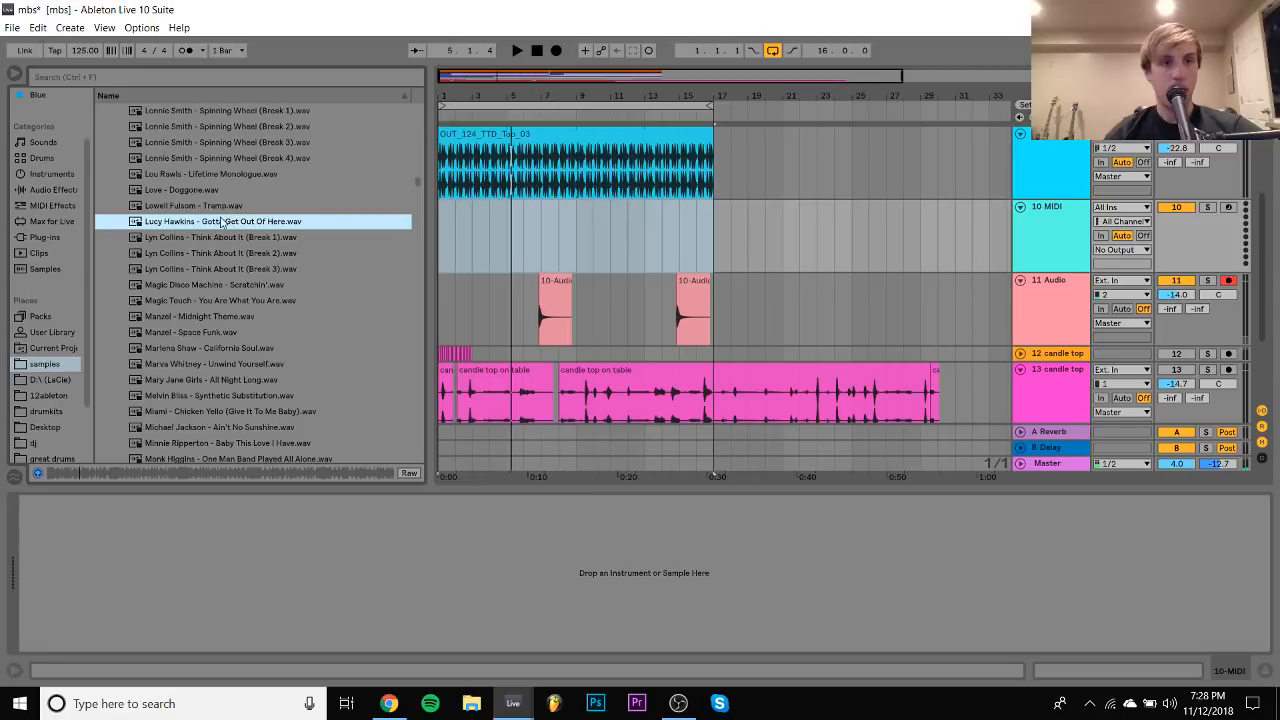
pyautogui.moveTo(221, 225); pyautogui.dragTo(714, 248)
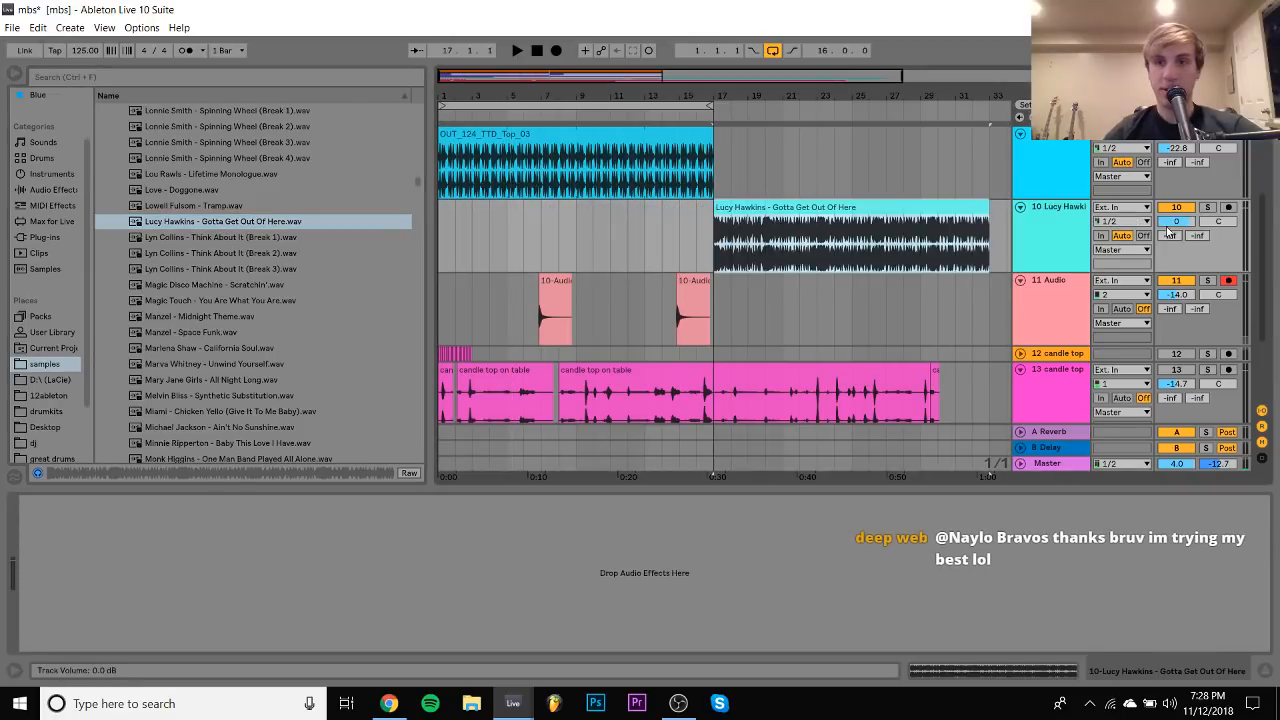
# Turn off warping for the Gotta Get Out Of Here clip, lower its track volume to -22.5 dB and play it
pyautogui.doubleClick(792, 207)
pyautogui.click(179, 93)
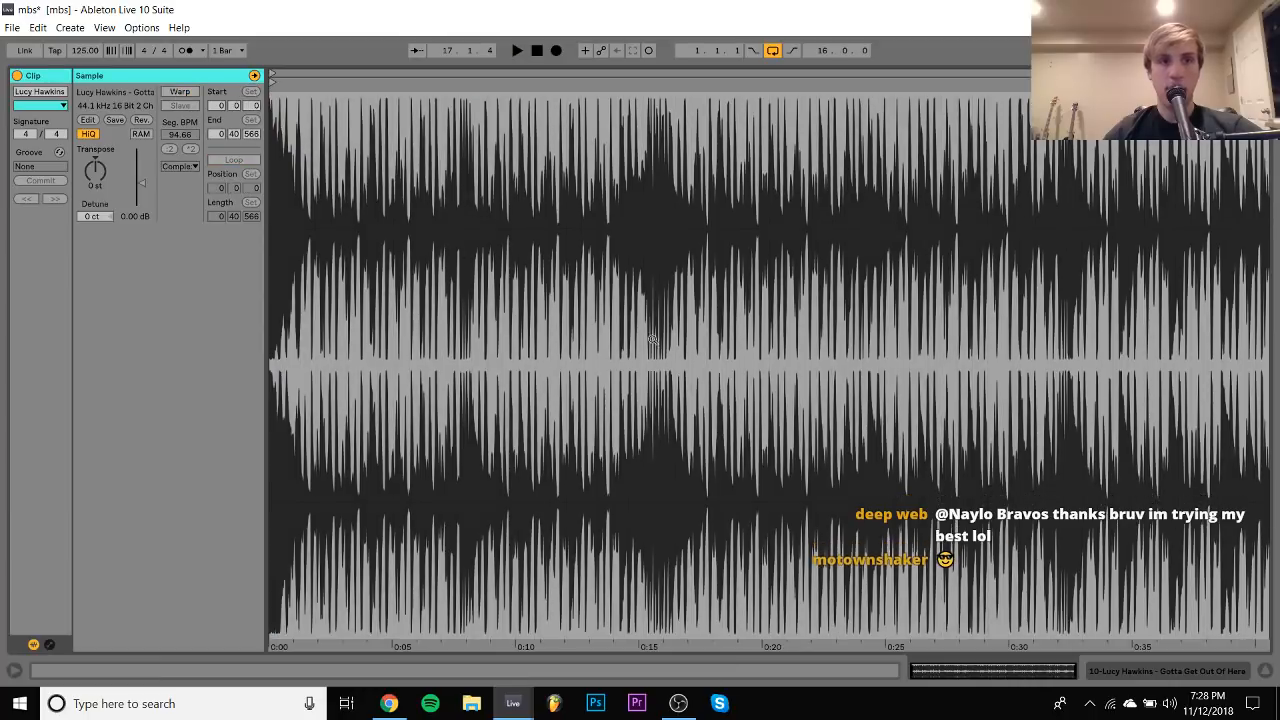
pyautogui.click(1201, 676)
pyautogui.moveTo(1177, 148); pyautogui.dragTo(1177, 196)
pyautogui.press('space')
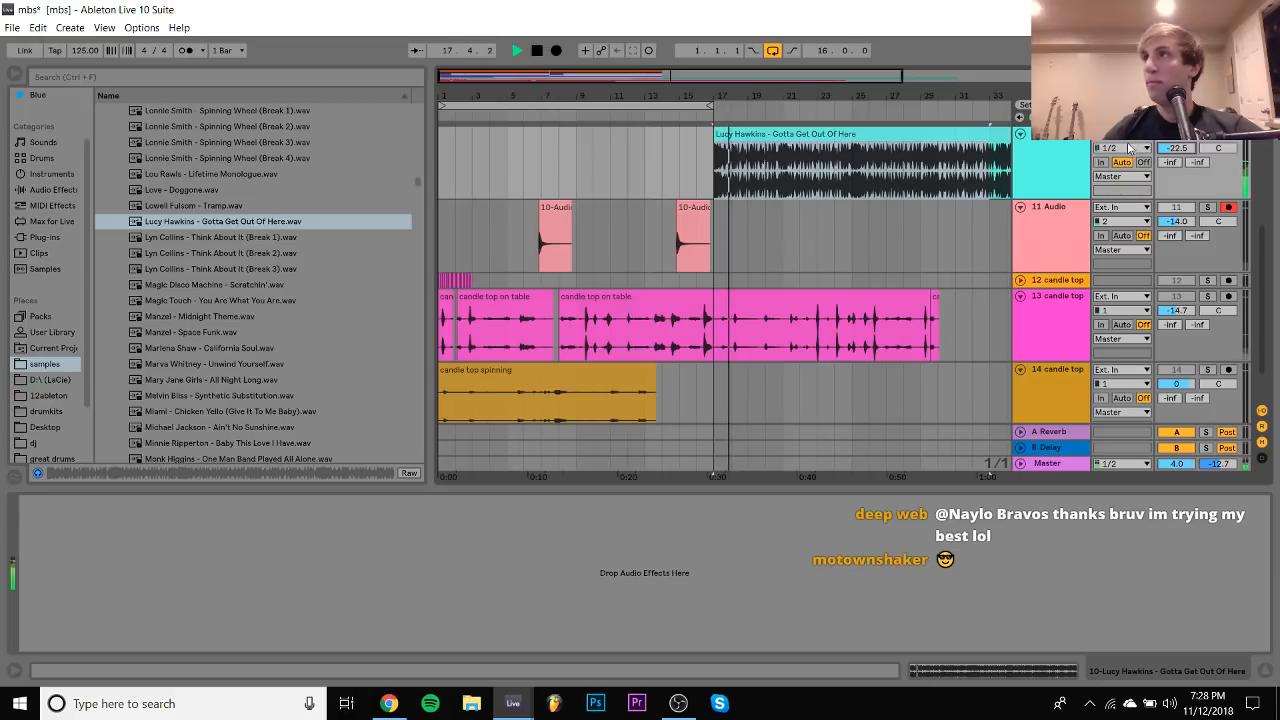
# Set the break clip's start marker to the drum hit at 0:3:228, audition it, and return to the arrangement
pyautogui.doubleClick(951, 137)
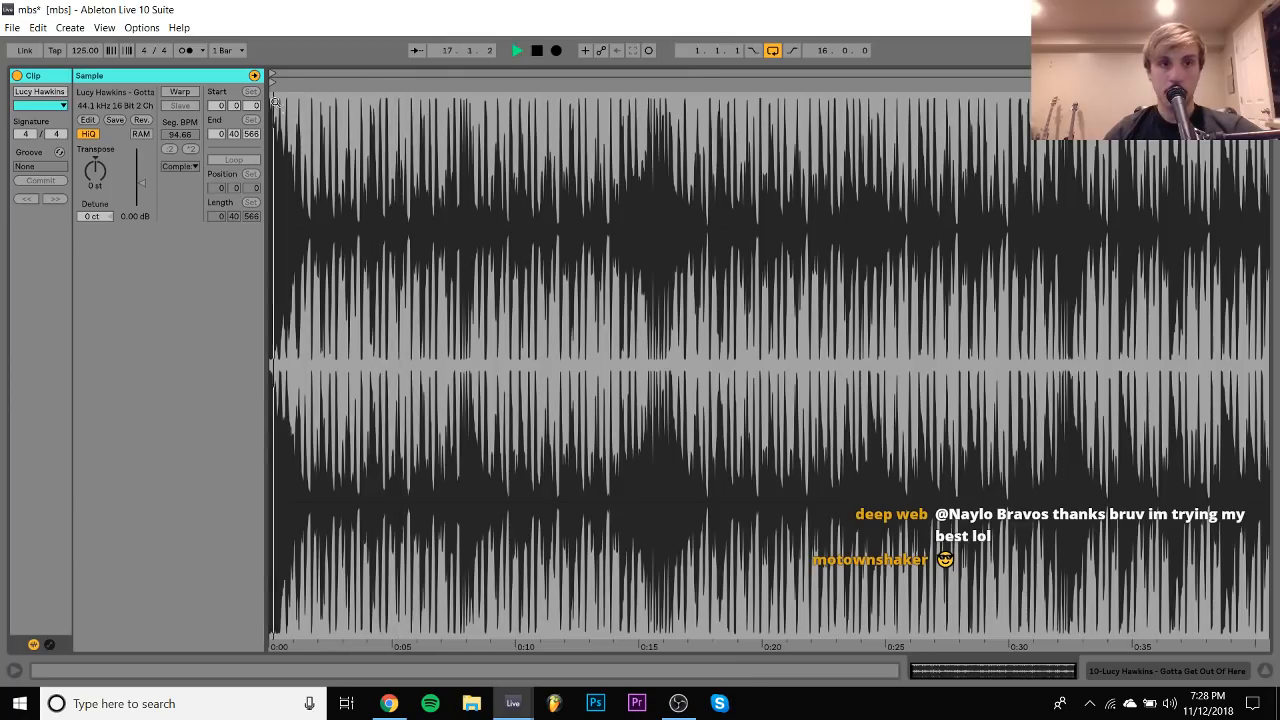
pyautogui.press('space')
pyautogui.moveTo(273, 83); pyautogui.dragTo(346, 84)
pyautogui.press('space')
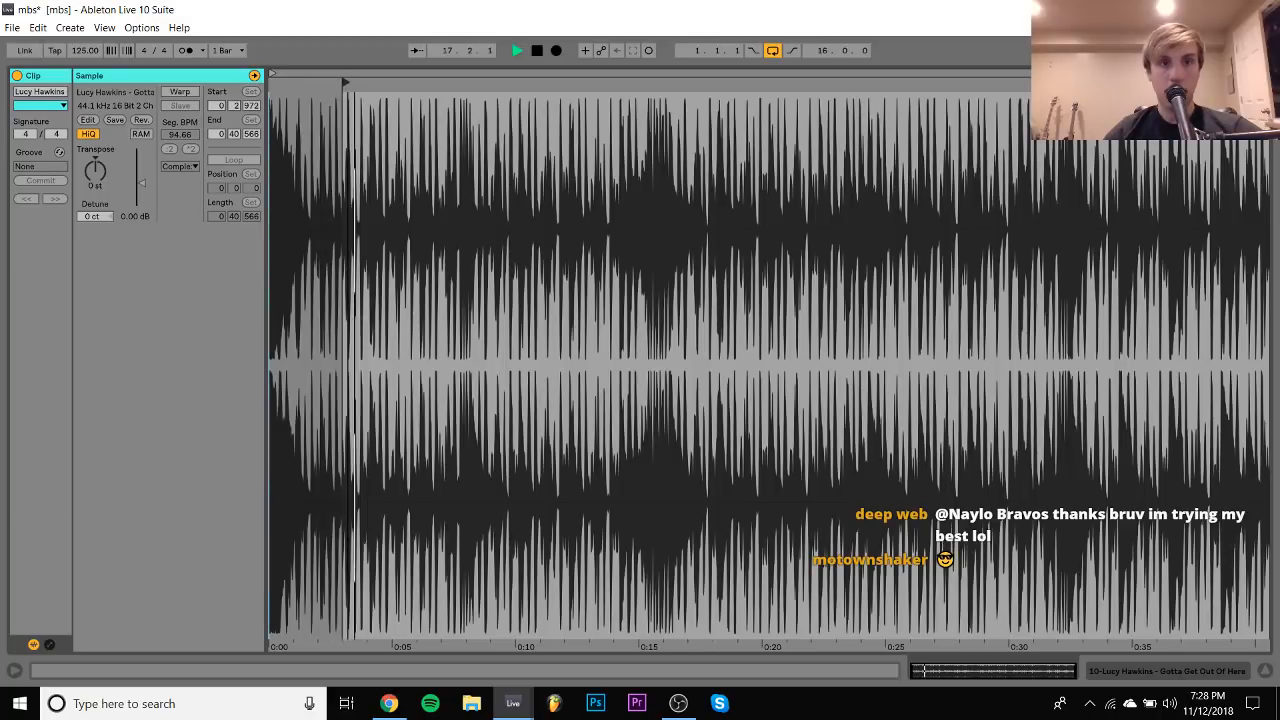
pyautogui.moveTo(348, 130); pyautogui.dragTo(348, 270)
pyautogui.moveTo(319, 106)
pyautogui.mouseDown()
pyautogui.moveTo(476, 83)
pyautogui.moveTo(450, 122)
pyautogui.moveTo(450, 220)
pyautogui.mouseUp()
pyautogui.press('space')
pyautogui.press('space')
pyautogui.press('space')
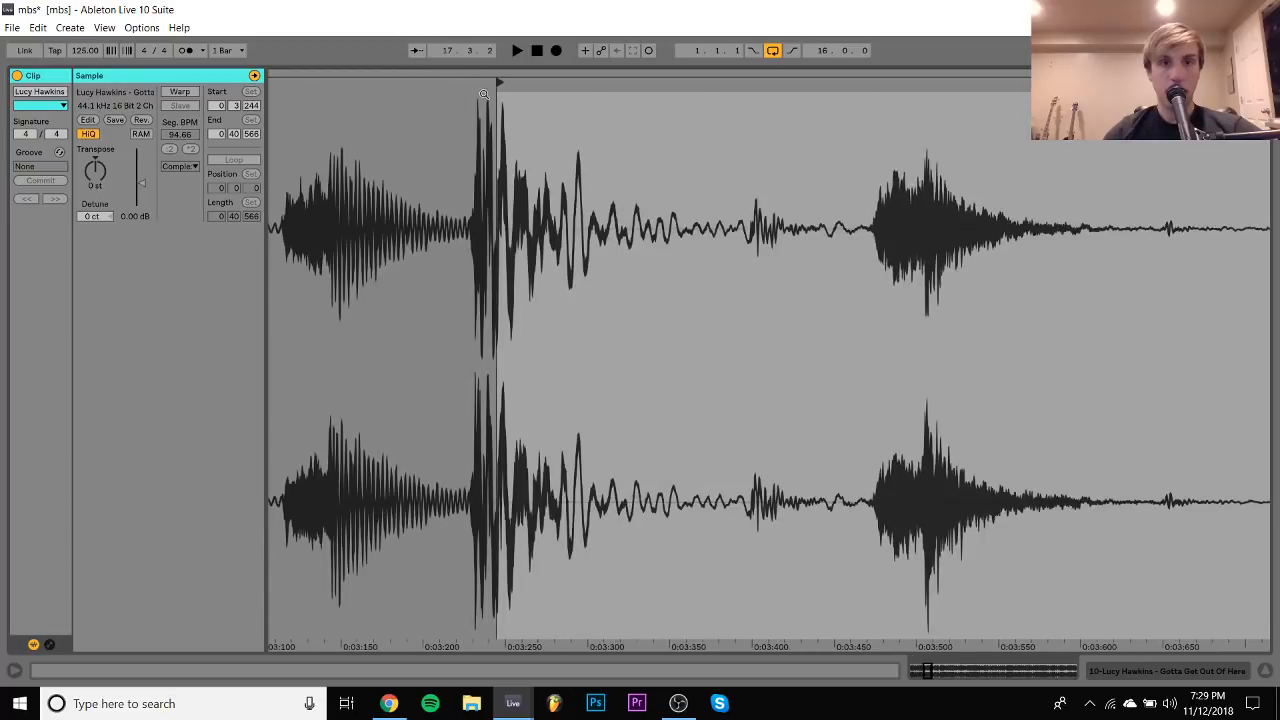
pyautogui.moveTo(503, 80); pyautogui.dragTo(476, 81)
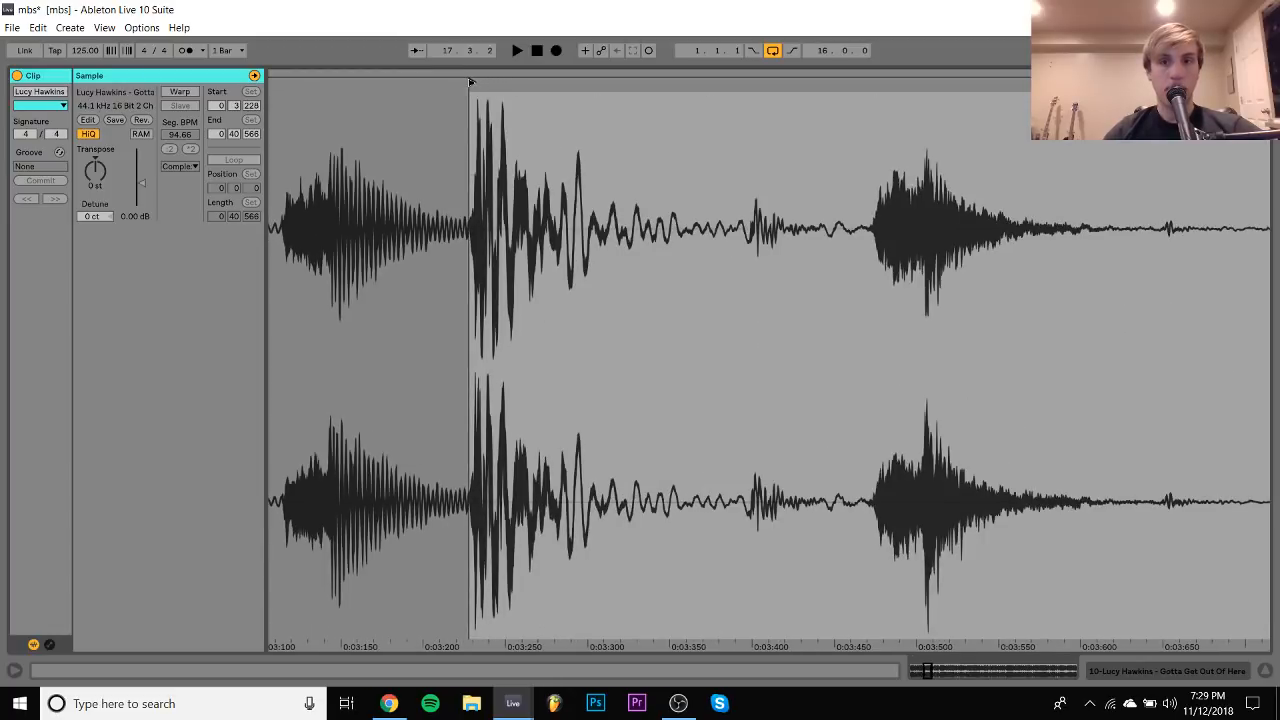
pyautogui.press('space')
pyautogui.press('space')
pyautogui.click(1156, 670)
pyautogui.press('space')
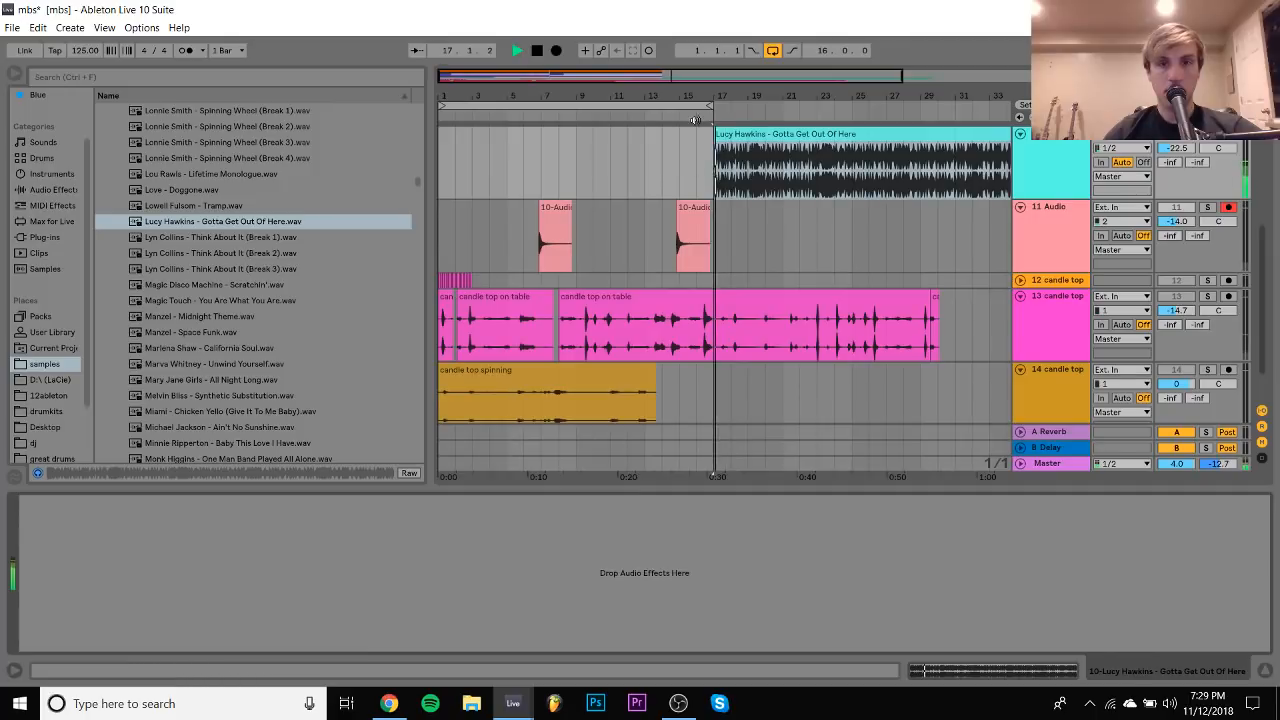
pyautogui.press('space')
# Set the project tempo to 118 BPM so the break lines up with the grid, checking it by playback
pyautogui.moveTo(734, 100); pyautogui.dragTo(734, 232)
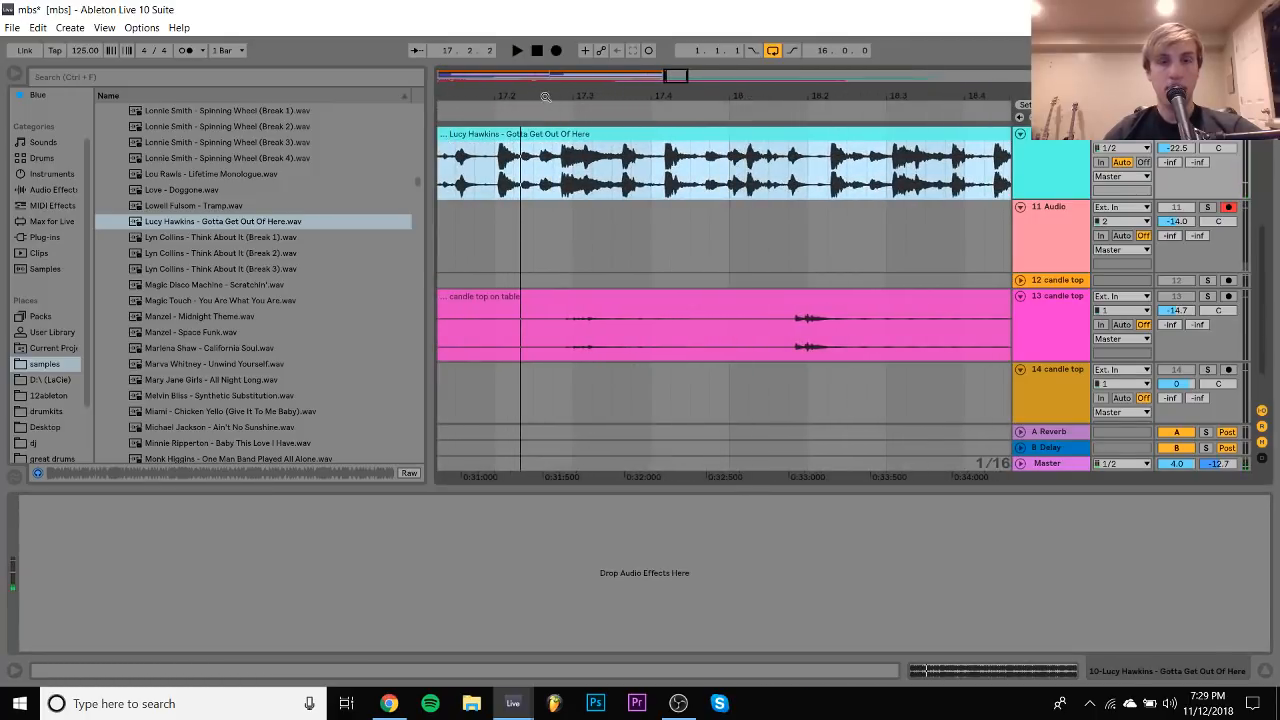
pyautogui.moveTo(545, 97); pyautogui.dragTo(647, 97)
pyautogui.click(89, 52)
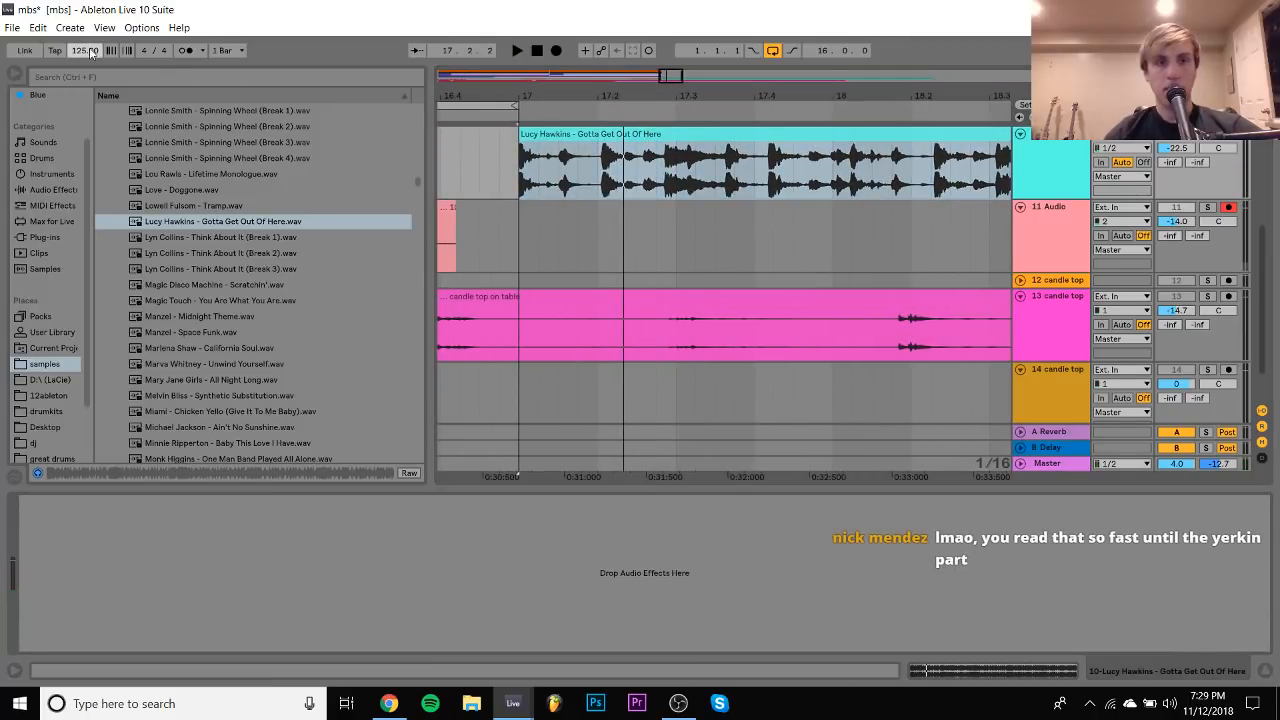
pyautogui.write('118')
pyautogui.press('Return')
pyautogui.press('space')
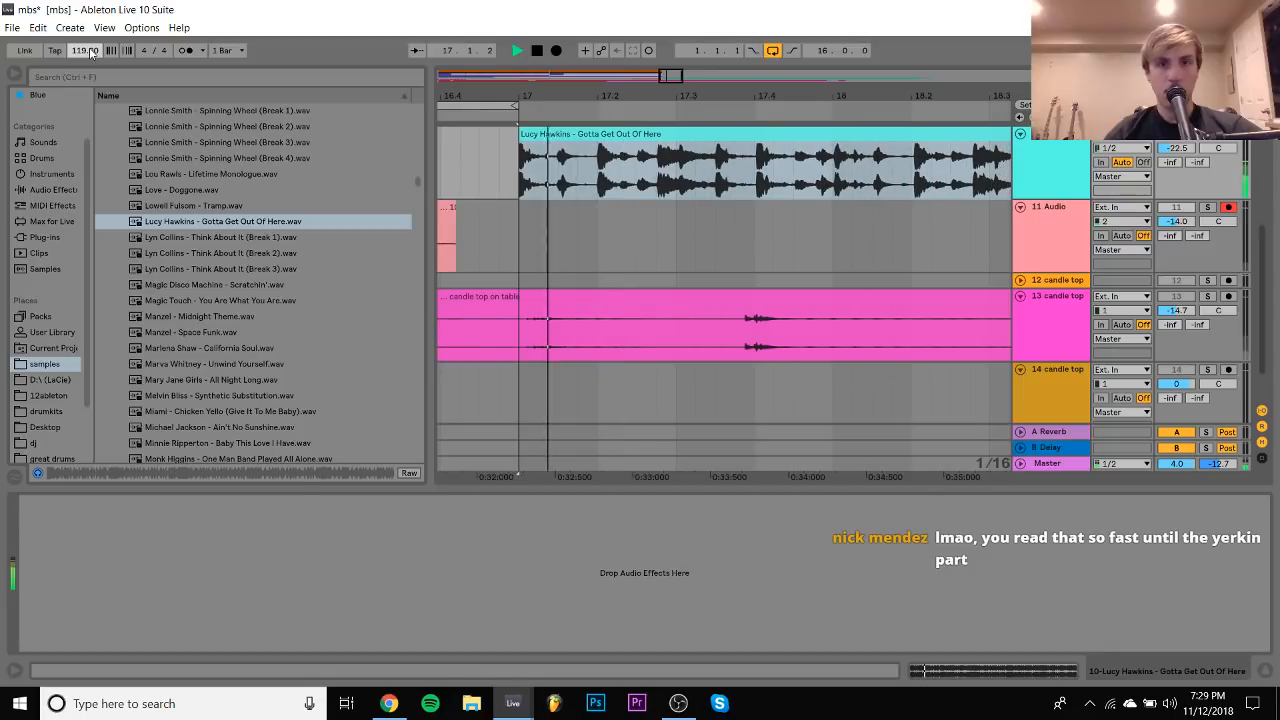
pyautogui.press('Down')
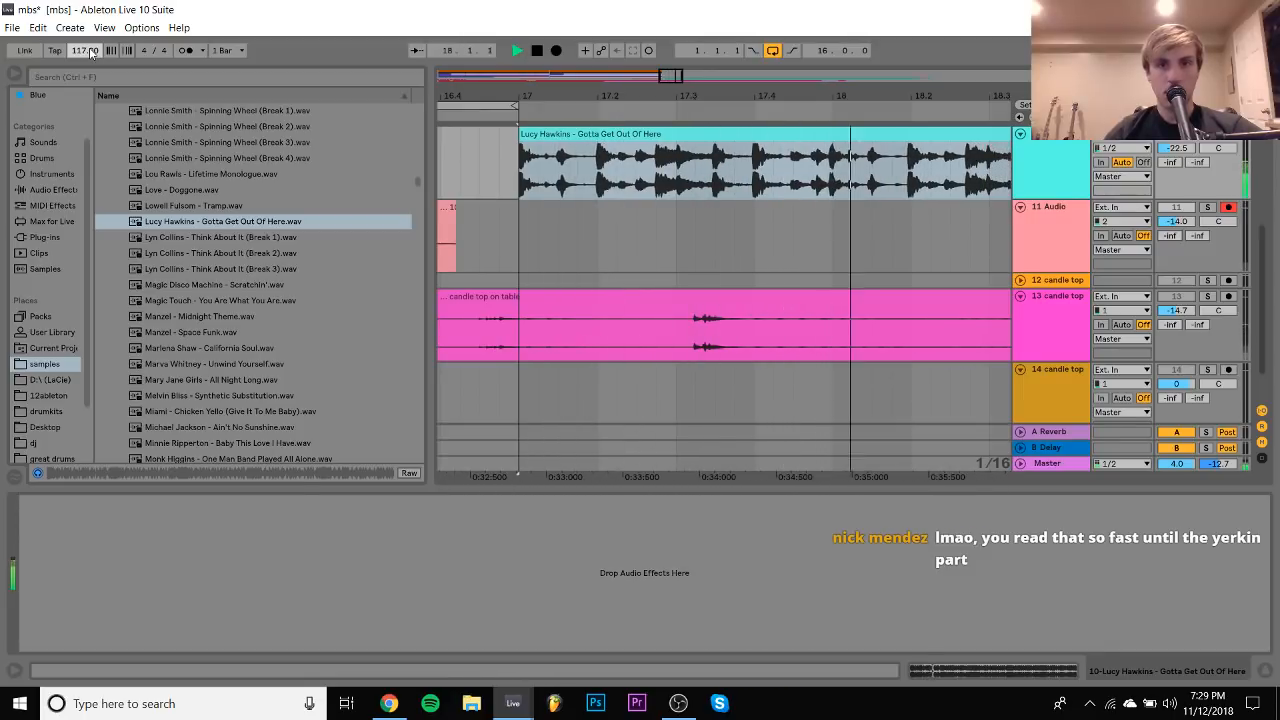
pyautogui.press('space')
pyautogui.press('Up')
pyautogui.press('Up')
pyautogui.press('space')
pyautogui.press('Down')
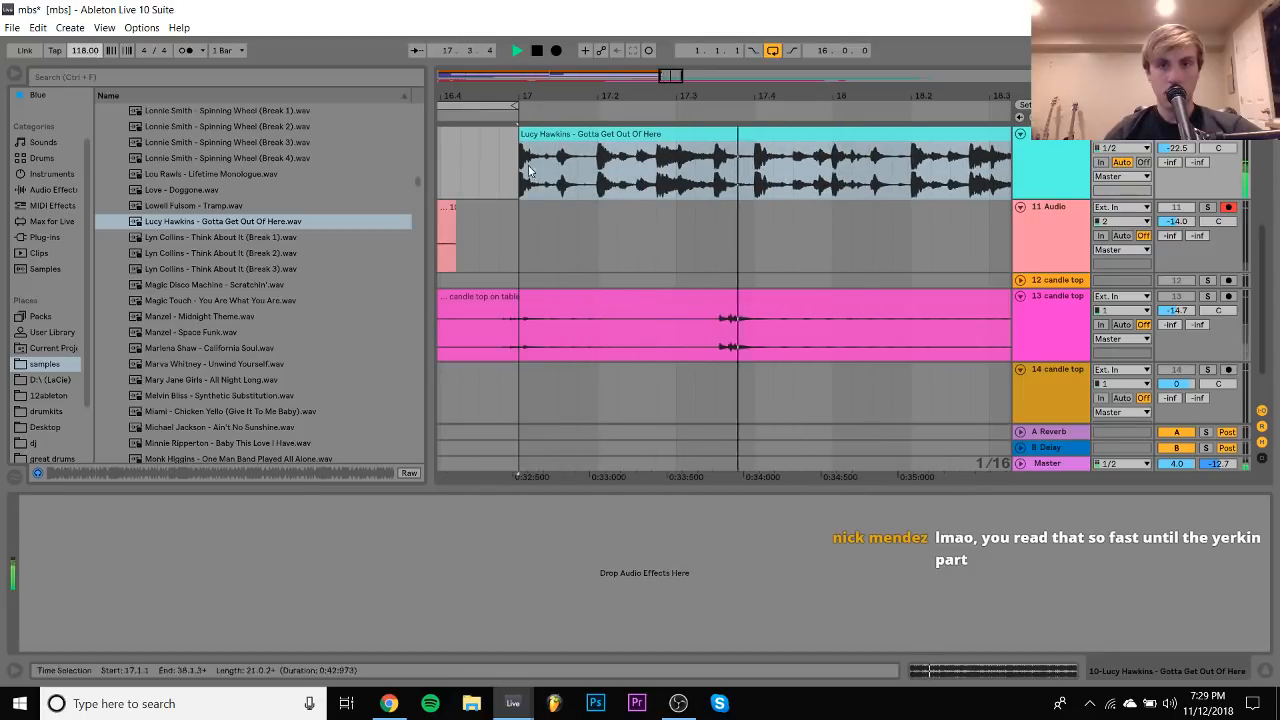
pyautogui.press('space')
# Cut up the start of the break clip, place a slice from 17.1.2 to 17.2.1 and audition it
pyautogui.click(850, 183)
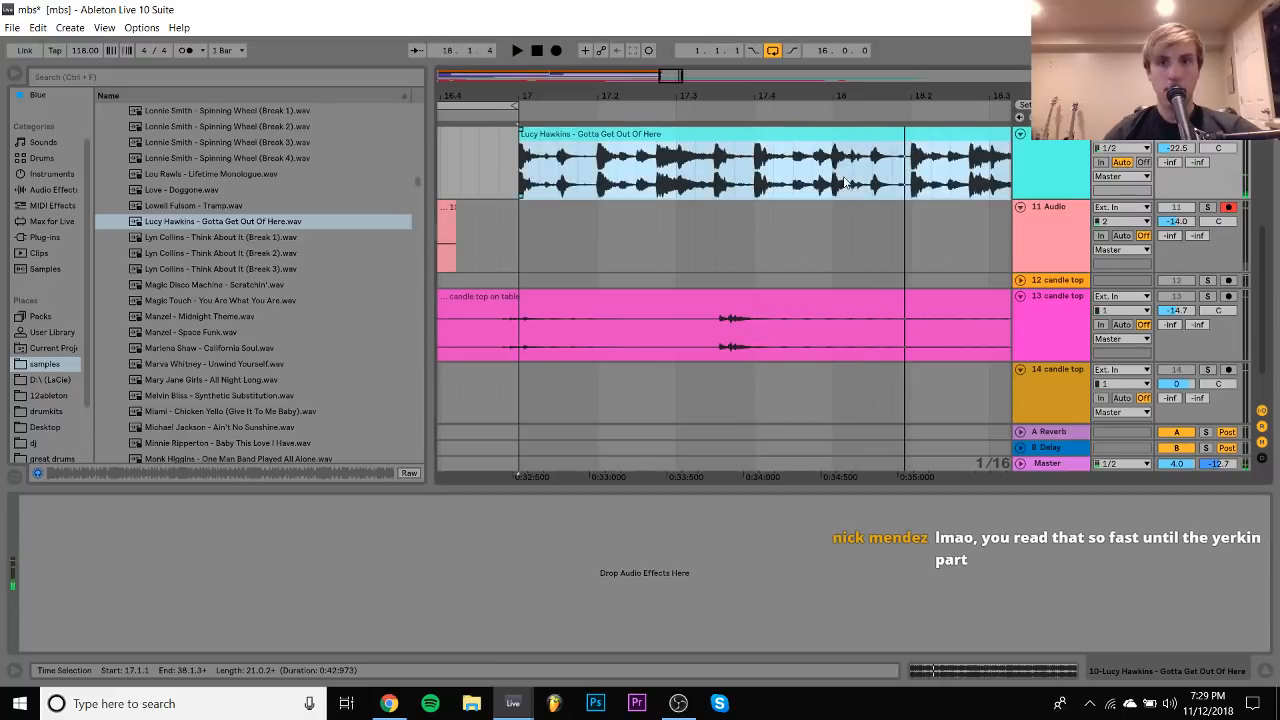
pyautogui.moveTo(850, 183); pyautogui.dragTo(574, 204)
pyautogui.scroll(2, 915, 200)
pyautogui.keyDown('shift'); pyautogui.click(548, 246); pyautogui.keyUp('shift')
pyautogui.press('space')
pyautogui.press('space')
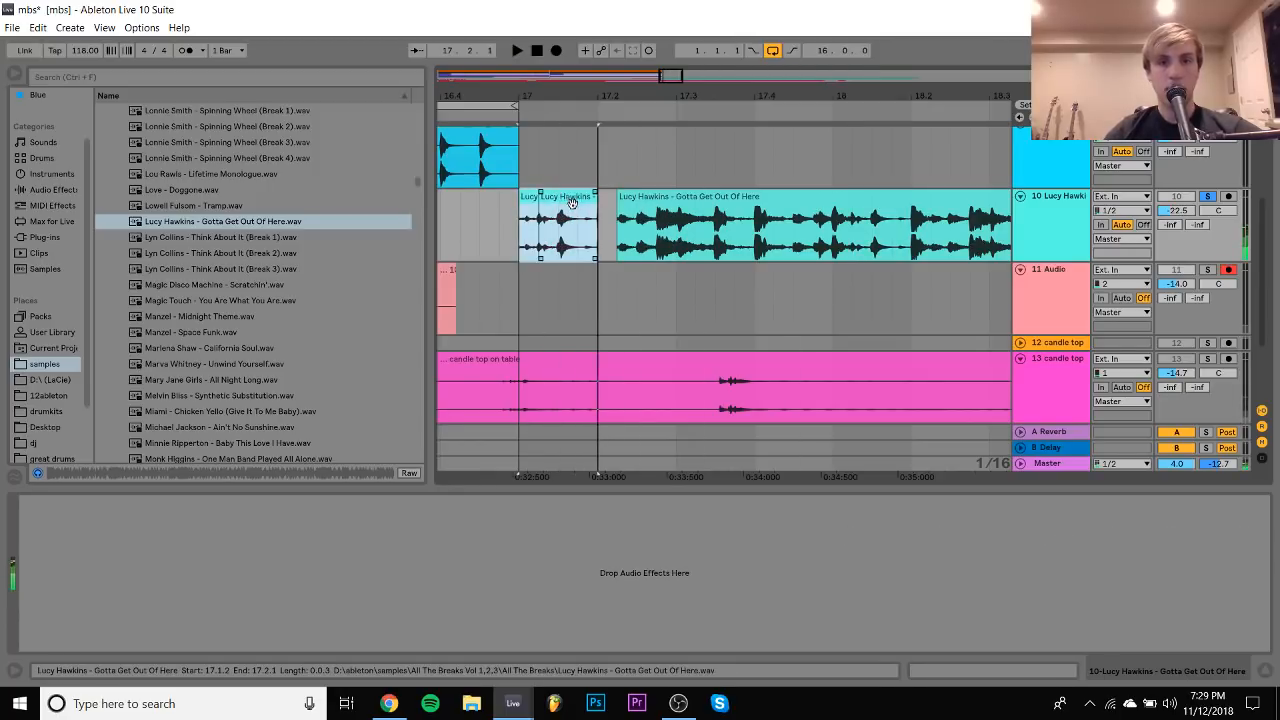
pyautogui.press('space')
pyautogui.press('space')
# Audition further hits in the break and move the slice between 18.1.1 and 18.1.3 to 17.2.1
pyautogui.click(619, 243)
pyautogui.press('space')
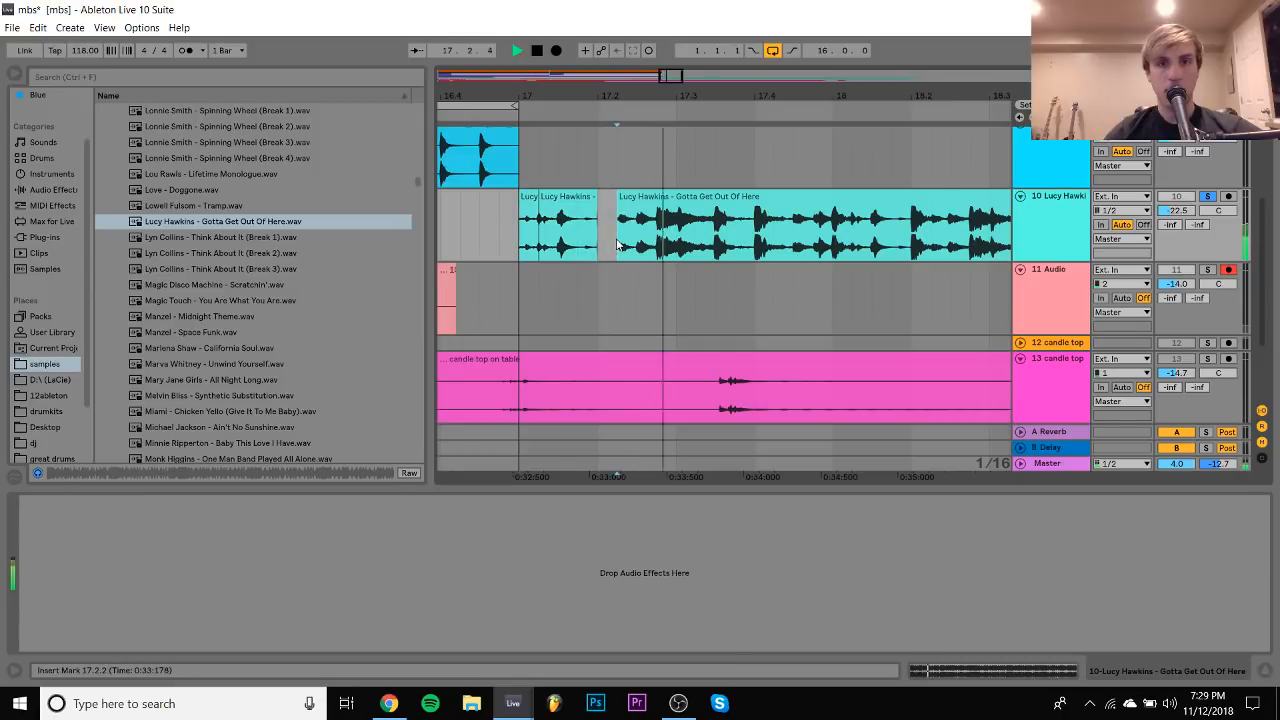
pyautogui.press('space')
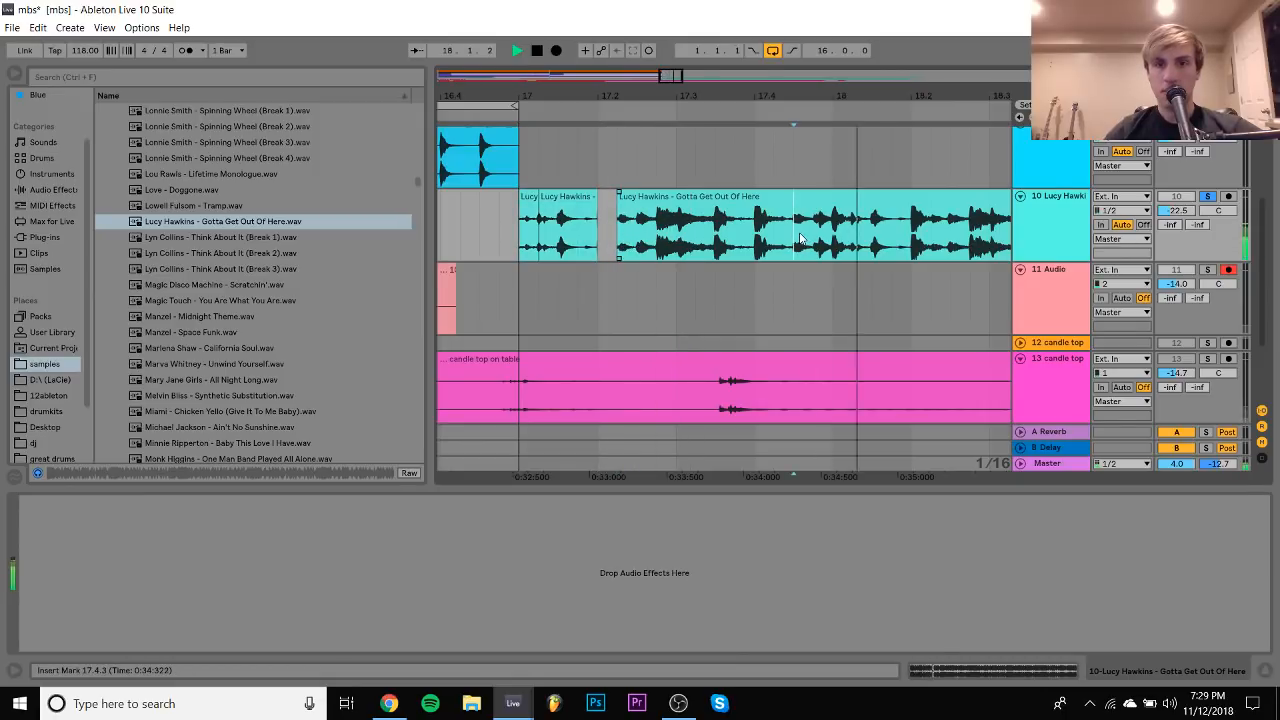
pyautogui.press('space')
pyautogui.click(832, 238)
pyautogui.press('space')
pyautogui.moveTo(832, 237); pyautogui.dragTo(615, 218)
# Duplicate the sliced break from 17.1.1 to 17.3.1 directly after itself and play the result
pyautogui.moveTo(519, 230); pyautogui.dragTo(675, 243)
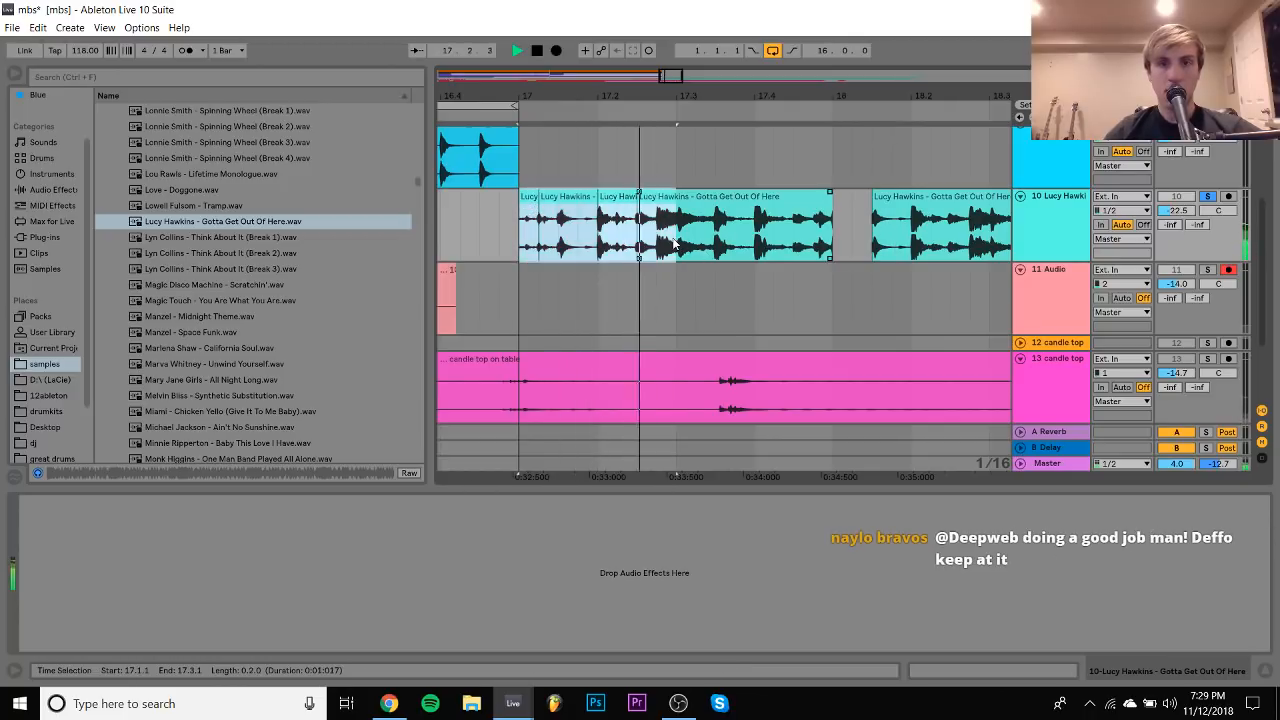
pyautogui.hotkey('ctrl', 'd')
pyautogui.press('space')
pyautogui.keyDown('shift'); pyautogui.click(529, 199); pyautogui.keyUp('shift')
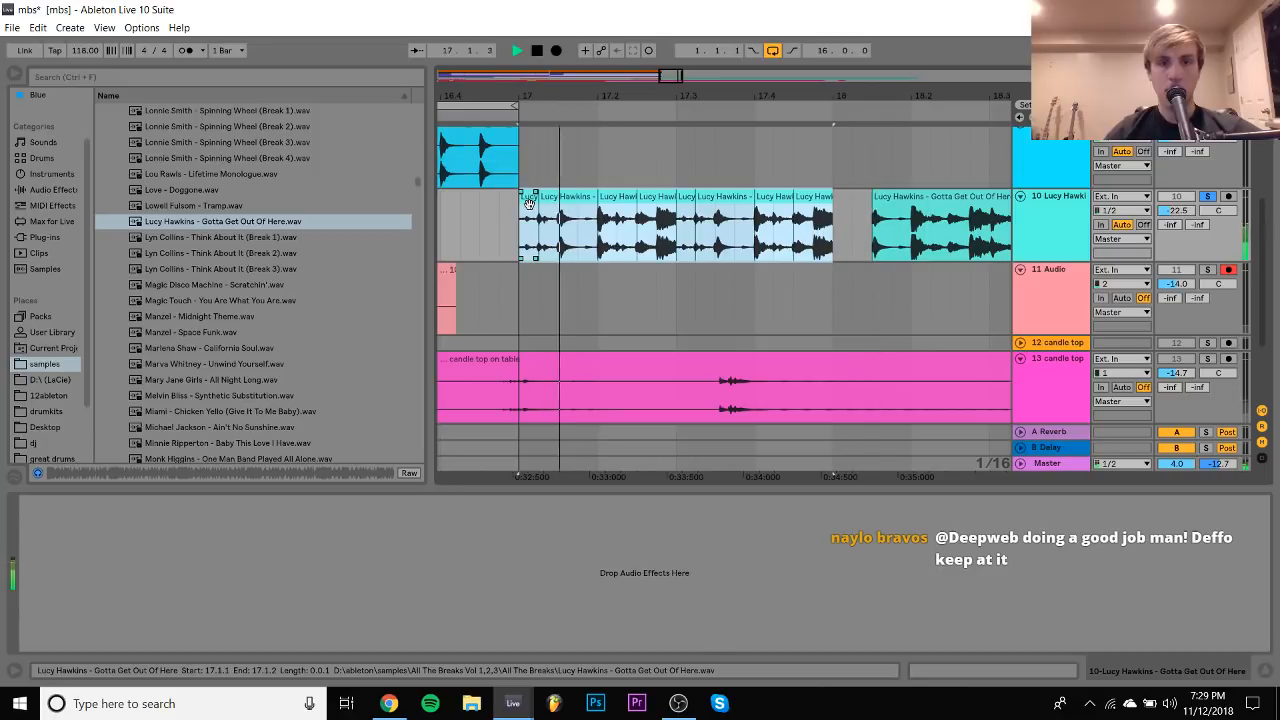
pyautogui.press('space')
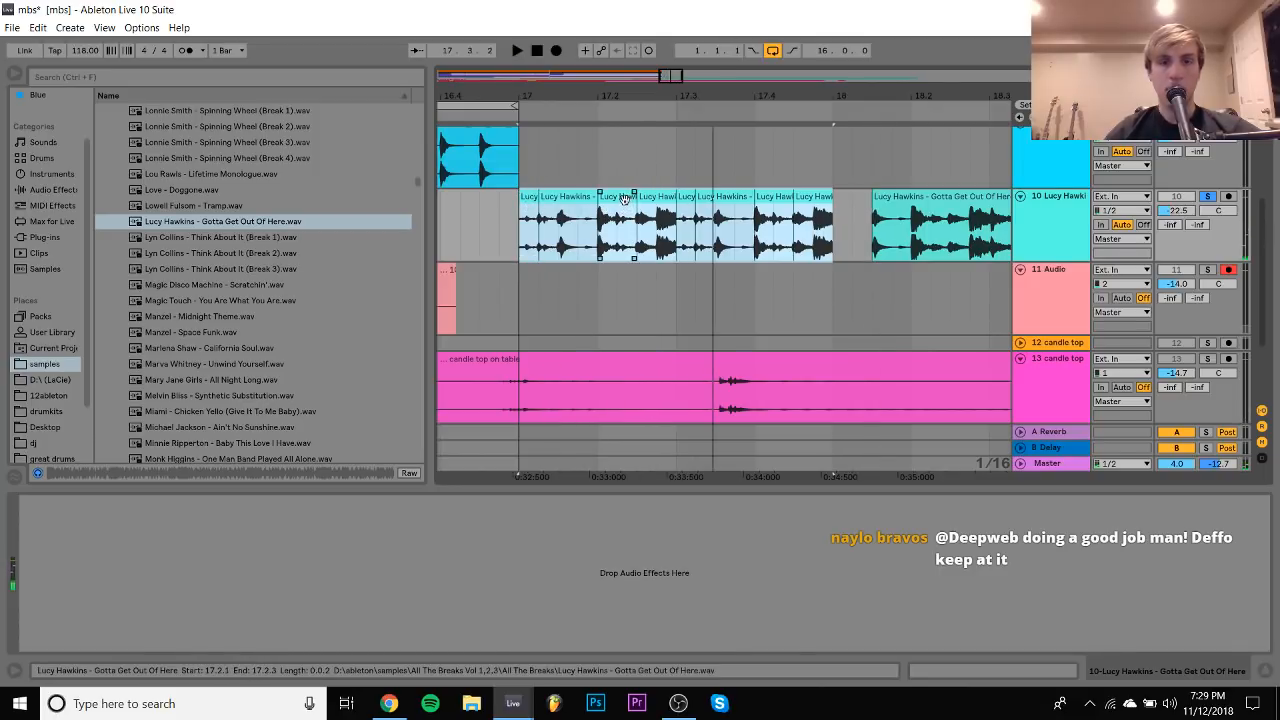
# Shift the slice at 17.2.3 back to 17.2.2, fill the gap before 17.3.1 with another slice and play the pattern
pyautogui.click(636, 198)
pyautogui.moveTo(640, 199); pyautogui.dragTo(636, 234)
pyautogui.click(660, 233)
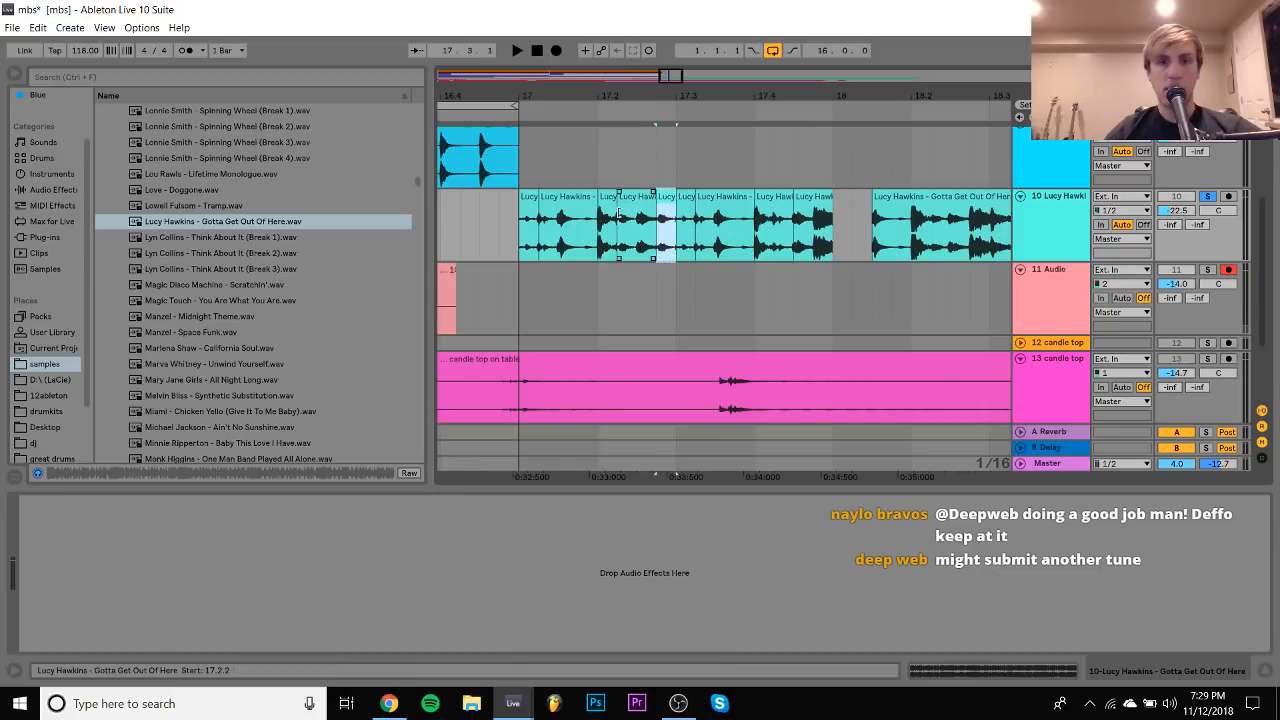
pyautogui.click(528, 199)
pyautogui.press('space')
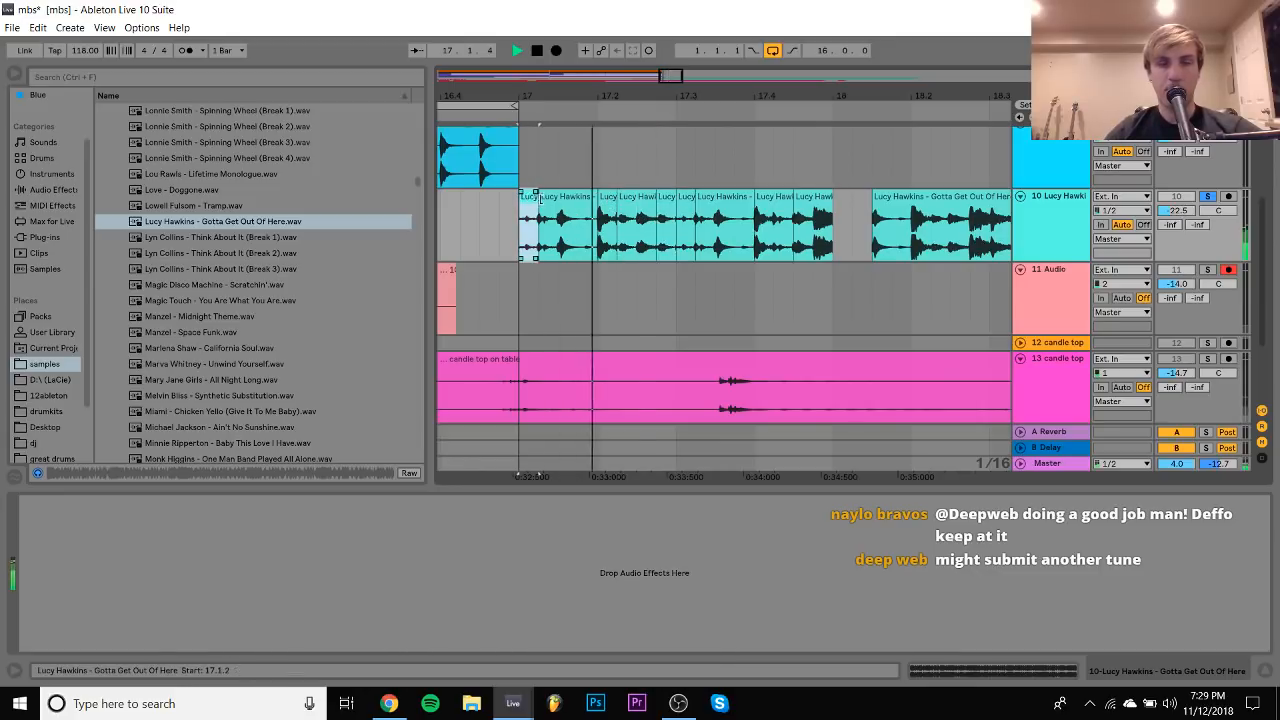
# Duplicate the sliced half-bar from 17.1.1 at 17.3.1 and move the resulting one-bar pattern to the start of the arrangement
pyautogui.keyDown('shift'); pyautogui.click(666, 200); pyautogui.keyUp('shift')
pyautogui.hotkey('ctrl', 'd')
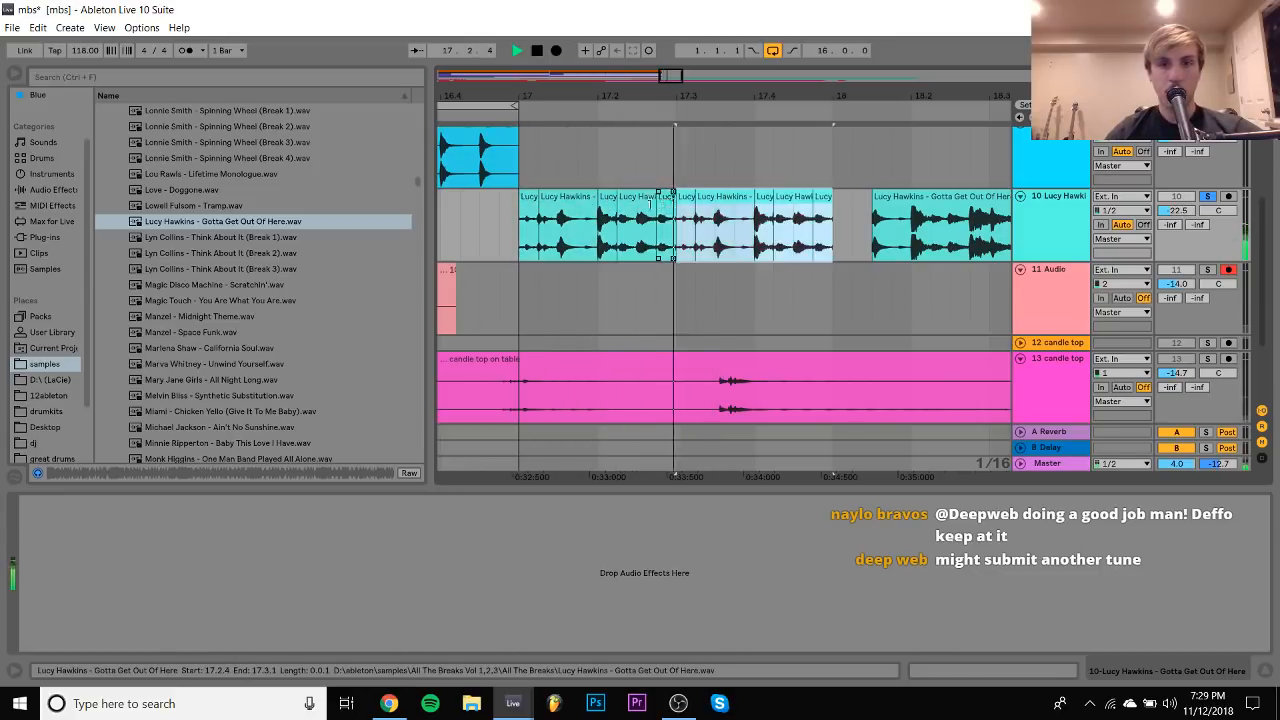
pyautogui.keyDown('shift'); pyautogui.click(528, 203); pyautogui.keyUp('shift')
pyautogui.press('space')
pyautogui.press('Delete')
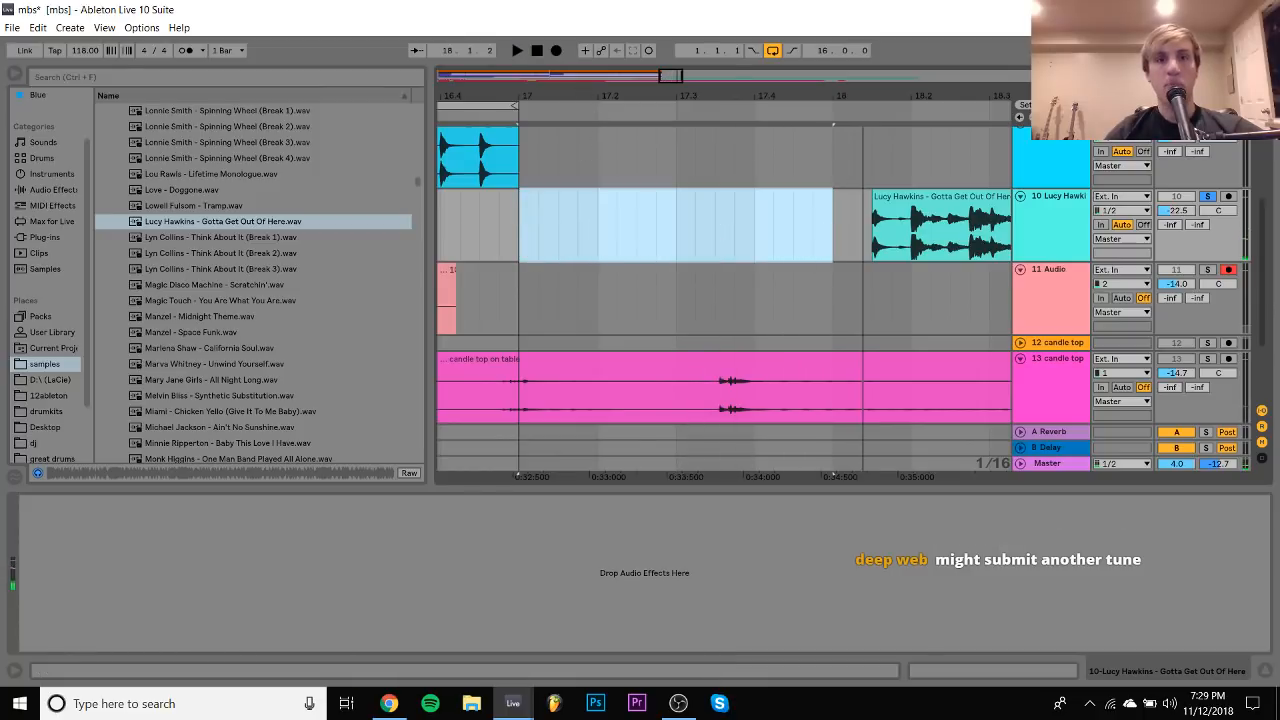
pyautogui.moveTo(690, 97); pyautogui.dragTo(780, 45)
pyautogui.moveTo(629, 94); pyautogui.dragTo(531, 90)
pyautogui.click(440, 232)
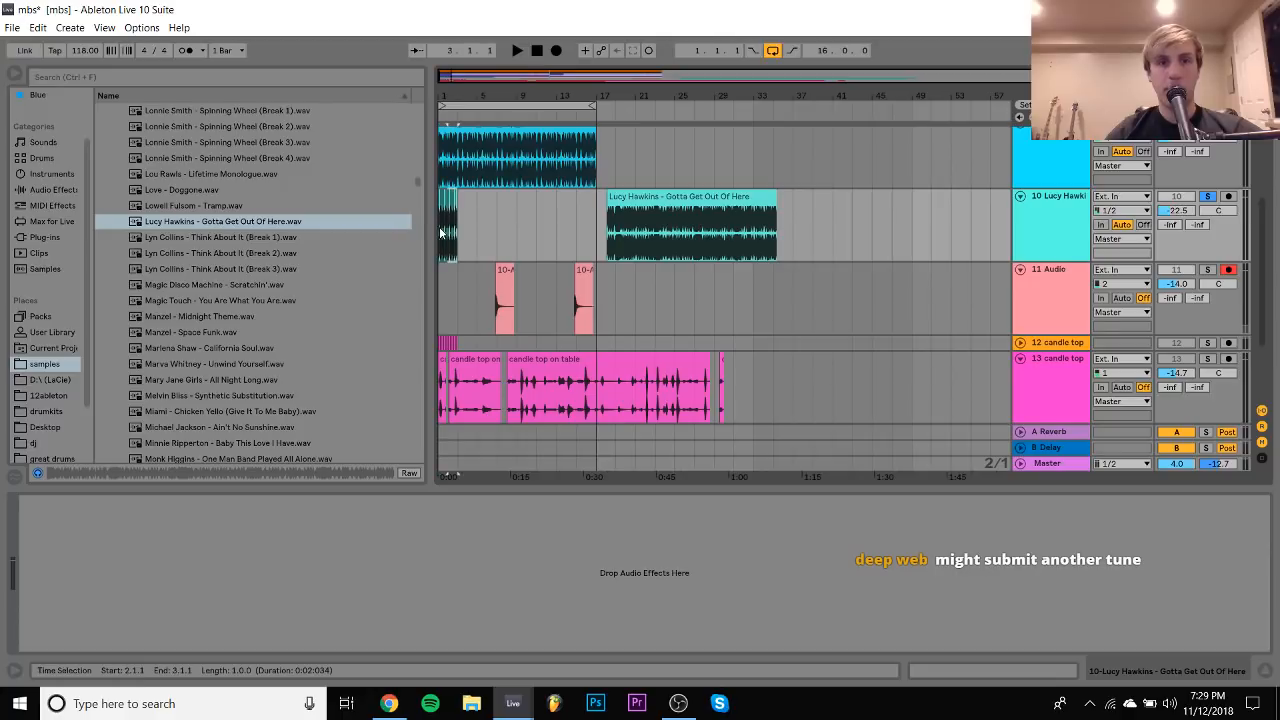
# Repeat the one-bar break pattern on the Lucy Hawkins track until it reaches 17.1.1
pyautogui.hotkey('ctrl', 'd')
pyautogui.hotkey('ctrl', 'd')
pyautogui.hotkey('ctrl', 'd')
pyautogui.hotkey('ctrl', 'd')
pyautogui.hotkey('ctrl', 'd')
pyautogui.hotkey('ctrl', 'd')
pyautogui.hotkey('ctrl', 'd')
pyautogui.hotkey('ctrl', 'd')
pyautogui.hotkey('ctrl', 'd')
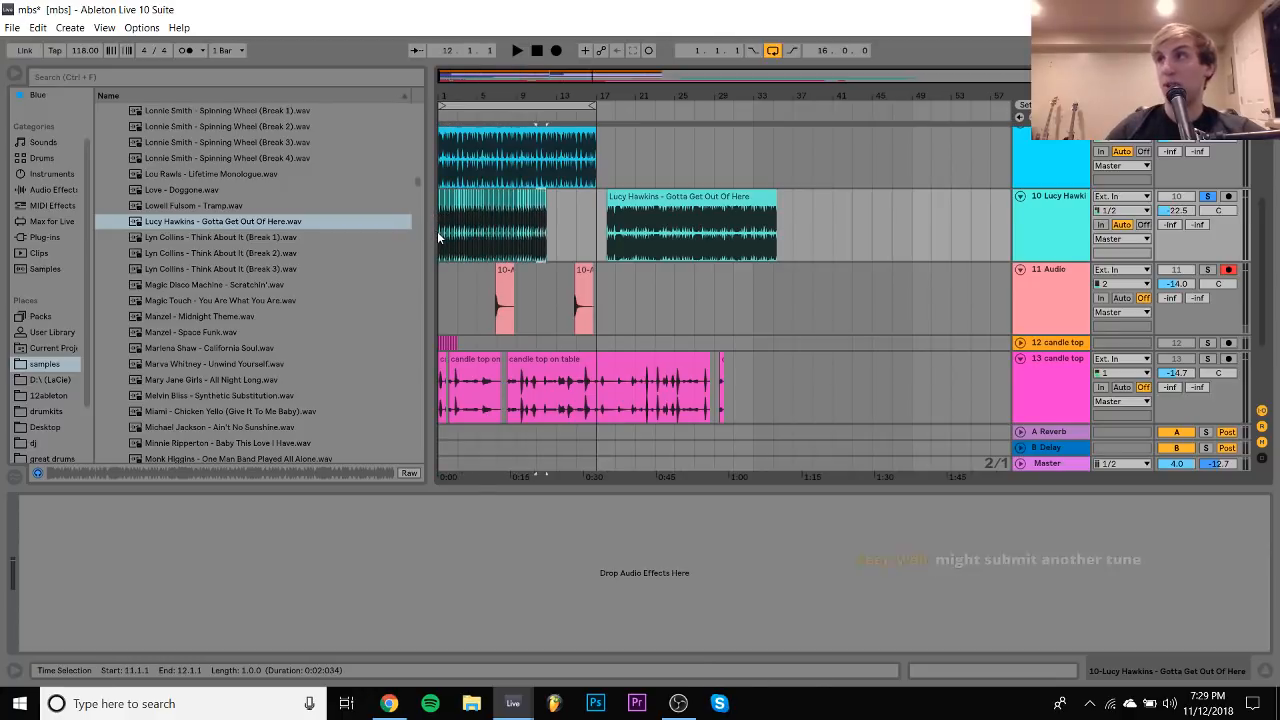
pyautogui.hotkey('ctrl', 'd')
pyautogui.hotkey('ctrl', 'd')
pyautogui.hotkey('ctrl', 'd')
pyautogui.hotkey('ctrl', 'd')
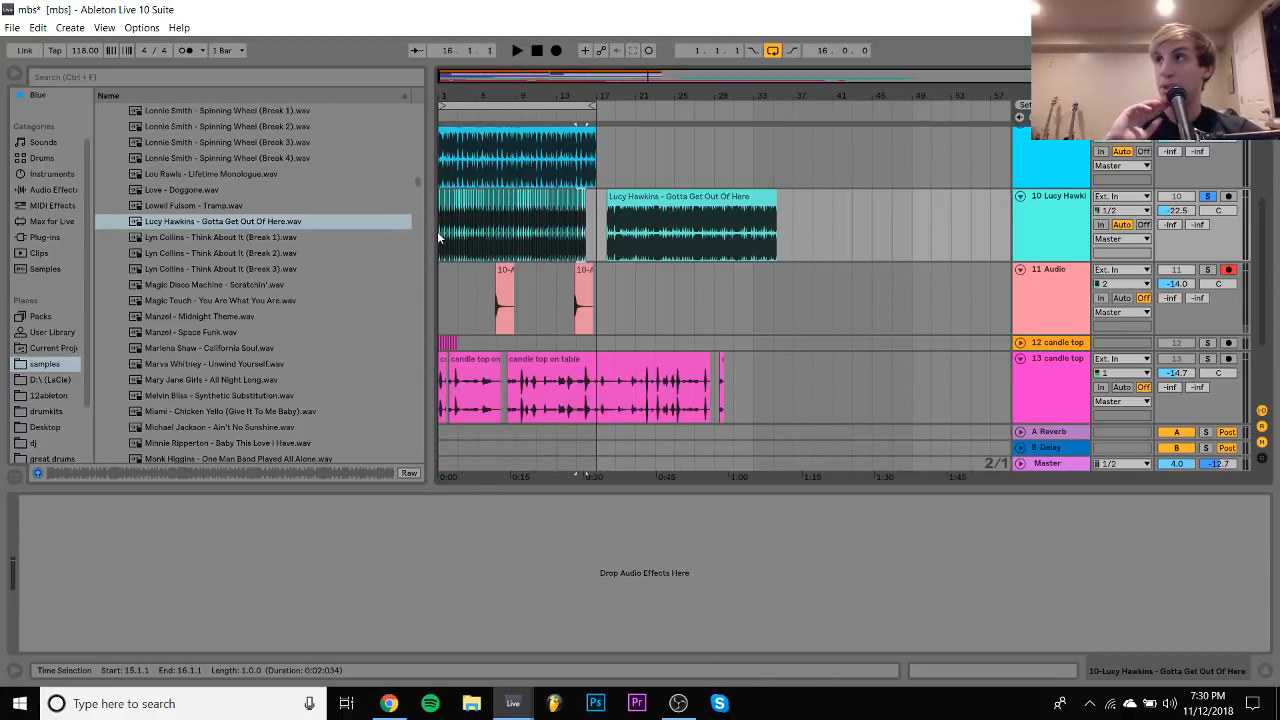
pyautogui.hotkey('ctrl', 'd')
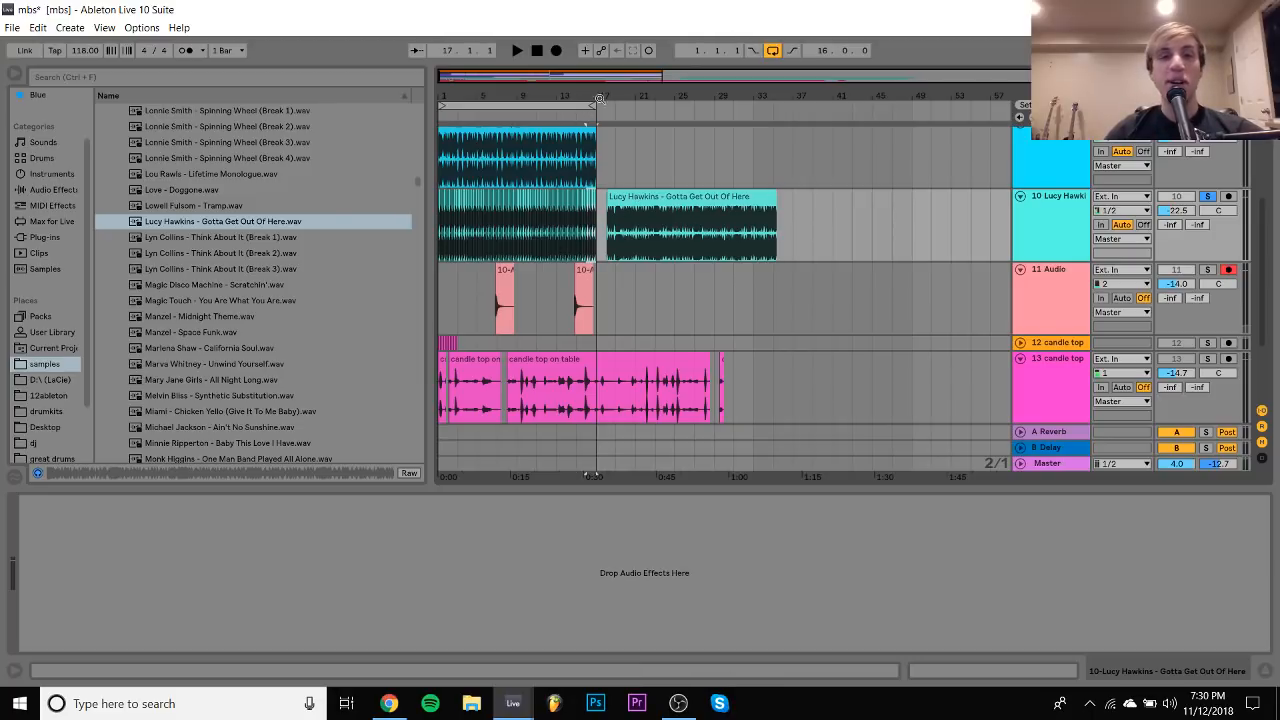
pyautogui.moveTo(598, 97)
pyautogui.mouseDown()
pyautogui.moveTo(598, 130)
pyautogui.moveTo(600, 93)
pyautogui.mouseUp()
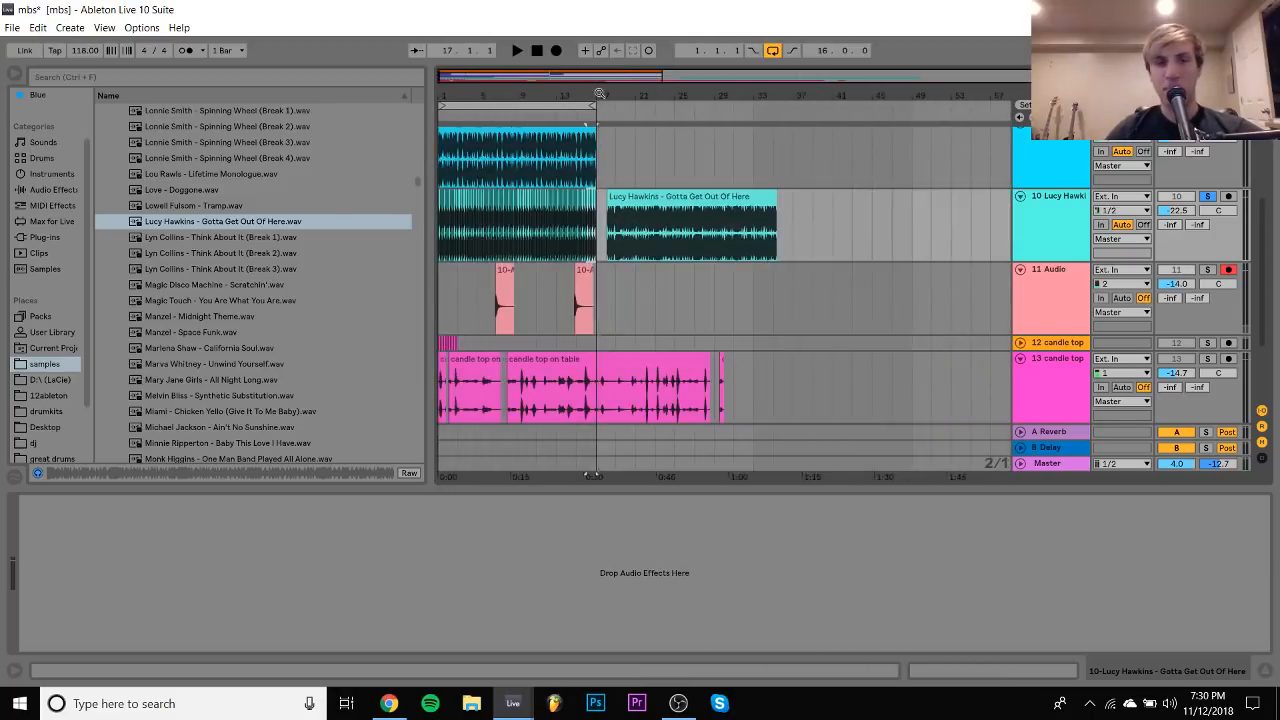
pyautogui.press('Delete')
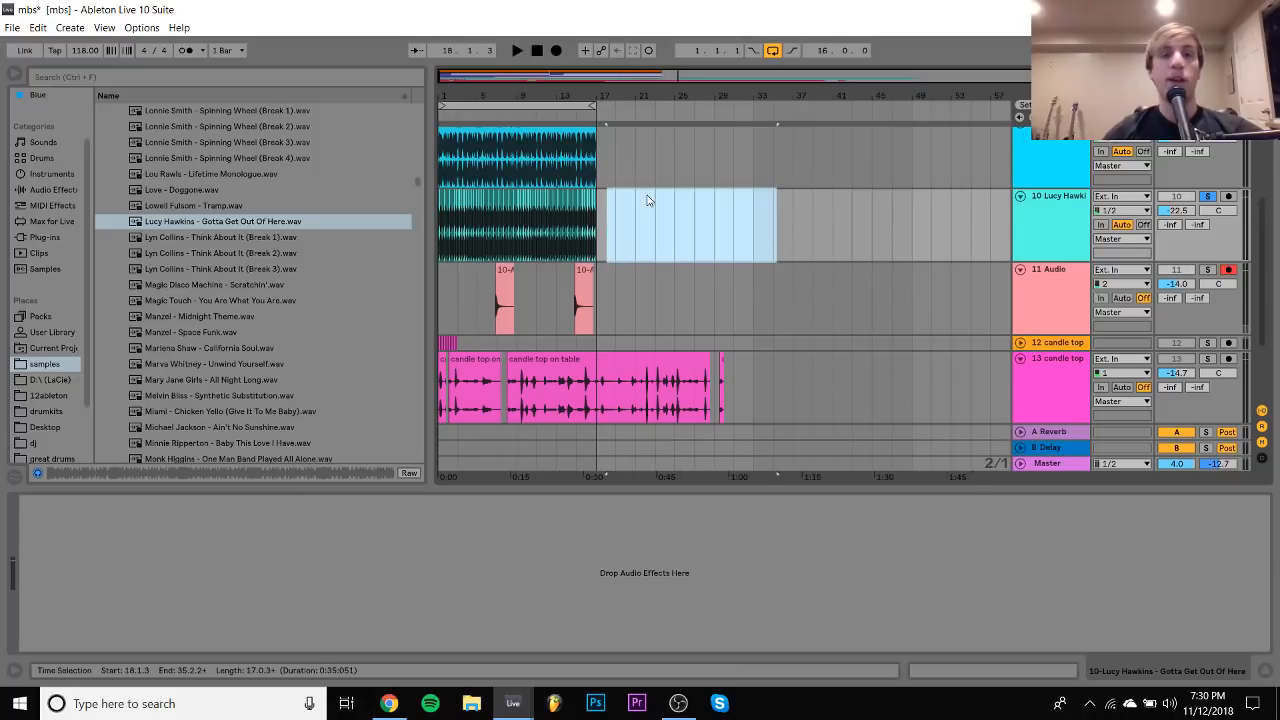
pyautogui.click(536, 51)
pyautogui.click(1097, 218)
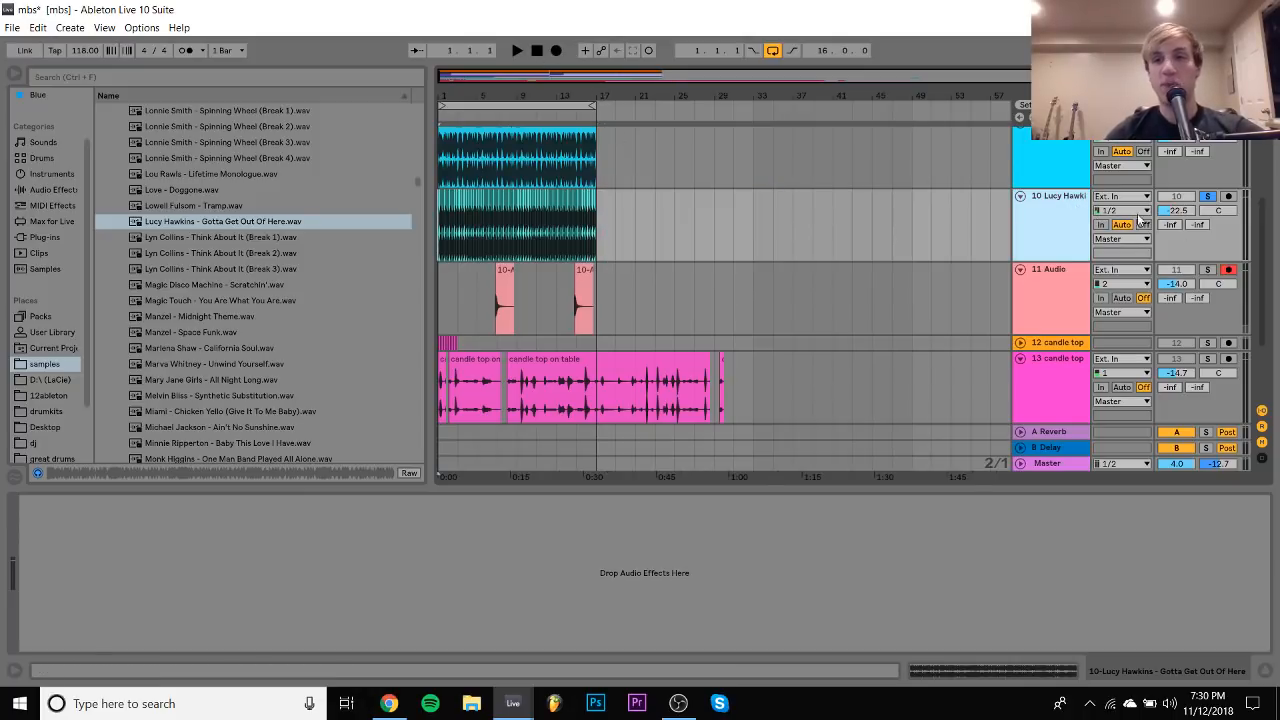
pyautogui.moveTo(1179, 213); pyautogui.dragTo(1179, 205)
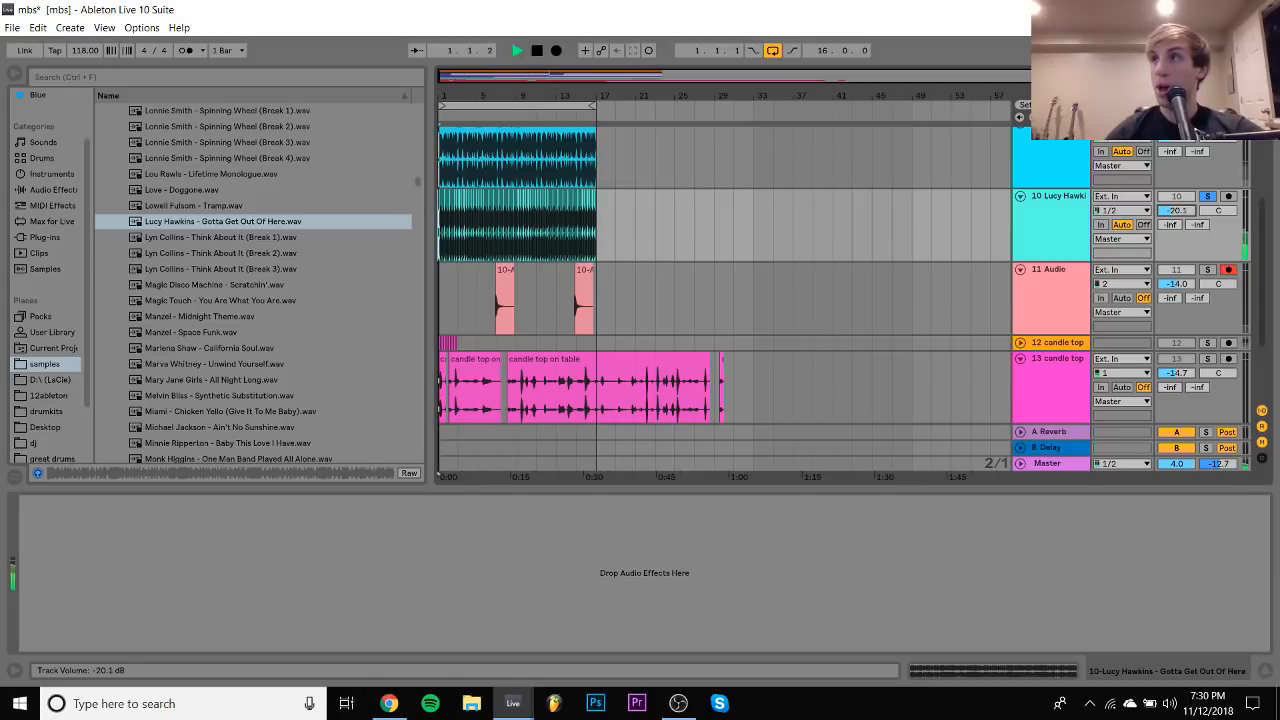
pyautogui.click(1128, 213)
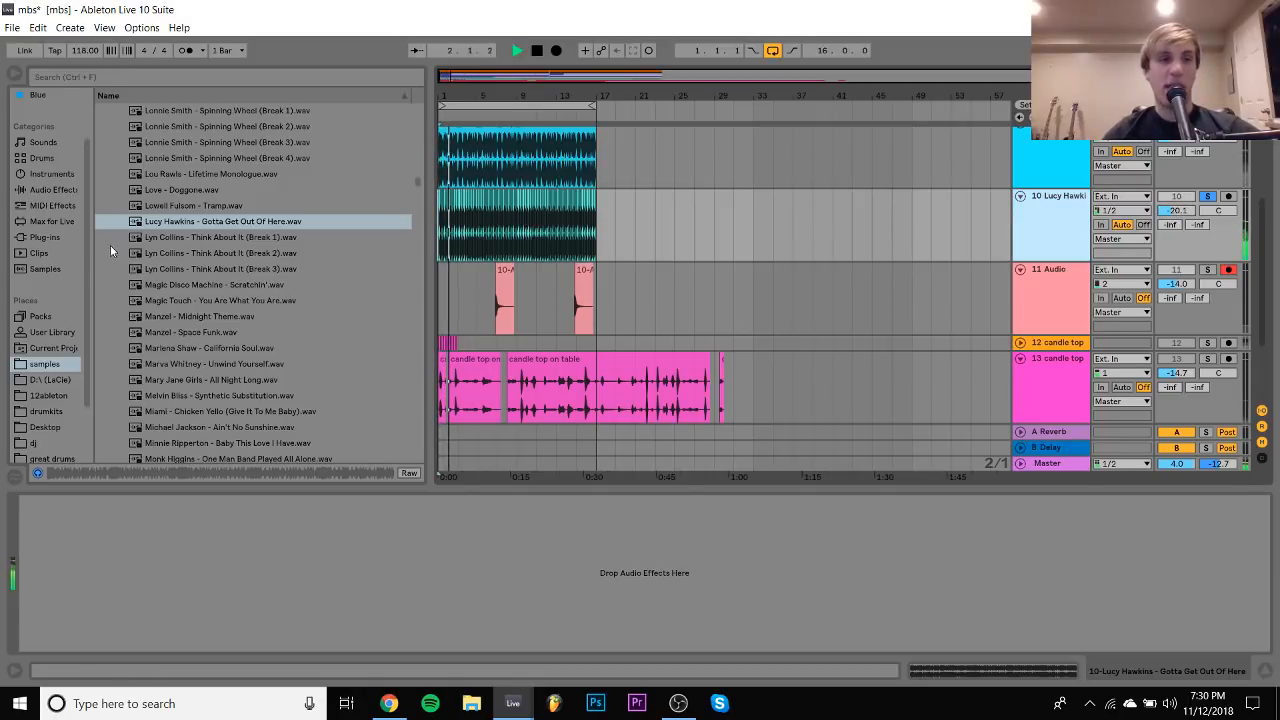
pyautogui.click(52, 190)
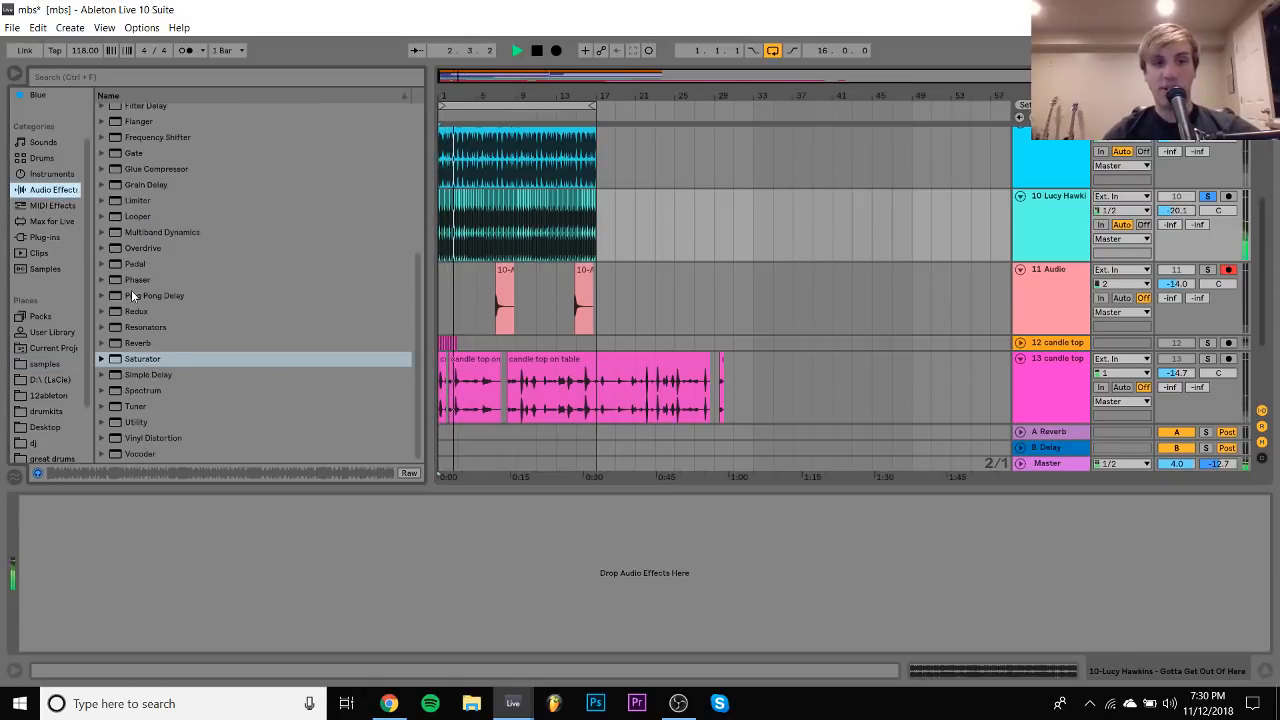
pyautogui.click(141, 358)
pyautogui.moveTo(141, 358); pyautogui.dragTo(31, 543)
pyautogui.click(41, 503)
pyautogui.press('space')
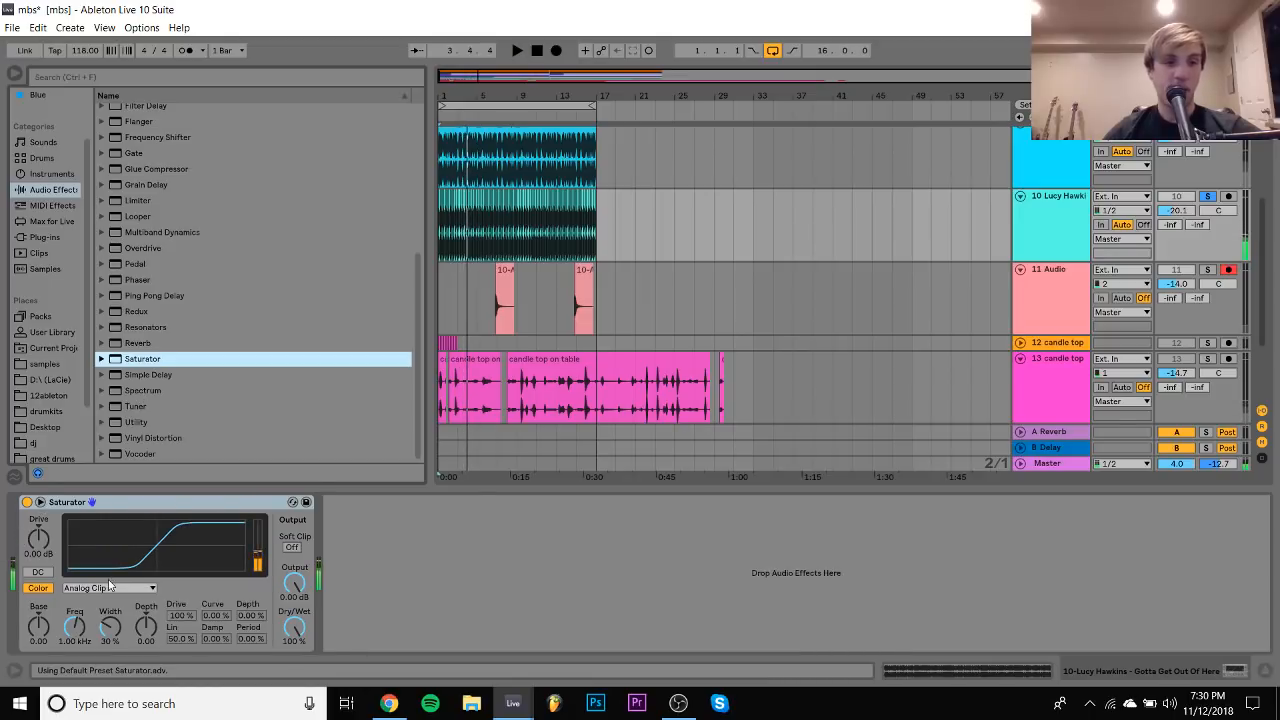
# Switch the Saturator to Waveshaper and, while playing, set Depth to 100 %, Curve to 34.4 % and Period to 14.1 %
pyautogui.click(110, 588)
pyautogui.click(127, 685)
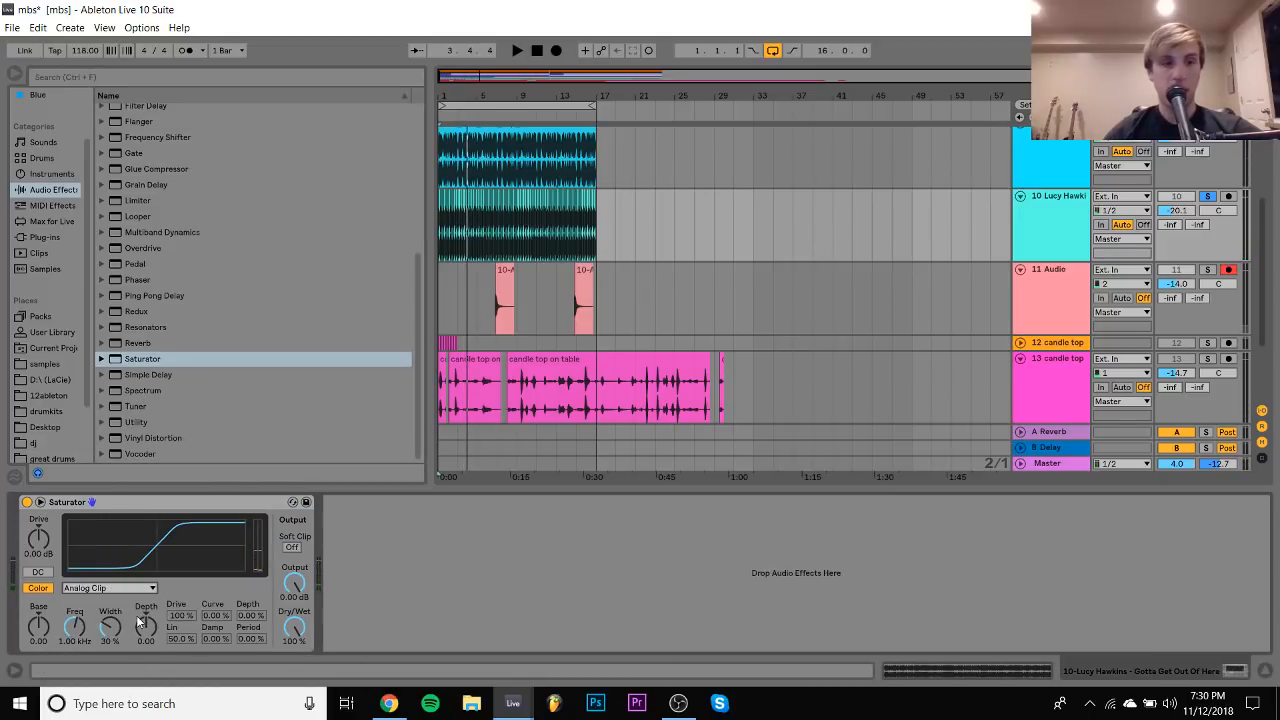
pyautogui.press('Down')
pyautogui.press('Down')
pyautogui.press('Down')
pyautogui.press('space')
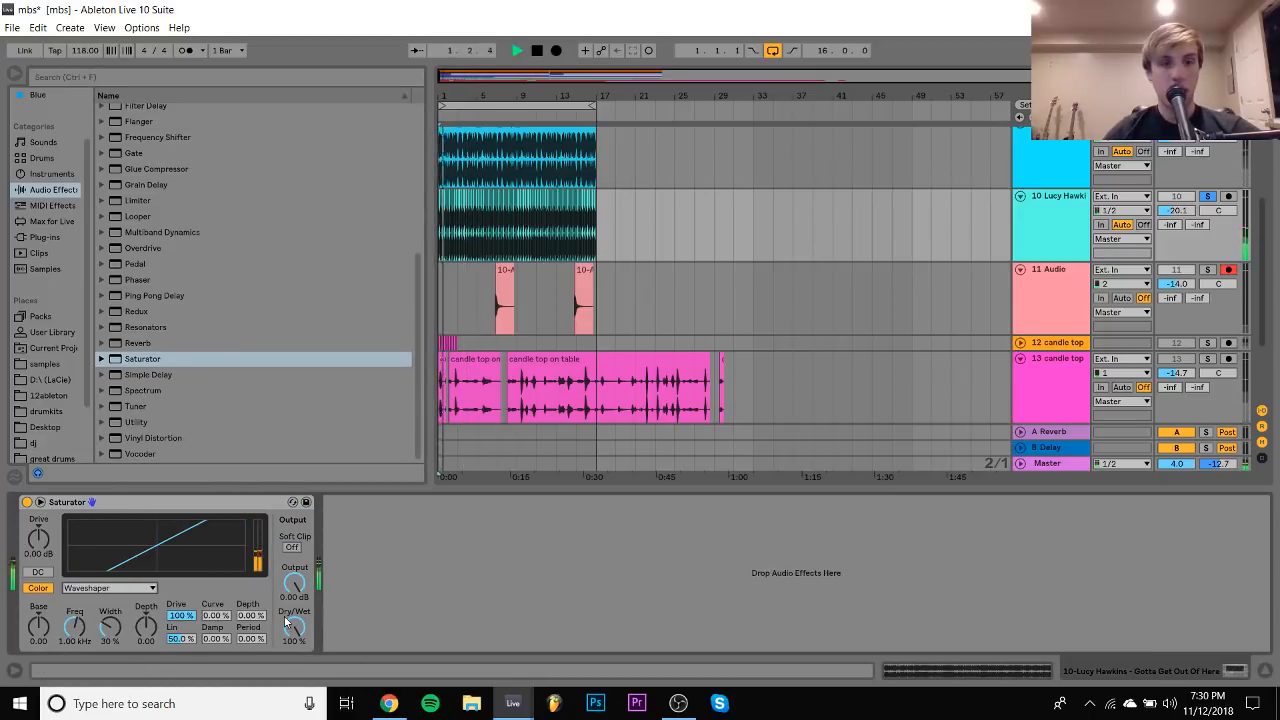
pyautogui.moveTo(250, 616); pyautogui.dragTo(250, 516)
pyautogui.moveTo(217, 616); pyautogui.dragTo(217, 572)
pyautogui.moveTo(250, 639)
pyautogui.mouseDown()
pyautogui.moveTo(250, 579)
pyautogui.moveTo(250, 621)
pyautogui.mouseUp()
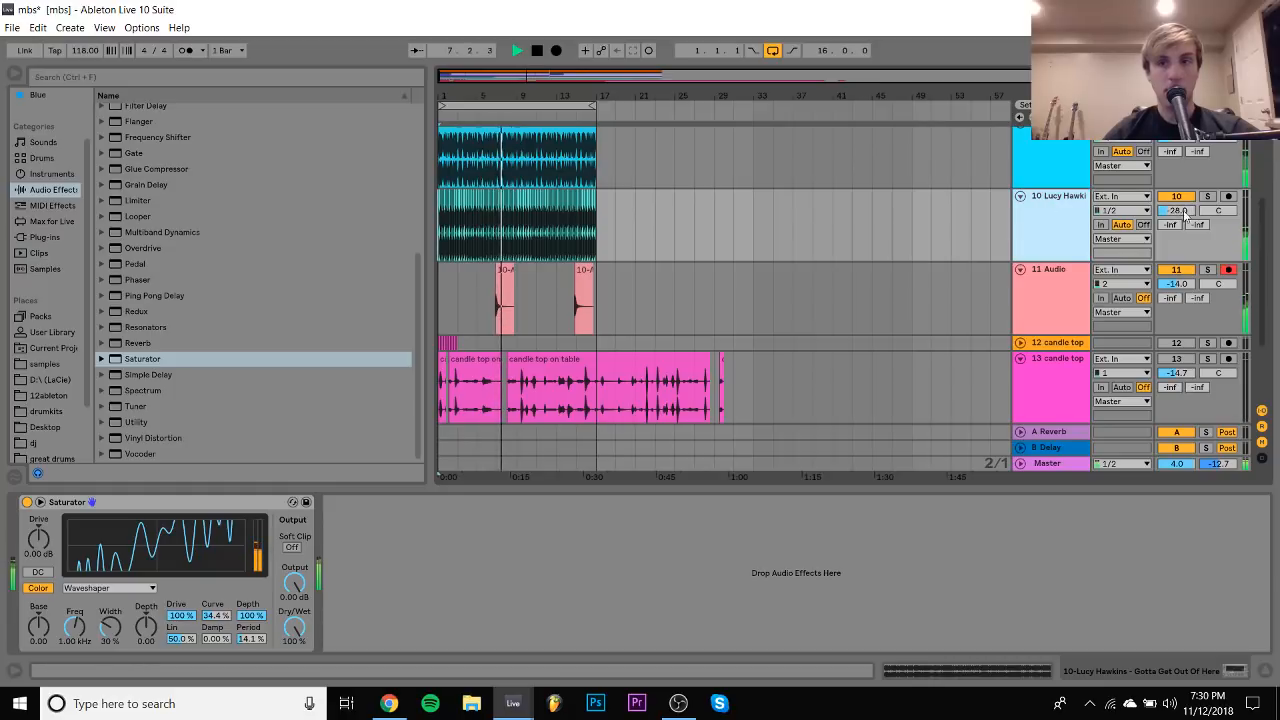
# Add an EQ Eight after the Saturator and give band 1 a low-cut filter at 367 Hz
pyautogui.scroll(5, 240, 267)
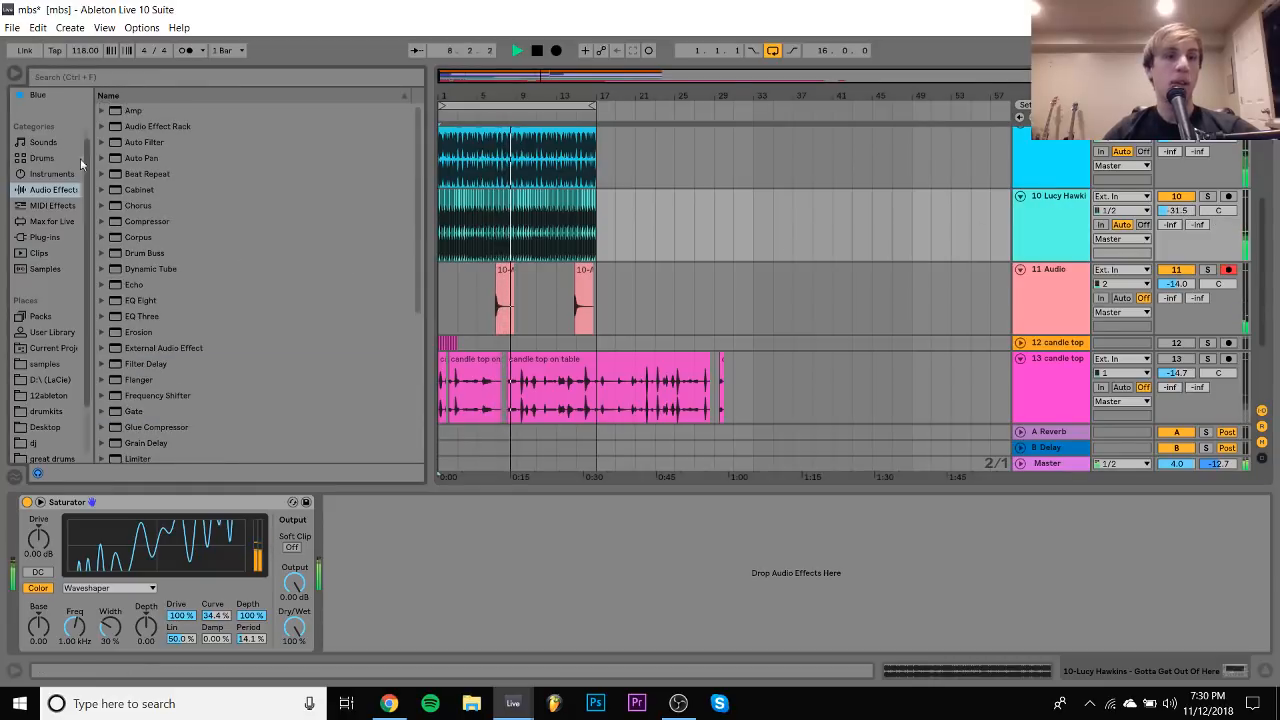
pyautogui.moveTo(140, 300); pyautogui.dragTo(530, 650)
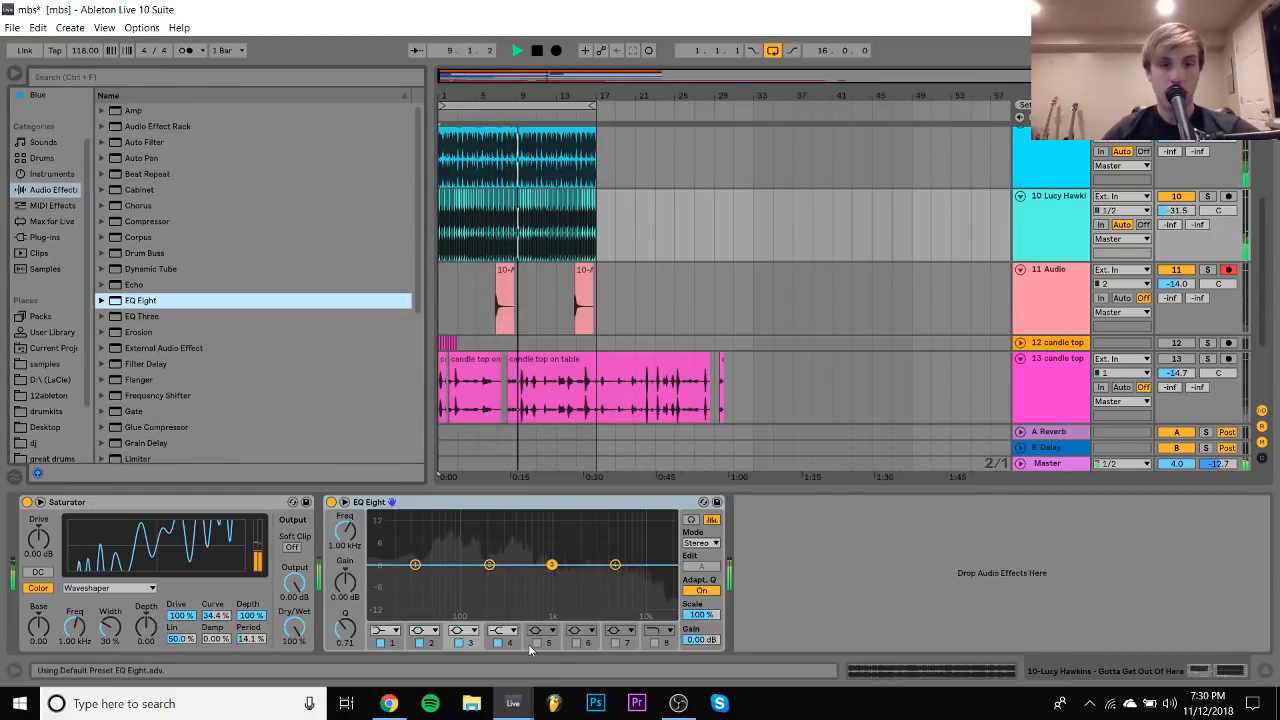
pyautogui.click(385, 630)
pyautogui.click(385, 548)
pyautogui.moveTo(345, 531); pyautogui.dragTo(345, 466)
pyautogui.press('space')
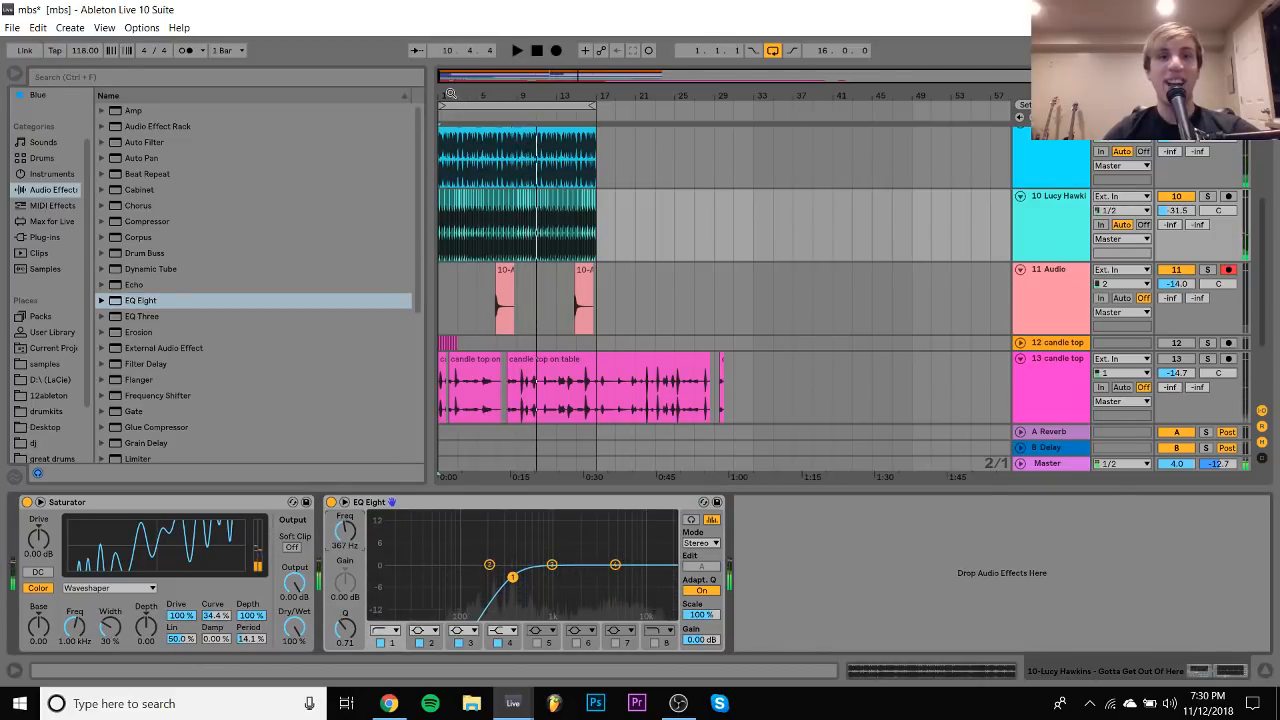
# Play the drums from the start and lower the Lucy Hawkins track's volume to -34.2 dB
pyautogui.moveTo(454, 96); pyautogui.dragTo(454, 250)
pyautogui.press('space')
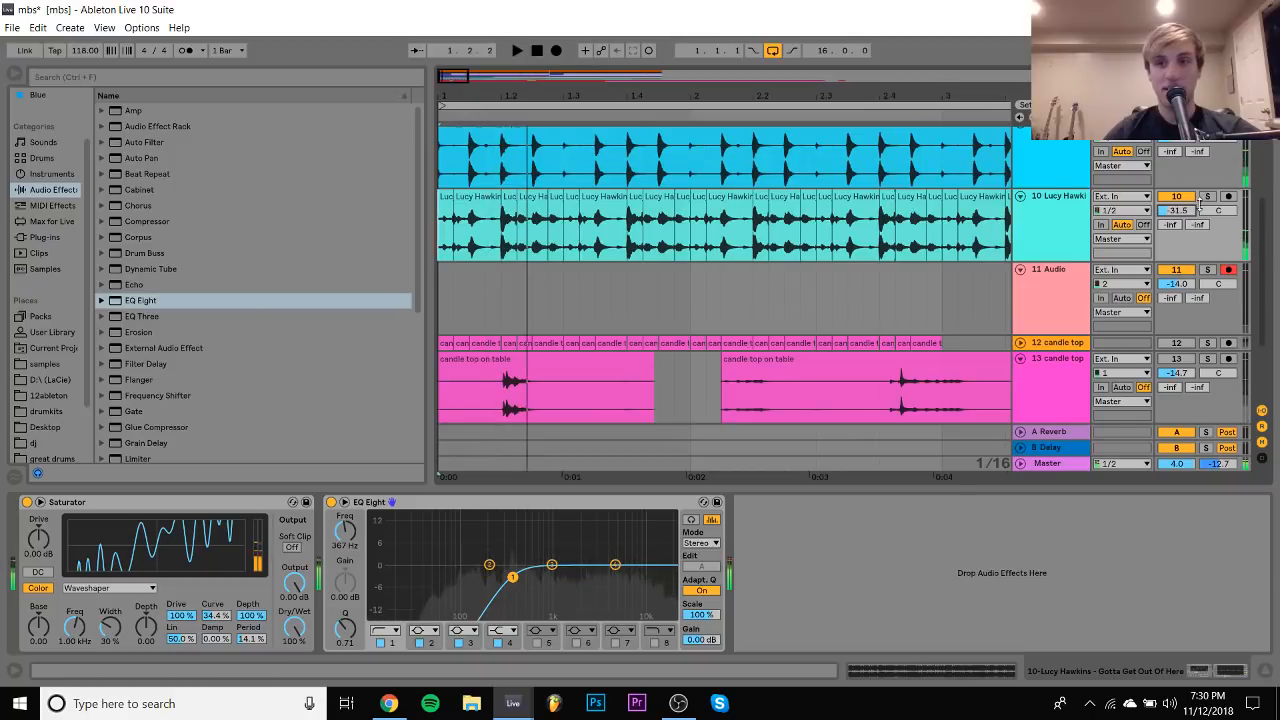
pyautogui.moveTo(1180, 210); pyautogui.dragTo(1183, 213)
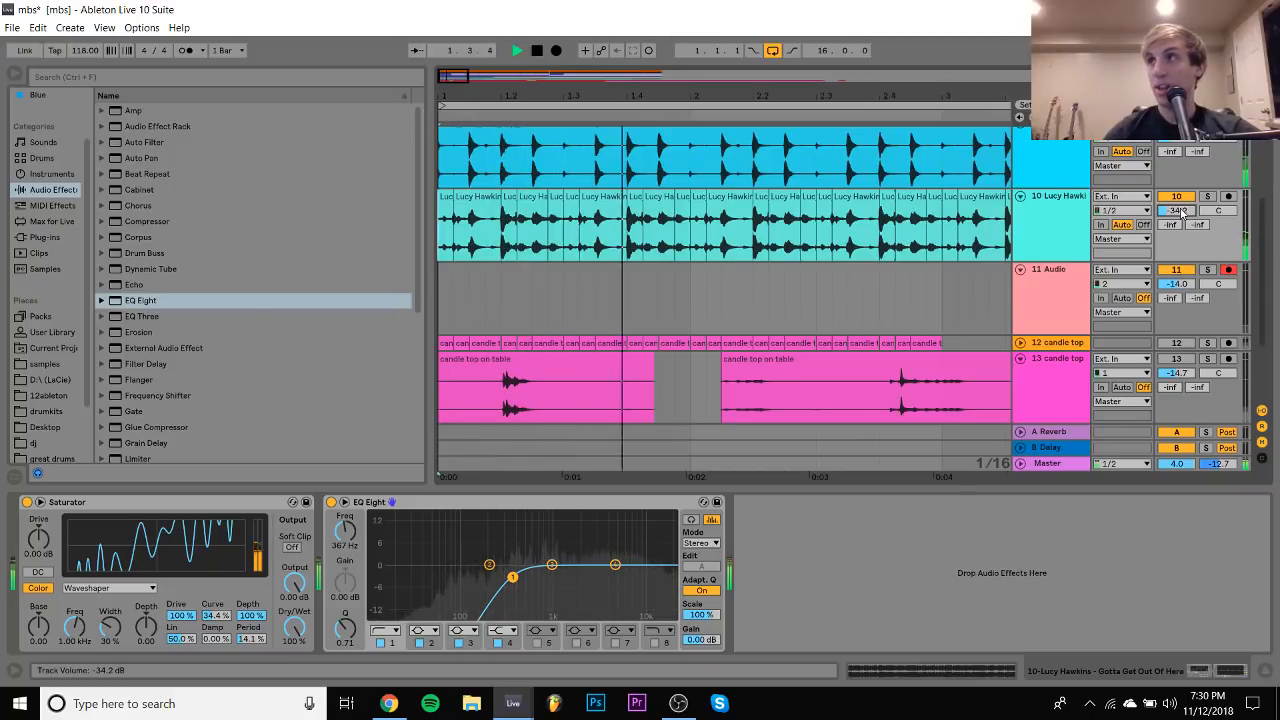
pyautogui.press('space')
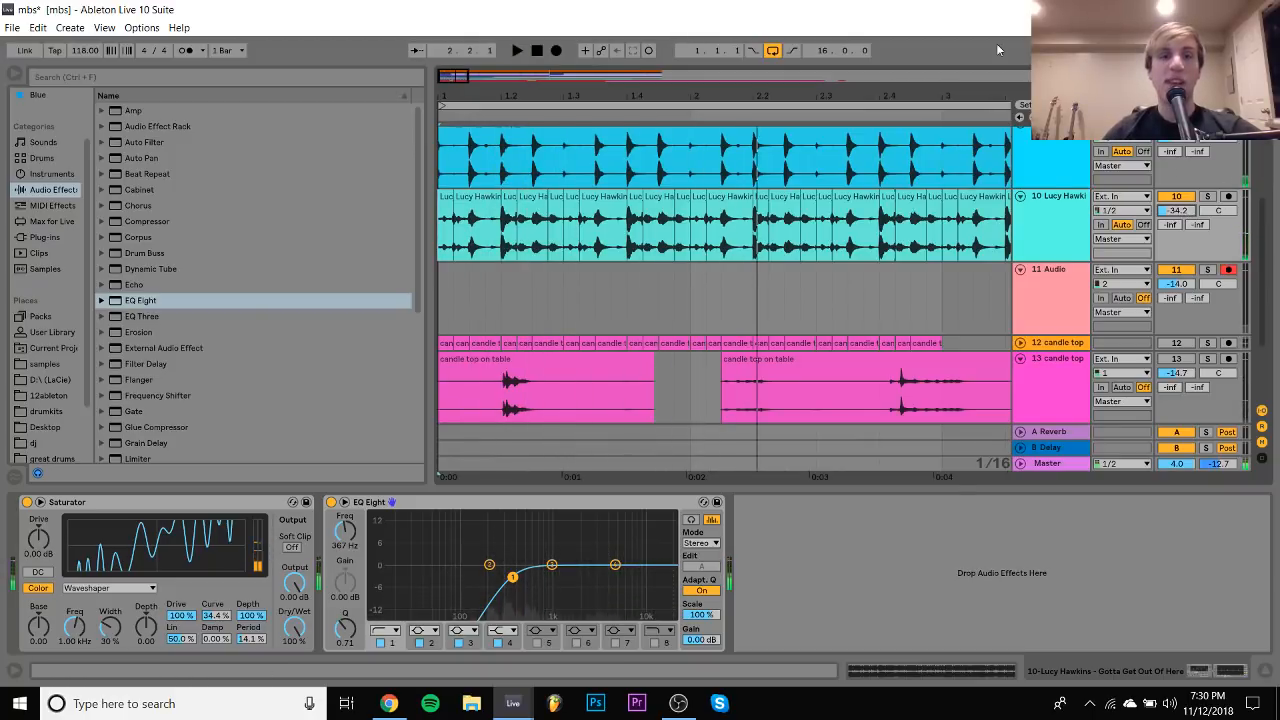
# Place a break slice from 1.3.4 to 1.4.1 on the Lucy Hawkins track and audition the pattern from 1.3.1
pyautogui.press('space')
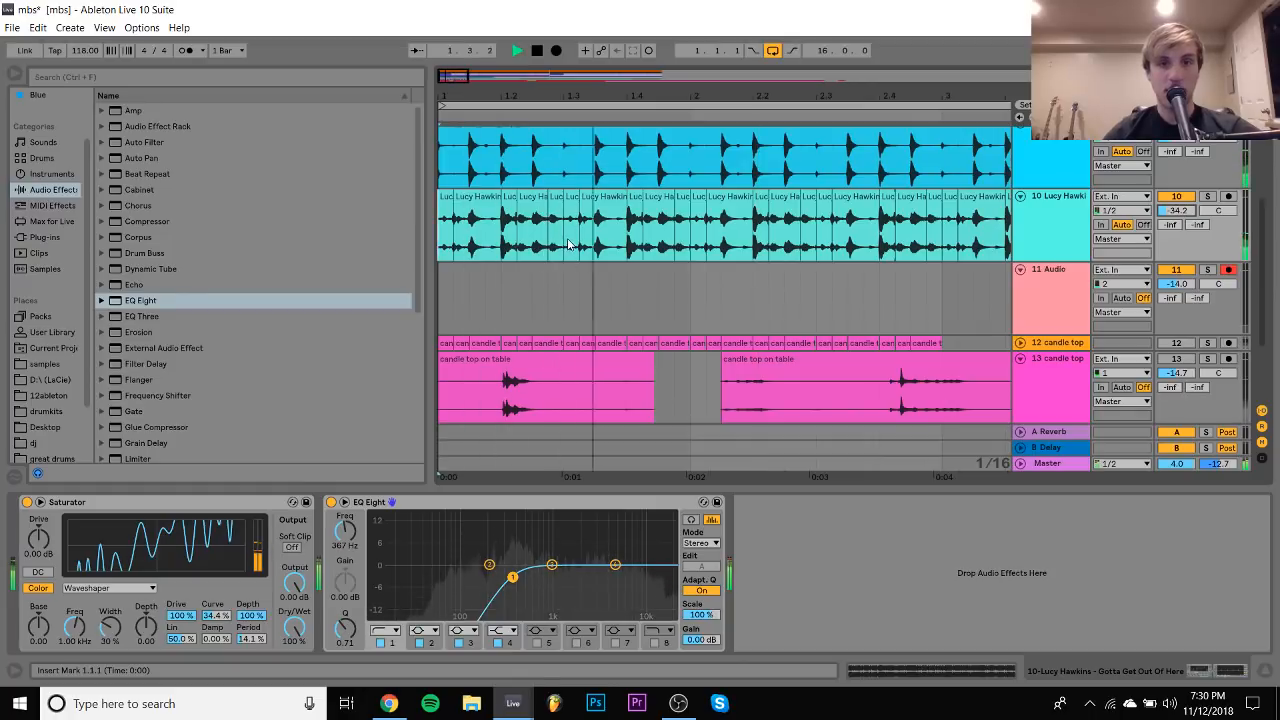
pyautogui.click(571, 243)
pyautogui.press('space')
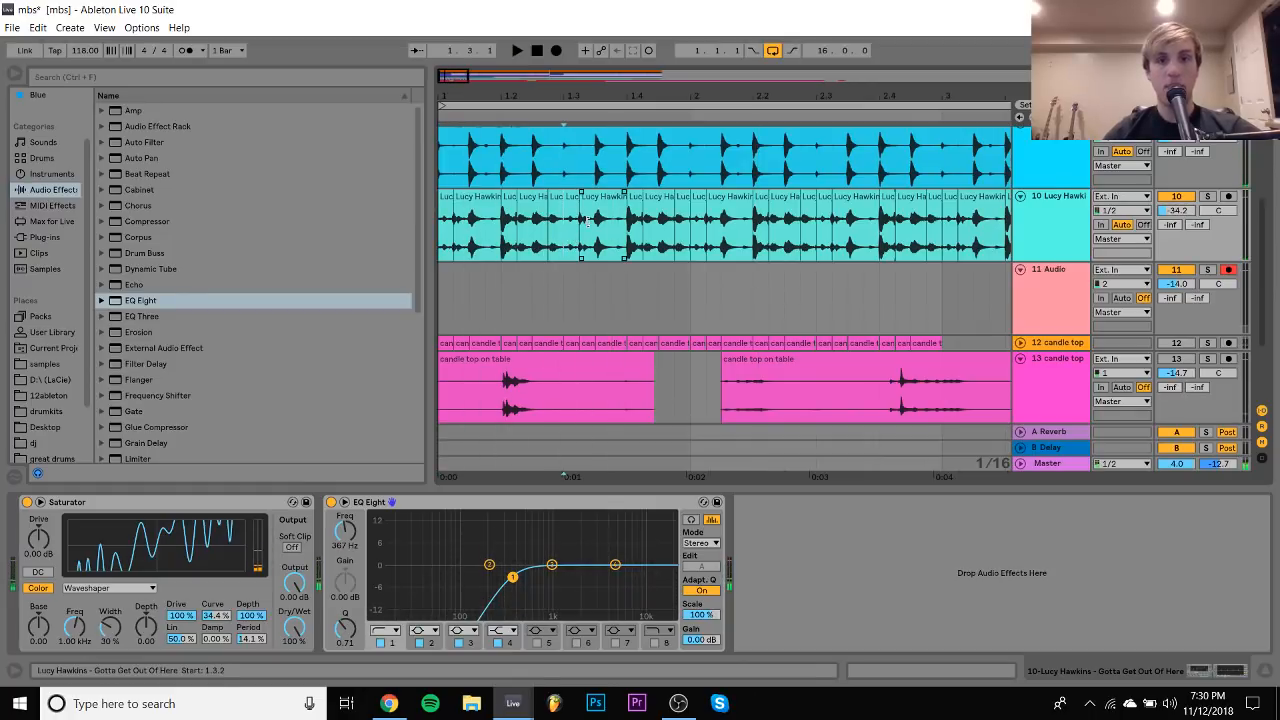
pyautogui.click(680, 222)
pyautogui.click(620, 215)
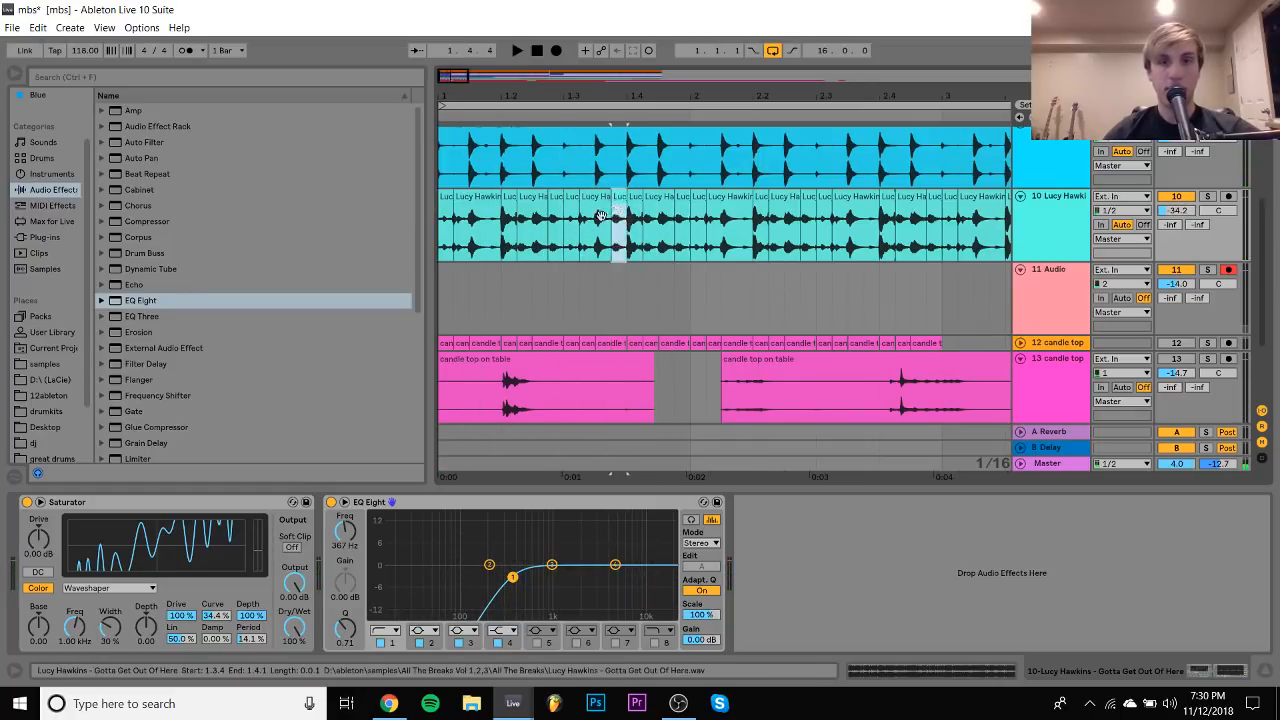
pyautogui.click(567, 236)
pyautogui.press('space')
pyautogui.press('space')
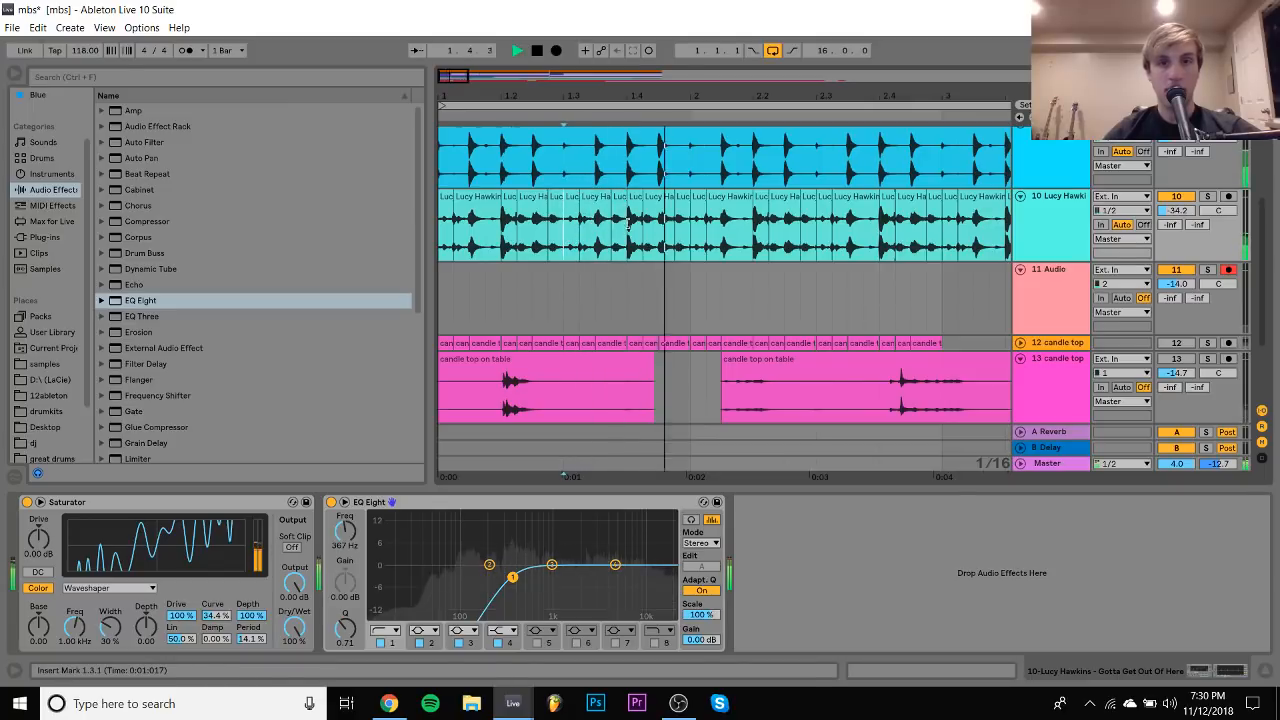
pyautogui.click(687, 238)
pyautogui.moveTo(687, 238); pyautogui.dragTo(428, 209)
pyautogui.hotkey('ctrl', 'd')
pyautogui.hotkey('ctrl', 'd')
pyautogui.hotkey('ctrl', 'd')
pyautogui.moveTo(533, 88); pyautogui.dragTo(533, 13)
pyautogui.hotkey('ctrl', 'd')
pyautogui.hotkey('ctrl', 'd')
pyautogui.hotkey('ctrl', 'd')
pyautogui.hotkey('ctrl', 'd')
pyautogui.hotkey('ctrl', 'd')
pyautogui.hotkey('ctrl', 'd')
pyautogui.hotkey('ctrl', 'd')
pyautogui.hotkey('ctrl', 'd')
pyautogui.hotkey('ctrl', 'd')
pyautogui.hotkey('ctrl', 'd')
pyautogui.hotkey('ctrl', 'd')
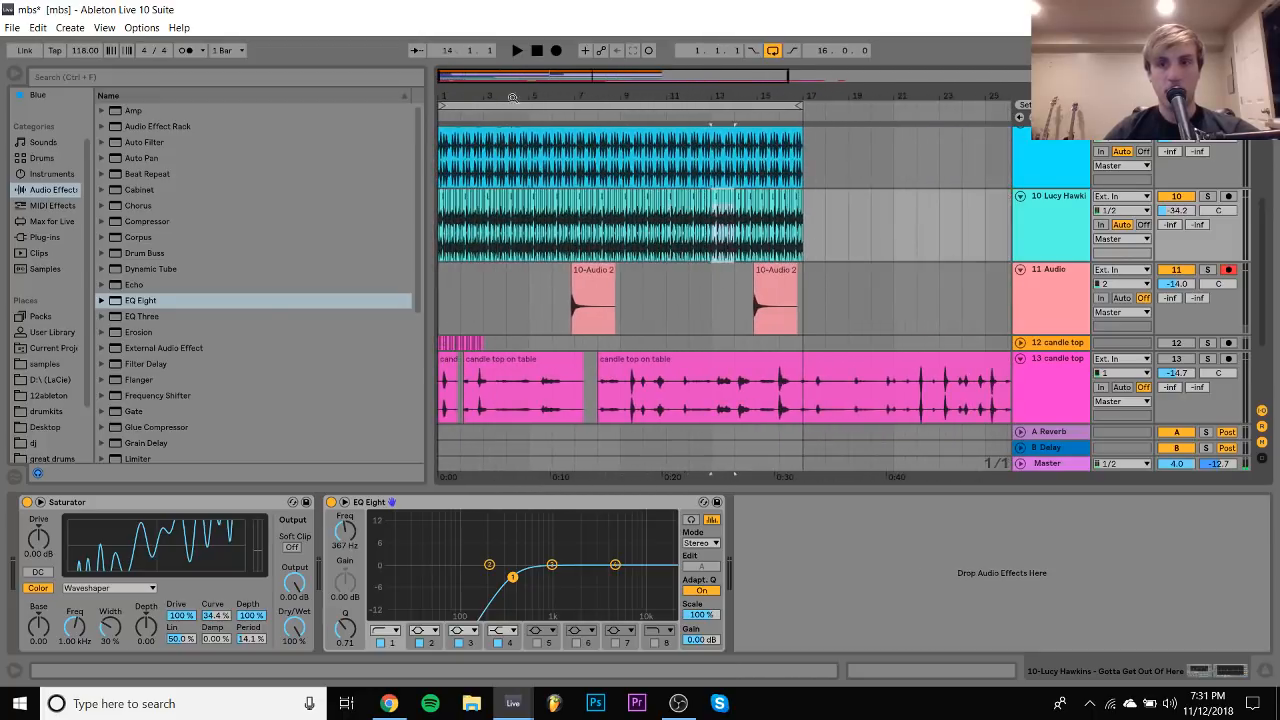
# Move the Audio track above ARP 2600 V3 and the OSKAR_FLOOD vinyl noise track between the two candle top tracks
pyautogui.click(1037, 285)
pyautogui.scroll(4, 1037, 285)
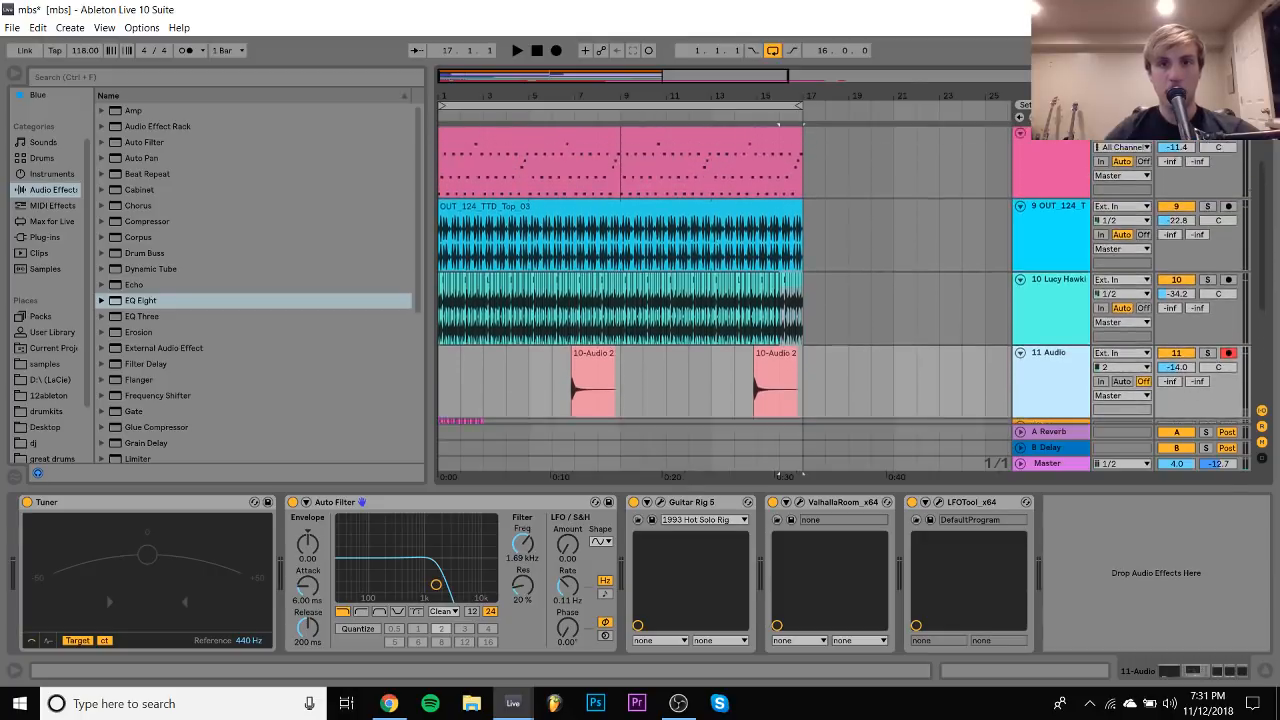
pyautogui.scroll(2, 1058, 200)
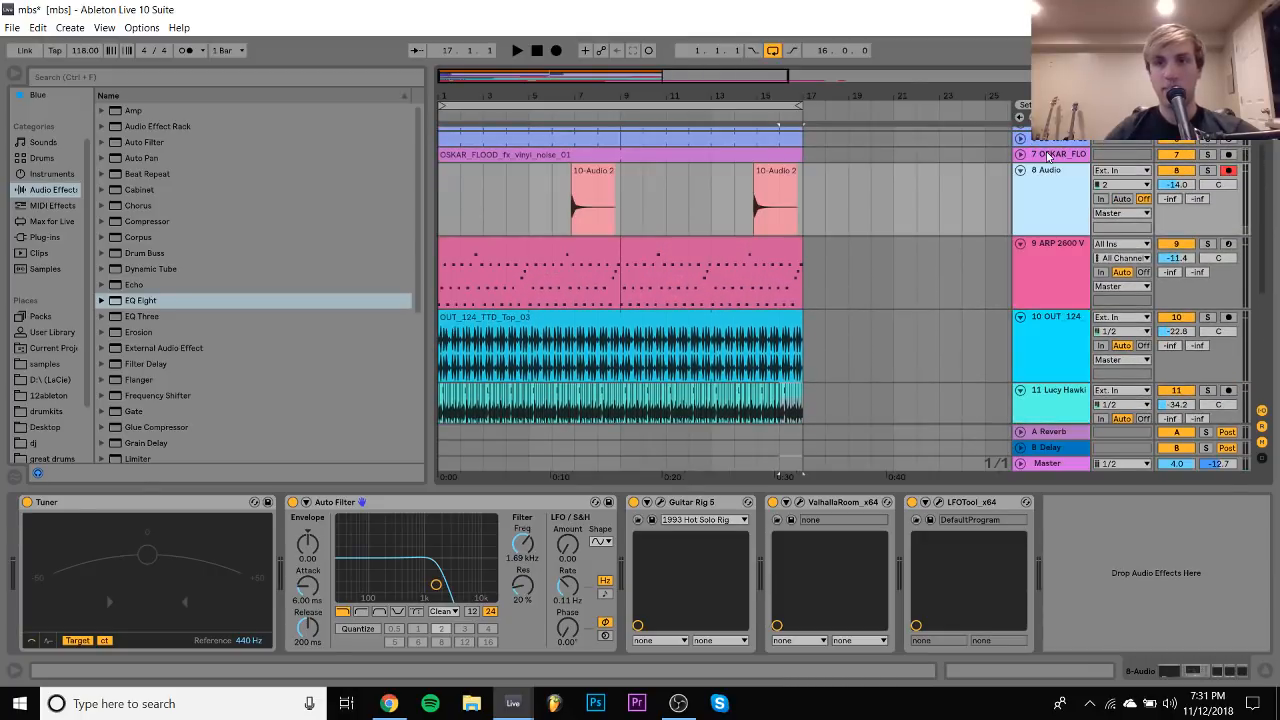
pyautogui.moveTo(1046, 153); pyautogui.dragTo(1044, 367)
# Move the MBS_118_Kick and BD tone 4 decay tracks together to between ARP 2600 V3 and OUT_124_TTD_Top
pyautogui.scroll(3, 1044, 367)
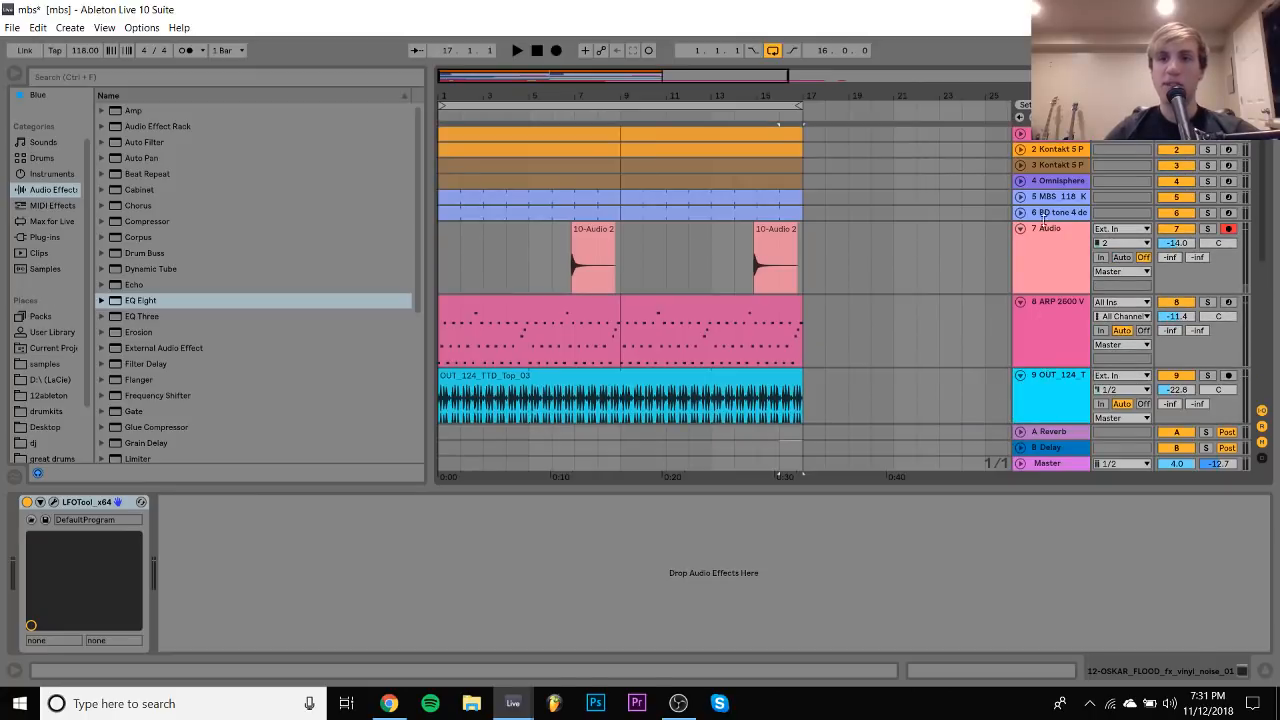
pyautogui.click(1050, 197)
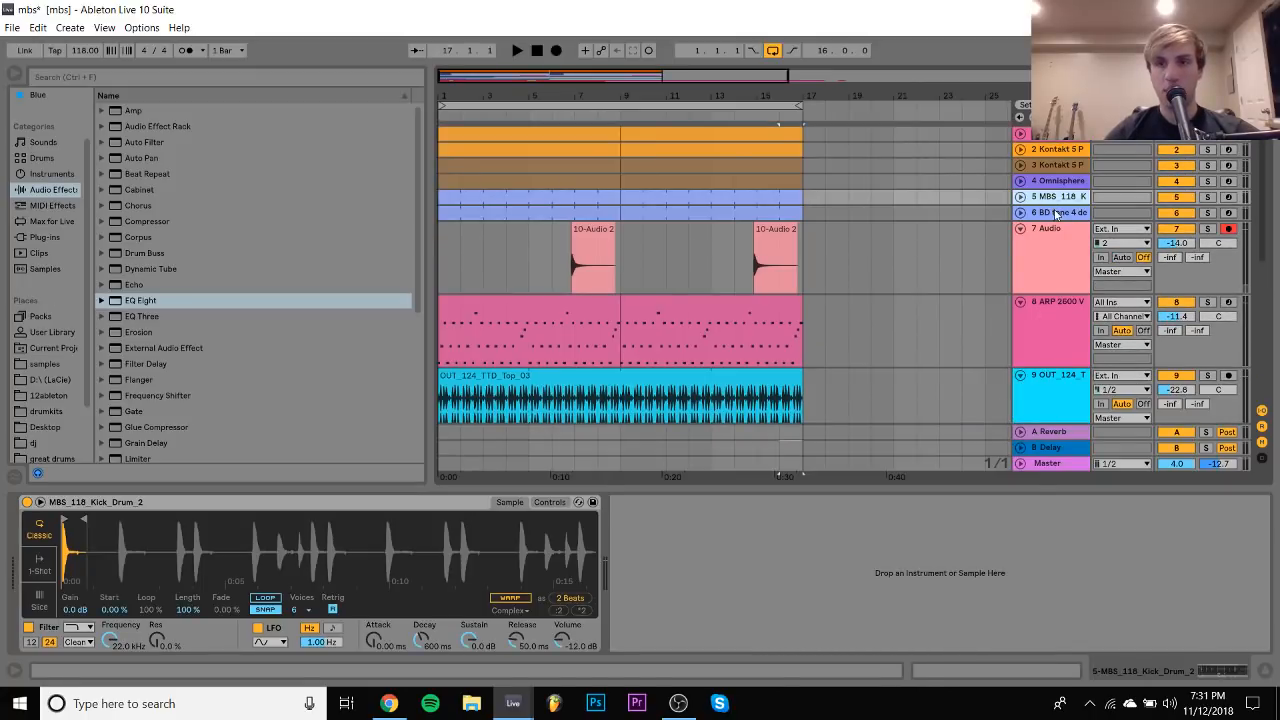
pyautogui.keyDown('shift'); pyautogui.click(1057, 214); pyautogui.keyUp('shift')
pyautogui.moveTo(1053, 198); pyautogui.dragTo(1069, 358)
# Play the full arrangement from the start, select the BD tone 4 decay track and show the Session View mixer
pyautogui.scroll(-5, 1068, 358)
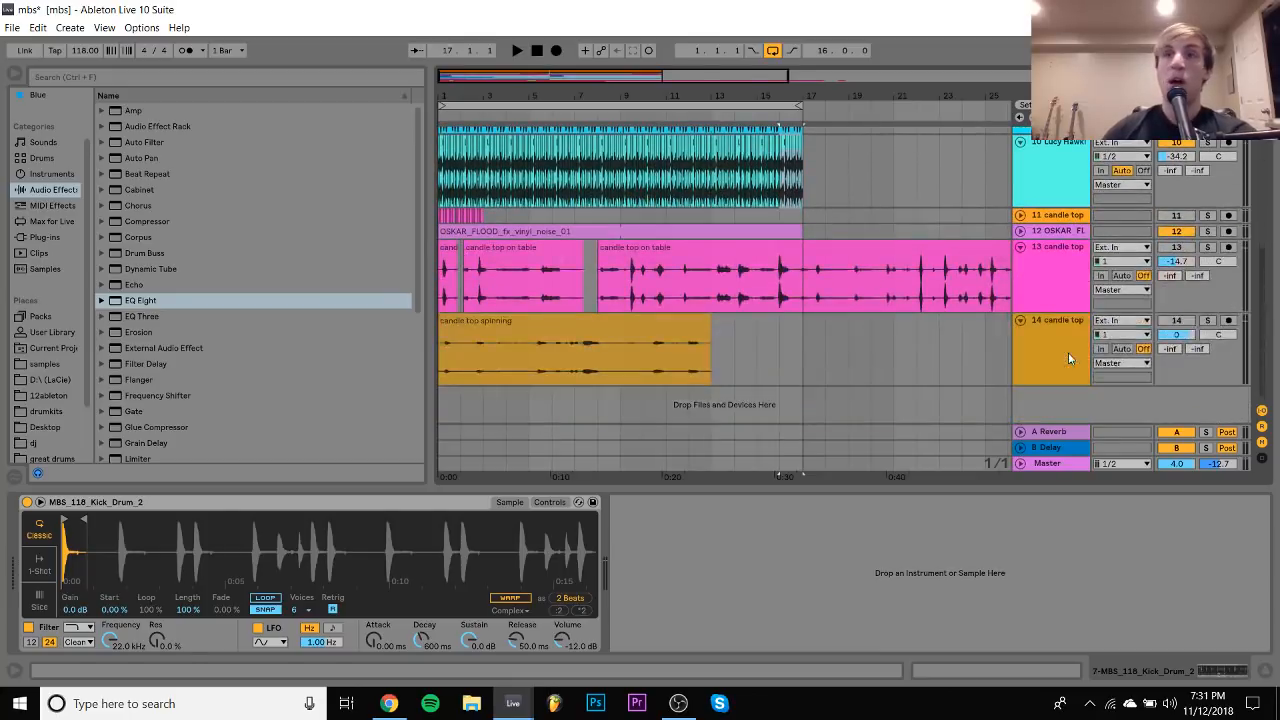
pyautogui.scroll(6, 531, 255)
pyautogui.click(479, 342)
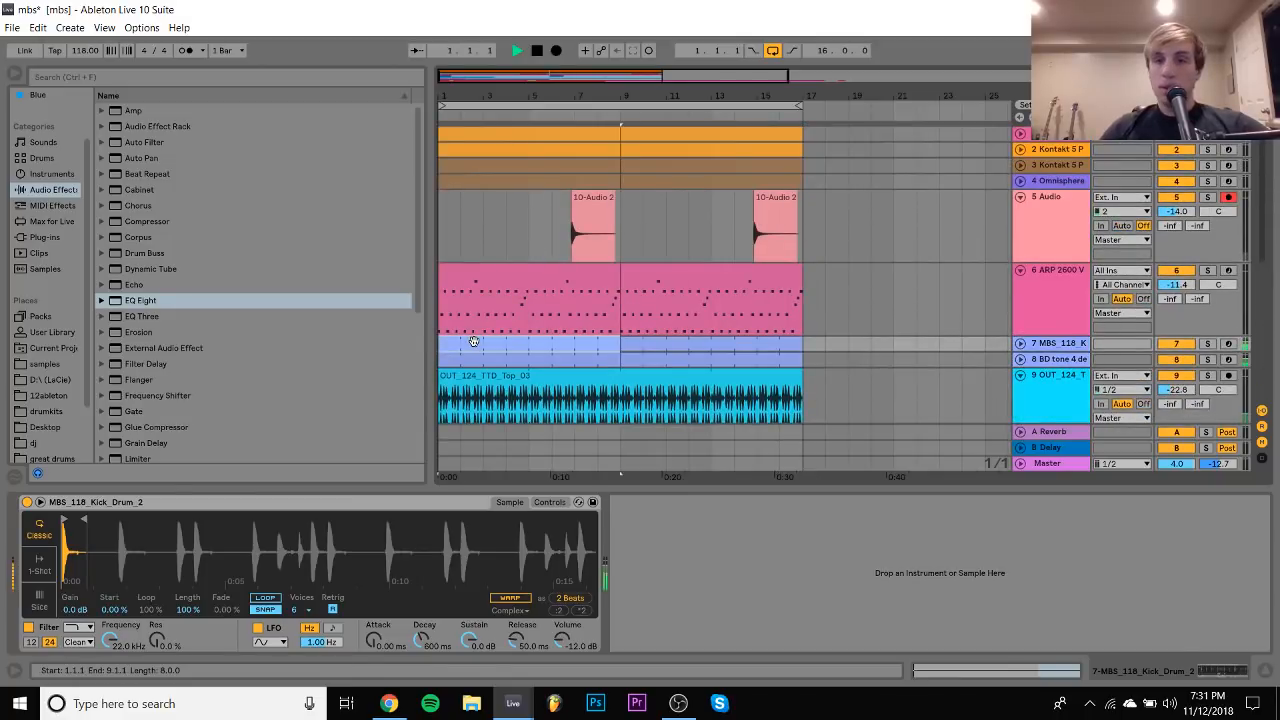
pyautogui.press('space')
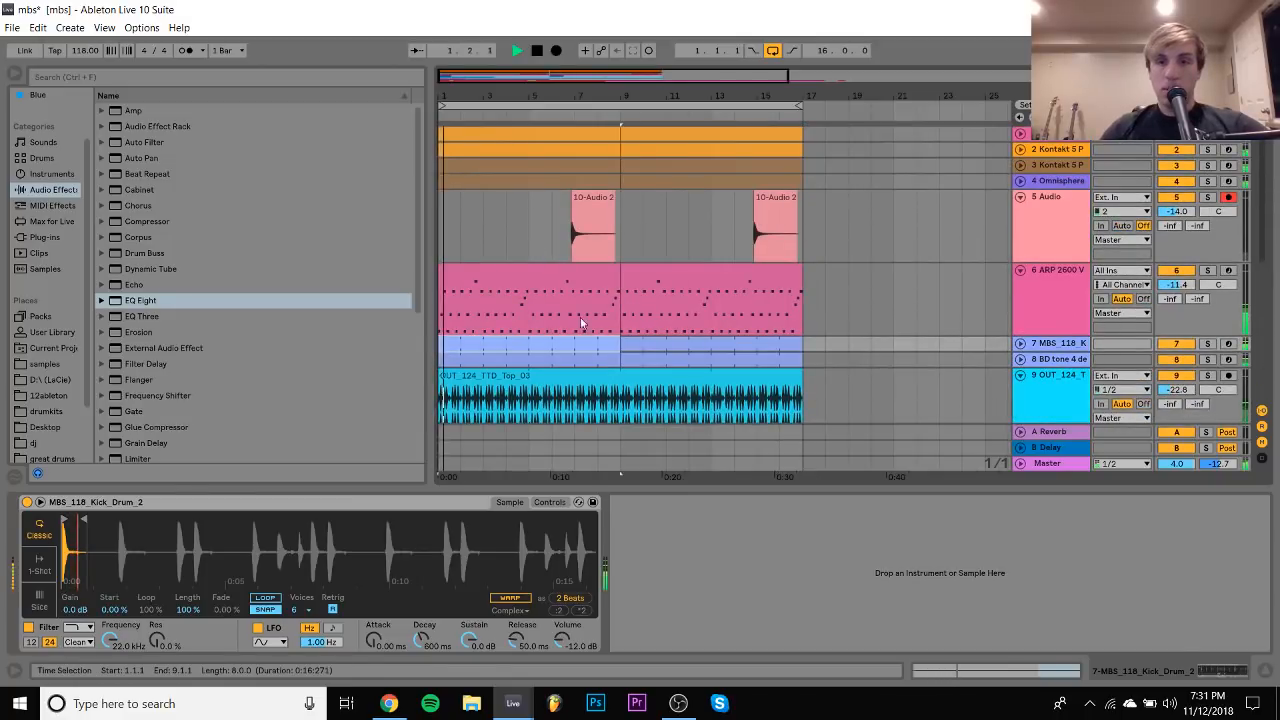
pyautogui.click(1055, 360)
pyautogui.press('Tab')
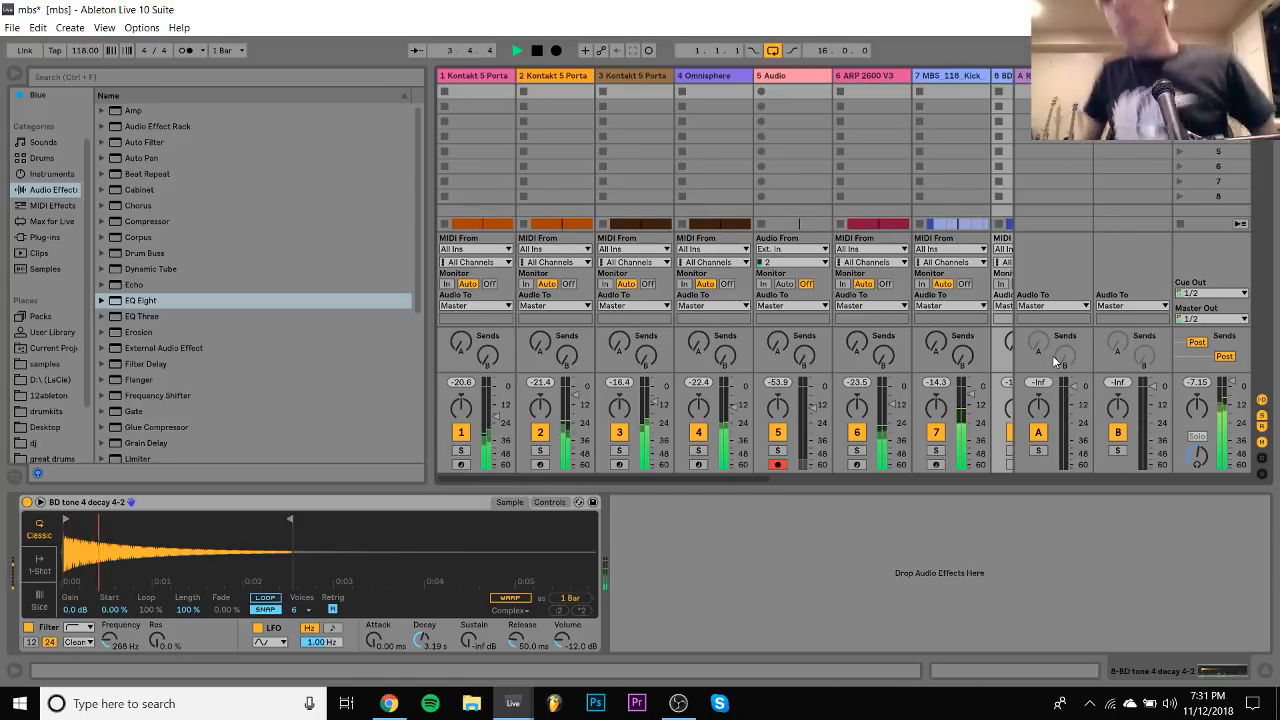
# Return to the Arrangement View and lower the ARP 2600 V3 track volume to -14.7 dB
pyautogui.press('Tab')
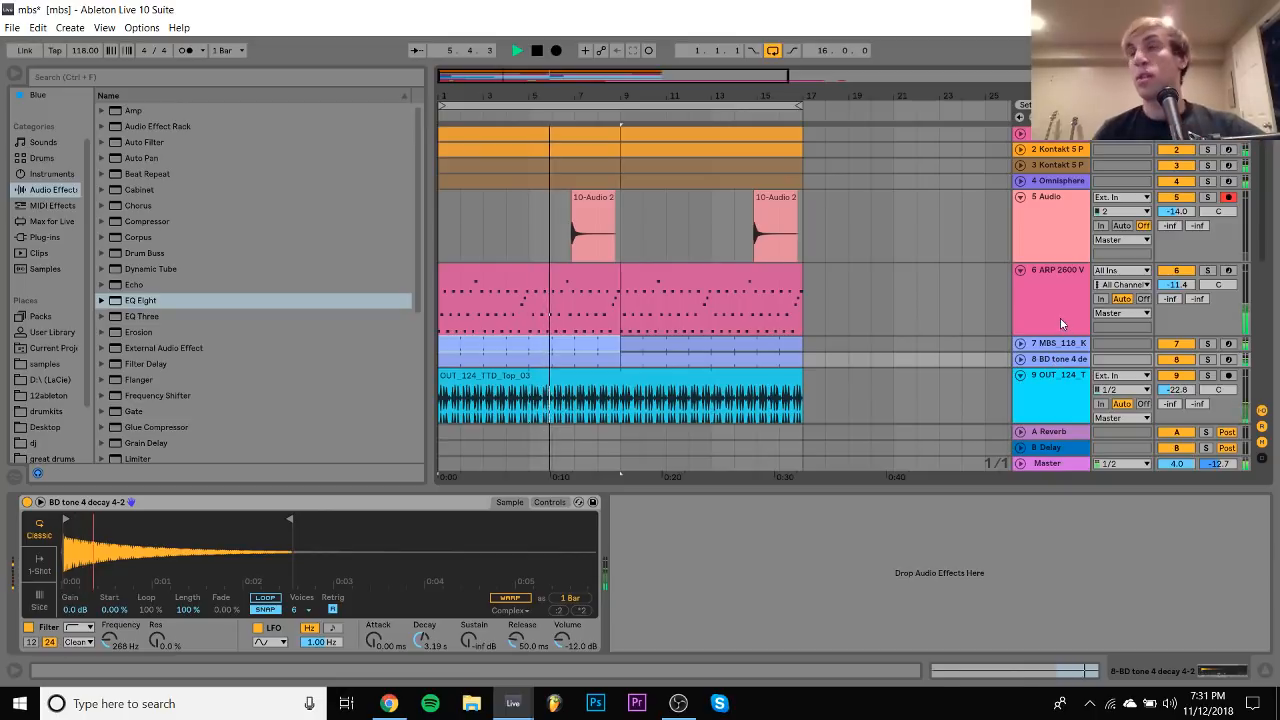
pyautogui.click(1061, 319)
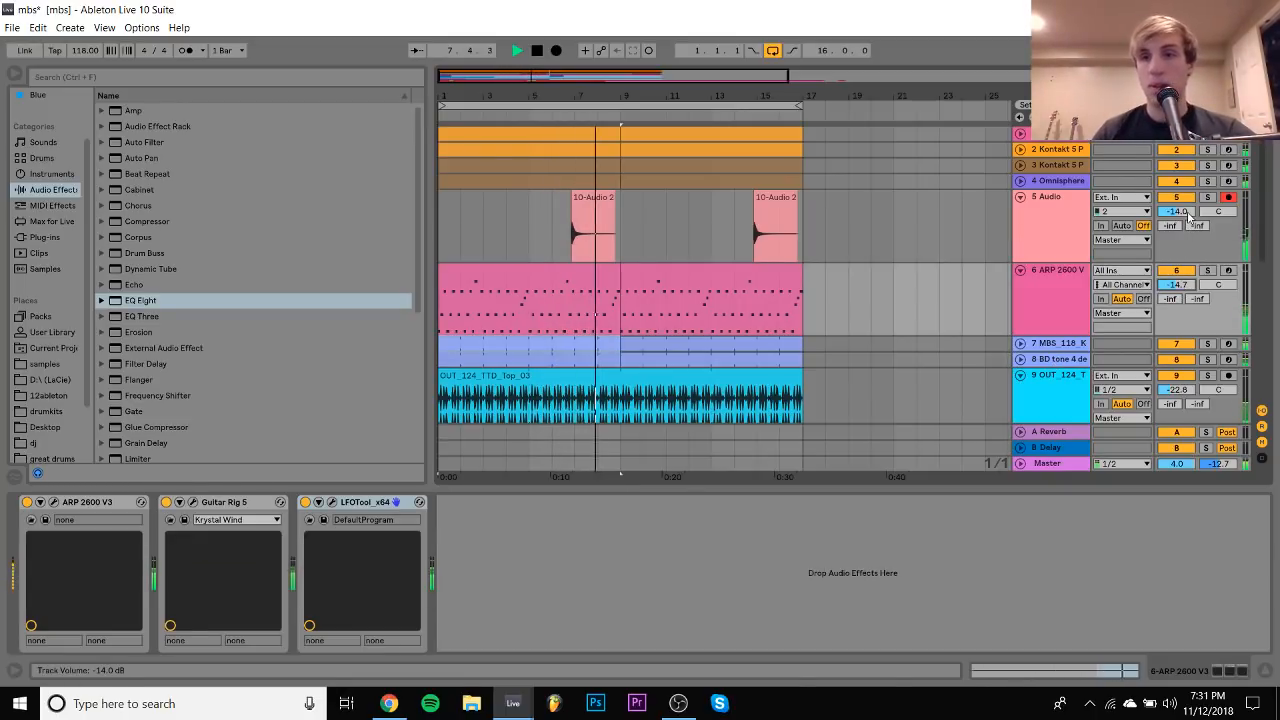
# Examine the sample settings of the second 10-Audio 2 clip, show the Audio track's devices and solo the track
pyautogui.doubleClick(777, 200)
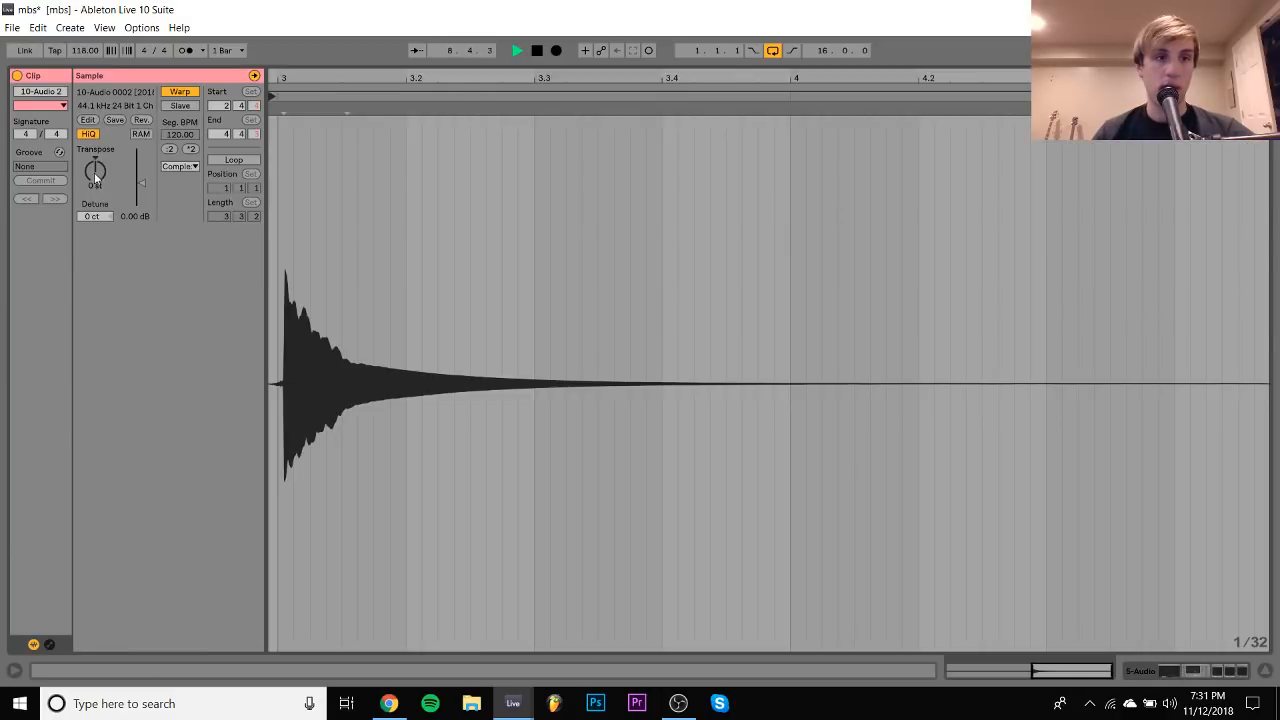
pyautogui.press('space')
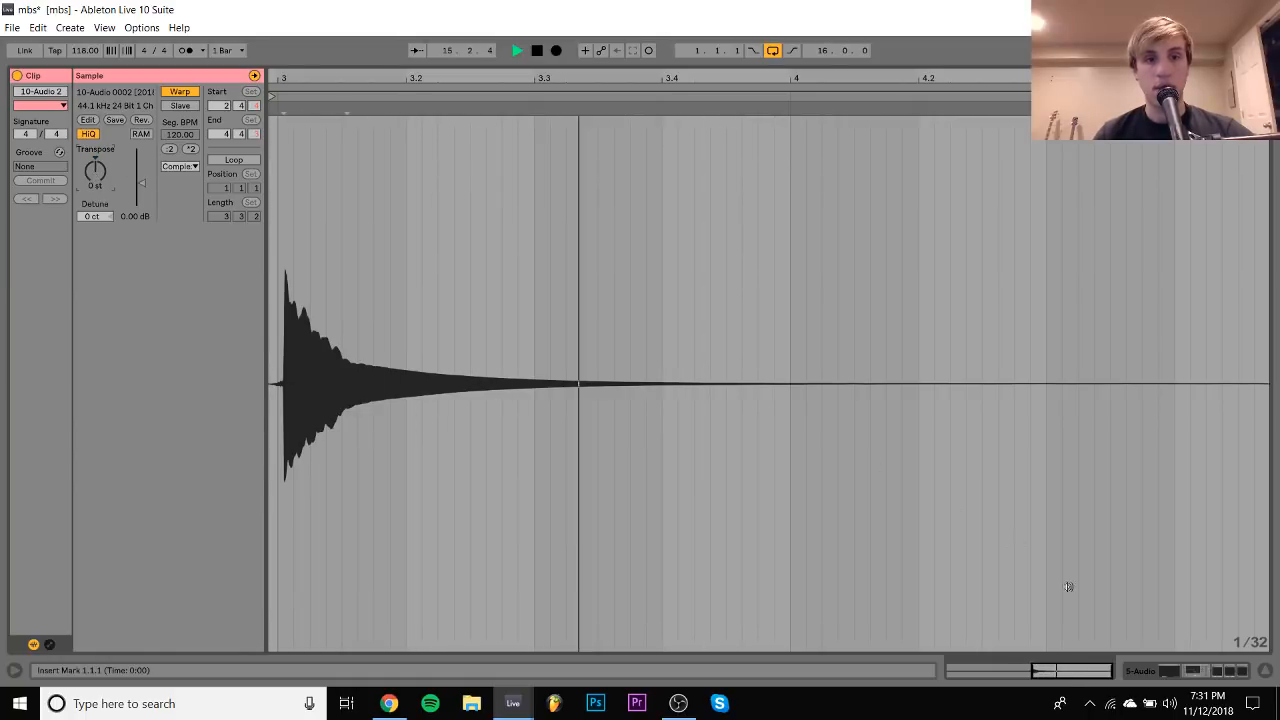
pyautogui.click(1192, 672)
pyautogui.press('space')
pyautogui.click(1207, 135)
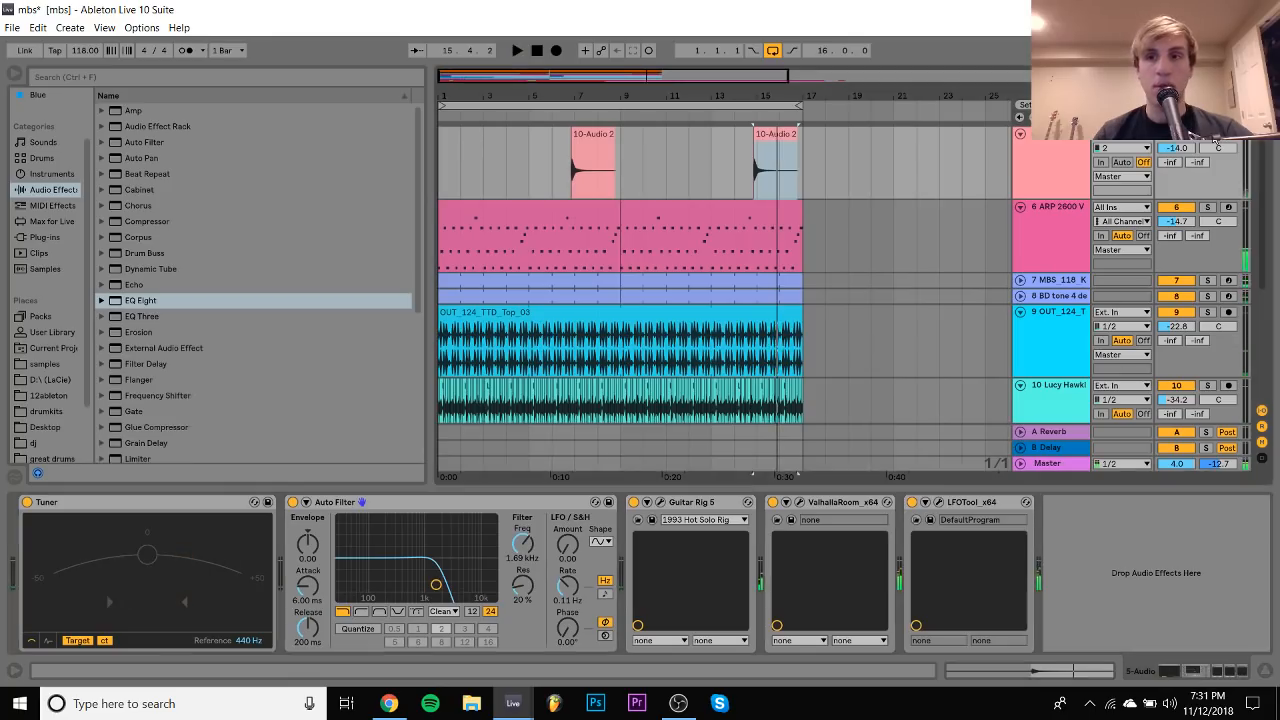
# Audition the start of the second 10-Audio 2 clip at close zoom with the Audio track soloed
pyautogui.press('space')
pyautogui.moveTo(760, 93); pyautogui.dragTo(760, 220)
pyautogui.press('space')
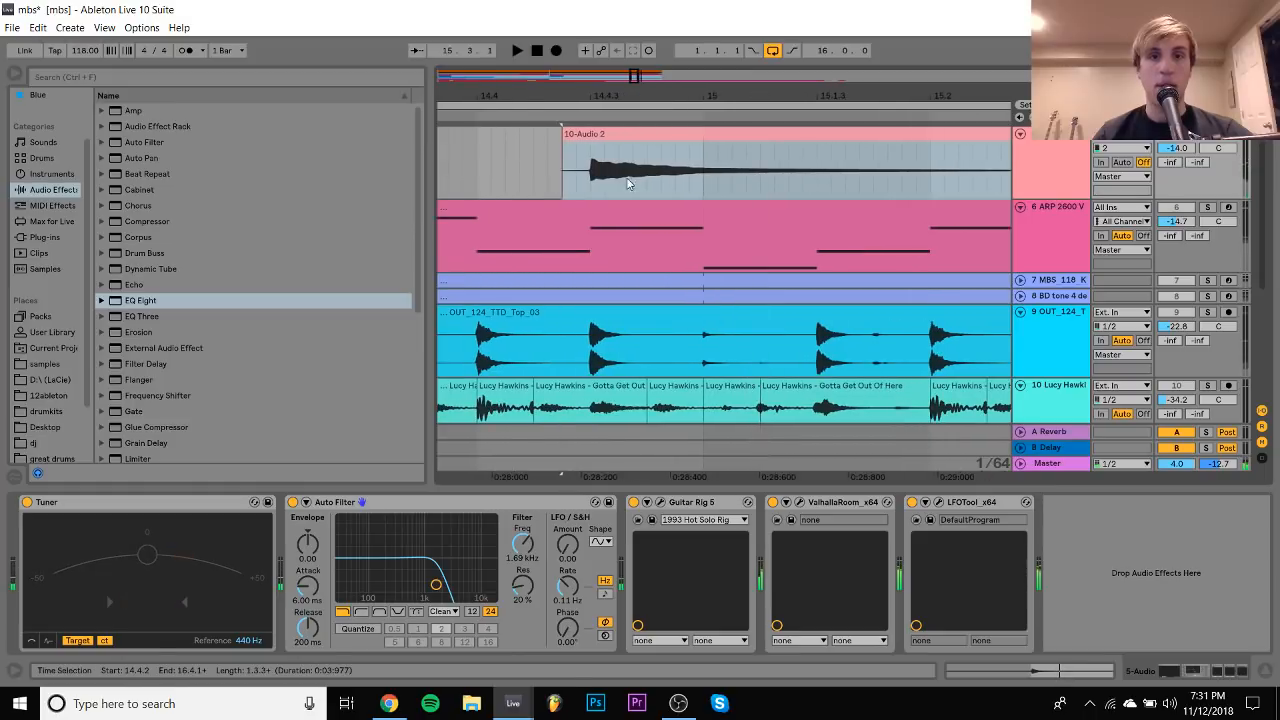
pyautogui.press('space')
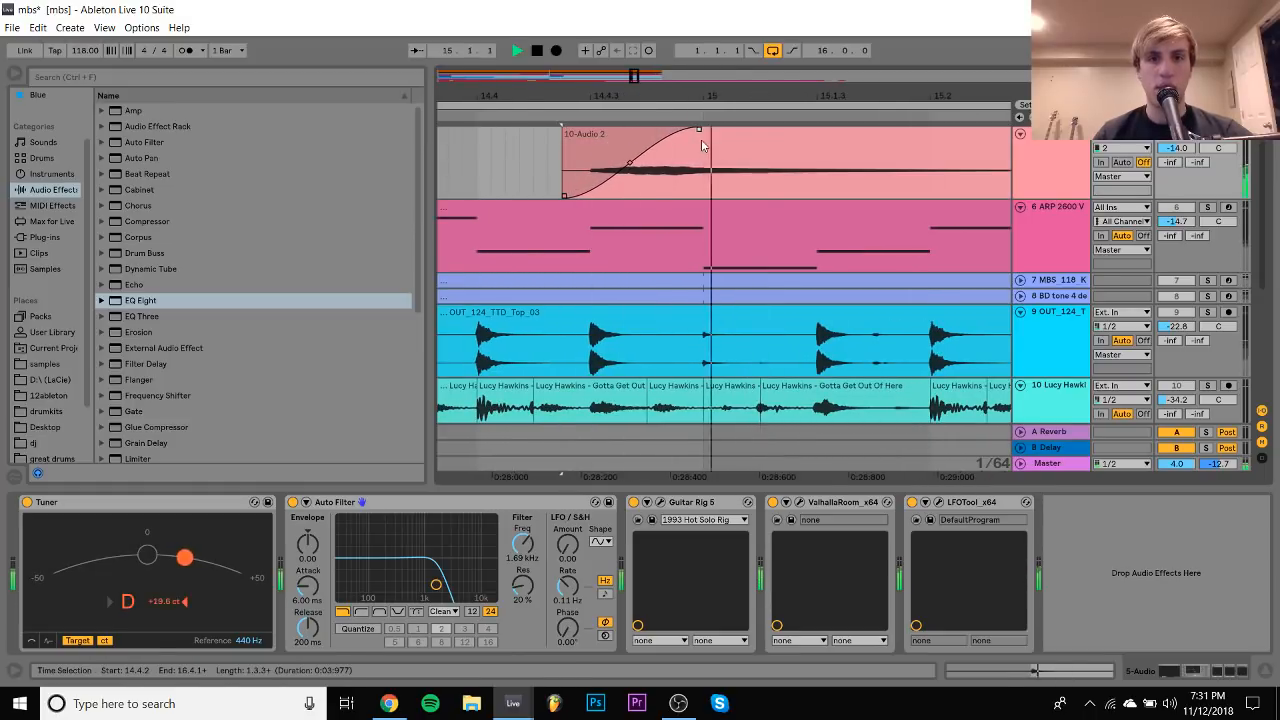
pyautogui.press('space')
pyautogui.press('space')
pyautogui.moveTo(700, 95); pyautogui.dragTo(697, 50)
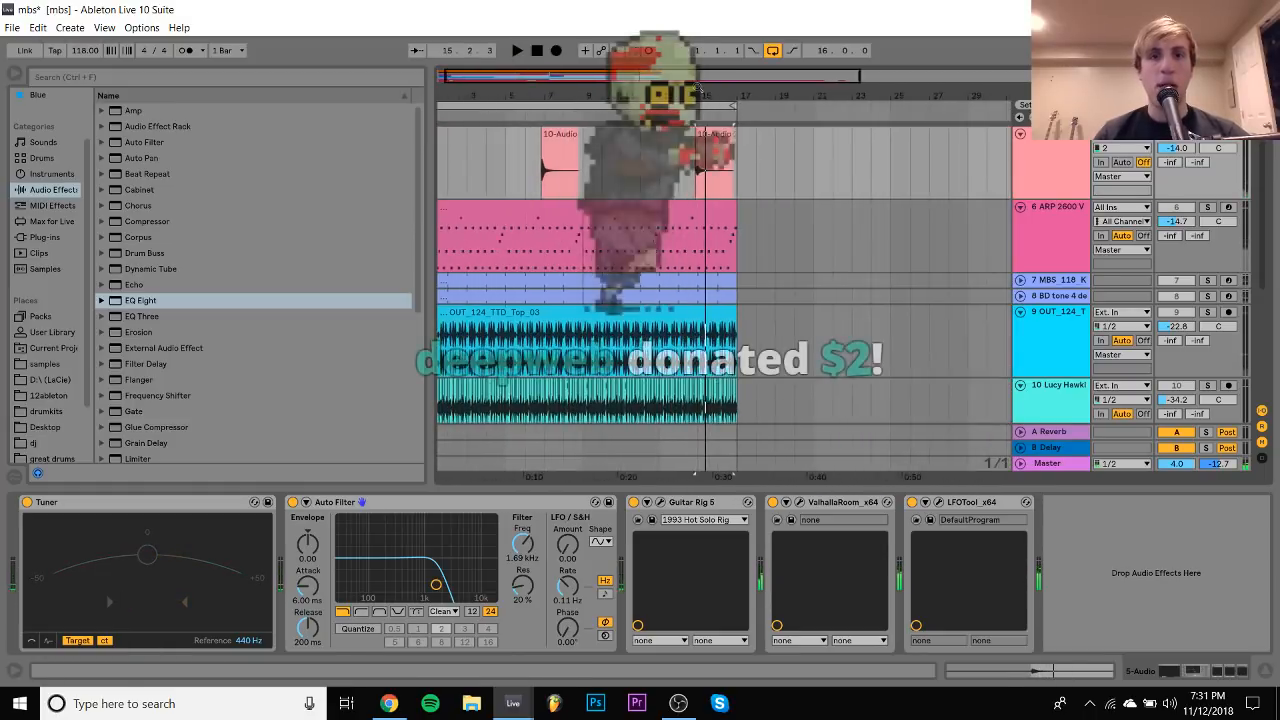
# Play the Audio track from 5.1.1, turn off its solo and set its volume to -7.3 dB
pyautogui.moveTo(658, 173); pyautogui.dragTo(740, 173)
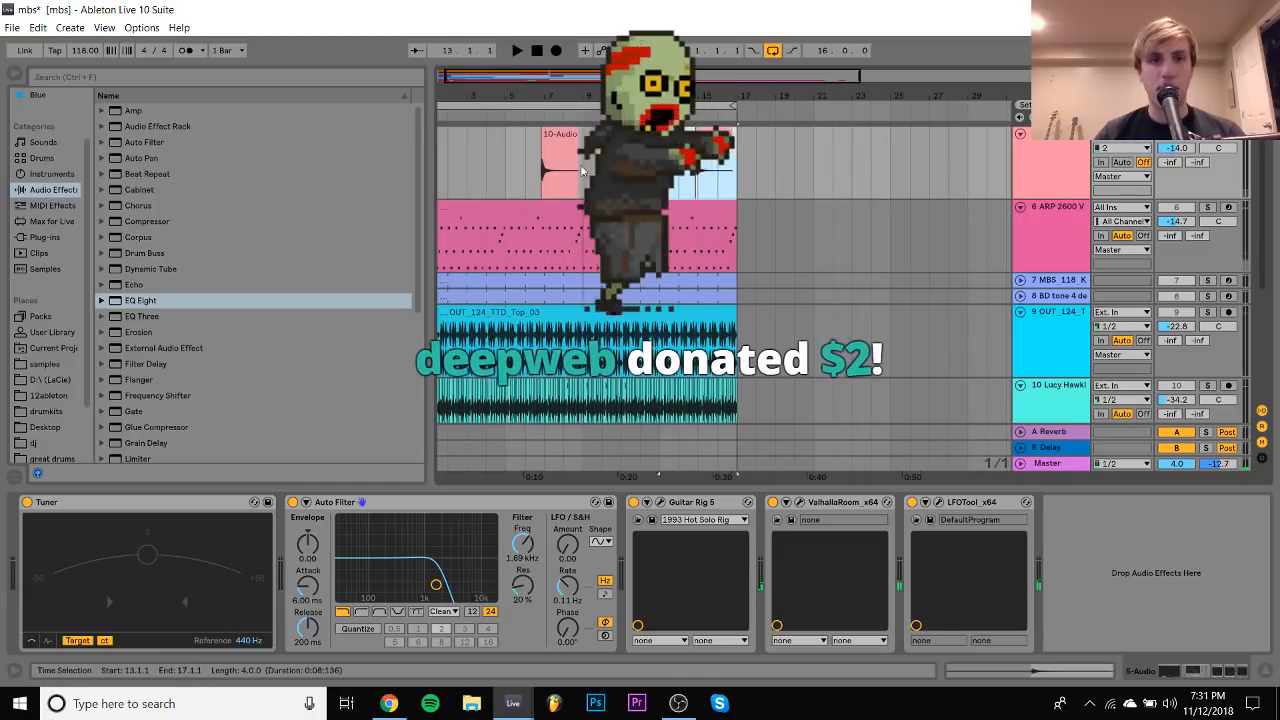
pyautogui.moveTo(583, 172); pyautogui.dragTo(513, 170)
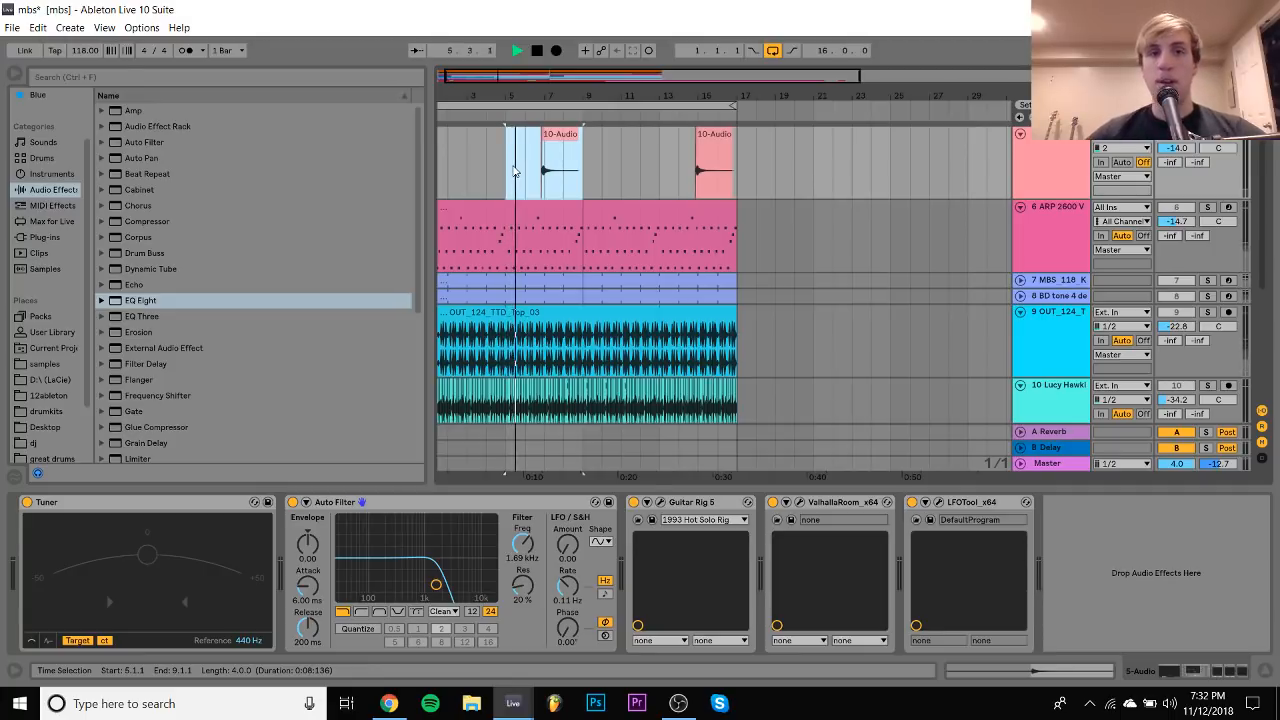
pyautogui.moveTo(1176, 148); pyautogui.dragTo(1176, 121)
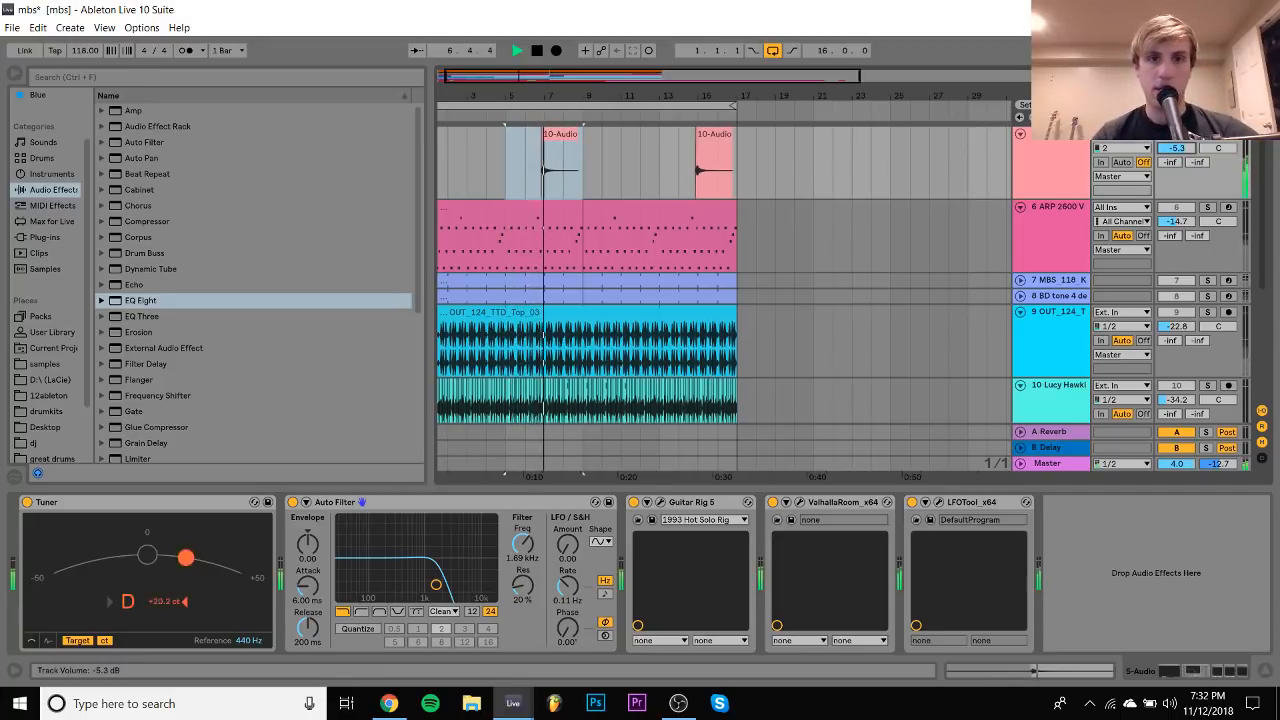
pyautogui.click(1207, 134)
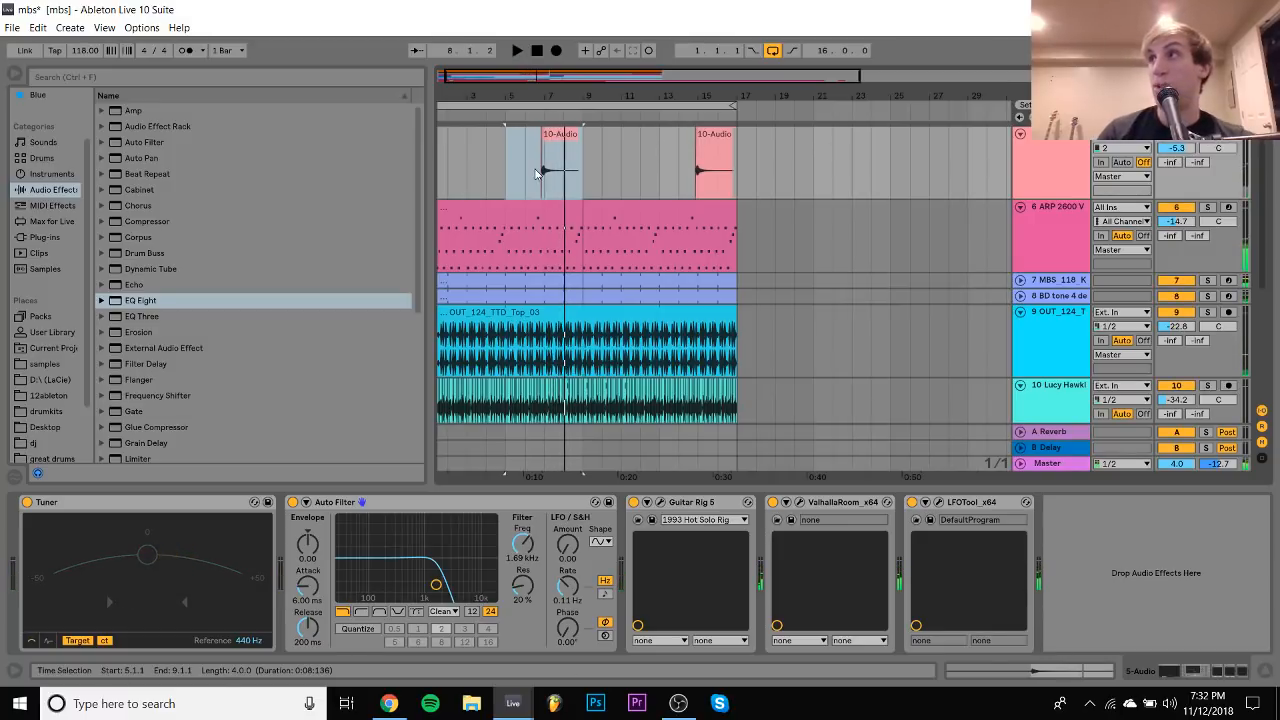
pyautogui.press('space')
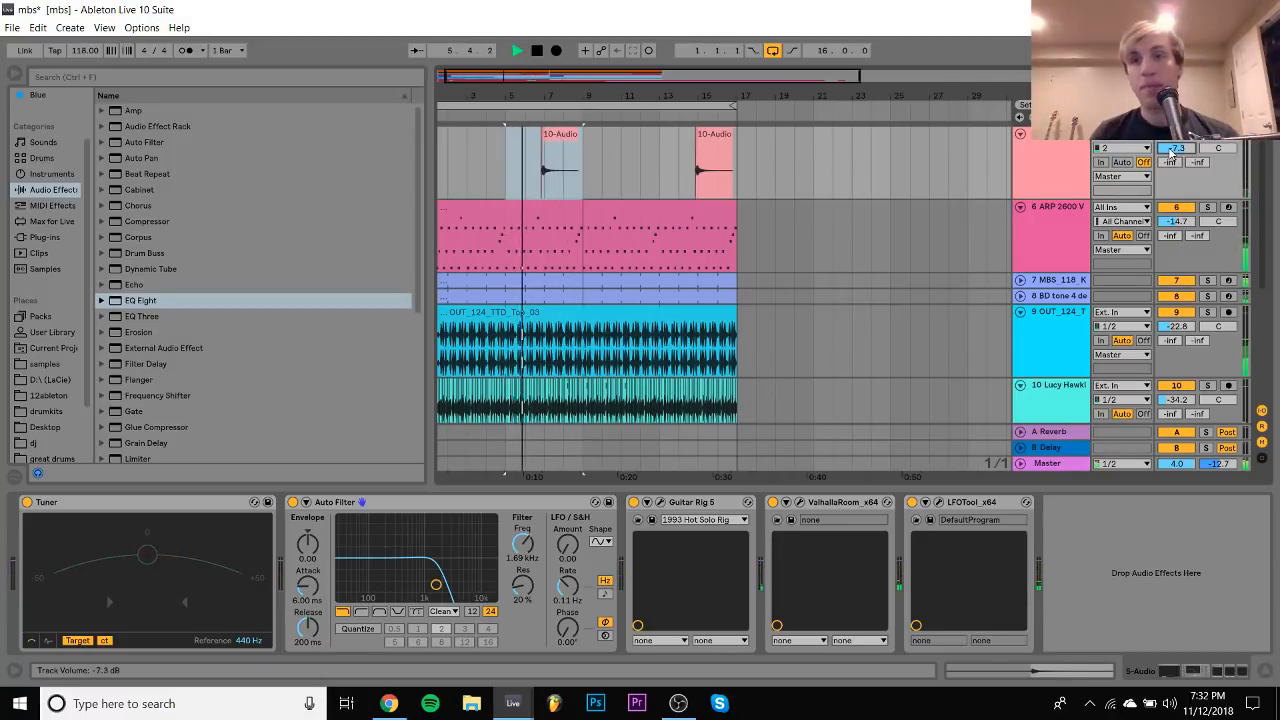
pyautogui.scroll(3, 1170, 152)
pyautogui.rightClick(1171, 152)
pyautogui.click(1046, 238)
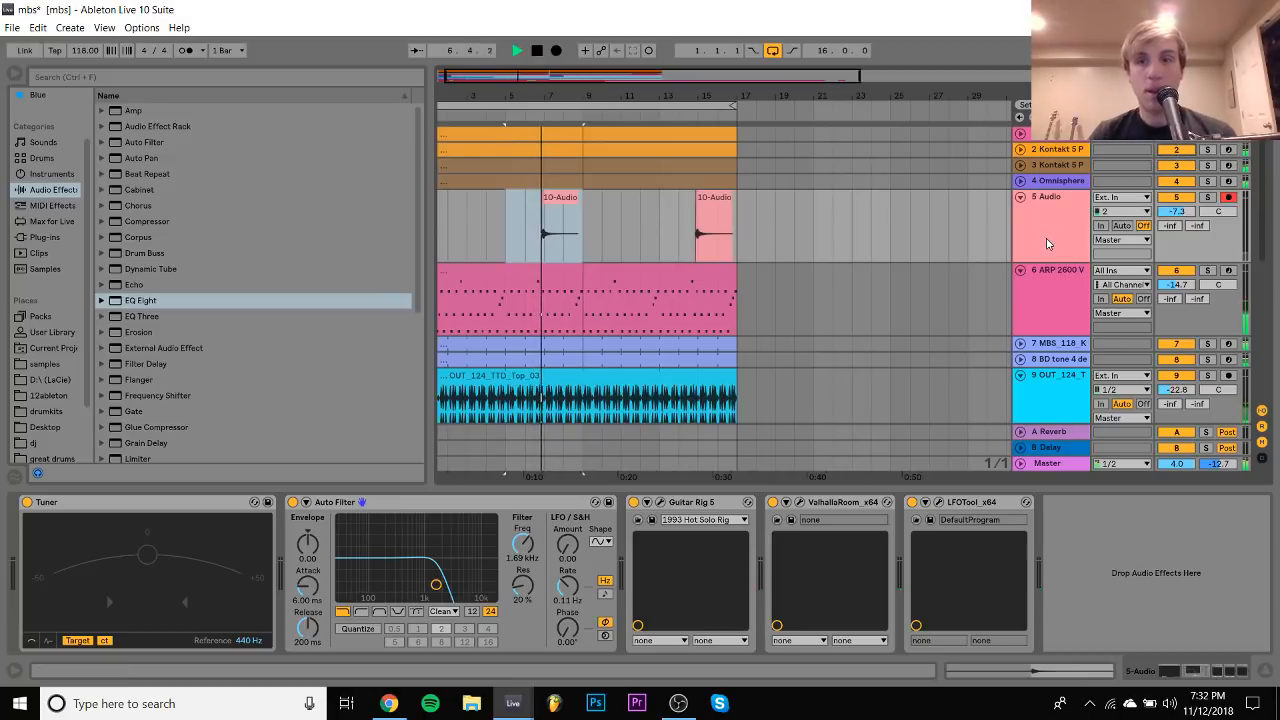
# Collapse all tracks and solo the MBS_118_Kick, BD tone 4 decay, OUT_124_TTD_Top and Lucy Hawkins tracks
pyautogui.keyDown('alt'); pyautogui.click(1020, 197); pyautogui.keyUp('alt')
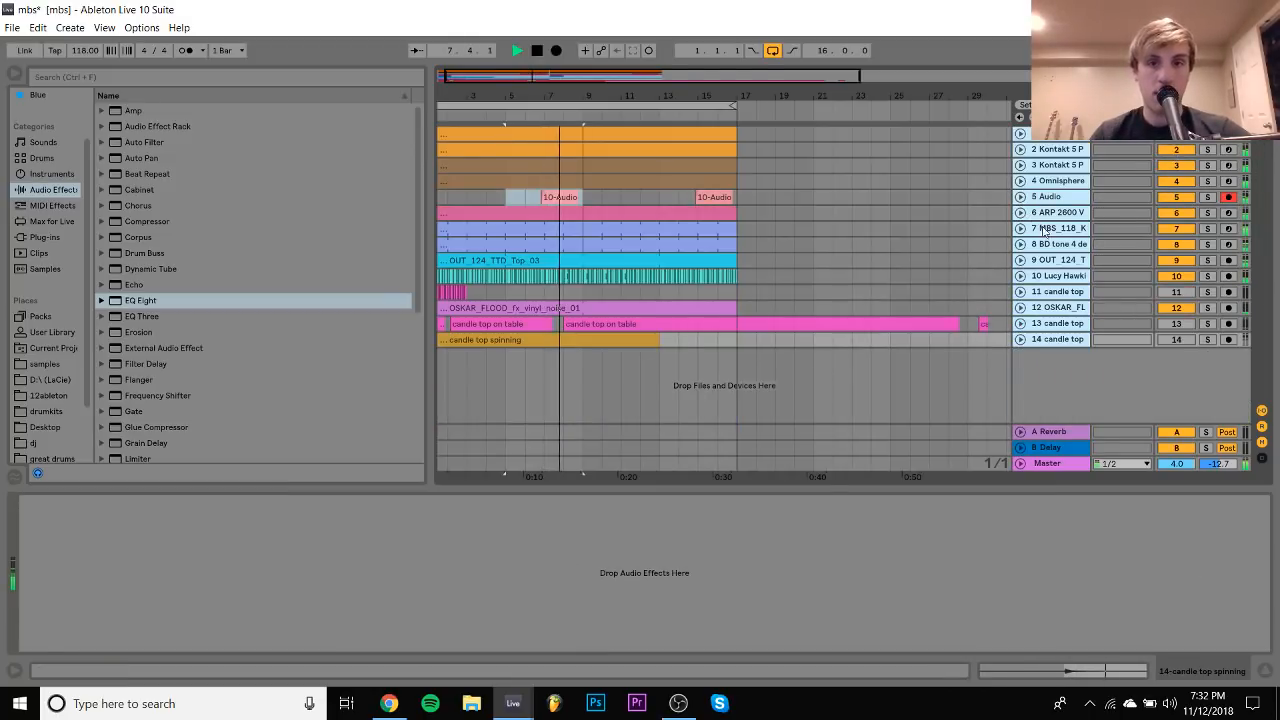
pyautogui.click(1050, 244)
pyautogui.click(1058, 230)
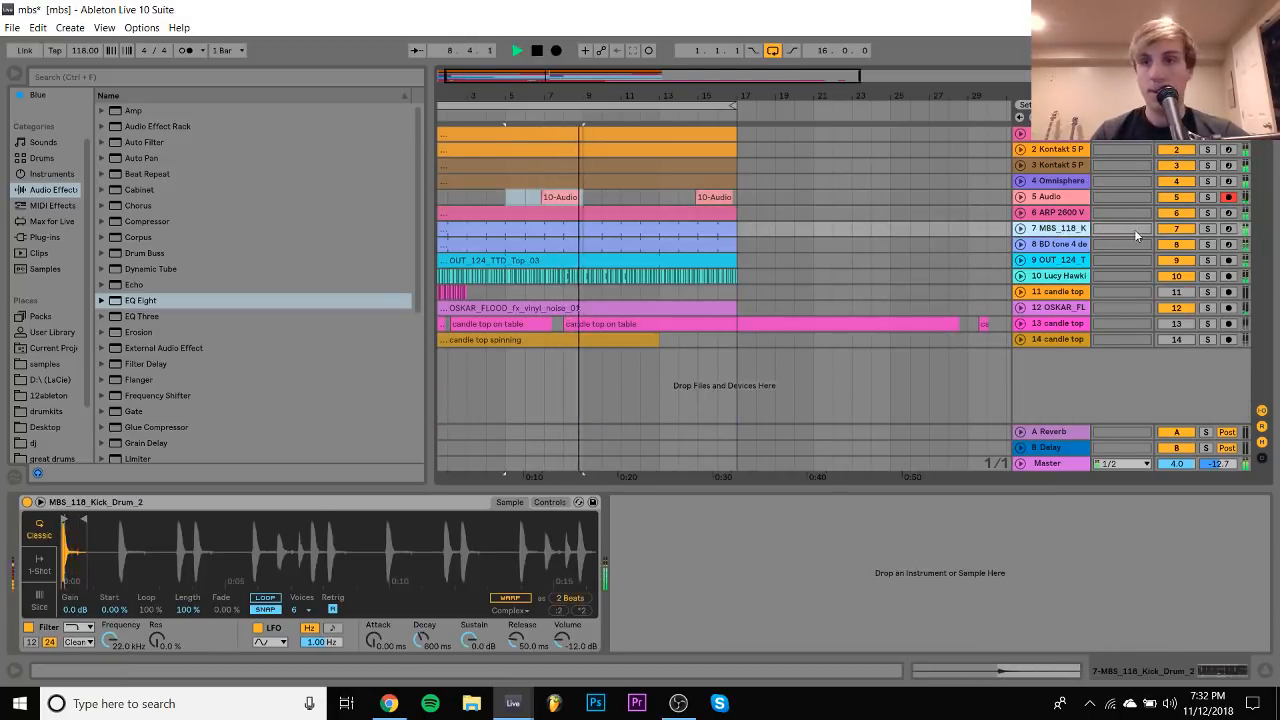
pyautogui.click(1207, 229)
pyautogui.keyDown('ctrl'); pyautogui.click(1208, 262); pyautogui.keyUp('ctrl')
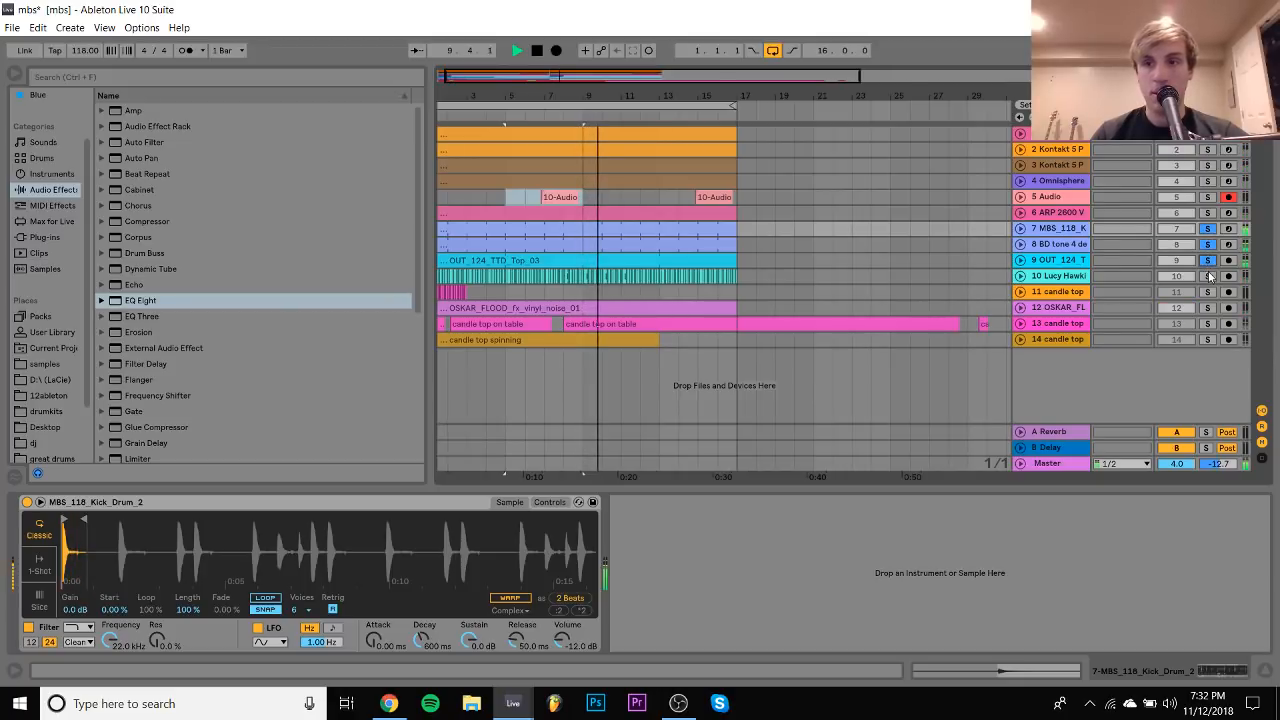
pyautogui.keyDown('ctrl'); pyautogui.click(1209, 278); pyautogui.keyUp('ctrl')
# Zoom in on the first hit of the MBS_118_Kick sample and try a filter frequency of about 1.88 kHz
pyautogui.click(1060, 229)
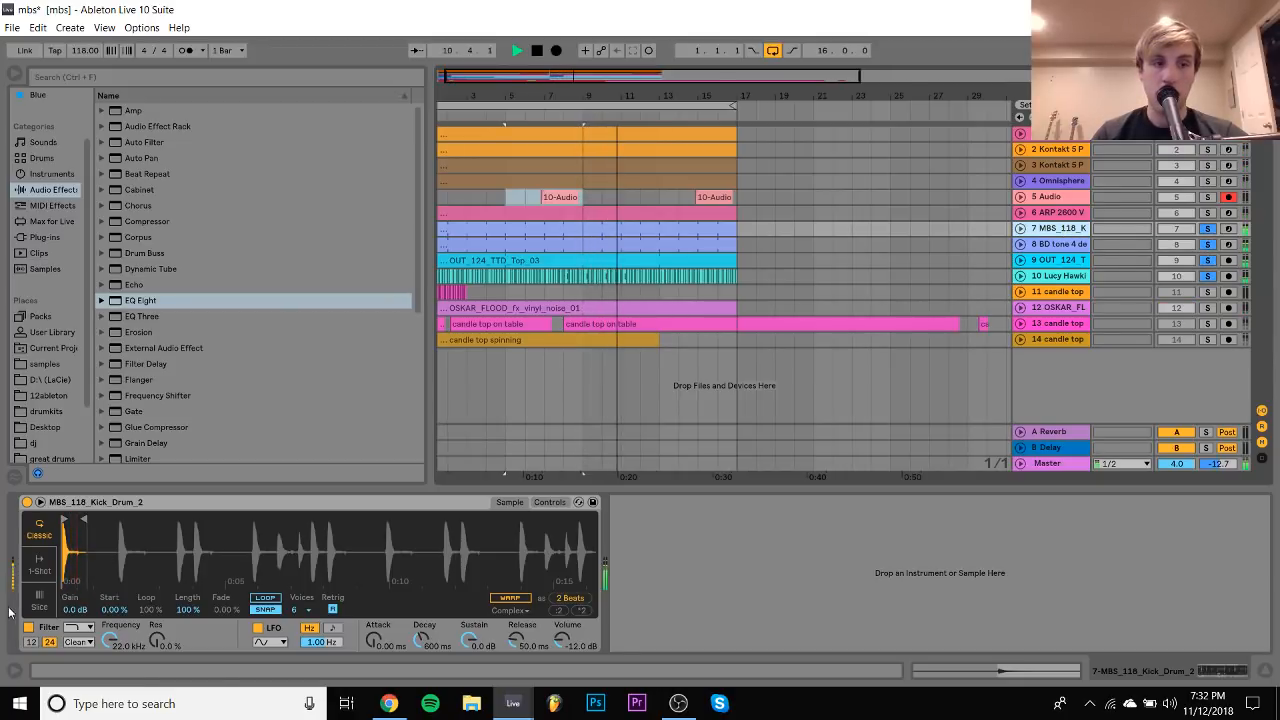
pyautogui.moveTo(74, 548); pyautogui.dragTo(110, 695)
pyautogui.moveTo(110, 639); pyautogui.dragTo(110, 606)
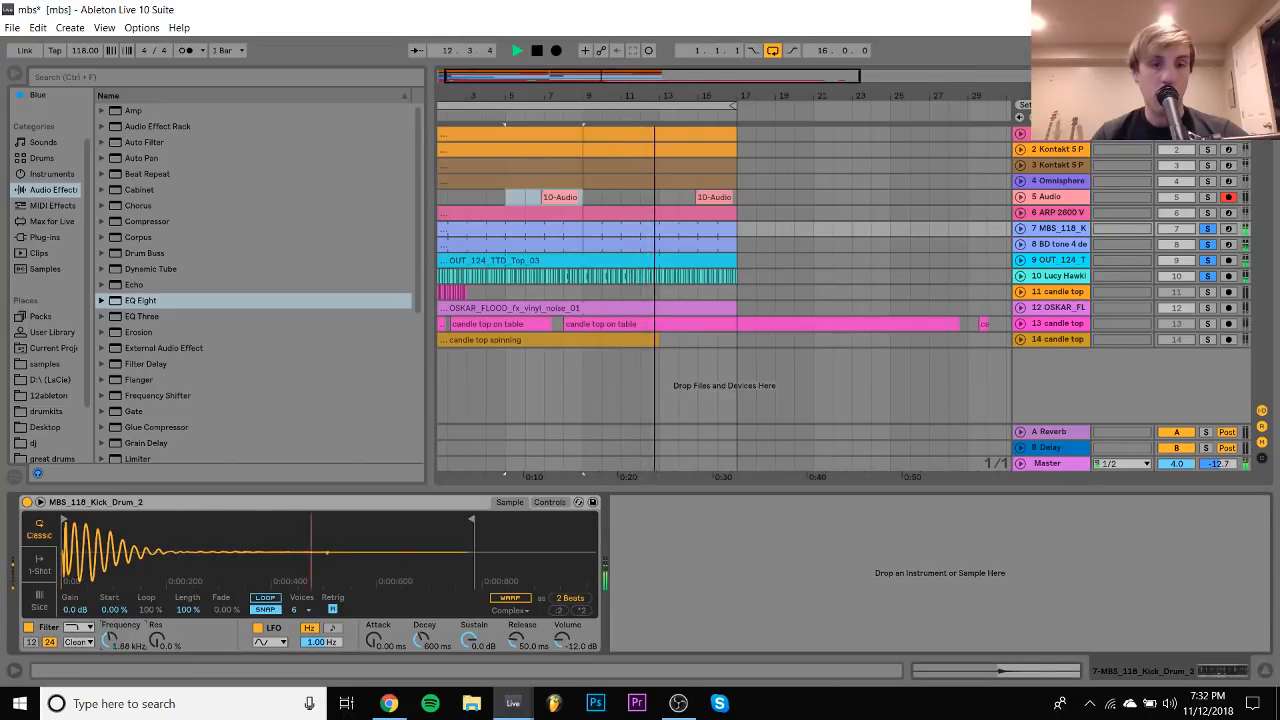
# Add a Utility effect to the MBS_118_Kick track, set its input to Left and resume playback
pyautogui.scroll(-5, 203, 277)
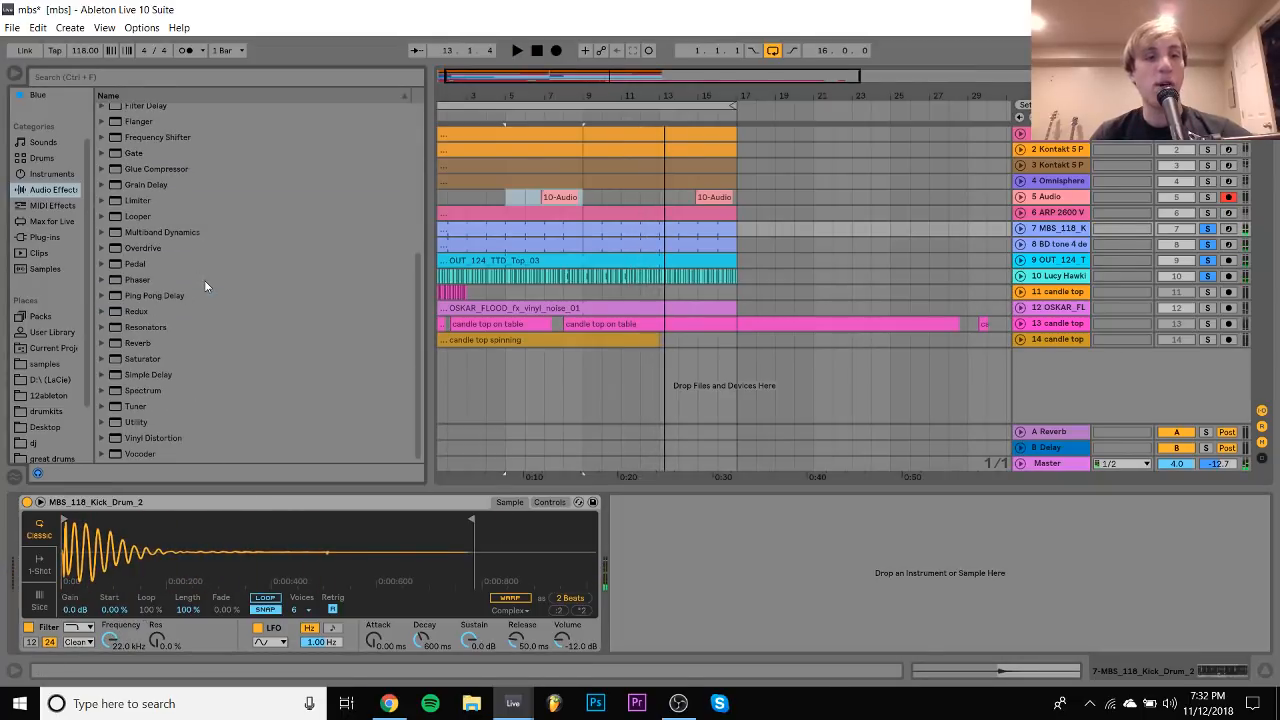
pyautogui.moveTo(137, 422); pyautogui.dragTo(705, 557)
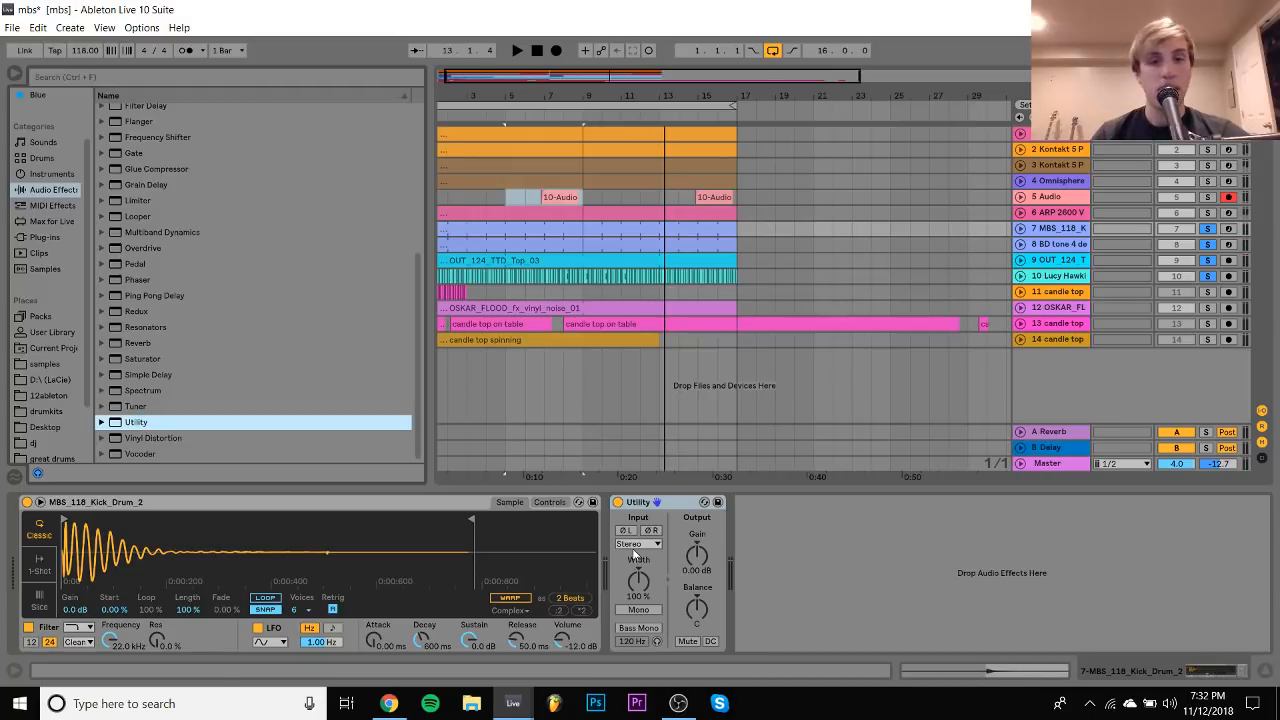
pyautogui.click(638, 543)
pyautogui.click(630, 557)
pyautogui.press('space')
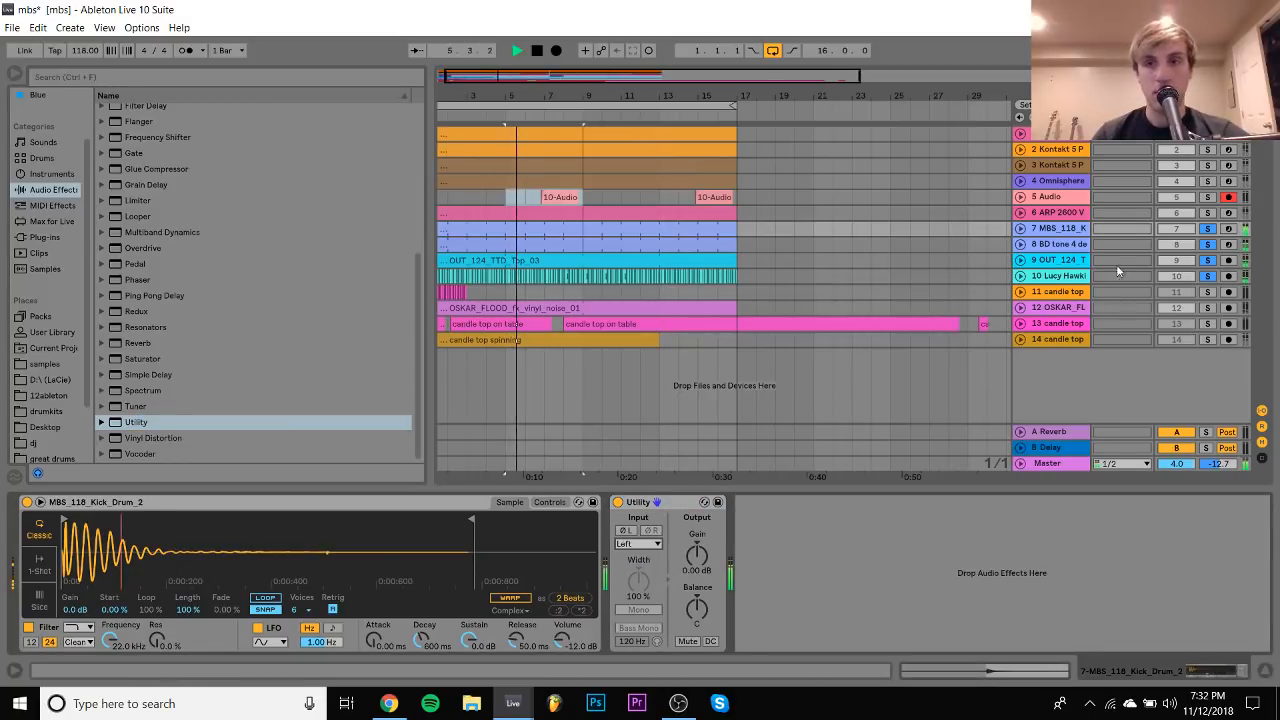
pyautogui.click(1207, 244)
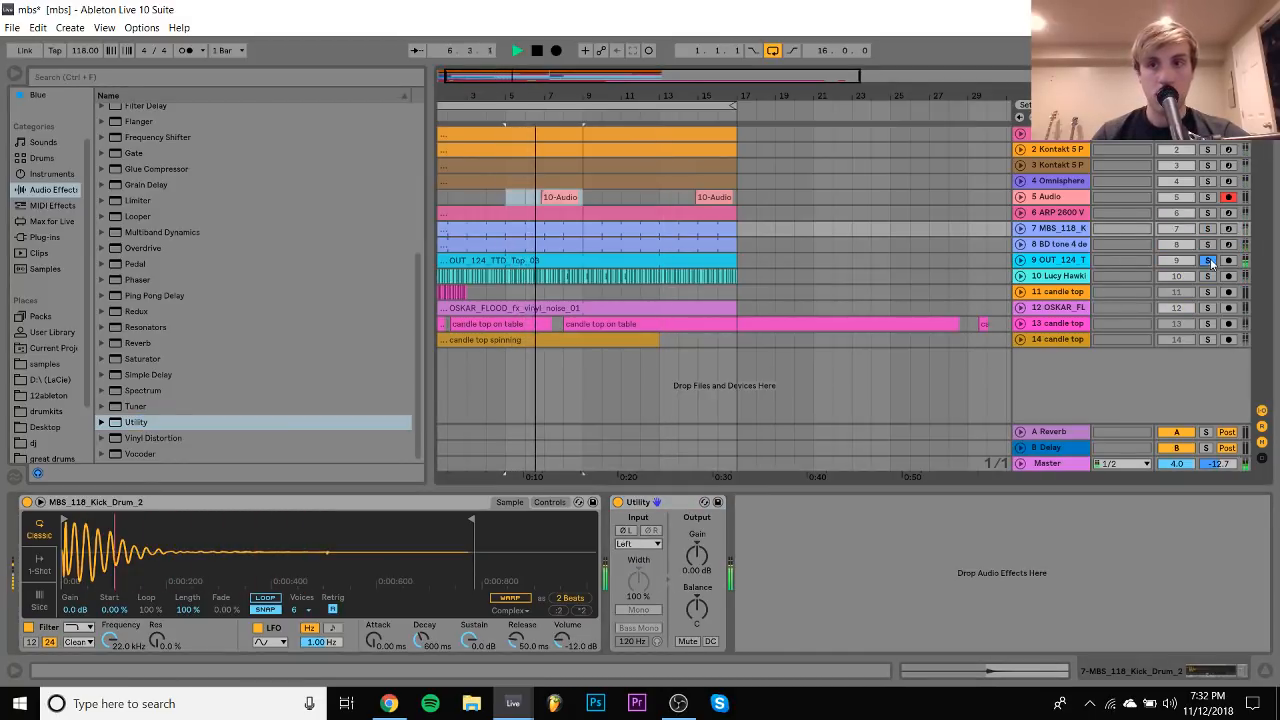
pyautogui.click(1096, 278)
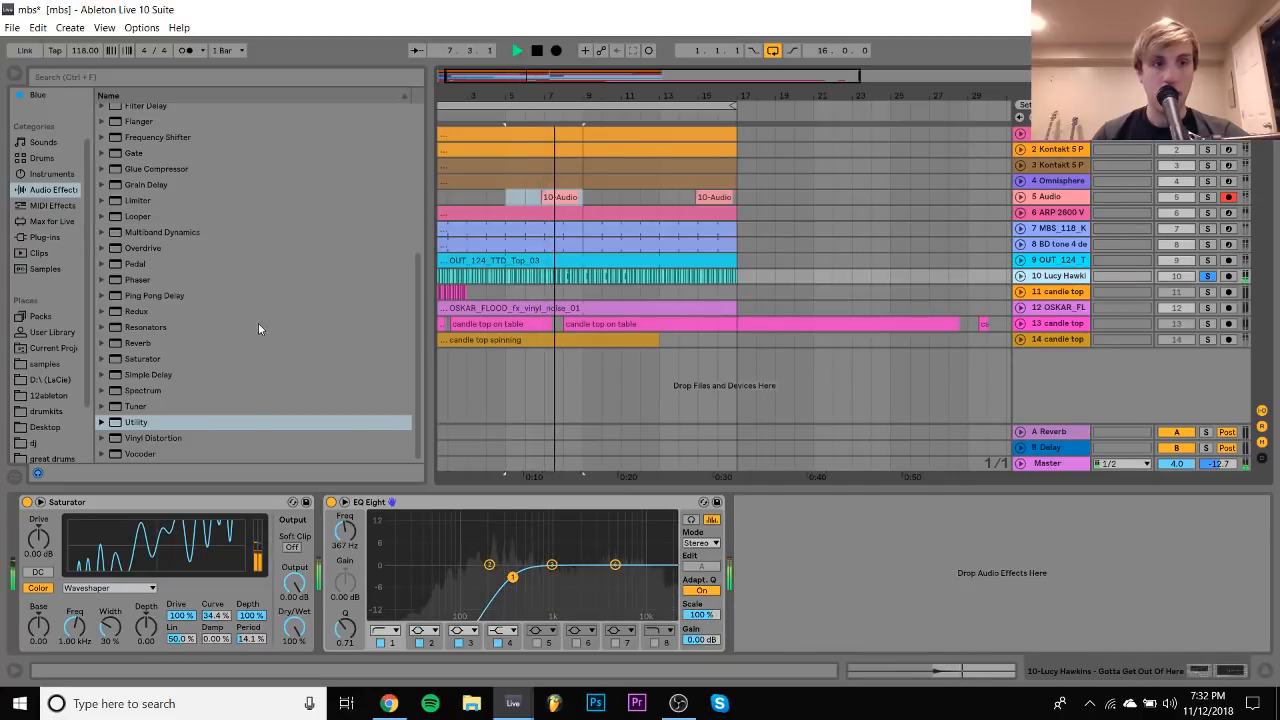
pyautogui.click(135, 425)
pyautogui.doubleClick(135, 425)
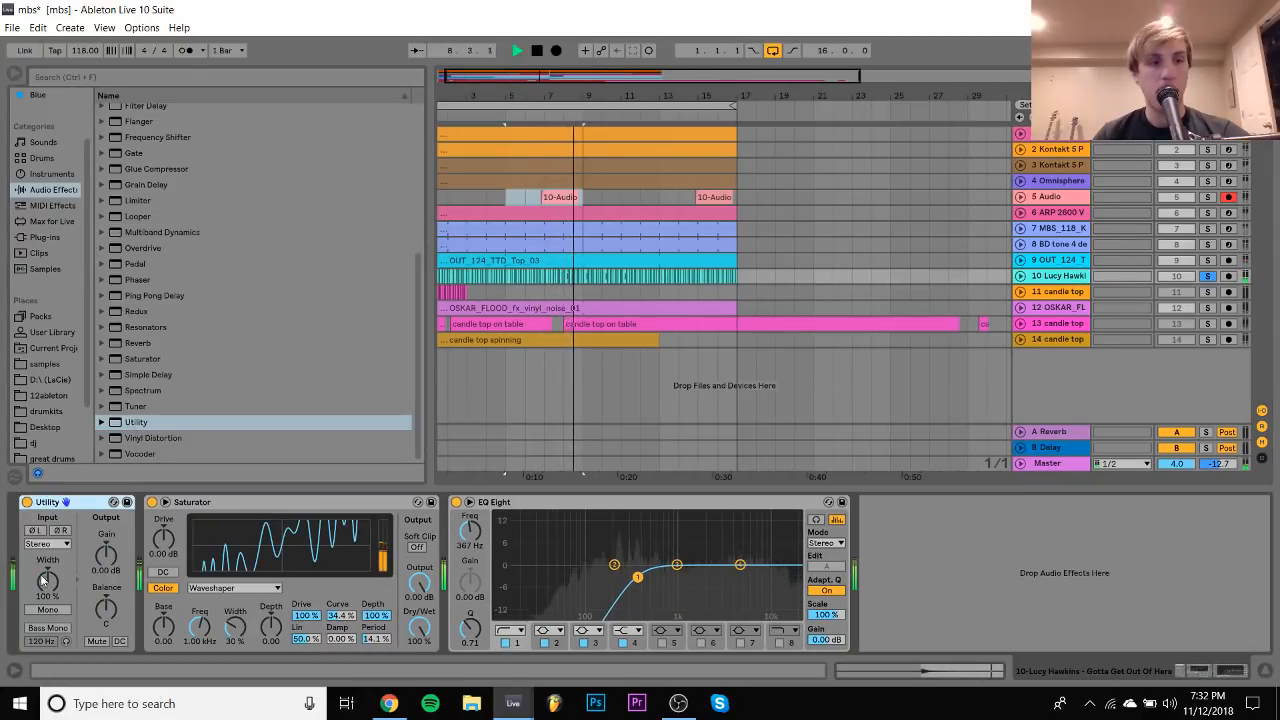
pyautogui.click(47, 543)
pyautogui.click(36, 557)
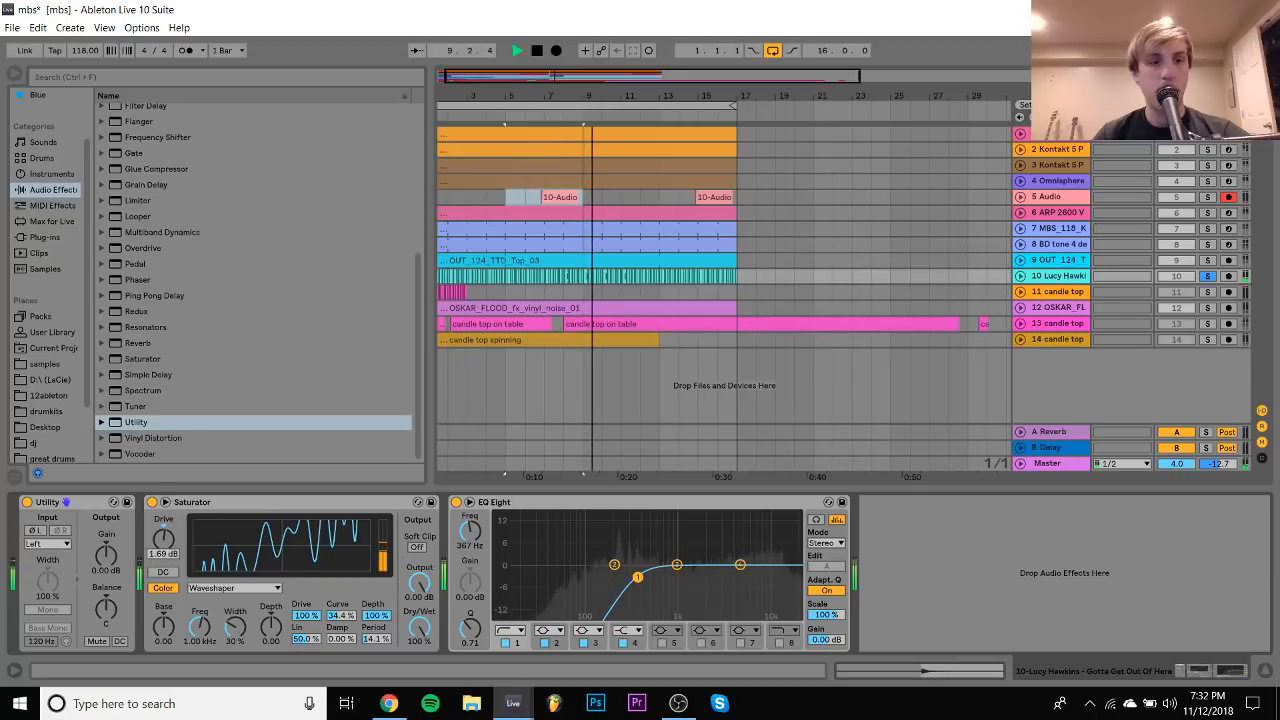
# Raise the Lucy Hawkins Saturator drive to 4.50 dB, unsolo the track and set its volume to -36.0 dB
pyautogui.click(1208, 276)
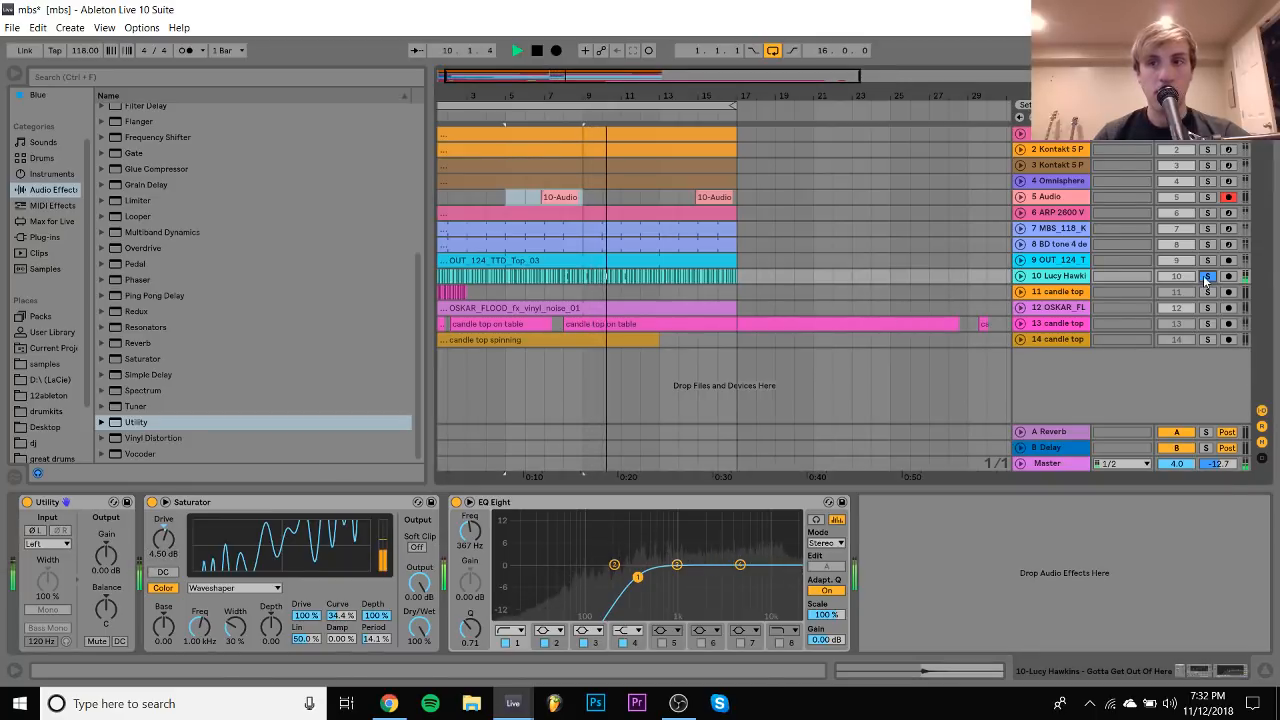
pyautogui.click(1020, 276)
pyautogui.moveTo(1177, 291); pyautogui.dragTo(1182, 296)
pyautogui.click(1041, 278)
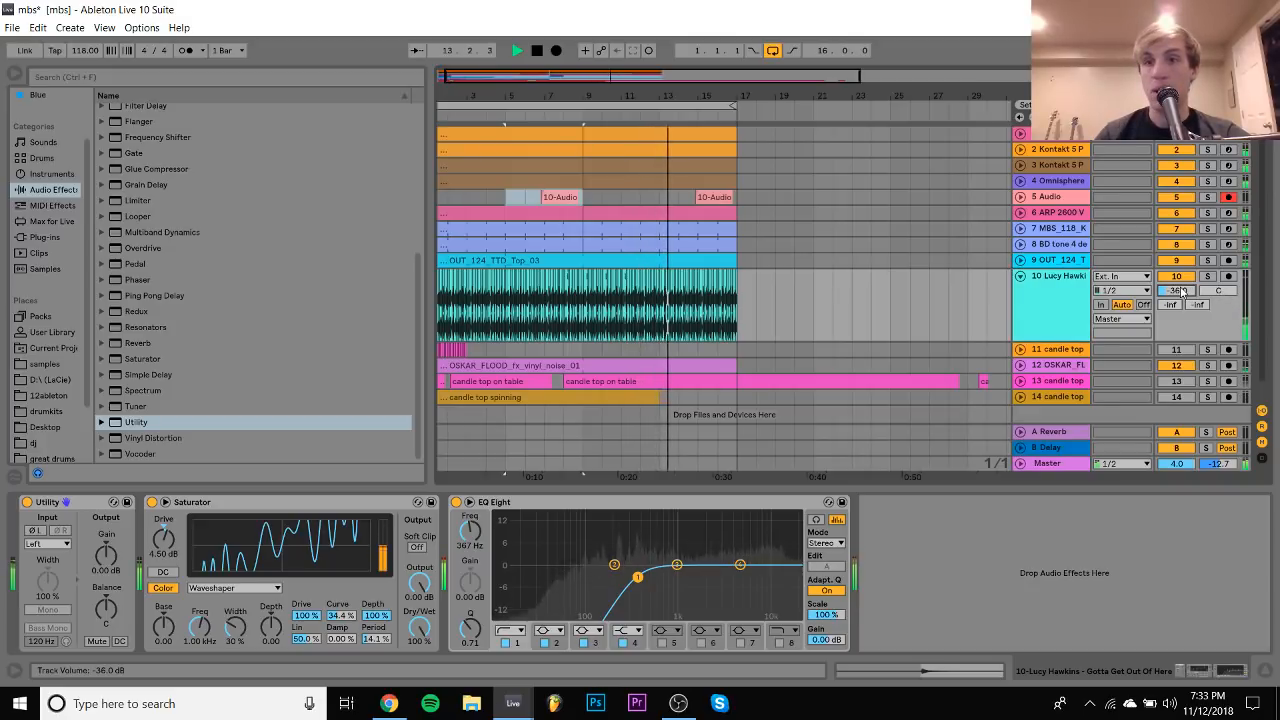
pyautogui.click(1046, 285)
pyautogui.click(1020, 276)
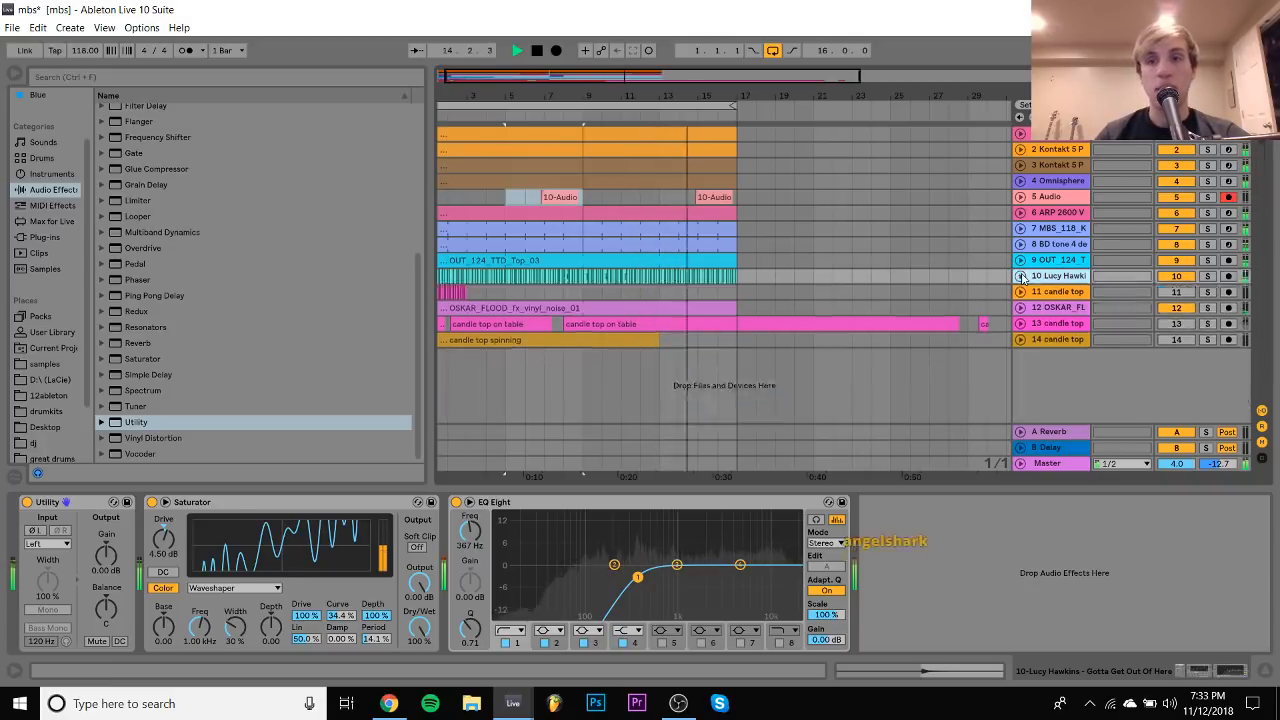
# Solo and expand the OUT_124_TTD_Top track and play its loop from the start at close zoom
pyautogui.click(1068, 261)
pyautogui.click(1206, 260)
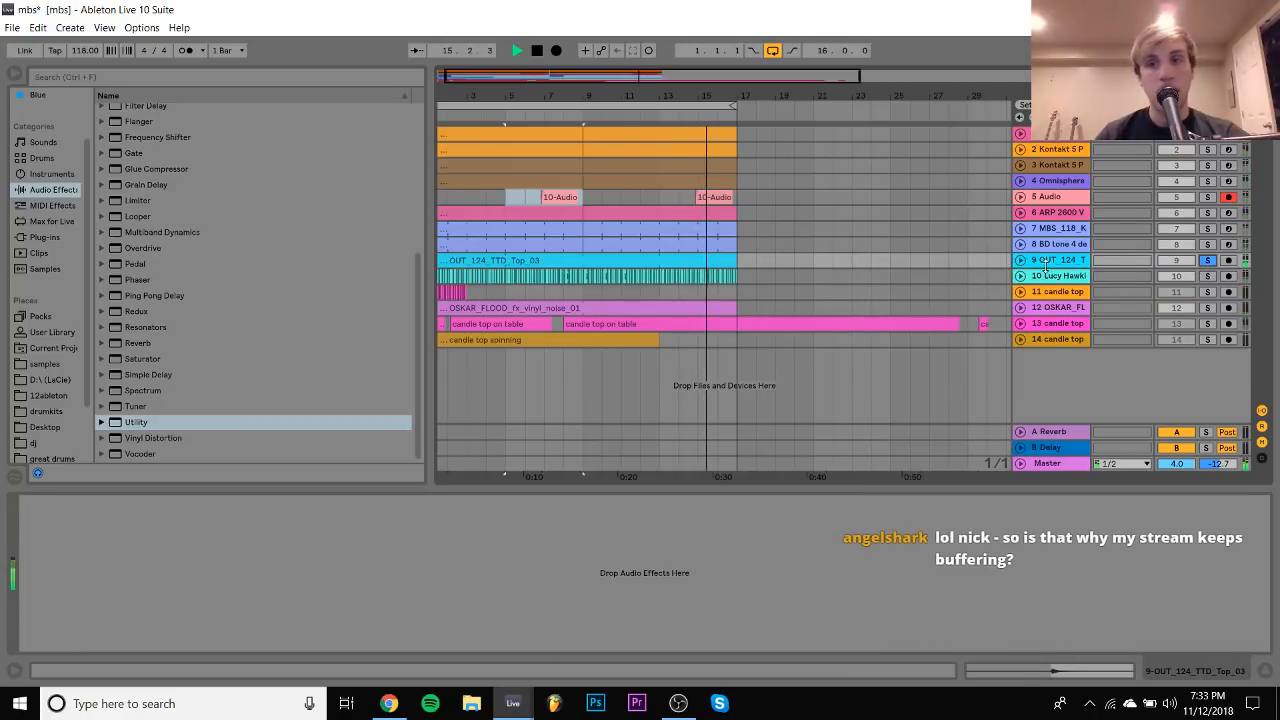
pyautogui.moveTo(441, 92); pyautogui.dragTo(607, 86)
pyautogui.press('space')
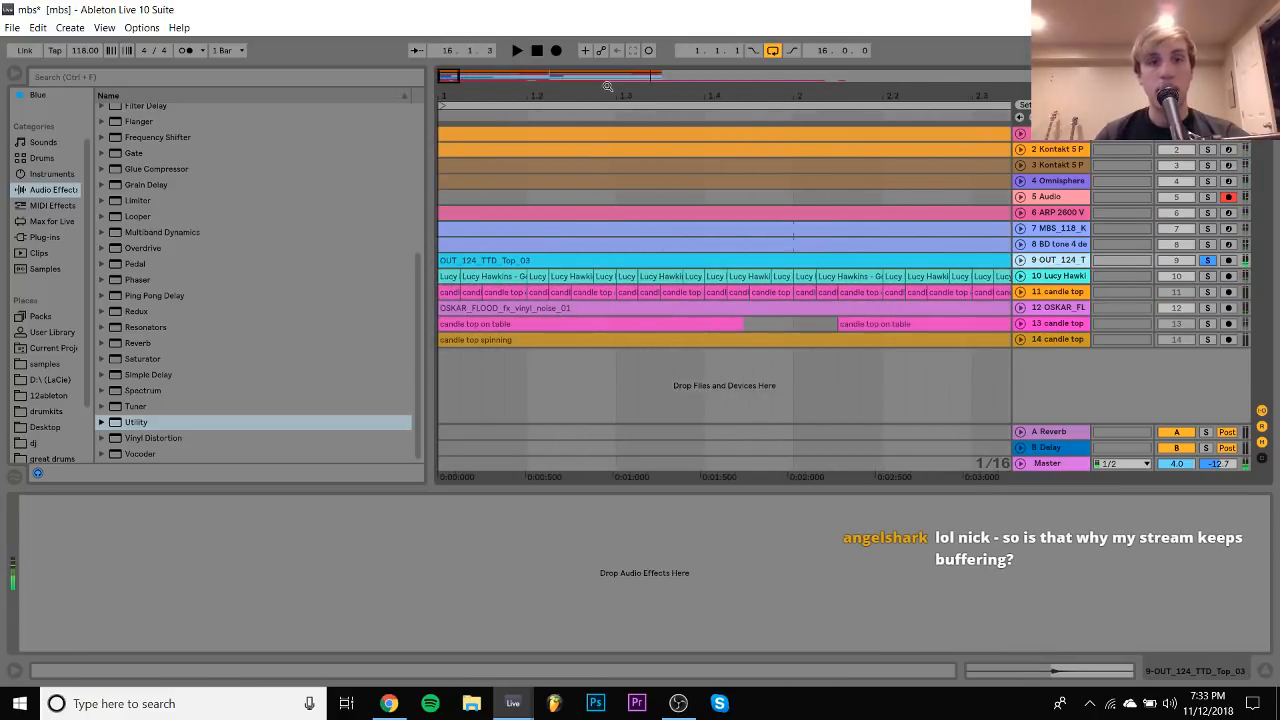
pyautogui.click(1020, 260)
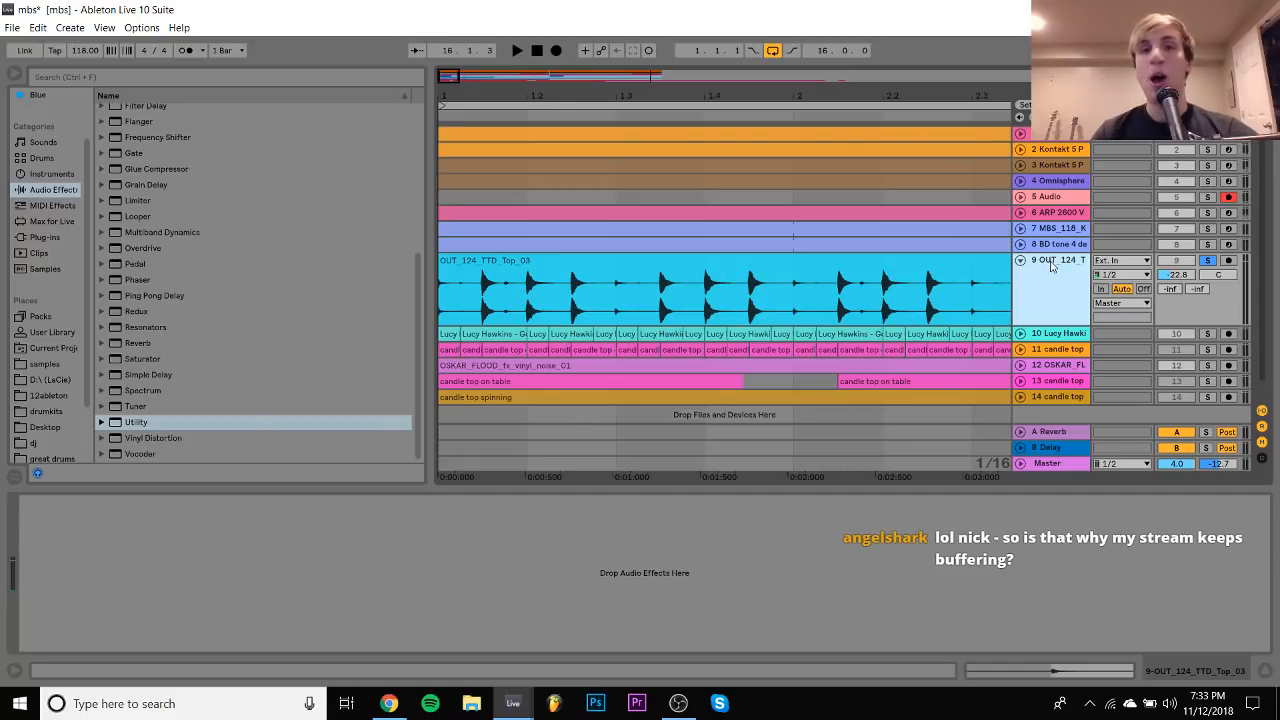
pyautogui.click(712, 273)
pyautogui.press('space')
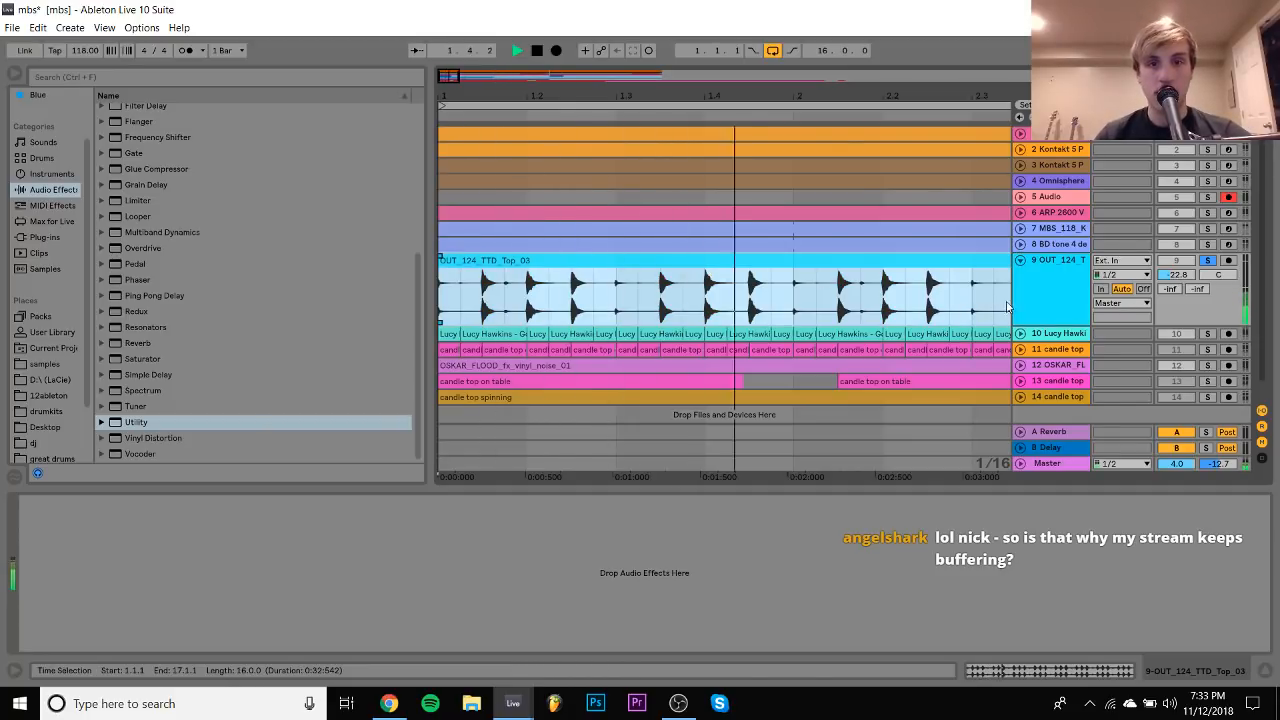
# Duplicate the OUT_124_TTD_Top section from 1.1.1 to 1.1.3 directly after itself and play the result
pyautogui.click(482, 300)
pyautogui.press('space')
pyautogui.moveTo(467, 300); pyautogui.dragTo(431, 271)
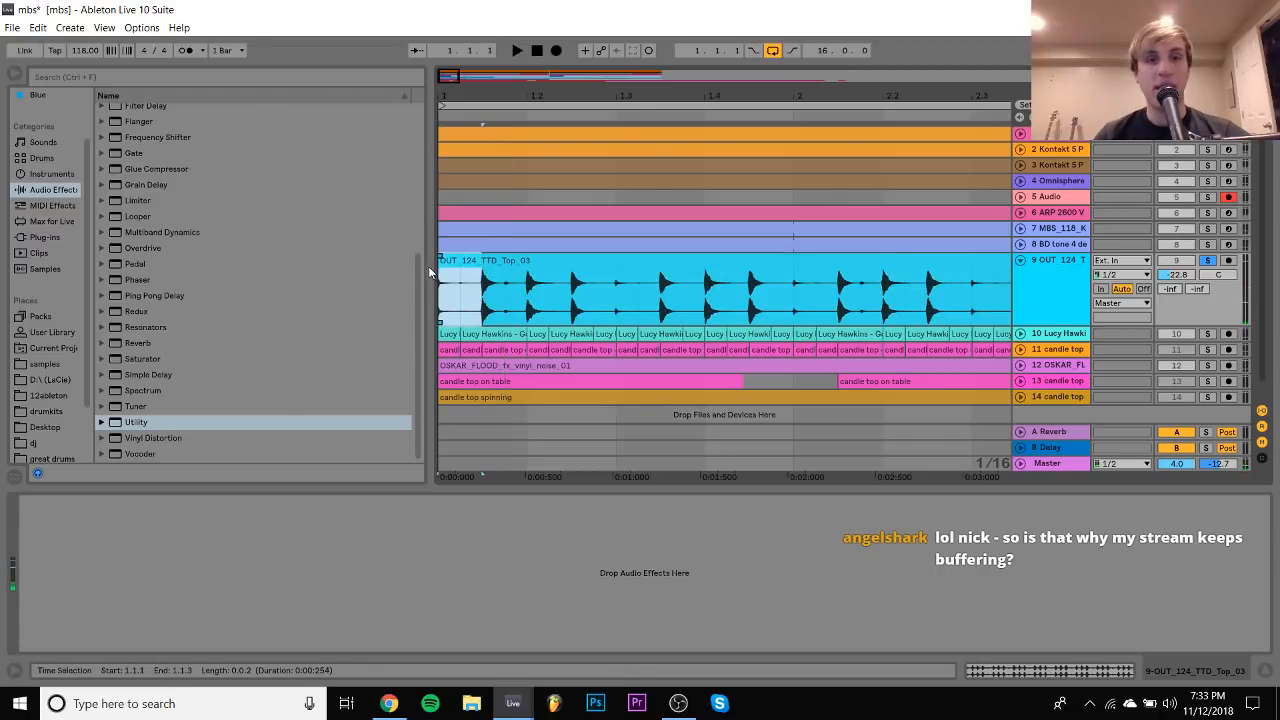
pyautogui.hotkey('ctrl', 'd')
pyautogui.keyDown('shift'); pyautogui.click(464, 265); pyautogui.keyUp('shift')
pyautogui.press('space')
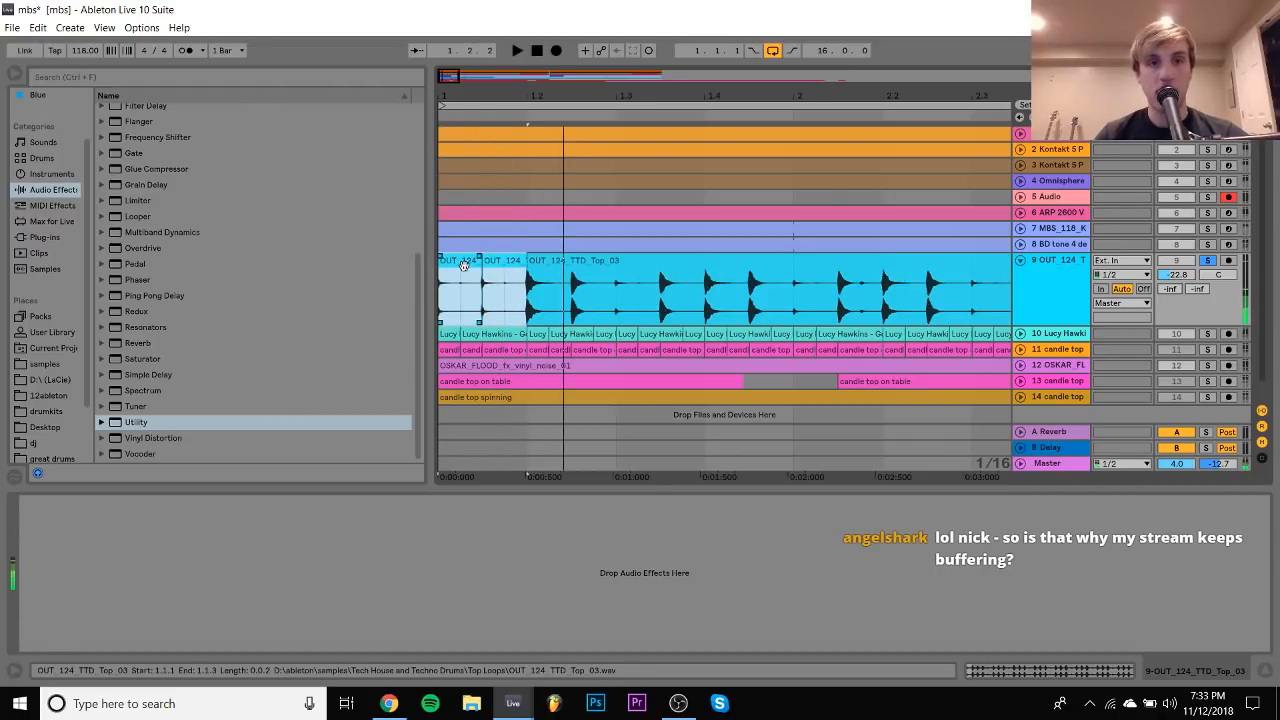
# Repeatedly duplicate the short OUT_124_TTD_Top section until the copies fill the track up to bar 17
pyautogui.hotkey('ctrl', 'd')
pyautogui.hotkey('ctrl', 'd')
pyautogui.hotkey('ctrl', 'd')
pyautogui.keyDown('shift'); pyautogui.click(473, 269); pyautogui.keyUp('shift')
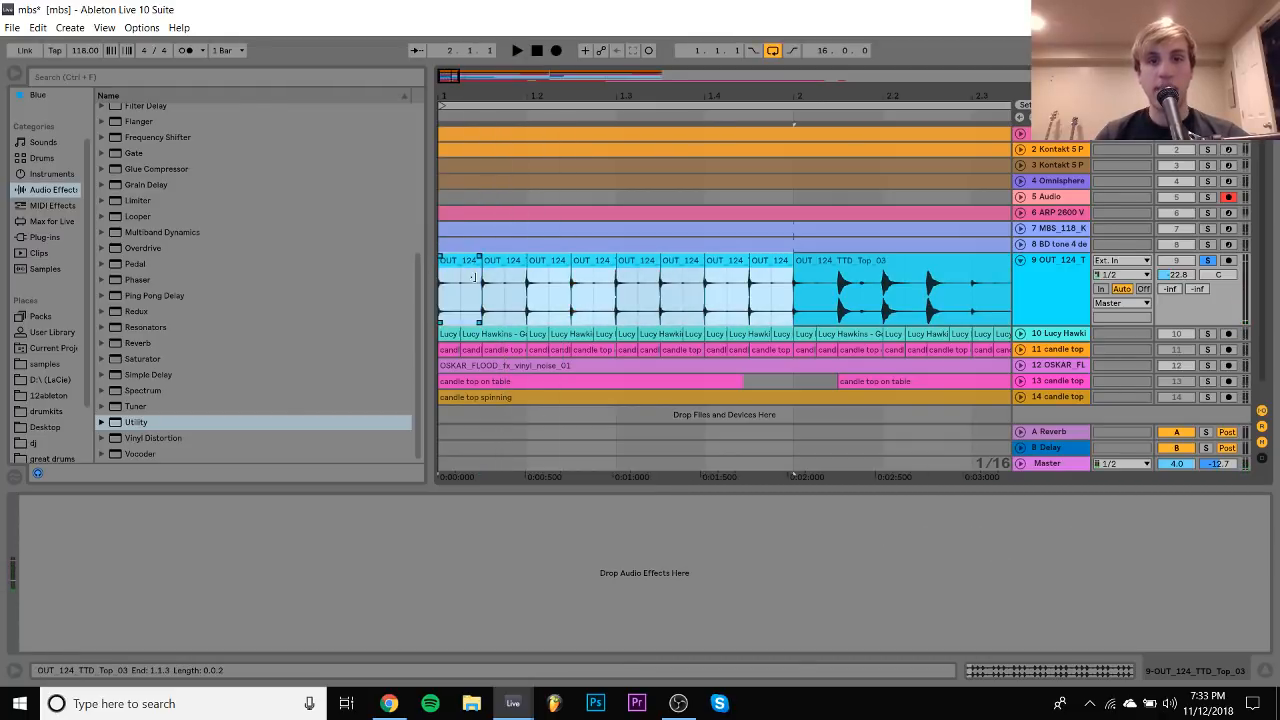
pyautogui.hotkey('ctrl', 'd')
pyautogui.moveTo(557, 94); pyautogui.dragTo(476, 50)
pyautogui.hotkey('ctrl', 'd')
pyautogui.hotkey('ctrl', 'd')
pyautogui.hotkey('ctrl', 'd')
pyautogui.hotkey('ctrl', 'd')
pyautogui.hotkey('ctrl', 'd')
pyautogui.hotkey('ctrl', 'd')
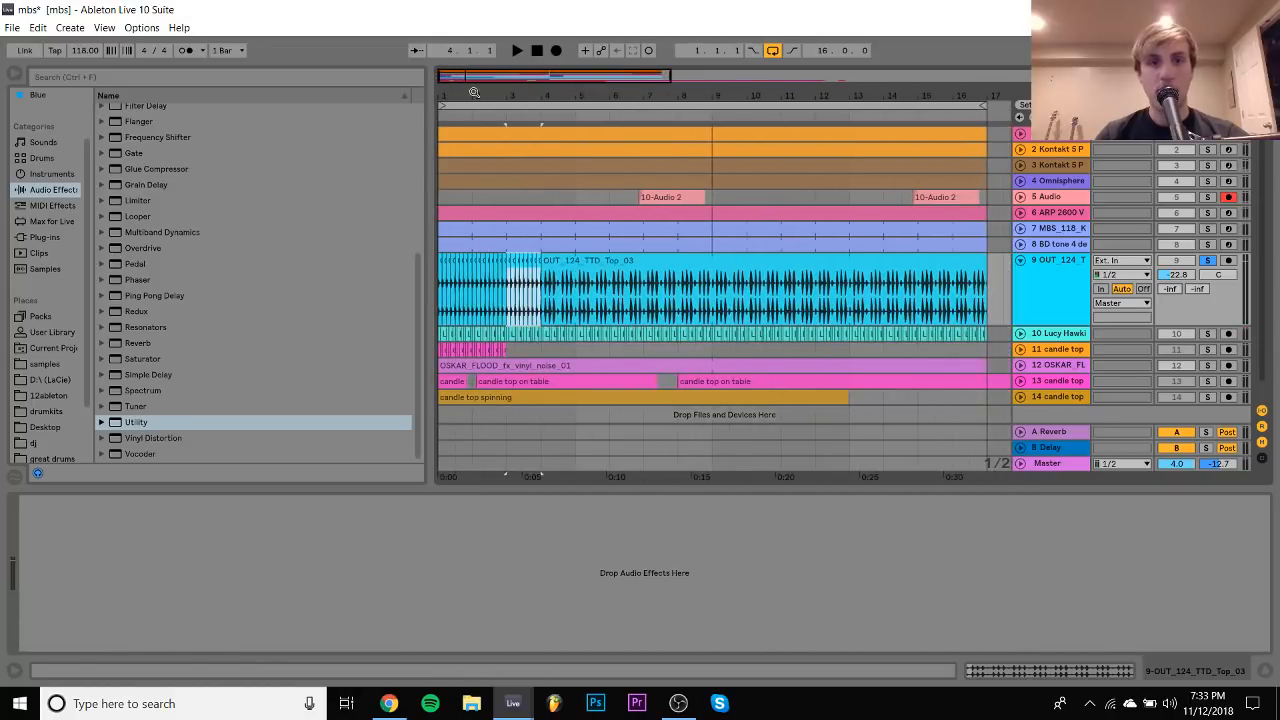
pyautogui.keyDown('shift'); pyautogui.click(438, 260); pyautogui.keyUp('shift')
pyautogui.hotkey('ctrl', 'd')
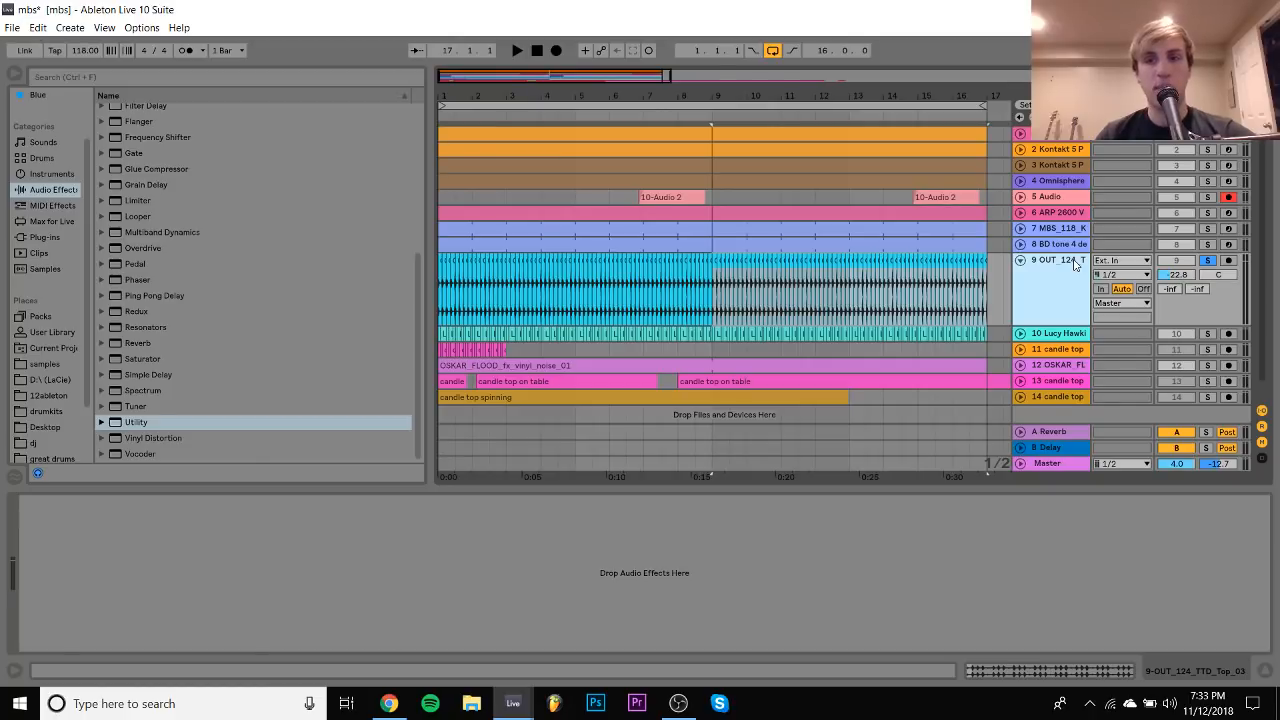
# Add a MIDI track below the OUT_124_TTD_Top track and play the duplicated loop soloed, inspecting its first hits up close
pyautogui.hotkey('ctrl', 'shift', 't')
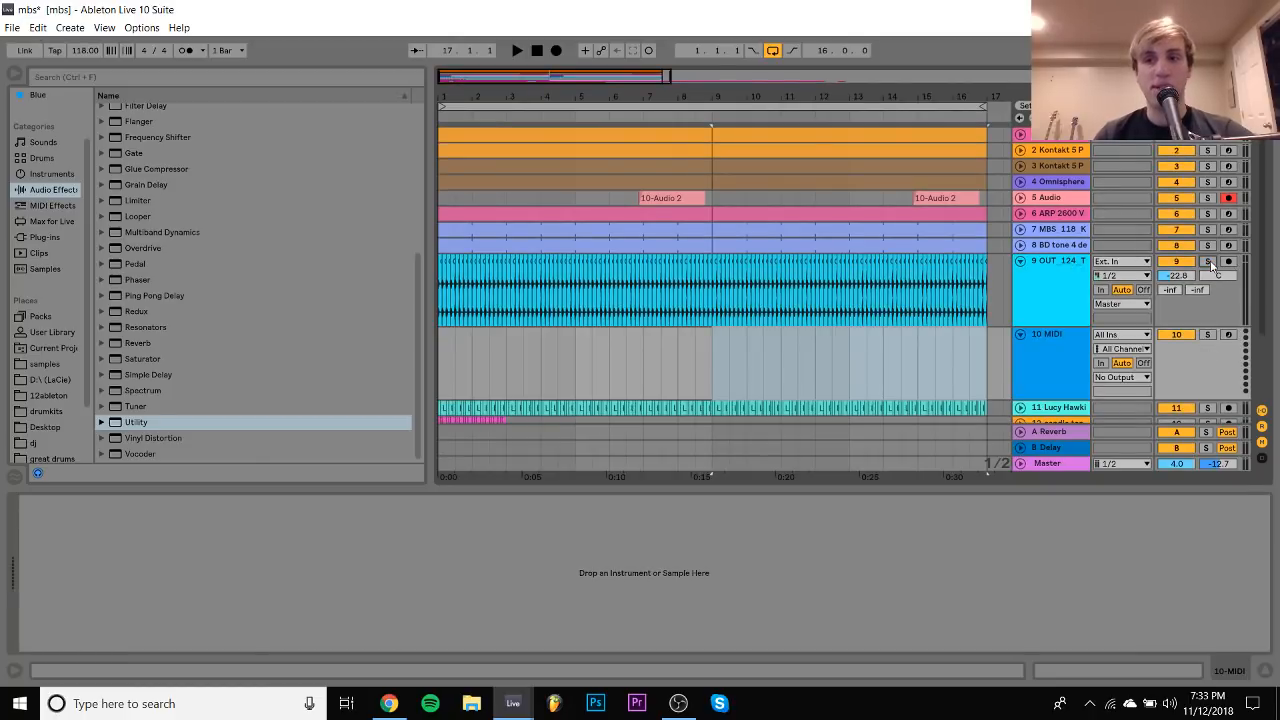
pyautogui.press('space')
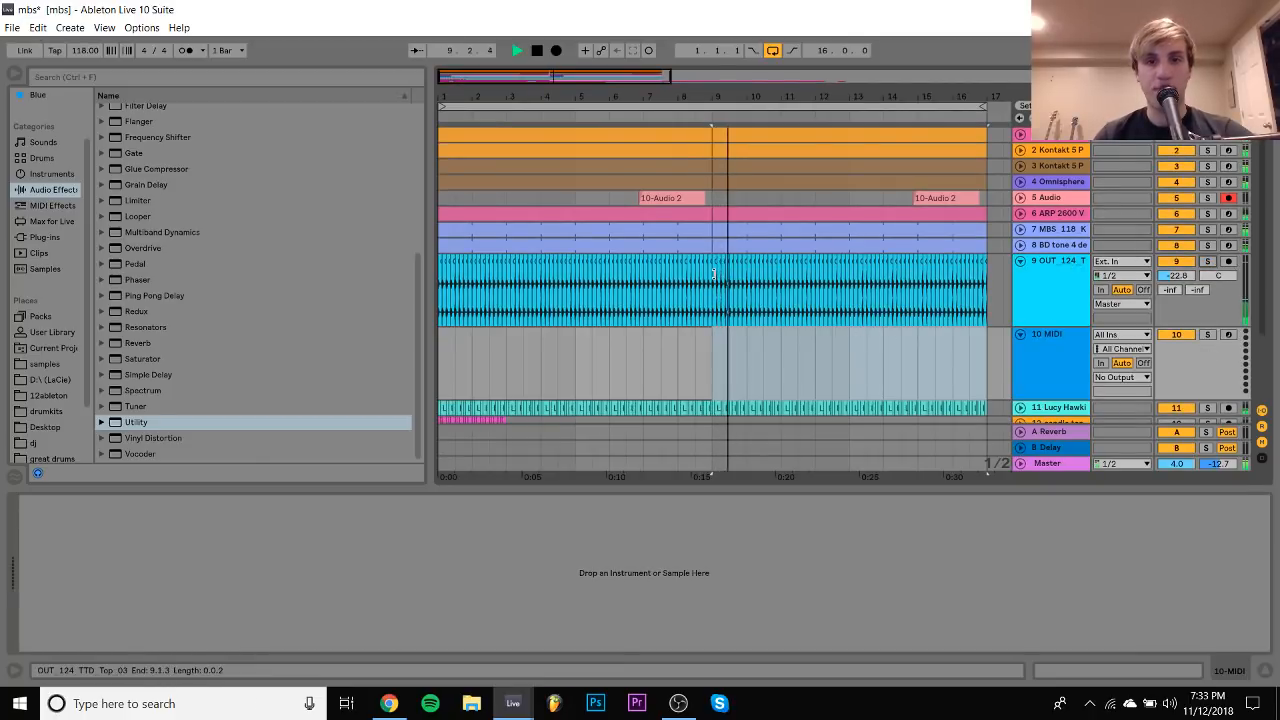
pyautogui.click(438, 264)
pyautogui.click(1208, 263)
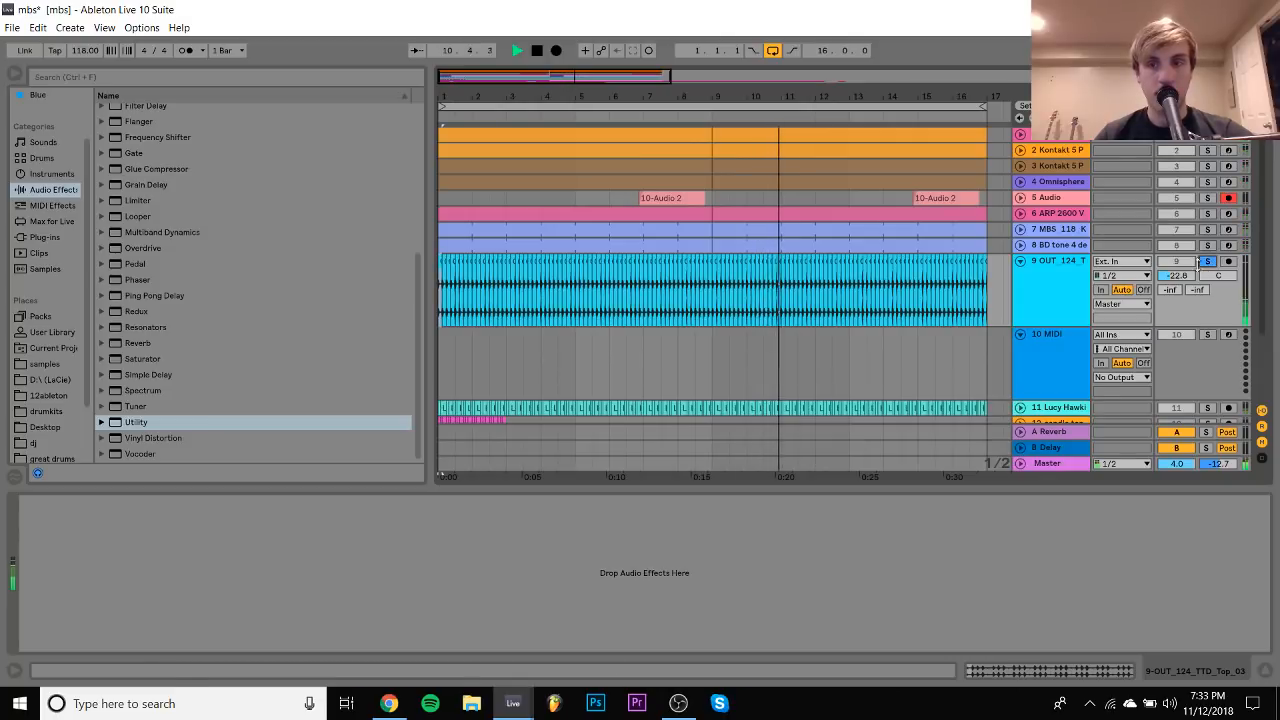
pyautogui.press('space')
pyautogui.moveTo(447, 97); pyautogui.dragTo(449, 235)
pyautogui.press('space')
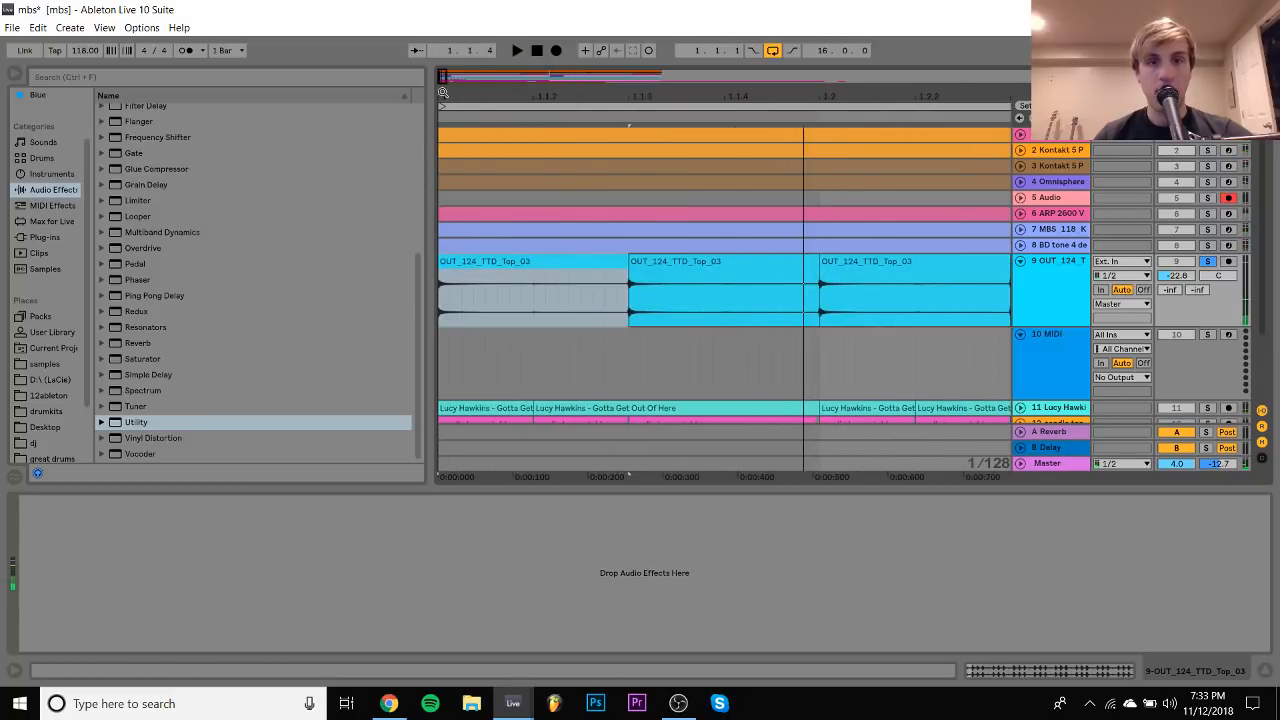
# Consolidate the first OUT_124_TTD_Top clip and duplicate the result up to 1.3.1
pyautogui.click(458, 261)
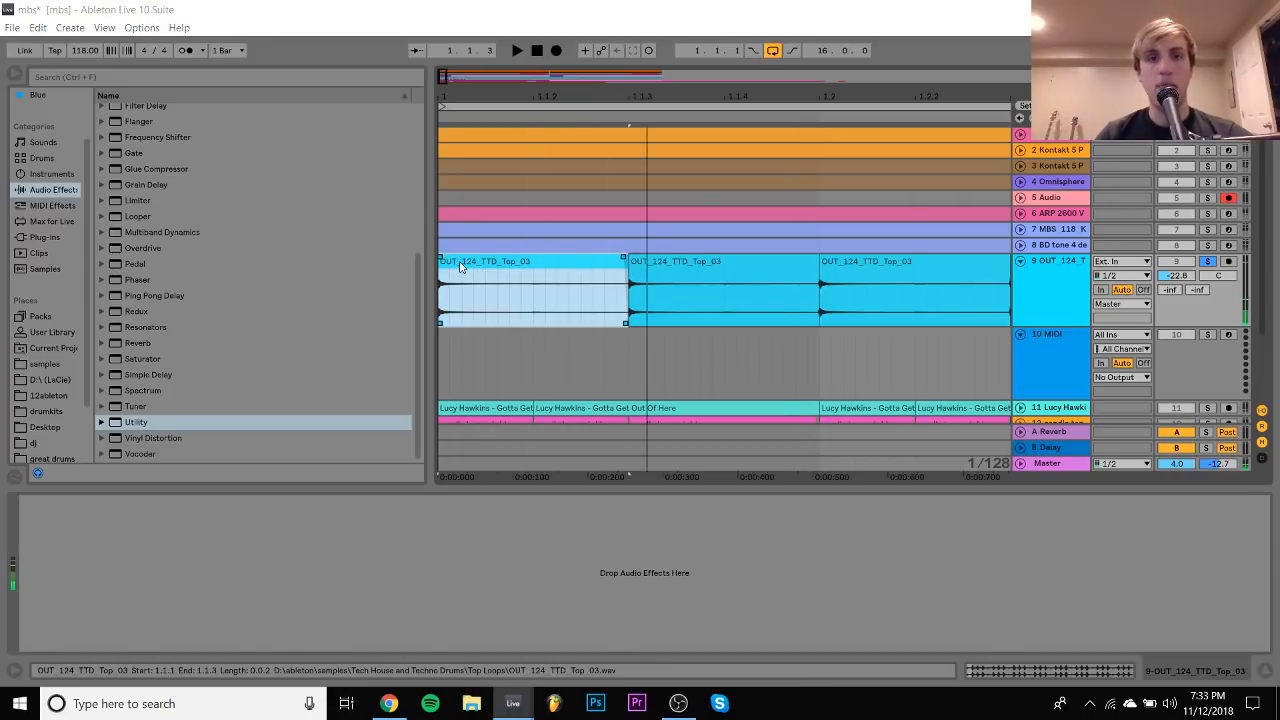
pyautogui.hotkey('ctrl', 'j')
pyautogui.hotkey('ctrl', 'd')
pyautogui.keyDown('shift'); pyautogui.click(460, 263); pyautogui.keyUp('shift')
pyautogui.hotkey('ctrl', 'd')
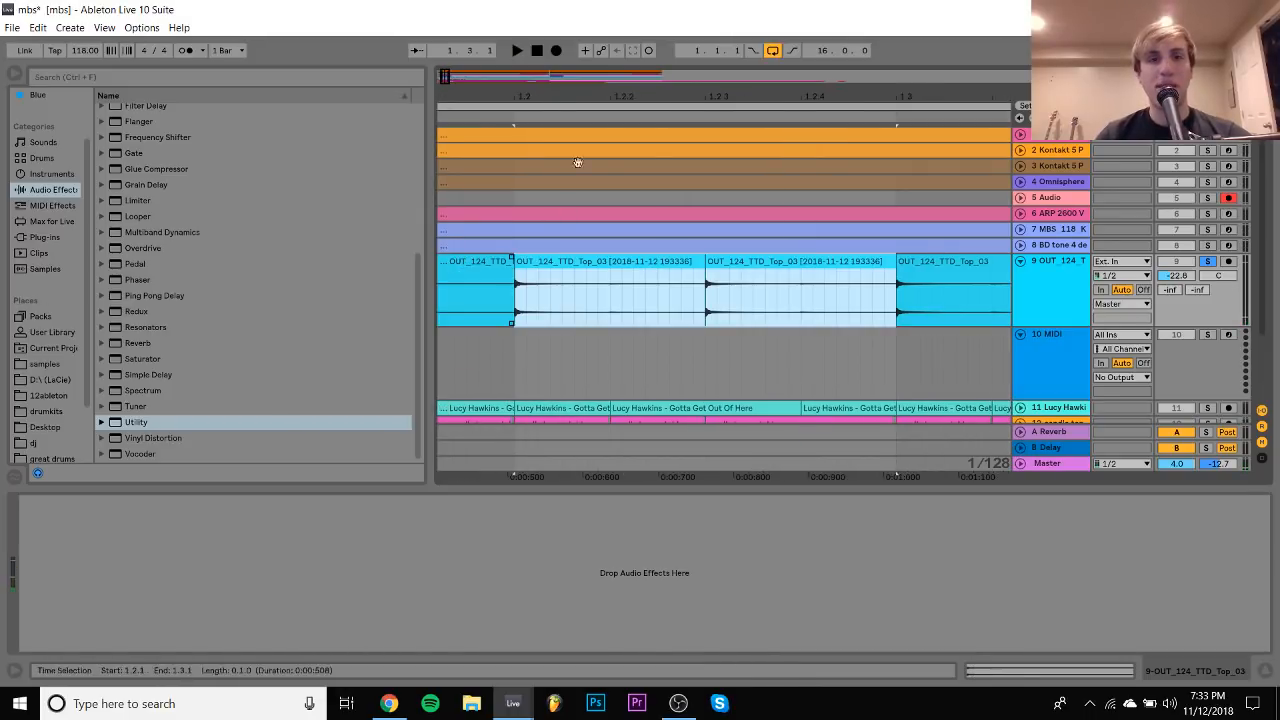
# Keep duplicating the consolidated OUT_124_TTD_Top clips along the track until they reach 17.1.1
pyautogui.moveTo(564, 97); pyautogui.dragTo(487, 30)
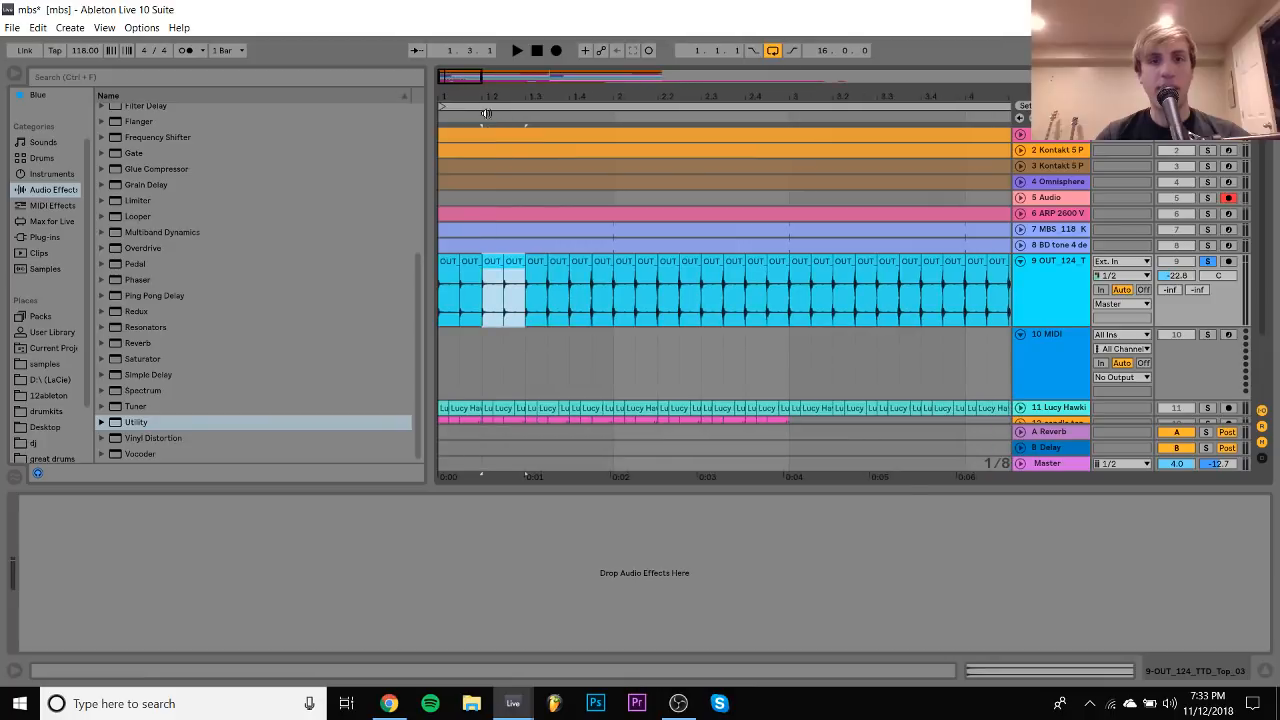
pyautogui.keyDown('shift'); pyautogui.click(443, 273); pyautogui.keyUp('shift')
pyautogui.hotkey('ctrl', 'd')
pyautogui.keyDown('shift'); pyautogui.click(443, 273); pyautogui.keyUp('shift')
pyautogui.moveTo(496, 102); pyautogui.dragTo(496, 35)
pyautogui.hotkey('ctrl', 'd')
pyautogui.hotkey('ctrl', 'd')
pyautogui.hotkey('ctrl', 'd')
pyautogui.hotkey('ctrl', 'd')
pyautogui.hotkey('ctrl', 'd')
pyautogui.hotkey('ctrl', 'd')
pyautogui.hotkey('ctrl', 'd')
pyautogui.hotkey('ctrl', 'd')
pyautogui.hotkey('ctrl', 'd')
pyautogui.hotkey('ctrl', 'd')
pyautogui.hotkey('ctrl', 'd')
pyautogui.hotkey('ctrl', 'd')
pyautogui.moveTo(447, 96)
pyautogui.mouseDown()
pyautogui.moveTo(447, 112)
pyautogui.moveTo(448, 96)
pyautogui.mouseUp()
pyautogui.hotkey('ctrl', 'd')
pyautogui.hotkey('ctrl', 'd')
pyautogui.hotkey('ctrl', 'd')
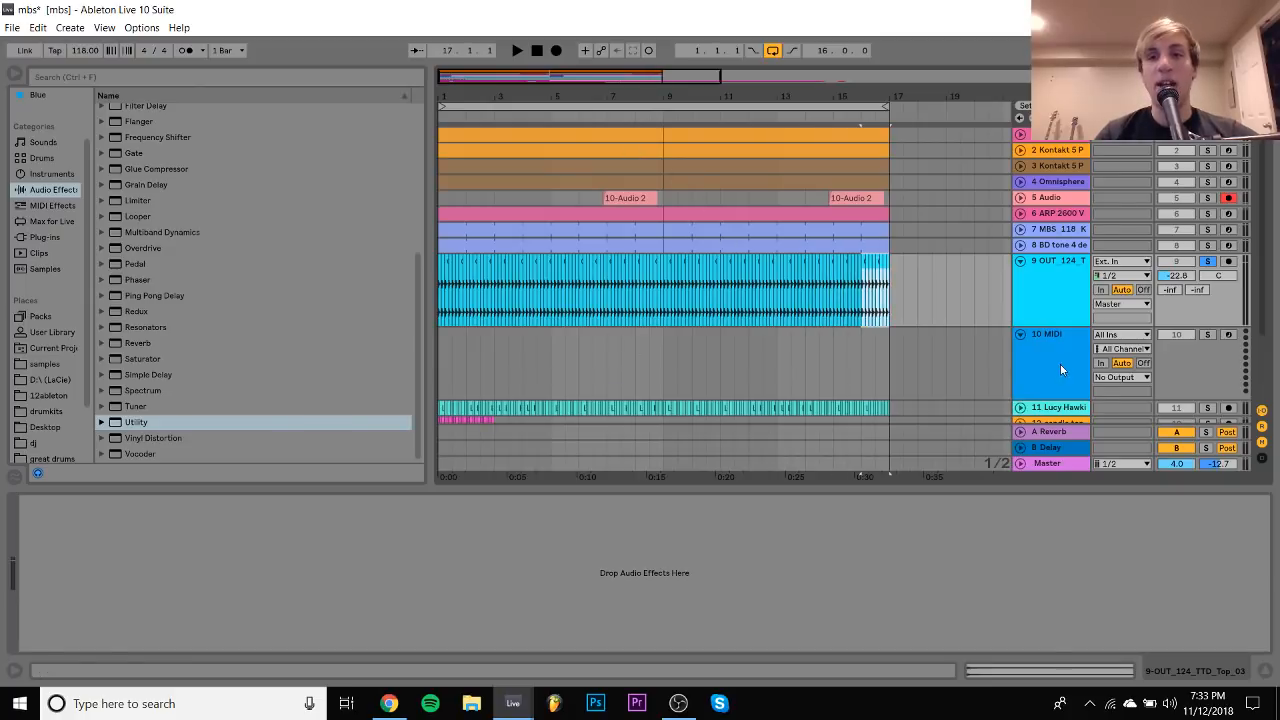
# Load OUT_124_TTD_Top_03.wav from the Top Loops in the samples folder onto the new MIDI track 10
pyautogui.click(1062, 370)
pyautogui.click(44, 364)
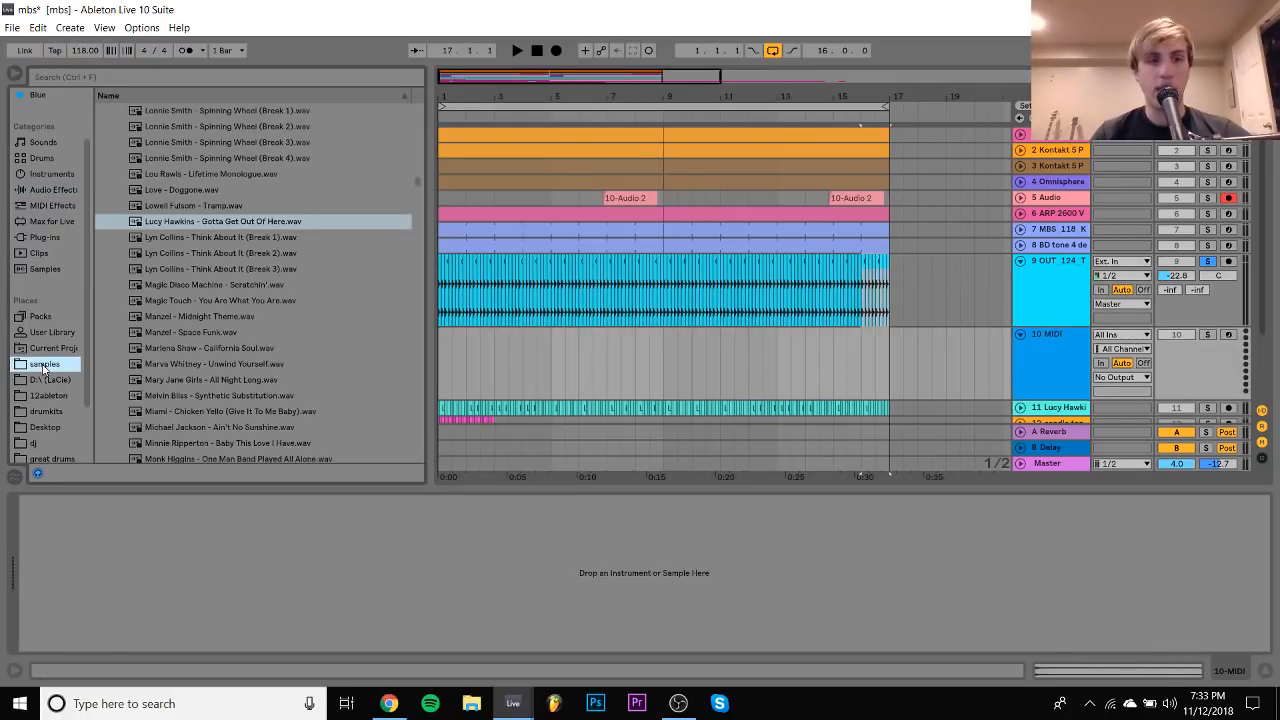
pyautogui.scroll(-20, 203, 146)
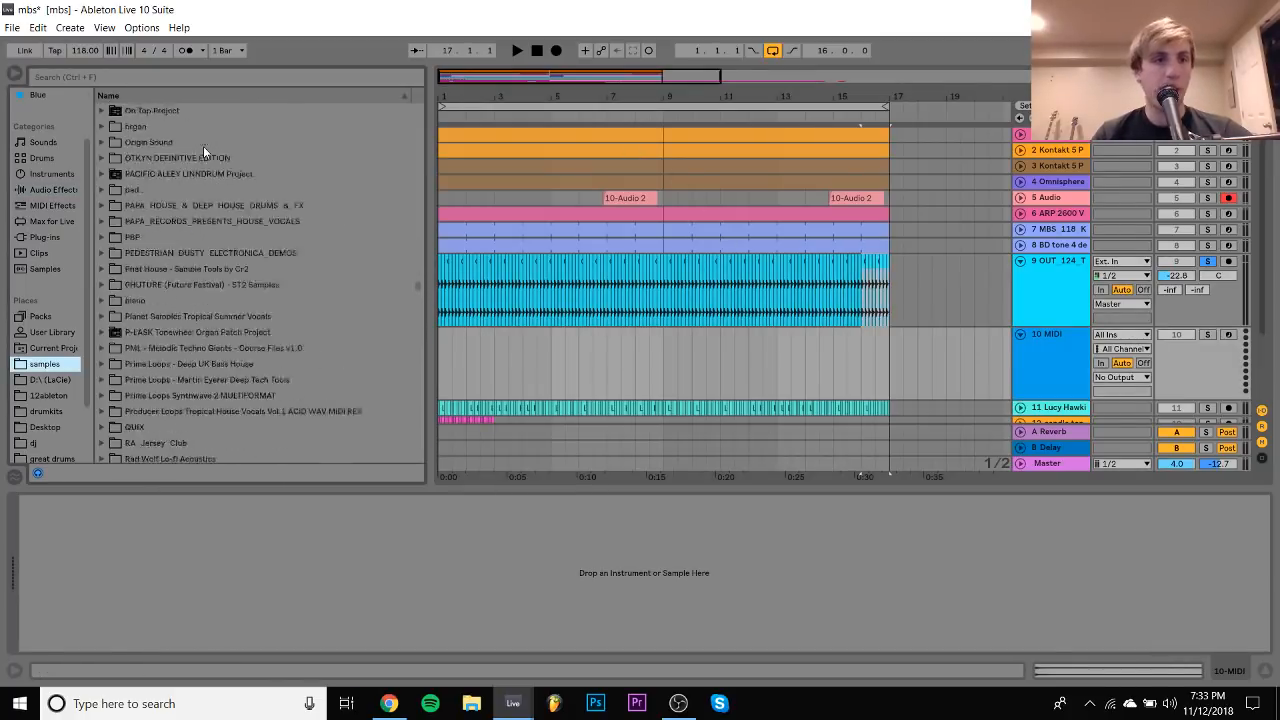
pyautogui.scroll(-5, 203, 146)
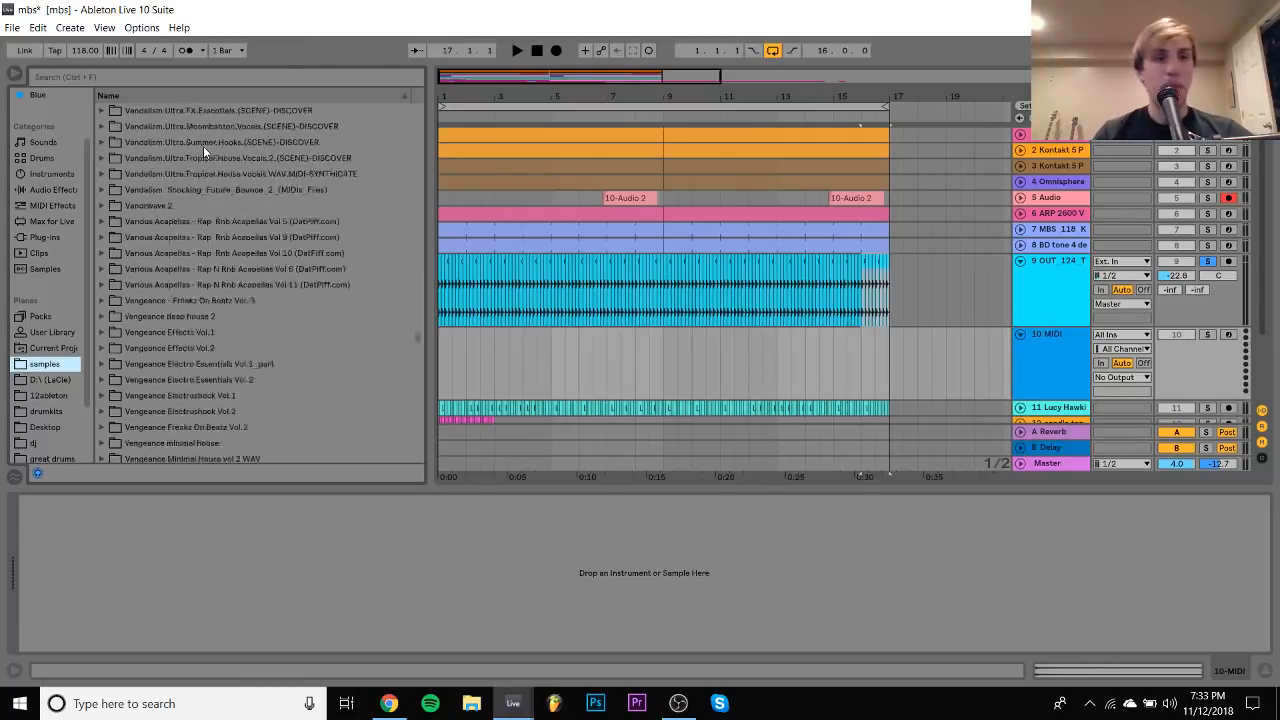
pyautogui.scroll(15, 203, 146)
pyautogui.scroll(5, 203, 146)
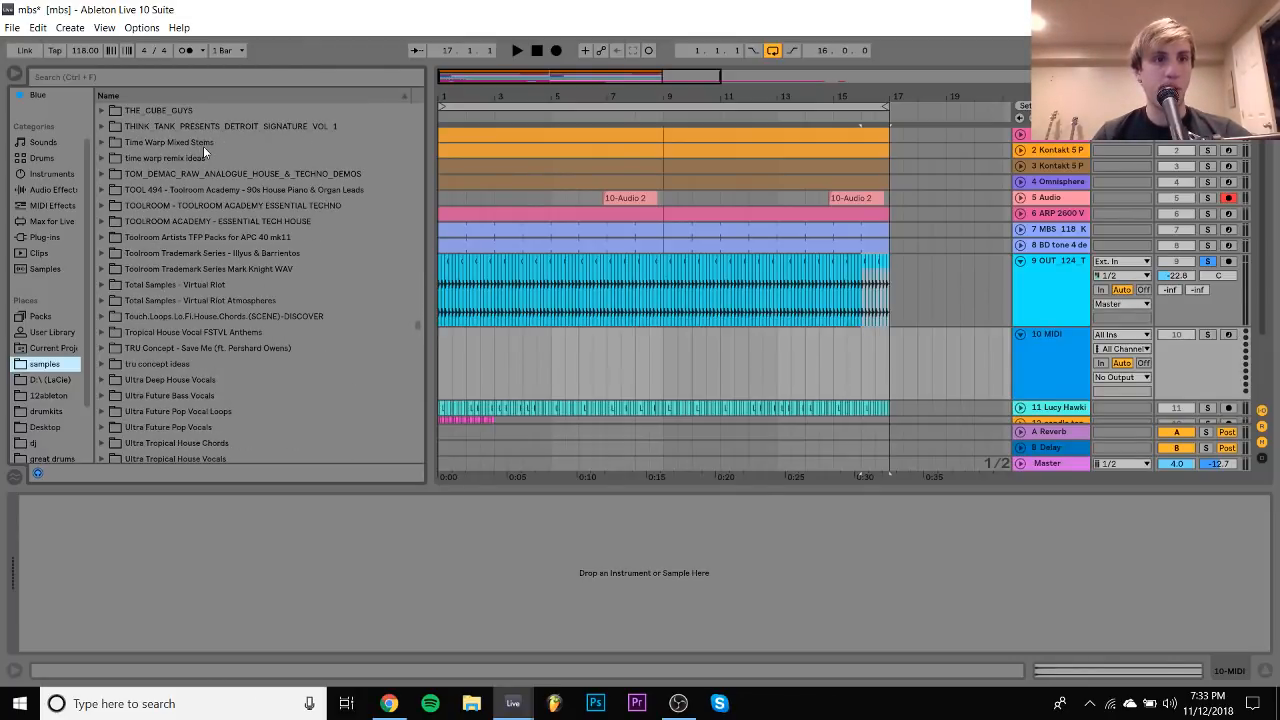
pyautogui.scroll(6, 203, 146)
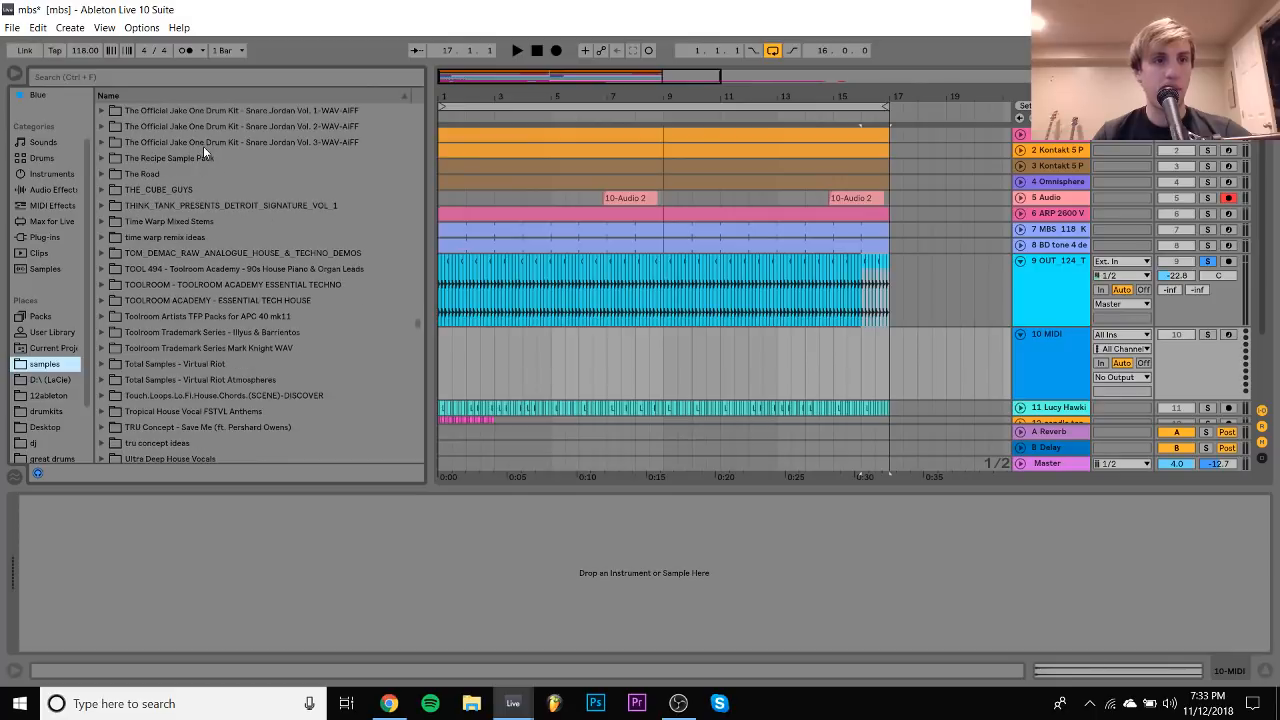
pyautogui.click(207, 175)
pyautogui.press('Right')
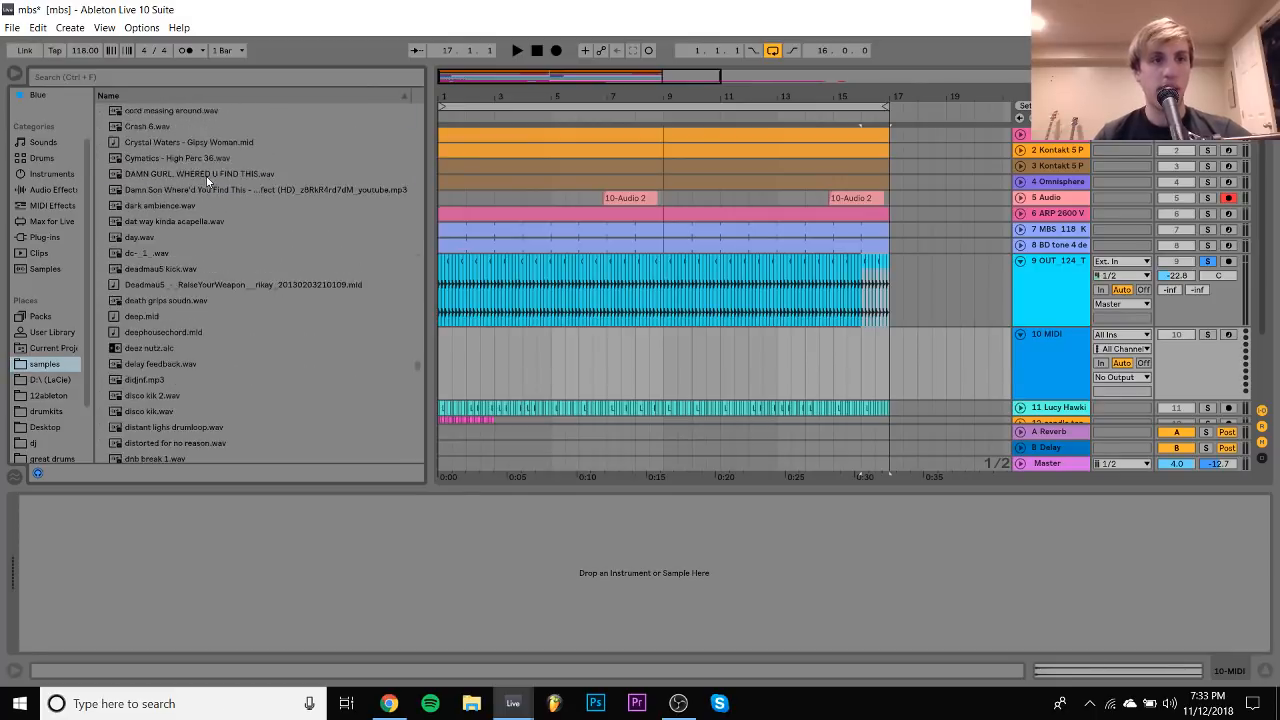
pyautogui.press('Down')
pyautogui.press('Down')
pyautogui.press('Down')
pyautogui.press('Right')
pyautogui.press('Down')
pyautogui.press('Down')
pyautogui.press('Down')
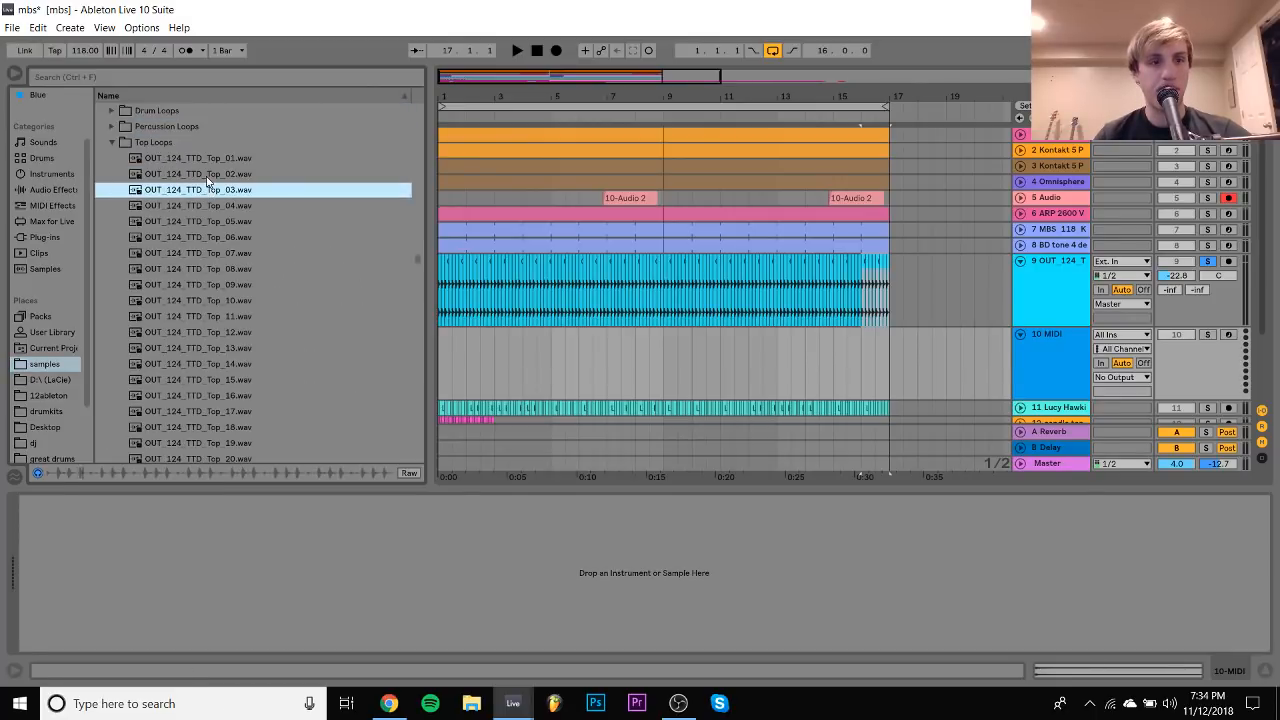
pyautogui.doubleClick(212, 190)
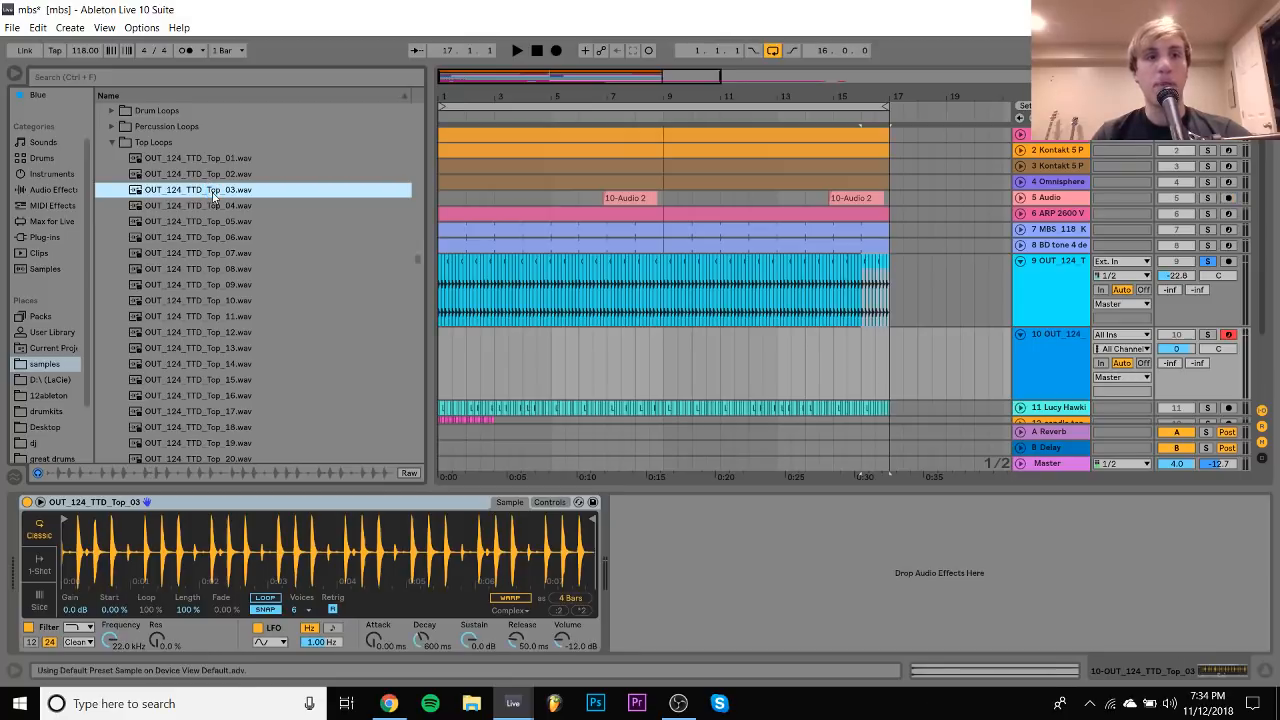
# Trim the Simpler sample to its first loud hit while track 10 is soloed, and set the track volume to -10.9 dB
pyautogui.moveTo(596, 522); pyautogui.dragTo(145, 522)
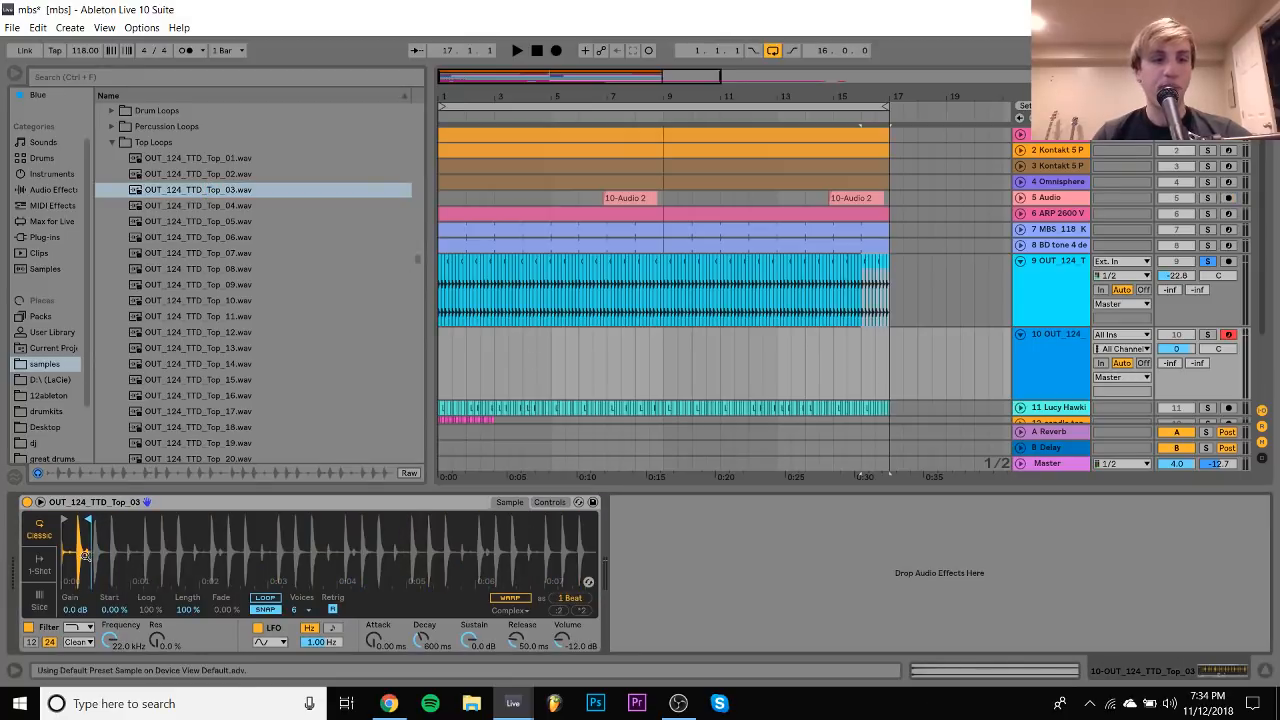
pyautogui.moveTo(85, 555); pyautogui.dragTo(317, 553)
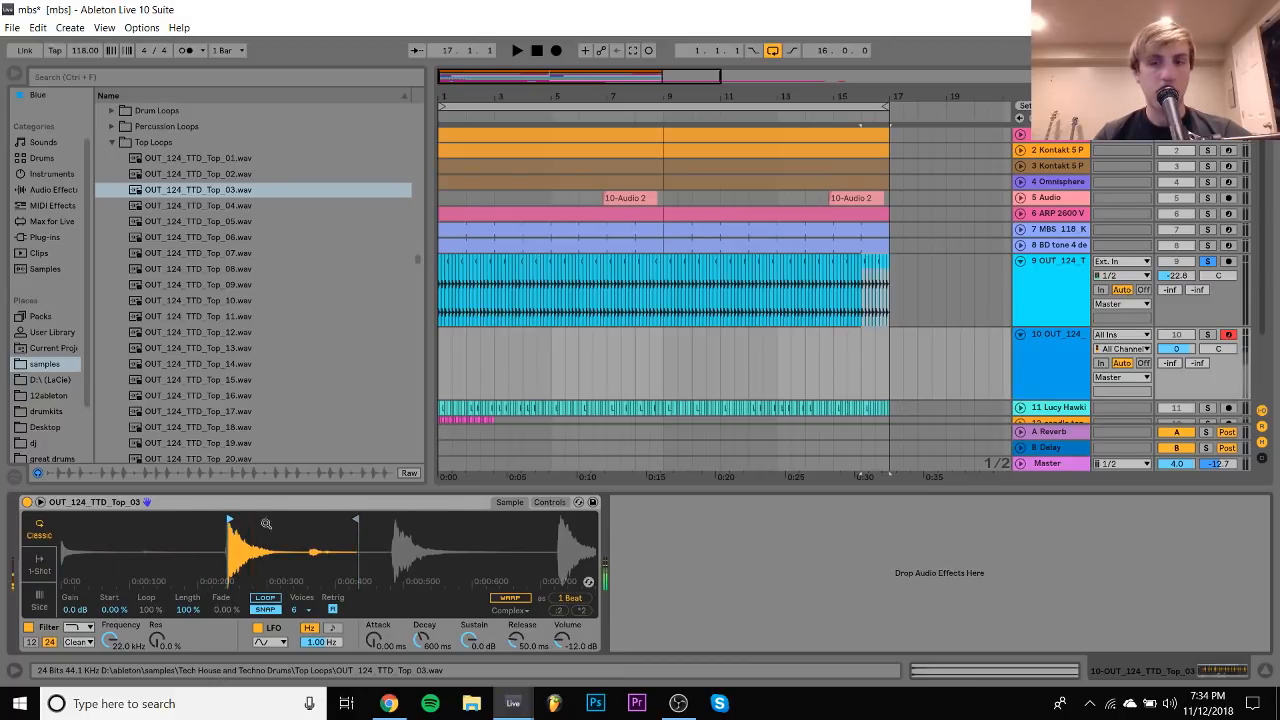
pyautogui.click(1208, 335)
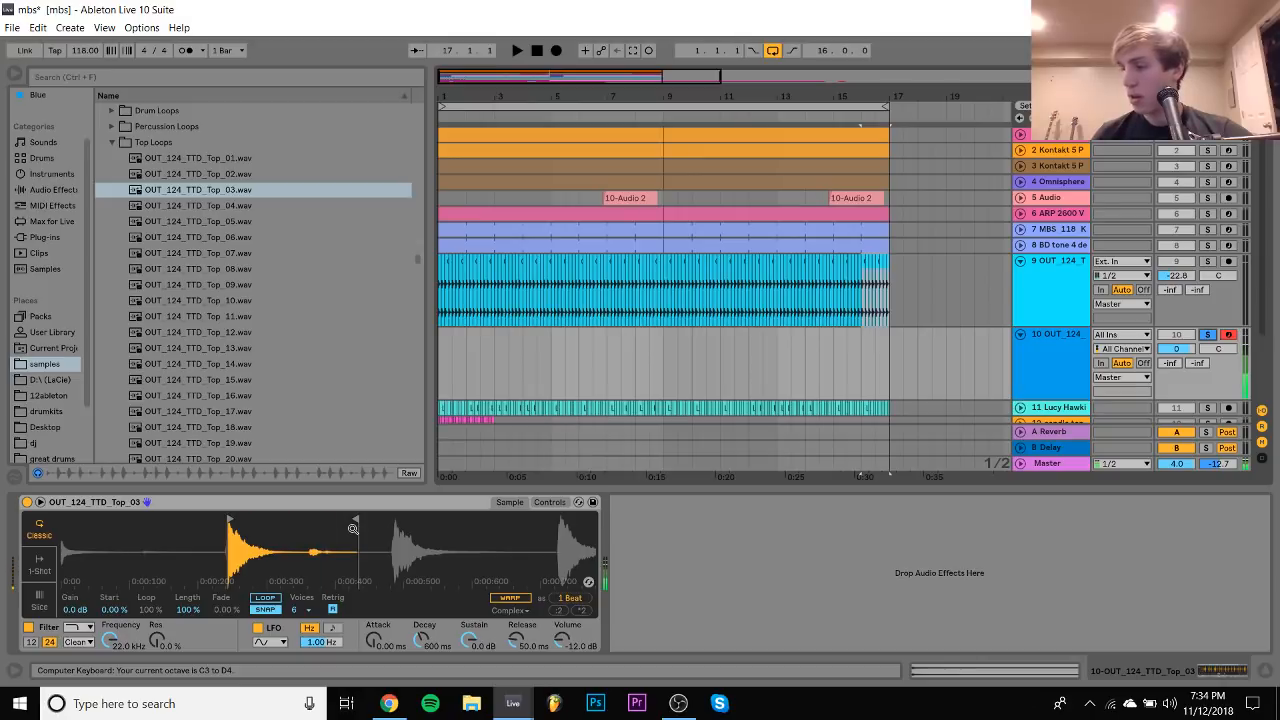
pyautogui.moveTo(353, 528); pyautogui.dragTo(295, 523)
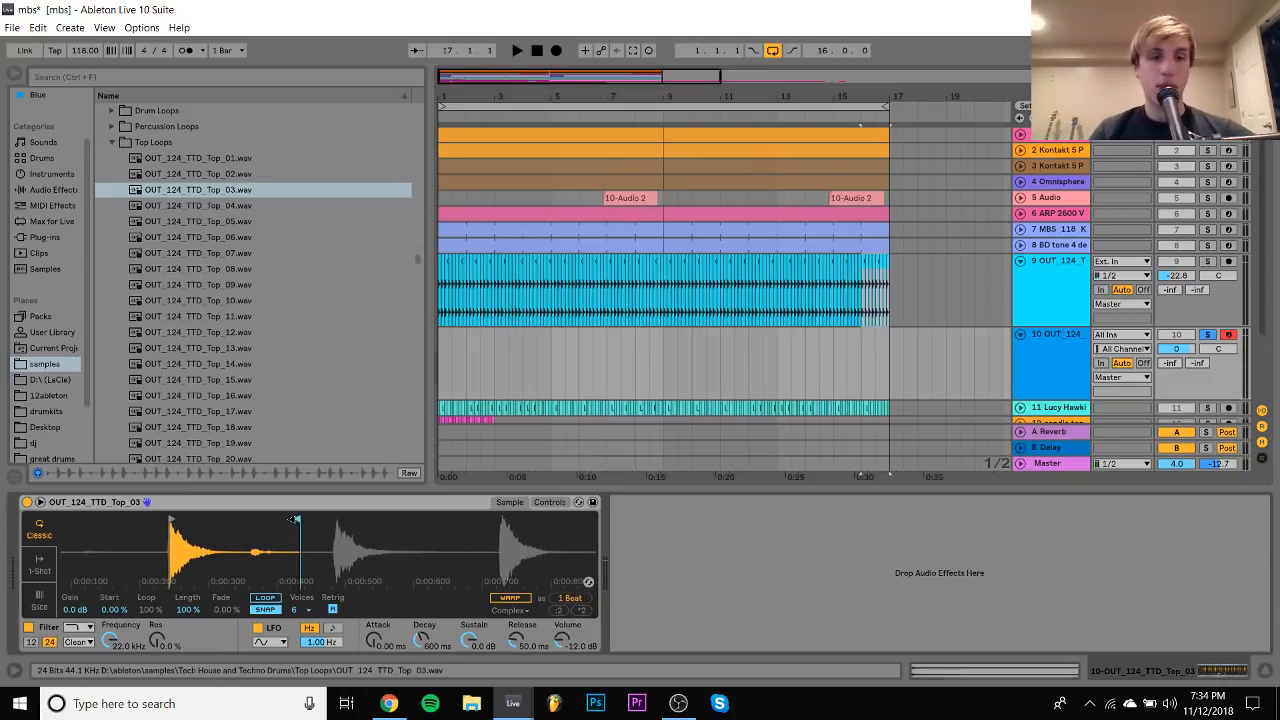
pyautogui.moveTo(236, 524); pyautogui.dragTo(240, 524)
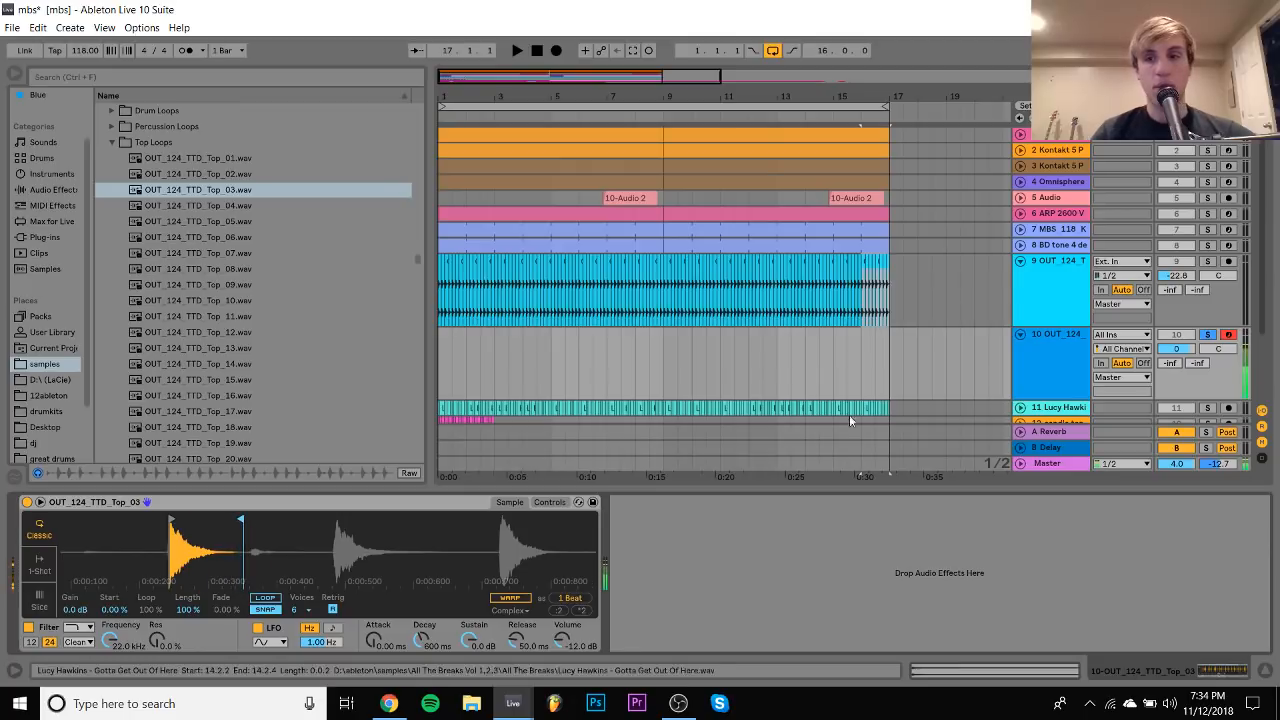
pyautogui.moveTo(1178, 348); pyautogui.dragTo(1178, 372)
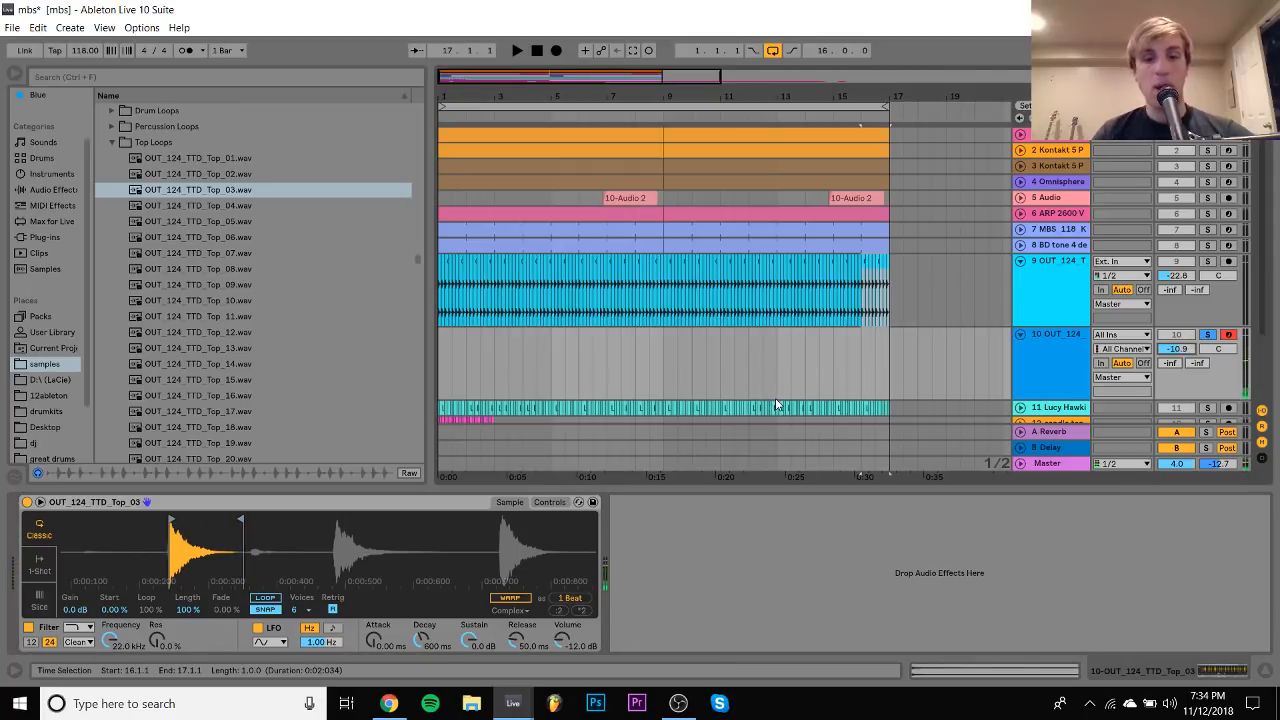
# Load OUT_124_TTD_Top_03.wav onto another new MIDI track, solo it and start the Simpler sample right at the second loud hit
pyautogui.hotkey('ctrl', 'shift', 't')
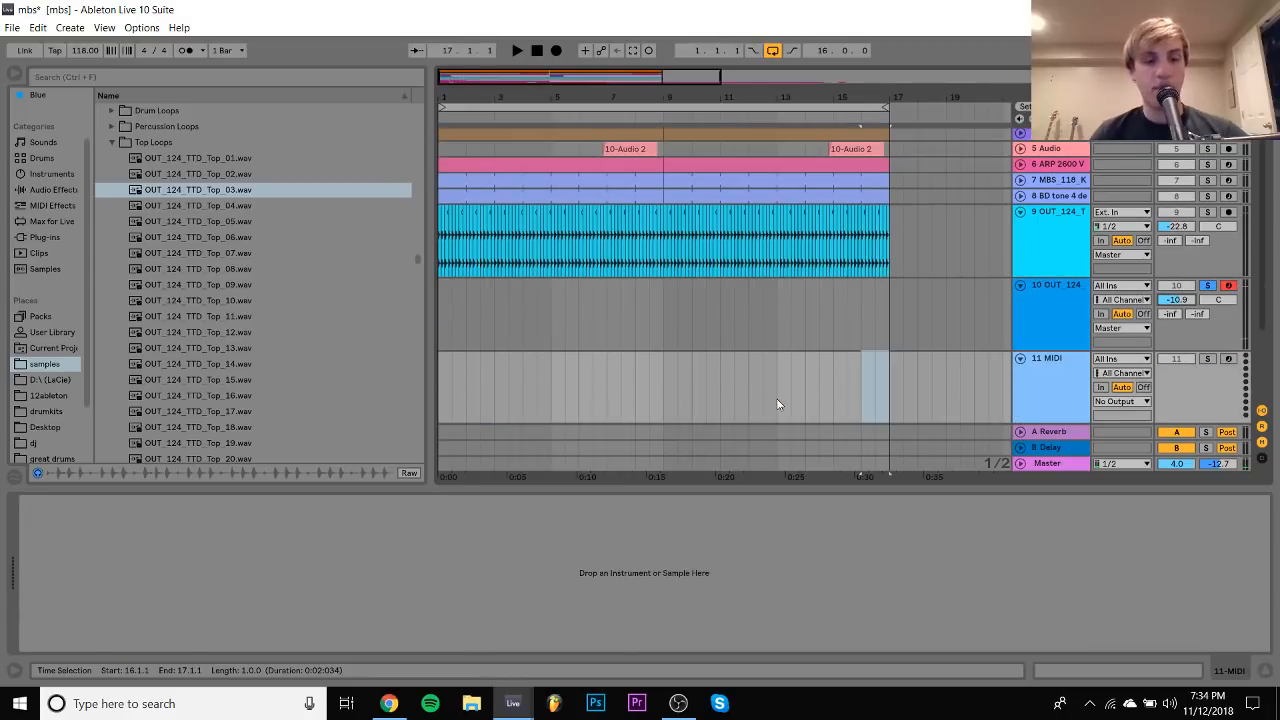
pyautogui.doubleClick(203, 189)
pyautogui.moveTo(592, 519)
pyautogui.mouseDown()
pyautogui.moveTo(110, 519)
pyautogui.moveTo(275, 545)
pyautogui.mouseUp()
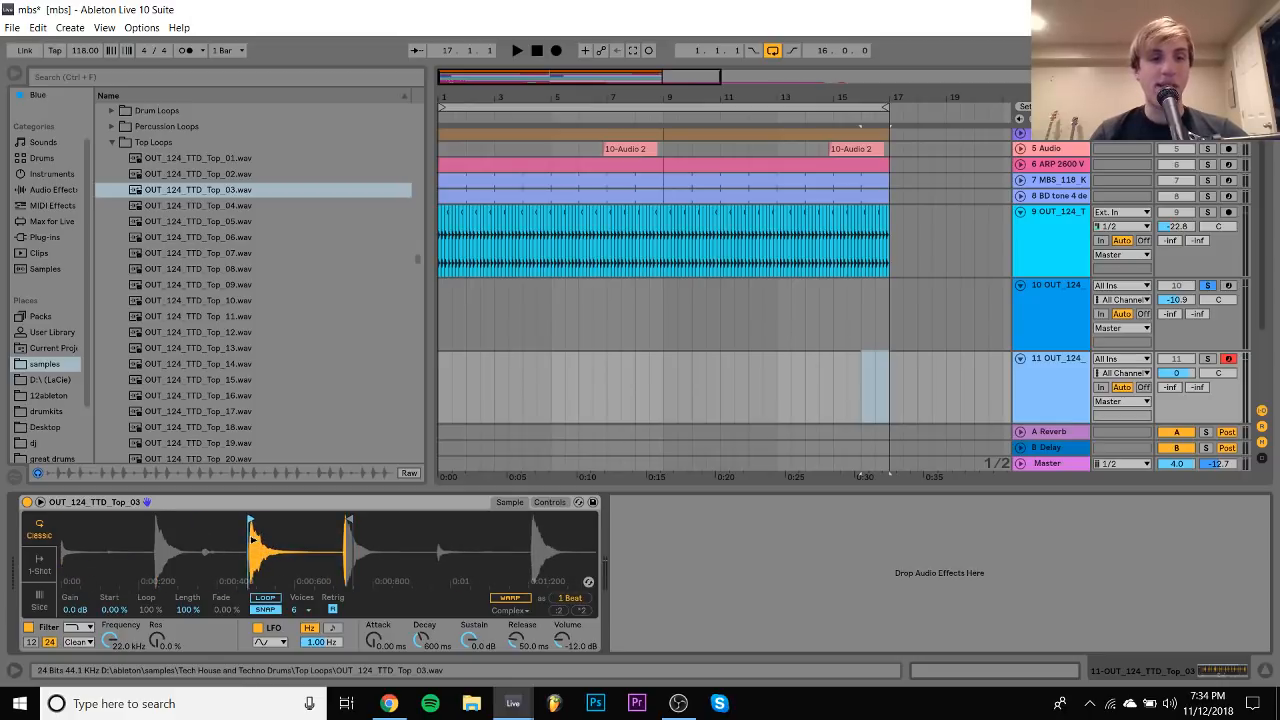
pyautogui.click(1209, 359)
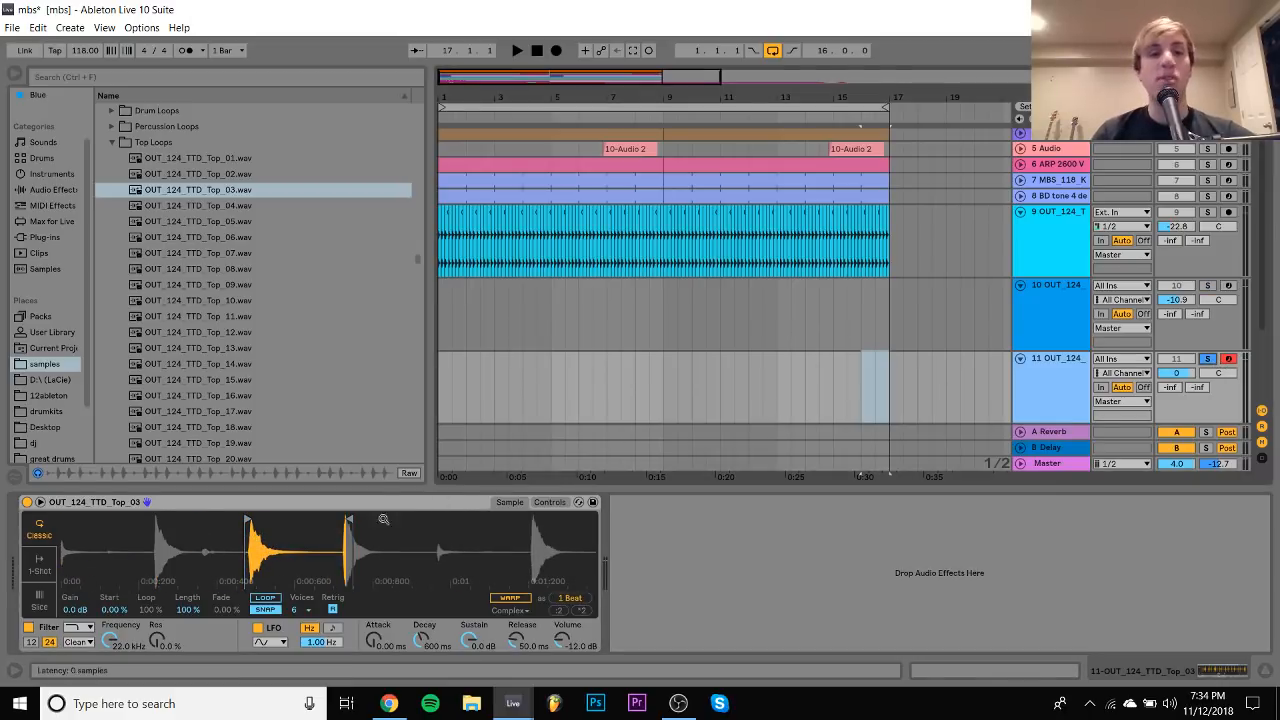
pyautogui.moveTo(349, 519)
pyautogui.mouseDown()
pyautogui.moveTo(323, 519)
pyautogui.moveTo(350, 590)
pyautogui.moveTo(448, 540)
pyautogui.mouseUp()
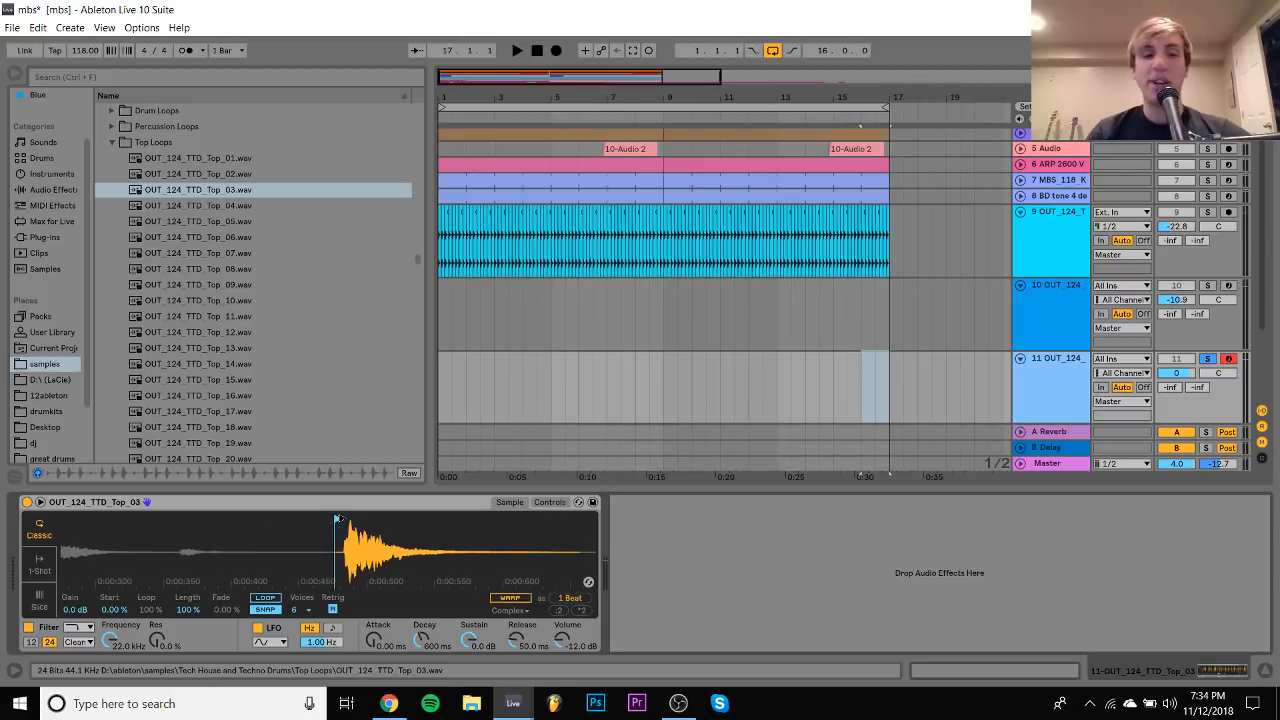
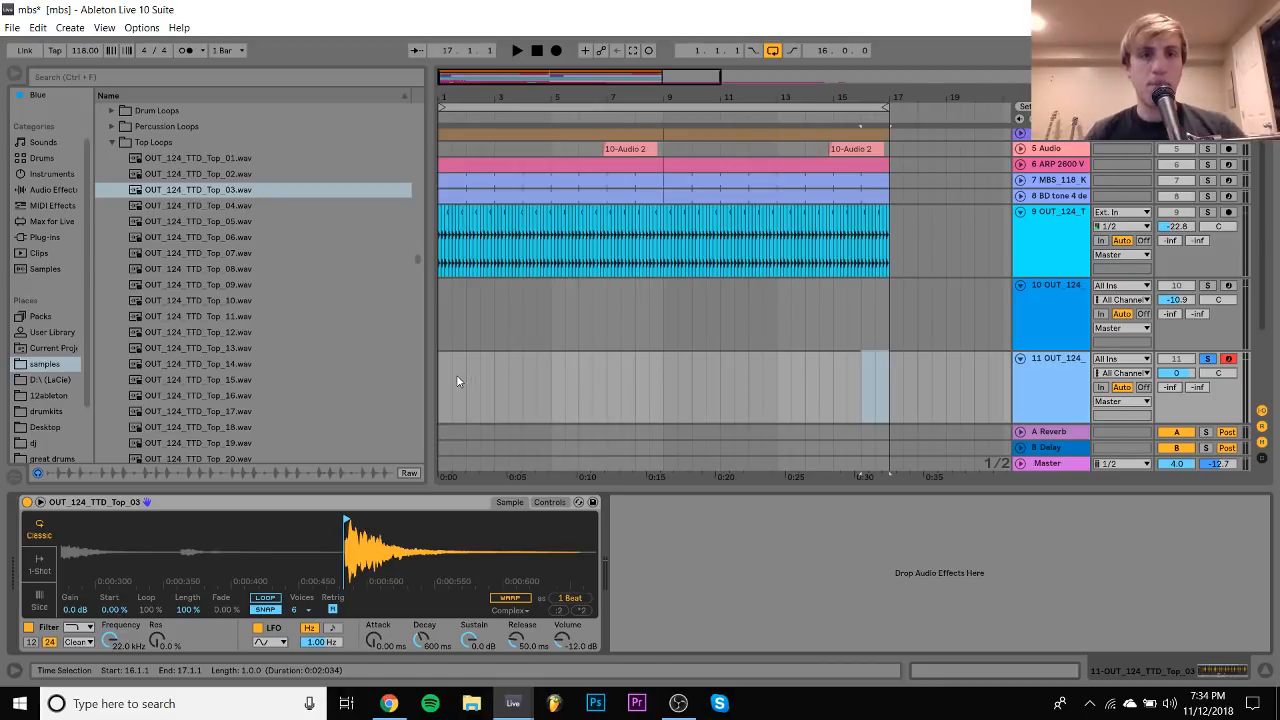
# Create a one-bar MIDI clip at the start of track 11 with C3 notes on beats 2 and 4
pyautogui.moveTo(467, 376); pyautogui.dragTo(439, 376)
pyautogui.hotkey('ctrl', 'shift', 'm')
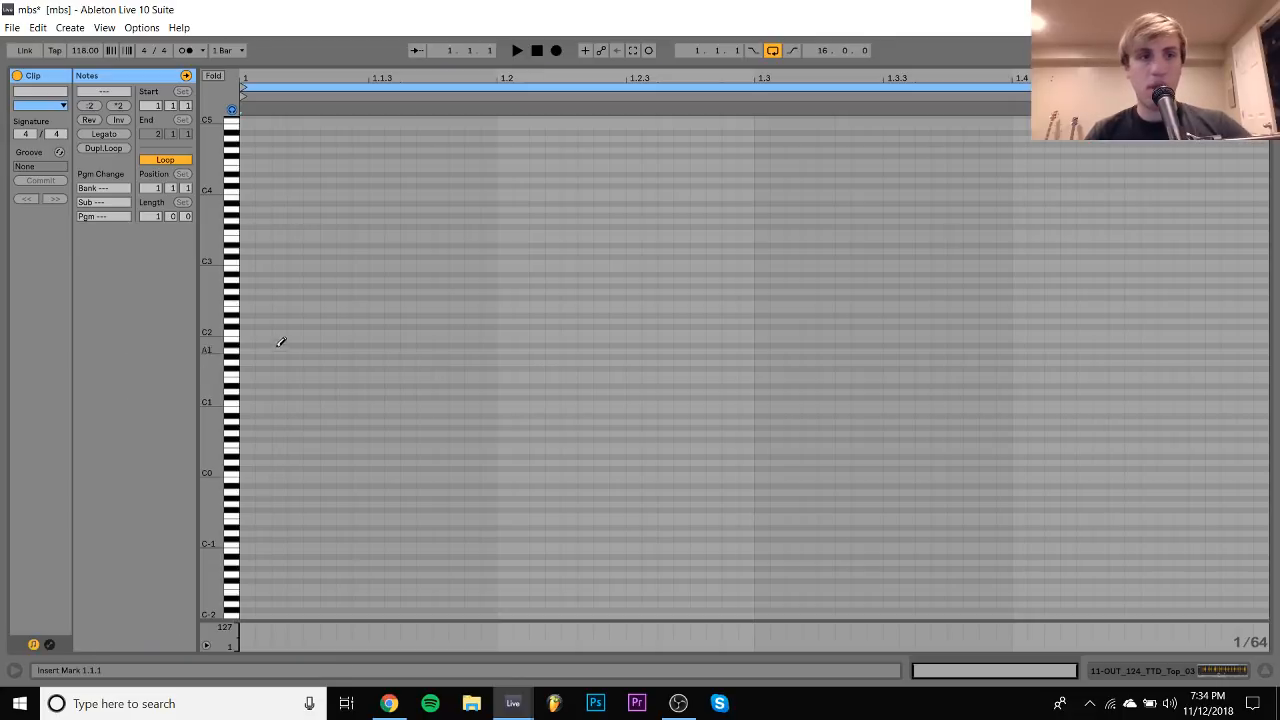
pyautogui.doubleClick(506, 266)
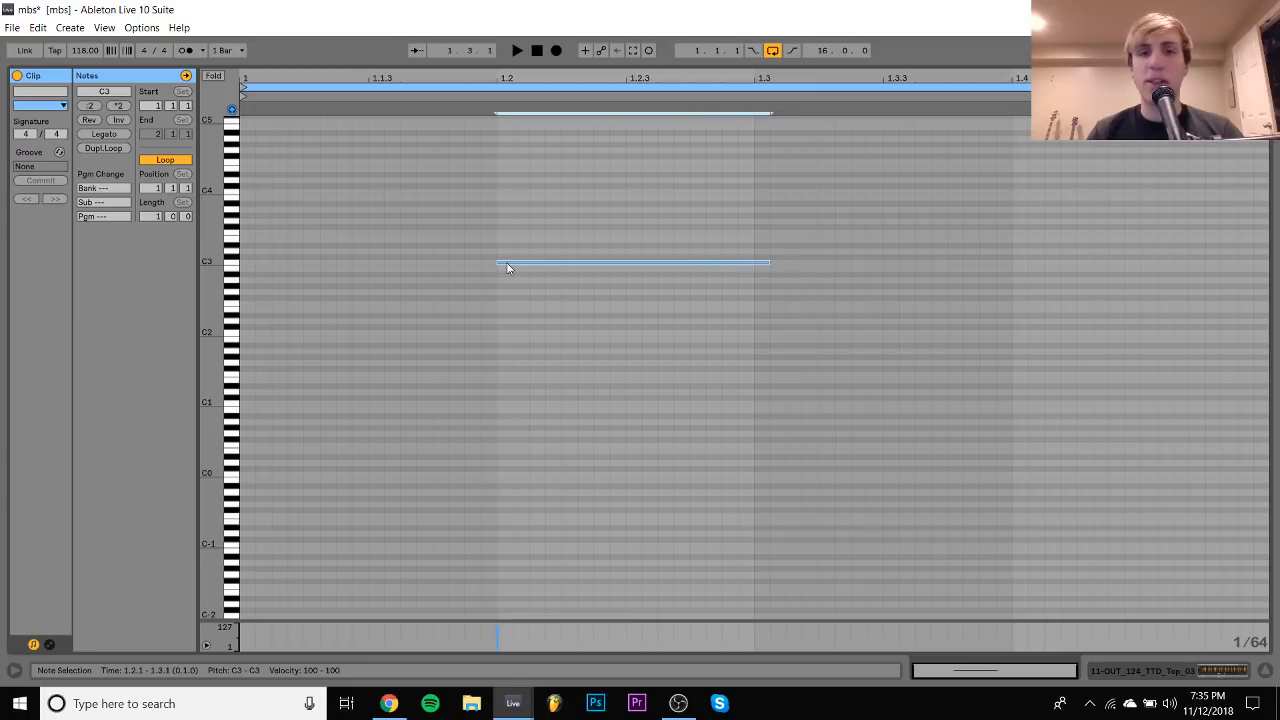
pyautogui.moveTo(551, 243); pyautogui.dragTo(243, 320)
pyautogui.hotkey('ctrl', 'd')
pyautogui.moveTo(576, 278); pyautogui.dragTo(1021, 264)
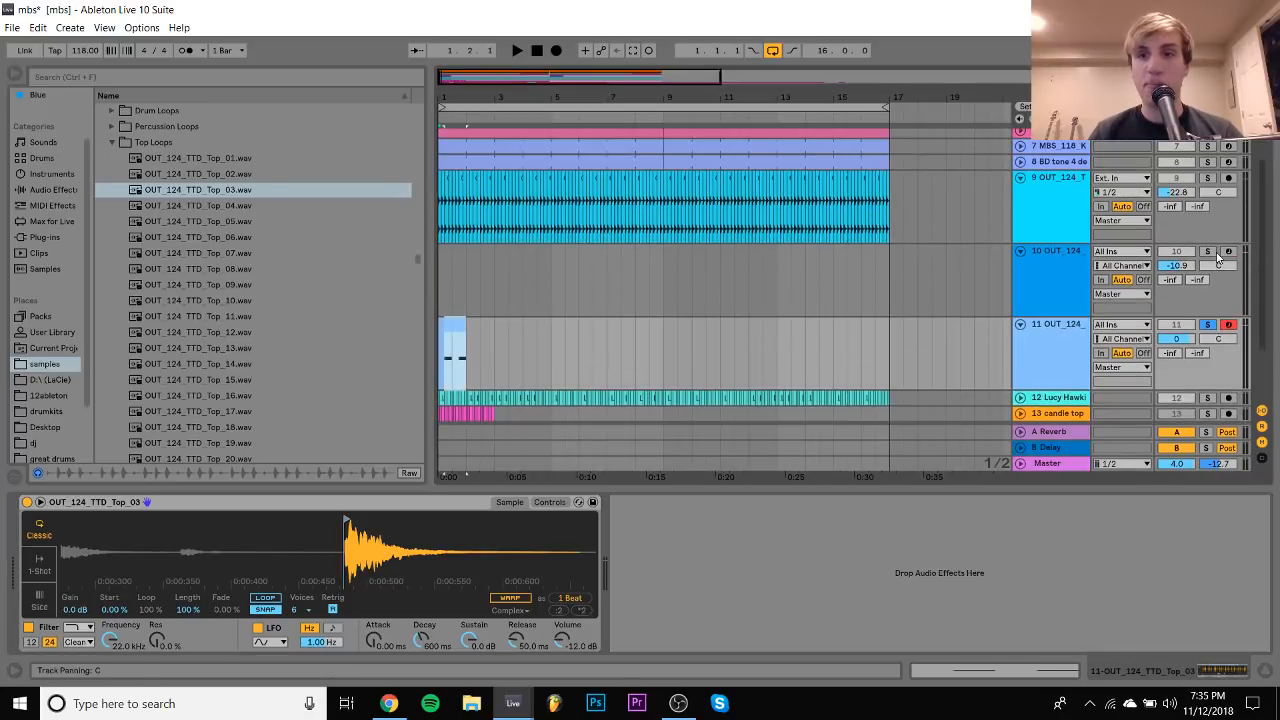
# Extend the track 11 MIDI clip to 17.1.1 and solo the BD tone track along with it
pyautogui.moveTo(447, 365); pyautogui.dragTo(886, 340)
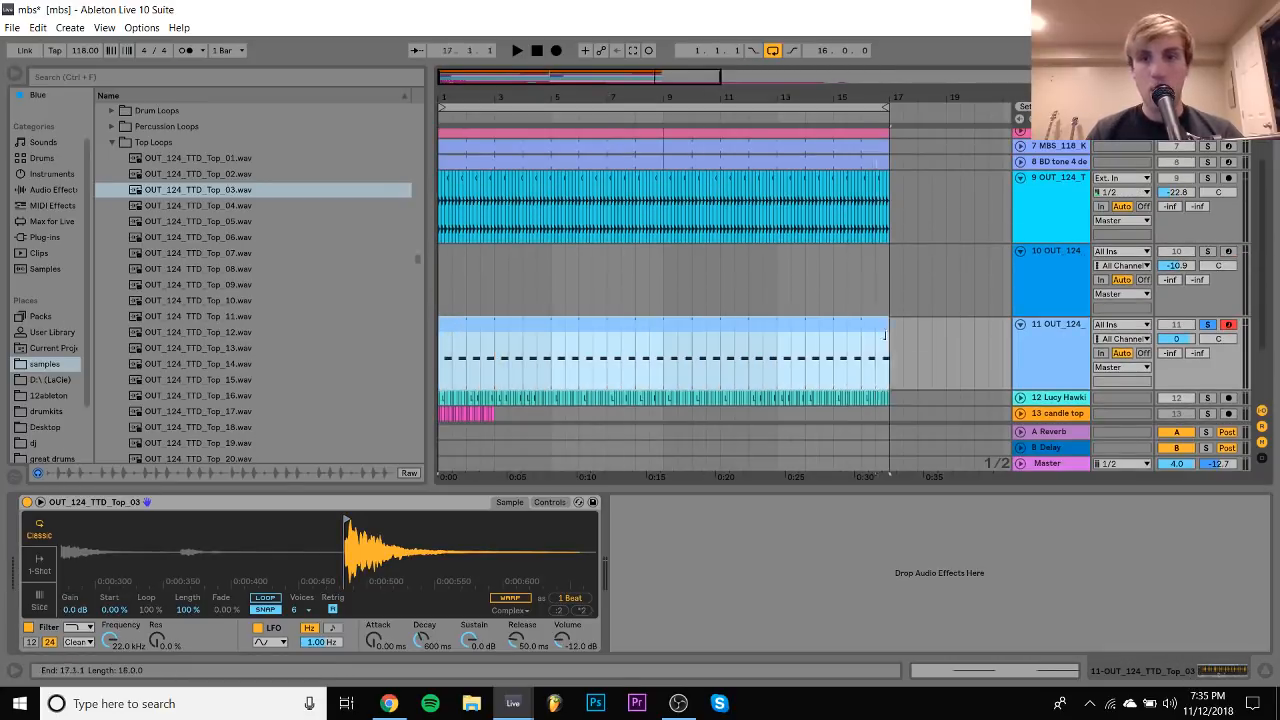
pyautogui.scroll(2, 886, 336)
pyautogui.click(1206, 245)
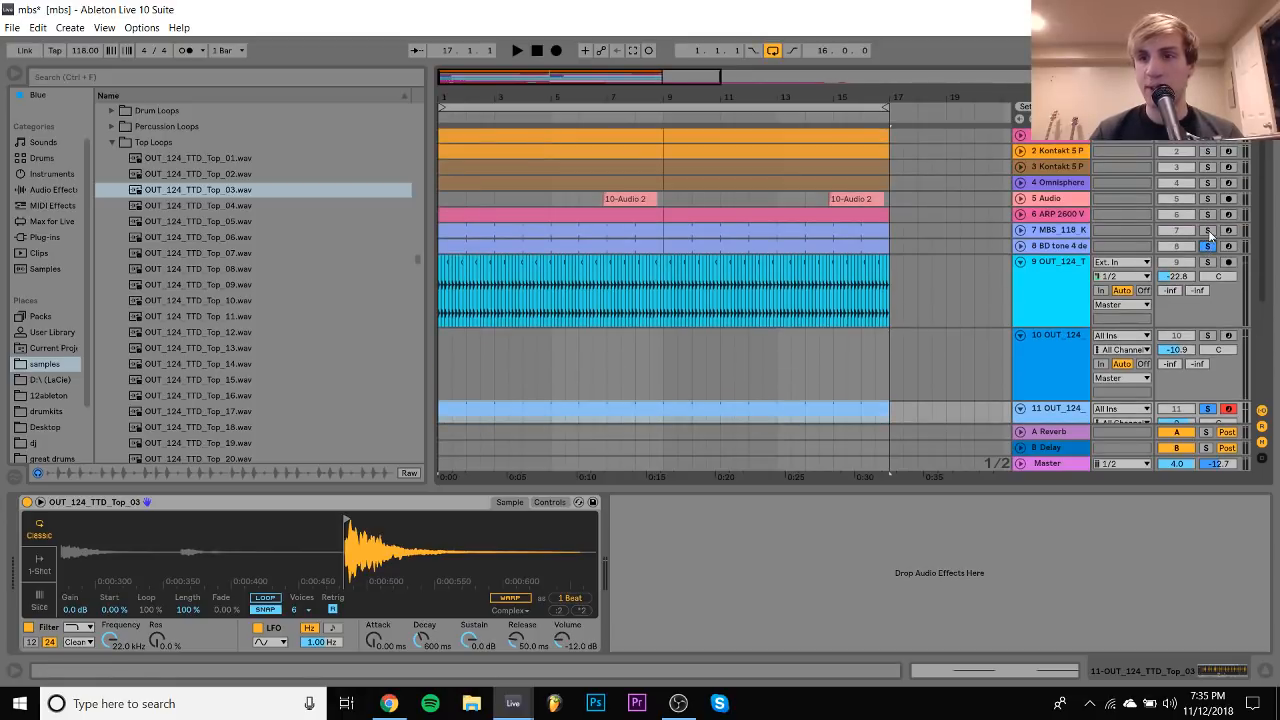
# Solo the MBS_118 track as well and nudge both C3 notes in the track 11 clip slightly ahead of beats 2 and 4
pyautogui.click(1208, 230)
pyautogui.scroll(-3, 1195, 290)
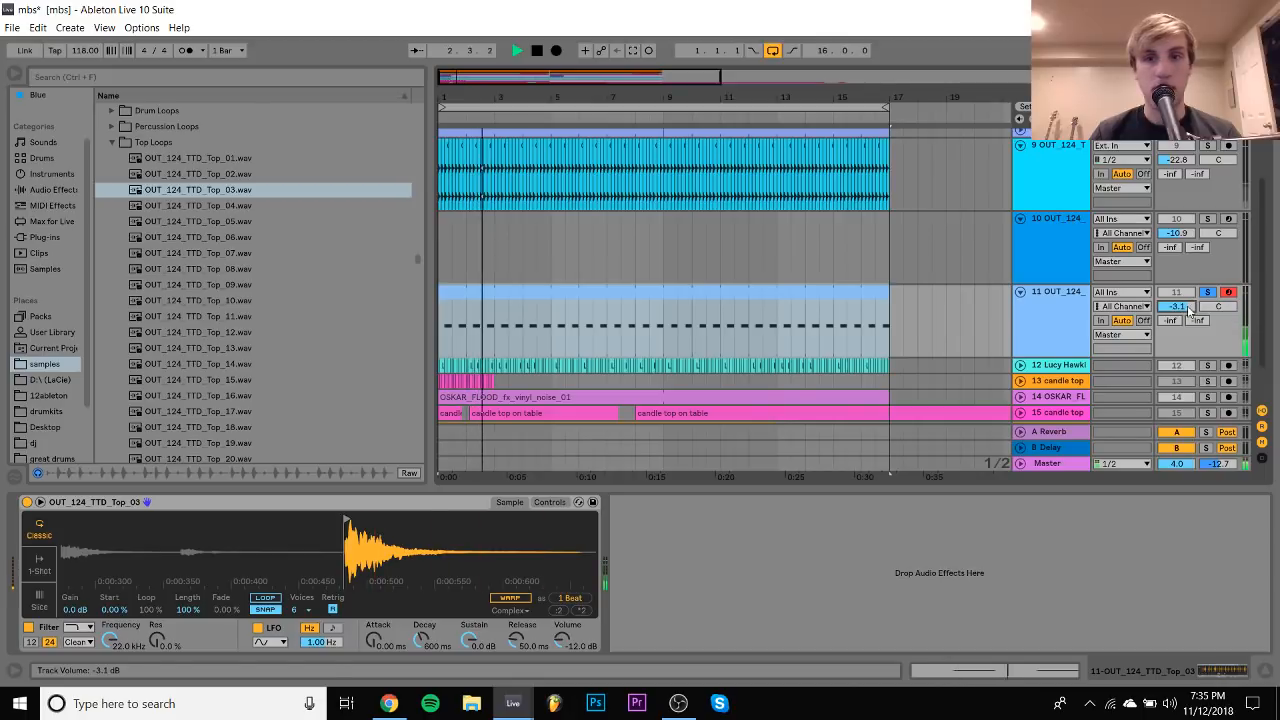
pyautogui.doubleClick(768, 297)
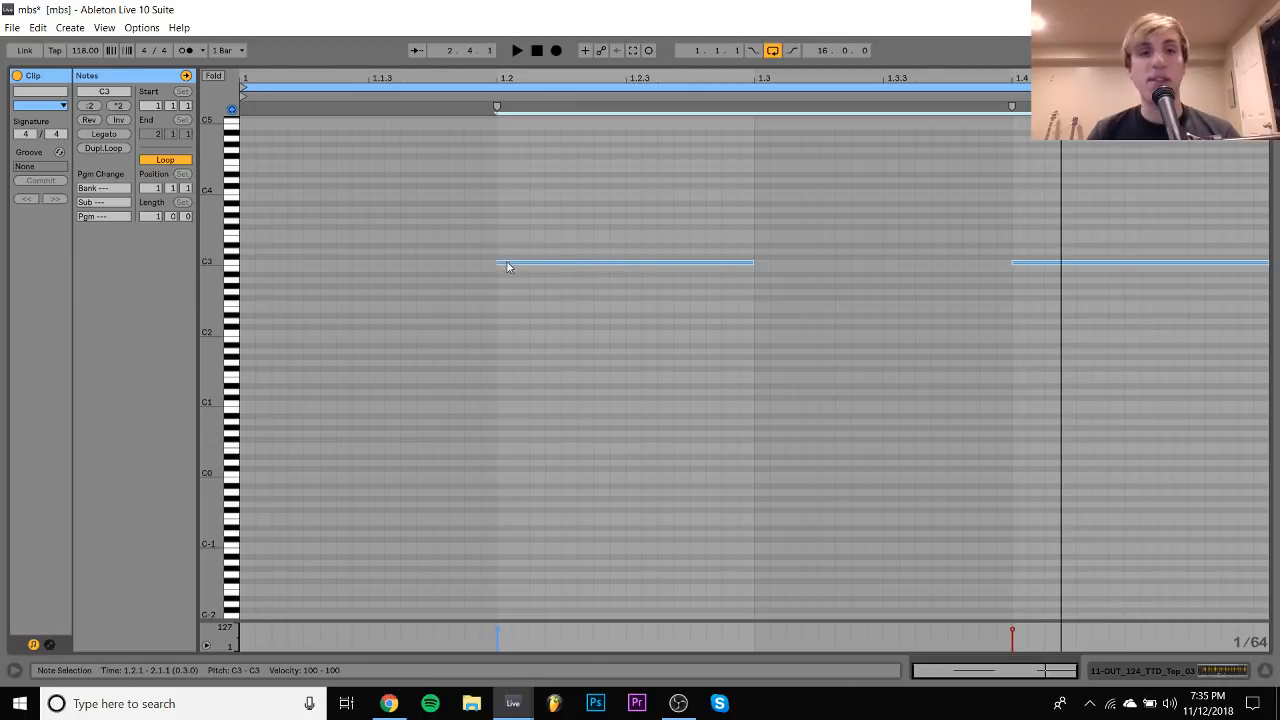
pyautogui.moveTo(506, 264); pyautogui.dragTo(506, 263)
pyautogui.press('space')
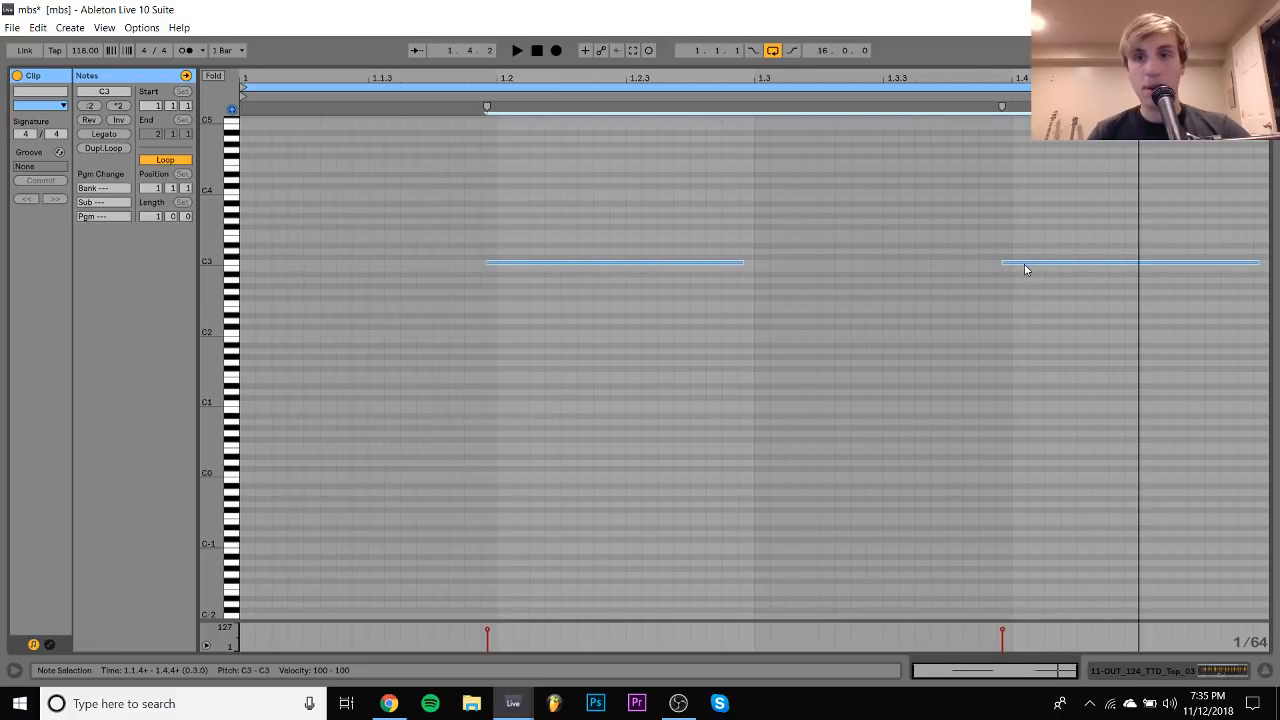
pyautogui.press('space')
# Try the two C3 notes even further ahead of the beat during playback, and undo the extra shift
pyautogui.moveTo(1024, 264); pyautogui.dragTo(1011, 266)
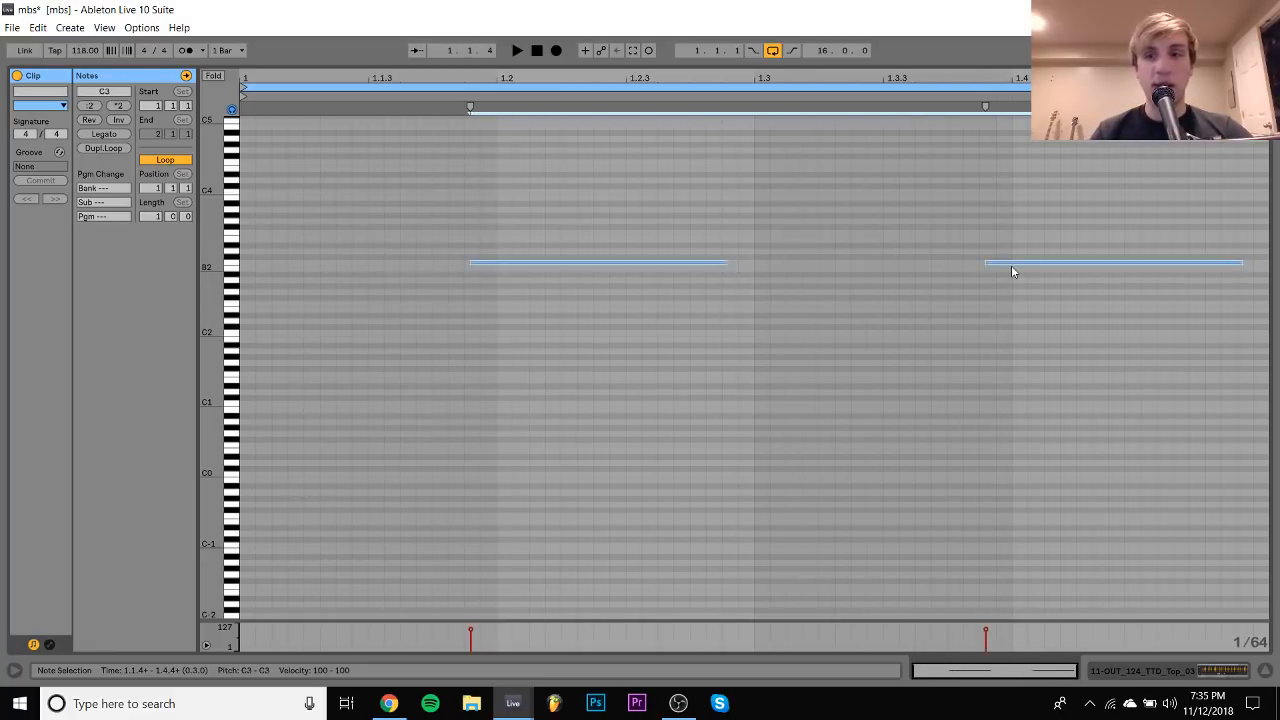
pyautogui.press('space')
pyautogui.press('space')
pyautogui.hotkey('ctrl', 'z')
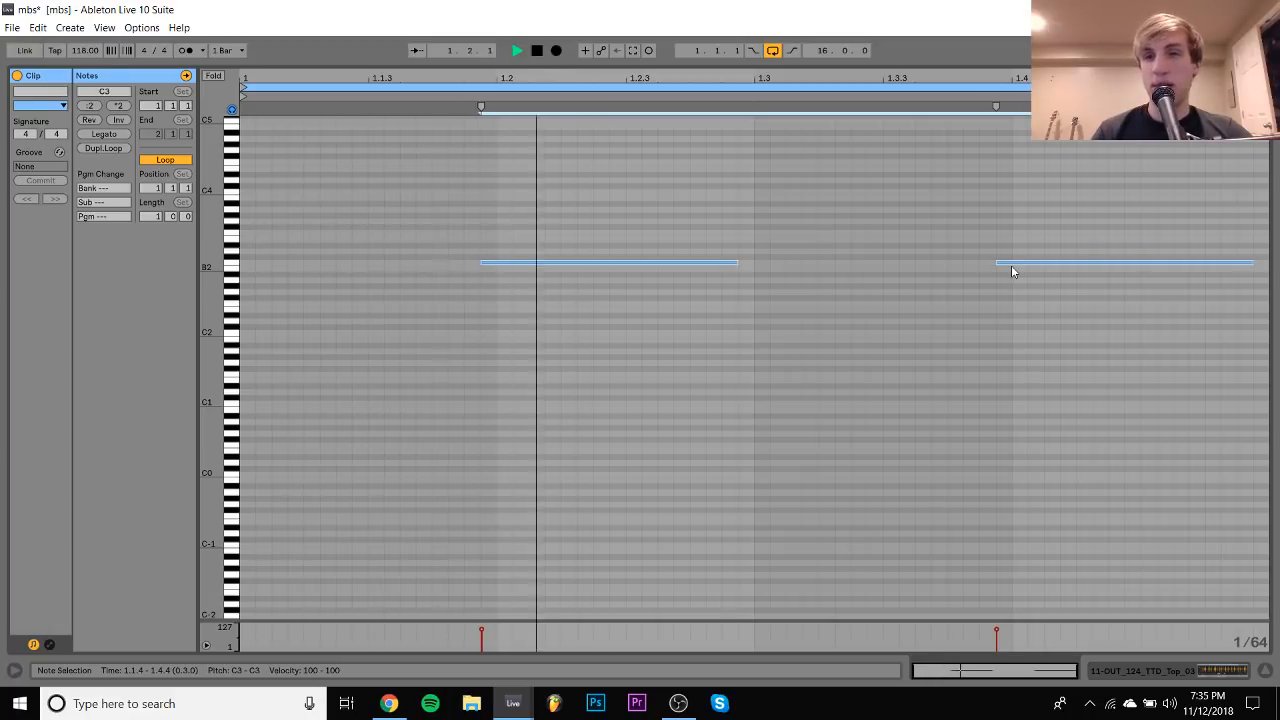
pyautogui.press('space')
pyautogui.hotkey('ctrl', 'z')
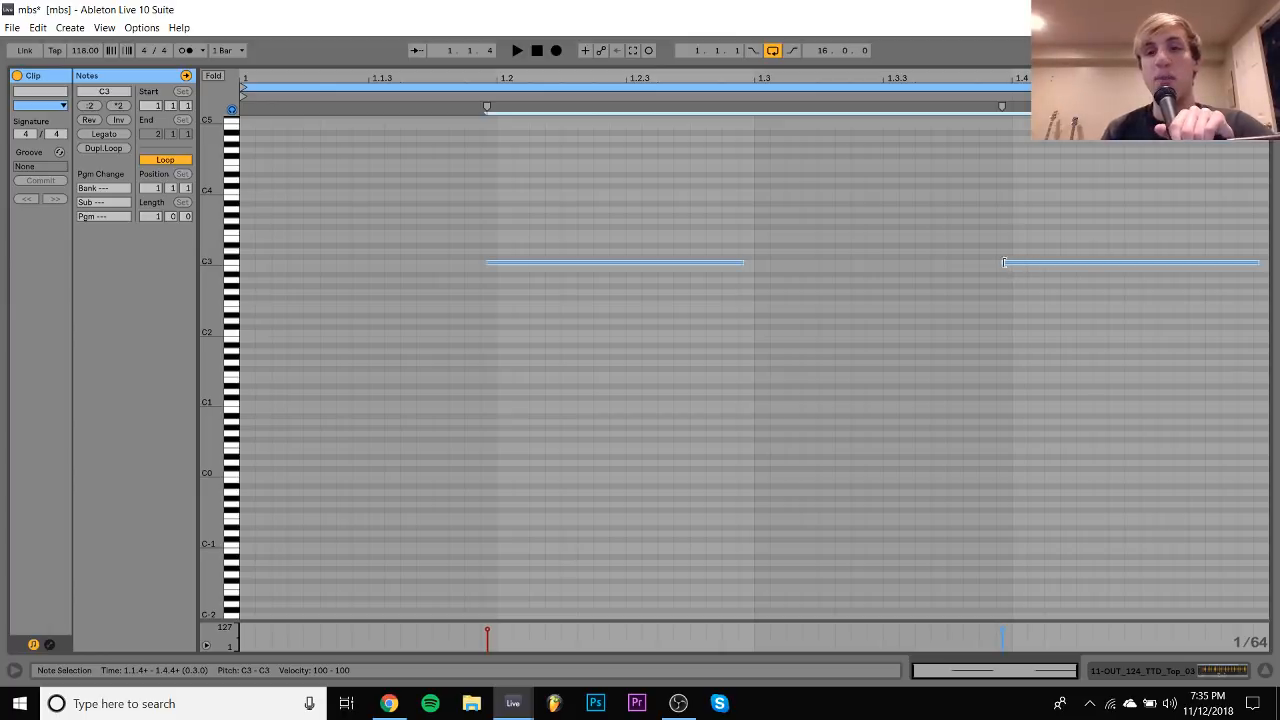
# Shift both clap-position notes earlier once more for comparison, undo that shift and replay the slightly early timing
pyautogui.press('Left')
pyautogui.press('space')
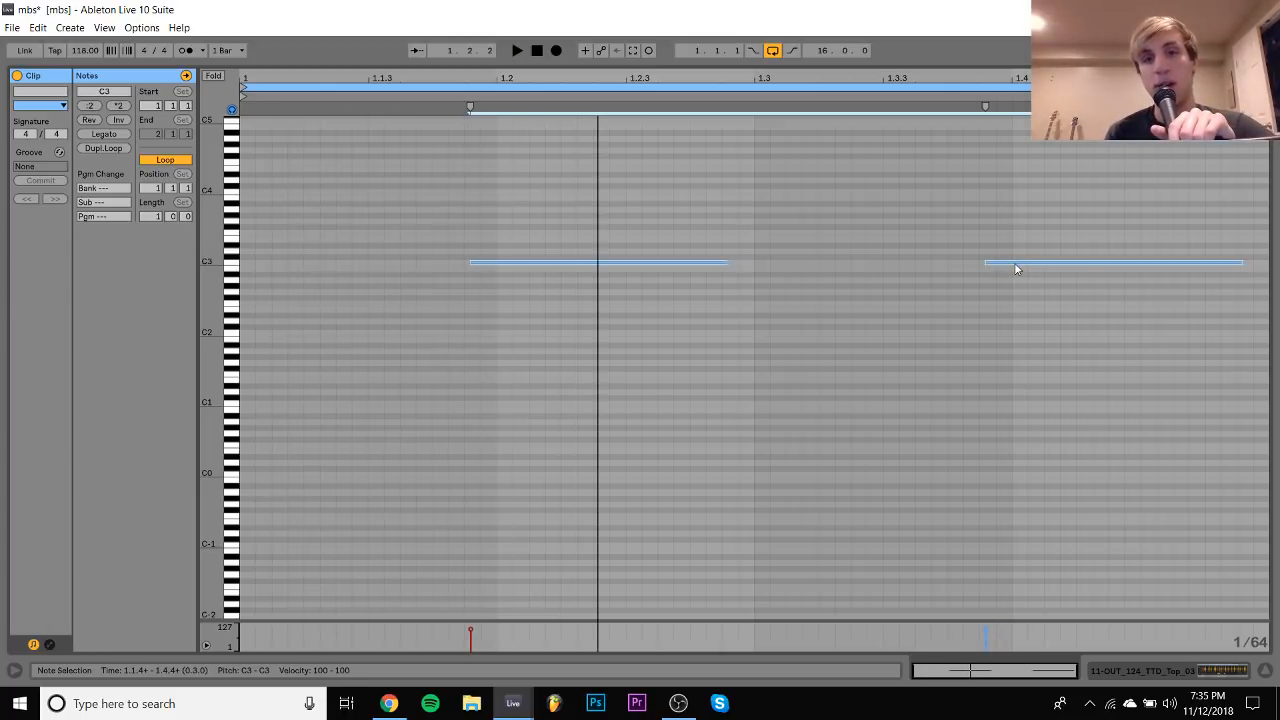
pyautogui.press('space')
pyautogui.hotkey('ctrl', 'z')
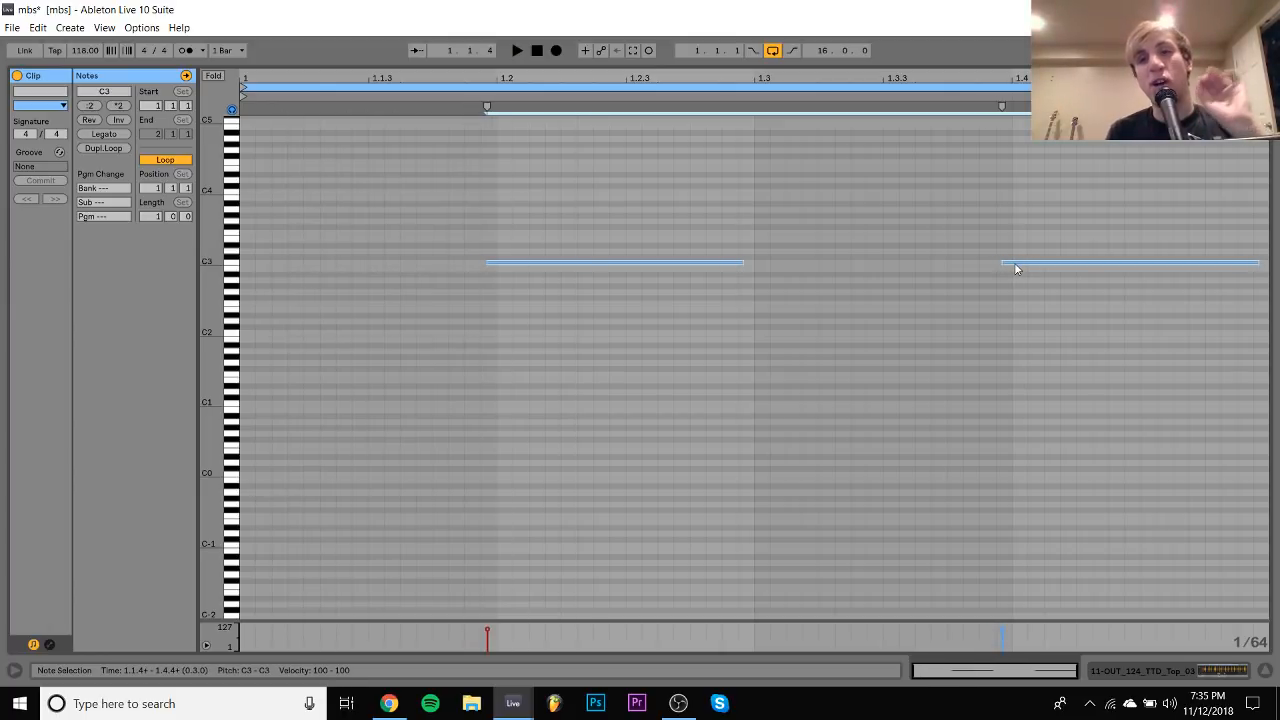
pyautogui.press('space')
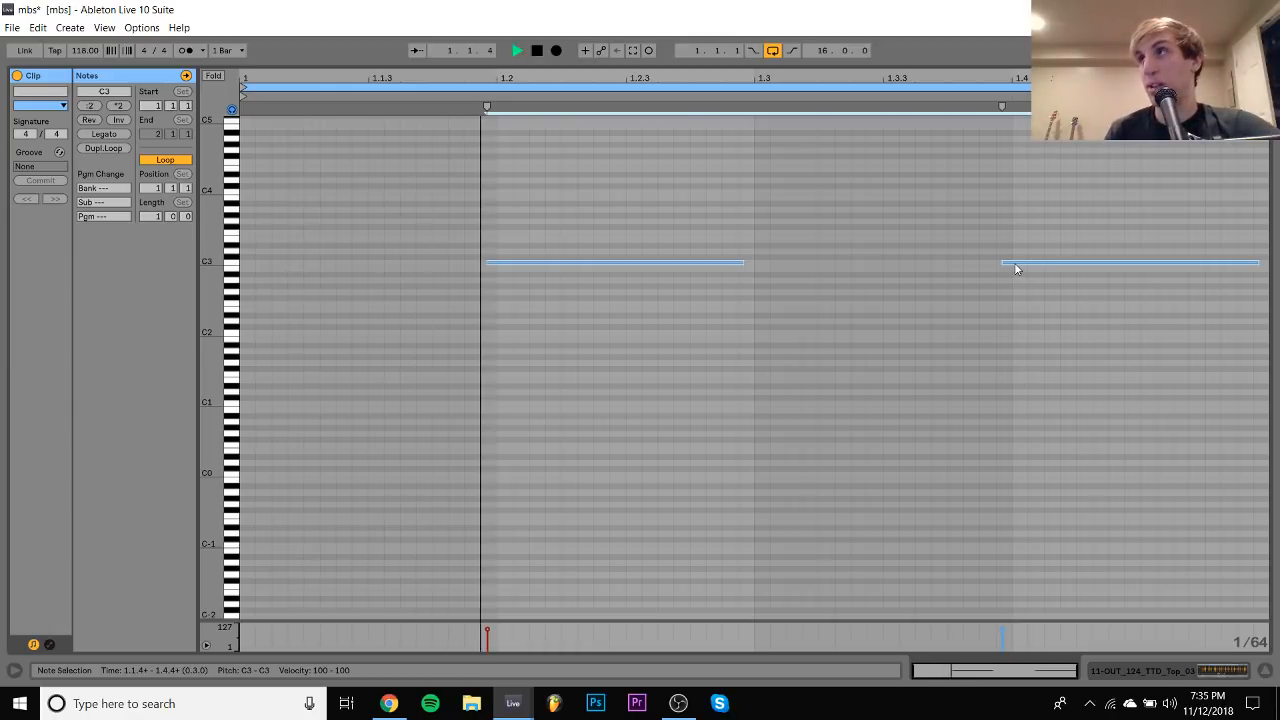
pyautogui.press('space')
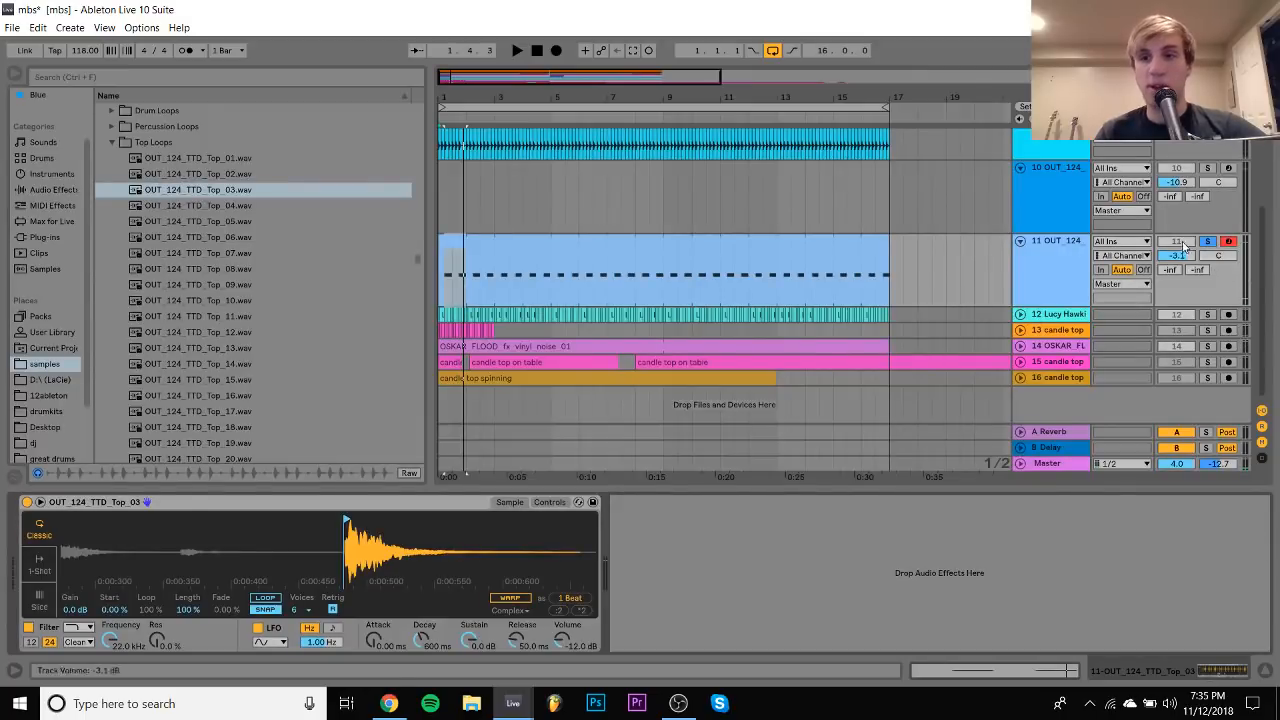
# Lower track 11's volume to -7.1 dB and unsolo it to hear the layer in the full mix
pyautogui.moveTo(1183, 250); pyautogui.dragTo(1183, 290)
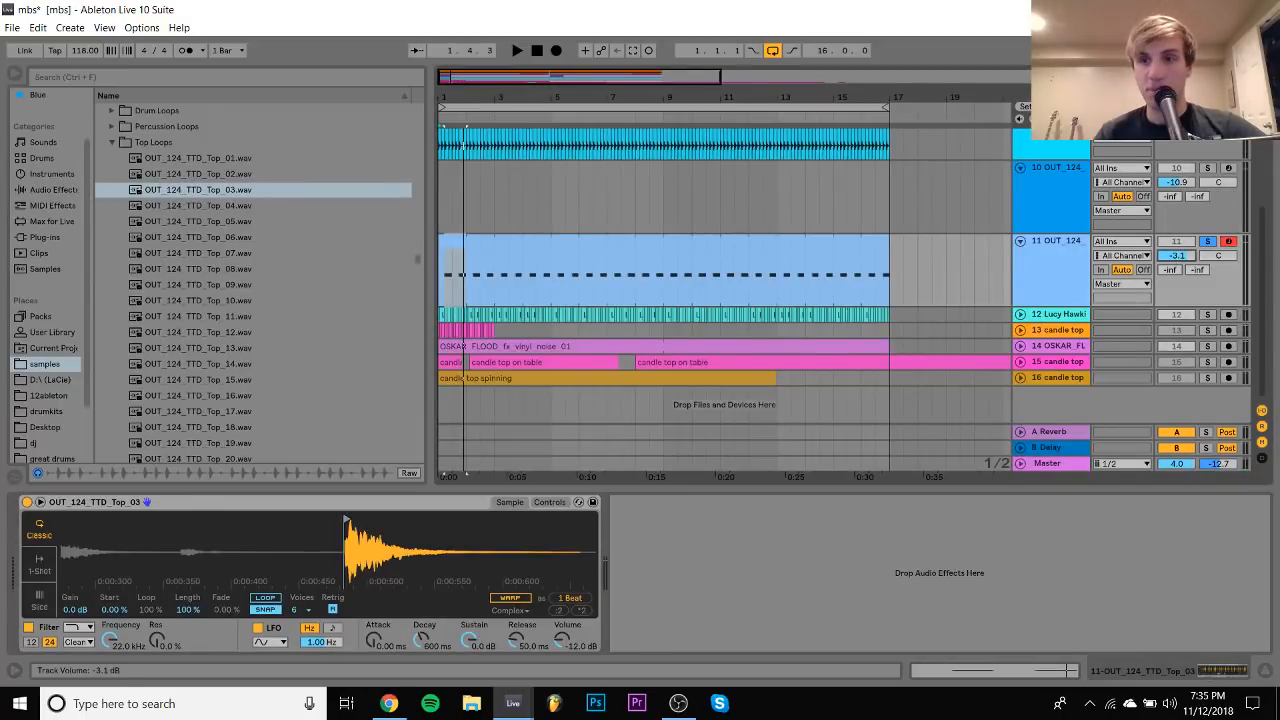
pyautogui.press('space')
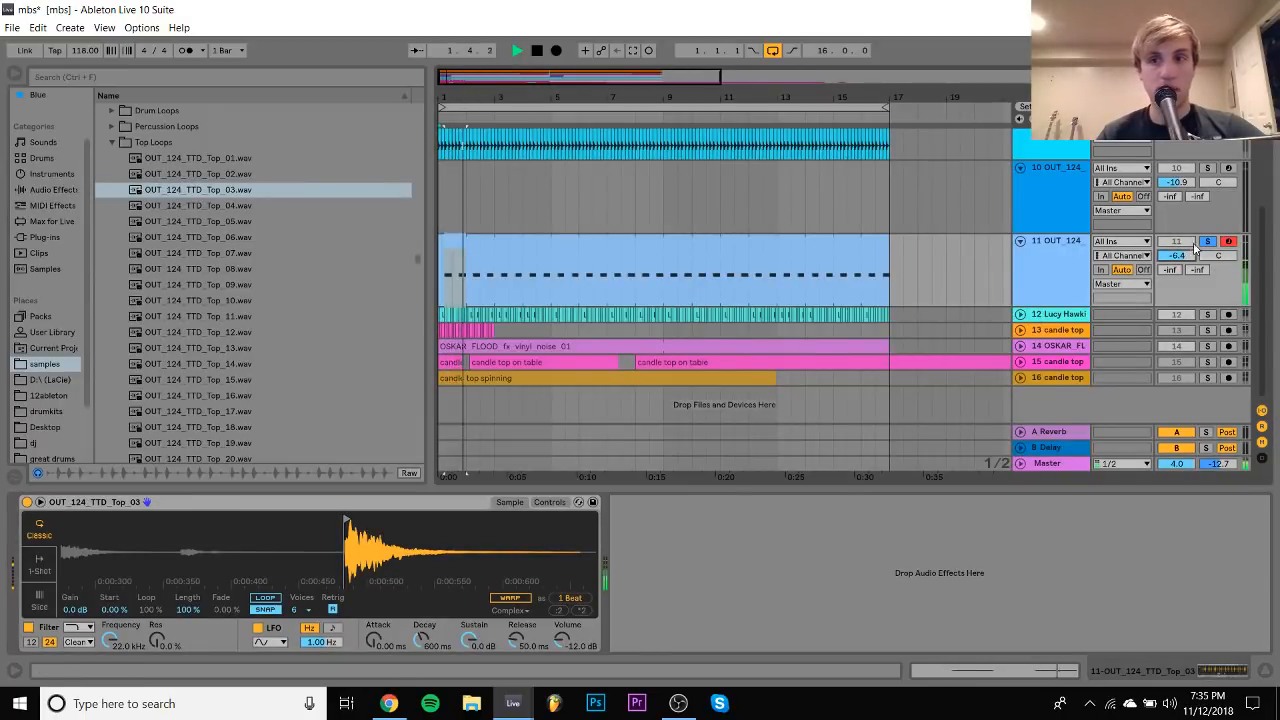
pyautogui.click(1207, 242)
pyautogui.moveTo(1178, 256); pyautogui.dragTo(1182, 258)
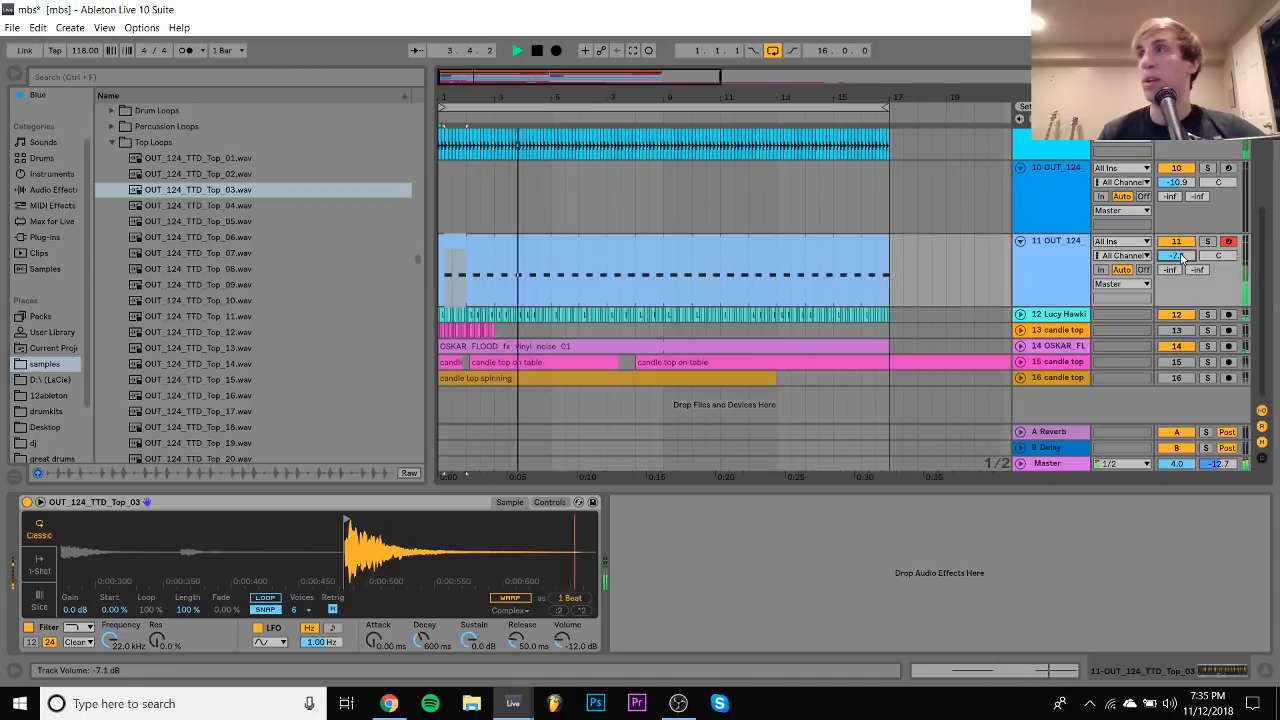
# Delete the first-hit Simpler track 10 and mute the top loop on track 9
pyautogui.scroll(2, 1075, 240)
pyautogui.click(1073, 244)
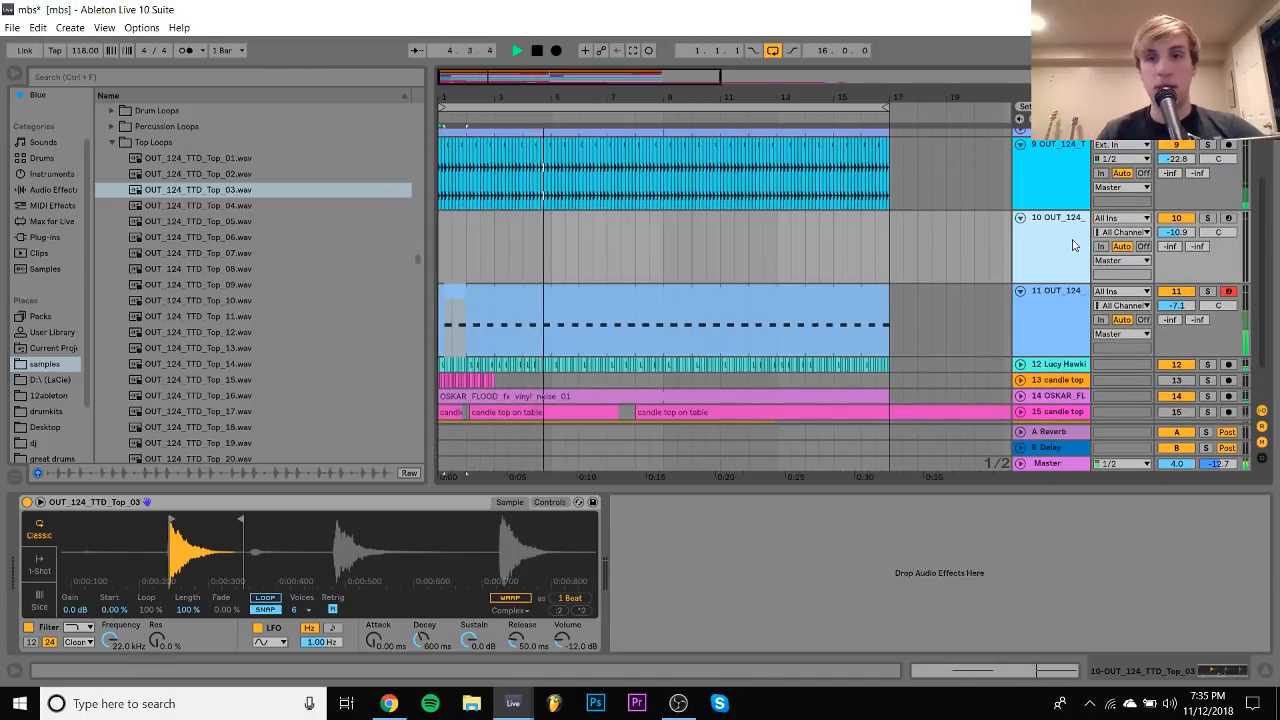
pyautogui.press('Delete')
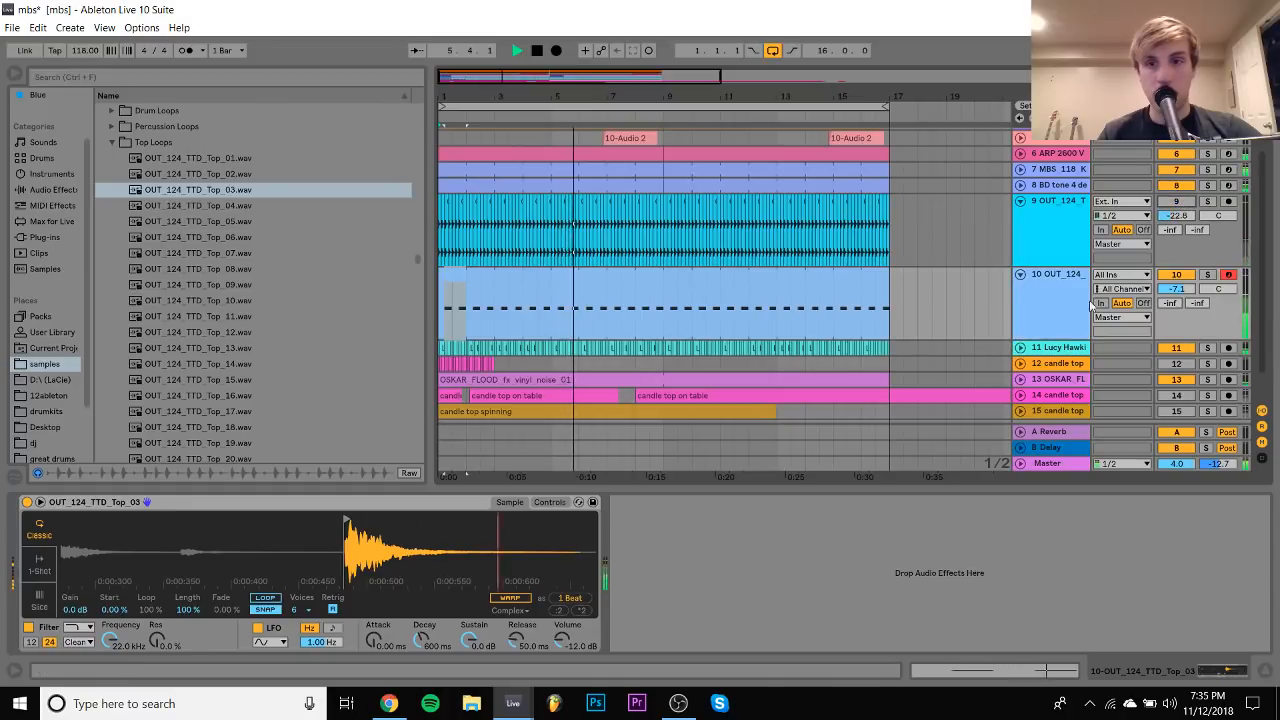
# Solo and unfold the Gotta Get Out Of Here break track and play its sliced opening from 1.1.1
pyautogui.click(1207, 347)
pyautogui.click(1021, 347)
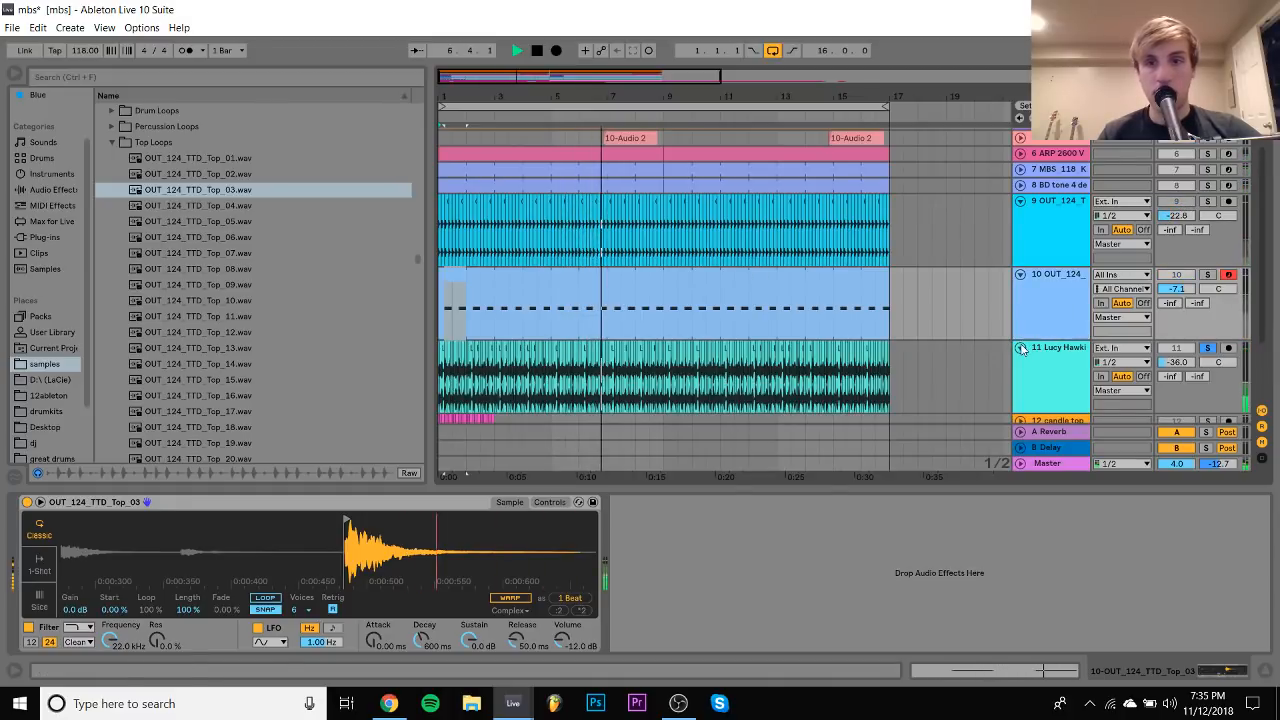
pyautogui.click(438, 104)
pyautogui.press('space')
pyautogui.moveTo(442, 97); pyautogui.dragTo(442, 260)
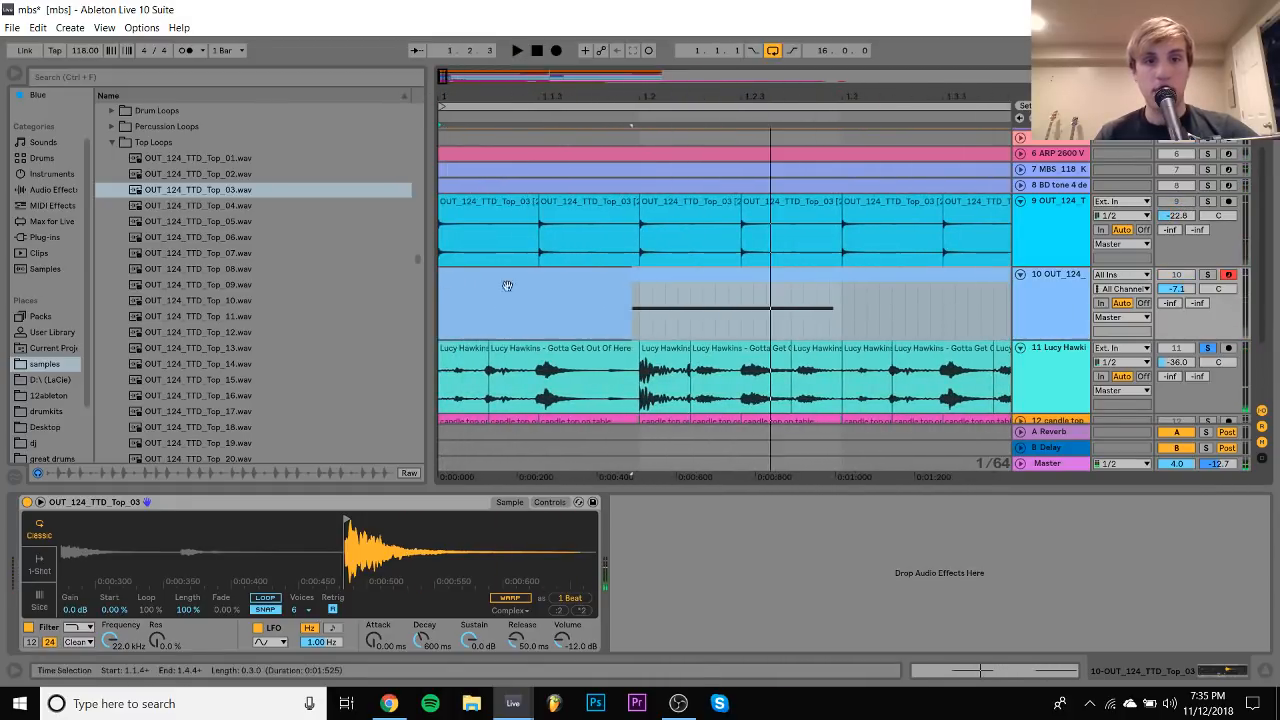
pyautogui.press('space')
pyautogui.press('space')
# Copy the break slice at 1.2.4 onto 1.1.2 and audition the edited pattern from the start
pyautogui.click(485, 348)
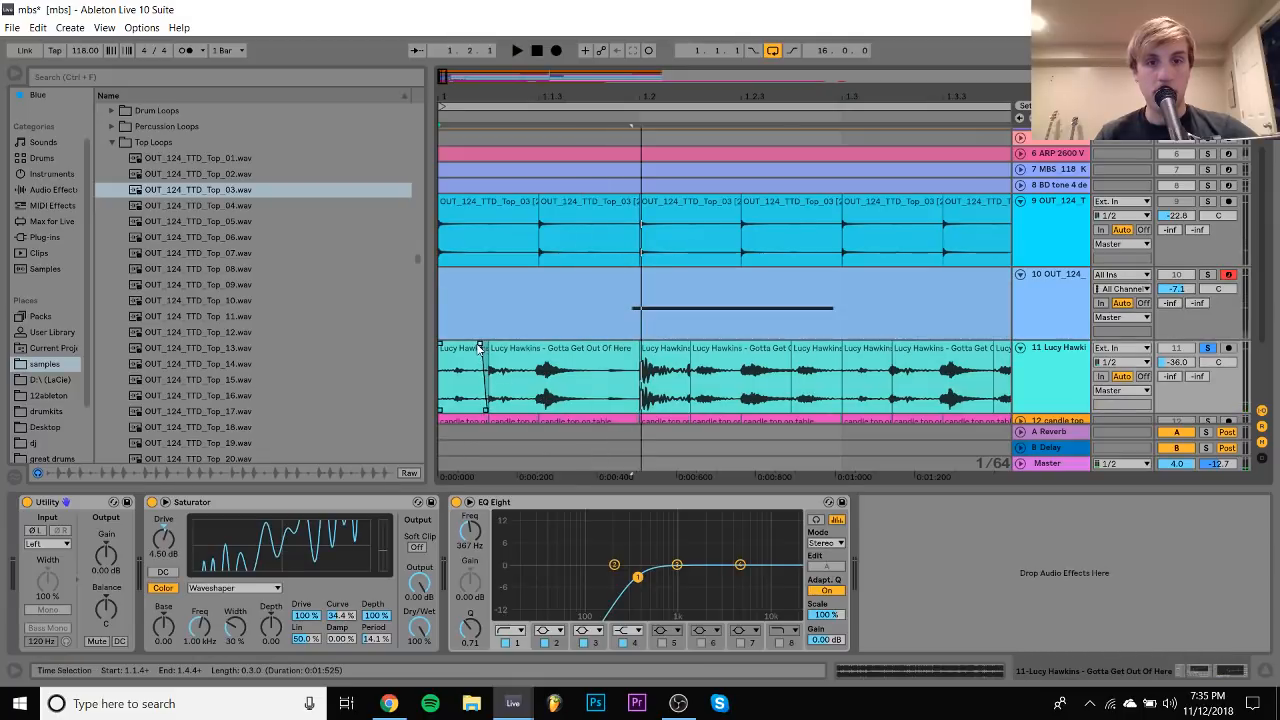
pyautogui.click(479, 347)
pyautogui.press('space')
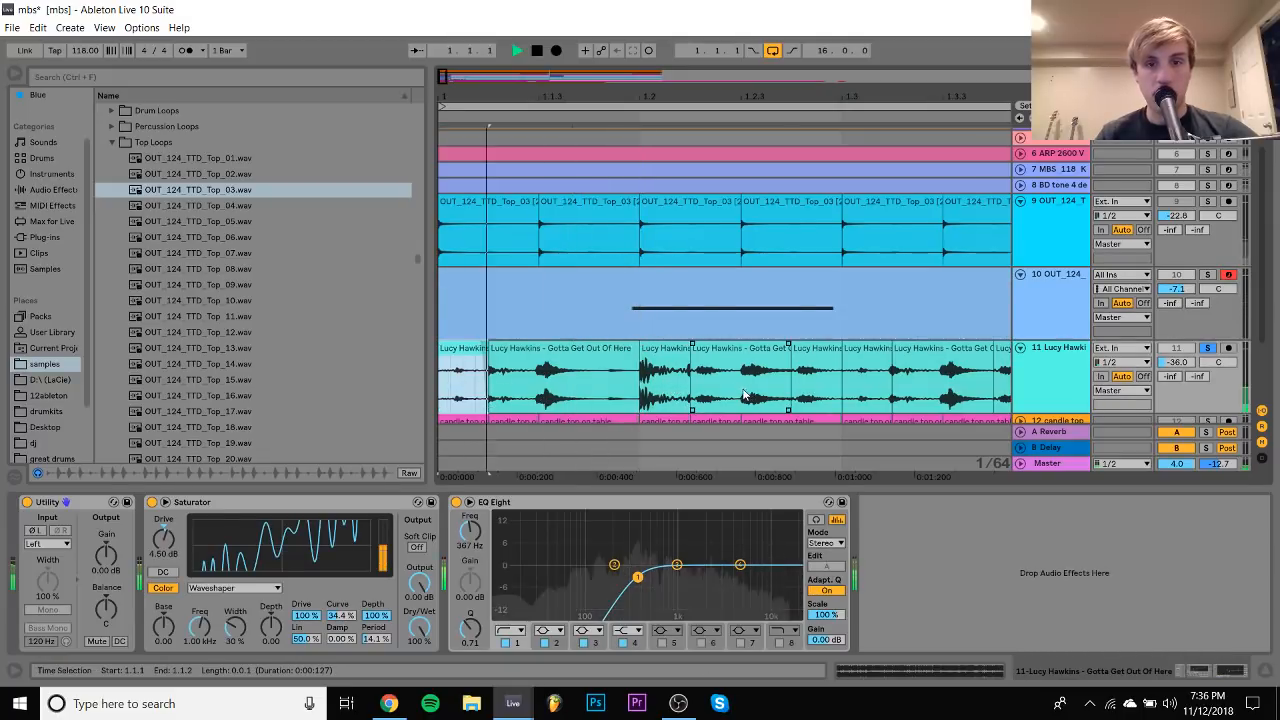
pyautogui.press('space')
pyautogui.moveTo(815, 352); pyautogui.dragTo(465, 358)
pyautogui.press('space')
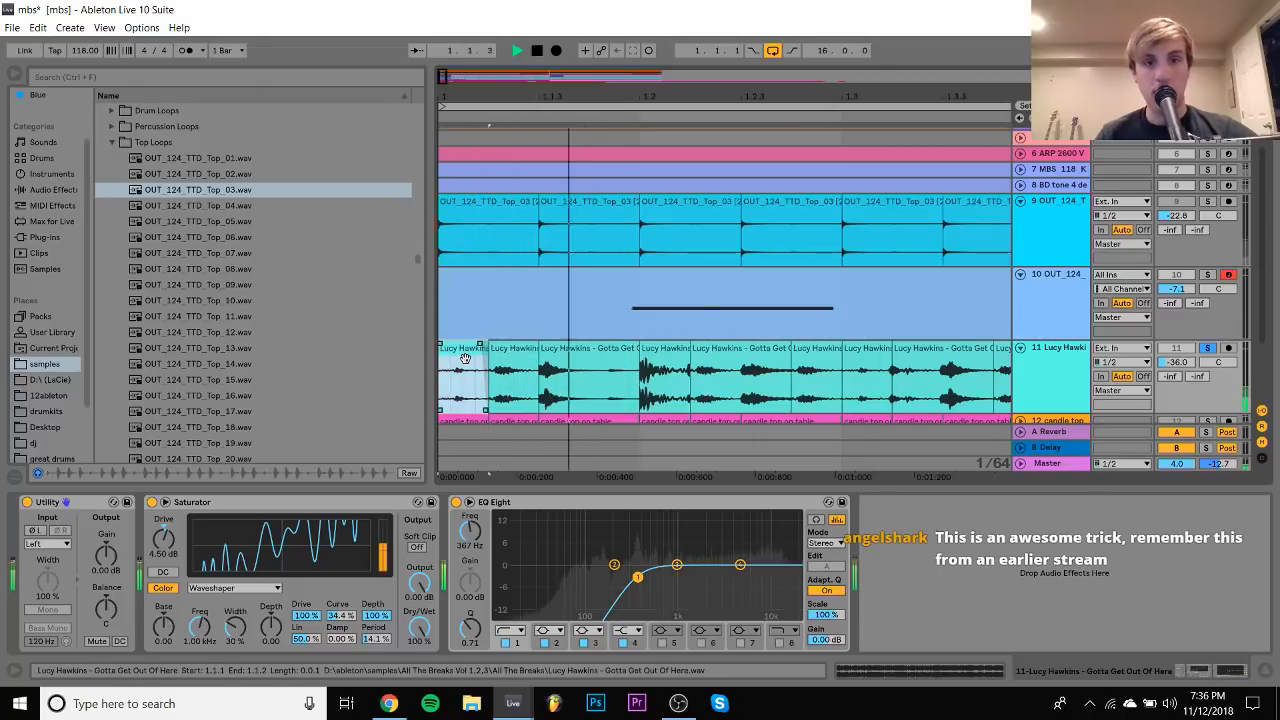
# Copy the break slice at 1.2.4 onto 1.3.2 and audition the bar around the slice at 1.3.1
pyautogui.click(901, 350)
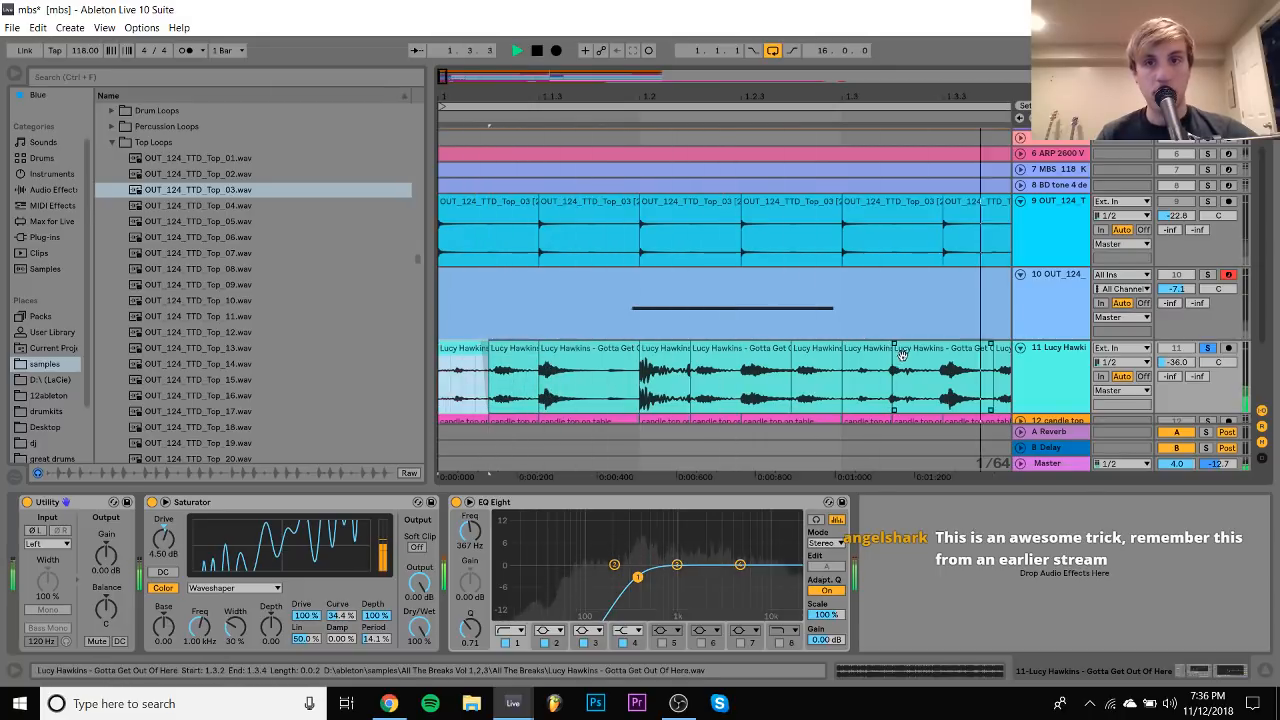
pyautogui.press('space')
pyautogui.hscroll(1, 902, 355)
pyautogui.press('space')
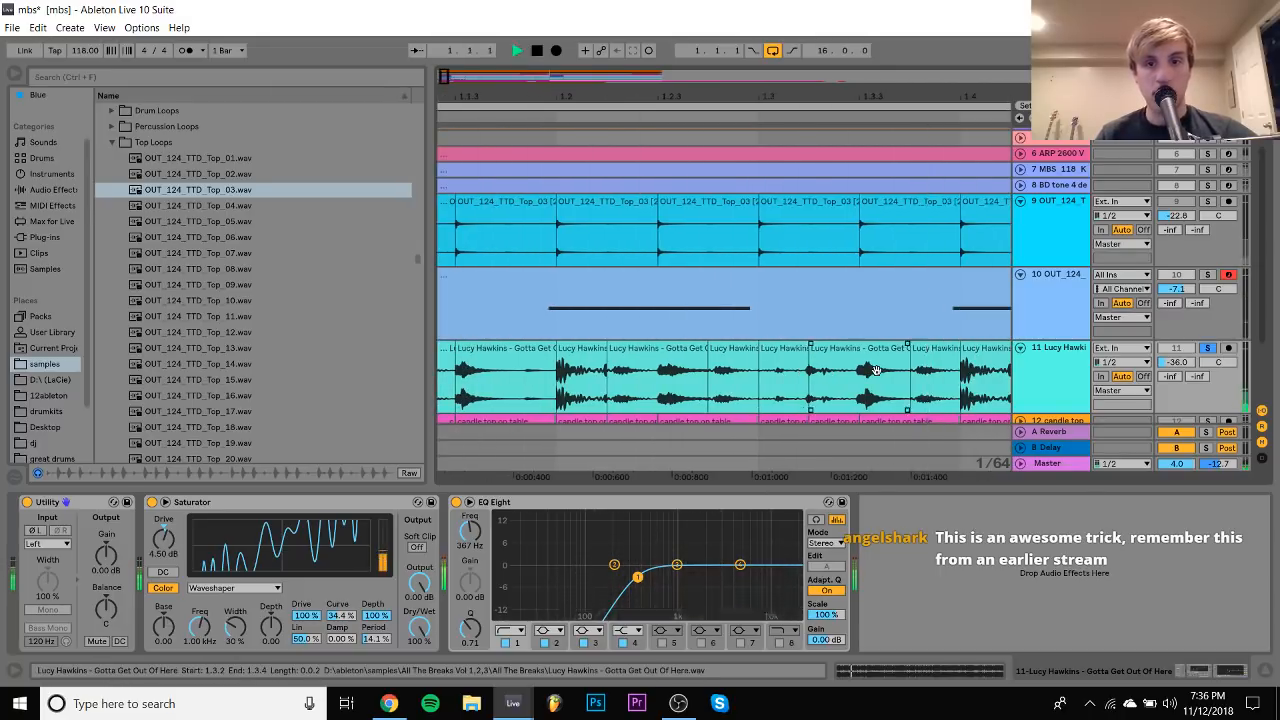
pyautogui.press('space')
pyautogui.moveTo(735, 352); pyautogui.dragTo(809, 349)
pyautogui.click(772, 352)
pyautogui.press('space')
pyautogui.press('space')
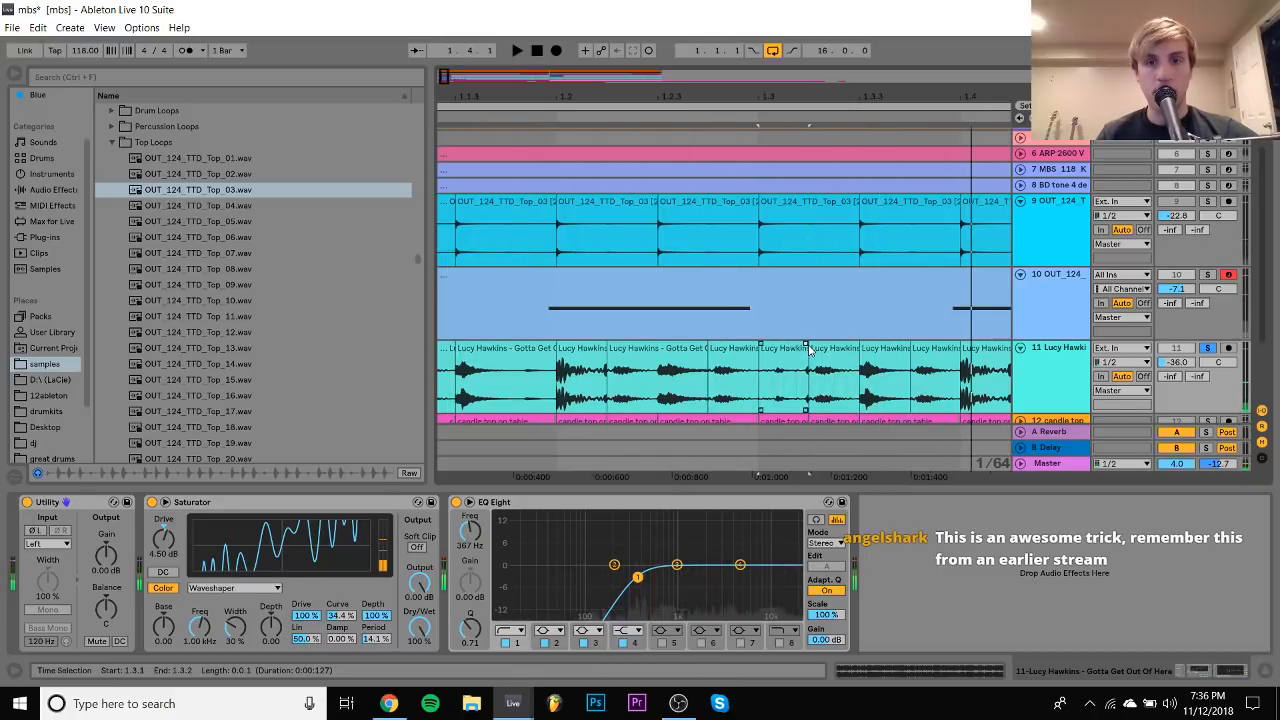
pyautogui.click(790, 349)
pyautogui.press('space')
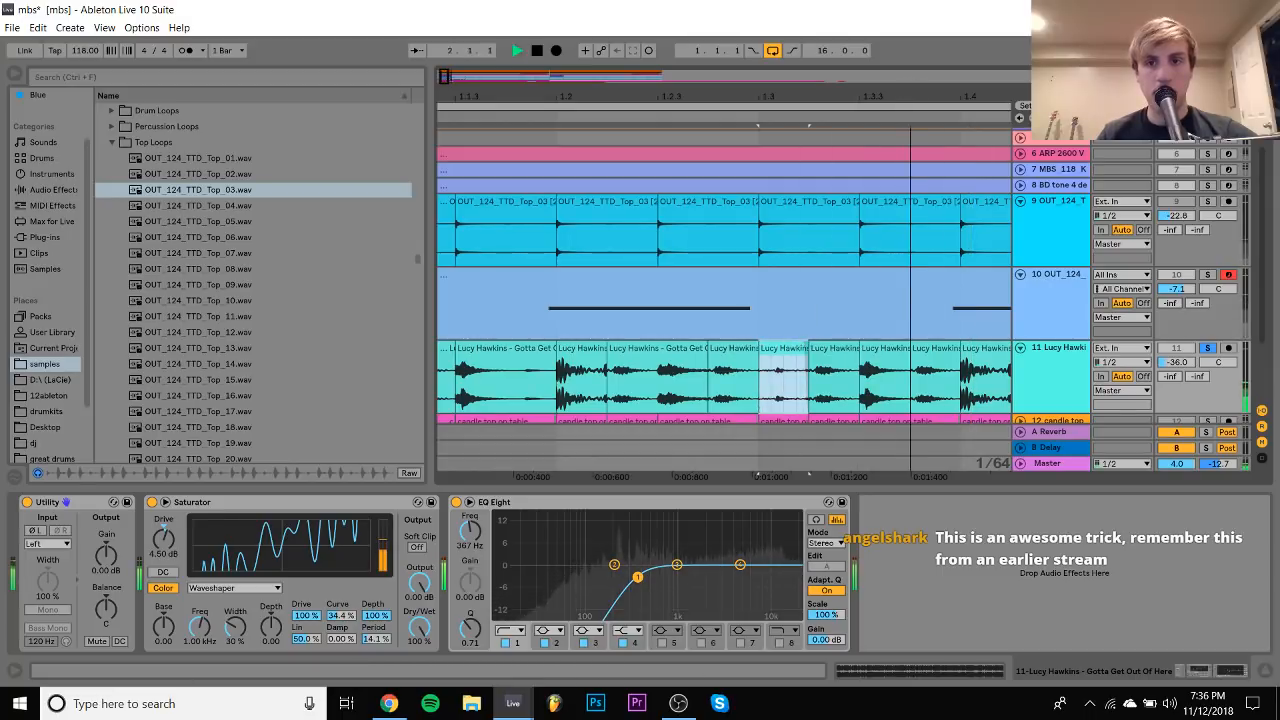
# Duplicate the edited first bar of the break into bar 2, and repeat the two-bar section up to 17.1.1
pyautogui.scroll(-7, 724, 300)
pyautogui.press('space')
pyautogui.click(651, 399)
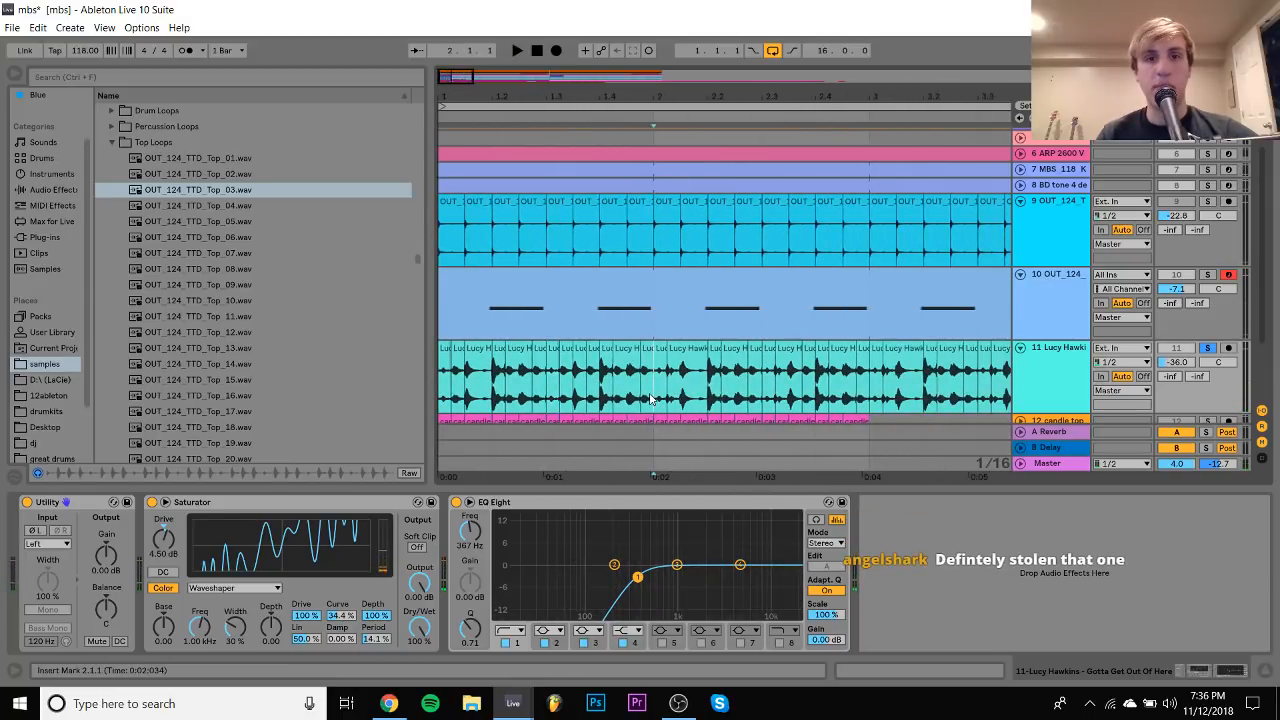
pyautogui.moveTo(651, 399); pyautogui.dragTo(455, 372)
pyautogui.hotkey('ctrl', 'd')
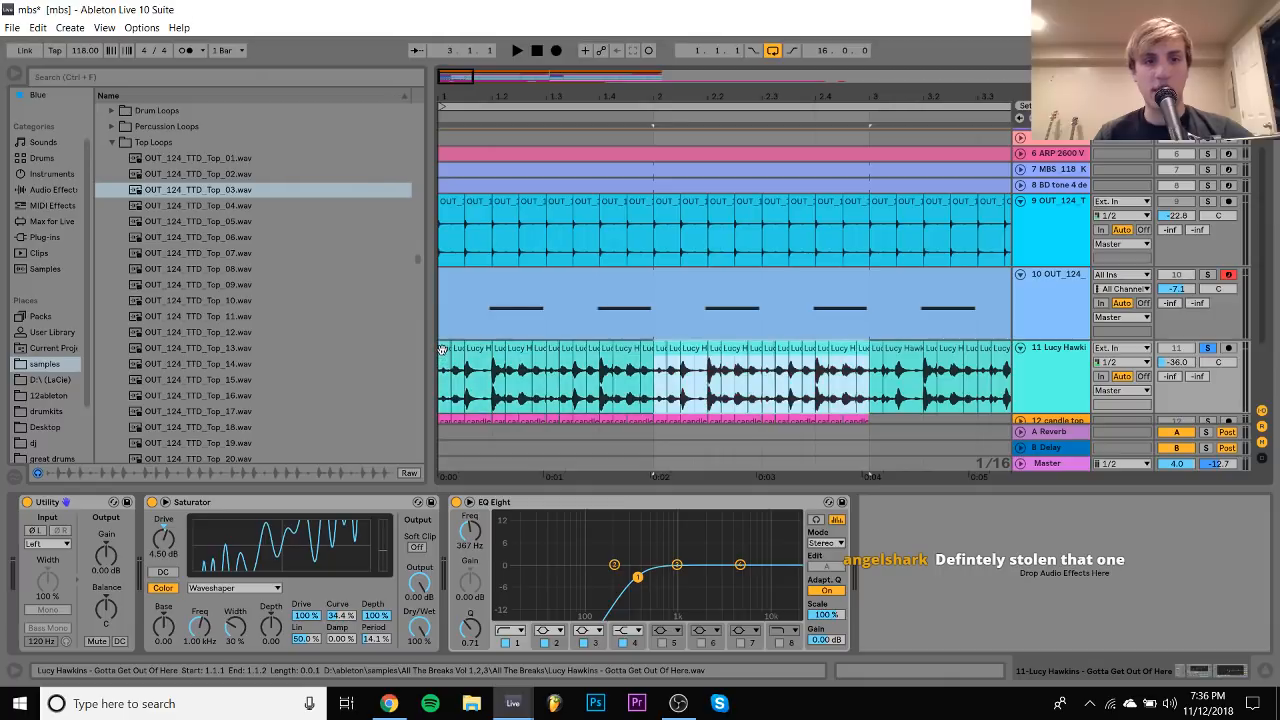
pyautogui.keyDown('shift'); pyautogui.click(445, 369); pyautogui.keyUp('shift')
pyautogui.moveTo(484, 97); pyautogui.dragTo(571, 64)
pyautogui.hotkey('ctrl', 'd')
pyautogui.hotkey('ctrl', 'd')
pyautogui.hotkey('ctrl', 'd')
pyautogui.hotkey('ctrl', 'd')
pyautogui.hotkey('ctrl', 'd')
pyautogui.hotkey('ctrl', 'd')
pyautogui.hotkey('ctrl', 'd')
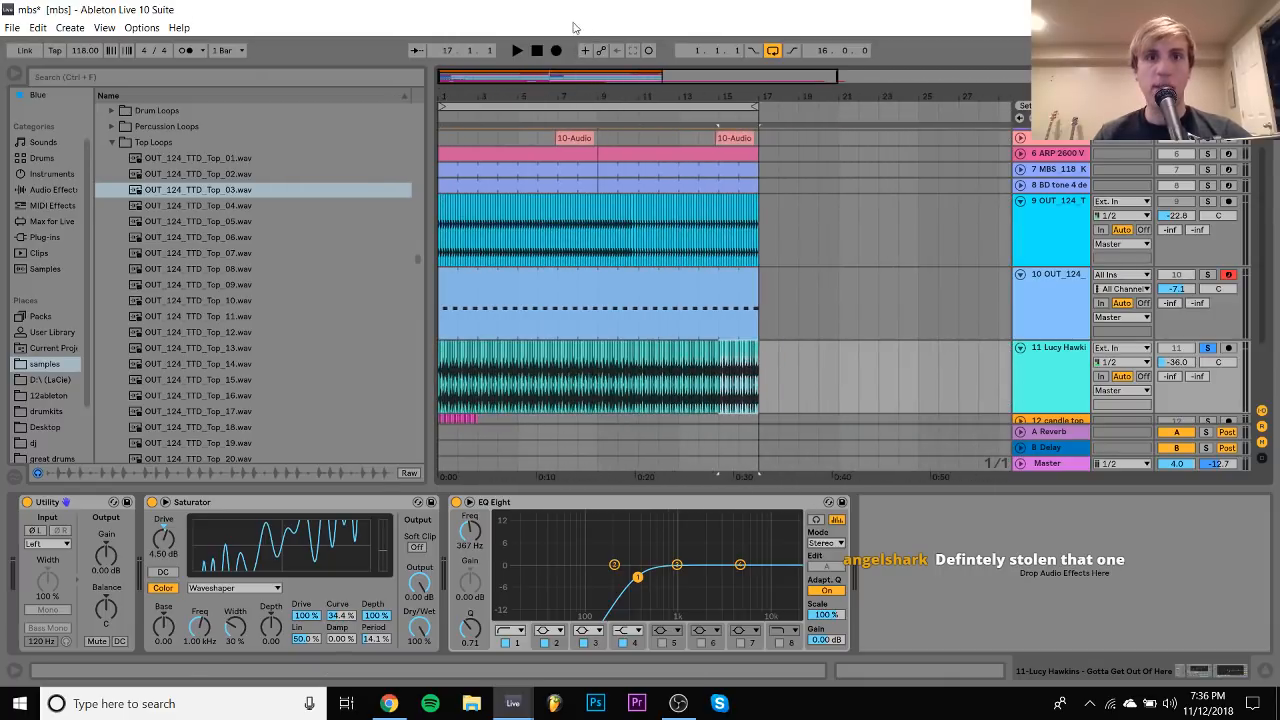
# Unsolo the break track and play the arrangement from the start with the duplicated break in the mix
pyautogui.click(537, 52)
pyautogui.press('space')
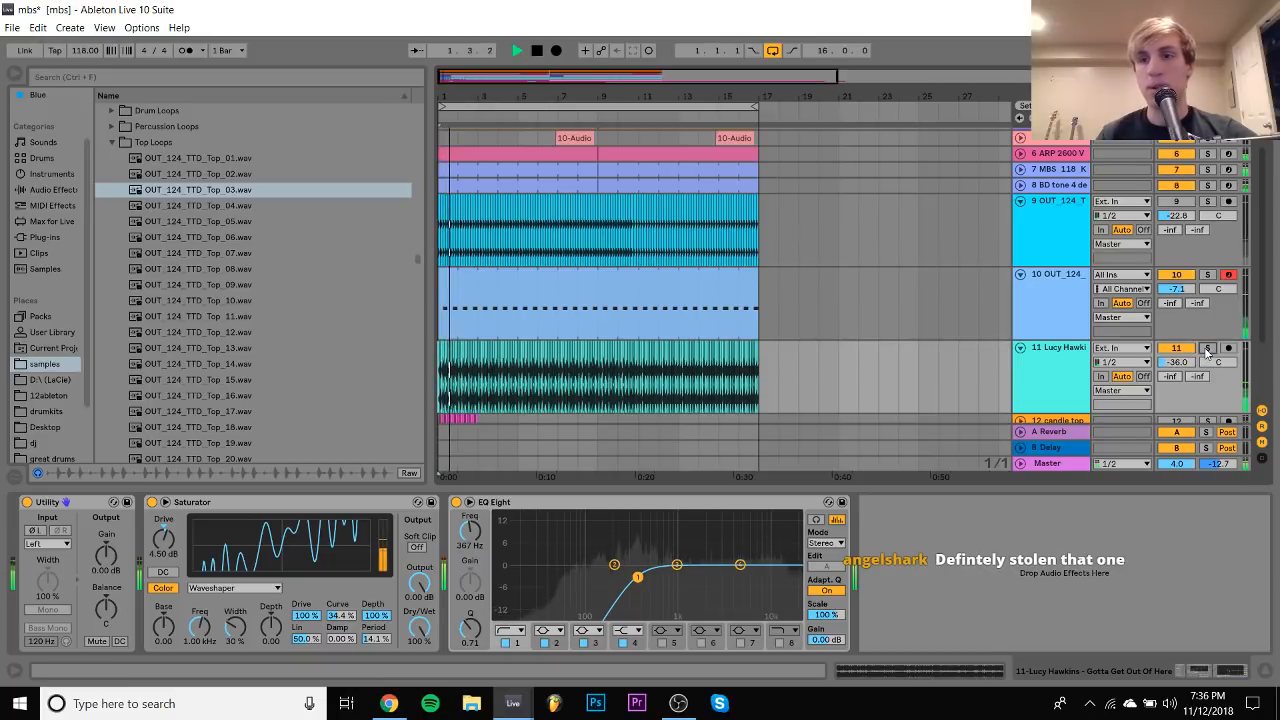
pyautogui.click(1207, 349)
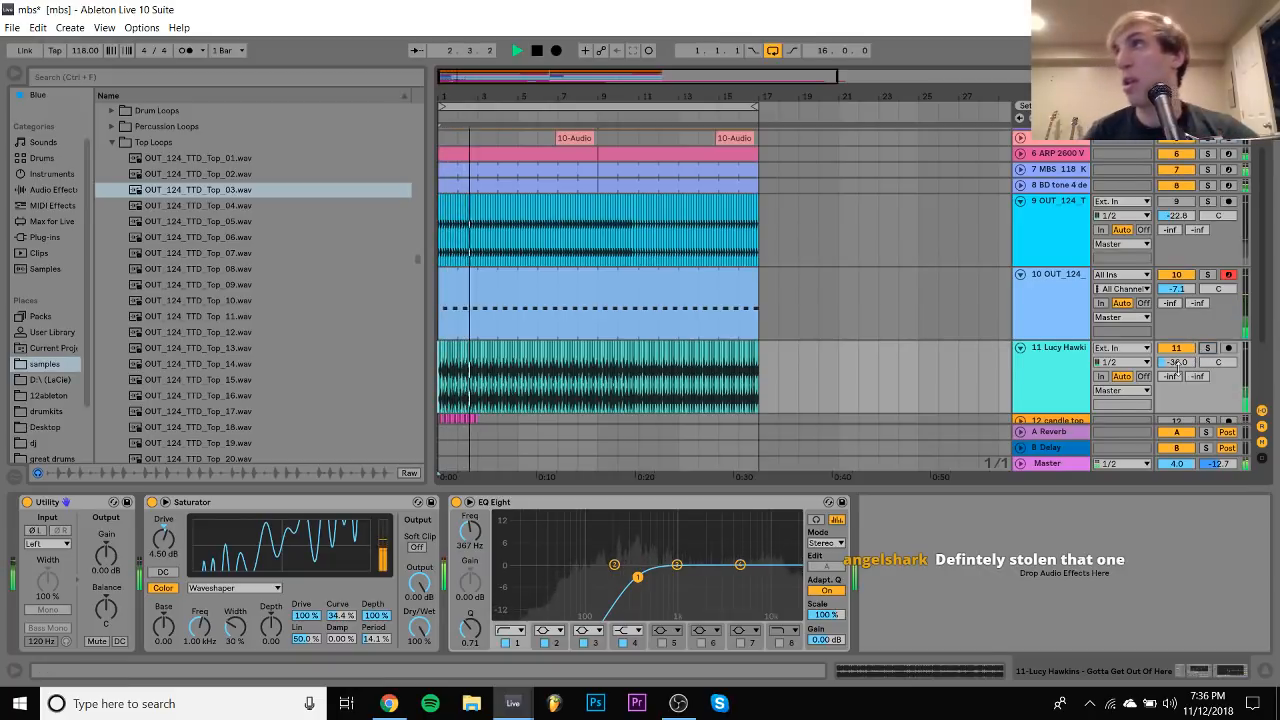
pyautogui.press('space')
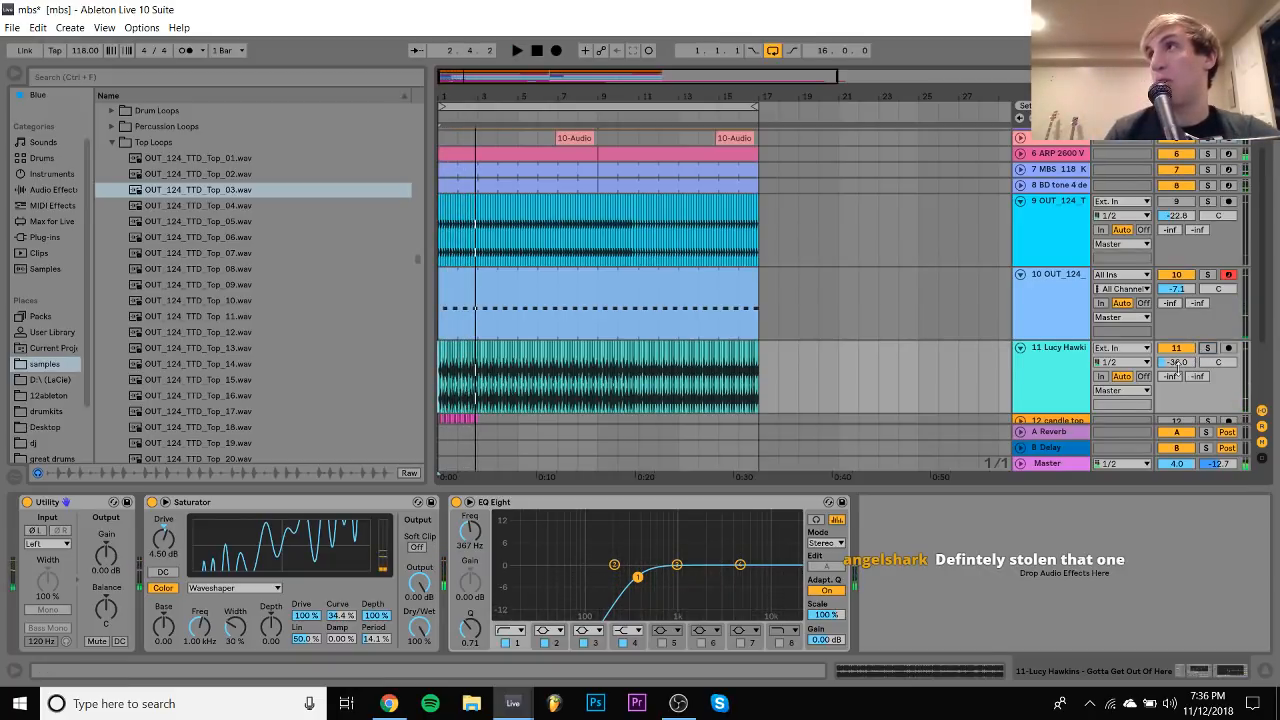
# Try the break track at -19.9 dB during playback and return its volume to -36.0 dB
pyautogui.press('space')
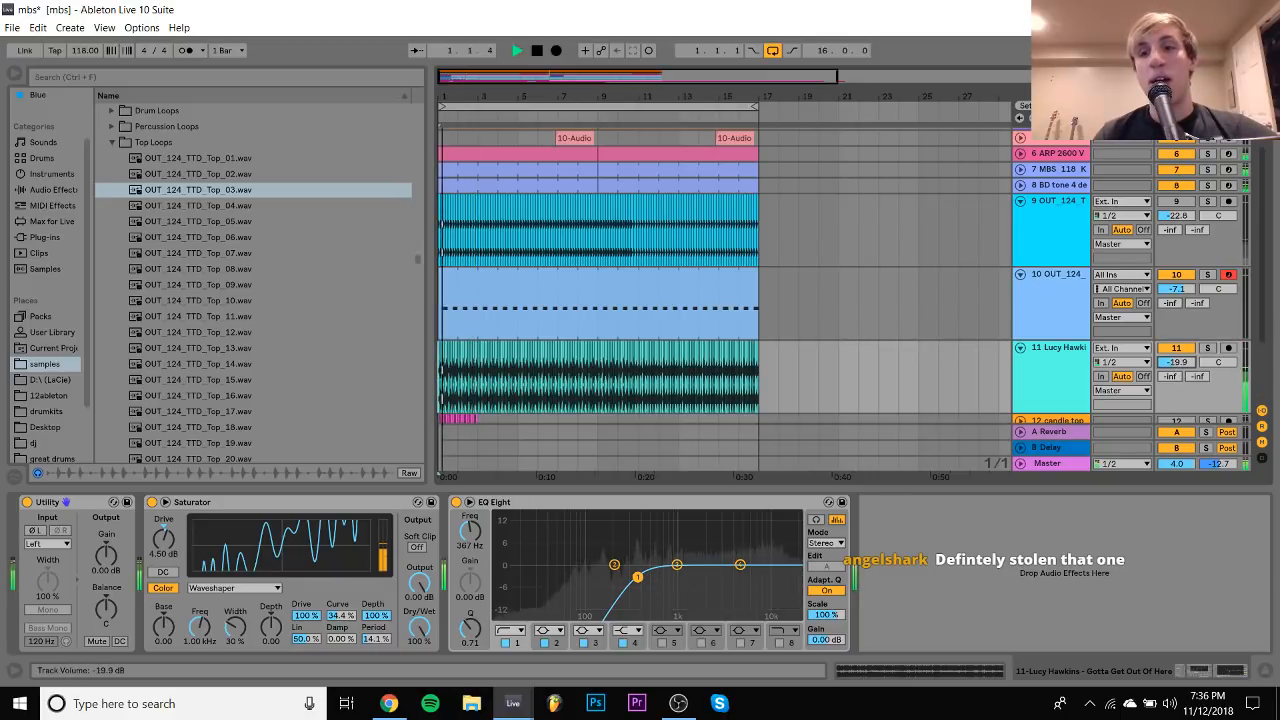
pyautogui.moveTo(1176, 363); pyautogui.dragTo(1176, 385)
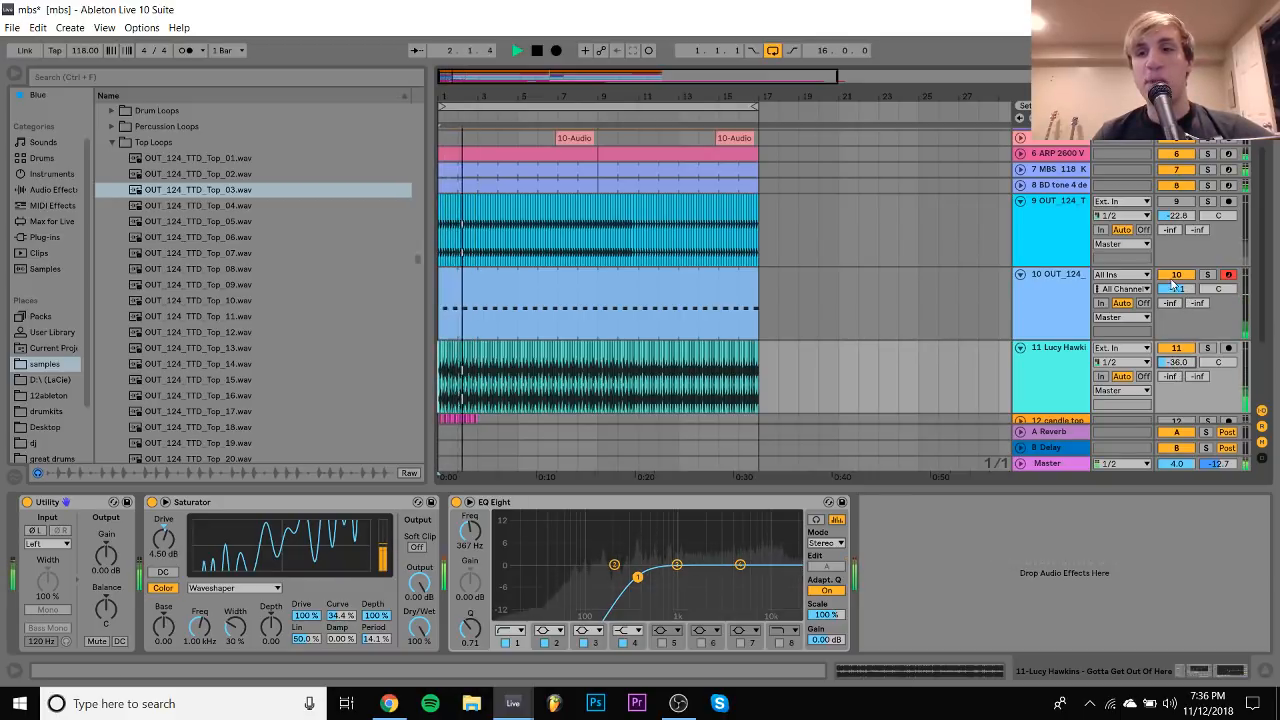
pyautogui.scroll(-4, 1018, 316)
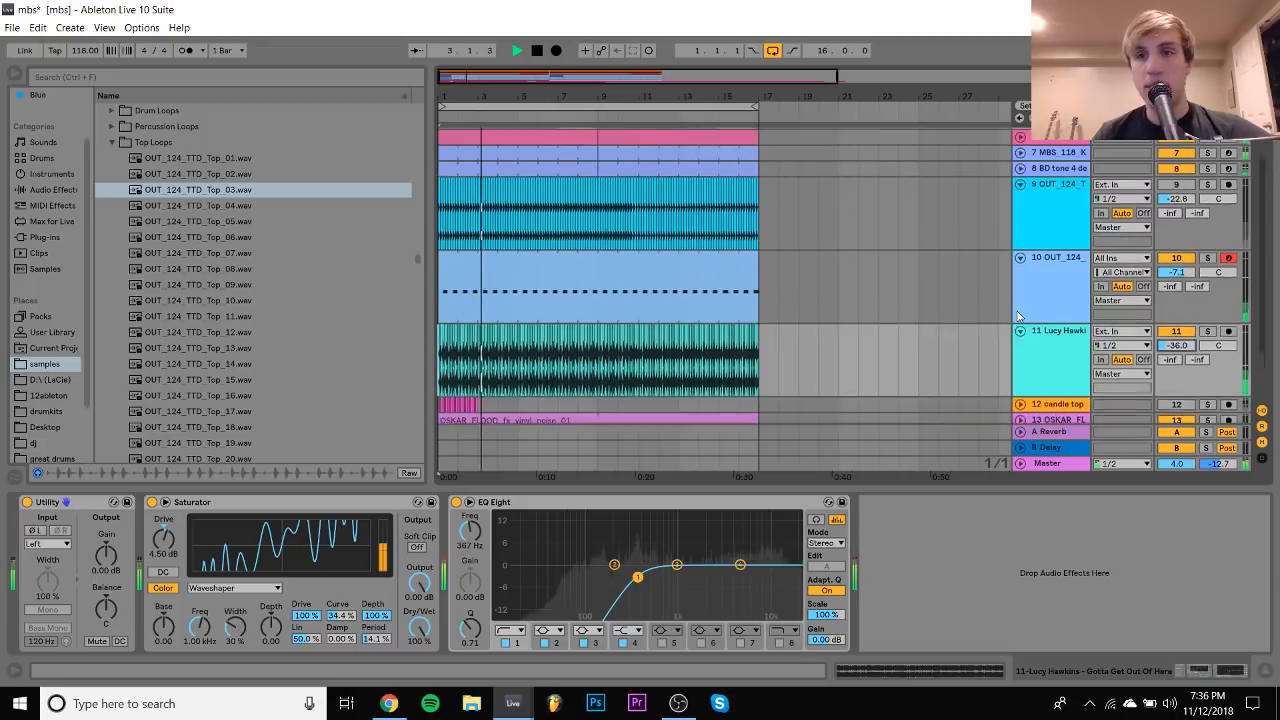
pyautogui.scroll(4, 1018, 316)
pyautogui.press('space')
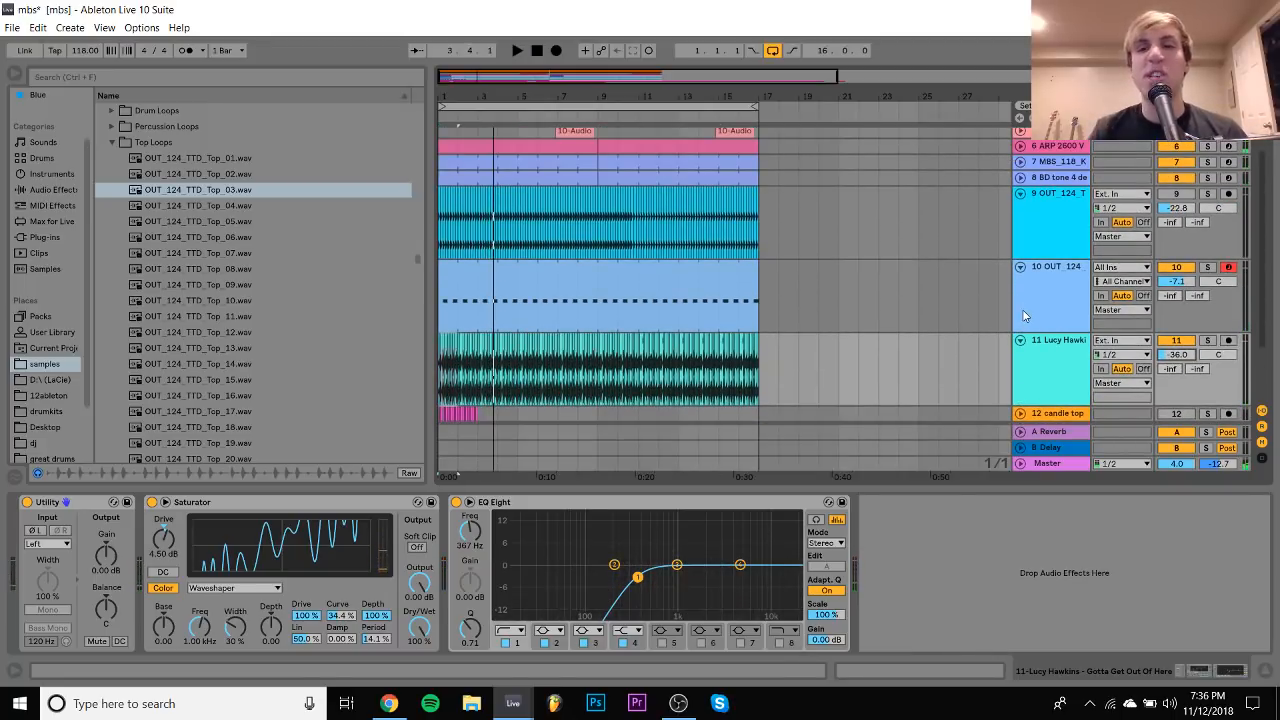
# Undo the break edits and the deletion of the first-hit Simpler track
pyautogui.hotkey('ctrl', 'z')
pyautogui.hotkey('ctrl', 'z')
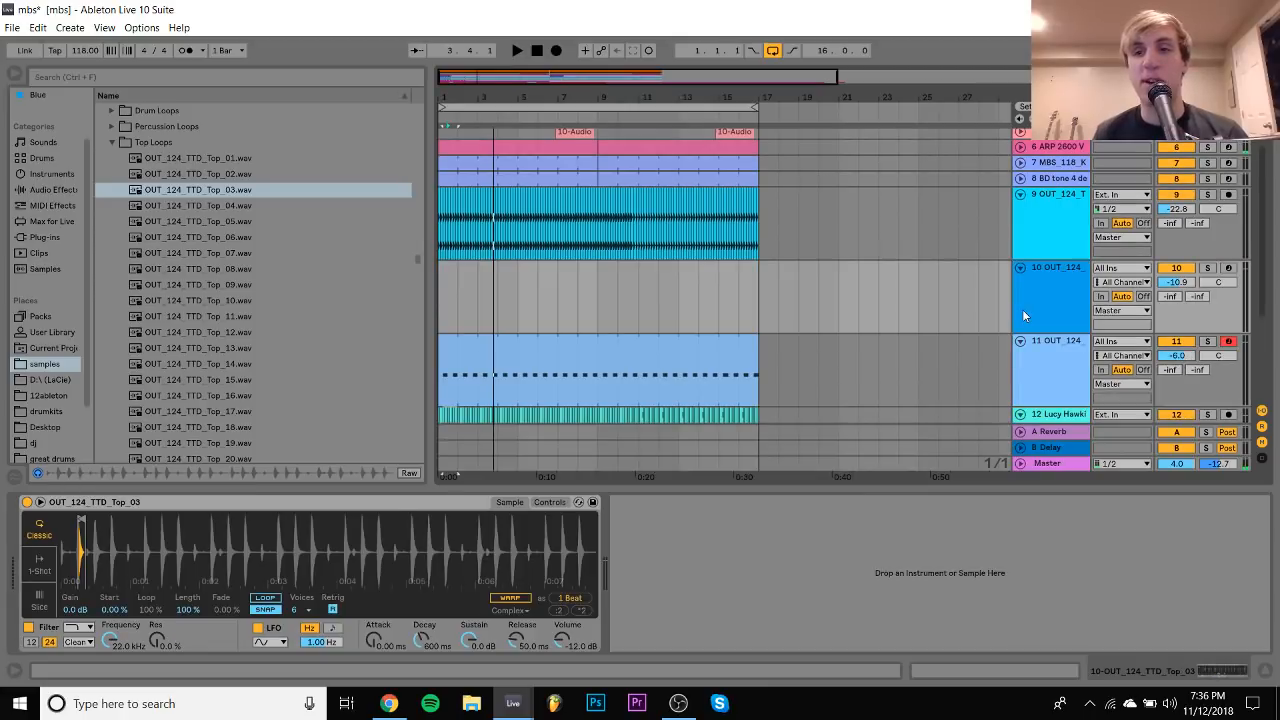
# Insert a one-bar MIDI clip at the start of track 10 and add a C3 note starting at 1.1.3
pyautogui.click(451, 286)
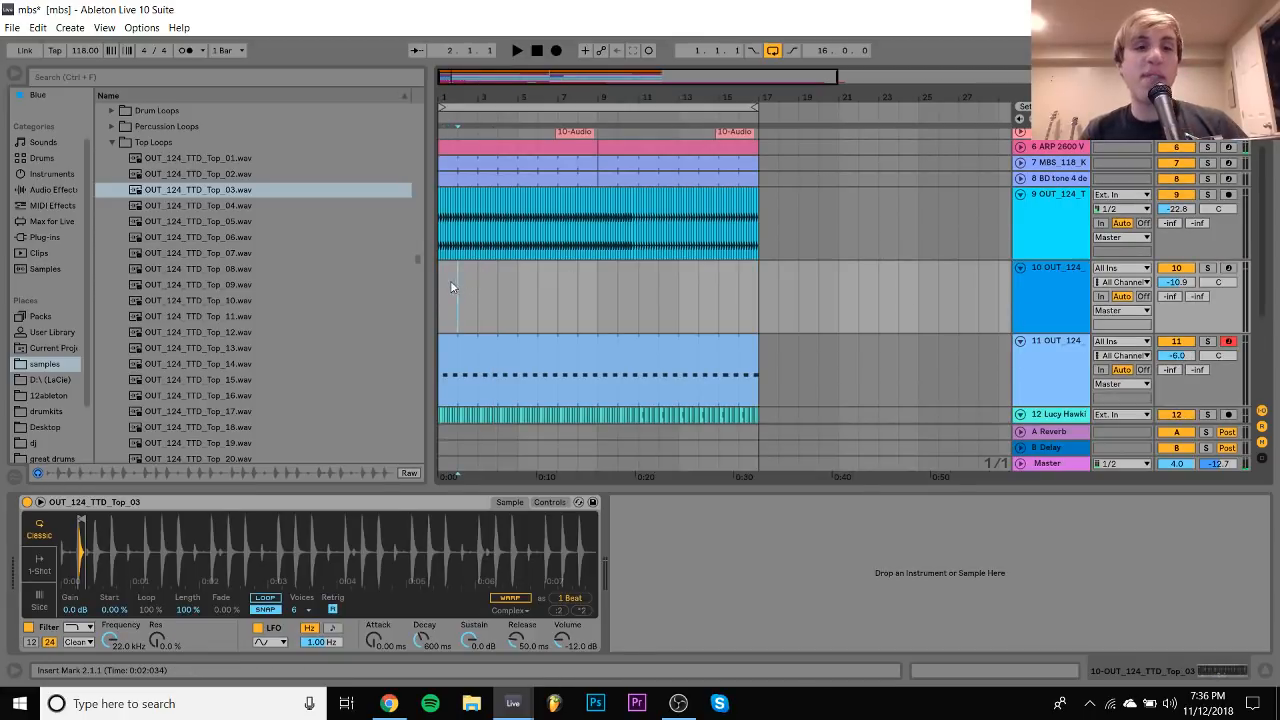
pyautogui.hotkey('ctrl', 'shift', 'm')
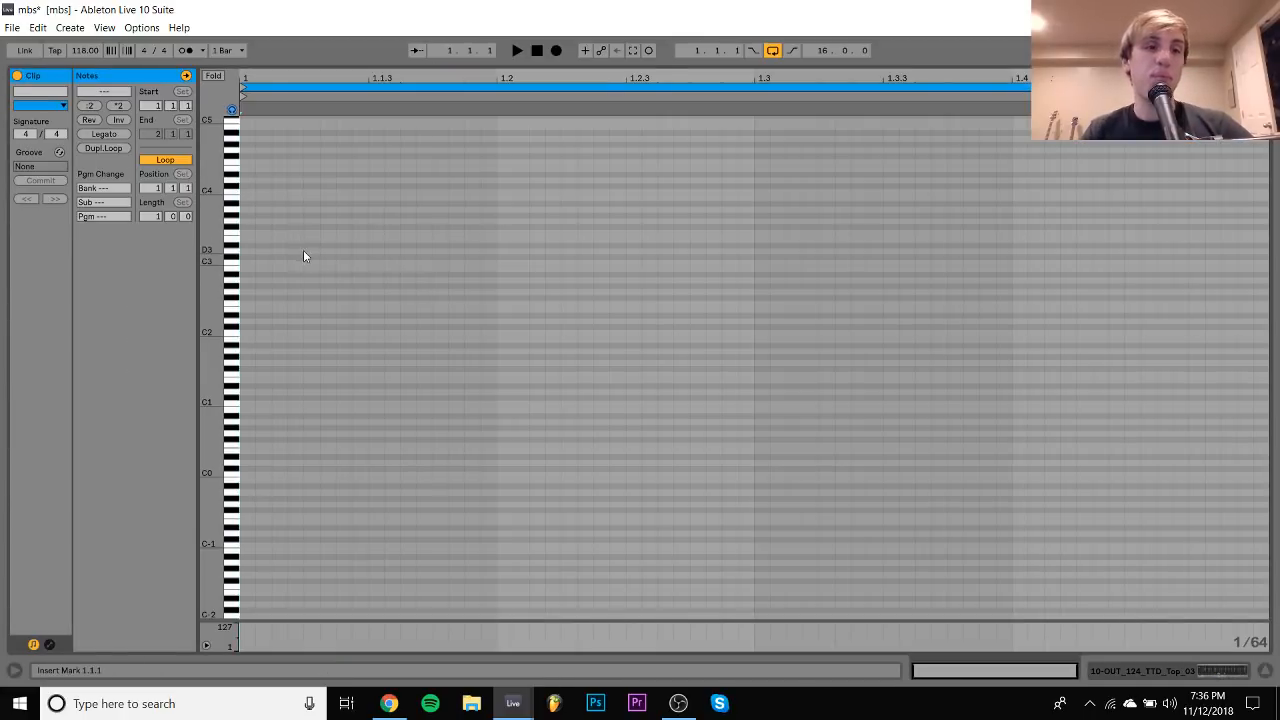
pyautogui.doubleClick(323, 262)
pyautogui.press('Right')
pyautogui.press('Right')
pyautogui.press('Right')
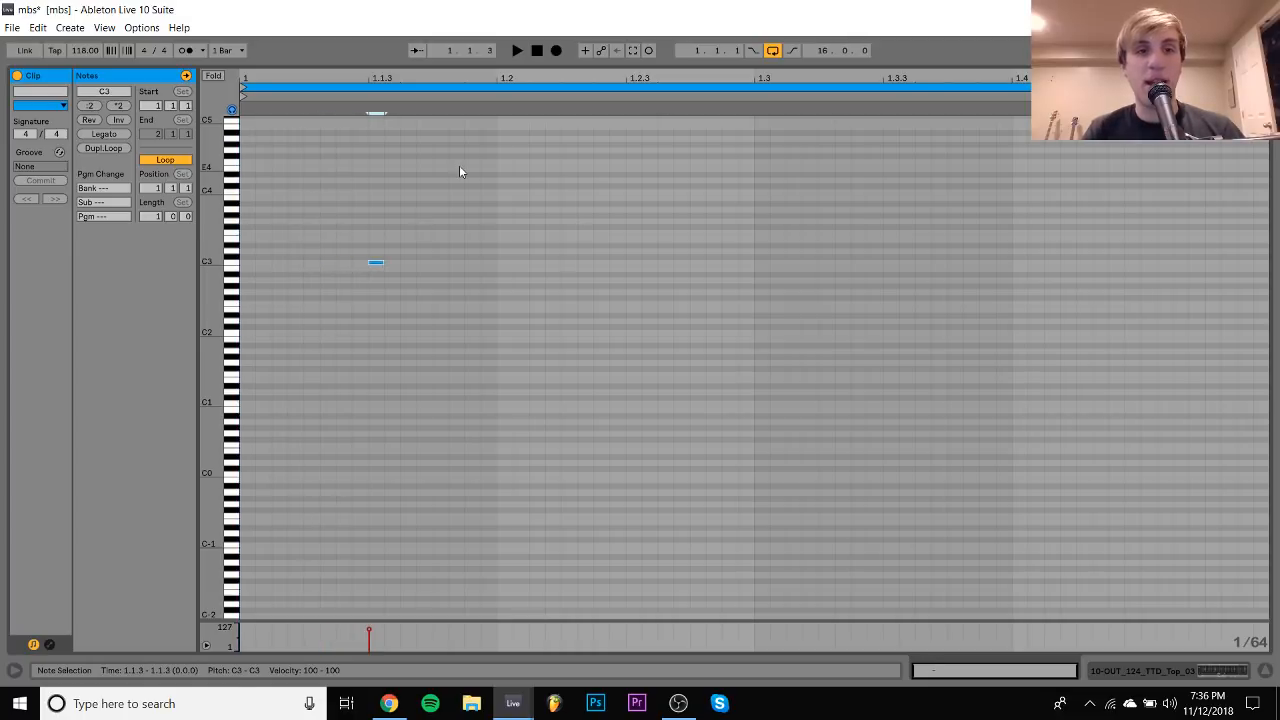
# Lengthen the C3 note so it ends at 1.2.1
pyautogui.hotkey('shift', 'Right')
pyautogui.hotkey('shift', 'Right')
pyautogui.hotkey('shift', 'Right')
pyautogui.hotkey('shift', 'Right')
pyautogui.hotkey('shift', 'Right')
pyautogui.hotkey('shift', 'Right')
pyautogui.hotkey('shift', 'Right')
pyautogui.hotkey('shift', 'Right')
pyautogui.hotkey('shift', 'Left')
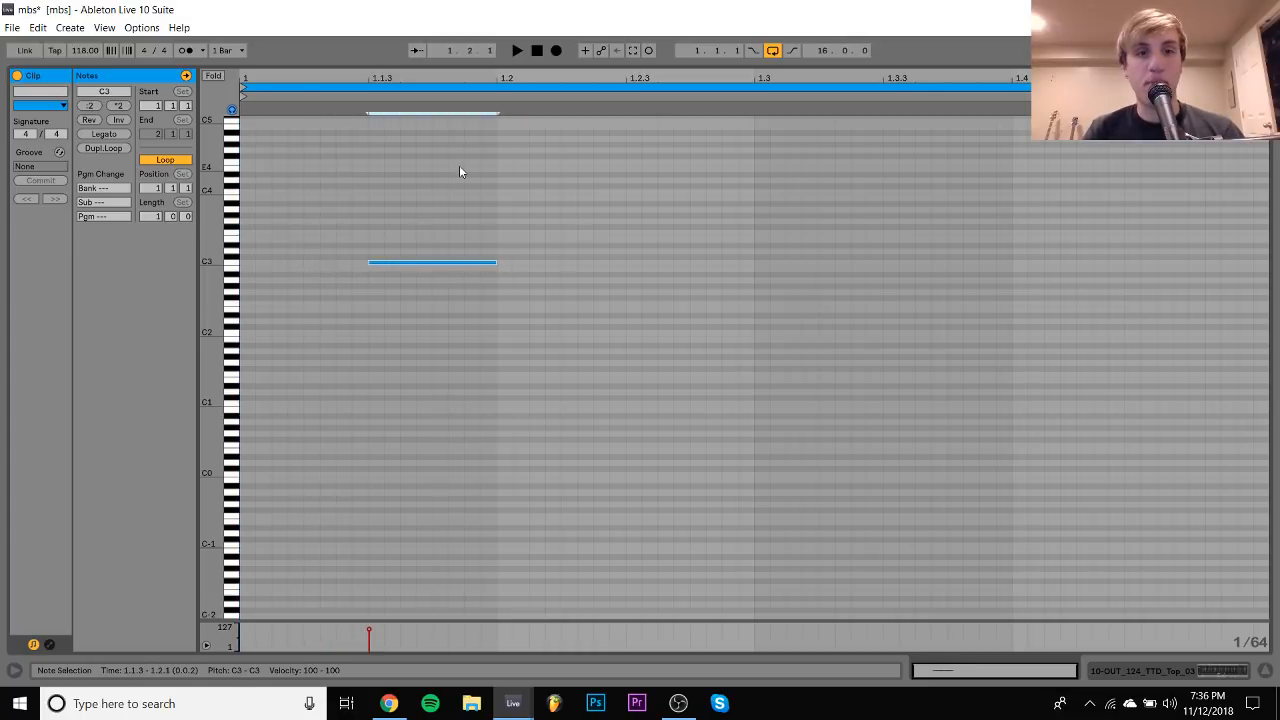
# Duplicate the first beat with its C3 note three times to fill the bar's remaining offbeats
pyautogui.moveTo(459, 165); pyautogui.dragTo(238, 346)
pyautogui.hotkey('ctrl', 'd')
pyautogui.hotkey('ctrl', 'd')
pyautogui.hotkey('ctrl', 'd')
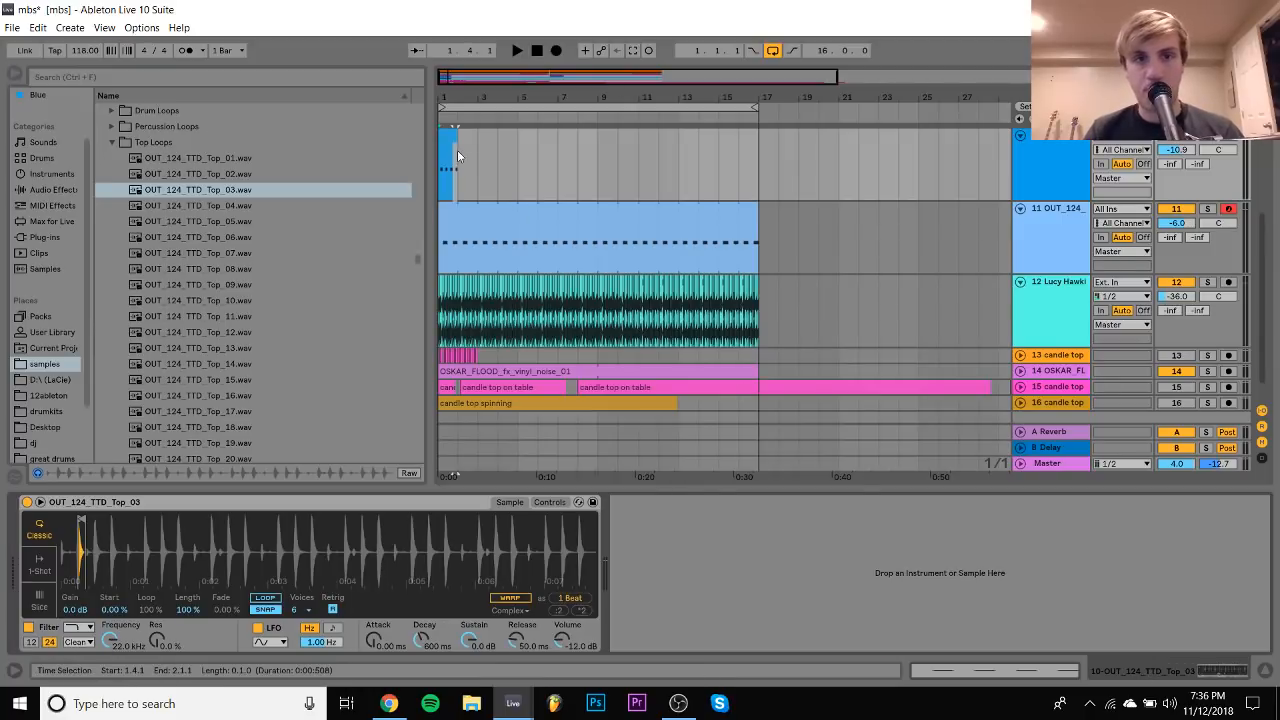
# Repeat the one-bar offbeat clip on track 10 up to 17.1.1 and play the arrangement from the start
pyautogui.click(455, 137)
pyautogui.moveTo(455, 137); pyautogui.dragTo(758, 137)
pyautogui.press('space')
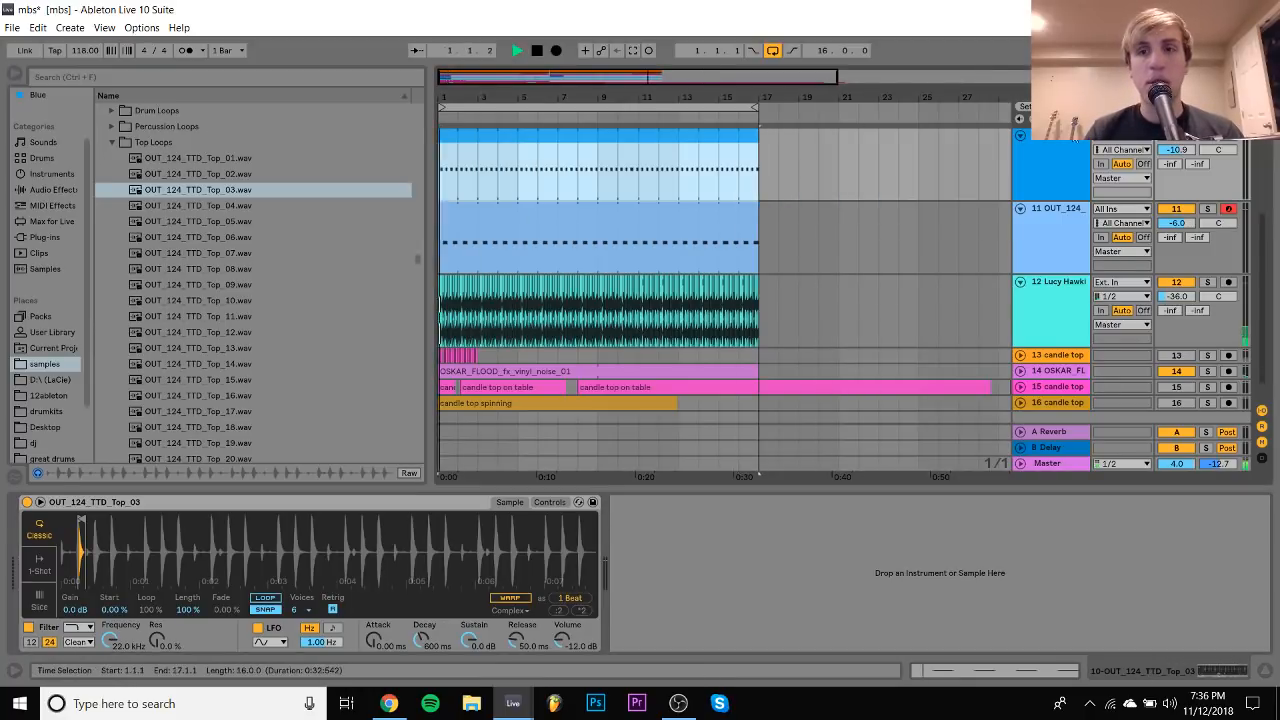
# Set track 10's volume to -10.8 dB and track 11's volume to -7.7 dB during playback
pyautogui.moveTo(1187, 153); pyautogui.dragTo(1187, 152)
pyautogui.moveTo(1176, 222); pyautogui.dragTo(1176, 238)
pyautogui.scroll(2, 1054, 226)
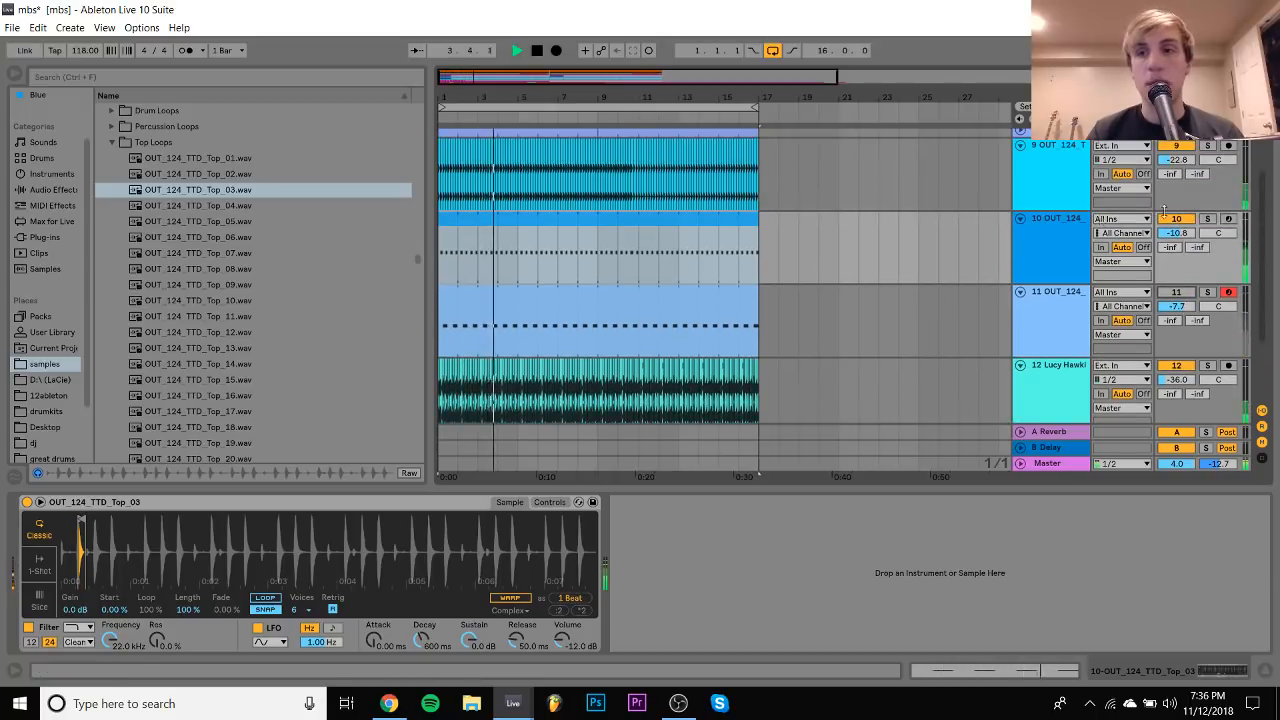
# Mute the break on track 12 and reactivate track 11 during playback
pyautogui.scroll(-1, 1168, 312)
pyautogui.click(1177, 318)
pyautogui.click(1178, 243)
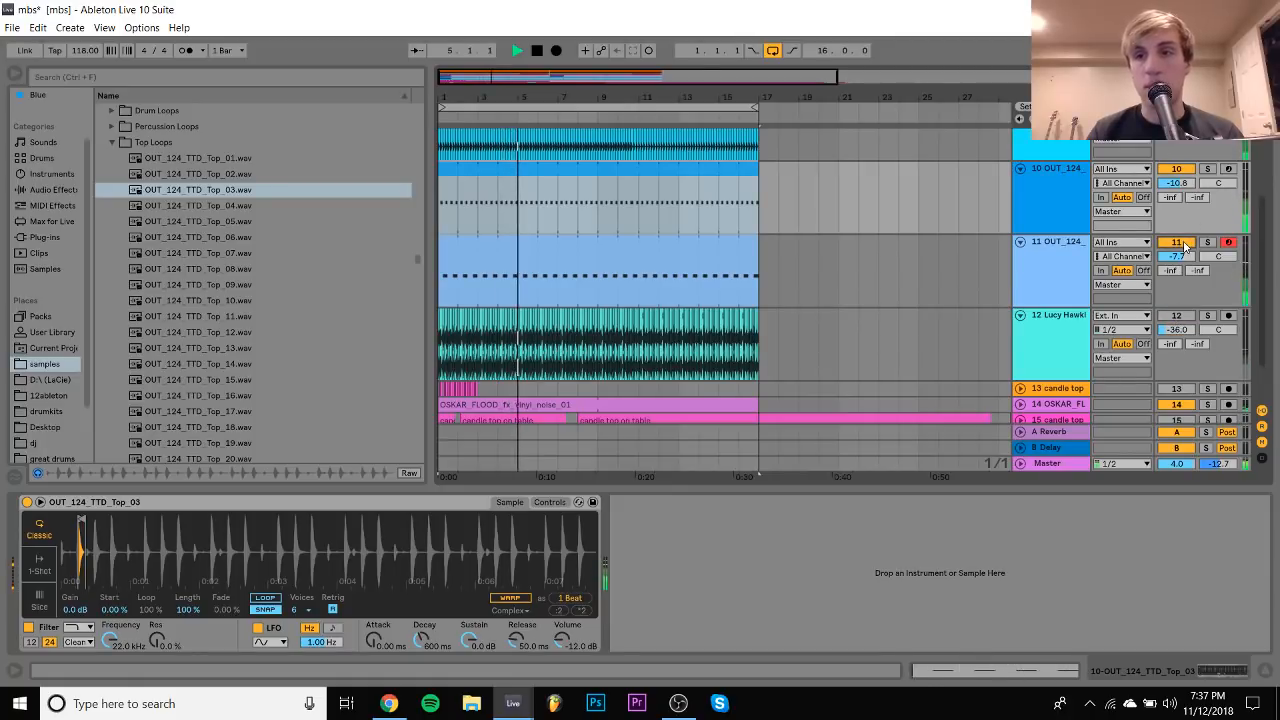
# Delete the cyan OUT_124 audio loop track and set the two blue OUT_124 MIDI tracks to -14.1 dB and -10.3 dB
pyautogui.moveTo(1175, 184); pyautogui.dragTo(1176, 198)
pyautogui.scroll(3, 1177, 198)
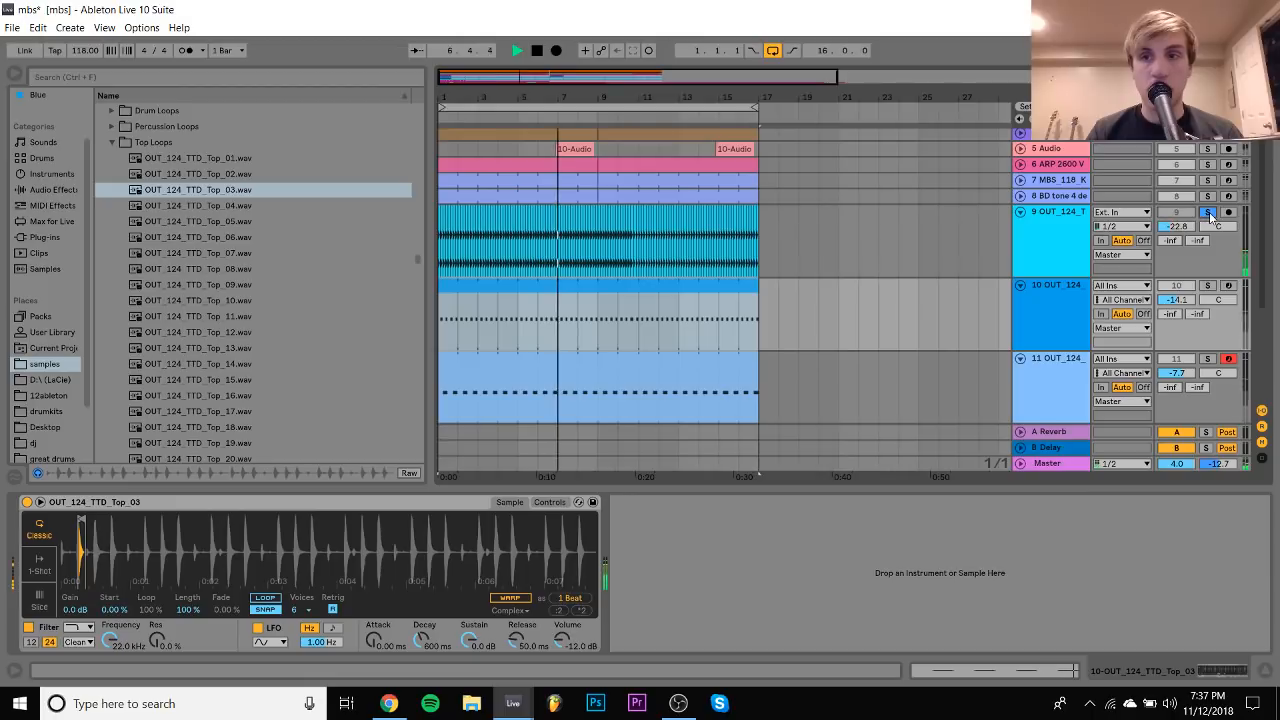
pyautogui.click(1188, 218)
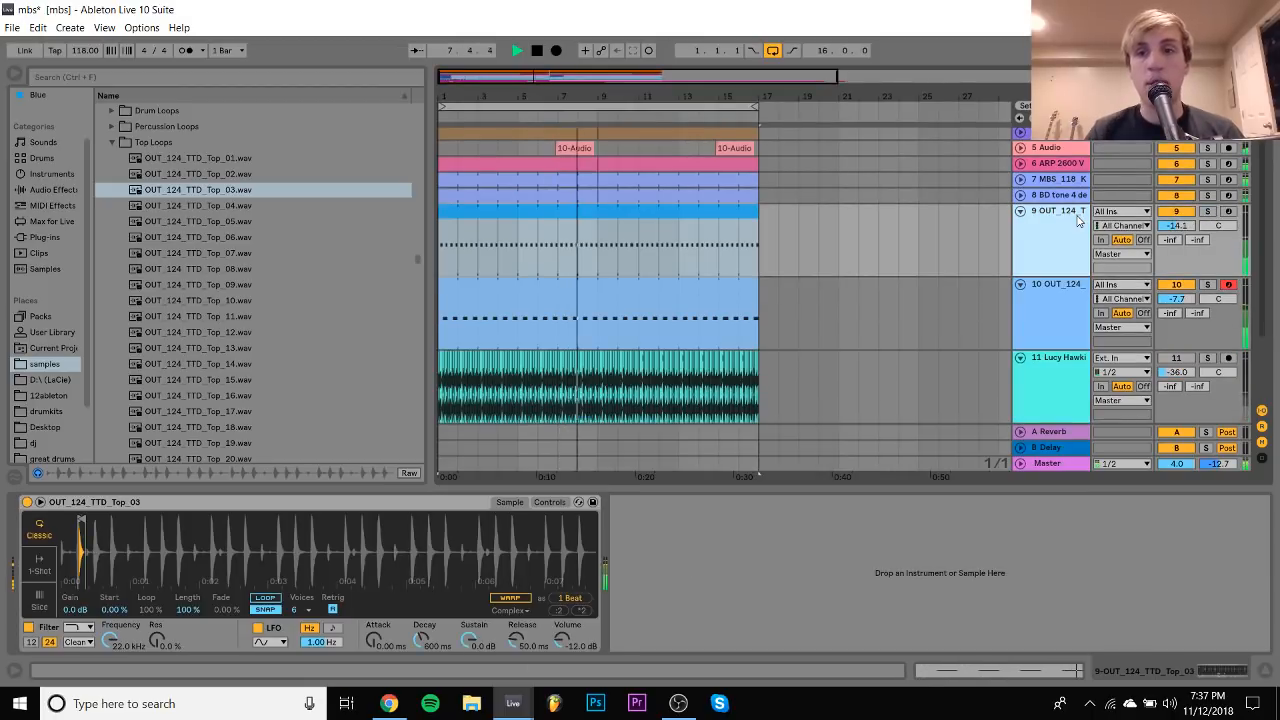
pyautogui.press('Delete')
pyautogui.moveTo(1176, 299); pyautogui.dragTo(1176, 300)
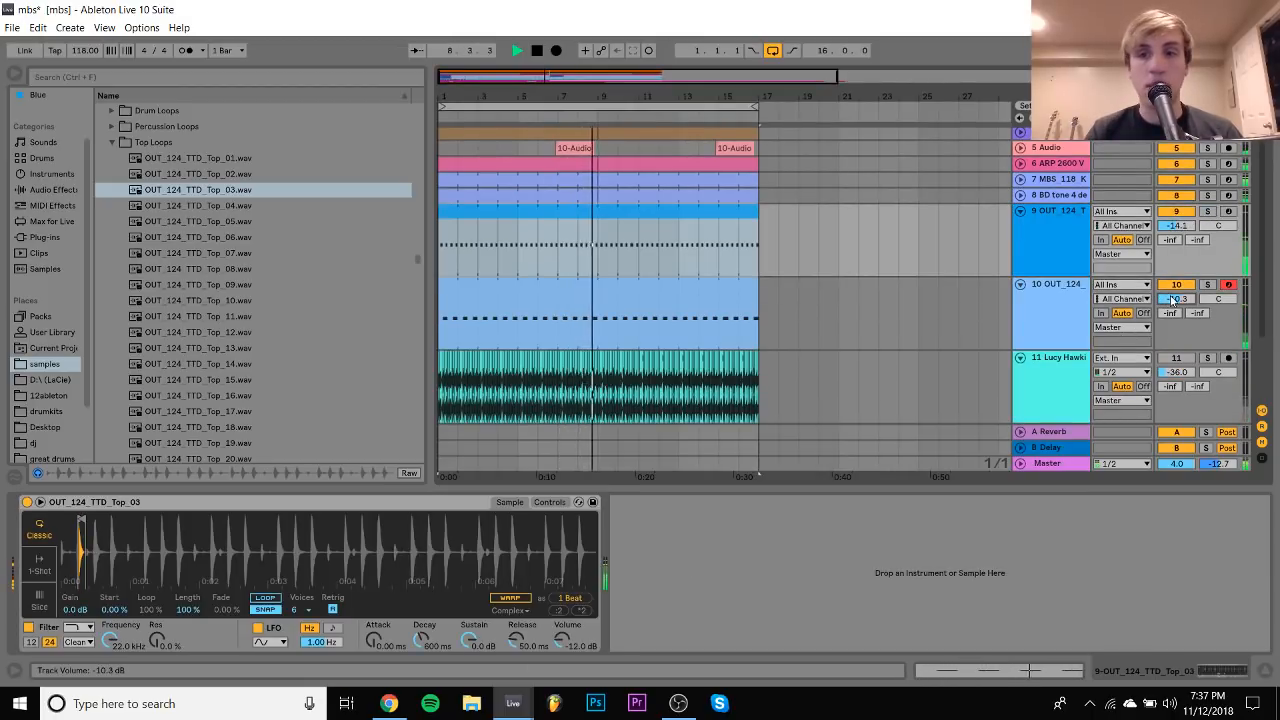
pyautogui.click(1196, 365)
pyautogui.moveTo(1193, 371); pyautogui.dragTo(1193, 377)
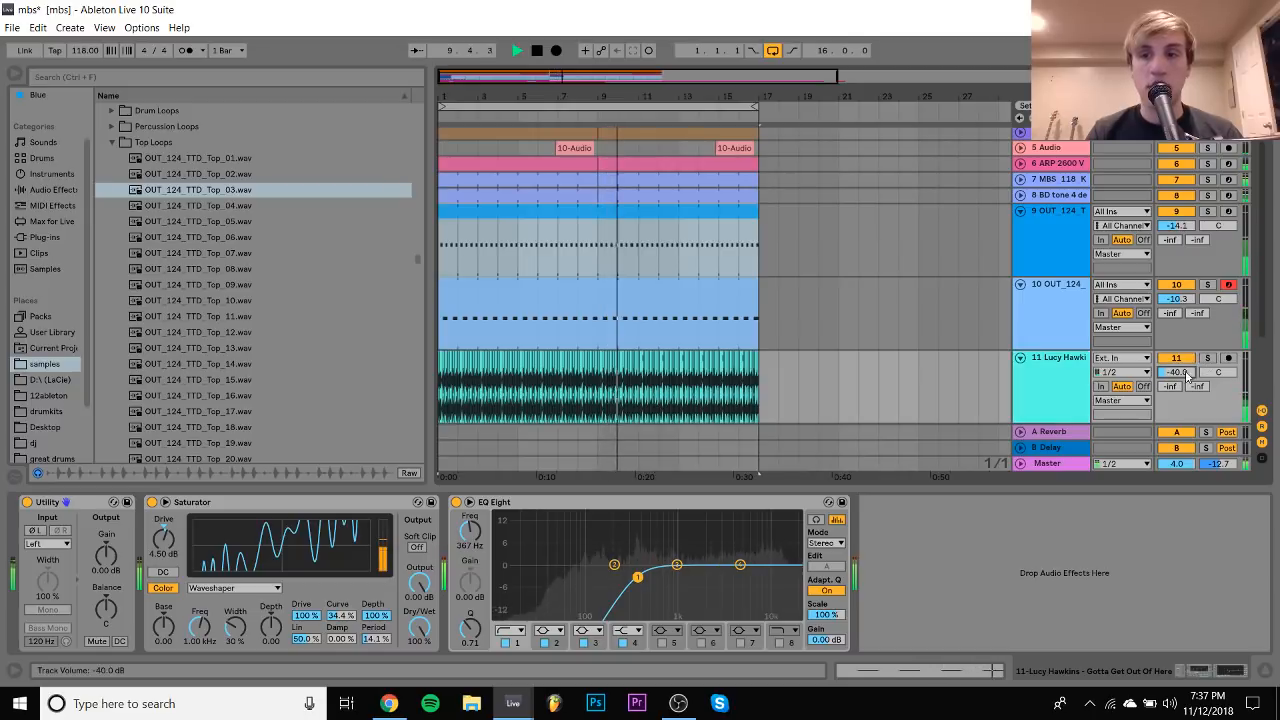
pyautogui.click(1196, 195)
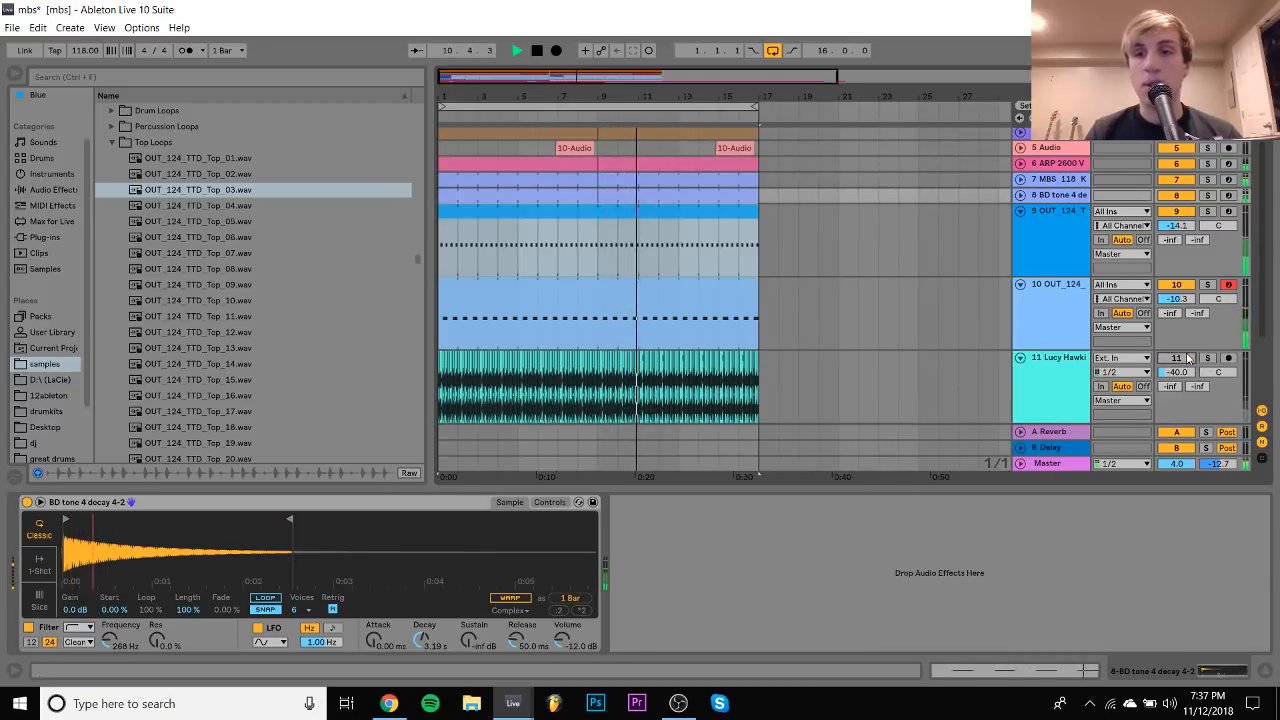
pyautogui.click(1073, 352)
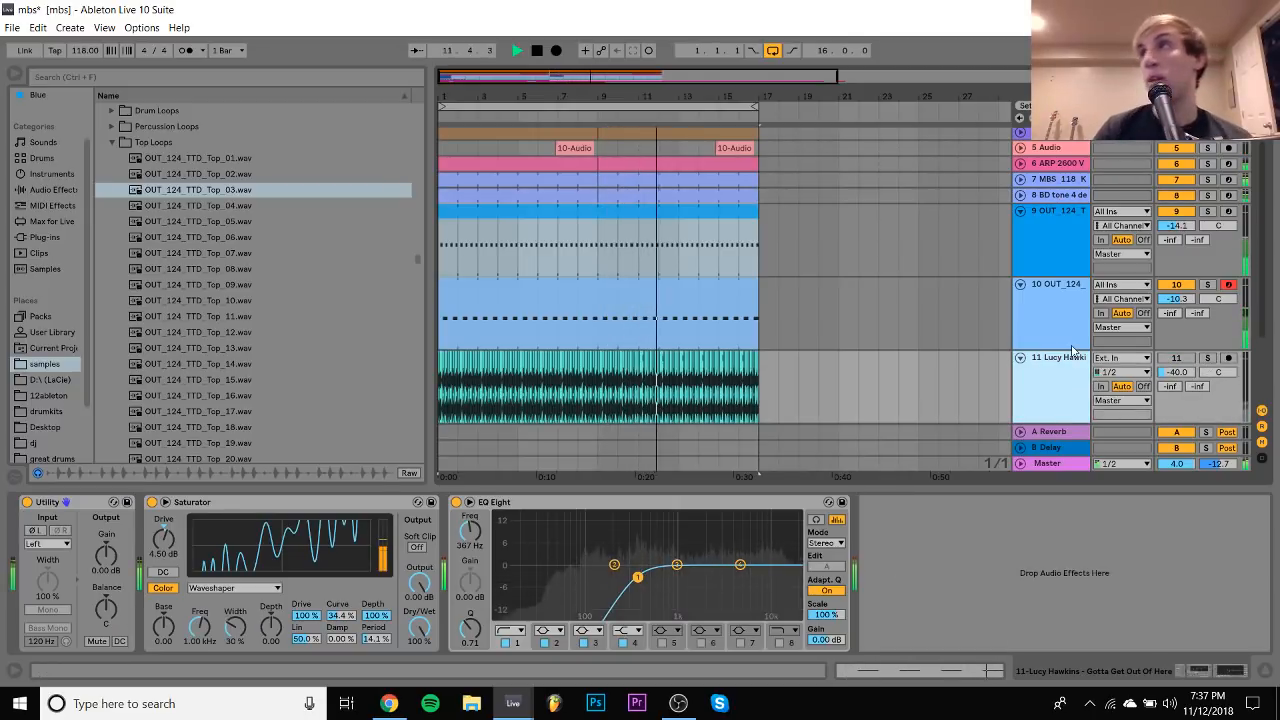
pyautogui.press('Delete')
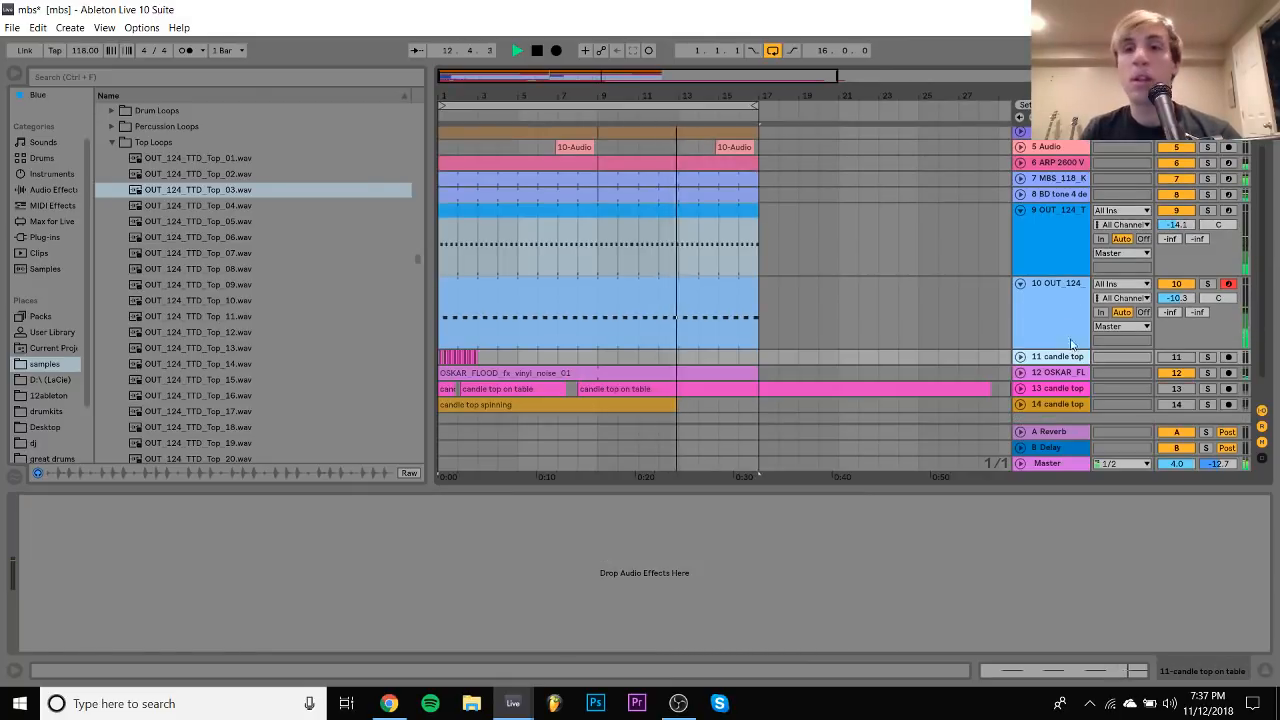
# Group the tracks from MBS_118_Kick down to the last OUT_124 track and solo the group
pyautogui.click(1072, 344)
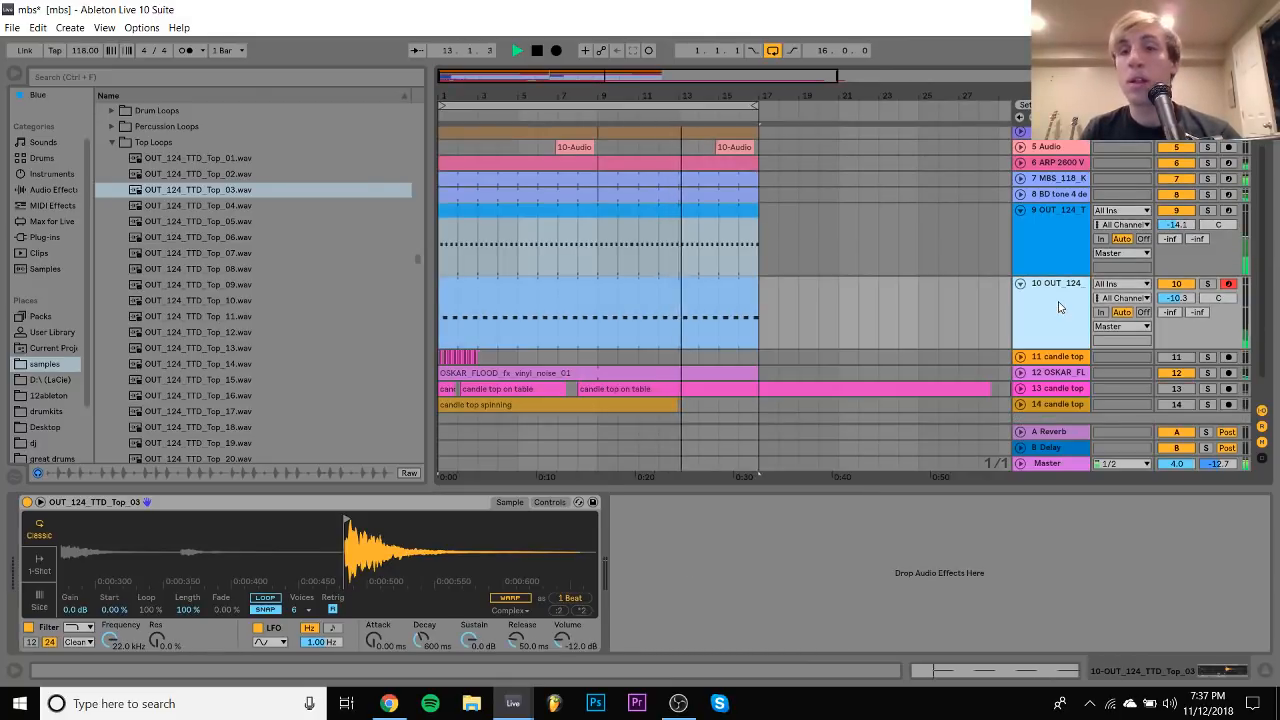
pyautogui.keyDown('shift'); pyautogui.click(1063, 180); pyautogui.keyUp('shift')
pyautogui.hotkey('ctrl', 'g')
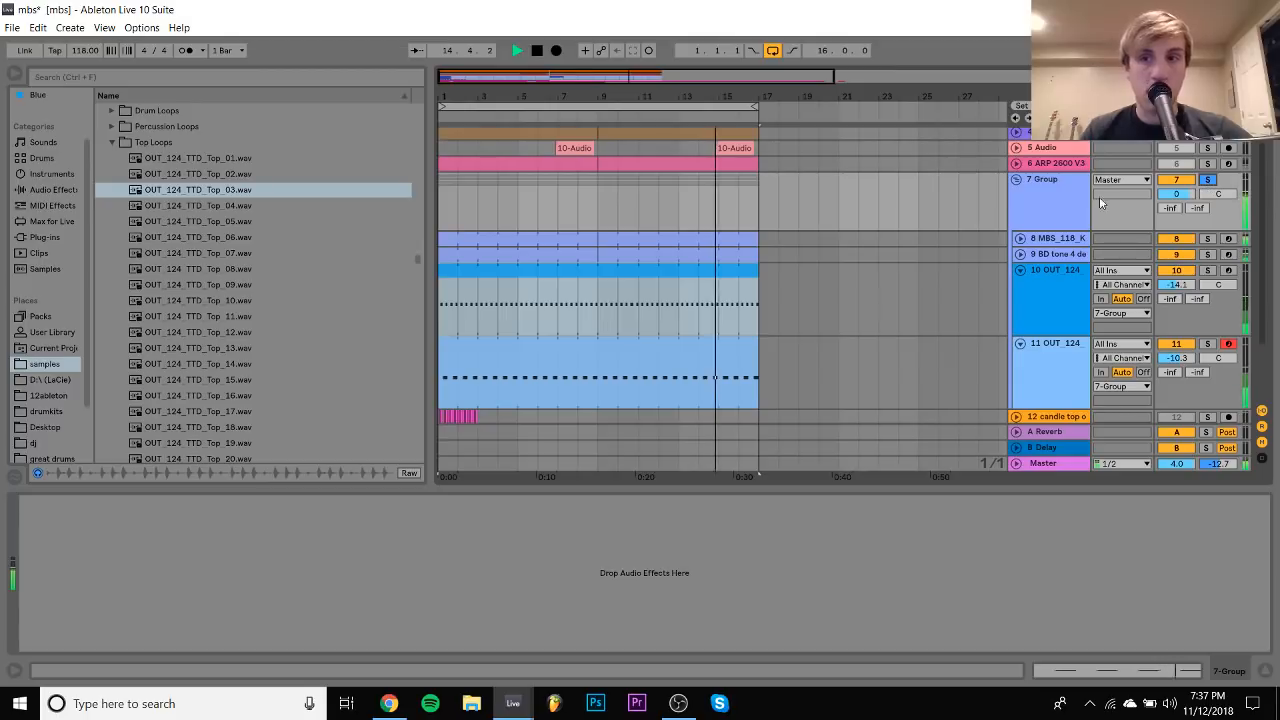
pyautogui.click(1074, 197)
# Stop playback and insert a new MIDI track directly below the MBS_118_Kick track inside the group
pyautogui.click(1056, 241)
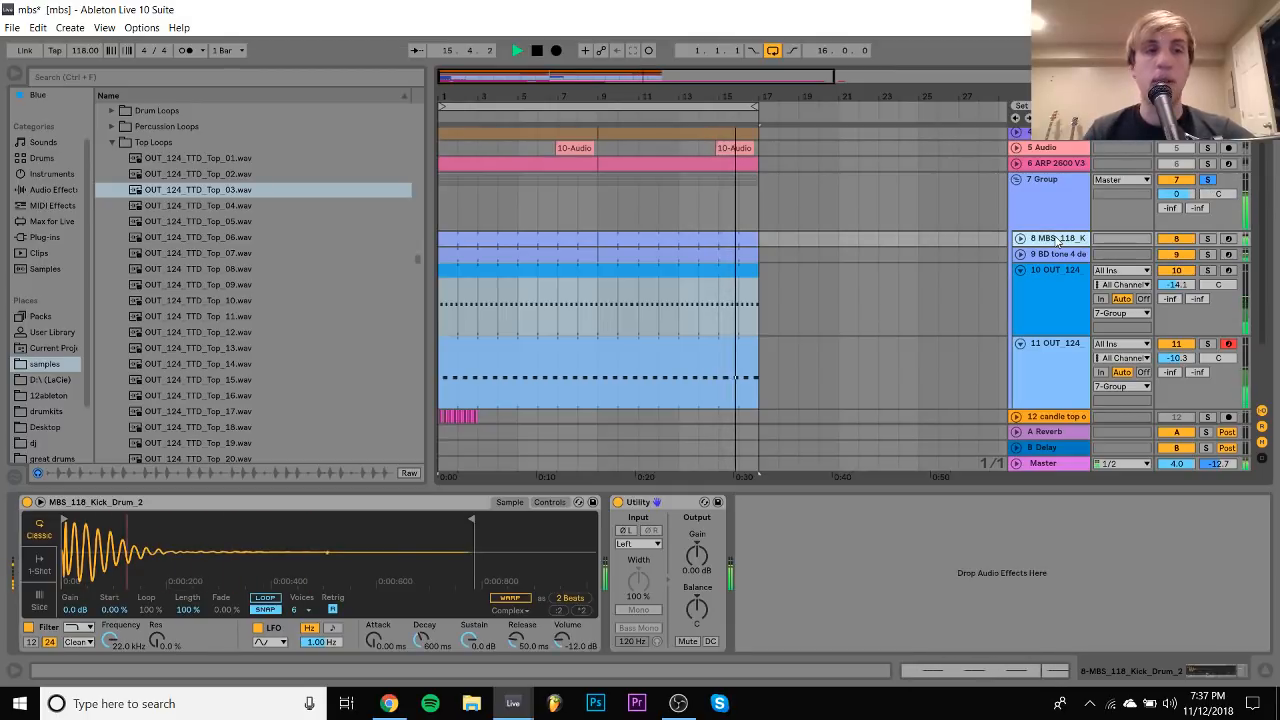
pyautogui.press('space')
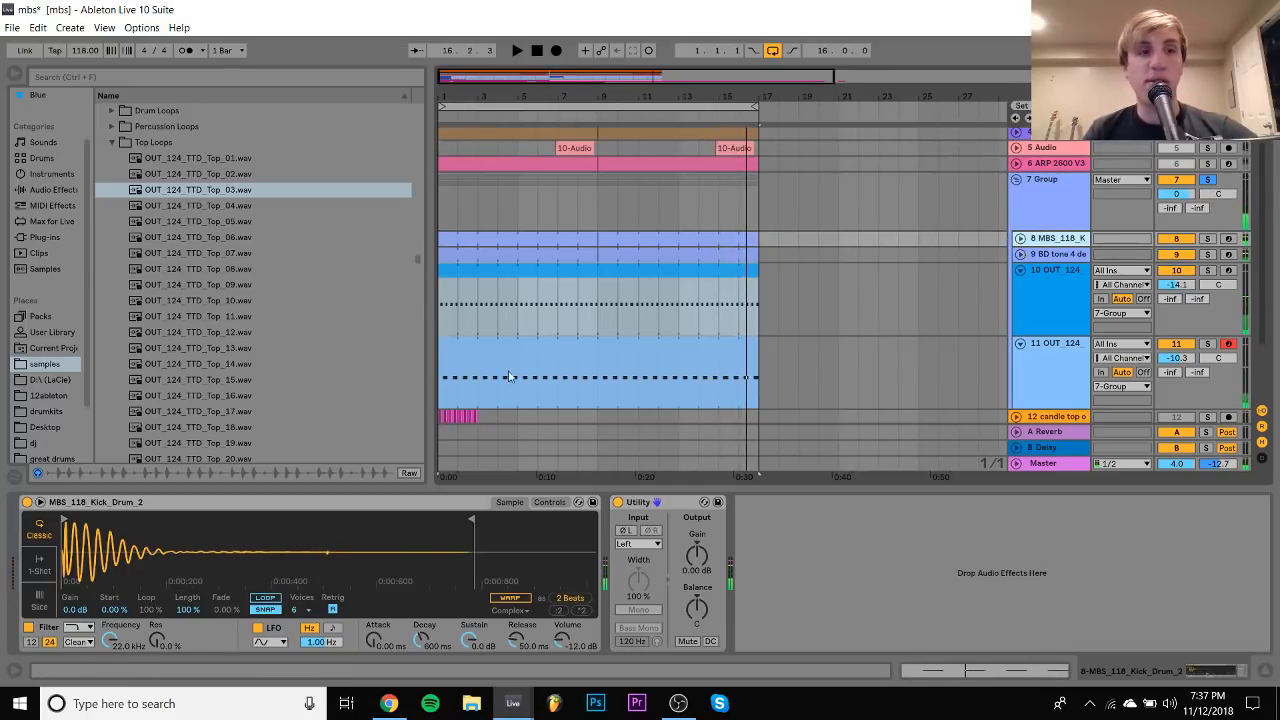
pyautogui.hotkey('ctrl', 'shift', 't')
# Close the Top Loops sample folder and go back to the beginning of the samples folder list
pyautogui.click(246, 237)
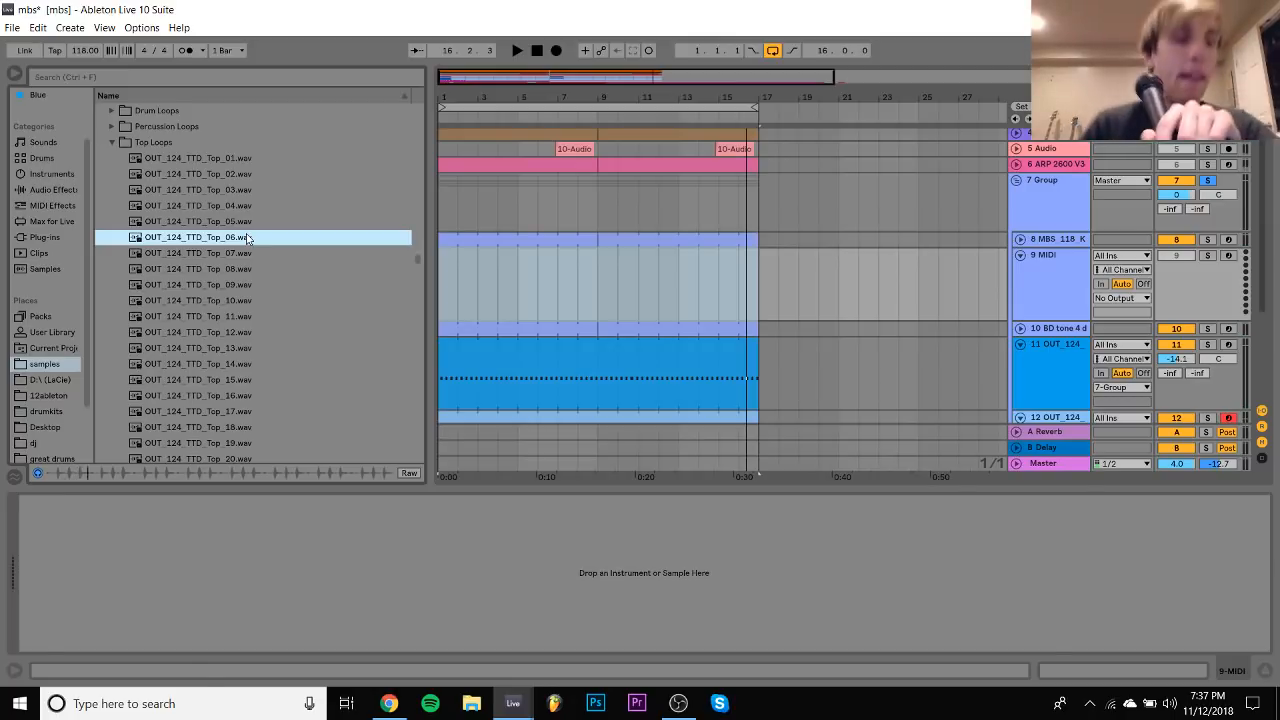
pyautogui.press('Down')
pyautogui.press('Left')
pyautogui.press('Left')
pyautogui.scroll(15, 246, 233)
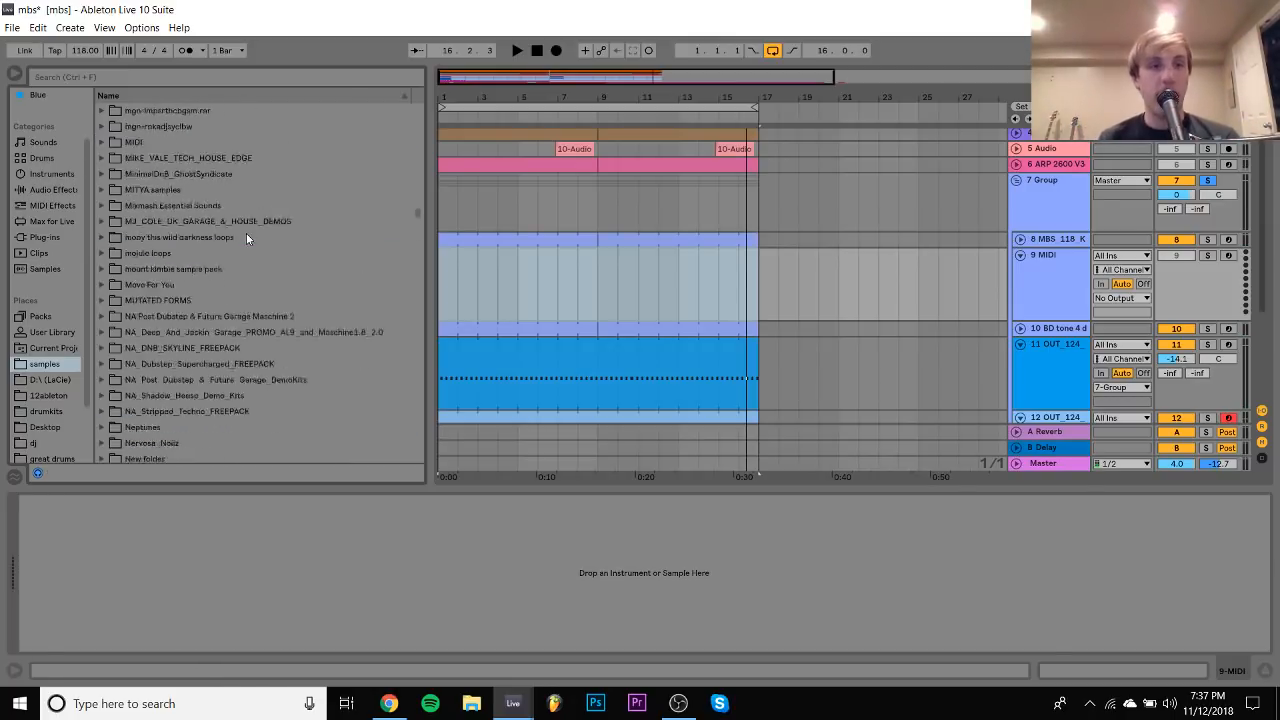
pyautogui.scroll(20, 254, 197)
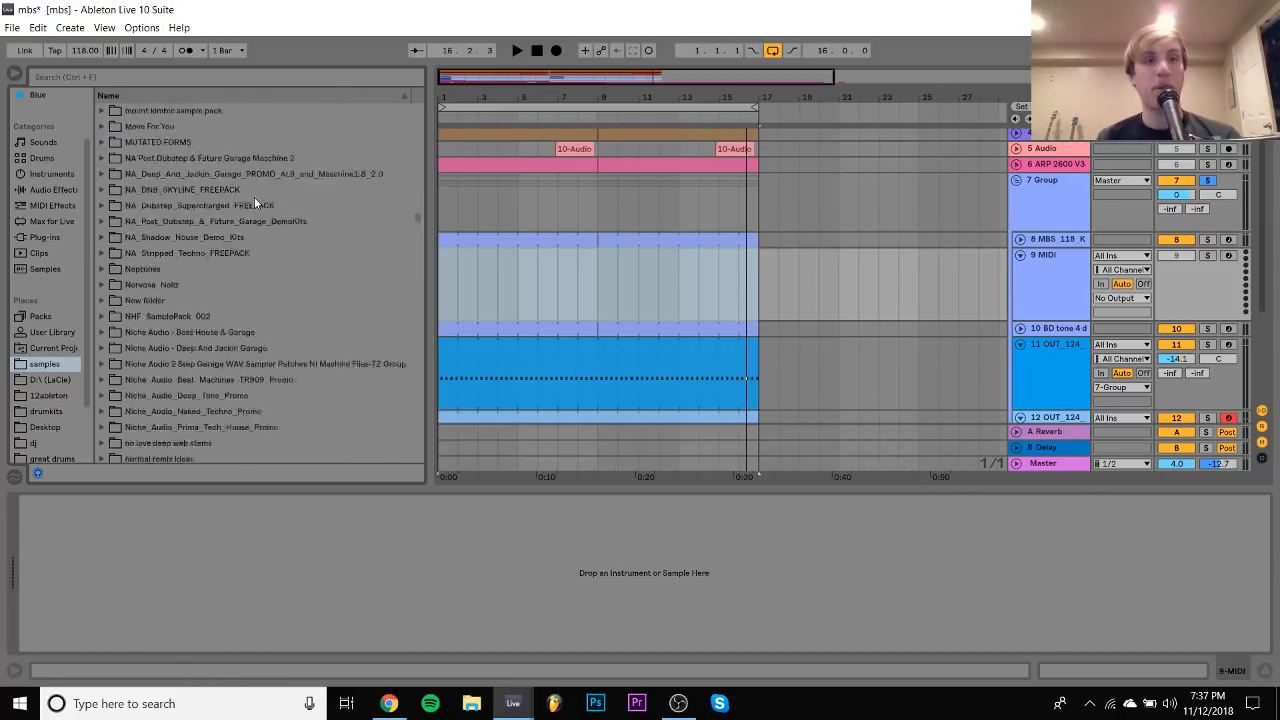
pyautogui.scroll(20, 254, 197)
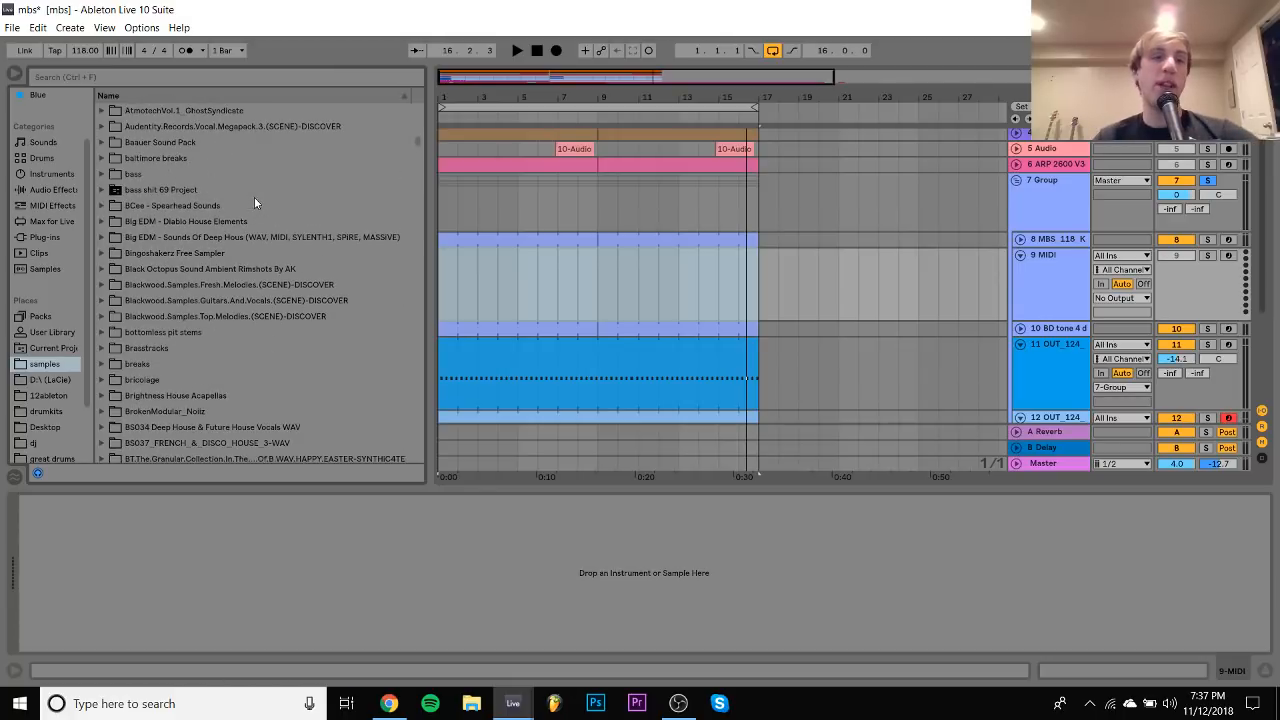
# Expand the All The Breaks Vol 1,2,3 folder and browse its break samples
pyautogui.click(180, 226)
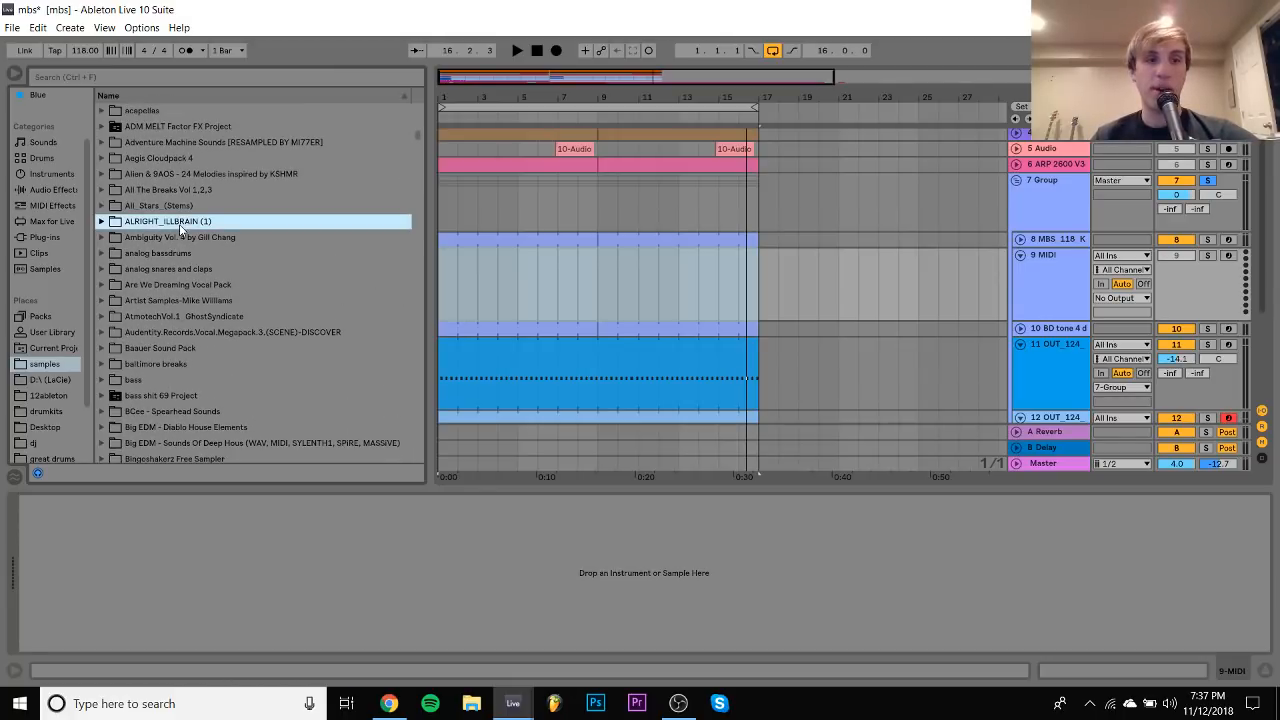
pyautogui.press('Down')
pyautogui.press('Up')
pyautogui.press('Up')
pyautogui.press('Up')
pyautogui.press('Right')
pyautogui.press('Down')
pyautogui.scroll(-20, 179, 224)
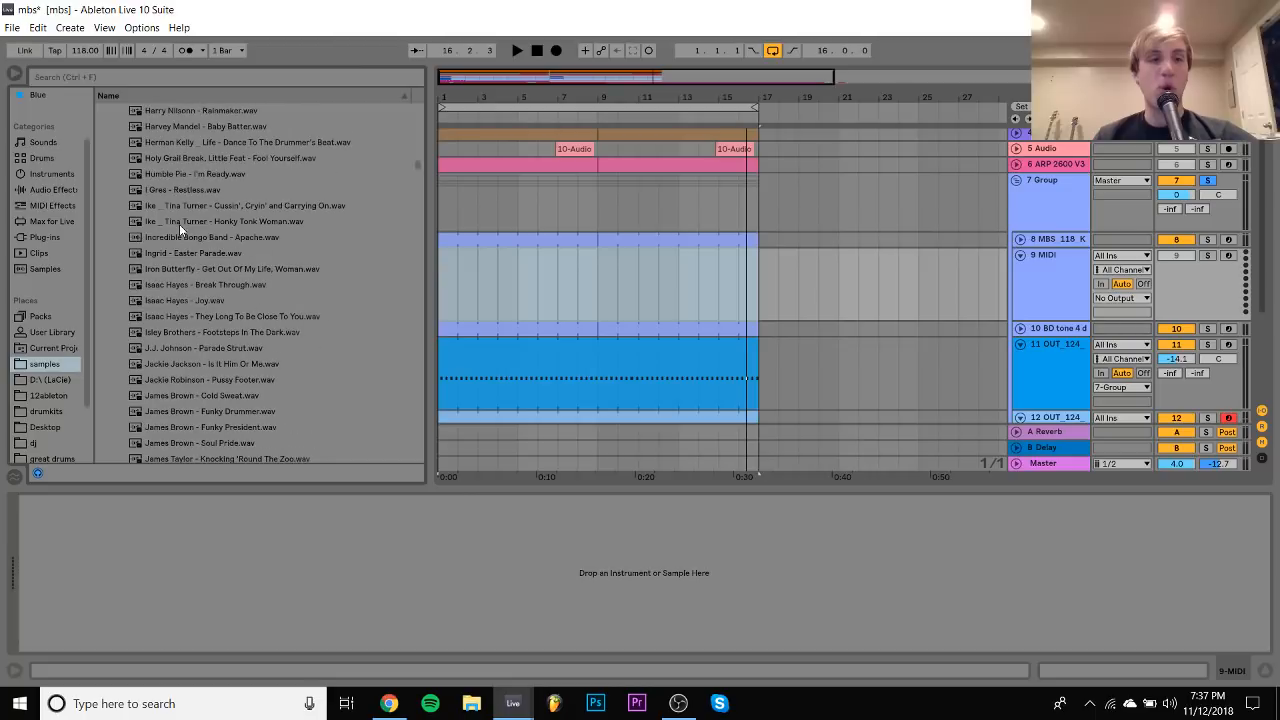
# Preview Ingrid - Easter Parade and Isaac Hayes - Break Through, and place Break Through at bar 1 of the new track
pyautogui.click(198, 253)
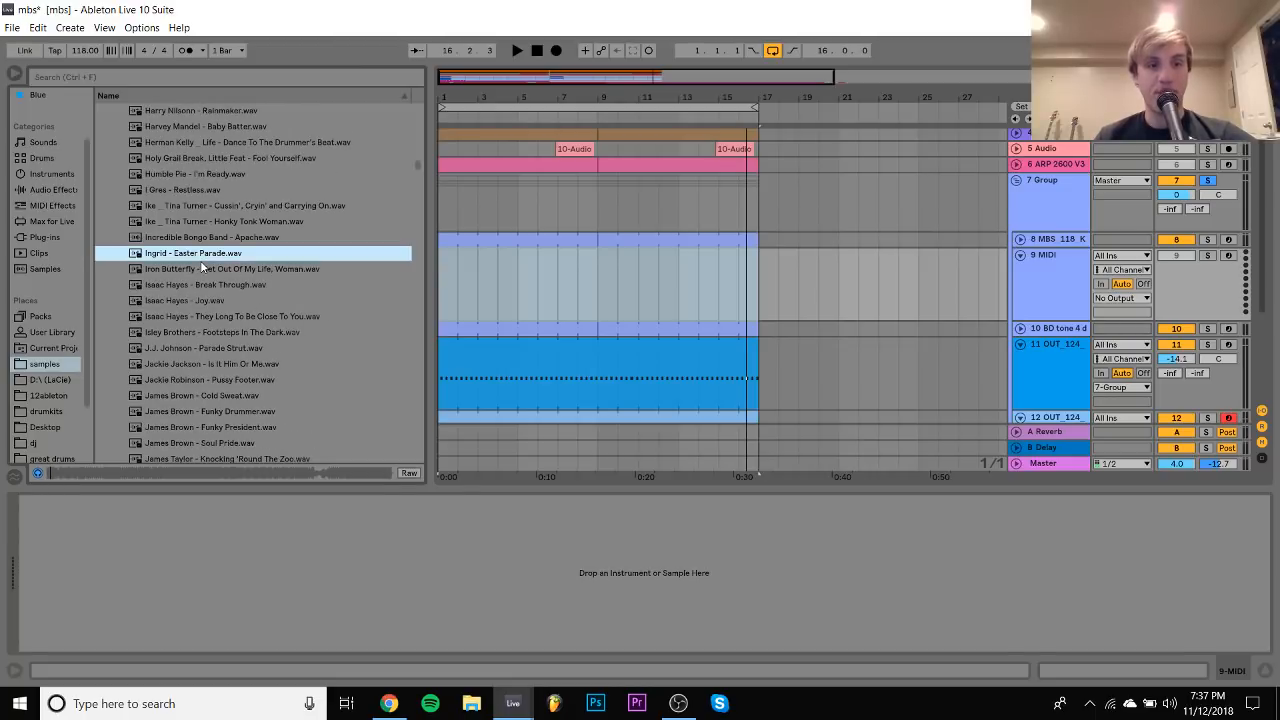
pyautogui.click(201, 287)
pyautogui.scroll(-5, 199, 286)
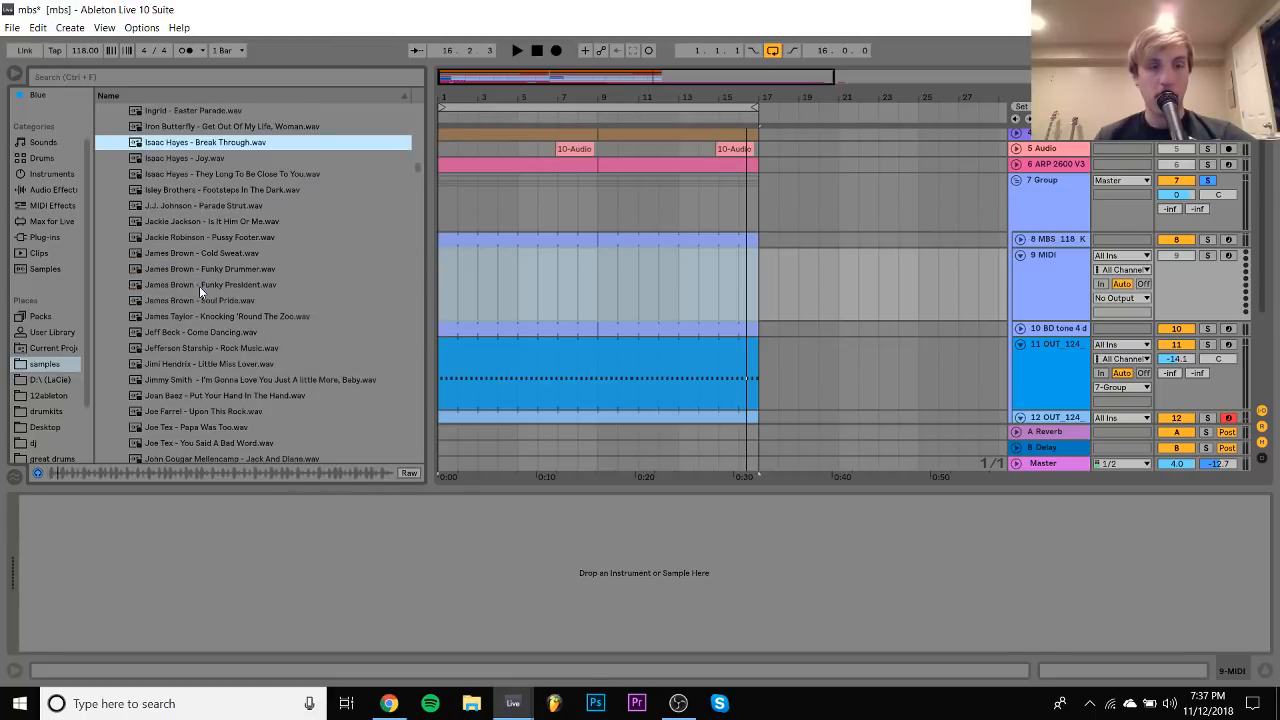
pyautogui.scroll(5, 199, 286)
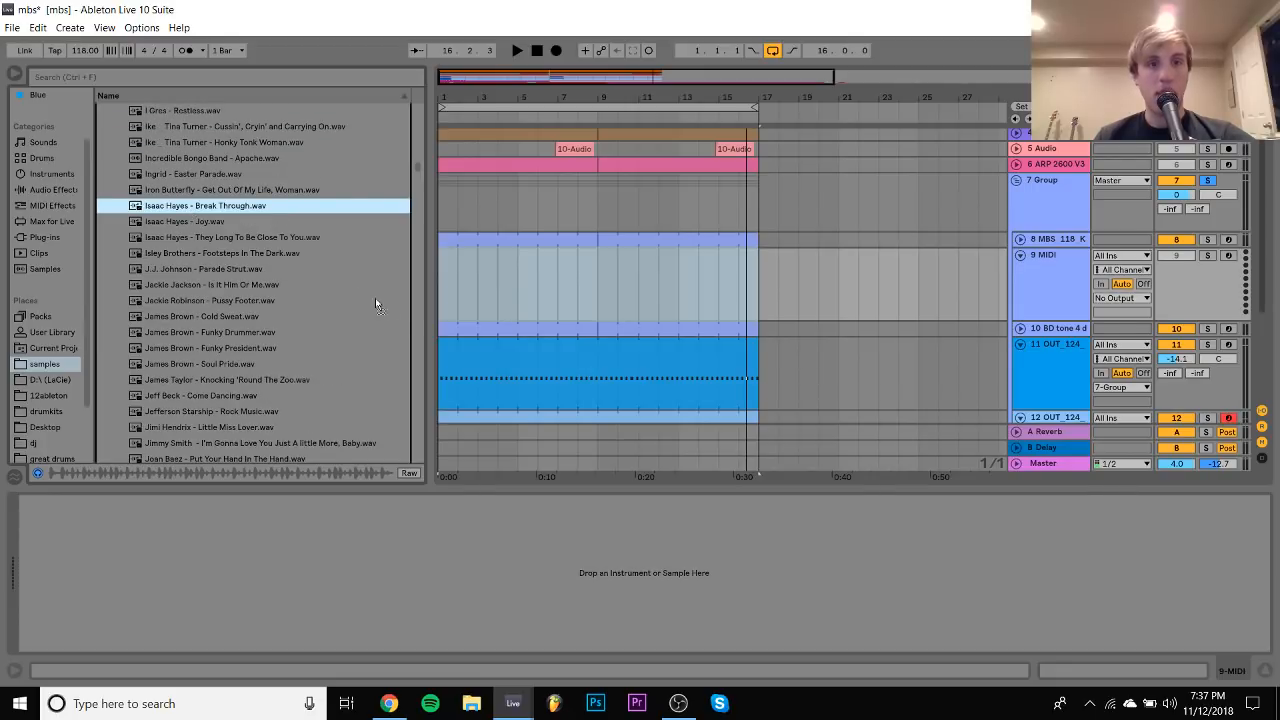
pyautogui.moveTo(360, 205); pyautogui.dragTo(445, 290)
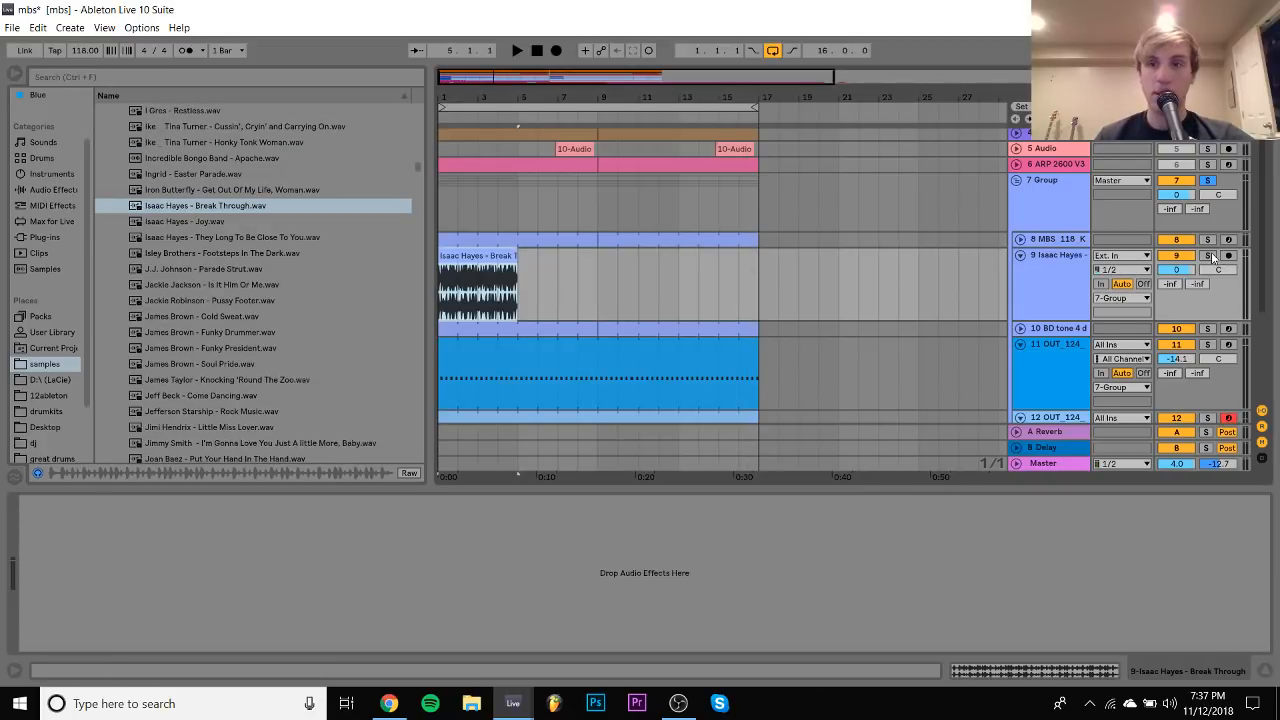
# Solo the Isaac Hayes track, audition it and lower its volume to -16.0 dB
pyautogui.click(1208, 256)
pyautogui.press('space')
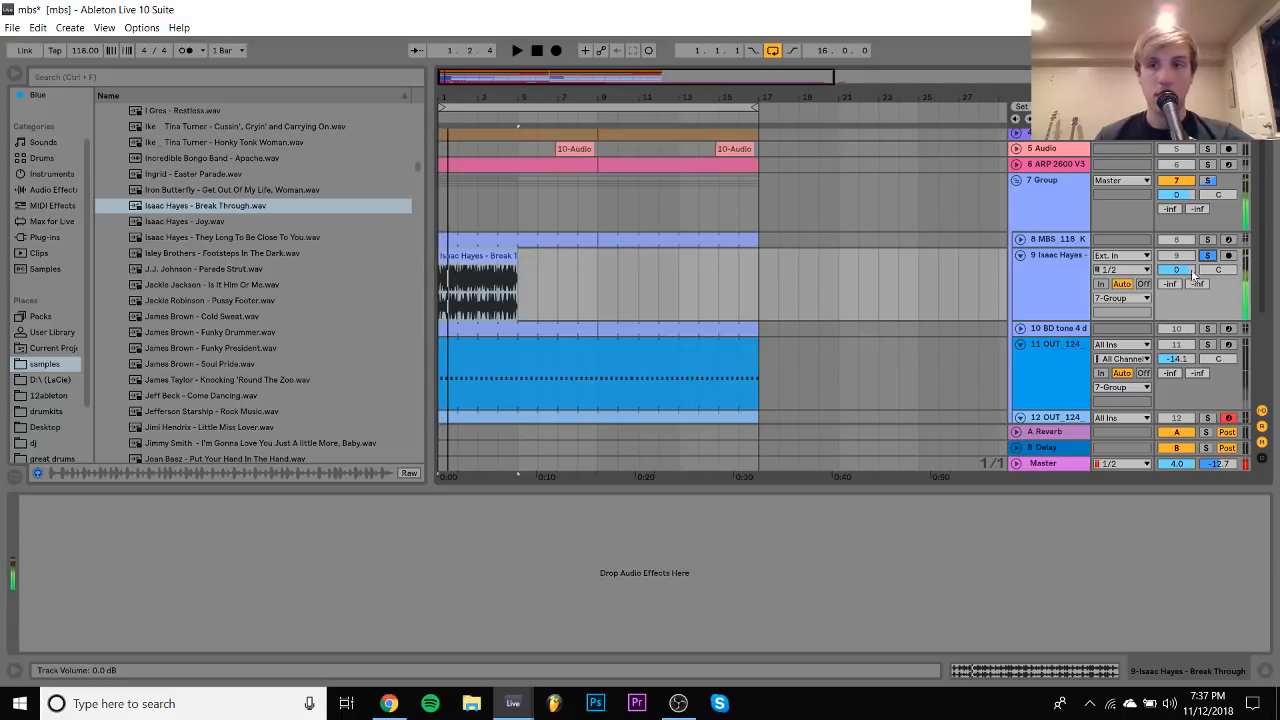
pyautogui.press('space')
pyautogui.press('space')
# Turn off warping for the Isaac Hayes clip and move its start to 0:0:823
pyautogui.doubleClick(475, 257)
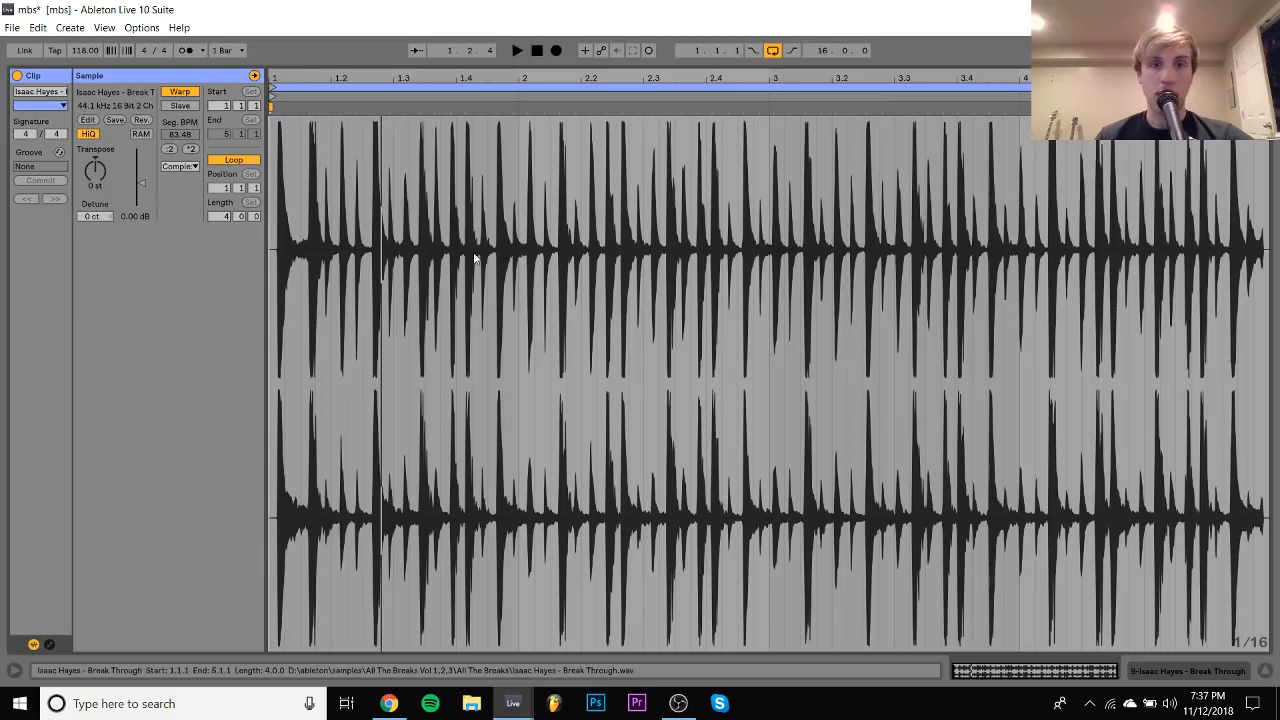
pyautogui.click(181, 93)
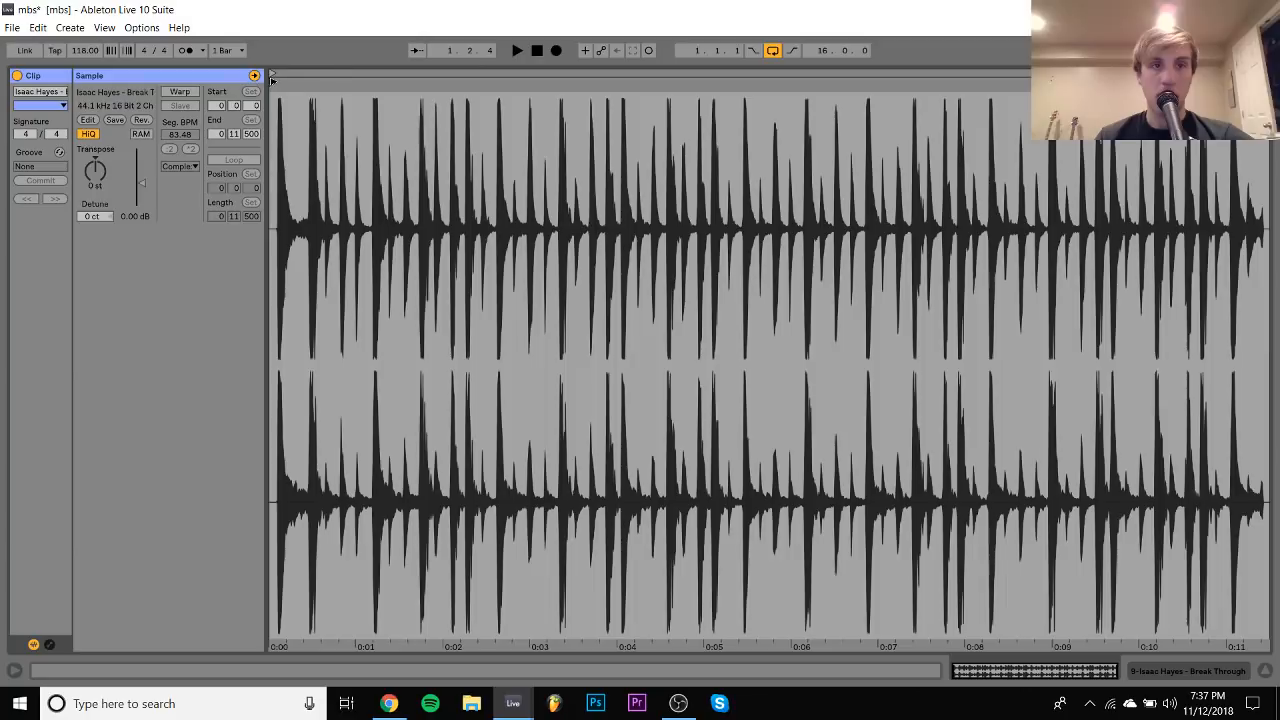
pyautogui.moveTo(271, 76)
pyautogui.mouseDown()
pyautogui.moveTo(346, 86)
pyautogui.moveTo(734, 259)
pyautogui.mouseUp()
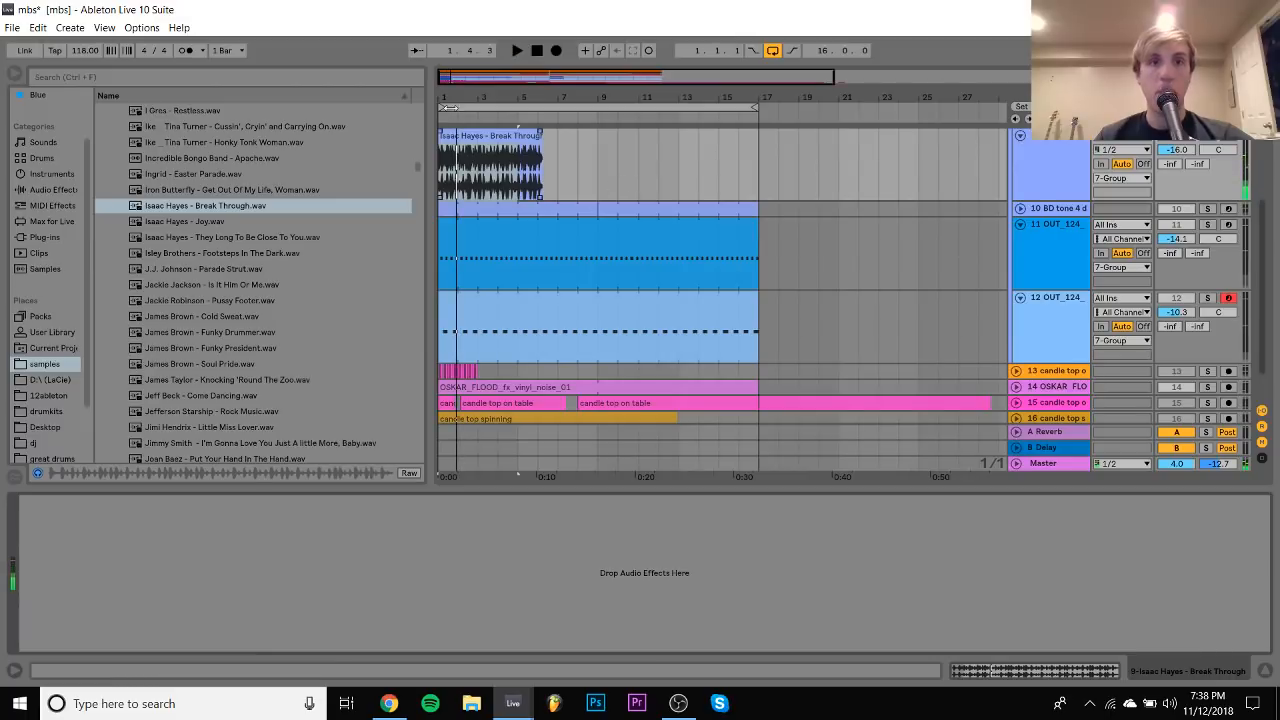
pyautogui.moveTo(443, 90); pyautogui.dragTo(518, 148)
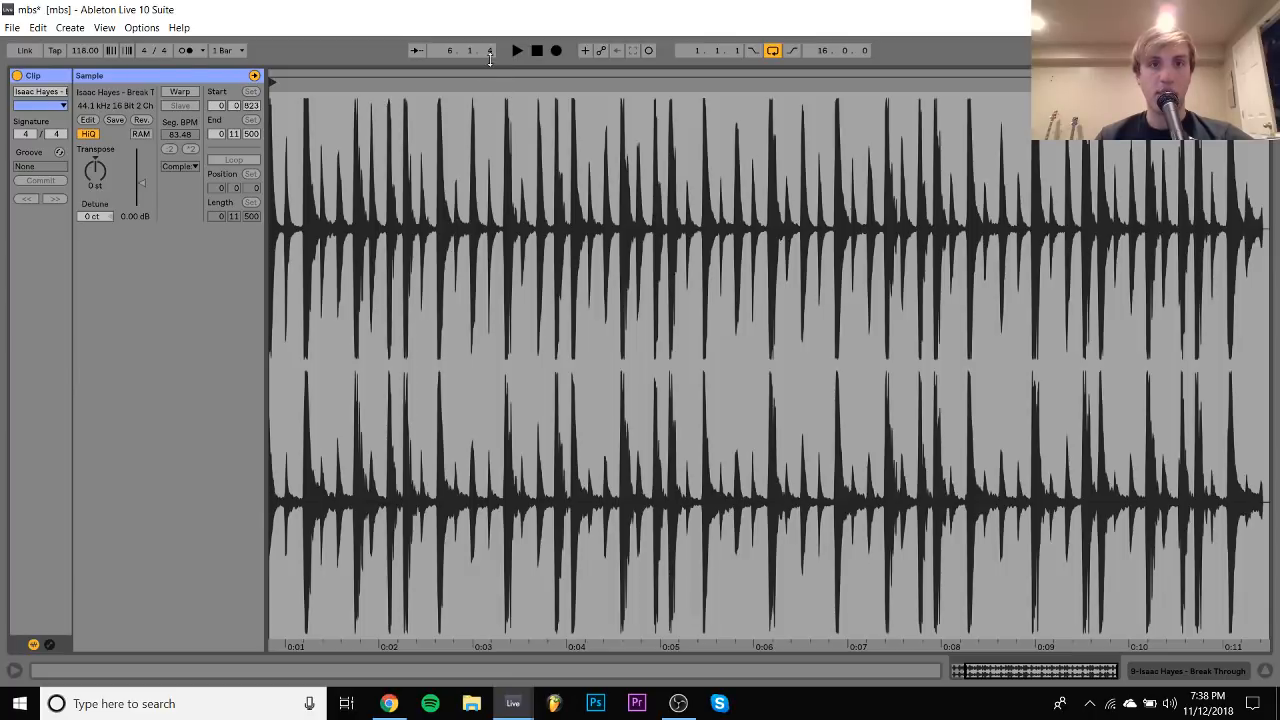
pyautogui.moveTo(490, 58); pyautogui.dragTo(499, 338)
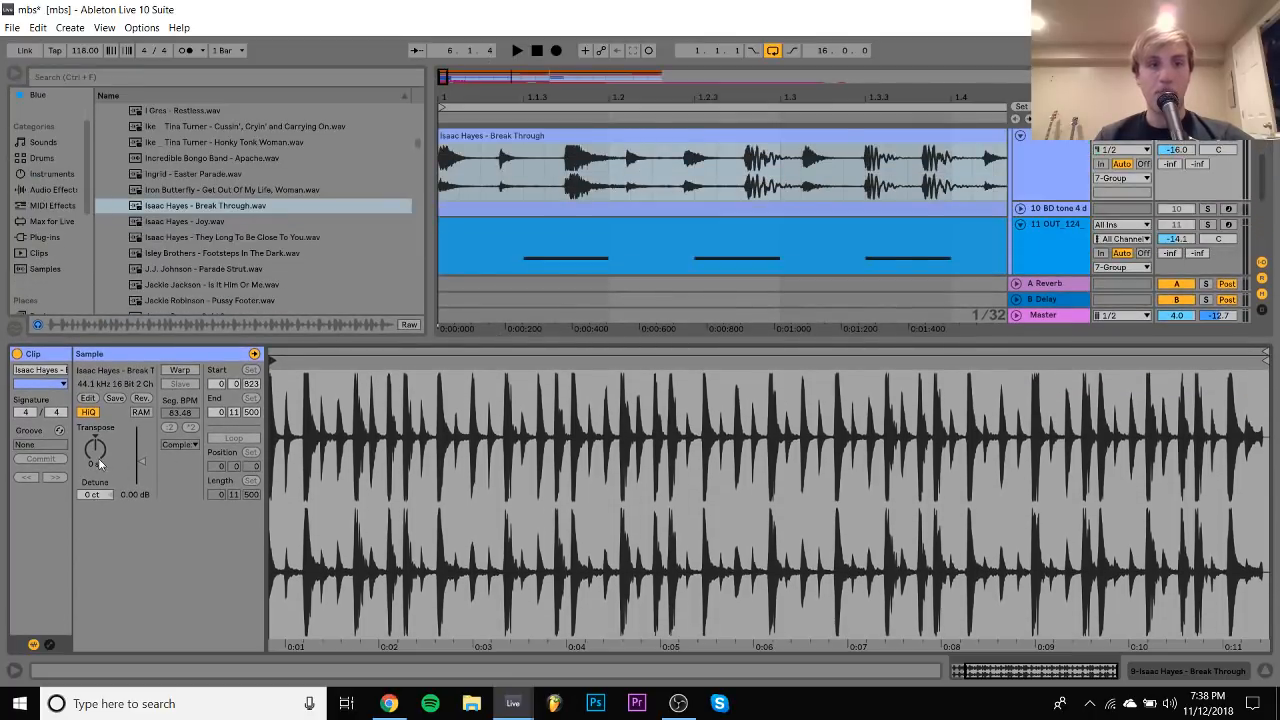
# Transpose the Isaac Hayes clip up 6 semitones and audition it
pyautogui.moveTo(99, 463); pyautogui.dragTo(99, 438)
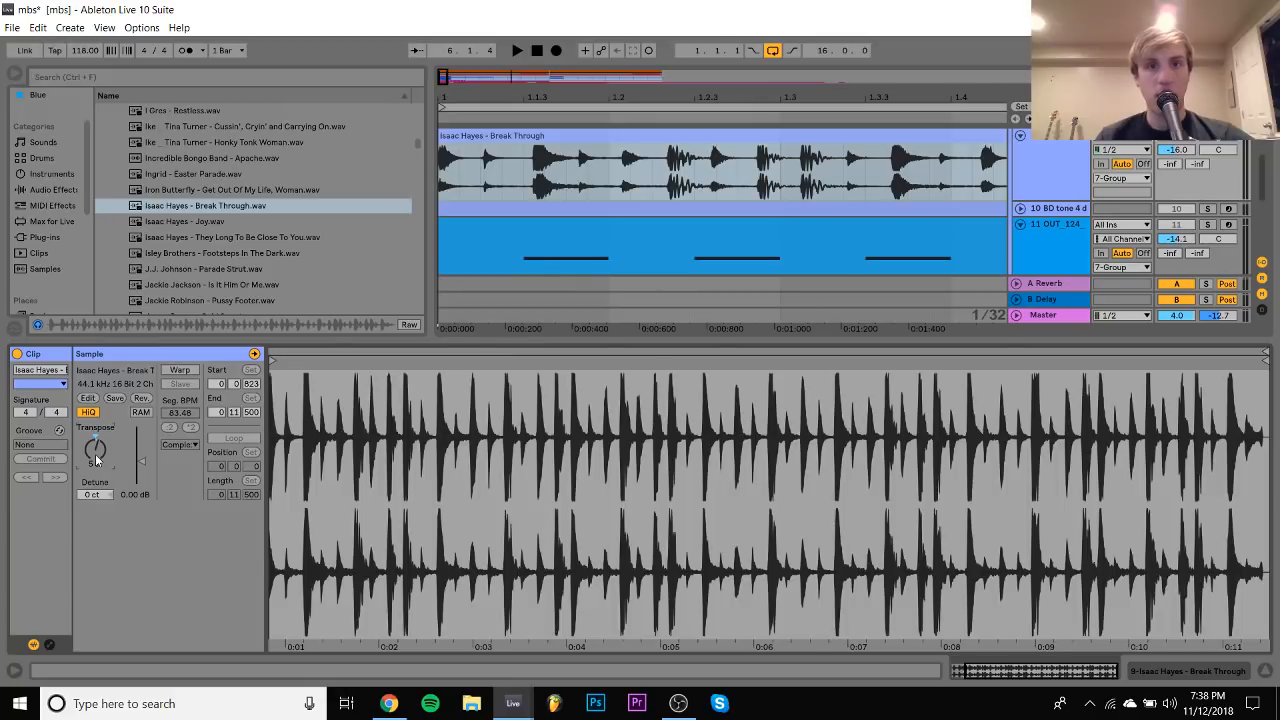
pyautogui.press('Up')
pyautogui.press('Up')
pyautogui.press('space')
pyautogui.press('space')
pyautogui.press('Down')
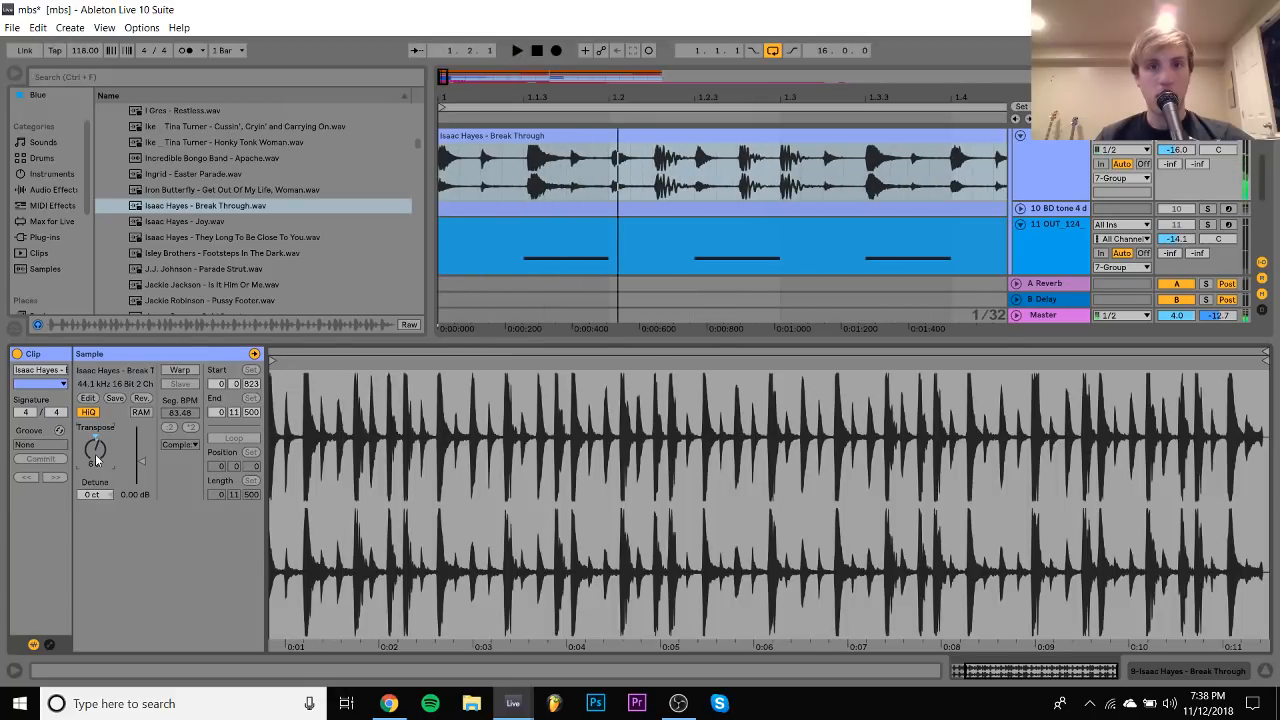
pyautogui.press('space')
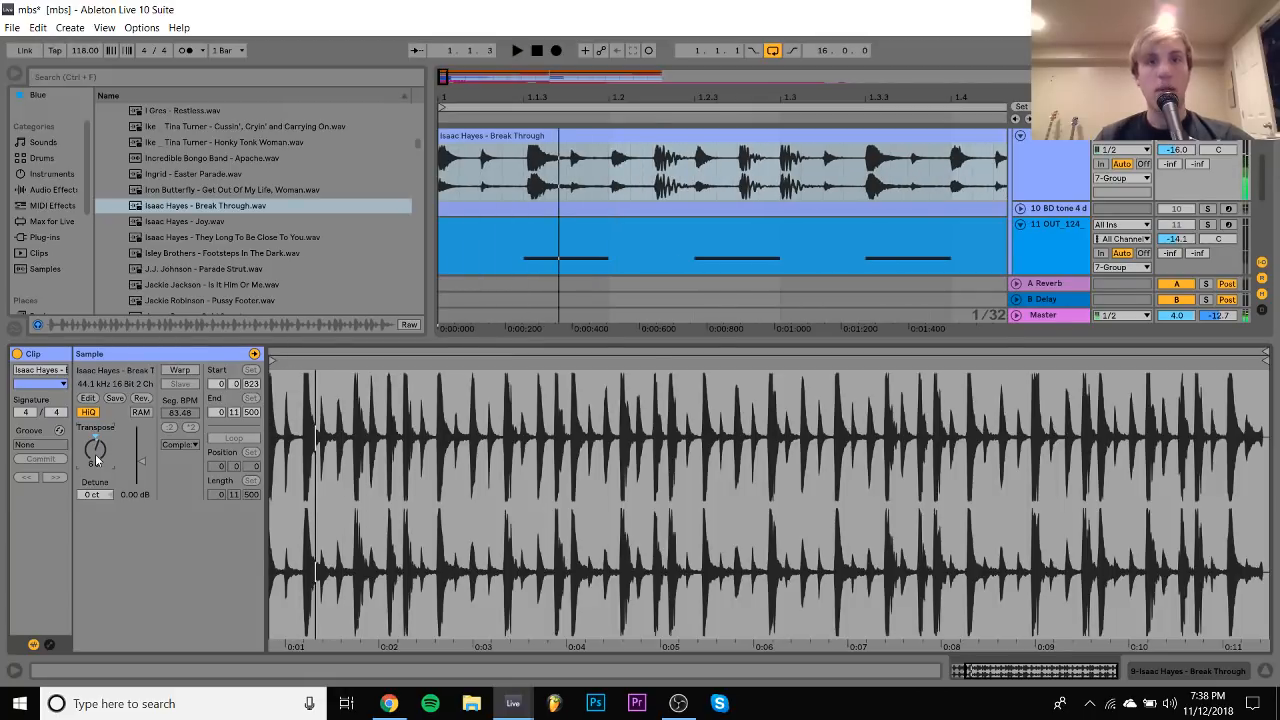
# Split the Isaac Hayes clip at 1.1.3 and 1.2, and set the first slice's gain to -4.05 dB
pyautogui.moveTo(608, 163); pyautogui.dragTo(700, 163)
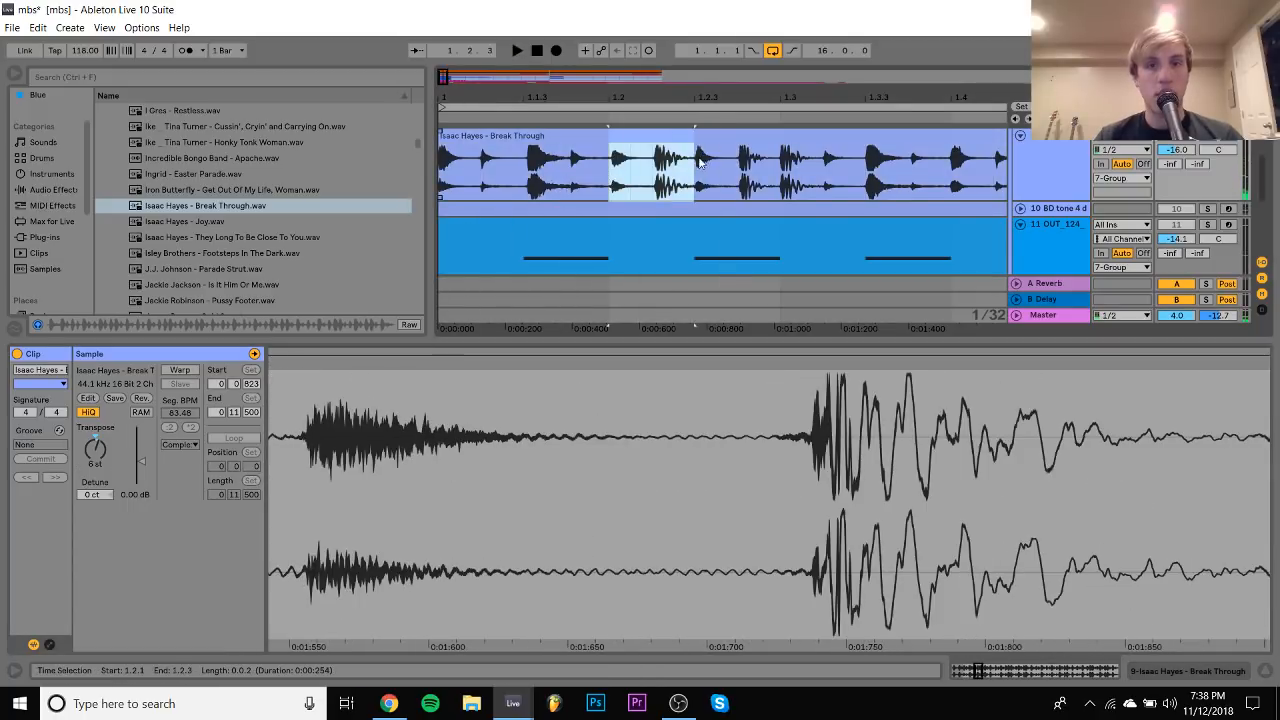
pyautogui.click(441, 145)
pyautogui.hotkey('ctrl', 'v')
pyautogui.moveTo(141, 463); pyautogui.dragTo(141, 467)
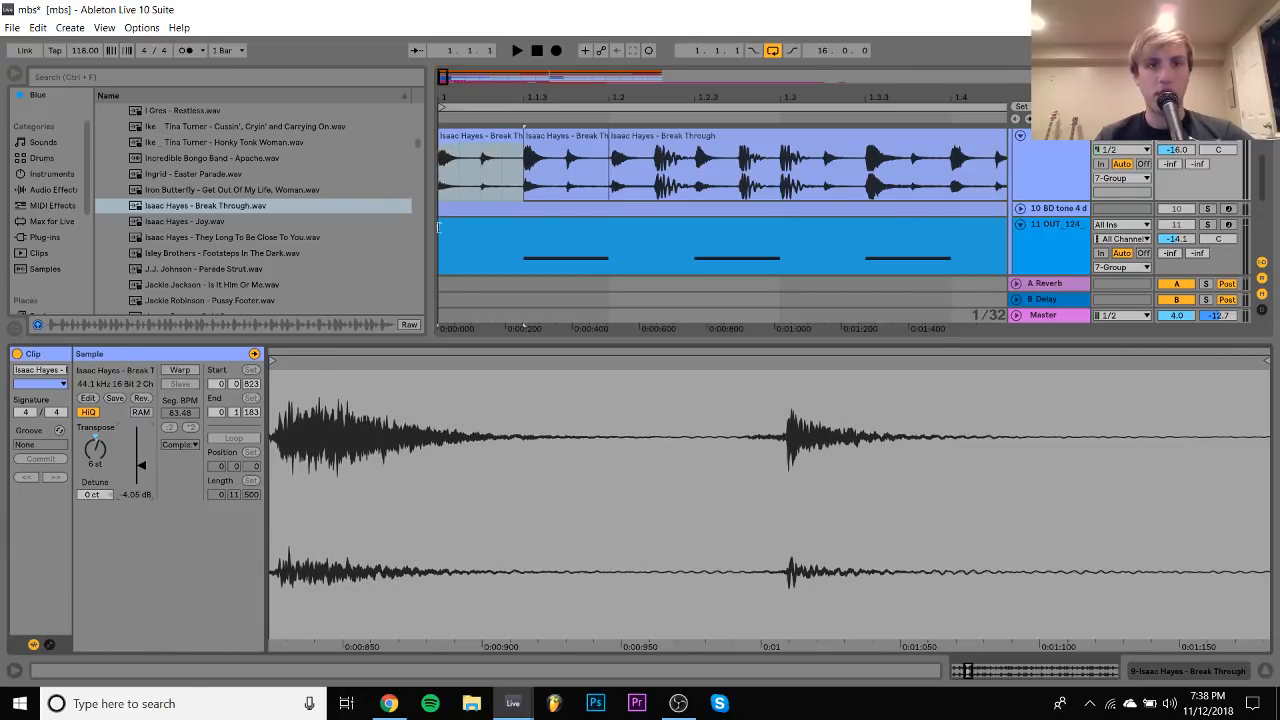
# Turn on warping for the first two Isaac Hayes slices and set the project tempo to 125 BPM
pyautogui.keyDown('shift'); pyautogui.click(562, 138); pyautogui.keyUp('shift')
pyautogui.click(186, 372)
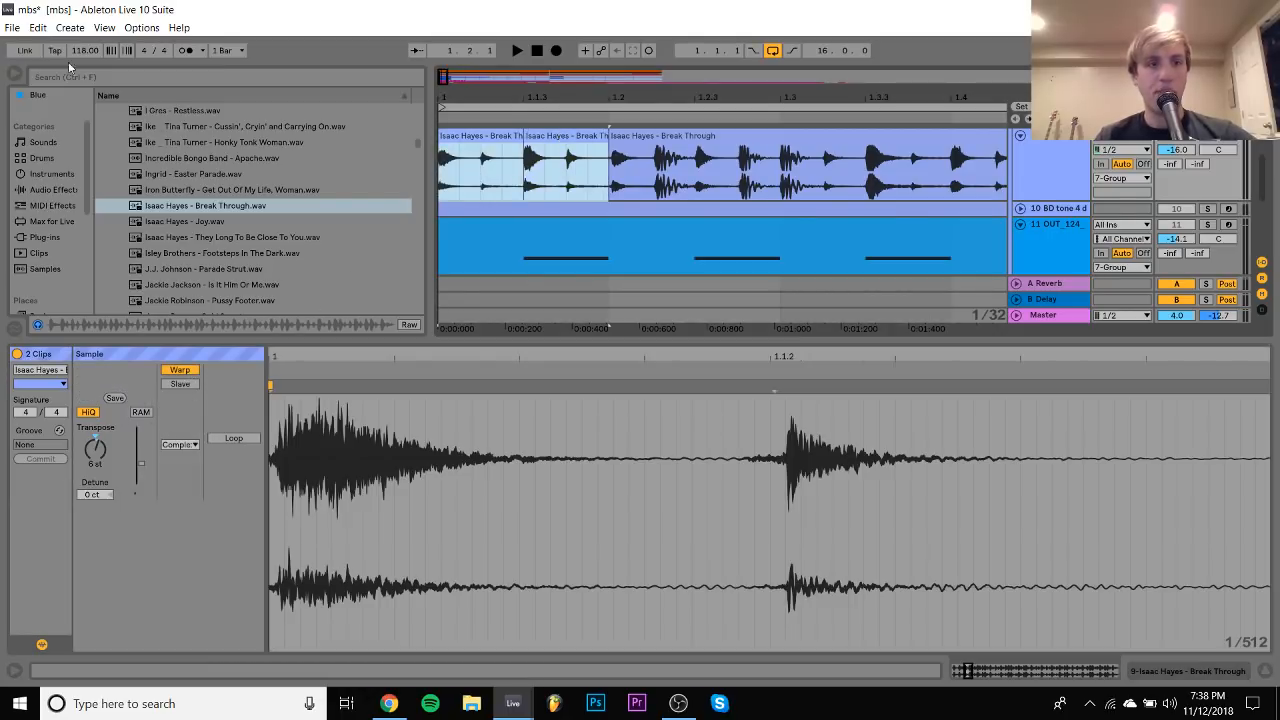
pyautogui.click(70, 54)
pyautogui.write('125')
pyautogui.press('Return')
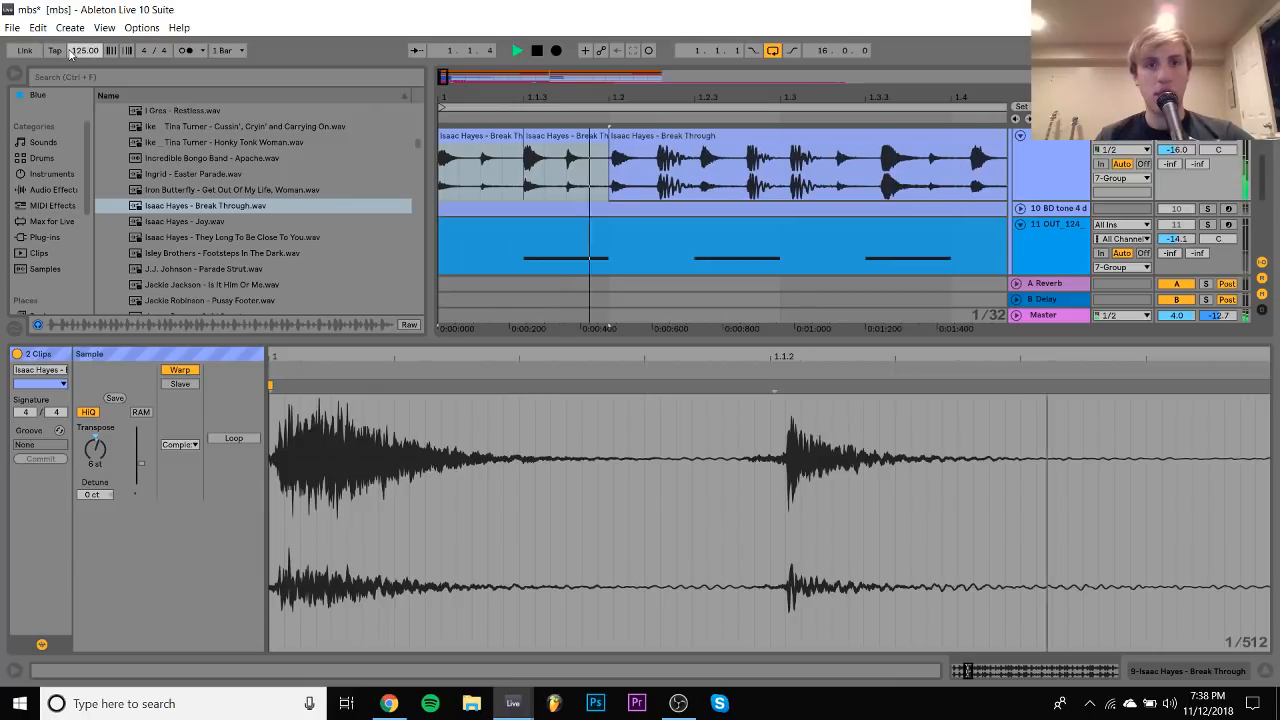
# Set the first Isaac Hayes slice's gain to -10.0 dB and audition it
pyautogui.click(467, 135)
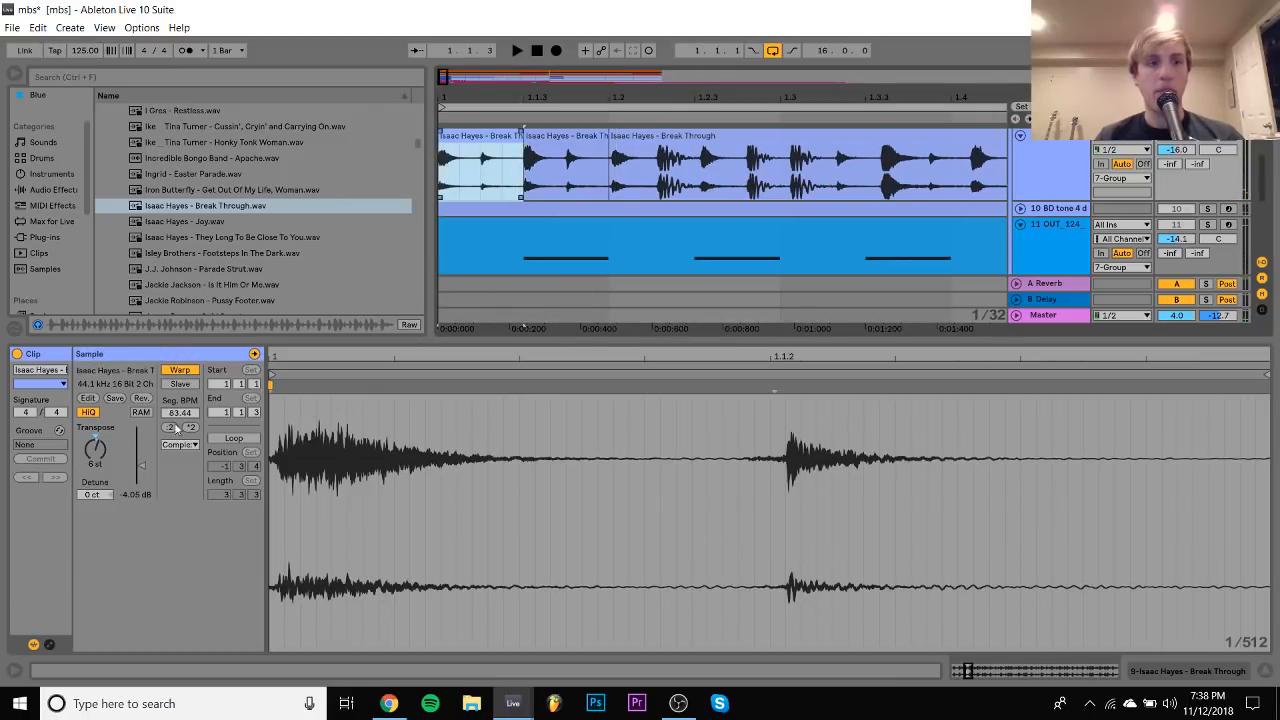
pyautogui.moveTo(141, 467); pyautogui.dragTo(142, 471)
pyautogui.press('space')
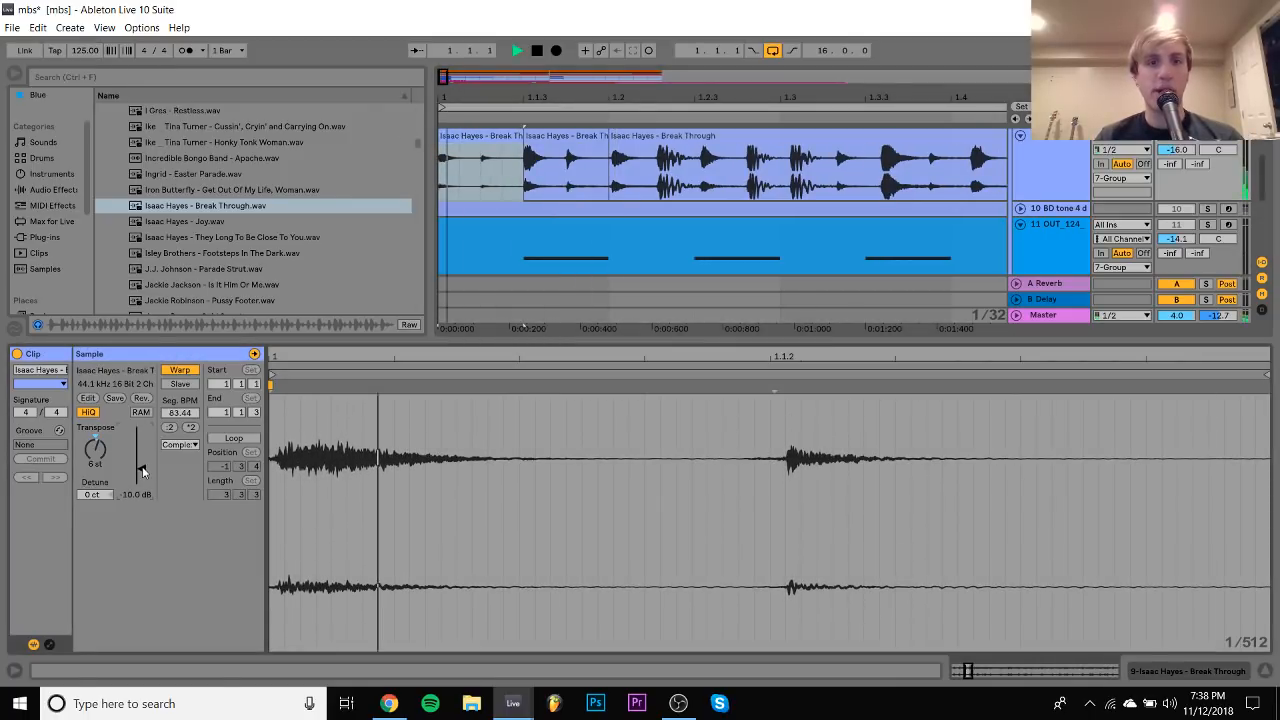
pyautogui.press('space')
# Duplicate the first two Isaac Hayes slices repeatedly along the track until they fill bars 1 through 4
pyautogui.keyDown('shift'); pyautogui.click(566, 143); pyautogui.keyUp('shift')
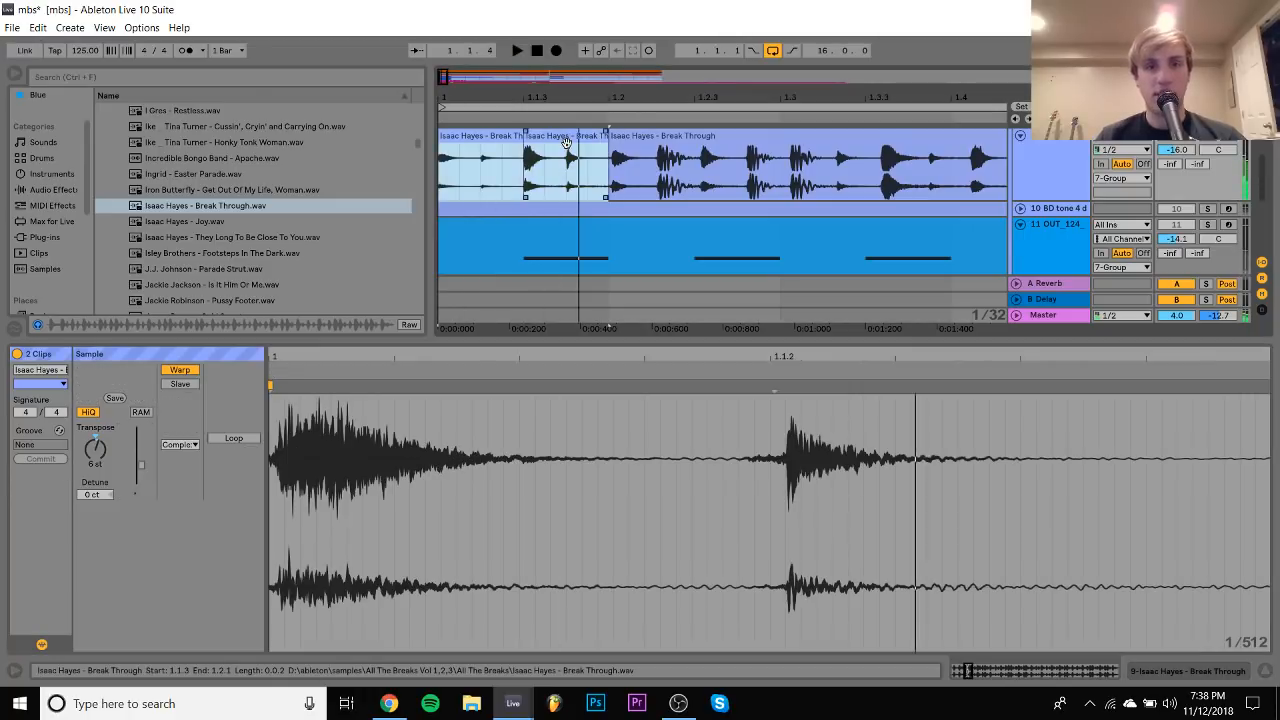
pyautogui.hotkey('ctrl', 'd')
pyautogui.hotkey('ctrl', 'd')
pyautogui.hotkey('ctrl', 'd')
pyautogui.hotkey('ctrl', 'd')
pyautogui.moveTo(790, 96); pyautogui.dragTo(790, 35)
pyautogui.hotkey('ctrl', 'd')
pyautogui.hotkey('ctrl', 'd')
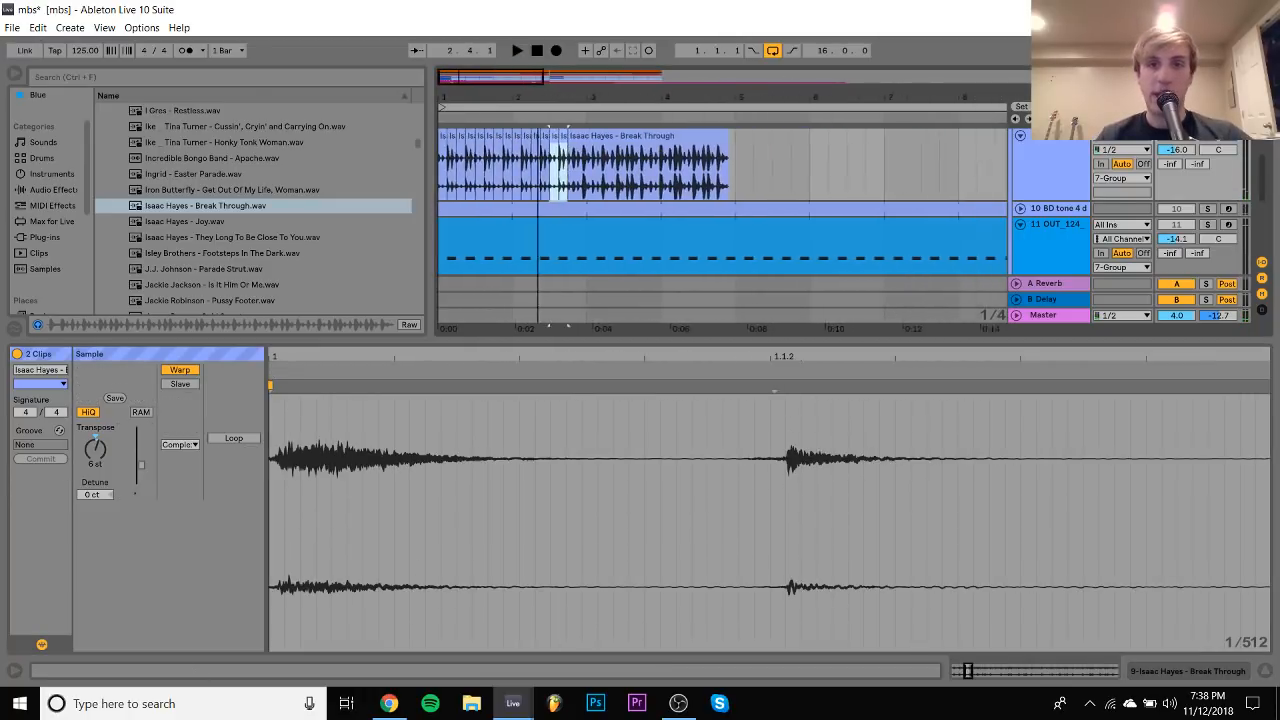
pyautogui.hotkey('ctrl', 'd')
pyautogui.hotkey('ctrl', 'd')
pyautogui.hotkey('ctrl', 'd')
pyautogui.hotkey('ctrl', 'd')
pyautogui.hotkey('ctrl', 'd')
pyautogui.hotkey('ctrl', 'd')
pyautogui.hotkey('ctrl', 'd')
pyautogui.hotkey('ctrl', 'd')
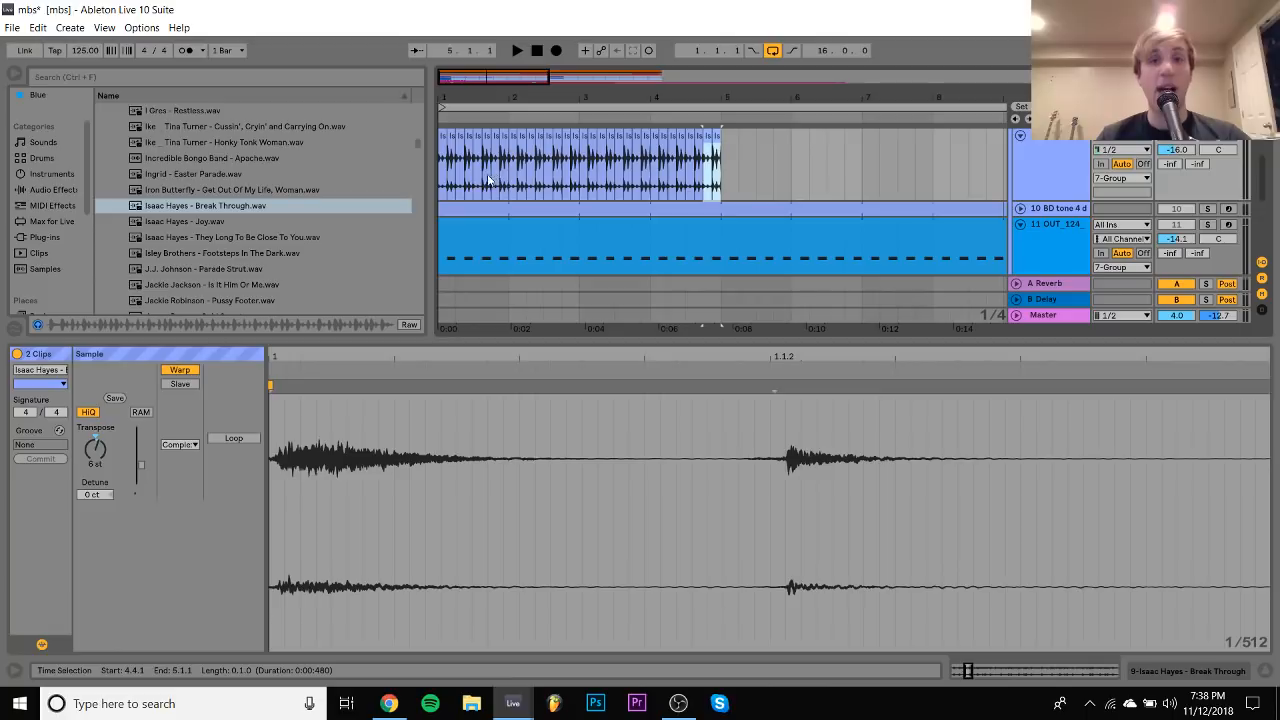
# Duplicate the whole four-bar run of Isaac Hayes slices three times to fill the 16-bar loop
pyautogui.keyDown('shift'); pyautogui.click(443, 136); pyautogui.keyUp('shift')
pyautogui.moveTo(540, 97); pyautogui.dragTo(540, 40)
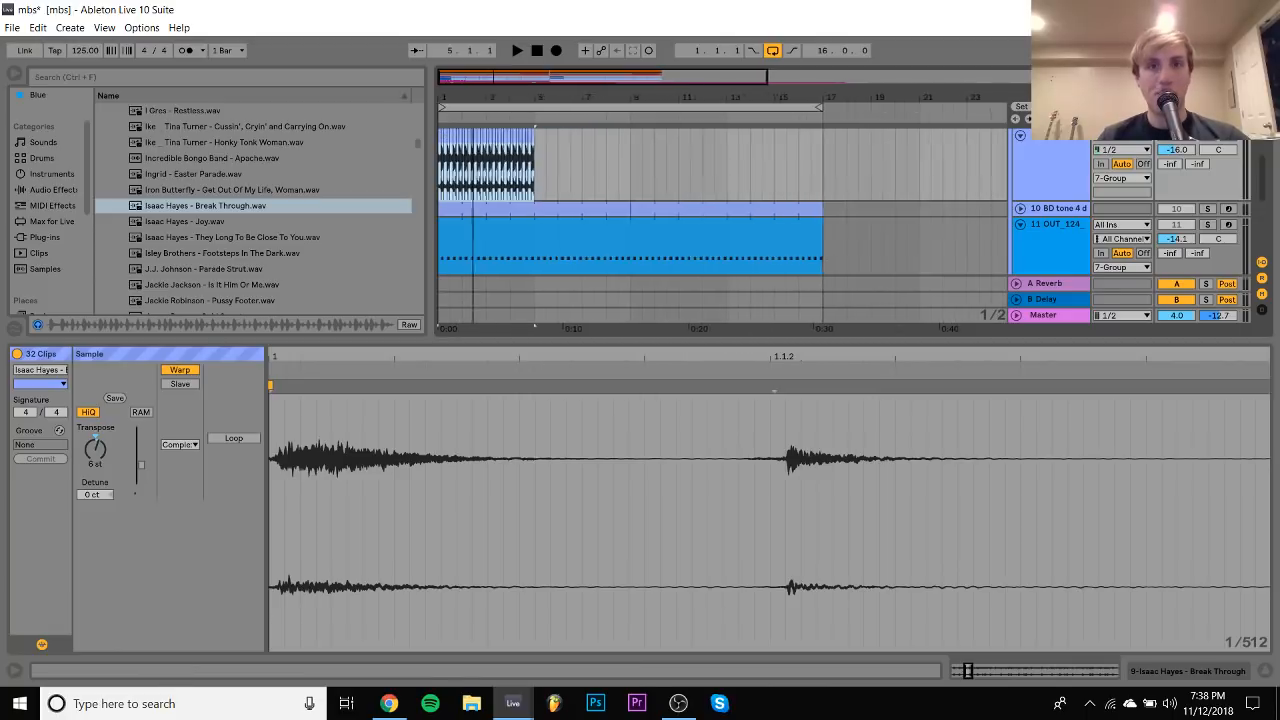
pyautogui.hotkey('ctrl', 'd')
pyautogui.hotkey('ctrl', 'd')
pyautogui.hotkey('ctrl', 'd')
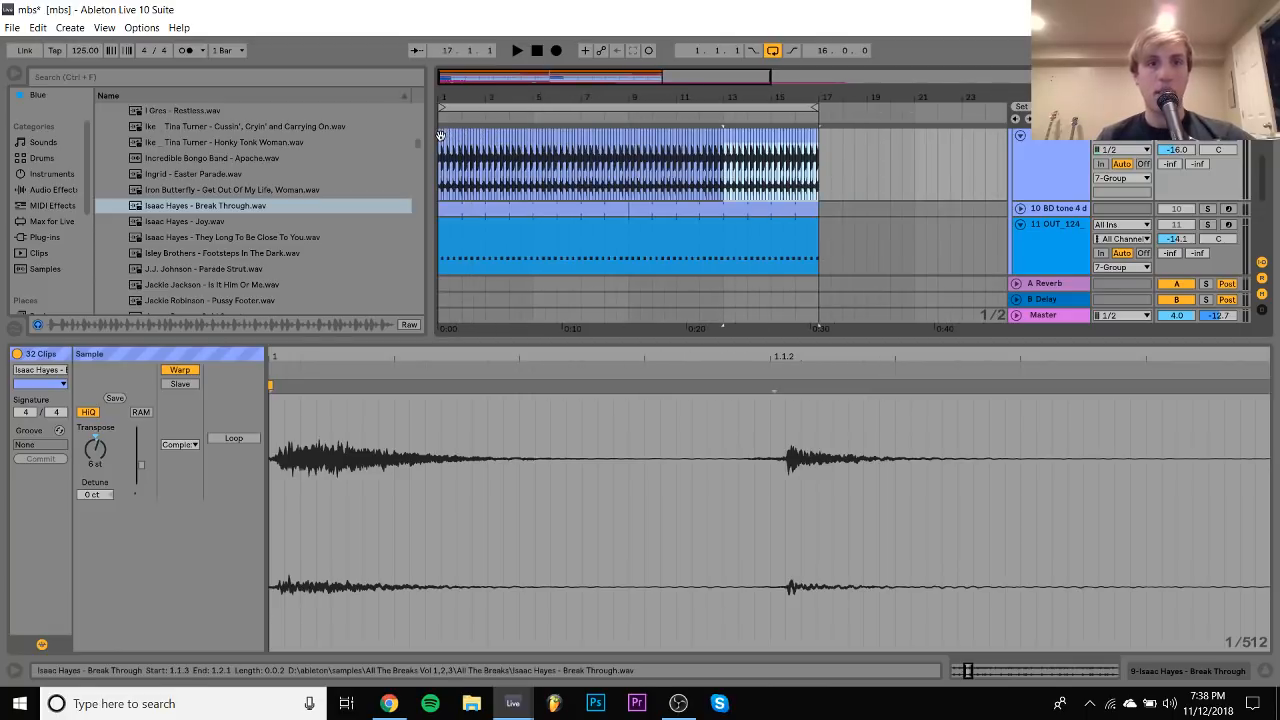
# Add an EQ Eight to the Isaac Hayes track and make band 1 a low cut at 2.03 kHz
pyautogui.click(440, 135)
pyautogui.doubleClick(1055, 153)
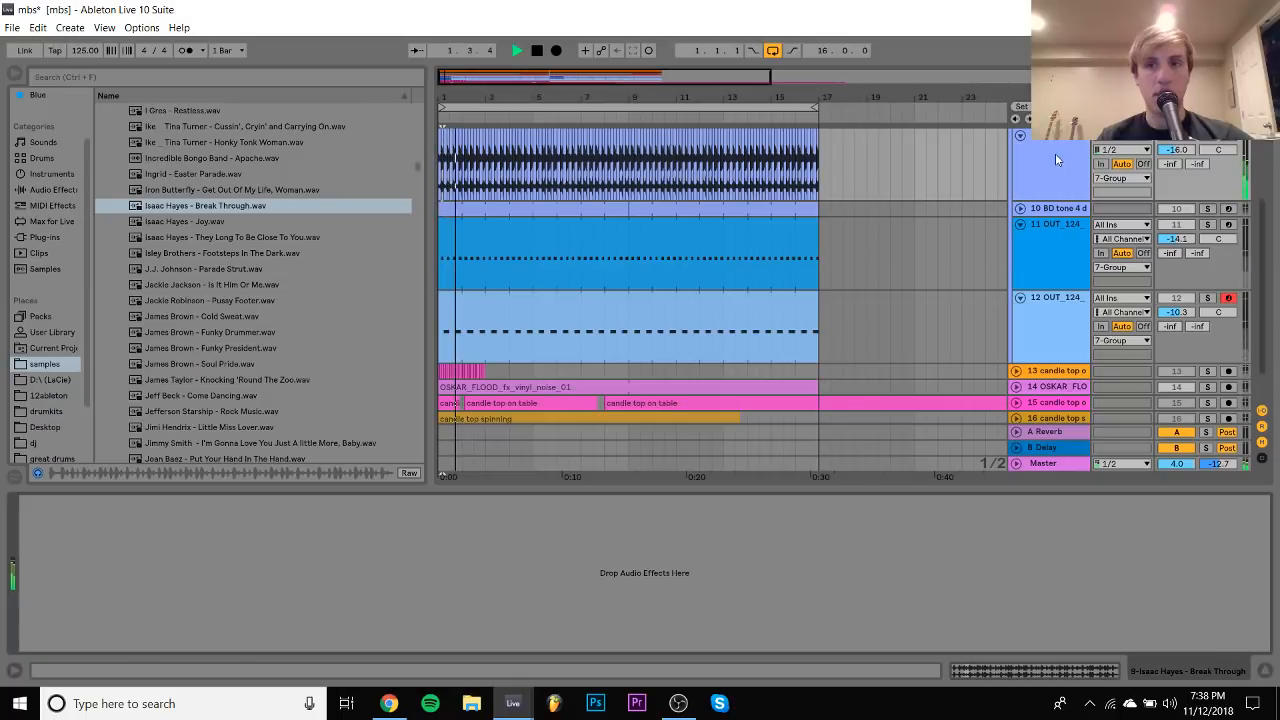
pyautogui.click(49, 190)
pyautogui.scroll(4, 192, 339)
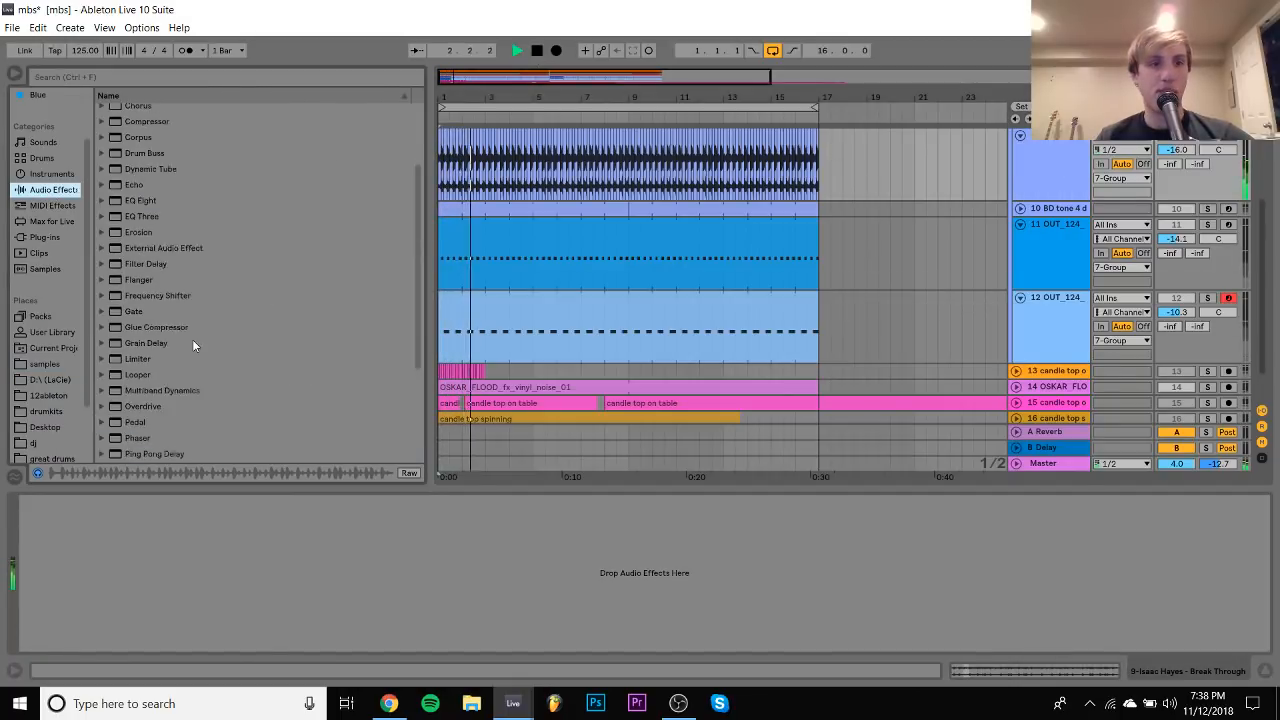
pyautogui.click(122, 216)
pyautogui.doubleClick(122, 216)
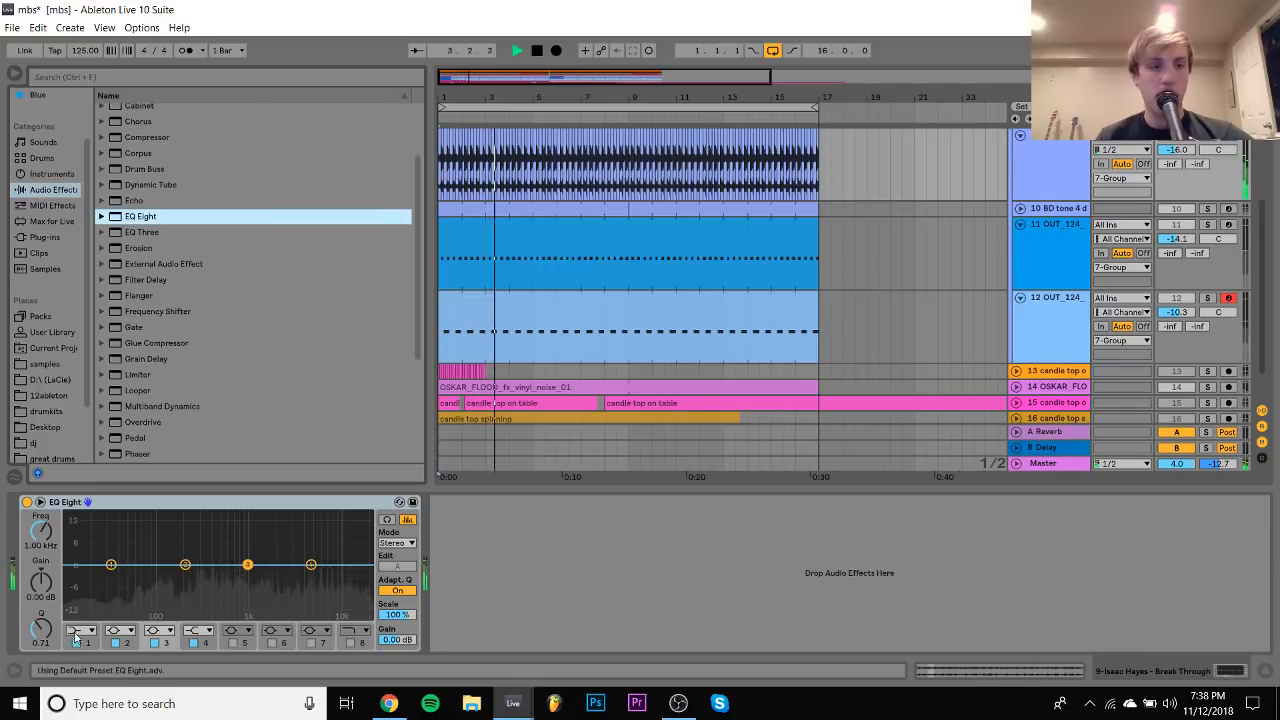
pyautogui.click(80, 630)
pyautogui.click(76, 547)
pyautogui.moveTo(111, 565); pyautogui.dragTo(275, 577)
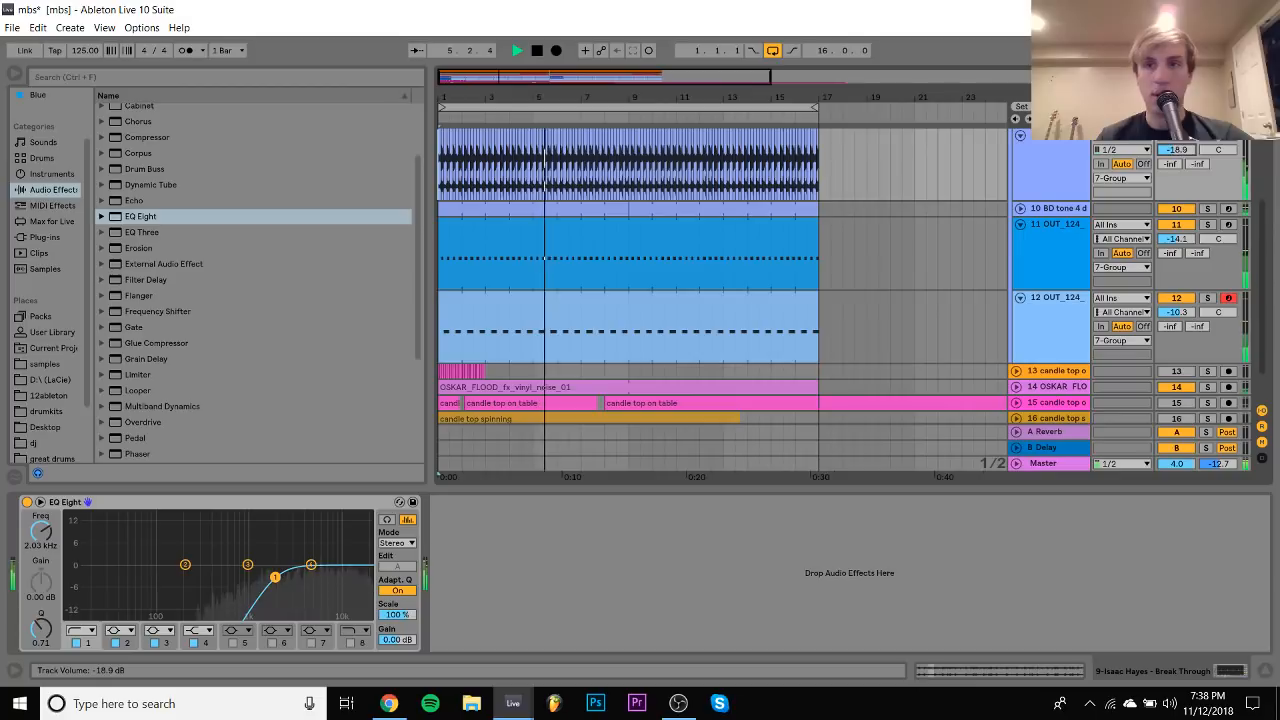
# Show the track delay settings and set the Isaac Hayes track's delay to 10 ms
pyautogui.scroll(5, 1177, 157)
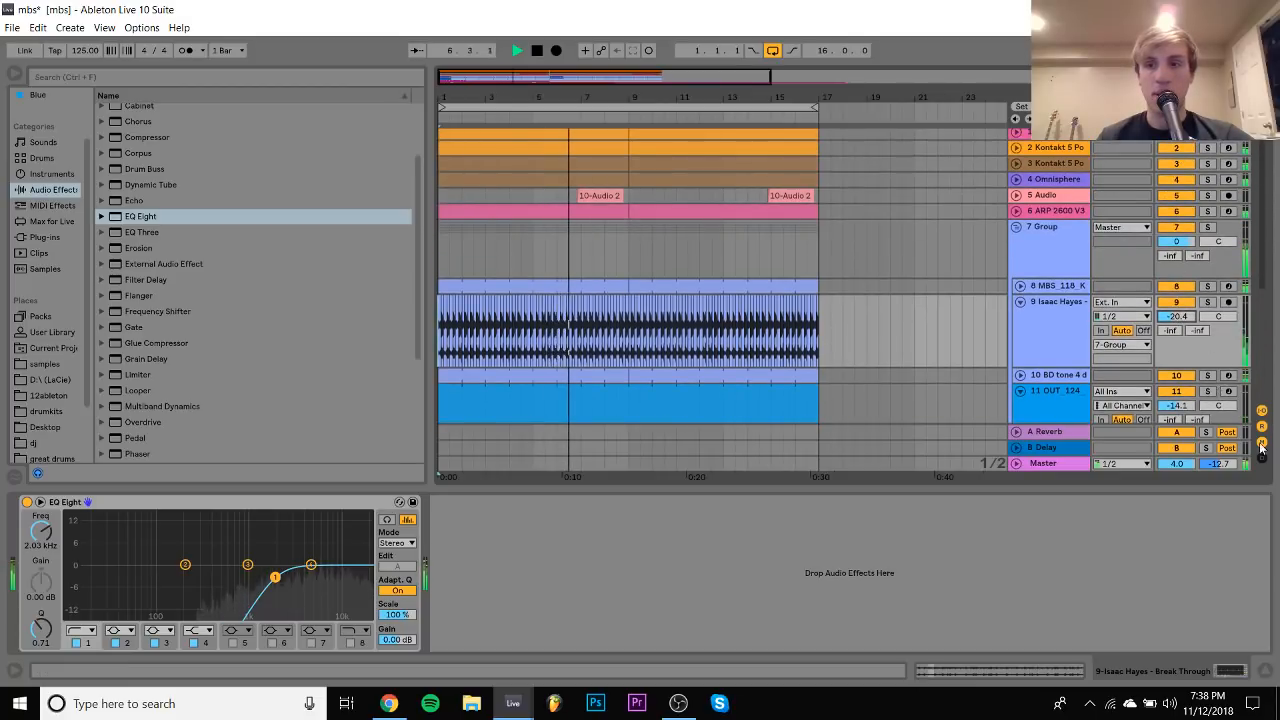
pyautogui.click(1261, 443)
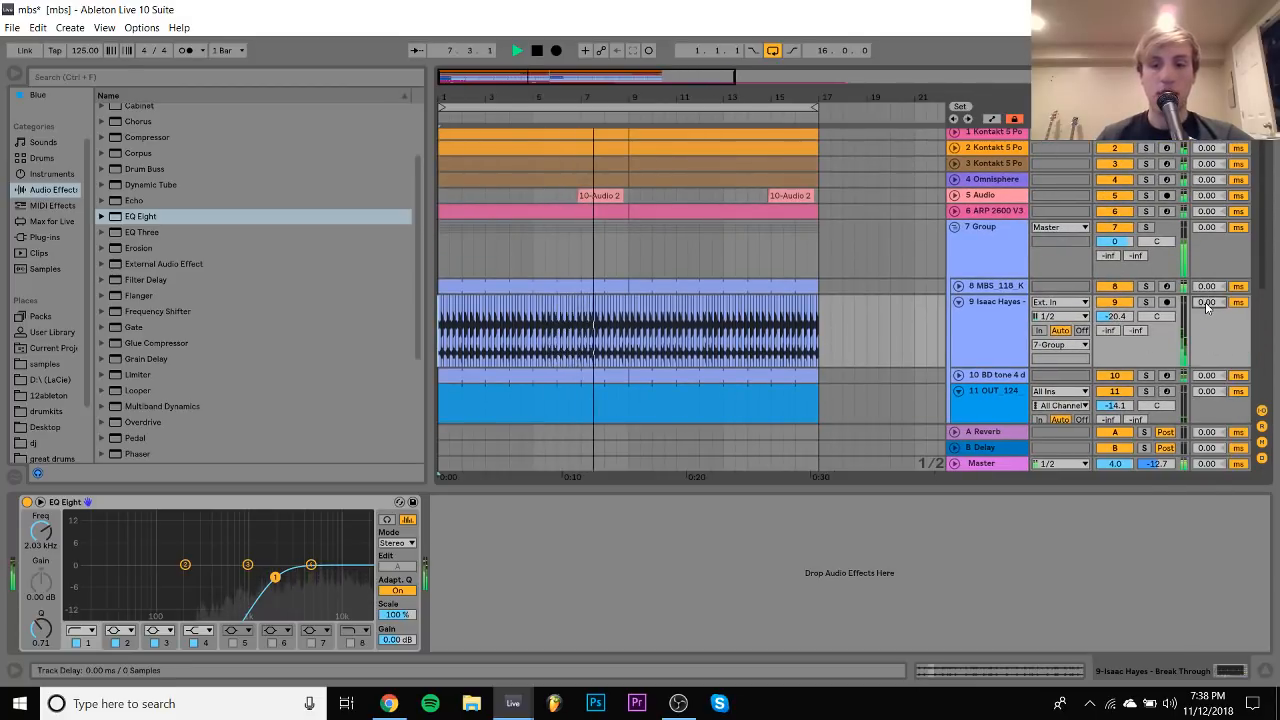
pyautogui.scroll(-1, 1122, 372)
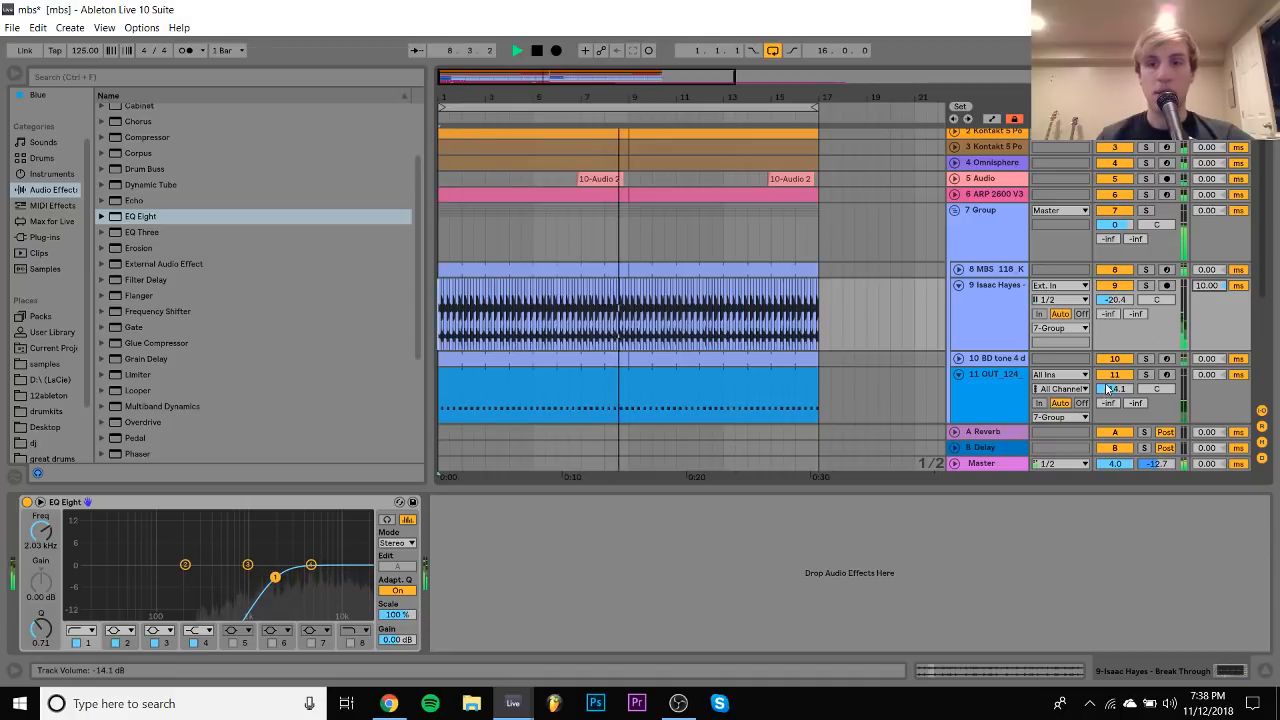
pyautogui.scroll(-4, 1110, 386)
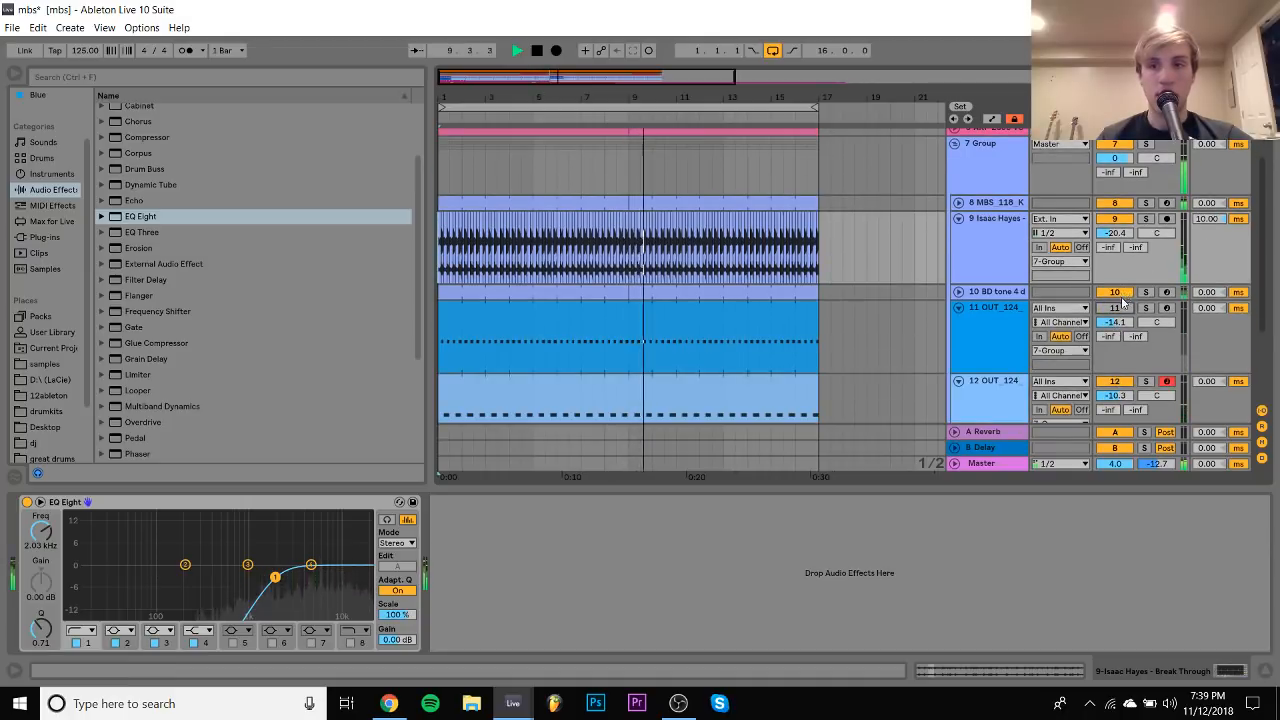
# Add a Utility to the Isaac Hayes track with its input set to Left, and lower the track volume to -24.6 dB
pyautogui.click(981, 222)
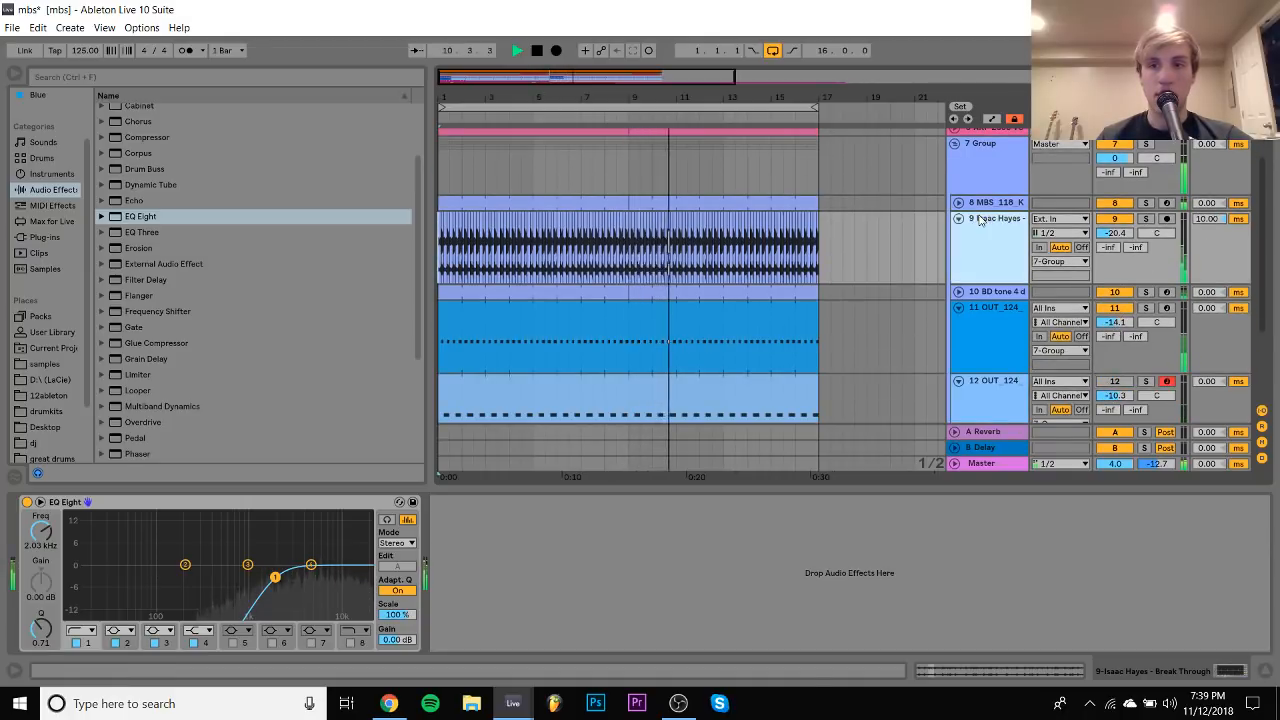
pyautogui.scroll(-4, 156, 318)
pyautogui.doubleClick(134, 422)
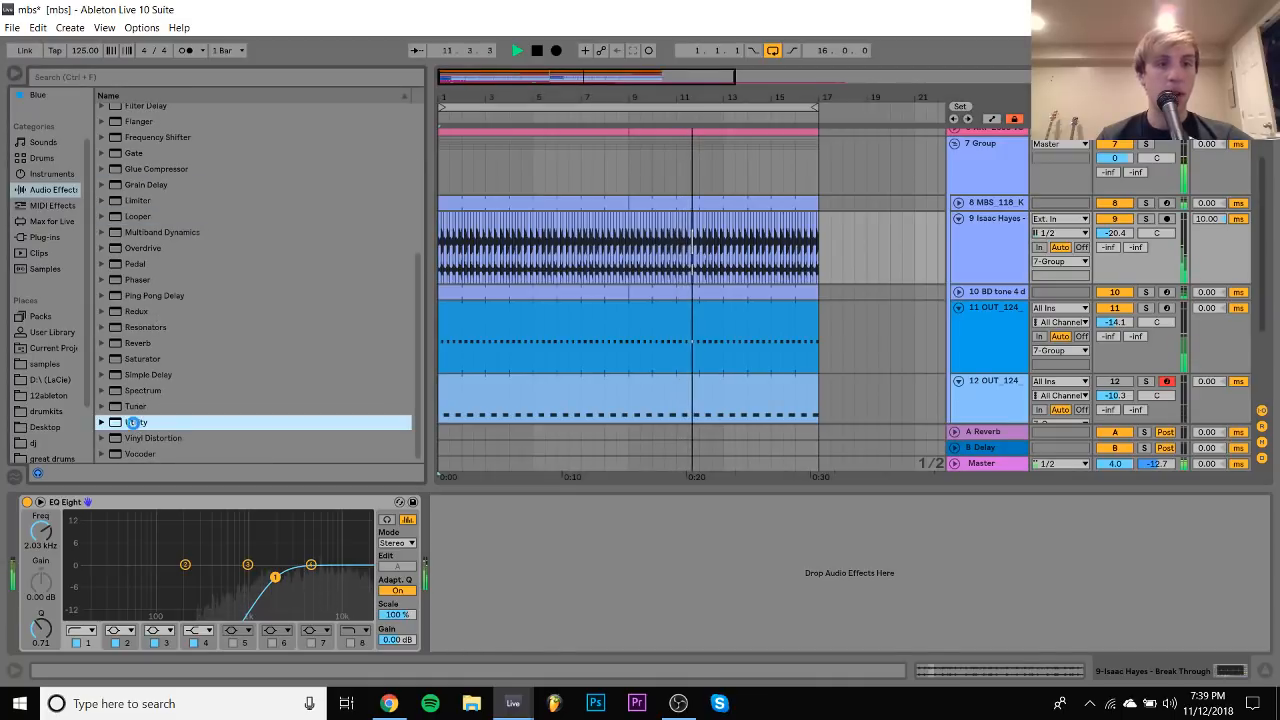
pyautogui.click(462, 548)
pyautogui.click(452, 560)
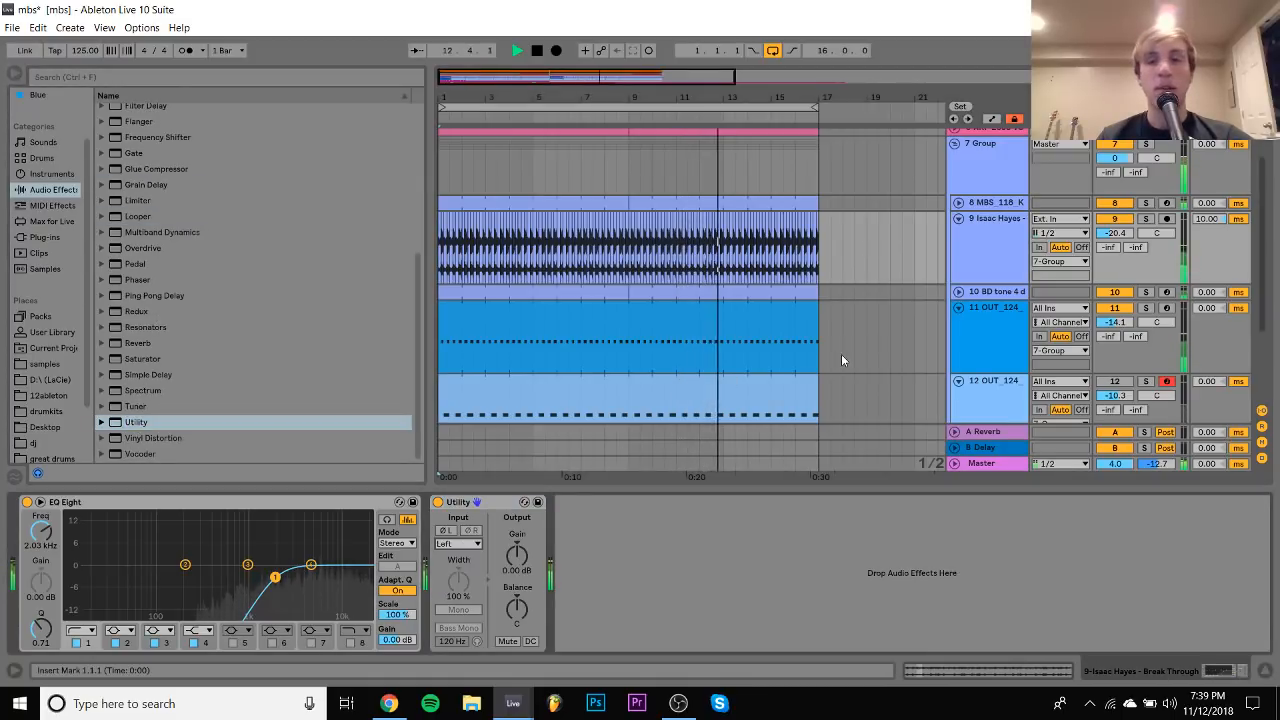
pyautogui.moveTo(1122, 233); pyautogui.dragTo(1122, 248)
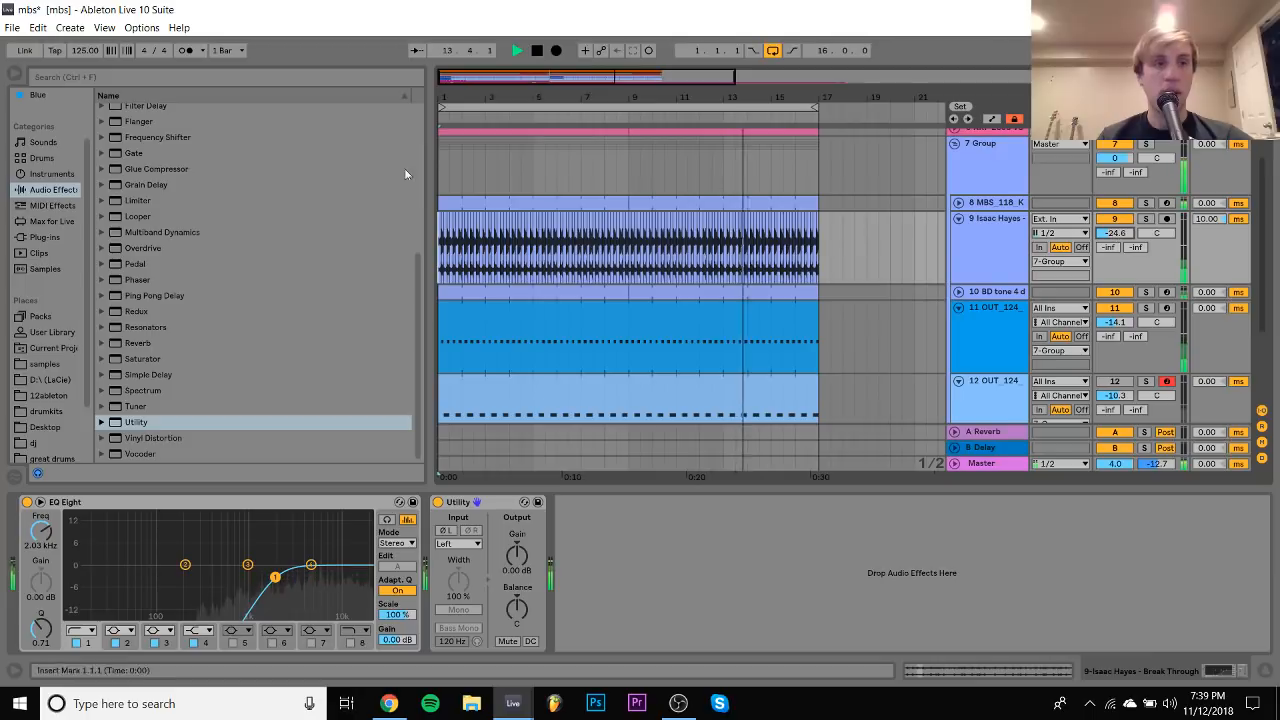
# Add a Compressor to the Isaac Hayes track, sidechained from 10-BD tone 4 decay with the threshold at -37.6 dB
pyautogui.scroll(4, 188, 217)
pyautogui.click(138, 153)
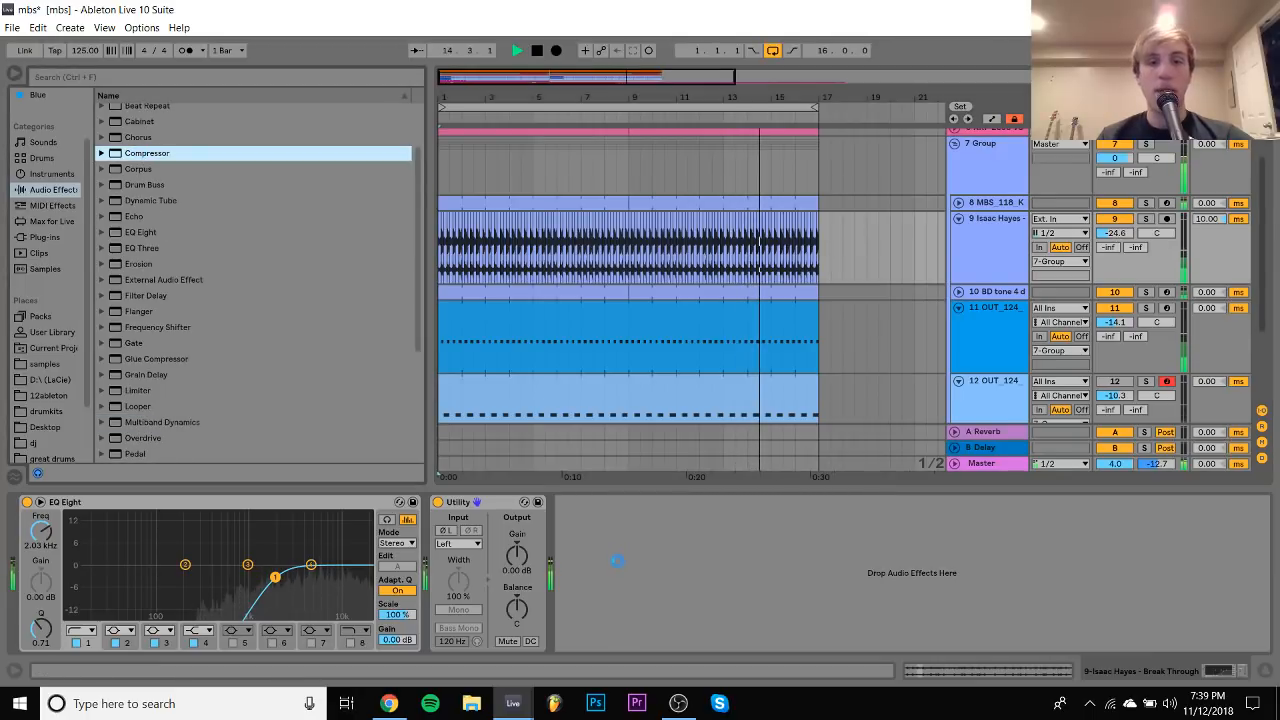
pyautogui.click(576, 502)
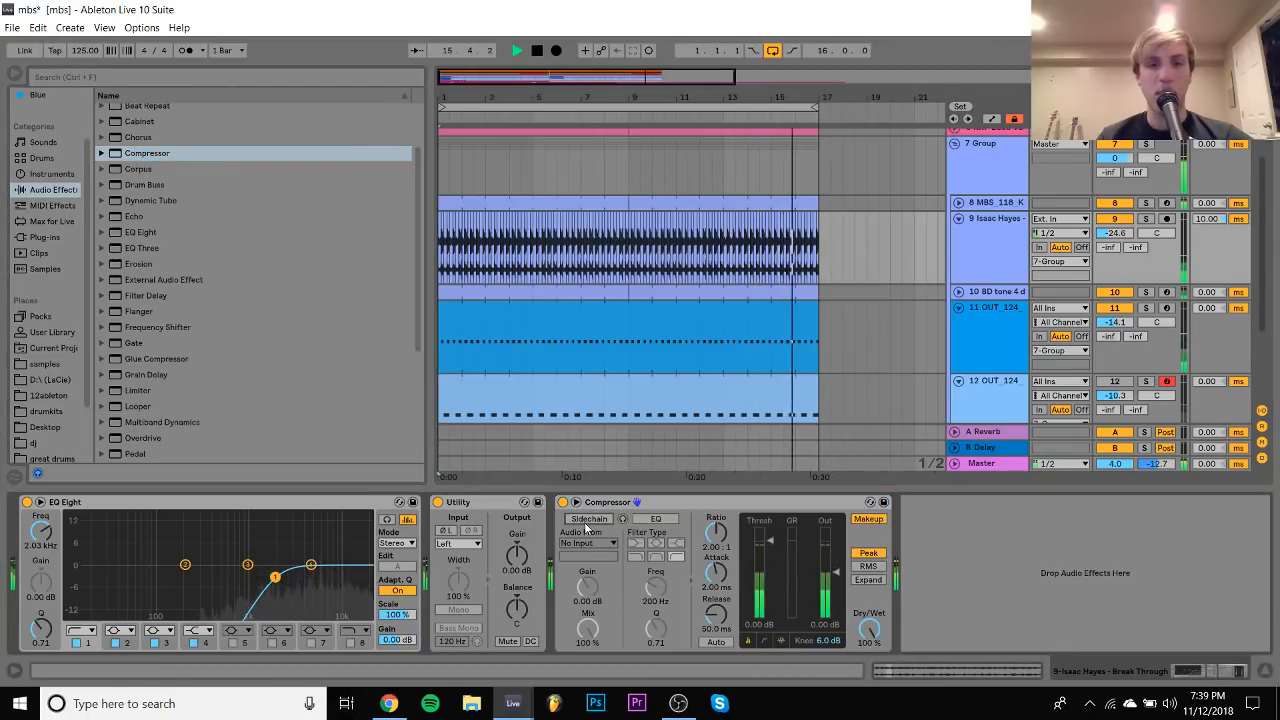
pyautogui.click(589, 519)
pyautogui.click(589, 542)
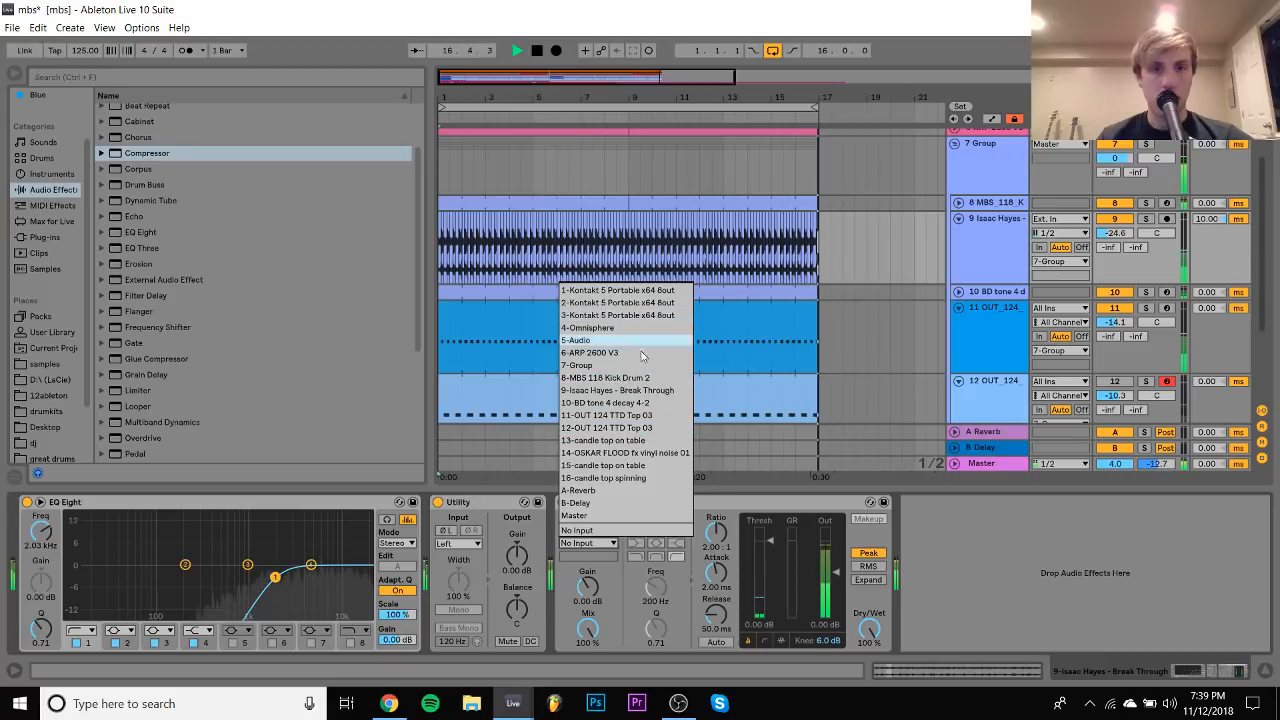
pyautogui.click(630, 402)
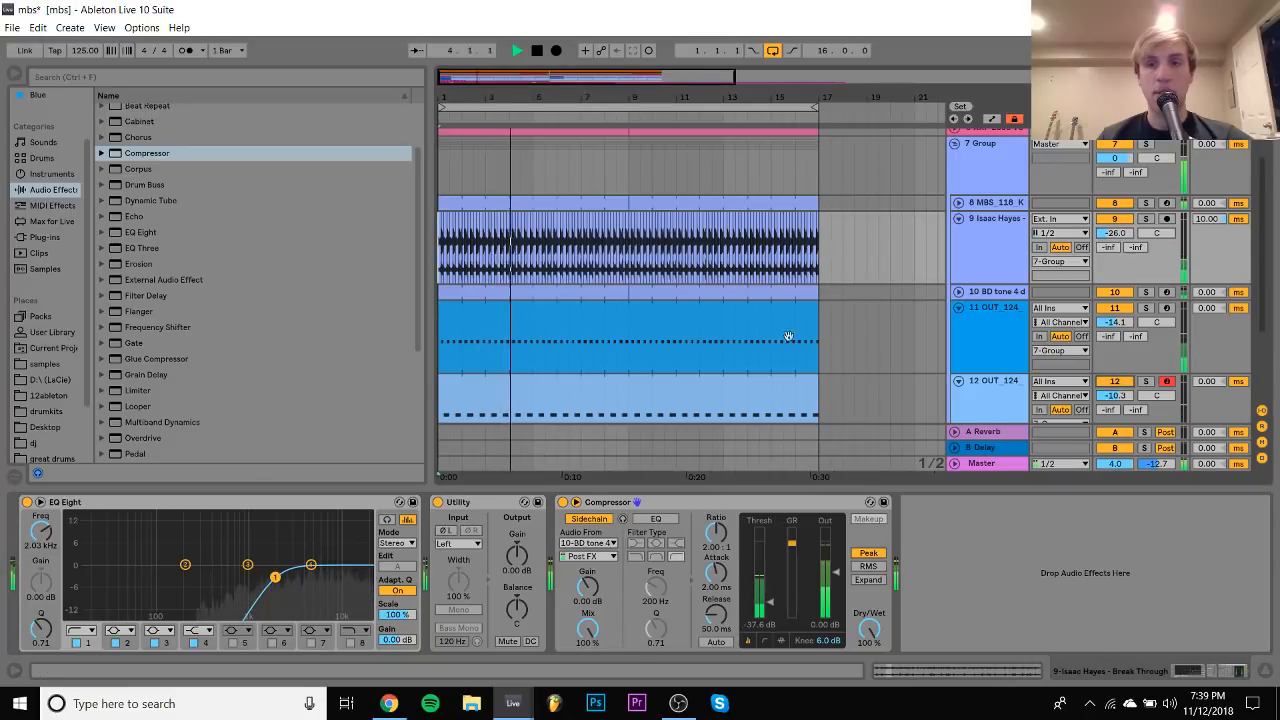
# Set the project tempo to 123 BPM and track 12's volume to -11.2 dB
pyautogui.moveTo(85, 53); pyautogui.dragTo(85, 57)
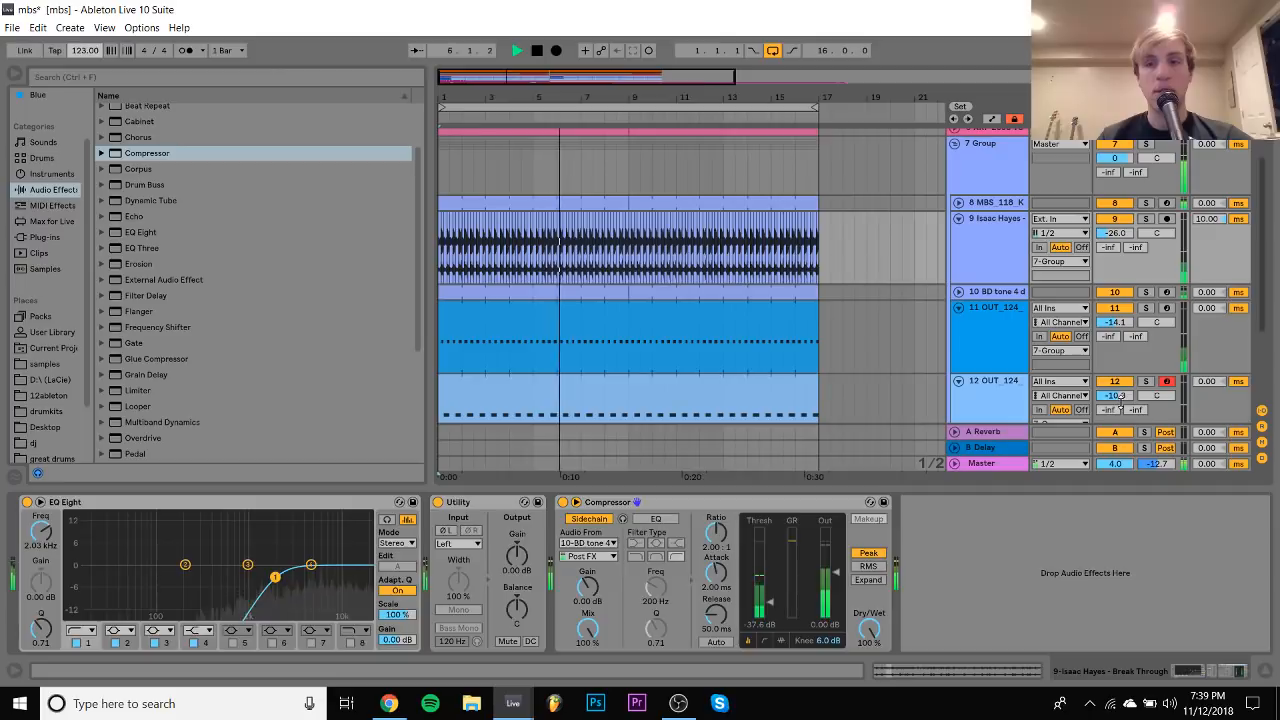
pyautogui.click(994, 382)
pyautogui.click(1114, 396)
pyautogui.moveTo(1114, 396); pyautogui.dragTo(1114, 401)
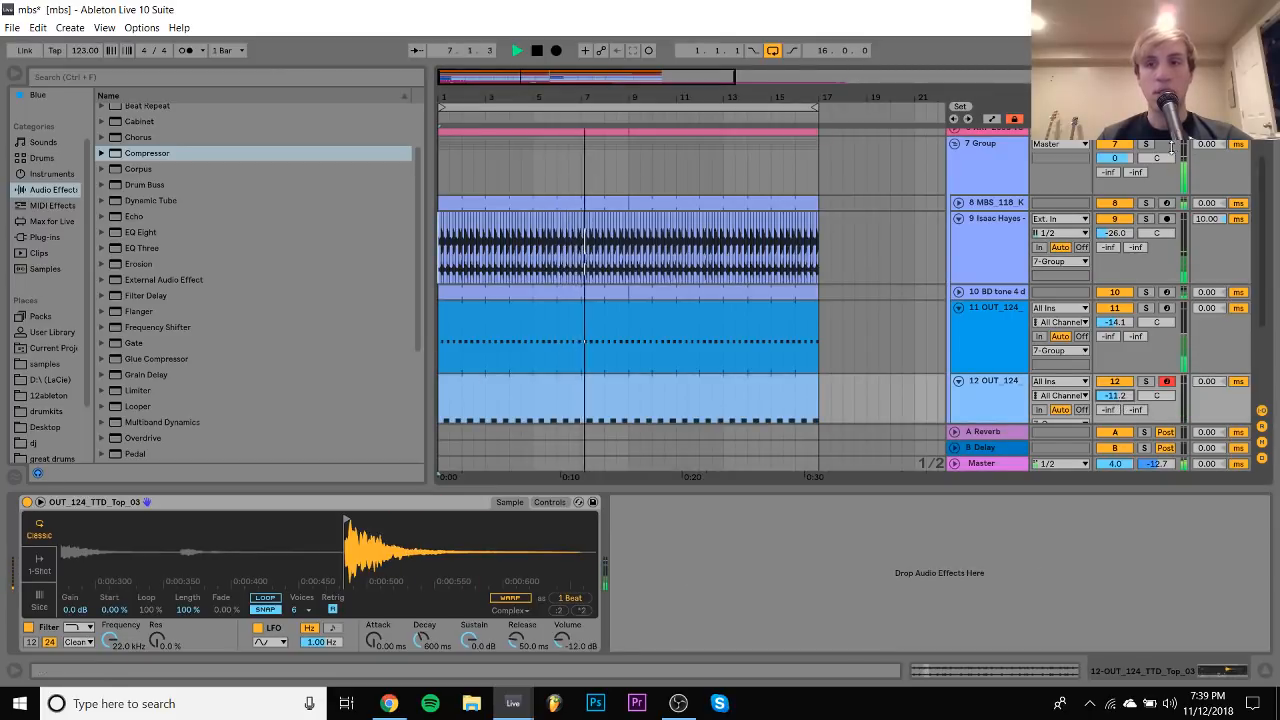
# Solo the drum group and lower the MBS_118_Kick_Drum_2 filter frequency to 290 Hz
pyautogui.click(996, 169)
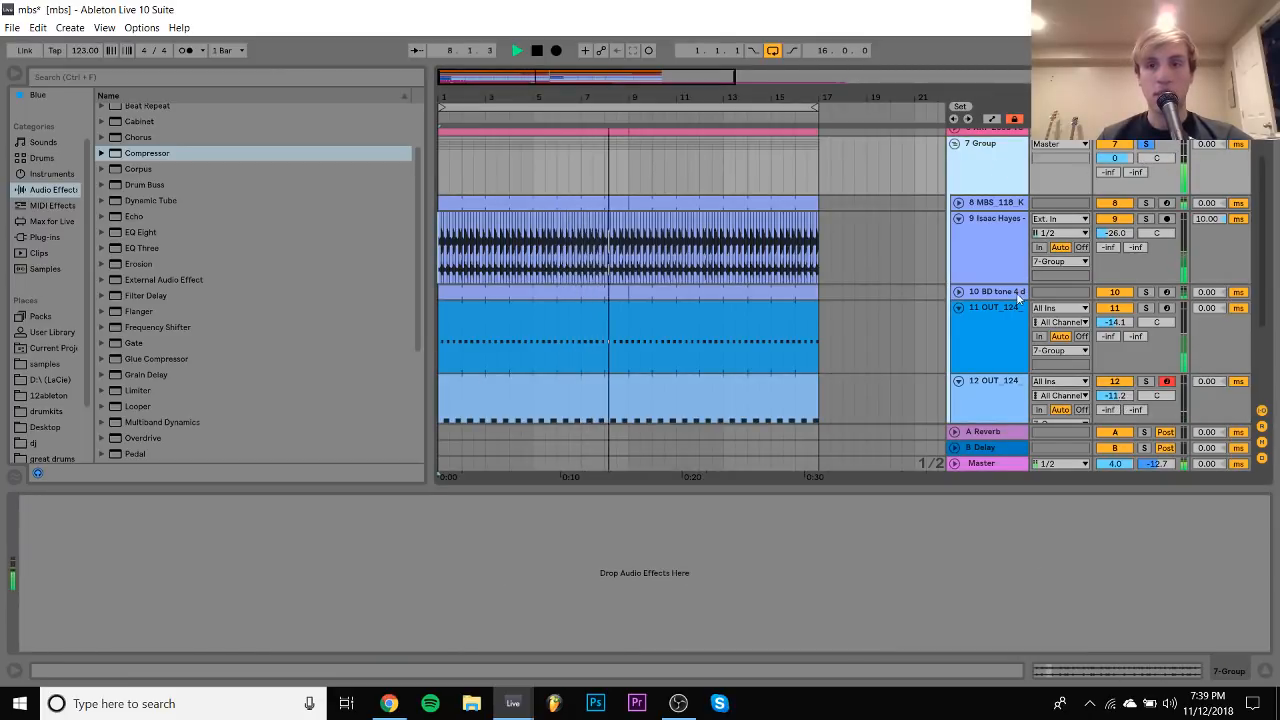
pyautogui.click(1017, 293)
pyautogui.click(1006, 203)
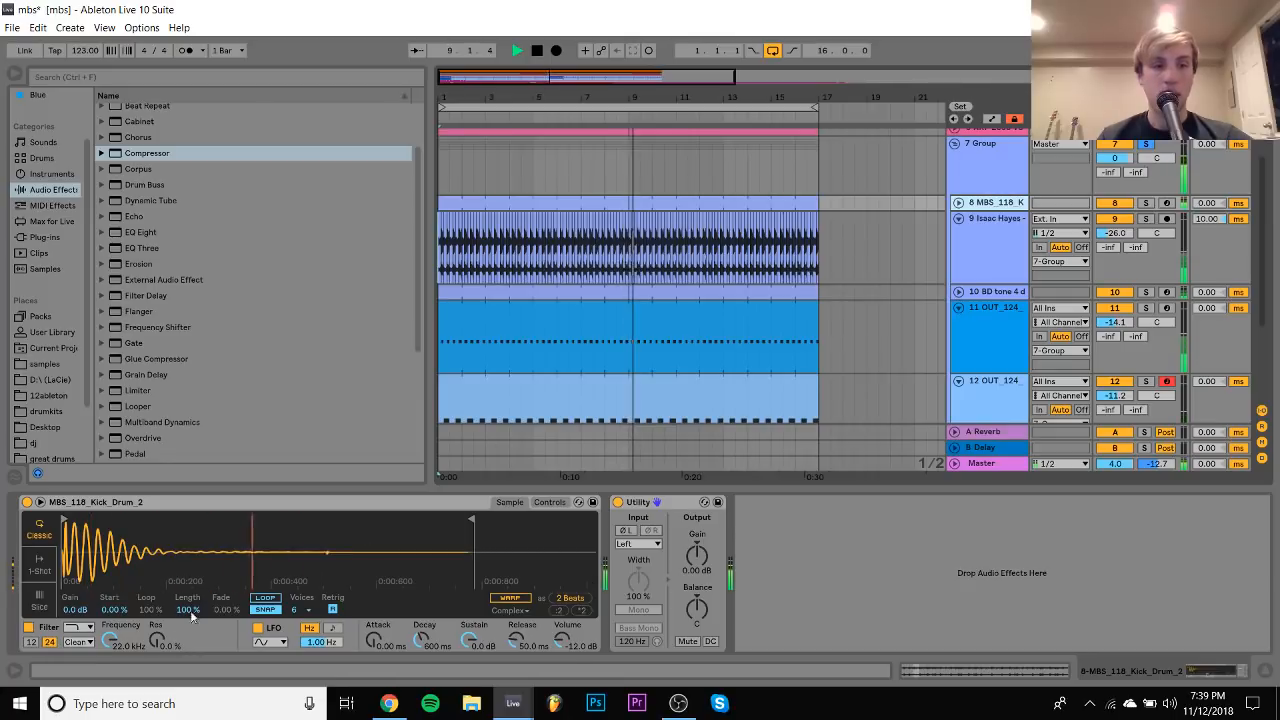
pyautogui.moveTo(115, 645); pyautogui.dragTo(115, 690)
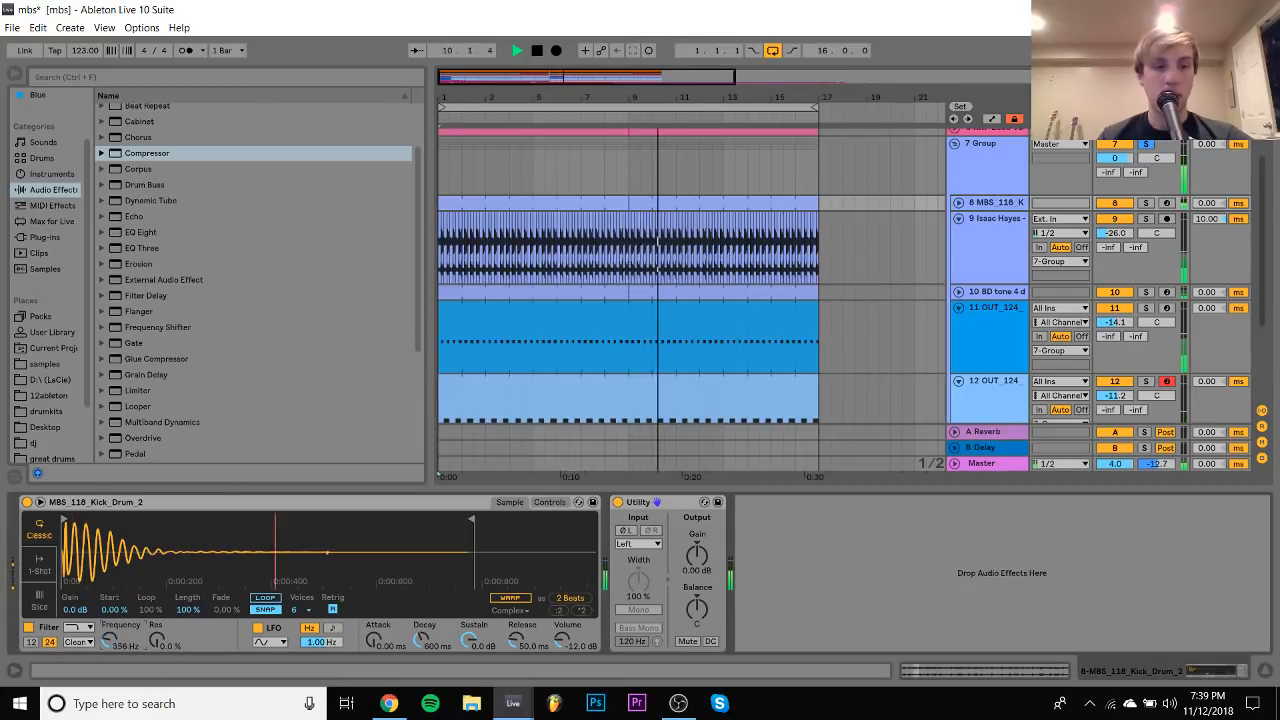
pyautogui.moveTo(113, 642); pyautogui.dragTo(113, 635)
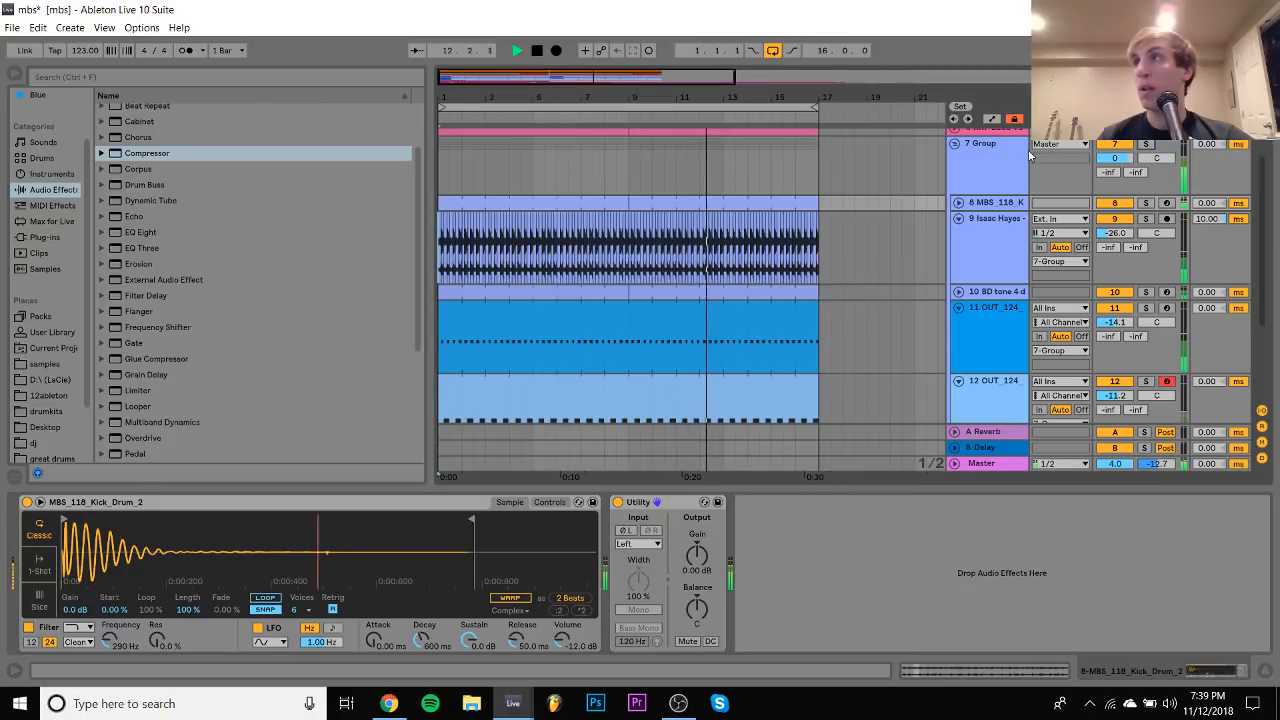
# Insert a new MIDI track directly below the Isaac Hayes track
pyautogui.click(955, 143)
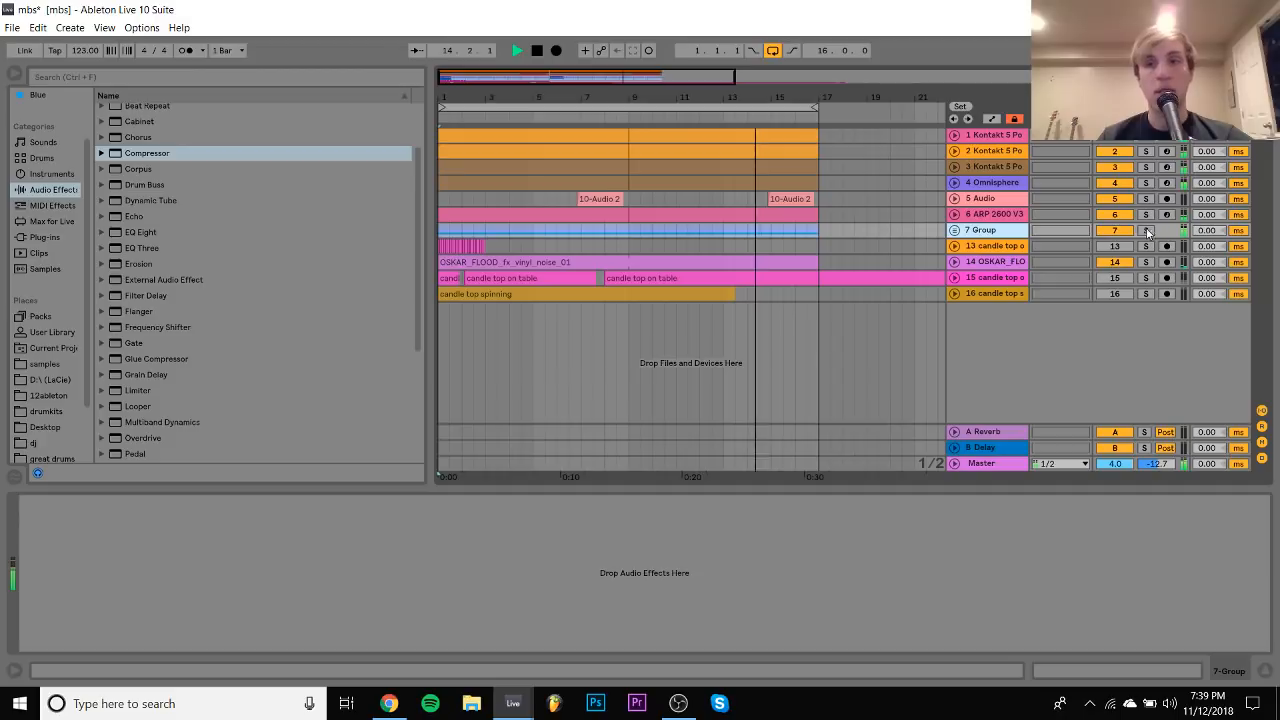
pyautogui.click(956, 231)
pyautogui.scroll(-3, 990, 293)
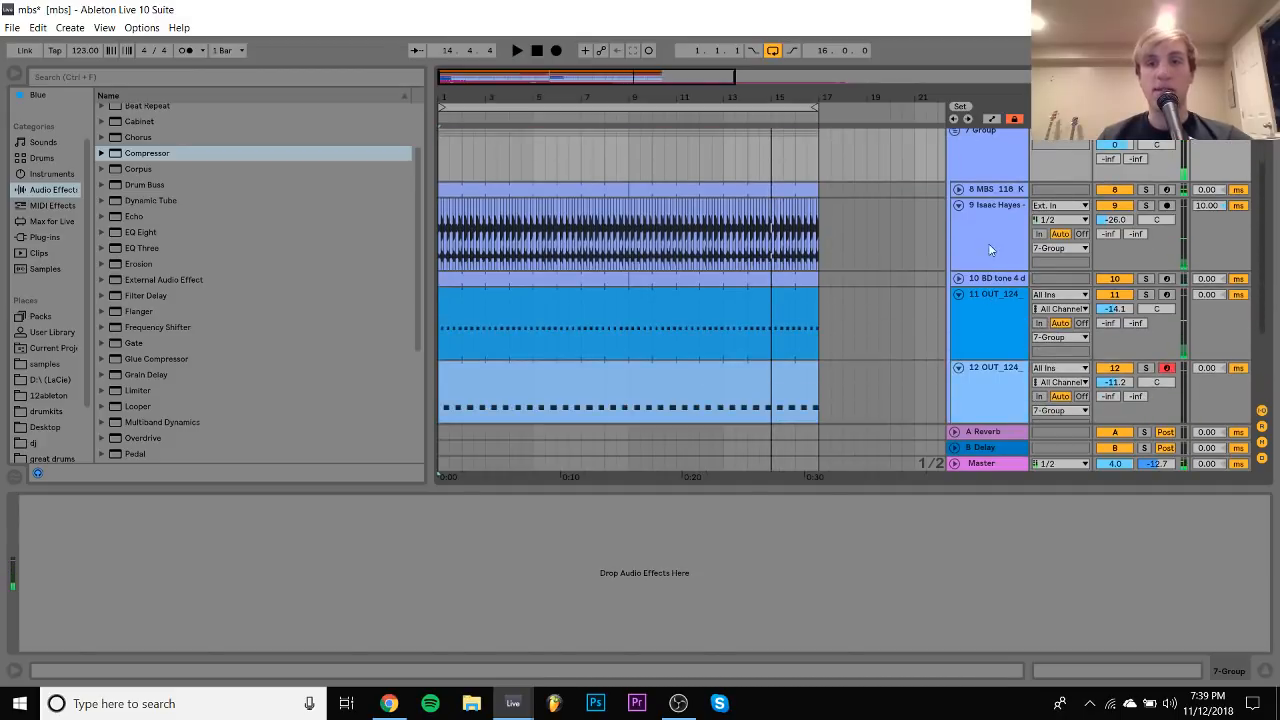
pyautogui.click(987, 241)
pyautogui.hotkey('ctrl', 'shift', 't')
# Browse the samples folder to the kshmr vol 3 pack and expand it
pyautogui.click(44, 364)
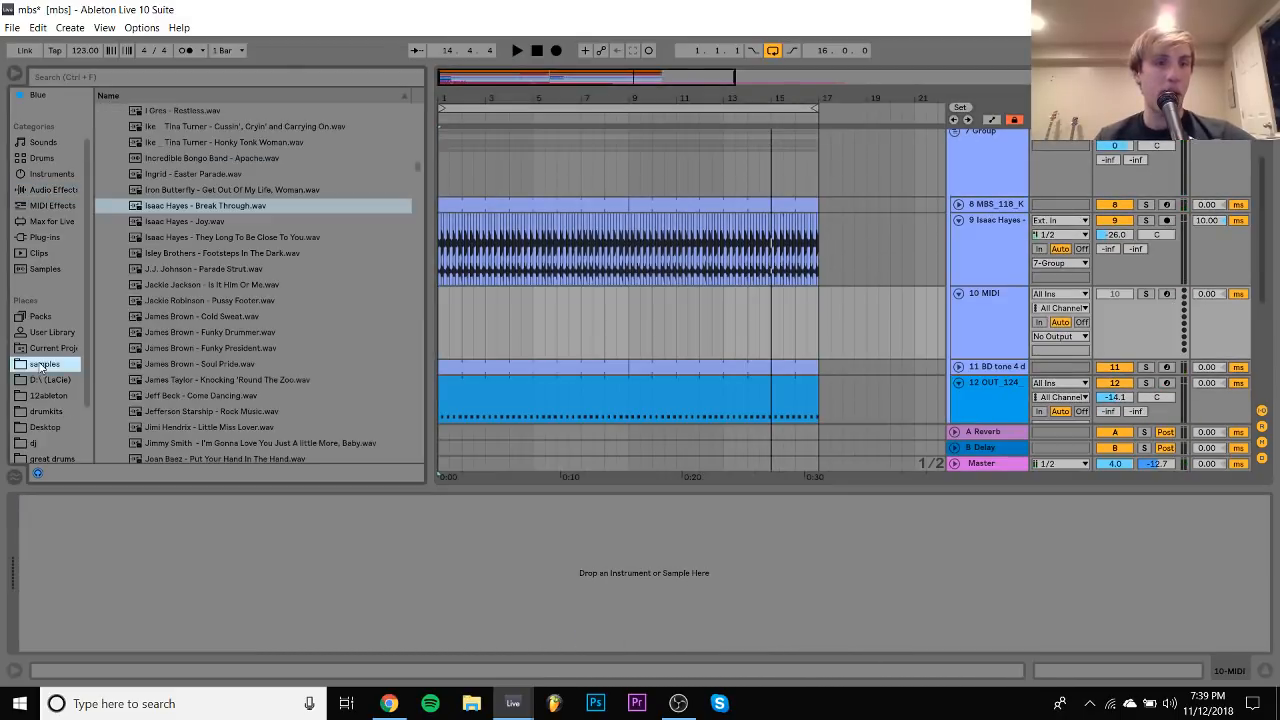
pyautogui.scroll(10, 228, 392)
pyautogui.scroll(10, 230, 397)
pyautogui.scroll(-20, 230, 397)
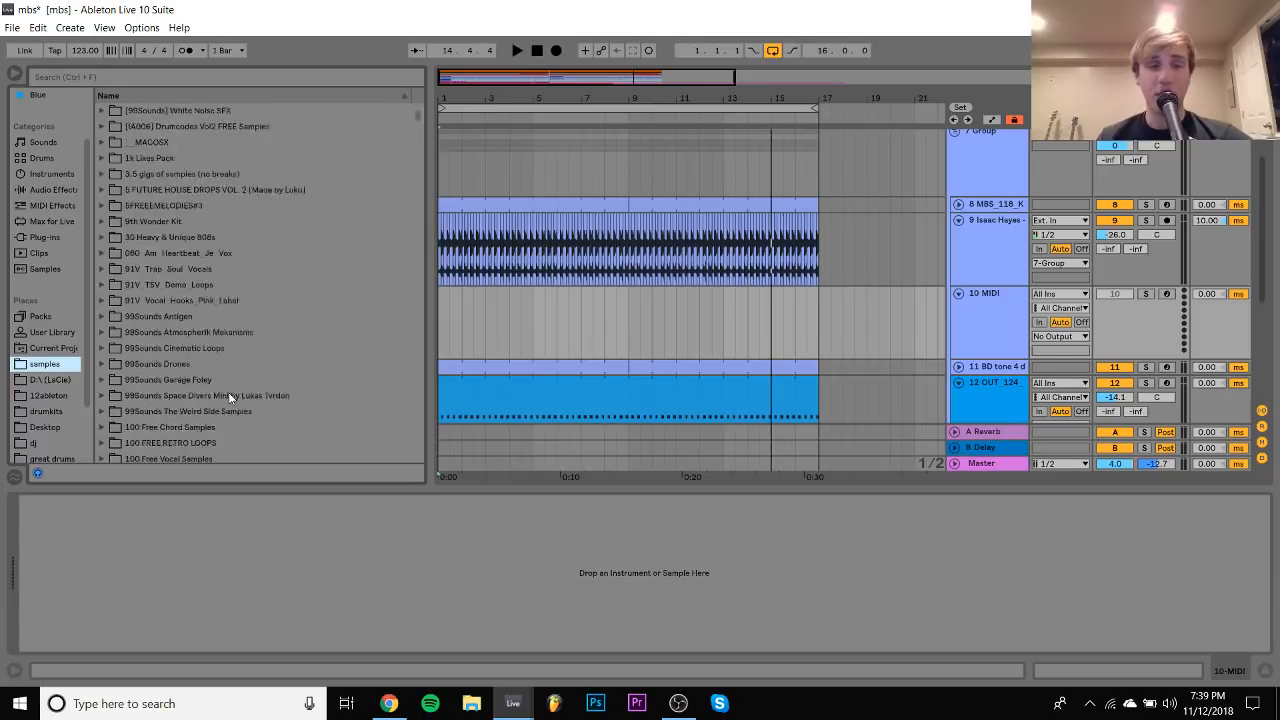
pyautogui.press('space')
pyautogui.scroll(15, 229, 397)
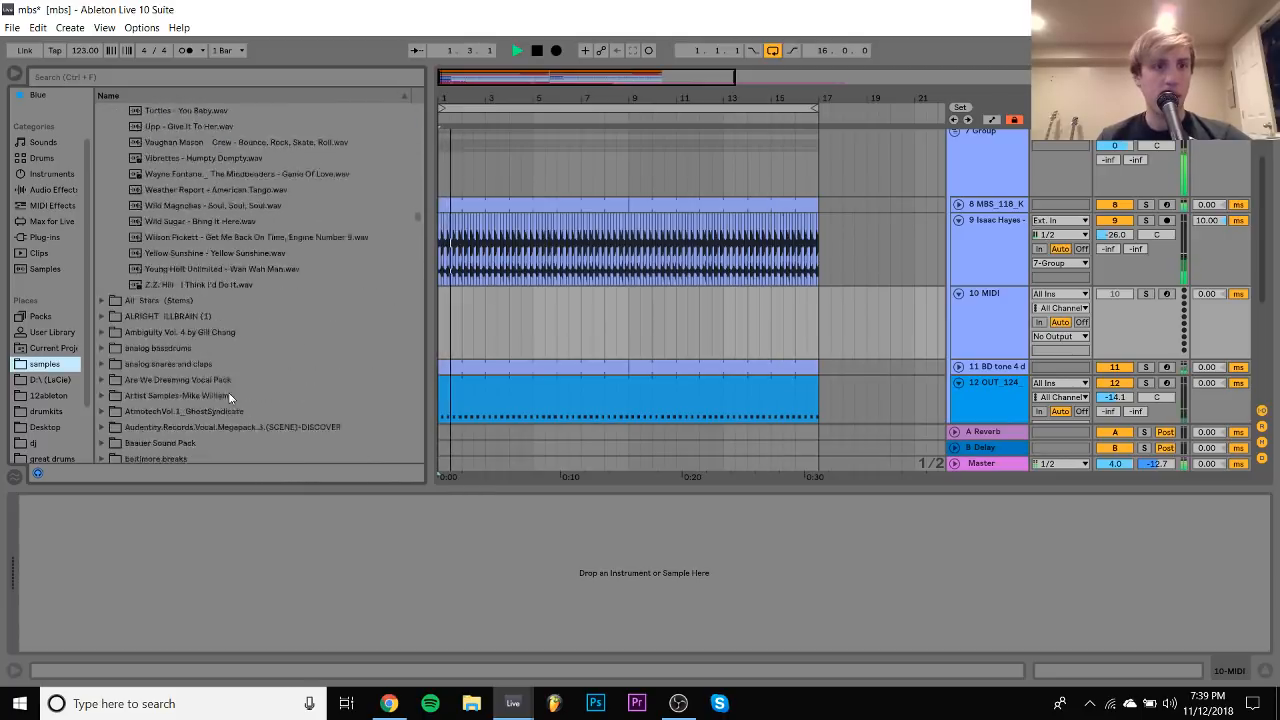
pyautogui.scroll(-20, 229, 397)
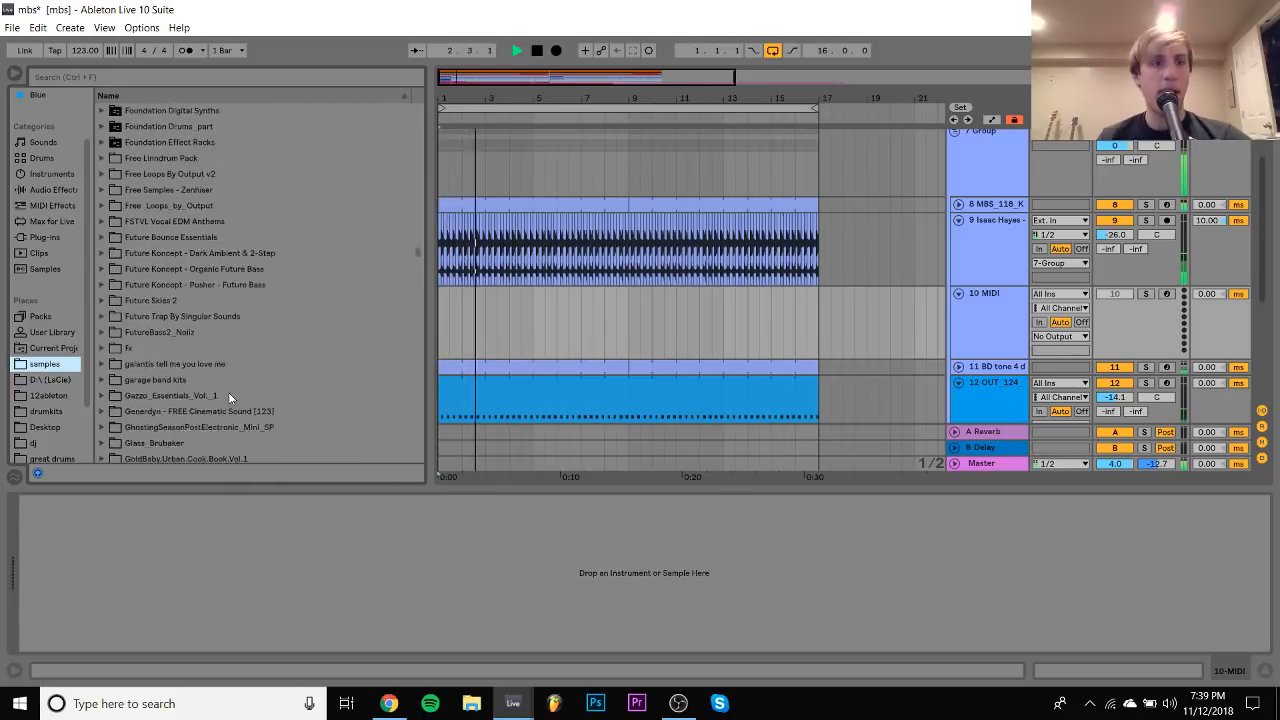
pyautogui.scroll(-1, 228, 397)
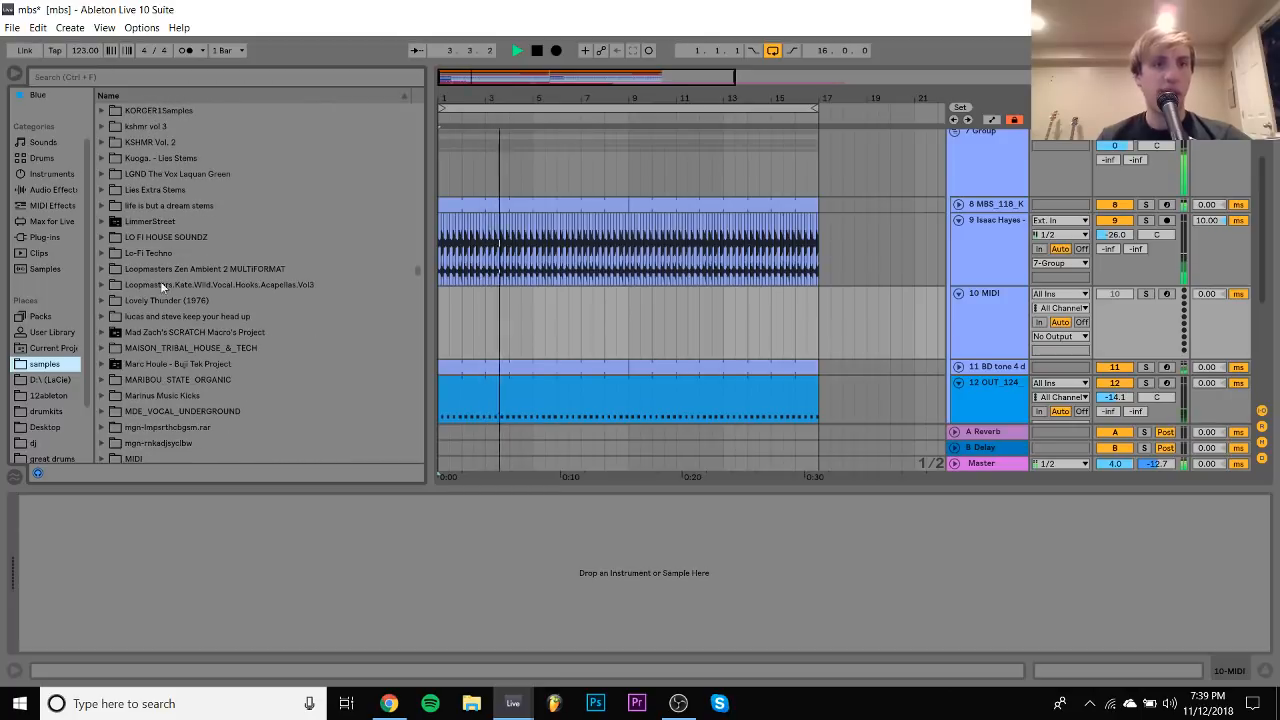
pyautogui.click(103, 127)
# Collapse the KSHMR_Drums folder and expand KSHMR_Drums_Loops down to its KSHMR_Drum_Loops_Solo subfolder
pyautogui.press('Down')
pyautogui.press('Down')
pyautogui.press('Down')
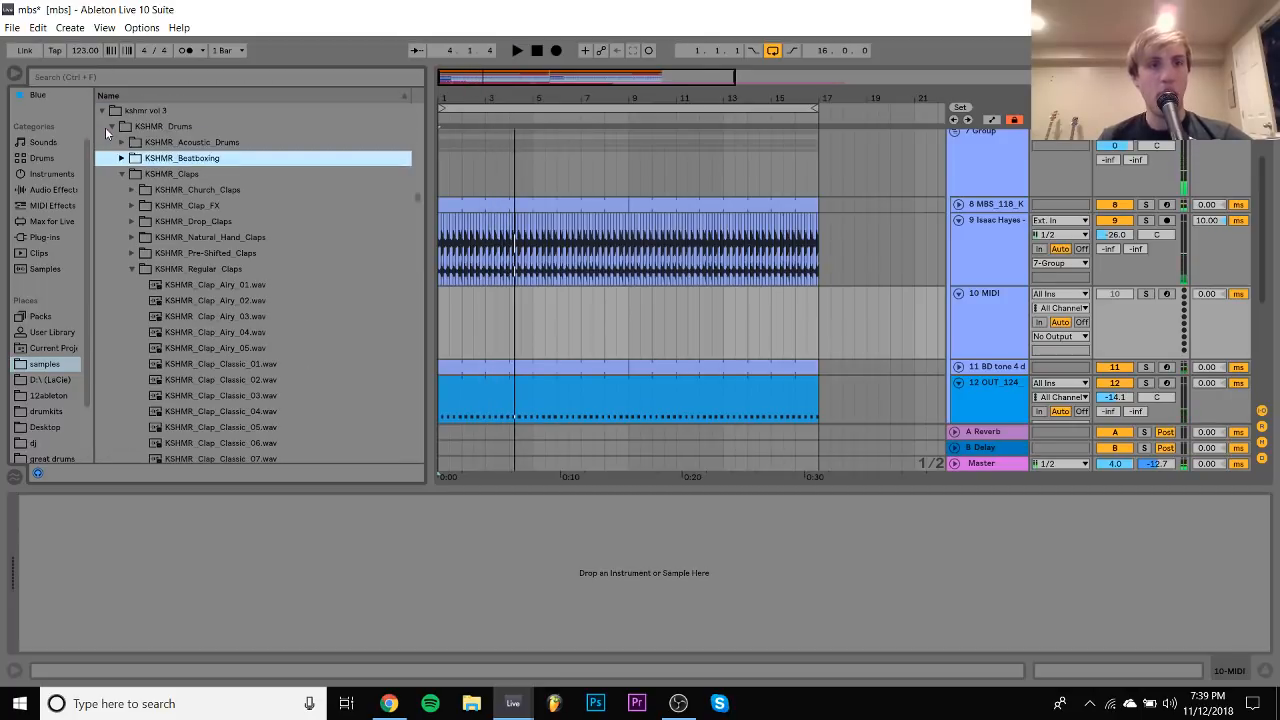
pyautogui.press('Down')
pyautogui.press('Left')
pyautogui.press('Left')
pyautogui.press('Down')
pyautogui.press('Right')
pyautogui.press('Down')
pyautogui.press('Down')
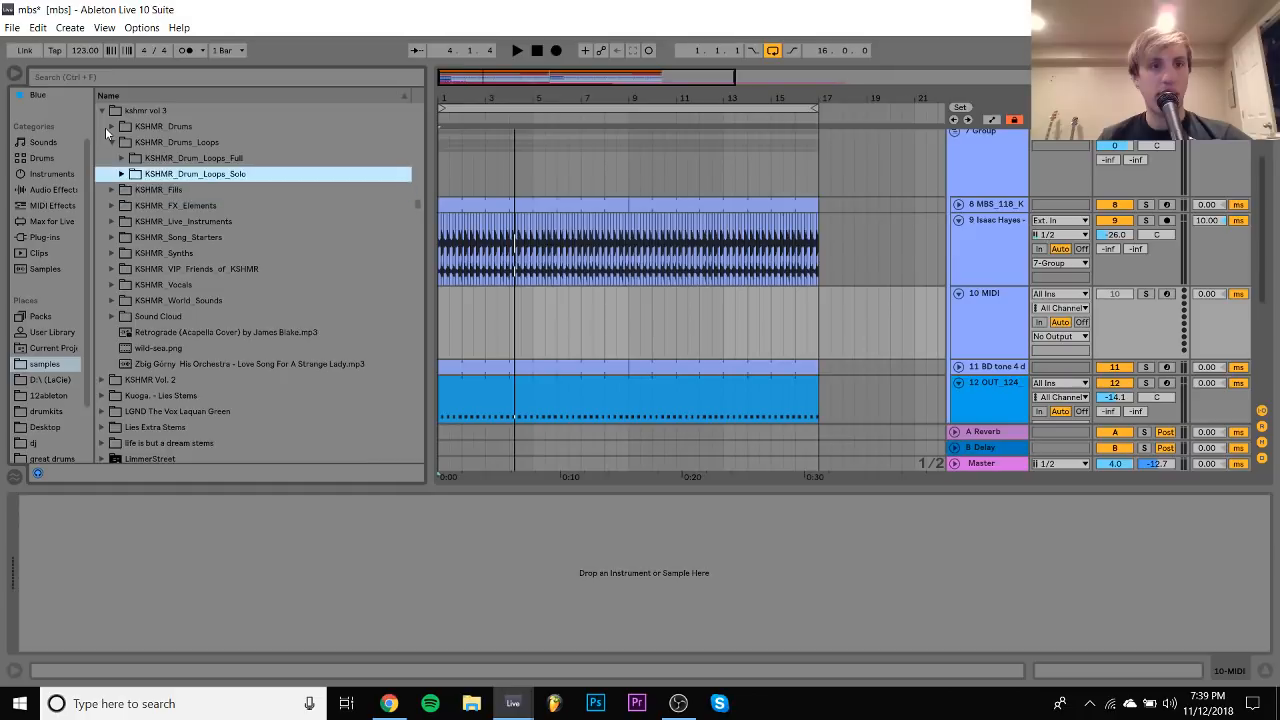
pyautogui.press('Right')
# Look through the solo drum loop folders and expand KSHMR_Shaker_Loops
pyautogui.press('Down')
pyautogui.press('Down')
pyautogui.press('Down')
pyautogui.press('Down')
pyautogui.press('Up')
pyautogui.press('Right')
pyautogui.press('Left')
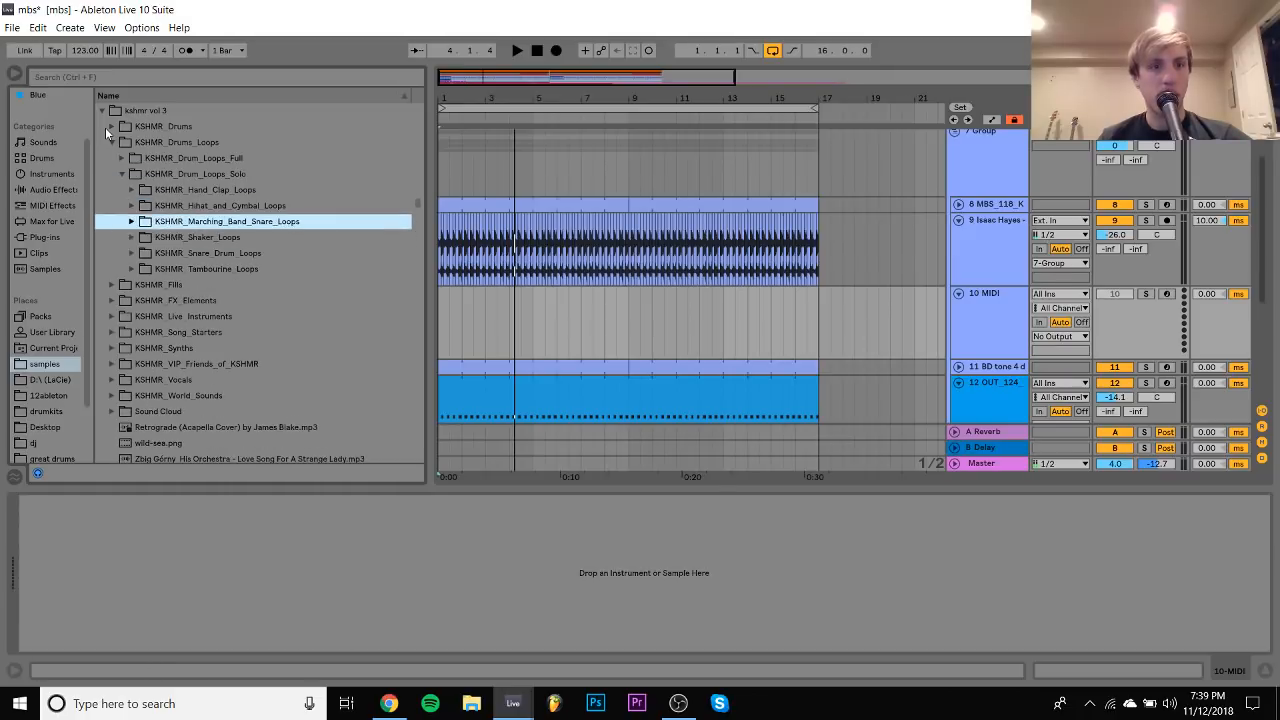
pyautogui.press('Down')
pyautogui.press('Right')
# Audition the first three shaker loops and place KSHMR_Shaker_Loop_01_100.wav at bar 1 on empty track 10
pyautogui.press('Down')
pyautogui.press('Down')
pyautogui.press('Down')
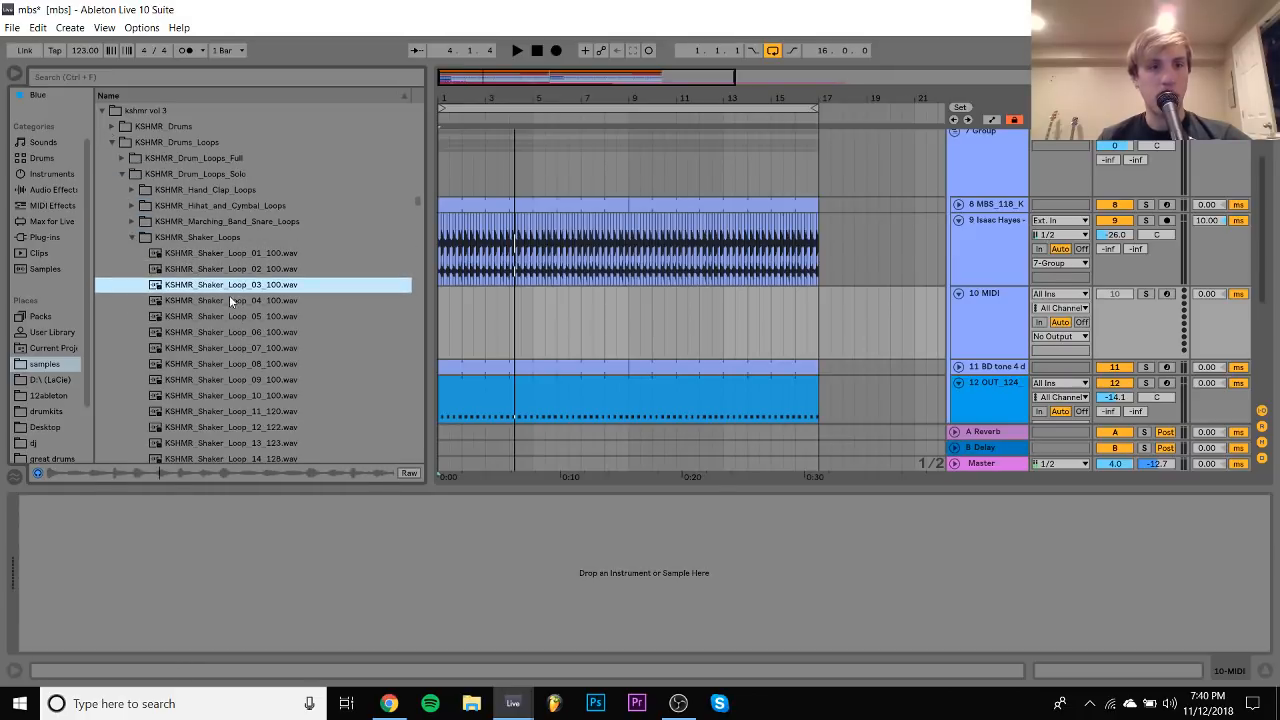
pyautogui.click(222, 268)
pyautogui.click(210, 255)
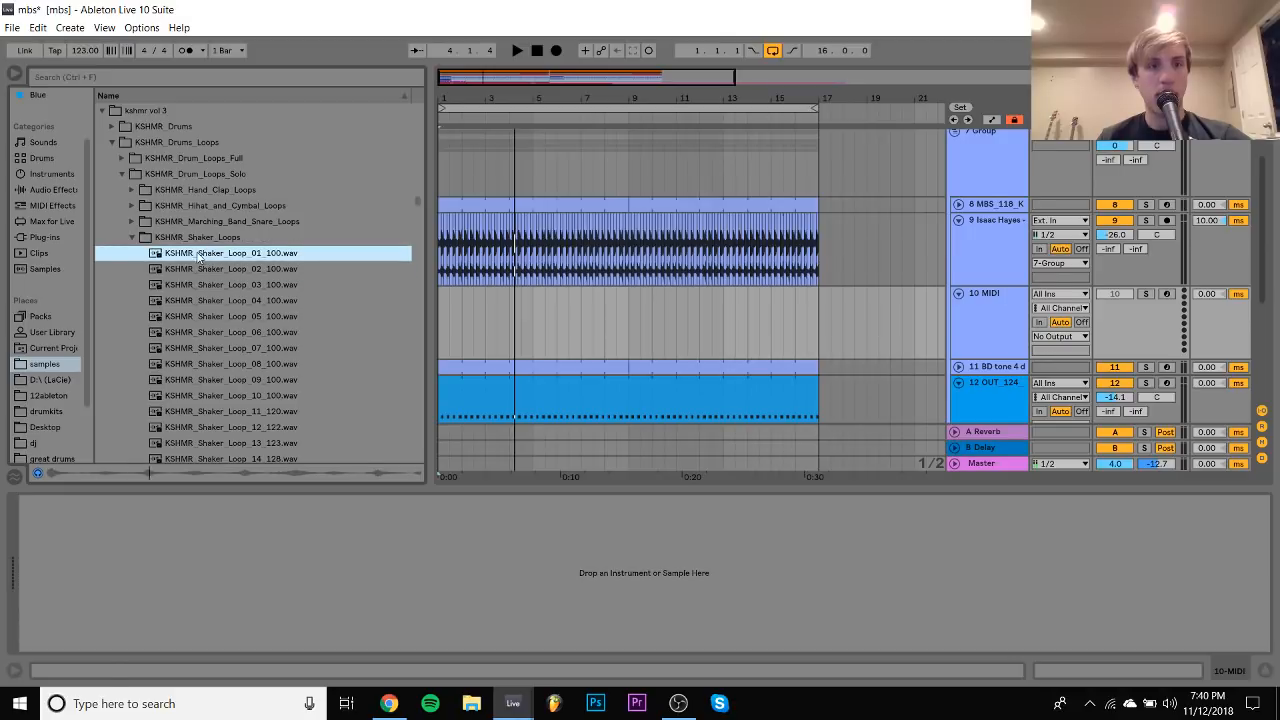
pyautogui.moveTo(198, 256); pyautogui.dragTo(440, 318)
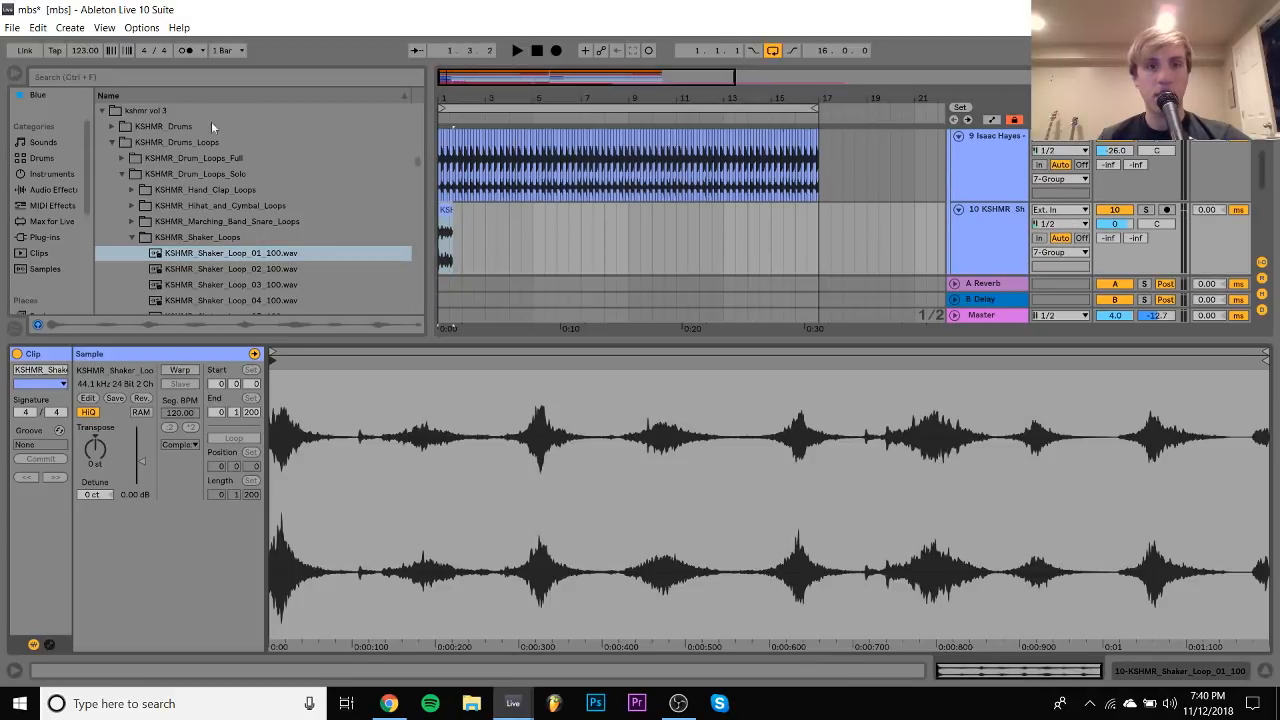
# Warp the shaker clip in Re-Pitch mode with its audio ending at 1.3, and loop it over two beats
pyautogui.click(178, 370)
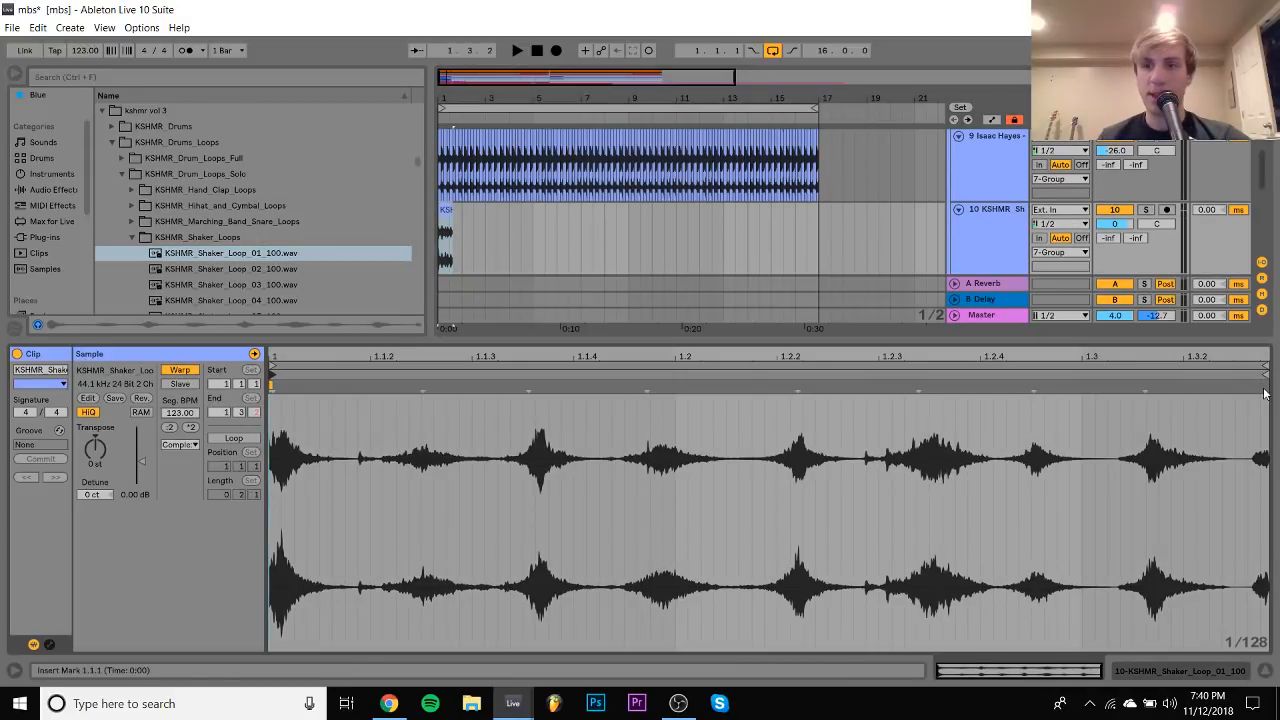
pyautogui.moveTo(1267, 390); pyautogui.dragTo(1081, 386)
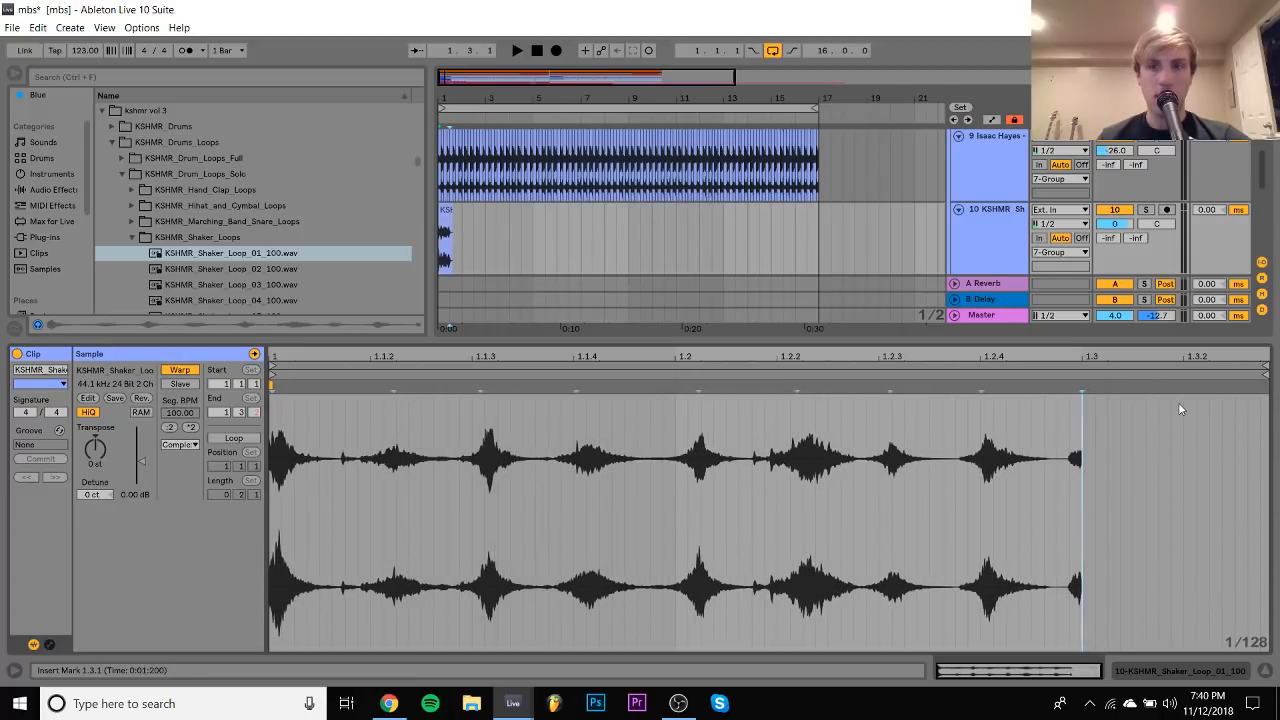
pyautogui.moveTo(1265, 367); pyautogui.dragTo(1156, 368)
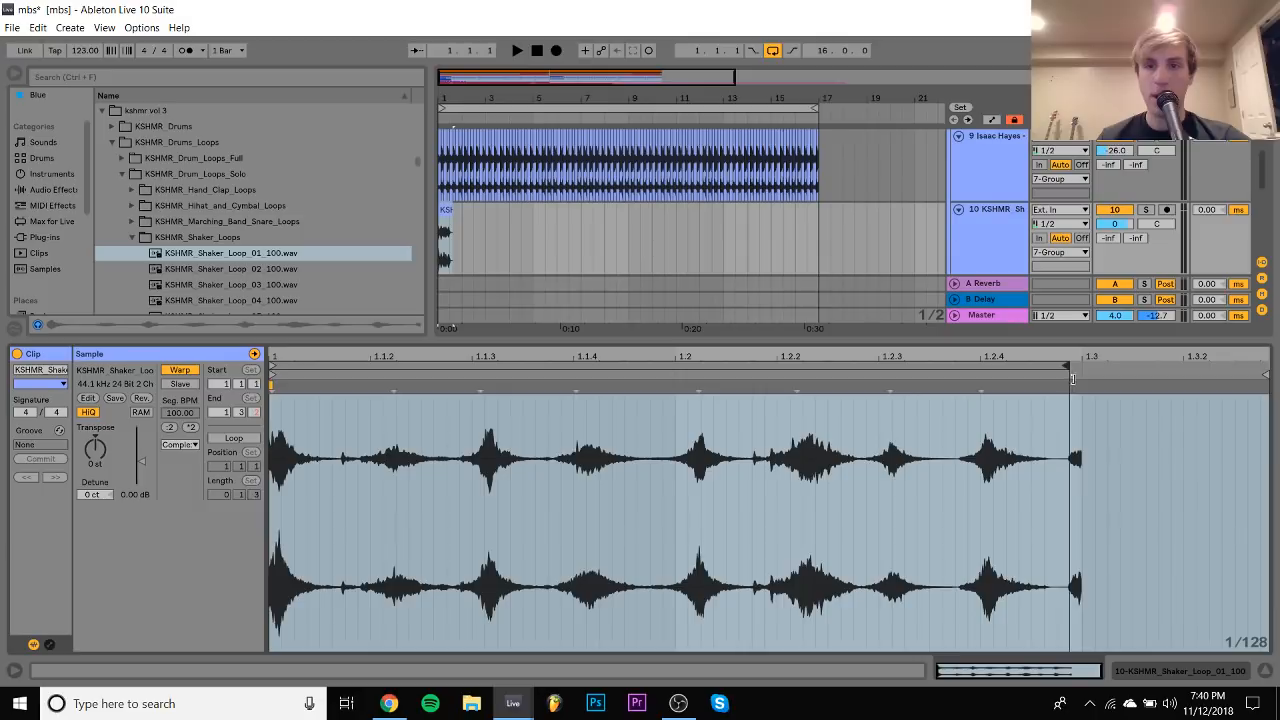
pyautogui.click(233, 439)
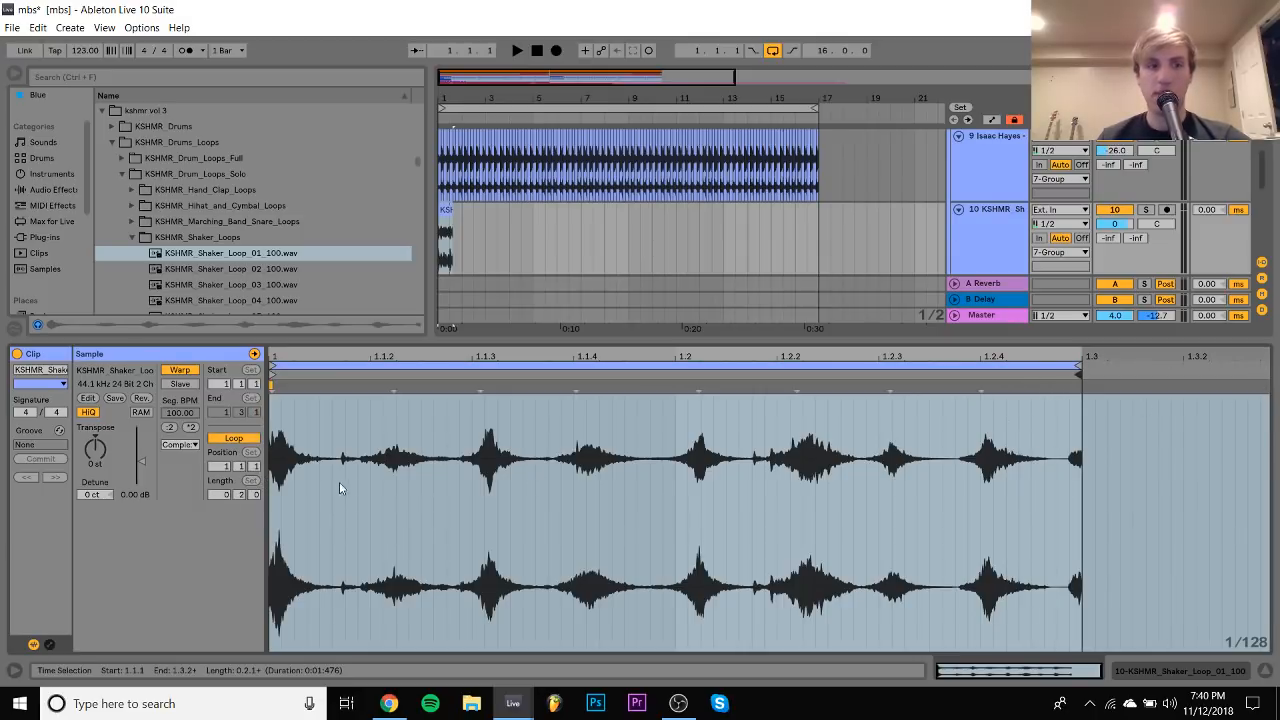
pyautogui.click(178, 444)
pyautogui.click(178, 495)
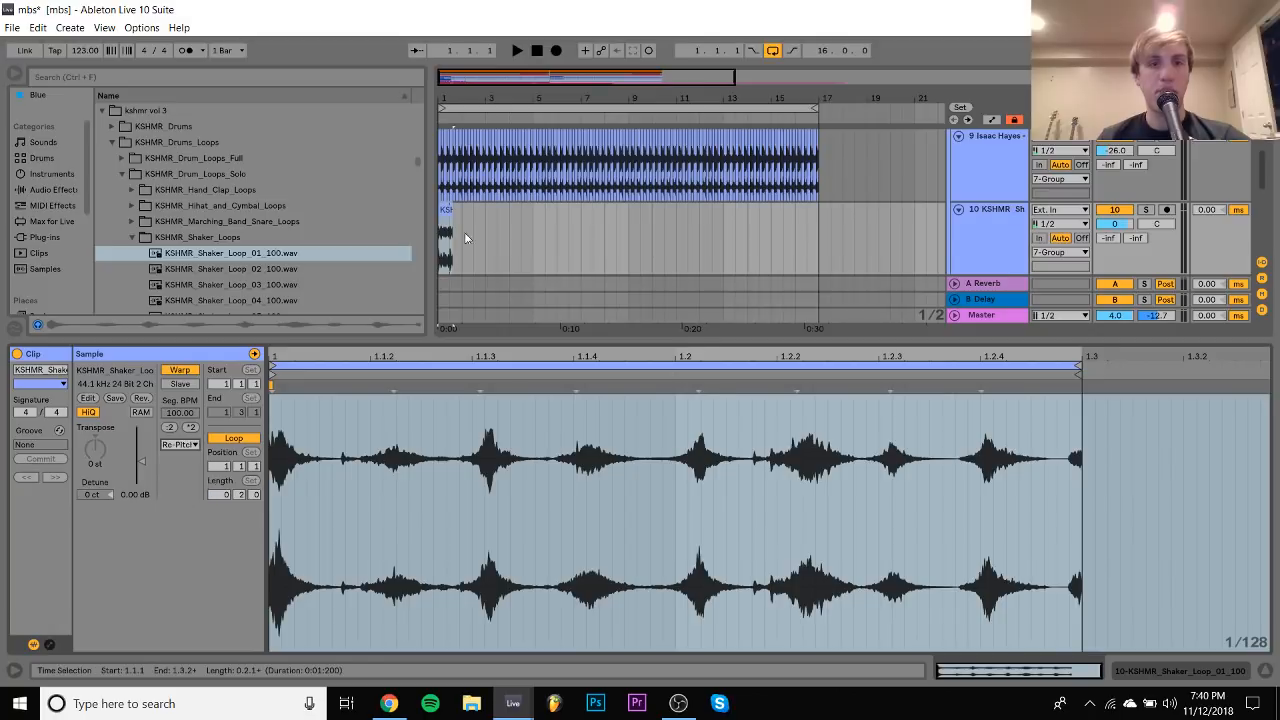
# Extend the looped shaker clip to bar 17 and set its track volume to -27.8 dB during playback
pyautogui.moveTo(452, 225); pyautogui.dragTo(829, 225)
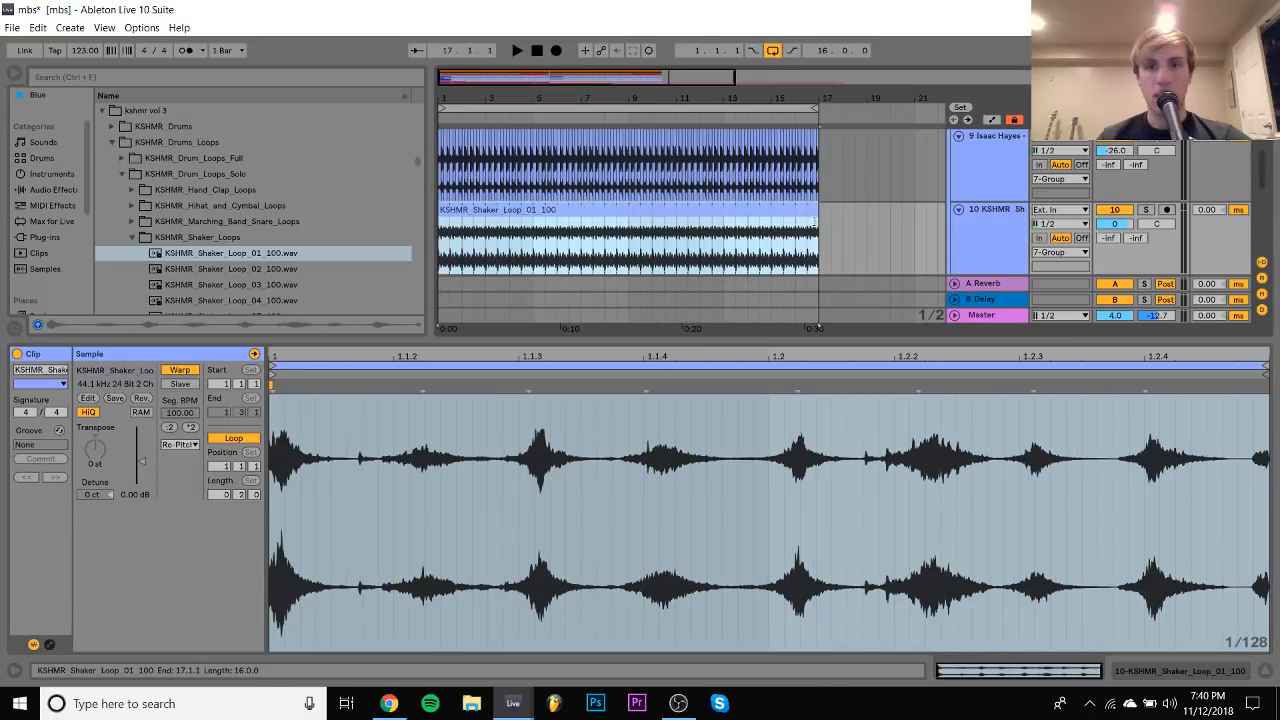
pyautogui.moveTo(1127, 228); pyautogui.dragTo(1127, 258)
pyautogui.press('space')
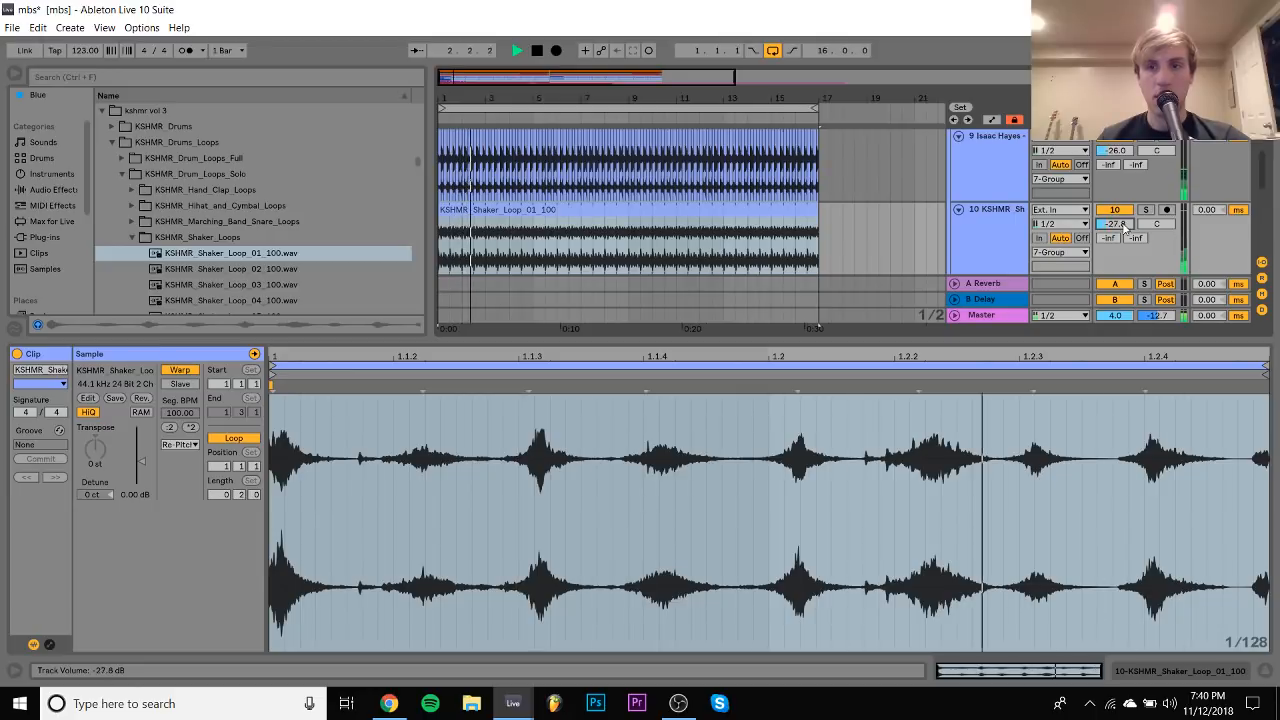
# Add the Guitar Rig 5 plug-in to the 7-Group drum group and close its window
pyautogui.click(1022, 238)
pyautogui.scroll(4, 1030, 236)
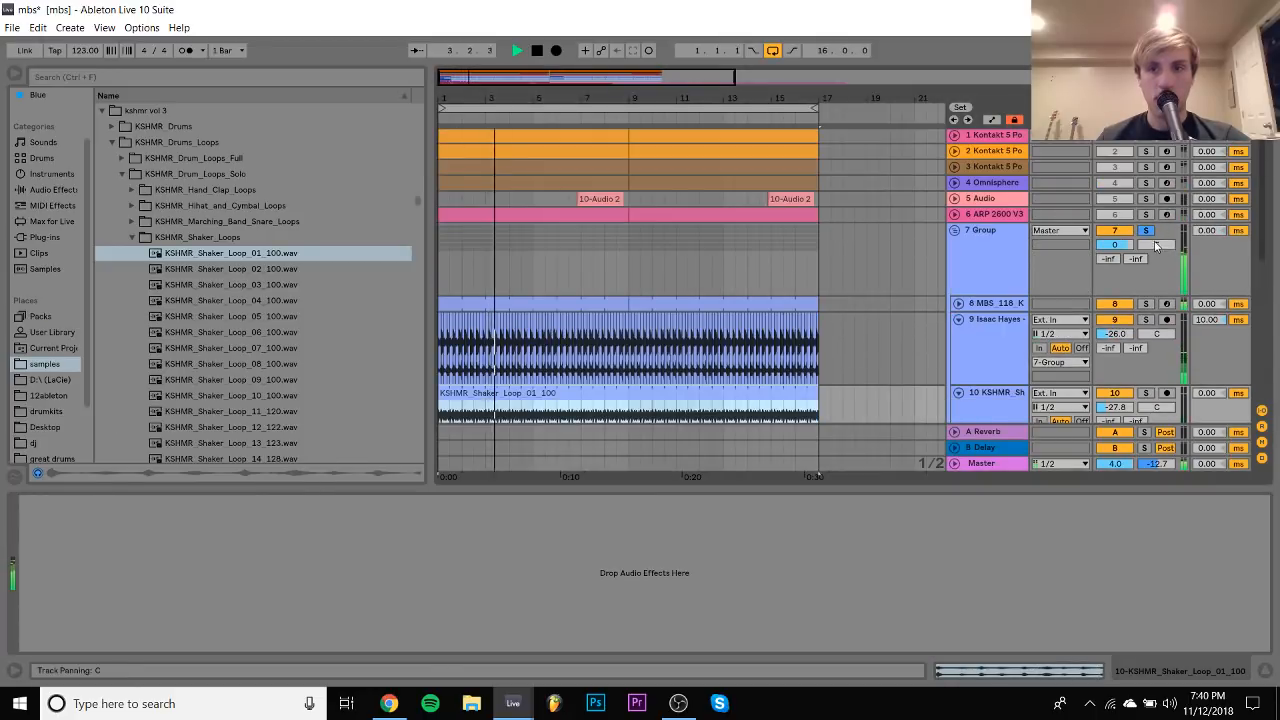
pyautogui.click(983, 243)
pyautogui.click(50, 189)
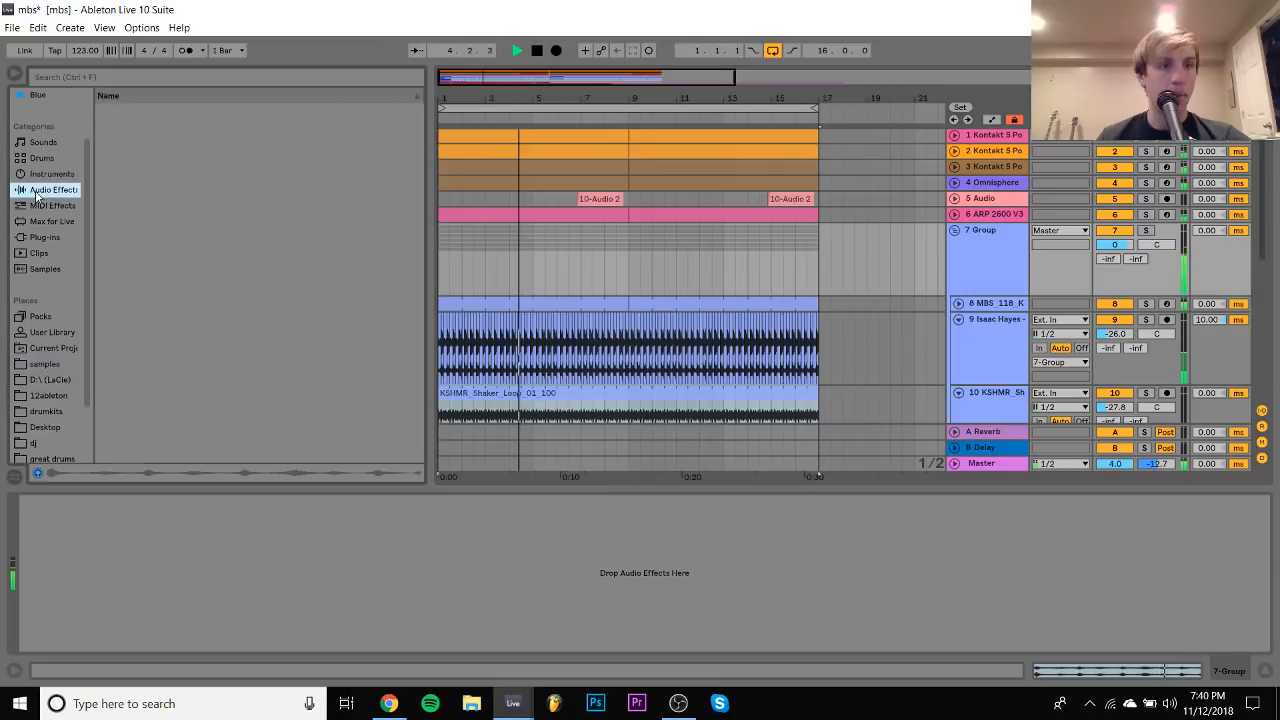
pyautogui.scroll(-5, 186, 311)
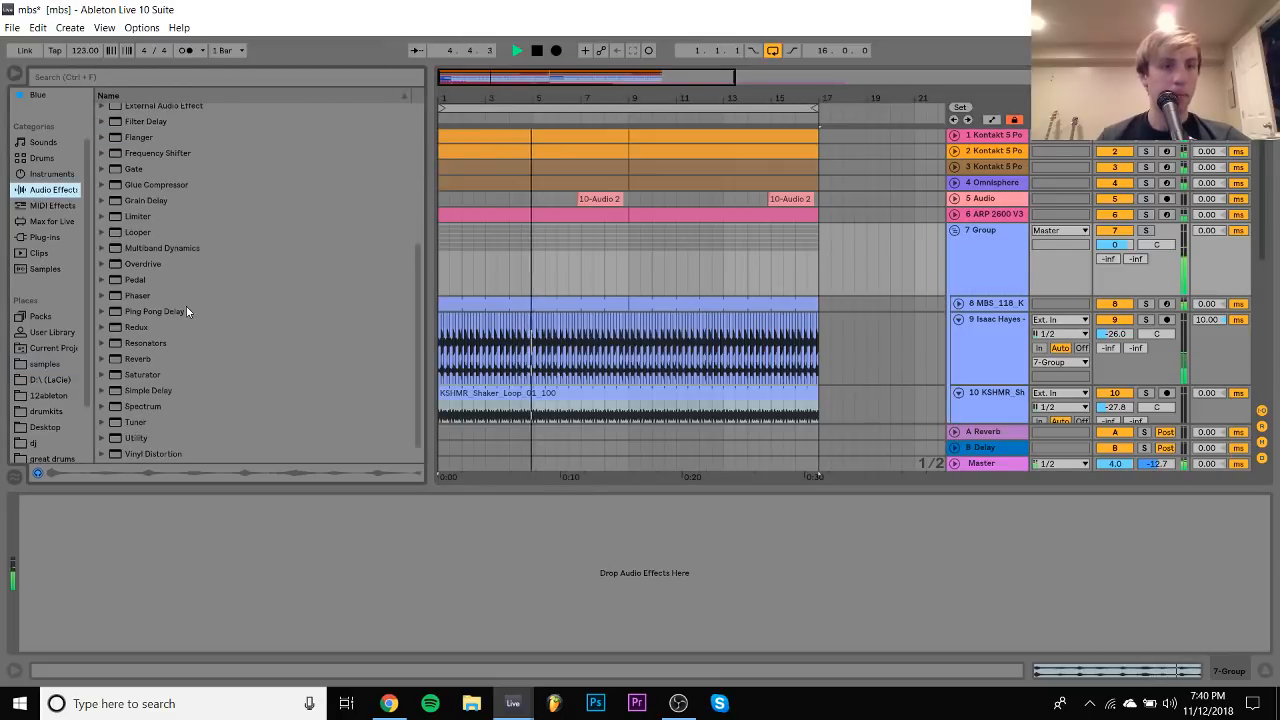
pyautogui.click(44, 237)
pyautogui.doubleClick(165, 232)
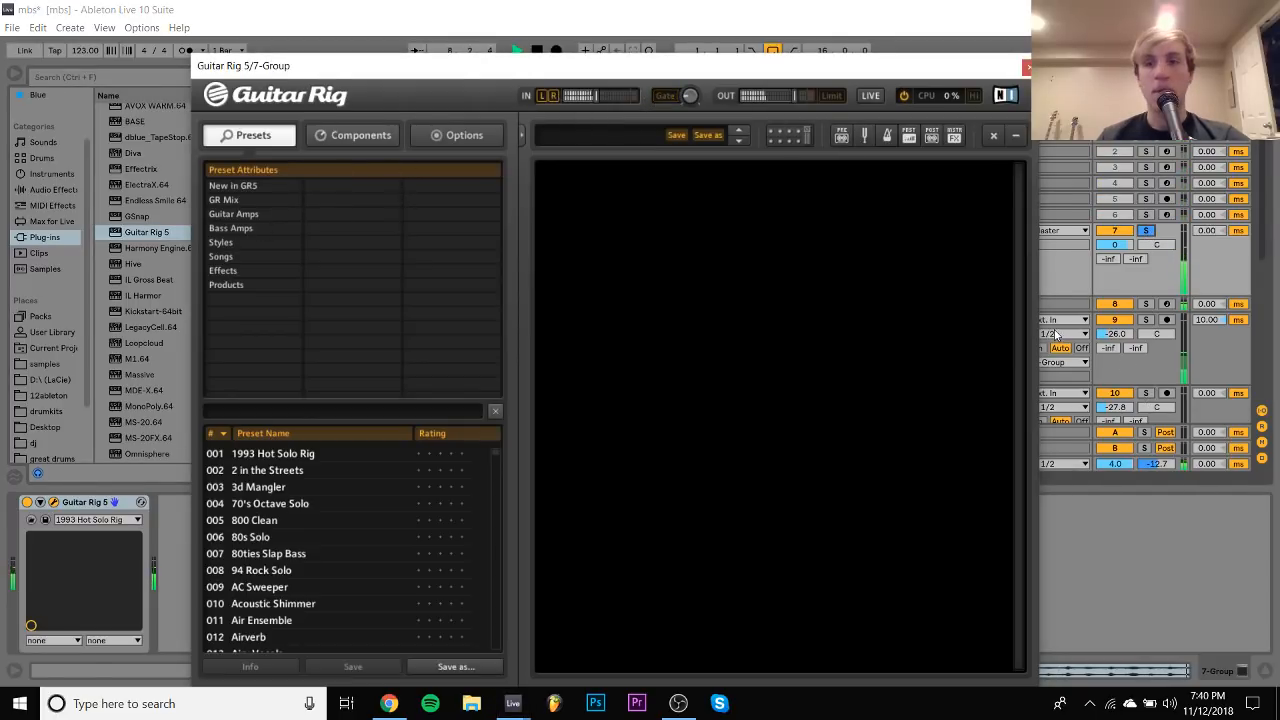
pyautogui.scroll(-3, 1108, 345)
pyautogui.click(1028, 67)
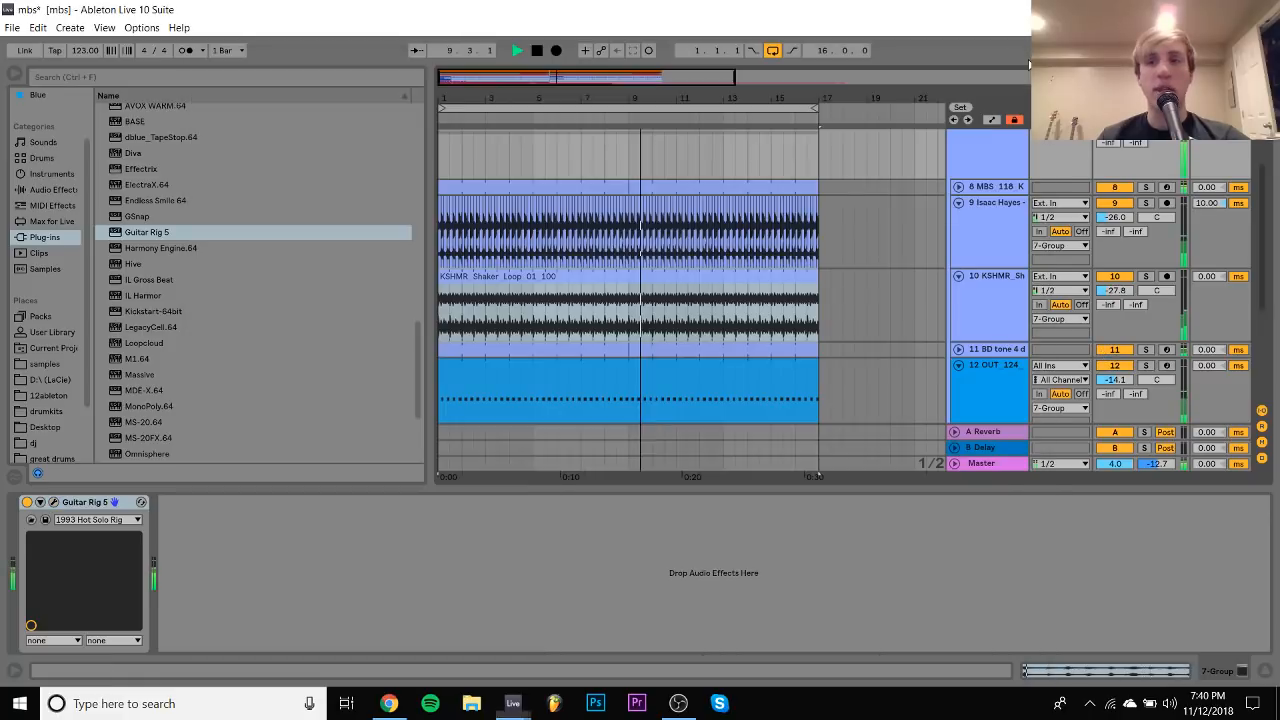
# Set the shaker track's volume to -29.8 dB and the Isaac Hayes track's volume to -23.8 dB
pyautogui.moveTo(1126, 288); pyautogui.dragTo(1127, 294)
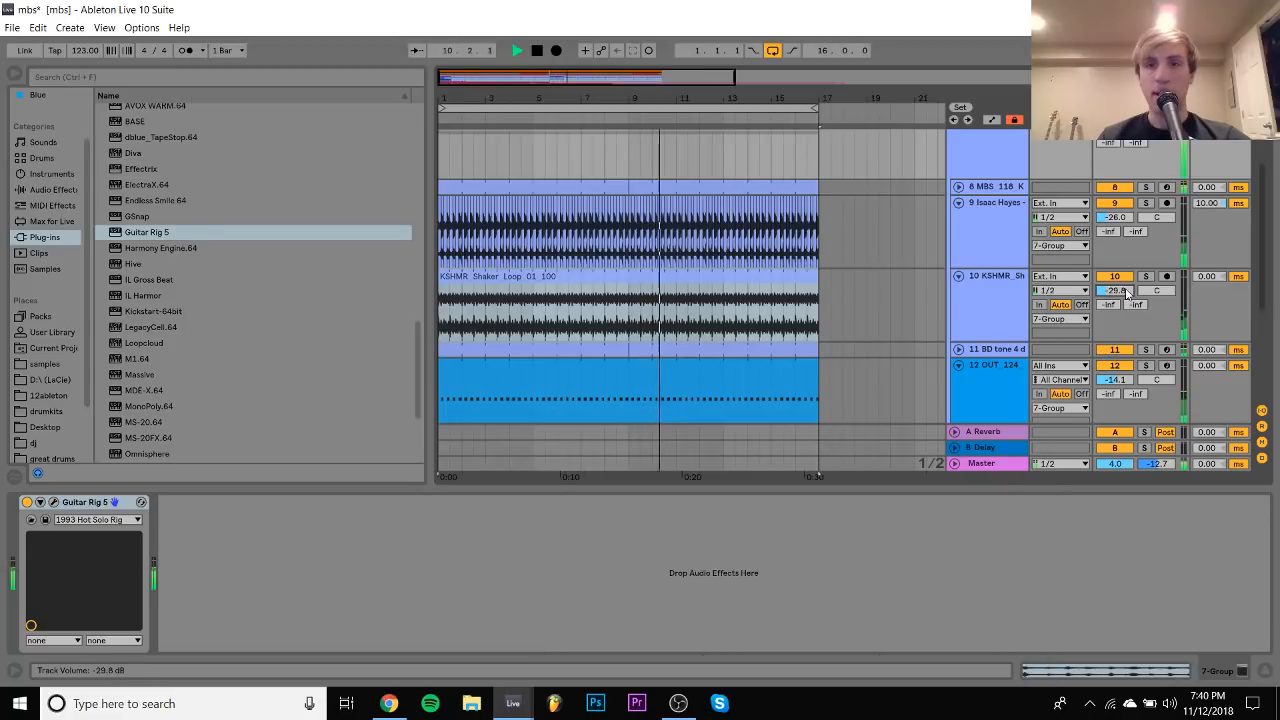
pyautogui.click(988, 243)
pyautogui.moveTo(1117, 218); pyautogui.dragTo(1117, 209)
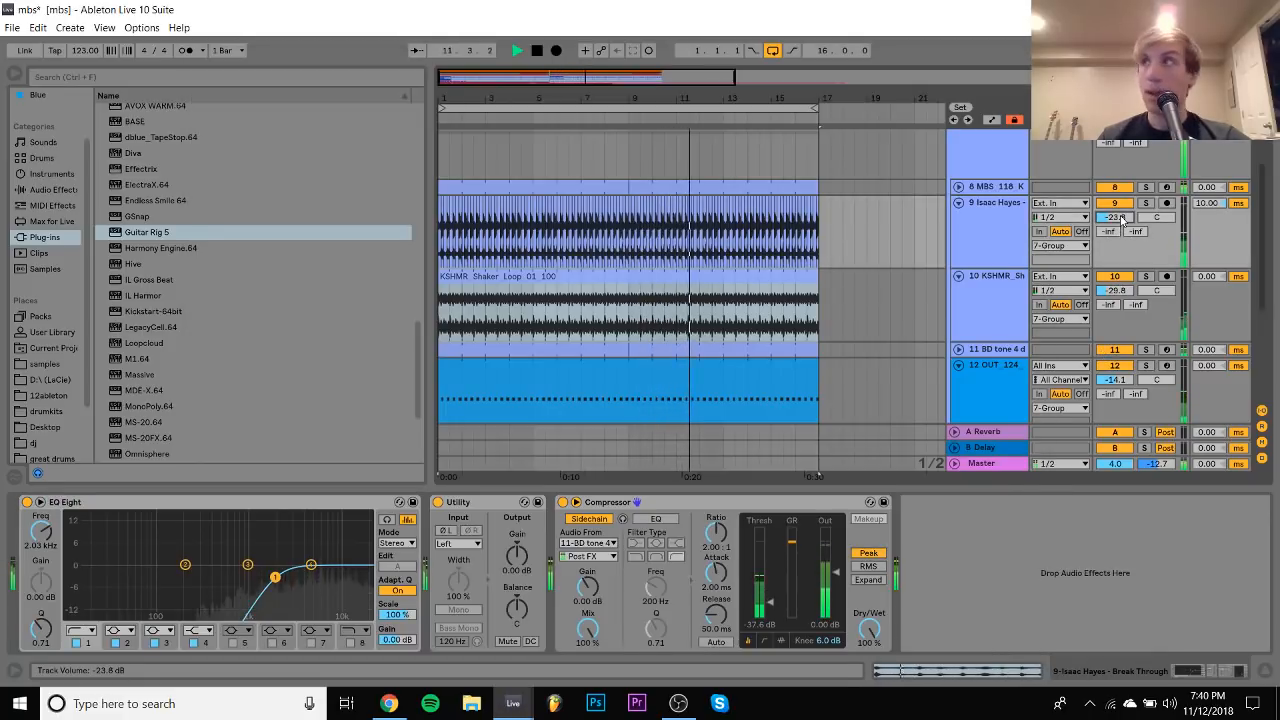
pyautogui.scroll(1, 1120, 215)
pyautogui.press('space')
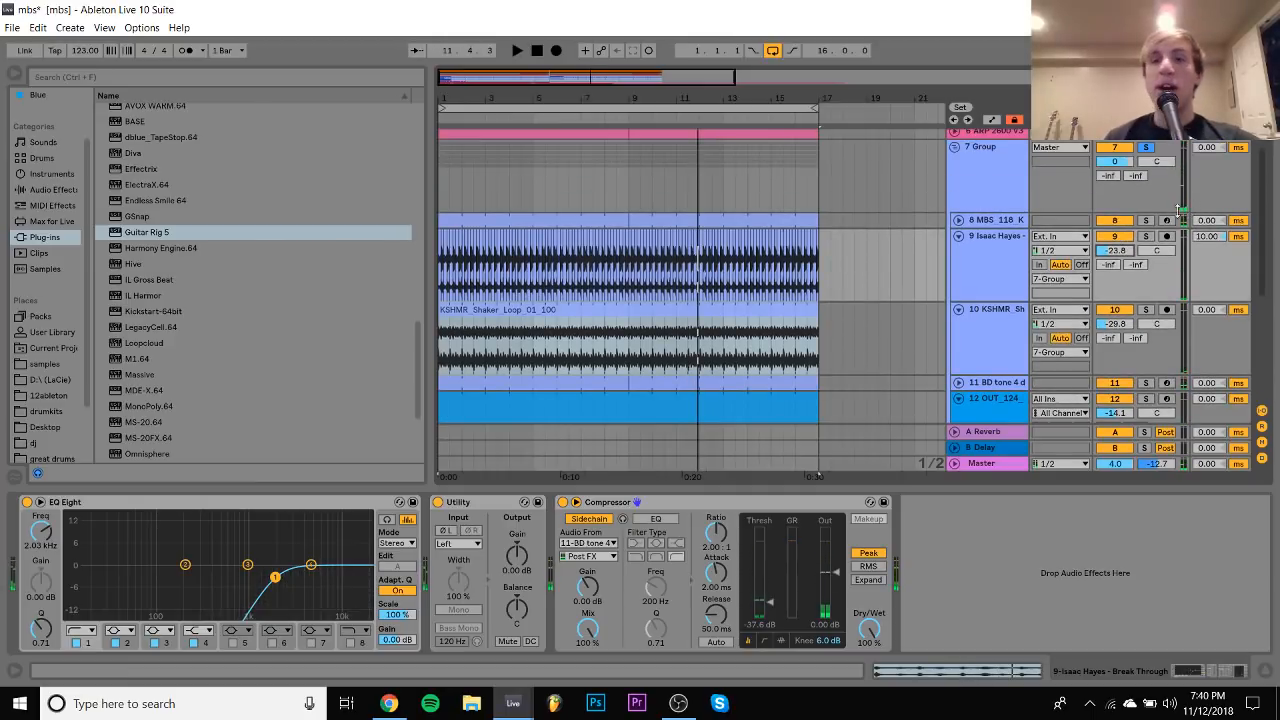
# Listen to the Isaac Hayes break and the shaker loop soloed together, and return to soloing the whole drum group
pyautogui.click(1146, 237)
pyautogui.press('space')
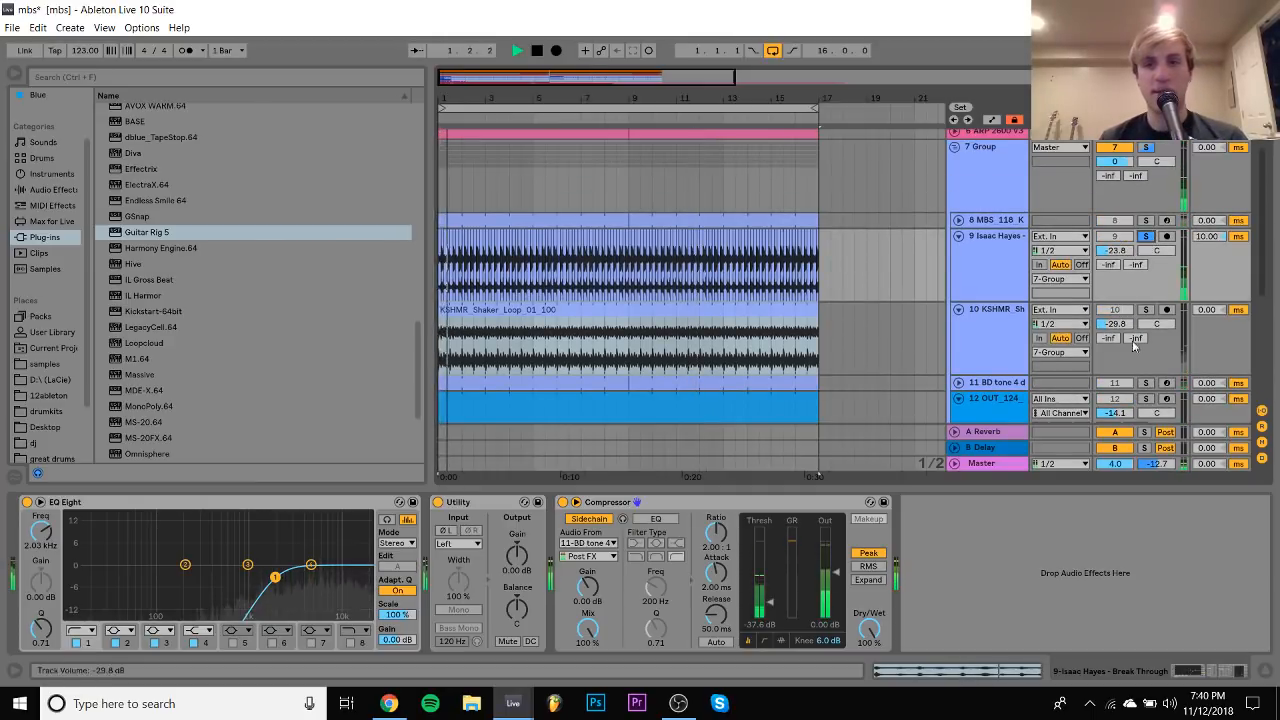
pyautogui.click(1146, 311)
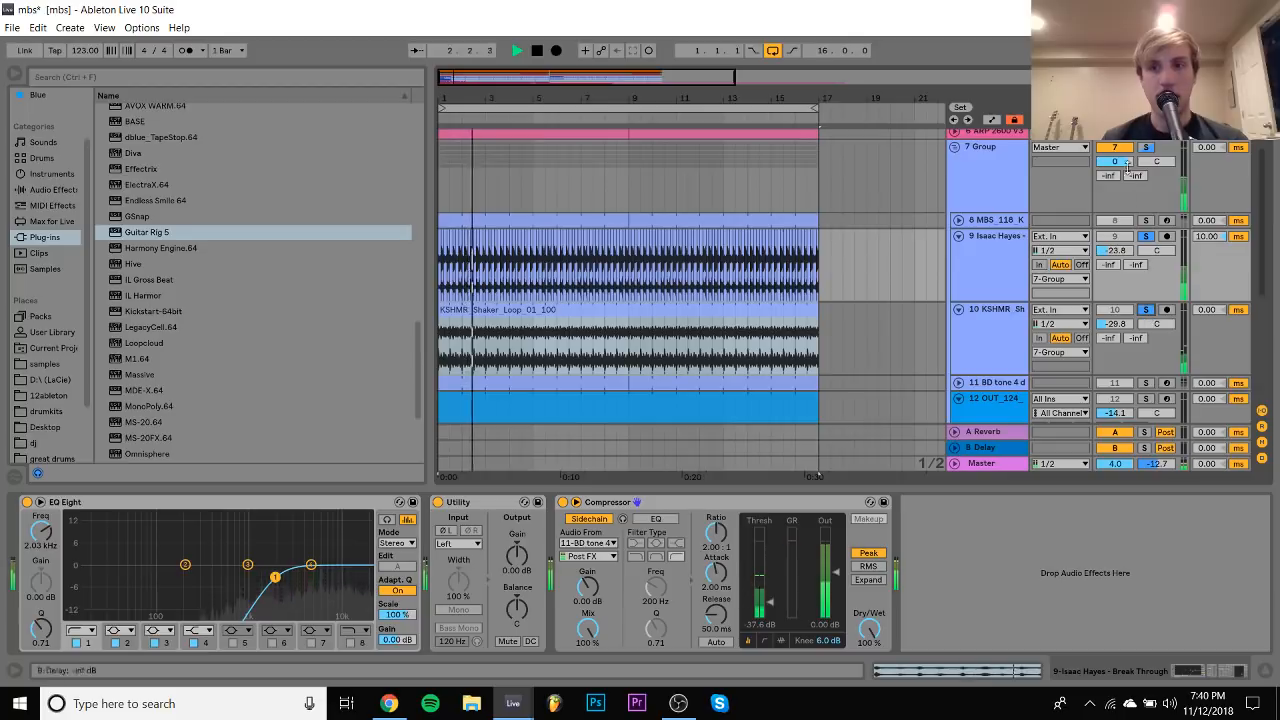
pyautogui.press('space')
pyautogui.click(1146, 148)
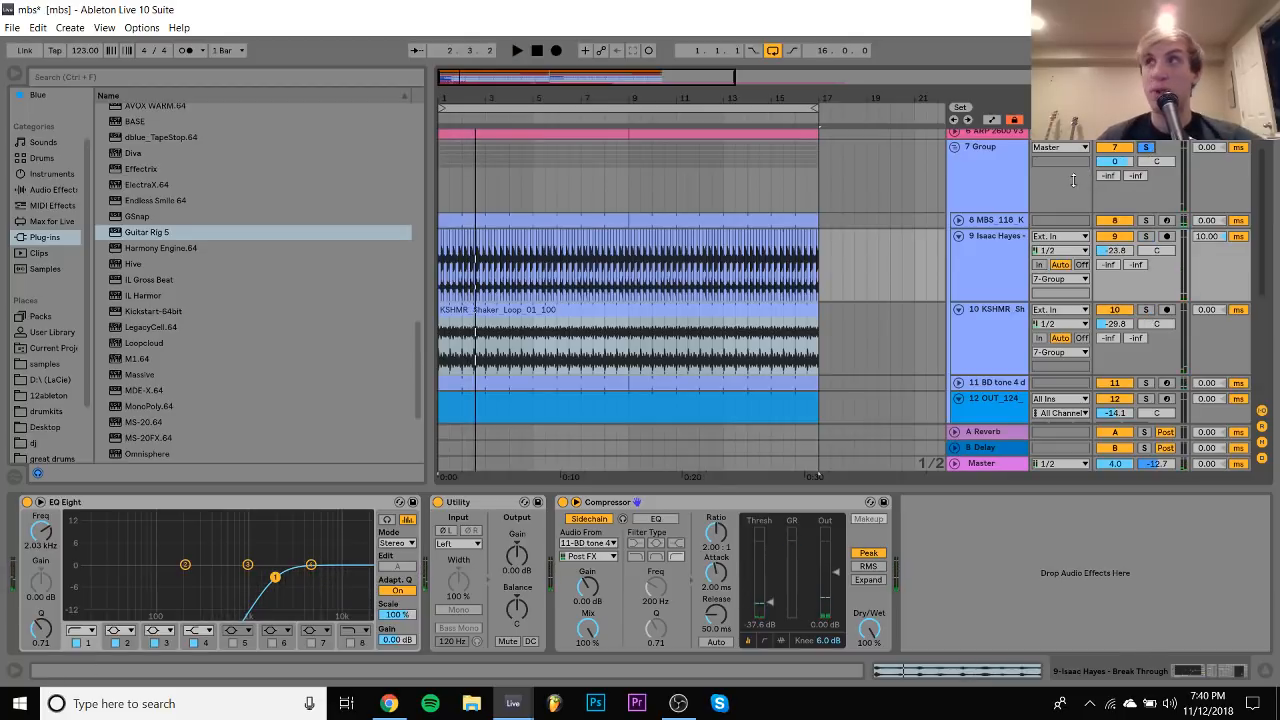
# Open the drum group's Guitar Rig 5 and filter its presets to the Drums category of Effects
pyautogui.click(1014, 183)
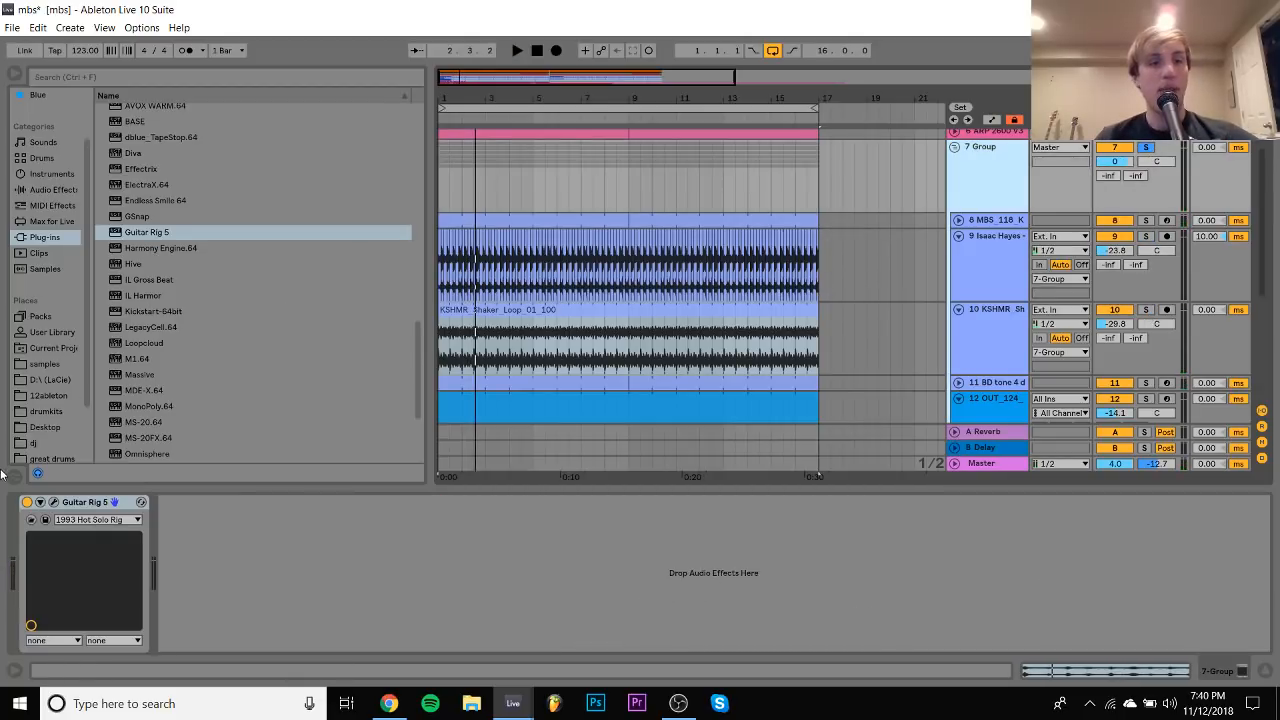
pyautogui.click(53, 502)
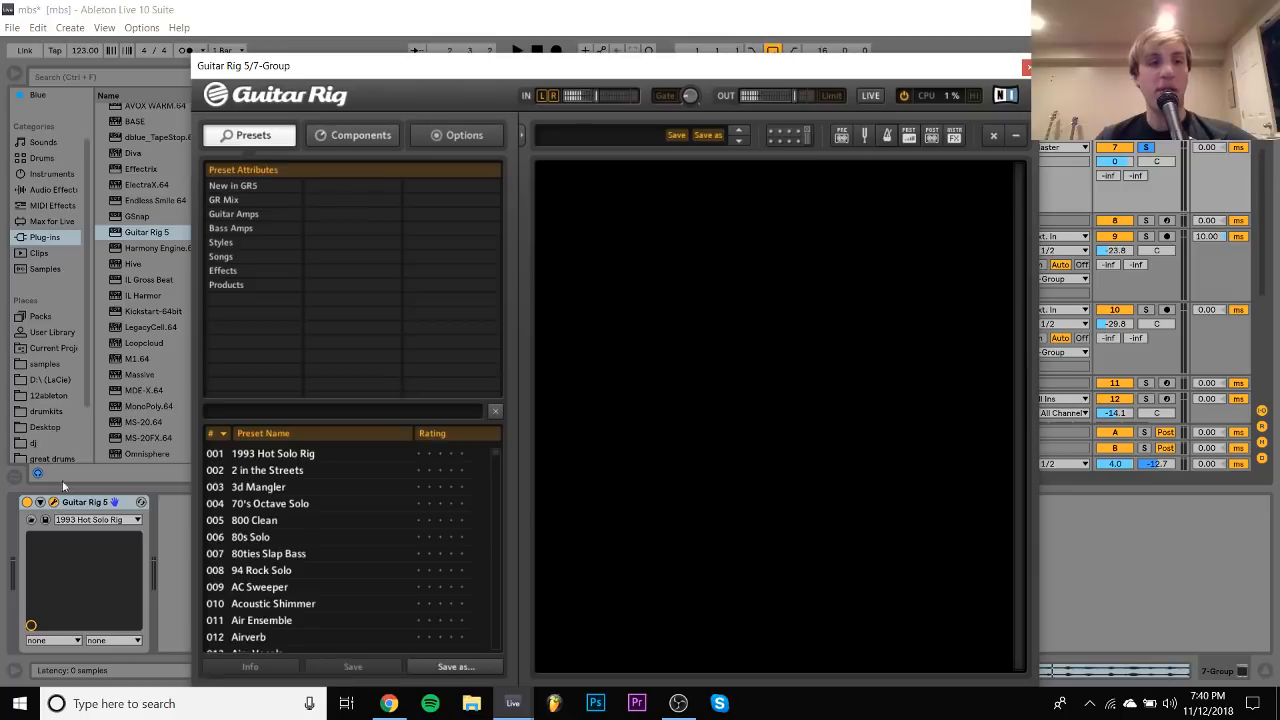
pyautogui.click(225, 270)
pyautogui.click(327, 272)
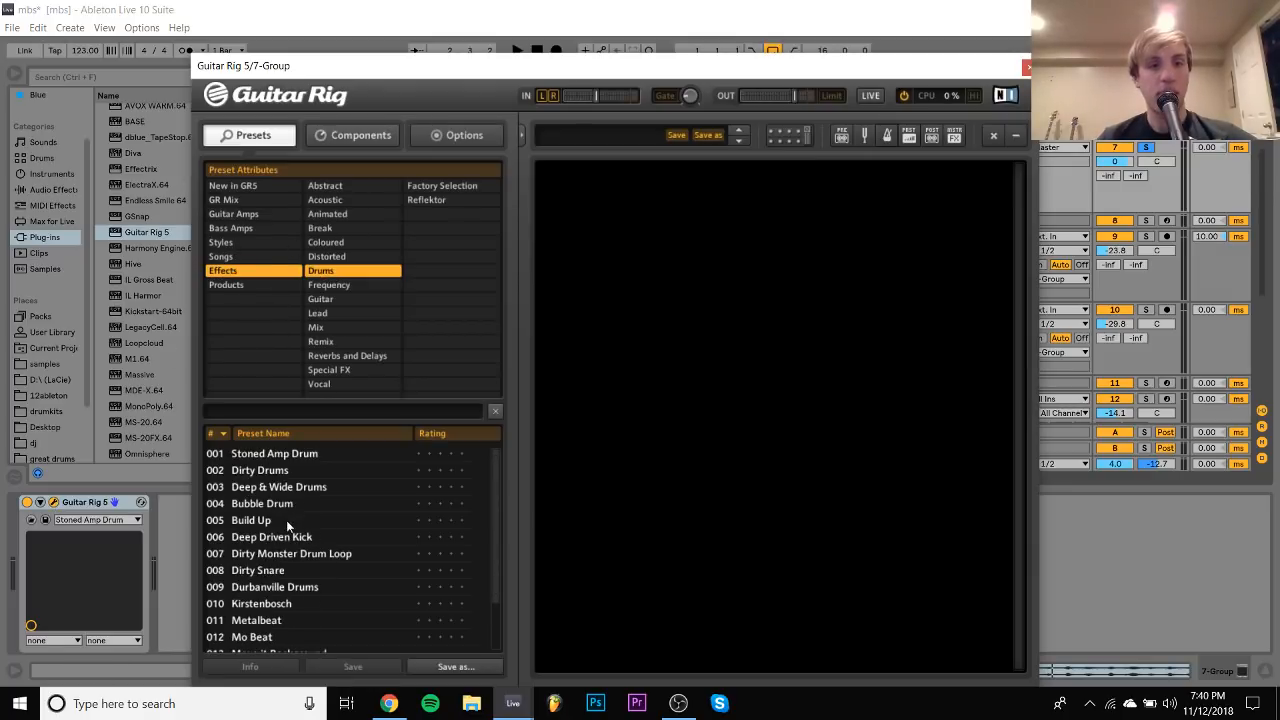
# Audition Dirty Drums, load the Deep Driven Kick preset and lower the drum group's volume to -10.2 dB
pyautogui.click(271, 487)
pyautogui.click(272, 470)
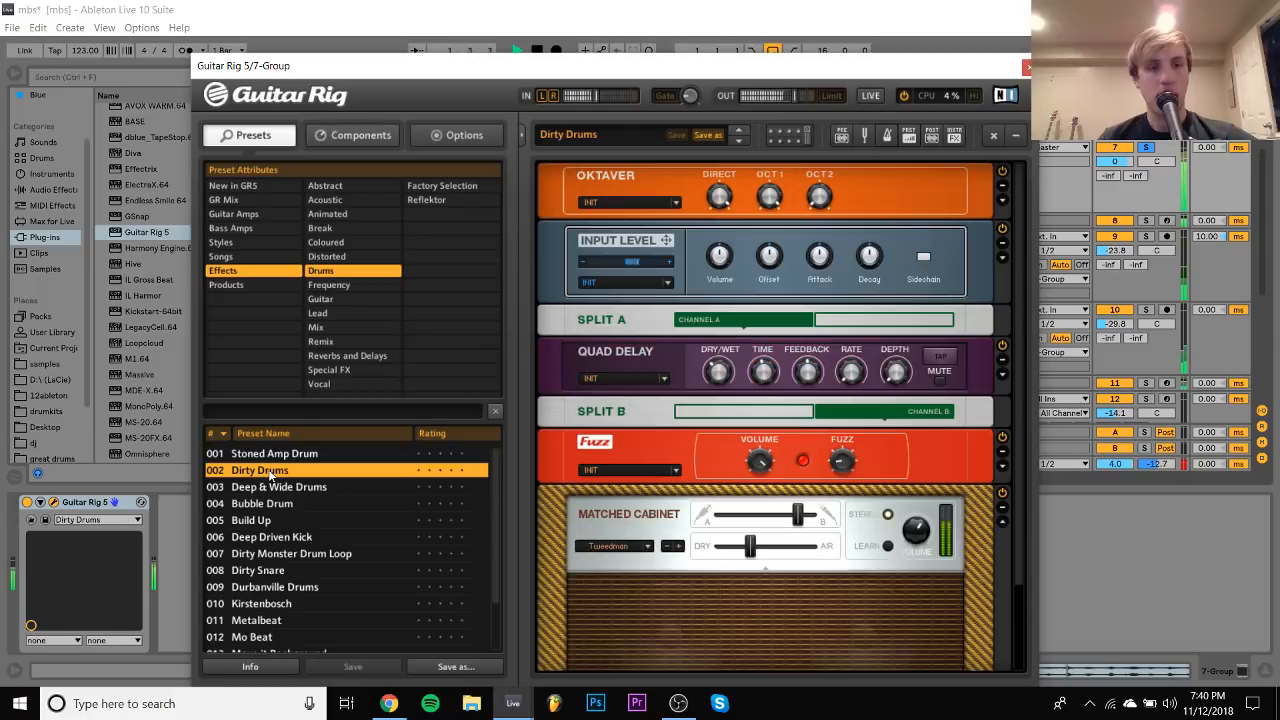
pyautogui.click(298, 540)
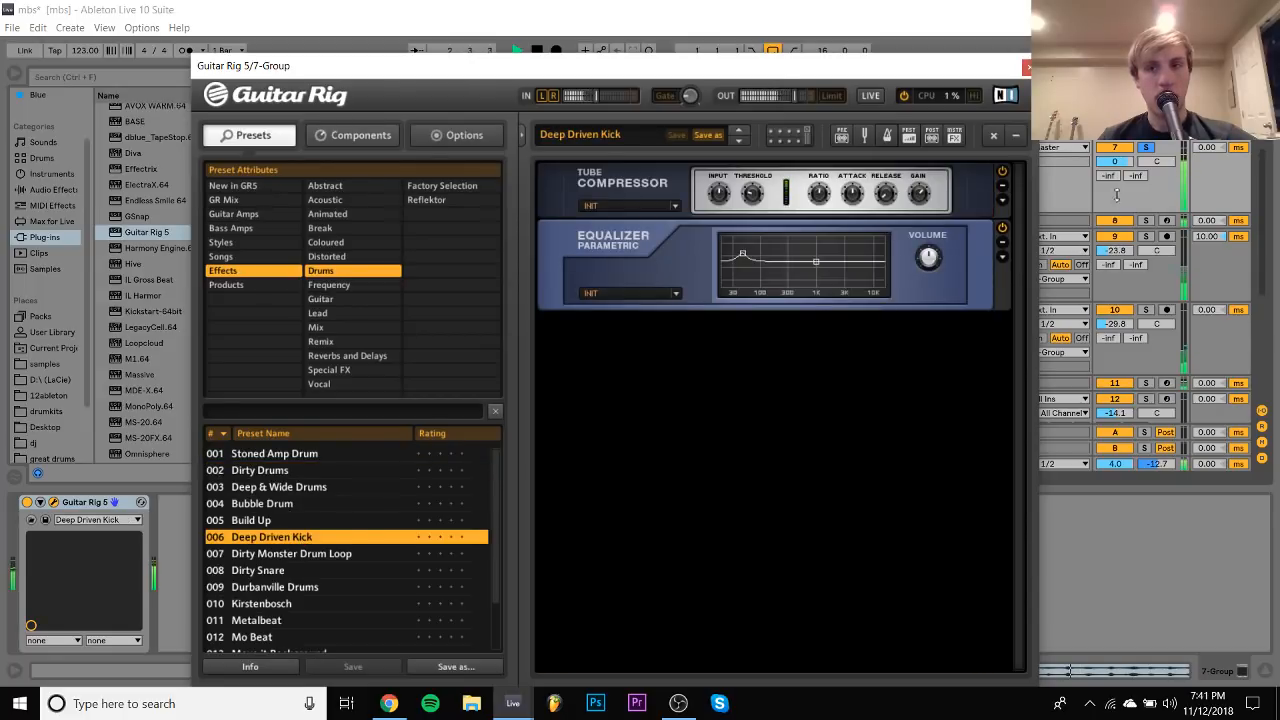
pyautogui.moveTo(1115, 161); pyautogui.dragTo(1124, 168)
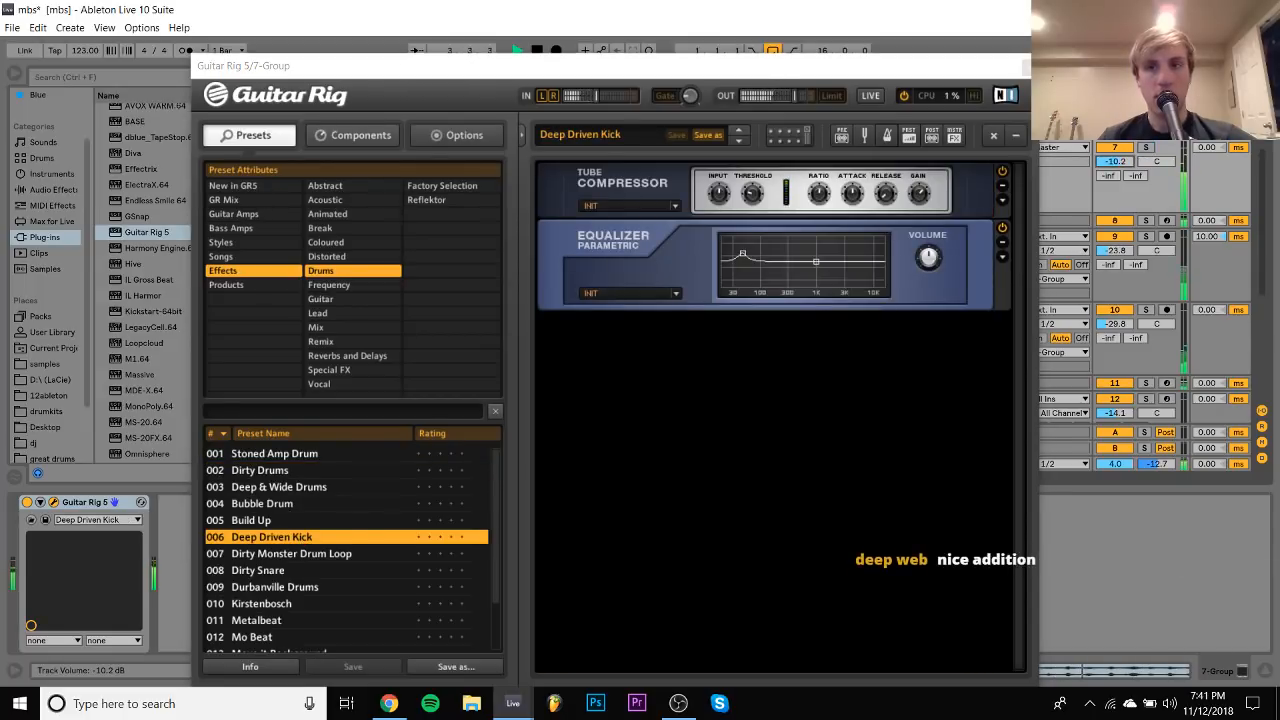
# Close the Guitar Rig window and collapse the unfolded tracks inside the drum group
pyautogui.click(1024, 66)
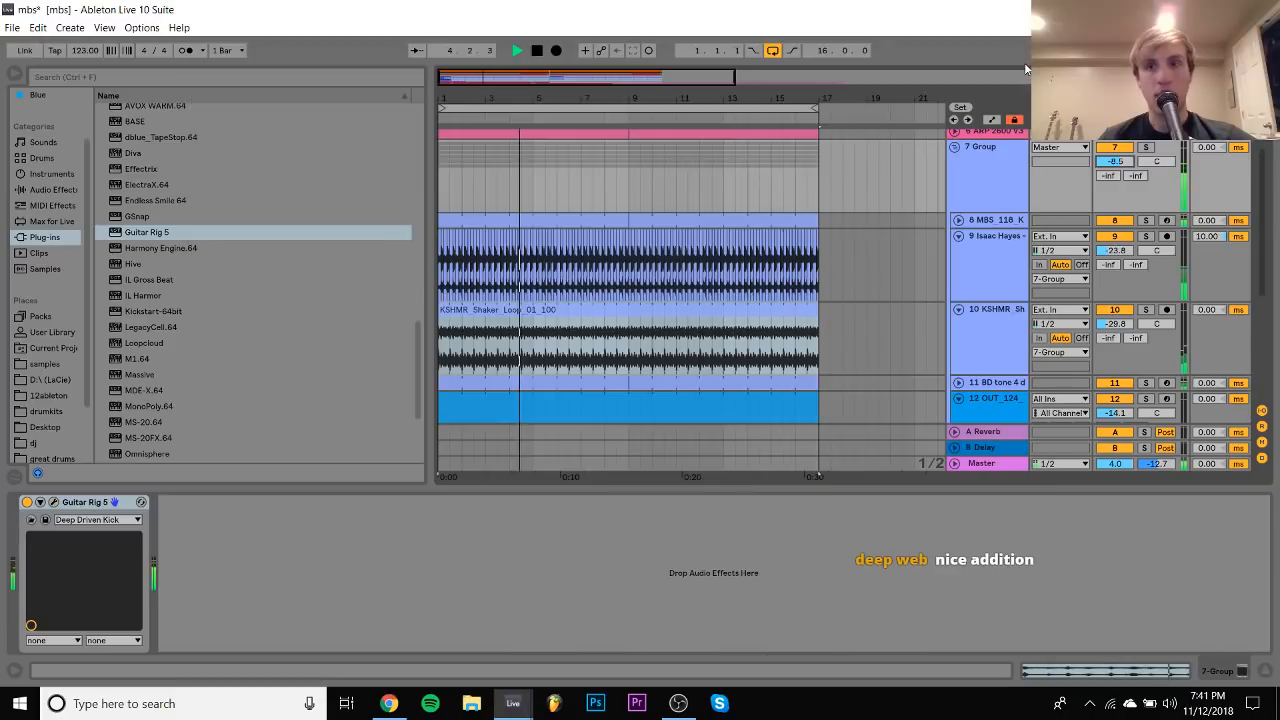
pyautogui.click(982, 221)
pyautogui.click(958, 236)
pyautogui.click(958, 252)
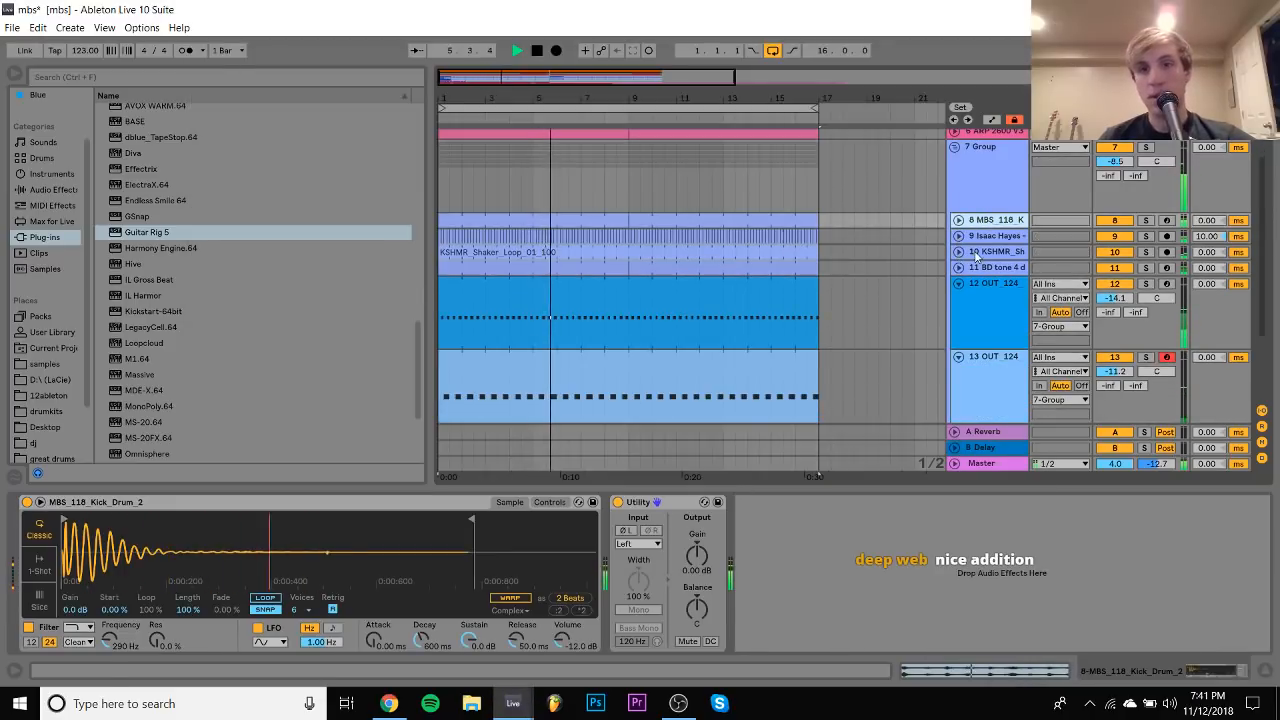
pyautogui.click(958, 284)
pyautogui.click(958, 299)
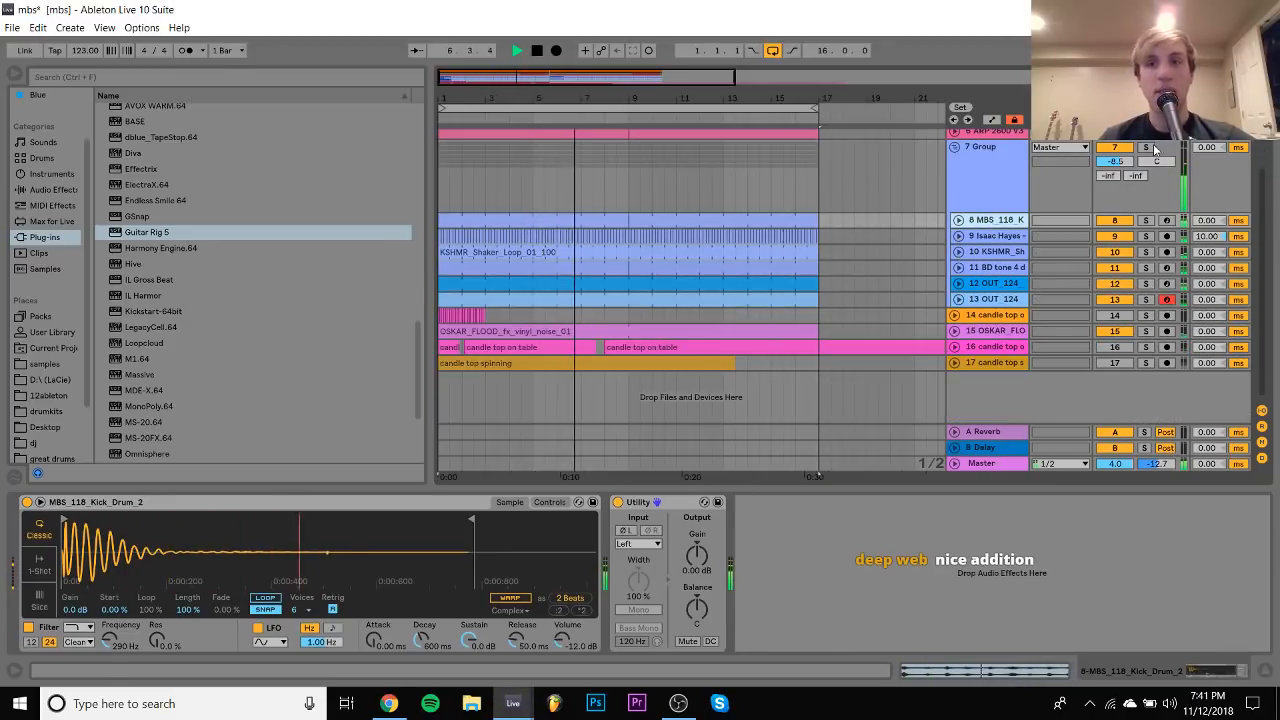
# Solo the drum group, deactivate the MBS_118 kick track and play the loop with the BD tone track selected
pyautogui.press('space')
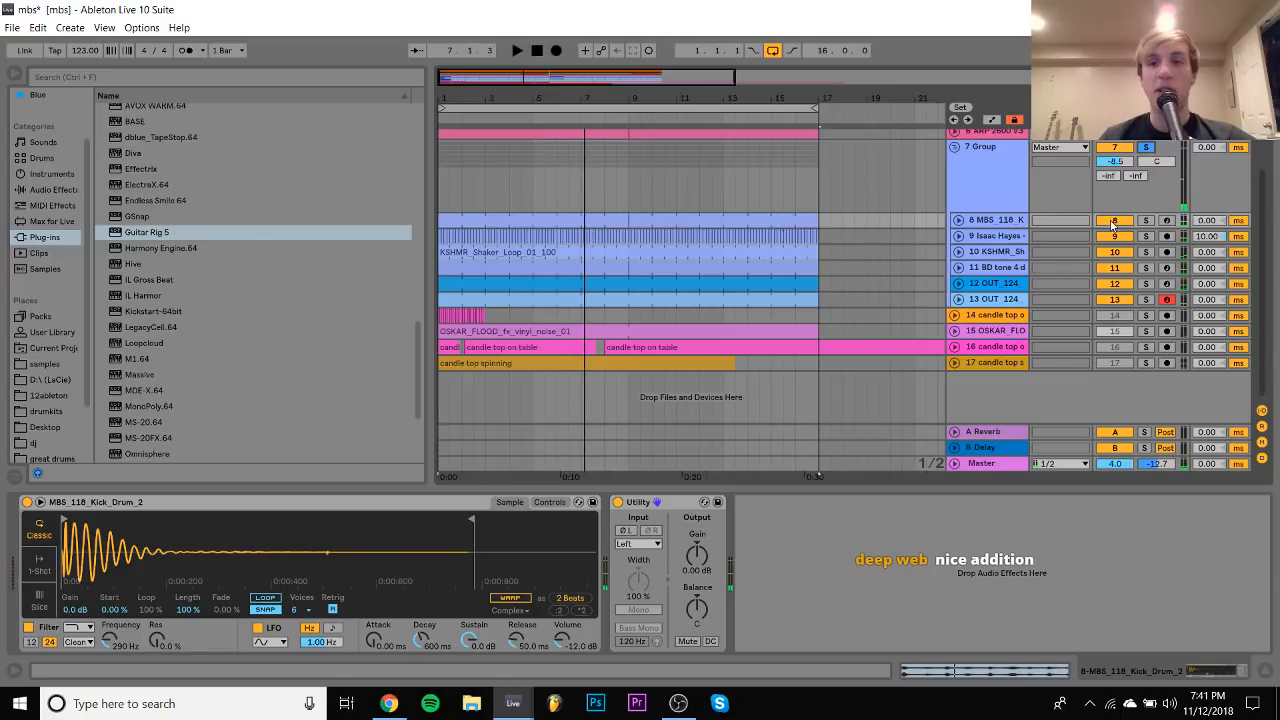
pyautogui.click(1101, 223)
pyautogui.click(1017, 267)
pyautogui.press('space')
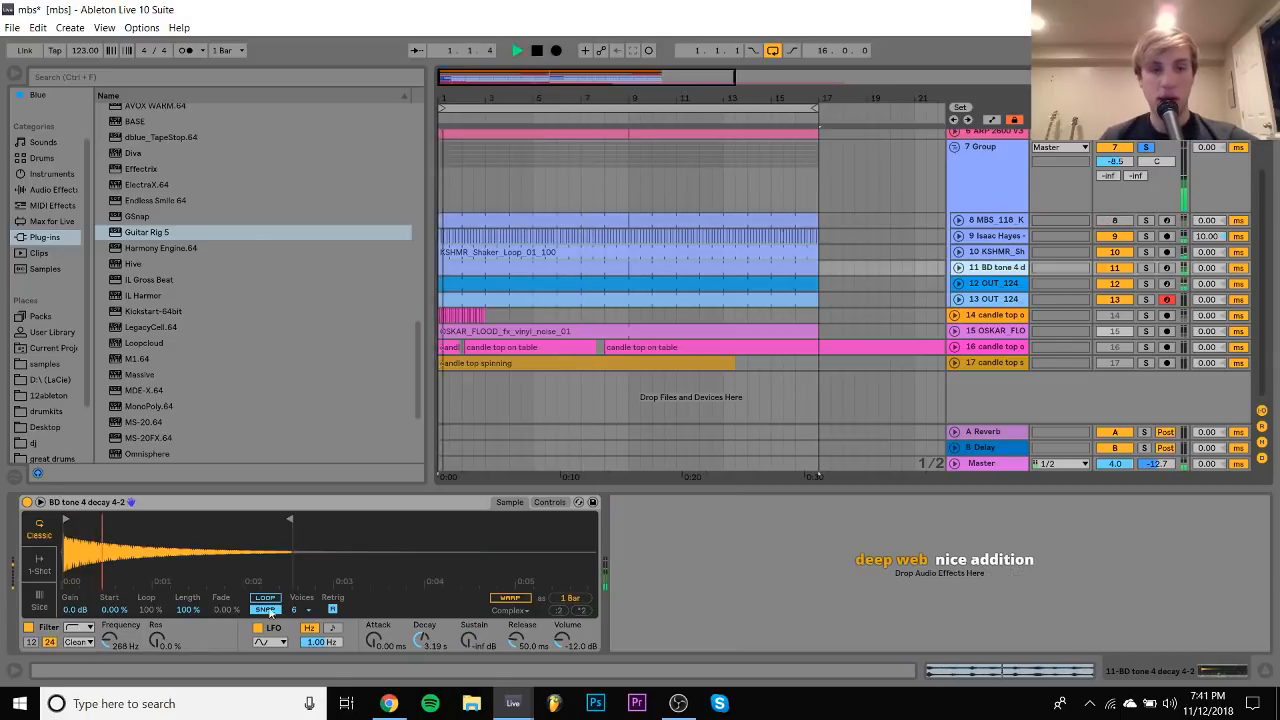
# Set the BD tone Simpler's filter frequency to 30.0 Hz, shorten its sample to 1 beat and reduce its decay to 1.53 s
pyautogui.moveTo(112, 640); pyautogui.dragTo(109, 648)
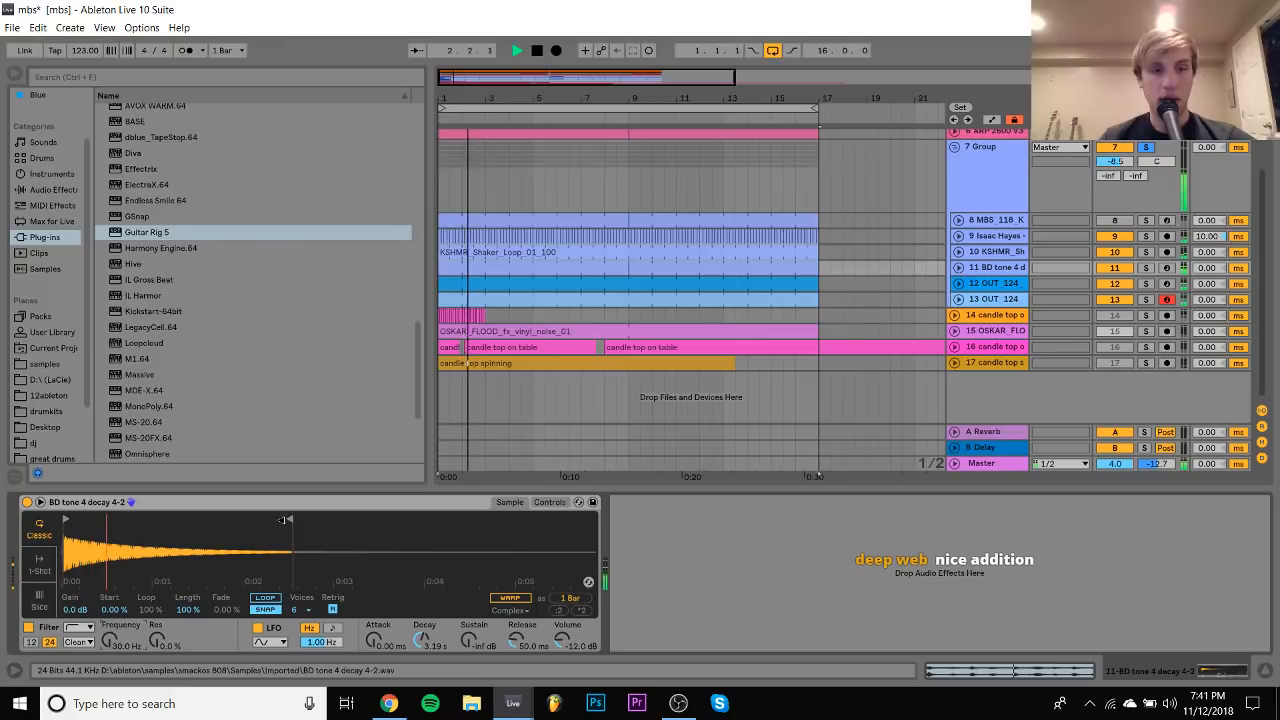
pyautogui.moveTo(290, 519); pyautogui.dragTo(97, 552)
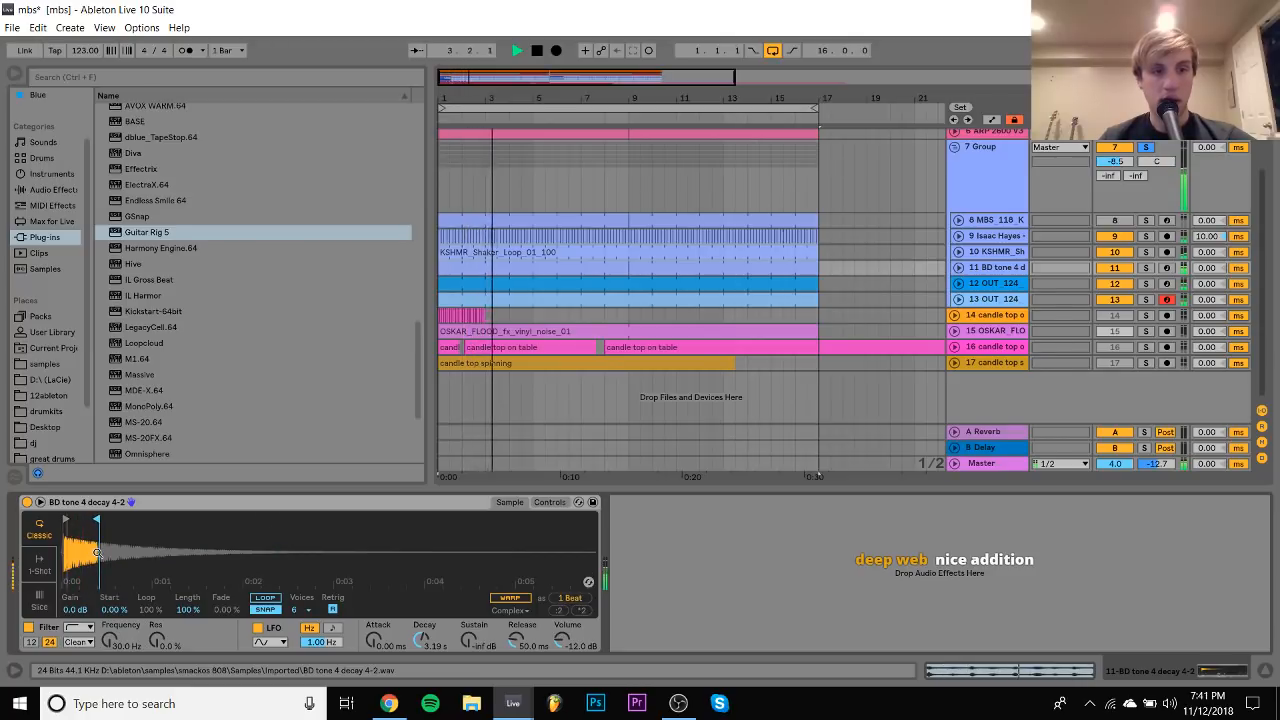
pyautogui.click(541, 502)
pyautogui.moveTo(413, 584)
pyautogui.mouseDown()
pyautogui.moveTo(396, 577)
pyautogui.moveTo(421, 580)
pyautogui.mouseUp()
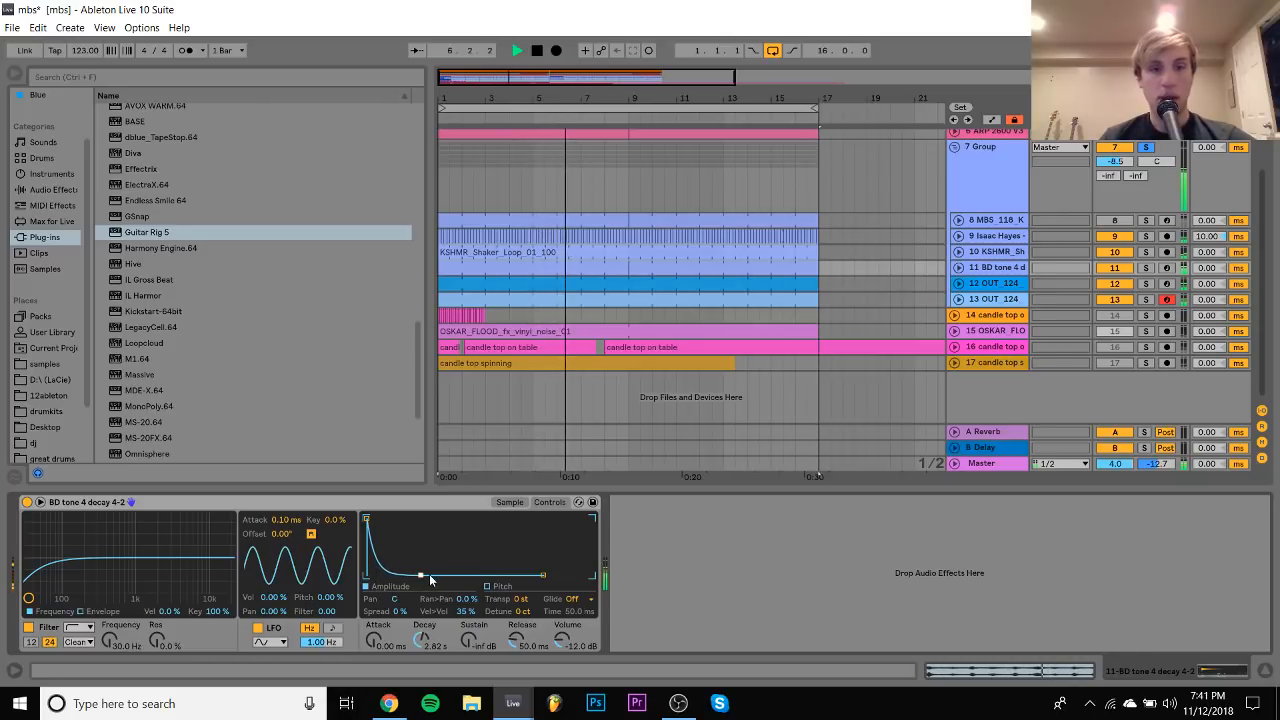
# Set the BD tone track's volume to -2.0 dB and the drum group's volume to -4.5 dB
pyautogui.click(958, 268)
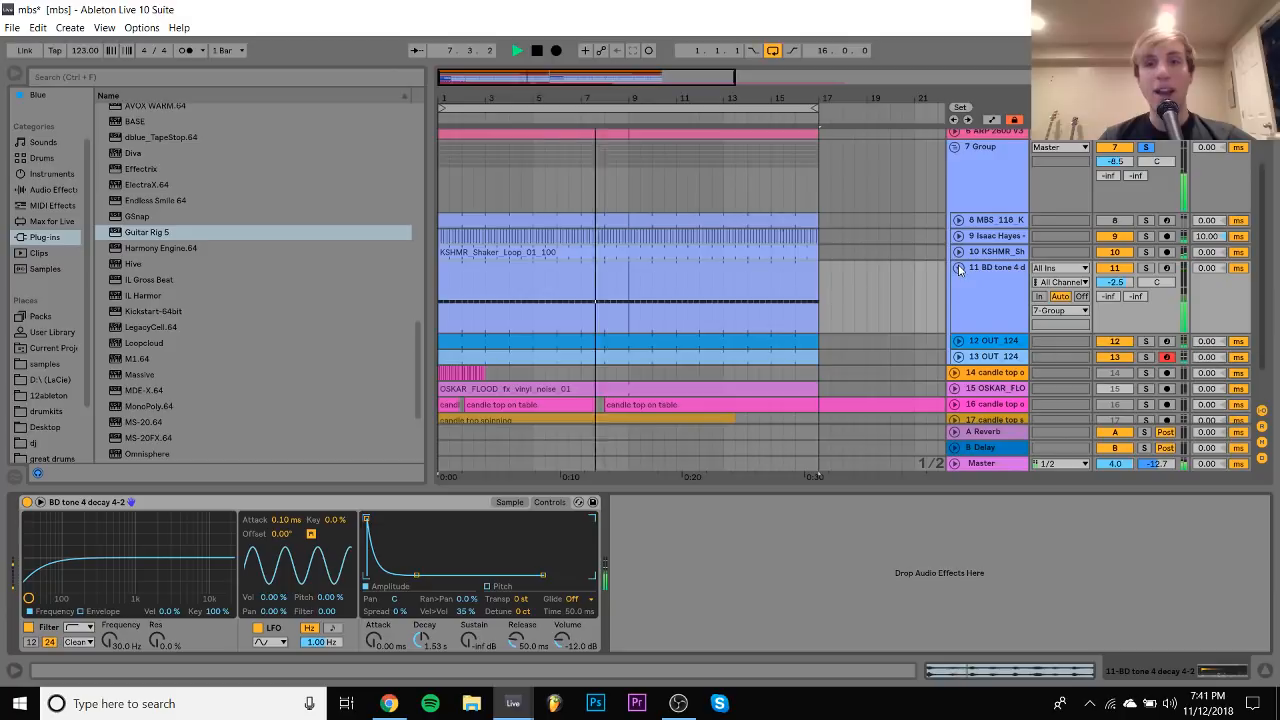
pyautogui.doubleClick(1121, 283)
pyautogui.moveTo(1121, 283); pyautogui.dragTo(1121, 288)
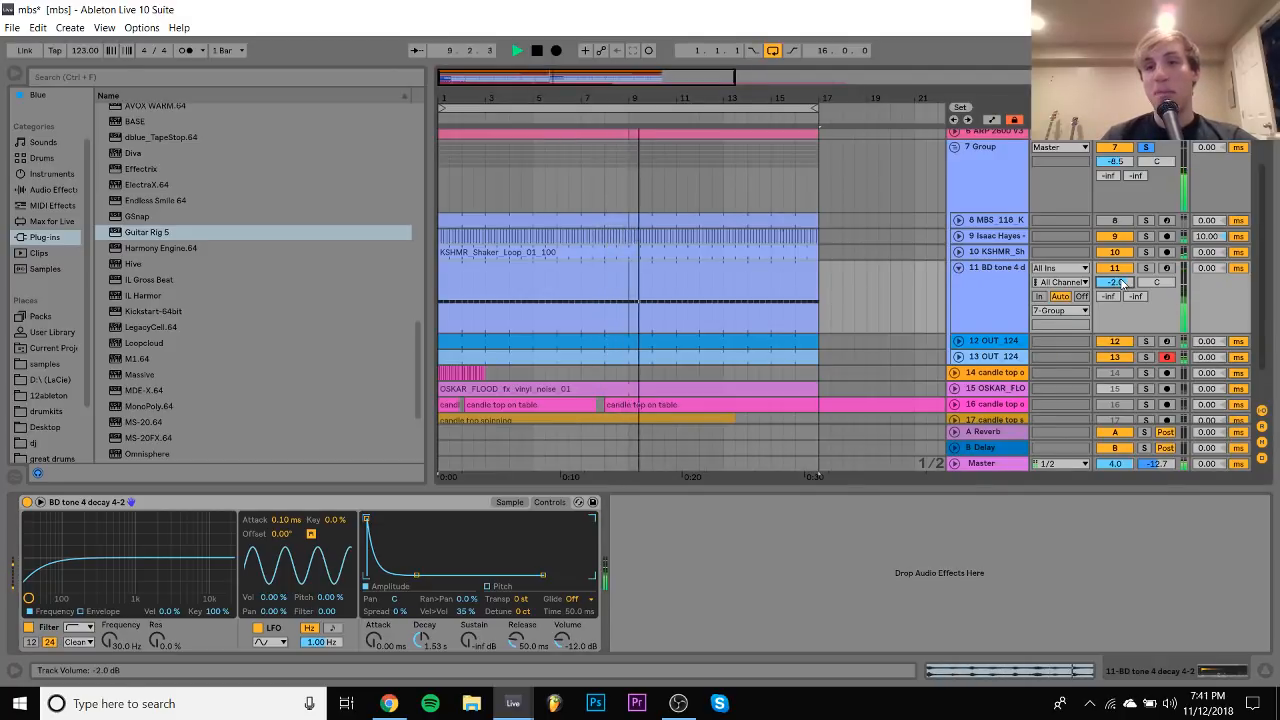
pyautogui.moveTo(1117, 162); pyautogui.dragTo(1117, 152)
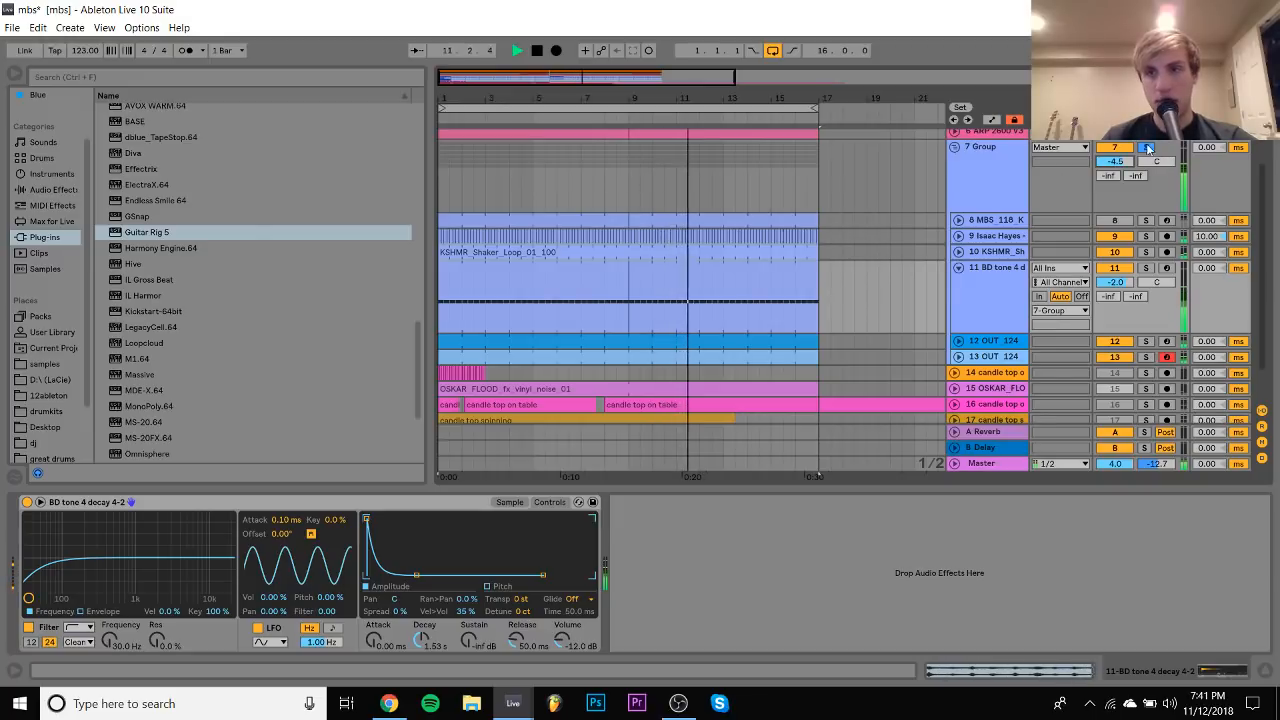
# Select the Isaac Hayes and shaker tracks together and lower their volumes to -30.6 dB and -36.6 dB
pyautogui.click(1005, 234)
pyautogui.click(1004, 251)
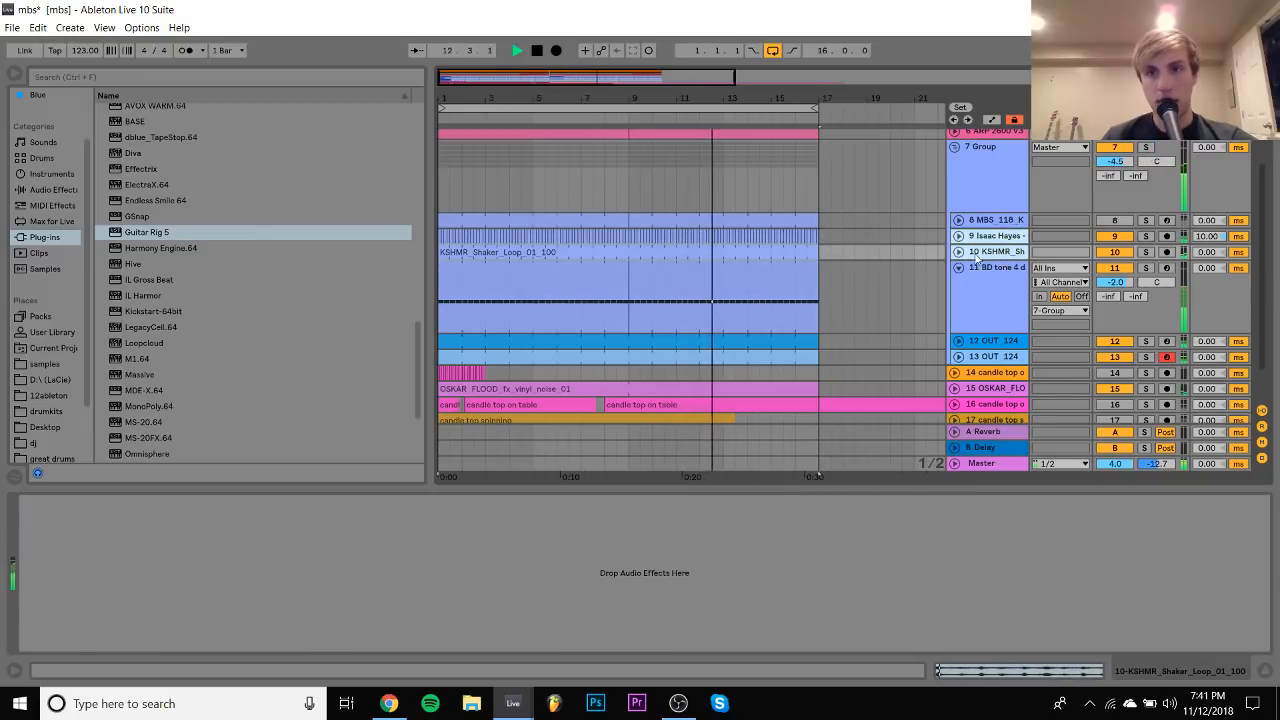
pyautogui.click(950, 250)
pyautogui.click(982, 252)
pyautogui.keyDown('shift'); pyautogui.click(982, 238); pyautogui.keyUp('shift')
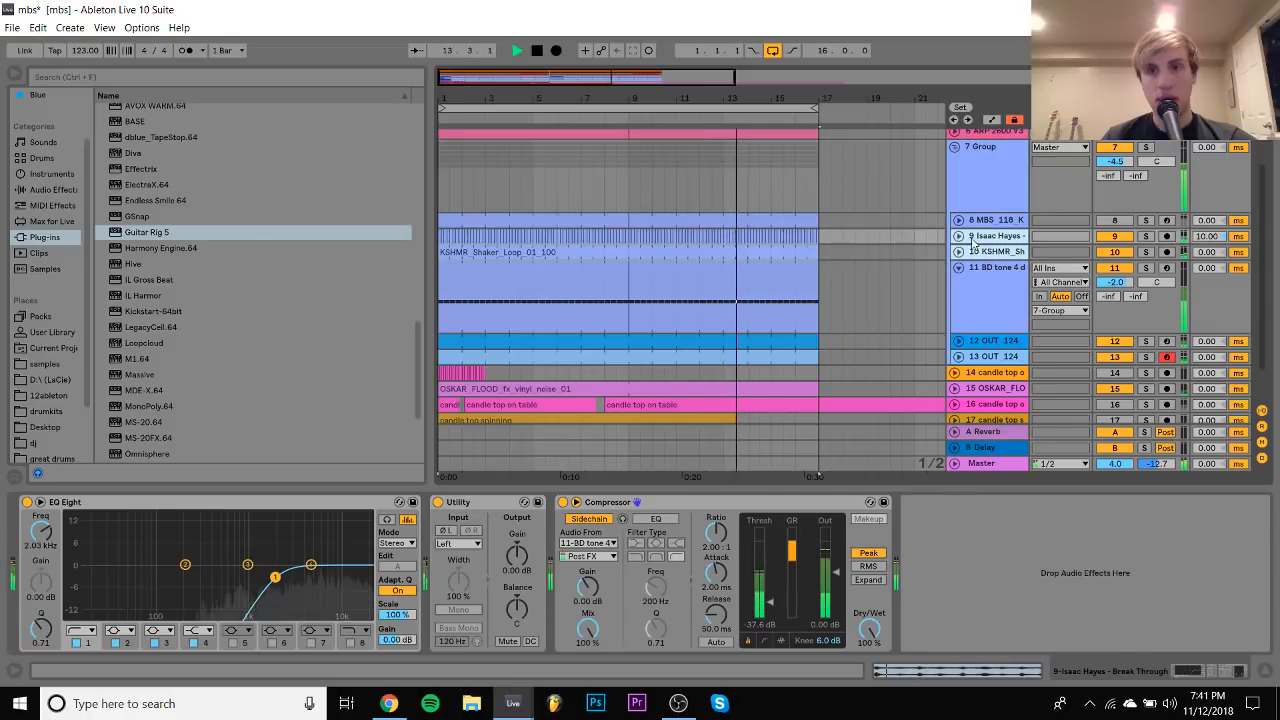
pyautogui.click(958, 236)
pyautogui.moveTo(1103, 251); pyautogui.dragTo(1103, 282)
# Unfold tracks 12 and 13 in the drum group and set track 12's volume to -18.3 dB
pyautogui.scroll(-3, 966, 327)
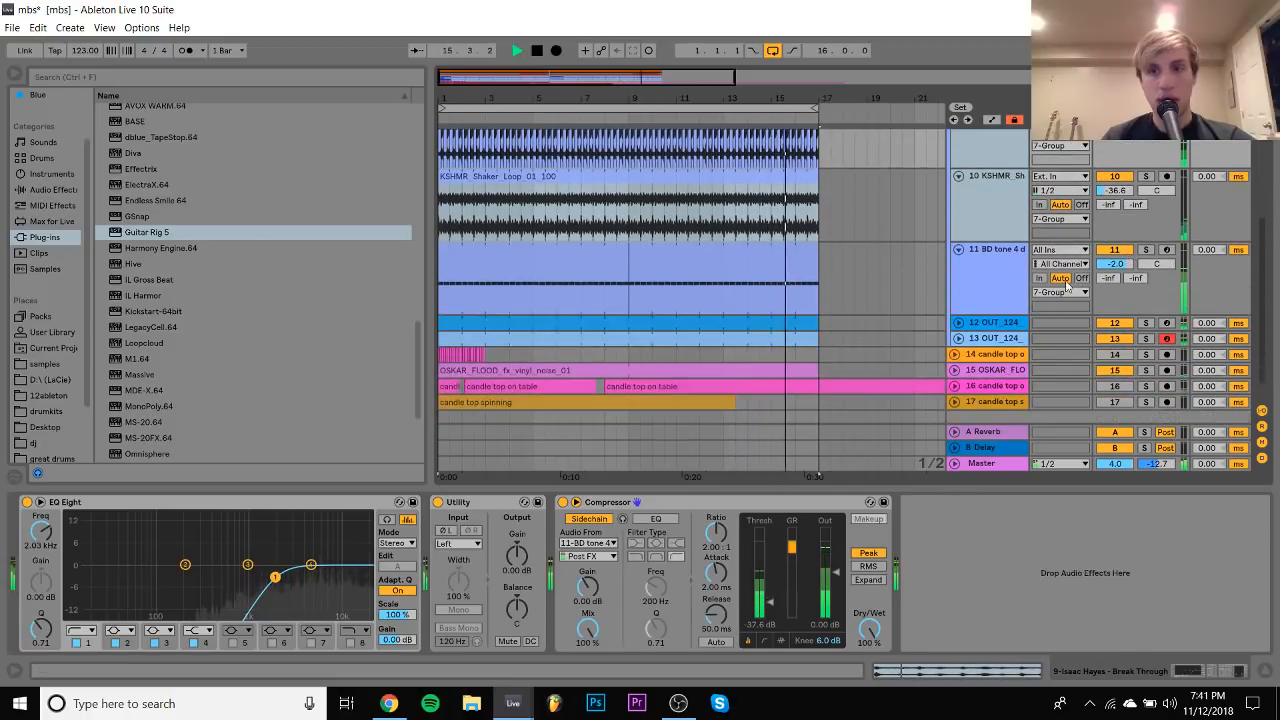
pyautogui.click(958, 338)
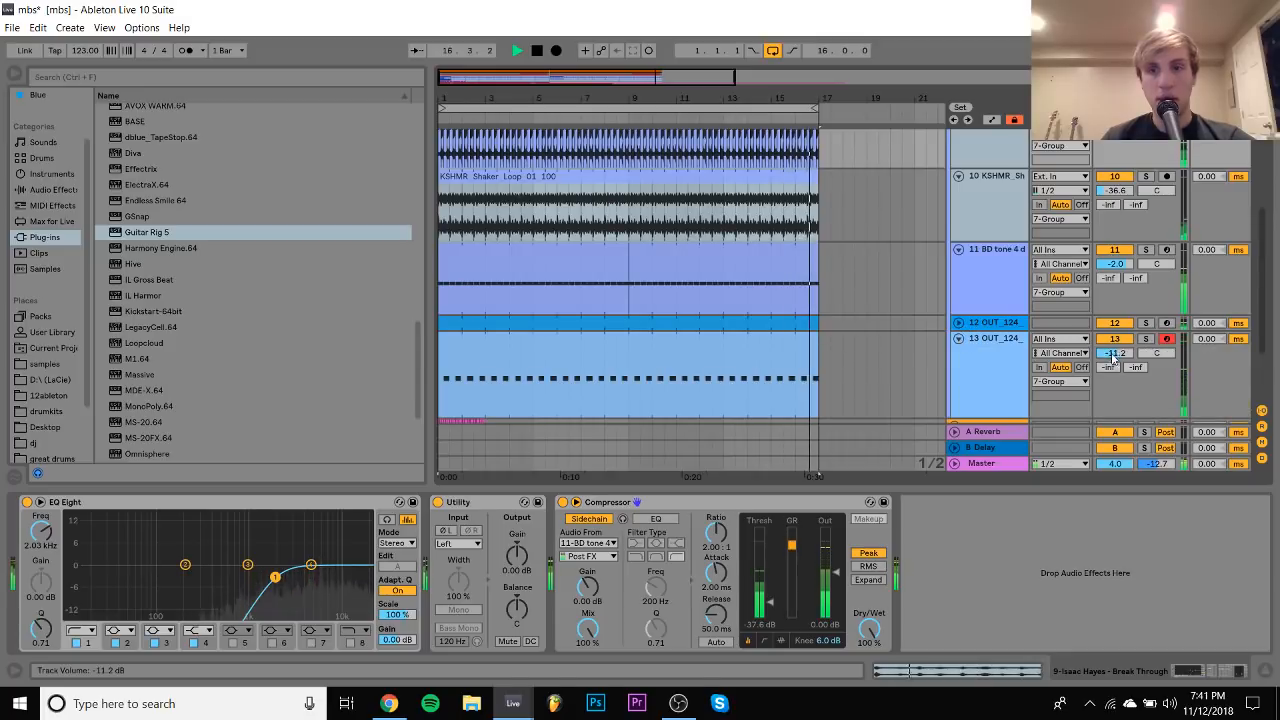
pyautogui.click(958, 322)
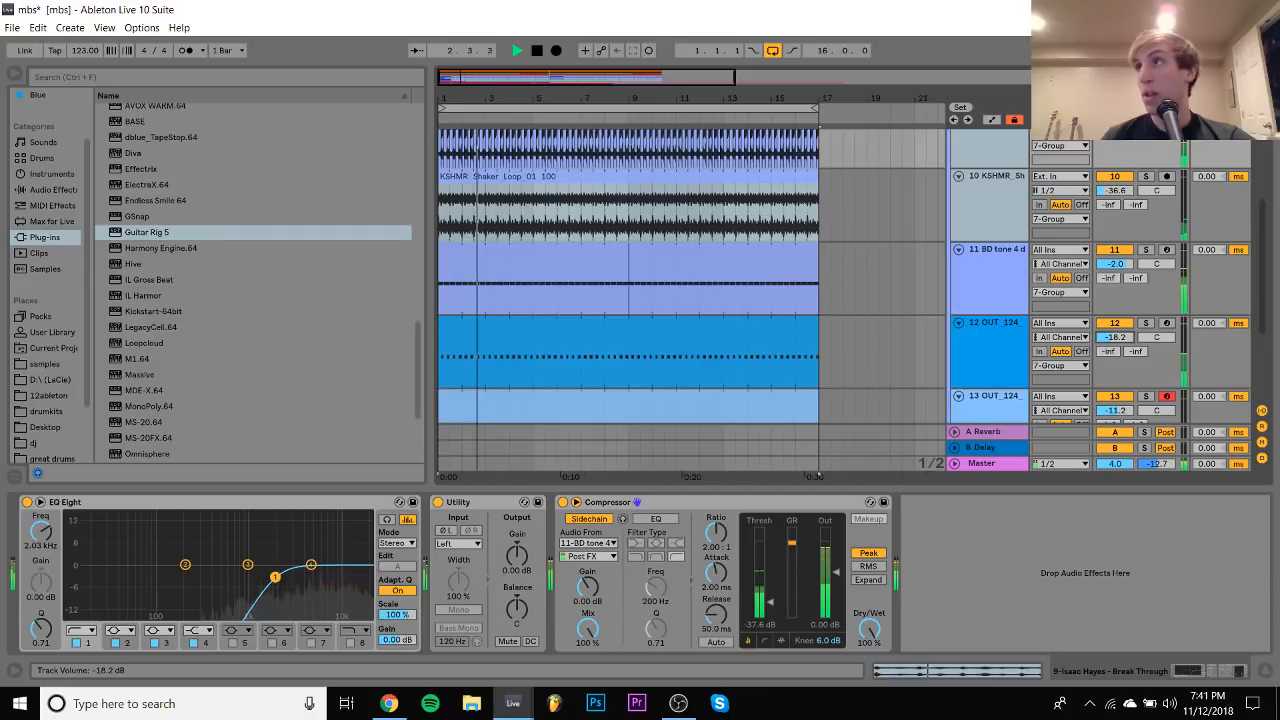
pyautogui.moveTo(1118, 337); pyautogui.dragTo(1127, 342)
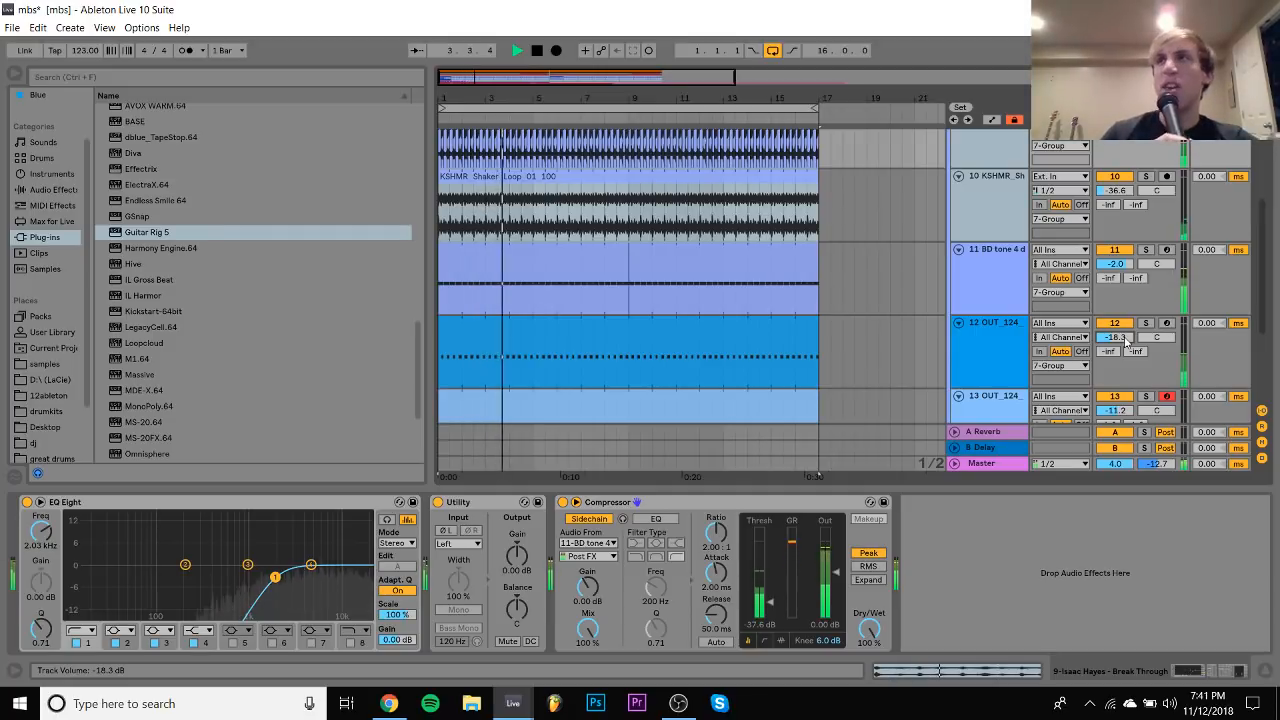
# Listen to the soloed drum group while reviewing its track levels and devices, and stop playback
pyautogui.scroll(5, 1183, 213)
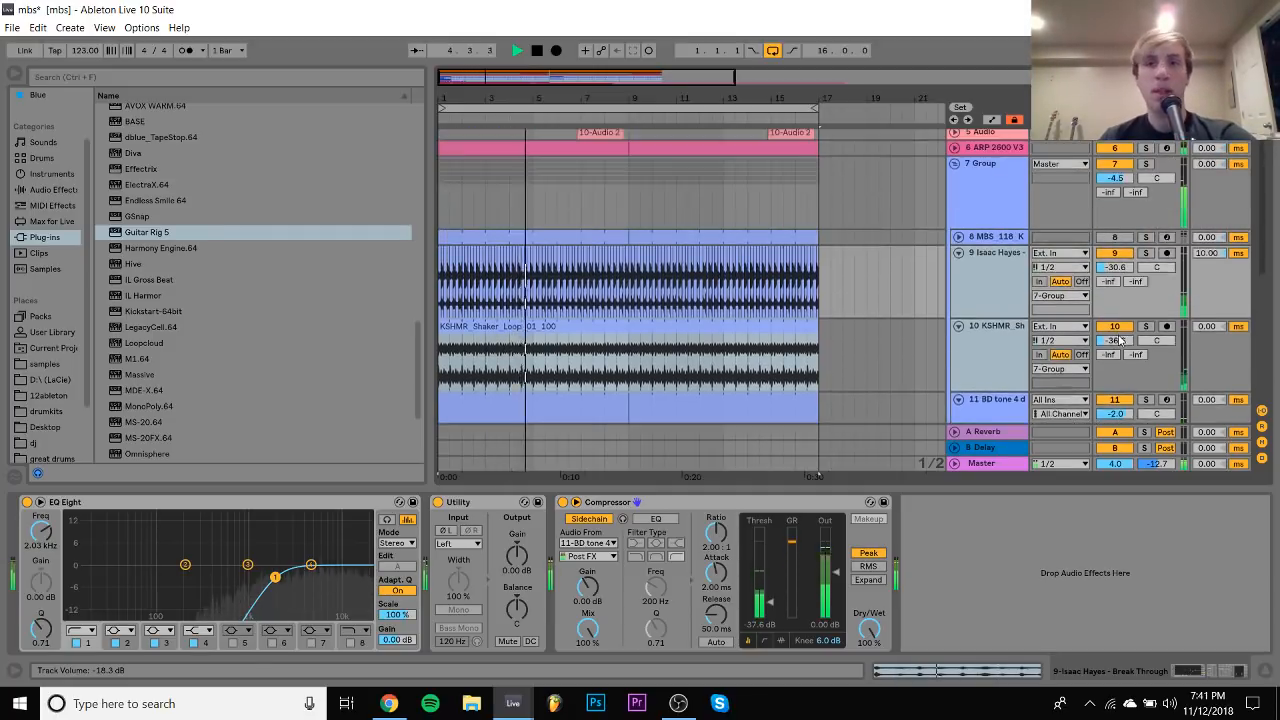
pyautogui.click(995, 192)
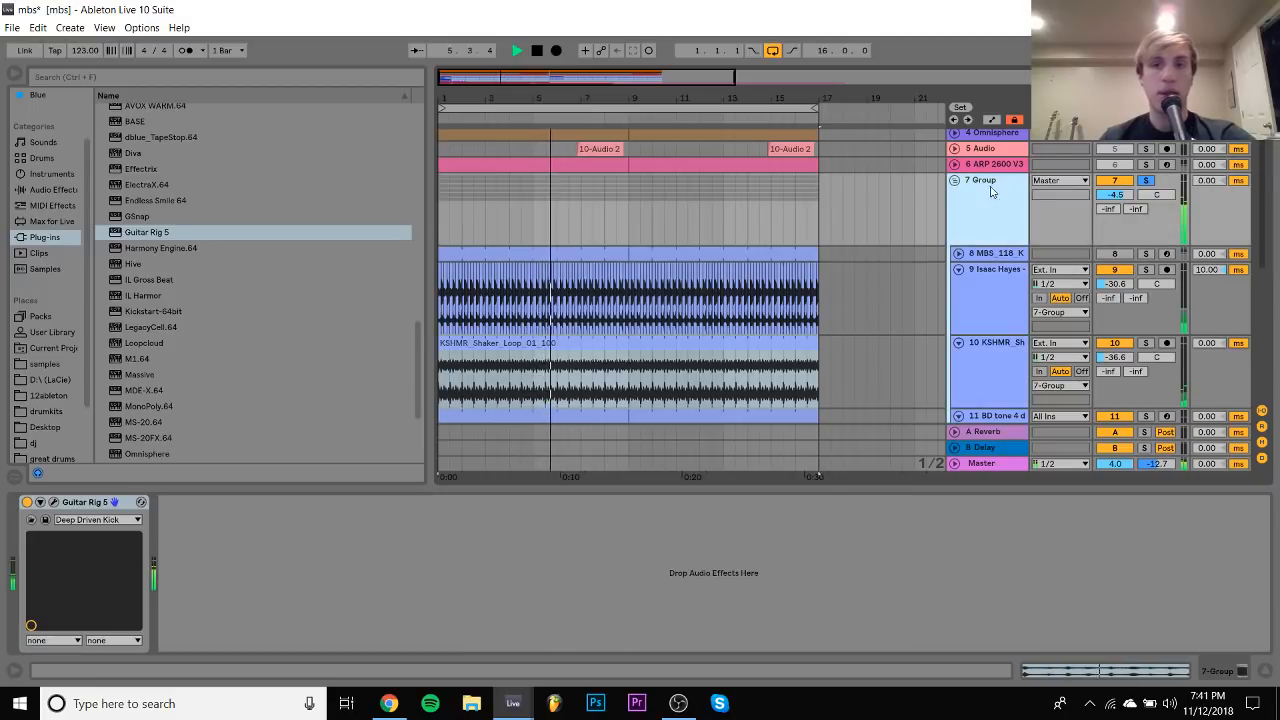
pyautogui.click(1005, 355)
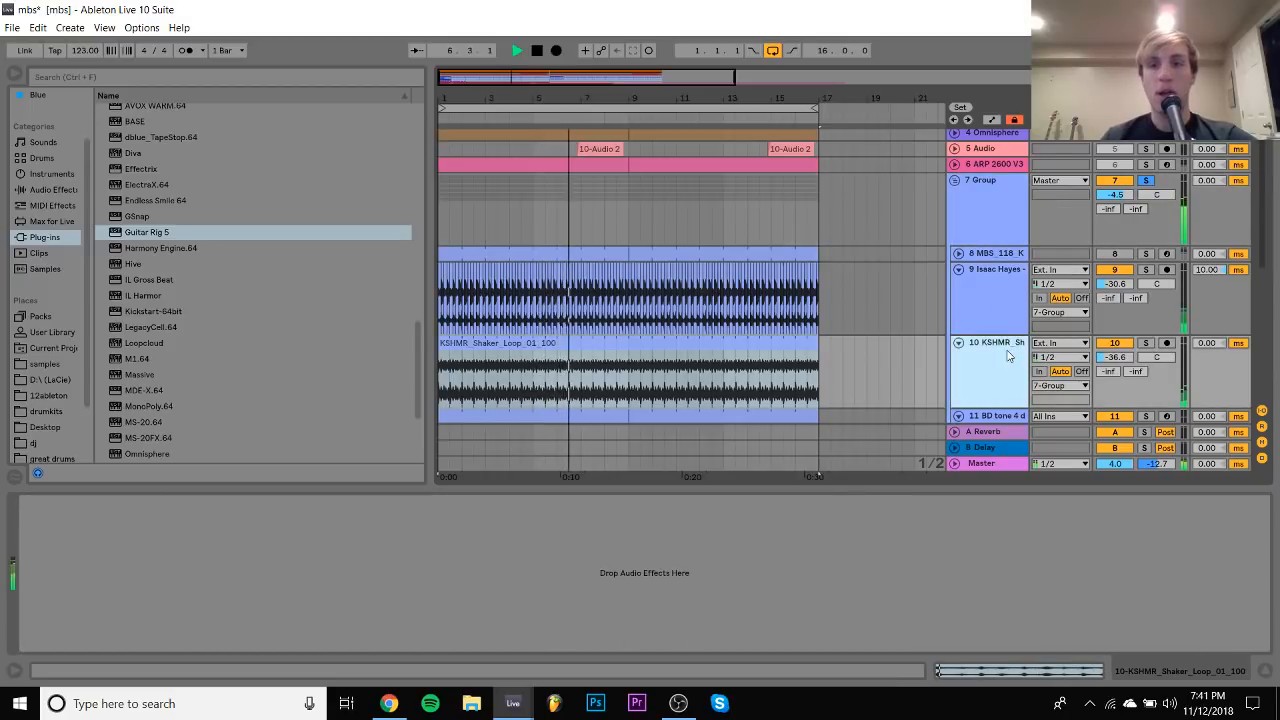
pyautogui.scroll(-5, 997, 270)
pyautogui.click(997, 273)
pyautogui.press('space')
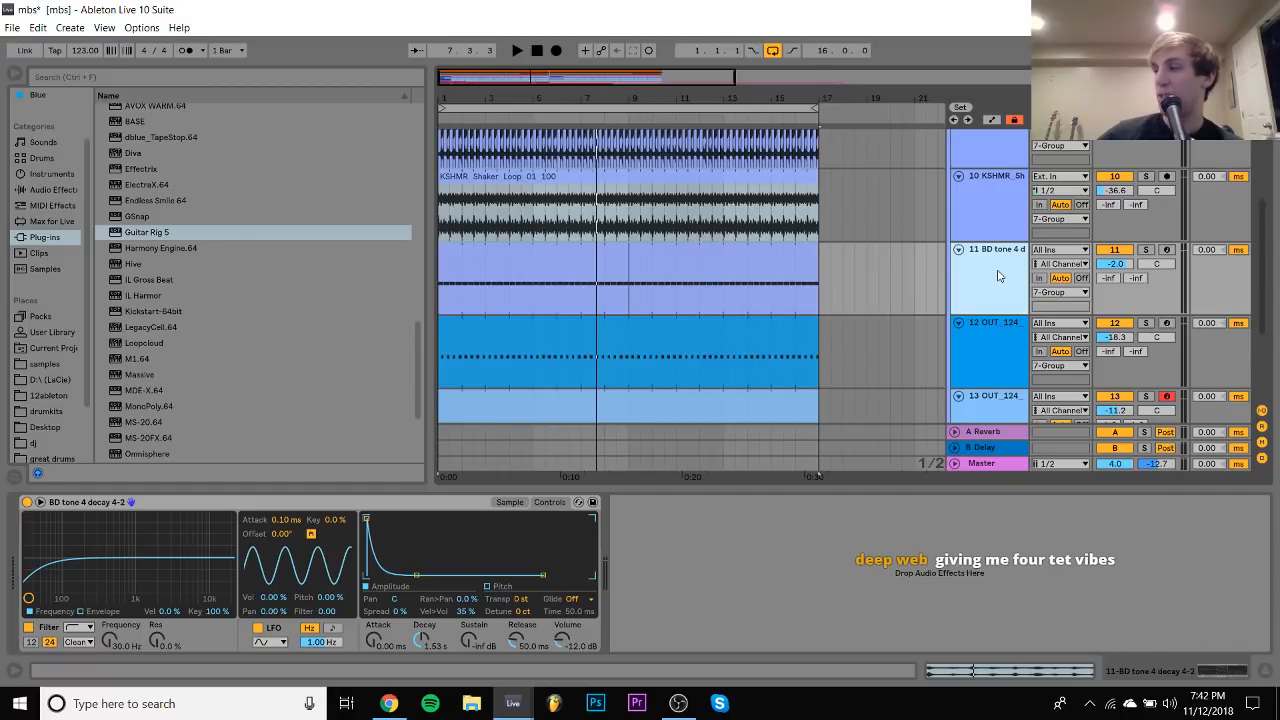
pyautogui.press('space')
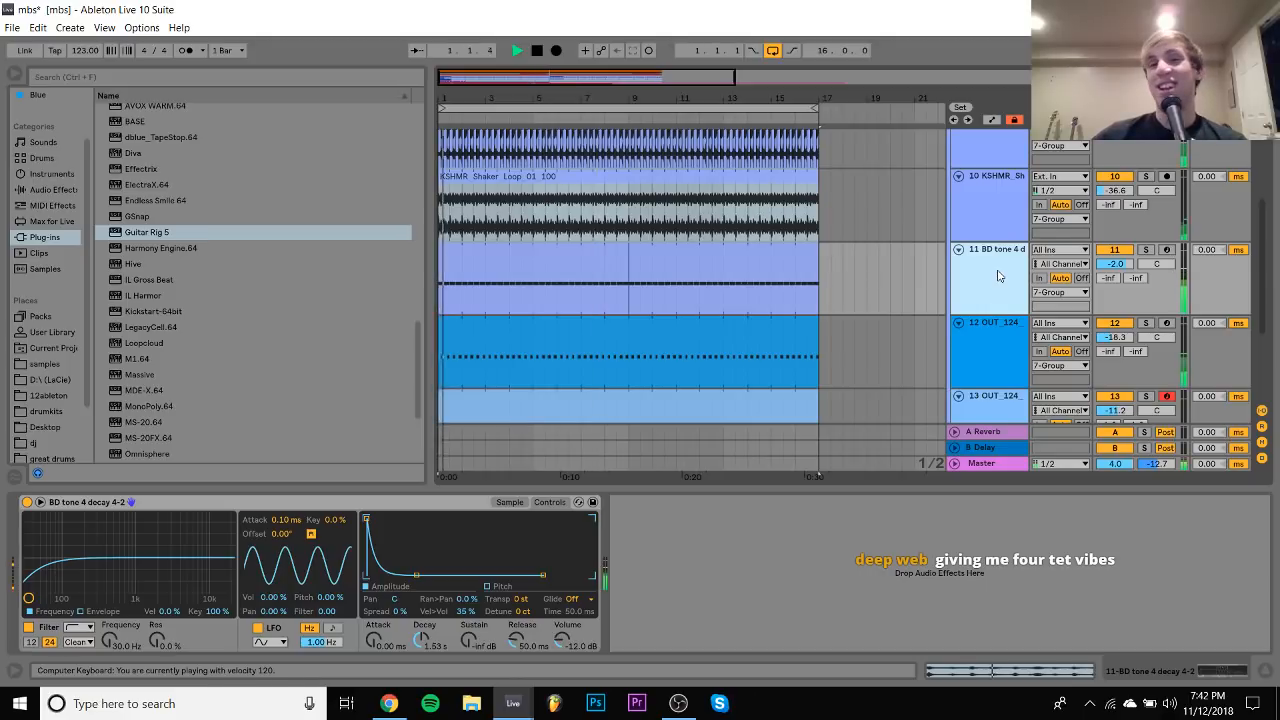
pyautogui.scroll(2, 997, 276)
pyautogui.scroll(3, 997, 269)
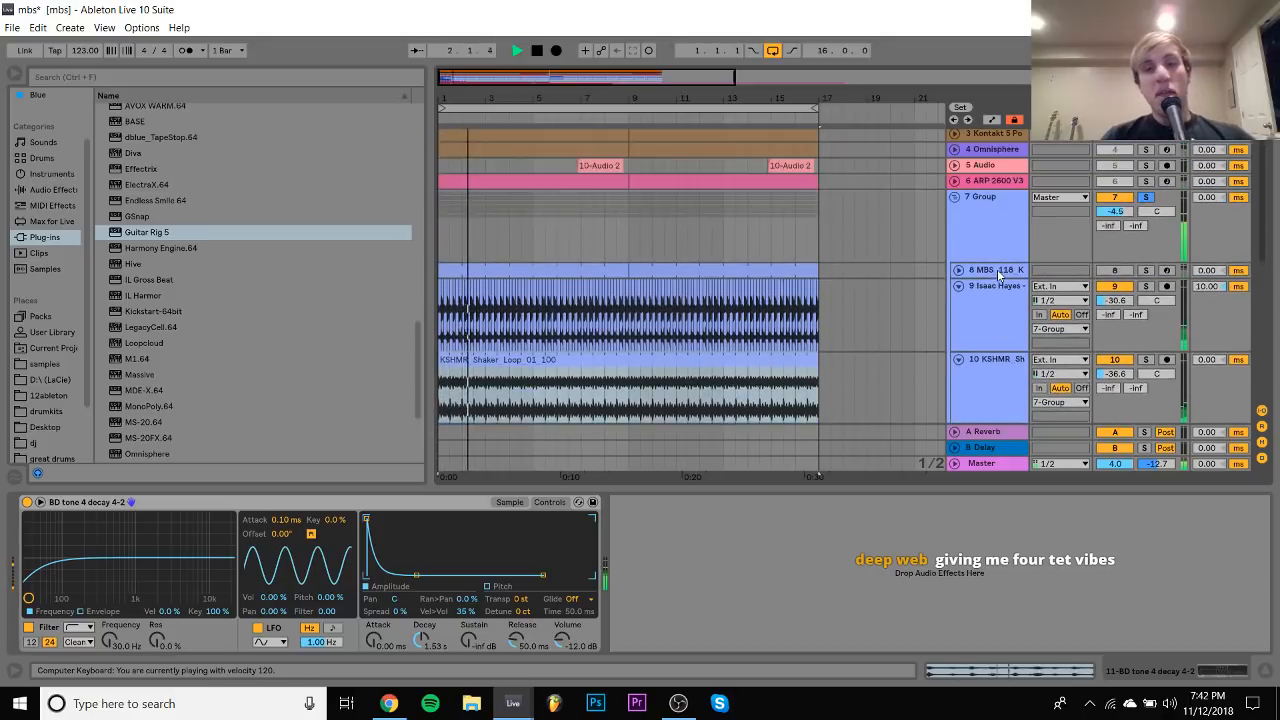
pyautogui.scroll(-4, 921, 461)
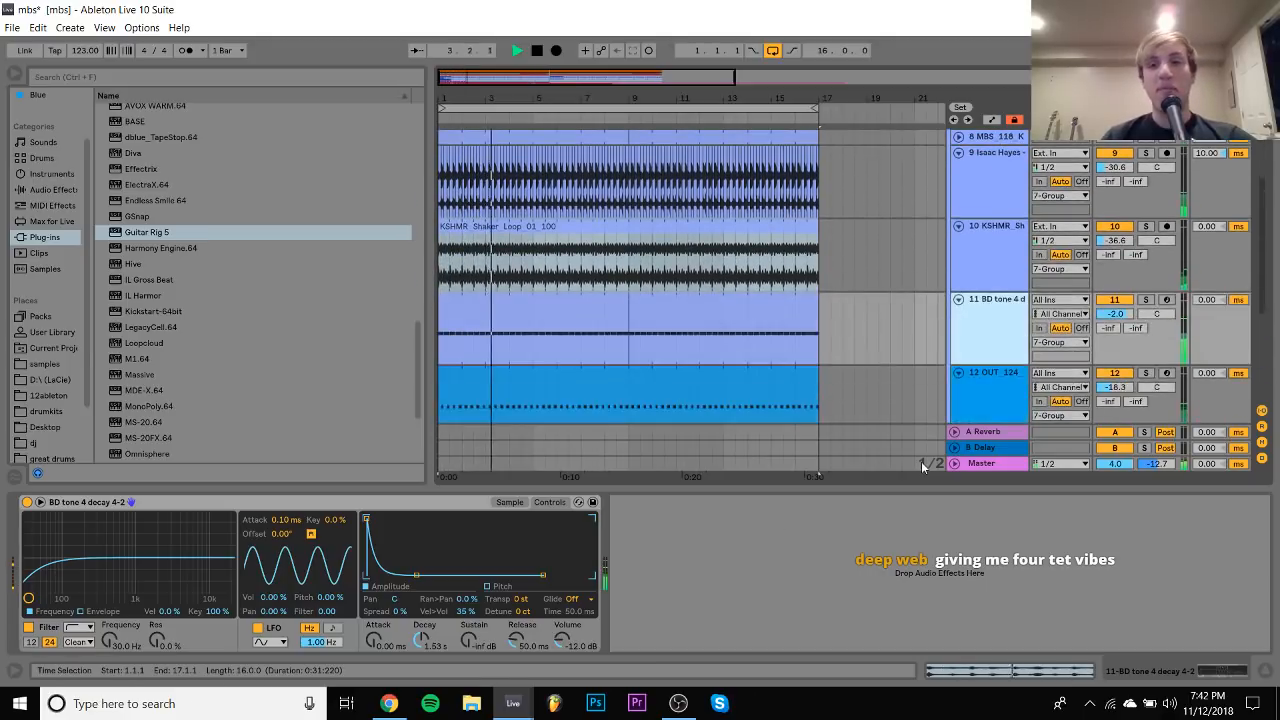
pyautogui.press('space')
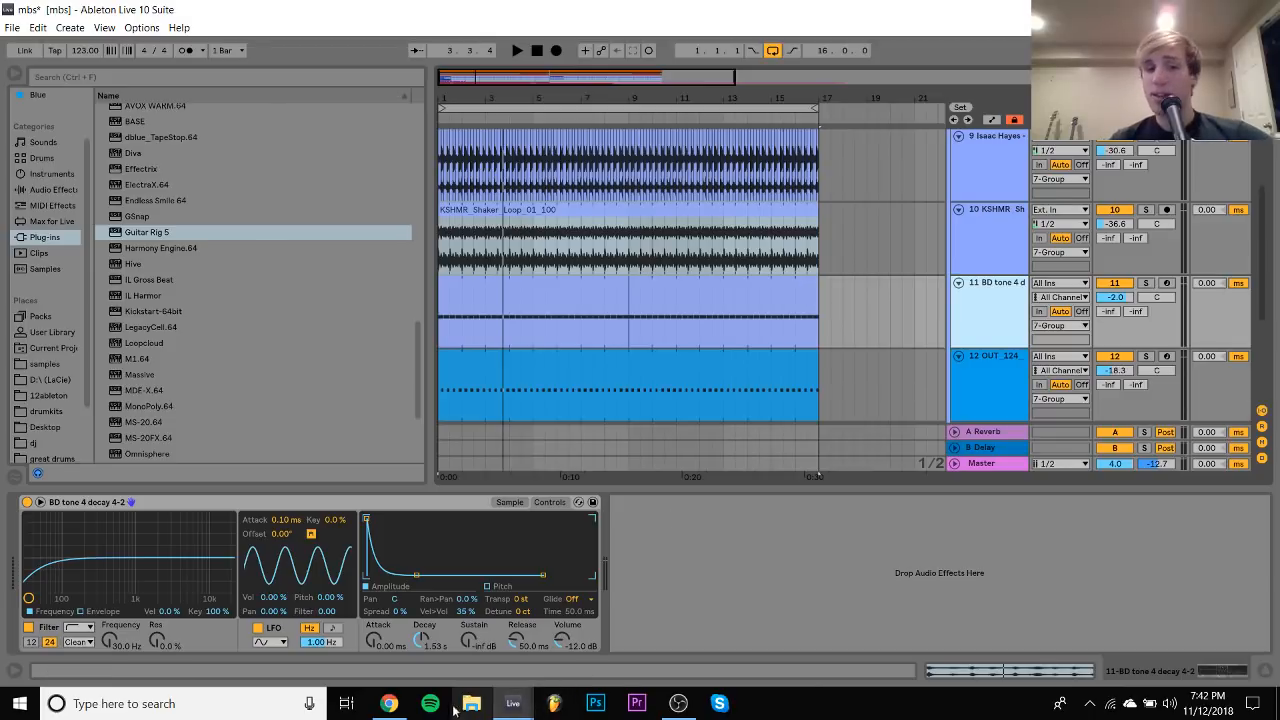
# Switch to Chrome and open the 24 wip SoundCloud link from the latest reply in the Gmail conversation
pyautogui.click(389, 703)
pyautogui.click(310, 258)
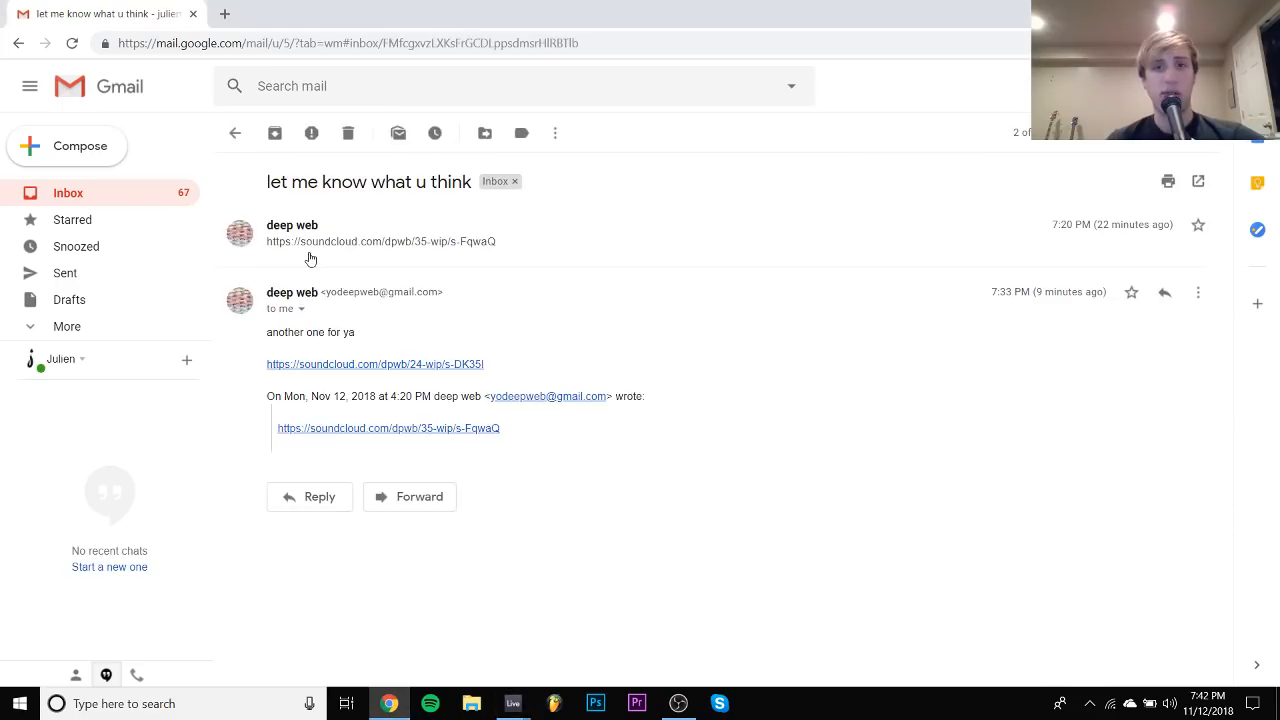
pyautogui.click(390, 365)
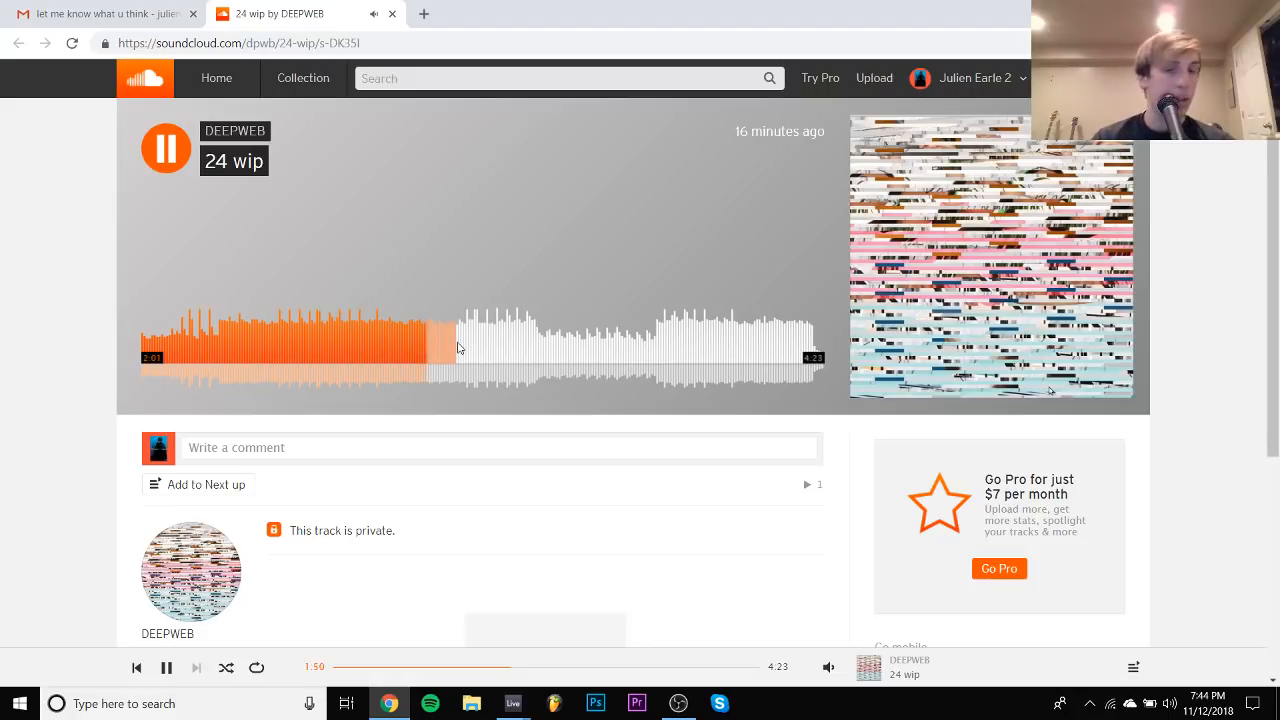
# Skip ahead to about 2:01 in 24 wip, listen through the breakdown and pause the track
pyautogui.click(458, 348)
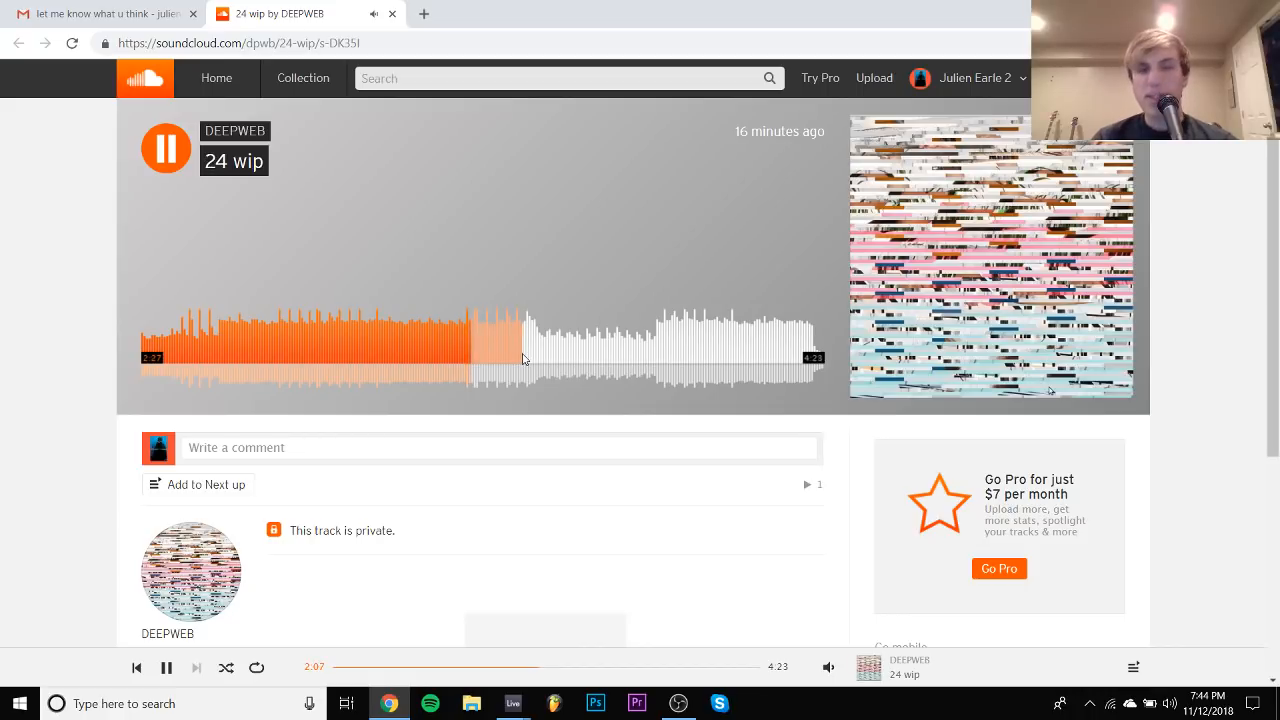
pyautogui.press('space')
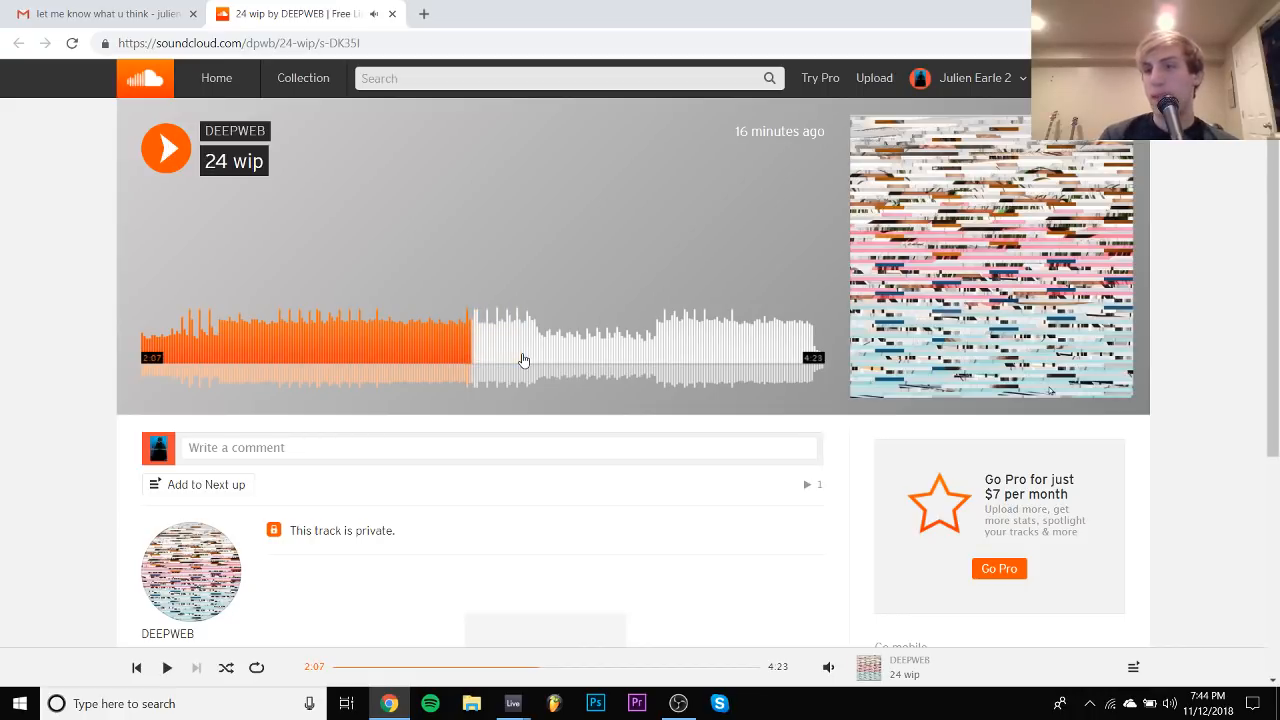
pyautogui.press('space')
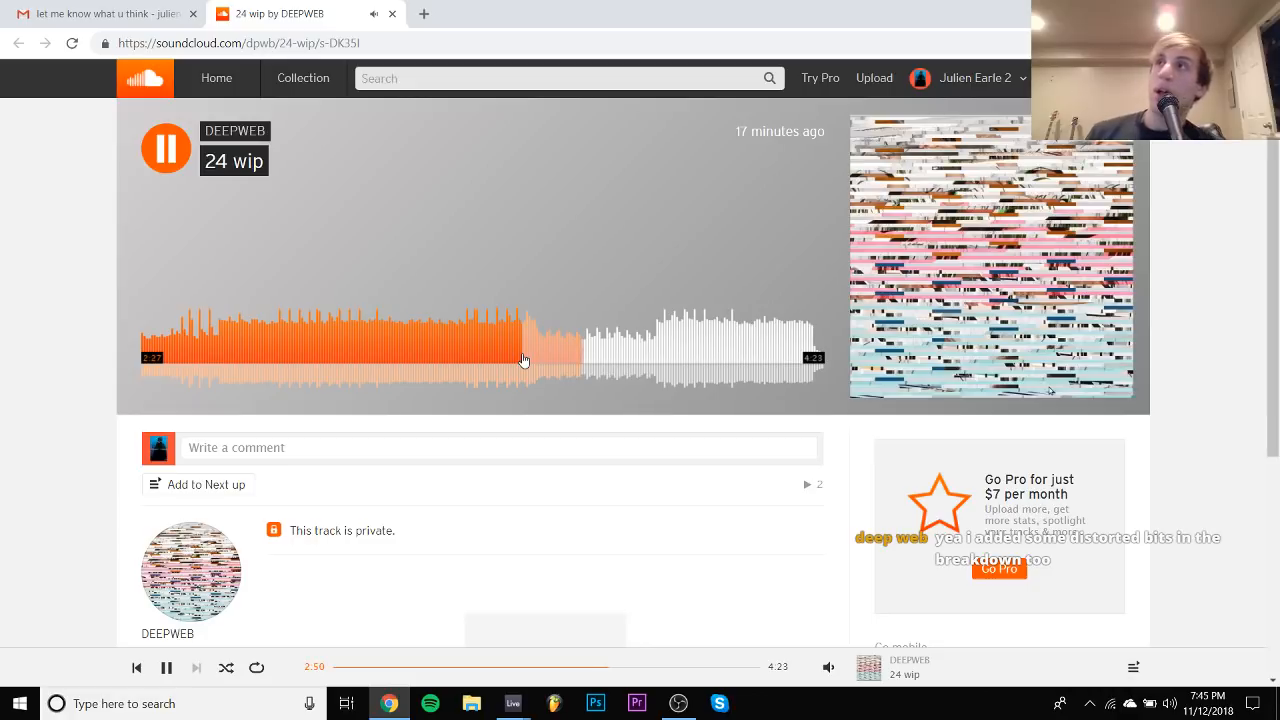
pyautogui.press('space')
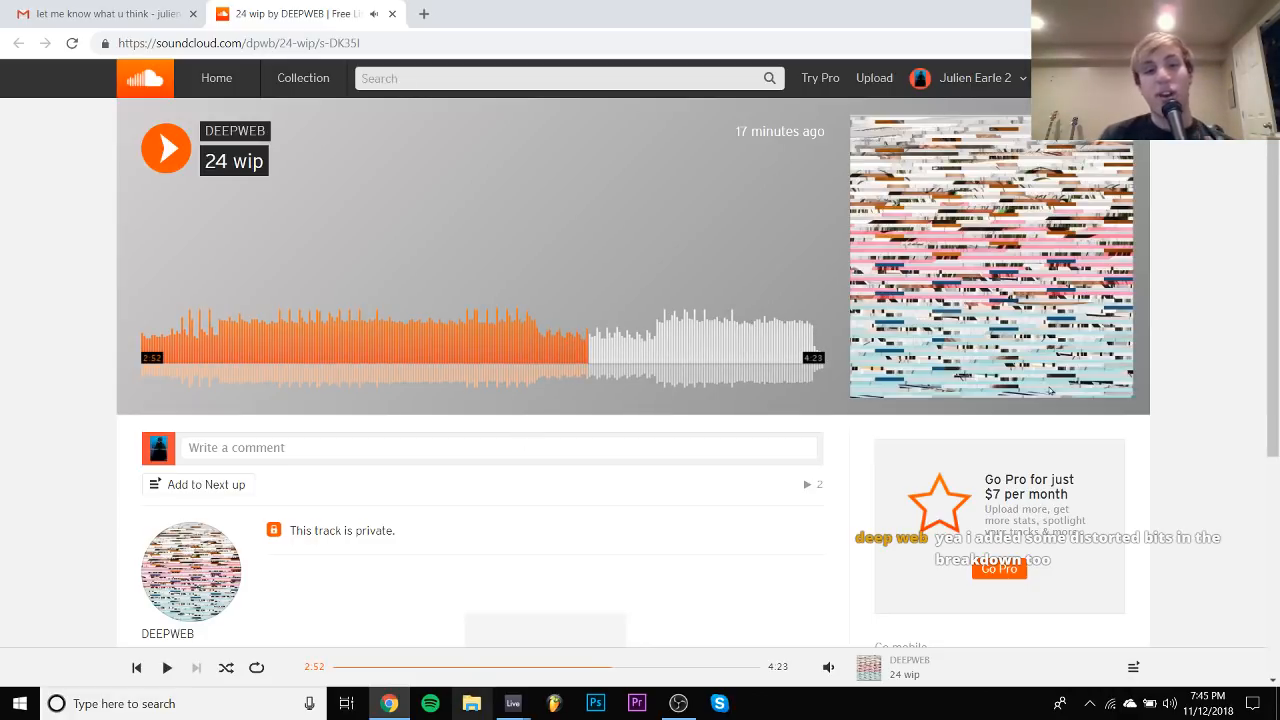
# Switch back to Ableton Live, add a Spectrum analyzer after Guitar Rig on the drum group and start playback
pyautogui.moveTo(512, 703)
pyautogui.click(675, 652)
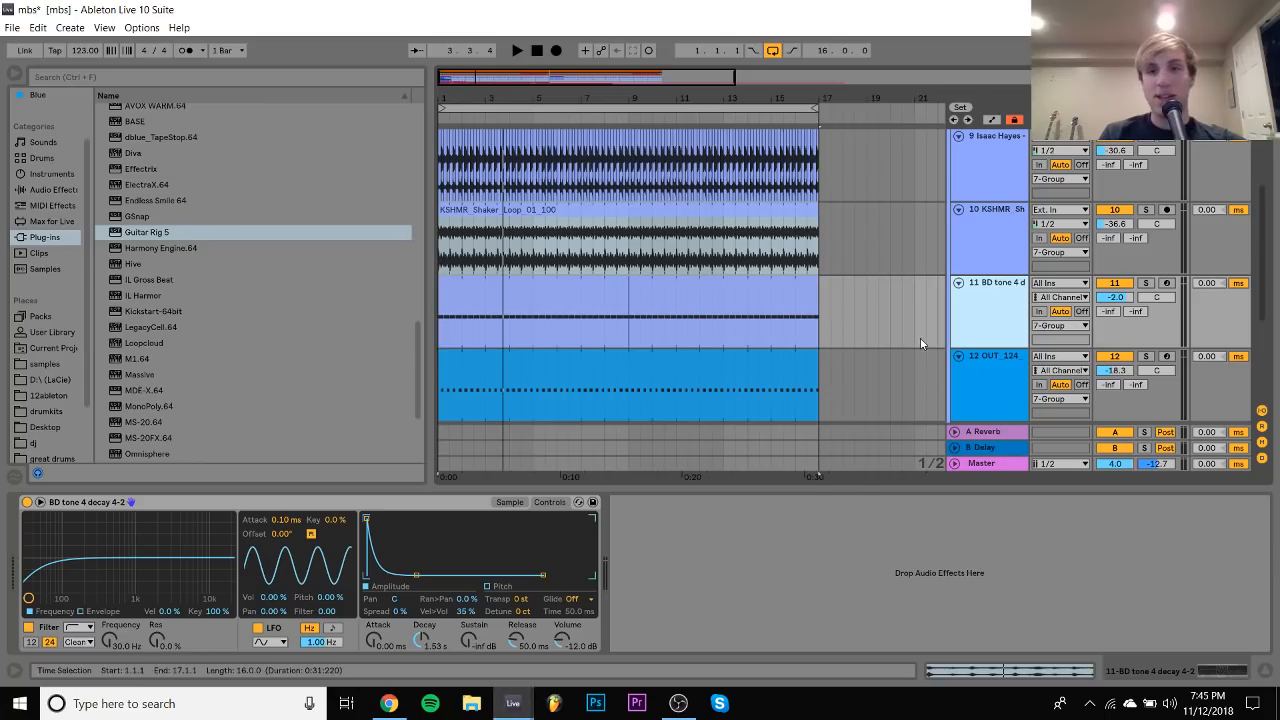
pyautogui.scroll(5, 920, 340)
pyautogui.click(962, 275)
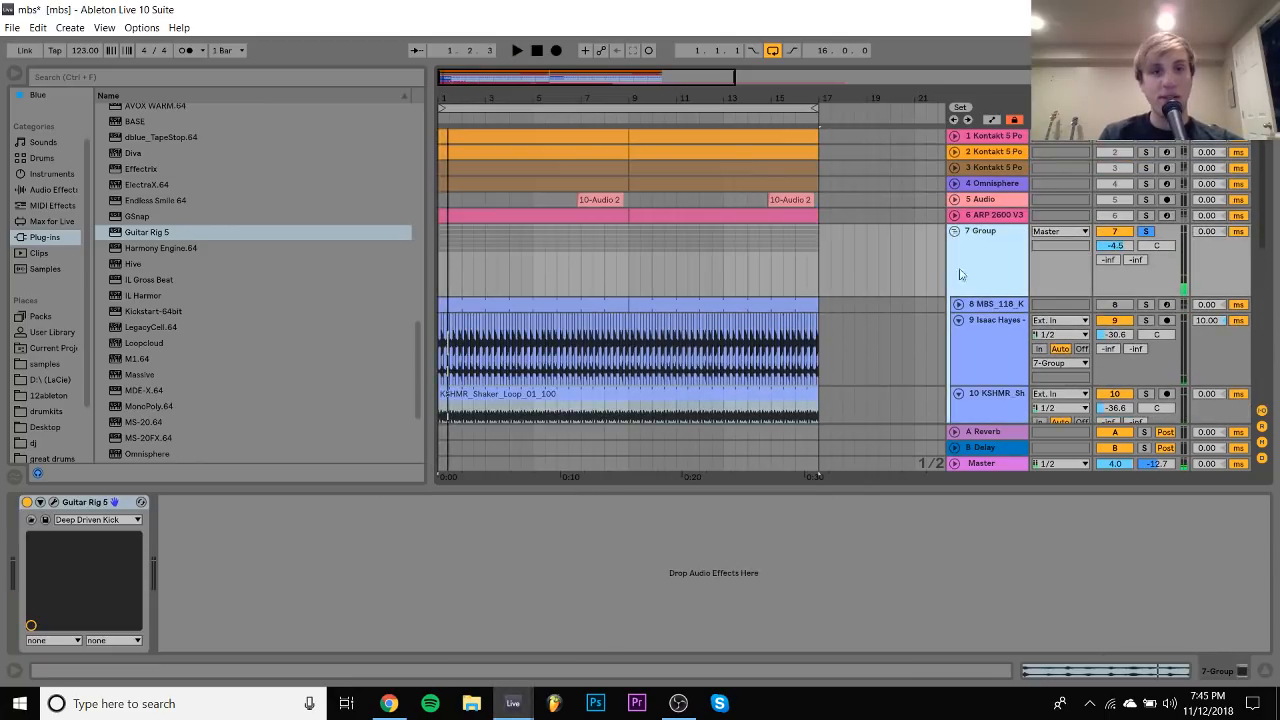
pyautogui.click(44, 192)
pyautogui.scroll(-3, 159, 302)
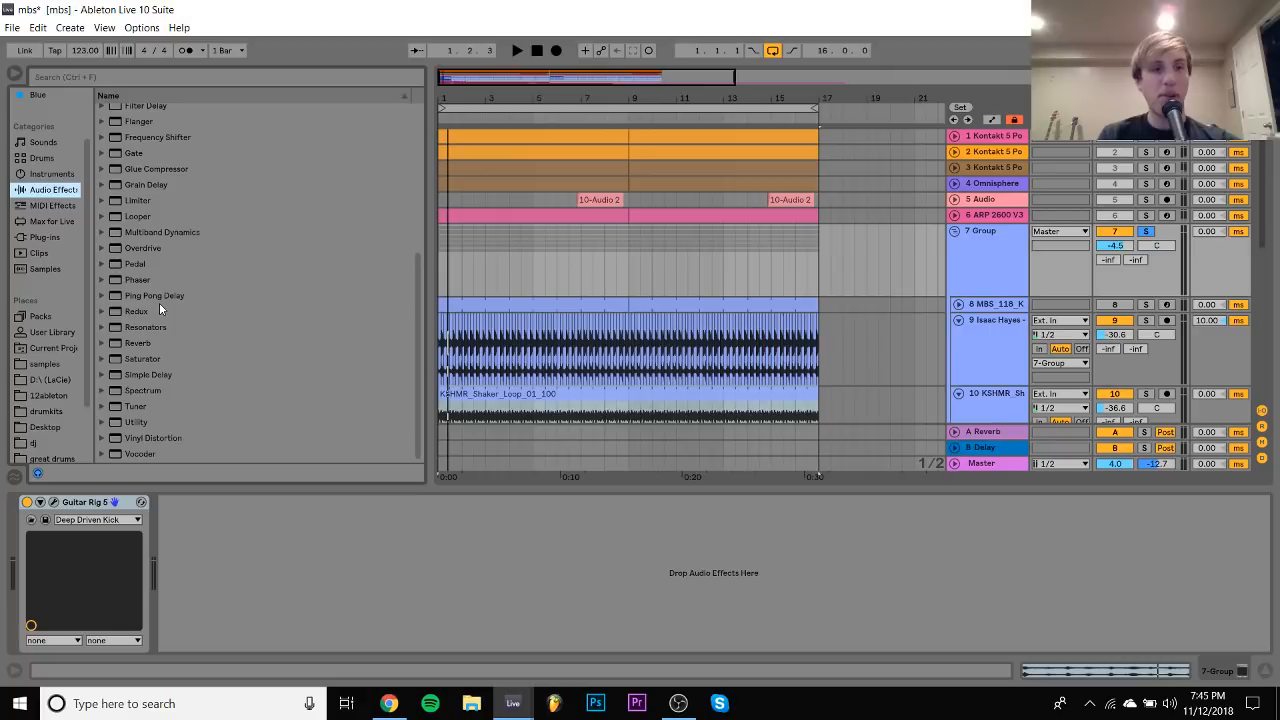
pyautogui.click(150, 390)
pyautogui.doubleClick(150, 390)
pyautogui.press('space')
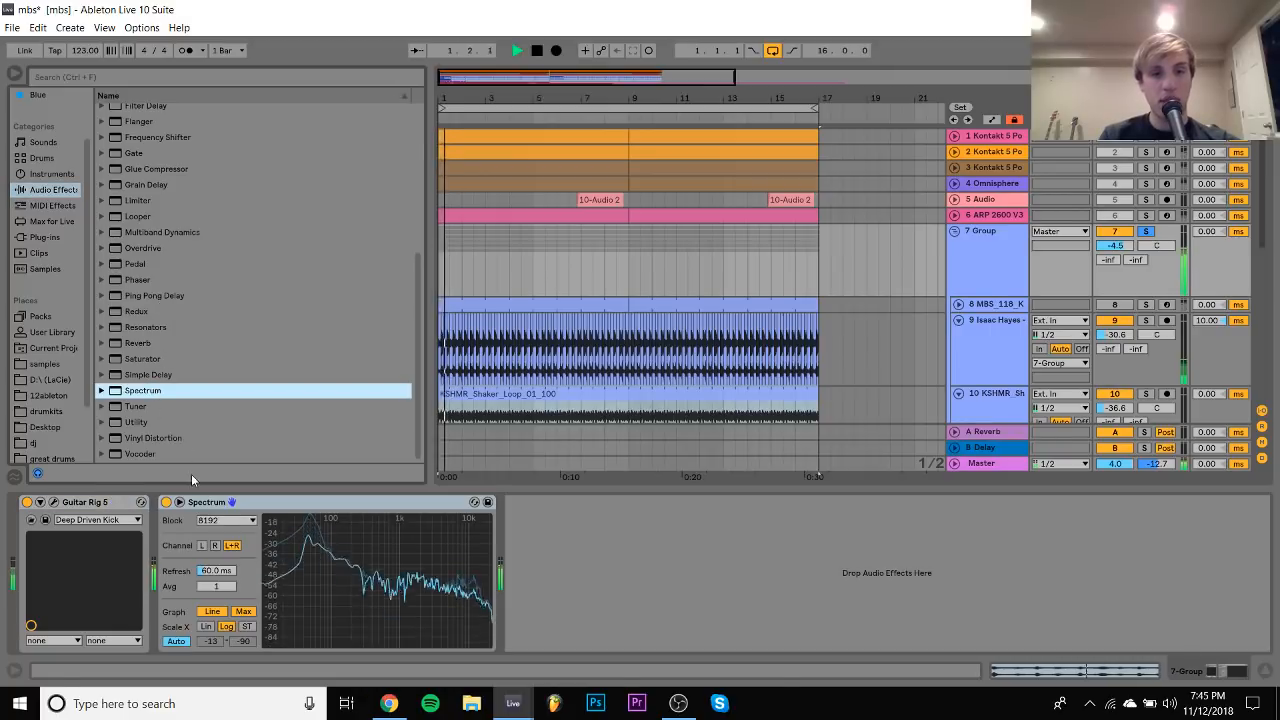
# Check the drum group in the enlarged Spectrum display, remove the Spectrum from the group and stop playback
pyautogui.click(181, 503)
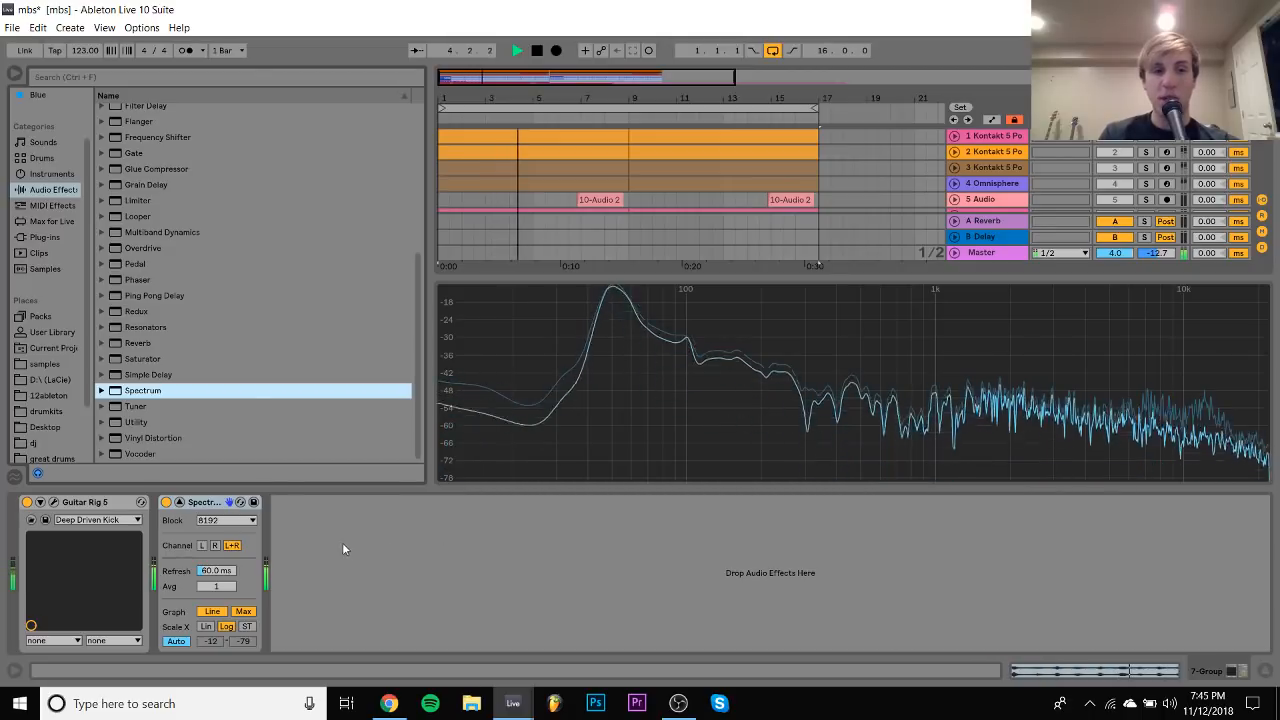
pyautogui.press('Delete')
pyautogui.press('space')
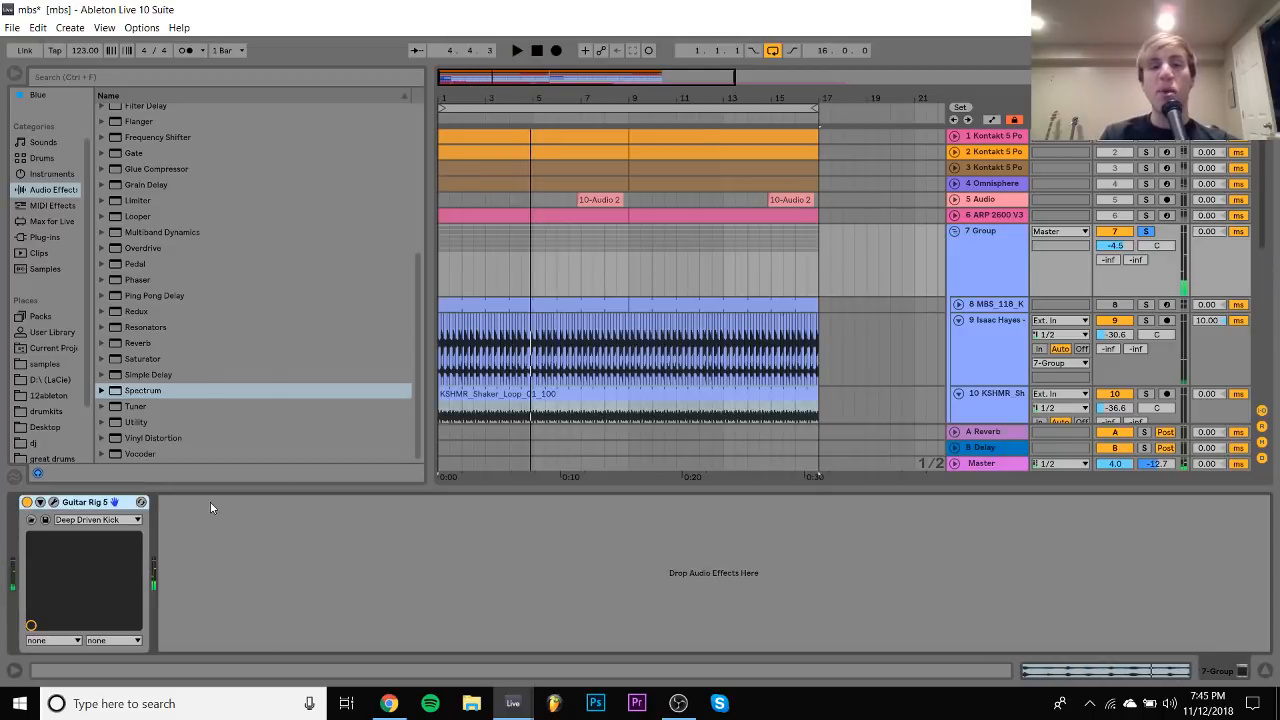
# Play the drum group briefly, switch to Chrome and listen to 24 wip from about 3:27 through its ending
pyautogui.click(390, 704)
pyautogui.click(390, 704)
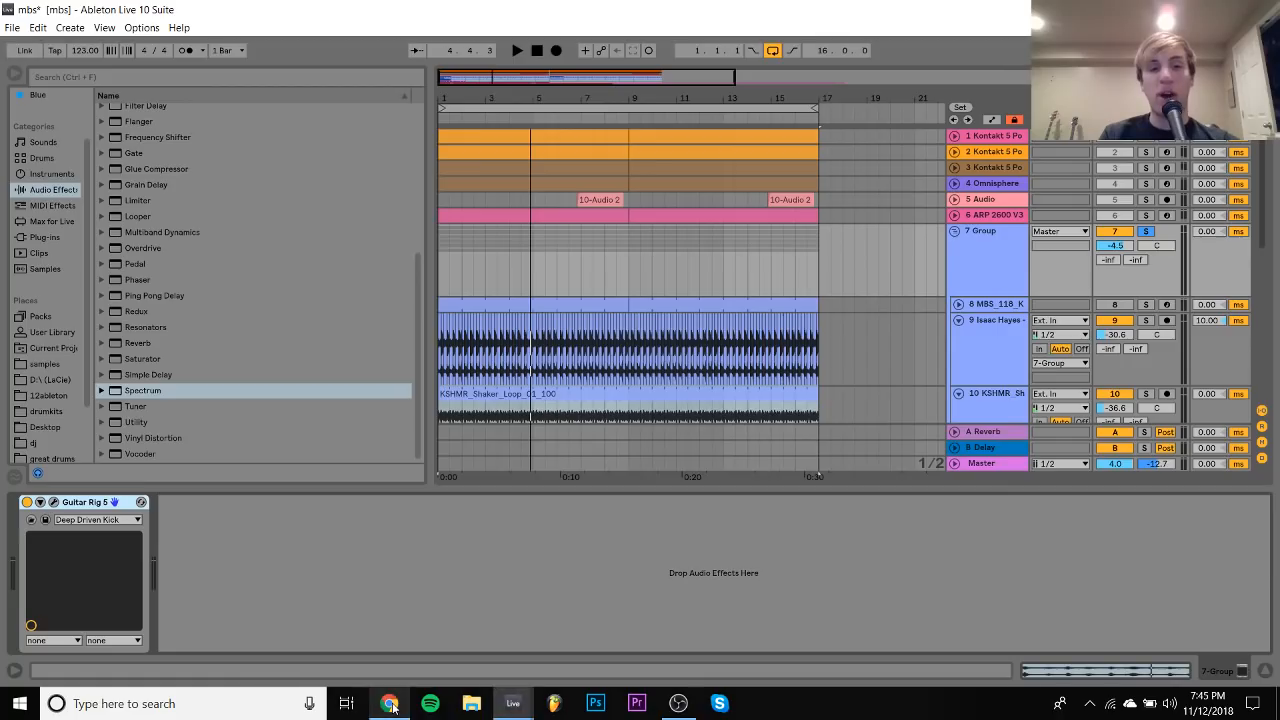
pyautogui.press('space')
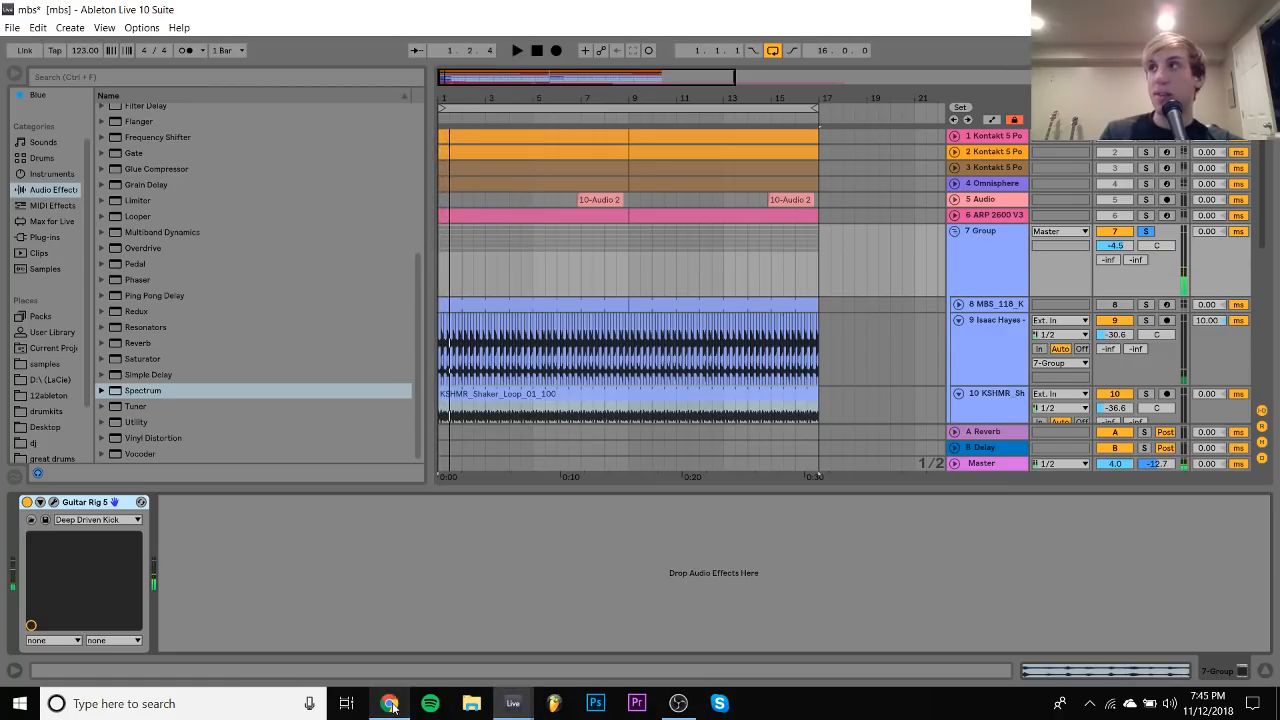
pyautogui.click(390, 704)
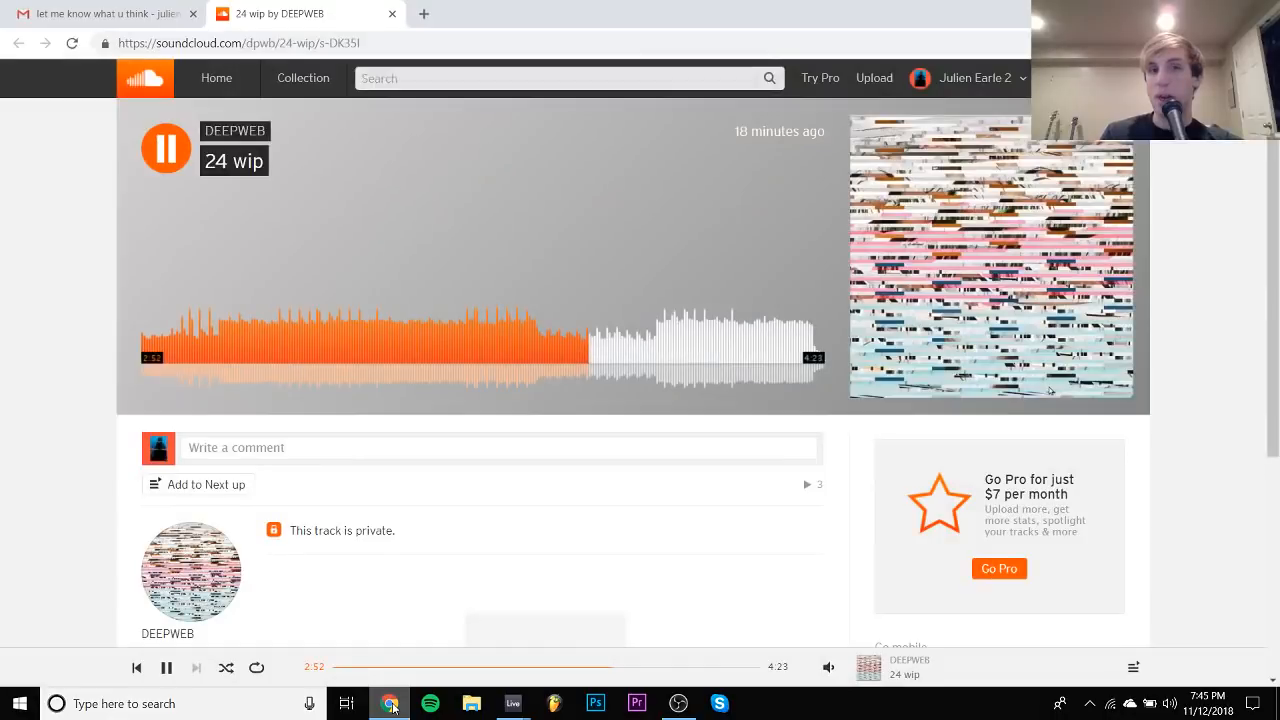
pyautogui.click(678, 367)
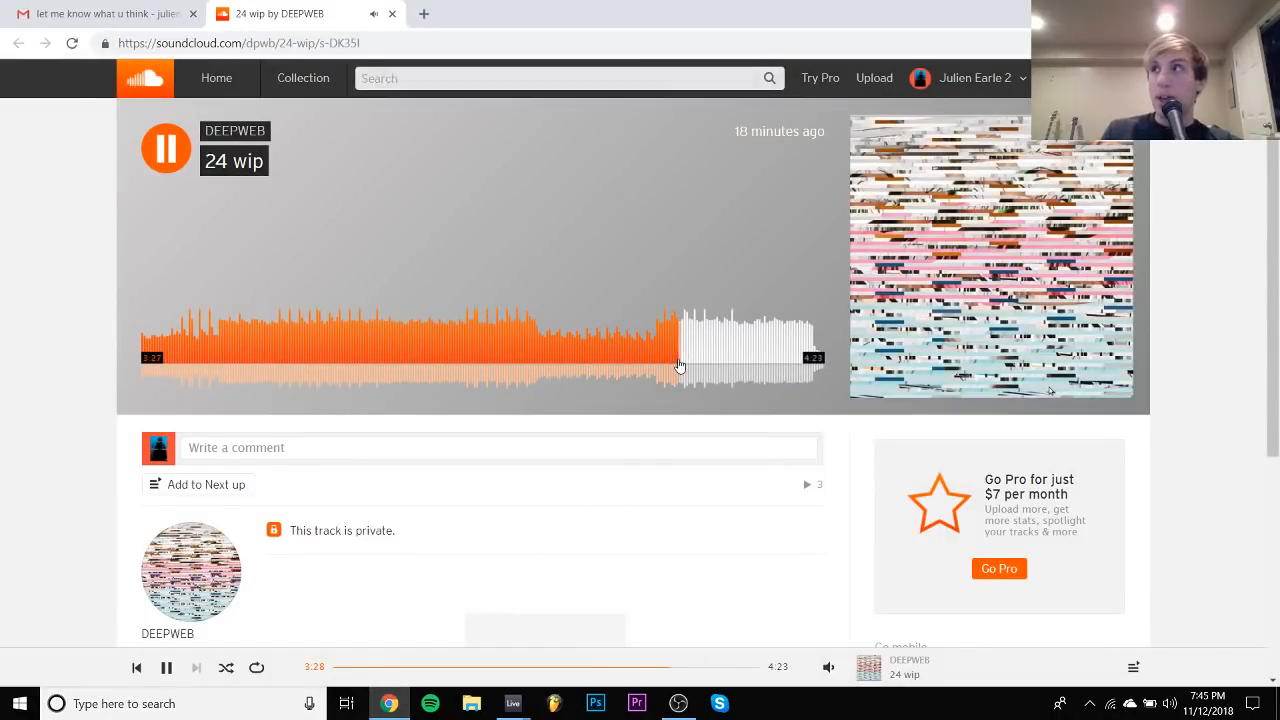
pyautogui.press('space')
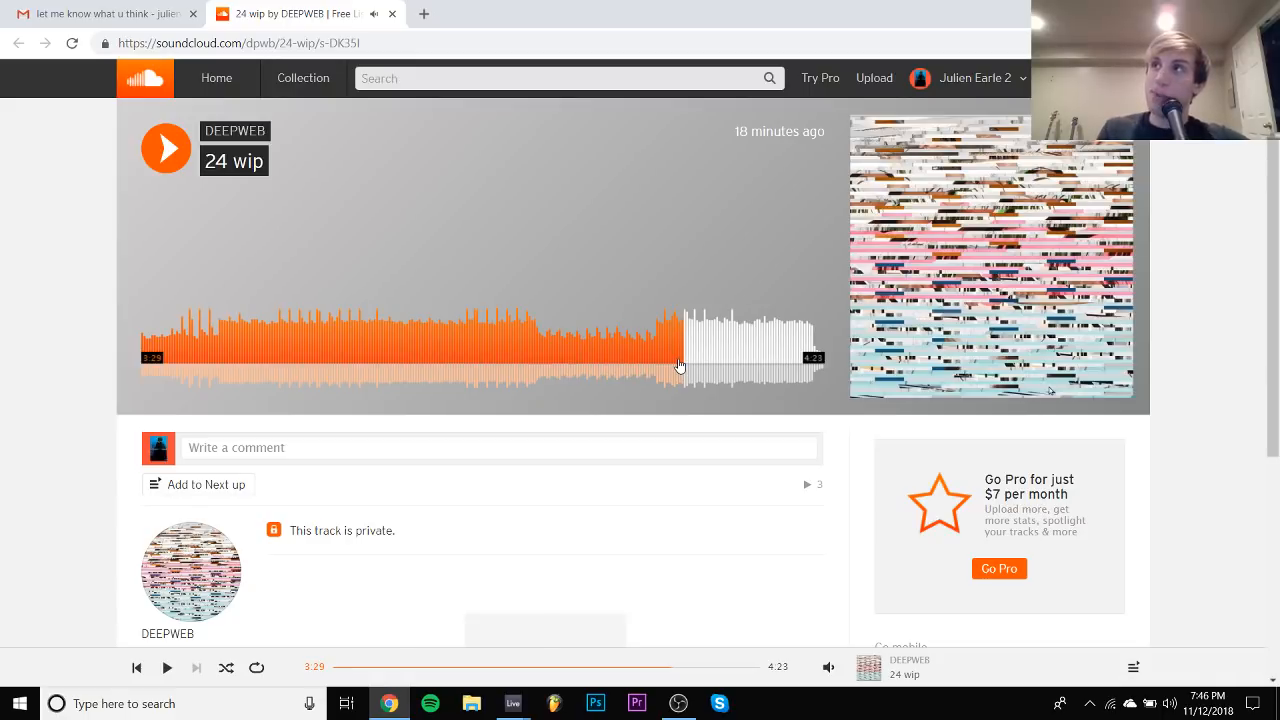
pyautogui.press('space')
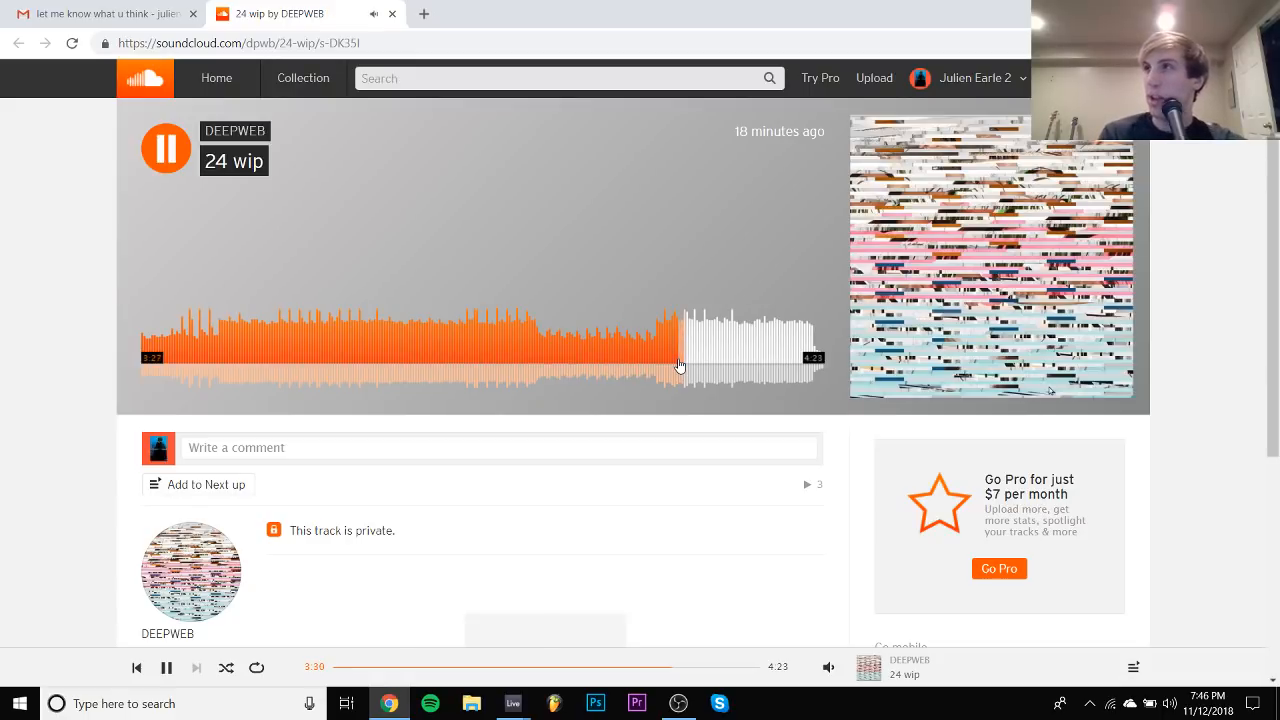
pyautogui.press('space')
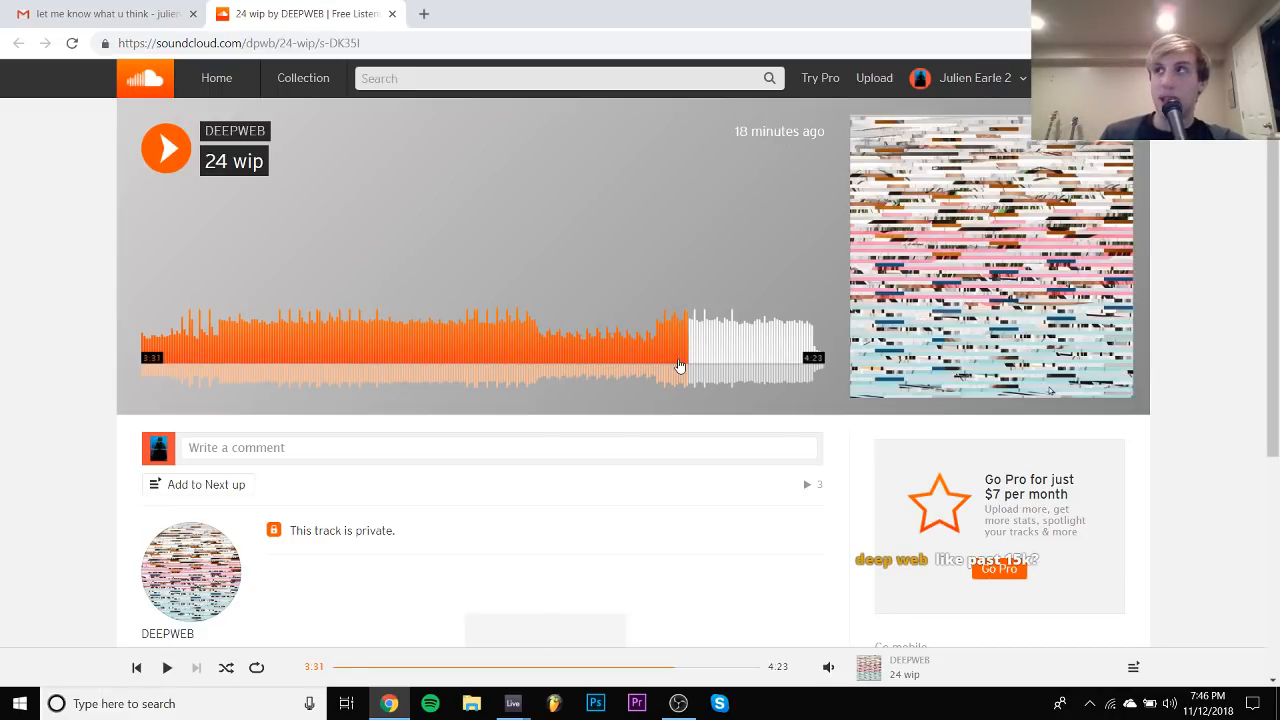
pyautogui.press('space')
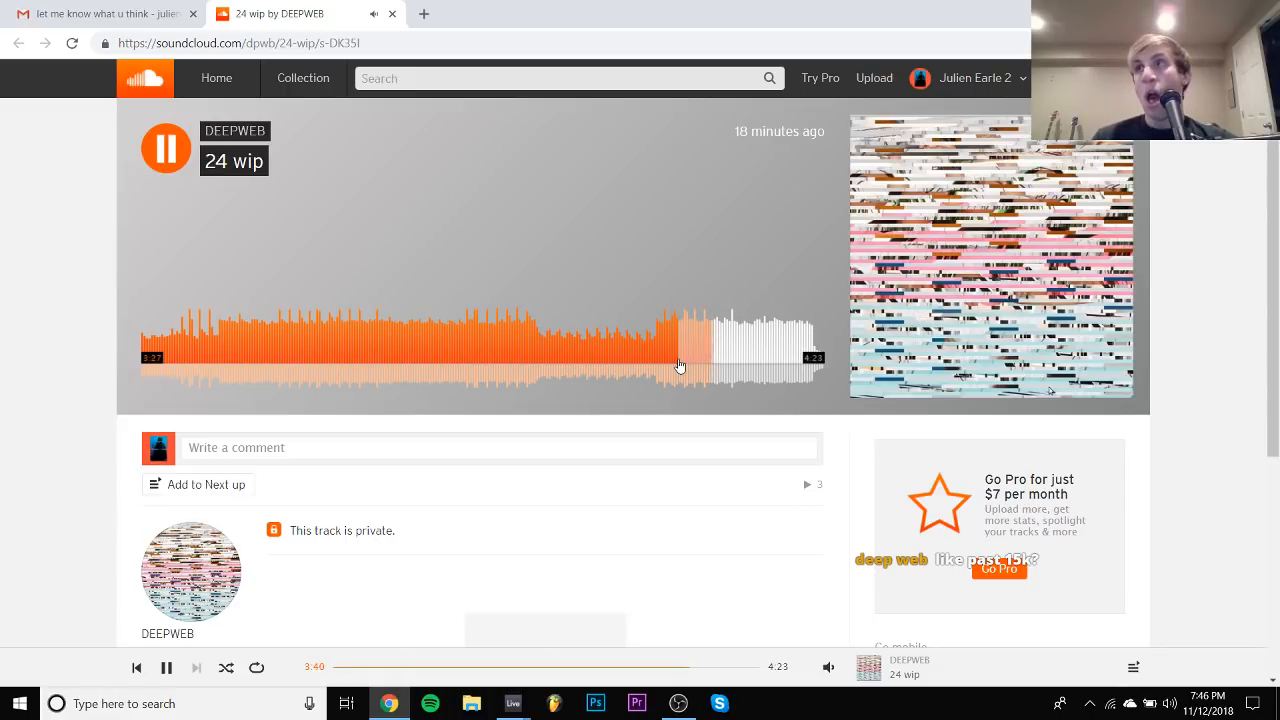
pyautogui.click(772, 334)
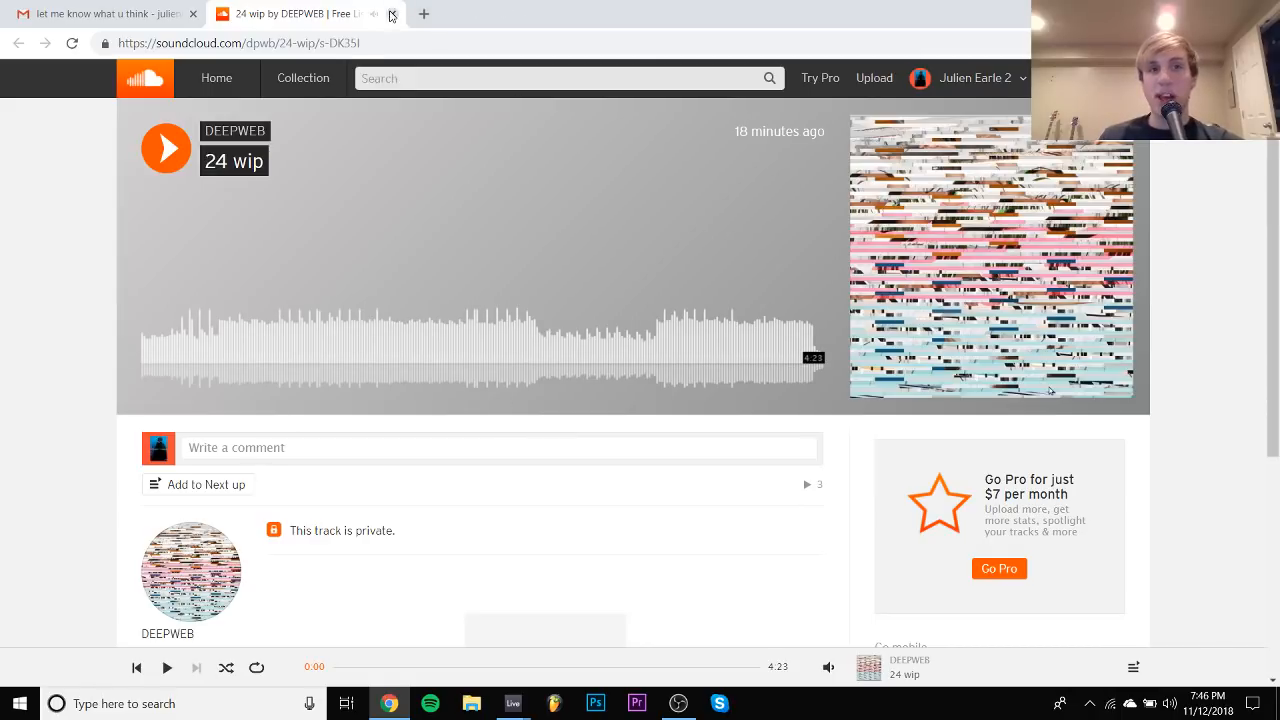
# Close the 24 wip page and open the NOT QUITE SoundCloud link from the newest email in the Gmail inbox
pyautogui.click(391, 14)
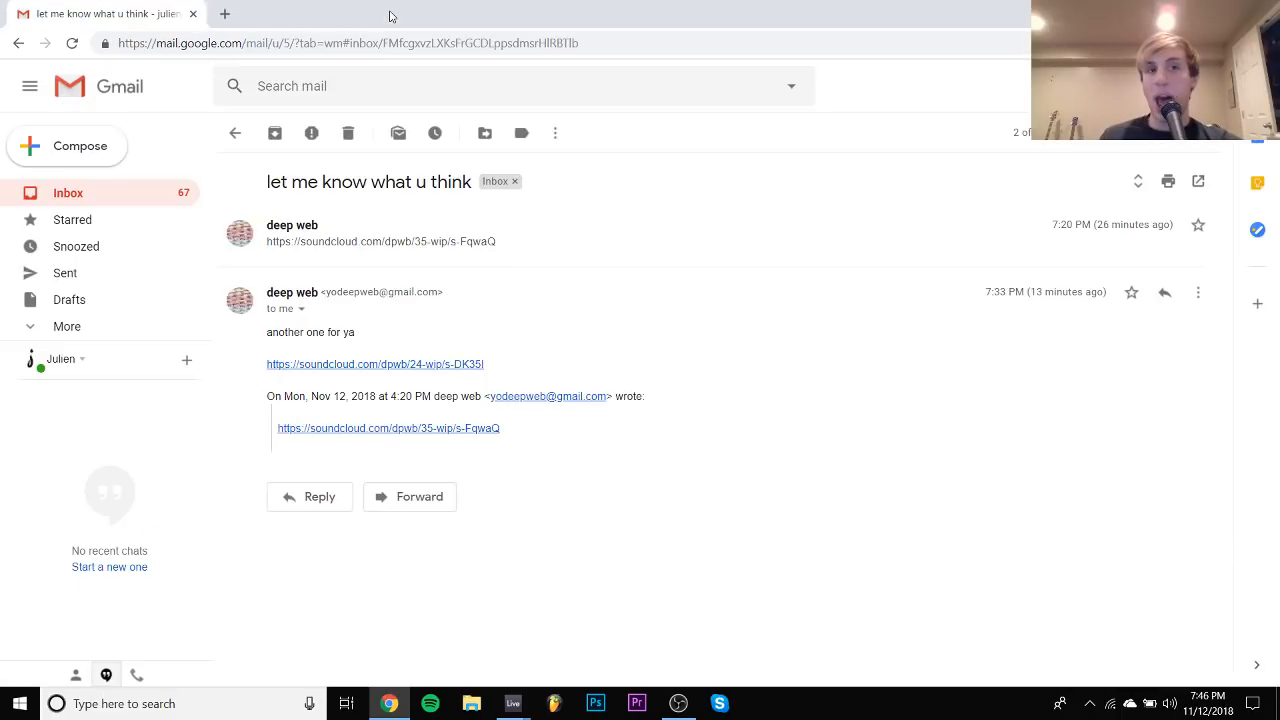
pyautogui.click(61, 197)
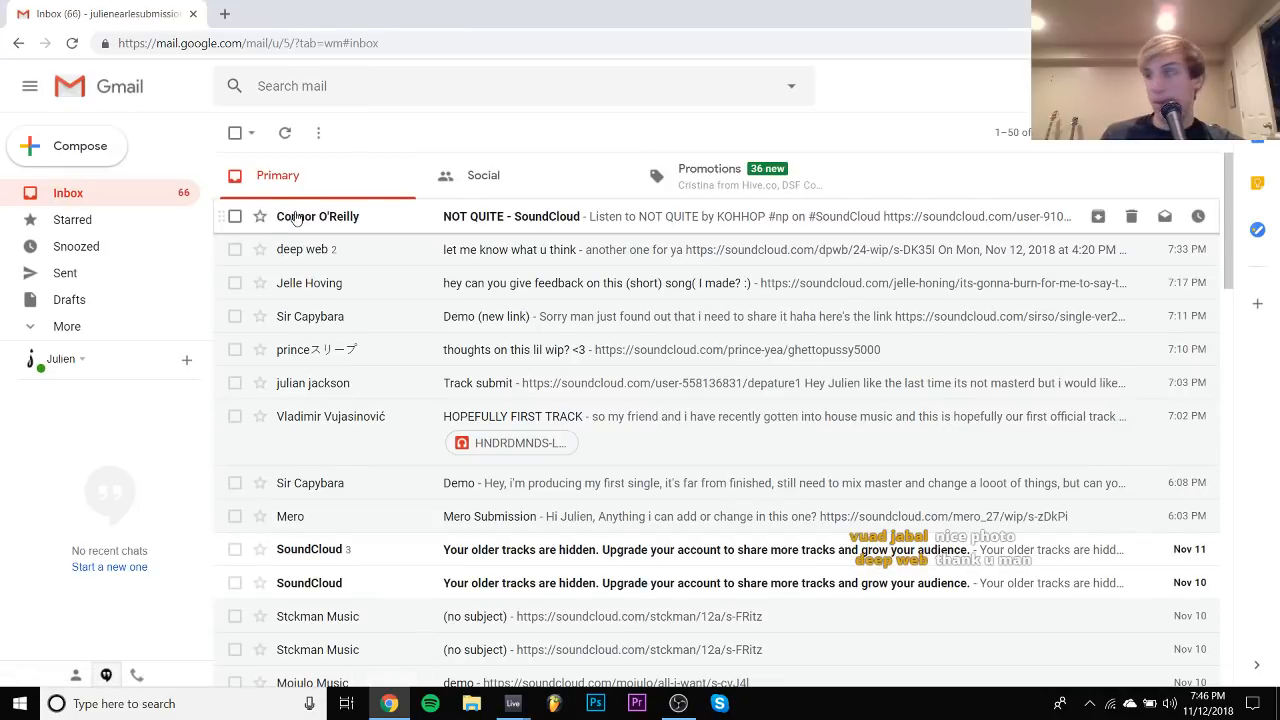
pyautogui.click(297, 216)
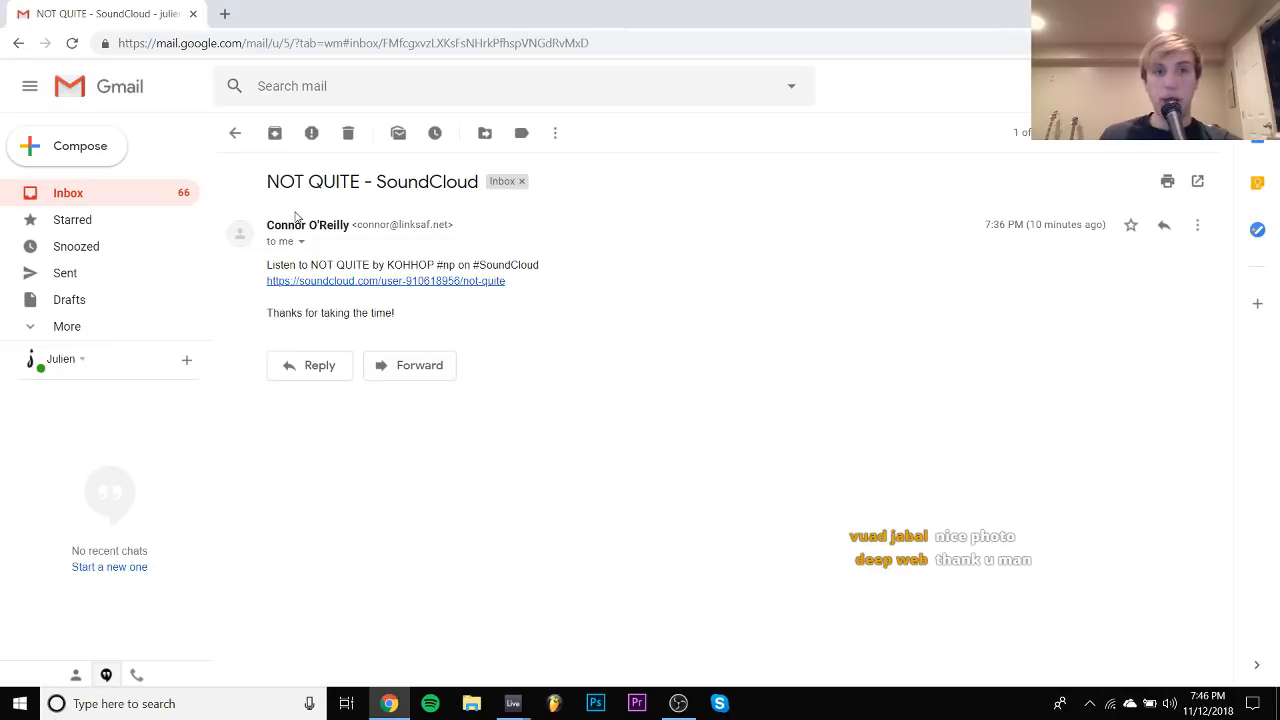
pyautogui.click(335, 284)
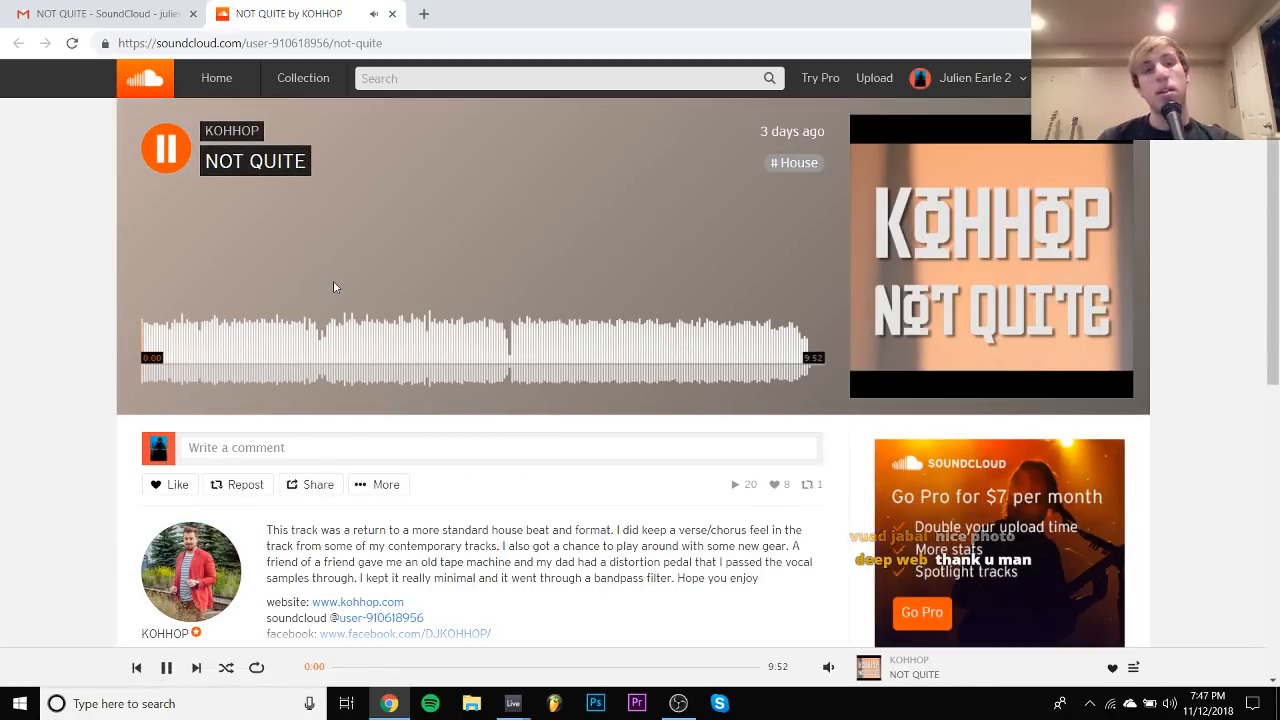
# Listen to several sections of NOT QUITE up to about 4:47, close its page and return to the Gmail inbox
pyautogui.click(264, 347)
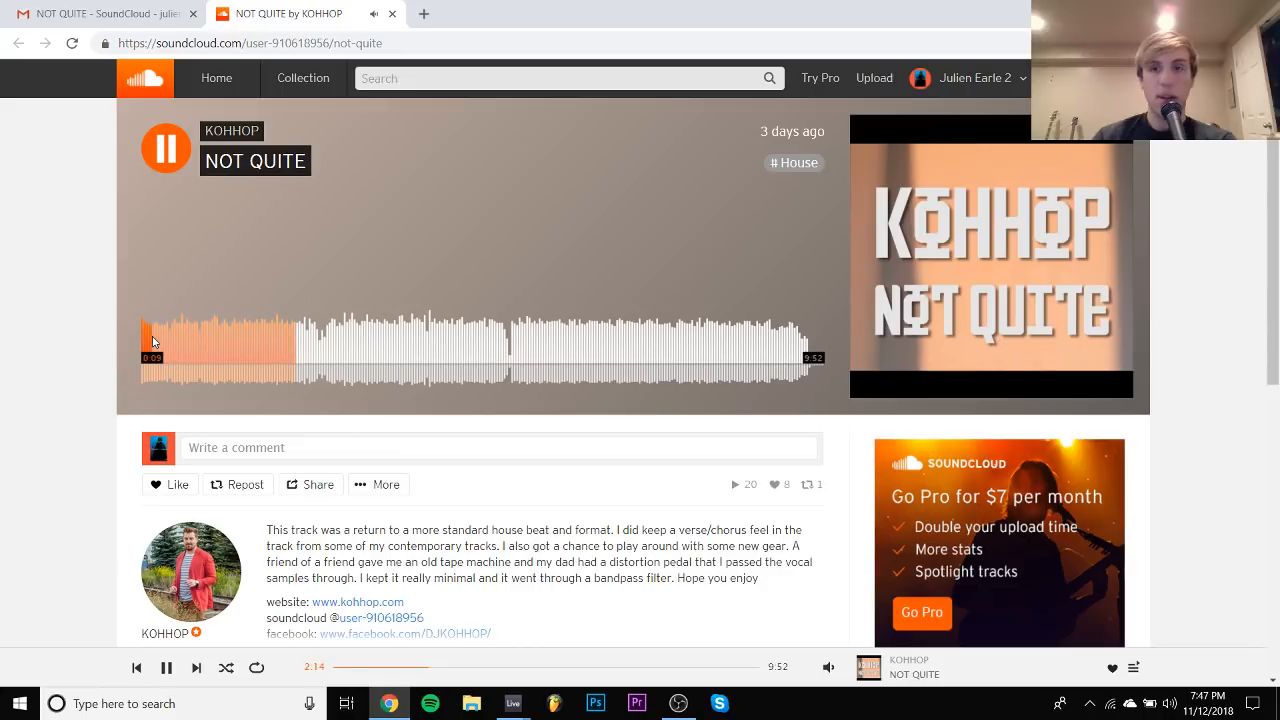
pyautogui.press('space')
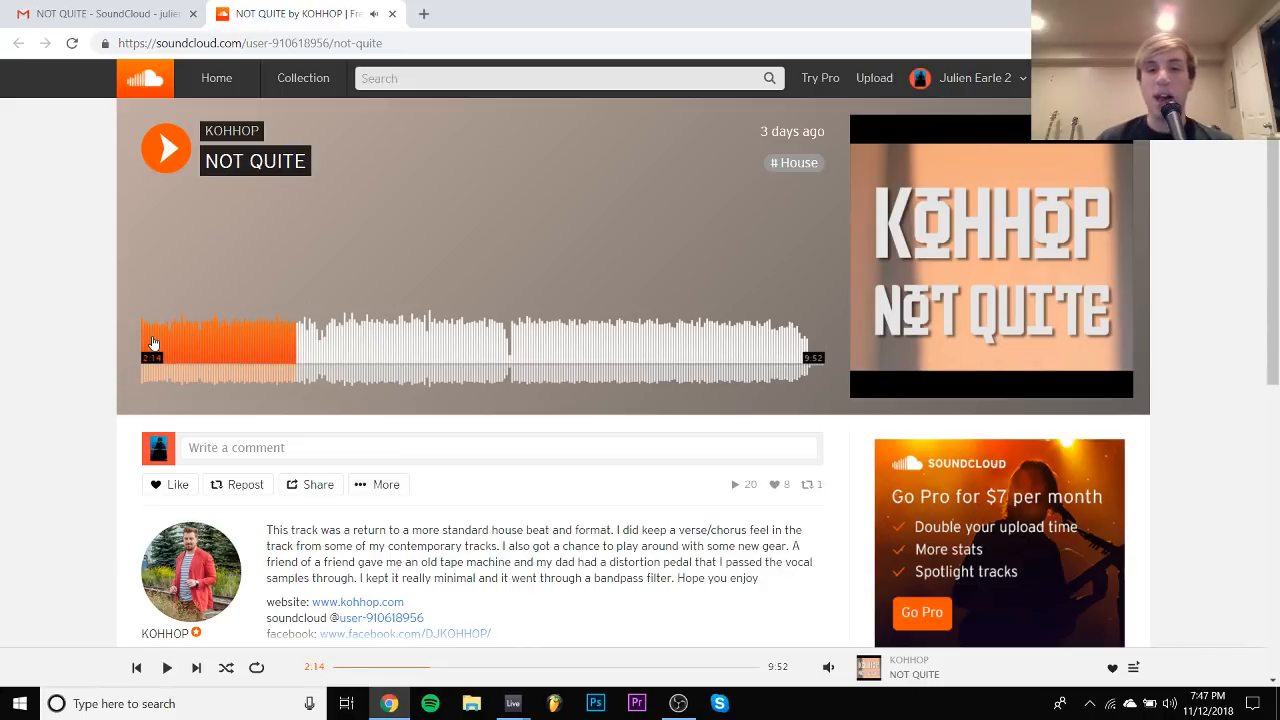
pyautogui.press('space')
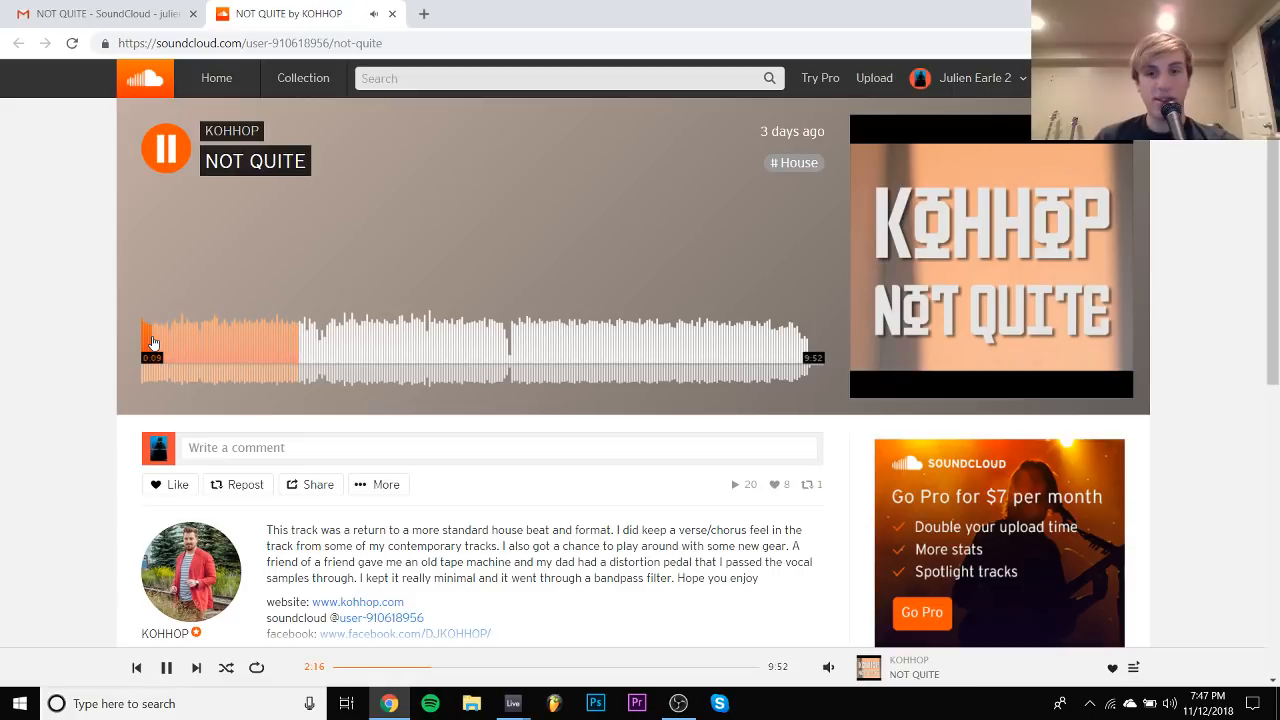
pyautogui.click(393, 371)
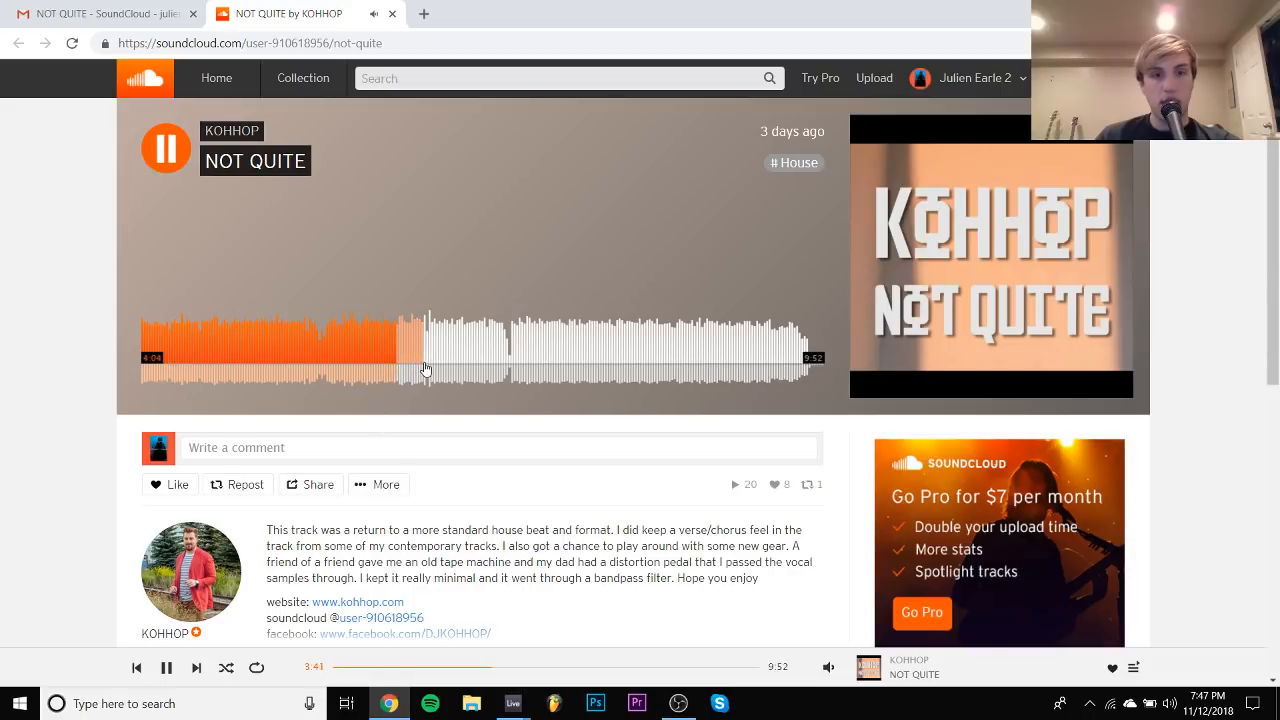
pyautogui.scroll(-1, 425, 369)
pyautogui.scroll(1, 425, 369)
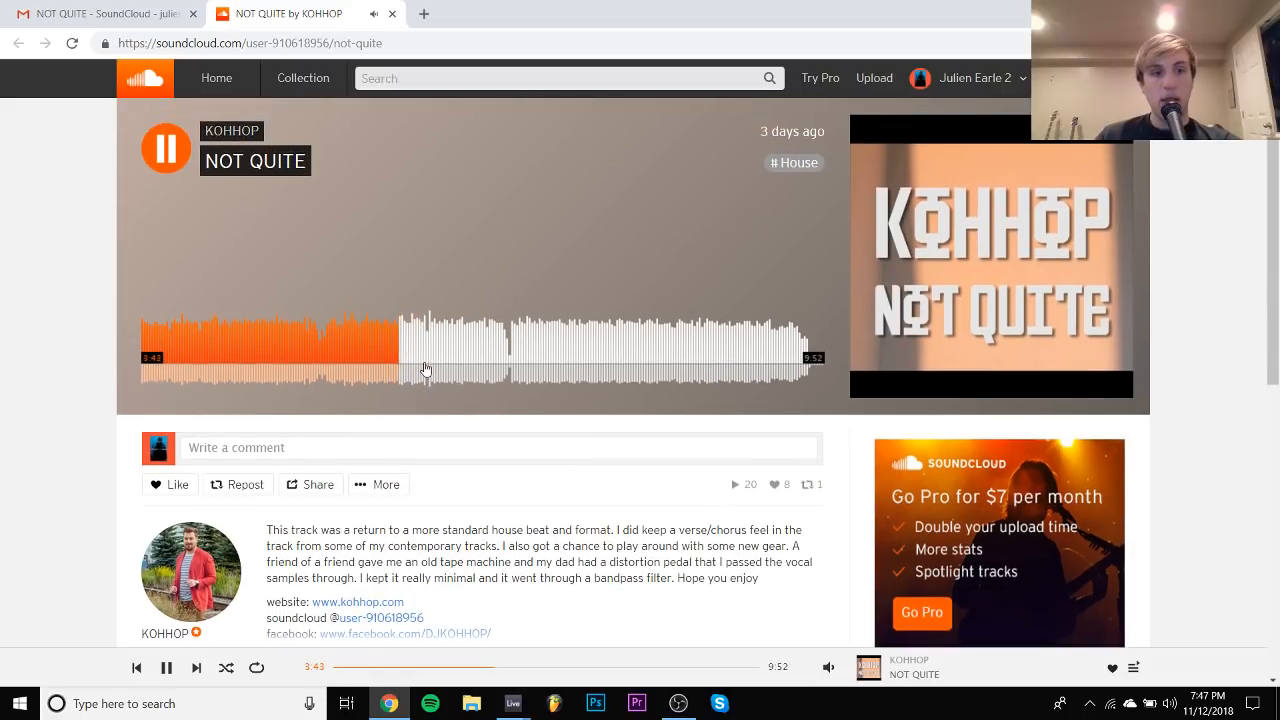
pyautogui.scroll(-1, 425, 369)
pyautogui.scroll(1, 424, 367)
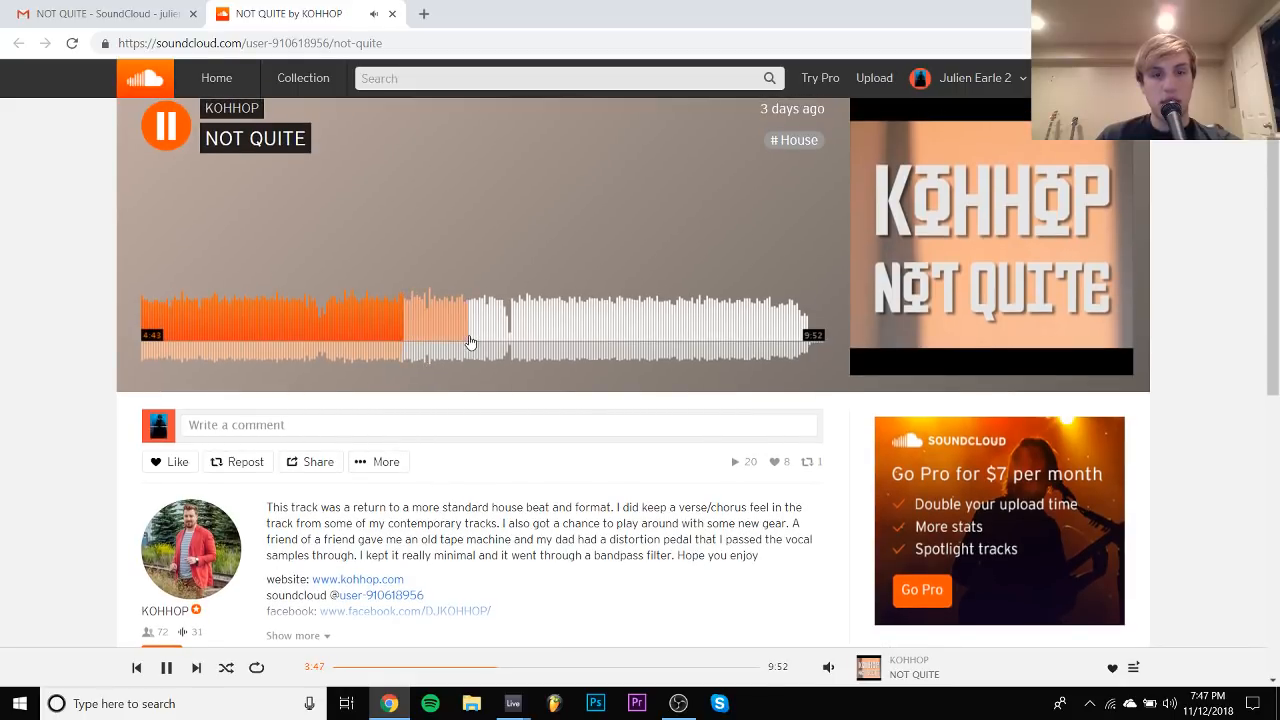
pyautogui.click(470, 334)
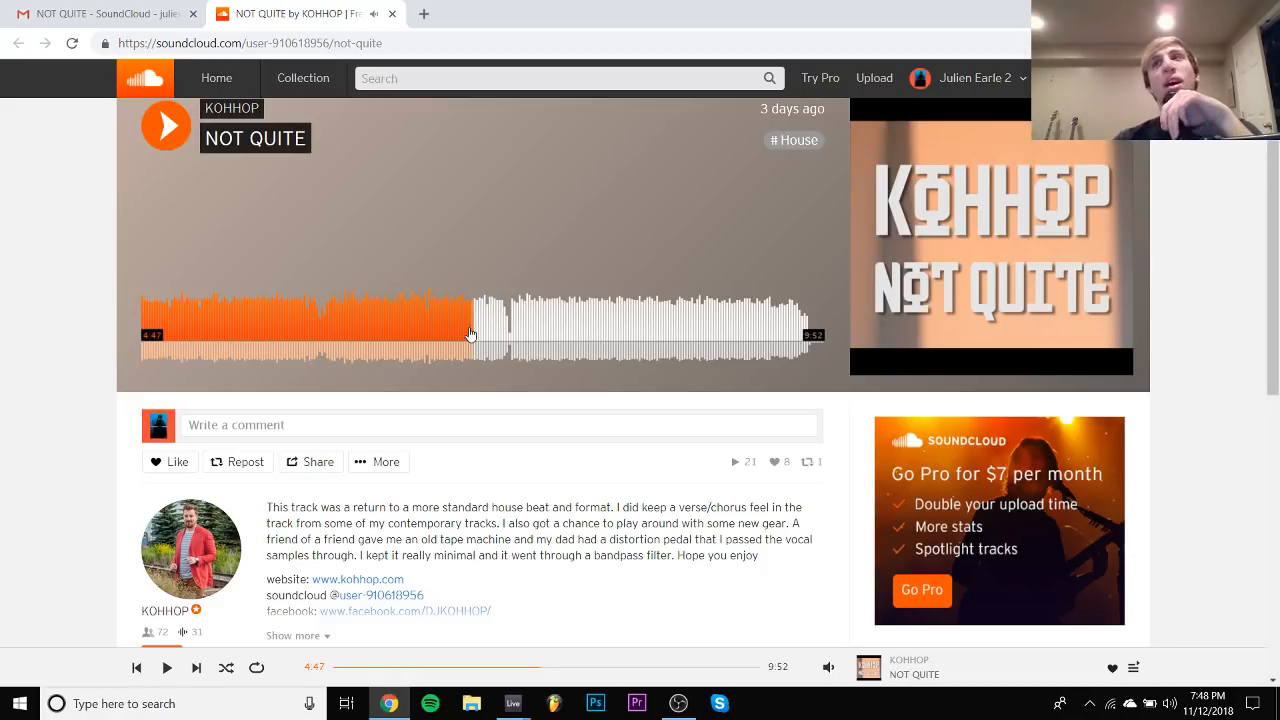
pyautogui.scroll(1, 532, 152)
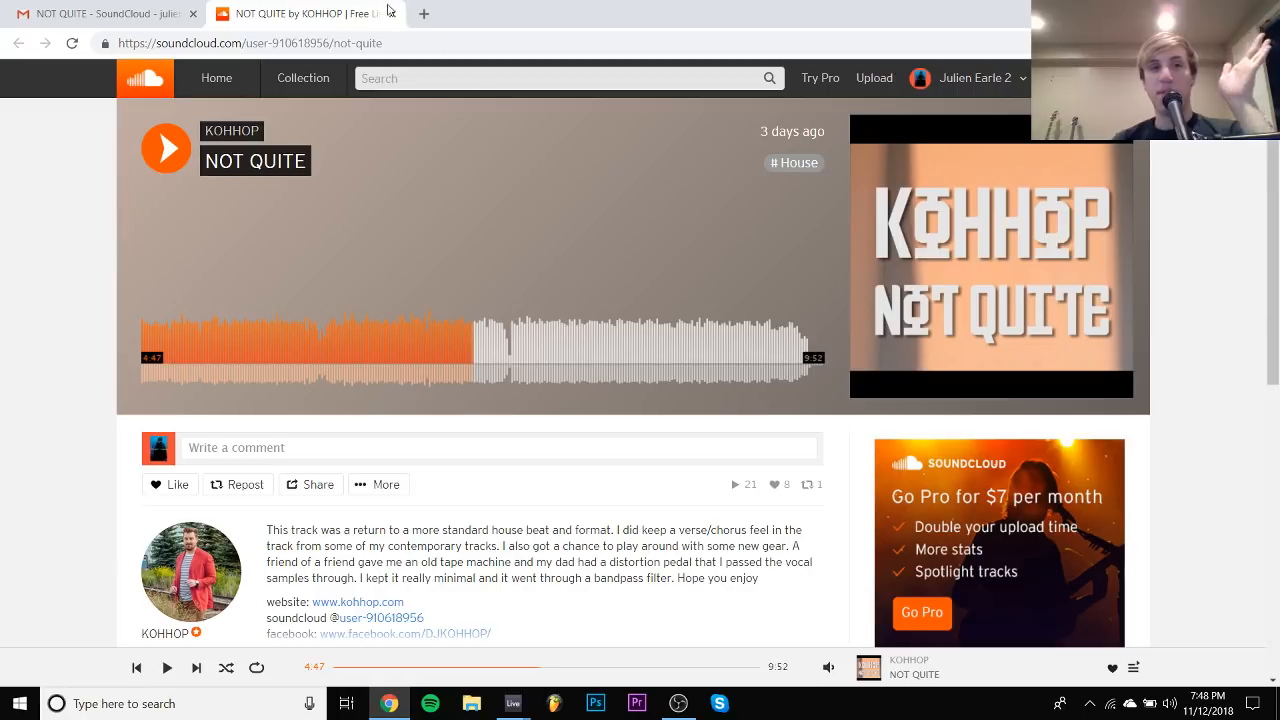
pyautogui.click(392, 14)
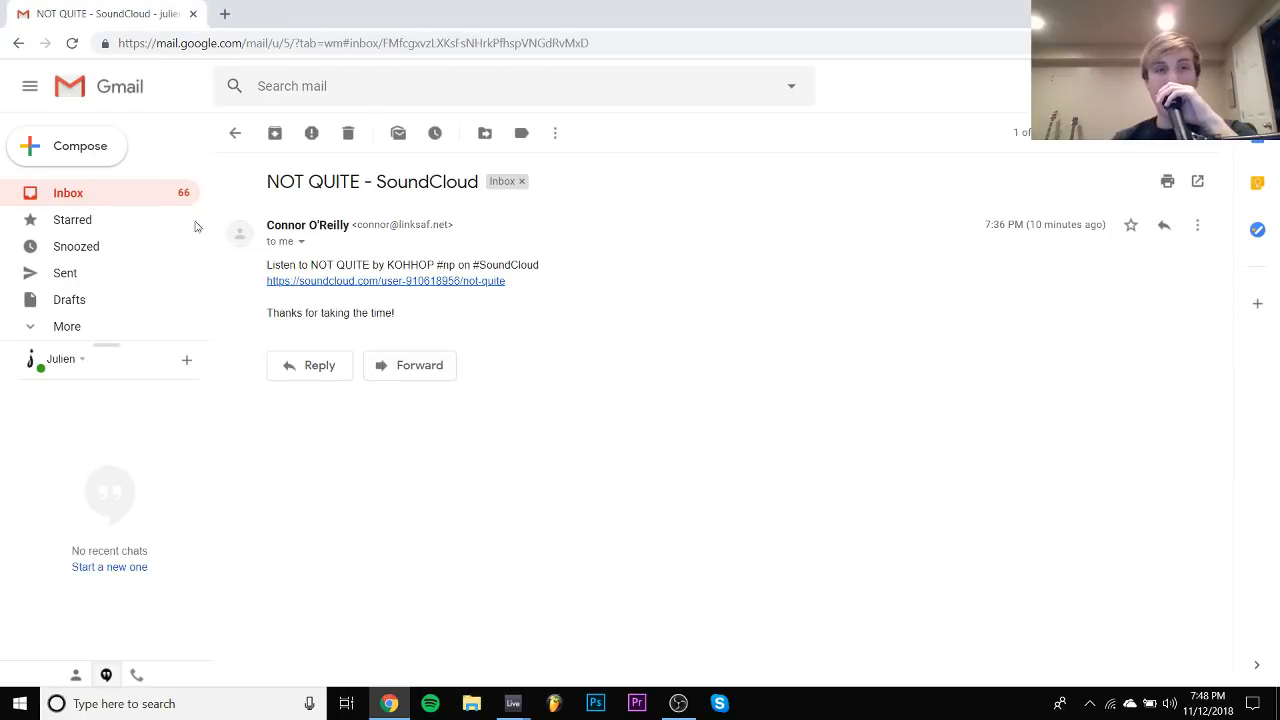
pyautogui.click(89, 197)
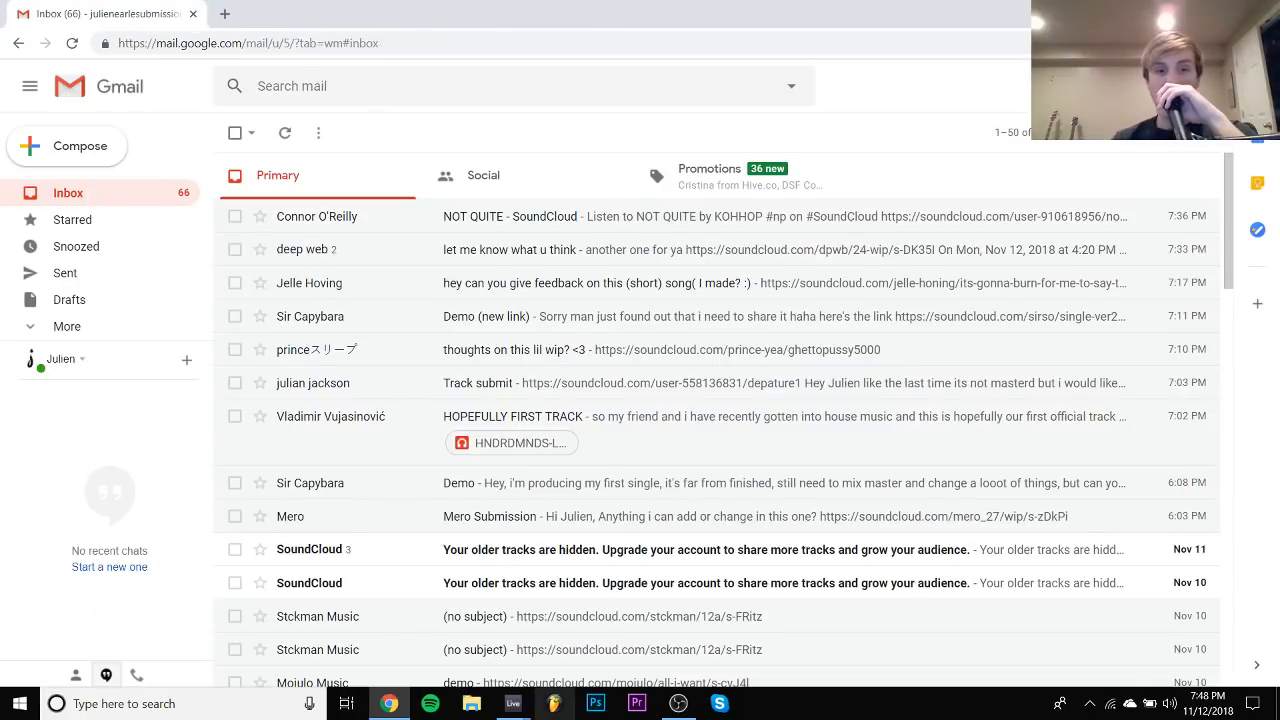
# Switch back to Ableton Live and listen briefly to the soloed drum group
pyautogui.moveTo(517, 708)
pyautogui.click(569, 631)
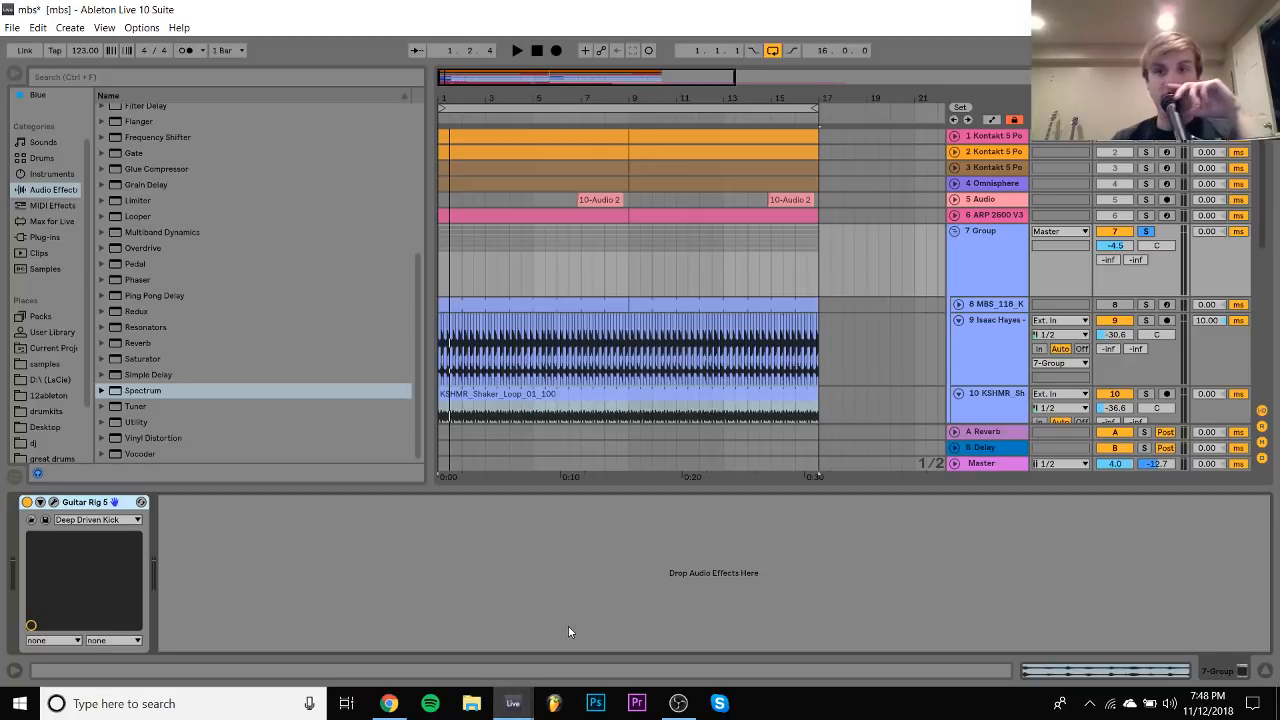
pyautogui.press('space')
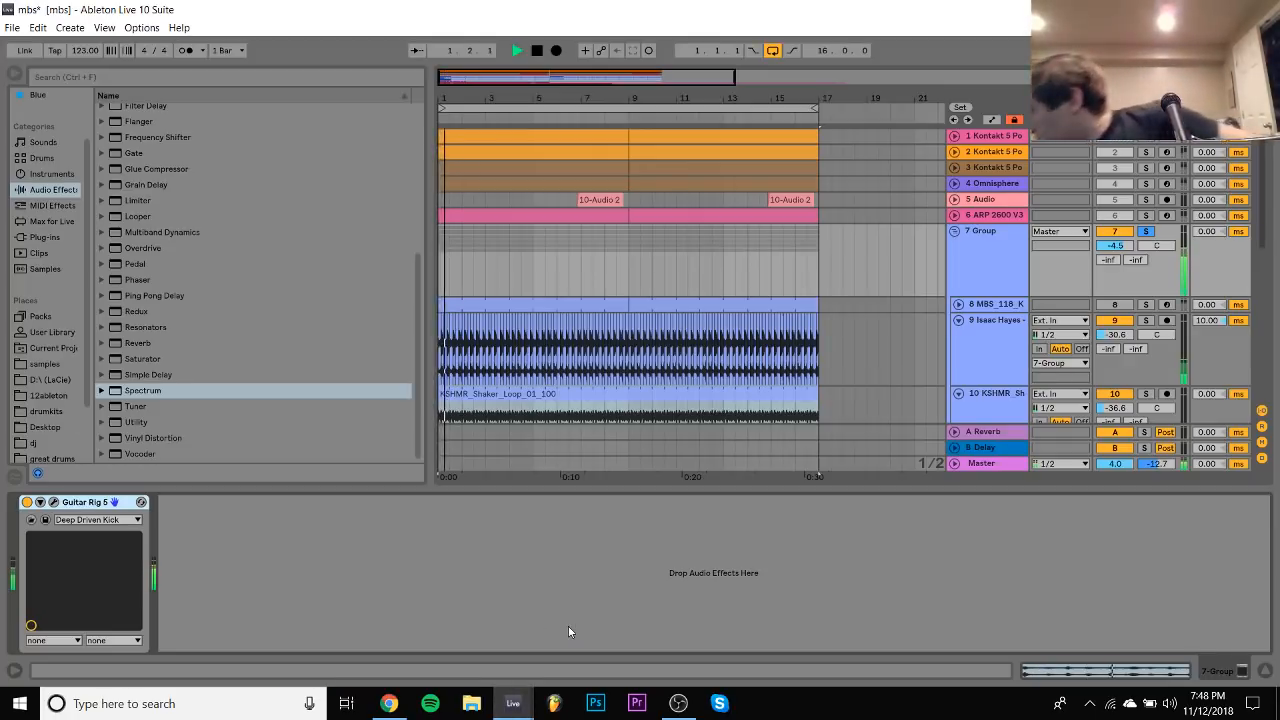
pyautogui.press('space')
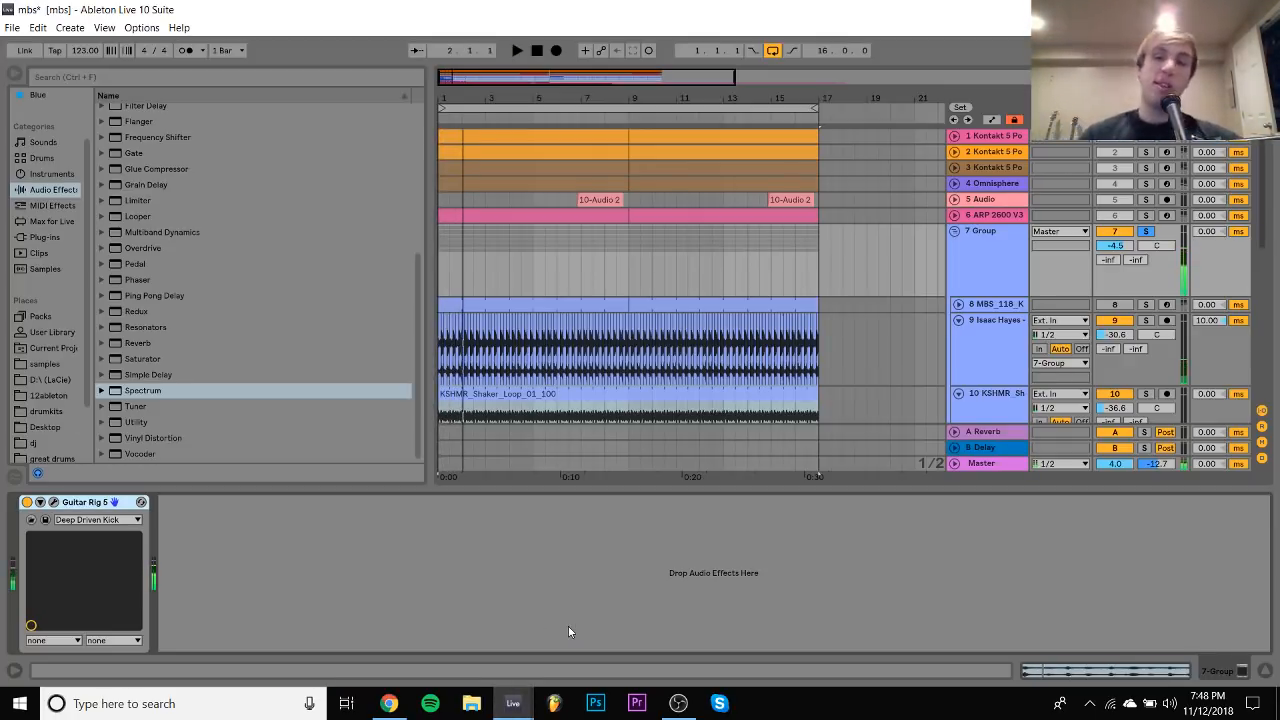
# Solo the BD tone 4 decay kick track and shorten its sampler amplitude decay to 451 ms during playback
pyautogui.scroll(-5, 850, 354)
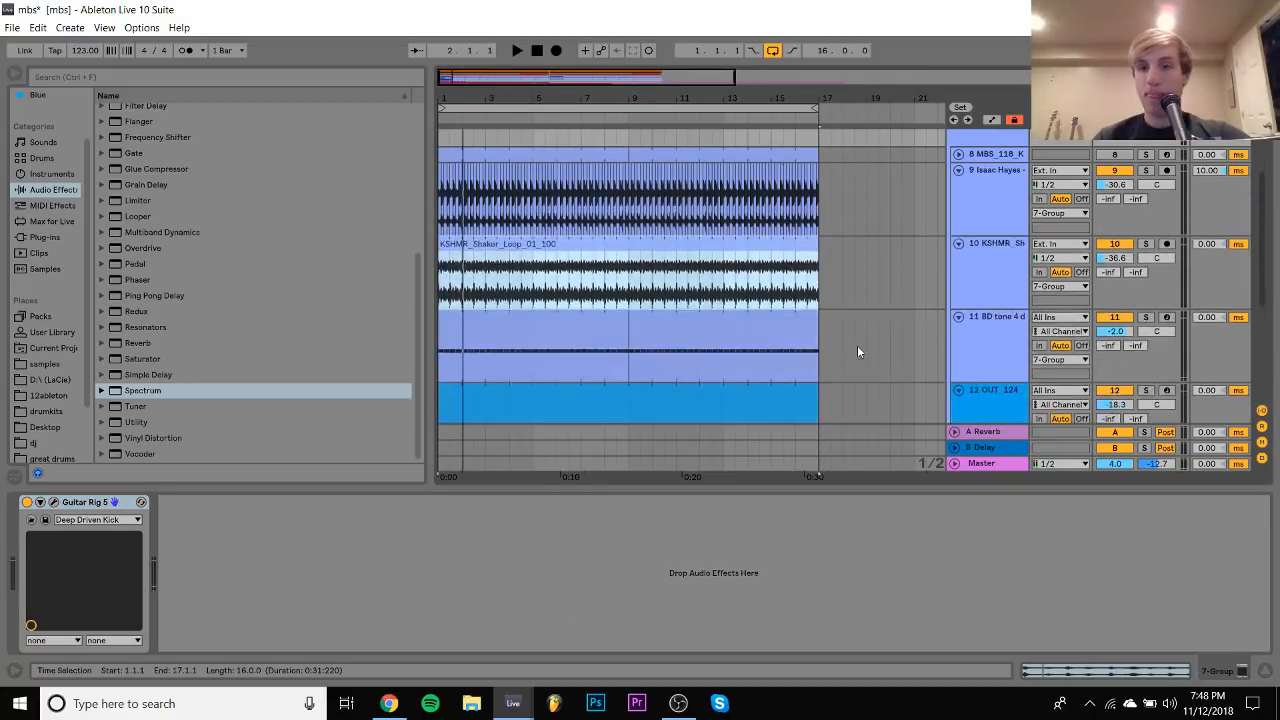
pyautogui.click(1163, 317)
pyautogui.click(1146, 317)
pyautogui.press('space')
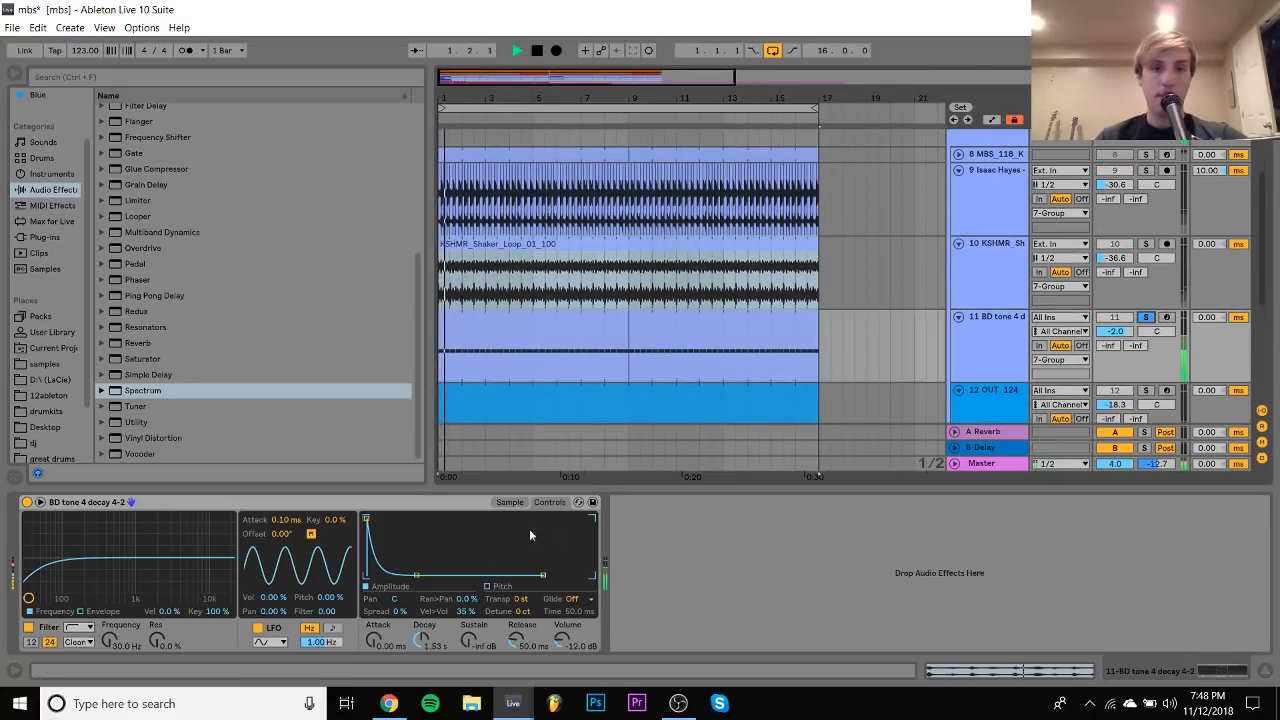
pyautogui.moveTo(416, 575); pyautogui.dragTo(408, 575)
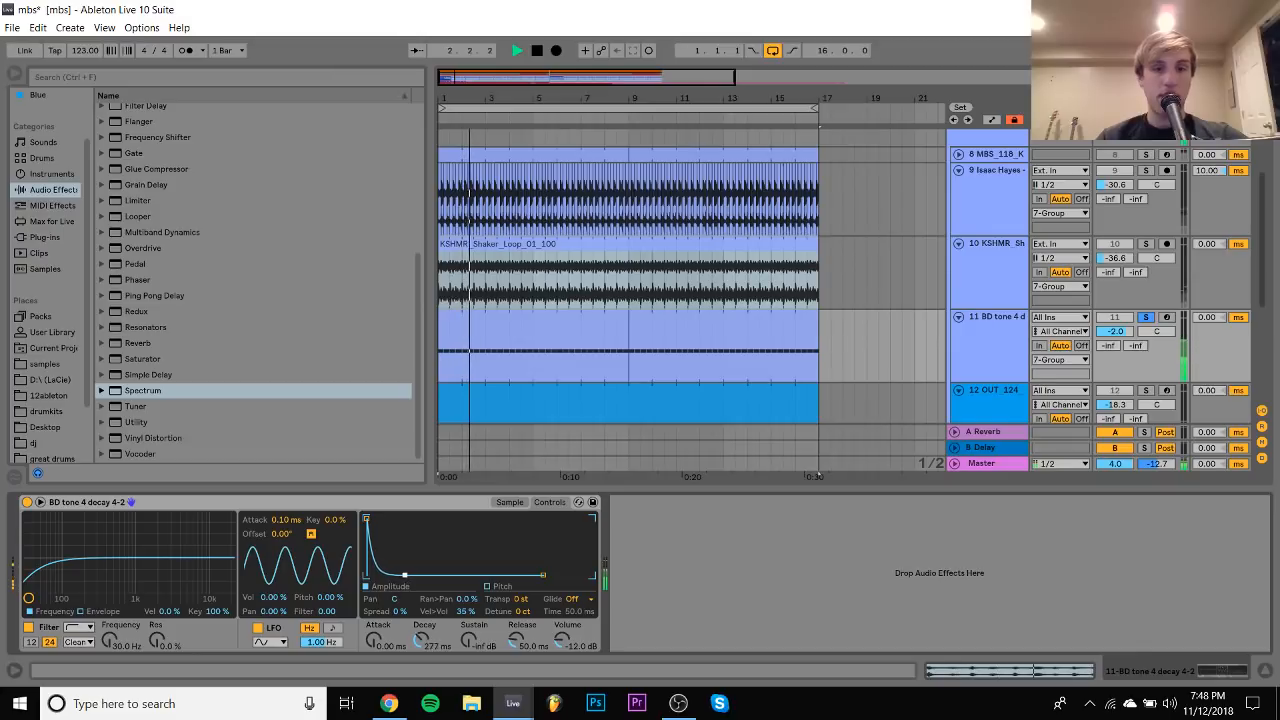
# Open the Splice folder in the sample browser and expand the Chrome Sounds by Chrome Sparks pack
pyautogui.scroll(-2, 54, 439)
pyautogui.click(42, 406)
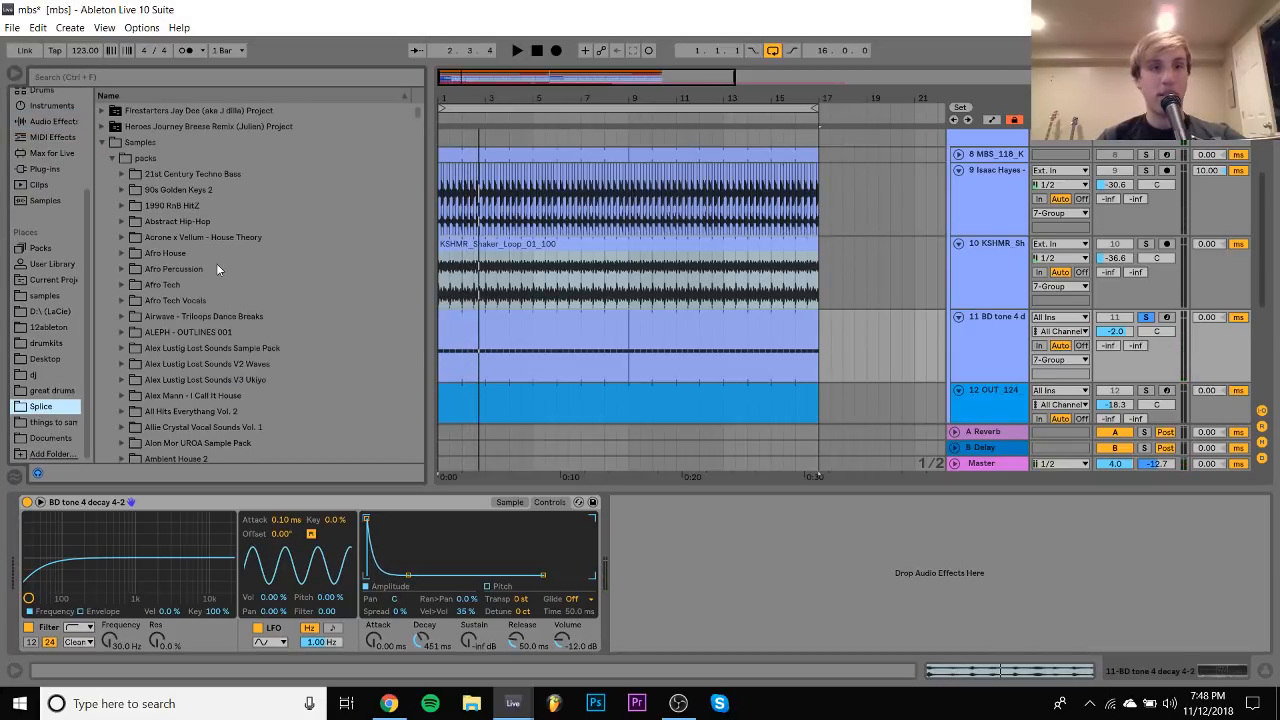
pyautogui.scroll(-10, 217, 268)
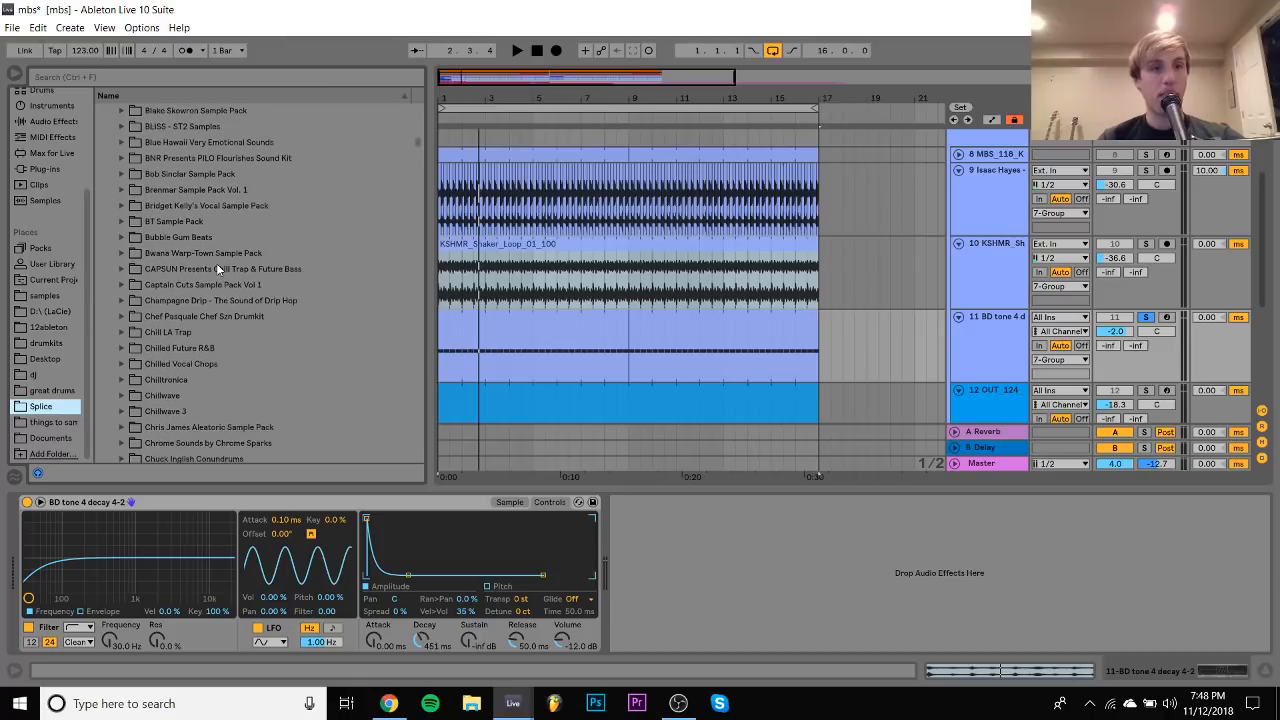
pyautogui.click(209, 322)
pyautogui.press('Down')
pyautogui.press('Down')
pyautogui.press('Down')
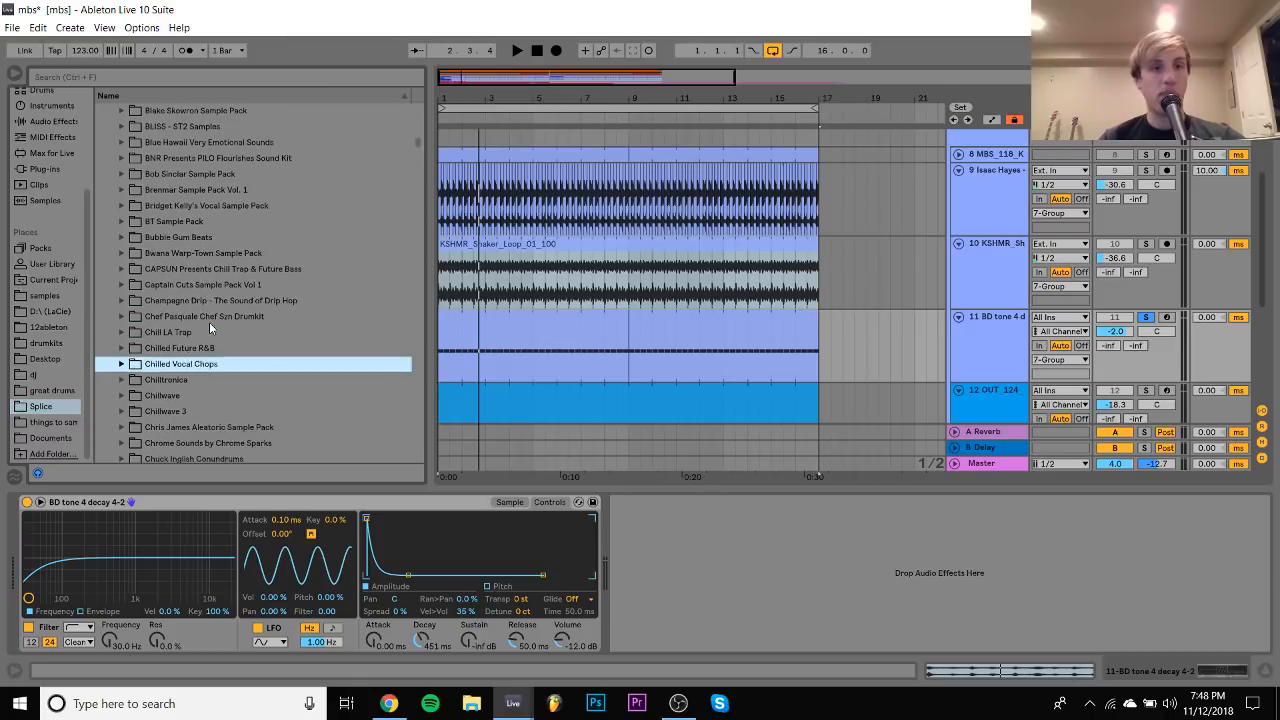
pyautogui.press('Down')
pyautogui.press('Down')
pyautogui.press('Down')
pyautogui.press('Down')
pyautogui.press('Down')
pyautogui.press('Right')
pyautogui.press('Down')
pyautogui.press('Down')
pyautogui.press('Down')
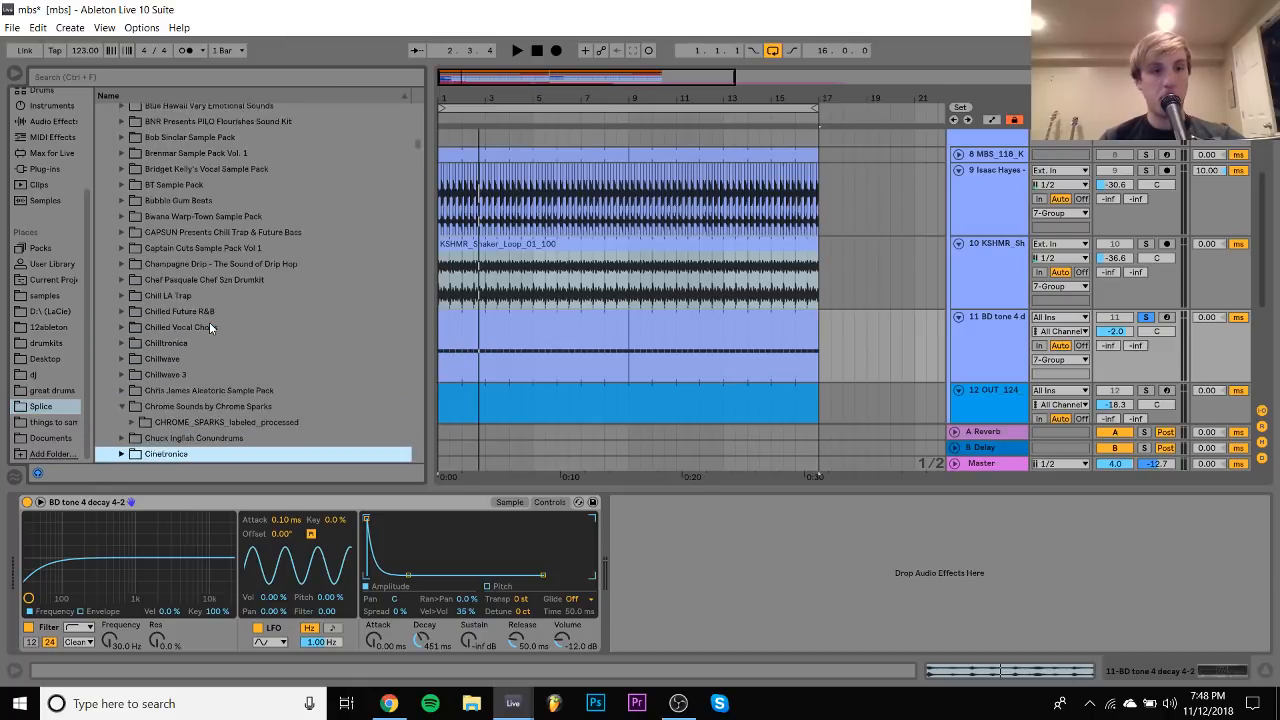
# Expand the pack's CHROME_SPARKS_labeled_processed folder and the CHROME_SPARKS_drums folder inside it
pyautogui.press('Up')
pyautogui.press('Up')
pyautogui.press('Right')
pyautogui.press('Down')
pyautogui.press('Down')
pyautogui.press('Down')
pyautogui.press('Up')
pyautogui.press('Up')
pyautogui.press('Right')
pyautogui.press('Down')
pyautogui.press('Down')
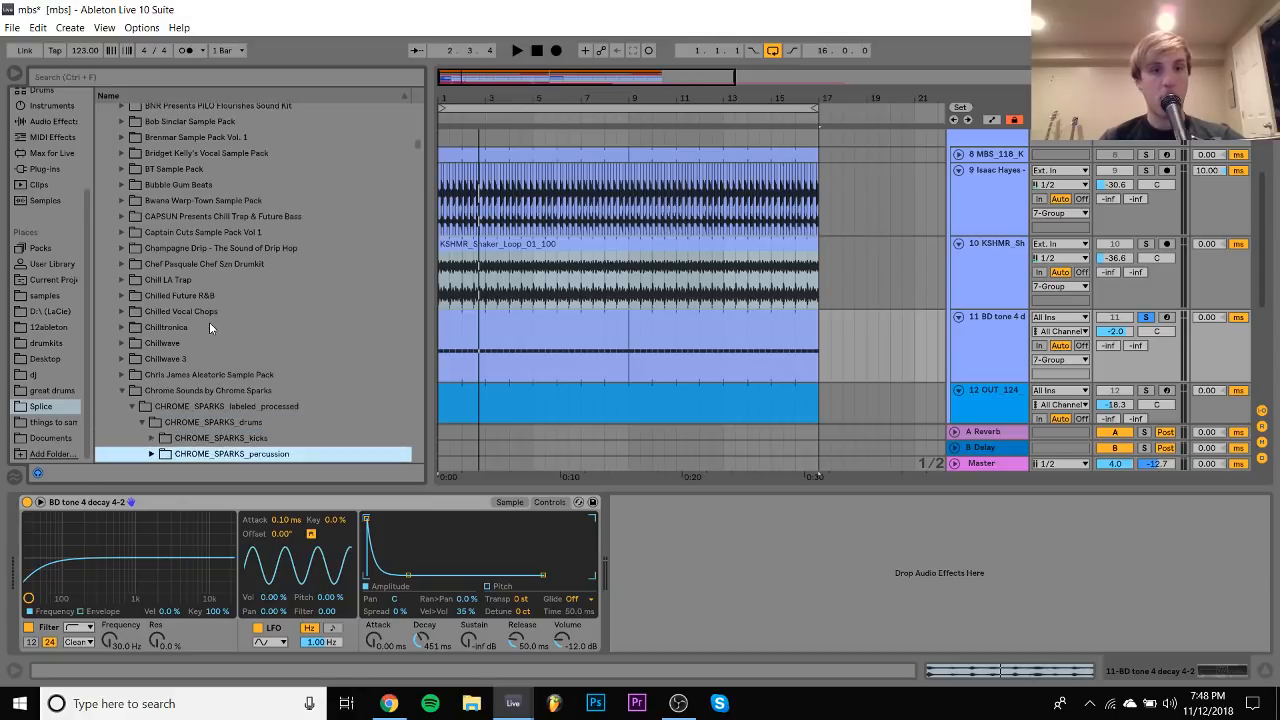
# Open the CHROME_SPARKS_kicks folder, load CHROME_SPARKS_kick_tight_01.wav in place of the current kick and play the loop
pyautogui.press('Up')
pyautogui.press('Right')
pyautogui.press('Down')
pyautogui.press('Down')
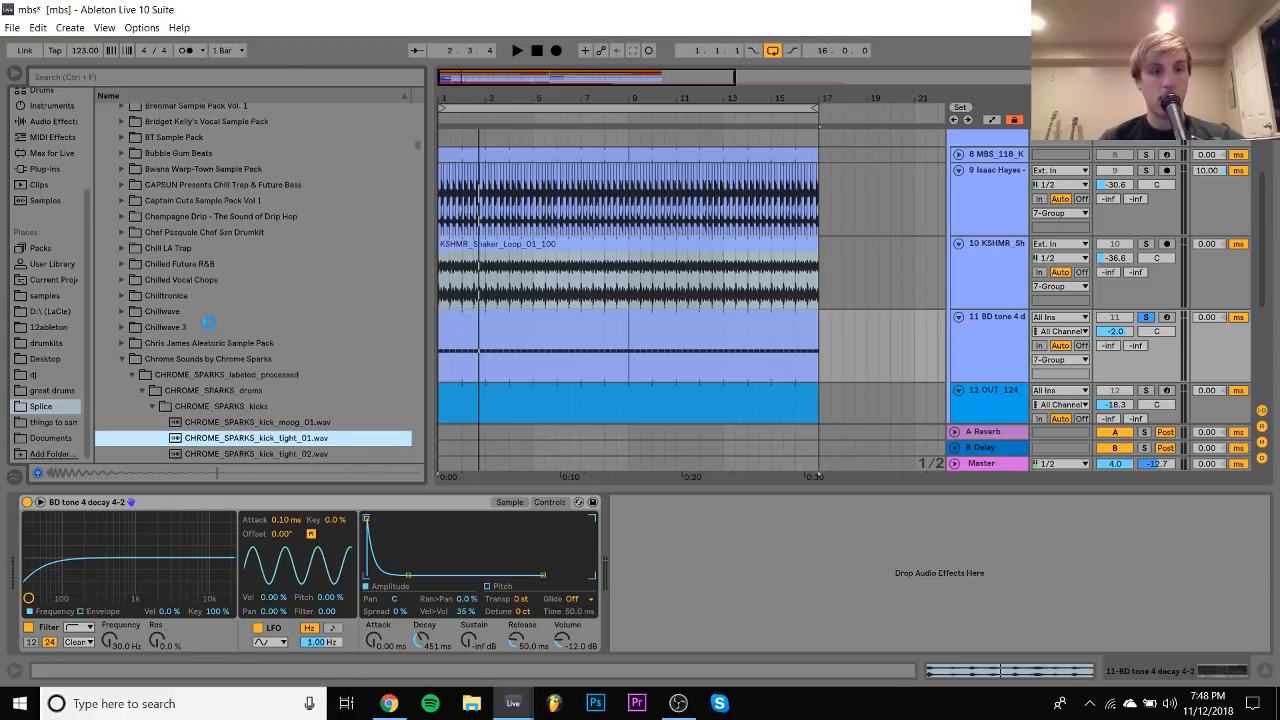
pyautogui.press('Return')
pyautogui.press('space')
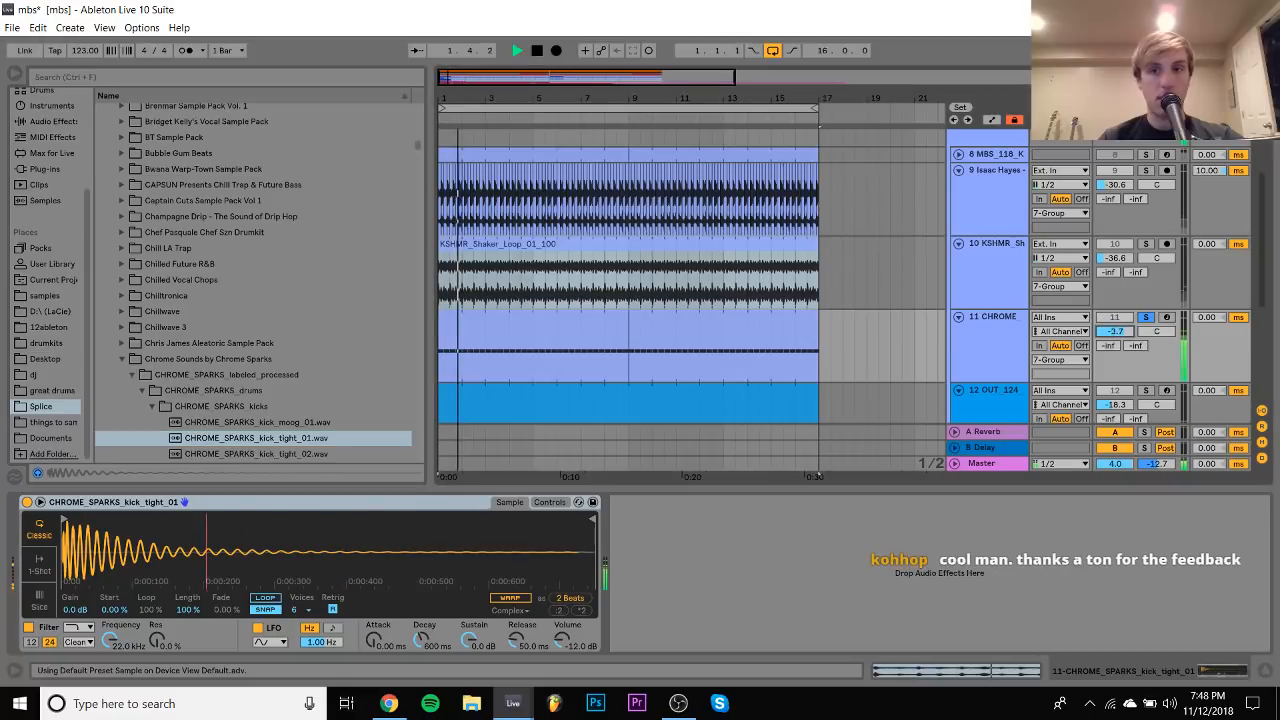
# Set the kick's amplitude decay to 4.61 s with no sustain, unsolo the drums and set the kick track's volume to -11.3 dB
pyautogui.scroll(2, 1138, 275)
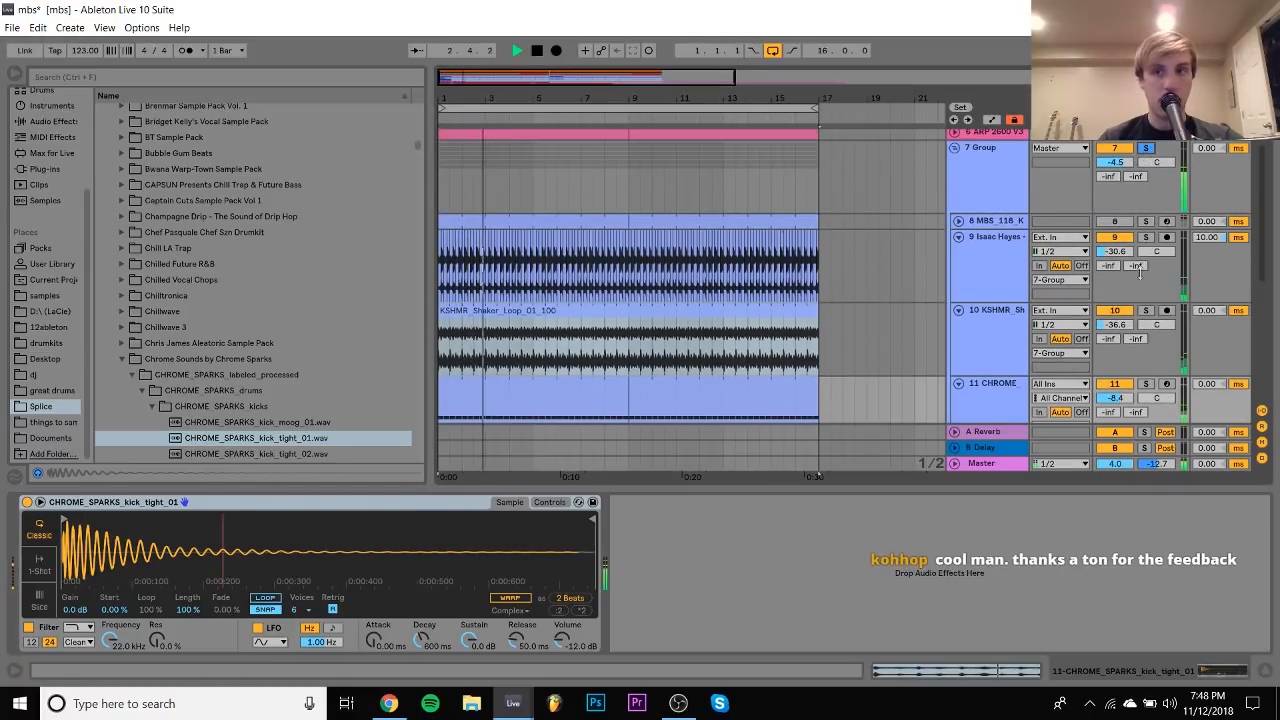
pyautogui.click(549, 502)
pyautogui.moveTo(415, 527); pyautogui.dragTo(424, 575)
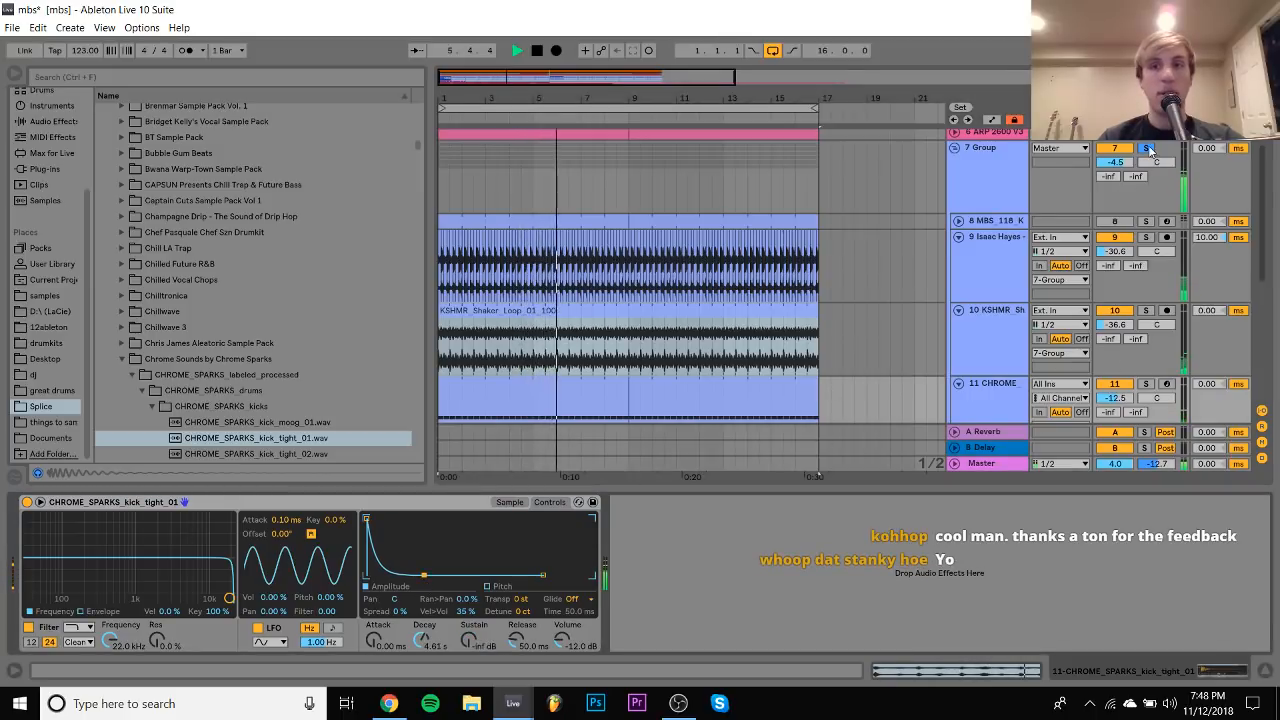
pyautogui.click(980, 160)
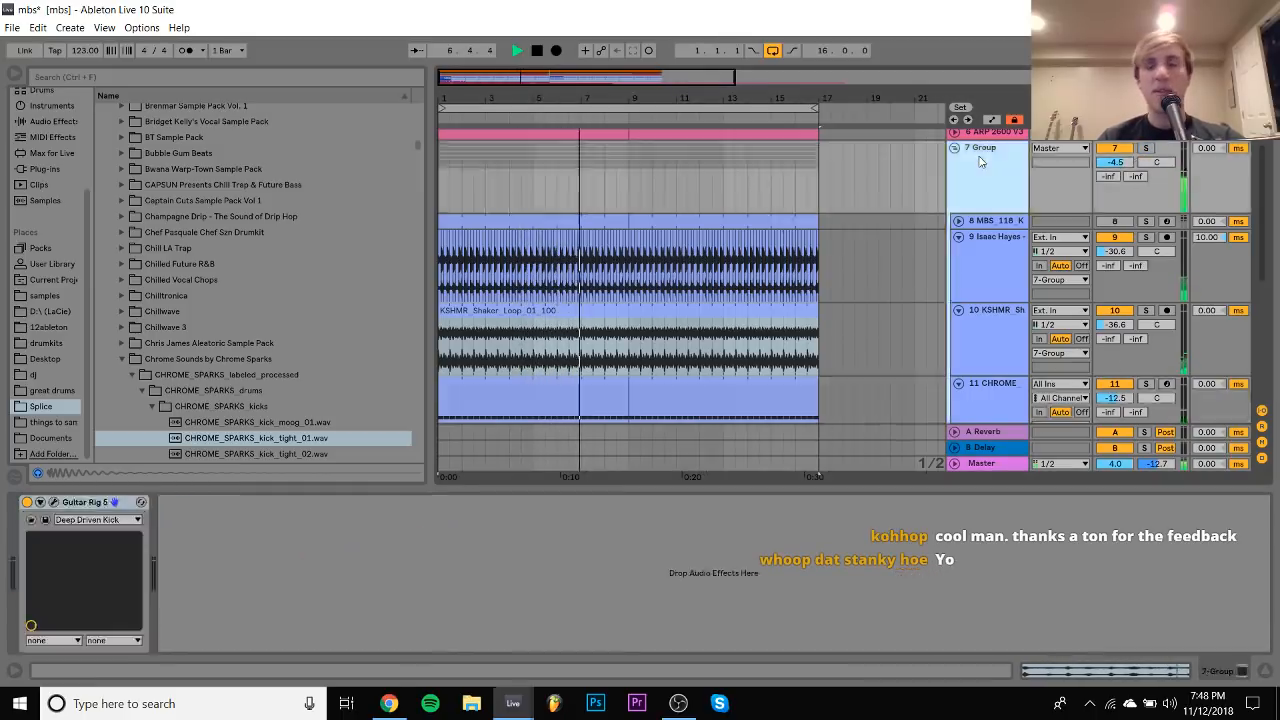
pyautogui.click(995, 398)
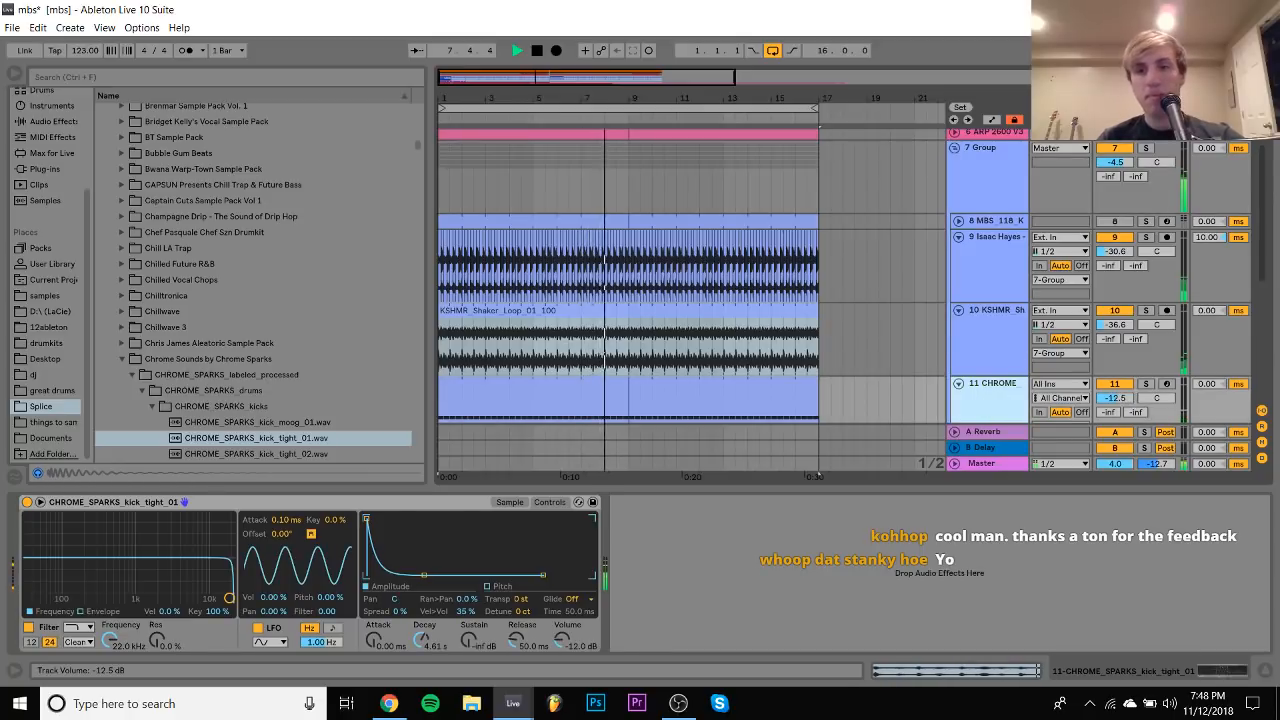
pyautogui.moveTo(1116, 398); pyautogui.dragTo(1116, 392)
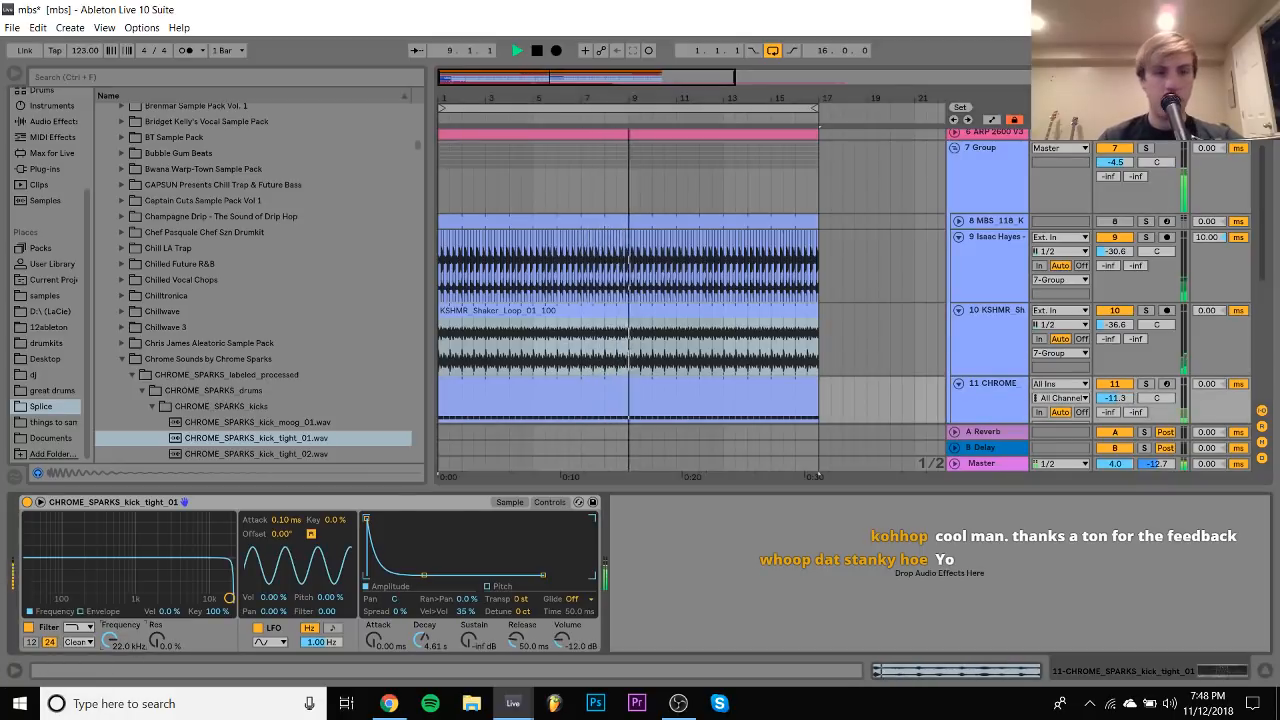
# Try lowering the kick sampler's filter frequency to 411 Hz, and reset it to its default
pyautogui.moveTo(112, 640)
pyautogui.mouseDown()
pyautogui.moveTo(112, 652)
pyautogui.moveTo(116, 640)
pyautogui.mouseUp()
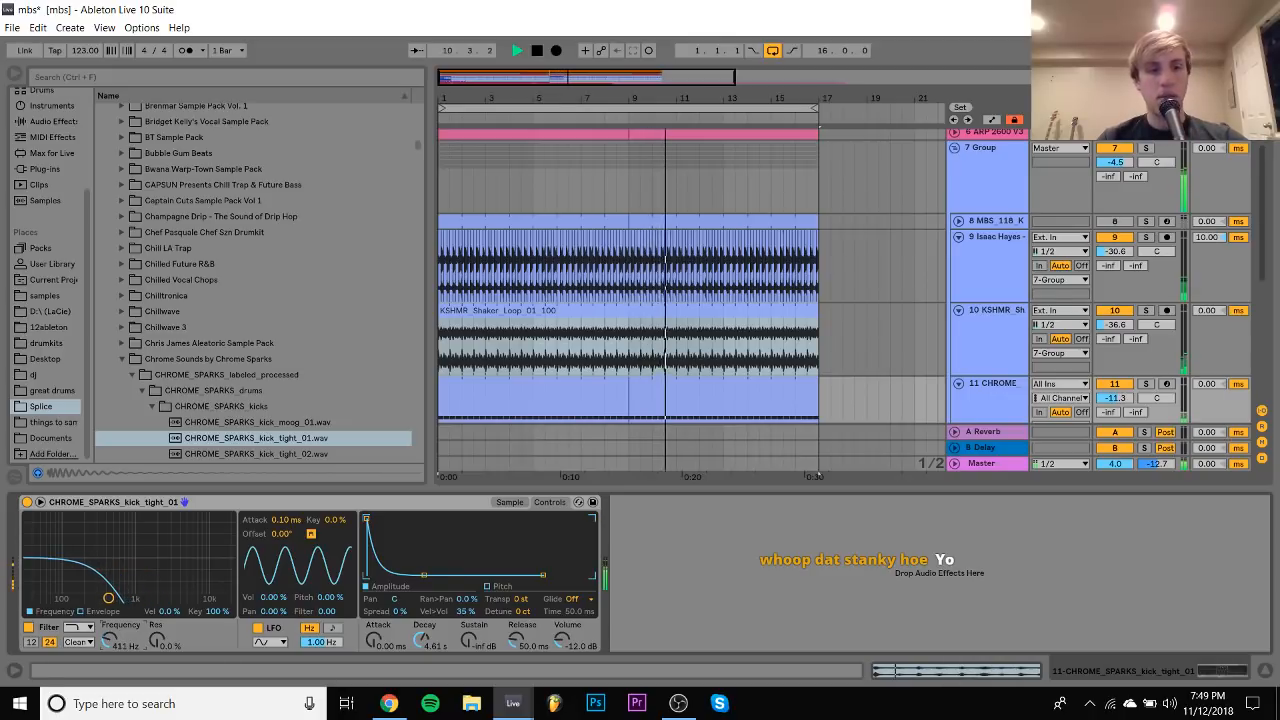
pyautogui.doubleClick(116, 640)
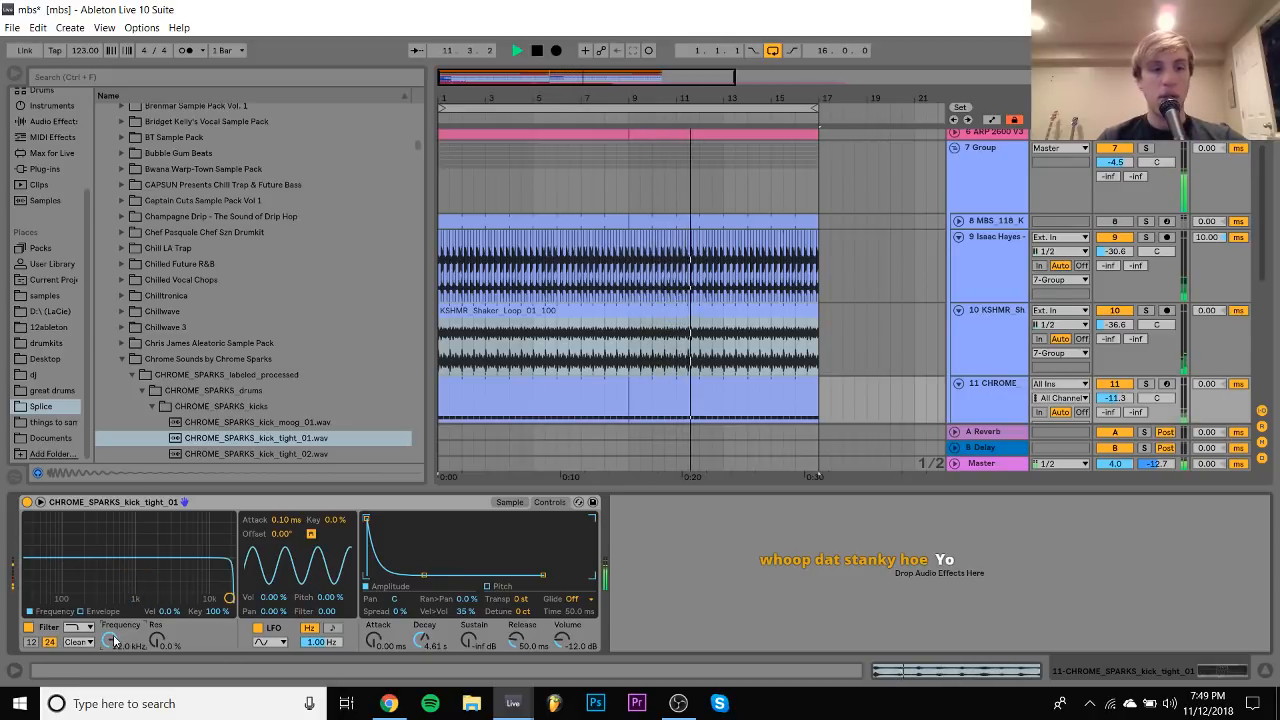
pyautogui.click(507, 502)
# Swap the kick sample for CHROME_SPARKS_kick_tight_02.wav and play the loop from the start
pyautogui.click(266, 454)
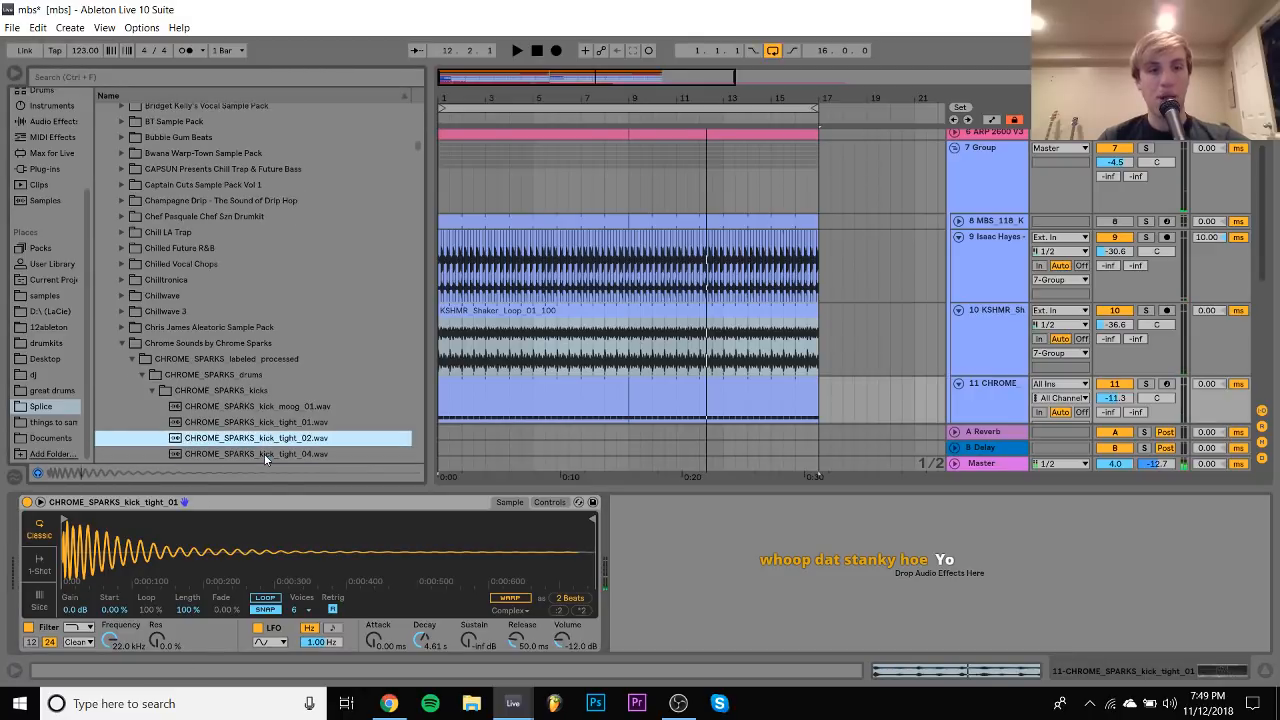
pyautogui.moveTo(252, 438); pyautogui.dragTo(255, 540)
pyautogui.press('space')
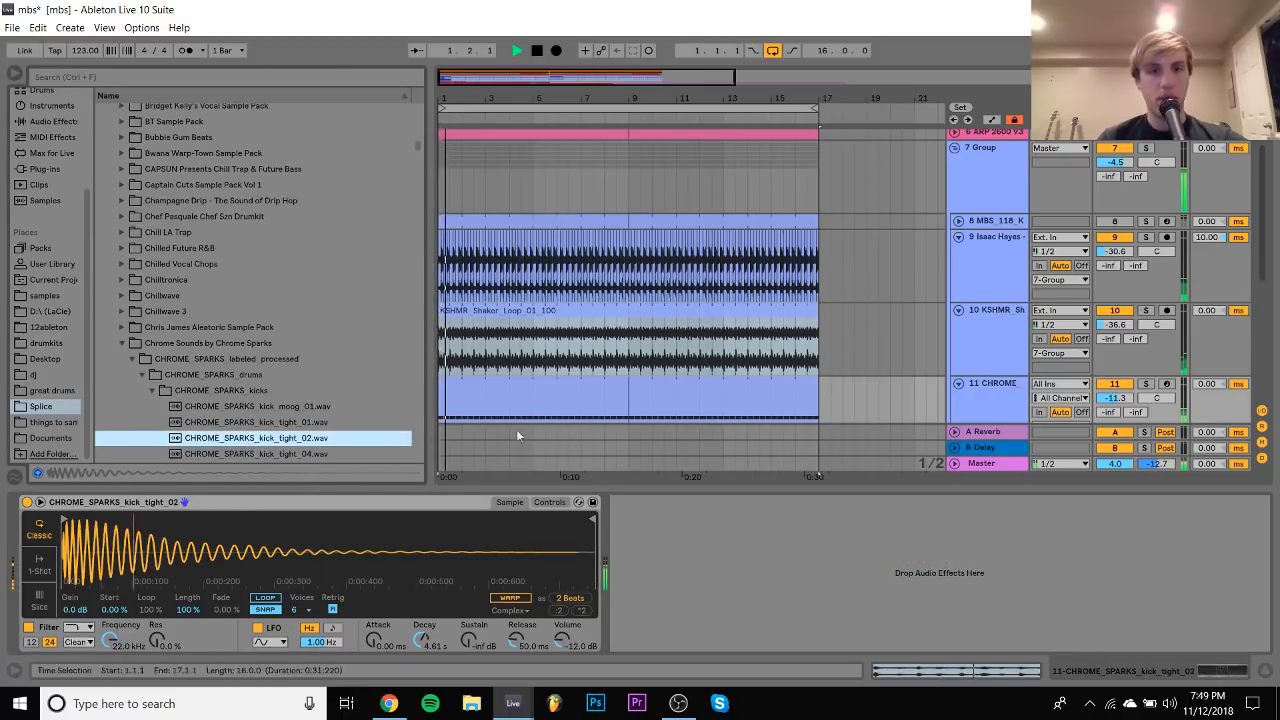
# Shorten the kick_tight_02 amplitude decay to 832 ms while listening to the loop
pyautogui.click(556, 503)
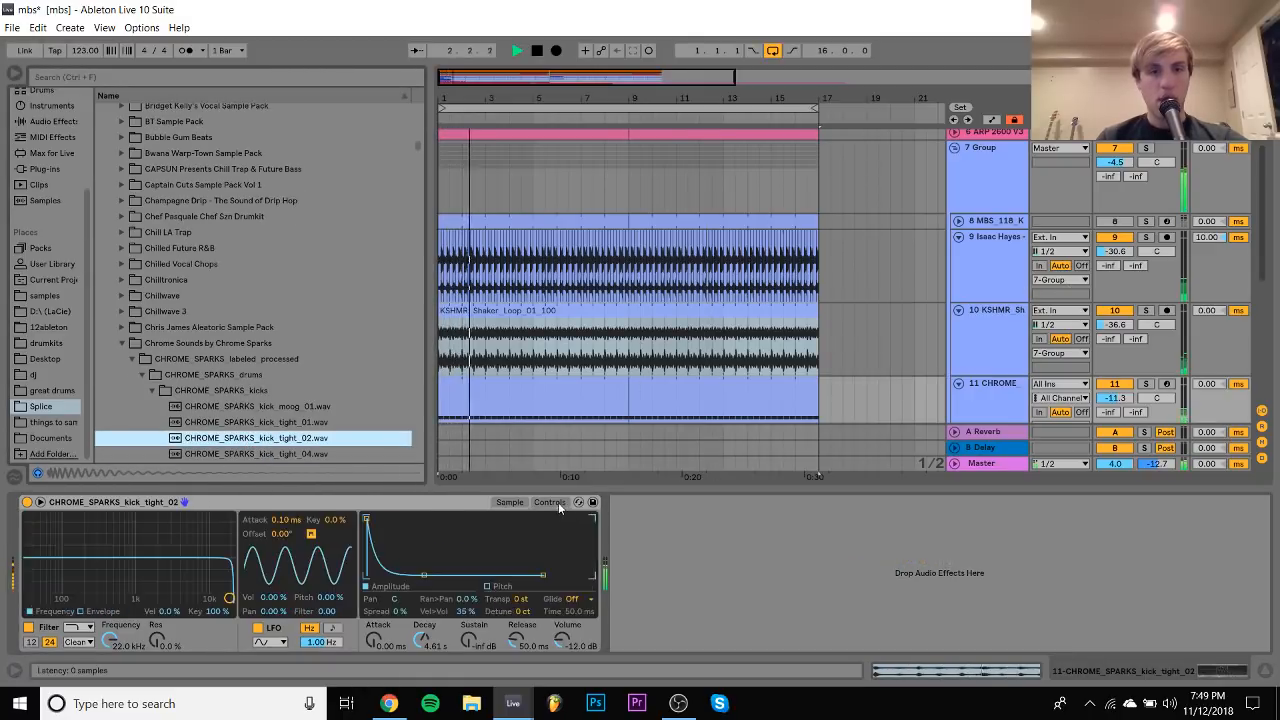
pyautogui.press('space')
pyautogui.moveTo(424, 576); pyautogui.dragTo(416, 575)
pyautogui.press('space')
pyautogui.press('space')
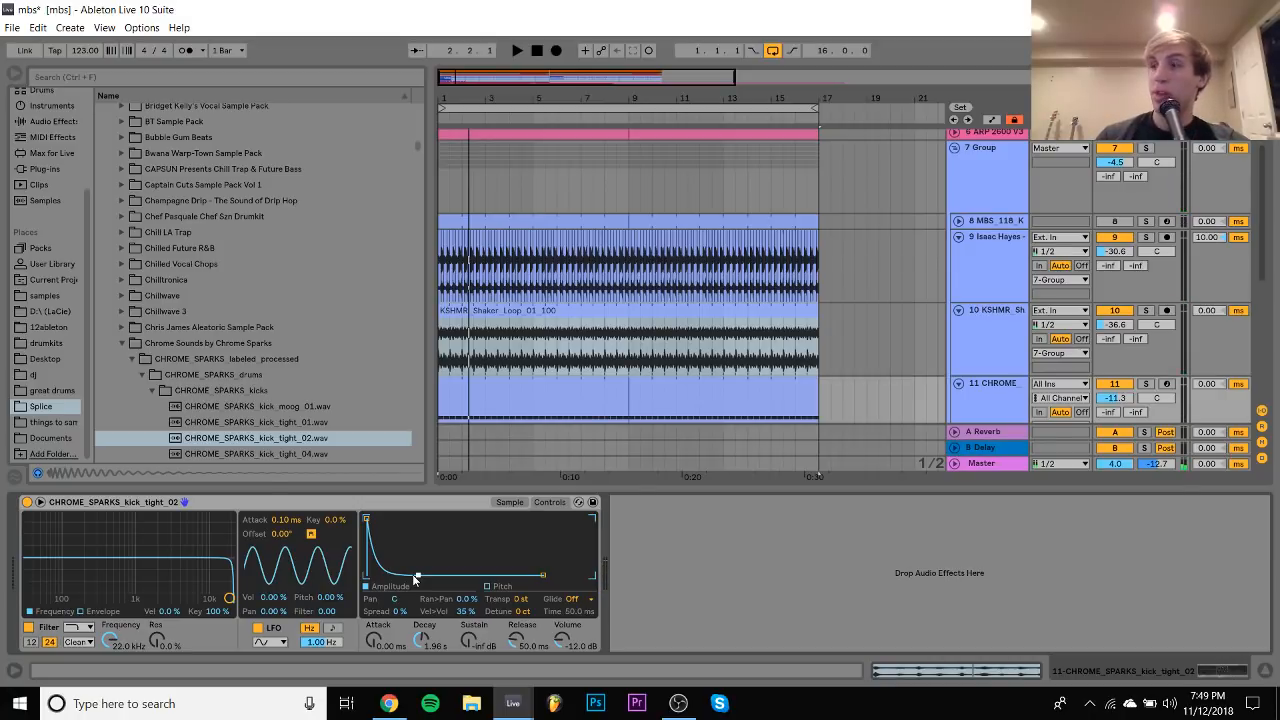
pyautogui.press('space')
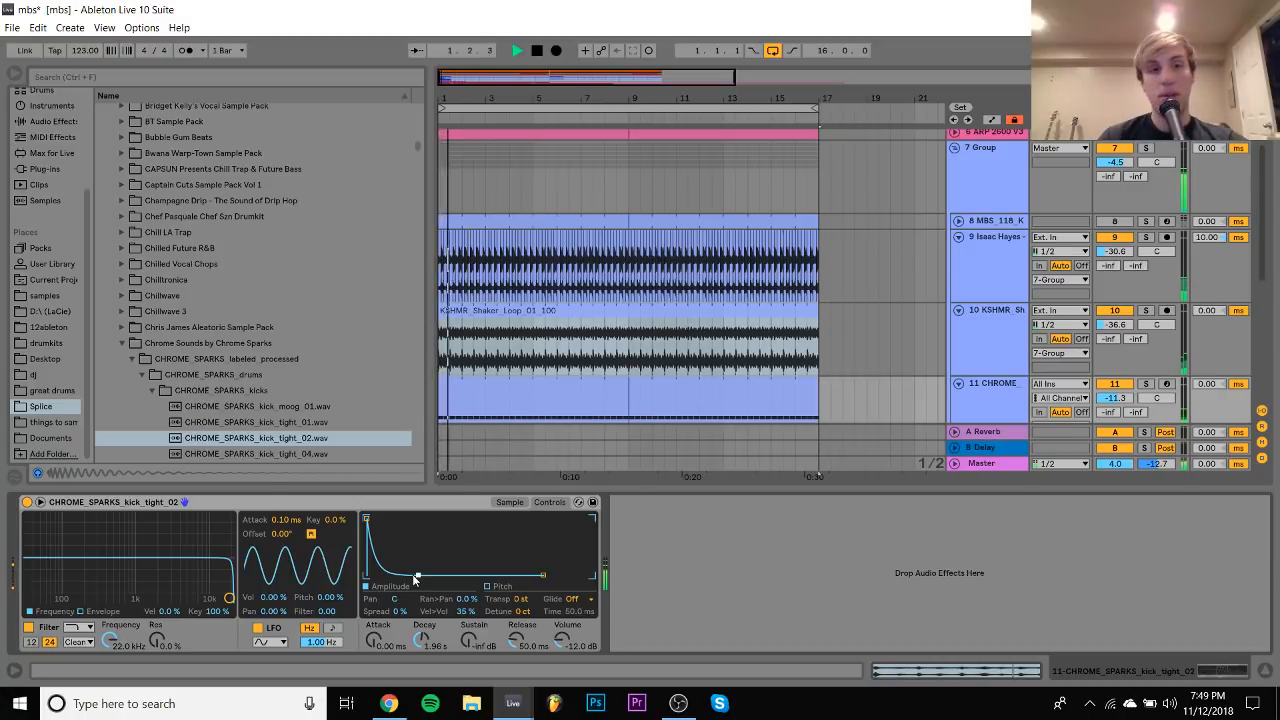
pyautogui.moveTo(418, 575); pyautogui.dragTo(412, 575)
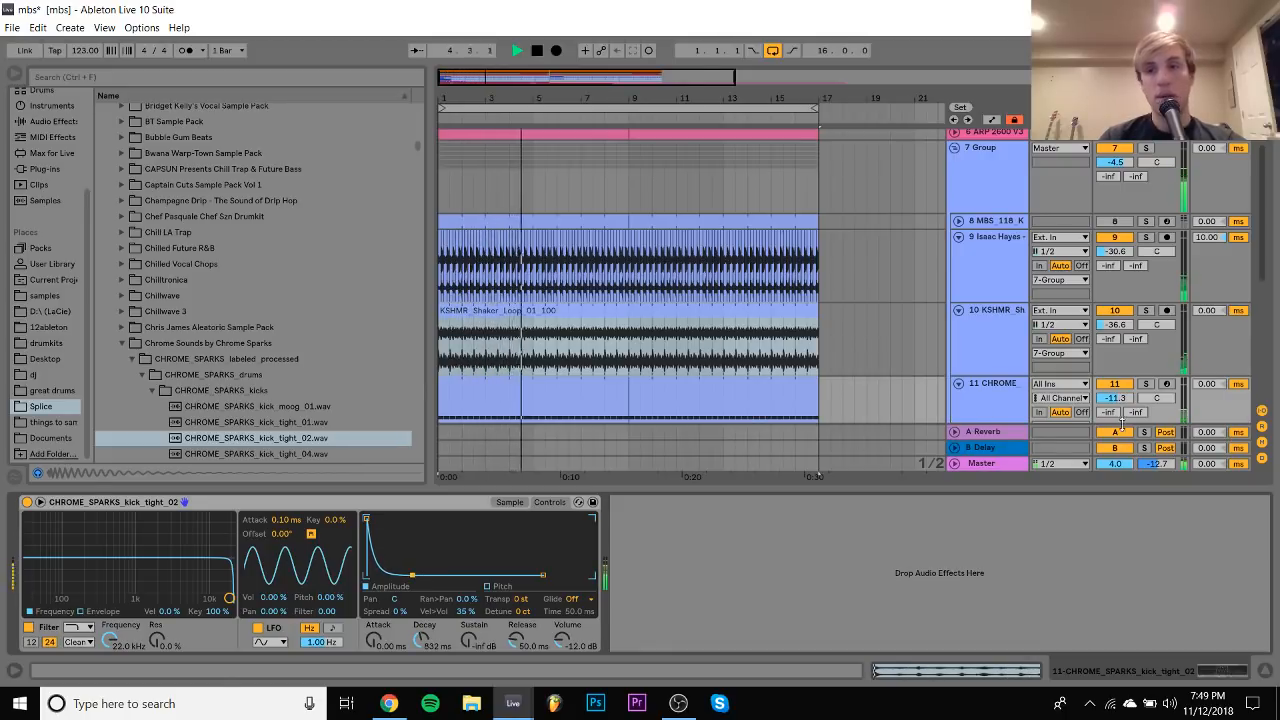
pyautogui.press('space')
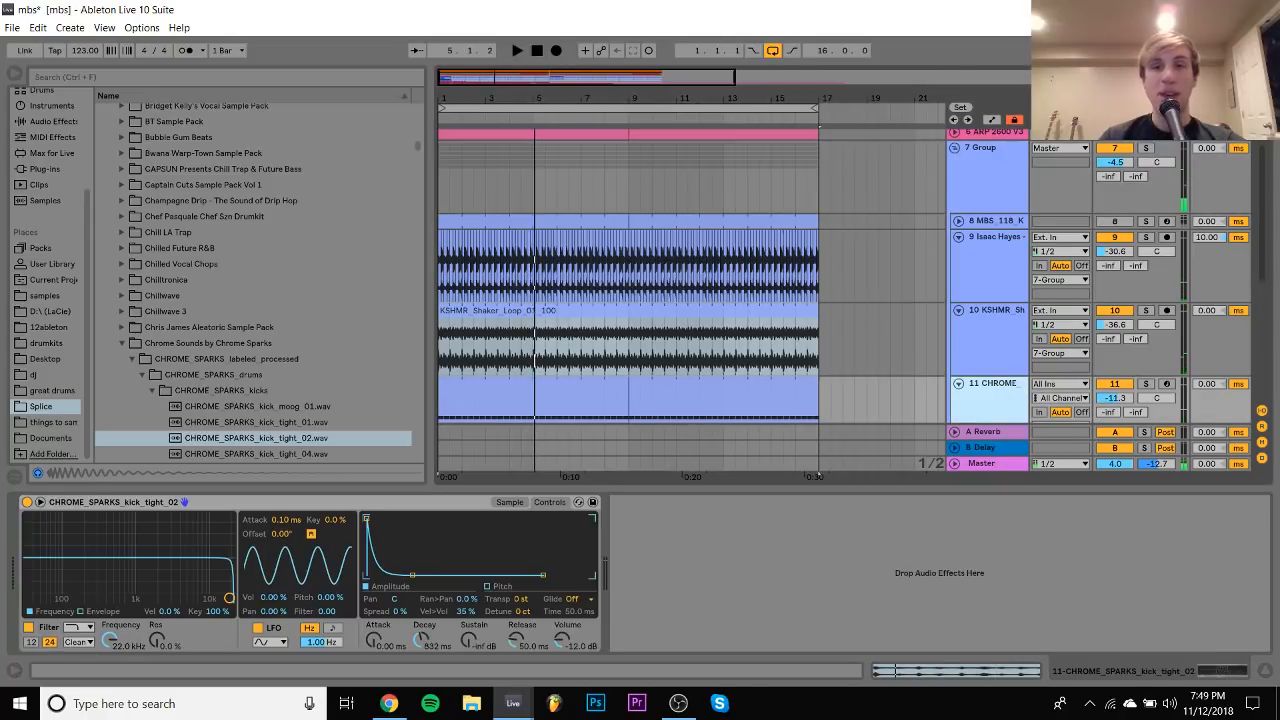
# Move the kick track out of the drum group to just above it, and solo both the kick and the group
pyautogui.scroll(1, 1021, 170)
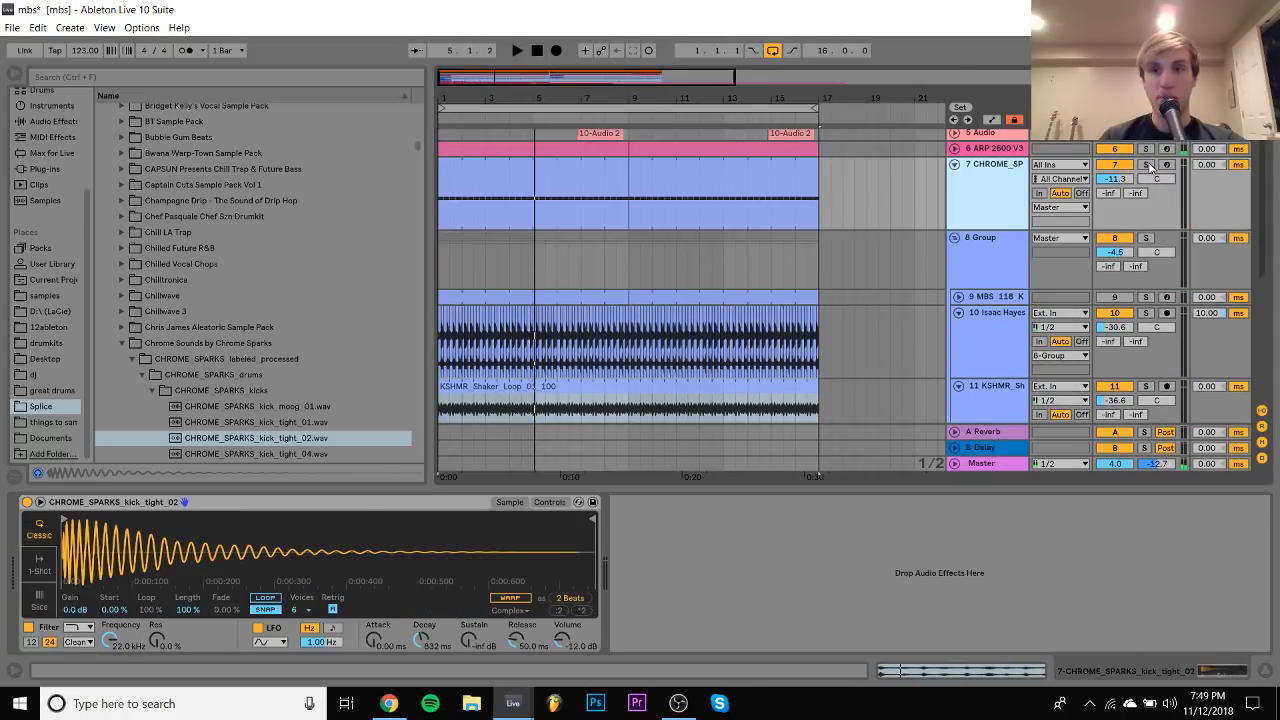
pyautogui.click(1148, 166)
pyautogui.press('space')
pyautogui.click(1147, 239)
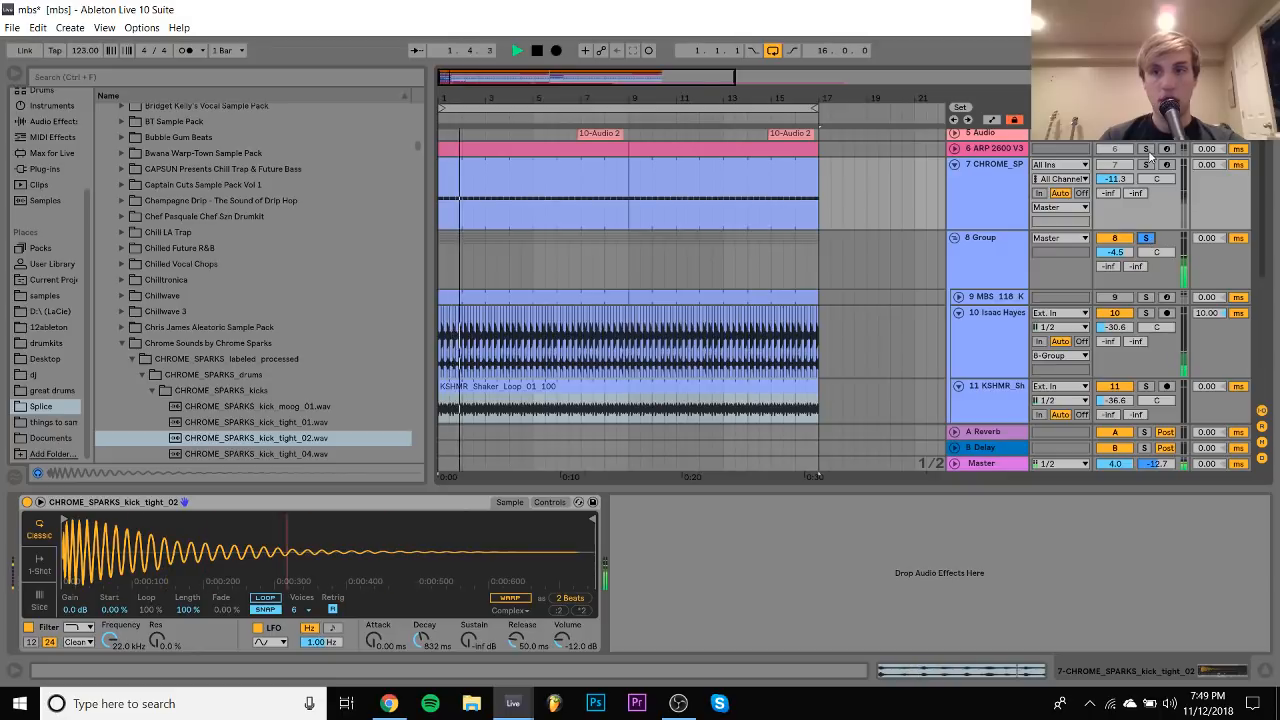
pyautogui.keyDown('ctrl'); pyautogui.click(1146, 164); pyautogui.keyUp('ctrl')
# Balance the soloed drums by setting the kick track to -4.0 dB and the drum group to -8.3 dB
pyautogui.moveTo(1115, 178); pyautogui.dragTo(1115, 161)
pyautogui.moveTo(1115, 252); pyautogui.dragTo(1115, 262)
pyautogui.press('space')
# Group the kick track and the drum group together in a new outer group, and play it soloed
pyautogui.click(1010, 252)
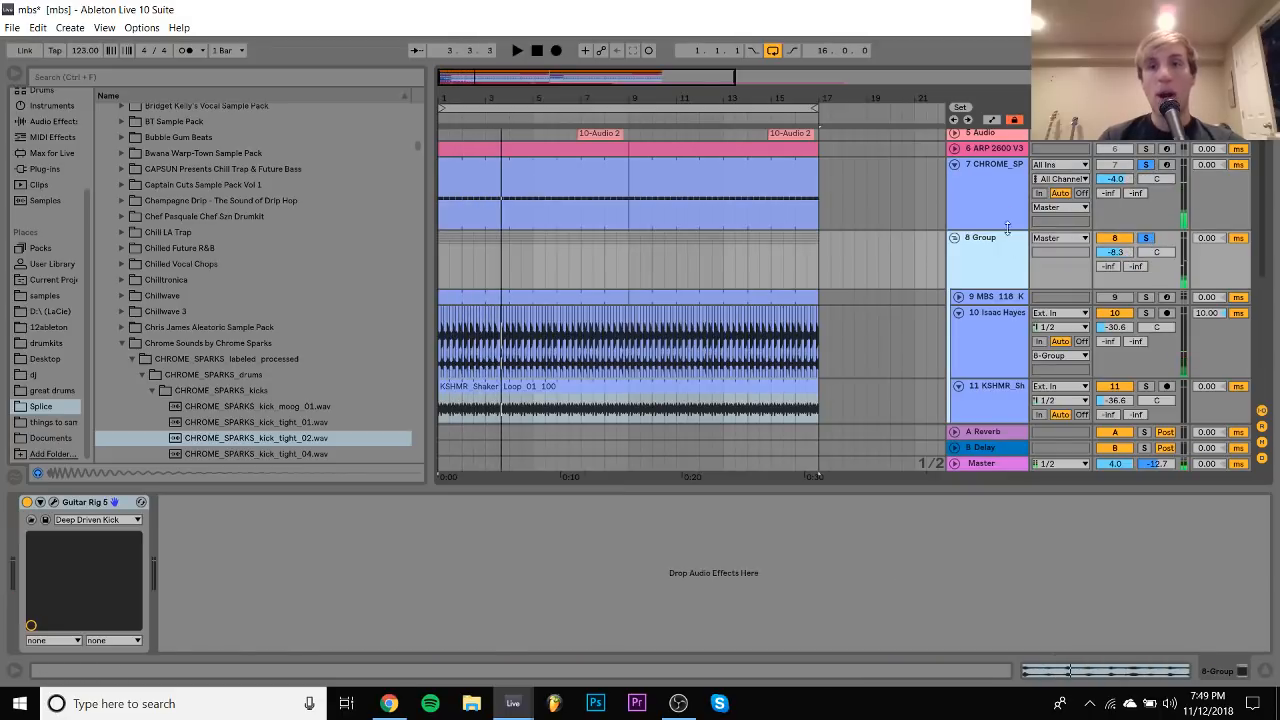
pyautogui.click(1008, 200)
pyautogui.hotkey('ctrl', 'g')
pyautogui.press('space')
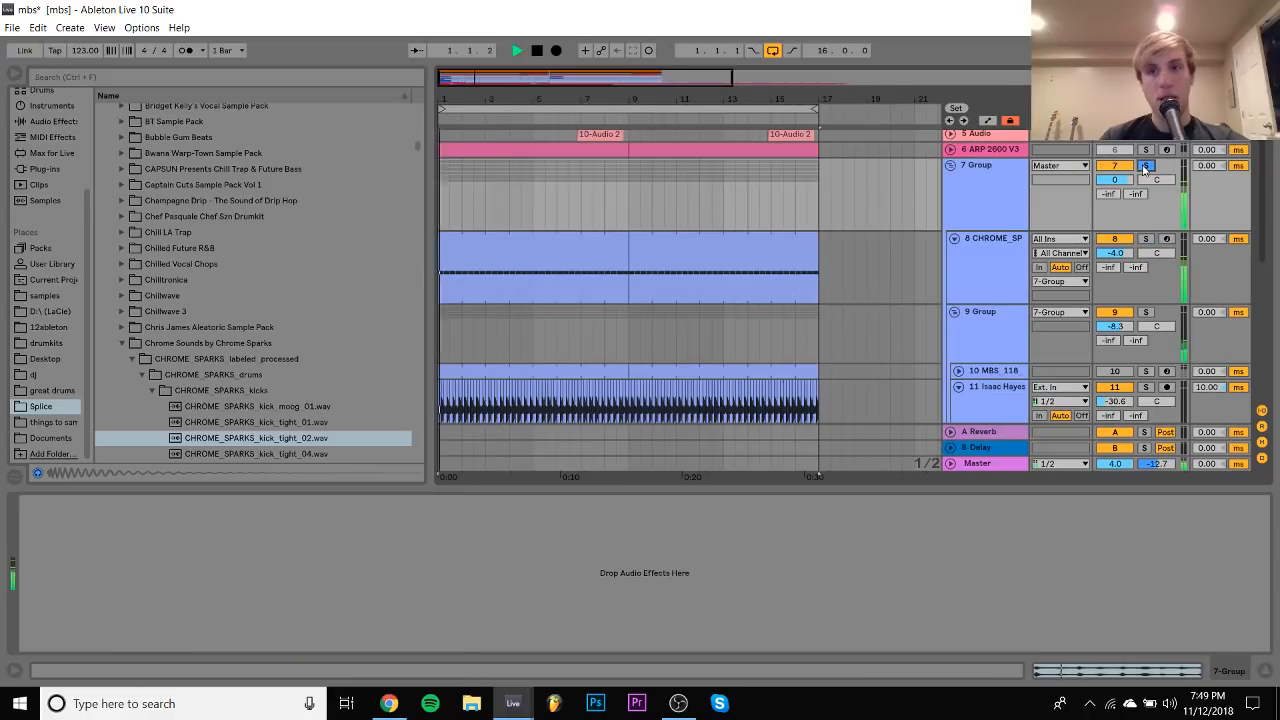
# Check the inner drum group's Guitar Rig 5 effect by toggling it, and set the group's volume to -6.4 dB
pyautogui.click(1008, 318)
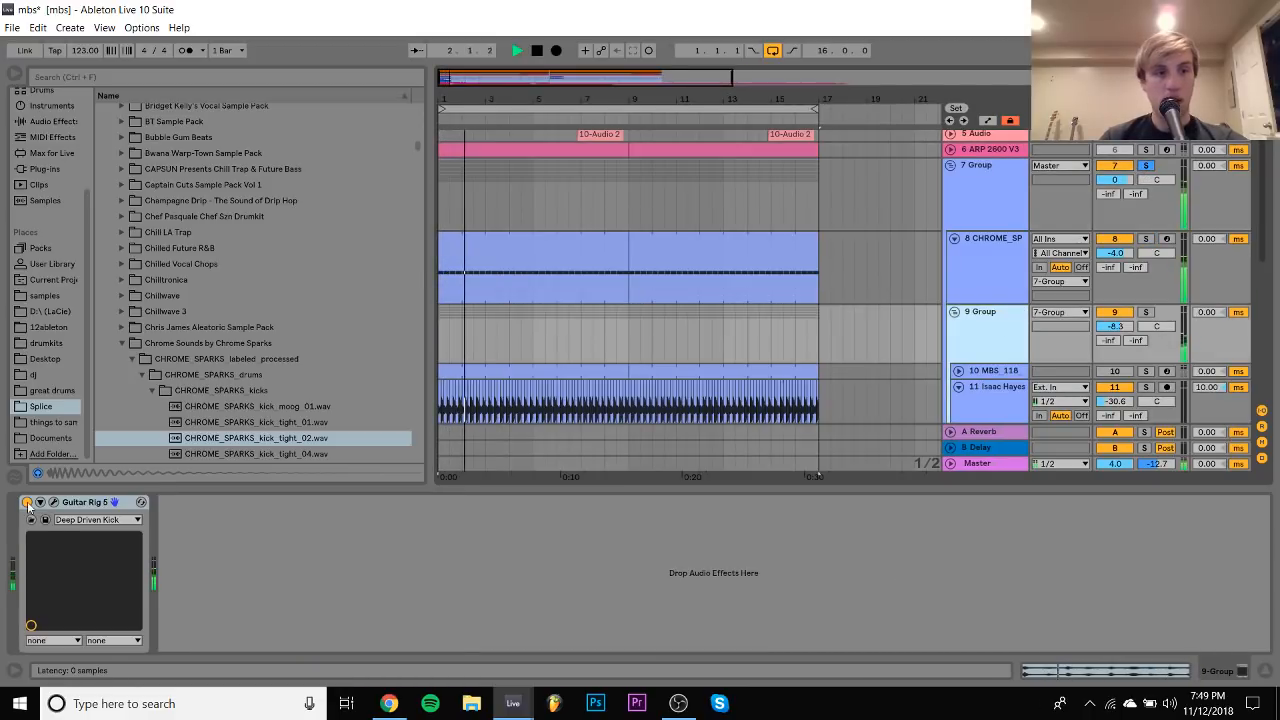
pyautogui.click(27, 502)
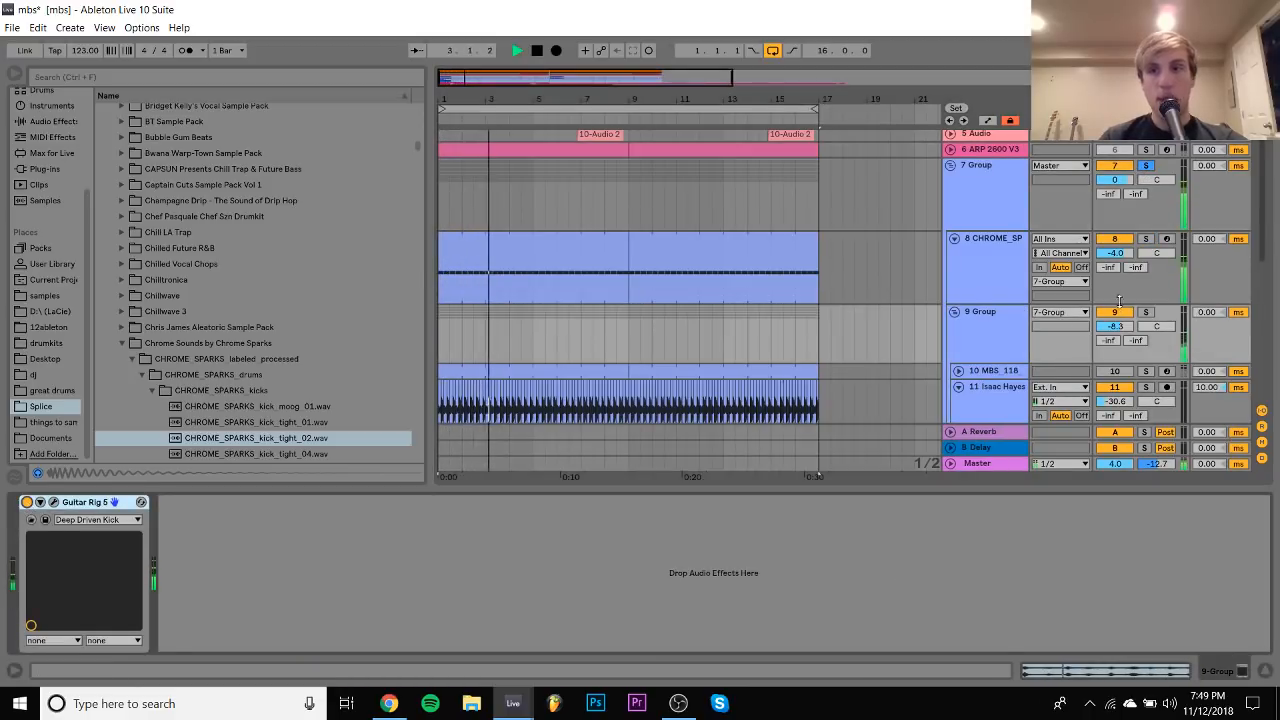
pyautogui.press('space')
pyautogui.press('space')
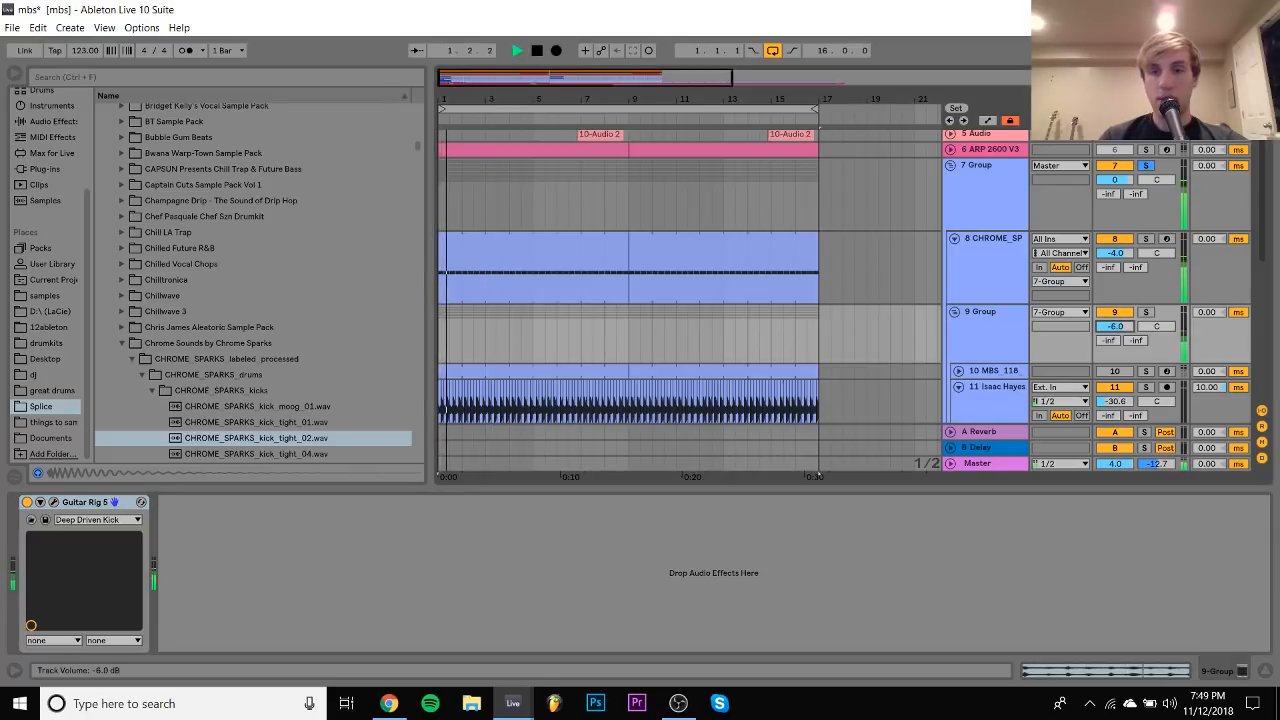
# Replace the kick track's sample with CHROME_SPARKS_kick_tight_01.wav and play the loop
pyautogui.click(978, 262)
pyautogui.press('space')
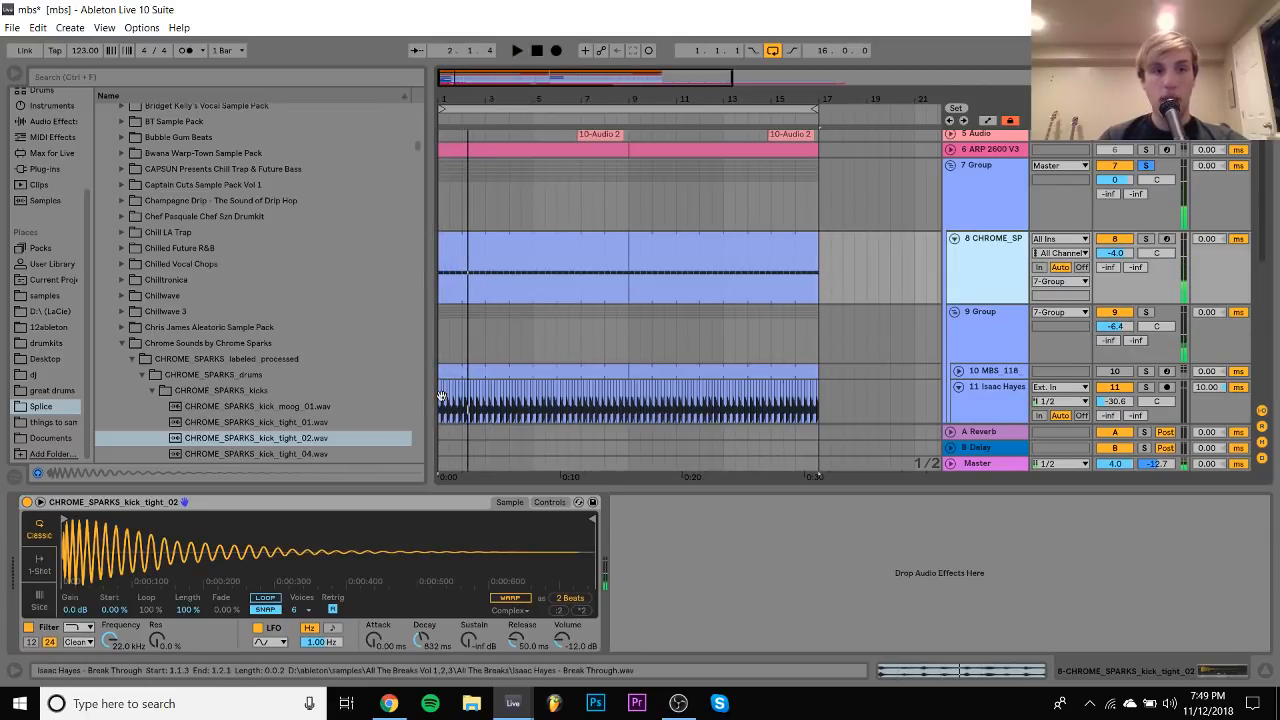
pyautogui.moveTo(298, 426); pyautogui.dragTo(305, 566)
pyautogui.press('space')
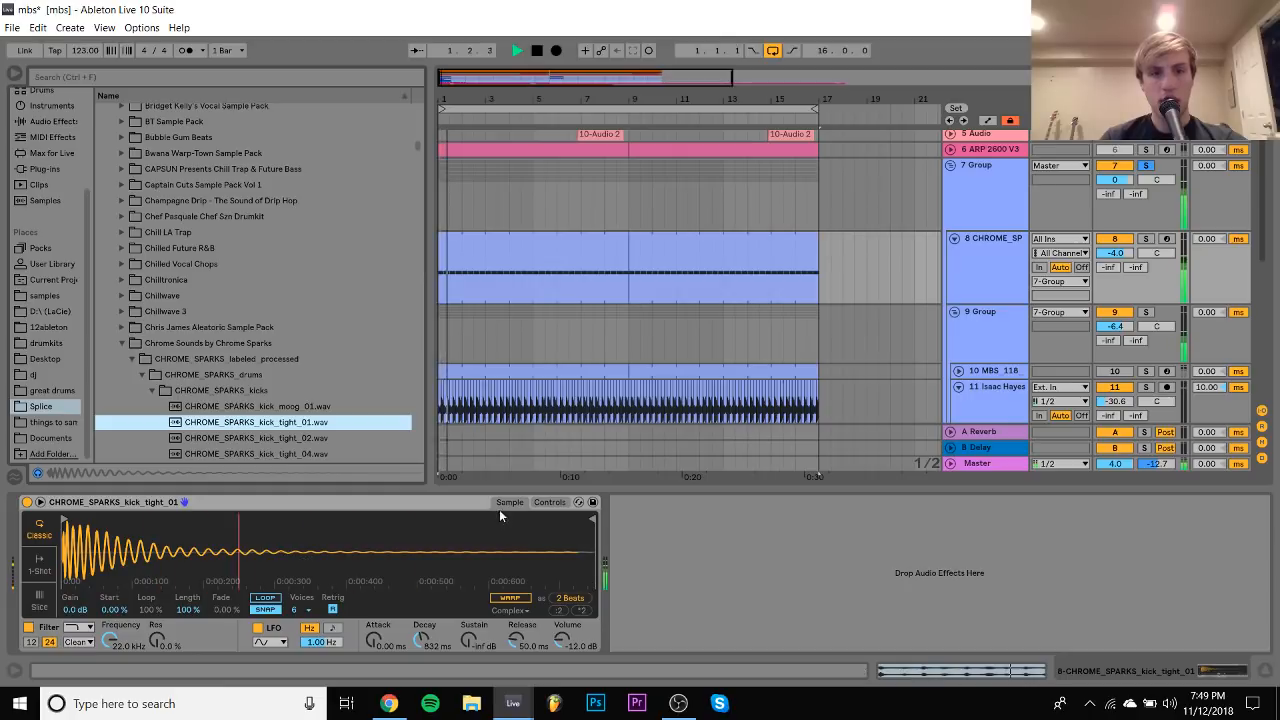
# Reload kick_tight_01 with default sampler settings and shape its amplitude envelope to a 1.96 s decay with no sustain
pyautogui.doubleClick(282, 424)
pyautogui.press('space')
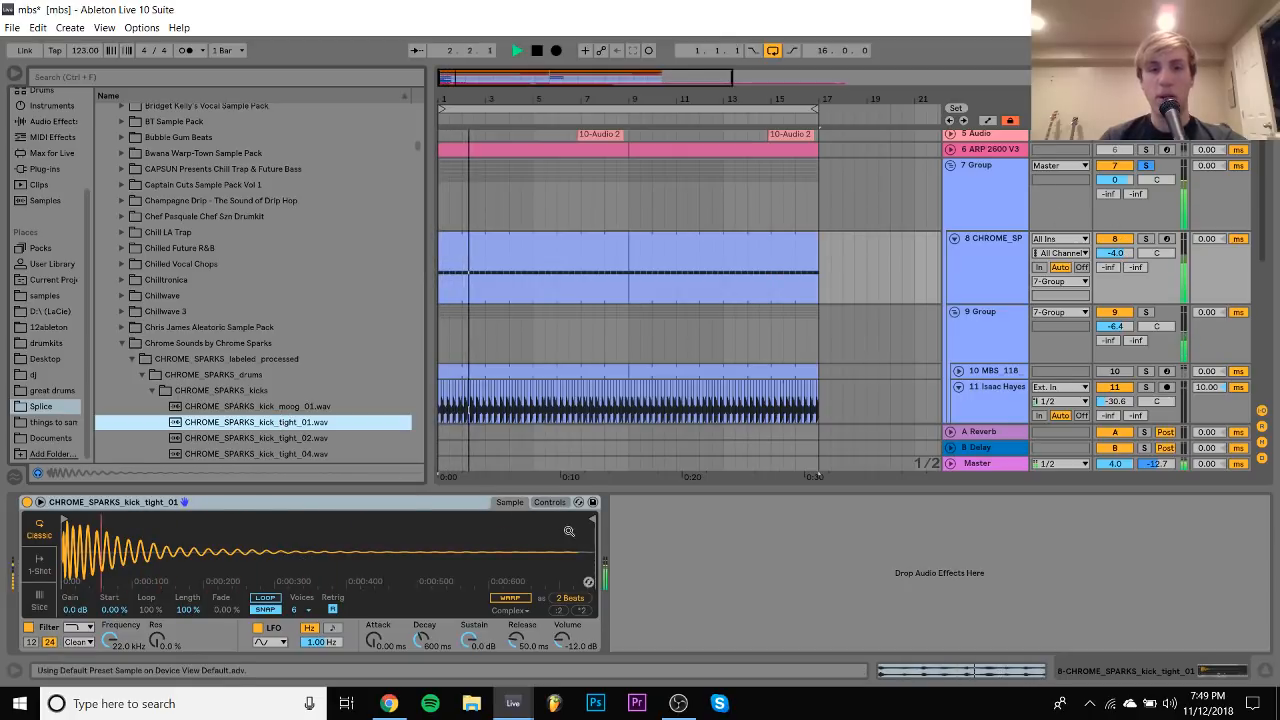
pyautogui.click(549, 502)
pyautogui.moveTo(410, 518); pyautogui.dragTo(418, 576)
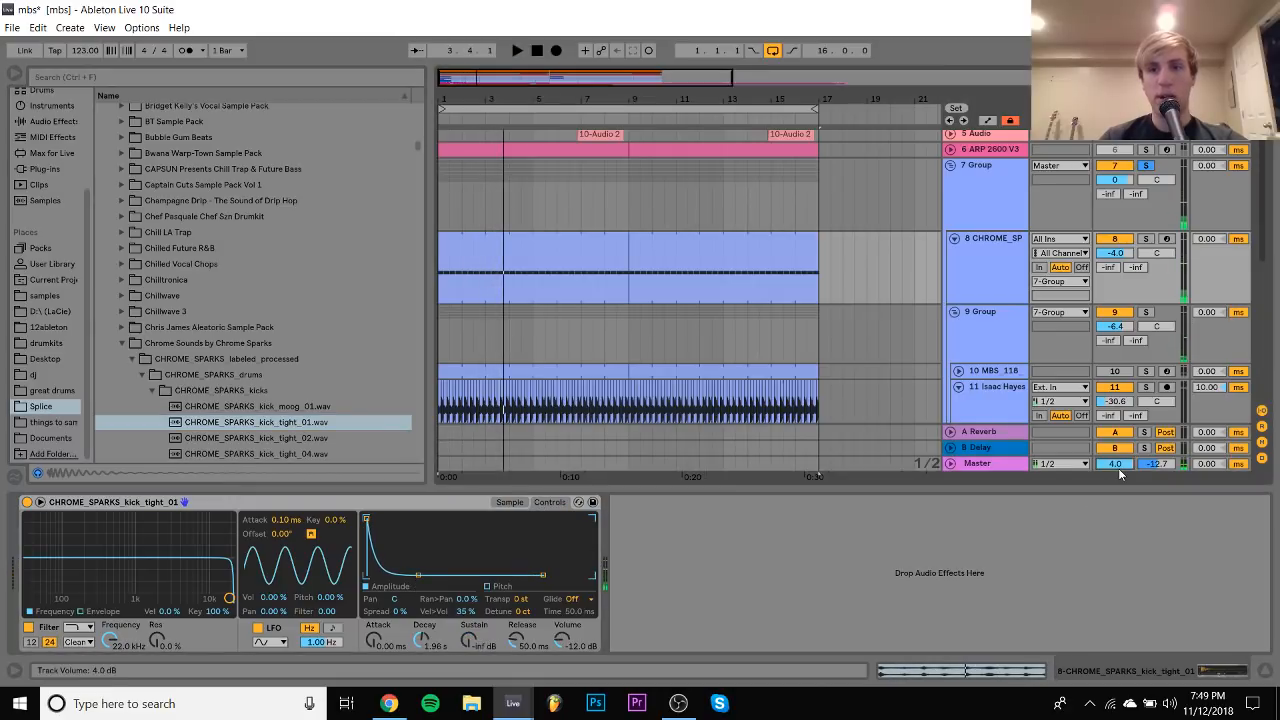
# Reset the Master volume to 0 dB, select the outer drum group and listen briefly to the drums
pyautogui.press('Delete')
pyautogui.press('space')
pyautogui.click(972, 178)
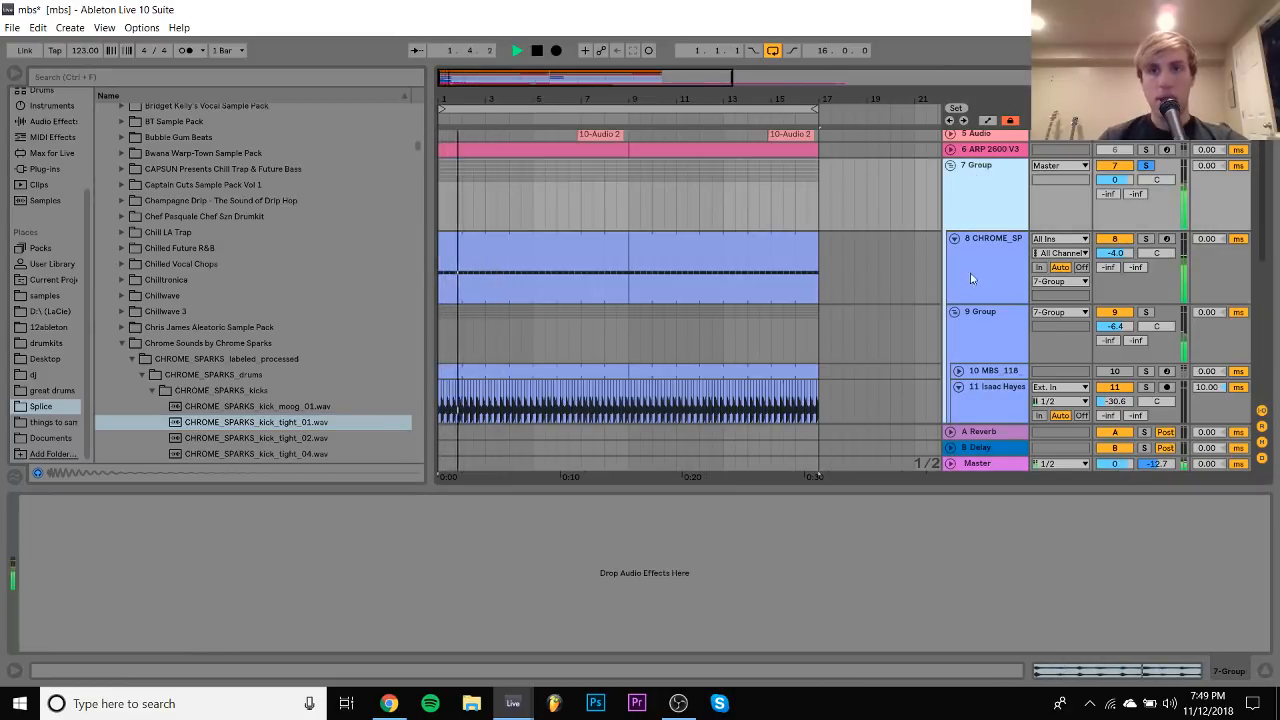
pyautogui.press('space')
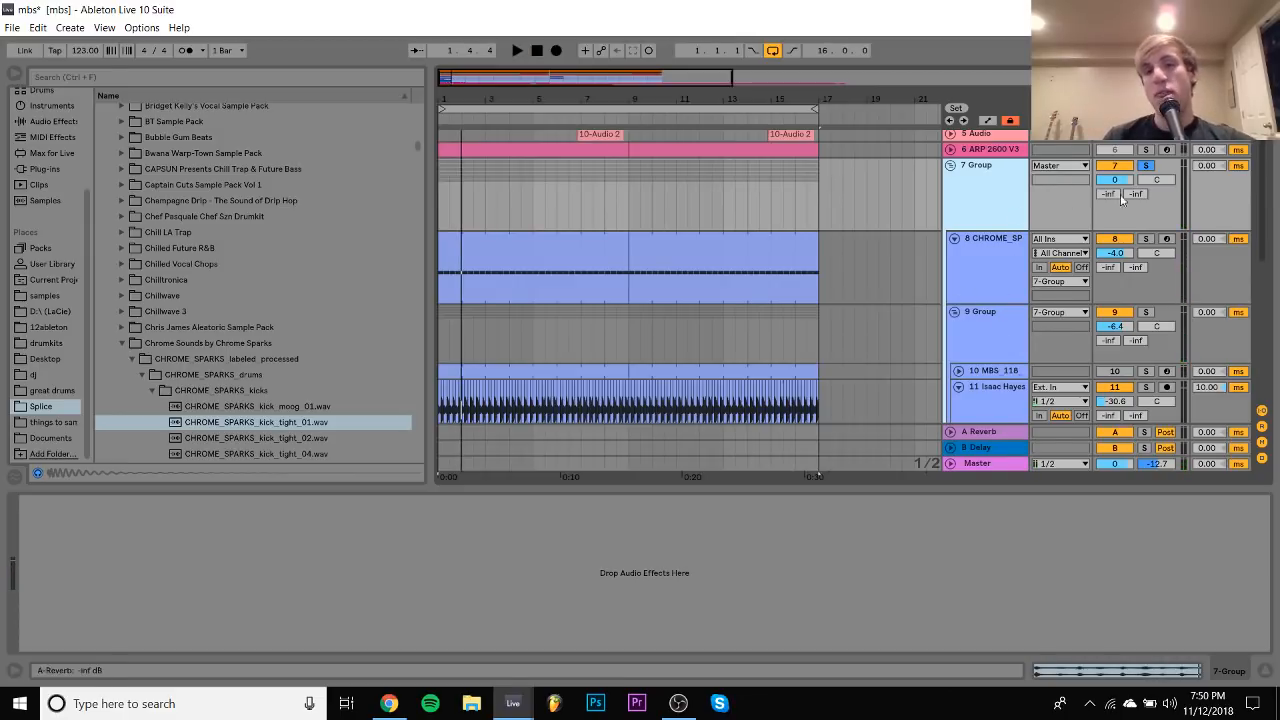
# Collapse the inner drum group and the kick track inside the outer group
pyautogui.click(953, 314)
pyautogui.click(953, 240)
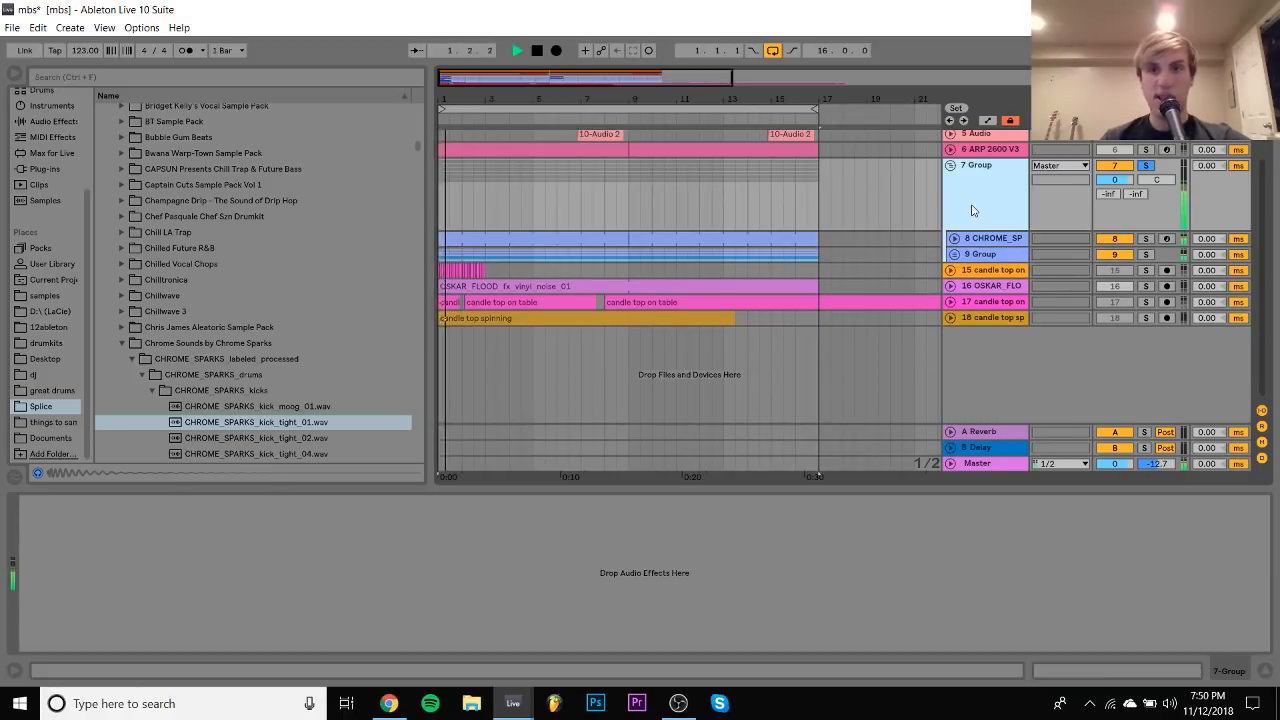
# Load Guitar Rig 5 on the outer drum group, switch off its input gate and filter its presets to Effects, Drums
pyautogui.click(40, 170)
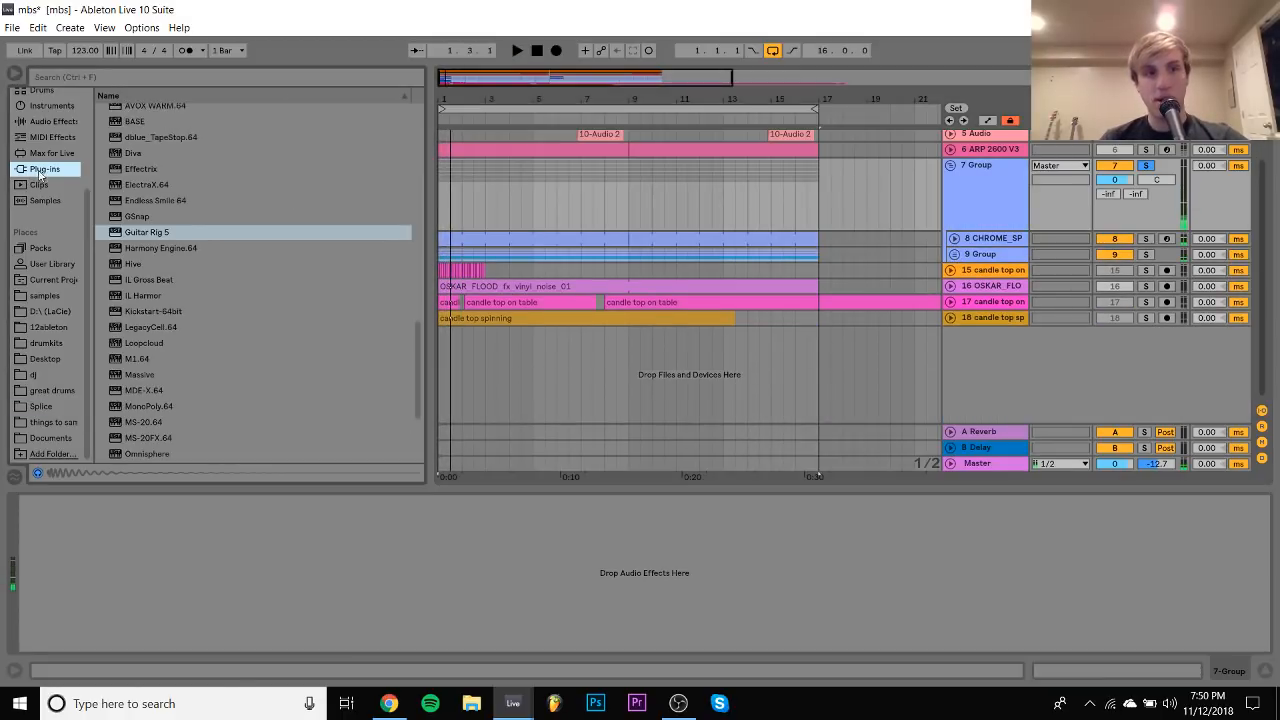
pyautogui.doubleClick(140, 231)
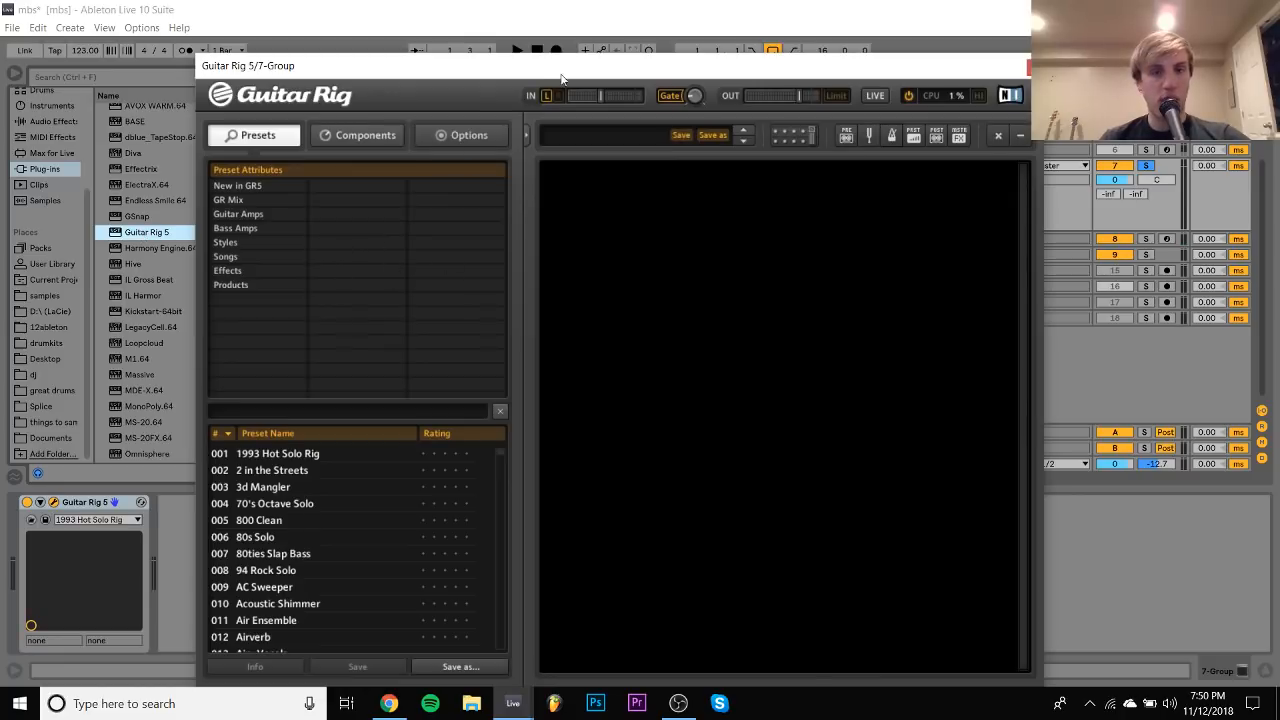
pyautogui.click(667, 97)
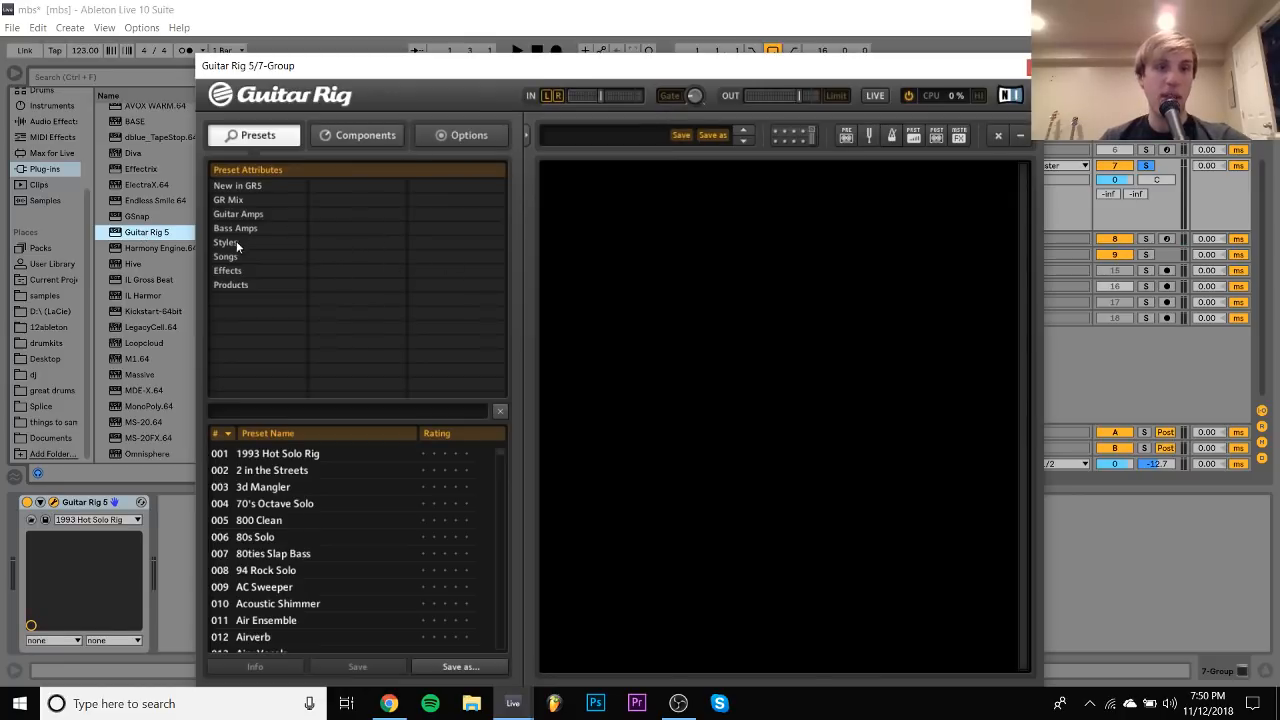
pyautogui.click(227, 270)
pyautogui.click(330, 271)
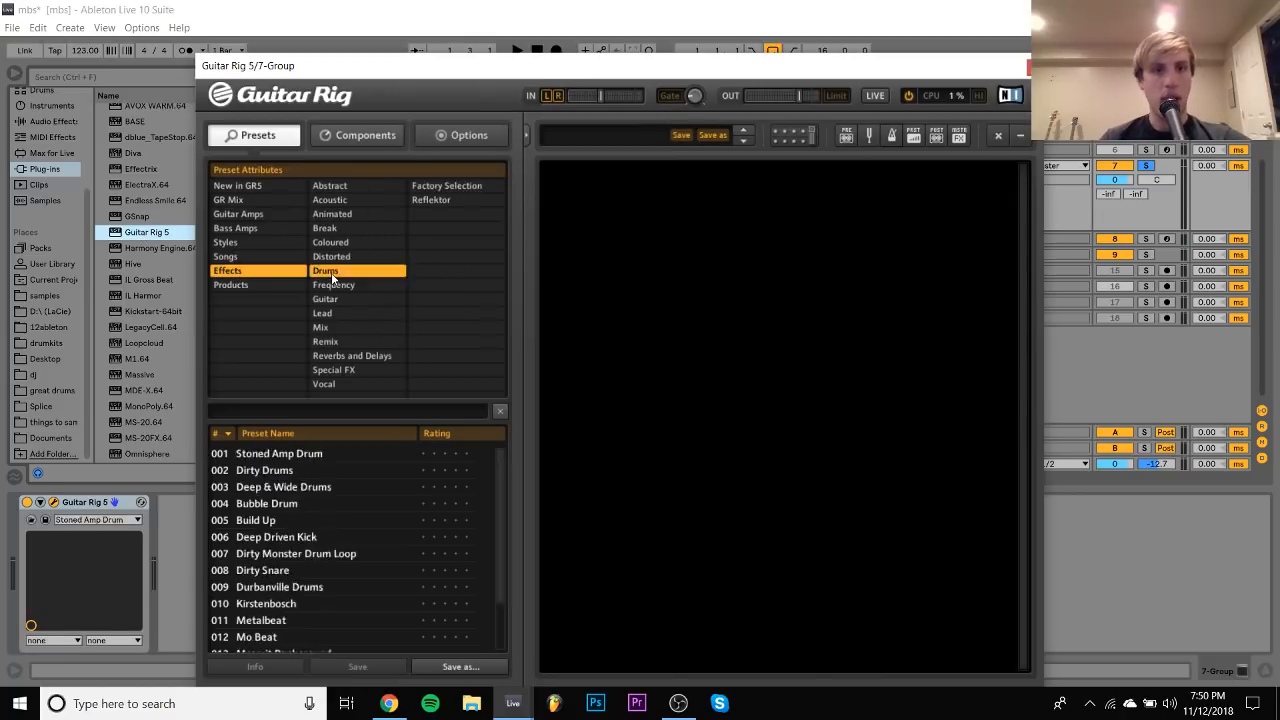
# Audition the Dirty Monster Drum Loop, Dirty Snare, Durbanville Drums and Kirstenbosch presets, settling on Durbanville Drums with the group volume at -4.1 dB
pyautogui.click(278, 556)
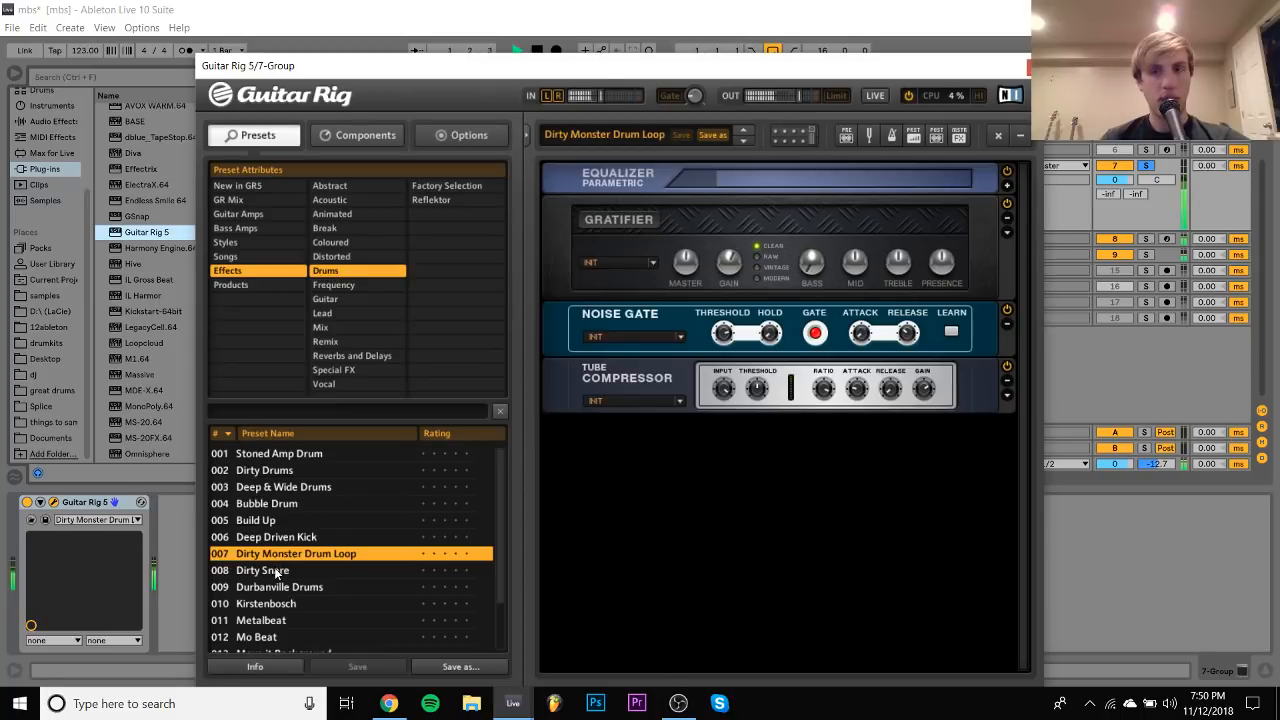
pyautogui.click(278, 572)
pyautogui.click(1116, 180)
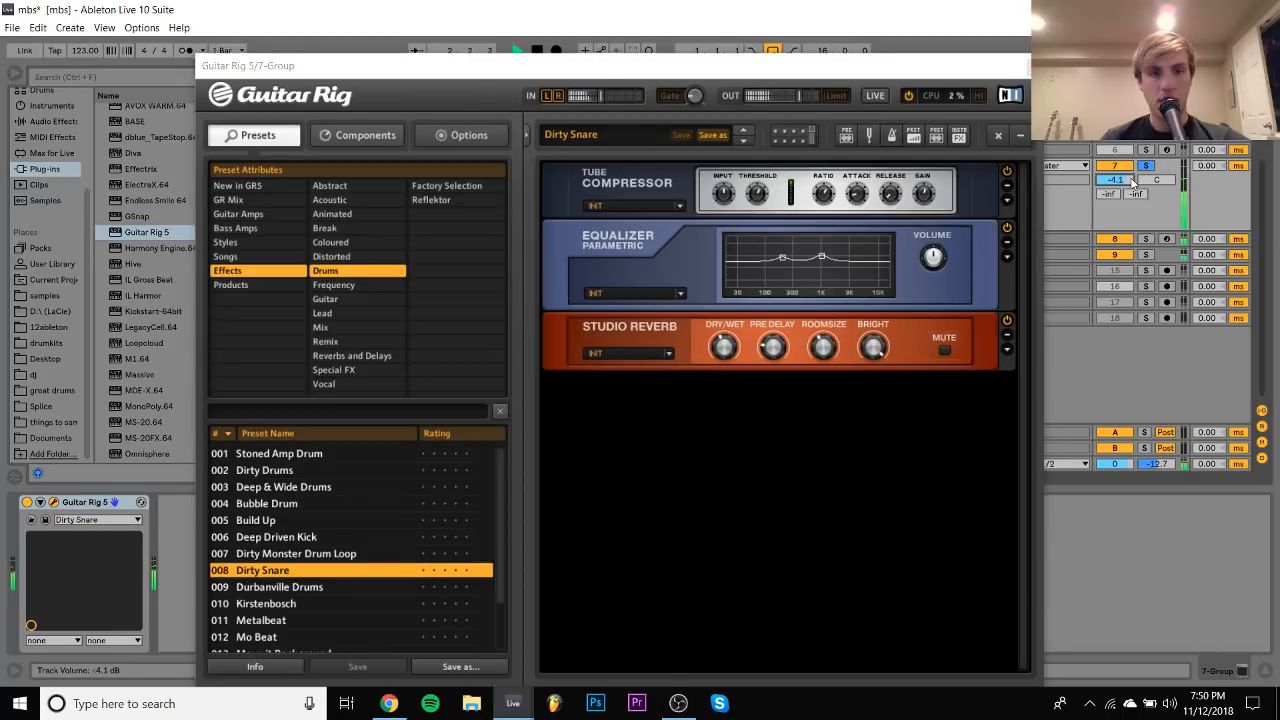
pyautogui.click(314, 590)
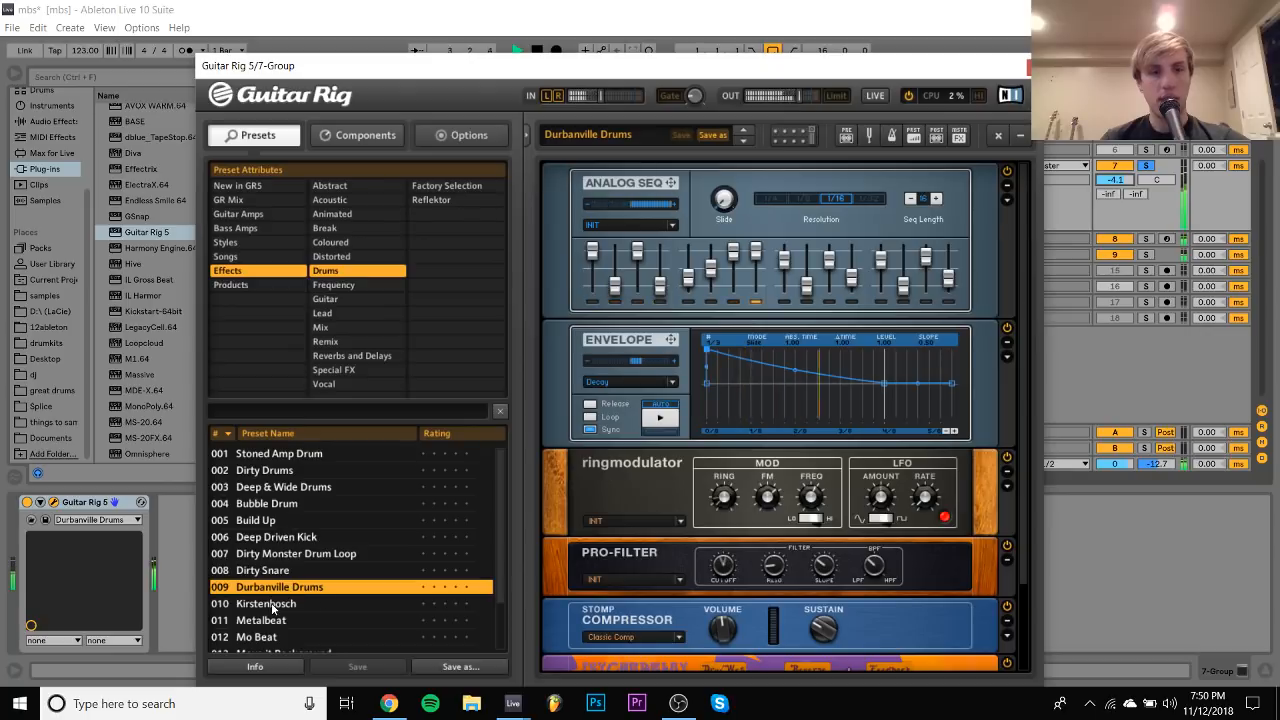
pyautogui.click(272, 605)
pyautogui.click(286, 592)
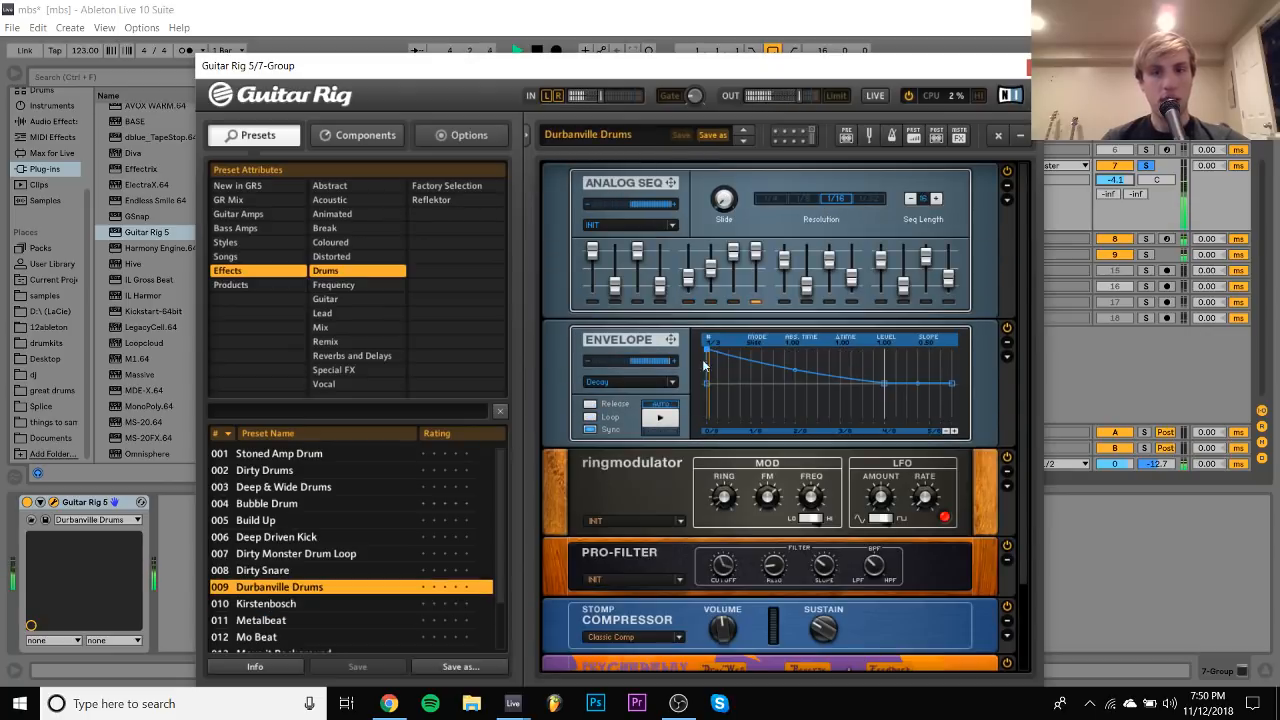
# Compare the Durbanville Drums preset soloed and in the full mix, and lower the drum group's volume to -8.8 dB
pyautogui.click(1118, 181)
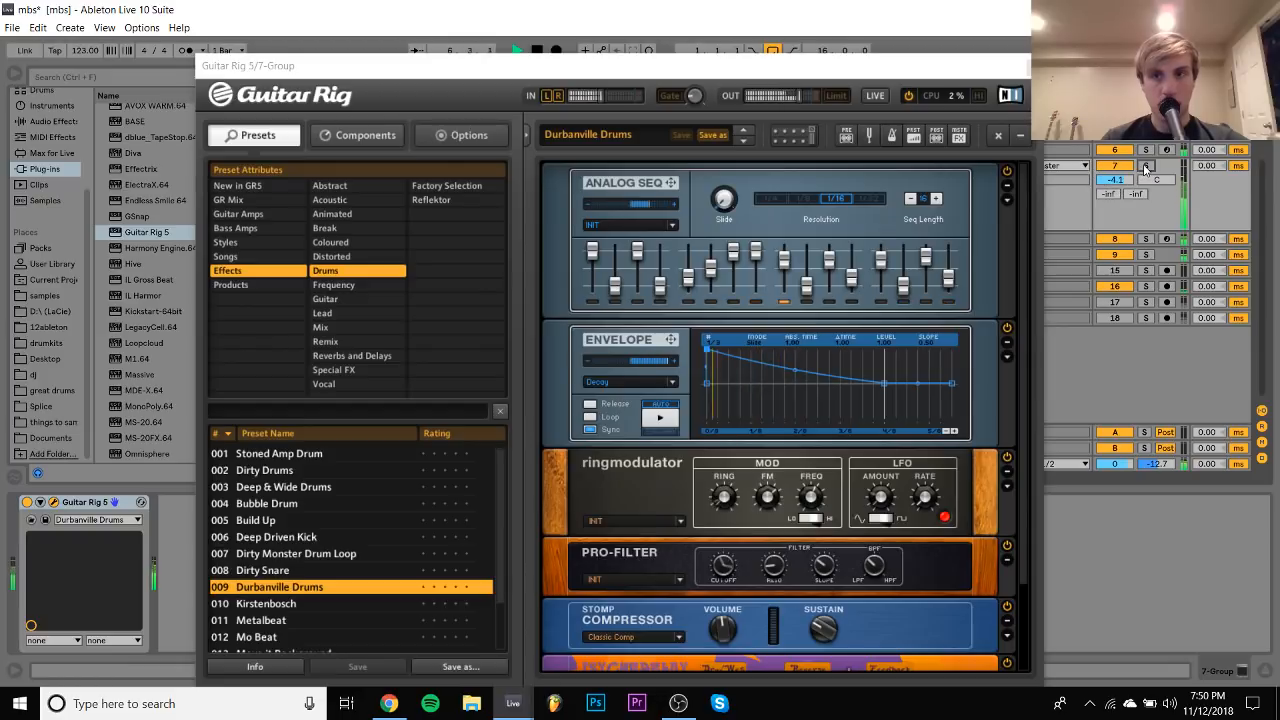
pyautogui.click(1146, 166)
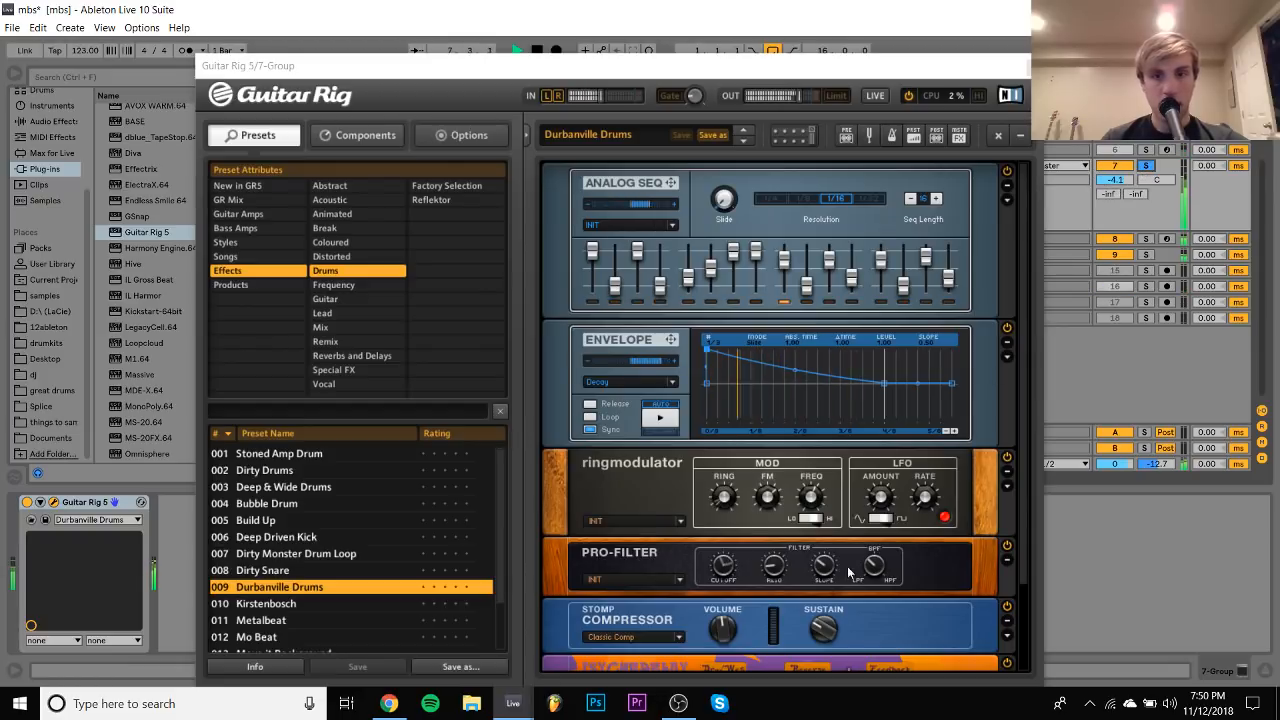
pyautogui.click(728, 572)
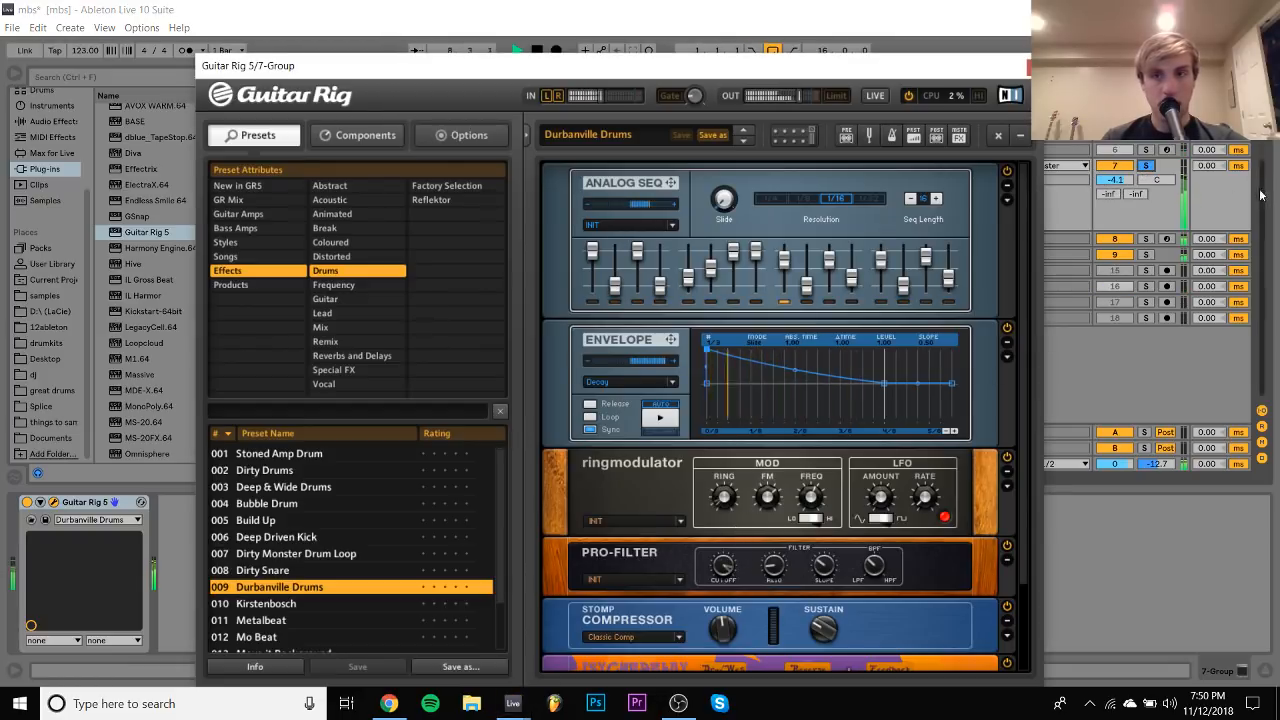
pyautogui.click(1146, 166)
pyautogui.moveTo(1114, 180); pyautogui.dragTo(1114, 204)
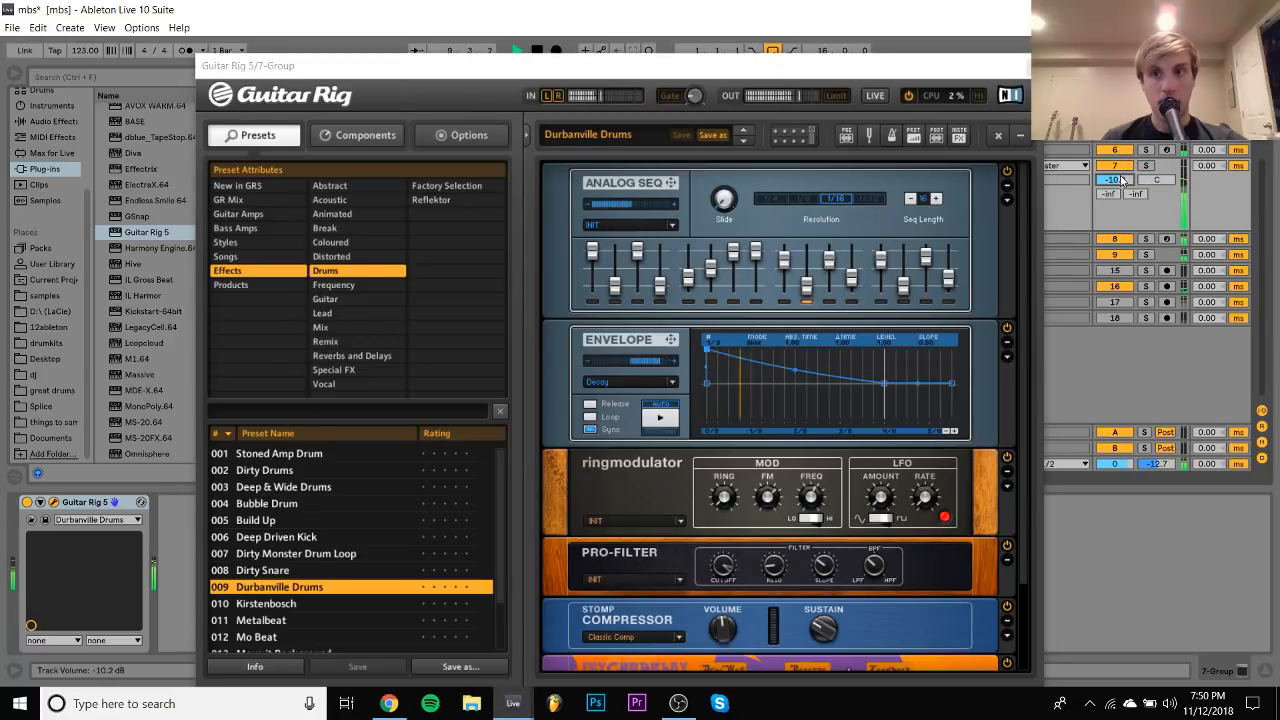
# Load the Stoned Amp Drum preset, bypass its Stoned Phaser, check the drums in solo and in the mix, and close the plug-in
pyautogui.click(265, 455)
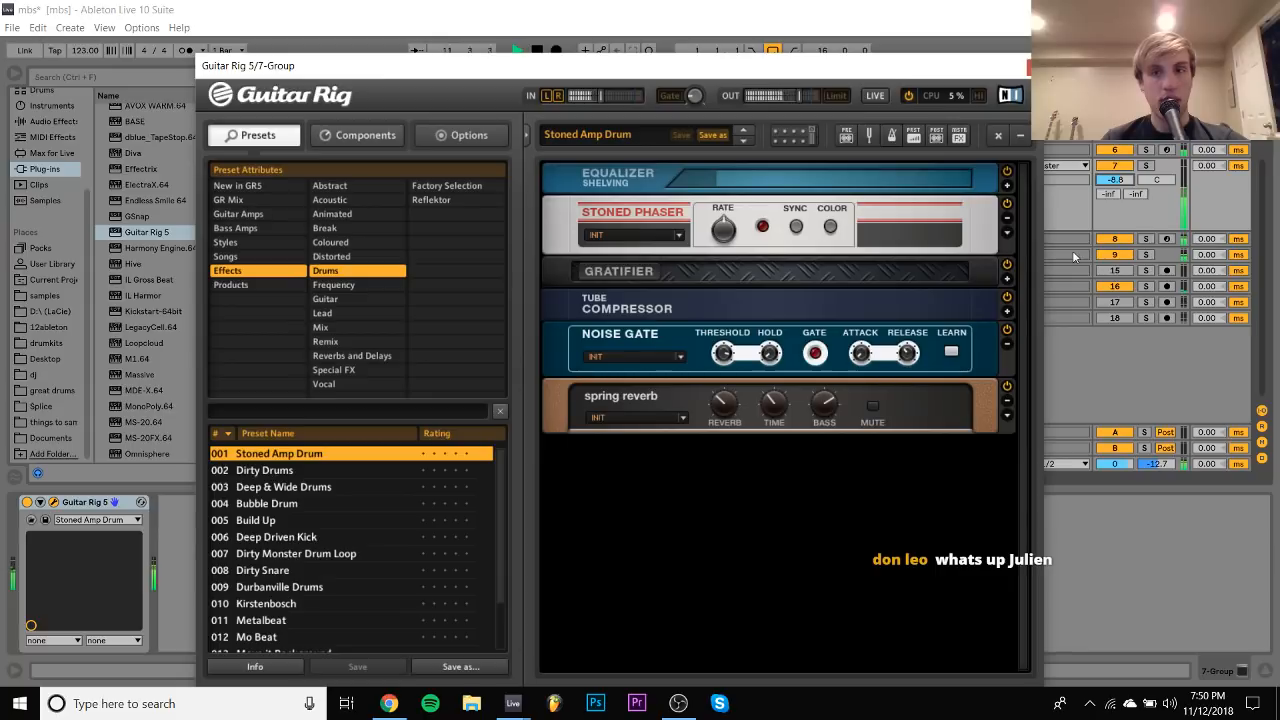
pyautogui.click(1144, 168)
pyautogui.click(1007, 204)
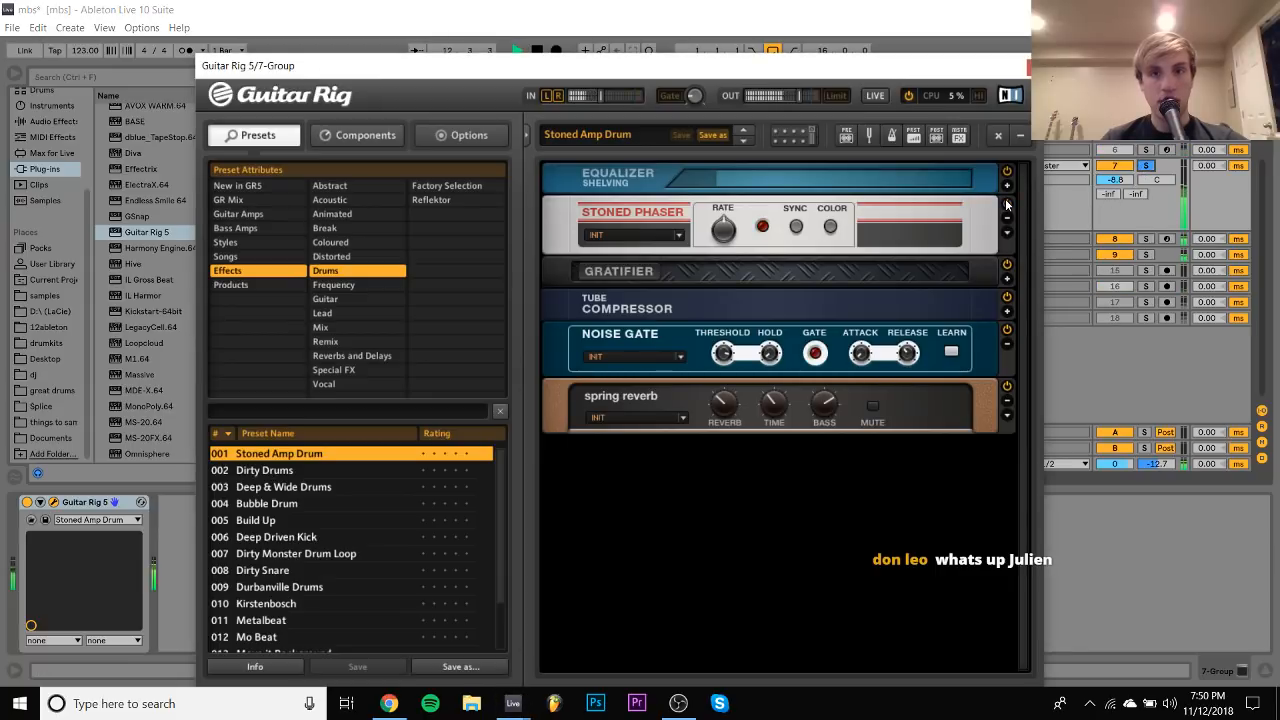
pyautogui.click(1150, 167)
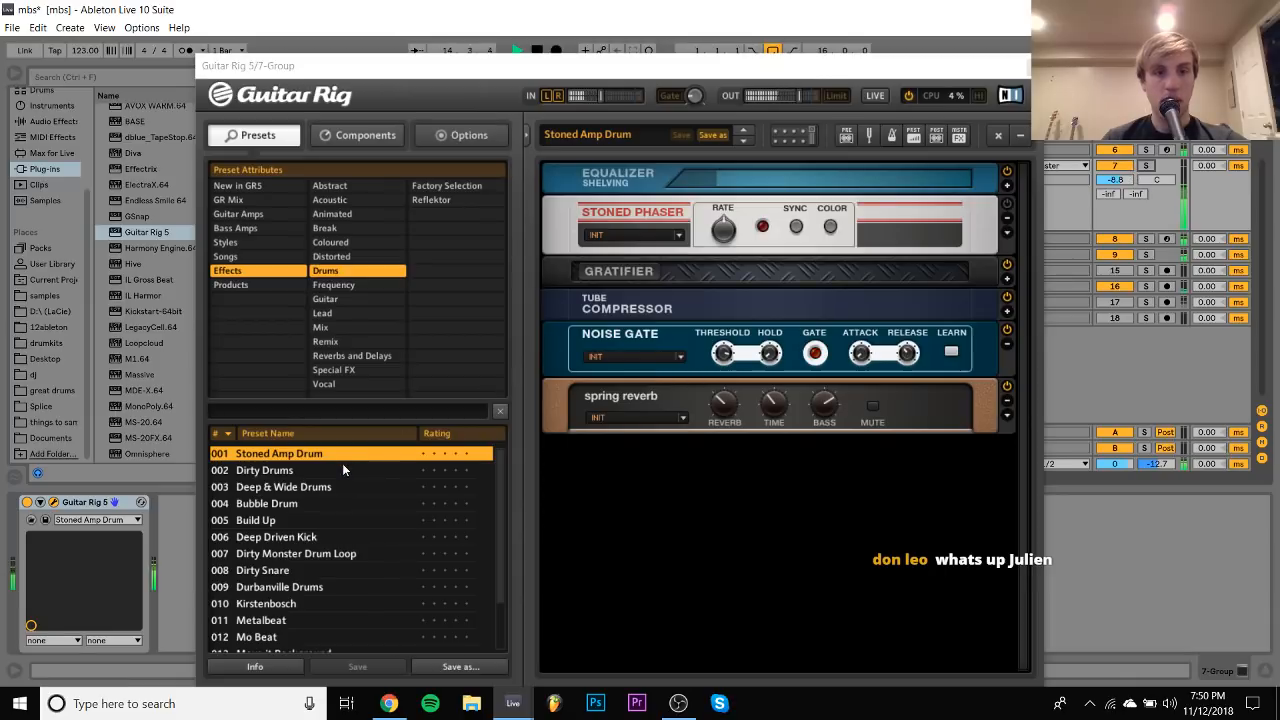
pyautogui.click(1027, 65)
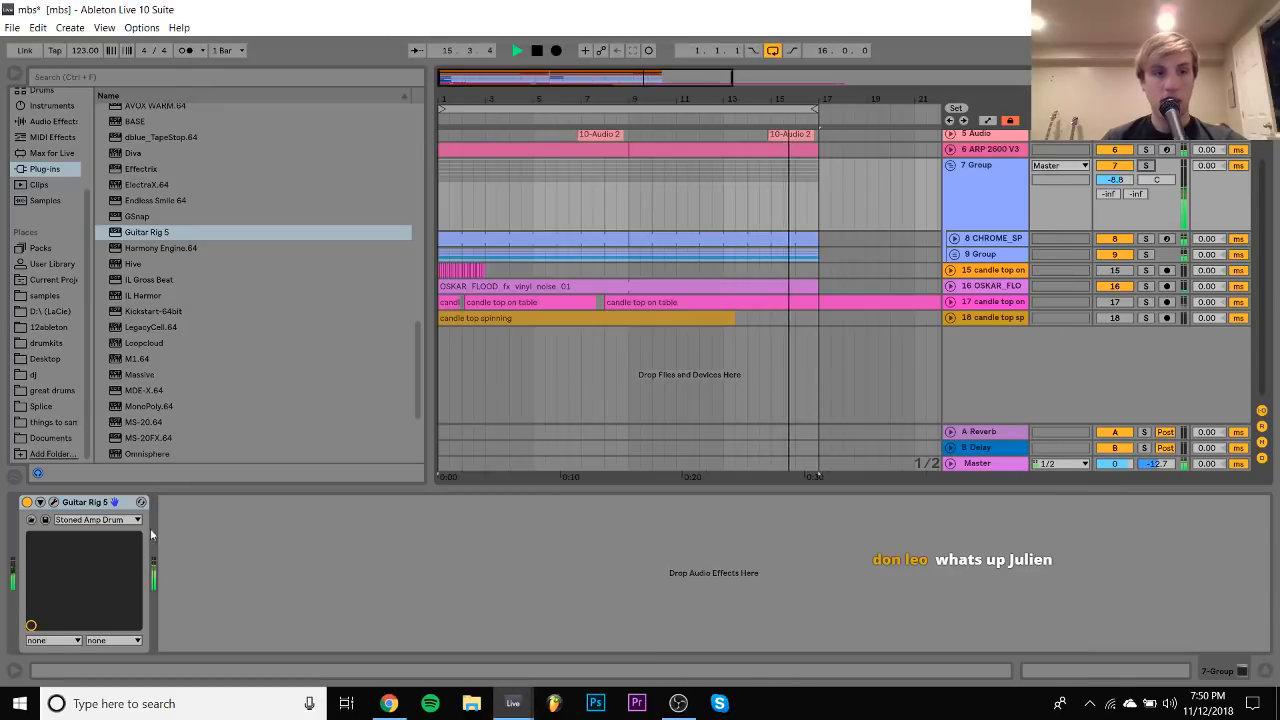
# Group Guitar Rig 5 into an Audio Effect Rack, add a second empty chain for the dry signal and restart playback
pyautogui.hotkey('ctrl', 'g')
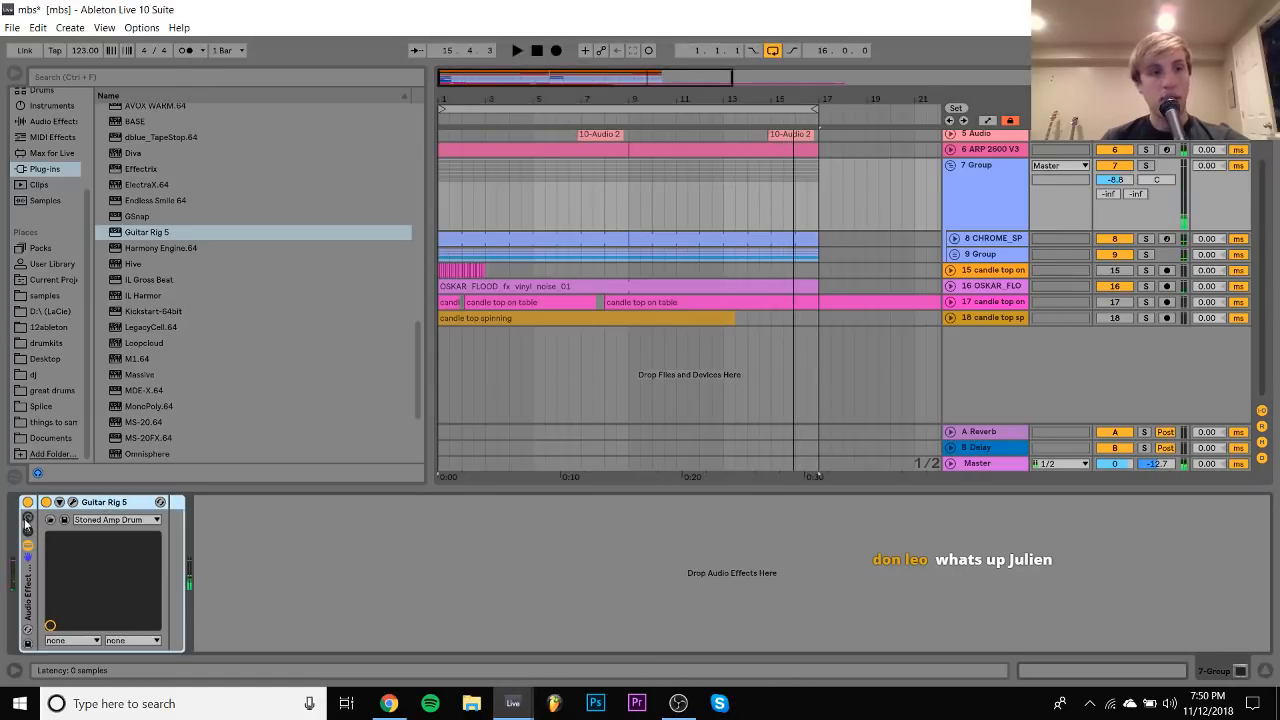
pyautogui.click(27, 534)
pyautogui.rightClick(91, 592)
pyautogui.click(111, 601)
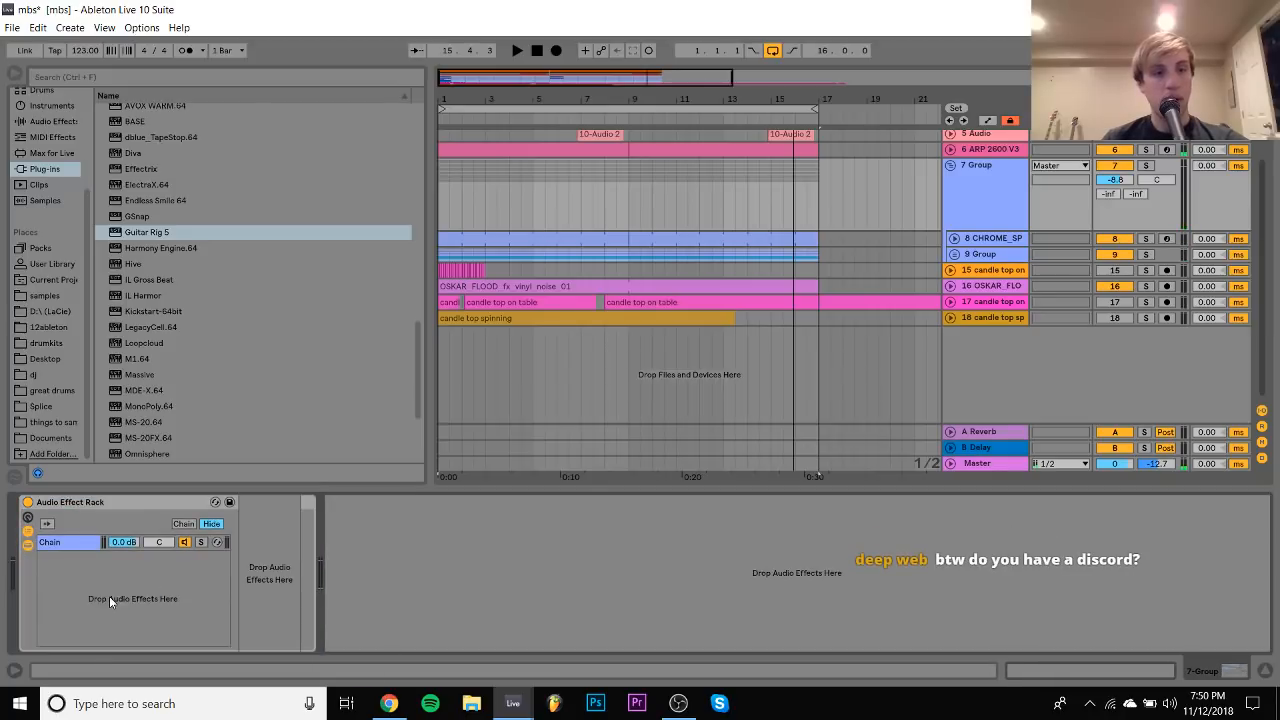
pyautogui.press('space')
# Set the Guitar Rig chain's volume to -18 dB and the drum group's volume to 2 dB, and solo the group
pyautogui.moveTo(126, 543); pyautogui.dragTo(126, 640)
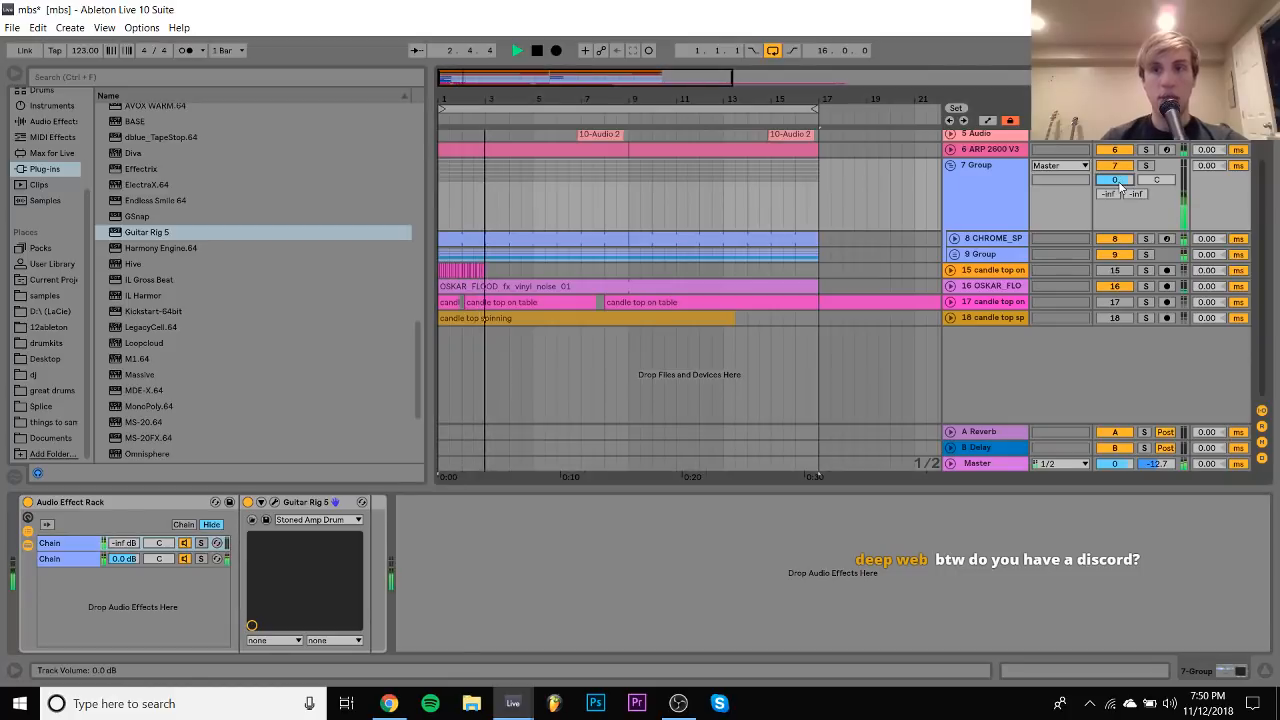
pyautogui.moveTo(127, 543); pyautogui.dragTo(127, 491)
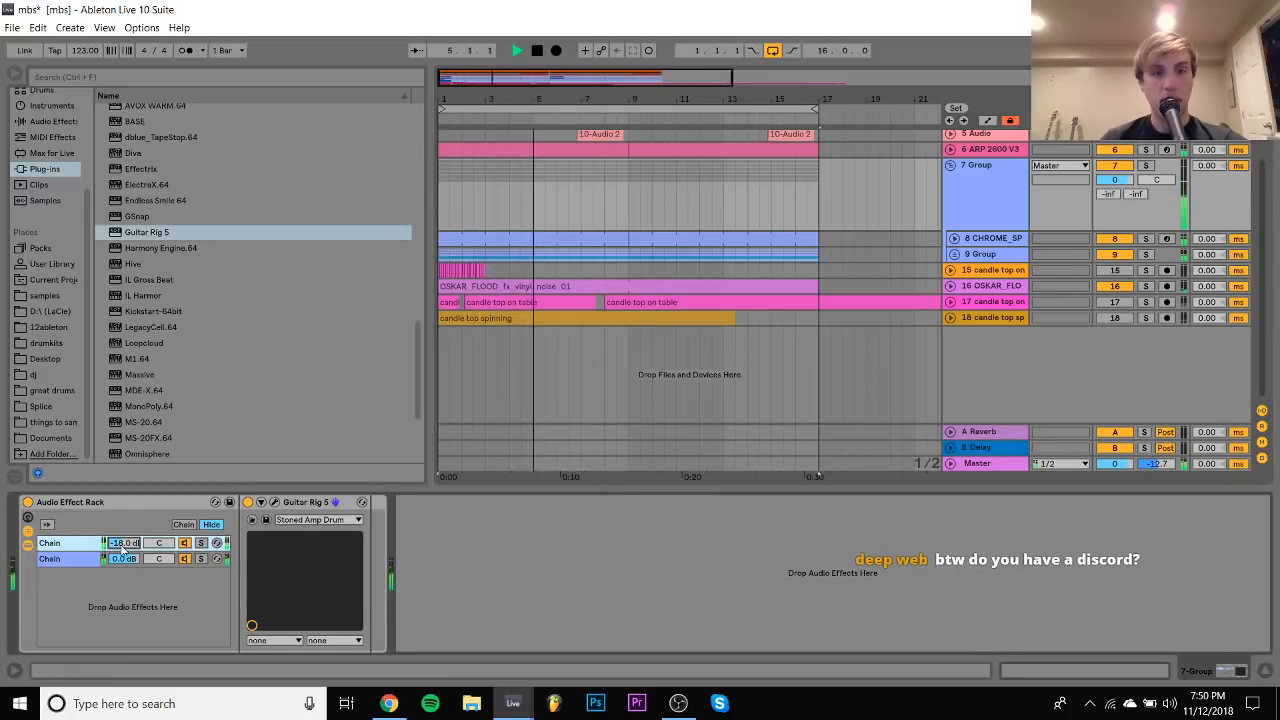
pyautogui.moveTo(1119, 185); pyautogui.dragTo(1119, 178)
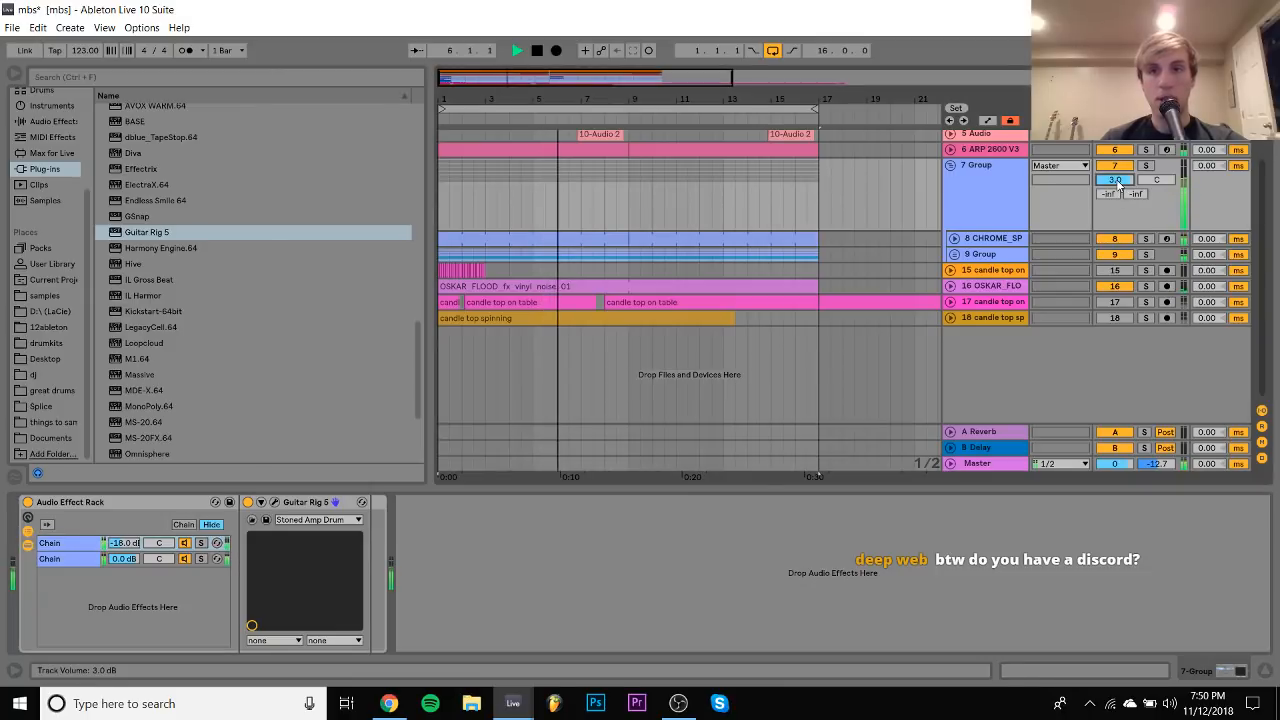
pyautogui.click(1145, 165)
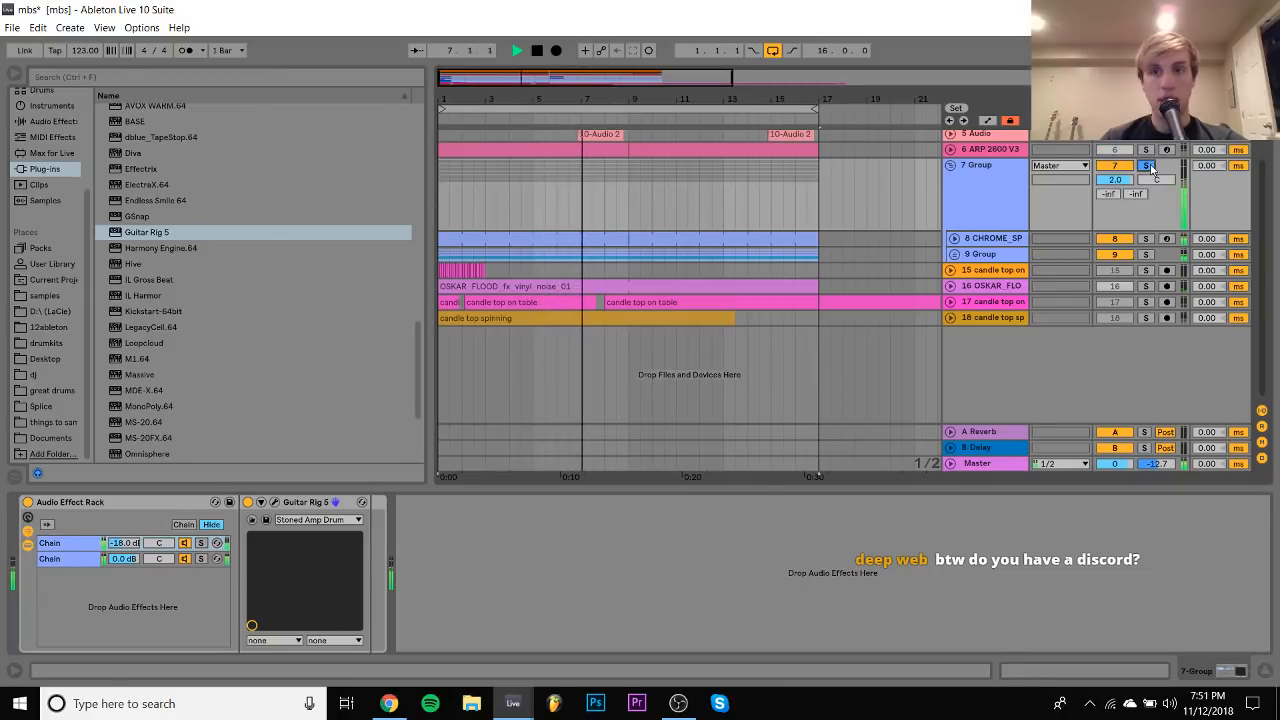
# Reshape the Equalizer Shelving curve in the Stoned Amp Drum preset, unsolo the drum group and close the plug-in
pyautogui.click(252, 521)
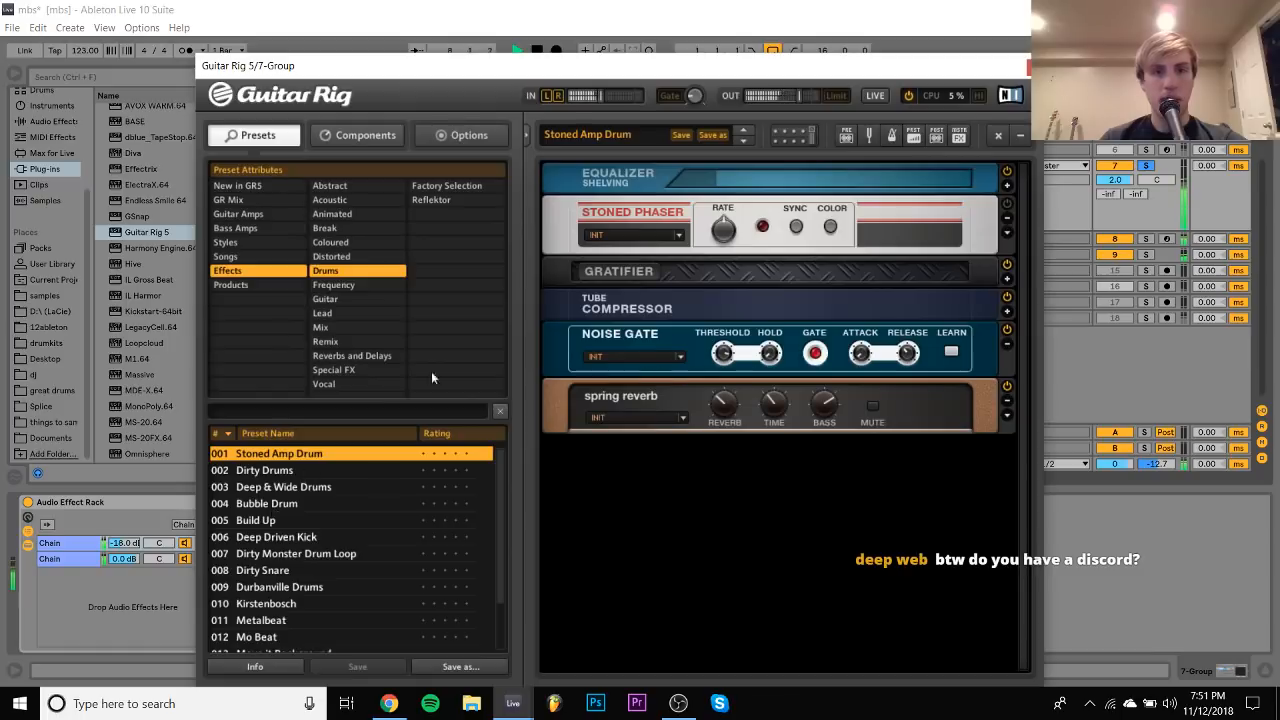
pyautogui.click(1008, 183)
pyautogui.moveTo(872, 219); pyautogui.dragTo(800, 206)
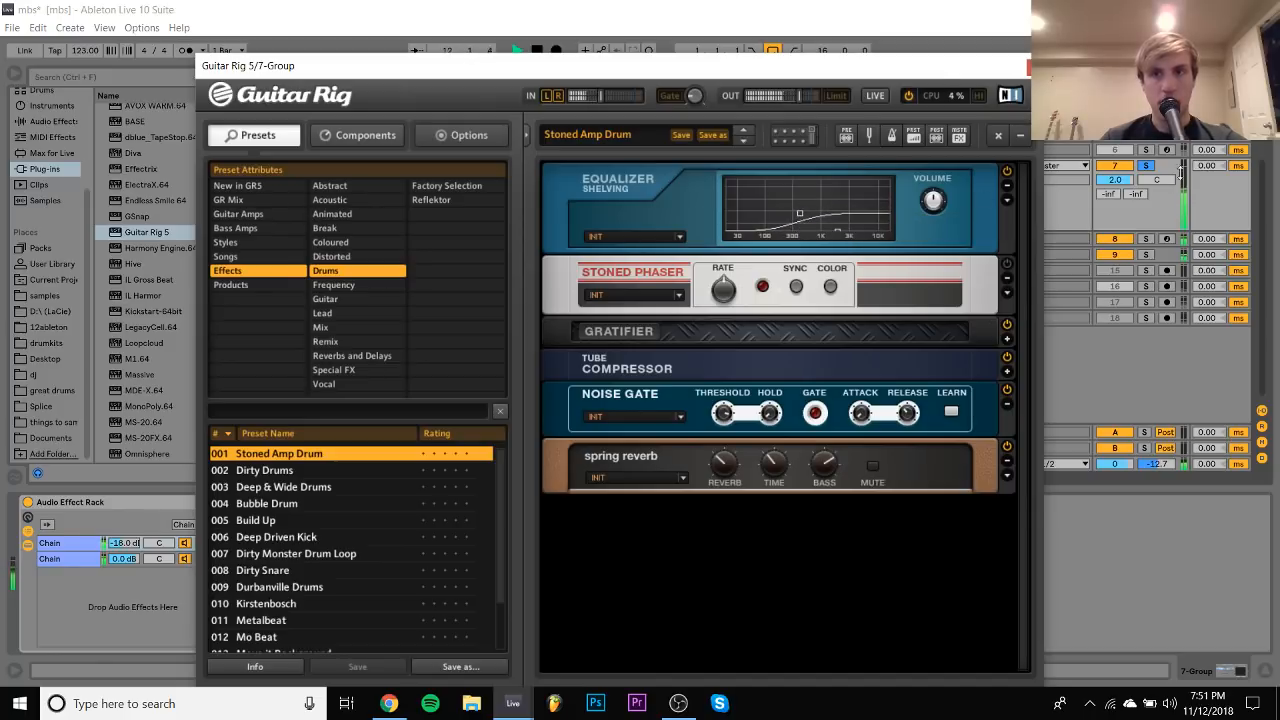
pyautogui.click(1148, 168)
pyautogui.click(1034, 67)
# Audition CHROME_SPARKS_kick_tight_02.wav from the Splice kicks for the kick track and play the loop
pyautogui.click(985, 239)
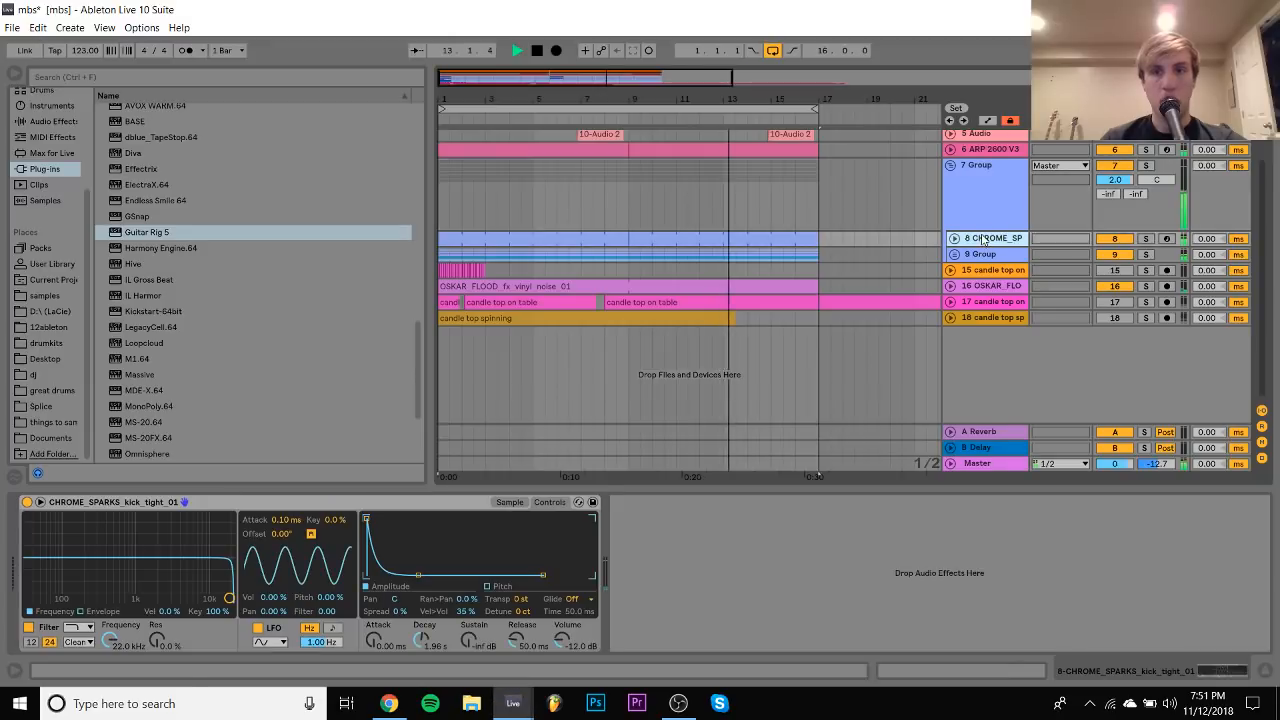
pyautogui.click(41, 407)
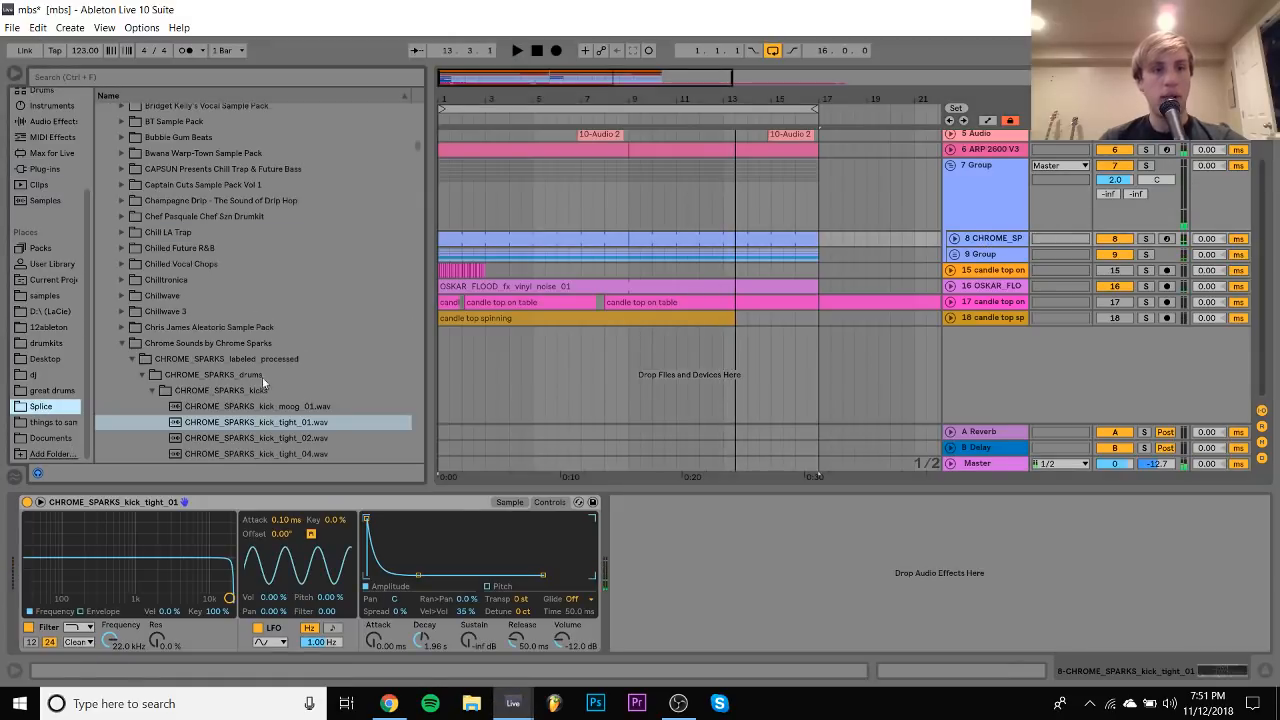
pyautogui.click(257, 440)
pyautogui.scroll(-1, 257, 443)
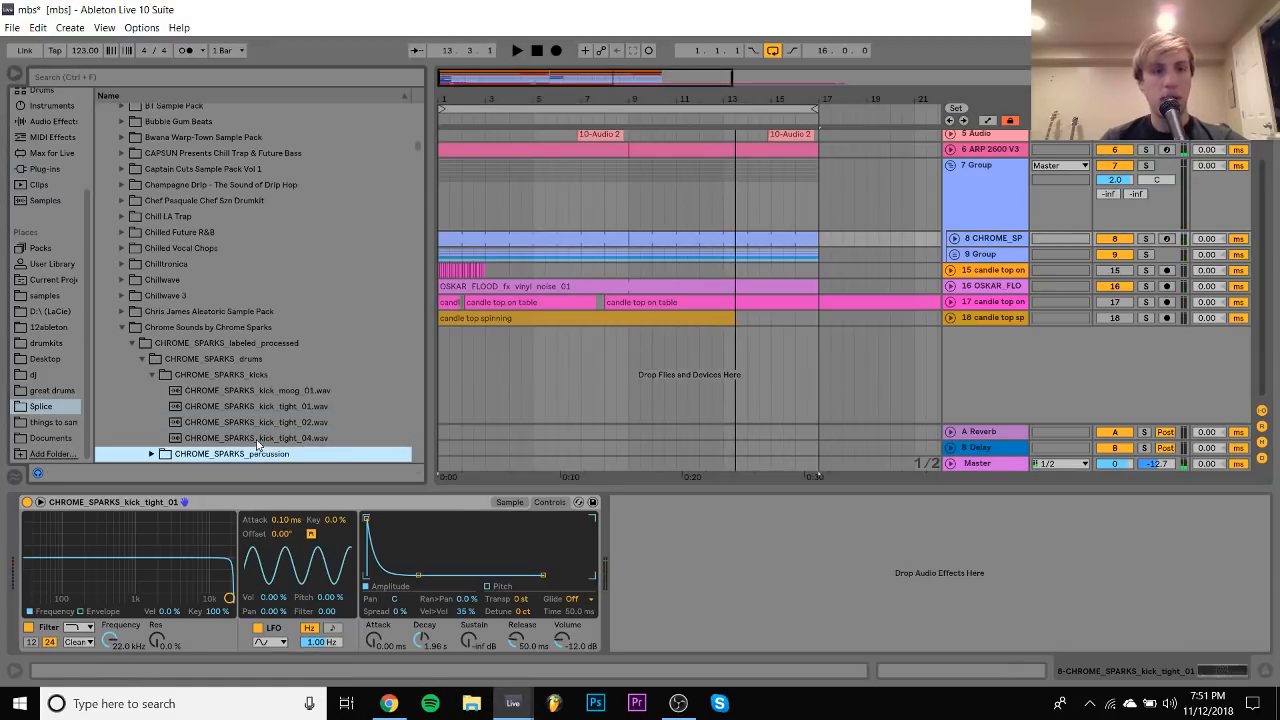
pyautogui.press('space')
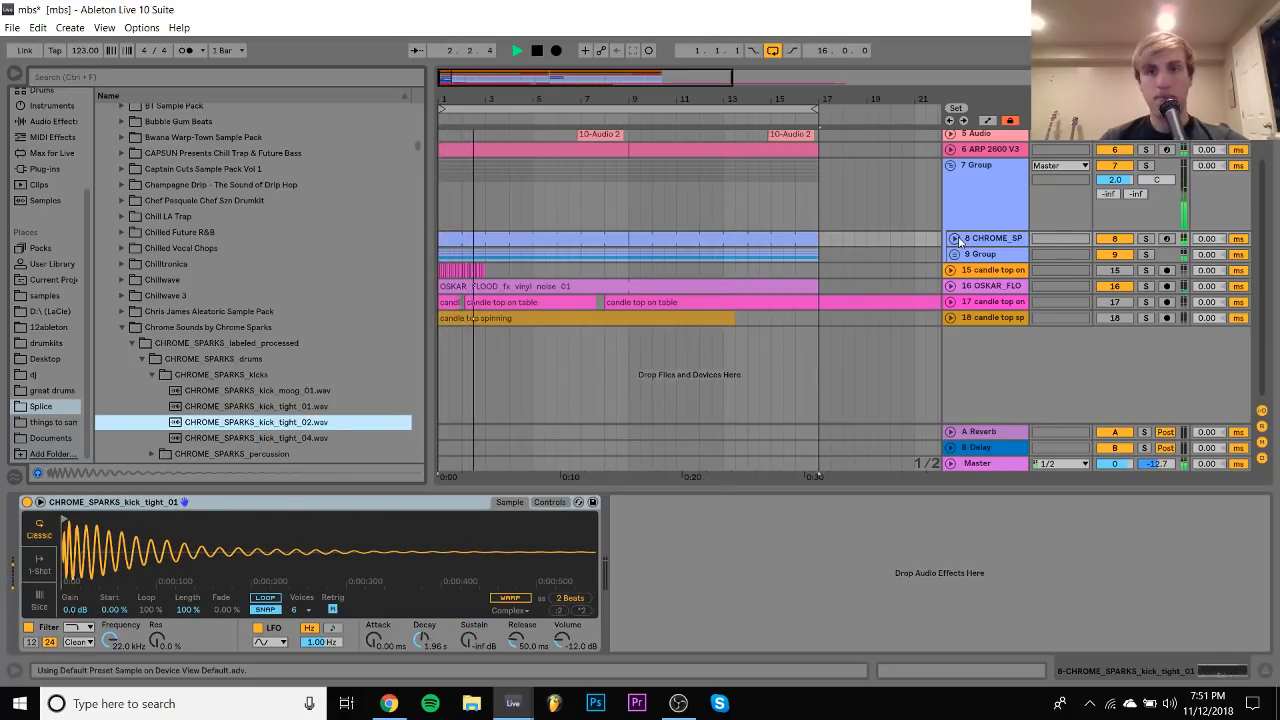
# Delete the Audio Effect Rack from the outer drum group and set the kick and group volumes to 0 dB during playback
pyautogui.click(965, 200)
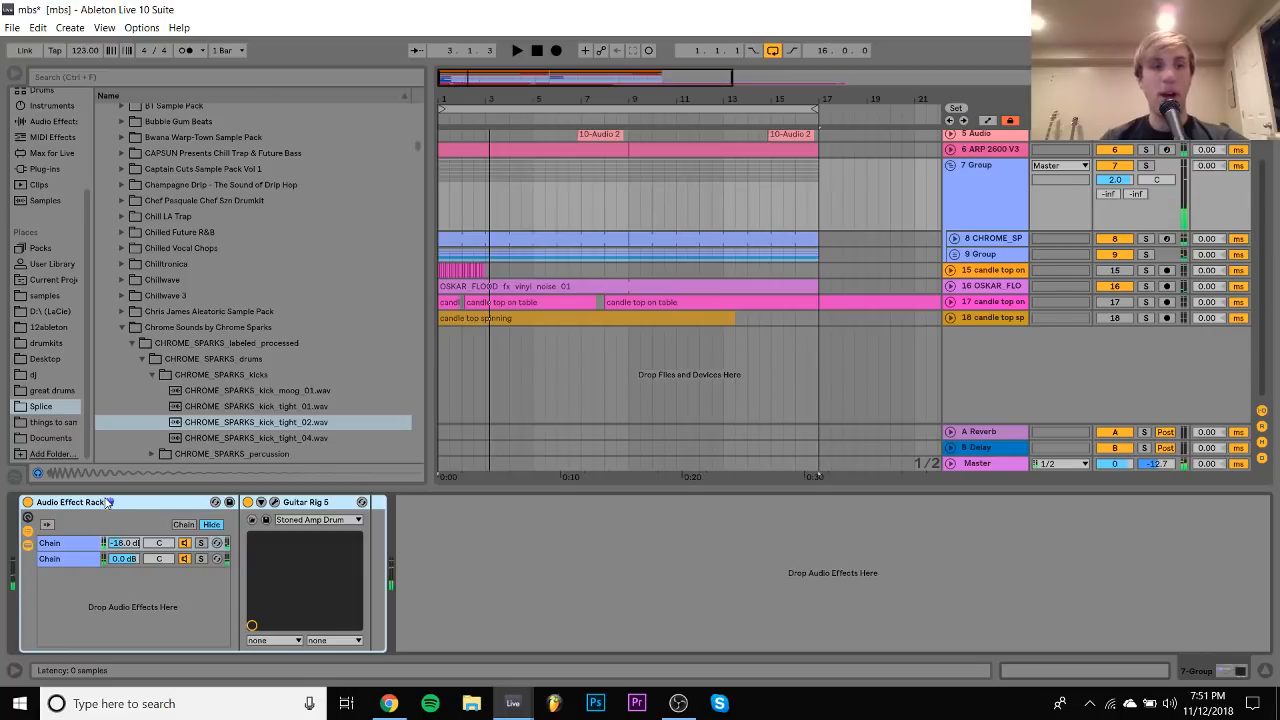
pyautogui.press('Delete')
pyautogui.press('space')
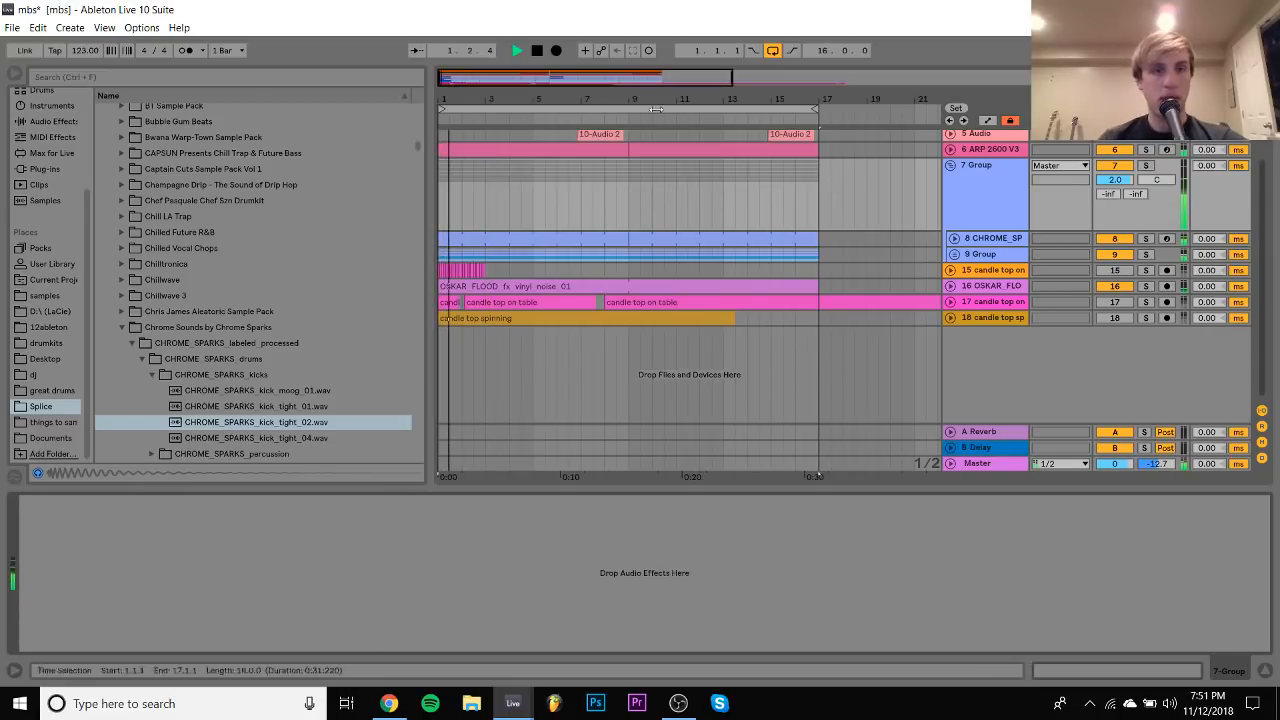
pyautogui.click(954, 238)
pyautogui.moveTo(1115, 253); pyautogui.dragTo(1115, 246)
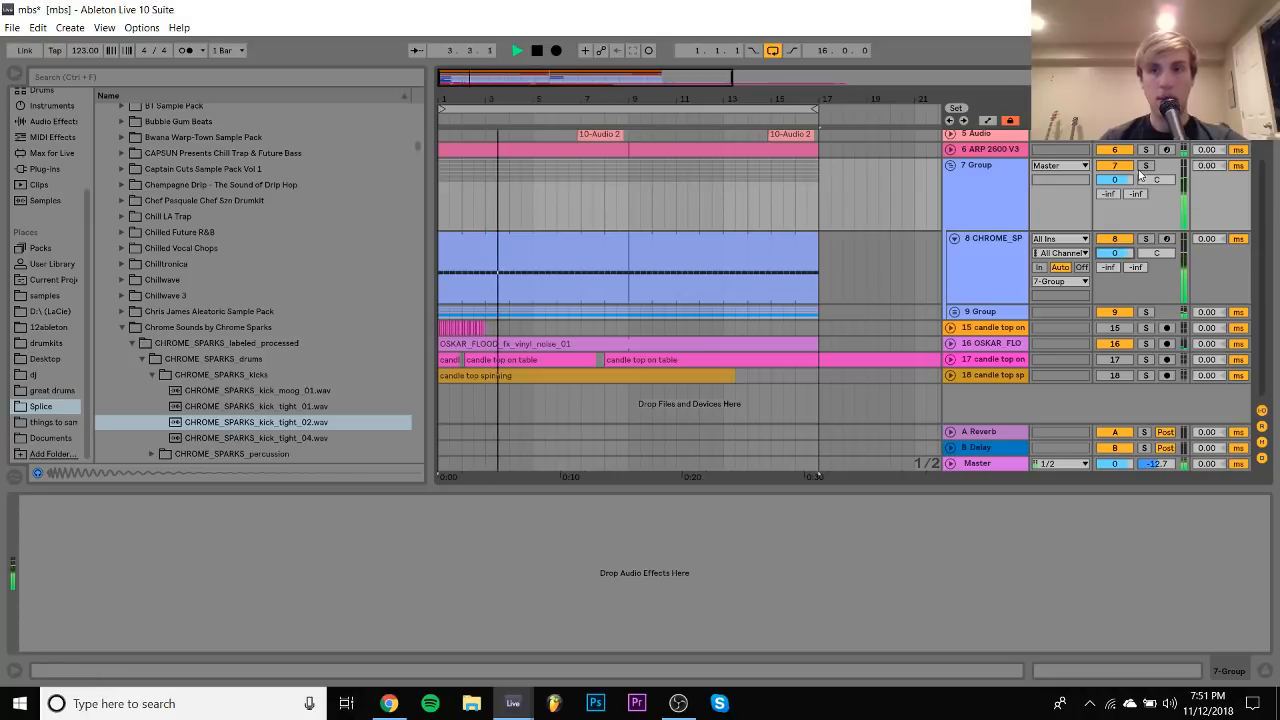
# Add Guitar Rig 5 to the outer drum group and load the Roomy Snare preset from the Drums effects
pyautogui.click(1007, 181)
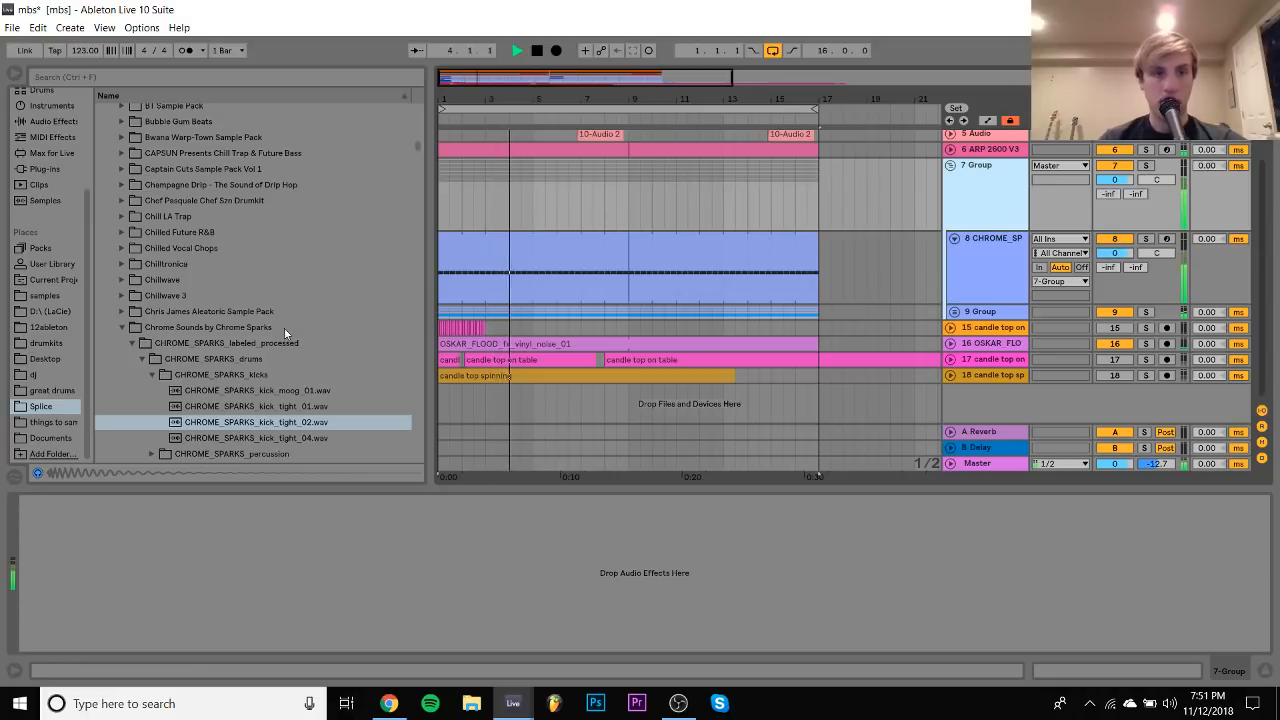
pyautogui.click(44, 168)
pyautogui.doubleClick(130, 231)
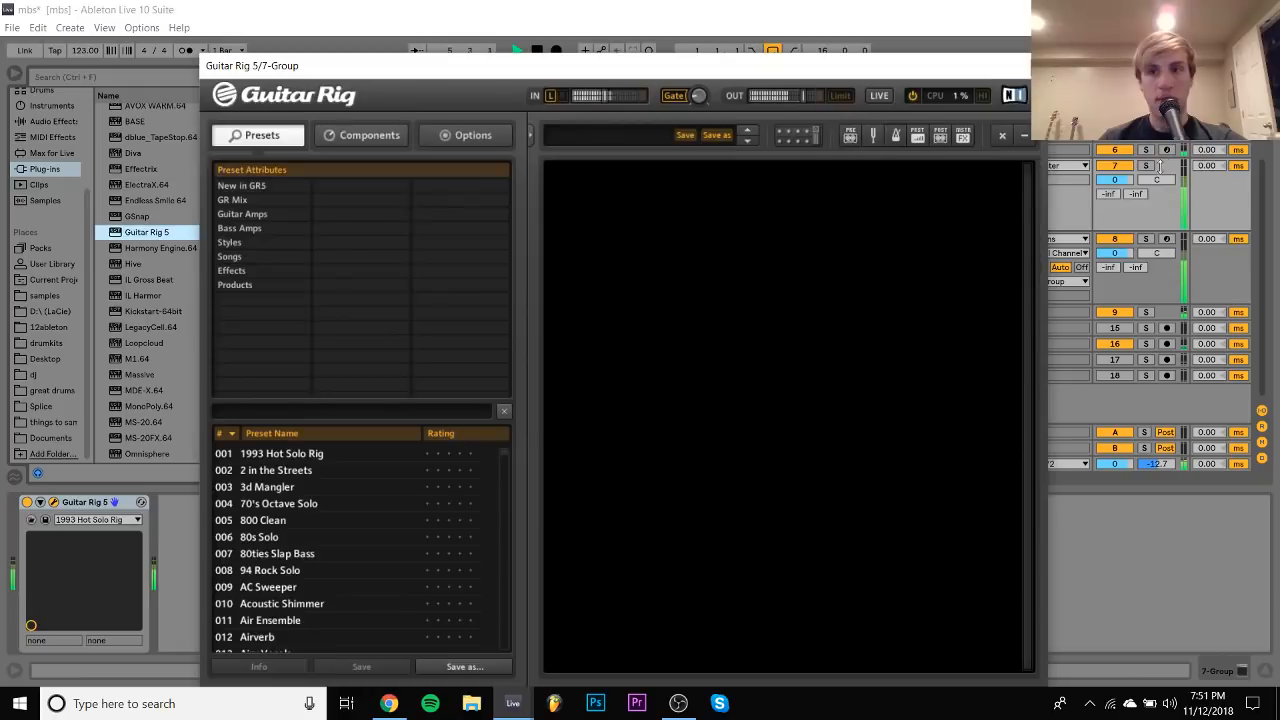
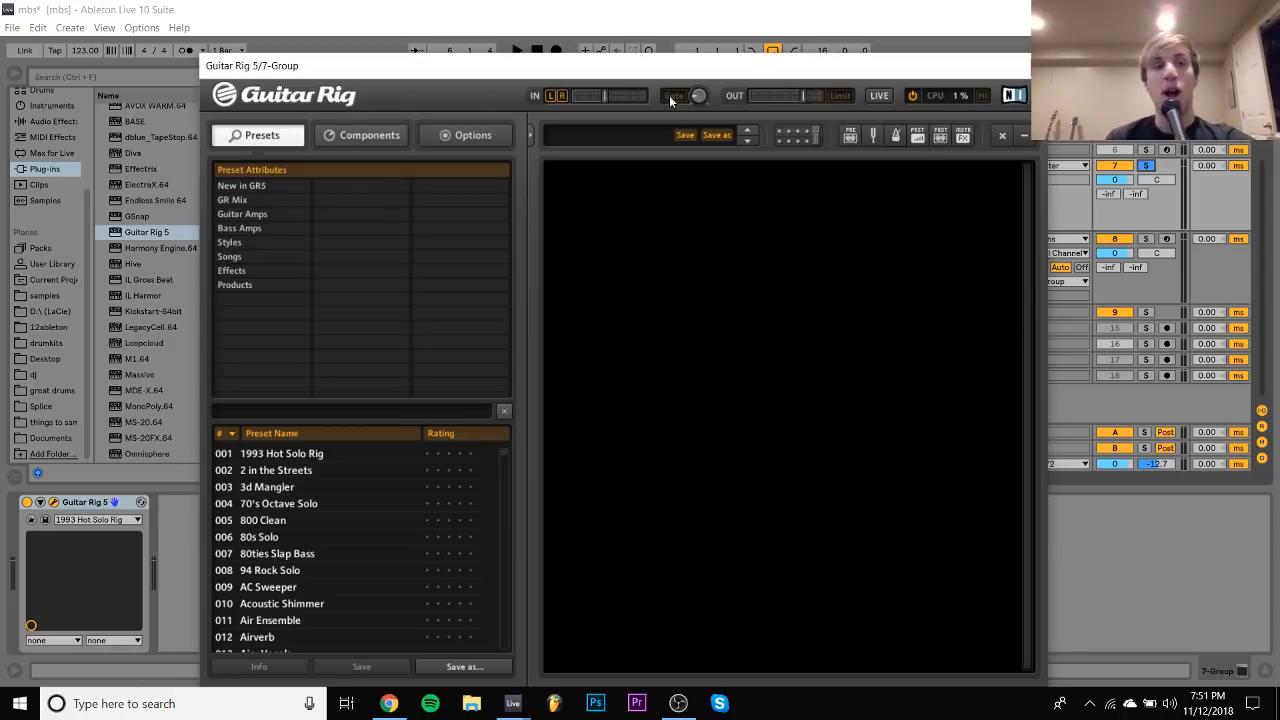
pyautogui.click(232, 271)
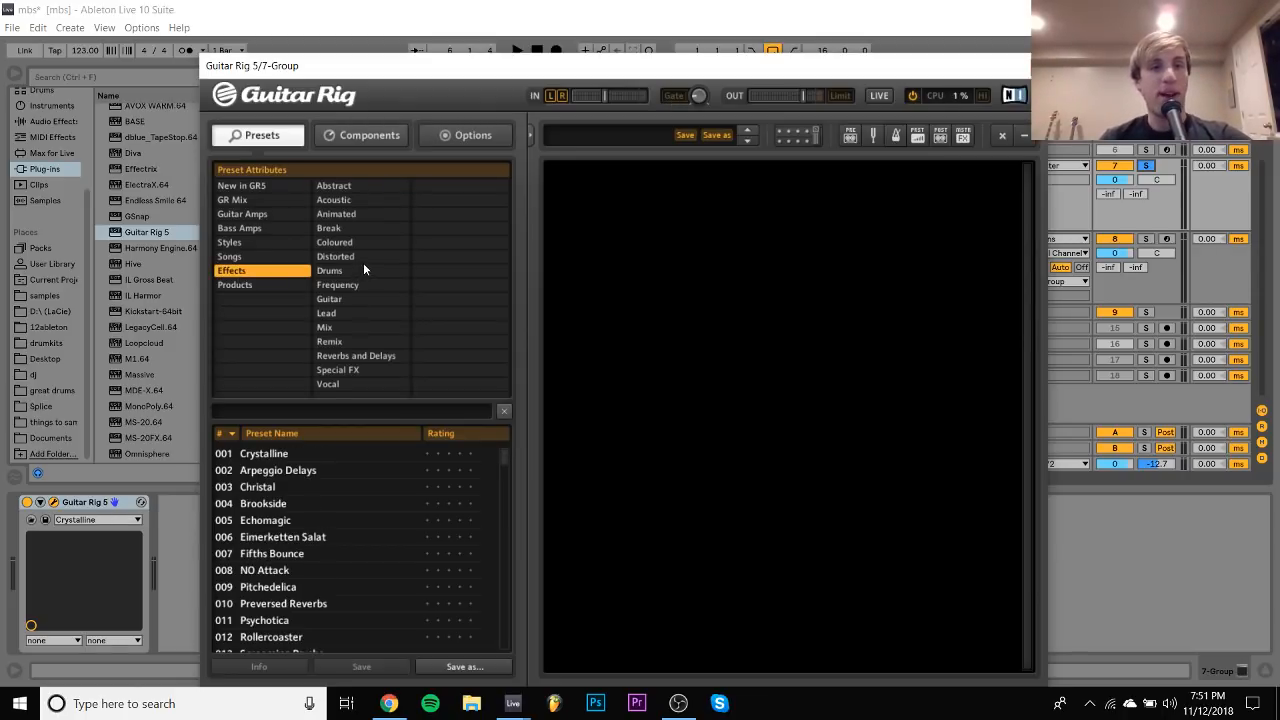
pyautogui.click(332, 271)
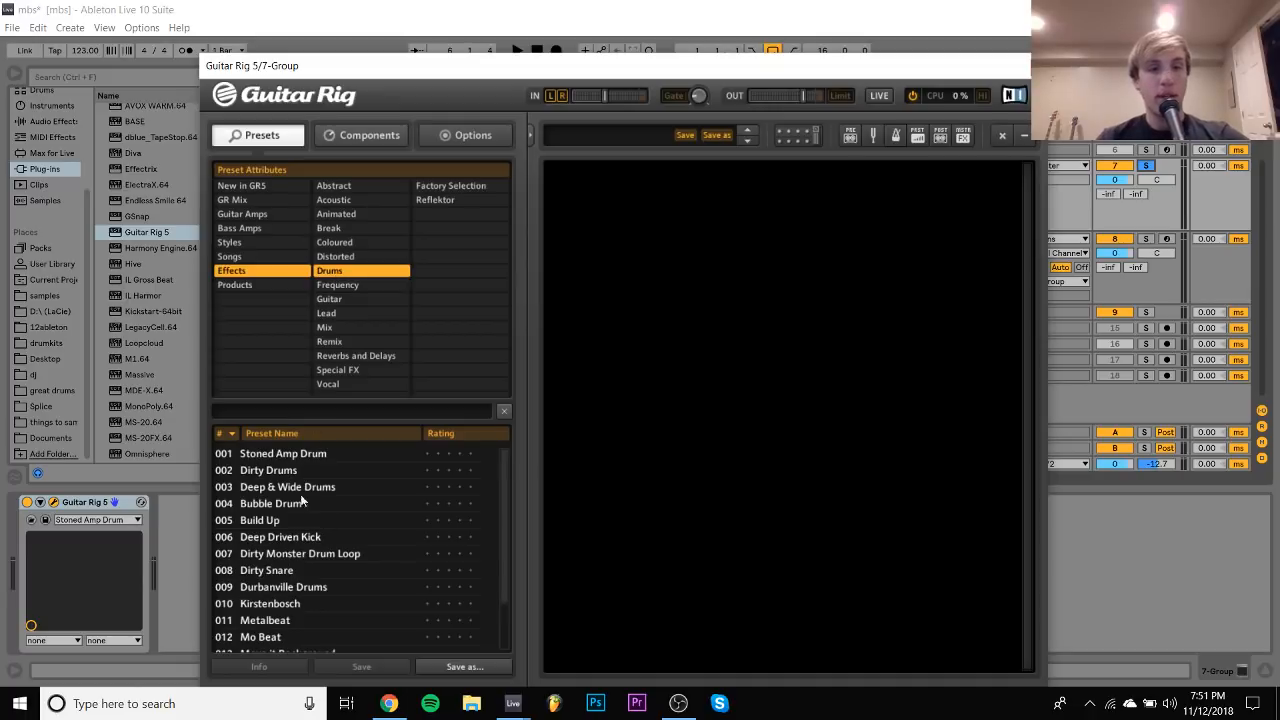
pyautogui.scroll(-2, 303, 521)
pyautogui.click(293, 643)
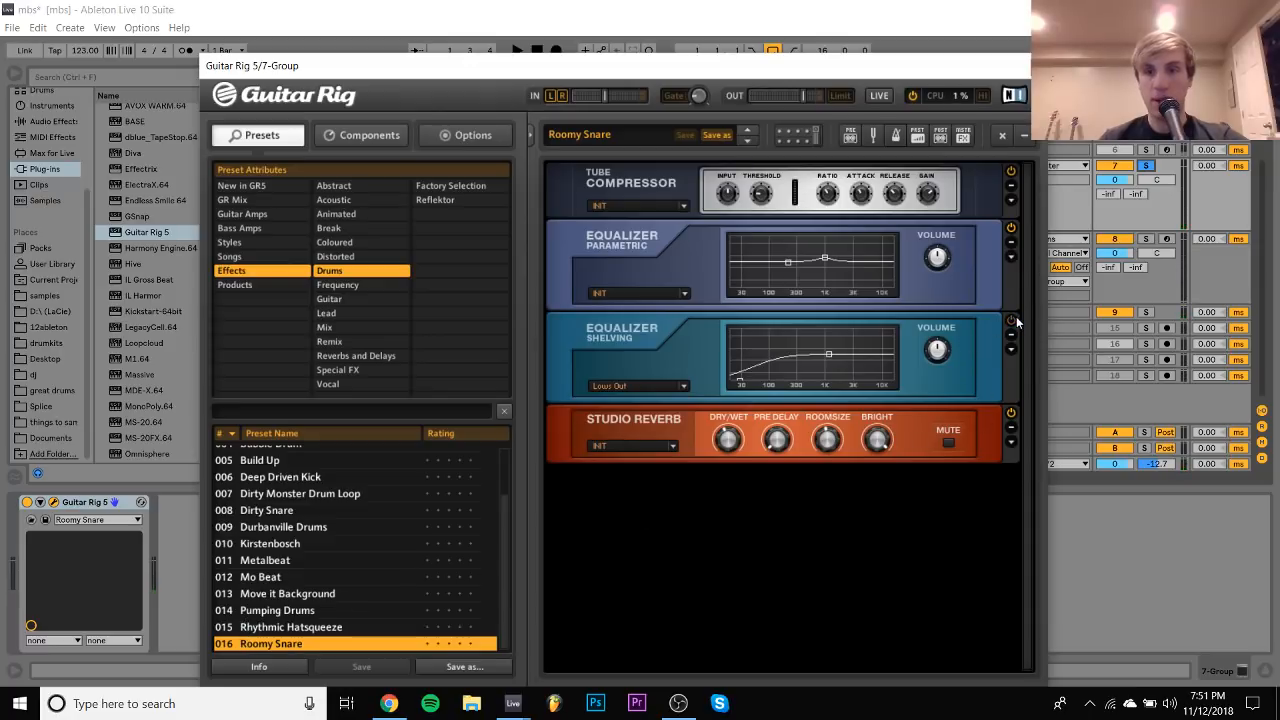
# During playback, set the outer drum group's volume to -6.8 dB, close Guitar Rig and set the inner group's volume to -8.3 dB
pyautogui.press('space')
pyautogui.moveTo(1117, 181); pyautogui.dragTo(1117, 215)
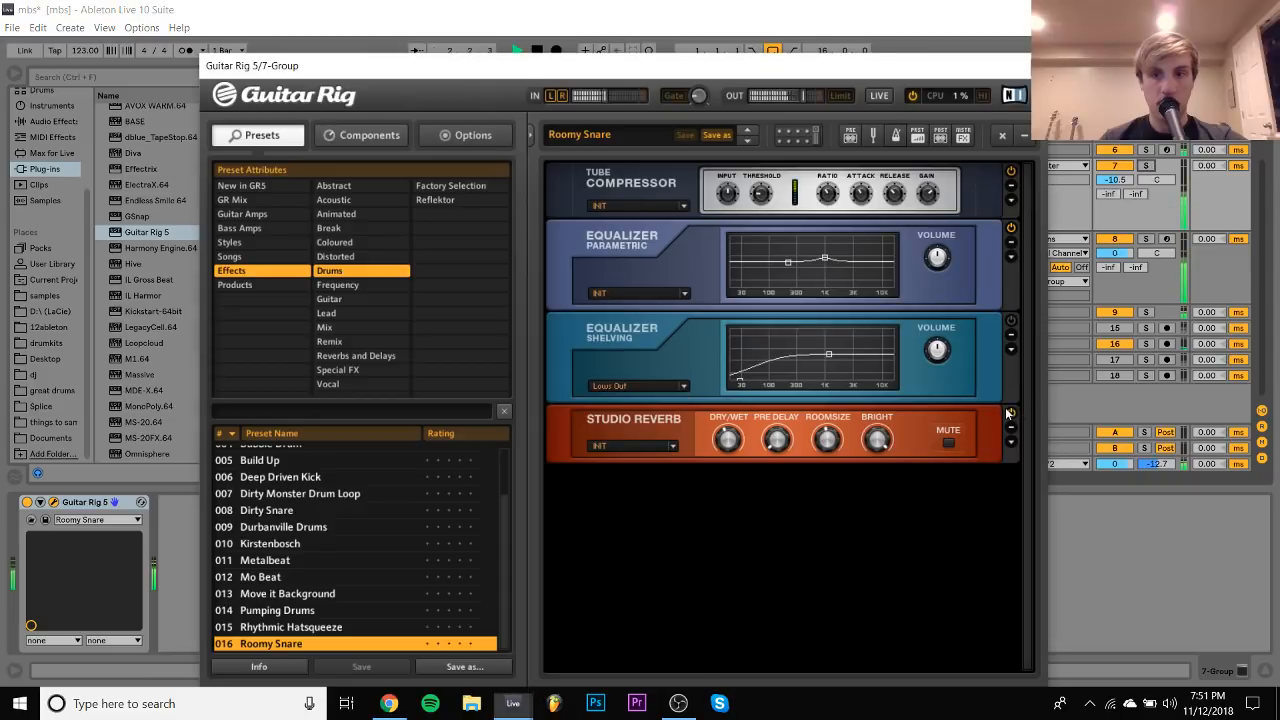
pyautogui.moveTo(1117, 180); pyautogui.dragTo(1117, 173)
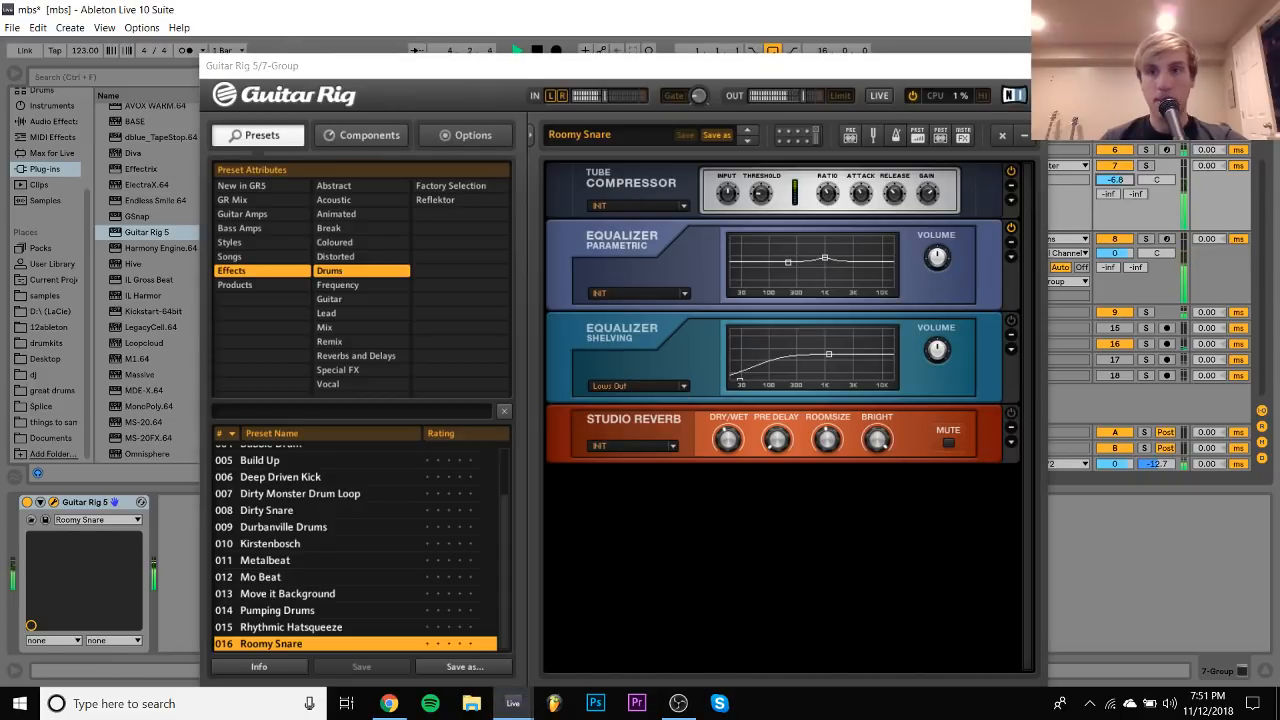
pyautogui.click(1034, 65)
pyautogui.click(955, 312)
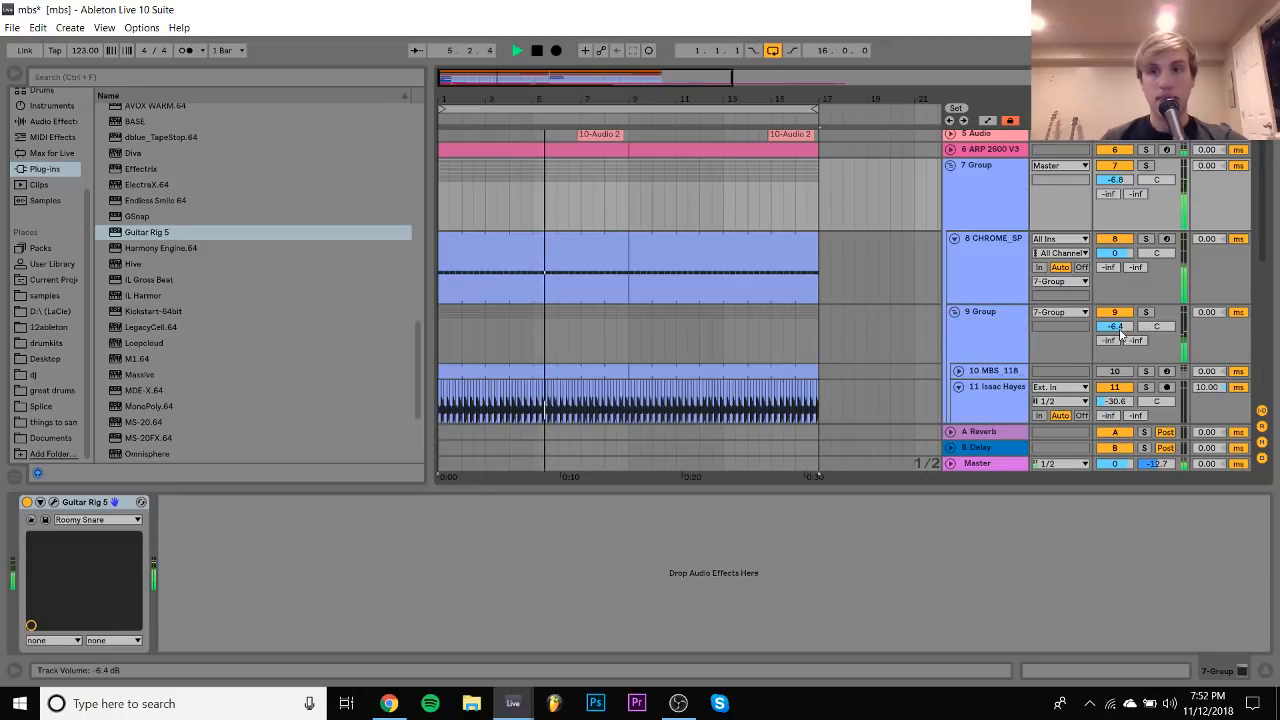
pyautogui.moveTo(1121, 335); pyautogui.dragTo(1121, 341)
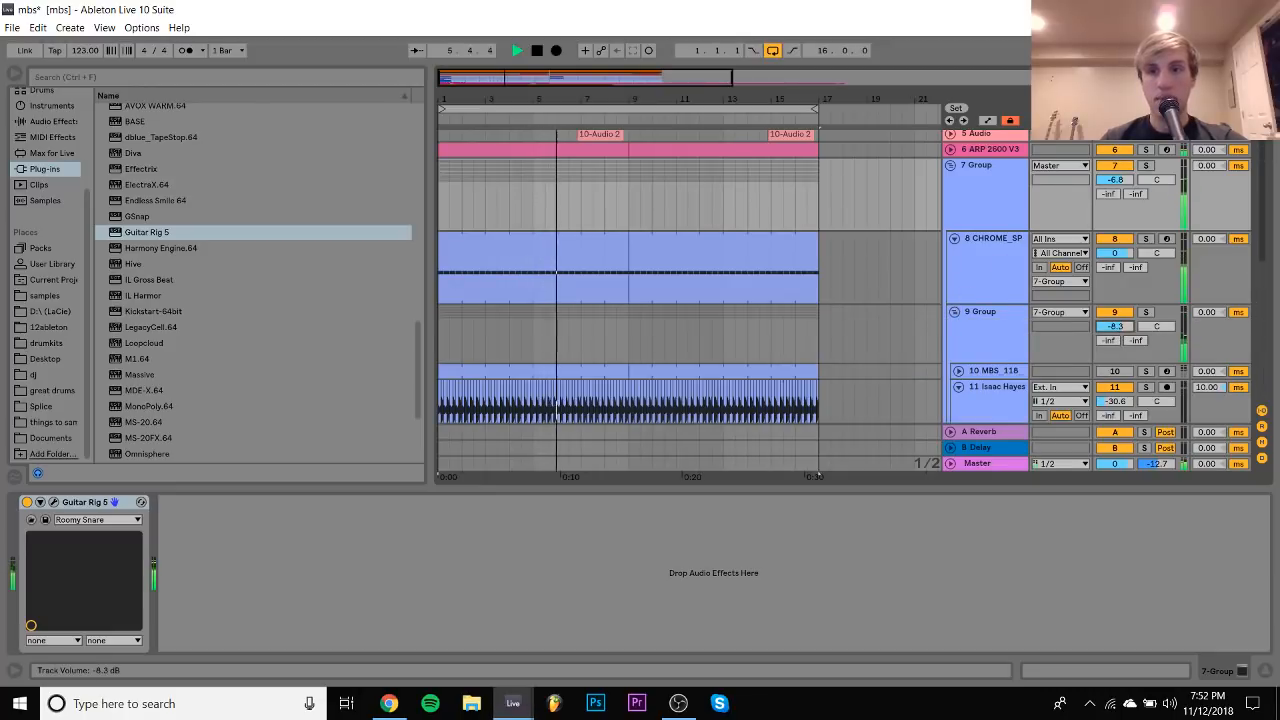
# Replace the kick track's sample with kick_lowmed.wav from the Om Unit - Battery 4 Kit Samples folder in great drums
pyautogui.click(968, 262)
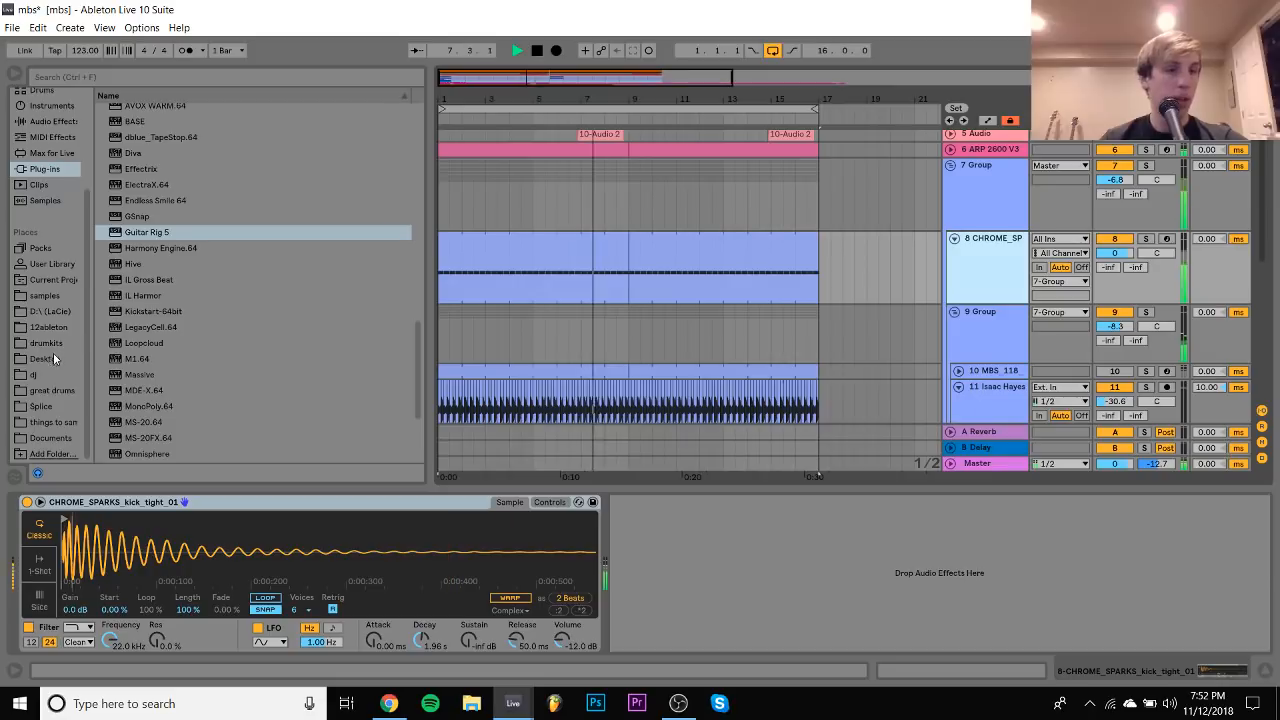
pyautogui.click(53, 391)
pyautogui.scroll(-3, 181, 325)
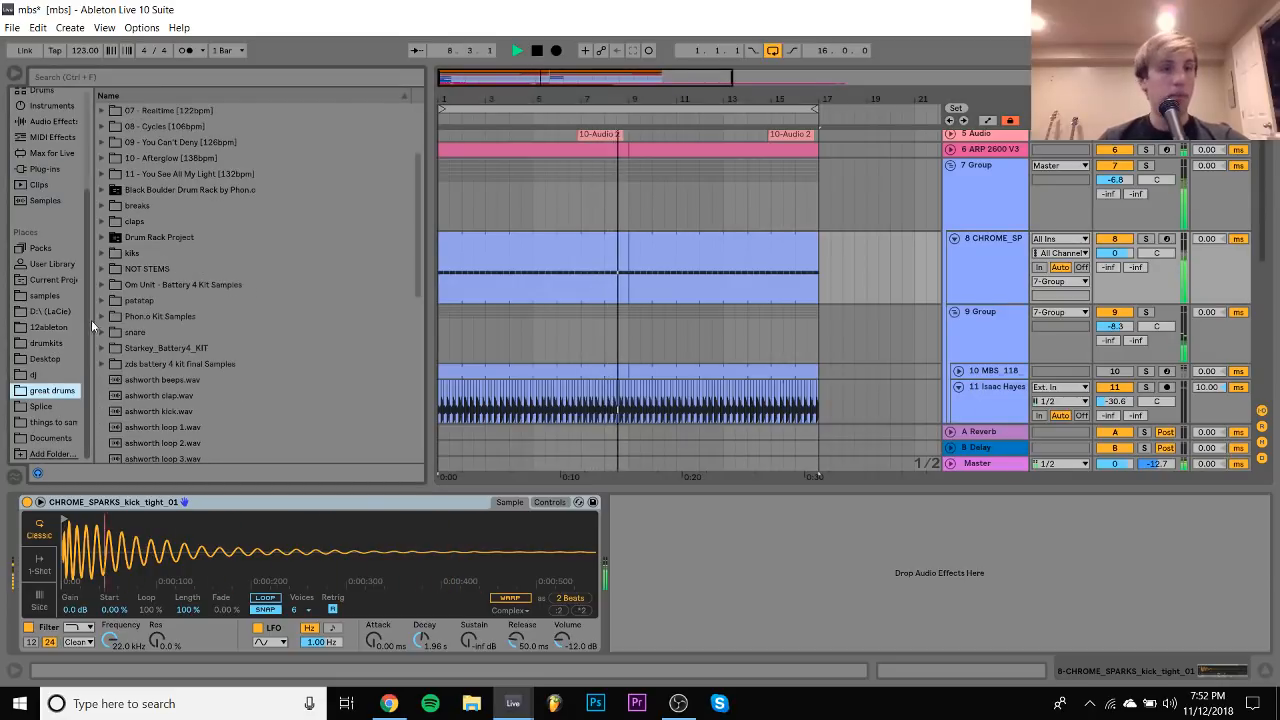
pyautogui.click(101, 285)
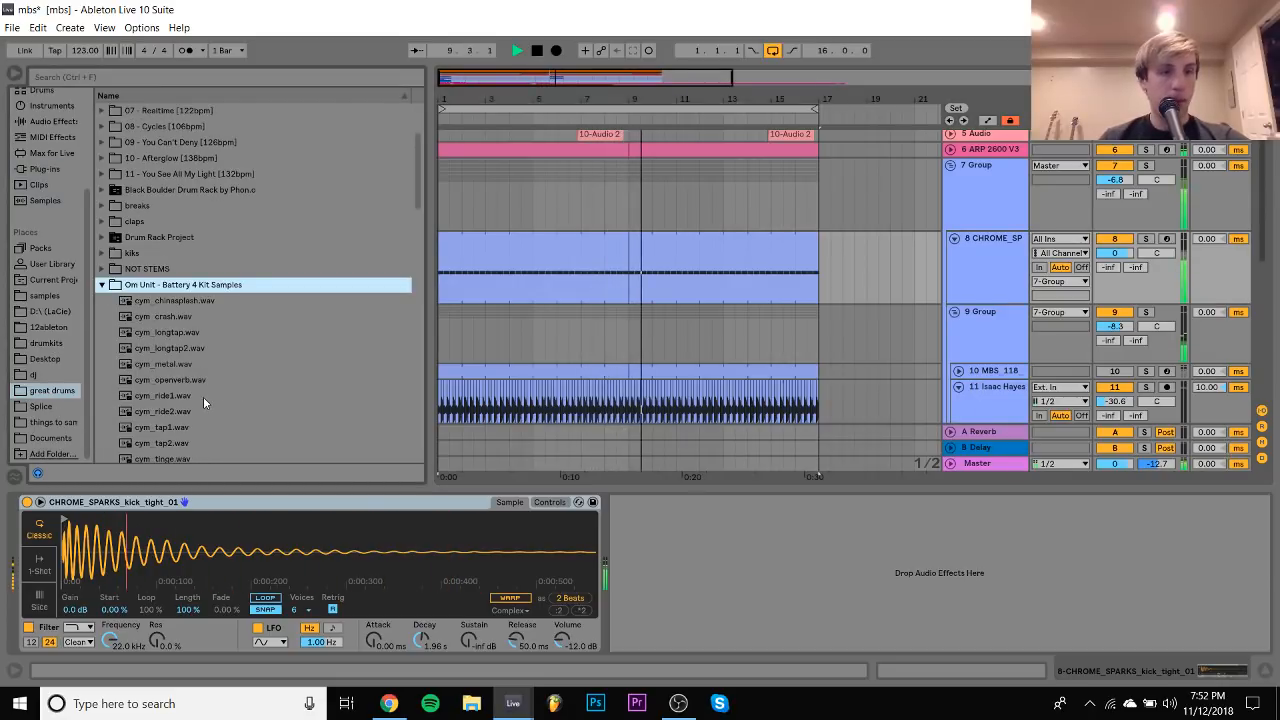
pyautogui.scroll(-8, 203, 396)
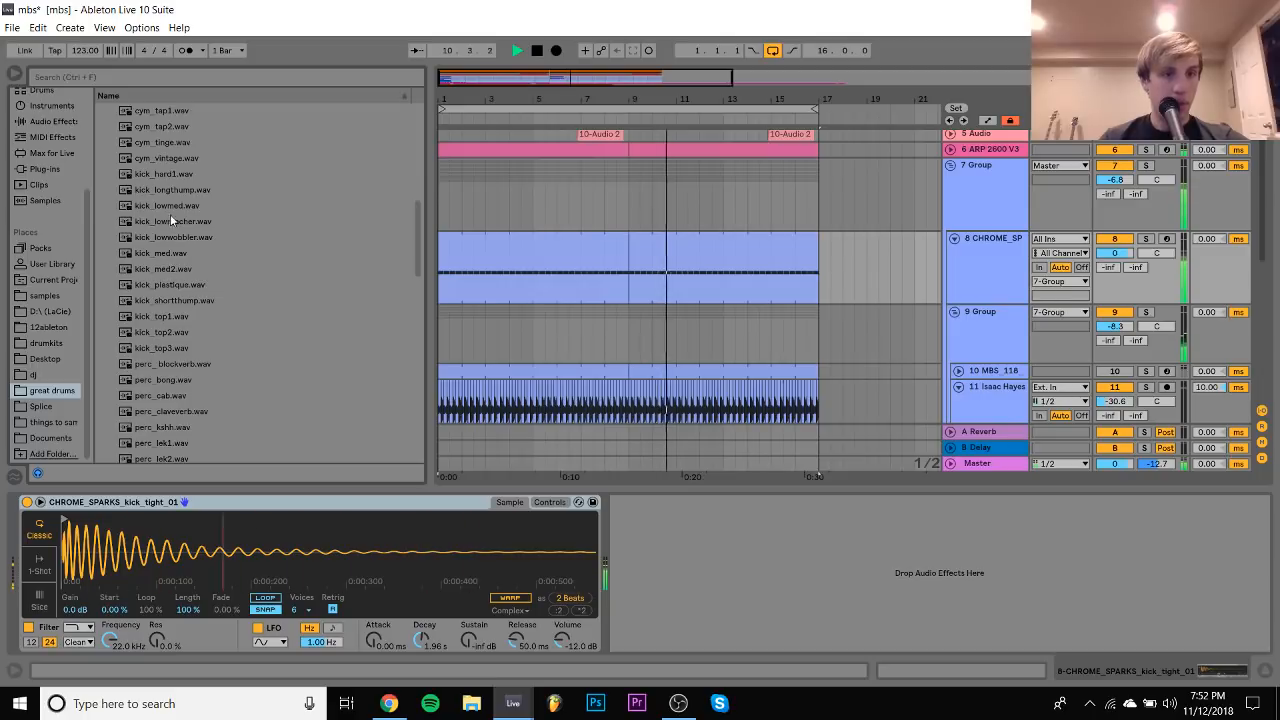
pyautogui.moveTo(167, 205); pyautogui.dragTo(201, 556)
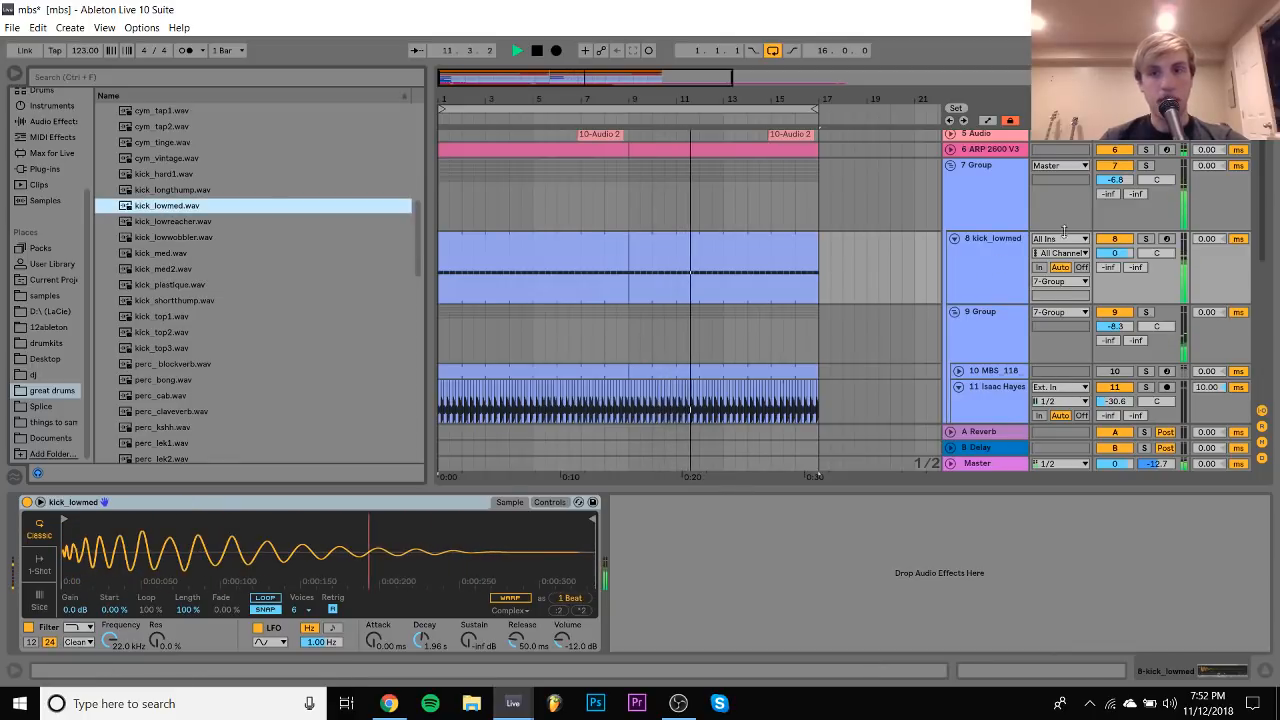
# Set the kick's decay to 8.49 s, its transposition to -1 st and the kick track's volume to 3.7 dB
pyautogui.moveTo(1120, 254); pyautogui.dragTo(1128, 263)
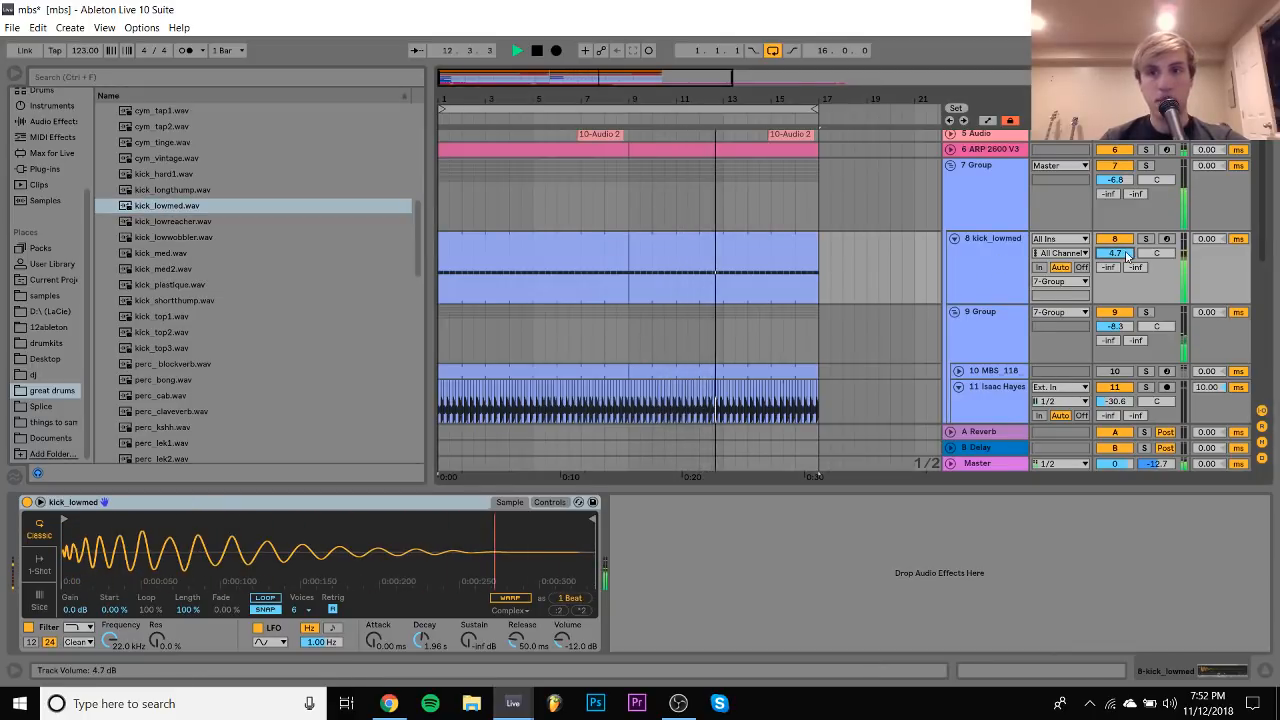
pyautogui.click(540, 503)
pyautogui.moveTo(420, 575)
pyautogui.mouseDown()
pyautogui.moveTo(415, 520)
pyautogui.moveTo(428, 576)
pyautogui.mouseUp()
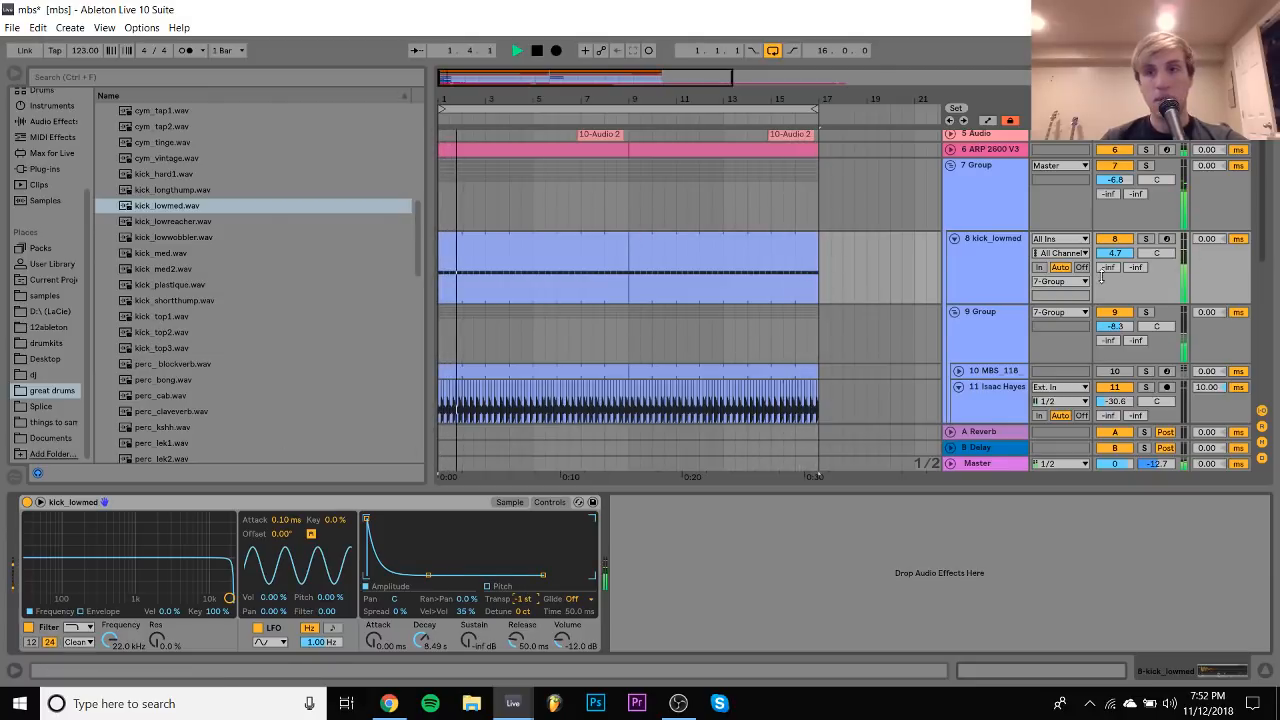
pyautogui.moveTo(1116, 254); pyautogui.dragTo(1116, 262)
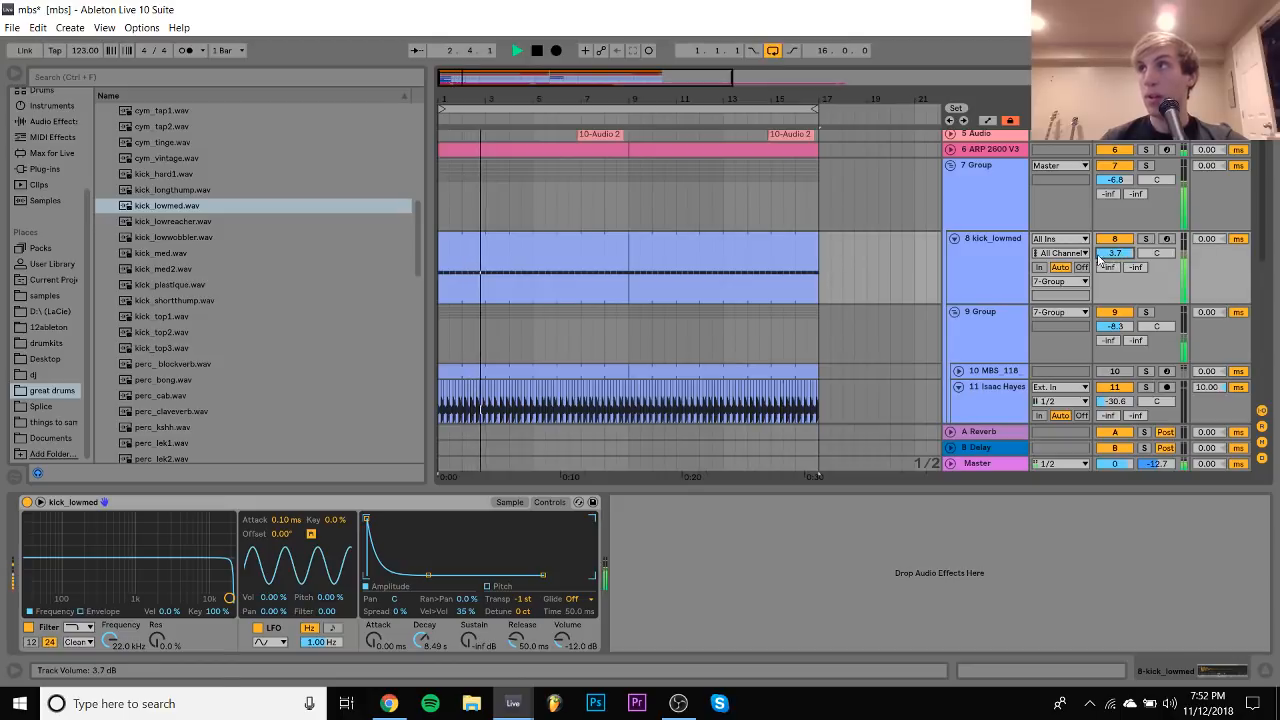
# Group the kick sampler into an Instrument Rack and layer kick_med2.wav as a second chain
pyautogui.click(320, 502)
pyautogui.press('space')
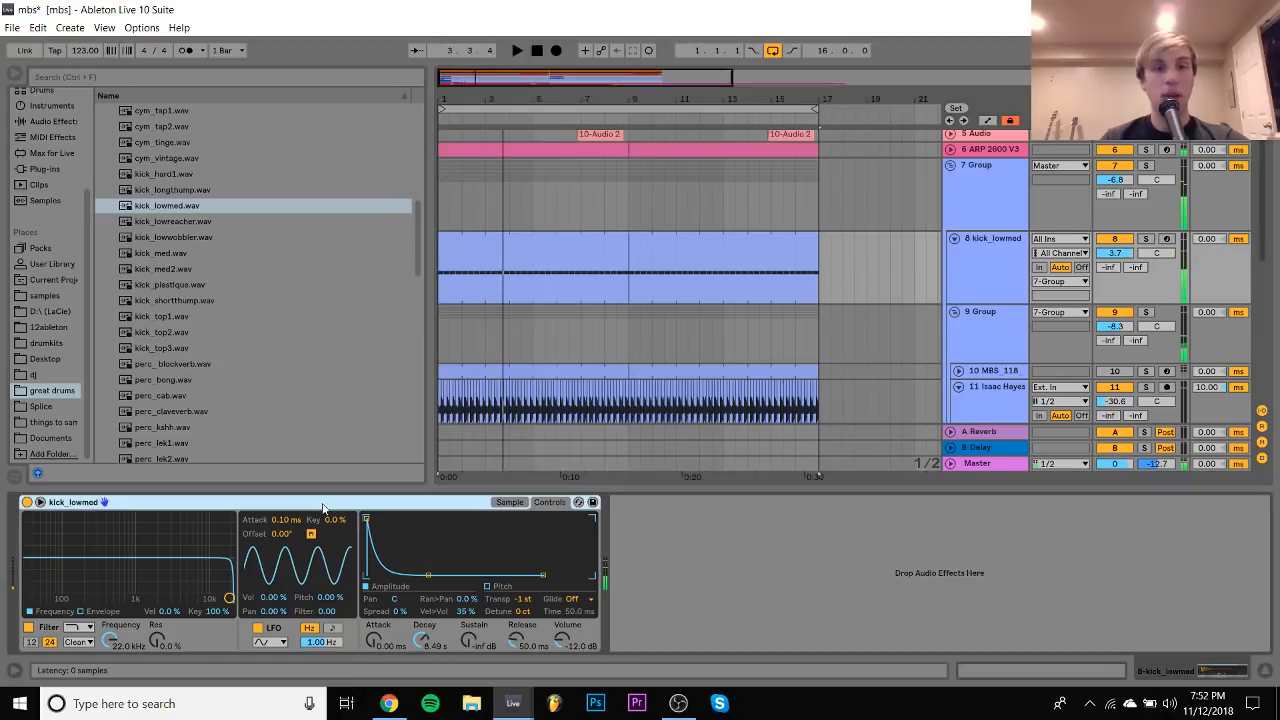
pyautogui.hotkey('ctrl', 'g')
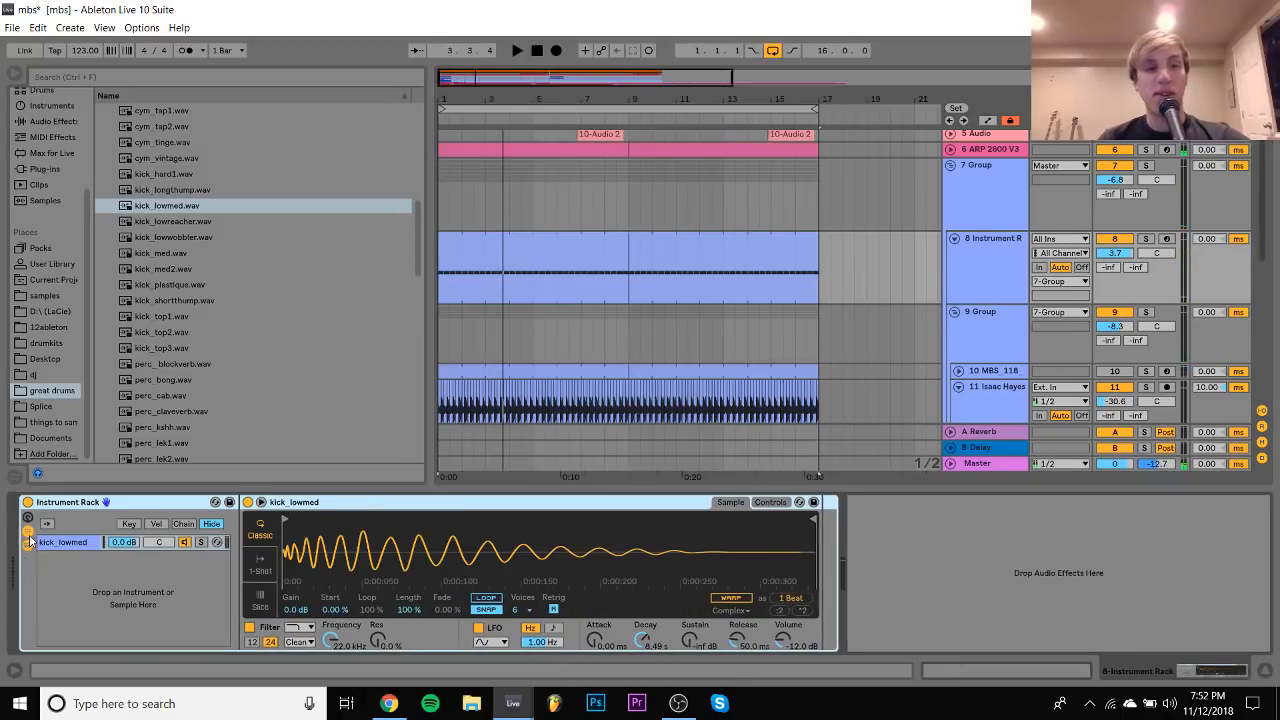
pyautogui.click(150, 258)
pyautogui.press('Down')
pyautogui.press('Up')
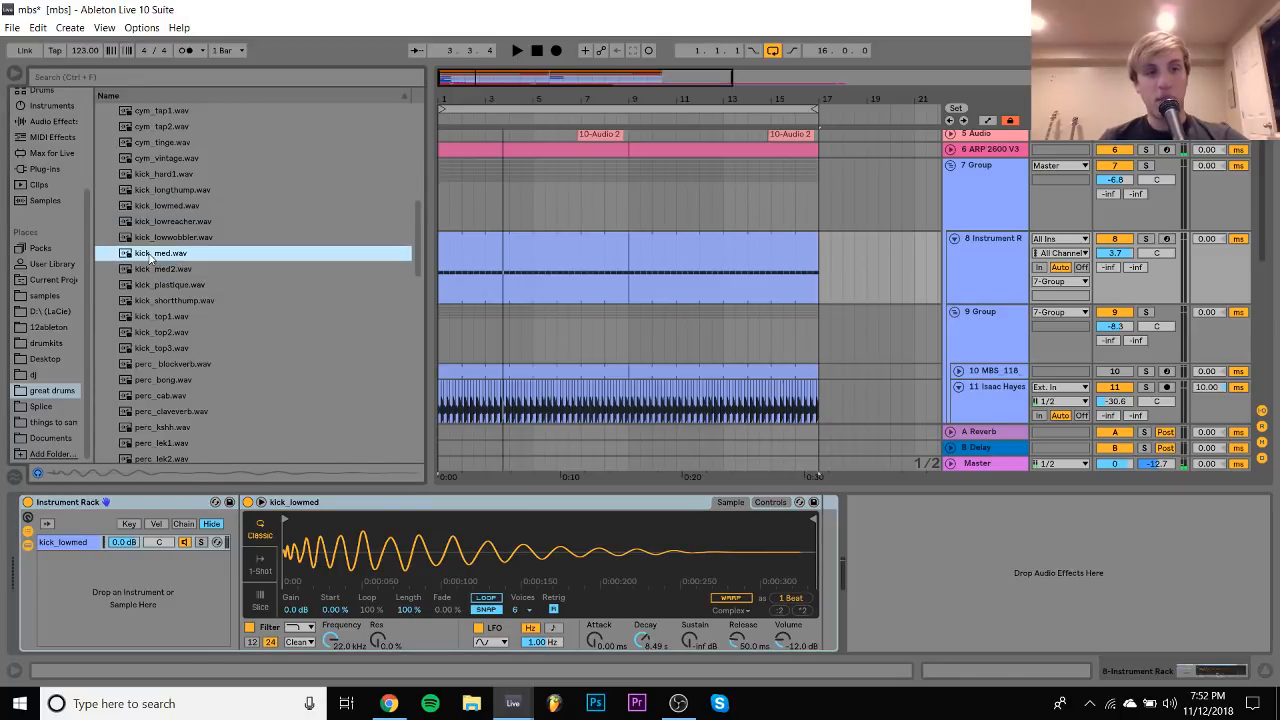
pyautogui.press('Down')
pyautogui.moveTo(155, 273); pyautogui.dragTo(121, 596)
# Solo the outer drum group and the kick_med2 chain in the kick's rack while playing the loop
pyautogui.click(1146, 229)
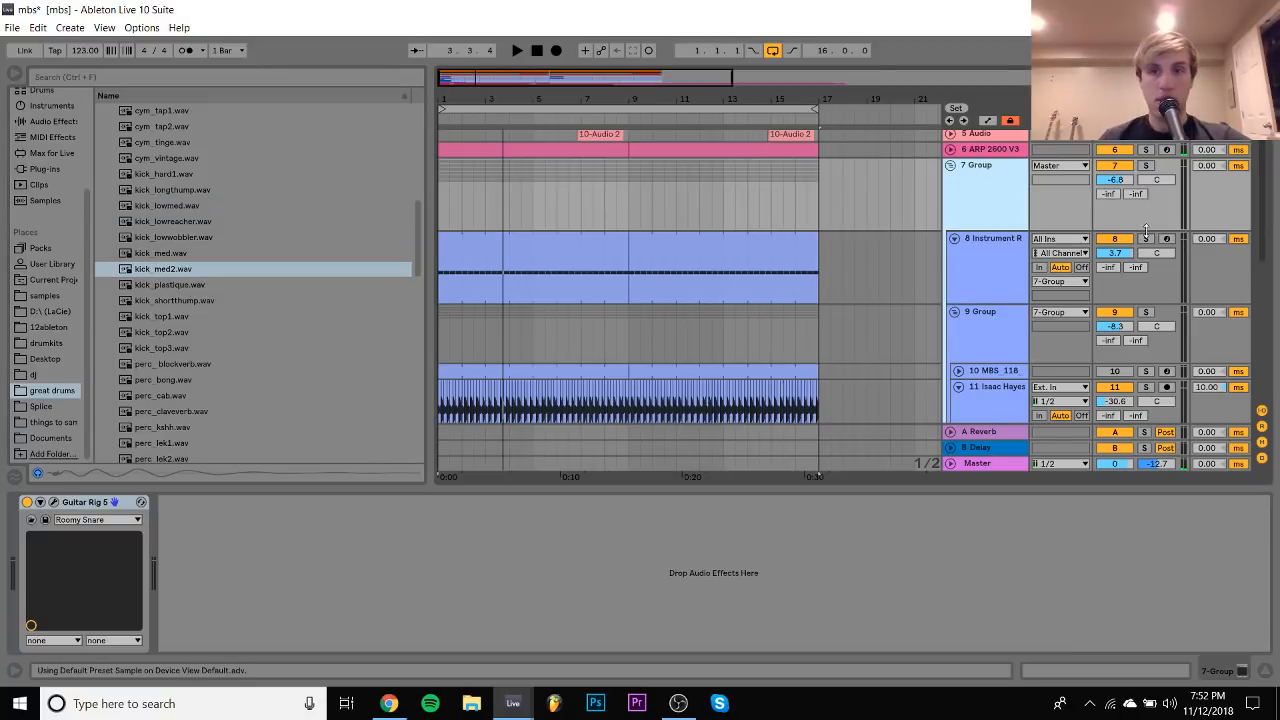
pyautogui.click(1147, 165)
pyautogui.press('space')
pyautogui.click(1005, 240)
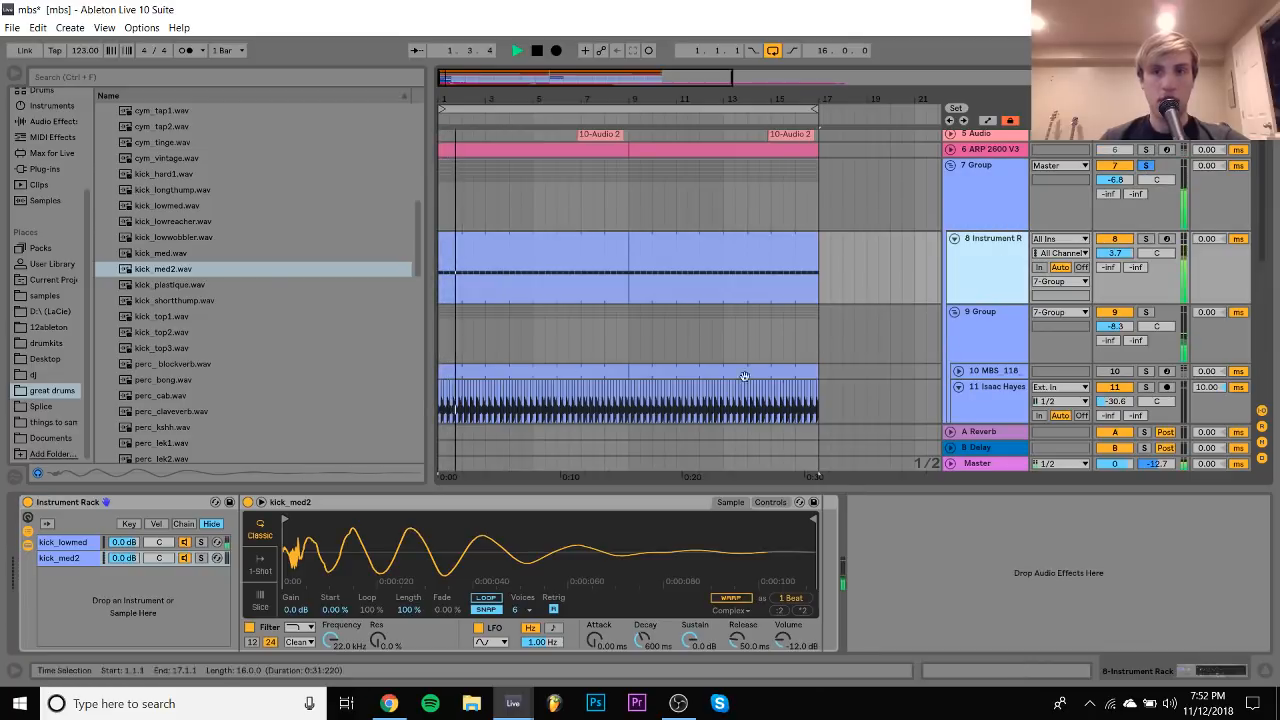
pyautogui.click(203, 559)
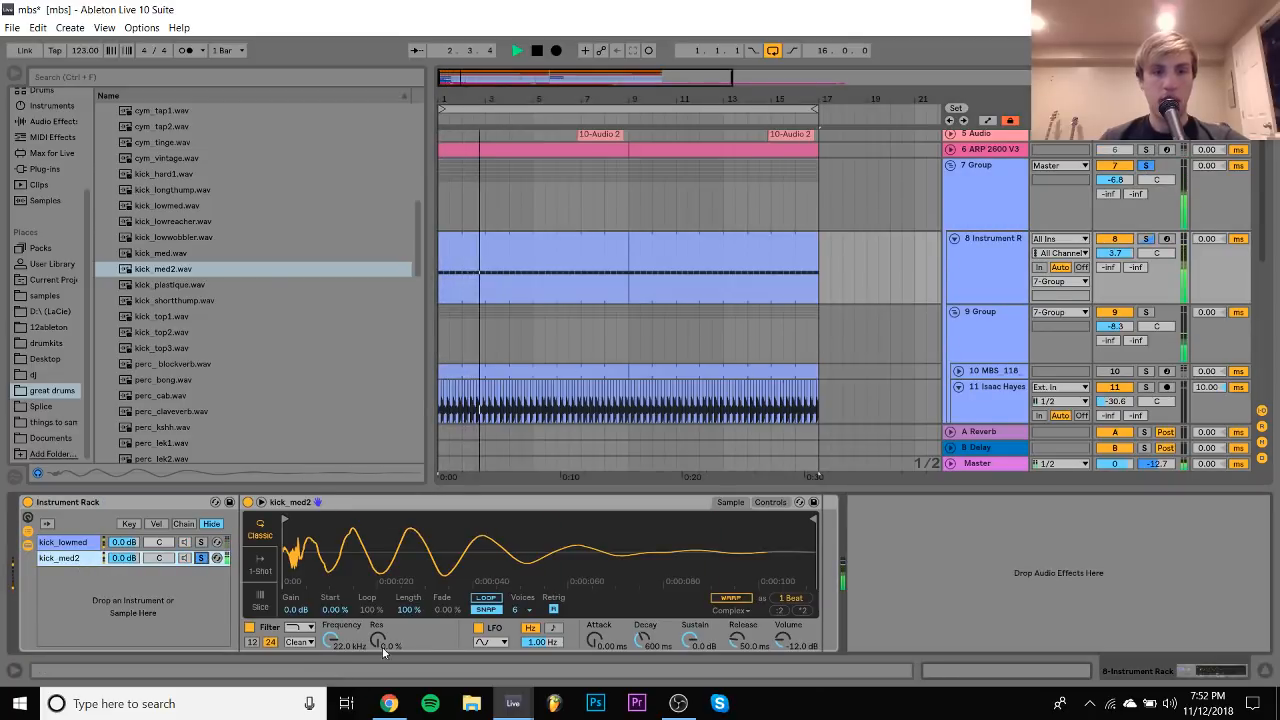
# Set kick_med2's filter to high-pass at 123 Hz, unsolo its chain and shorten its decay to 46.6 ms
pyautogui.press('space')
pyautogui.click(298, 627)
pyautogui.click(291, 580)
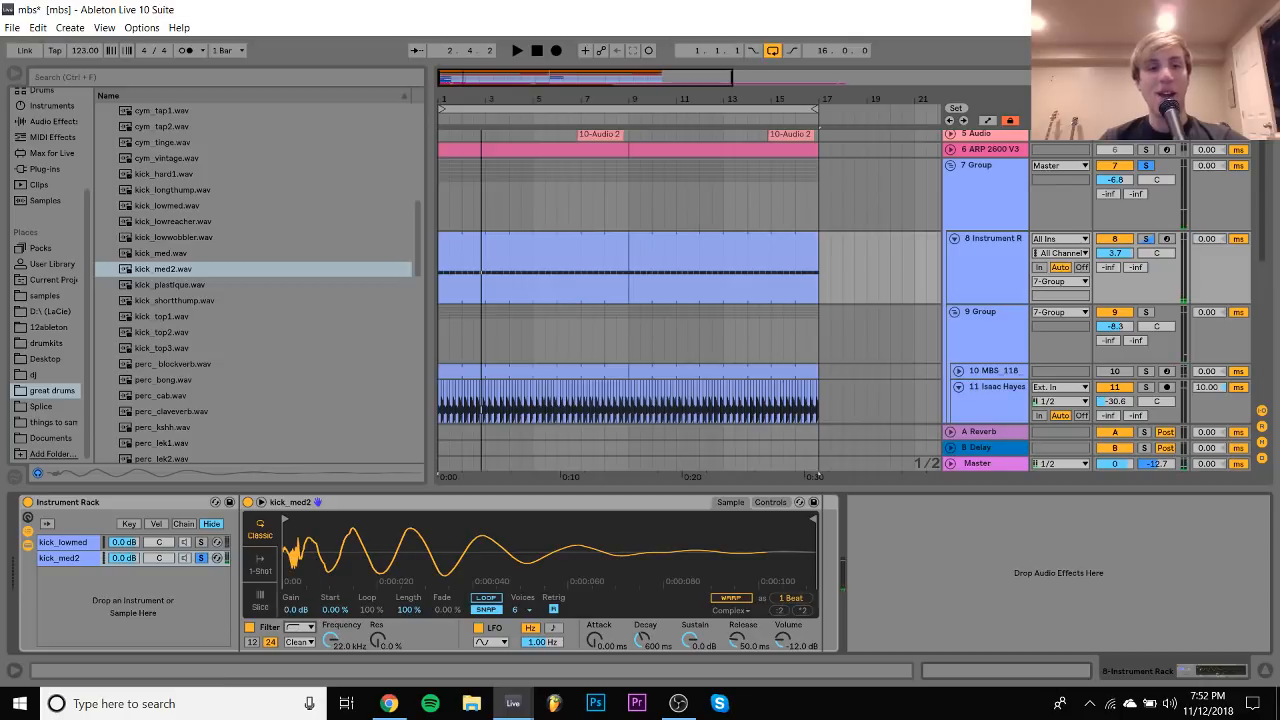
pyautogui.press('space')
pyautogui.moveTo(331, 638); pyautogui.dragTo(331, 690)
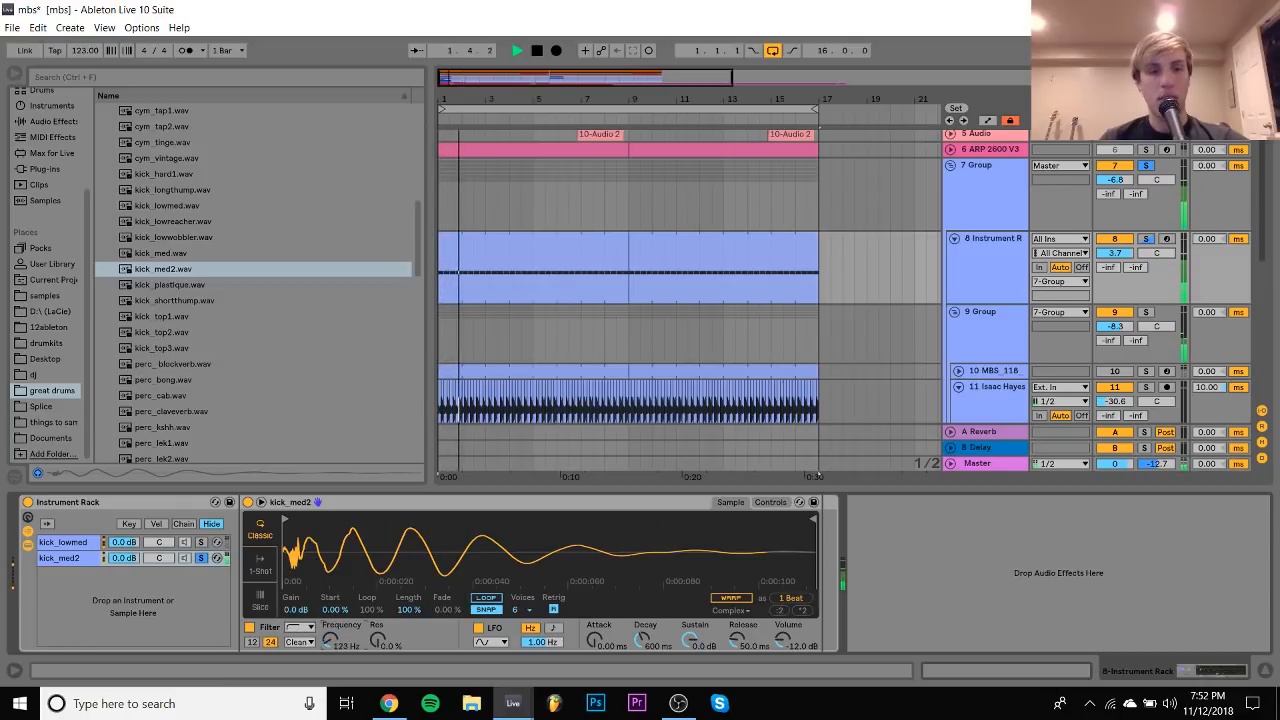
pyautogui.click(201, 558)
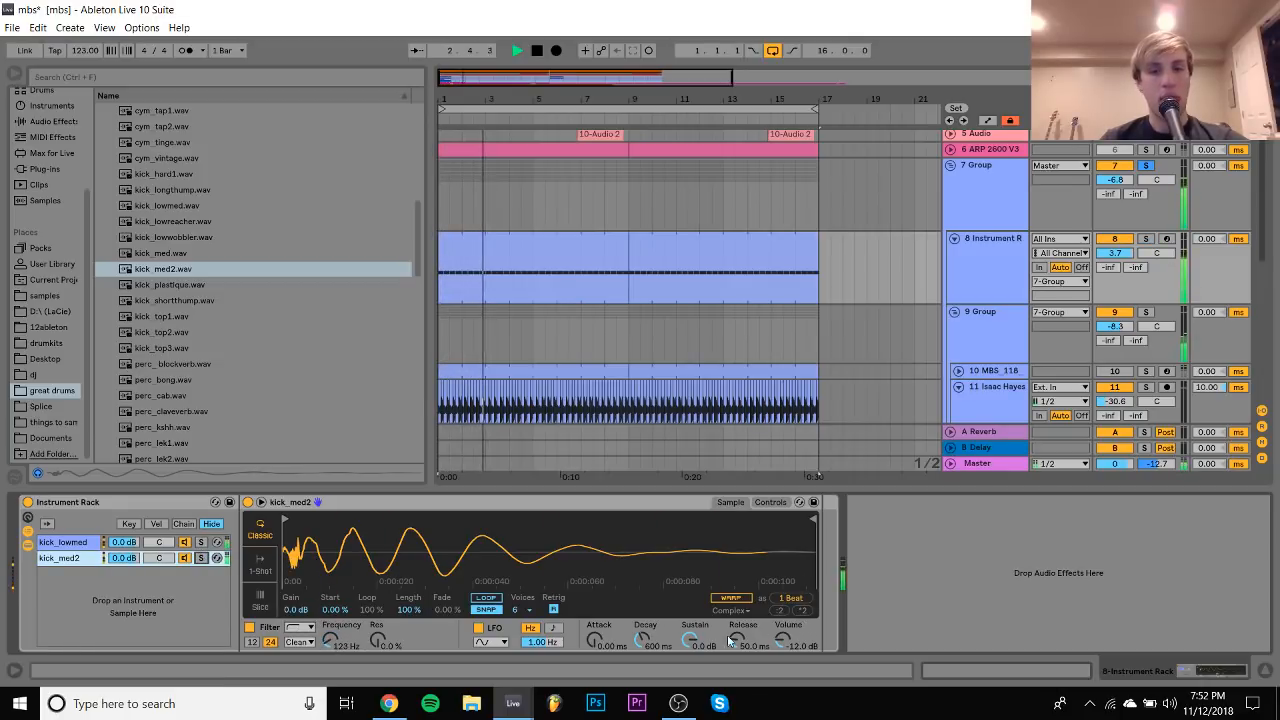
pyautogui.moveTo(642, 640); pyautogui.dragTo(642, 690)
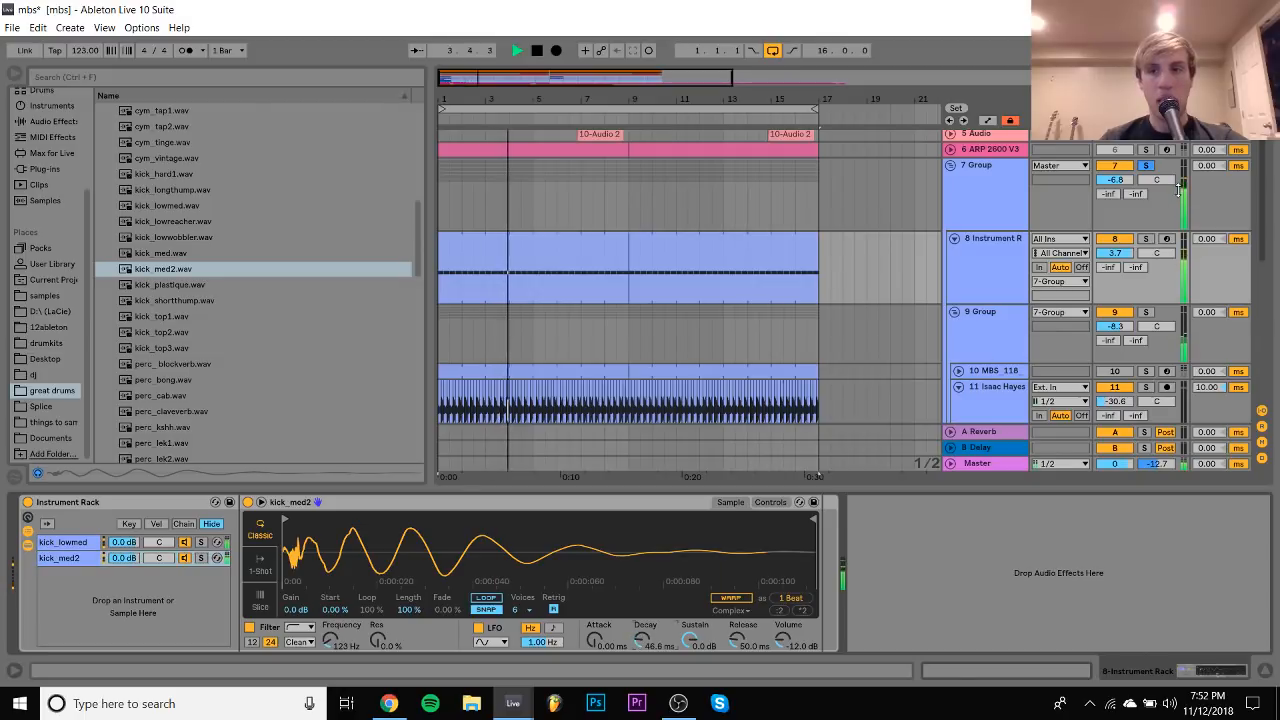
# Unsolo the outer drum group, set its volume to -7.9 dB and set the kick_med2 chain's volume to -5.6 dB
pyautogui.click(1147, 166)
pyautogui.moveTo(1117, 180); pyautogui.dragTo(1117, 186)
pyautogui.click(88, 559)
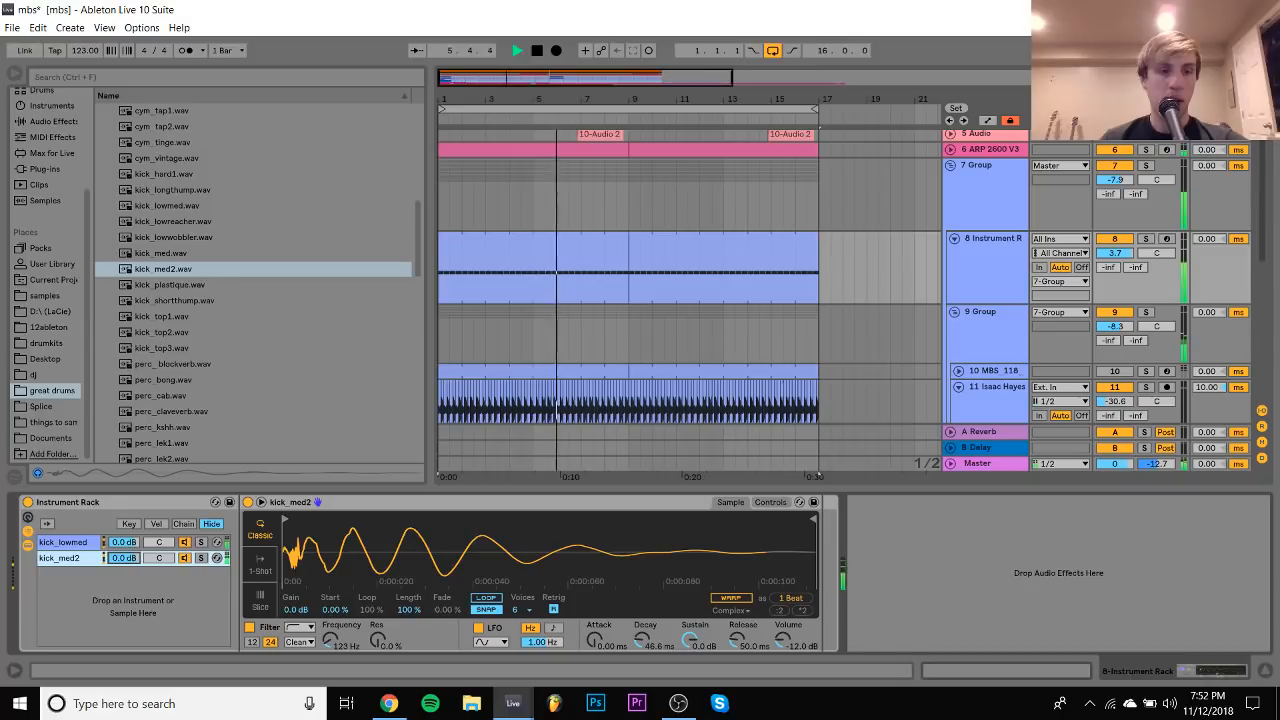
pyautogui.moveTo(124, 558); pyautogui.dragTo(124, 580)
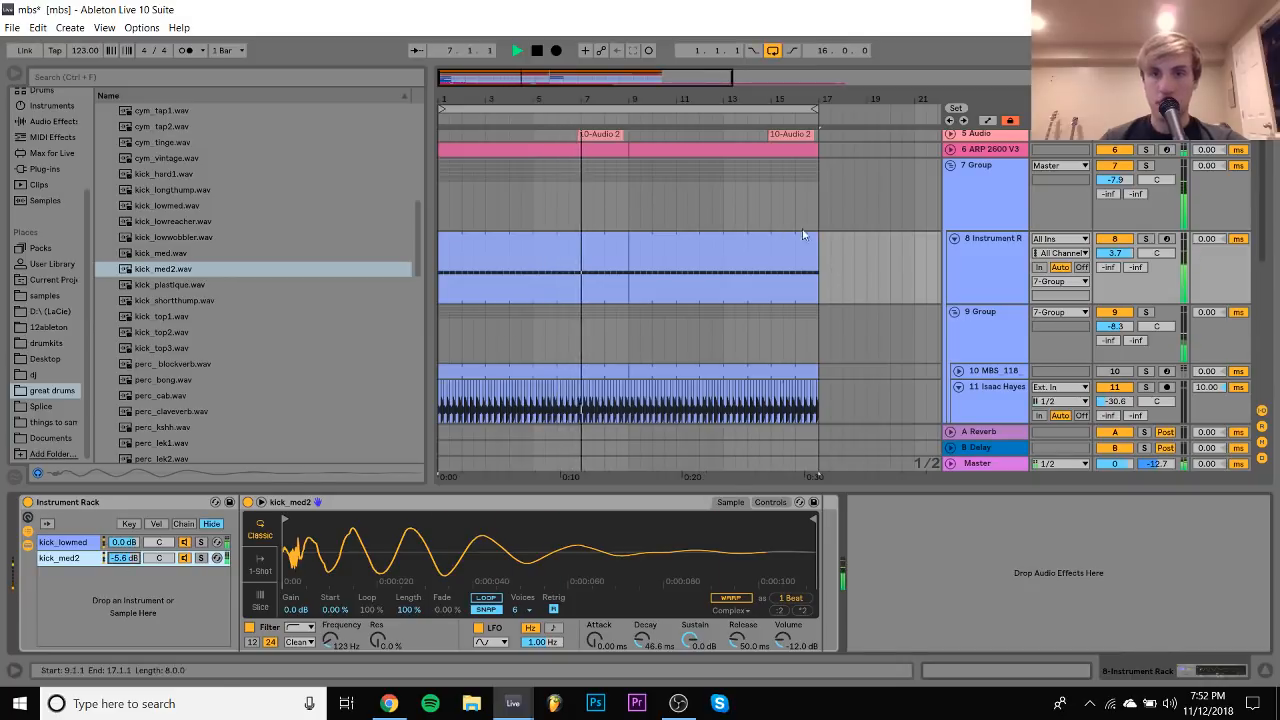
# Solo the outer drum group and add the ValhallaRoom reverb after Guitar Rig 5
pyautogui.click(1000, 165)
pyautogui.click(1145, 165)
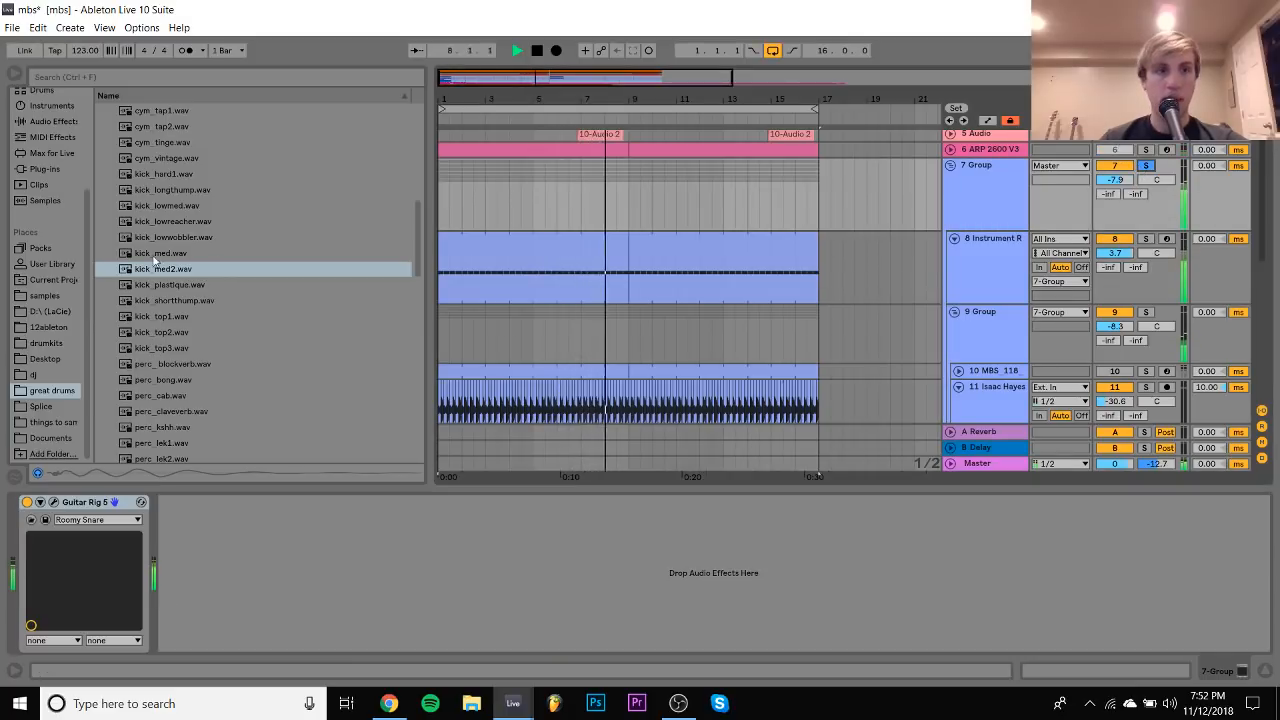
pyautogui.click(45, 168)
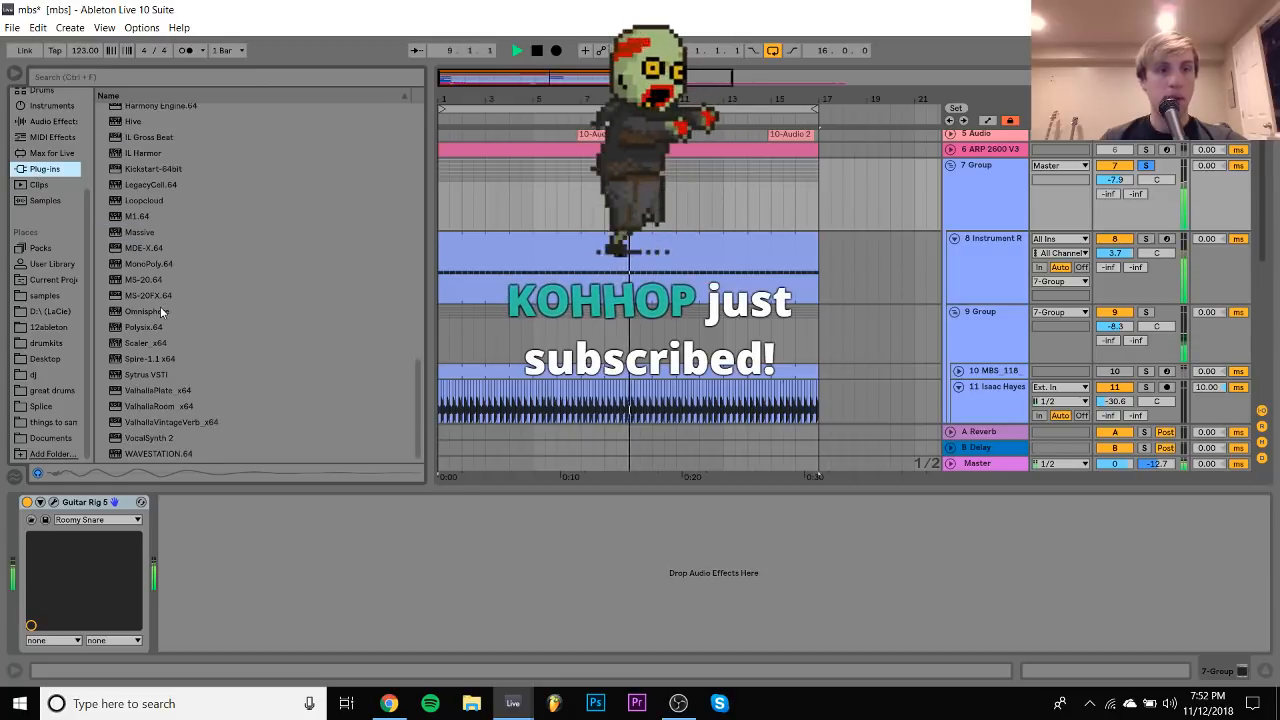
pyautogui.scroll(-3, 162, 330)
pyautogui.doubleClick(160, 406)
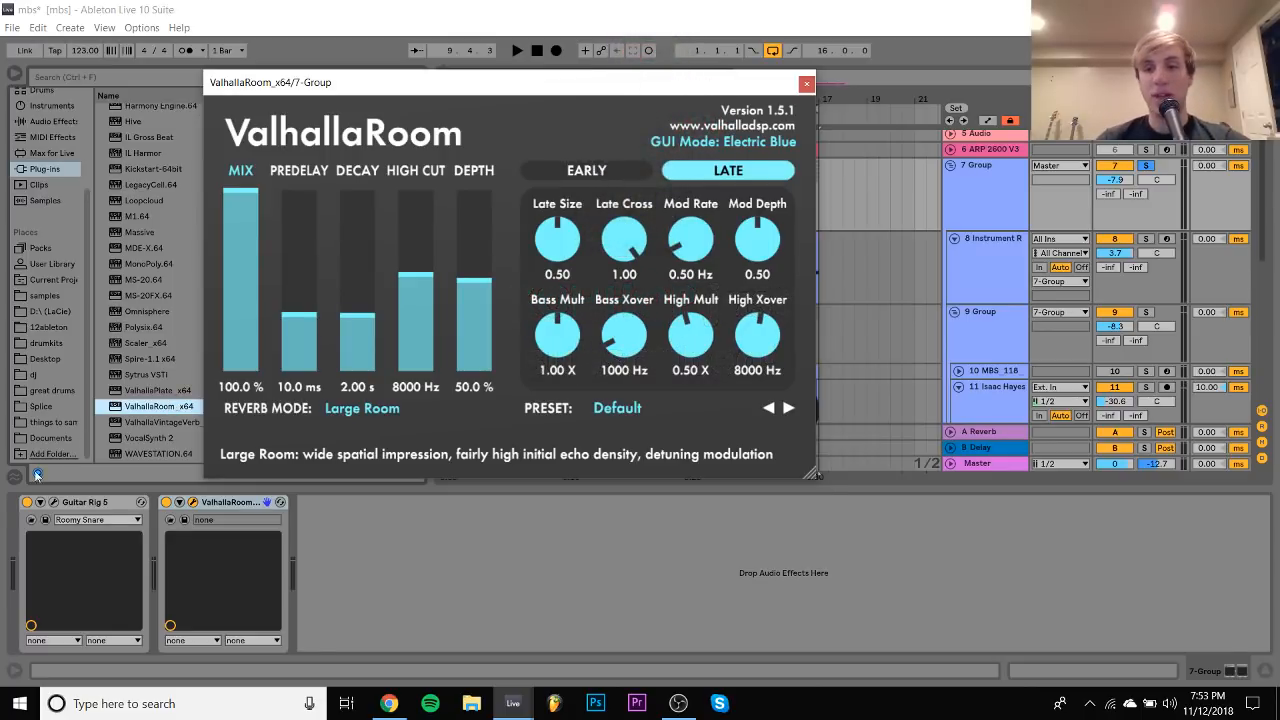
# Set ValhallaRoom's decay to 0.15 s and its mix to 24.9 % while the loop plays
pyautogui.press('space')
pyautogui.moveTo(357, 337); pyautogui.dragTo(363, 365)
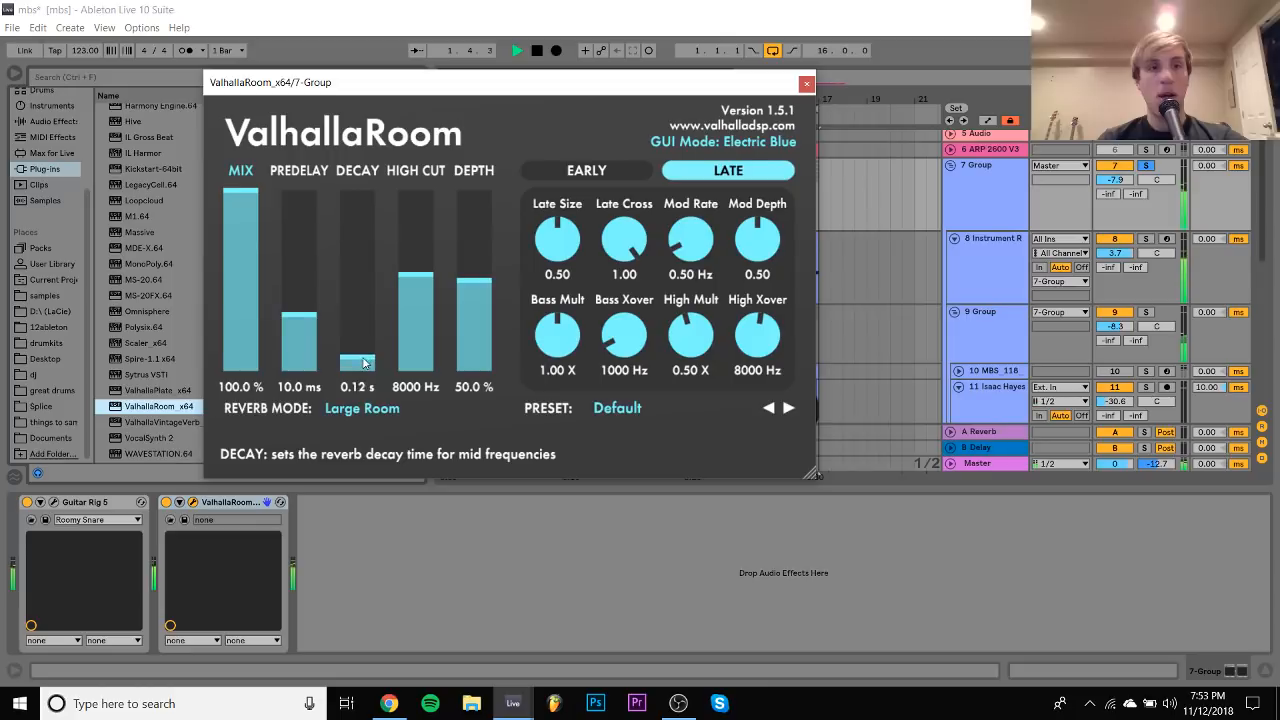
pyautogui.click(254, 323)
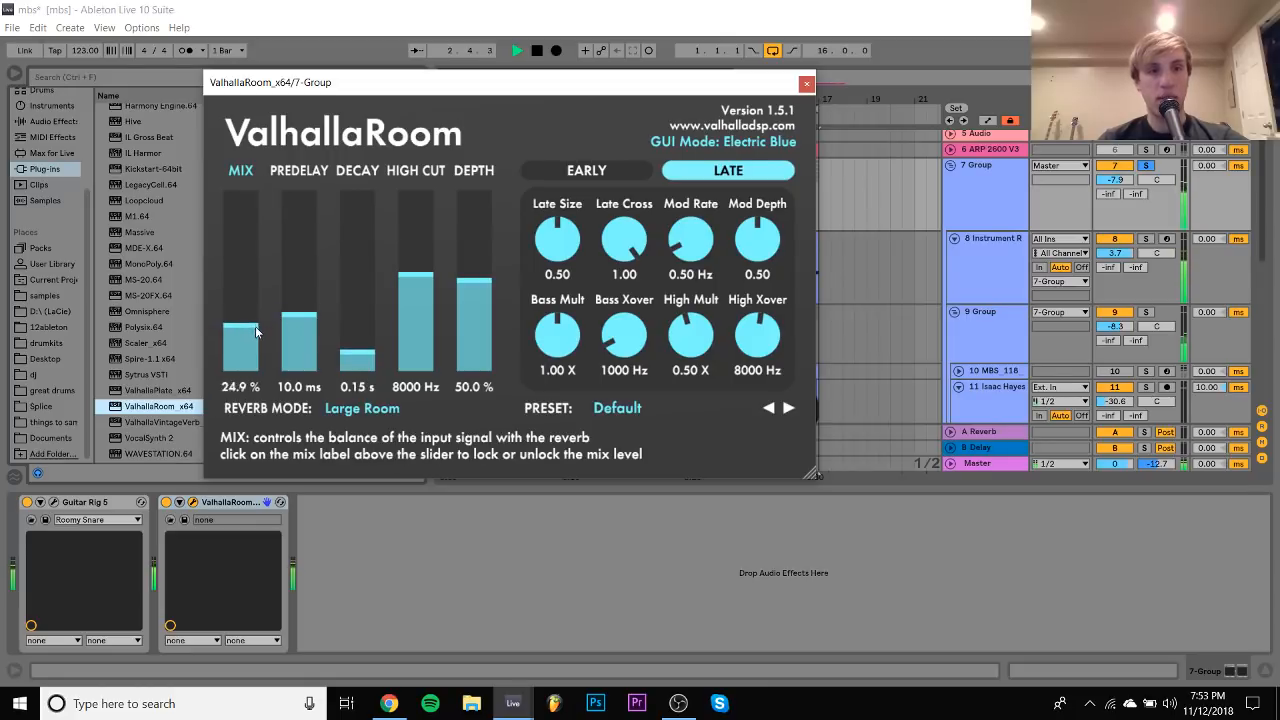
# Move ValhallaRoom ahead of Guitar Rig 5 in the outer drum group's chain and lower its mix to 12.4 %
pyautogui.moveTo(257, 347); pyautogui.dragTo(256, 344)
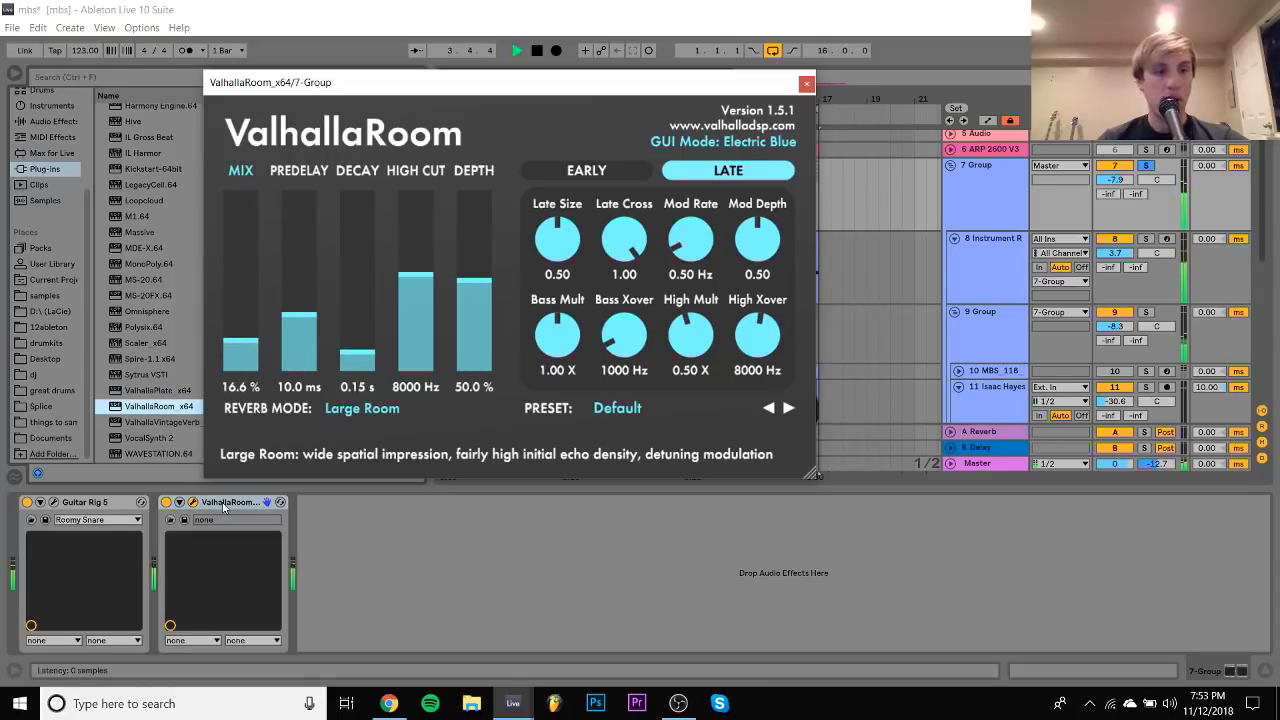
pyautogui.moveTo(223, 503); pyautogui.dragTo(62, 545)
pyautogui.moveTo(257, 343); pyautogui.dragTo(250, 220)
pyautogui.moveTo(257, 360); pyautogui.dragTo(257, 347)
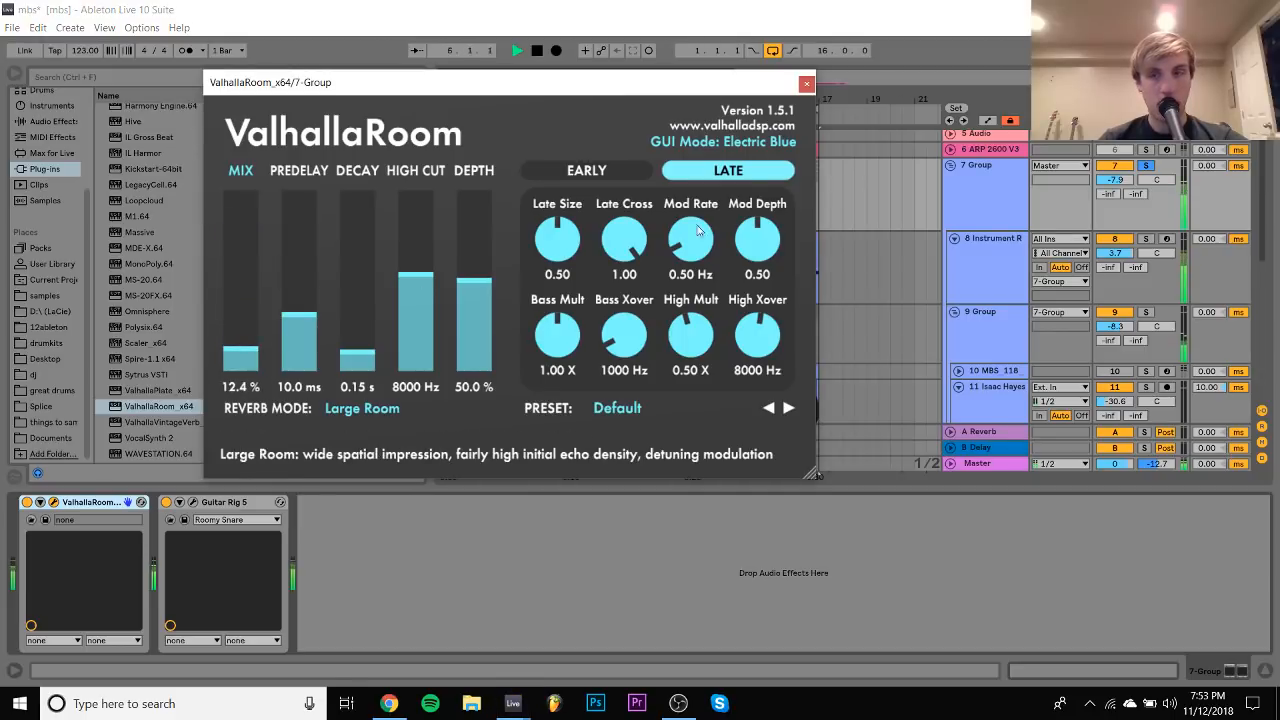
# Unsolo the outer drum group, close the reverb window and set the group's volume to -7.6 dB during playback
pyautogui.click(1147, 168)
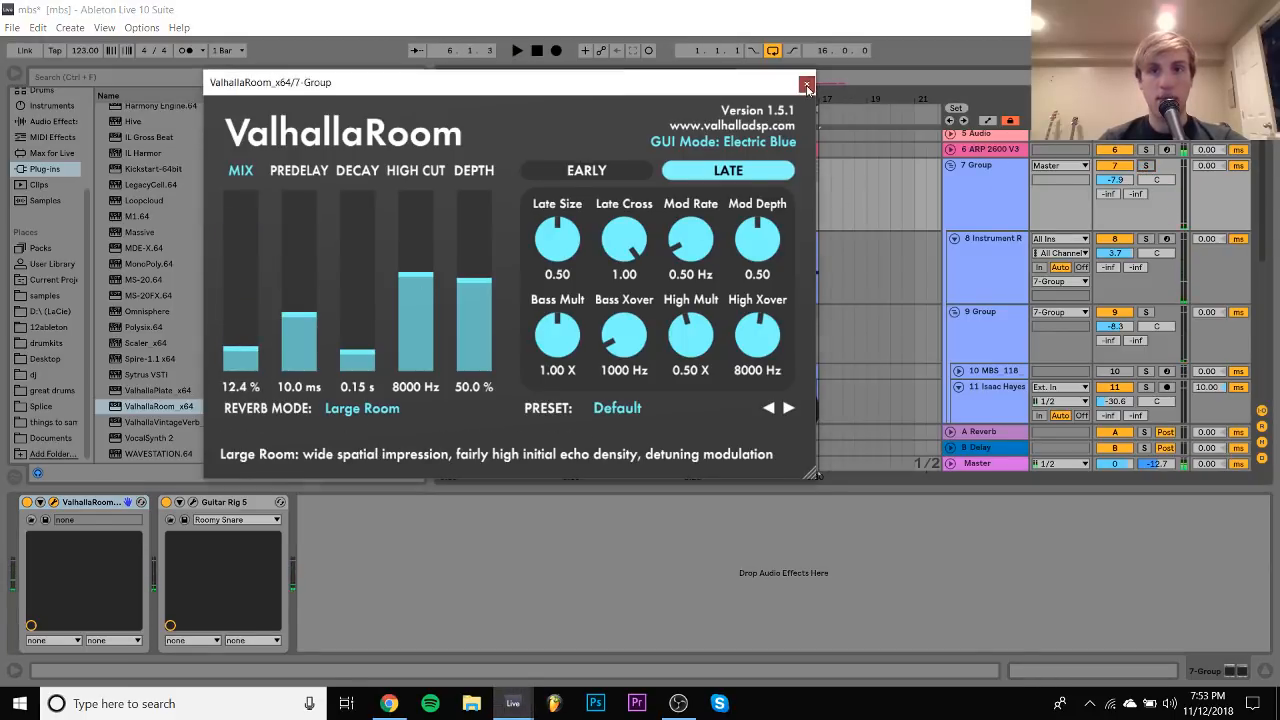
pyautogui.click(806, 84)
pyautogui.press('space')
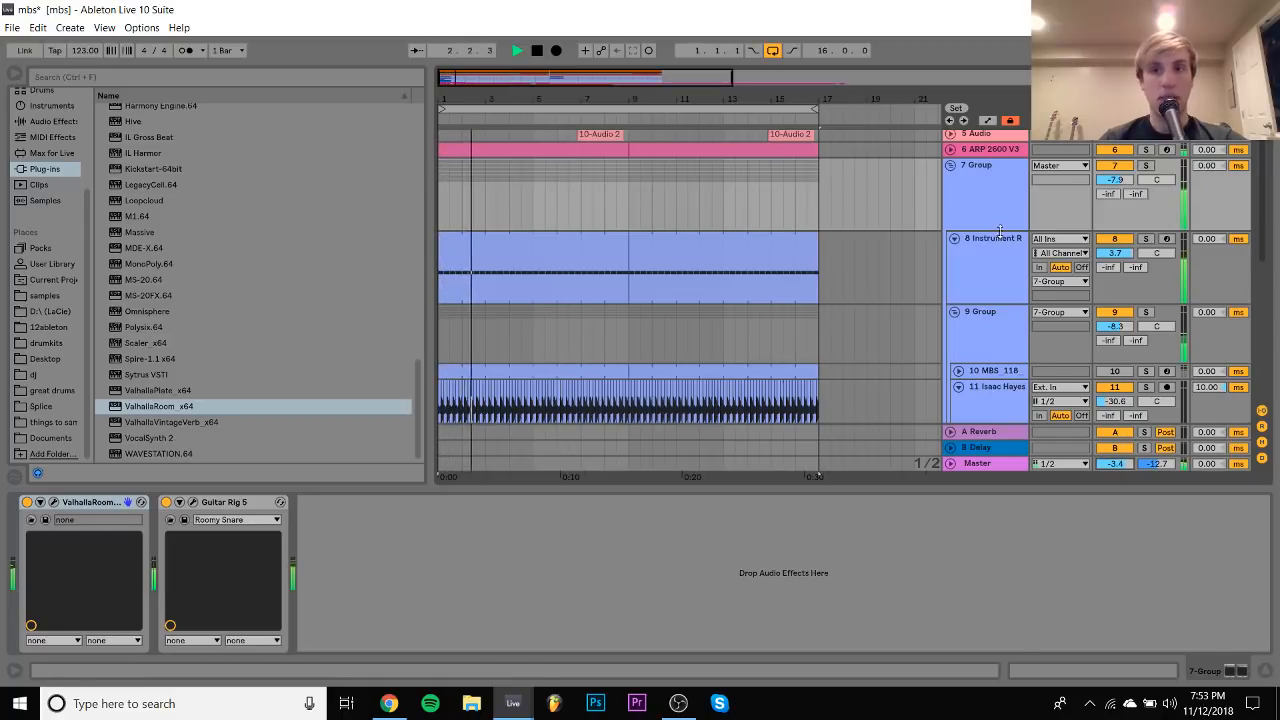
pyautogui.click(1145, 183)
pyautogui.moveTo(1118, 181); pyautogui.dragTo(1118, 177)
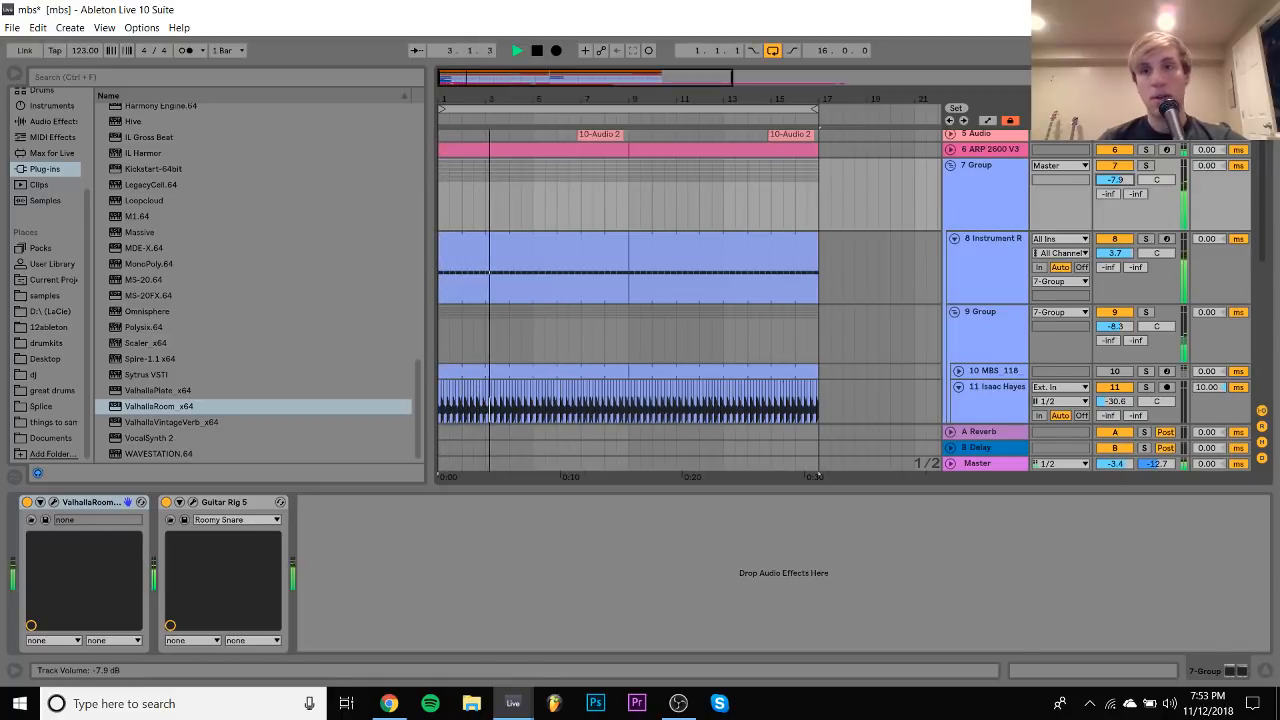
pyautogui.click(1146, 166)
pyautogui.click(1146, 166)
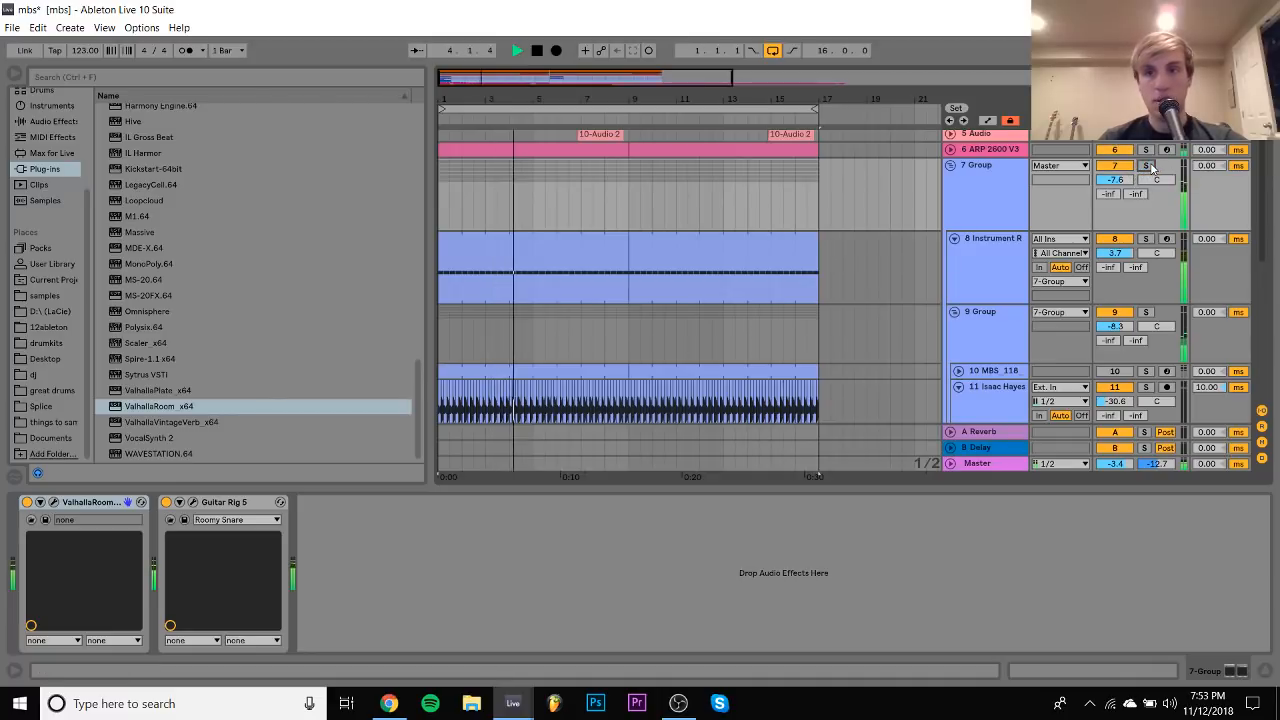
# Insert a new MIDI track directly below the Isaac Hayes track in the inner drum group
pyautogui.scroll(-3, 973, 326)
pyautogui.click(973, 326)
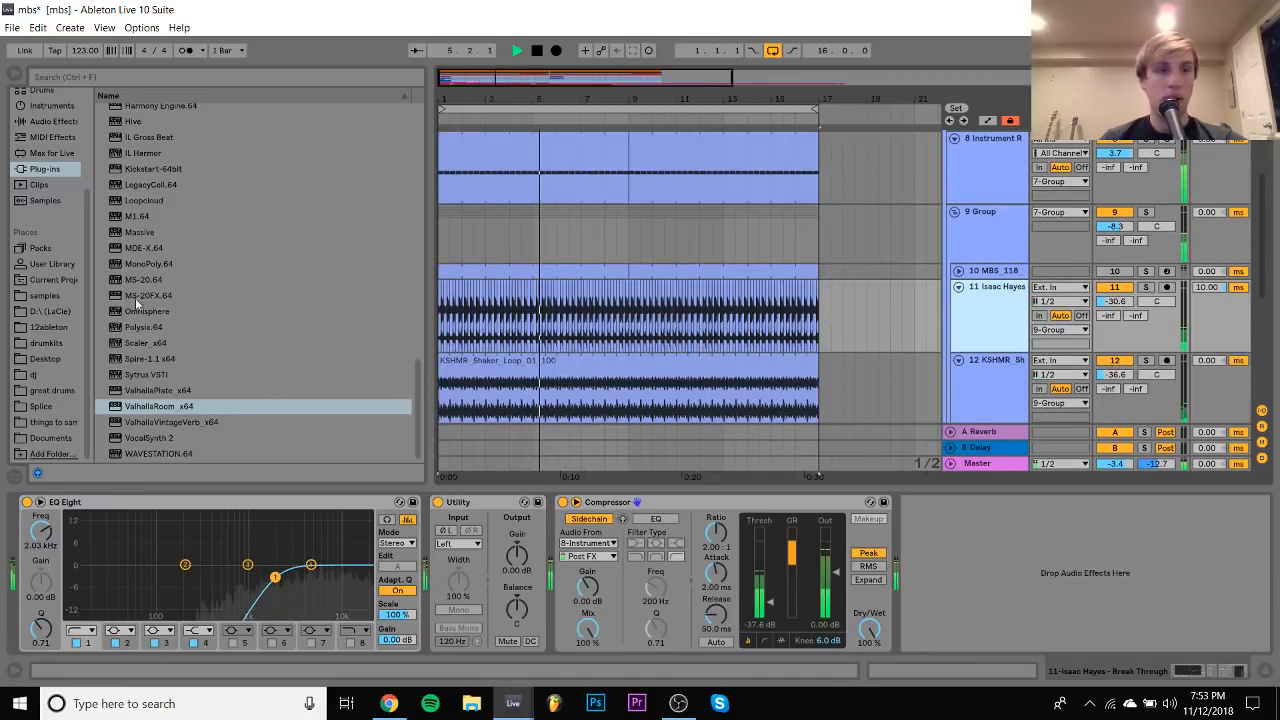
pyautogui.hotkey('ctrl', 'shift', 't')
# Browse the samples folder for the 9th Wonder Kit and preview the first sound in its Percussions folder
pyautogui.click(45, 297)
pyautogui.scroll(15, 231, 280)
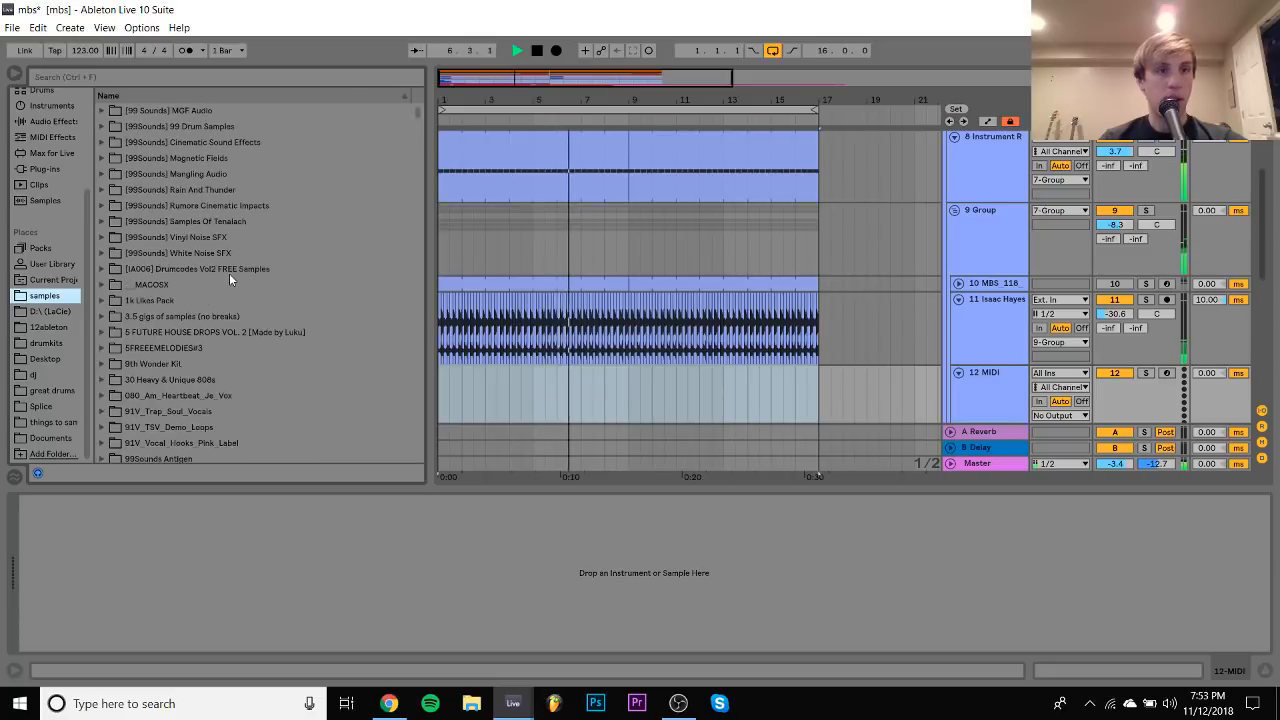
pyautogui.scroll(-8, 229, 273)
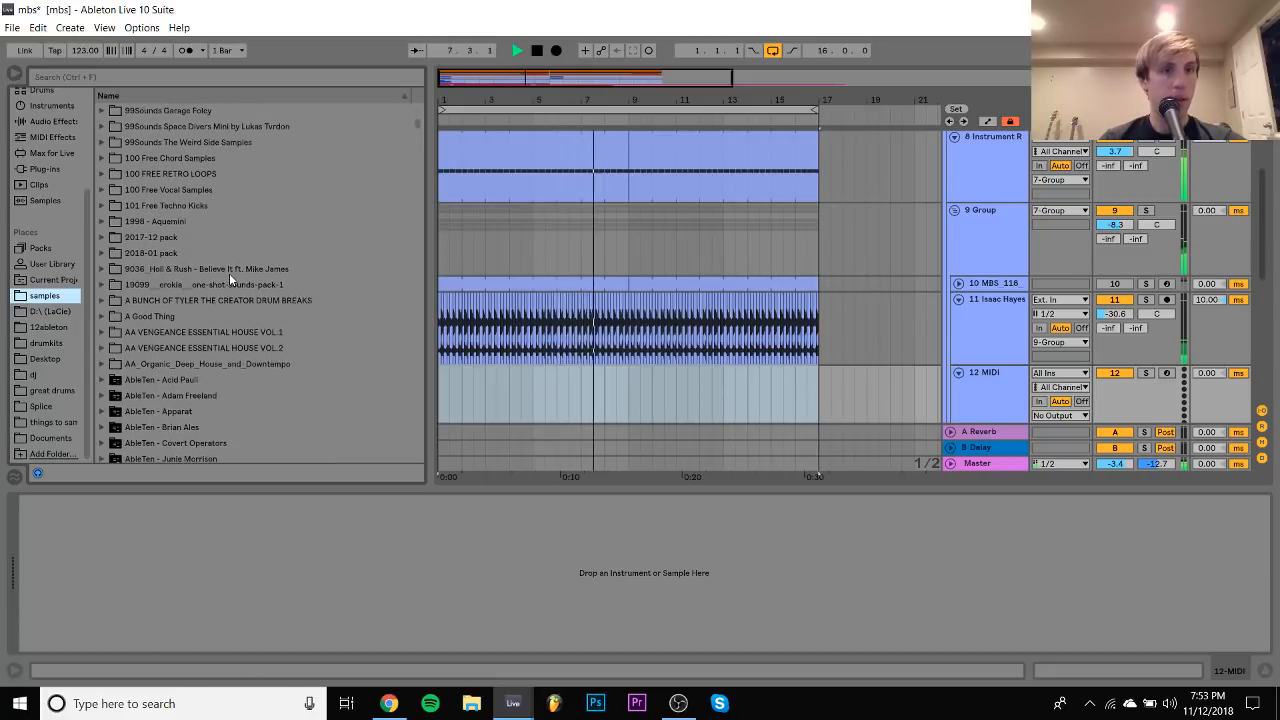
pyautogui.scroll(2, 229, 273)
pyautogui.scroll(-6, 229, 273)
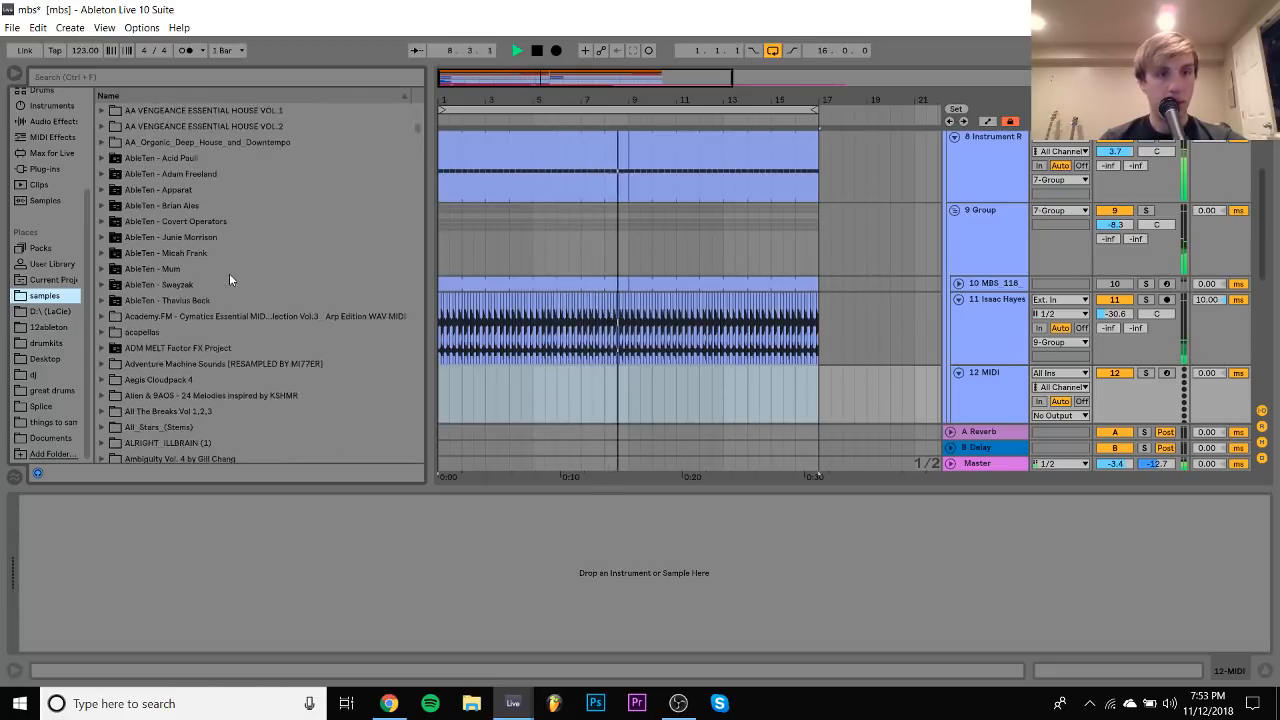
pyautogui.scroll(-1, 229, 273)
pyautogui.scroll(8, 229, 273)
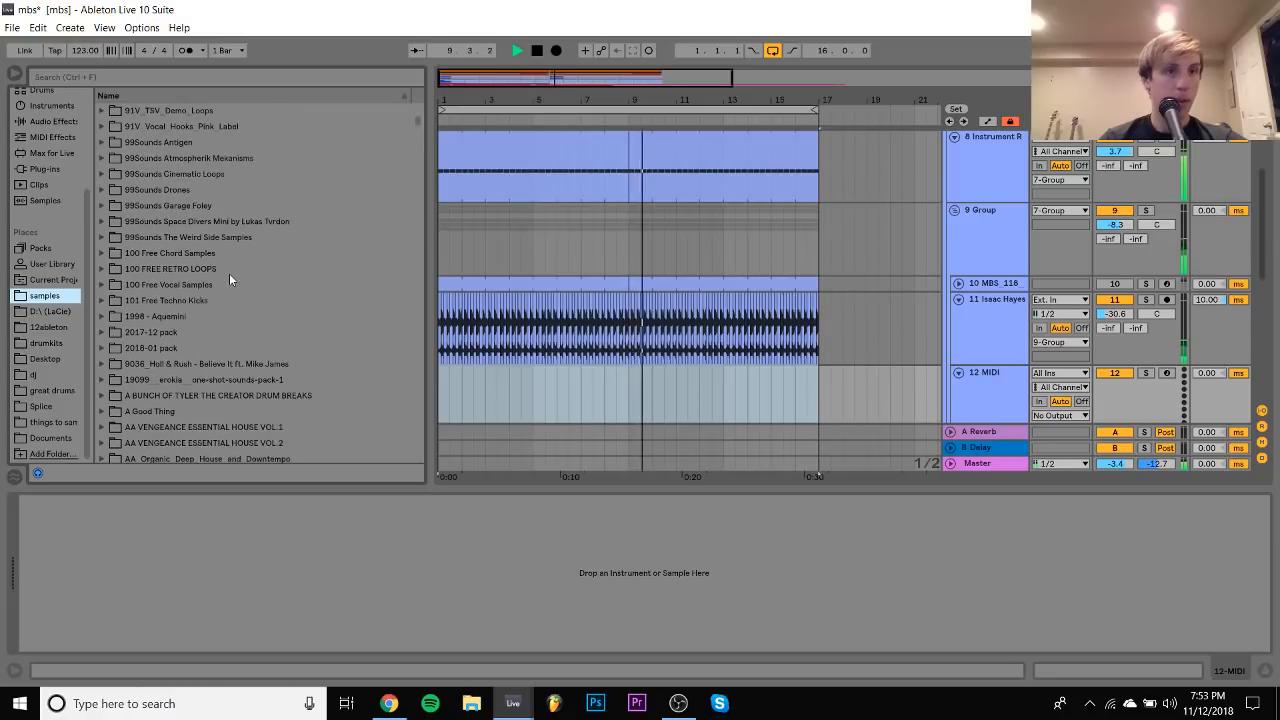
pyautogui.scroll(2, 219, 266)
pyautogui.click(146, 143)
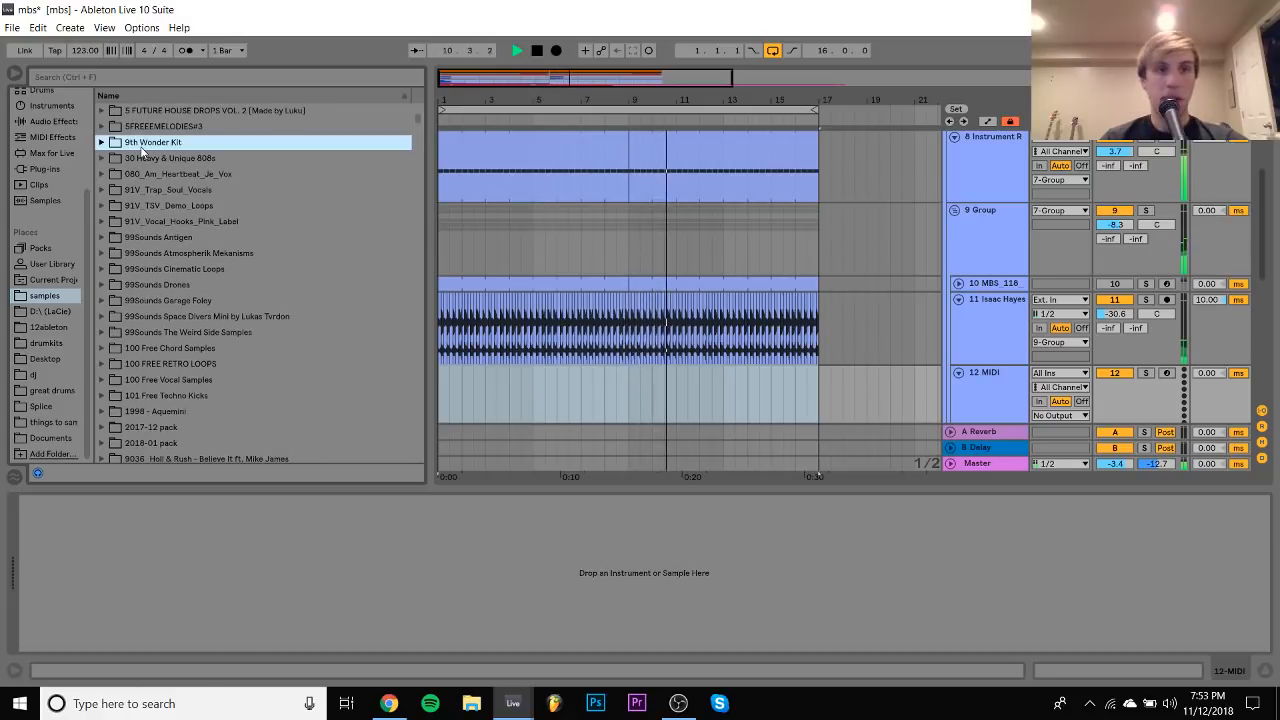
pyautogui.press('Right')
pyautogui.press('Down')
pyautogui.press('Down')
pyautogui.press('Down')
pyautogui.press('Down')
pyautogui.press('Down')
pyautogui.press('Right')
pyautogui.press('Down')
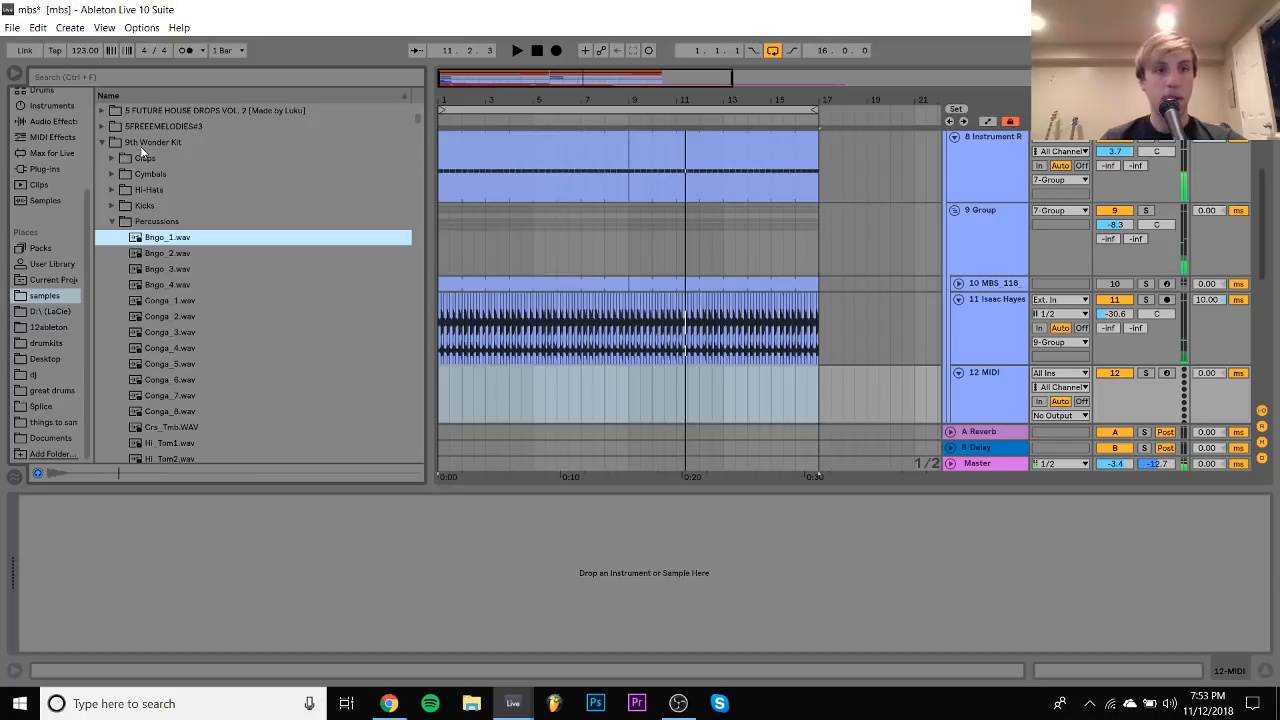
# Audition the samples in the kit's Shakers folder and load MI_Shk5.wav onto the new MIDI track
pyautogui.press('Left')
pyautogui.press('Down')
pyautogui.press('Right')
pyautogui.press('Down')
pyautogui.press('Down')
pyautogui.press('Down')
pyautogui.press('Down')
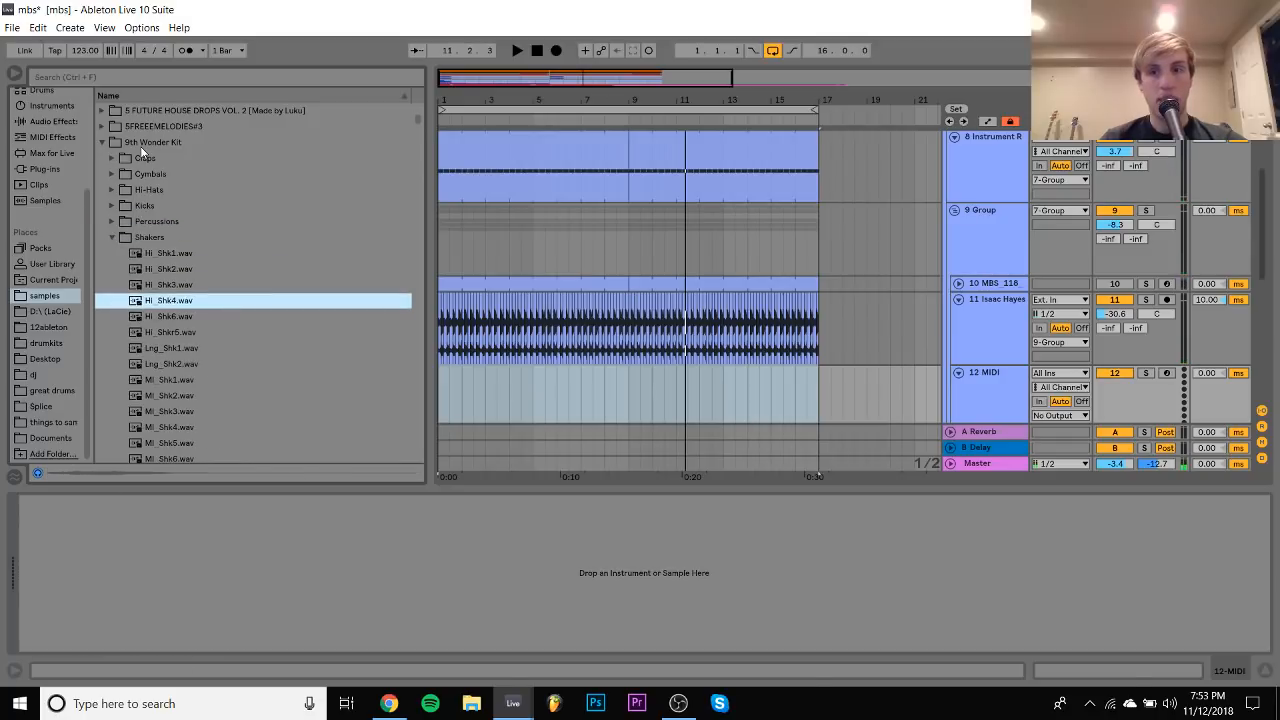
pyautogui.press('Down')
pyautogui.press('Down')
pyautogui.press('Down')
pyautogui.press('Down')
pyautogui.press('Down')
pyautogui.press('Down')
pyautogui.press('Down')
pyautogui.press('Down')
pyautogui.press('Down')
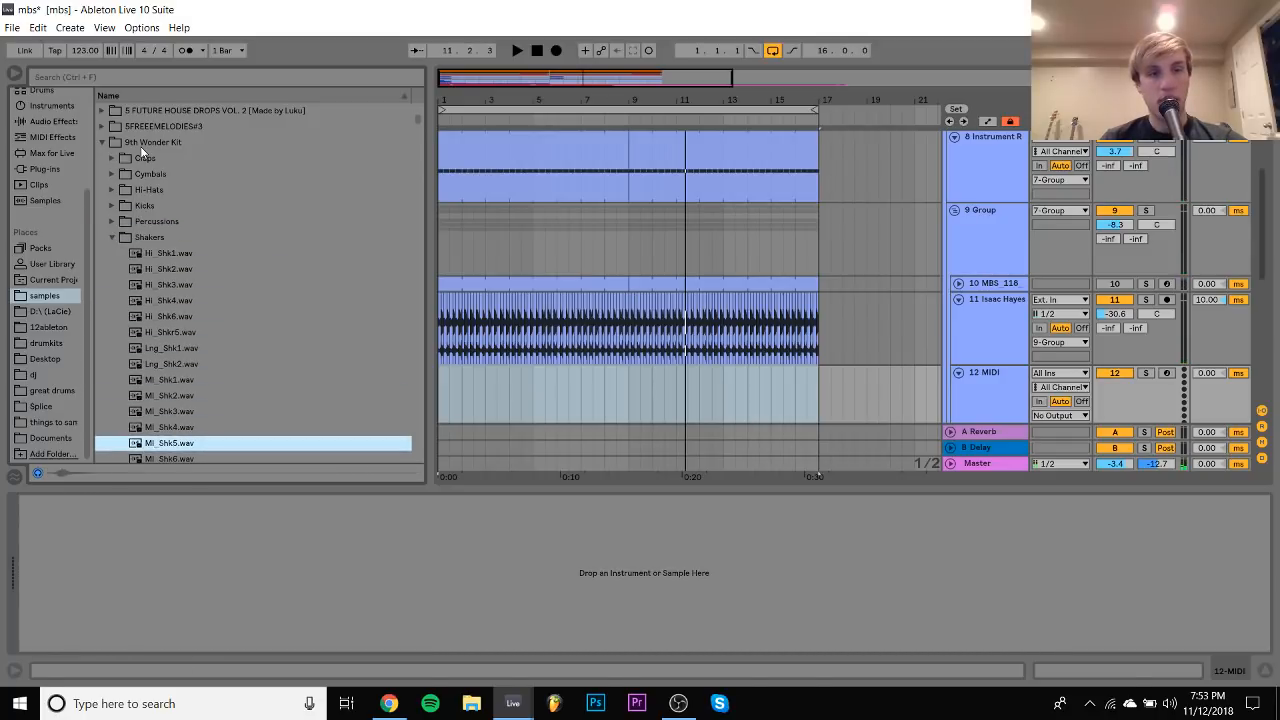
pyautogui.press('Down')
pyautogui.press('Down')
pyautogui.press('Up')
pyautogui.press('Up')
pyautogui.press('Return')
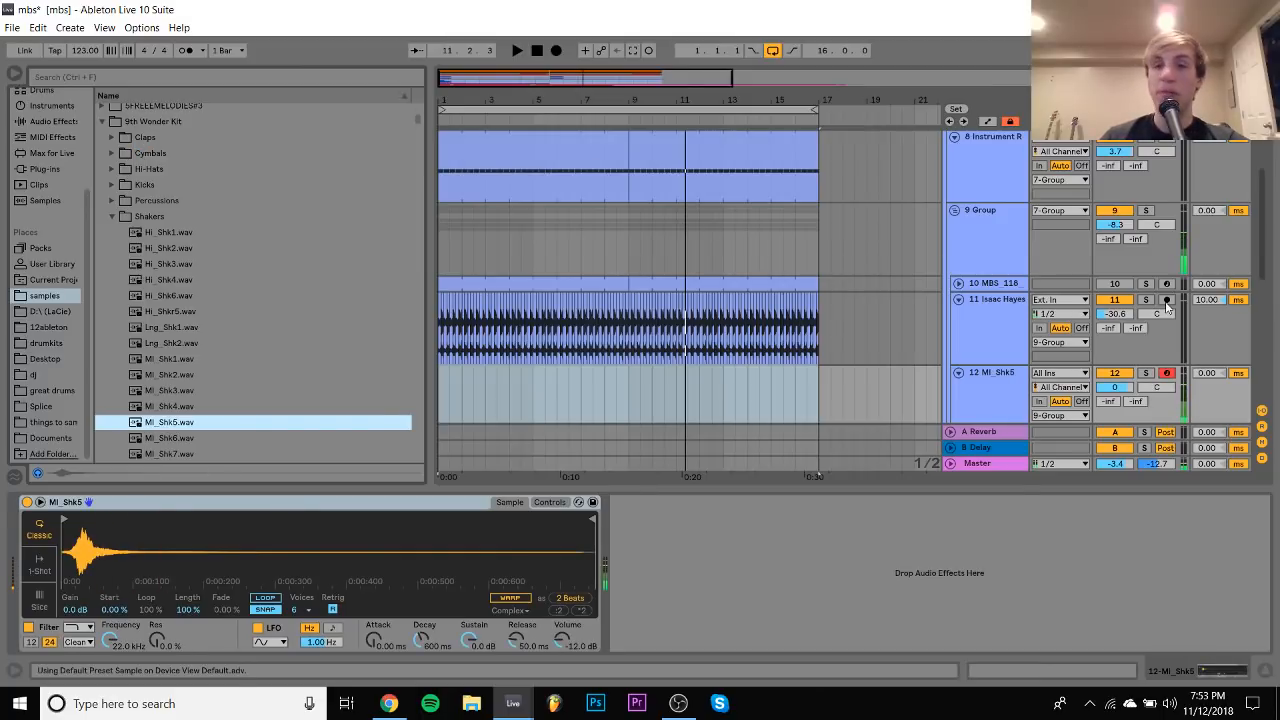
# Set the MI_Shk5 track's volume to -3.0 dB and create a two-bar MIDI clip on it from bar 1
pyautogui.click(1113, 387)
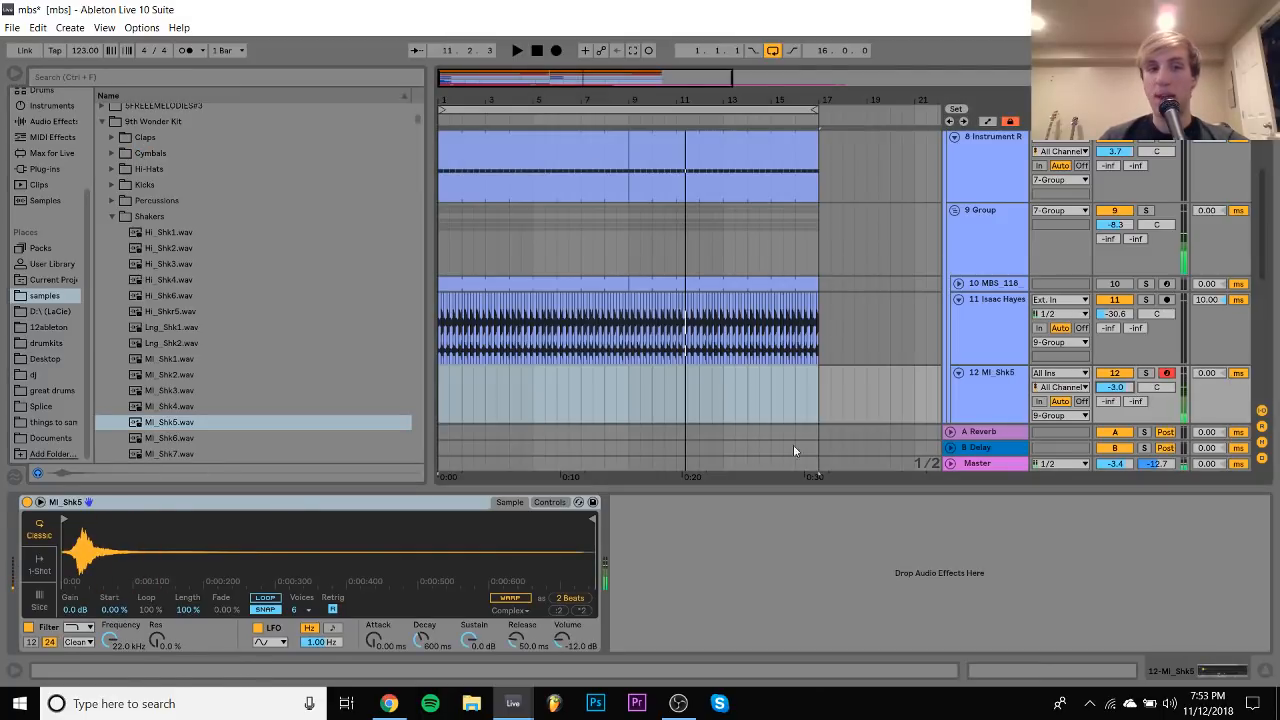
pyautogui.moveTo(487, 396); pyautogui.dragTo(449, 398)
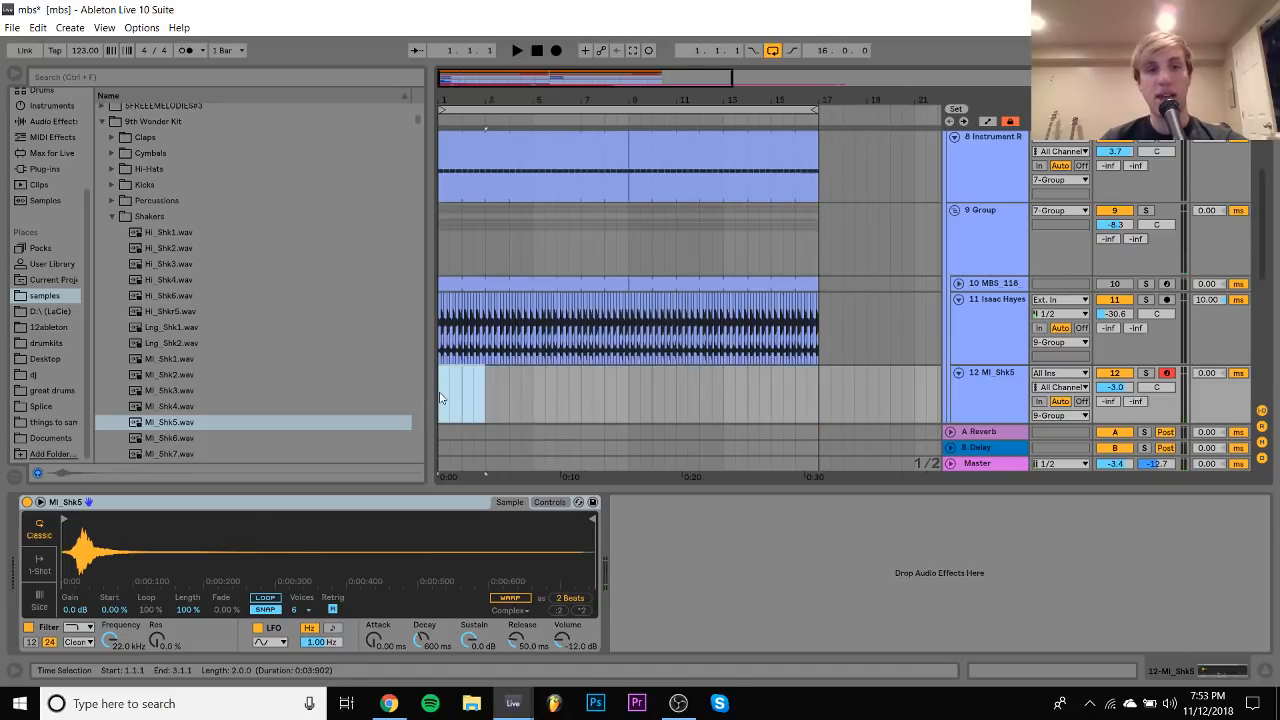
pyautogui.hotkey('ctrl', 'shift', 'm')
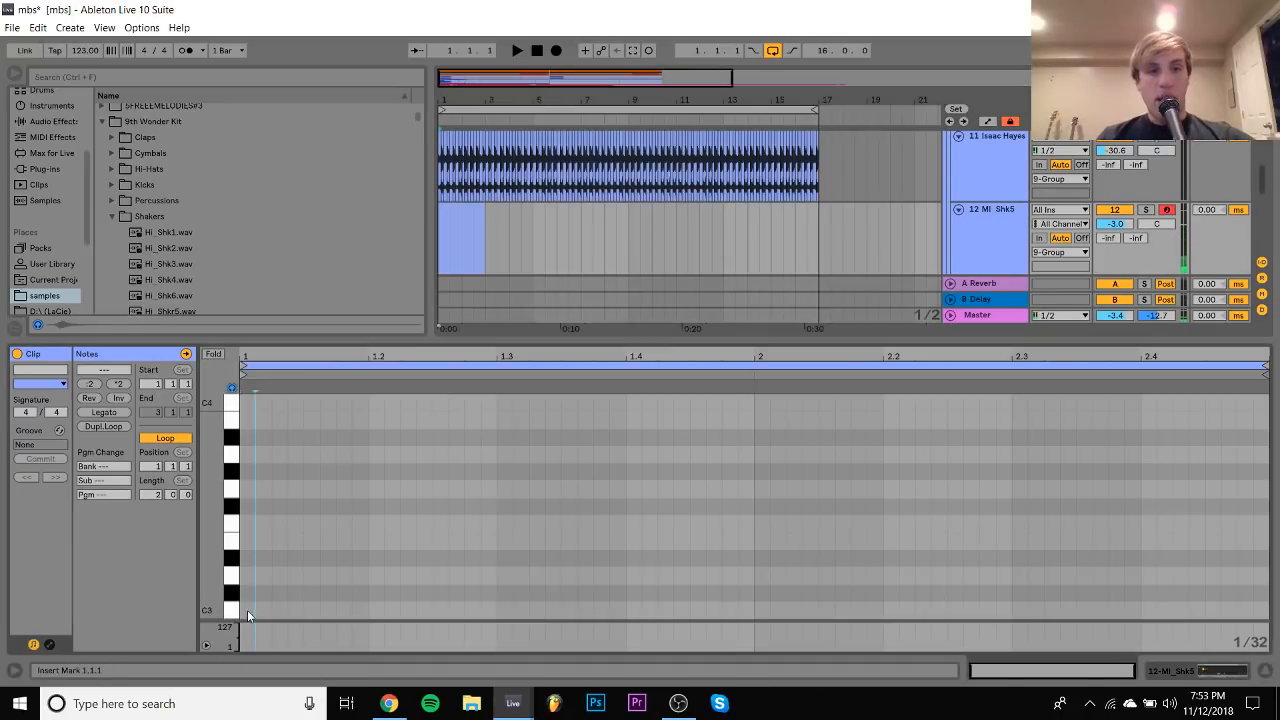
# Enter four consecutive sixteenth notes on C3 at the clip's start and vary their velocities from 32 to 120, accenting the third
pyautogui.doubleClick(247, 610)
pyautogui.hotkey('ctrl', 'd')
pyautogui.hotkey('ctrl', 'd')
pyautogui.hotkey('ctrl', 'd')
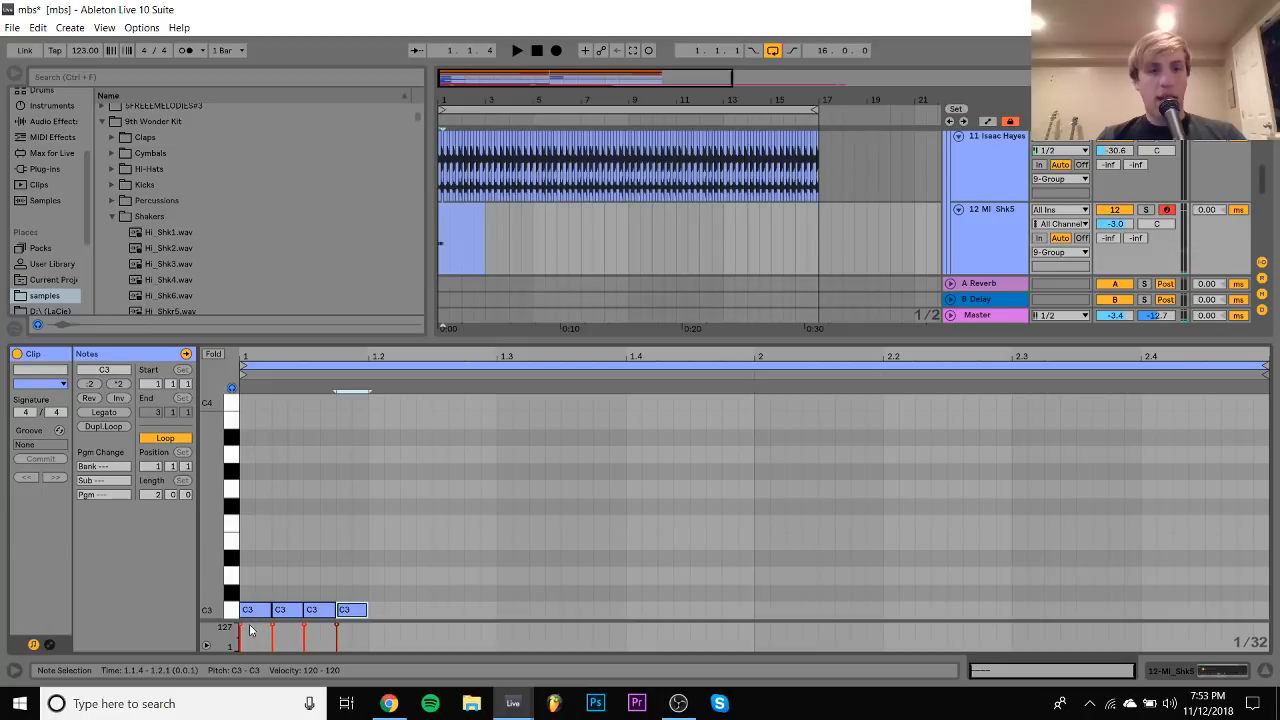
pyautogui.moveTo(240, 630); pyautogui.dragTo(282, 640)
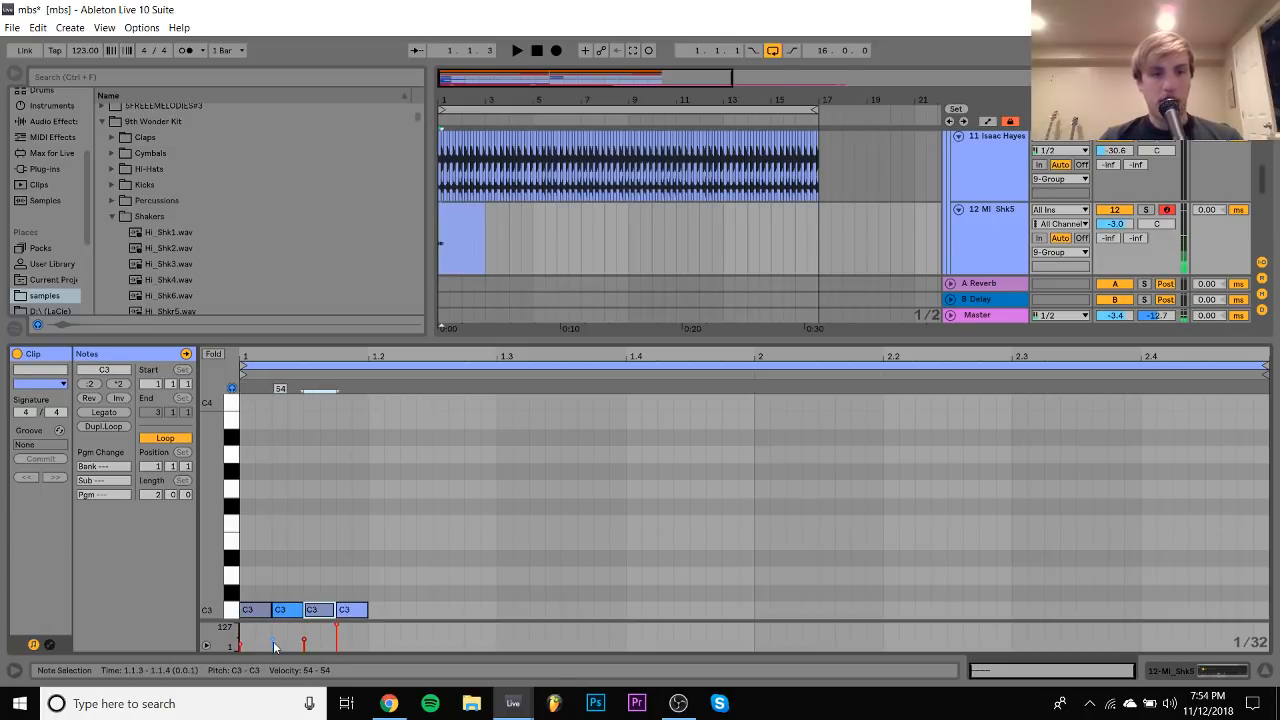
# Duplicate the four-note shaker pattern until it fills both bars of the clip
pyautogui.hotkey('ctrl', 'a')
pyautogui.hotkey('ctrl', 'd')
pyautogui.hotkey('ctrl', 'd')
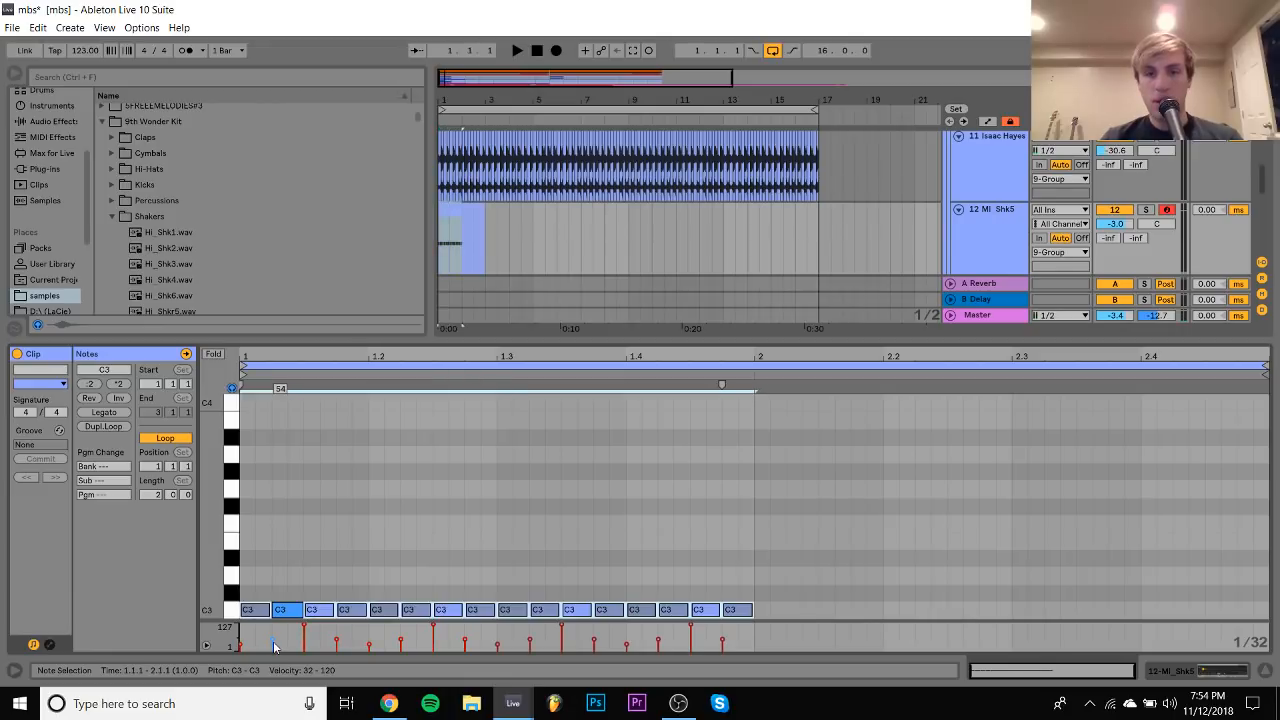
pyautogui.hotkey('ctrl', 'd')
# Set the shaker track's volume to -10.5 dB, solo it for playback and extend its clip to bar 17
pyautogui.moveTo(1124, 233); pyautogui.dragTo(1120, 238)
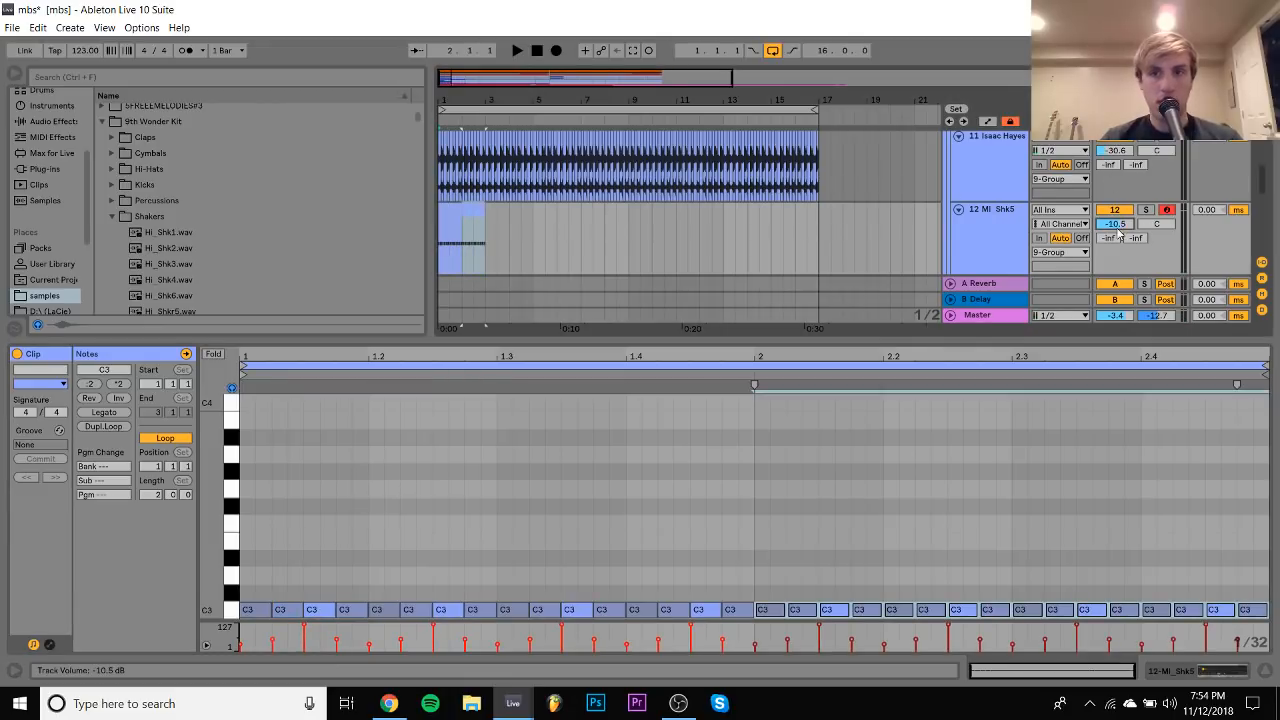
pyautogui.click(1146, 210)
pyautogui.press('space')
pyautogui.moveTo(486, 215); pyautogui.dragTo(820, 230)
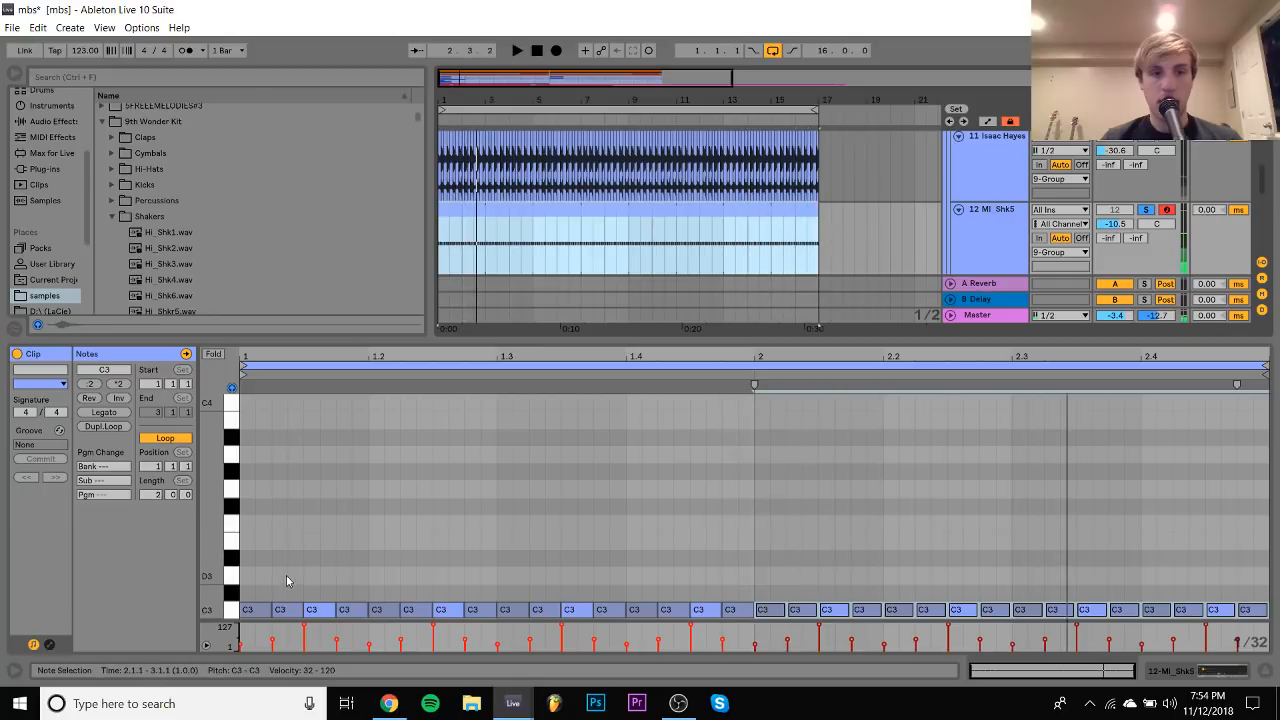
# Select all unaccented C3 notes in the shaker clip and lower their velocities to between 16 and 28
pyautogui.press('space')
pyautogui.moveTo(287, 577); pyautogui.dragTo(246, 635)
pyautogui.moveTo(378, 610); pyautogui.dragTo(420, 620)
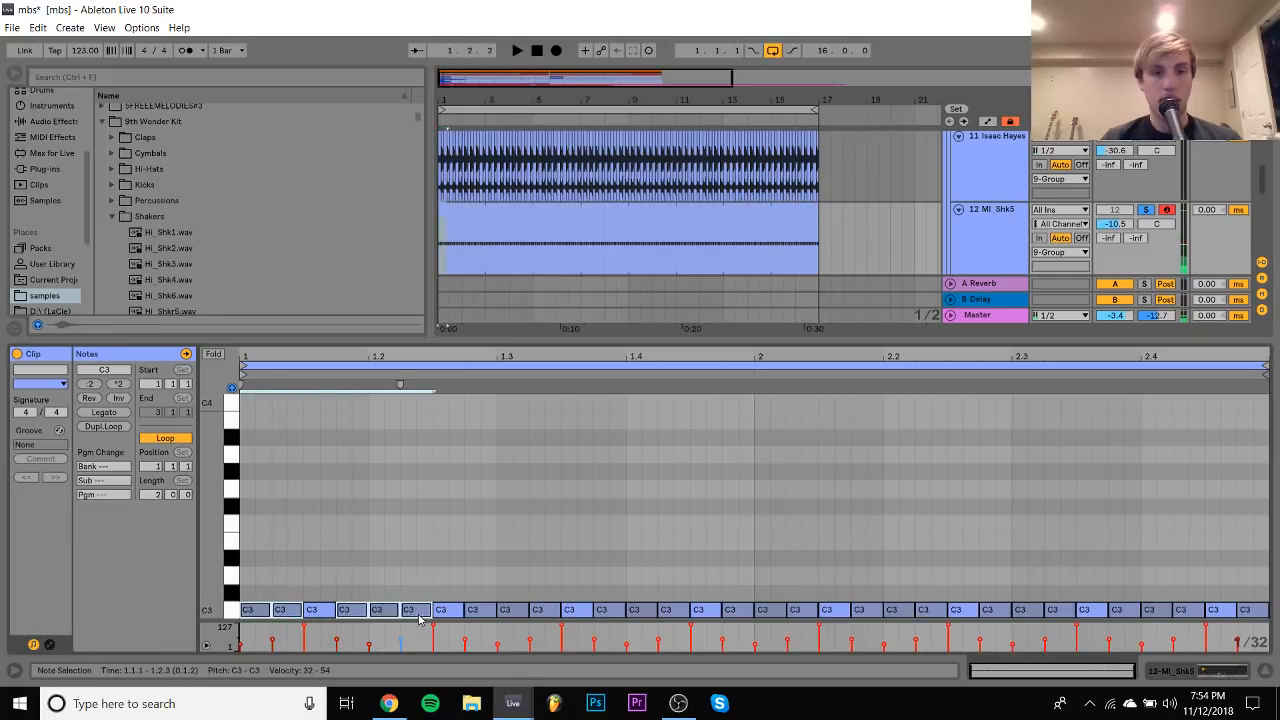
pyautogui.moveTo(493, 601); pyautogui.dragTo(665, 616)
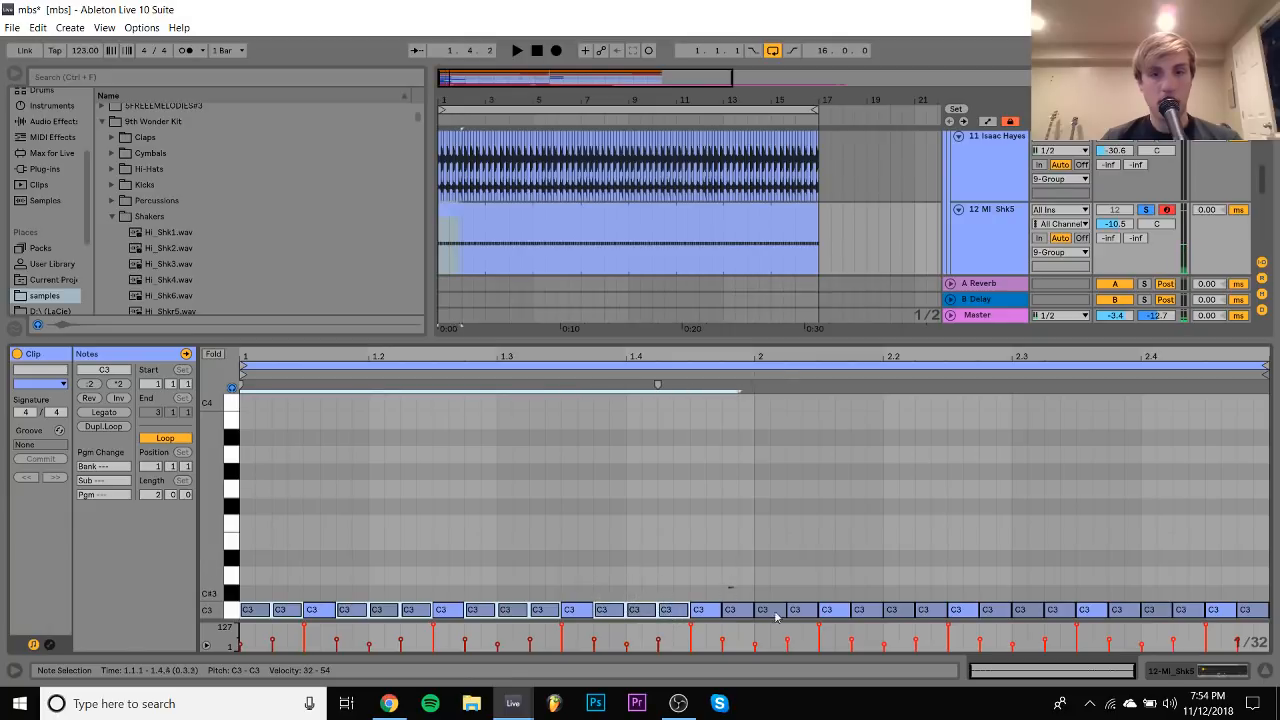
pyautogui.moveTo(775, 616); pyautogui.dragTo(1055, 618)
pyautogui.moveTo(1117, 591); pyautogui.dragTo(1179, 622)
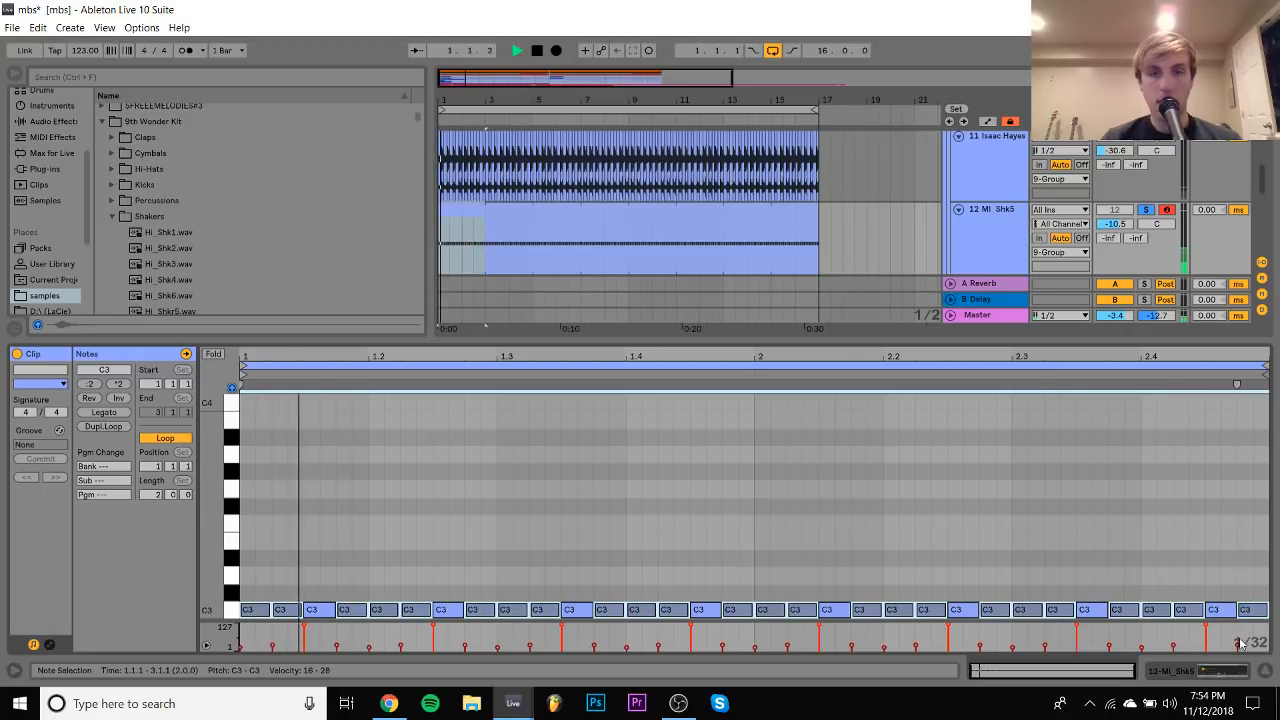
# Unsolo the shaker track and set its volume to -35.6 dB against the full mix
pyautogui.click(1146, 211)
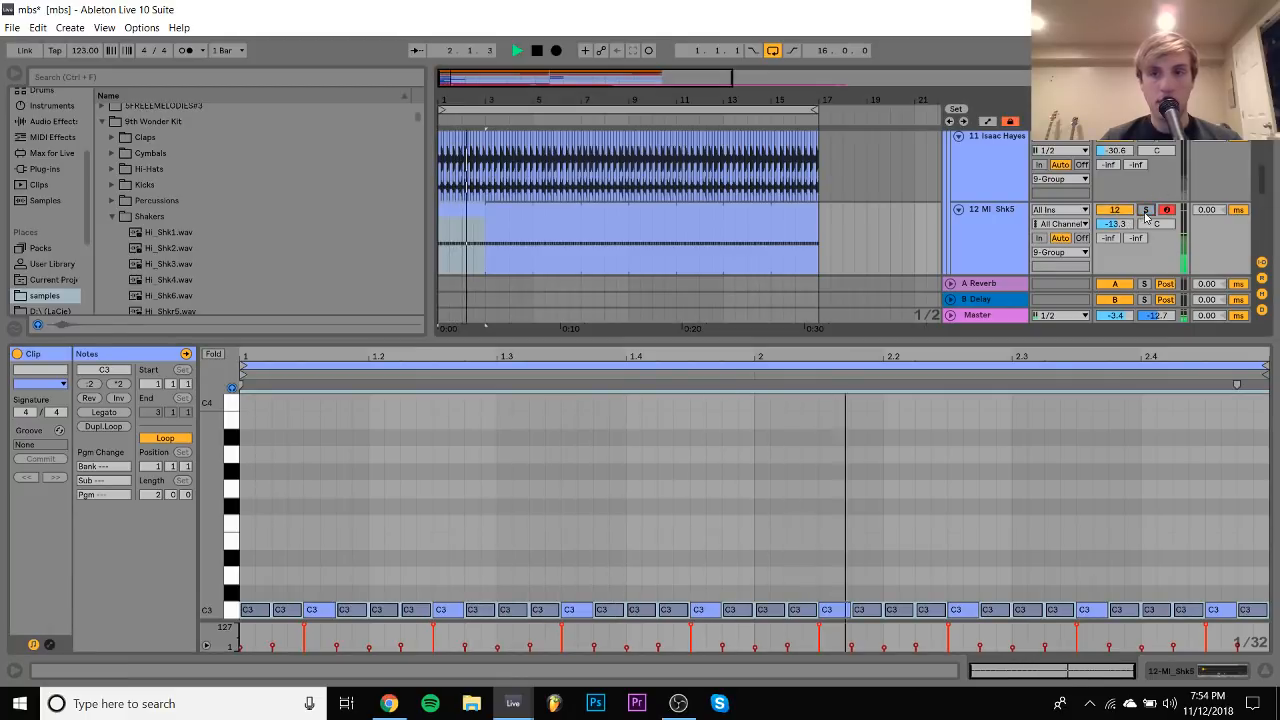
pyautogui.doubleClick(990, 227)
pyautogui.moveTo(1114, 224); pyautogui.dragTo(1114, 270)
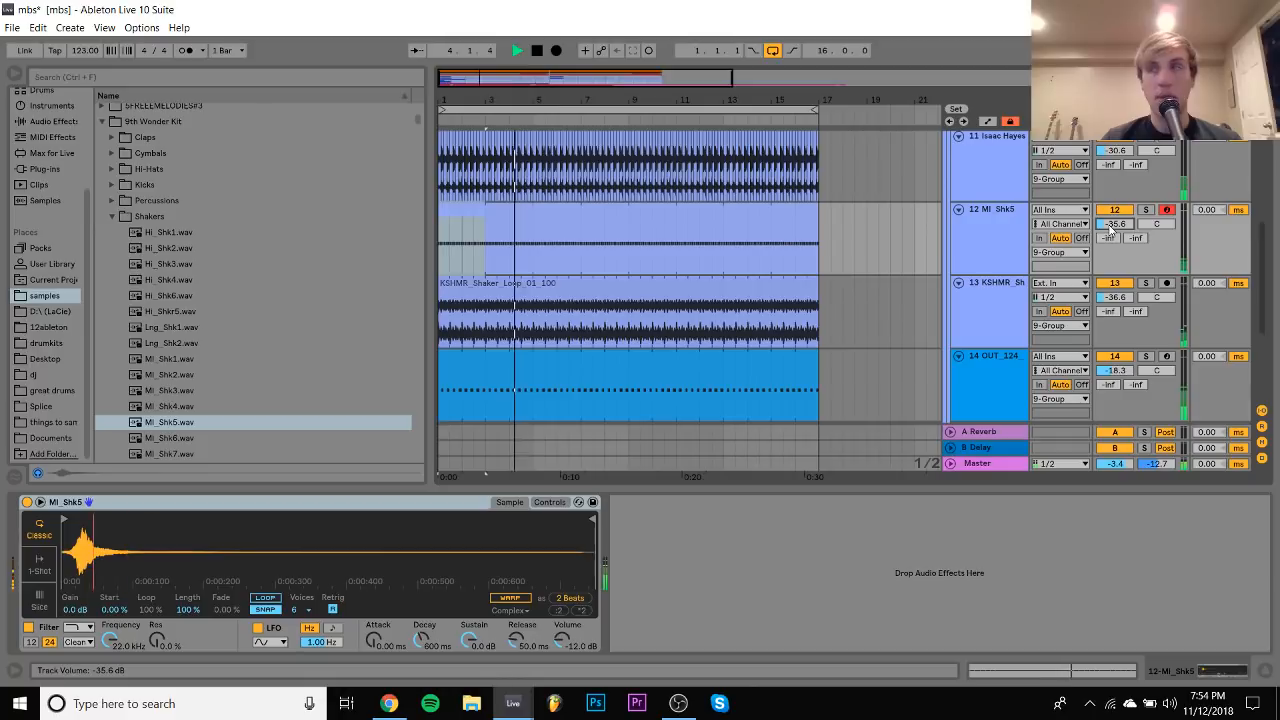
# Set the MI_Shk5 sampler's filter to high-pass at 390 Hz
pyautogui.click(74, 628)
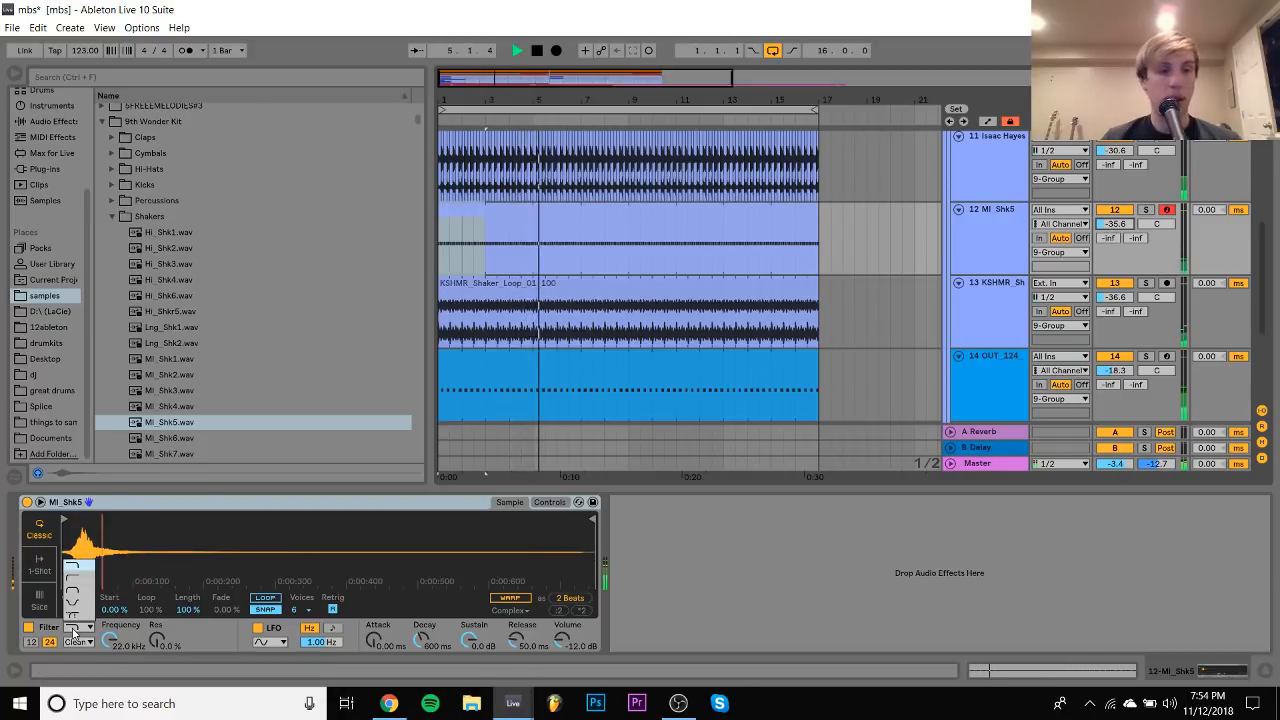
pyautogui.click(74, 577)
pyautogui.moveTo(109, 640); pyautogui.dragTo(109, 715)
# Fold the outer drum group, unfold the 5 Audio and Omnisphere tracks and solo Omnisphere
pyautogui.scroll(5, 978, 300)
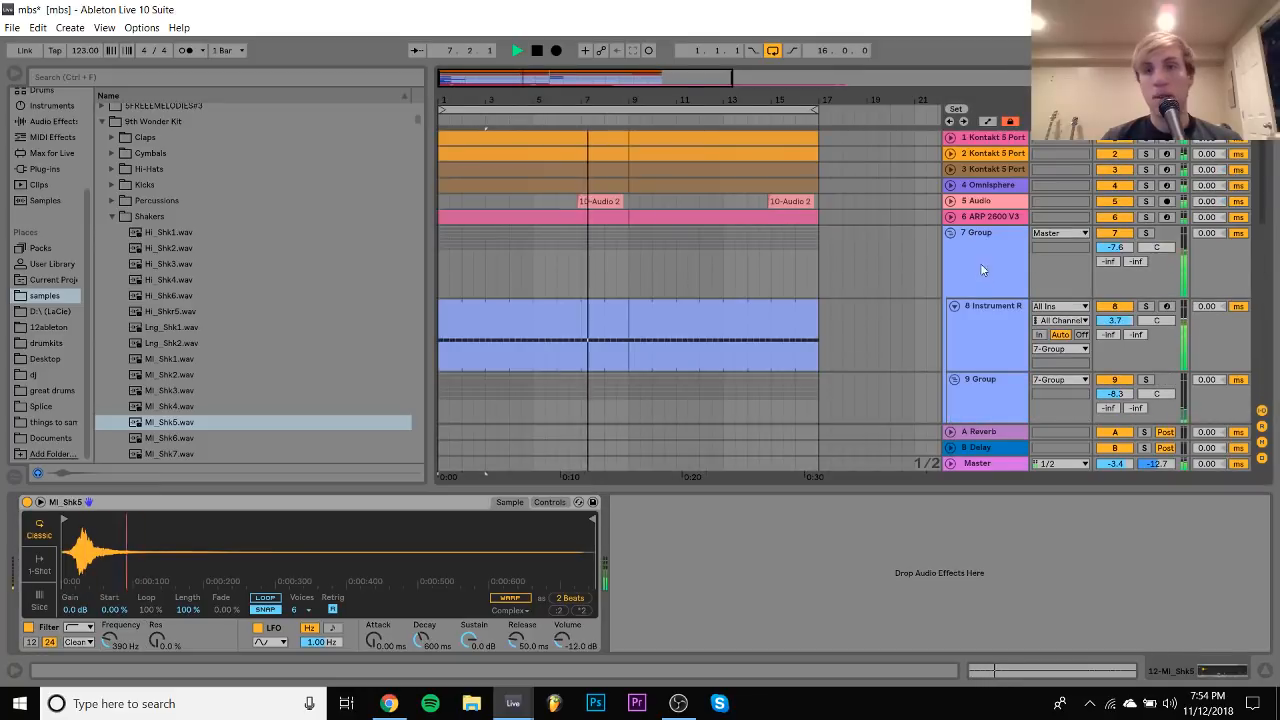
pyautogui.click(950, 233)
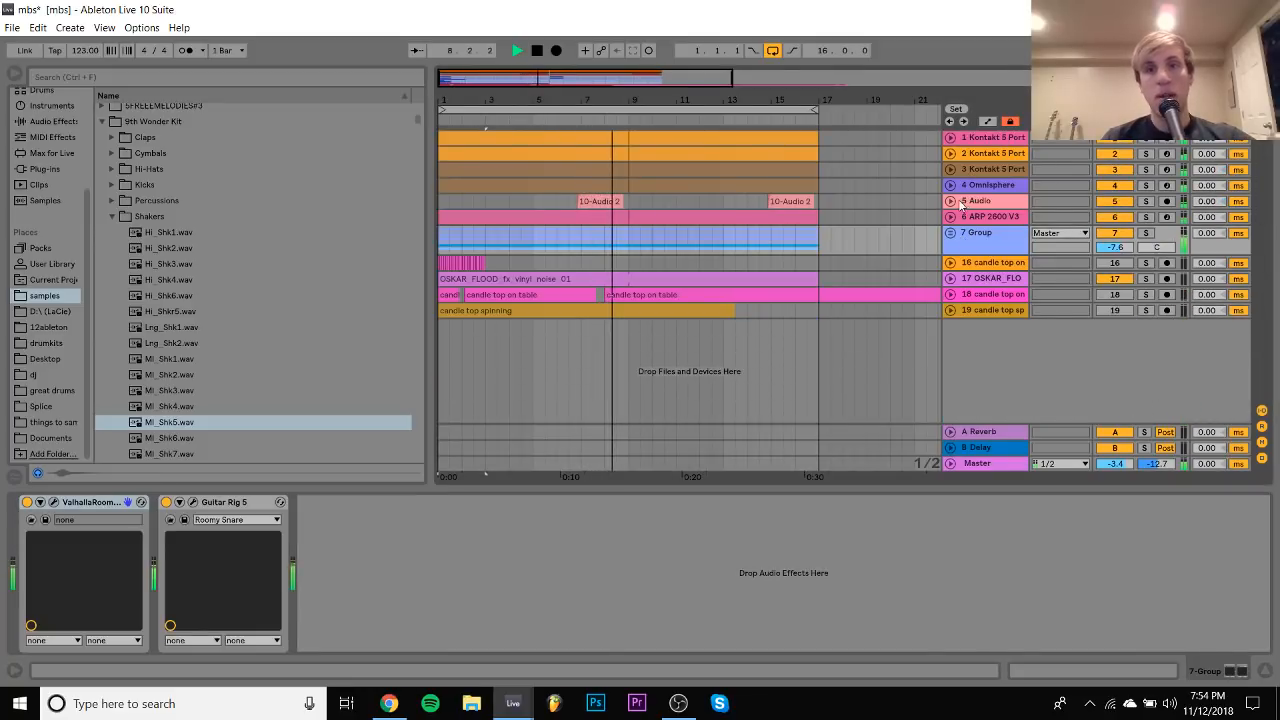
pyautogui.click(951, 201)
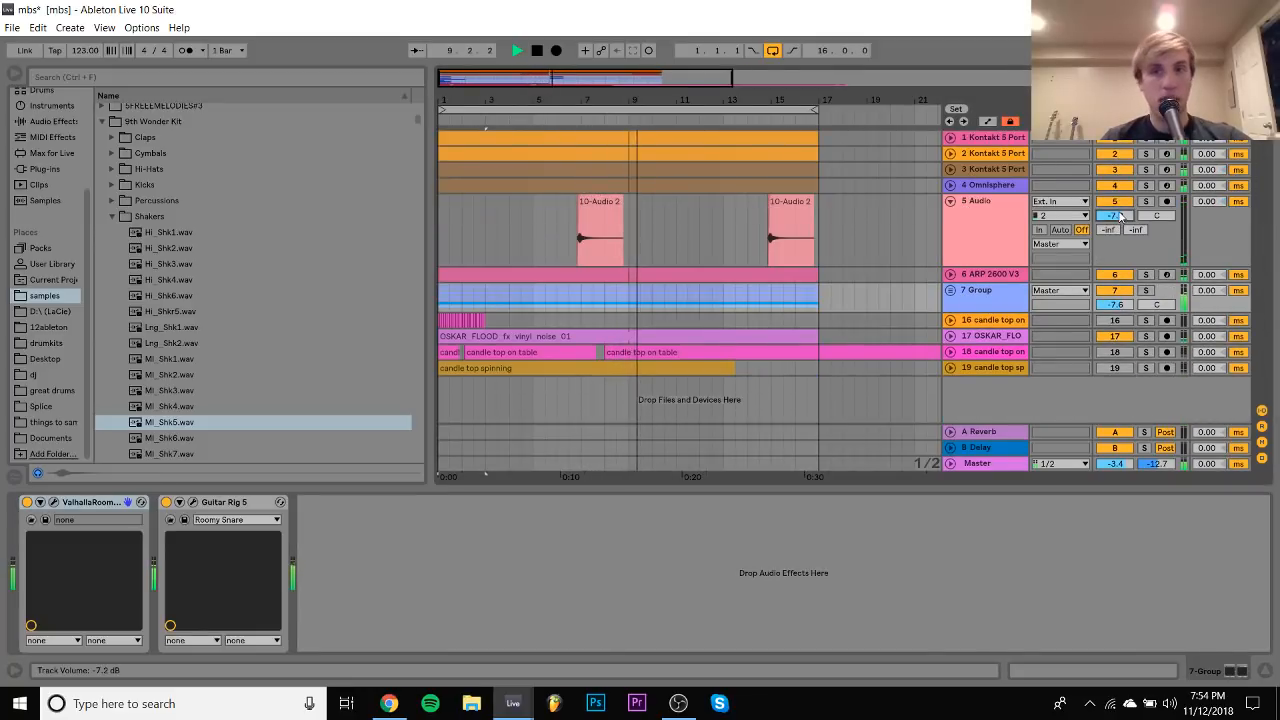
pyautogui.click(1164, 188)
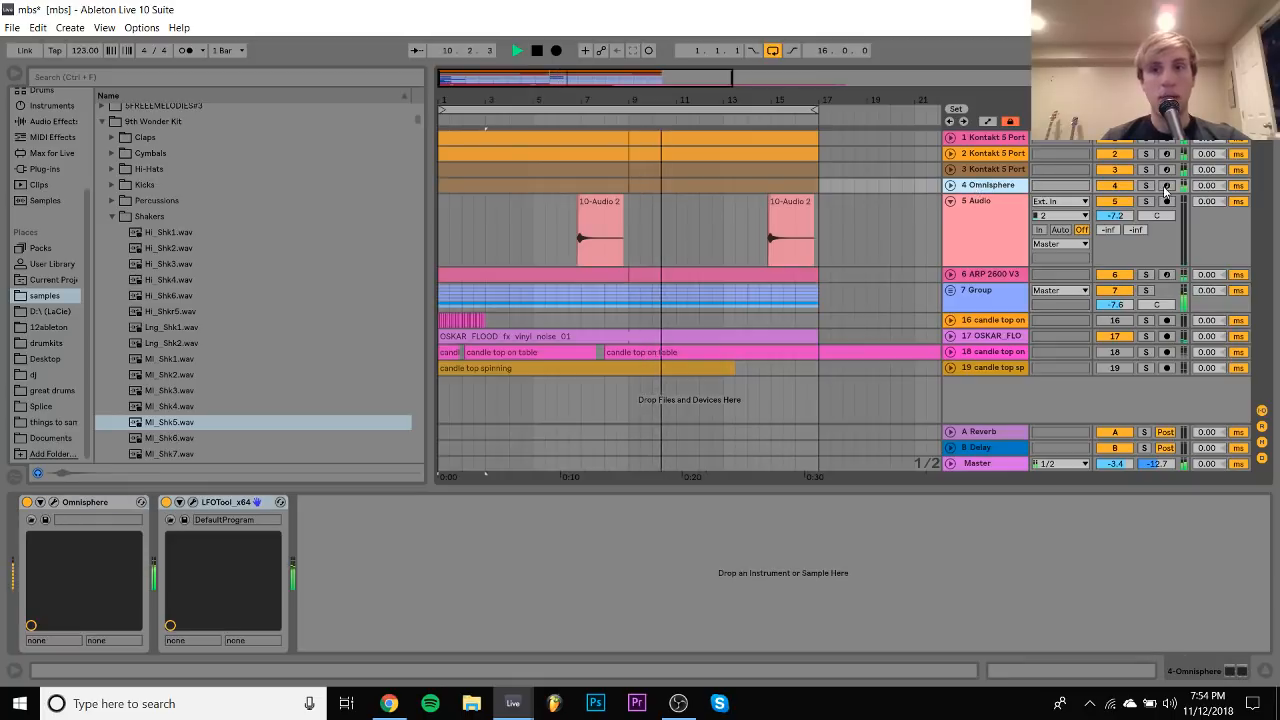
pyautogui.click(951, 185)
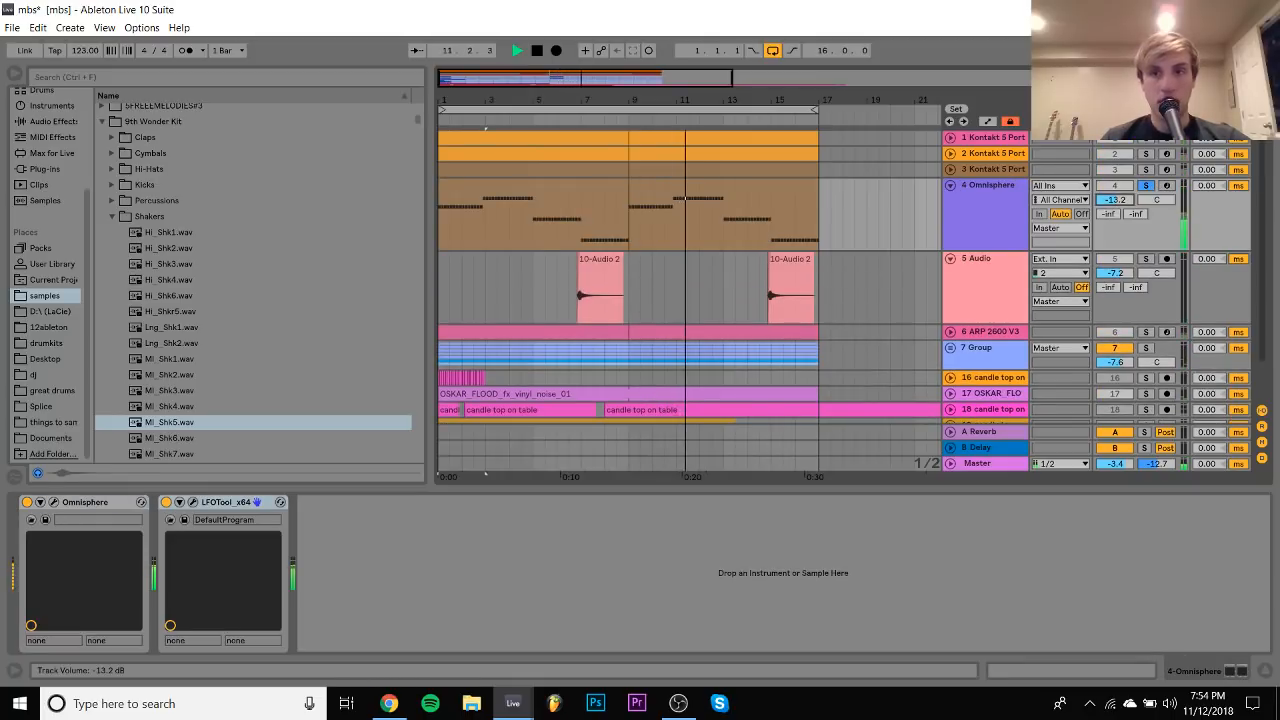
# Open the Omnisphere instrument on track 4 and set its window magnification to 1x
pyautogui.click(988, 202)
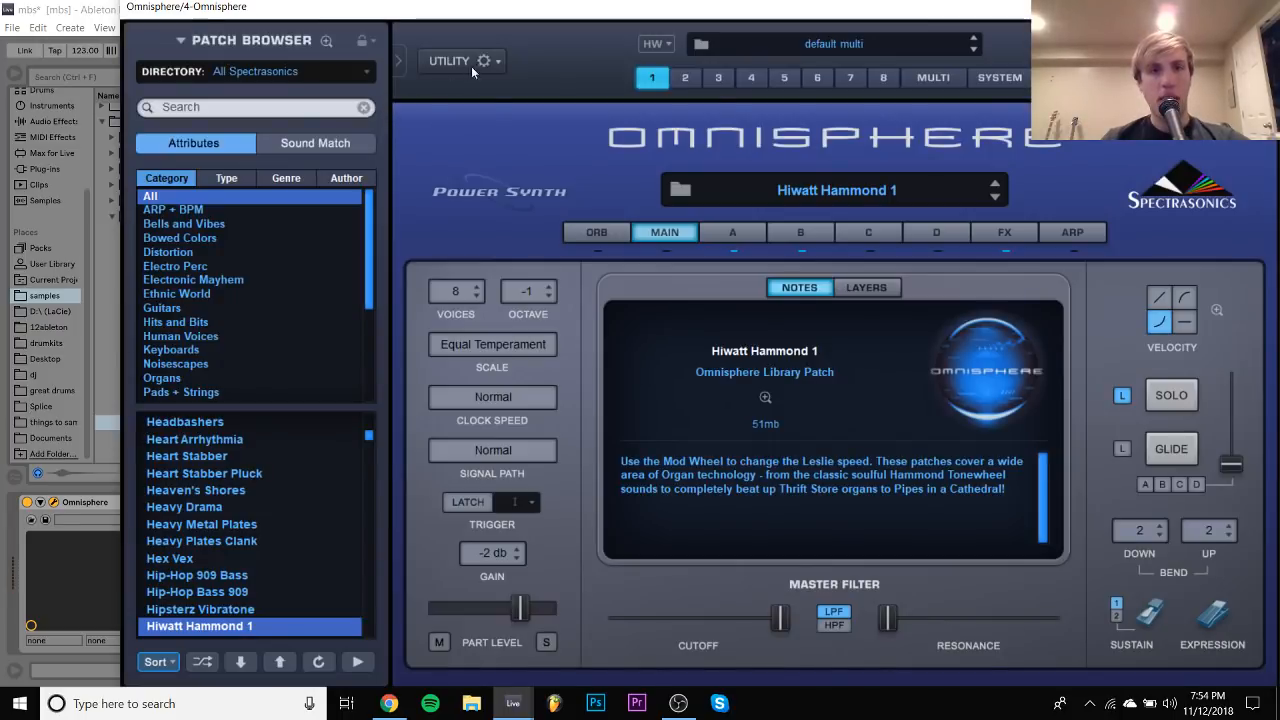
pyautogui.click(471, 66)
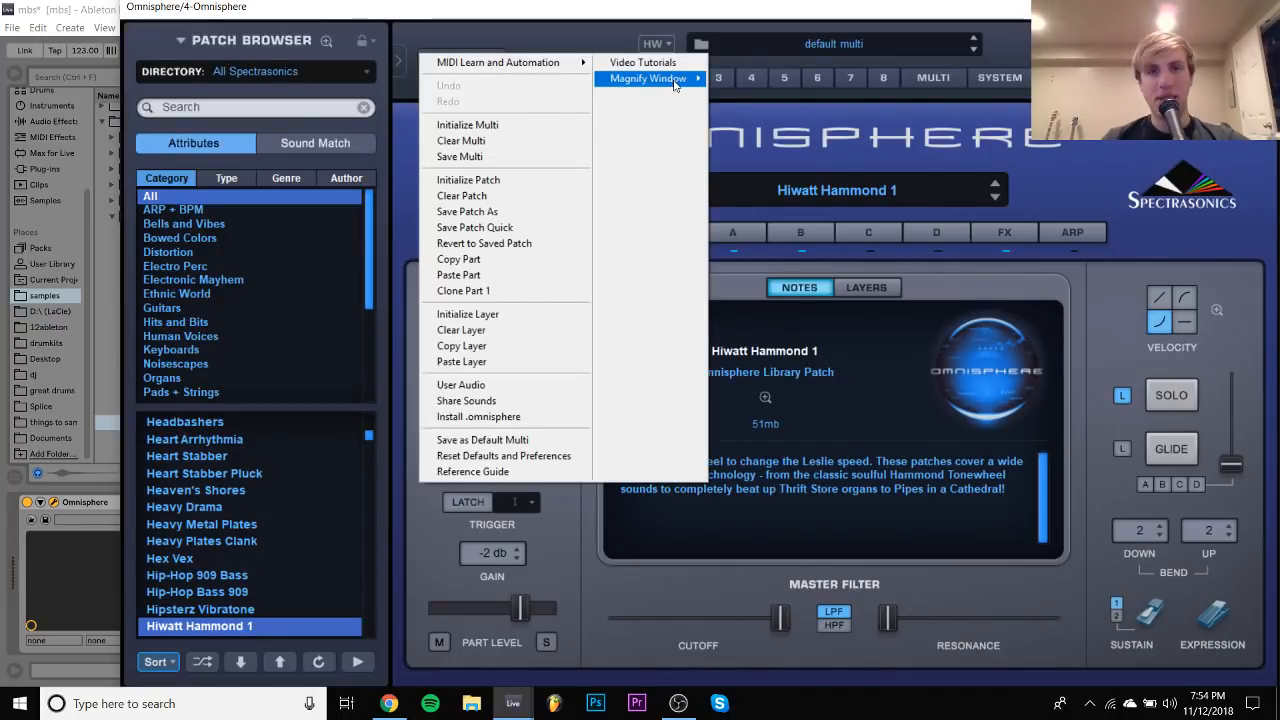
pyautogui.moveTo(676, 84)
pyautogui.click(772, 105)
# Limit Omnisphere's patch list to the Organs category and audition Water Calliope, Talkbox Hammond 2 and SYST8 - Vibrachurch
pyautogui.scroll(-8, 316, 465)
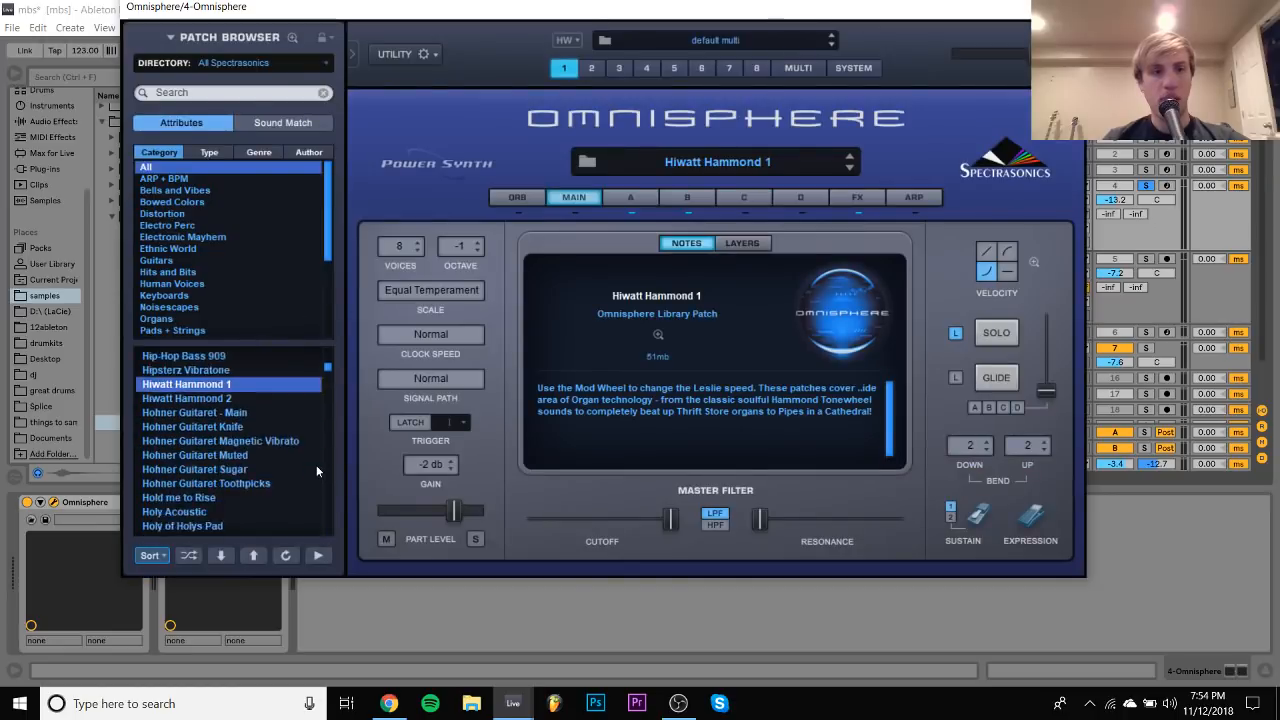
pyautogui.scroll(-2, 210, 259)
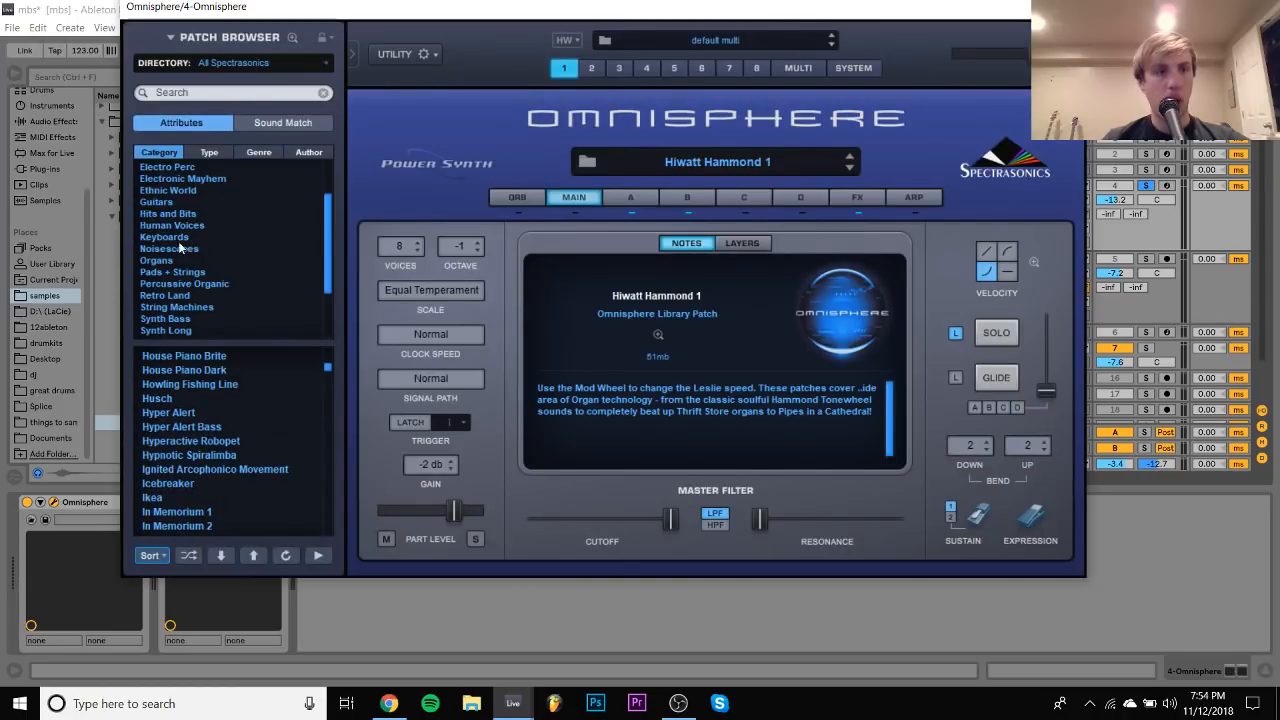
pyautogui.click(166, 262)
pyautogui.scroll(-10, 320, 450)
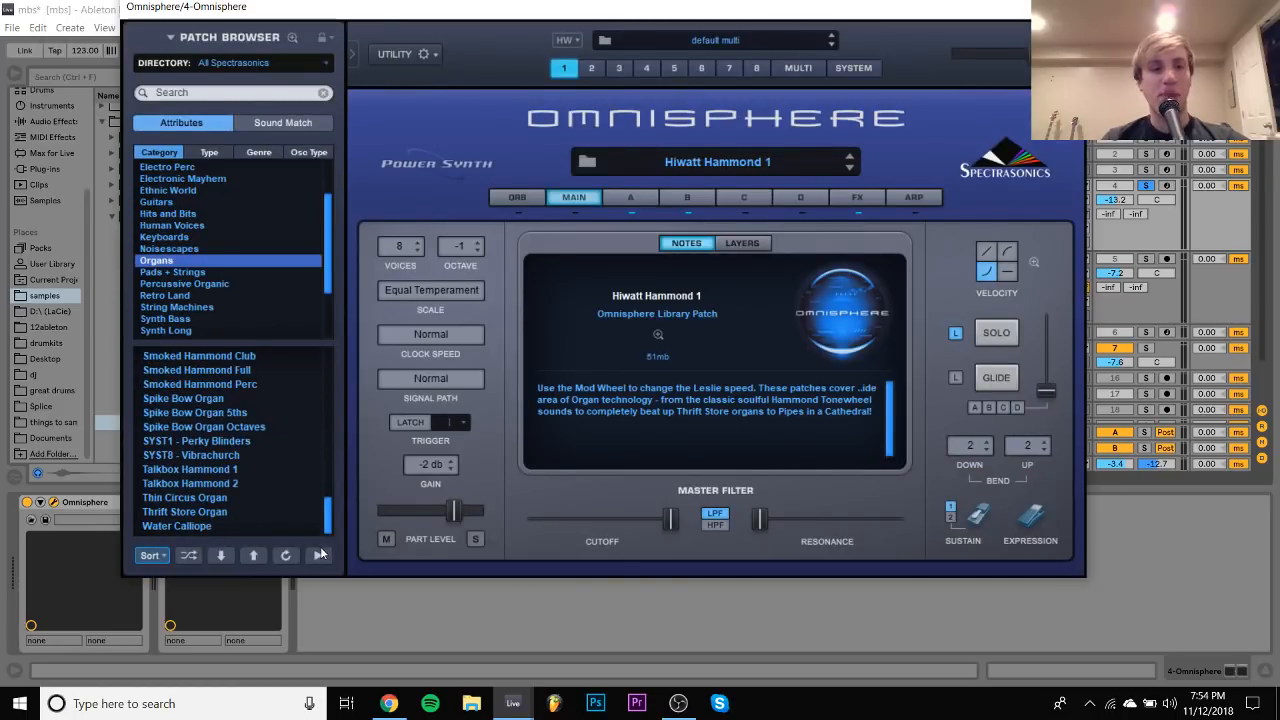
pyautogui.click(185, 527)
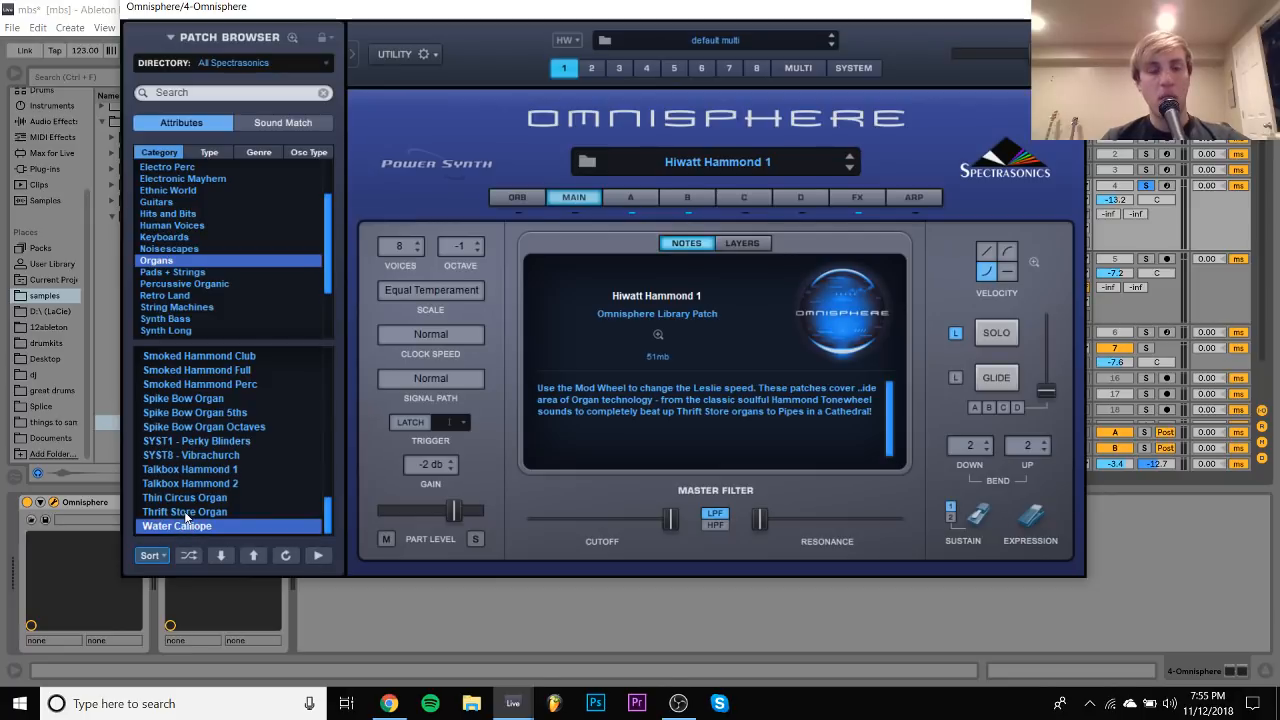
pyautogui.click(193, 482)
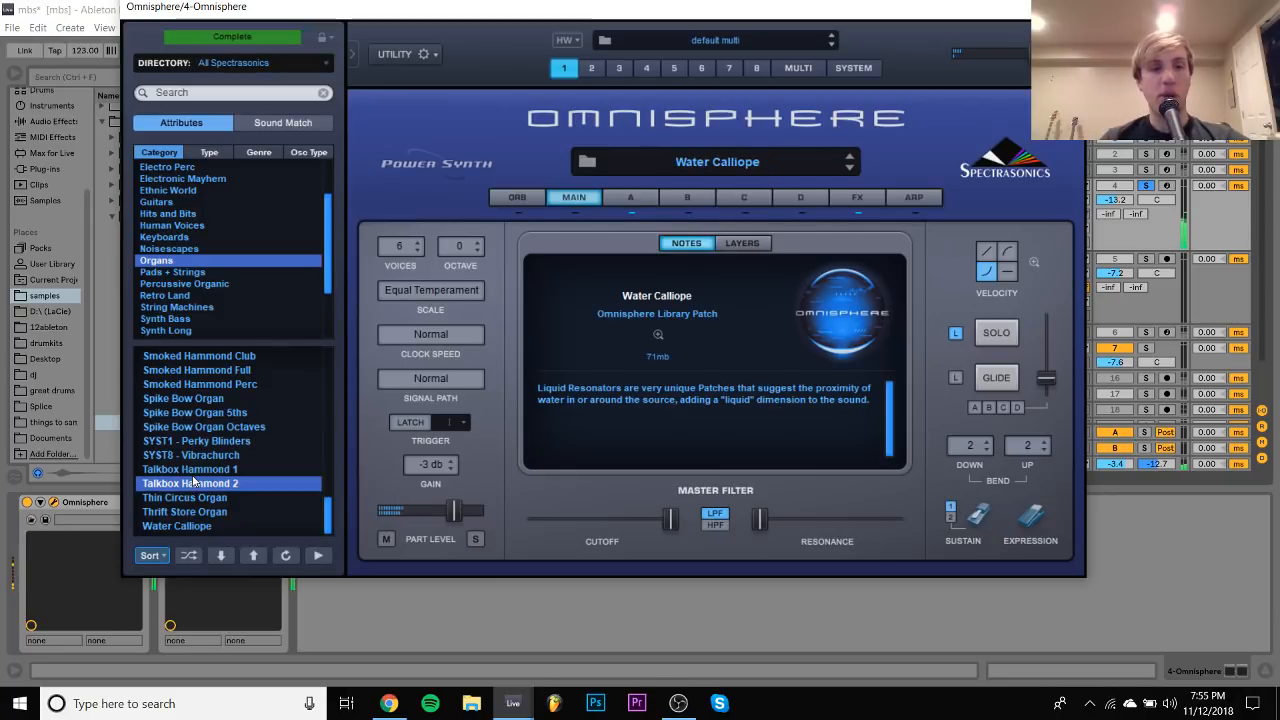
pyautogui.click(207, 456)
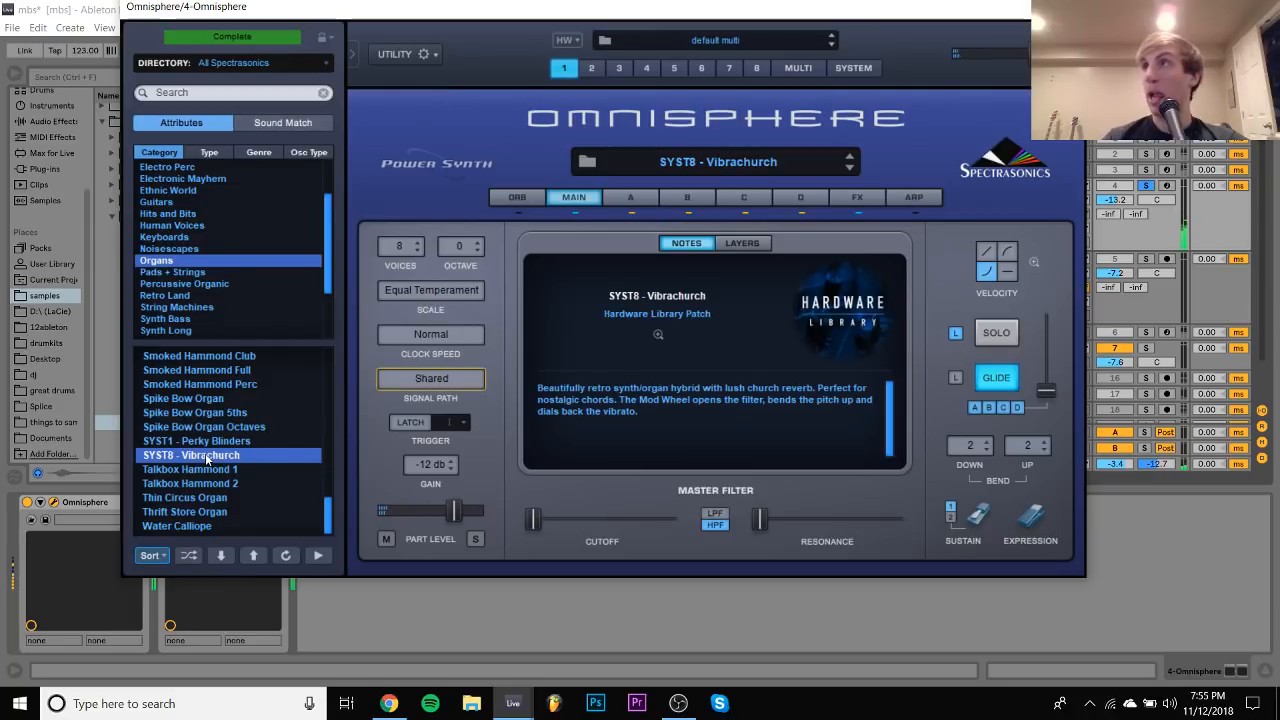
# Audition Spike Bow Organ 5ths, the Smoked Hammond Full and Club, Sine Vibratone and Shepherds in Church patches, then load Simple Mellow Organ
pyautogui.click(207, 418)
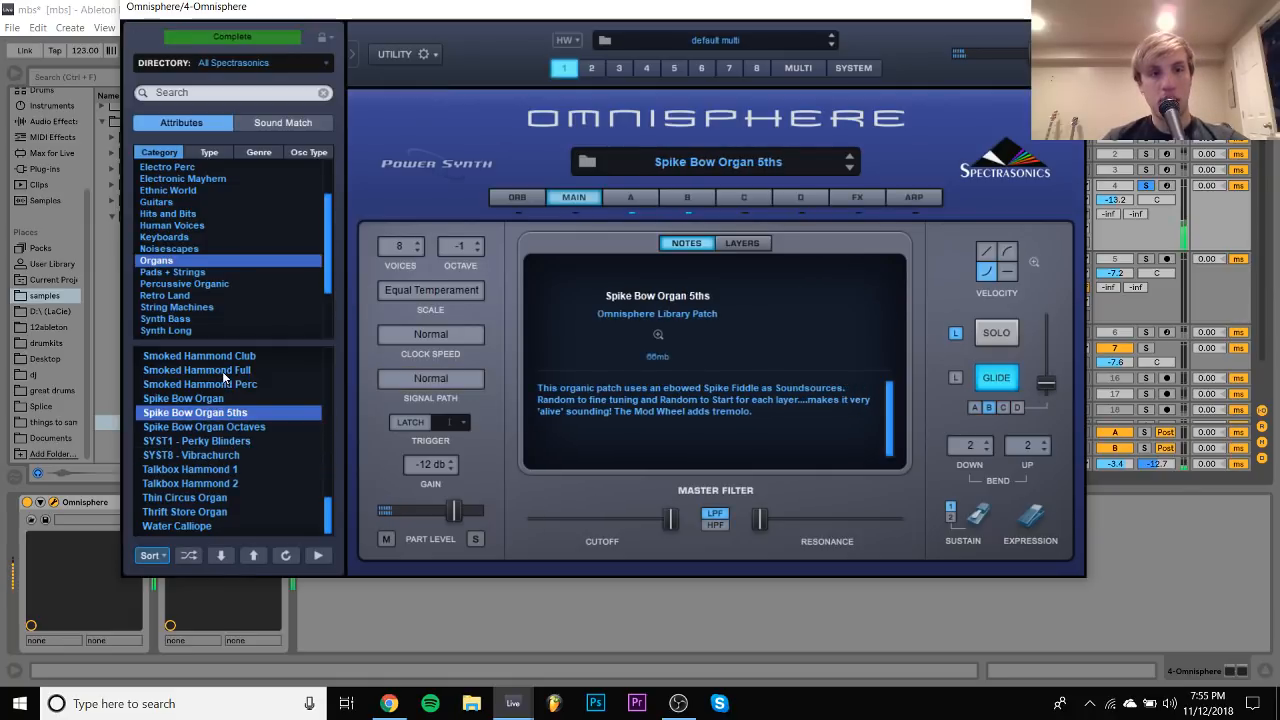
pyautogui.click(225, 373)
pyautogui.click(223, 357)
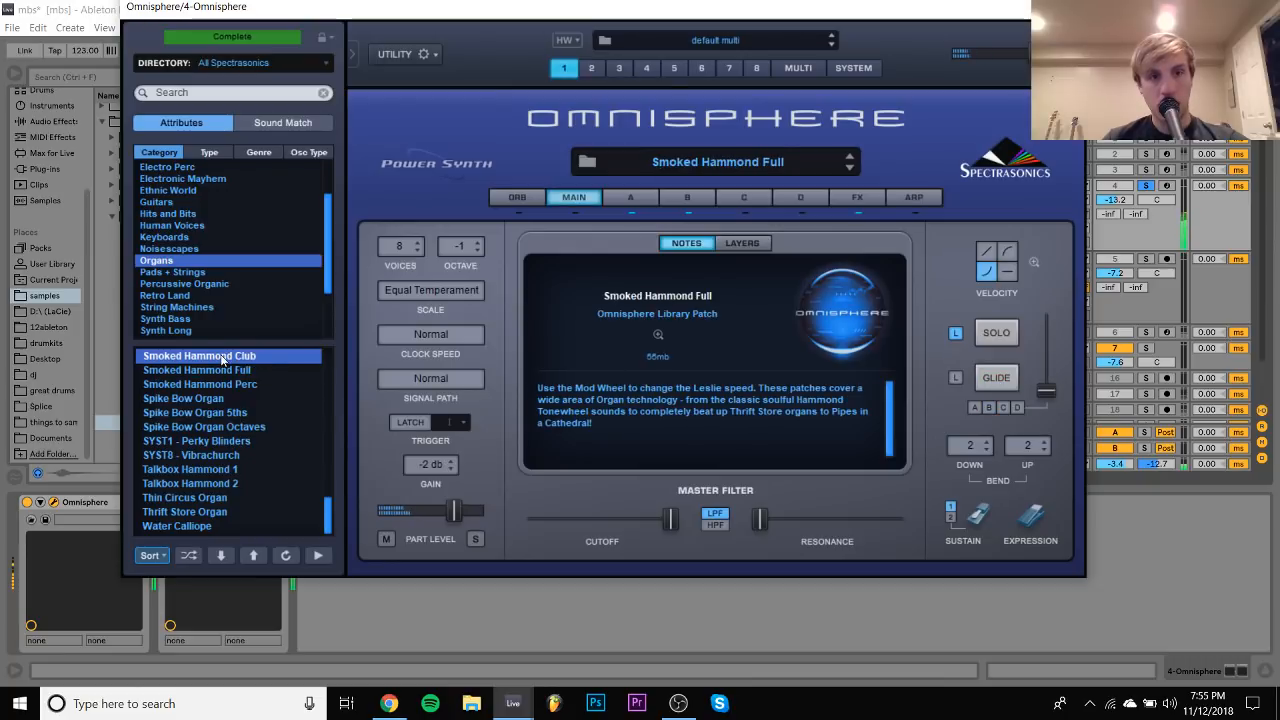
pyautogui.scroll(3, 223, 362)
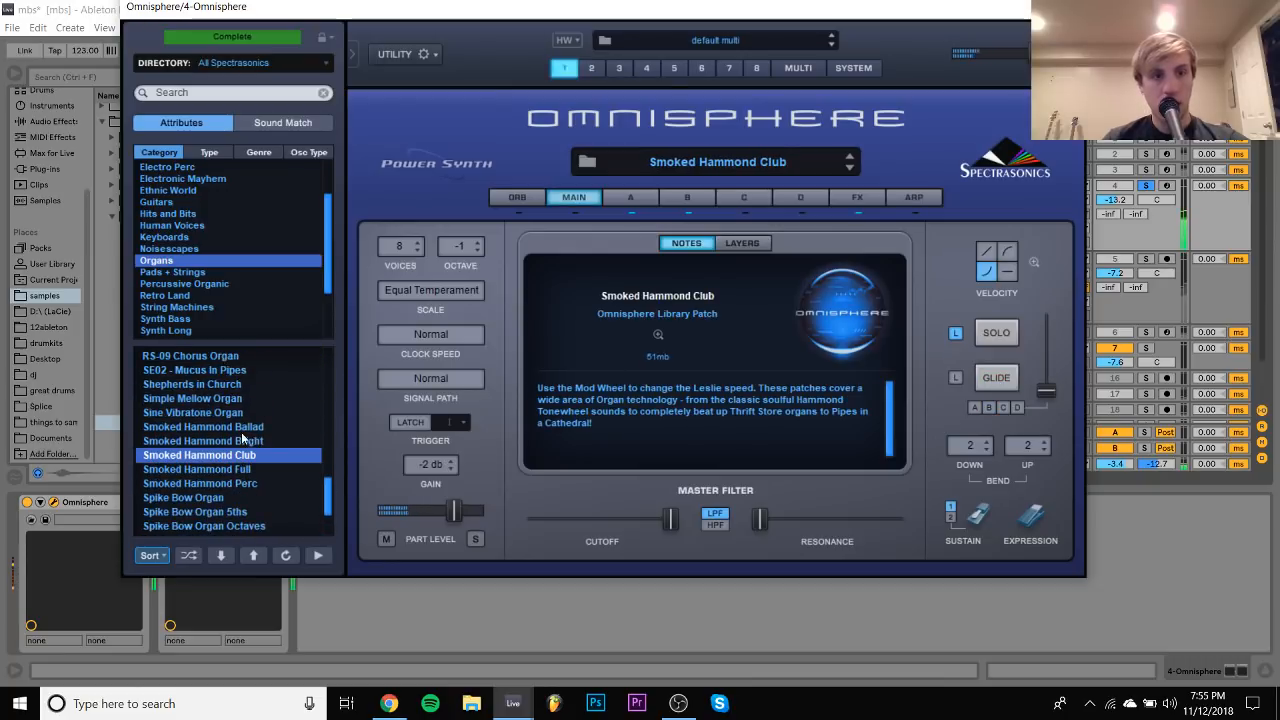
pyautogui.click(215, 413)
pyautogui.click(210, 399)
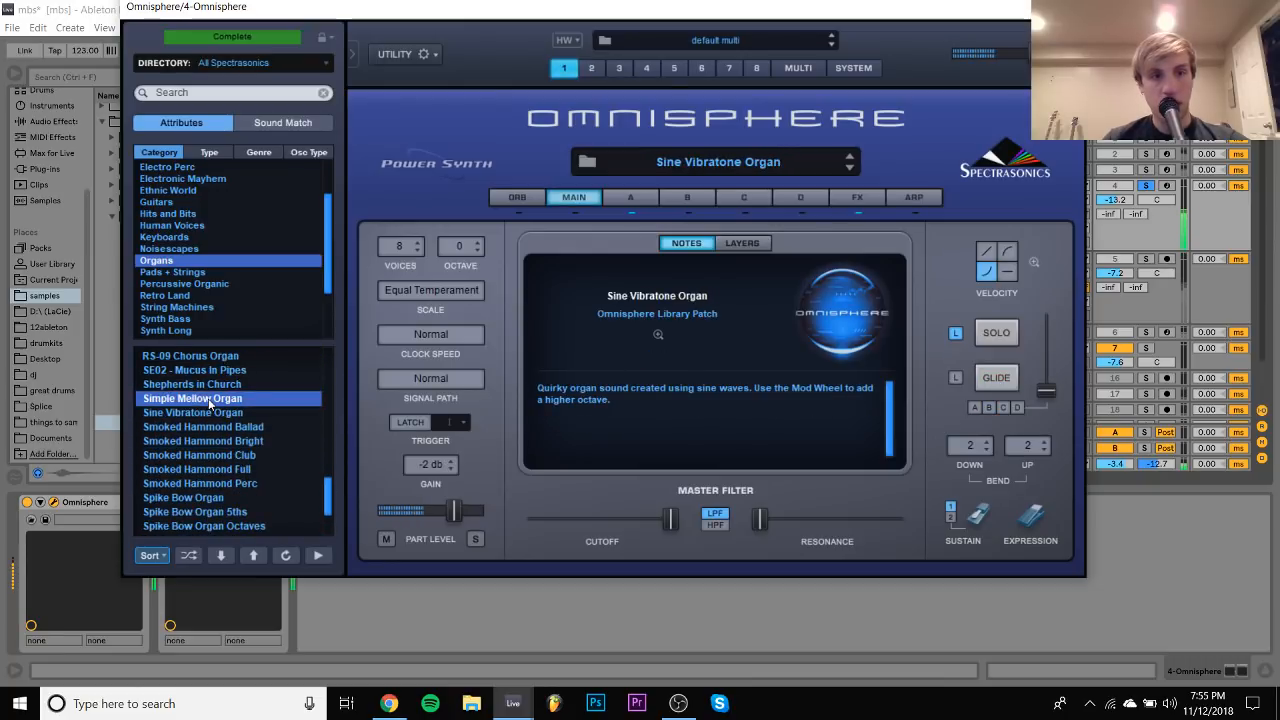
pyautogui.click(208, 384)
pyautogui.click(212, 397)
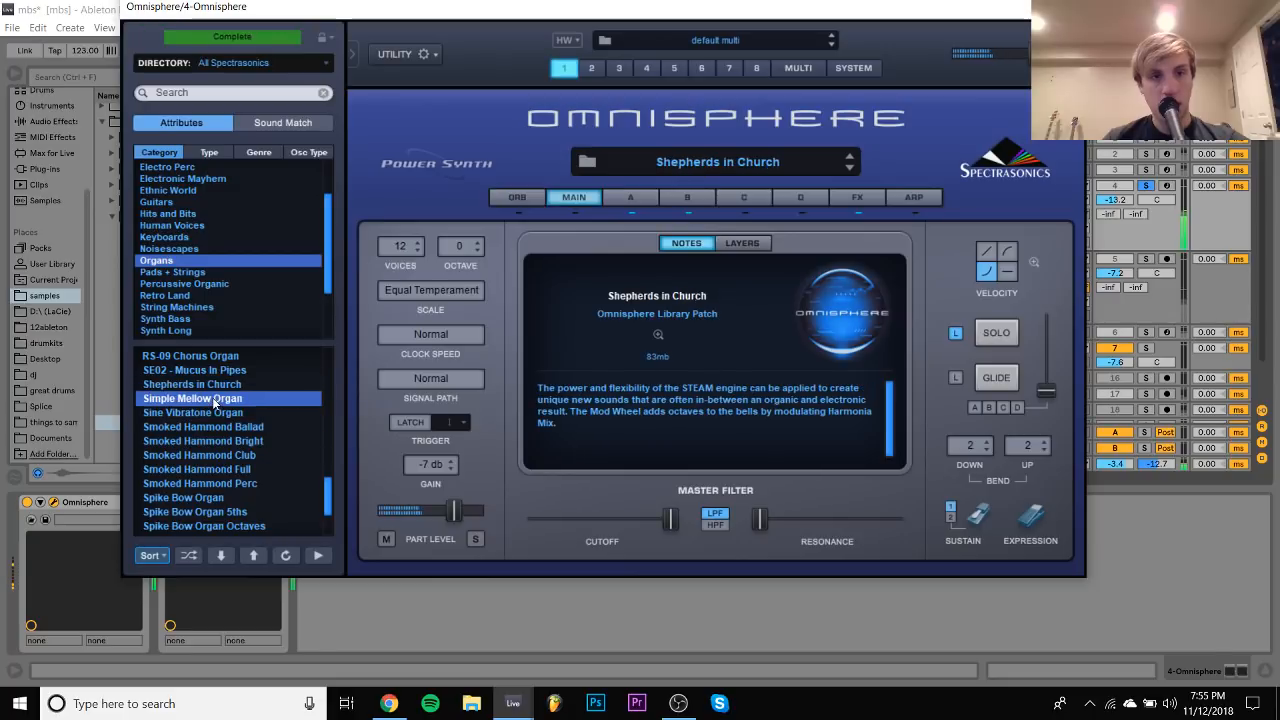
# Raise the Omnisphere track's volume to -9.6 dB and unsolo it to hear the organ in the full mix
pyautogui.moveTo(1116, 202); pyautogui.dragTo(1116, 188)
pyautogui.click(1068, 7)
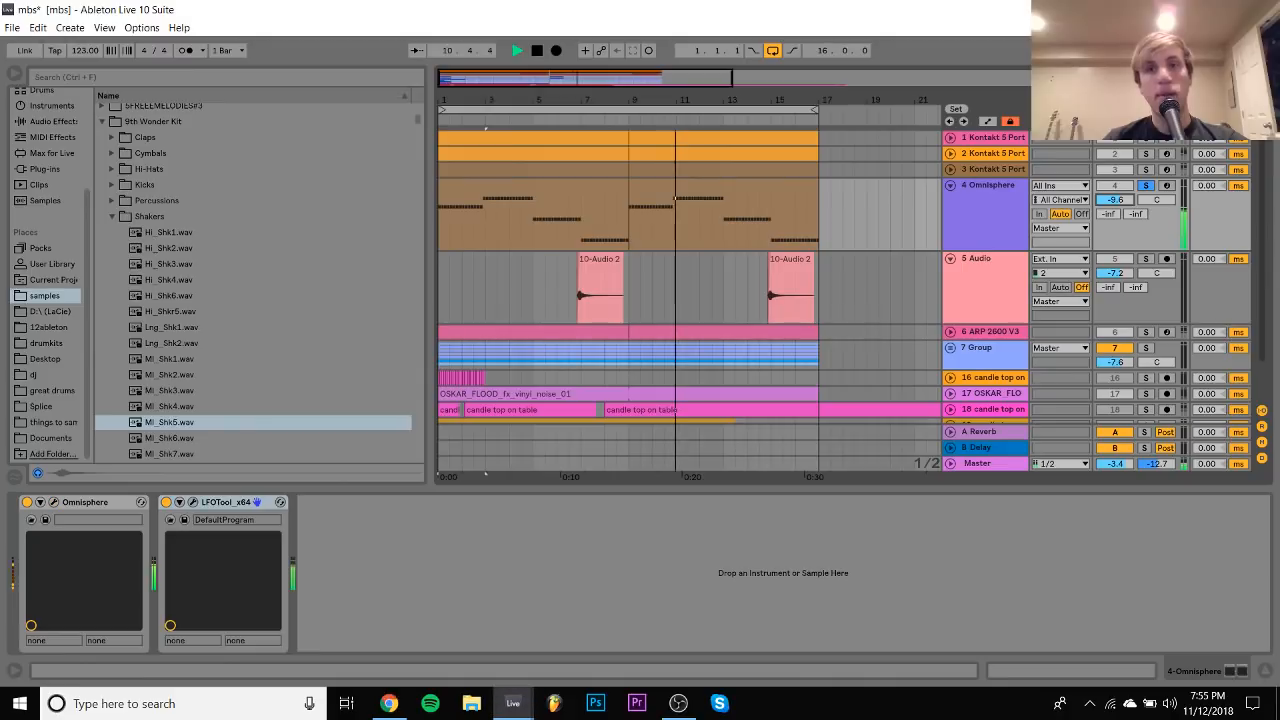
pyautogui.click(553, 187)
pyautogui.click(1145, 185)
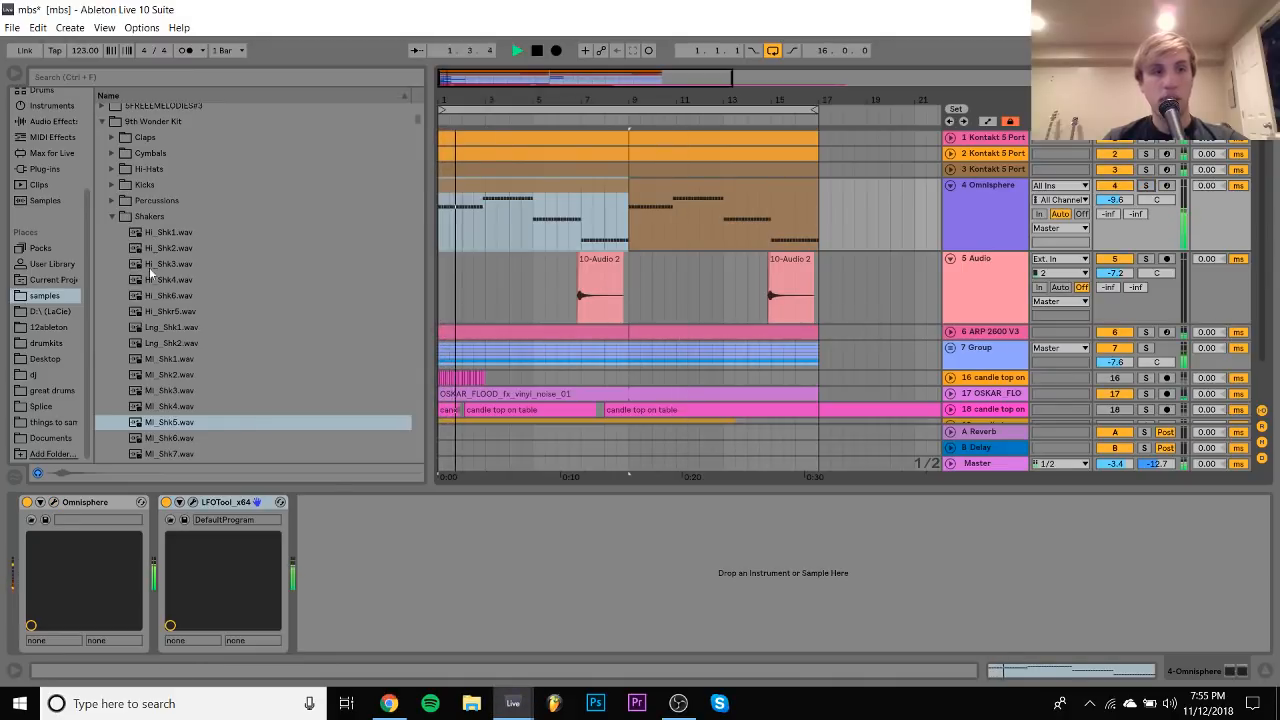
# Insert the -12 preset of the Pitch MIDI effect before Omnisphere on track 4
pyautogui.click(43, 140)
pyautogui.click(101, 174)
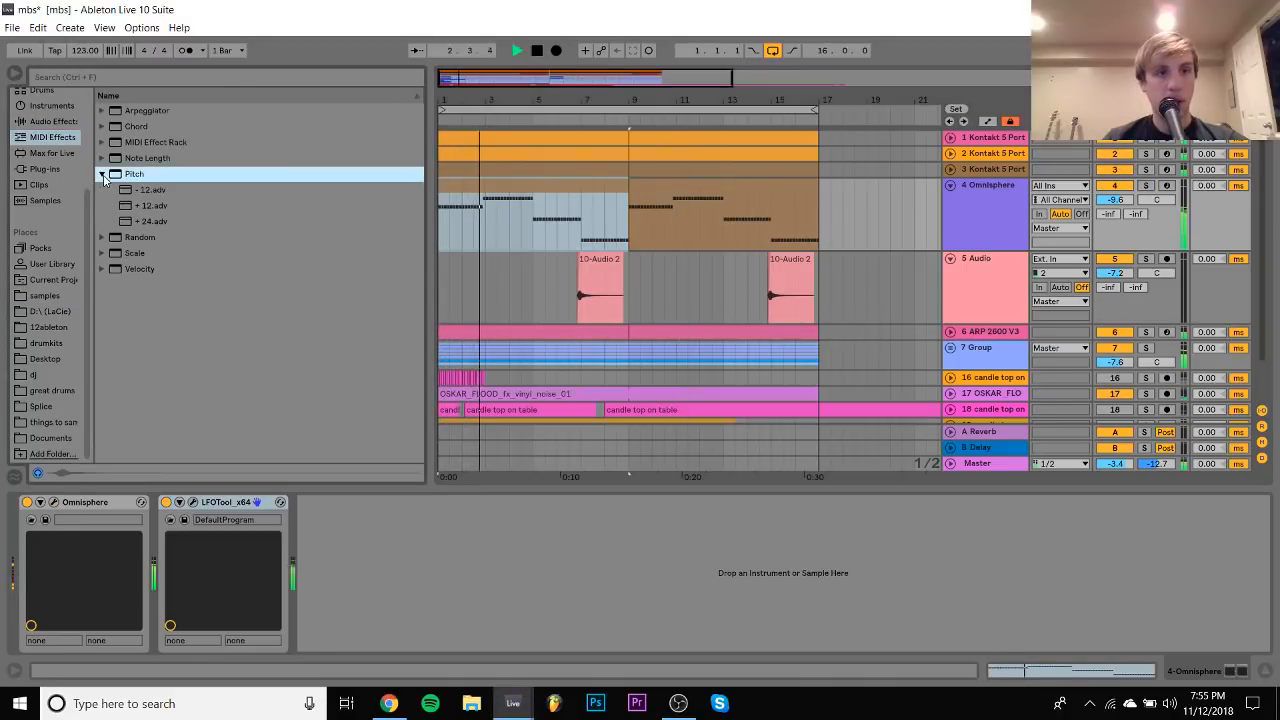
pyautogui.doubleClick(135, 193)
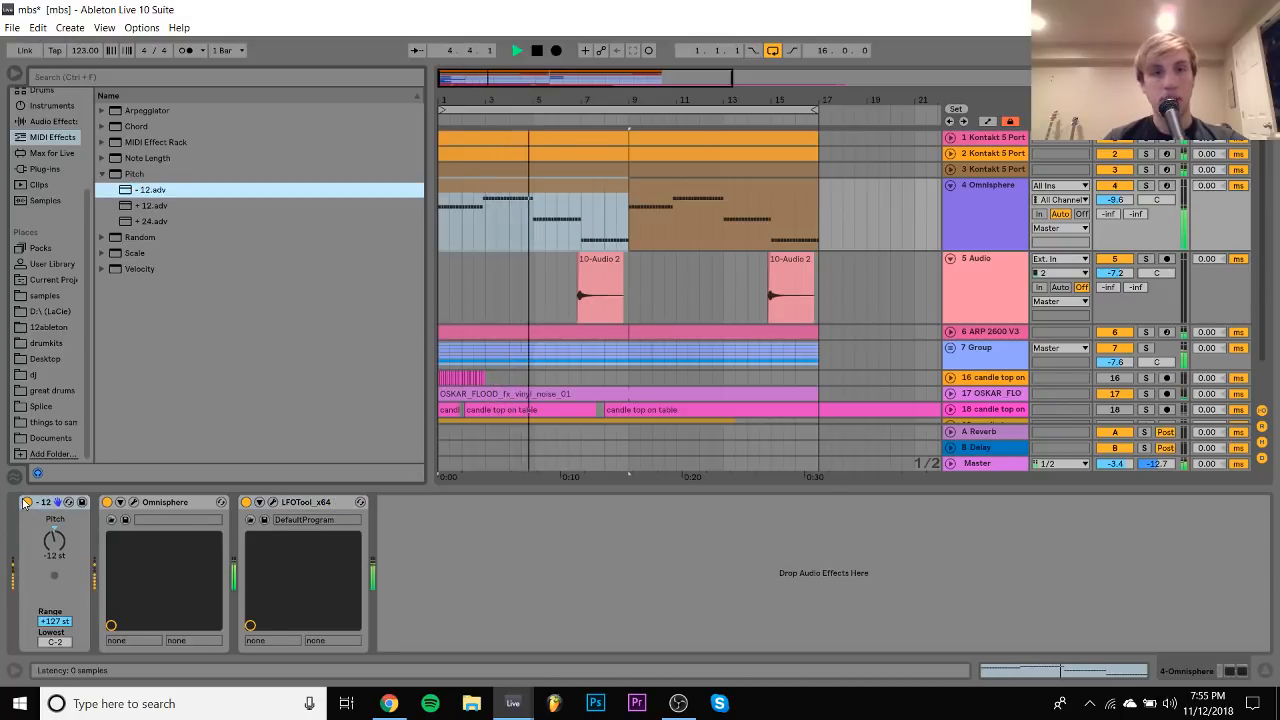
# Solo track 4 and audition the organ patches SE02 - Mucus In Pipes, Shepherds in Church, the two Pipe Organs and PR12 - Distant Chivalry
pyautogui.click(136, 502)
pyautogui.click(216, 371)
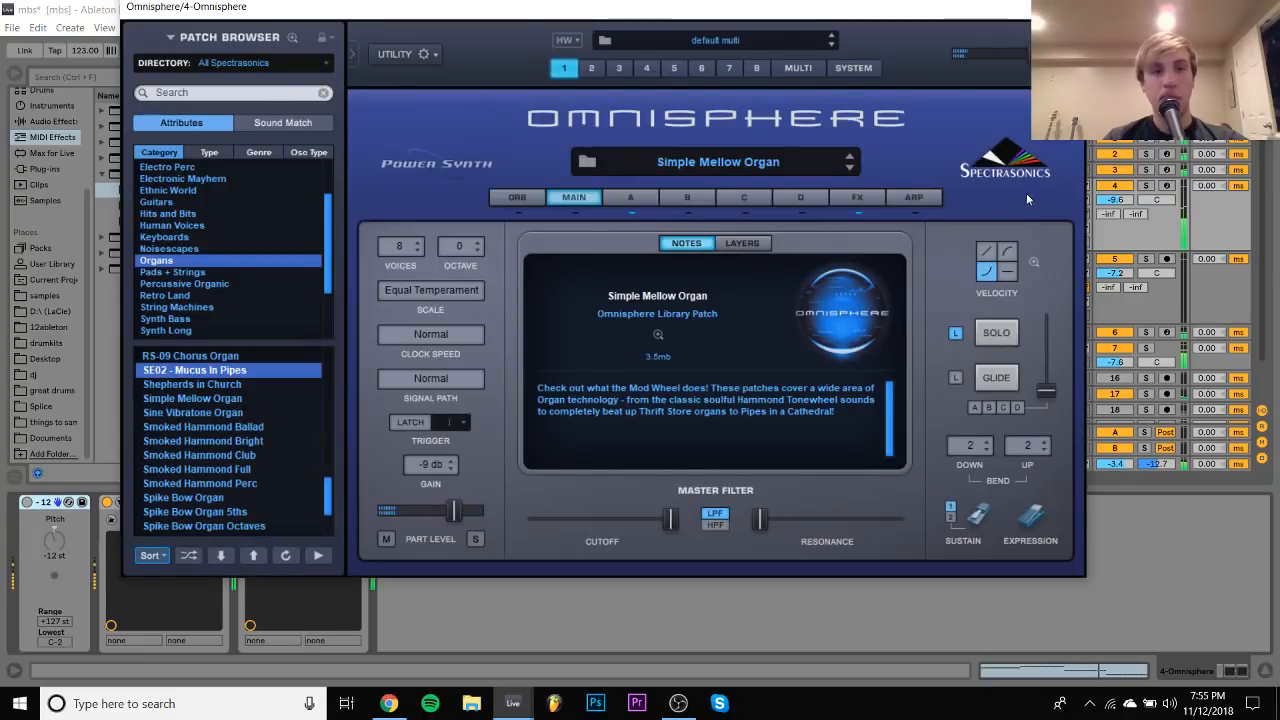
pyautogui.click(1147, 186)
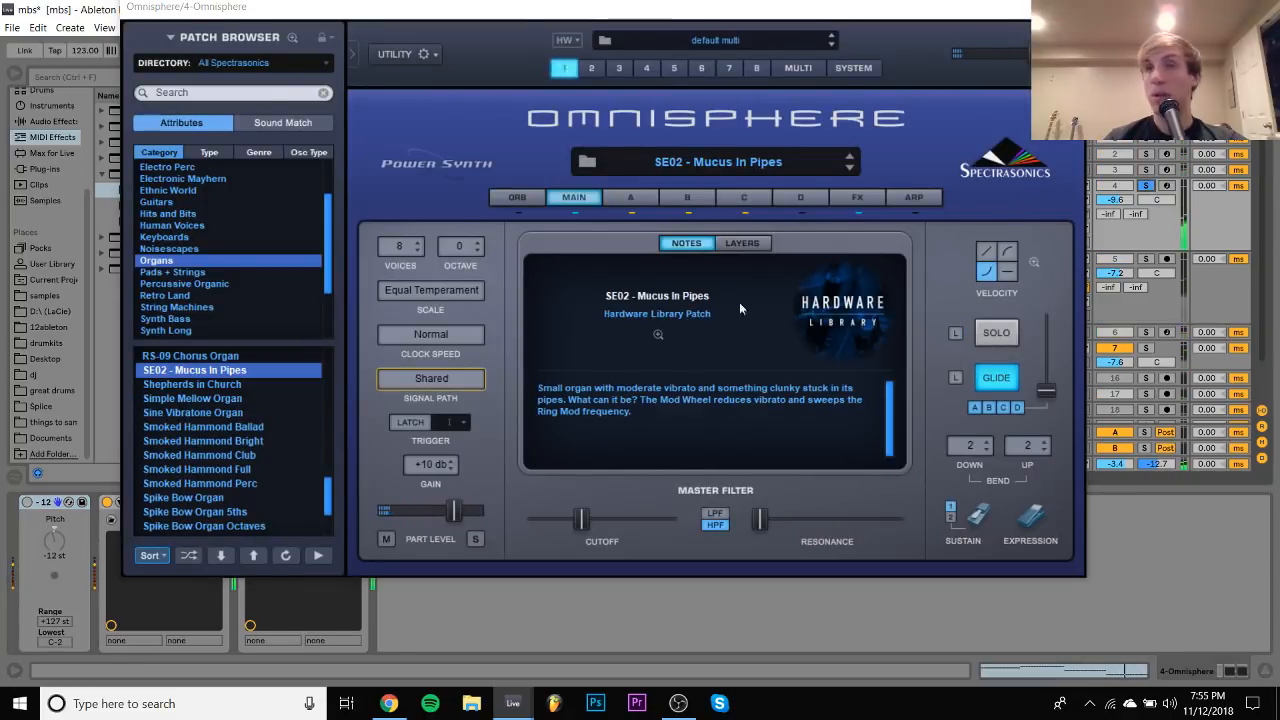
pyautogui.click(197, 385)
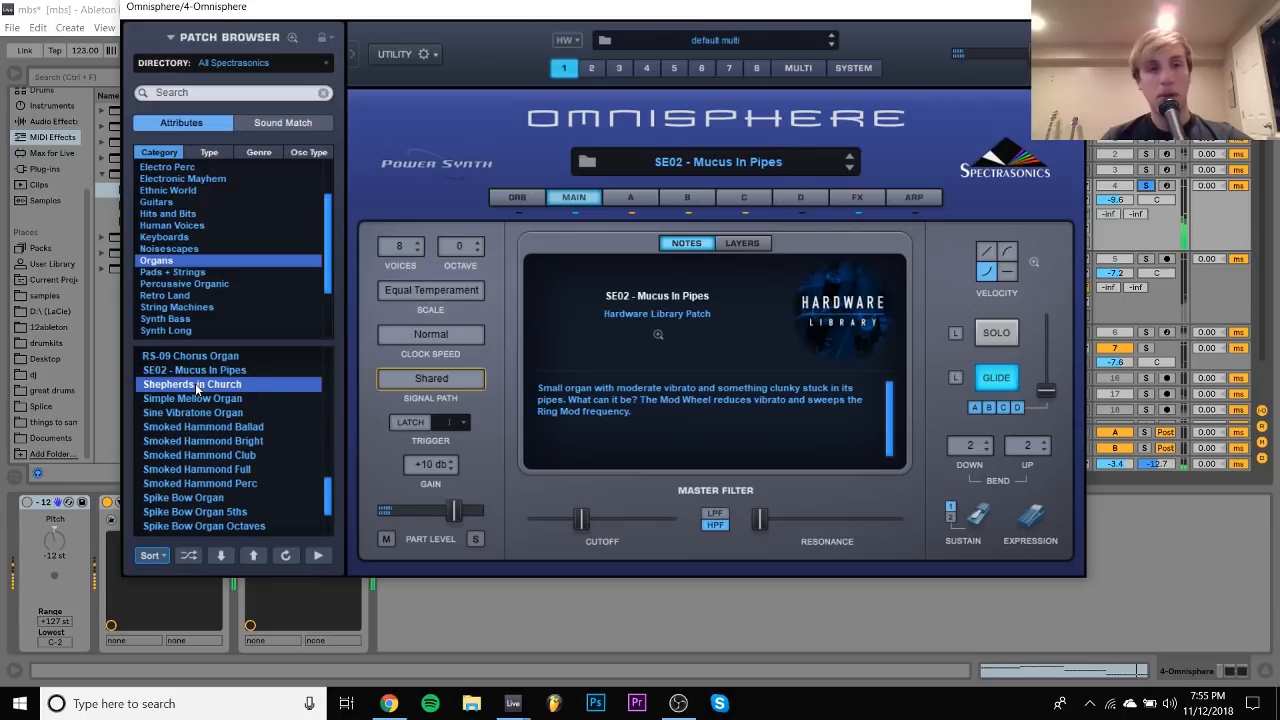
pyautogui.scroll(2, 195, 383)
pyautogui.click(195, 383)
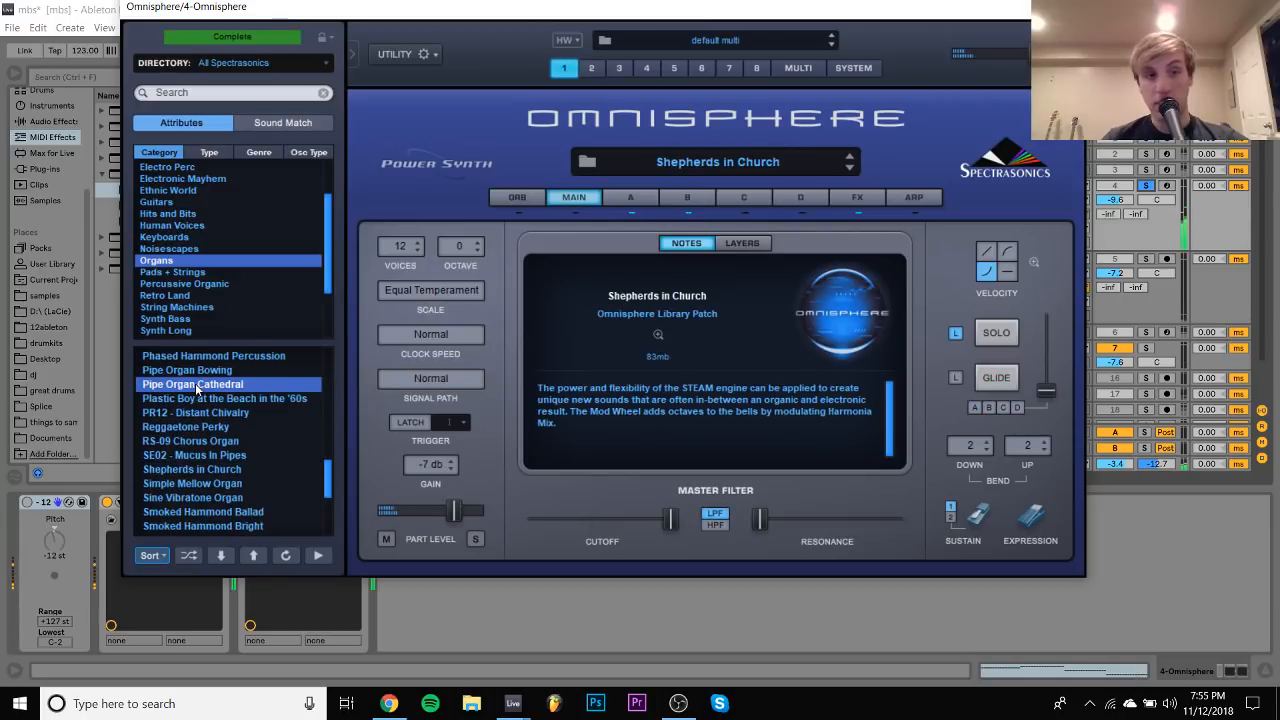
pyautogui.click(205, 372)
pyautogui.click(213, 412)
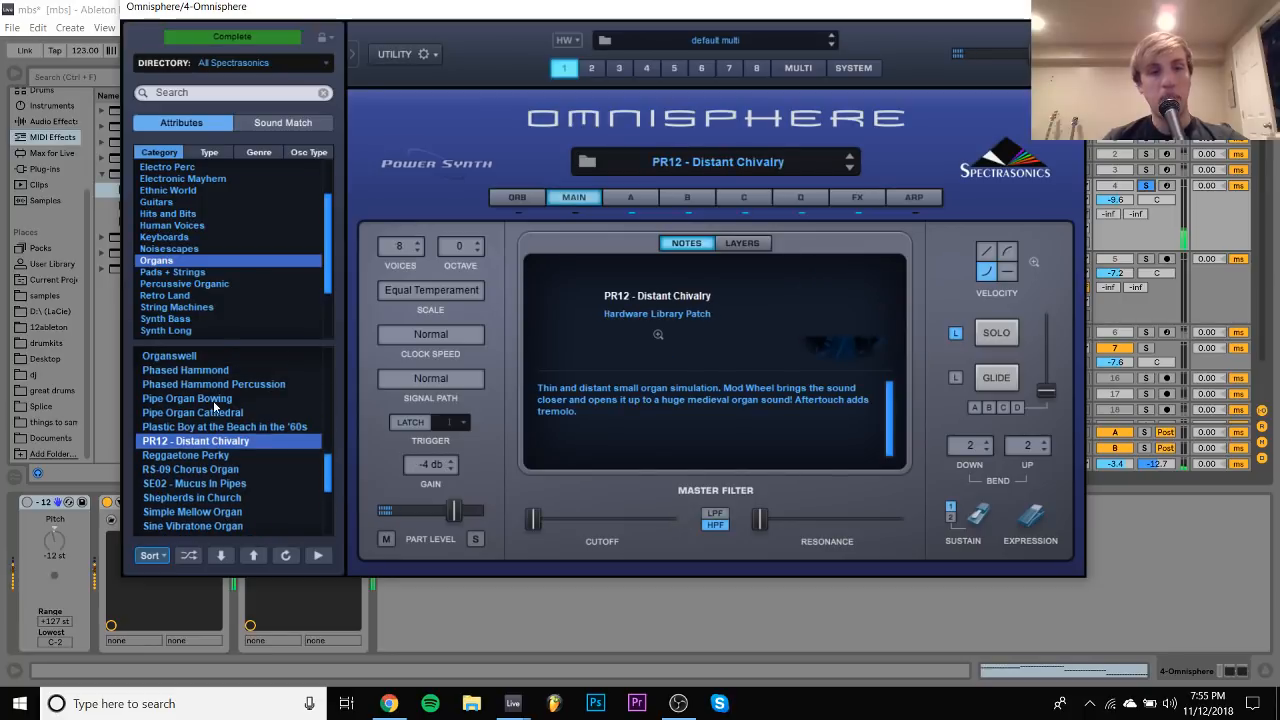
# Try the Old Creaker Organ patch and load NBS2 - Analog Pipes in Omnisphere
pyautogui.scroll(4, 213, 405)
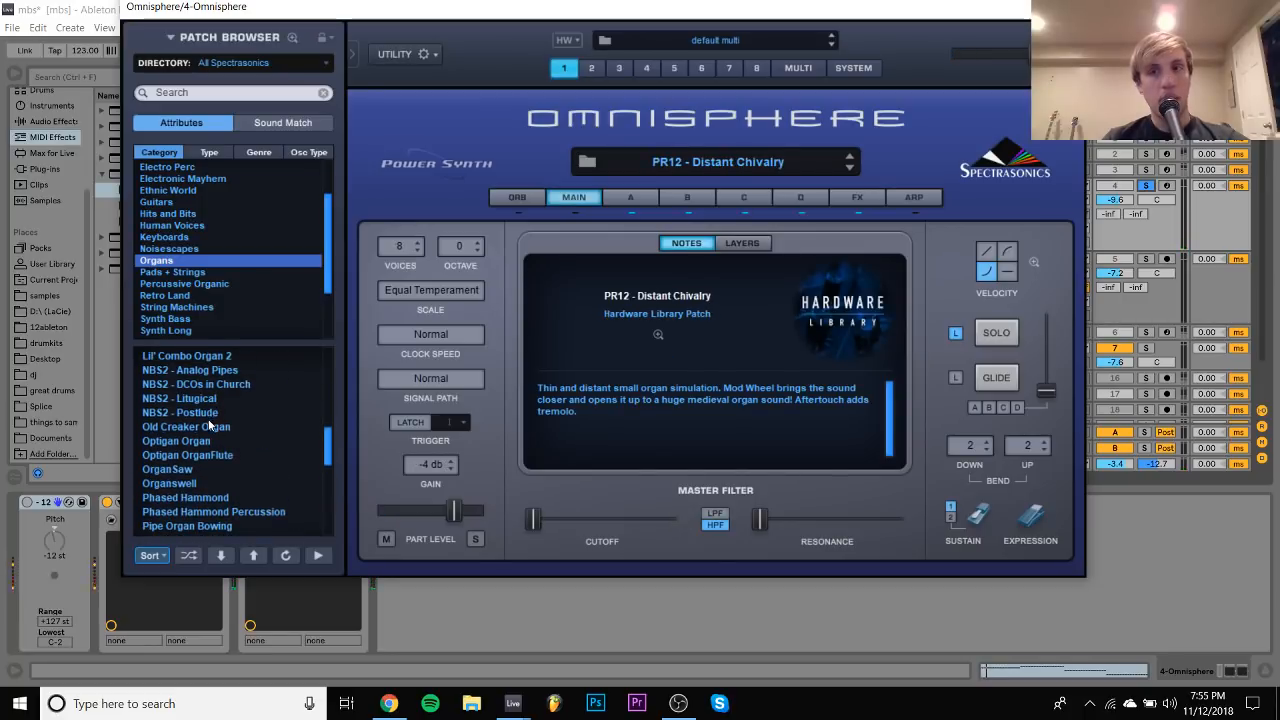
pyautogui.click(208, 426)
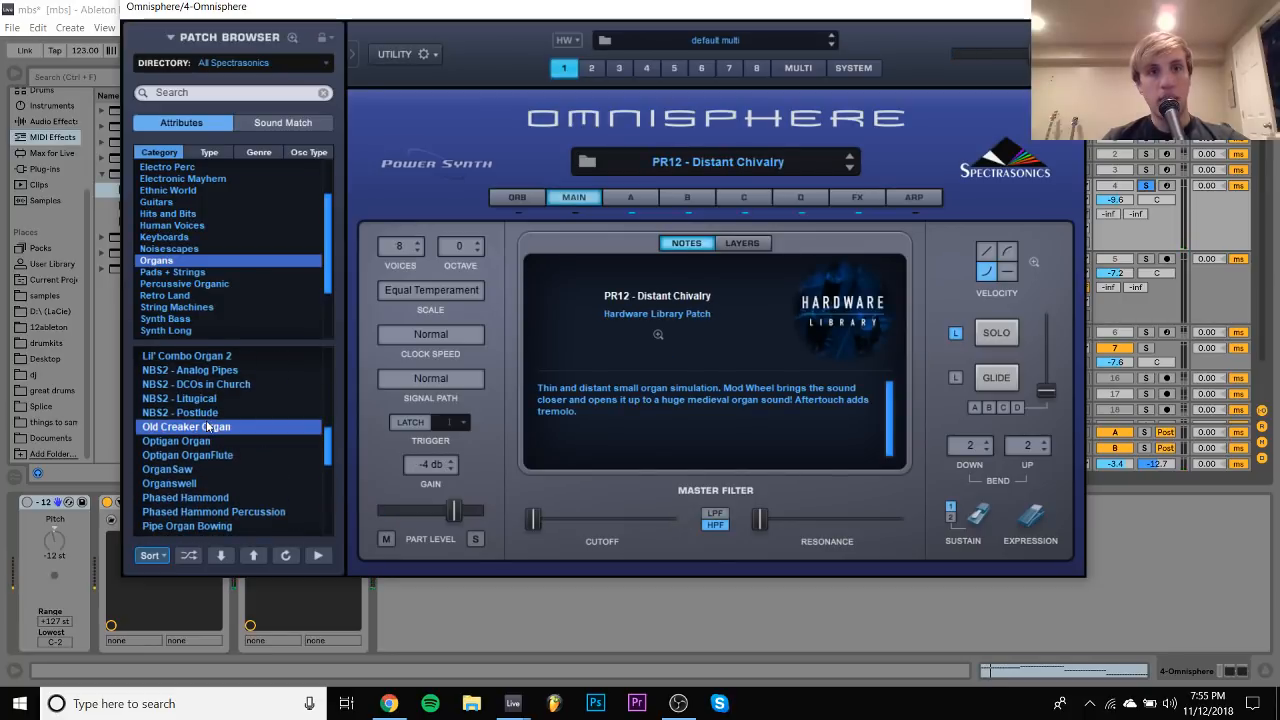
pyautogui.click(184, 372)
pyautogui.scroll(1, 247, 414)
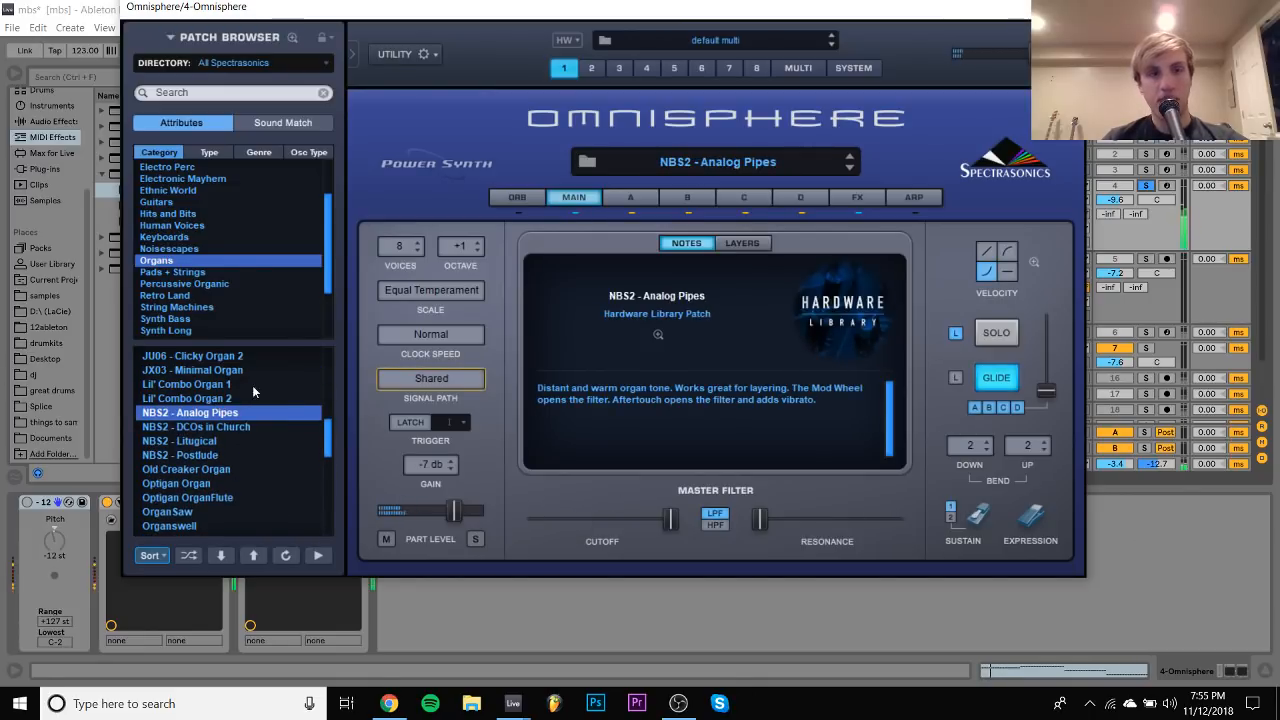
# Unsolo the Omnisphere track, set its volume to -11.2 dB against the full mix and close the plugin window
pyautogui.click(1147, 187)
pyautogui.moveTo(1115, 200); pyautogui.dragTo(1115, 200)
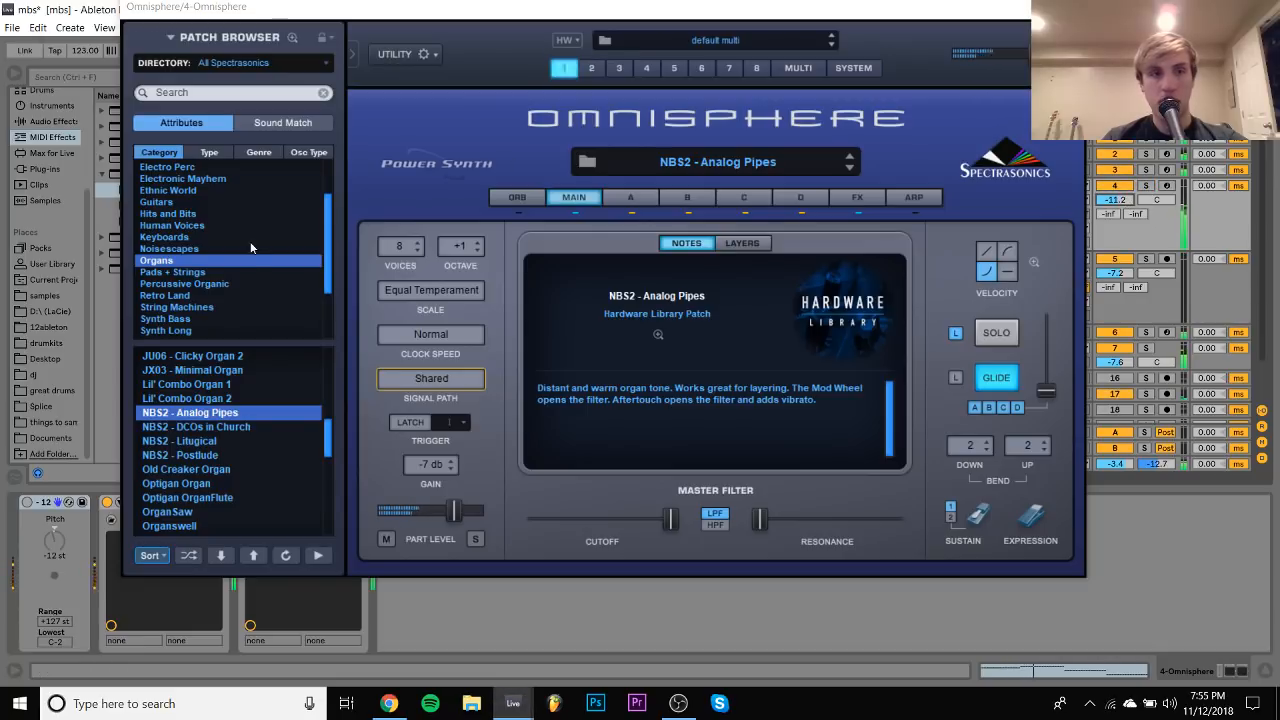
pyautogui.scroll(2, 249, 396)
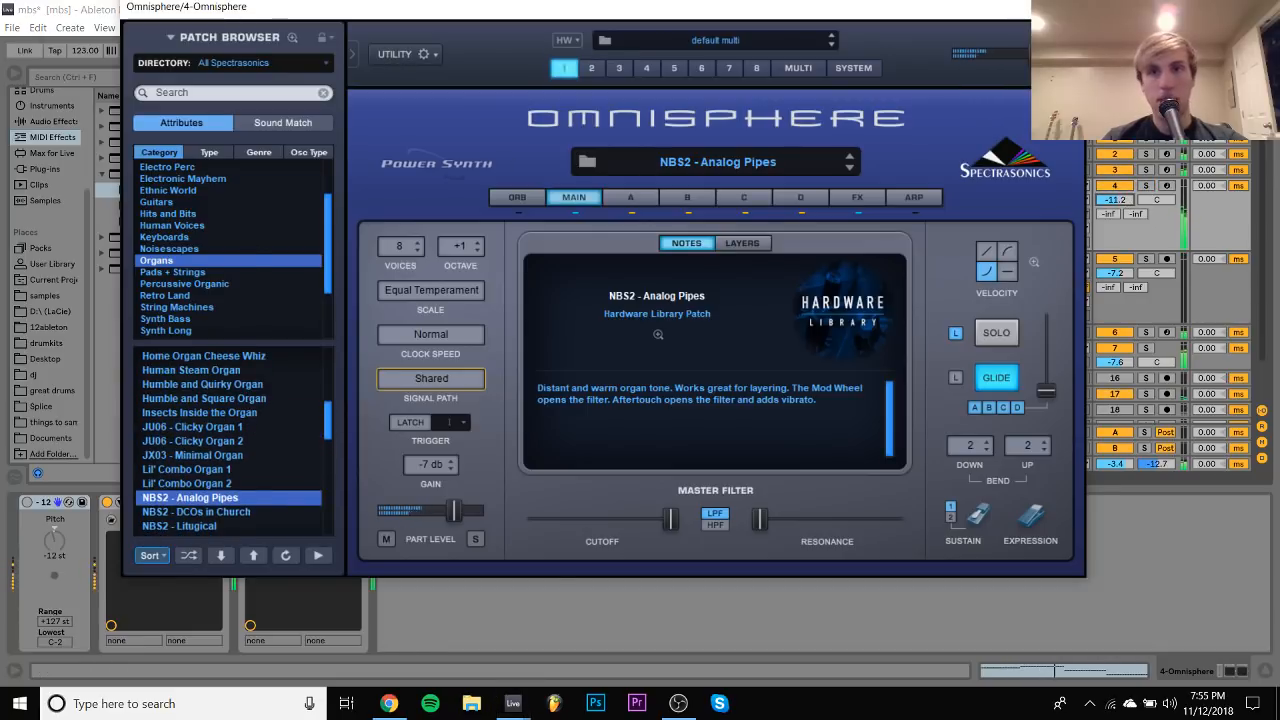
pyautogui.click(1062, 7)
# Duplicate the Omnisphere track, solo the copy and open the copy's Omnisphere window
pyautogui.click(987, 185)
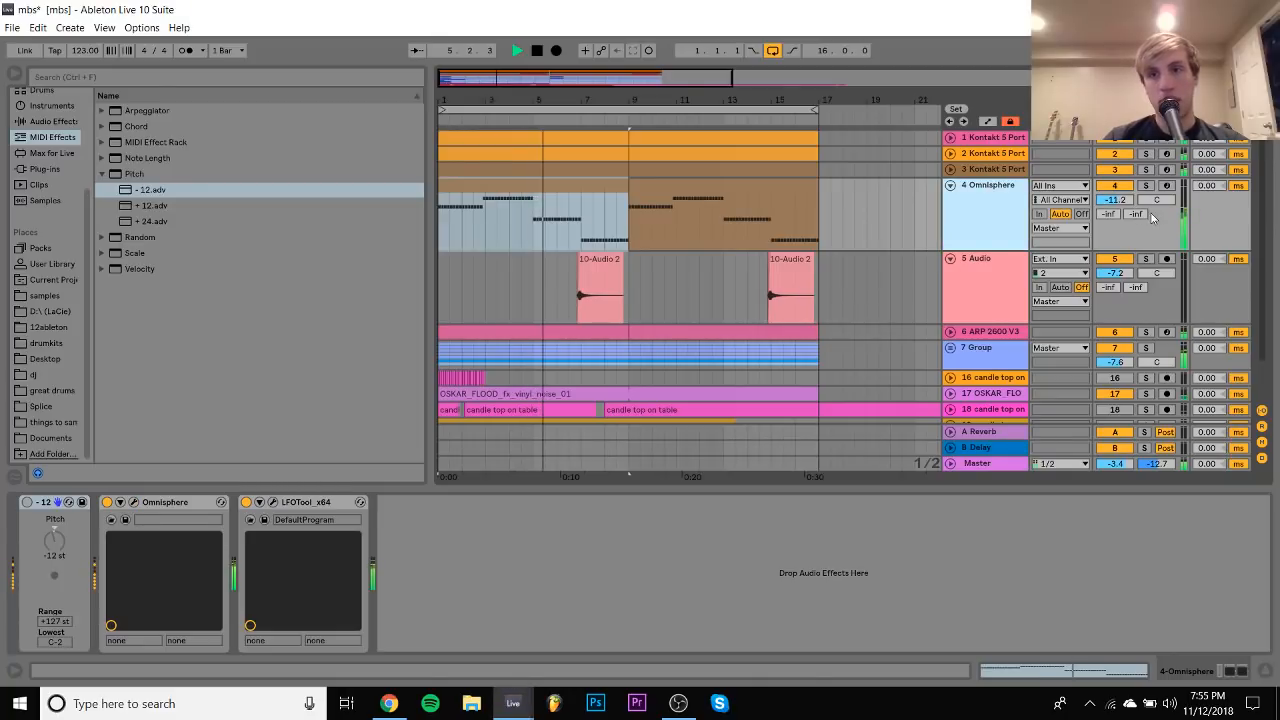
pyautogui.hotkey('ctrl', 'd')
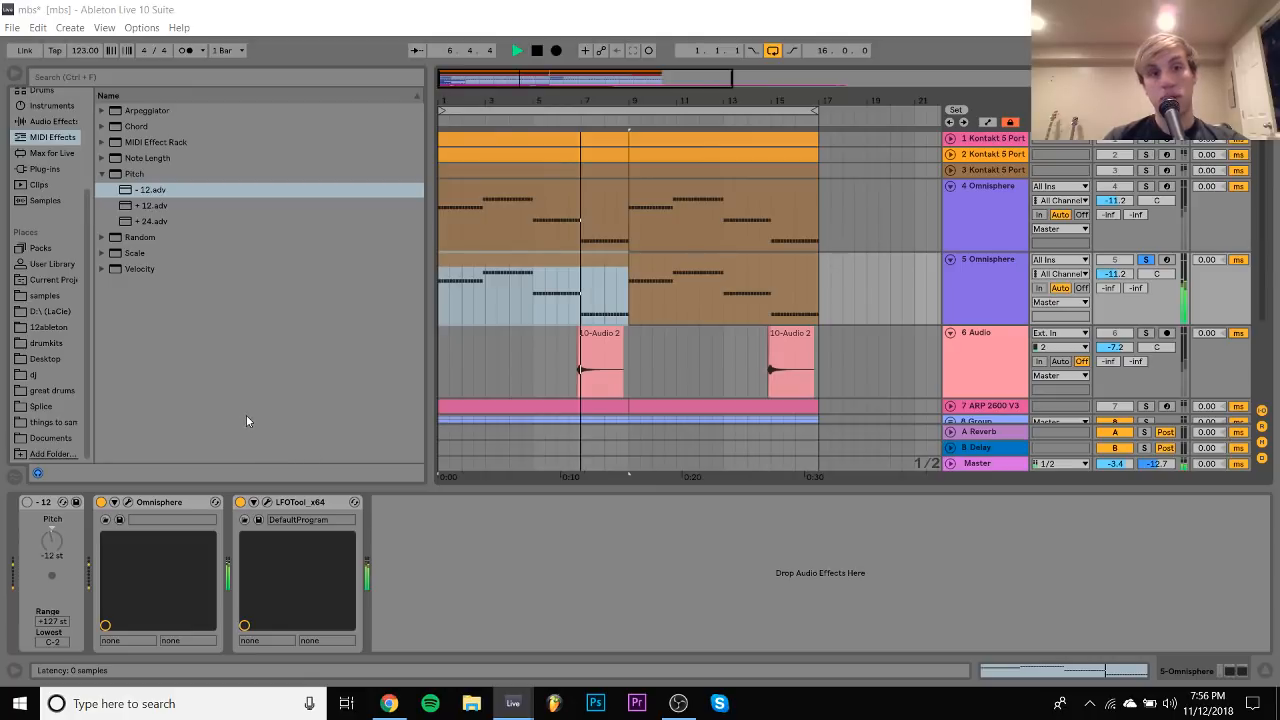
pyautogui.scroll(3, 254, 432)
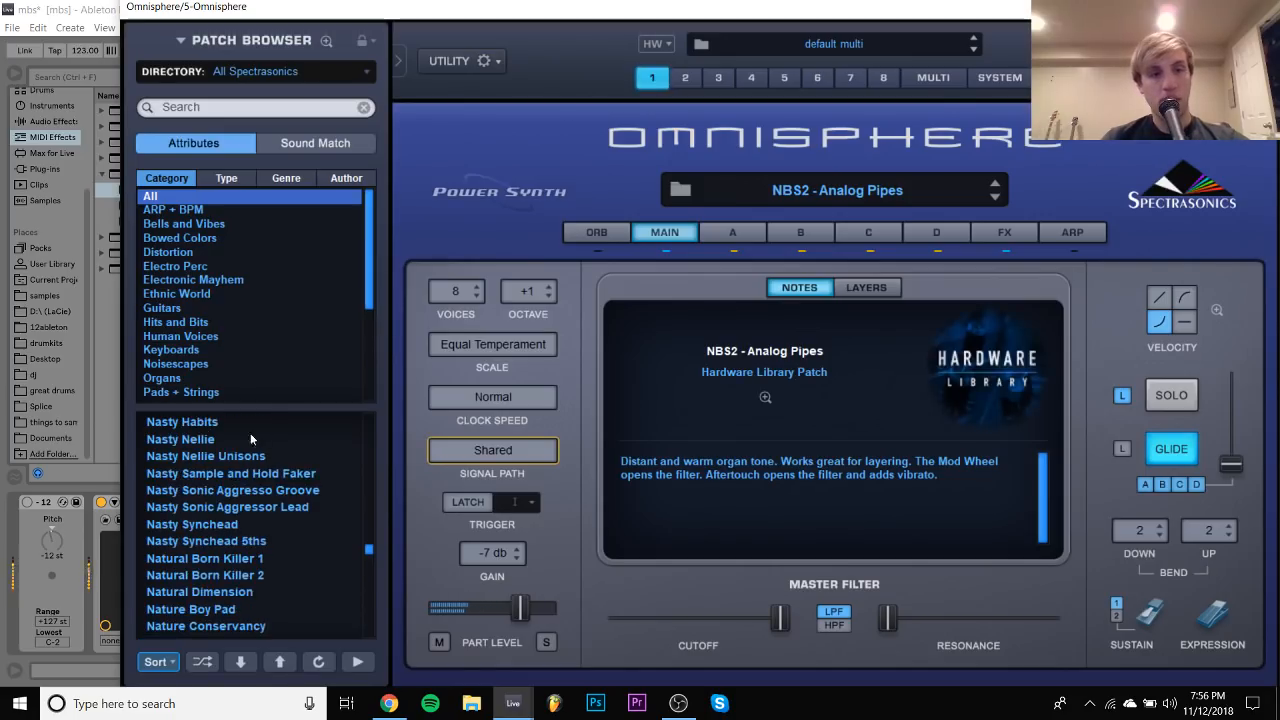
# Limit the duplicate Omnisphere's patch list to Organs and load Cheesy Toy Surf Organ
pyautogui.click(205, 456)
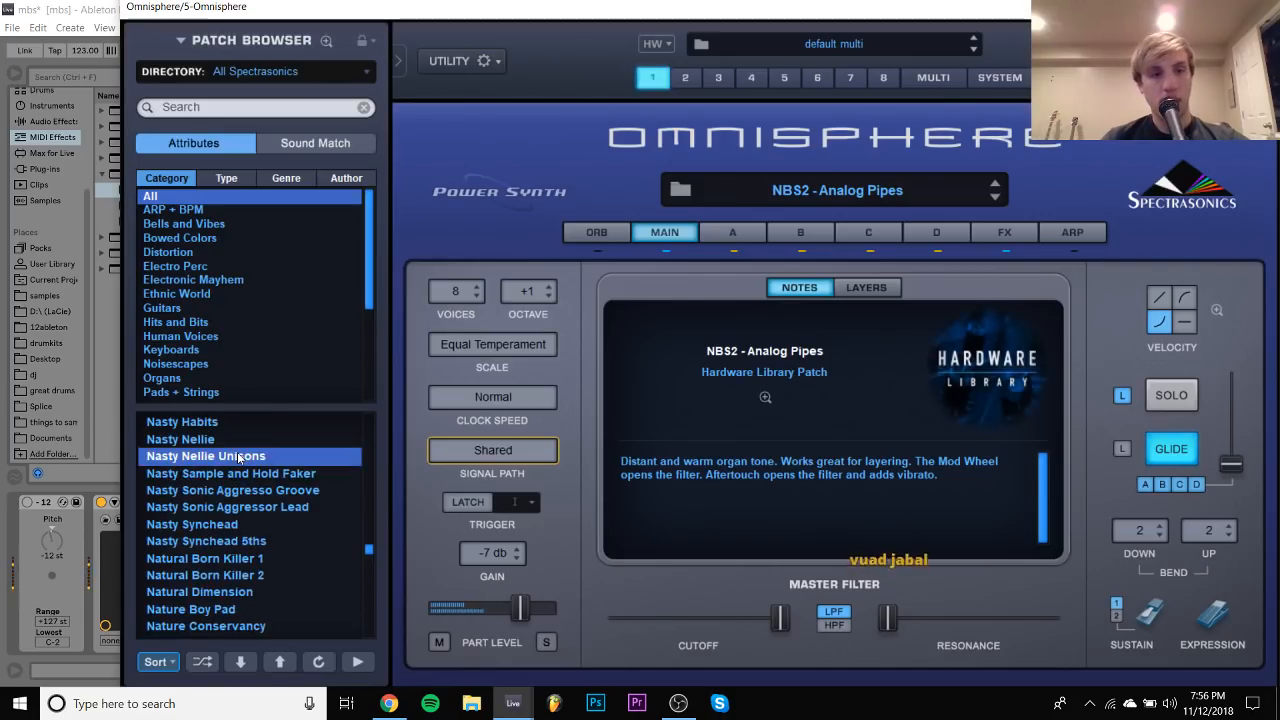
pyautogui.click(172, 379)
pyautogui.click(210, 523)
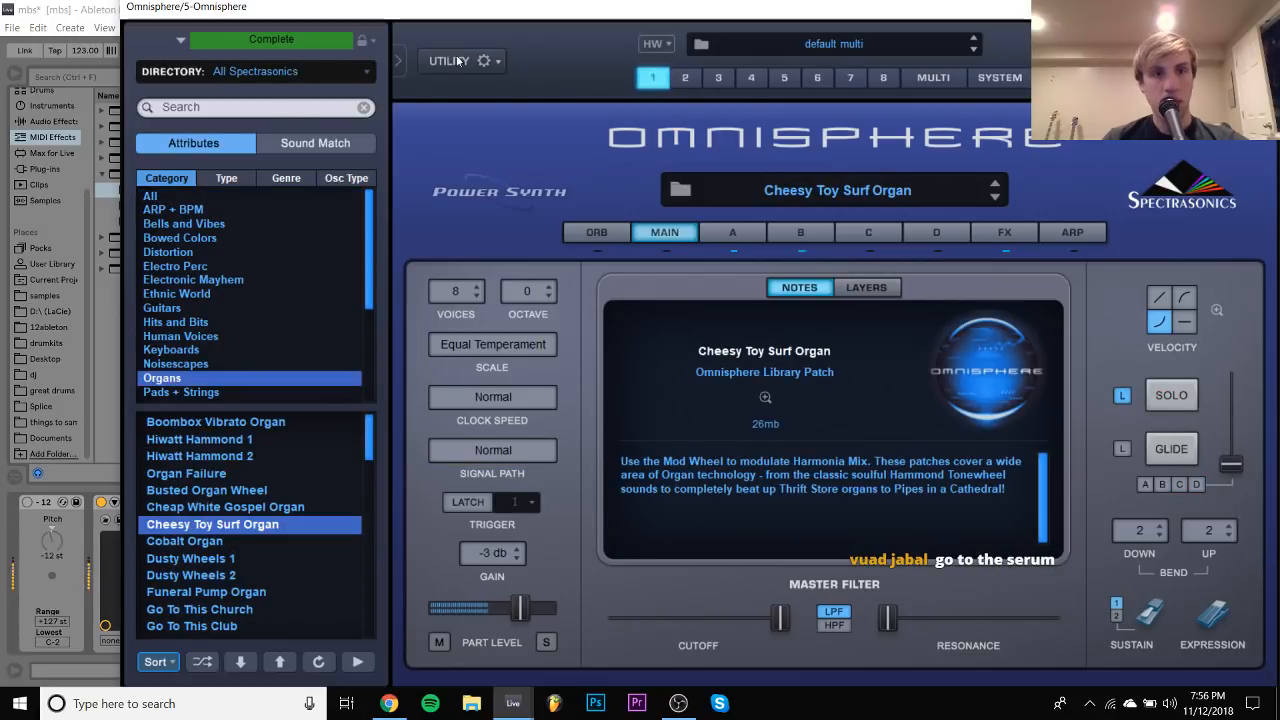
# Set the duplicate Omnisphere's window magnification to 1x and audition the Hiwatt Hammond 1 and Hiwatt Hammond 2 patches
pyautogui.click(459, 61)
pyautogui.moveTo(648, 78)
pyautogui.click(757, 84)
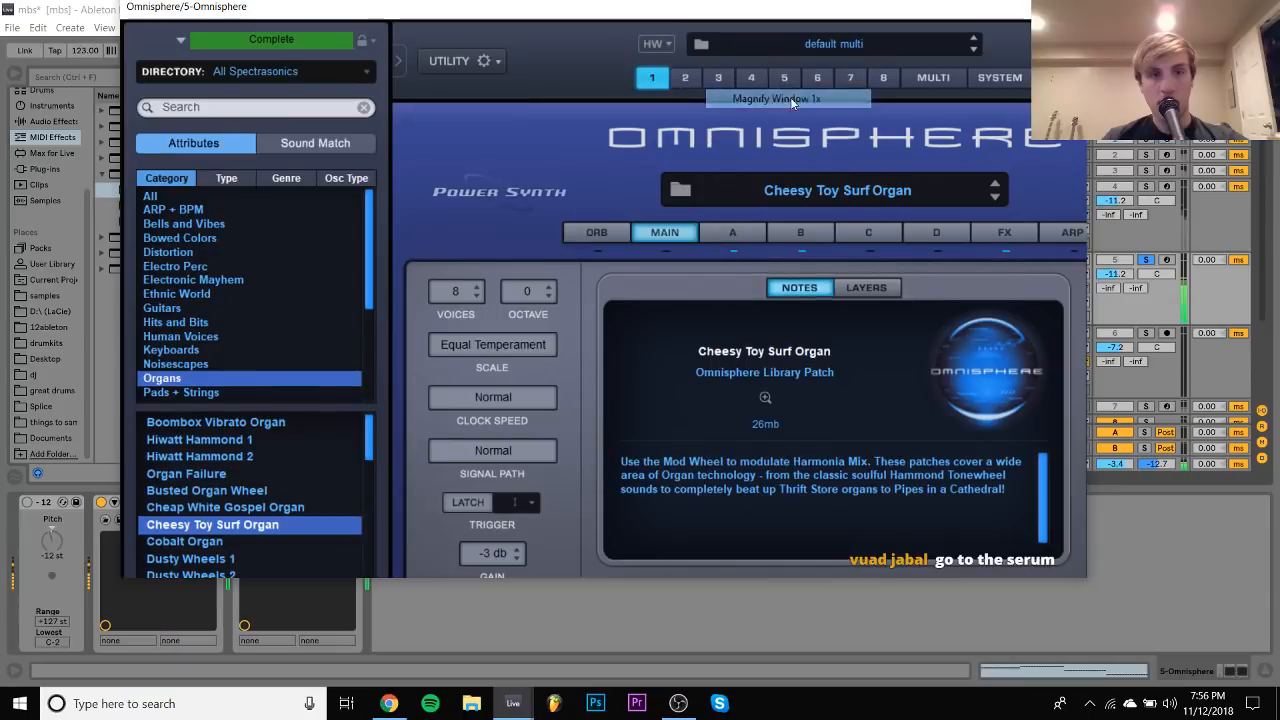
pyautogui.click(185, 372)
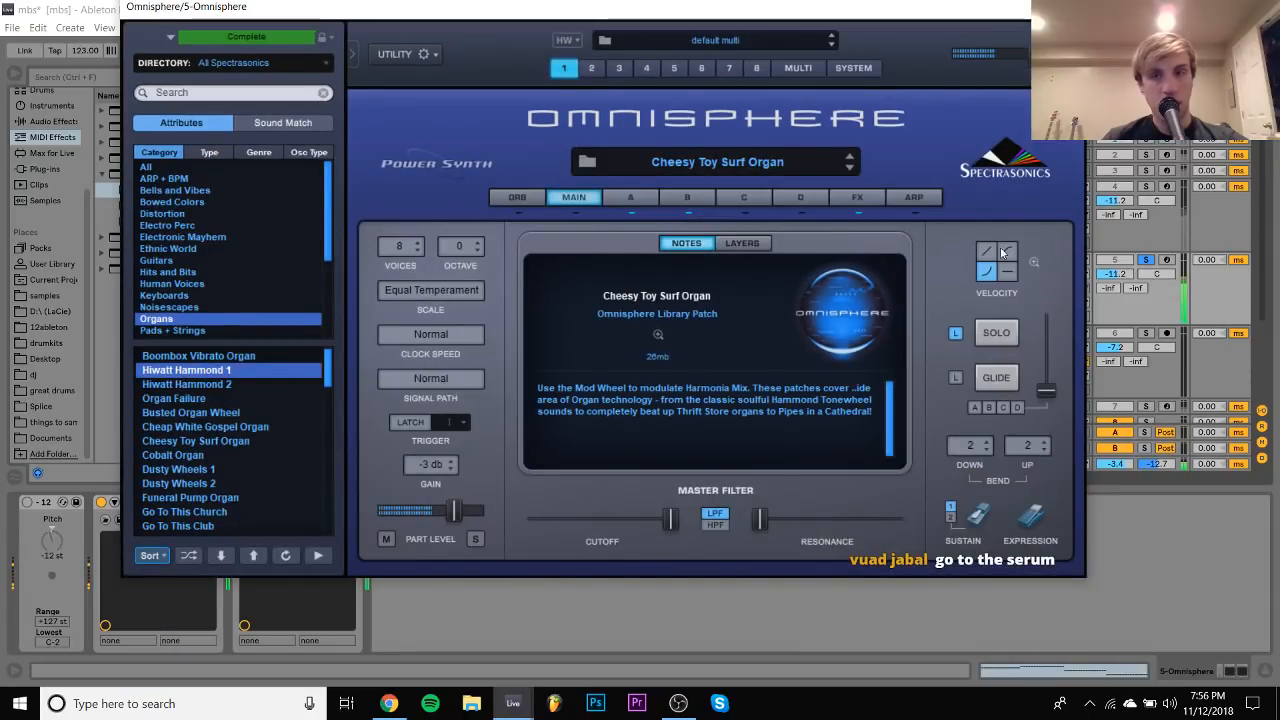
pyautogui.click(224, 386)
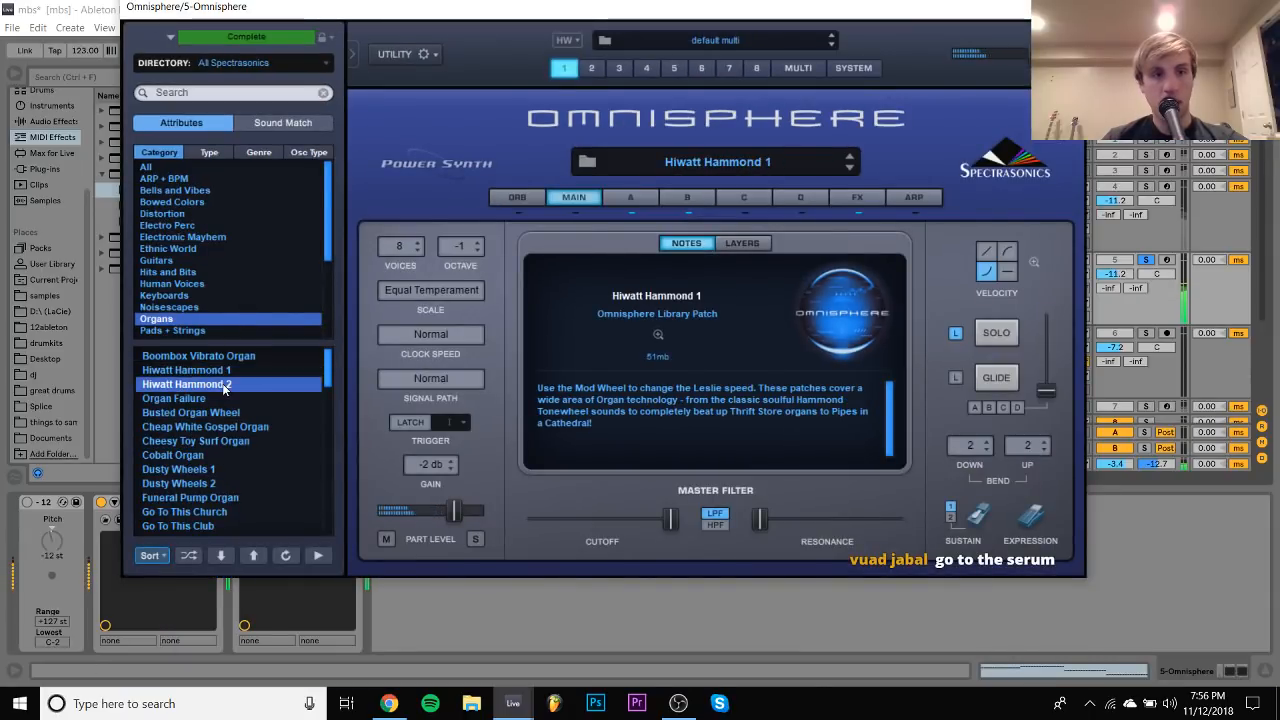
# Audition Cheap White Gospel Organ, Cheesy Toy Surf Organ, Dusty Wheels 1 and 2, and Cobalt Organ, then load Hiwatt Hammond 1
pyautogui.click(222, 428)
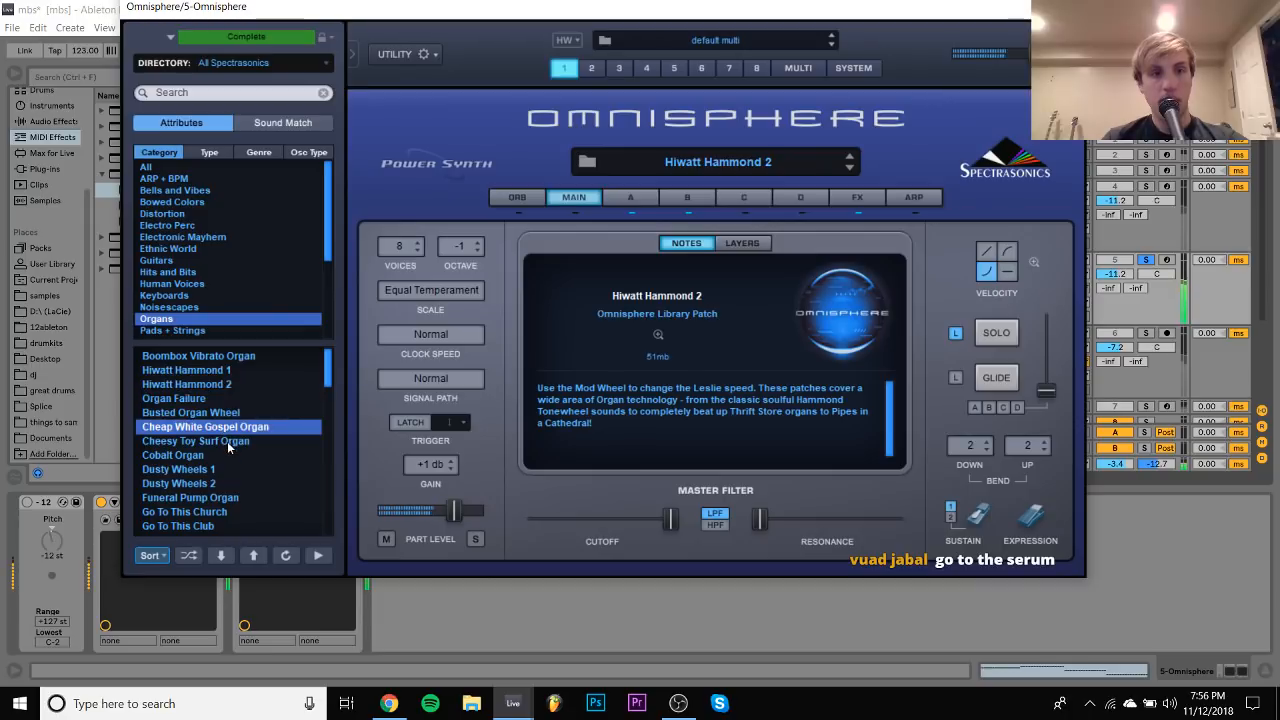
pyautogui.click(226, 446)
pyautogui.click(186, 470)
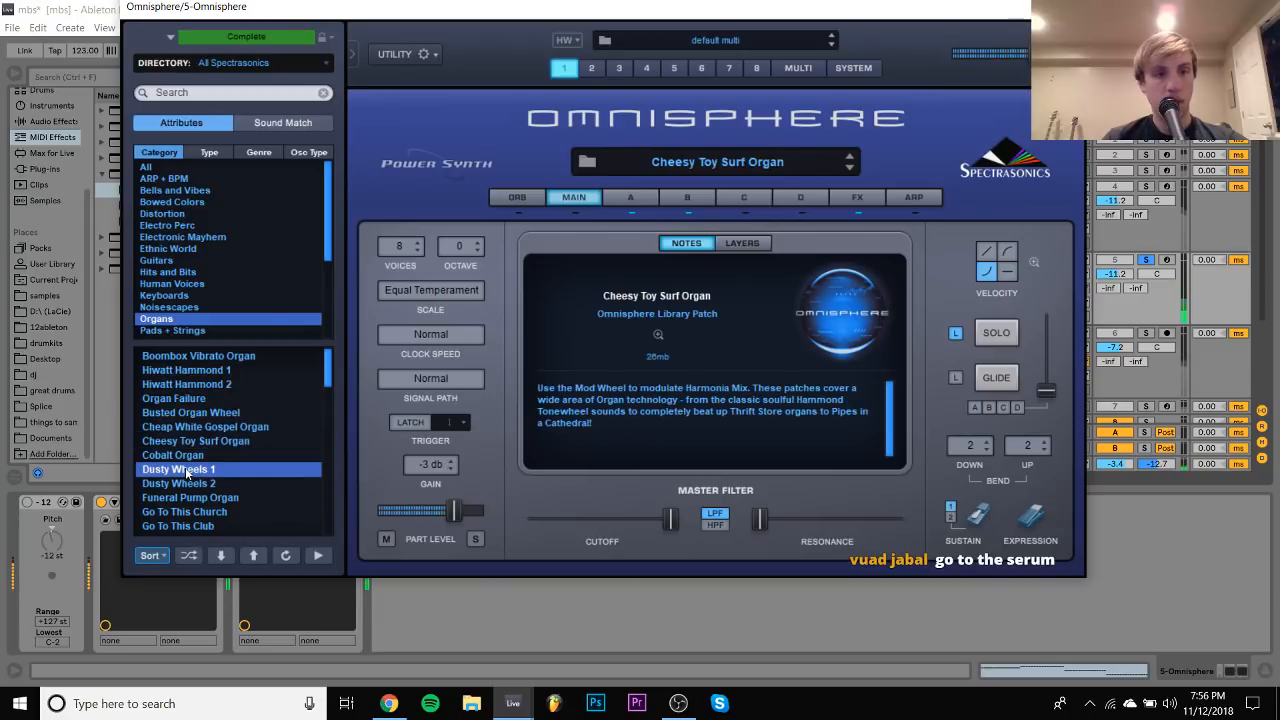
pyautogui.click(204, 484)
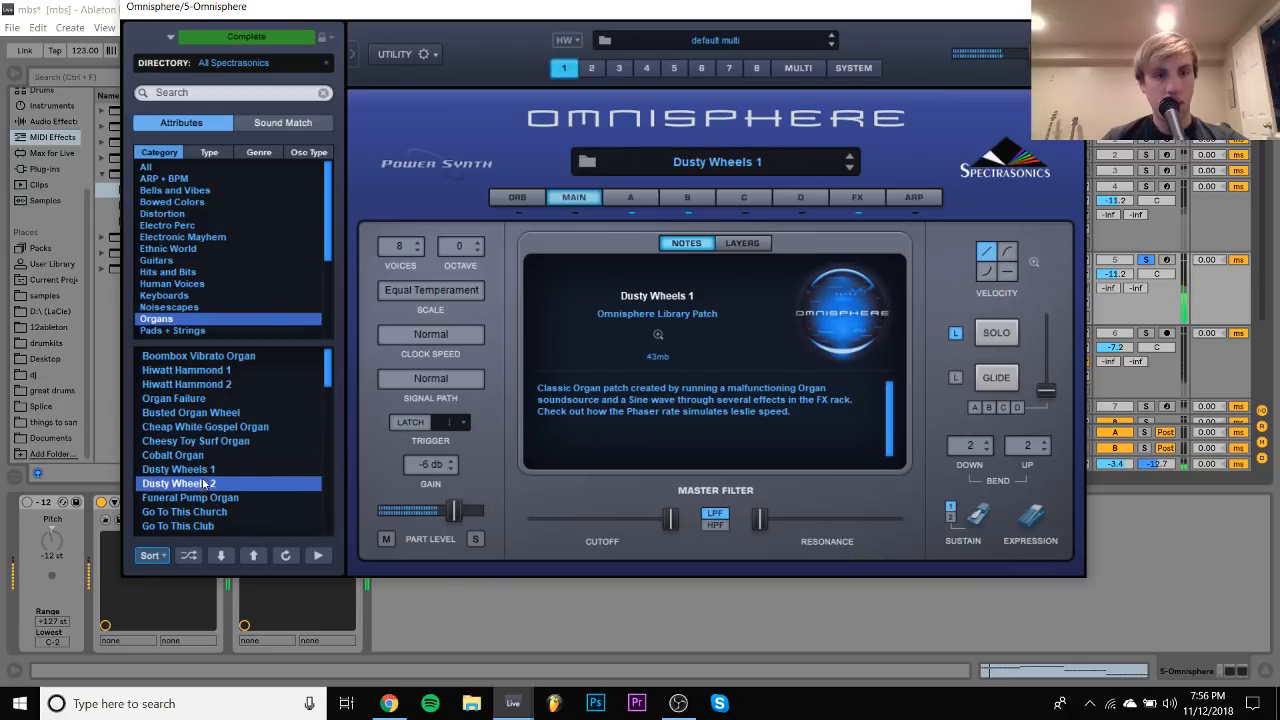
pyautogui.click(182, 458)
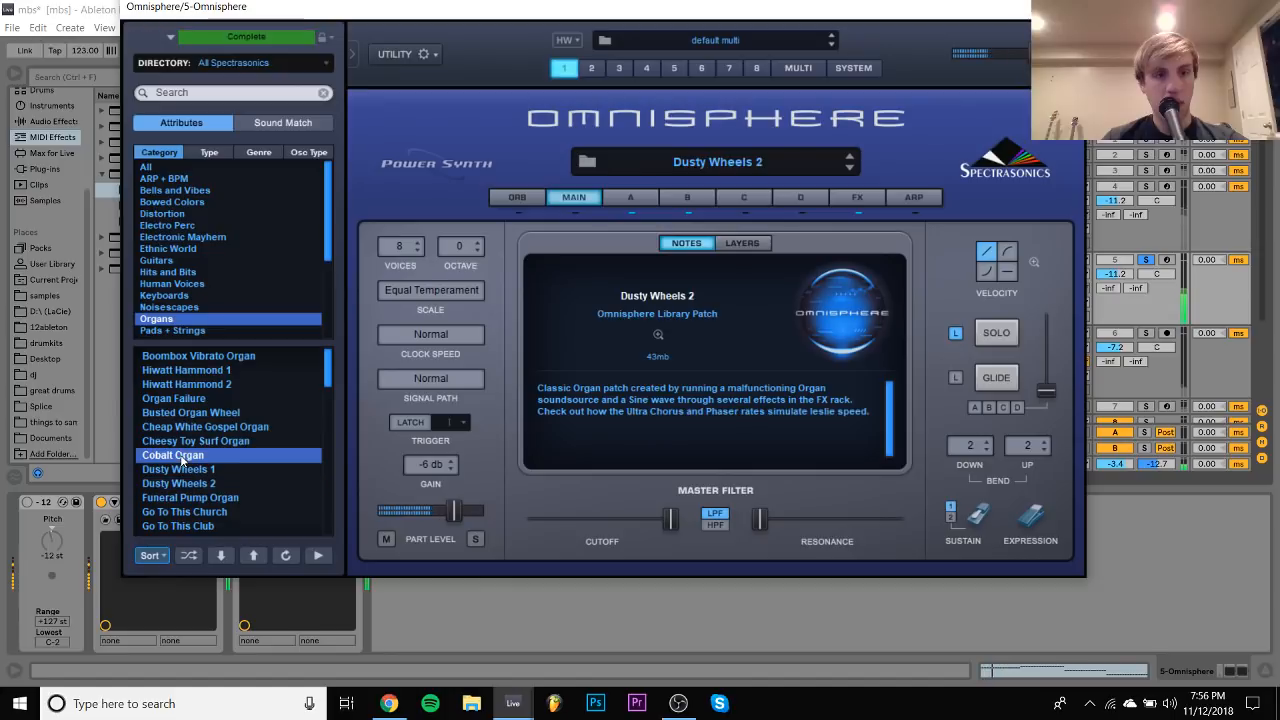
pyautogui.click(189, 370)
# Set the duplicate Omnisphere track's volume to -9.6 dB, unsolo it and close its plugin window
pyautogui.moveTo(1116, 276); pyautogui.dragTo(1116, 268)
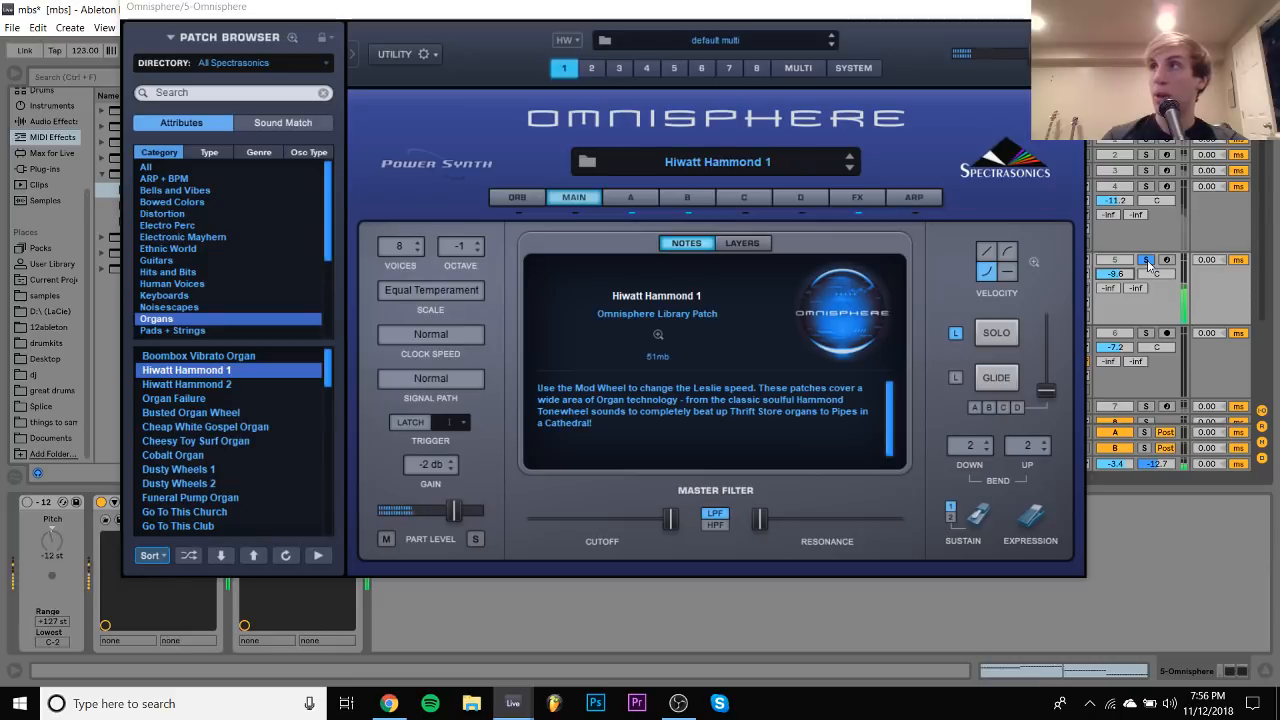
pyautogui.click(1146, 261)
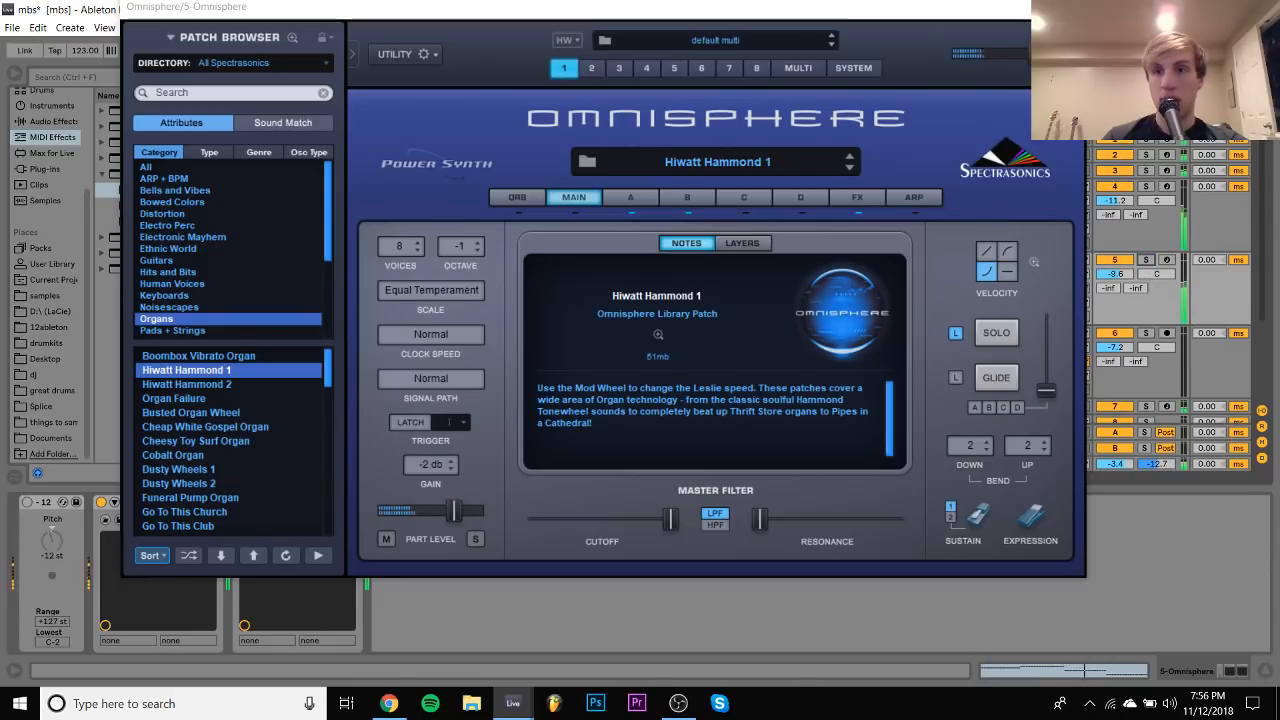
pyautogui.click(1064, 7)
# Balance the duplicate Omnisphere track against the full mix at -8.7 dB and fold the original Omnisphere track
pyautogui.moveTo(1115, 275); pyautogui.dragTo(1115, 240)
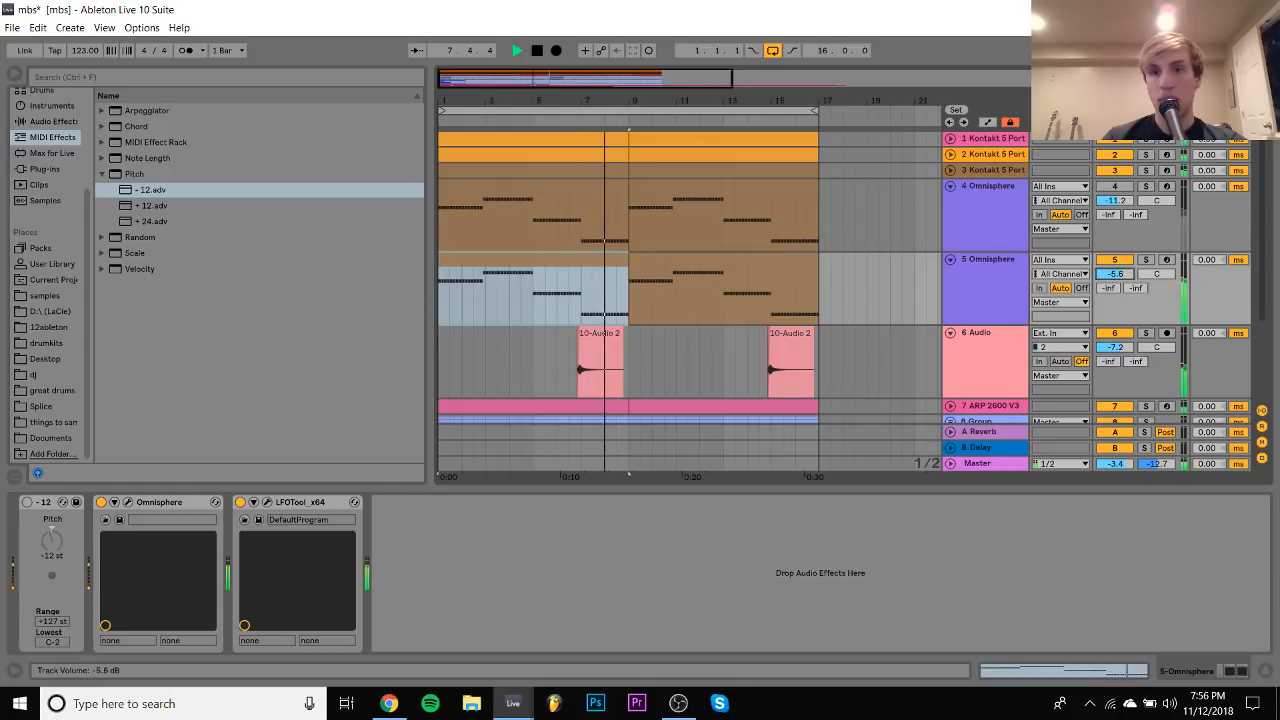
pyautogui.moveTo(1115, 274); pyautogui.dragTo(1115, 292)
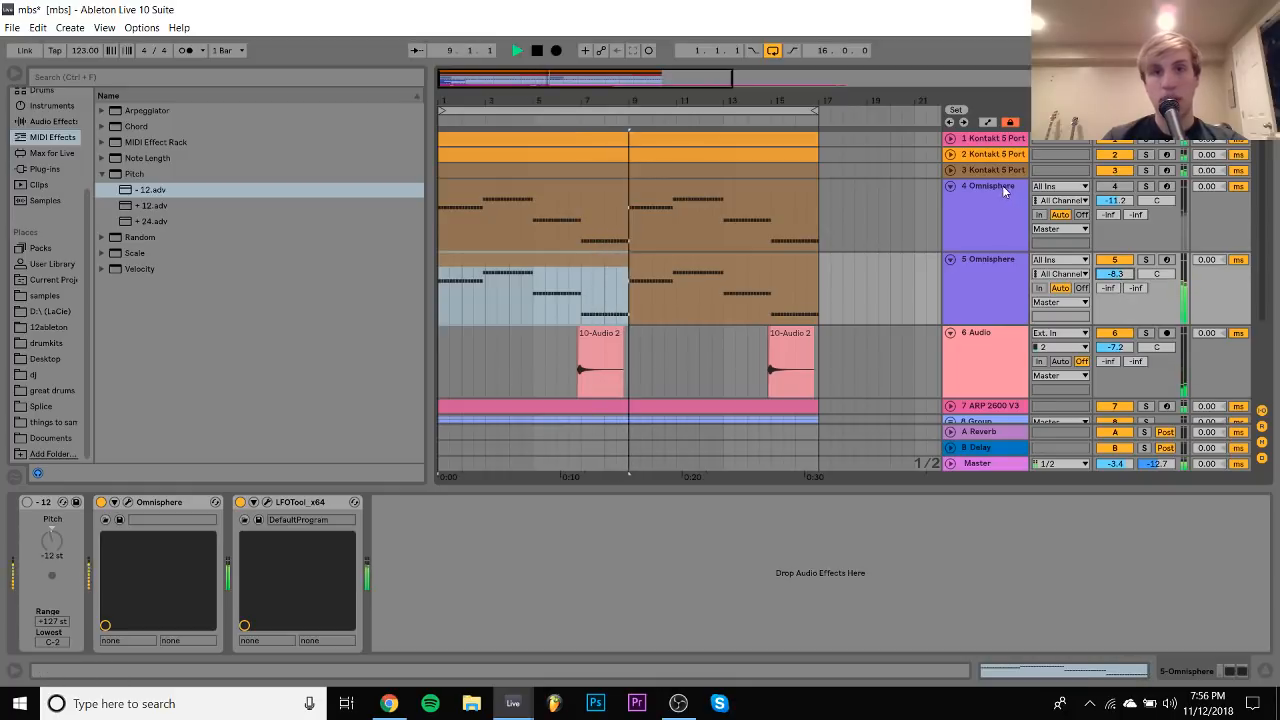
pyautogui.click(950, 186)
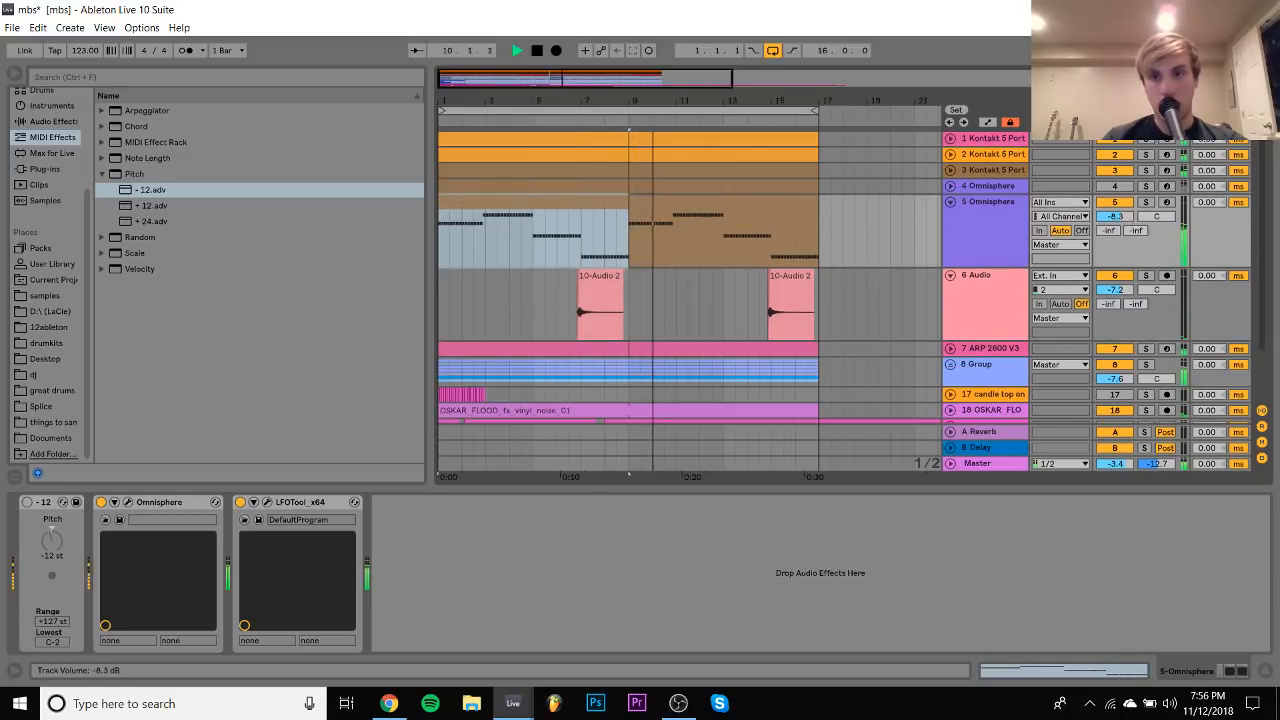
pyautogui.moveTo(1119, 216); pyautogui.dragTo(1119, 220)
pyautogui.click(1003, 203)
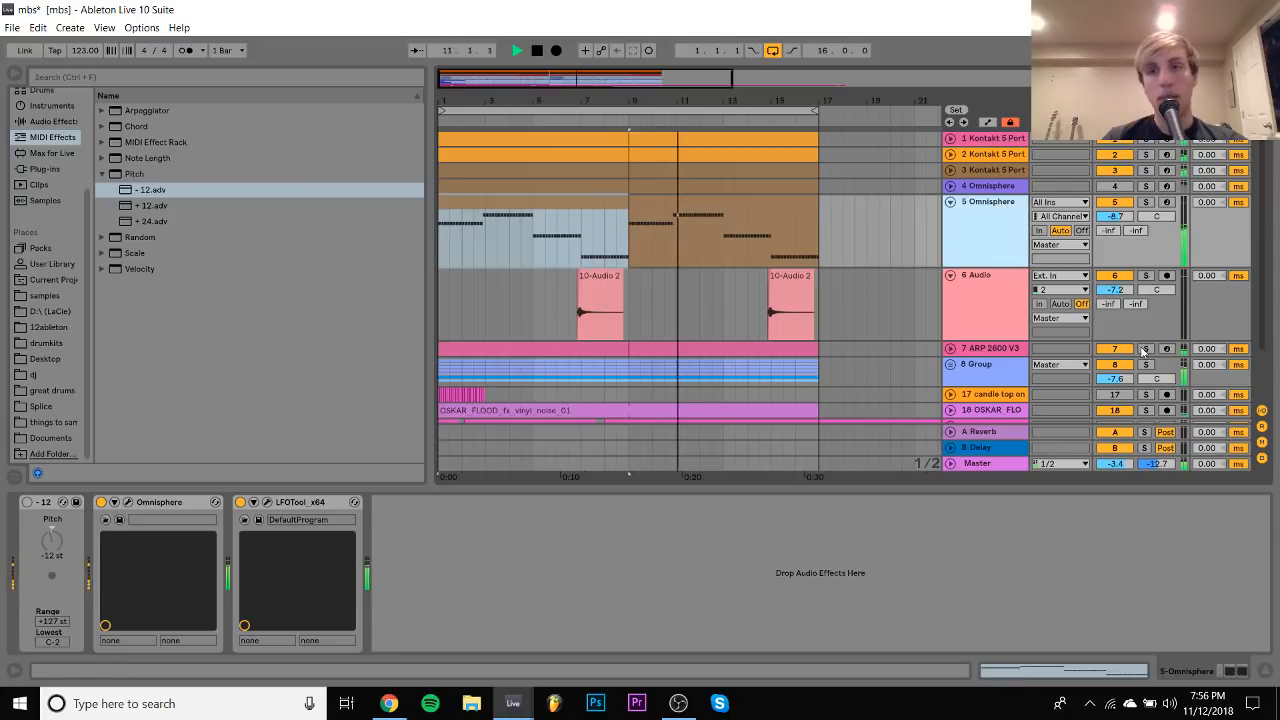
# Solo the ARP 2600 V3 track, duplicate it and solo the copy instead
pyautogui.click(1145, 348)
pyautogui.click(978, 347)
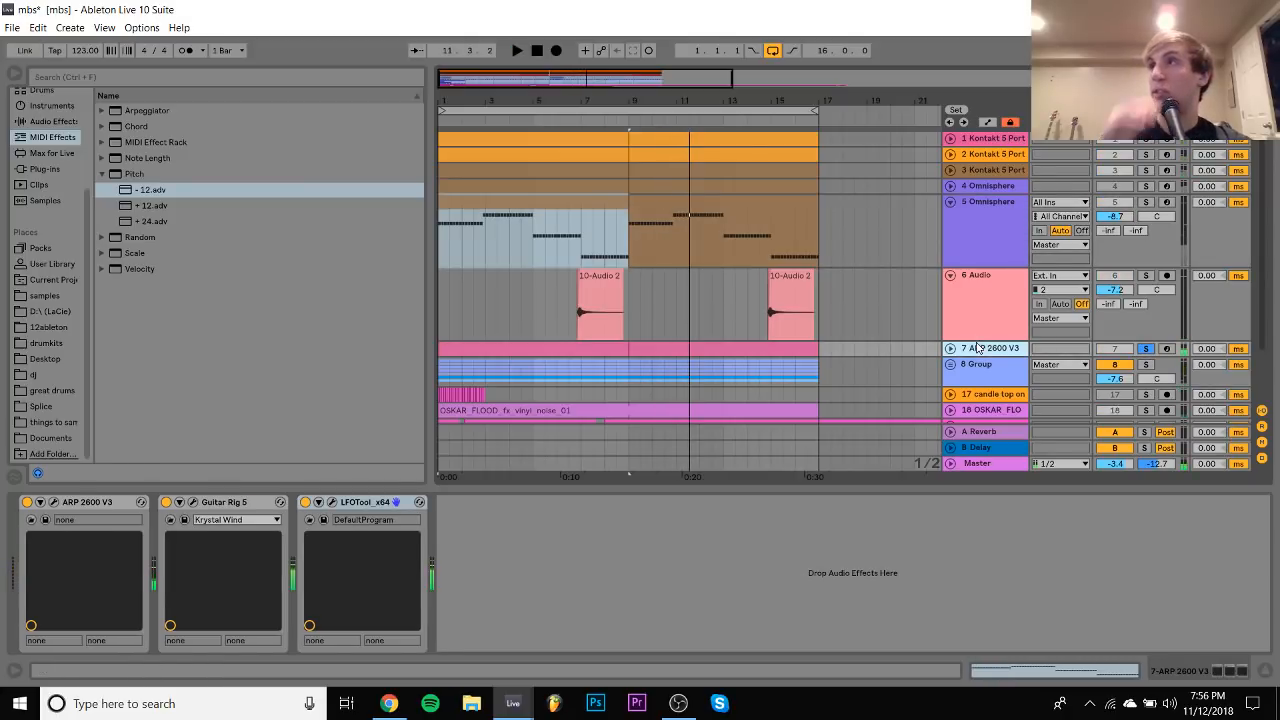
pyautogui.hotkey('ctrl', 'd')
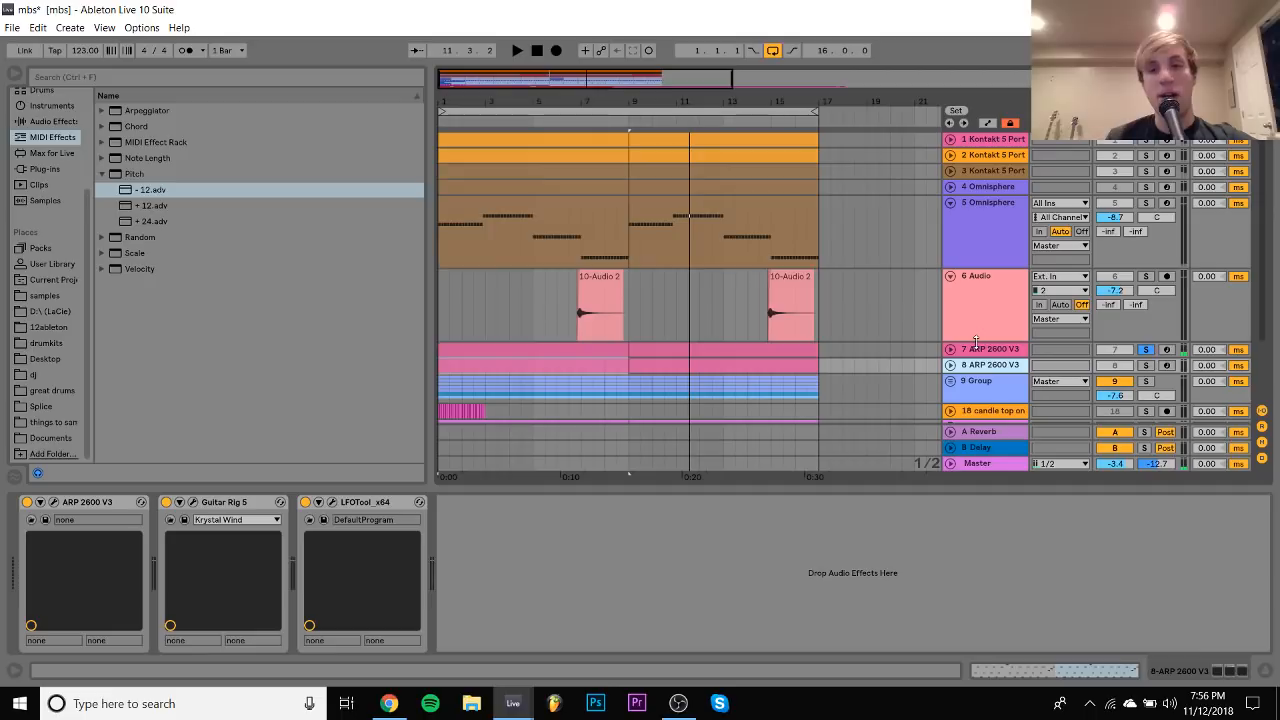
pyautogui.click(1146, 366)
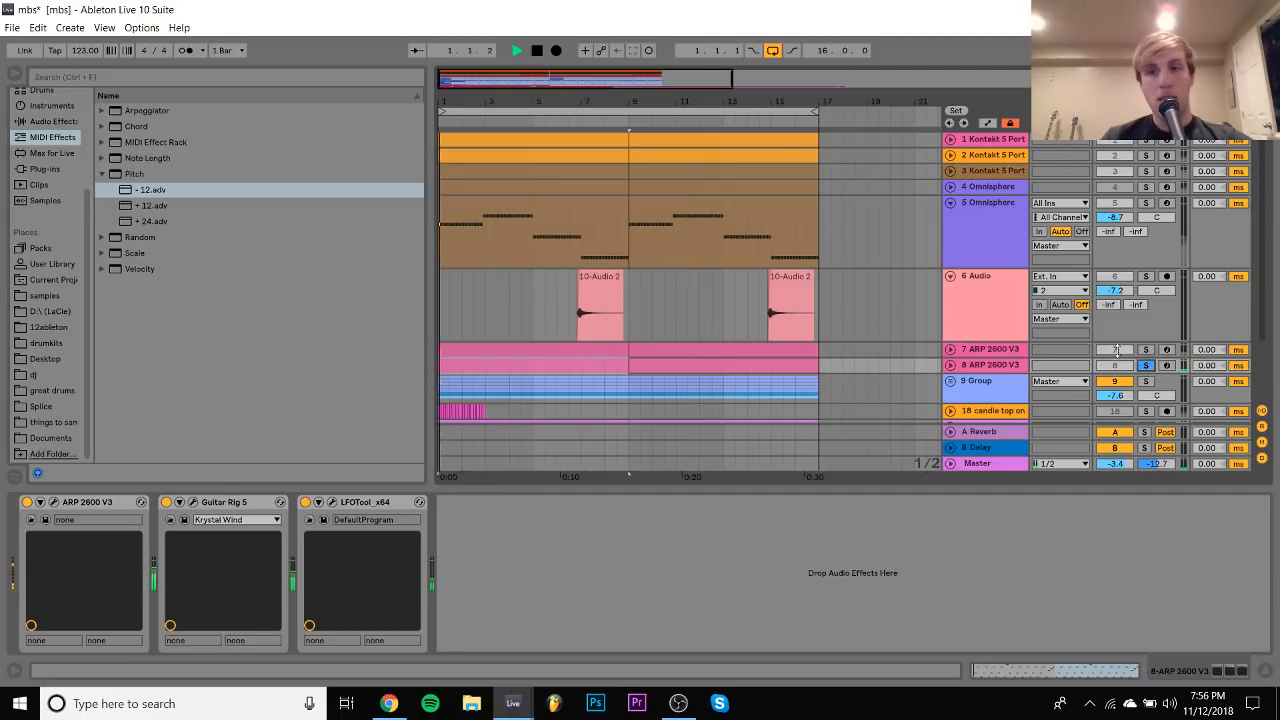
# Play the duplicate ARP 2600 V3 track, switch off its Guitar Rig 5 effect and stop playback
pyautogui.press('space')
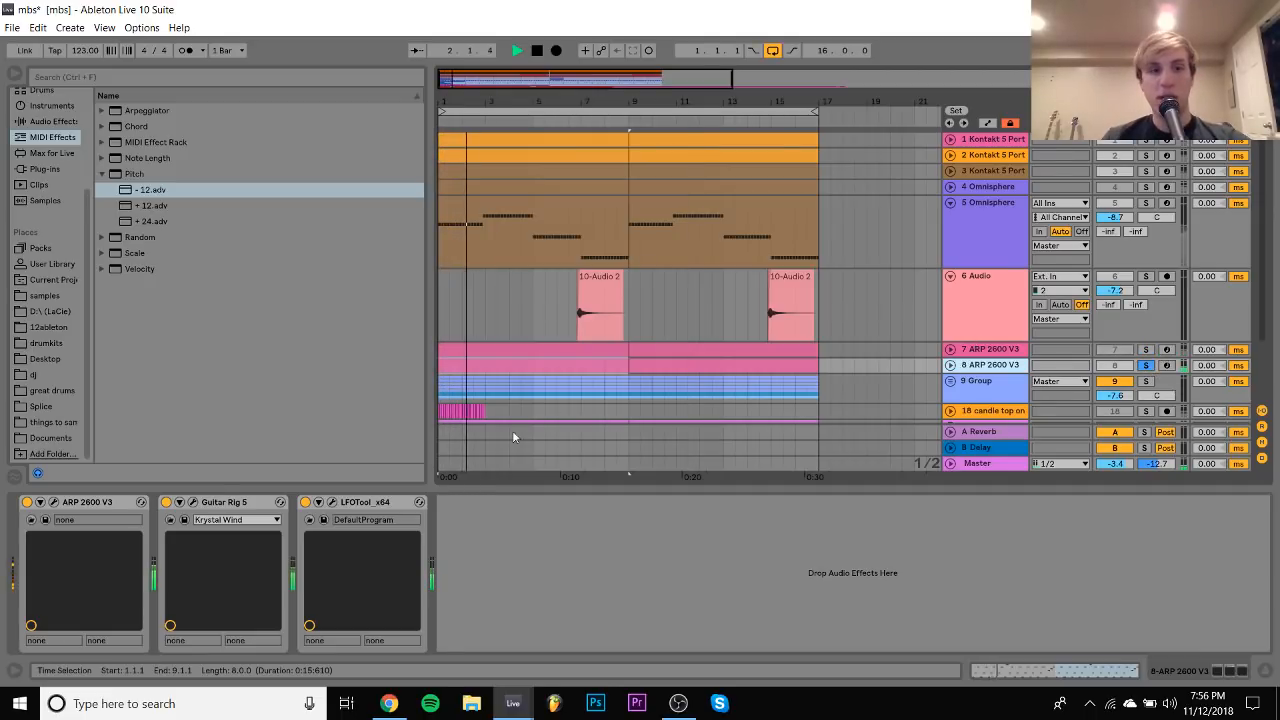
pyautogui.click(180, 502)
pyautogui.click(166, 502)
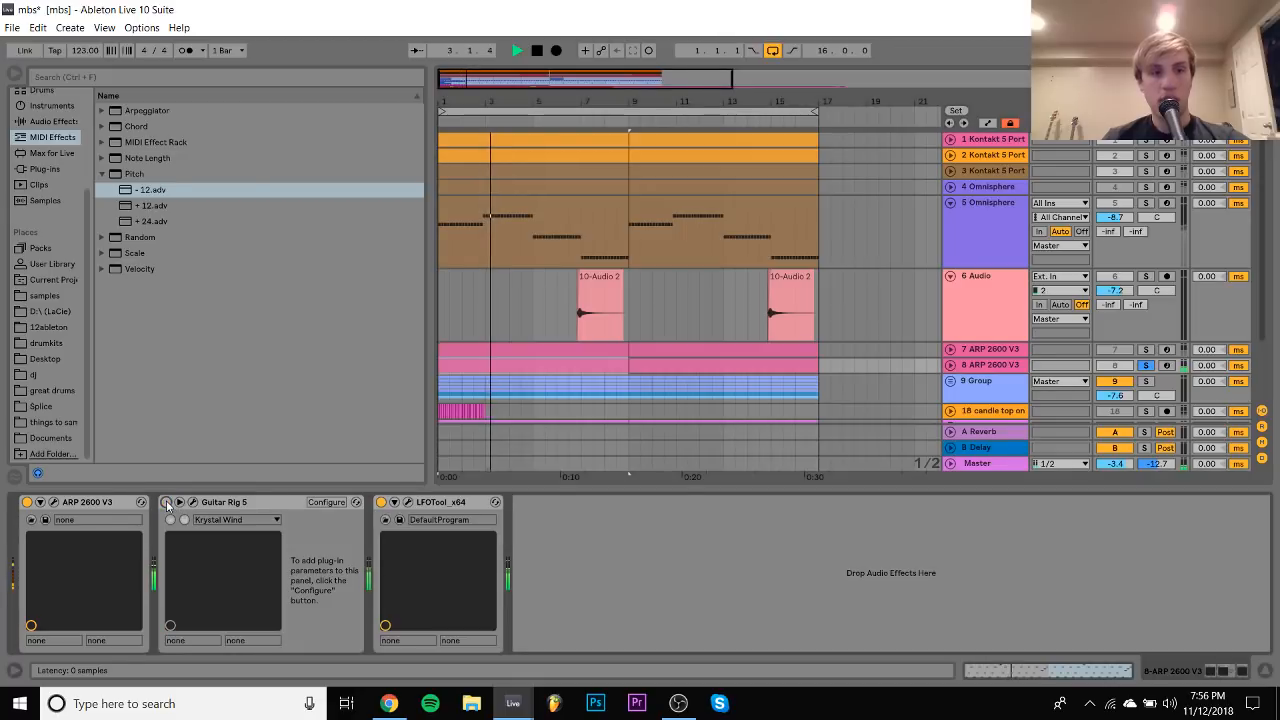
pyautogui.press('space')
# Show the installed plug-ins in the browser
pyautogui.click(38, 169)
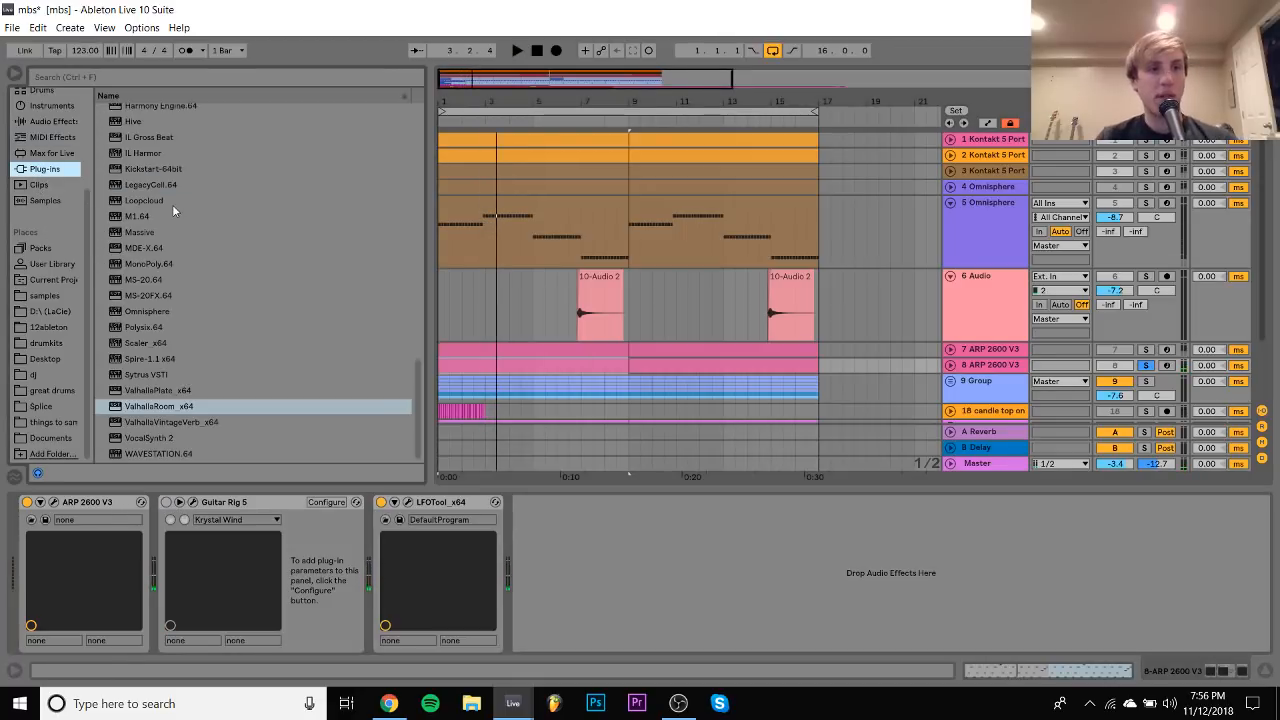
# Replace the ARP 2600 V3 instrument on track 8 with Buchla Easel V and set the track volume to -7.1 dB
pyautogui.click(150, 189)
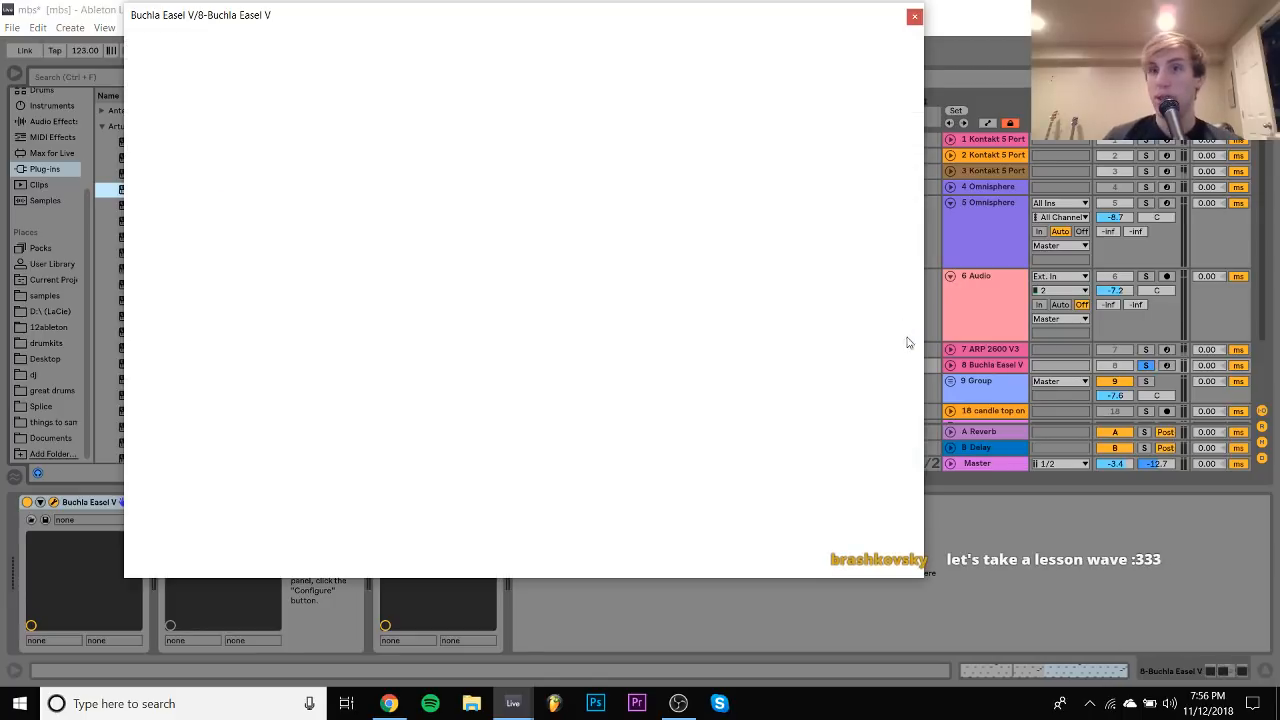
pyautogui.click(950, 364)
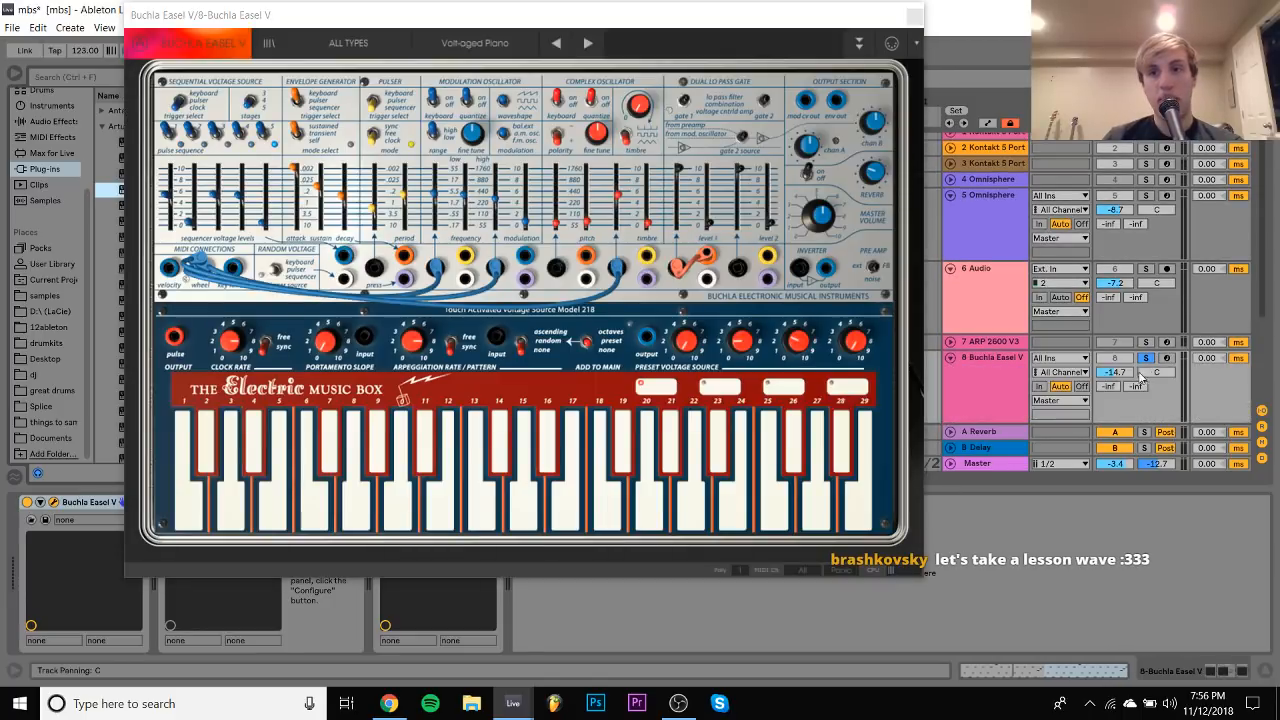
pyautogui.moveTo(1126, 373); pyautogui.dragTo(1126, 385)
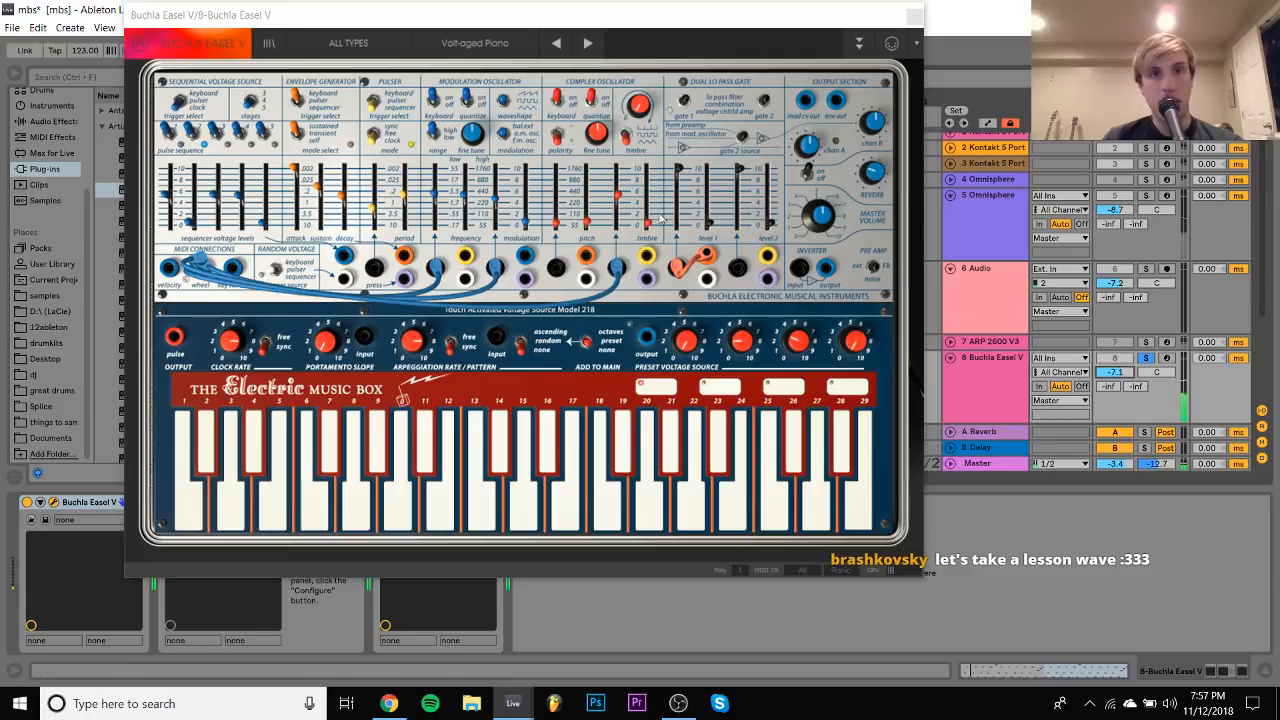
# Audition the Buchla Easel V factory presets on track 8 and settle on Your Move
pyautogui.click(508, 47)
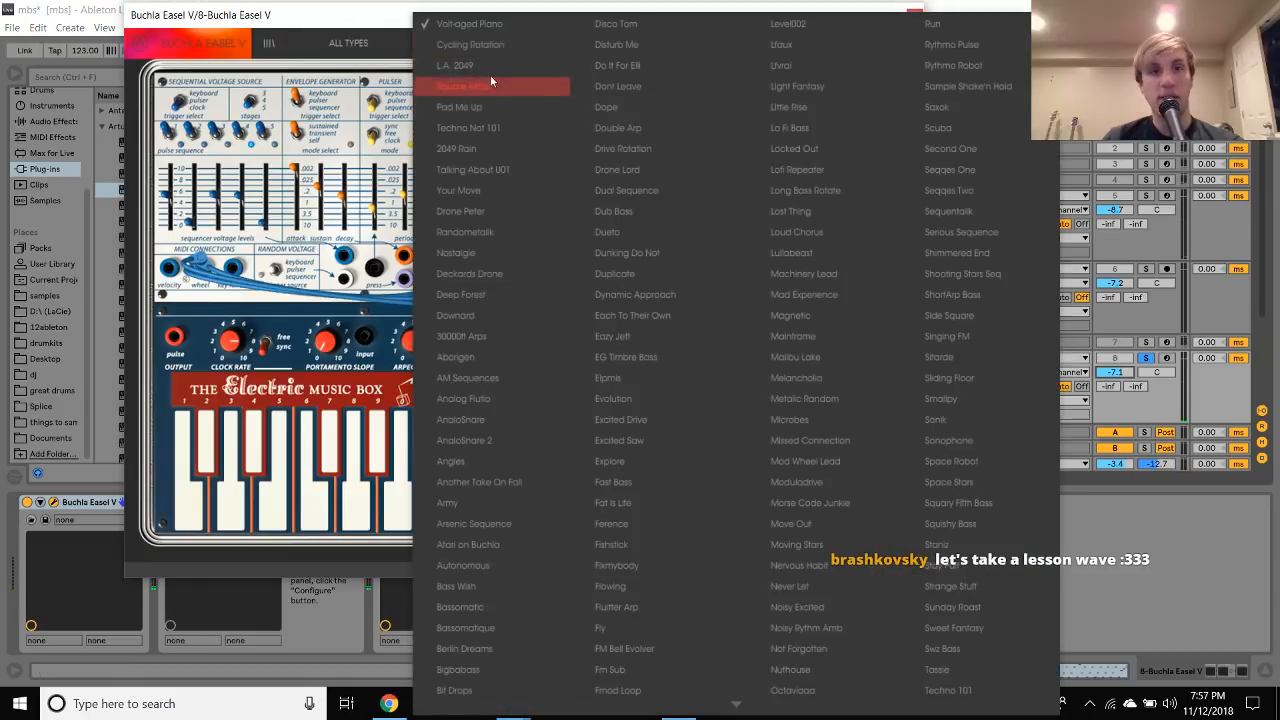
pyautogui.click(490, 80)
pyautogui.click(590, 42)
pyautogui.click(590, 42)
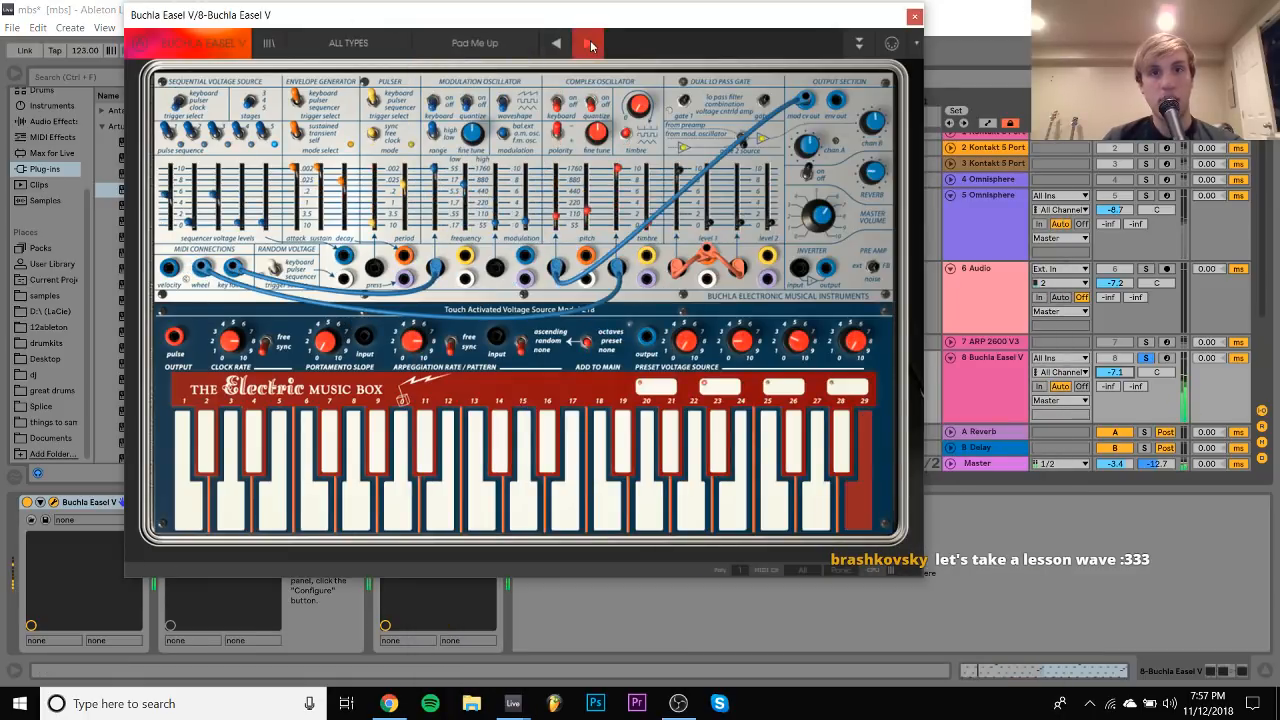
pyautogui.click(590, 42)
pyautogui.click(590, 42)
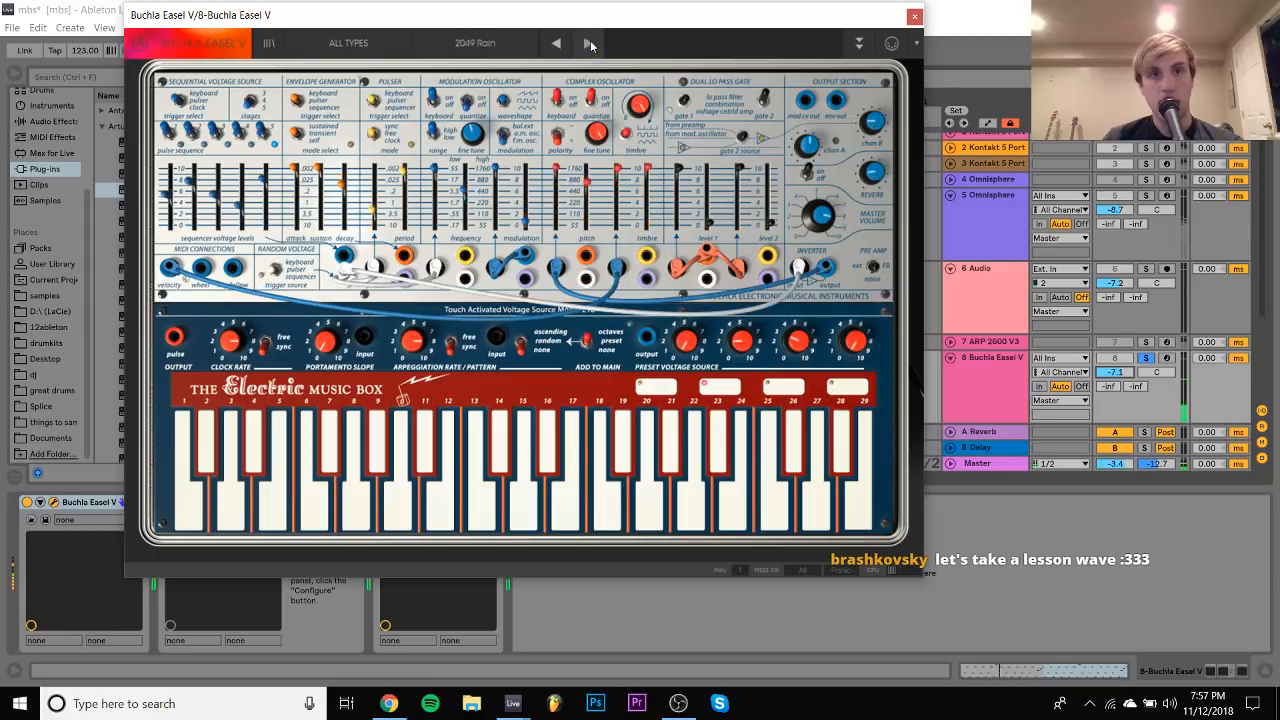
pyautogui.click(590, 42)
pyautogui.click(588, 43)
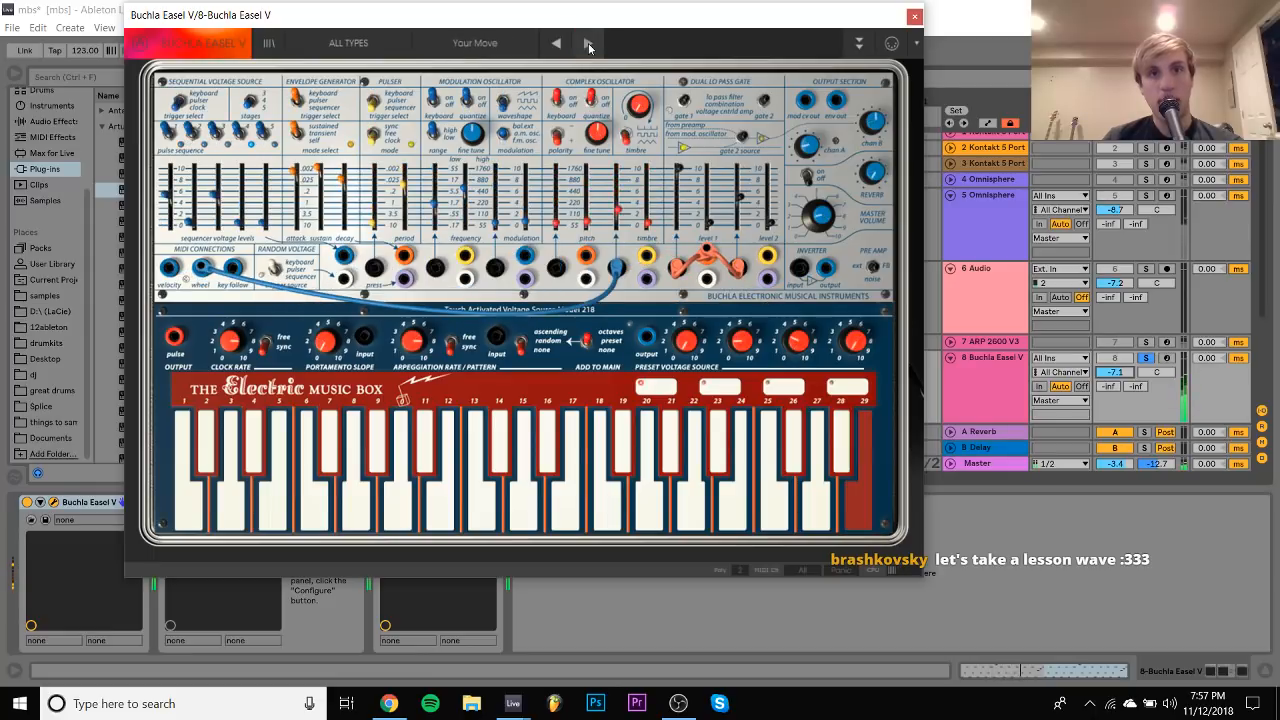
pyautogui.click(588, 43)
pyautogui.click(556, 44)
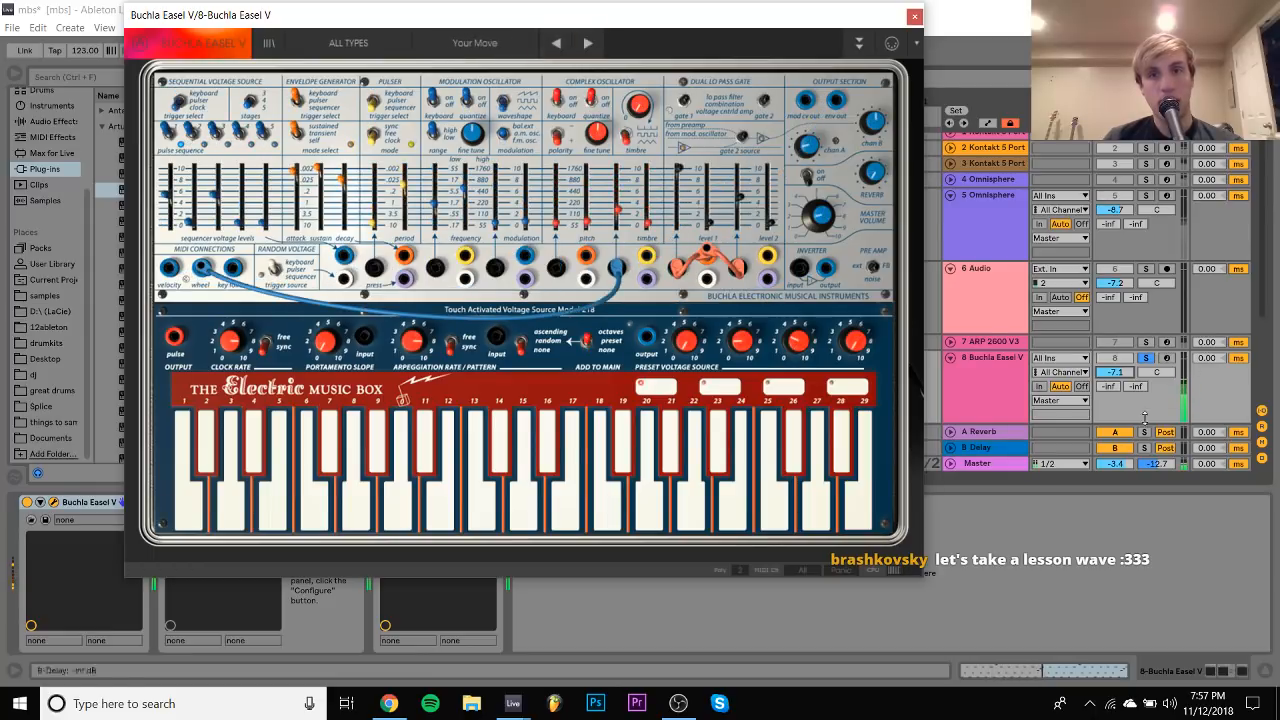
# Unsolo the Buchla Easel V track and close the instrument's window
pyautogui.click(1155, 373)
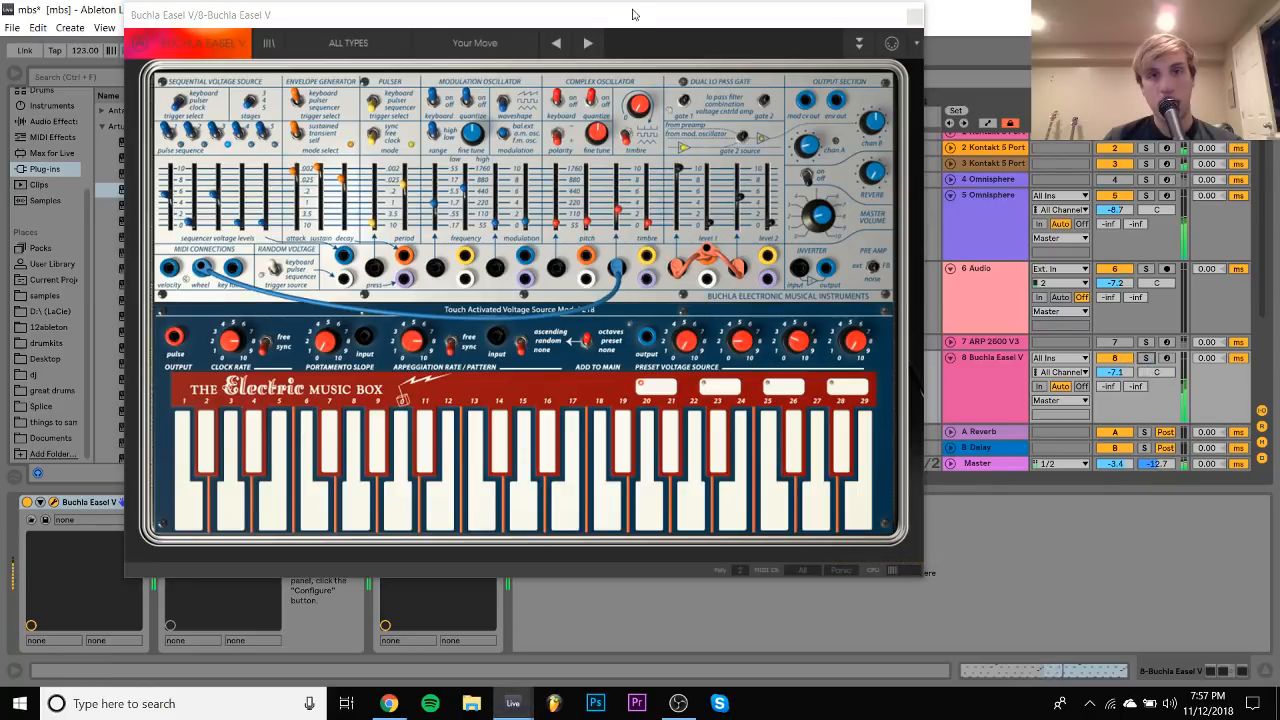
pyautogui.click(914, 15)
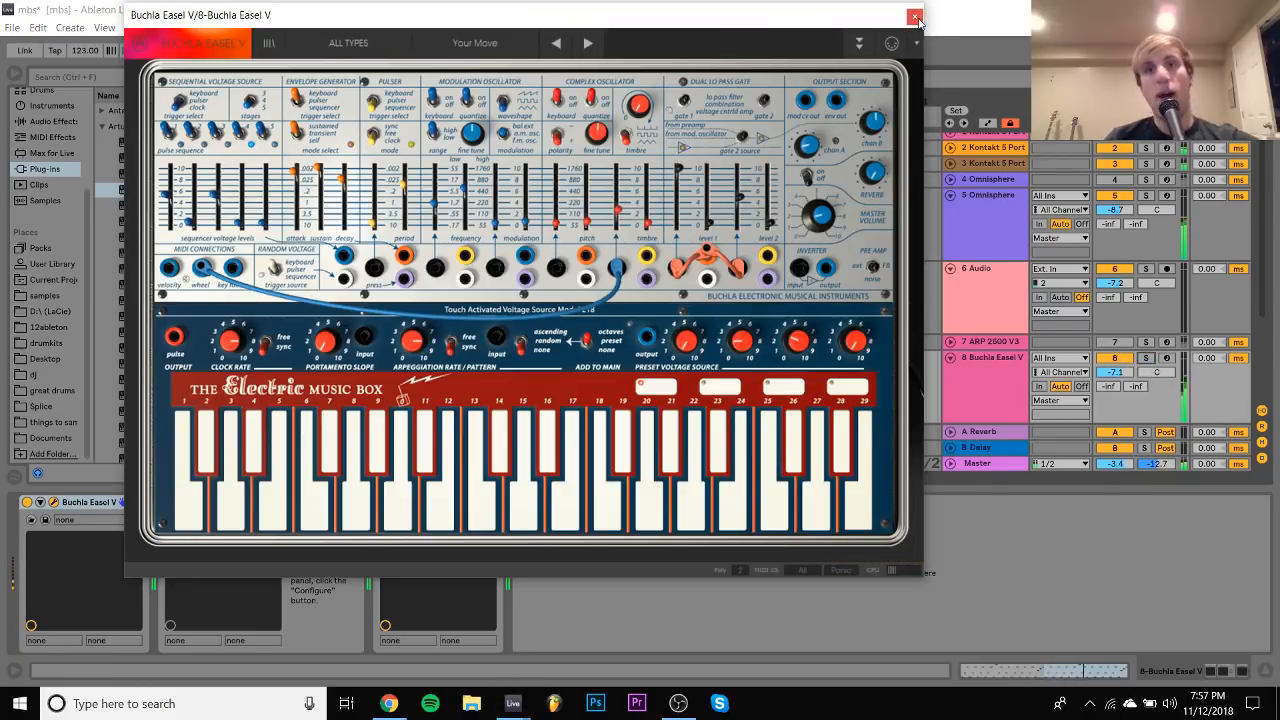
pyautogui.click(914, 16)
# Replace the notes in track 8's first clip with a single C4 held for all eight bars, and play it
pyautogui.doubleClick(610, 360)
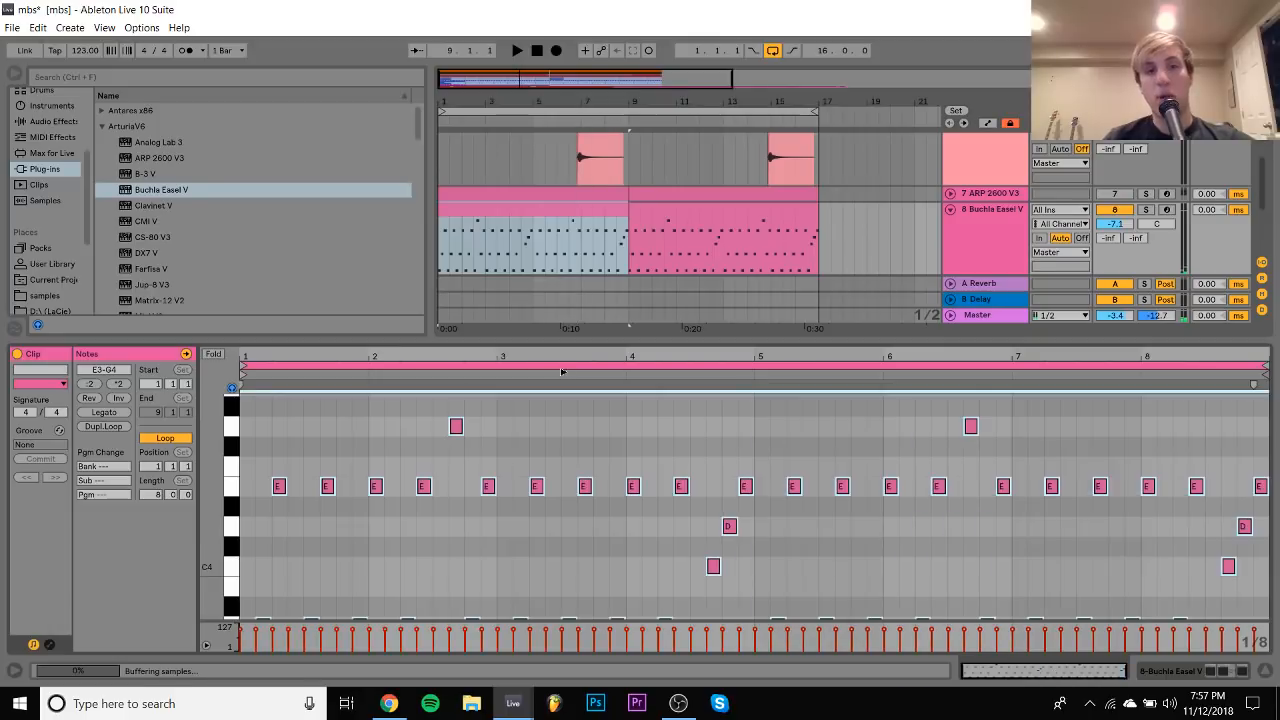
pyautogui.moveTo(231, 545); pyautogui.dragTo(253, 545)
pyautogui.doubleClick(247, 528)
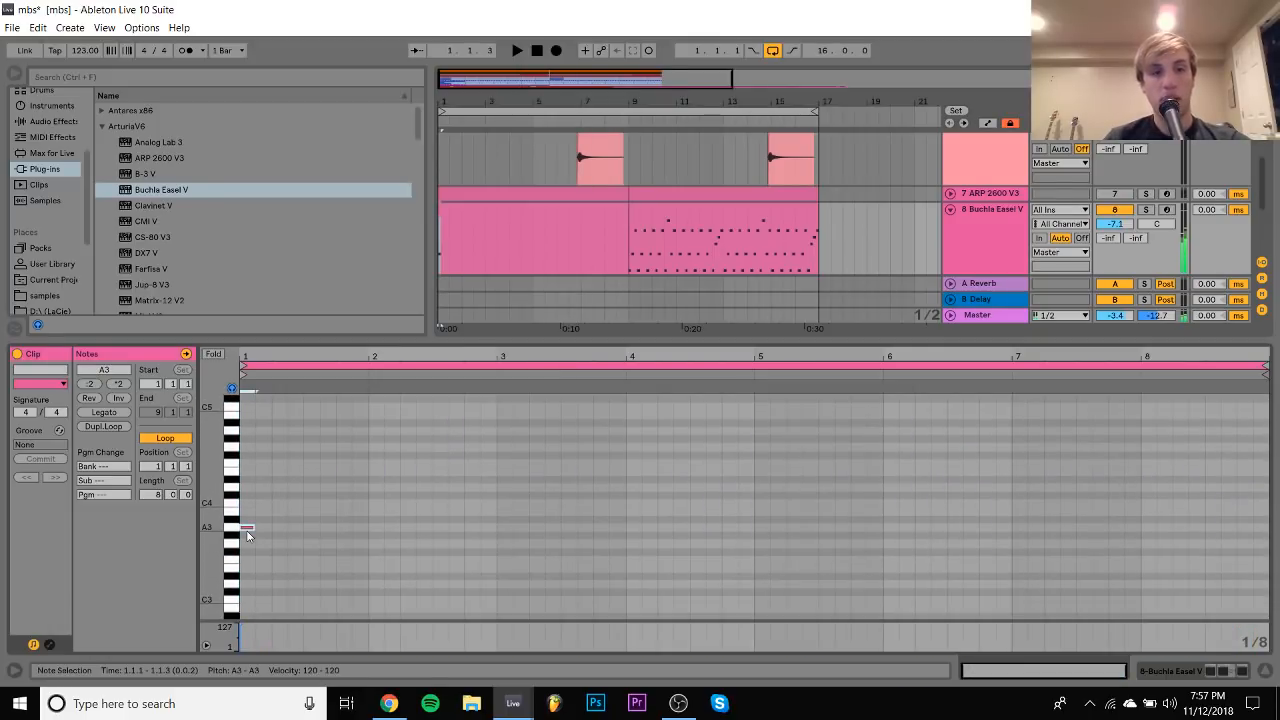
pyautogui.click(94, 413)
pyautogui.press('space')
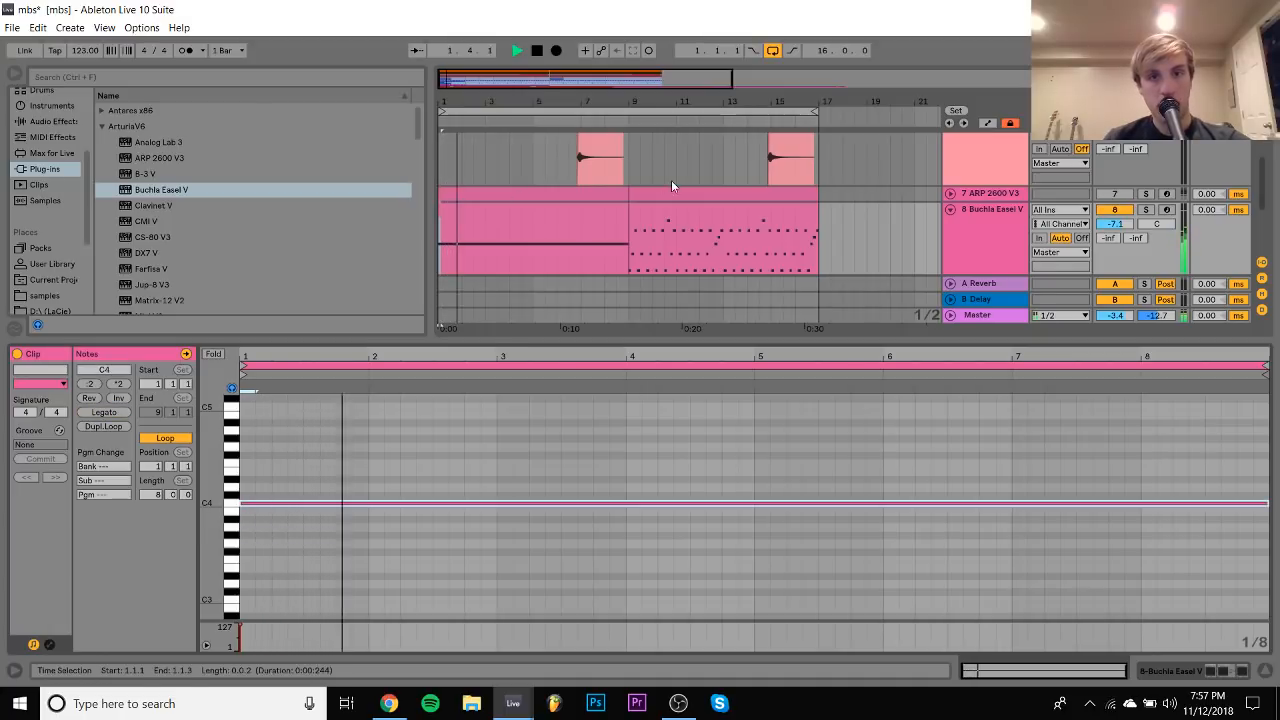
# Lower the Buchla Easel V track volume to -14.1 dB while its first clip plays with the other tracks
pyautogui.click(593, 208)
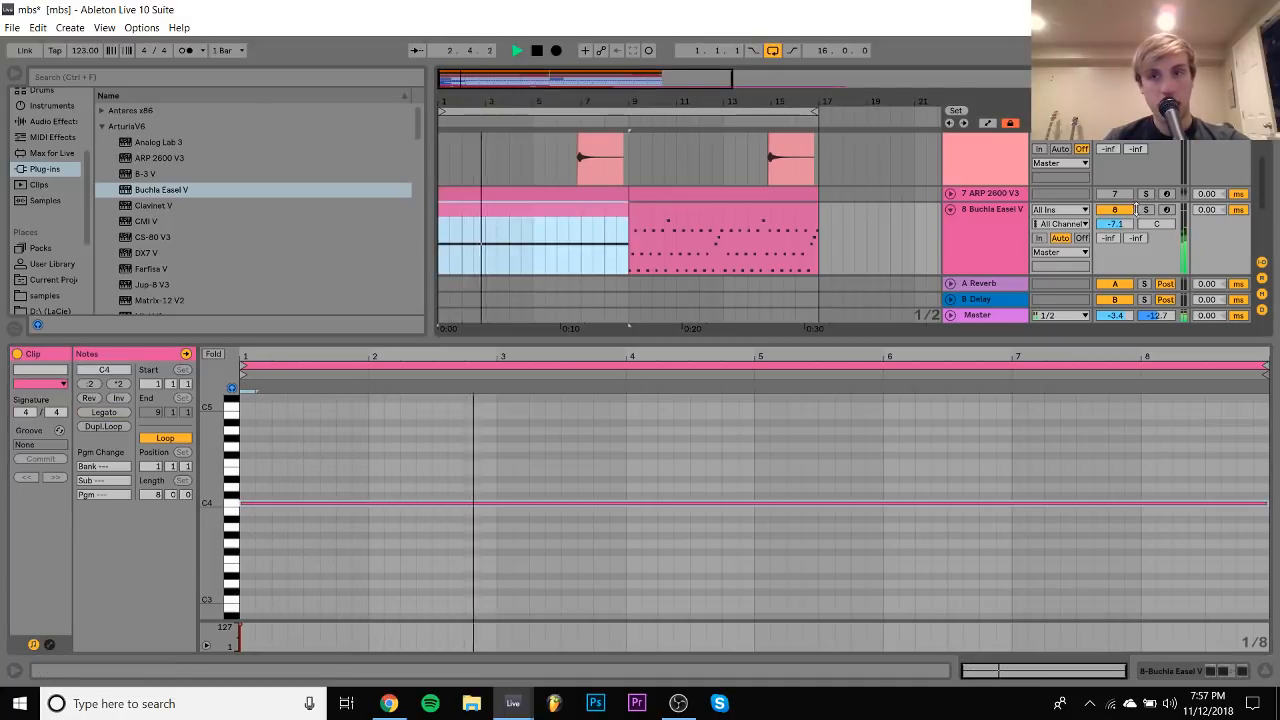
pyautogui.moveTo(1115, 224)
pyautogui.mouseDown()
pyautogui.moveTo(1115, 260)
pyautogui.moveTo(1123, 227)
pyautogui.mouseUp()
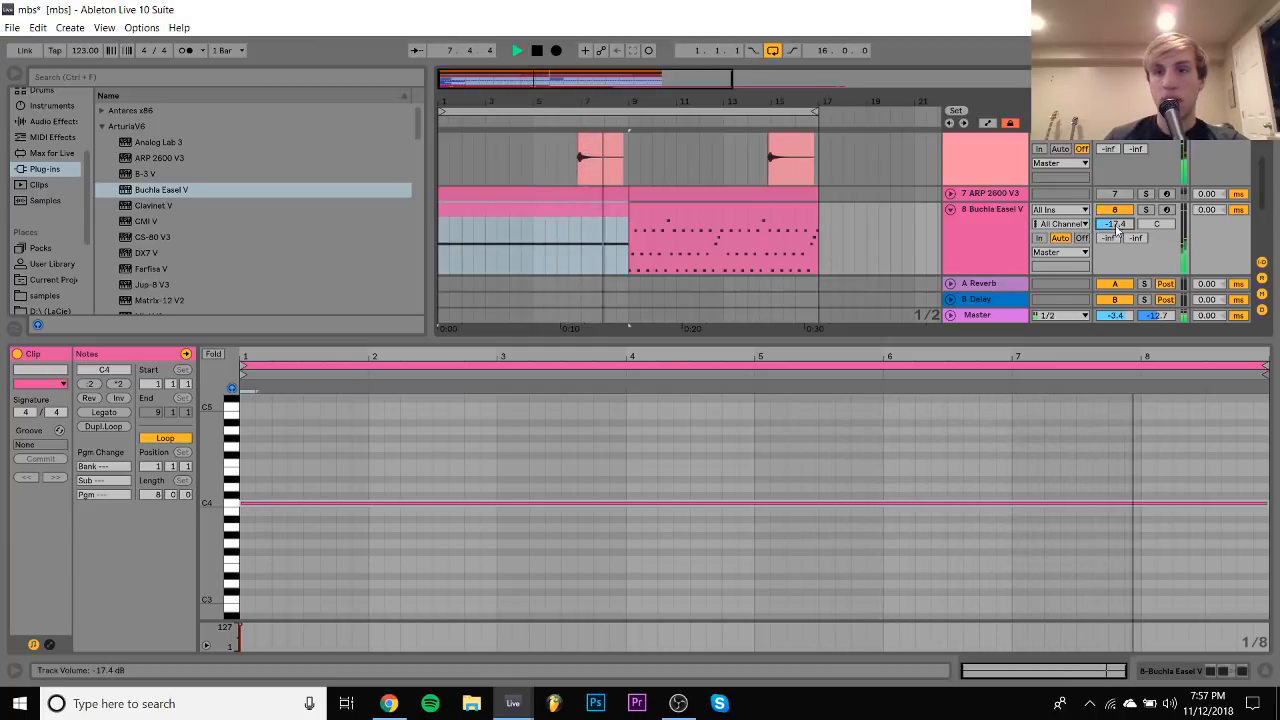
pyautogui.moveTo(1114, 224); pyautogui.dragTo(1114, 221)
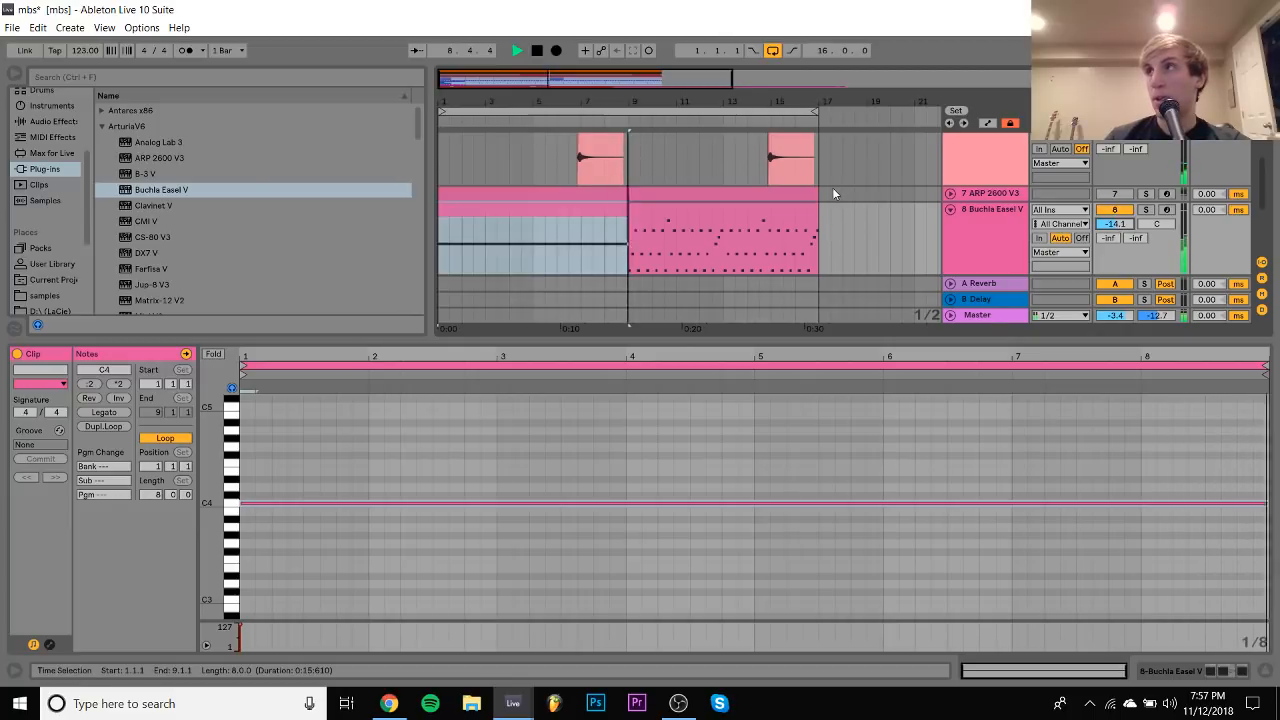
pyautogui.press('space')
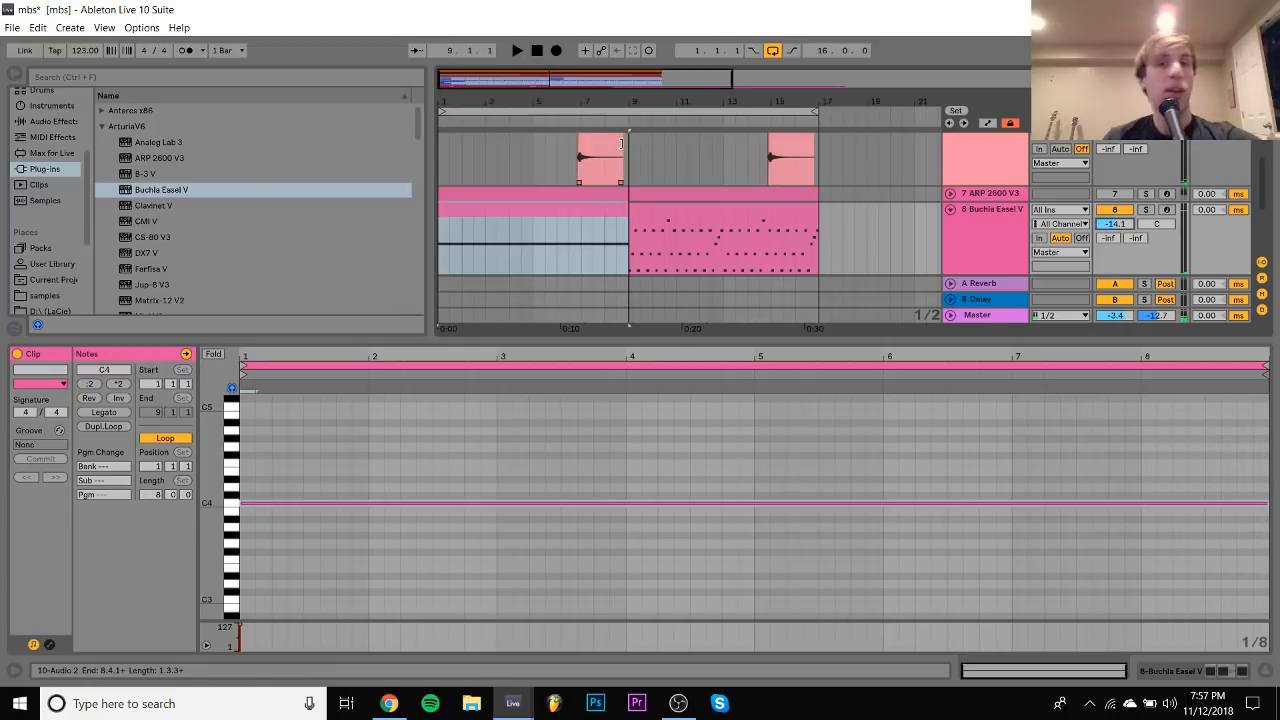
# Transpose the held note up by semitones to E4, auditioning pitches against the song
pyautogui.hotkey('ctrl', 'a')
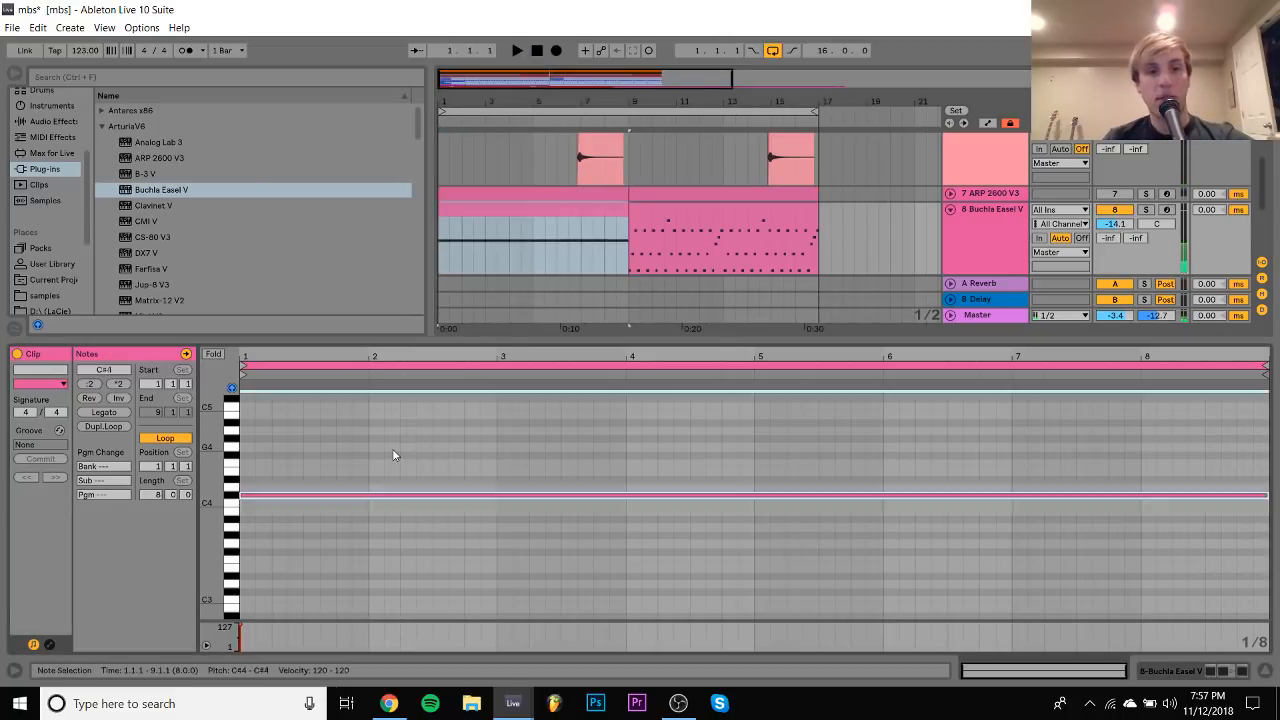
pyautogui.press('Up')
pyautogui.press('Up')
pyautogui.press('Up')
pyautogui.press('Down')
pyautogui.press('space')
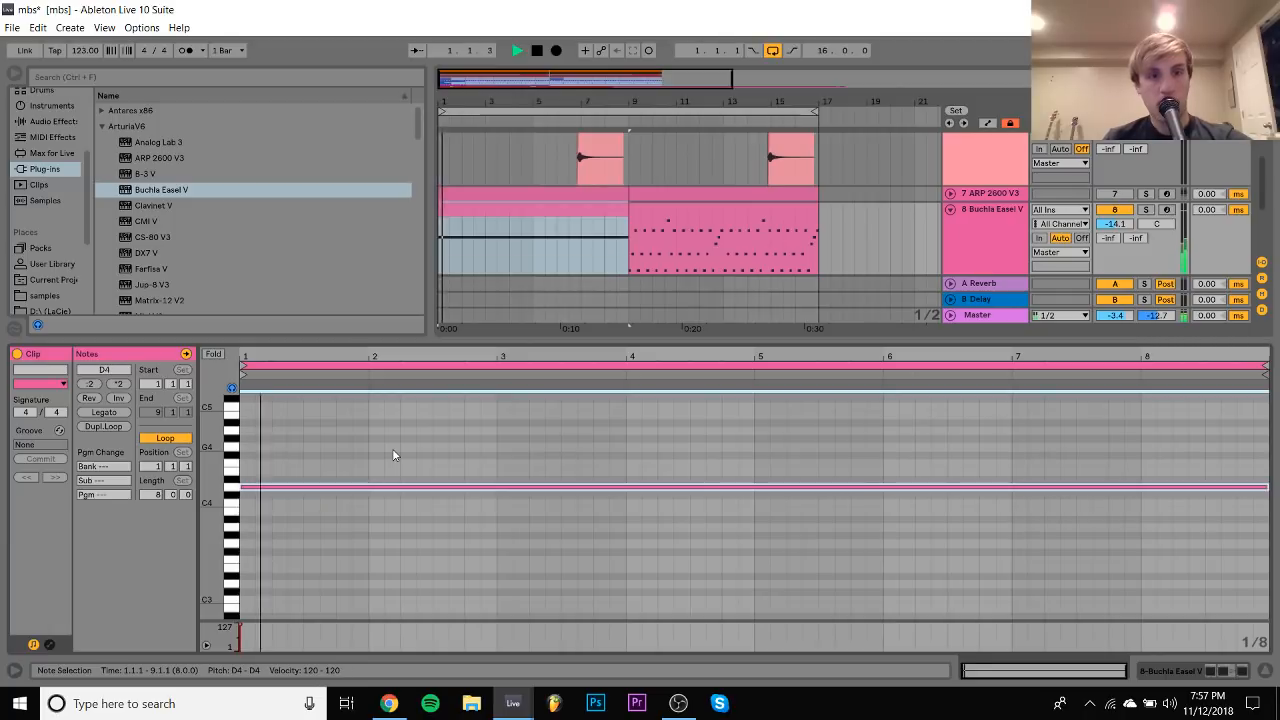
pyautogui.press('Up')
pyautogui.press('Up')
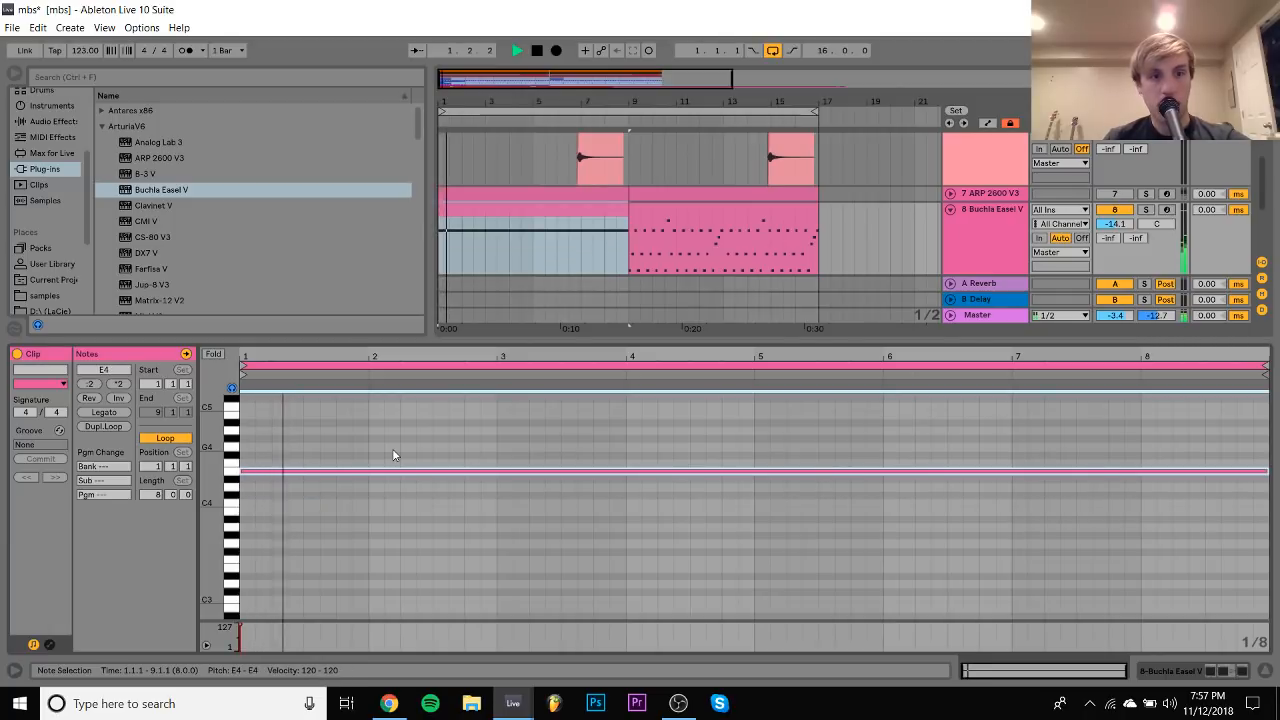
pyautogui.press('Down')
pyautogui.press('Up')
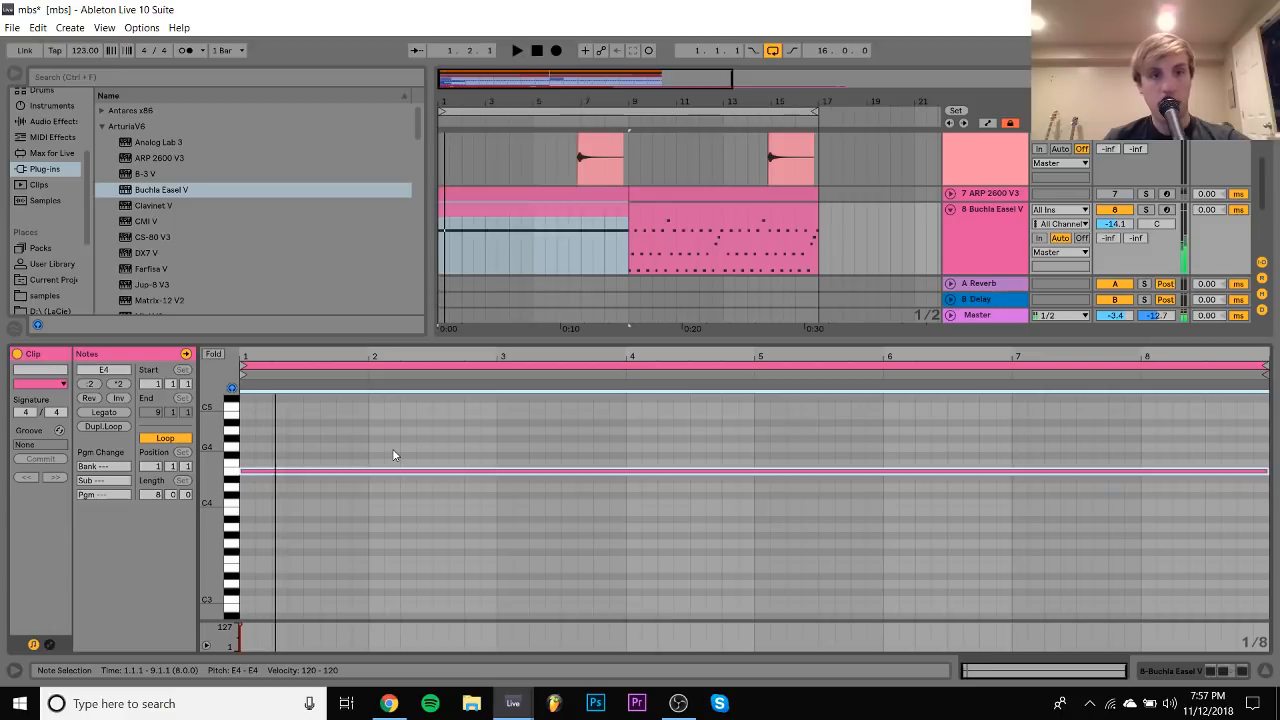
# Try the held note at higher pitches, including G4 and A4, playing each against the song
pyautogui.press('Up')
pyautogui.press('Up')
pyautogui.press('Up')
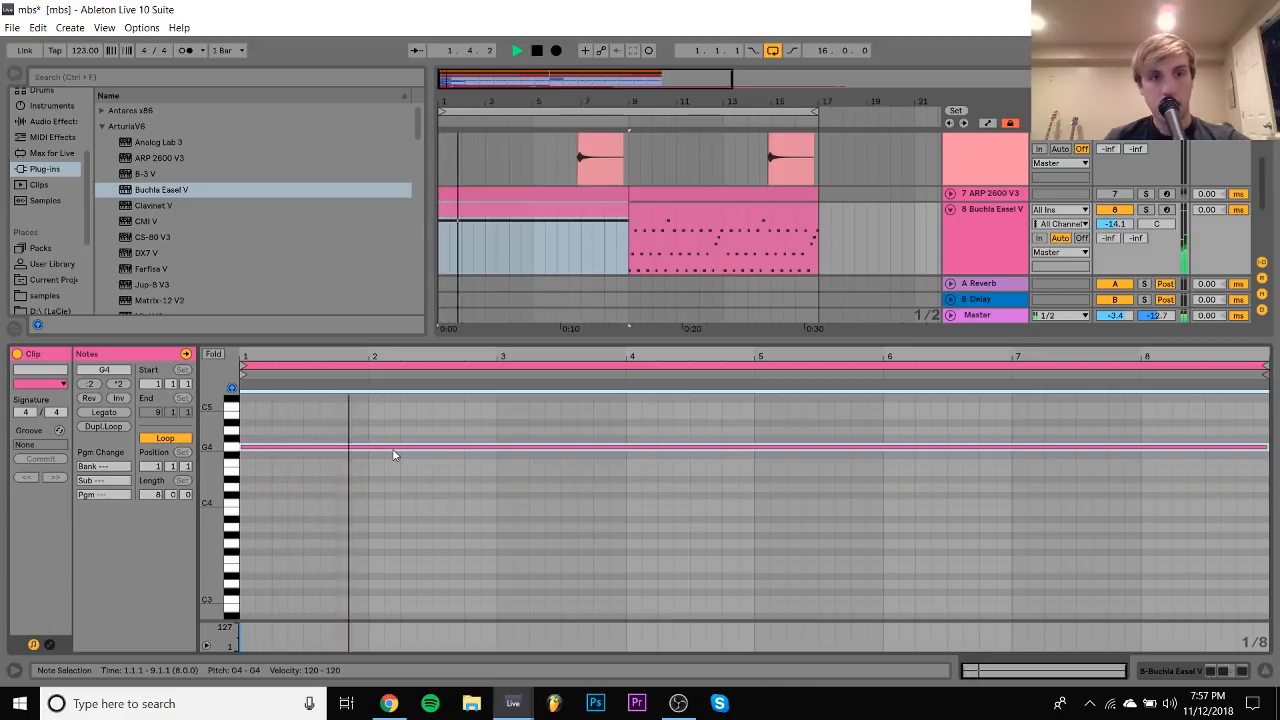
pyautogui.press('Up')
pyautogui.press('space')
pyautogui.press('Up')
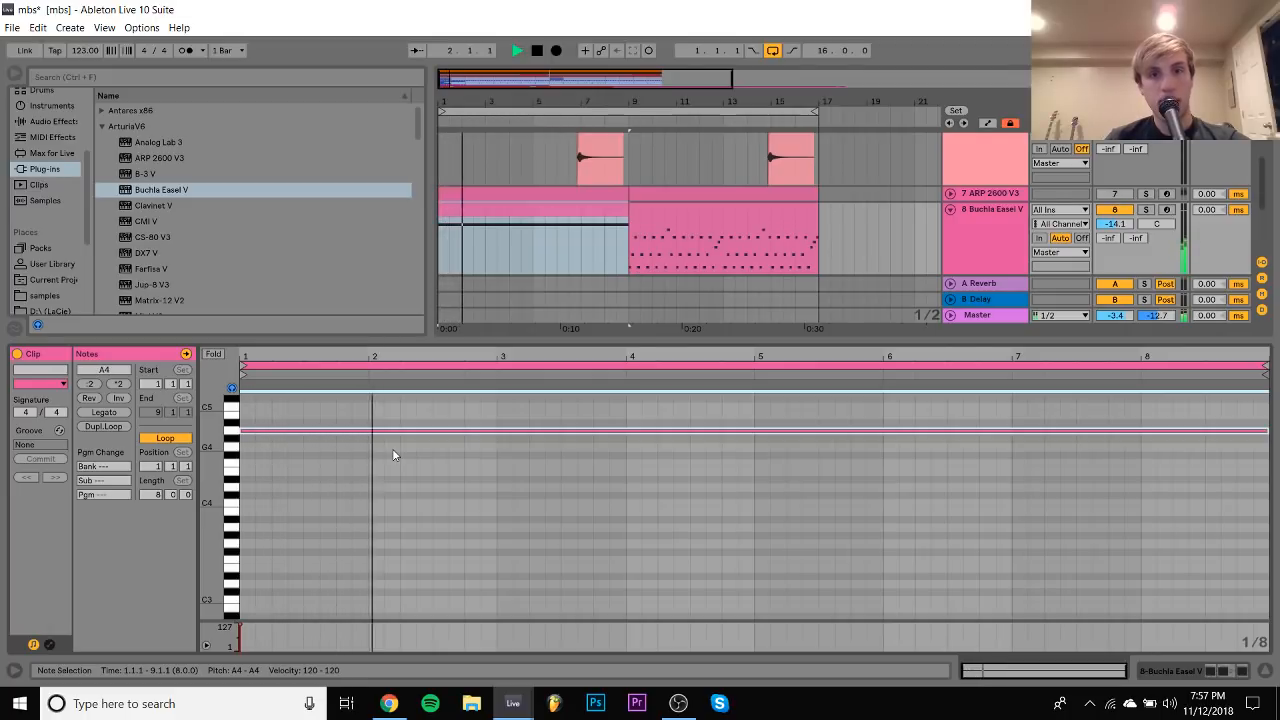
pyautogui.press('space')
pyautogui.press('Up')
pyautogui.press('Up')
pyautogui.press('Up')
pyautogui.press('space')
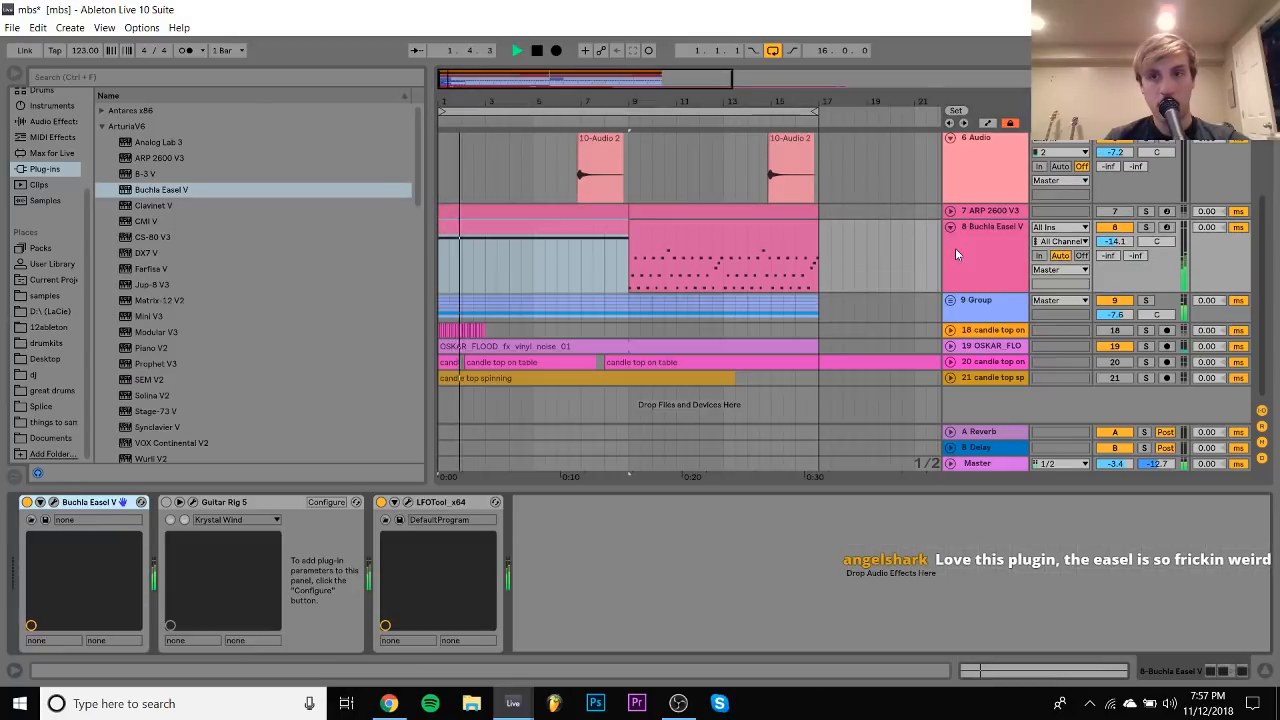
# Enable Guitar Rig 5 on the Buchla Easel V track and play the arrangement from the held-note clip
pyautogui.click(955, 248)
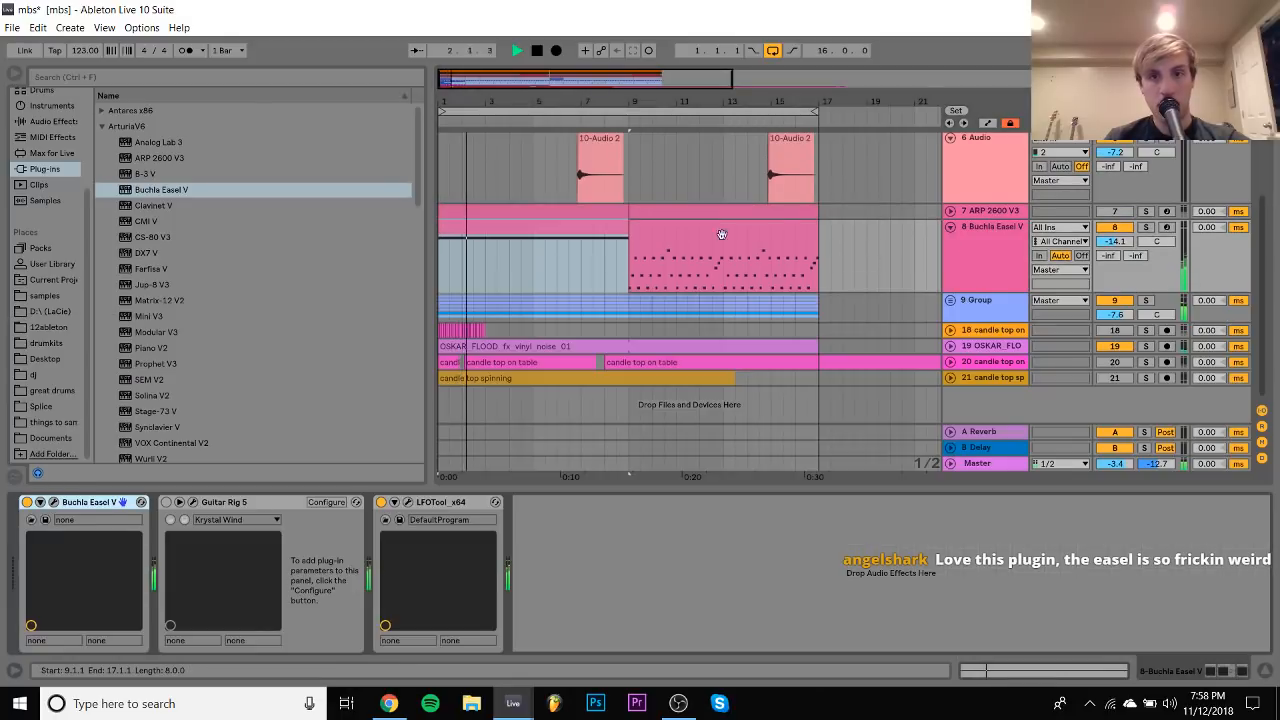
pyautogui.click(710, 233)
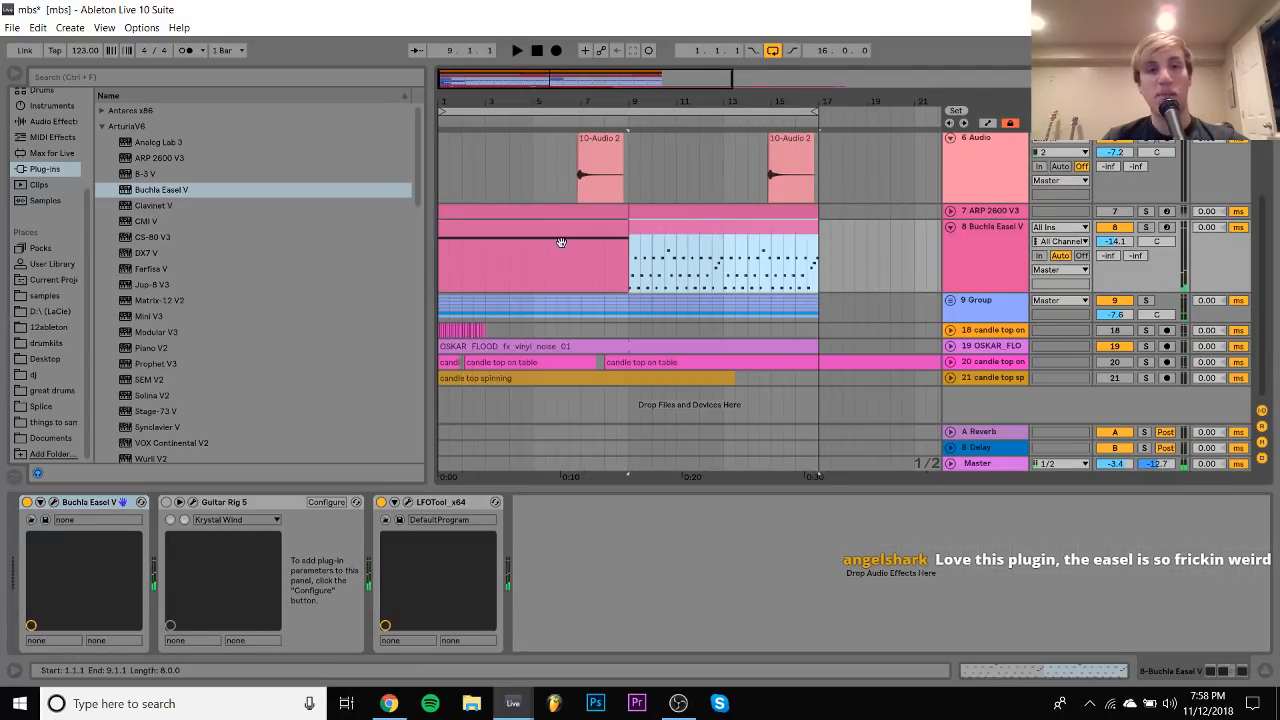
pyautogui.click(166, 502)
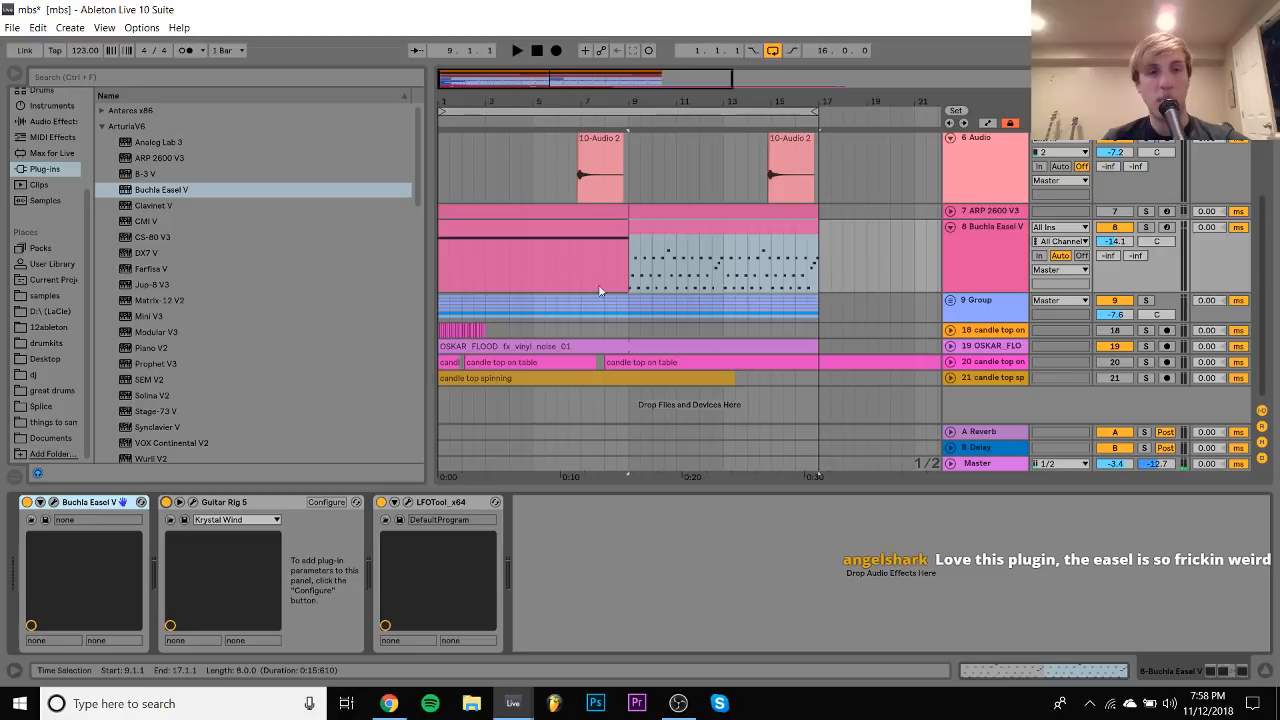
pyautogui.click(596, 233)
pyautogui.press('space')
# Copy the note-pattern clip at bar 9 over the held-note clip at bar 1, and switch off Guitar Rig 5
pyautogui.click(672, 231)
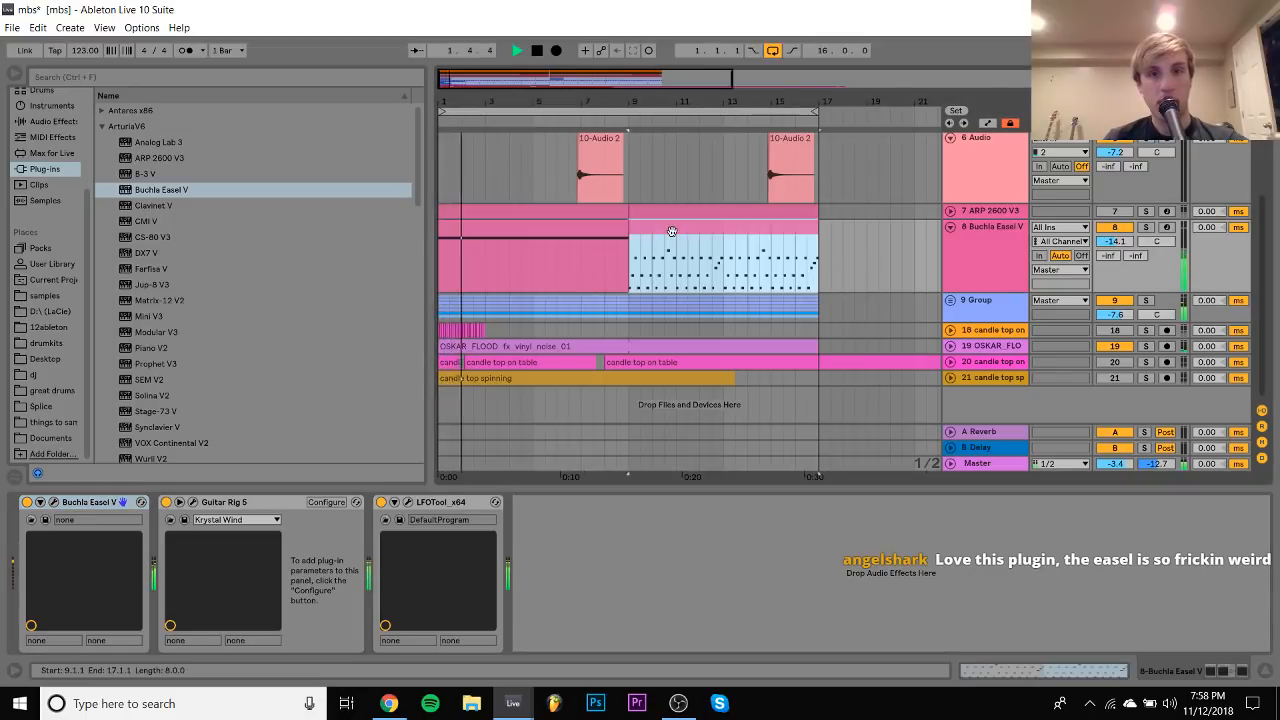
pyautogui.click(588, 232)
pyautogui.hotkey('ctrl', 'v')
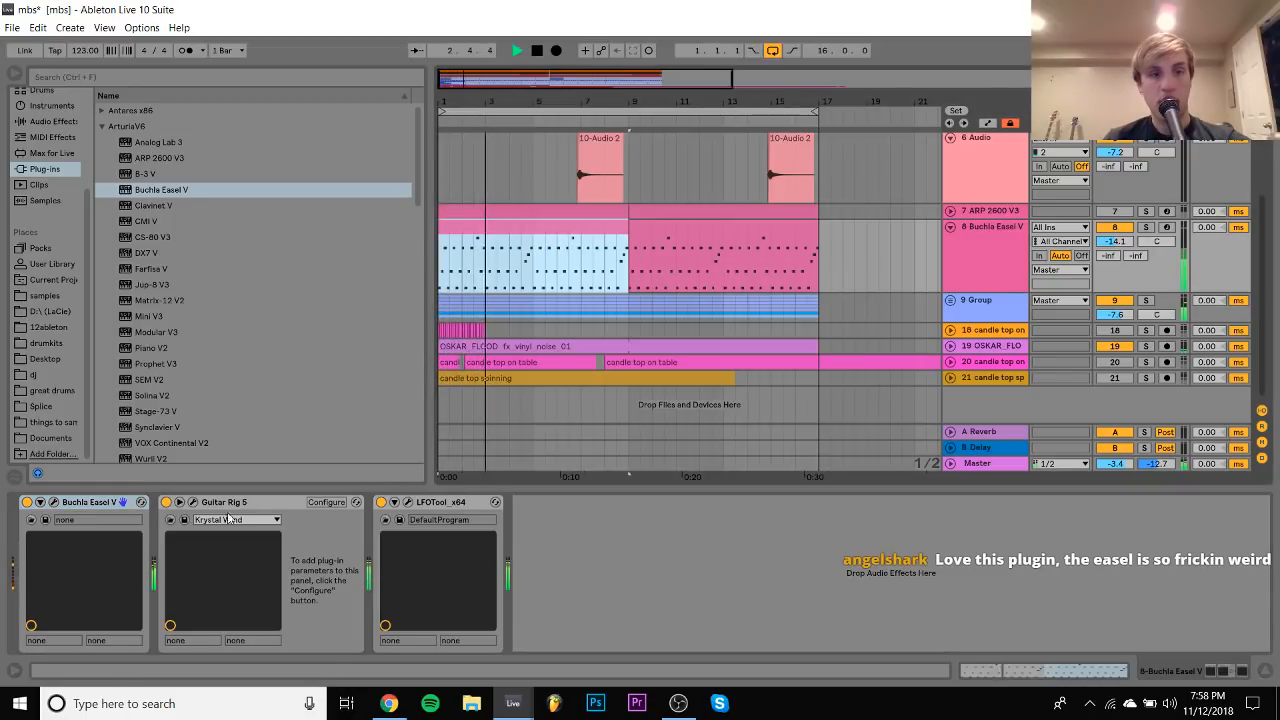
pyautogui.click(168, 504)
# Solo the Buchla Easel V track and audition its presets forward from Your Move, past Drone Peter and AM Sequences, to Aborigen
pyautogui.click(53, 502)
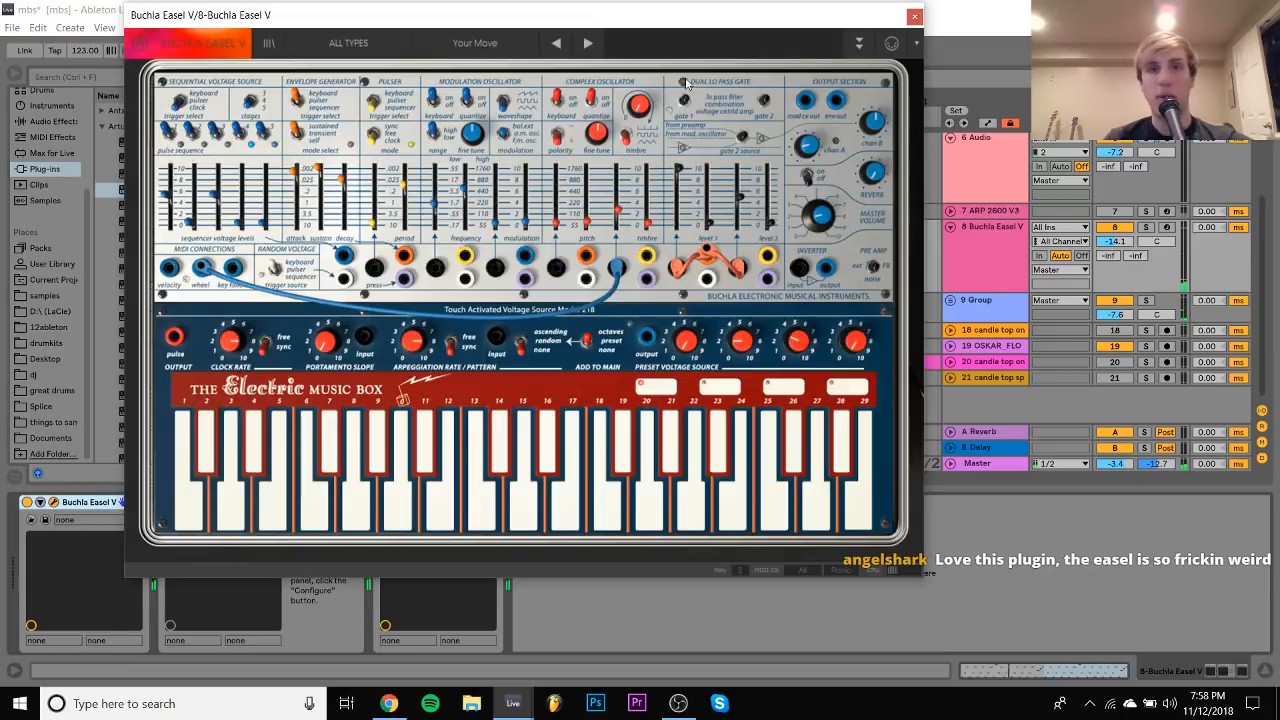
pyautogui.click(589, 43)
pyautogui.click(1146, 227)
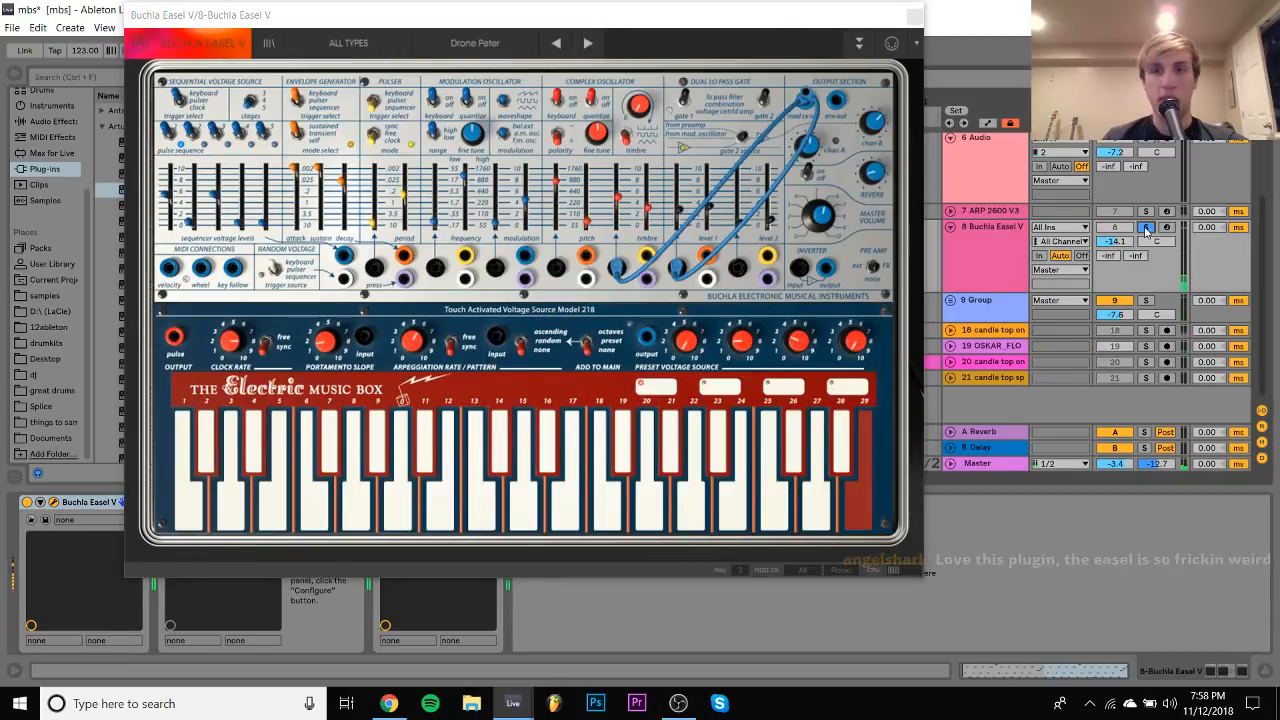
pyautogui.click(587, 43)
pyautogui.click(587, 43)
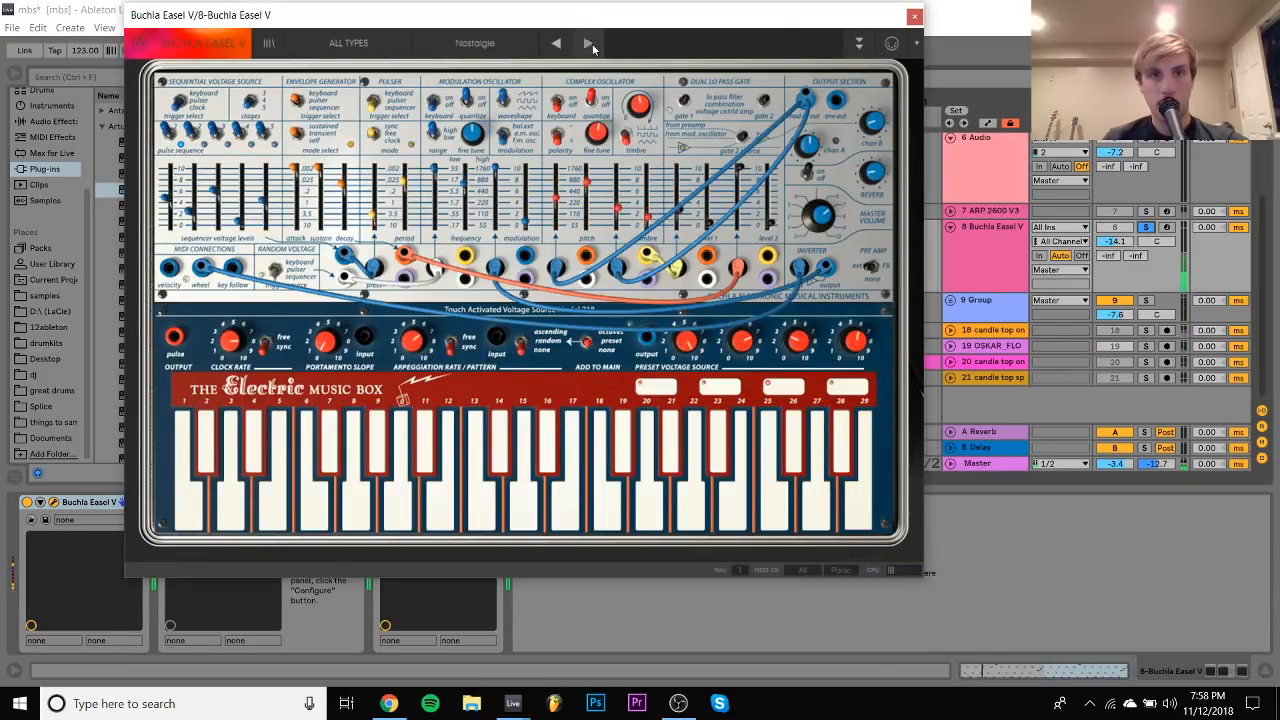
pyautogui.click(587, 43)
pyautogui.click(587, 43)
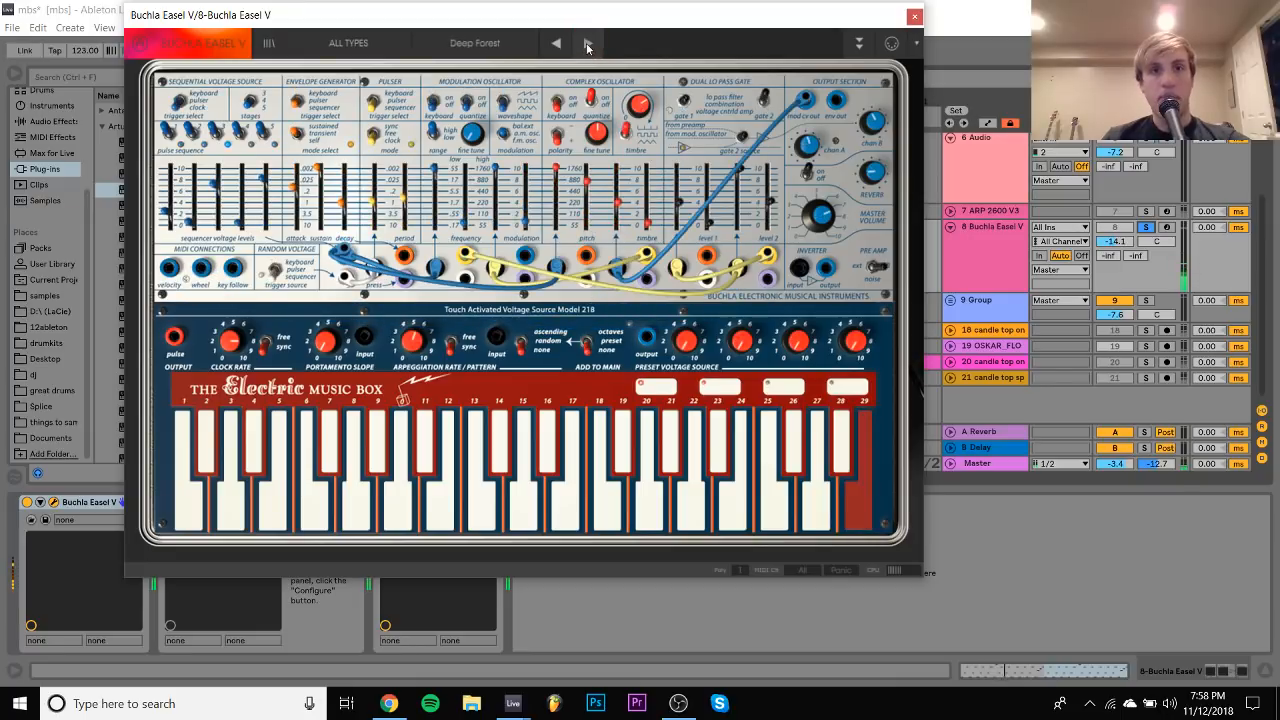
pyautogui.click(587, 43)
pyautogui.click(587, 43)
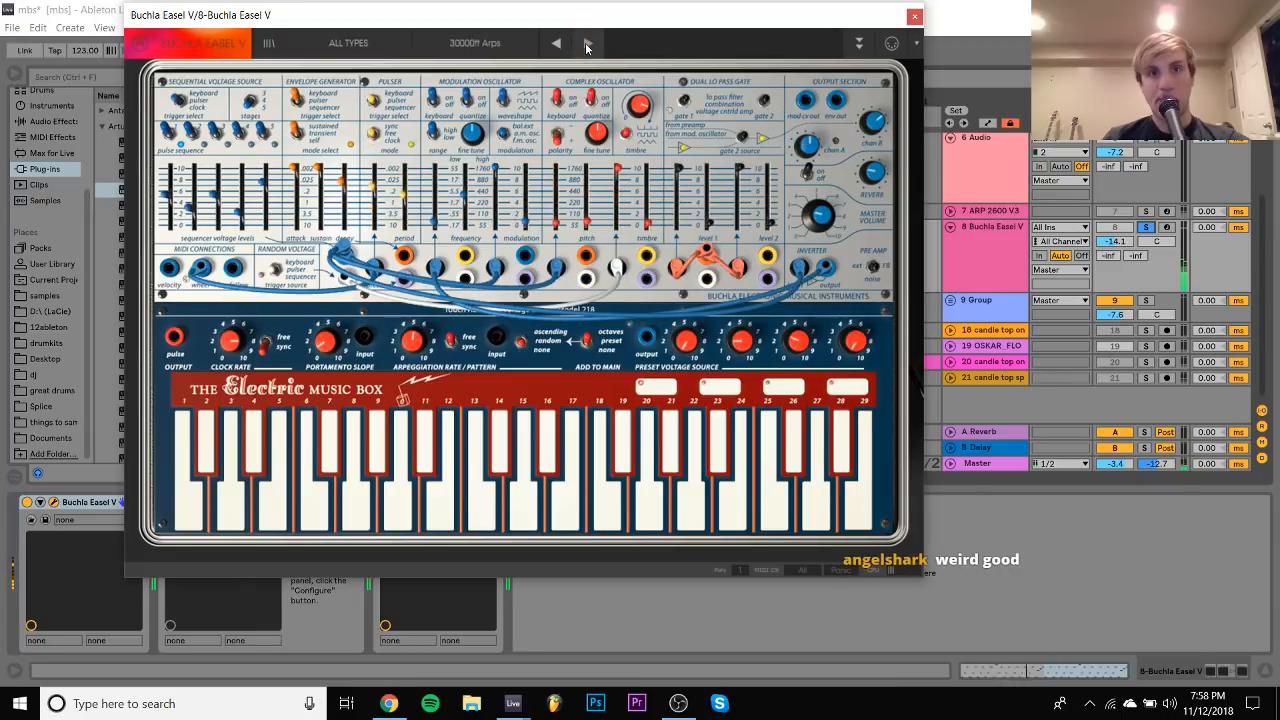
pyautogui.click(587, 43)
pyautogui.click(587, 43)
pyautogui.click(587, 43)
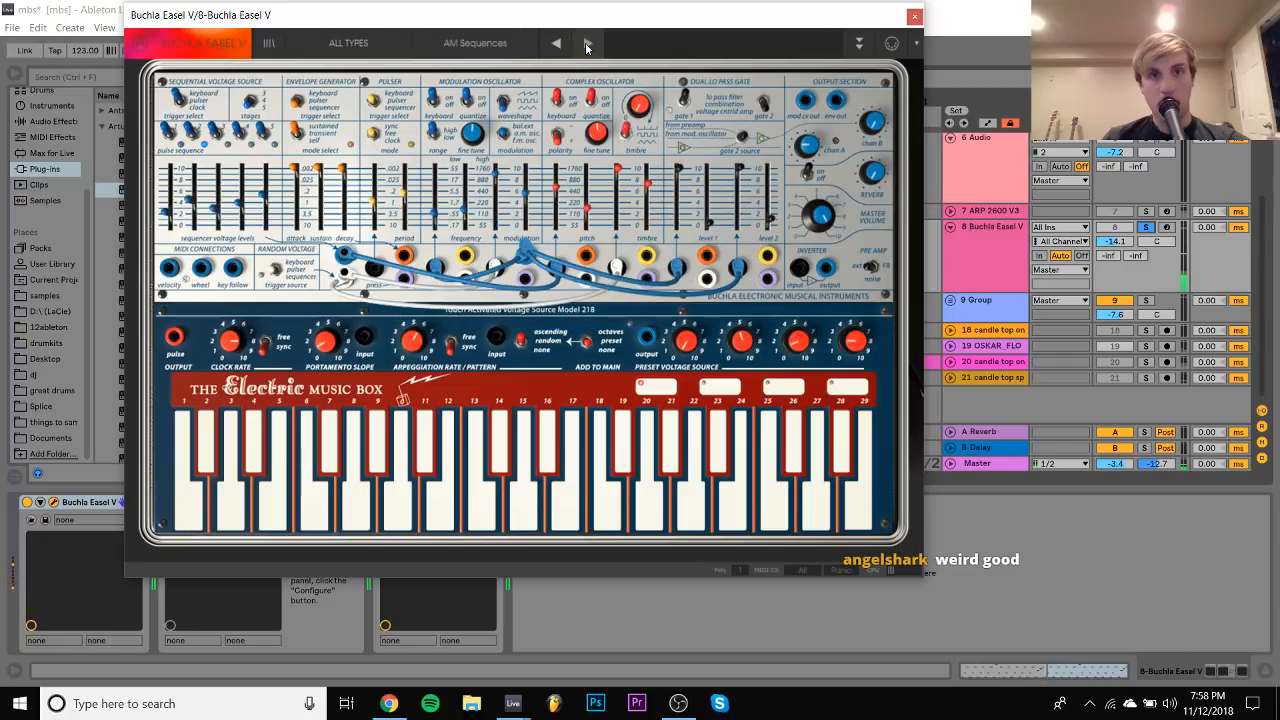
pyautogui.click(587, 43)
# Unsolo the Buchla Easel V track and set its volume to -10.1 dB
pyautogui.click(1118, 262)
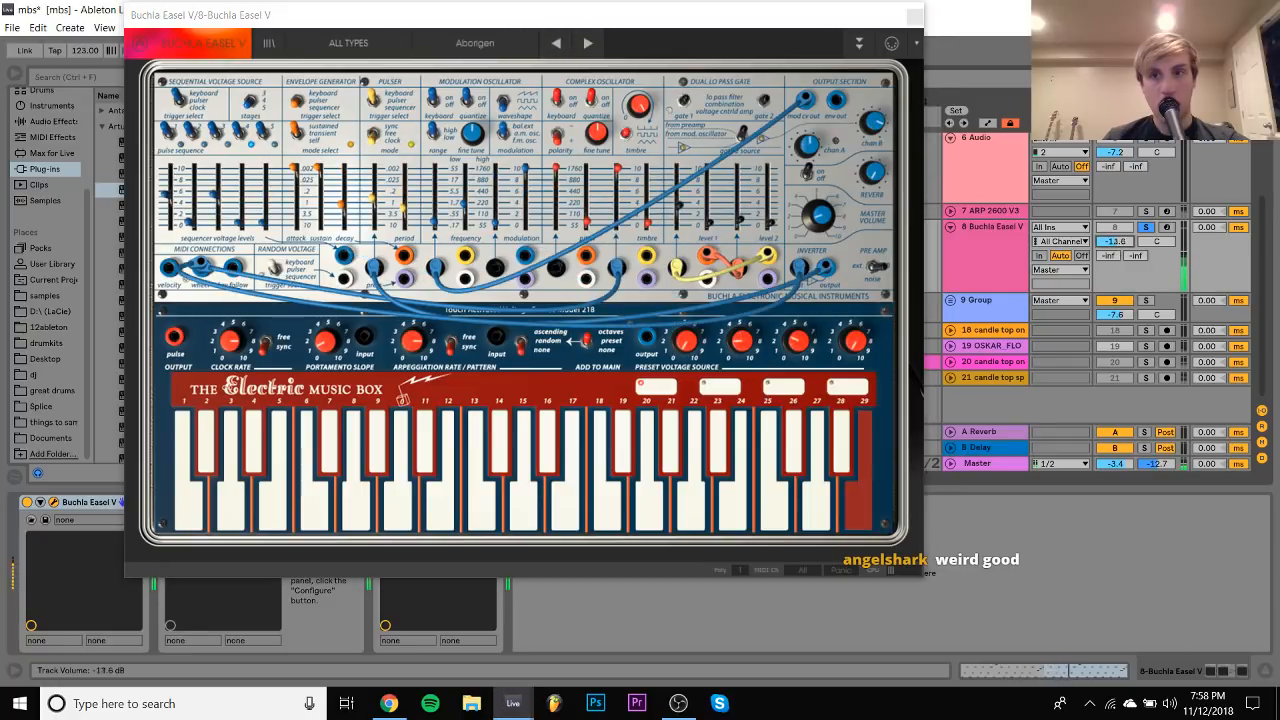
pyautogui.moveTo(1115, 241); pyautogui.dragTo(1115, 244)
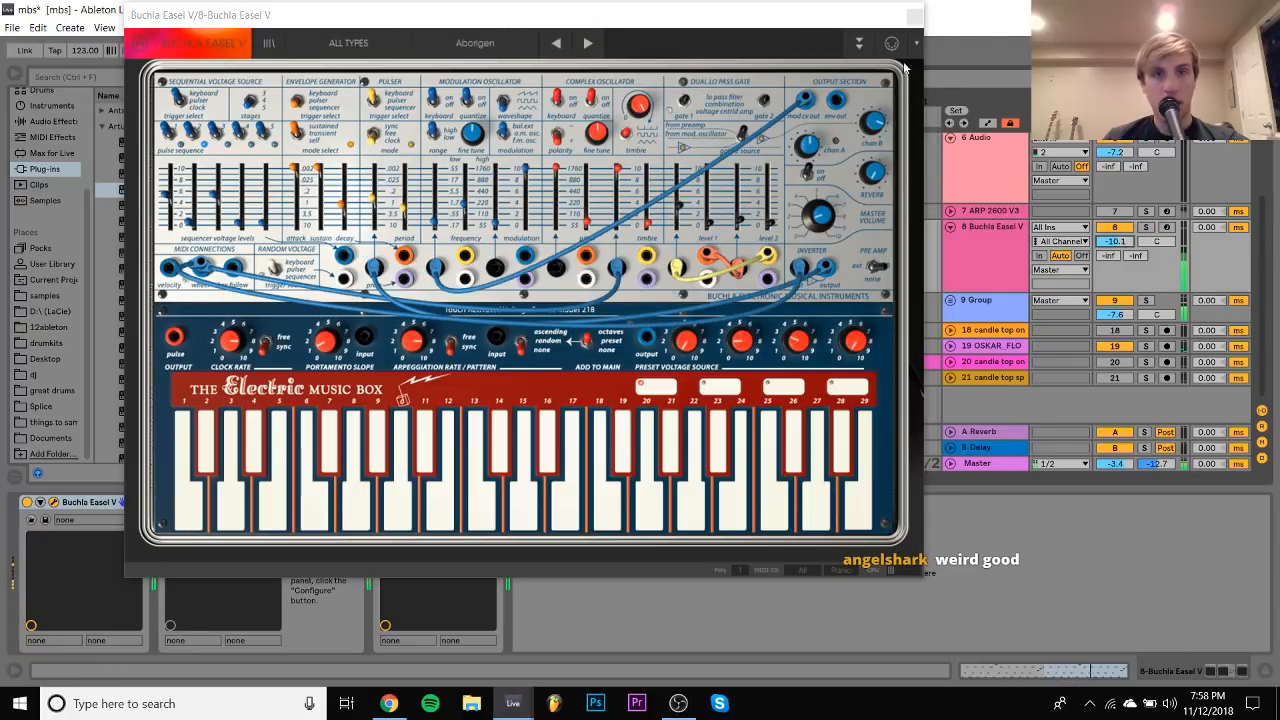
# Add the +12 preset of the Pitch MIDI effect to the Buchla Easel V track
pyautogui.click(770, 19)
pyautogui.moveTo(770, 19); pyautogui.dragTo(945, 39)
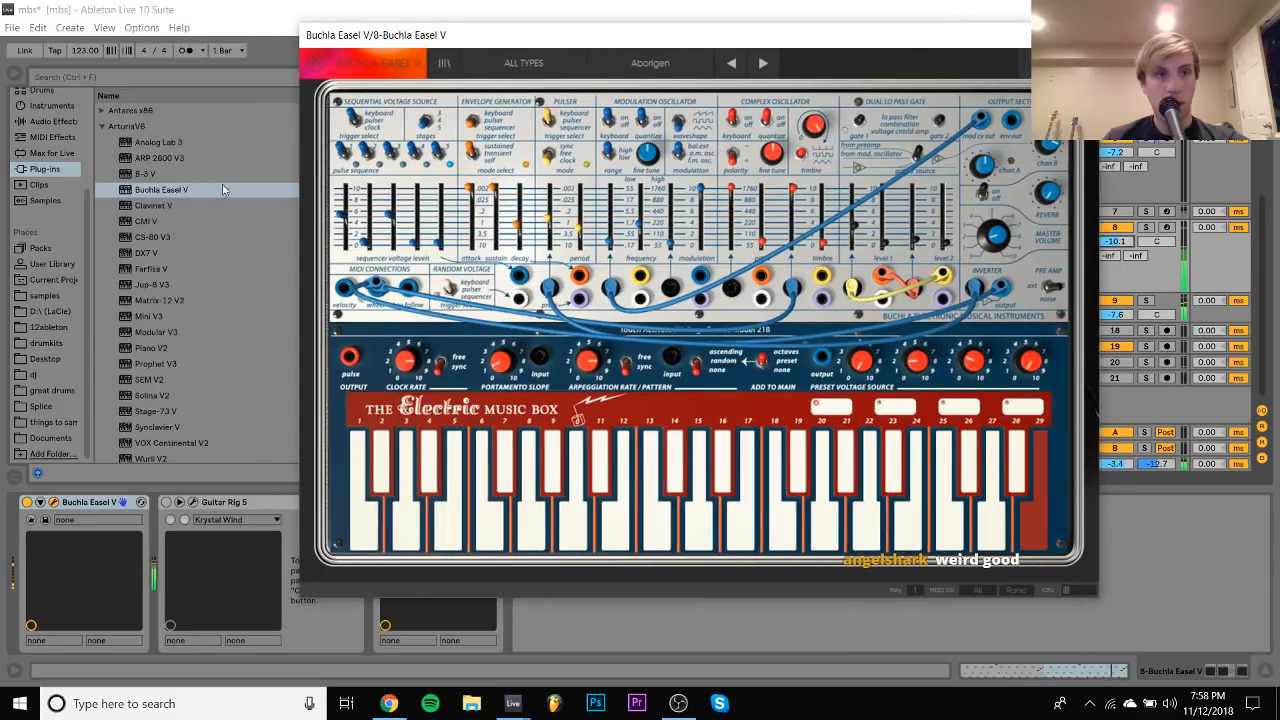
pyautogui.click(48, 137)
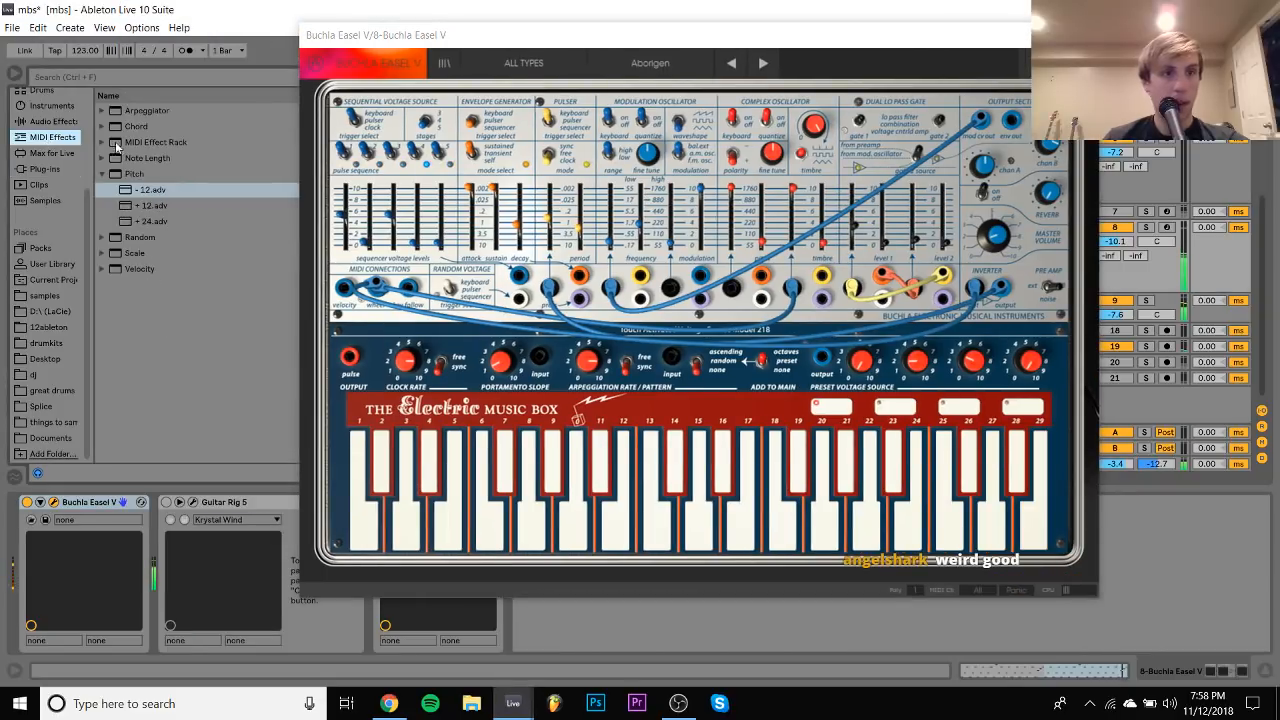
pyautogui.doubleClick(152, 205)
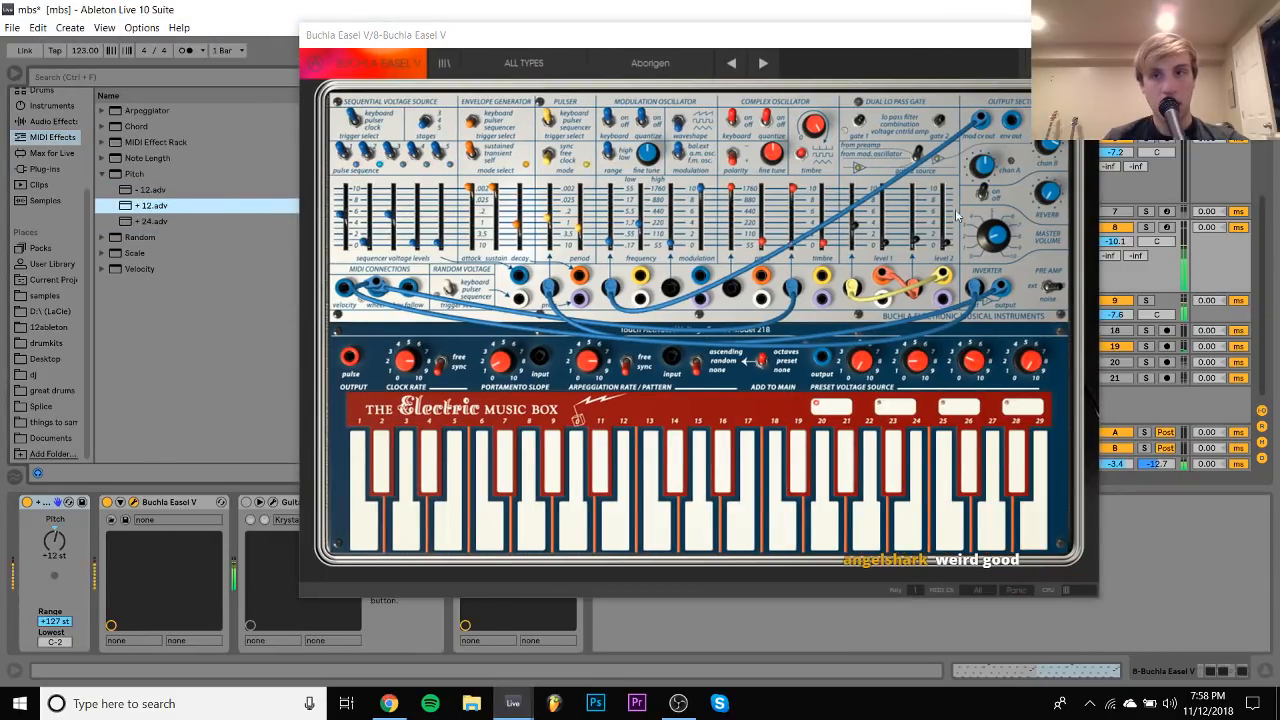
# Set the Buchla Easel V track's volume to -12.1 dB and the ARP 2600 V3 track's volume to -11.3 dB
pyautogui.click(1134, 214)
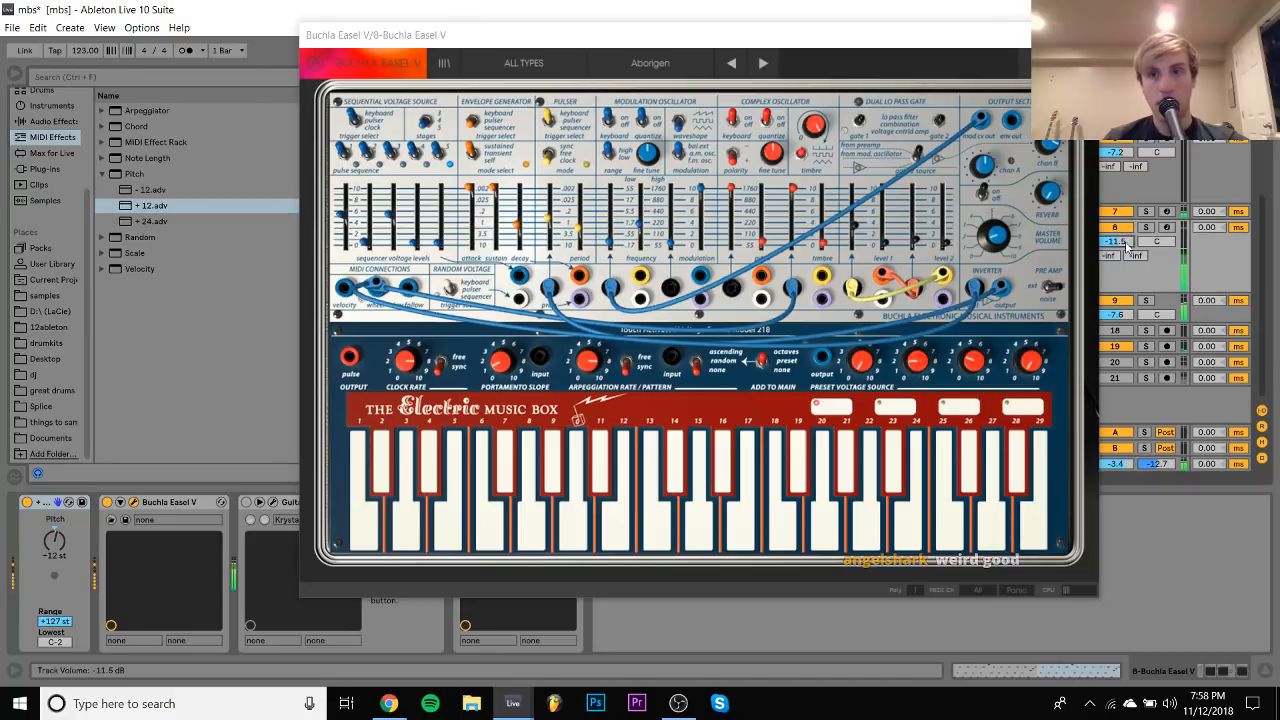
pyautogui.click(1082, 35)
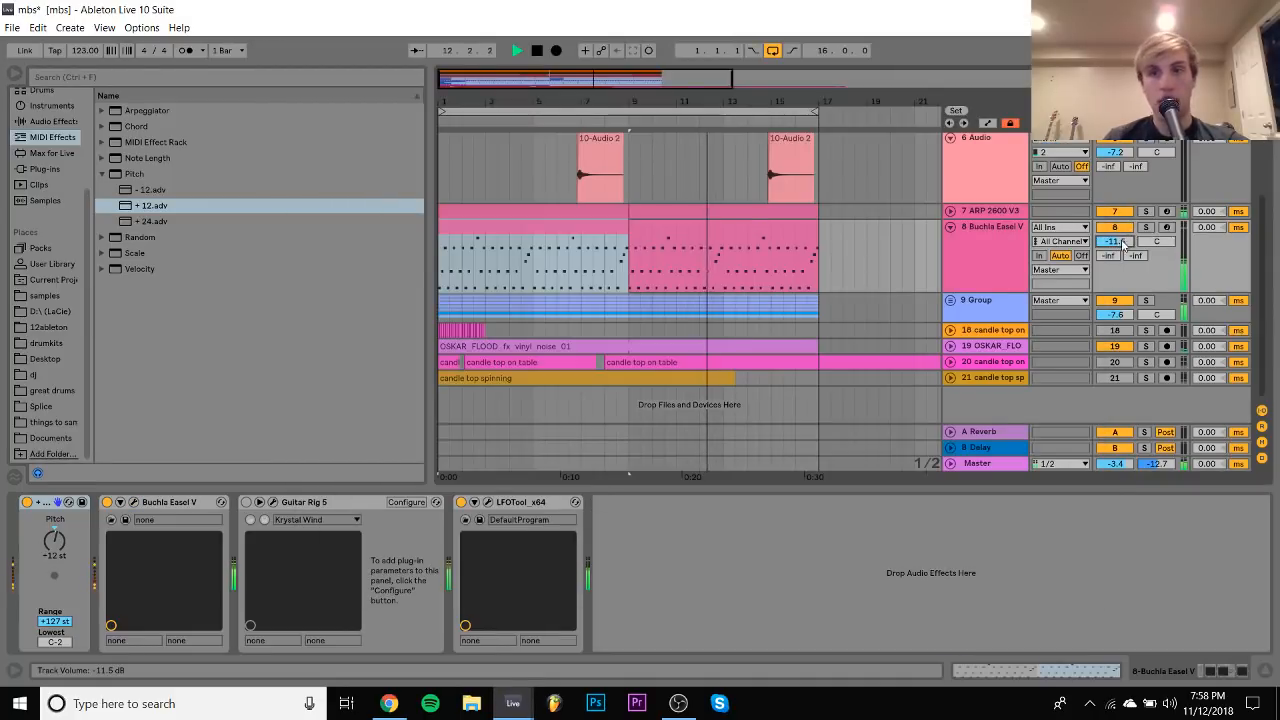
pyautogui.moveTo(1122, 243); pyautogui.dragTo(1122, 238)
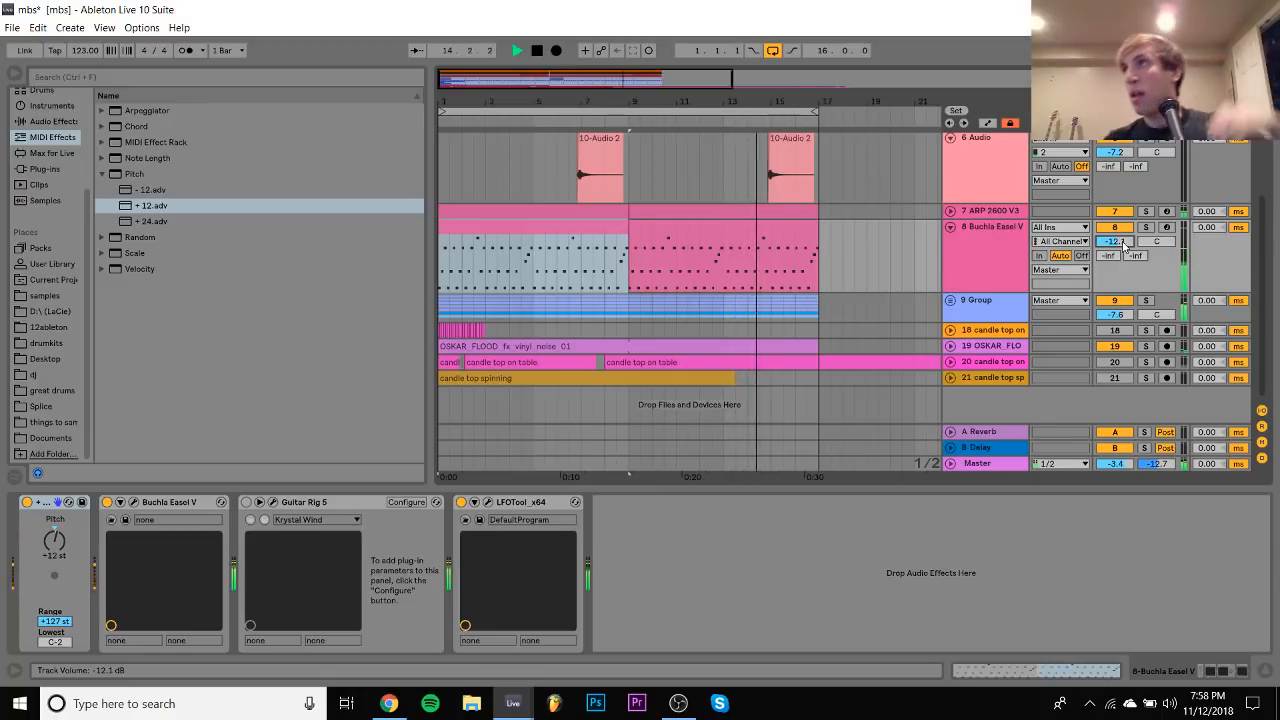
pyautogui.click(950, 211)
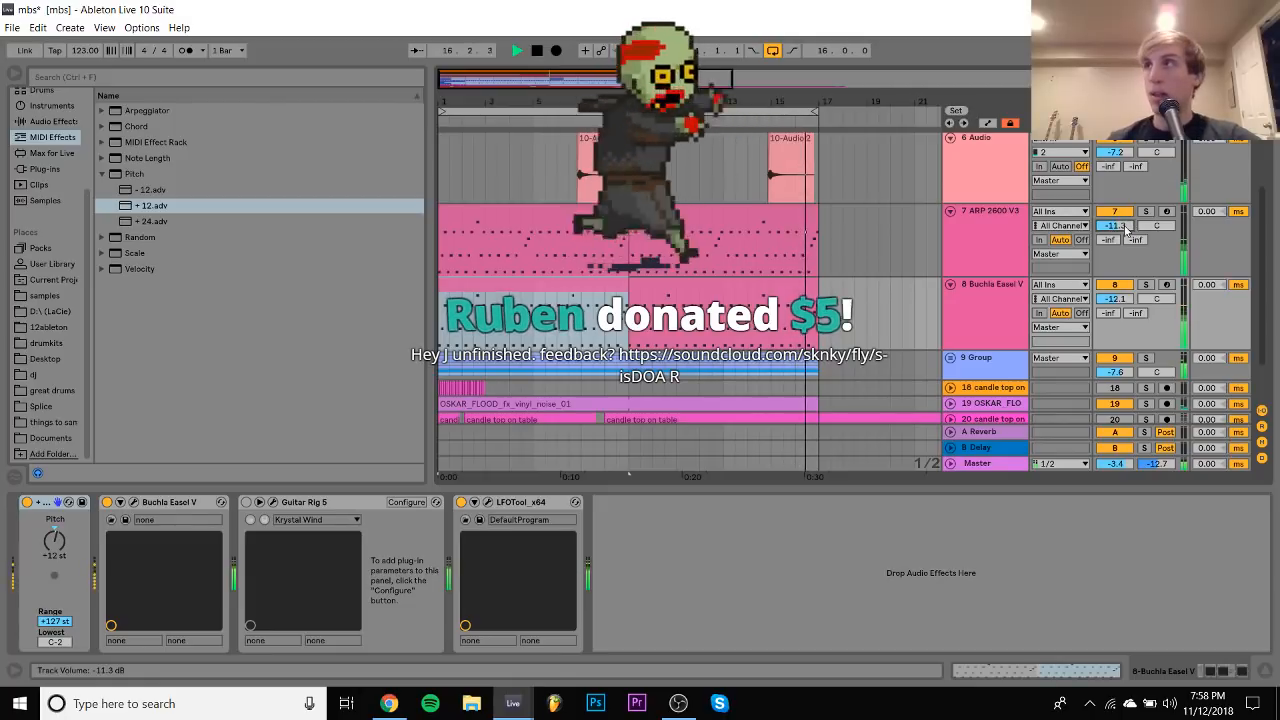
pyautogui.moveTo(1115, 228); pyautogui.dragTo(1127, 229)
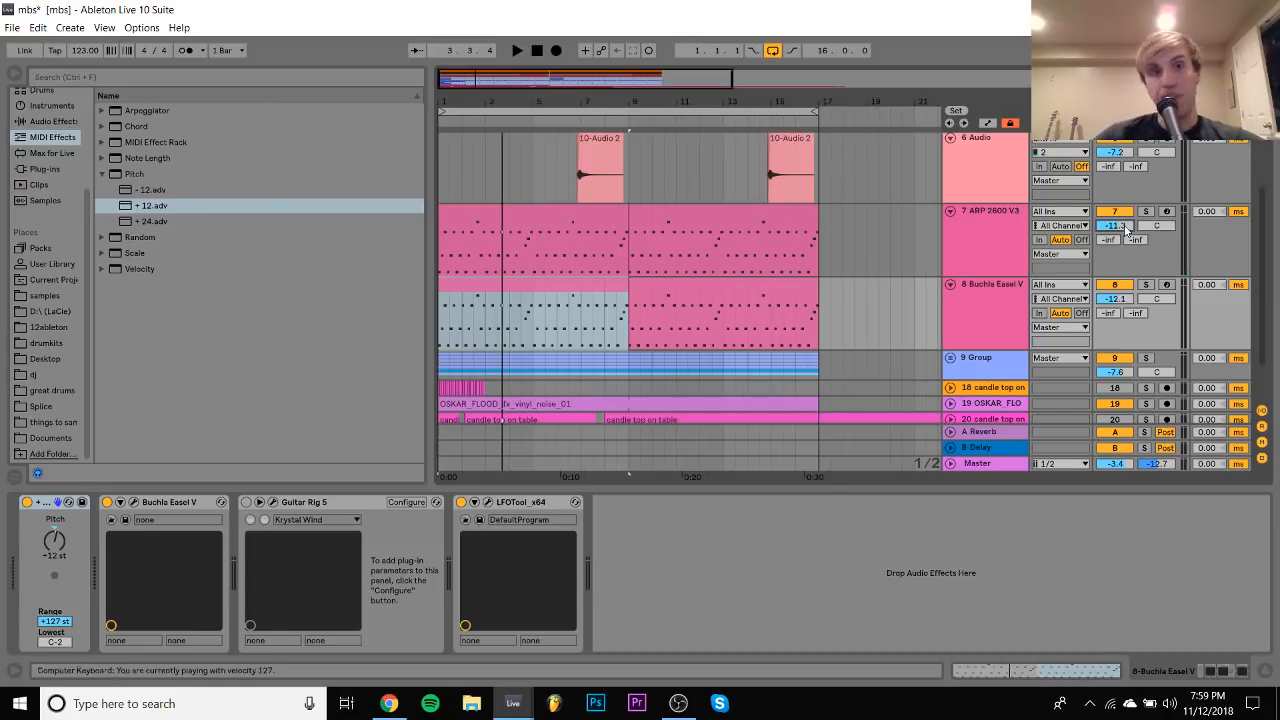
# Play the arrangement from the start, muting and unmuting the Buchla Easel V track to compare the mix
pyautogui.click(997, 296)
pyautogui.press('space')
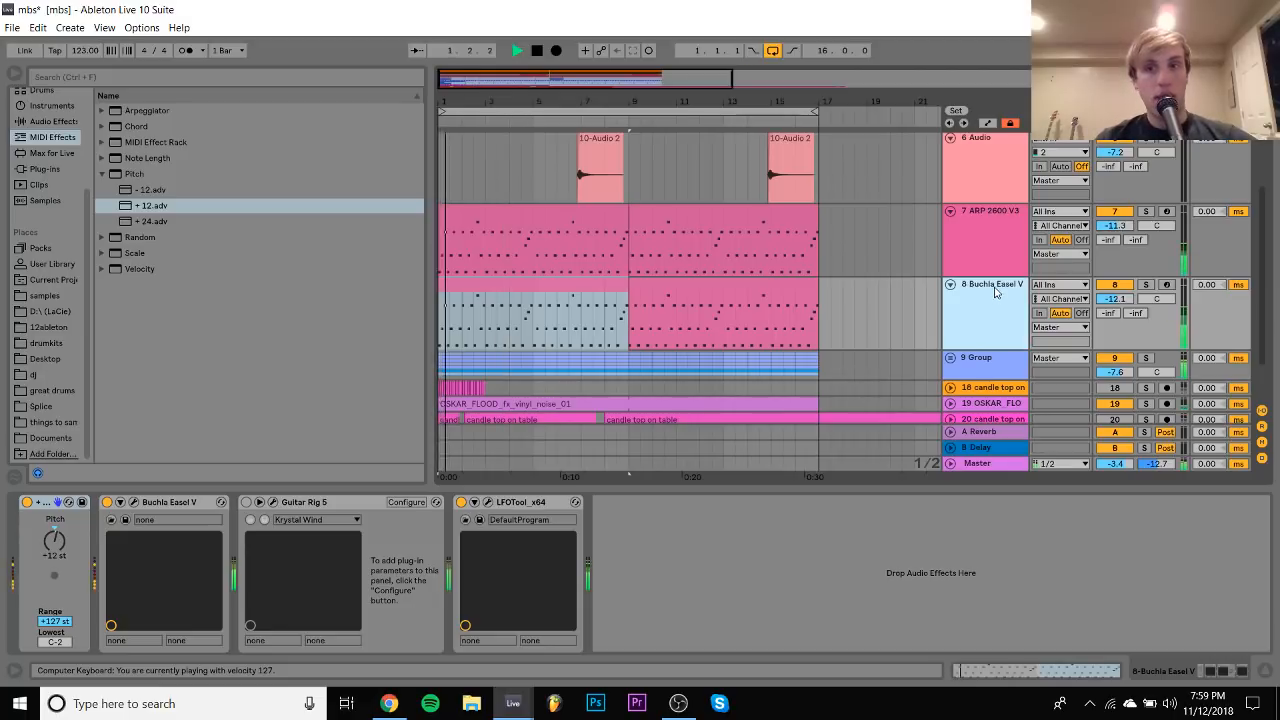
pyautogui.click(1122, 287)
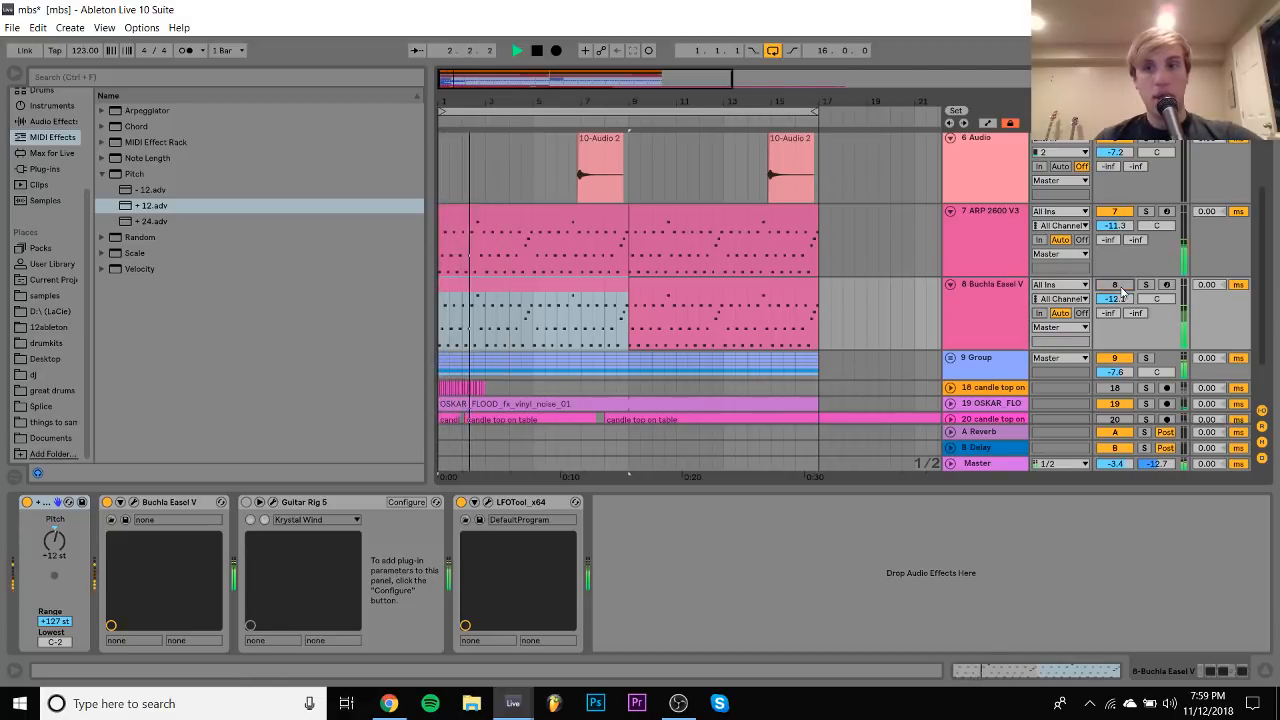
pyautogui.click(1116, 286)
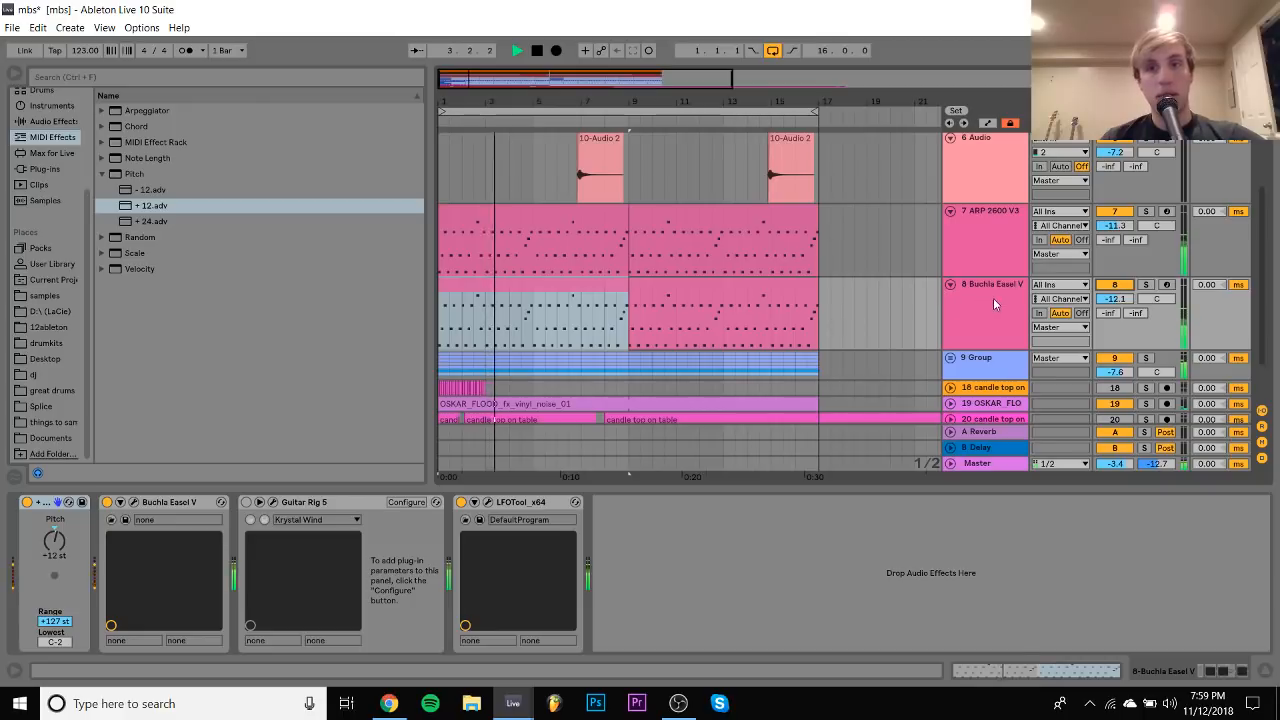
# Delete the Buchla Easel V clip at bar 1 and select the clip at bar 9
pyautogui.scroll(3, 900, 230)
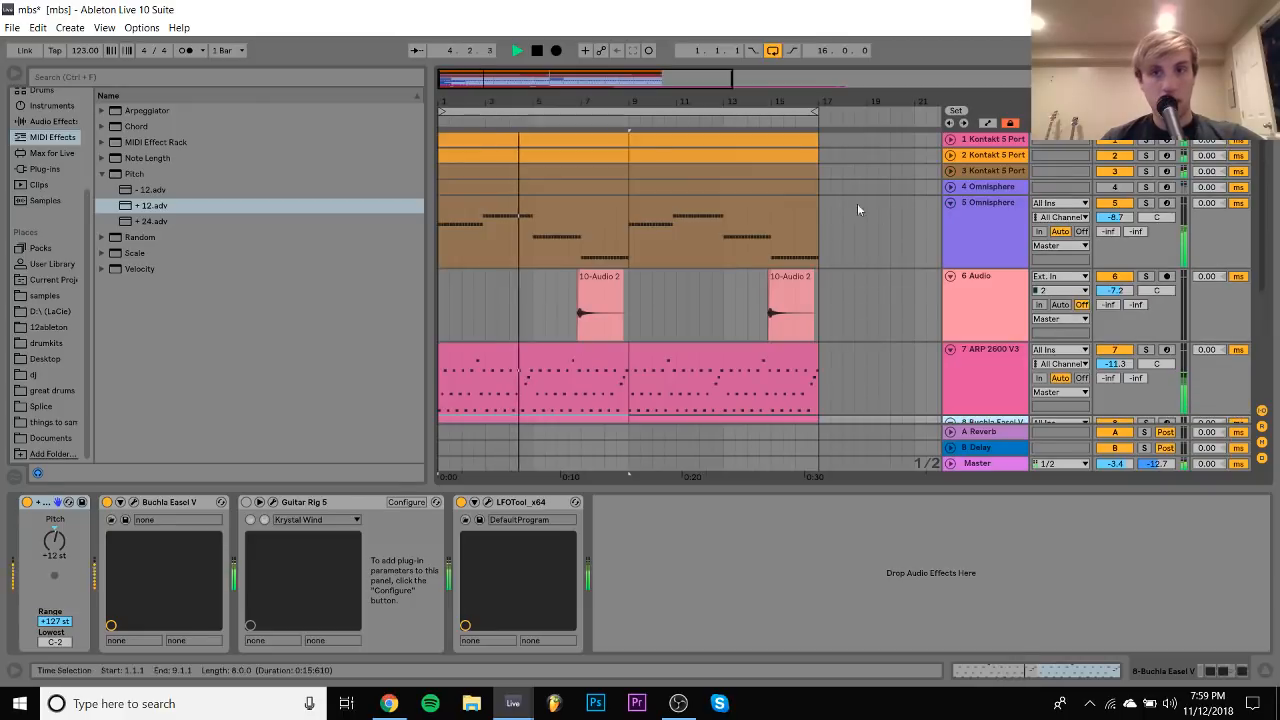
pyautogui.click(776, 172)
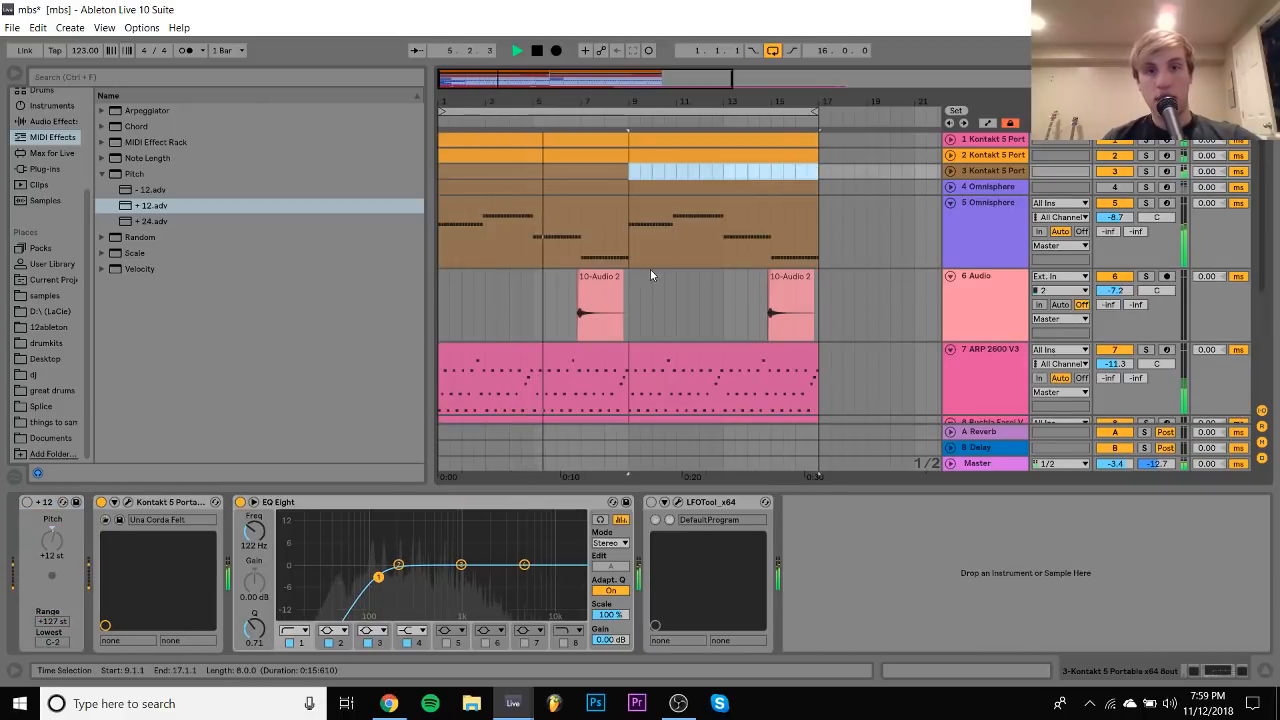
pyautogui.scroll(-3, 640, 280)
pyautogui.click(586, 289)
pyautogui.press('Delete')
pyautogui.click(677, 288)
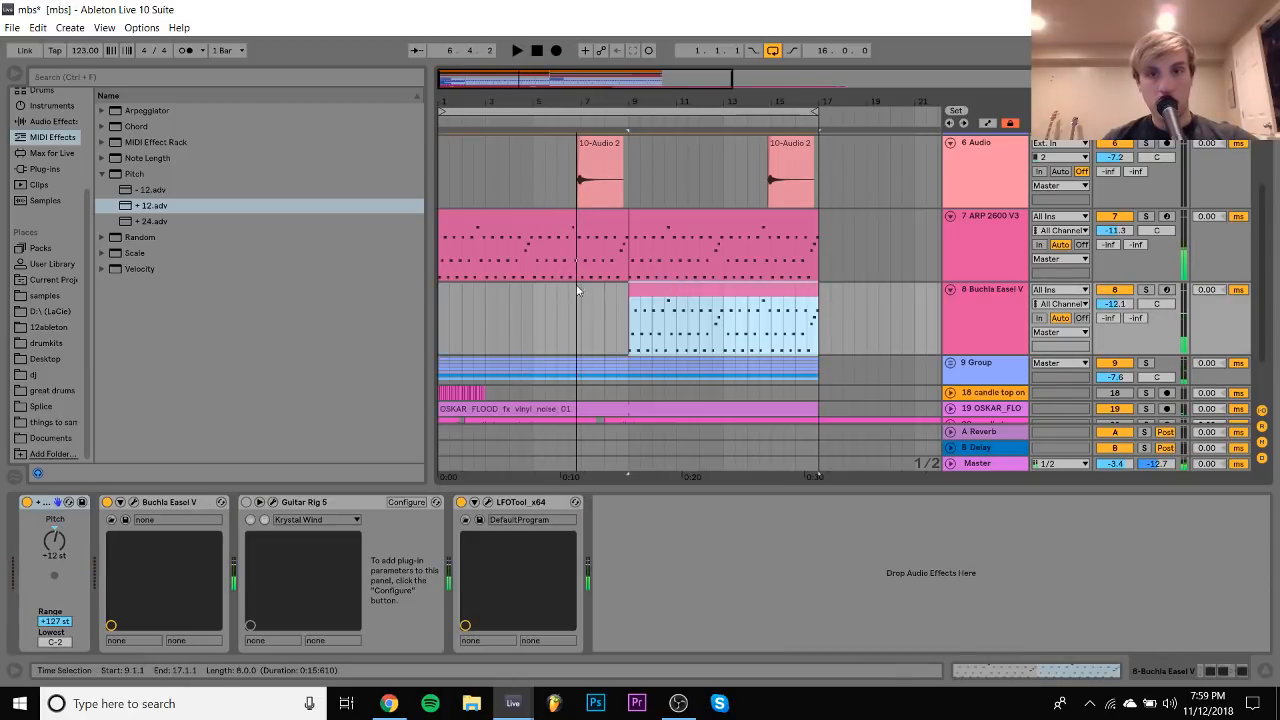
# Enable Guitar Rig 5 on the Buchla Easel V track and play its bar 9 clip looped in solo
pyautogui.click(557, 320)
pyautogui.press('space')
pyautogui.click(245, 502)
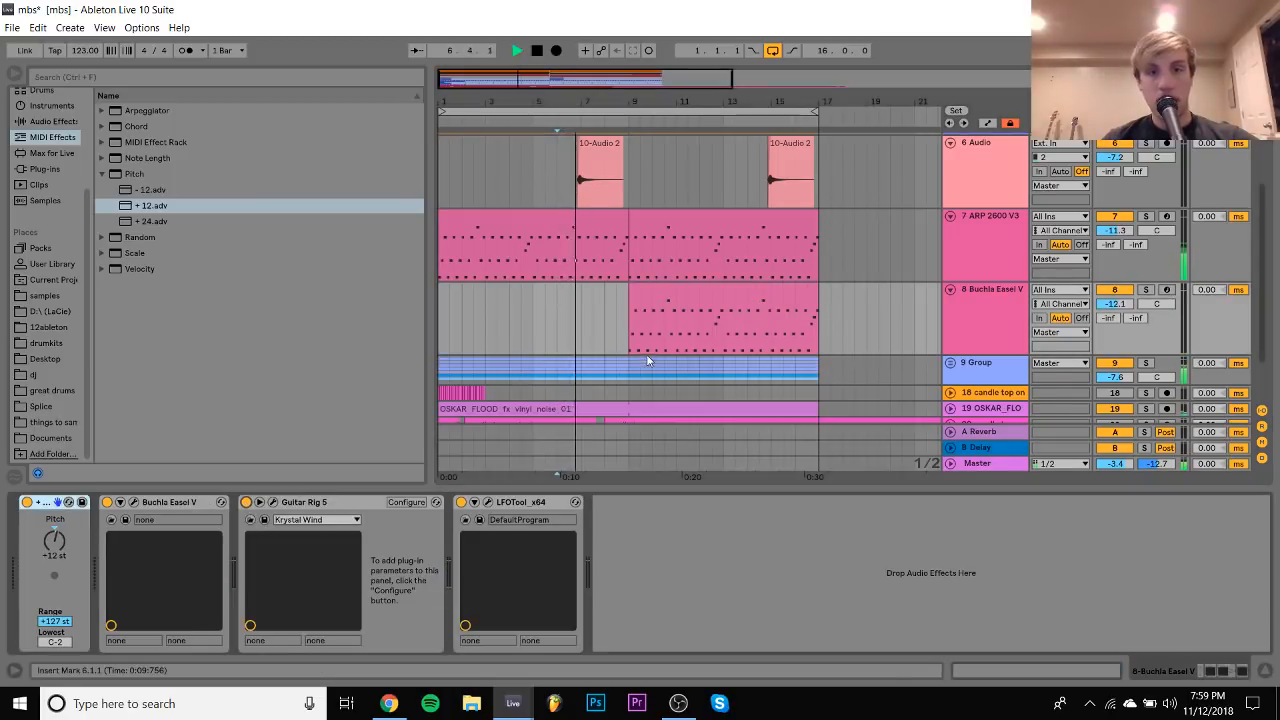
pyautogui.click(750, 298)
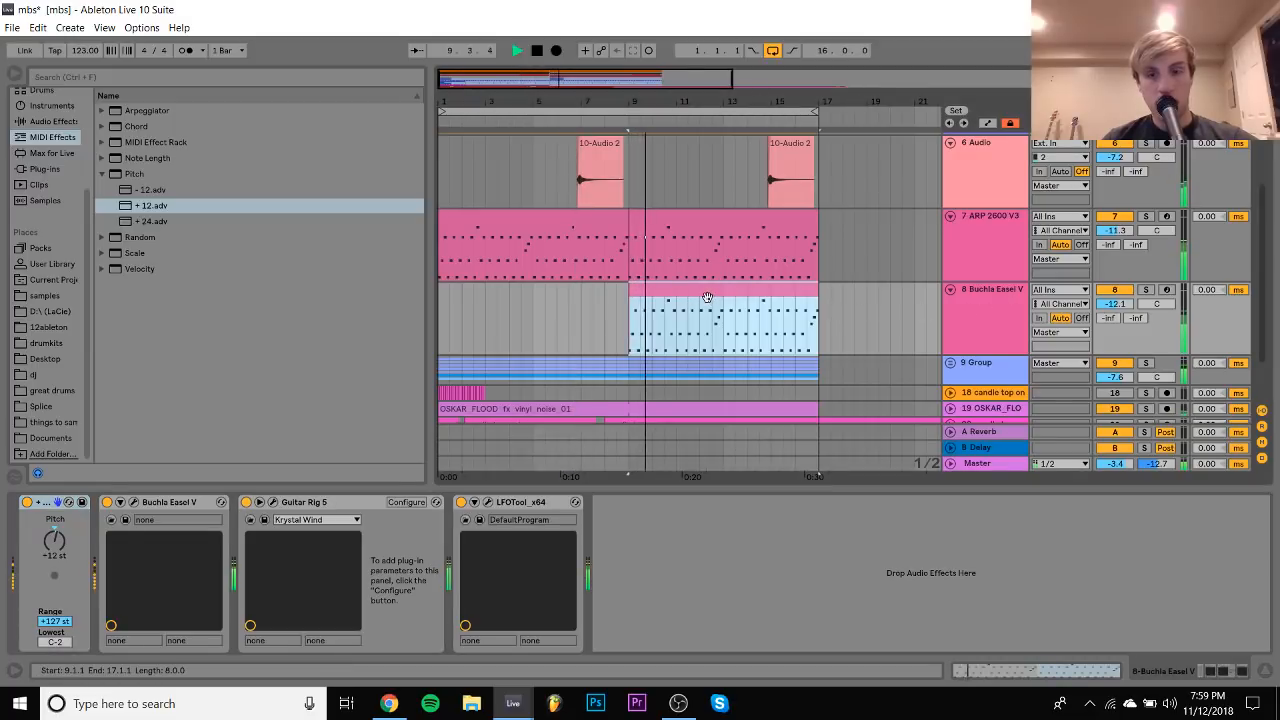
pyautogui.click(1146, 290)
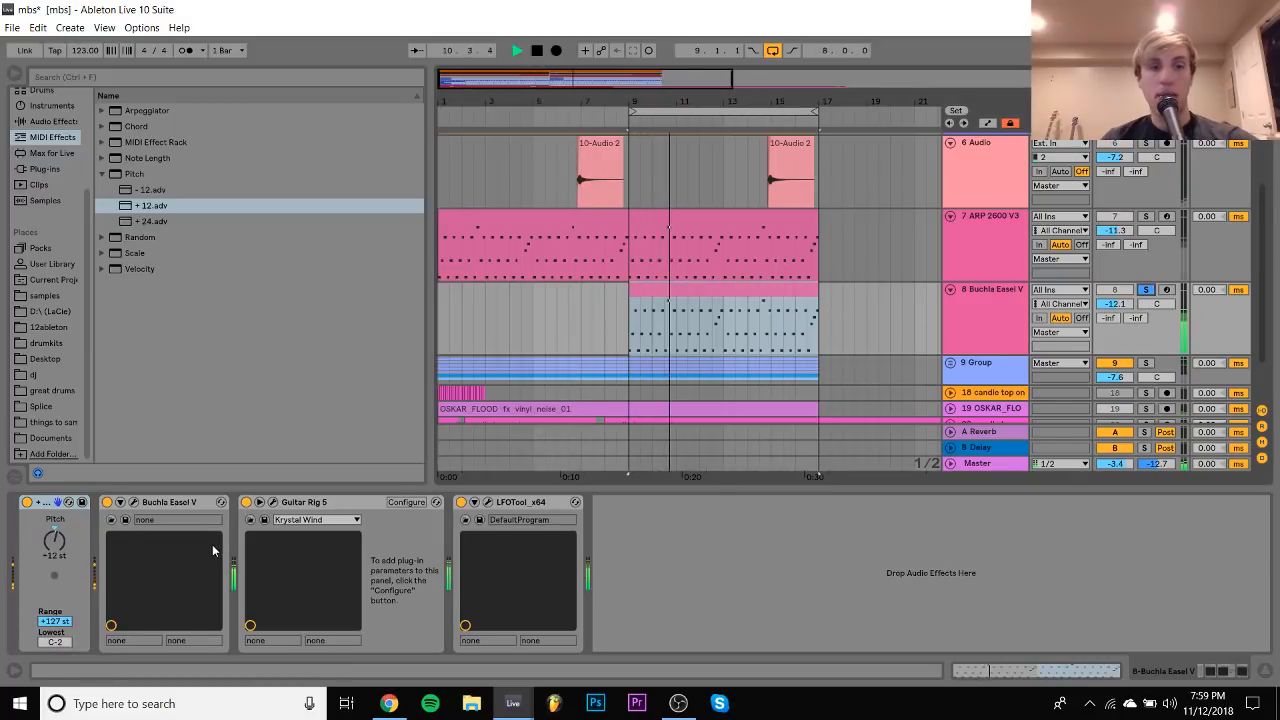
# Audition Guitar Rig 5's Coloured effect presets, including Water, Submarine, Pon Di Pad and Funky Duck, and load Pon Di Mic
pyautogui.click(273, 502)
pyautogui.click(422, 522)
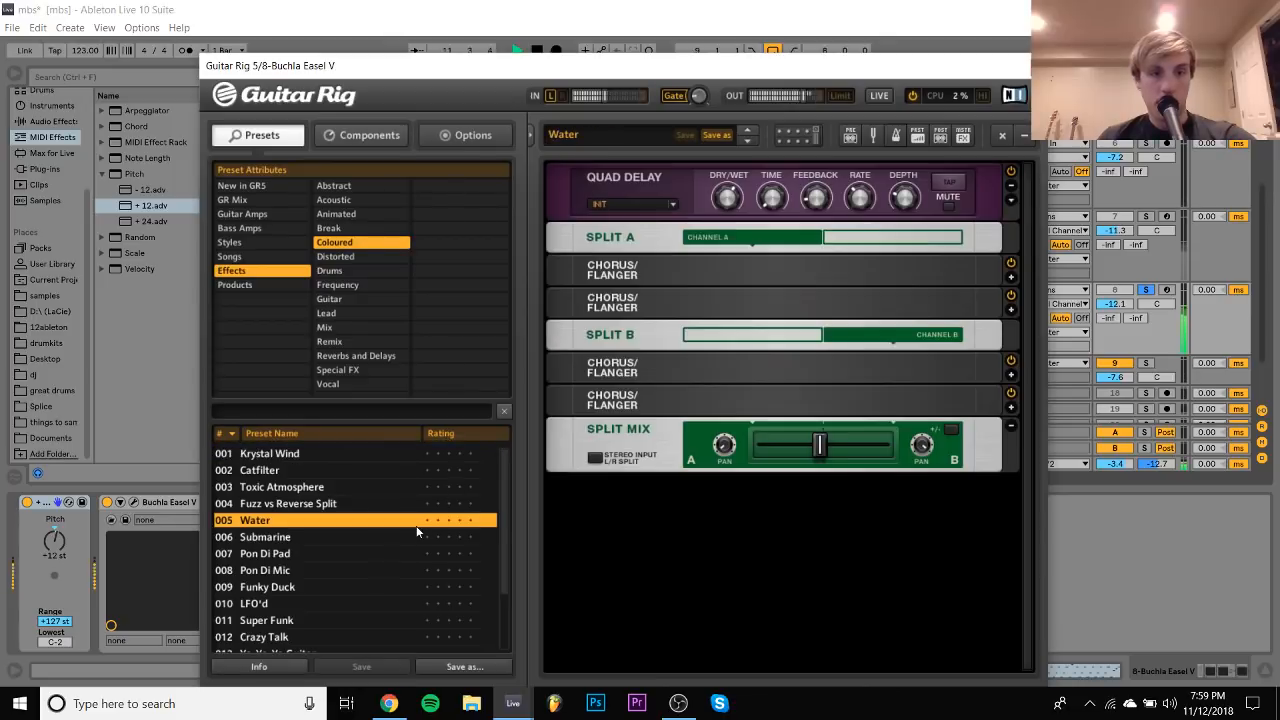
pyautogui.click(339, 538)
pyautogui.click(330, 553)
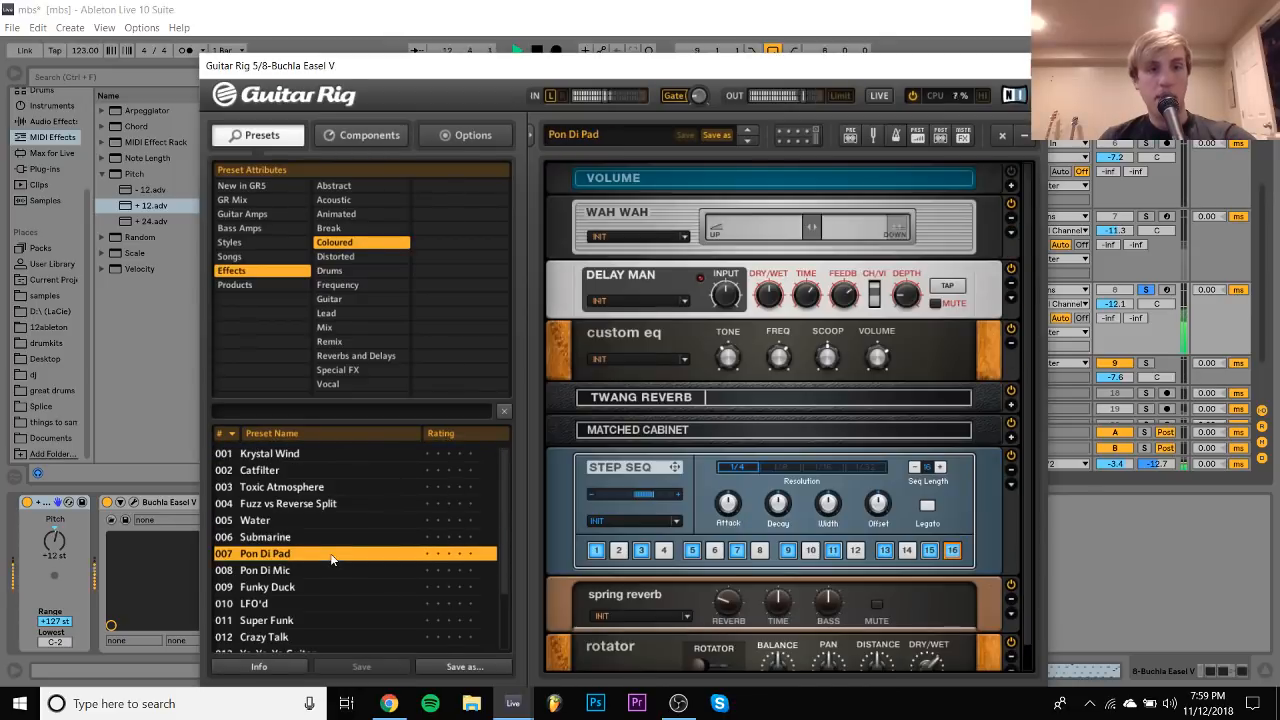
pyautogui.scroll(-2, 330, 553)
pyautogui.click(289, 511)
pyautogui.click(288, 527)
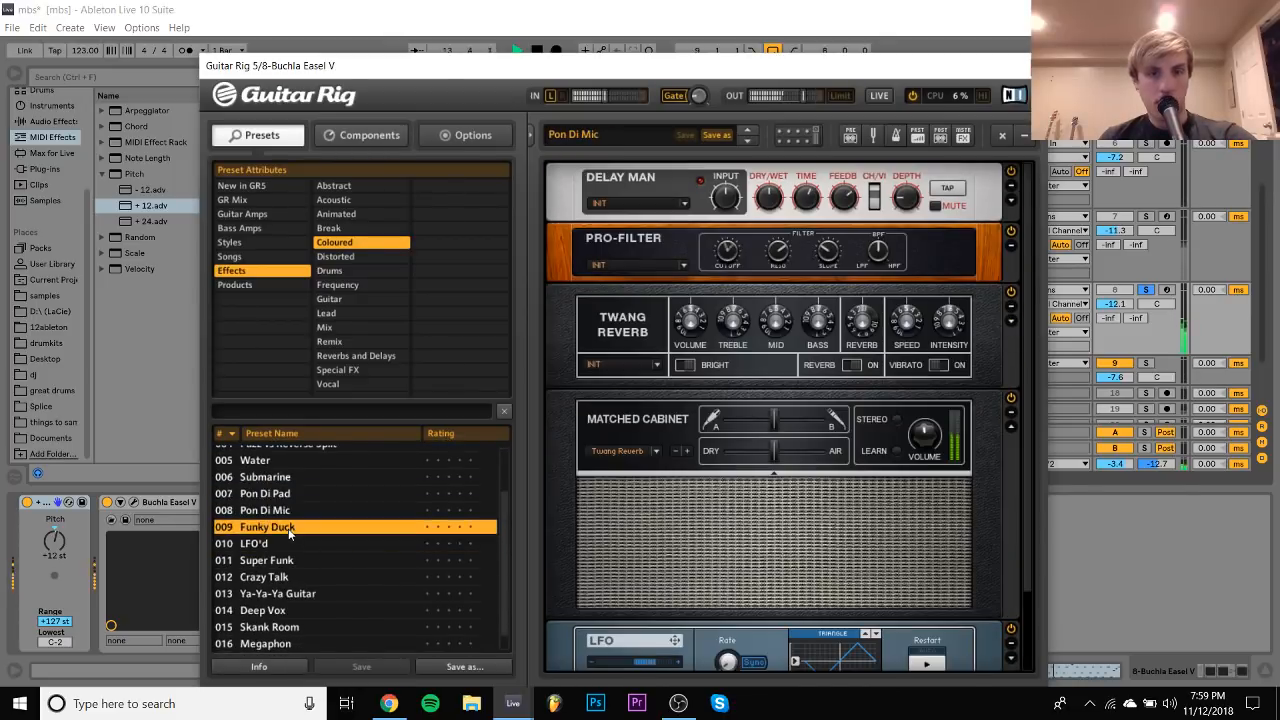
pyautogui.click(289, 511)
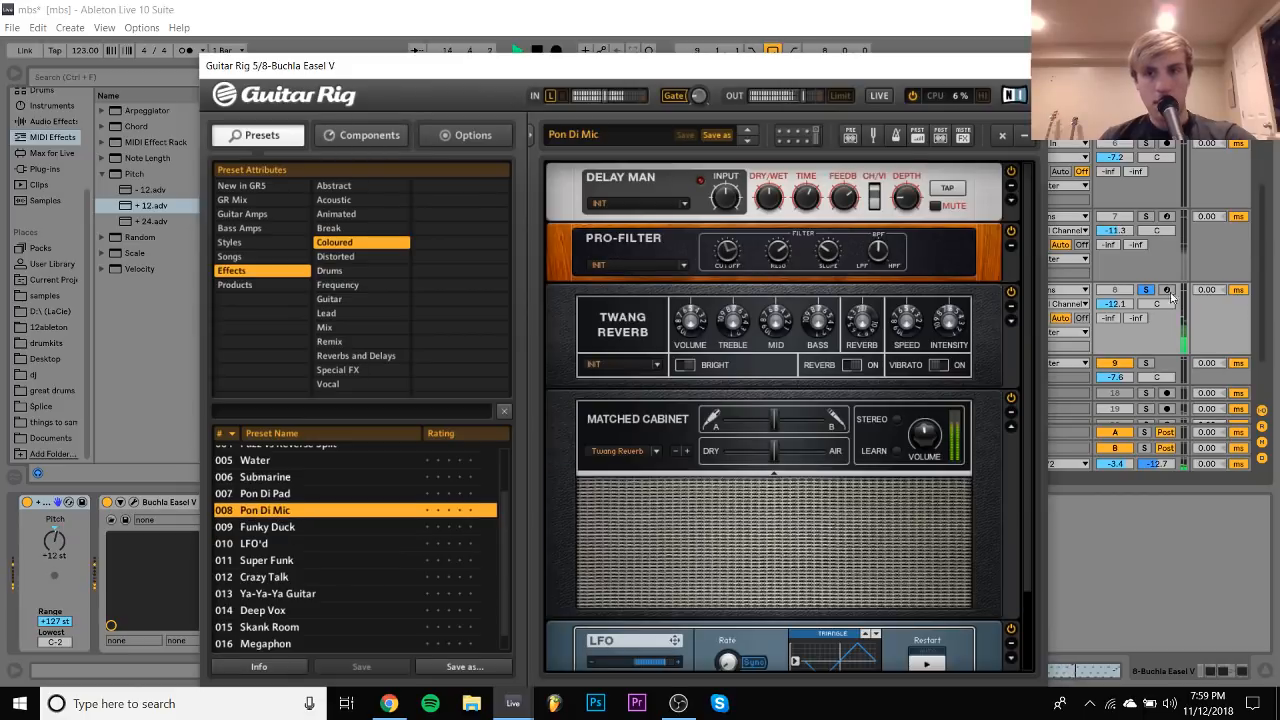
# Unsolo the track and audition further Guitar Rig presets with the song, from Super Funk through Megaphon to Fuzz vs Reverse Split - MC
pyautogui.click(1147, 290)
pyautogui.click(307, 561)
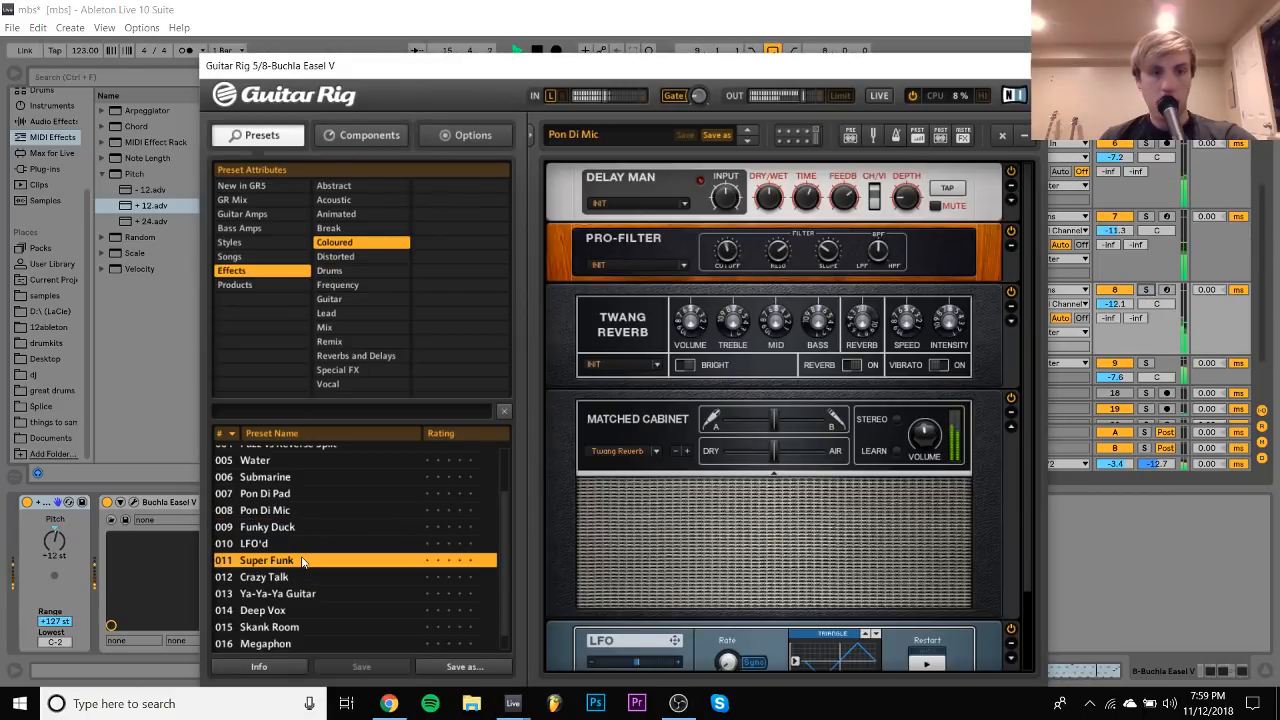
pyautogui.click(309, 575)
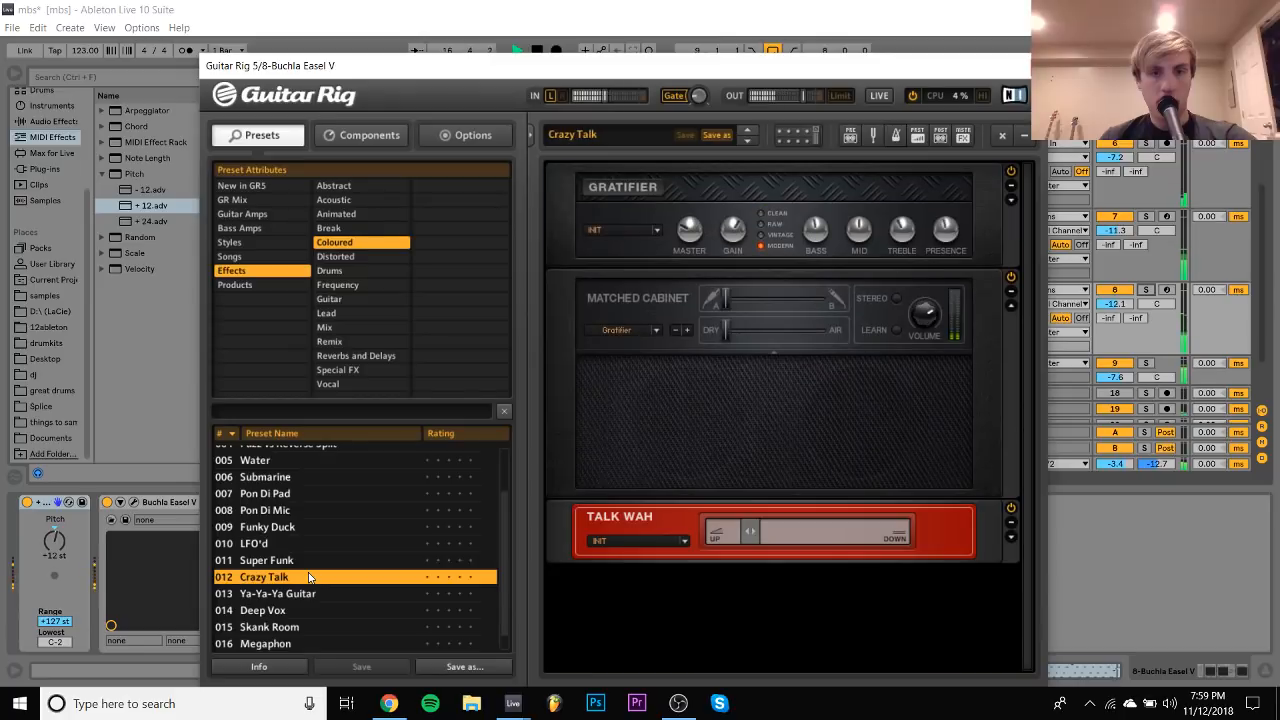
pyautogui.click(311, 593)
pyautogui.scroll(-1, 311, 594)
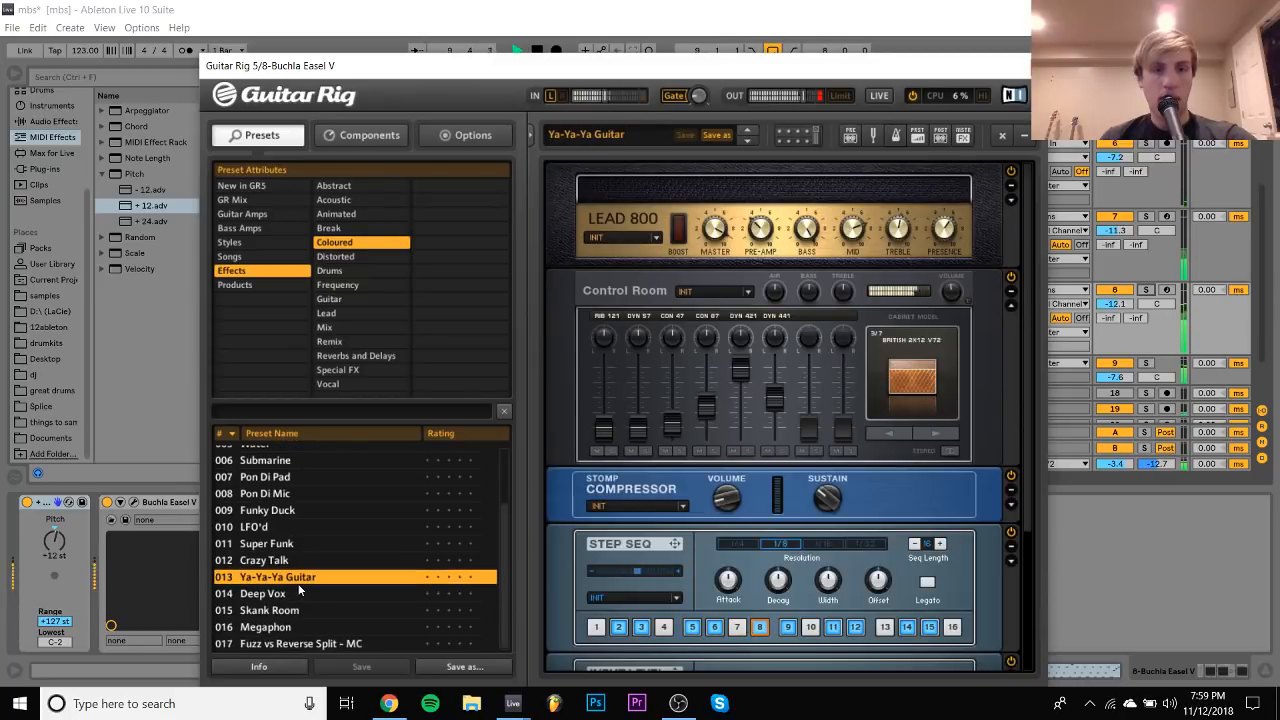
pyautogui.click(292, 595)
pyautogui.click(296, 612)
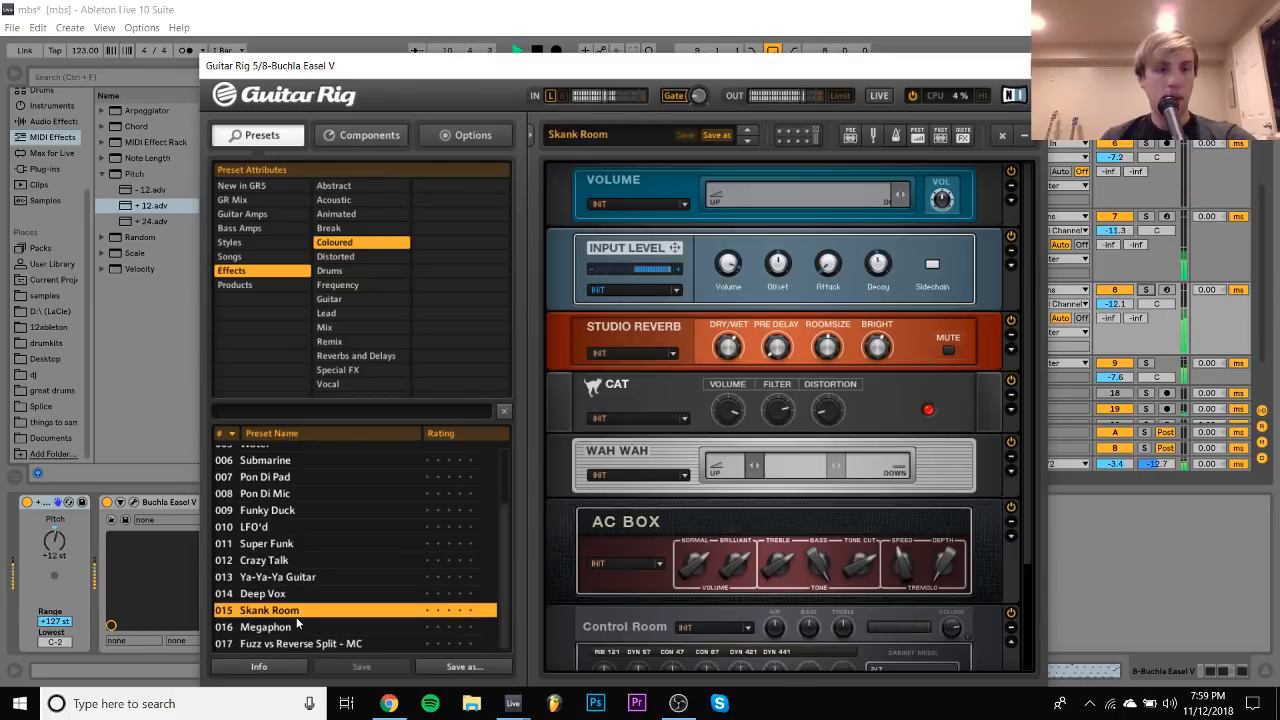
pyautogui.click(268, 595)
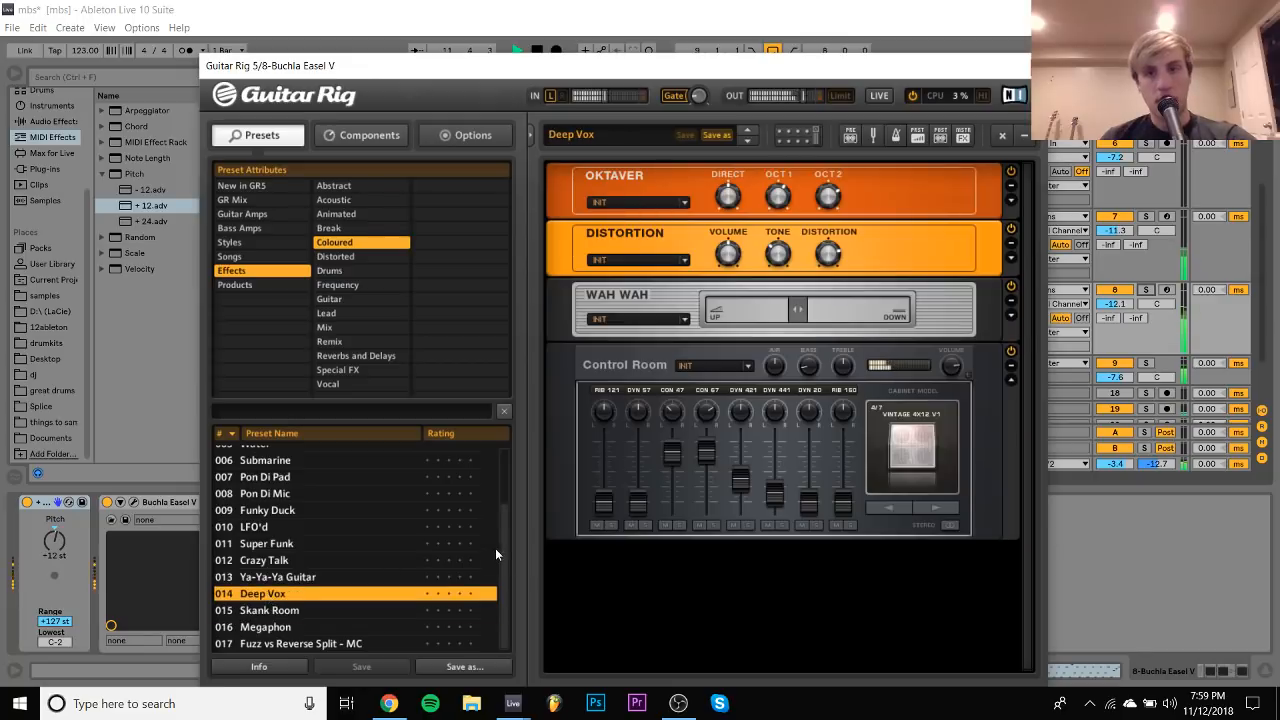
pyautogui.click(329, 628)
pyautogui.click(336, 643)
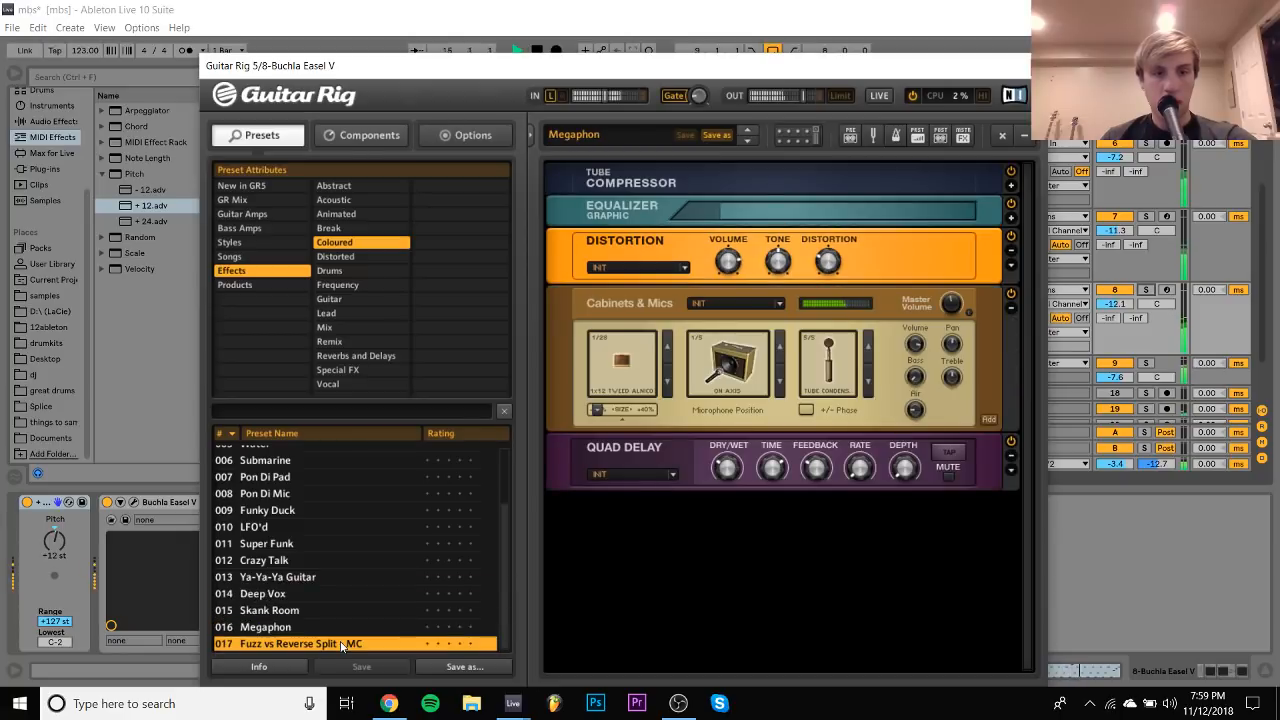
# Disable Guitar Rig 5 on the Buchla Easel V track and check which preset the Buchla Easel V instrument uses
pyautogui.scroll(3, 320, 540)
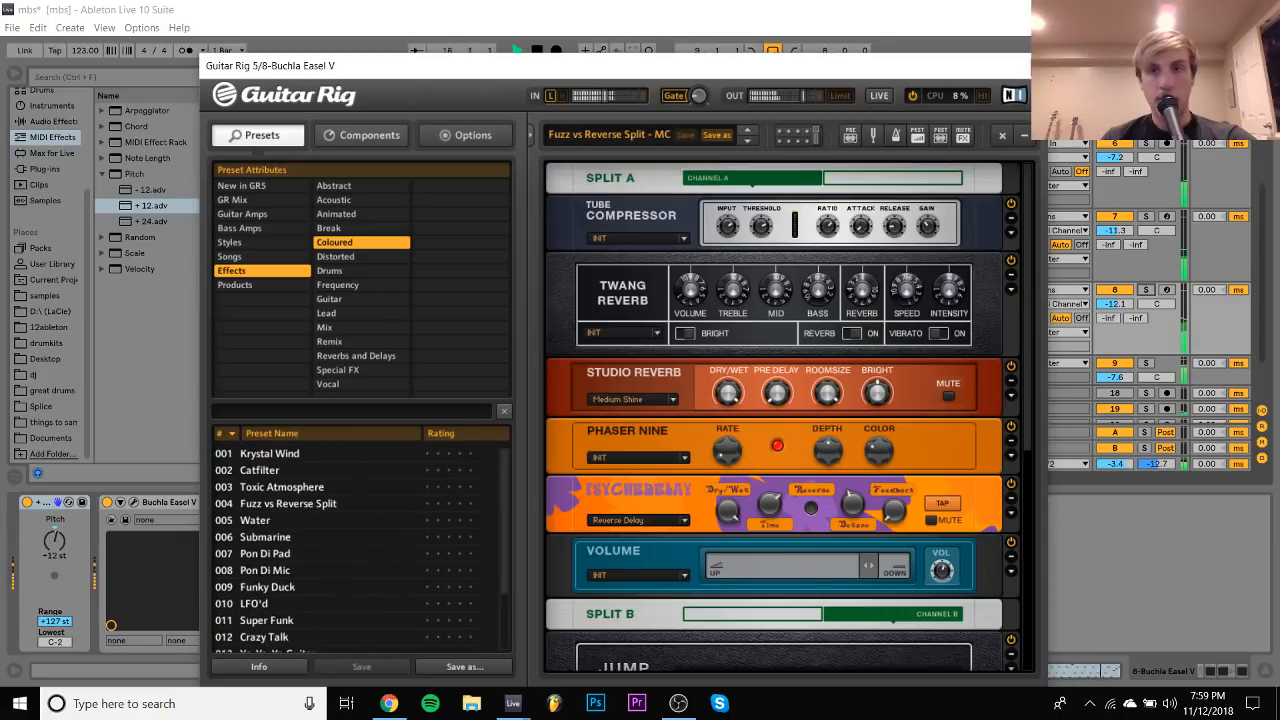
pyautogui.click(1033, 65)
pyautogui.click(246, 503)
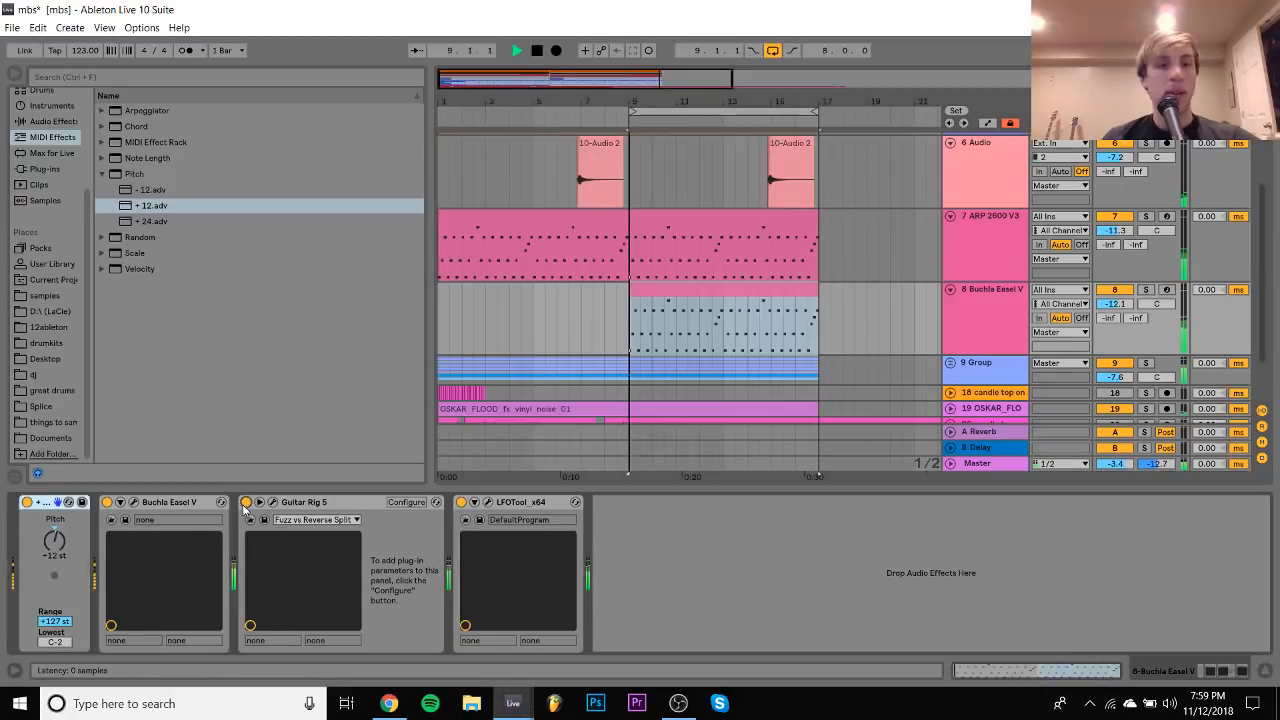
pyautogui.click(132, 503)
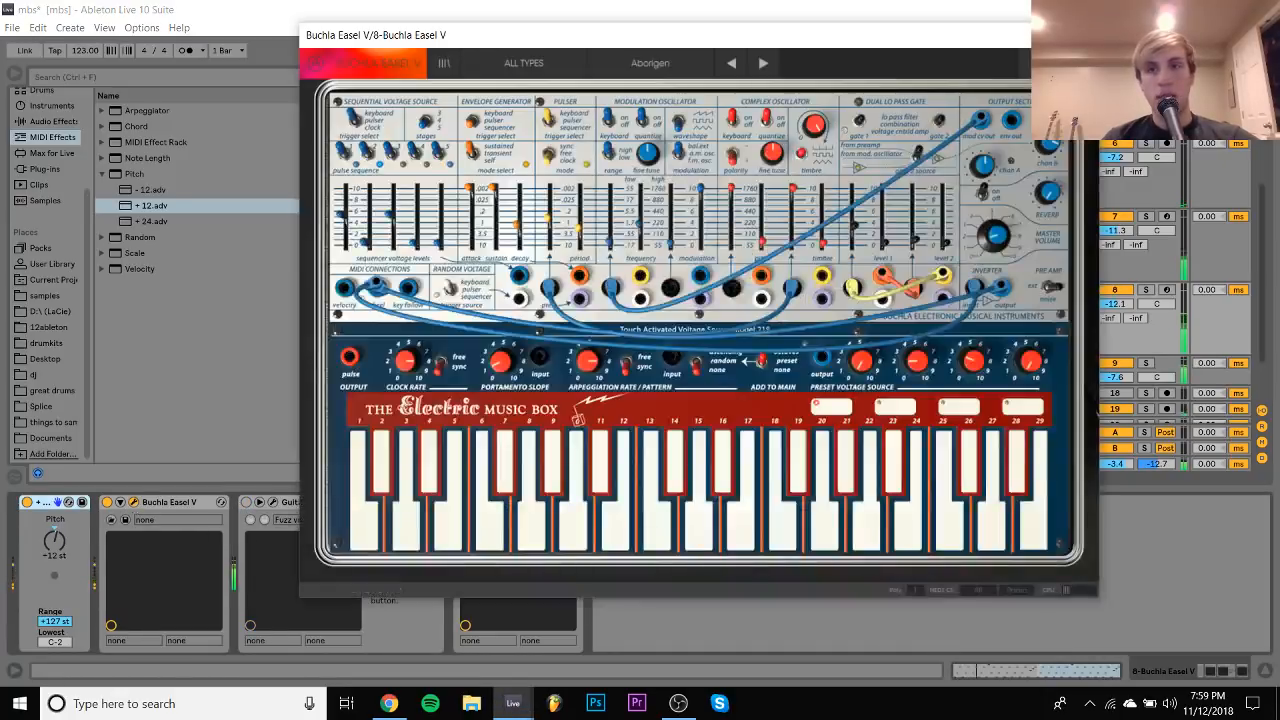
pyautogui.click(1080, 35)
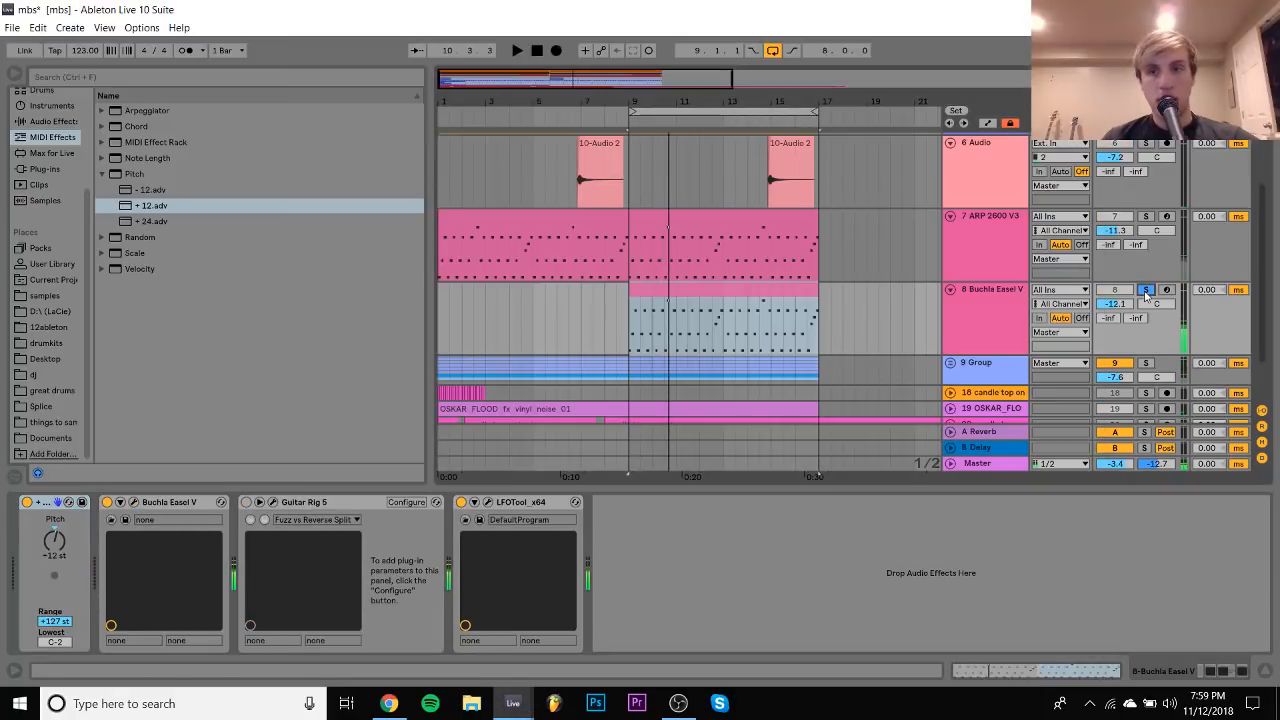
# Solo the Buchla Easel V track, open its bar 9 clip's notes and play the opening of the pattern
pyautogui.doubleClick(662, 305)
pyautogui.scroll(-5, 264, 490)
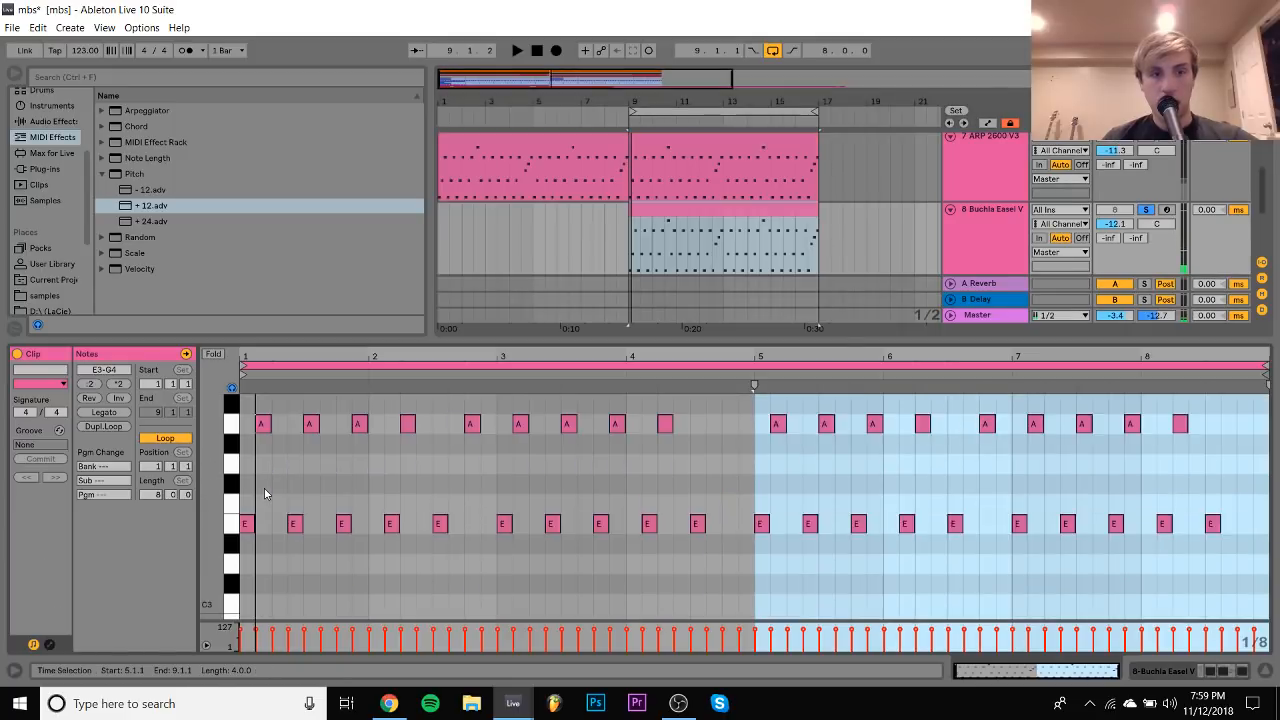
pyautogui.moveTo(218, 523); pyautogui.dragTo(203, 618)
pyautogui.press('space')
pyautogui.press('space')
pyautogui.moveTo(250, 357); pyautogui.dragTo(250, 420)
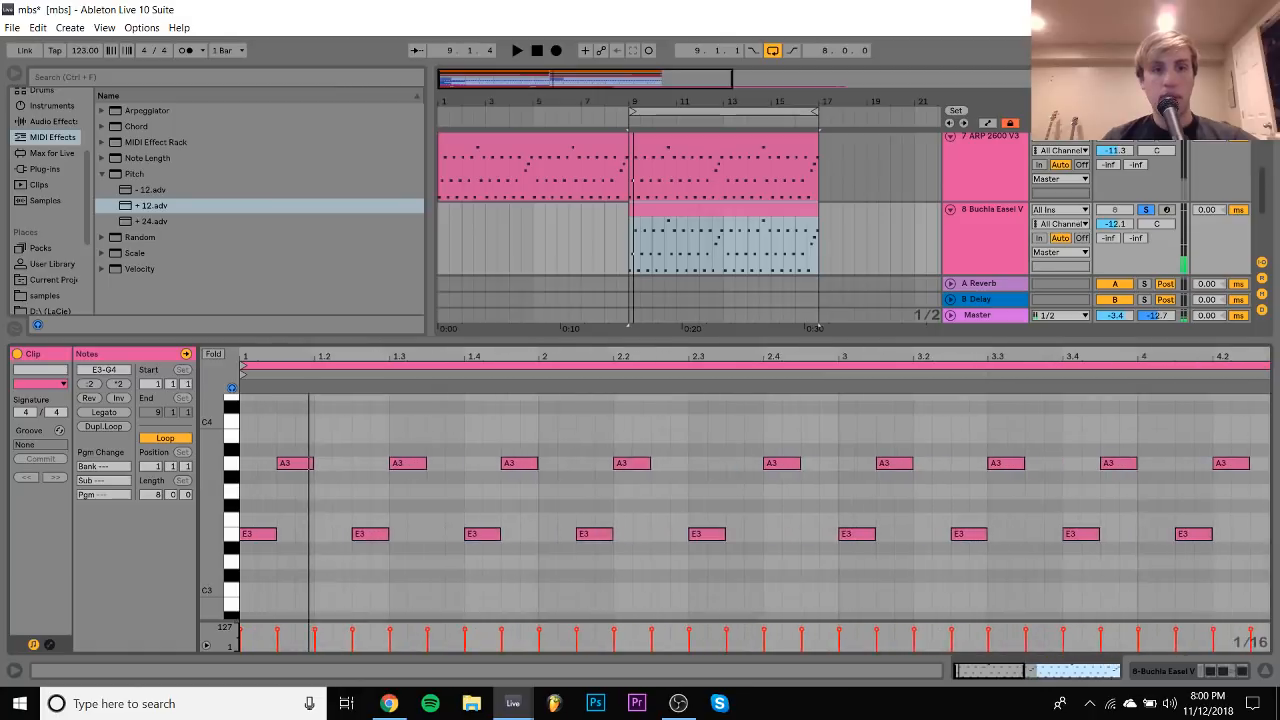
# Raise the E3 note at 1.2.3 of the Buchla Easel V clip to A4
pyautogui.click(286, 429)
pyautogui.scroll(3, 284, 429)
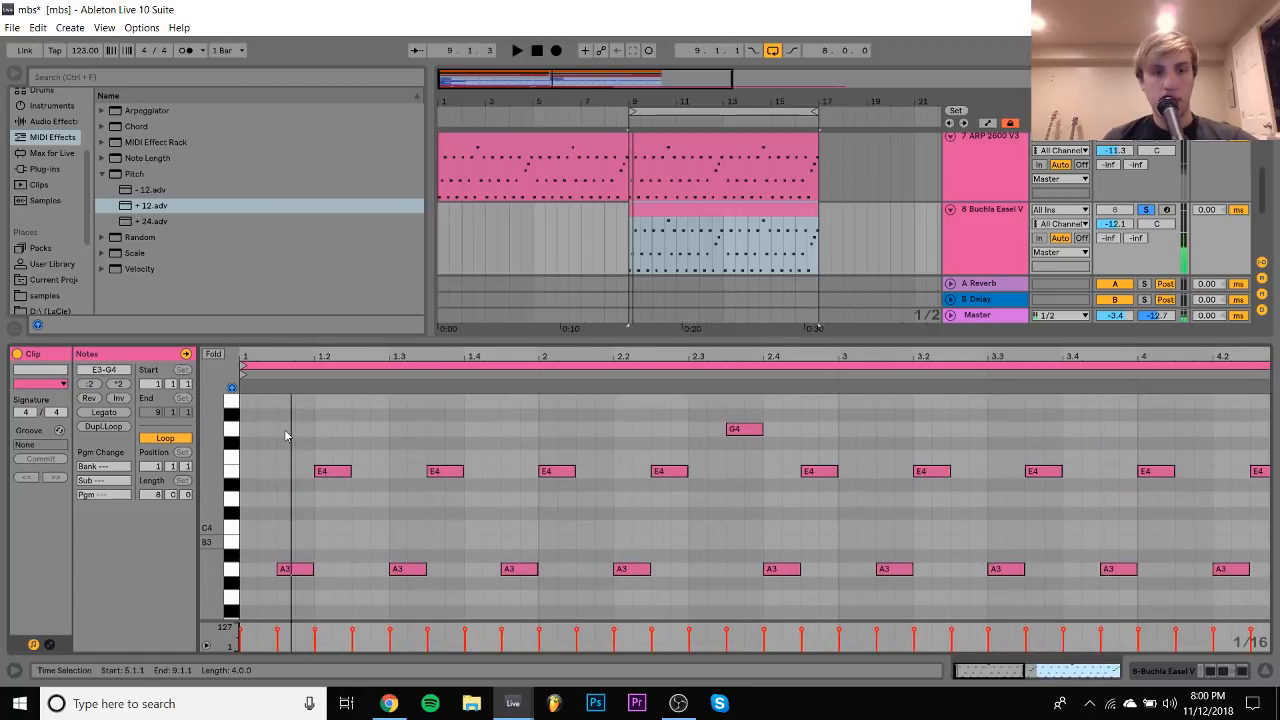
pyautogui.click(336, 472)
pyautogui.scroll(-3, 355, 503)
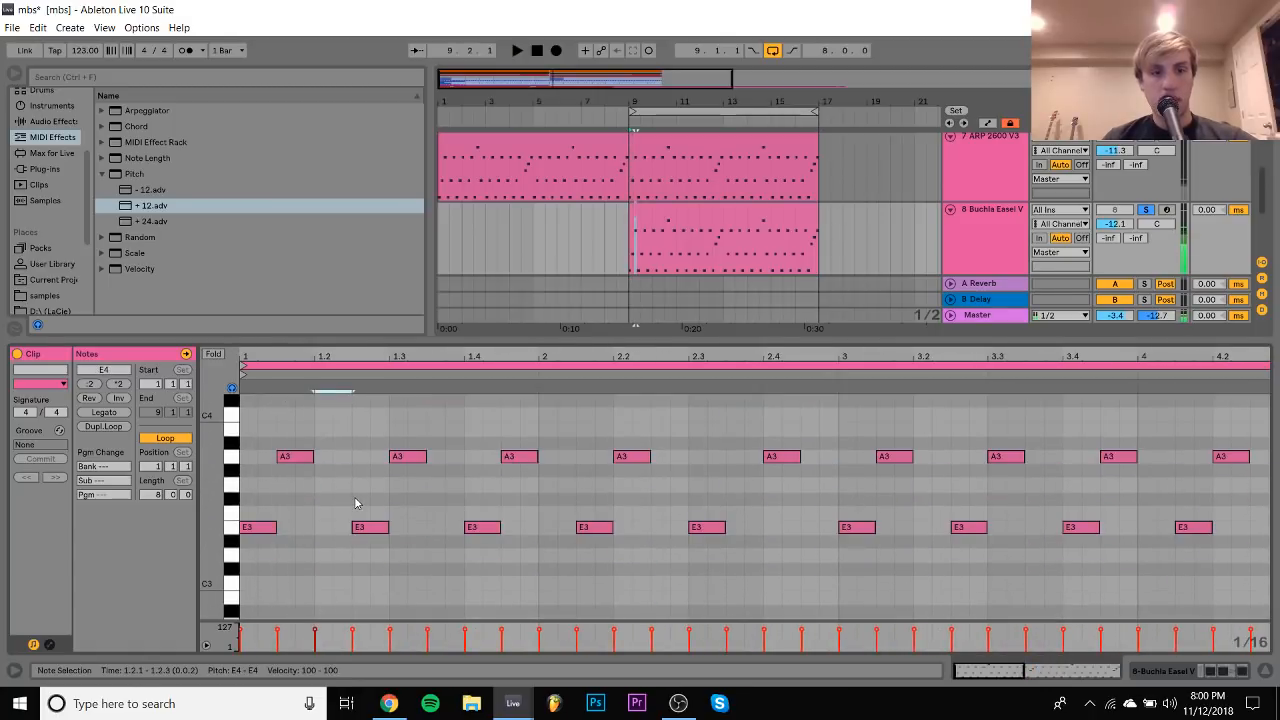
pyautogui.rightClick(357, 502)
pyautogui.click(380, 536)
pyautogui.hotkey('shift', 'Up')
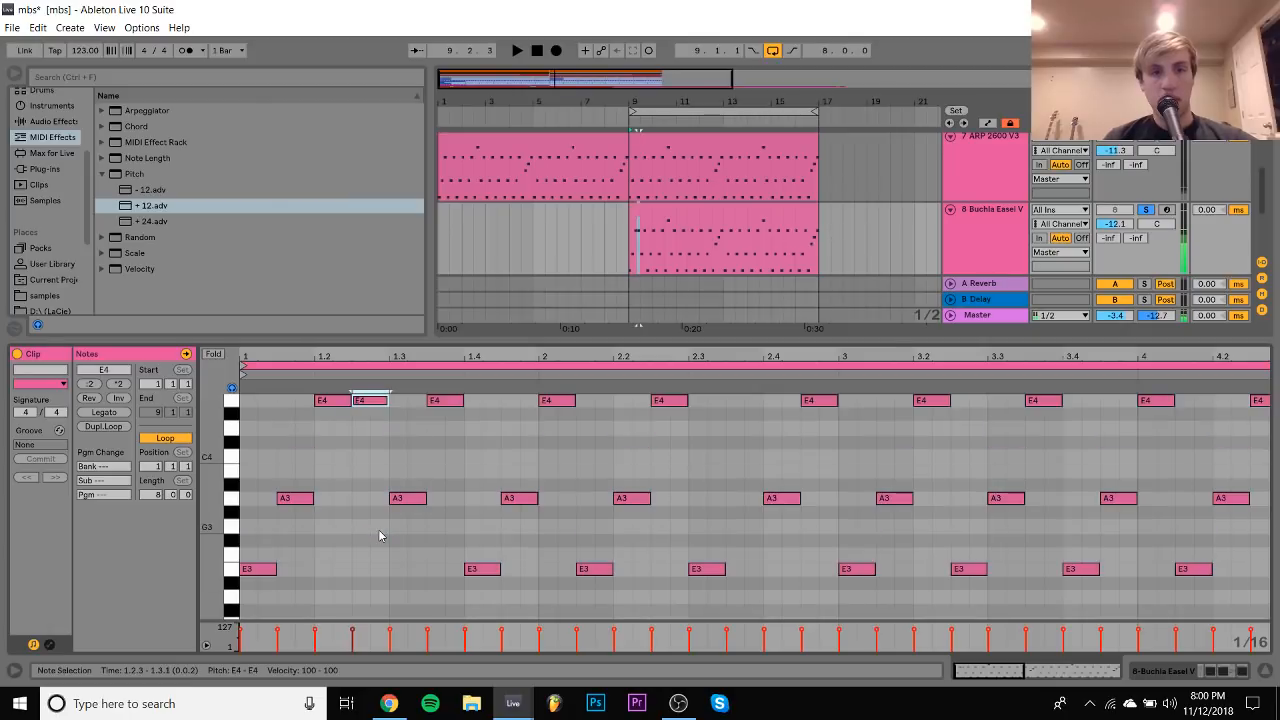
pyautogui.hotkey('shift', 'Up')
pyautogui.press('Down')
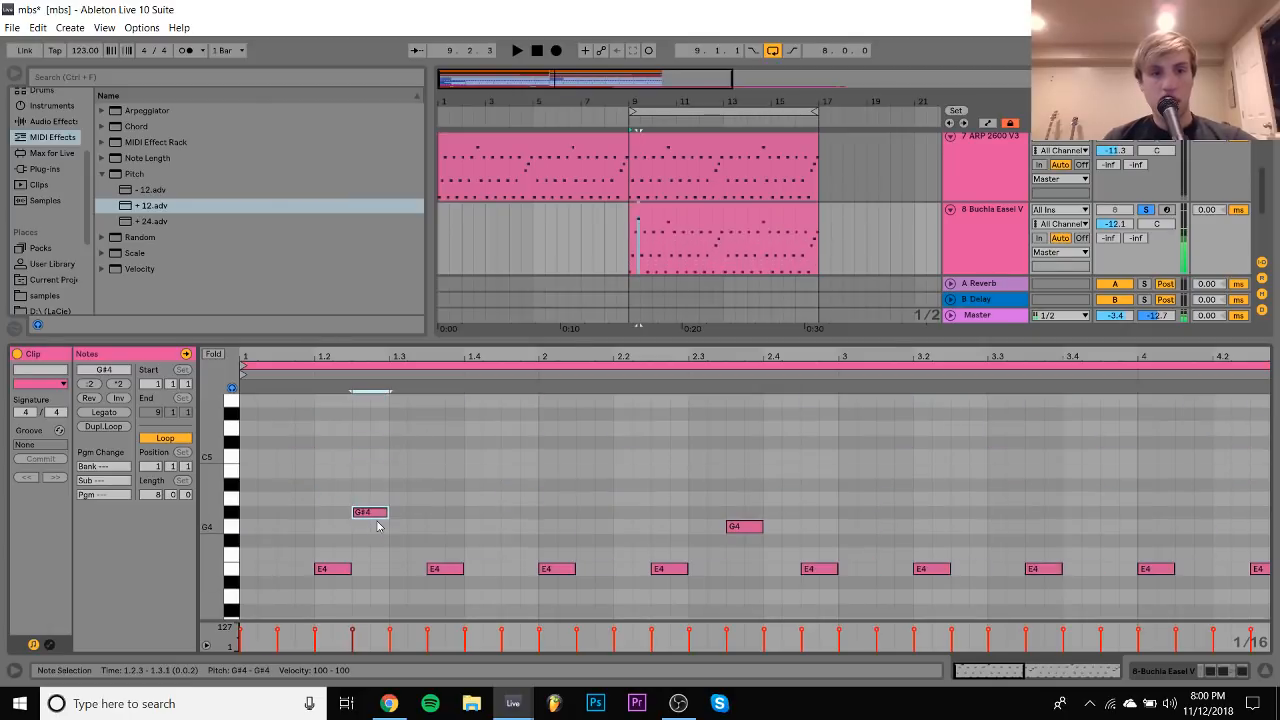
# Play the changed pattern in solo, and unsolo the Buchla Easel V track to hear it with the full song
pyautogui.press('space')
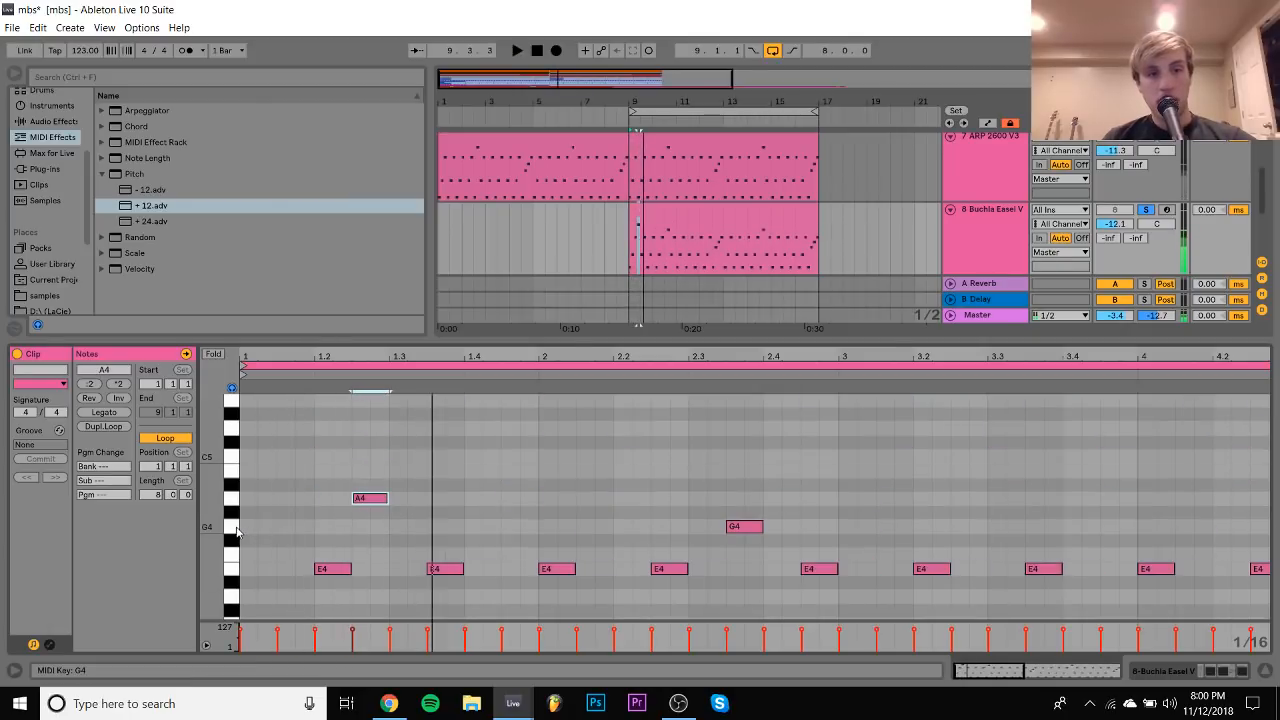
pyautogui.moveTo(212, 490); pyautogui.dragTo(204, 490)
pyautogui.click(1145, 209)
pyautogui.press('space')
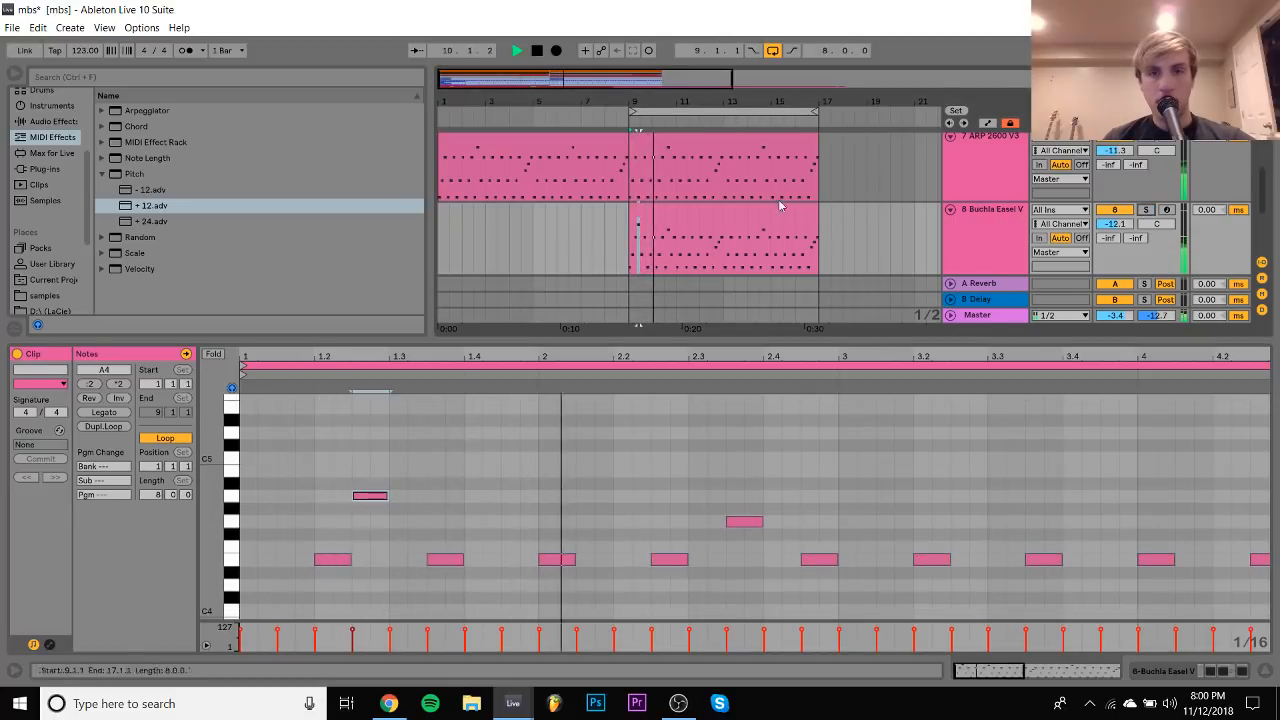
# Undo the note's pitch change and reselect the Buchla Easel V clip at bar 9
pyautogui.scroll(1, 750, 205)
pyautogui.click(729, 217)
pyautogui.click(729, 250)
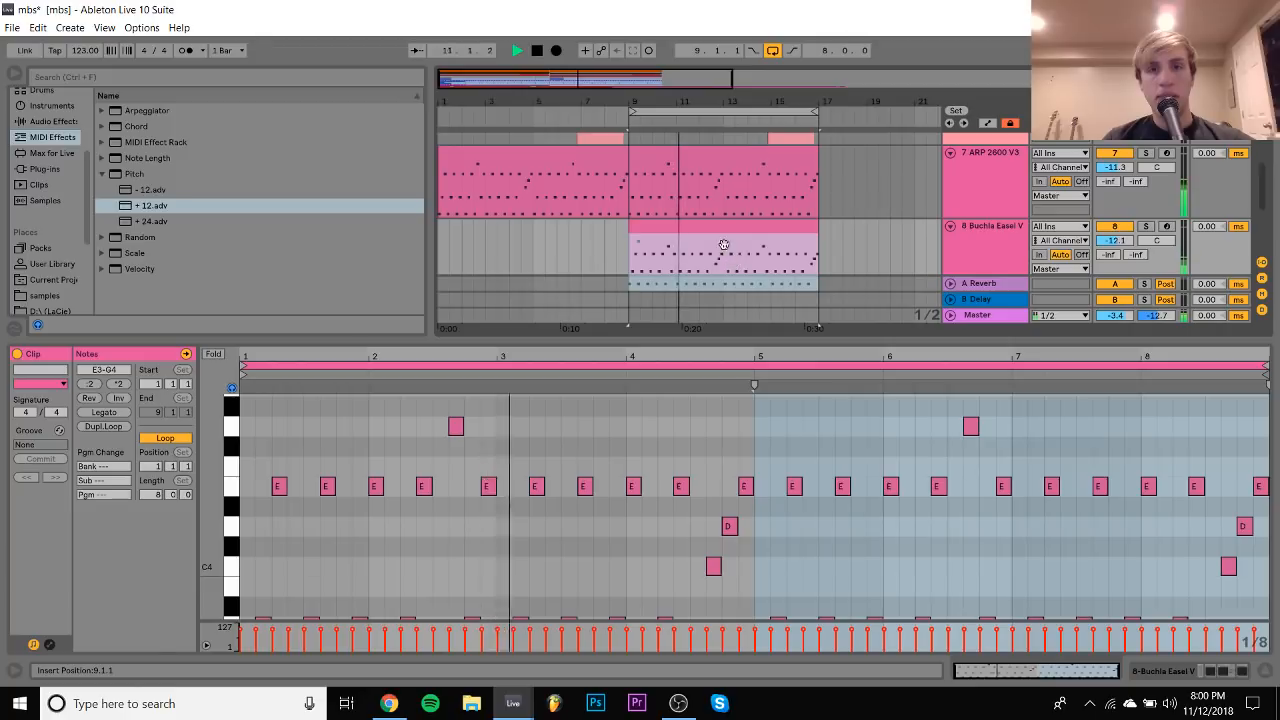
# Compare the playing song with the Buchla Easel V track deactivated and reactivated, and hide the device view
pyautogui.click(1003, 240)
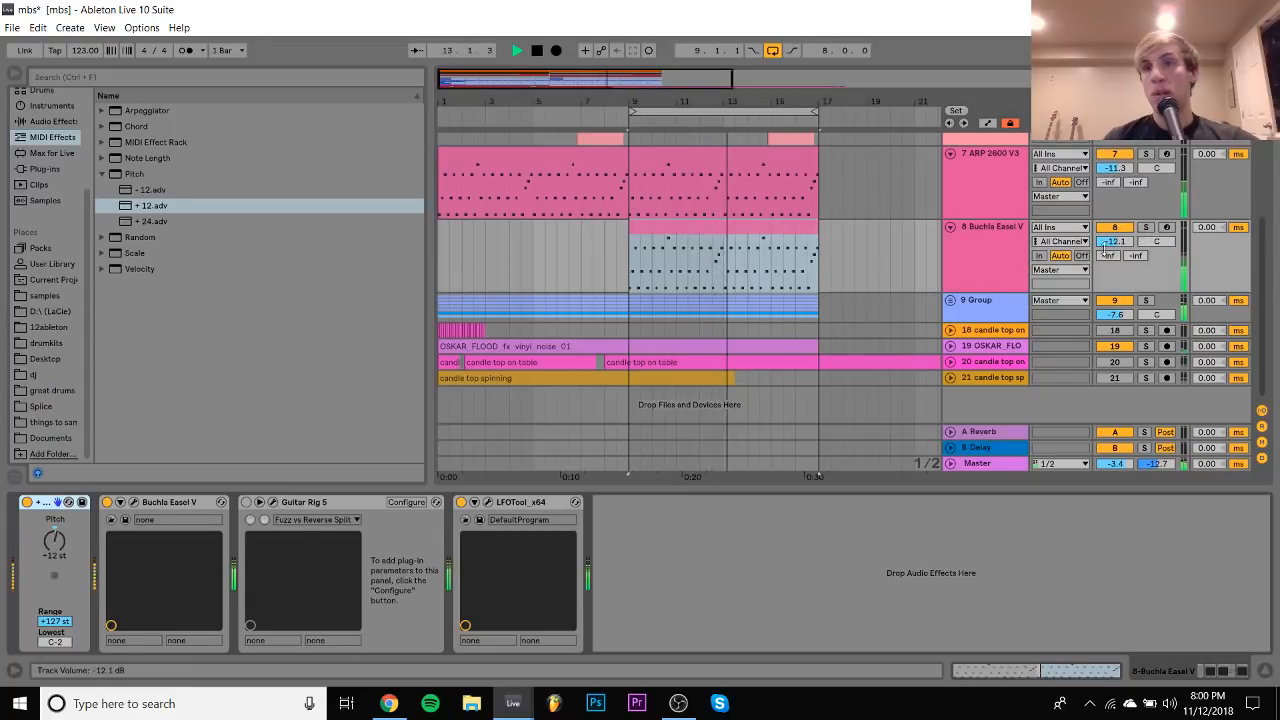
pyautogui.scroll(3, 1109, 233)
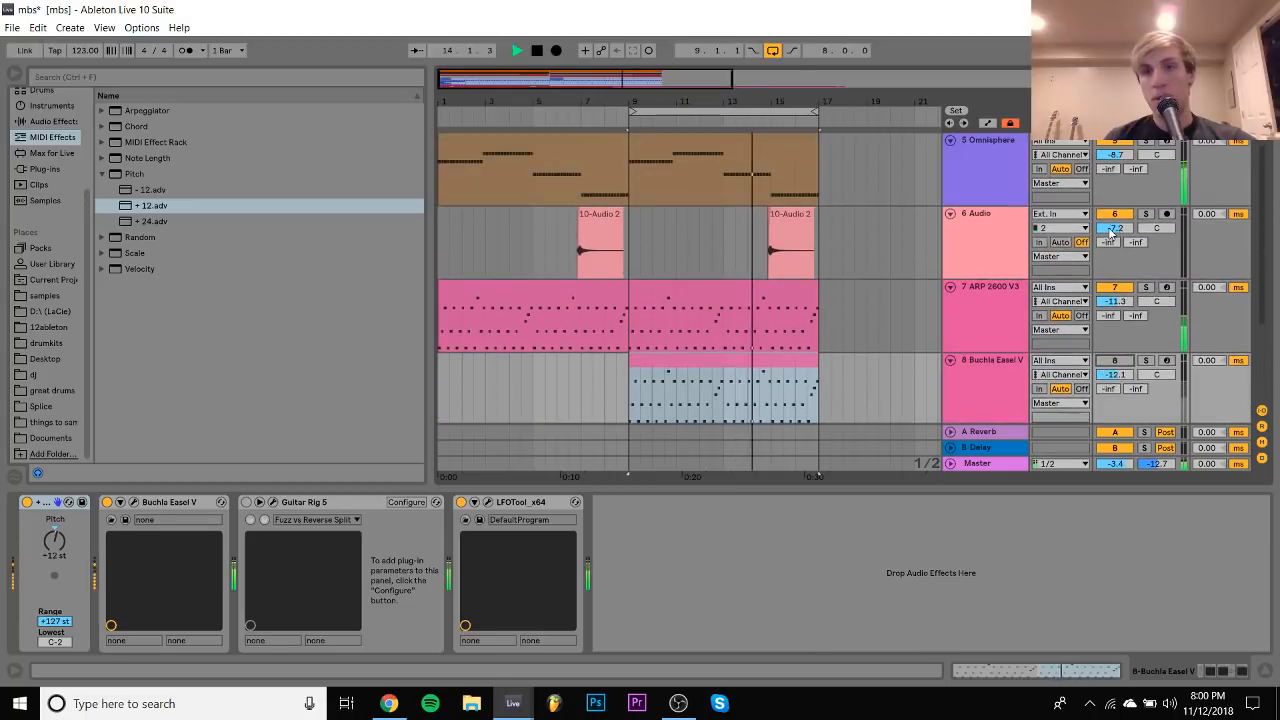
pyautogui.scroll(-2, 1109, 233)
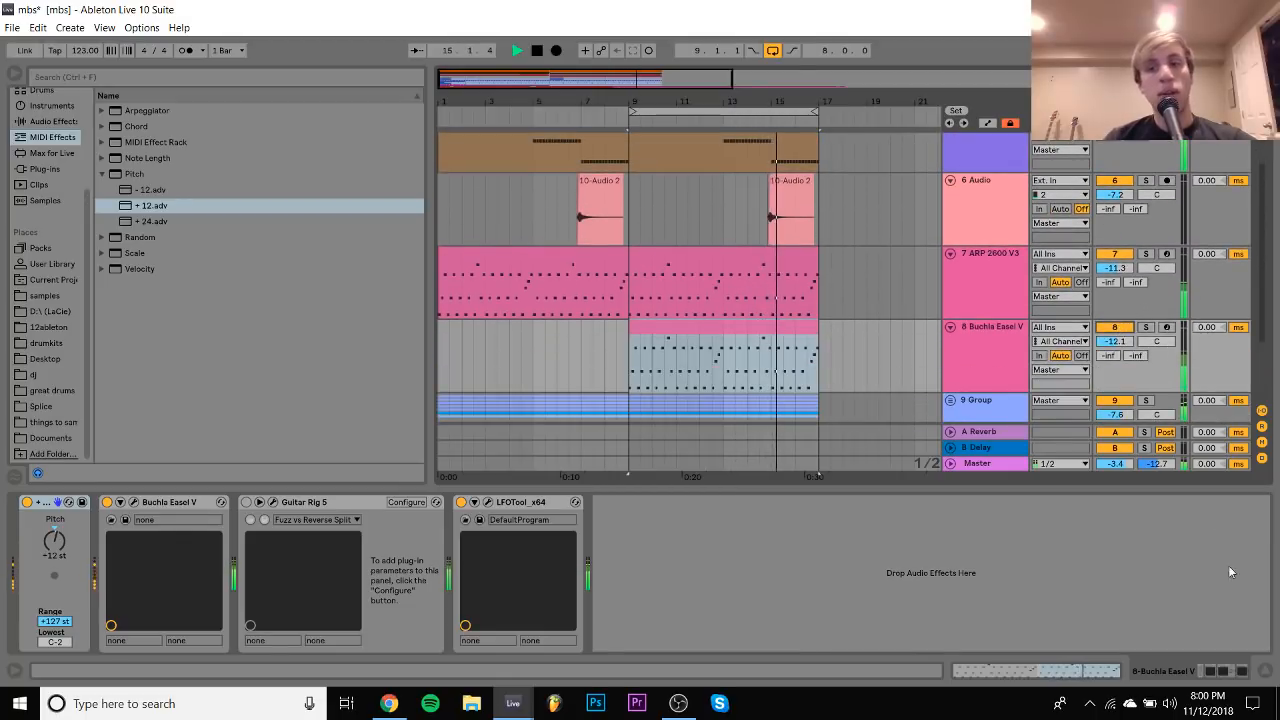
pyautogui.click(1266, 671)
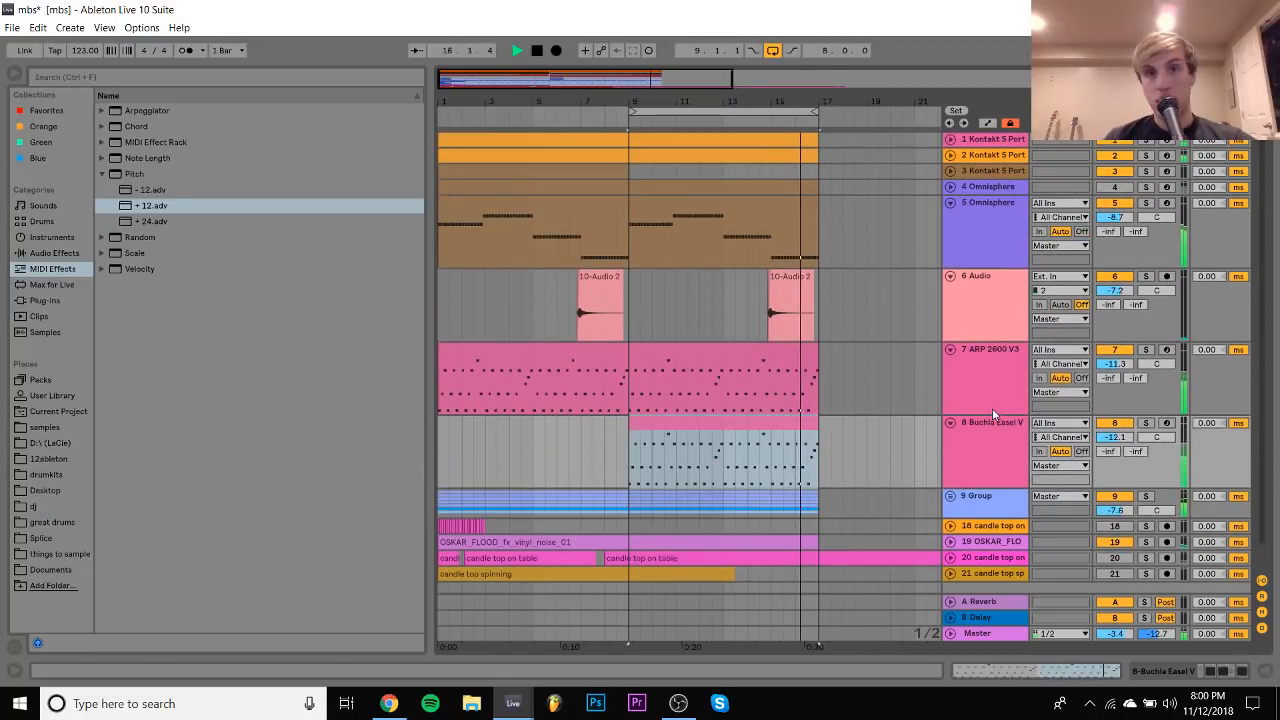
# Select the ARP 2600 V3 clip at bar 9, collapse track 5 Omnisphere and toggle its solo on and off
pyautogui.click(722, 205)
pyautogui.click(769, 358)
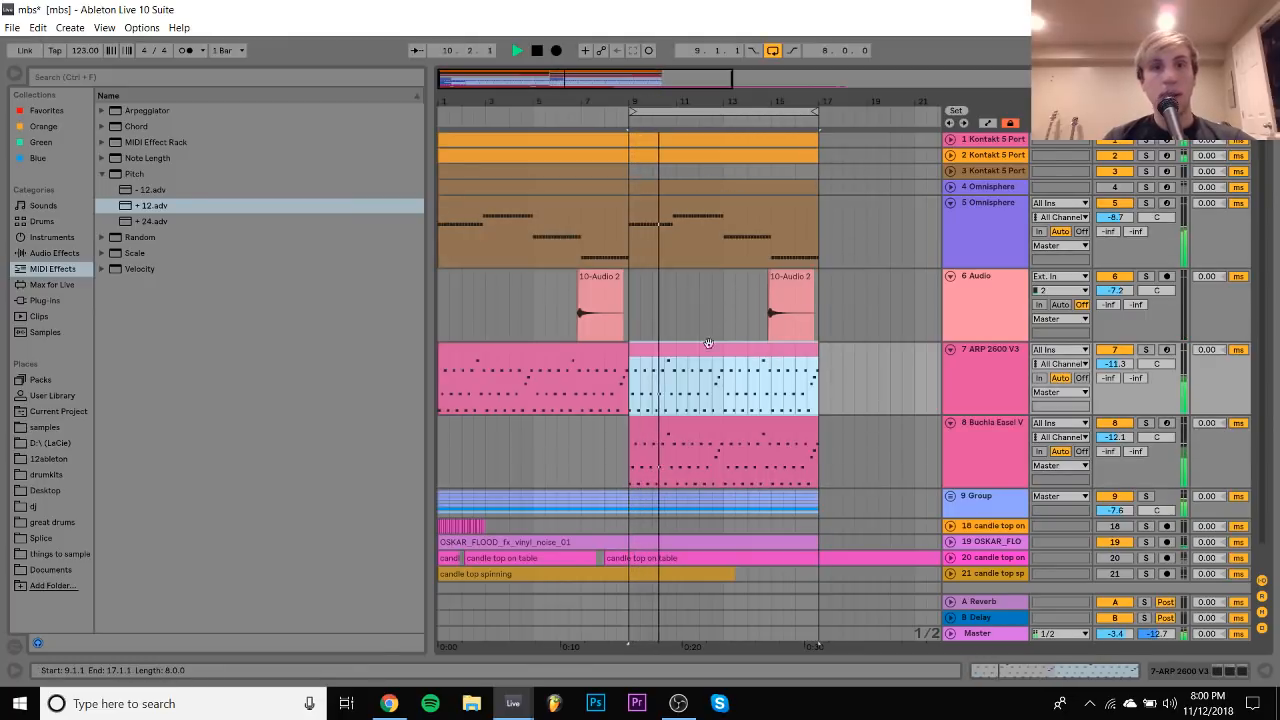
pyautogui.click(950, 203)
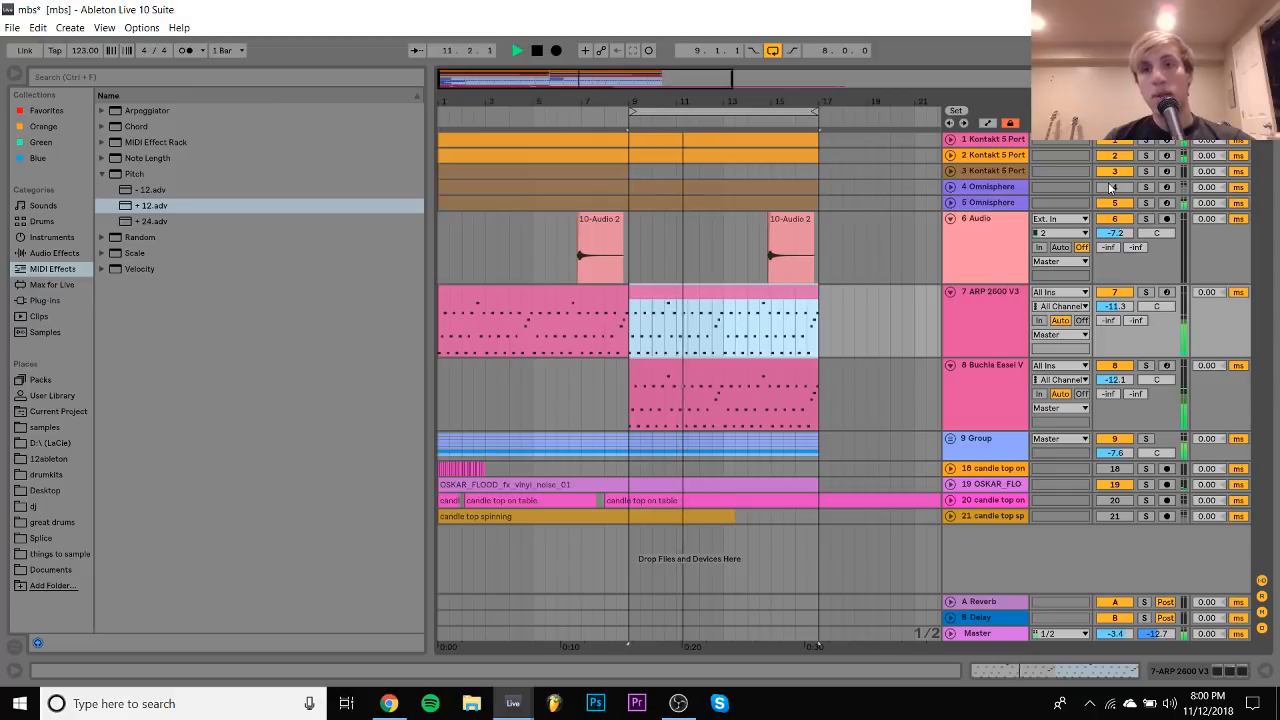
pyautogui.click(1147, 203)
pyautogui.click(1147, 203)
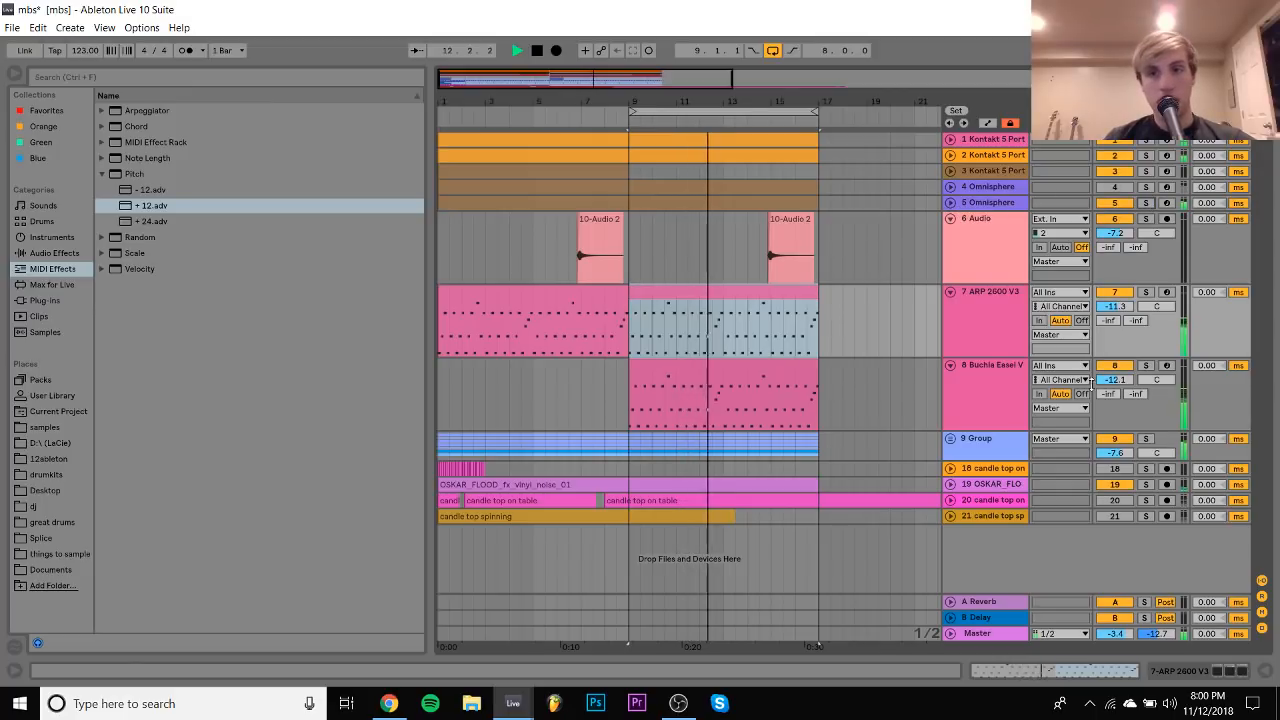
# Show the Buchla Easel V track's devices and restart playback from bar 9 with the ARP 2600 V3 clip selected
pyautogui.doubleClick(1000, 372)
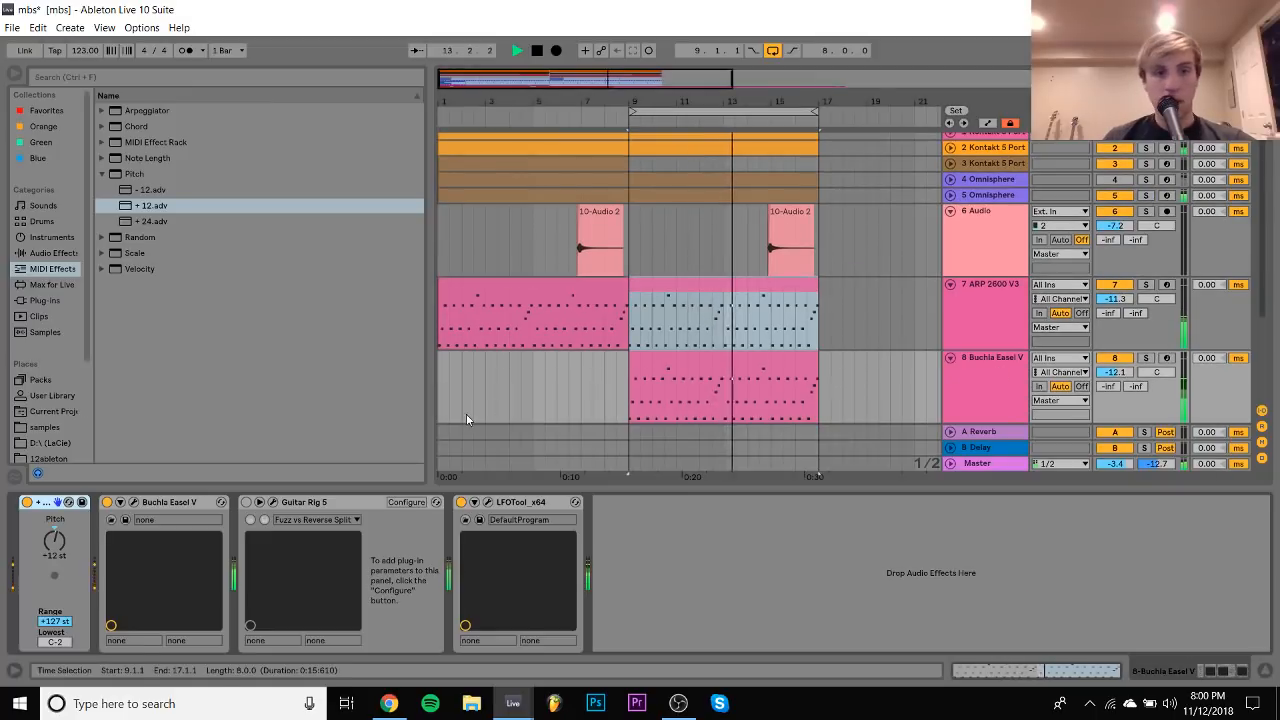
pyautogui.hotkey('ctrl', 'g')
pyautogui.press('space')
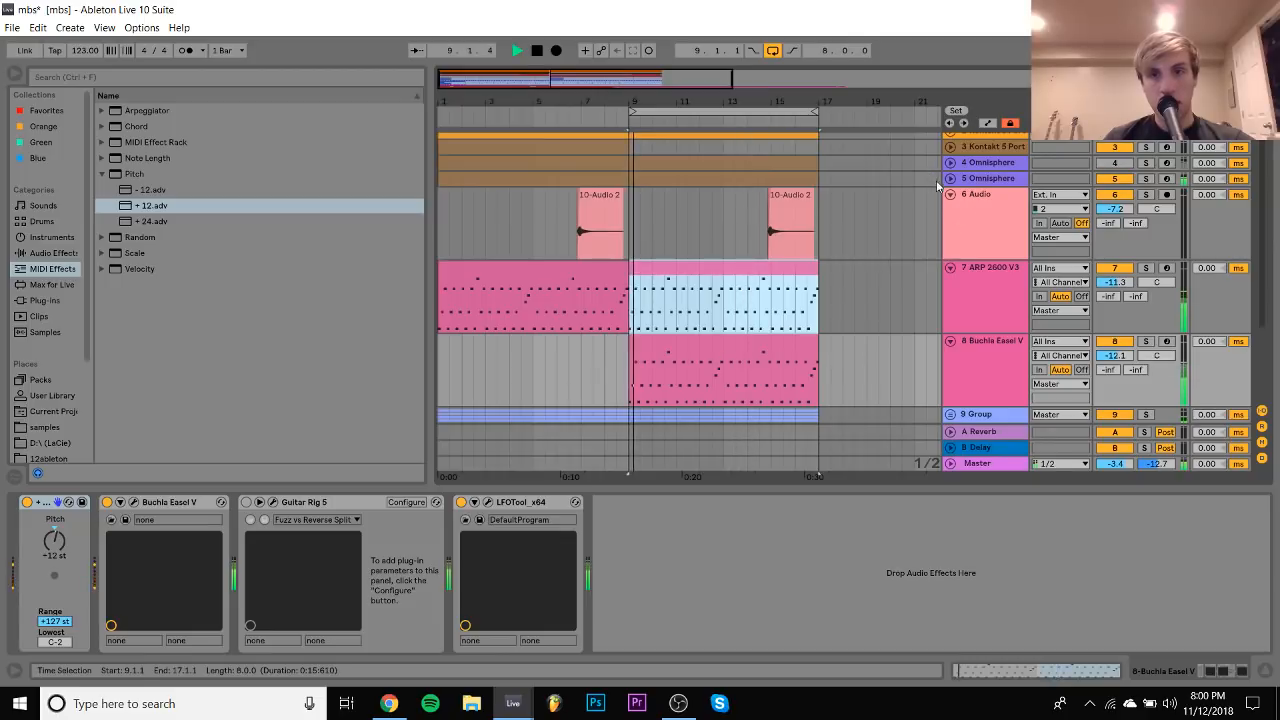
# Expand track 5 Omnisphere and inspect its bar 9 clip's notes and its device chain
pyautogui.click(950, 178)
pyautogui.doubleClick(729, 188)
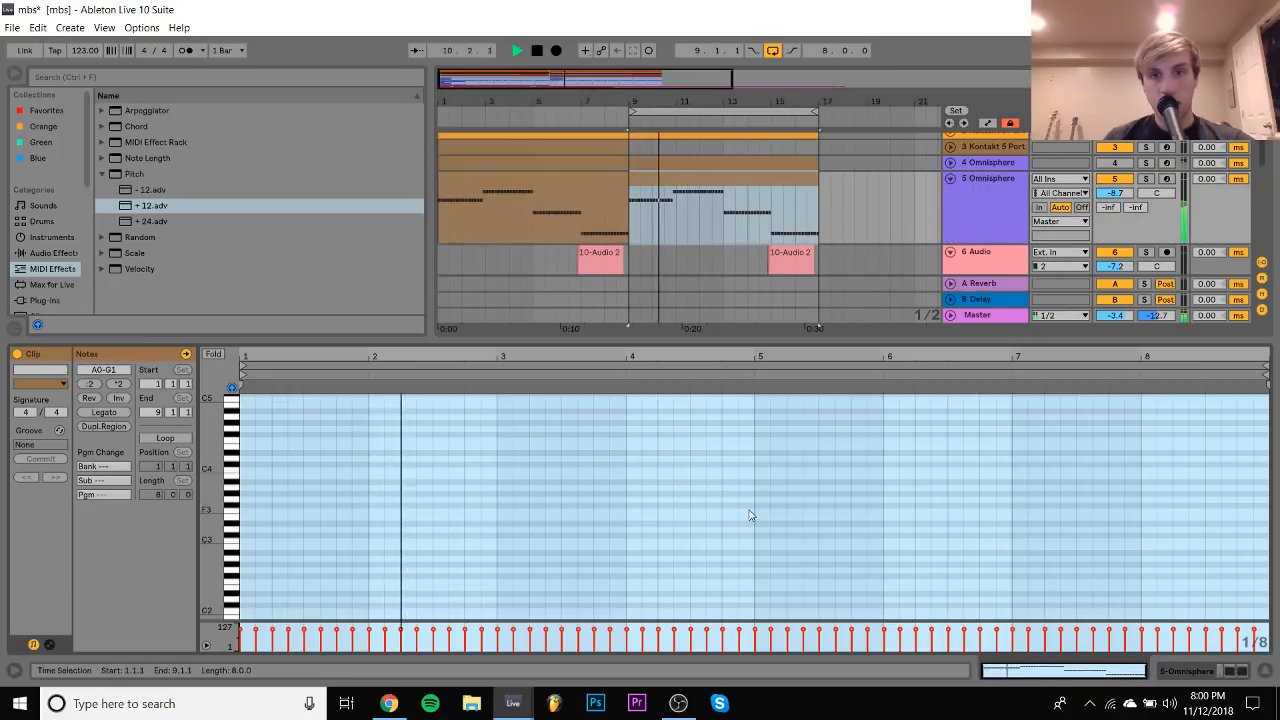
pyautogui.scroll(-10, 752, 514)
pyautogui.click(990, 200)
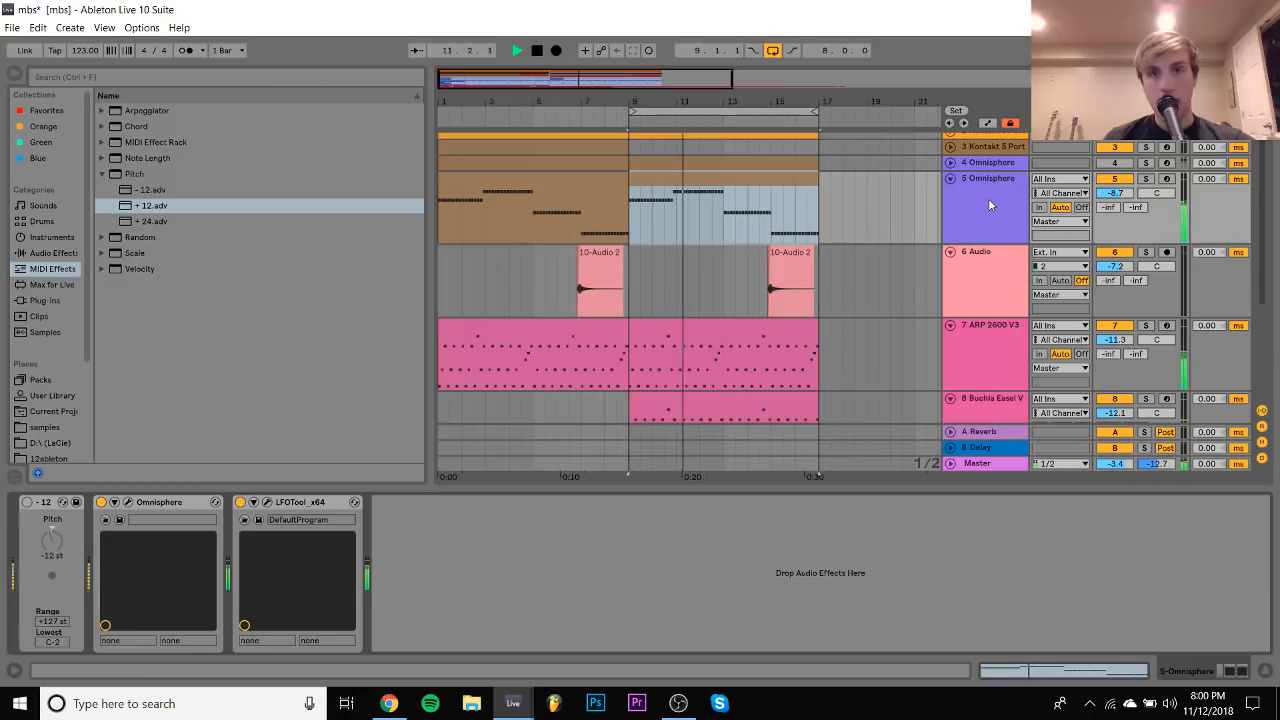
pyautogui.click(724, 236)
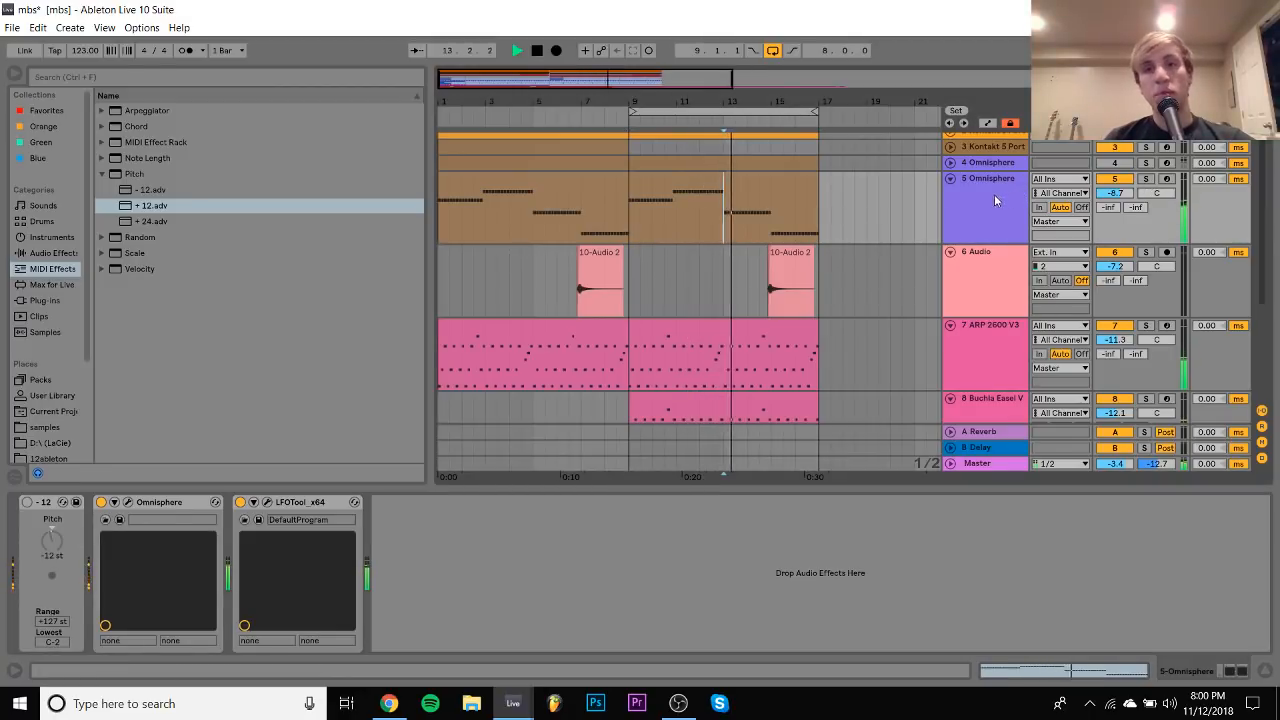
# Solo track 5 Omnisphere together with track 2 Kontakt 5 and play from bar 9, comparing against track 4 Omnisphere
pyautogui.click(1146, 179)
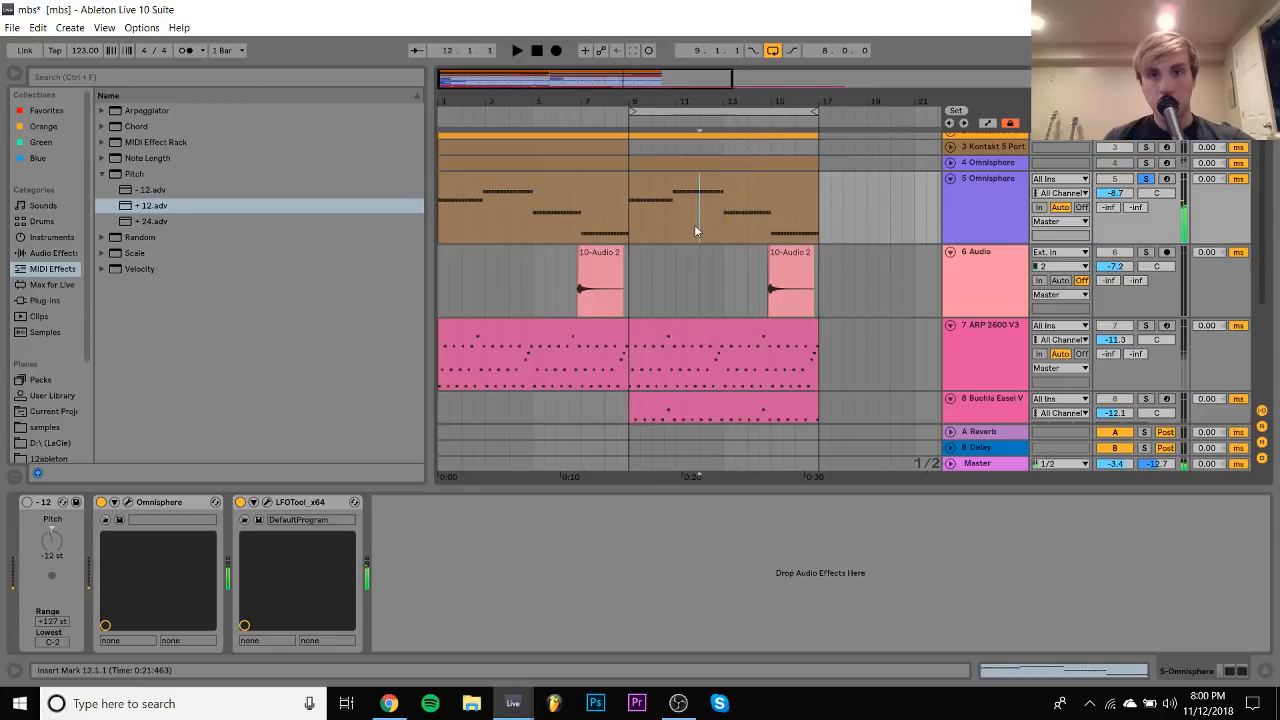
pyautogui.press('space')
pyautogui.click(729, 178)
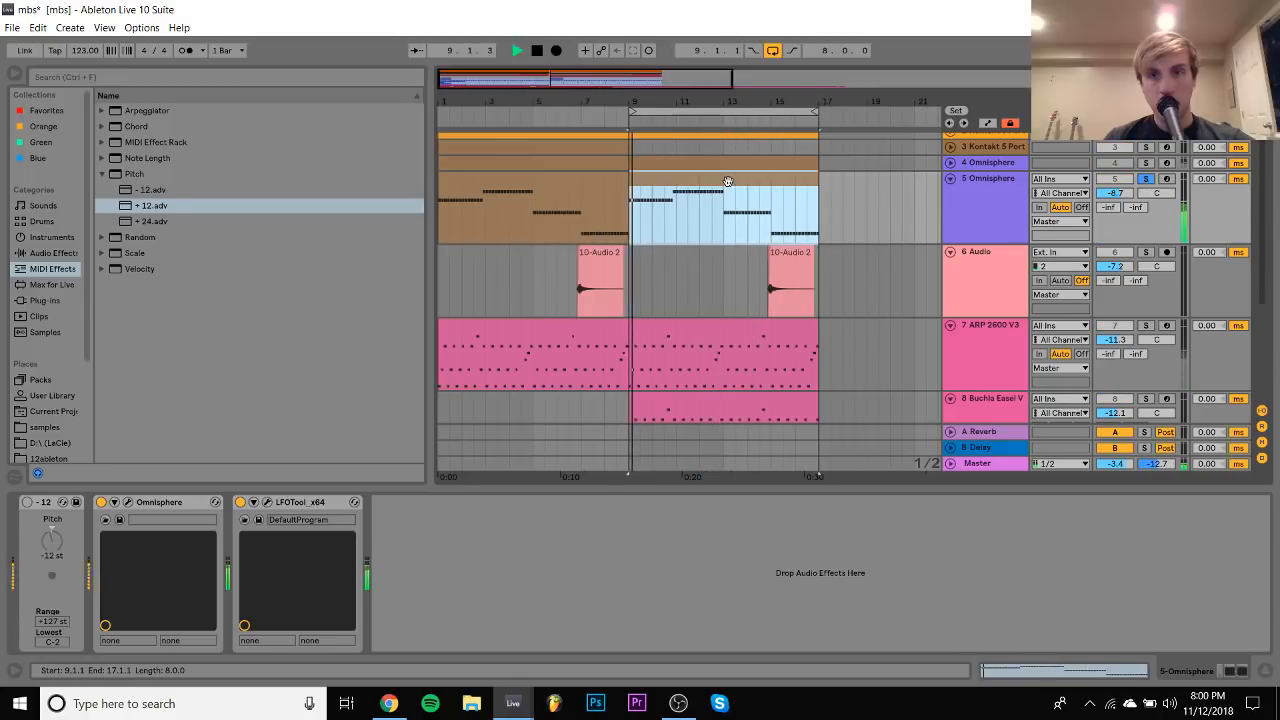
pyautogui.scroll(1, 728, 181)
pyautogui.click(1146, 155)
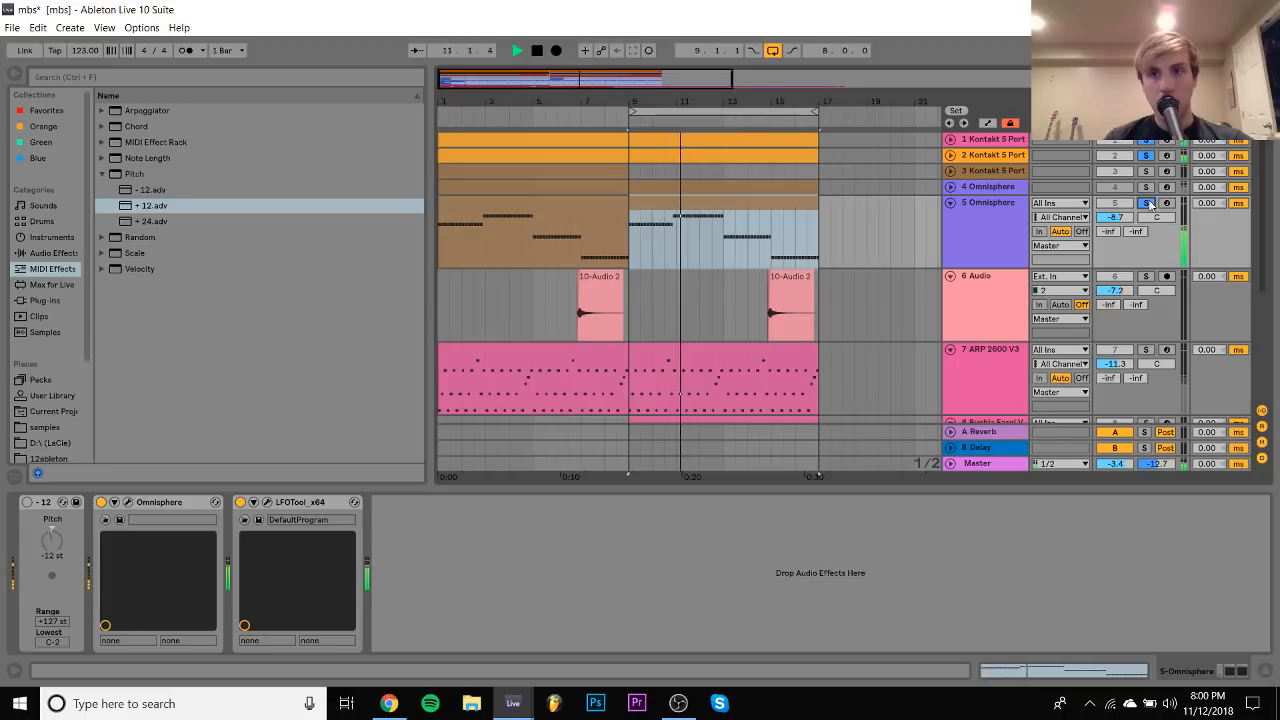
pyautogui.click(725, 264)
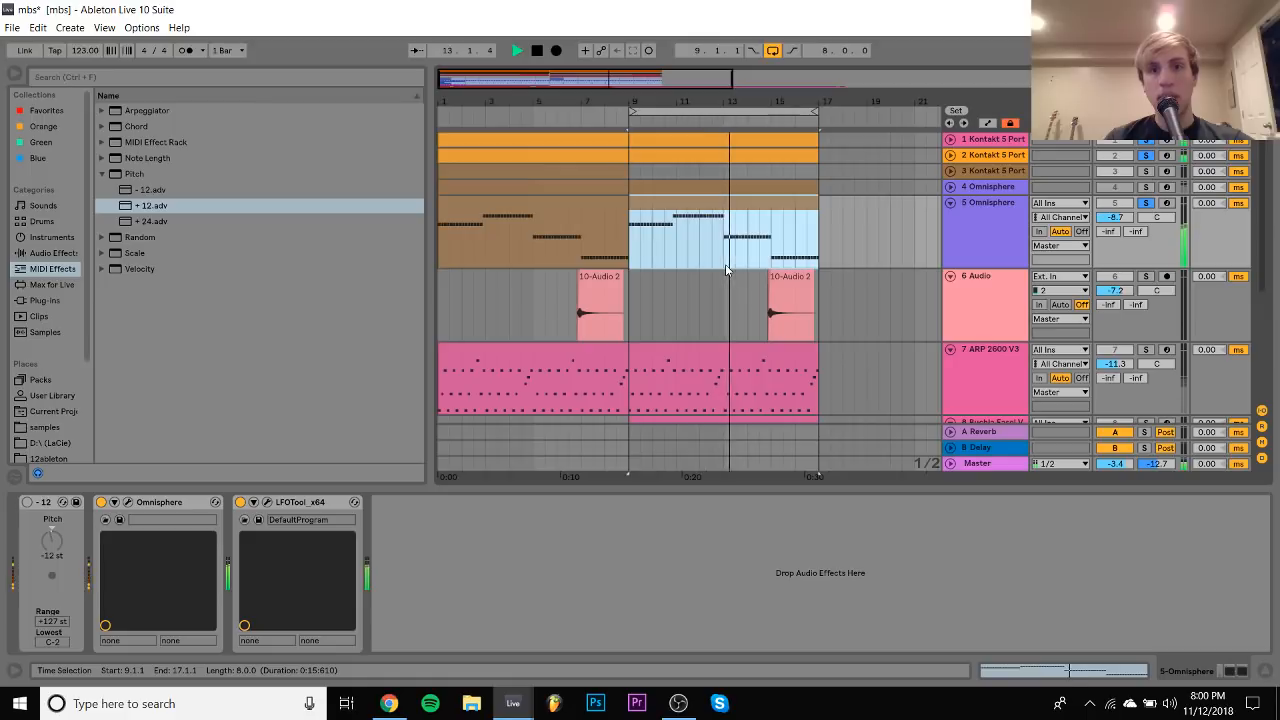
pyautogui.click(724, 264)
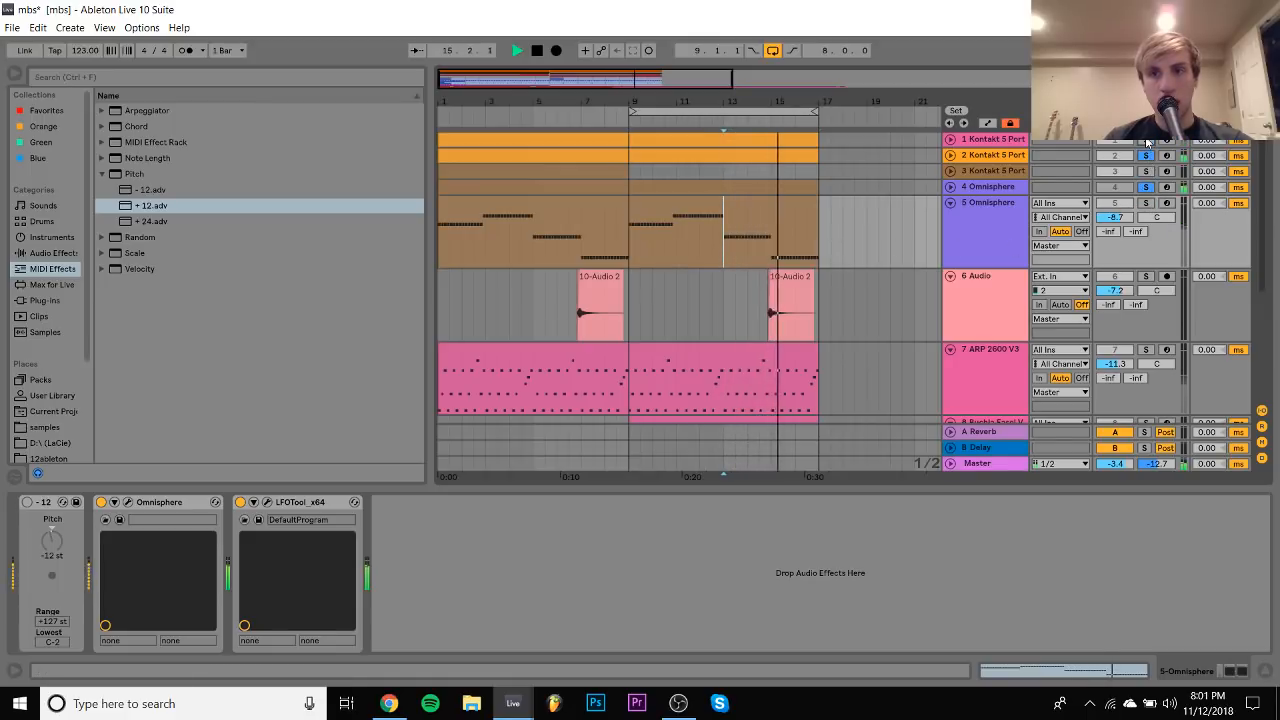
# Load the Hiwatt Hammond 2 organ patch in track 5's Omnisphere and set the track volume to -6.7 dB
pyautogui.click(996, 214)
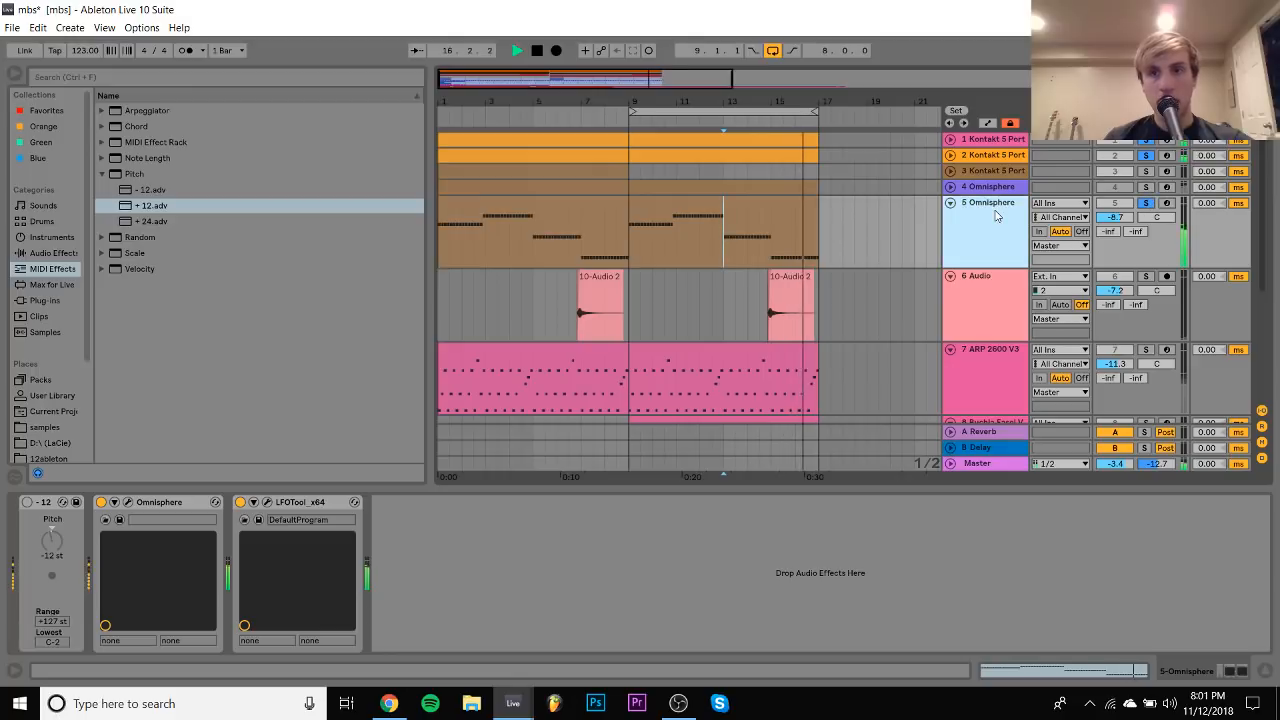
pyautogui.click(127, 503)
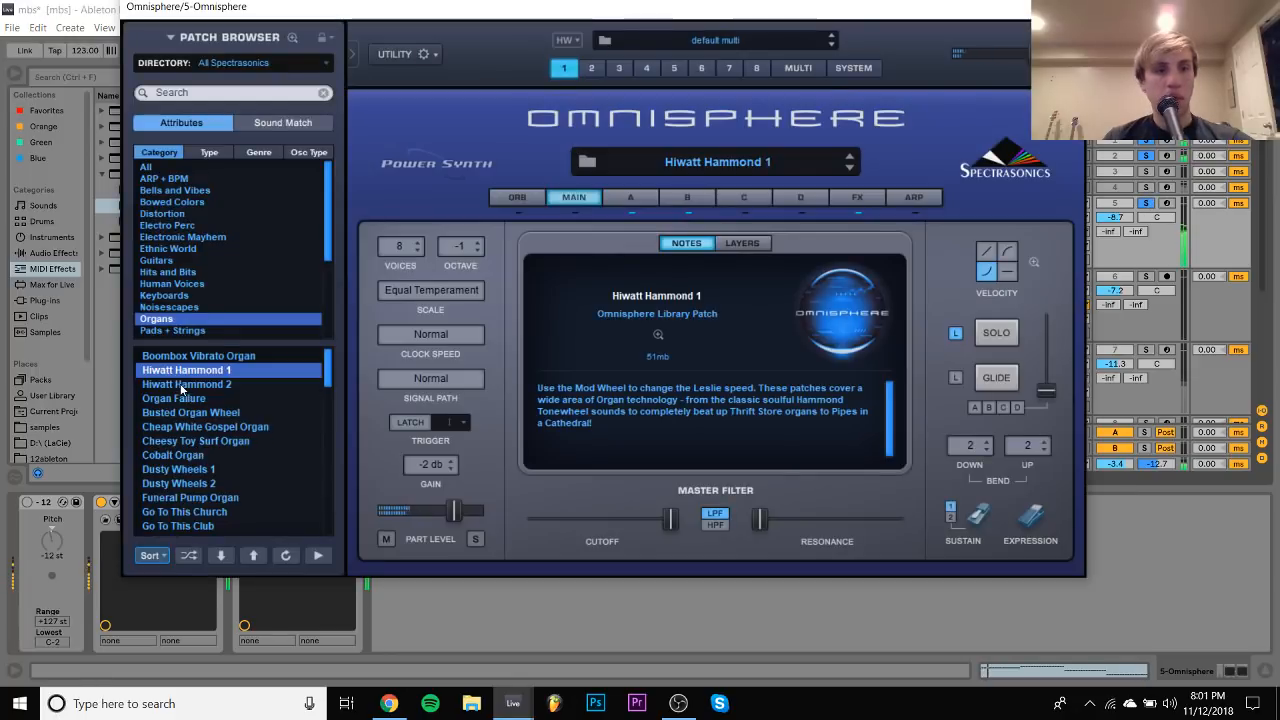
pyautogui.click(181, 386)
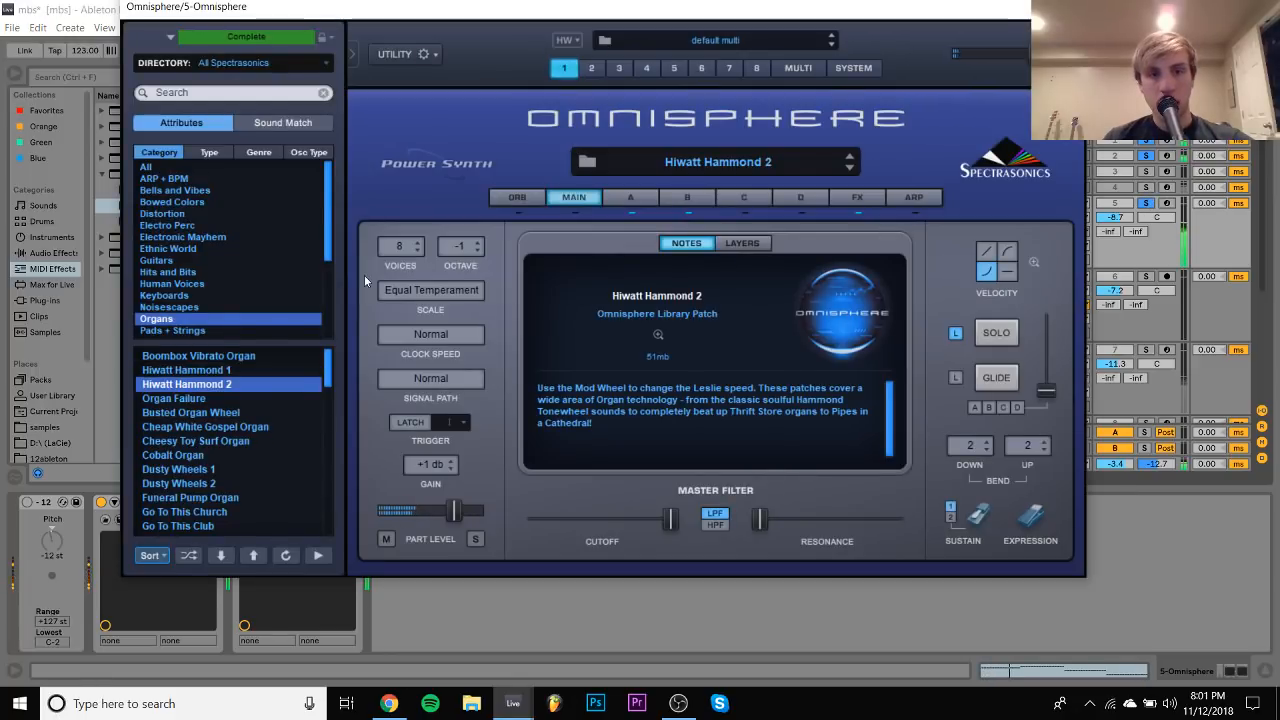
pyautogui.moveTo(1118, 218); pyautogui.dragTo(1118, 205)
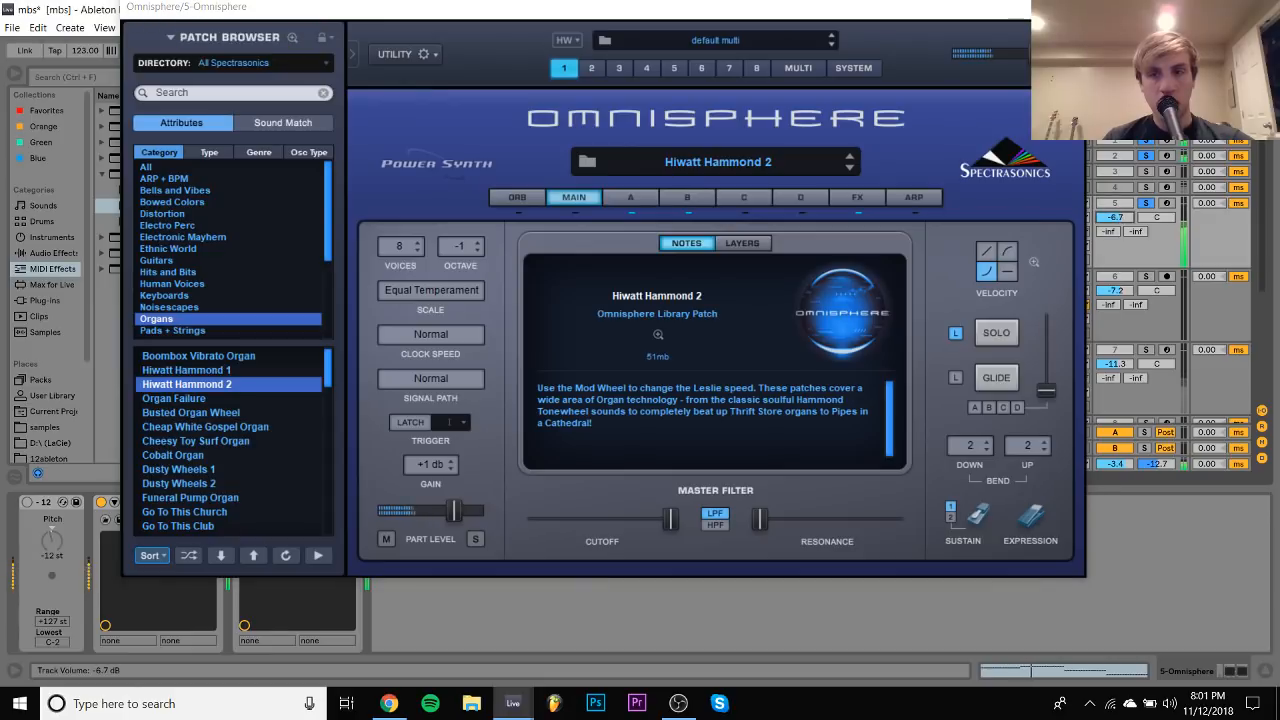
pyautogui.click(1070, 7)
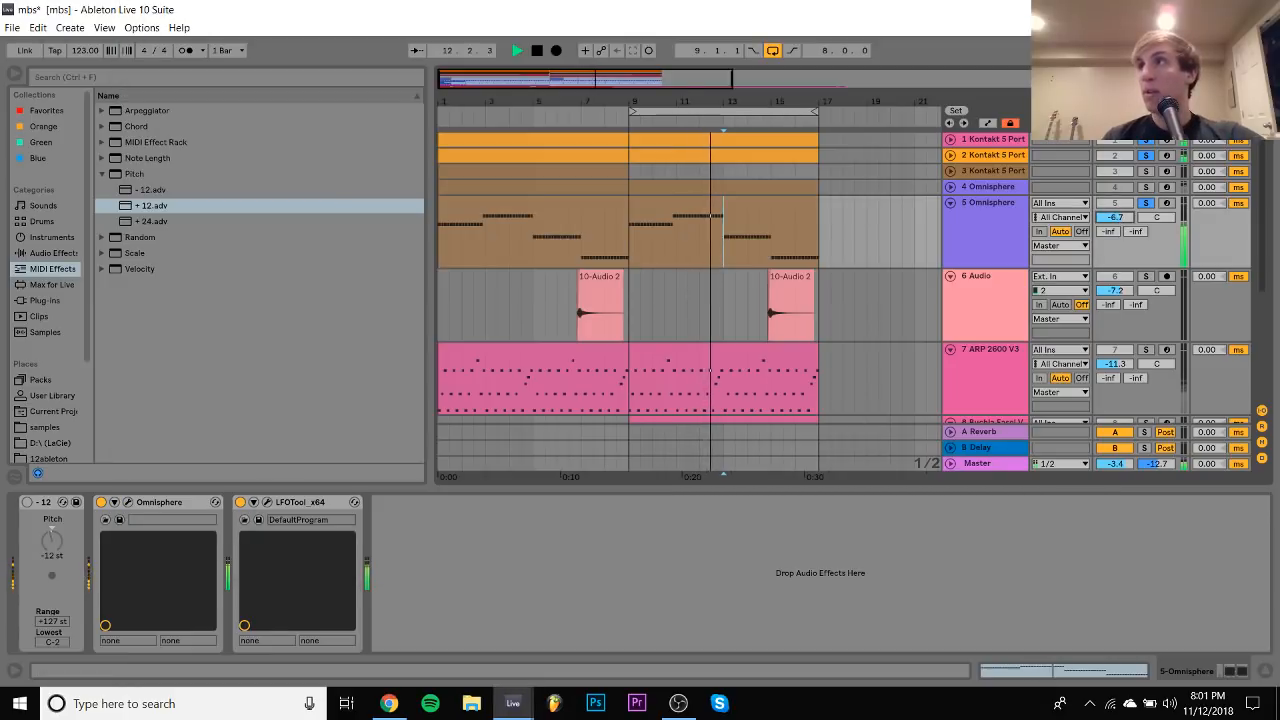
# Insert Guitar Rig 5 after Omnisphere on track 5 and unsolo track 2 Kontakt 5
pyautogui.click(45, 300)
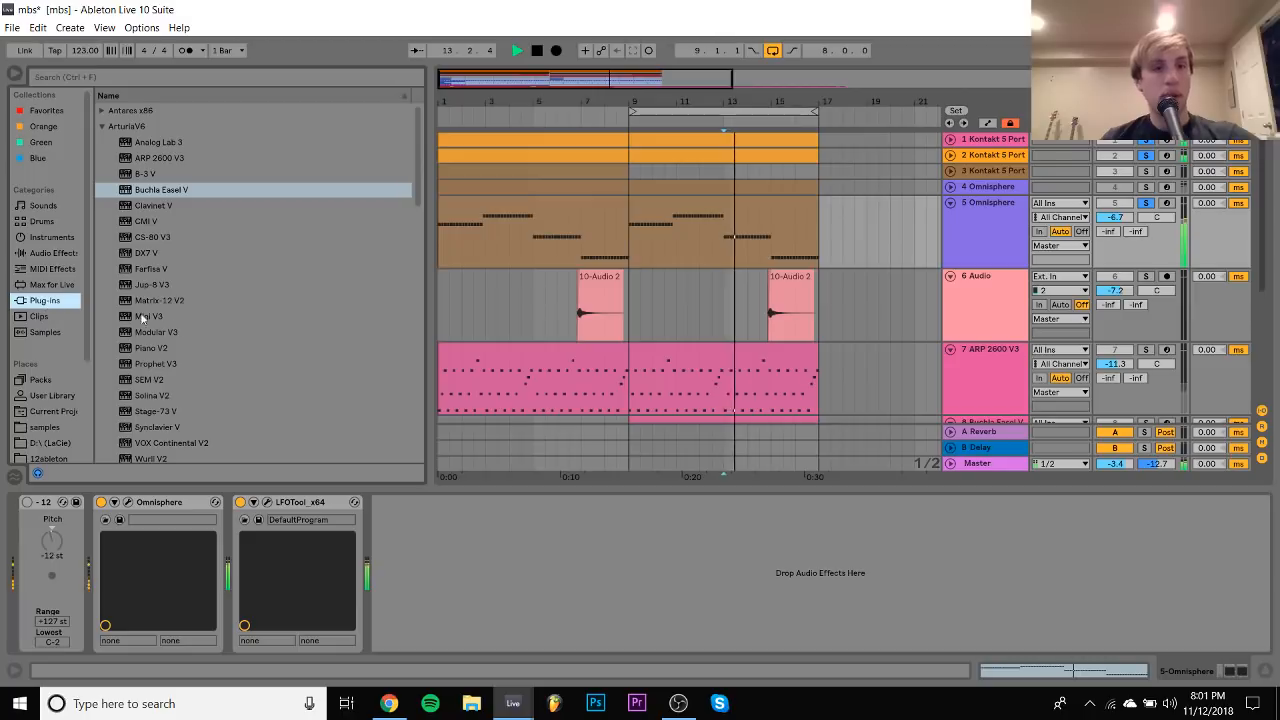
pyautogui.scroll(-10, 180, 322)
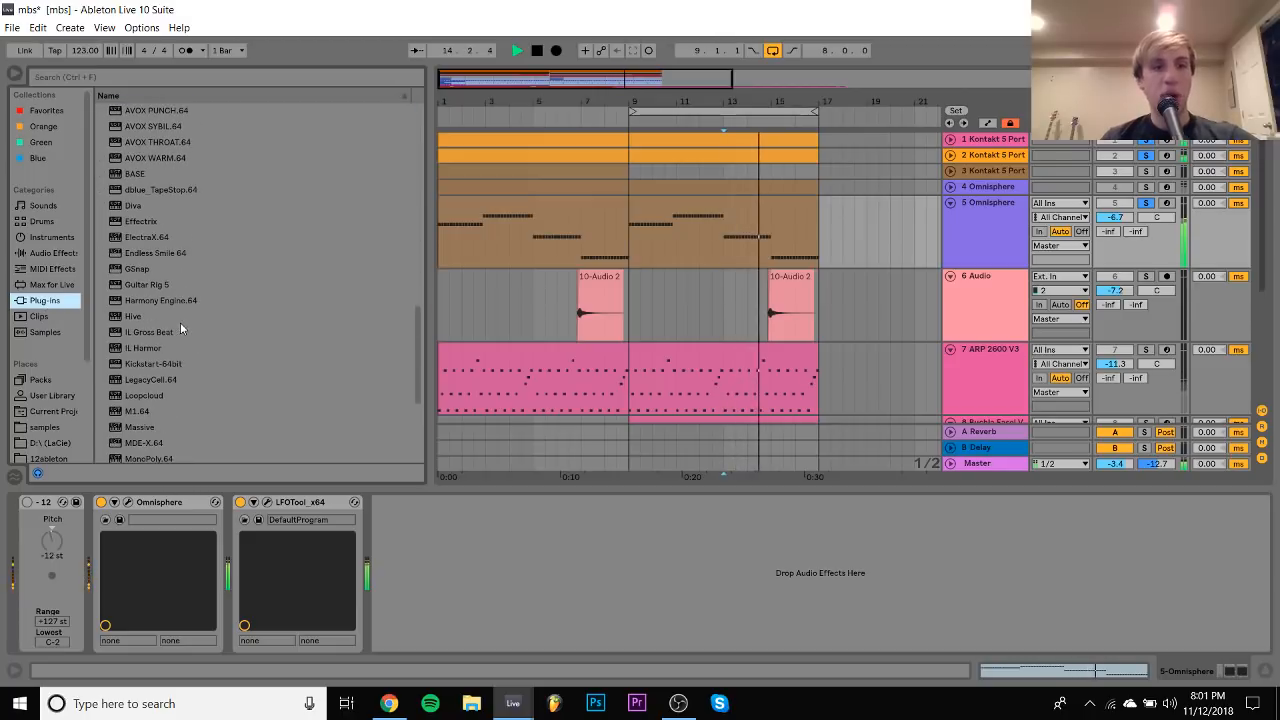
pyautogui.doubleClick(152, 279)
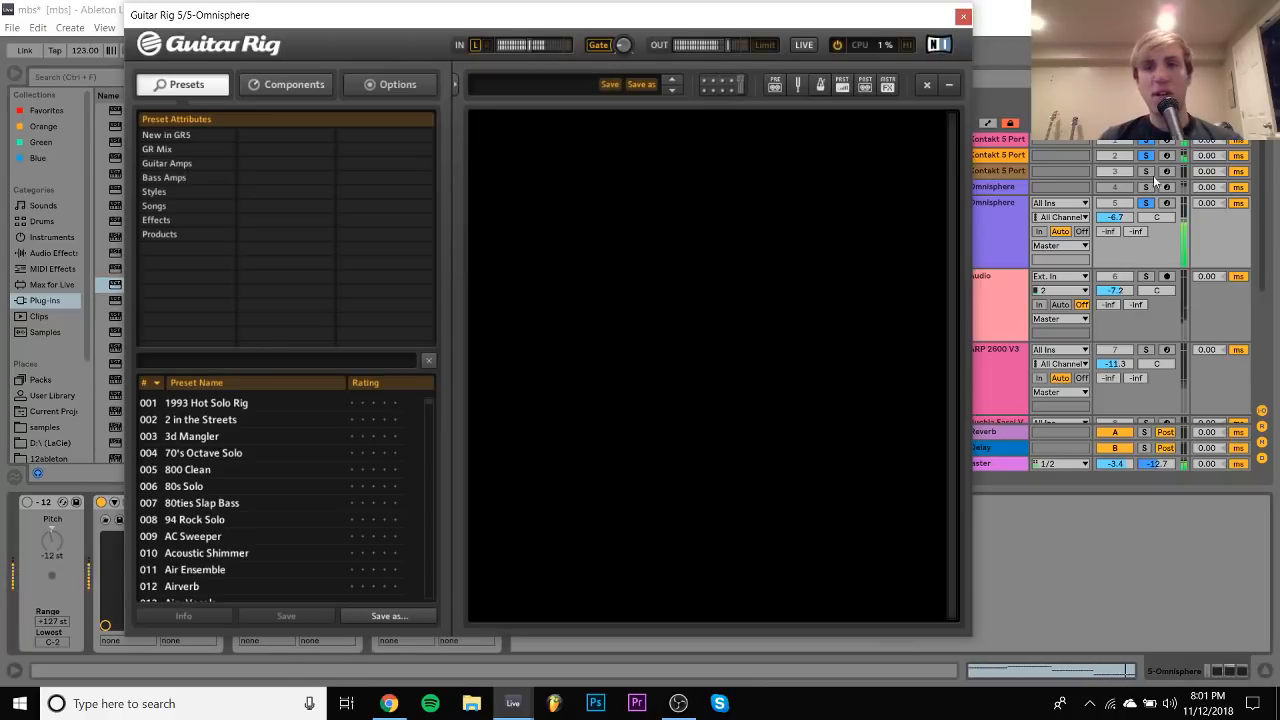
pyautogui.click(1148, 146)
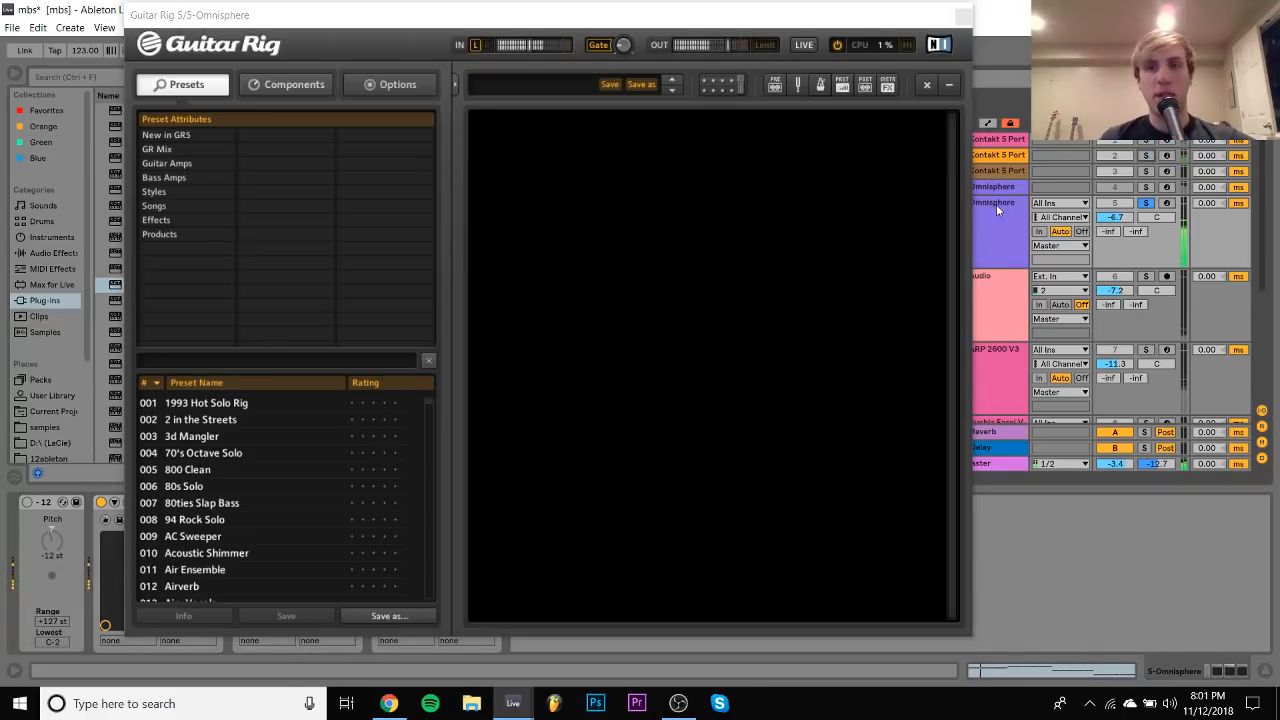
# Load the Twang Reverb amplifier with its matched cabinet in Guitar Rig 5, then unsolo track 5 and close the plug-in window
pyautogui.click(167, 164)
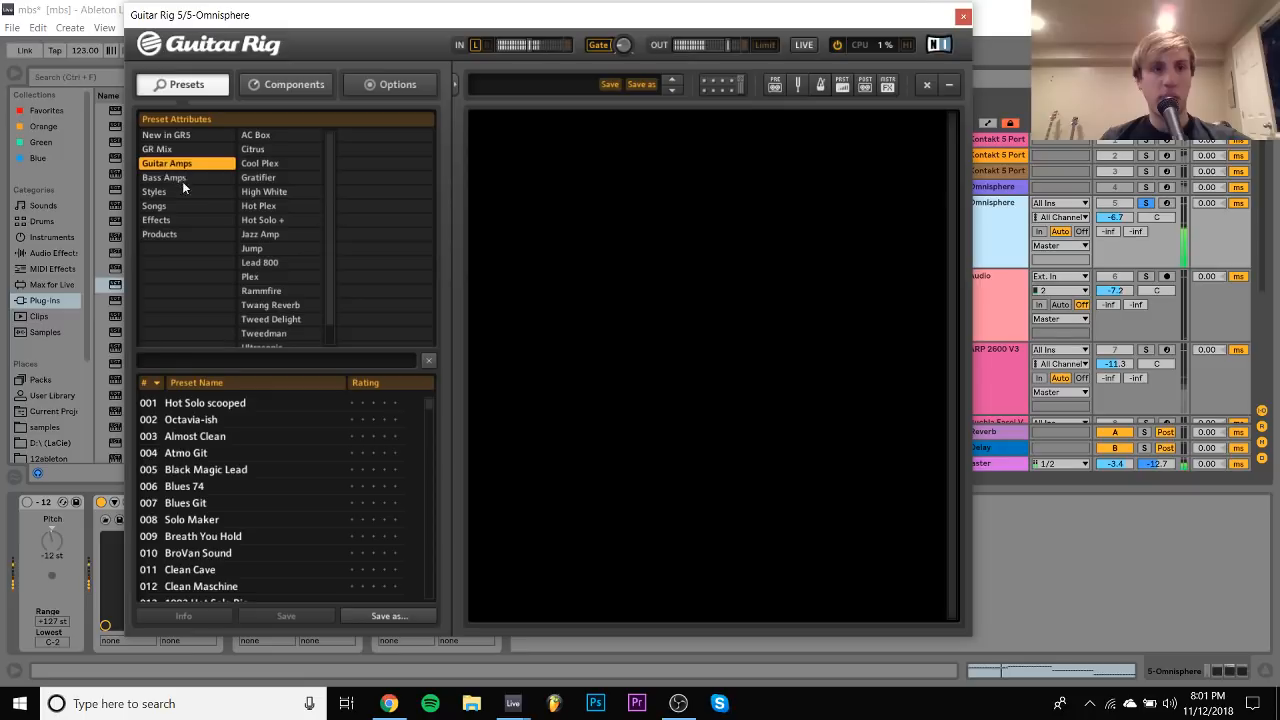
pyautogui.click(286, 84)
pyautogui.click(278, 172)
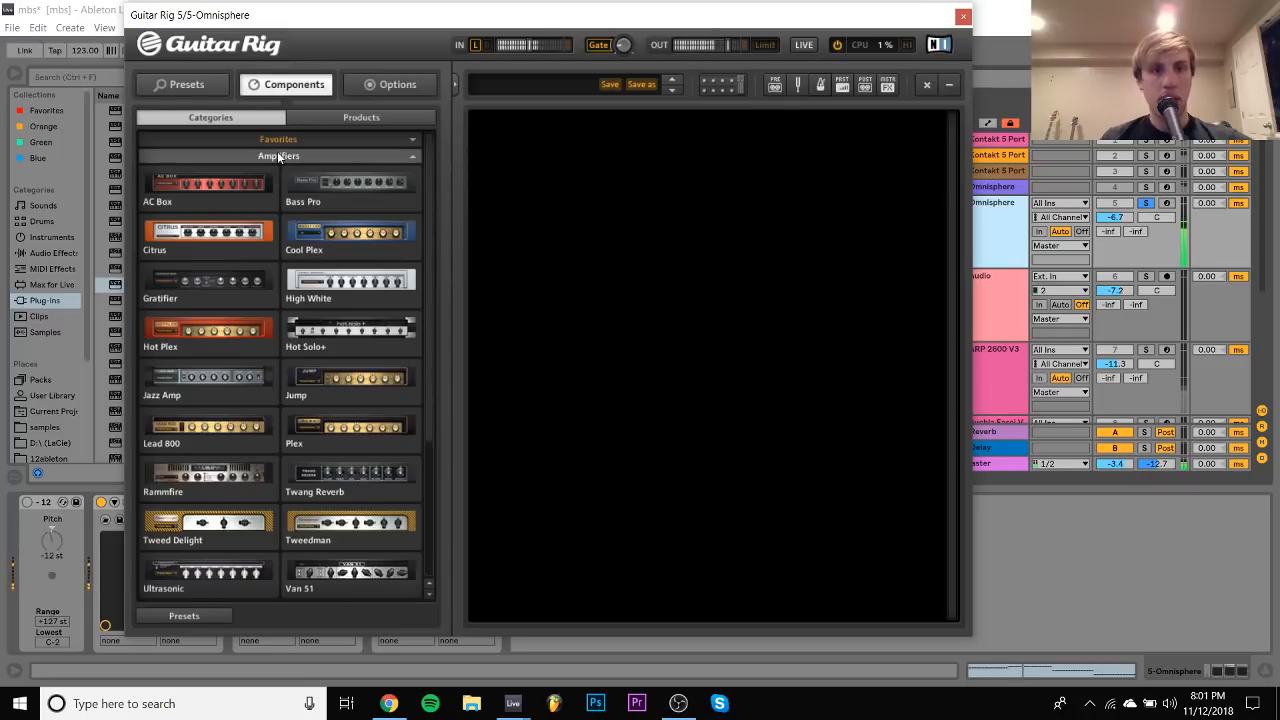
pyautogui.moveTo(350, 478); pyautogui.dragTo(660, 420)
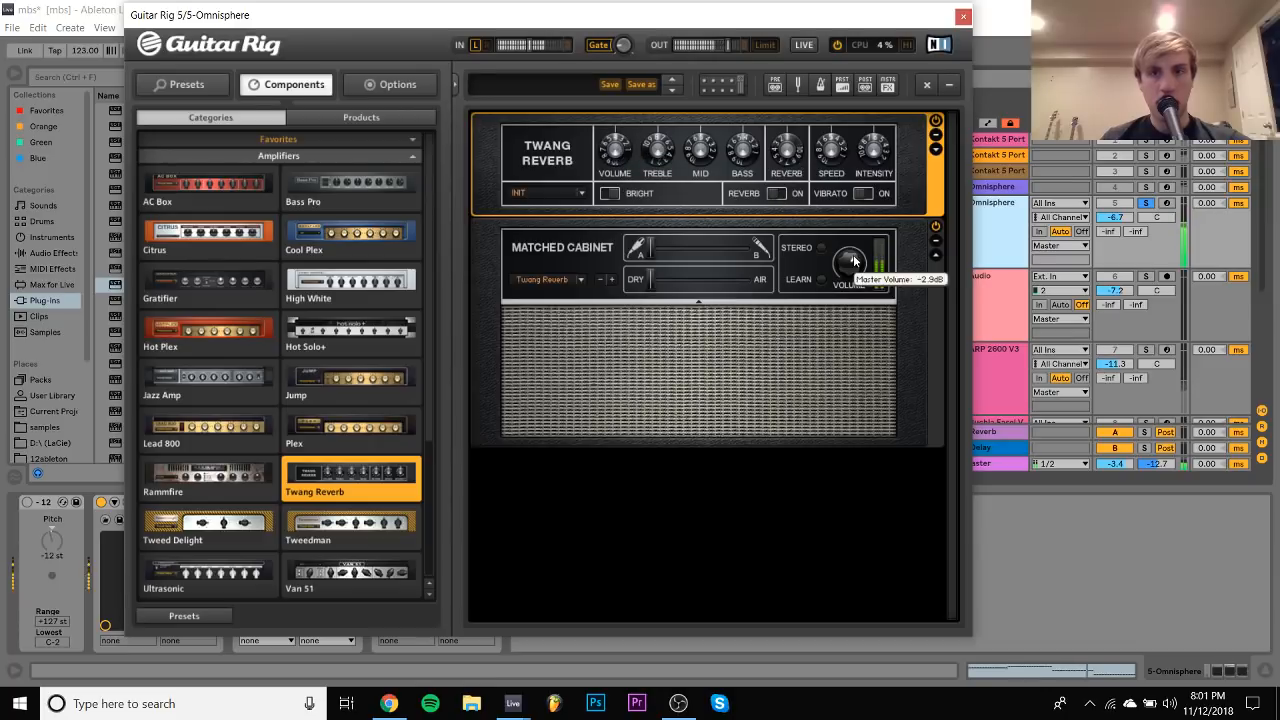
pyautogui.click(1146, 204)
pyautogui.click(964, 18)
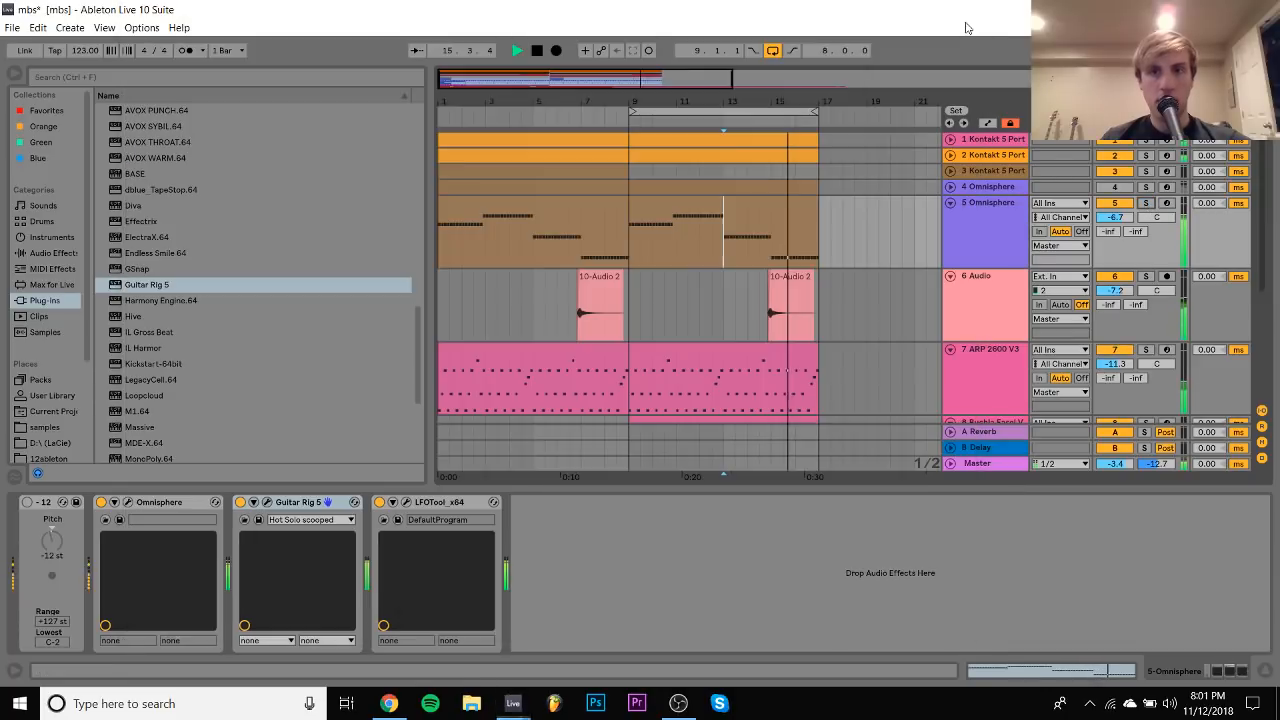
# Add EQ Eight after LFOTool on track 5 and cut two bands to about -9.3 dB at 186 Hz and -10.8 dB at 194 Hz
pyautogui.click(55, 253)
pyautogui.scroll(5, 160, 240)
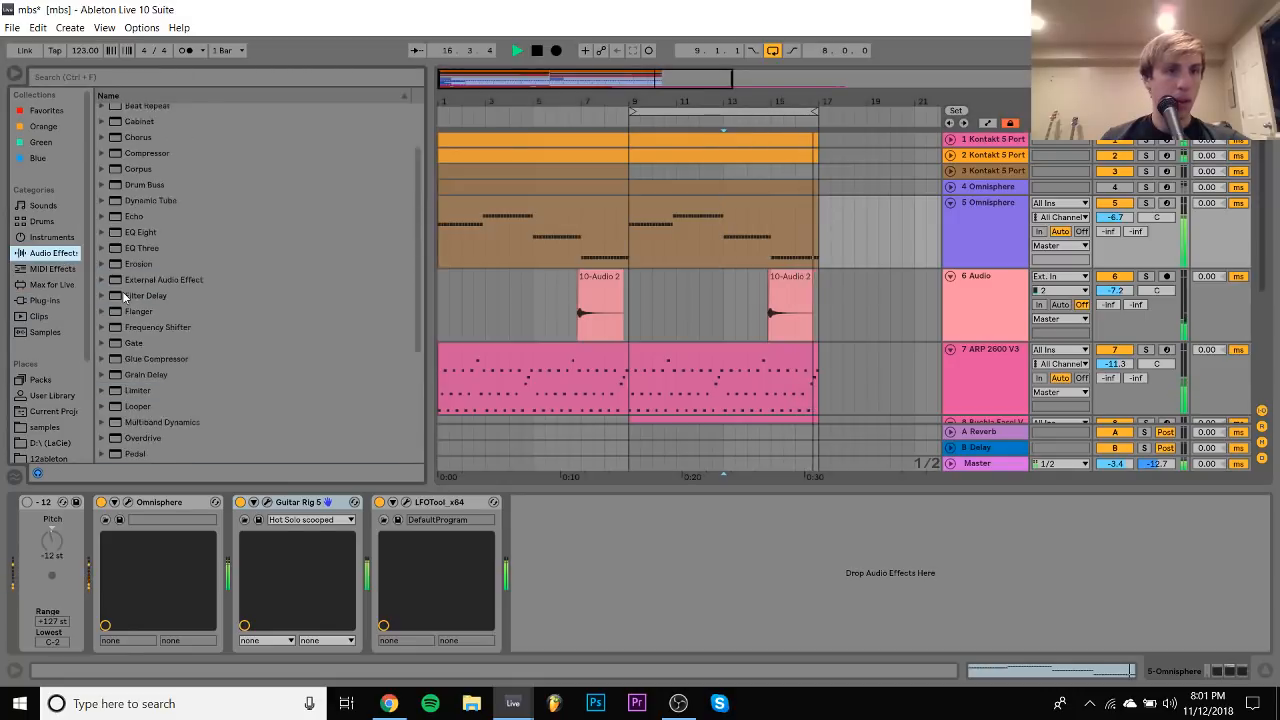
pyautogui.moveTo(140, 285); pyautogui.dragTo(674, 598)
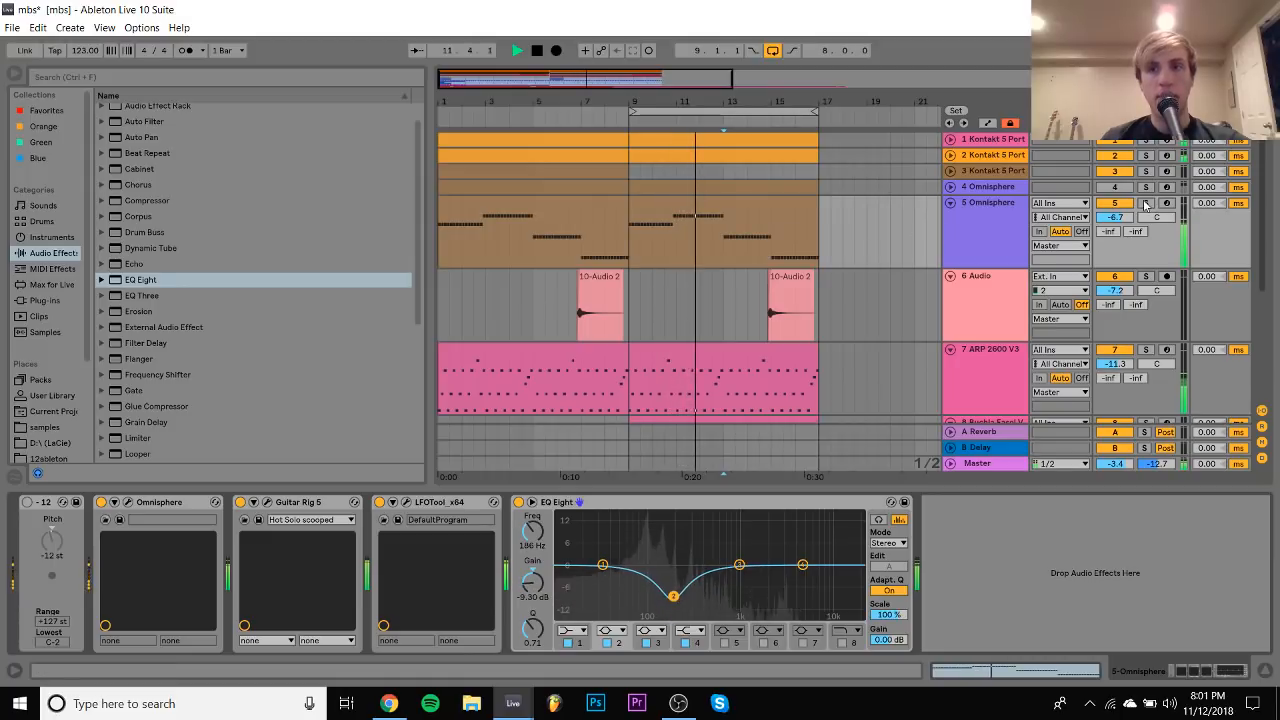
pyautogui.moveTo(739, 567); pyautogui.dragTo(675, 601)
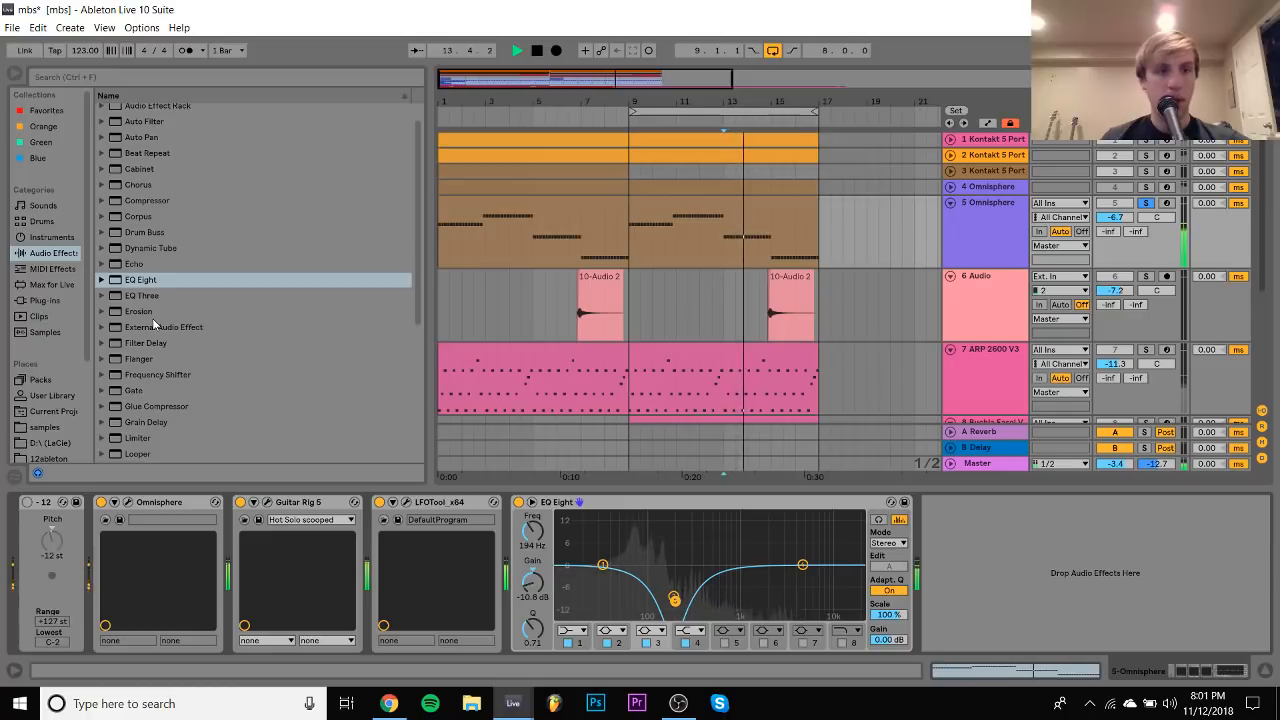
# Insert Saturator before LFOTool on track 5 with Drive 5.06 dB, Base 1.71 and Freq 15.9 kHz, and set the track volume to -8.3 dB
pyautogui.scroll(-5, 152, 318)
pyautogui.moveTo(150, 361)
pyautogui.mouseDown()
pyautogui.moveTo(262, 425)
pyautogui.moveTo(395, 591)
pyautogui.mouseUp()
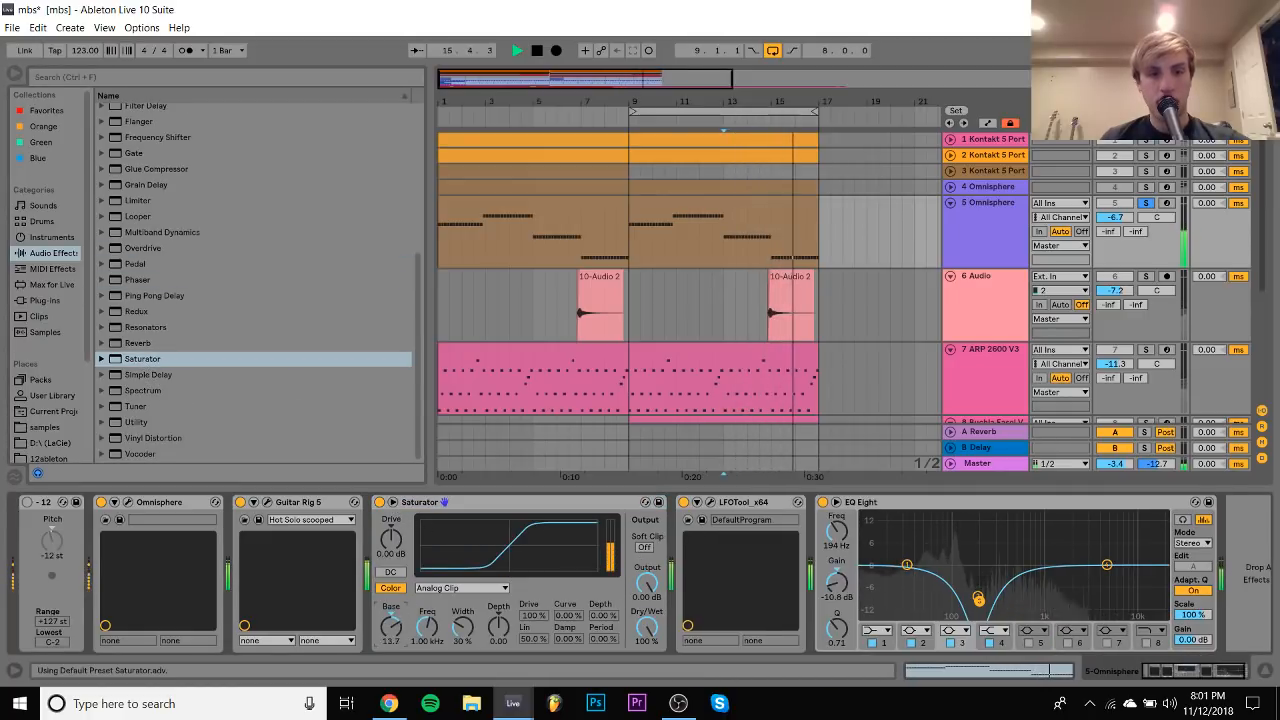
pyautogui.moveTo(391, 627); pyautogui.dragTo(391, 510)
pyautogui.moveTo(393, 627); pyautogui.dragTo(393, 652)
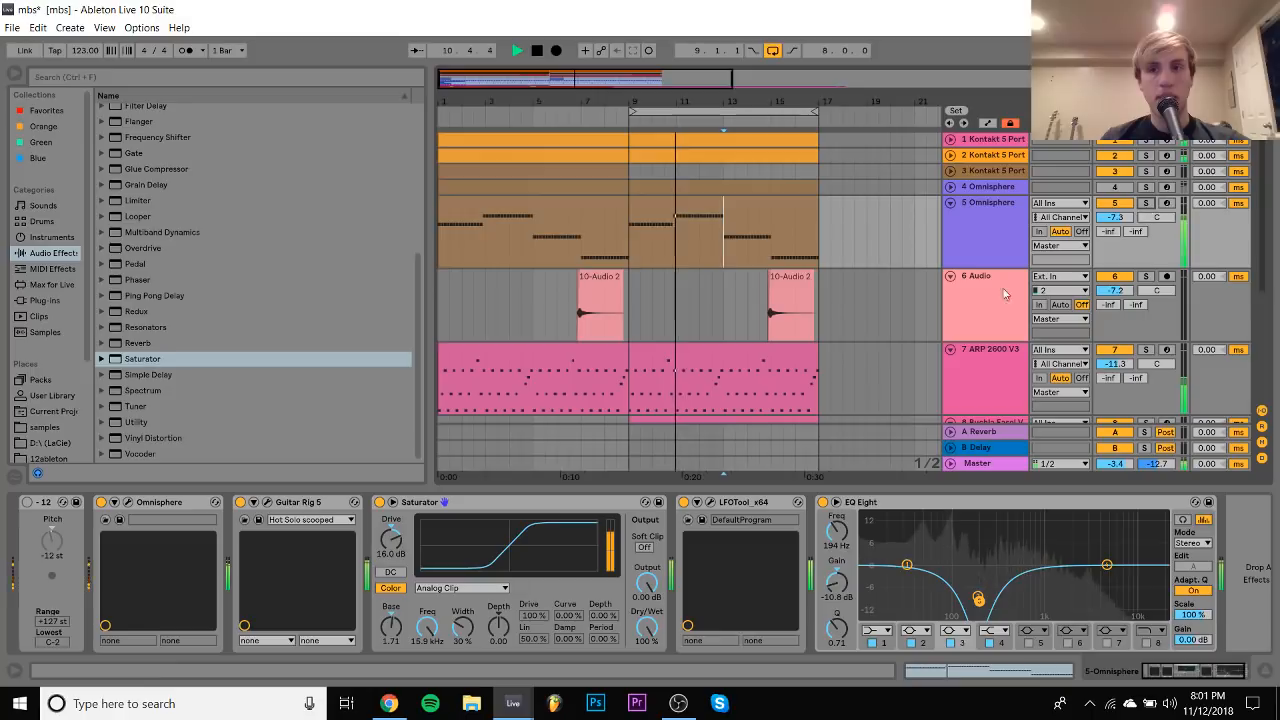
pyautogui.moveTo(391, 540); pyautogui.dragTo(391, 562)
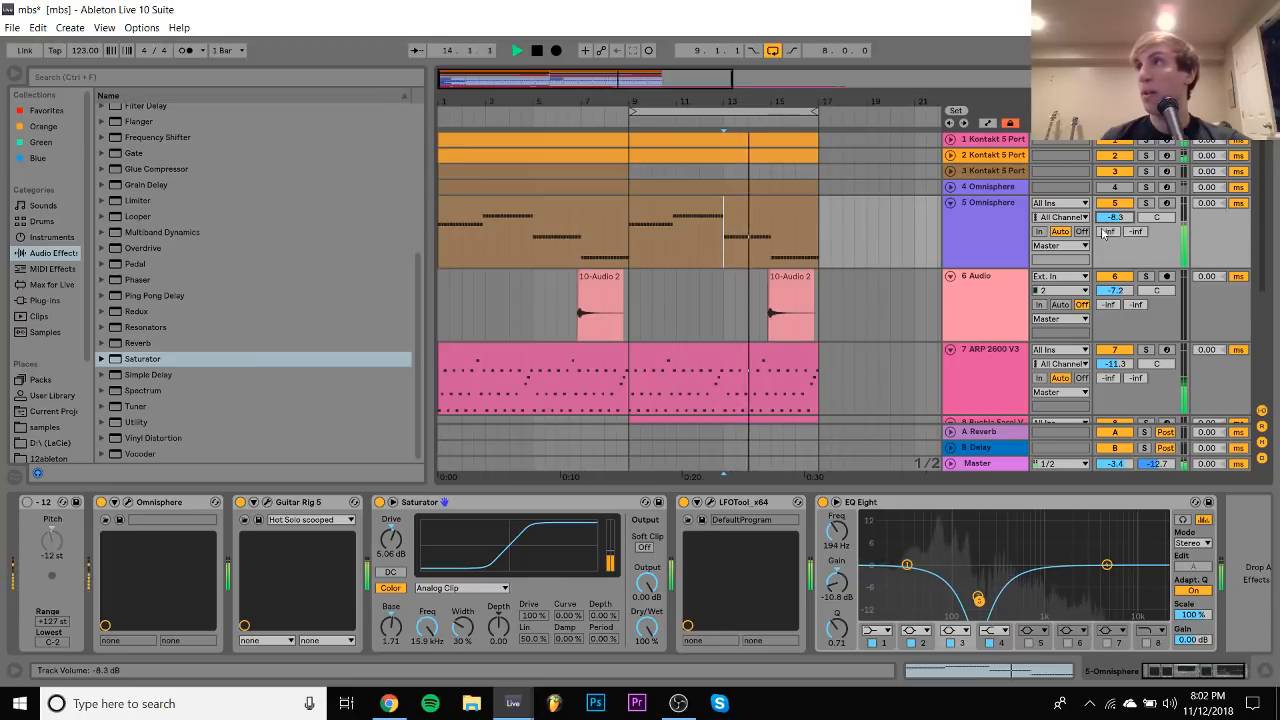
pyautogui.scroll(-5, 1105, 232)
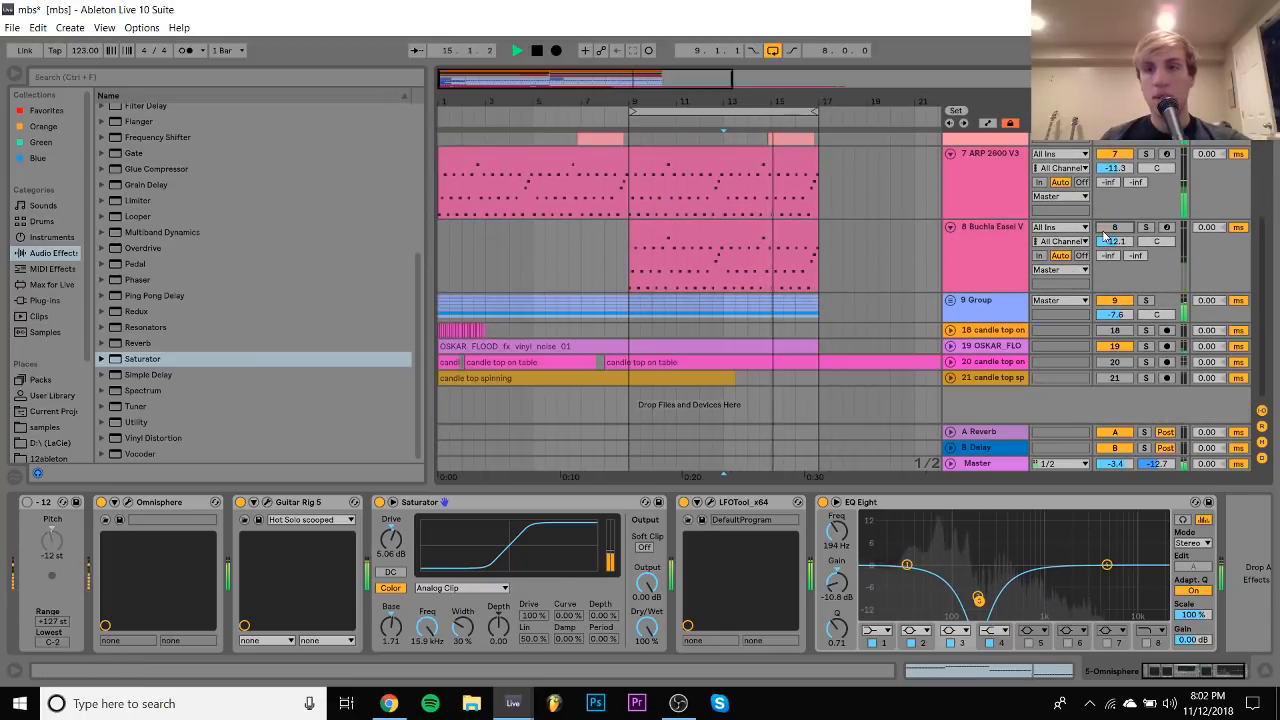
pyautogui.click(999, 230)
pyautogui.scroll(4, 1003, 211)
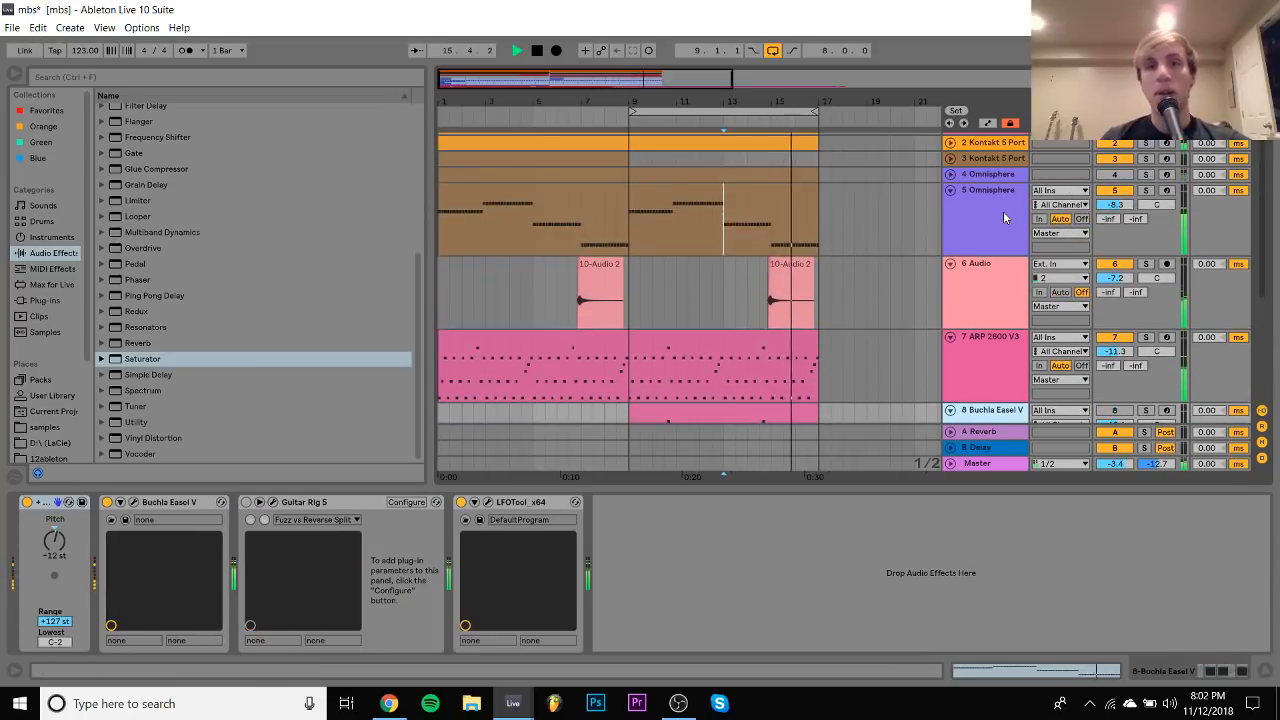
pyautogui.click(950, 263)
pyautogui.scroll(1, 1100, 220)
pyautogui.click(1125, 204)
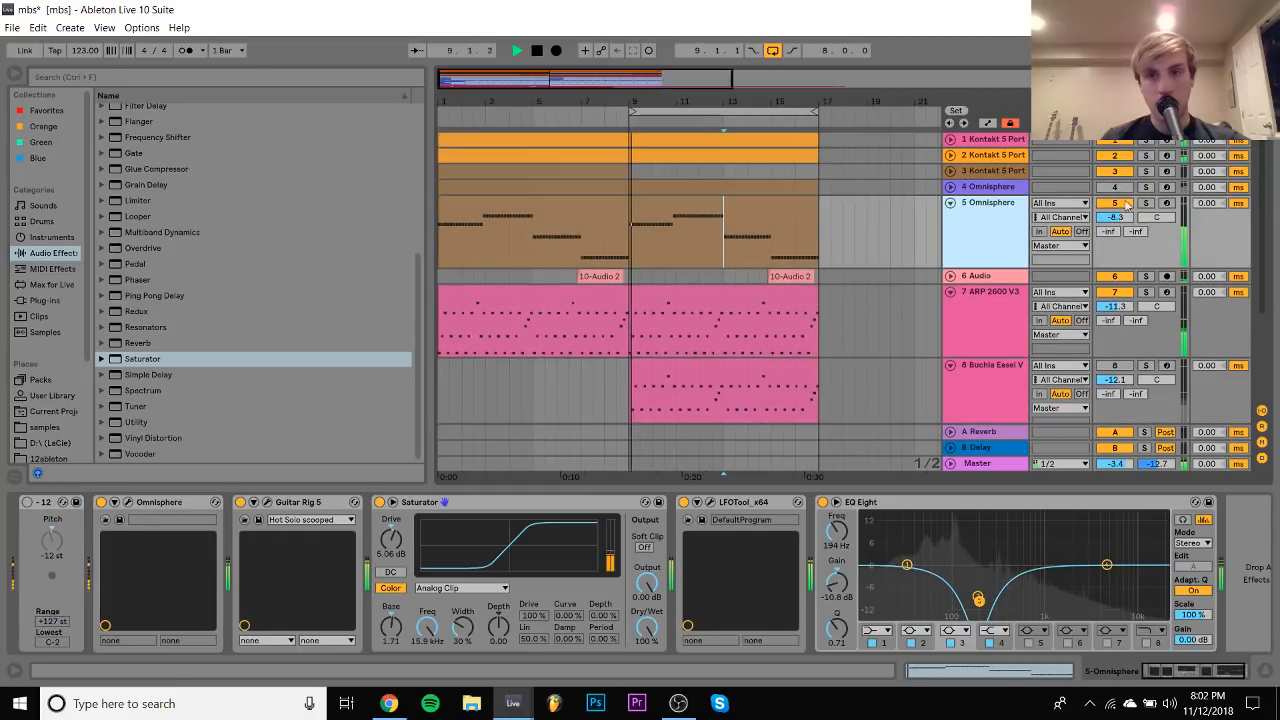
# With track 5 soloed, set Saturator's Freq to 521 Hz and Depth to 14.1, then unsolo it and set its volume to -10.4 dB
pyautogui.click(1146, 203)
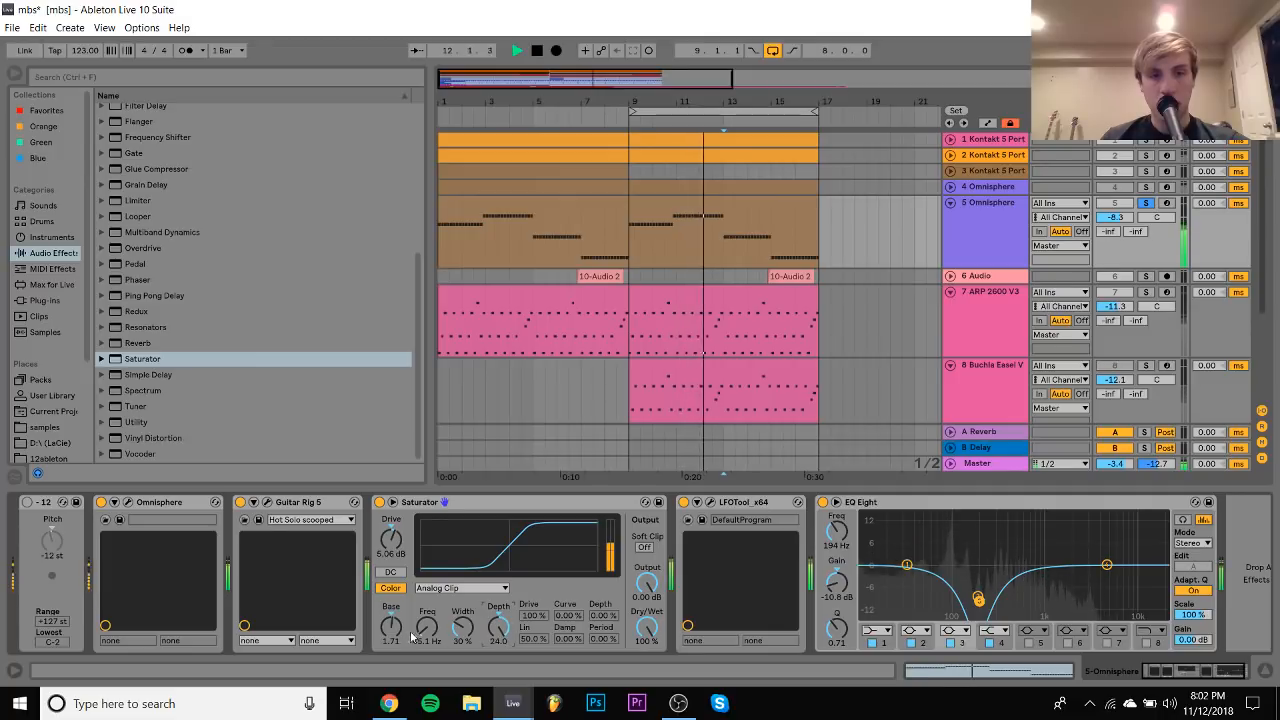
pyautogui.moveTo(431, 633); pyautogui.dragTo(431, 672)
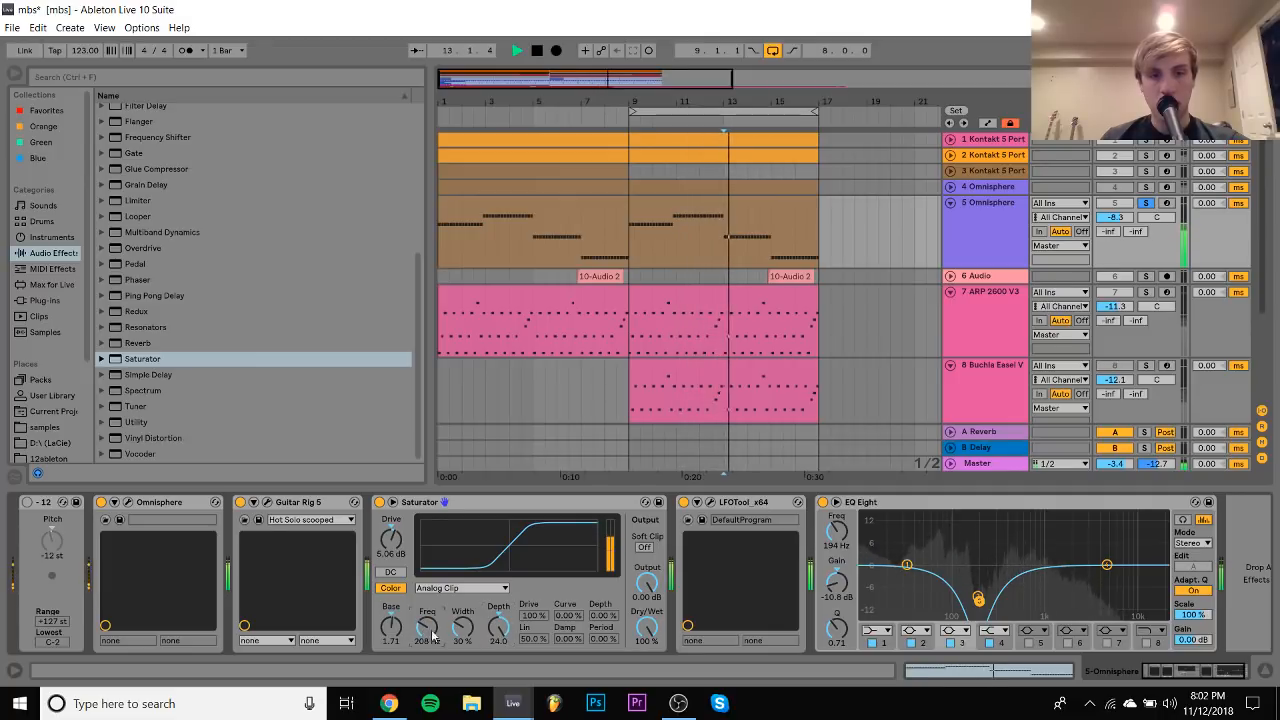
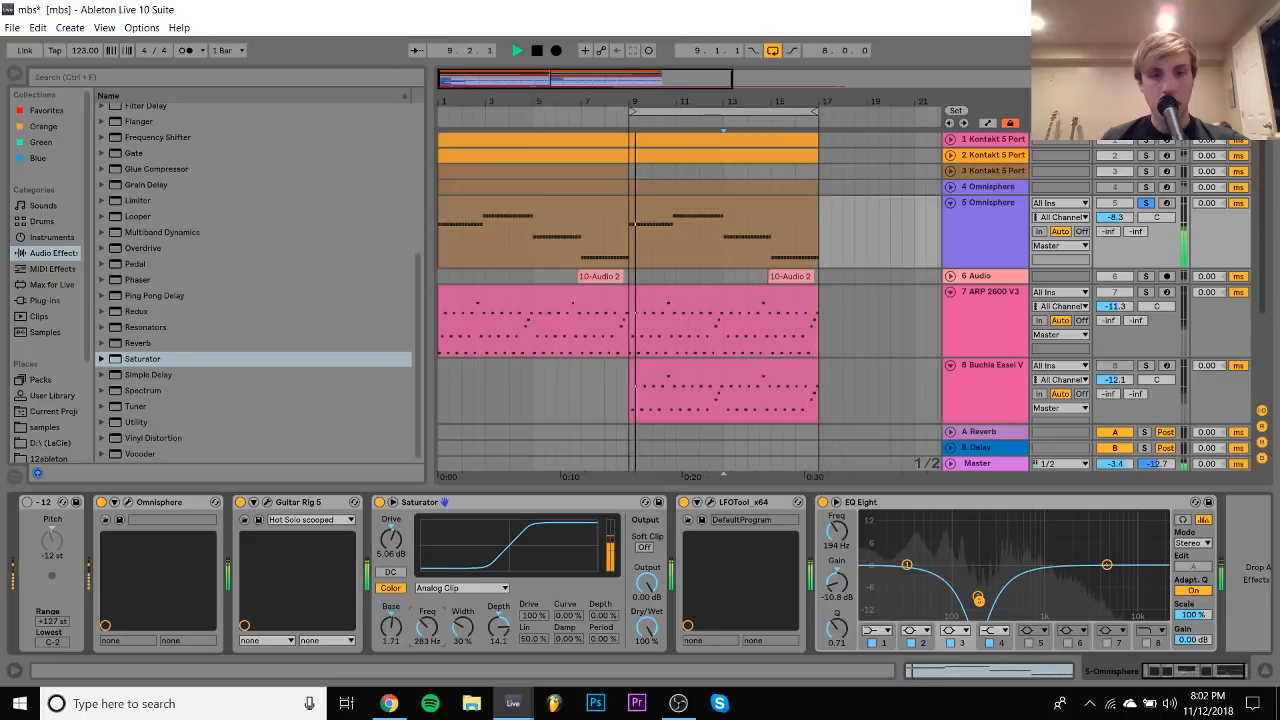
pyautogui.click(1143, 204)
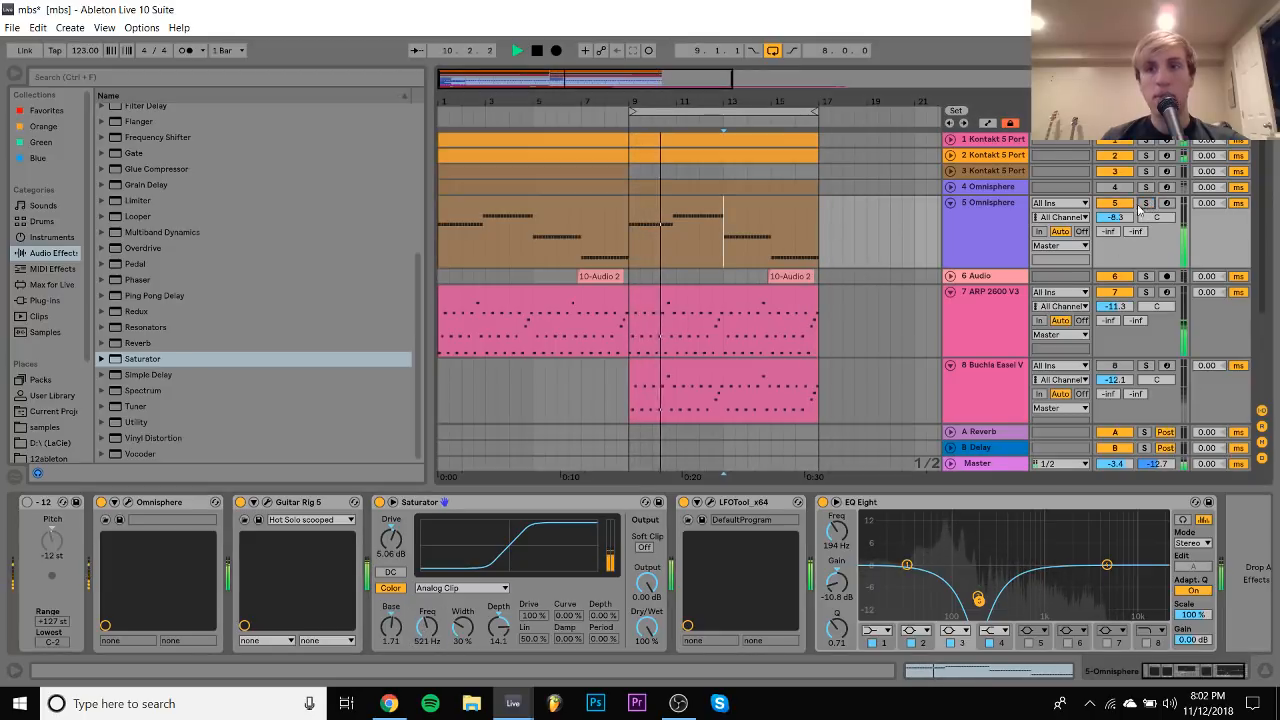
pyautogui.click(993, 204)
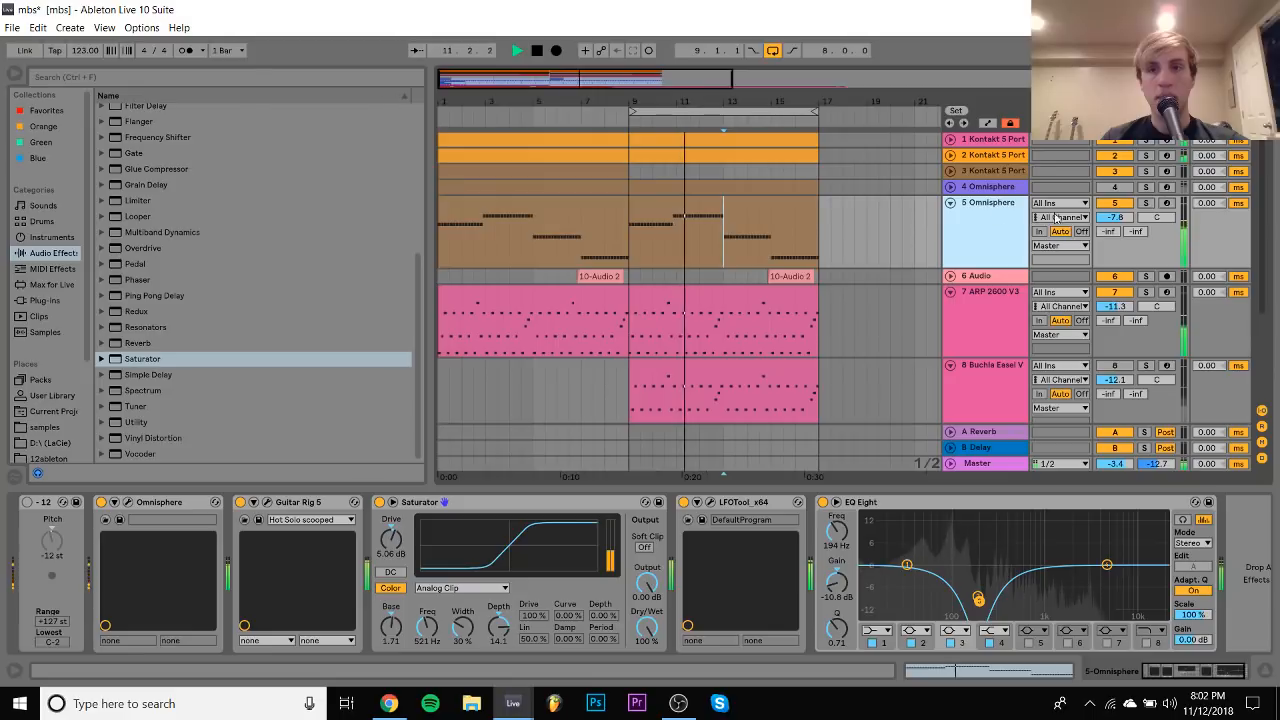
pyautogui.moveTo(1113, 217); pyautogui.dragTo(1113, 229)
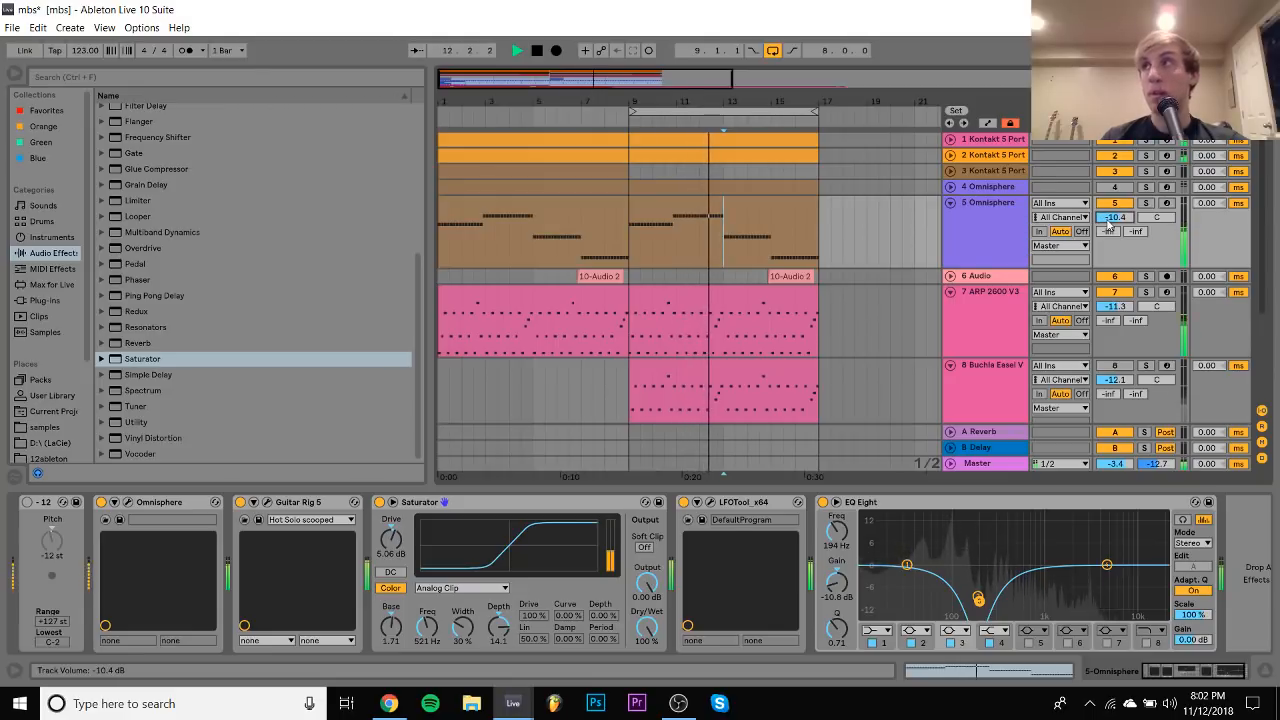
# Collapse all expanded tracks in the arrangement at once
pyautogui.click(1005, 215)
pyautogui.hotkey('ctrl', 'a')
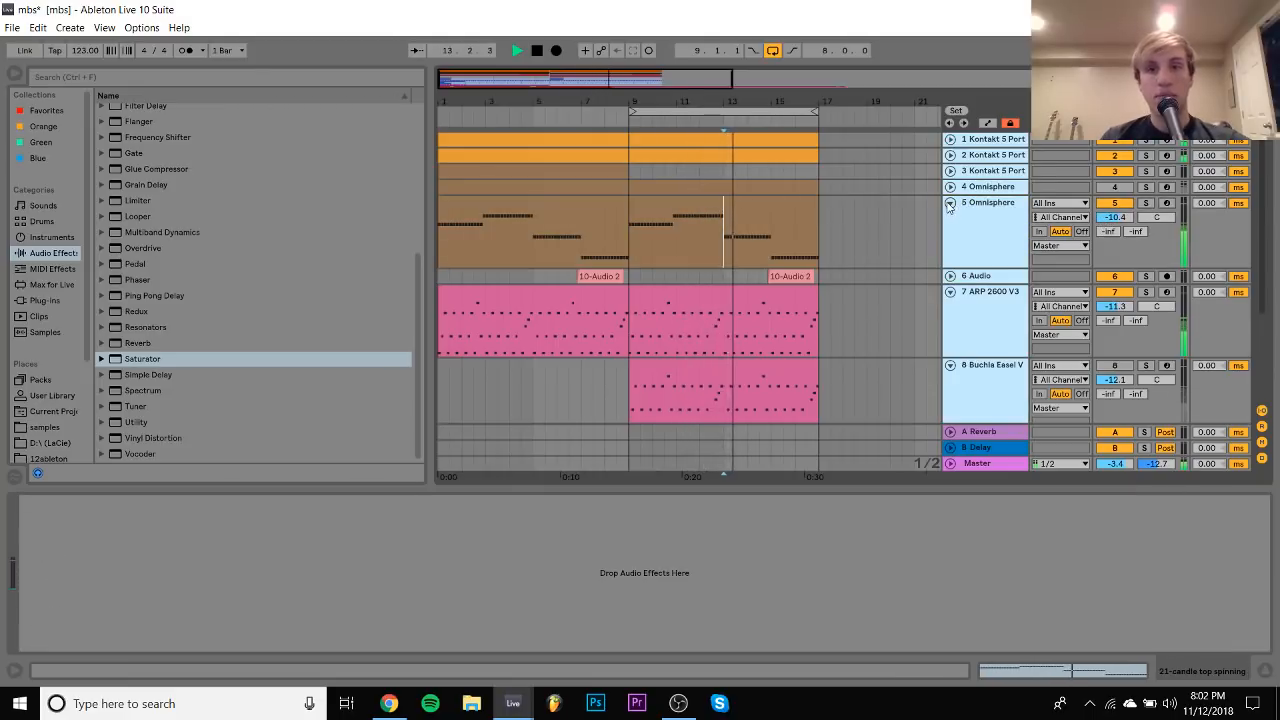
pyautogui.keyDown('alt'); pyautogui.click(950, 204); pyautogui.keyUp('alt')
# Remove the lower chord notes from track 3 Kontakt 5's bar 9 clip, keeping only the E4-G4 top line, and close the clip editor
pyautogui.click(540, 204)
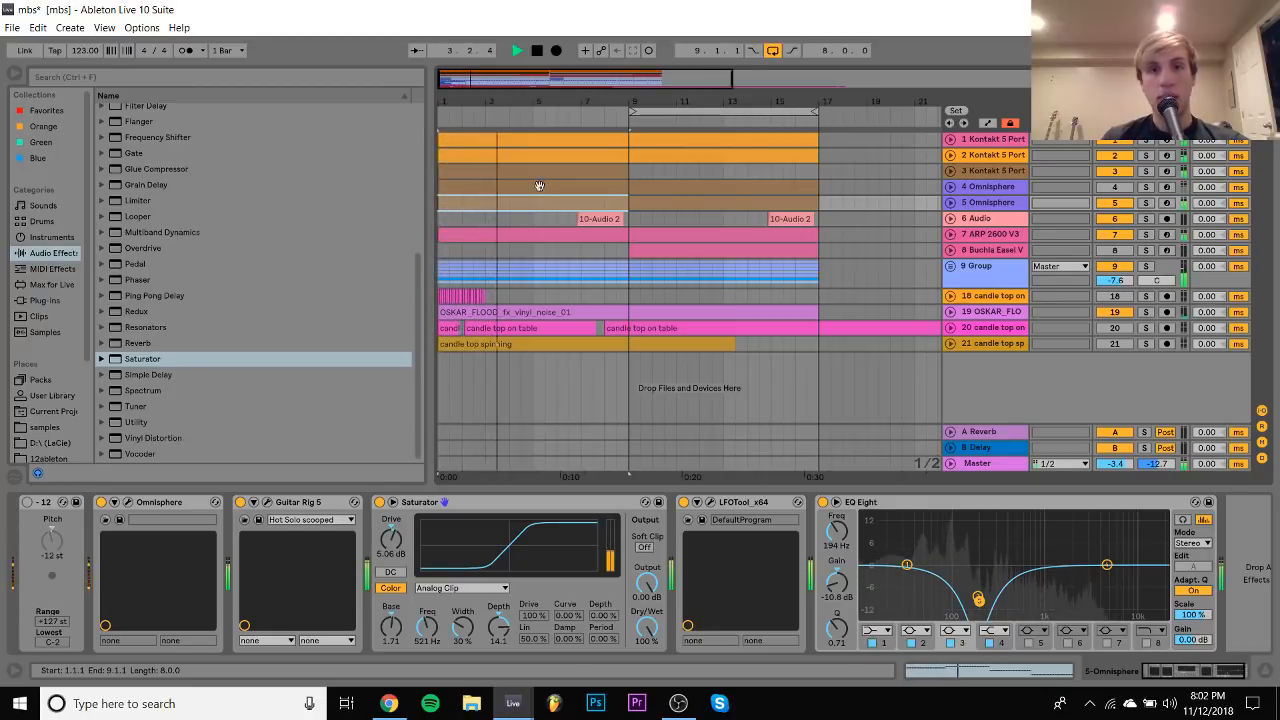
pyautogui.click(537, 171)
pyautogui.click(638, 172)
pyautogui.doubleClick(654, 170)
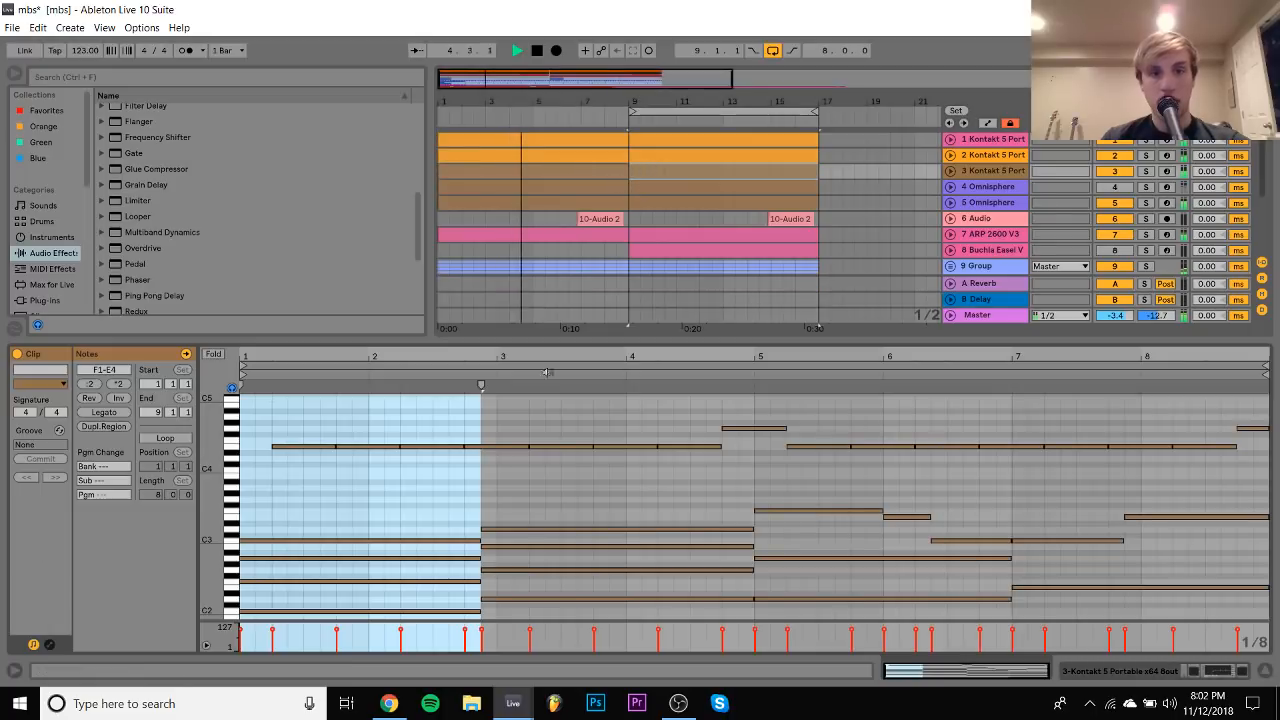
pyautogui.moveTo(220, 494); pyautogui.dragTo(211, 489)
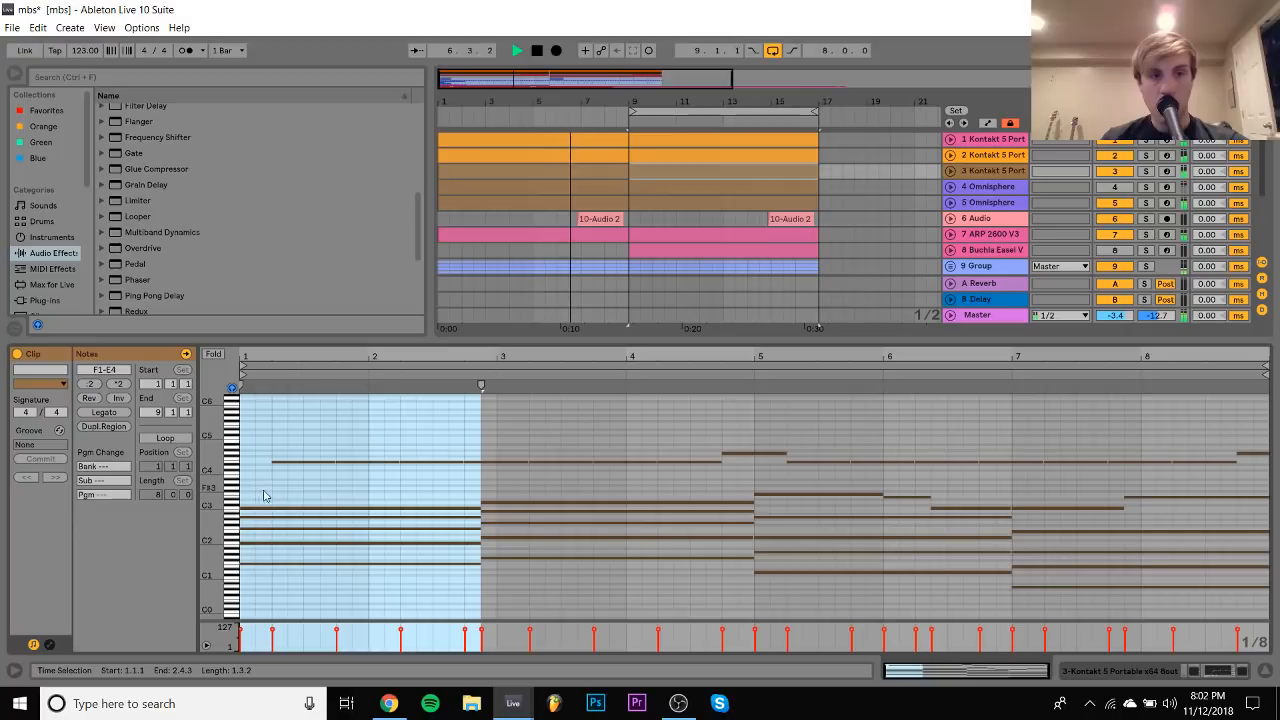
pyautogui.click(260, 480)
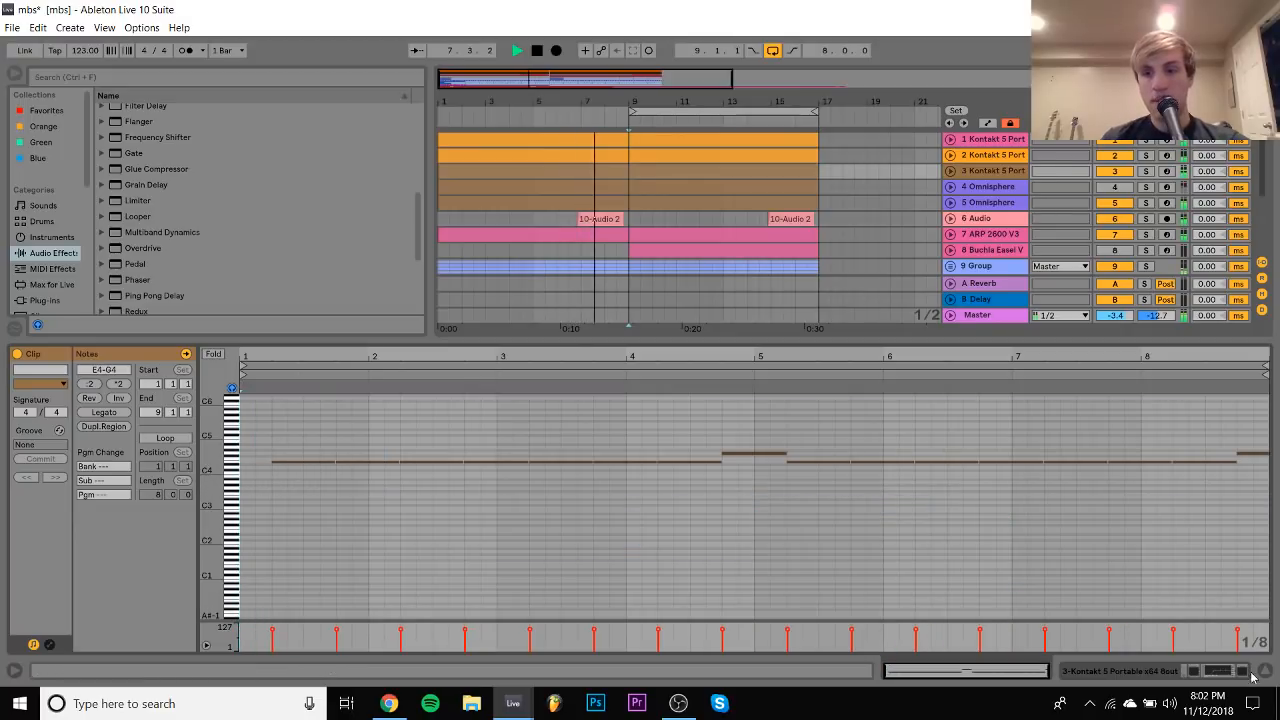
pyautogui.click(1265, 673)
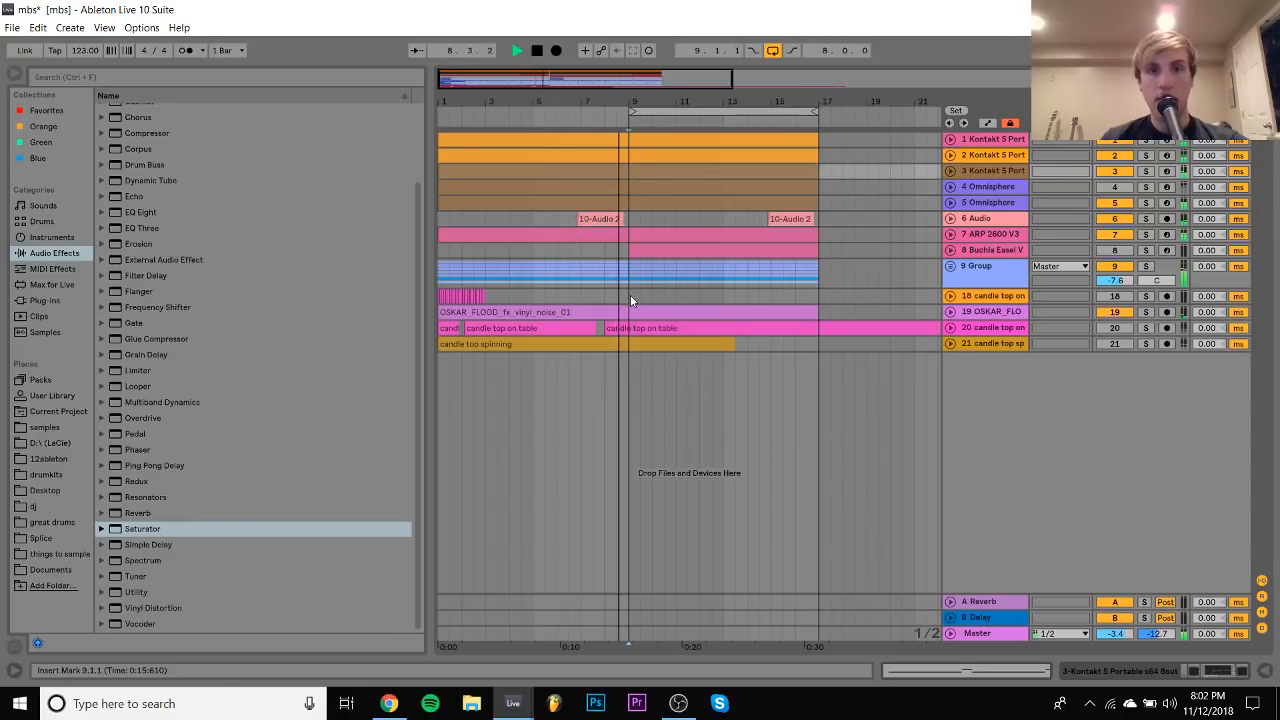
# Stop playback and duplicate the bar 9-17 section of tracks 1 through 9 Group twice, filling bars 17 to 33
pyautogui.moveTo(630, 295); pyautogui.dragTo(820, 136)
pyautogui.press('space')
pyautogui.moveTo(650, 138); pyautogui.dragTo(834, 137)
pyautogui.hotkey('ctrl', 'd')
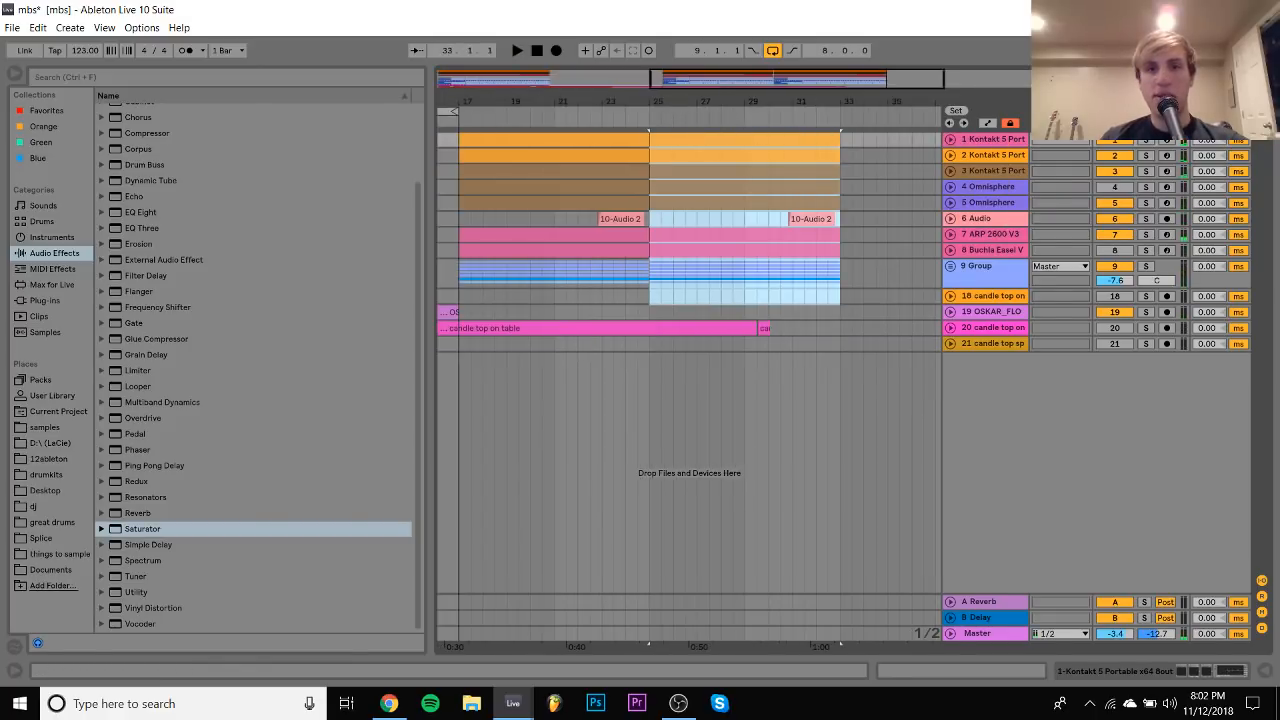
# Duplicate the bar 1-9 section of tracks 1 through 9 Group over bars 9 to 17
pyautogui.moveTo(655, 97); pyautogui.dragTo(655, 60)
pyautogui.moveTo(508, 276); pyautogui.dragTo(408, 115)
pyautogui.hotkey('ctrl', 'd')
# Delete track 18, the candle top on table track directly below 9 Group
pyautogui.click(992, 300)
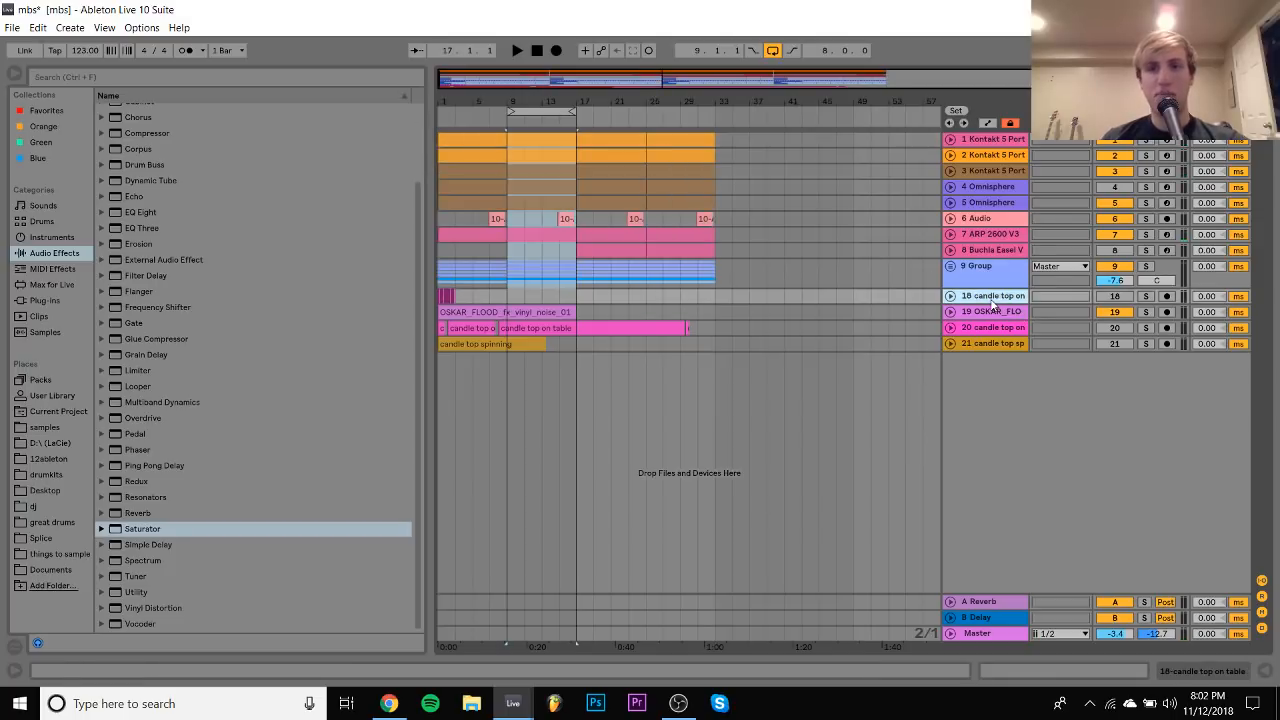
pyautogui.press('Delete')
pyautogui.click(572, 255)
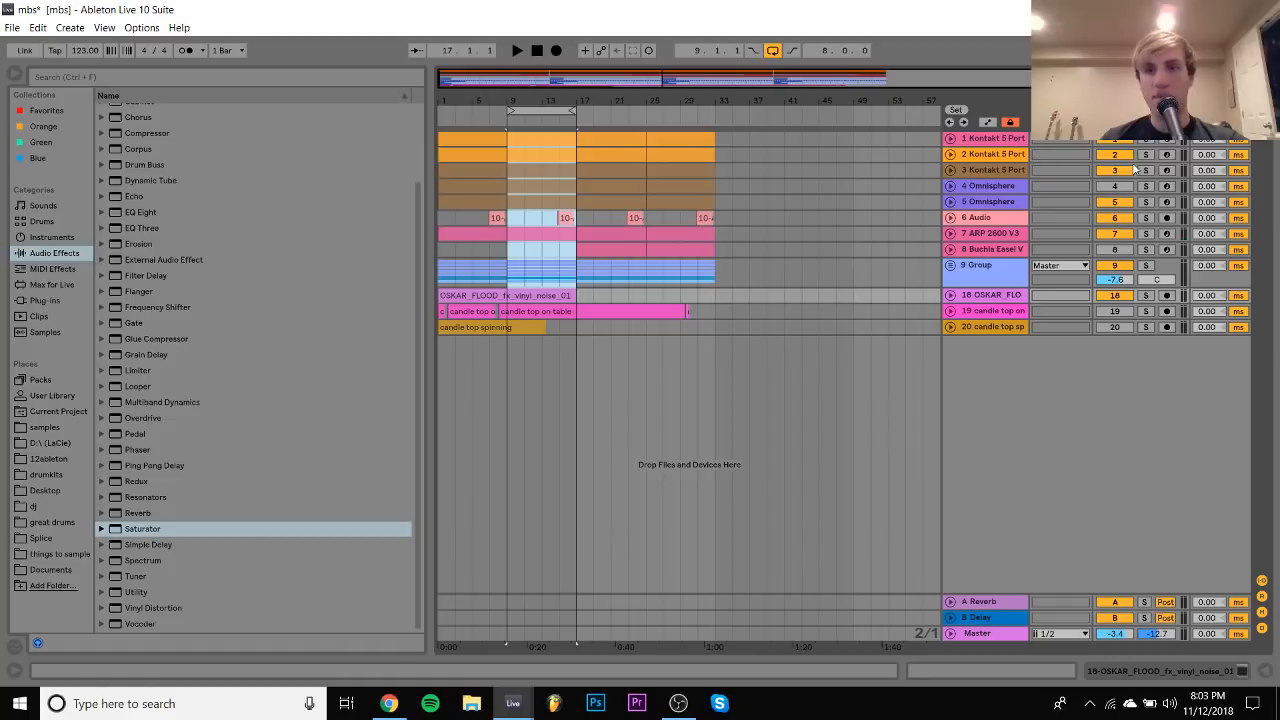
# Expand track 3 Kontakt 5, start playback from bar 17 and recolor its clips in bars 17 to 33 periwinkle blue
pyautogui.click(993, 172)
pyautogui.click(951, 172)
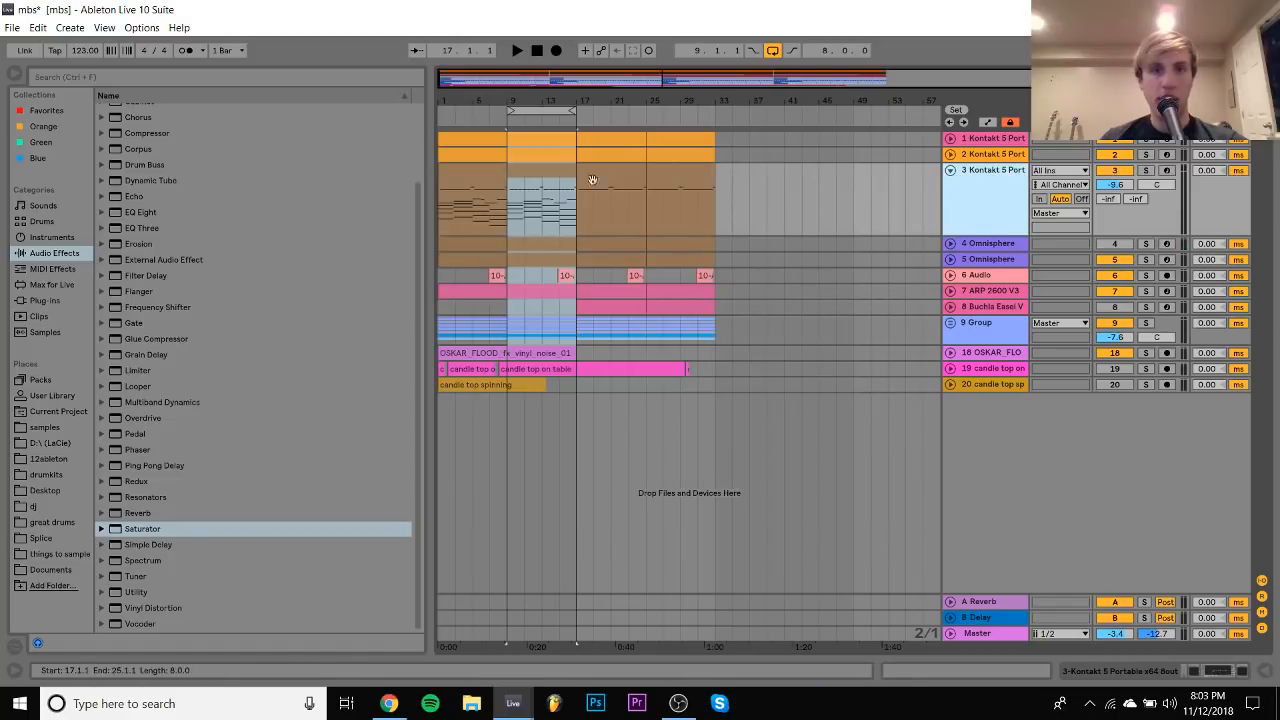
pyautogui.click(537, 170)
pyautogui.click(589, 172)
pyautogui.press('space')
pyautogui.rightClick(700, 172)
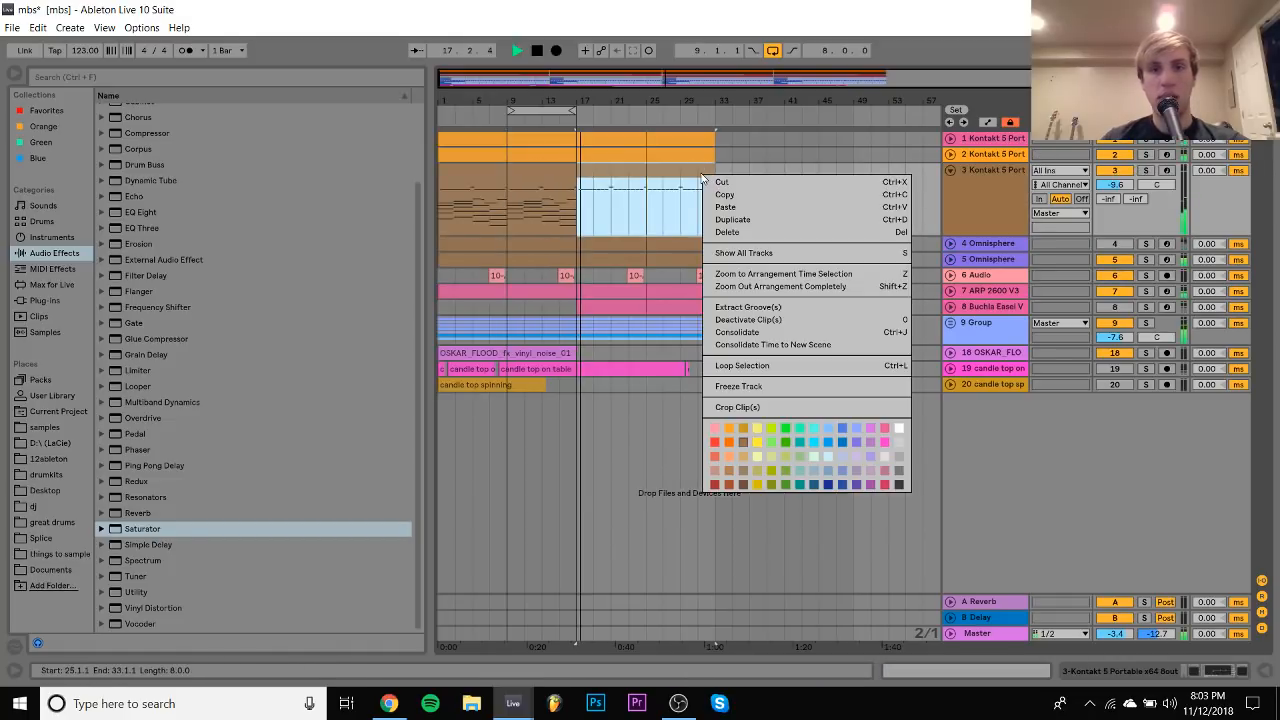
pyautogui.click(861, 459)
pyautogui.click(990, 187)
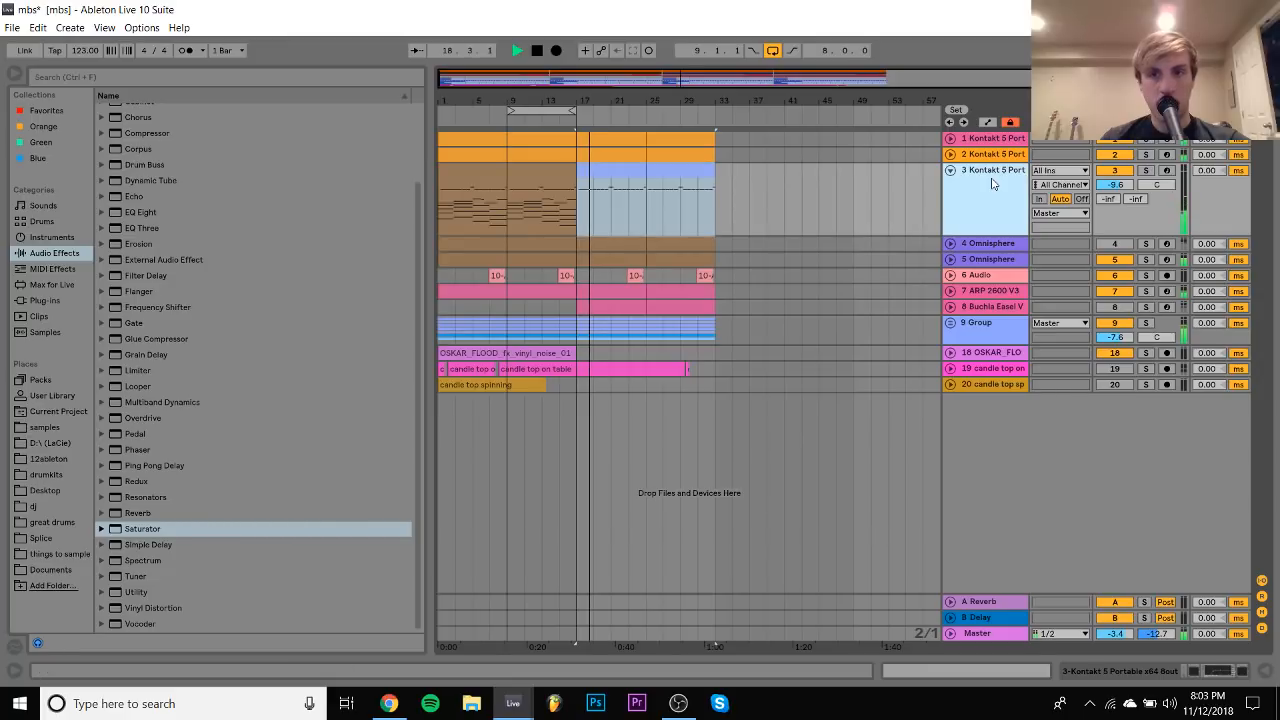
# Set track 3 Kontakt 5's volume to -6.4 dB, hide the device view and collapse the track
pyautogui.doubleClick(989, 197)
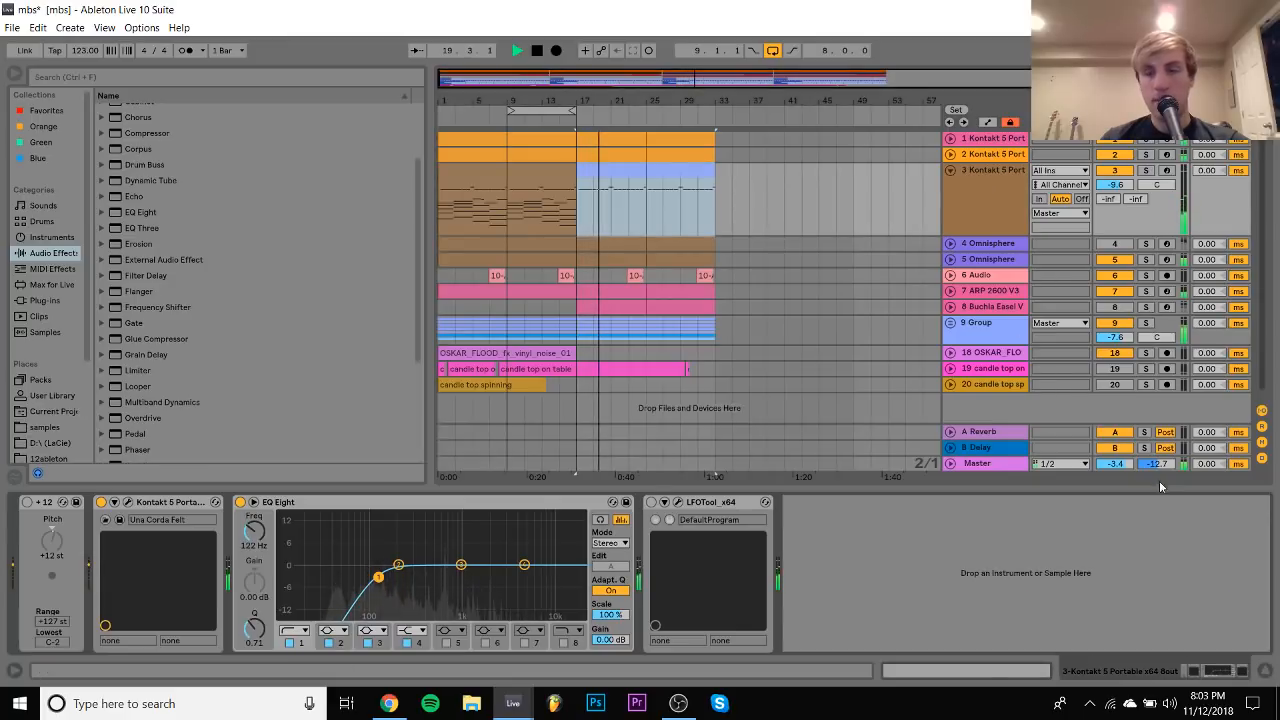
pyautogui.click(1265, 671)
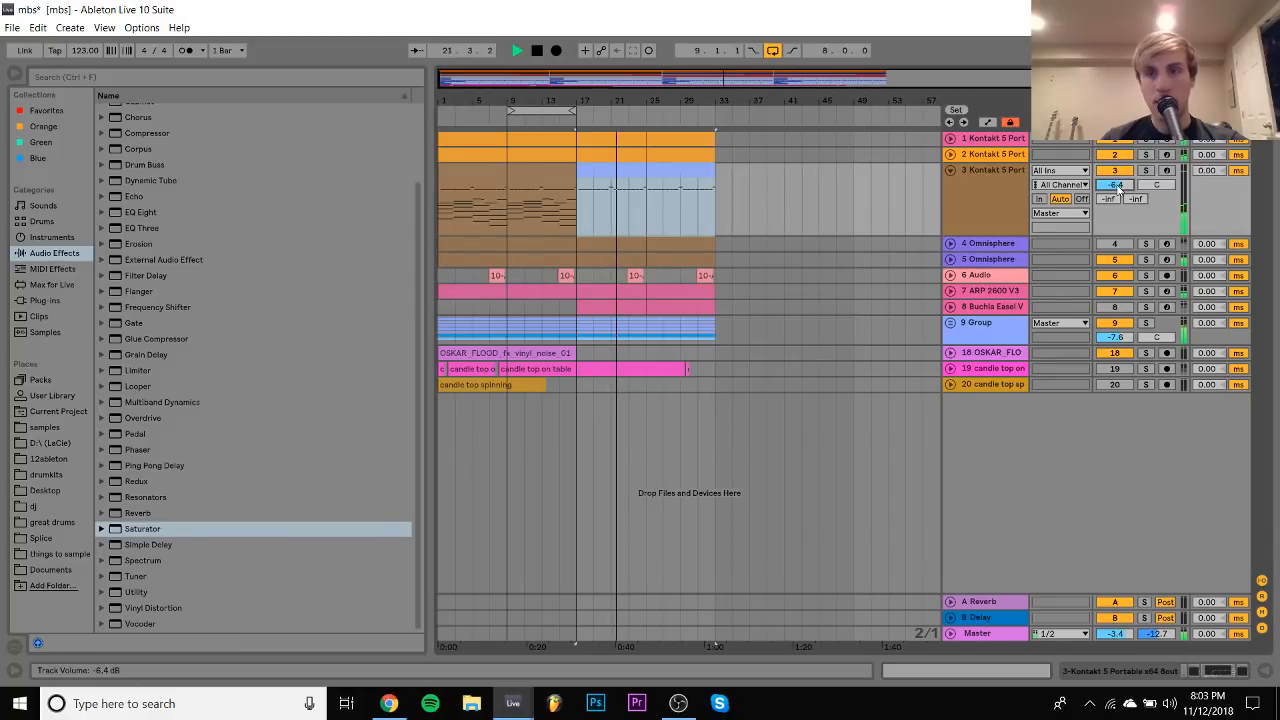
pyautogui.click(950, 171)
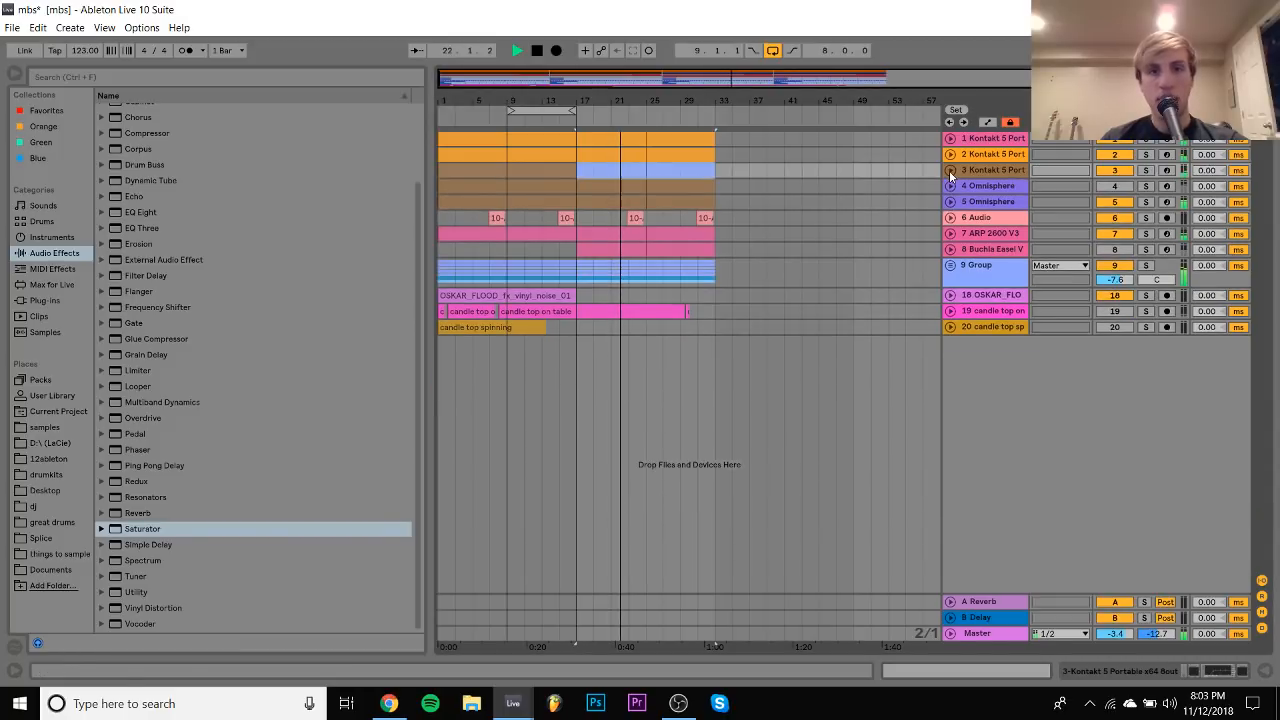
# Turn off the arrangement loop, activate track 8 Buchla Easel V and play the arrangement from bar 1
pyautogui.click(773, 51)
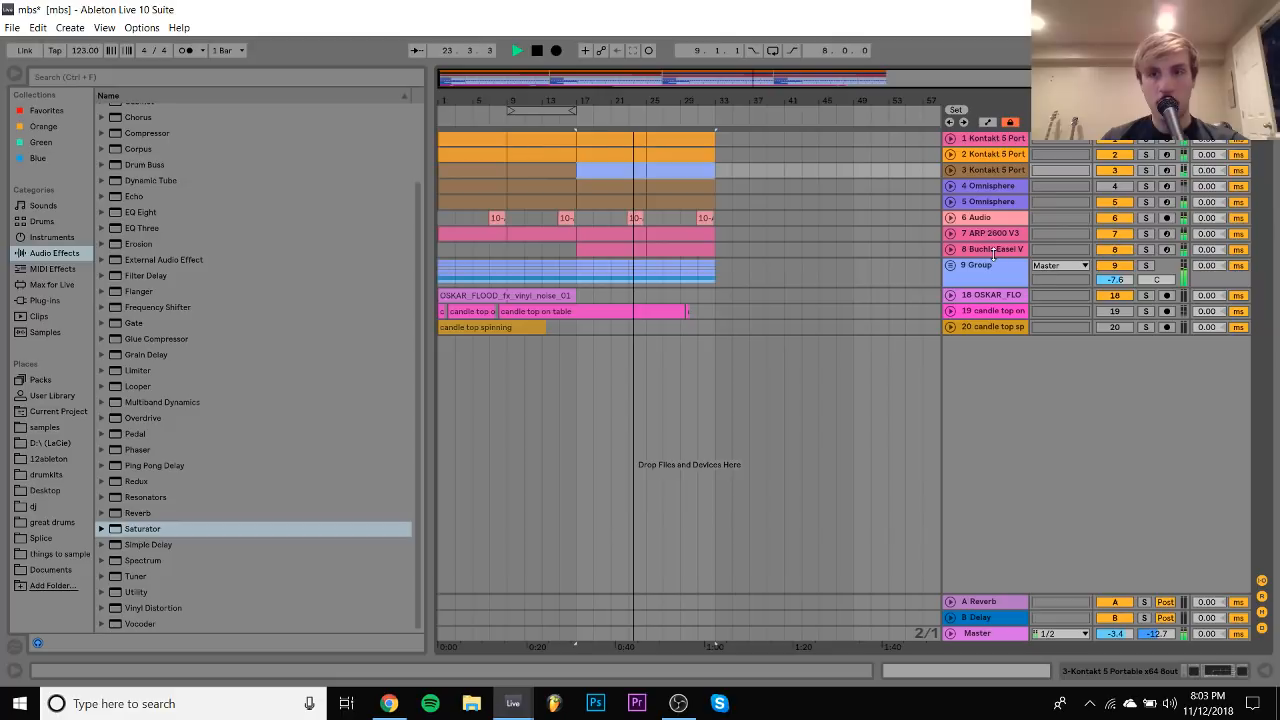
pyautogui.click(457, 232)
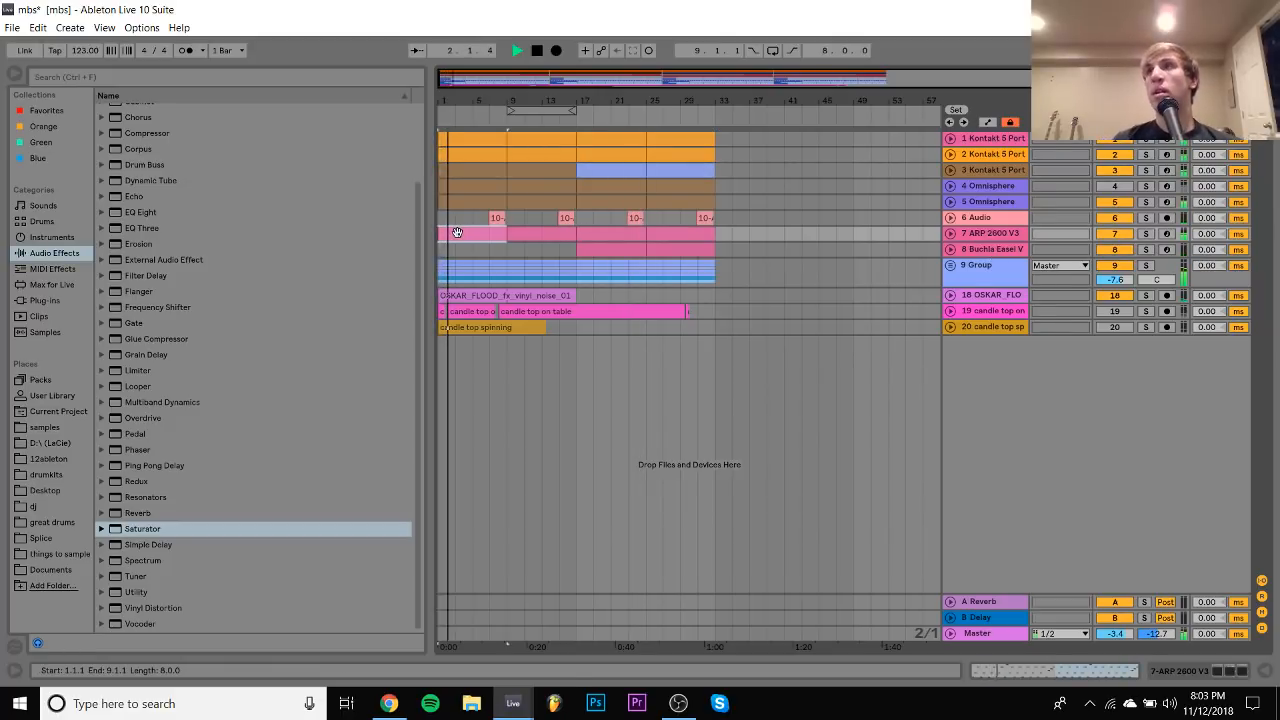
pyautogui.click(982, 270)
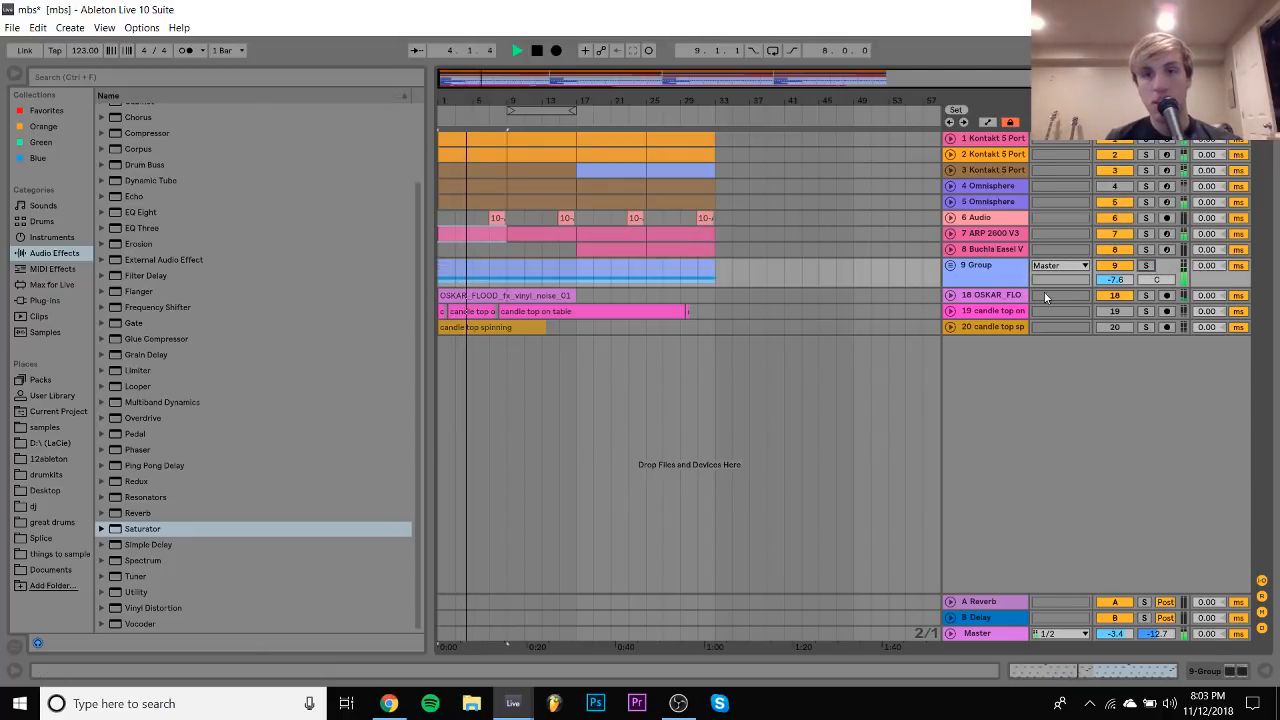
# Expand track 18, duplicate its vinyl noise clip over bars 17 to 33 and raise the track volume to -14.9 dB
pyautogui.click(951, 295)
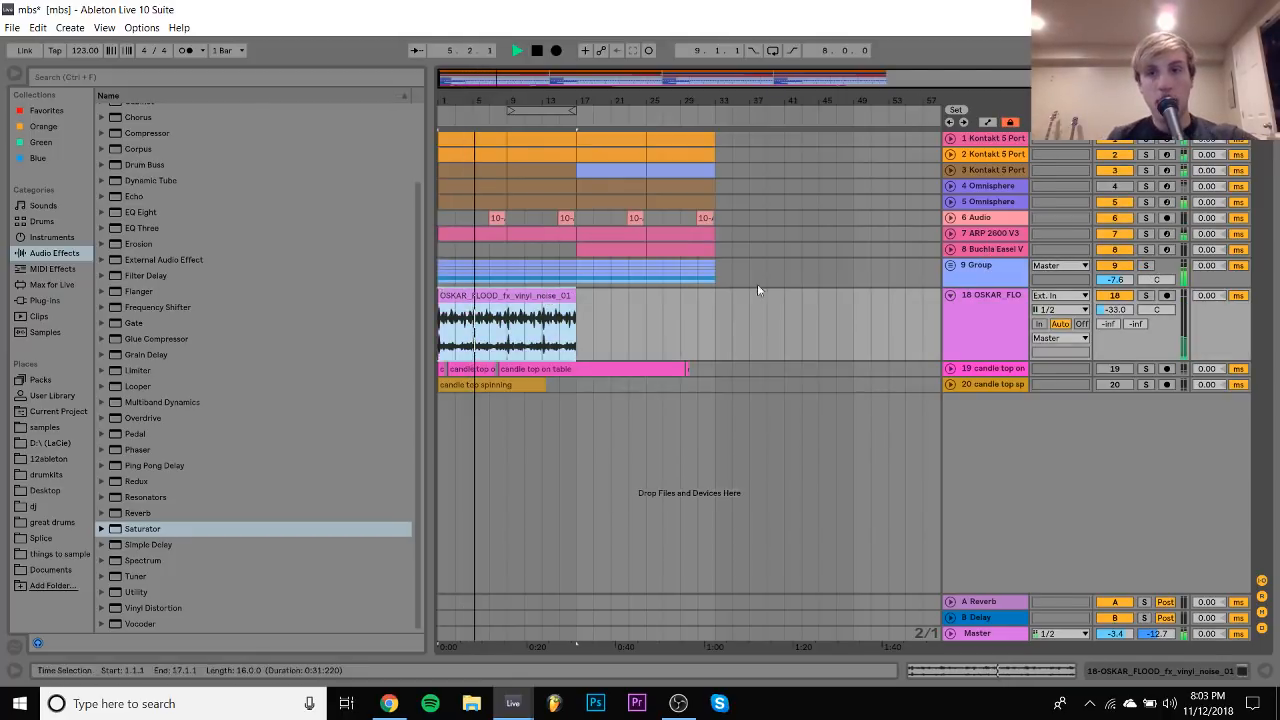
pyautogui.moveTo(1108, 310)
pyautogui.mouseDown()
pyautogui.moveTo(1108, 297)
pyautogui.moveTo(1113, 323)
pyautogui.mouseUp()
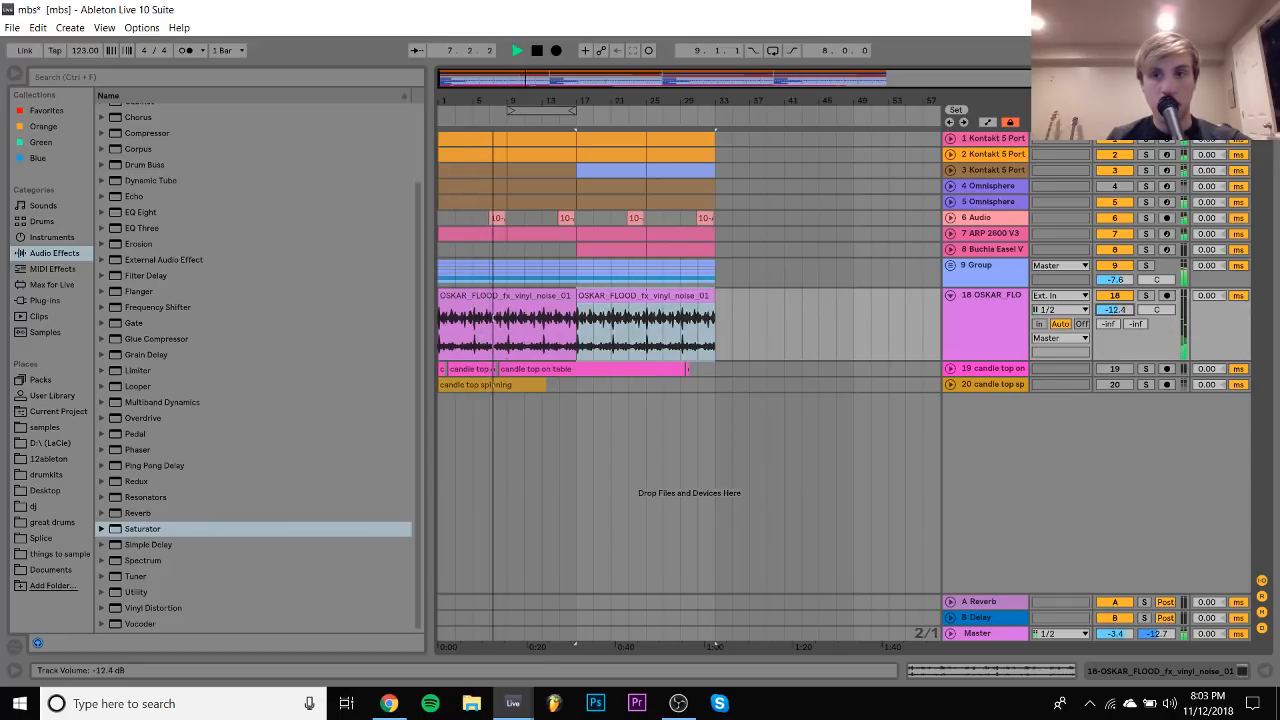
# Loop bars 1 to 33 across both vinyl noise clips, set the track volume to -17.5 dB and stop playback
pyautogui.click(668, 315)
pyautogui.keyDown('shift'); pyautogui.click(540, 297); pyautogui.keyUp('shift')
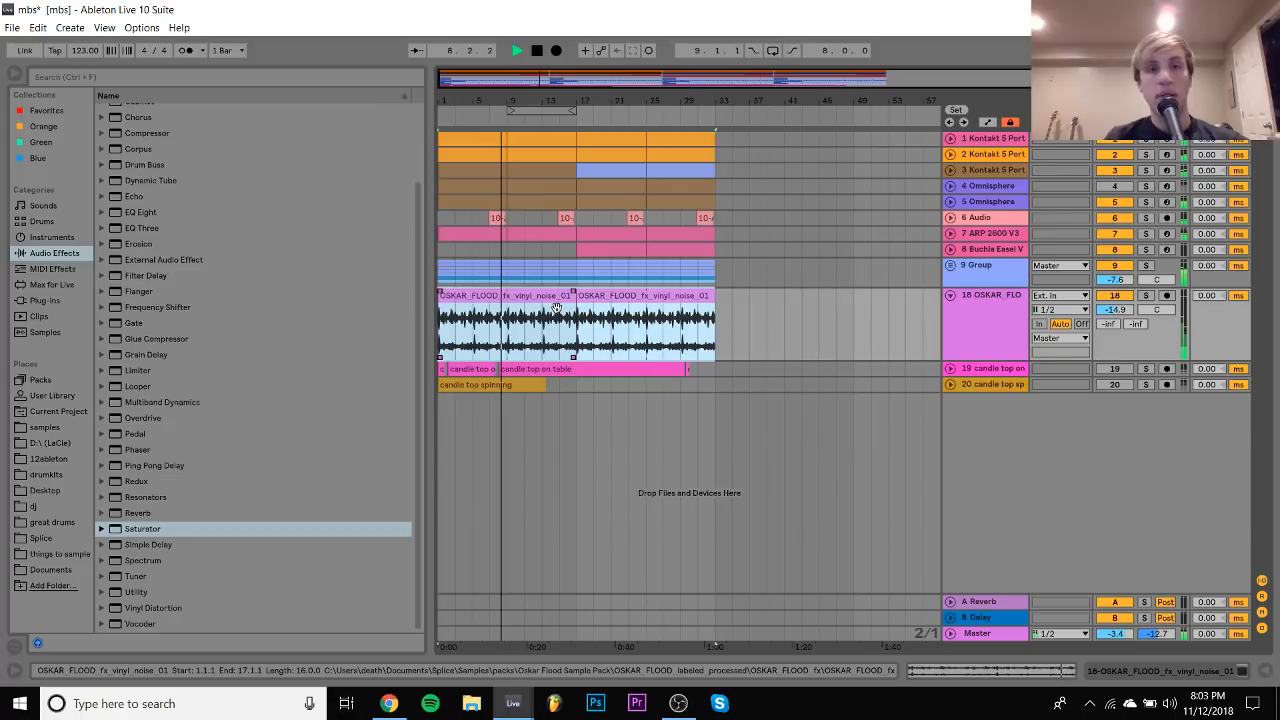
pyautogui.hotkey('ctrl', 'l')
pyautogui.moveTo(1119, 310); pyautogui.dragTo(1119, 316)
pyautogui.press('space')
# Insert a new MIDI track directly below track 18, the vinyl noise track
pyautogui.click(995, 301)
pyautogui.doubleClick(995, 301)
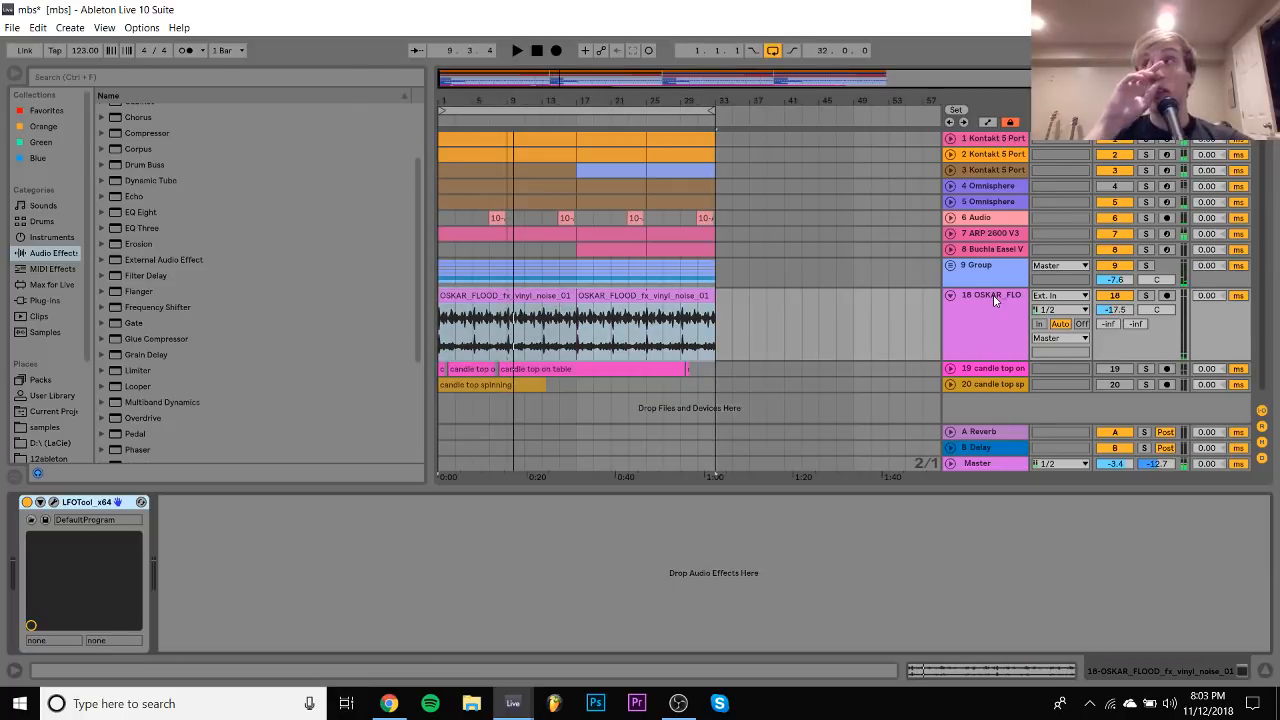
pyautogui.hotkey('ctrl', 'shift', 't')
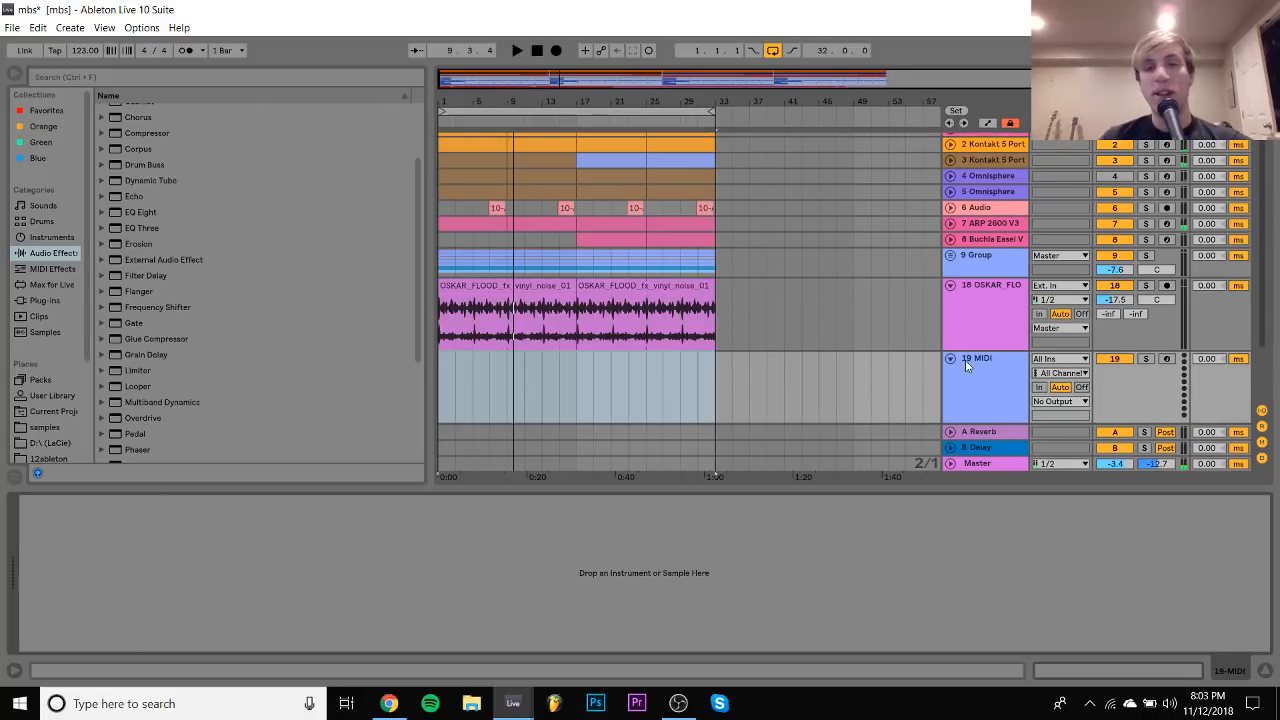
# Expand the two candle top tracks, 20 and 21, and inspect the candle top spinning waveform around bars 7 to 9
pyautogui.scroll(-2, 965, 360)
pyautogui.click(949, 363)
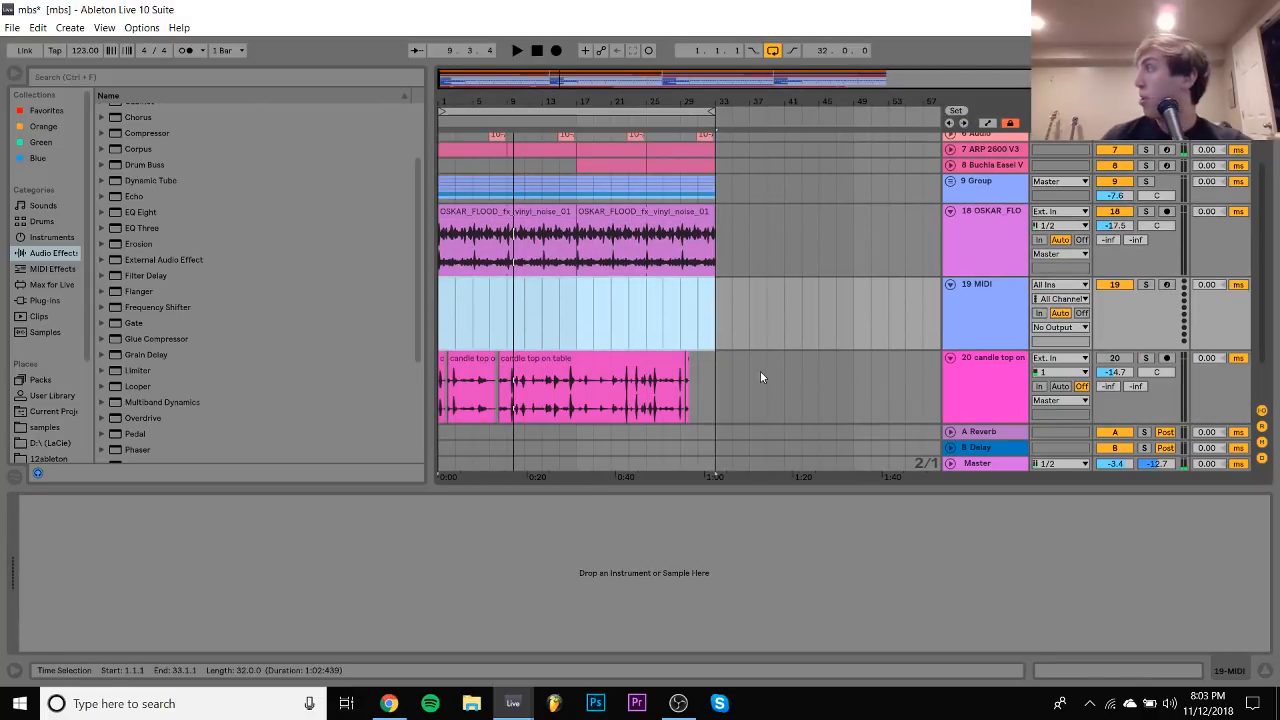
pyautogui.scroll(-1, 790, 360)
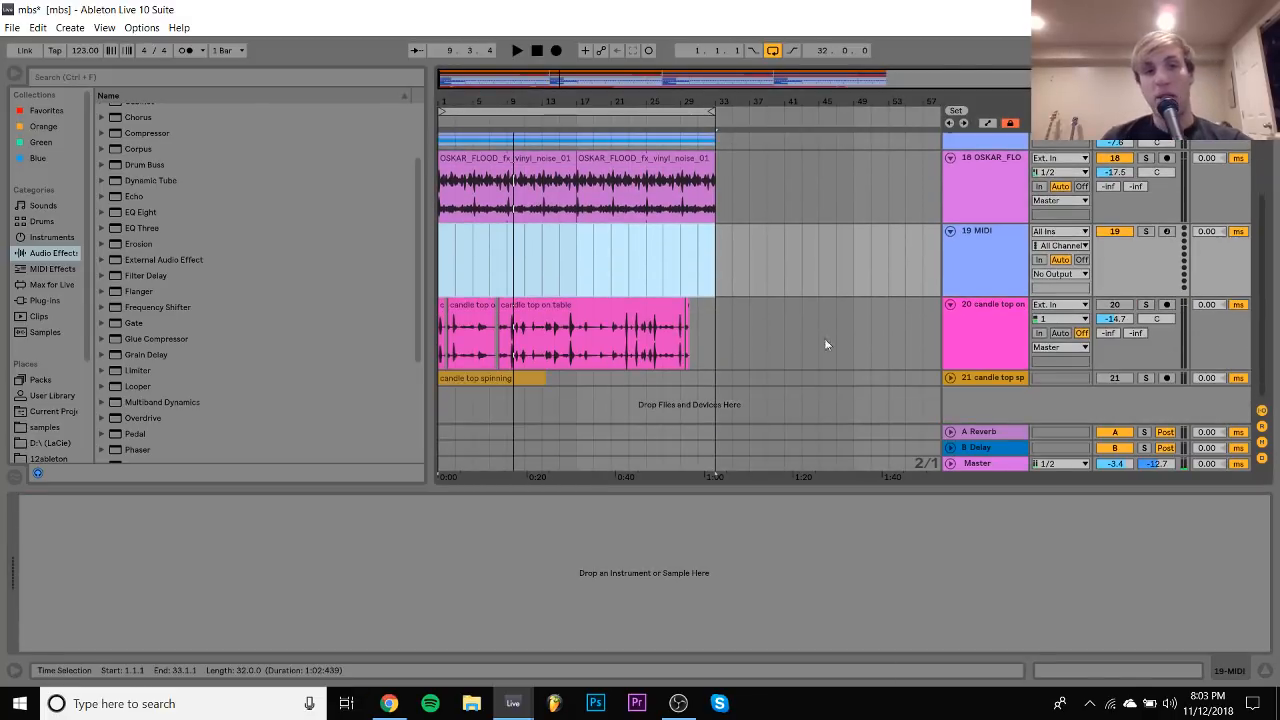
pyautogui.click(949, 378)
pyautogui.click(486, 400)
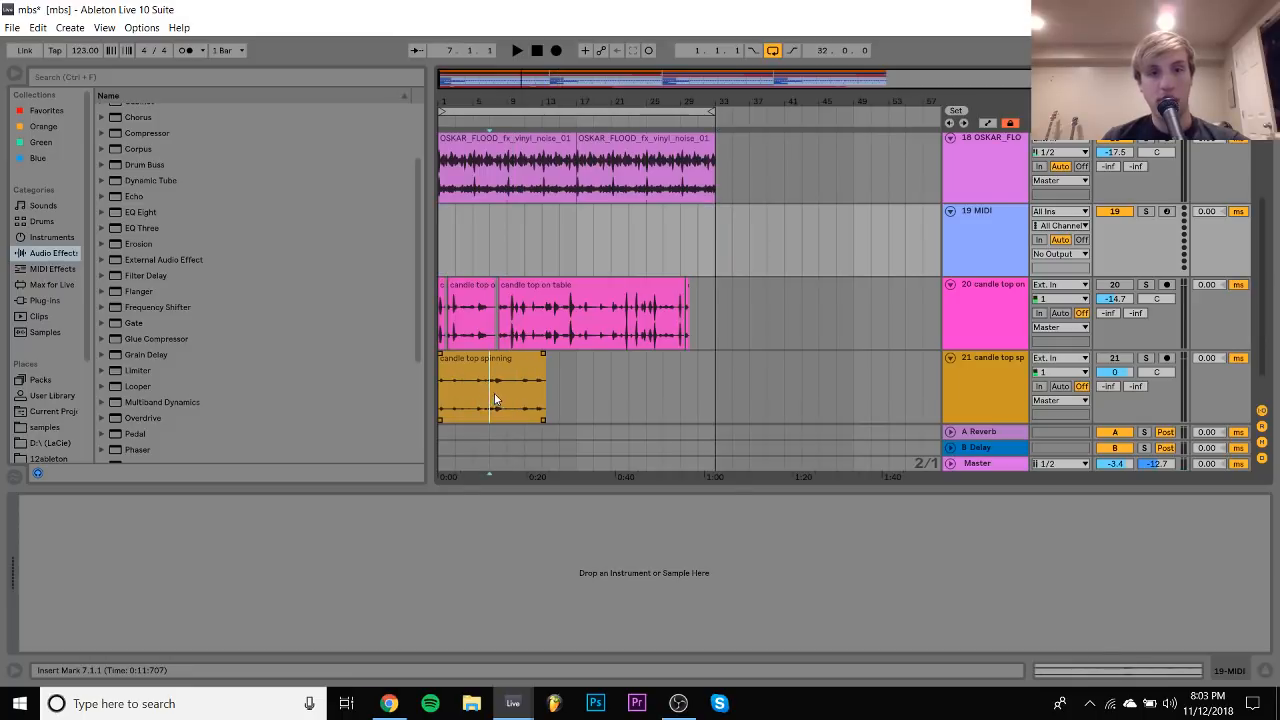
pyautogui.moveTo(494, 398); pyautogui.dragTo(506, 398)
pyautogui.moveTo(481, 86); pyautogui.dragTo(530, 136)
pyautogui.hscroll(-2, 543, 358)
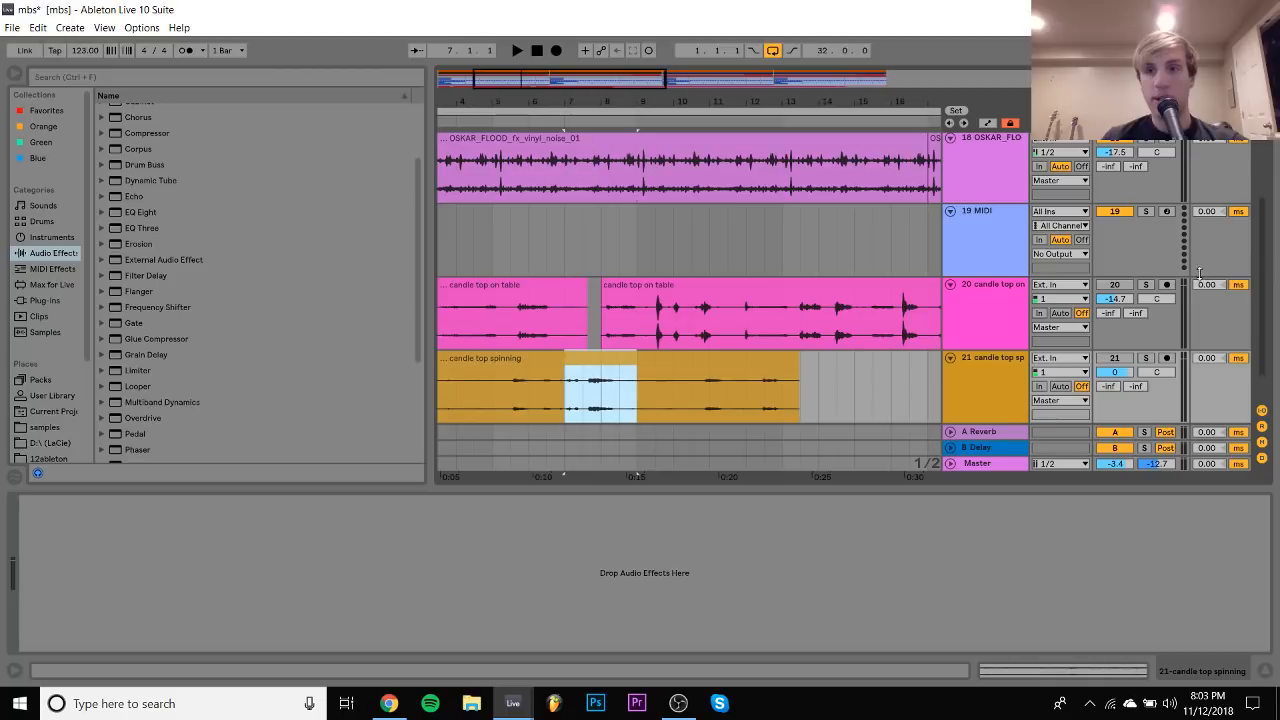
# Solo track 20 candle top on table and audition its recording from 5.3.1
pyautogui.click(1146, 285)
pyautogui.click(517, 335)
pyautogui.press('space')
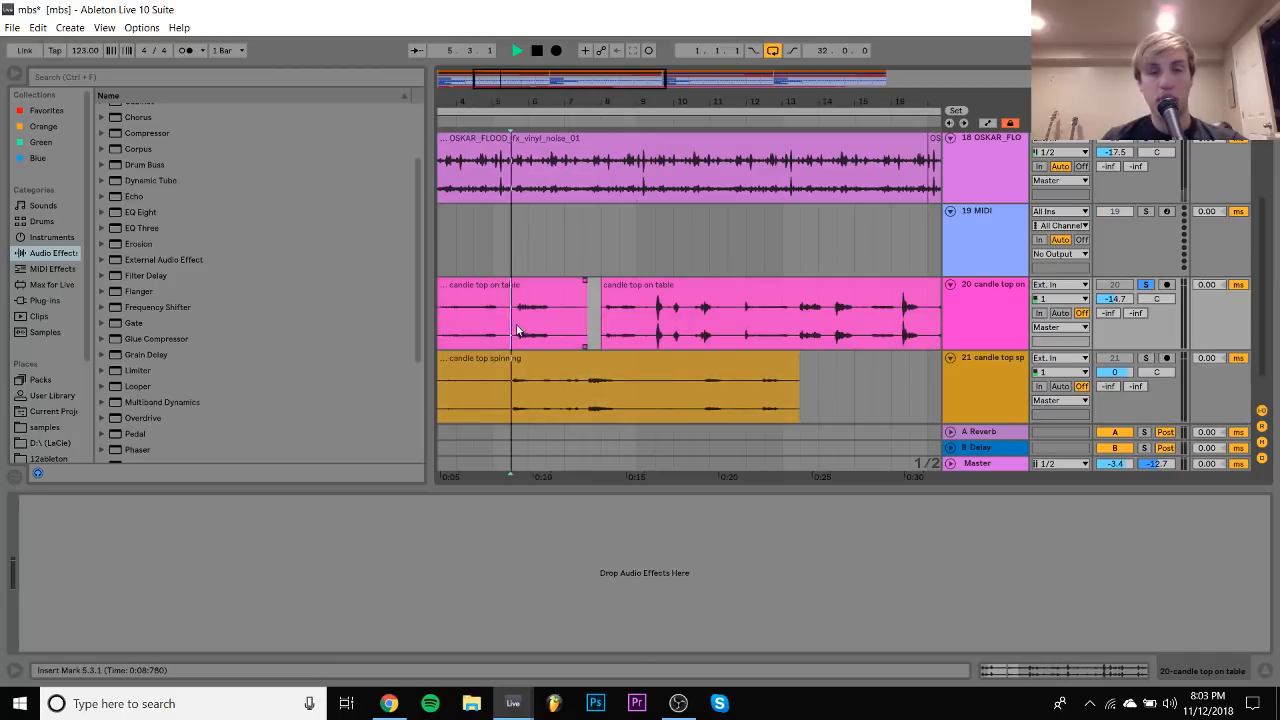
pyautogui.moveTo(519, 102); pyautogui.dragTo(571, 130)
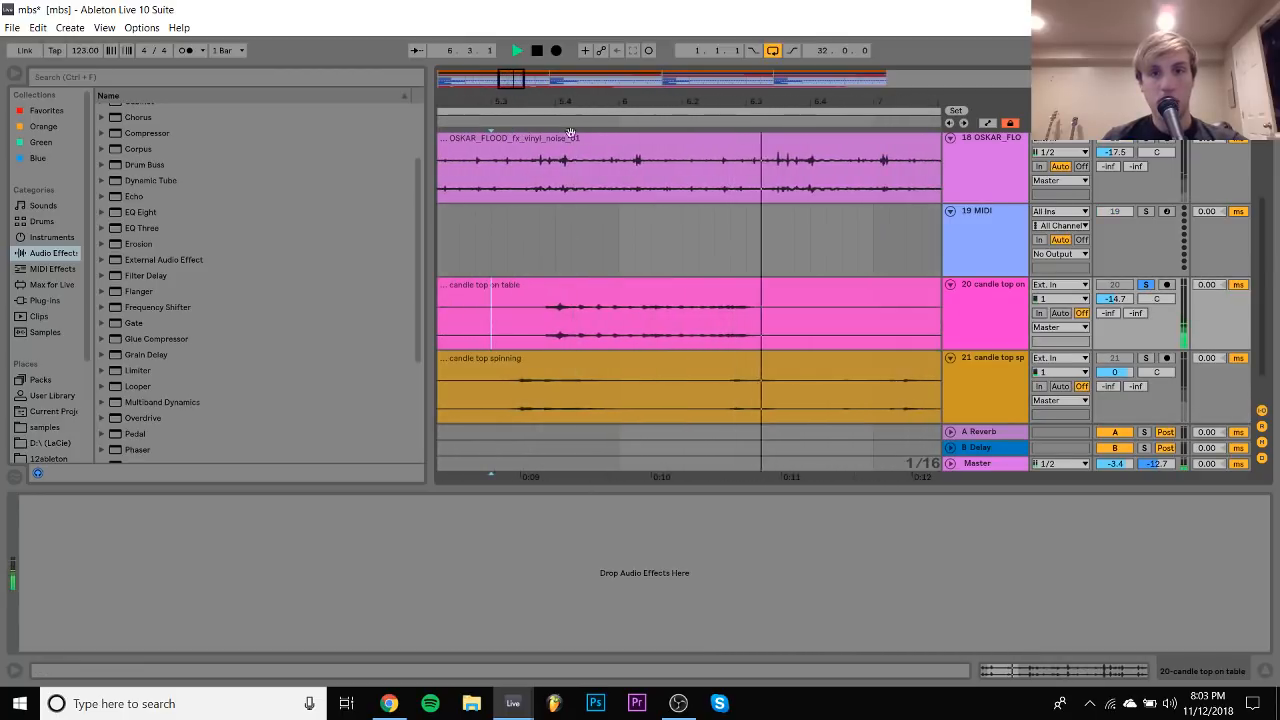
# Stop playback and consolidate the candle top on table audio from 5.3.4 to 6.3.2 into its own clip
pyautogui.press('space')
pyautogui.moveTo(540, 326); pyautogui.dragTo(673, 322)
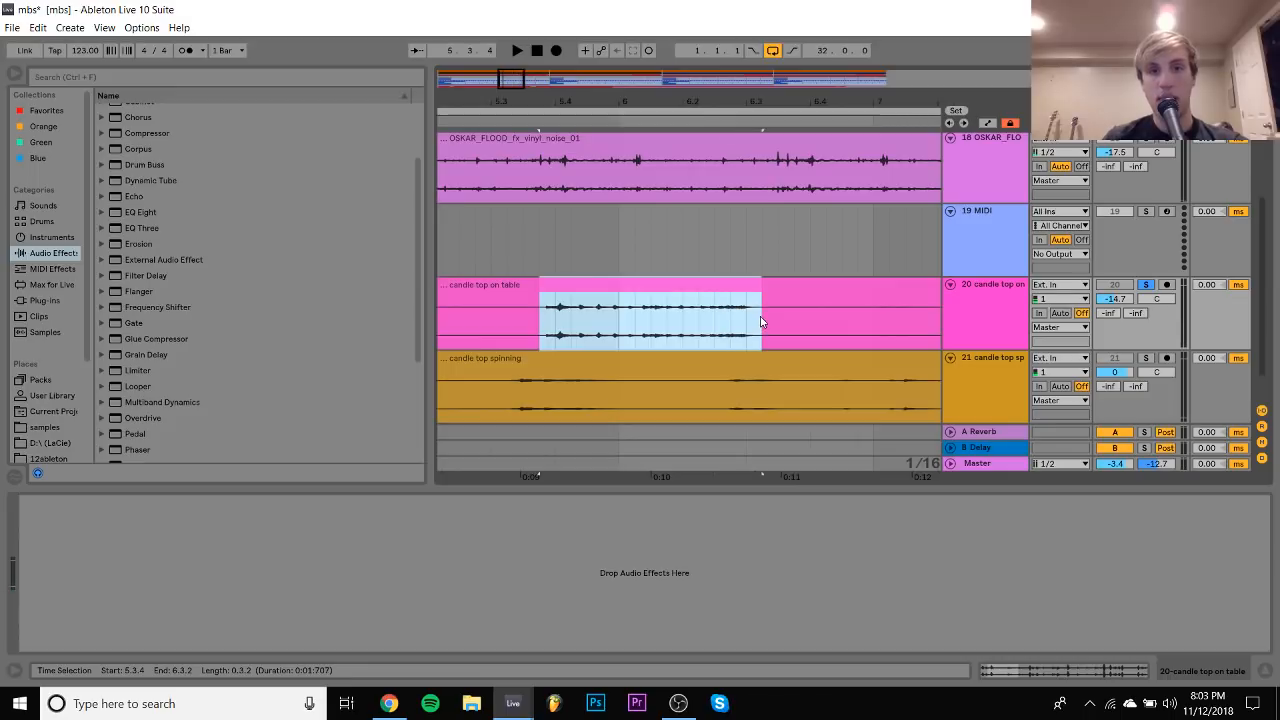
pyautogui.hotkey('ctrl', 'j')
# Load the Max for Live device Granulator II_Version2.2.2 onto track 19 and give it the consolidated candle top clip as its sample
pyautogui.click(984, 260)
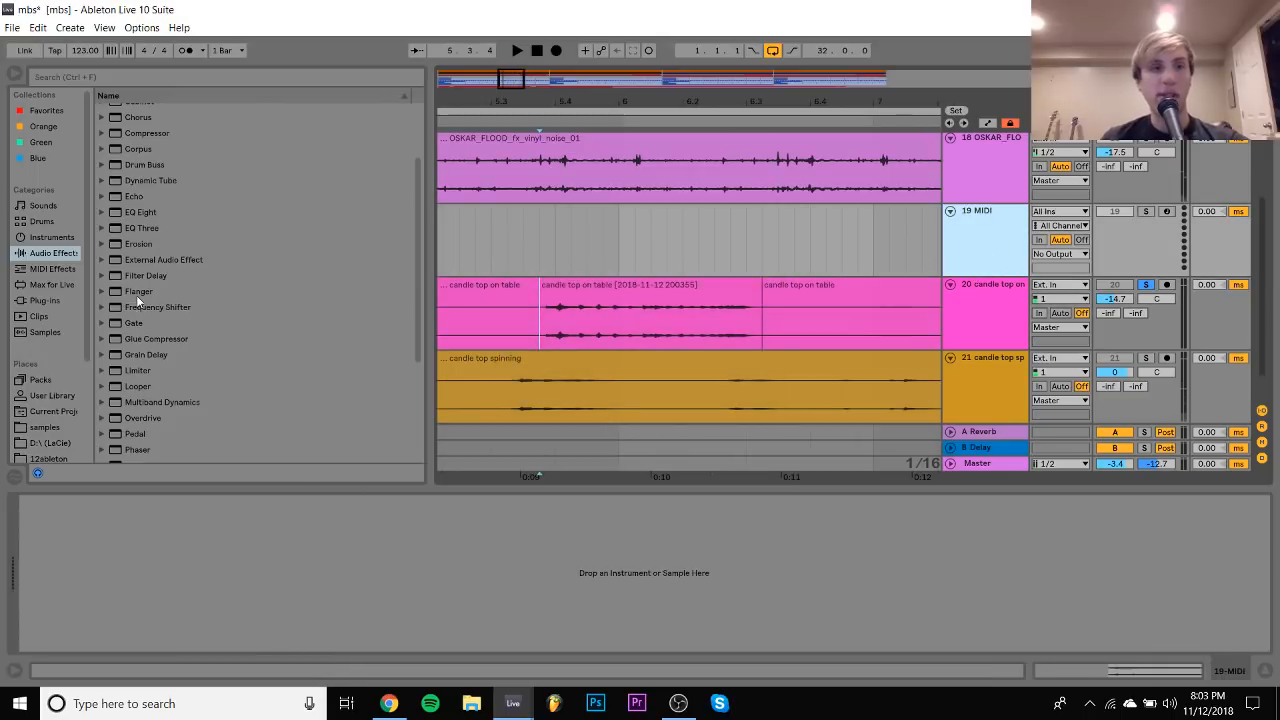
pyautogui.click(46, 286)
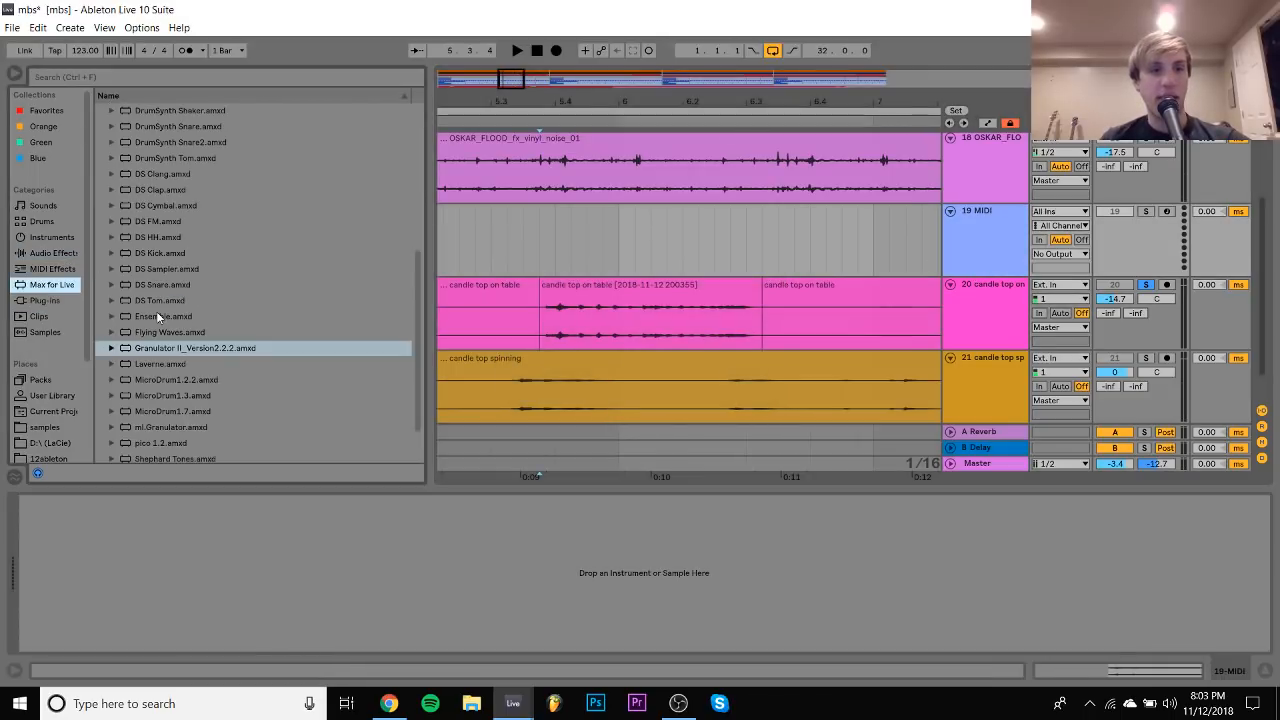
pyautogui.rightClick(156, 313)
pyautogui.click(135, 347)
pyautogui.click(135, 347)
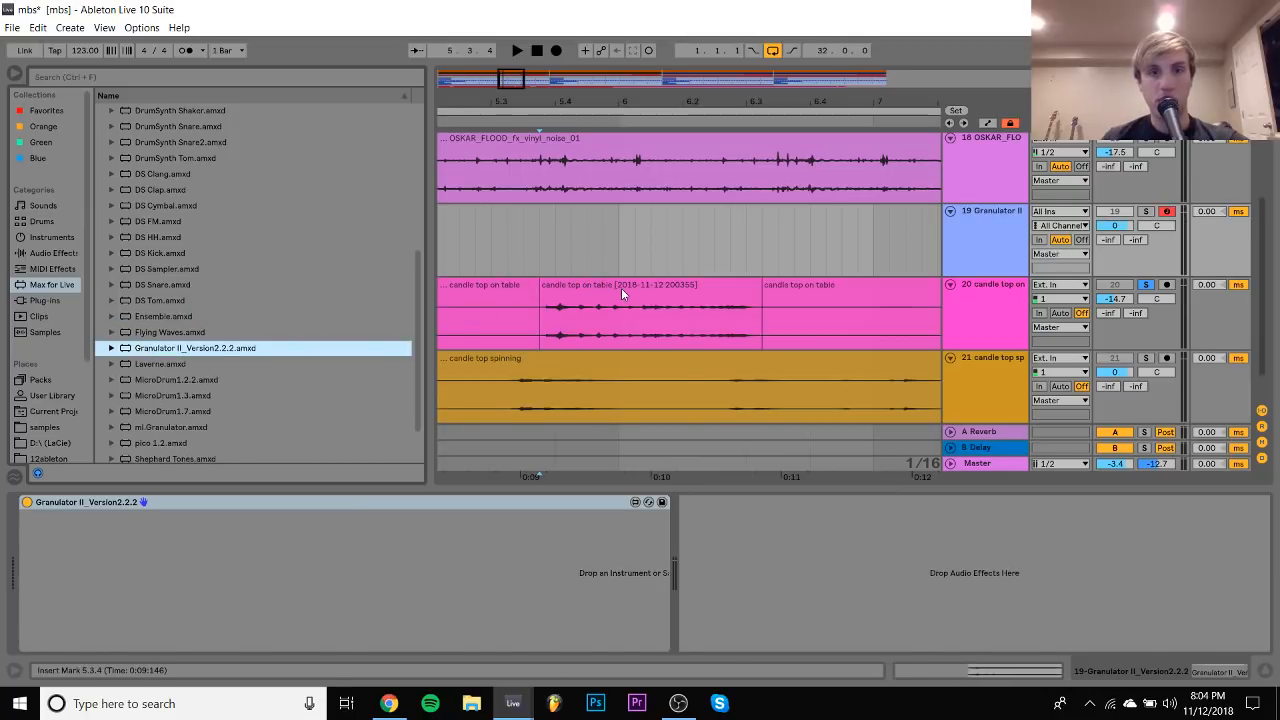
pyautogui.moveTo(621, 290); pyautogui.dragTo(303, 524)
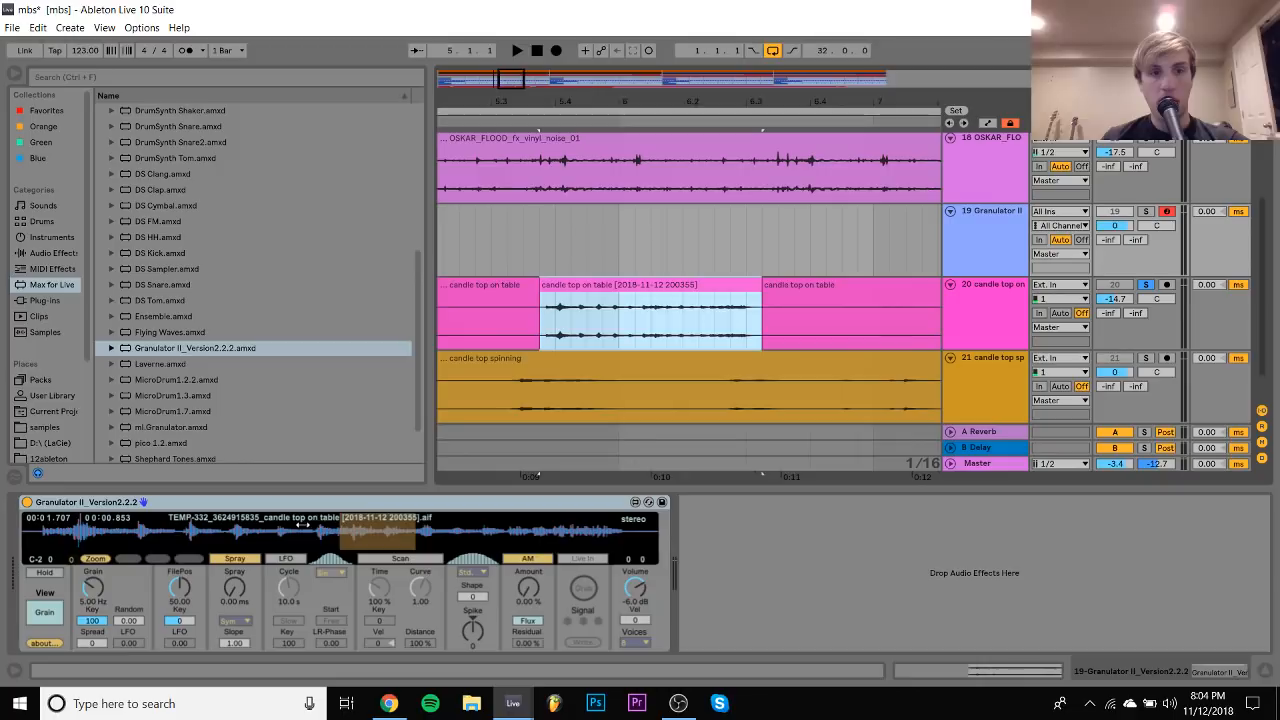
# Set Granulator II's FilePos to 40.81 and Spray to 2.53 s, and solo track 19 with its volume at -5.6 dB
pyautogui.click(324, 524)
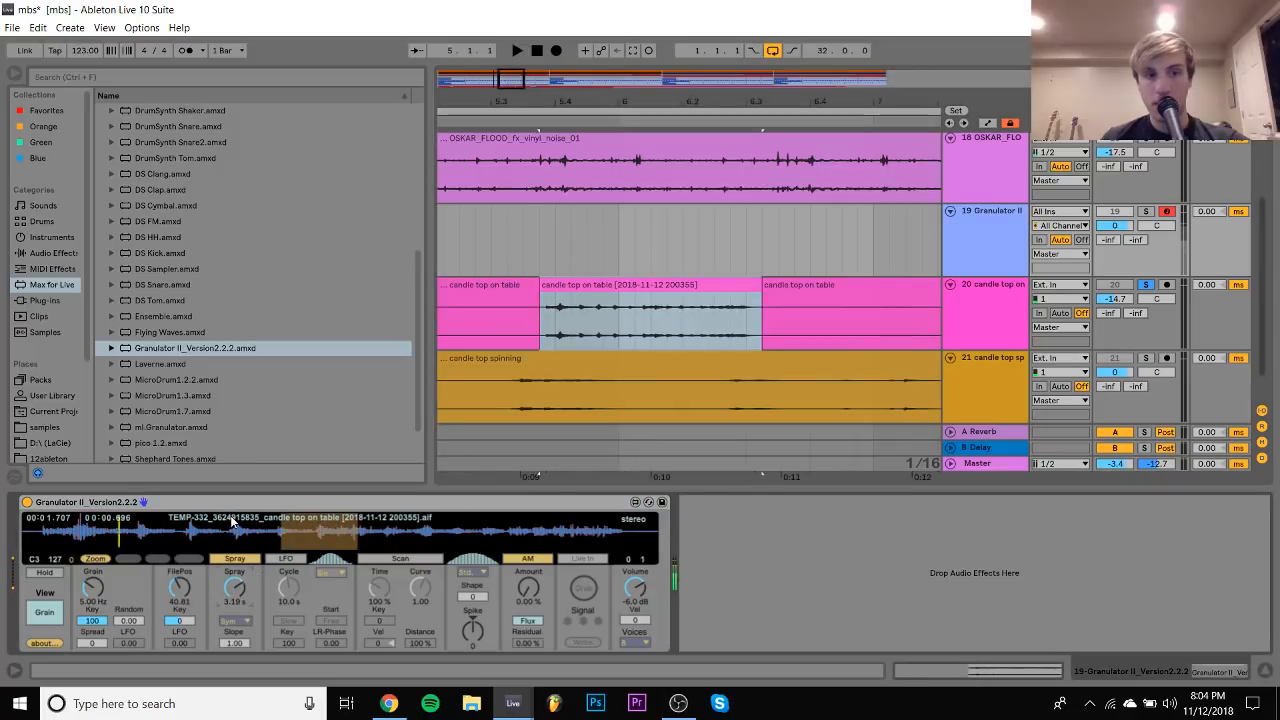
pyautogui.click(1146, 212)
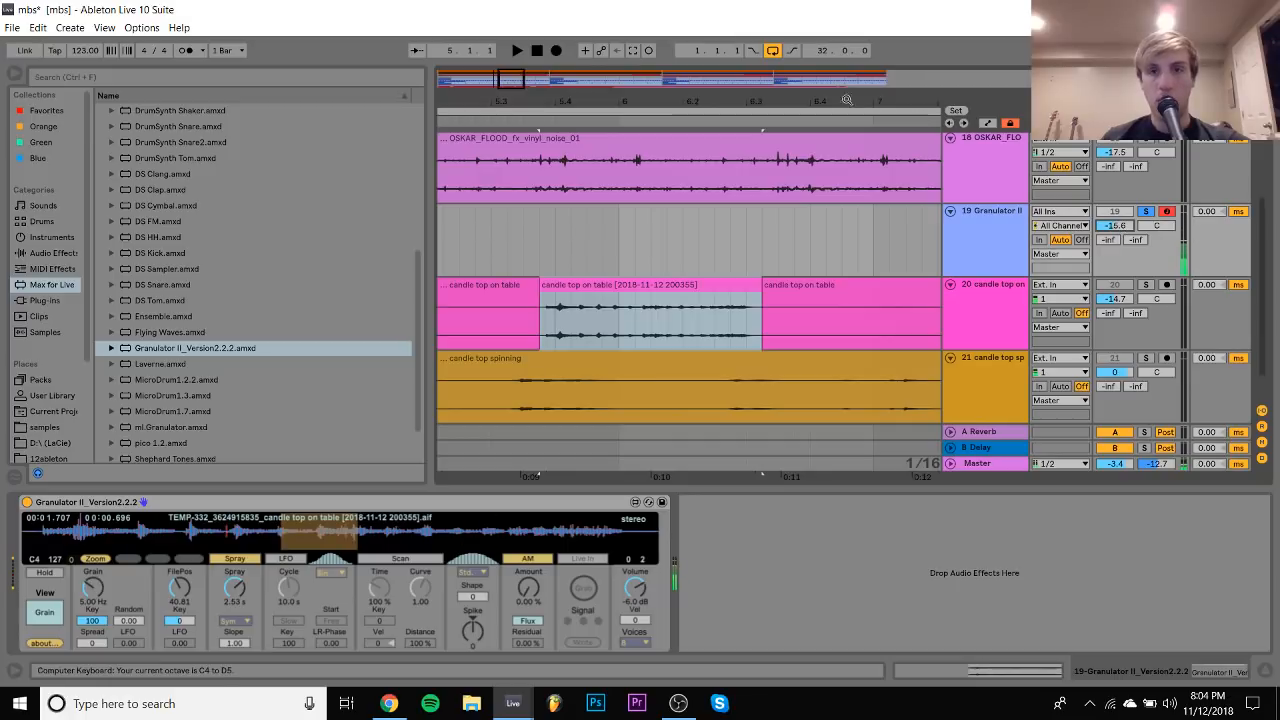
pyautogui.moveTo(803, 105); pyautogui.dragTo(558, 106)
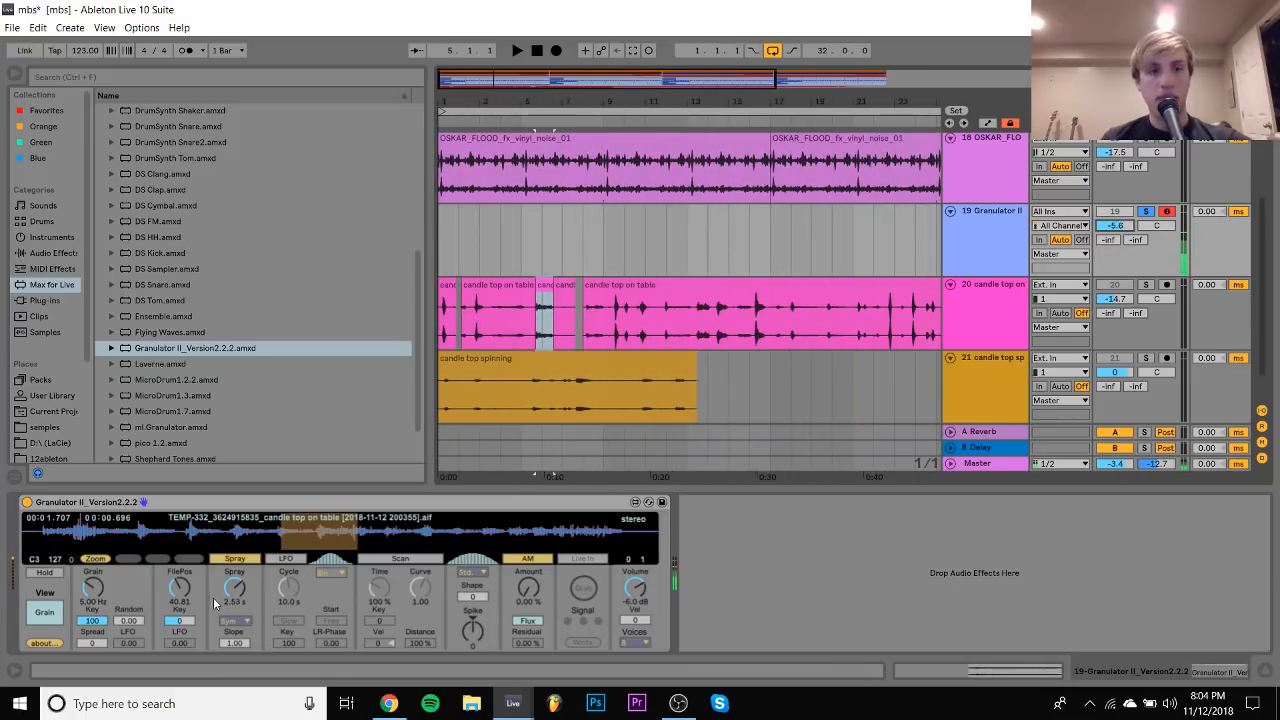
# Set Granulator II's Grain to 2.47 Hz, Spray to 758 ms and FilePos to 21.52
pyautogui.moveTo(232, 602); pyautogui.dragTo(238, 614)
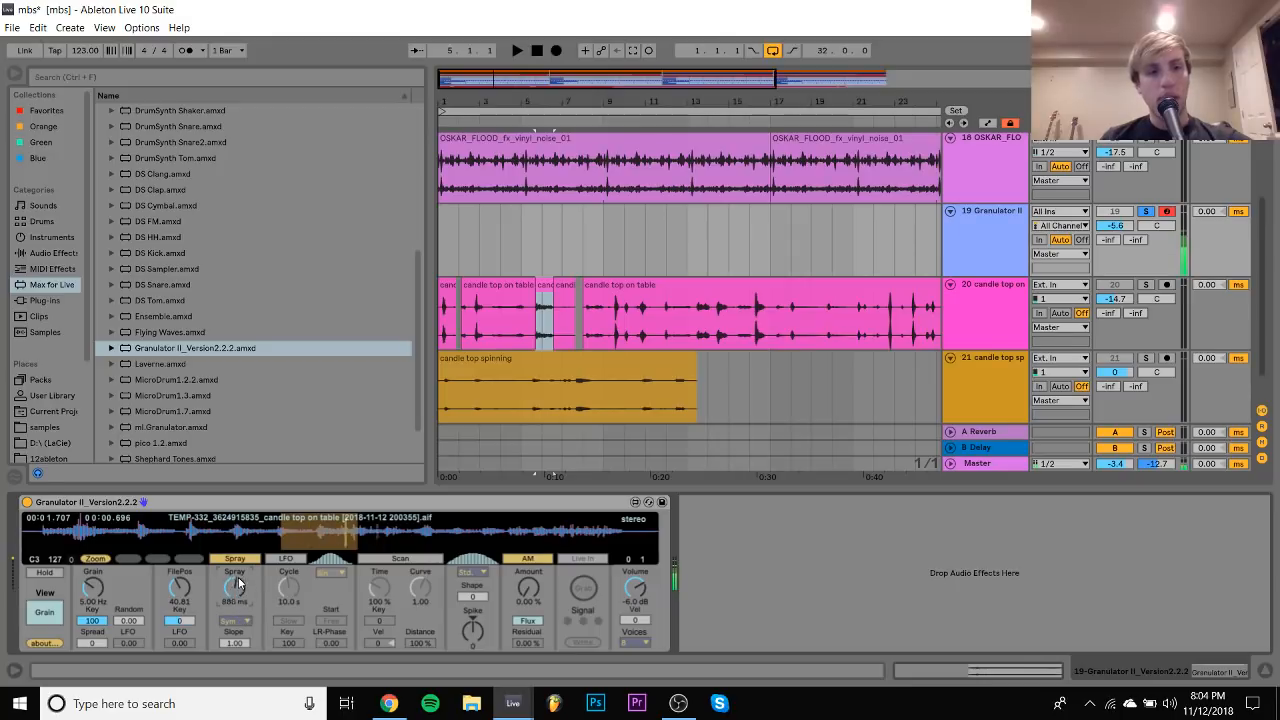
pyautogui.moveTo(88, 600); pyautogui.dragTo(93, 596)
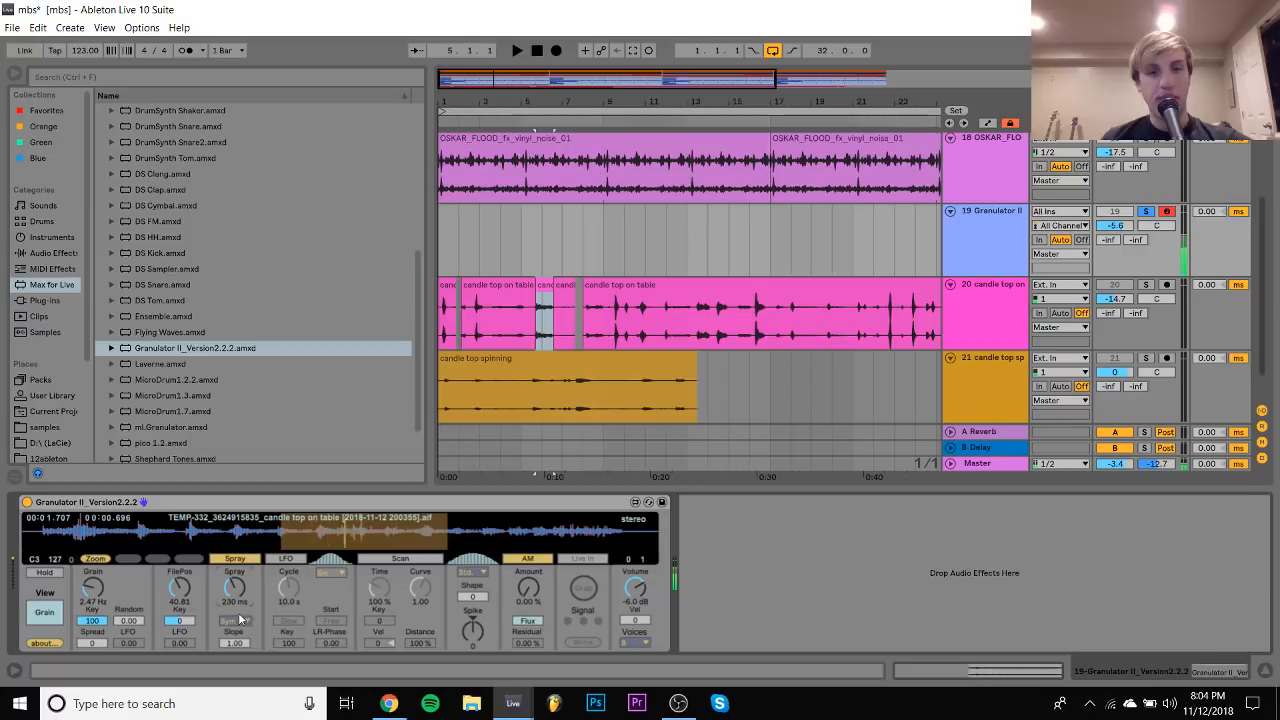
pyautogui.click(243, 541)
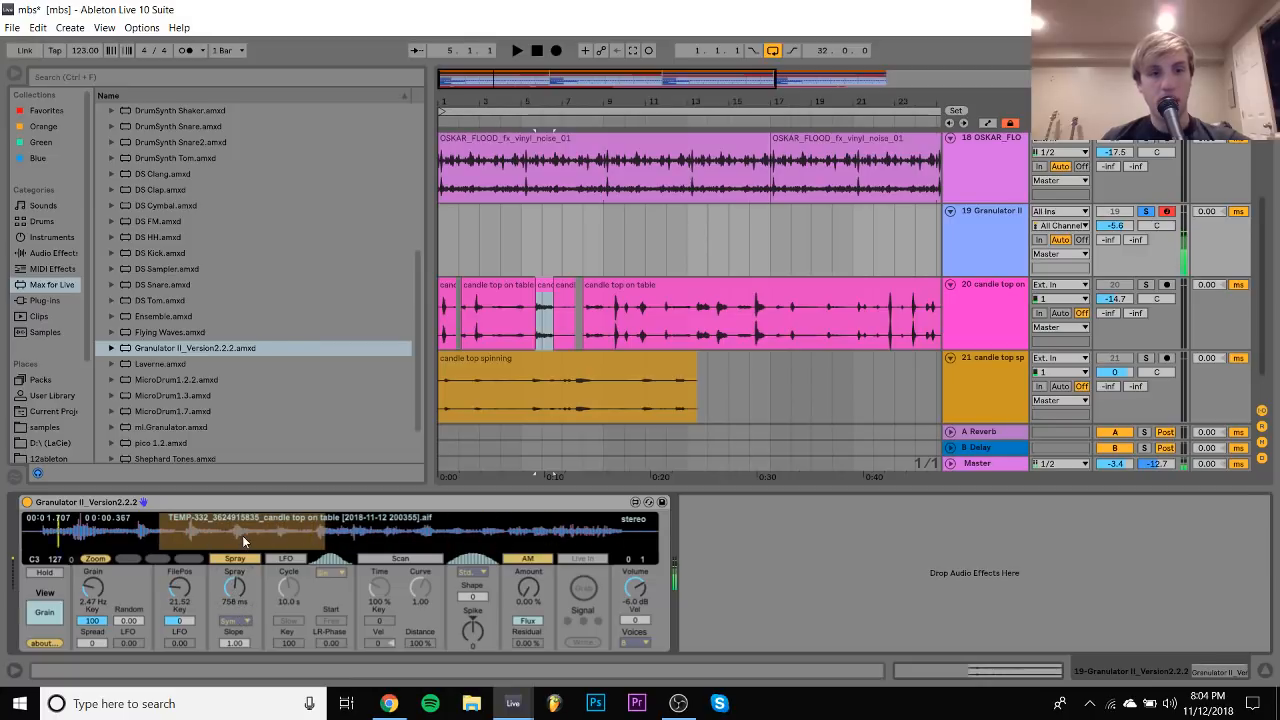
# Audition the grain sound two octaves up at C5, setting Grain to 1.57 Hz and track 19's volume to -9.8 dB
pyautogui.press('x')
pyautogui.press('x')
pyautogui.press('f')
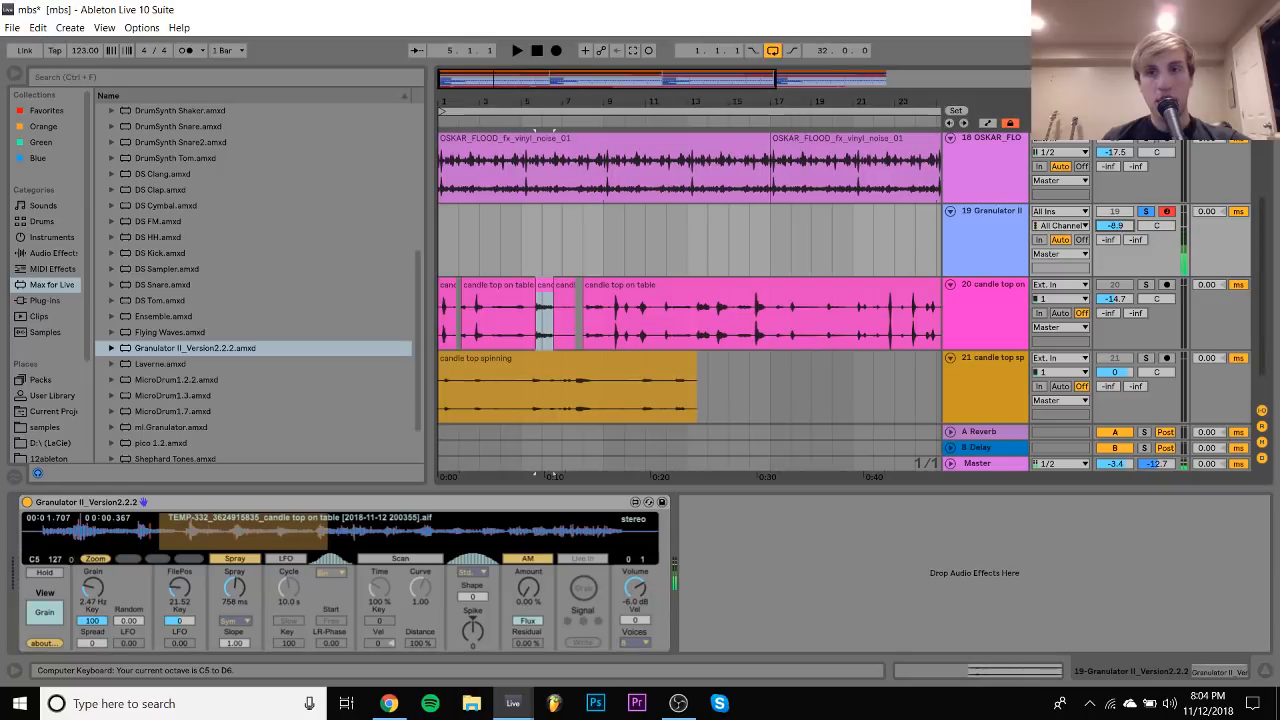
pyautogui.press('a')
pyautogui.moveTo(92, 589)
pyautogui.mouseDown()
pyautogui.moveTo(100, 612)
pyautogui.moveTo(107, 593)
pyautogui.mouseUp()
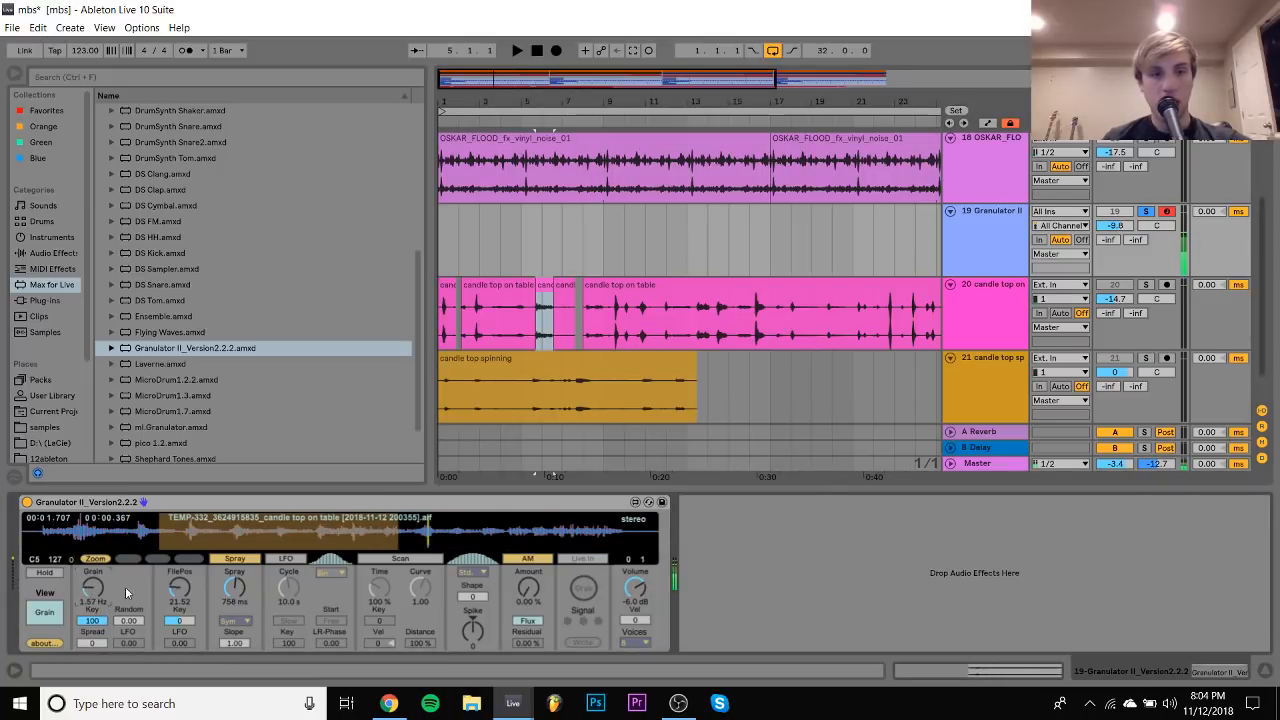
# Lower the computer keyboard's octave to C3 and audition a few notes of the grain sound
pyautogui.press('z')
pyautogui.press('z')
pyautogui.press('a')
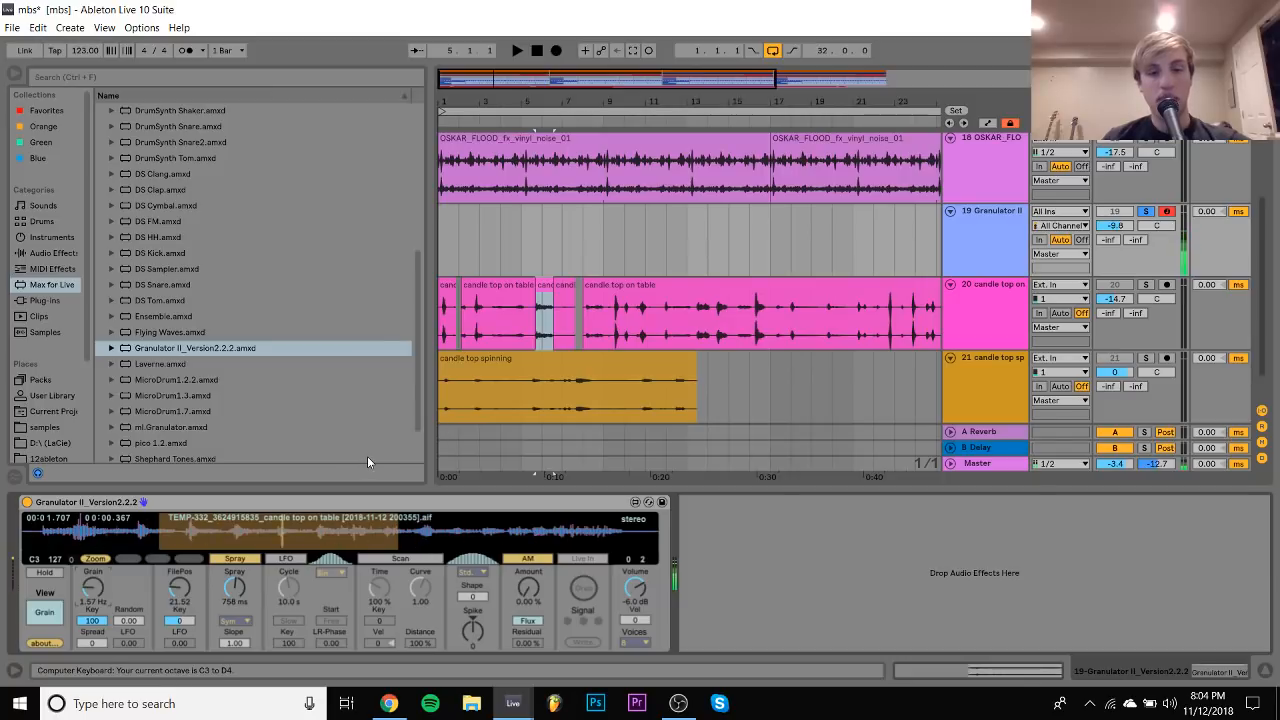
pyautogui.press('g')
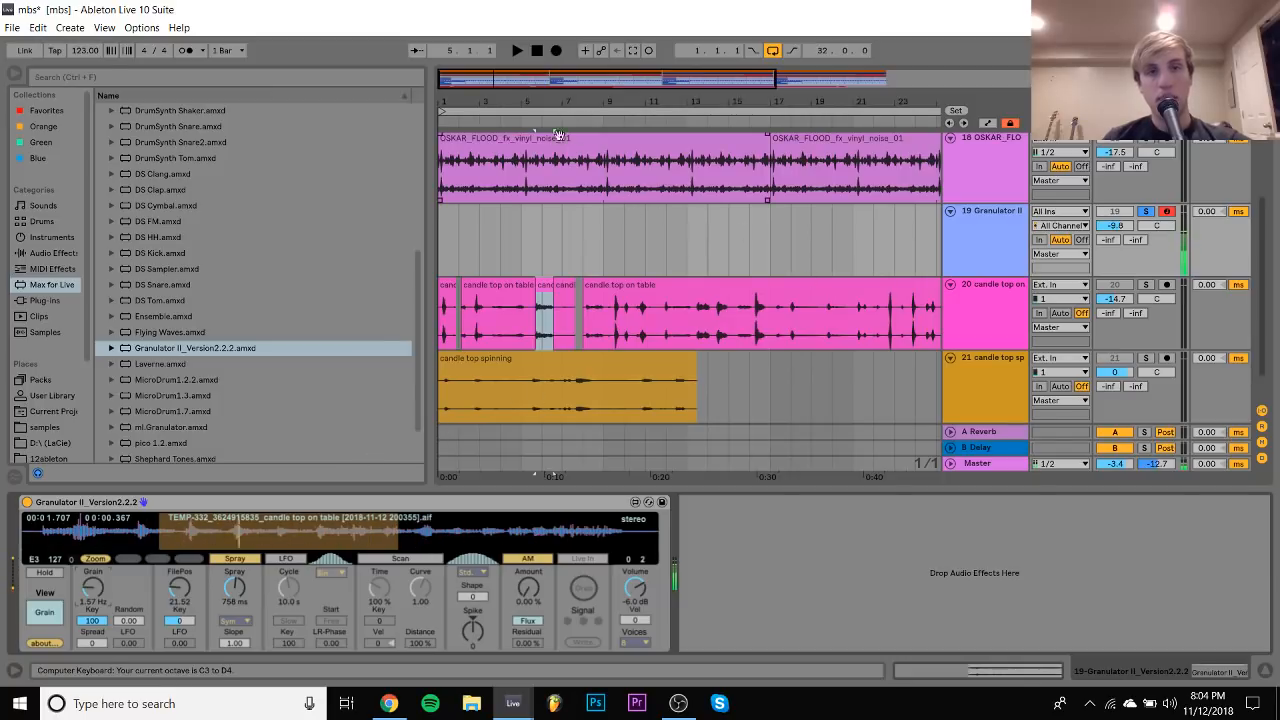
# Unsolo tracks 19 and 20, play the grain sound briefly over the arrangement and stop playback
pyautogui.press('space')
pyautogui.press('d')
pyautogui.moveTo(510, 102); pyautogui.dragTo(510, 80)
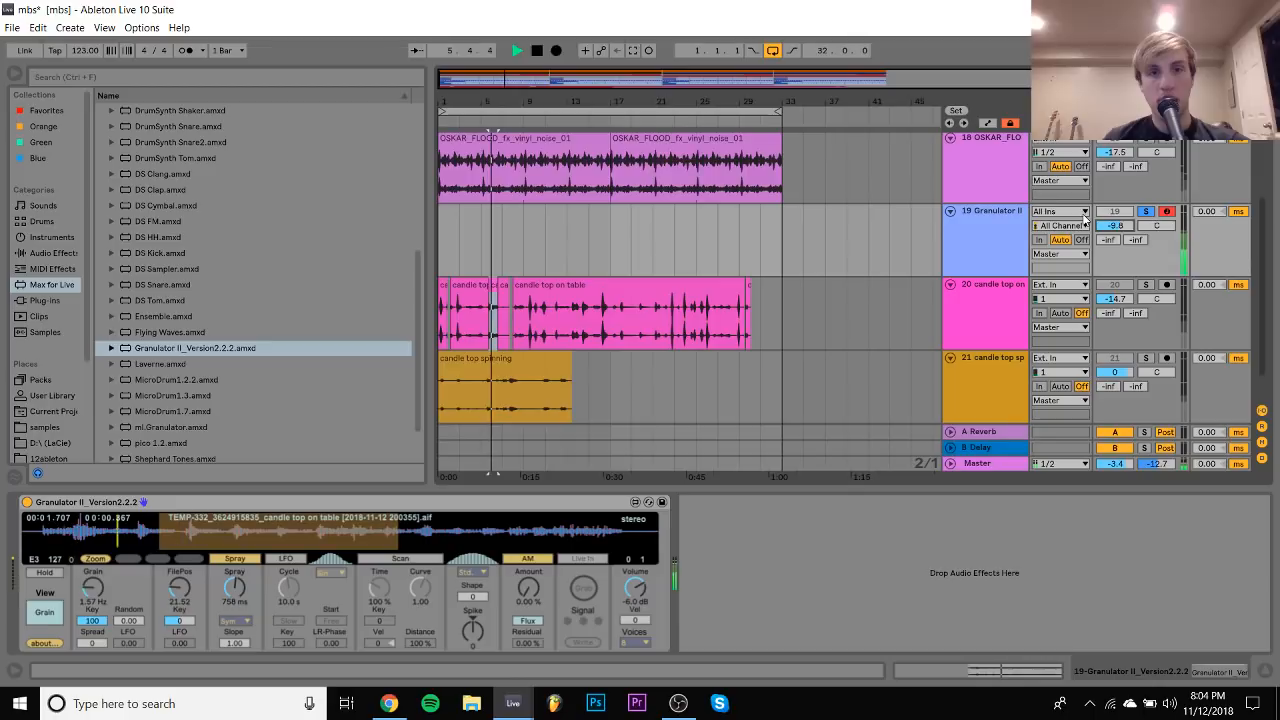
pyautogui.press('space')
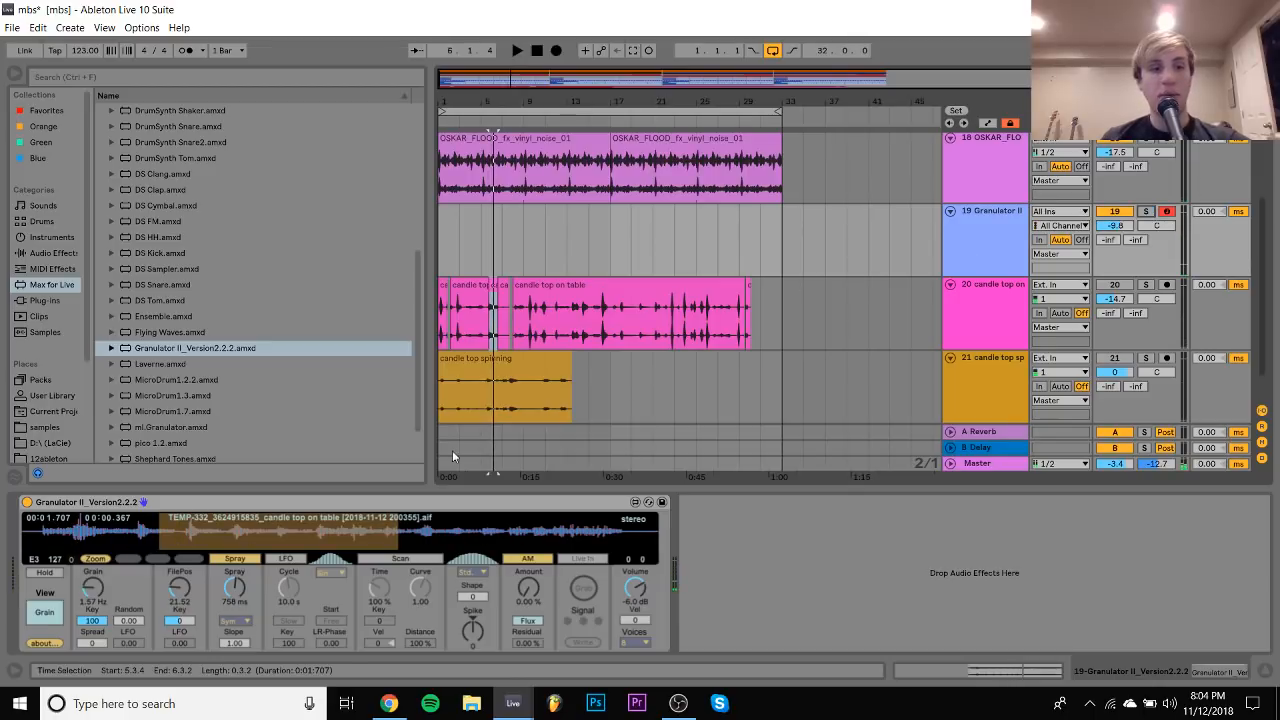
# Create a four-bar MIDI clip at bar 1 of the Granulator II track and fill it with one sustained E3 note
pyautogui.click(45, 613)
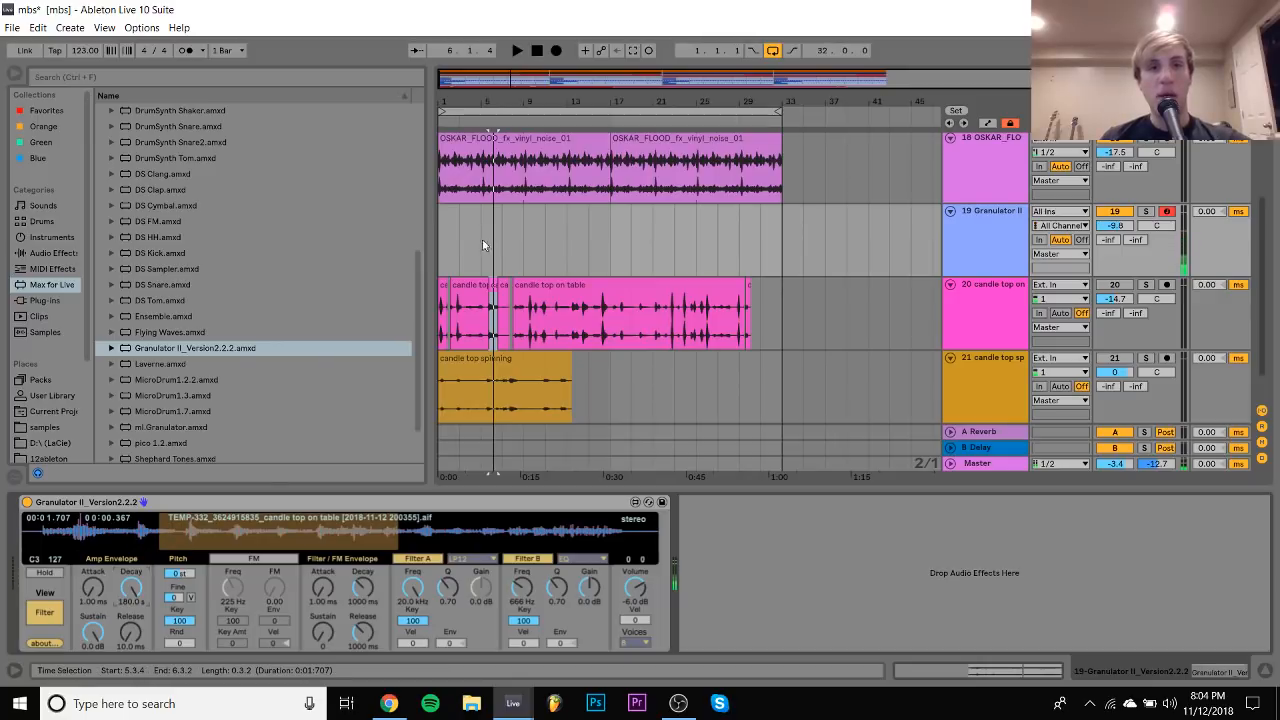
pyautogui.moveTo(443, 240); pyautogui.dragTo(480, 238)
pyautogui.hotkey('ctrl', 'shift', 'm')
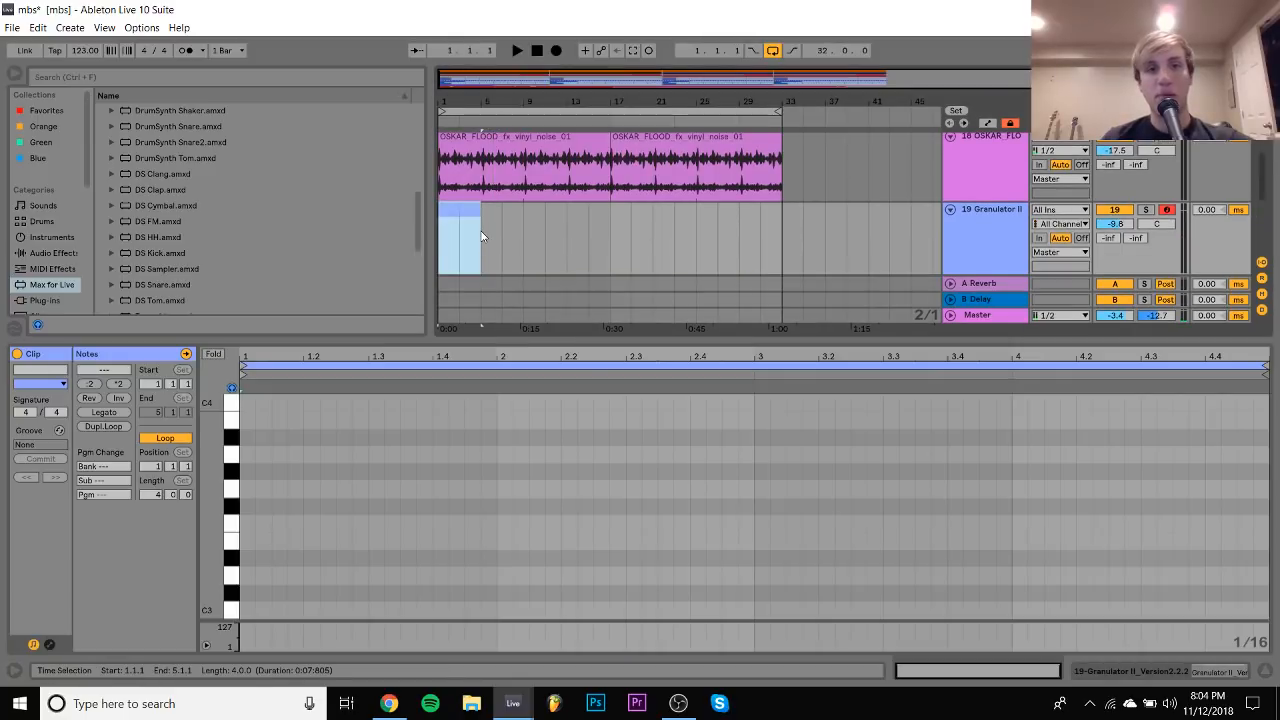
pyautogui.doubleClick(246, 541)
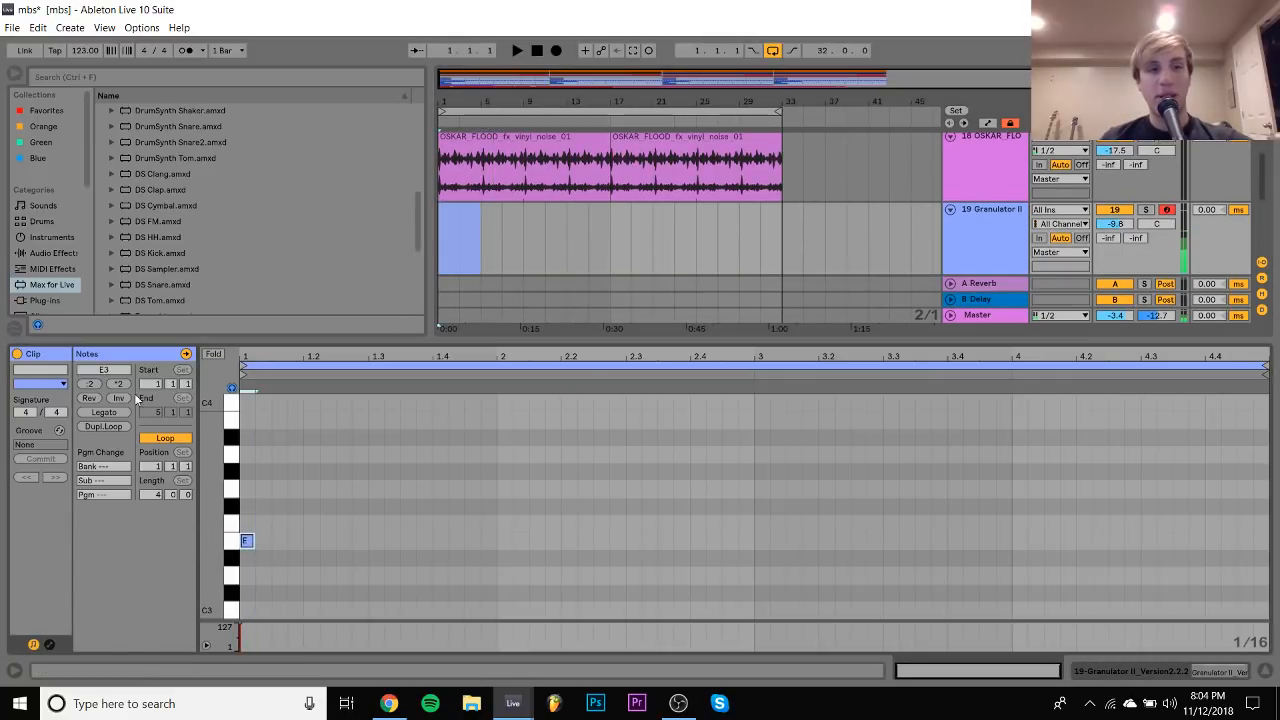
pyautogui.click(110, 412)
# Extend the Granulator II clip to bar 33 as one consolidated clip and lengthen its E3 note across the whole clip
pyautogui.keyDown('shift'); pyautogui.click(783, 239); pyautogui.keyUp('shift')
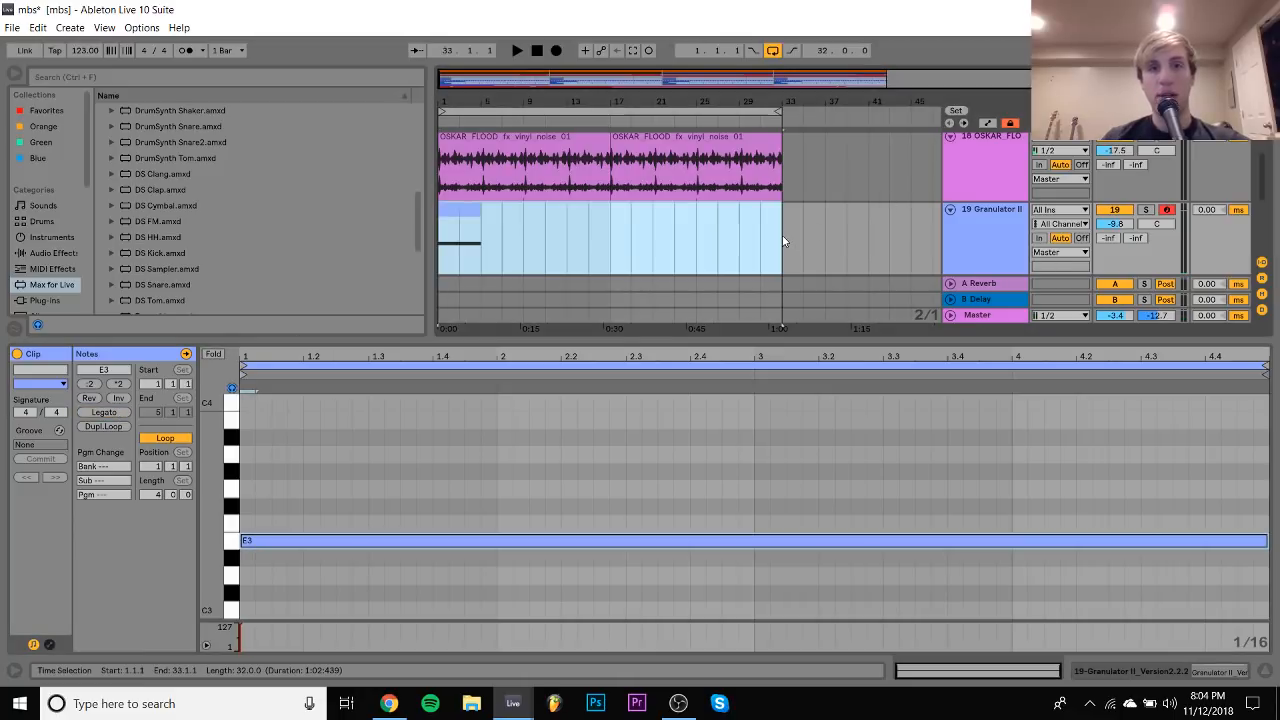
pyautogui.hotkey('ctrl', 'j')
pyautogui.hotkey('ctrl', 'a')
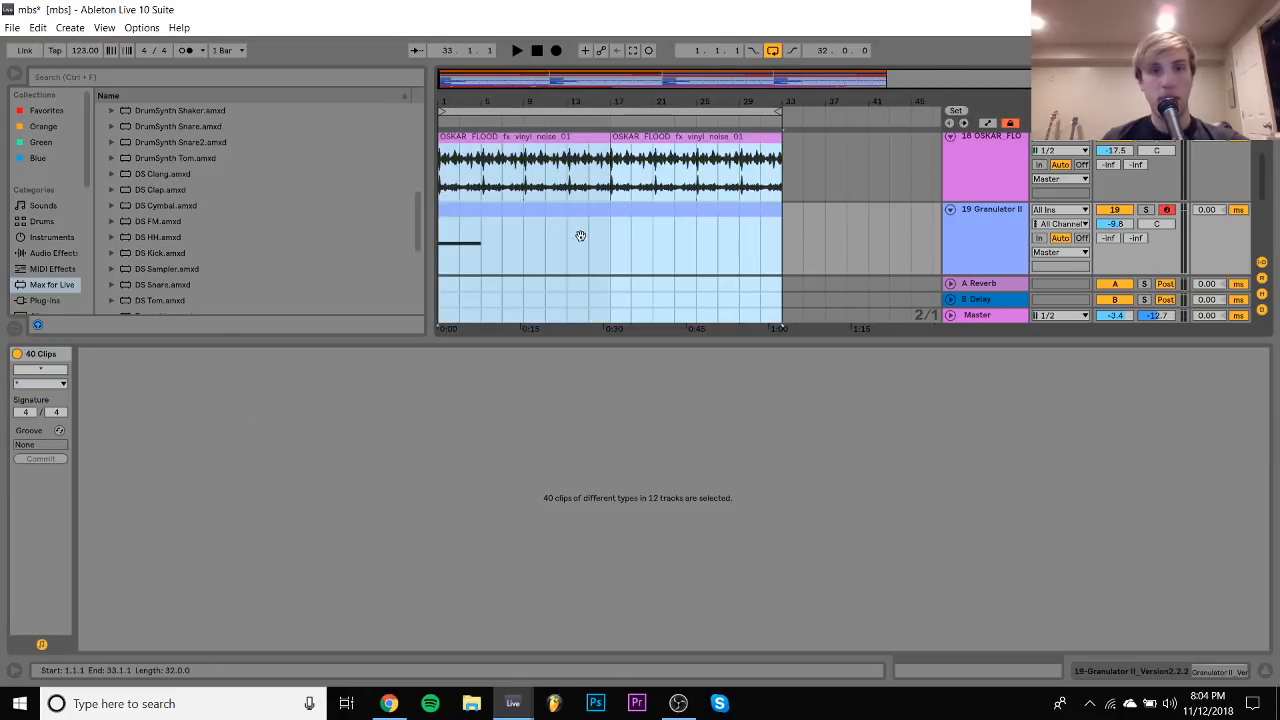
pyautogui.click(584, 213)
pyautogui.click(495, 487)
pyautogui.hotkey('ctrl', 'a')
pyautogui.click(113, 413)
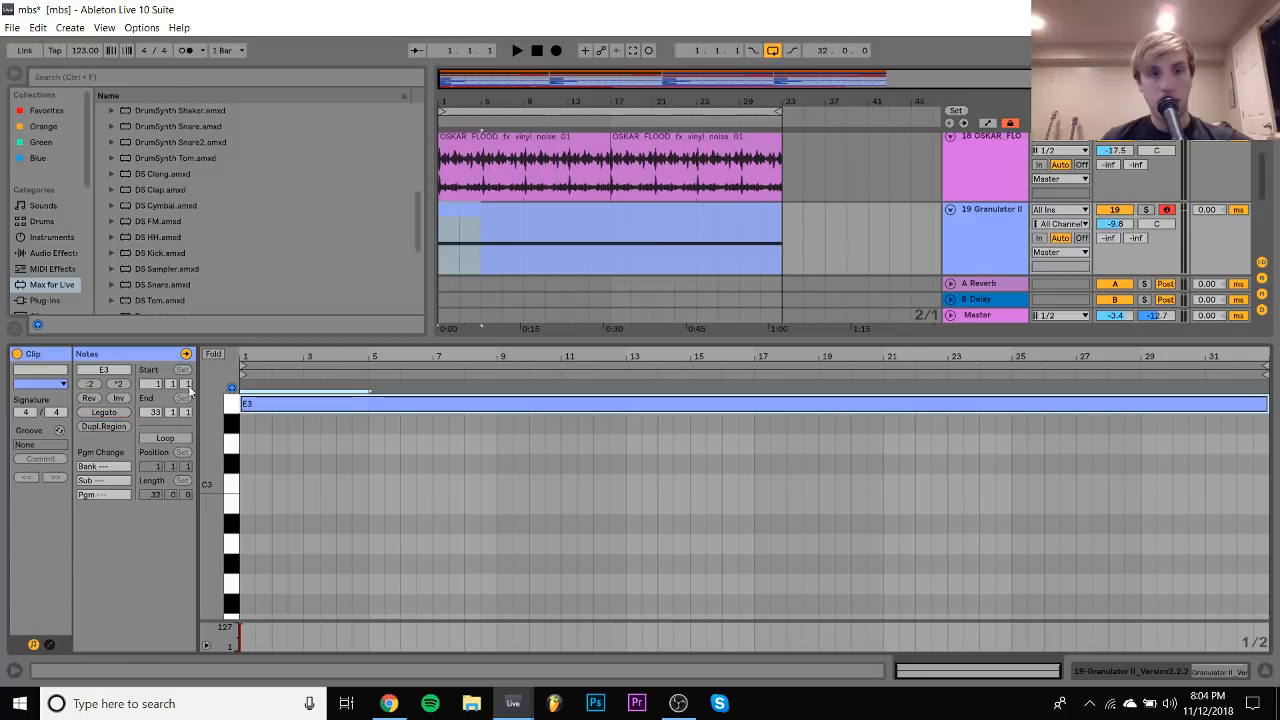
# Start playback and copy the LFOTool effect from the vinyl noise track onto the Granulator II track
pyautogui.press('space')
pyautogui.doubleClick(984, 212)
pyautogui.click(983, 190)
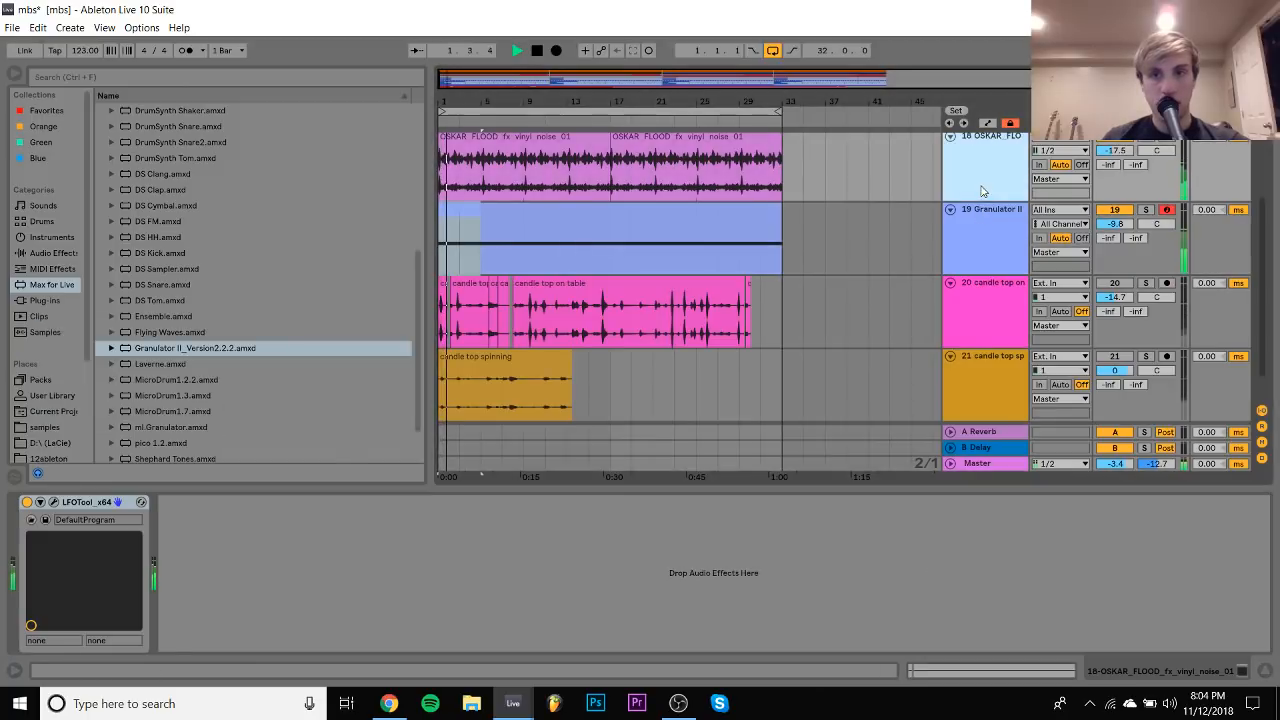
pyautogui.click(54, 502)
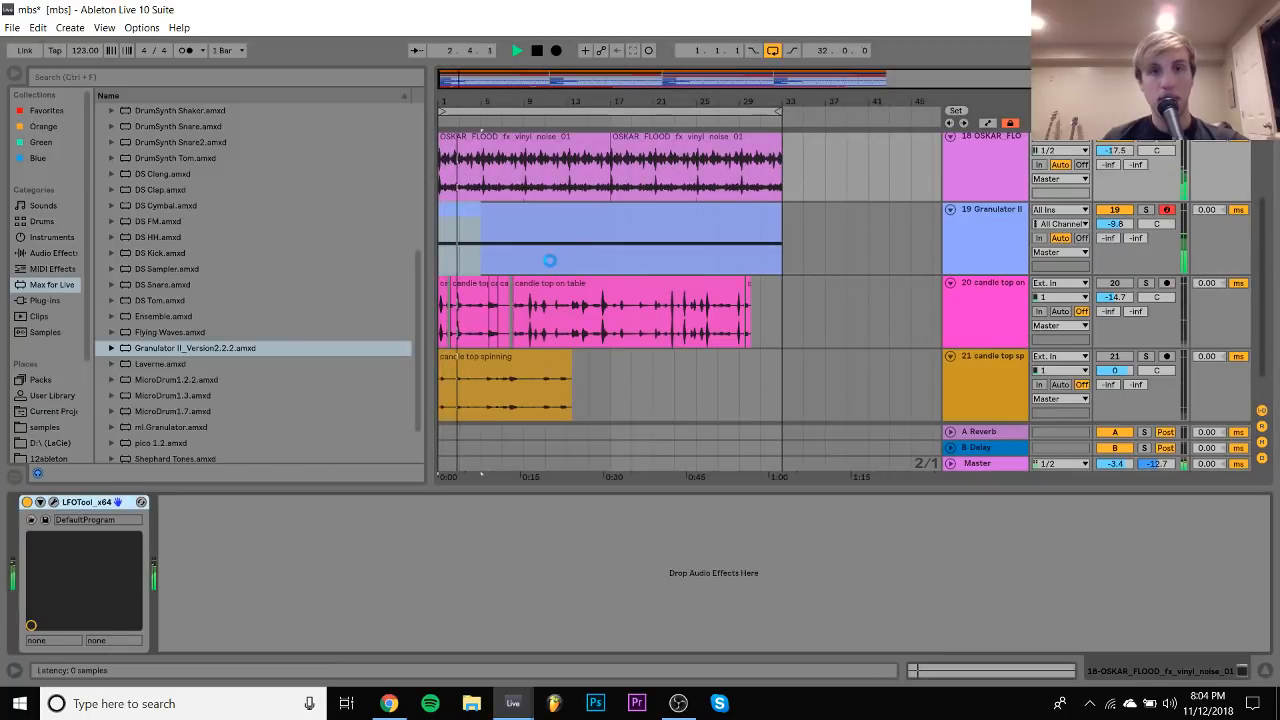
pyautogui.click(984, 210)
pyautogui.hotkey('ctrl', 'v')
# Lower the Granulator II track's volume to -17.8 dB and move the track directly above the group track
pyautogui.moveTo(1114, 224); pyautogui.dragTo(1114, 236)
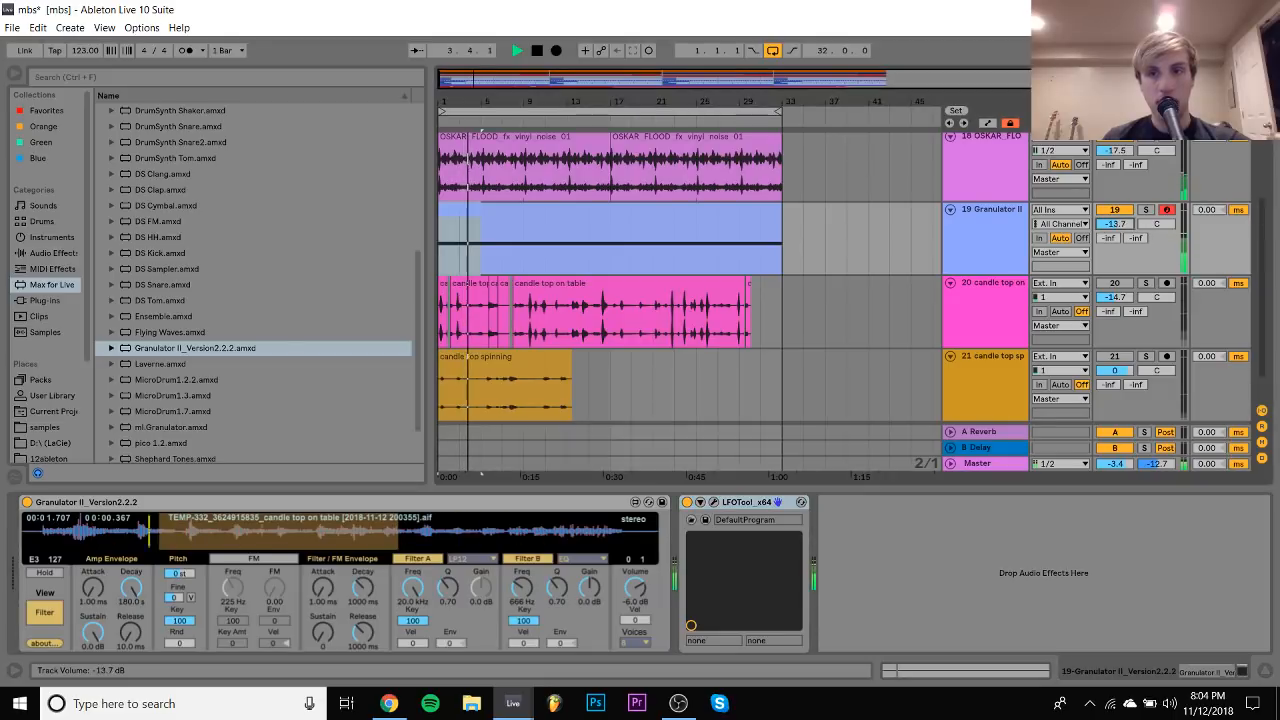
pyautogui.click(1265, 671)
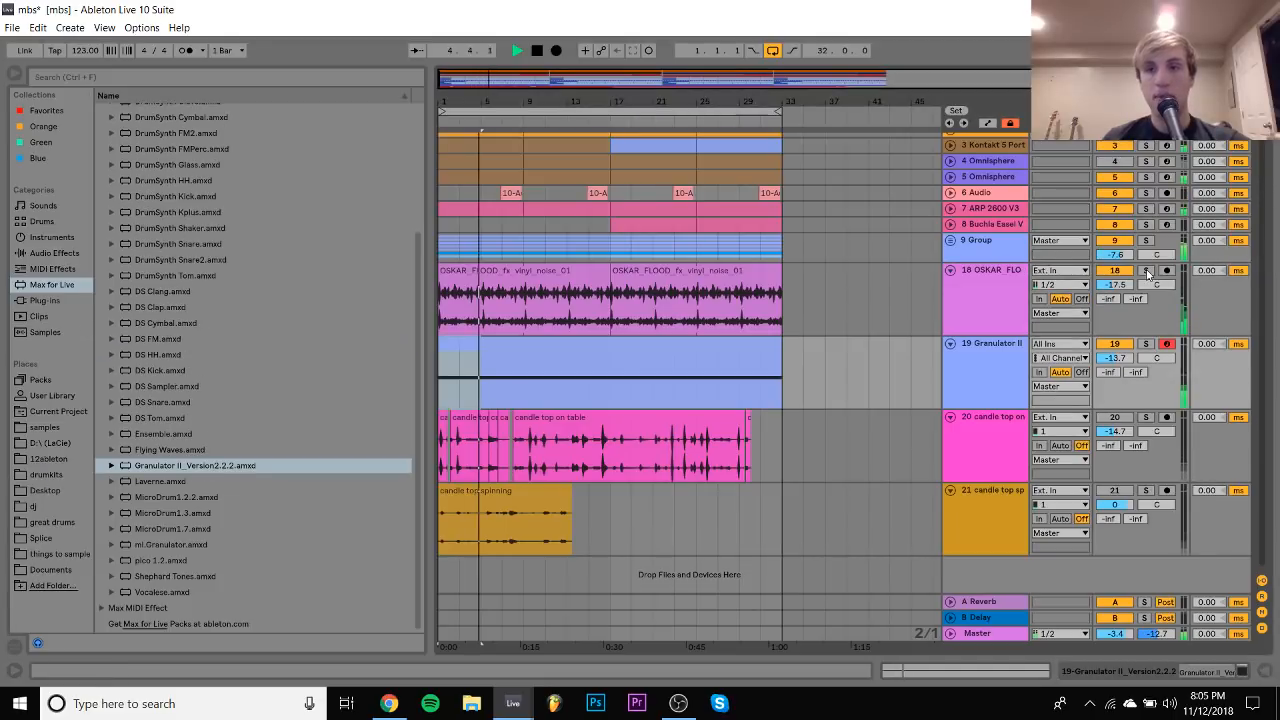
pyautogui.moveTo(1114, 358); pyautogui.dragTo(1114, 370)
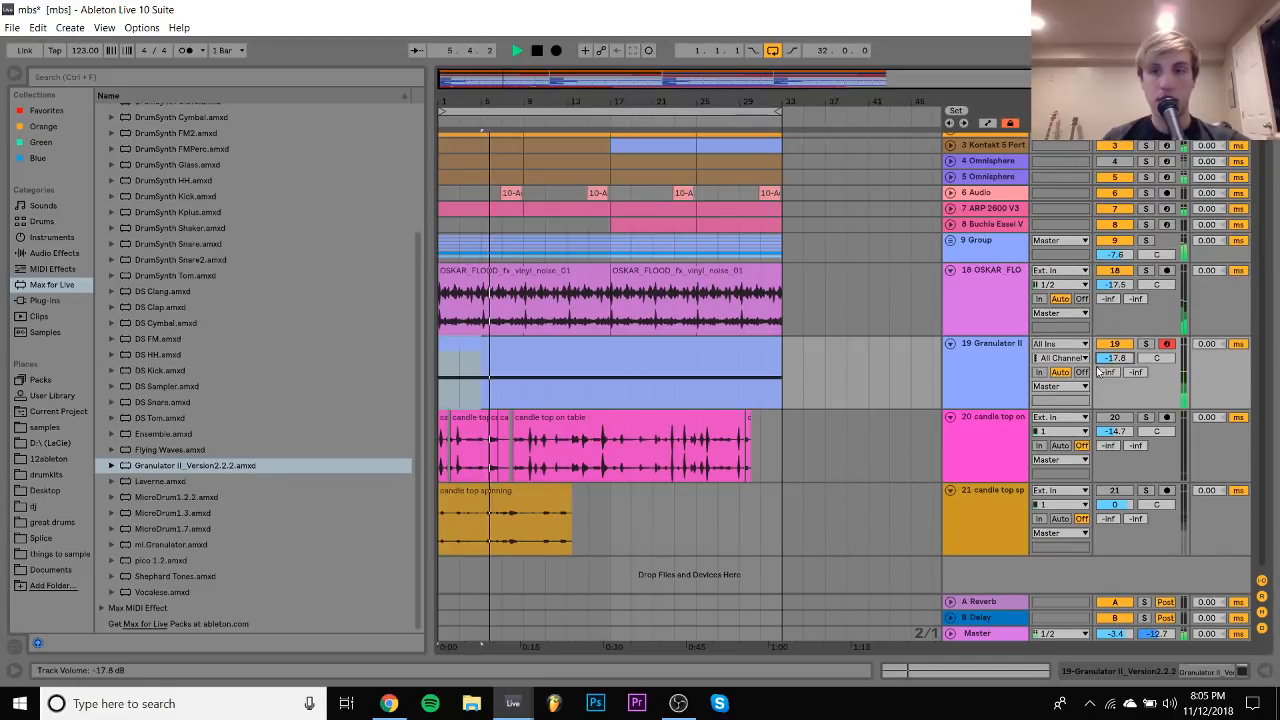
pyautogui.moveTo(980, 368); pyautogui.dragTo(984, 244)
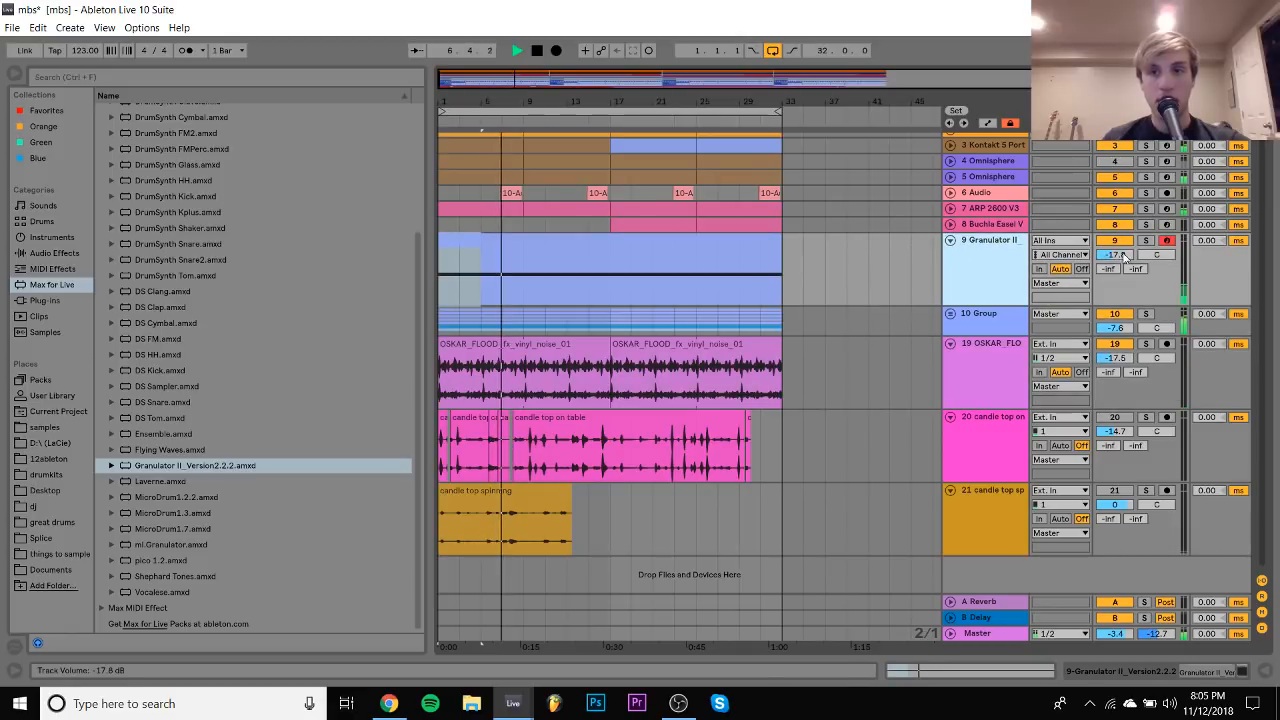
# Solo and unfold the group, move the Granulator II track lower within it and reduce its volume to -35.0 dB
pyautogui.click(980, 318)
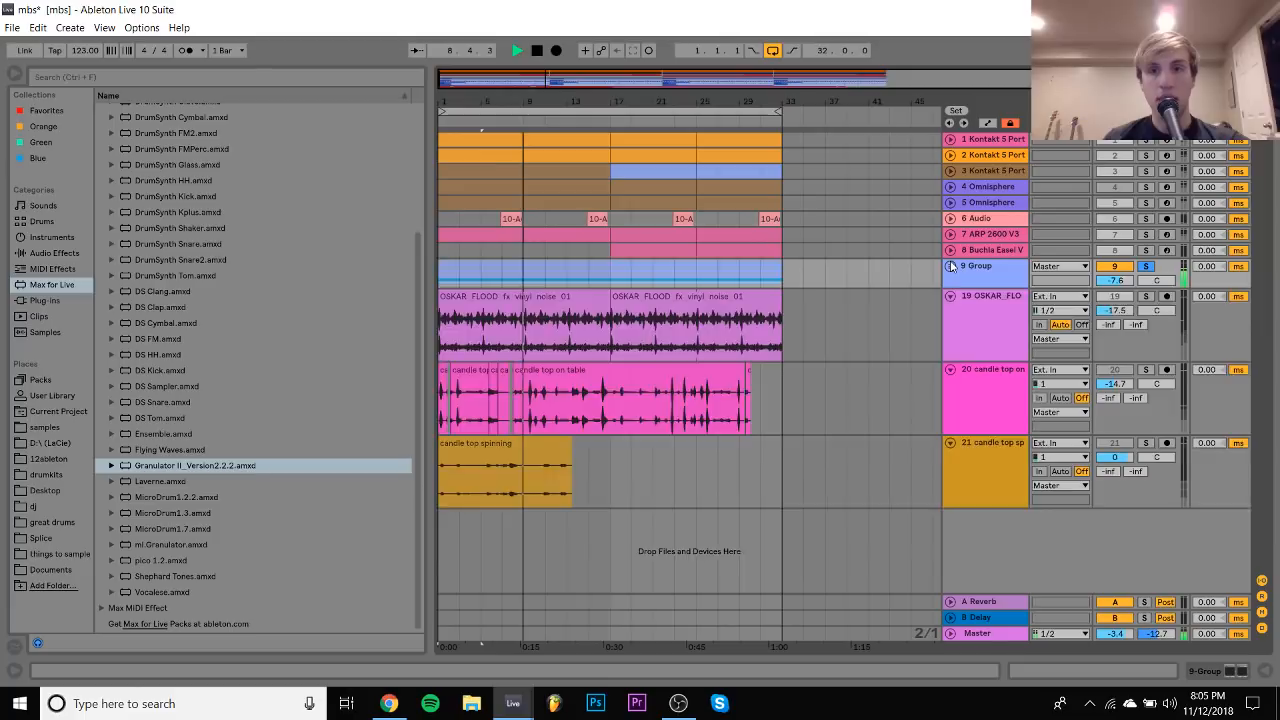
pyautogui.click(951, 265)
pyautogui.moveTo(994, 310); pyautogui.dragTo(1000, 470)
pyautogui.moveTo(1115, 451); pyautogui.dragTo(1115, 482)
# Add an EQ Eight after LFOTool on the Granulator II track
pyautogui.doubleClick(990, 453)
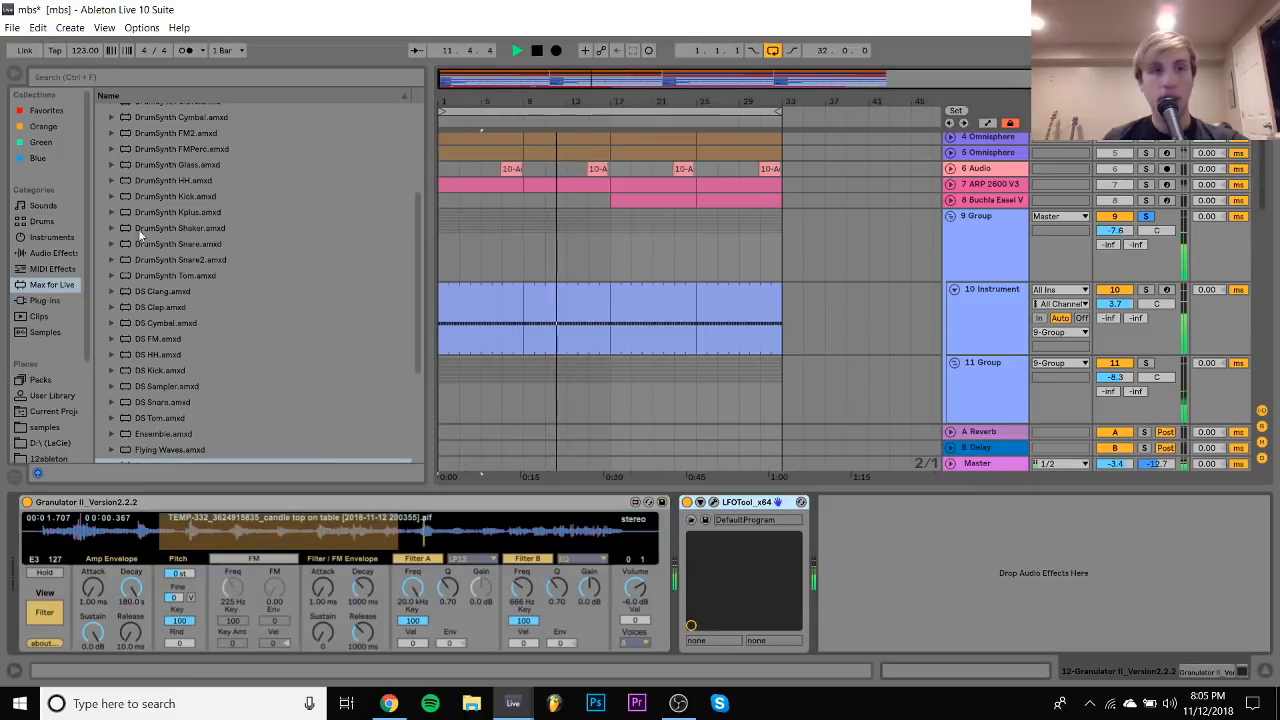
pyautogui.click(50, 254)
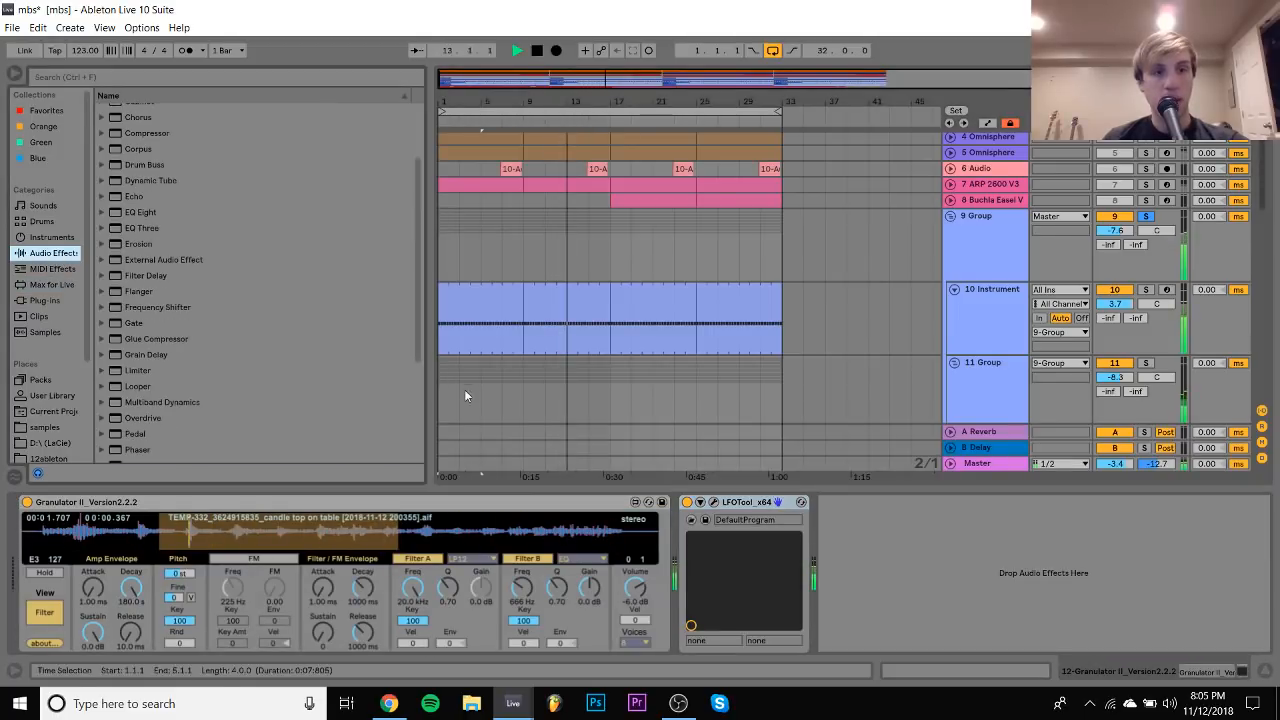
pyautogui.click(137, 211)
pyautogui.doubleClick(137, 211)
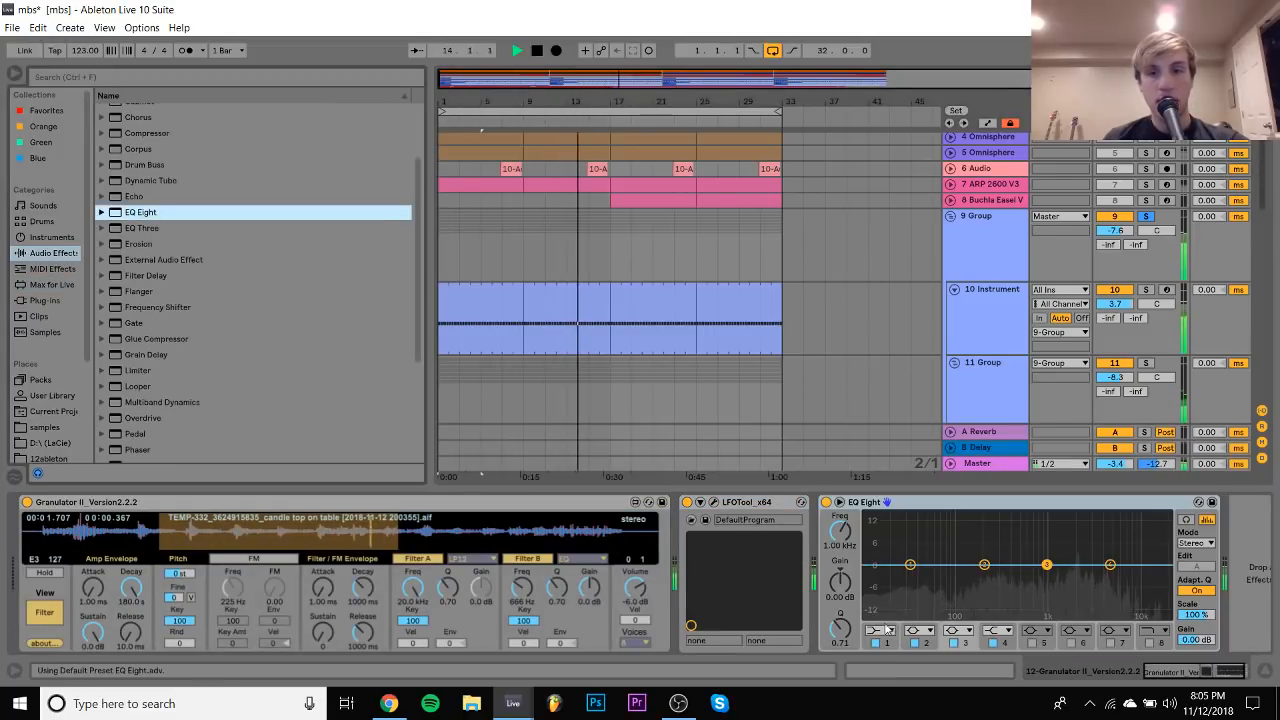
# Make EQ Eight's band 1 a low cut at about 300 Hz and boost band 4 by 10.8 dB at 3.83 kHz
pyautogui.click(880, 631)
pyautogui.click(875, 544)
pyautogui.moveTo(911, 577); pyautogui.dragTo(998, 577)
pyautogui.moveTo(1110, 565); pyautogui.dragTo(1100, 528)
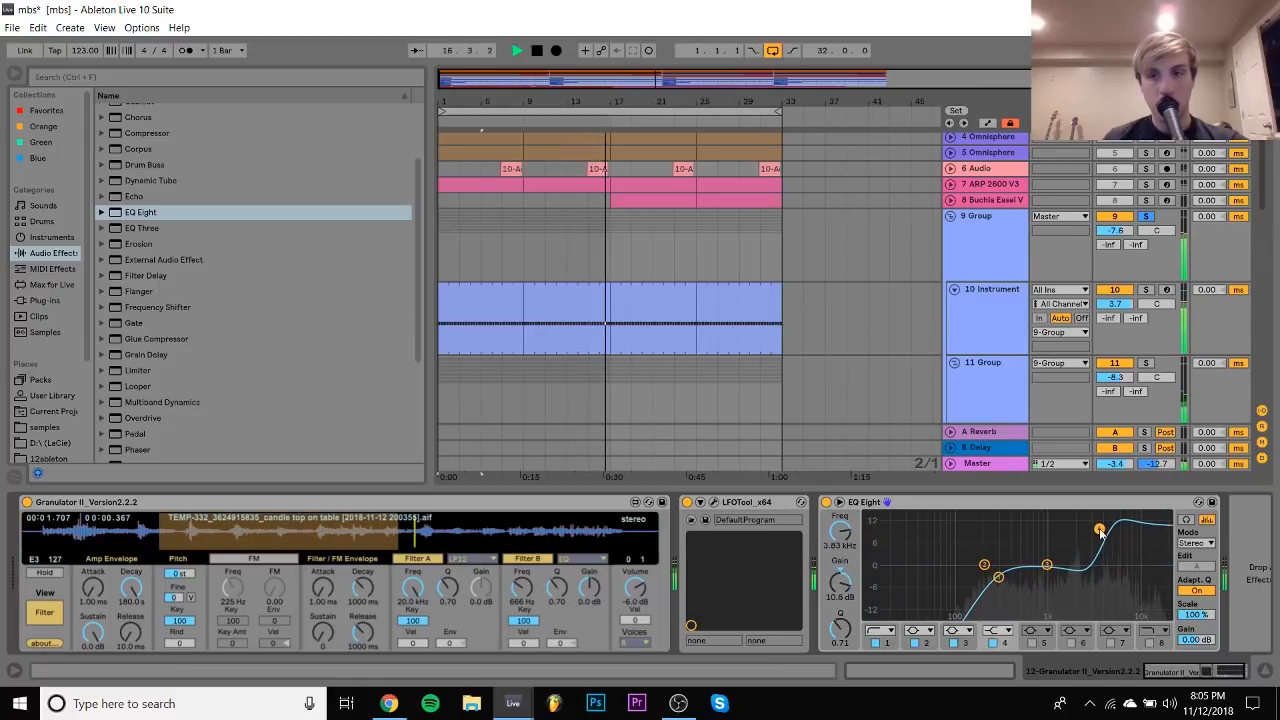
# Unsolo the group and move the Granulator II track out between the ARP 2600 and Buchla Easel tracks
pyautogui.click(1146, 216)
pyautogui.click(948, 220)
pyautogui.scroll(-3, 949, 222)
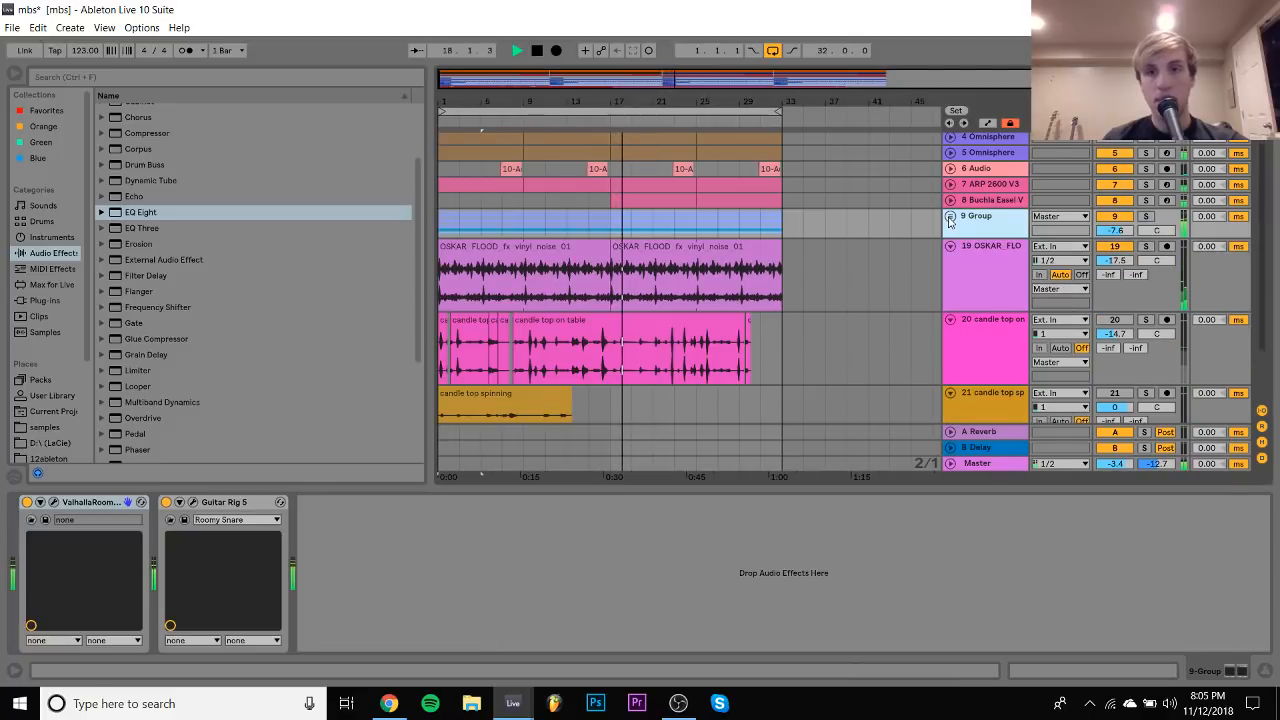
pyautogui.scroll(-2, 951, 223)
pyautogui.moveTo(987, 268); pyautogui.dragTo(995, 158)
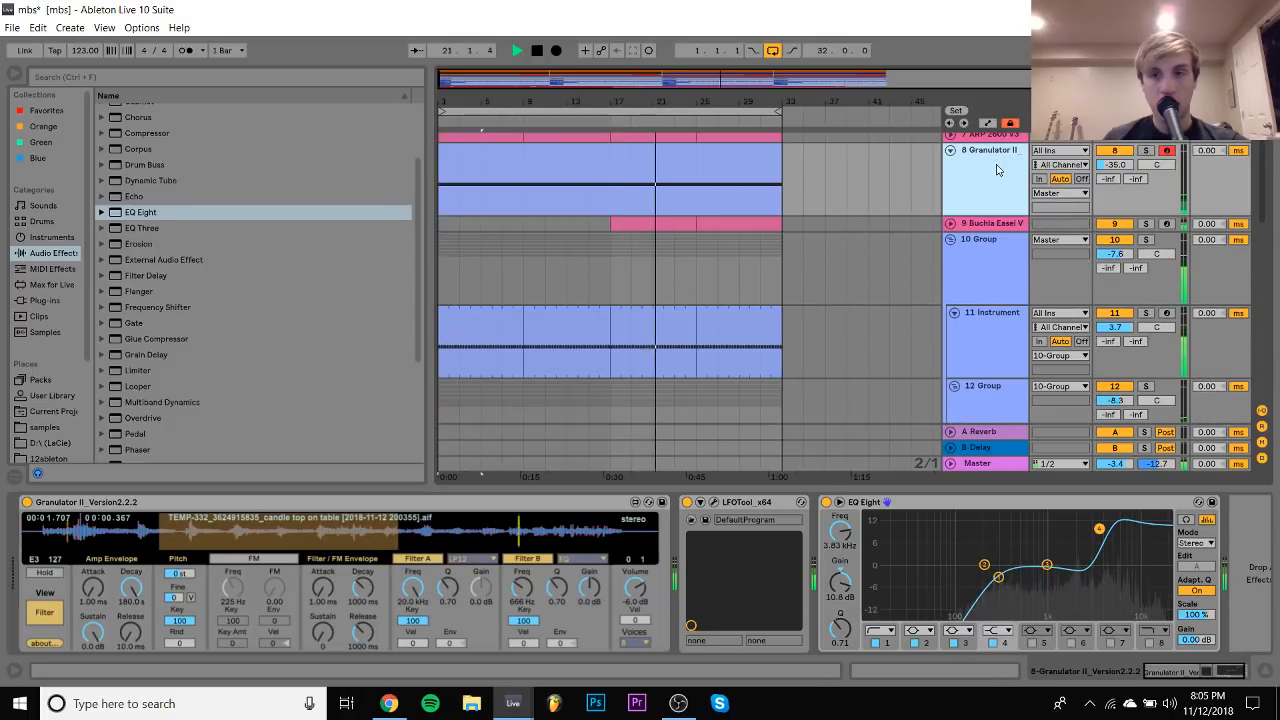
# Set the Granulator II track's volume to -15.4 dB and EQ Eight's band 4 gain to 0.12 dB, and fold the track and group
pyautogui.scroll(-1, 998, 170)
pyautogui.scroll(3, 1008, 207)
pyautogui.moveTo(1115, 197); pyautogui.dragTo(1115, 178)
pyautogui.moveTo(1098, 530); pyautogui.dragTo(1099, 565)
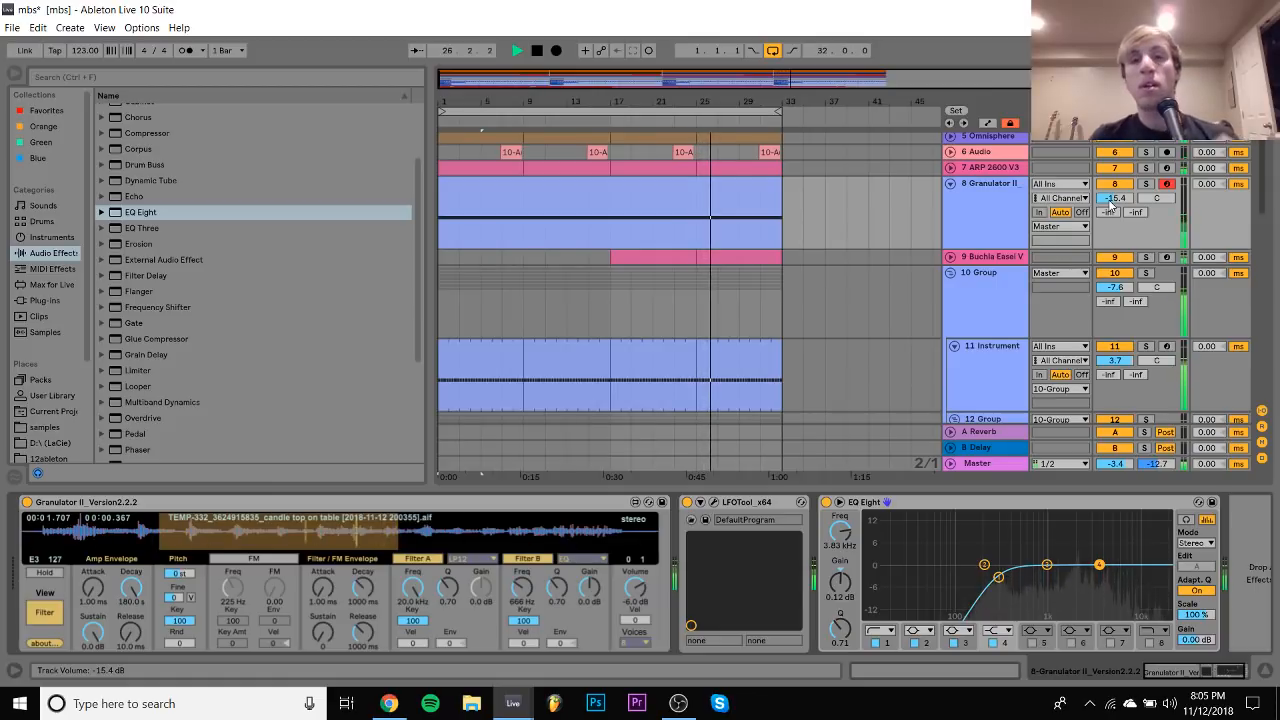
pyautogui.click(951, 186)
pyautogui.click(951, 216)
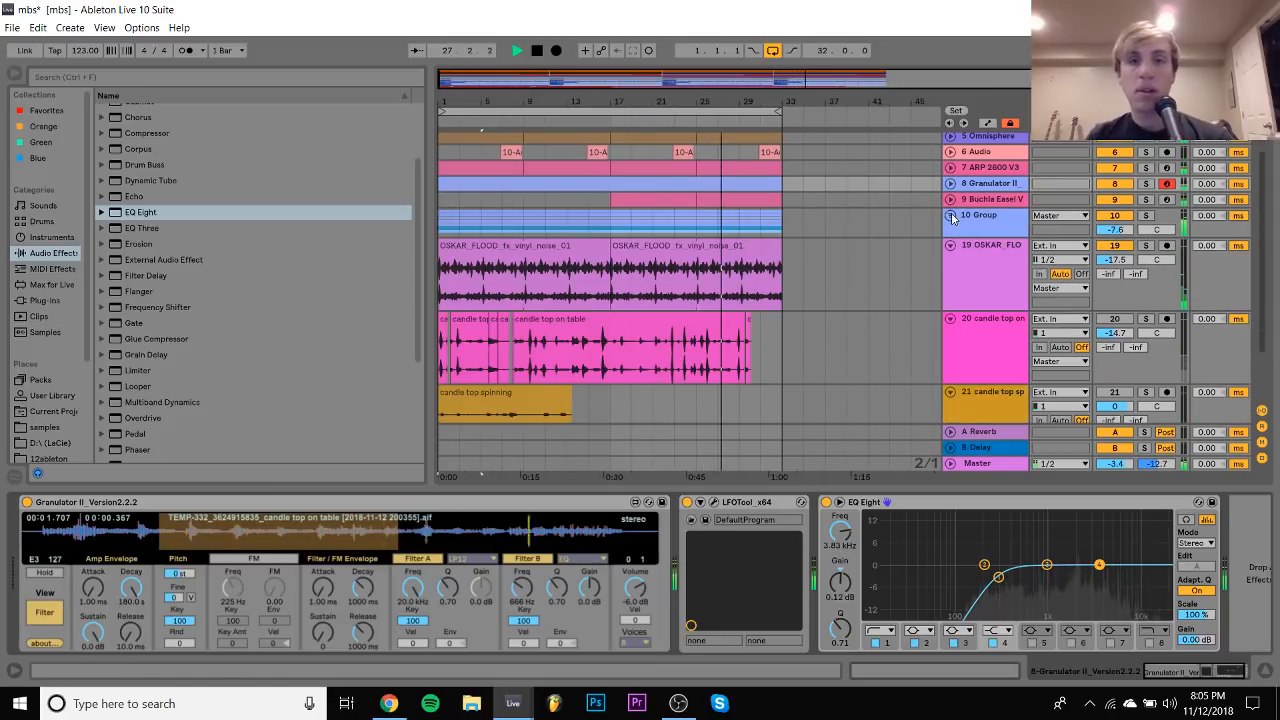
# Solo the Buchla Easel track from bar 17 and replace its instrument with Operator
pyautogui.click(647, 198)
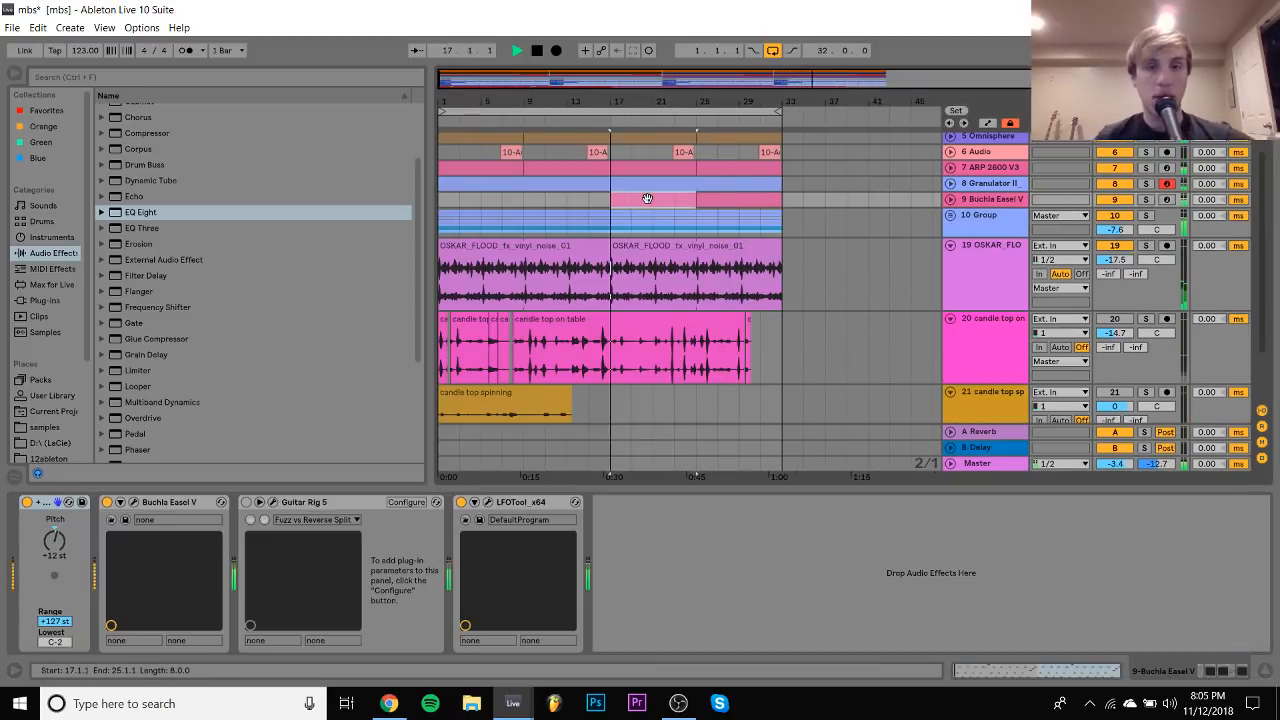
pyautogui.click(1146, 200)
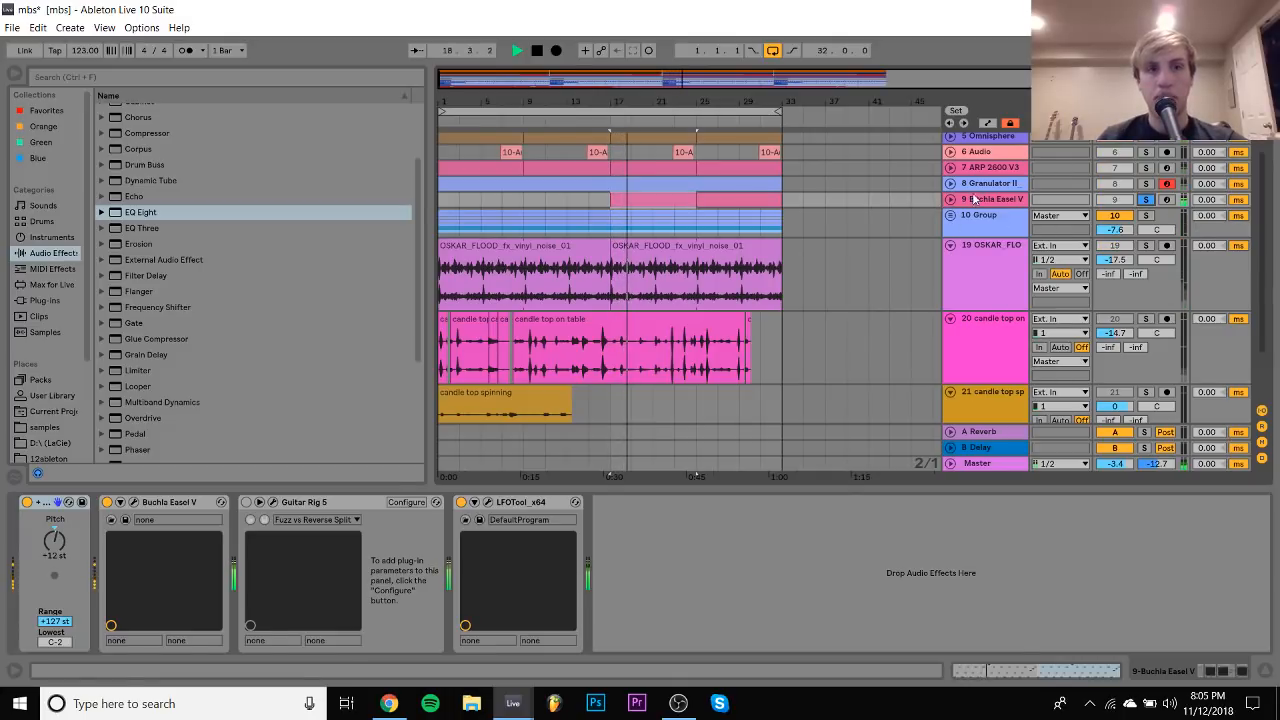
pyautogui.click(76, 236)
pyautogui.click(117, 221)
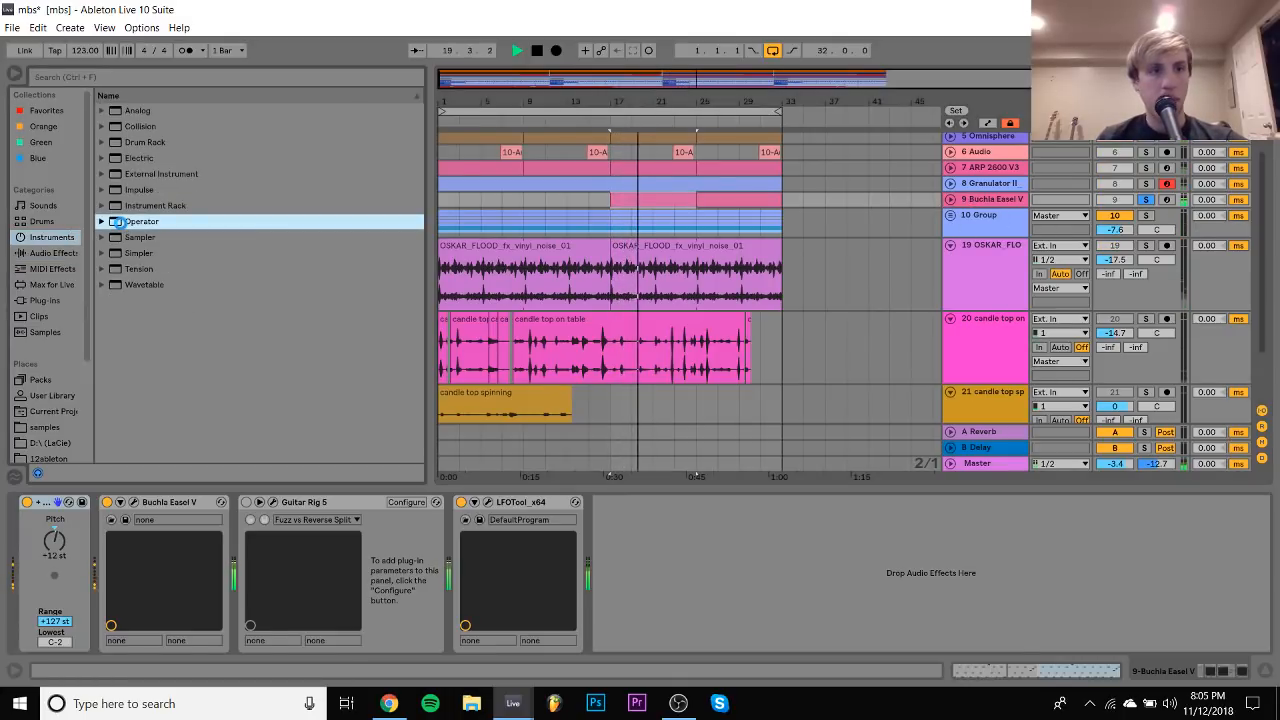
pyautogui.press('space')
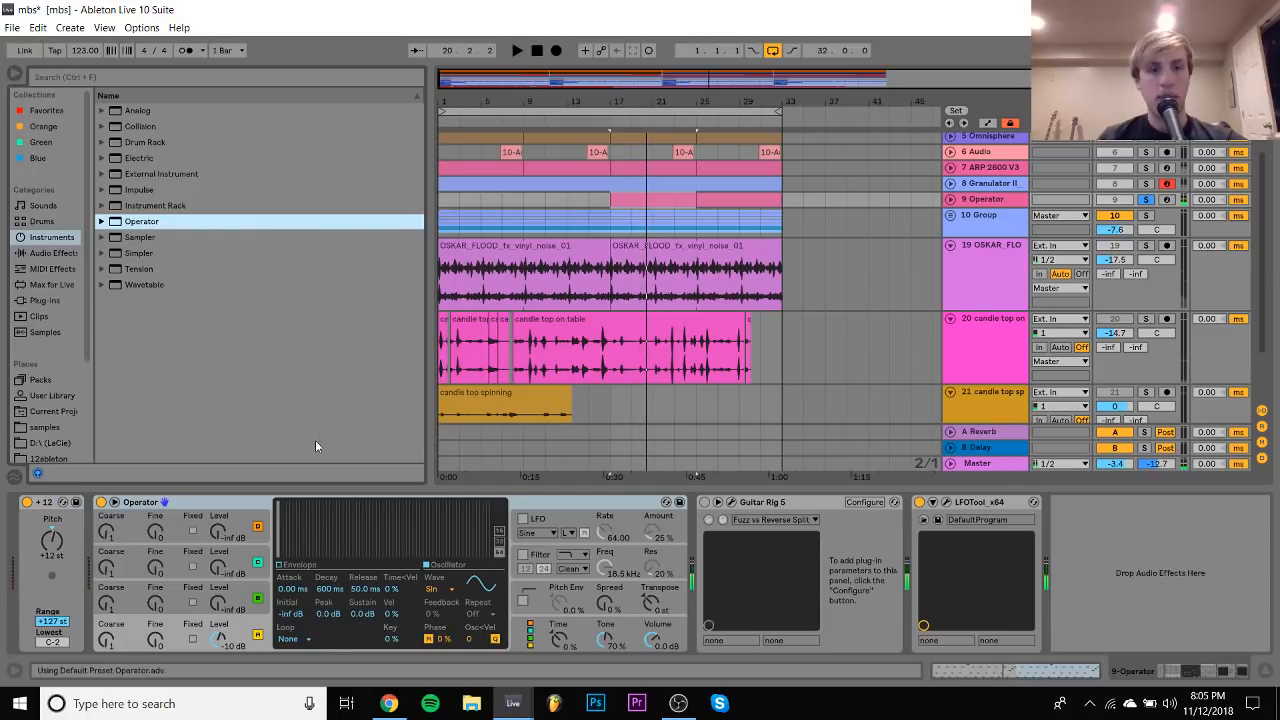
# Set Operator's oscillator A envelope to -inf dB sustain and 1.62 s decay, and raise oscillator B's level to -11 dB
pyautogui.moveTo(363, 618); pyautogui.dragTo(363, 700)
pyautogui.press('space')
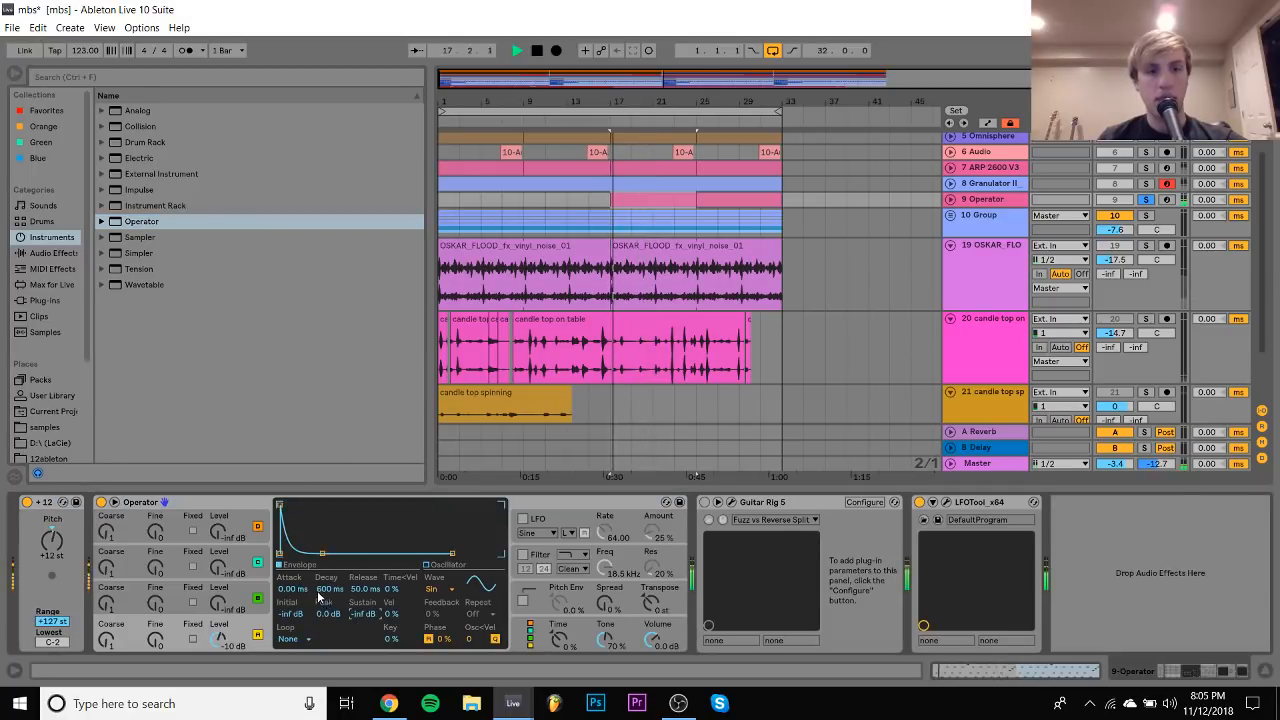
pyautogui.moveTo(324, 591); pyautogui.dragTo(324, 570)
pyautogui.moveTo(218, 602); pyautogui.dragTo(218, 590)
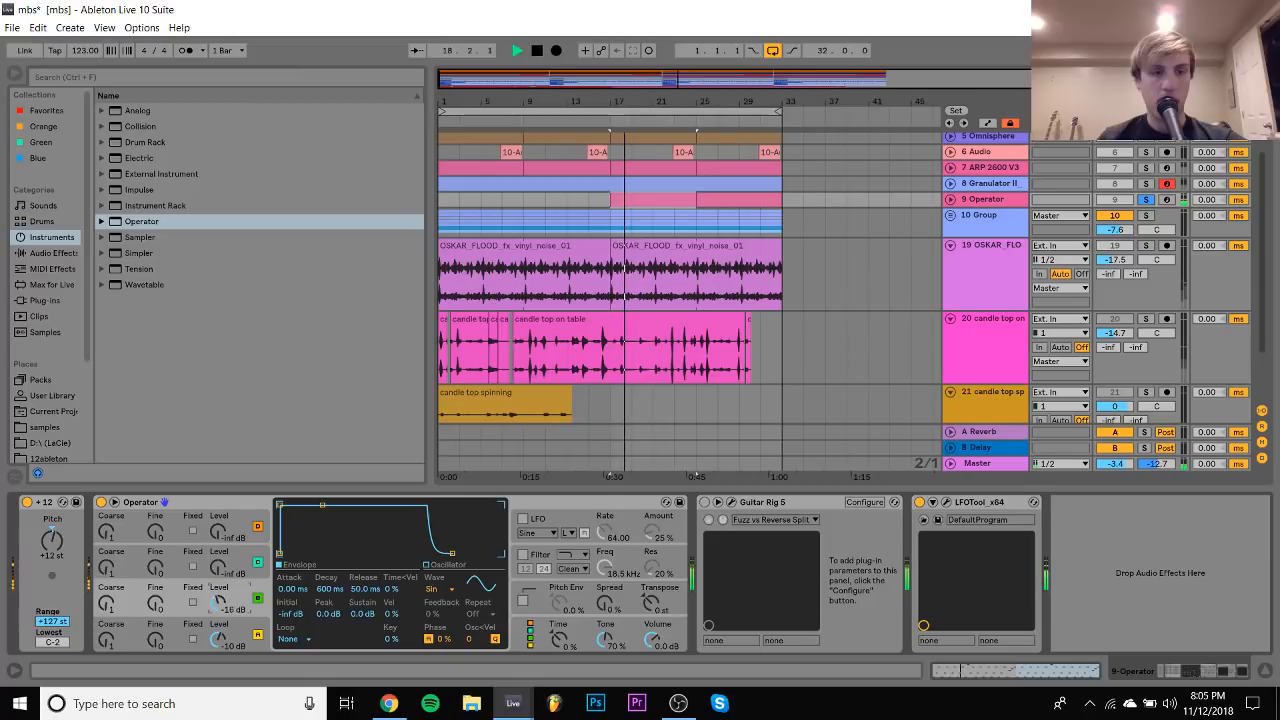
# Insert an Arpeggiator before Operator with a rate of 1/16 and a gate of 96%
pyautogui.click(48, 270)
pyautogui.click(138, 110)
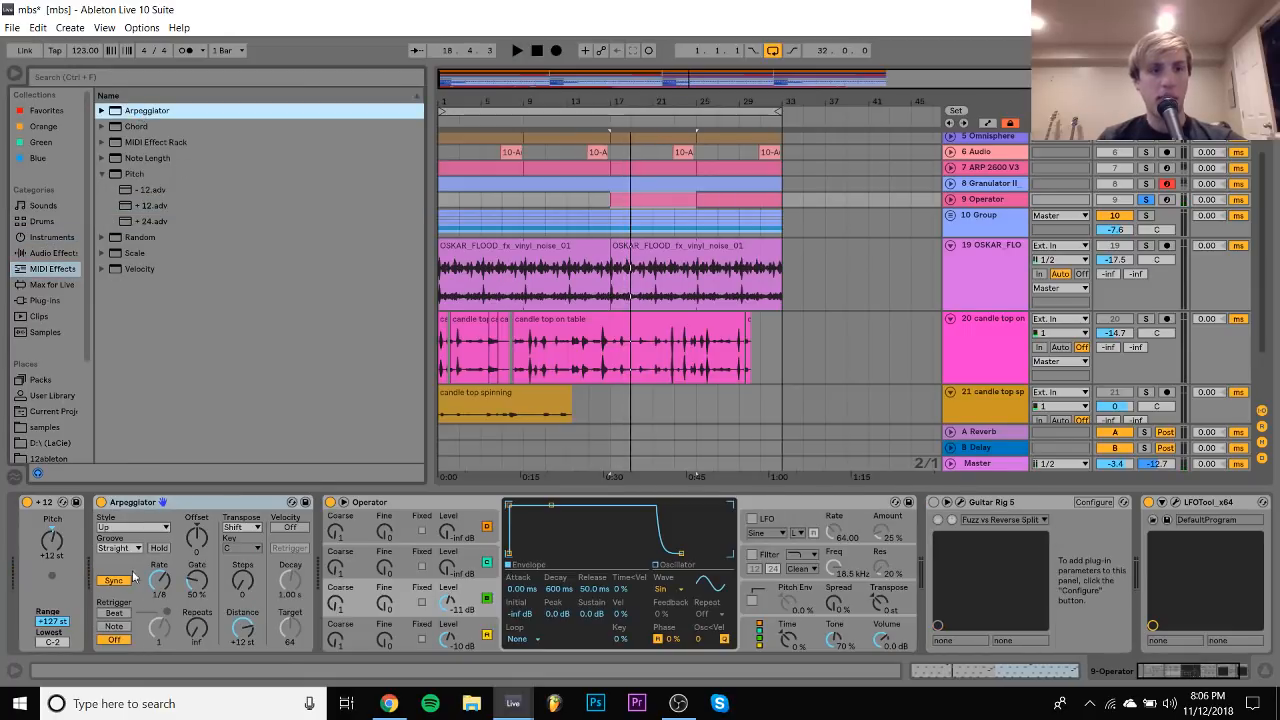
pyautogui.click(153, 588)
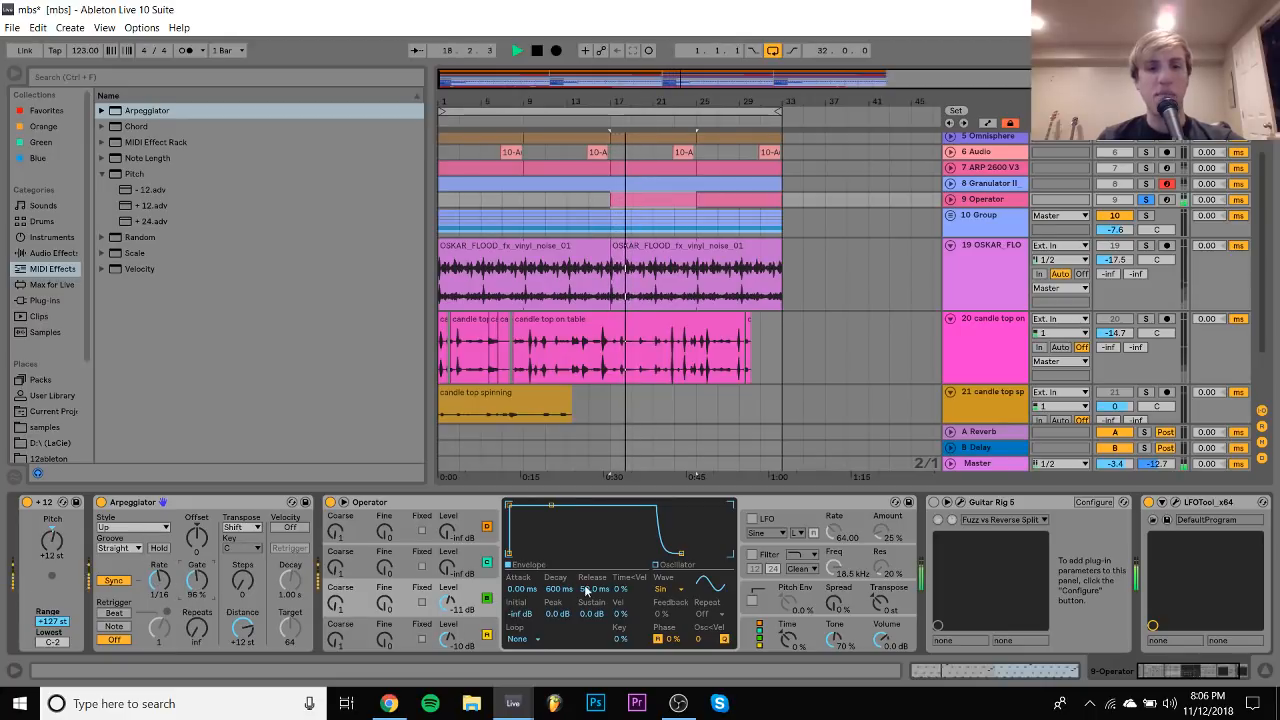
# Set Operator's oscillator A coarse tuning to 0.5, unsolo and unfold its track, and set the track's volume to -17.4 dB
pyautogui.moveTo(583, 613); pyautogui.dragTo(585, 613)
pyautogui.click(480, 630)
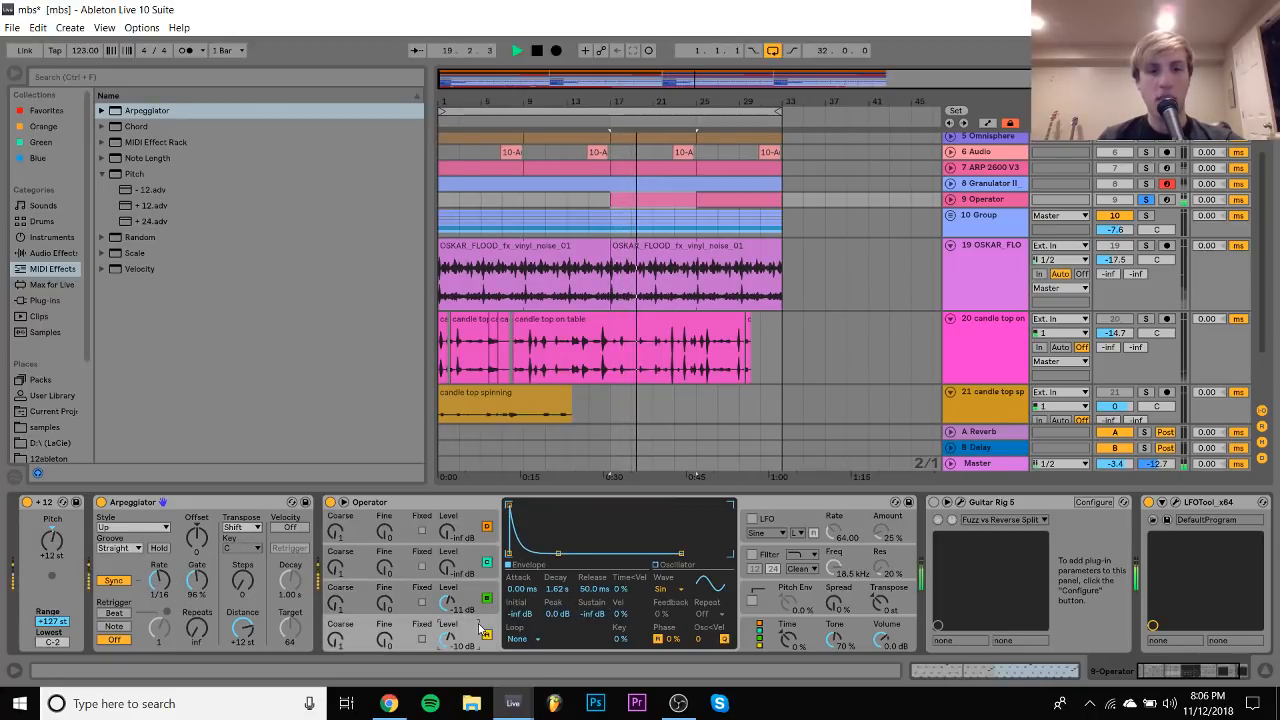
pyautogui.moveTo(337, 640); pyautogui.dragTo(337, 647)
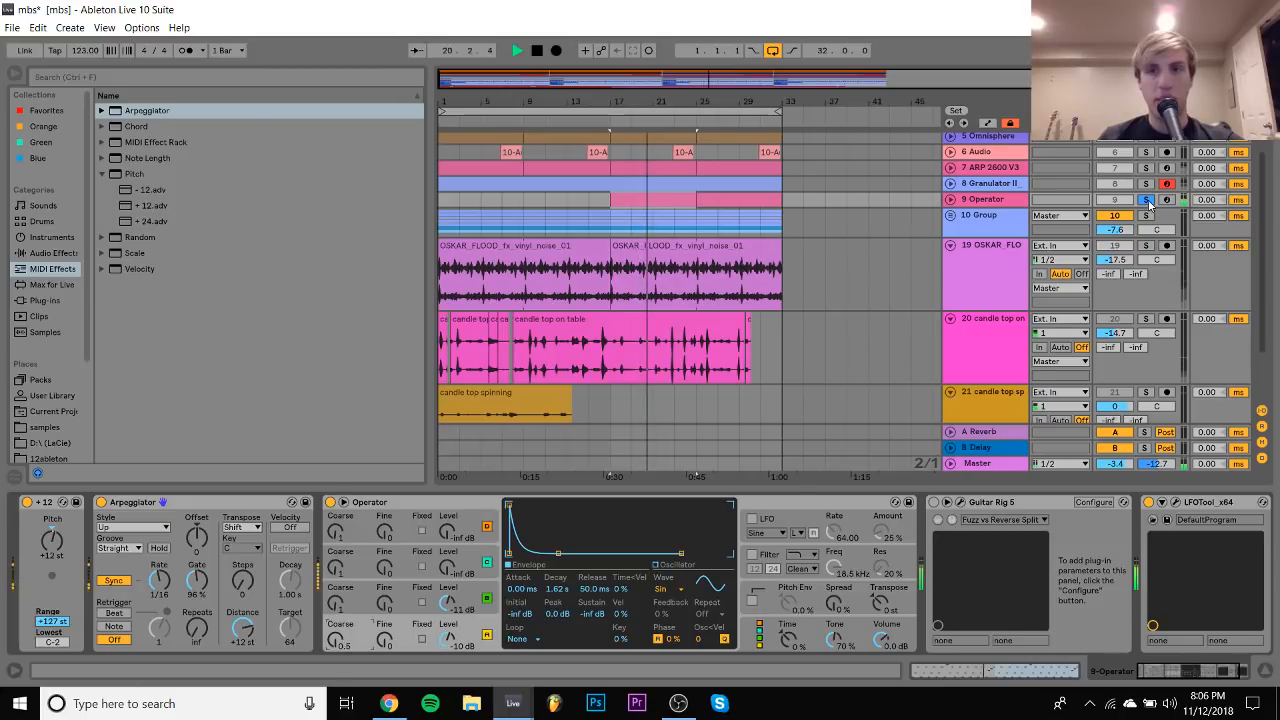
pyautogui.click(1147, 200)
pyautogui.click(950, 200)
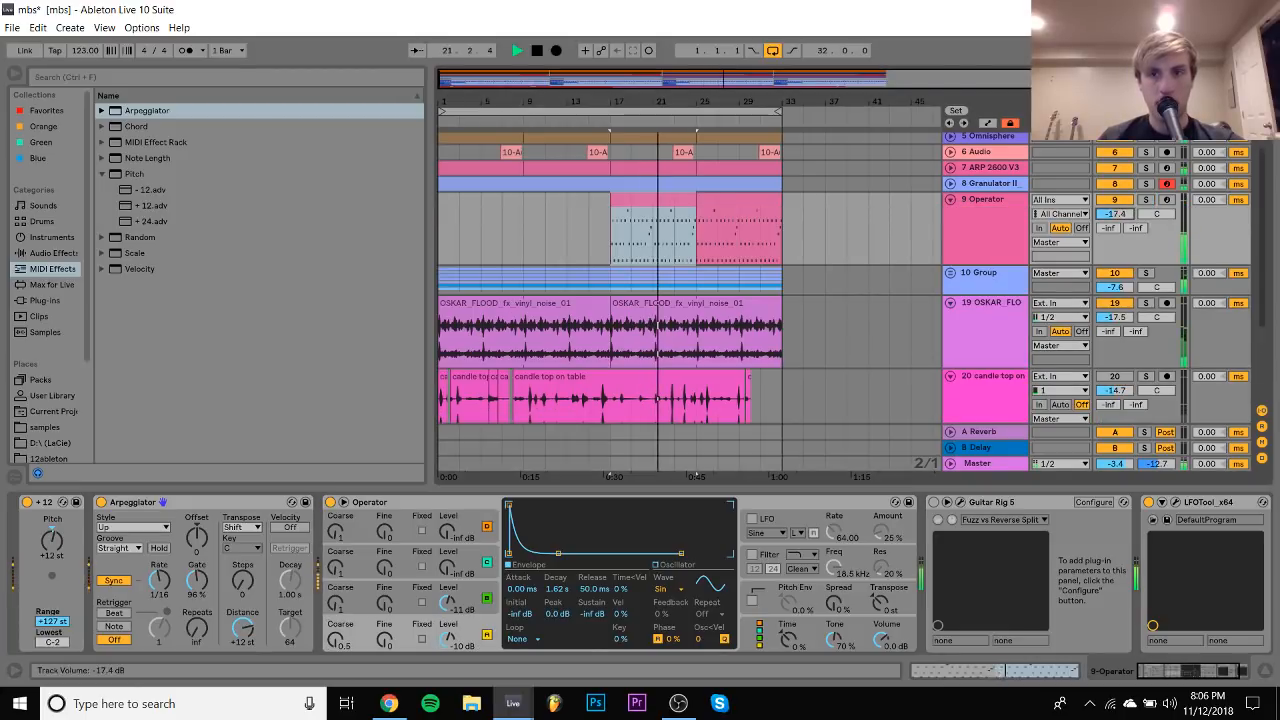
# Open the Operator track's clip at bar 17, stop playback and shorten the A3 note at 2.4 to a sixteenth
pyautogui.doubleClick(663, 203)
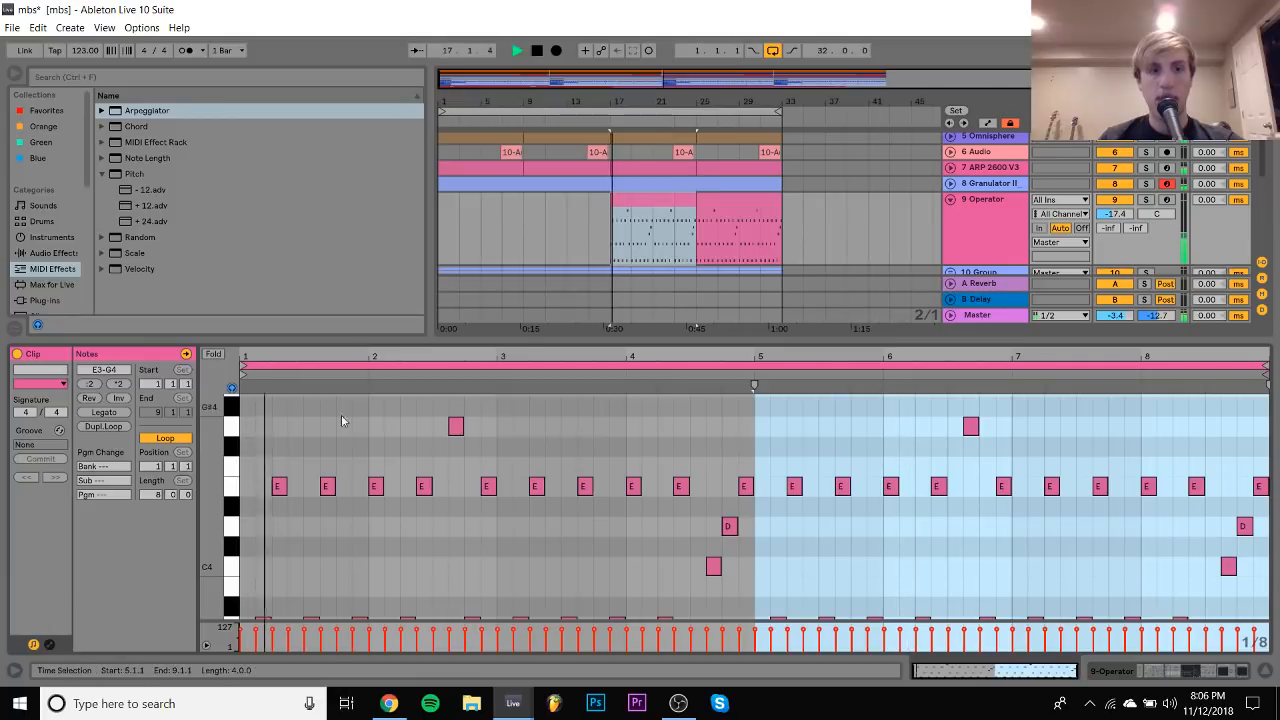
pyautogui.moveTo(211, 476); pyautogui.dragTo(148, 482)
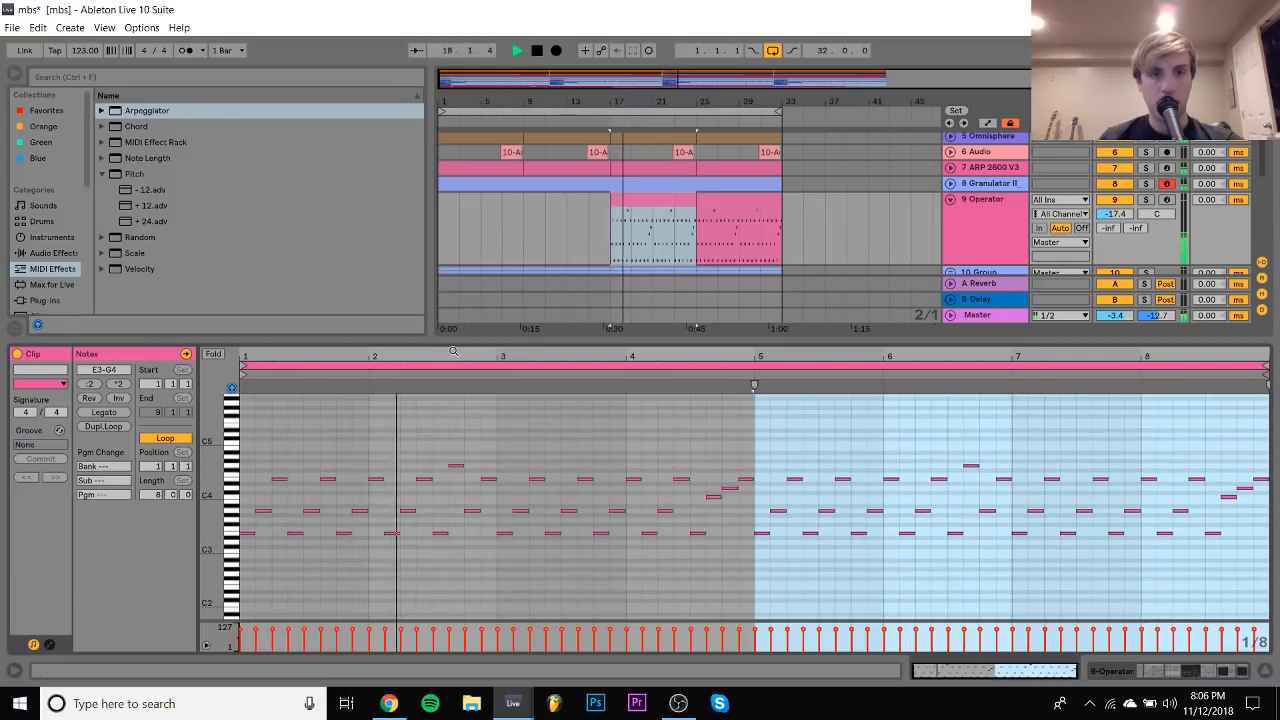
pyautogui.press('space')
pyautogui.moveTo(455, 349); pyautogui.dragTo(457, 355)
pyautogui.moveTo(504, 489); pyautogui.dragTo(504, 556)
pyautogui.hotkey('shift', 'Left')
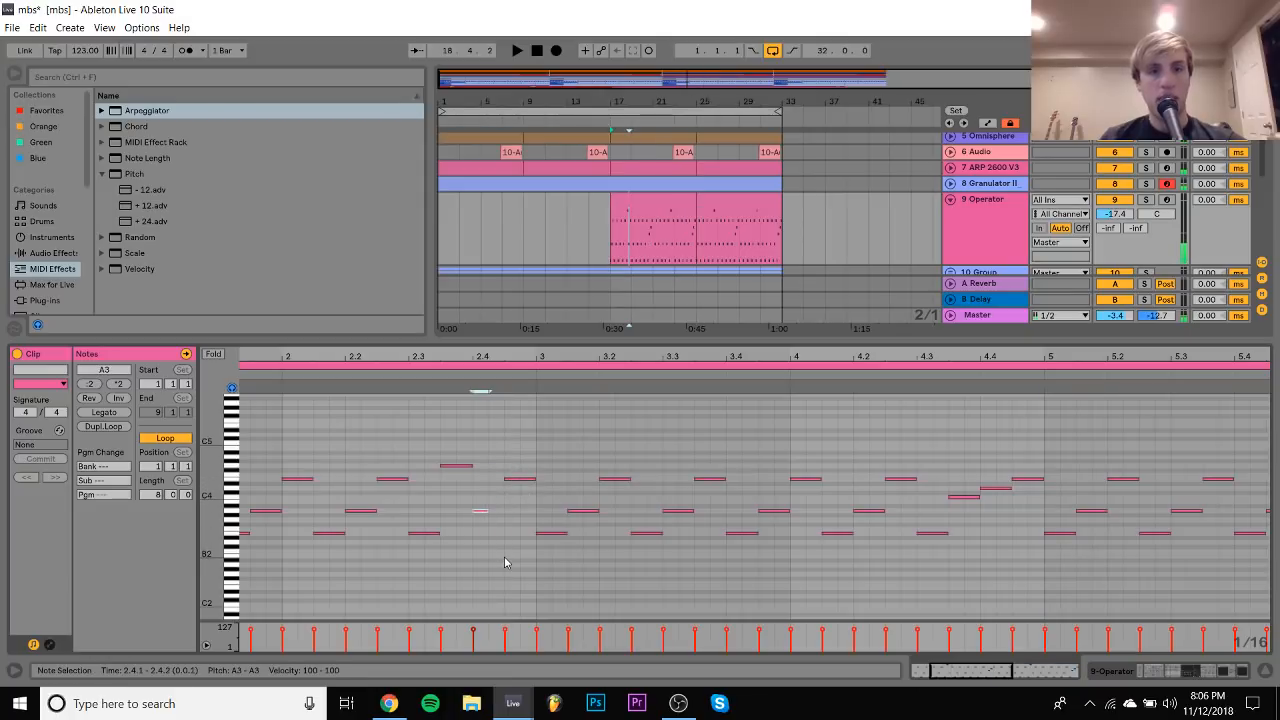
# Lower the G4 note at 2.3.3 to E4, add a sixteenth C5 note at 2.4.2 in the Operator clip and audition it
pyautogui.moveTo(450, 520); pyautogui.dragTo(449, 431)
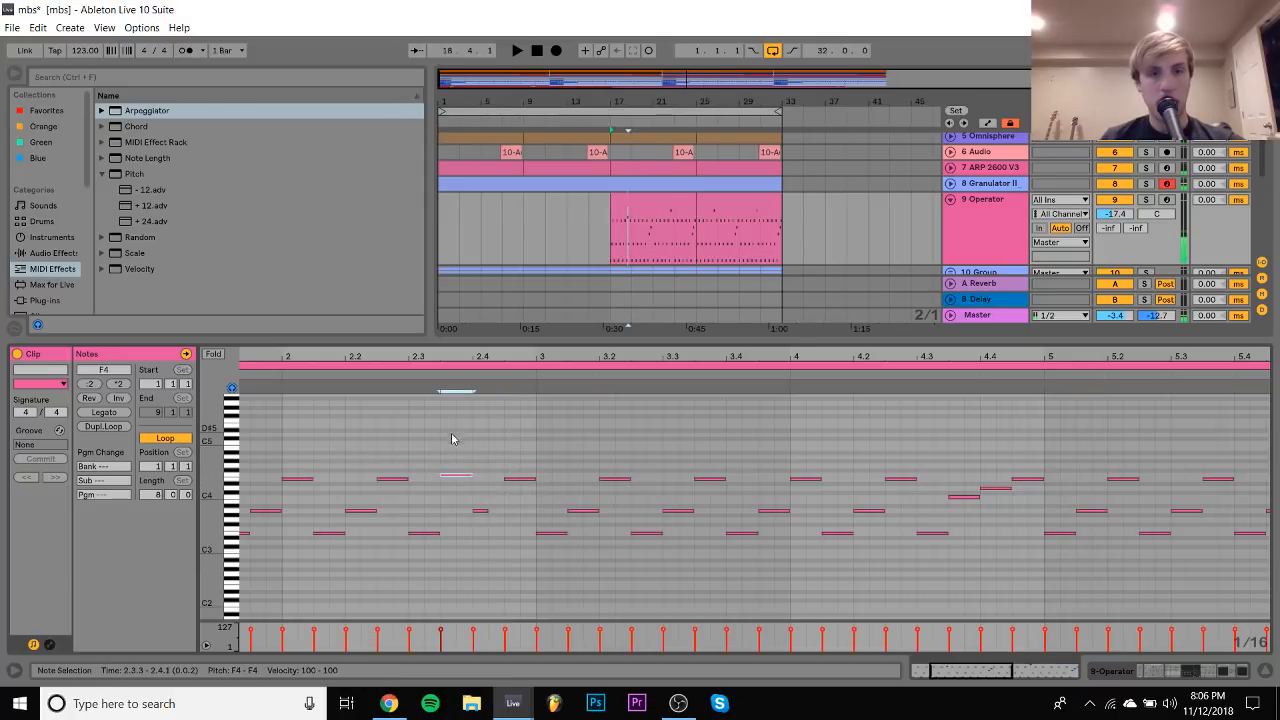
pyautogui.doubleClick(493, 472)
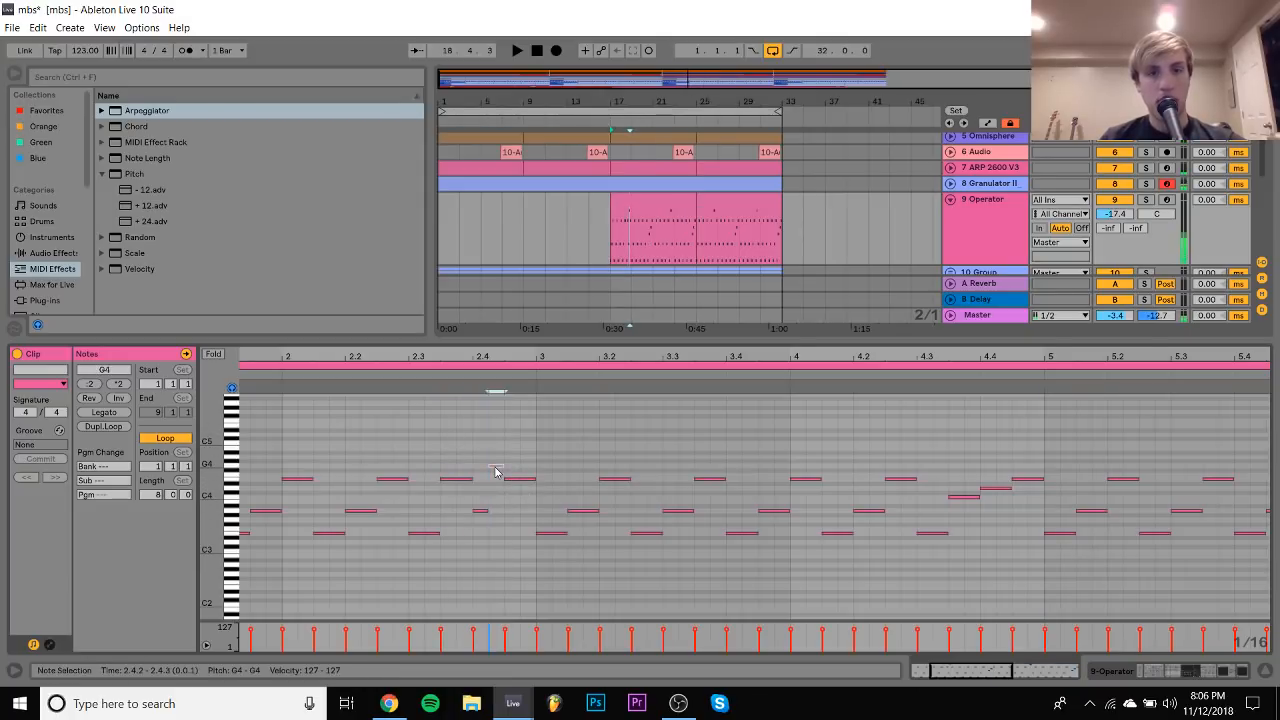
pyautogui.moveTo(495, 453); pyautogui.dragTo(494, 445)
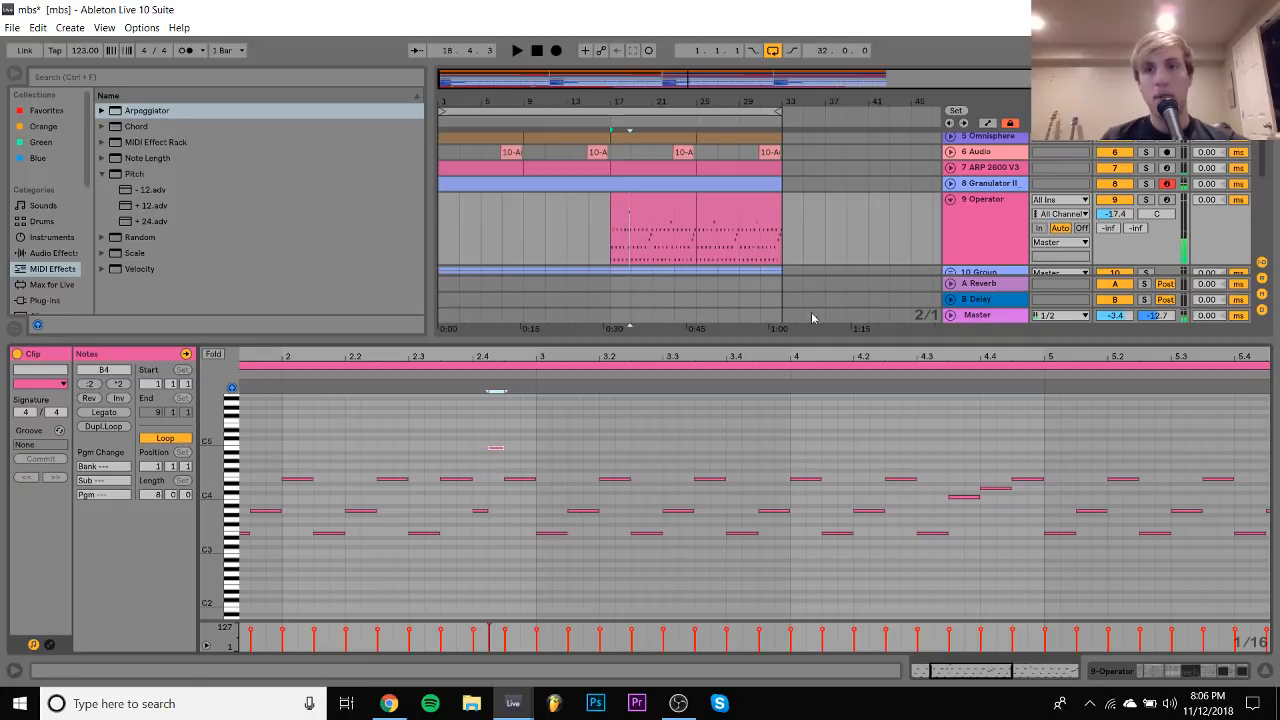
pyautogui.click(990, 183)
pyautogui.doubleClick(990, 183)
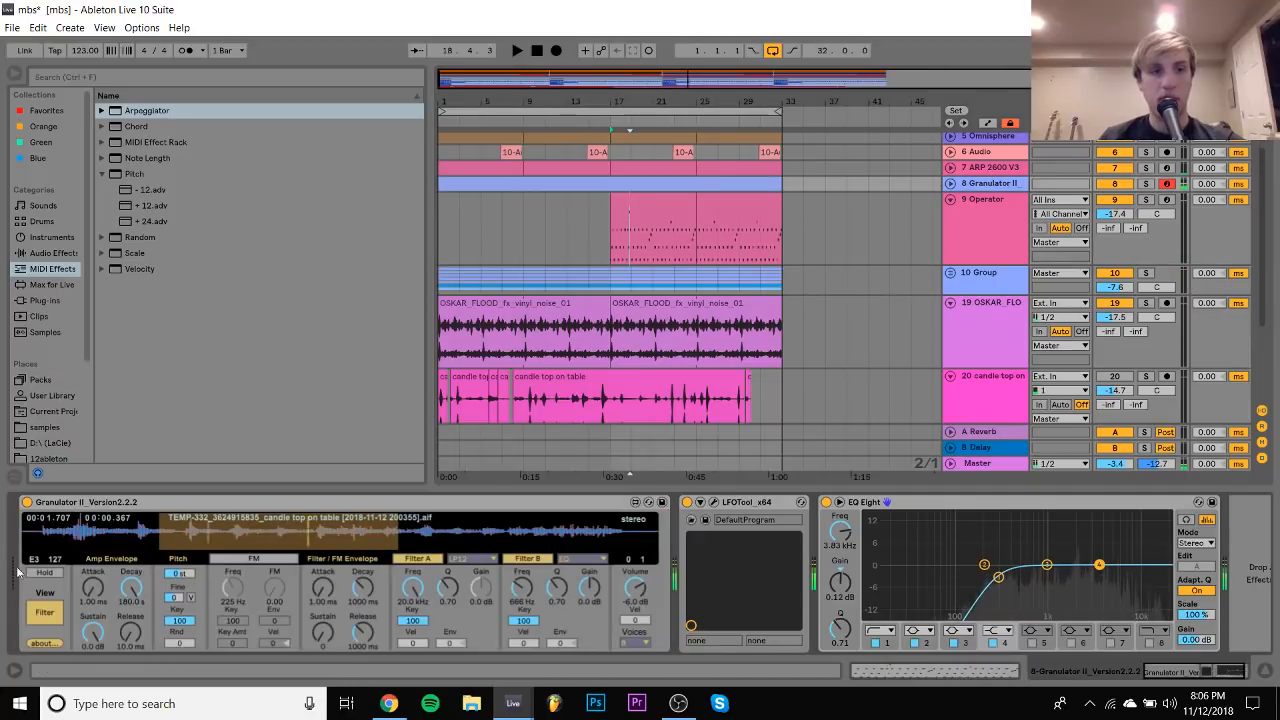
pyautogui.doubleClick(665, 204)
pyautogui.press('space')
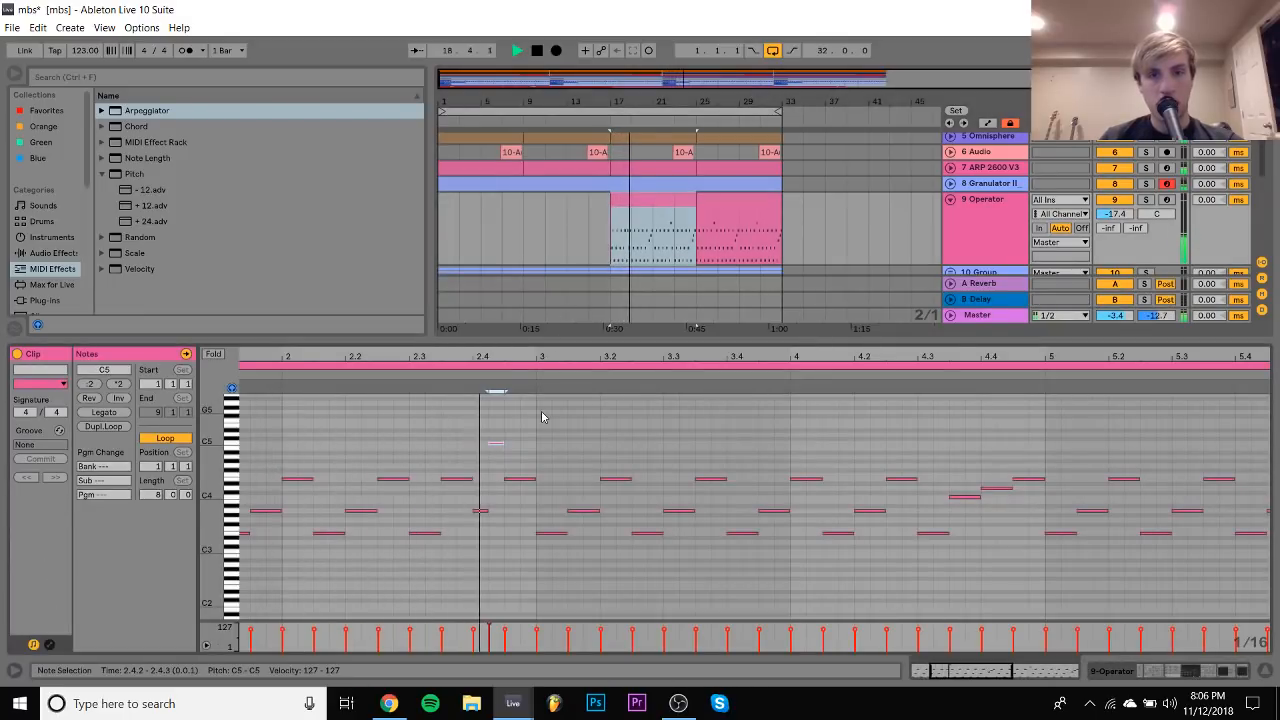
pyautogui.press('space')
pyautogui.press('Down')
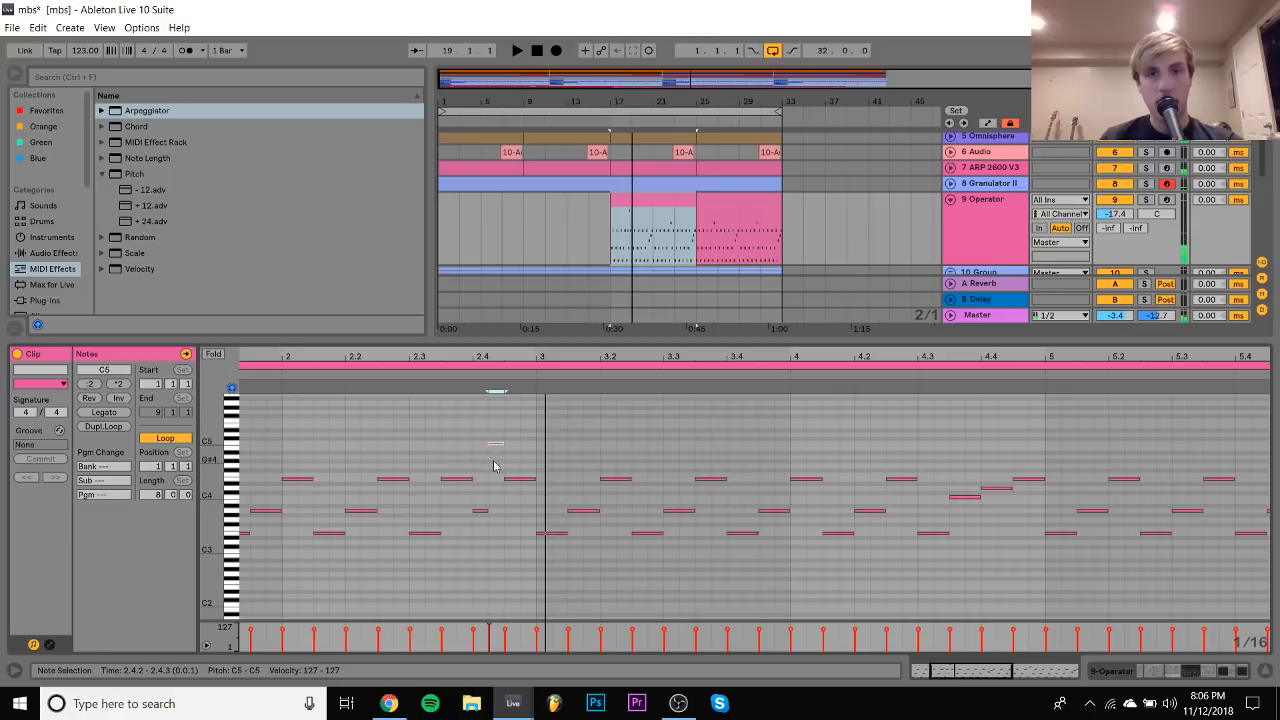
# Shorten the E4 note at 2.4.3 to a sixteenth, add a sixteenth A4 at 2.4.4 and play it back
pyautogui.click(519, 479)
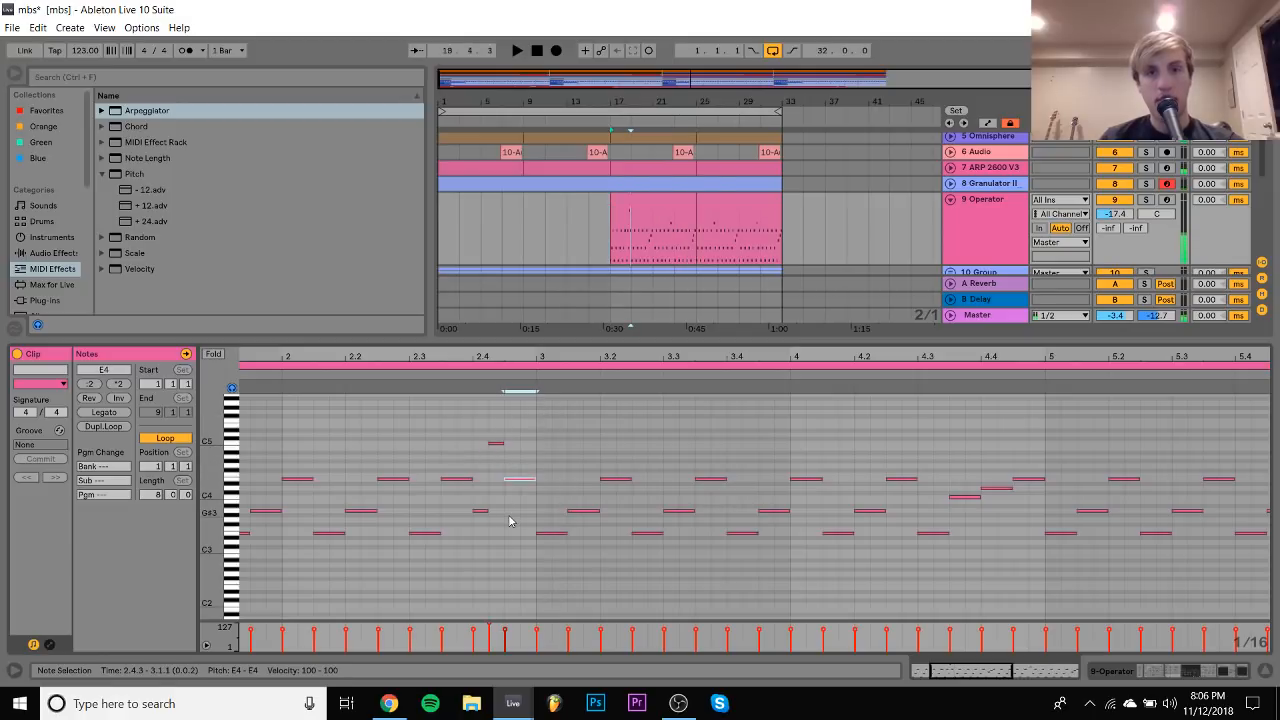
pyautogui.doubleClick(525, 465)
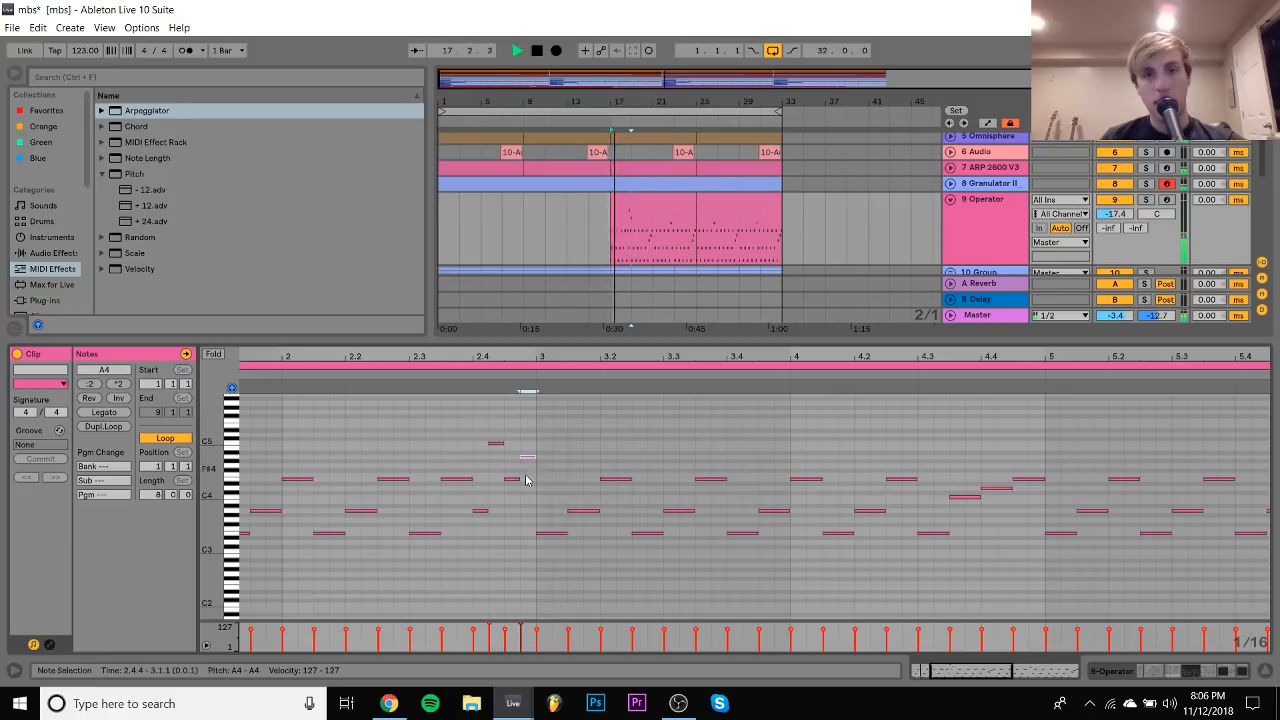
pyautogui.moveTo(576, 356); pyautogui.dragTo(519, 356)
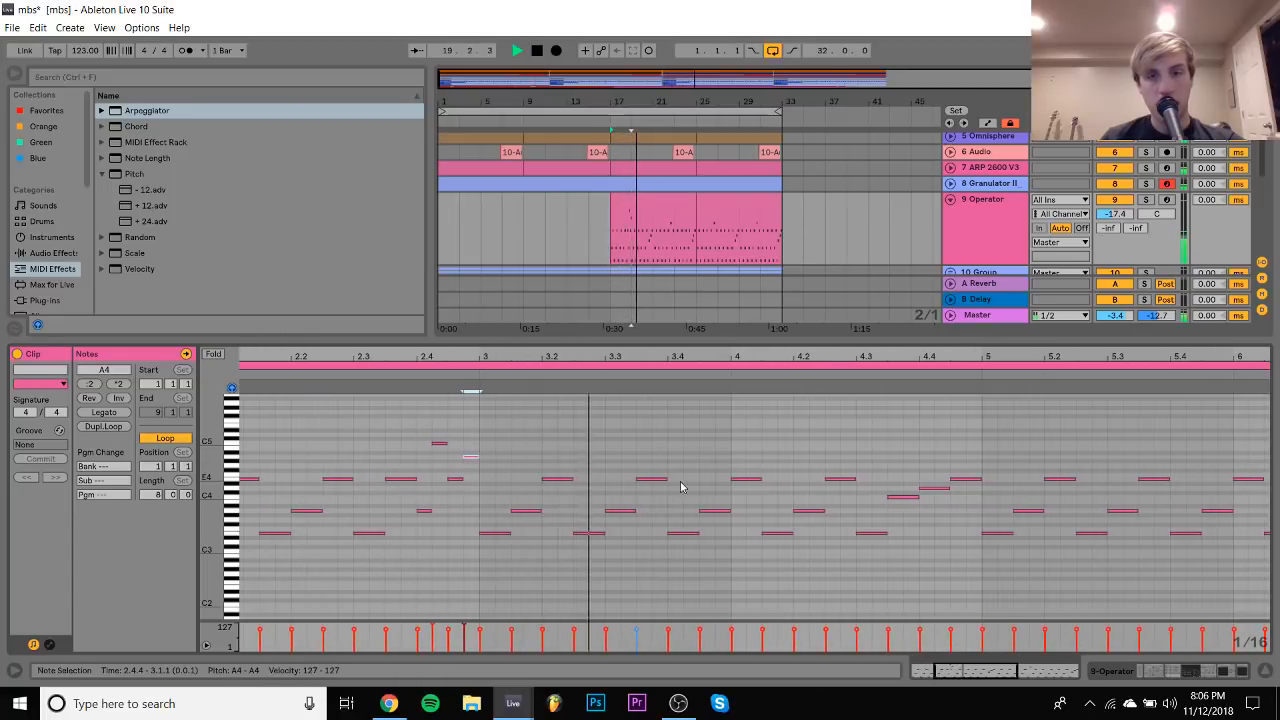
pyautogui.press('space')
# Shorten the A3 note at 4.2.1 to a sixteenth, add a sixteenth G4 at 4.2.2 and audition the phrase
pyautogui.moveTo(794, 359); pyautogui.dragTo(655, 362)
pyautogui.doubleClick(660, 511)
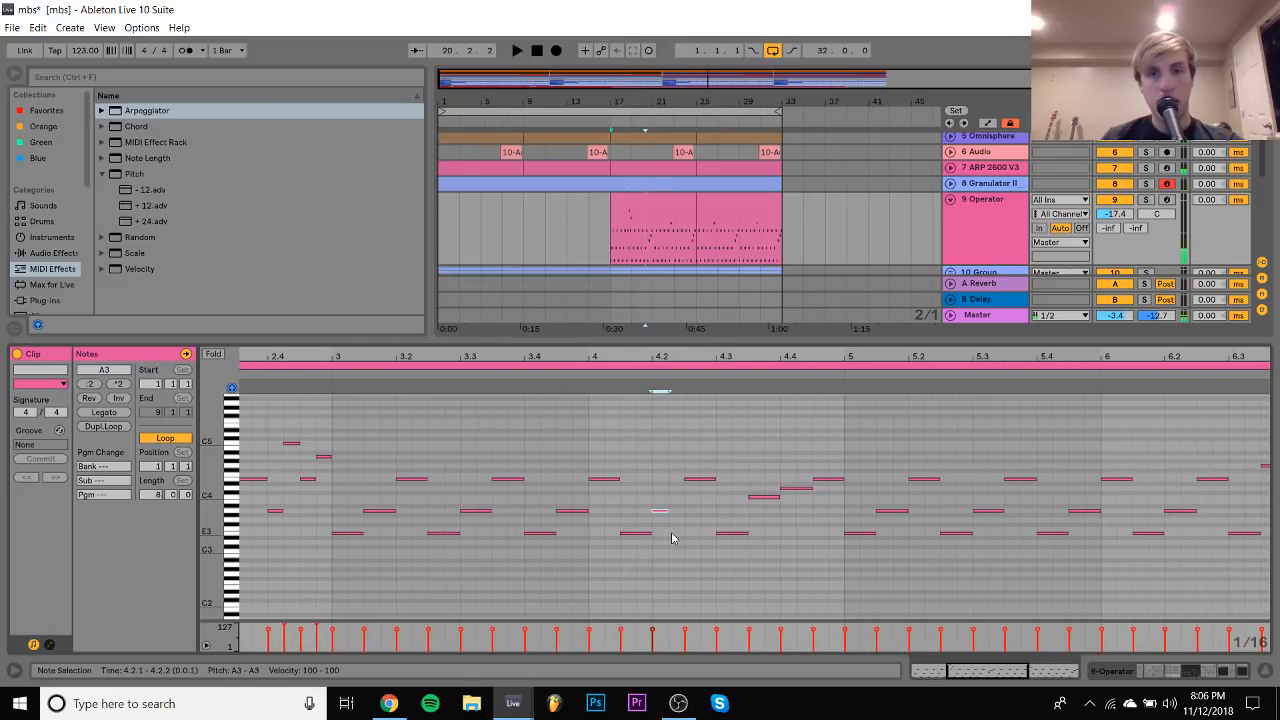
pyautogui.doubleClick(676, 472)
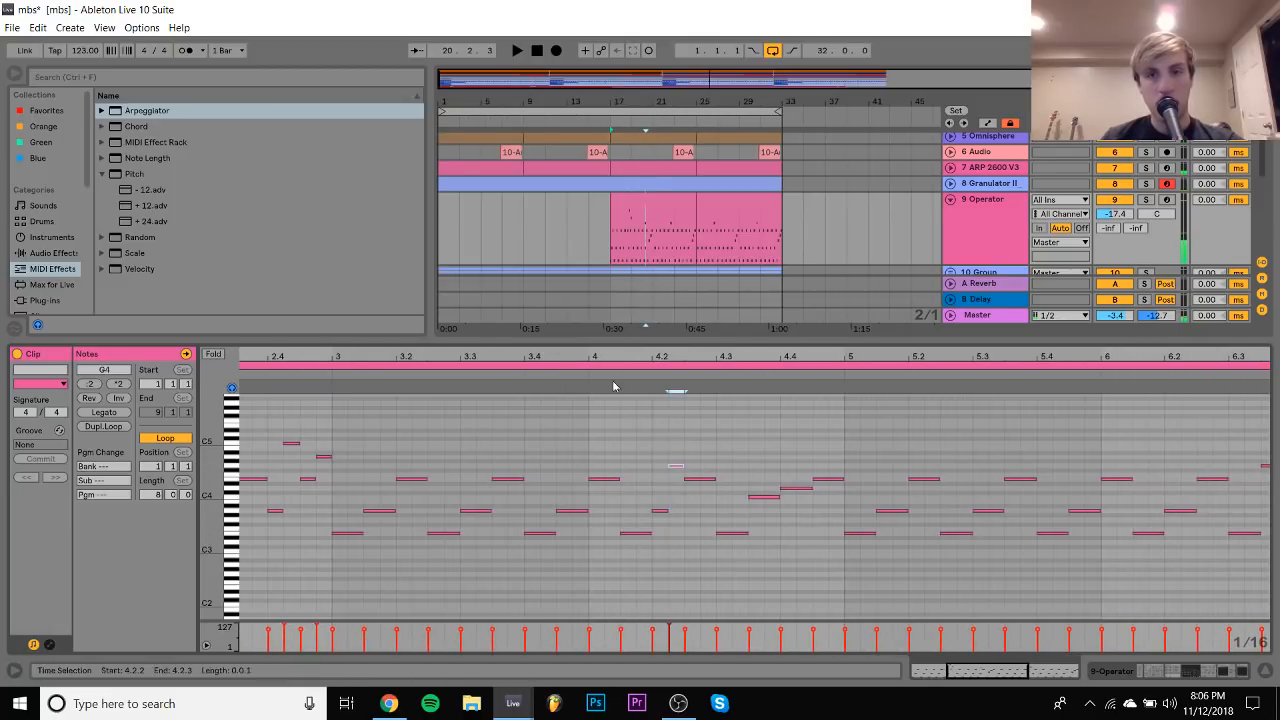
pyautogui.click(567, 373)
pyautogui.click(578, 432)
pyautogui.press('space')
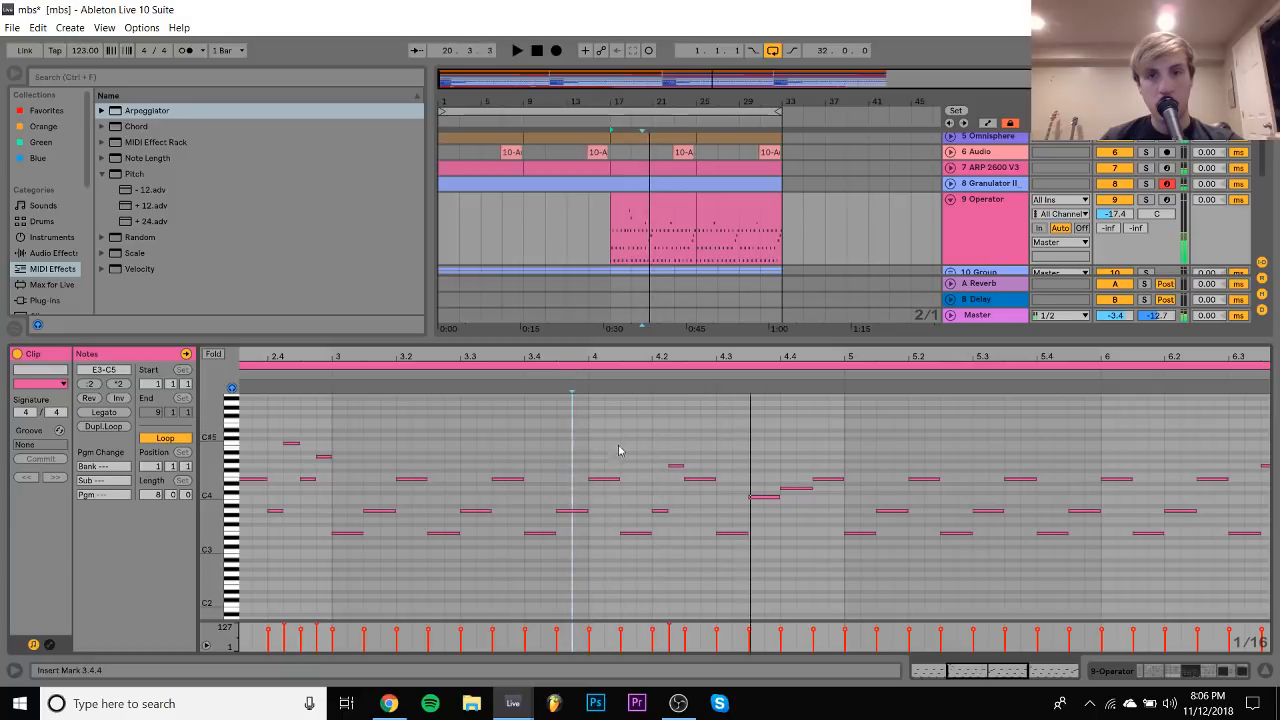
pyautogui.press('space')
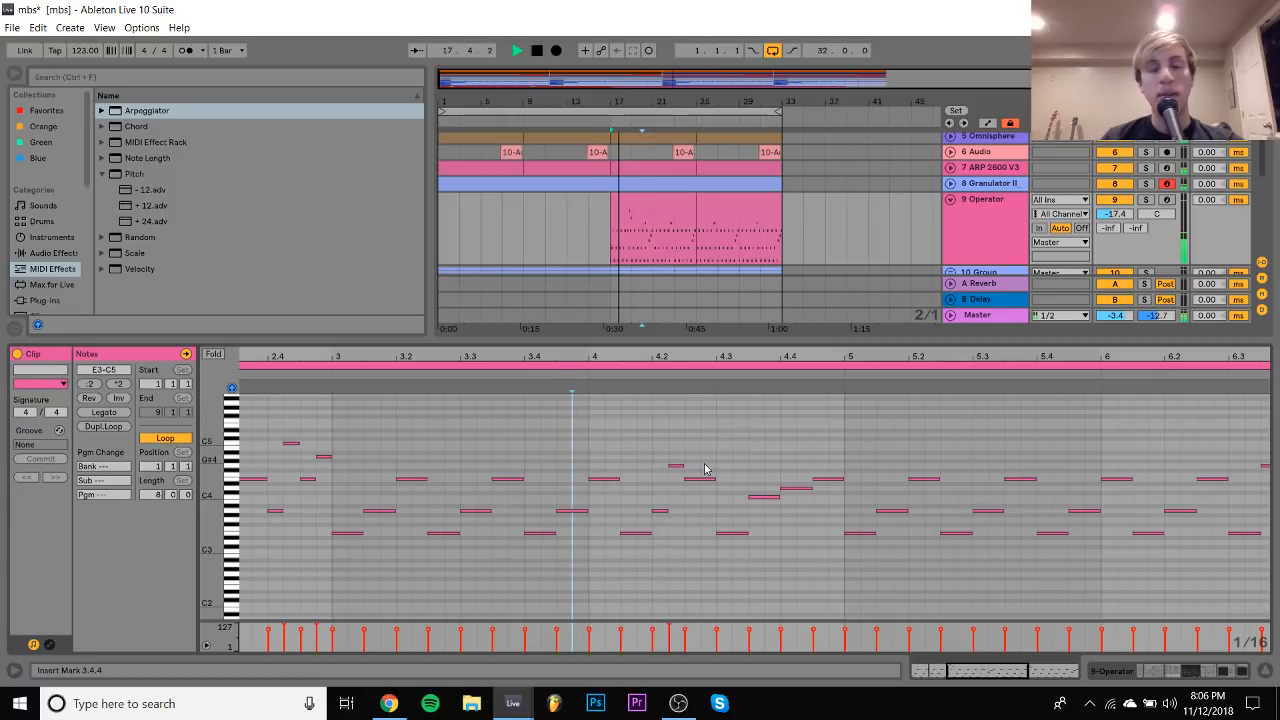
# Shorten the C4 note before 4.4 to a sixteenth and place a sixteenth C5 at 4.3.4
pyautogui.hscroll(2, 704, 469)
pyautogui.click(762, 479)
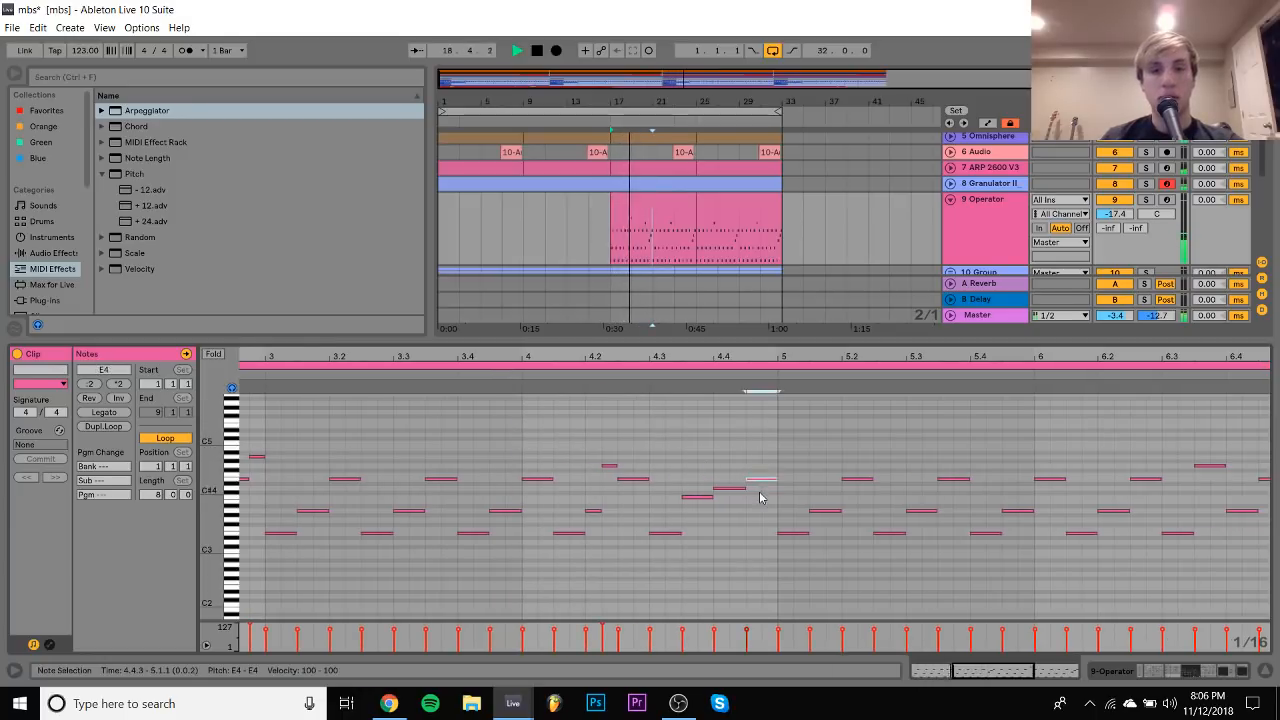
pyautogui.click(700, 496)
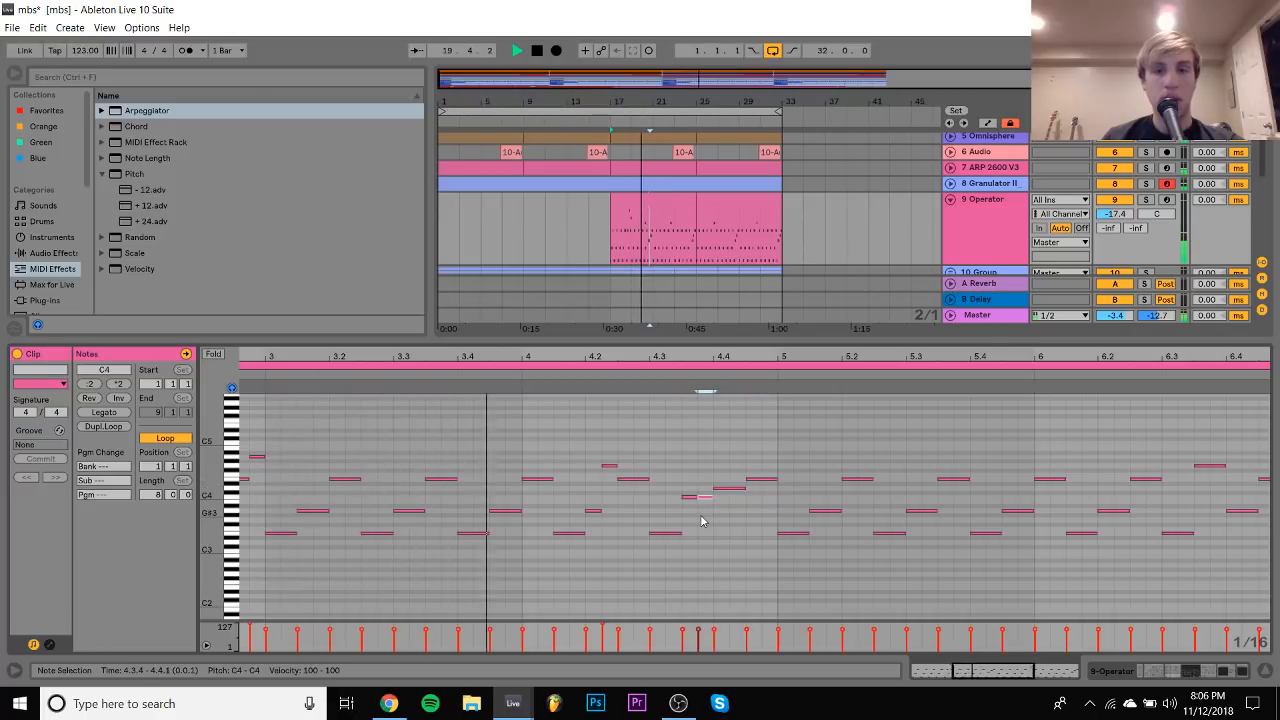
pyautogui.hotkey('shift', 'Up')
# Try to split the D4 note at 4.4 into two sixteenths
pyautogui.click(728, 466)
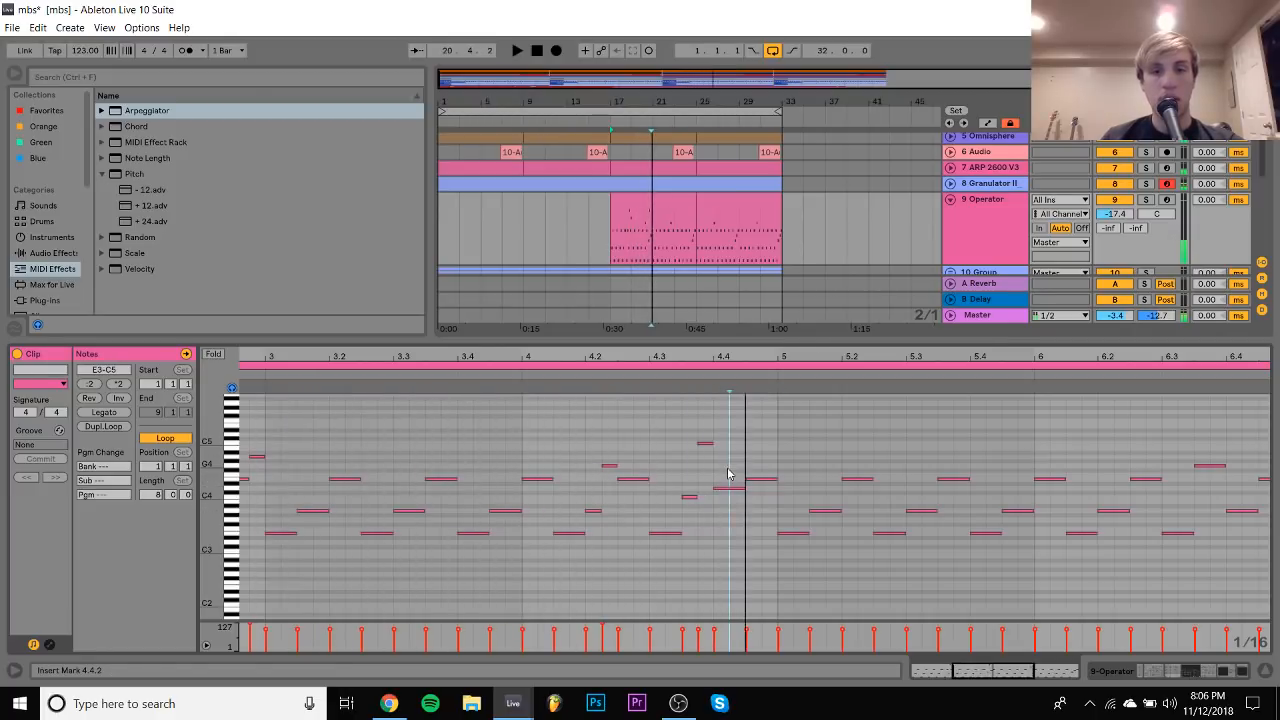
pyautogui.click(729, 488)
pyautogui.hotkey('shift', 'Right')
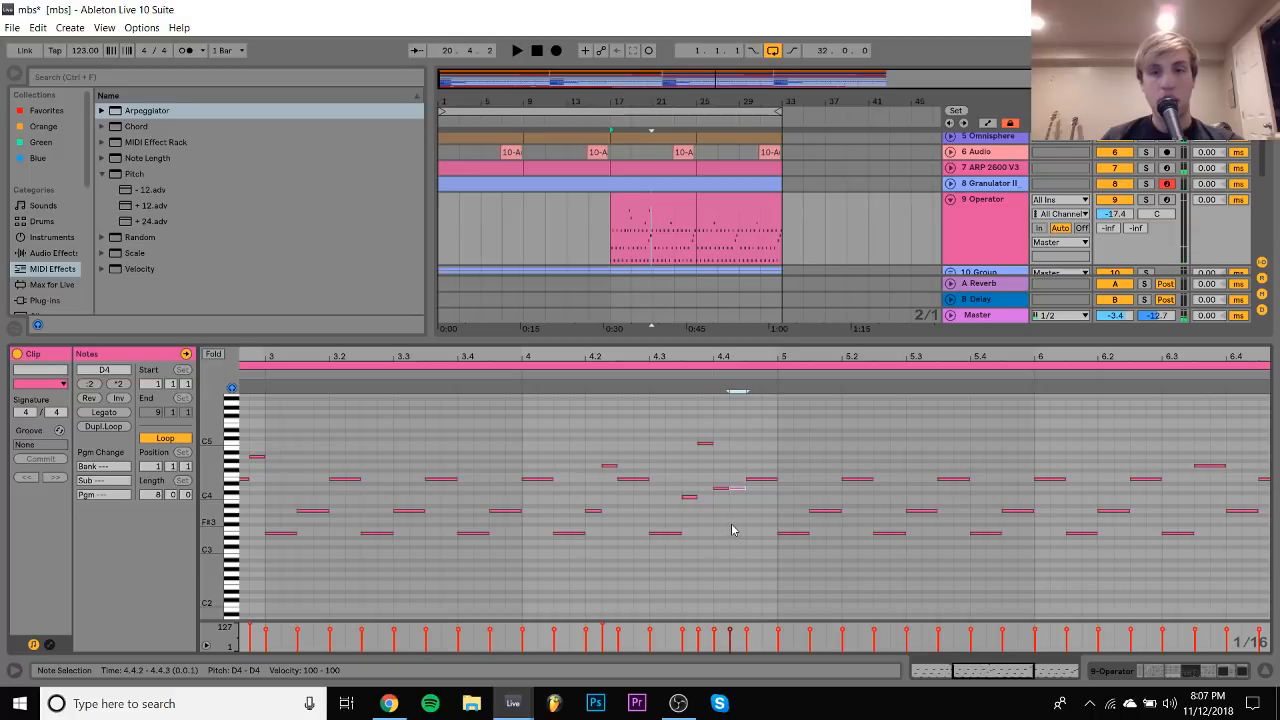
pyautogui.hotkey('ctrl', 'd')
pyautogui.press('Up')
pyautogui.press('Up')
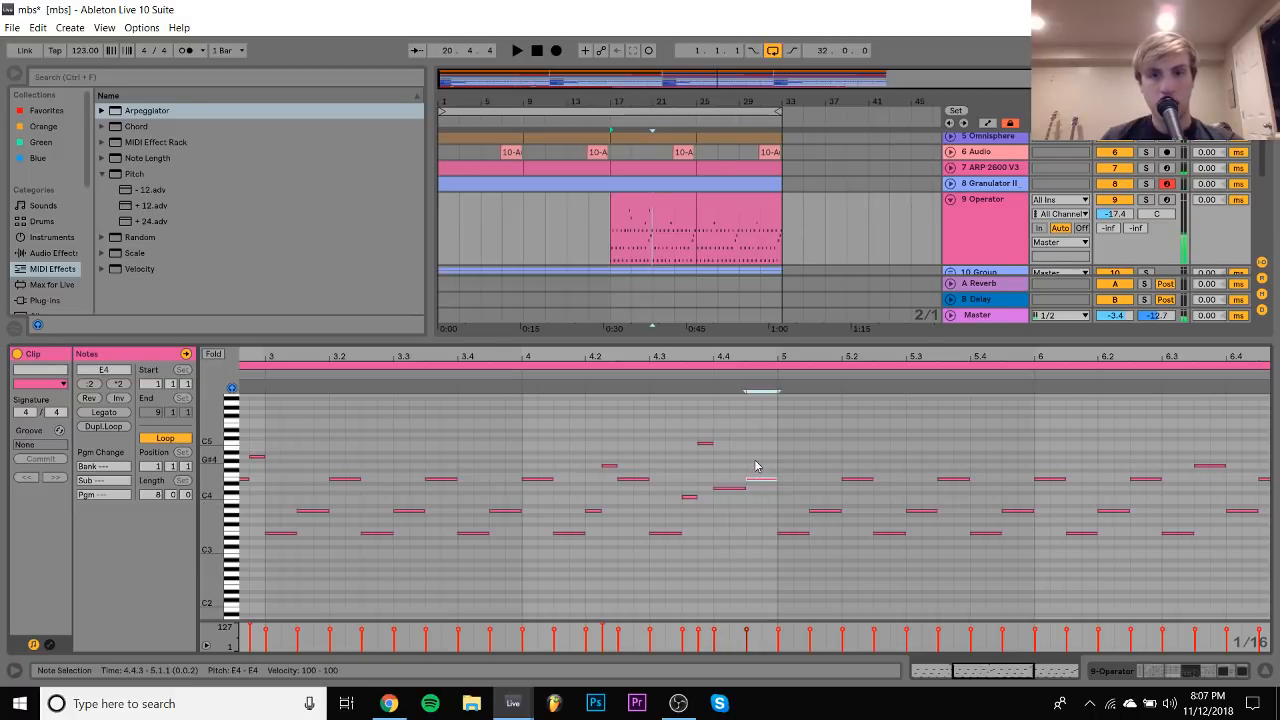
# Shorten the E4 at 4.4.3 and add a sixteenth G4 at 4.4.4, and set the Operator track's volume to -15.4 dB during playback
pyautogui.doubleClick(769, 473)
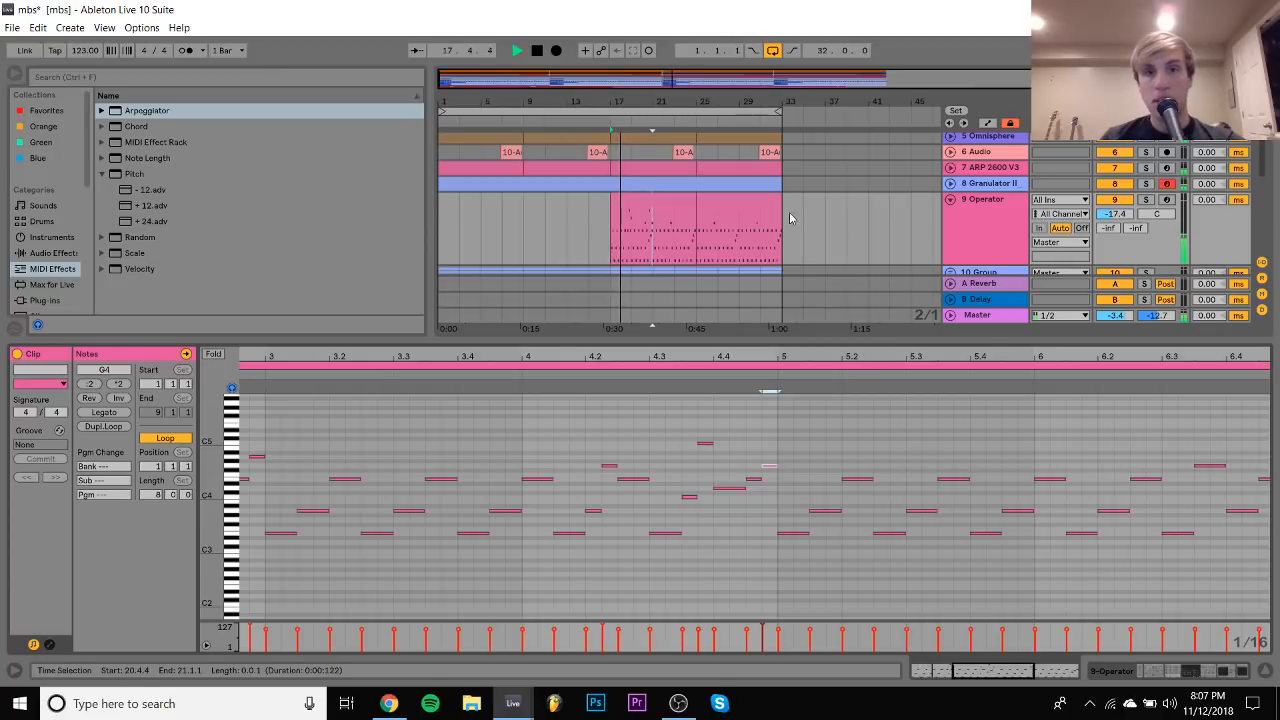
pyautogui.moveTo(614, 196); pyautogui.dragTo(696, 200)
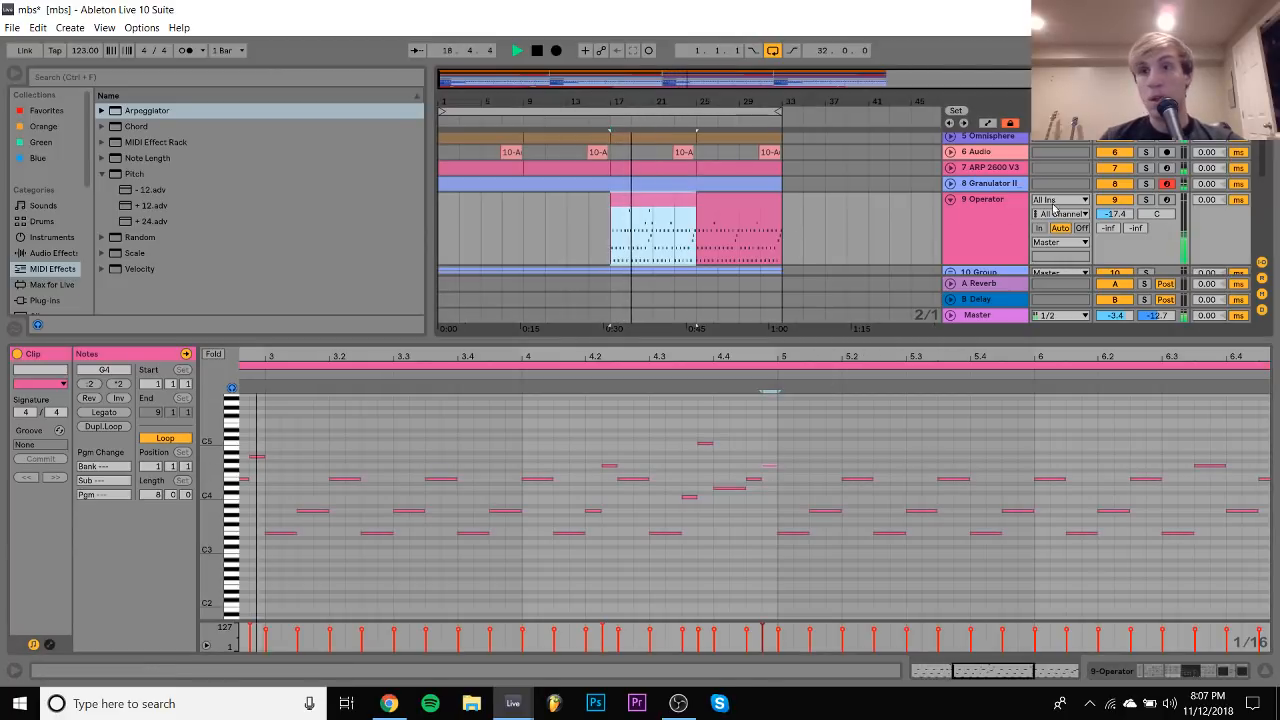
pyautogui.moveTo(1104, 204); pyautogui.dragTo(1104, 201)
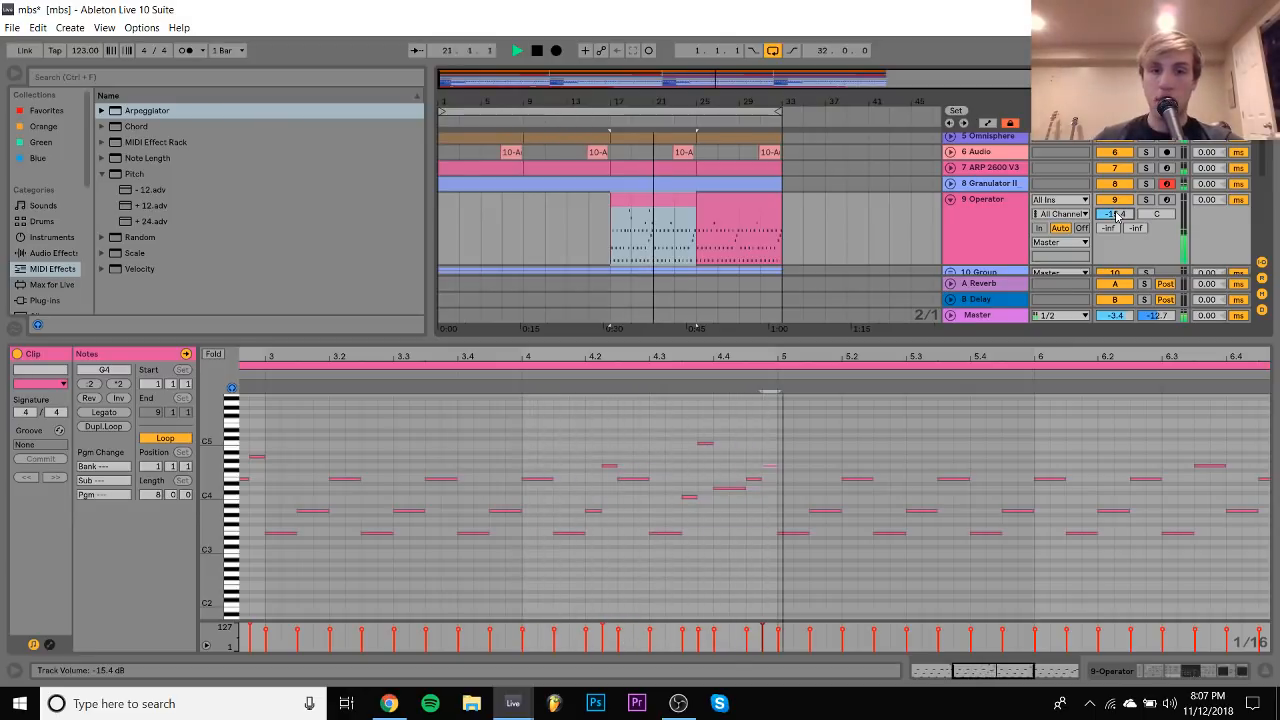
pyautogui.press('space')
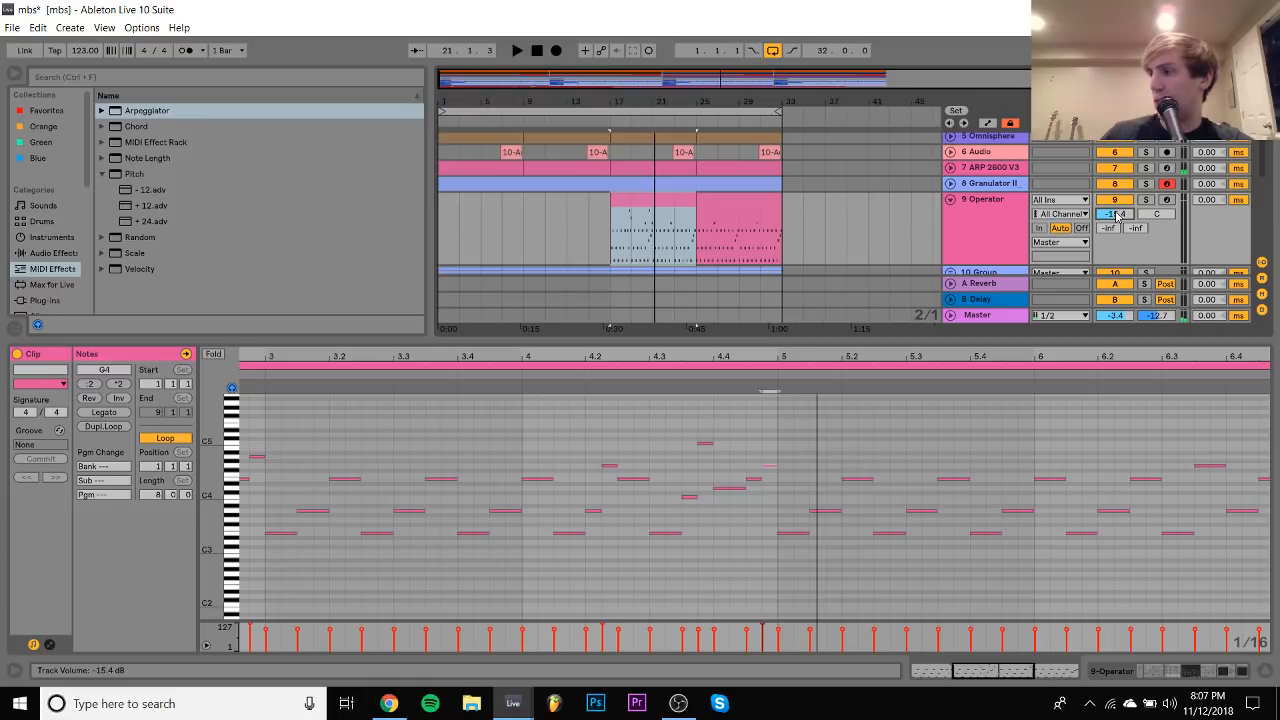
pyautogui.press('space')
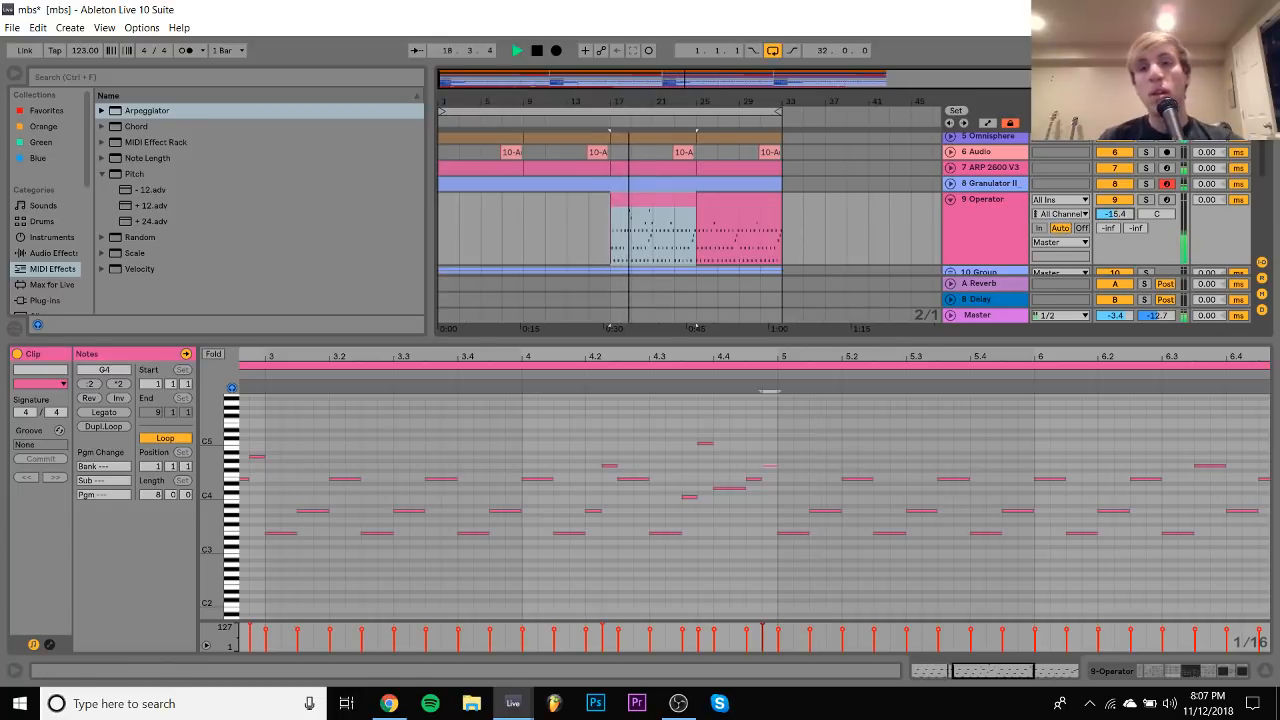
# Show the Operator track's devices, deactivate the track and fold it
pyautogui.click(983, 238)
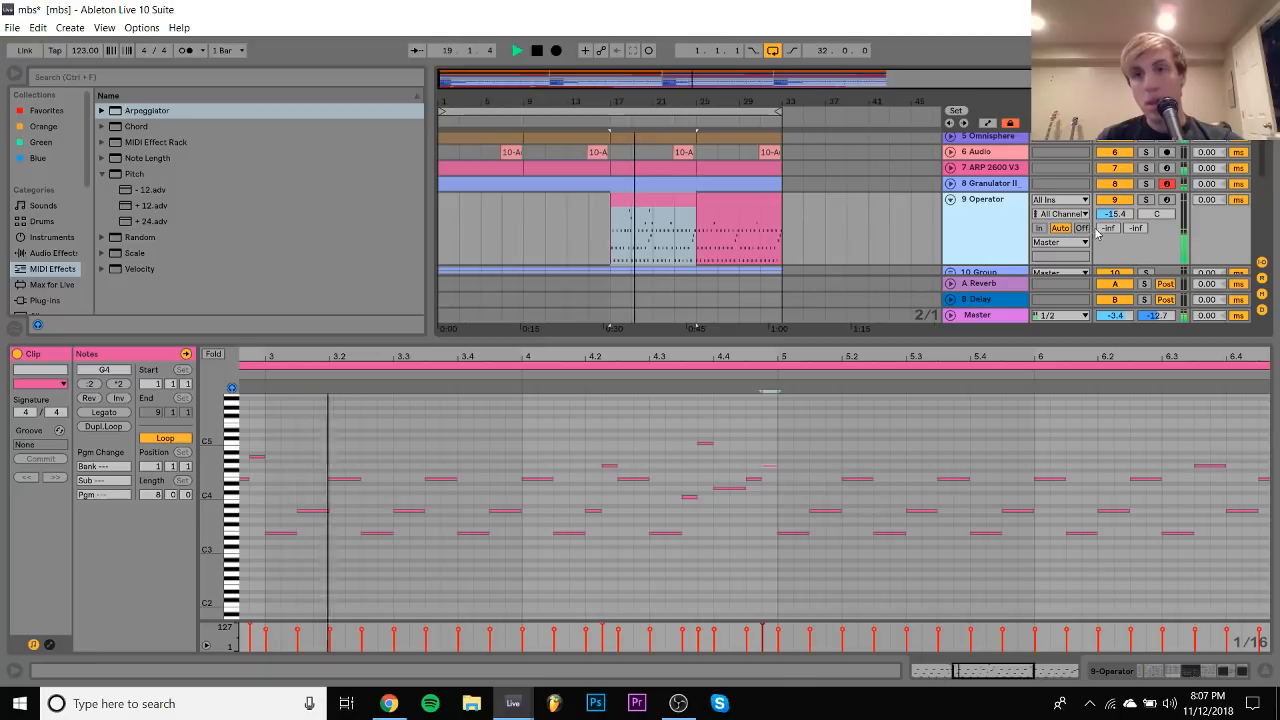
pyautogui.click(987, 199)
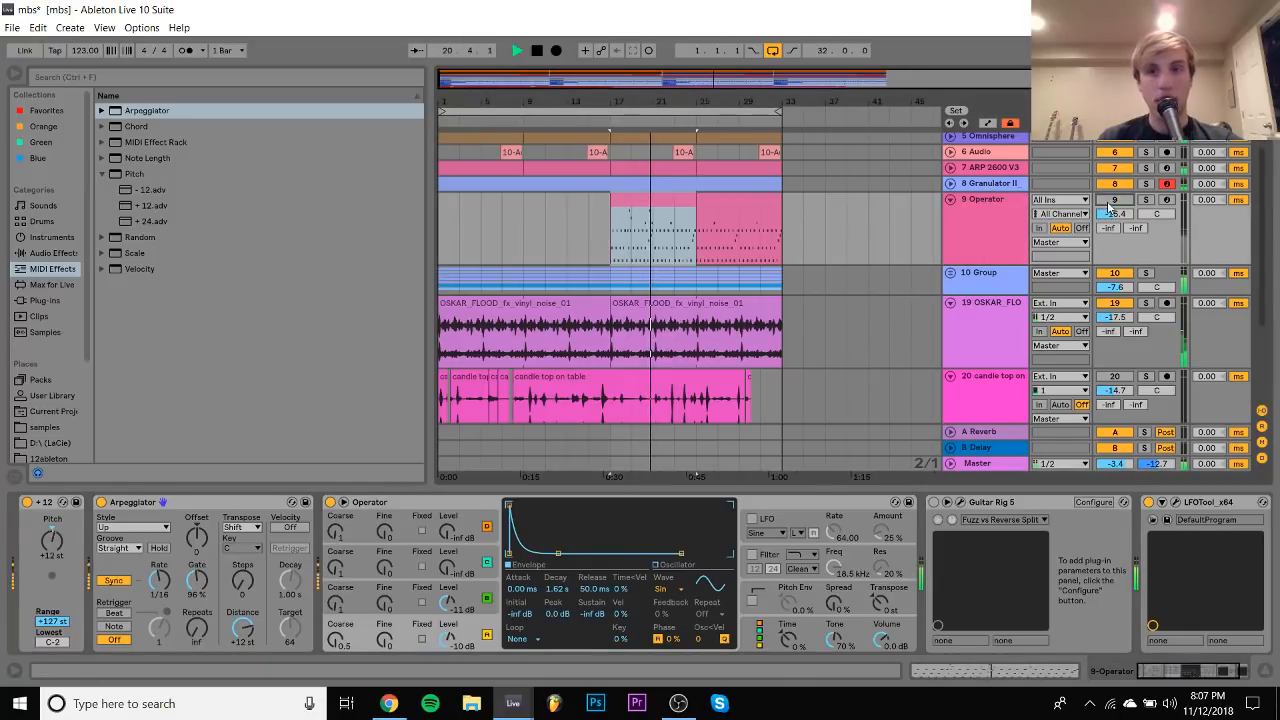
pyautogui.click(950, 199)
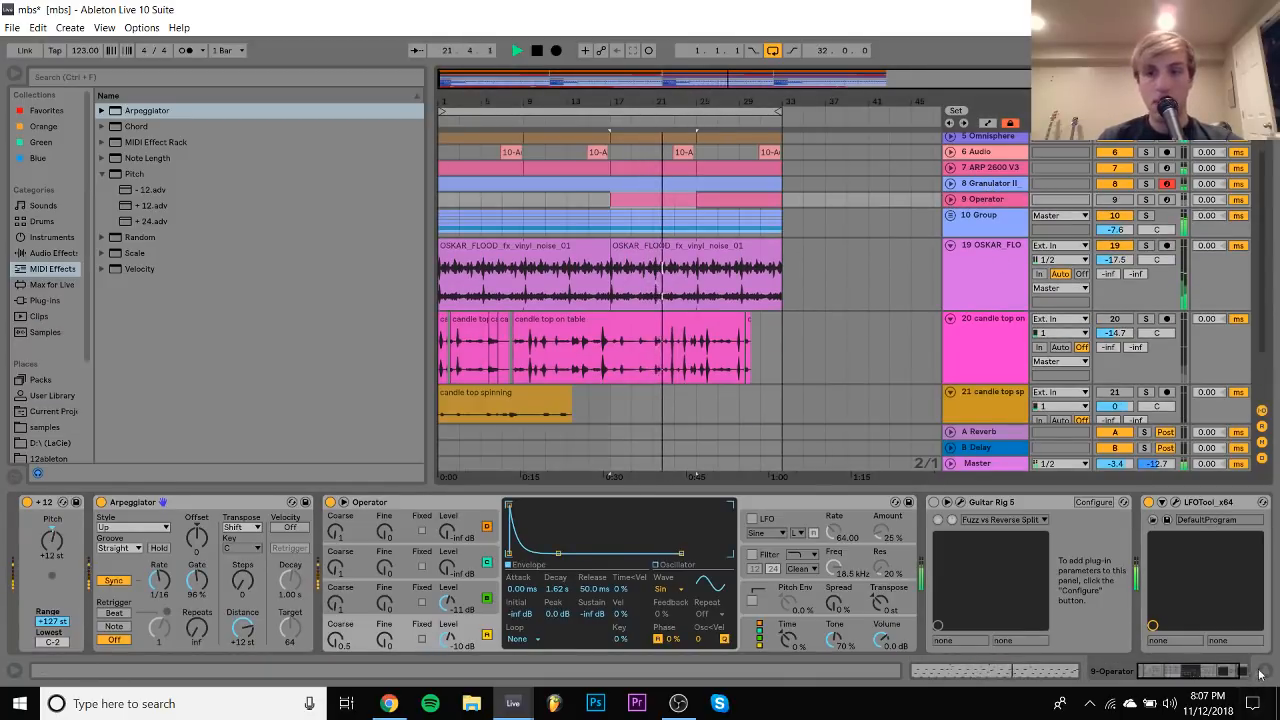
# Hide the device view and fold all tracks in the arrangement
pyautogui.hotkey('ctrl', 'alt', 'l')
pyautogui.click(987, 400)
pyautogui.hotkey('ctrl', 'a')
pyautogui.hotkey('alt', 'u')
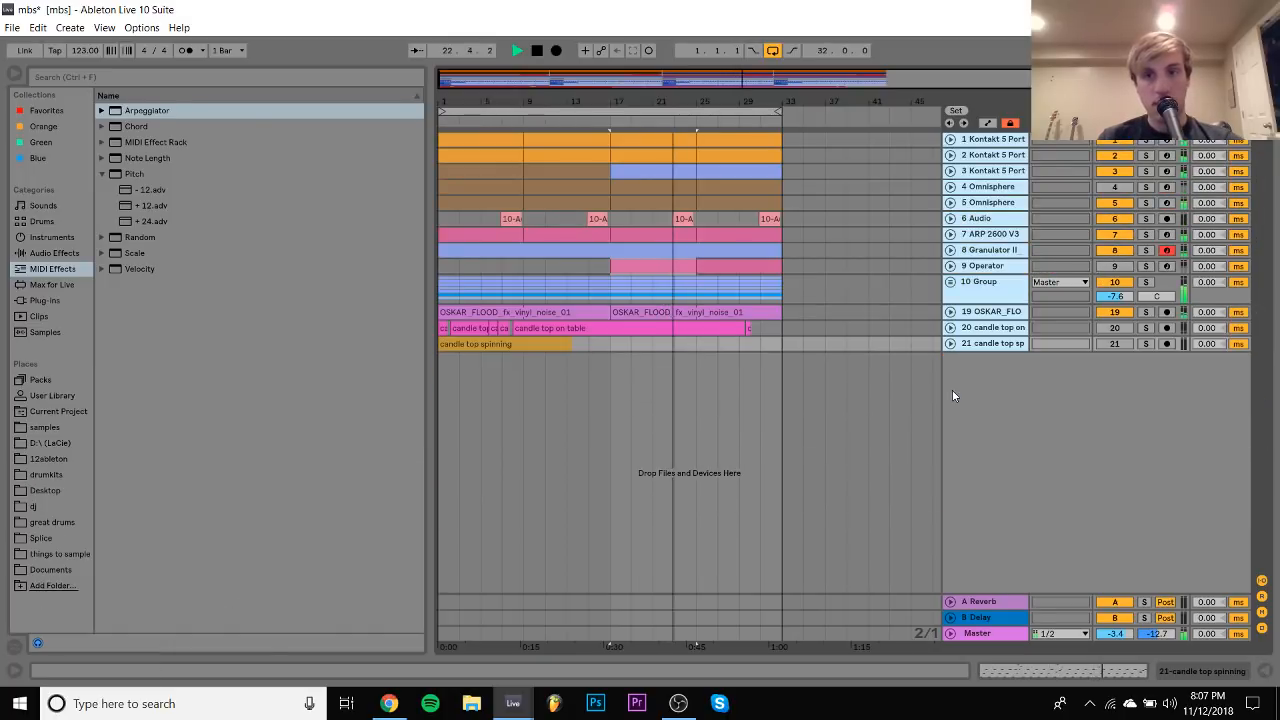
# Solo the 4 Omnisphere track, stop playback and open the track's device chain
pyautogui.click(968, 298)
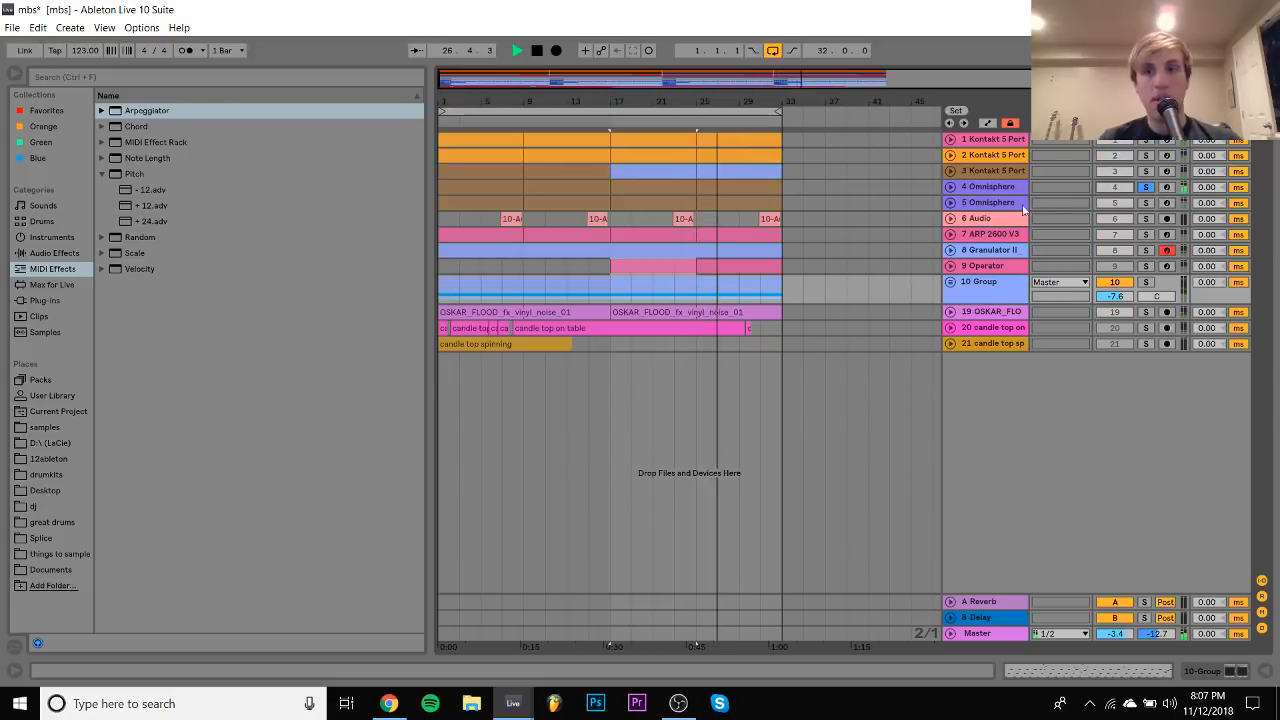
pyautogui.click(995, 189)
pyautogui.doubleClick(997, 189)
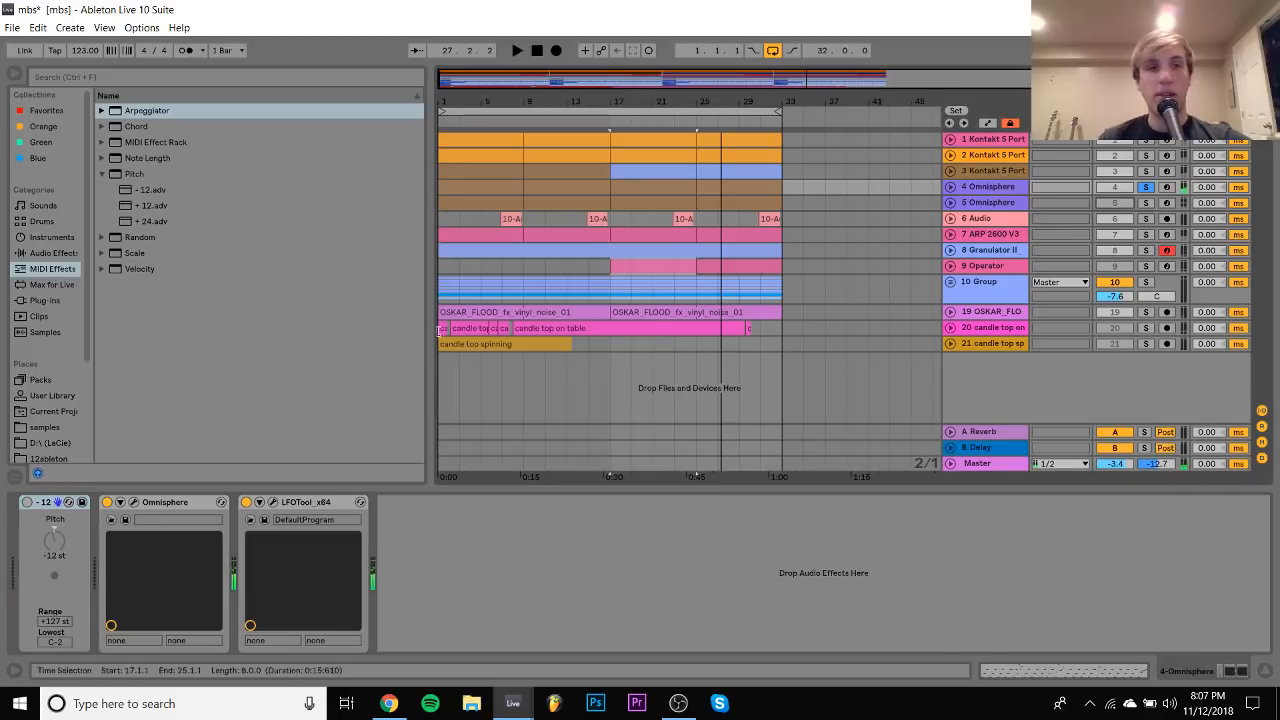
# Replace the Omnisphere instrument on track 4 with the ArturiaV6 plug-in DX7 V
pyautogui.click(44, 300)
pyautogui.doubleClick(146, 285)
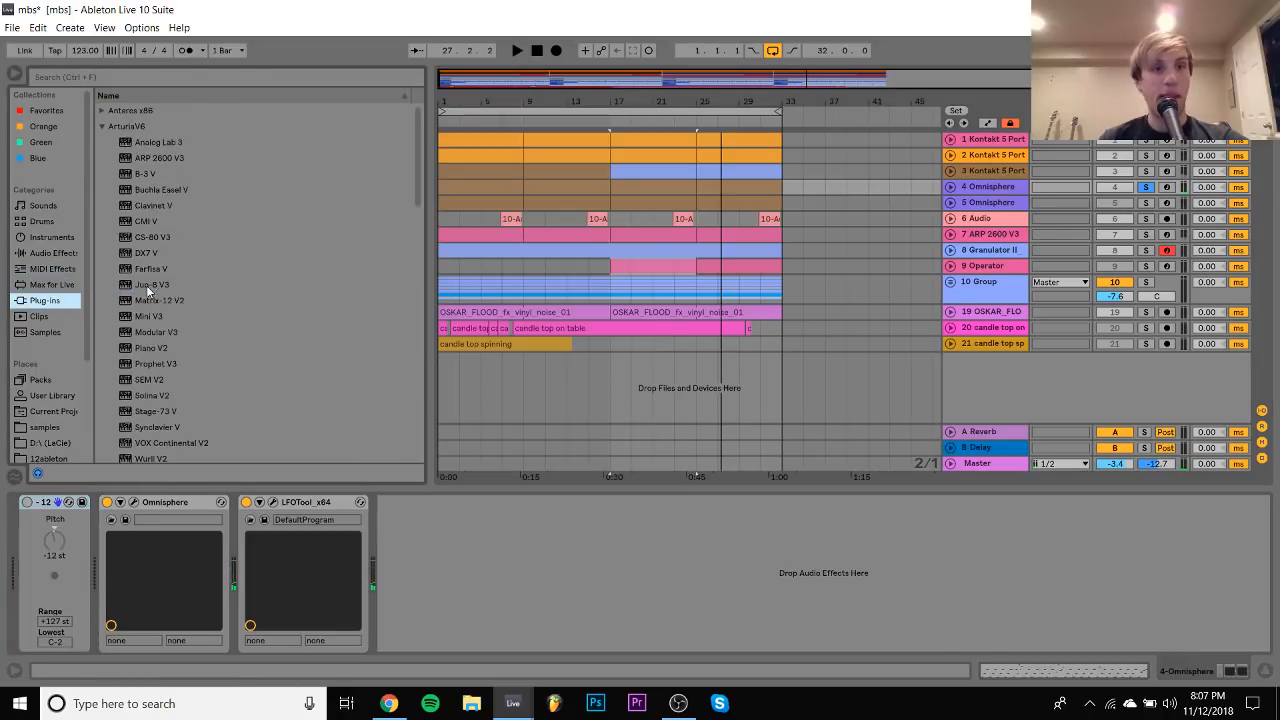
pyautogui.click(150, 254)
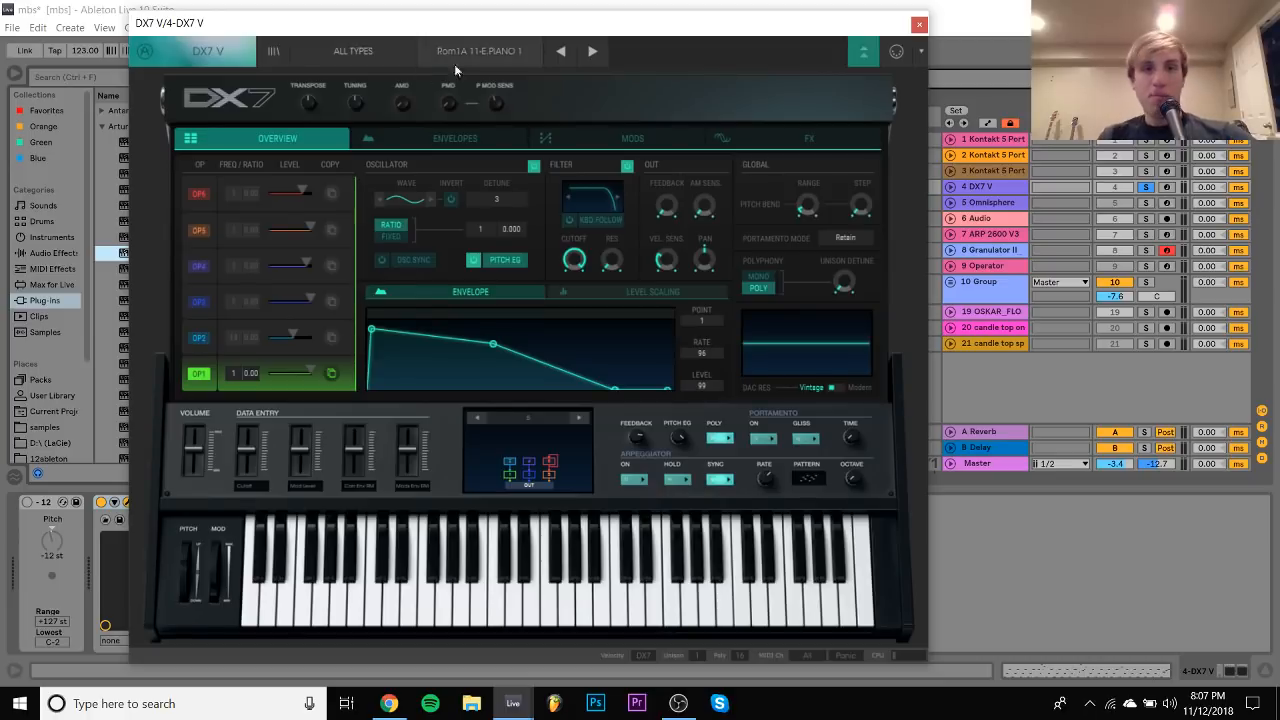
# Load the 4-OP Bass preset from the Bass category in DX7 V
pyautogui.click(390, 58)
pyautogui.moveTo(365, 134)
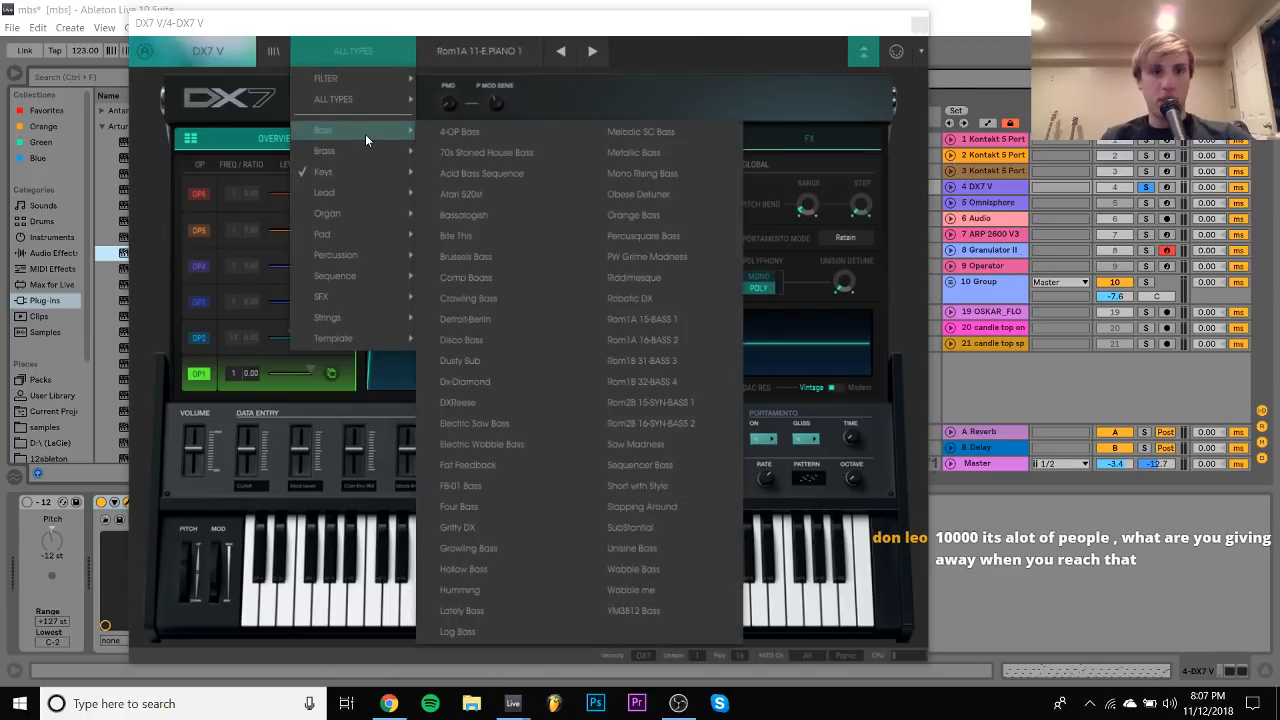
pyautogui.click(500, 140)
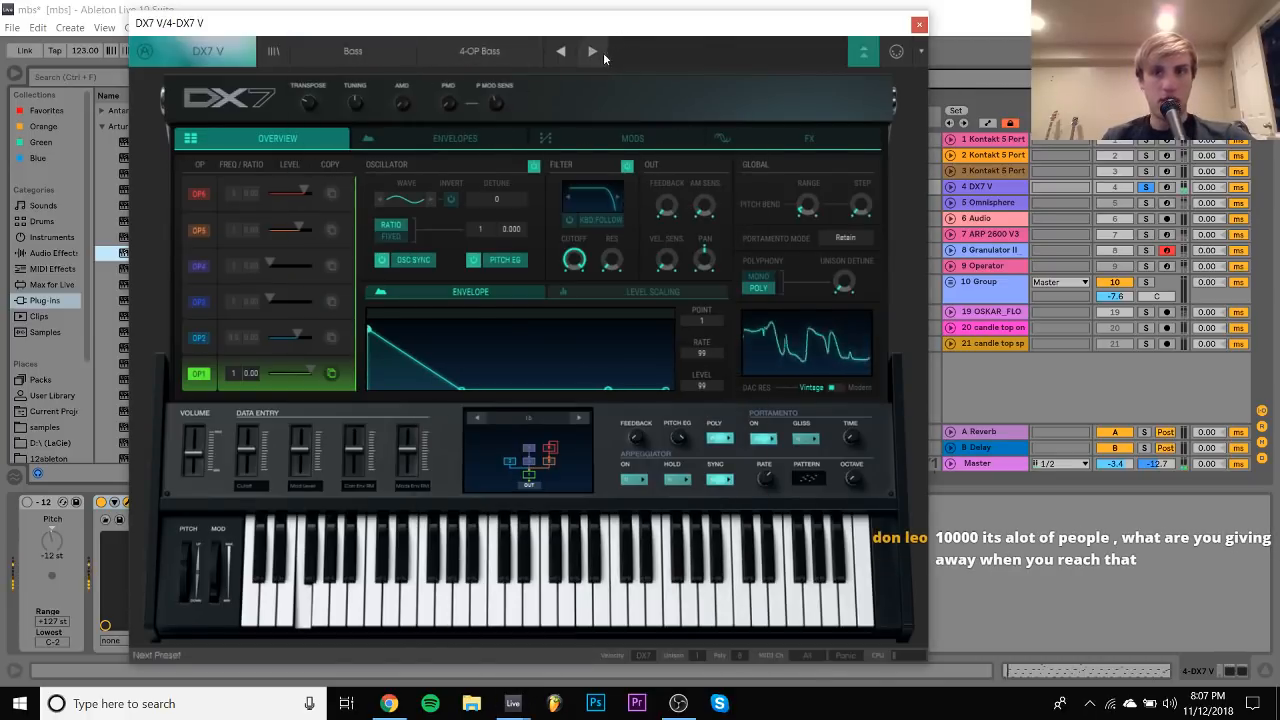
# Turn on the Pitch device before DX7 V and set its pitch to +12 st
pyautogui.click(60, 536)
pyautogui.write('12')
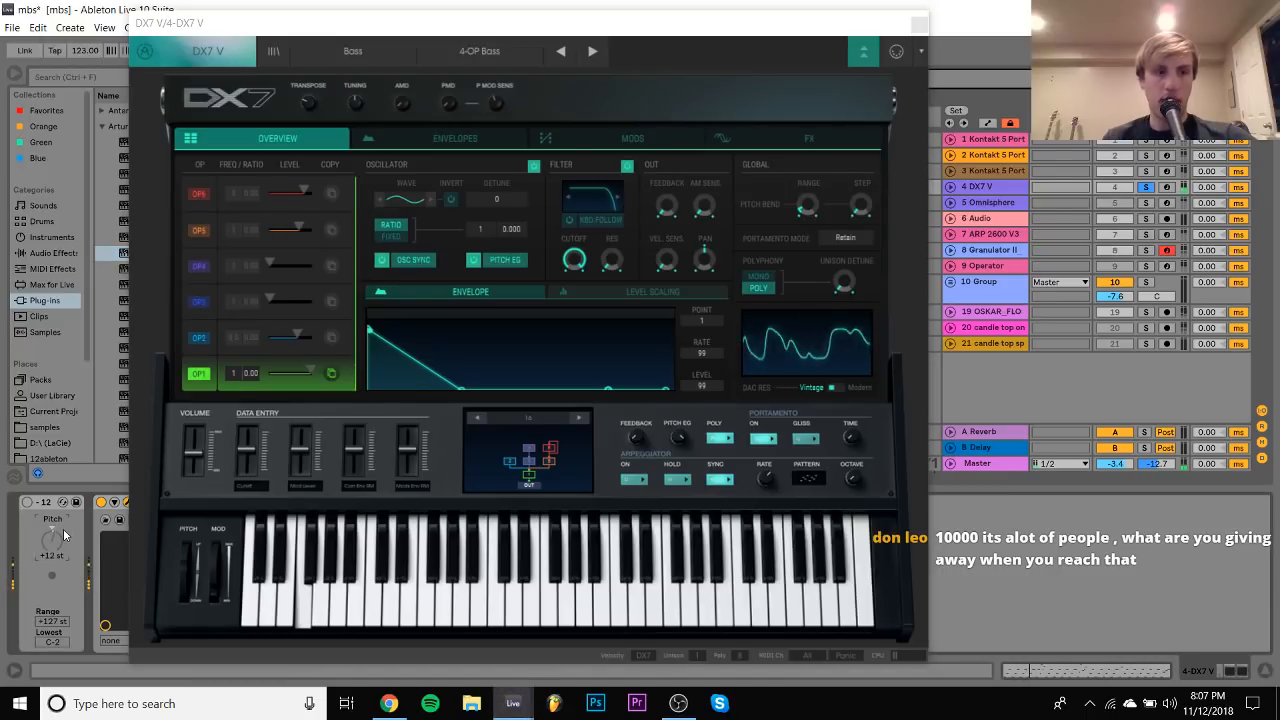
pyautogui.press('Return')
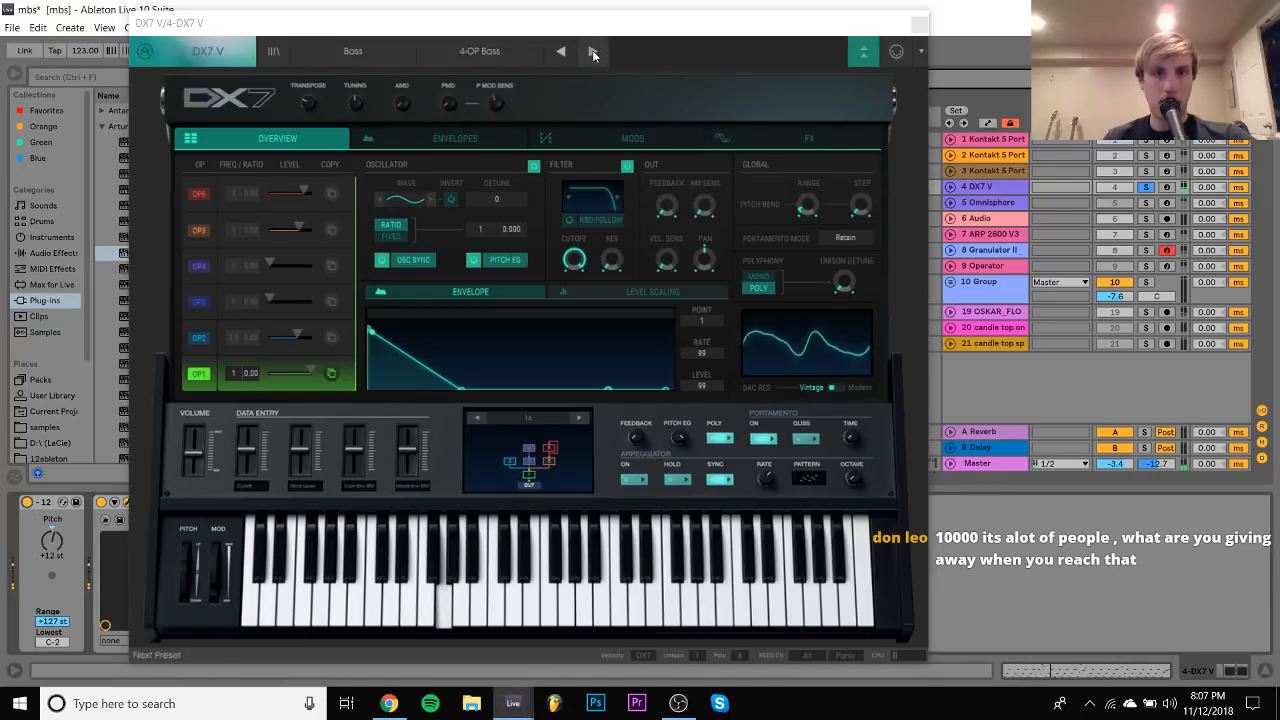
# Switch DX7 V to the 70s Stoned House Bass preset and unsolo track 4
pyautogui.click(593, 52)
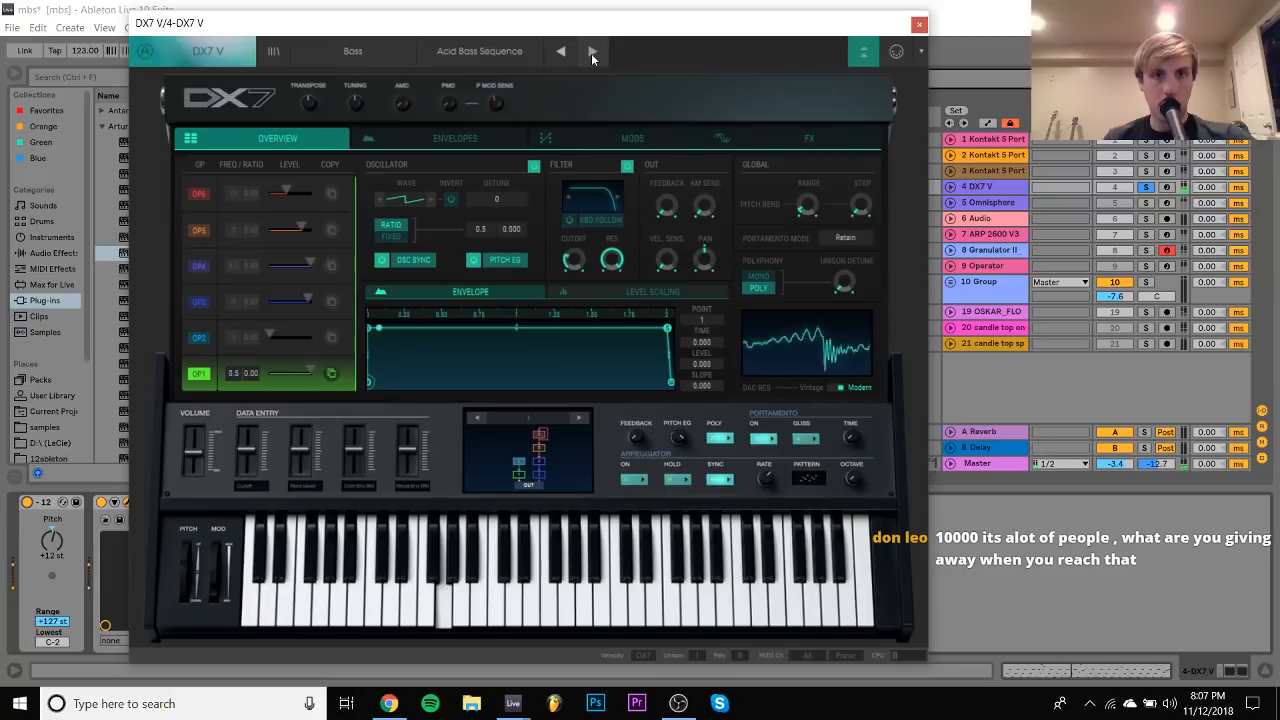
pyautogui.click(592, 53)
pyautogui.click(561, 53)
pyautogui.click(561, 53)
pyautogui.click(561, 53)
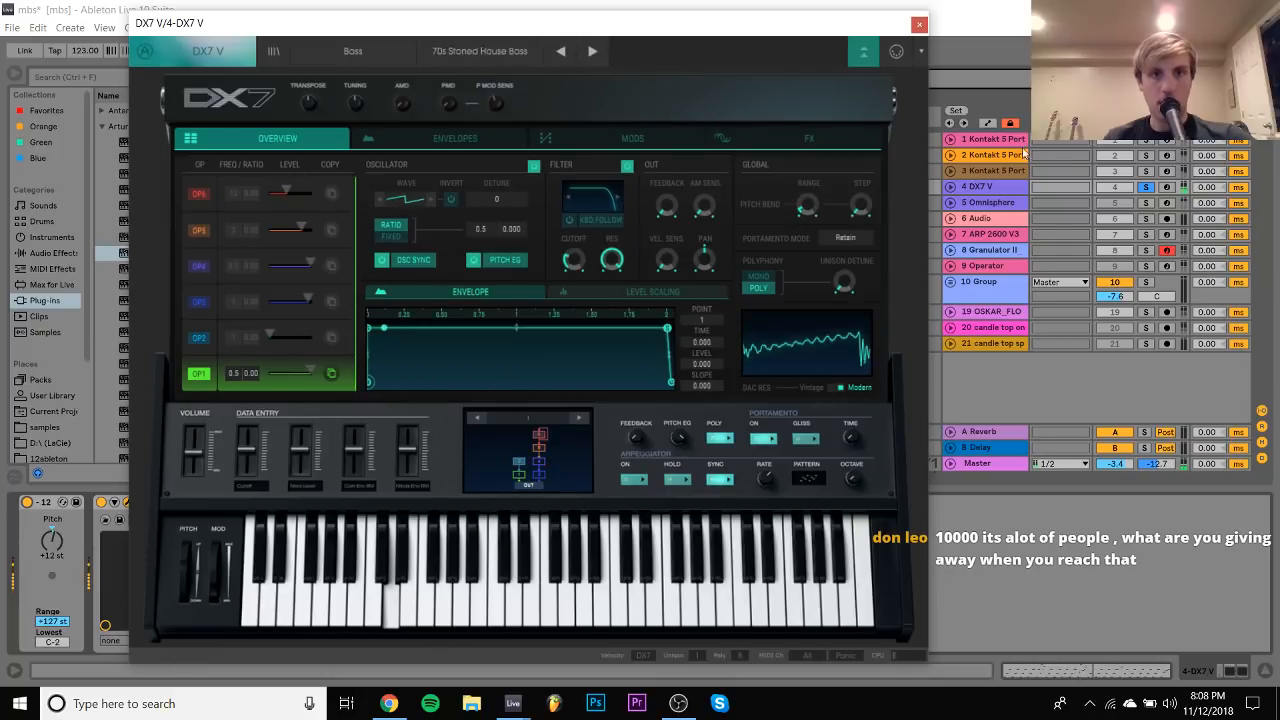
pyautogui.click(1147, 188)
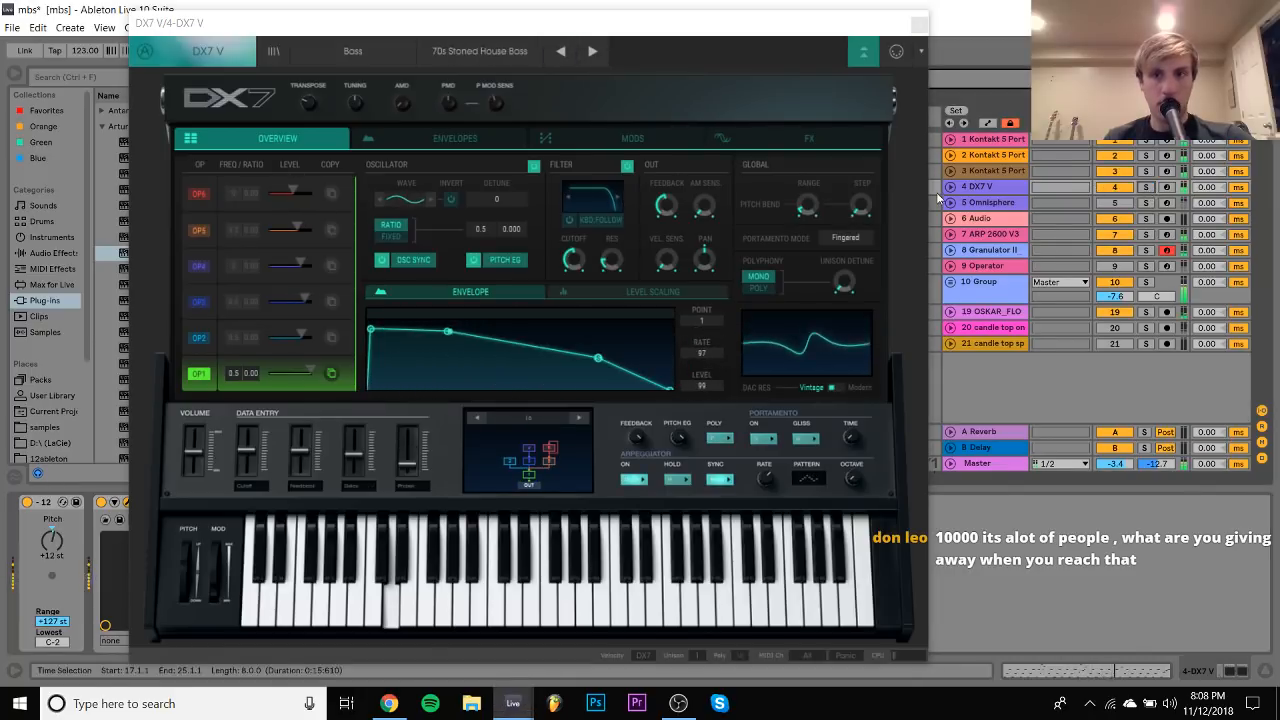
# Unfold the 4 DX7 V track, set its volume to -4.1 dB and close the plug-in window
pyautogui.doubleClick(976, 190)
pyautogui.moveTo(1113, 202); pyautogui.dragTo(1113, 184)
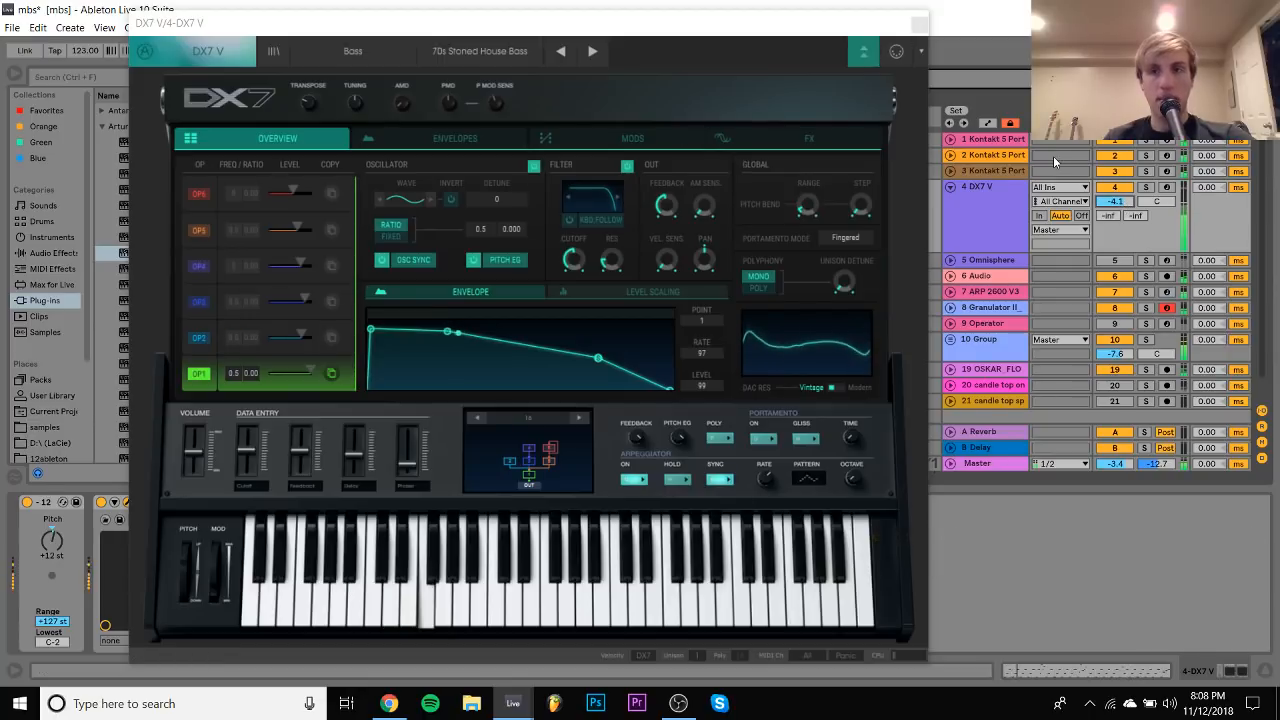
pyautogui.click(920, 26)
pyautogui.click(920, 26)
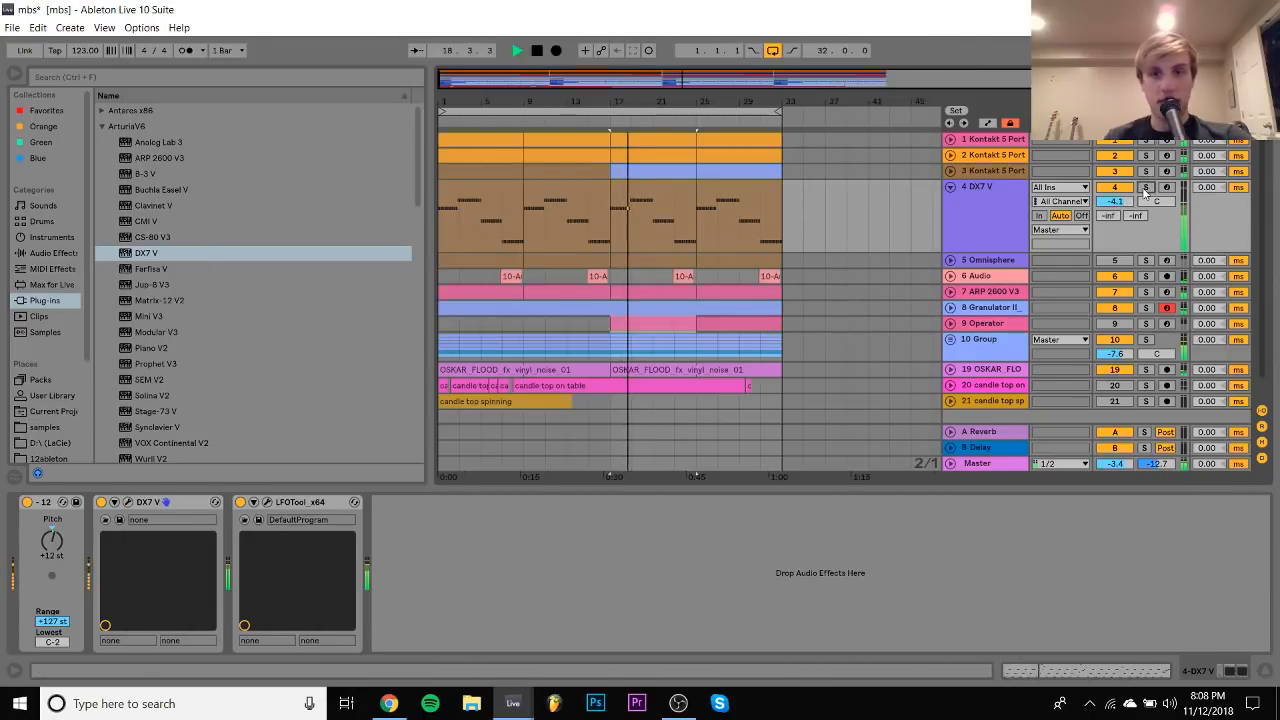
# Lower the end point of track 4's LFOTool volume curve slightly, unsolo the track and close the plug-in window
pyautogui.click(268, 502)
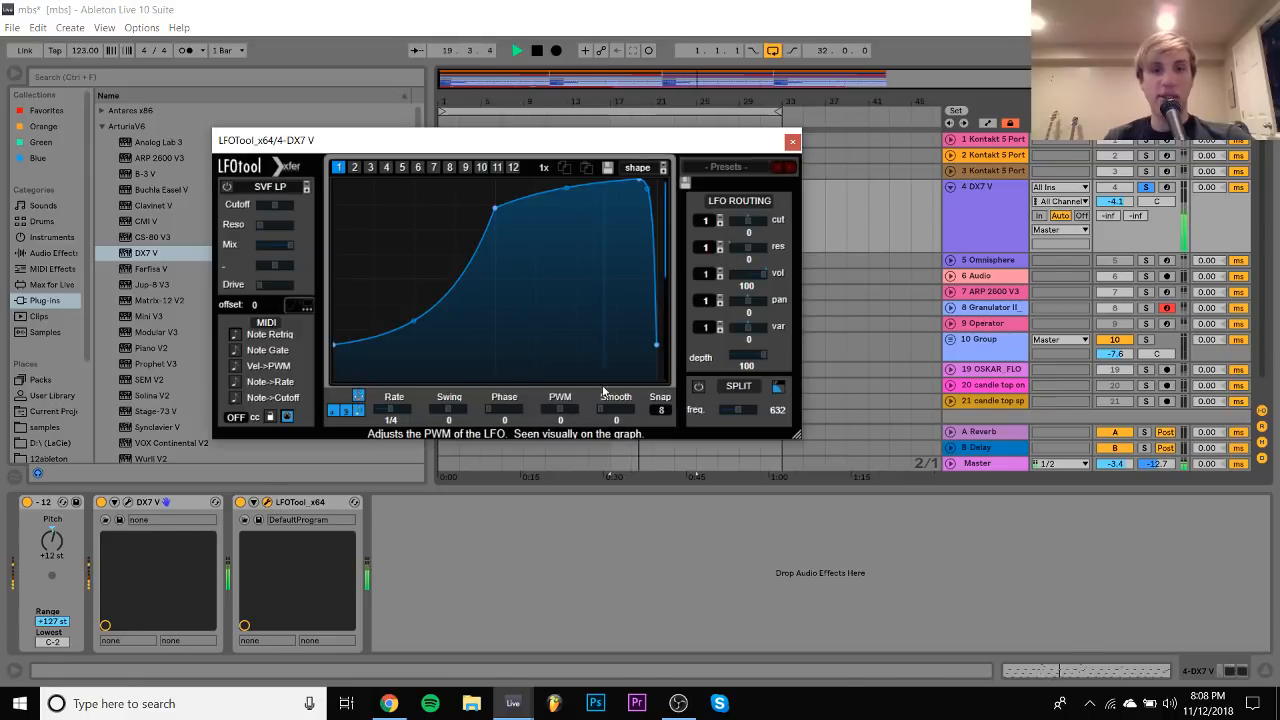
pyautogui.moveTo(655, 347); pyautogui.dragTo(656, 358)
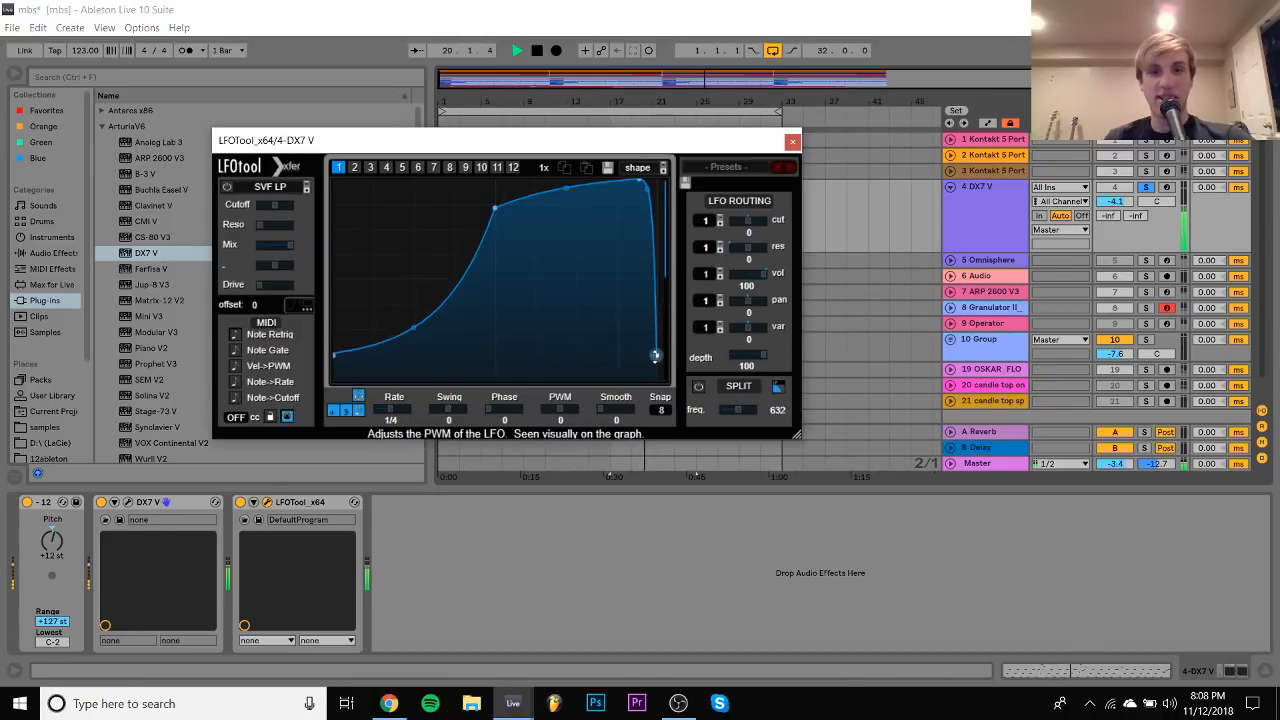
pyautogui.click(1146, 187)
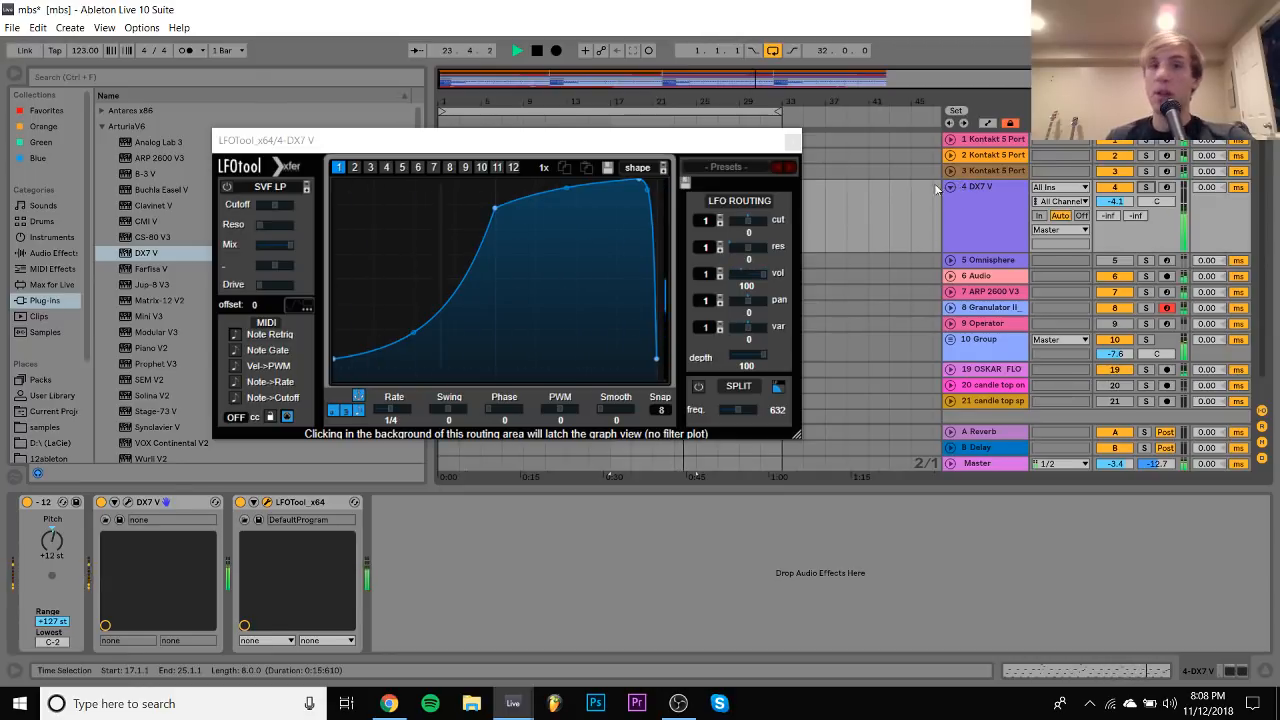
pyautogui.click(792, 140)
# Transpose the notes in the last two bars of track 4's clip at bar 17 up one octave to A1
pyautogui.click(654, 191)
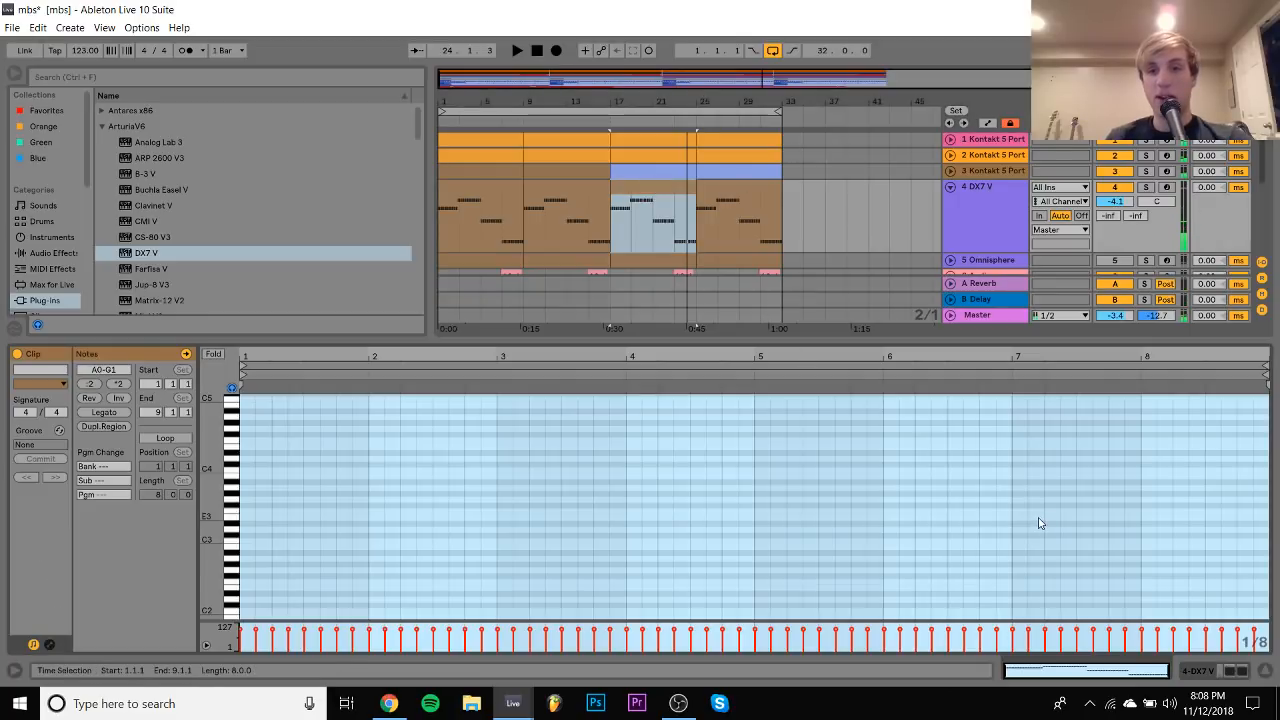
pyautogui.click(995, 497)
pyautogui.moveTo(995, 497); pyautogui.dragTo(1271, 562)
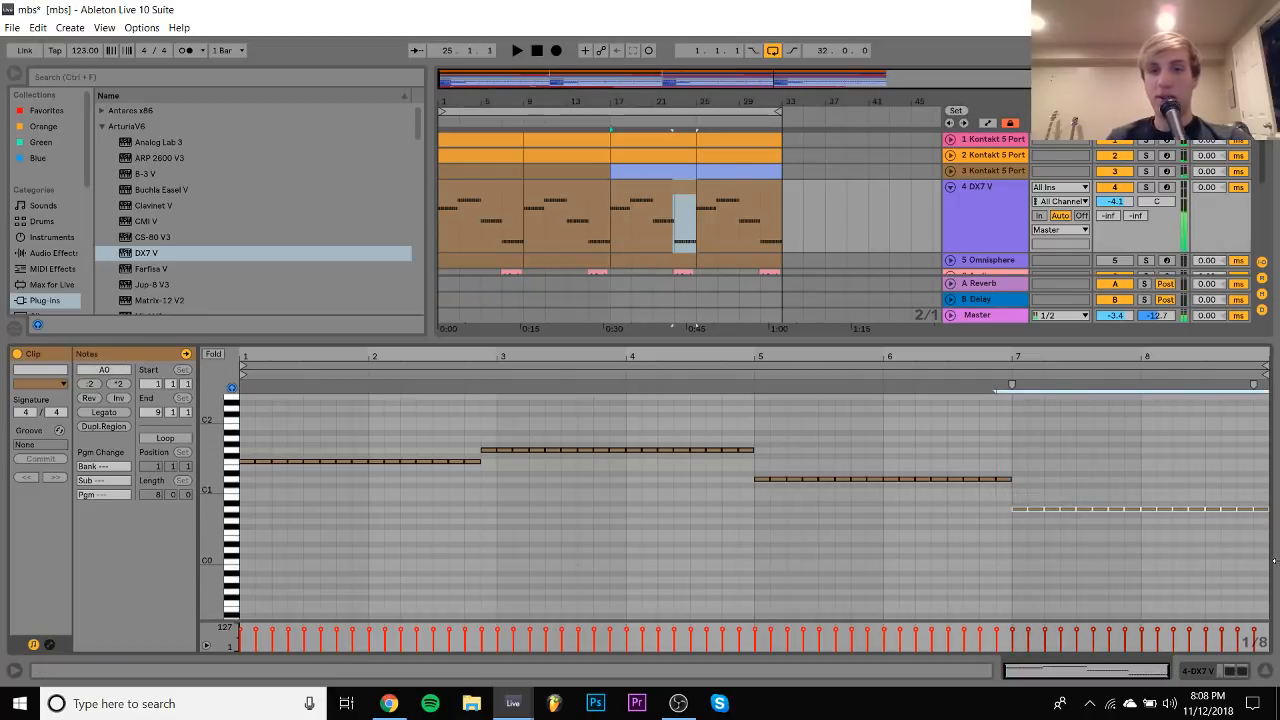
pyautogui.hotkey('shift', 'Up')
# Copy the edited bass clip over the other eight-bar clips on track 4 and play from bar 1
pyautogui.click(640, 195)
pyautogui.hotkey('ctrl', 'd')
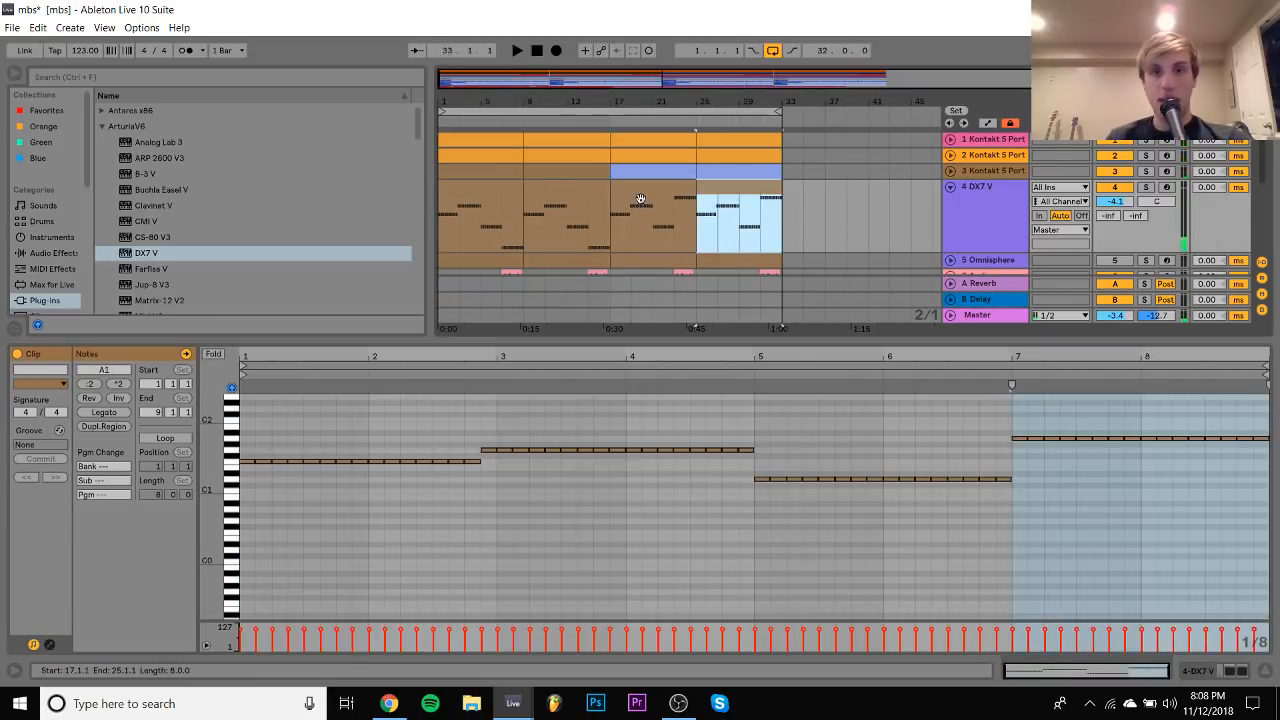
pyautogui.keyDown('shift'); pyautogui.click(640, 199); pyautogui.keyUp('shift')
pyautogui.click(497, 193)
pyautogui.hotkey('ctrl', 'v')
pyautogui.click(492, 194)
pyautogui.press('space')
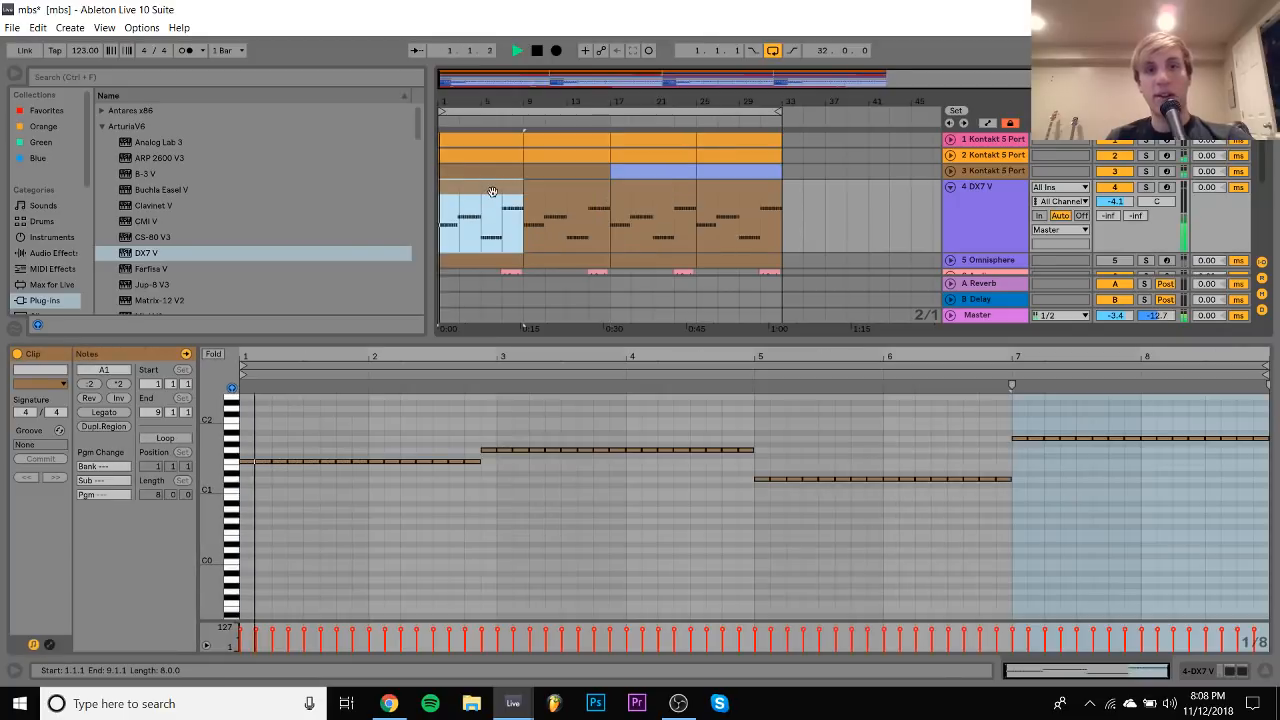
# Set the 4 DX7 V track's volume to -4.8 dB, solo the track and stop playback
pyautogui.doubleClick(1005, 209)
pyautogui.moveTo(1116, 201); pyautogui.dragTo(1117, 206)
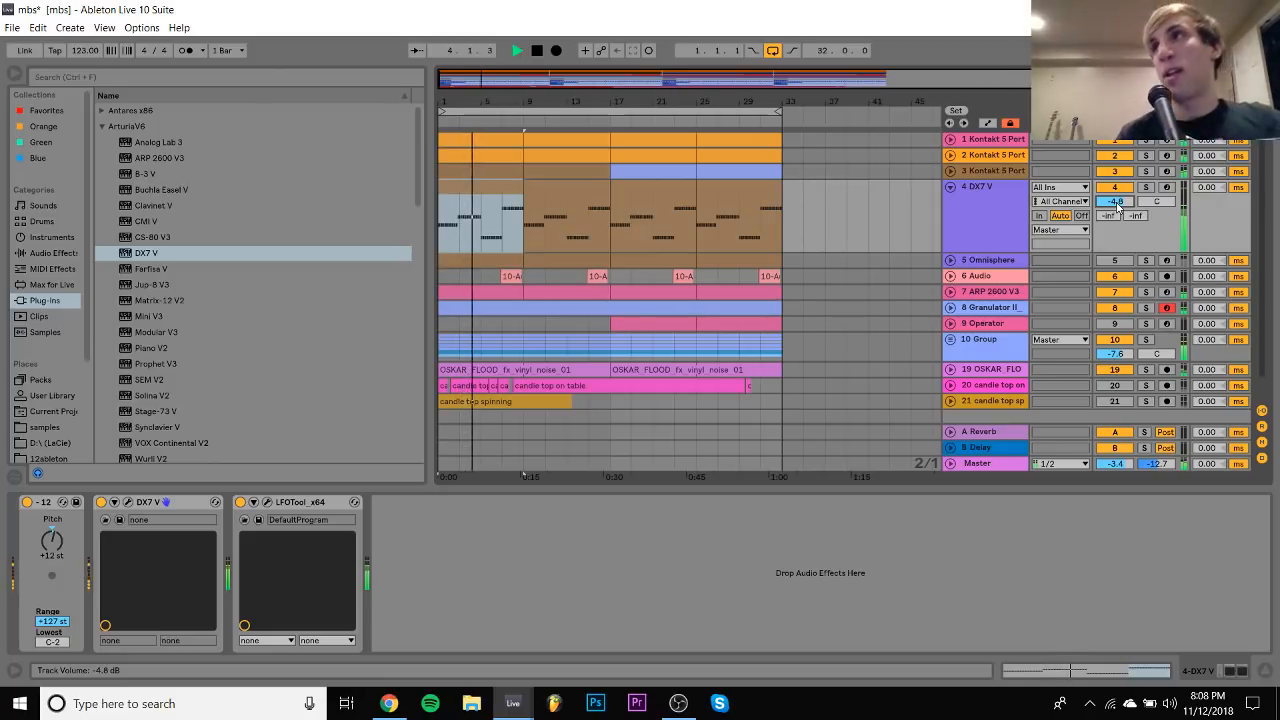
pyautogui.click(1146, 188)
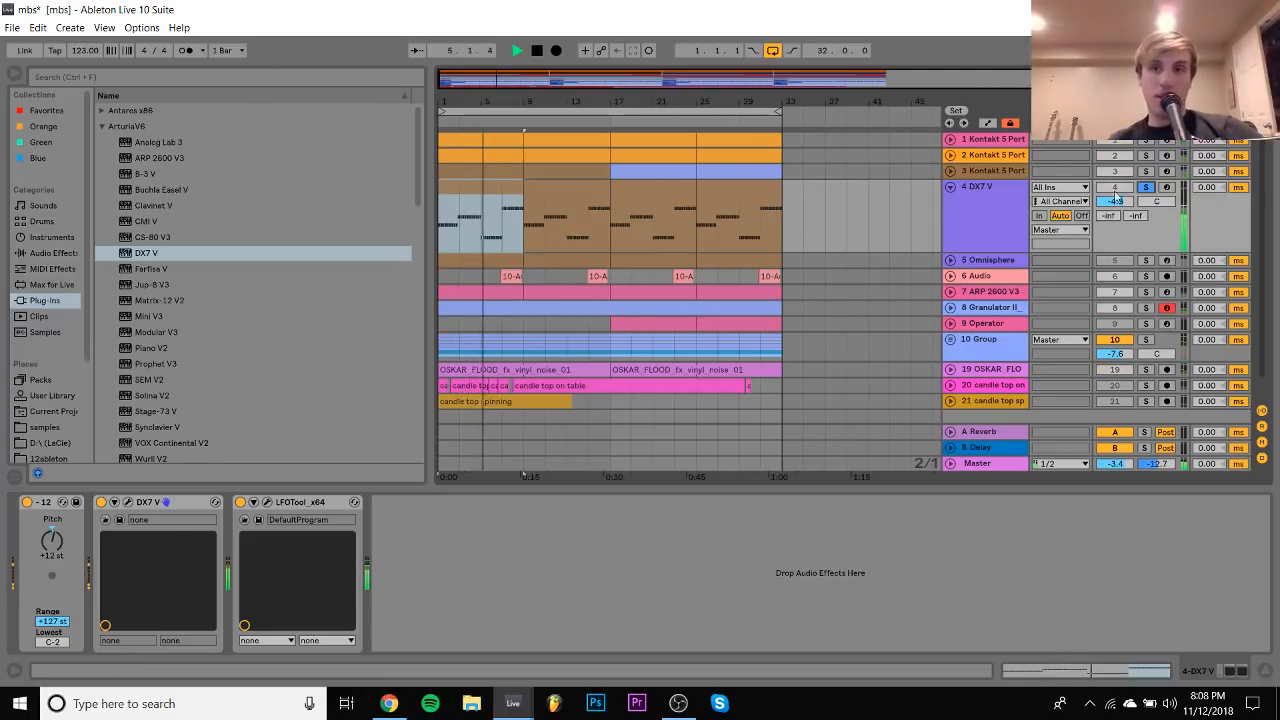
pyautogui.click(1010, 200)
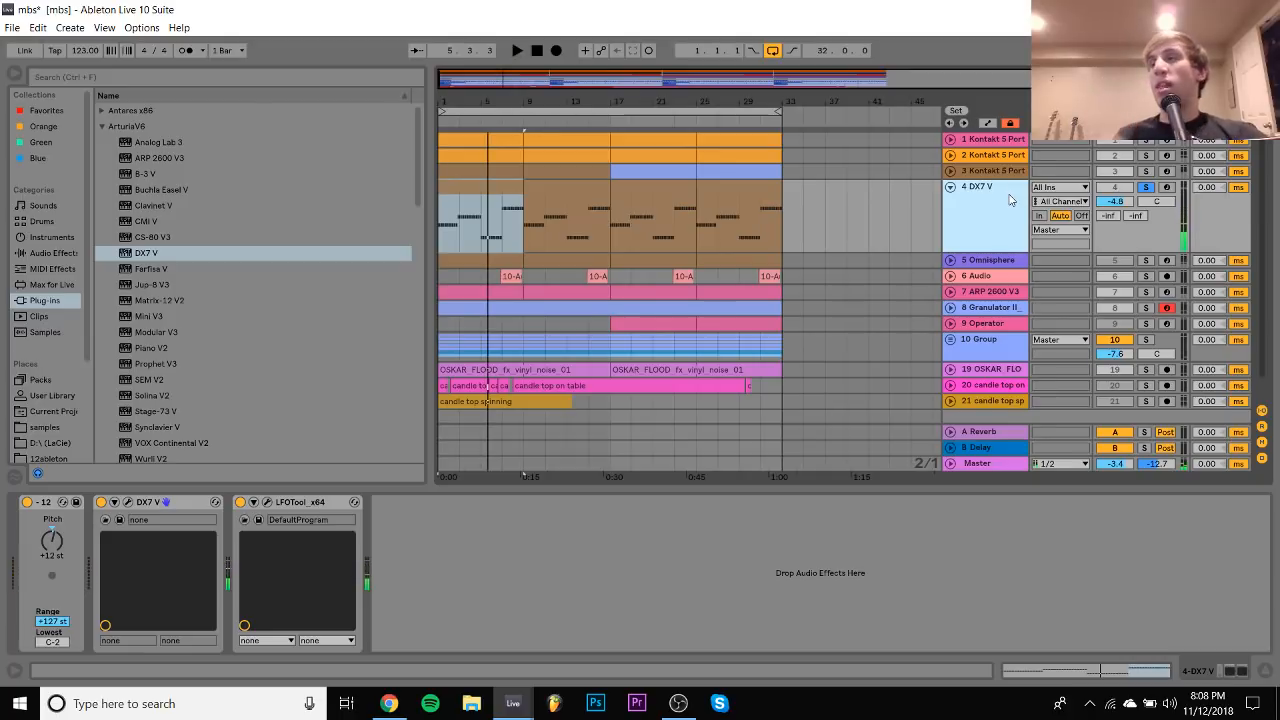
# Set the Analog Delay and Phaser mix fully dry in DX7 V's effects and close the plug-in window
pyautogui.click(128, 503)
pyautogui.click(755, 134)
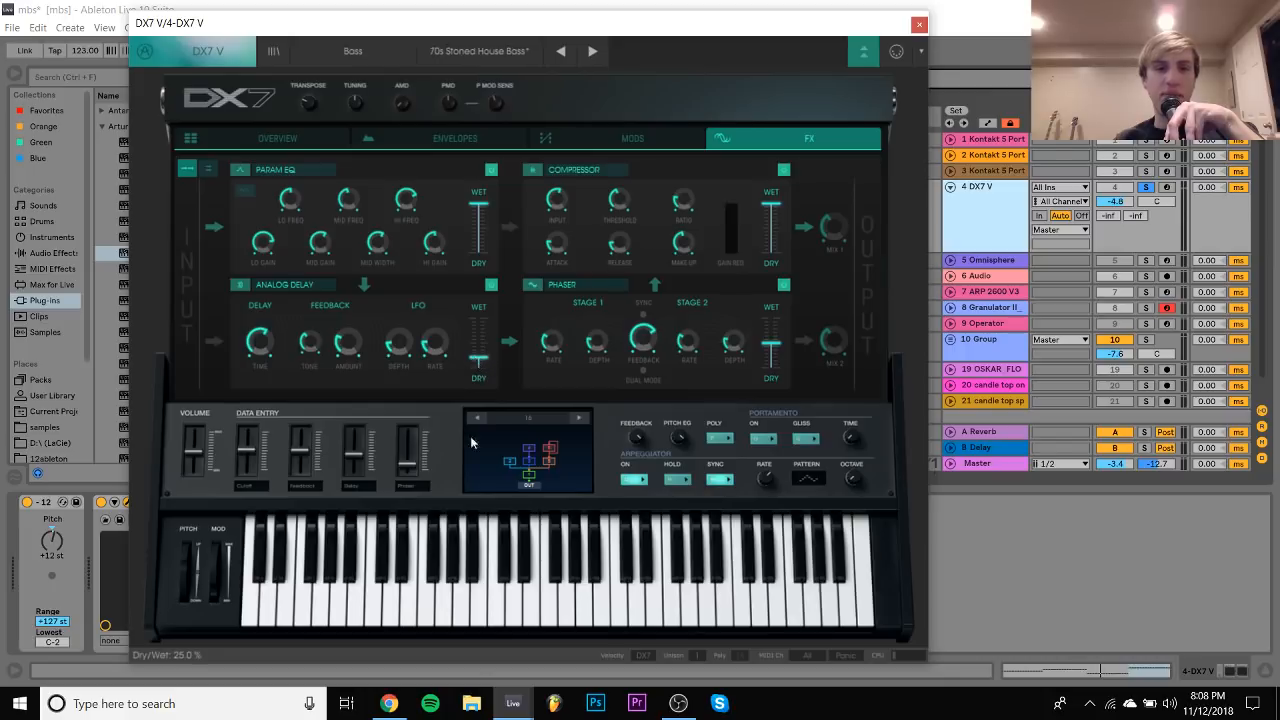
pyautogui.moveTo(471, 443); pyautogui.dragTo(473, 522)
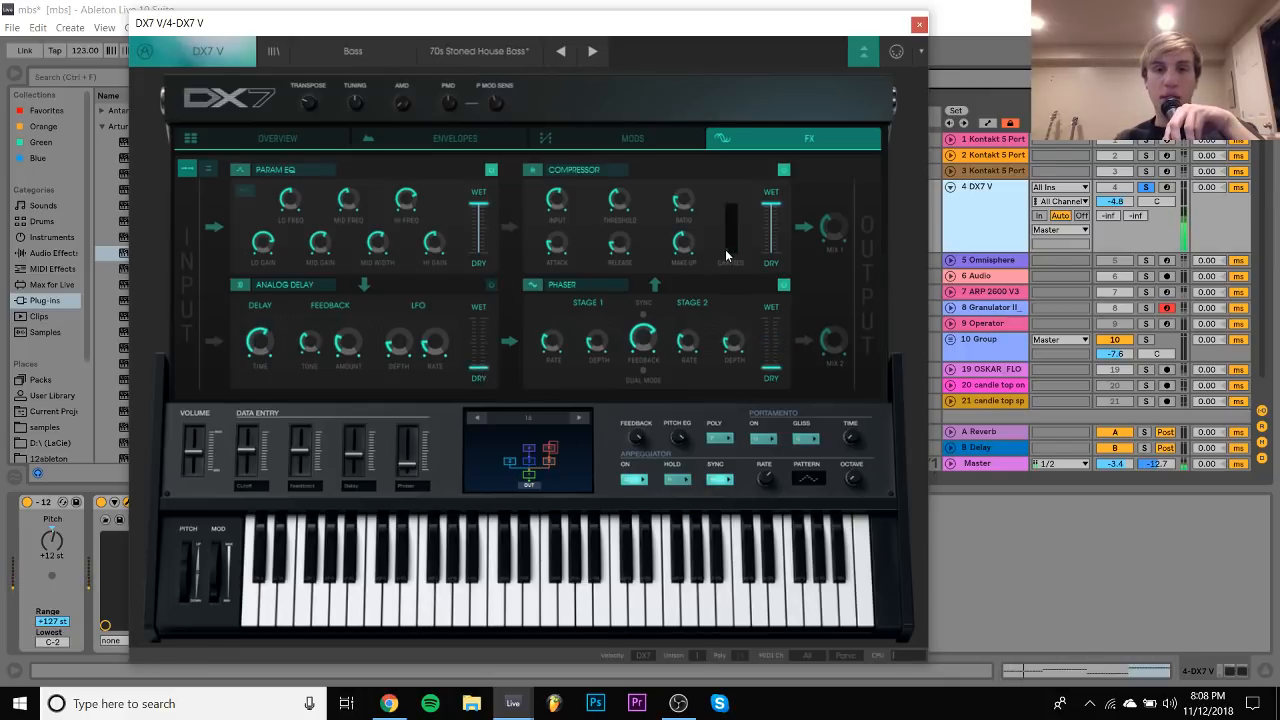
pyautogui.click(921, 23)
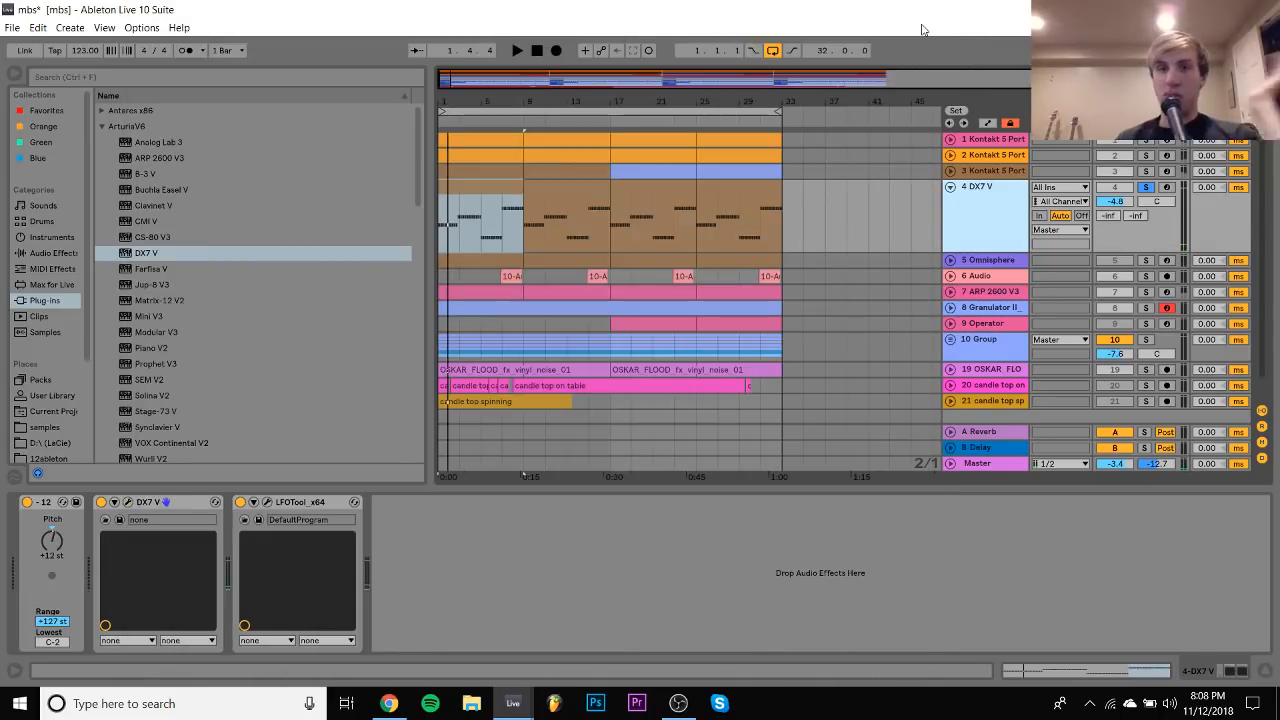
# Insert a Saturator between DX7 V and LFOTool on track 4 and set its curve type to Waveshaper
pyautogui.click(656, 202)
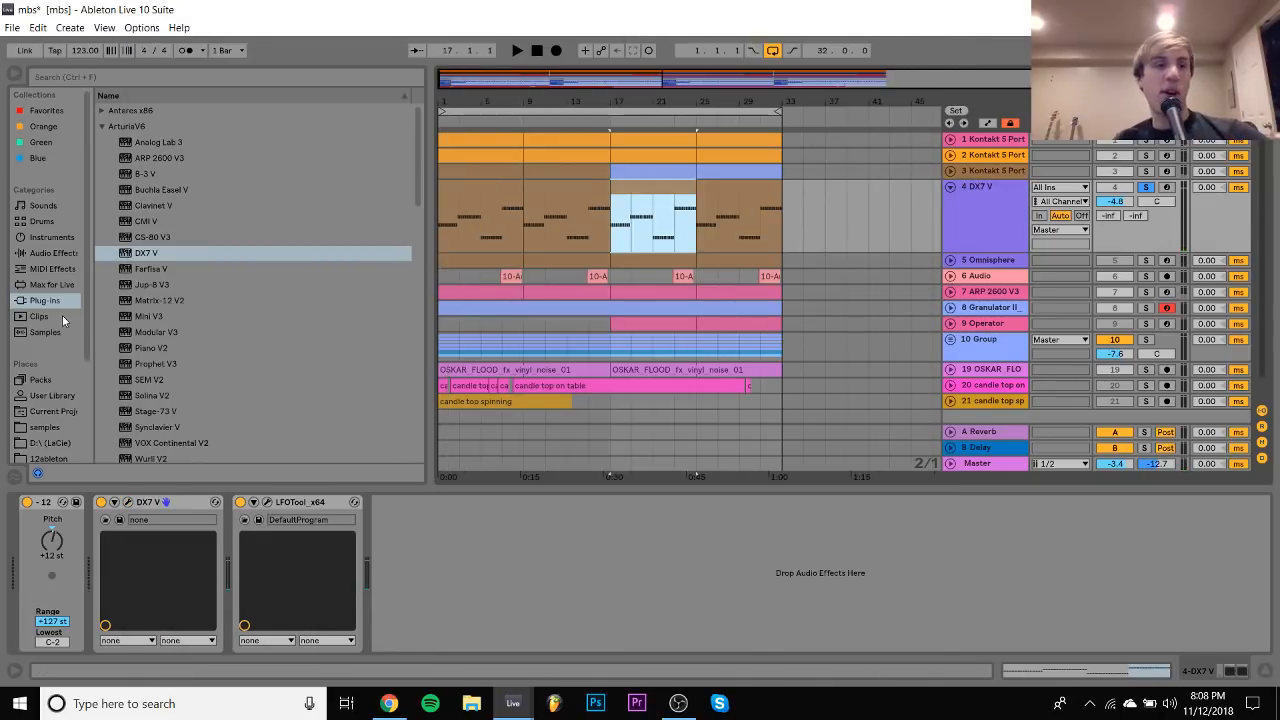
pyautogui.click(53, 252)
pyautogui.scroll(-5, 220, 354)
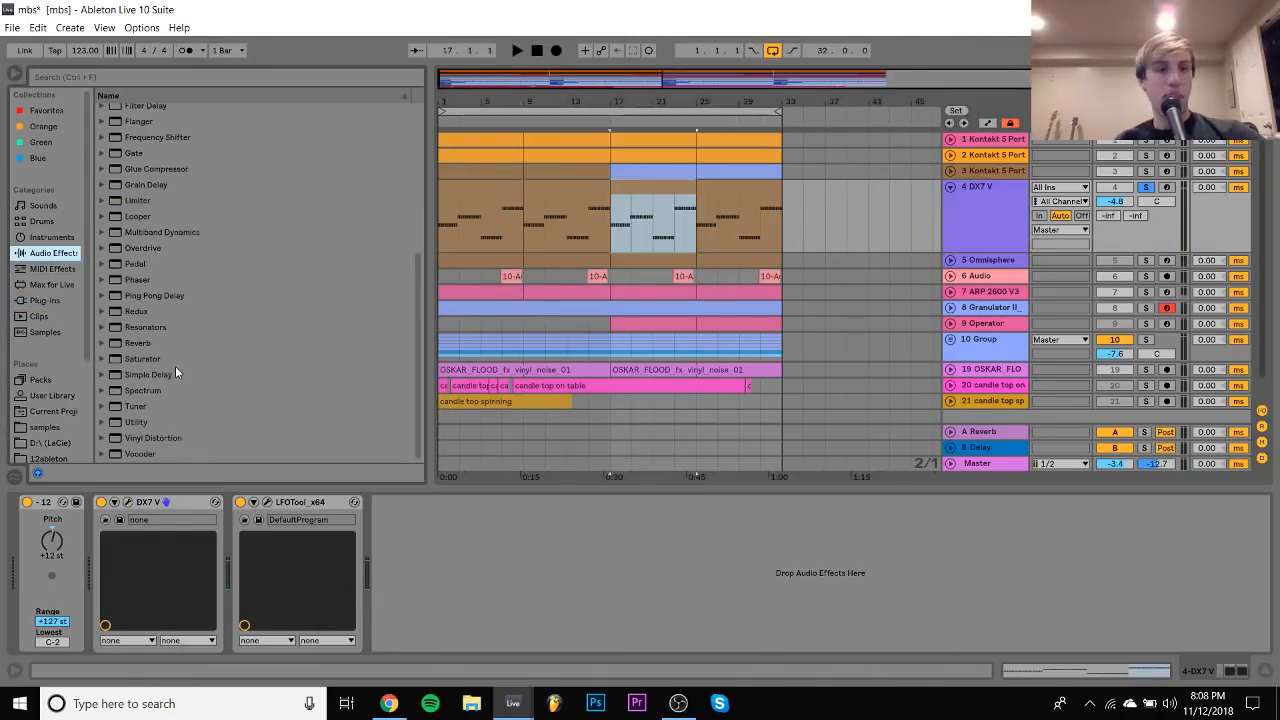
pyautogui.moveTo(175, 359); pyautogui.dragTo(274, 590)
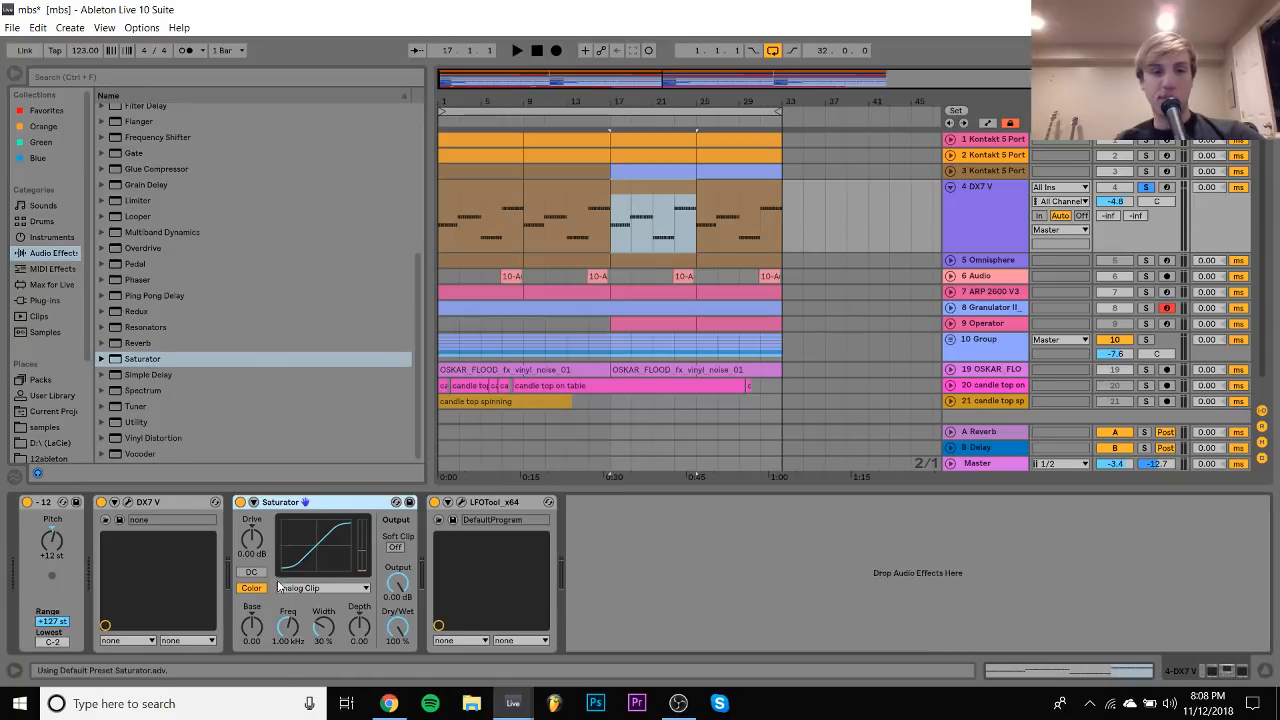
pyautogui.click(279, 588)
pyautogui.click(300, 680)
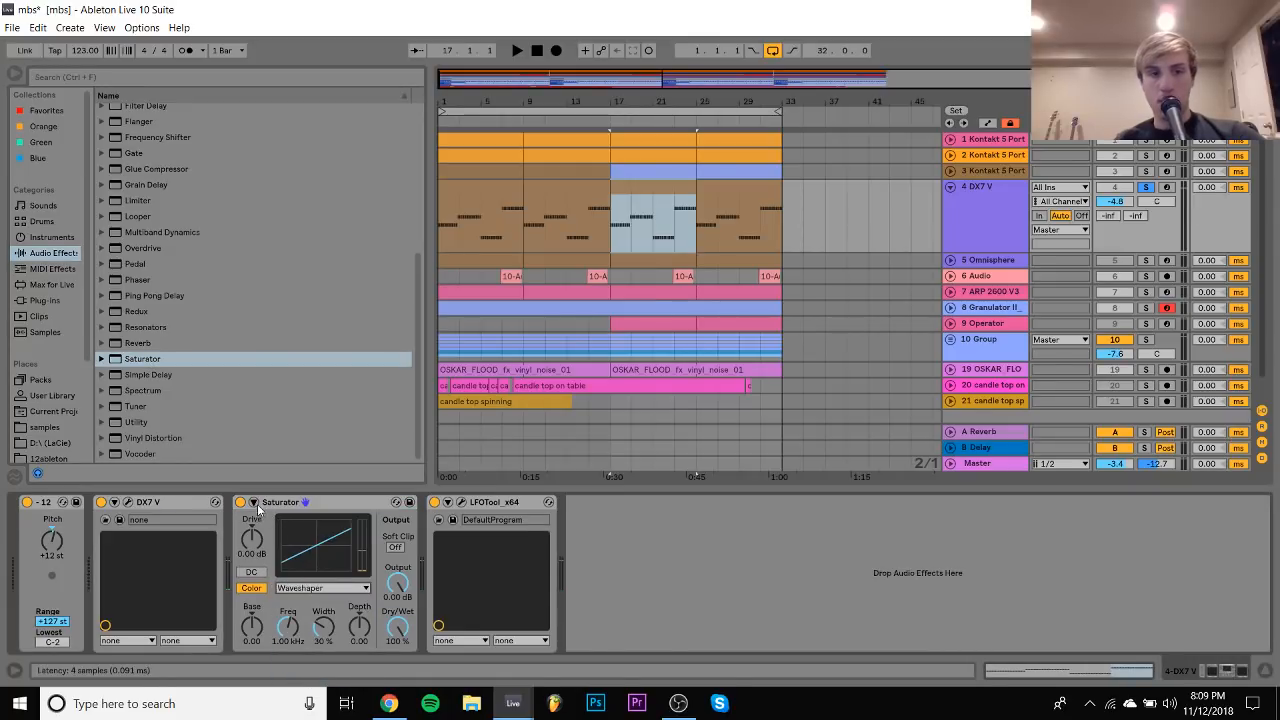
# Expand the Saturator's waveshaper controls, set Drive to 6.29 dB and Depth to 100 %, and audition the sound with the Period control
pyautogui.click(254, 503)
pyautogui.moveTo(252, 539); pyautogui.dragTo(252, 531)
pyautogui.press('space')
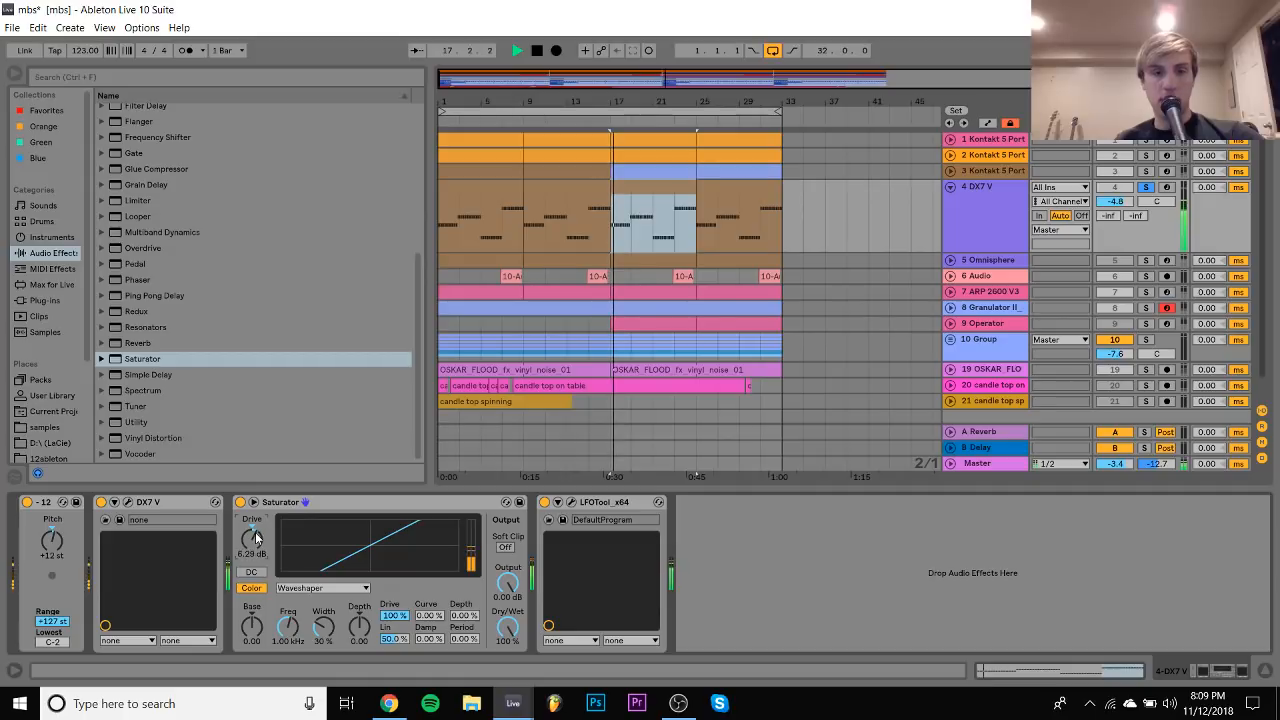
pyautogui.press('space')
pyautogui.press('space')
pyautogui.moveTo(472, 617); pyautogui.dragTo(472, 517)
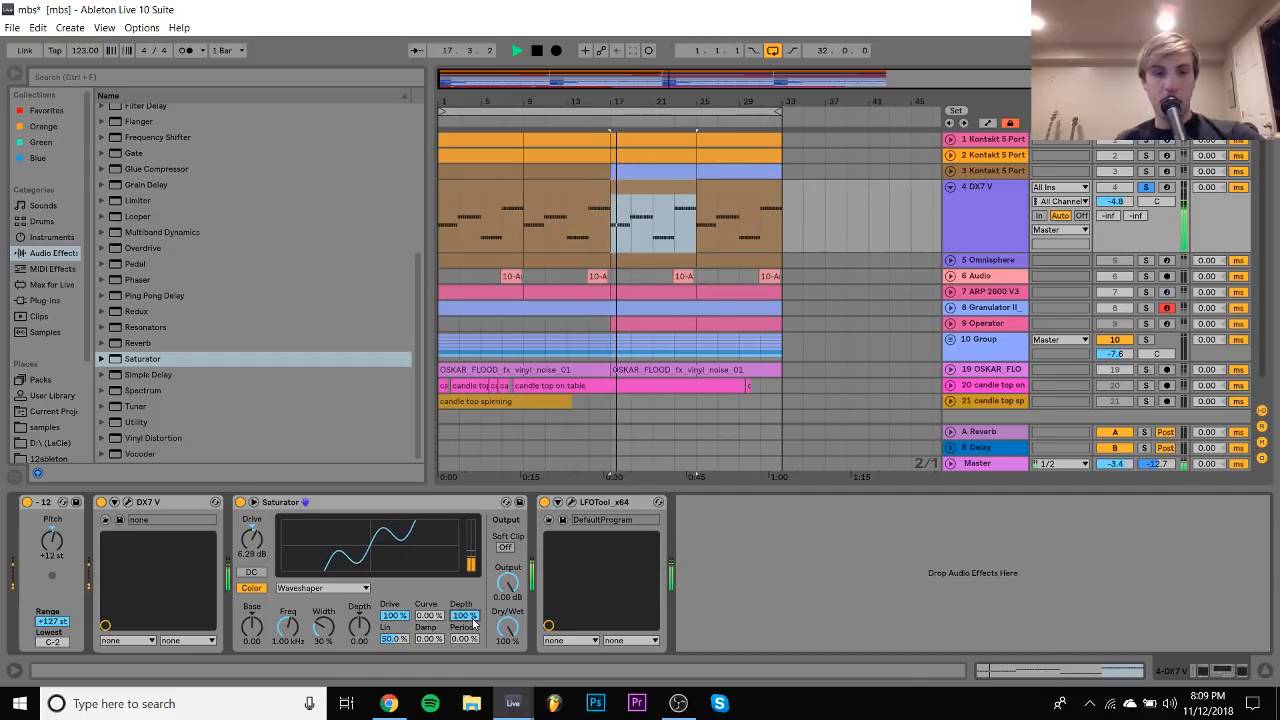
pyautogui.moveTo(472, 637)
pyautogui.mouseDown()
pyautogui.moveTo(472, 590)
pyautogui.moveTo(471, 685)
pyautogui.mouseUp()
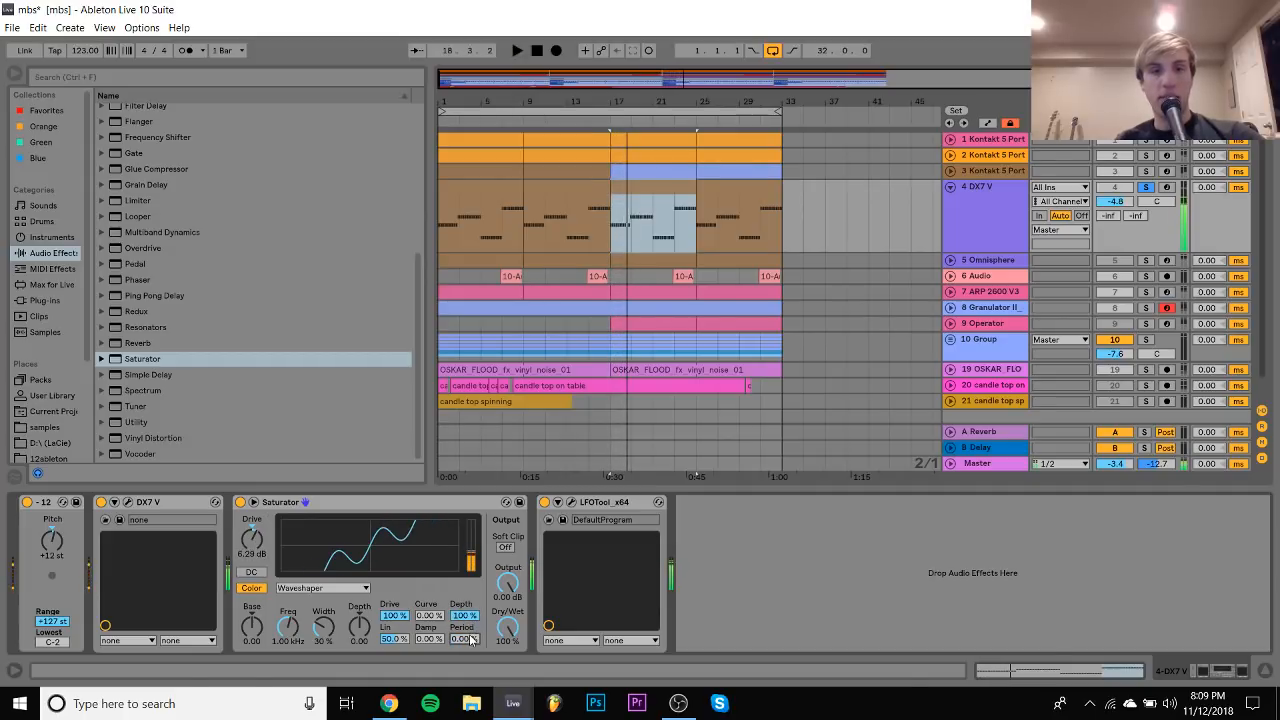
# Show the Saturator's WS Period automation on track 4, draw a ramp from bar 17 peaking at about 38 % and audition it
pyautogui.moveTo(620, 100)
pyautogui.mouseDown()
pyautogui.moveTo(620, 160)
pyautogui.moveTo(620, 100)
pyautogui.mouseUp()
pyautogui.rightClick(472, 640)
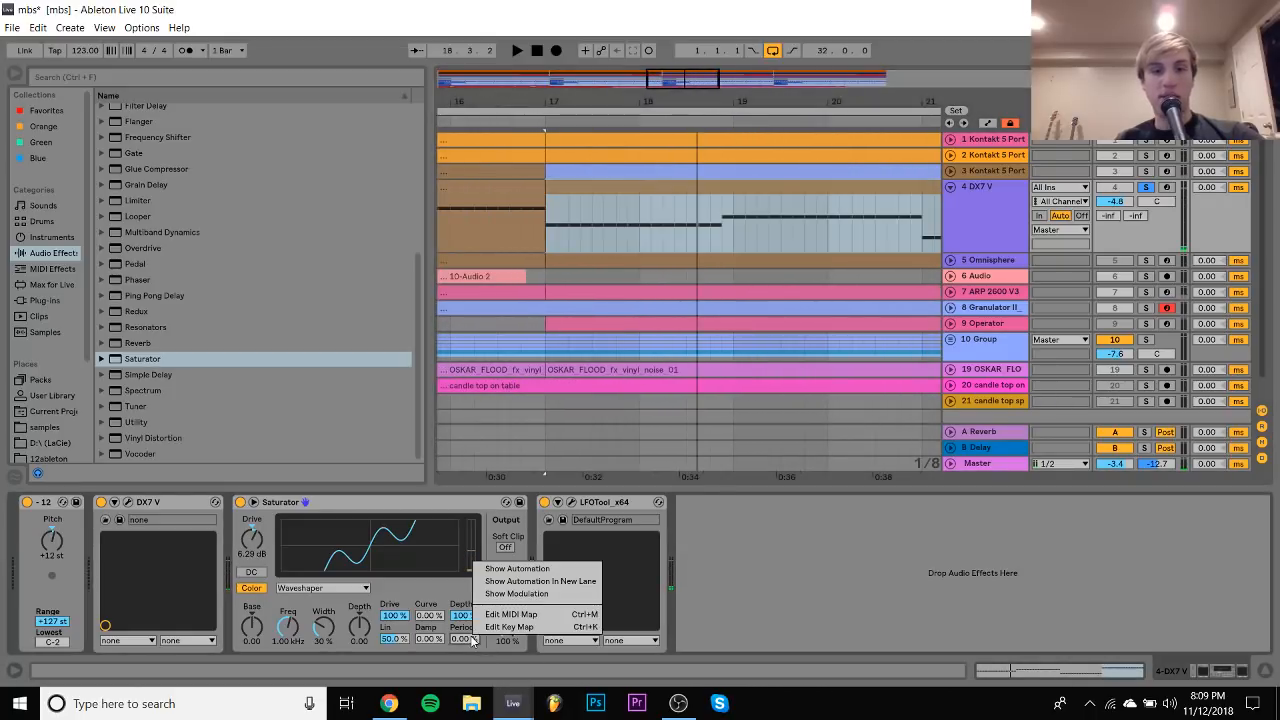
pyautogui.click(493, 569)
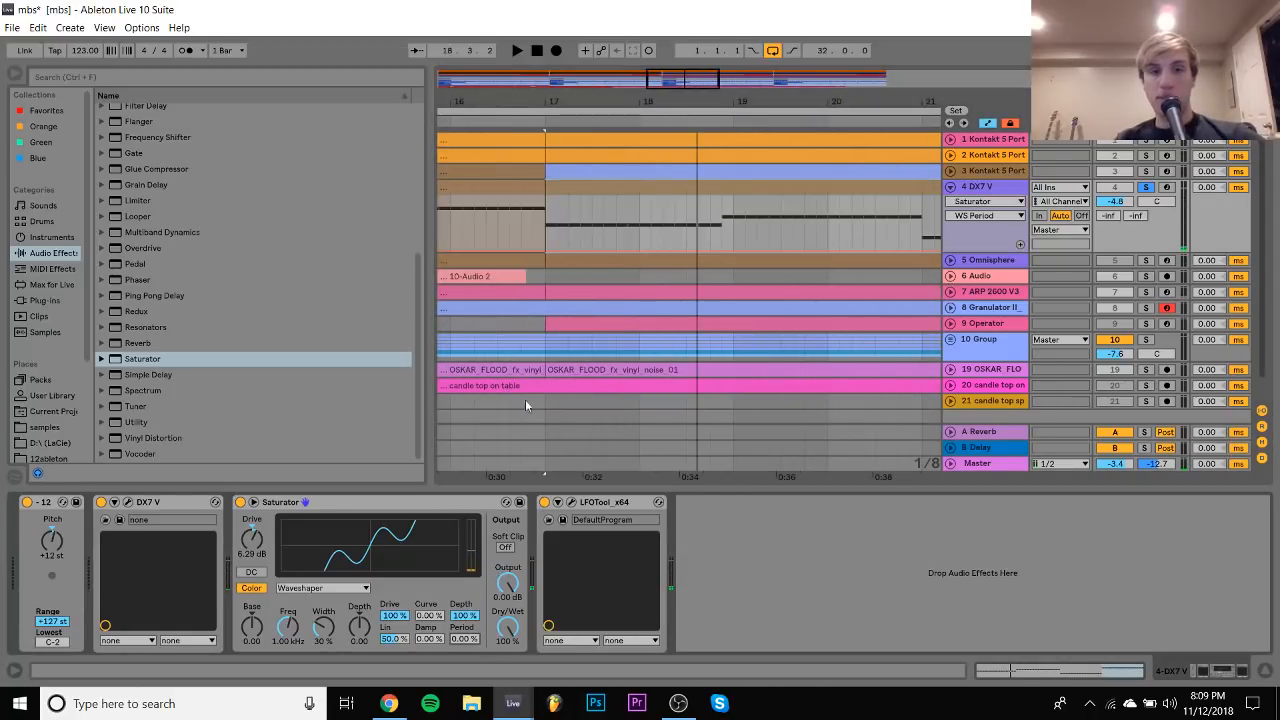
pyautogui.click(555, 246)
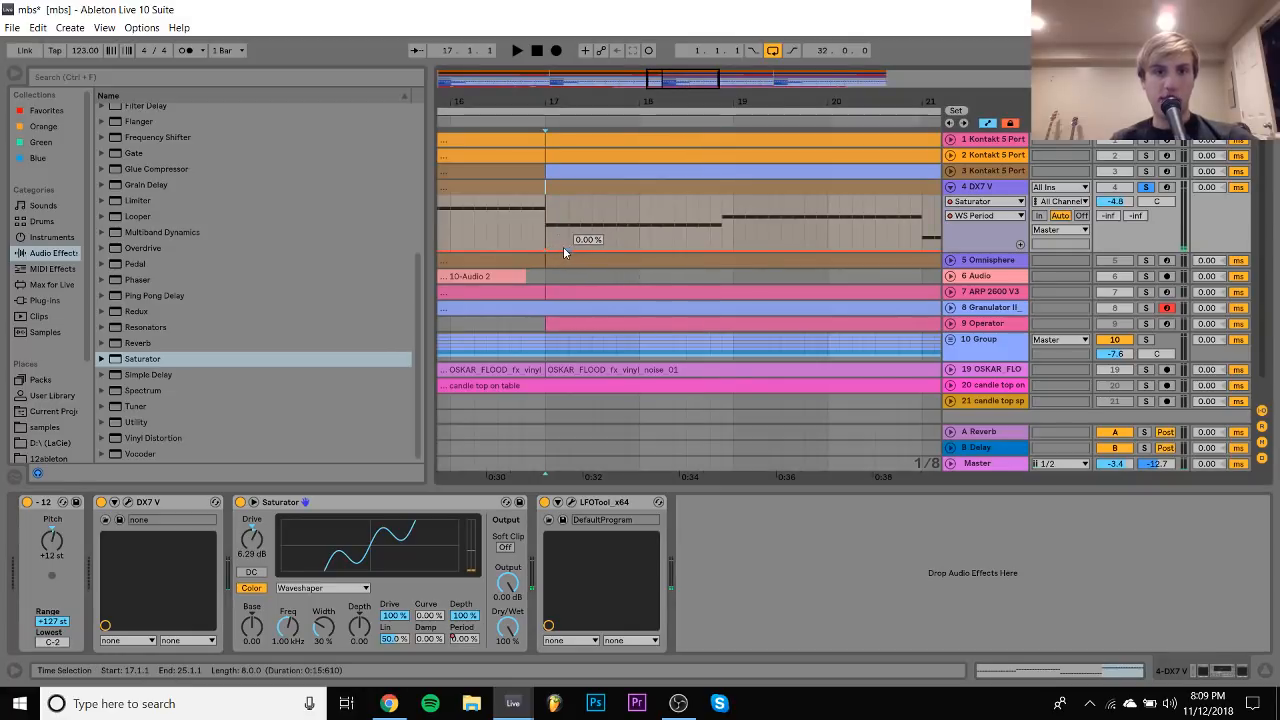
pyautogui.moveTo(563, 247); pyautogui.dragTo(568, 228)
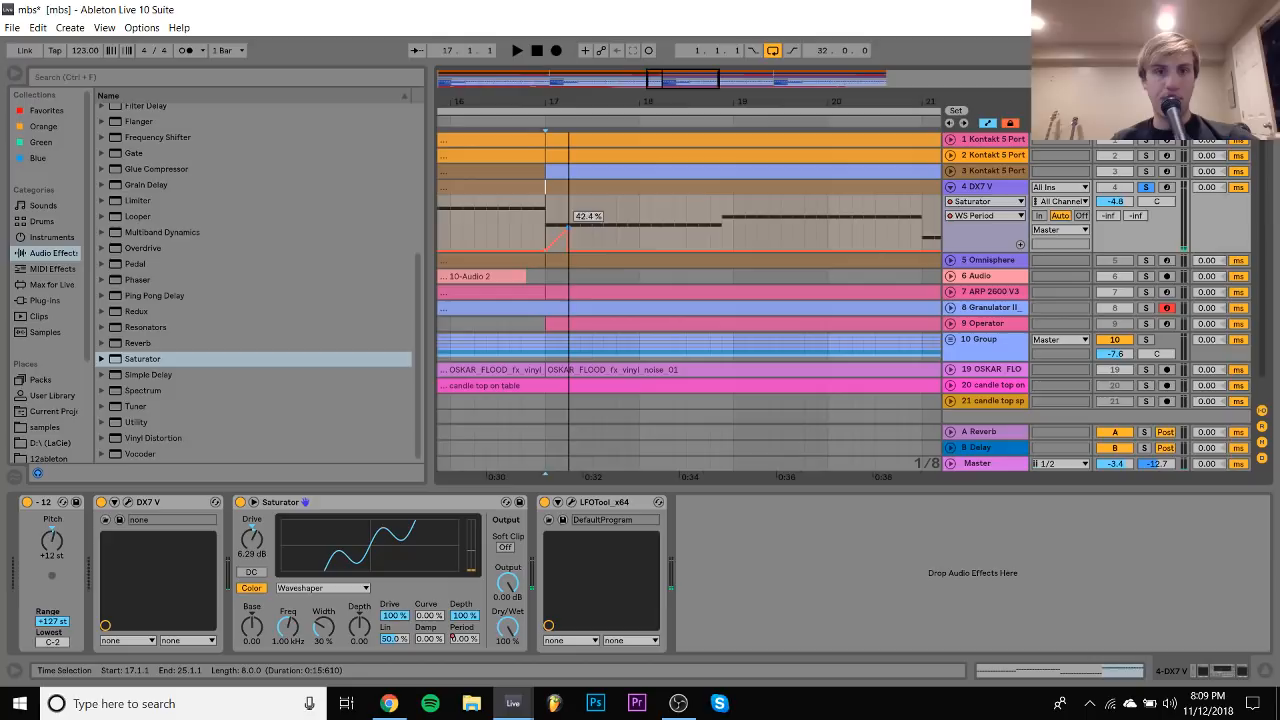
pyautogui.click(548, 227)
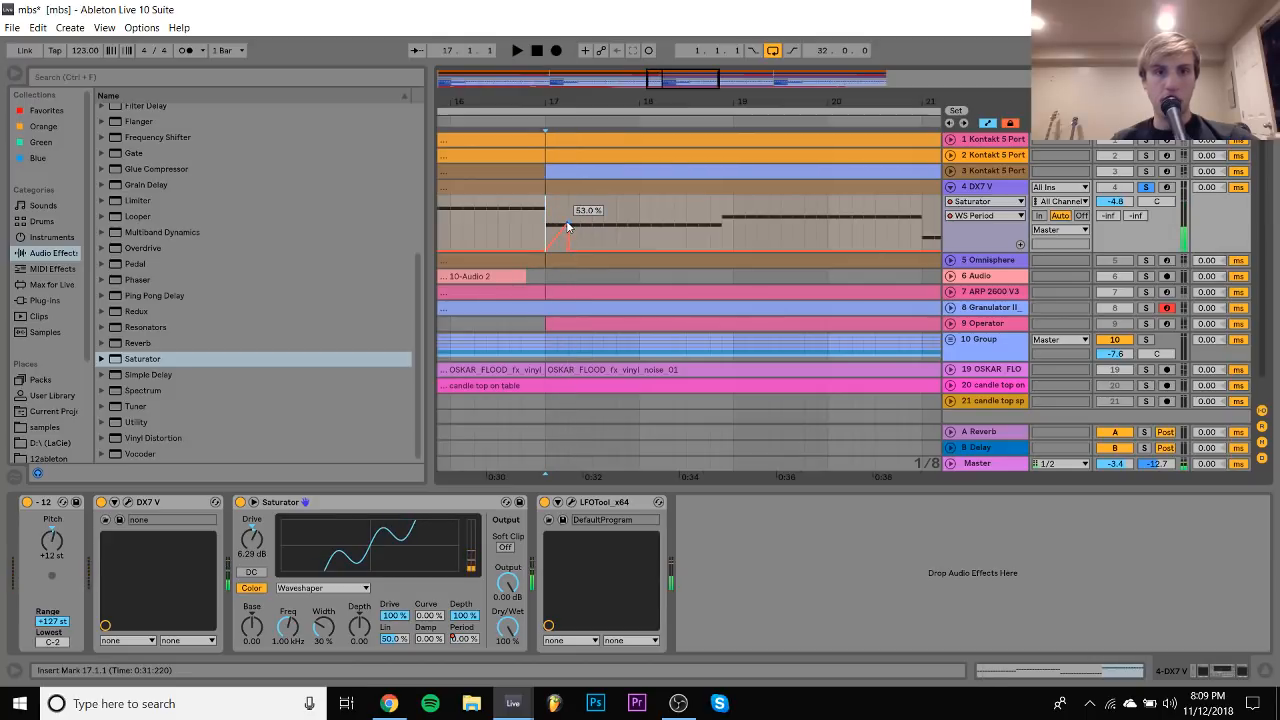
pyautogui.moveTo(567, 226); pyautogui.dragTo(567, 230)
pyautogui.press('space')
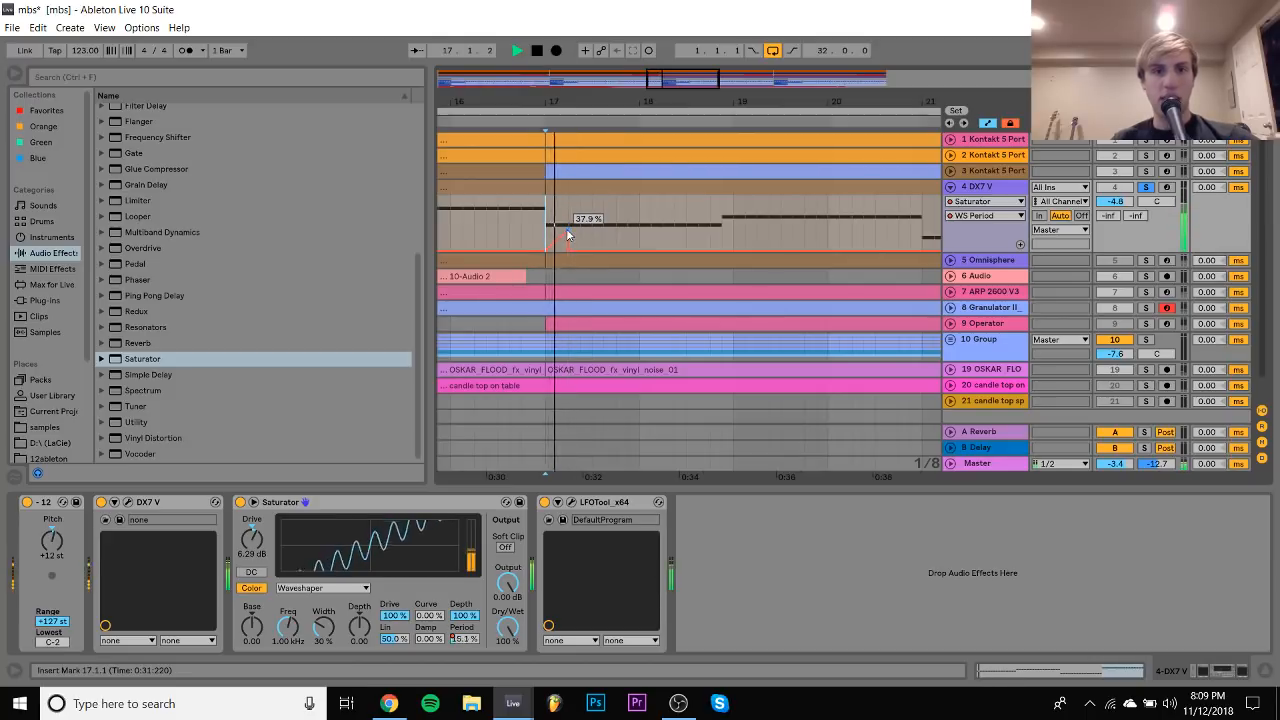
pyautogui.press('space')
# Add a second, lower WS Period ramp reaching about 21 % at 17.3 and audition it from bar 17
pyautogui.moveTo(557, 239)
pyautogui.mouseDown()
pyautogui.moveTo(568, 238)
pyautogui.moveTo(553, 226)
pyautogui.moveTo(594, 244)
pyautogui.mouseUp()
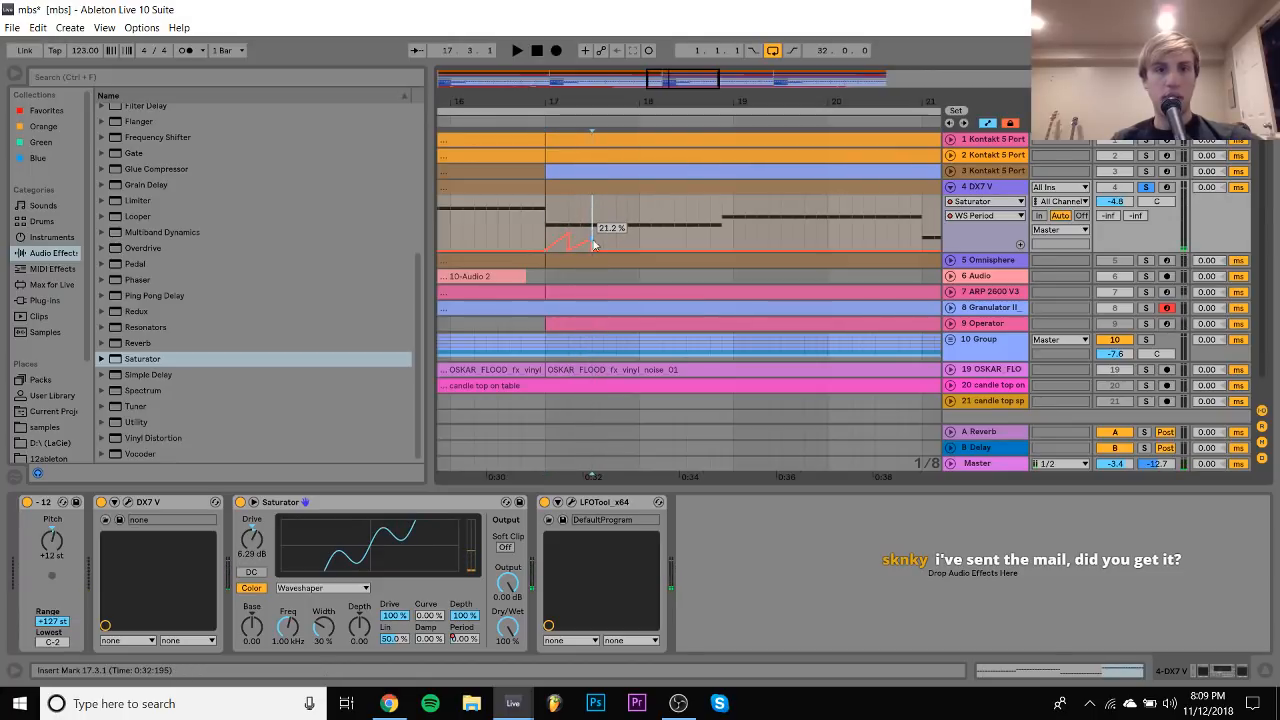
pyautogui.click(549, 221)
pyautogui.press('space')
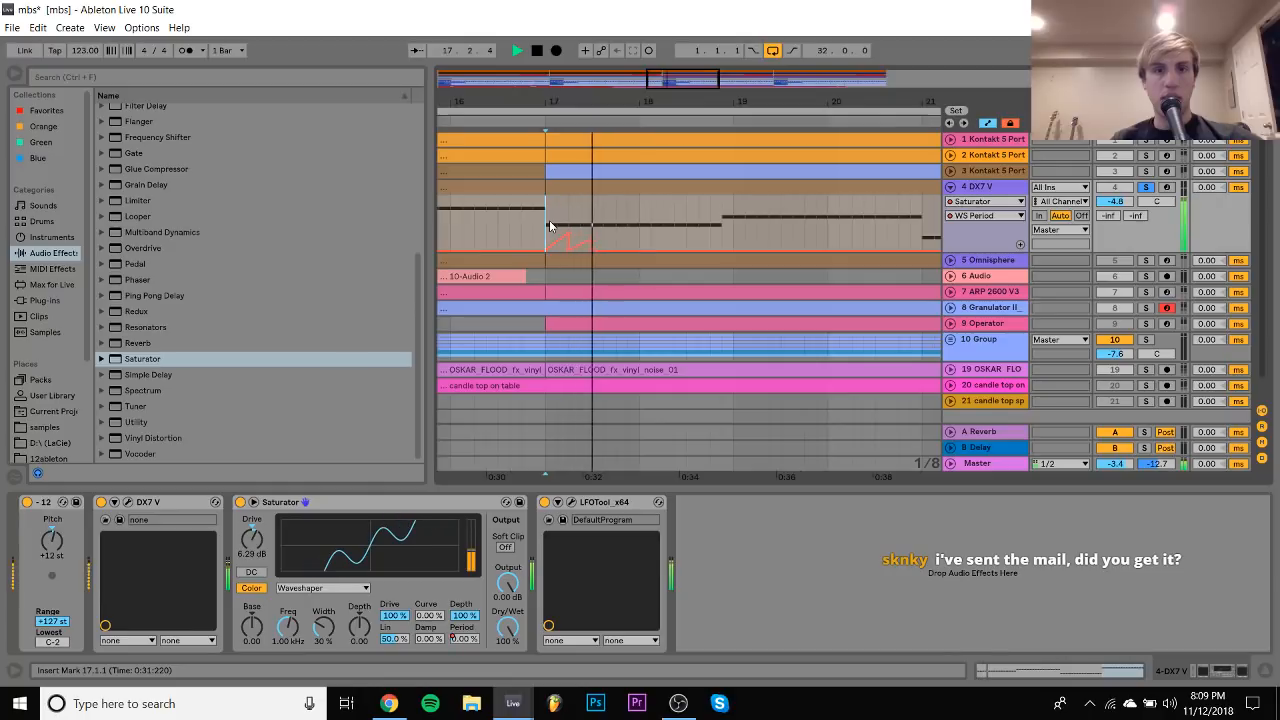
pyautogui.press('space')
pyautogui.press('space')
pyautogui.press('space')
# Move the first WS Period peak on track 4 to just before 17.2 at about 30.3 %, curve its descent and audition it
pyautogui.scroll(3, 570, 230)
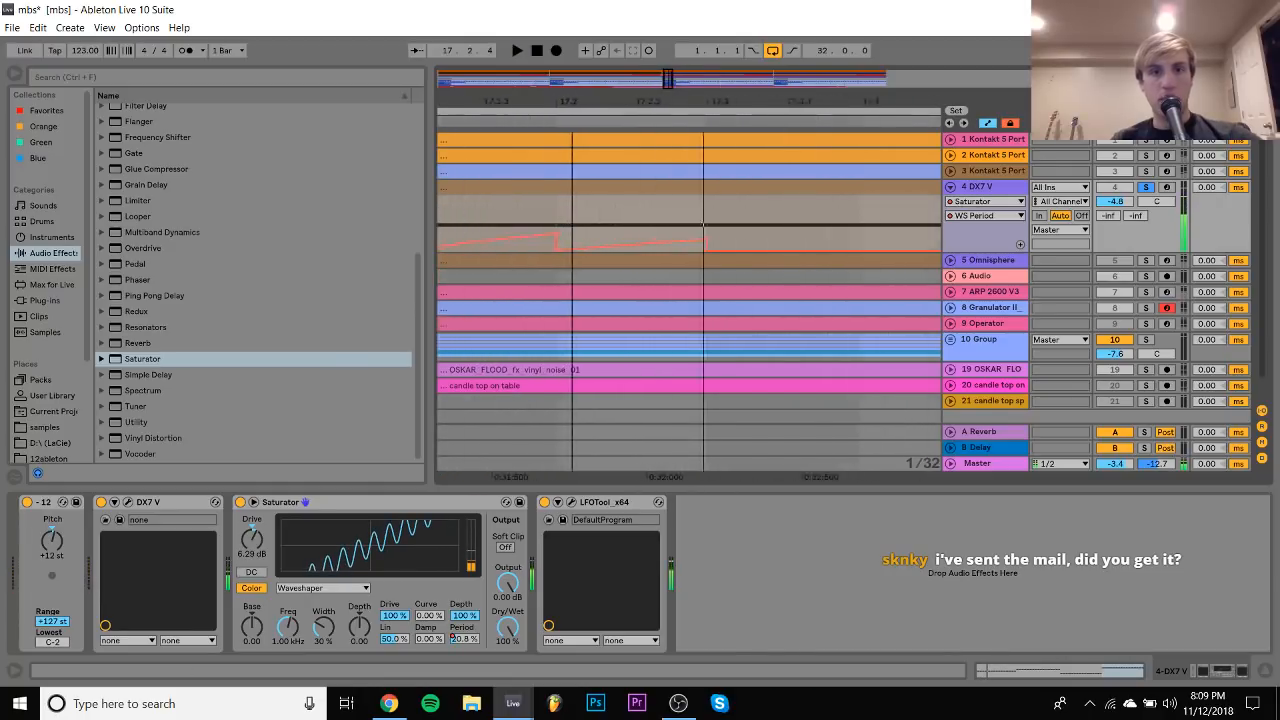
pyautogui.click(568, 248)
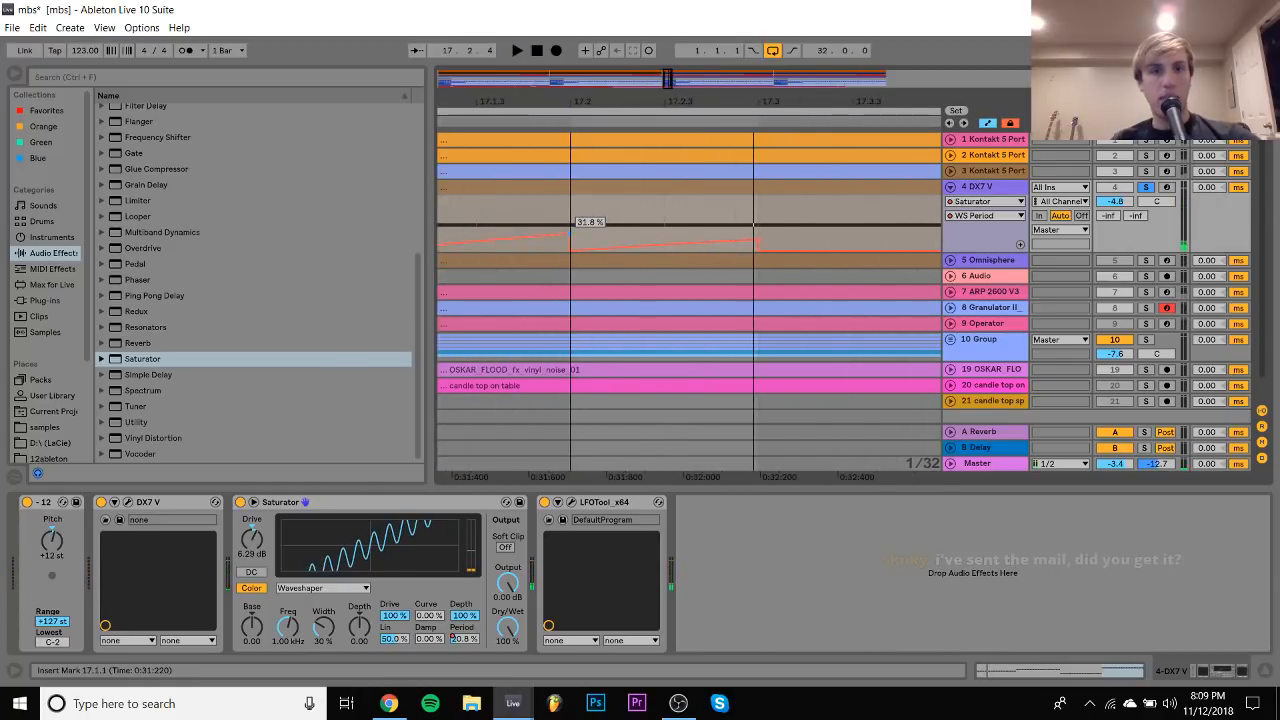
pyautogui.moveTo(568, 237); pyautogui.dragTo(545, 237)
pyautogui.press('space')
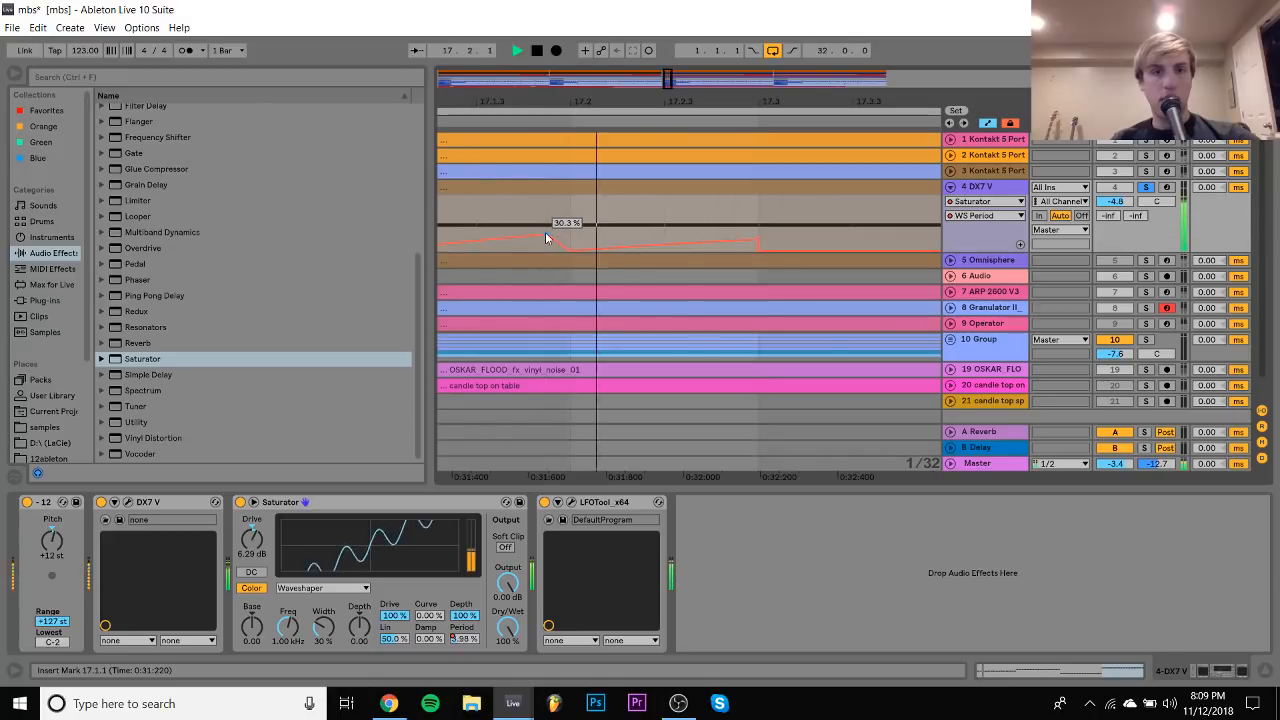
pyautogui.press('space')
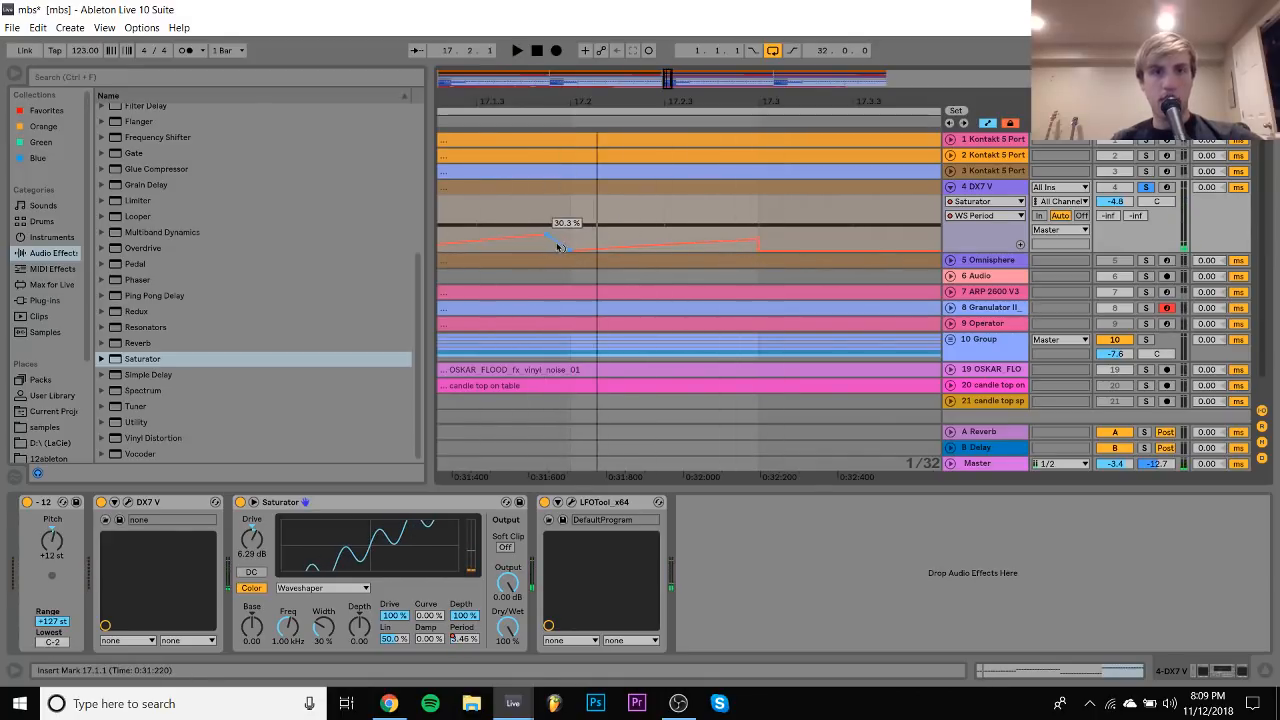
pyautogui.press('space')
pyautogui.press('space')
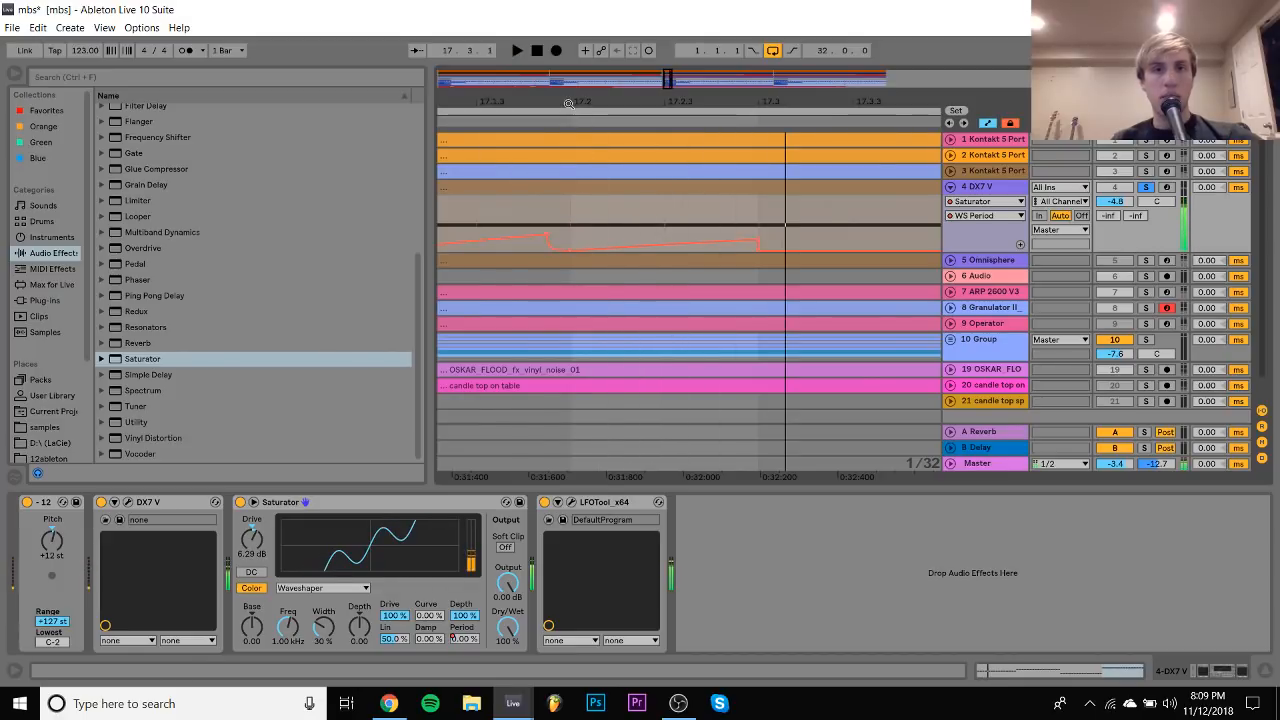
# Lower the first WS Period peak to about 18.2 %, nudge it slightly upward and audition it from bar 17 with track 4's solo off
pyautogui.moveTo(571, 101); pyautogui.dragTo(653, 80)
pyautogui.moveTo(641, 236); pyautogui.dragTo(614, 242)
pyautogui.press('space')
pyautogui.press('space')
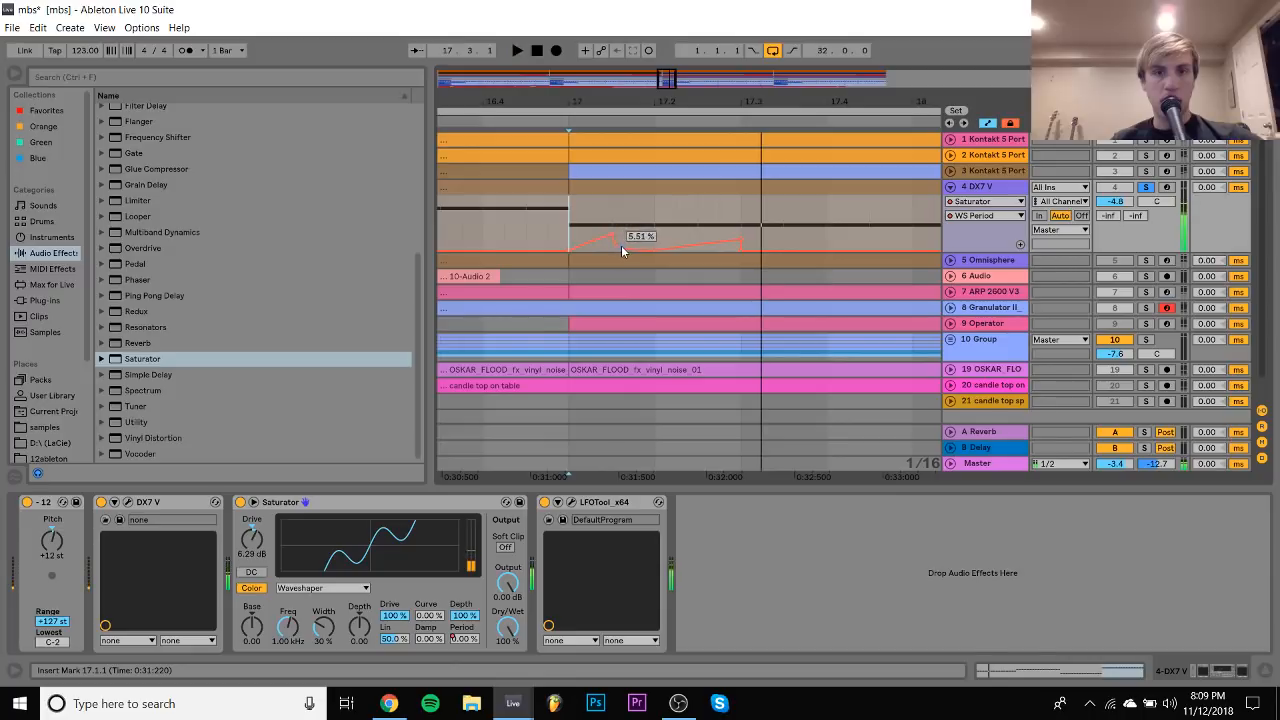
pyautogui.press('space')
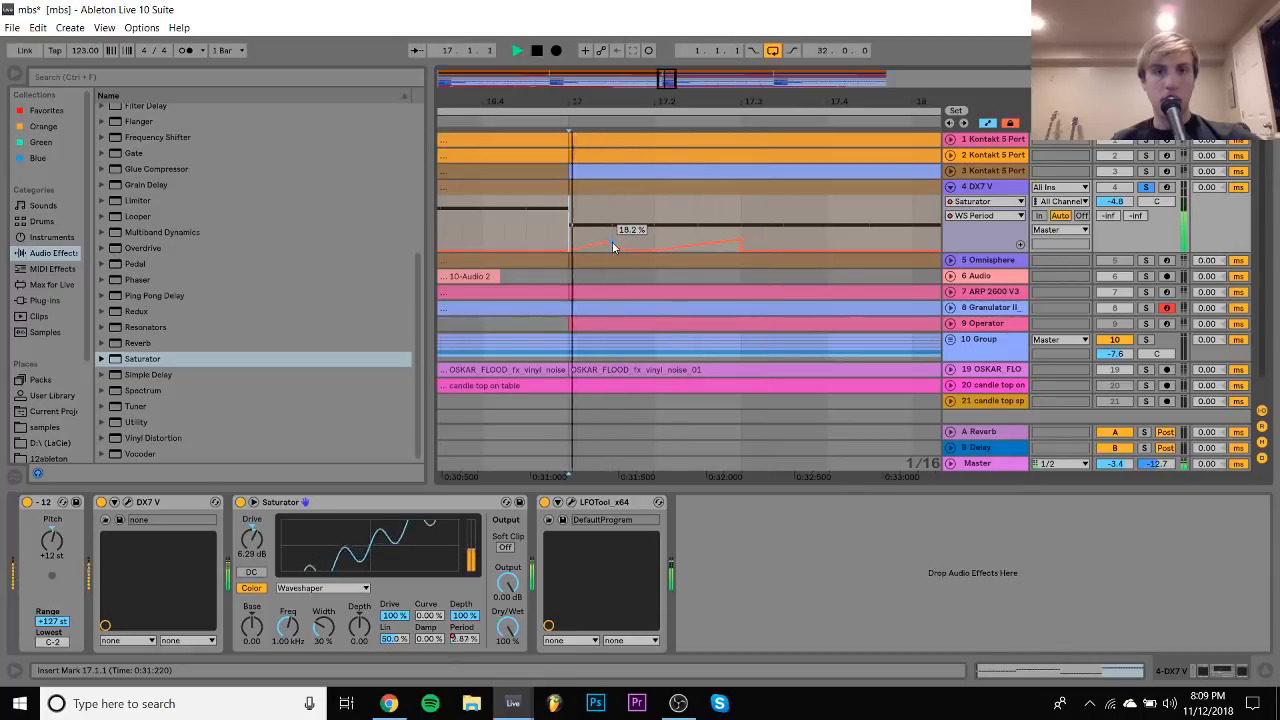
pyautogui.press('space')
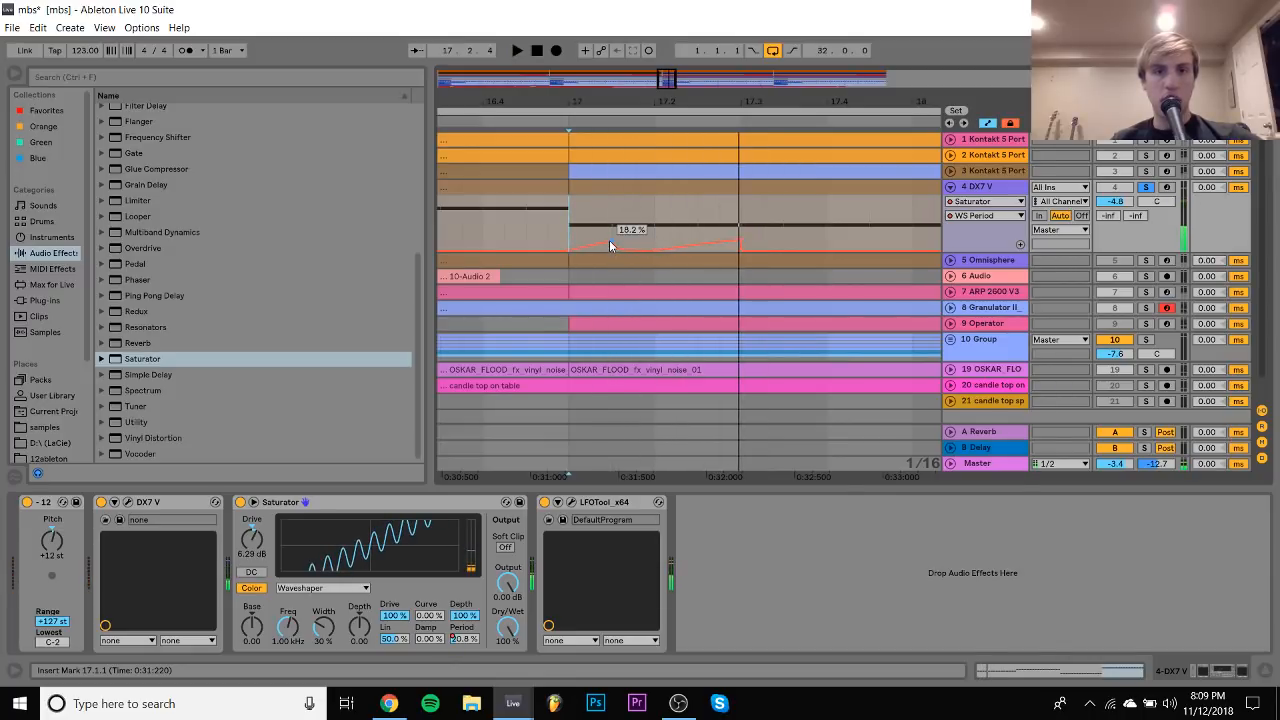
pyautogui.moveTo(609, 240); pyautogui.dragTo(612, 238)
pyautogui.press('space')
pyautogui.press('space')
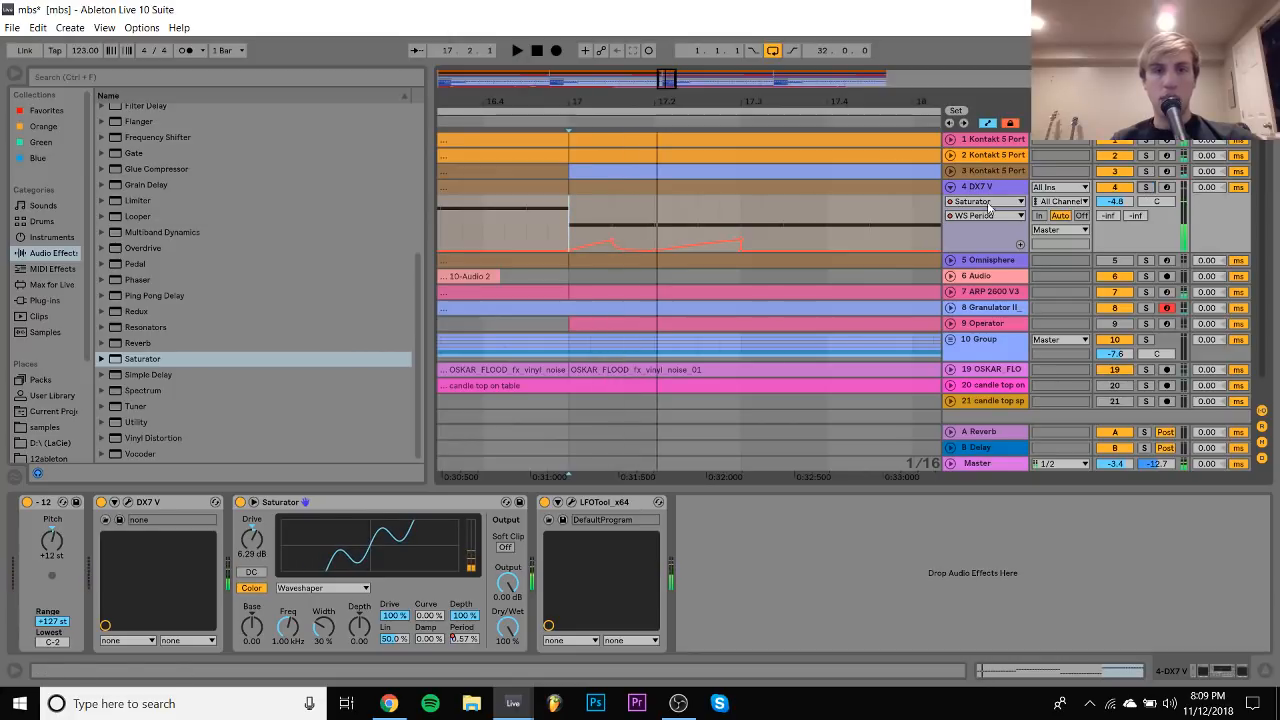
# Lower track 4's volume to -10.6 dB during playback and show the Saturator's WS Period automation again
pyautogui.press('space')
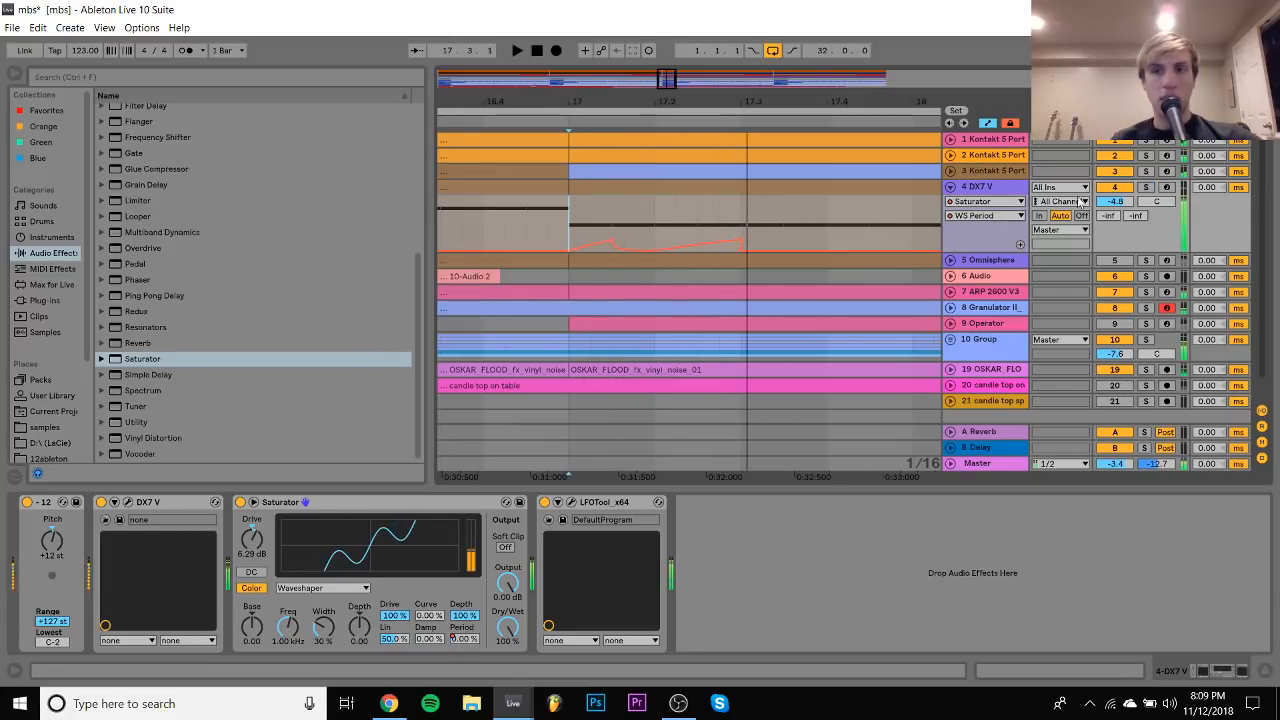
pyautogui.moveTo(1127, 202); pyautogui.dragTo(1127, 222)
pyautogui.press('space')
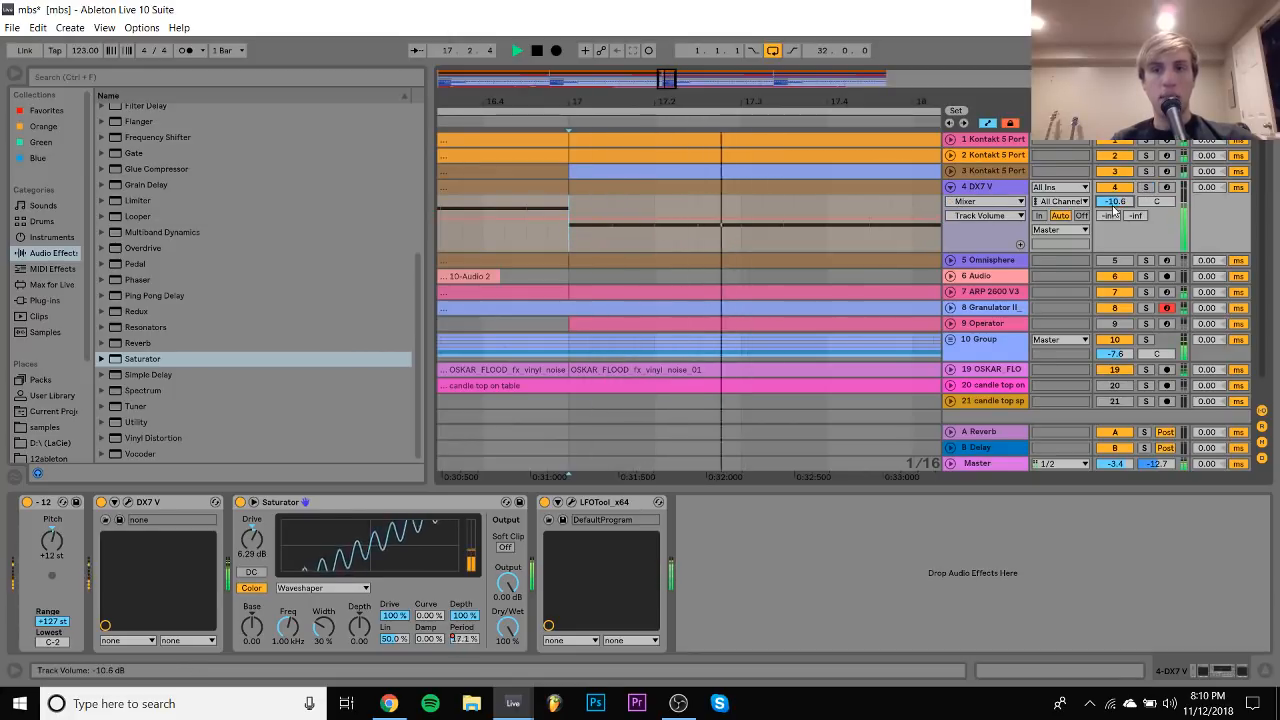
pyautogui.press('space')
pyautogui.click(465, 638)
pyautogui.press('space')
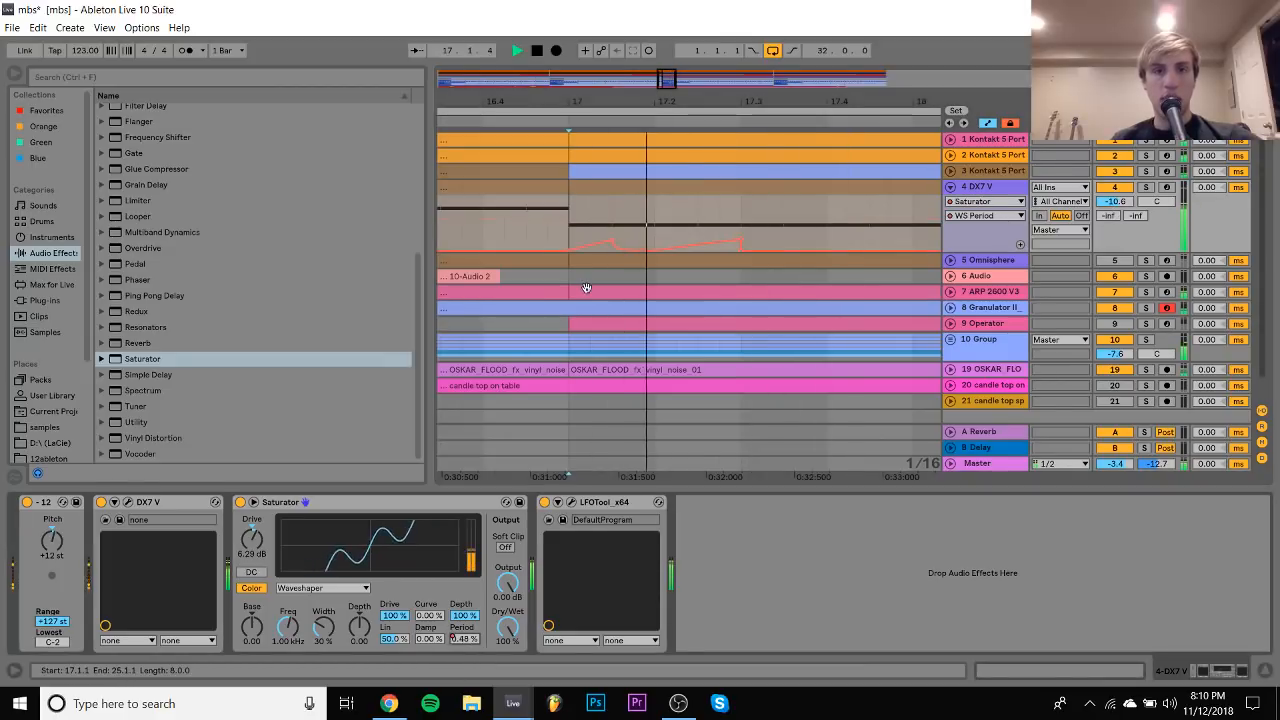
pyautogui.press('space')
# Duplicate the WS Period automation from 17.1 to 17.3 into the second half of bar 17 and audition it
pyautogui.moveTo(569, 227); pyautogui.dragTo(743, 214)
pyautogui.hotkey('ctrl', 'd')
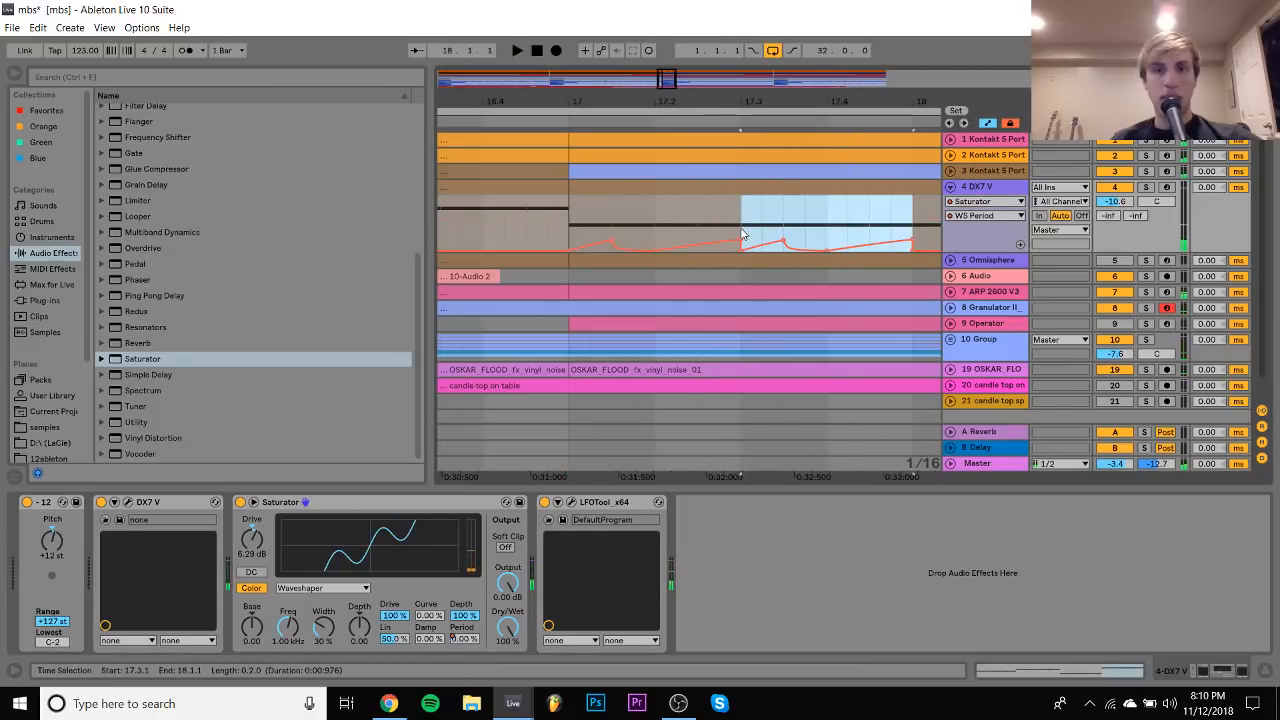
pyautogui.press('space')
pyautogui.press('space')
# Select all of bar 17's WS Period automation and duplicate it repeatedly until it reaches the end of the arrangement's clips
pyautogui.keyDown('shift'); pyautogui.click(568, 223); pyautogui.keyUp('shift')
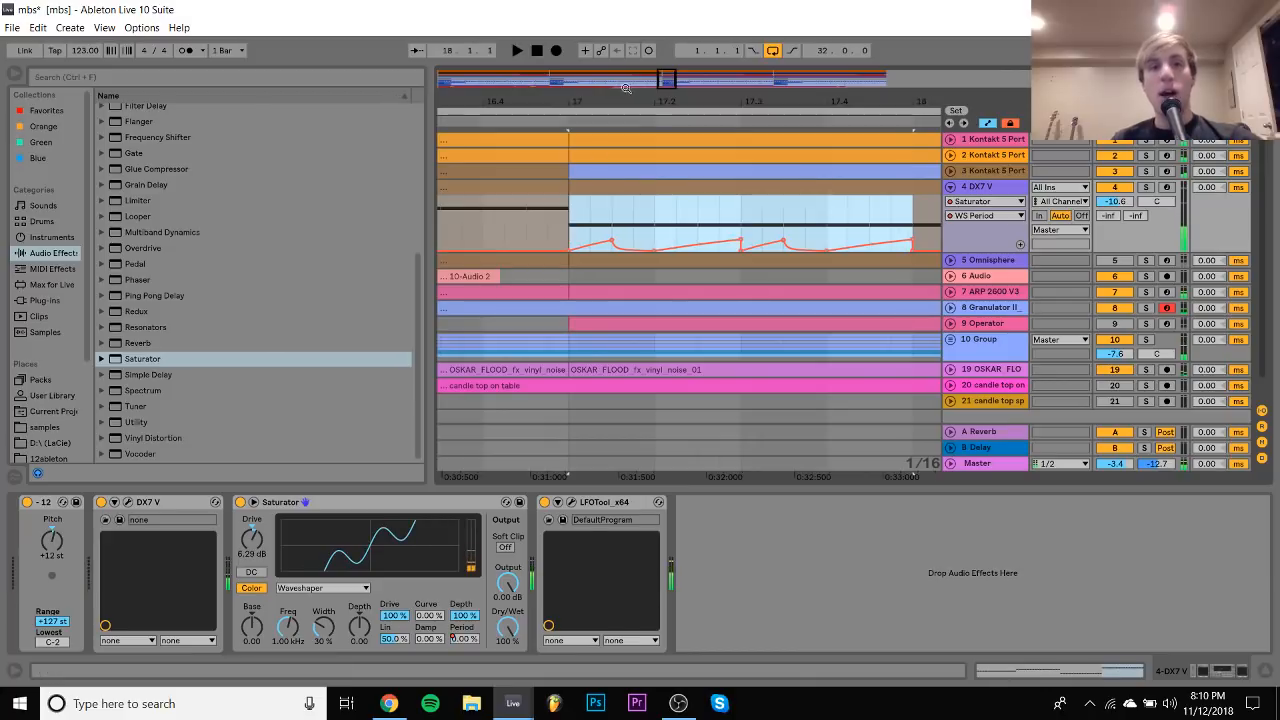
pyautogui.press('space')
pyautogui.hotkey('ctrl', 'd')
pyautogui.hotkey('ctrl', 'd')
pyautogui.hotkey('ctrl', 'd')
pyautogui.hotkey('ctrl', 'd')
pyautogui.hotkey('ctrl', 'd')
pyautogui.hotkey('ctrl', 'd')
pyautogui.hotkey('ctrl', 'd')
pyautogui.hotkey('ctrl', 'd')
pyautogui.moveTo(569, 101); pyautogui.dragTo(543, 100)
pyautogui.hotkey('ctrl', 'd')
pyautogui.hotkey('ctrl', 'd')
pyautogui.hotkey('ctrl', 'd')
pyautogui.hotkey('ctrl', 'd')
pyautogui.hotkey('ctrl', 'd')
pyautogui.hotkey('ctrl', 'd')
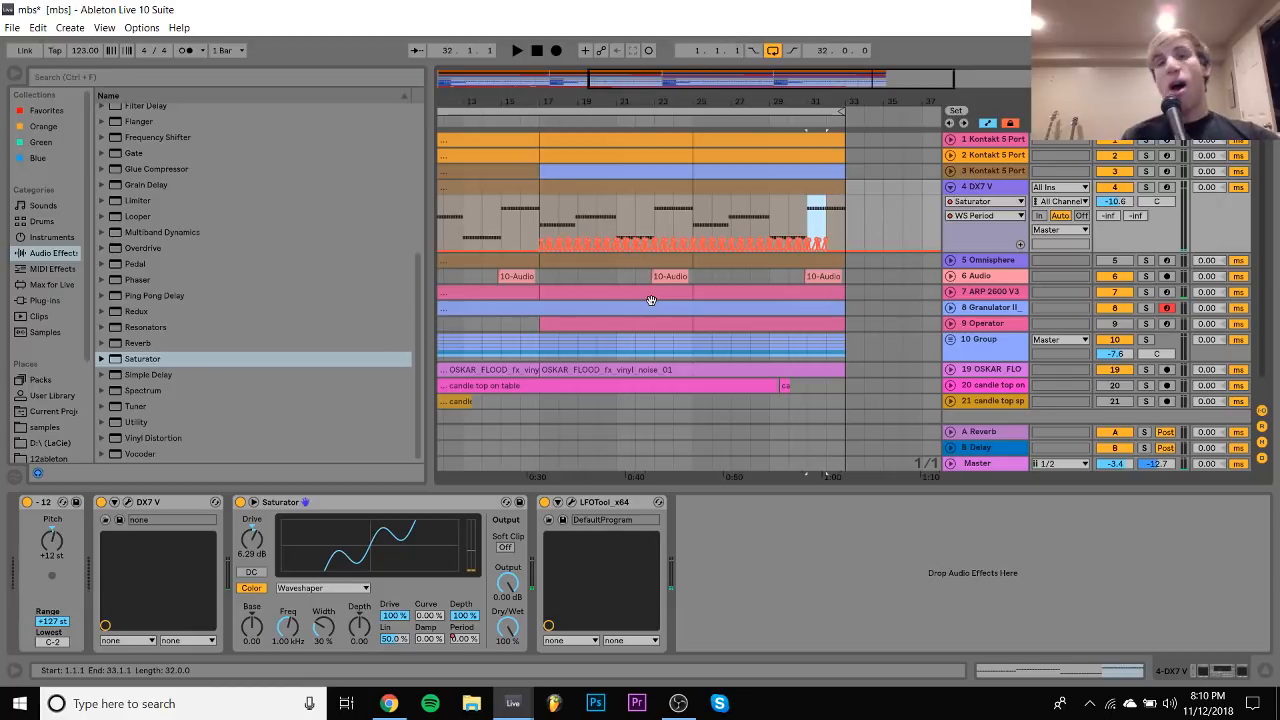
pyautogui.hotkey('ctrl', 'd')
pyautogui.hotkey('ctrl', 'd')
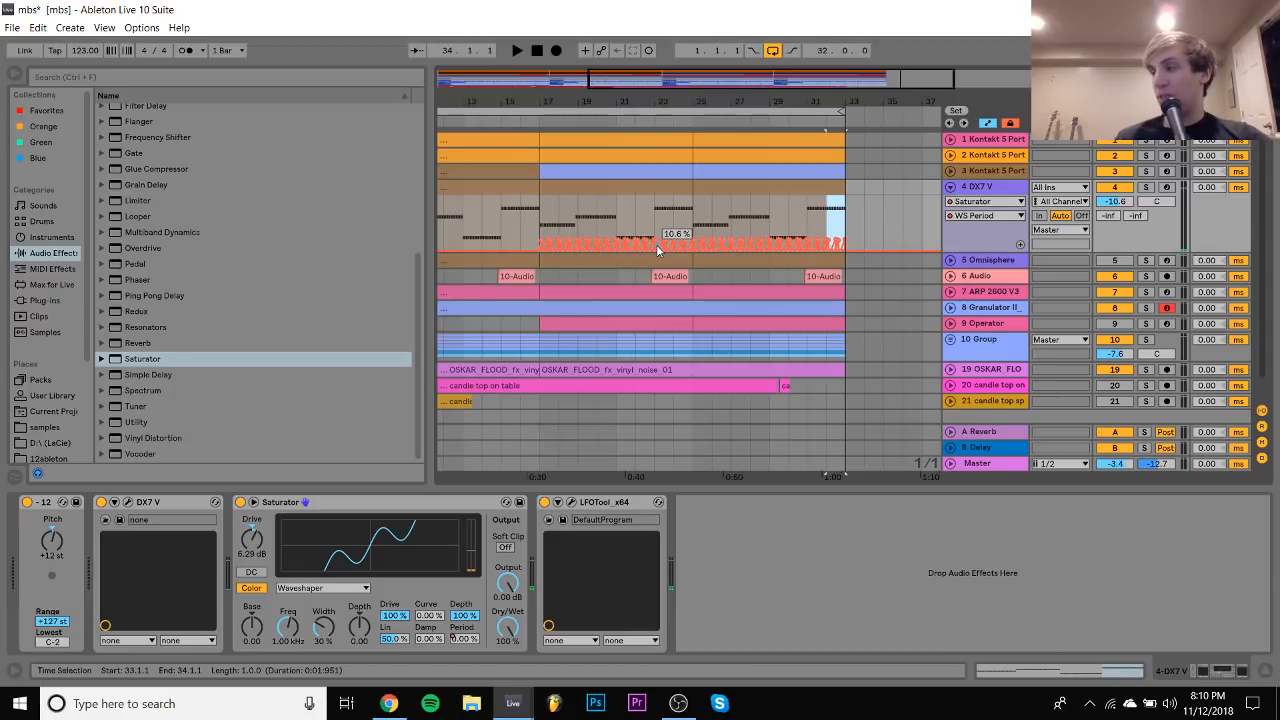
# Play track 4 from bar 17, lower its volume to -15.1 dB and listen to it soloed
pyautogui.click(549, 186)
pyautogui.press('space')
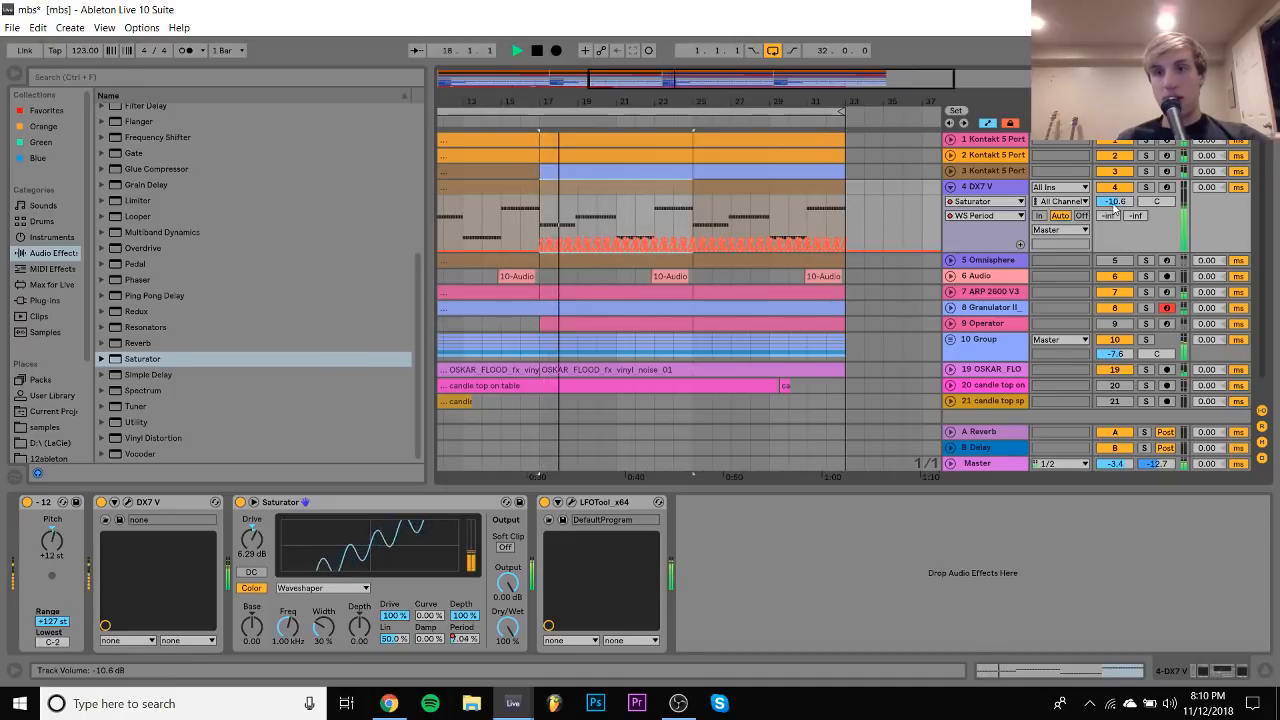
pyautogui.moveTo(1115, 202); pyautogui.dragTo(1115, 220)
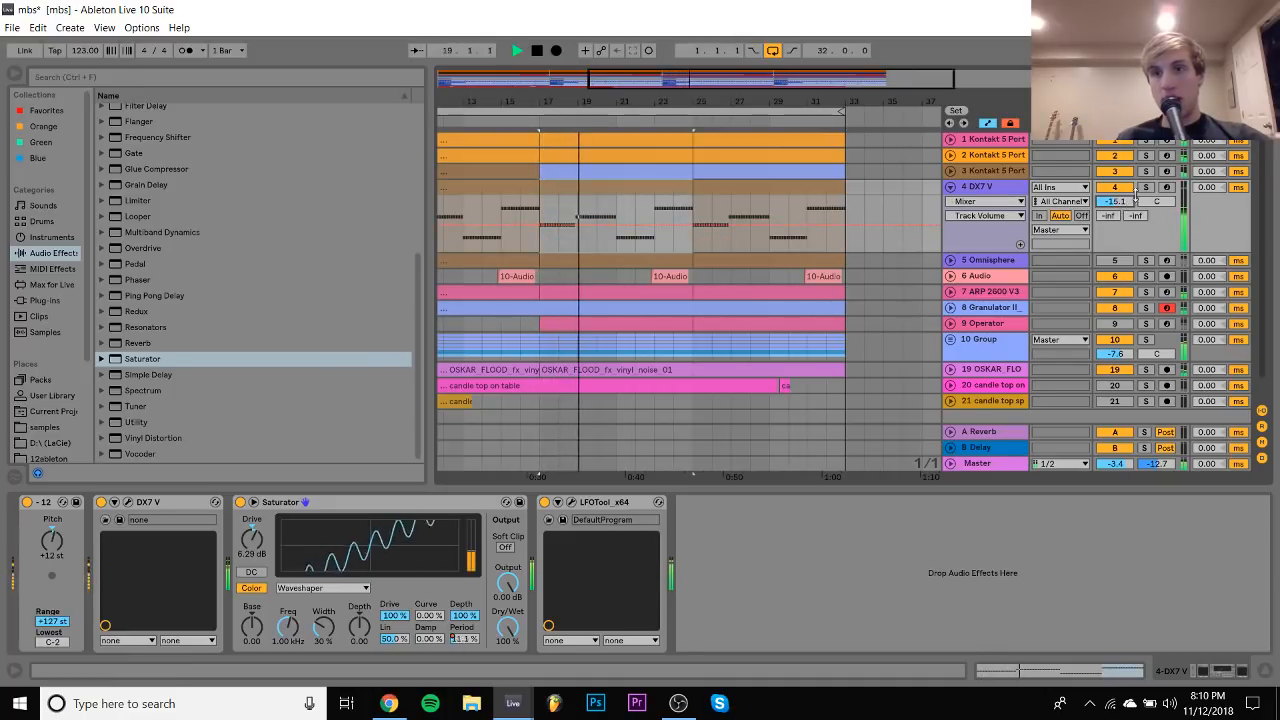
pyautogui.click(1146, 187)
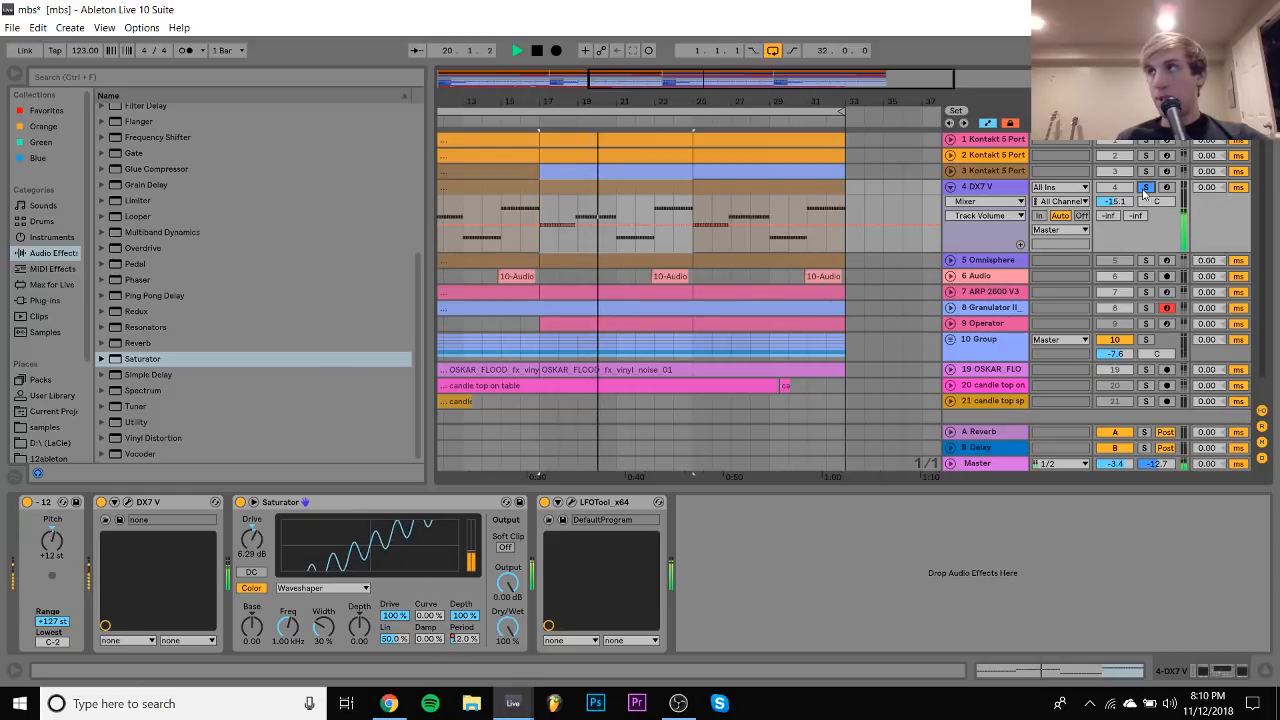
pyautogui.press('space')
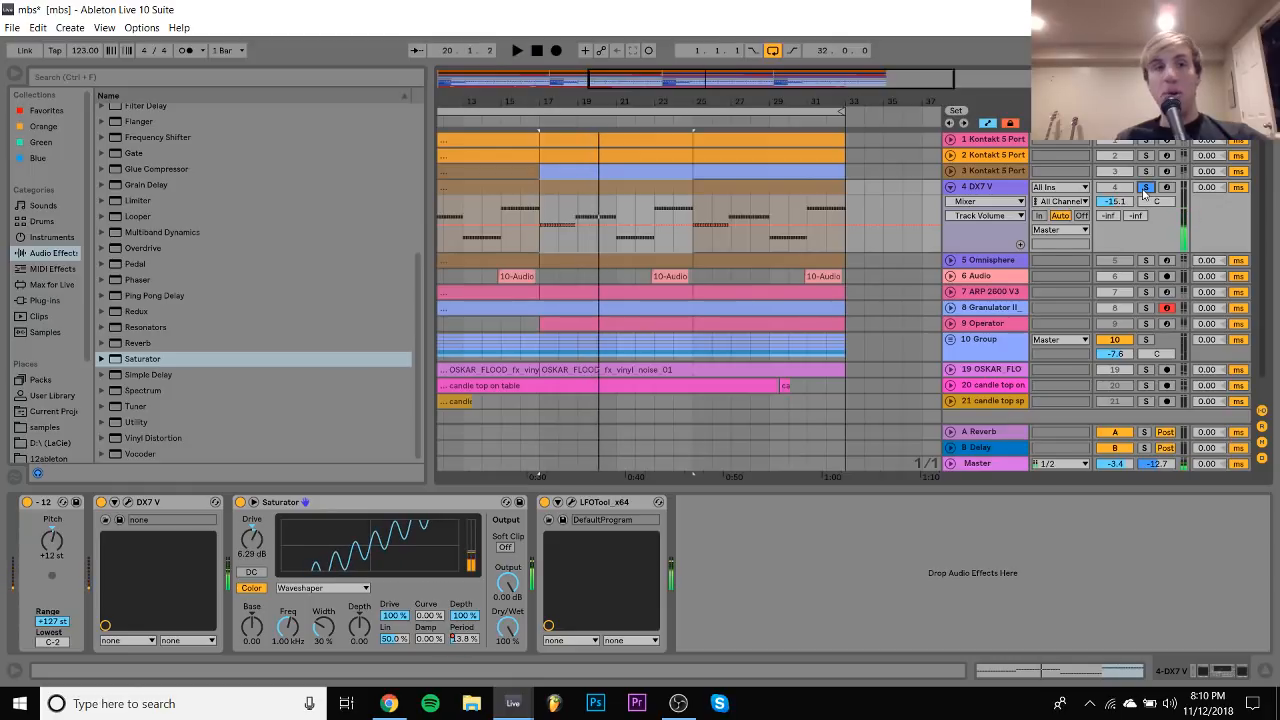
# Browse the Max for Live devices, collapsing Max Instrument and expanding Max MIDI Effect
pyautogui.click(40, 285)
pyautogui.scroll(10, 249, 311)
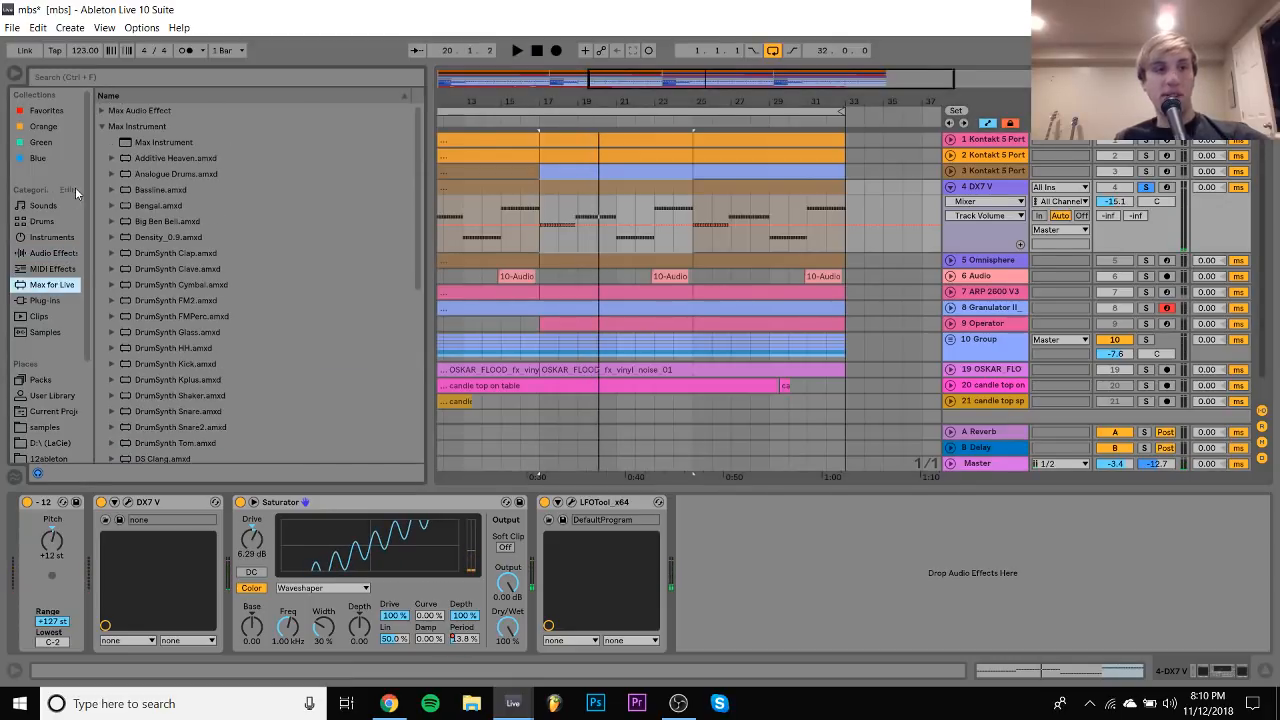
pyautogui.click(102, 127)
pyautogui.click(102, 143)
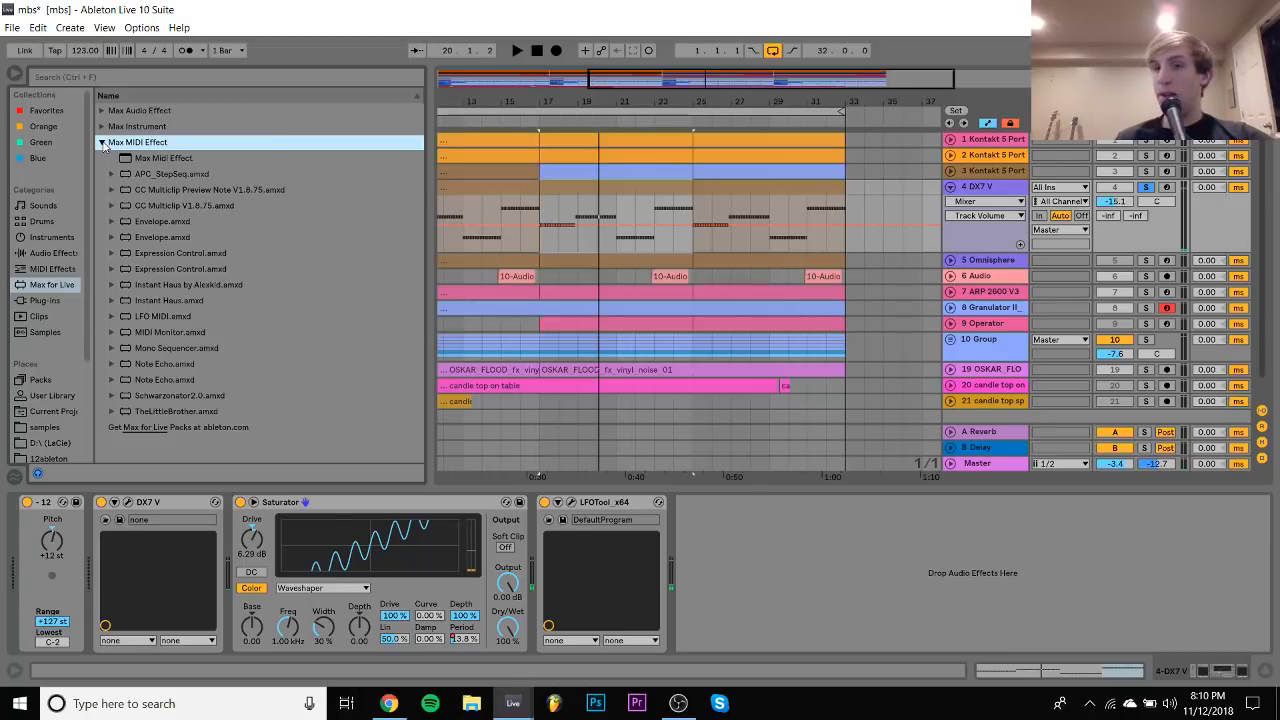
# Switch to Gmail in Chrome, open the newest email "here we go" and follow its SoundCloud link
pyautogui.click(389, 703)
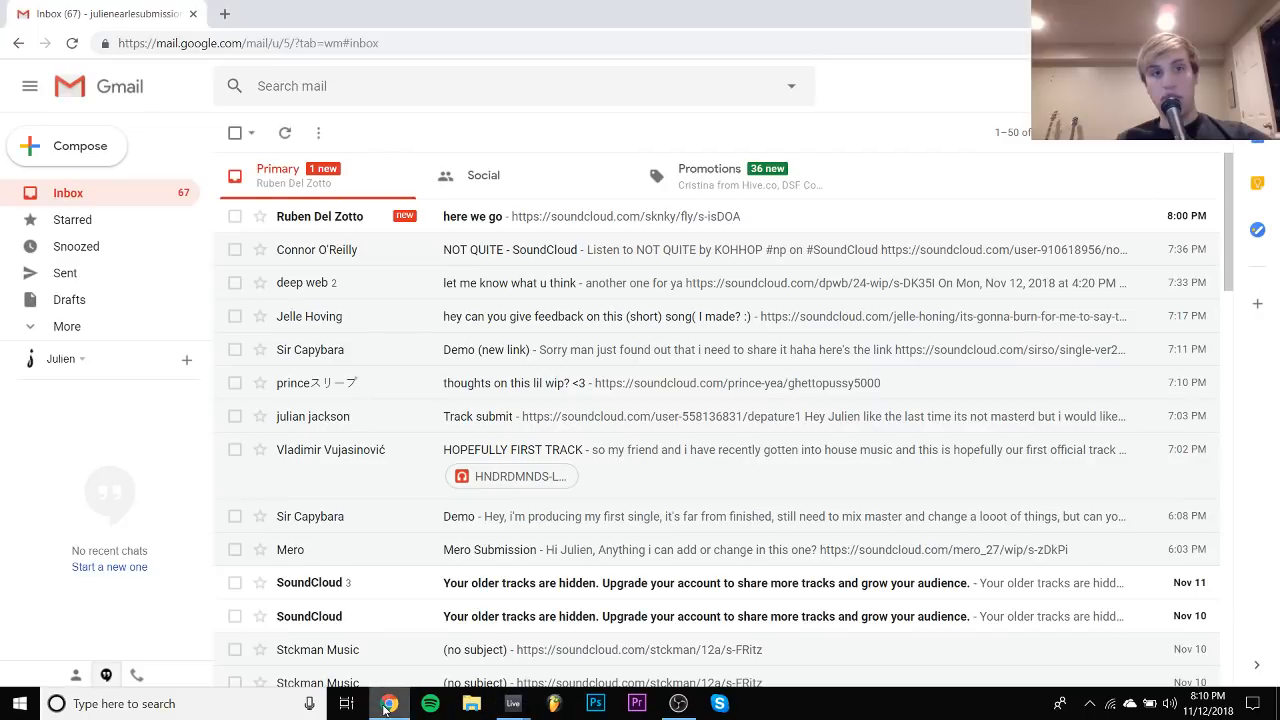
pyautogui.click(340, 218)
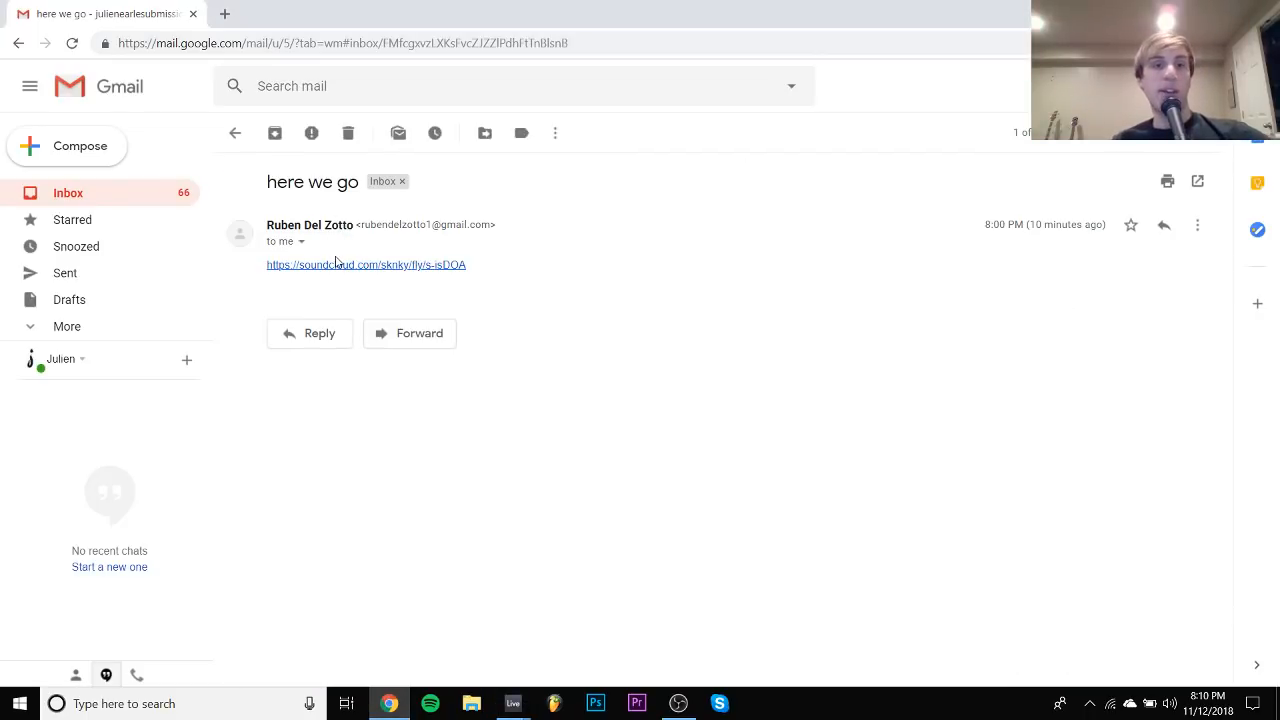
pyautogui.click(337, 265)
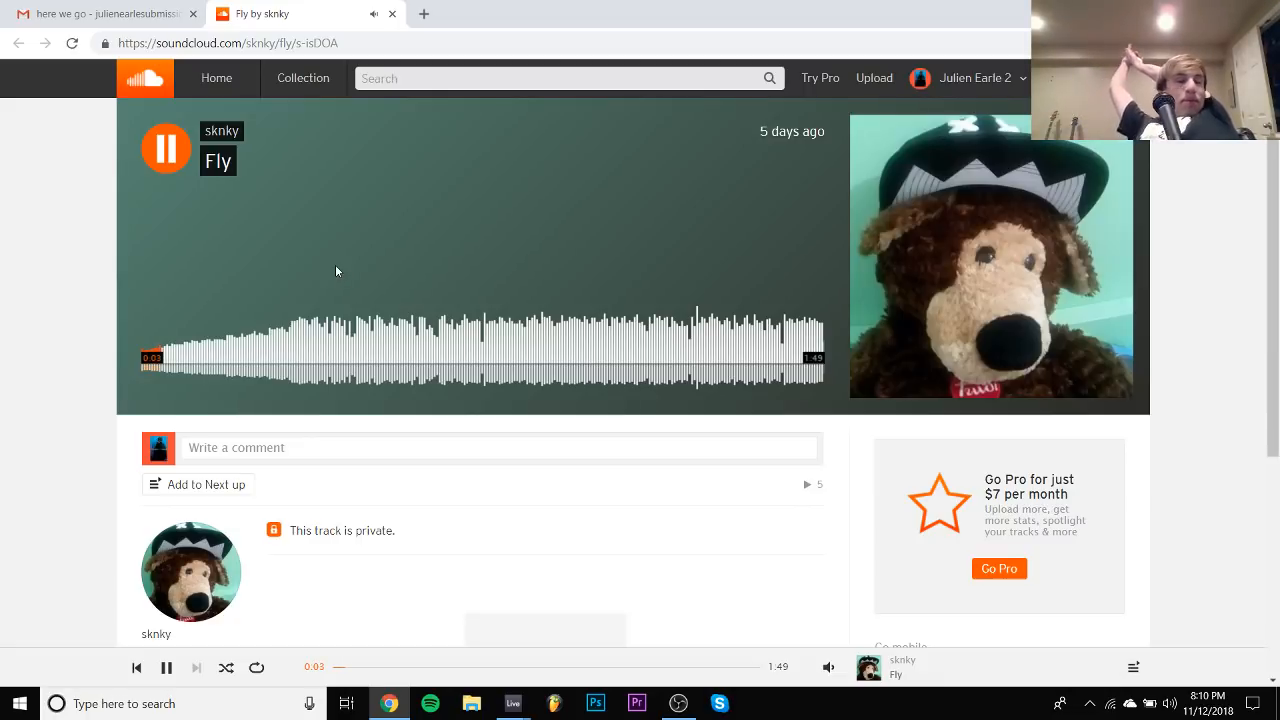
# Listen to several sections of the SoundCloud track "Fly" by skipping through its waveform, pausing playback at the end
pyautogui.click(280, 333)
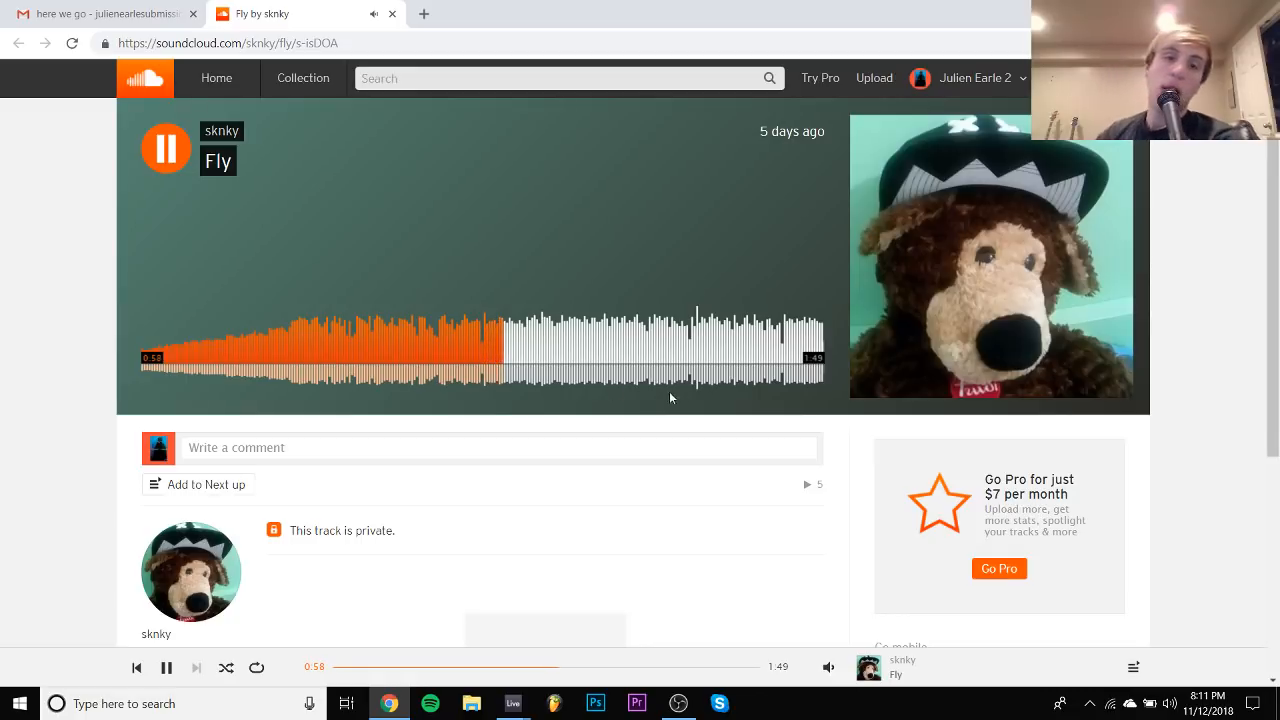
pyautogui.click(630, 360)
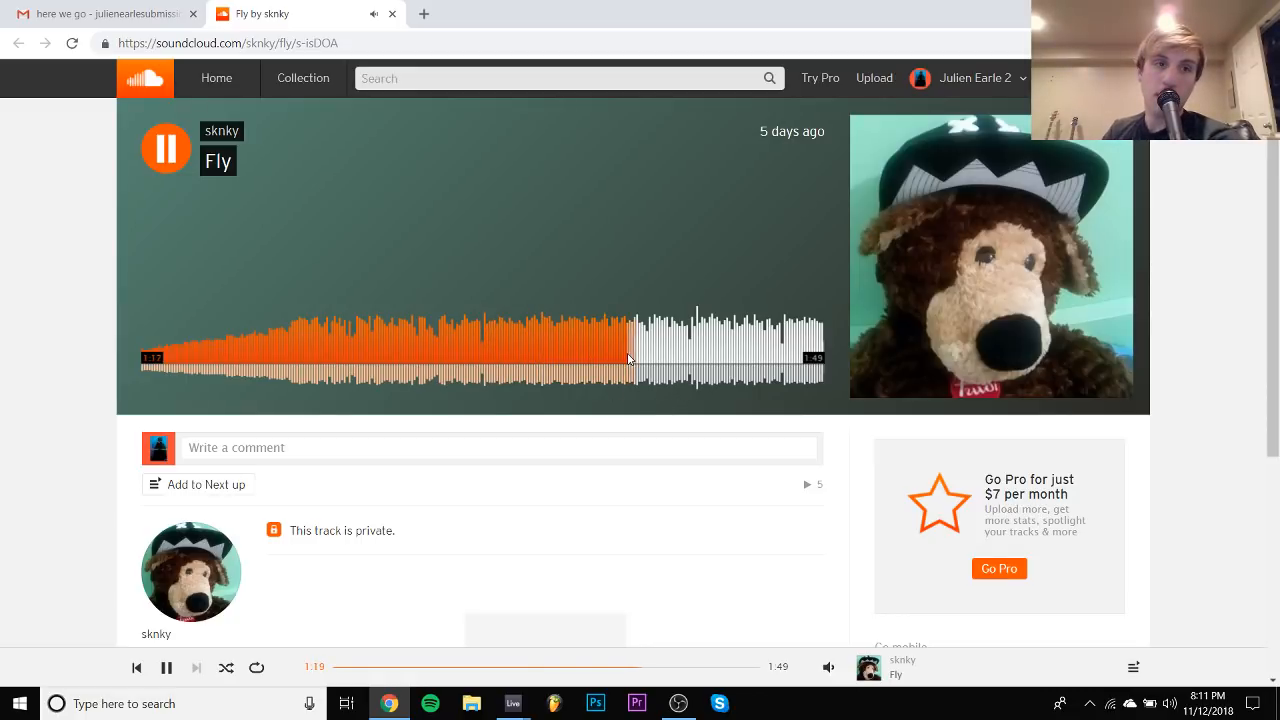
pyautogui.click(736, 356)
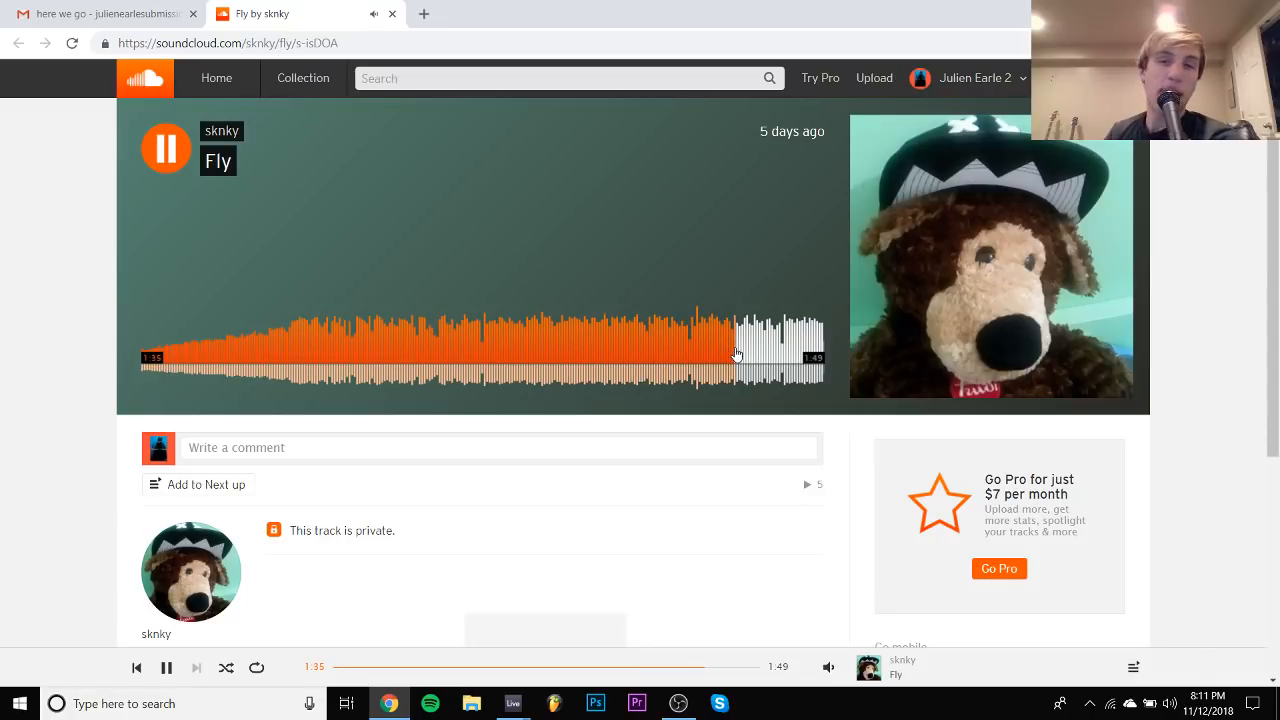
pyautogui.click(437, 356)
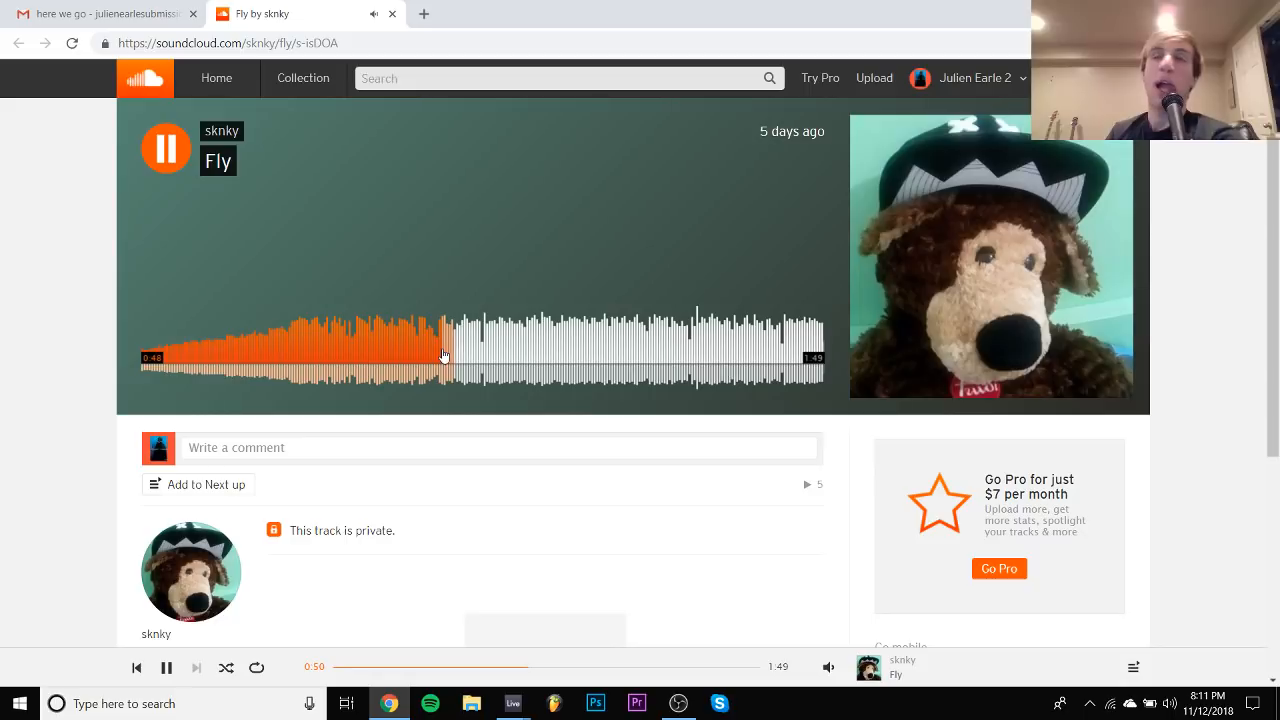
pyautogui.press('space')
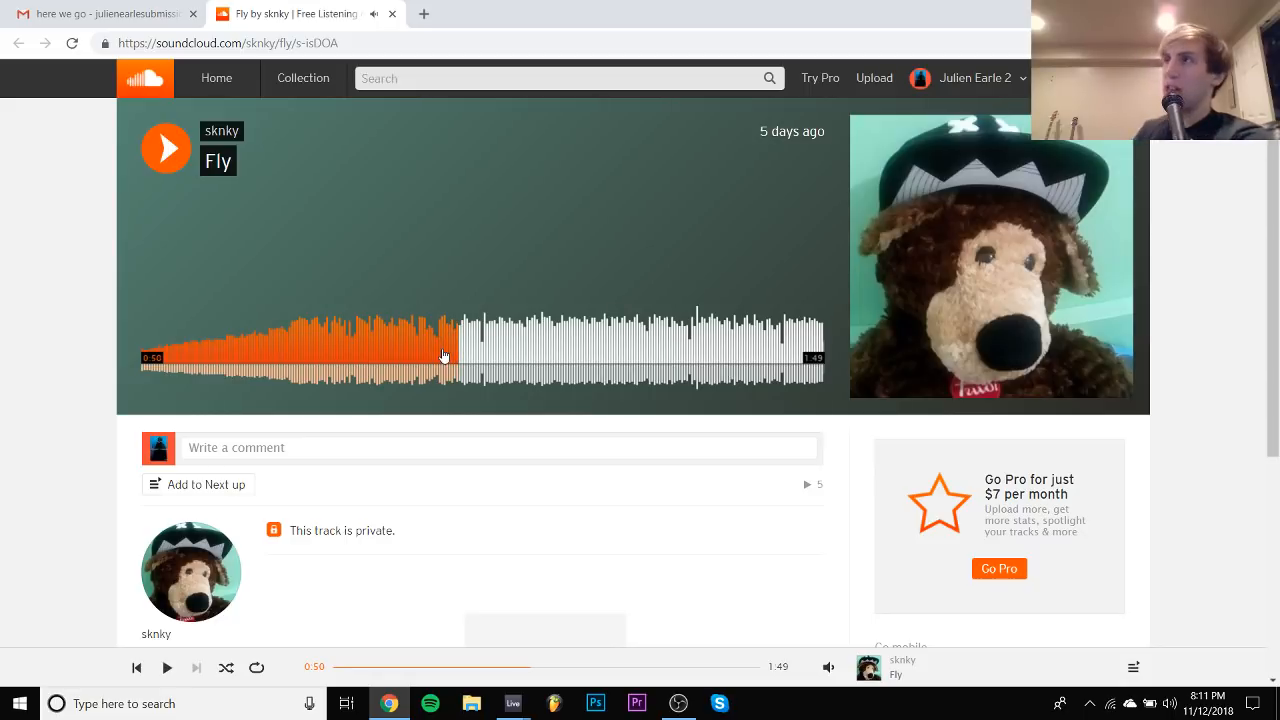
pyautogui.press('space')
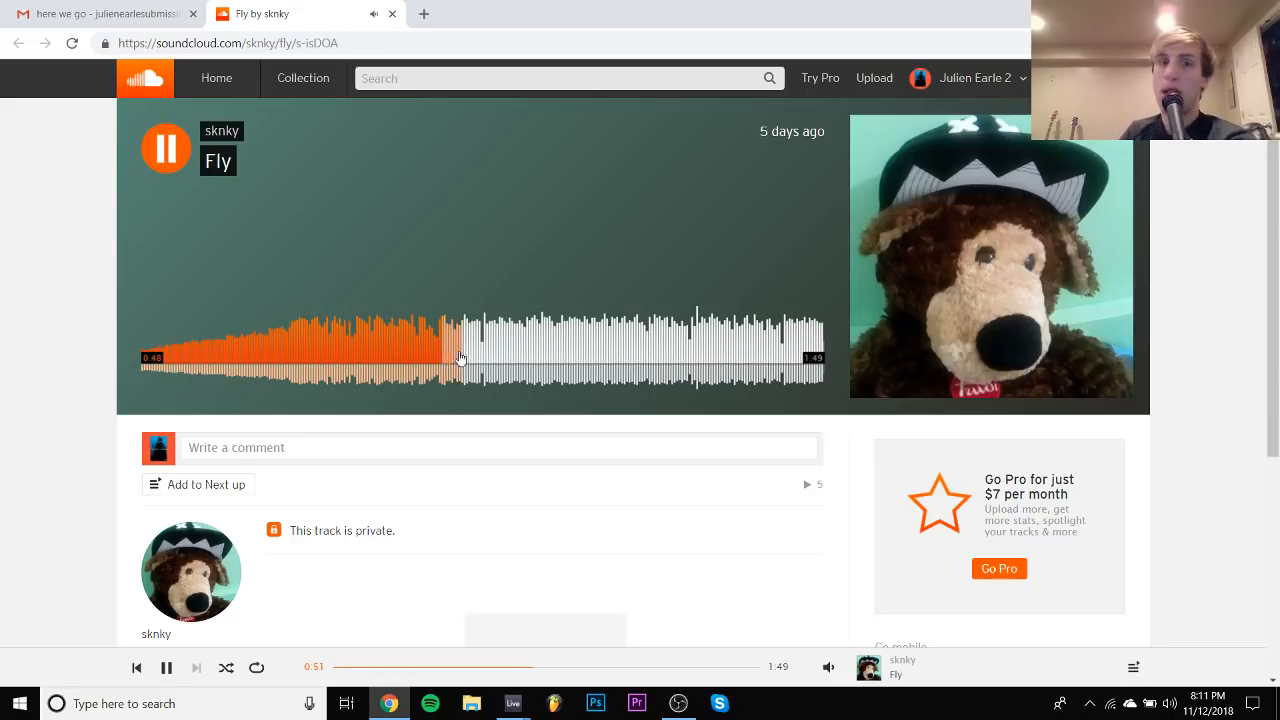
pyautogui.click(547, 346)
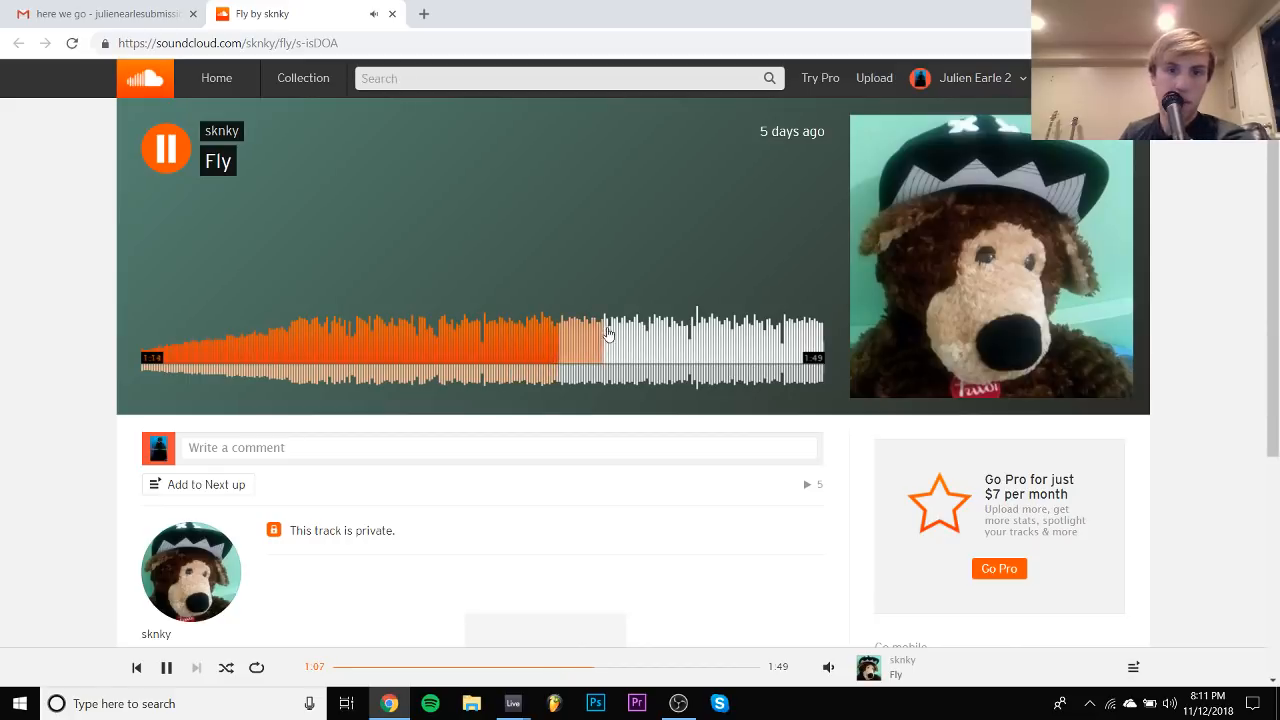
pyautogui.press('space')
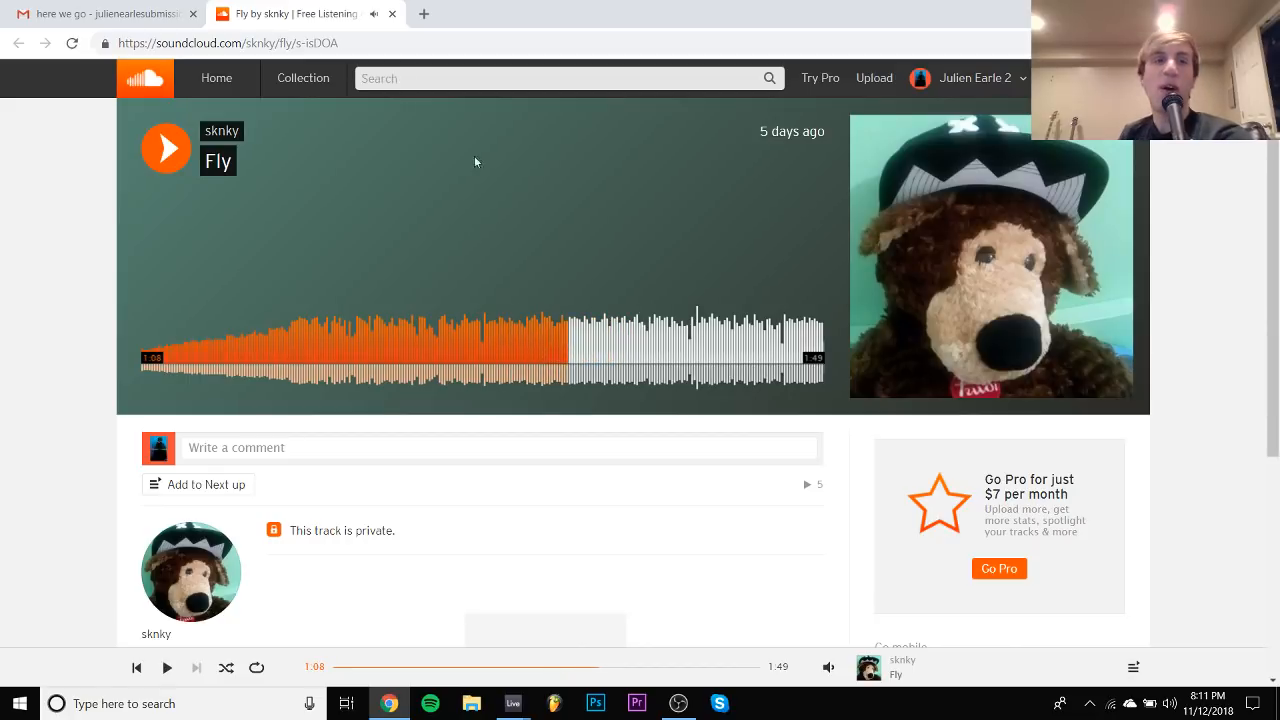
# Close the SoundCloud tab and return to the Gmail inbox
pyautogui.click(393, 14)
pyautogui.click(119, 196)
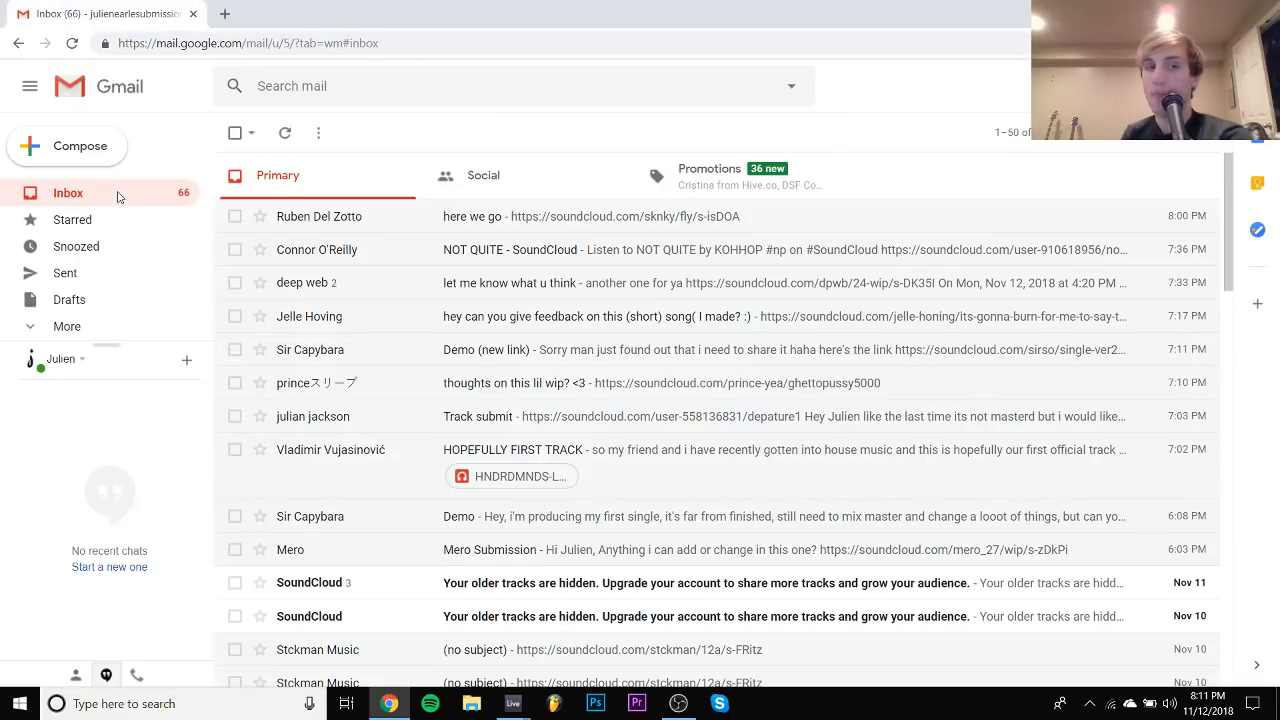
pyautogui.moveTo(524, 707)
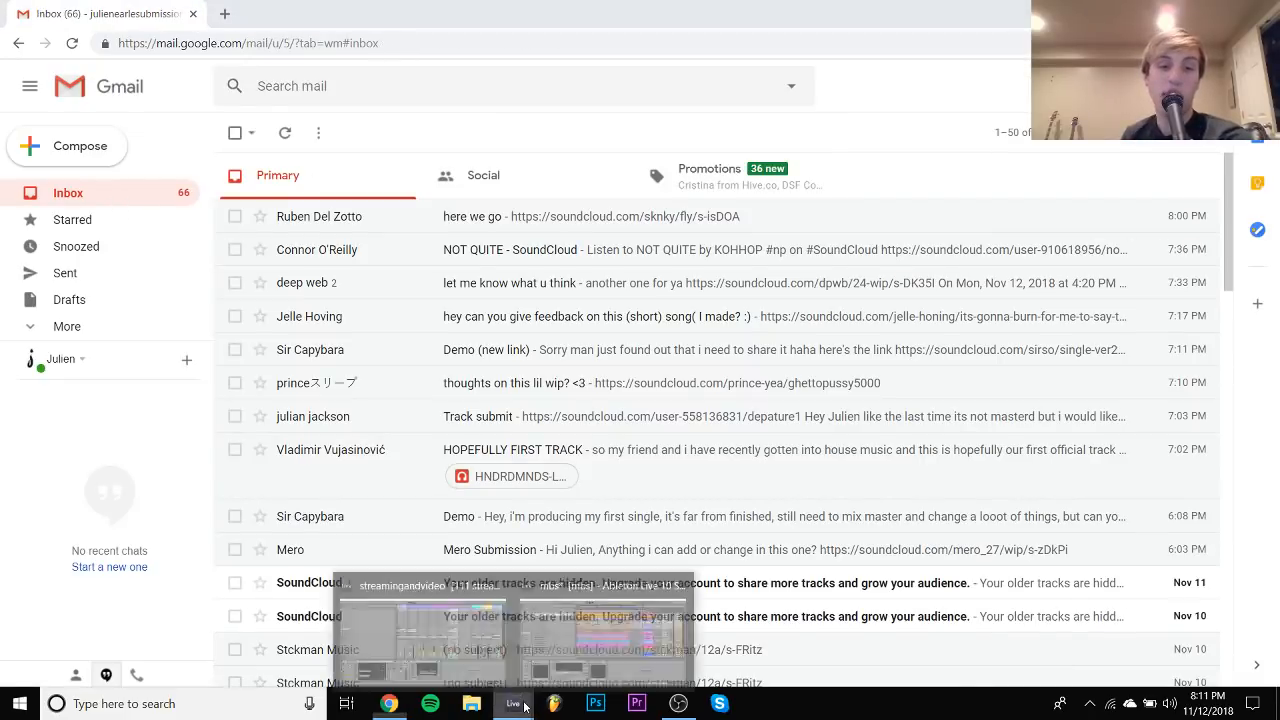
# Switch to Ableton Live, play the DX7 V track from bar 17 and show its Saturator WS Period automation
pyautogui.click(562, 664)
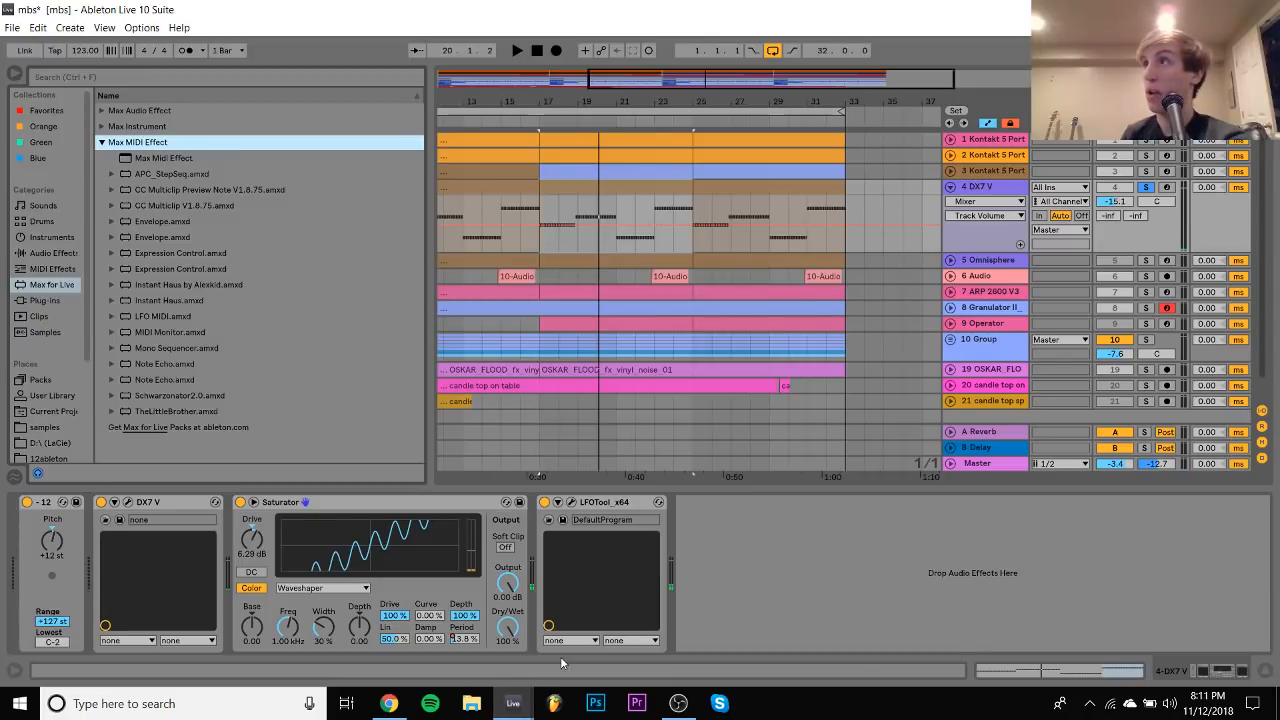
pyautogui.press('space')
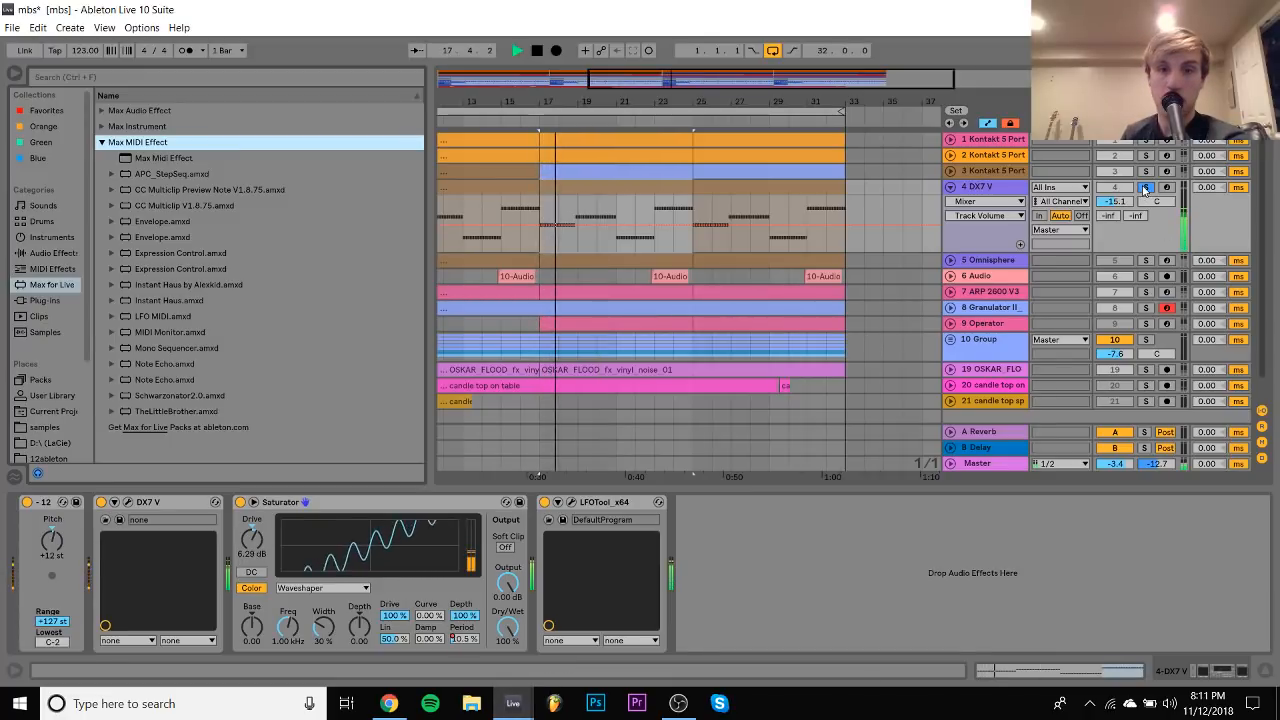
pyautogui.press('space')
pyautogui.click(470, 638)
pyautogui.press('space')
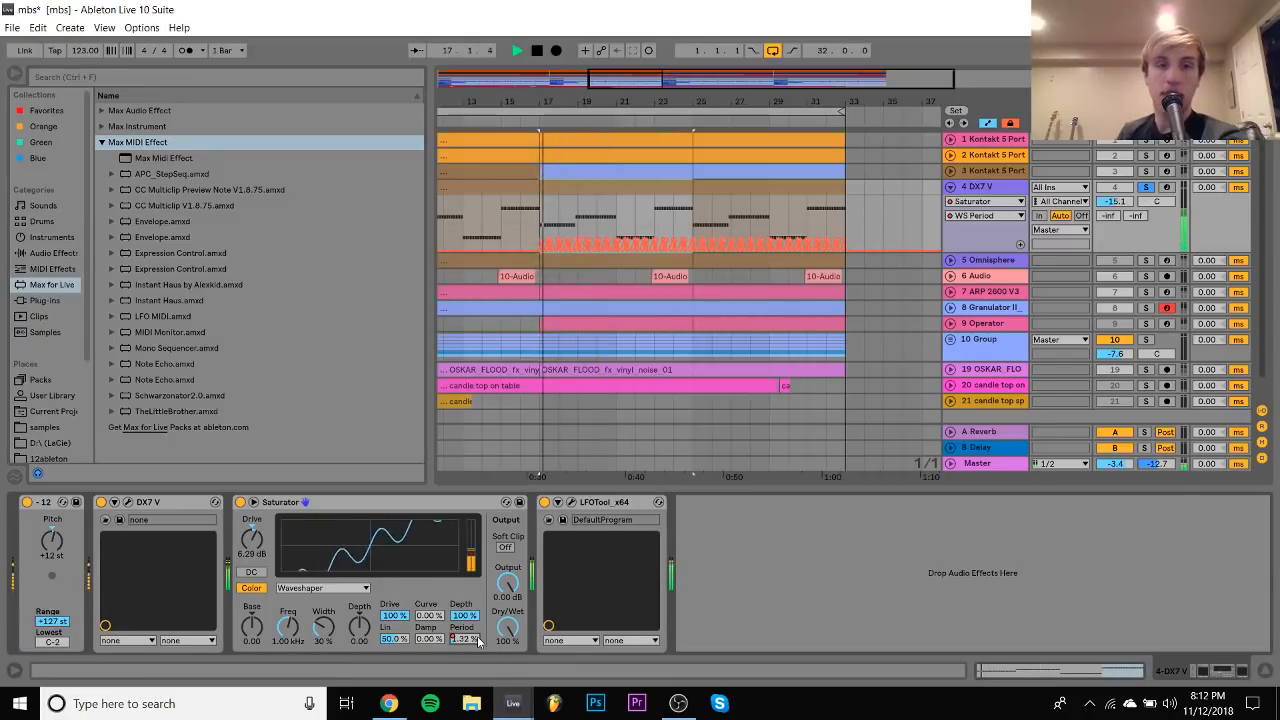
# In track 4's WS Period automation, raise the peak in beat 17.3 to 48.5 % and move the bar 18 peak into beat 17.4 at 45.5 %
pyautogui.press('space')
pyautogui.moveTo(554, 102); pyautogui.dragTo(668, 98)
pyautogui.press('space')
pyautogui.click(686, 226)
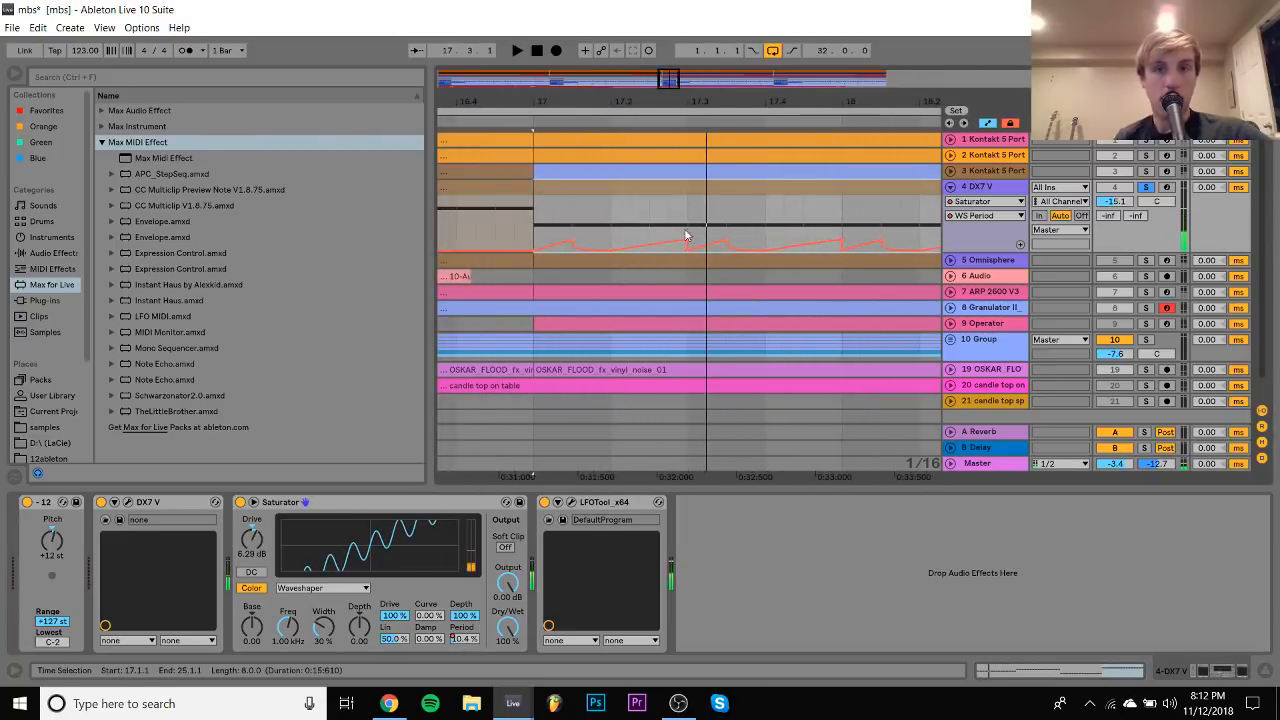
pyautogui.press('space')
pyautogui.press('space')
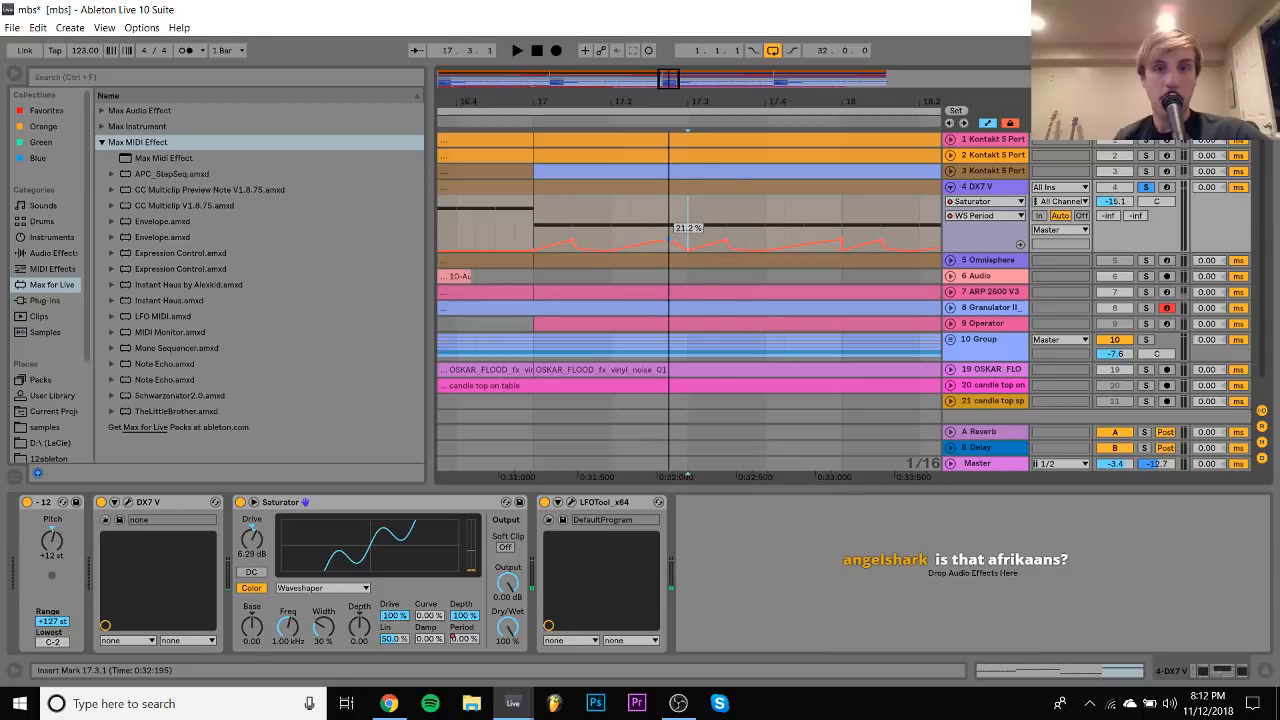
pyautogui.click(527, 227)
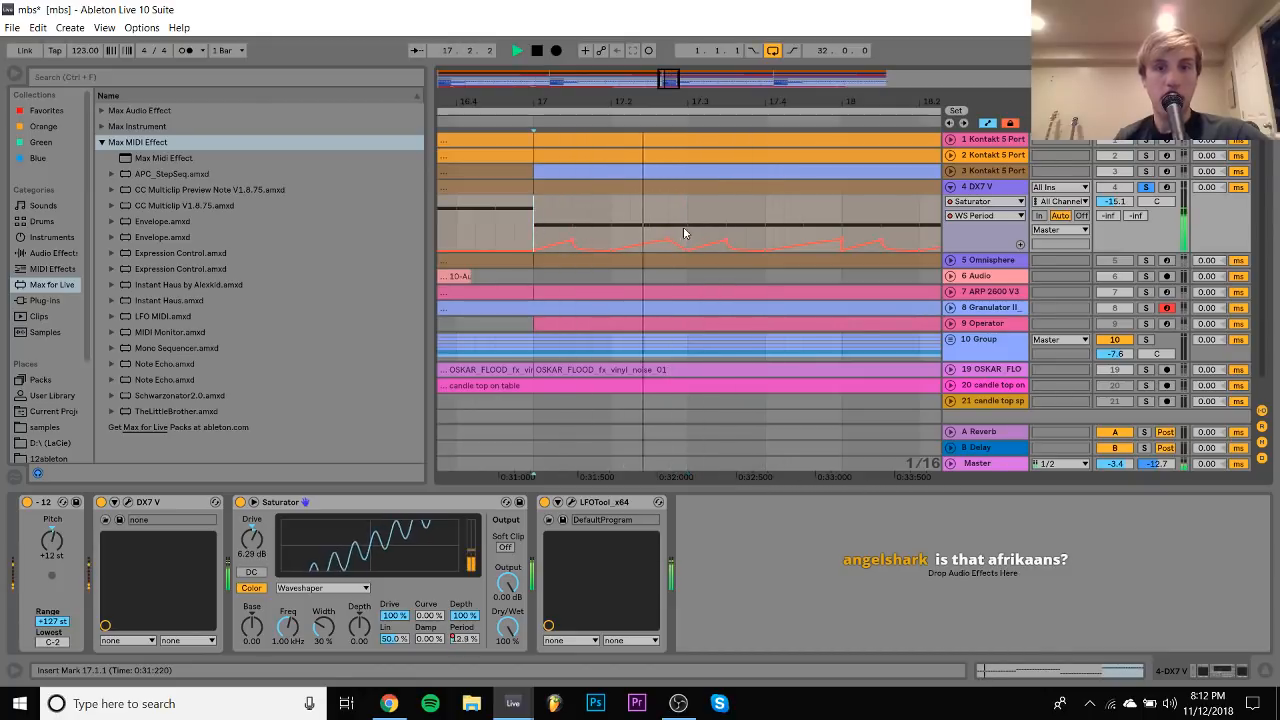
pyautogui.moveTo(729, 244); pyautogui.dragTo(725, 224)
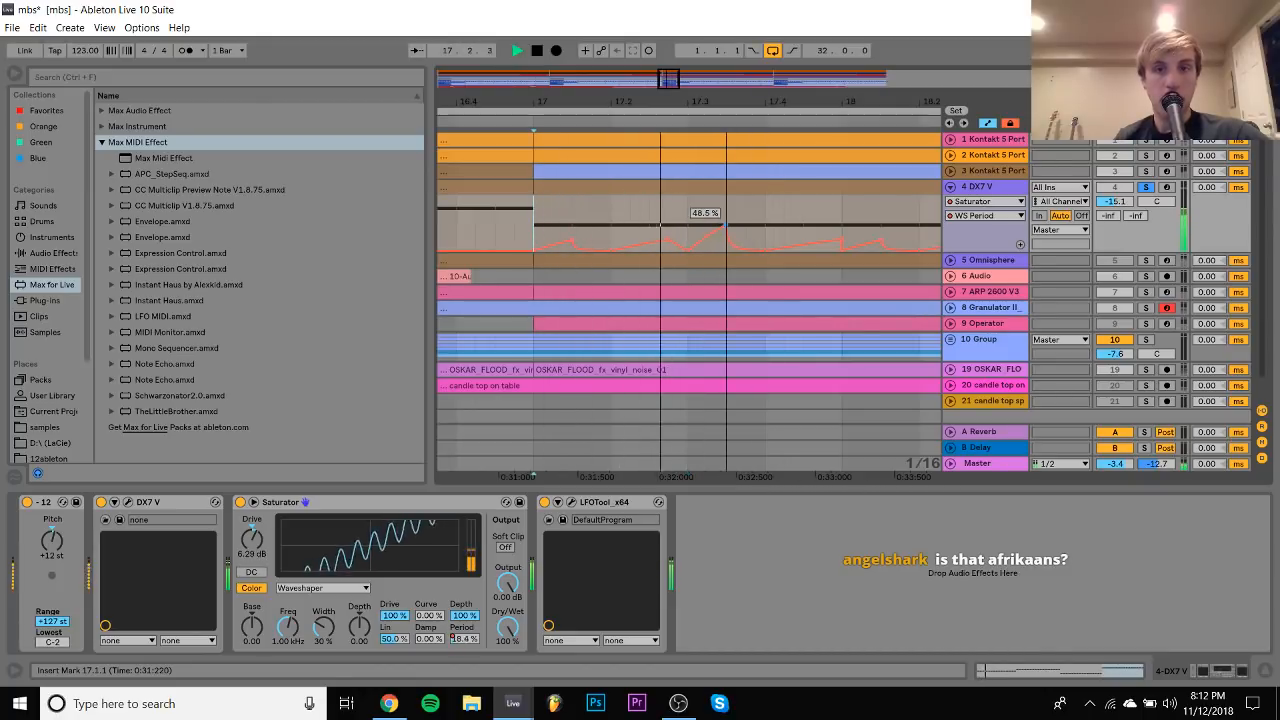
pyautogui.moveTo(840, 240); pyautogui.dragTo(785, 225)
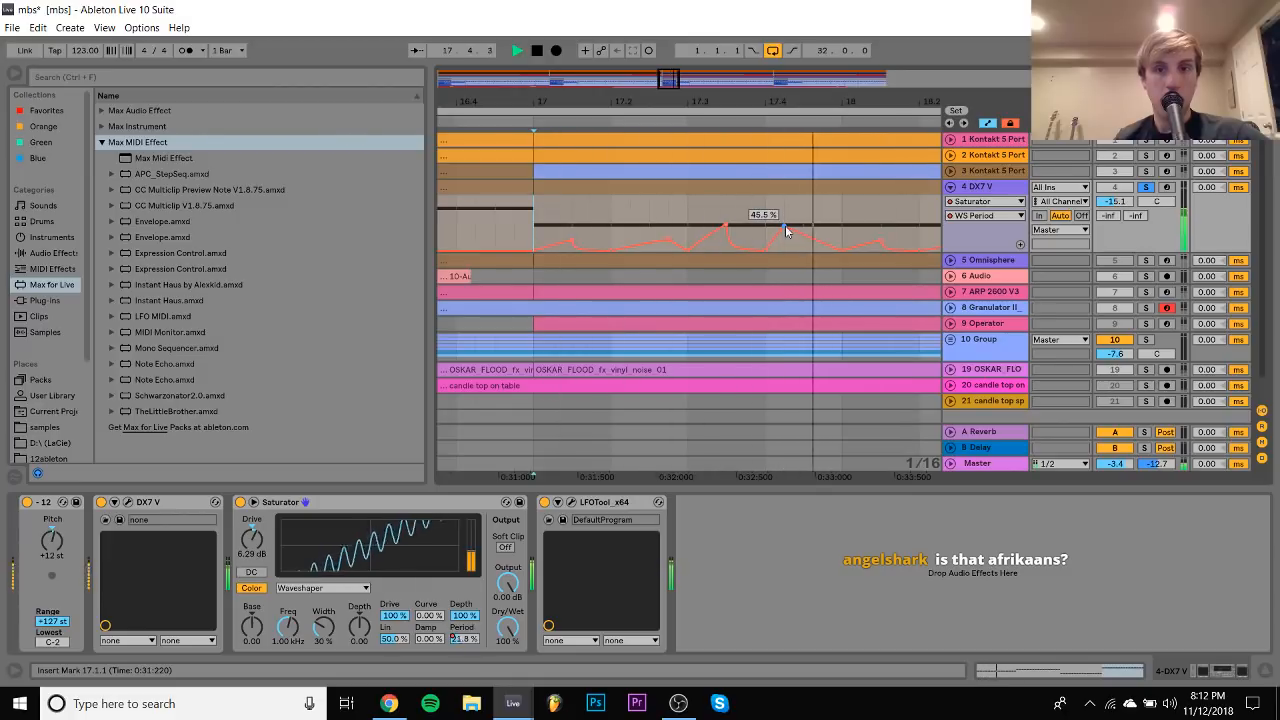
# Lower the WS Period peak in beat 17.3 to 33.3 % and the peak in beat 17.4 to 25.8 %, auditioning from bar 17
pyautogui.press('space')
pyautogui.press('space')
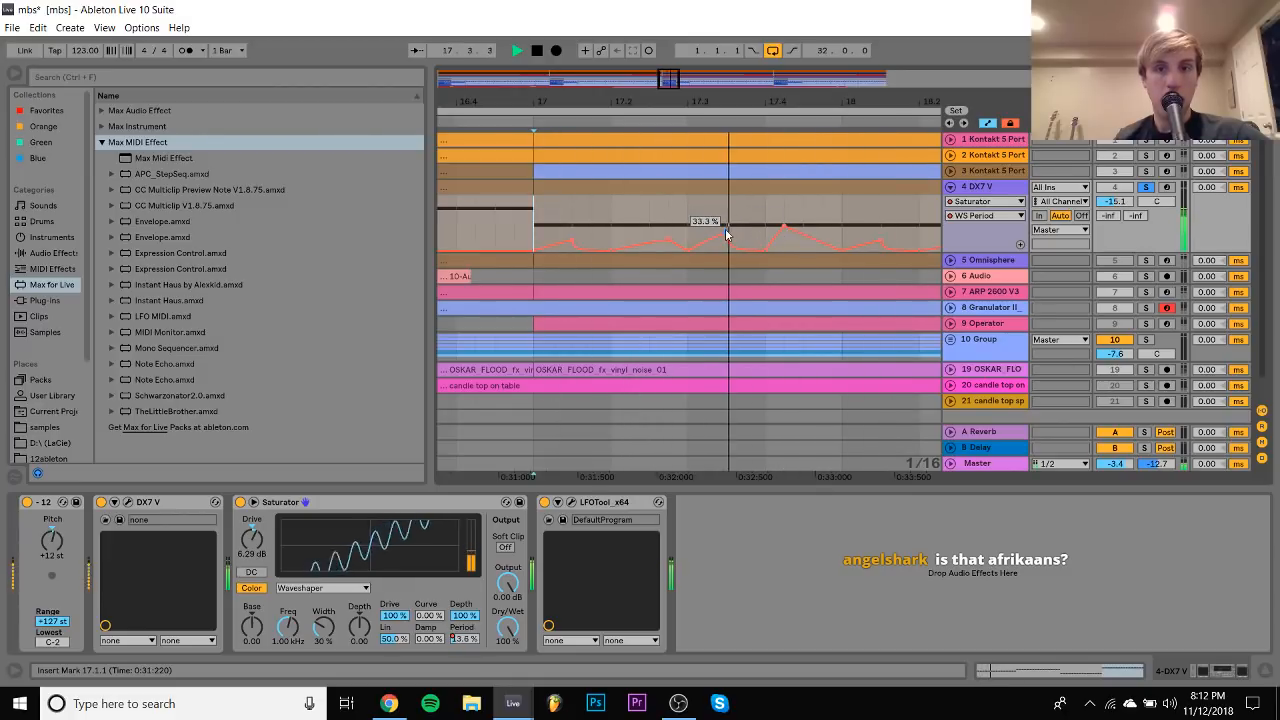
pyautogui.moveTo(785, 231); pyautogui.dragTo(785, 244)
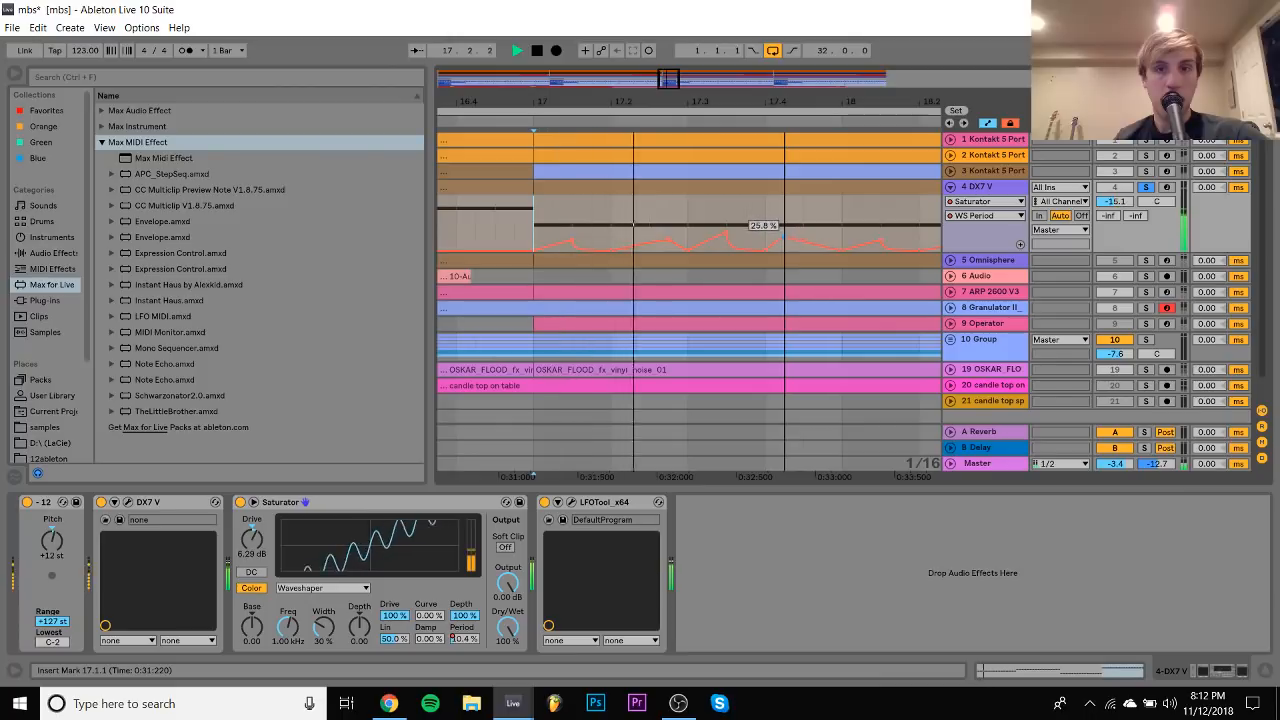
pyautogui.press('space')
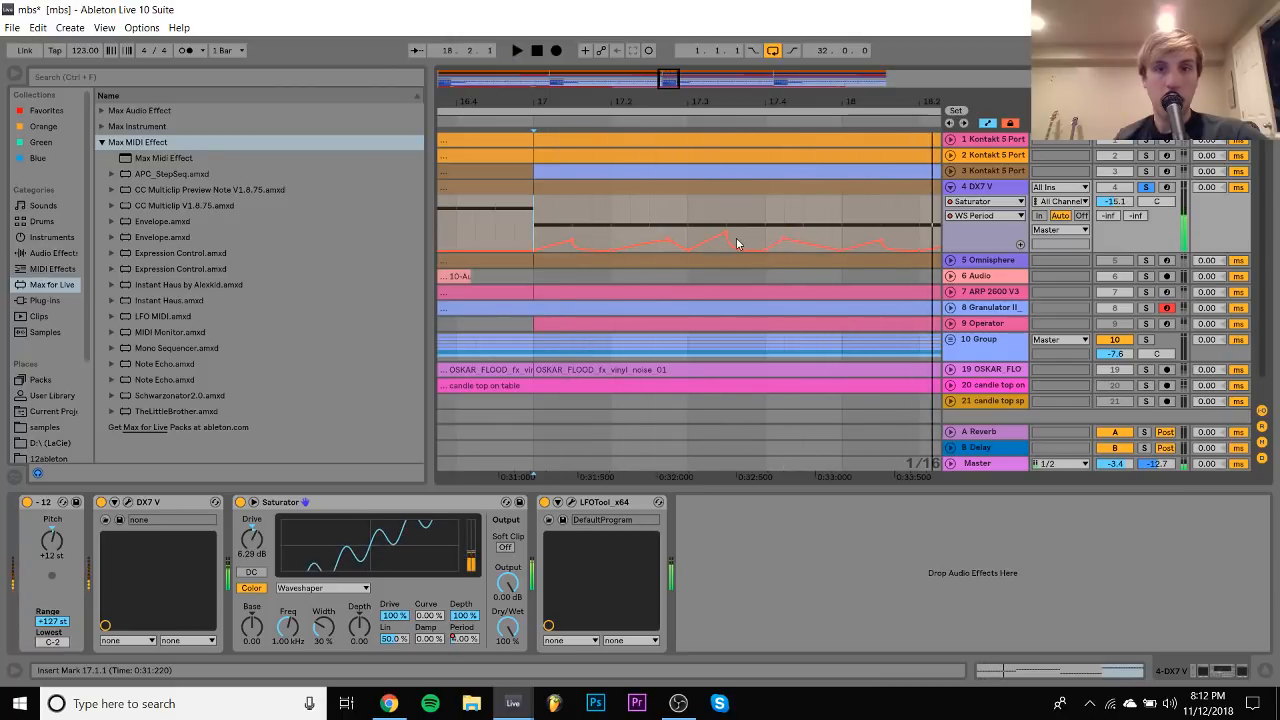
pyautogui.press('space')
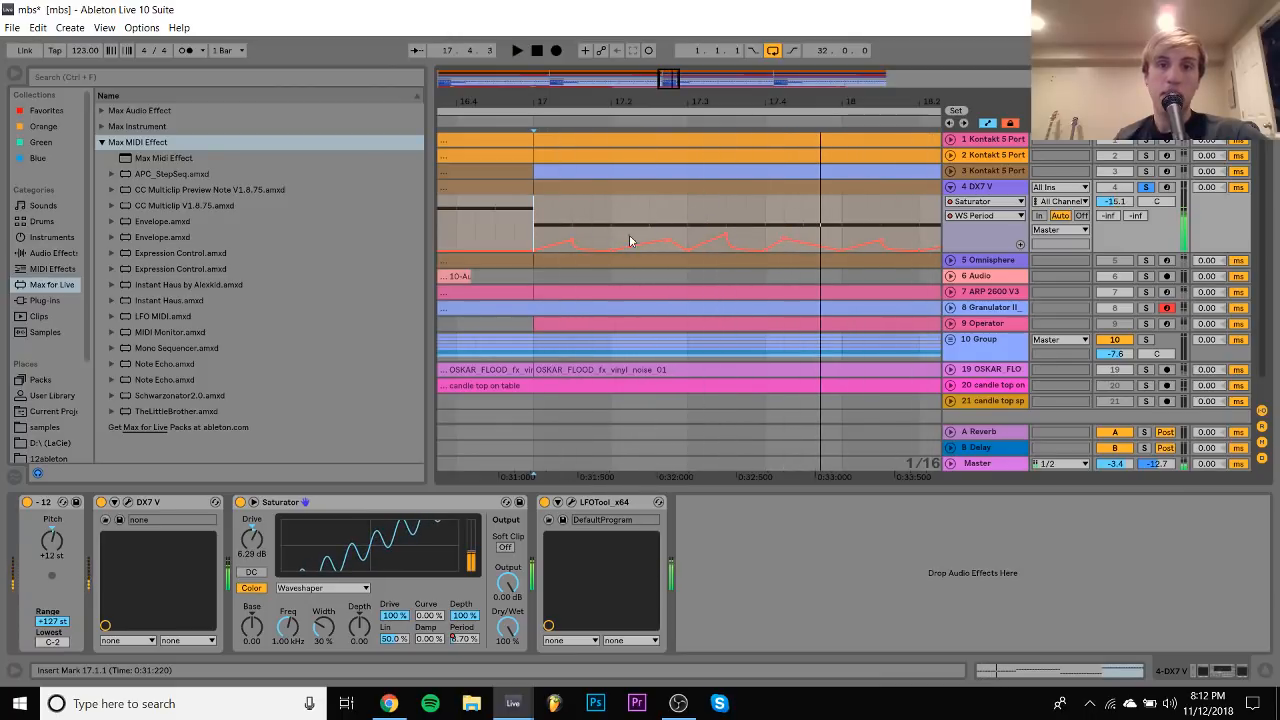
pyautogui.press('space')
# Try duplicating track 4's three-beat WS Period section from 17.2 to 18.1 onto the following beats
pyautogui.moveTo(611, 226); pyautogui.dragTo(846, 226)
pyautogui.hotkey('ctrl', 'd')
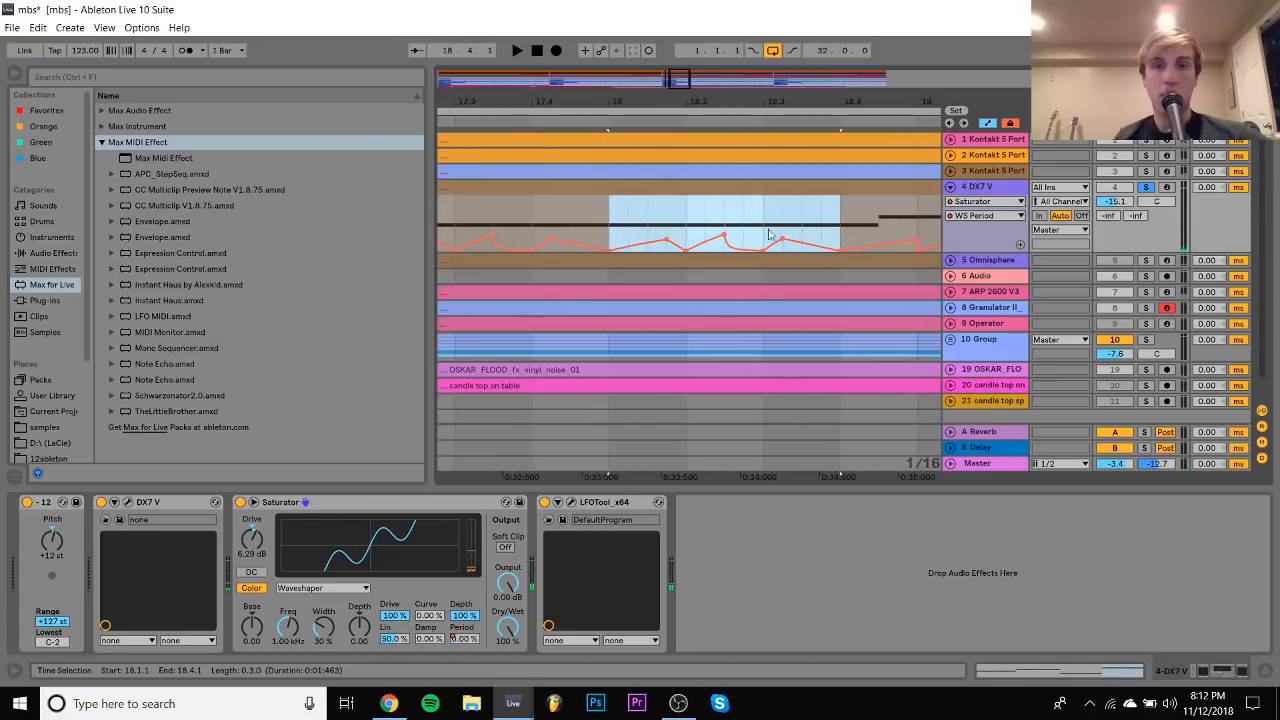
pyautogui.moveTo(617, 101); pyautogui.dragTo(619, 91)
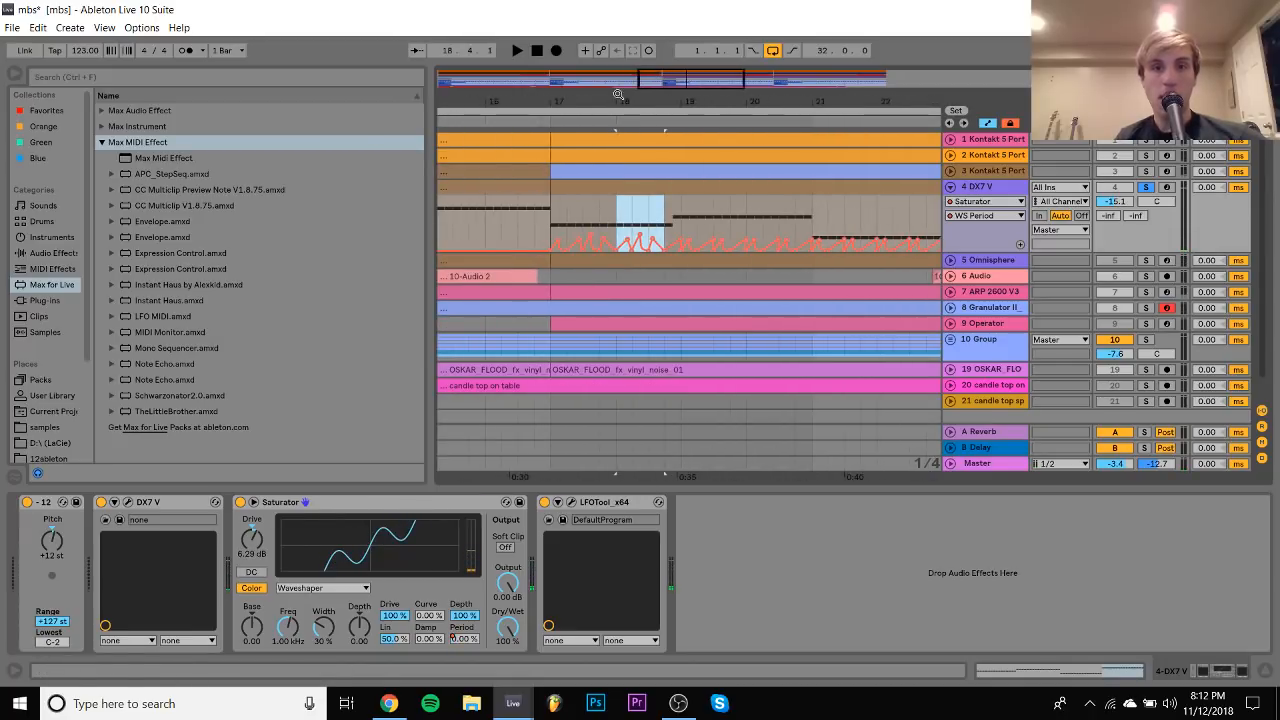
pyautogui.keyDown('shift'); pyautogui.click(551, 224); pyautogui.keyUp('shift')
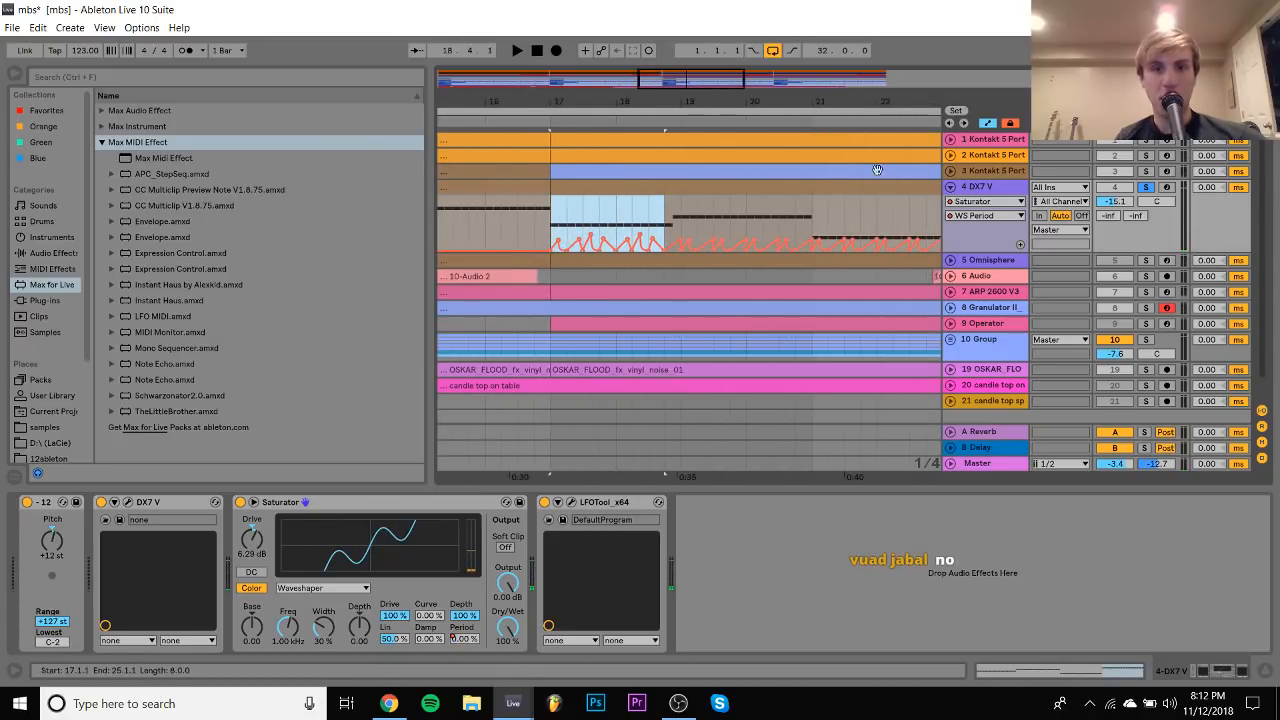
pyautogui.hotkey('ctrl', 'z')
# Unlock the envelopes, duplicate the three-beat section starting at 17.2, and repeat the 17.1 to 18.4 pattern past bar 33 on DX7 V
pyautogui.click(1011, 123)
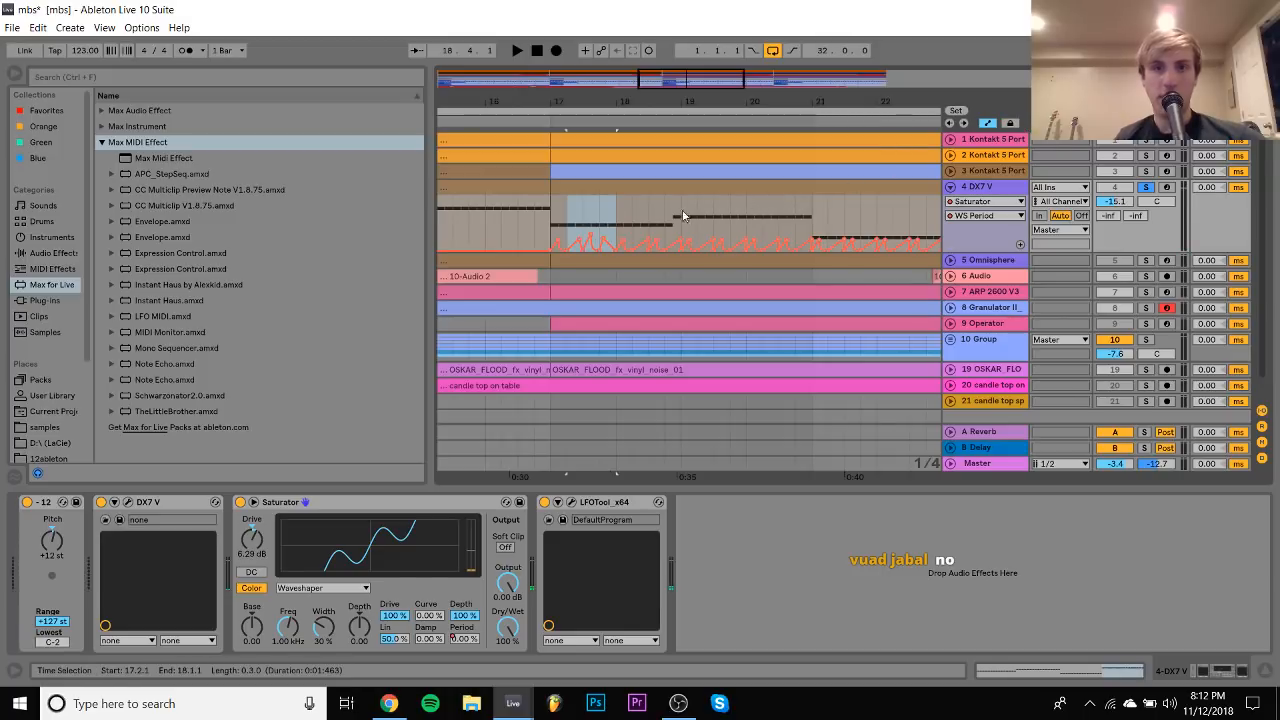
pyautogui.hotkey('ctrl', 'd')
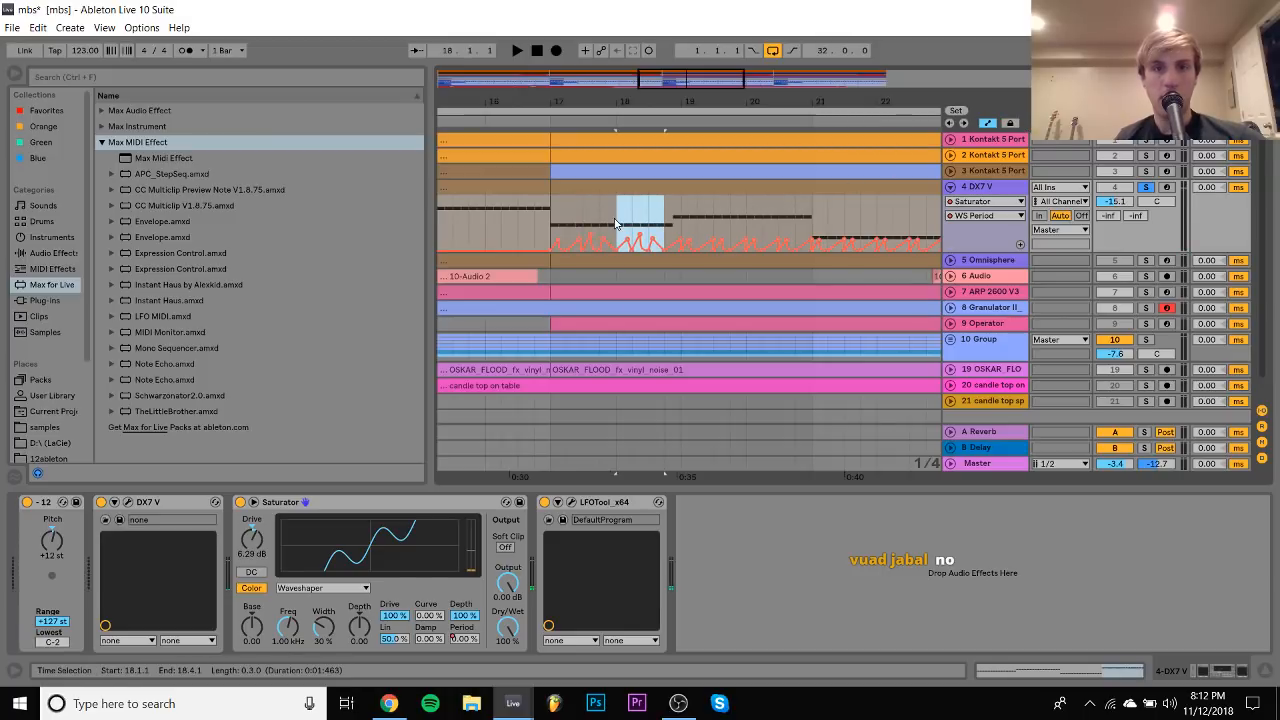
pyautogui.keyDown('shift'); pyautogui.click(554, 227); pyautogui.keyUp('shift')
pyautogui.hotkey('ctrl', 'd')
pyautogui.hotkey('ctrl', 'd')
pyautogui.hotkey('ctrl', 'd')
pyautogui.hotkey('ctrl', 'd')
pyautogui.hotkey('ctrl', 'd')
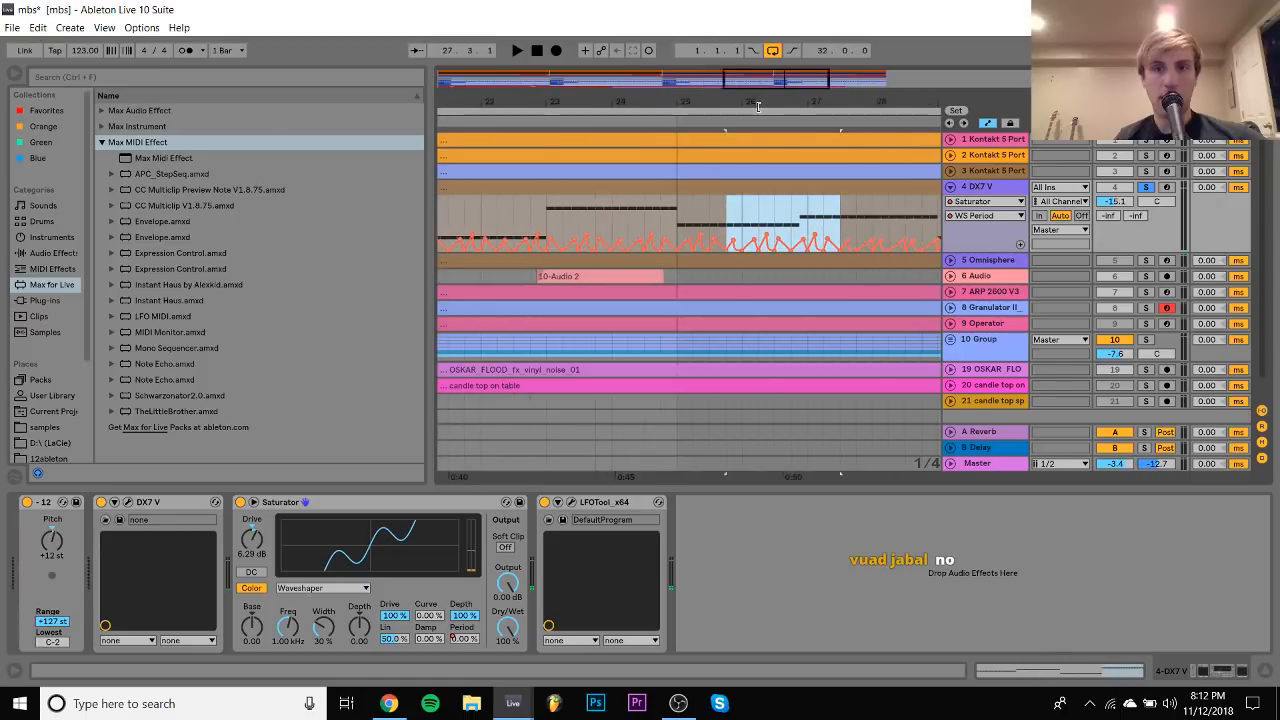
pyautogui.hotkey('ctrl', 'd')
pyautogui.hotkey('ctrl', 'd')
pyautogui.hotkey('ctrl', 'd')
pyautogui.hotkey('ctrl', 'd')
# Play the DX7 V part from bar 17 and select the track's clips between bars 17 and 33
pyautogui.moveTo(673, 91); pyautogui.dragTo(673, 40)
pyautogui.click(622, 196)
pyautogui.click(622, 188)
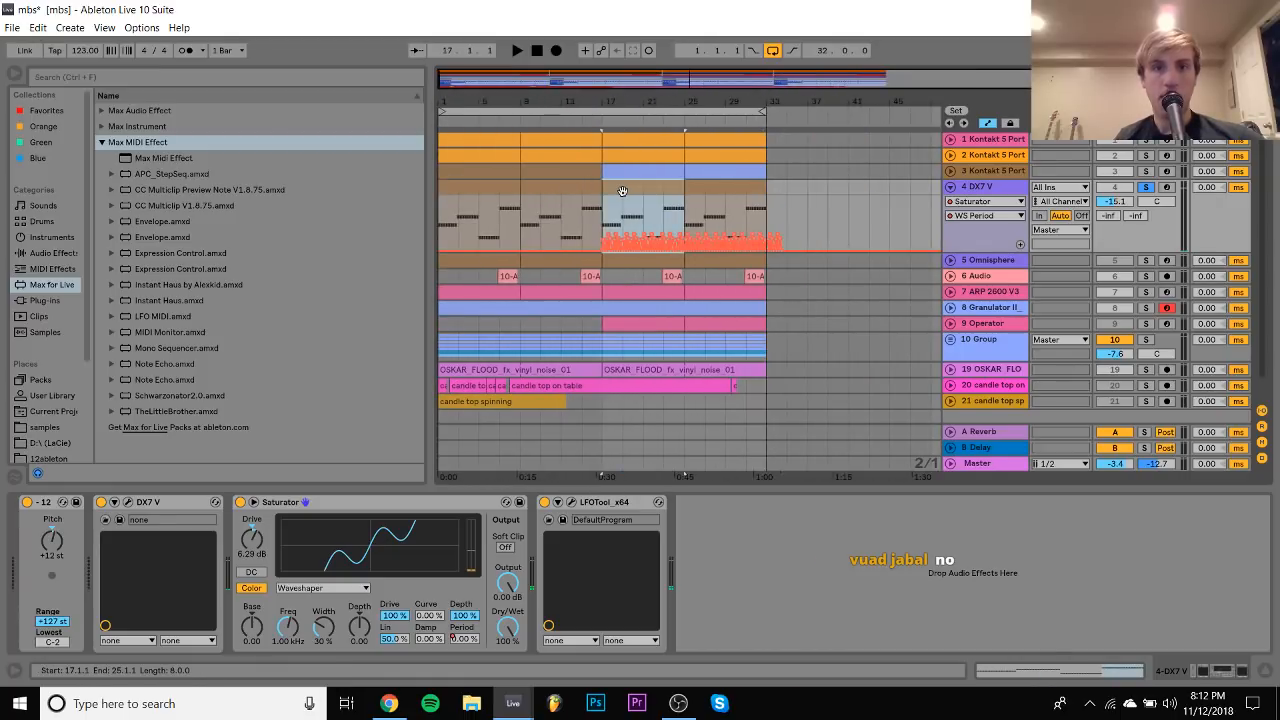
pyautogui.press('space')
pyautogui.keyDown('shift'); pyautogui.click(713, 177); pyautogui.keyUp('shift')
pyautogui.click(710, 188)
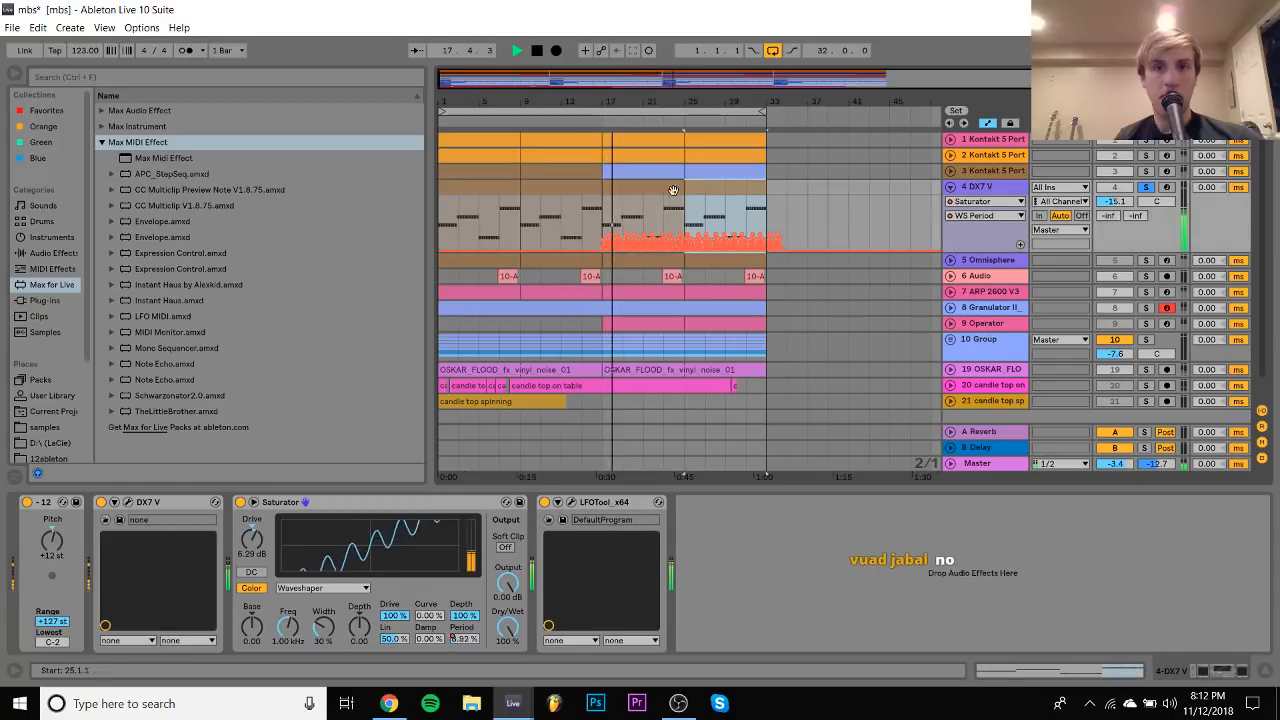
pyautogui.keyDown('shift'); pyautogui.click(652, 190); pyautogui.keyUp('shift')
pyautogui.hotkey('ctrl', 'k')
pyautogui.hotkey('ctrl', 'k')
pyautogui.hotkey('ctrl', 'z')
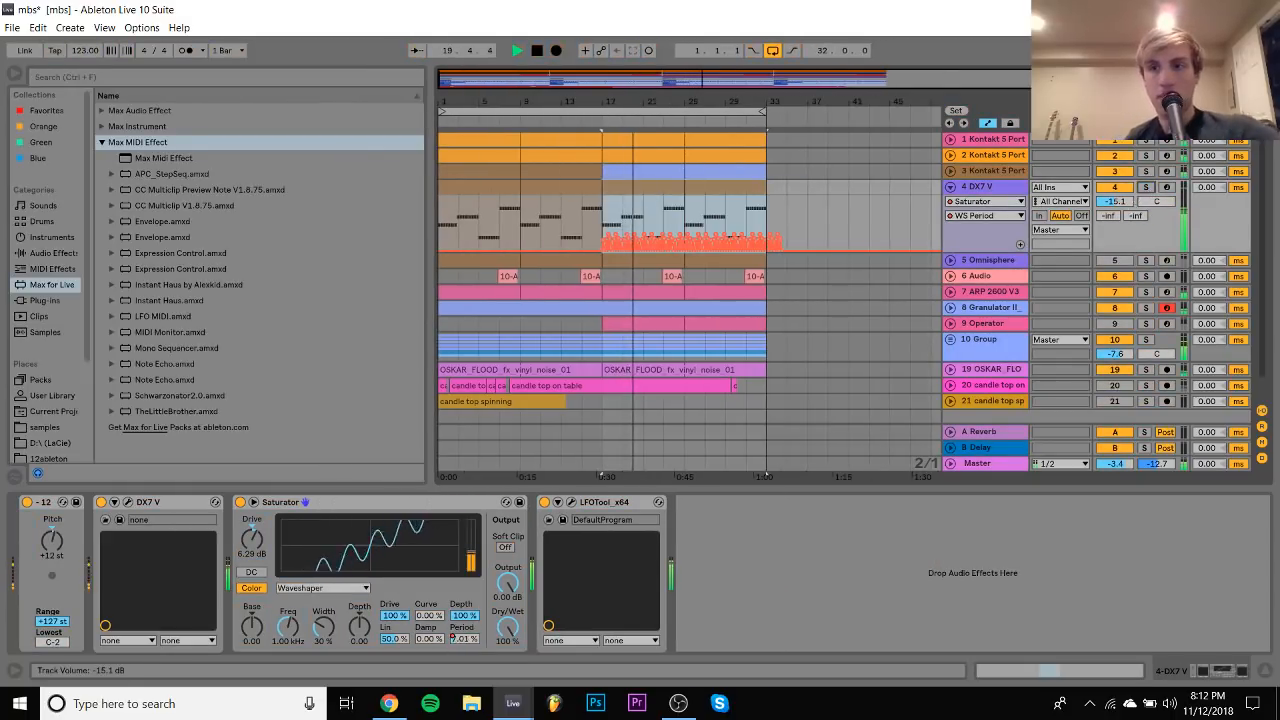
# Set the DX7 V track volume to -12.6 dB and copy its Waveshaper Saturator onto the Omnisphere track before LFOTool
pyautogui.moveTo(1118, 201); pyautogui.dragTo(1125, 205)
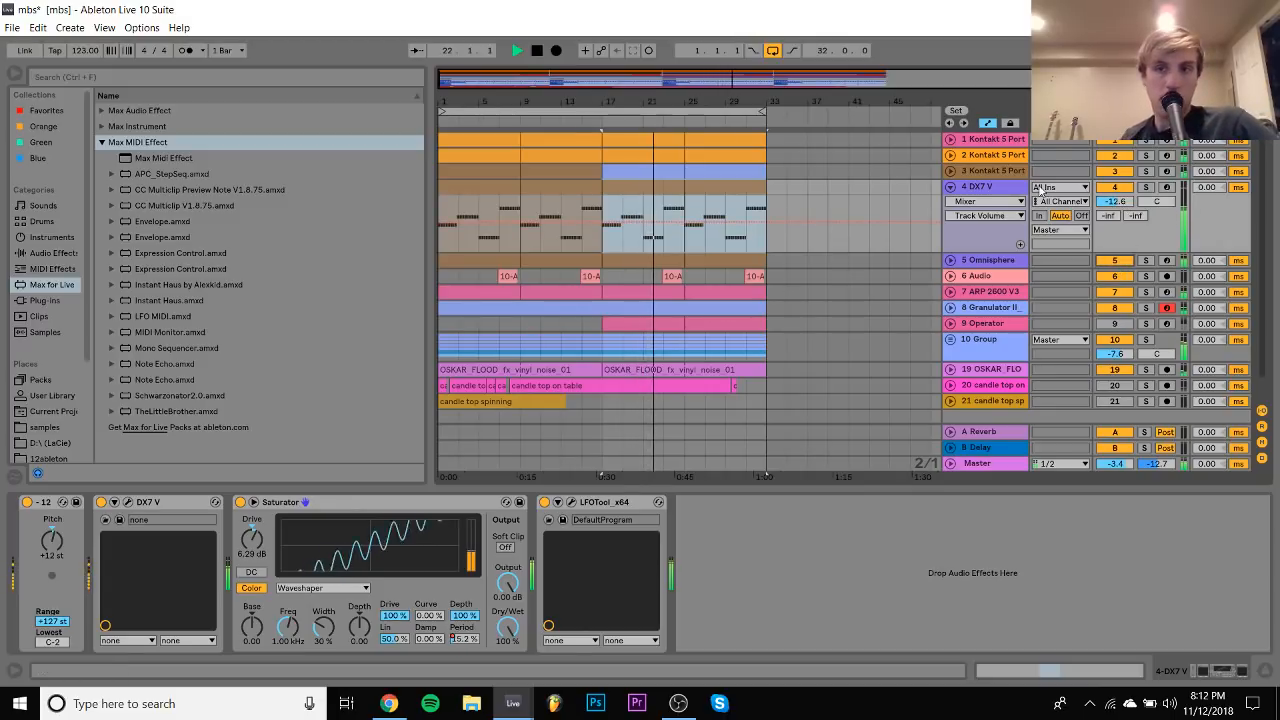
pyautogui.click(1002, 188)
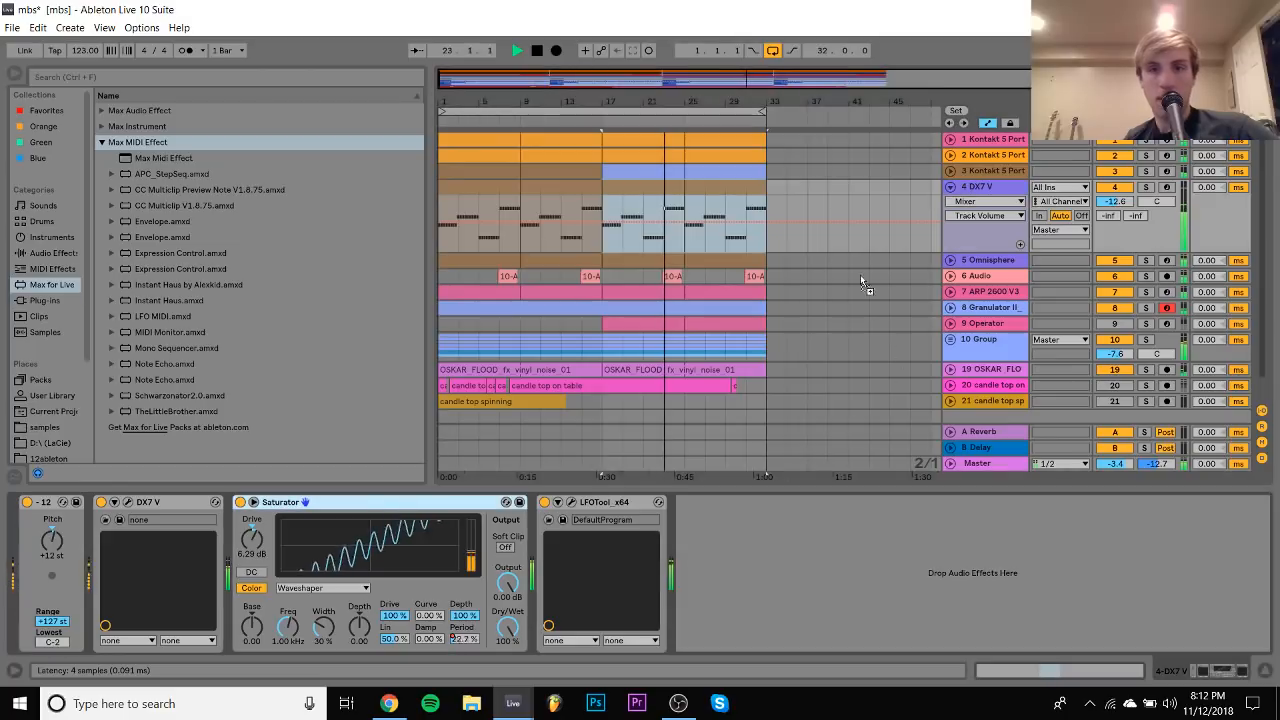
pyautogui.click(828, 263)
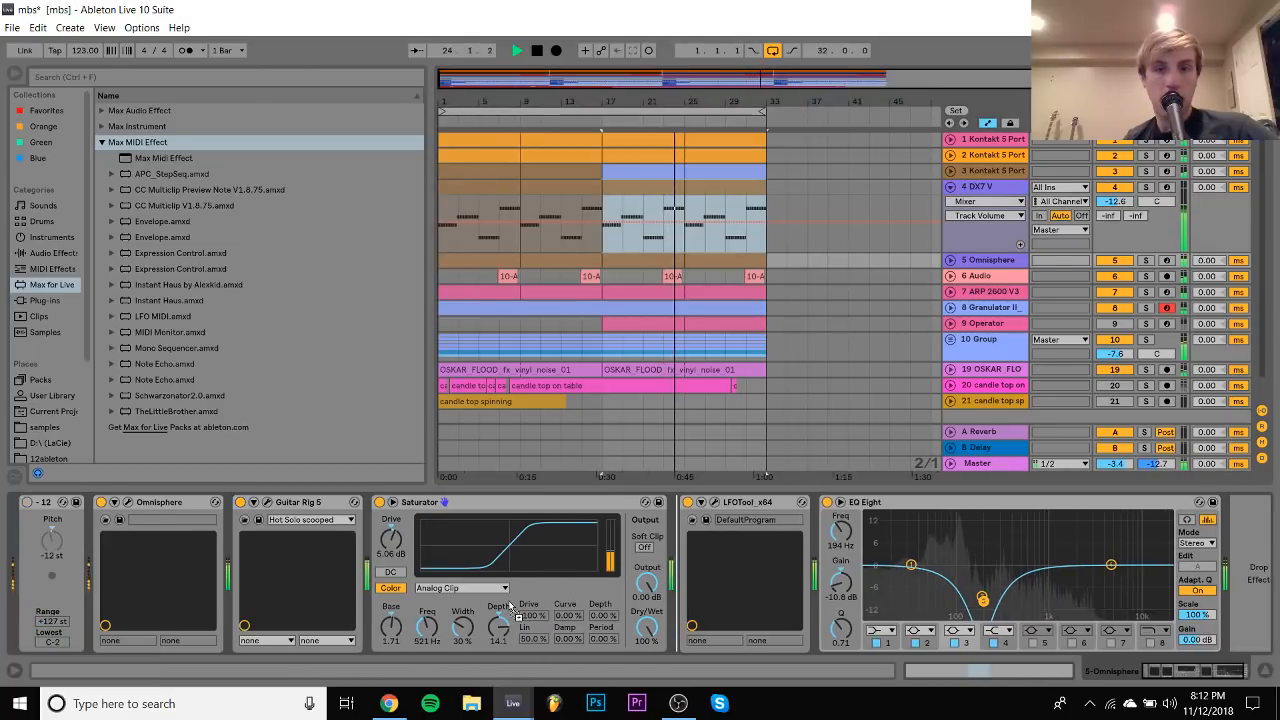
pyautogui.hotkey('ctrl', 'd')
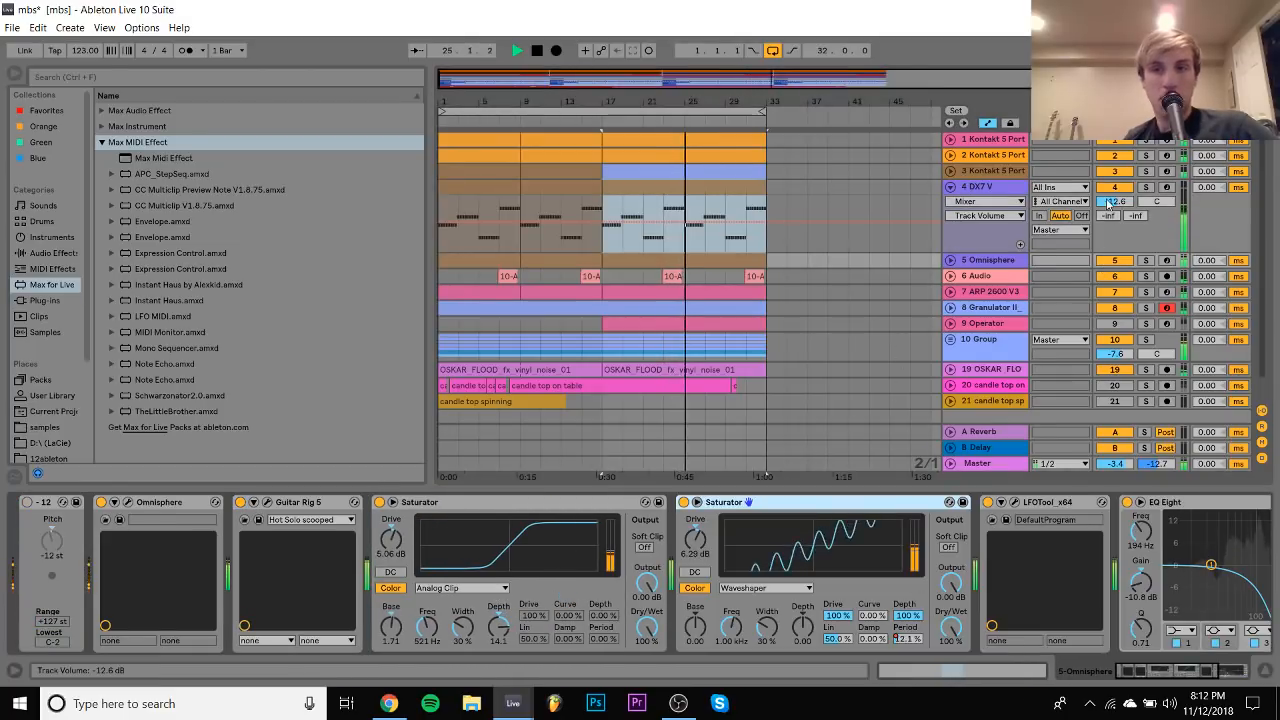
# Solo the Omnisphere track, setting the copied Saturator's Depth to 44.5 % and the track volume to -9.8 dB
pyautogui.click(1146, 260)
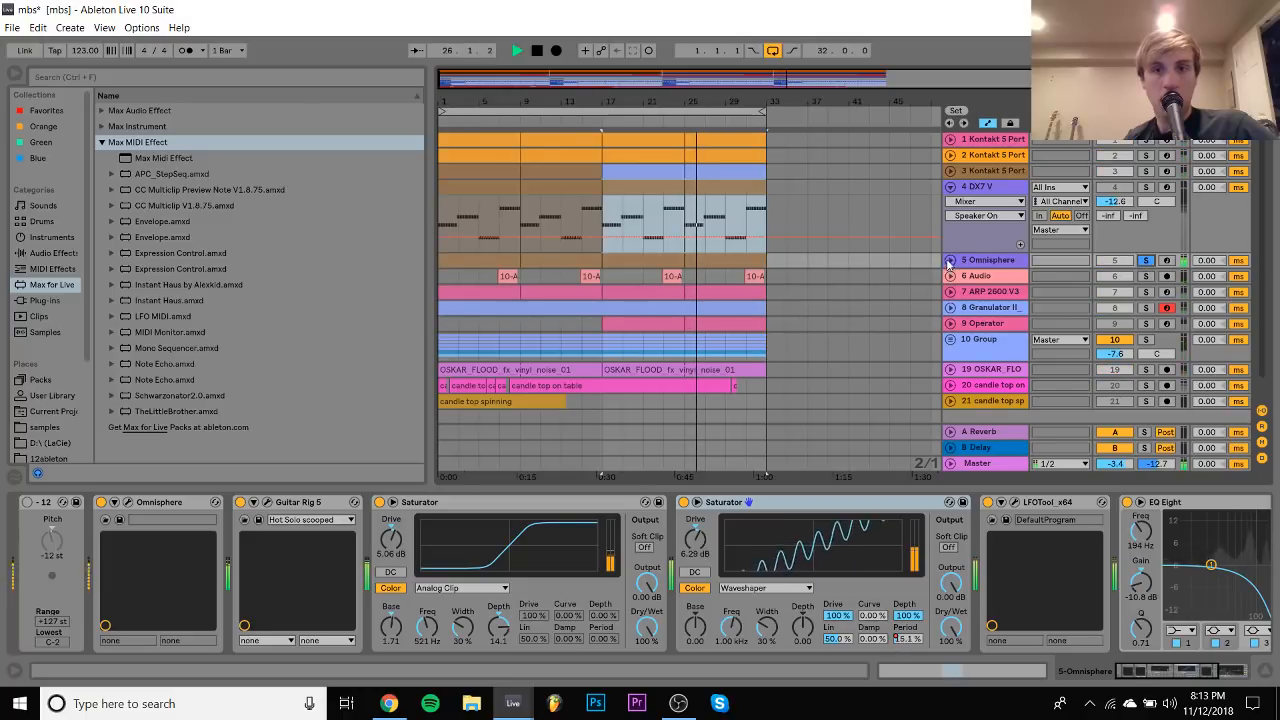
pyautogui.click(950, 260)
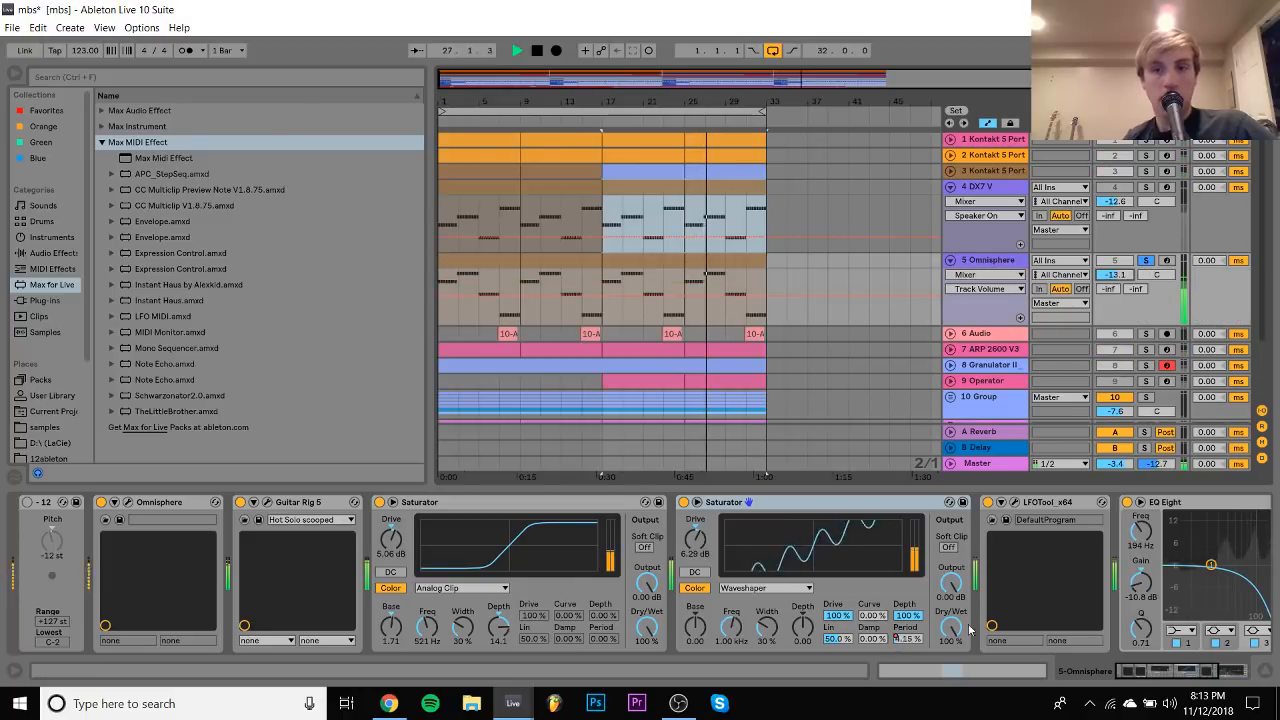
pyautogui.moveTo(908, 615); pyautogui.dragTo(908, 667)
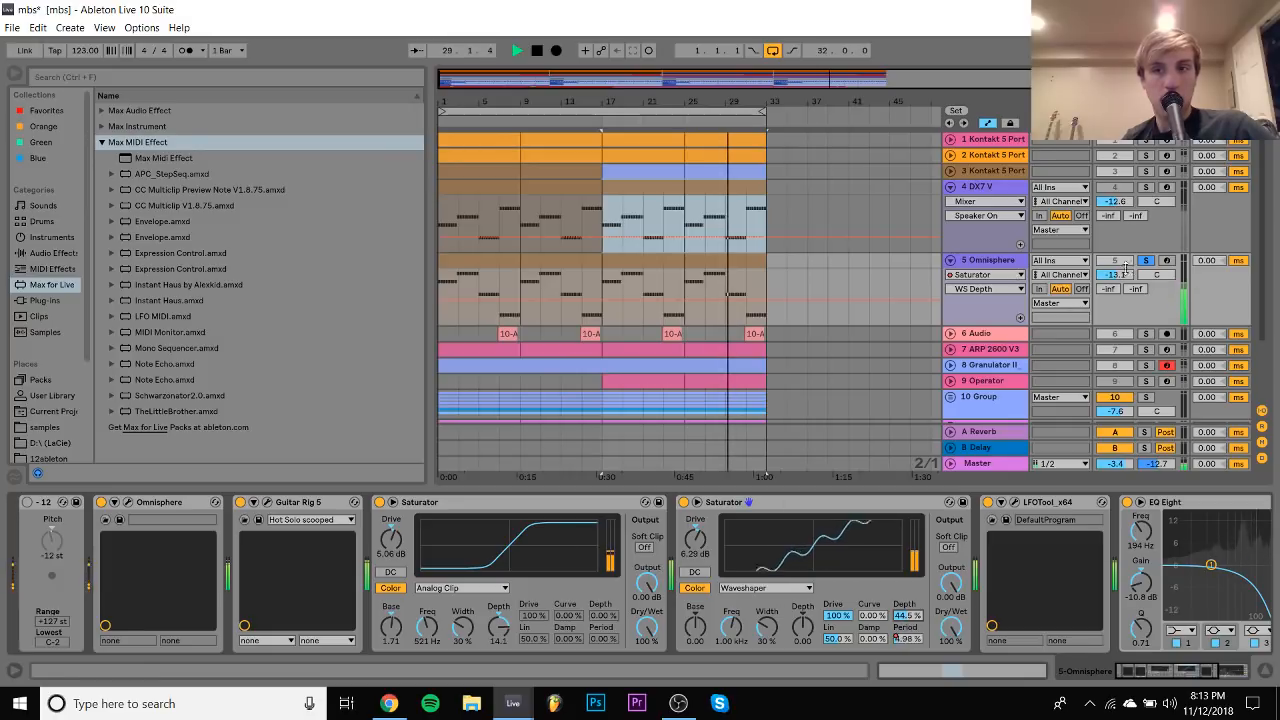
pyautogui.moveTo(1115, 275); pyautogui.dragTo(1115, 265)
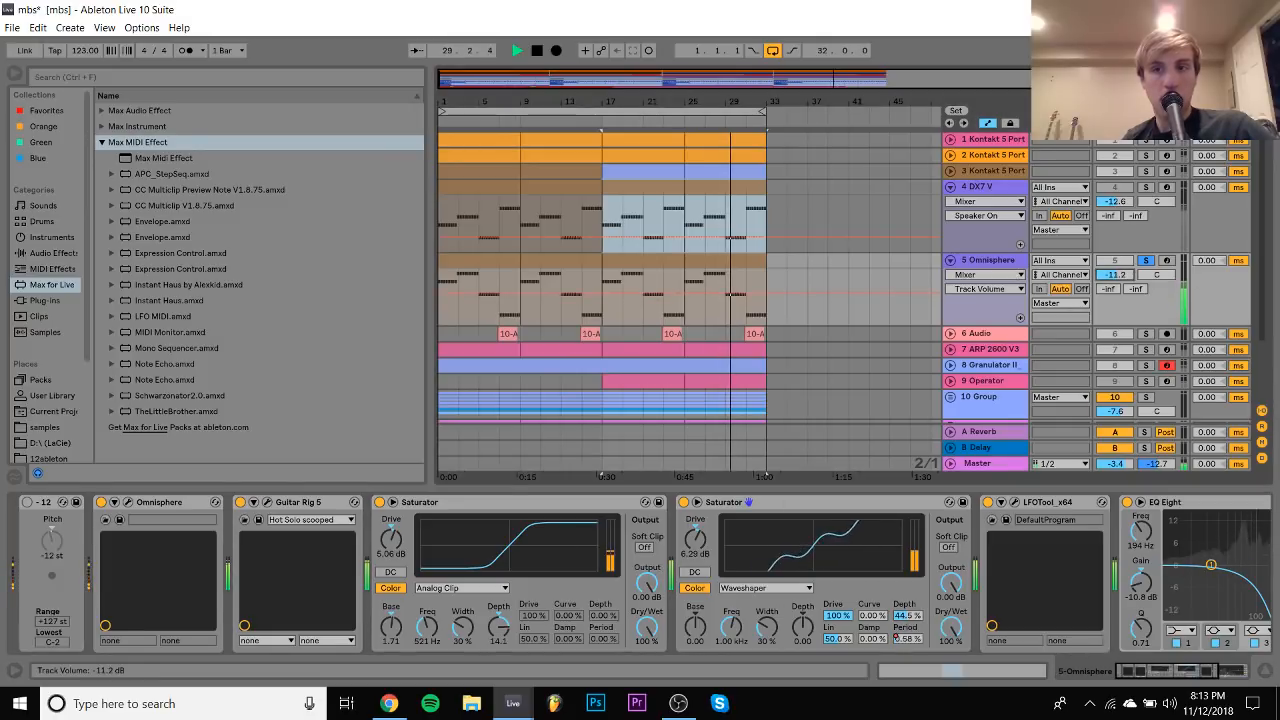
# Add an Auto Filter after Guitar Rig 5 on the Omnisphere track and set the Analog Clip Saturator's Freq to 79.0 Hz
pyautogui.click(50, 253)
pyautogui.moveTo(144, 142); pyautogui.dragTo(517, 564)
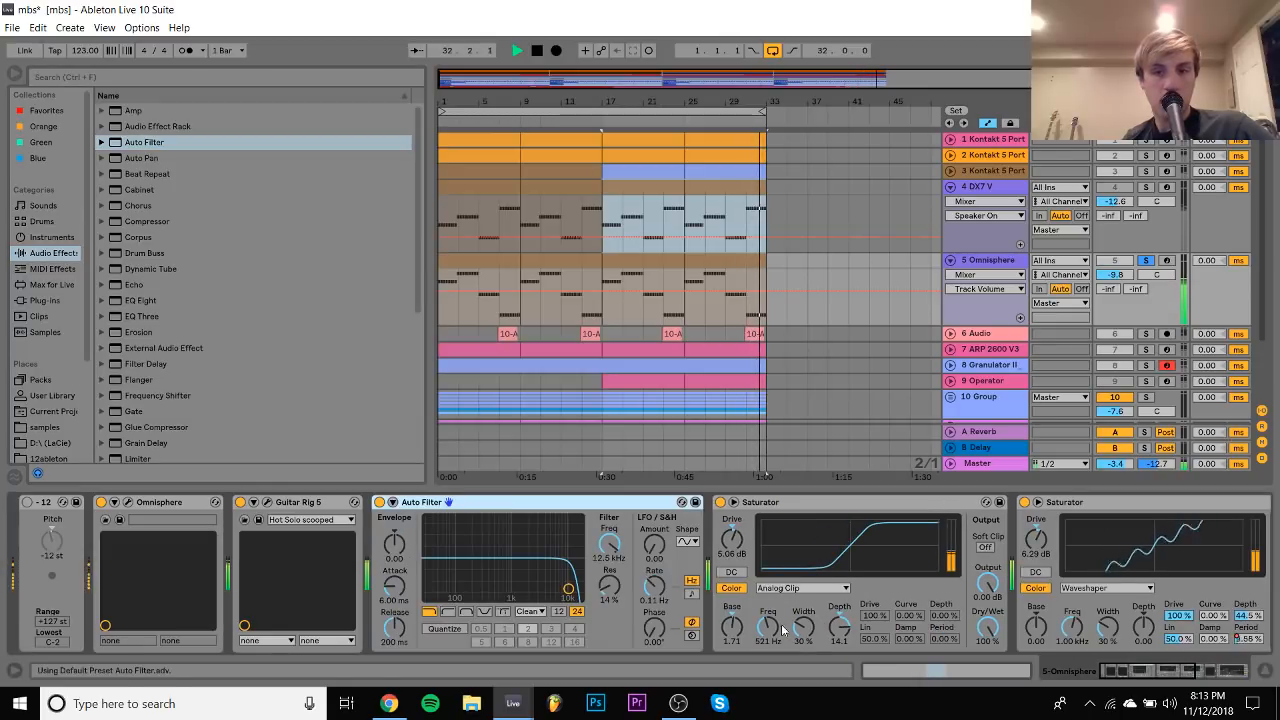
pyautogui.moveTo(767, 626); pyautogui.dragTo(767, 655)
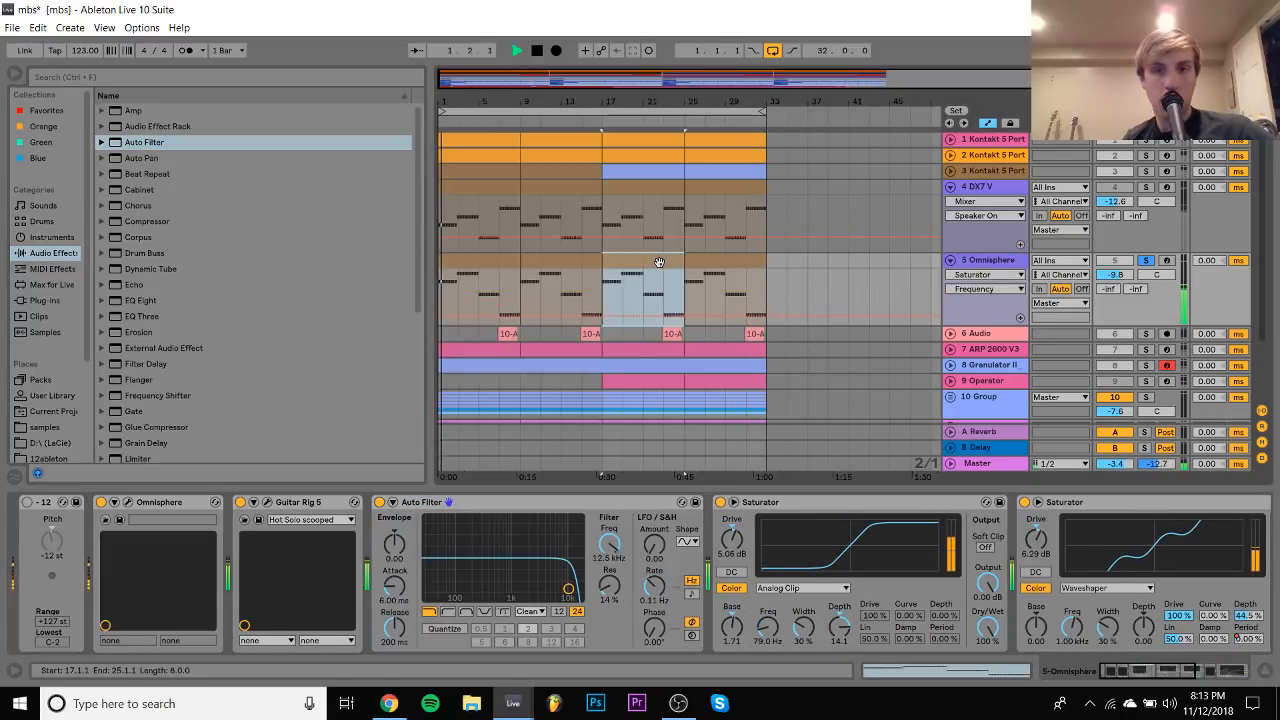
# Copy the DX7 V clip at bar 17 onto the Omnisphere track and duplicate it at bar 25
pyautogui.click(654, 188)
pyautogui.moveTo(654, 188); pyautogui.dragTo(646, 264)
pyautogui.hotkey('ctrl', 'd')
pyautogui.click(646, 264)
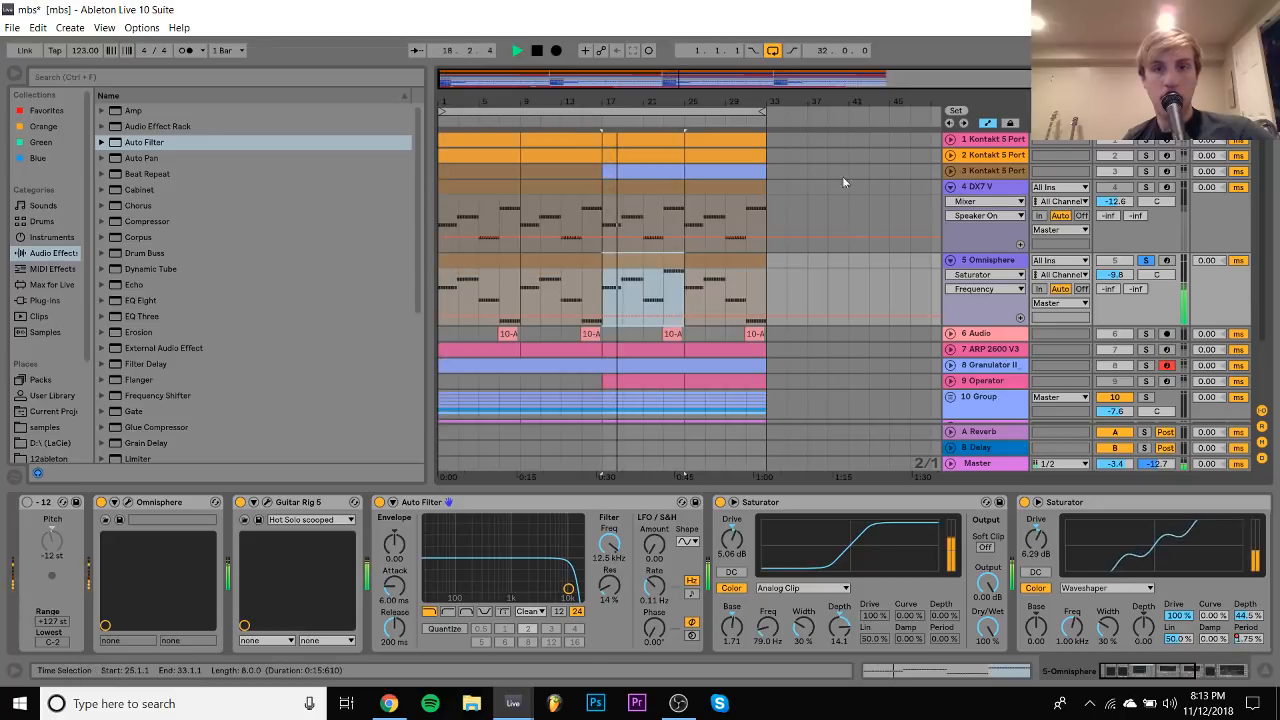
pyautogui.hotkey('ctrl', 'd')
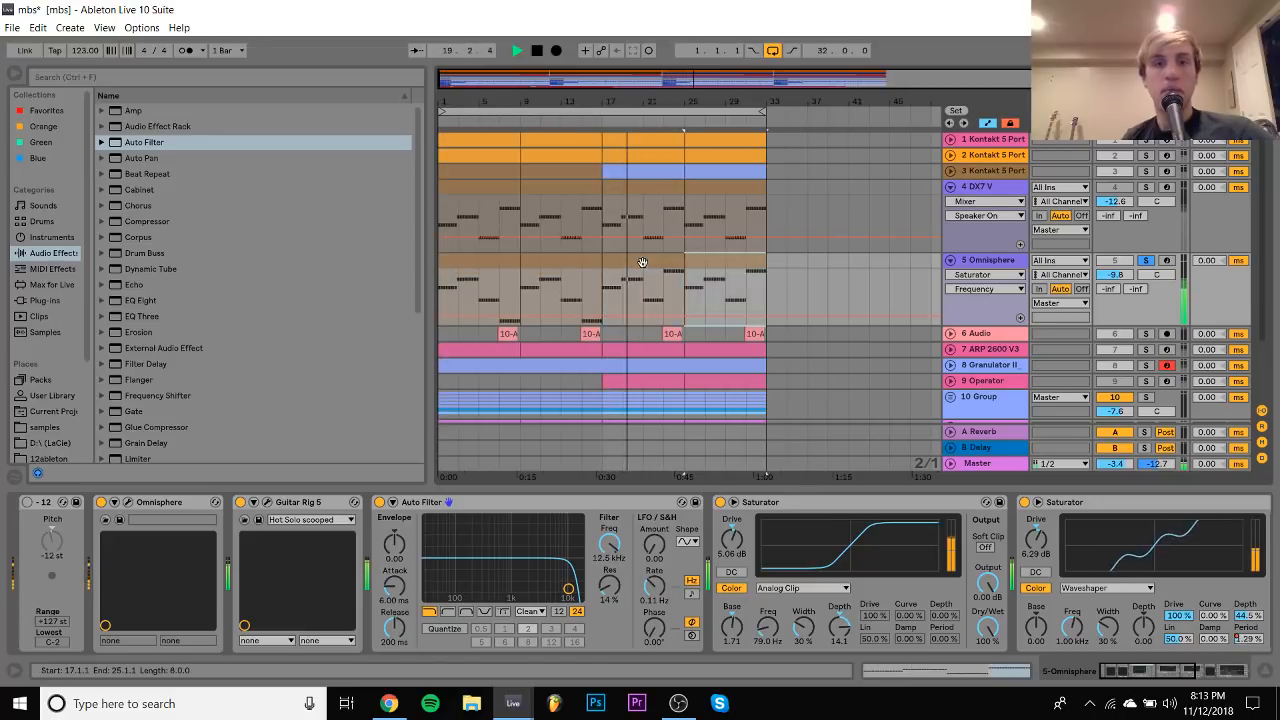
# Loop bars 17 to 33 using the Omnisphere clips and unsolo the Omnisphere track
pyautogui.keyDown('shift'); pyautogui.click(643, 263); pyautogui.keyUp('shift')
pyautogui.hotkey('ctrl', 'l')
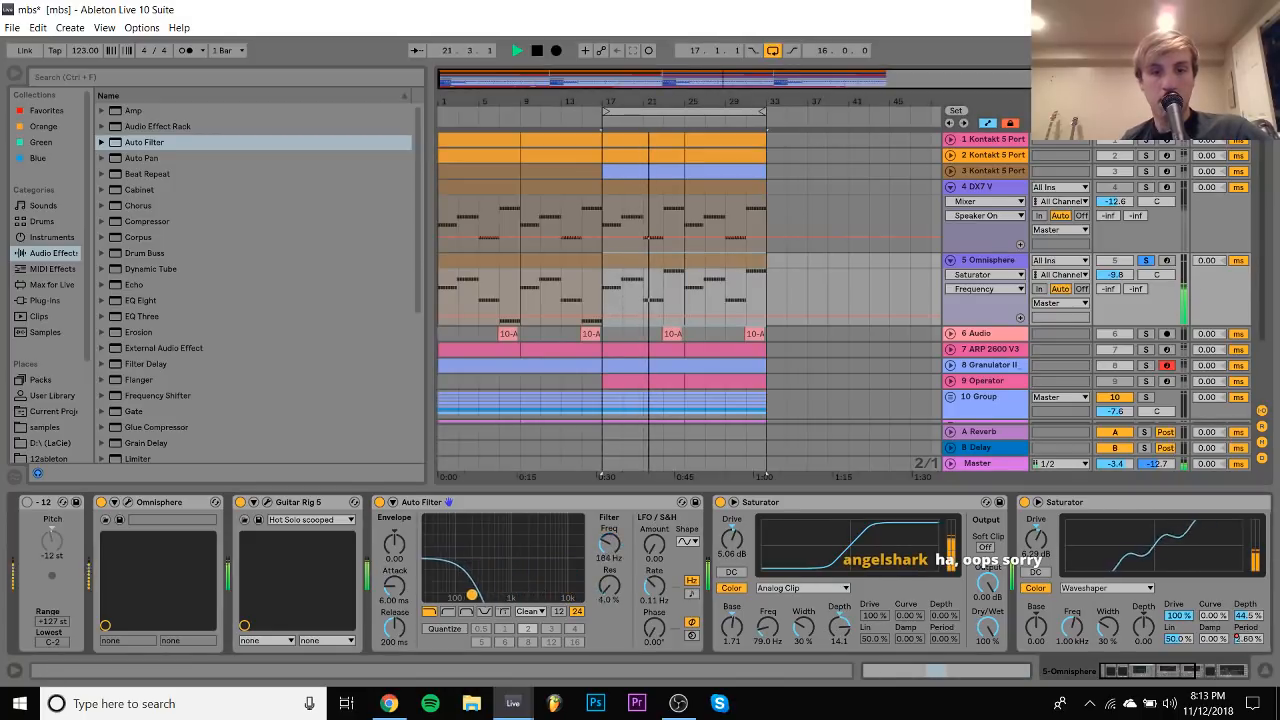
pyautogui.click(1150, 262)
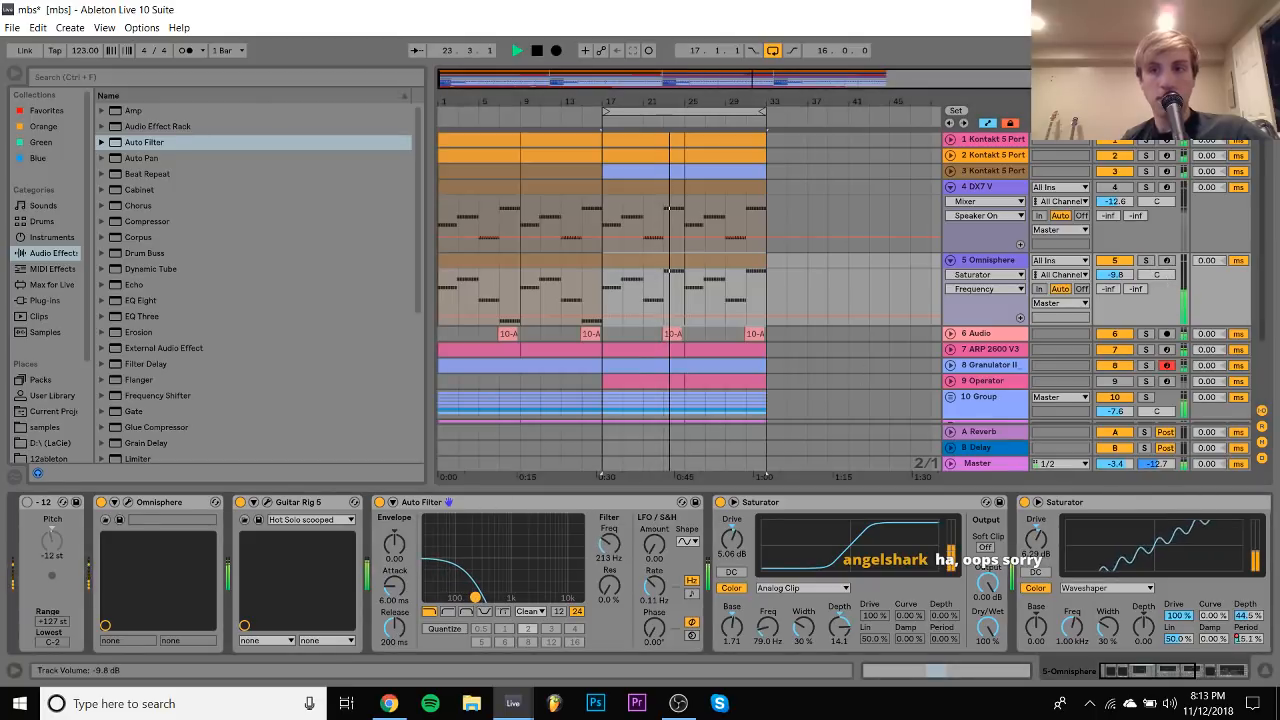
# Raise the Omnisphere track's volume to -7.7 dB and delete its Waveshaper Saturator
pyautogui.moveTo(1116, 275); pyautogui.dragTo(1116, 264)
pyautogui.press('space')
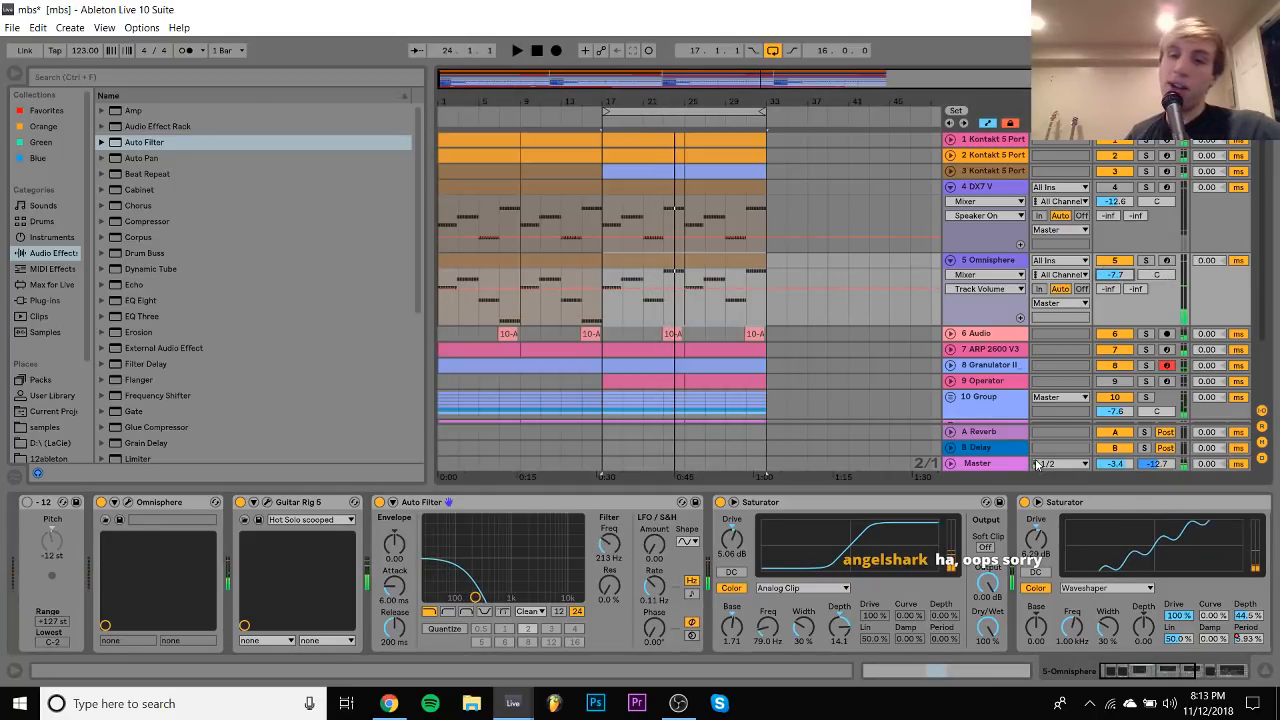
pyautogui.click(1062, 503)
pyautogui.press('Delete')
pyautogui.press('space')
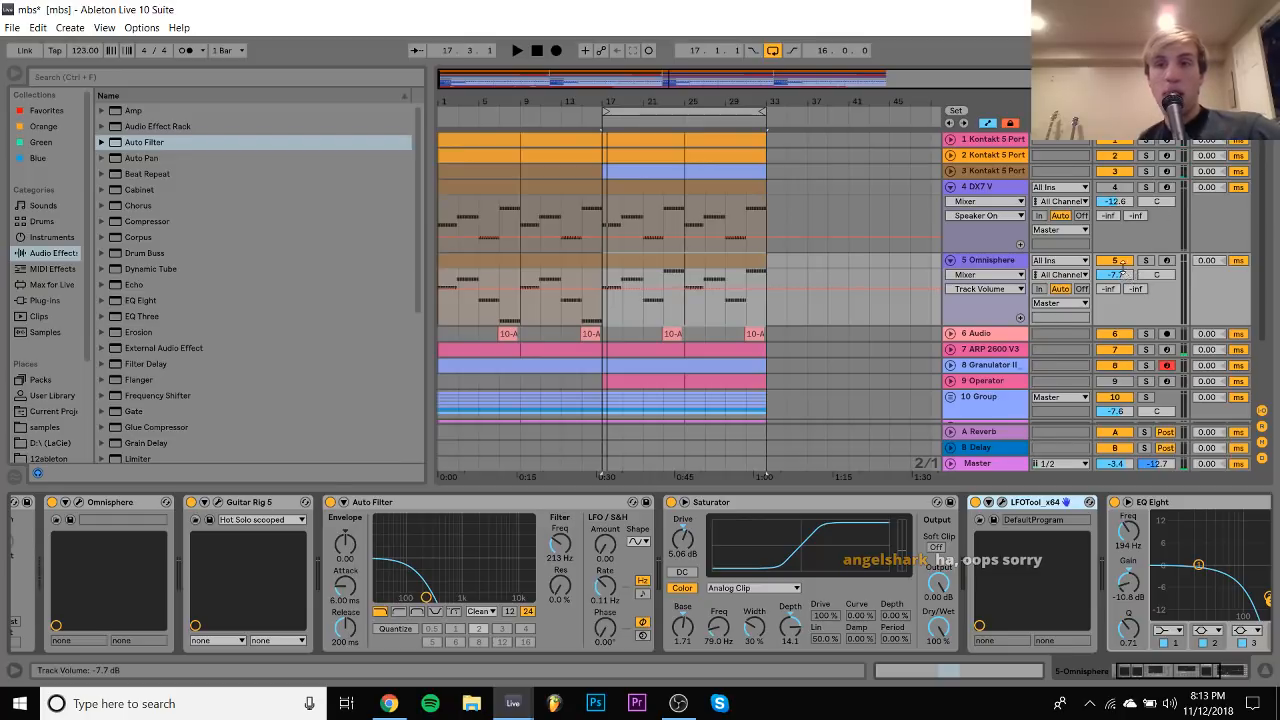
# Mute the Omnisphere track, reactivate the DX7 V track and delete the Saturator from its device chain
pyautogui.click(1116, 261)
pyautogui.click(980, 187)
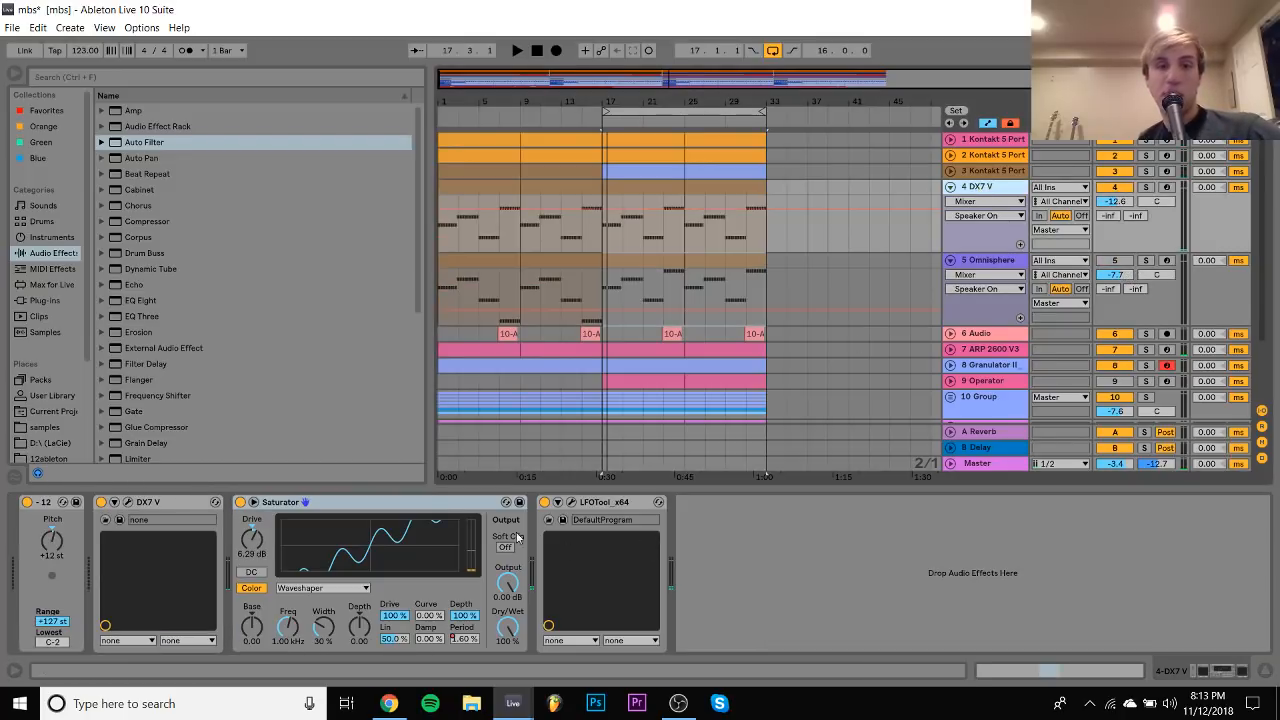
pyautogui.click(449, 506)
pyautogui.press('Delete')
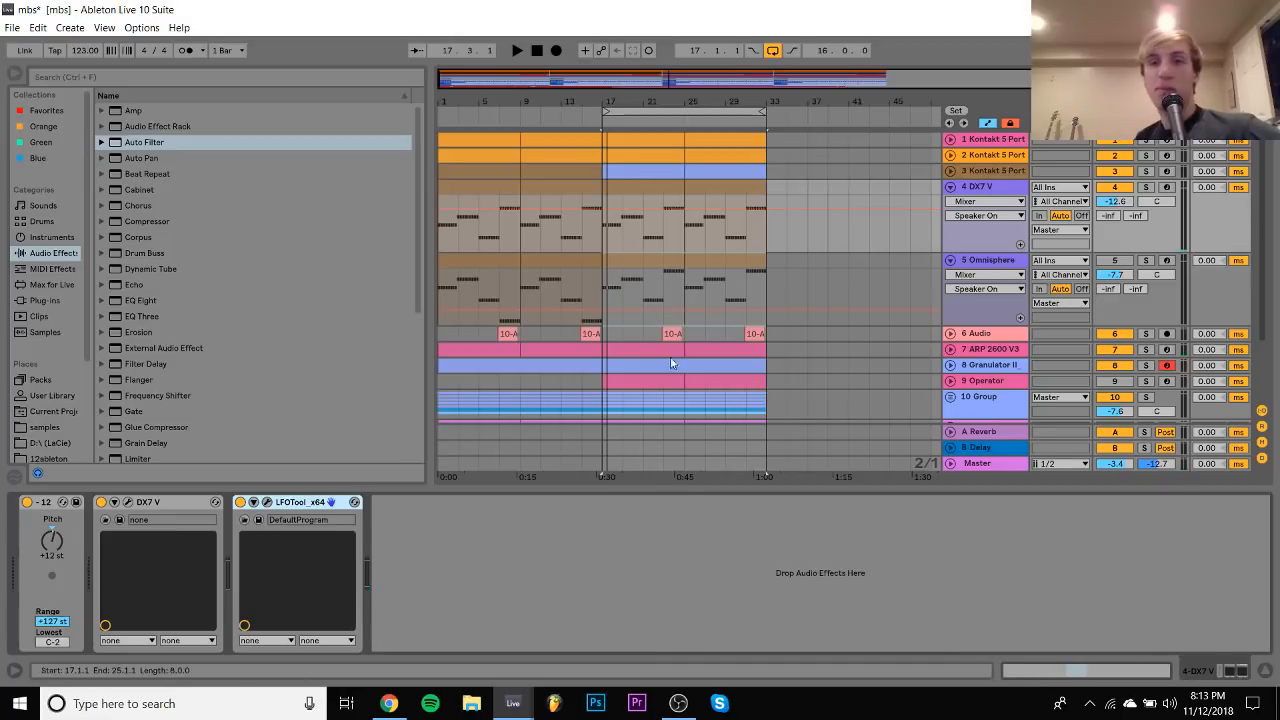
# Set the DX7 V track's volume to -3.6 dB during playback, checking its synth window and closing it
pyautogui.press('space')
pyautogui.click(127, 503)
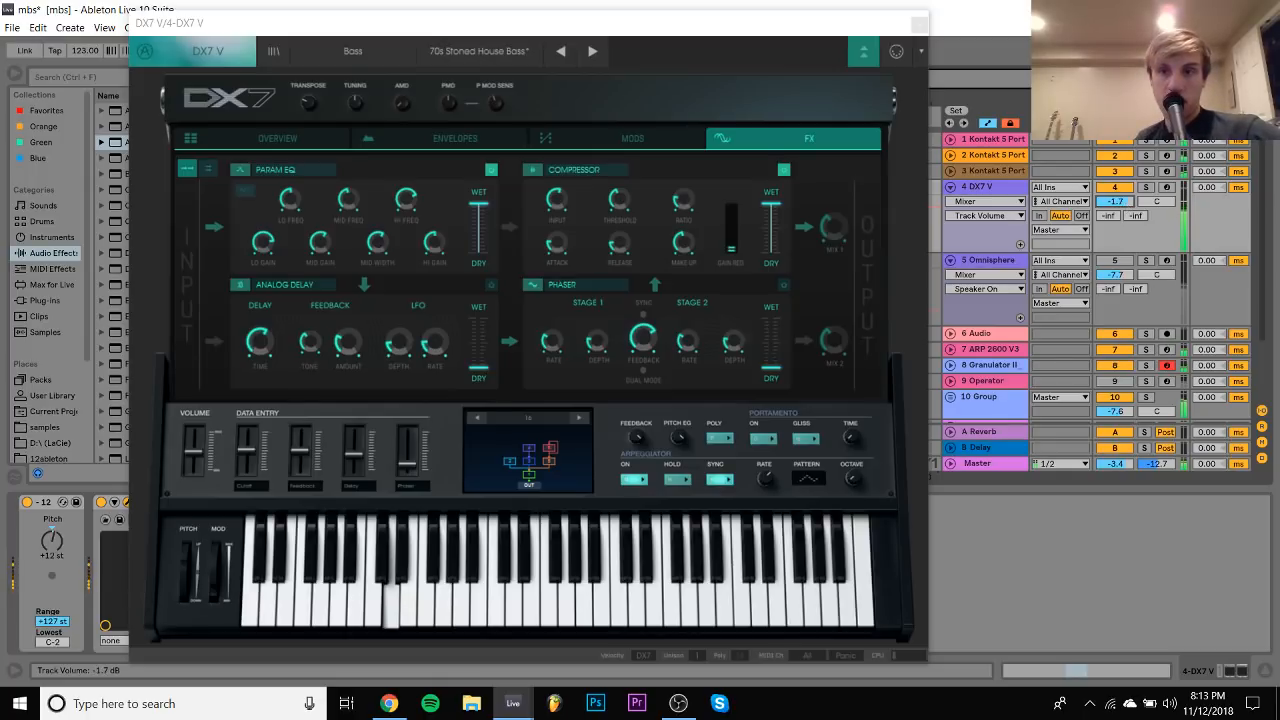
pyautogui.moveTo(1120, 201); pyautogui.dragTo(1128, 206)
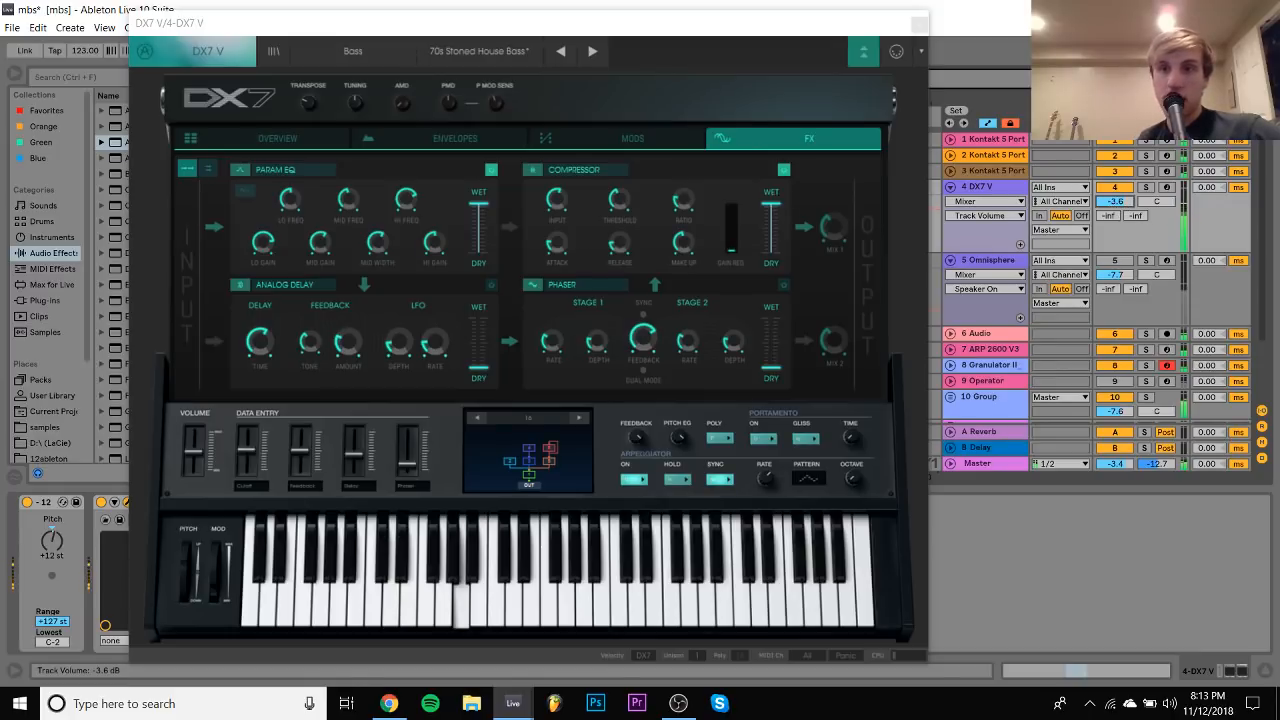
pyautogui.click(919, 25)
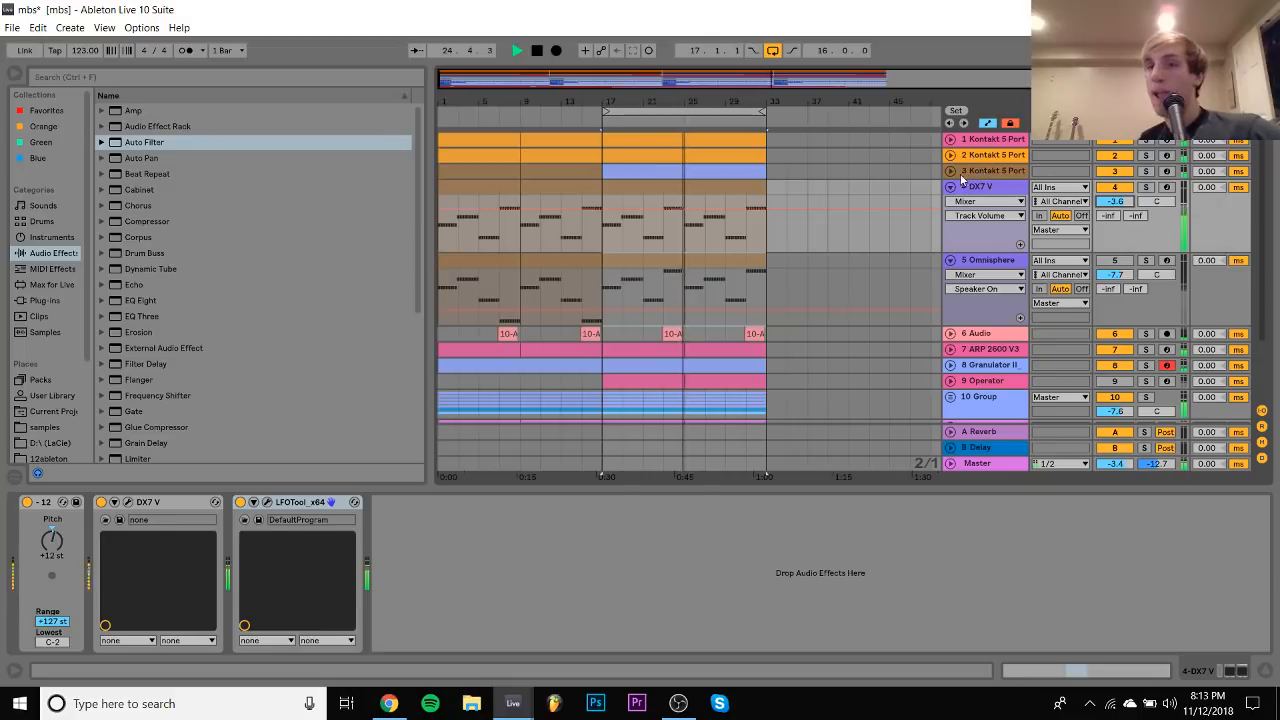
# Fold the DX7 V and Omnisphere tracks in the arrangement
pyautogui.click(950, 187)
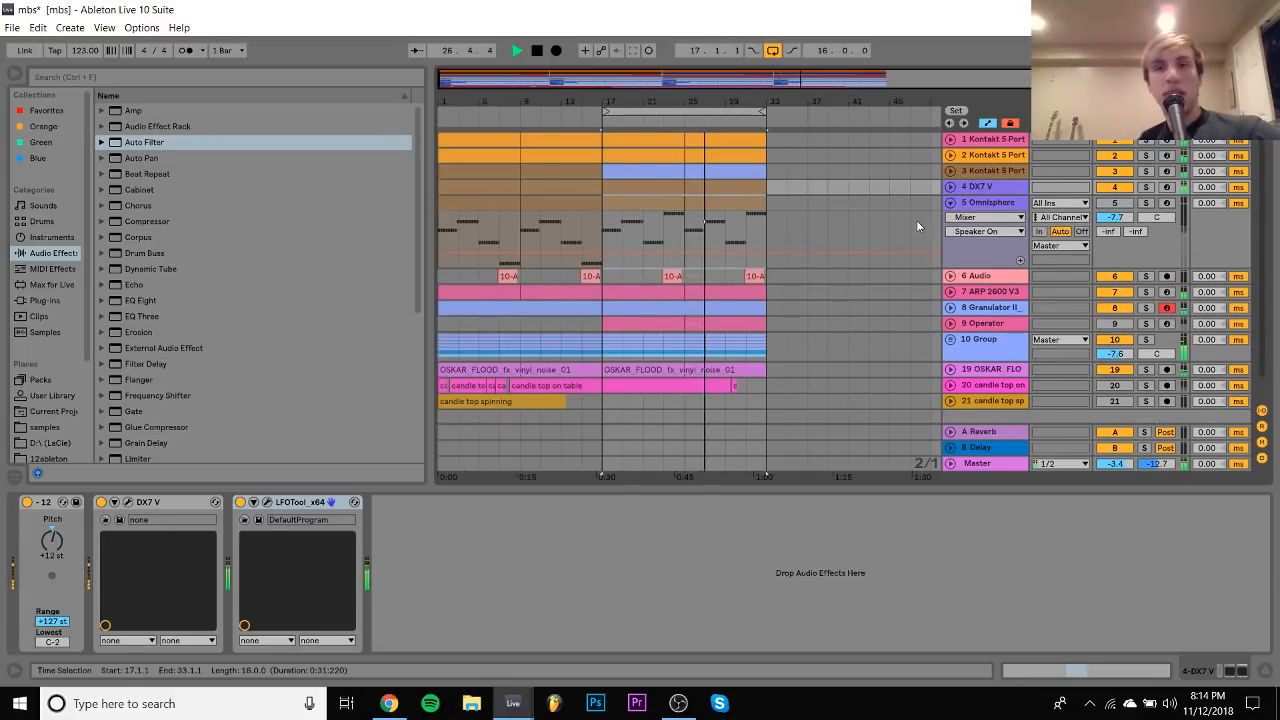
pyautogui.click(952, 213)
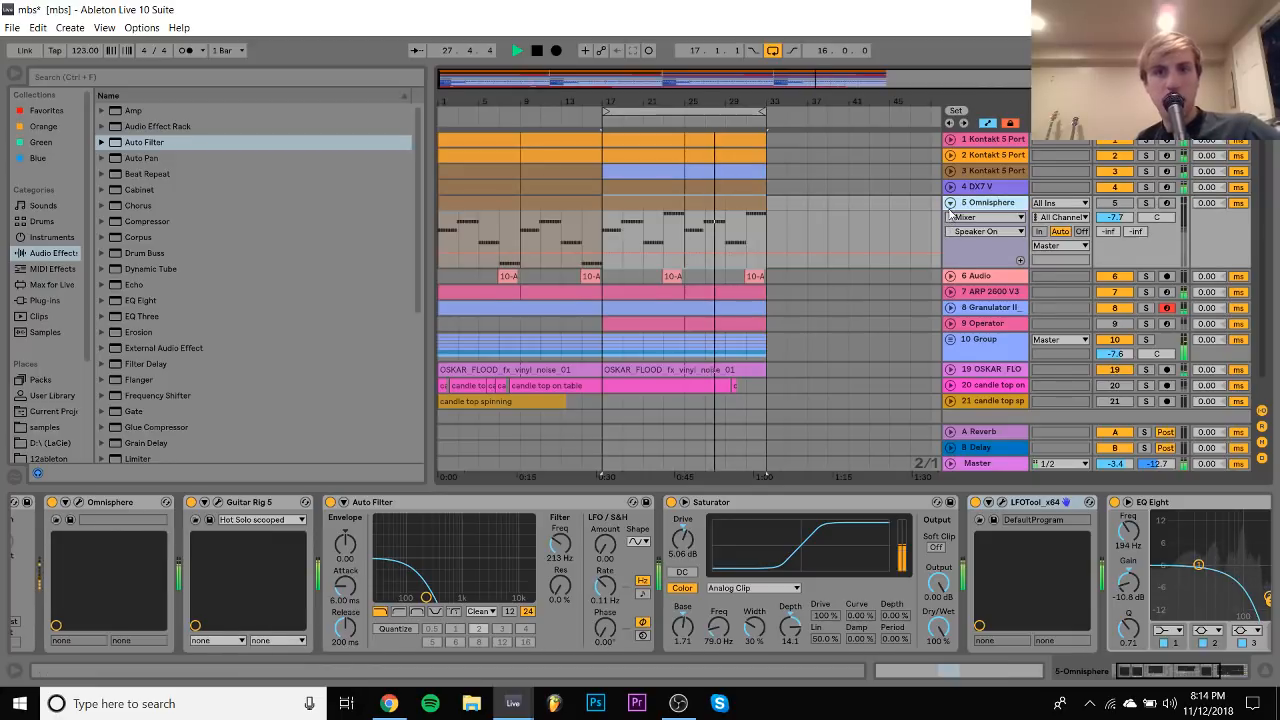
pyautogui.click(950, 204)
# Play the arrangement from bar 1 and display the Granulator II track's device chain
pyautogui.click(1008, 172)
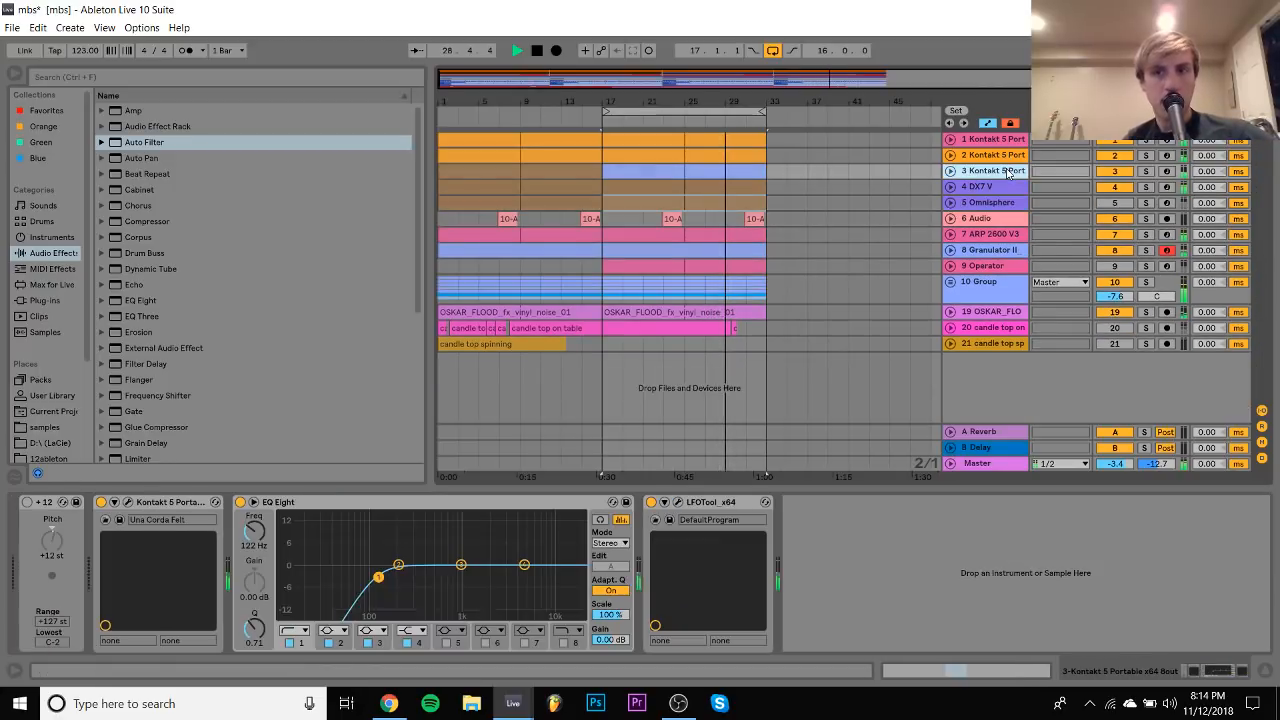
pyautogui.click(479, 170)
pyautogui.press('space')
pyautogui.press('space')
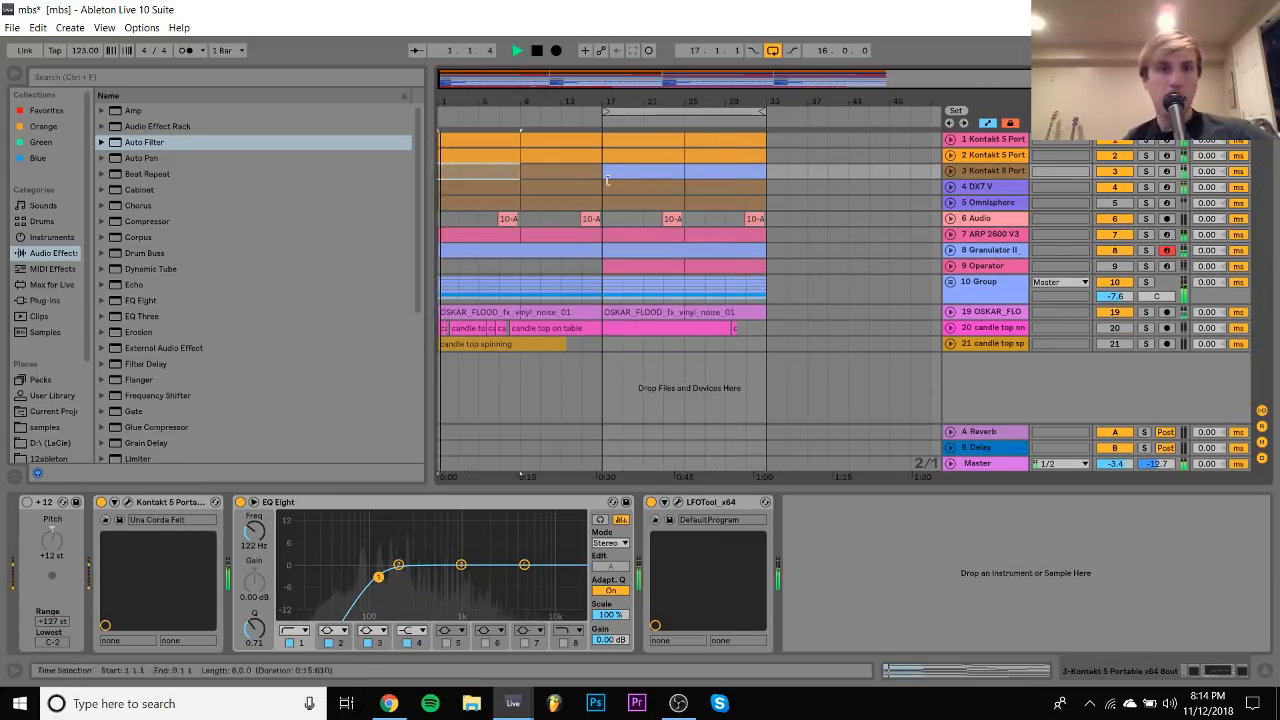
pyautogui.click(975, 344)
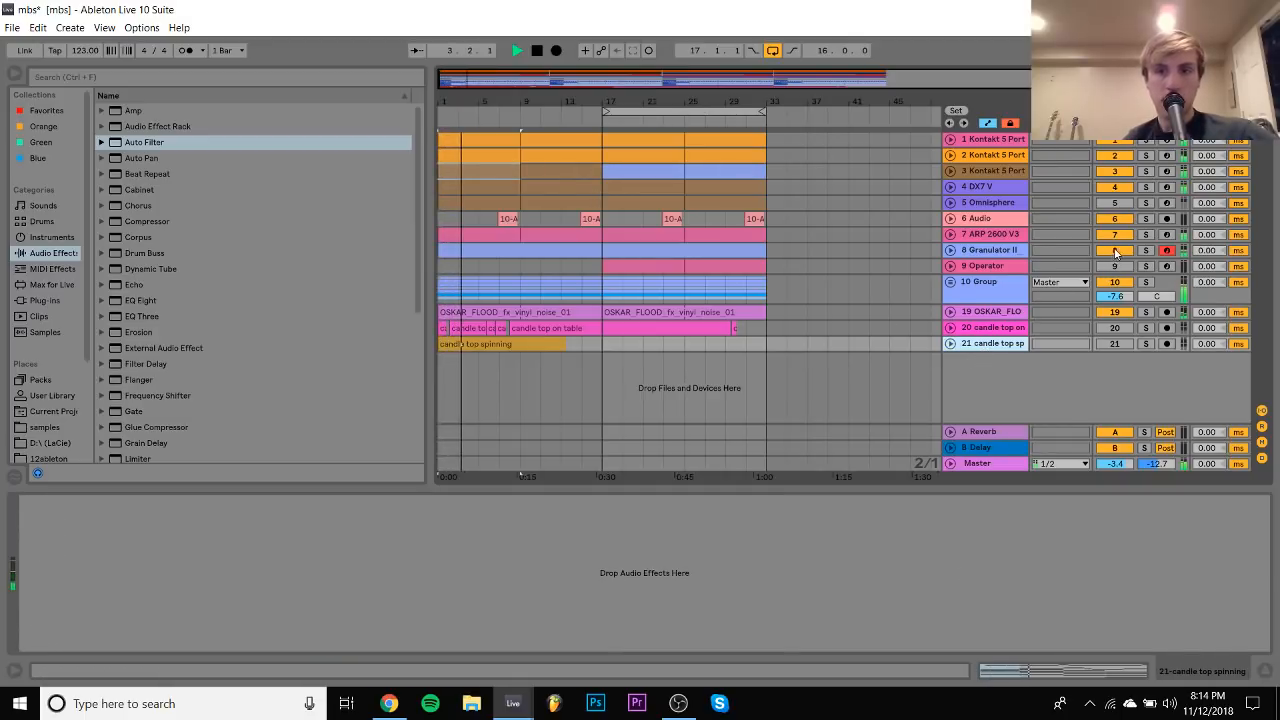
pyautogui.click(1005, 250)
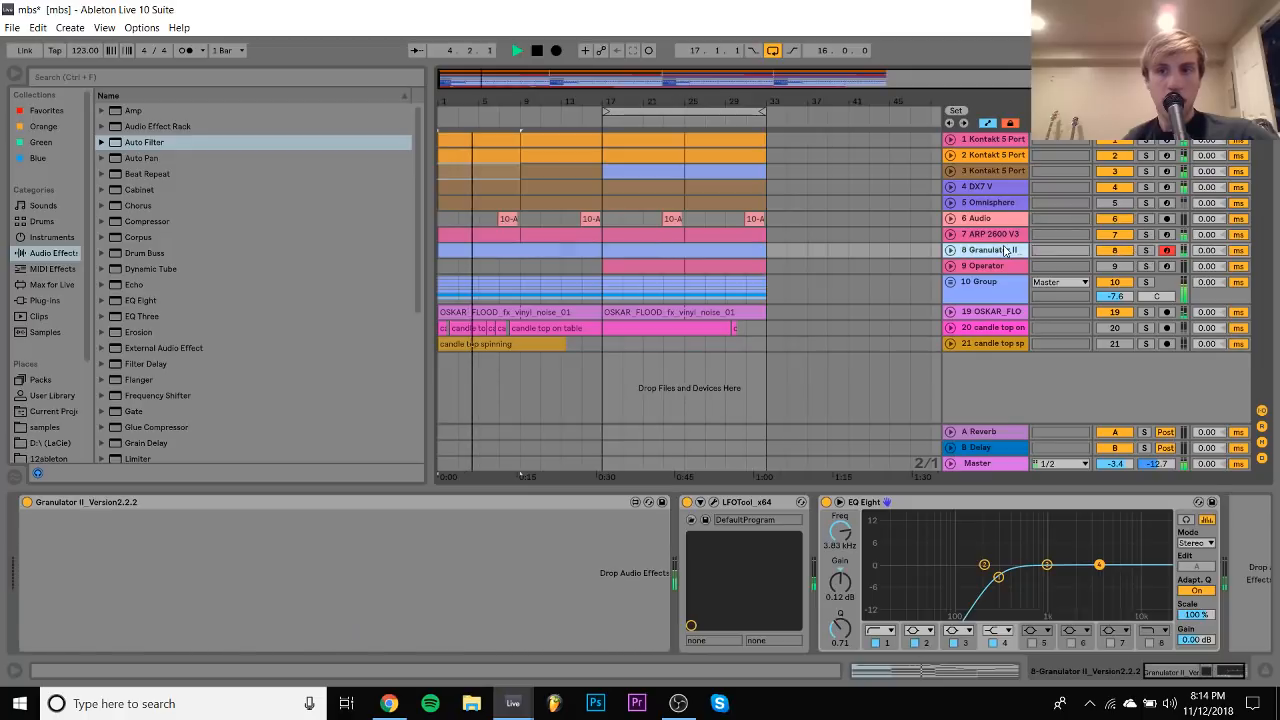
# Set the Granulator II track's volume to -13.8 dB and fold the track back up
pyautogui.click(950, 250)
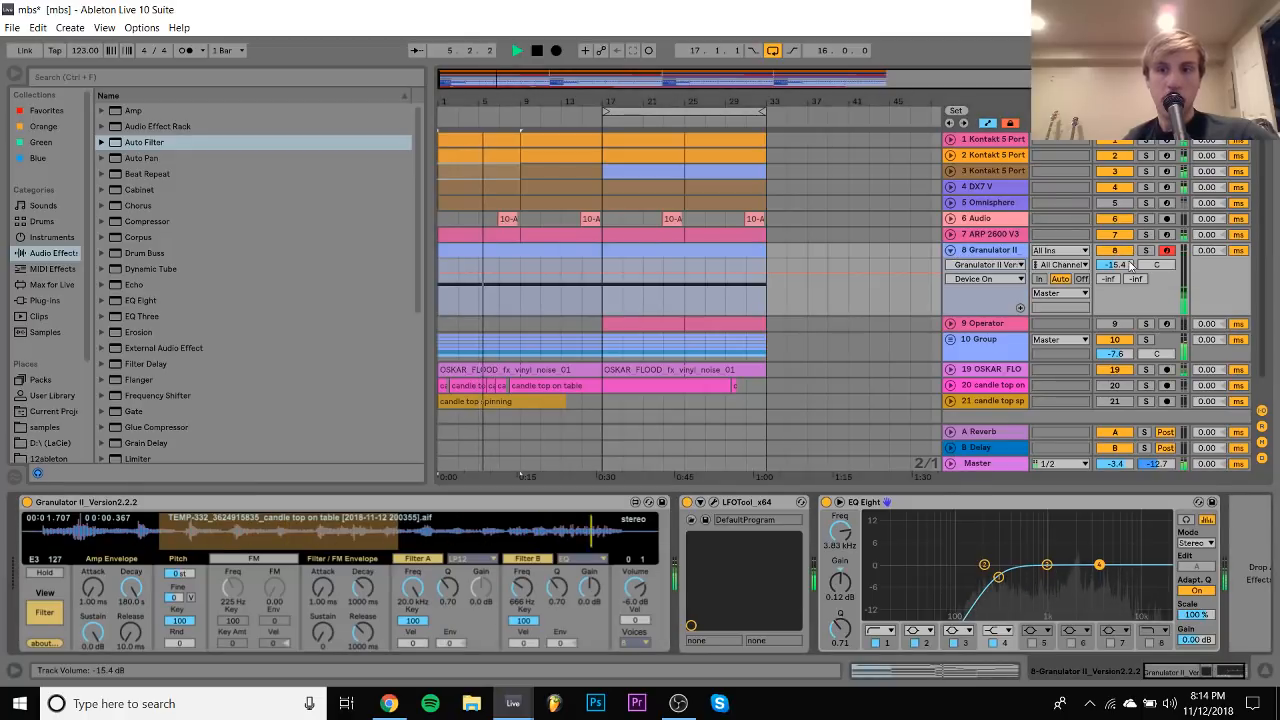
pyautogui.moveTo(1131, 265); pyautogui.dragTo(1124, 265)
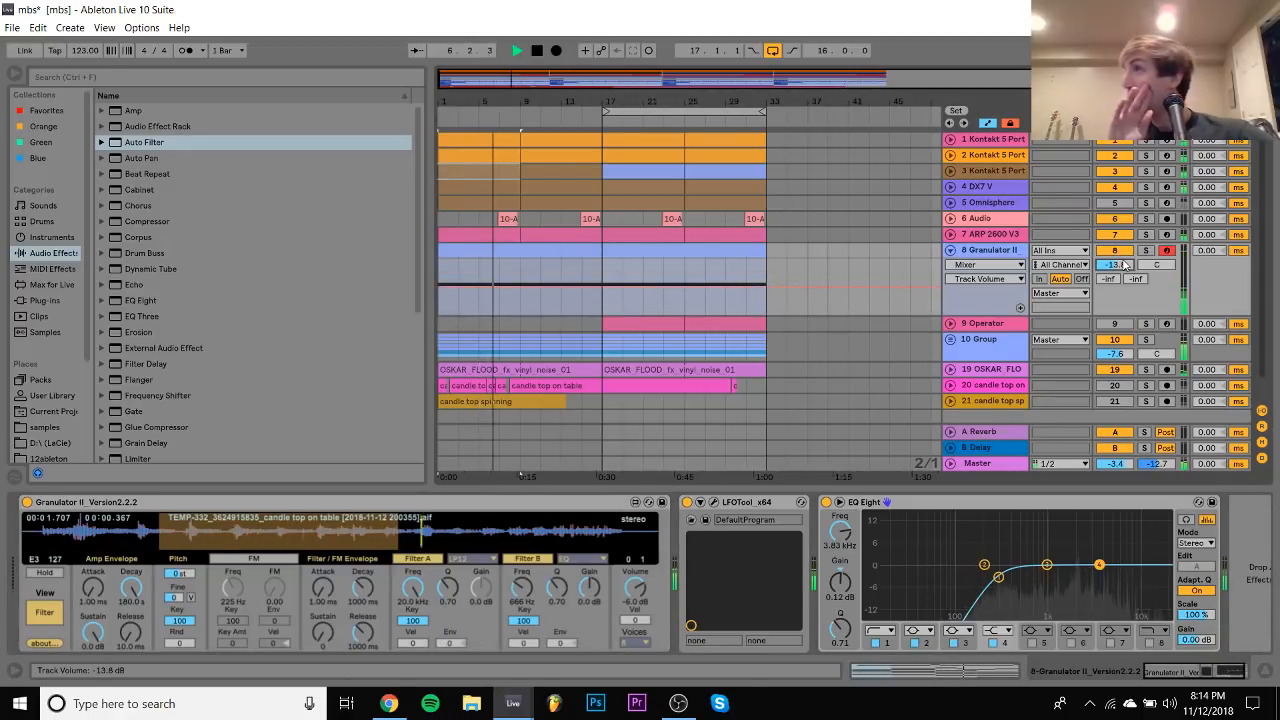
pyautogui.click(1012, 256)
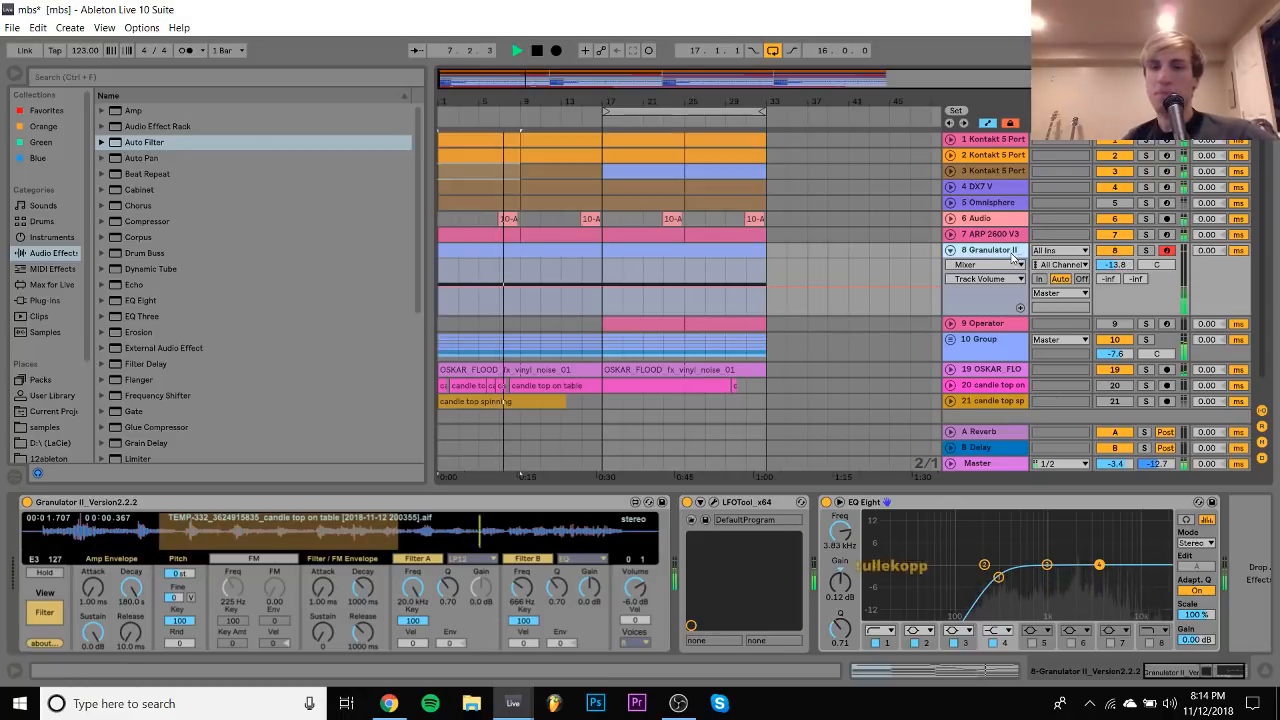
pyautogui.hotkey('ctrl', 'a')
pyautogui.click(951, 250)
# Audition 10 Group on its own and together with DX7 V, and clear the solos
pyautogui.click(990, 269)
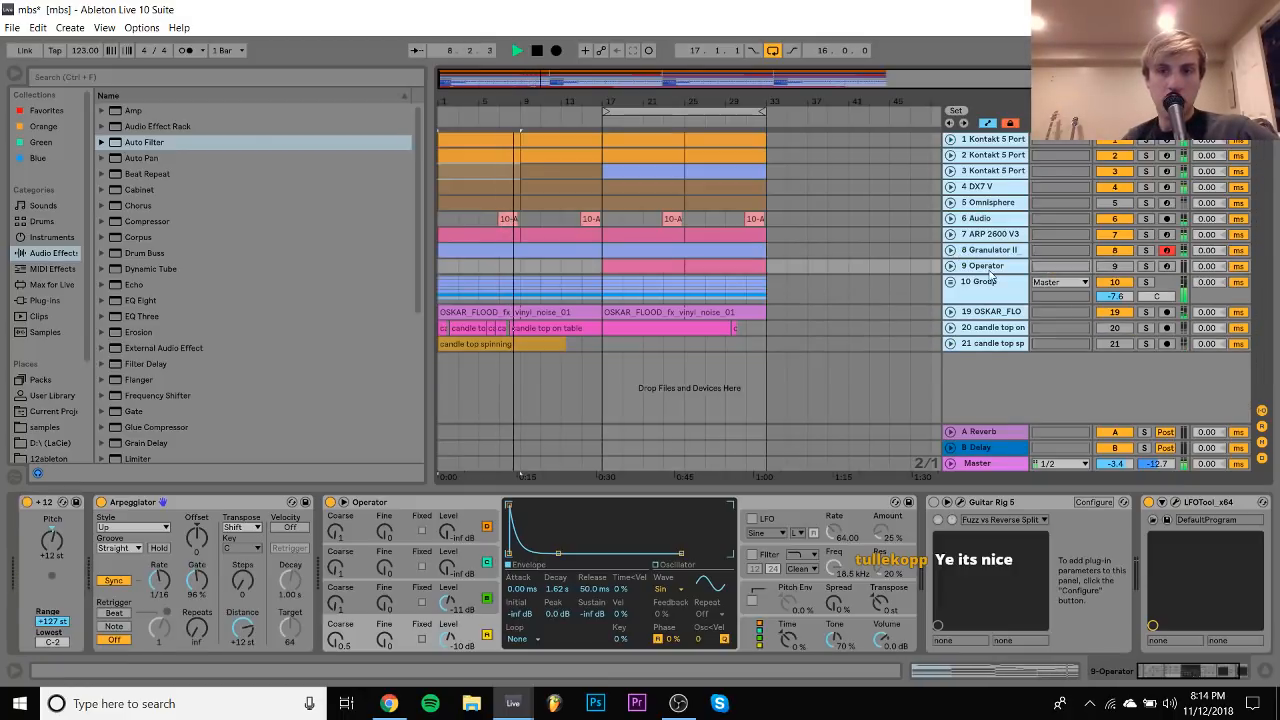
pyautogui.click(990, 281)
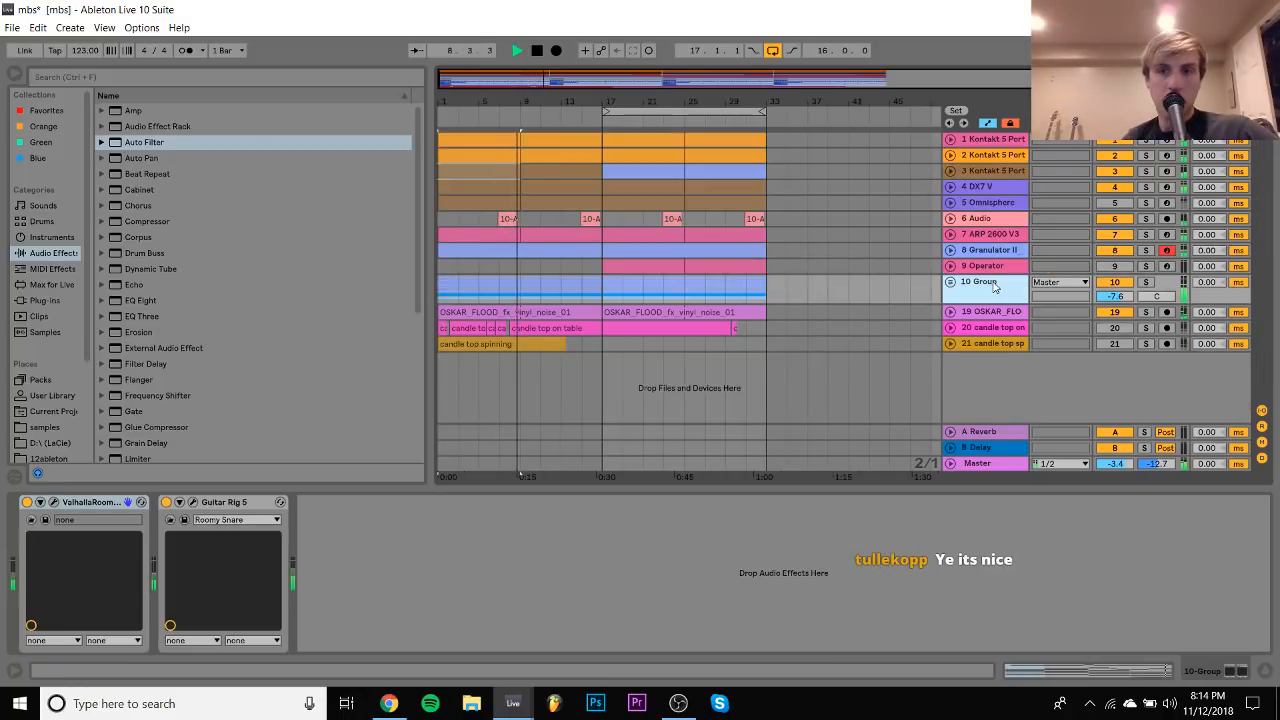
pyautogui.click(950, 283)
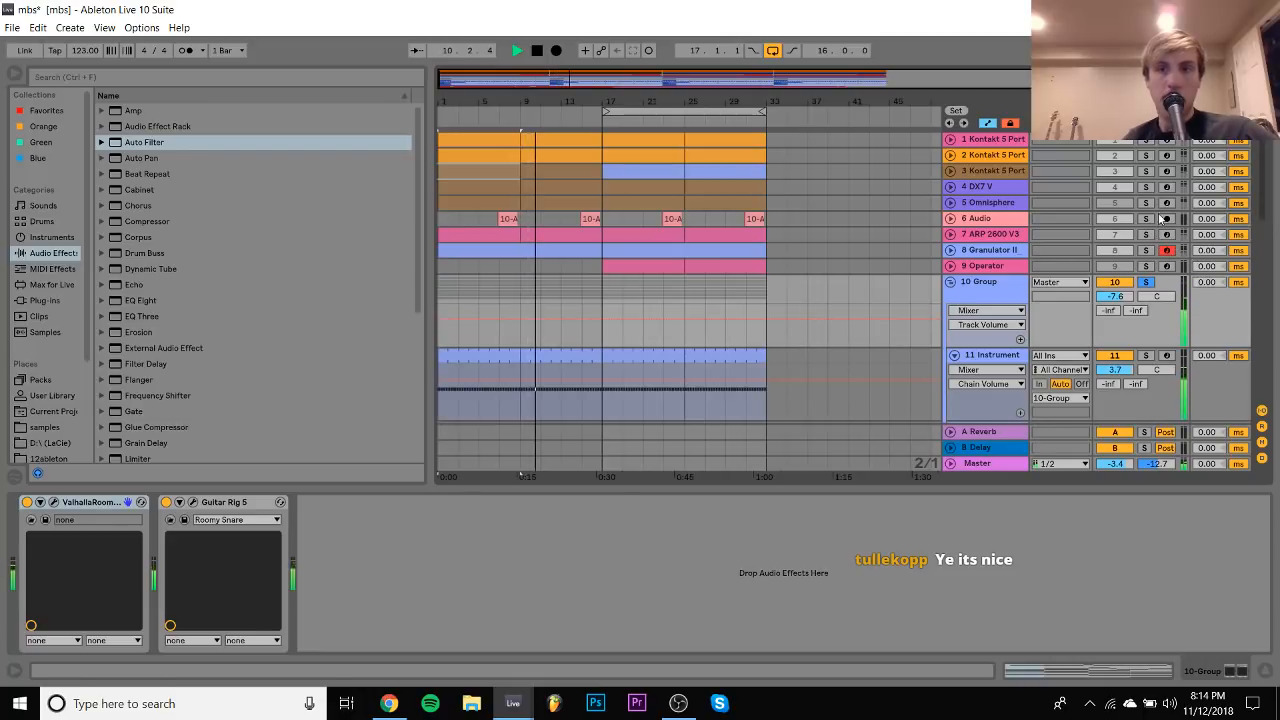
pyautogui.click(1147, 188)
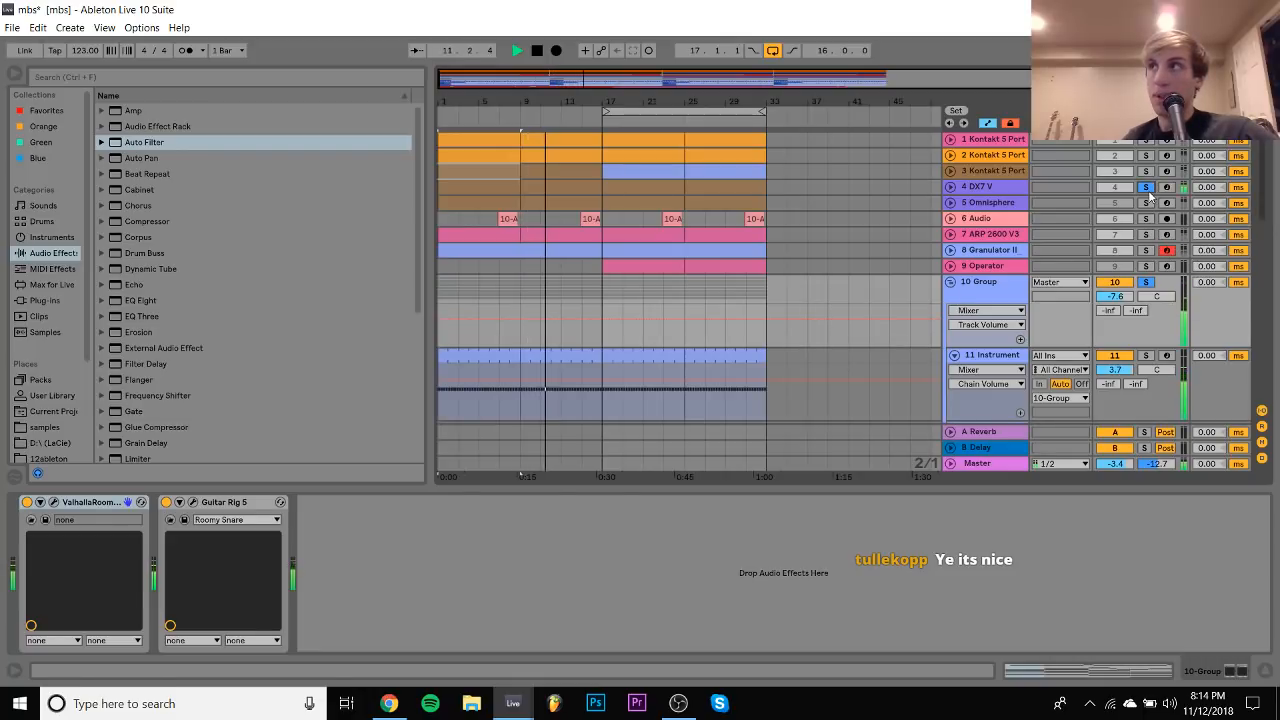
pyautogui.click(1147, 188)
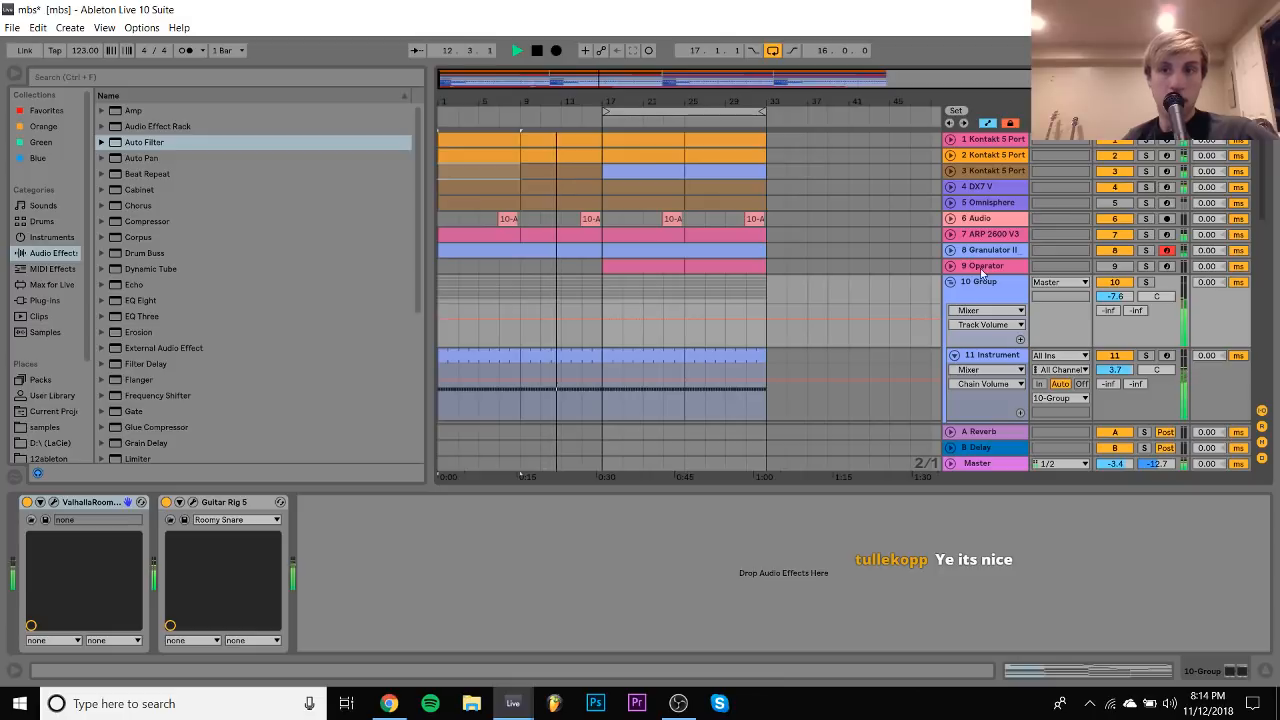
# Examine the tracks nested inside 10 Group, listen to the arrangement and fold the group again
pyautogui.click(950, 283)
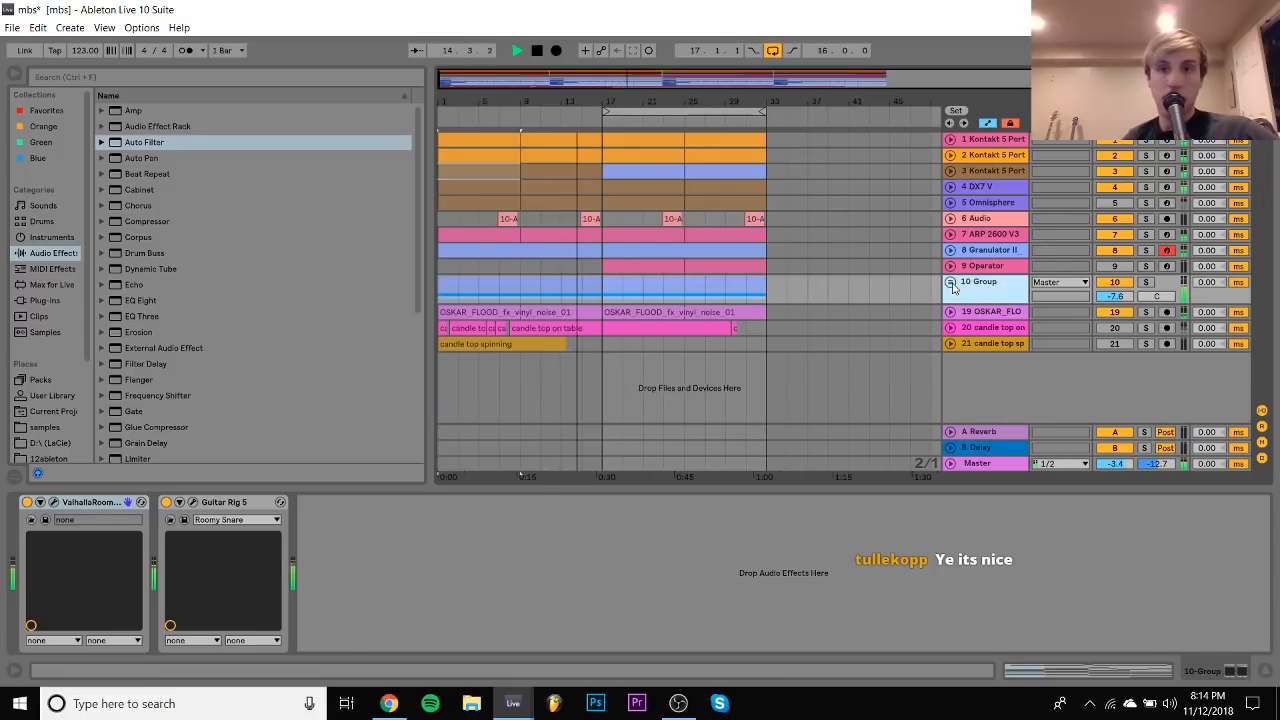
pyautogui.click(952, 285)
pyautogui.scroll(-5, 953, 288)
pyautogui.press('space')
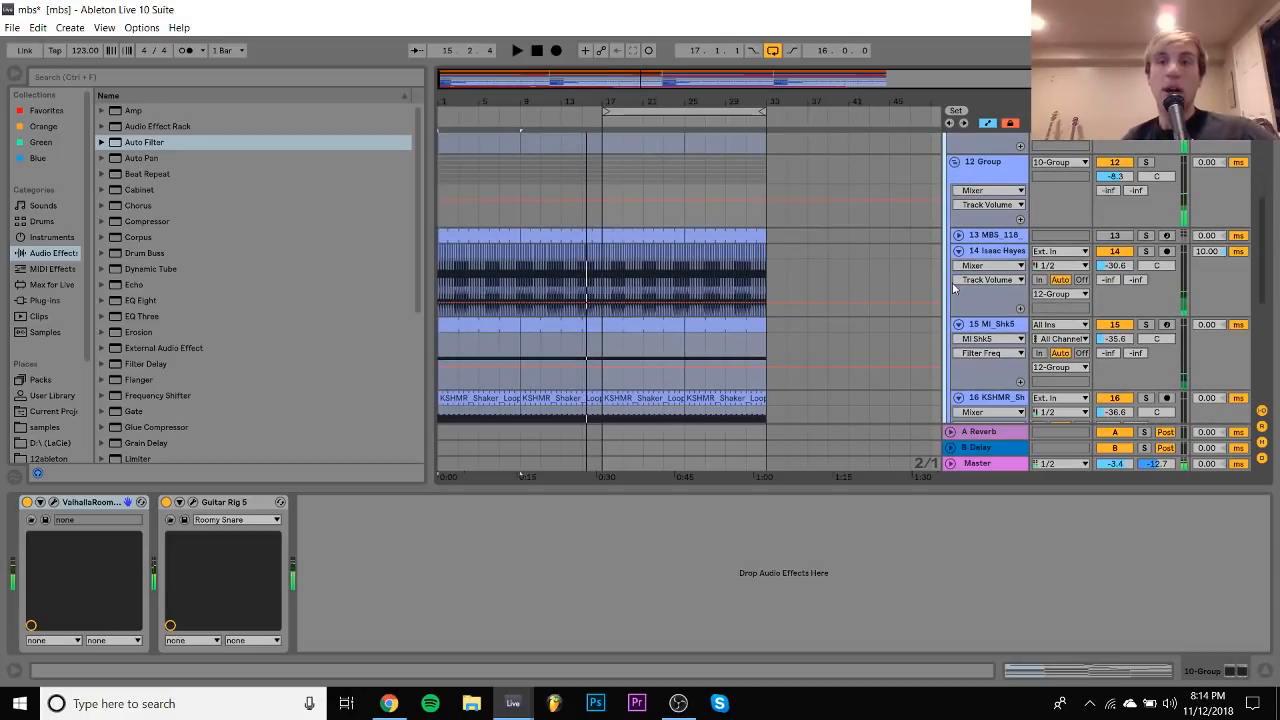
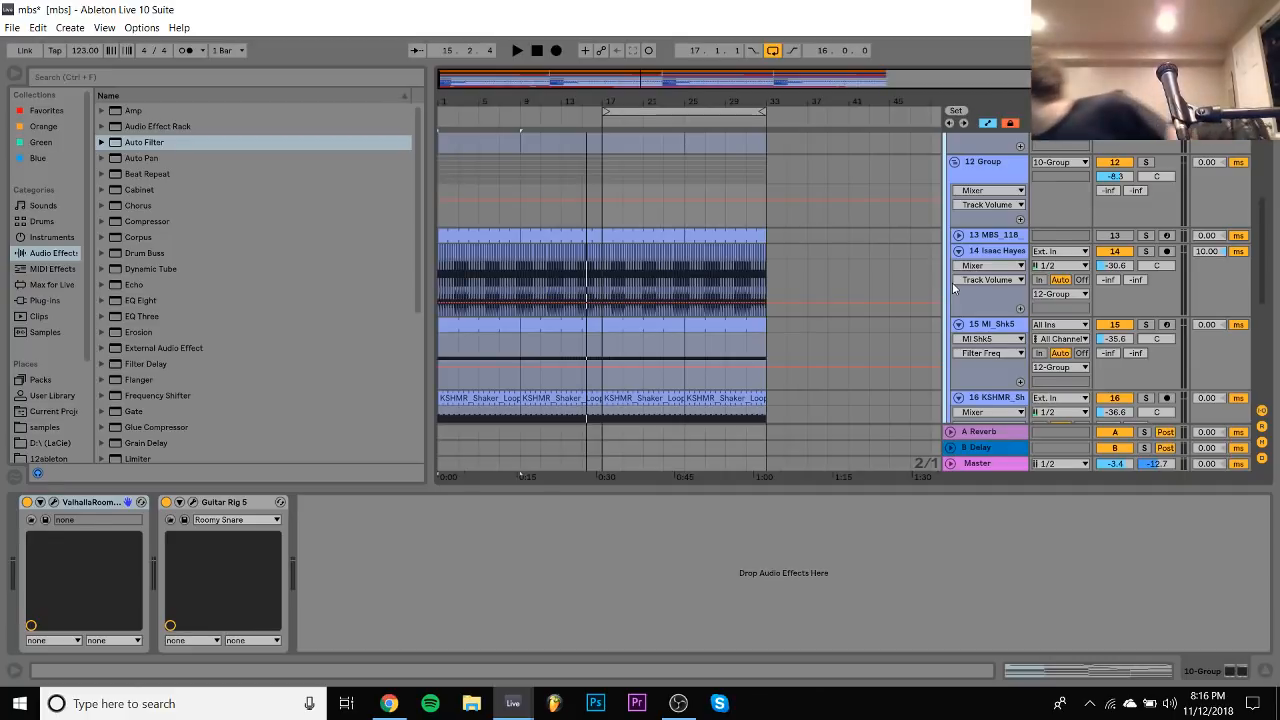
pyautogui.press('space')
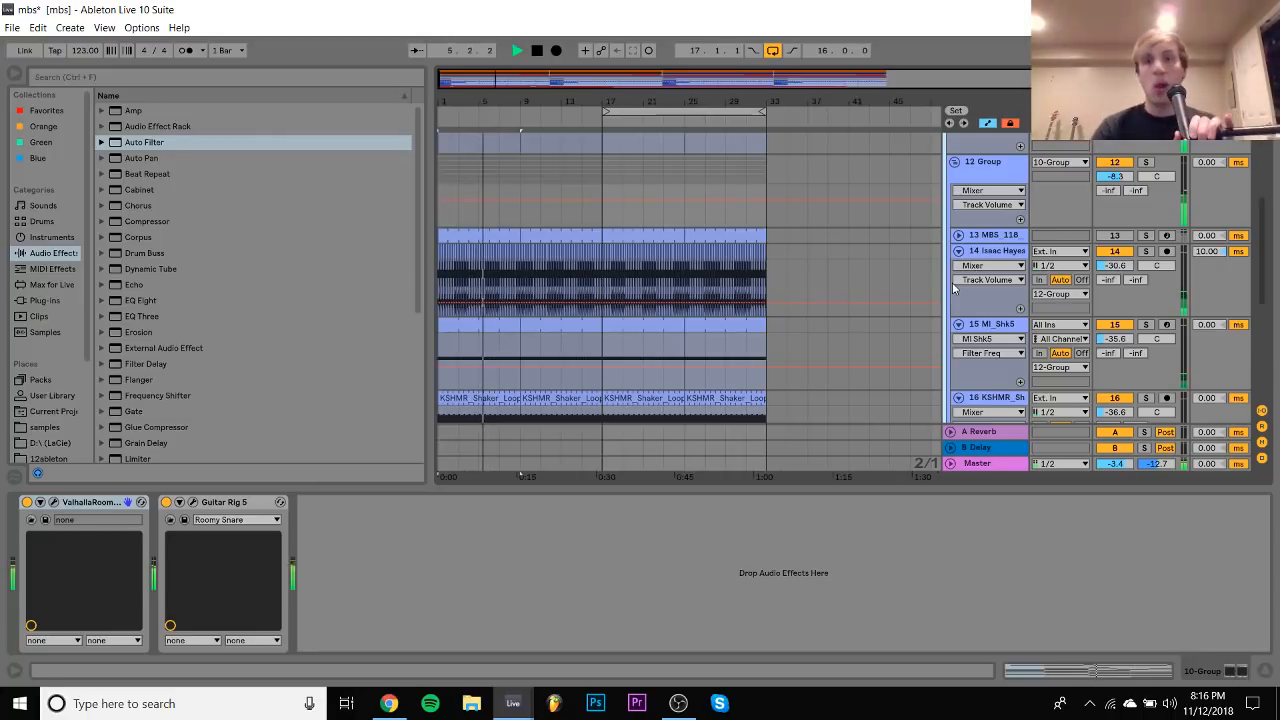
pyautogui.scroll(8, 953, 289)
pyautogui.scroll(1, 953, 289)
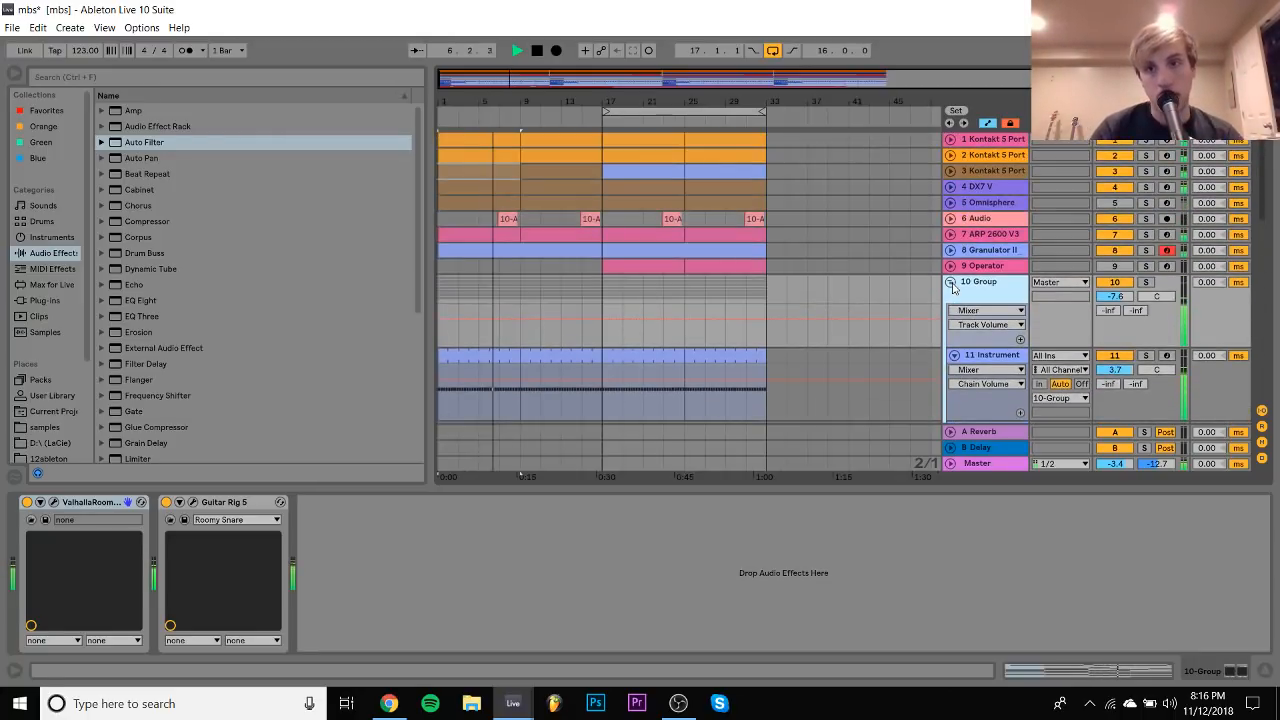
pyautogui.click(951, 282)
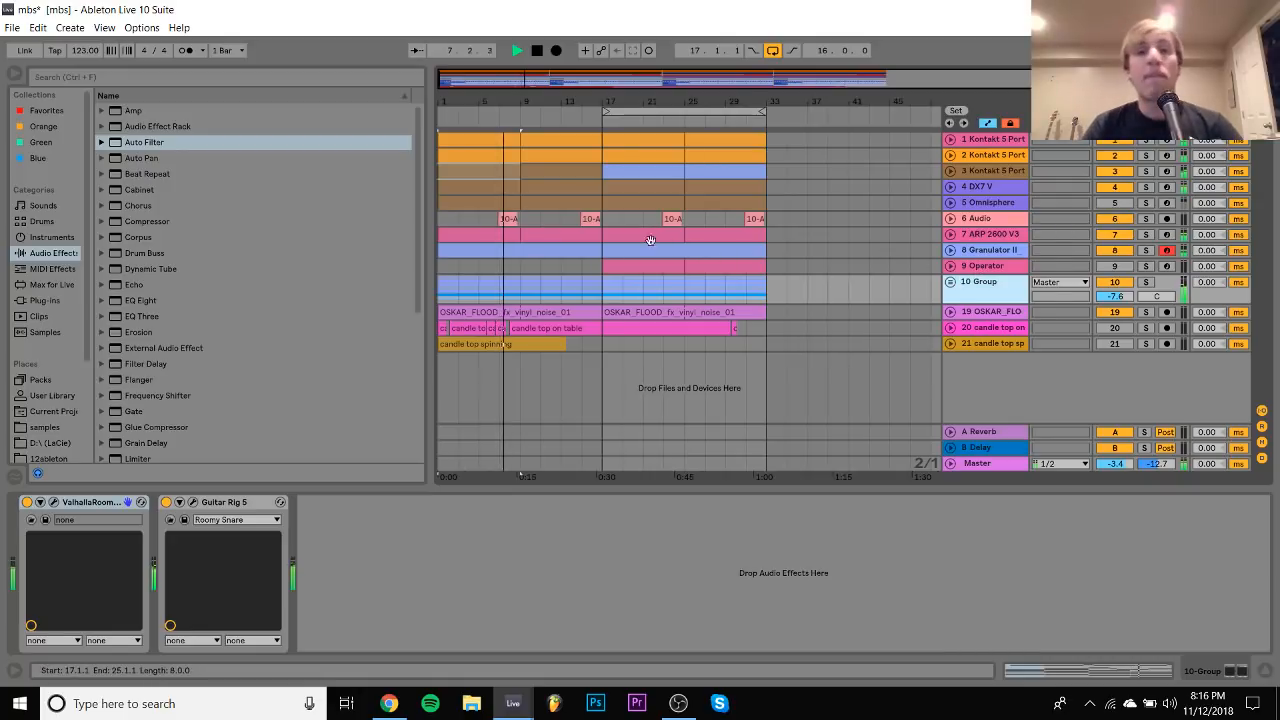
# Insert a new MIDI track directly below the ARP 2600 V3 track
pyautogui.click(585, 266)
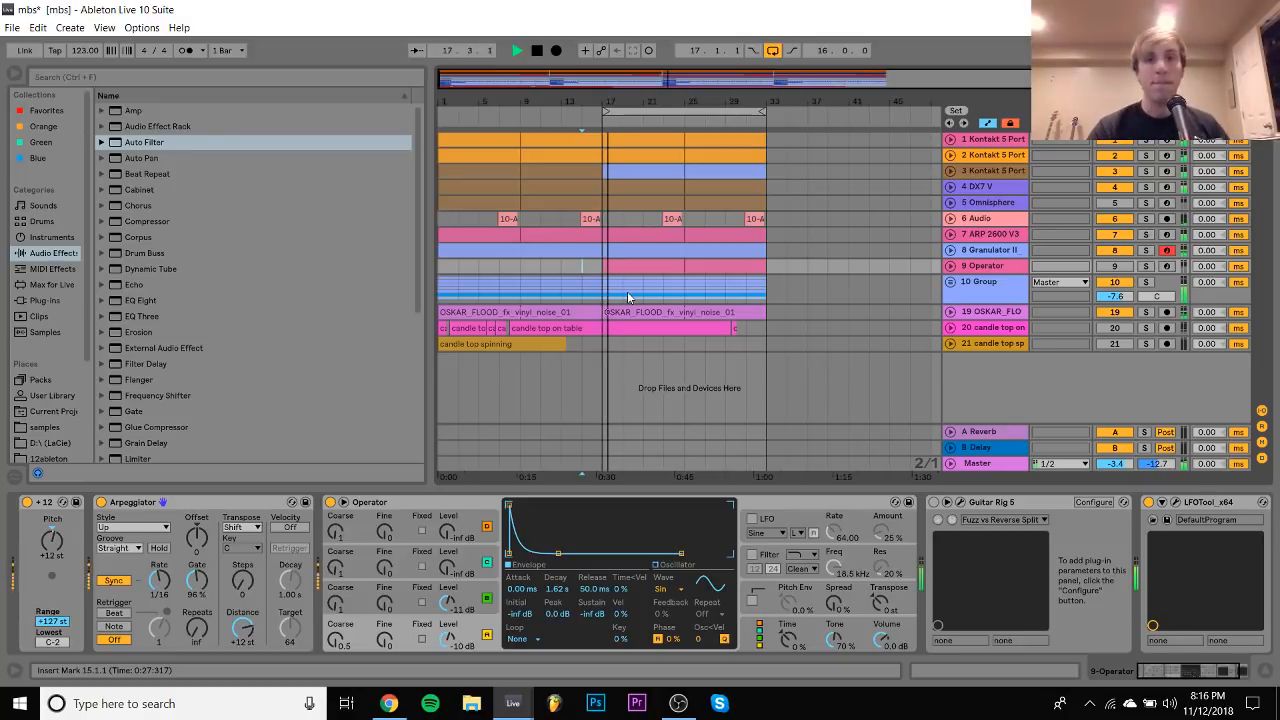
pyautogui.click(975, 236)
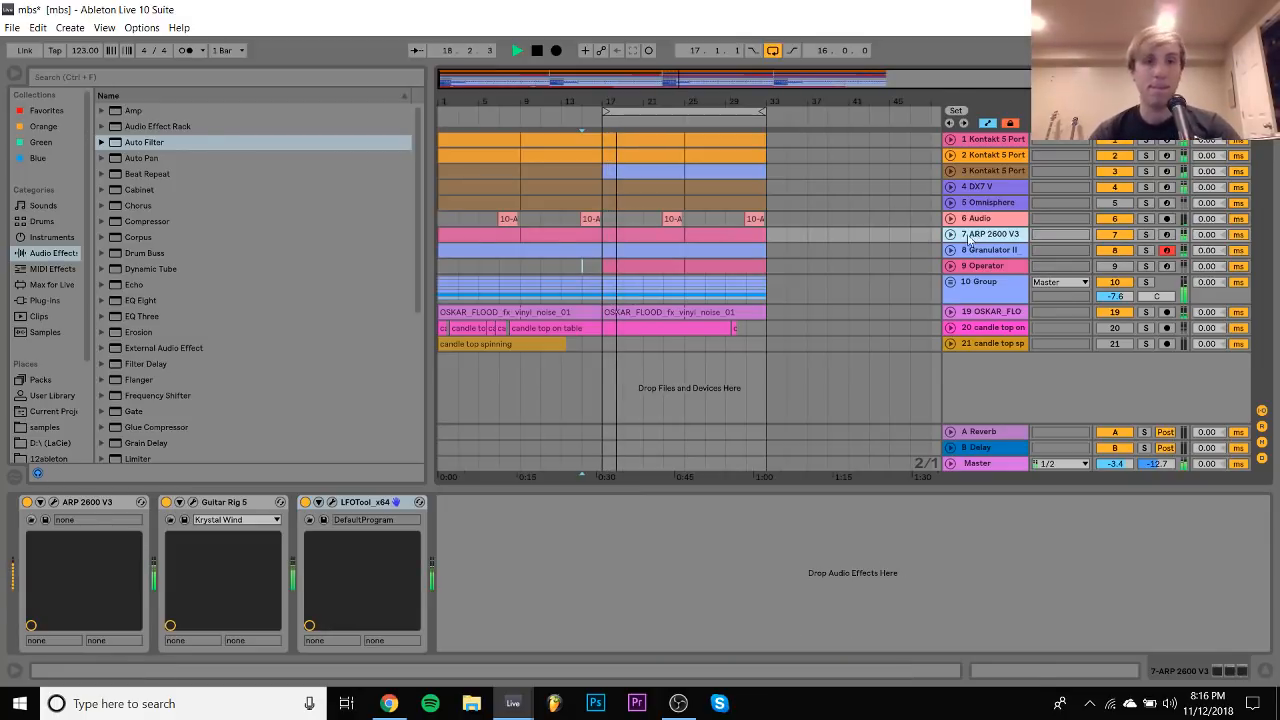
pyautogui.hotkey('ctrl', 'shift', 't')
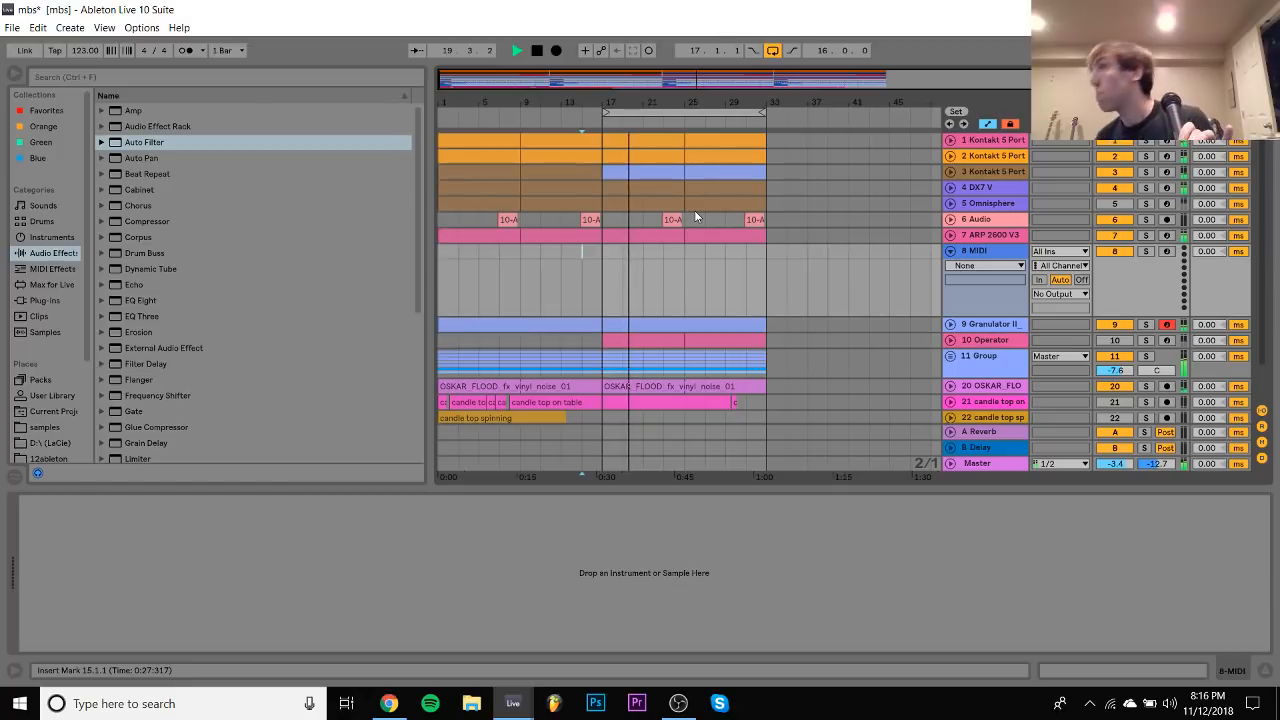
# Solo the DX7 V track and add a Saturator between its DX7 V instrument and LFOTool
pyautogui.click(1146, 188)
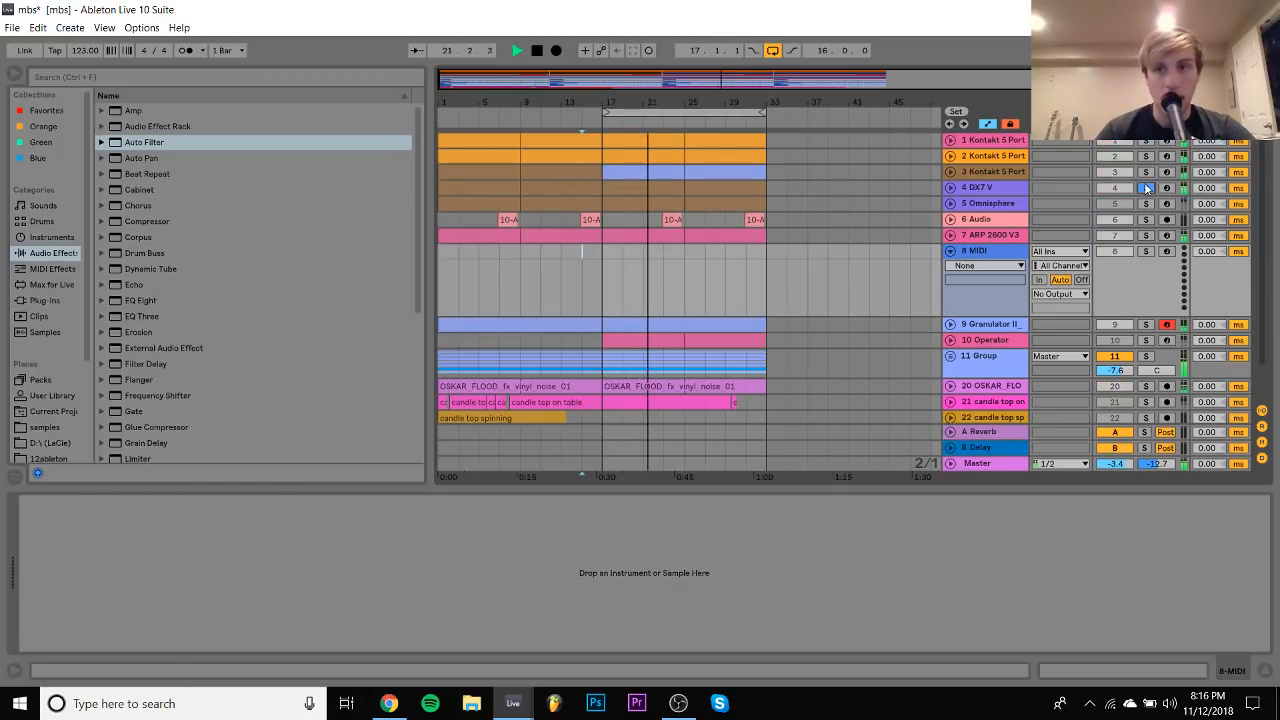
pyautogui.click(979, 189)
pyautogui.click(66, 258)
pyautogui.scroll(-4, 223, 384)
pyautogui.scroll(-2, 222, 386)
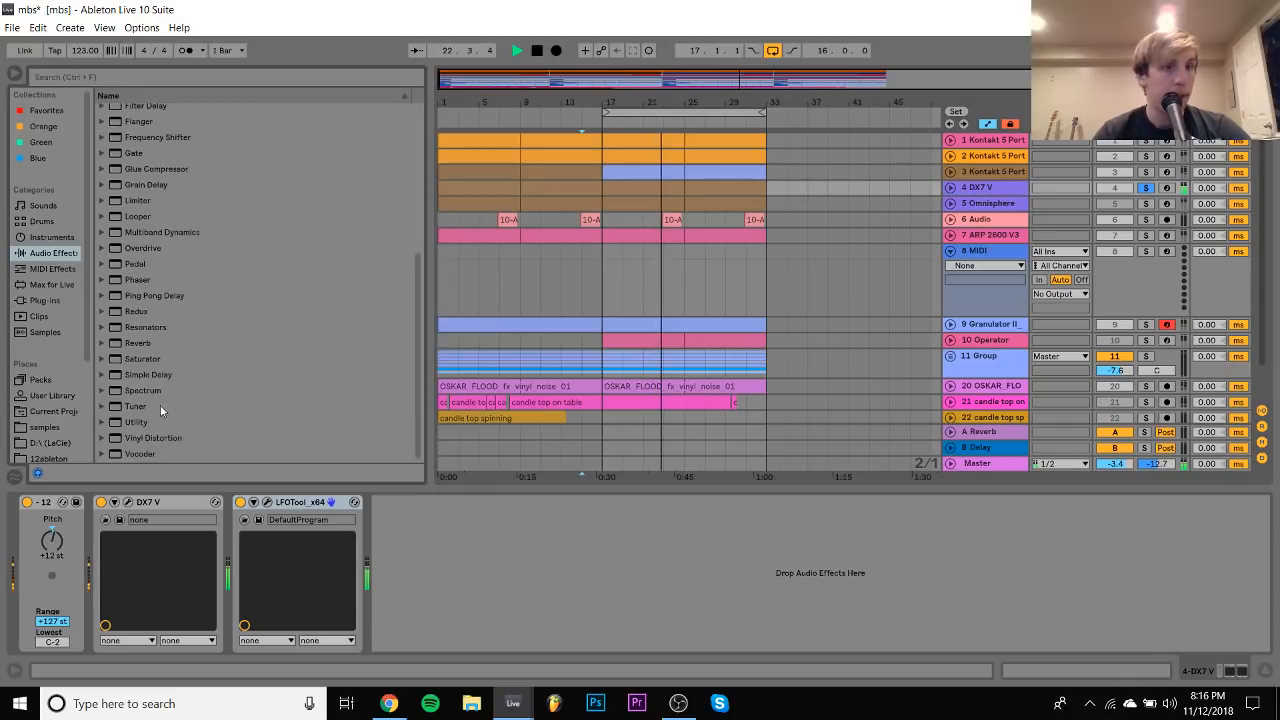
pyautogui.press('space')
pyautogui.moveTo(140, 358); pyautogui.dragTo(261, 551)
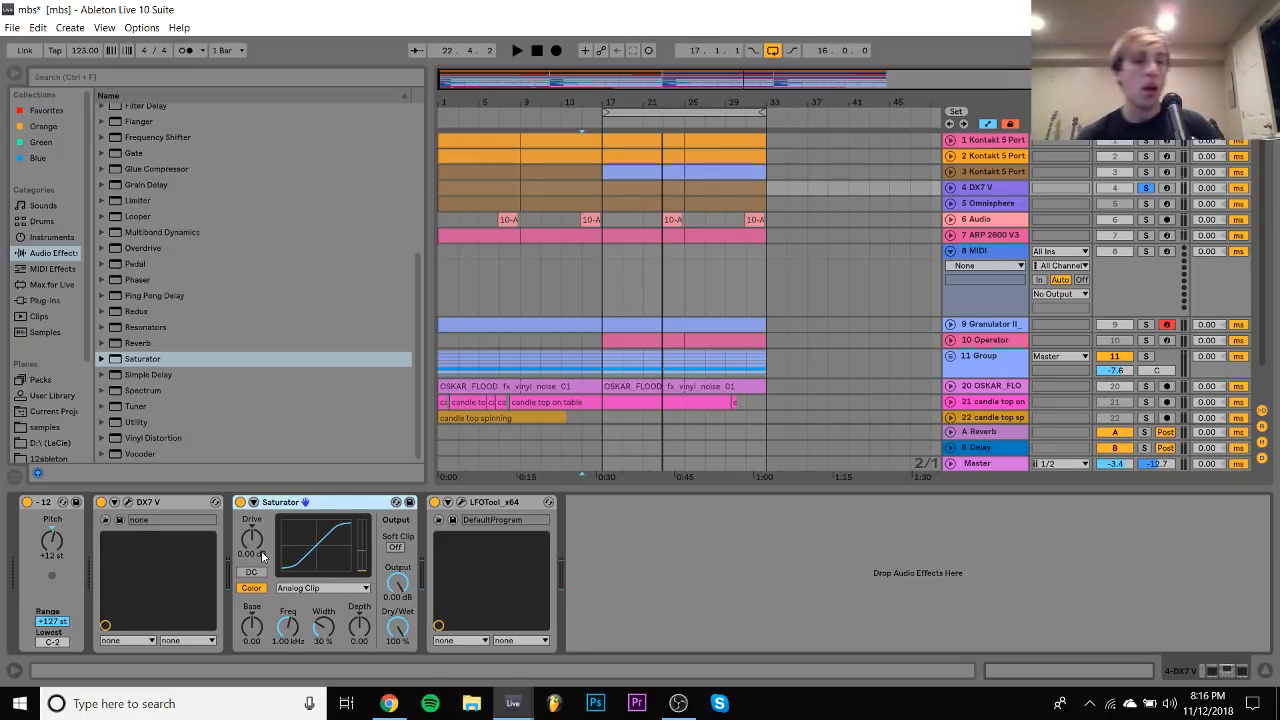
# Expand the Saturator, set its curve type to Waveshaper and set the waveshaper Depth to 100 %
pyautogui.click(254, 502)
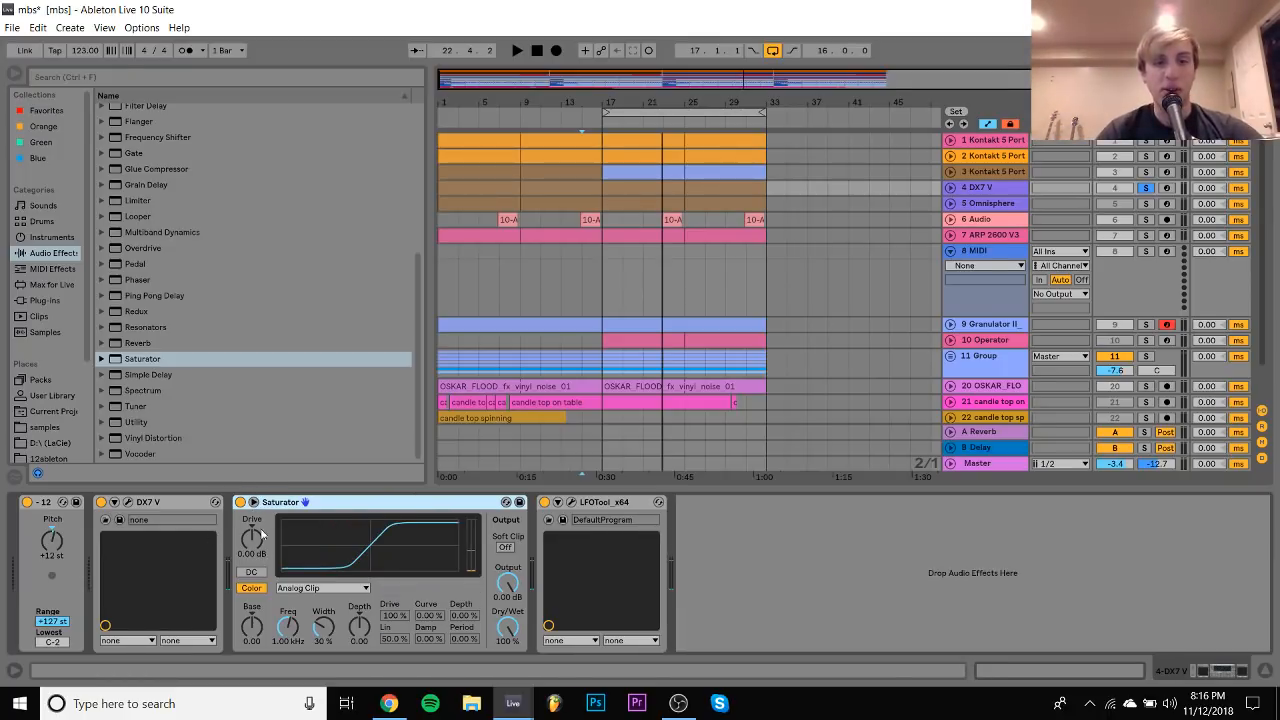
pyautogui.click(322, 588)
pyautogui.click(313, 682)
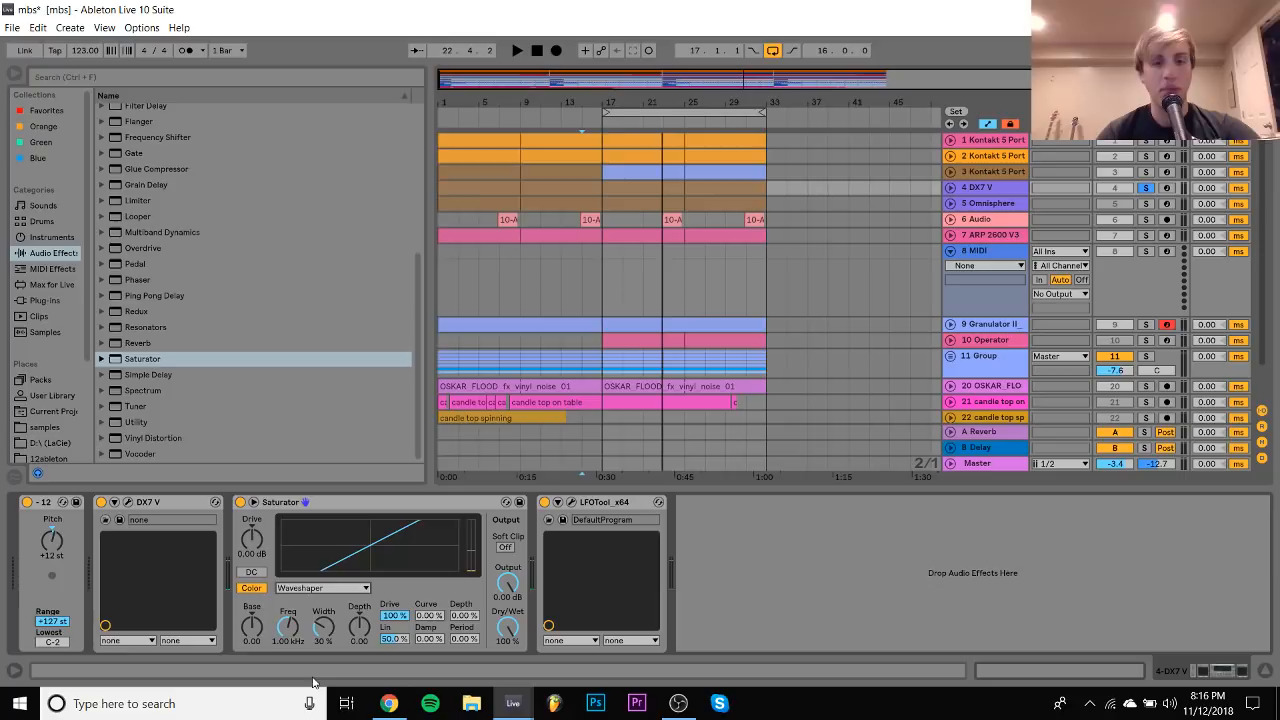
pyautogui.rightClick(471, 620)
pyautogui.click(458, 624)
pyautogui.moveTo(459, 618); pyautogui.dragTo(459, 520)
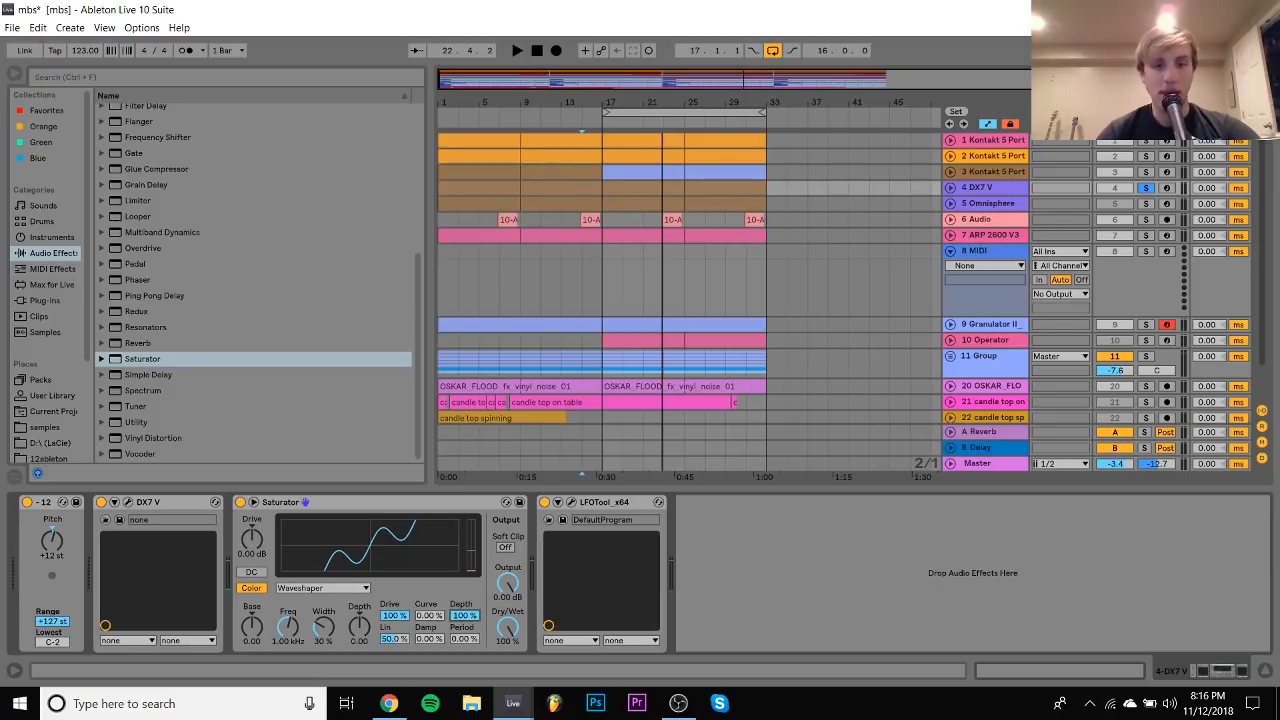
# Show the Saturator's WS Period automation on the DX7 V track and draw a ramp peaking just before bar 21
pyautogui.rightClick(471, 641)
pyautogui.click(510, 590)
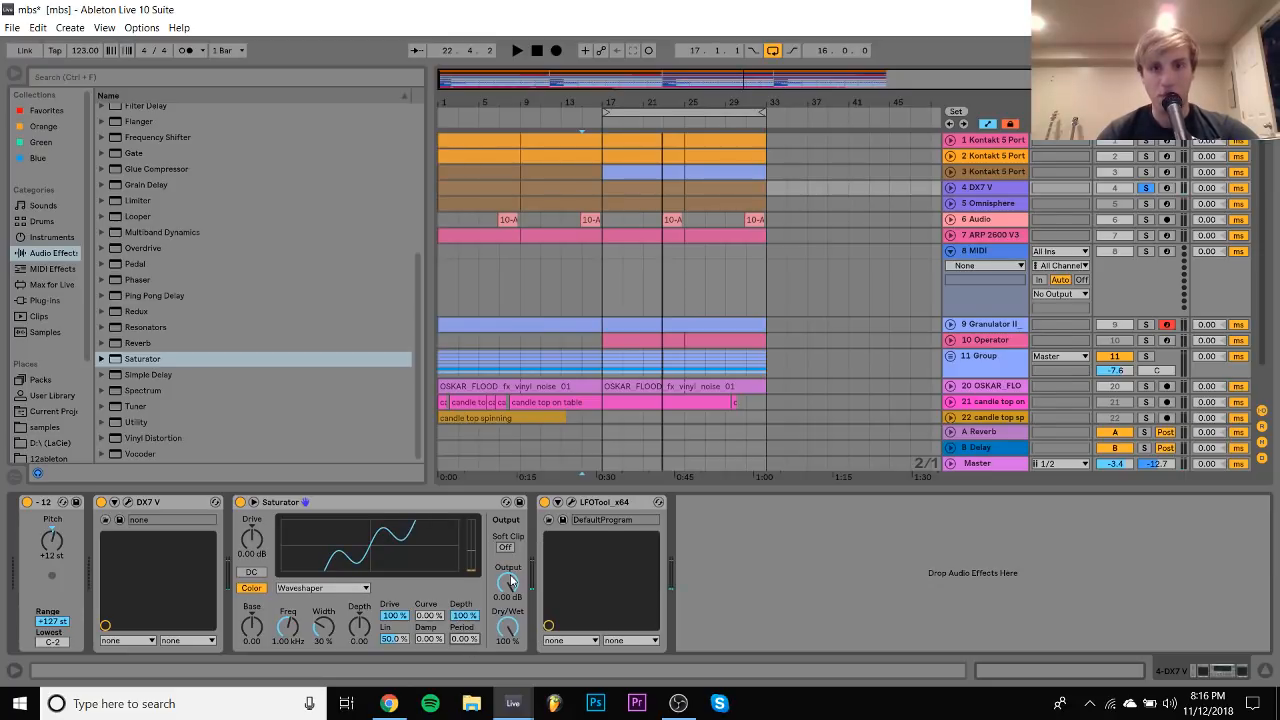
pyautogui.scroll(5, 619, 213)
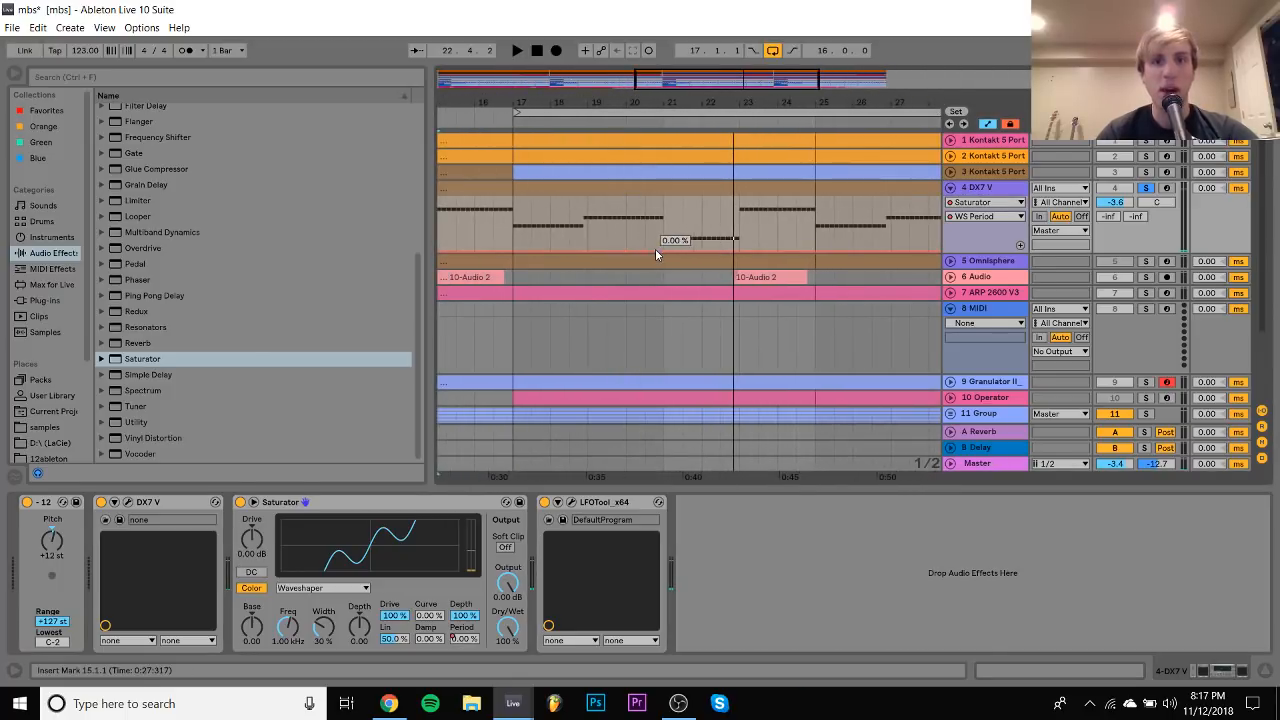
pyautogui.moveTo(656, 251)
pyautogui.mouseDown()
pyautogui.moveTo(655, 206)
pyautogui.moveTo(656, 229)
pyautogui.mouseUp()
pyautogui.press('space')
pyautogui.click(683, 220)
pyautogui.click(629, 226)
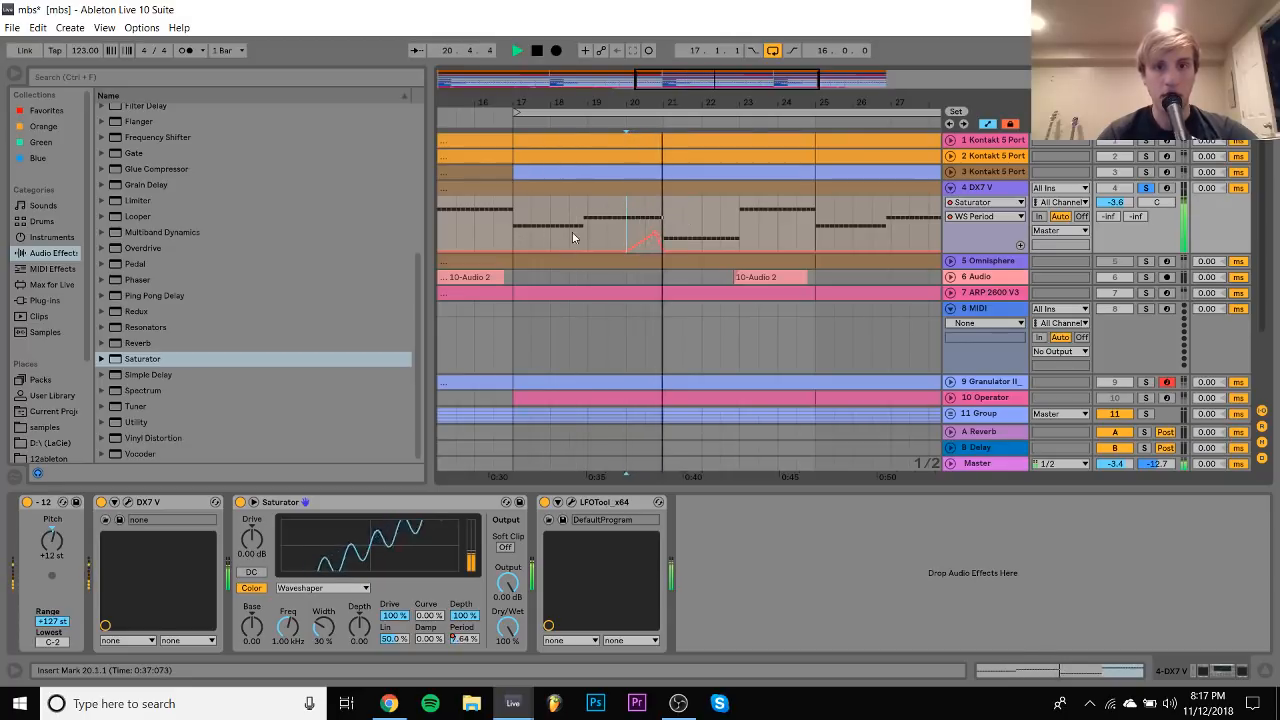
# Adjust the WS Period automation peak before bar 21 to about 31.8 % and move it slightly earlier, checking it with playback
pyautogui.moveTo(656, 242); pyautogui.dragTo(656, 233)
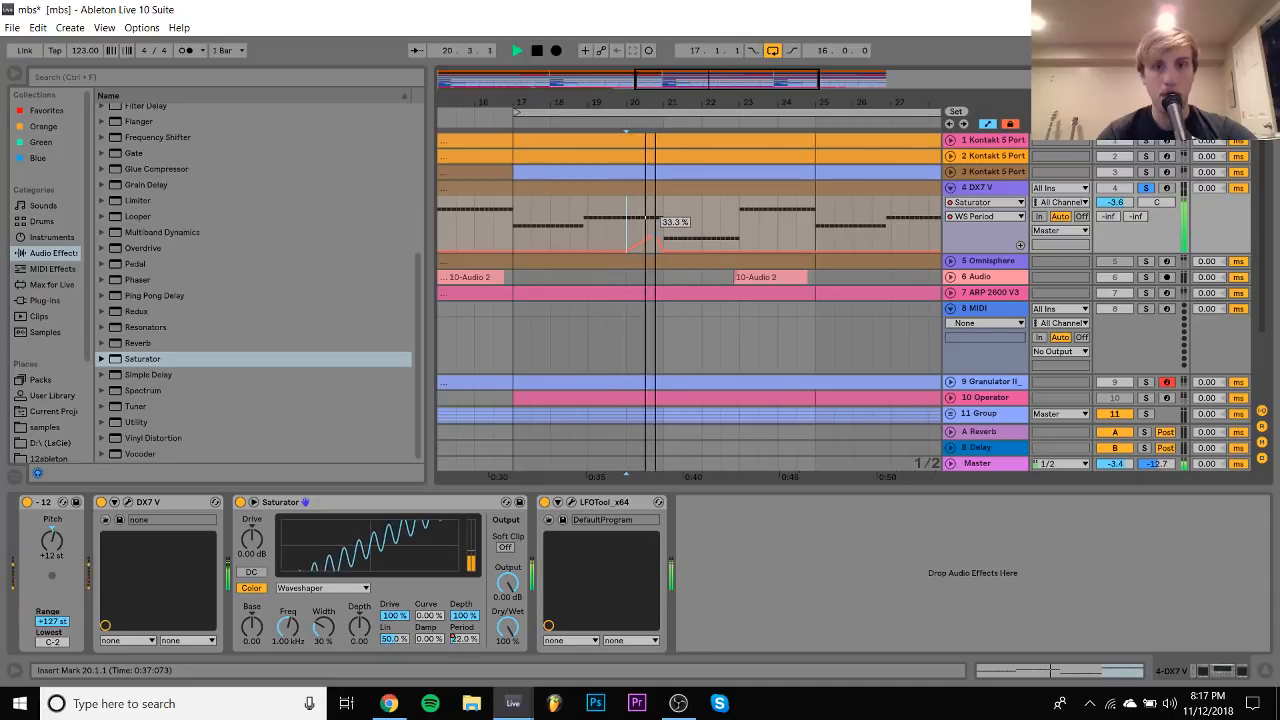
pyautogui.click(512, 233)
pyautogui.moveTo(511, 238); pyautogui.dragTo(660, 243)
pyautogui.click(664, 221)
pyautogui.press('space')
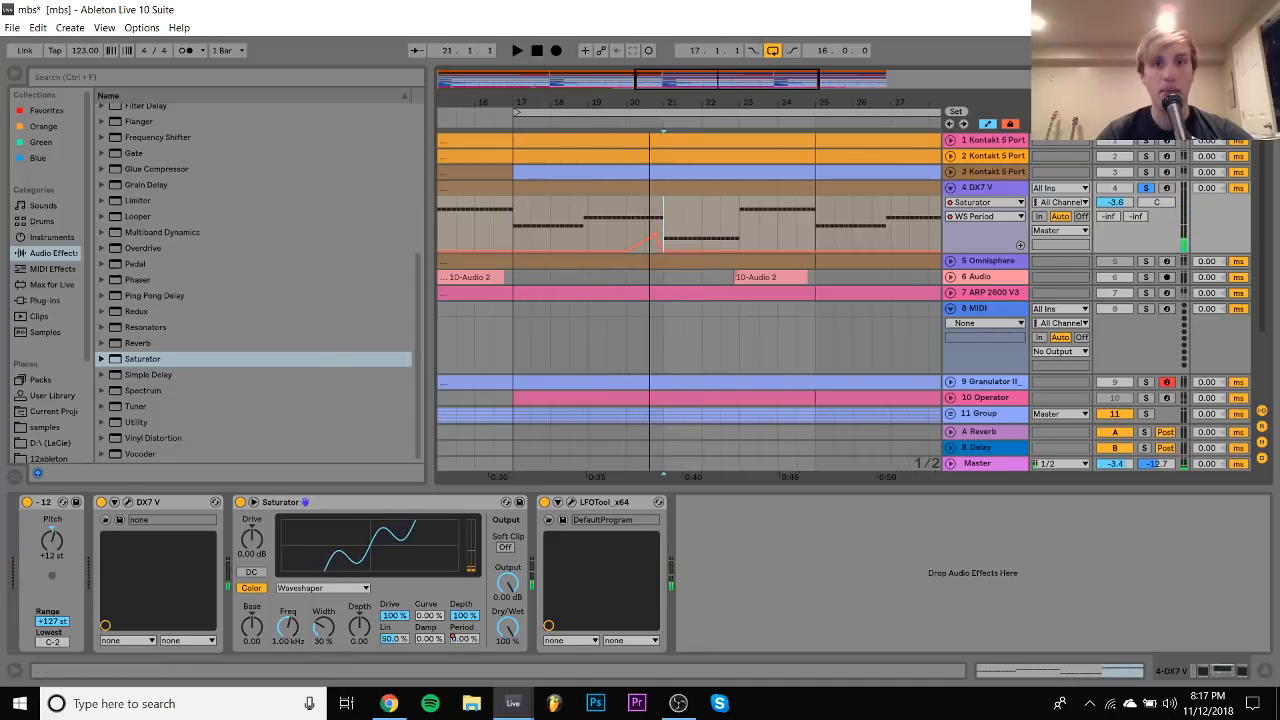
pyautogui.moveTo(652, 104); pyautogui.dragTo(650, 133)
pyautogui.moveTo(665, 238); pyautogui.dragTo(651, 236)
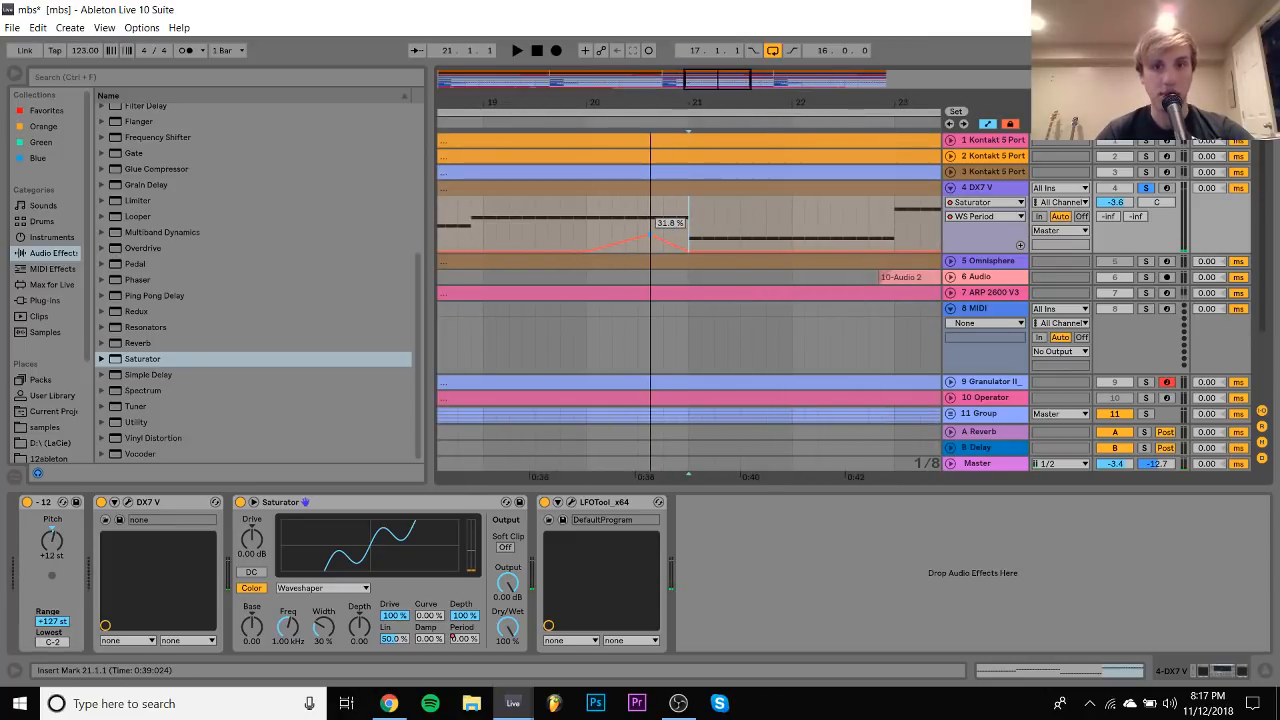
pyautogui.click(592, 118)
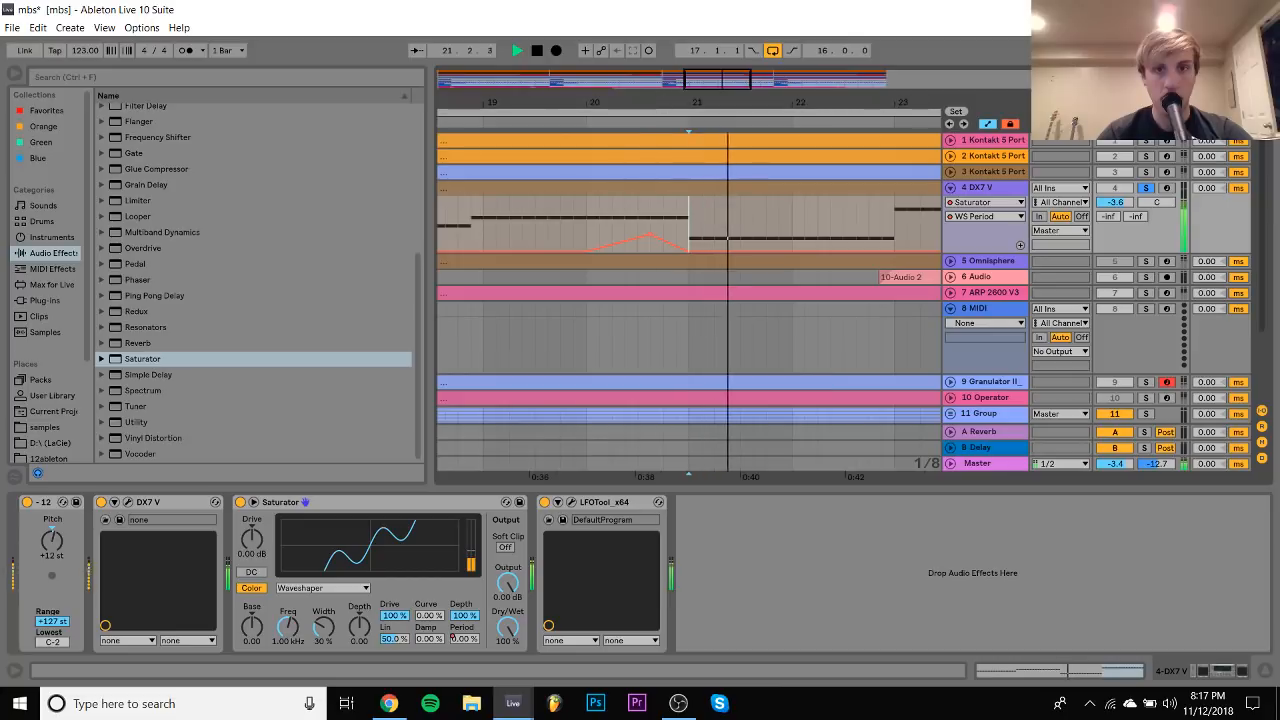
# Duplicate the DX7 V automation of bars 17 to 21 into the following four bars and lower the copied peak to 22.7 %
pyautogui.press('-')
pyautogui.keyDown('shift'); pyautogui.click(534, 229); pyautogui.keyUp('shift')
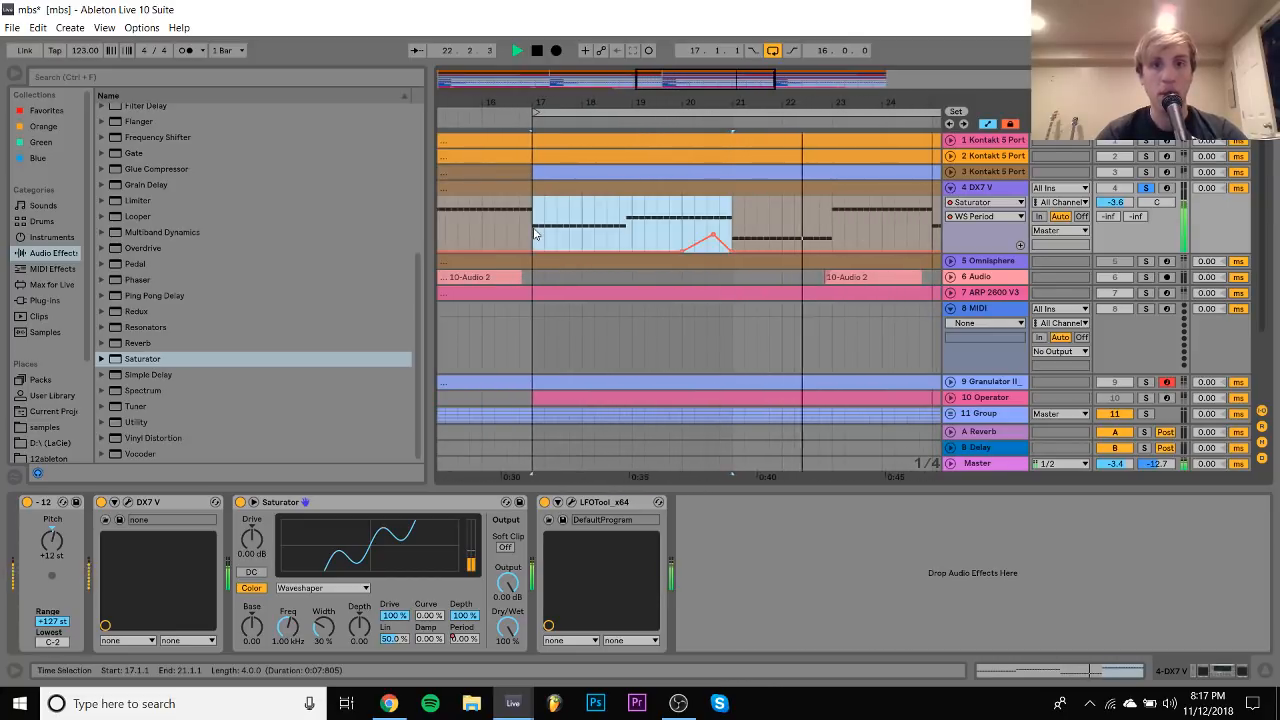
pyautogui.hotkey('ctrl', 'd')
pyautogui.click(861, 222)
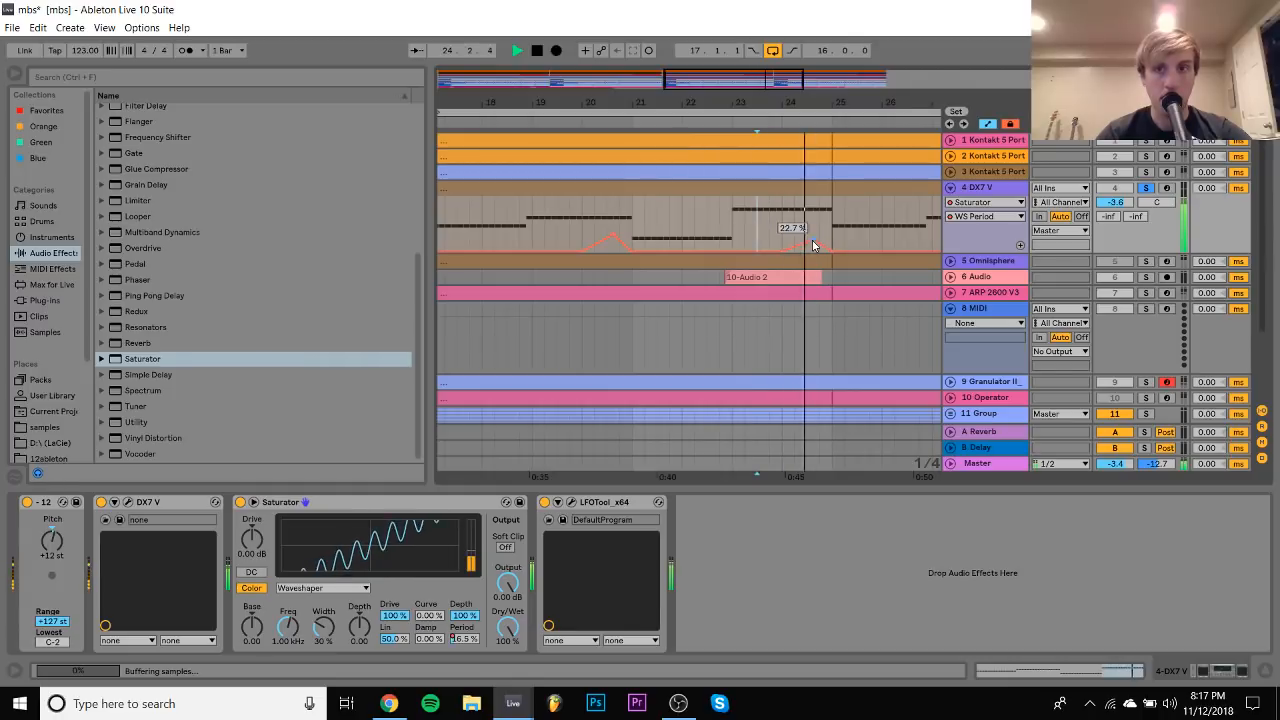
# Duplicate the DX7 V track's WS Period automation from bars 17 to 25 into the next eight bars
pyautogui.moveTo(799, 102); pyautogui.dragTo(799, 50)
pyautogui.moveTo(668, 230); pyautogui.dragTo(783, 234)
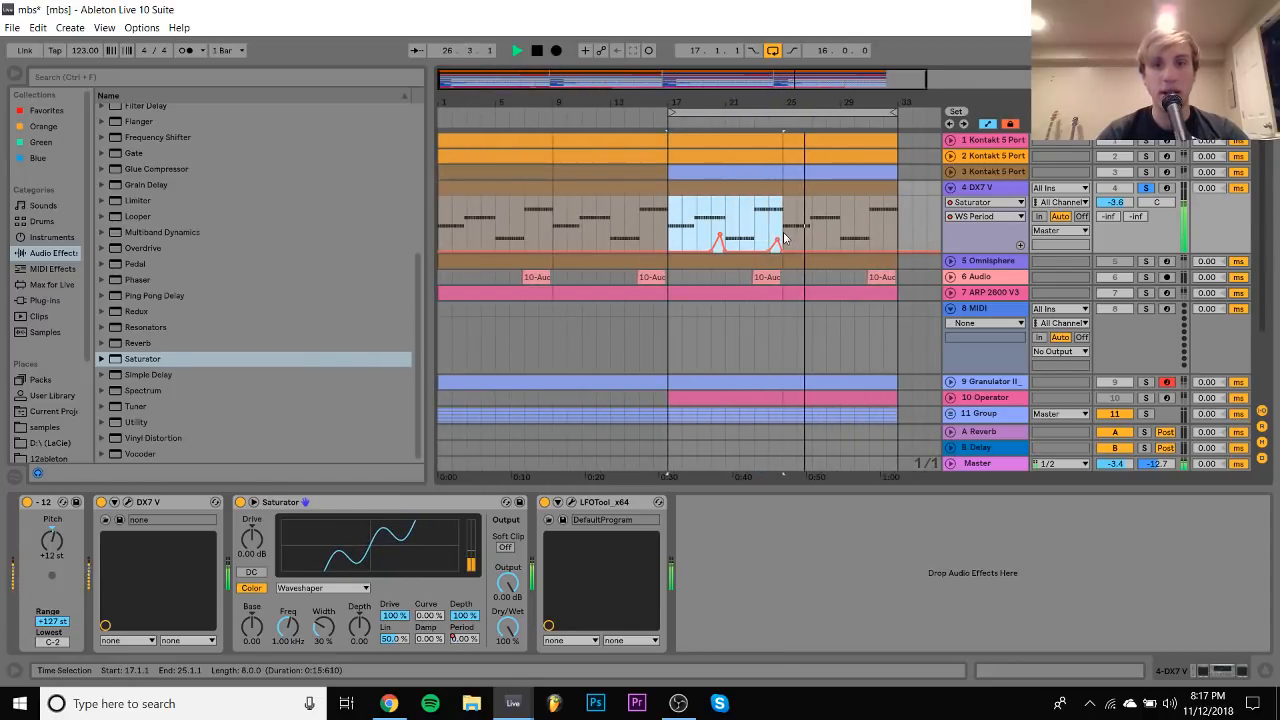
pyautogui.hotkey('ctrl', 'd')
# Raise the last WS Period automation peak and move it earlier, close to the start of bar 32
pyautogui.click(841, 223)
pyautogui.moveTo(839, 98); pyautogui.dragTo(839, 150)
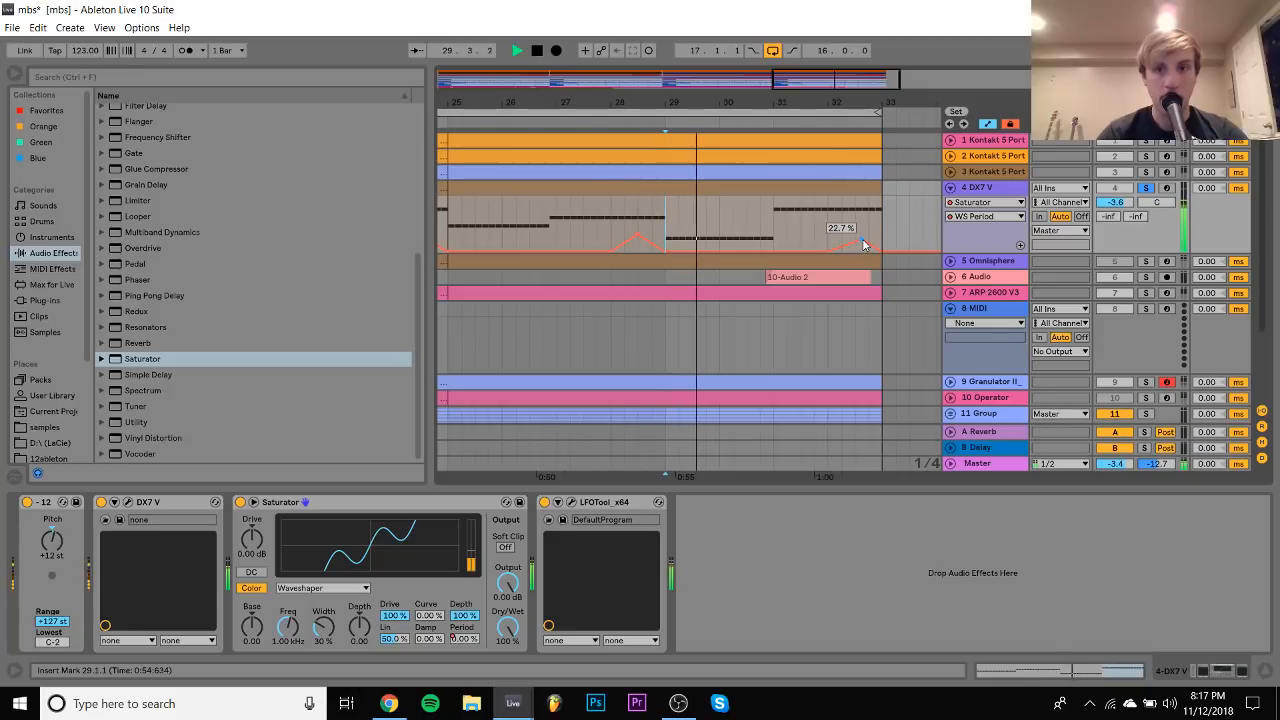
pyautogui.moveTo(859, 240)
pyautogui.mouseDown()
pyautogui.moveTo(829, 221)
pyautogui.moveTo(857, 236)
pyautogui.mouseUp()
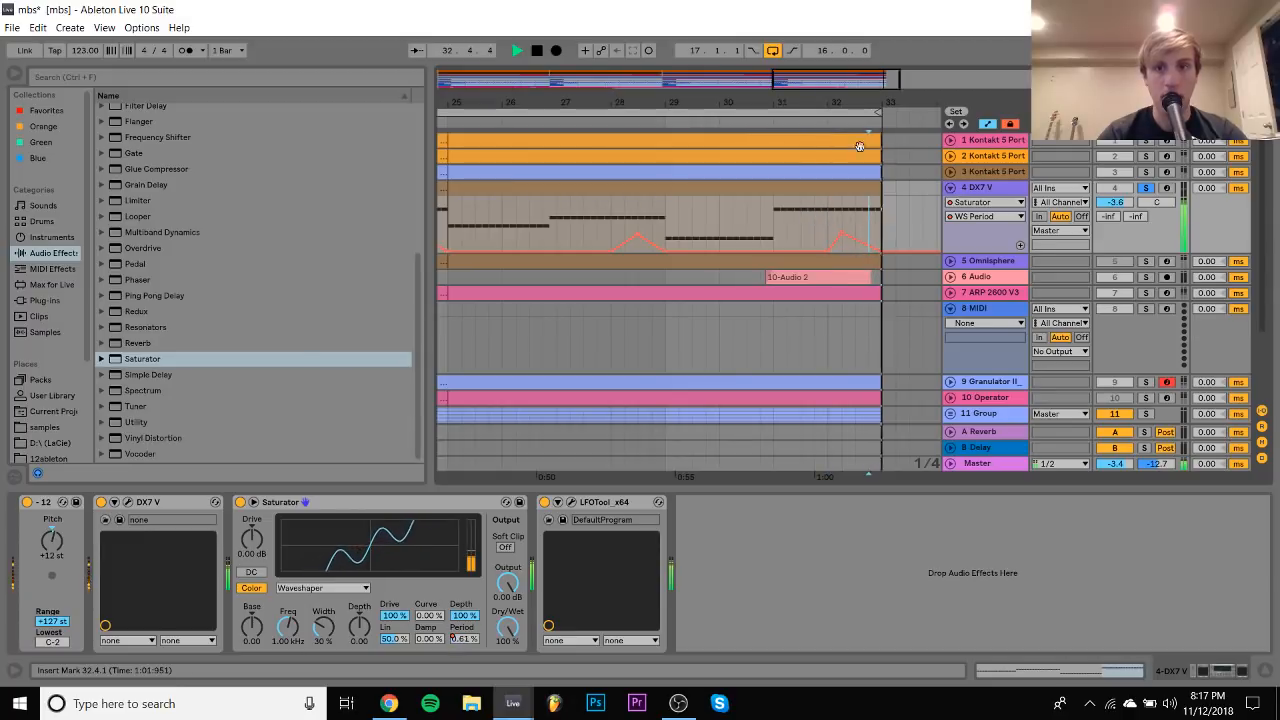
# Copy the DX7 V track's WS Period automation from bars 17 to 33 to bars 1 to 17
pyautogui.moveTo(844, 105); pyautogui.dragTo(856, 50)
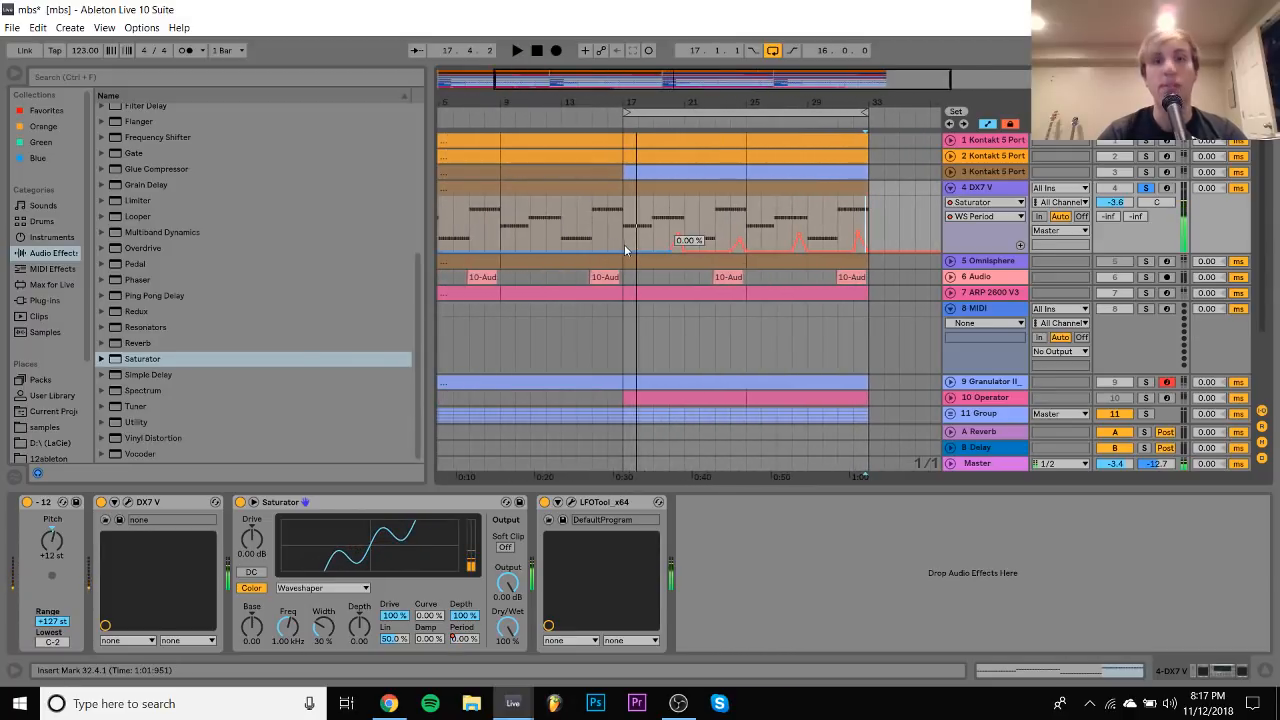
pyautogui.moveTo(625, 246); pyautogui.dragTo(866, 244)
pyautogui.press('space')
pyautogui.hscroll(-2, 850, 242)
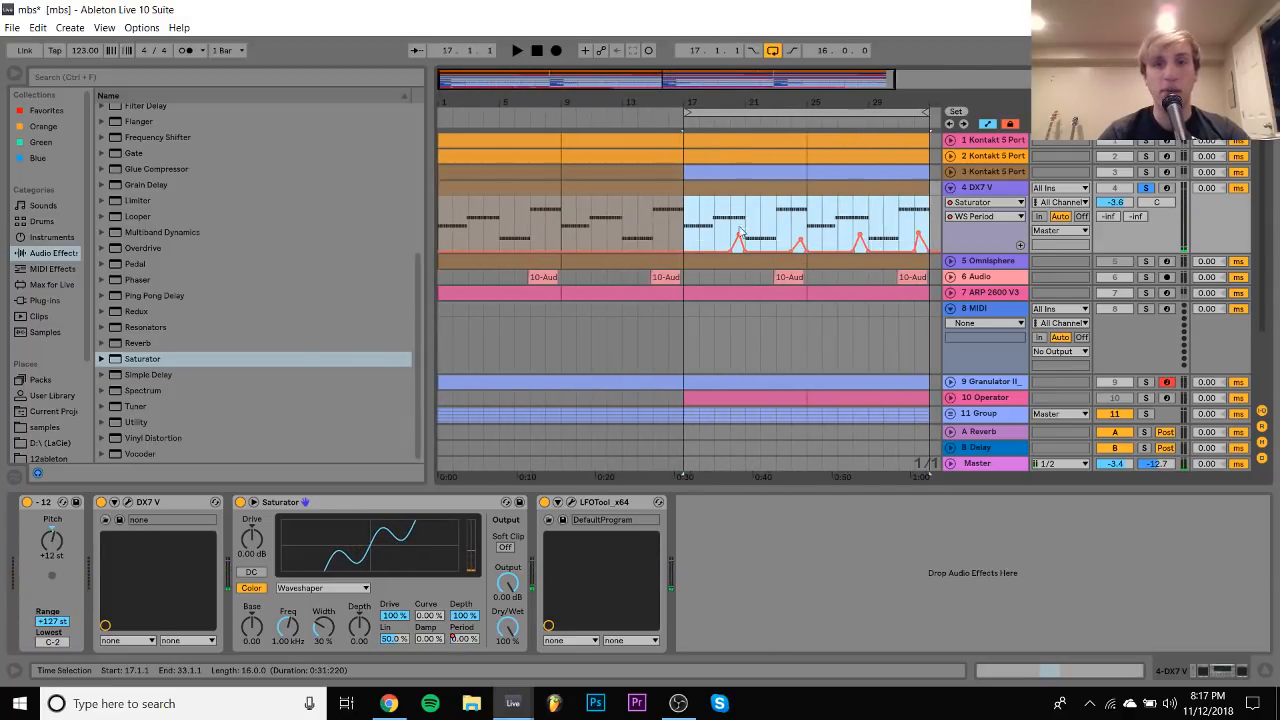
pyautogui.click(446, 236)
pyautogui.hotkey('ctrl', 'v')
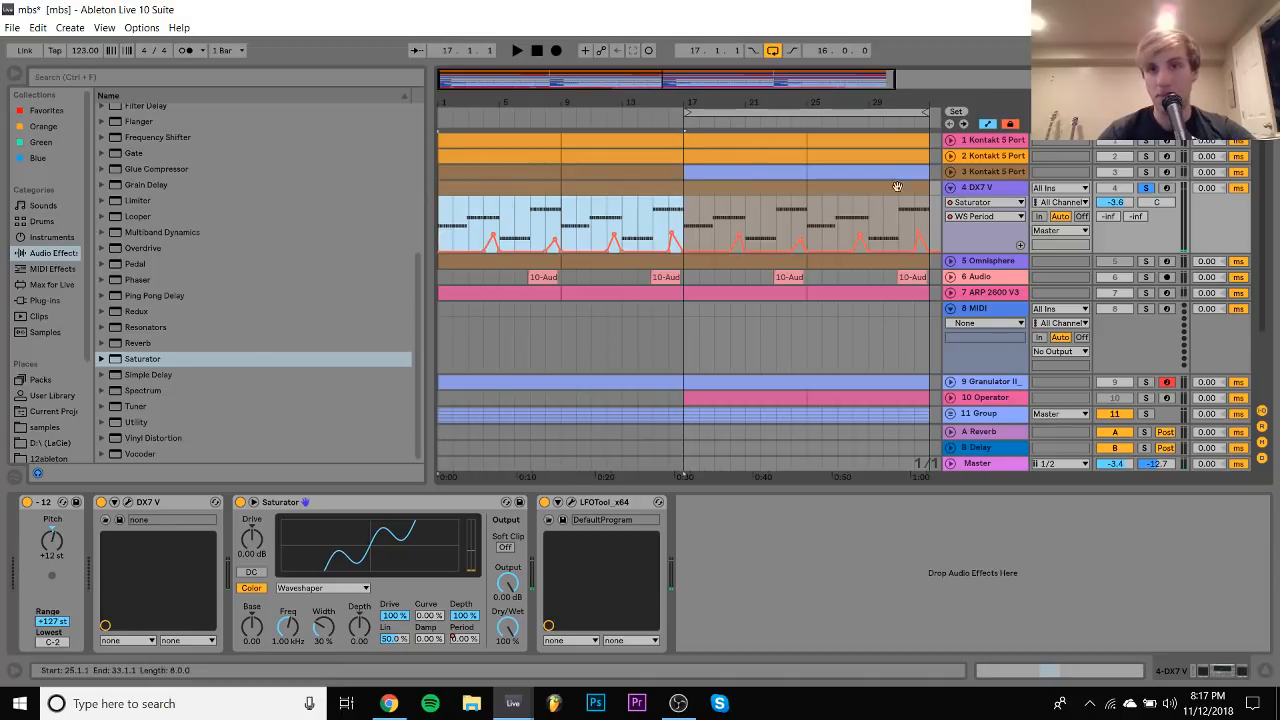
# Delete the Omnisphere track and lower the DX7 V track's volume to -6.9 dB during full-mix playback
pyautogui.click(975, 261)
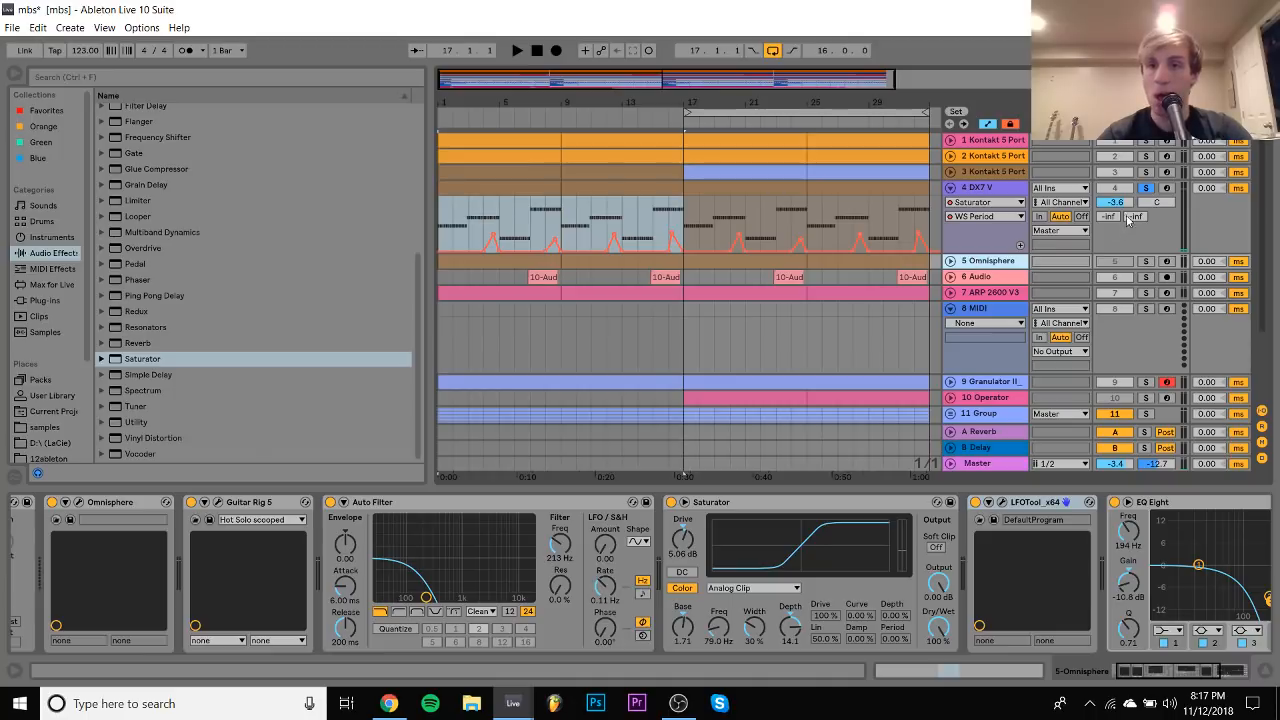
pyautogui.press('Delete')
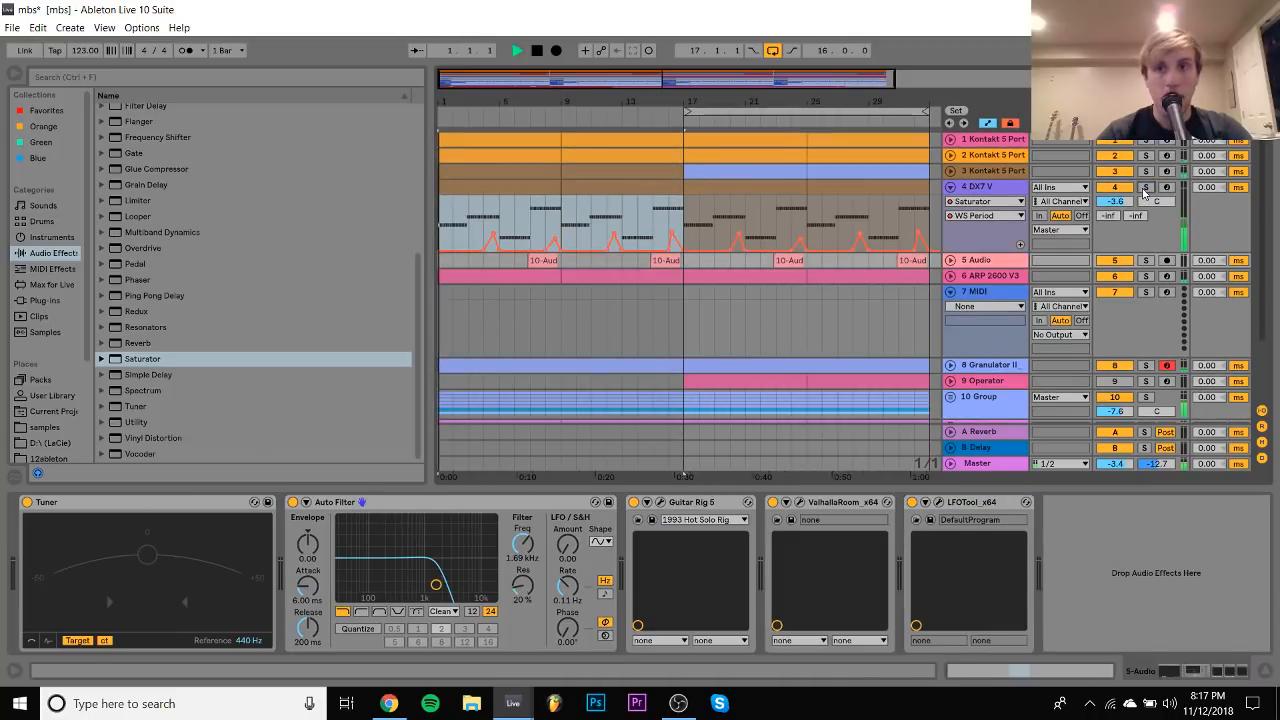
pyautogui.click(988, 190)
pyautogui.moveTo(1119, 206); pyautogui.dragTo(1119, 199)
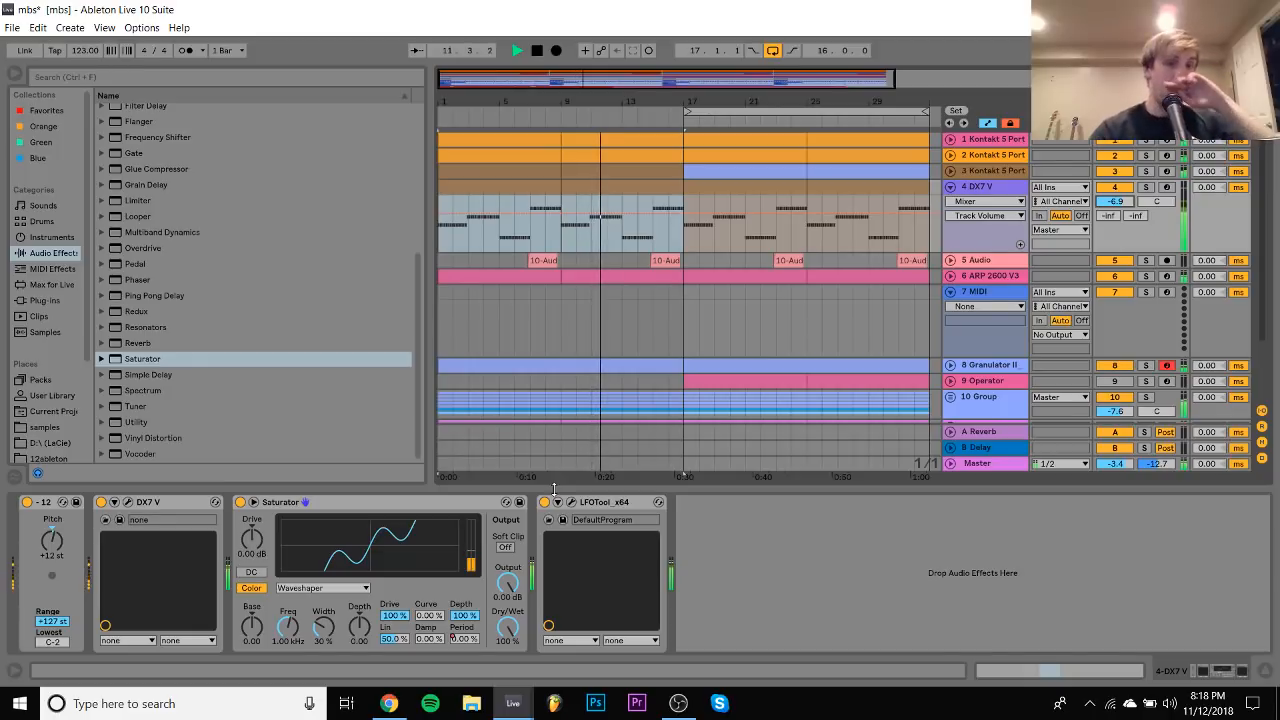
# Solo DX7 V and set its Saturator's waveshaper Curve to 99.2 % and Lin to 100 %
pyautogui.click(1146, 187)
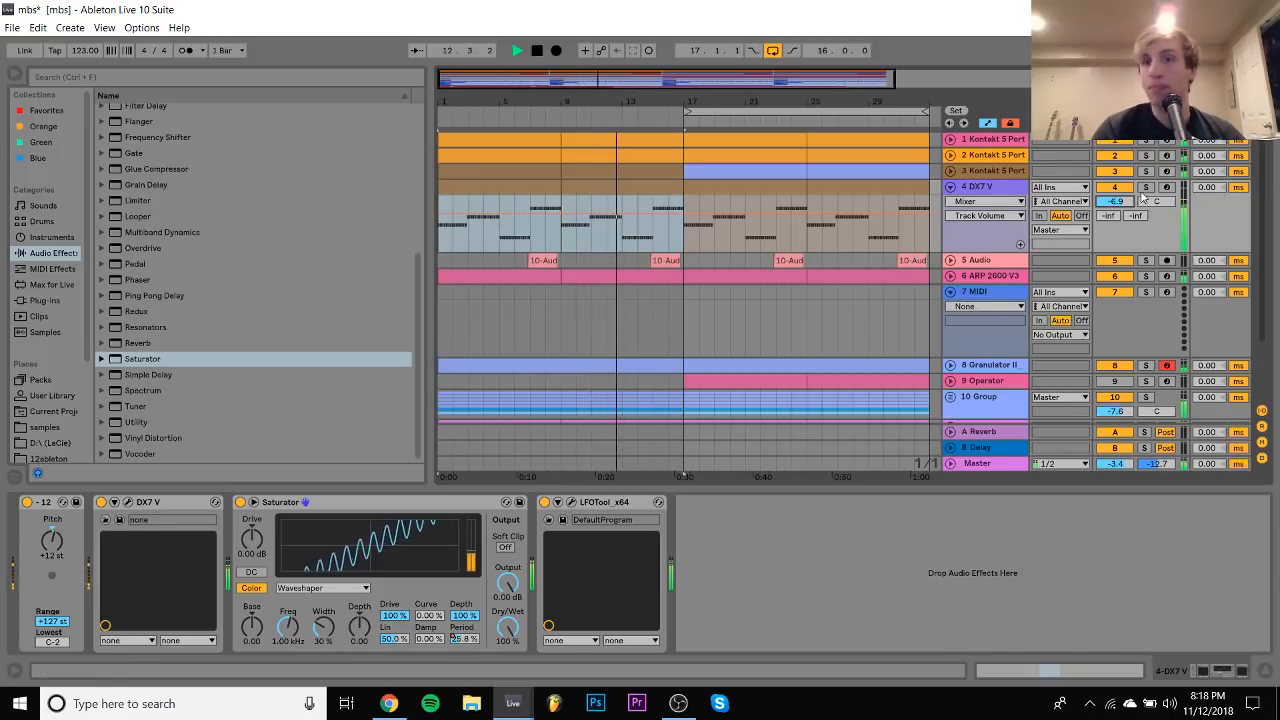
pyautogui.moveTo(425, 615)
pyautogui.mouseDown()
pyautogui.moveTo(425, 535)
pyautogui.moveTo(427, 620)
pyautogui.mouseUp()
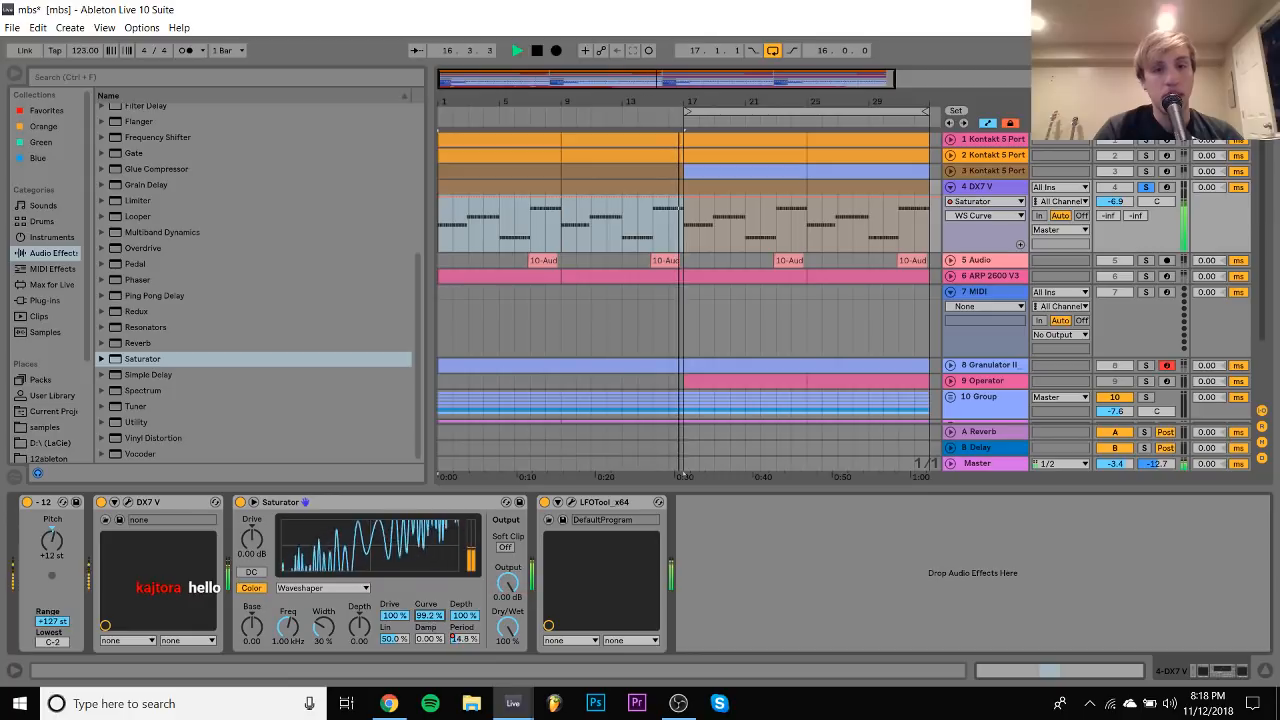
pyautogui.moveTo(394, 638); pyautogui.dragTo(385, 545)
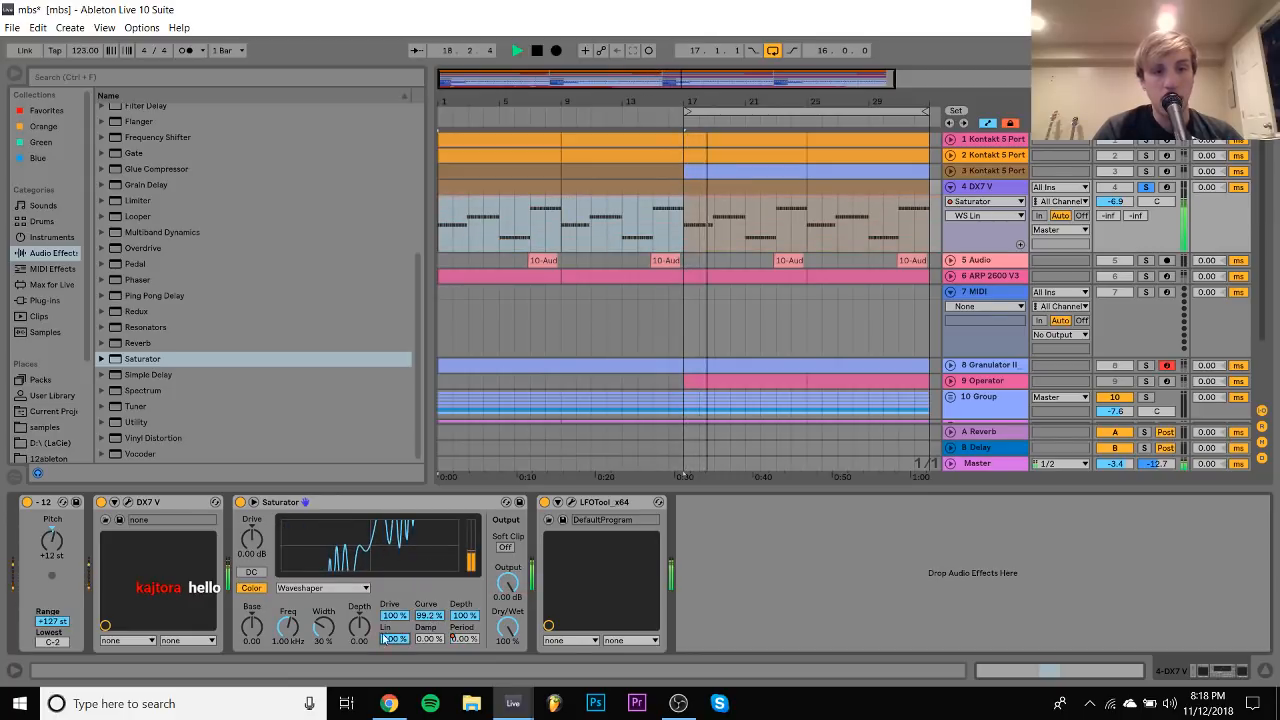
# Set the Saturator's Drive to 2.29 dB and Output to -9 dB, trying Base at 6.86 and resetting it to 0
pyautogui.click(252, 628)
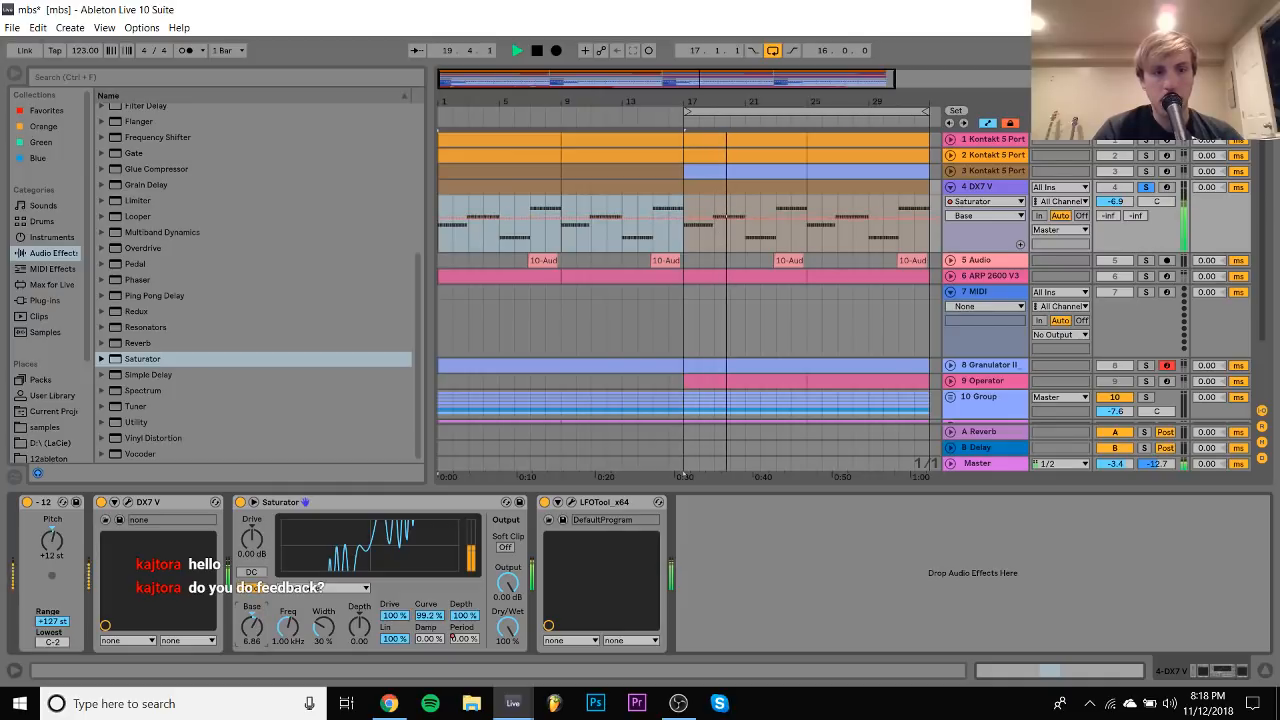
pyautogui.moveTo(252, 540); pyautogui.dragTo(252, 515)
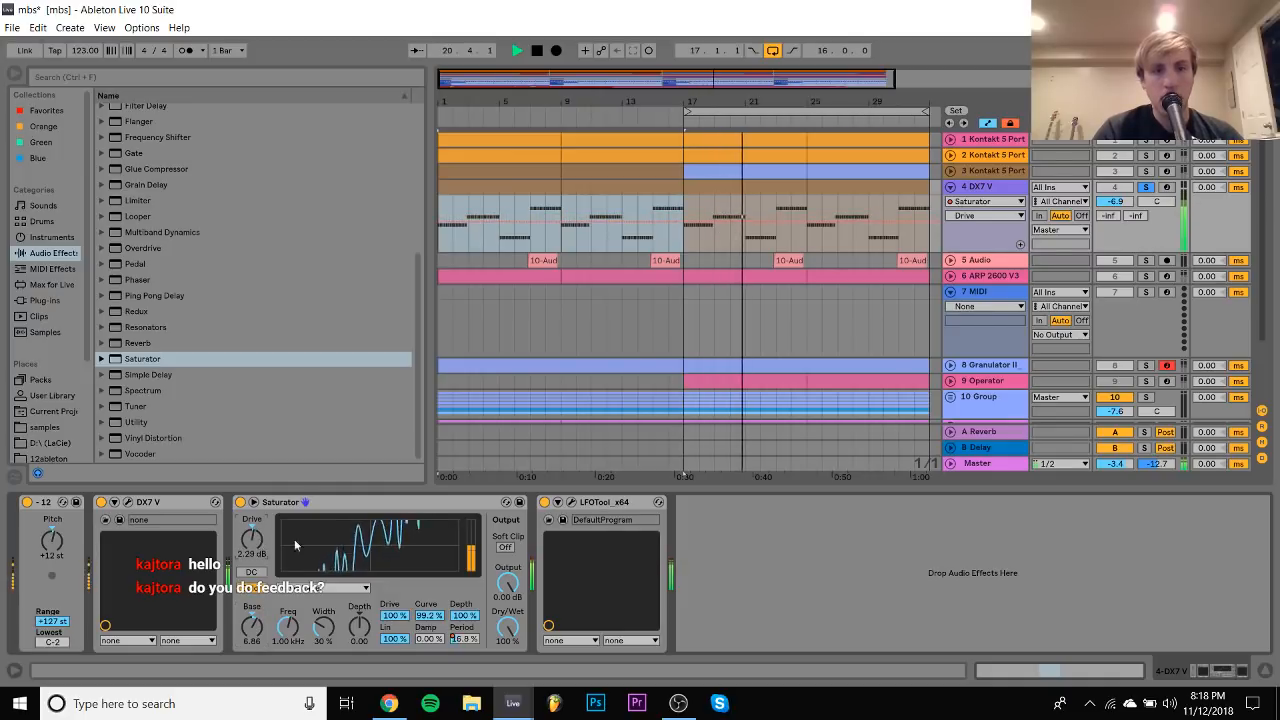
pyautogui.moveTo(507, 583)
pyautogui.mouseDown()
pyautogui.moveTo(507, 610)
pyautogui.moveTo(507, 595)
pyautogui.mouseUp()
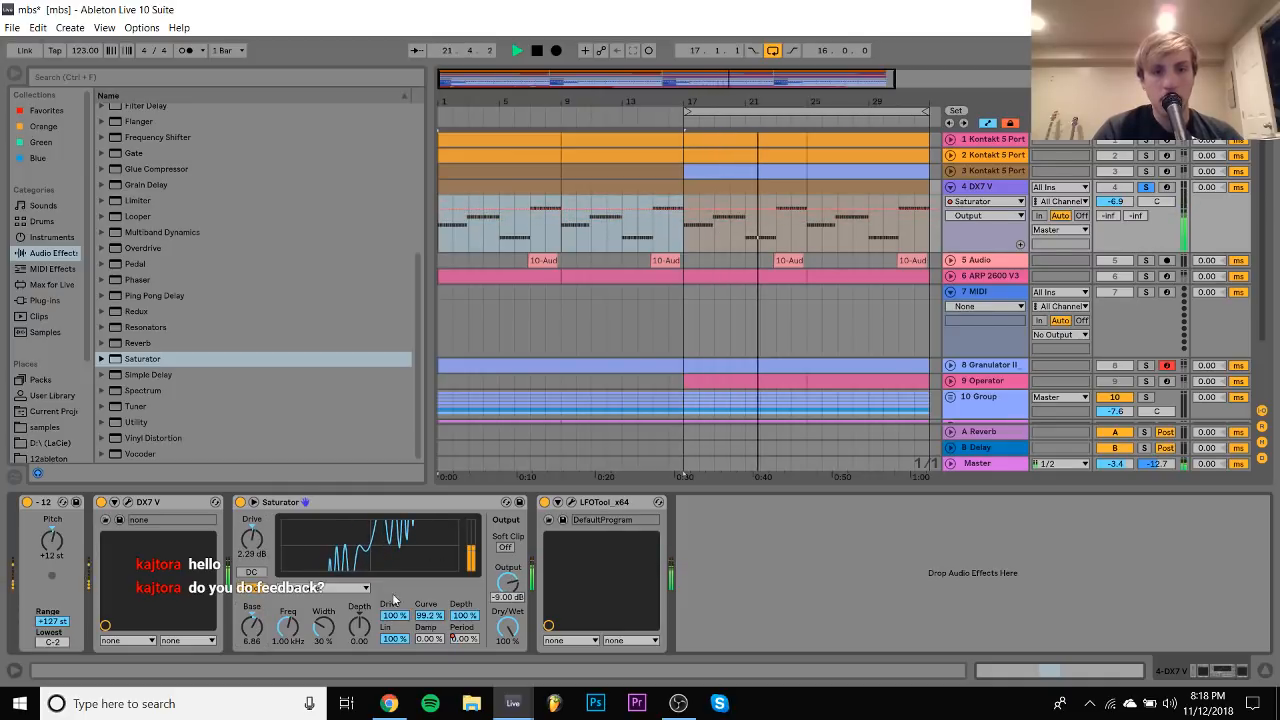
pyautogui.doubleClick(249, 631)
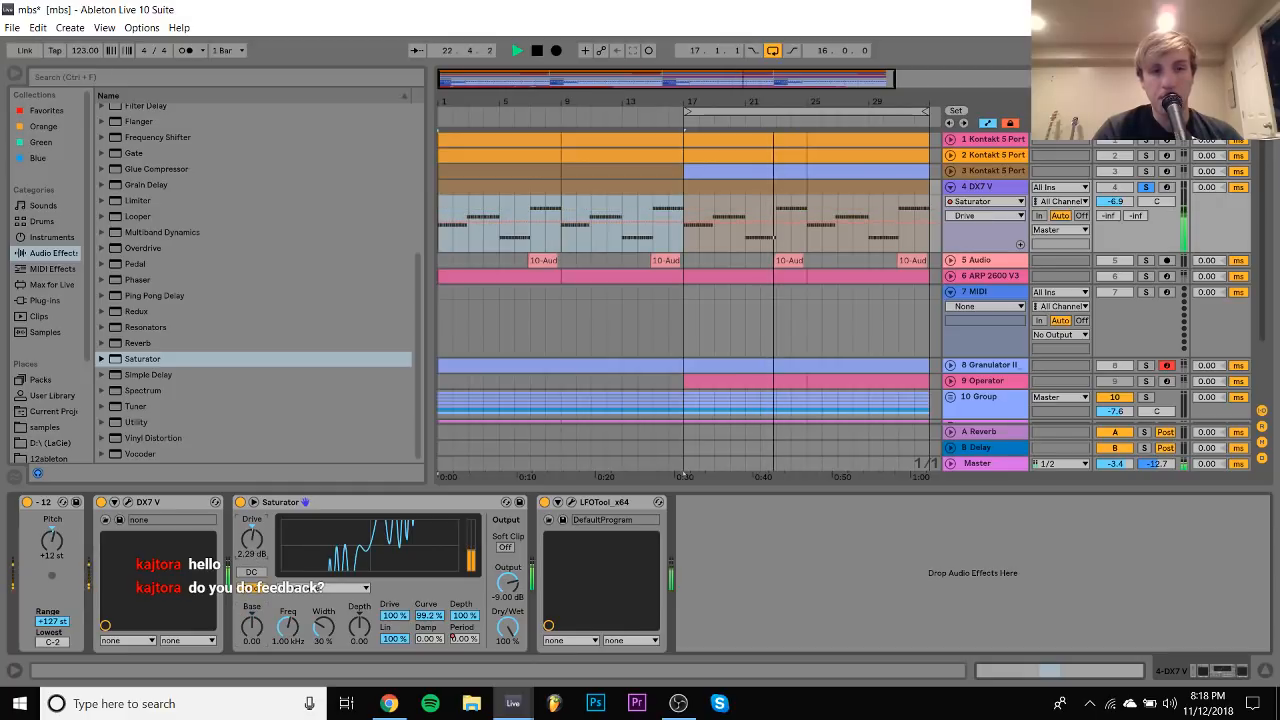
# Unsolo DX7 V, compare the mix with and without it, and balance Saturator Drive at 2.86 dB against track volume at -5.6 dB
pyautogui.click(1146, 187)
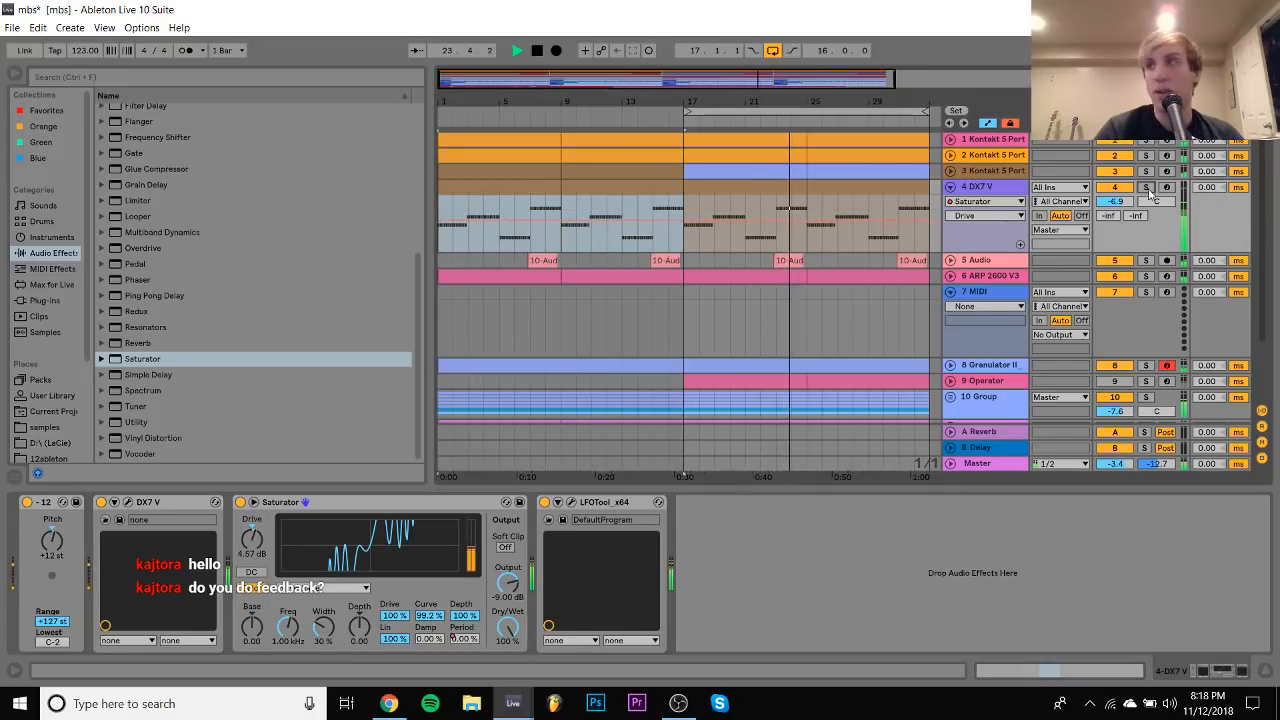
pyautogui.click(1123, 189)
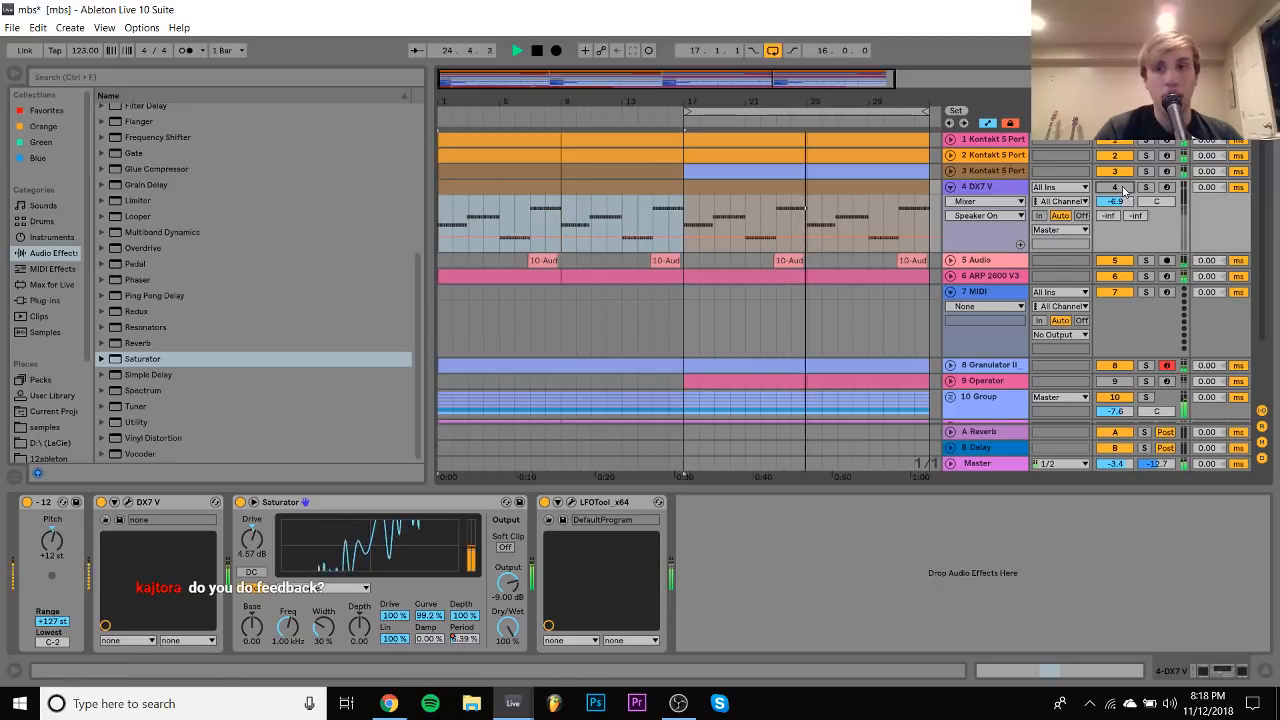
pyautogui.click(1123, 189)
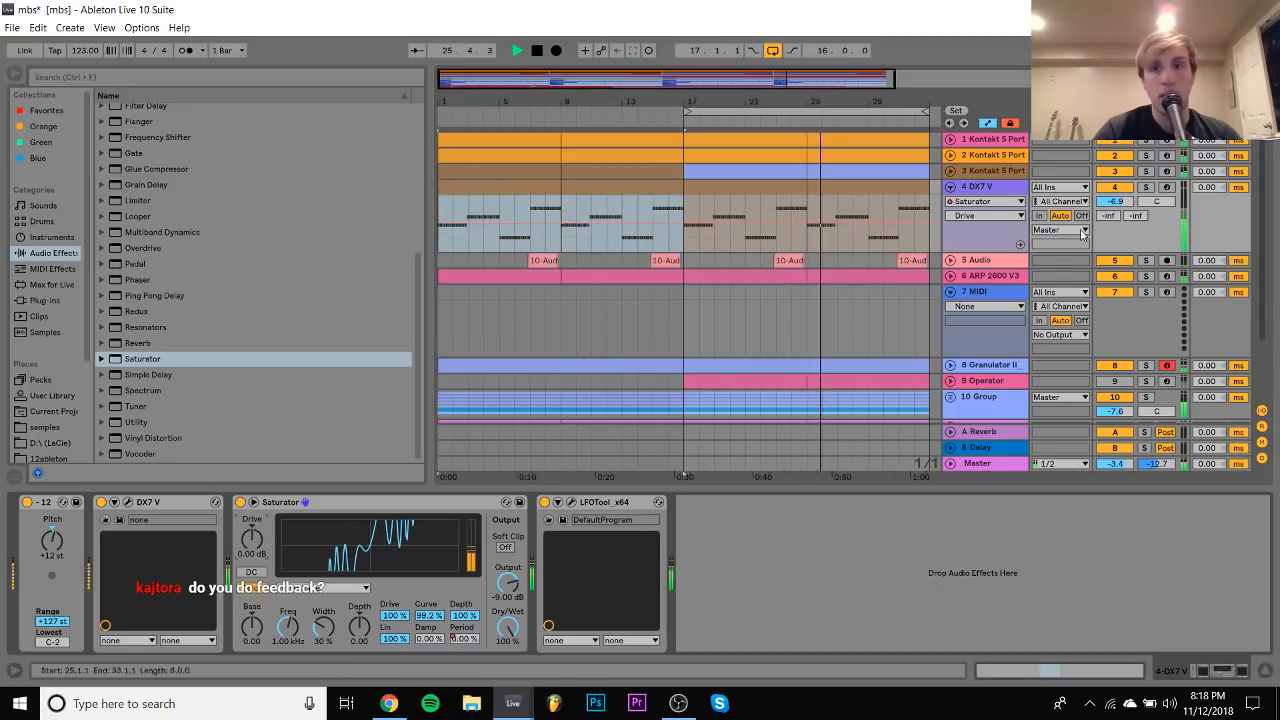
pyautogui.moveTo(1114, 202); pyautogui.dragTo(1114, 178)
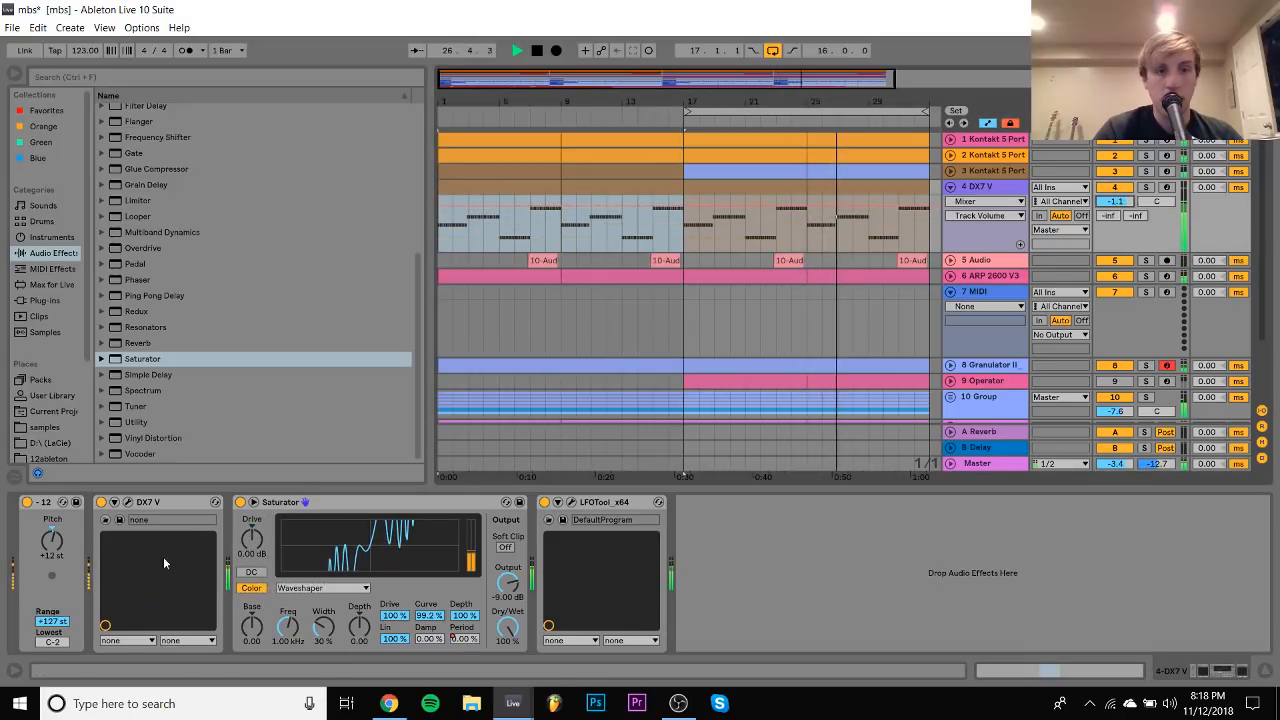
pyautogui.moveTo(252, 540)
pyautogui.mouseDown()
pyautogui.moveTo(252, 505)
pyautogui.moveTo(252, 531)
pyautogui.mouseUp()
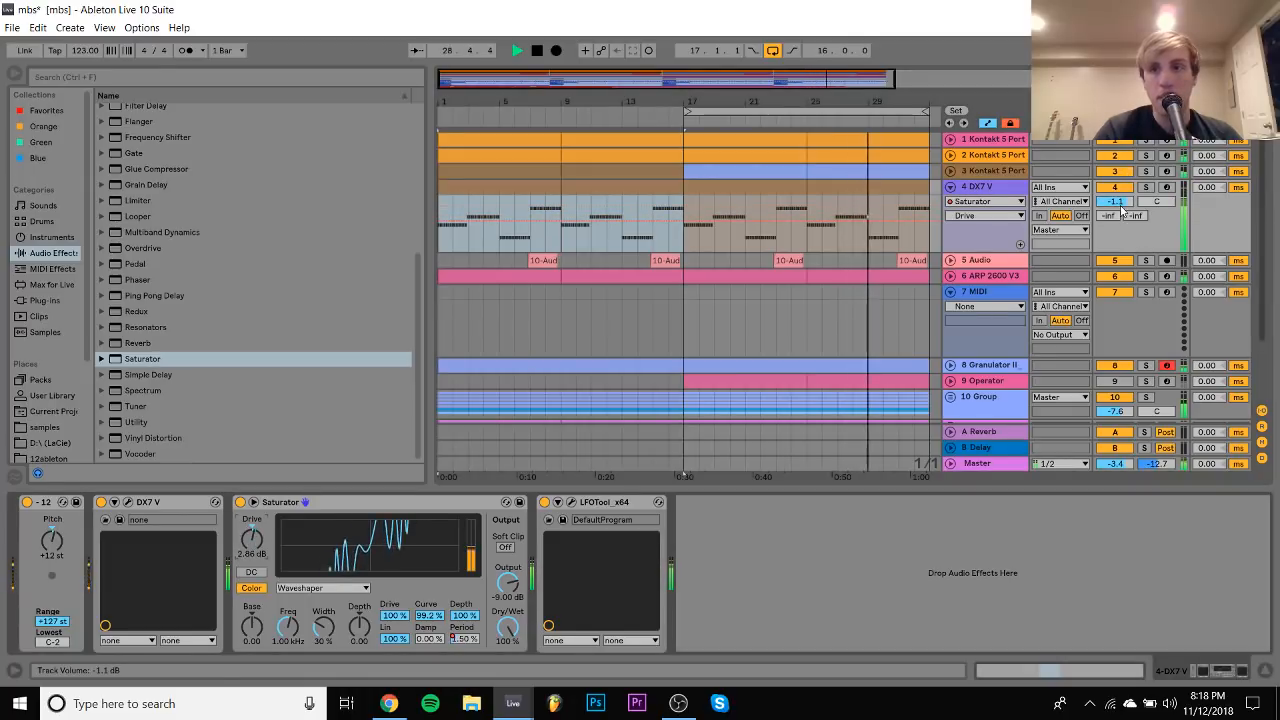
pyautogui.moveTo(1122, 209); pyautogui.dragTo(1123, 211)
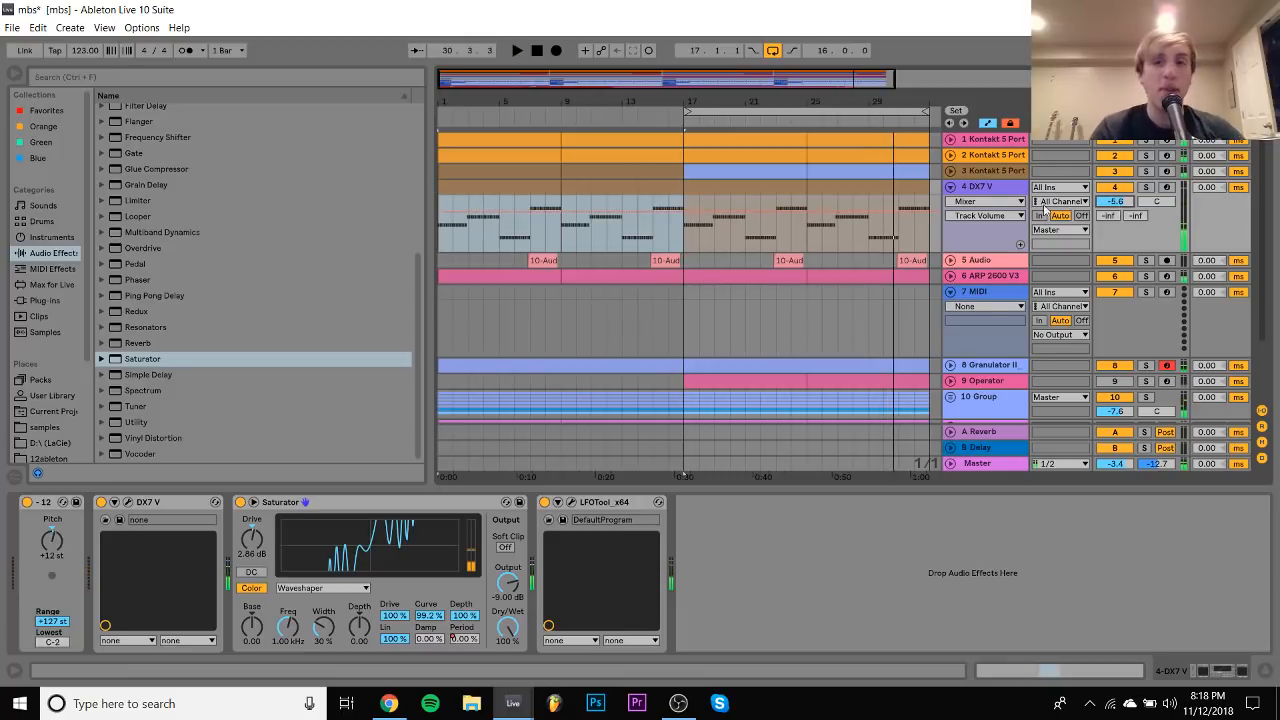
# Insert a MIDI track below DX7 V, copy DX7 V's clips into it from bar 1, and mute the DX7 V track
pyautogui.click(994, 198)
pyautogui.hotkey('ctrl', 'shift', 't')
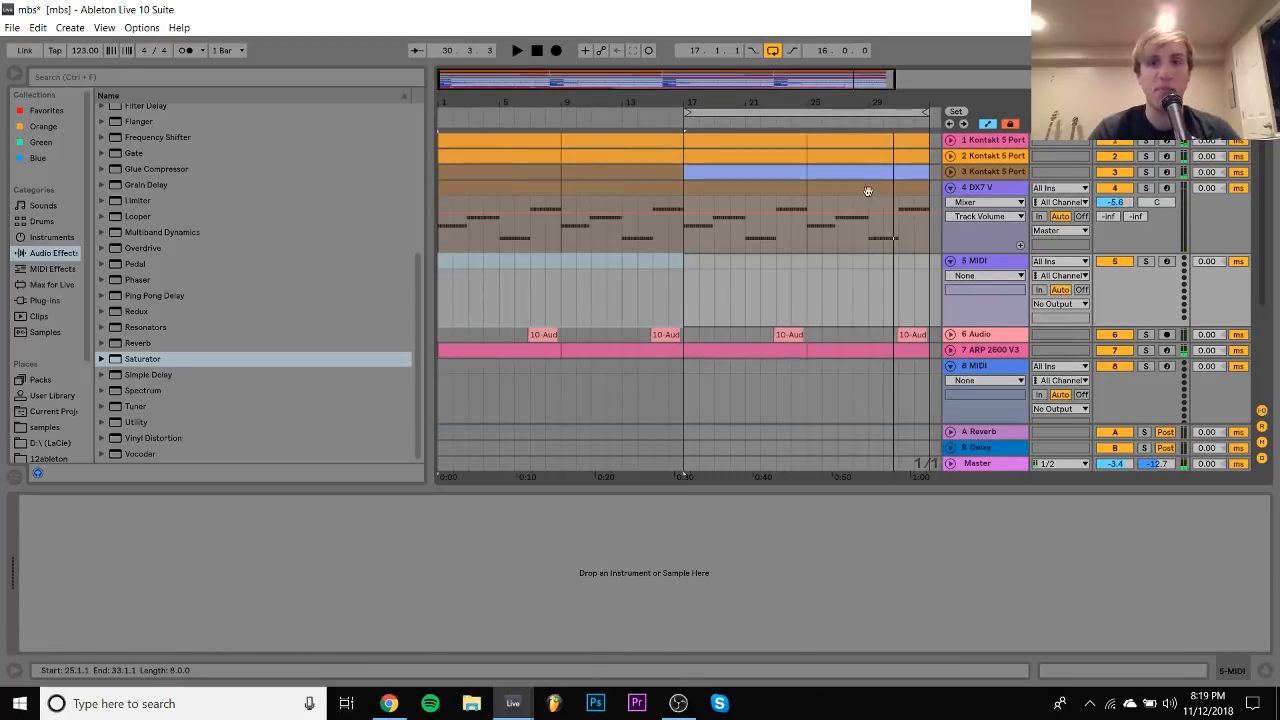
pyautogui.click(710, 205)
pyautogui.hotkey('ctrl', 'c')
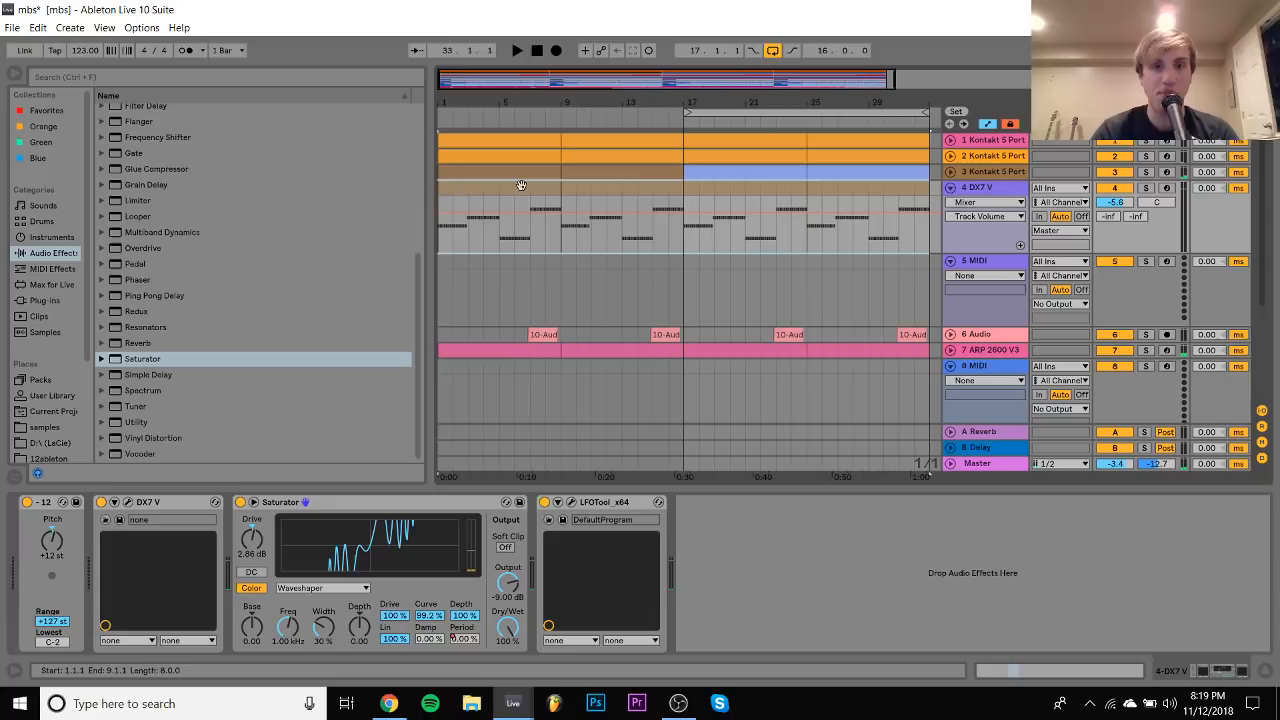
pyautogui.click(440, 261)
pyautogui.hotkey('ctrl', 'v')
pyautogui.click(1113, 188)
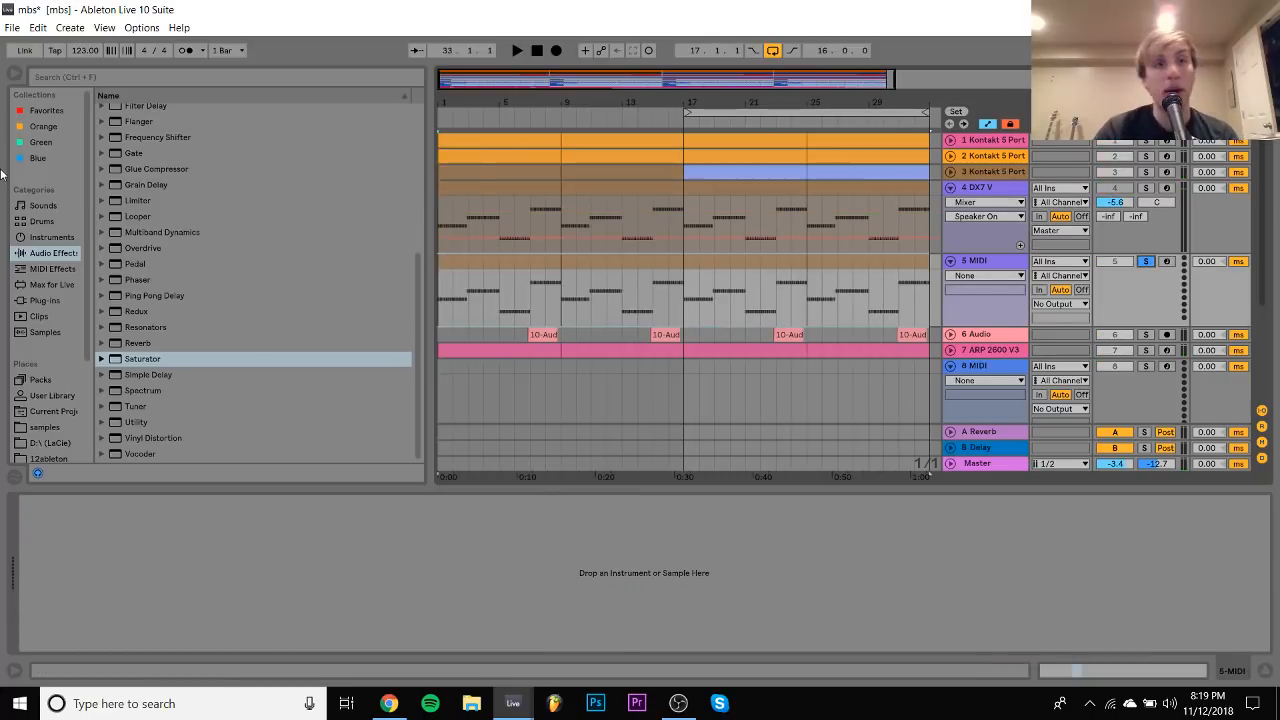
# Add an Arpeggiator to the new MIDI track with a 1/16 rate and a 131 % gate
pyautogui.click(51, 240)
pyautogui.click(54, 270)
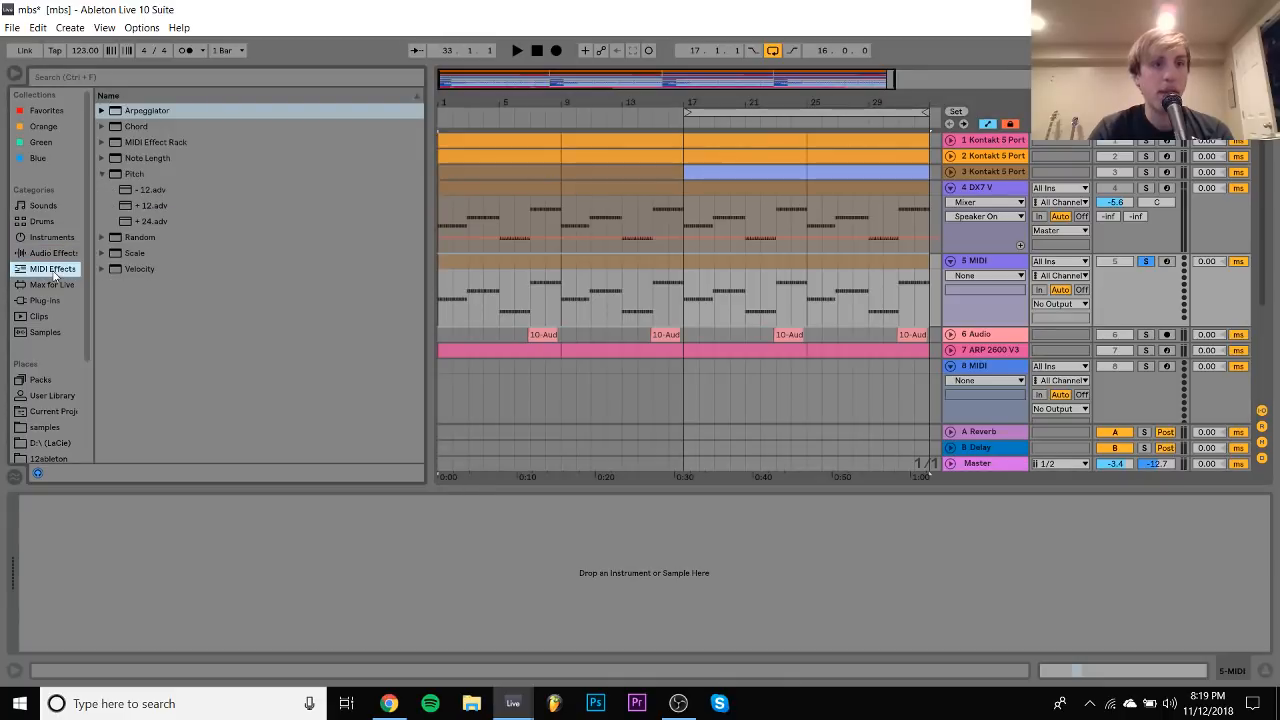
pyautogui.doubleClick(148, 114)
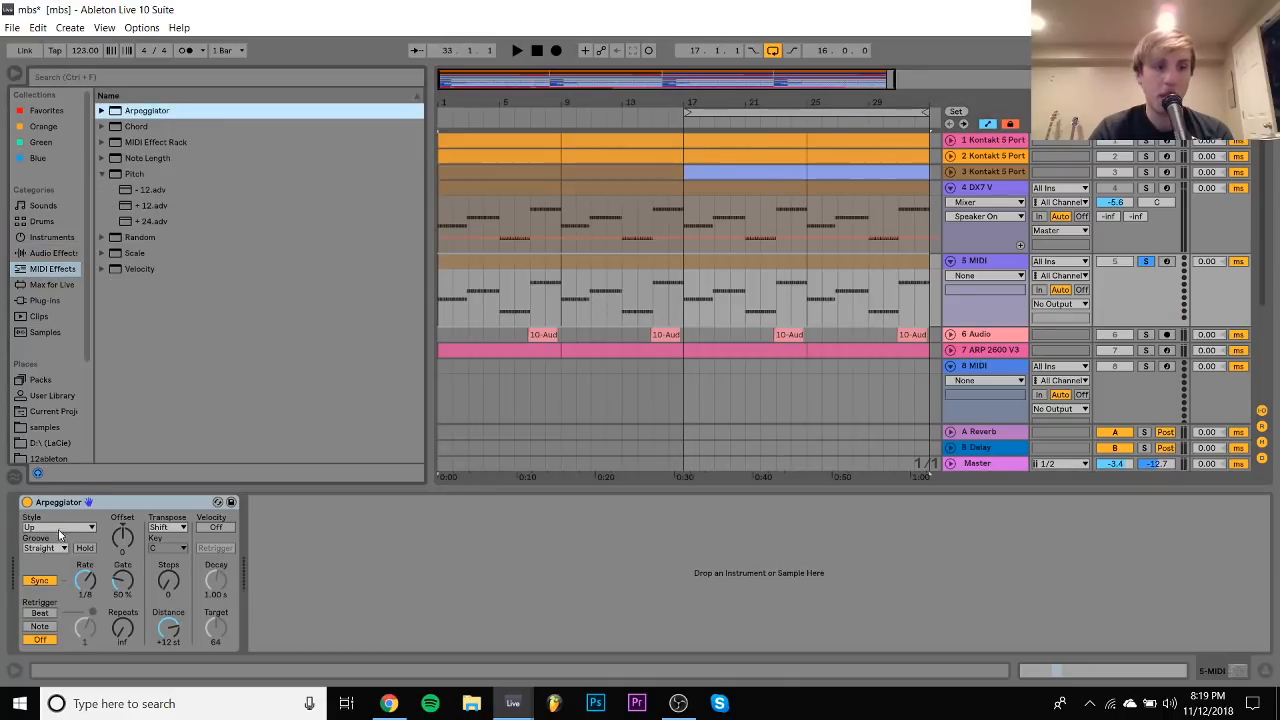
pyautogui.click(58, 534)
pyautogui.click(79, 559)
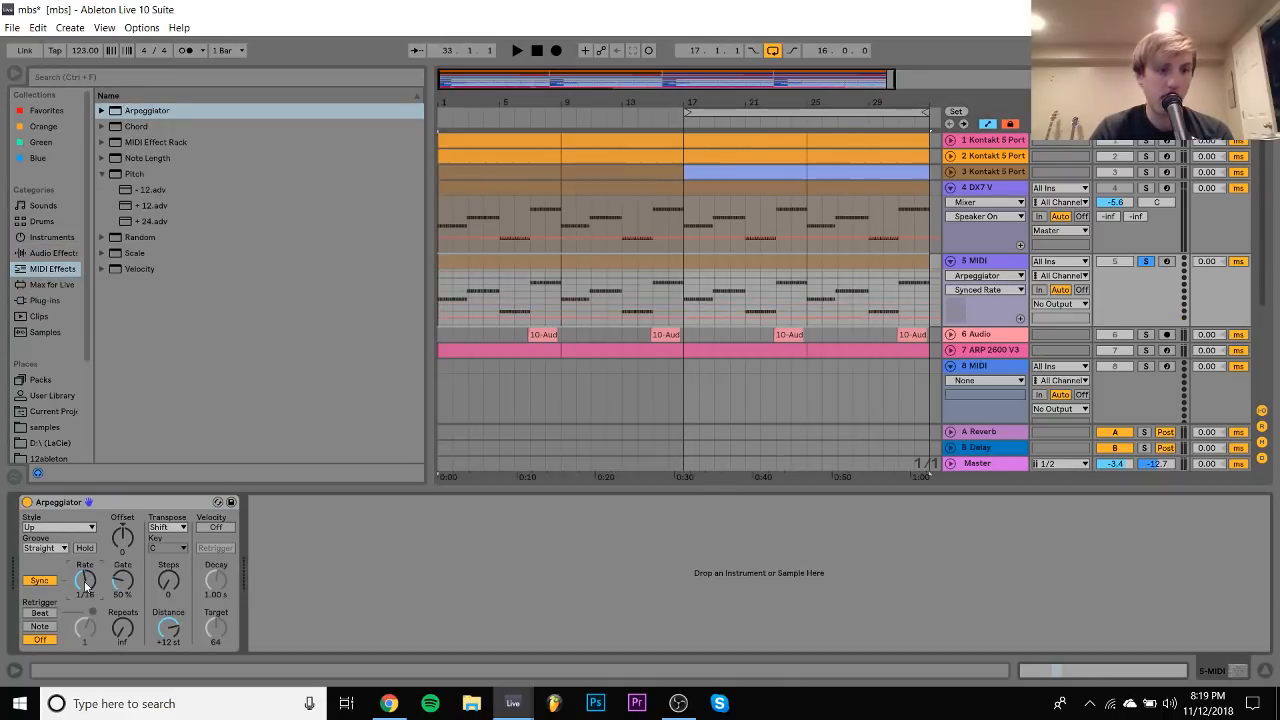
pyautogui.click(113, 572)
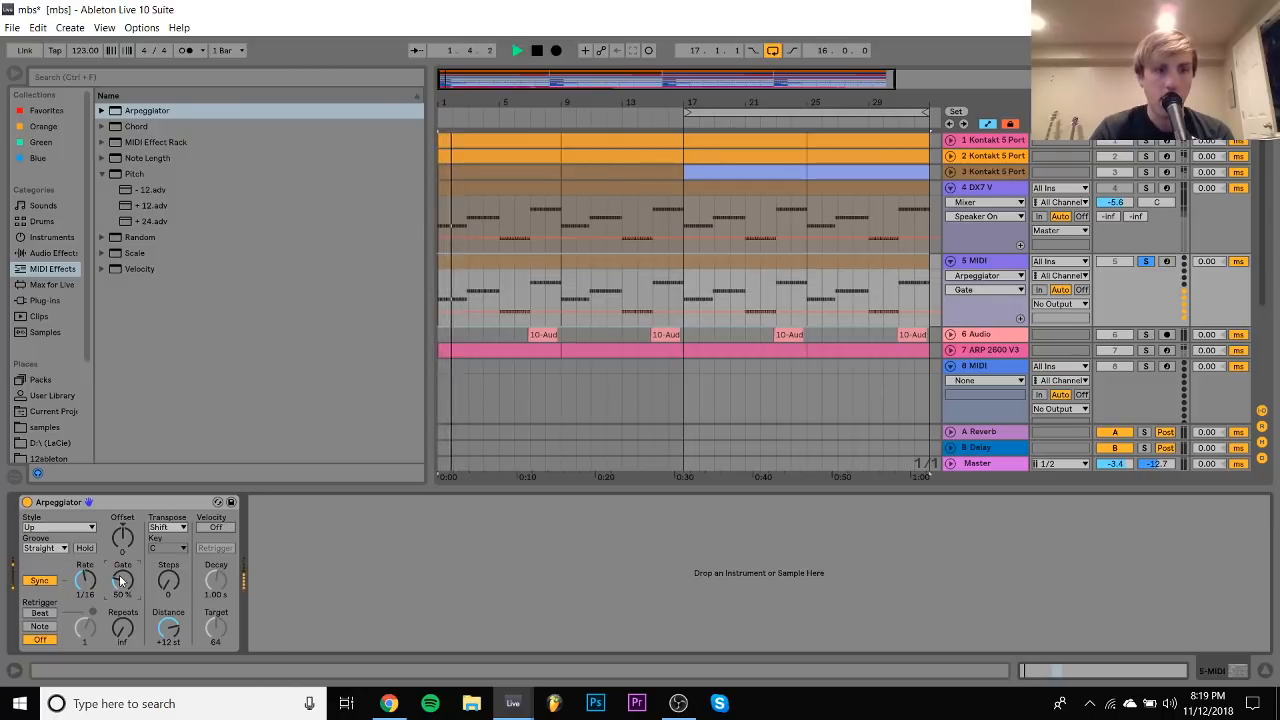
pyautogui.moveTo(121, 580); pyautogui.dragTo(121, 500)
pyautogui.press('space')
# Load the Serum_x64 plug-in from the Xfer x64 folder onto the arpeggiated MIDI track
pyautogui.click(44, 300)
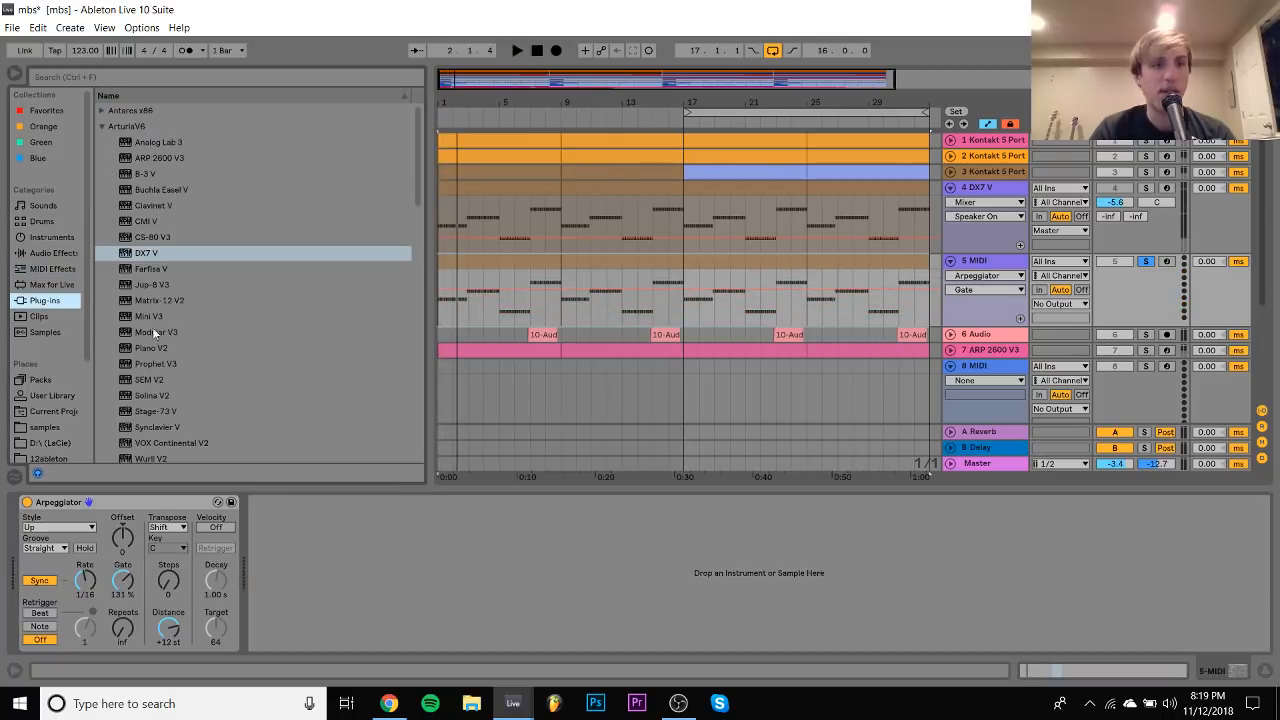
pyautogui.scroll(-15, 192, 338)
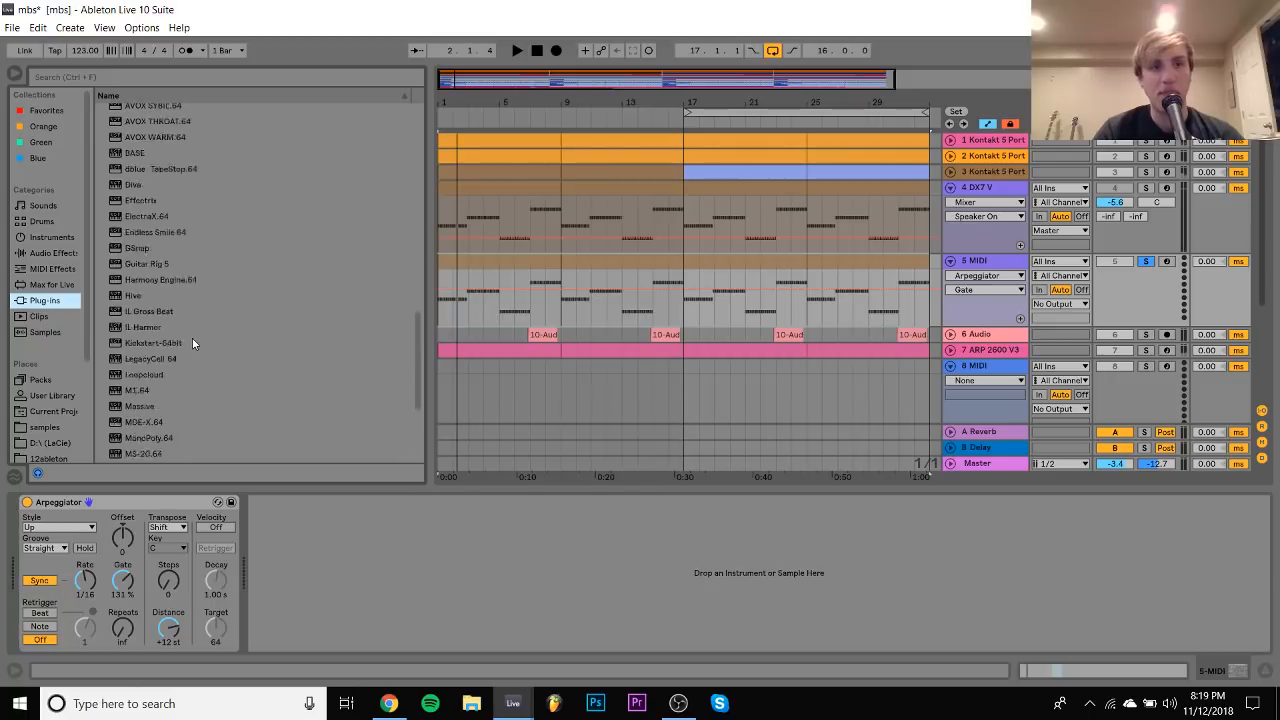
pyautogui.click(124, 200)
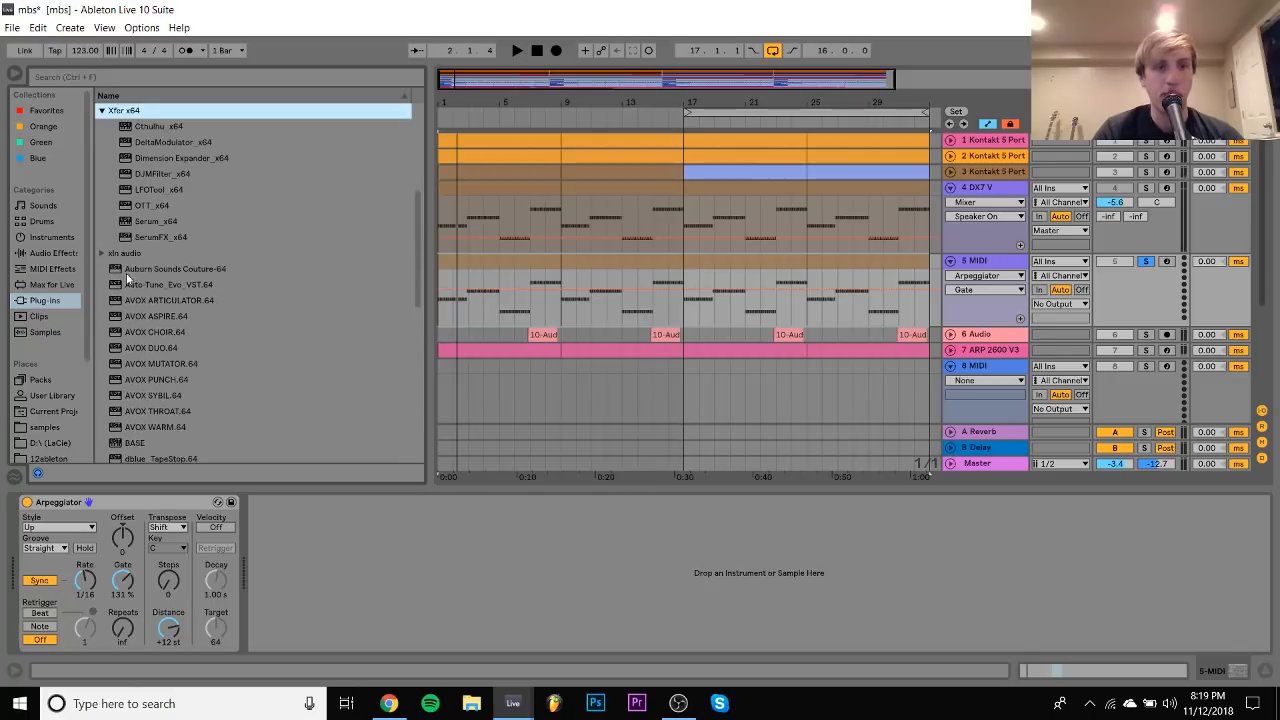
pyautogui.click(155, 222)
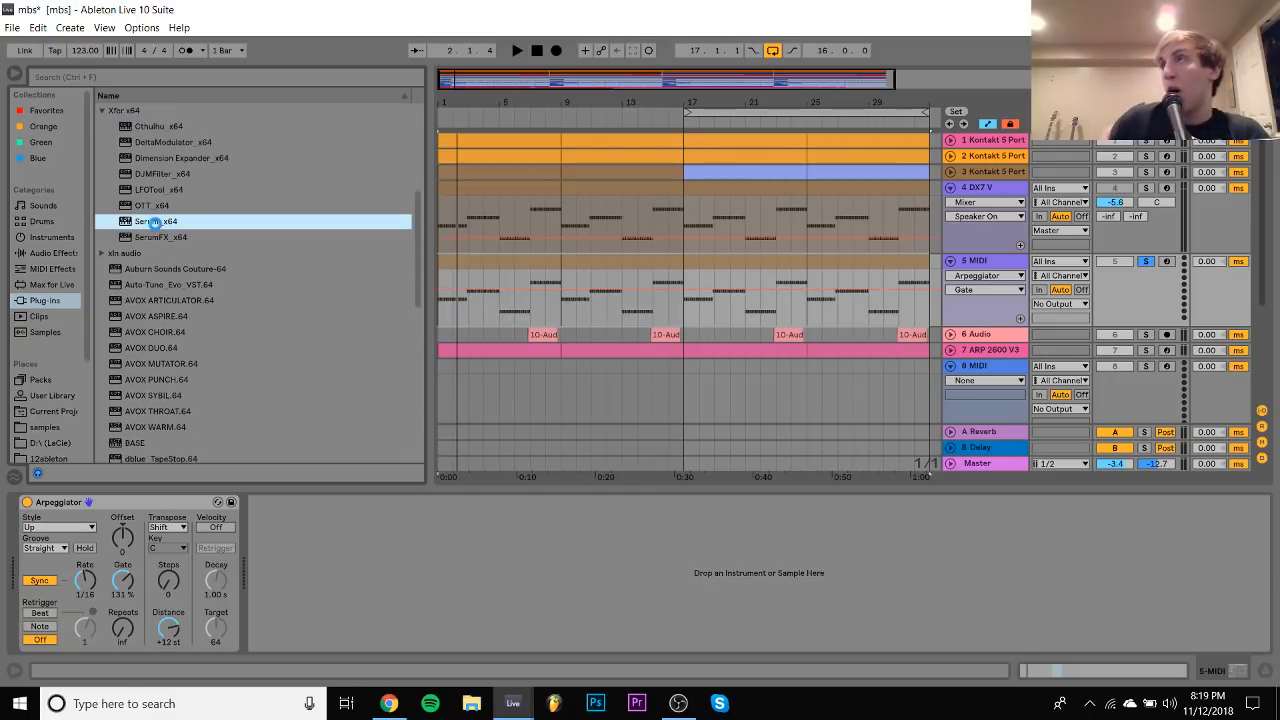
pyautogui.doubleClick(155, 222)
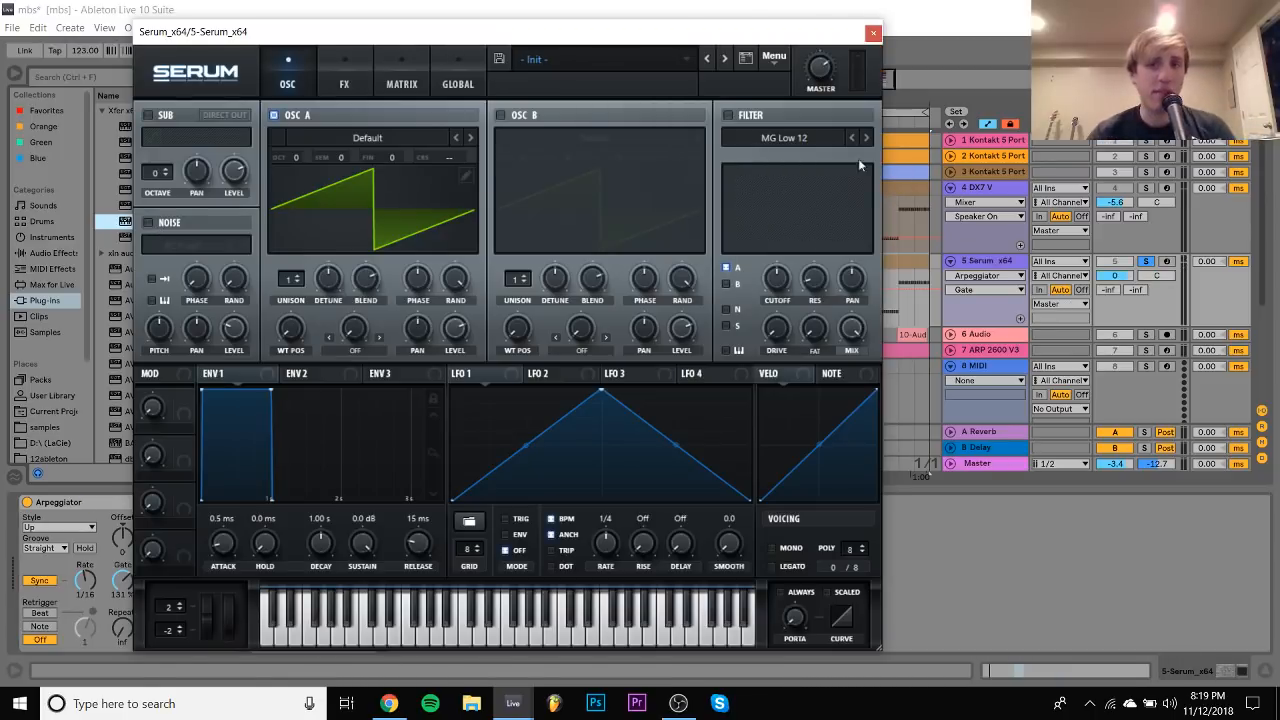
# Copy the Saturator and LFOTool from DX7 V to the Serum track and set the Serum track's volume to -8.8 dB
pyautogui.click(995, 192)
pyautogui.click(420, 503)
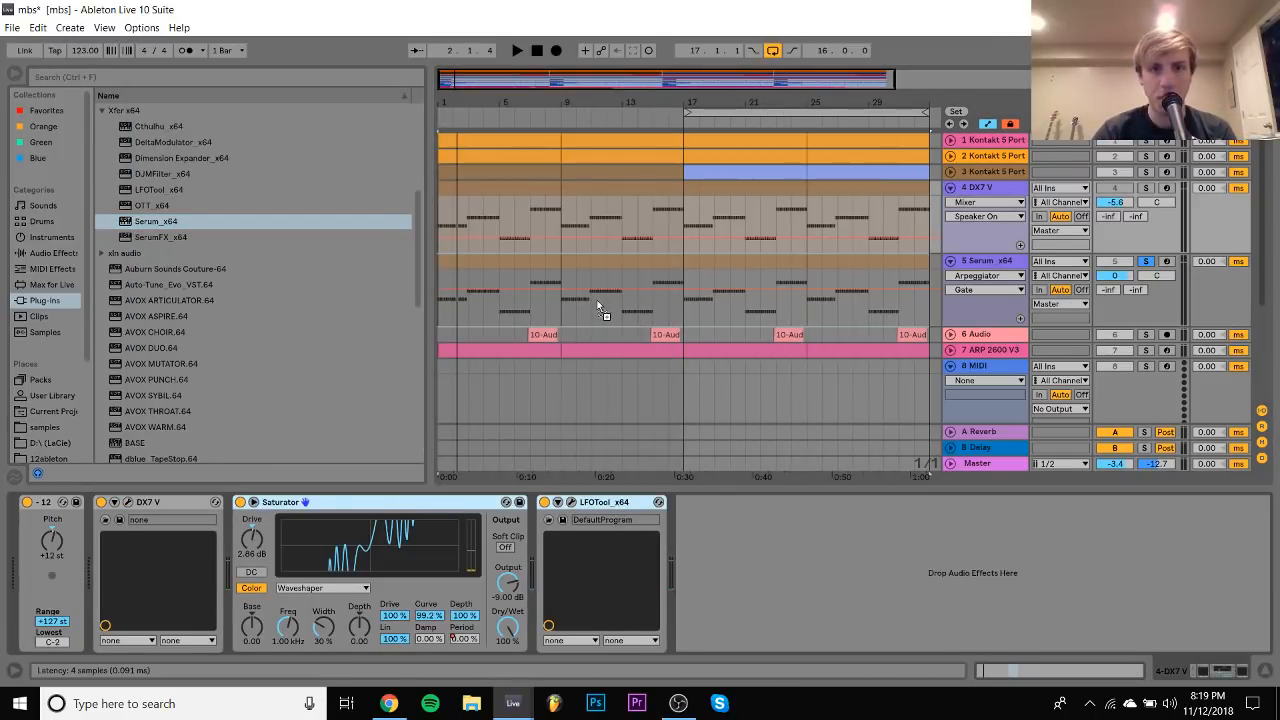
pyautogui.click(917, 282)
pyautogui.click(1115, 275)
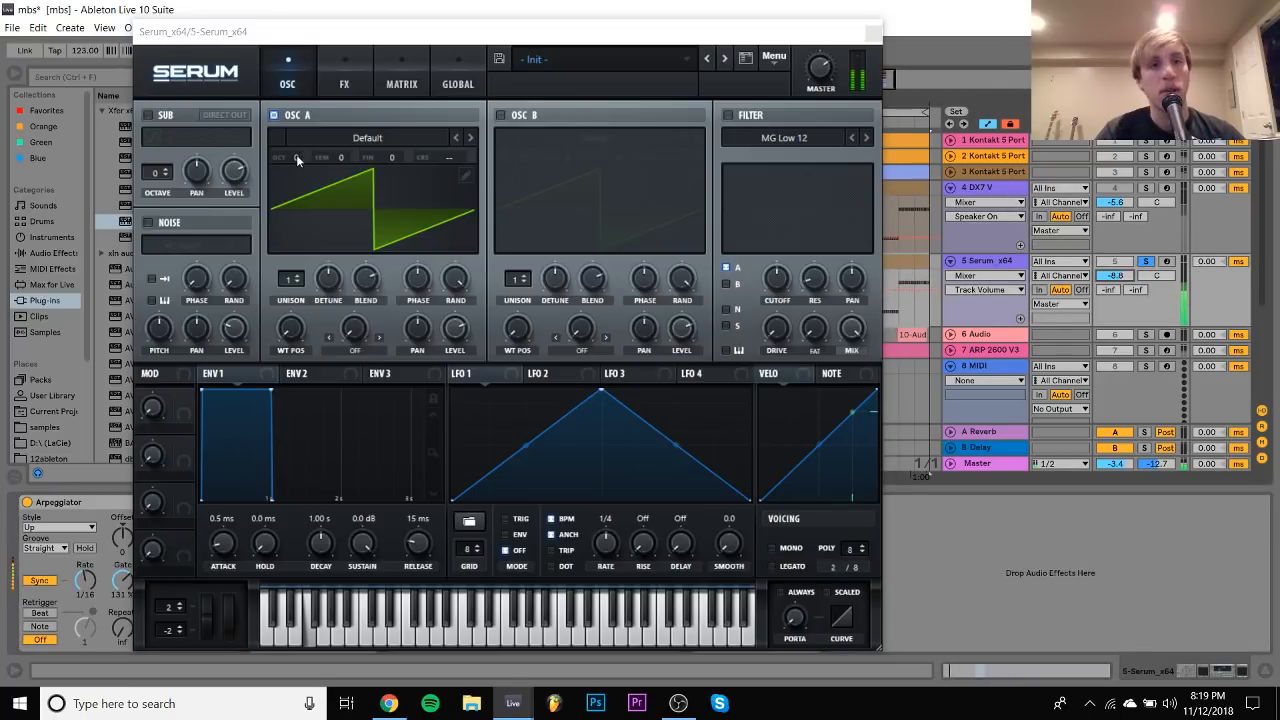
# Lower Serum's oscillator A by one octave and enable an MG Low 18 filter with a reduced cutoff
pyautogui.moveTo(296, 158); pyautogui.dragTo(303, 203)
pyautogui.click(729, 115)
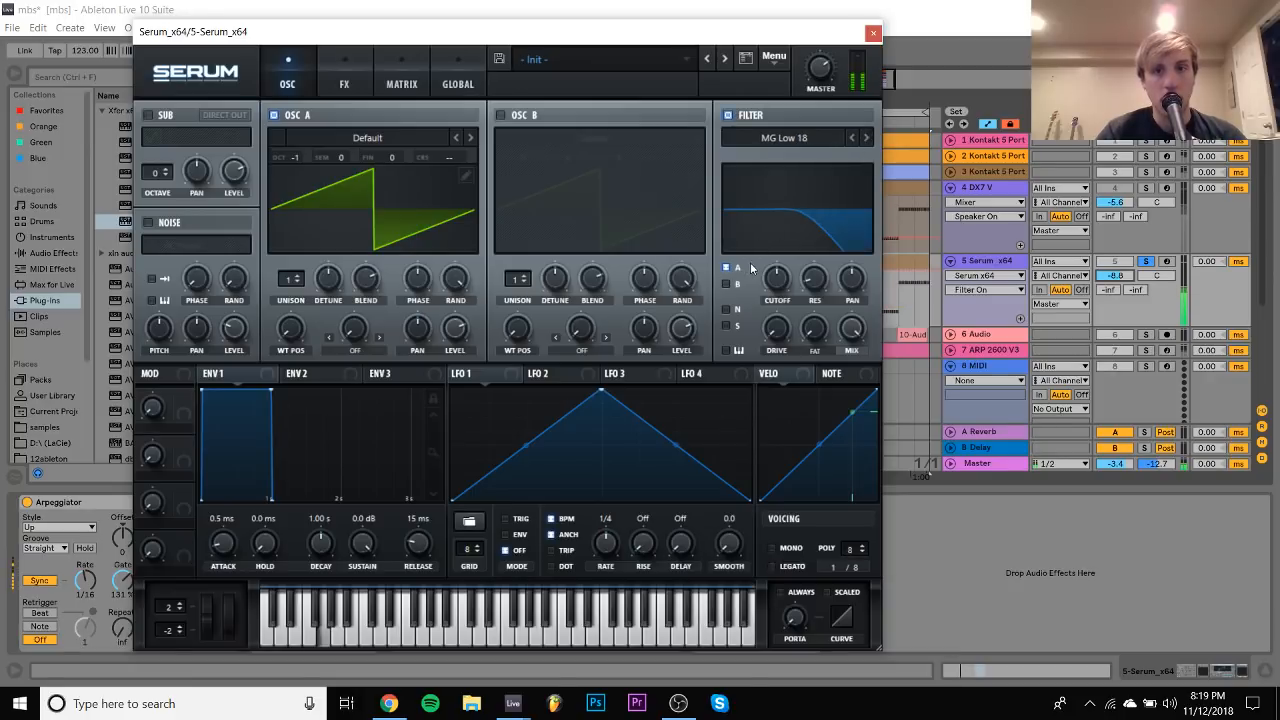
pyautogui.click(776, 278)
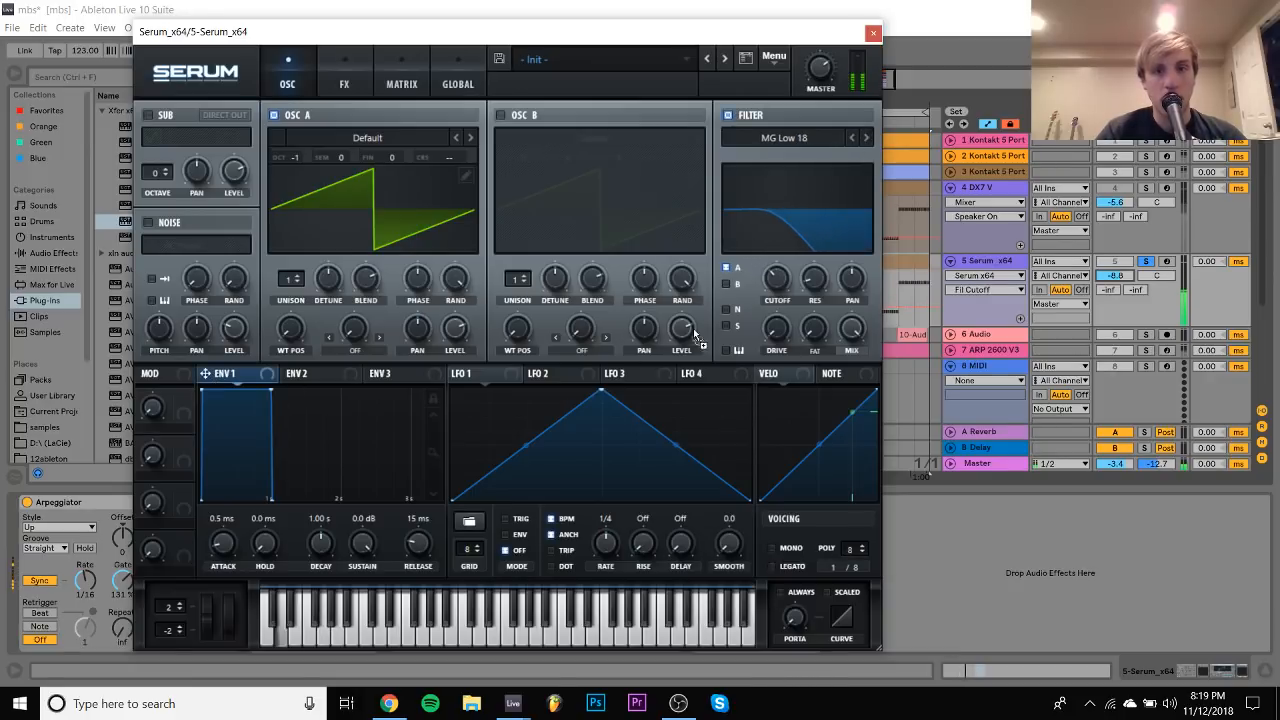
# Modulate Serum's filter cutoff with Envelope 1, using minimum sustain and a 573 ms decay
pyautogui.moveTo(776, 279); pyautogui.dragTo(774, 284)
pyautogui.moveTo(359, 561); pyautogui.dragTo(359, 600)
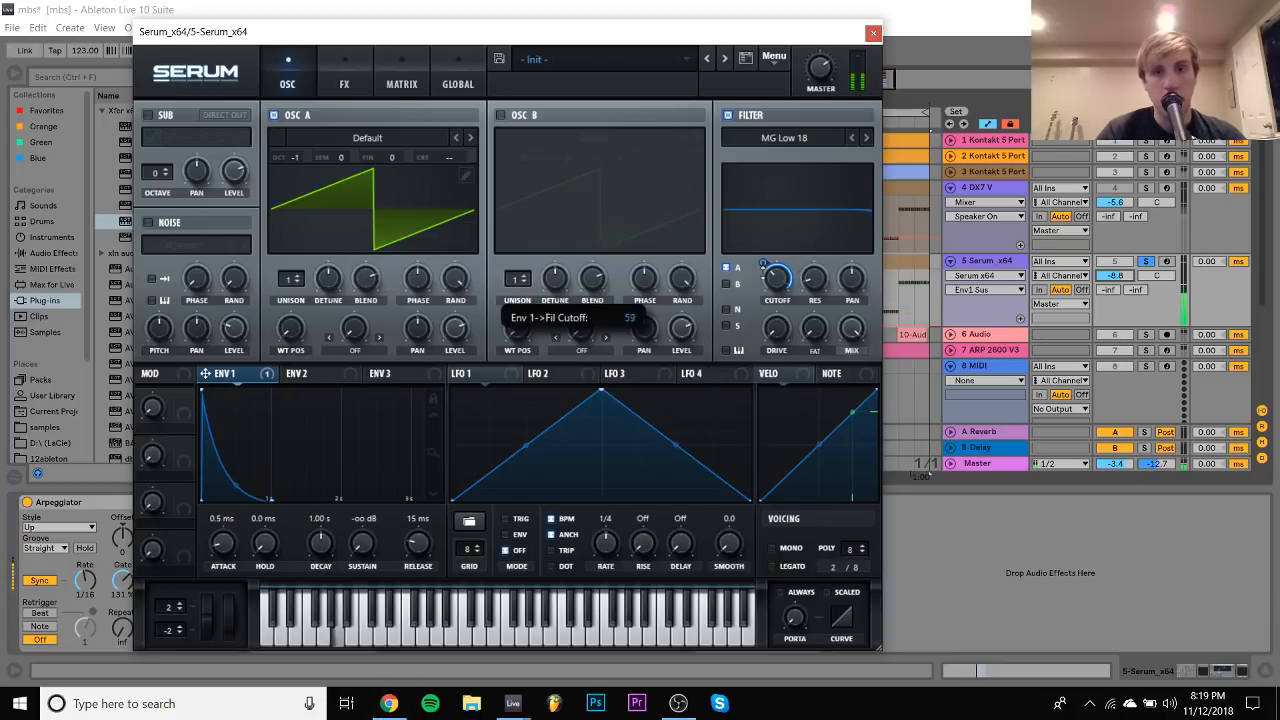
pyautogui.moveTo(763, 264)
pyautogui.mouseDown()
pyautogui.moveTo(774, 311)
pyautogui.moveTo(768, 246)
pyautogui.mouseUp()
# Adjust oscillator A's random phase and set the Serum track's volume to -1.8 dB, comparing it soloed and in the mix
pyautogui.click(1144, 263)
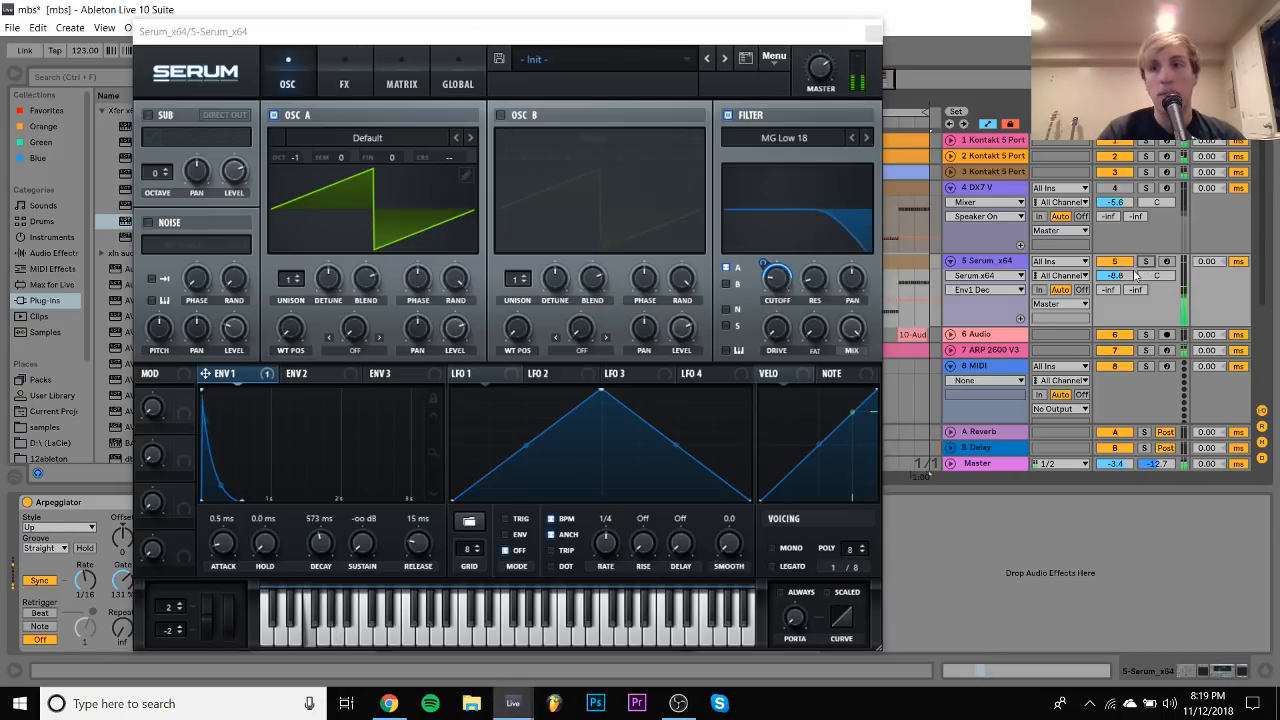
pyautogui.moveTo(1119, 276); pyautogui.dragTo(1119, 263)
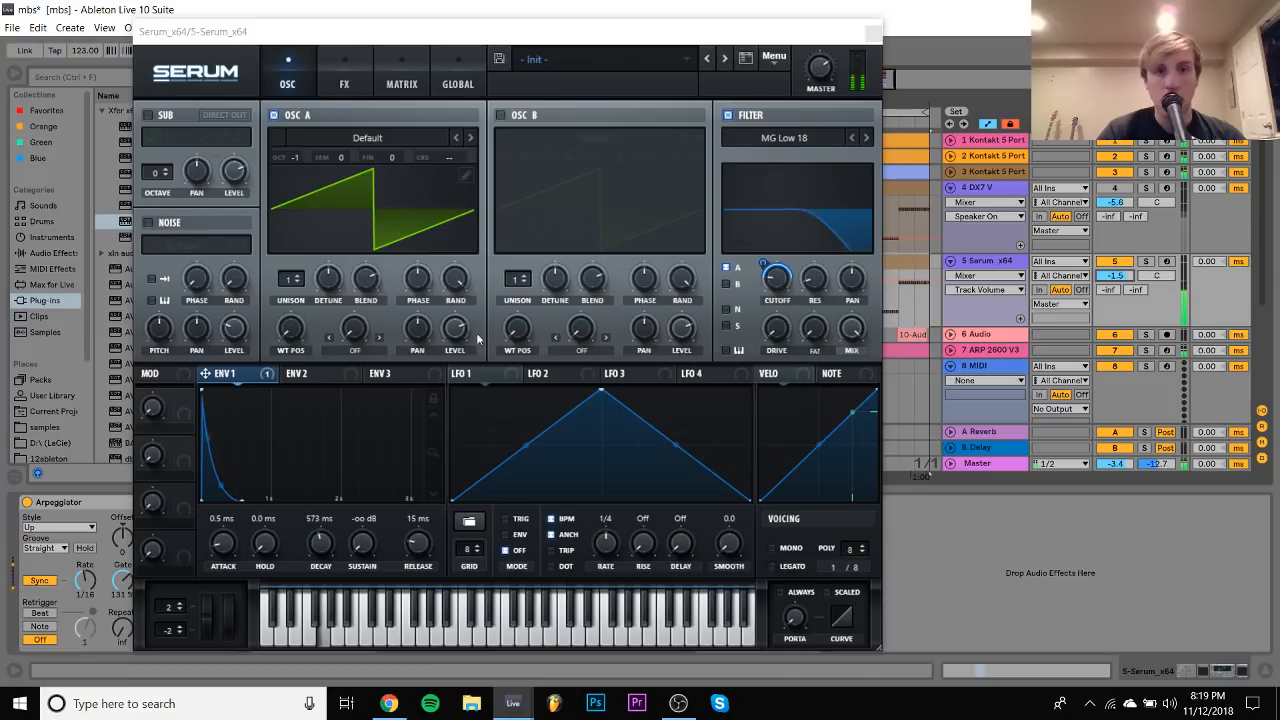
pyautogui.click(456, 285)
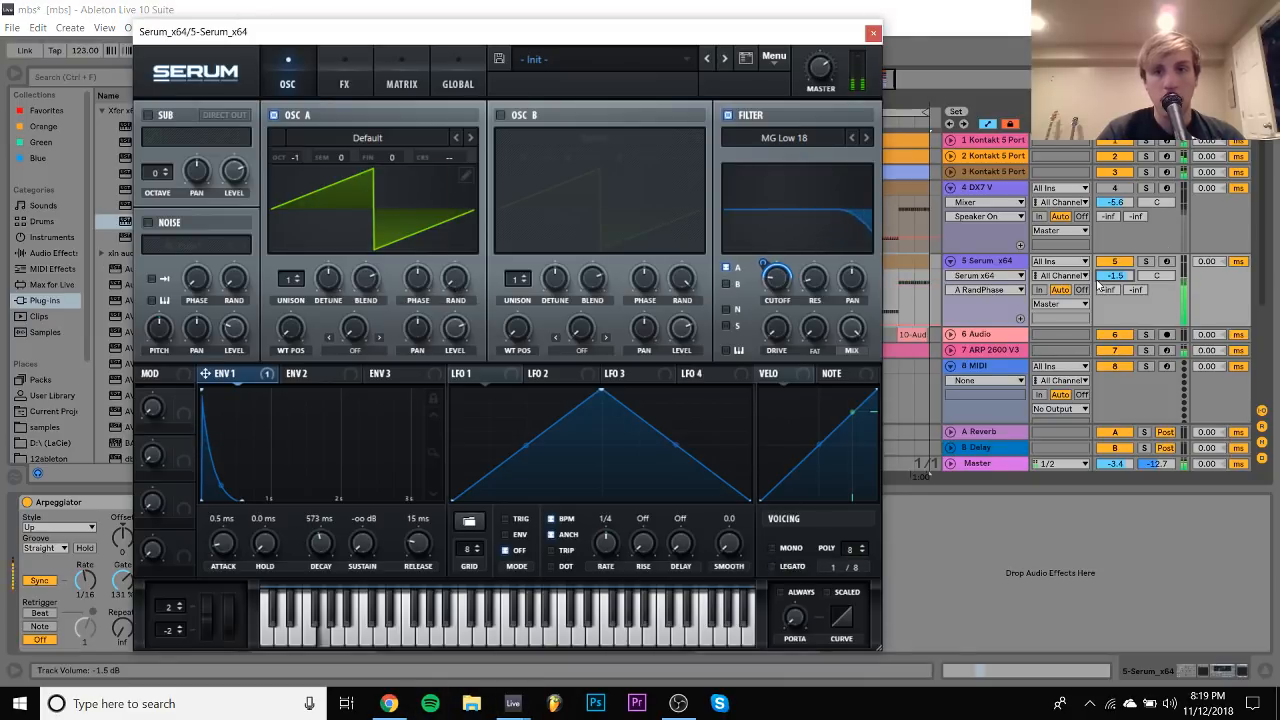
pyautogui.click(1146, 262)
pyautogui.moveTo(1115, 276); pyautogui.dragTo(1110, 285)
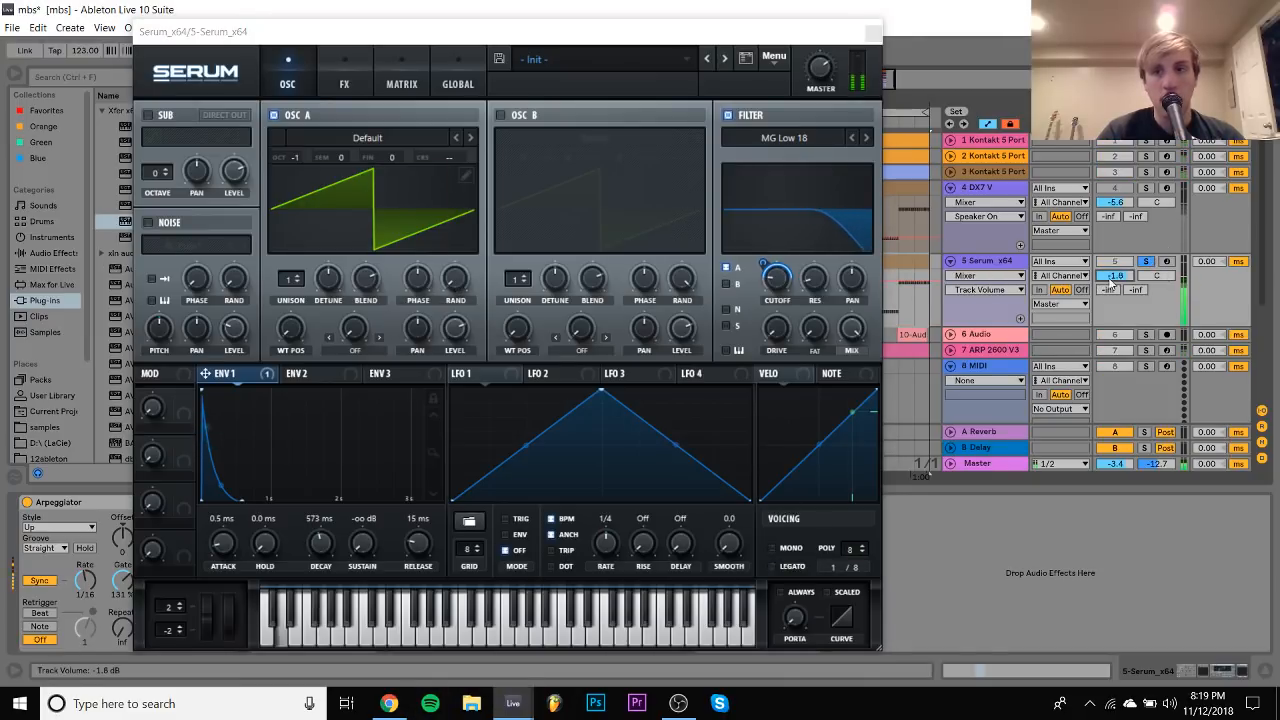
# Load the Basic Shapes wavetable into oscillator A and move its wavetable position to the falling sawtooth shape
pyautogui.click(406, 277)
pyautogui.click(356, 143)
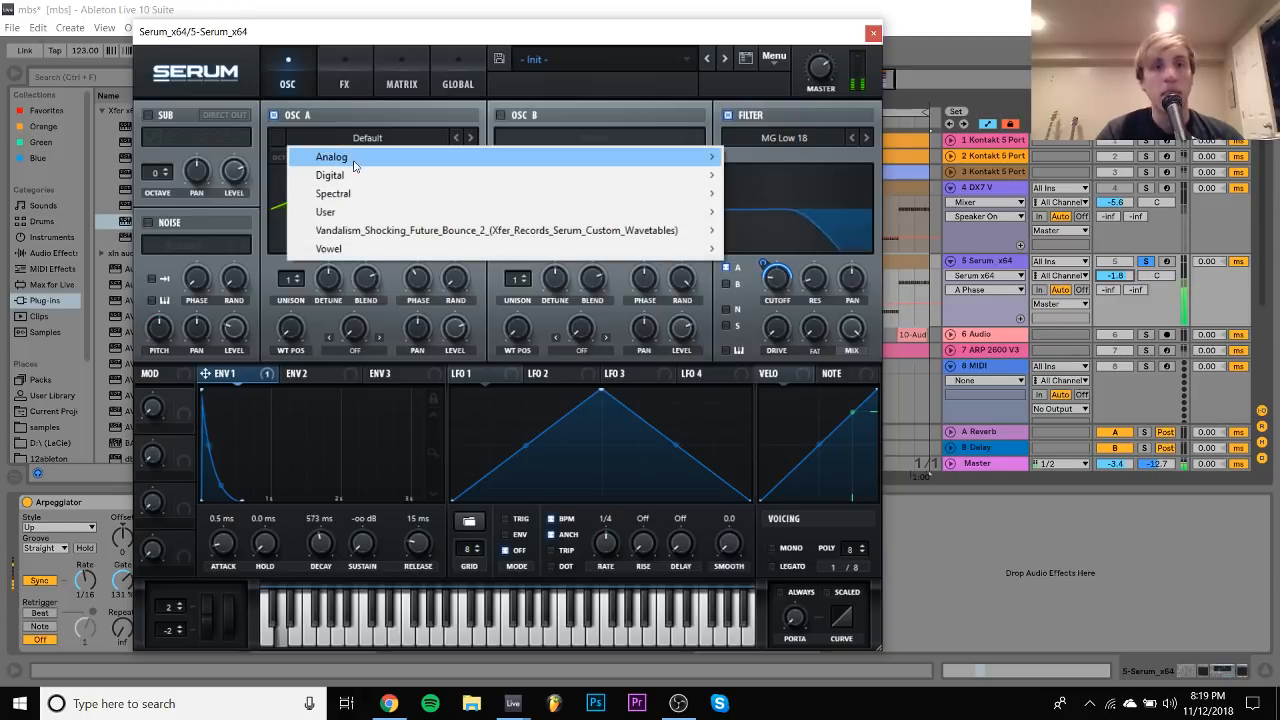
pyautogui.moveTo(356, 165)
pyautogui.click(785, 228)
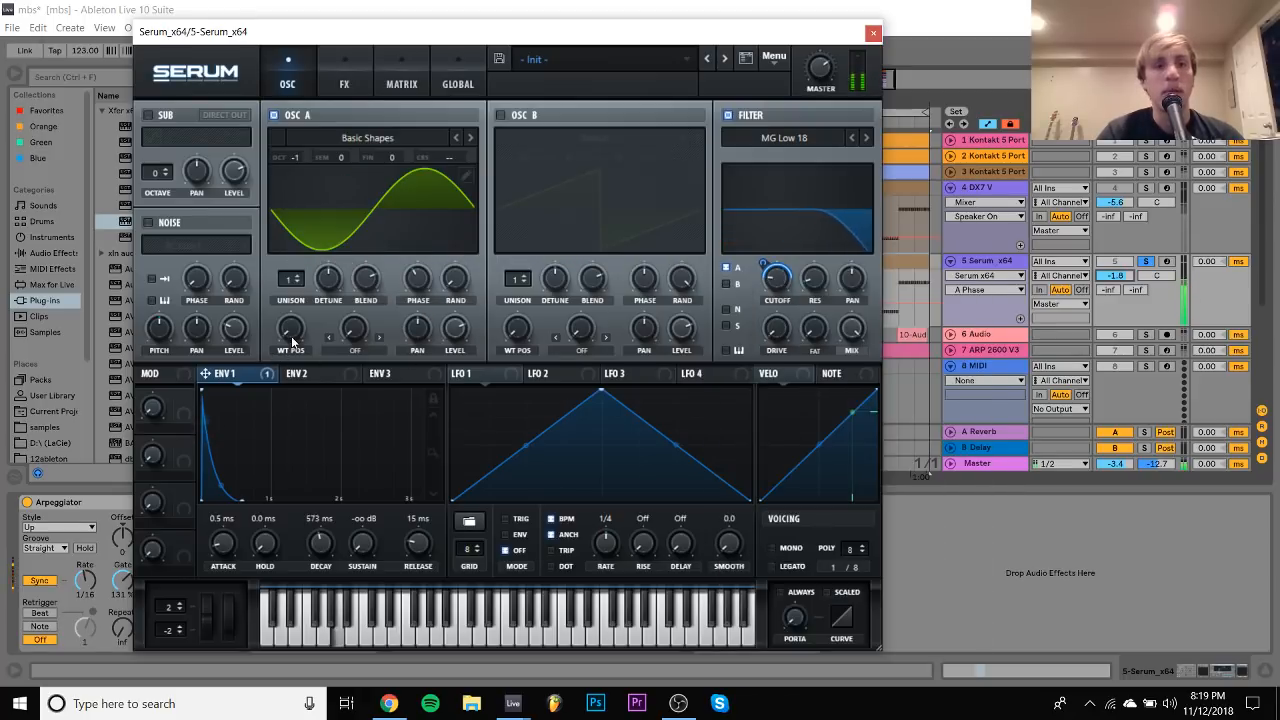
pyautogui.moveTo(292, 342); pyautogui.dragTo(293, 304)
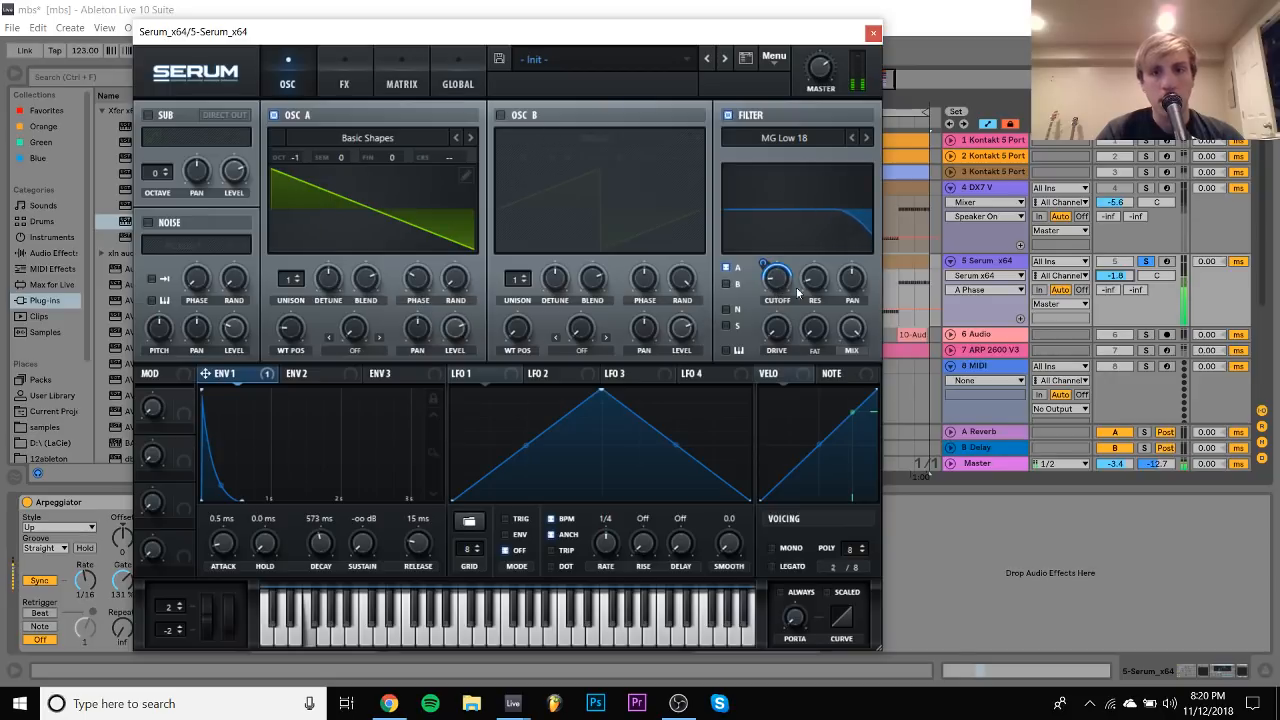
# Enable oscillator B one octave up, route it through the filter and lower its level to about 57%
pyautogui.click(501, 115)
pyautogui.moveTo(521, 156); pyautogui.dragTo(530, 134)
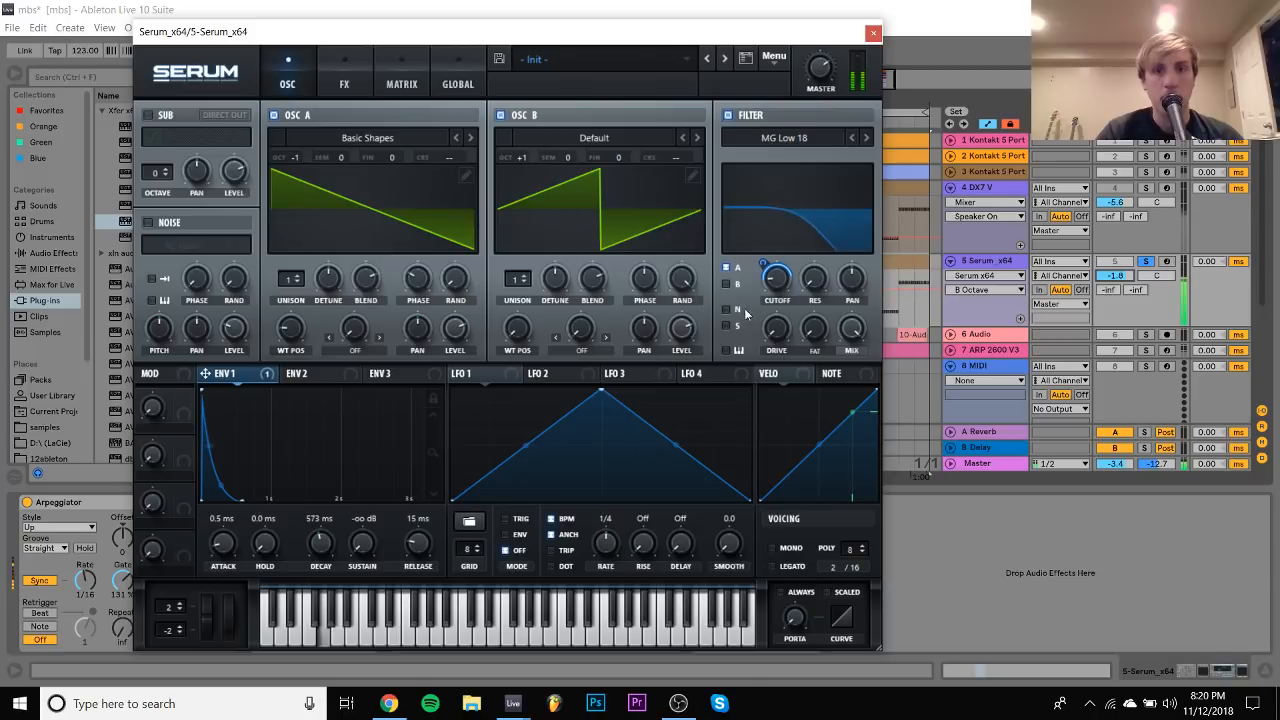
pyautogui.click(685, 333)
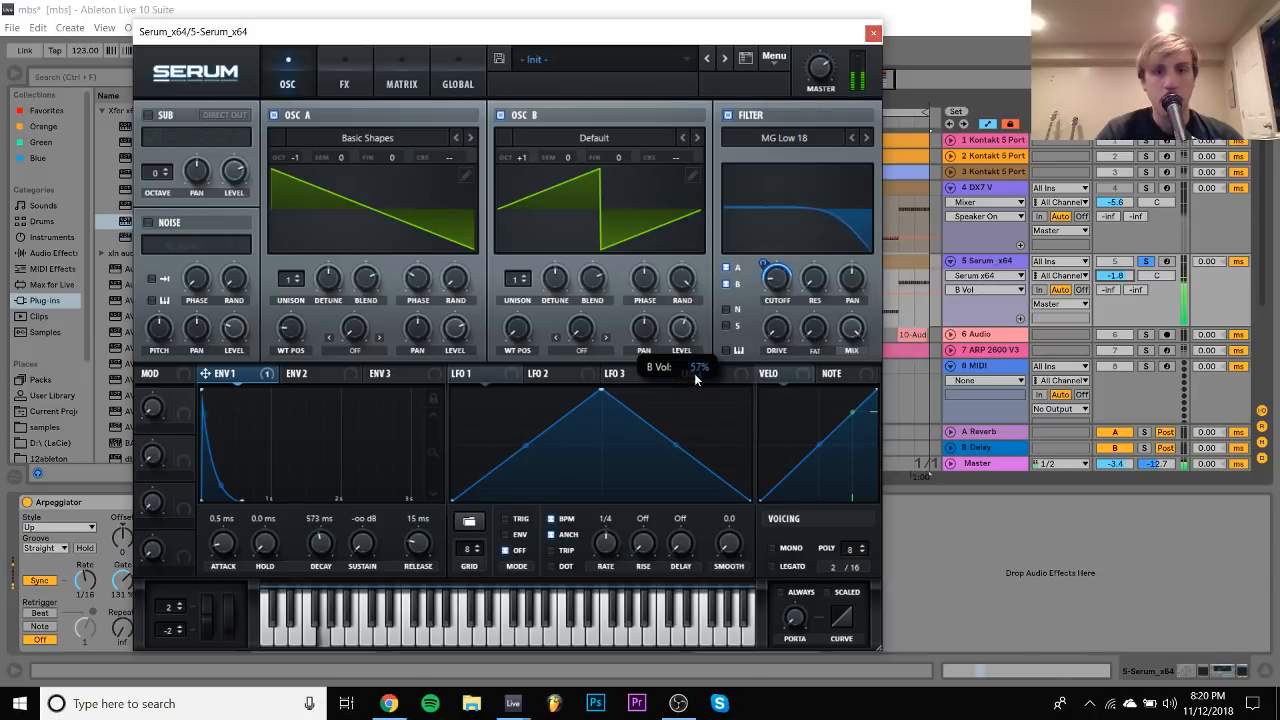
# Load Basic Shapes into oscillator B at the sawtooth position and apply a PWM warp that squeezes the wave into half the cycle
pyautogui.click(600, 137)
pyautogui.moveTo(595, 157)
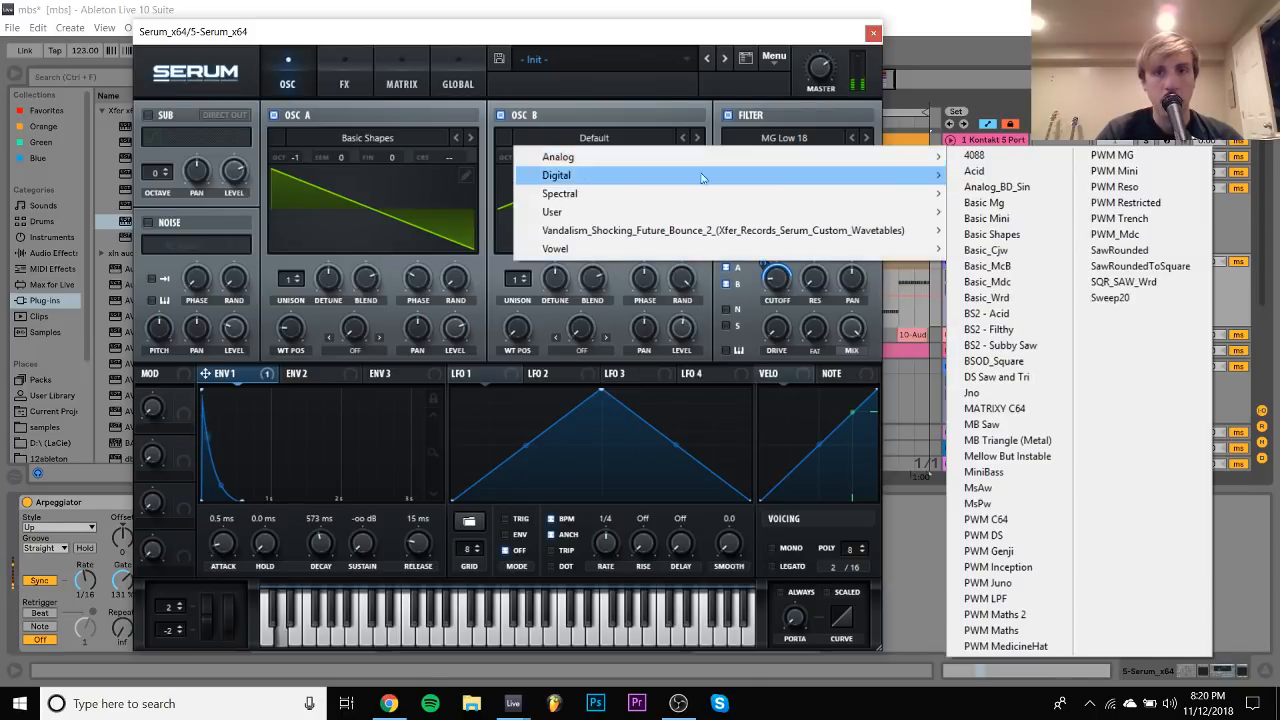
pyautogui.click(1000, 236)
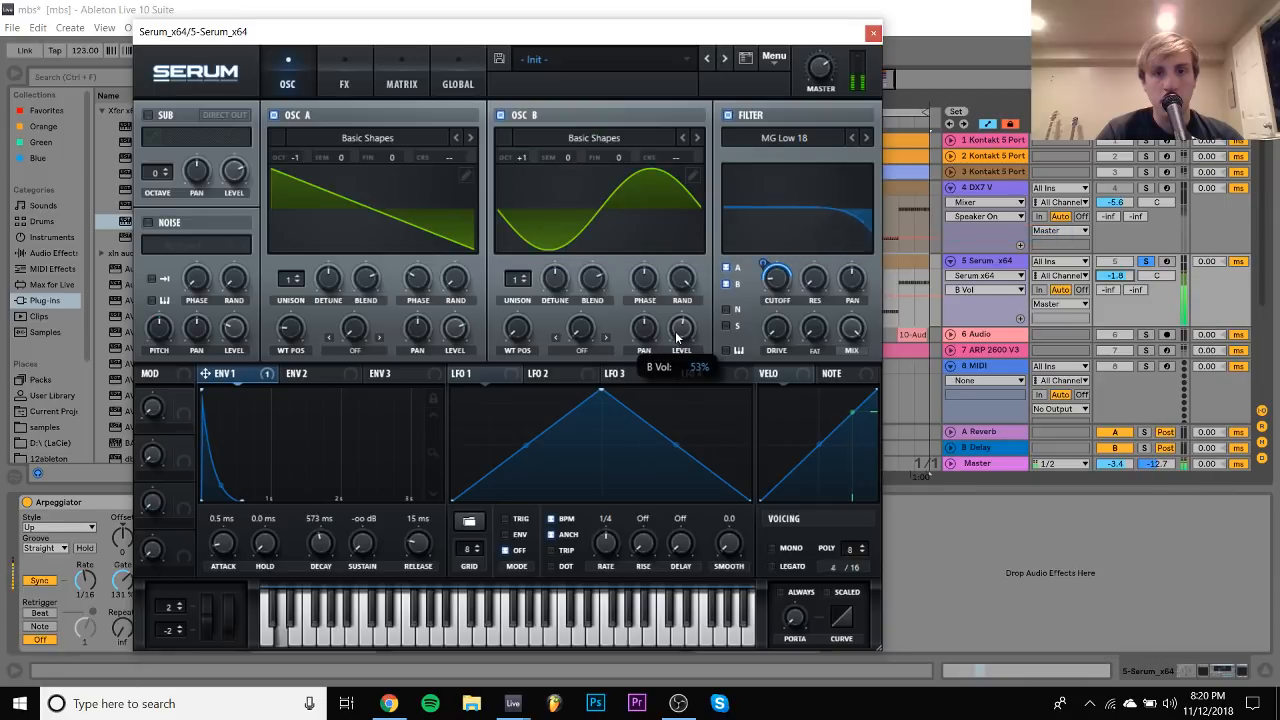
pyautogui.moveTo(516, 285)
pyautogui.mouseDown()
pyautogui.moveTo(518, 256)
pyautogui.moveTo(521, 279)
pyautogui.mouseUp()
pyautogui.click(584, 353)
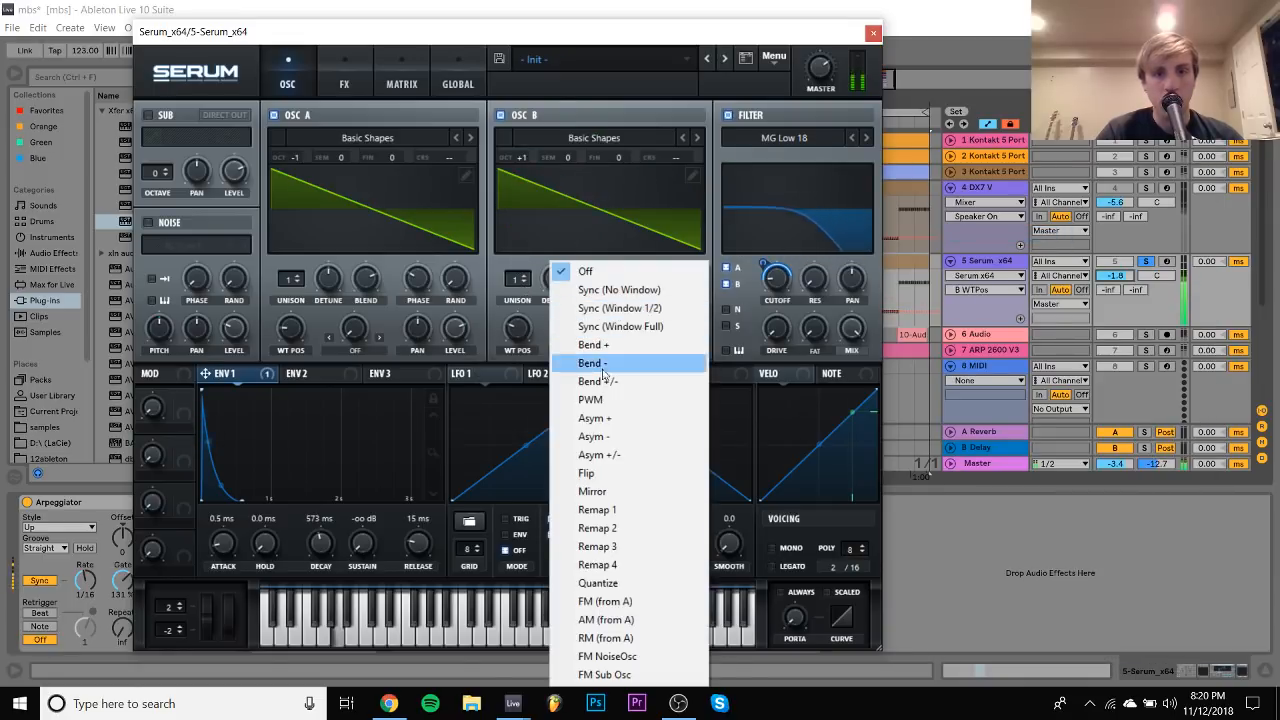
pyautogui.click(600, 402)
pyautogui.moveTo(600, 322); pyautogui.dragTo(606, 240)
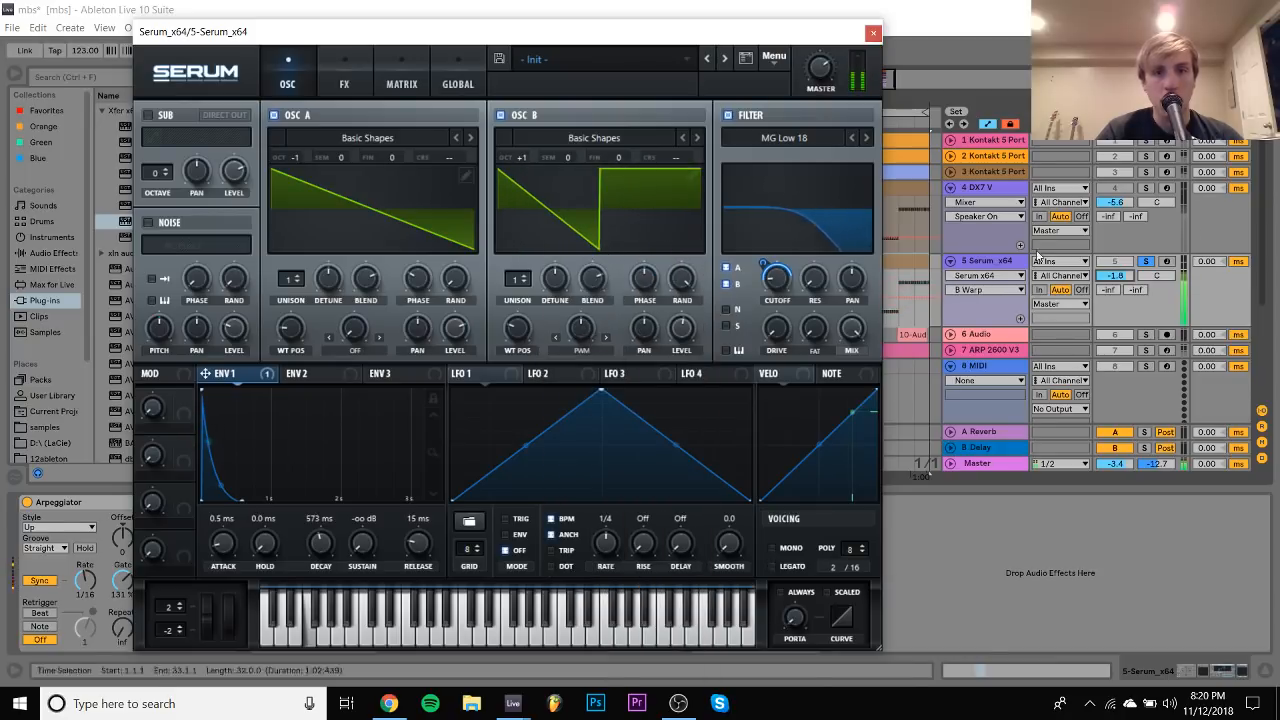
# Unsolo the Serum track, set its volume to -3.7 dB and readjust oscillator B's level against the full mix
pyautogui.click(1146, 262)
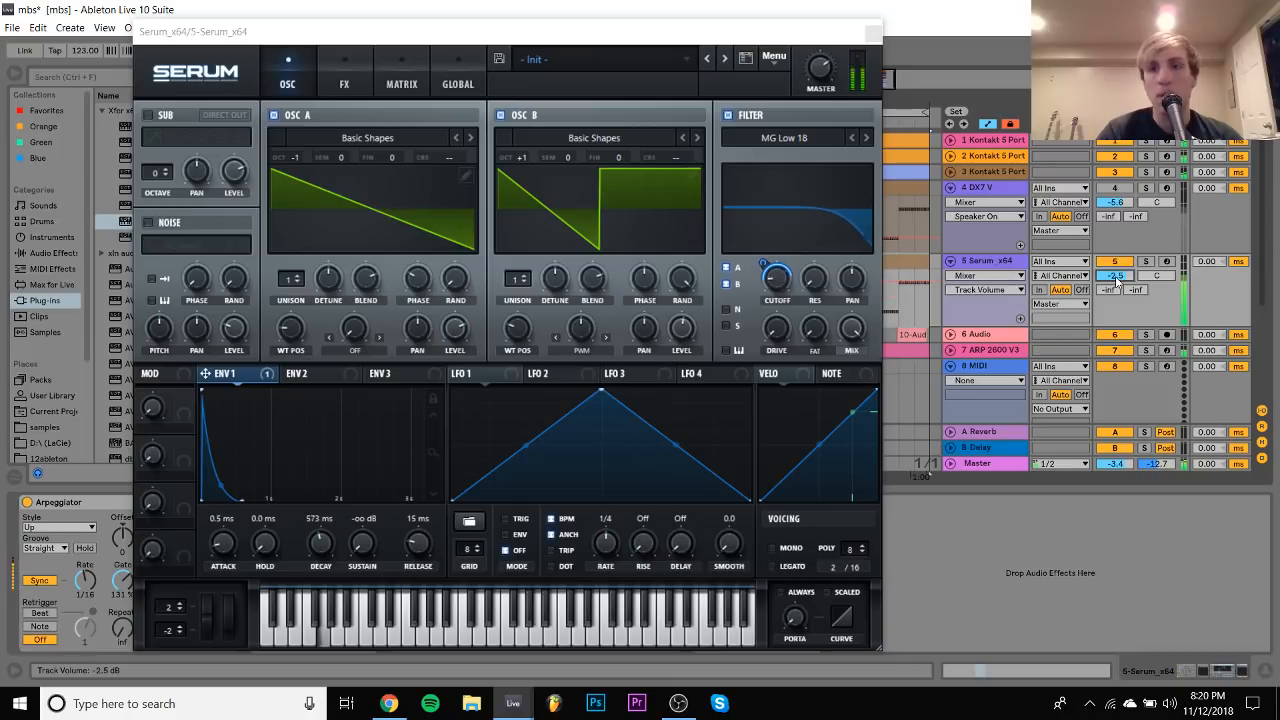
pyautogui.click(668, 345)
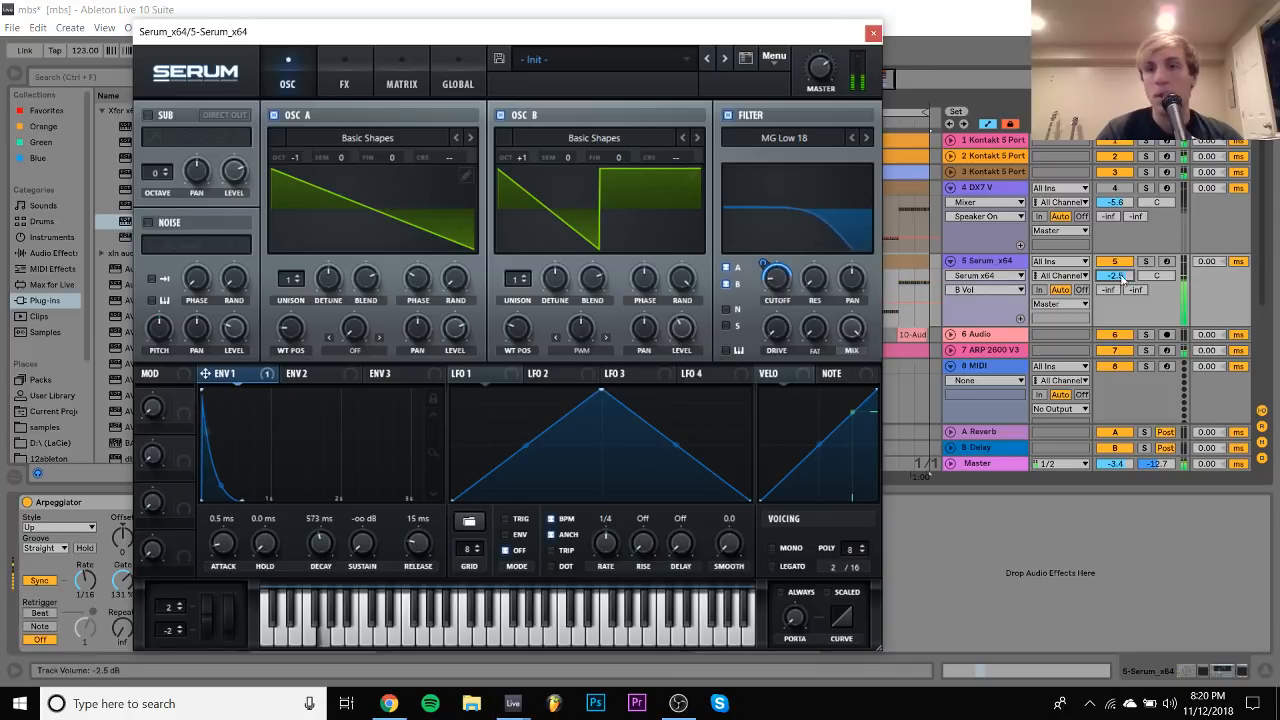
pyautogui.moveTo(1122, 280); pyautogui.dragTo(1122, 285)
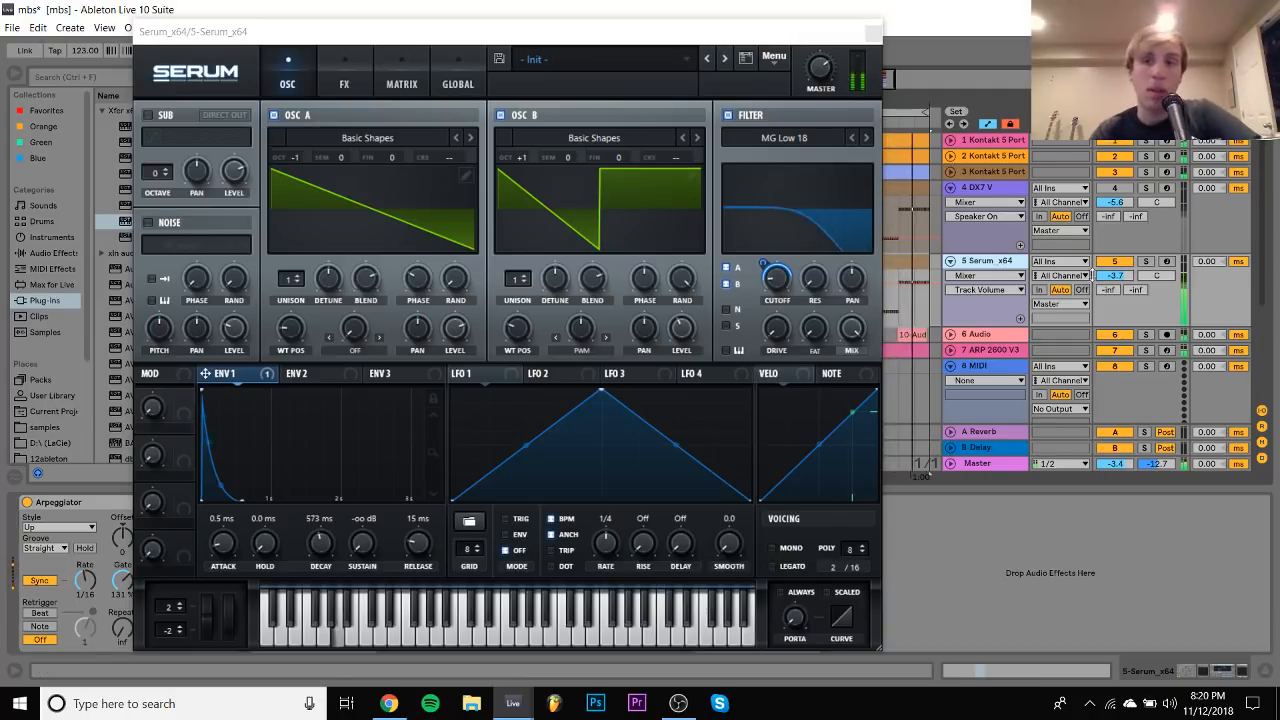
pyautogui.click(683, 327)
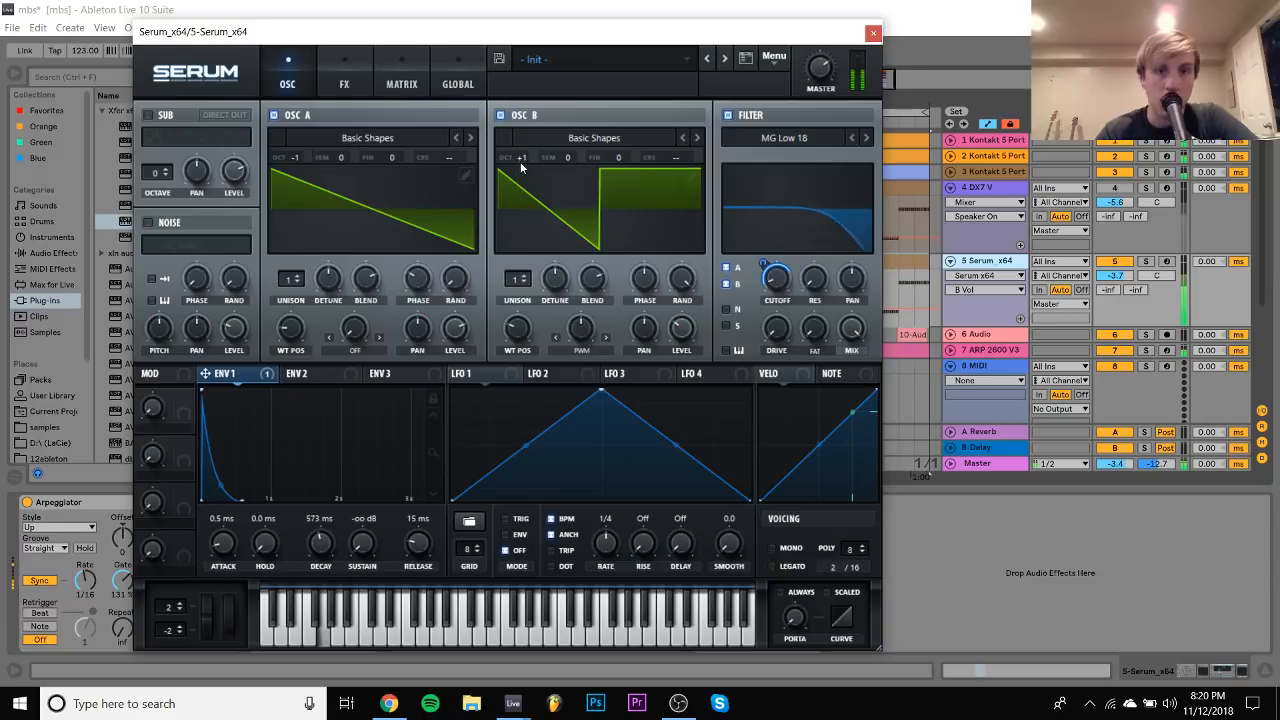
# Set oscillator B's octave to 0, trying a square wavetable position before returning it to the sawtooth
pyautogui.moveTo(509, 322); pyautogui.dragTo(519, 285)
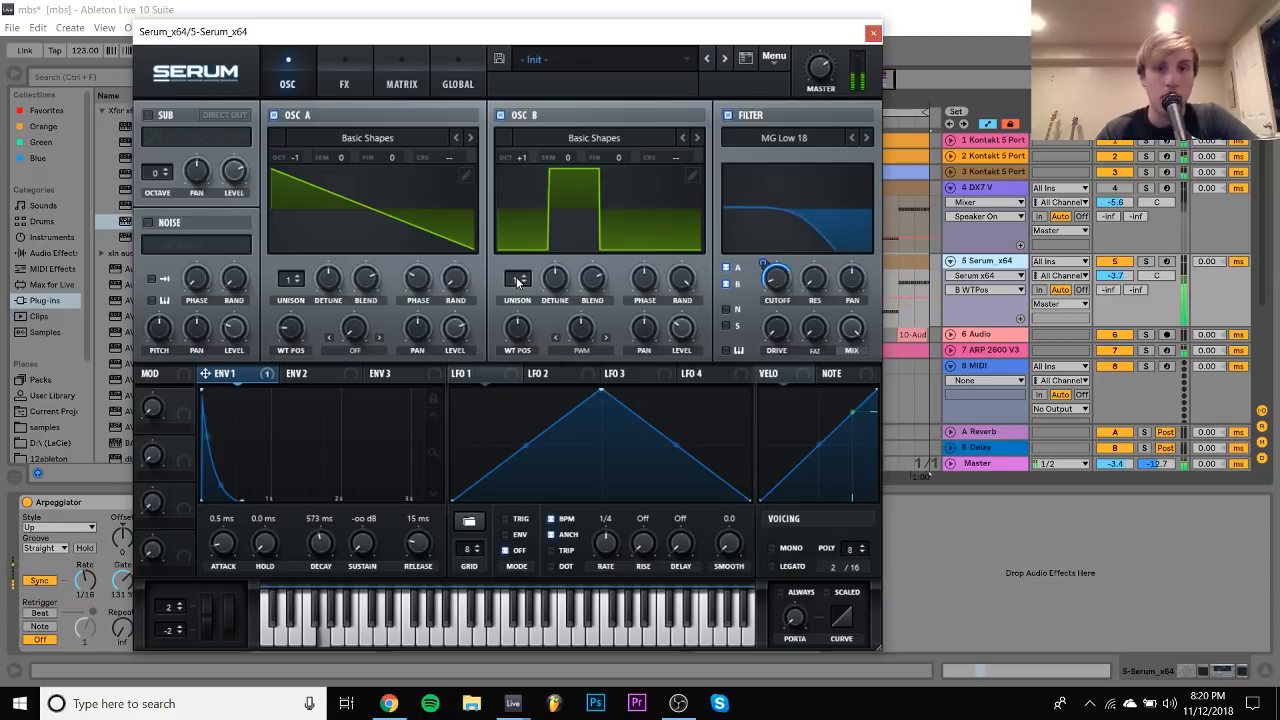
pyautogui.moveTo(519, 155); pyautogui.dragTo(518, 188)
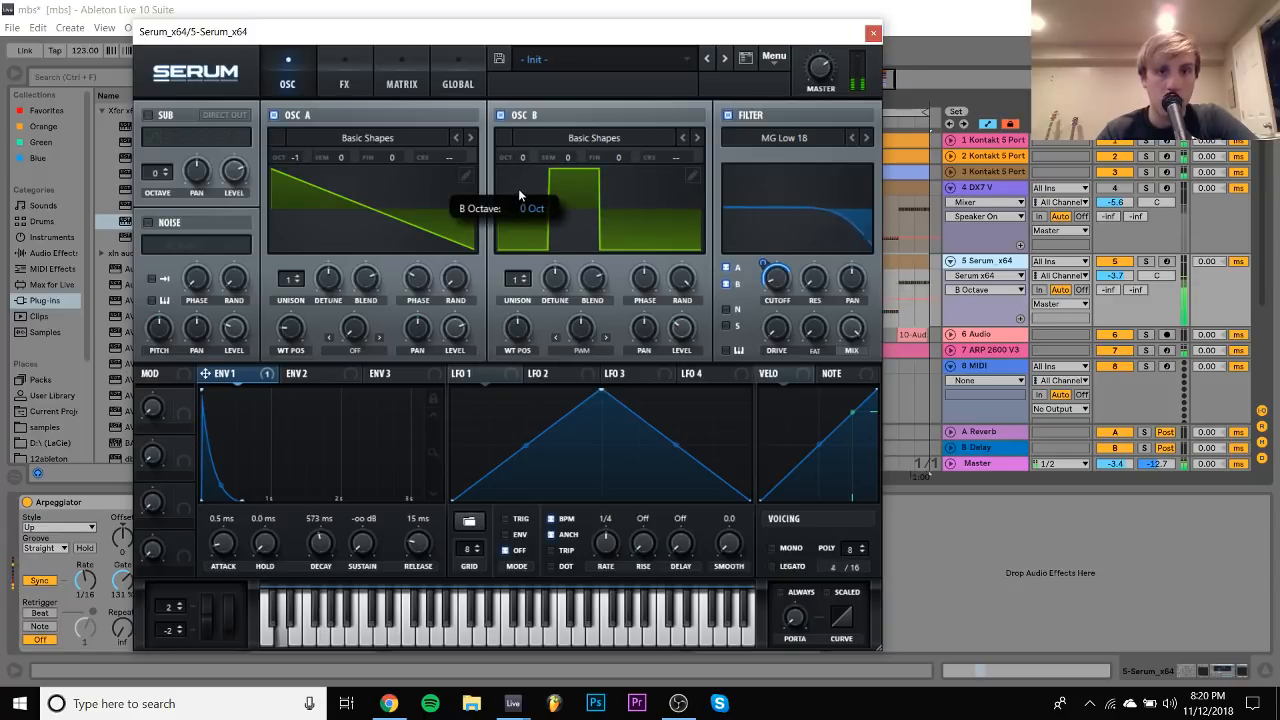
pyautogui.moveTo(517, 322); pyautogui.dragTo(524, 376)
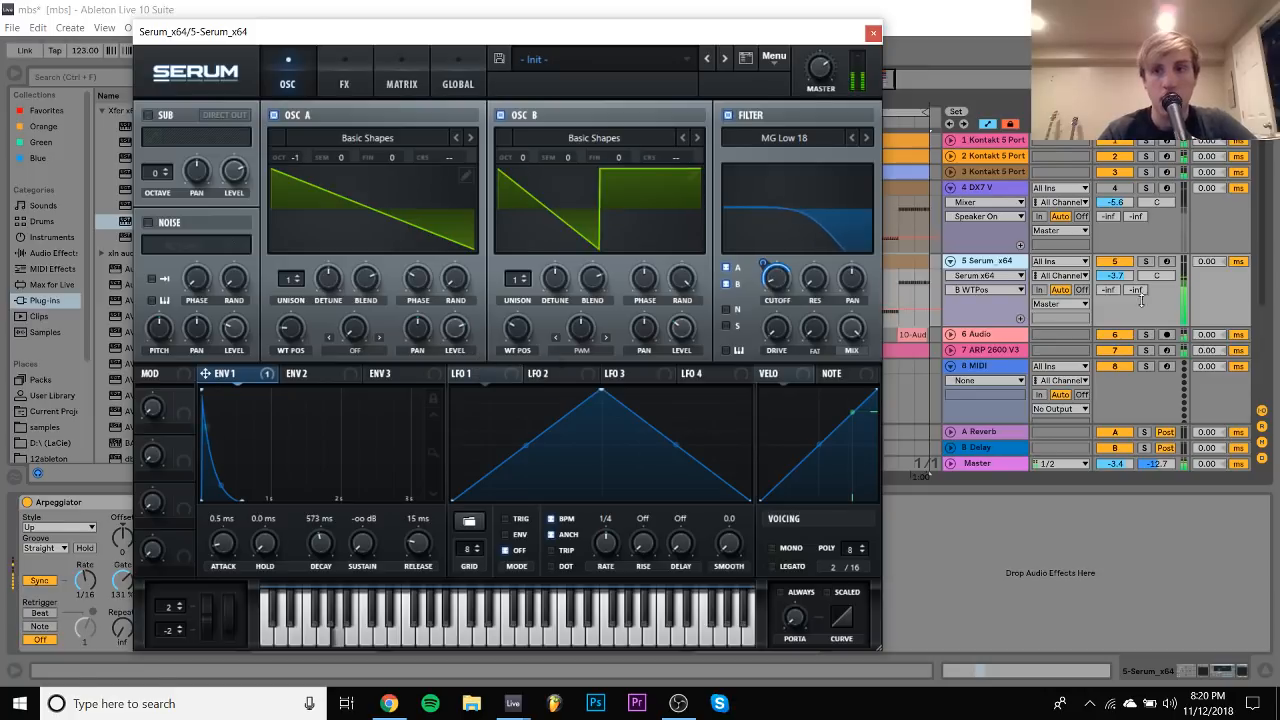
# Set the Serum track's volume to -2.9 dB and Envelope 1's decay to 875 ms, and fine-tune the filter cutoff modulation
pyautogui.click(1147, 262)
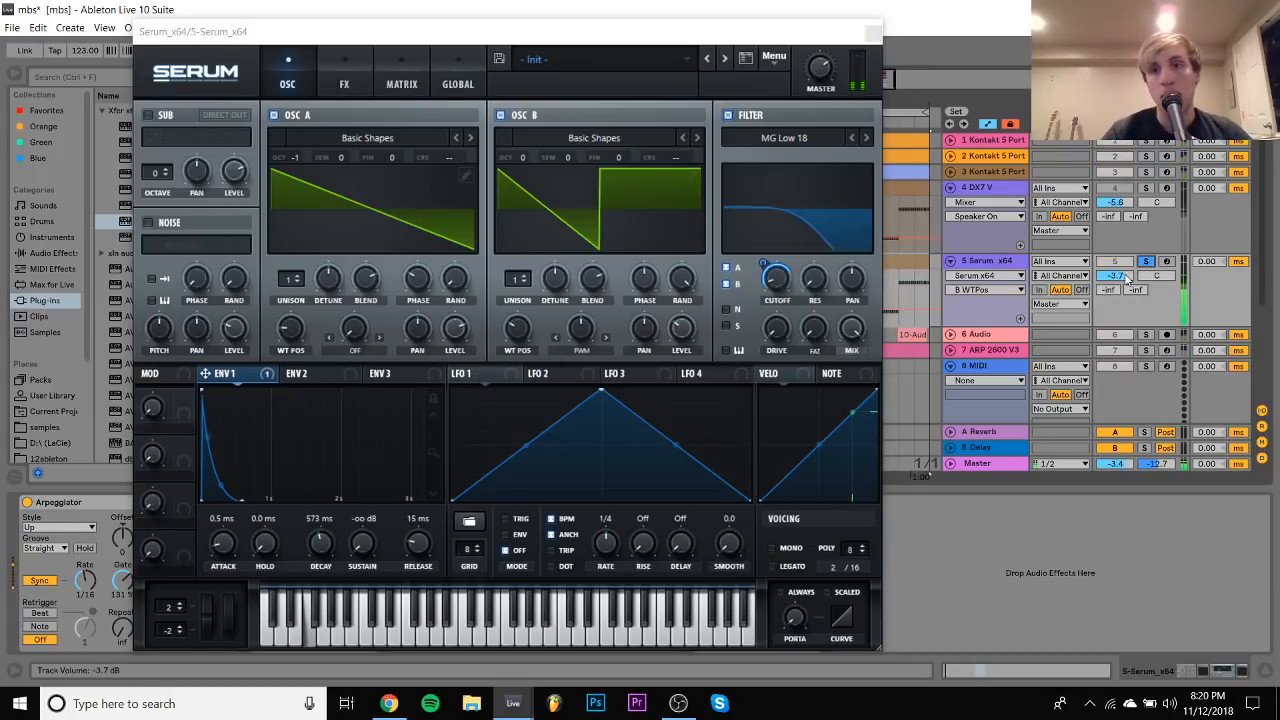
pyautogui.moveTo(1125, 276); pyautogui.dragTo(1123, 271)
pyautogui.moveTo(320, 549); pyautogui.dragTo(321, 522)
pyautogui.click(1149, 263)
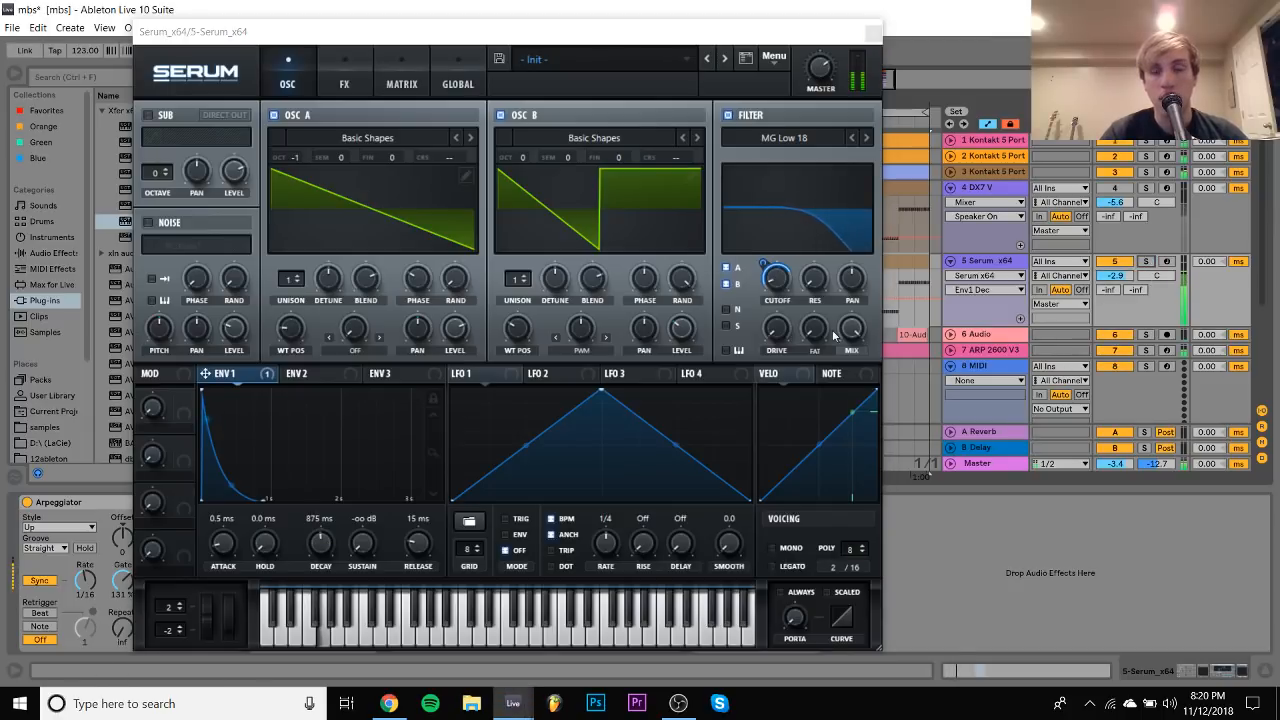
pyautogui.moveTo(778, 272)
pyautogui.mouseDown()
pyautogui.moveTo(766, 245)
pyautogui.moveTo(768, 258)
pyautogui.mouseUp()
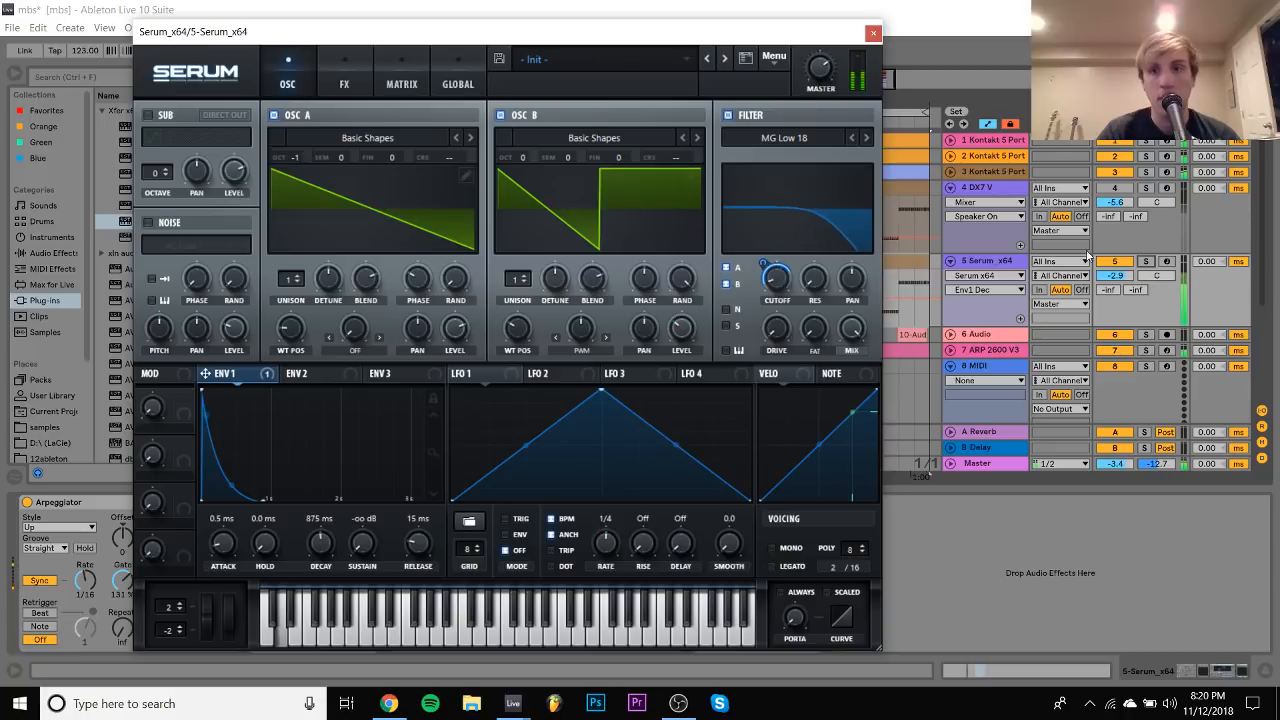
# Set Envelope 1's attack to 0.0 ms and decay to 695 ms, and raise the Serum track's volume to -1.1 dB
pyautogui.click(989, 268)
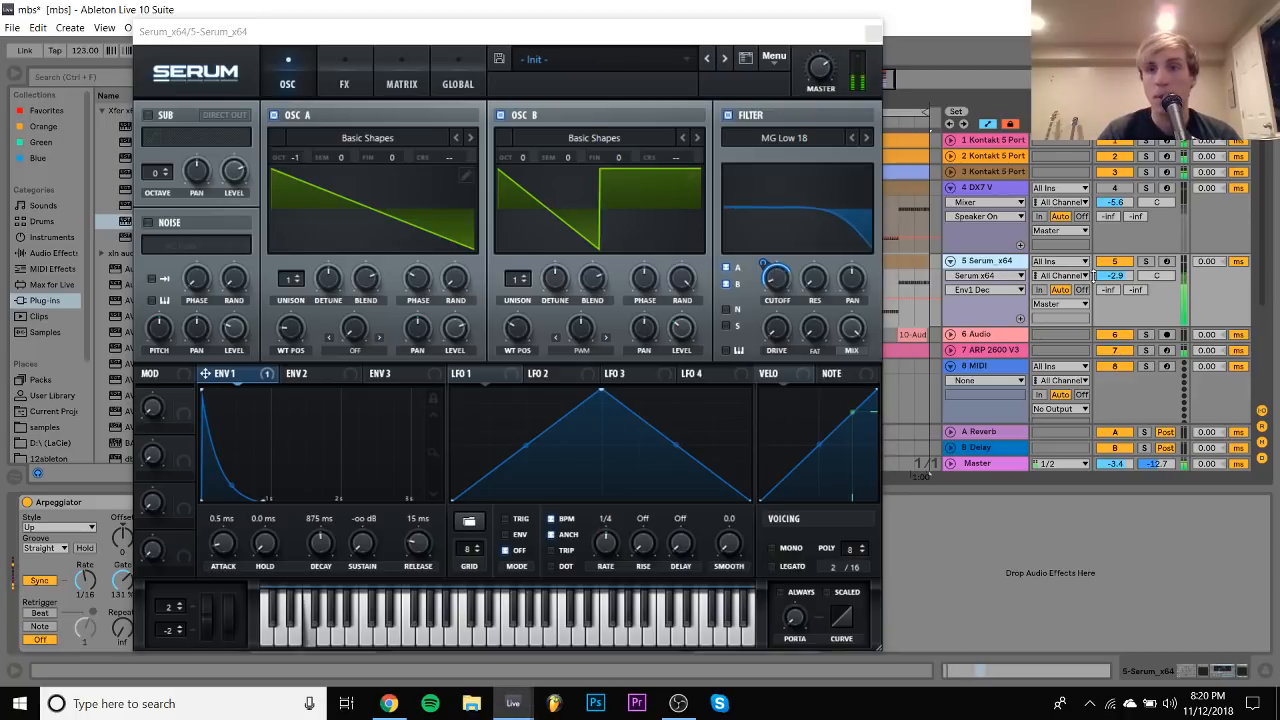
pyautogui.click(1146, 261)
pyautogui.moveTo(223, 543); pyautogui.dragTo(223, 570)
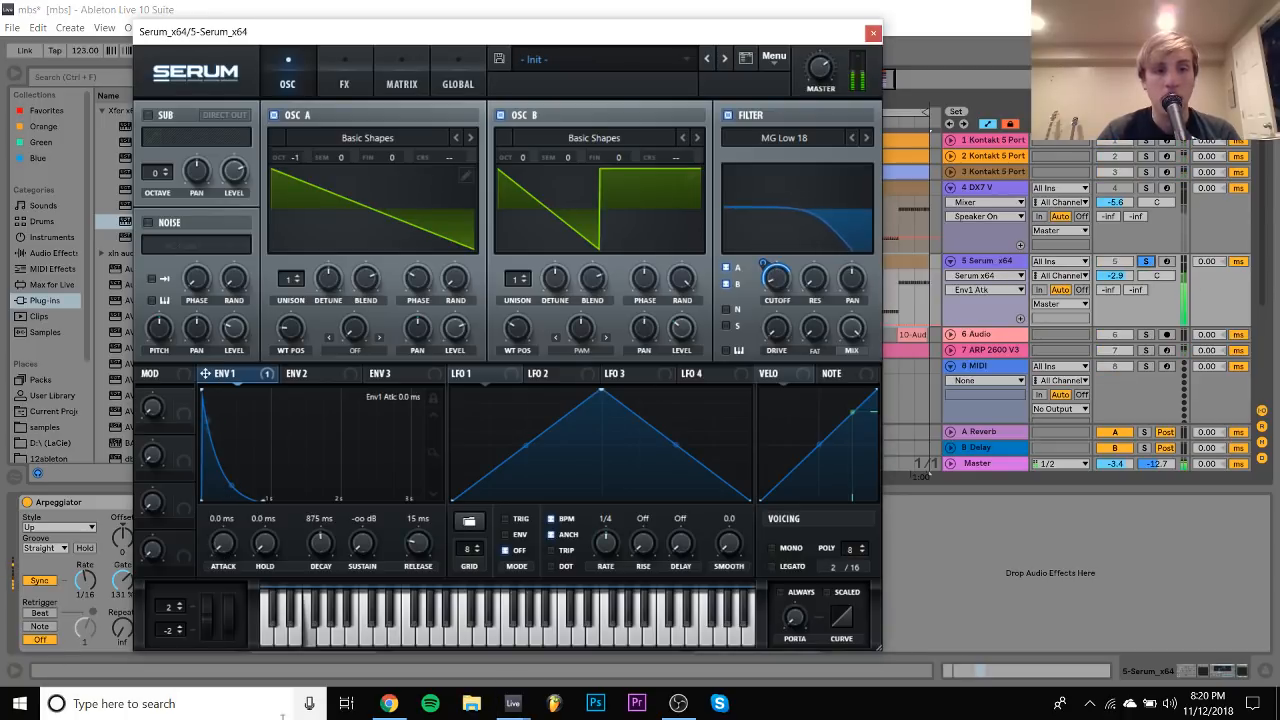
pyautogui.moveTo(333, 549)
pyautogui.mouseDown()
pyautogui.moveTo(333, 538)
pyautogui.moveTo(315, 552)
pyautogui.mouseUp()
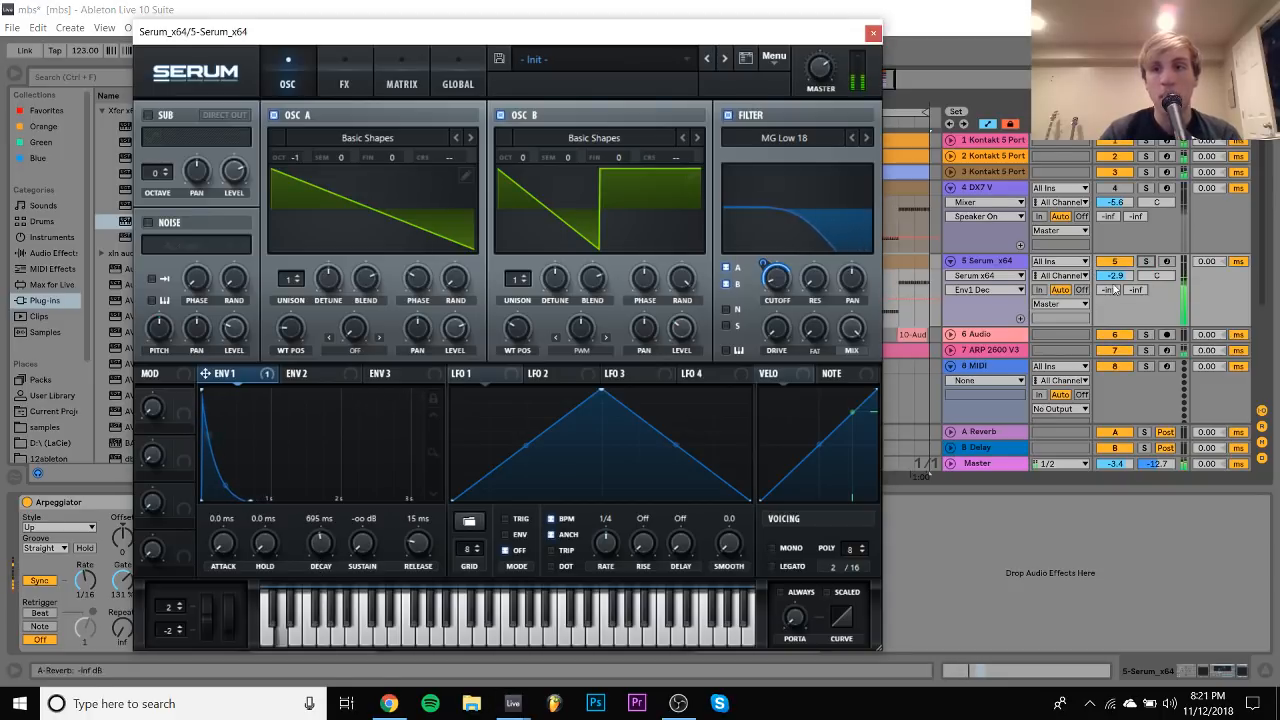
pyautogui.moveTo(1115, 275)
pyautogui.mouseDown()
pyautogui.moveTo(1115, 261)
pyautogui.moveTo(1119, 279)
pyautogui.mouseUp()
# Play the DX7 V part without the Serum layer by muting the Serum track, and close the Serum window
pyautogui.click(1122, 191)
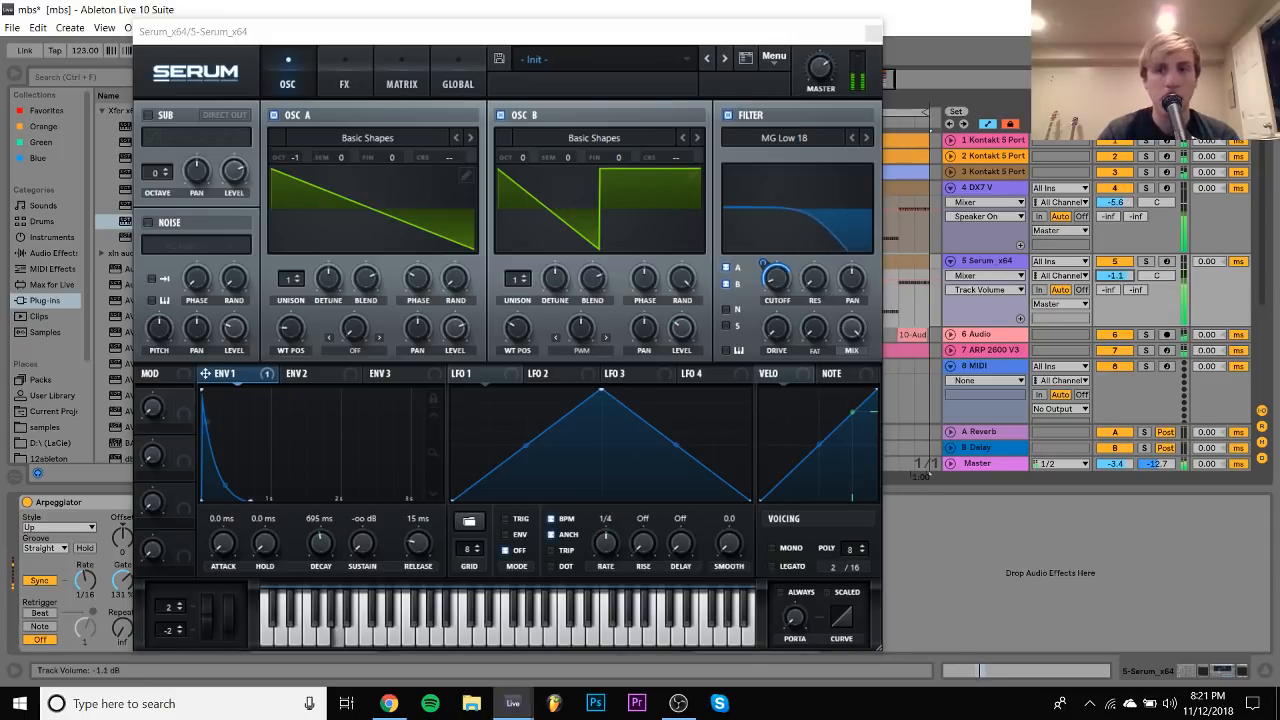
pyautogui.click(1118, 224)
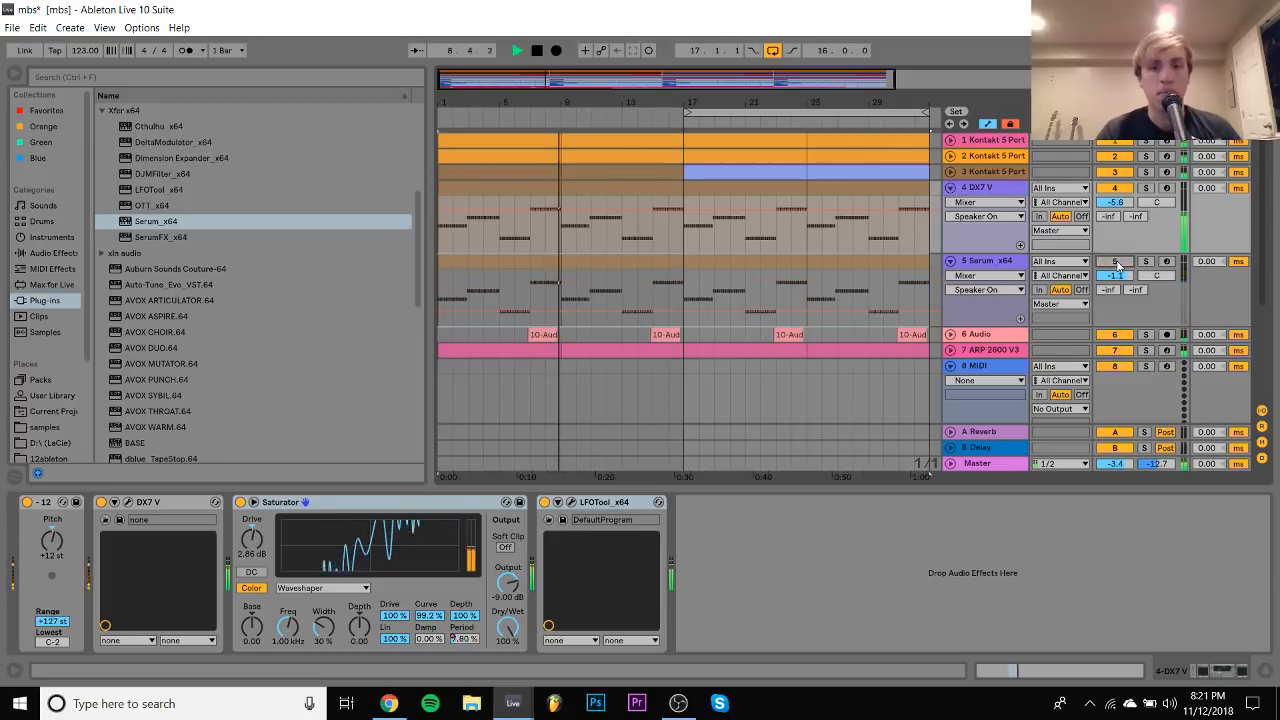
pyautogui.click(990, 261)
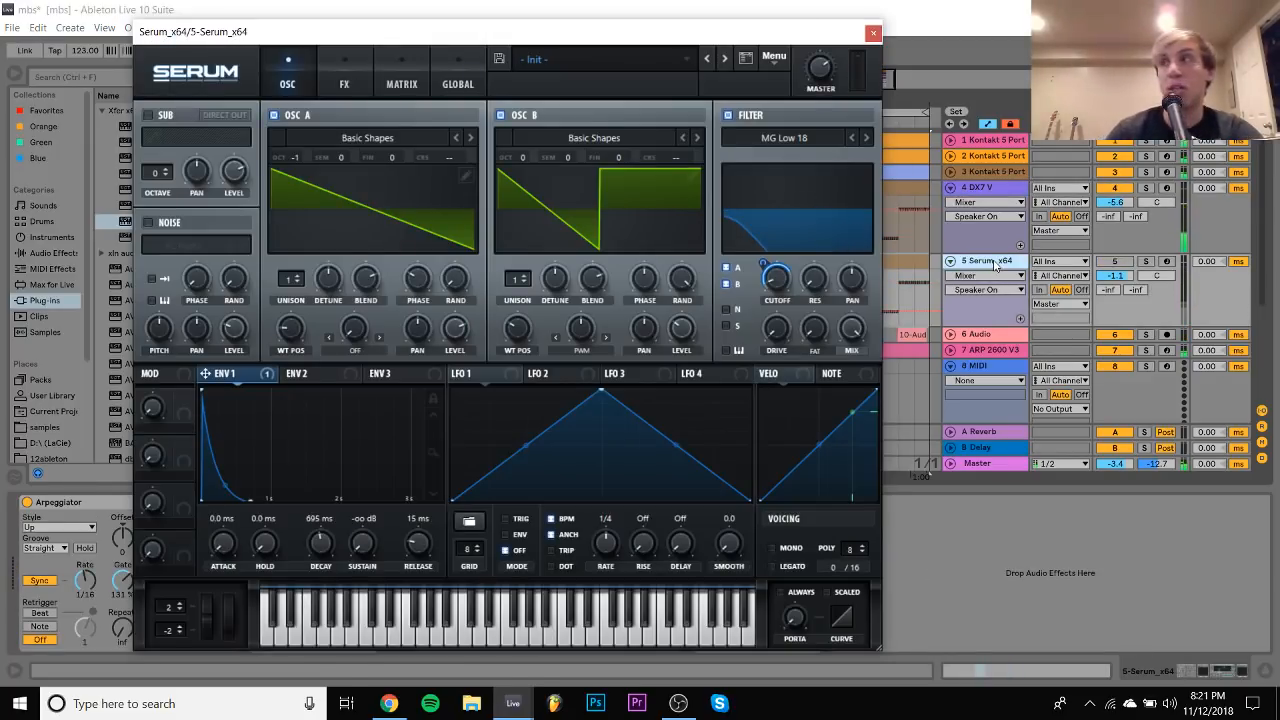
pyautogui.click(873, 32)
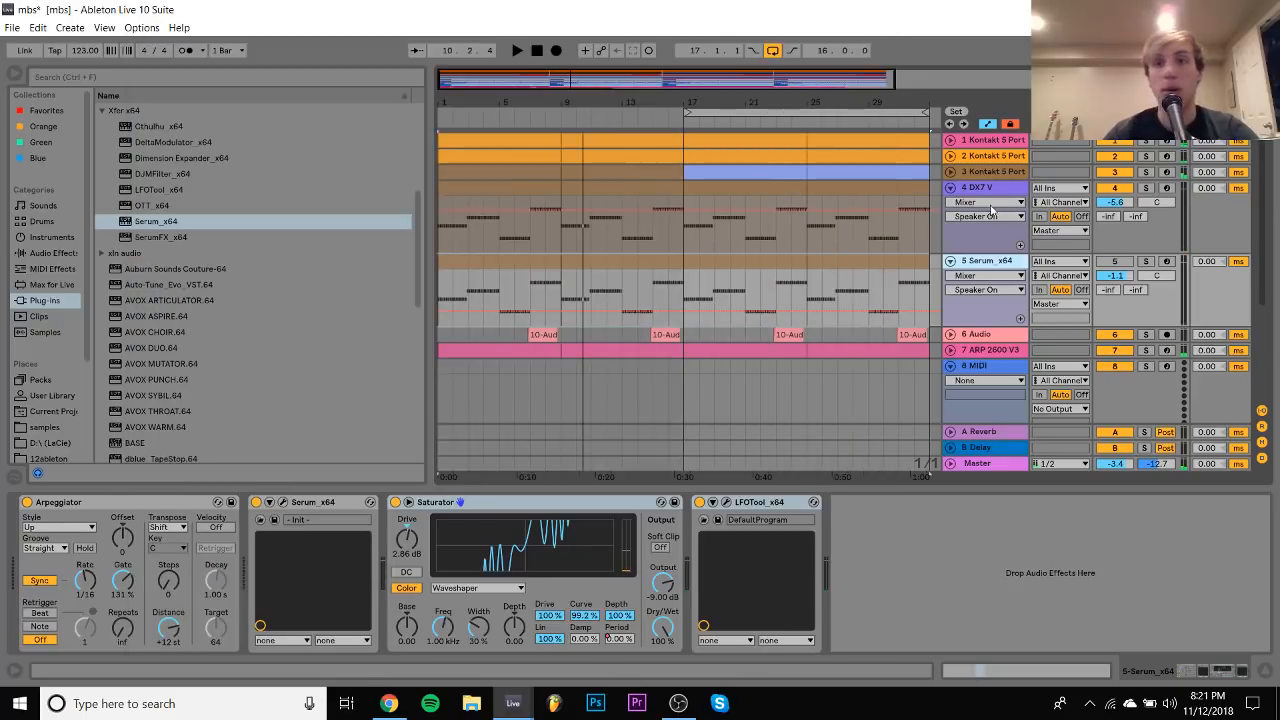
pyautogui.click(981, 174)
pyautogui.click(978, 189)
pyautogui.hotkey('ctrl', 'shift', 't')
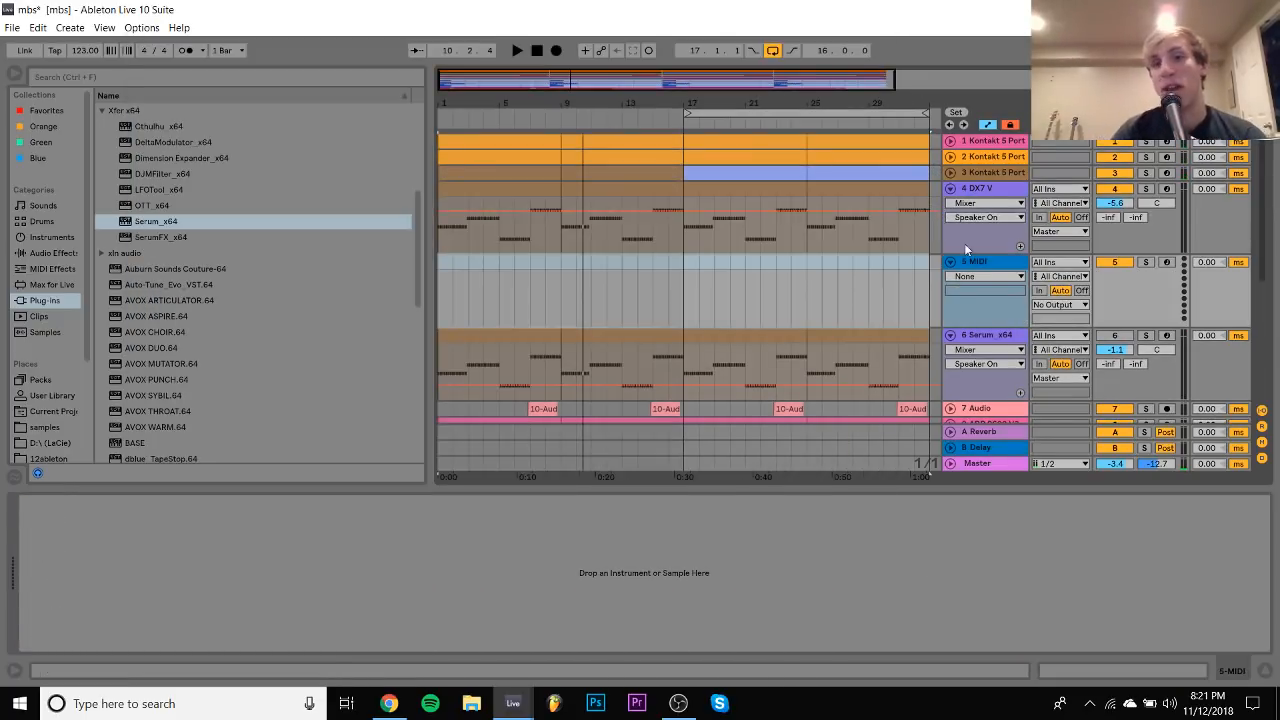
pyautogui.click(1005, 267)
pyautogui.press('Delete')
# Insert an audio track below the Serum track with external input 2 and monitoring set to In
pyautogui.scroll(-1, 1005, 272)
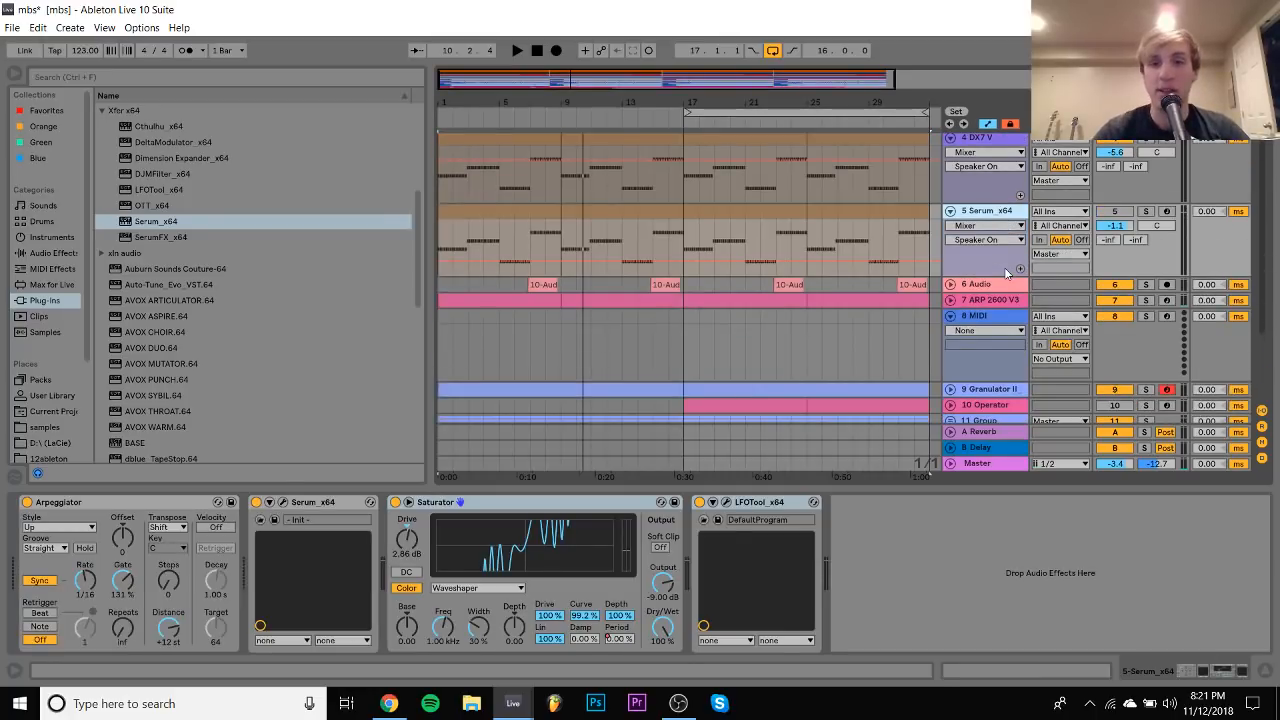
pyautogui.hotkey('ctrl', 't')
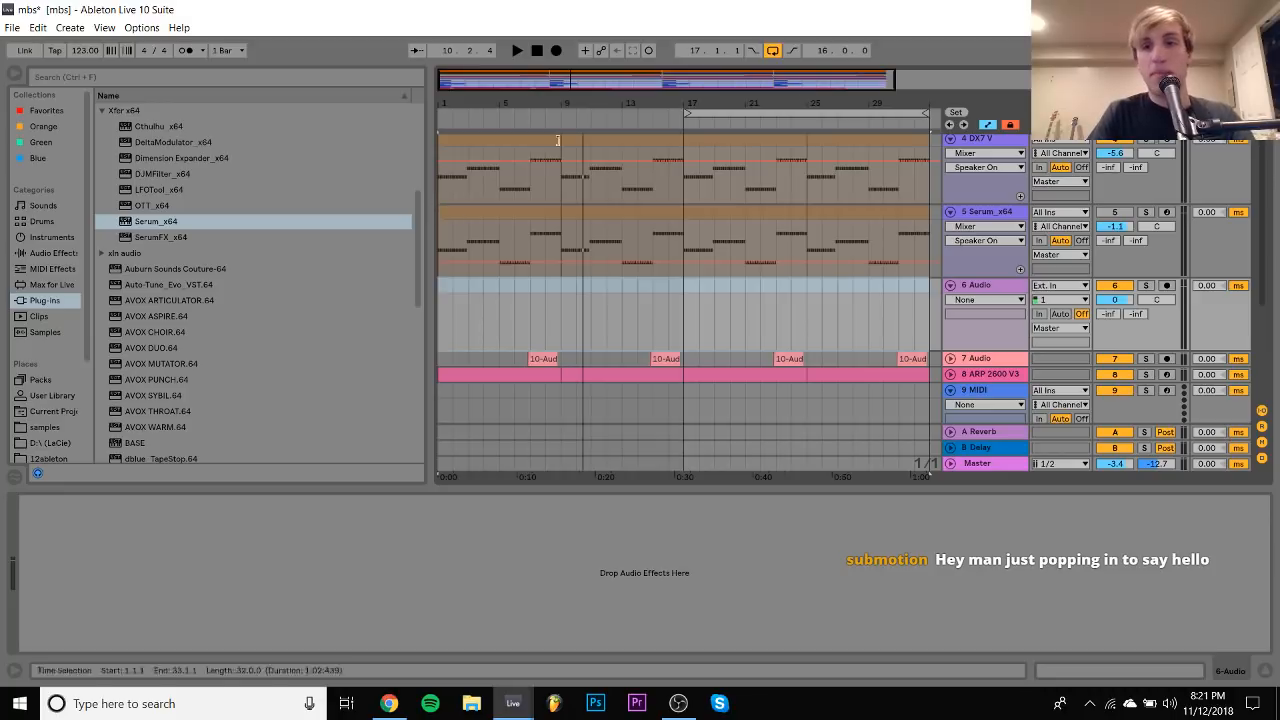
pyautogui.click(1062, 302)
pyautogui.click(1042, 316)
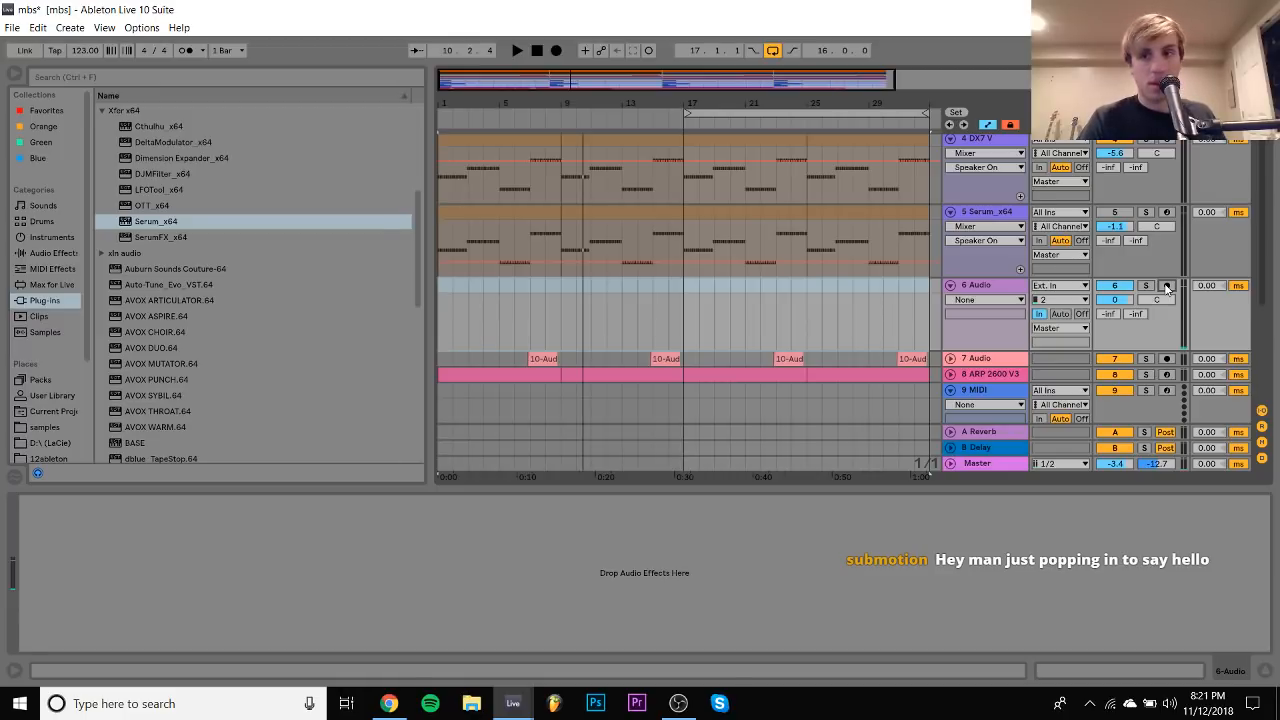
# Arm the 6 Audio track for recording
pyautogui.click(1166, 287)
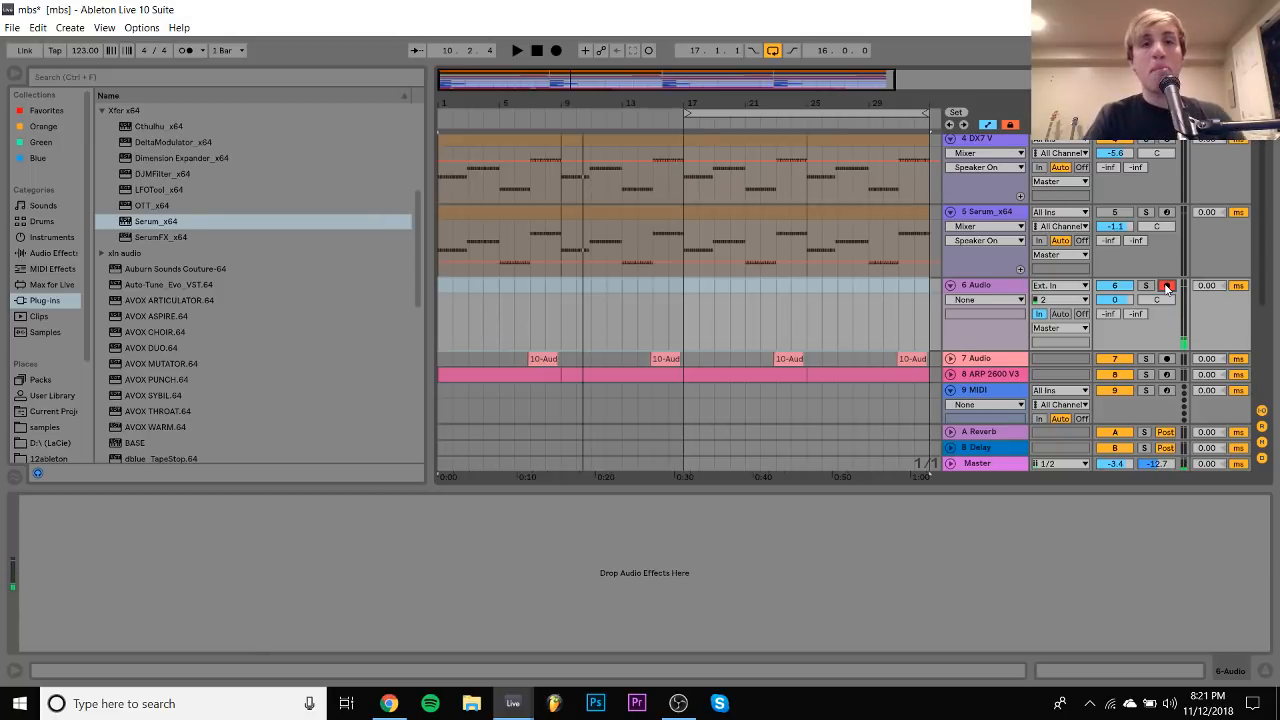
# Examine the notes of the first three chords in the opening MIDI clip on track 3 Kontakt
pyautogui.scroll(2, 1166, 288)
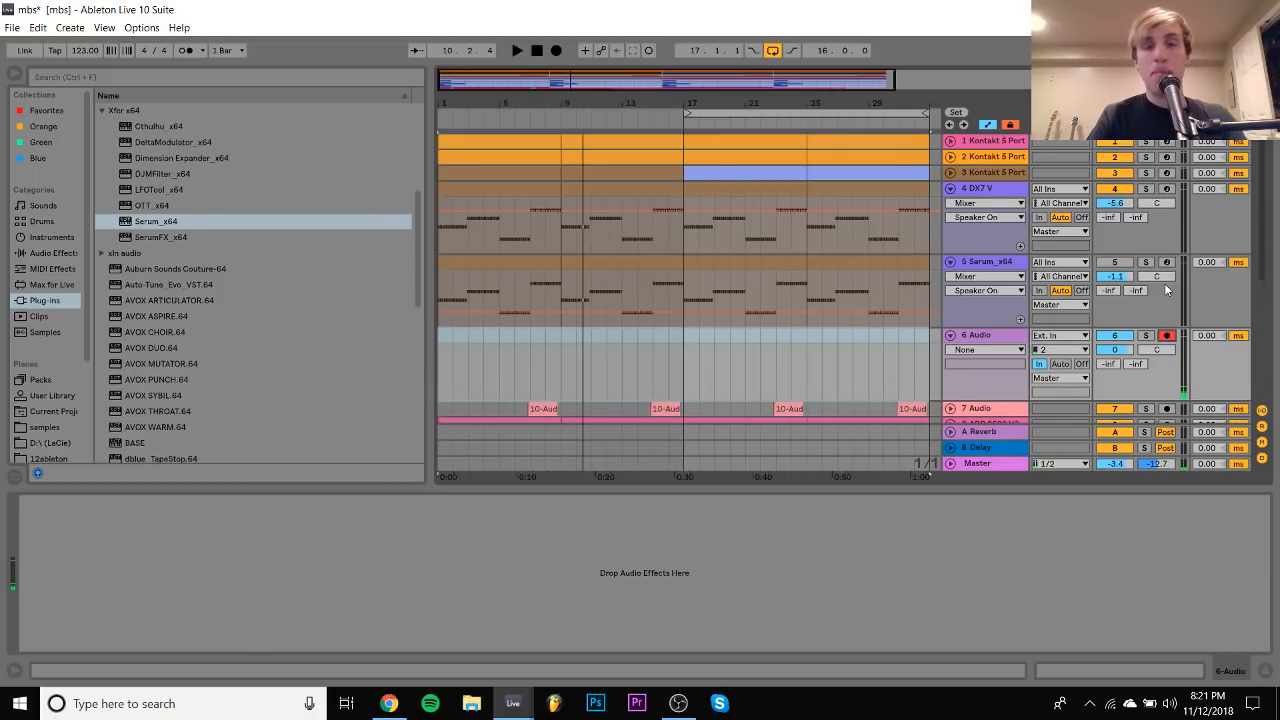
pyautogui.doubleClick(504, 175)
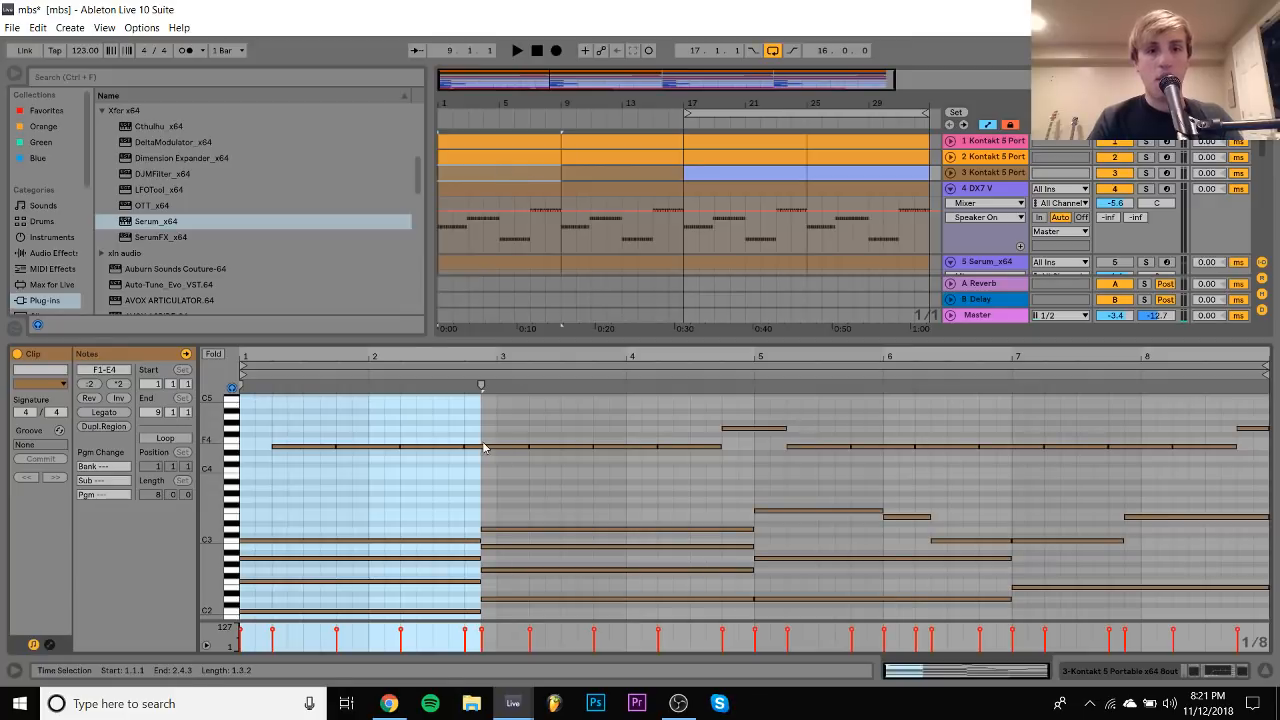
pyautogui.scroll(-2, 483, 447)
pyautogui.scroll(-1, 483, 447)
pyautogui.click(263, 553)
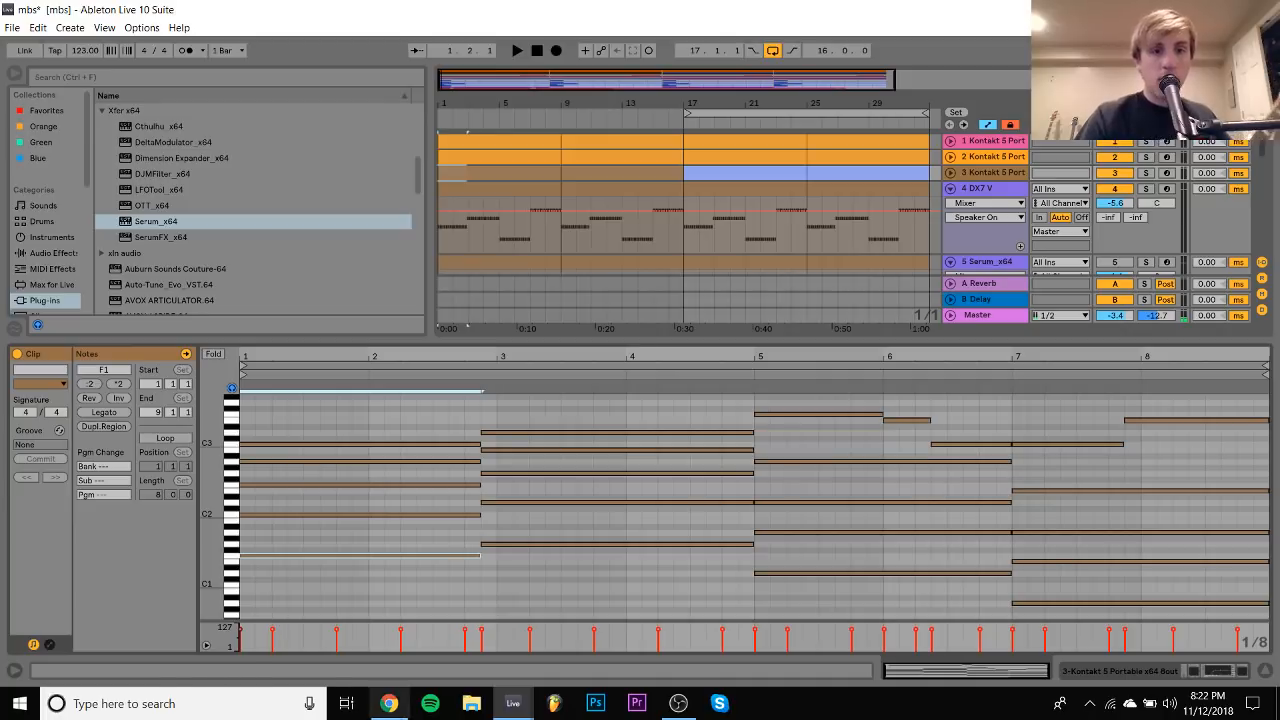
pyautogui.moveTo(445, 575); pyautogui.dragTo(390, 412)
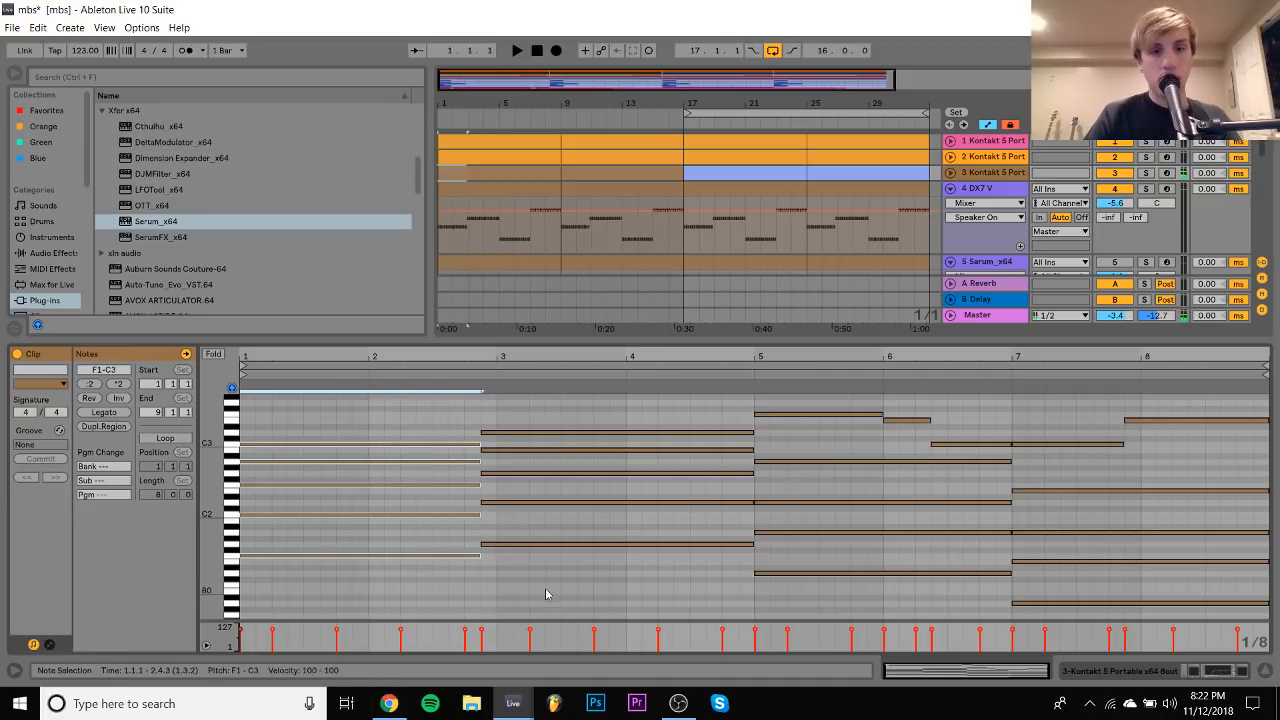
pyautogui.moveTo(543, 591); pyautogui.dragTo(531, 429)
pyautogui.moveTo(752, 598); pyautogui.dragTo(795, 392)
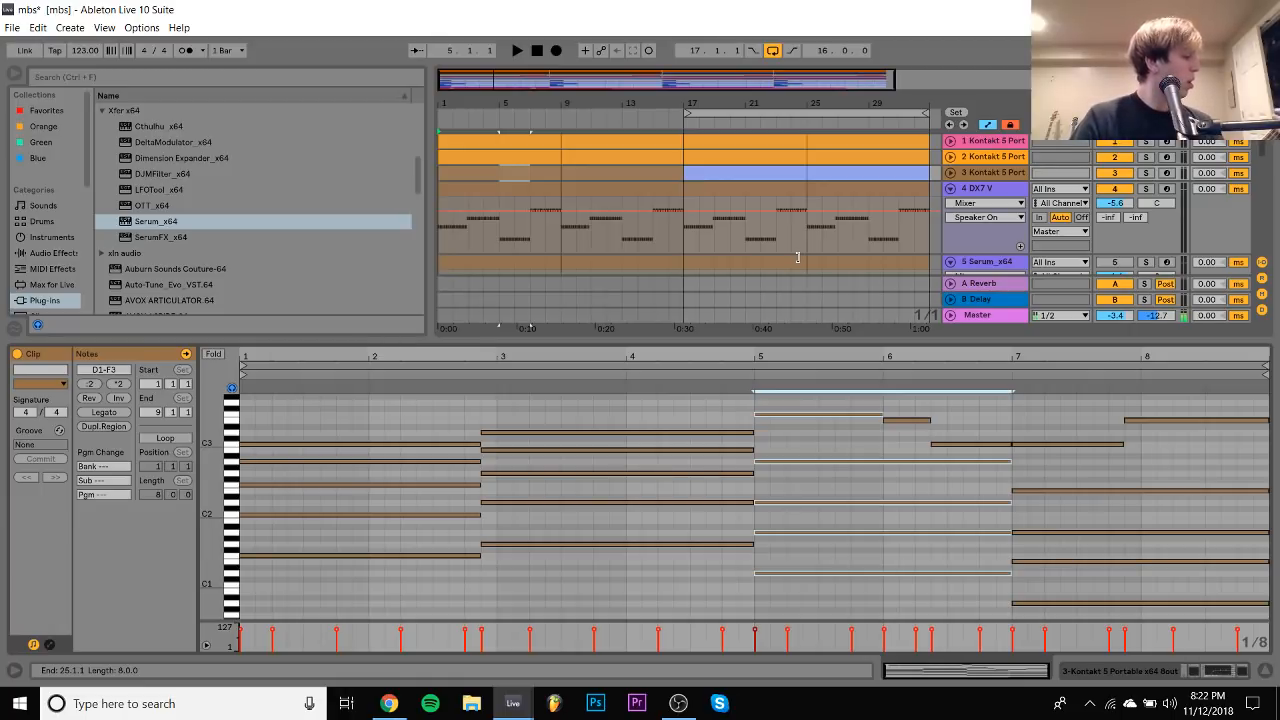
# Try to record a take from the external input on the 6 Audio track, starting at bar 1
pyautogui.click(1003, 195)
pyautogui.click(988, 336)
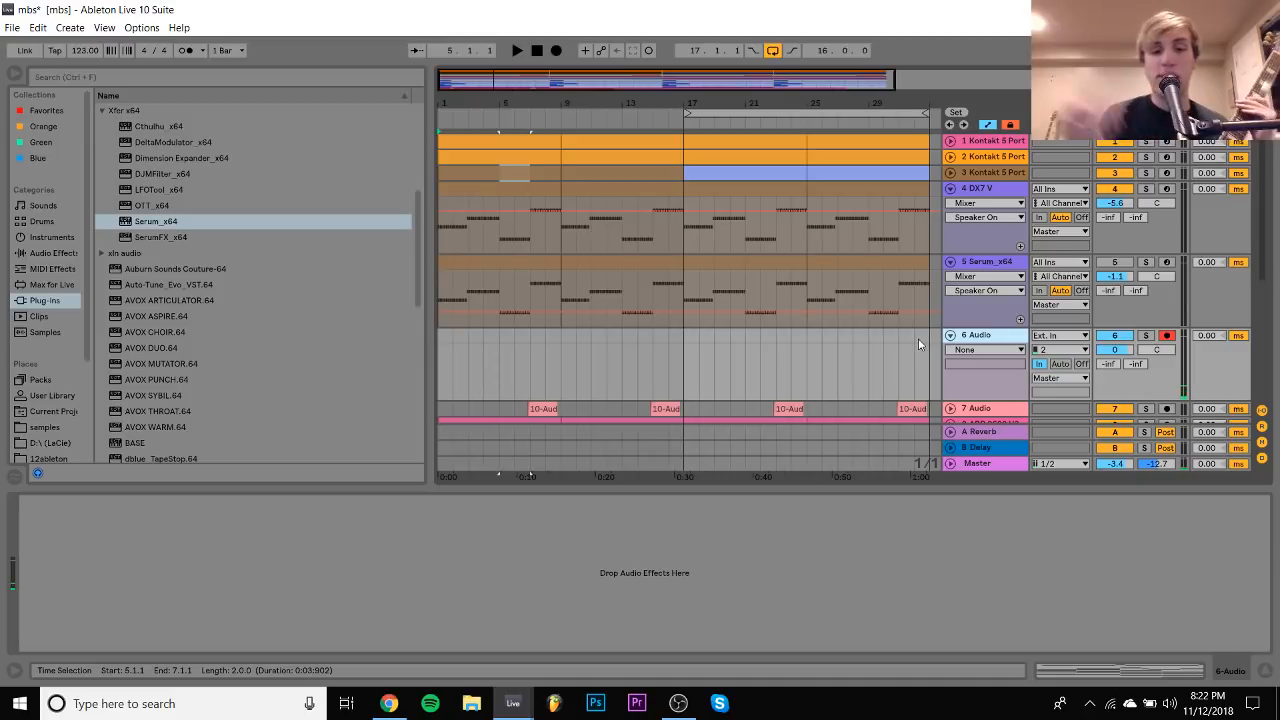
pyautogui.press('F9')
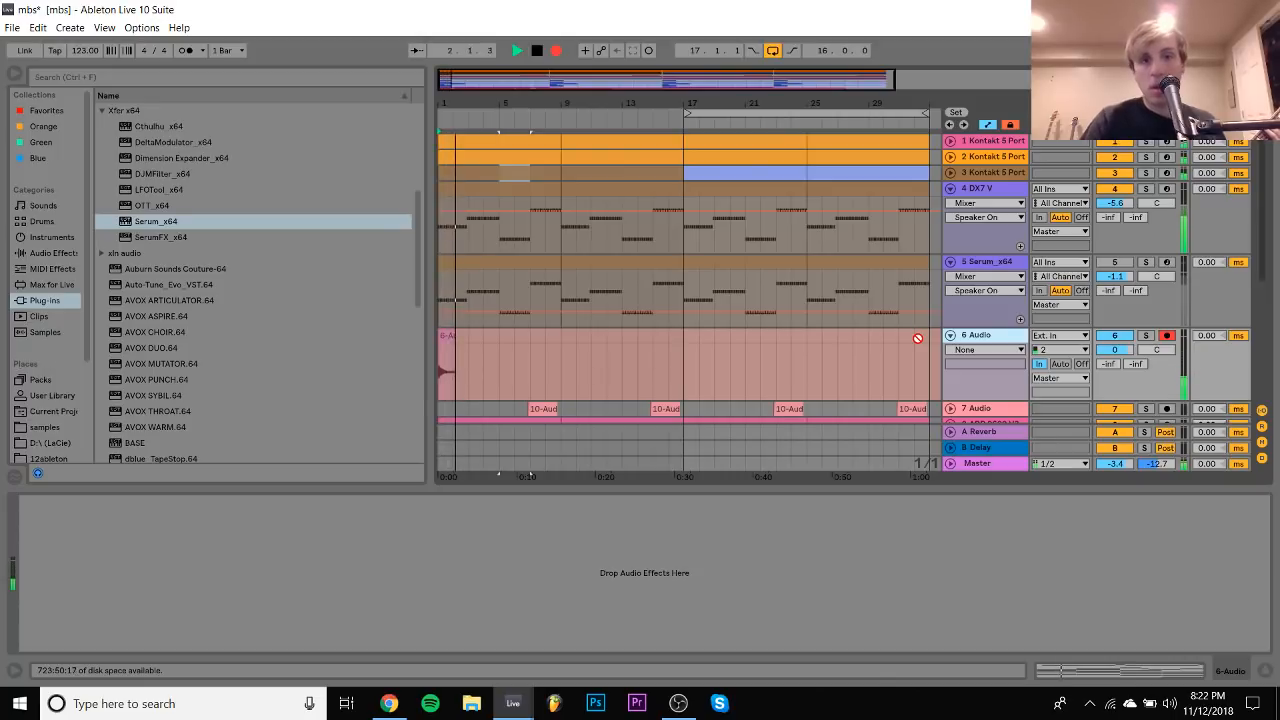
pyautogui.press('space')
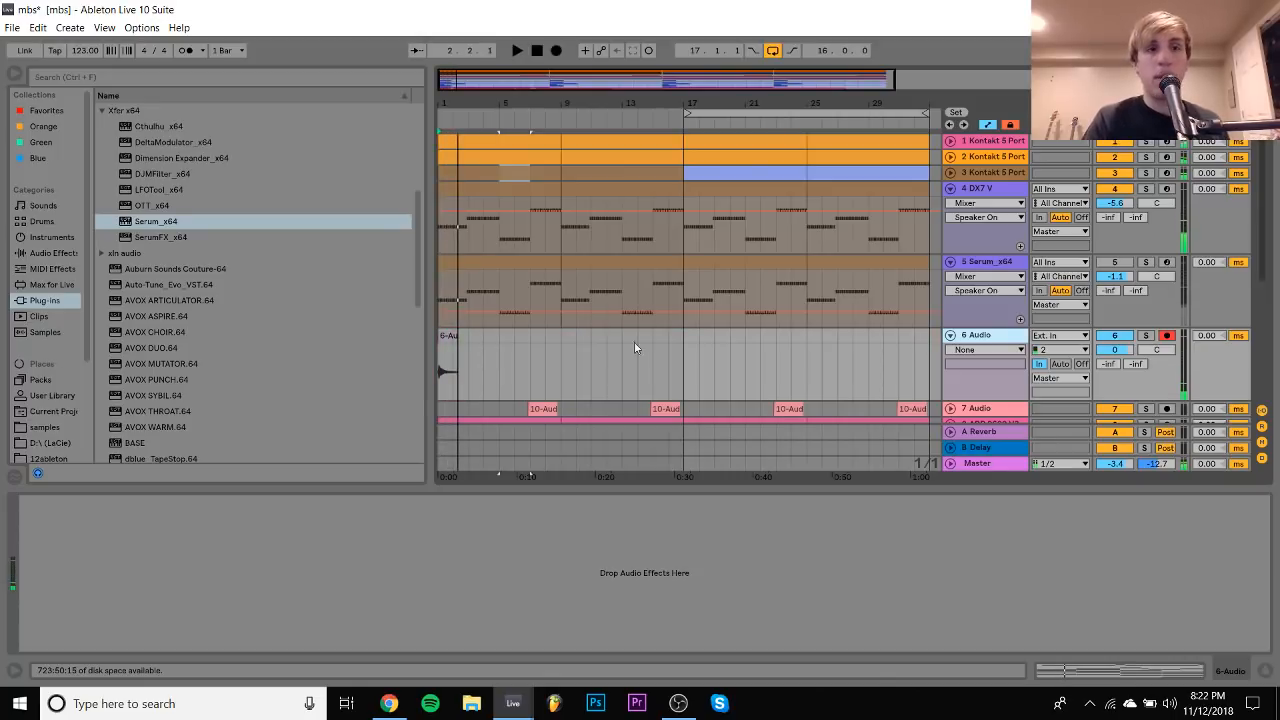
# Add the Tuner audio effect to the 6 Audio track
pyautogui.click(46, 252)
pyautogui.doubleClick(132, 407)
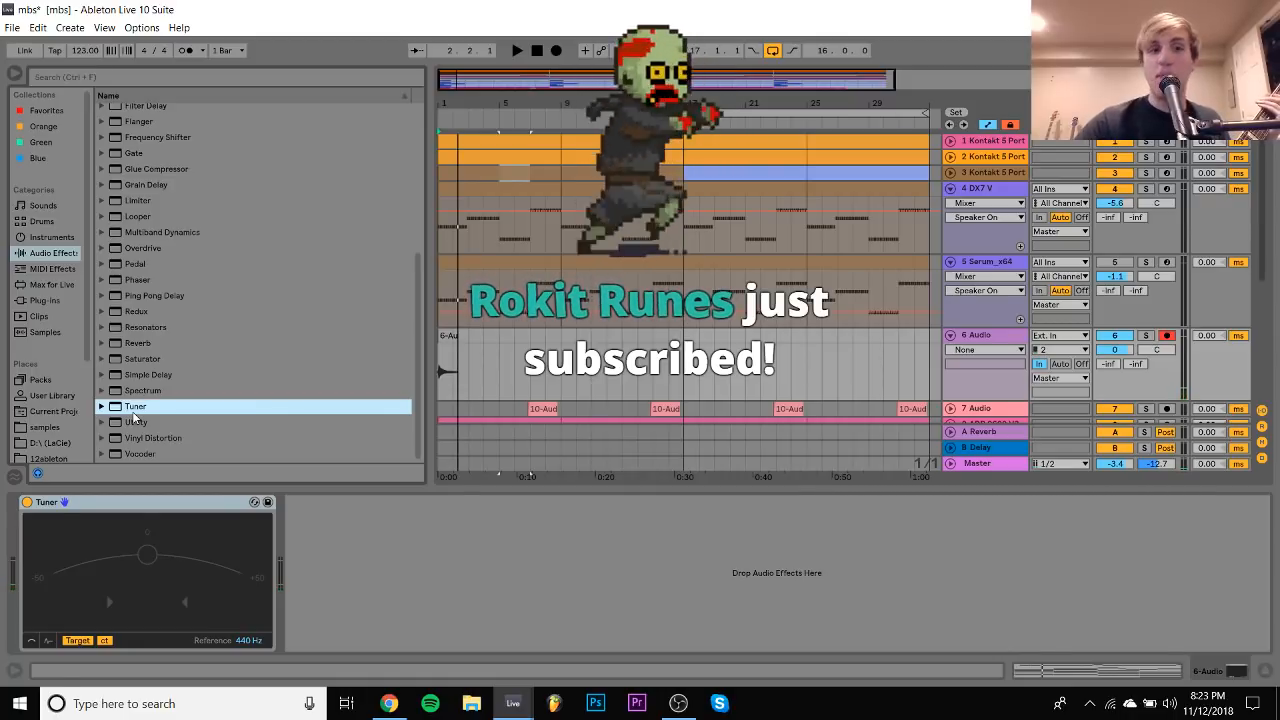
# Record a take across the first eight bars of the 6 Audio track, and set its monitoring to Off
pyautogui.press('F9')
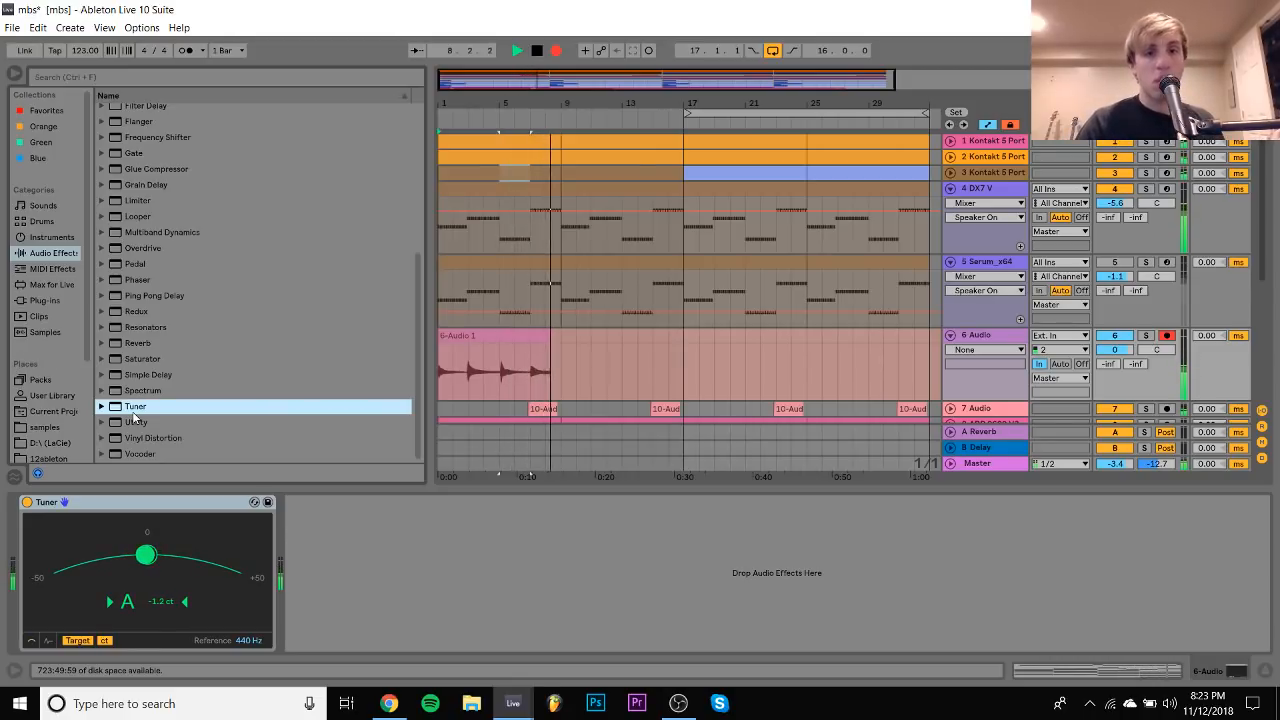
pyautogui.press('space')
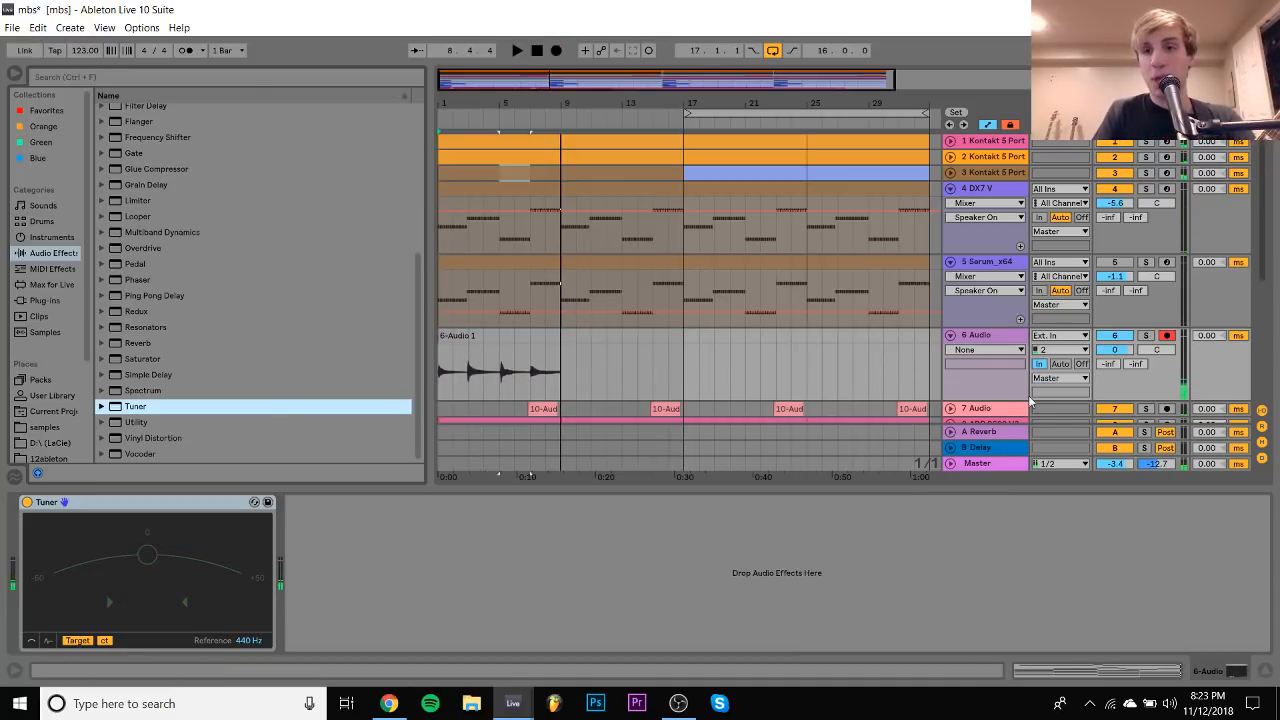
pyautogui.click(1083, 370)
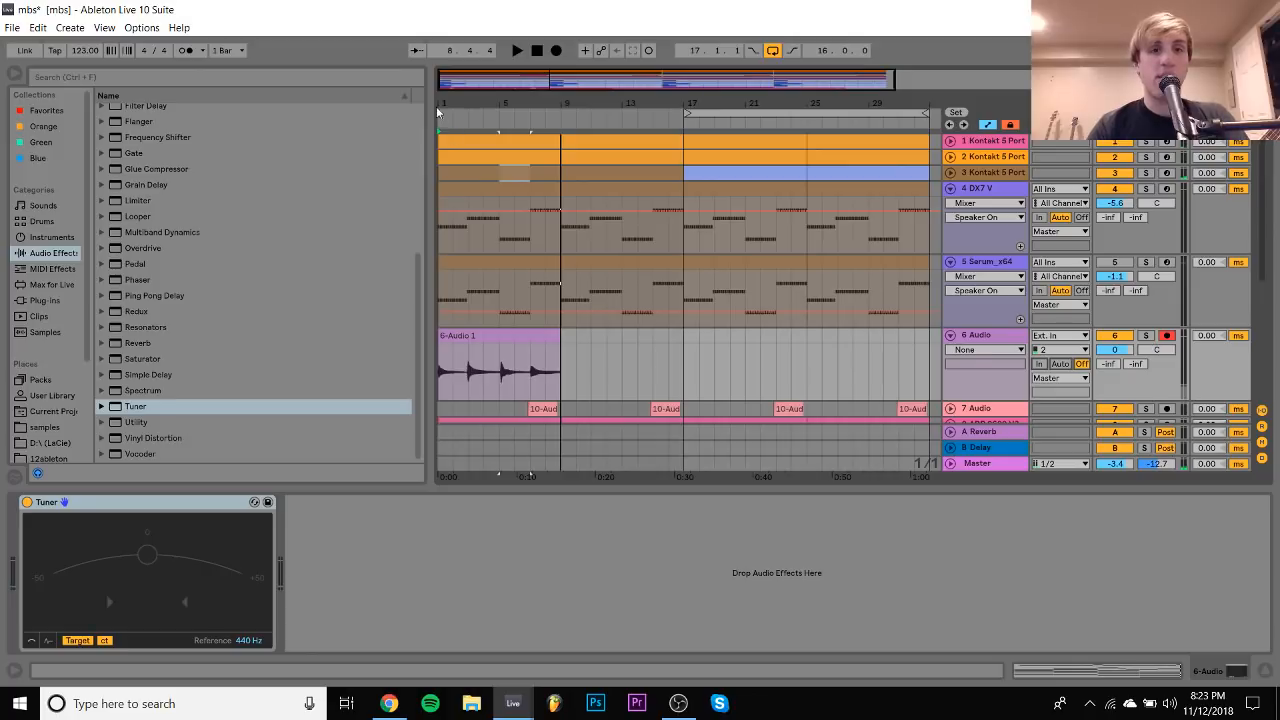
# Split the recorded clip at the first note's attack and shift the audio to begin exactly at bar 1
pyautogui.press('z')
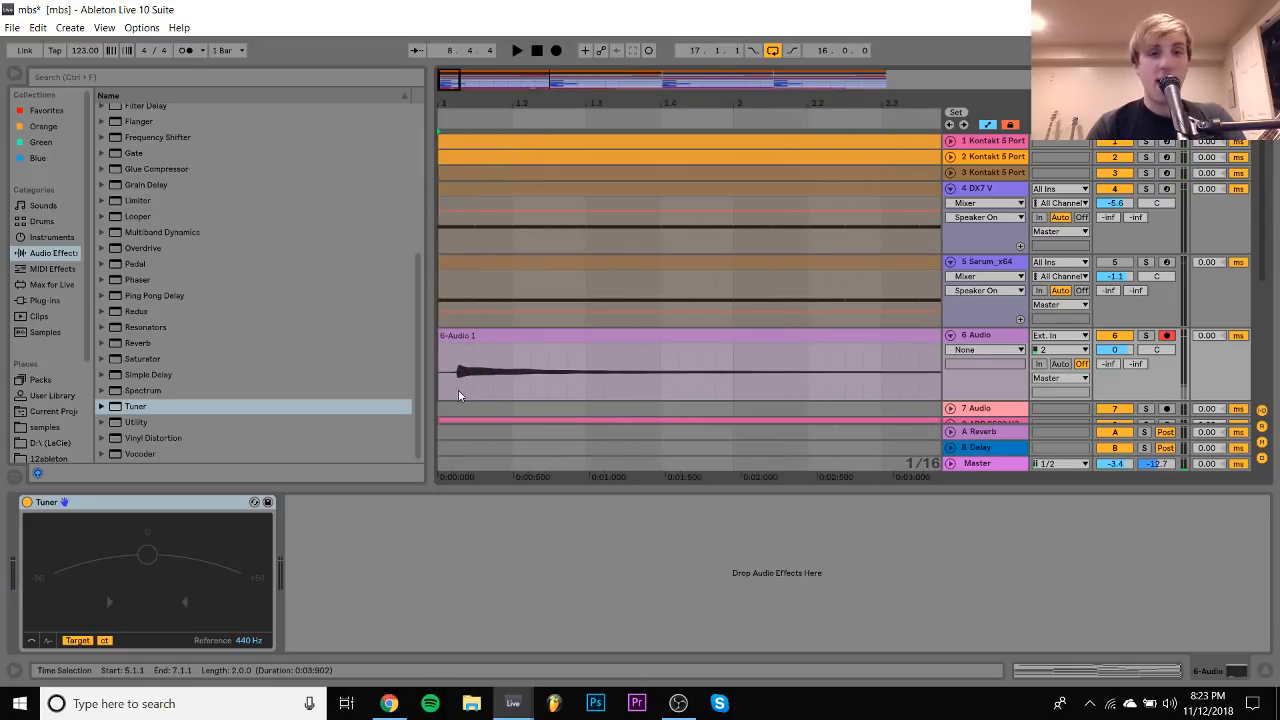
pyautogui.click(457, 390)
pyautogui.hotkey('ctrl', 'e')
pyautogui.moveTo(487, 337); pyautogui.dragTo(469, 342)
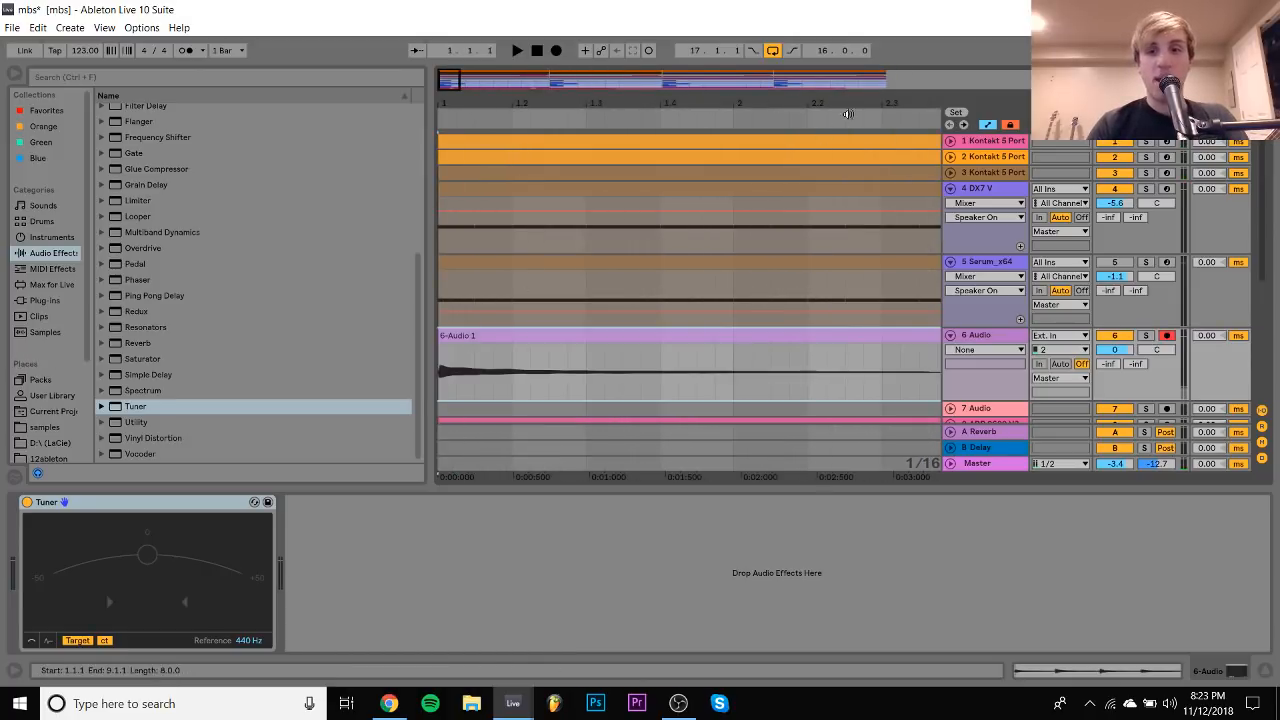
# Split the recording at the second note's attack and move that segment to align with the DX7 V note change just before bar 3
pyautogui.moveTo(875, 96); pyautogui.dragTo(509, 96)
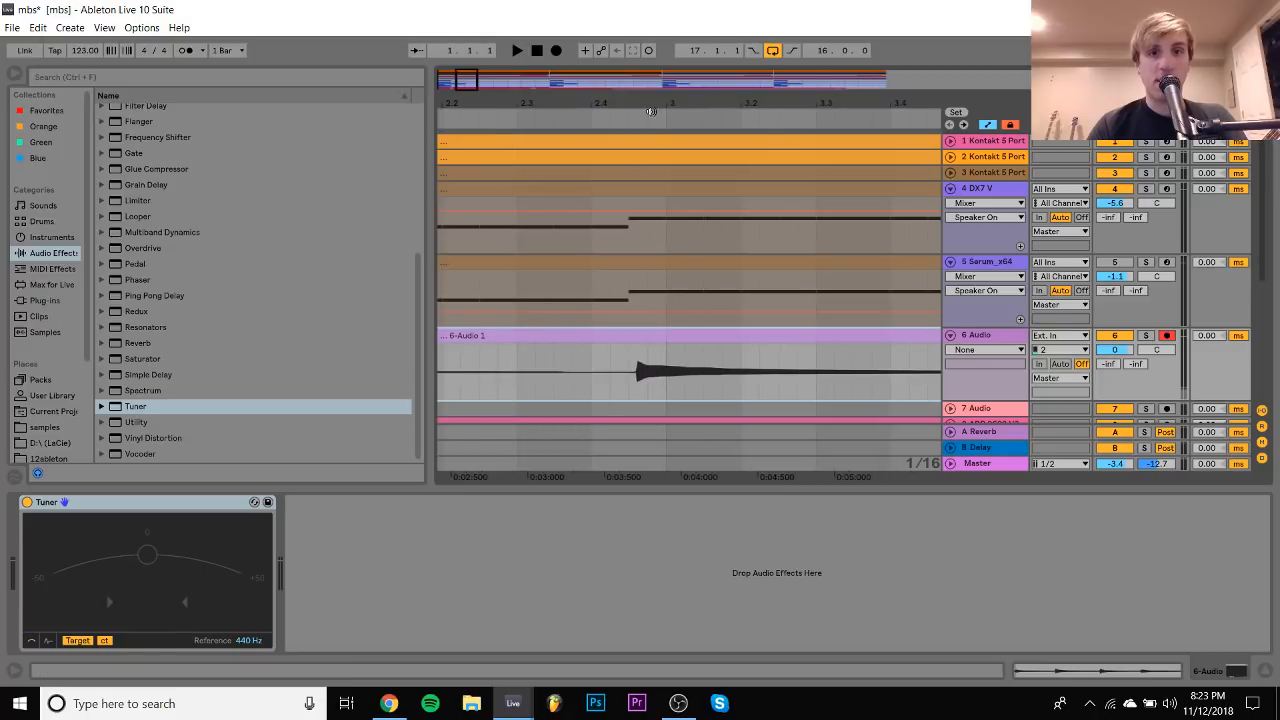
pyautogui.moveTo(639, 104); pyautogui.dragTo(629, 280)
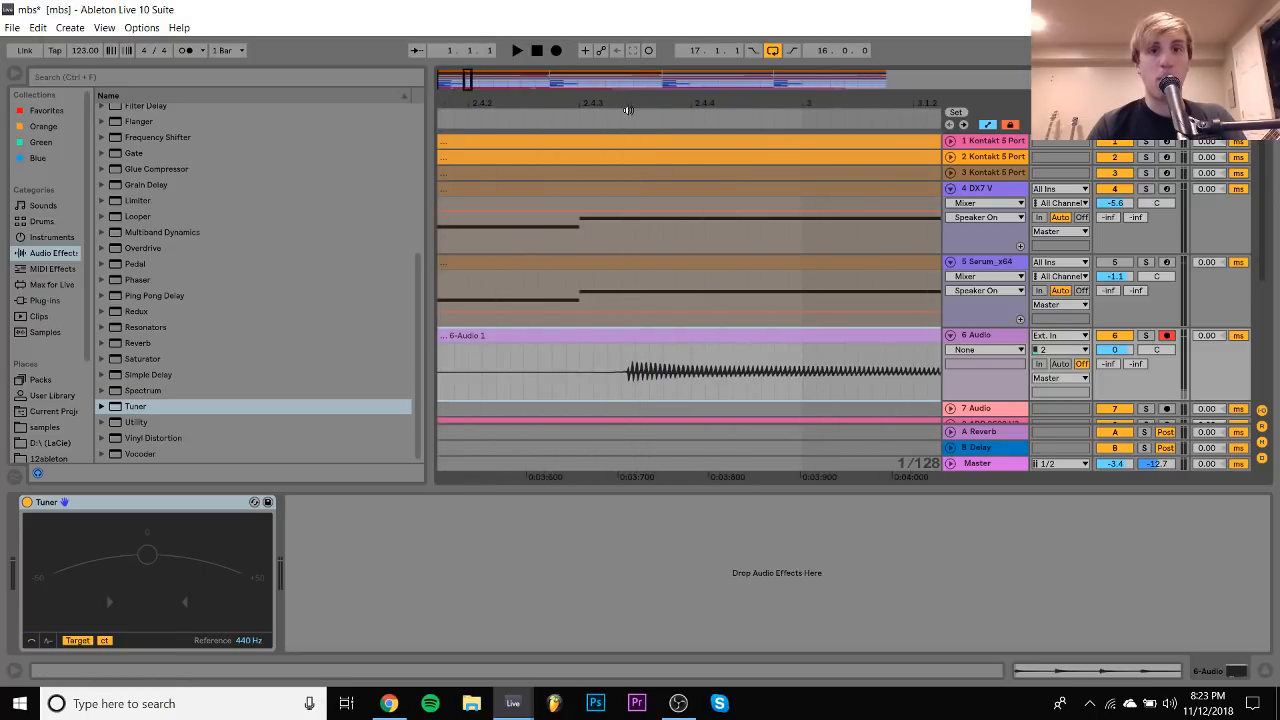
pyautogui.moveTo(627, 99); pyautogui.dragTo(628, 466)
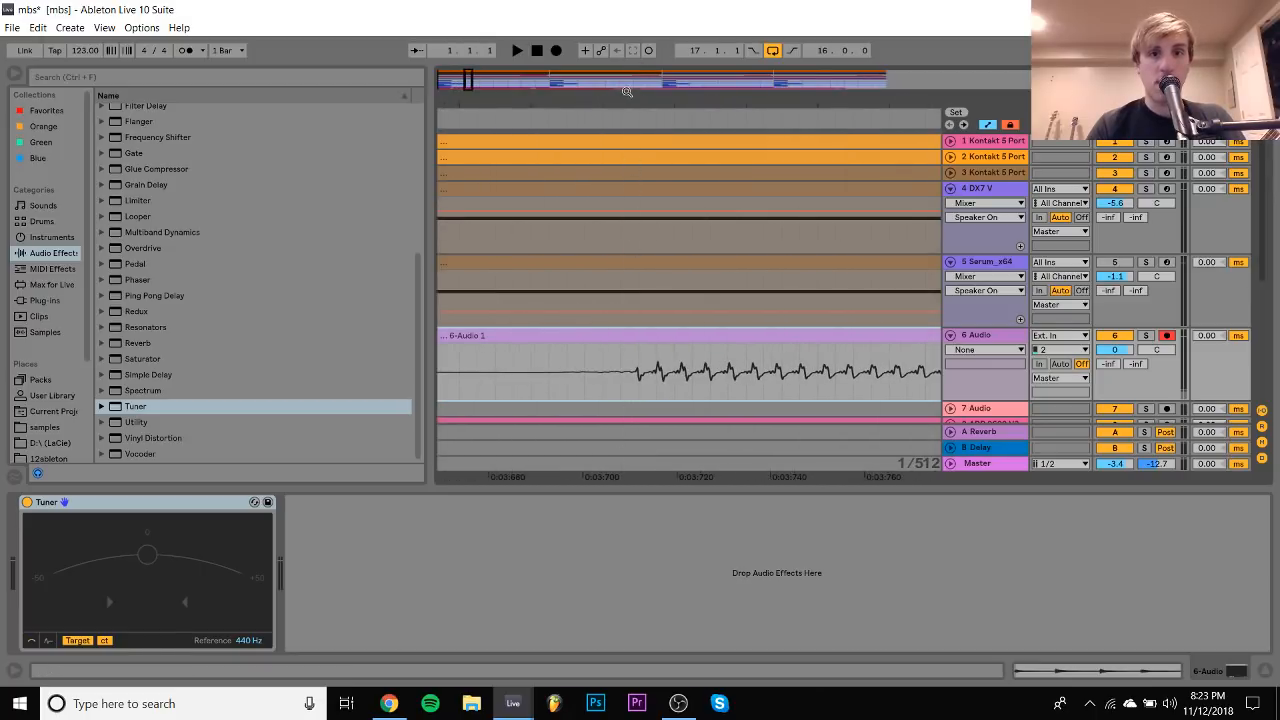
pyautogui.moveTo(629, 96); pyautogui.dragTo(738, 96)
pyautogui.click(666, 378)
pyautogui.hotkey('ctrl', 'e')
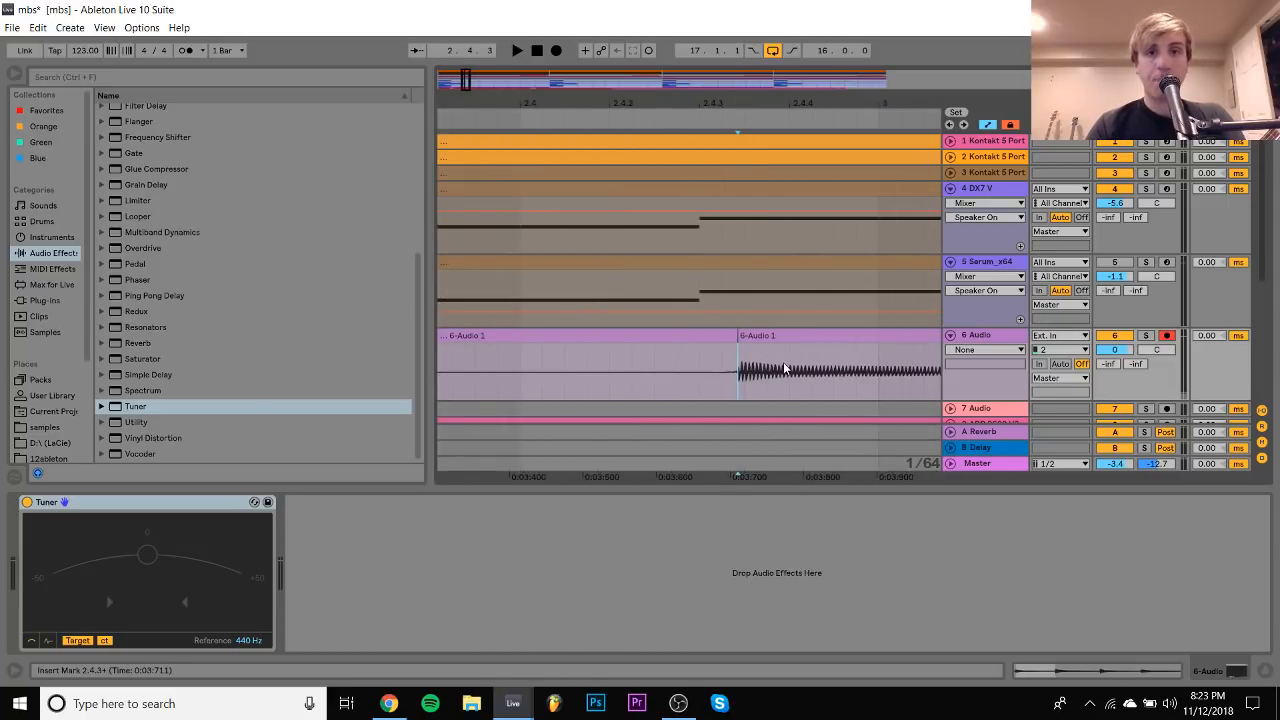
pyautogui.moveTo(782, 350); pyautogui.dragTo(743, 338)
# Split the recording at the third note's attack and move that segment to start at bar 5
pyautogui.moveTo(744, 97); pyautogui.dragTo(744, 66)
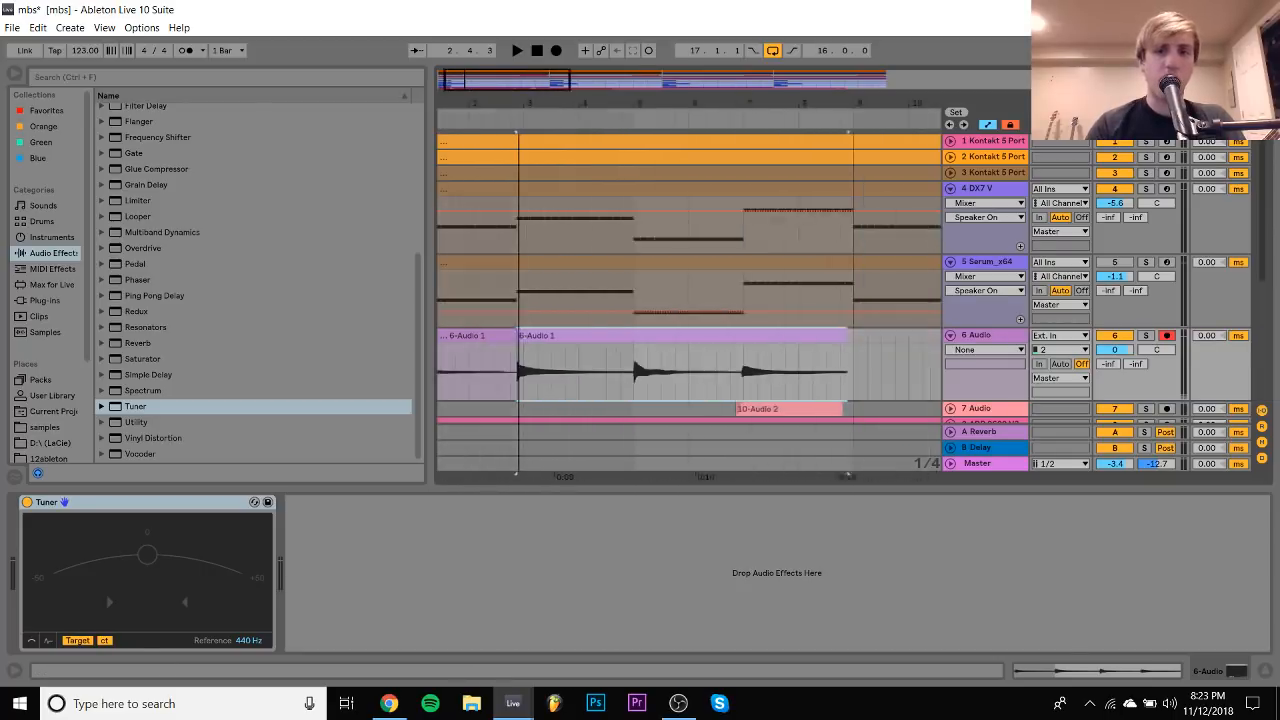
pyautogui.moveTo(518, 97); pyautogui.dragTo(508, 95)
pyautogui.moveTo(589, 98); pyautogui.dragTo(699, 236)
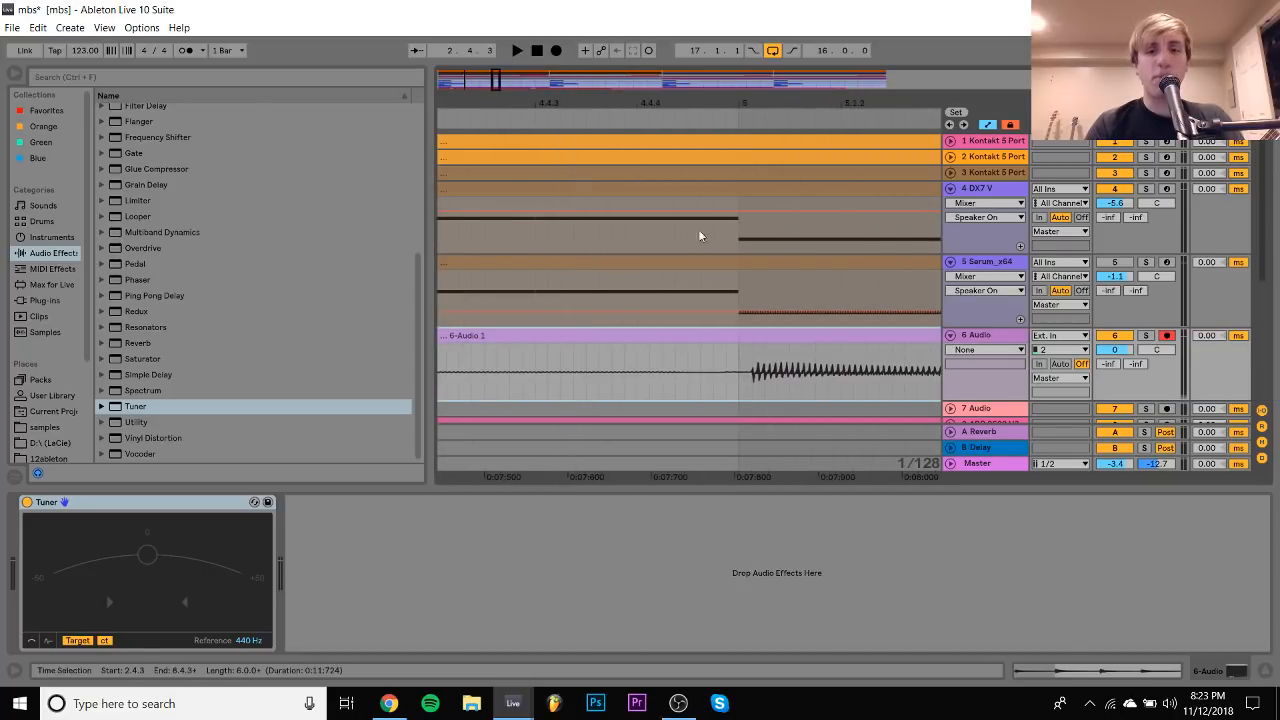
pyautogui.hotkey('ctrl', 'e')
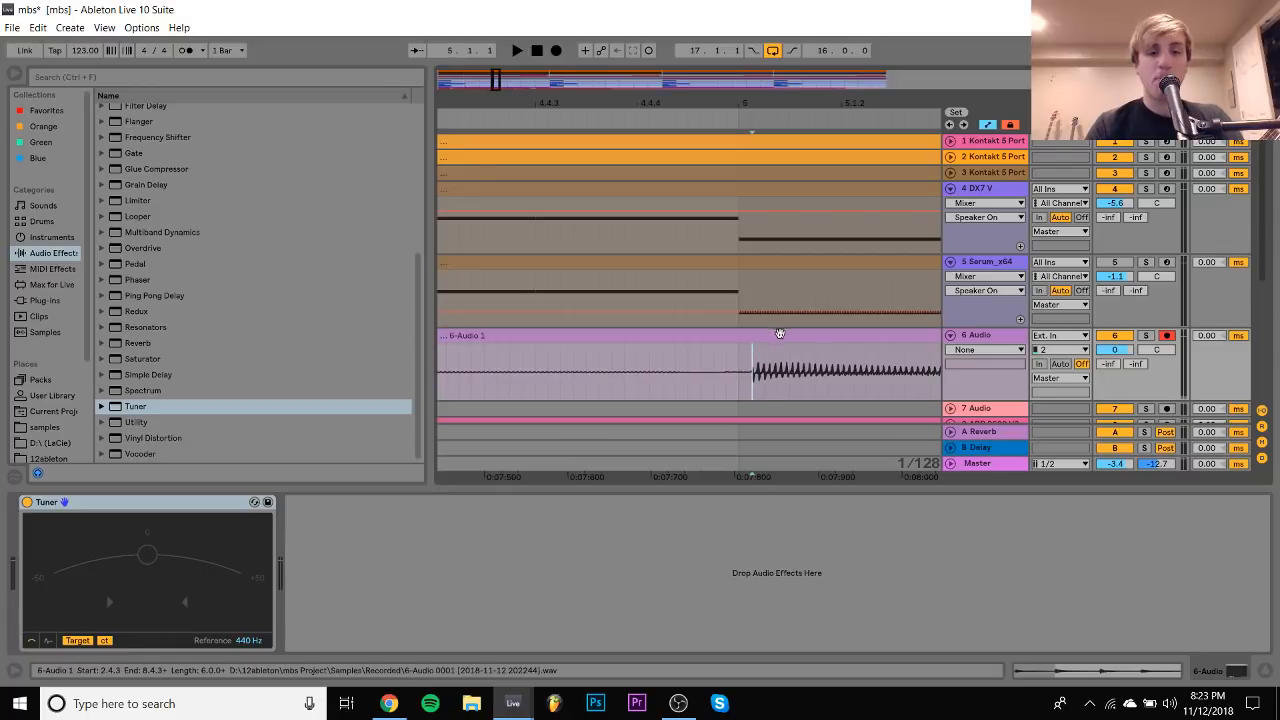
pyautogui.moveTo(779, 335); pyautogui.dragTo(774, 336)
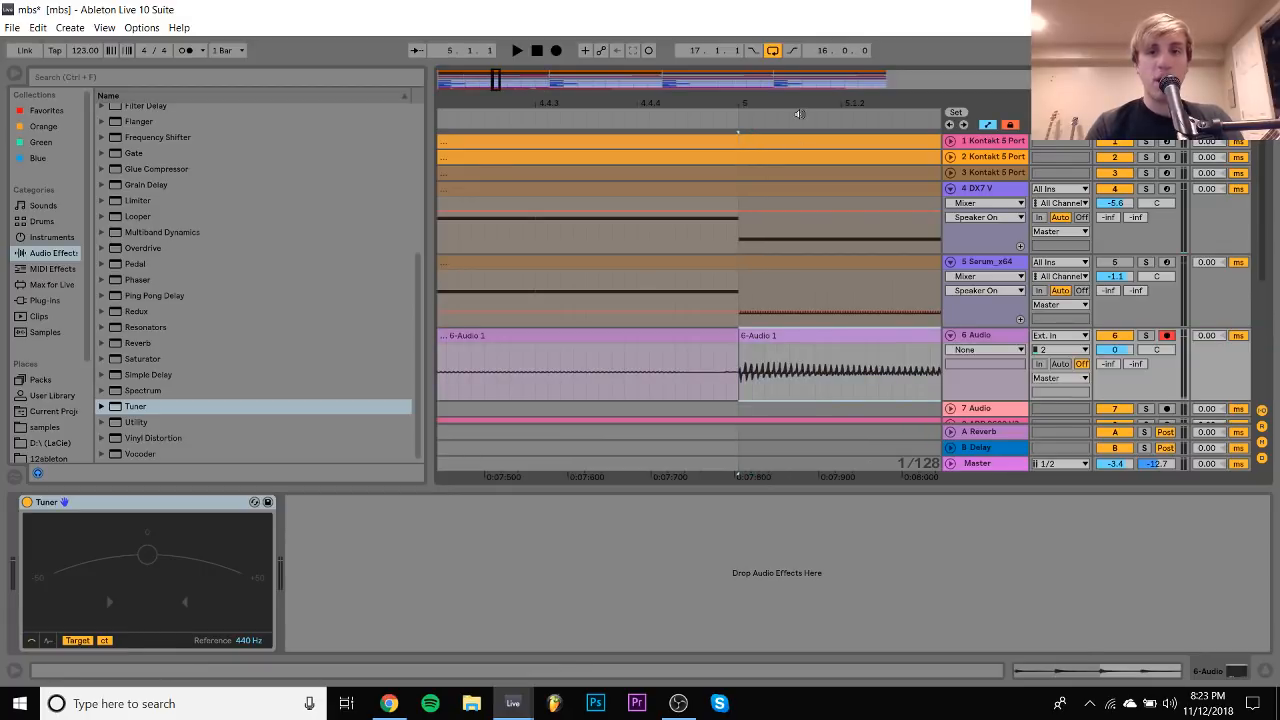
# Split the recording at the fourth note's attack and delete the segment that follows
pyautogui.moveTo(799, 105); pyautogui.dragTo(640, 45)
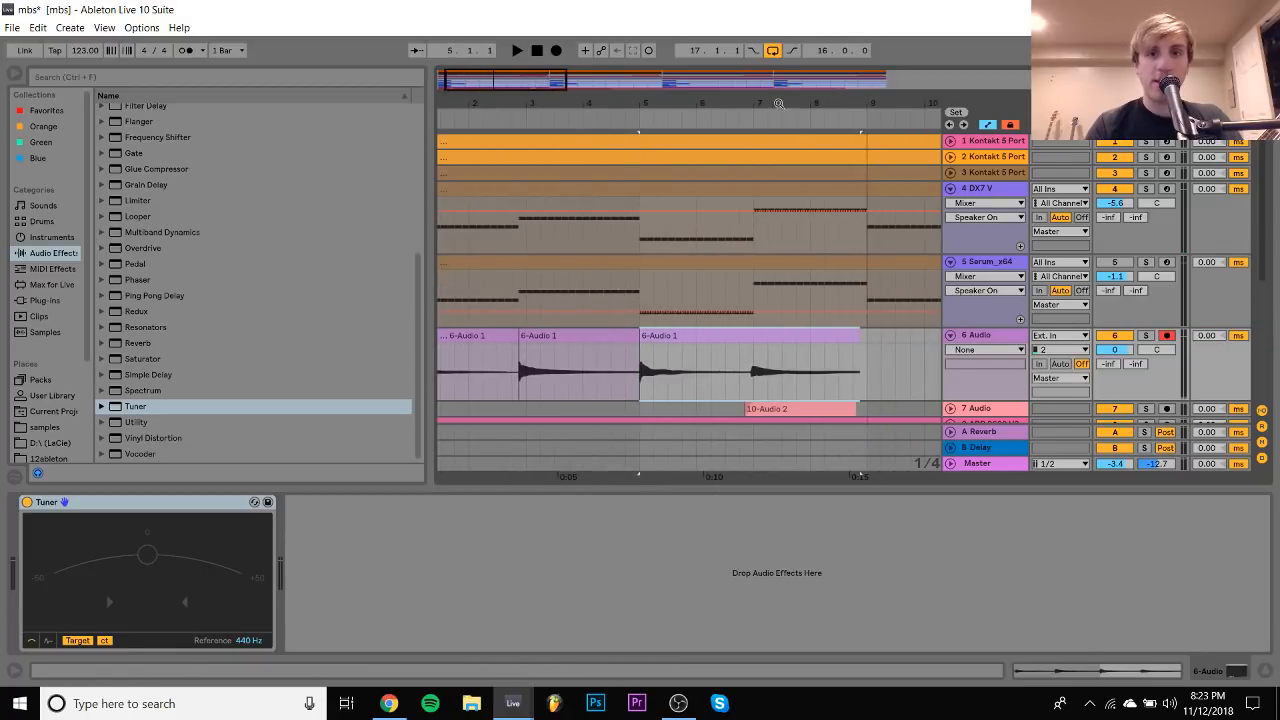
pyautogui.moveTo(758, 104); pyautogui.dragTo(711, 240)
pyautogui.click(592, 389)
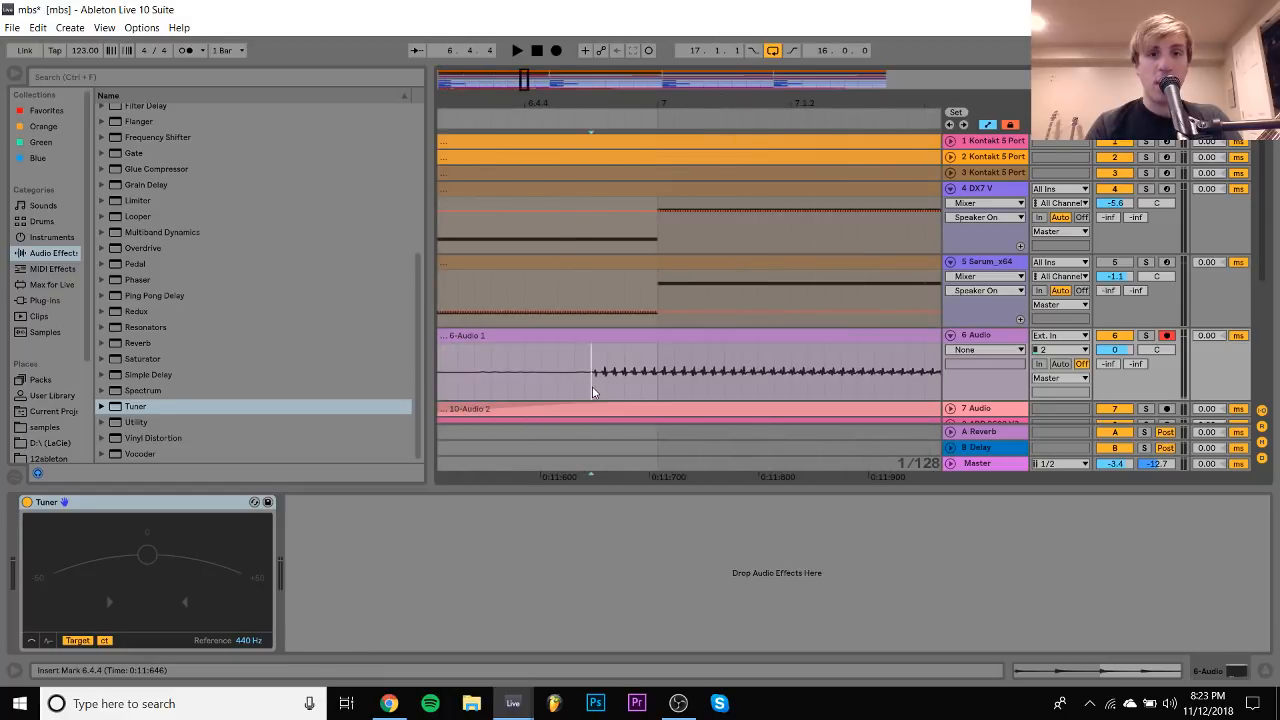
pyautogui.hotkey('ctrl', 'e')
pyautogui.click(607, 340)
pyautogui.press('Delete')
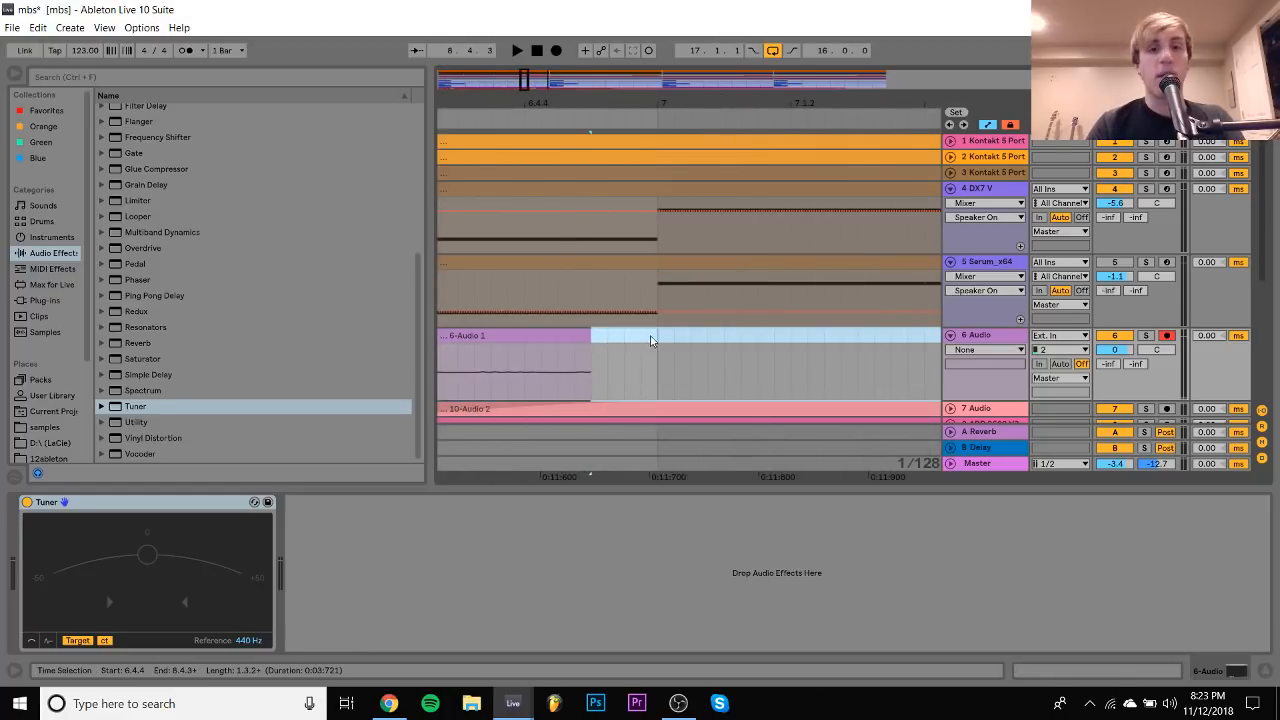
# Duplicate the bar 5 audio segment to bar 7 and transpose the copy by -5 st
pyautogui.click(651, 340)
pyautogui.keyDown('shift'); pyautogui.click(562, 337); pyautogui.keyUp('shift')
pyautogui.moveTo(569, 104); pyautogui.dragTo(718, 10)
pyautogui.hotkey('ctrl', 'd')
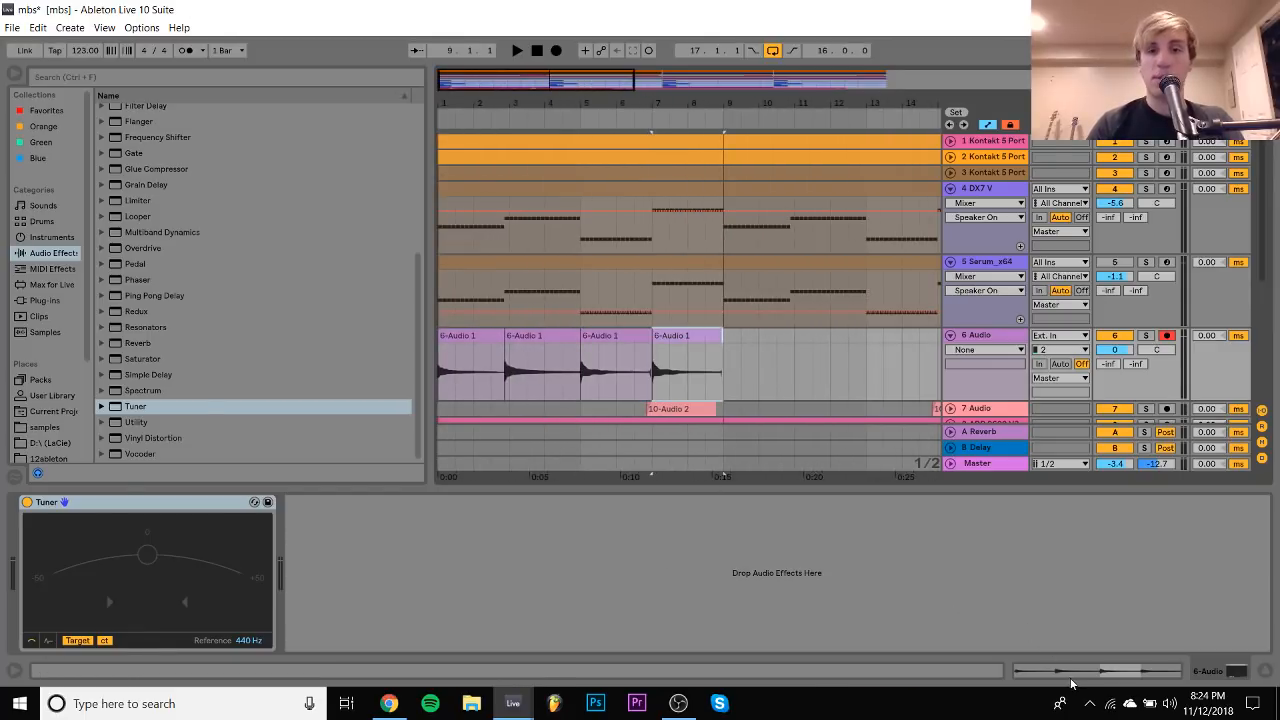
pyautogui.hotkey('shift', 'Tab')
pyautogui.moveTo(102, 455); pyautogui.dragTo(102, 475)
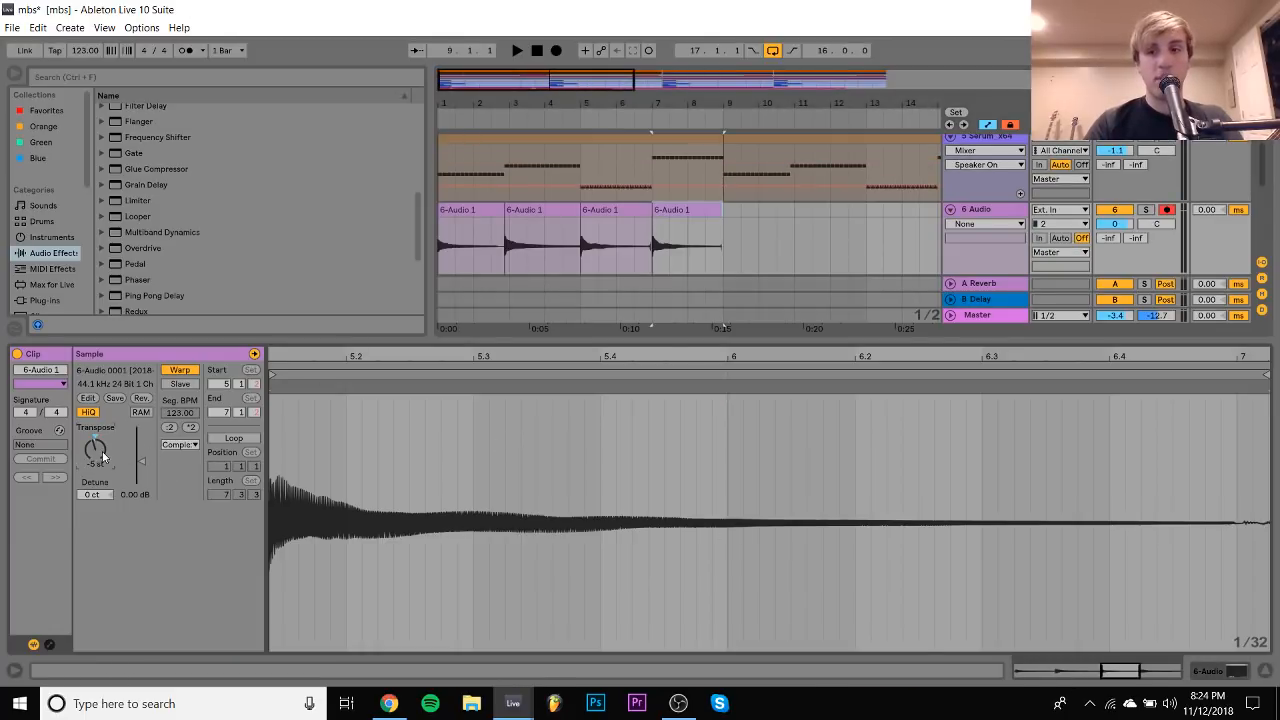
# Add short fade-outs to the ends of the four audio segments on the 6 Audio track
pyautogui.click(648, 215)
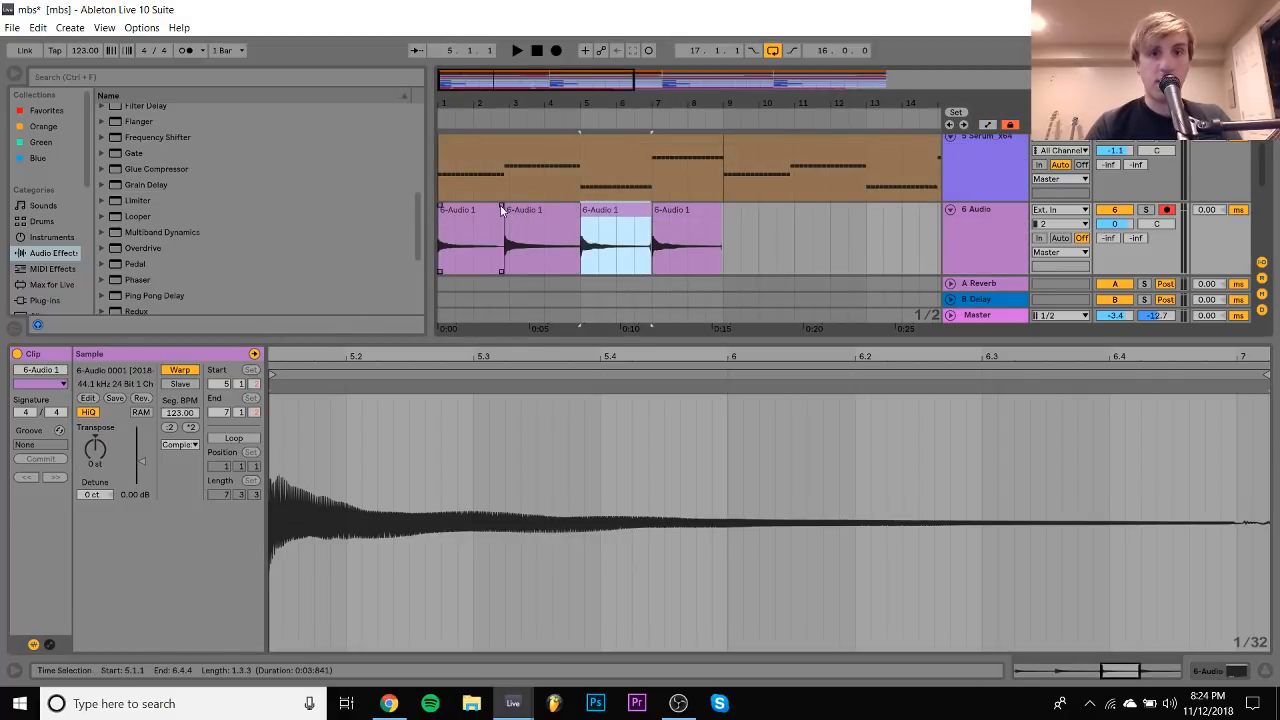
pyautogui.click(494, 215)
pyautogui.moveTo(577, 207); pyautogui.dragTo(573, 207)
pyautogui.click(650, 208)
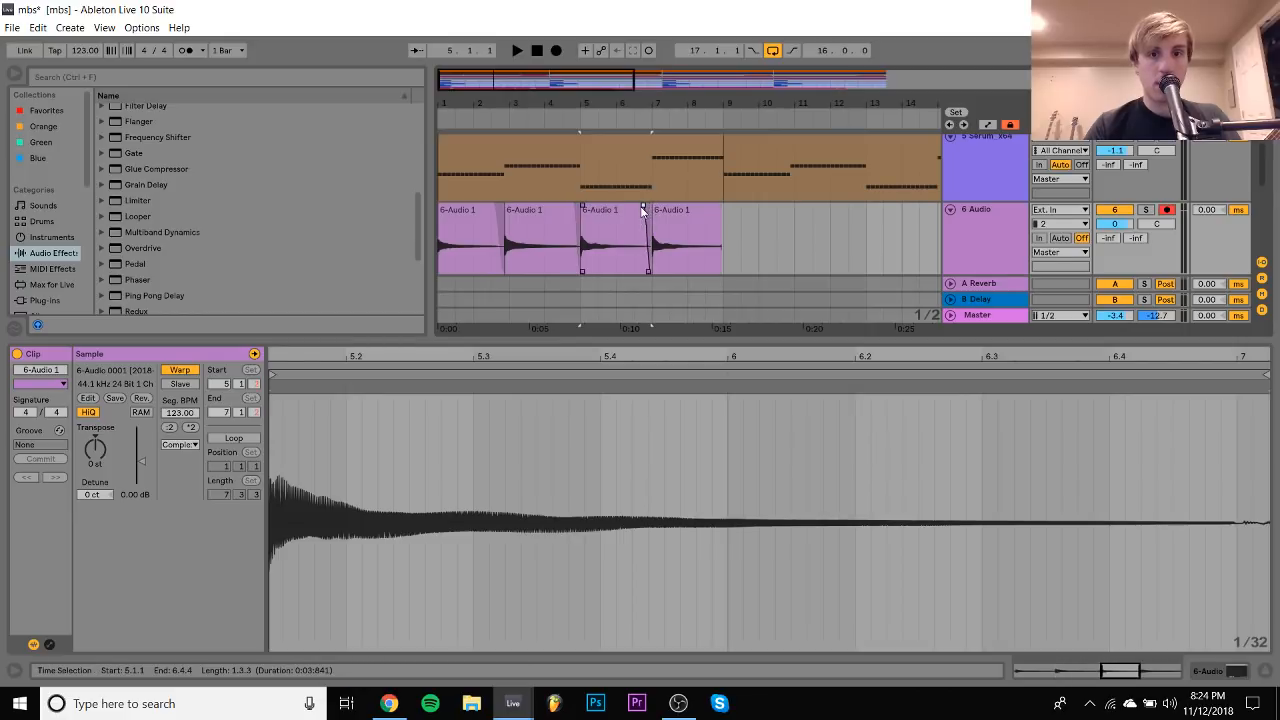
pyautogui.moveTo(718, 206); pyautogui.dragTo(706, 210)
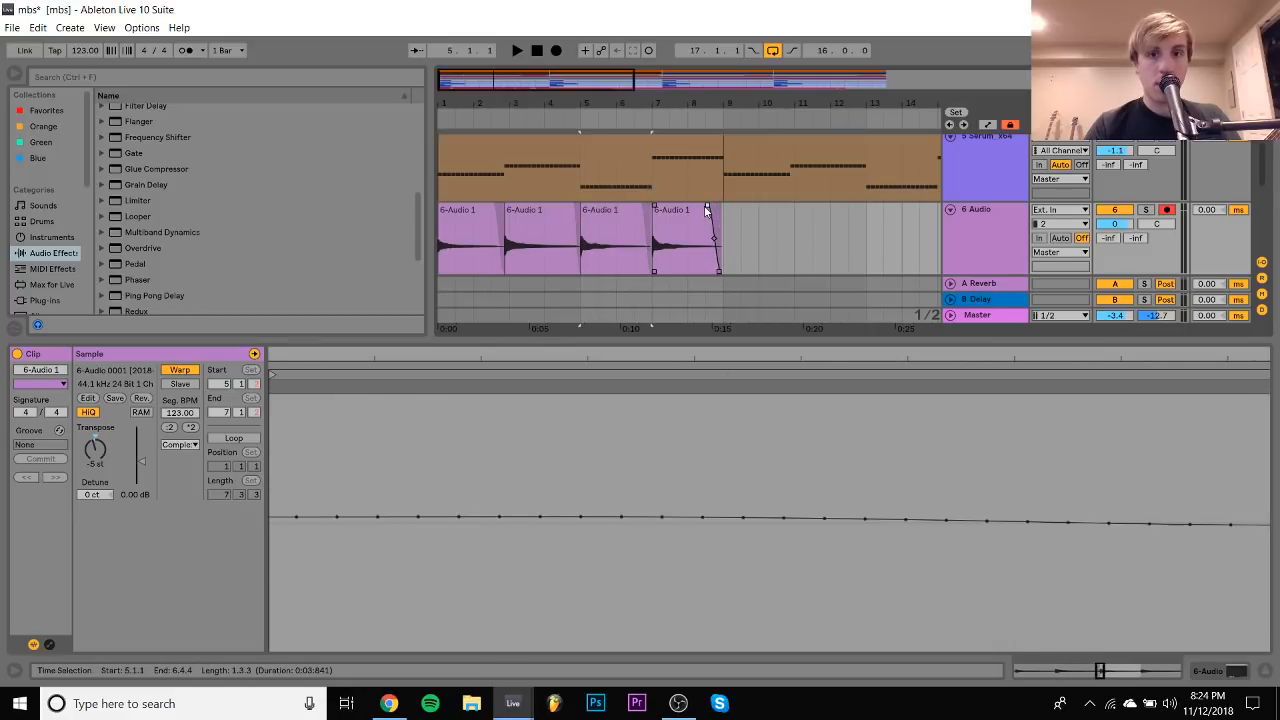
# Play the edited audio from bar 1 and lower the 6 Audio track's volume to -3.1 dB
pyautogui.click(486, 218)
pyautogui.press('space')
pyautogui.moveTo(1118, 225); pyautogui.dragTo(1118, 240)
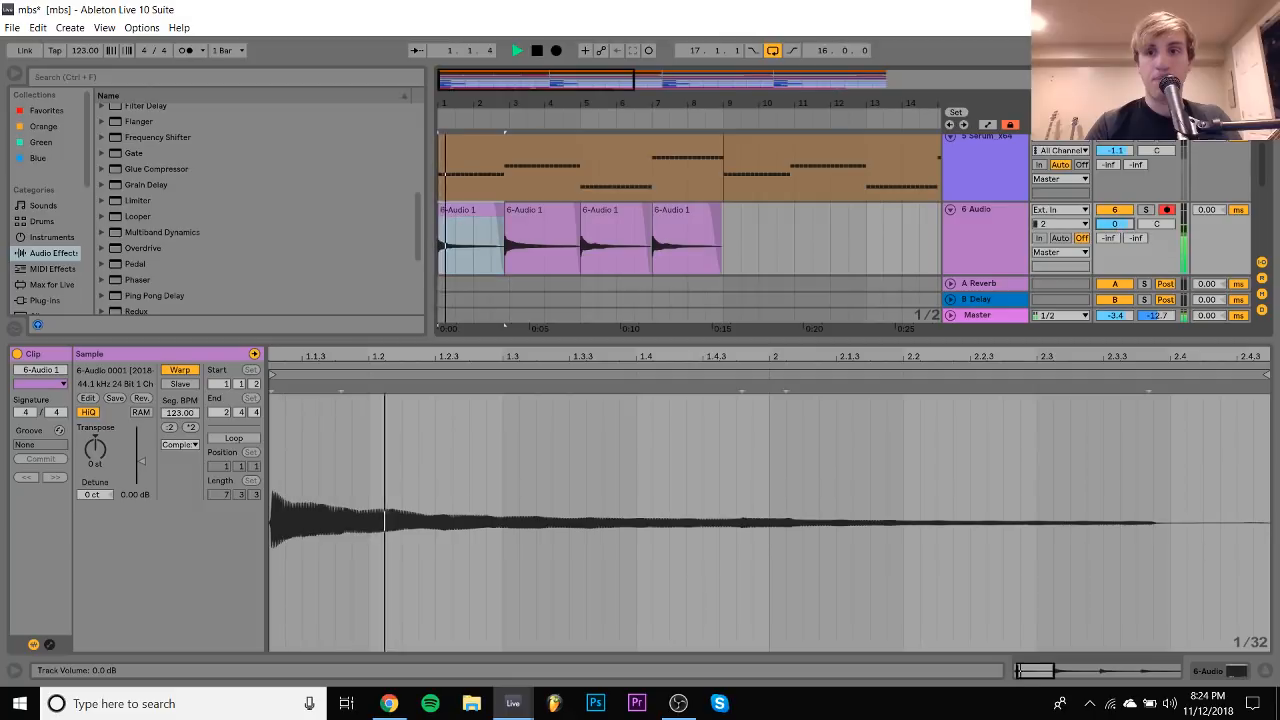
# Show the 6 Audio track's Tuner and solo the track together with the DX7 V track during playback
pyautogui.doubleClick(1006, 229)
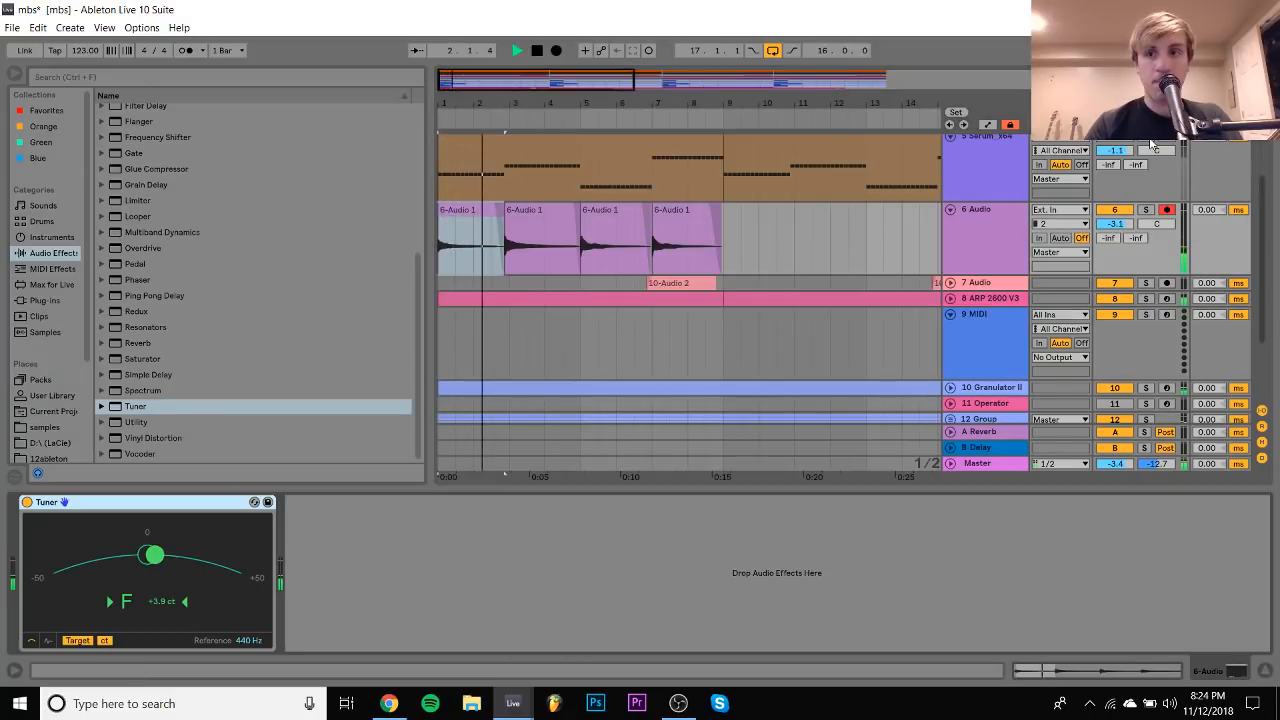
pyautogui.click(1146, 210)
pyautogui.scroll(3, 1005, 225)
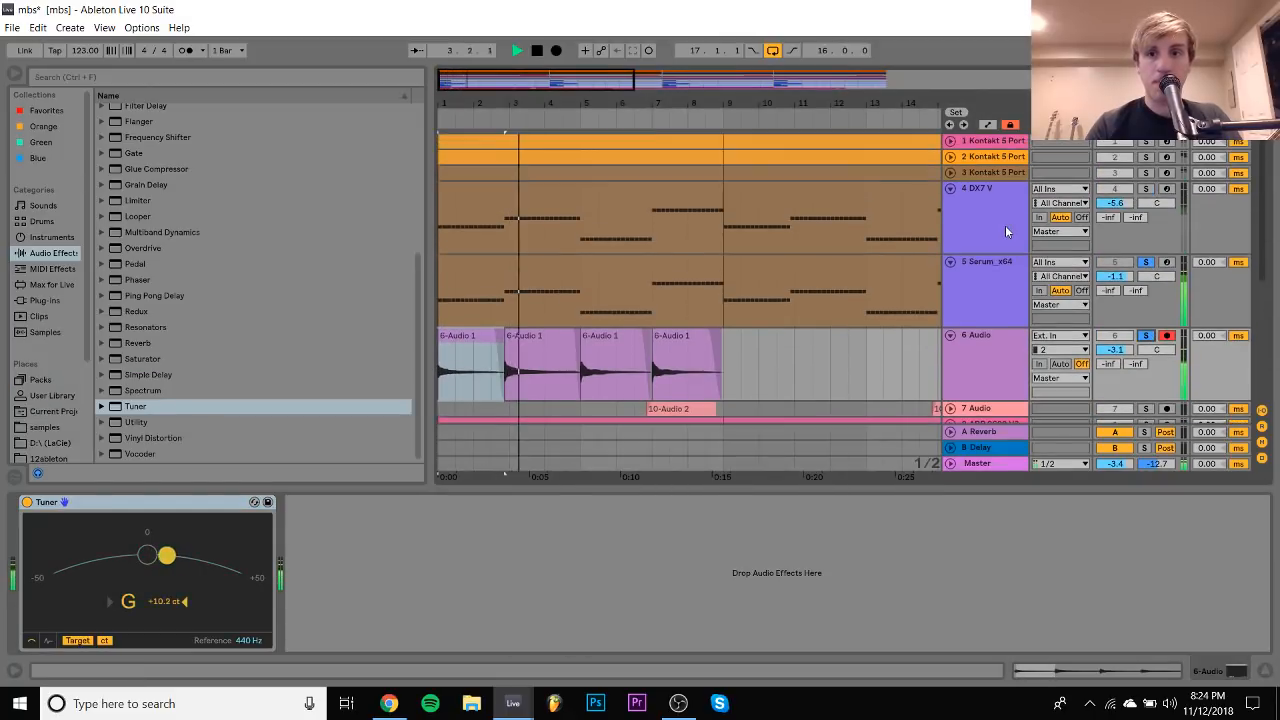
pyautogui.keyDown('ctrl'); pyautogui.click(1146, 188); pyautogui.keyUp('ctrl')
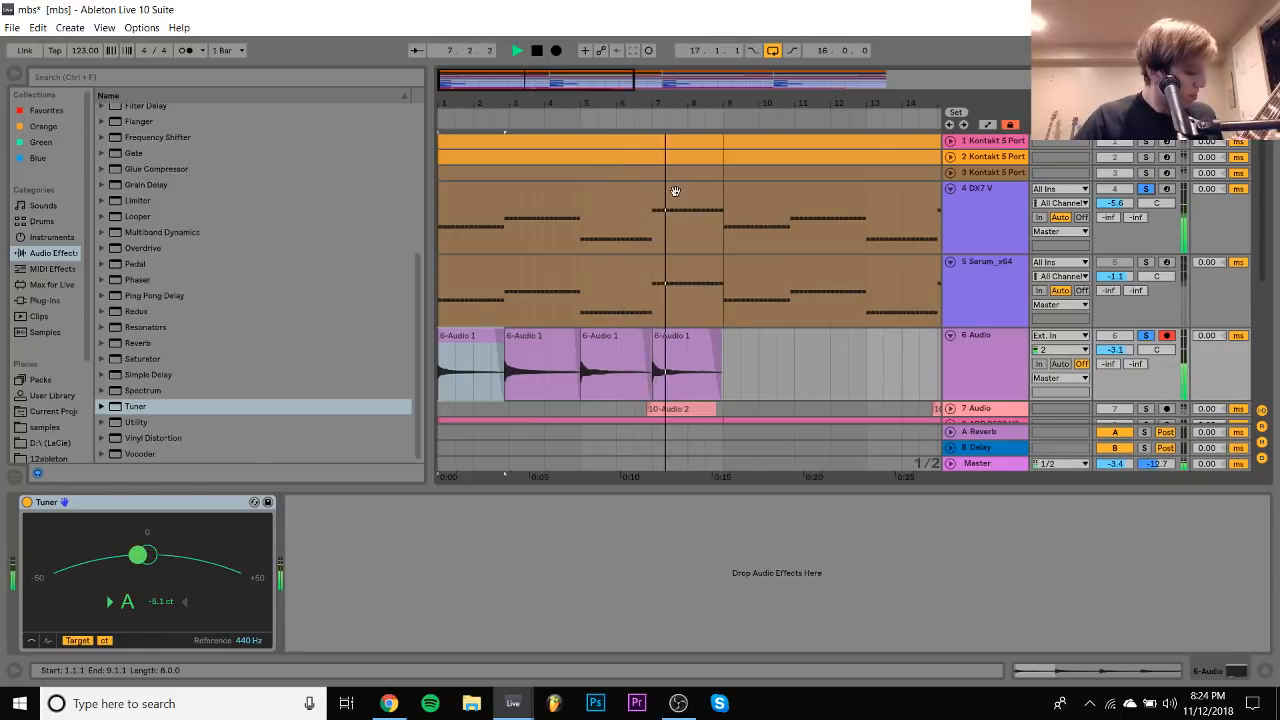
# Stop playback, open the 3 Kontakt 5 track's MIDI clip and examine the notes of its first chord
pyautogui.press('space')
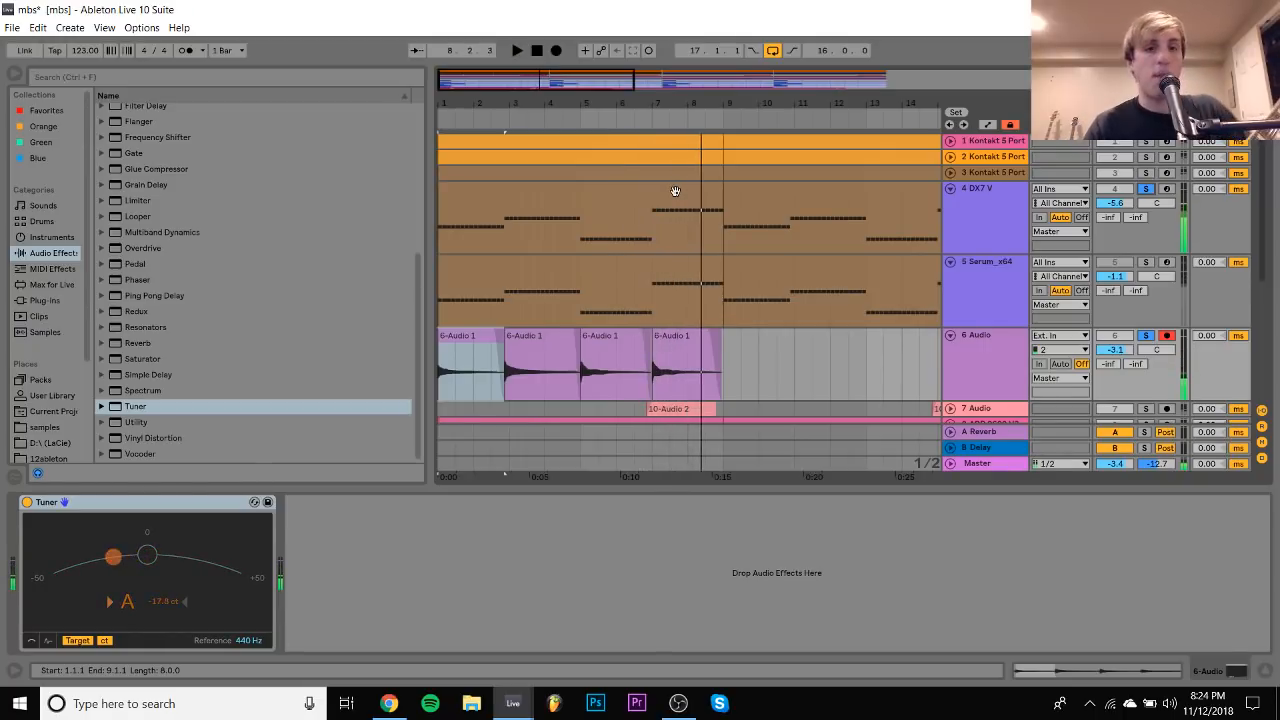
pyautogui.click(950, 173)
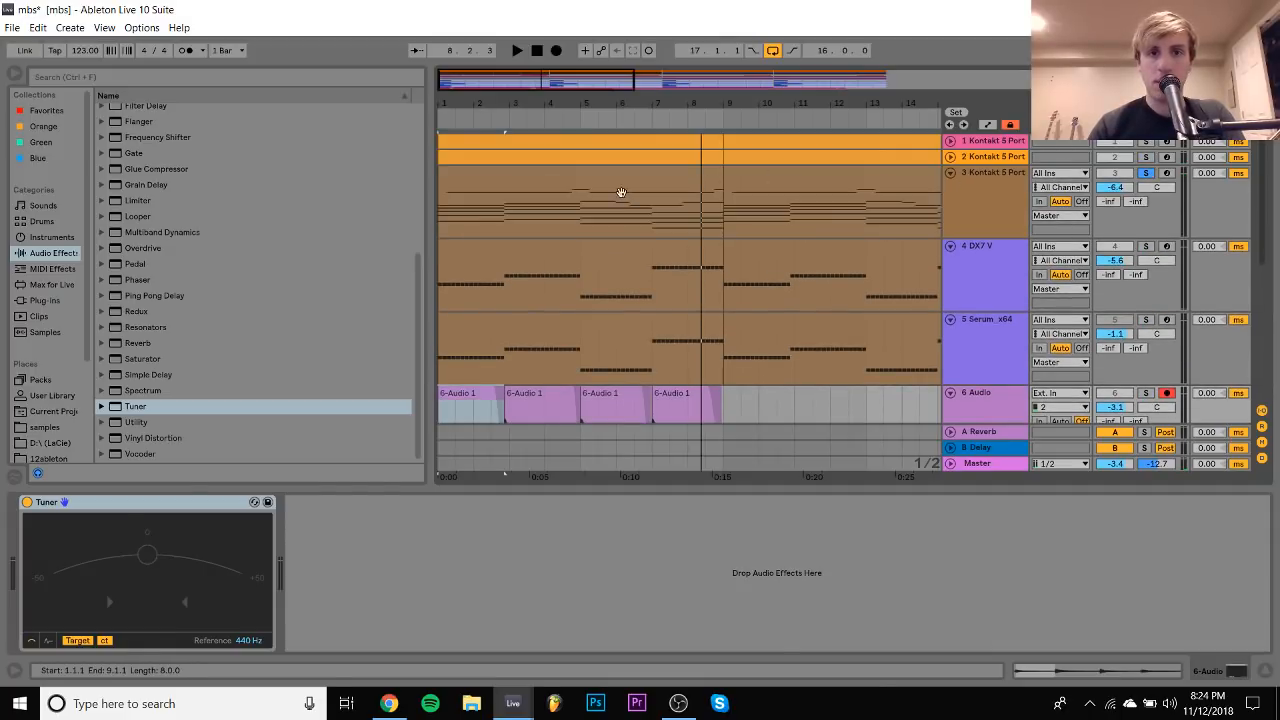
pyautogui.doubleClick(621, 192)
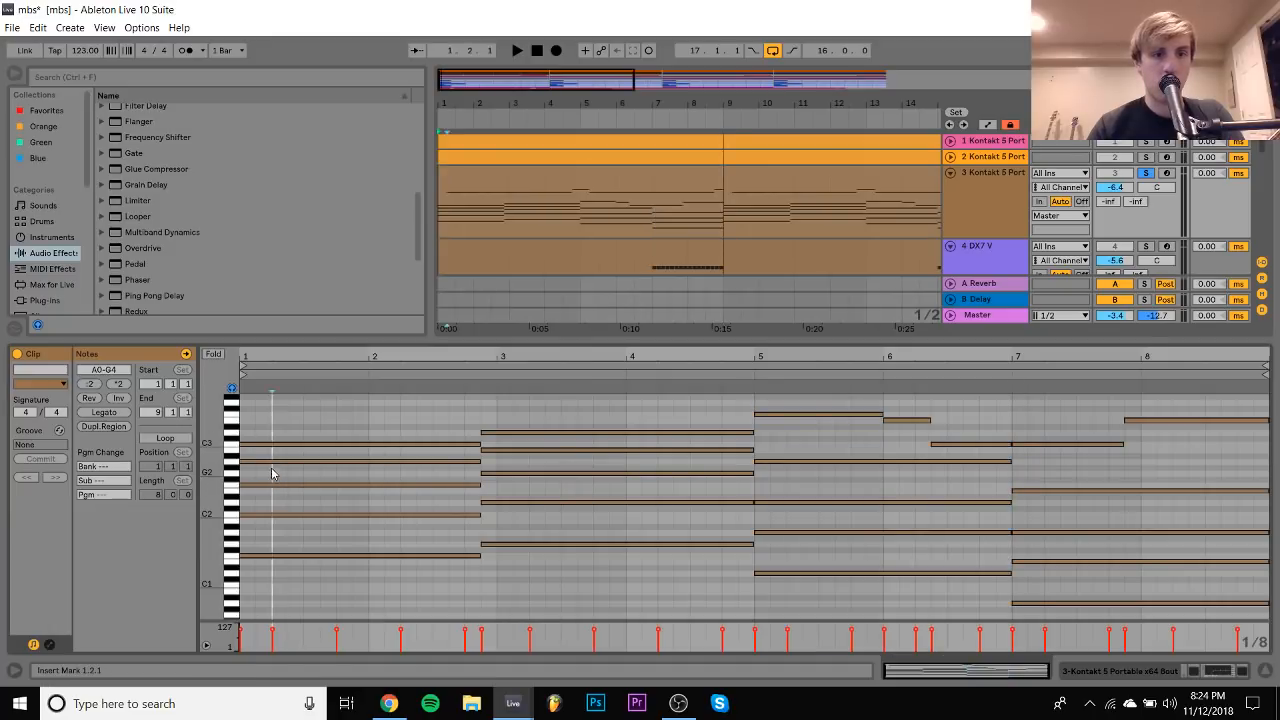
pyautogui.click(272, 458)
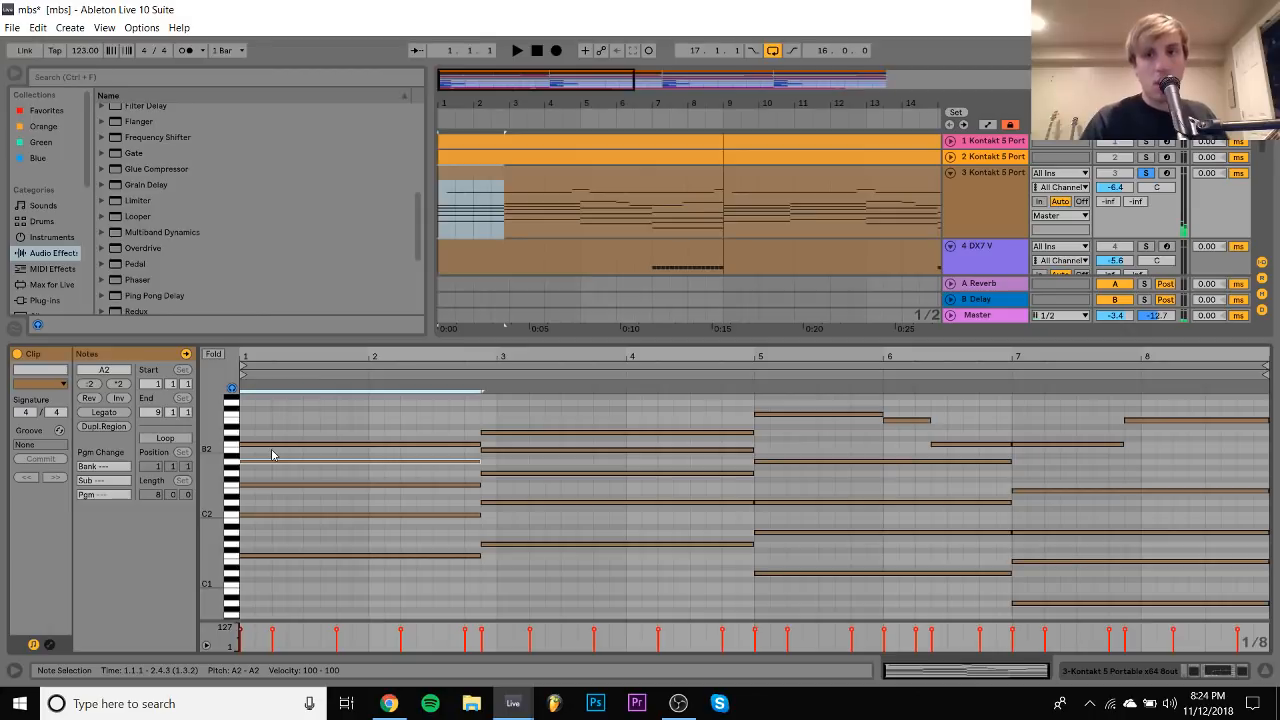
pyautogui.doubleClick(955, 222)
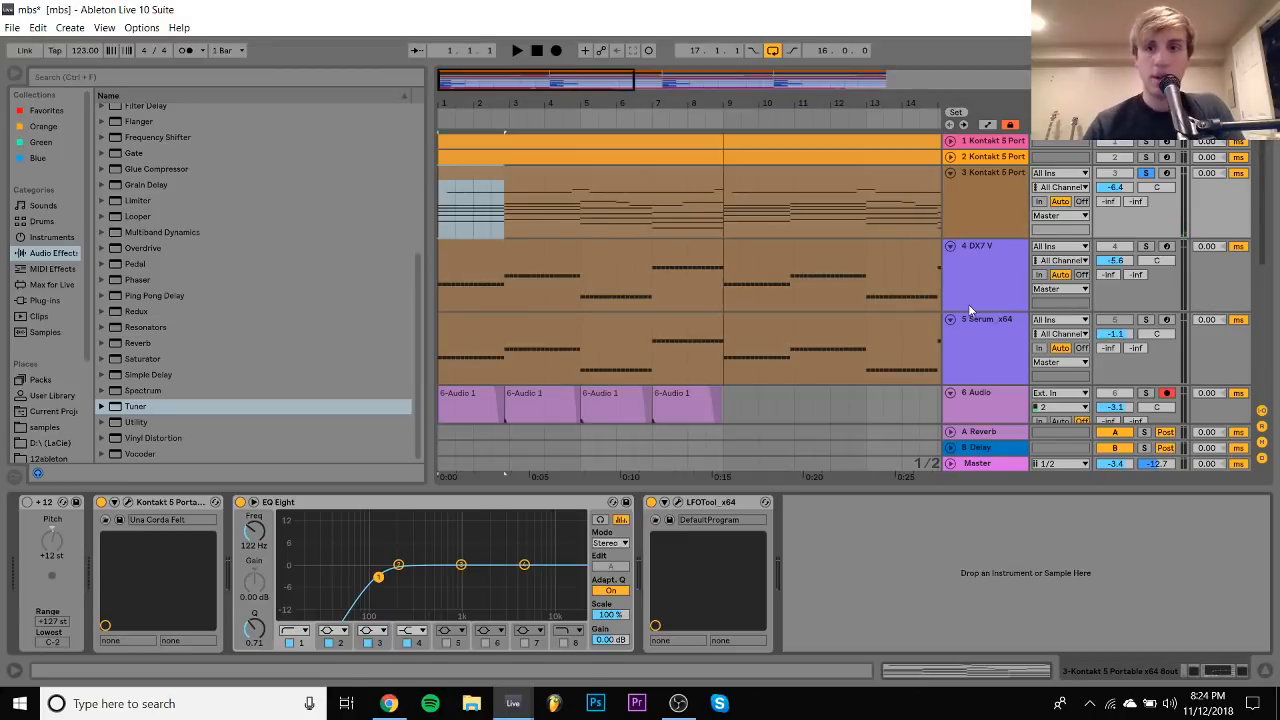
# Insert a new audio track below 6 Audio, set its input to Ext. In channel 2 with monitoring In, and arm and solo it
pyautogui.scroll(-3, 968, 305)
pyautogui.click(968, 309)
pyautogui.hotkey('ctrl', 't')
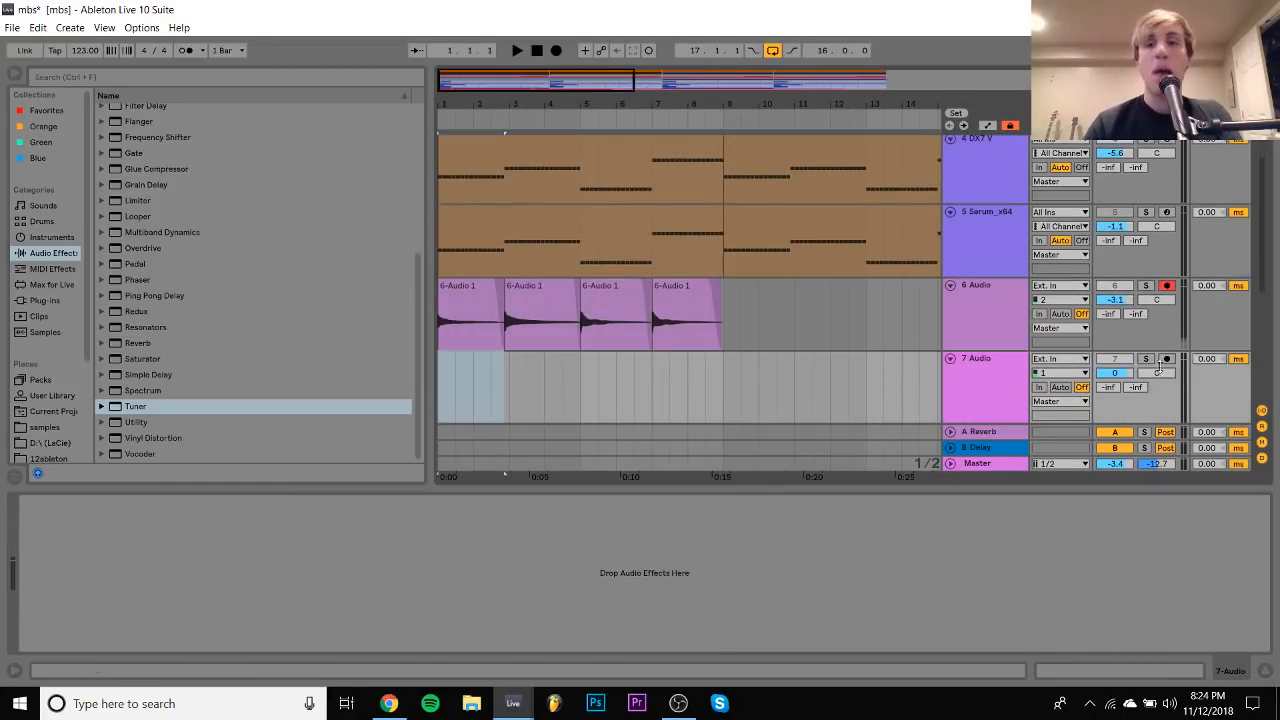
pyautogui.click(1045, 373)
pyautogui.click(1050, 400)
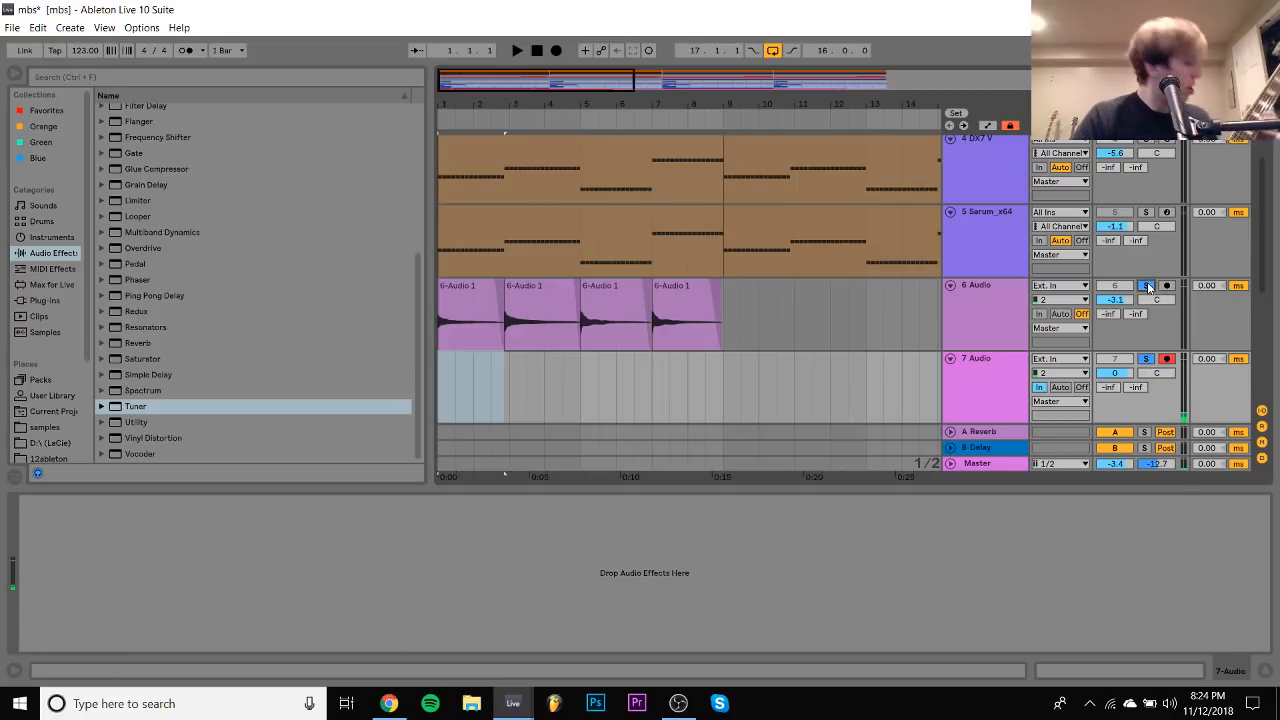
# Play the arrangement with the monitored live input, stop it, and add a Tuner to the 7 Audio track
pyautogui.press('space')
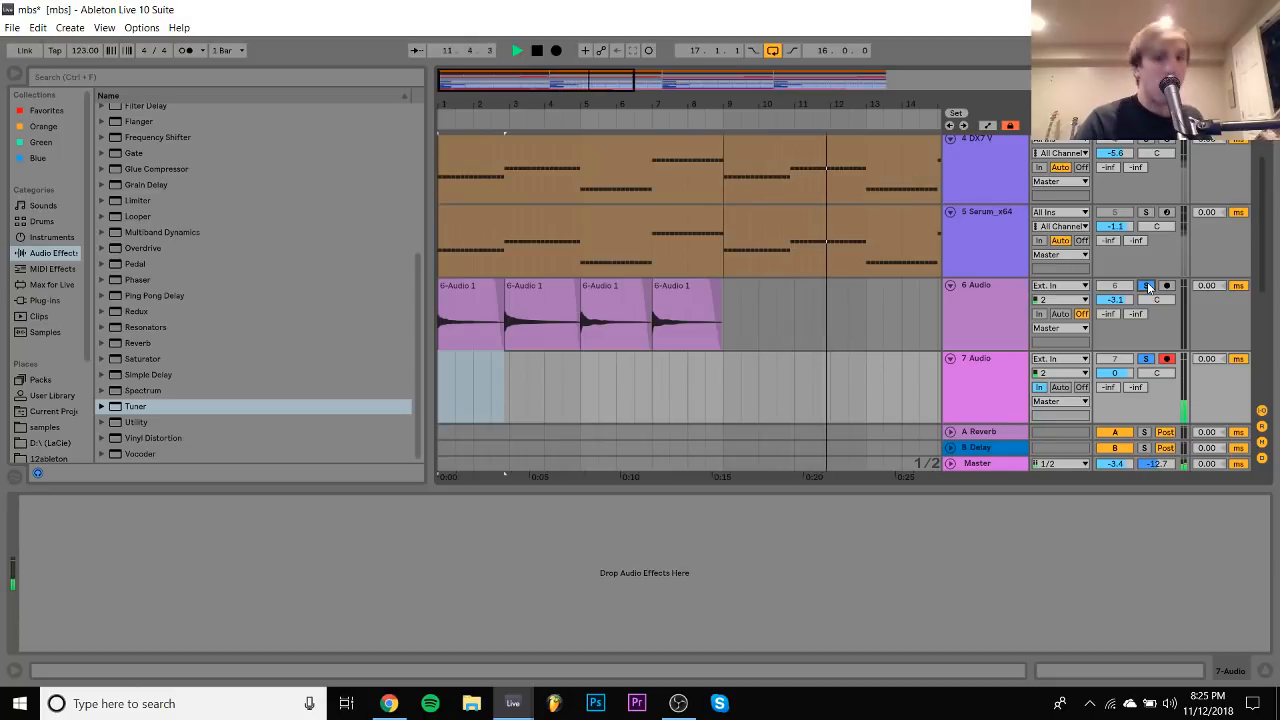
pyautogui.click(993, 415)
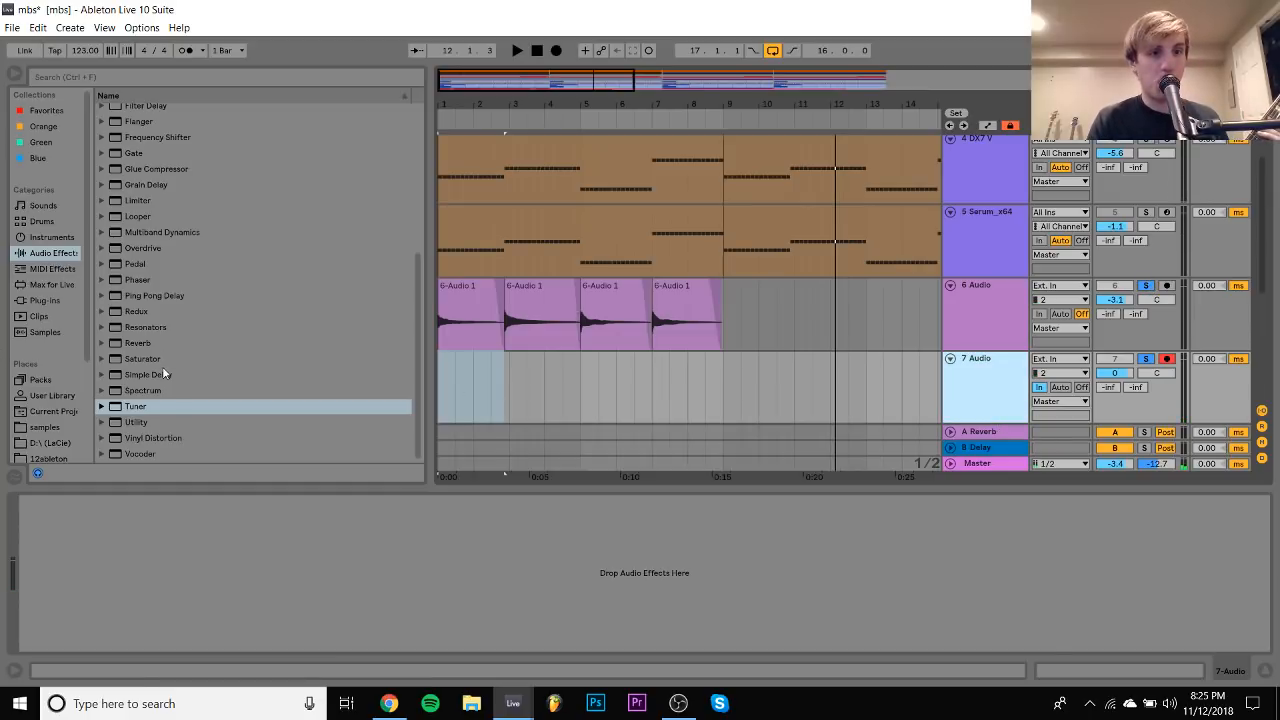
pyautogui.doubleClick(157, 405)
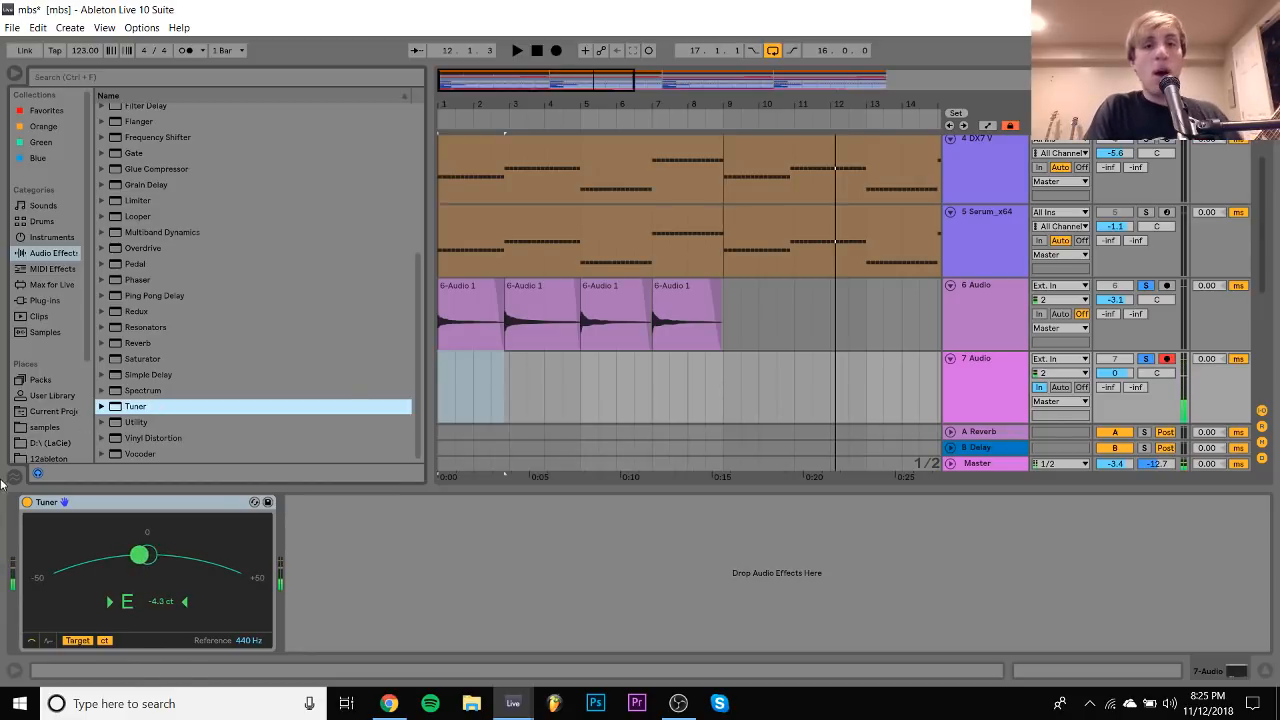
# Record the external input onto the 7 Audio track from bar 1 to about bar 9, and switch its monitoring Off
pyautogui.click(441, 405)
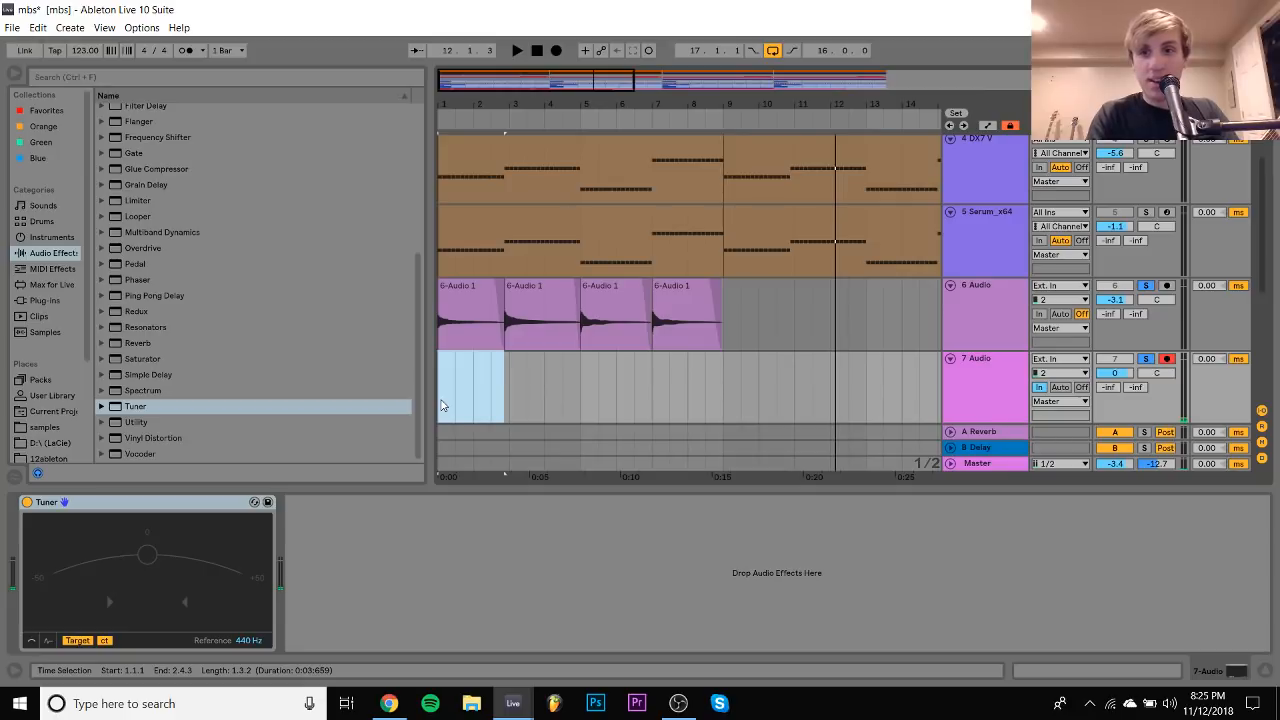
pyautogui.press('F9')
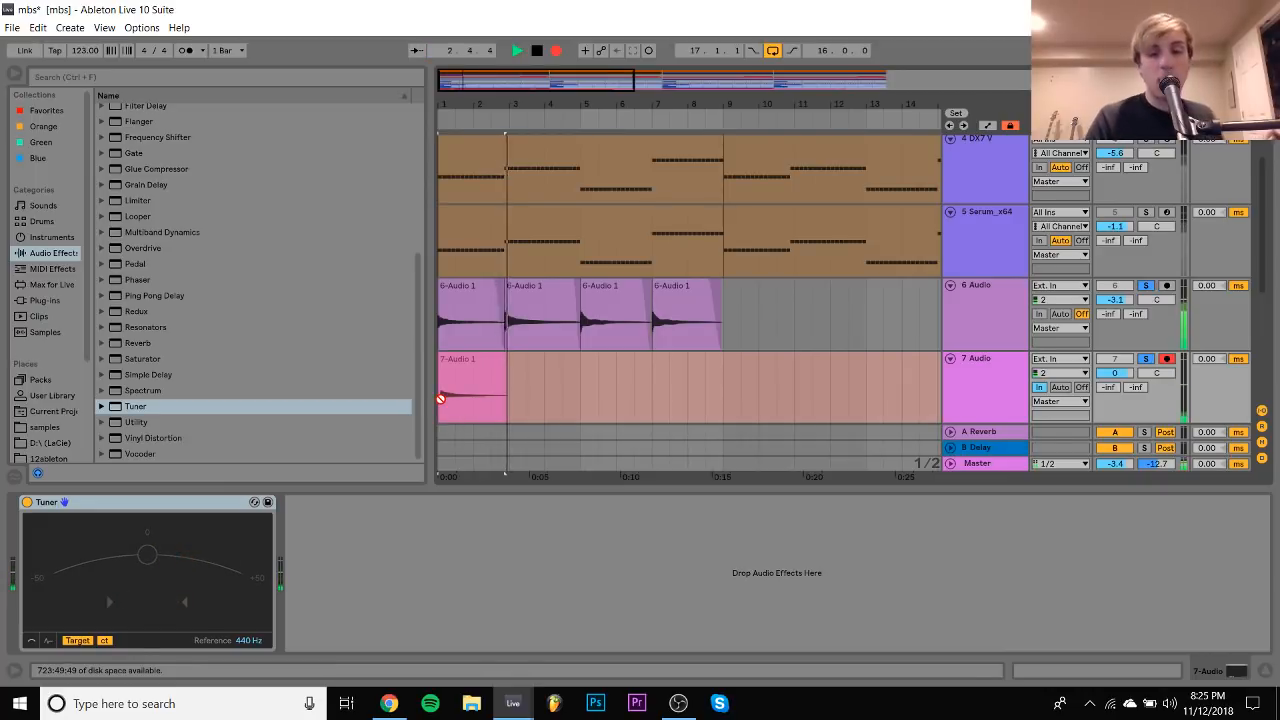
pyautogui.press('space')
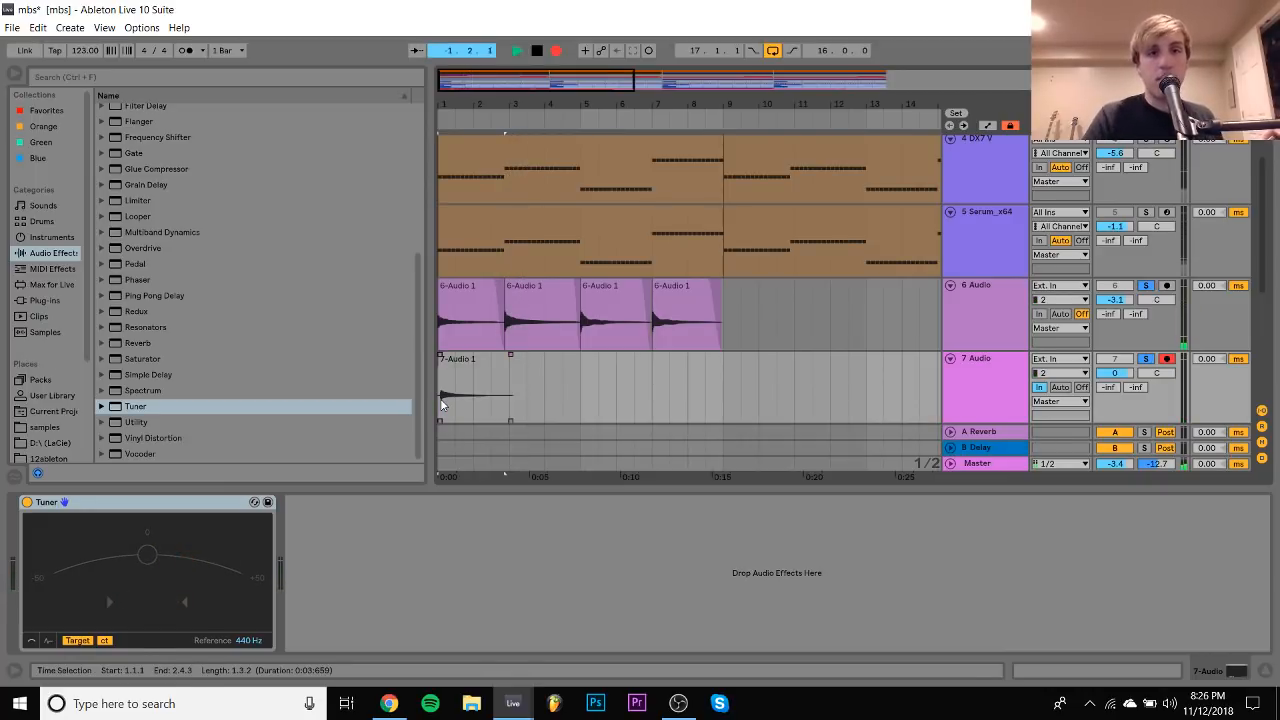
pyautogui.press('space')
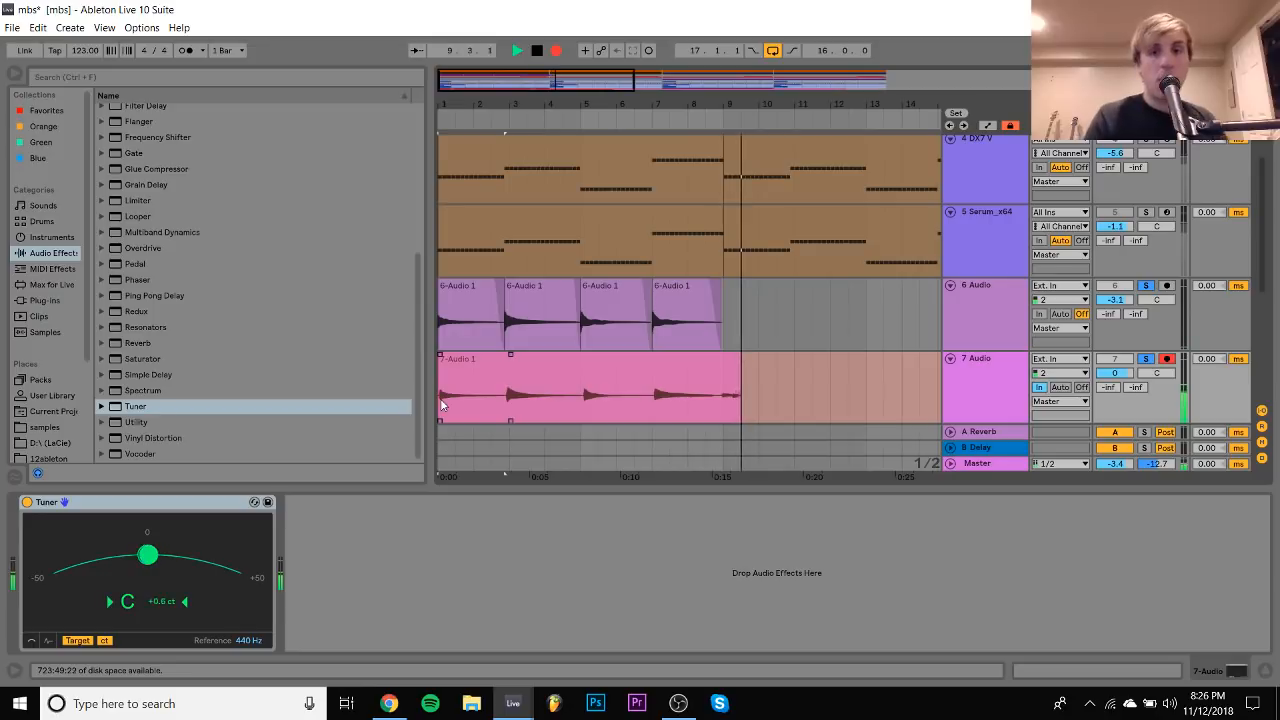
pyautogui.press('space')
pyautogui.click(1080, 388)
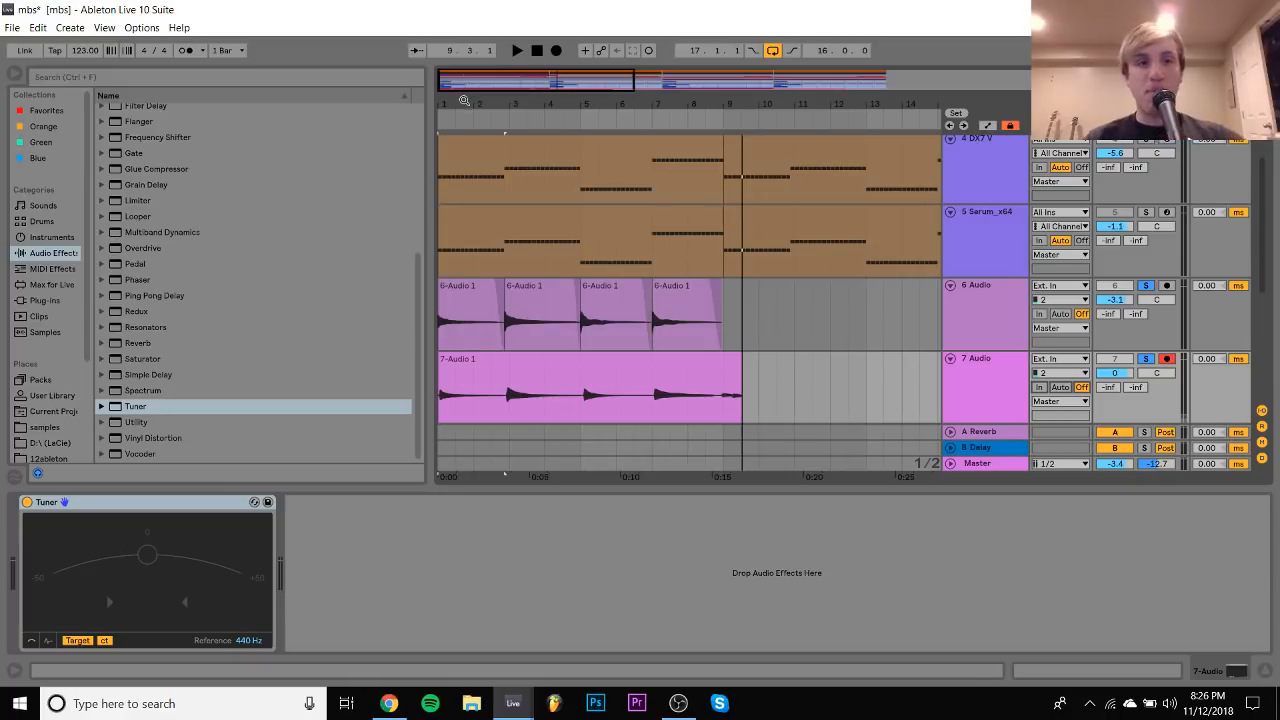
# Split the 7 Audio recording just before its second note and move that part earlier to line up with the second 6 Audio segment
pyautogui.moveTo(464, 101); pyautogui.dragTo(544, 104)
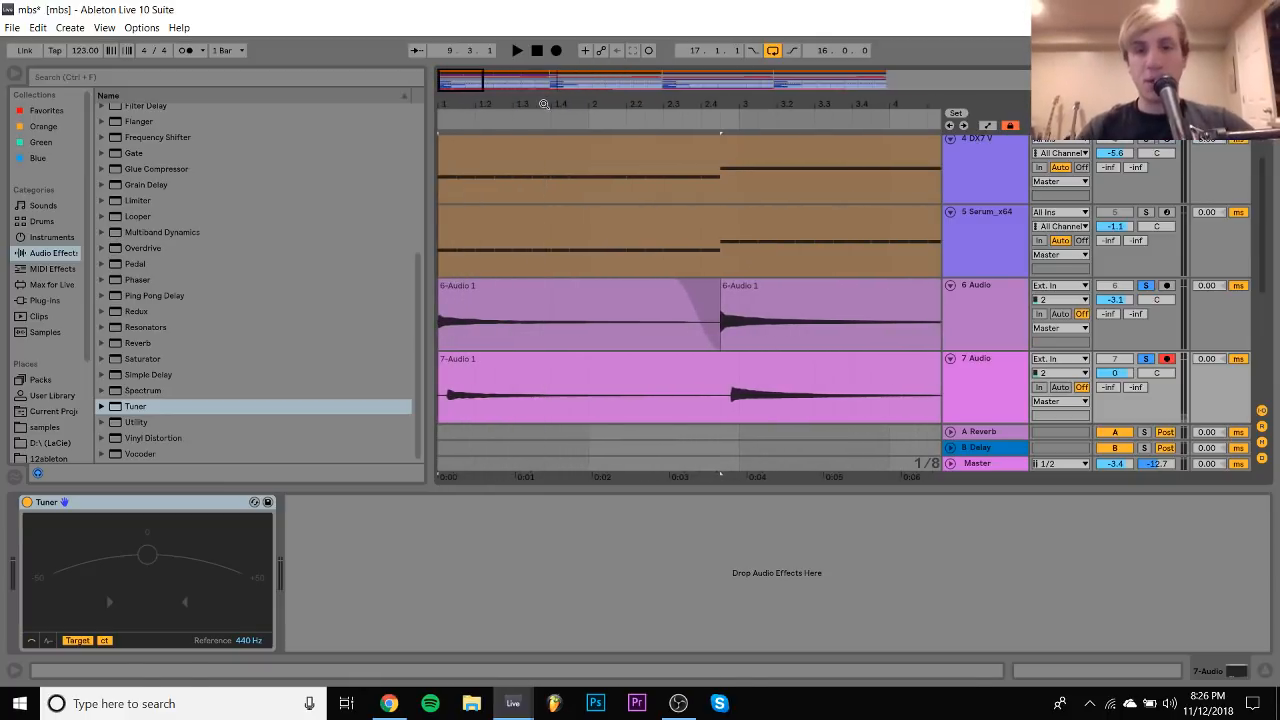
pyautogui.moveTo(732, 104); pyautogui.dragTo(731, 97)
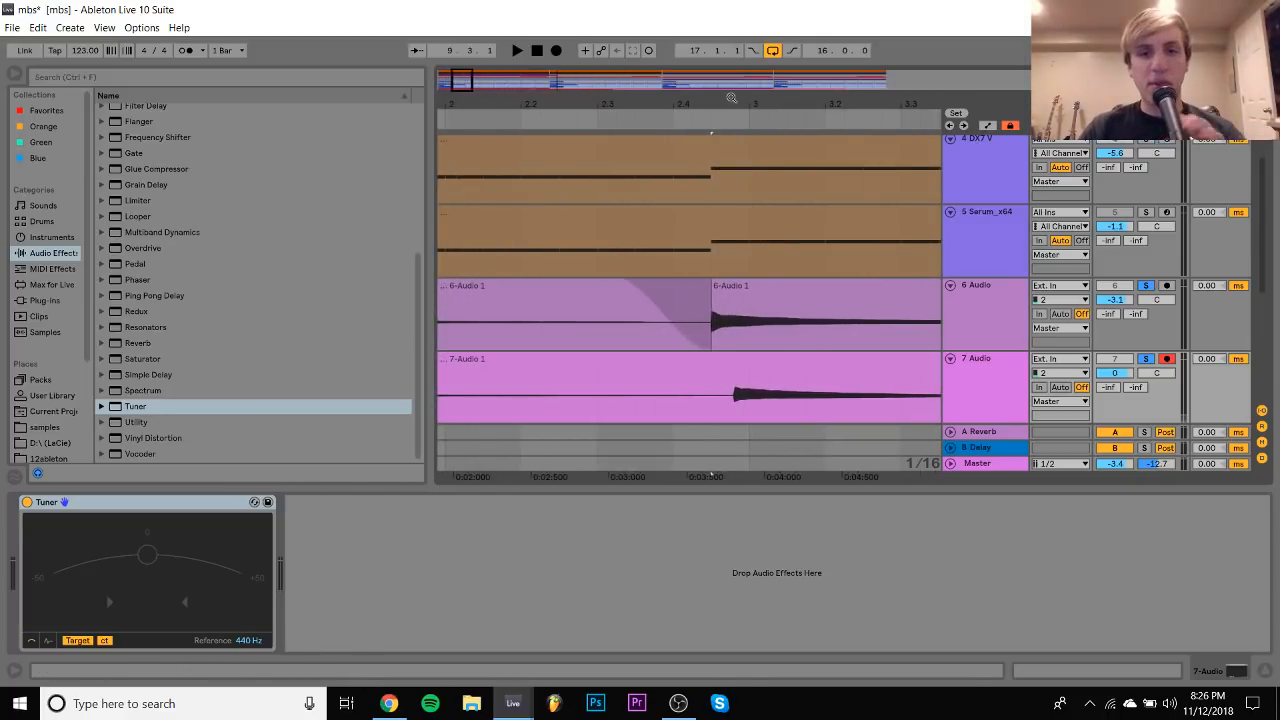
pyautogui.click(733, 401)
pyautogui.hotkey('ctrl', 'e')
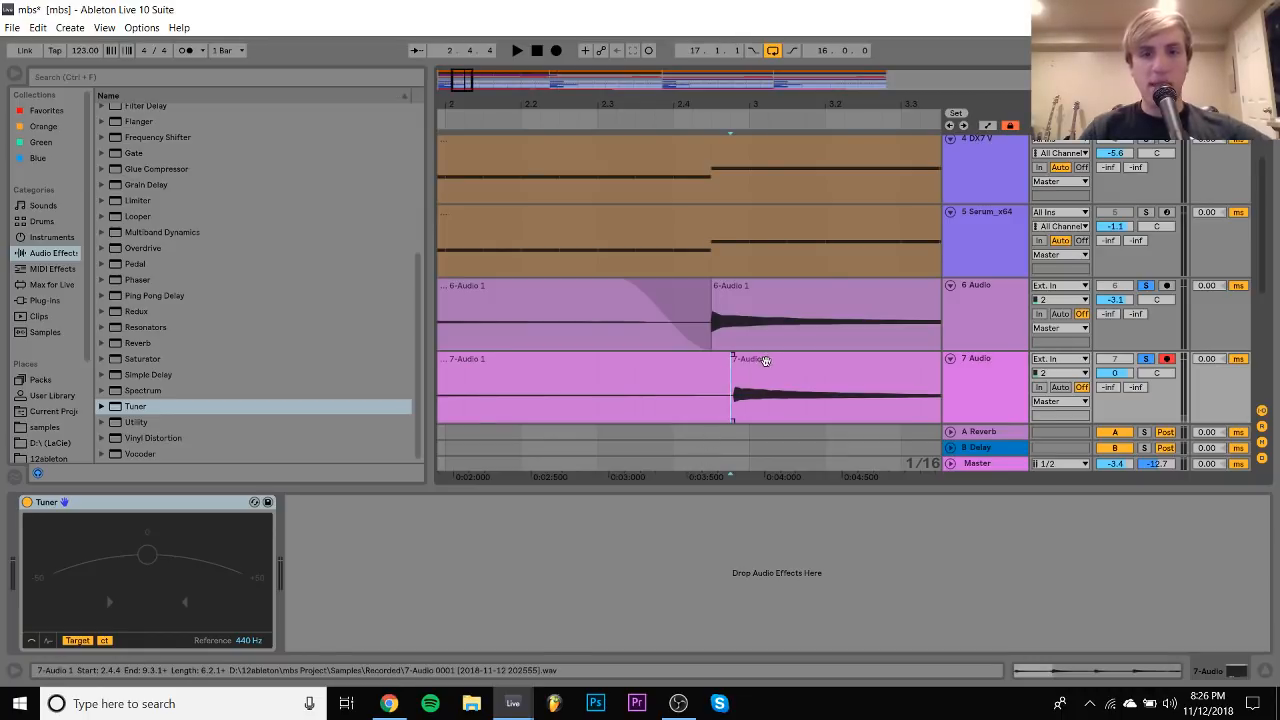
pyautogui.moveTo(763, 363)
pyautogui.mouseDown()
pyautogui.moveTo(736, 365)
pyautogui.moveTo(765, 371)
pyautogui.mouseUp()
pyautogui.doubleClick(765, 366)
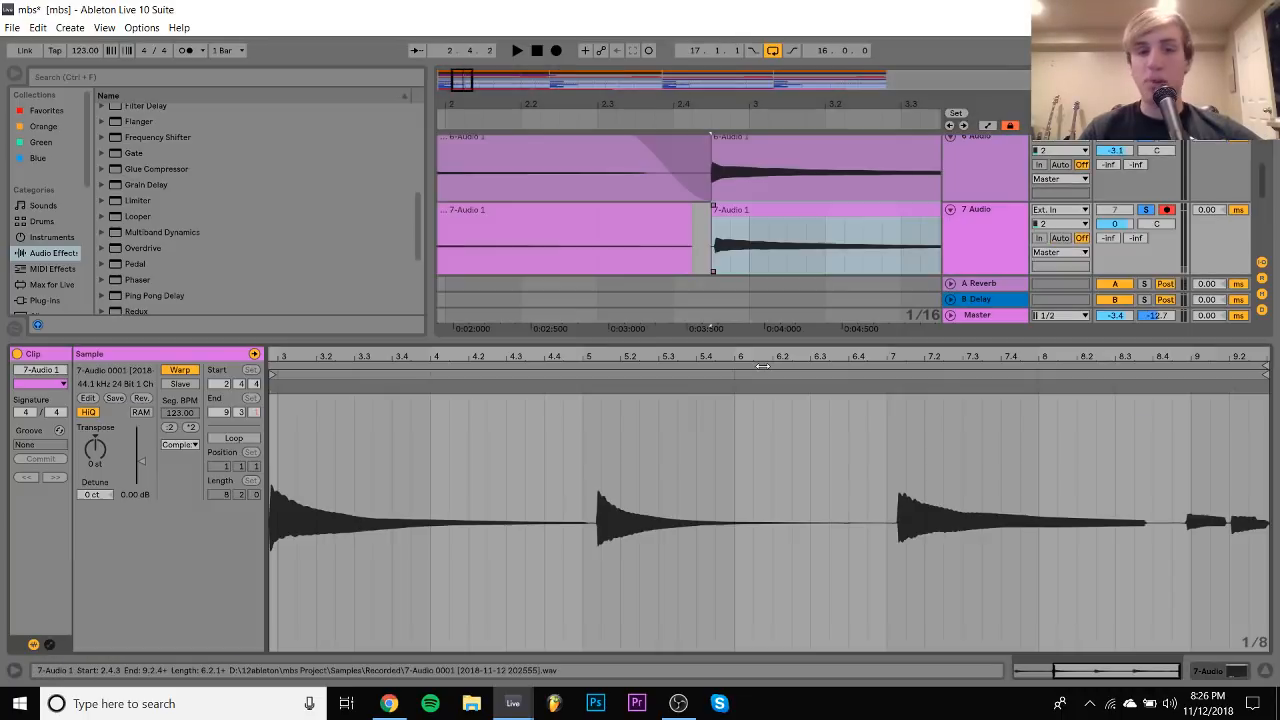
pyautogui.moveTo(281, 360)
pyautogui.mouseDown()
pyautogui.moveTo(439, 354)
pyautogui.moveTo(451, 375)
pyautogui.moveTo(462, 370)
pyautogui.moveTo(449, 375)
pyautogui.mouseUp()
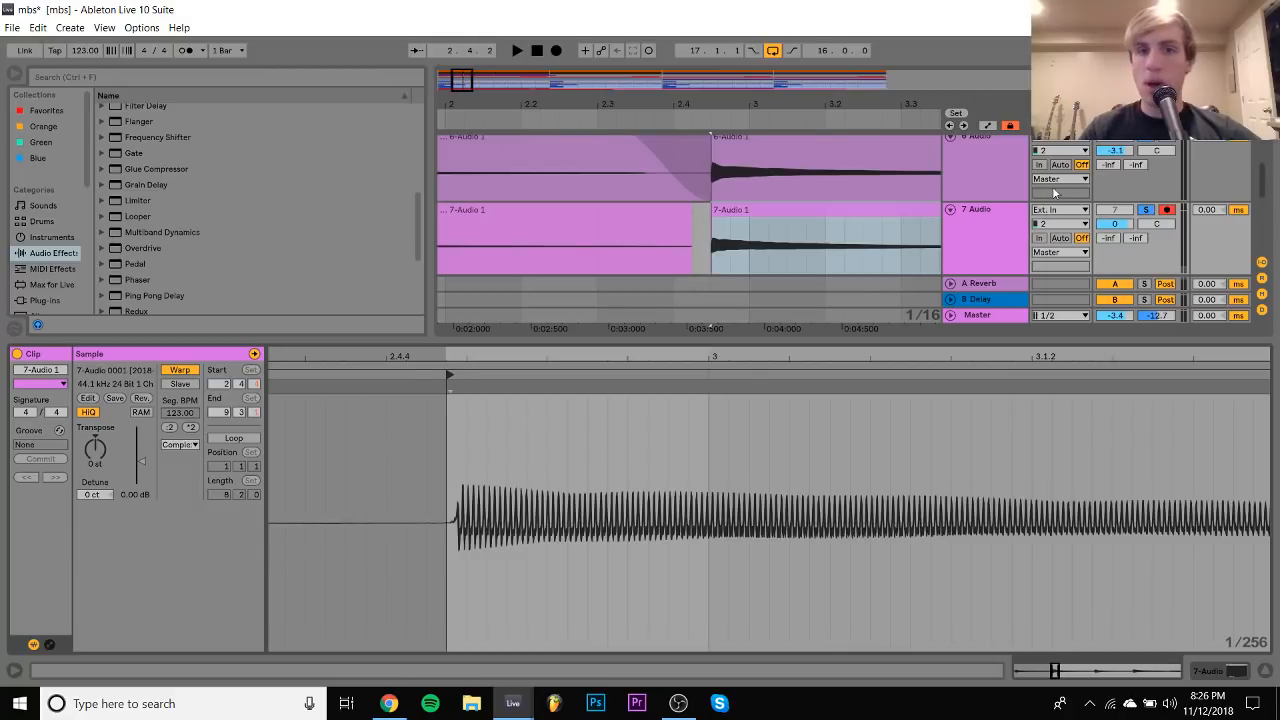
# Split the 7 Audio recording at bar 5, where the third note starts, and open the new segment's sample view
pyautogui.doubleClick(1003, 218)
pyautogui.moveTo(795, 95); pyautogui.dragTo(540, 35)
pyautogui.click(648, 254)
pyautogui.hotkey('ctrl', 'e')
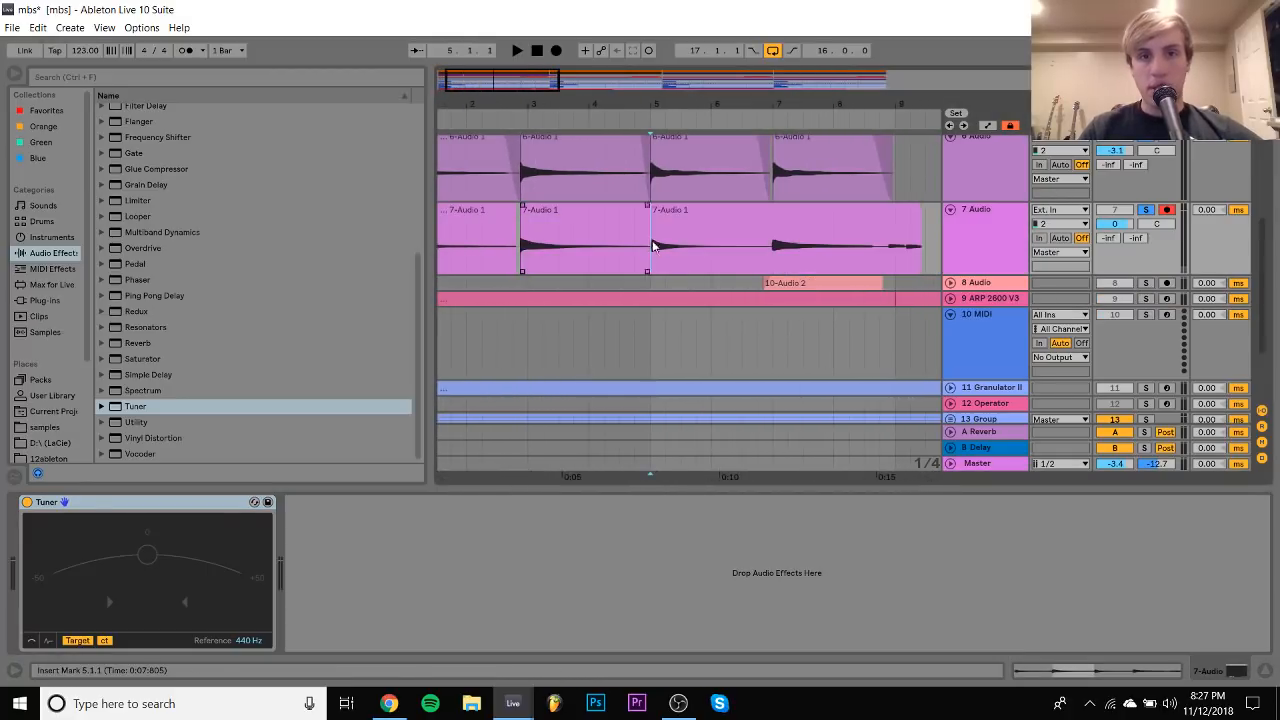
pyautogui.doubleClick(665, 212)
pyautogui.click(178, 370)
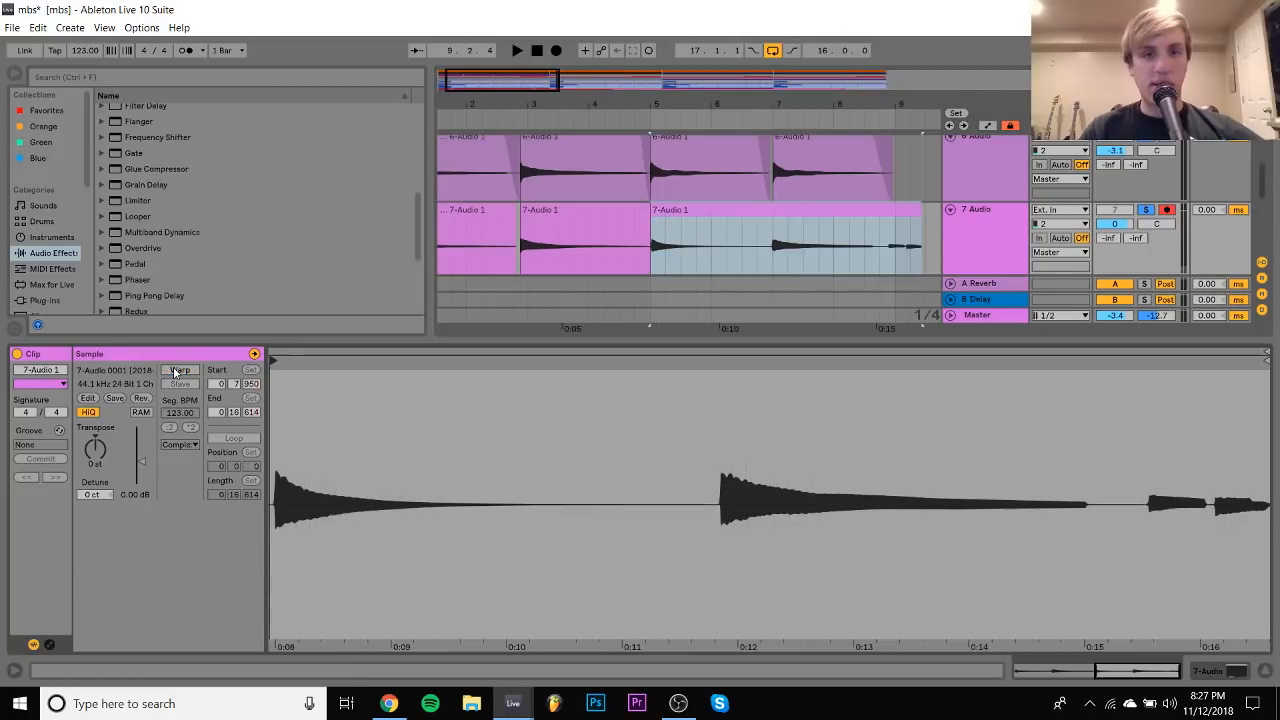
pyautogui.moveTo(270, 385); pyautogui.dragTo(323, 375)
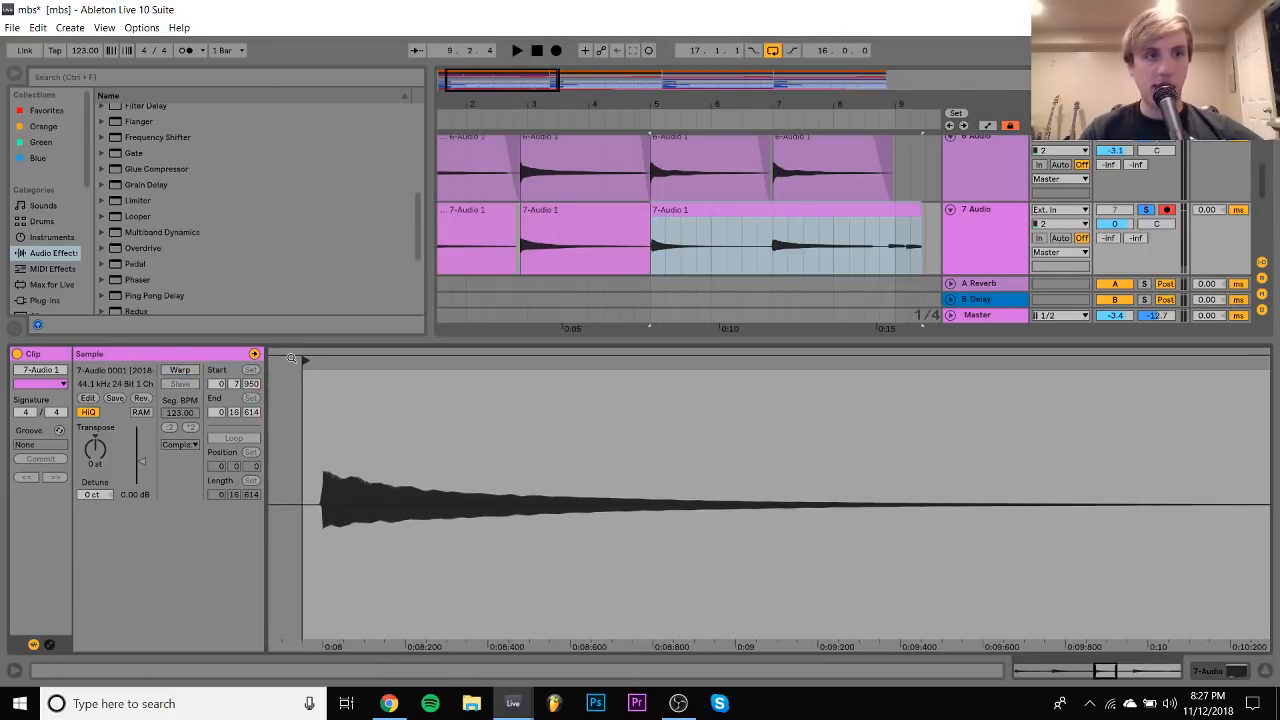
pyautogui.hotkey('ctrl', 'z')
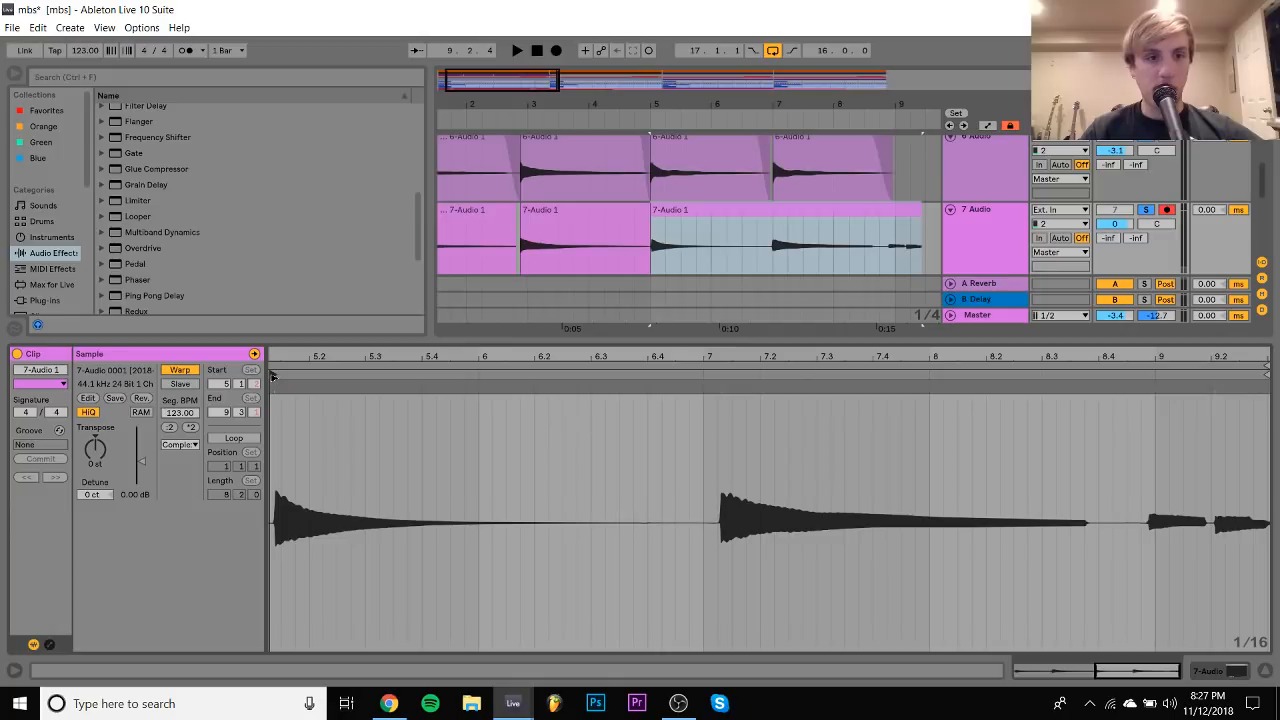
# Trim the bar 5 segment's start to its note onset, then split off the fourth note and align its onset with bar 7
pyautogui.click(272, 375)
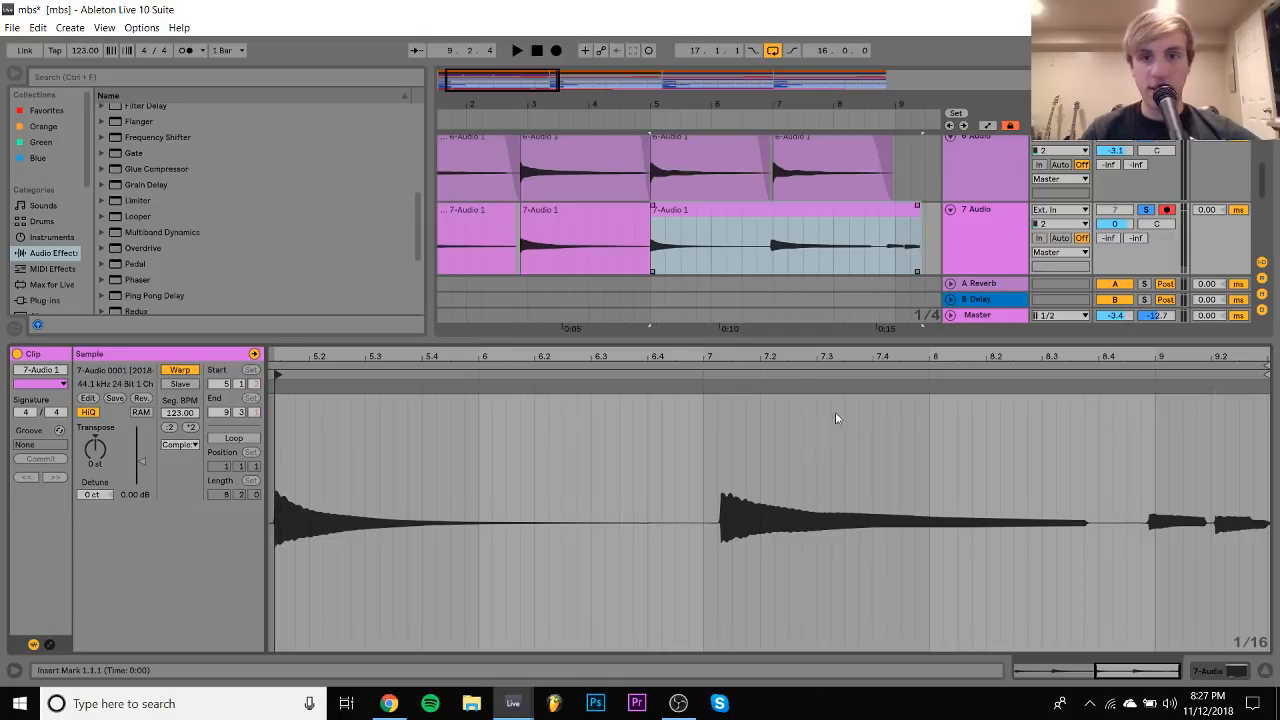
pyautogui.click(720, 388)
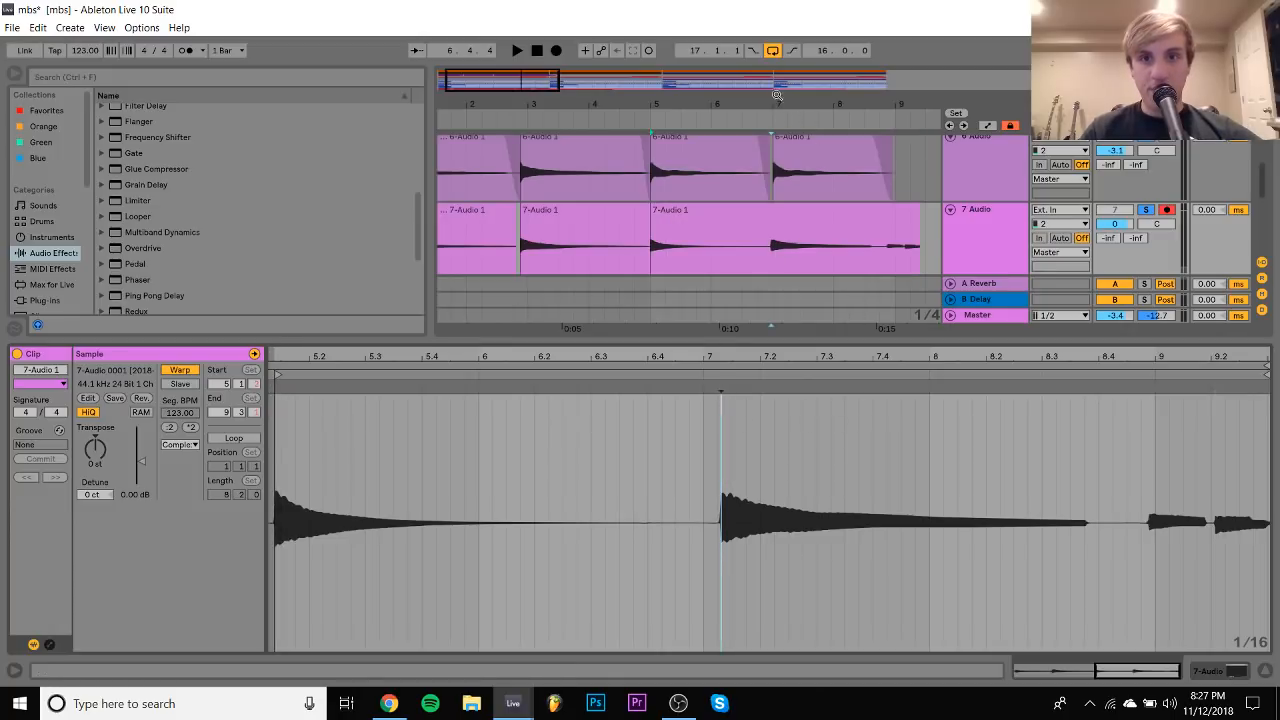
pyautogui.moveTo(775, 94); pyautogui.dragTo(771, 214)
pyautogui.click(703, 260)
pyautogui.hotkey('ctrl', 'e')
pyautogui.hotkey('ctrl', 'z')
pyautogui.click(753, 215)
pyautogui.moveTo(749, 104); pyautogui.dragTo(749, 150)
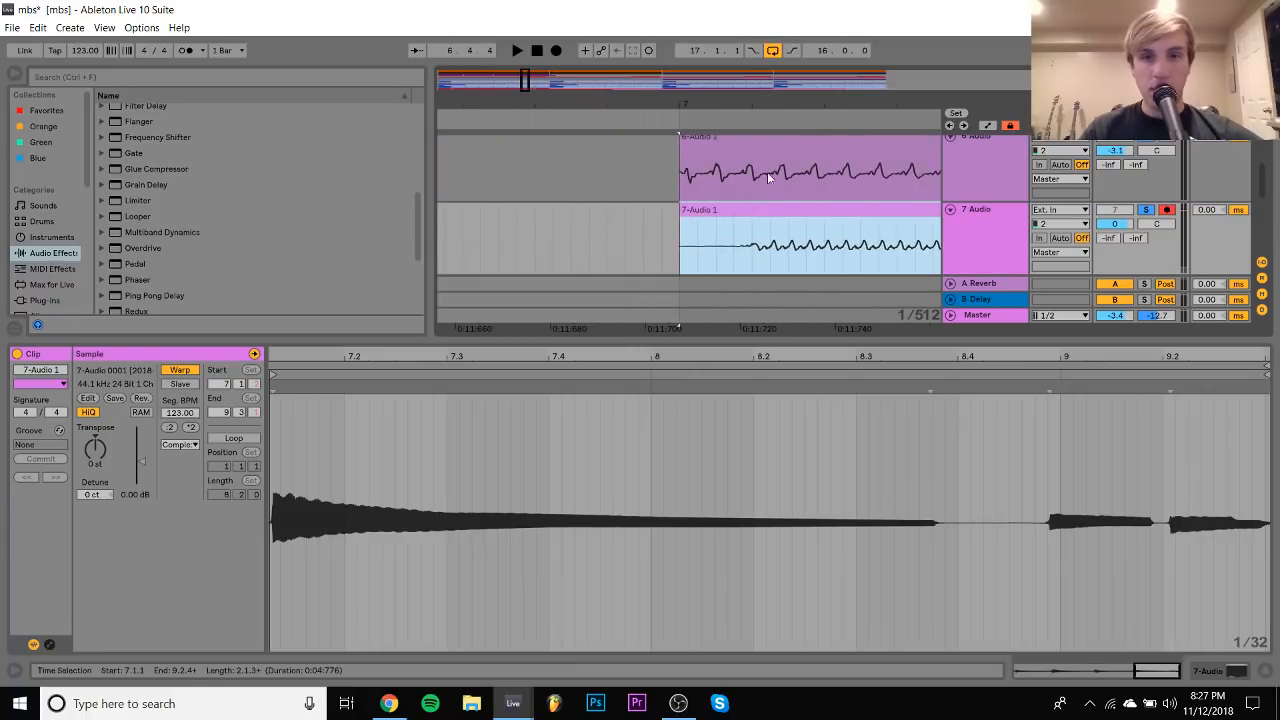
pyautogui.moveTo(761, 210); pyautogui.dragTo(680, 210)
pyautogui.moveTo(697, 116); pyautogui.dragTo(697, 102)
# Shorten the bar 7 segment's end to about bar 8.4 and add fade-outs to the four 7 Audio segments
pyautogui.moveTo(817, 211); pyautogui.dragTo(783, 214)
pyautogui.click(782, 212)
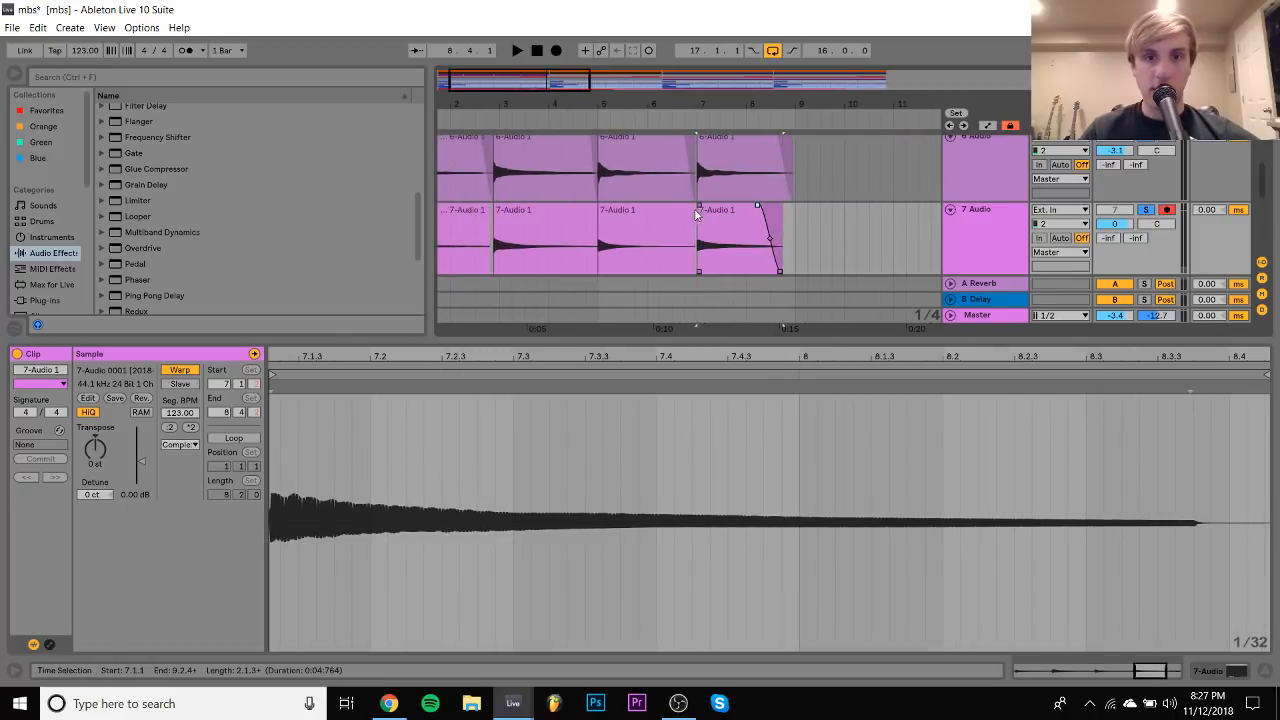
pyautogui.moveTo(697, 215); pyautogui.dragTo(597, 208)
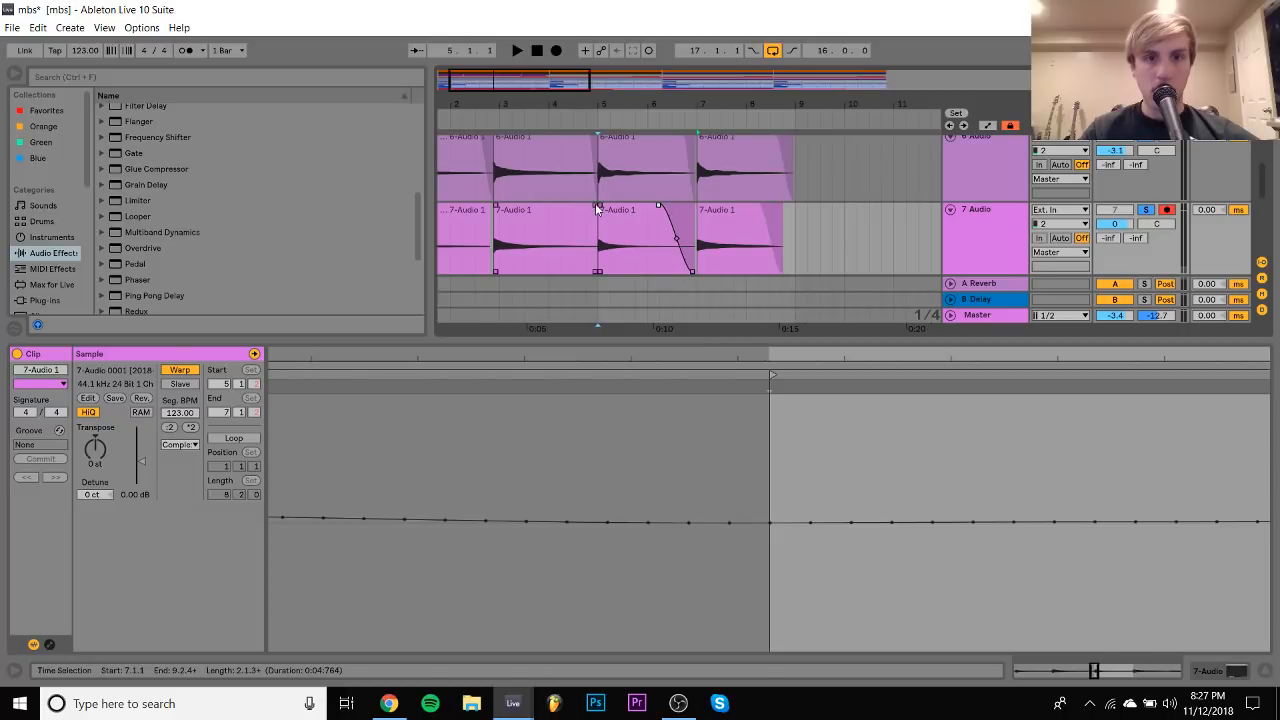
pyautogui.click(483, 207)
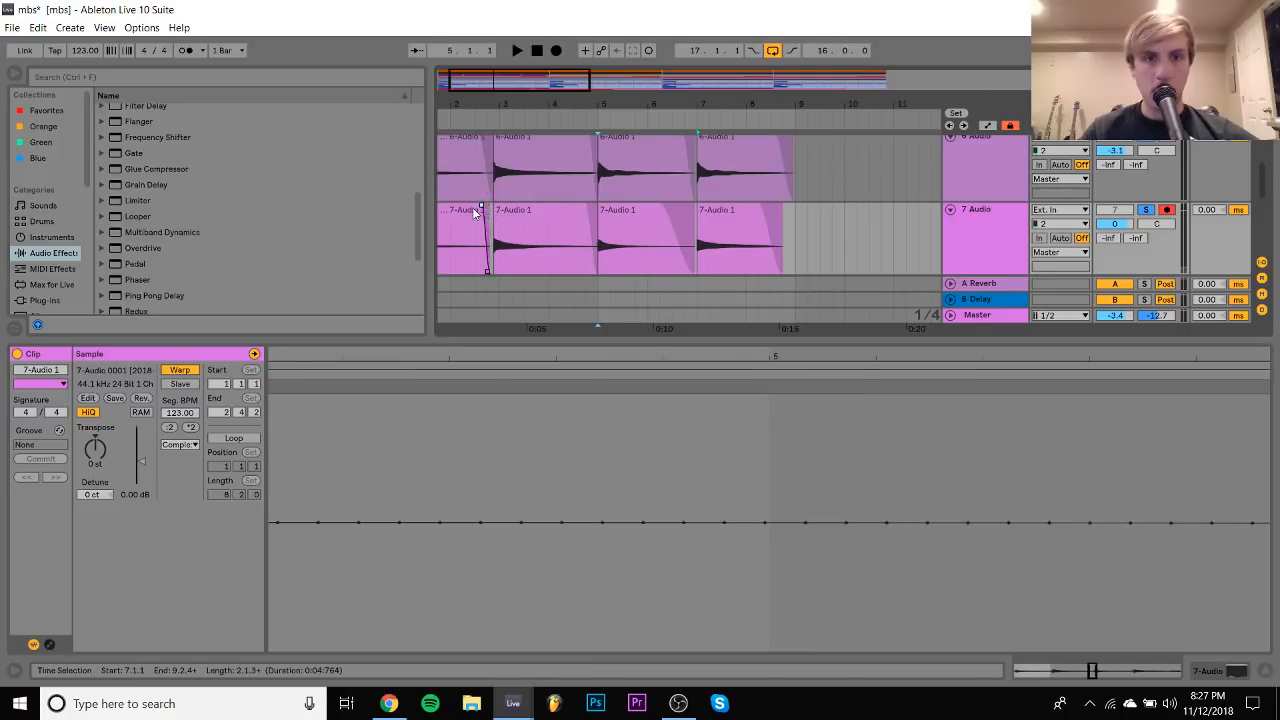
# Play the first 7 Audio segment briefly and move its start marker to the note onset at 1.1.2
pyautogui.click(455, 213)
pyautogui.press('space')
pyautogui.click(968, 221)
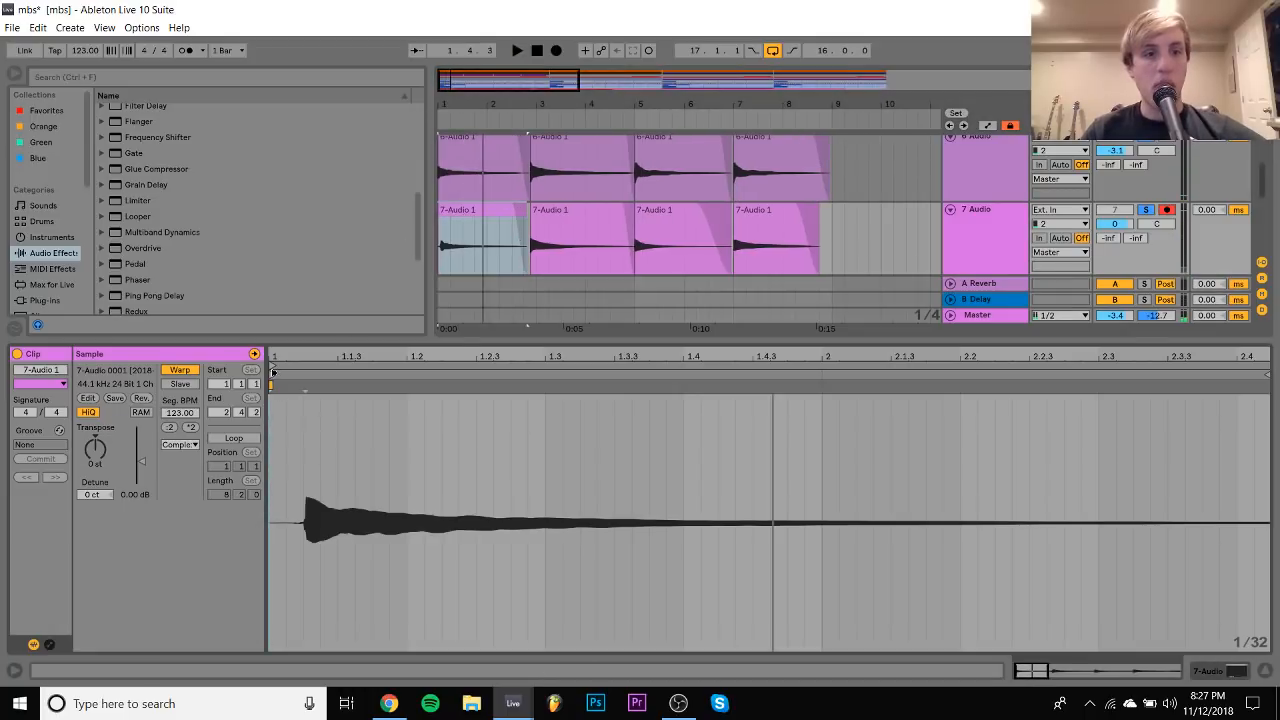
pyautogui.moveTo(272, 372); pyautogui.dragTo(306, 374)
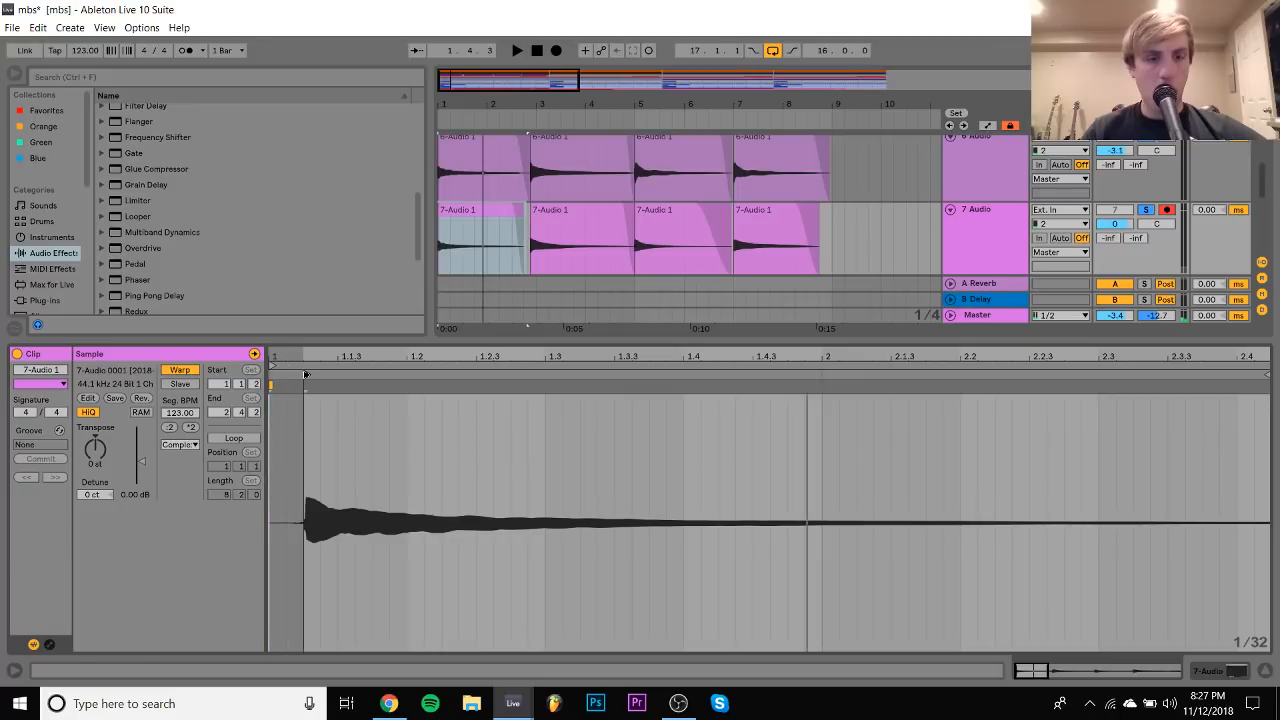
pyautogui.click(305, 385)
# Play the edited parts from bar 1, show the 7 Audio track's Tuner and lower the track's volume to -8.3 dB
pyautogui.press('space')
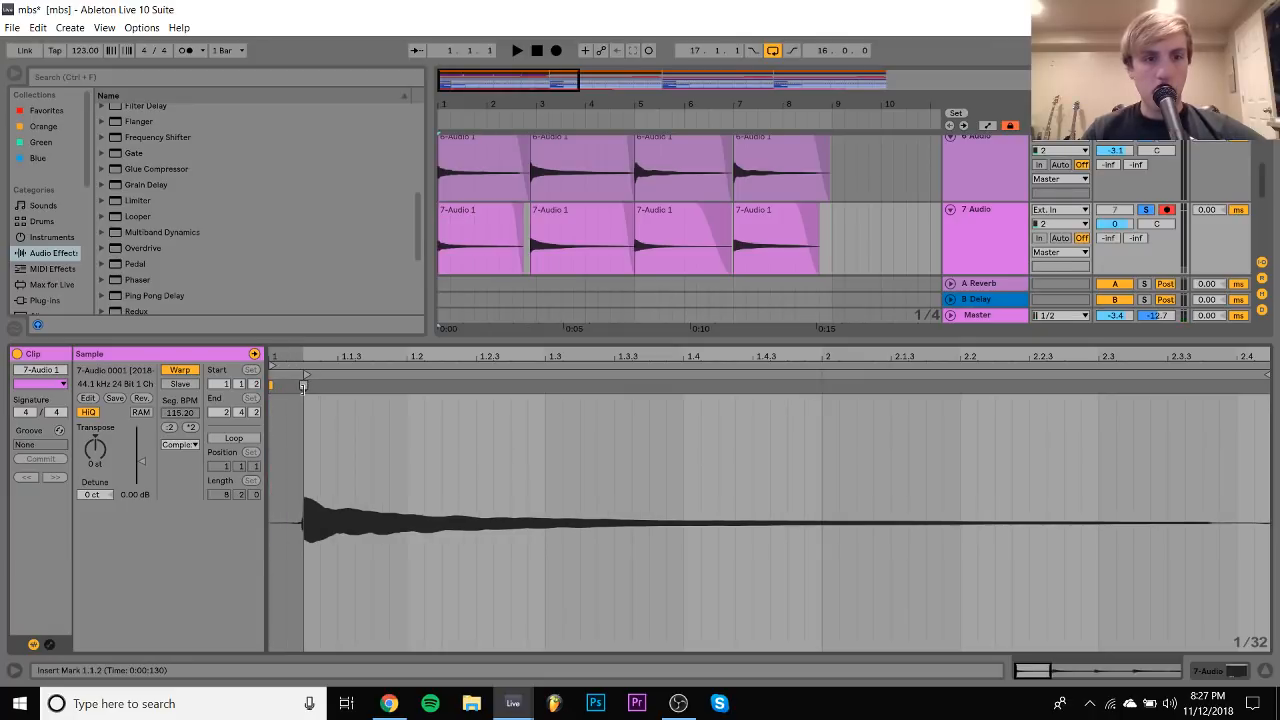
pyautogui.click(1016, 228)
pyautogui.doubleClick(1016, 228)
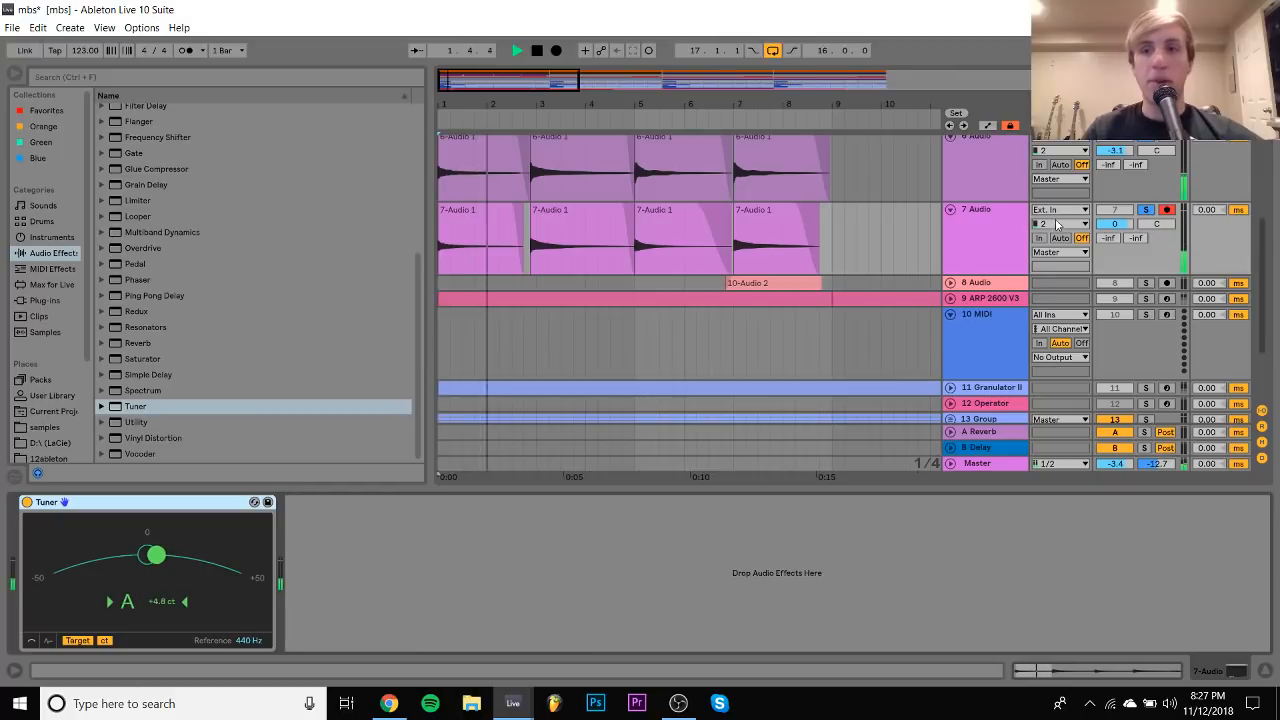
pyautogui.moveTo(1115, 224); pyautogui.dragTo(1115, 250)
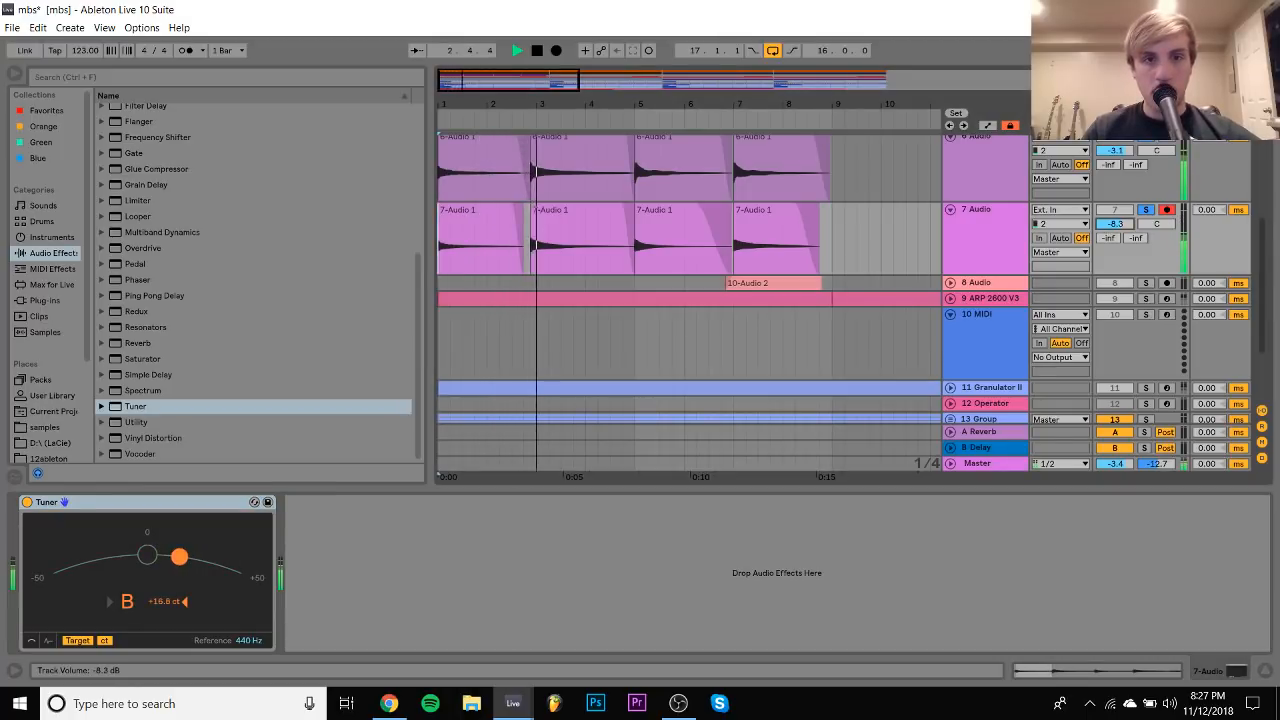
# Set the 6 Audio track's volume to -4.6 dB and 7 Audio's to -7.4 dB, and loop the eight bars from bar 1
pyautogui.moveTo(1115, 150); pyautogui.dragTo(1115, 155)
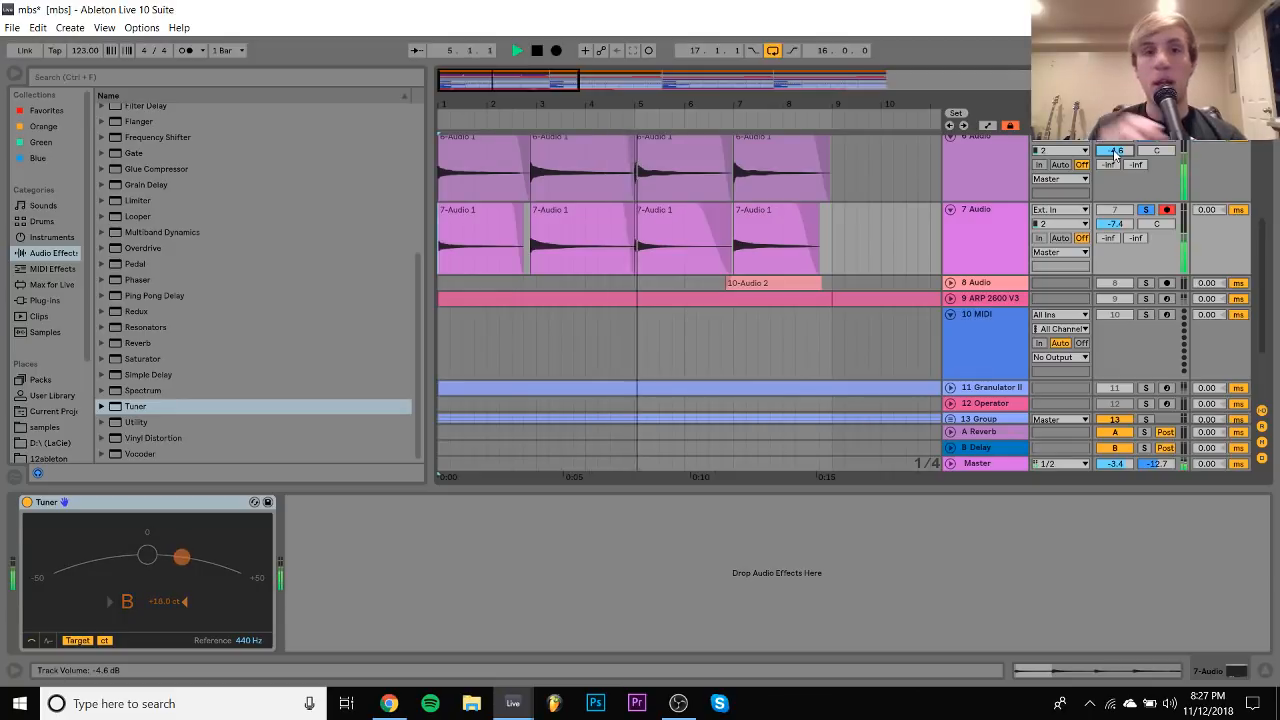
pyautogui.moveTo(838, 176); pyautogui.dragTo(447, 229)
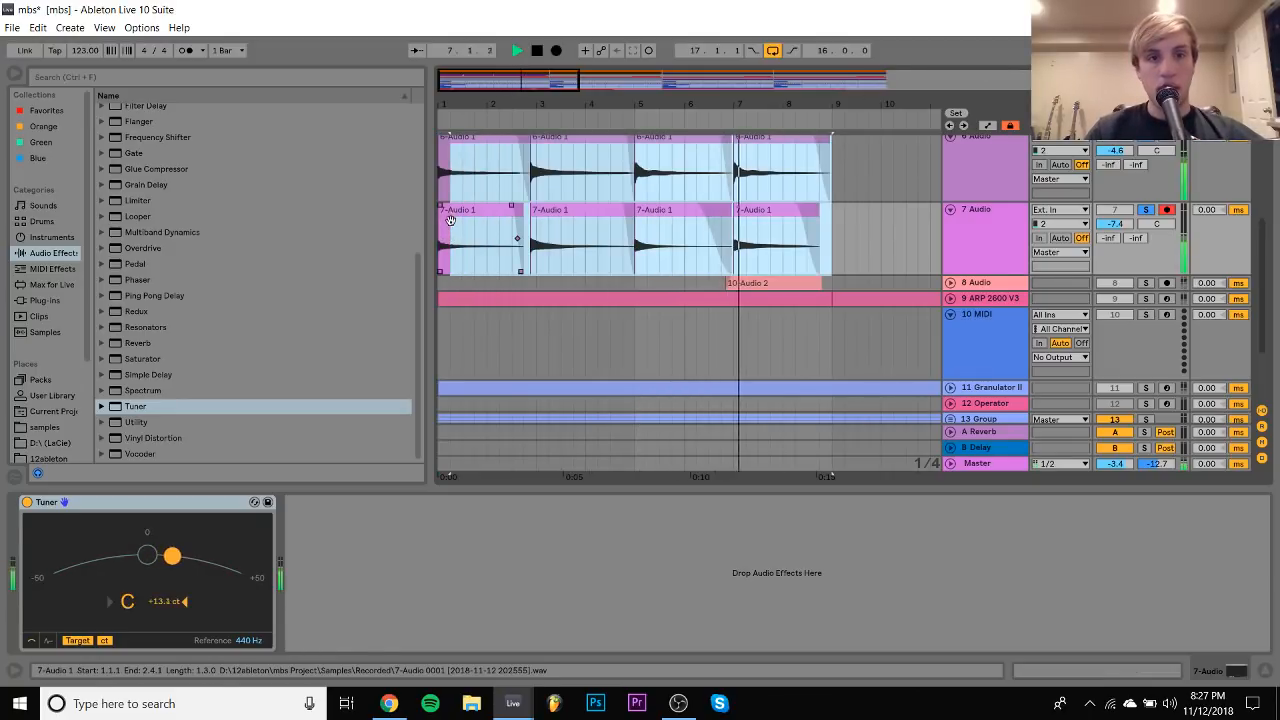
pyautogui.hotkey('ctrl', 'l')
pyautogui.scroll(3, 815, 296)
# Stop playback and duplicate the 6 Audio track with its four clips
pyautogui.click(966, 314)
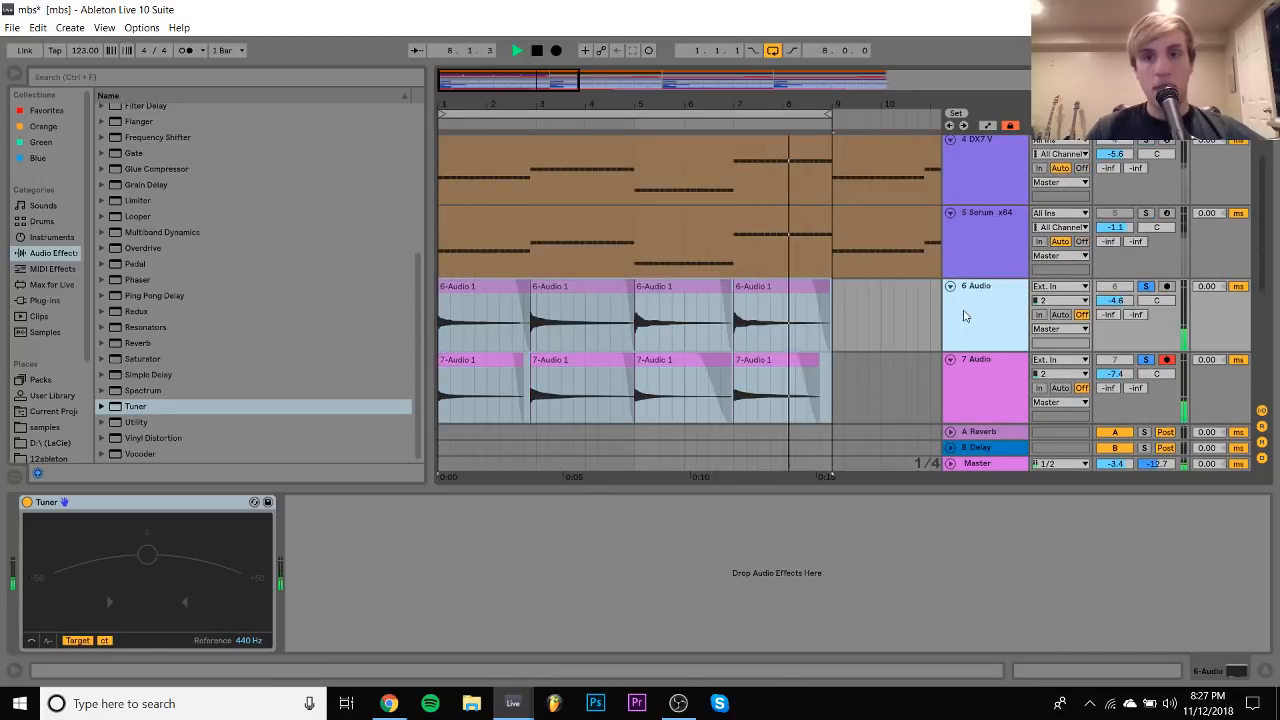
pyautogui.press('space')
pyautogui.hotkey('ctrl', 'd')
pyautogui.scroll(-1, 873, 367)
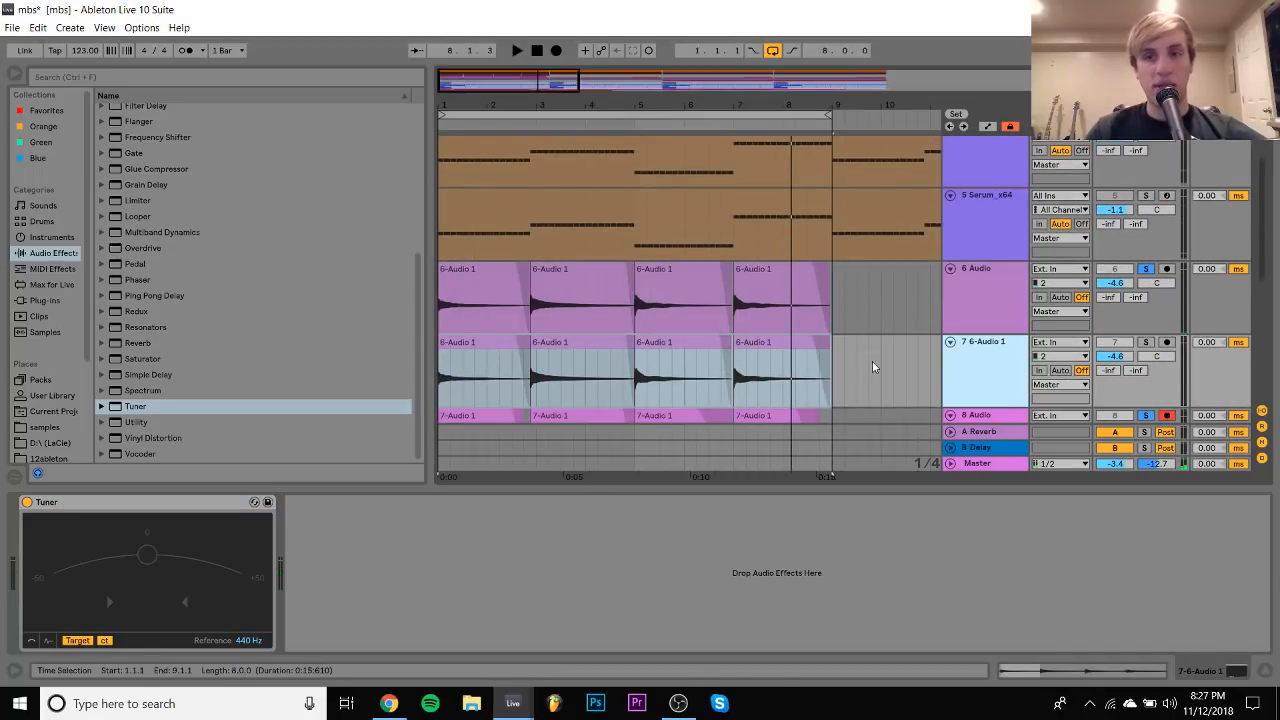
# Adjust the coarse transposition of the duplicated 6-Audio track's four clips together and play the result
pyautogui.scroll(-3, 873, 367)
pyautogui.moveTo(918, 295); pyautogui.dragTo(430, 291)
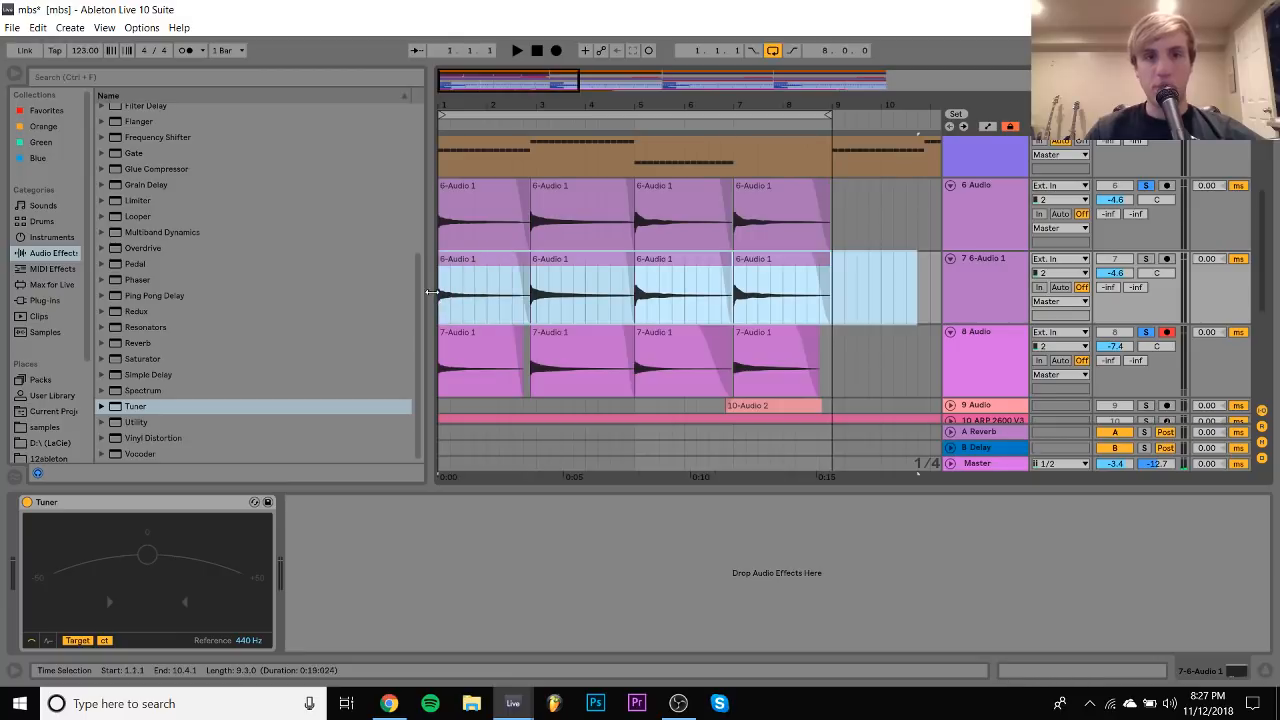
pyautogui.click(1048, 665)
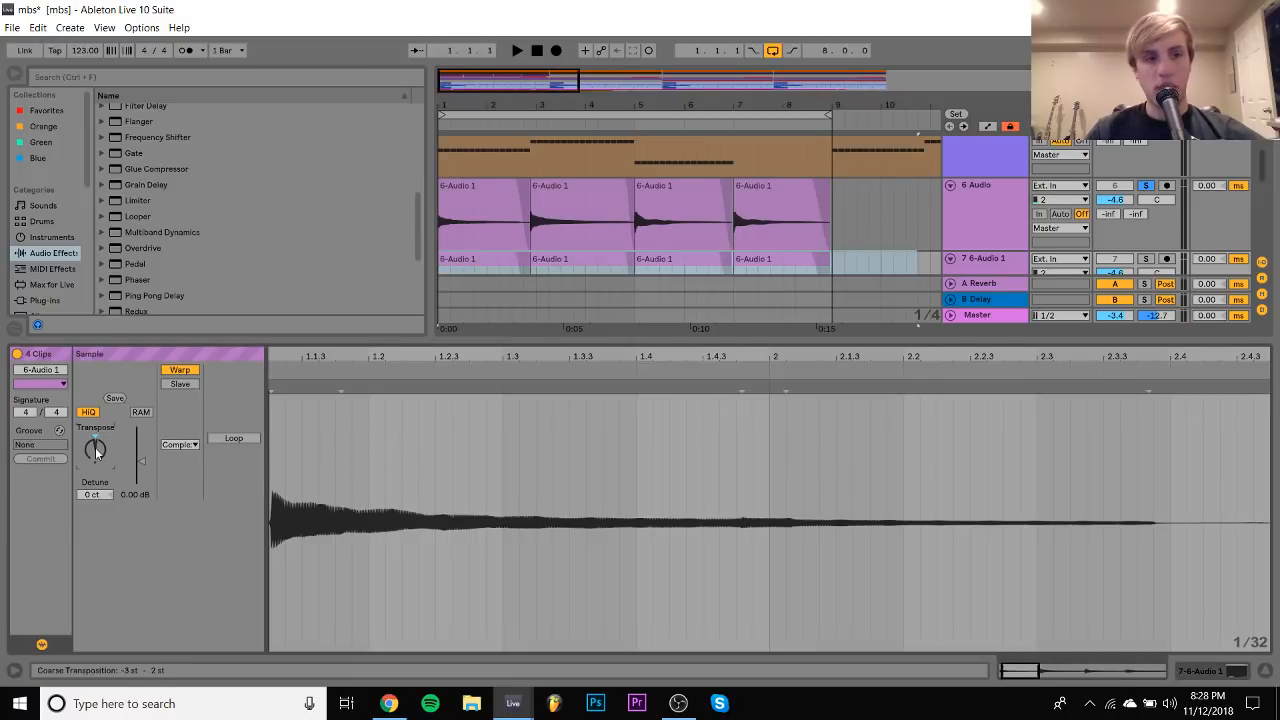
pyautogui.press('space')
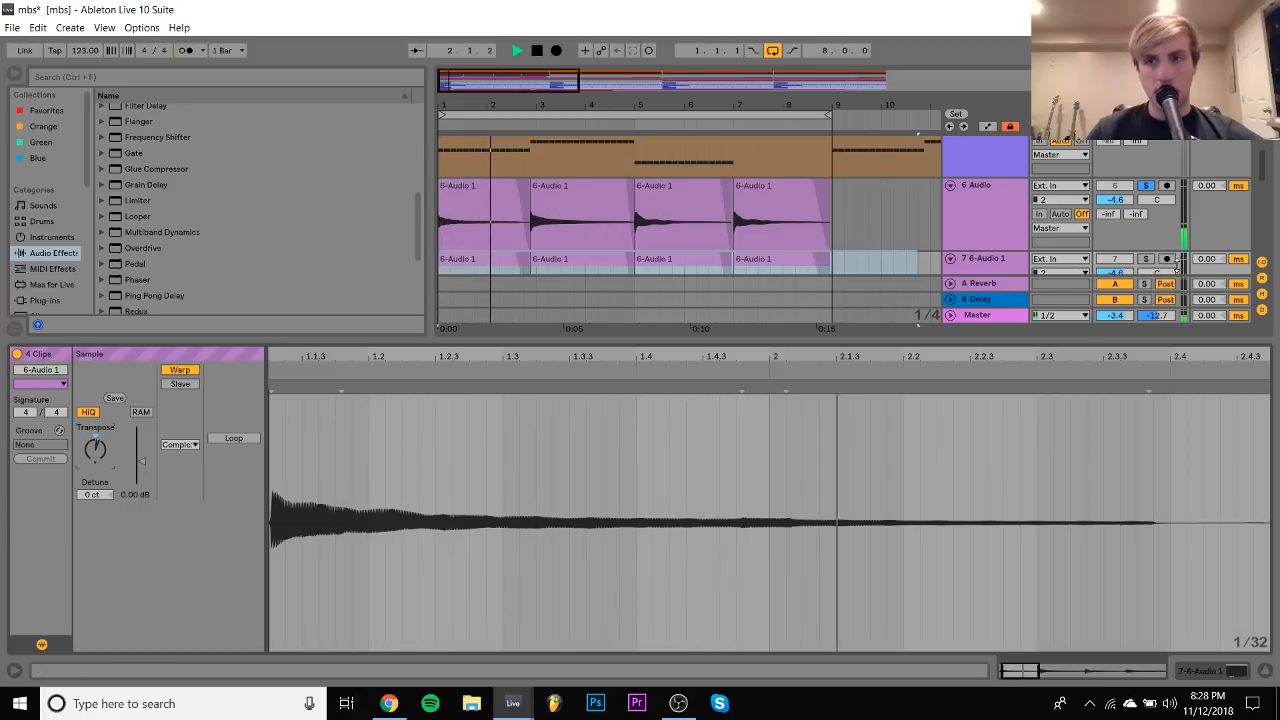
# Group and solo the three recorded audio tracks, and lower the duplicated 6-Audio 1 track's volume to -11.3 dB
pyautogui.click(969, 207)
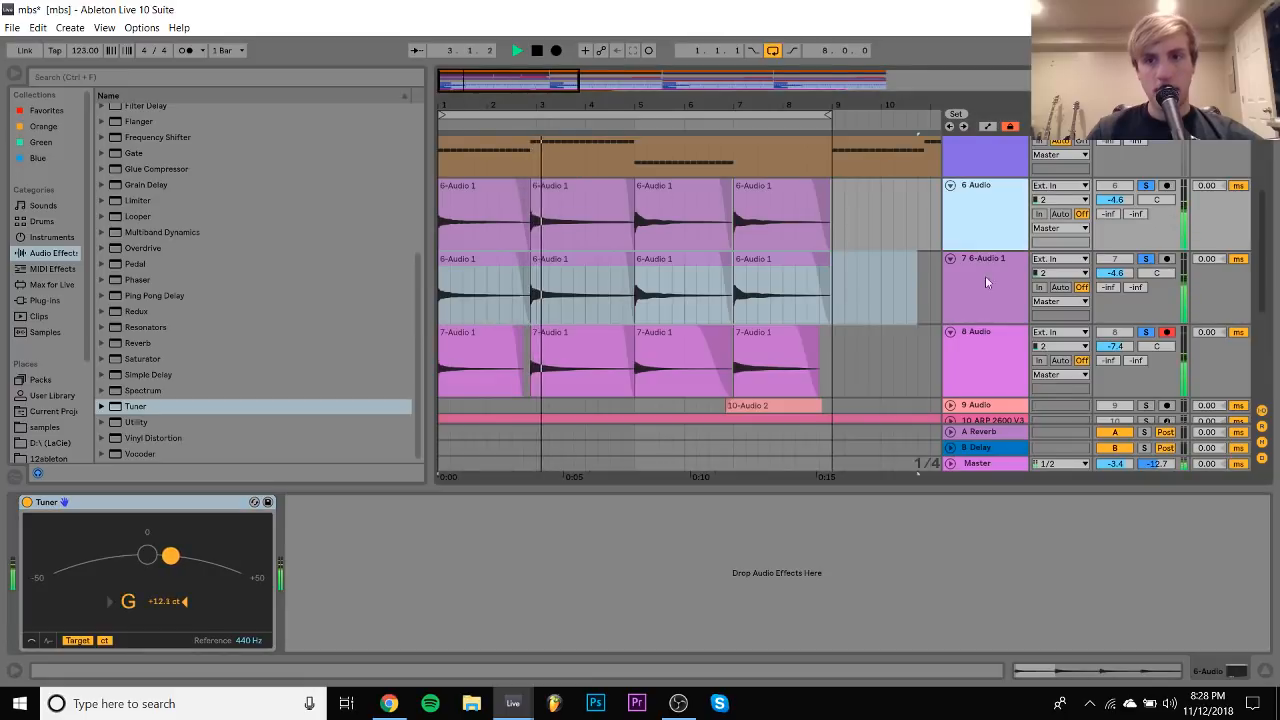
pyautogui.keyDown('shift'); pyautogui.click(985, 276); pyautogui.keyUp('shift')
pyautogui.hotkey('ctrl', 'g')
pyautogui.click(1146, 187)
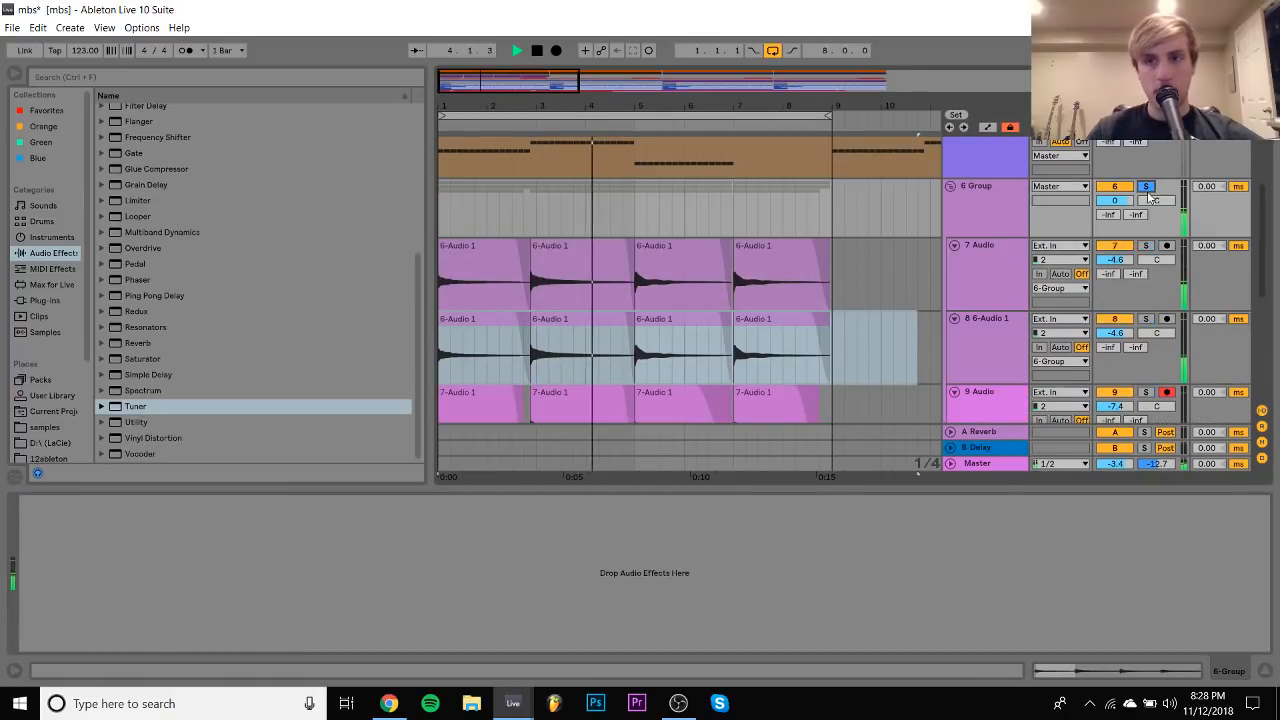
pyautogui.moveTo(1115, 333); pyautogui.dragTo(1115, 343)
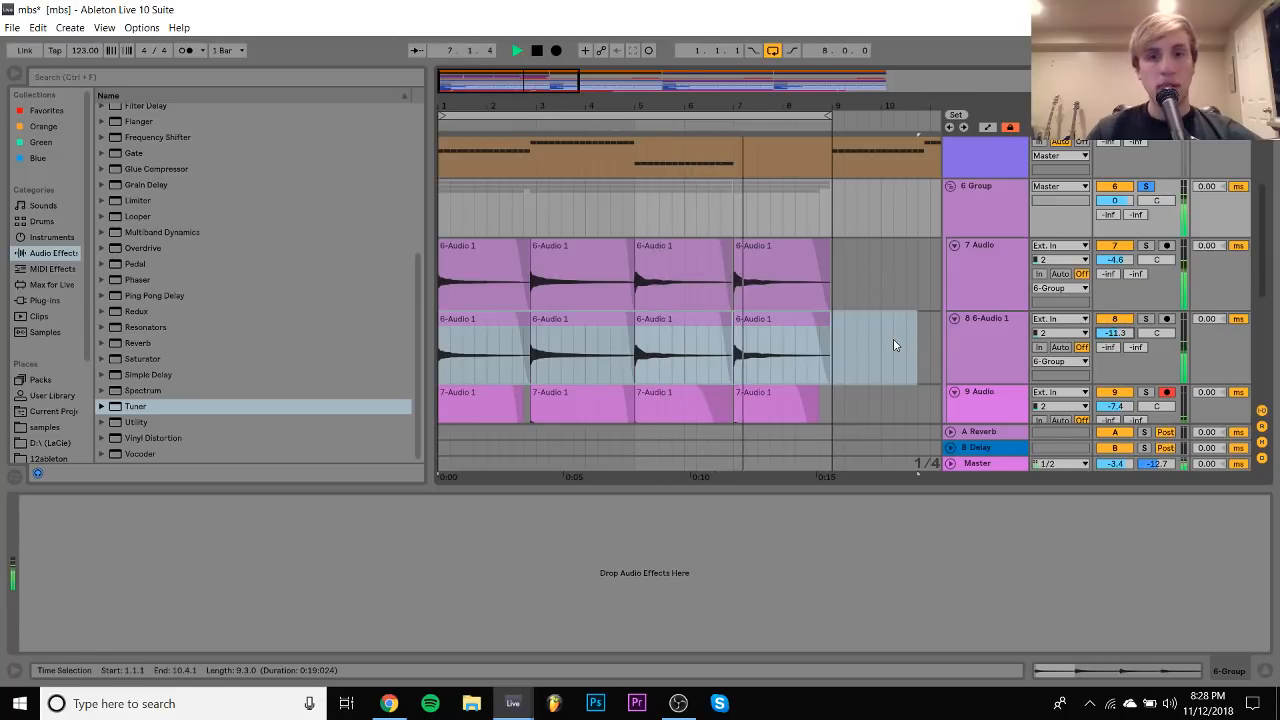
pyautogui.press('space')
# Add very short fade-ins to the first clips at bar 1 on the three grouped audio tracks
pyautogui.moveTo(894, 345); pyautogui.dragTo(445, 246)
pyautogui.scroll(10, 439, 250)
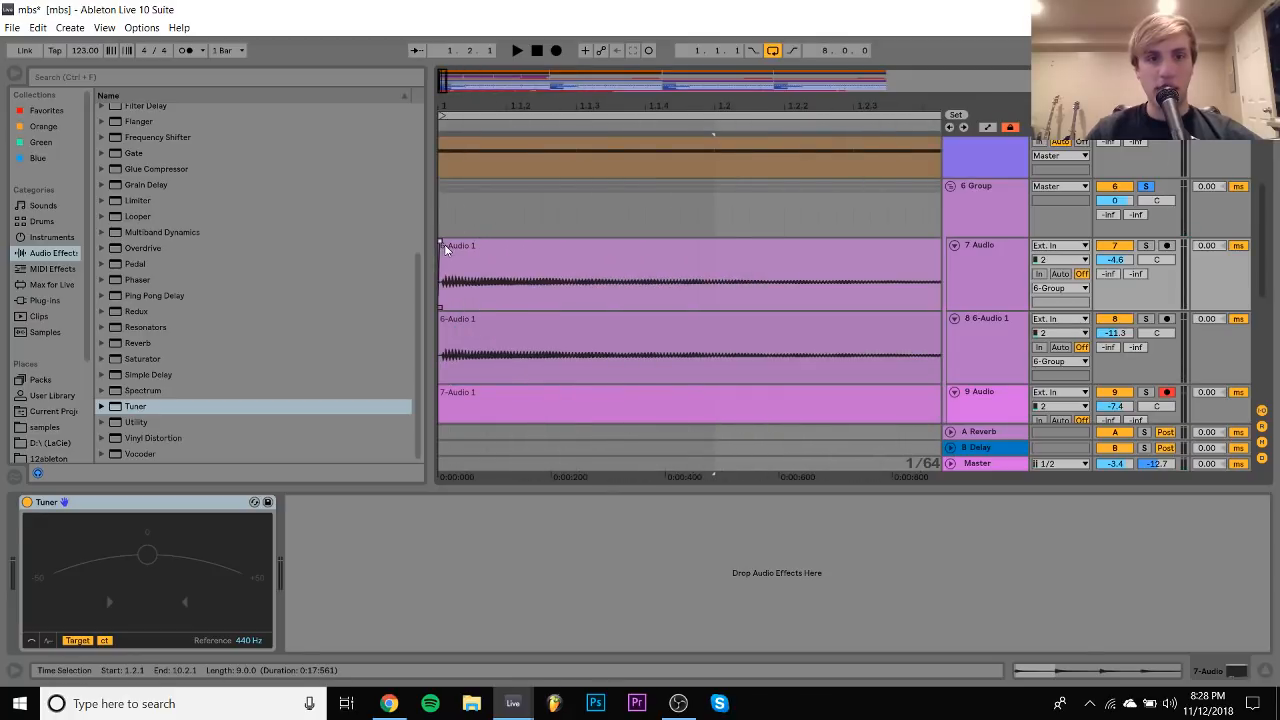
pyautogui.moveTo(441, 318); pyautogui.dragTo(447, 318)
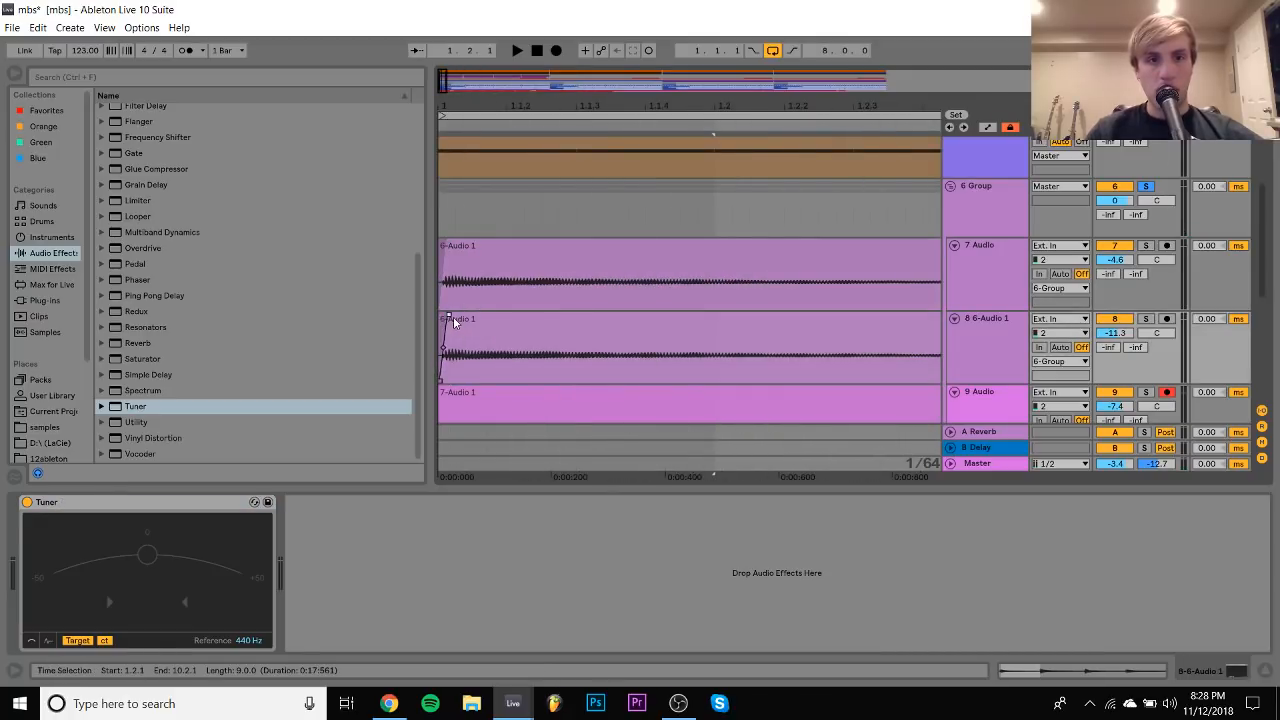
pyautogui.click(445, 392)
# Add short fade-ins to the second clips, starting at 2.4.3, on the three grouped audio tracks
pyautogui.hscroll(12, 454, 394)
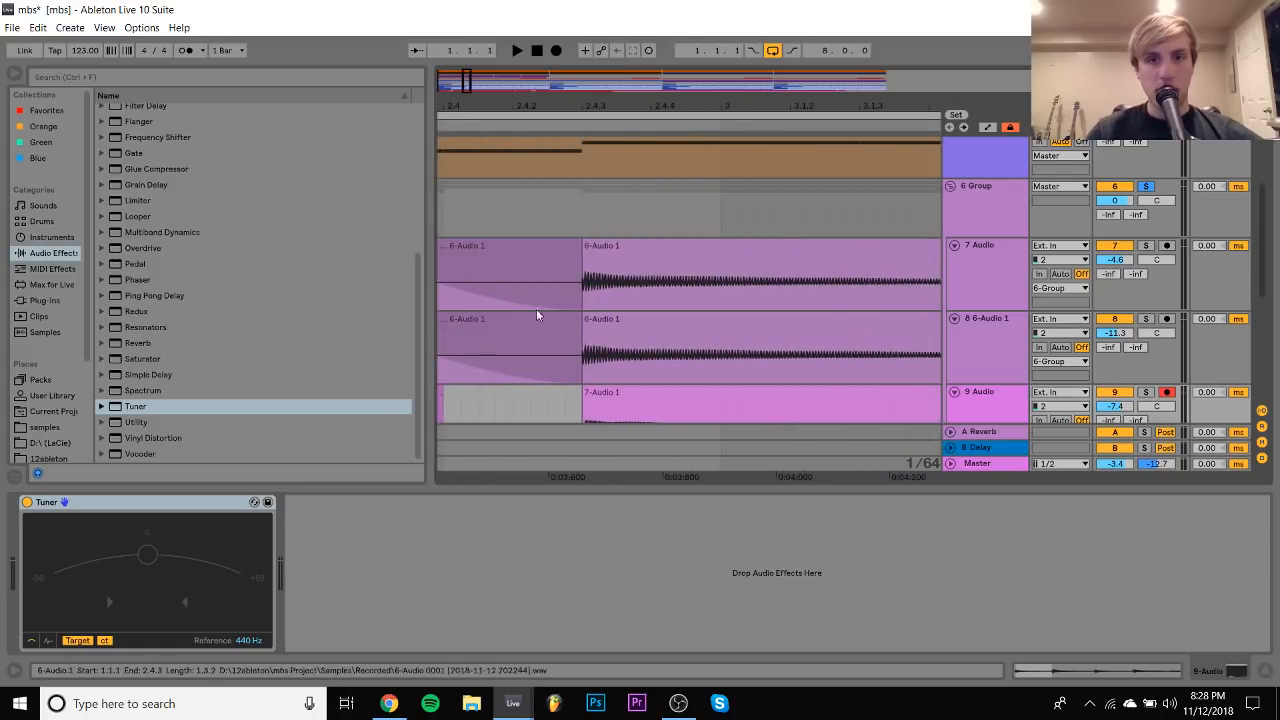
pyautogui.click(586, 244)
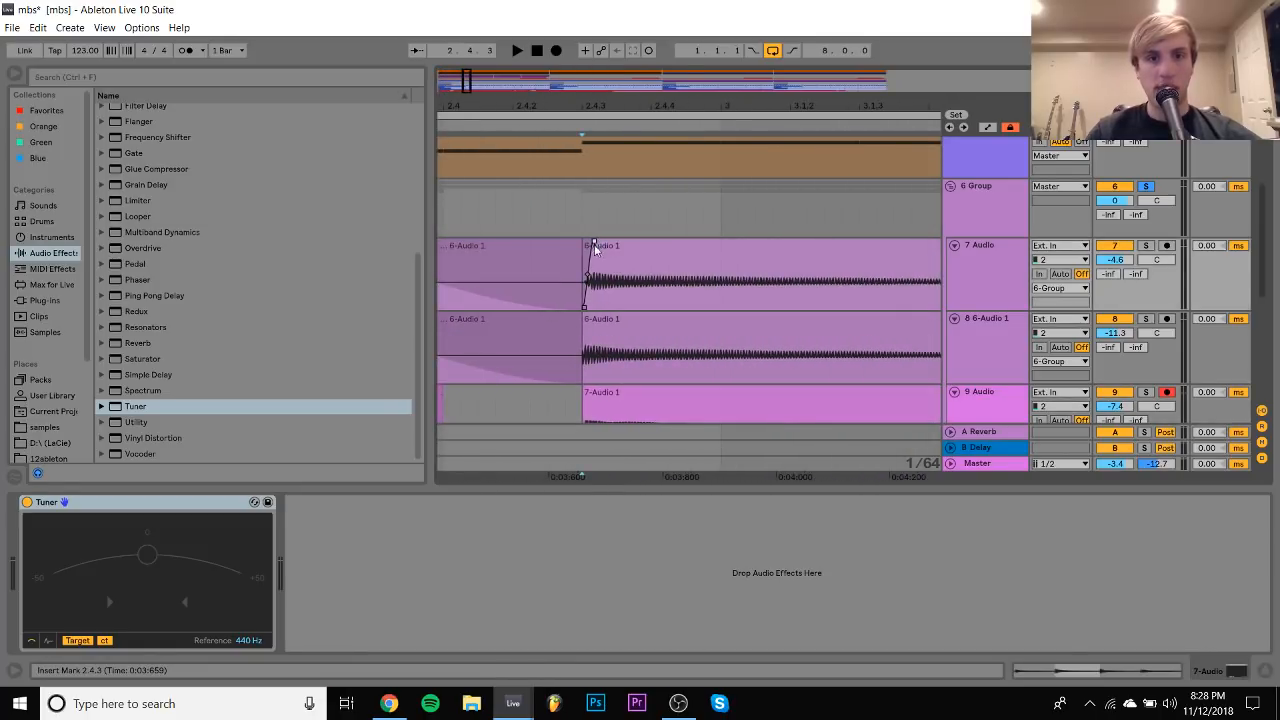
pyautogui.click(586, 318)
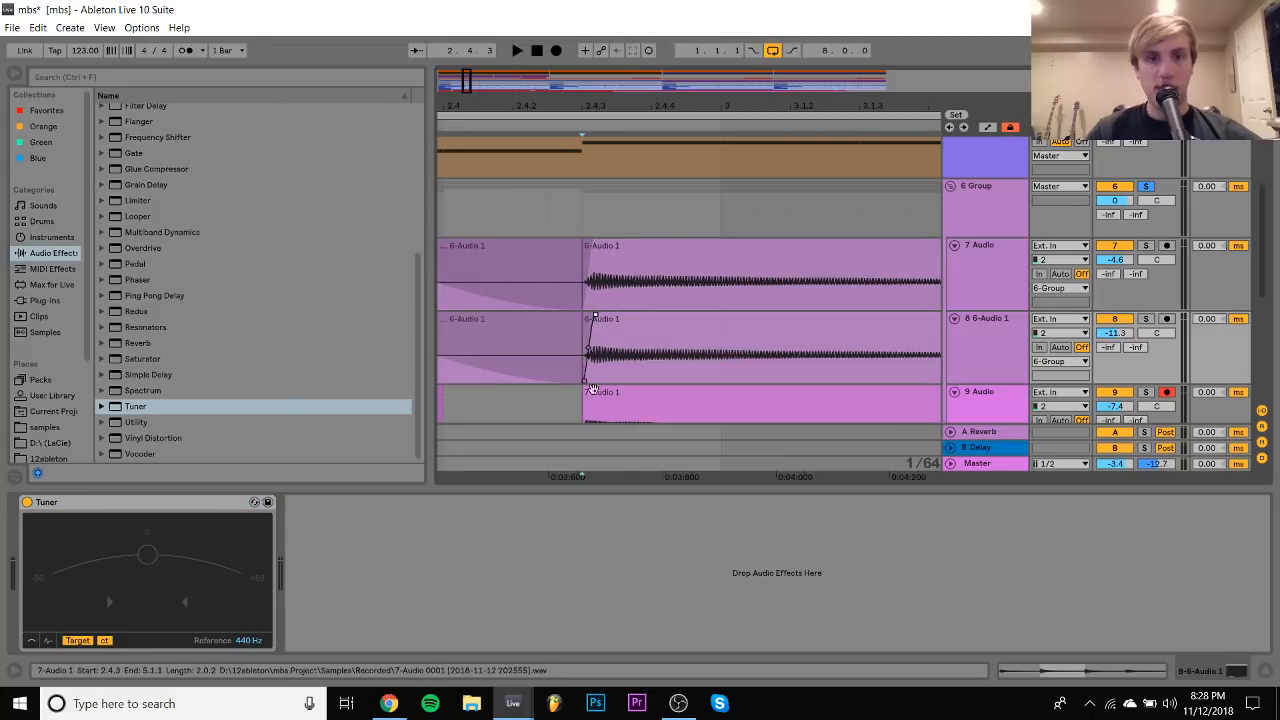
pyautogui.click(590, 395)
# Add short fade-ins to the third clips, starting at bar 5, on the three grouped audio tracks
pyautogui.hscroll(3, 598, 396)
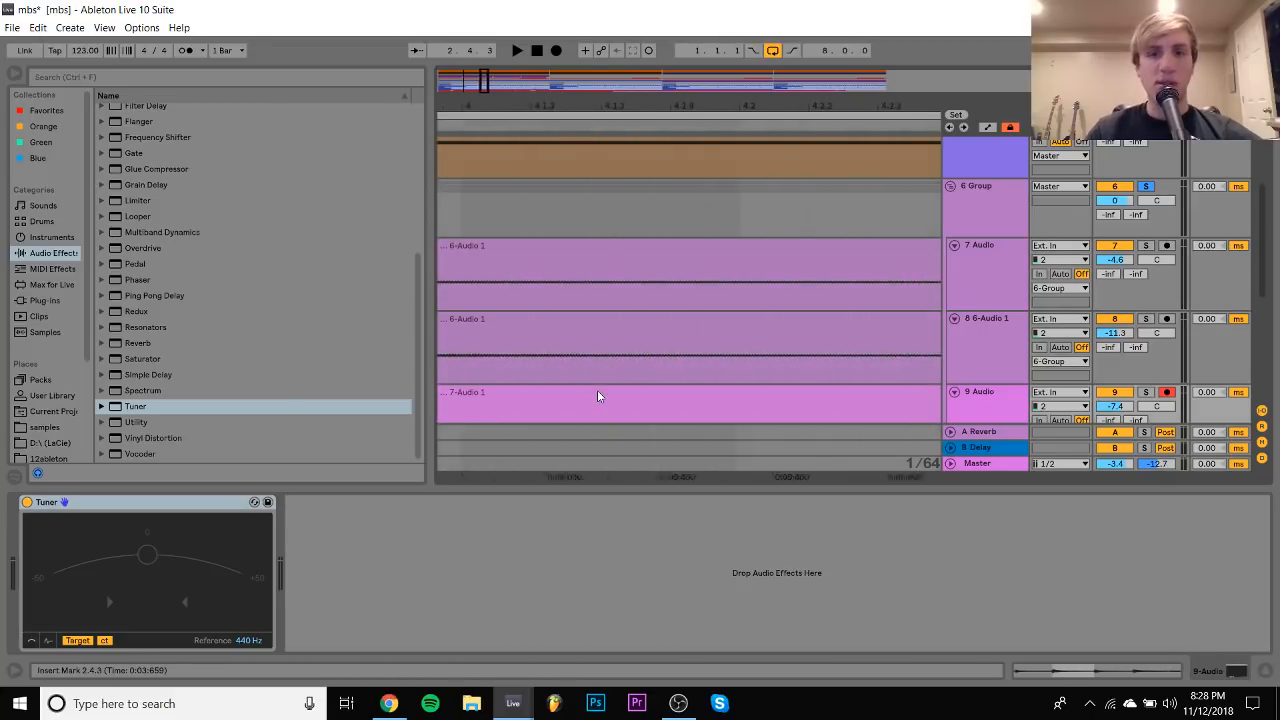
pyautogui.hscroll(3, 598, 396)
pyautogui.hscroll(-3, 601, 386)
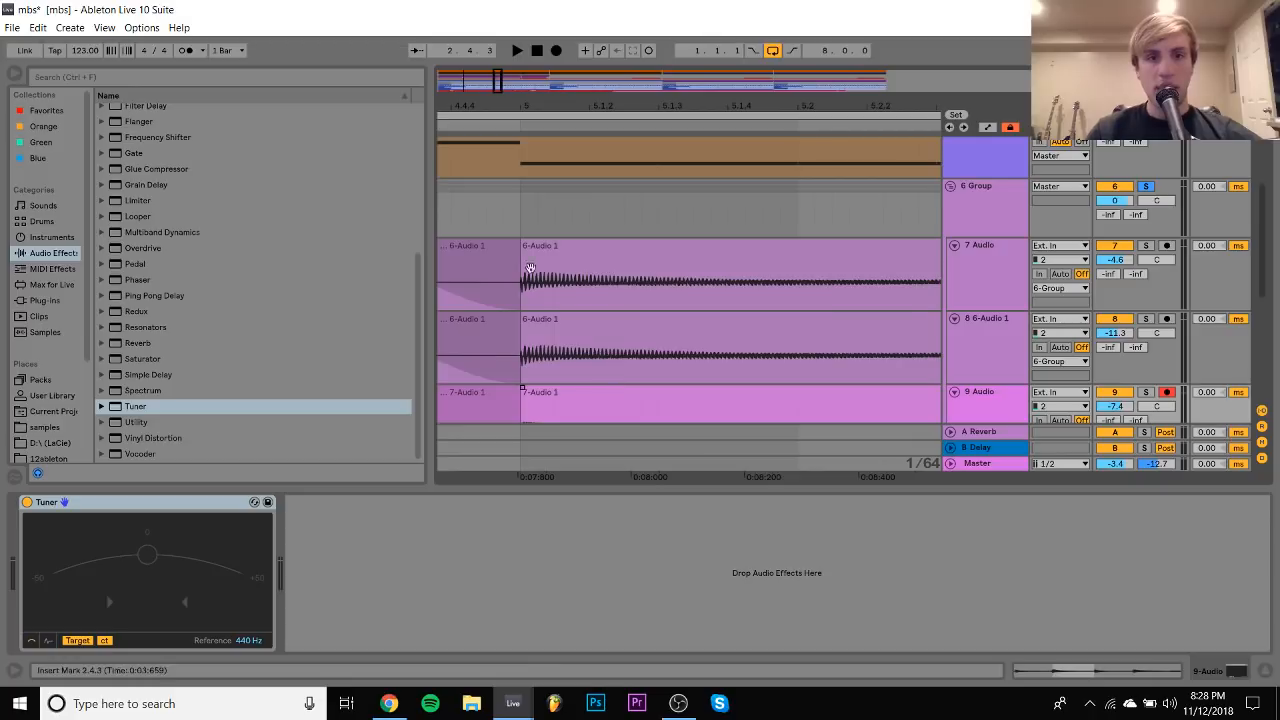
pyautogui.click(522, 247)
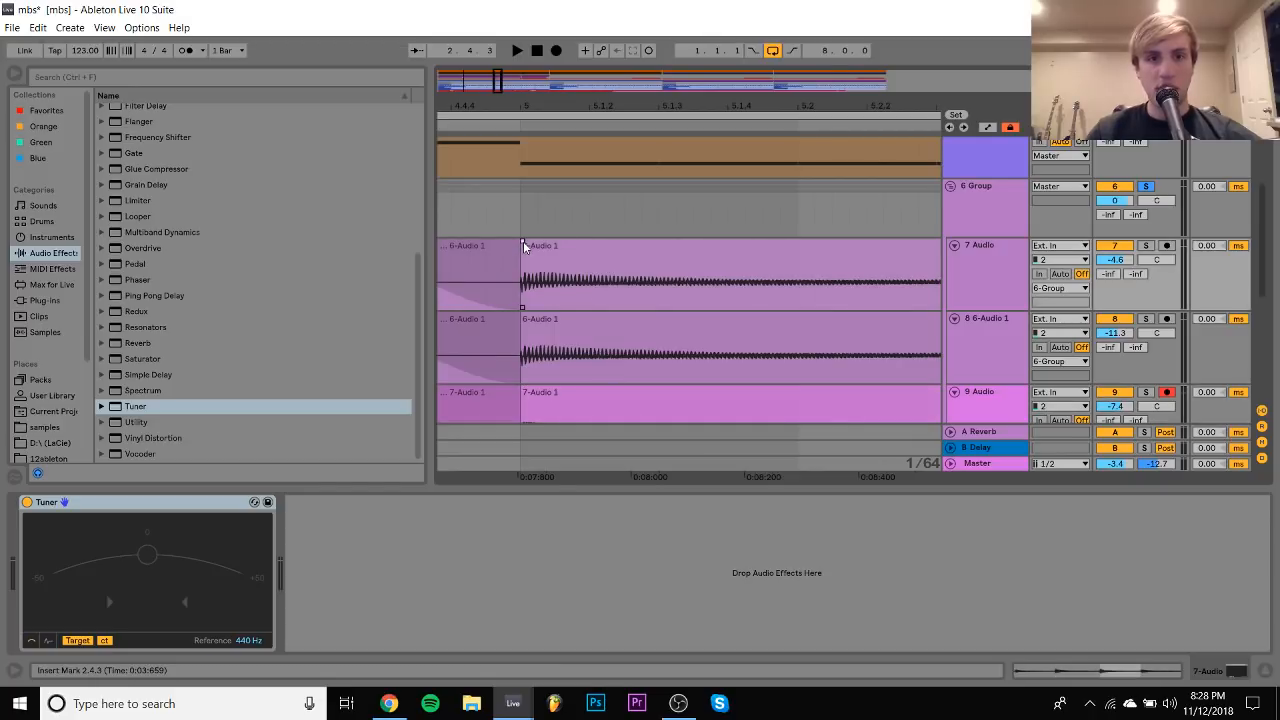
pyautogui.click(525, 318)
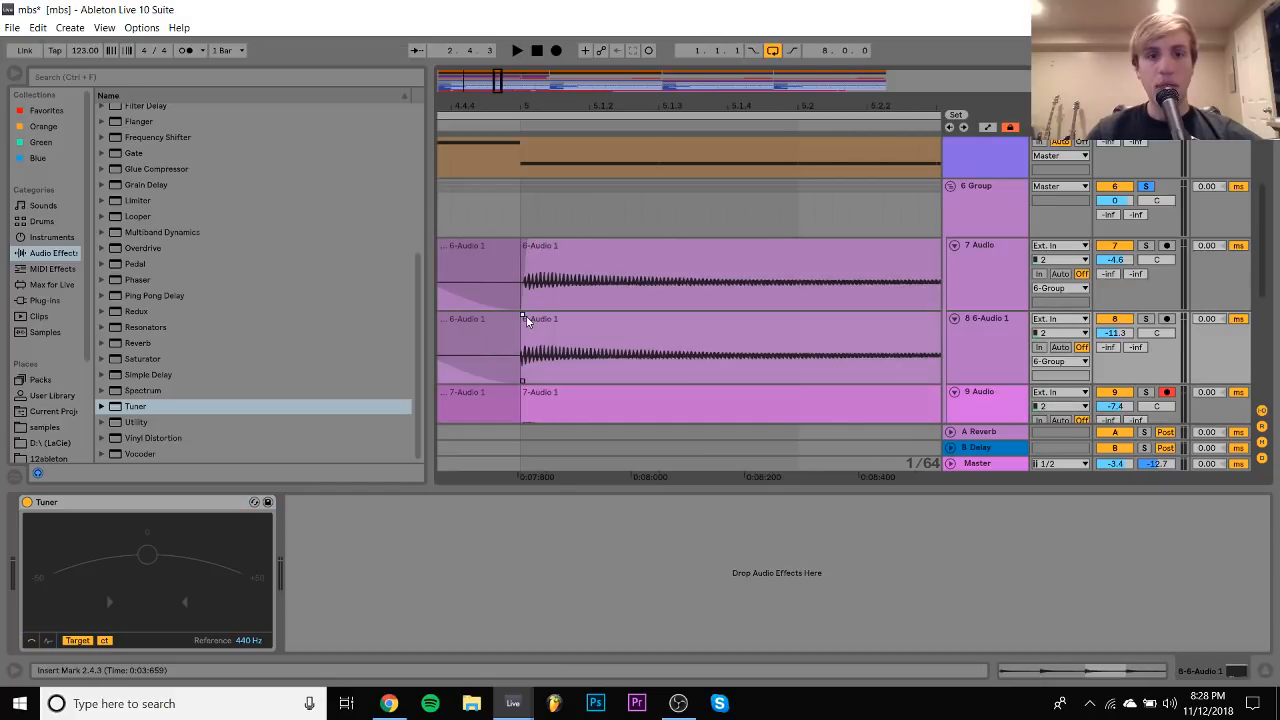
pyautogui.click(525, 393)
# Add fade-ins to the fourth clips at bar 7 on the three grouped tracks, lengthening them slightly to soften the onset
pyautogui.hscroll(10, 534, 390)
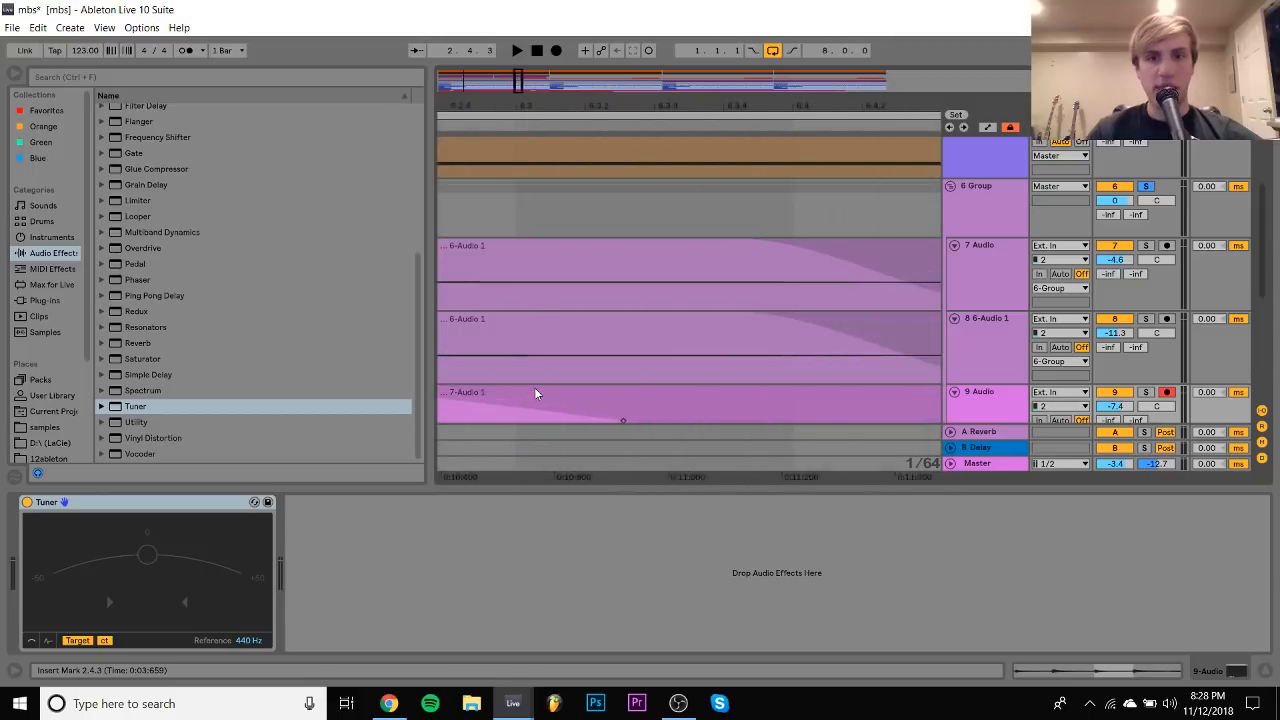
pyautogui.hscroll(4, 534, 392)
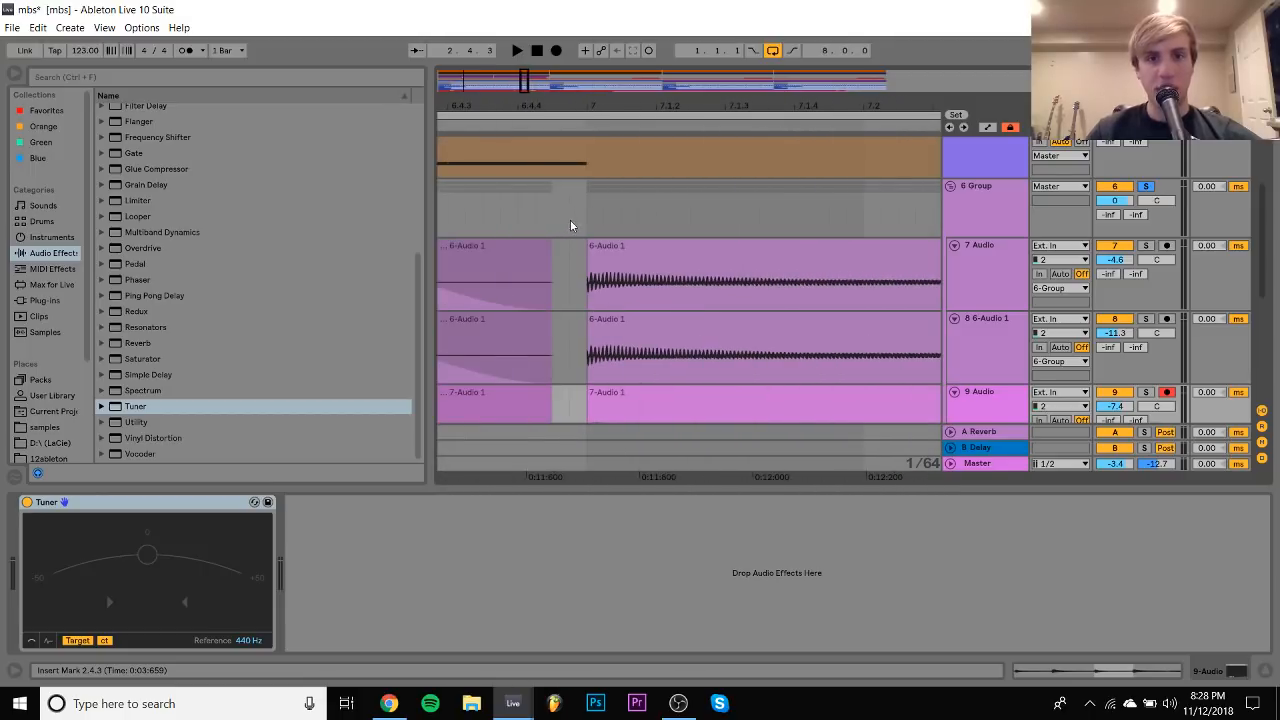
pyautogui.click(591, 247)
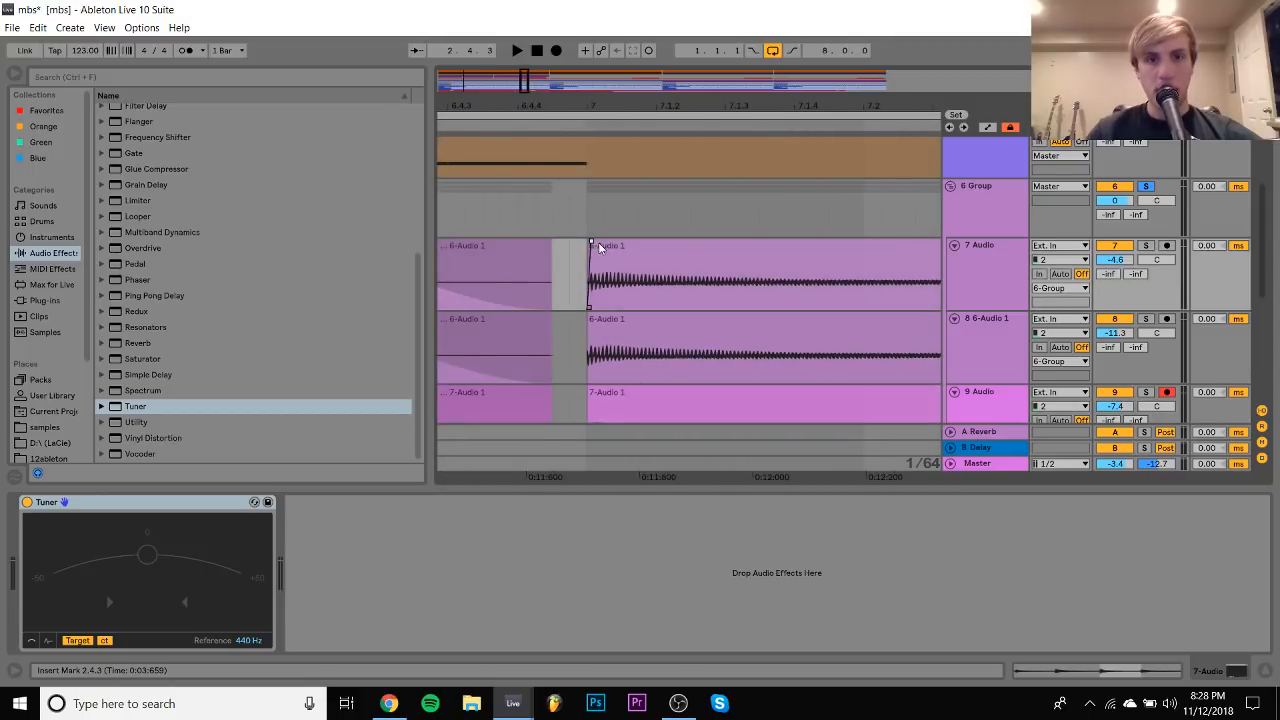
pyautogui.click(592, 320)
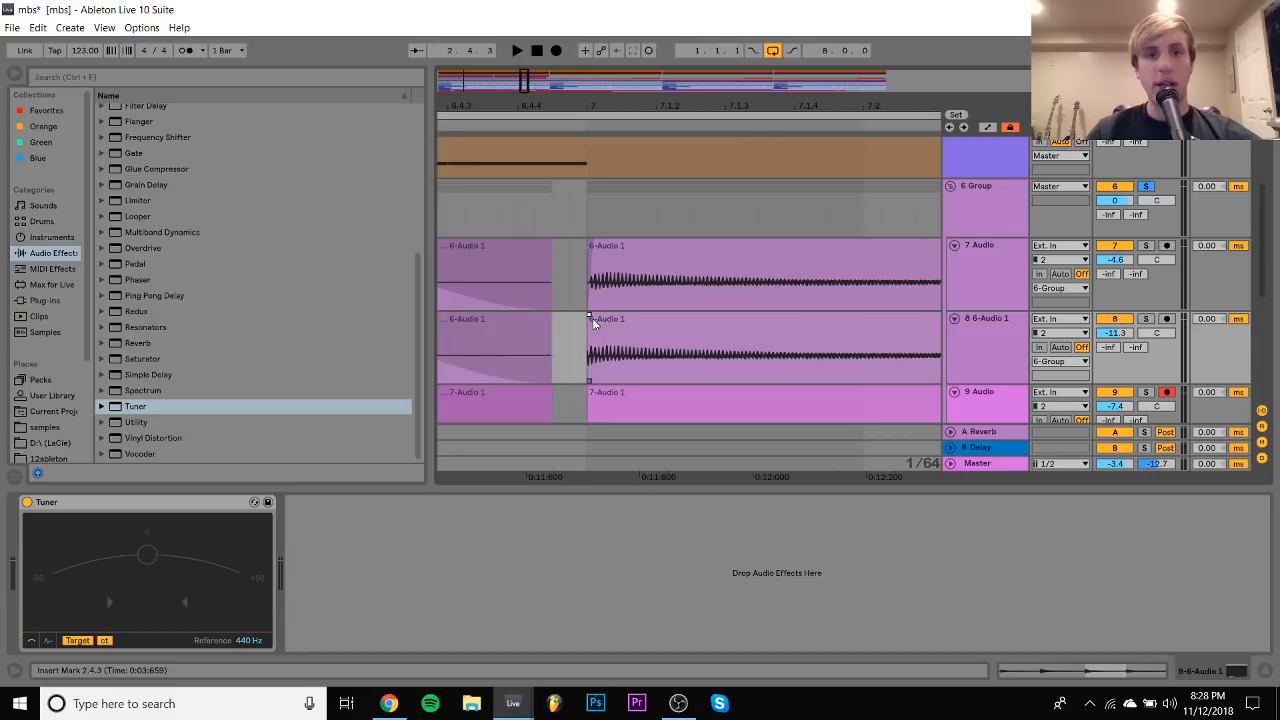
pyautogui.click(595, 247)
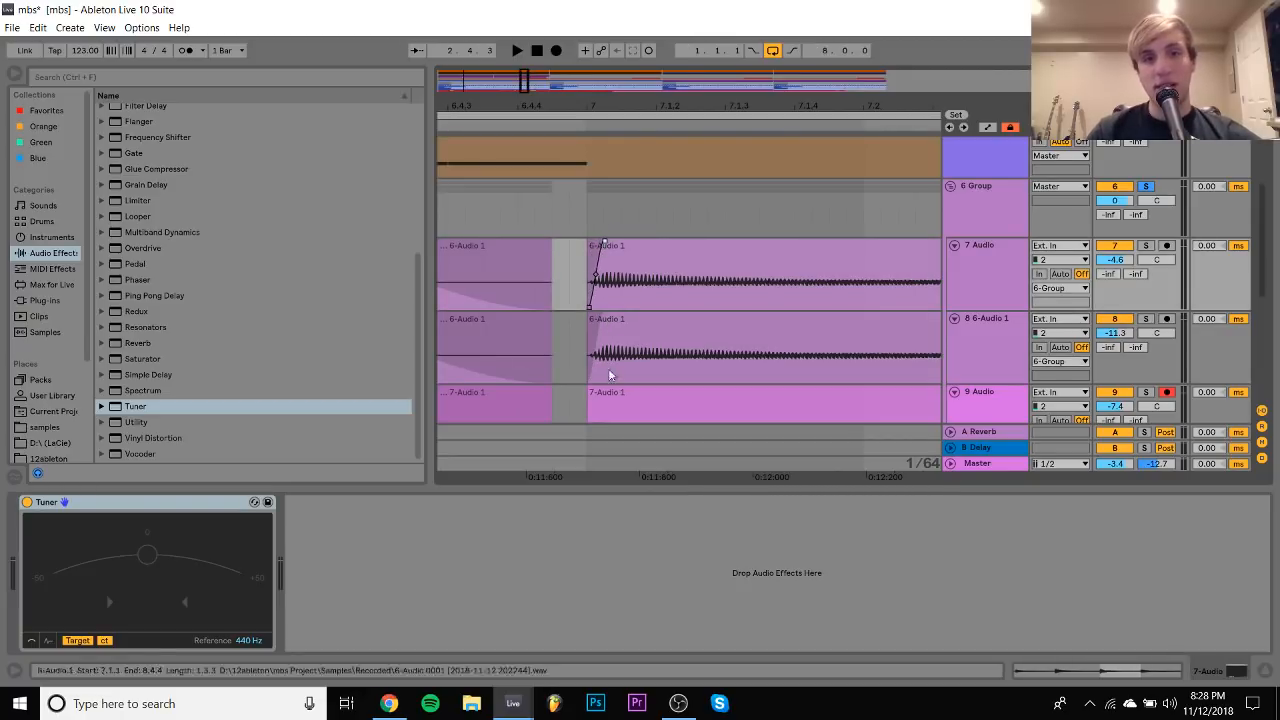
pyautogui.click(591, 393)
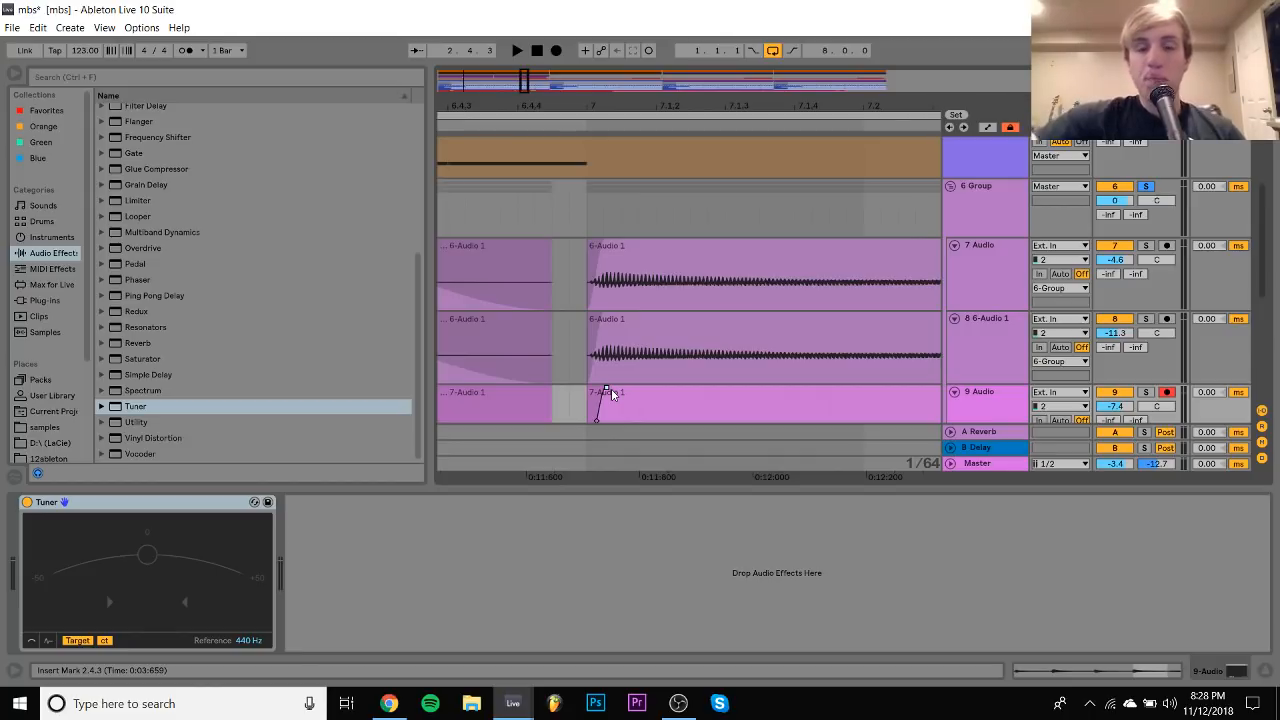
pyautogui.click(606, 321)
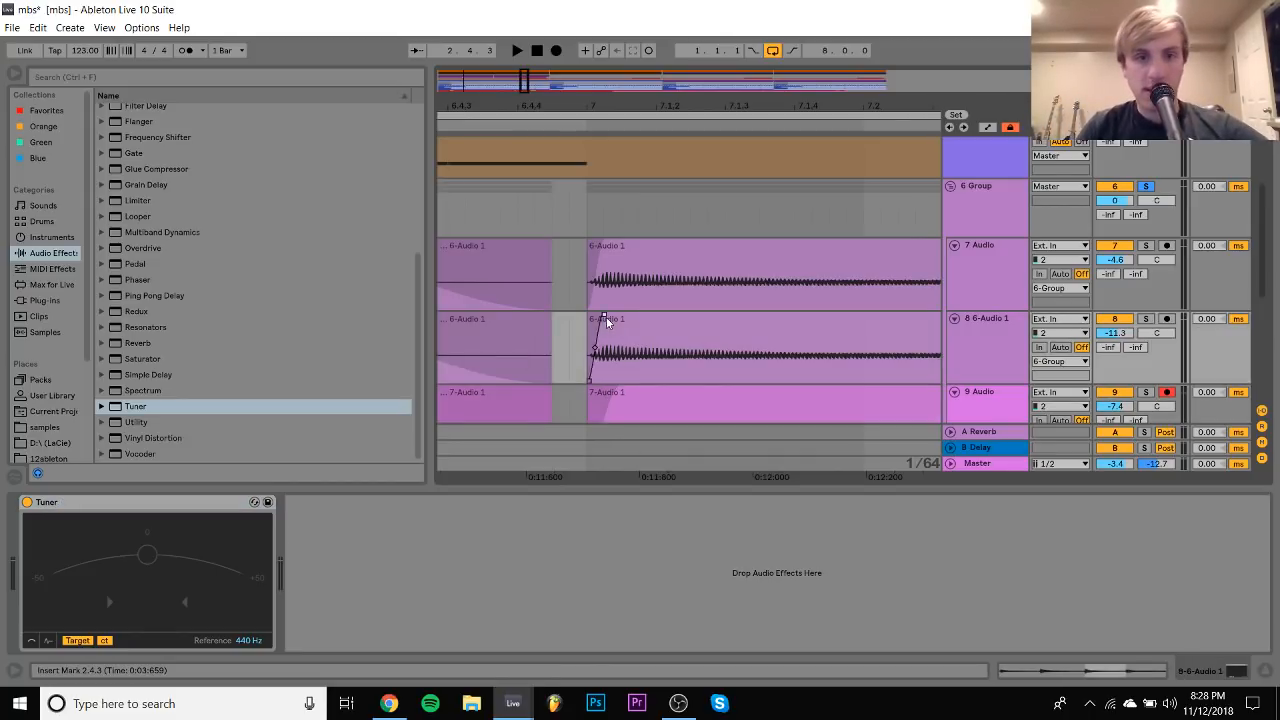
pyautogui.click(617, 248)
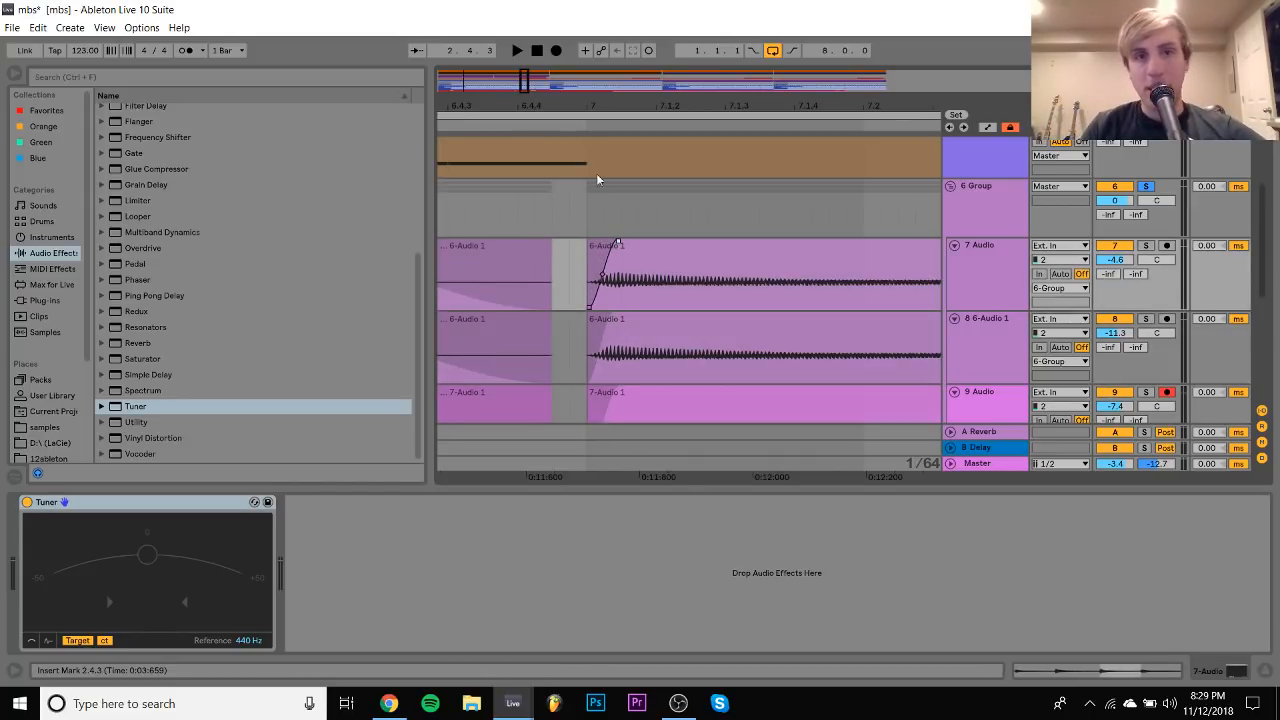
# Play the grouped parts from bar 1 to hear the softened note onsets
pyautogui.moveTo(523, 108); pyautogui.dragTo(519, 40)
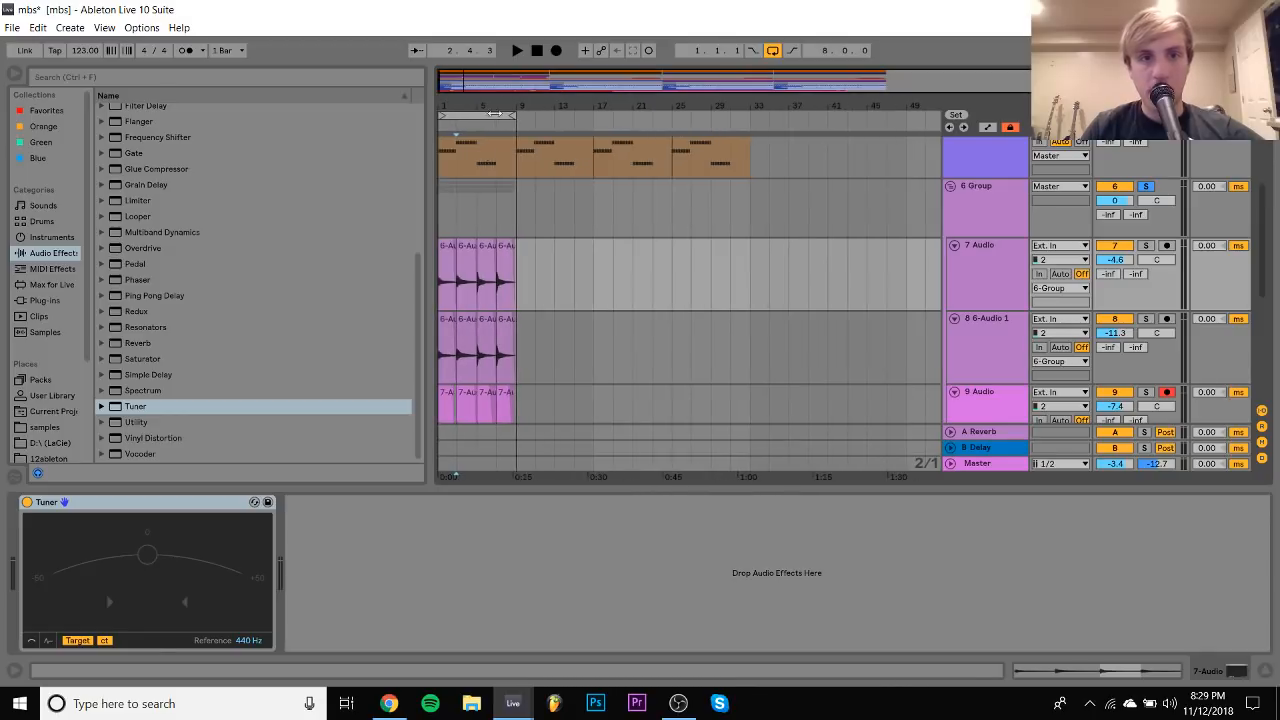
pyautogui.click(444, 249)
pyautogui.press('space')
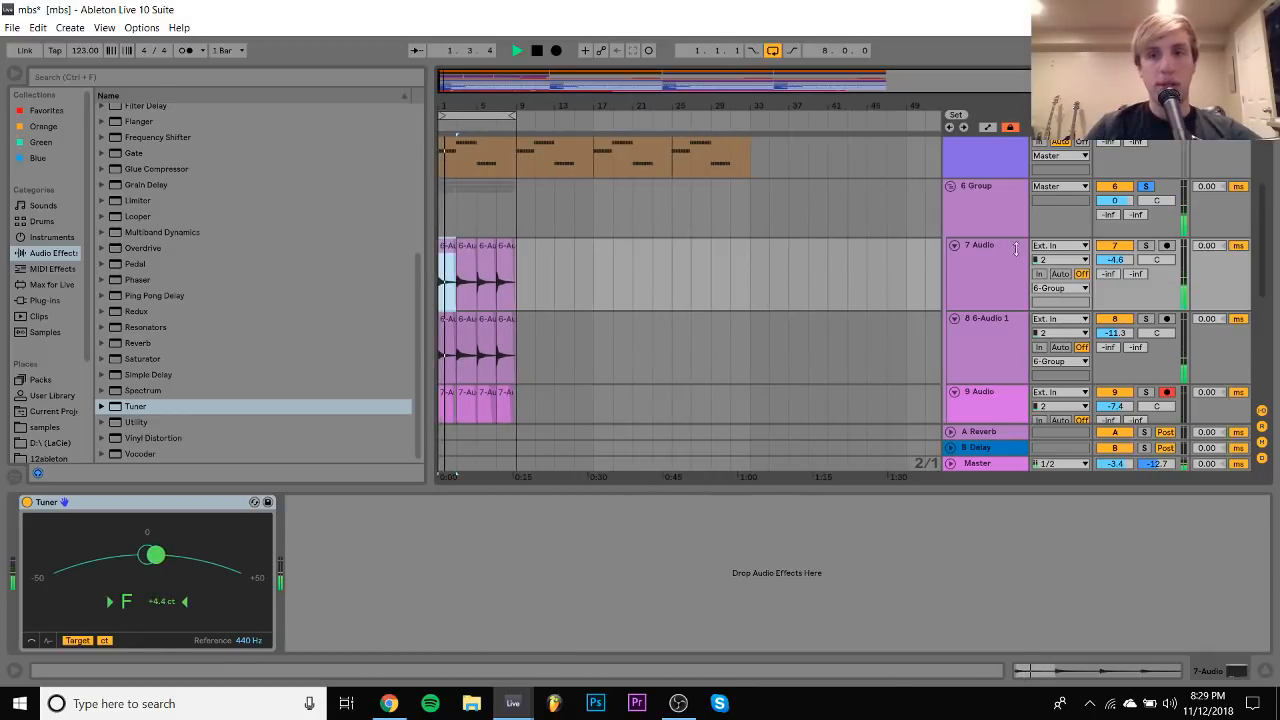
# Load the Waves GTR Stomp 6 Stereo plug-in onto the 6 Group track
pyautogui.click(966, 214)
pyautogui.click(44, 300)
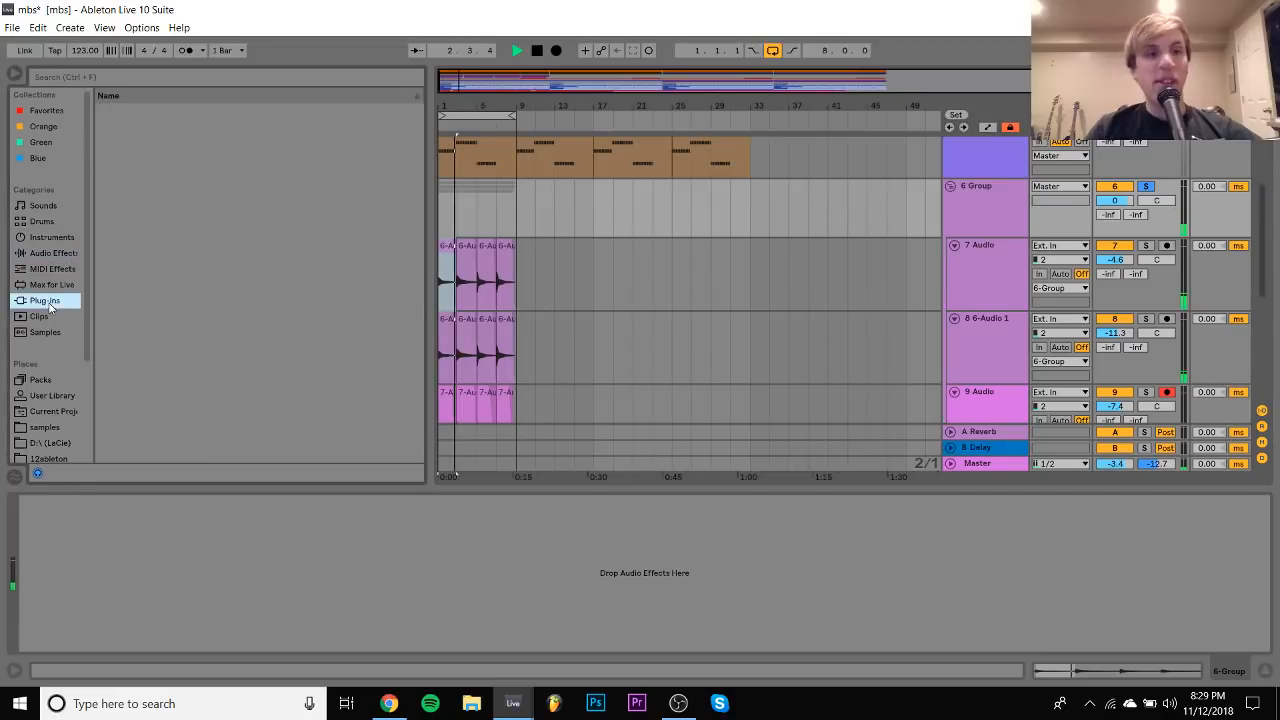
pyautogui.scroll(2, 180, 335)
pyautogui.click(104, 190)
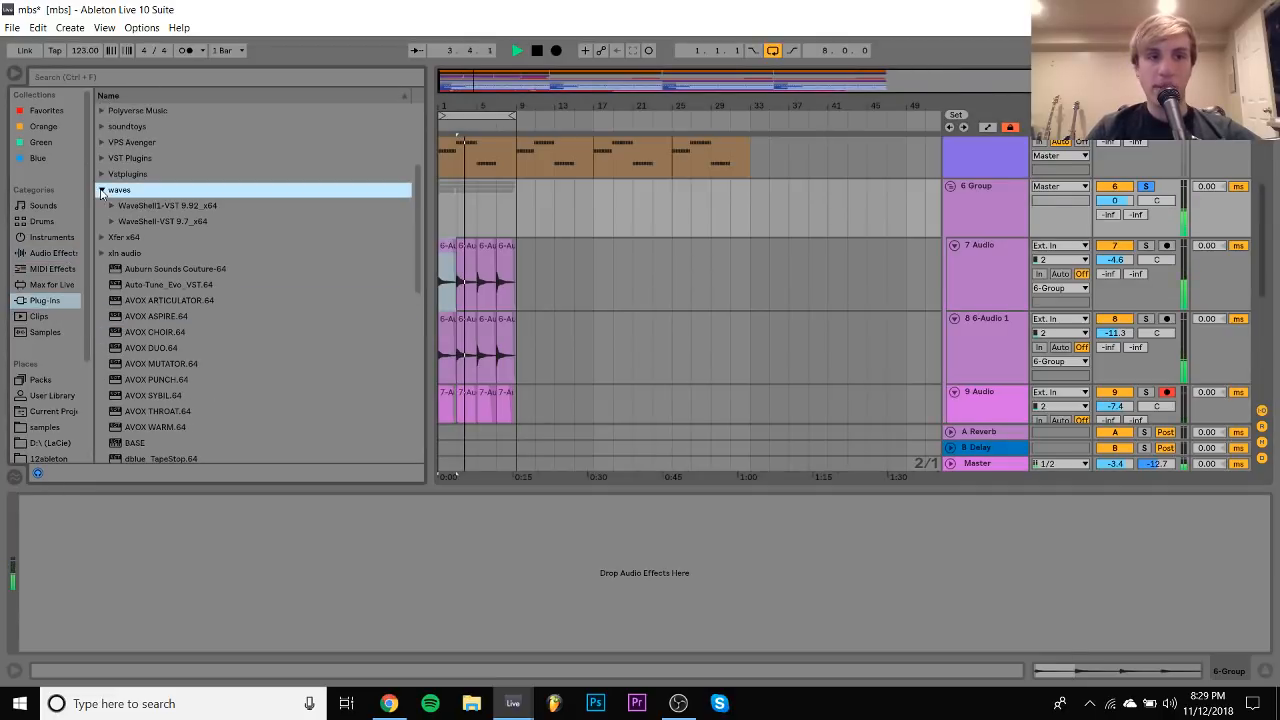
pyautogui.click(113, 208)
pyautogui.scroll(-15, 156, 269)
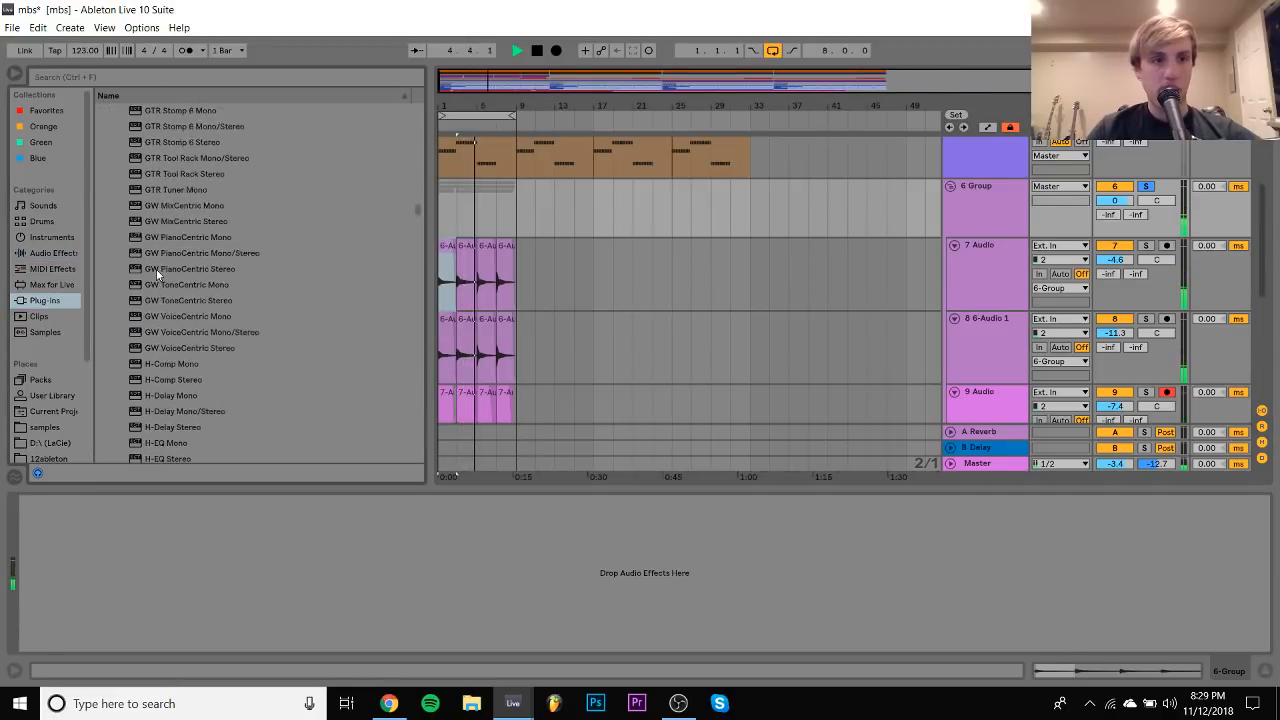
pyautogui.scroll(5, 156, 269)
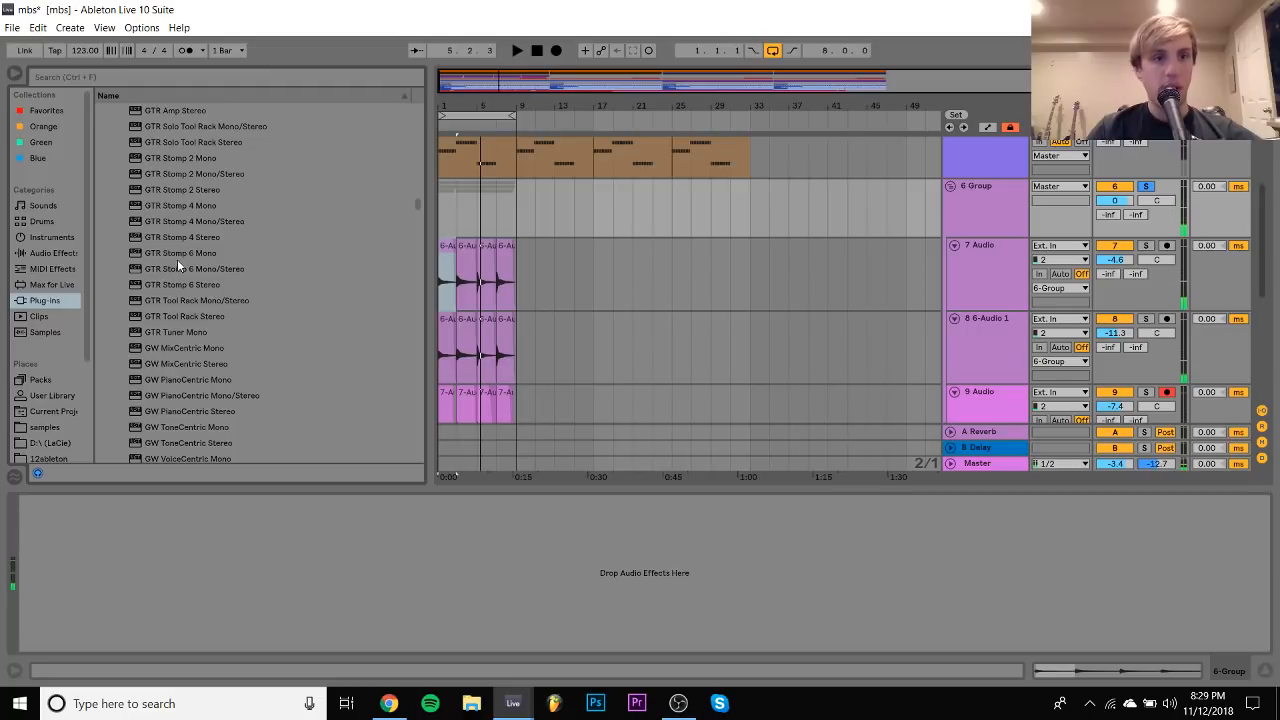
pyautogui.click(200, 282)
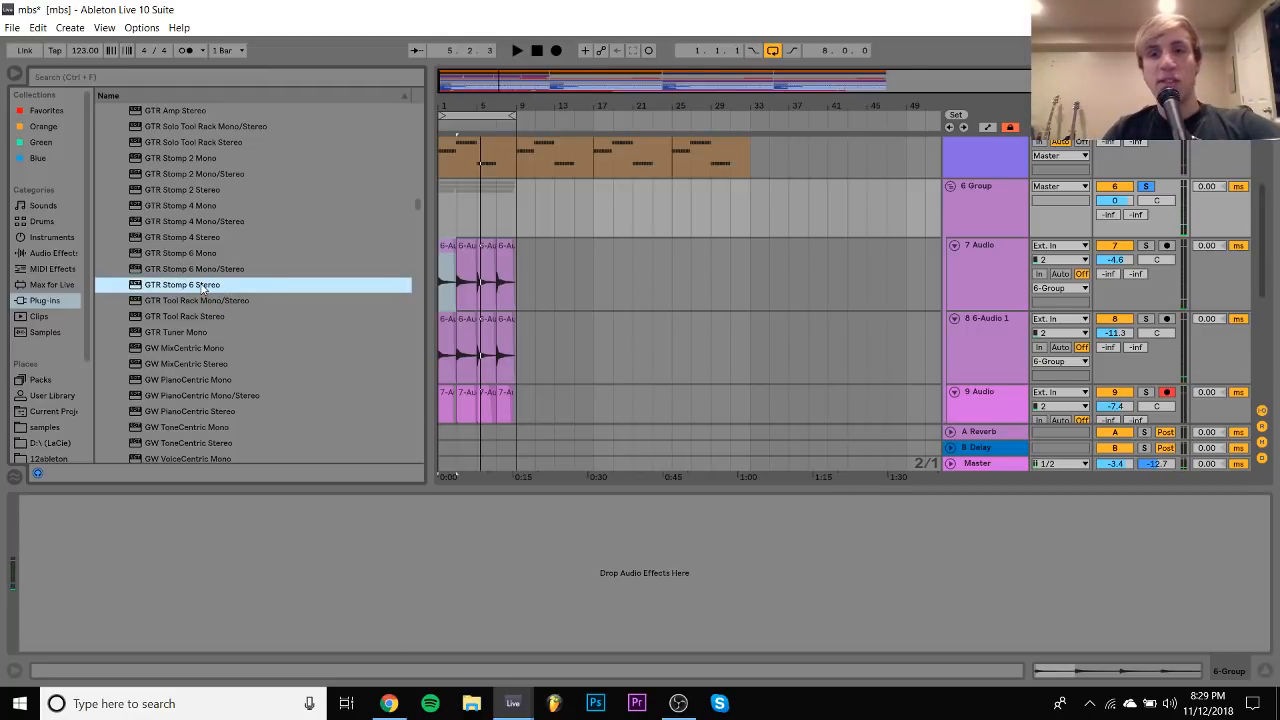
pyautogui.doubleClick(200, 284)
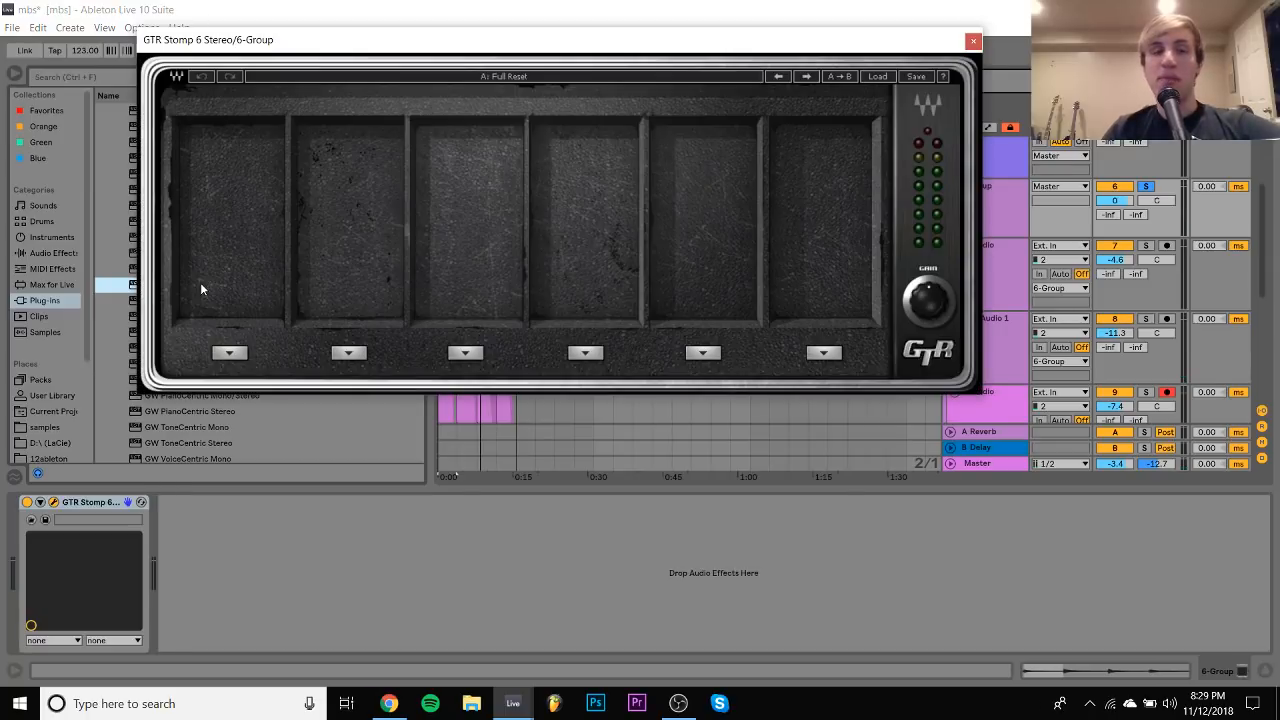
# Add a Vibrolo pedal to the first slot of GTR Stomp 6 and close the plug-in window
pyautogui.click(229, 352)
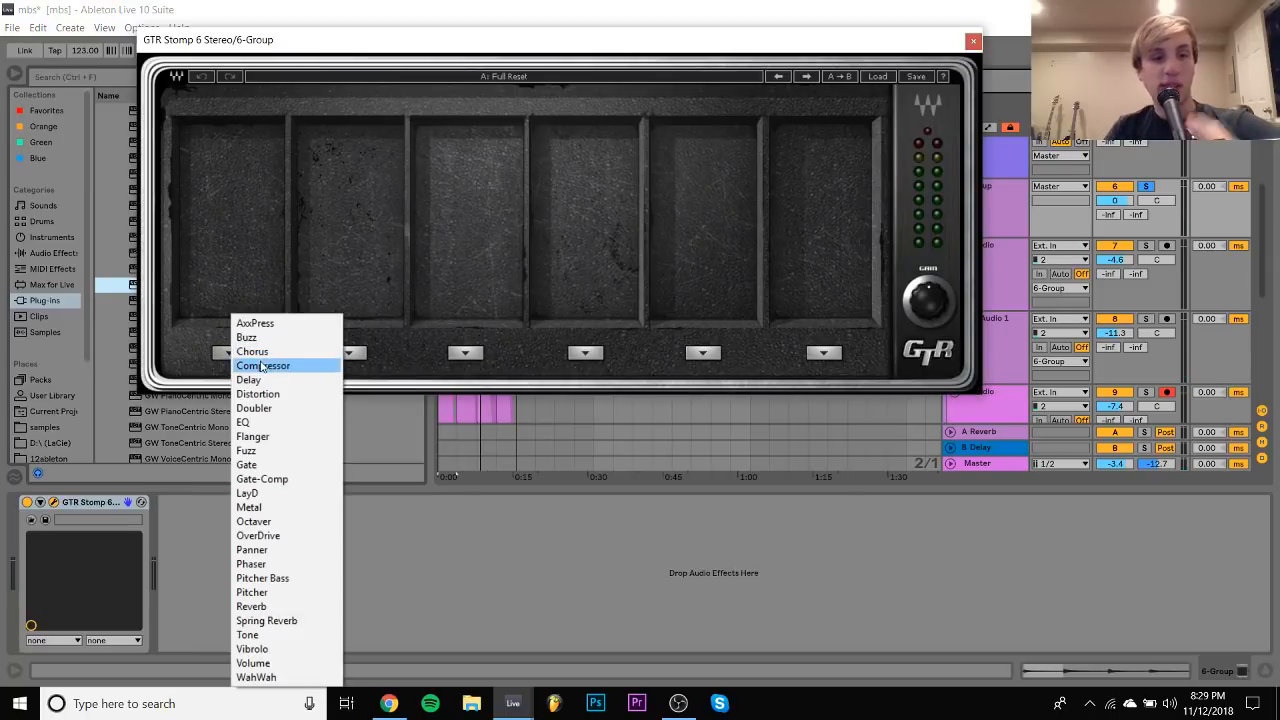
pyautogui.click(292, 650)
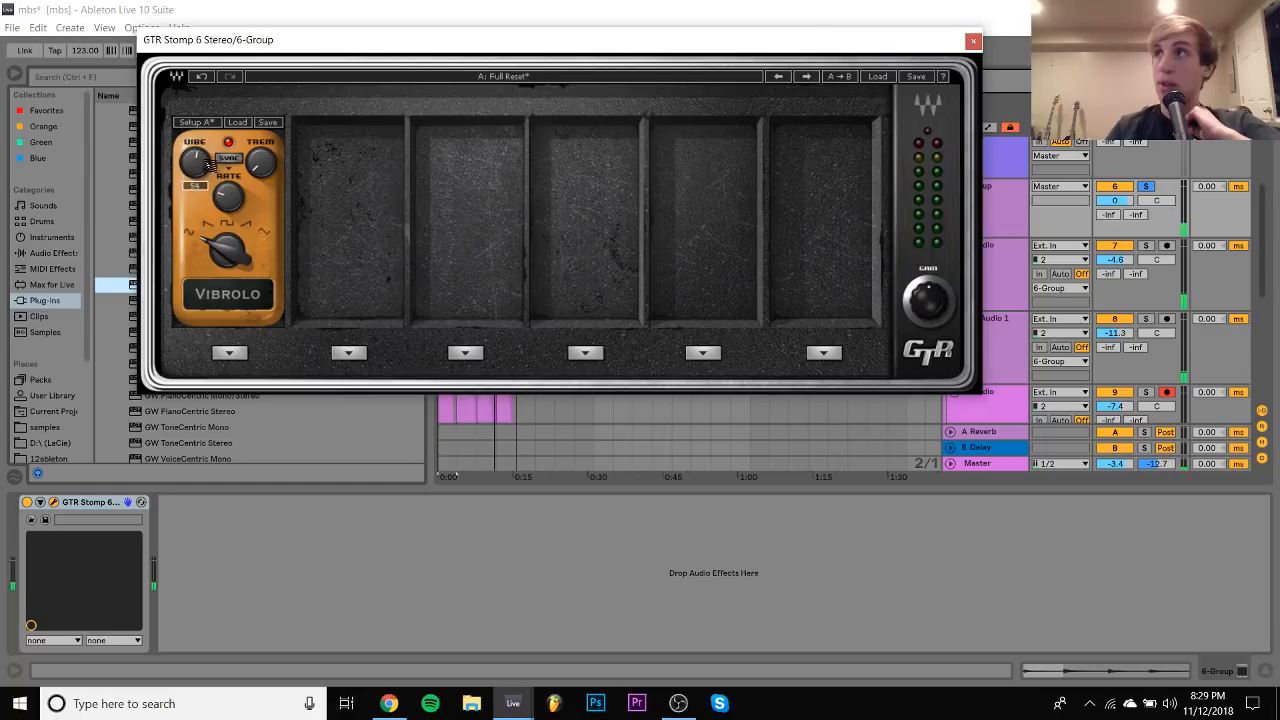
pyautogui.click(974, 41)
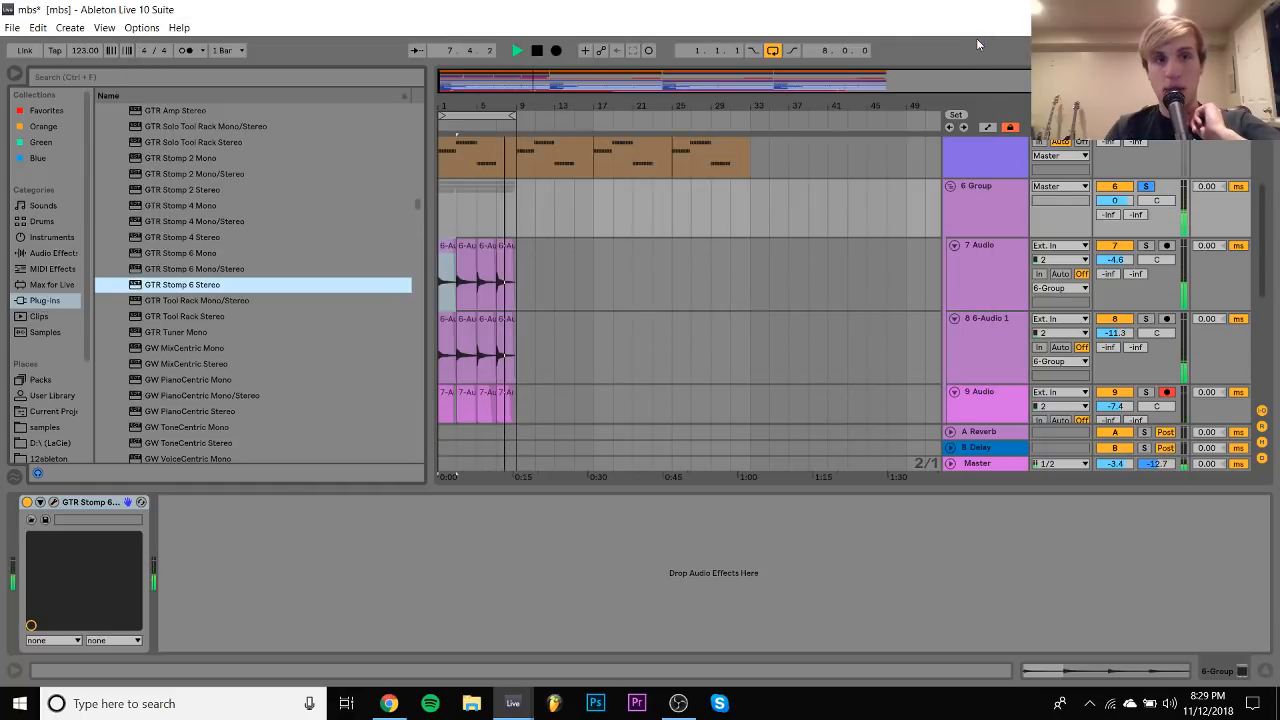
# Find Guitar Rig 5 among the plug-ins and load it onto the 6 Group track
pyautogui.click(43, 255)
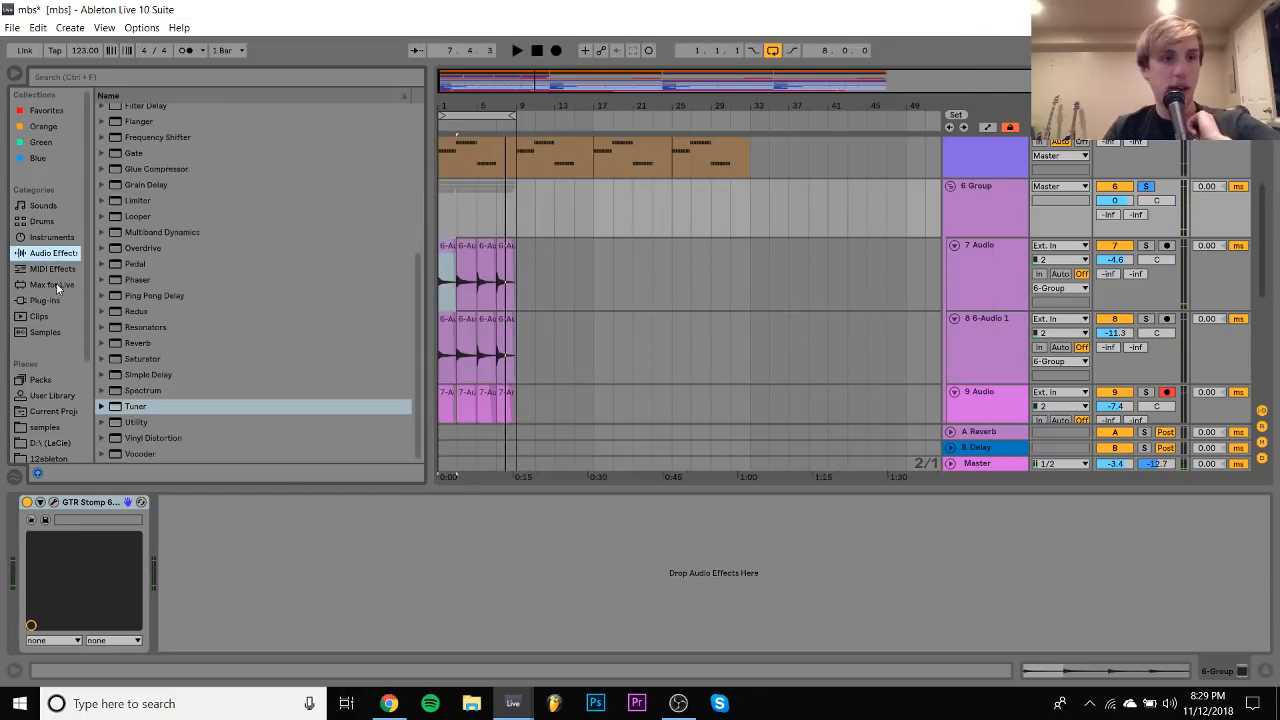
pyautogui.click(52, 301)
pyautogui.scroll(-20, 124, 318)
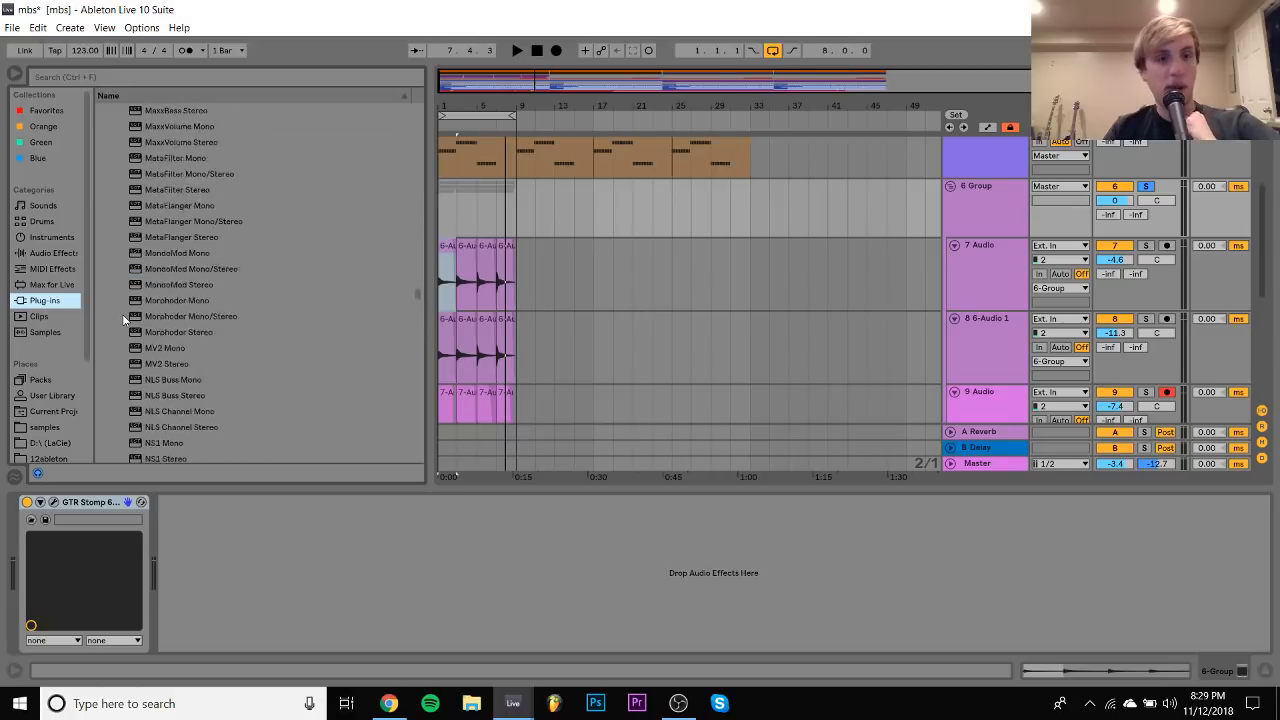
pyautogui.scroll(-10, 124, 318)
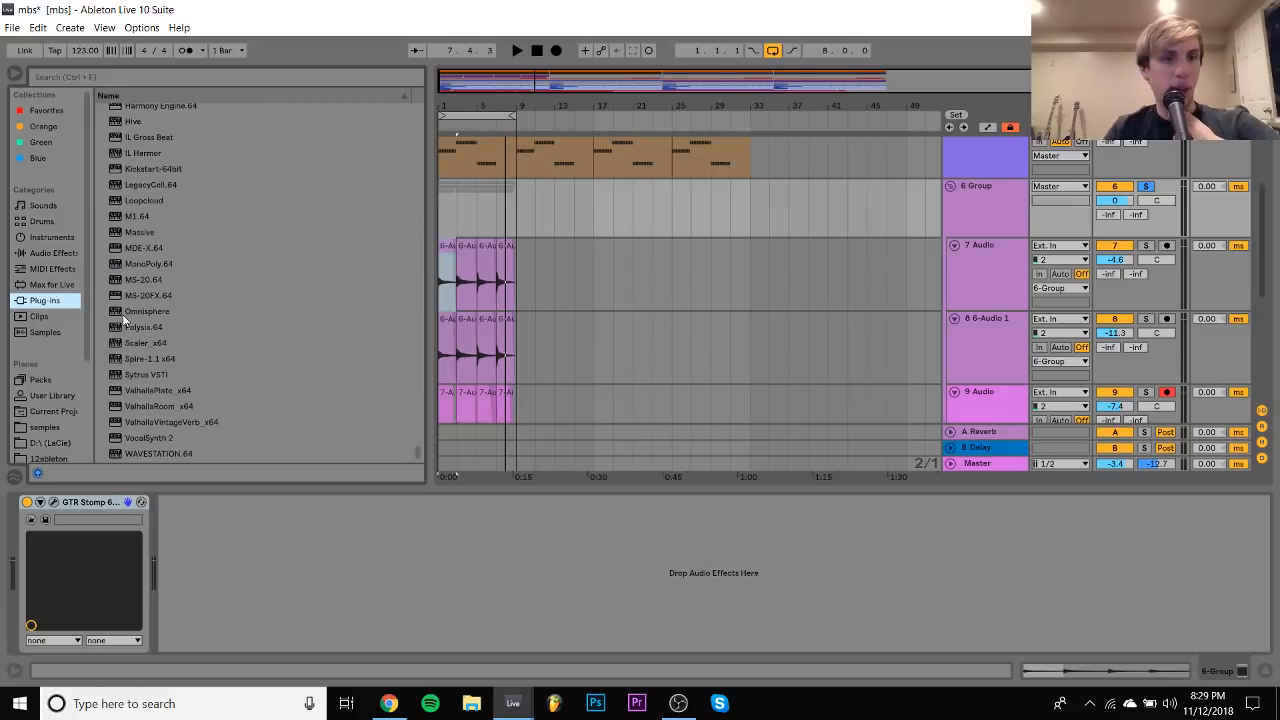
pyautogui.doubleClick(146, 169)
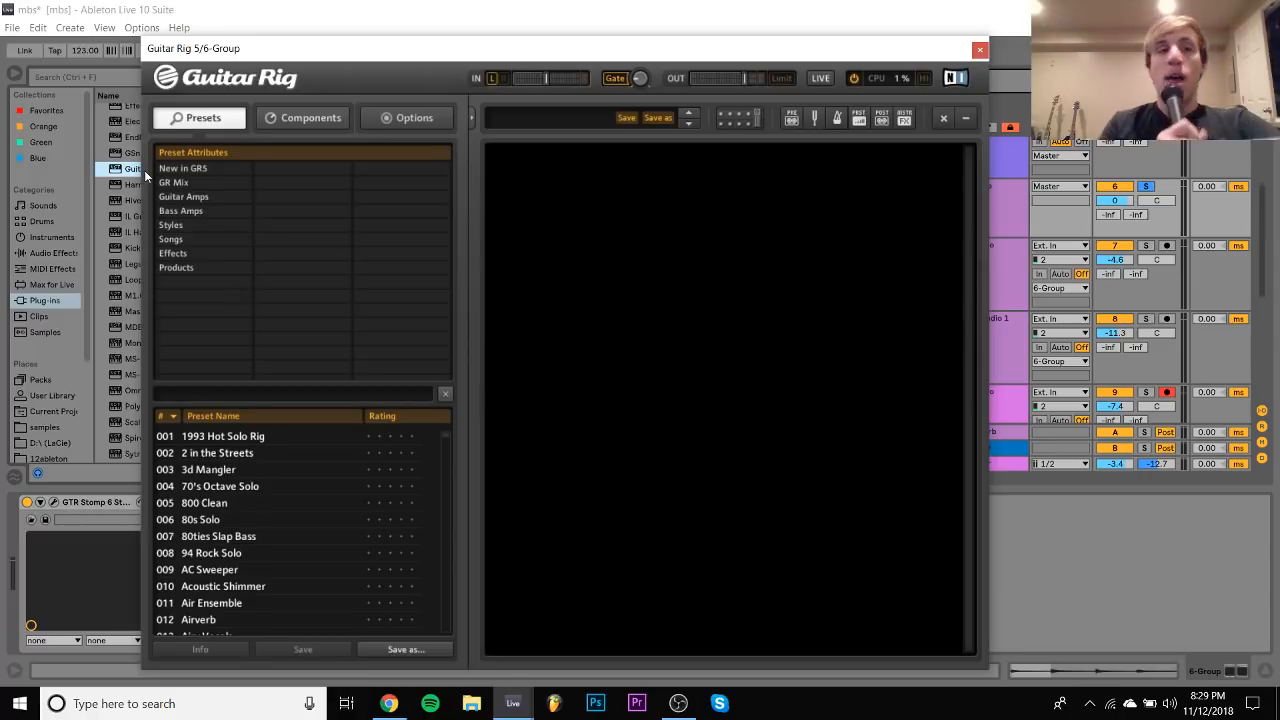
# Add the Twang Reverb amplifier with its matched cabinet to the Guitar Rig rack
pyautogui.click(183, 224)
pyautogui.click(305, 118)
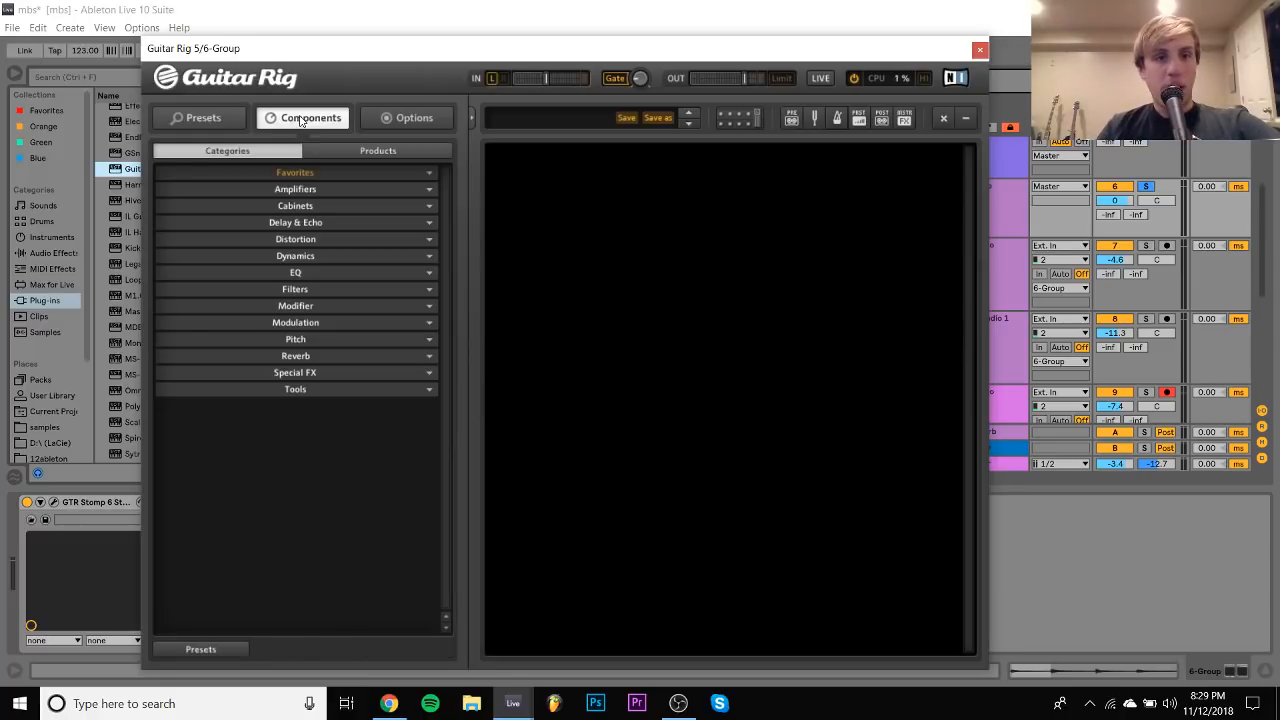
pyautogui.click(302, 189)
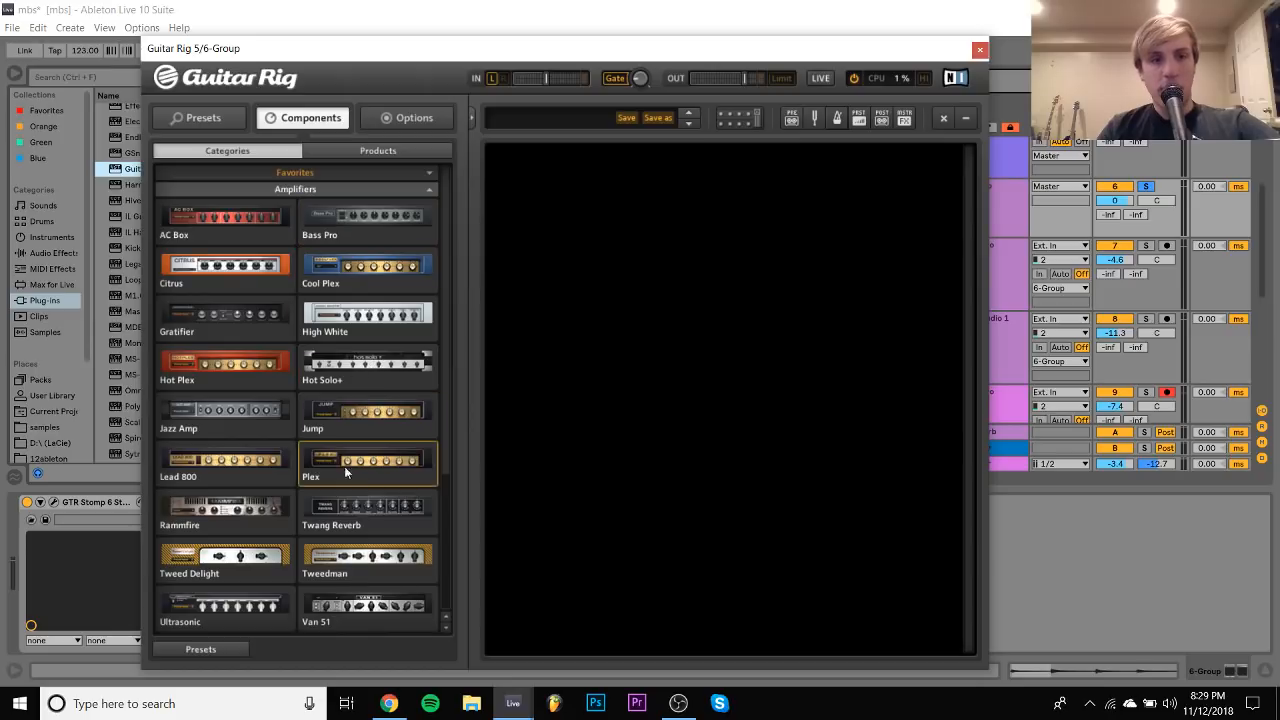
pyautogui.click(367, 558)
pyautogui.moveTo(380, 522); pyautogui.dragTo(598, 213)
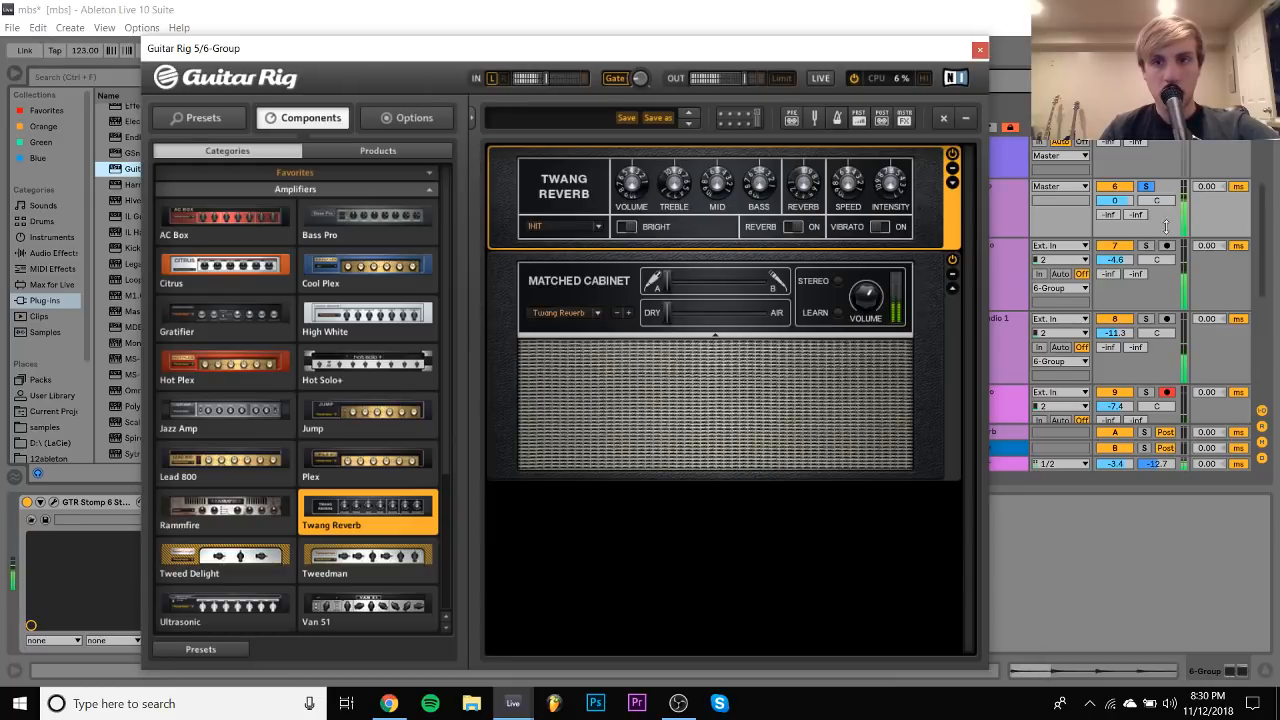
# Unsolo the 6 Group track and set its volume to -4.0 dB
pyautogui.click(1149, 188)
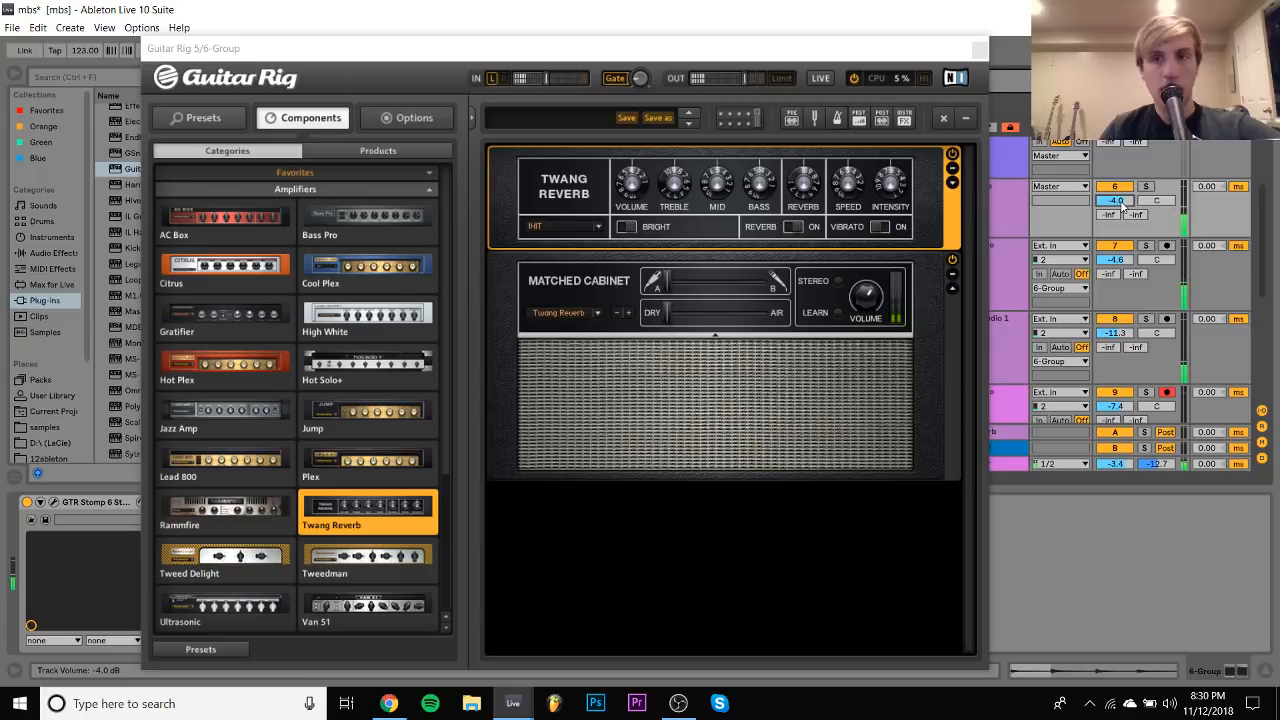
# Copy the Saturator and LFOTool devices from the 5 Serum track onto the 6 Group, after Guitar Rig 5
pyautogui.scroll(3, 1122, 205)
pyautogui.click(1013, 178)
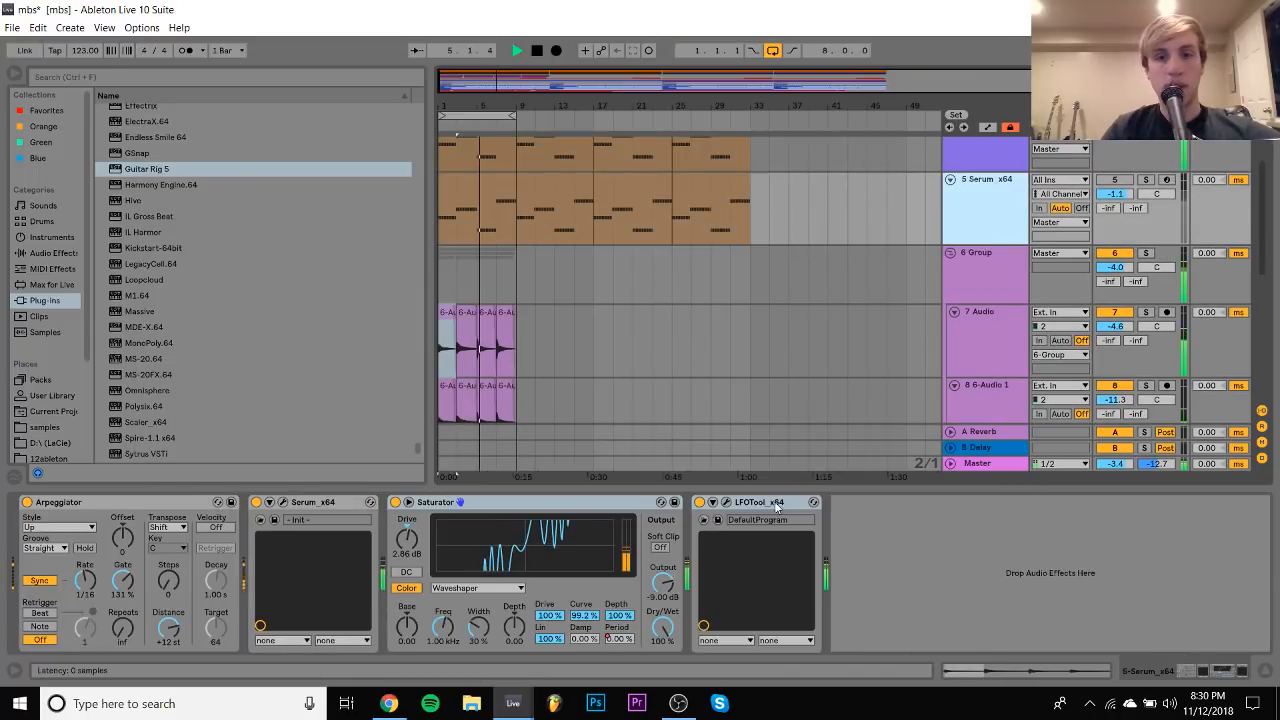
pyautogui.click(951, 257)
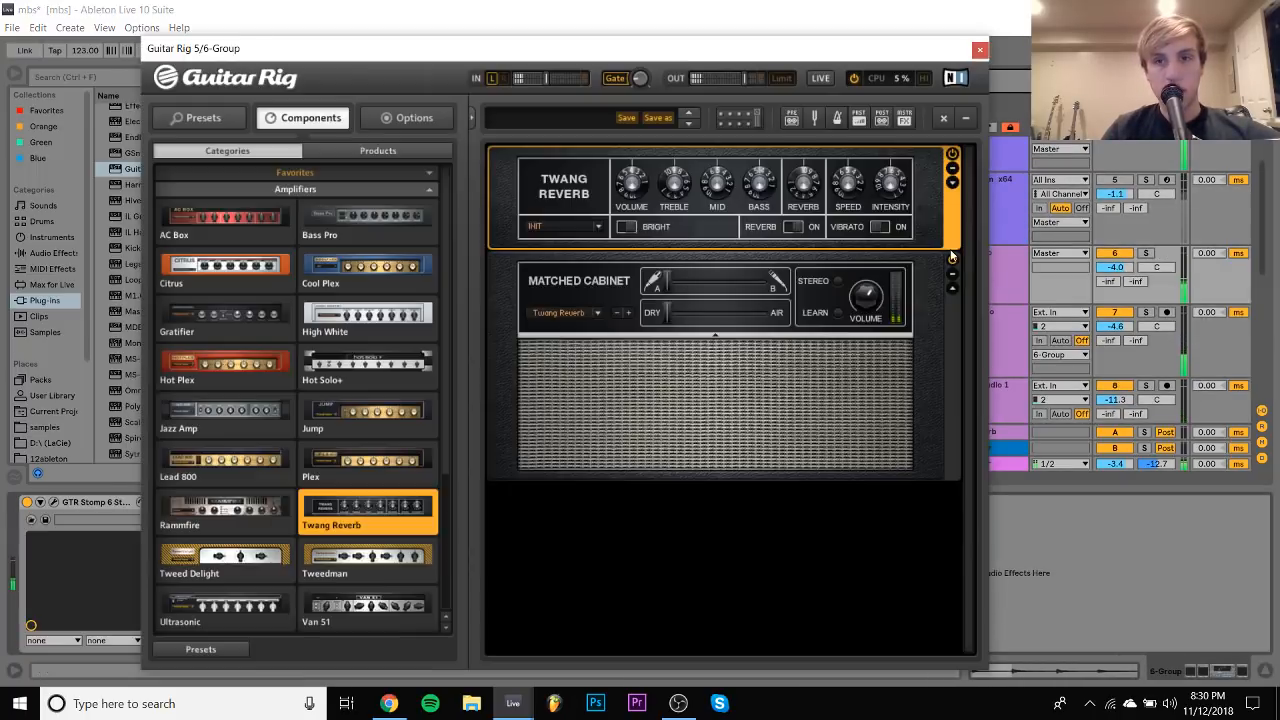
pyautogui.click(979, 51)
# Fold the 6 Group and duplicate its clips from bars 1 to 9 three times, filling up to bar 33
pyautogui.click(951, 253)
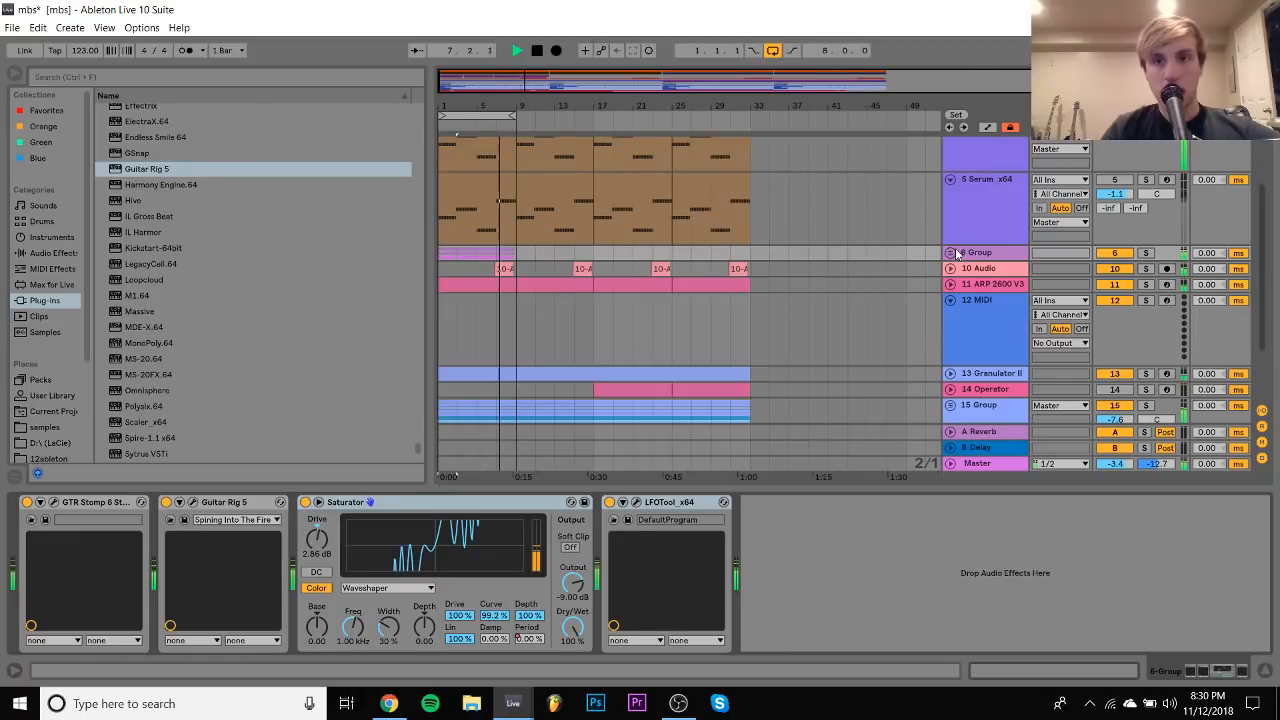
pyautogui.moveTo(516, 262); pyautogui.dragTo(440, 259)
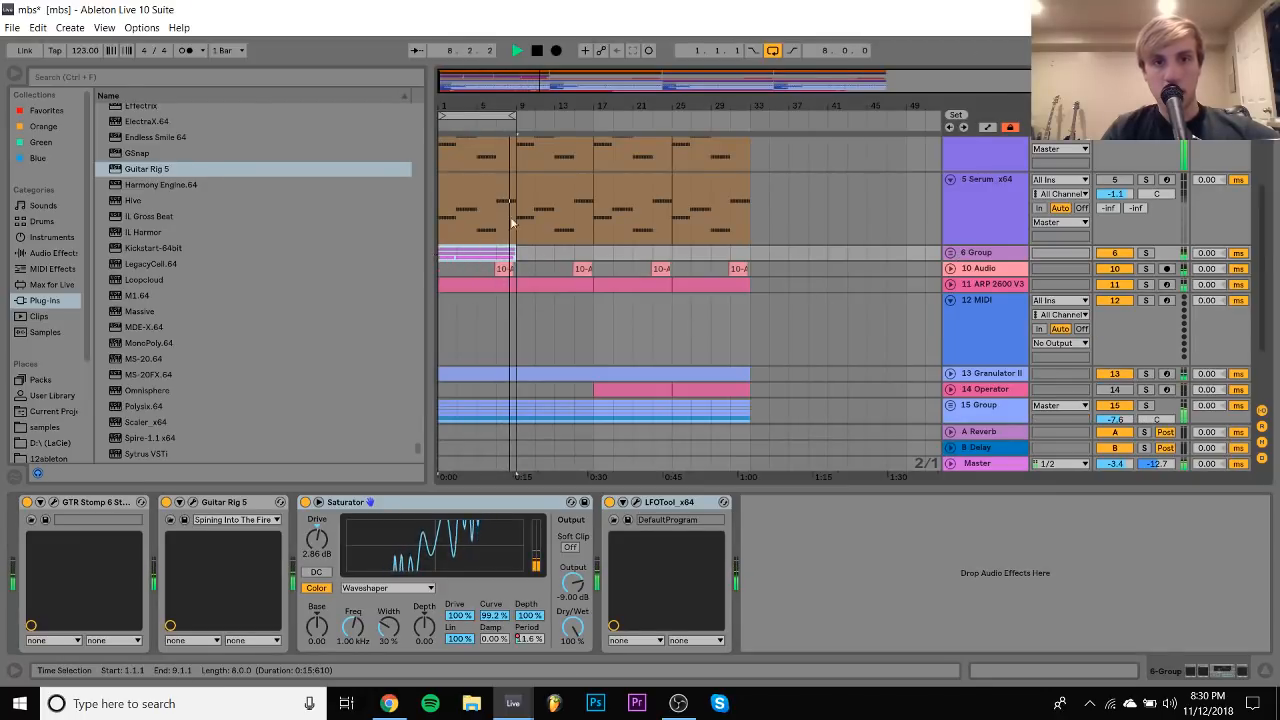
pyautogui.hotkey('ctrl', 'd')
pyautogui.click(770, 52)
pyautogui.hotkey('ctrl', 'd')
pyautogui.hotkey('ctrl', 'd')
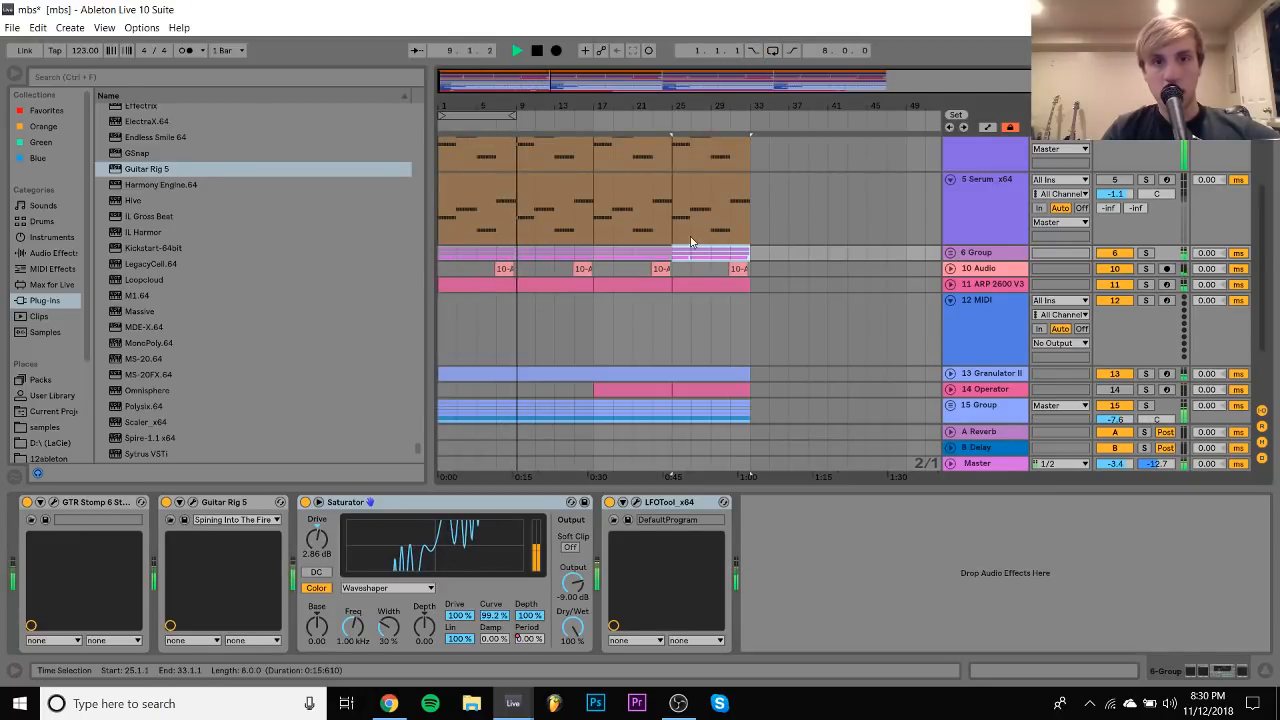
# Select the 6 Group clips from bar 17 to bar 33 and loop that range
pyautogui.keyDown('shift'); pyautogui.click(594, 252); pyautogui.keyUp('shift')
pyautogui.hotkey('ctrl', 'l')
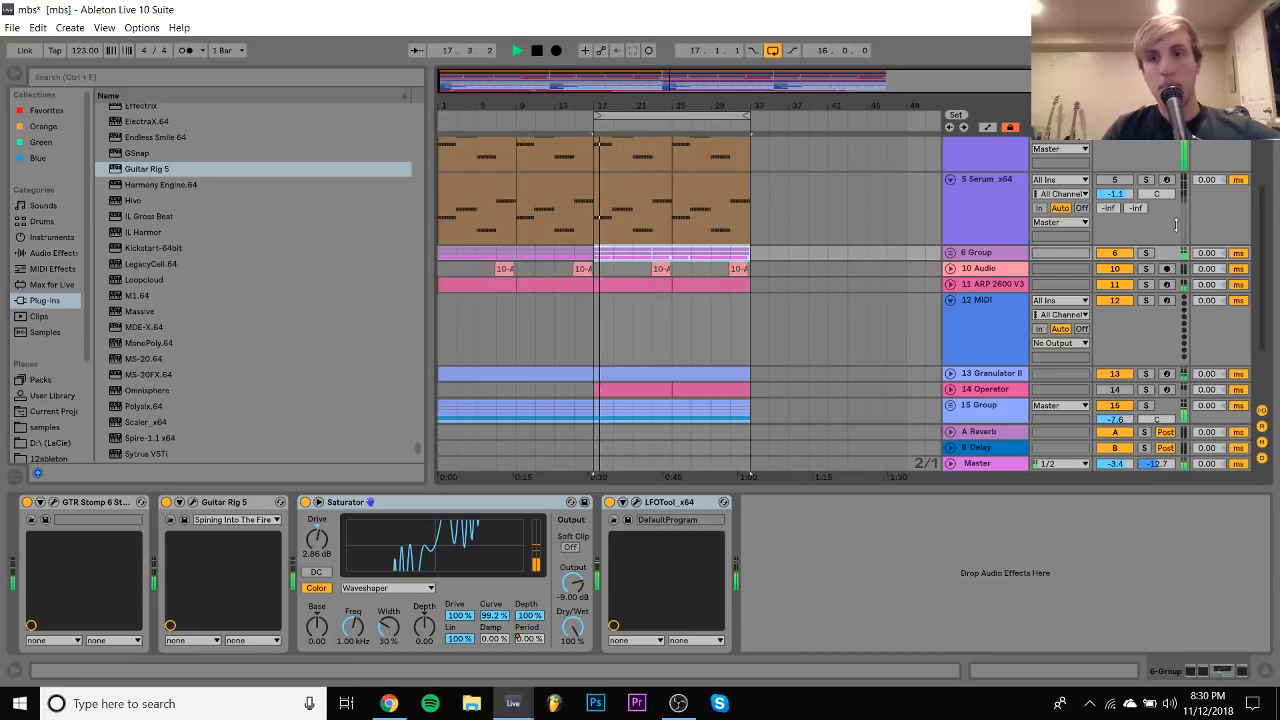
# Solo the 6 Group track and delete the Saturator from its device chain
pyautogui.click(1146, 254)
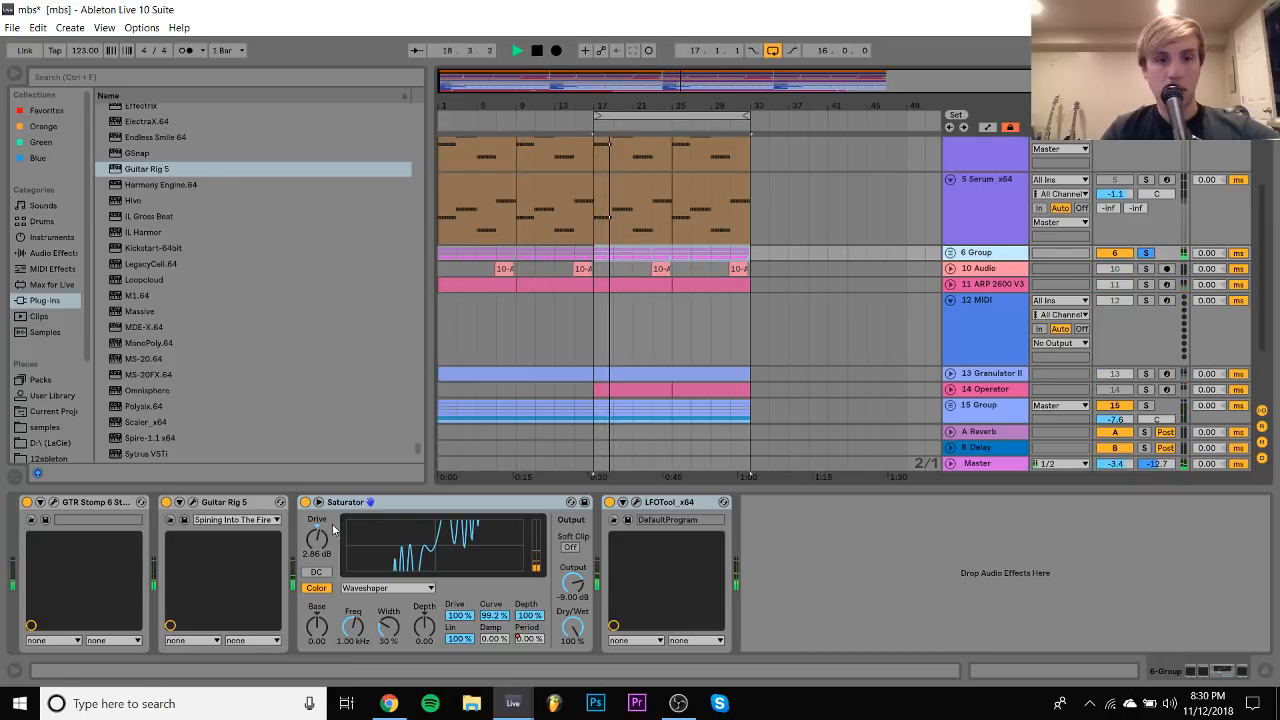
pyautogui.press('Delete')
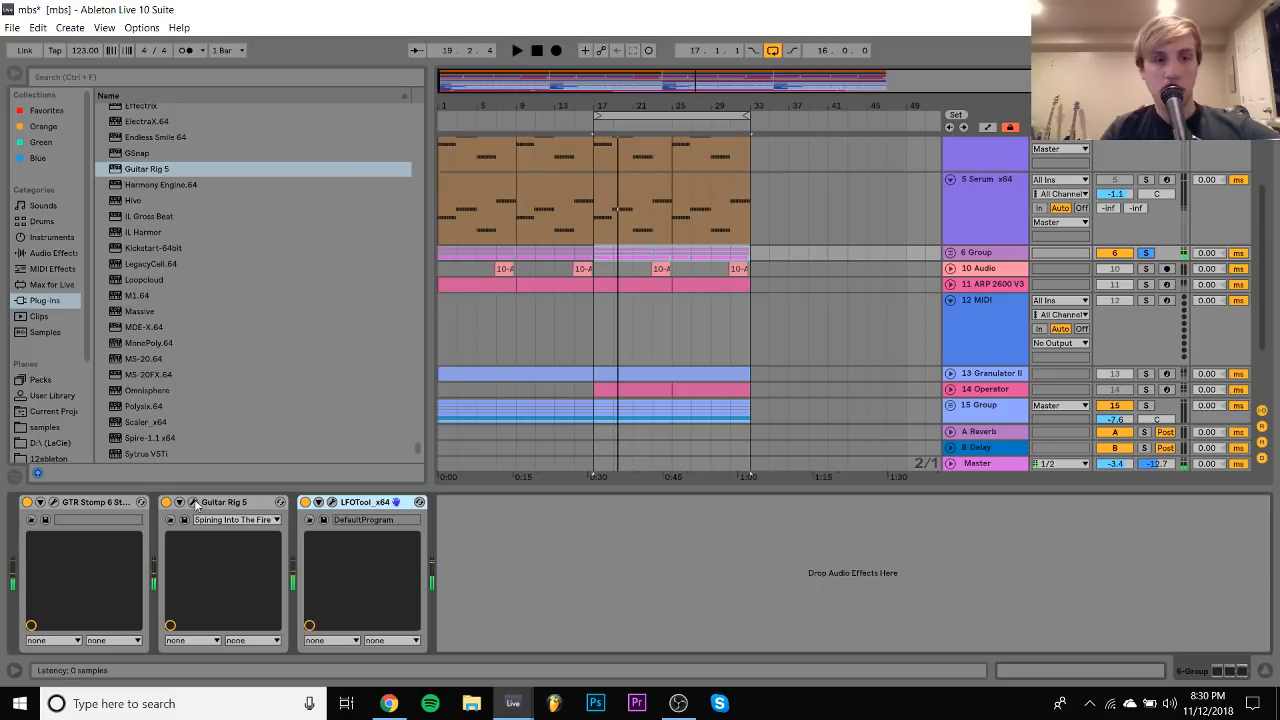
# Reopen Guitar Rig 5 and audition the Almost Clean preset from the Guitar Amps category
pyautogui.click(193, 503)
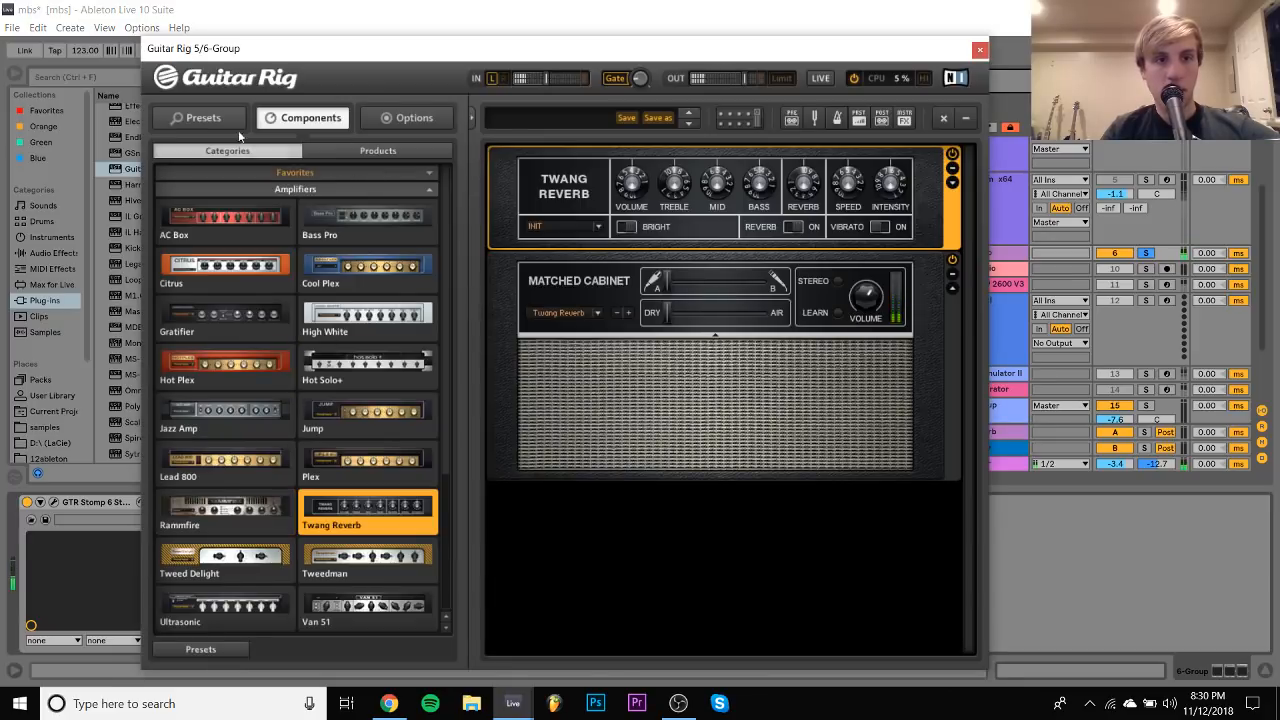
pyautogui.click(195, 117)
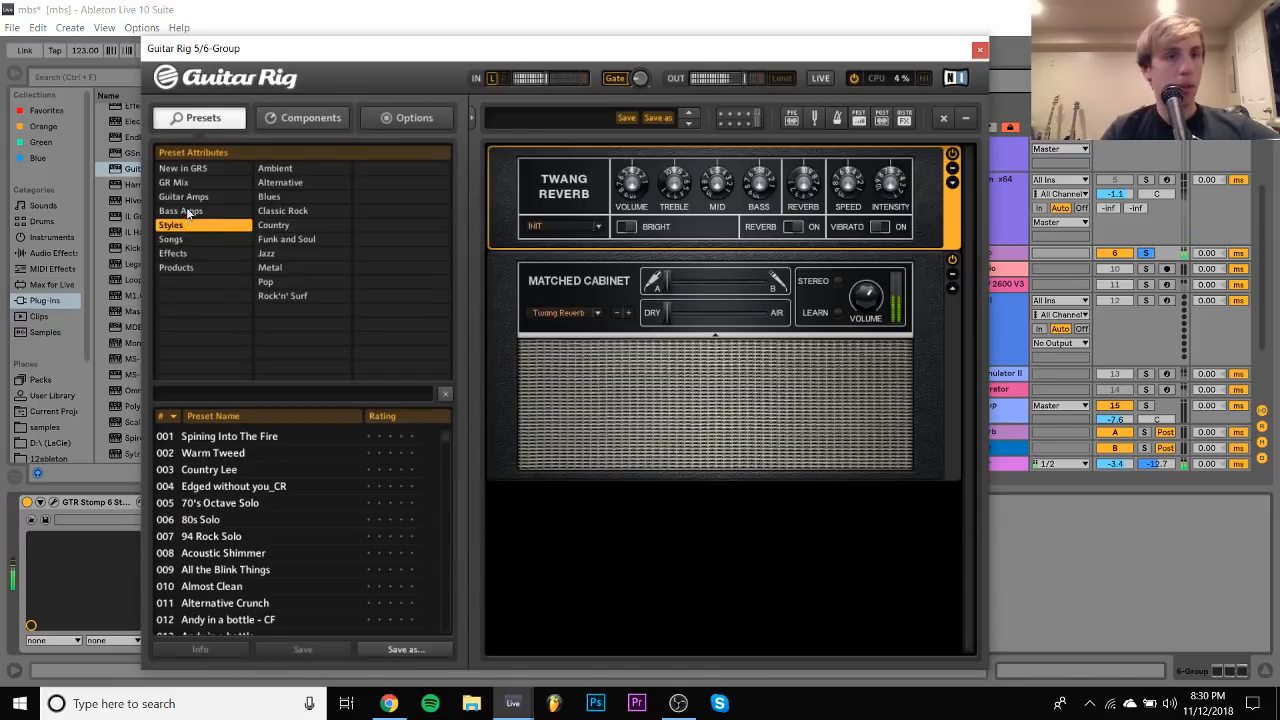
pyautogui.click(186, 197)
pyautogui.click(221, 471)
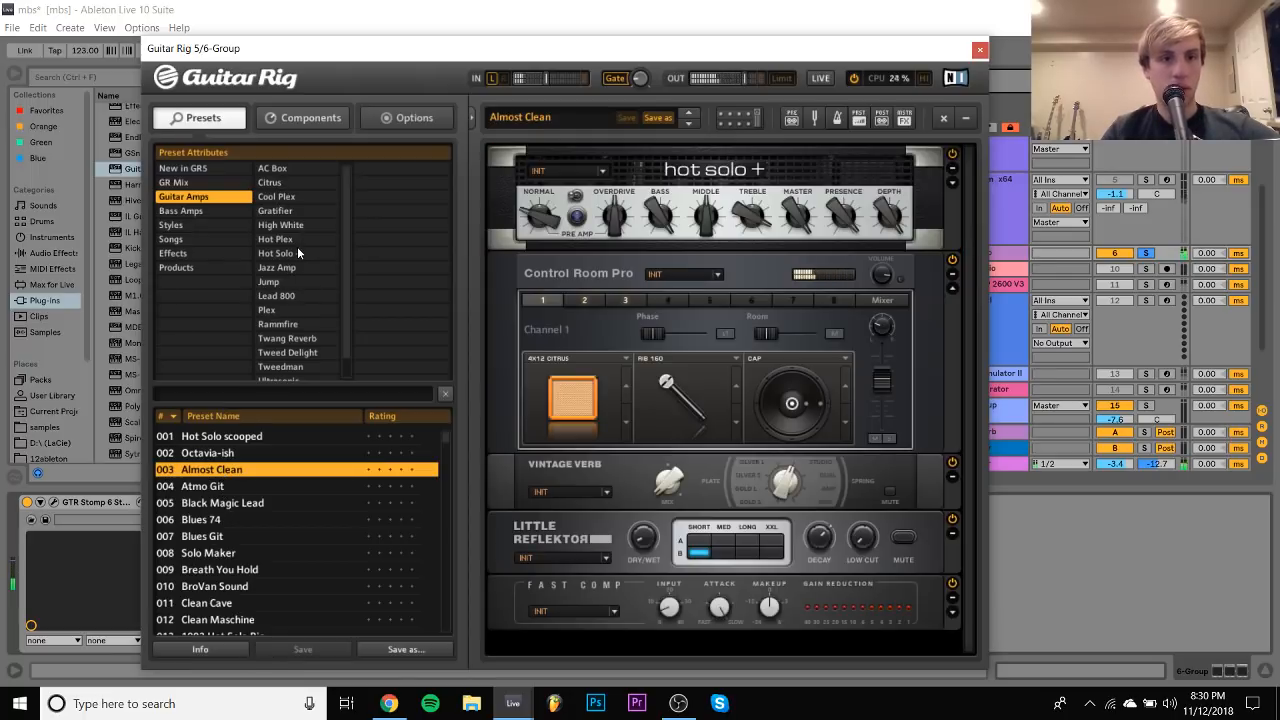
# Audition the Tweedman guitar amp presets, including Warm Tweed and Country Tweed
pyautogui.scroll(-1, 297, 246)
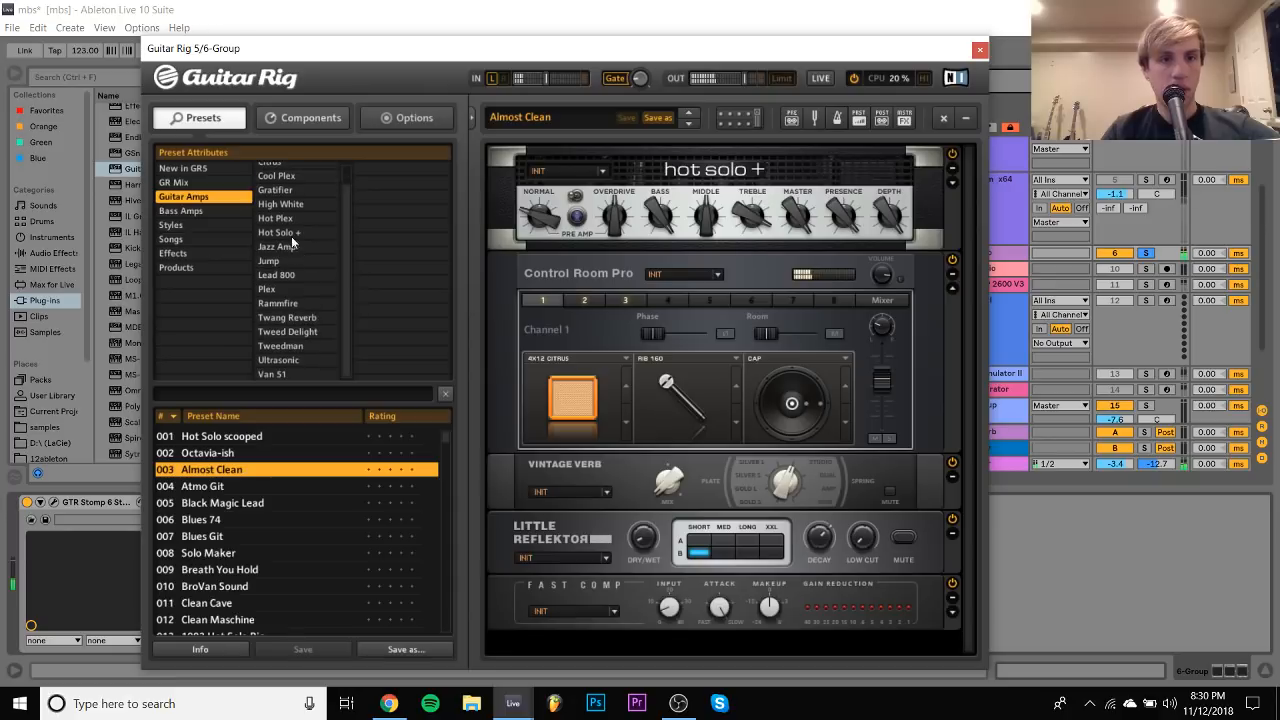
pyautogui.scroll(1, 294, 332)
pyautogui.click(283, 351)
pyautogui.click(235, 503)
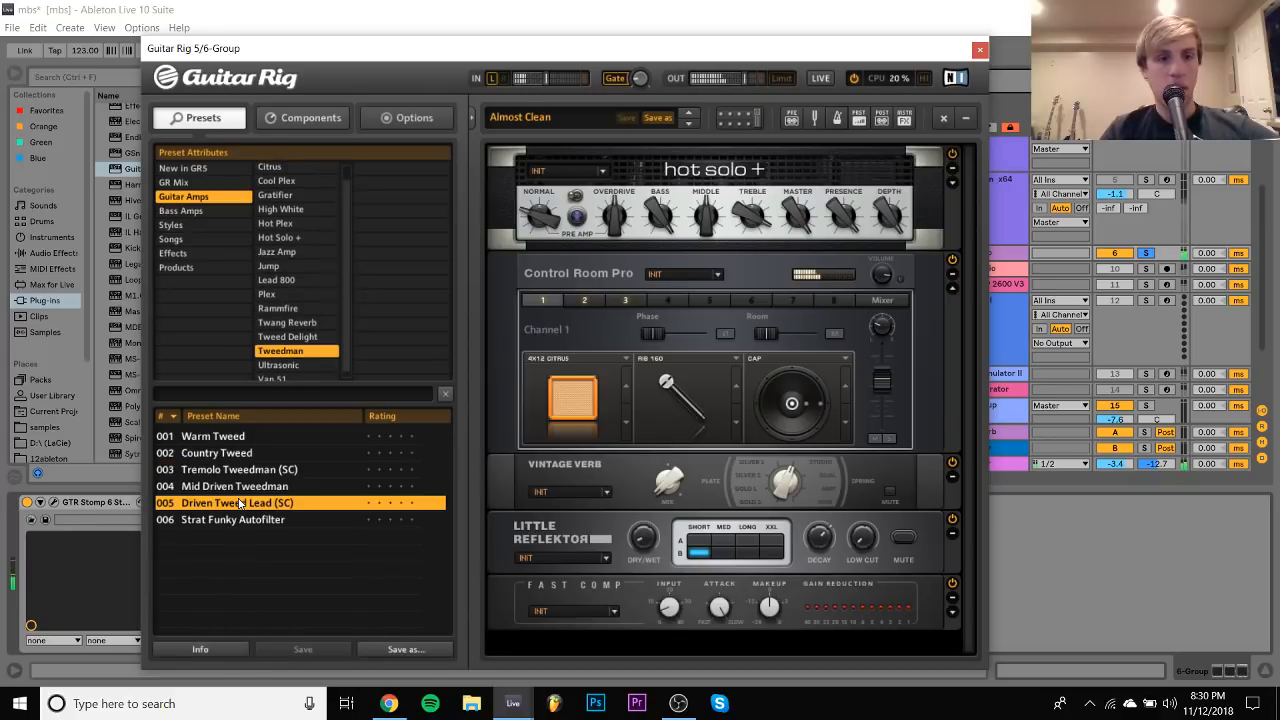
pyautogui.click(215, 437)
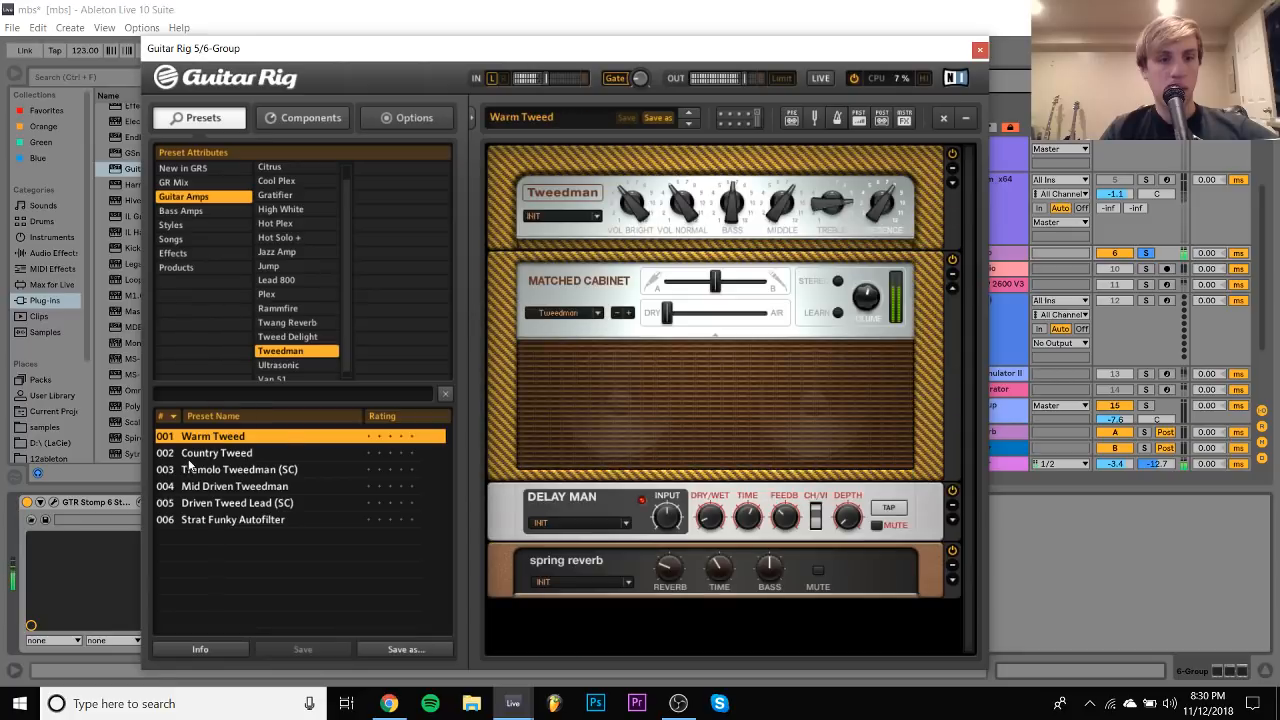
pyautogui.click(199, 453)
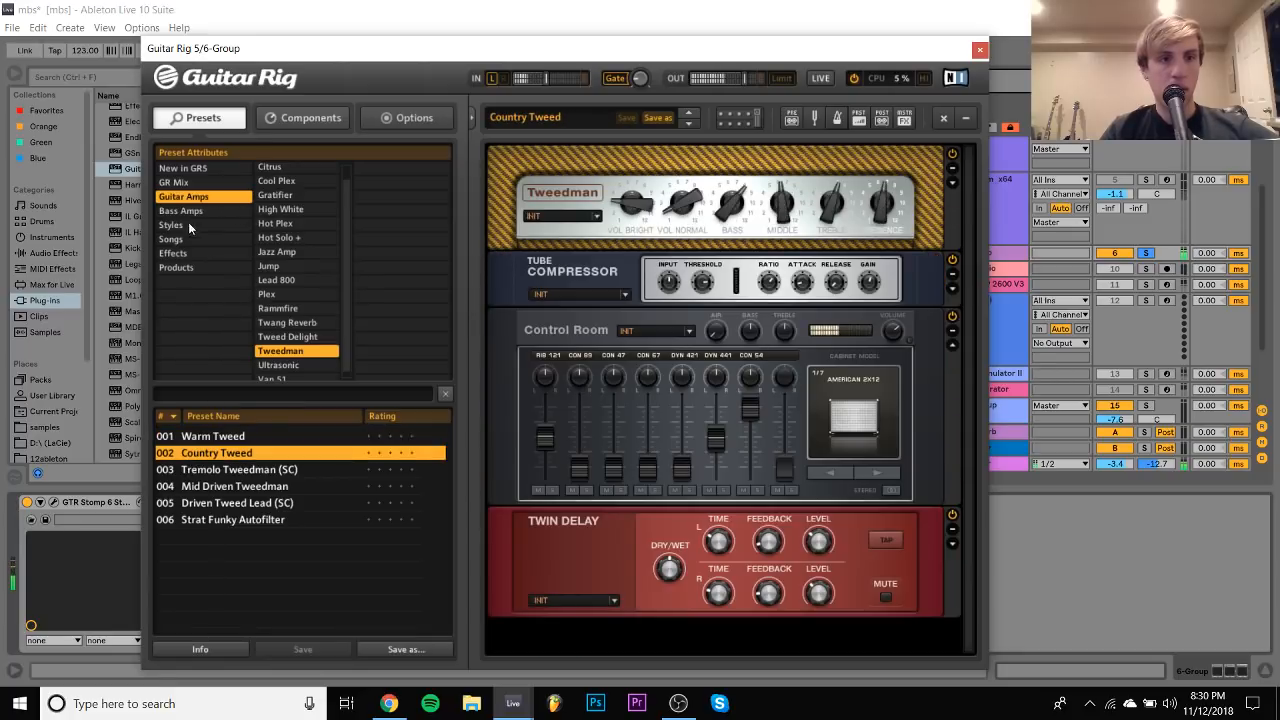
# Browse the Country style presets, try Country Twang Clean, and load Country Twang Taped
pyautogui.click(188, 226)
pyautogui.click(283, 227)
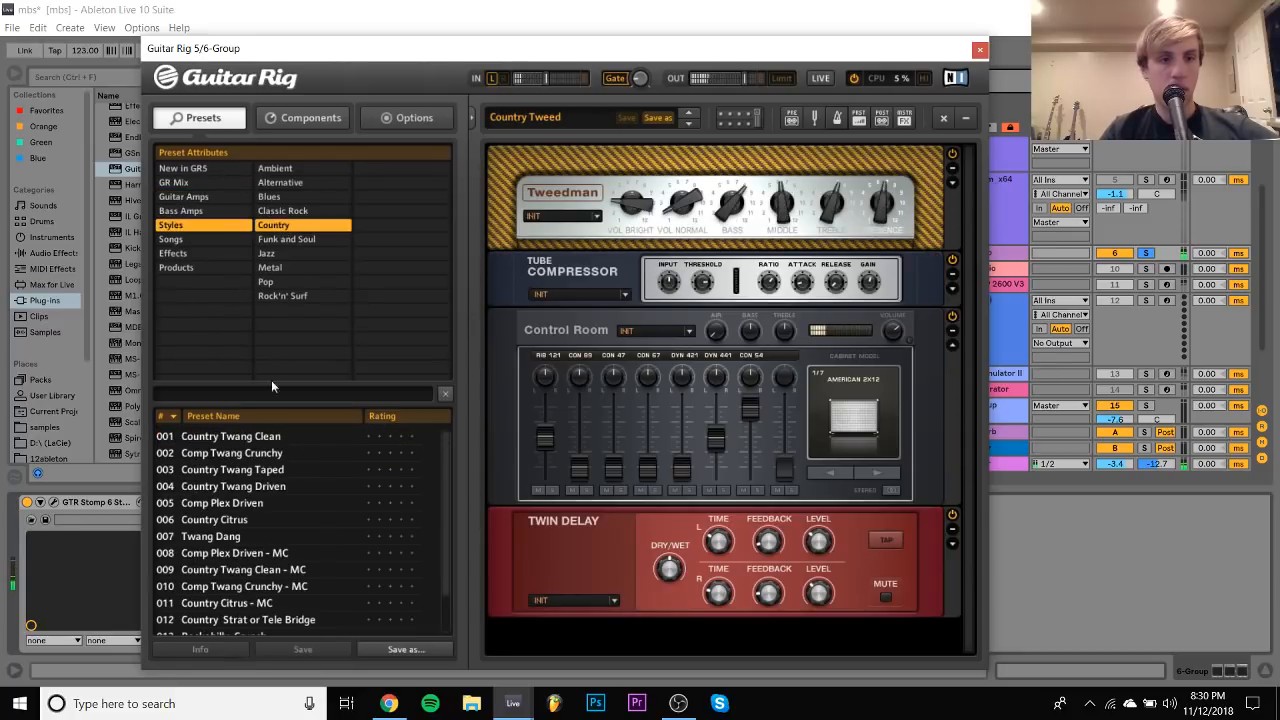
pyautogui.click(238, 440)
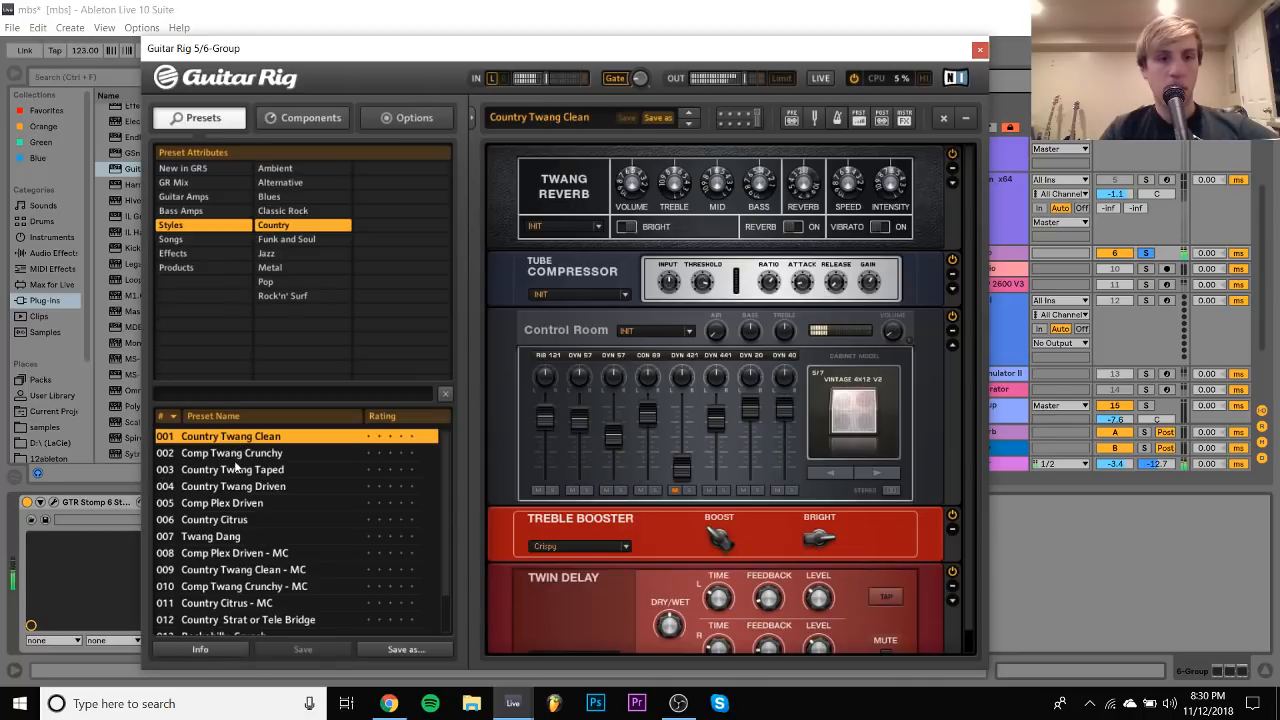
pyautogui.click(253, 470)
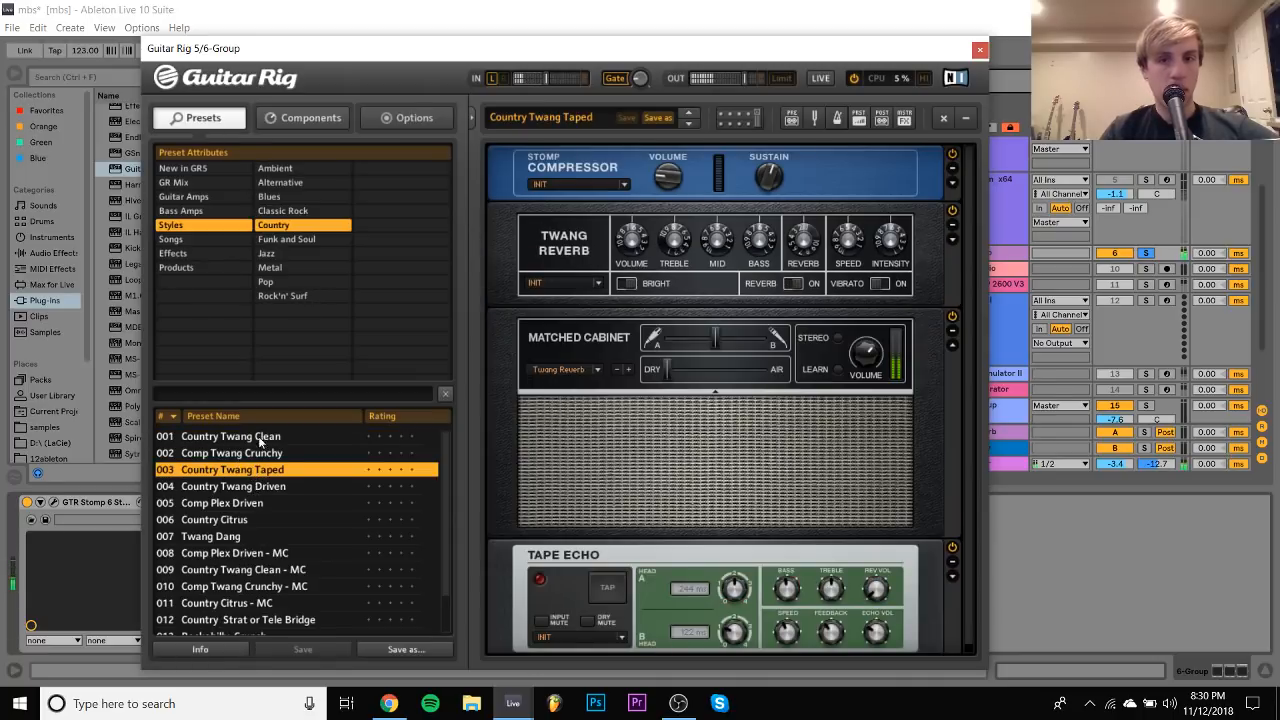
# Expand the Tape Echo's advanced settings, turn off Sync, and adjust the echo's Speed
pyautogui.scroll(-1, 842, 498)
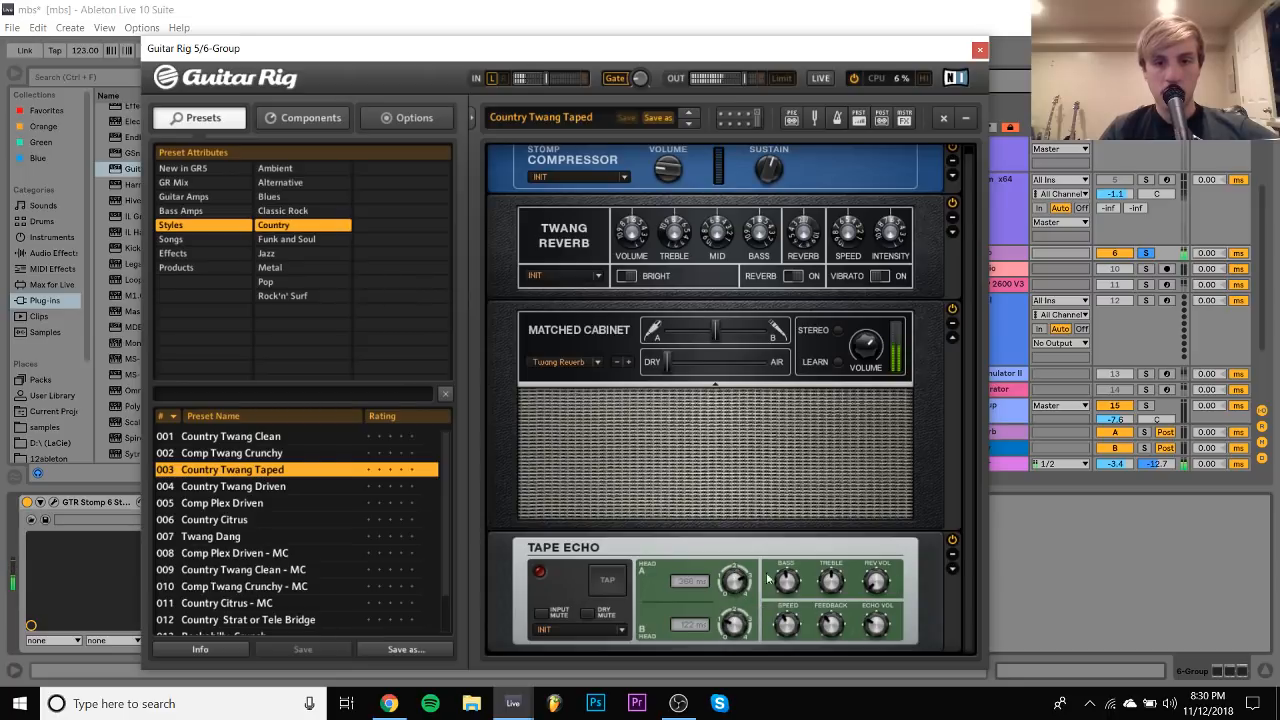
pyautogui.moveTo(792, 625)
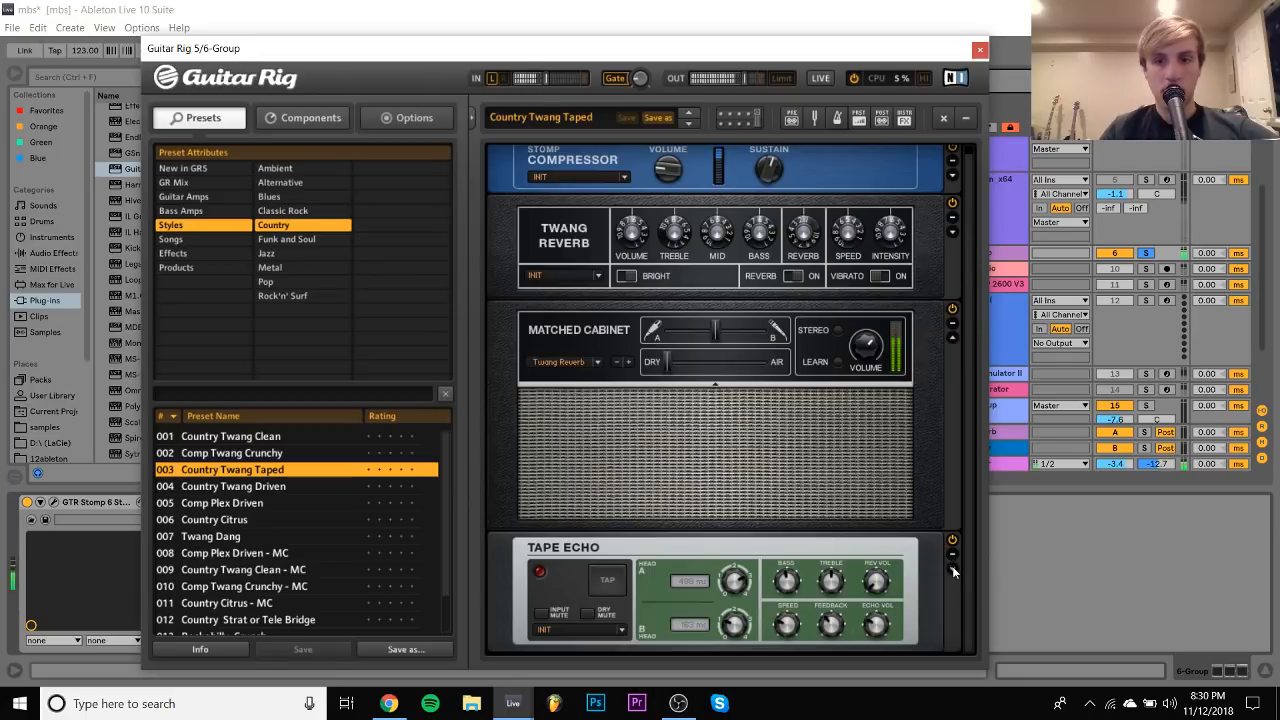
pyautogui.scroll(-3, 977, 520)
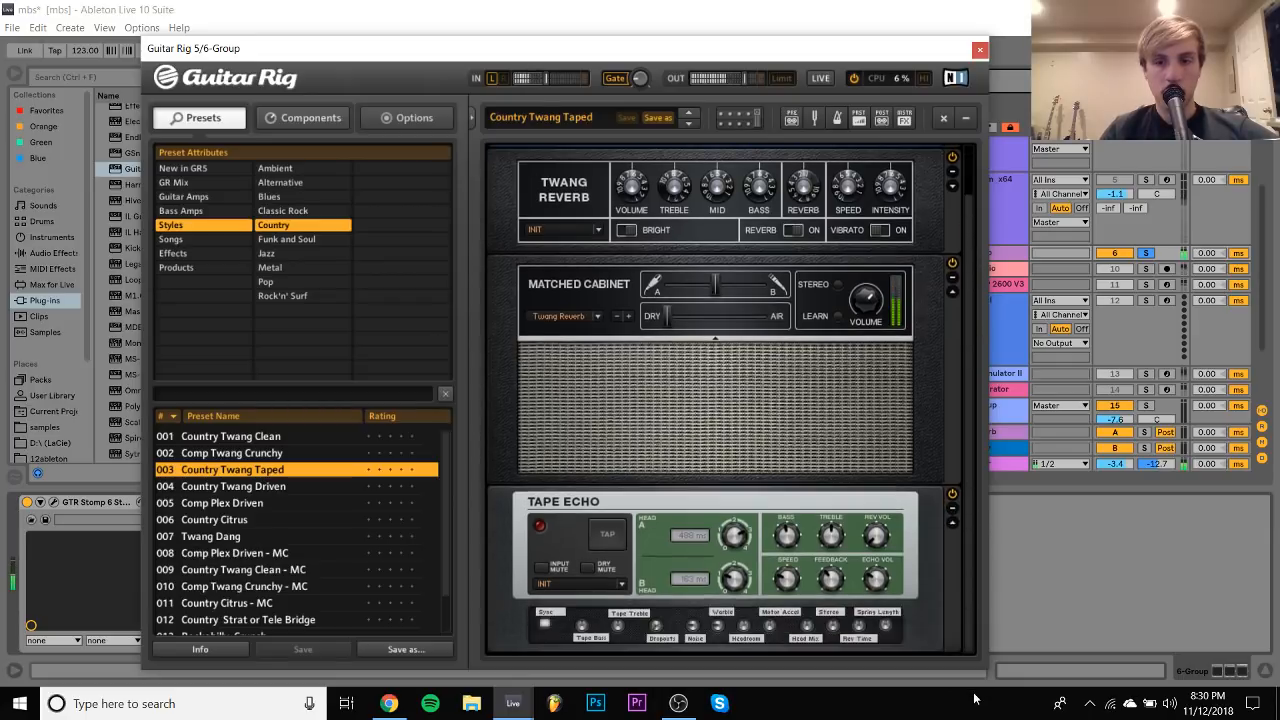
pyautogui.click(550, 624)
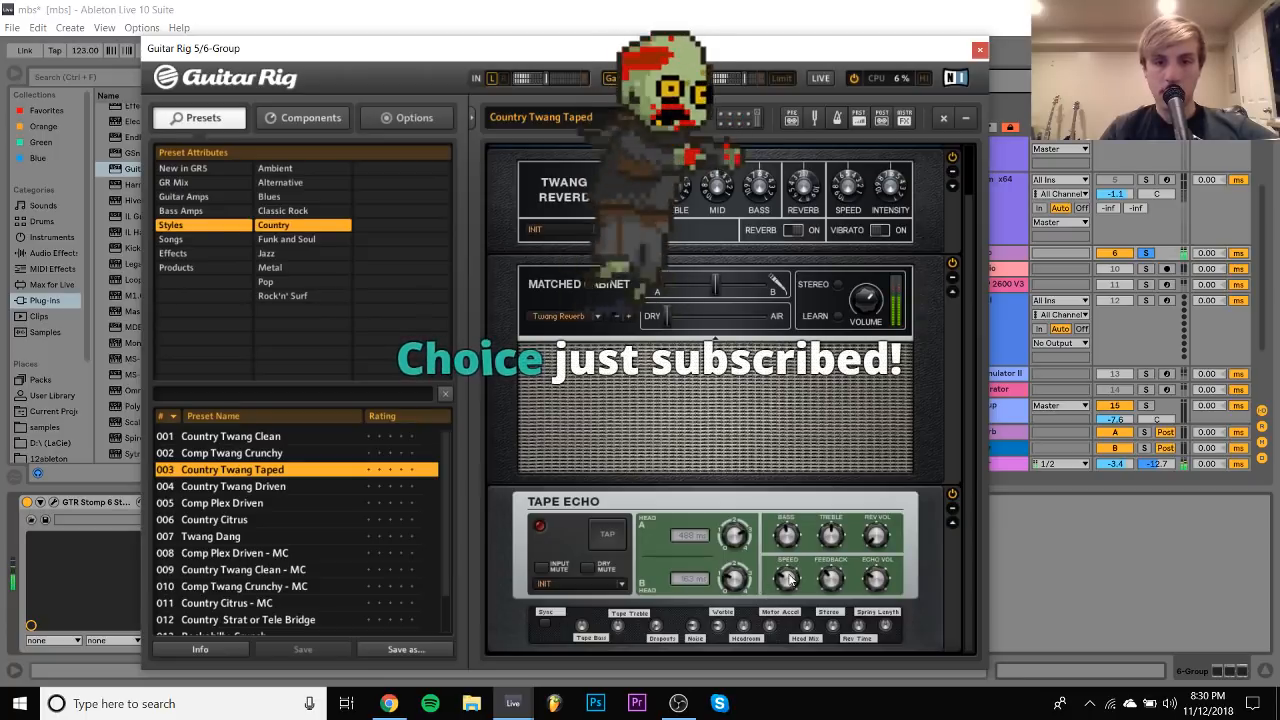
pyautogui.moveTo(797, 585)
# Check the Vibrolo pedal in the group's GTR Stomp 6 effect and close both plug-in windows
pyautogui.click(53, 502)
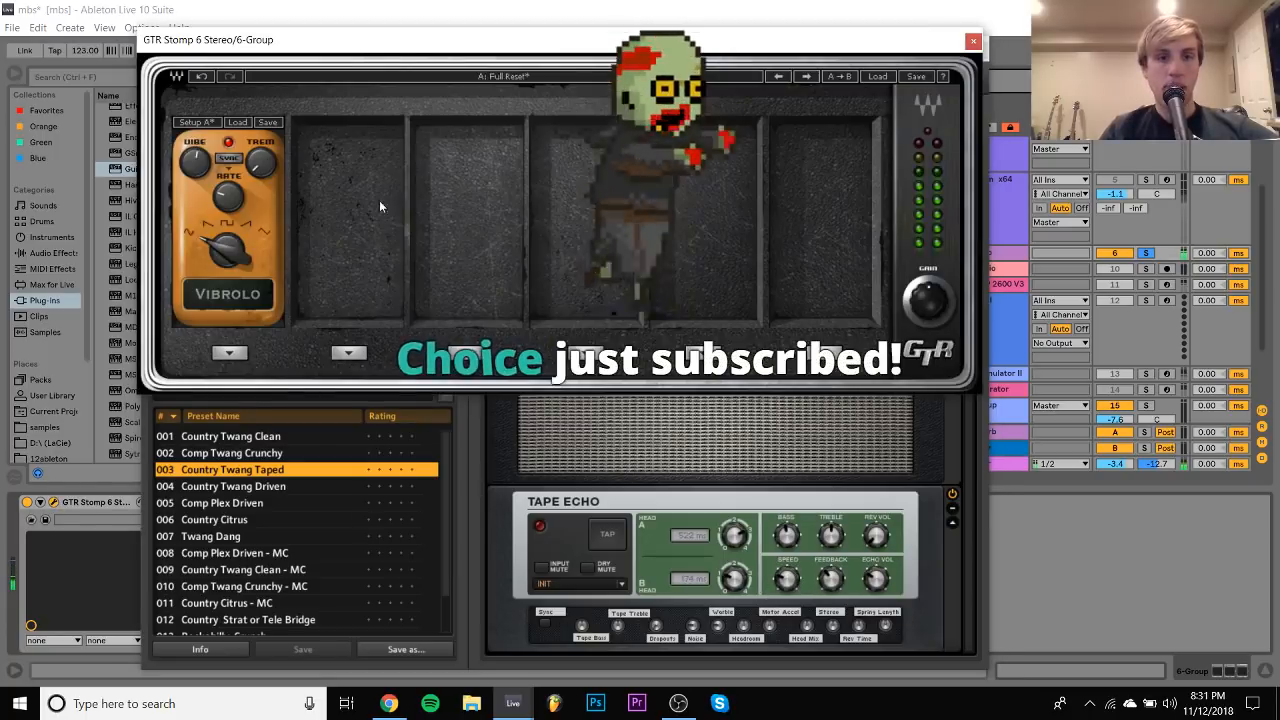
pyautogui.moveTo(192, 168)
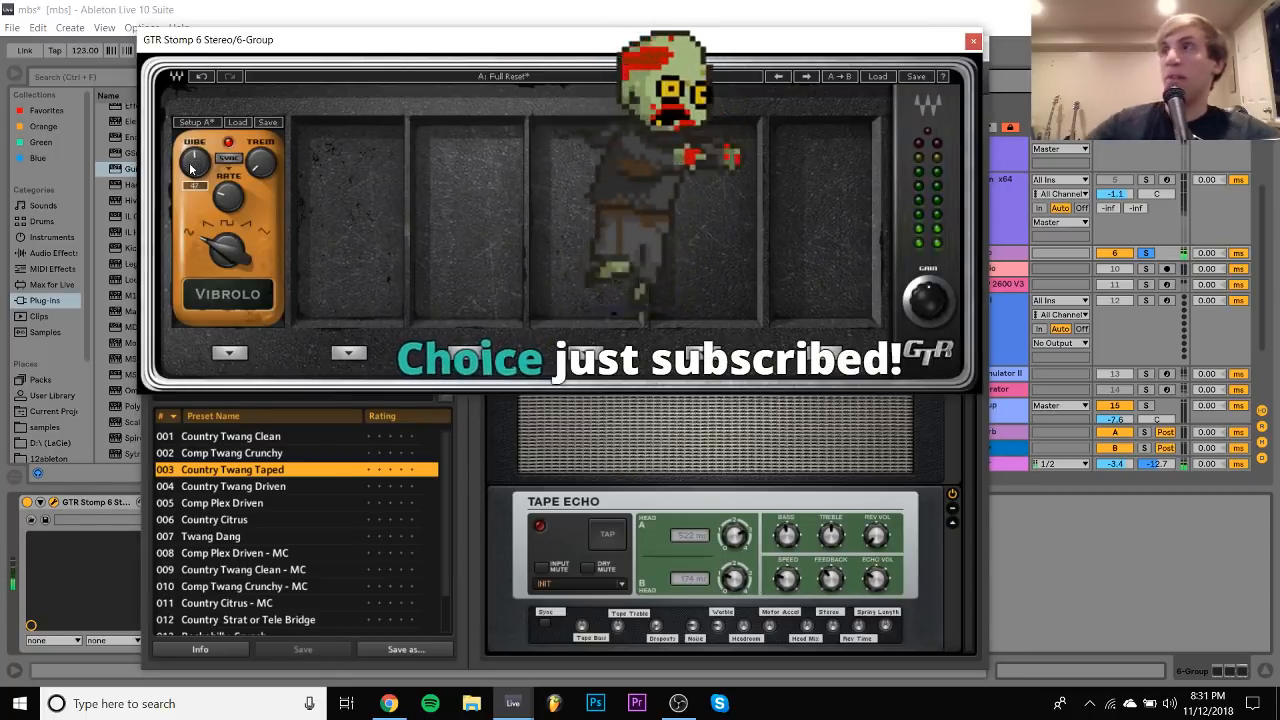
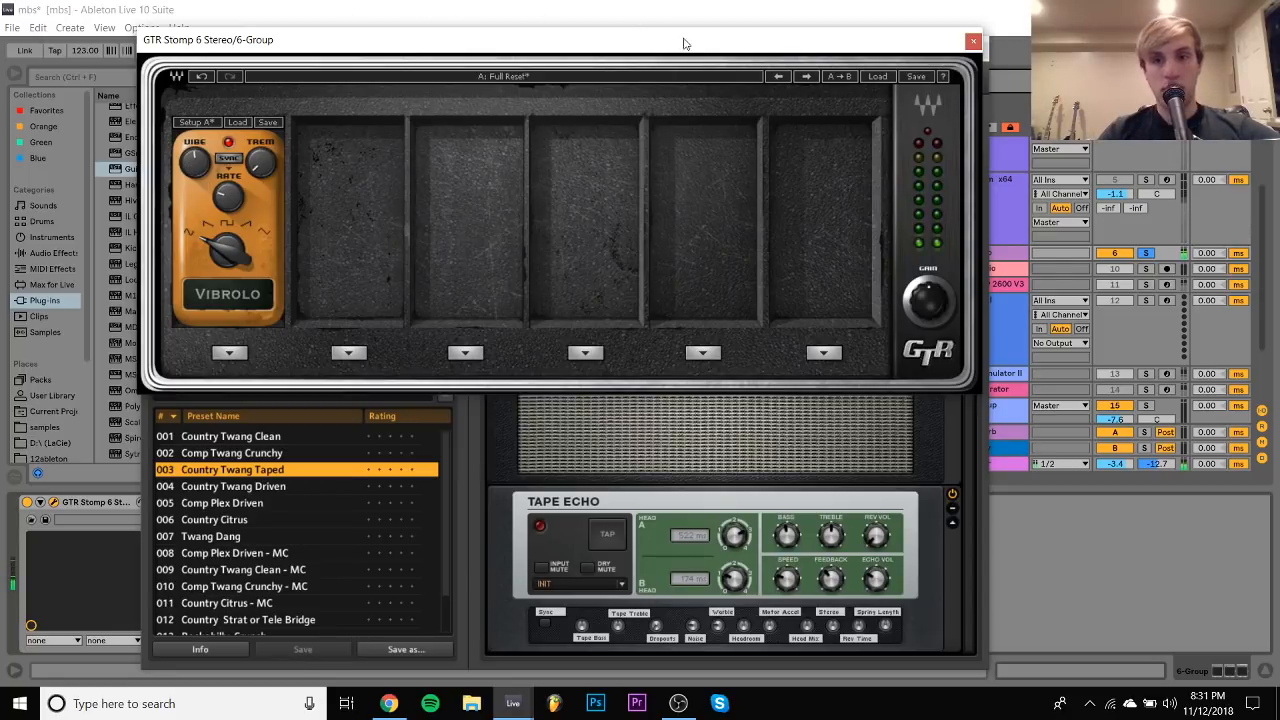
pyautogui.click(973, 41)
pyautogui.click(977, 45)
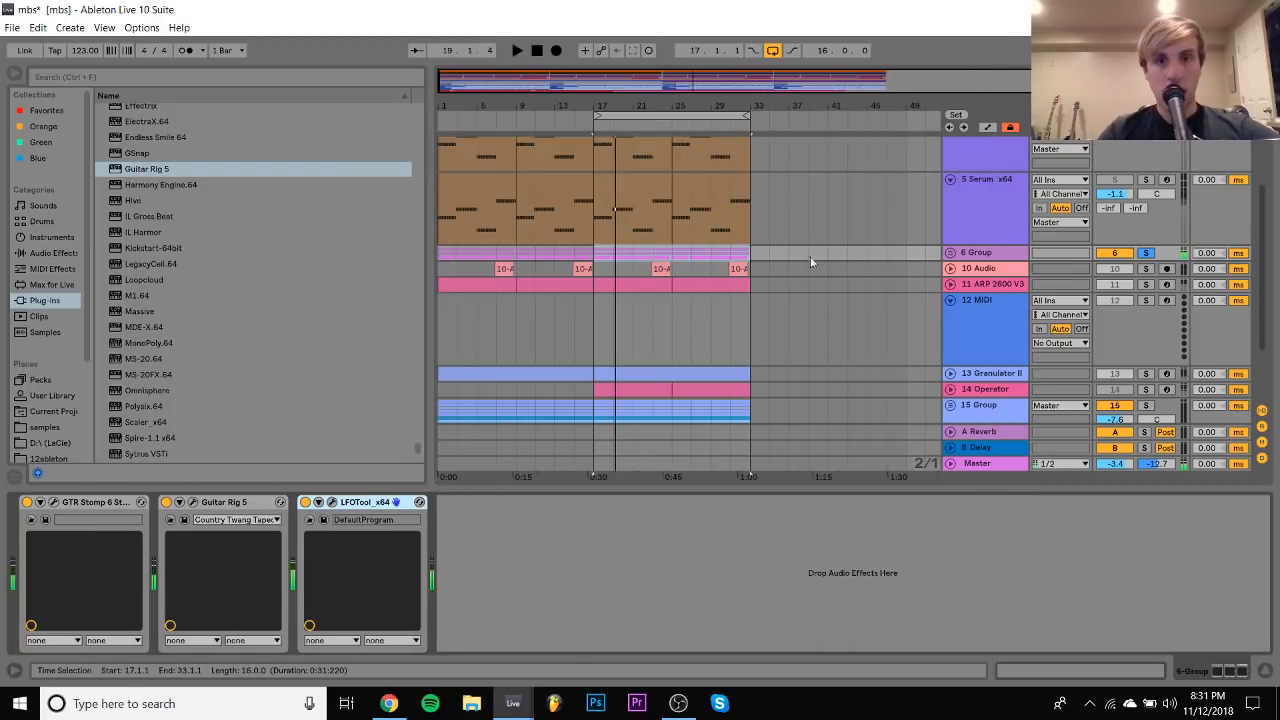
# Expand 6 Group and transpose all clips on tracks 7 Audio and 8 6-Audio 1 down to between -15 and -3 st
pyautogui.click(950, 252)
pyautogui.moveTo(800, 332); pyautogui.dragTo(441, 398)
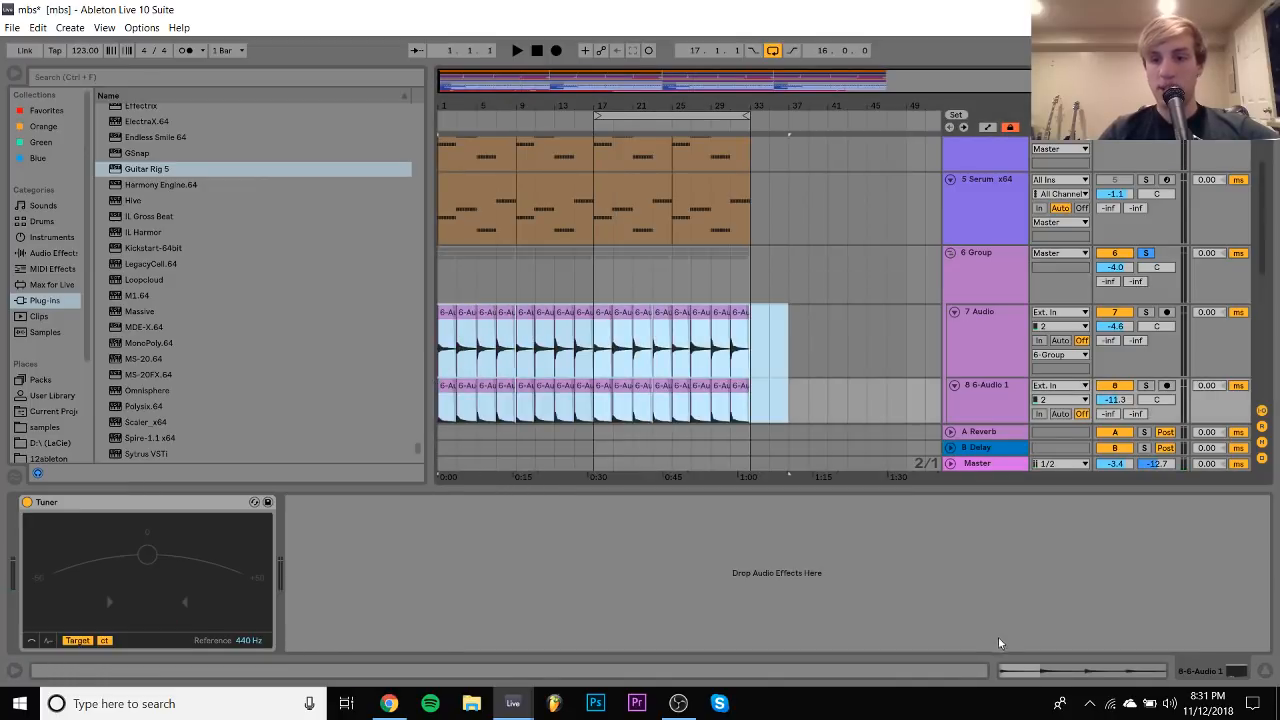
pyautogui.click(1027, 671)
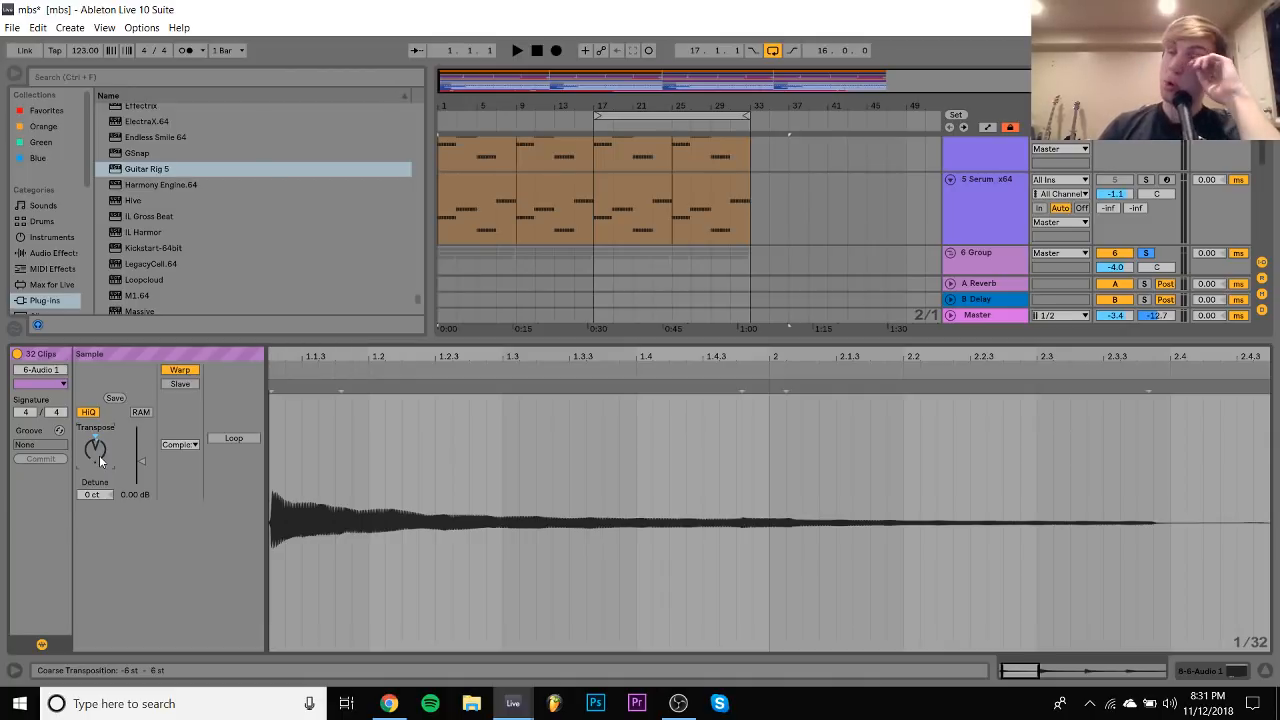
pyautogui.moveTo(99, 460); pyautogui.dragTo(99, 462)
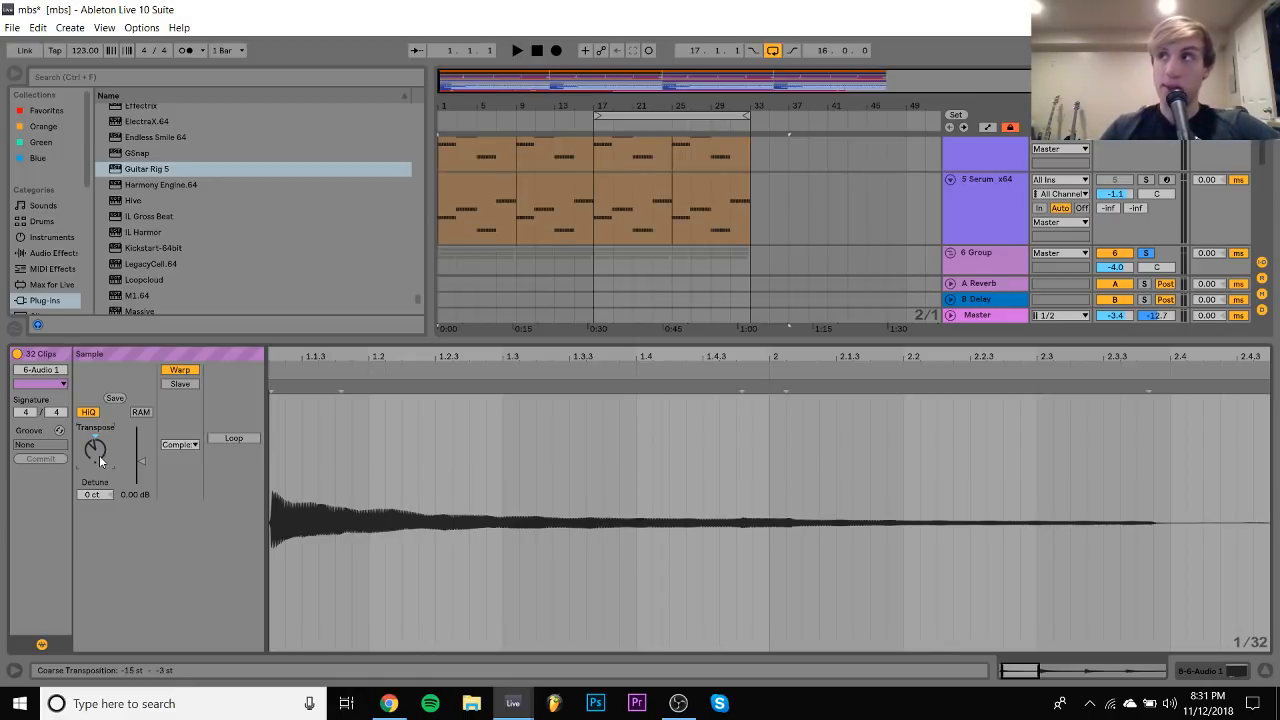
# Play the arrangement, unsolo and collapse 6 Group, and deactivate the group track
pyautogui.press('space')
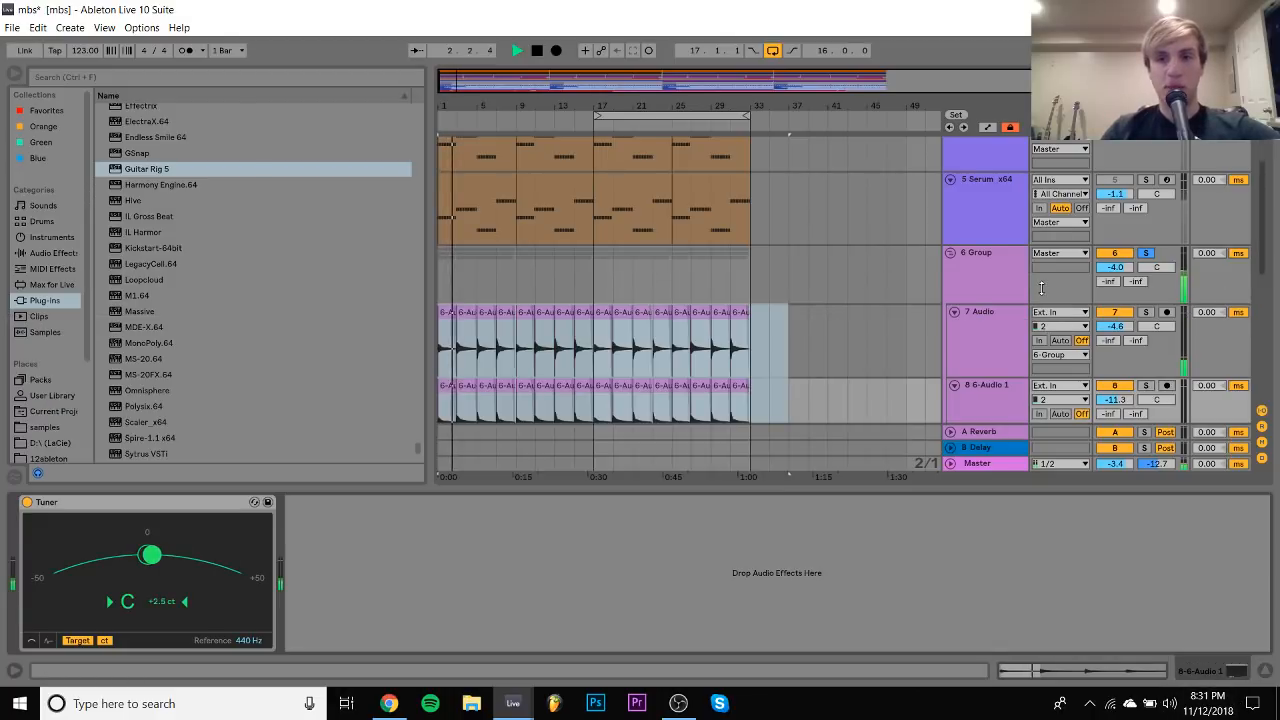
pyautogui.scroll(-3, 1120, 365)
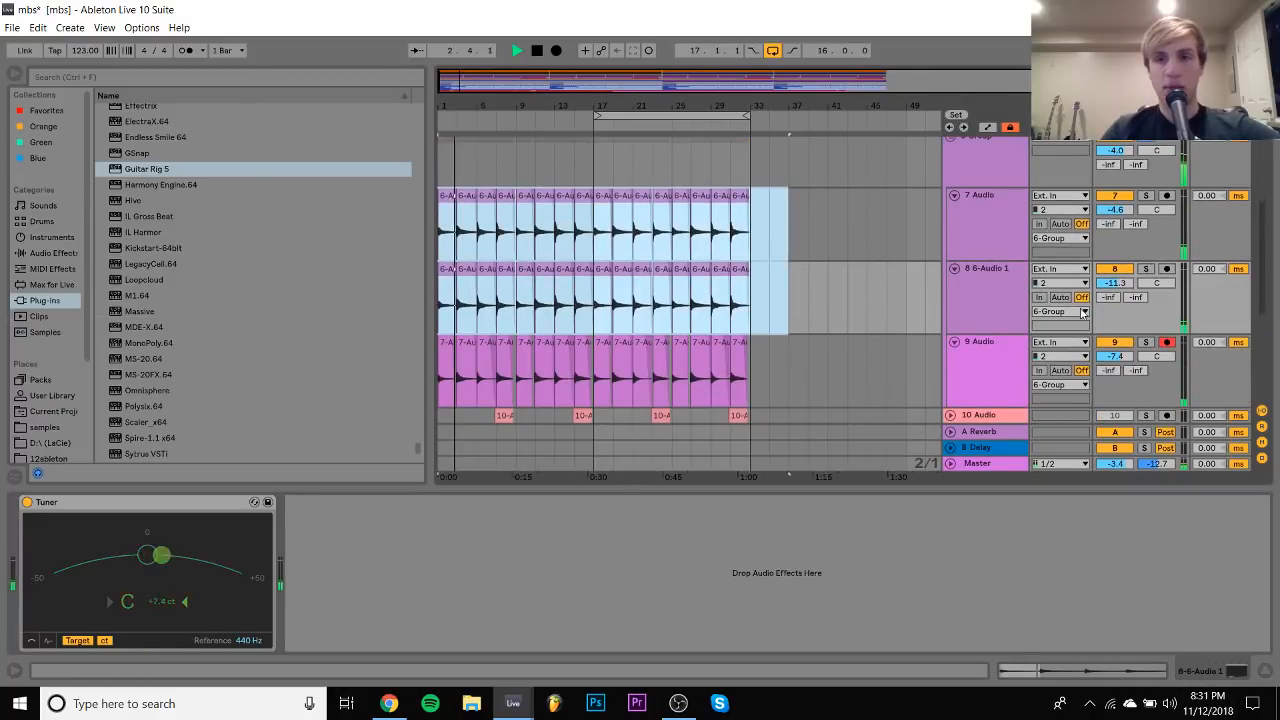
pyautogui.click(984, 352)
pyautogui.scroll(3, 994, 230)
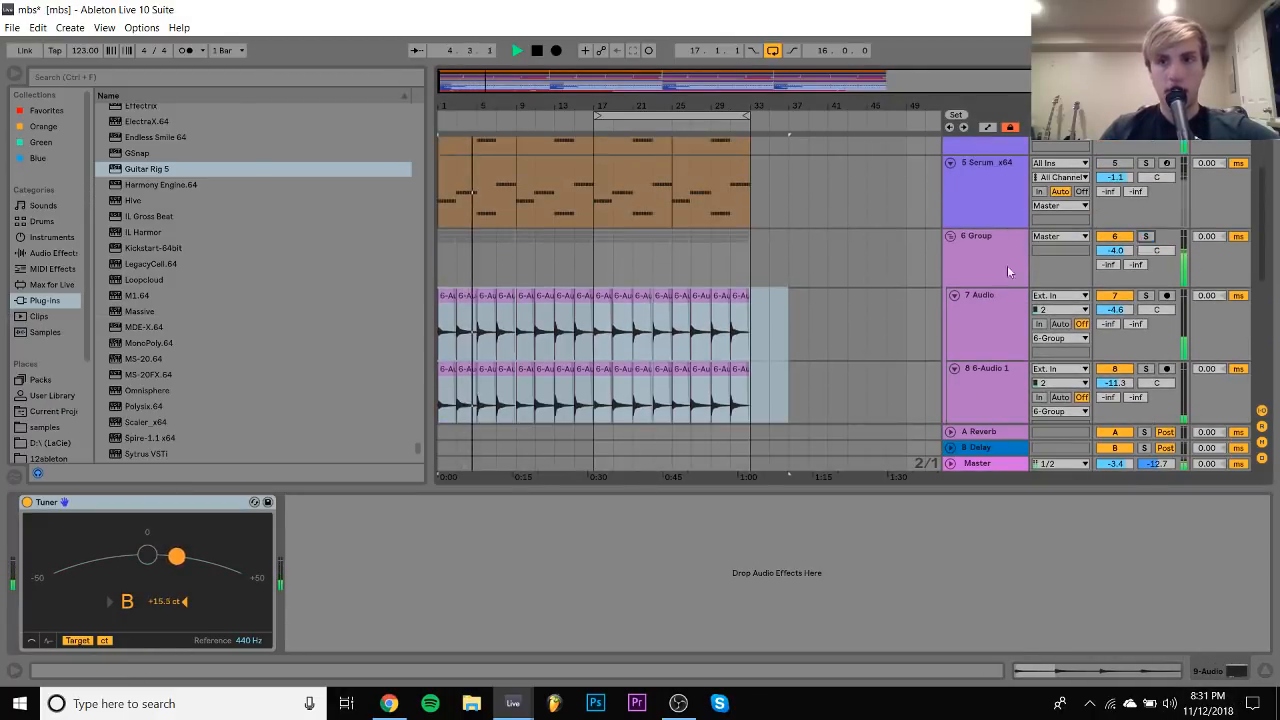
pyautogui.click(975, 240)
pyautogui.click(950, 236)
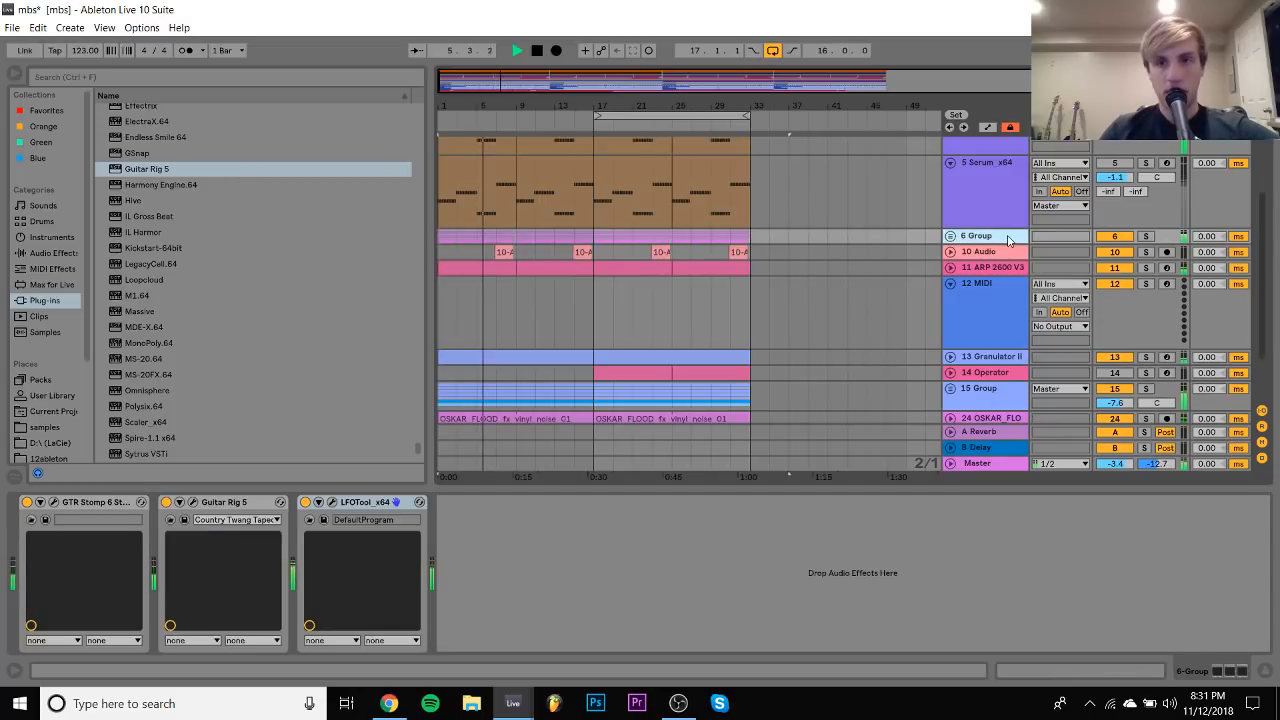
pyautogui.click(1118, 238)
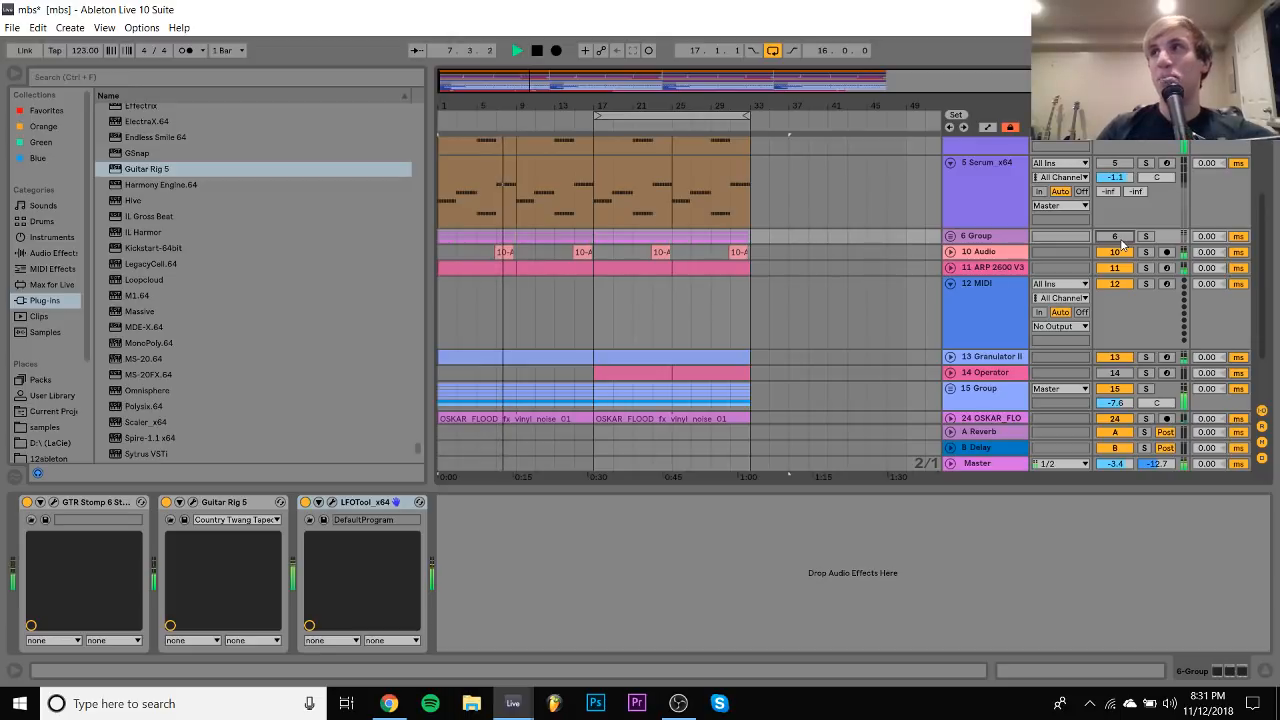
# Collapse the DX7 V and Serum_x64 tracks and insert a new MIDI track below Serum_x64
pyautogui.scroll(3, 1122, 243)
pyautogui.click(950, 248)
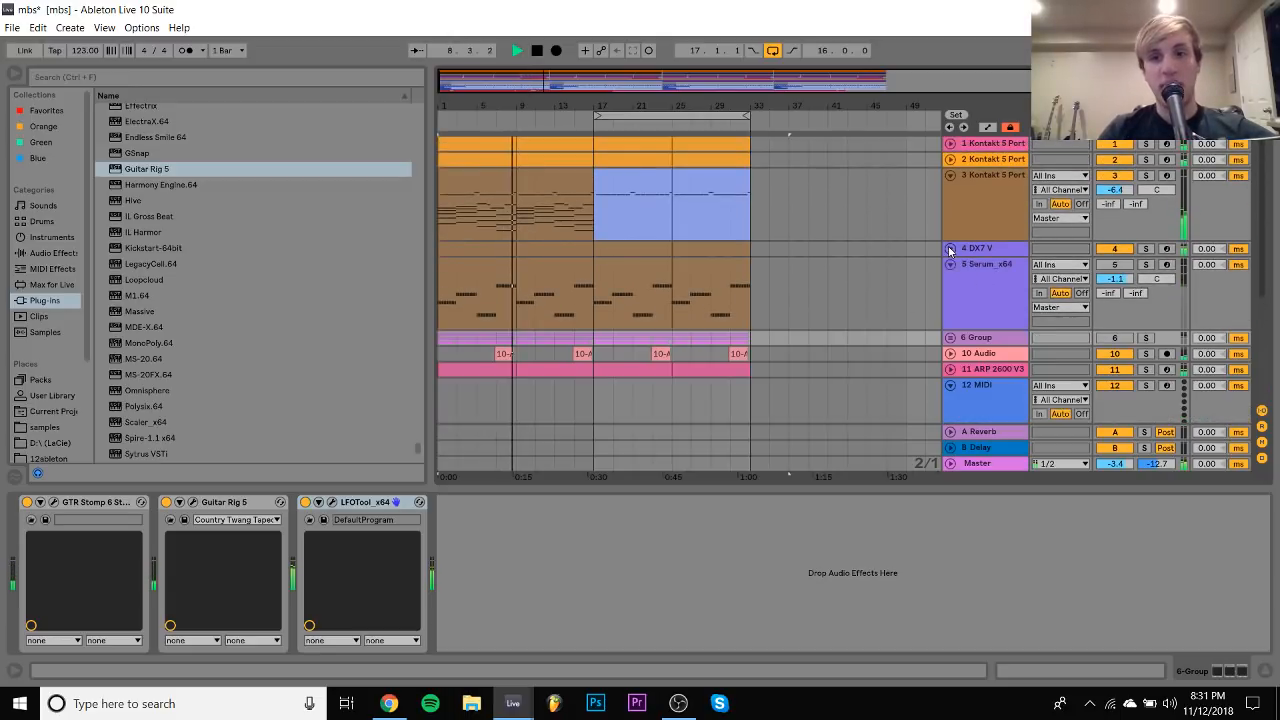
pyautogui.click(950, 264)
pyautogui.click(976, 265)
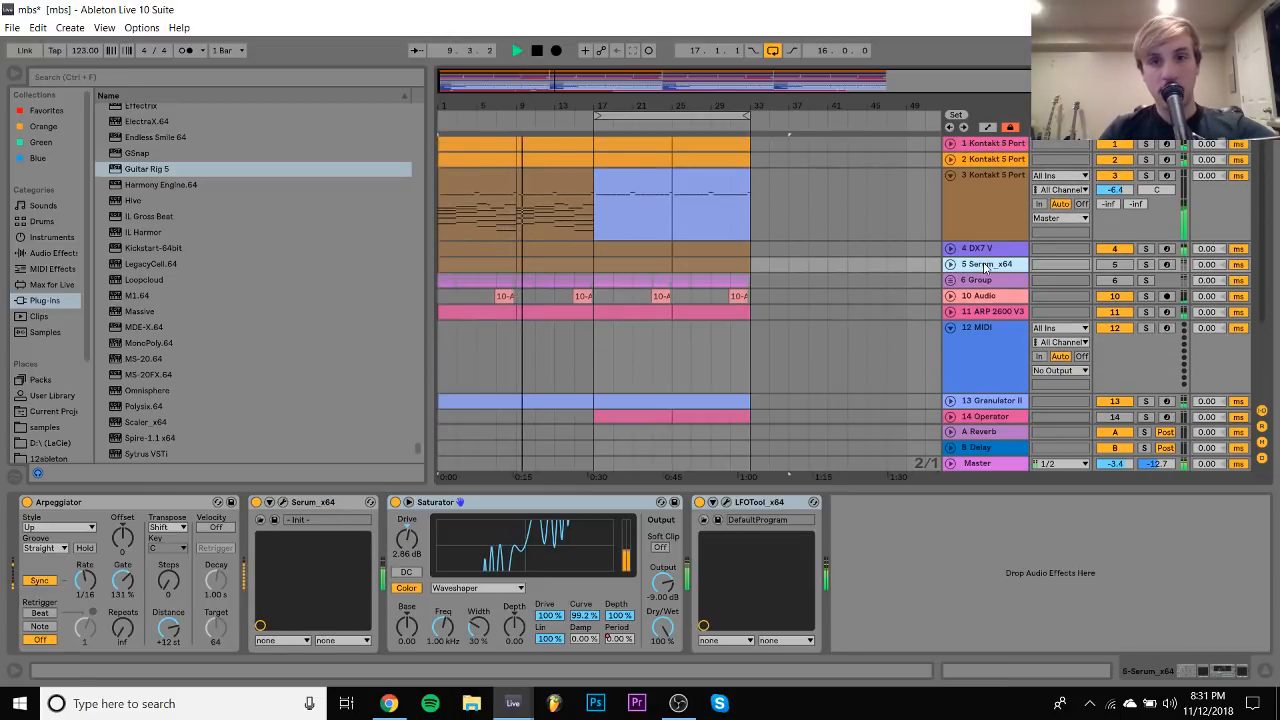
pyautogui.hotkey('ctrl', 'shift', 't')
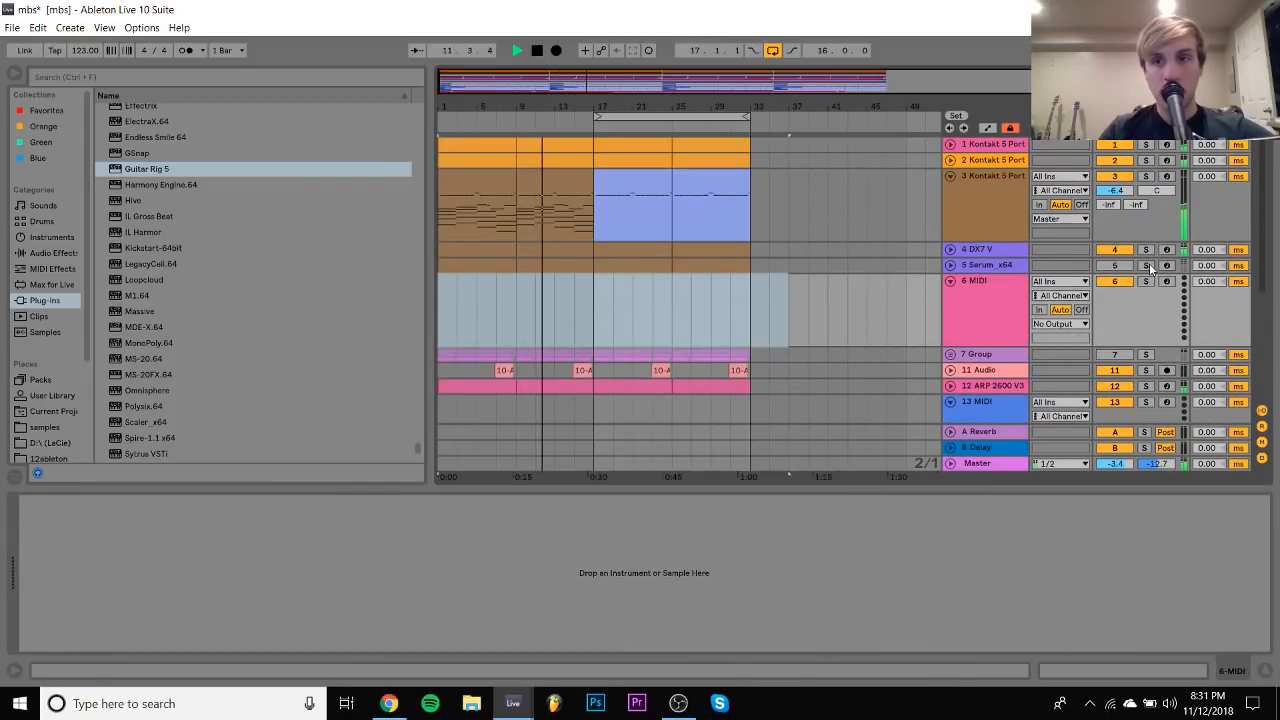
# Delete the Serum_x64 track above the new MIDI track
pyautogui.click(1148, 266)
pyautogui.click(1149, 267)
pyautogui.click(990, 265)
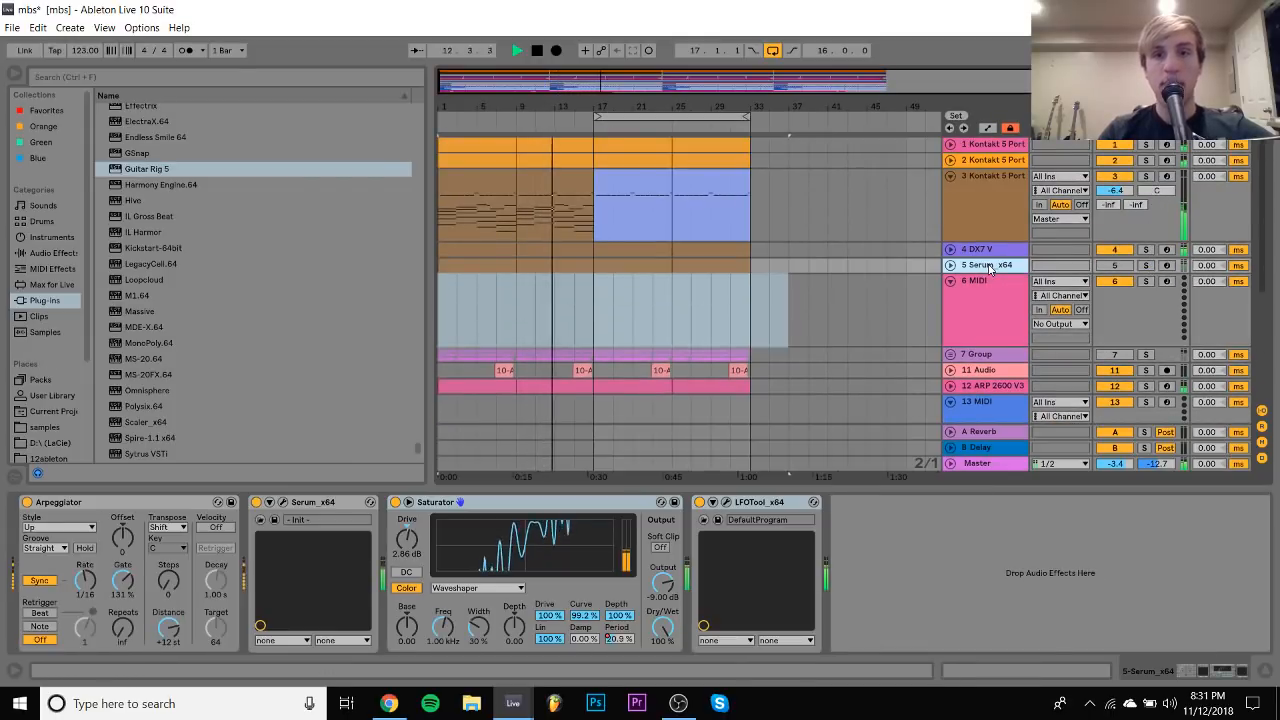
pyautogui.press('Delete')
# Browse the plug-ins for an instrument, stop playback, and load ArturiaV6's DX7 V onto the new MIDI track
pyautogui.moveTo(595, 280); pyautogui.dragTo(678, 282)
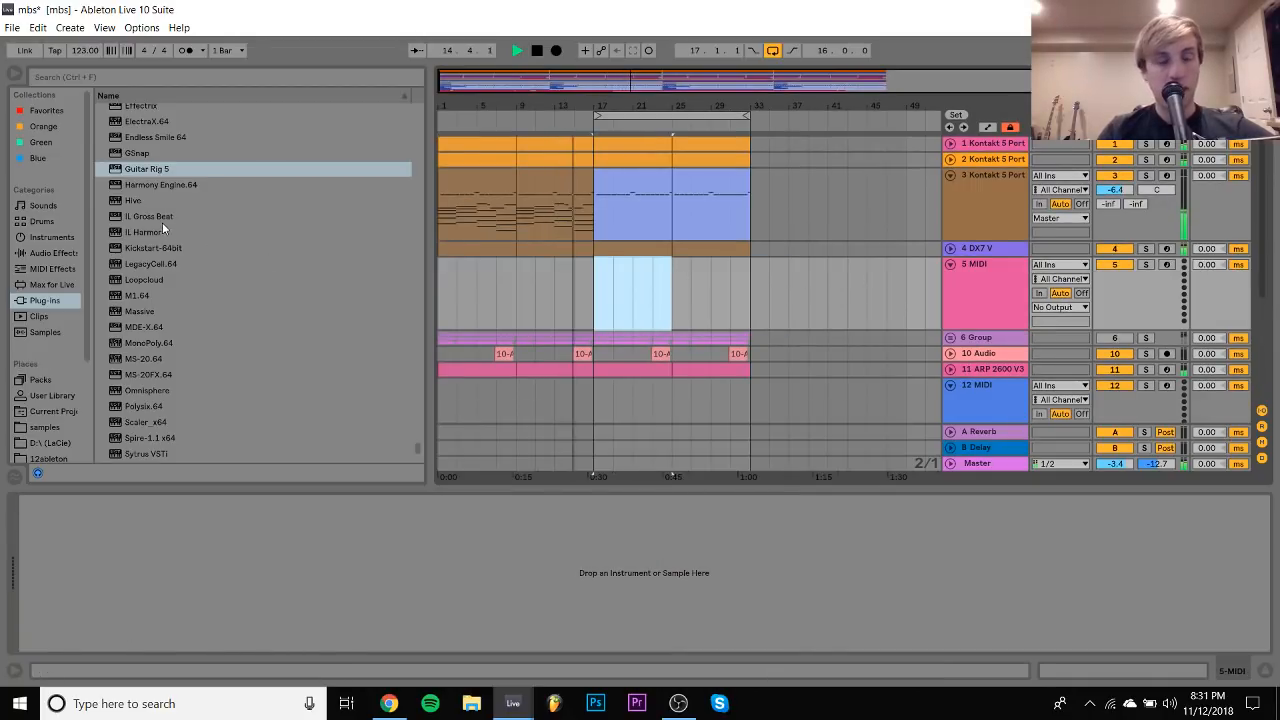
pyautogui.scroll(5, 162, 222)
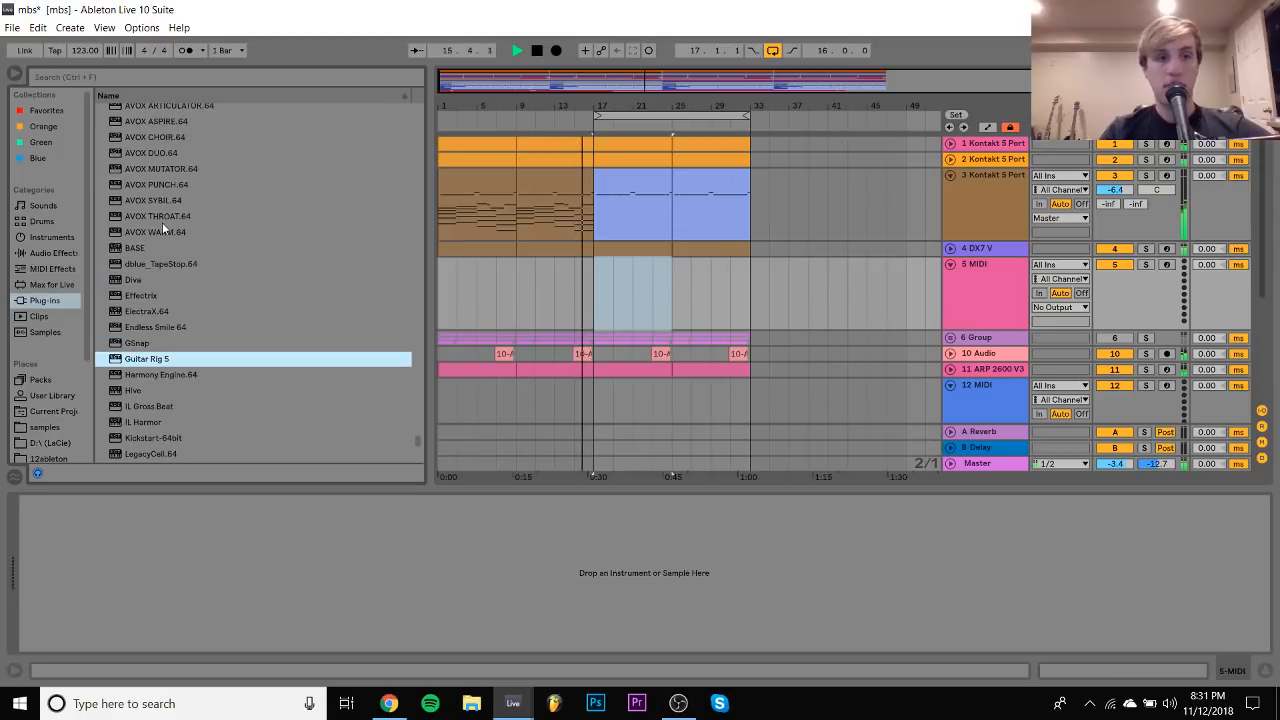
pyautogui.scroll(-20, 162, 222)
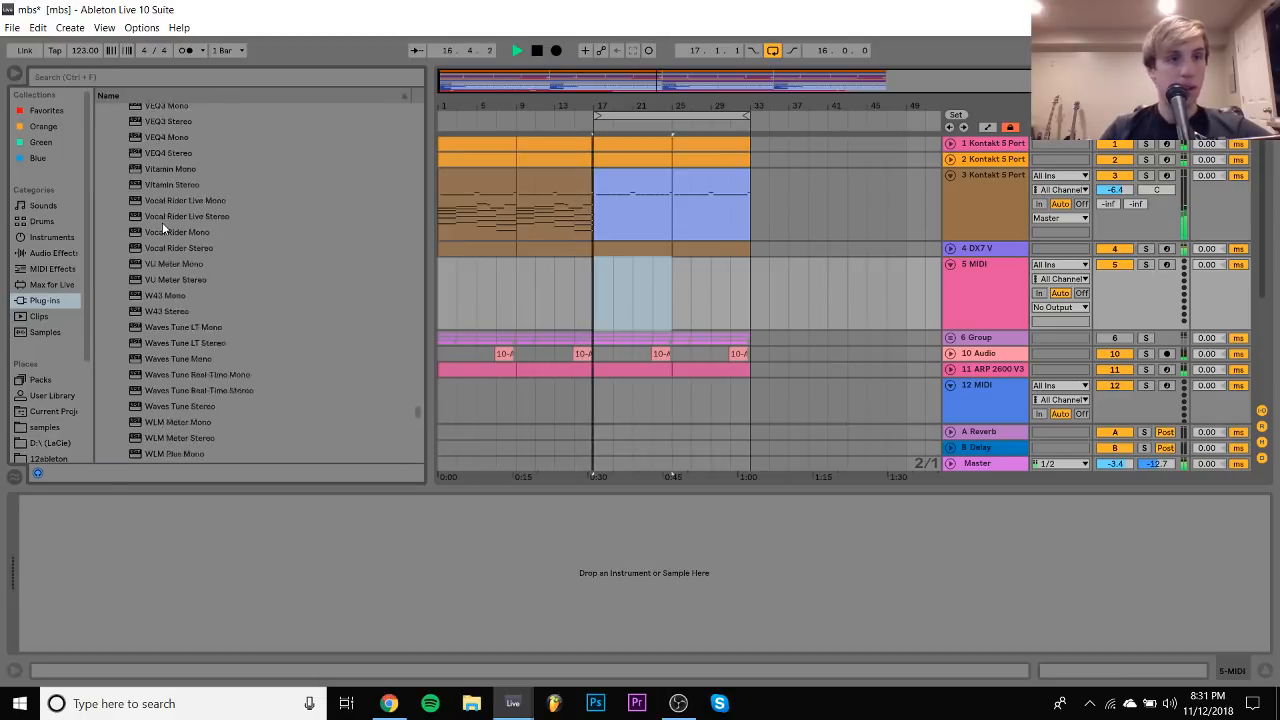
pyautogui.scroll(20, 162, 222)
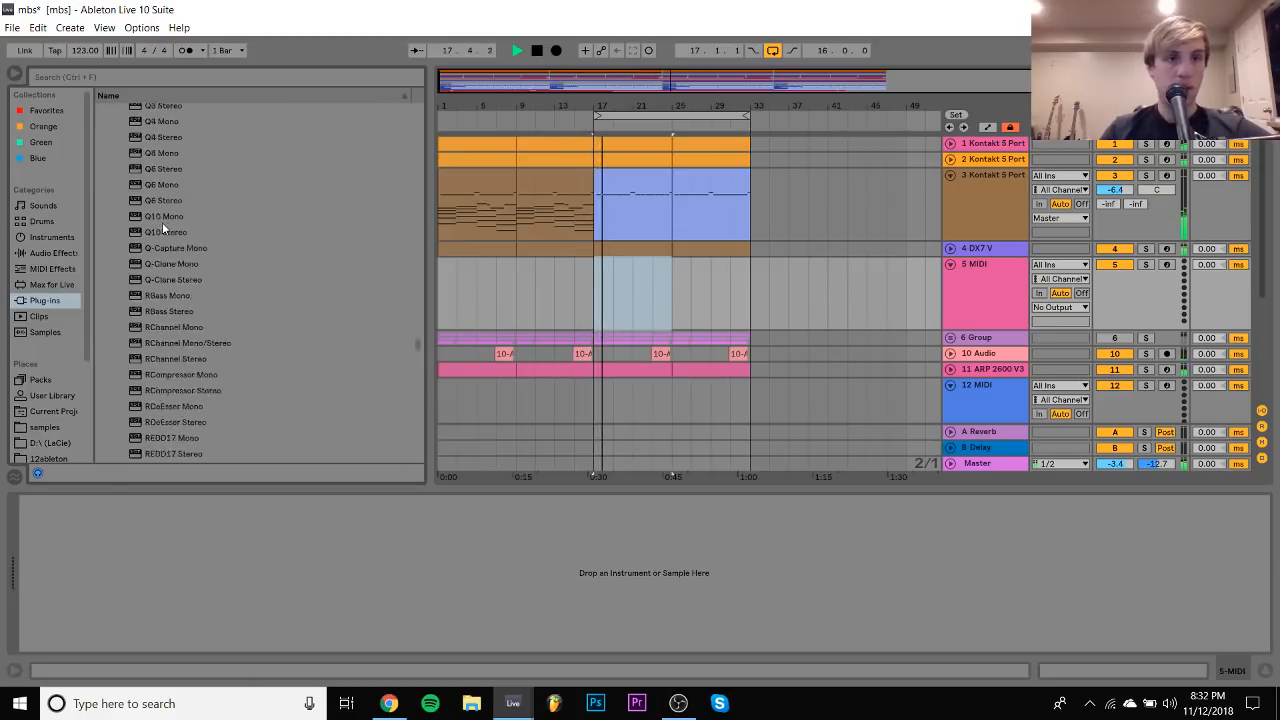
pyautogui.scroll(20, 162, 222)
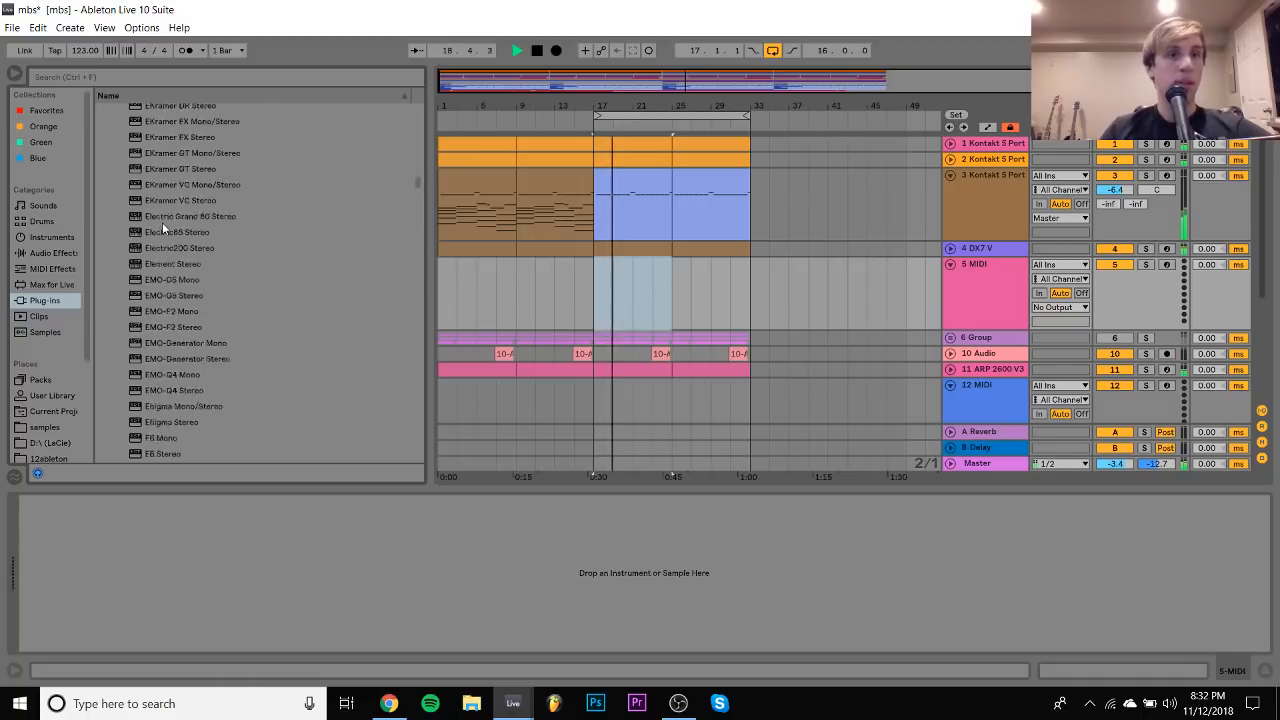
pyautogui.click(102, 126)
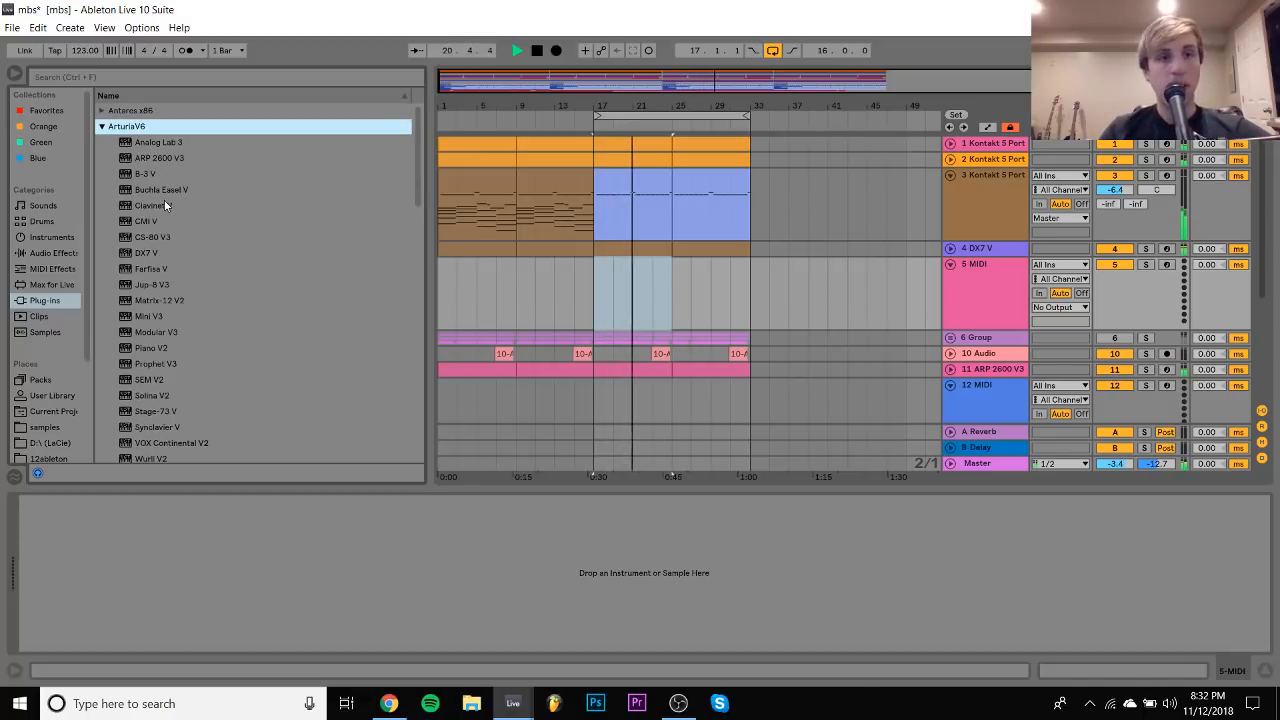
pyautogui.press('space')
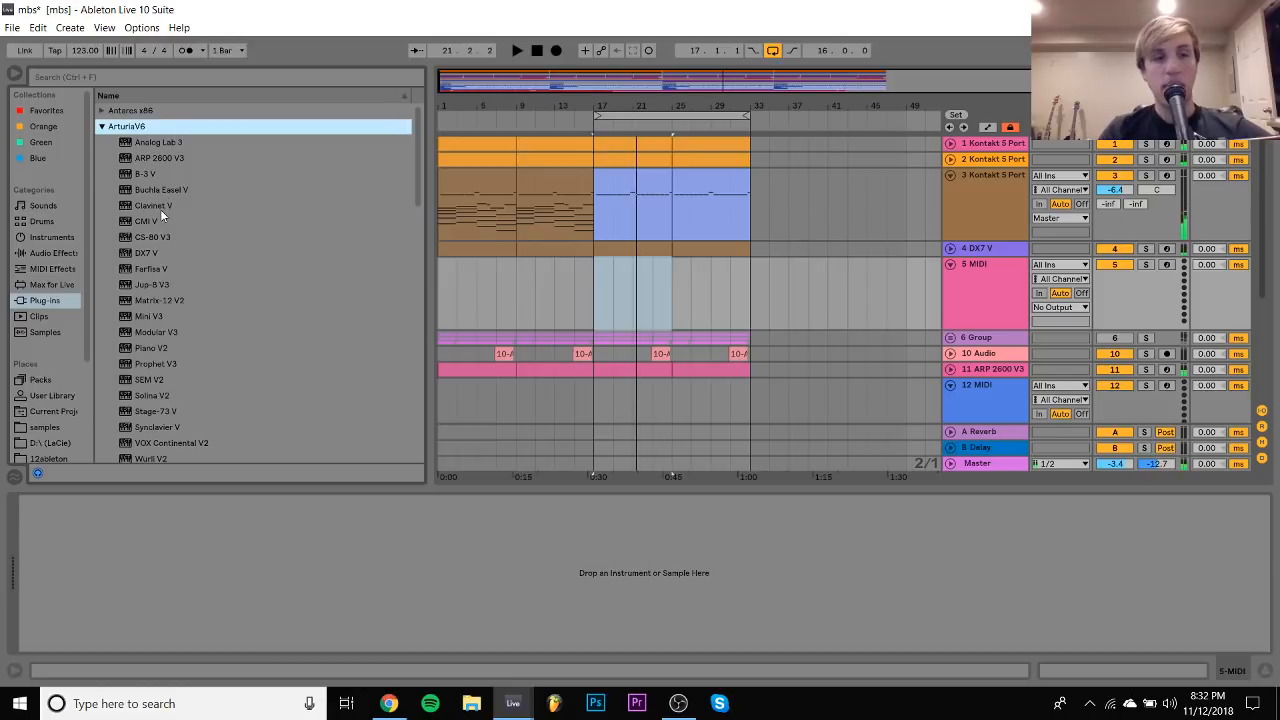
pyautogui.click(162, 236)
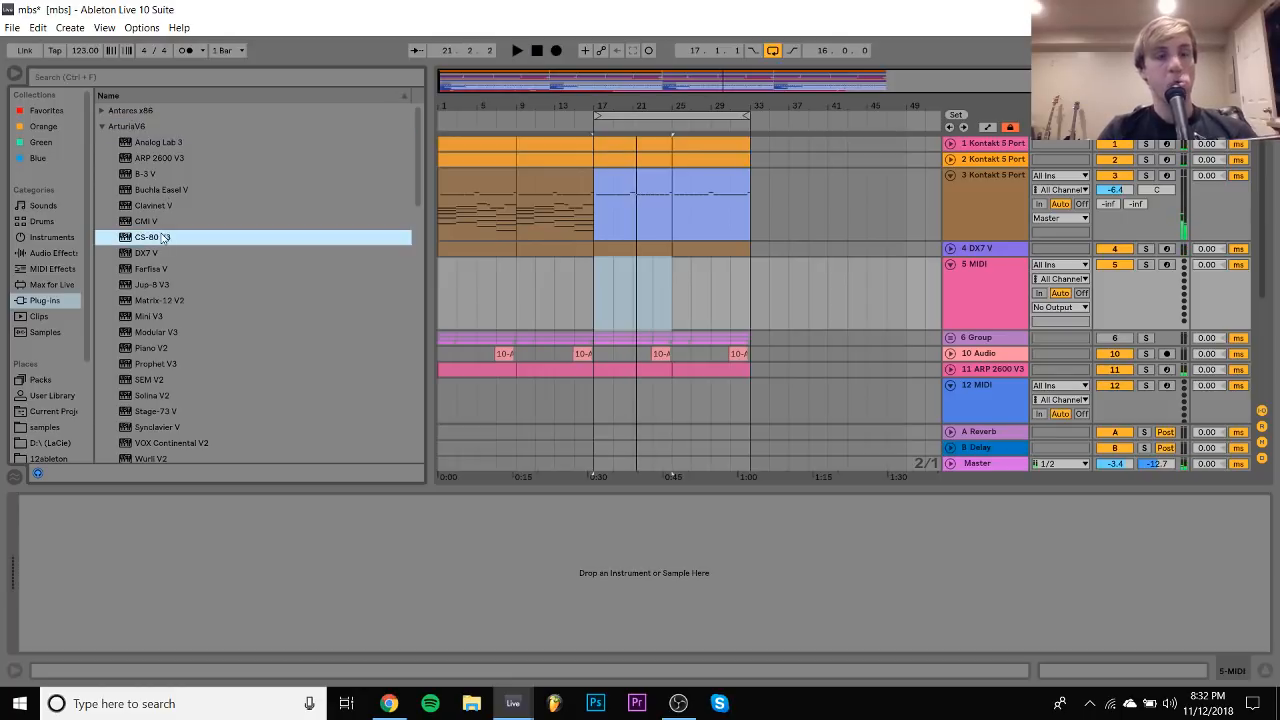
pyautogui.moveTo(157, 255); pyautogui.dragTo(427, 282)
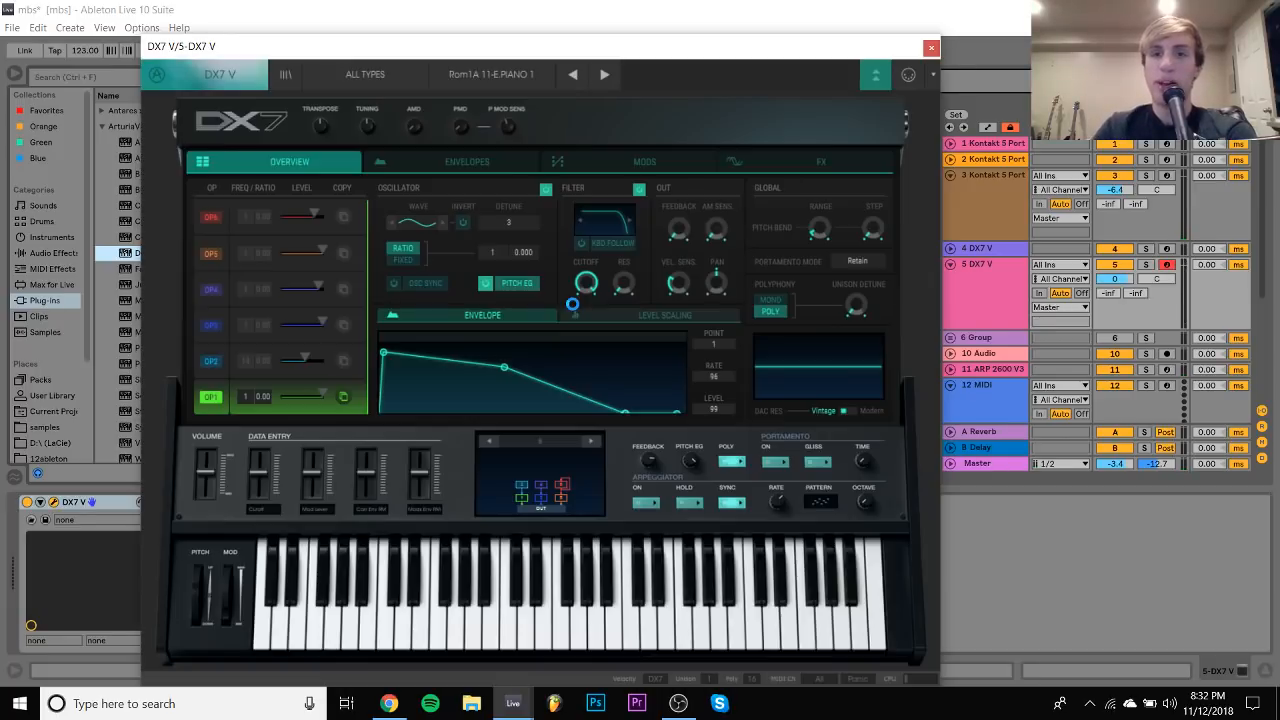
# Switch the new DX7 V to the 6-String Shamisen preset, close its window, and lower the track volume to -13.0 dB
pyautogui.moveTo(1123, 287); pyautogui.dragTo(1123, 298)
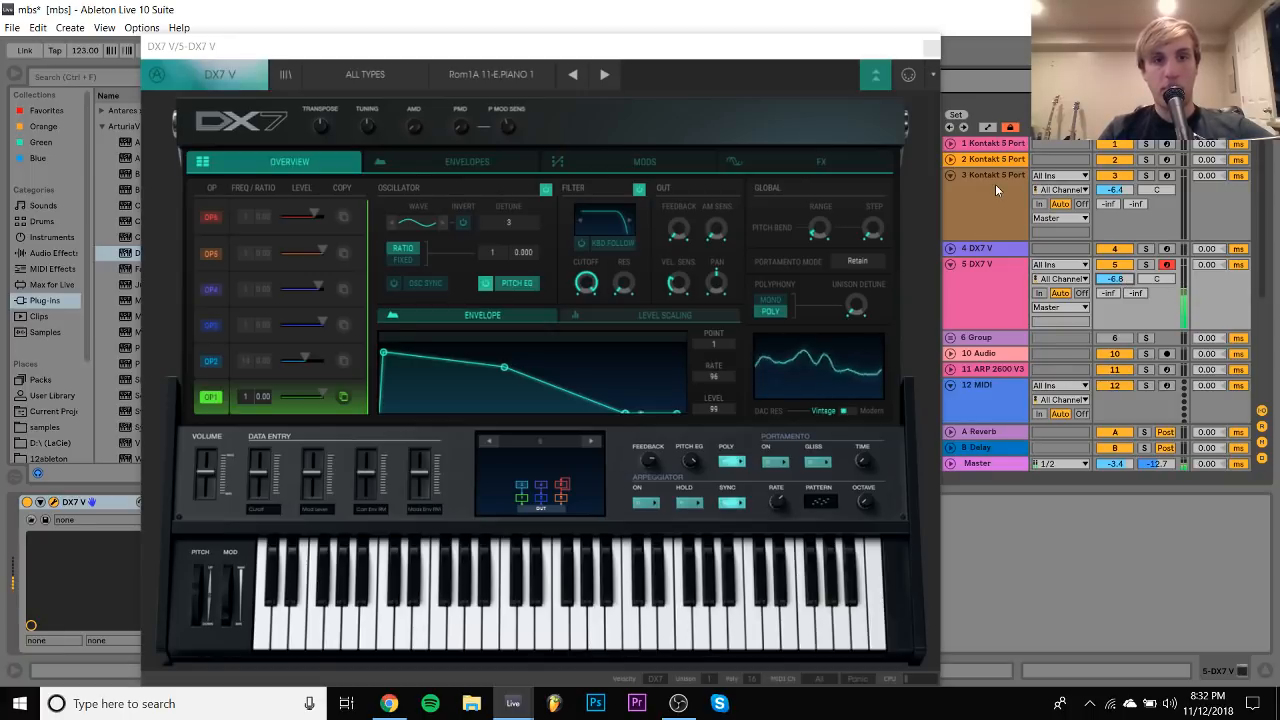
pyautogui.click(605, 74)
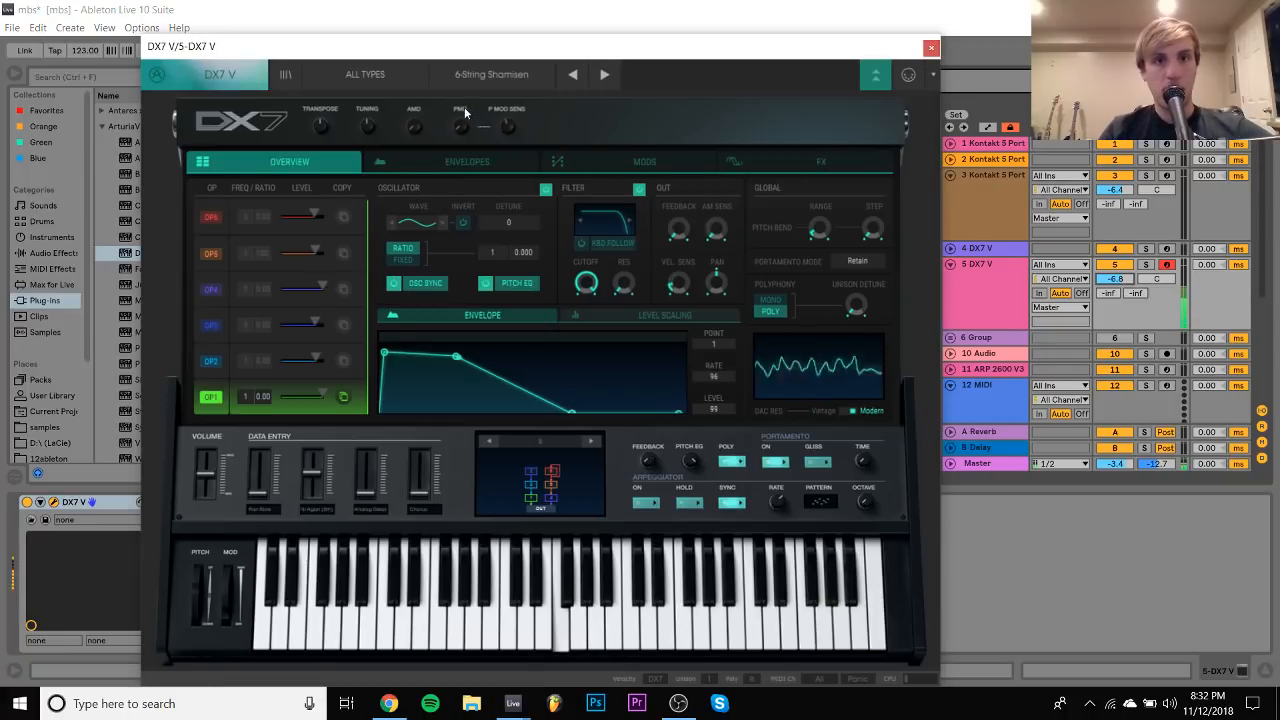
pyautogui.click(930, 48)
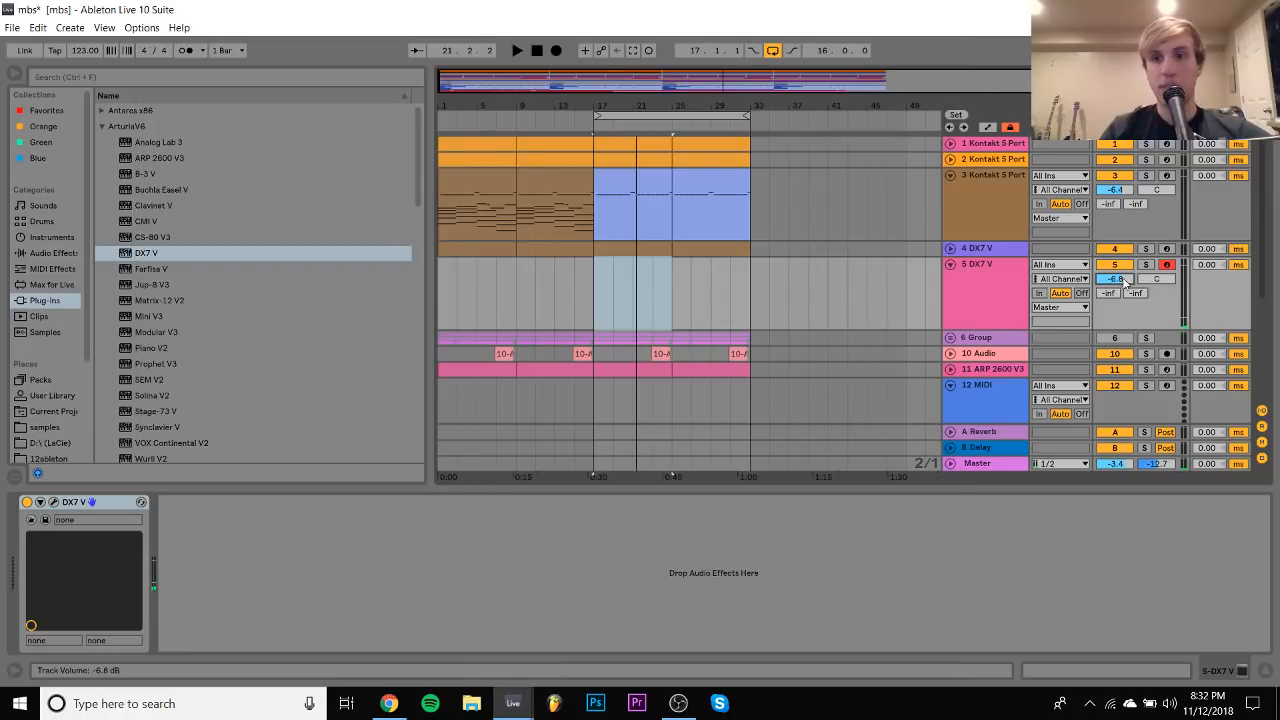
# Copy LFOTool_x64 from track 4 to the new DX7 V track and create an empty MIDI clip from bar 17 to 33
pyautogui.click(600, 247)
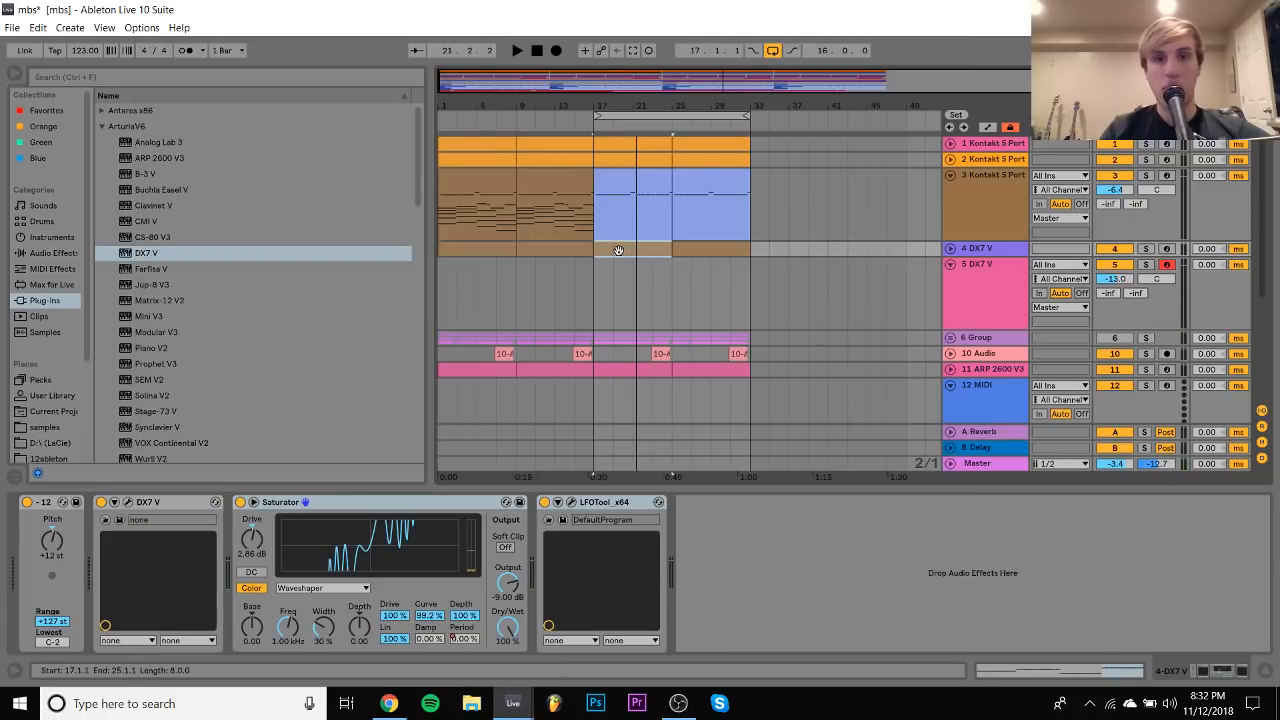
pyautogui.click(605, 513)
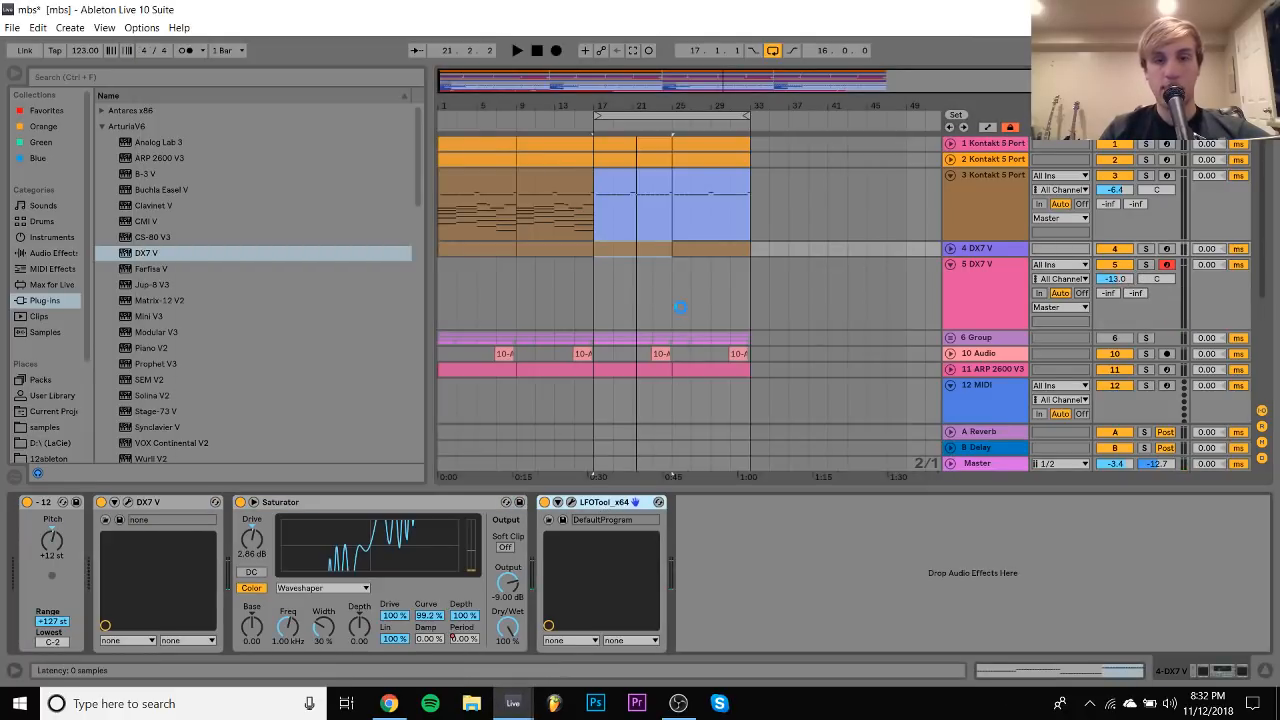
pyautogui.moveTo(593, 298); pyautogui.dragTo(754, 307)
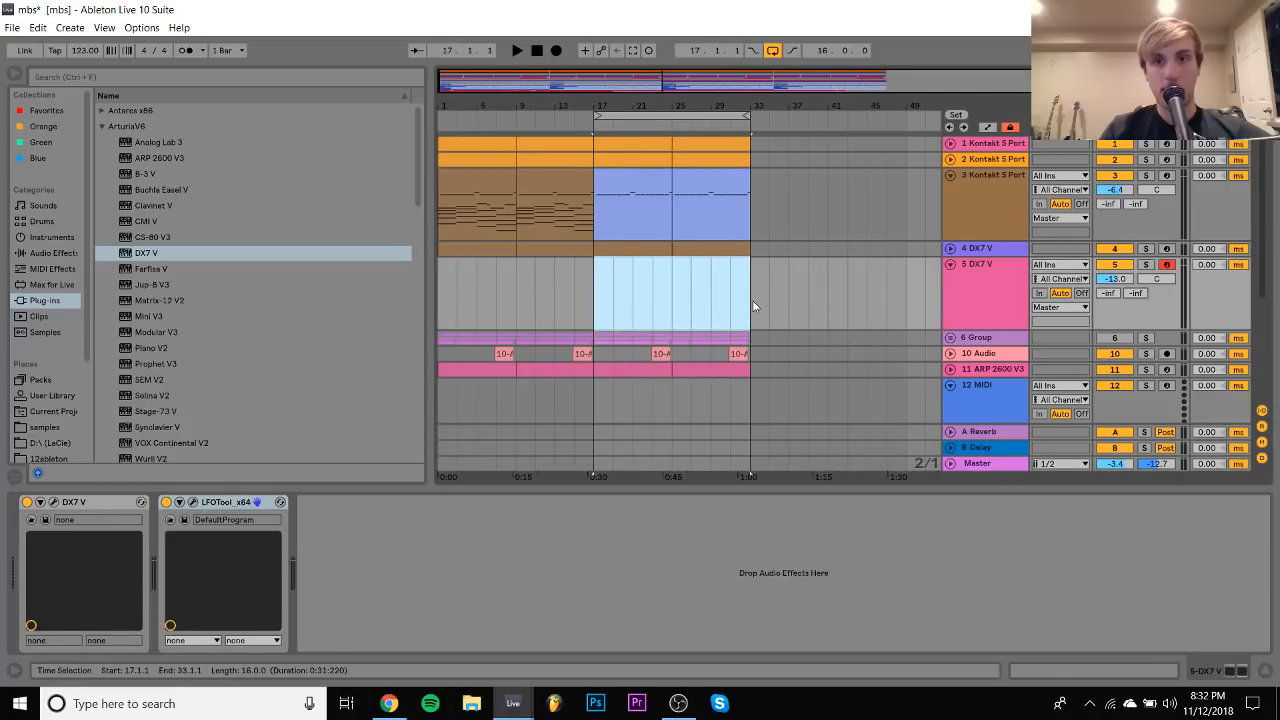
pyautogui.hotkey('ctrl', 'shift', 'm')
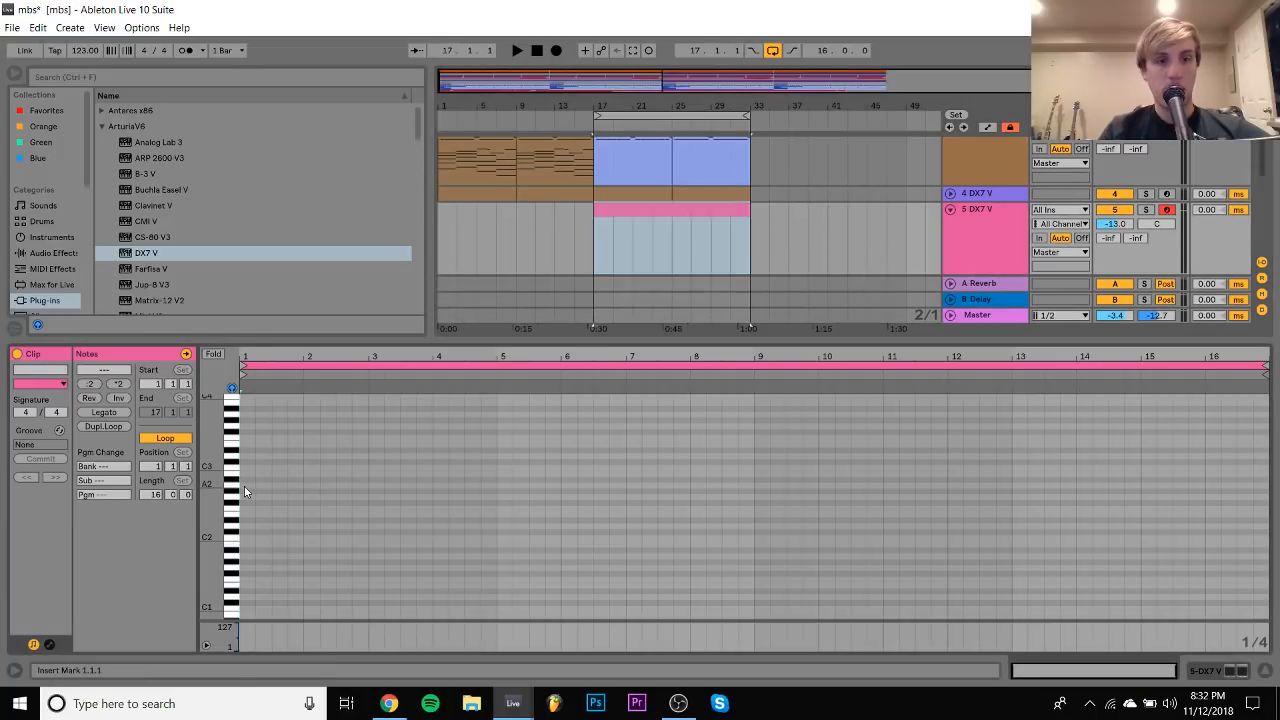
# Enter four ascending sixteenth notes A2, C3, E3 and A3 from the start of the DX7 V clip and audition them
pyautogui.doubleClick(242, 487)
pyautogui.moveTo(247, 351); pyautogui.dragTo(240, 351)
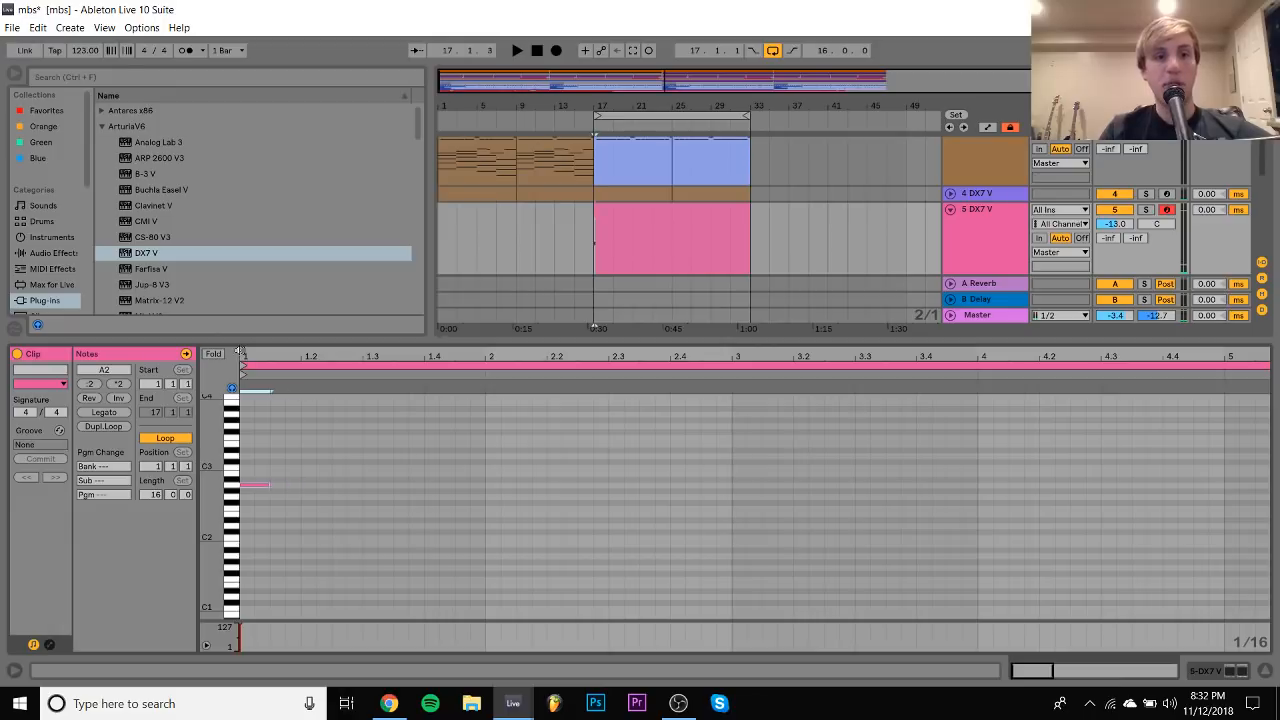
pyautogui.press('a')
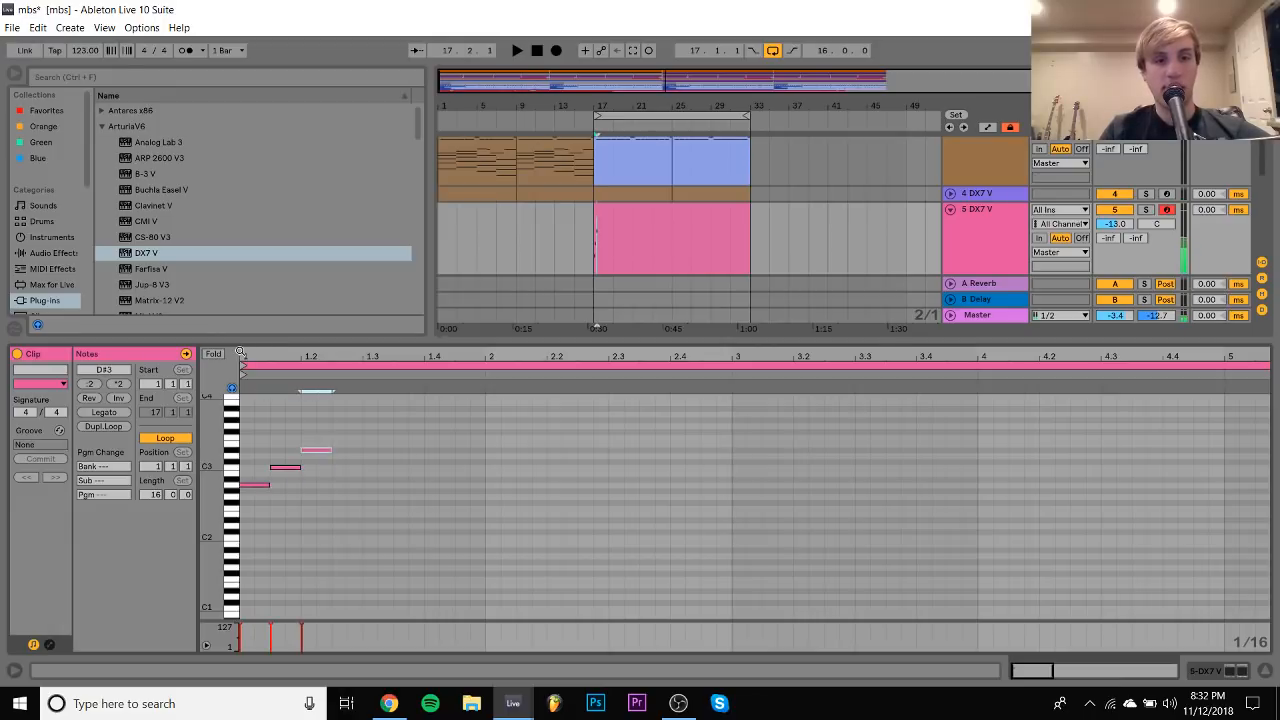
pyautogui.press('f')
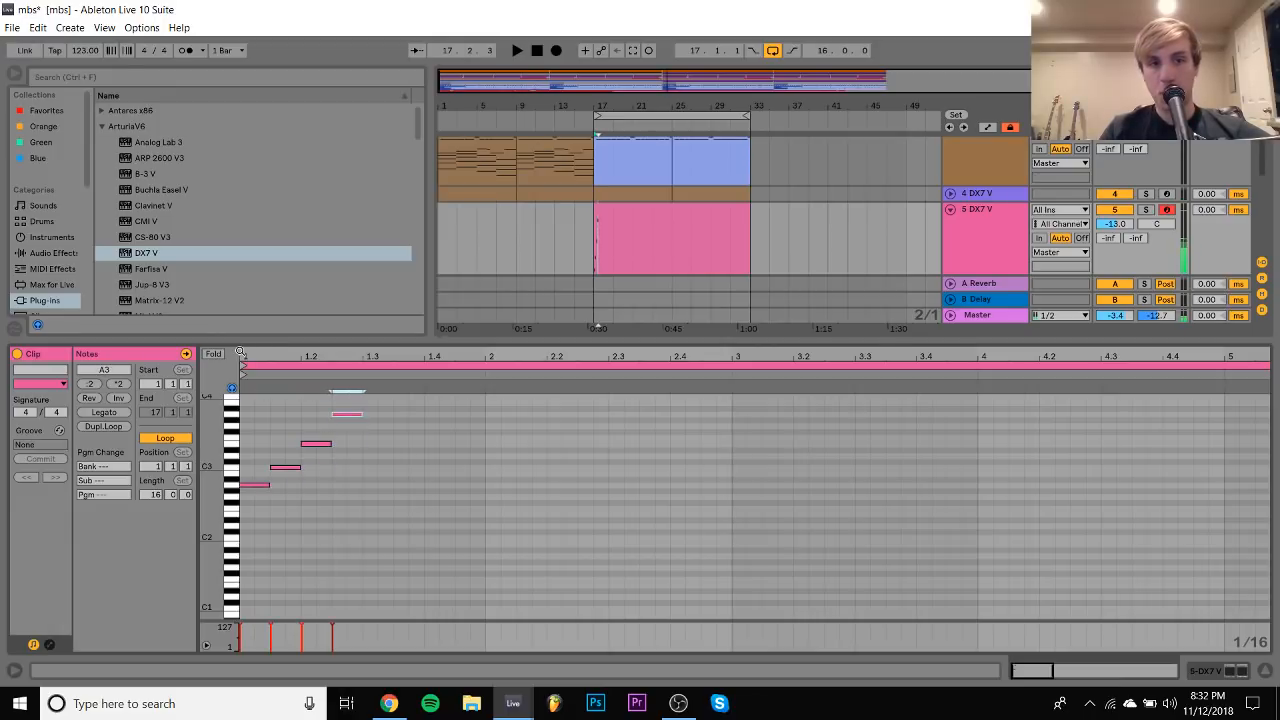
pyautogui.press('space')
pyautogui.press('space')
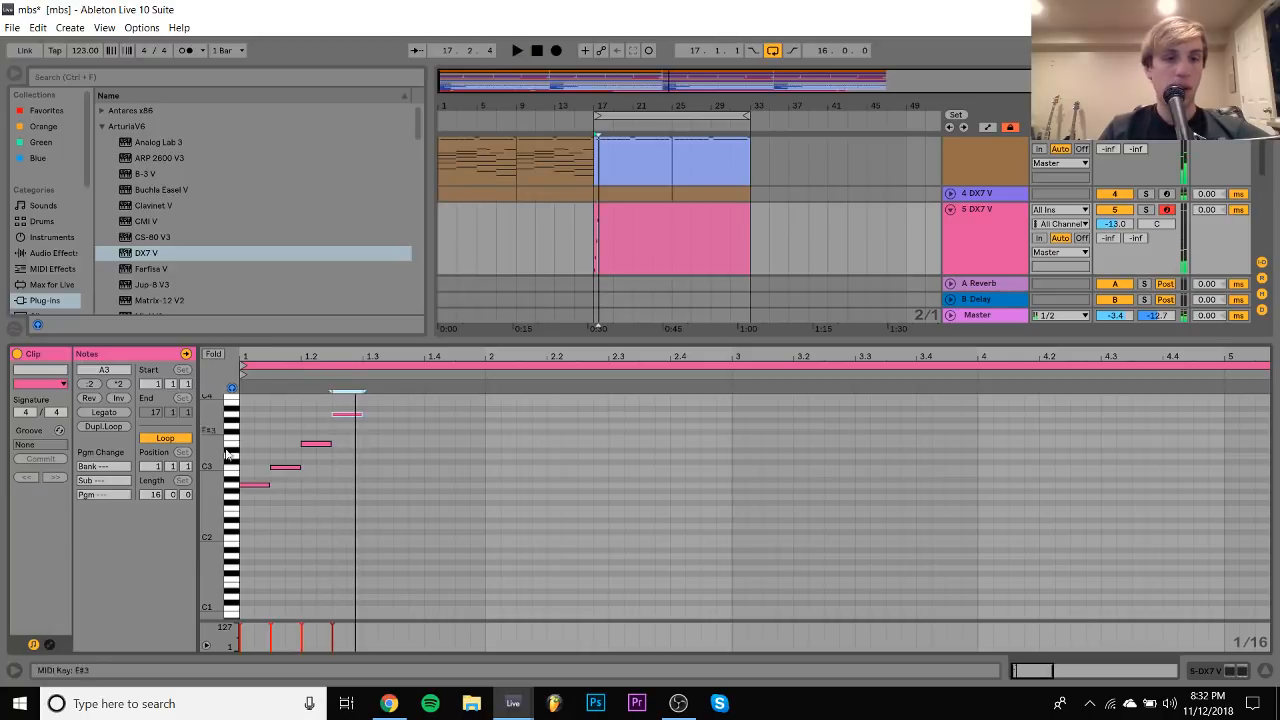
# Compress all four notes of the clip to half their length and spacing
pyautogui.click(252, 486)
pyautogui.hotkey('ctrl', 'a')
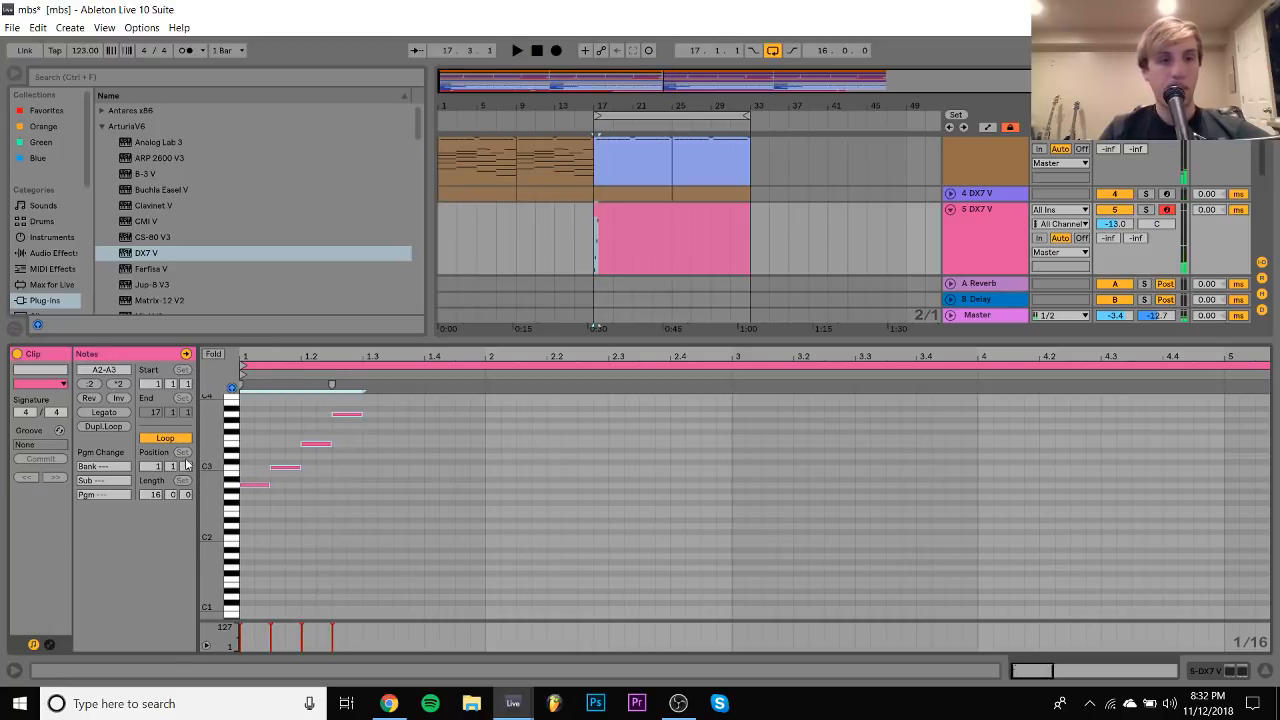
pyautogui.click(97, 386)
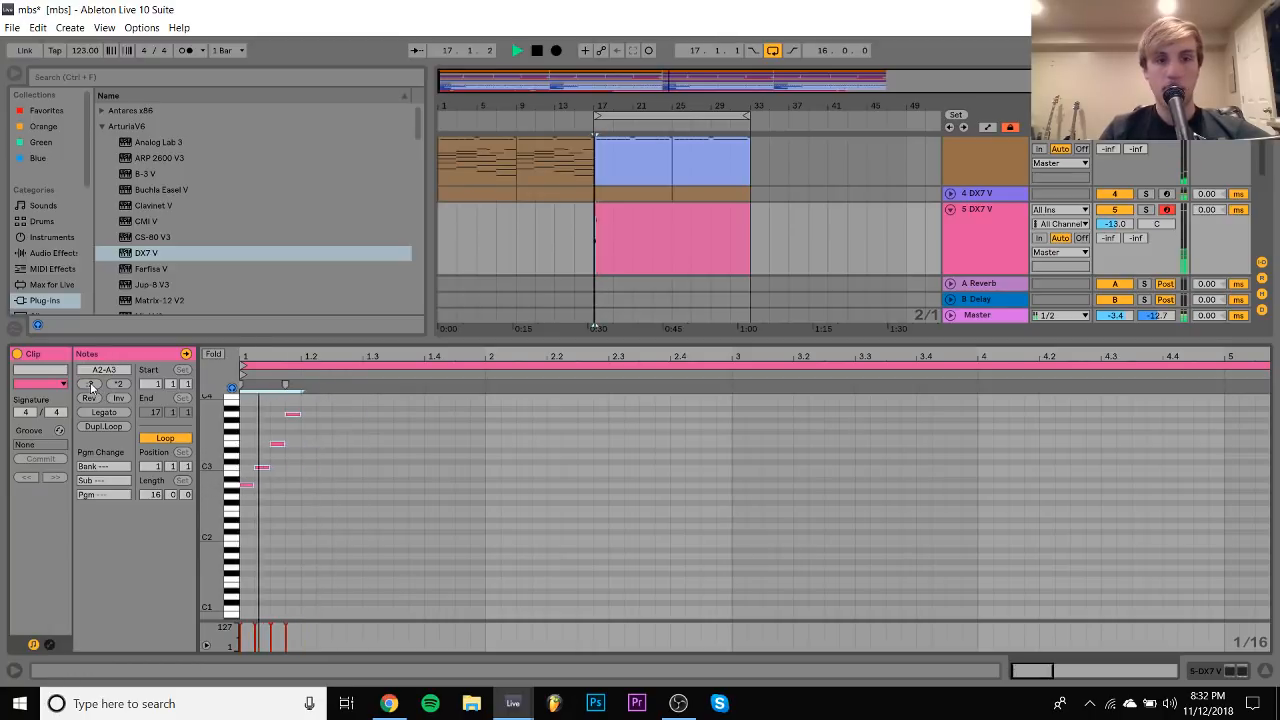
# Extend the rising pattern with a C4 note at 1.2.1 and a D4 note at 1.2.2, and audition it
pyautogui.doubleClick(310, 402)
pyautogui.press('Up')
pyautogui.press('space')
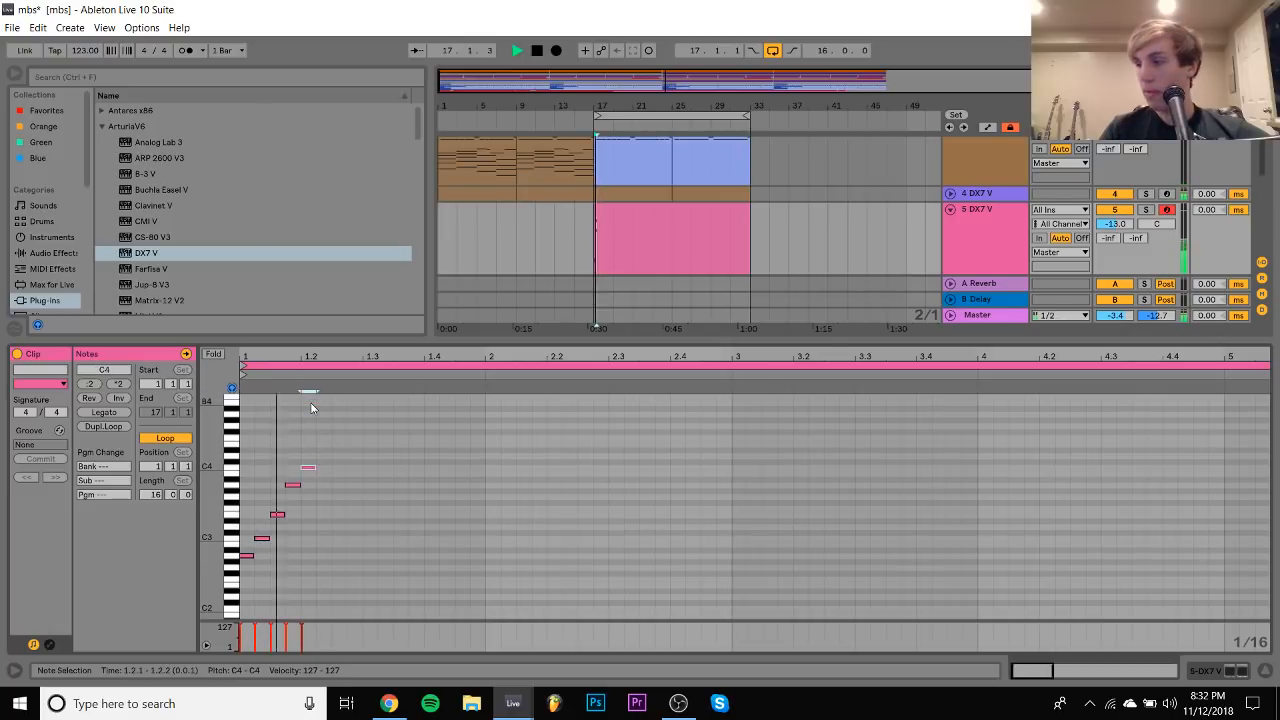
pyautogui.press('space')
pyautogui.doubleClick(323, 455)
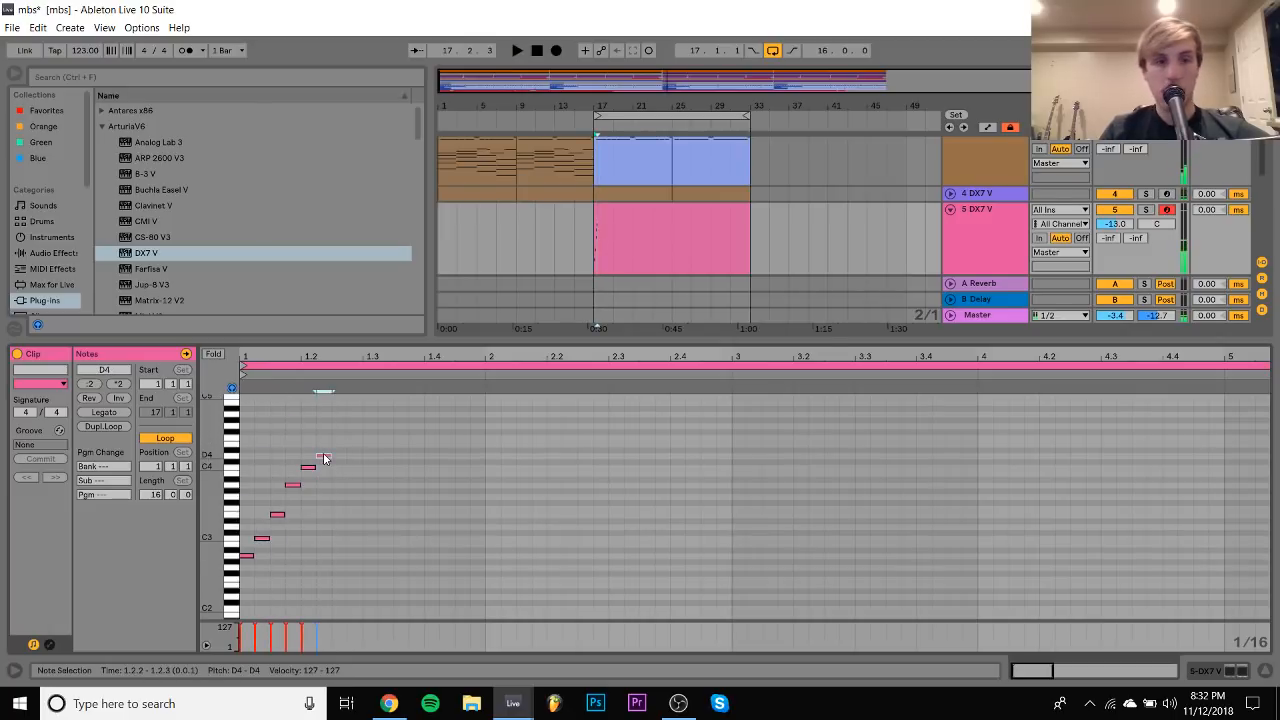
pyautogui.press('space')
pyautogui.press('space')
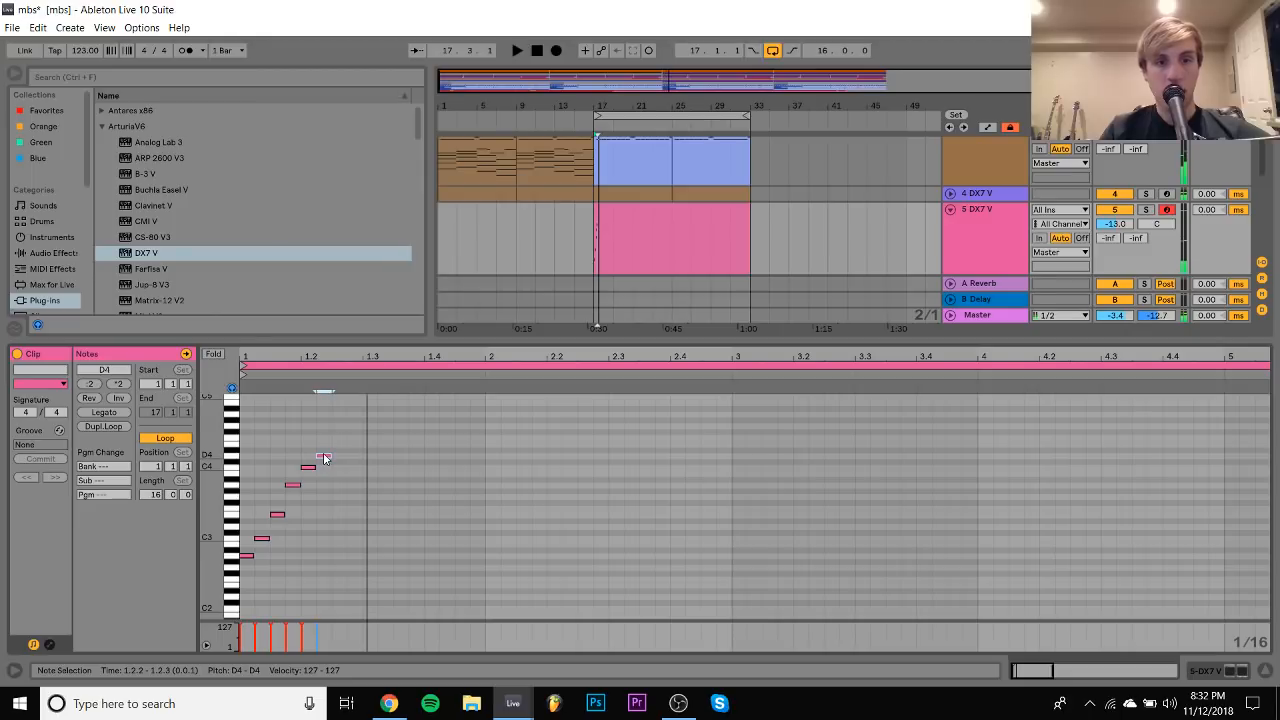
# Duplicate the six-note A2 to D4 pattern repeatedly until it fills the clip up to bar 4
pyautogui.hotkey('ctrl', 'a')
pyautogui.hotkey('ctrl', 'd')
pyautogui.hotkey('ctrl', 'a')
pyautogui.hotkey('ctrl', 'd')
pyautogui.press('space')
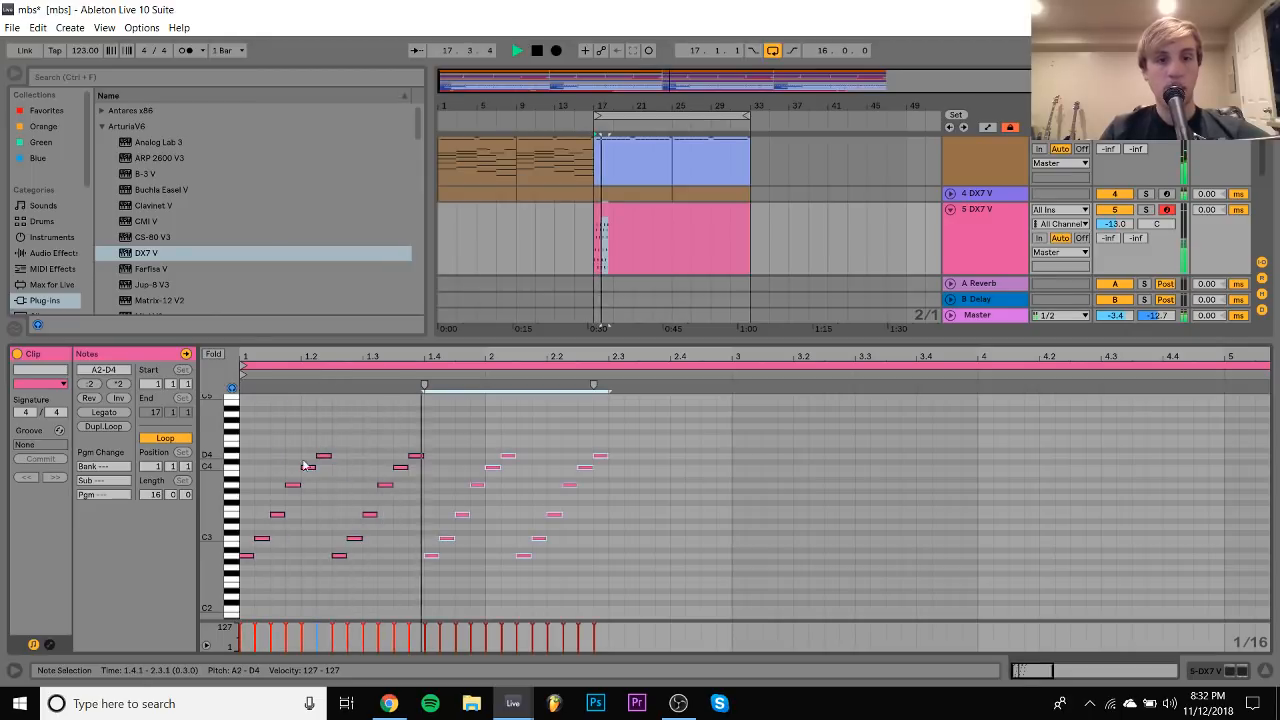
pyautogui.press('space')
pyautogui.click(231, 456)
pyautogui.hotkey('ctrl', 'a')
pyautogui.hotkey('ctrl', 'd')
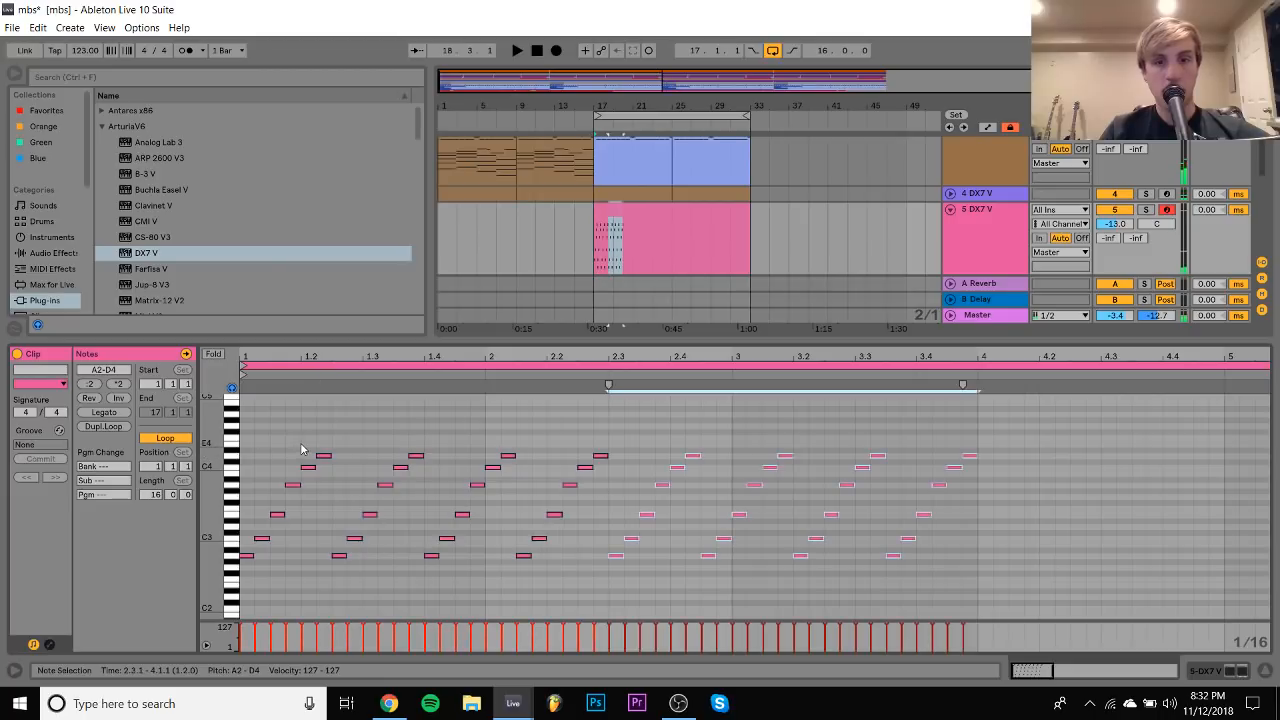
# Raise the D4 note at 2.4.2 to E4 and play back the pattern
pyautogui.click(686, 449)
pyautogui.click(690, 456)
pyautogui.press('Up')
pyautogui.press('Up')
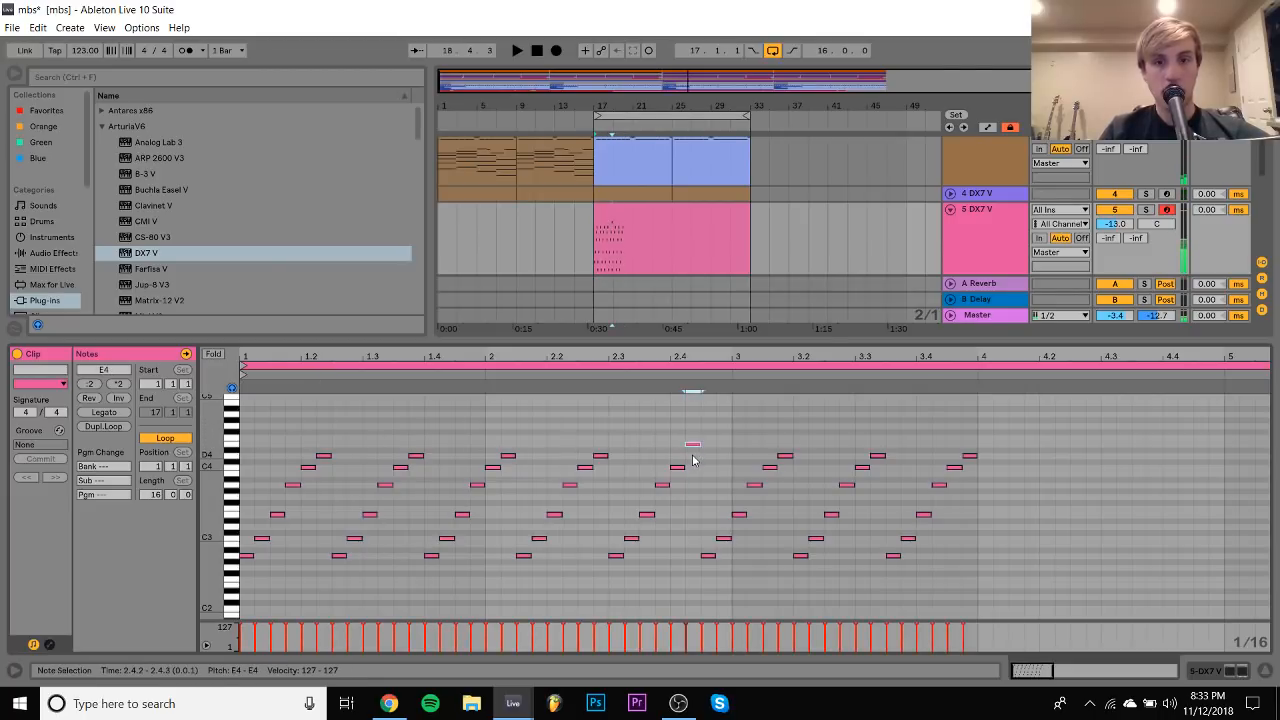
pyautogui.press('space')
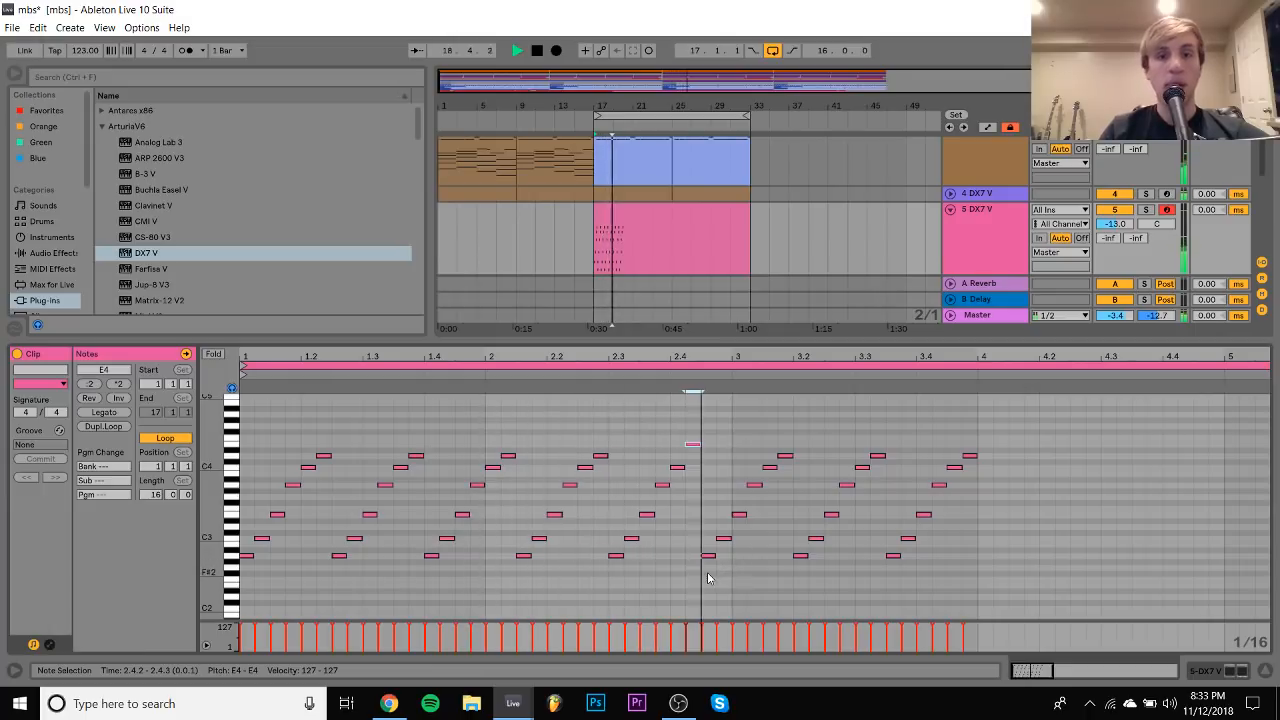
pyautogui.press('space')
# Transpose the two notes at 2.4.3 and 2.4.4 upward together until the first one is D4
pyautogui.click(712, 537)
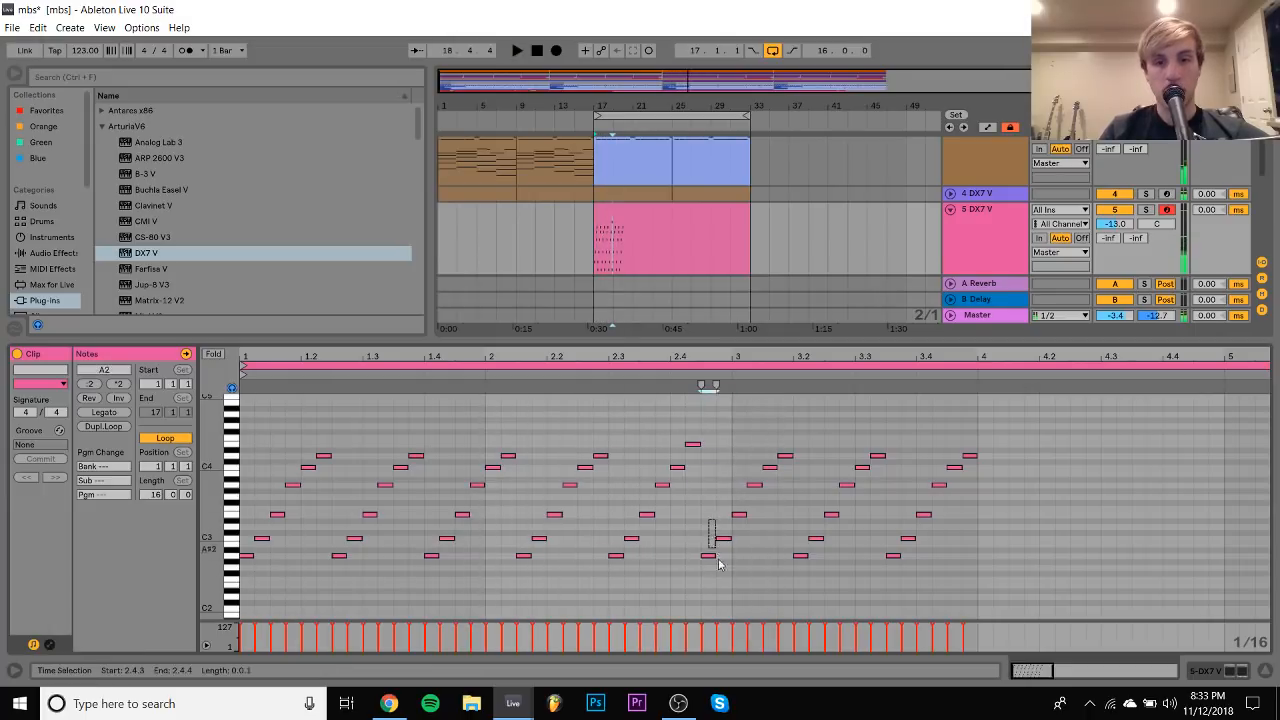
pyautogui.moveTo(718, 559); pyautogui.dragTo(727, 575)
pyautogui.hotkey('shift', 'Up')
pyautogui.press('Up')
pyautogui.press('Up')
pyautogui.press('Up')
pyautogui.press('Up')
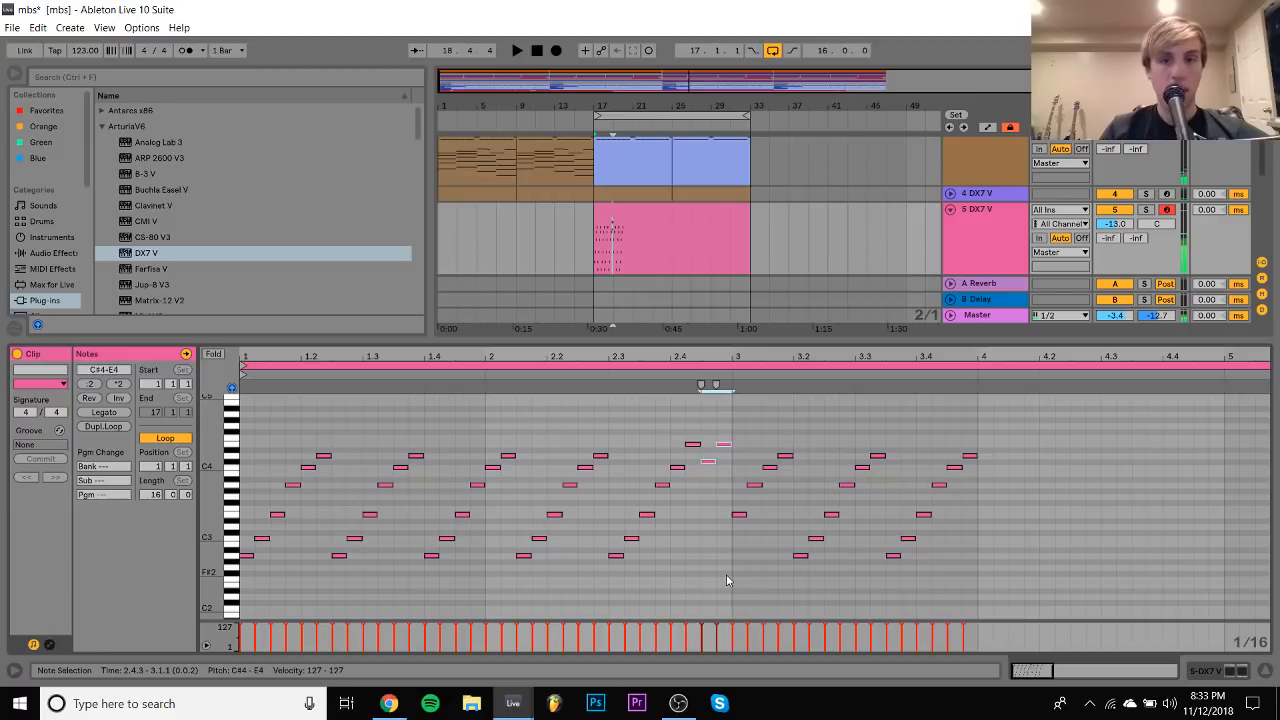
pyautogui.press('Up')
# Raise the note at 2.4.4 to A4
pyautogui.click(724, 437)
pyautogui.press('Up')
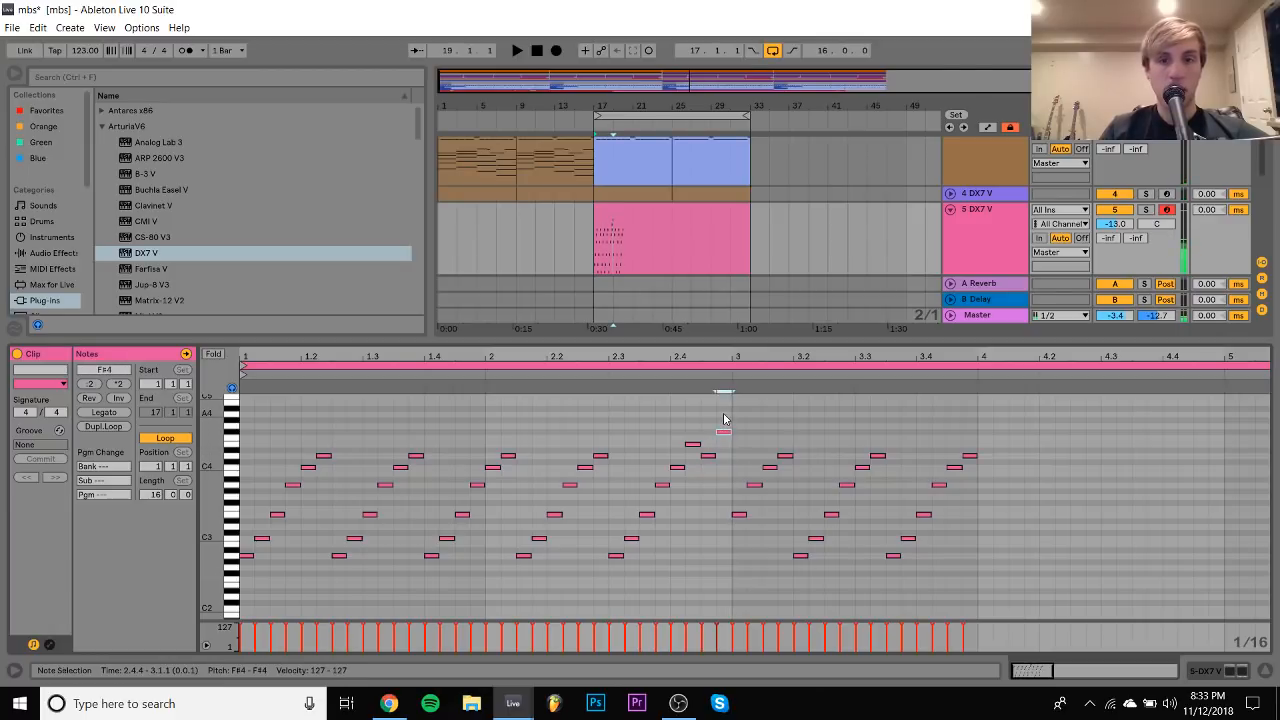
pyautogui.press('Up')
pyautogui.press('Up')
pyautogui.press('Up')
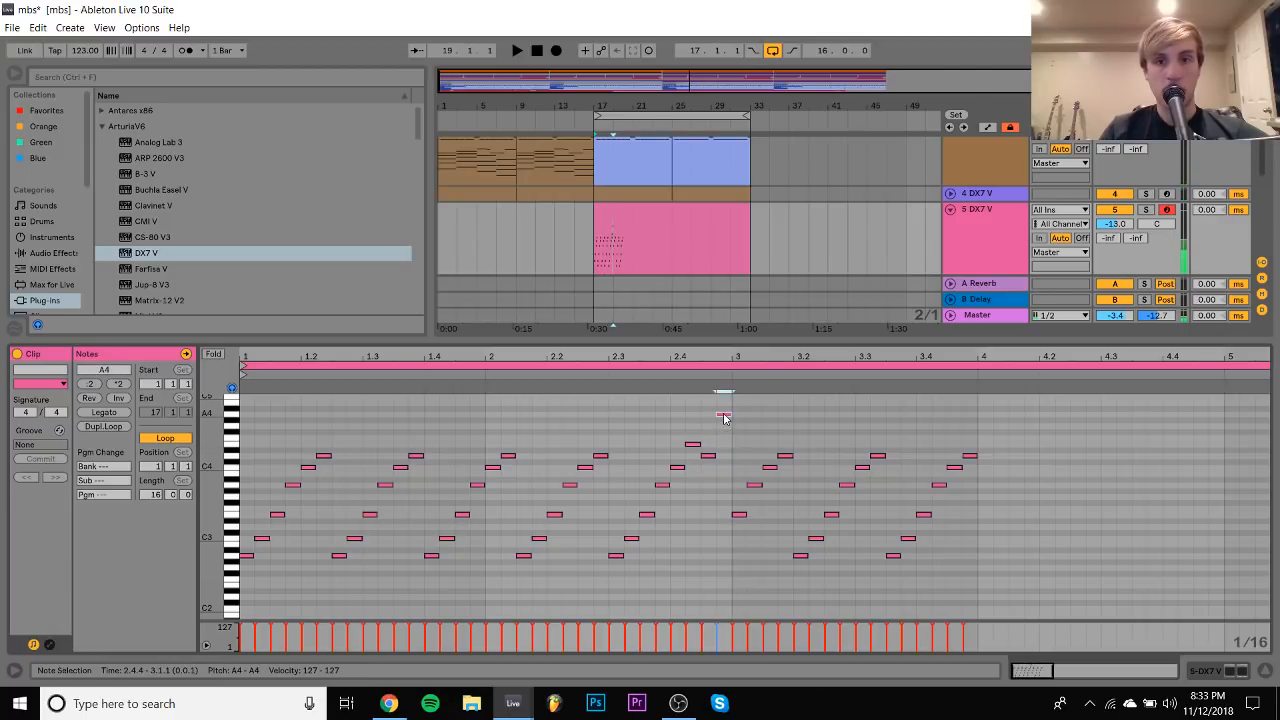
# During playback, transpose all notes up one octave and set the pink DX7 V track's volume to -12.0 dB
pyautogui.press('space')
pyautogui.hotkey('ctrl', 'a')
pyautogui.hotkey('shift', 'Up')
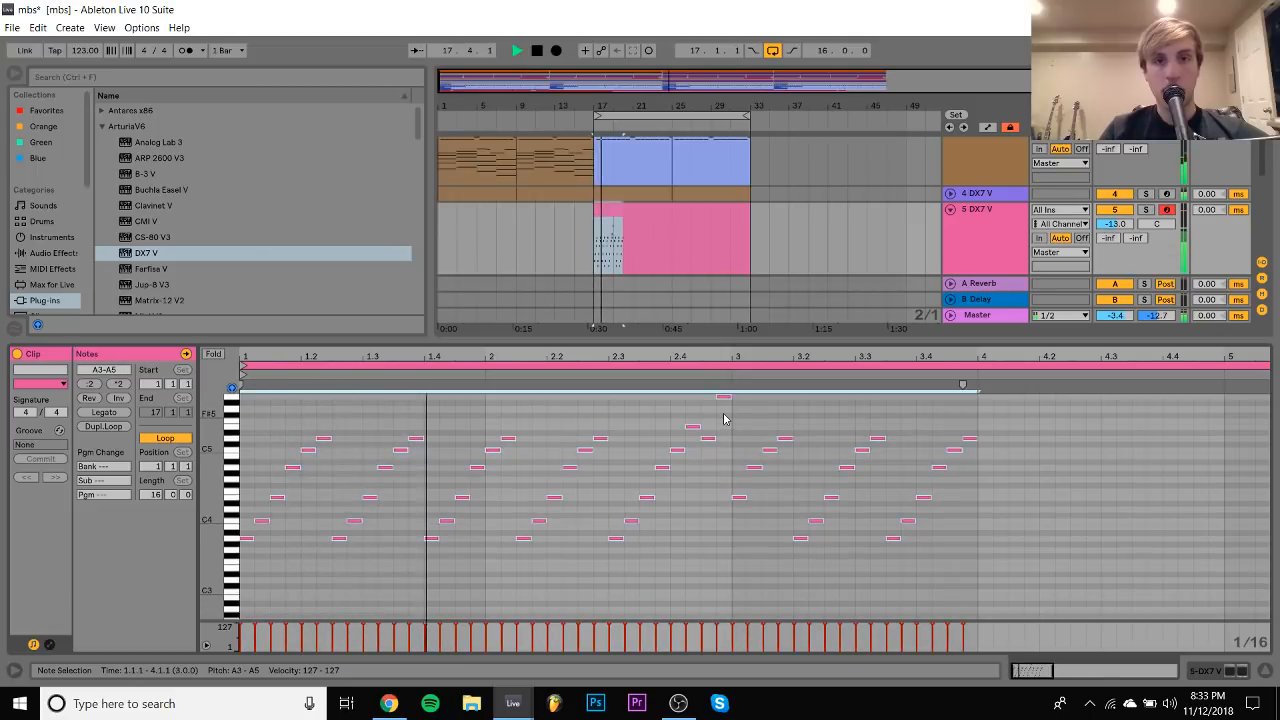
pyautogui.moveTo(1109, 228); pyautogui.dragTo(1109, 223)
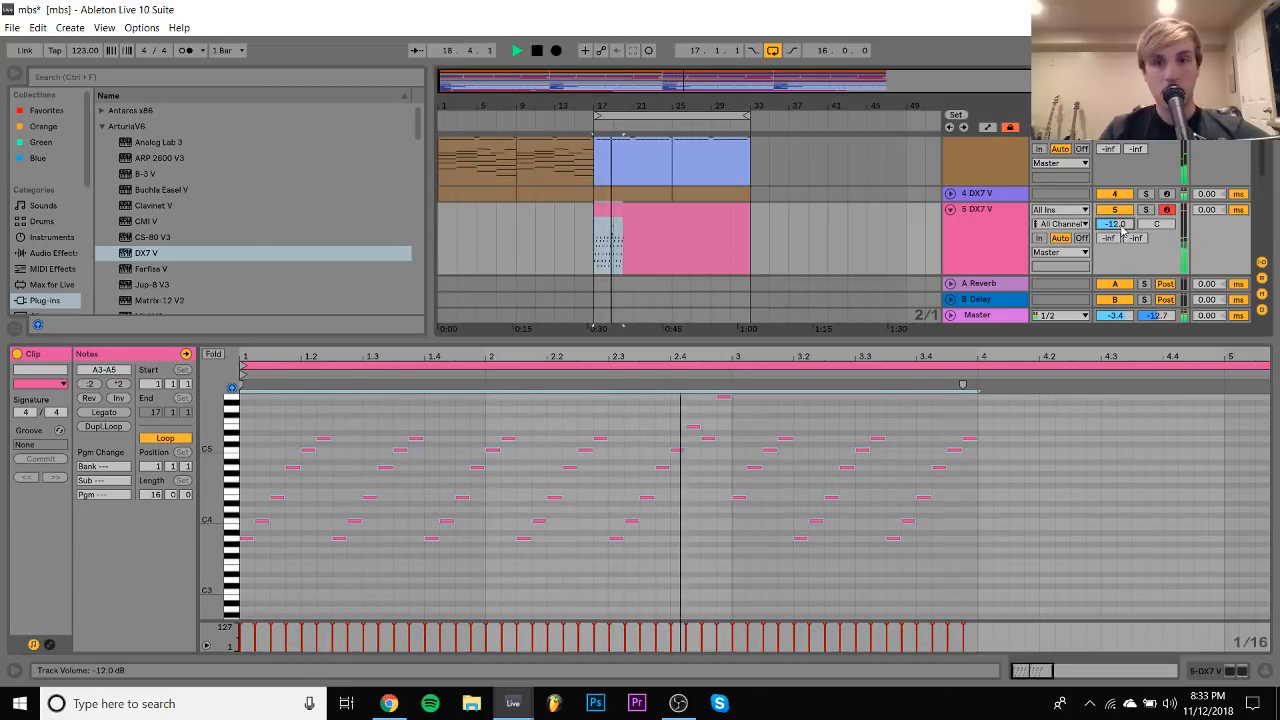
pyautogui.press('space')
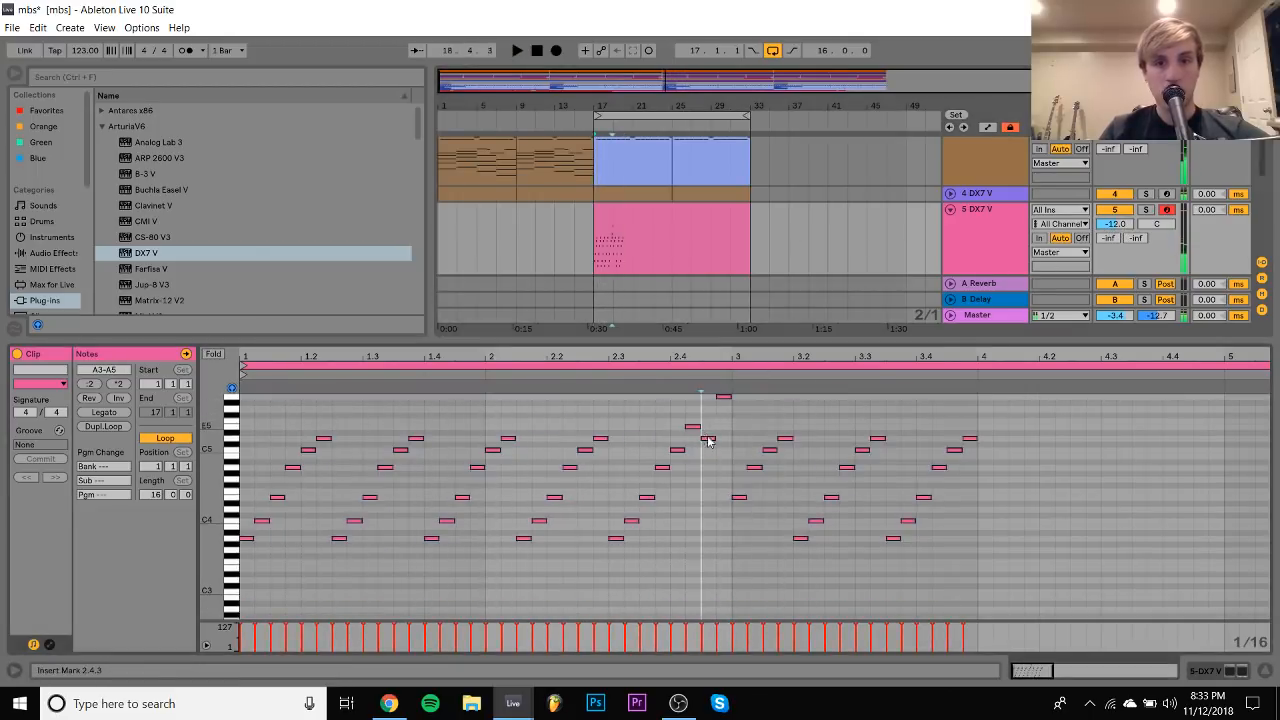
# Lower the note at 2.4.3 to C5 and play back the arpeggio
pyautogui.click(708, 438)
pyautogui.press('Down')
pyautogui.press('Down')
pyautogui.press('space')
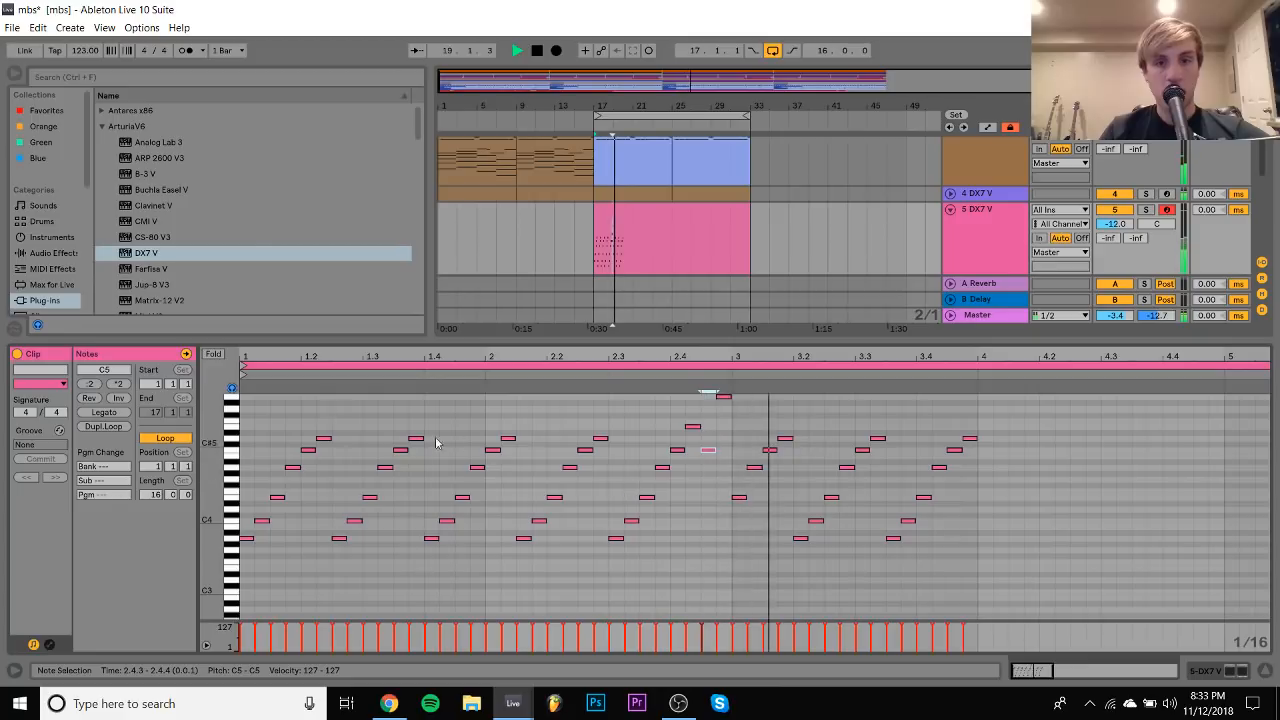
# Raise every D5 note in the clip to E5 and listen to the arpeggio
pyautogui.press('space')
pyautogui.click(235, 445)
pyautogui.press('Up')
pyautogui.press('Up')
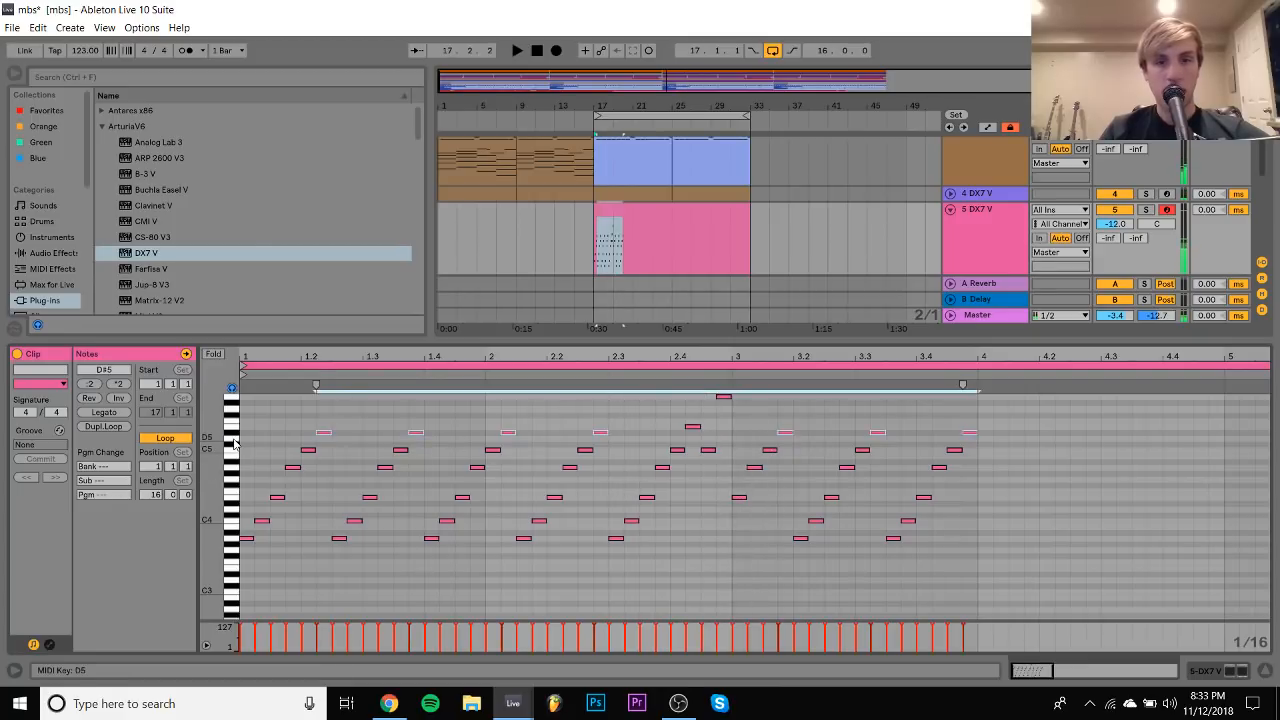
pyautogui.press('space')
pyautogui.click(292, 423)
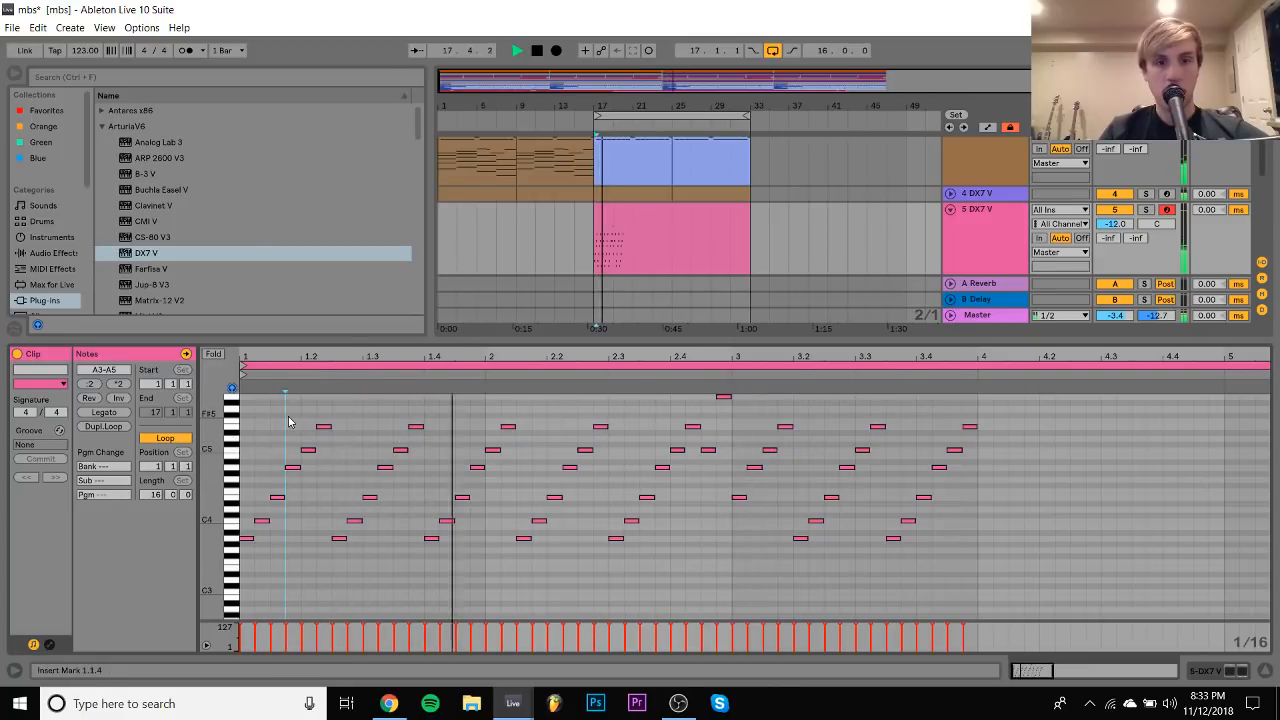
pyautogui.click(548, 409)
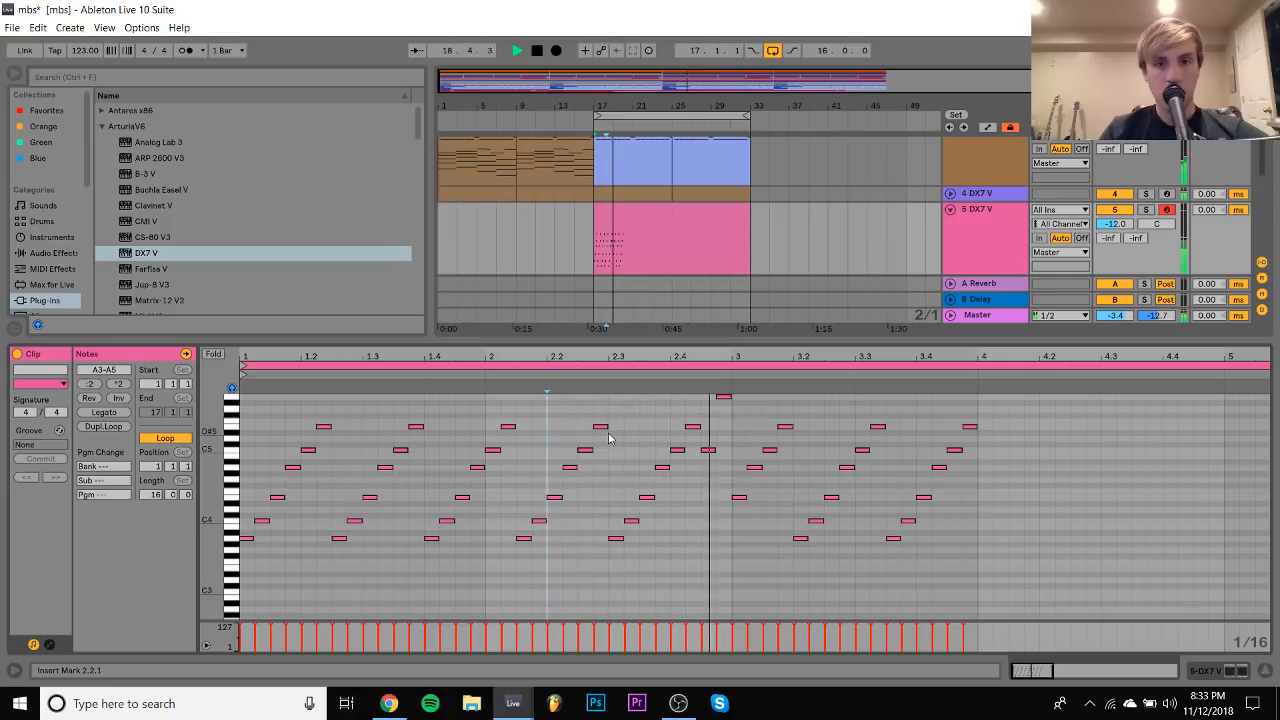
pyautogui.press('space')
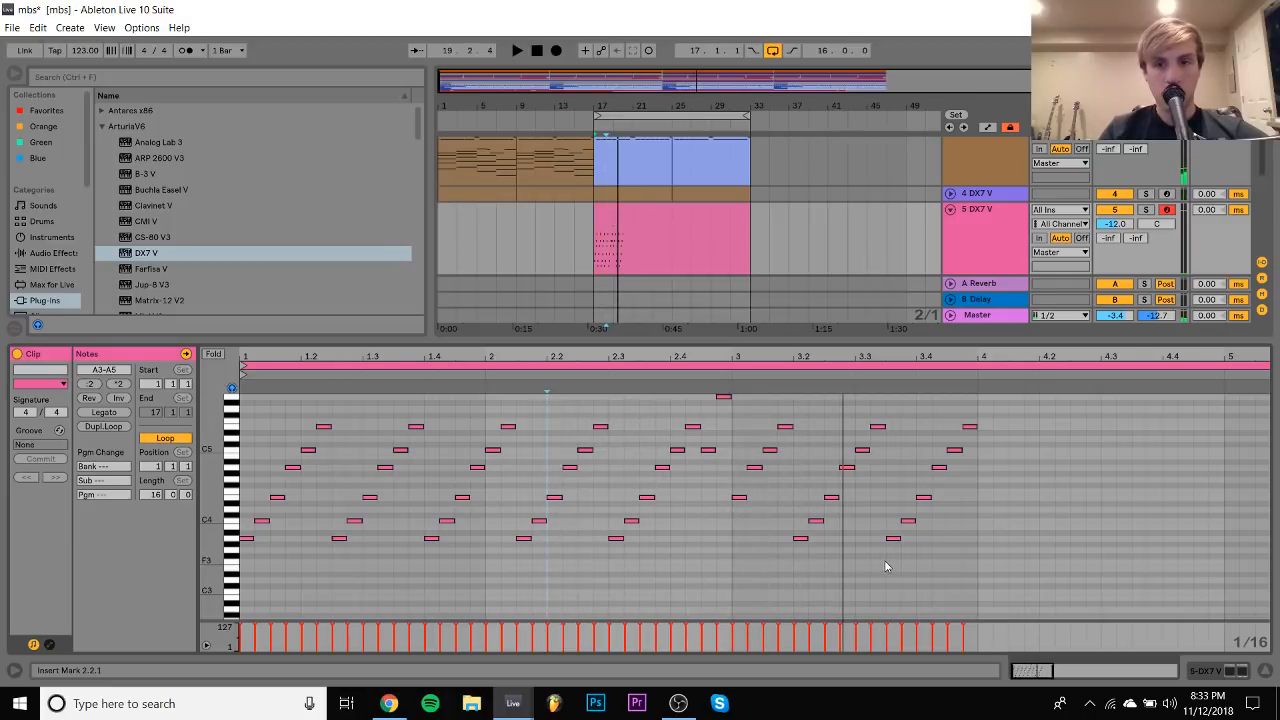
# Duplicate the last six-note group before bar 4 three times to carry the arpeggio past bar 5
pyautogui.moveTo(891, 557); pyautogui.dragTo(975, 416)
pyautogui.hotkey('ctrl', 'd')
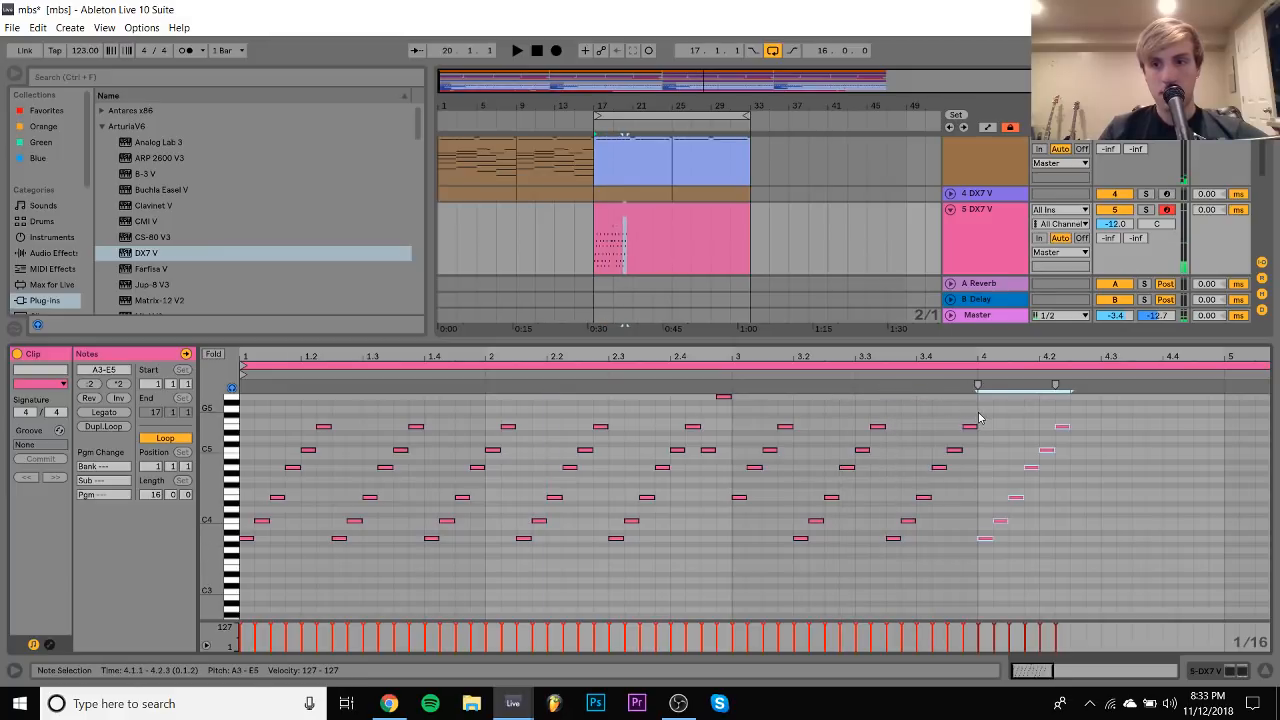
pyautogui.hotkey('ctrl', 'd')
pyautogui.hotkey('ctrl', 'd')
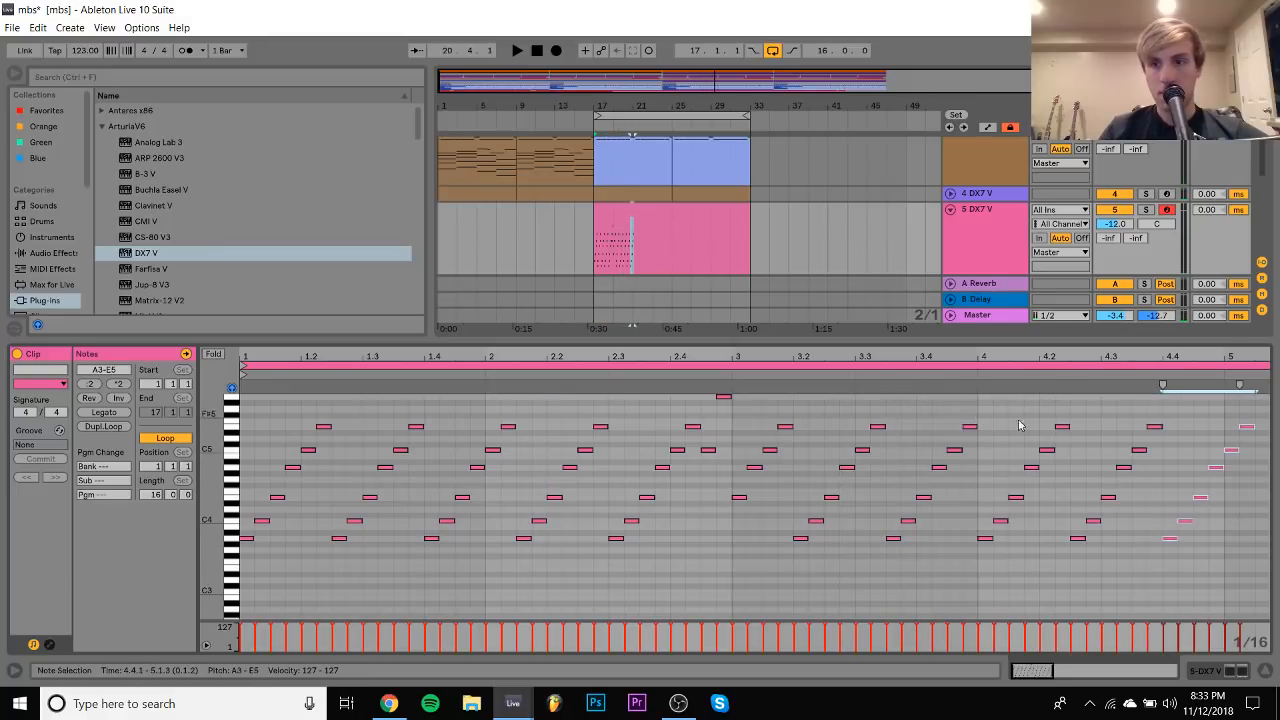
# Raise the notes at 4.3.4 and 4.4.2 to G5 and the note at 4.4.4 to A5
pyautogui.click(1153, 426)
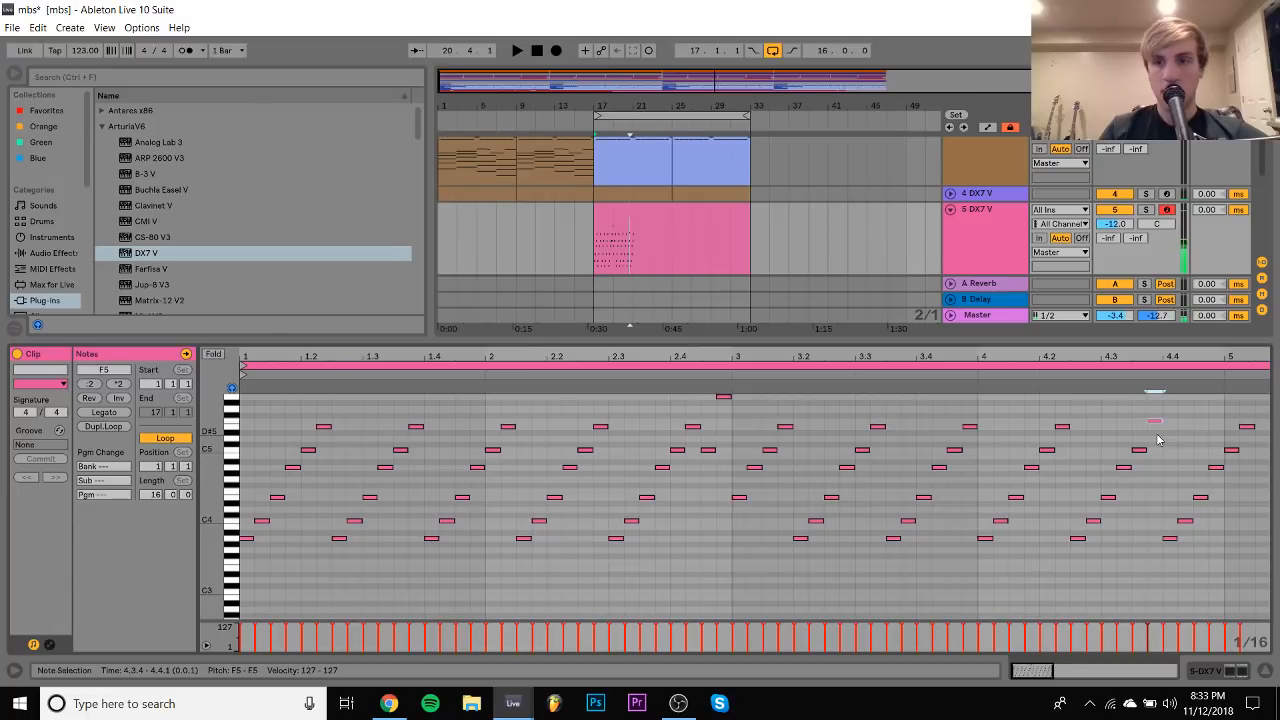
pyautogui.press('Up')
pyautogui.press('Up')
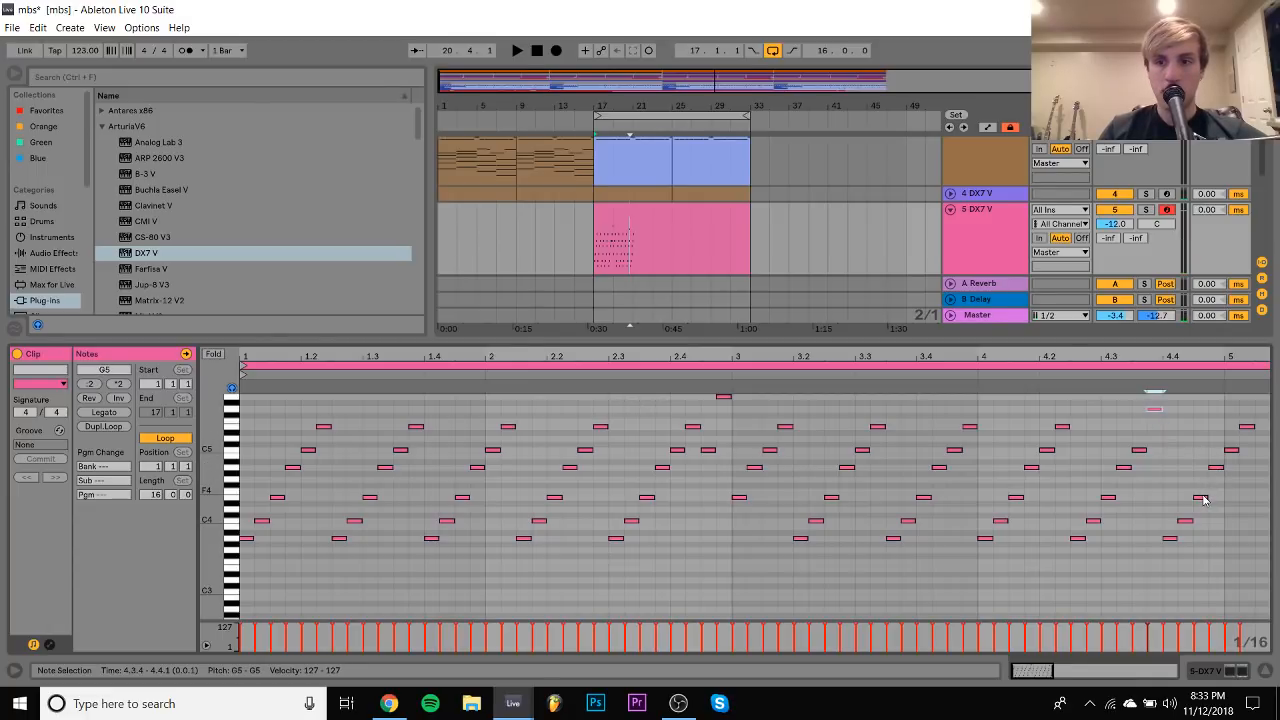
pyautogui.moveTo(1184, 521); pyautogui.dragTo(1186, 410)
pyautogui.click(1218, 476)
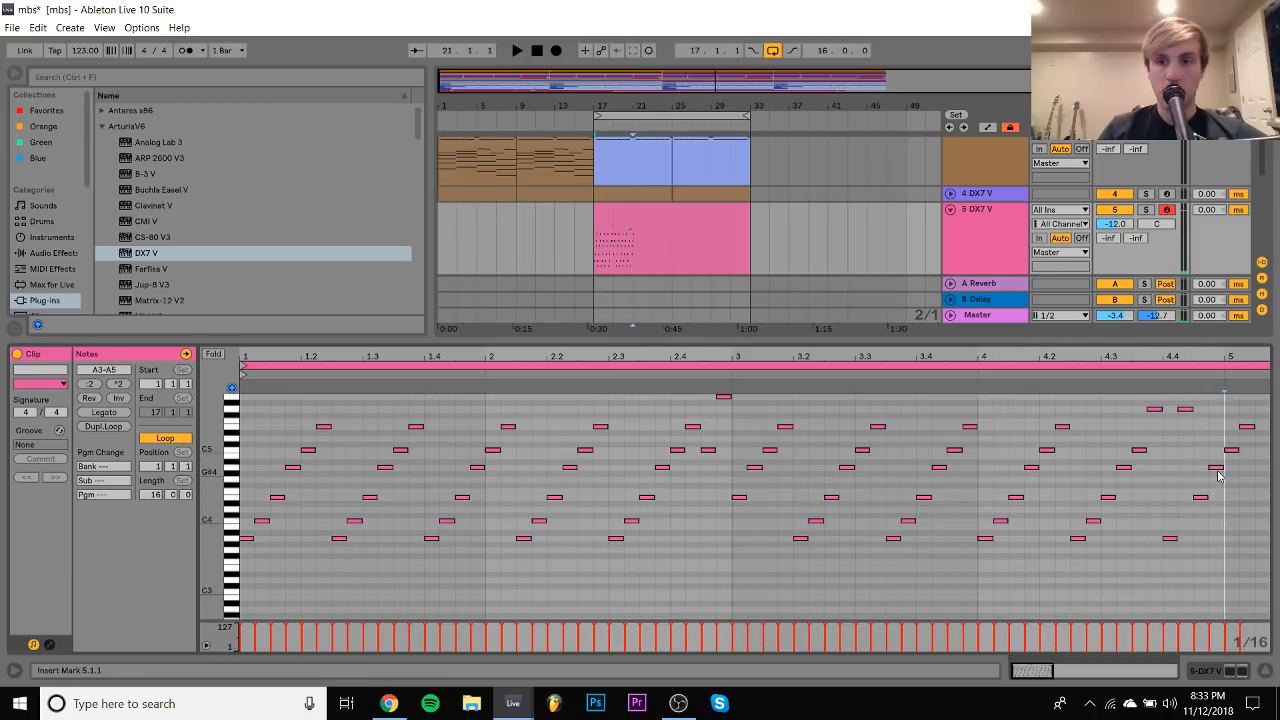
pyautogui.click(1218, 470)
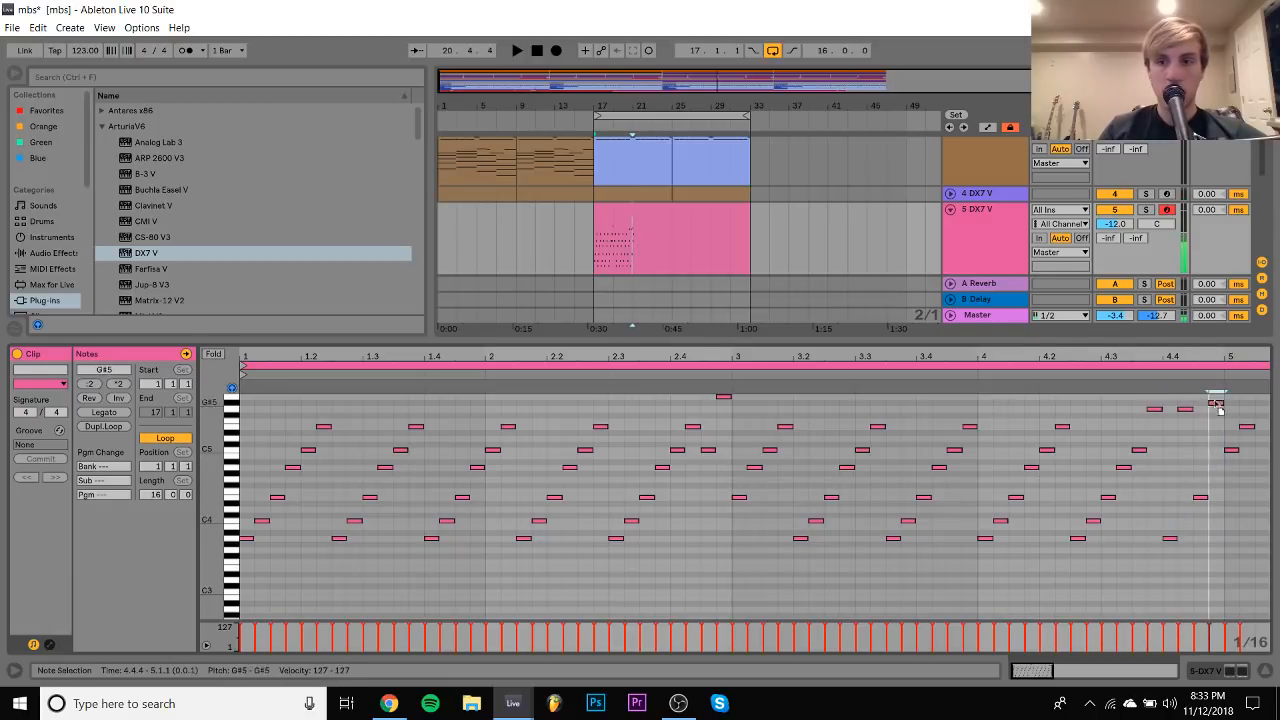
pyautogui.scroll(2, 1219, 410)
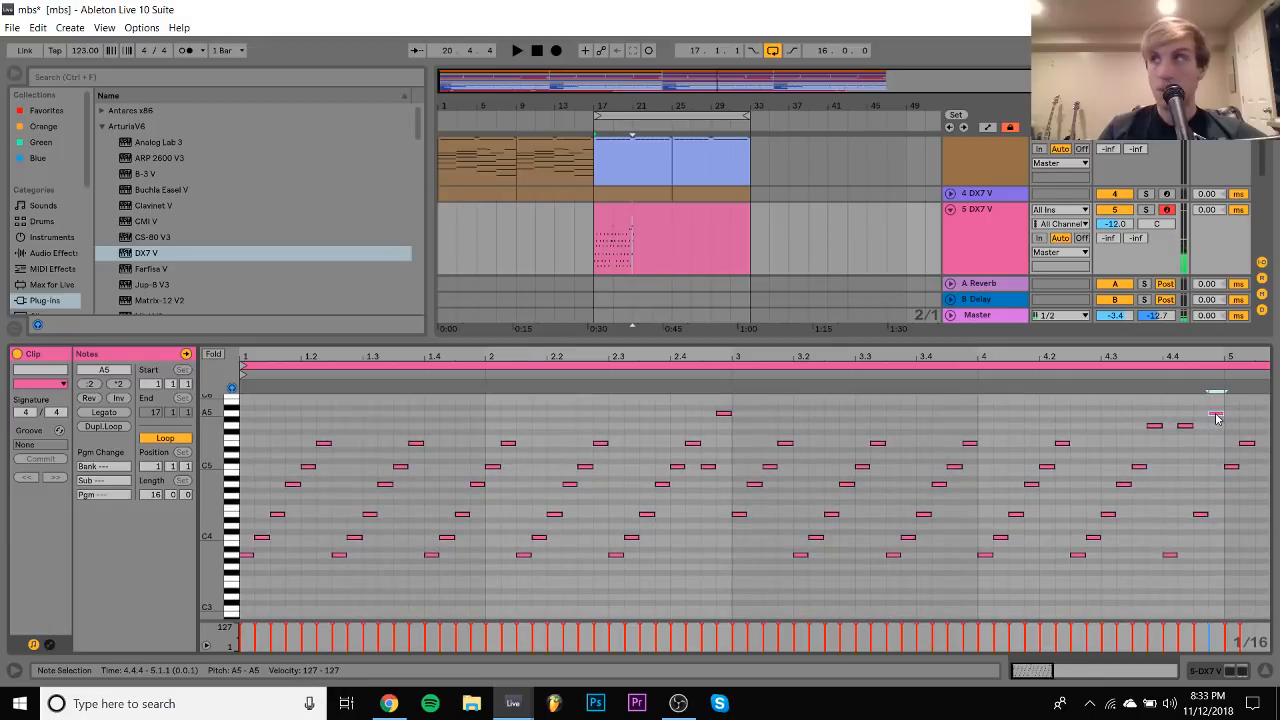
# Duplicate the arpeggio from bars 17 to 21 three times in the arrangement up to bar 33 and select all four clips
pyautogui.press('space')
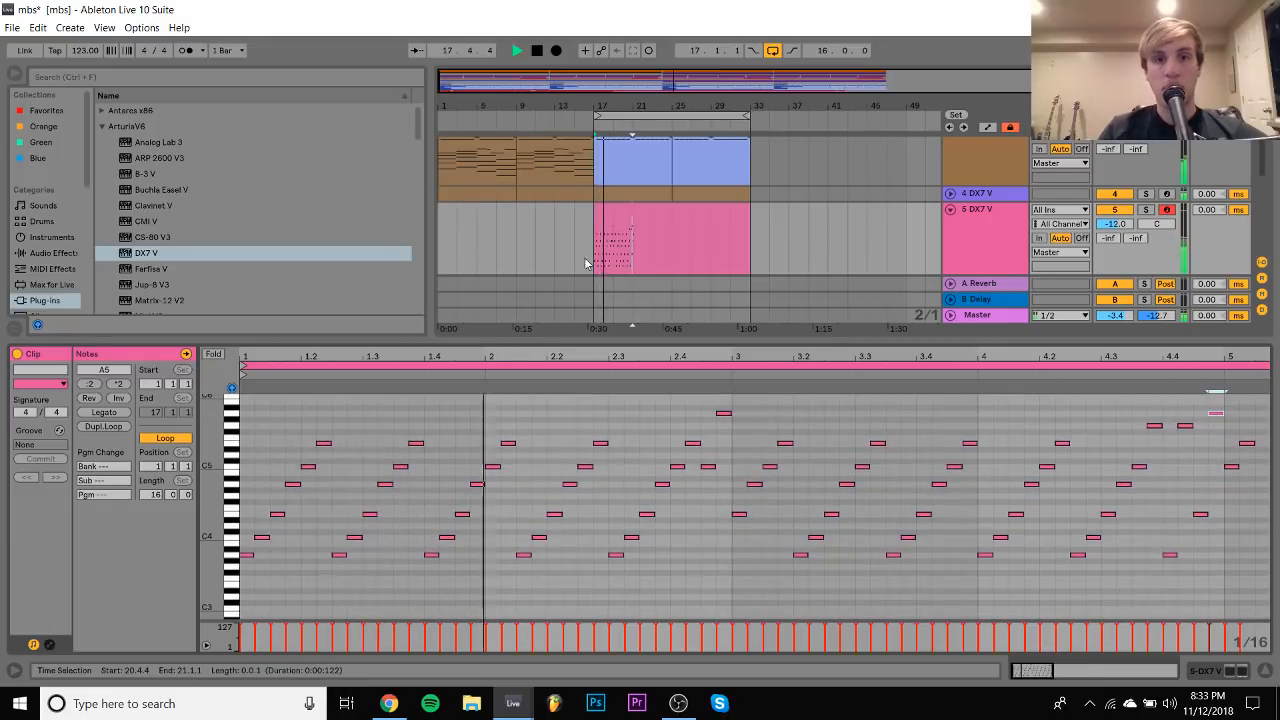
pyautogui.moveTo(608, 251); pyautogui.dragTo(634, 251)
pyautogui.hotkey('ctrl', 'd')
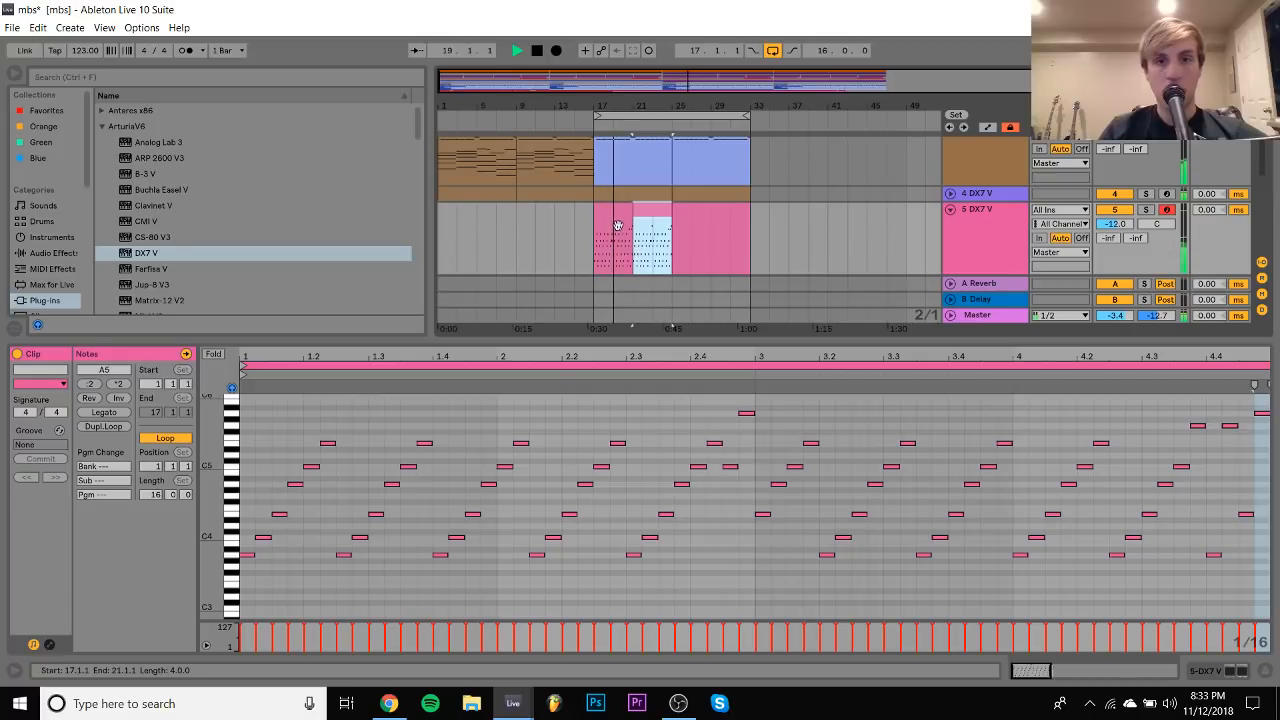
pyautogui.hotkey('ctrl', 'd')
pyautogui.hotkey('ctrl', 'd')
pyautogui.keyDown('shift'); pyautogui.click(617, 224); pyautogui.keyUp('shift')
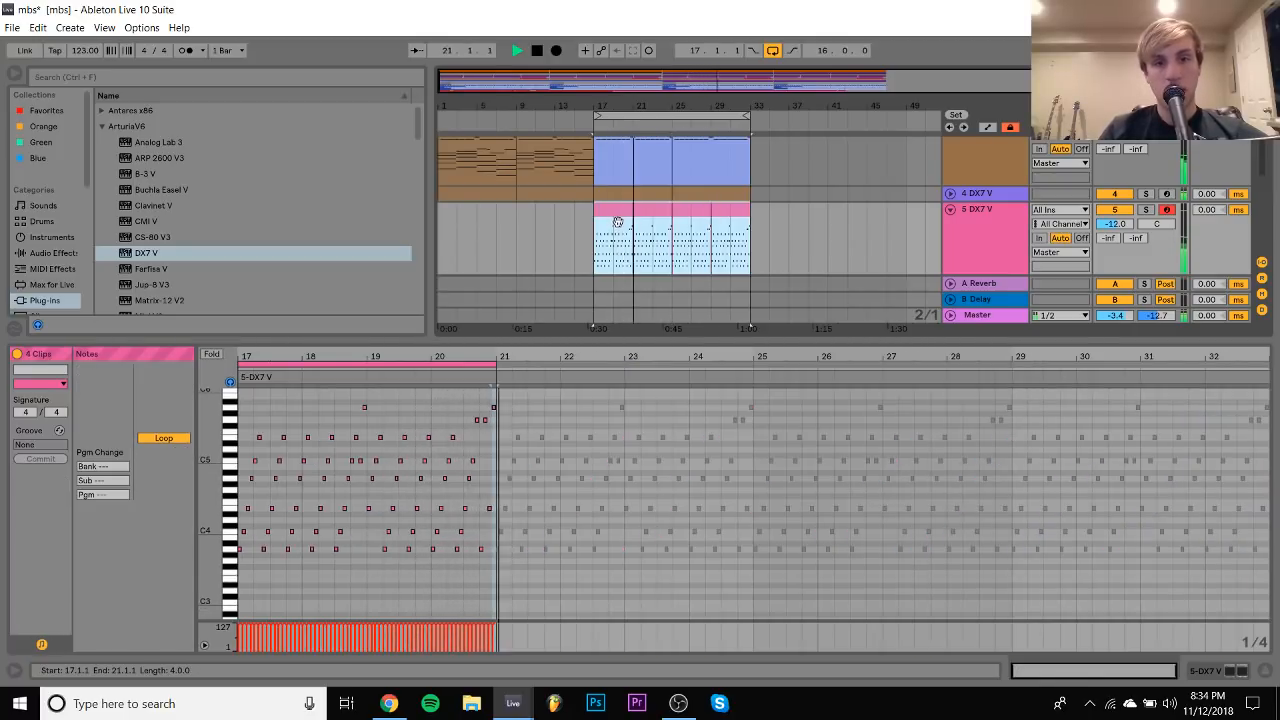
# Consolidate the first two DX7 V arpeggio clips on track 5 into one clip from bar 17 to bar 25
pyautogui.click(651, 222)
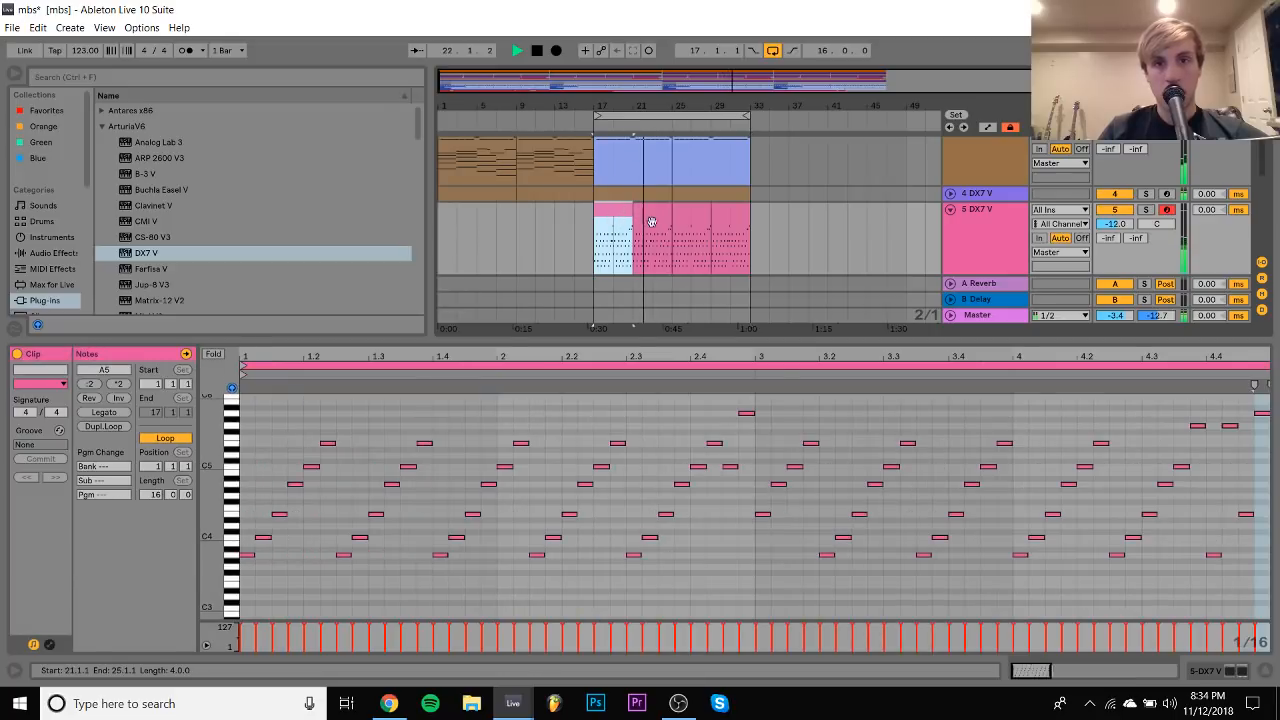
pyautogui.keyDown('shift'); pyautogui.click(652, 221); pyautogui.keyUp('shift')
pyautogui.hotkey('ctrl', 'j')
pyautogui.press('space')
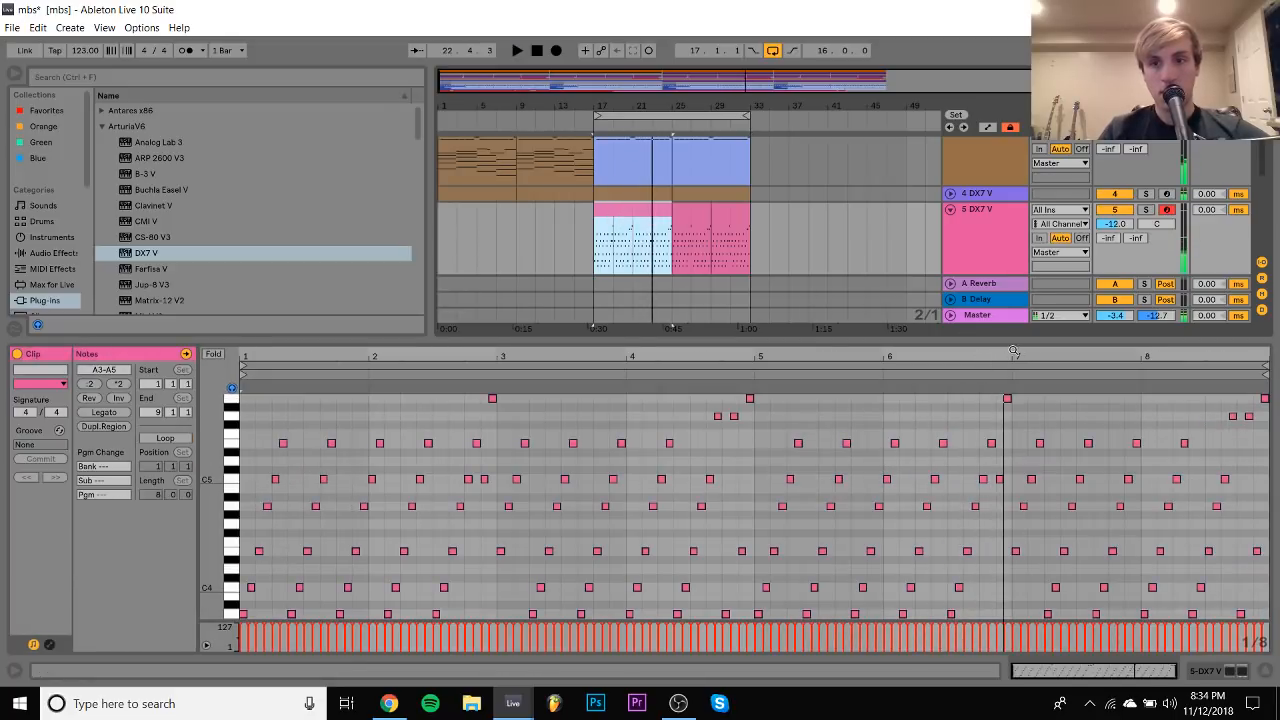
# Lower the A5 note at 6.4.4 in the consolidated clip to E5 and listen to the change
pyautogui.moveTo(1013, 352); pyautogui.dragTo(1008, 417)
pyautogui.click(1004, 398)
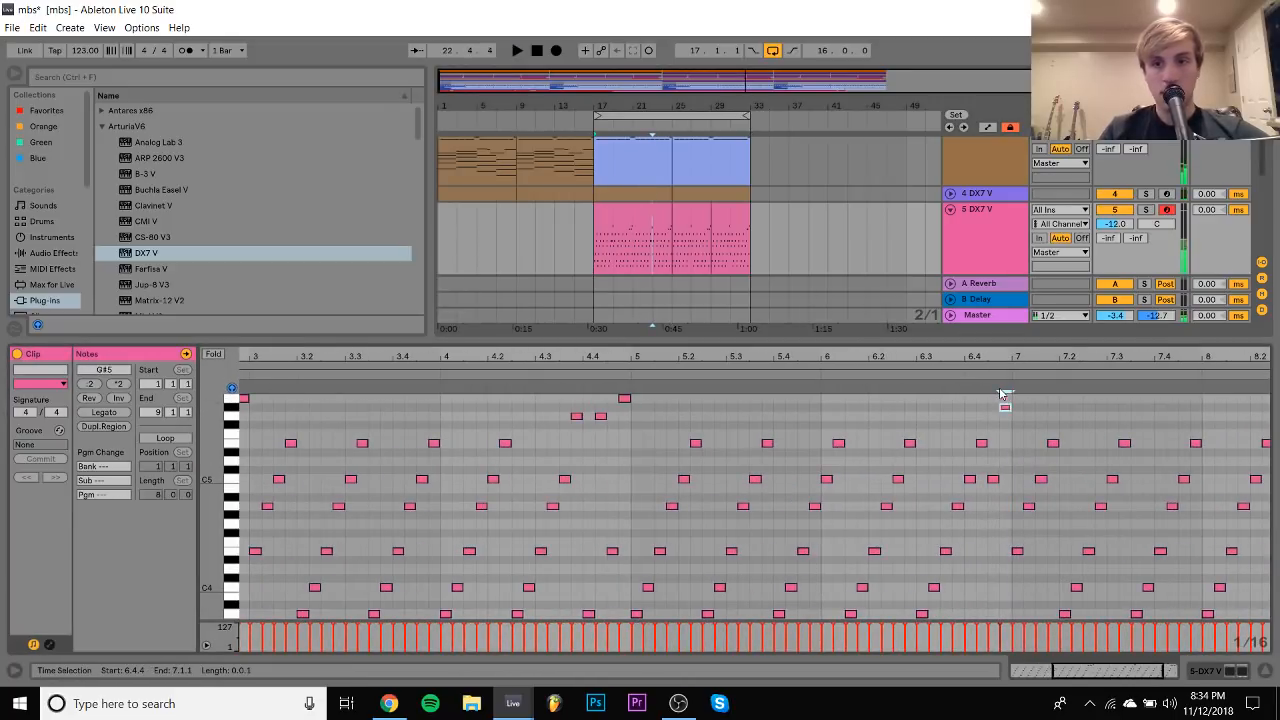
pyautogui.press('space')
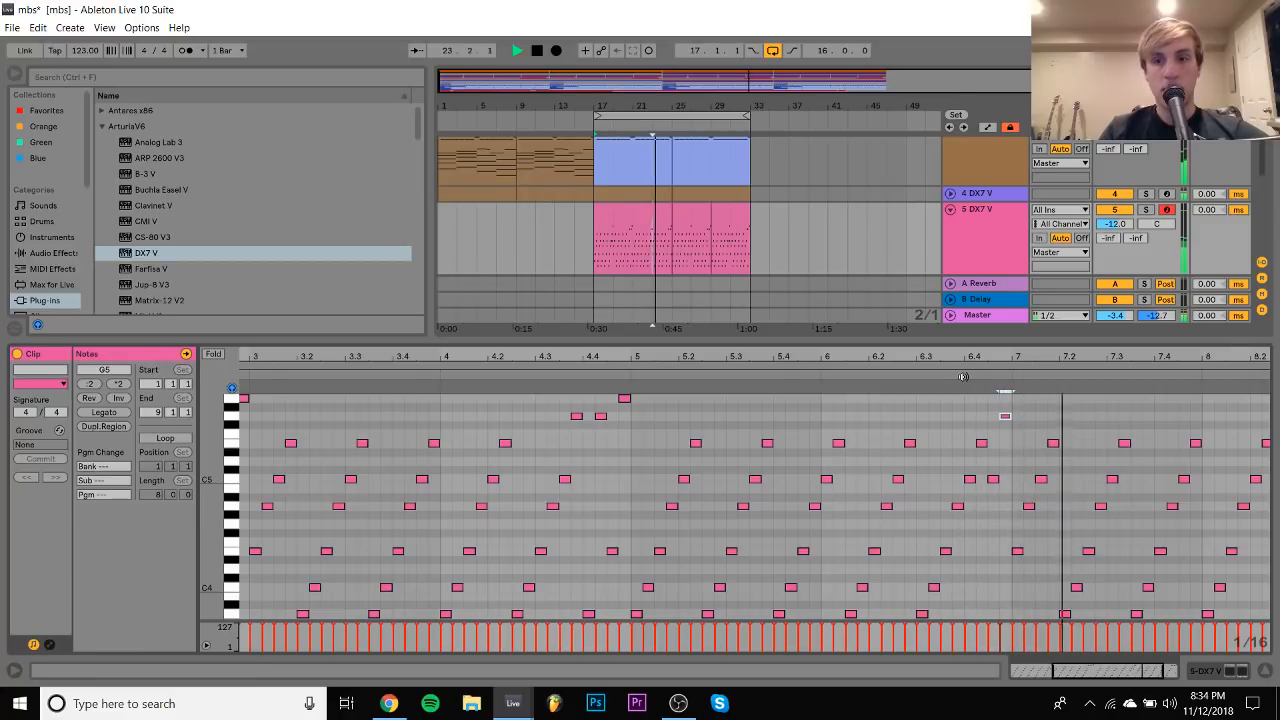
pyautogui.click(964, 377)
pyautogui.hscroll(2, 966, 375)
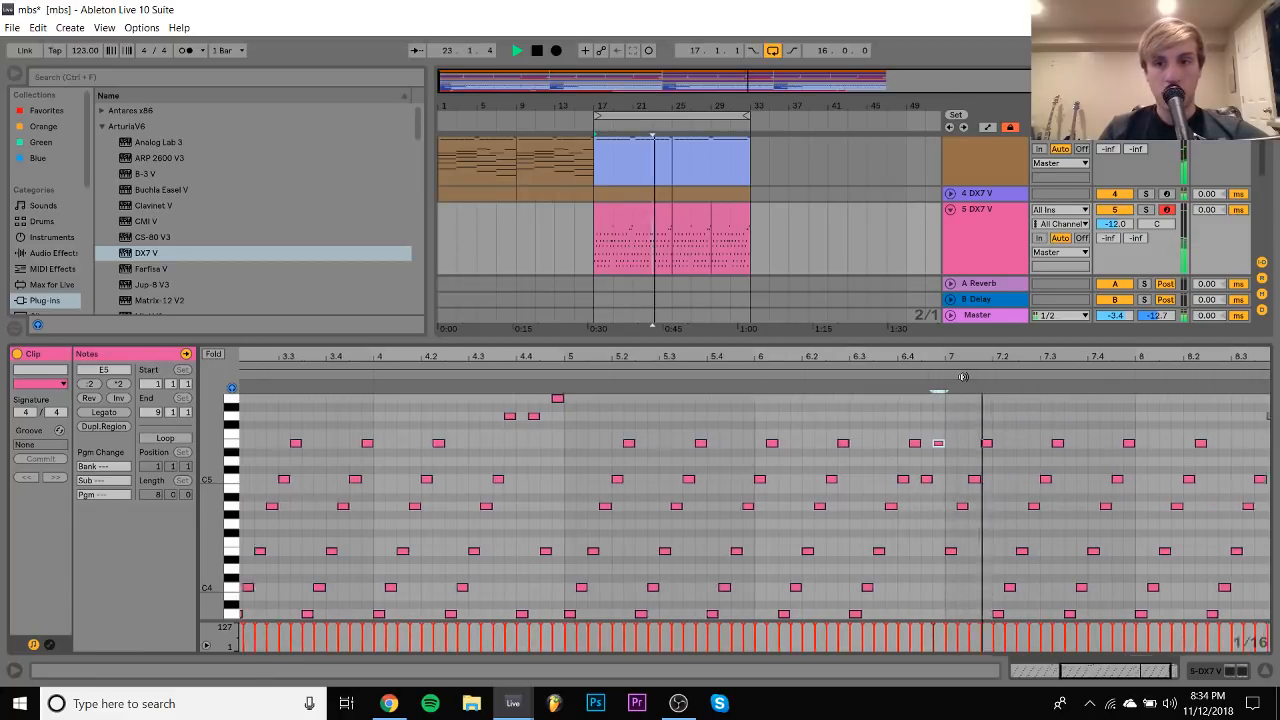
pyautogui.hscroll(1, 991, 430)
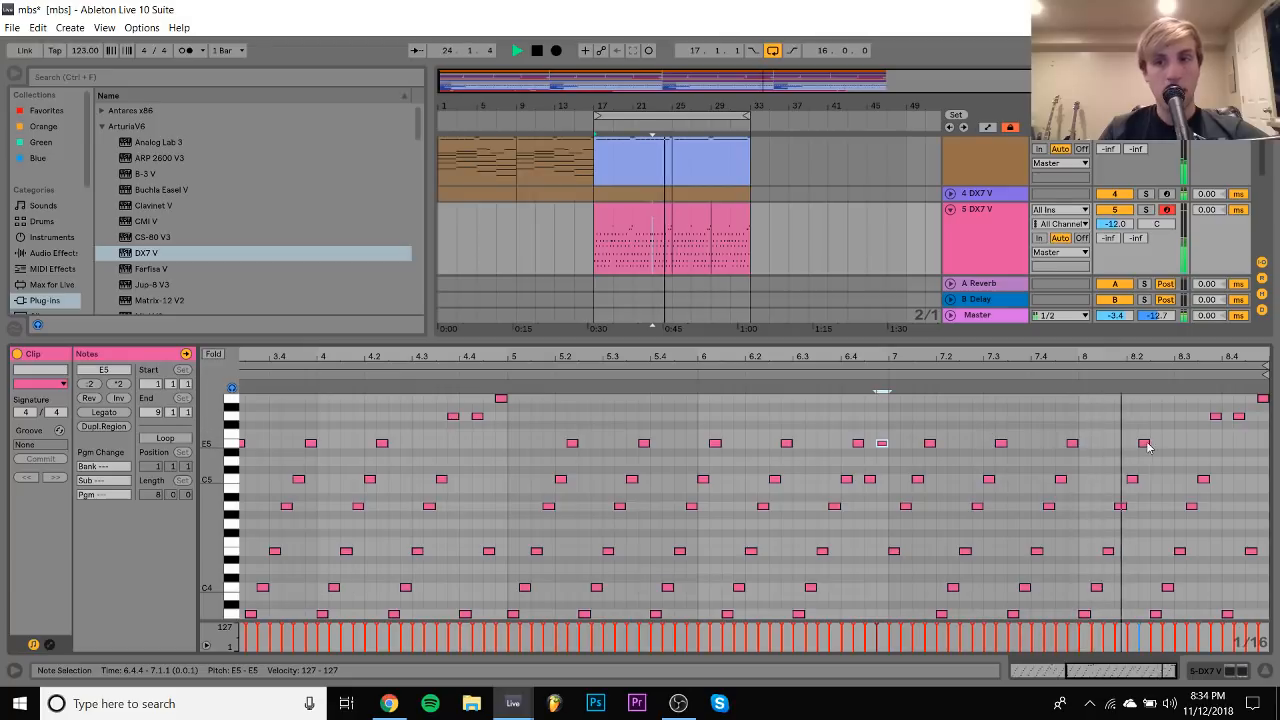
# Rework the notes from 8.3.1 to 8.4.4 into the sequence A5, G5, E5, C5, A4, E4, C4 and C5
pyautogui.click(1181, 553)
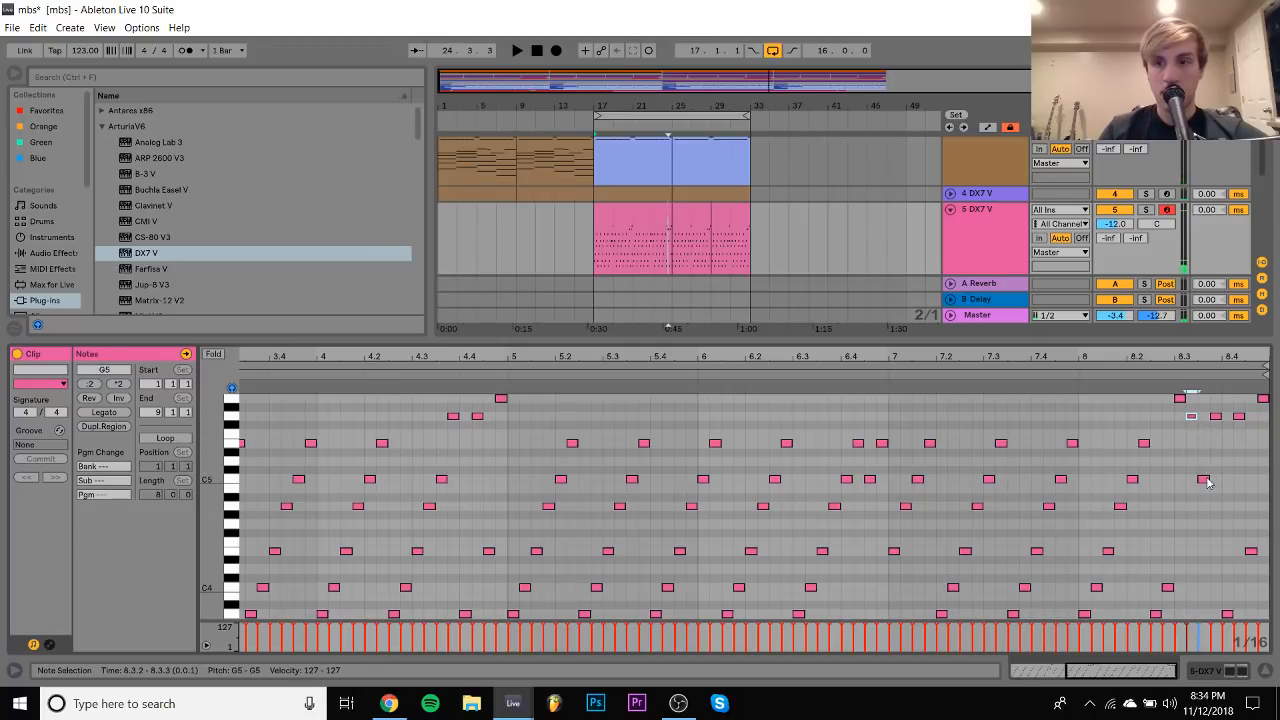
pyautogui.moveTo(1204, 477); pyautogui.dragTo(1205, 449)
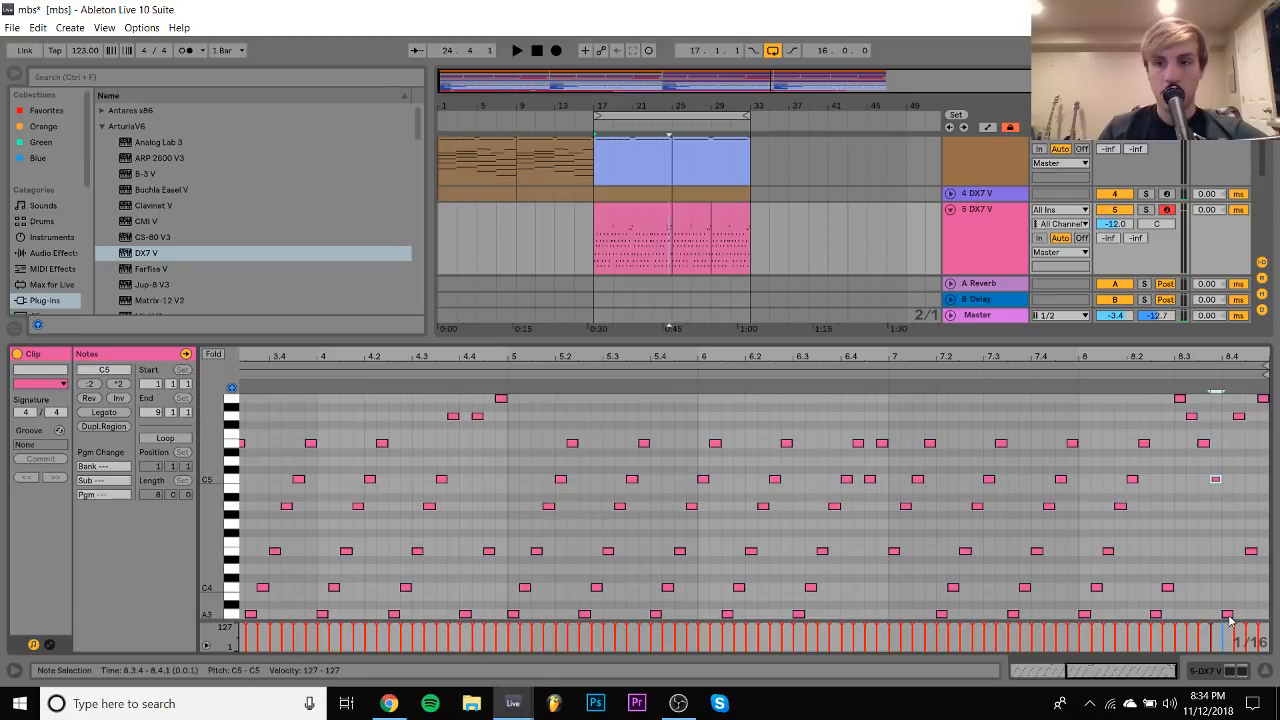
pyautogui.moveTo(1229, 616); pyautogui.dragTo(1231, 579)
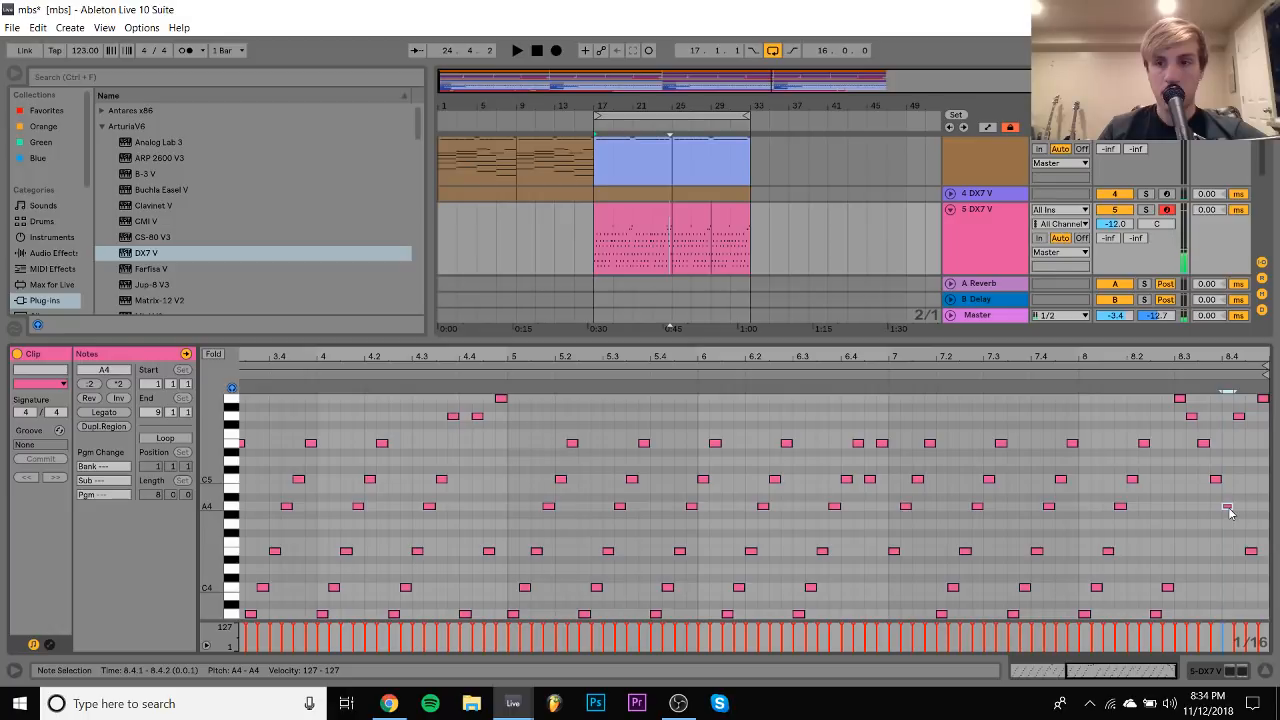
pyautogui.doubleClick(1240, 551)
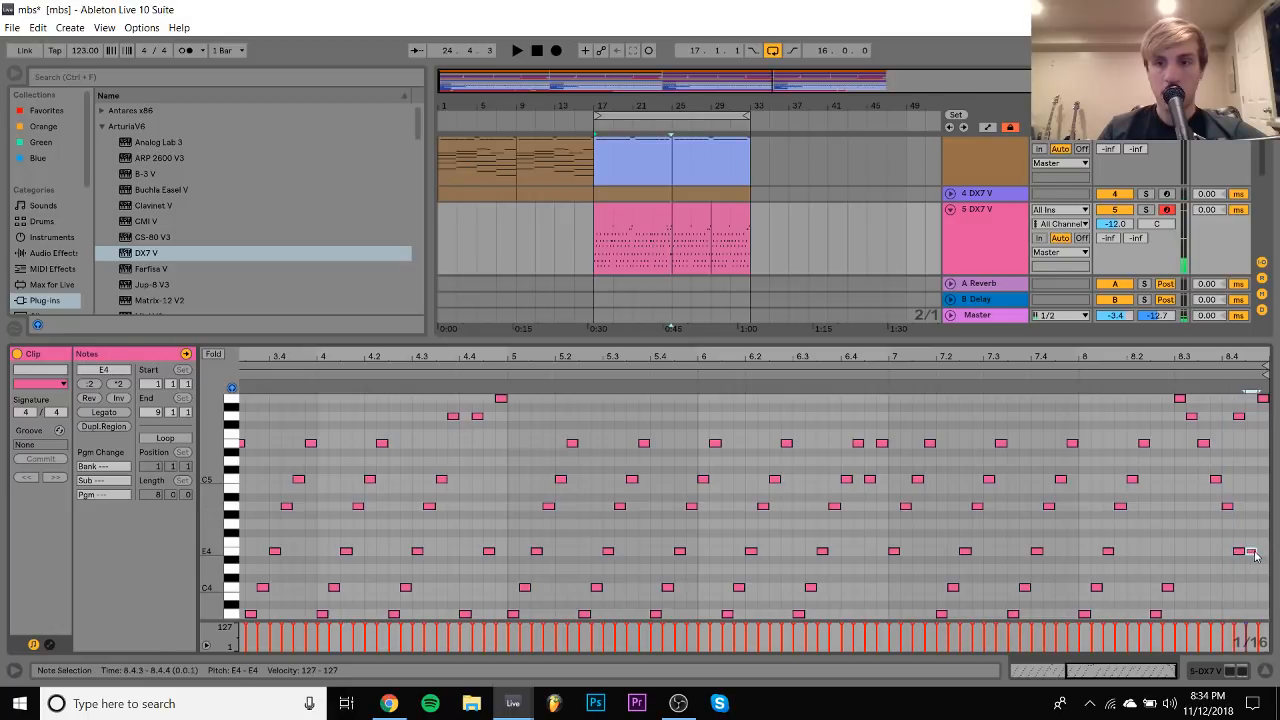
pyautogui.press('Delete')
pyautogui.doubleClick(1253, 588)
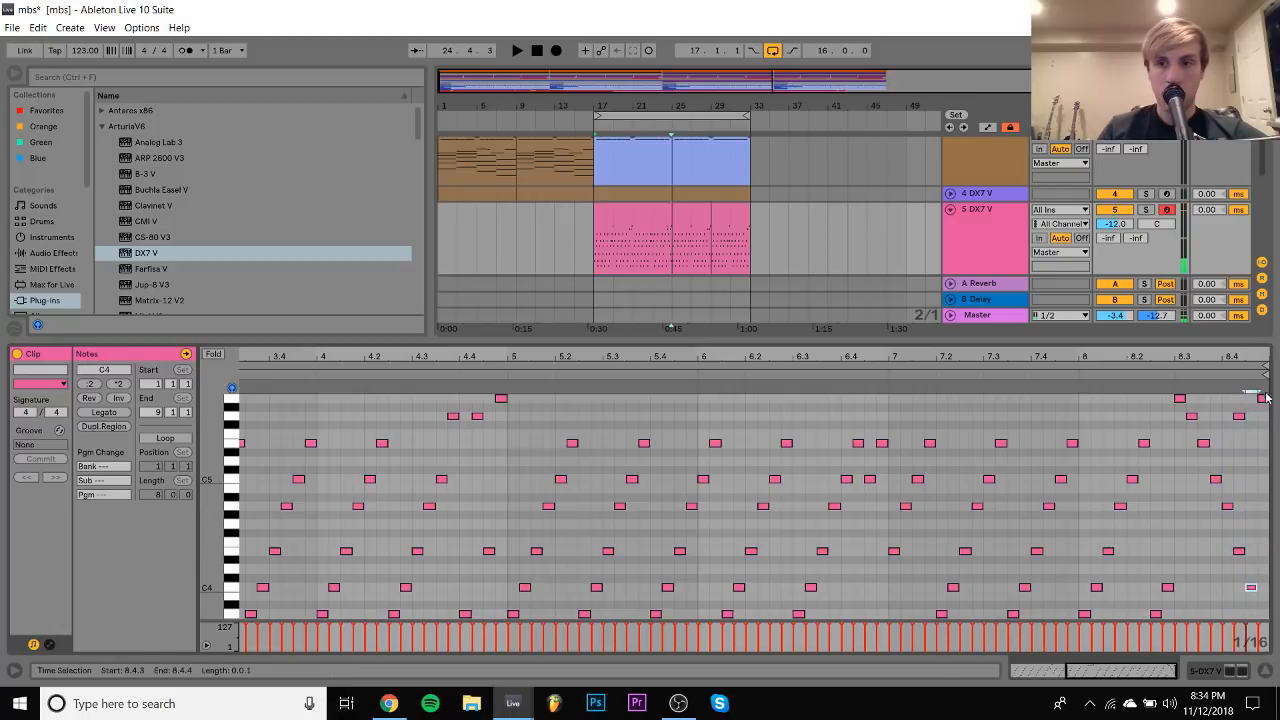
pyautogui.moveTo(1263, 402); pyautogui.dragTo(1266, 448)
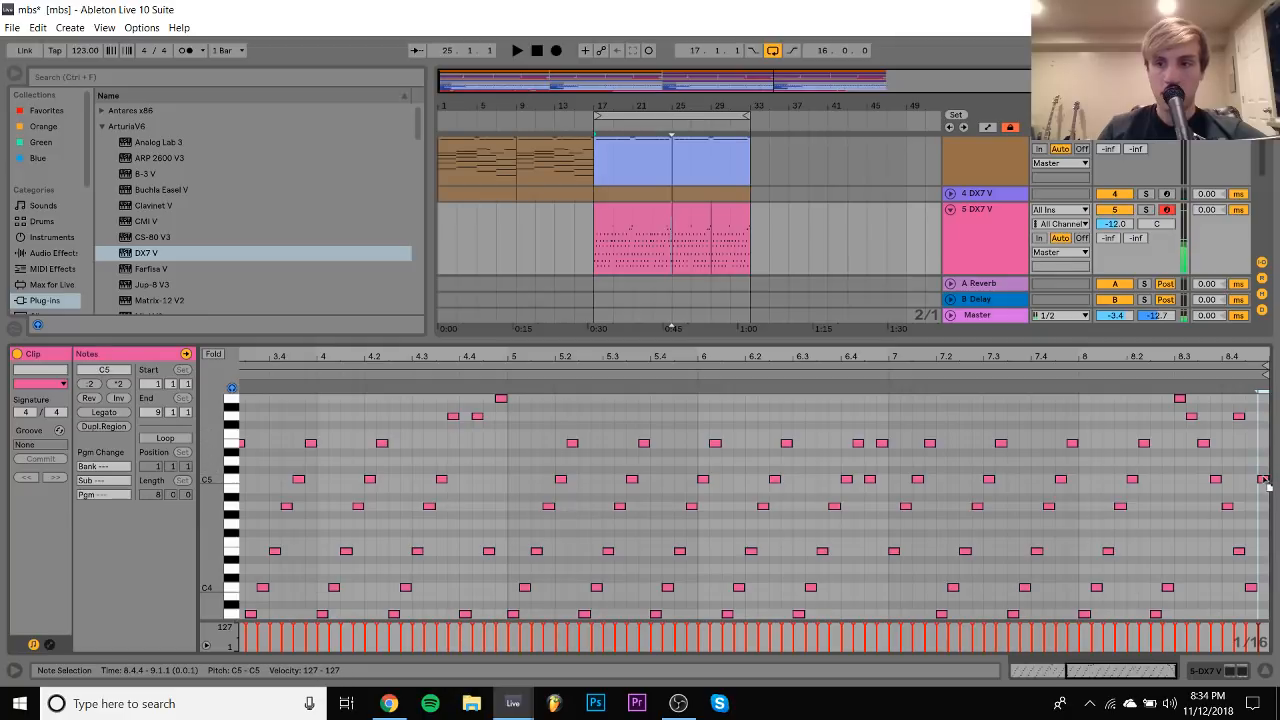
# Duplicate the edited arpeggio clip into bars 25 to 33 and consolidate everything from bar 17 to 33 into one clip
pyautogui.click(651, 212)
pyautogui.keyDown('shift'); pyautogui.click(652, 210); pyautogui.keyUp('shift')
pyautogui.hotkey('ctrl', 'j')
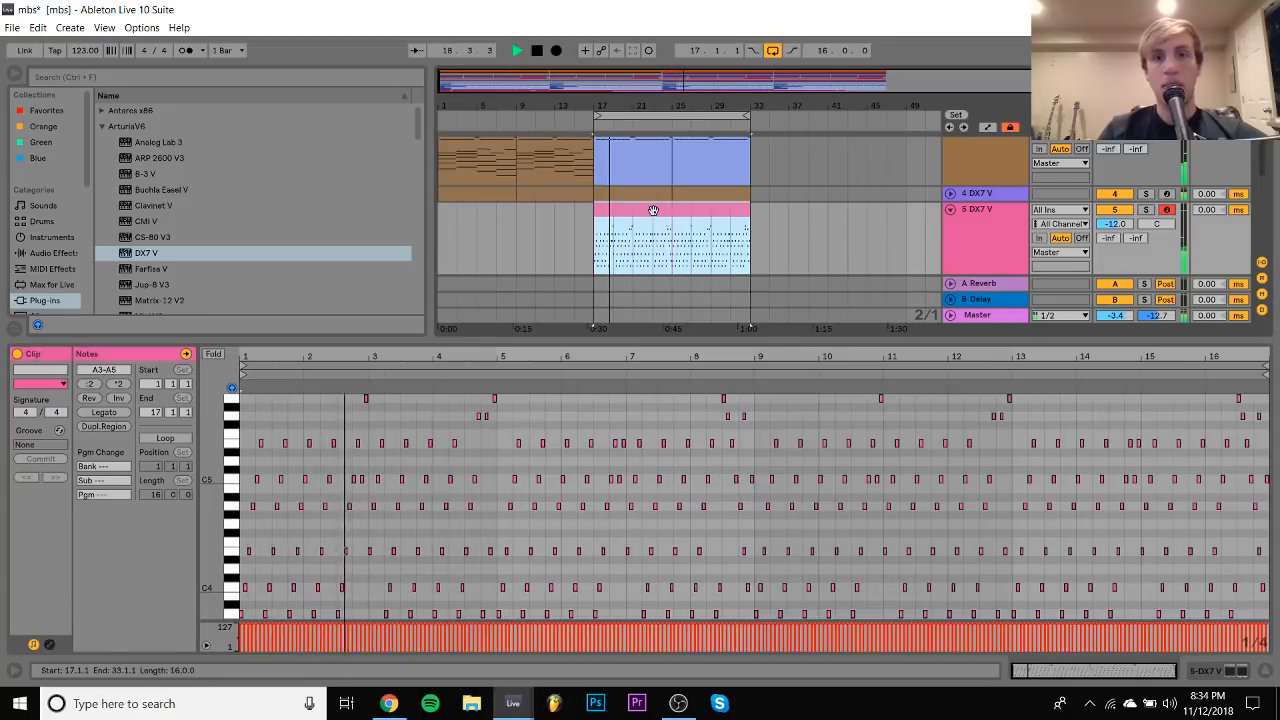
# Audition presets in track 5's DX7 V, briefly soloing the track, and settle on Lively Arps
pyautogui.click(976, 222)
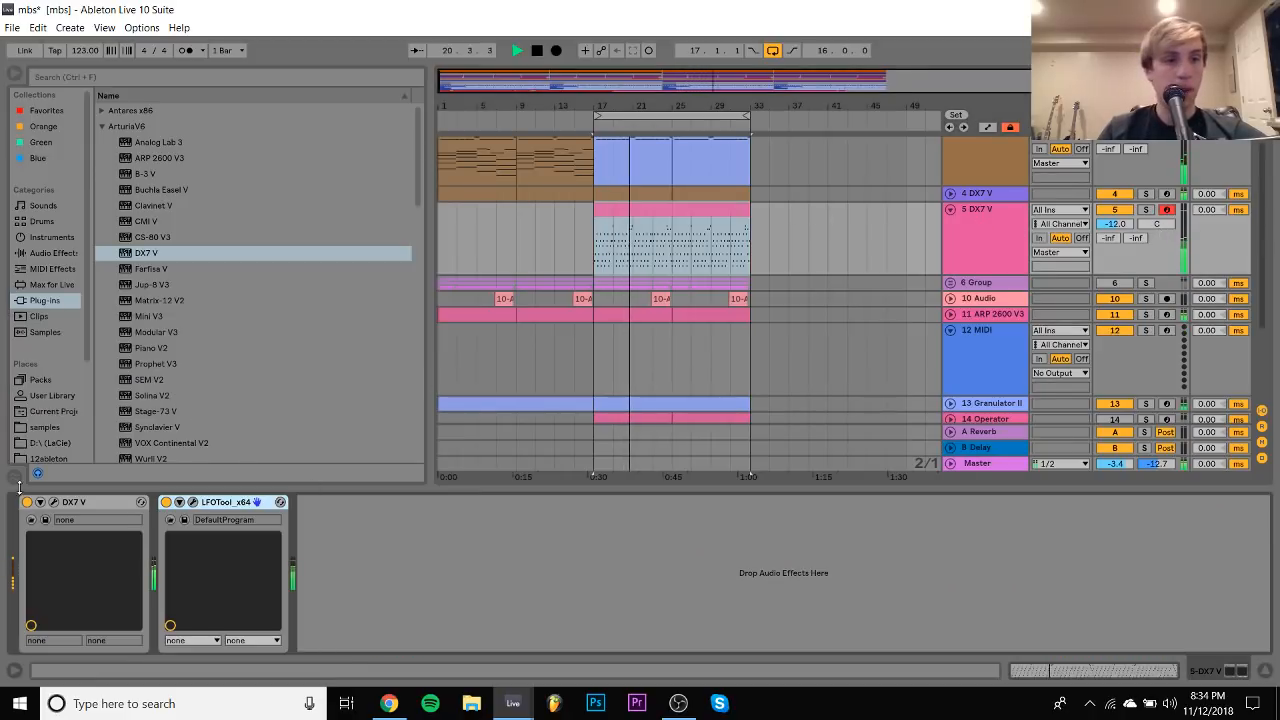
pyautogui.click(55, 504)
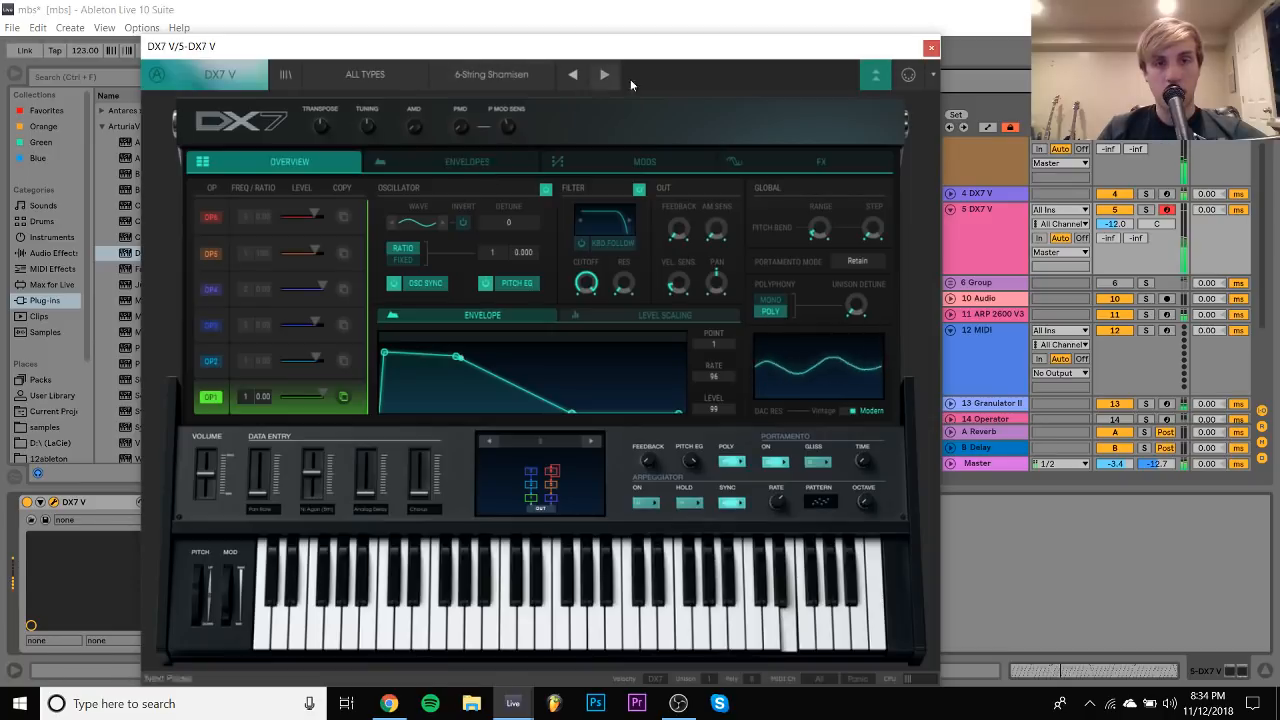
pyautogui.click(603, 77)
pyautogui.click(603, 77)
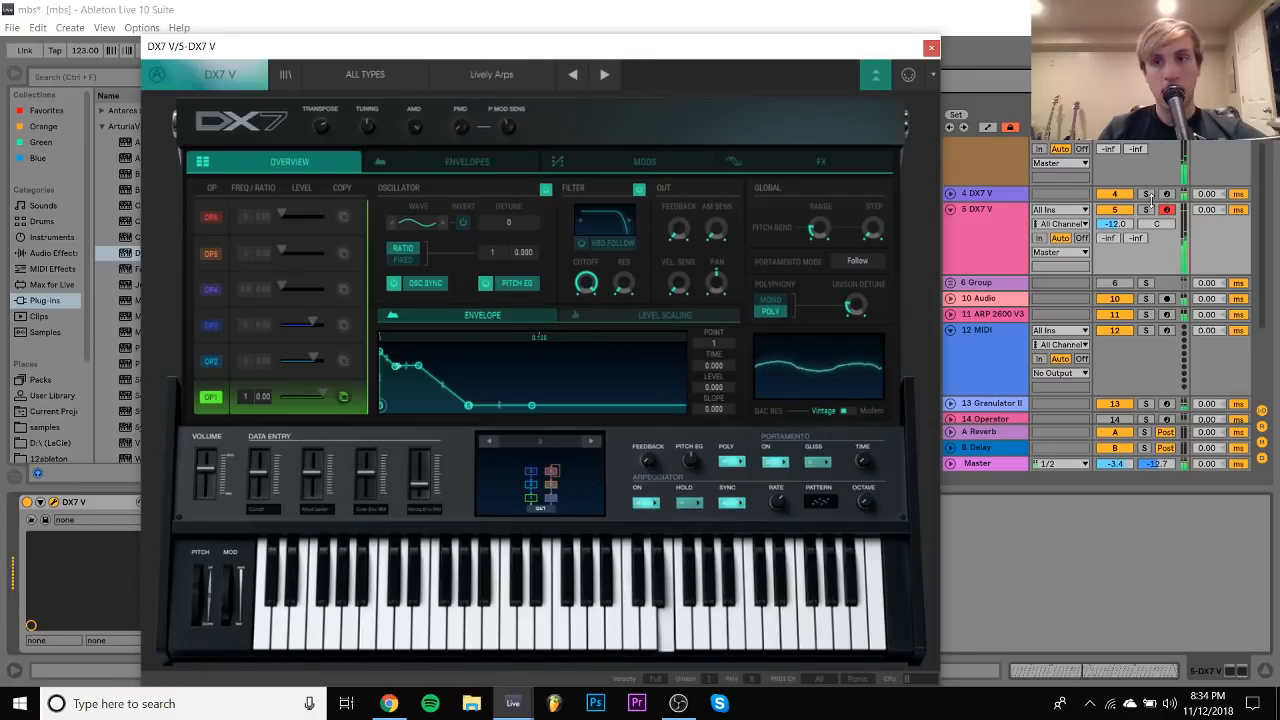
pyautogui.click(1146, 209)
pyautogui.click(603, 76)
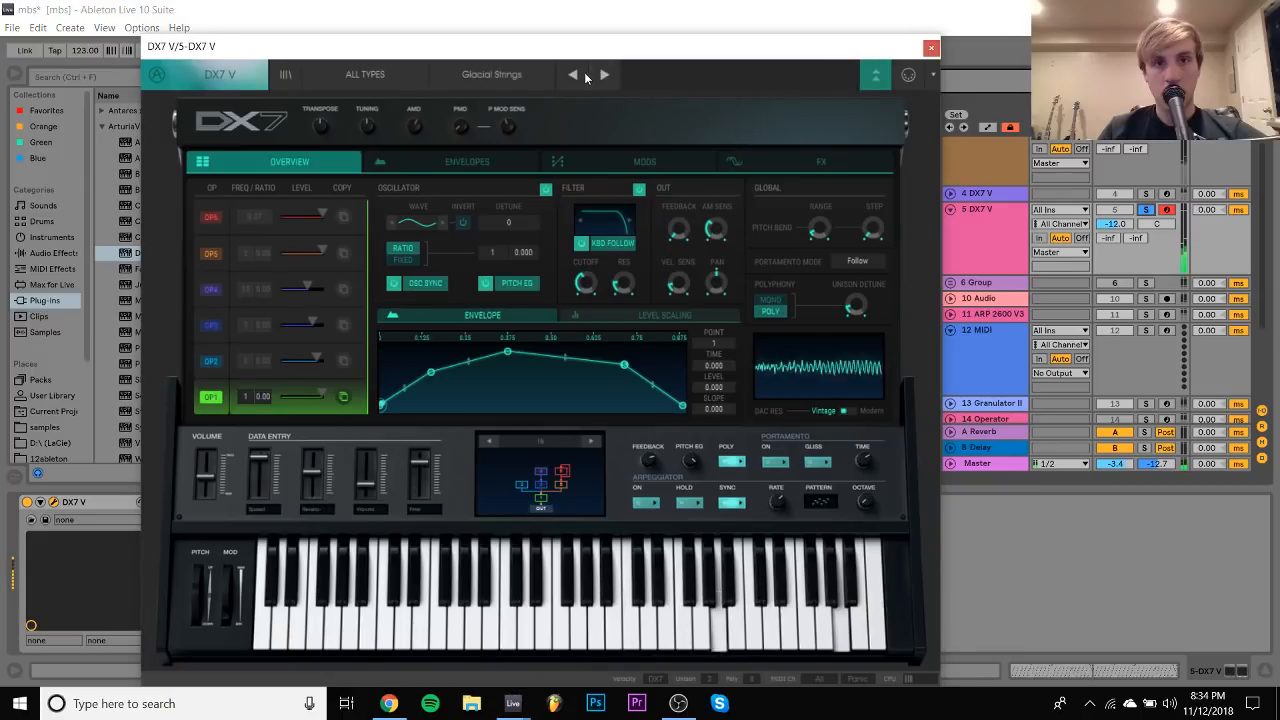
pyautogui.click(574, 75)
pyautogui.click(1146, 210)
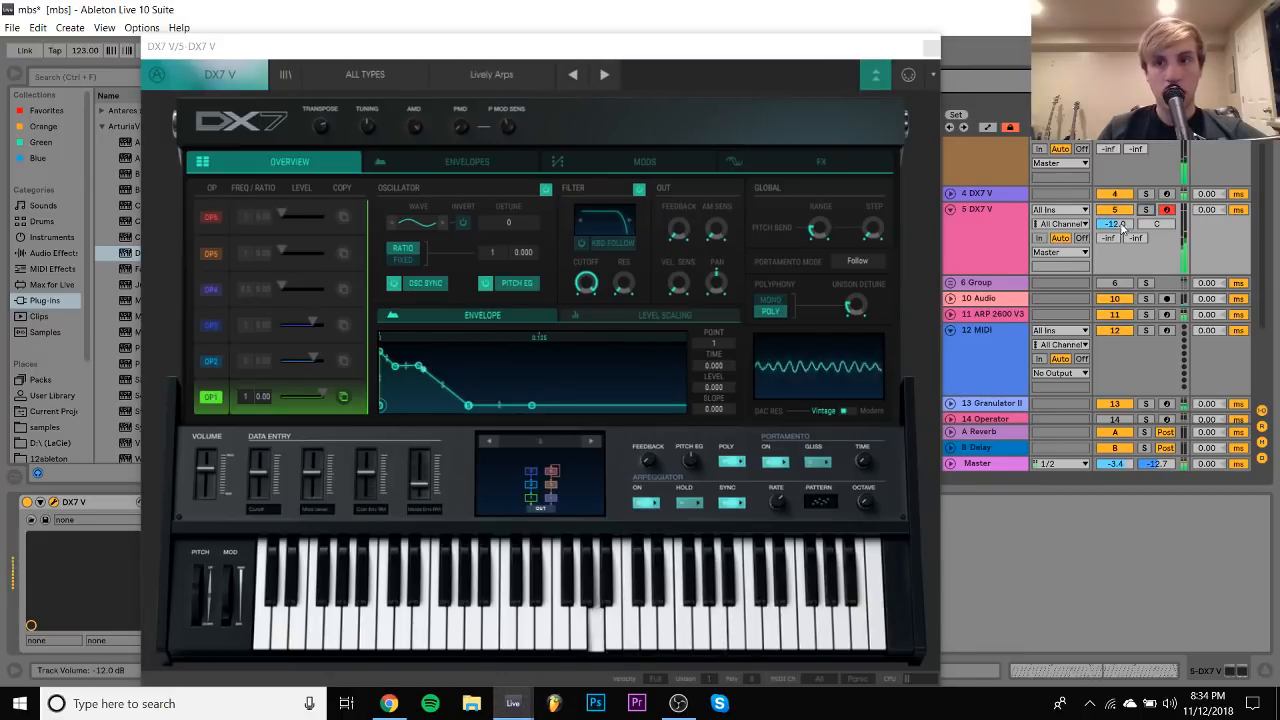
# Set track 5's volume to -13.8 dB and close its DX7 V window
pyautogui.click(1117, 211)
pyautogui.moveTo(1117, 224); pyautogui.dragTo(1117, 233)
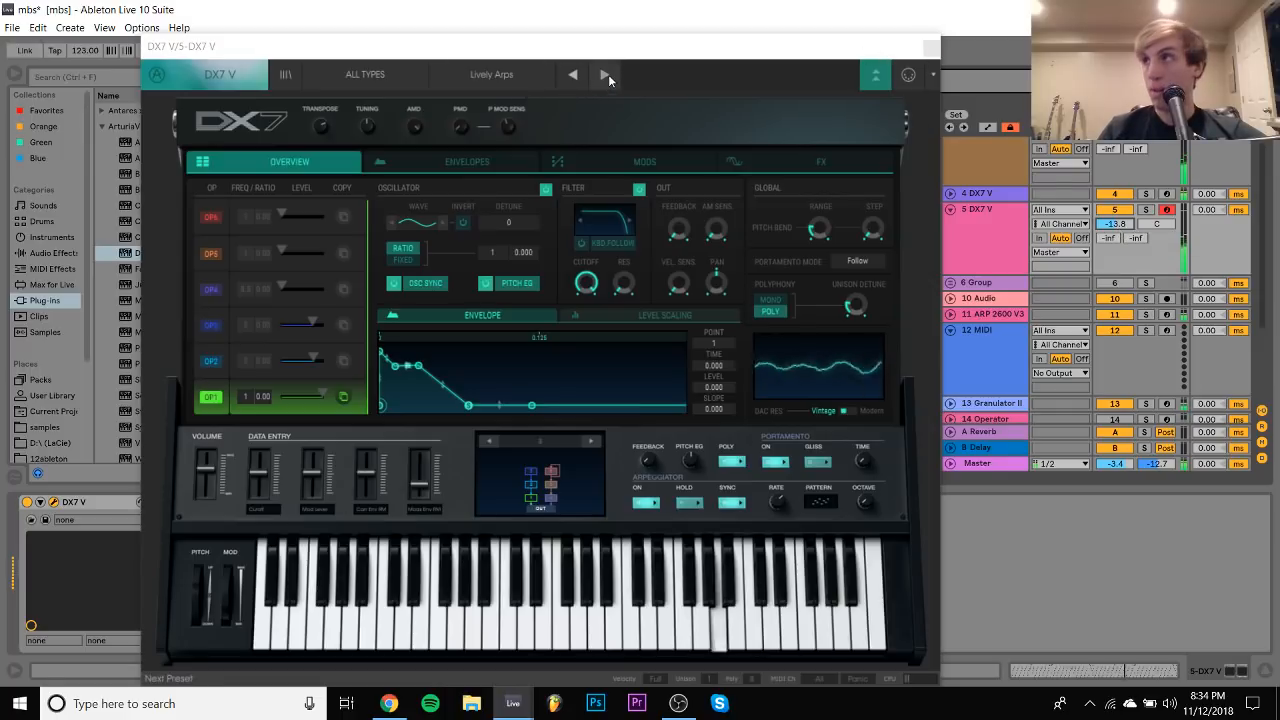
pyautogui.click(934, 47)
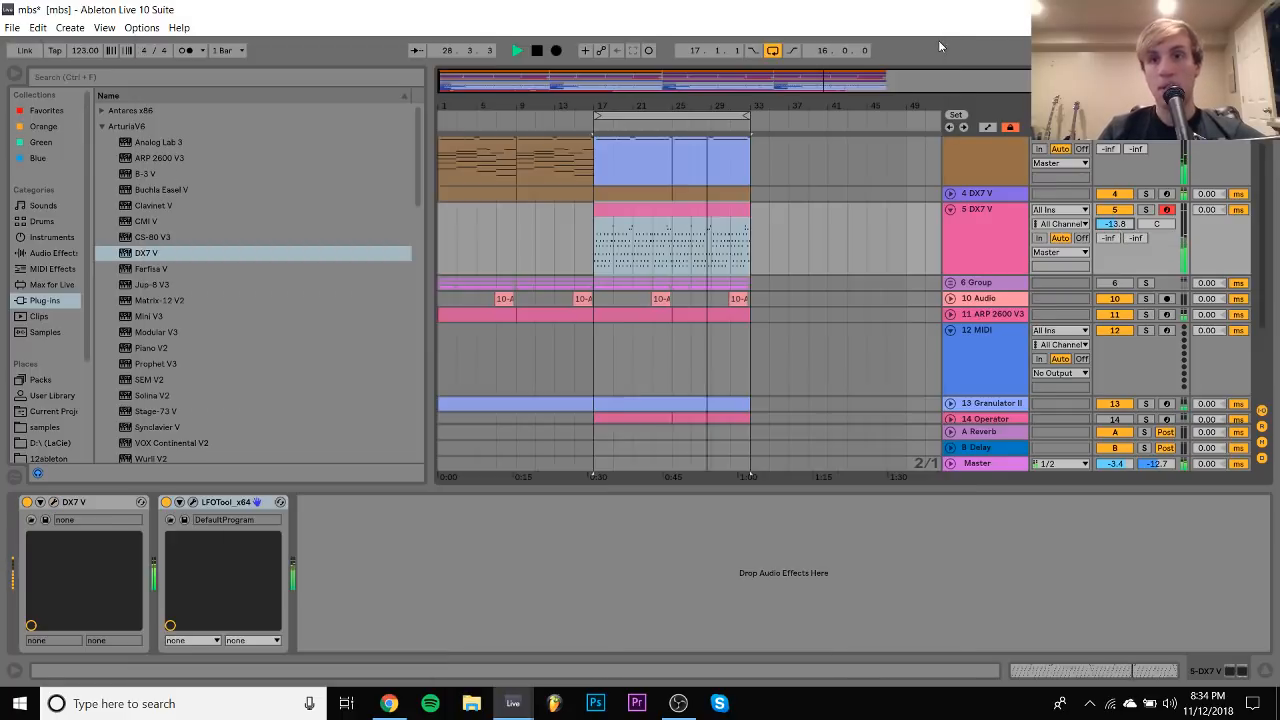
# Duplicate the track 5 DX7 V arpeggio, then solo the copy, open its synth and arm it for recording
pyautogui.click(975, 259)
pyautogui.hotkey('ctrl', 'd')
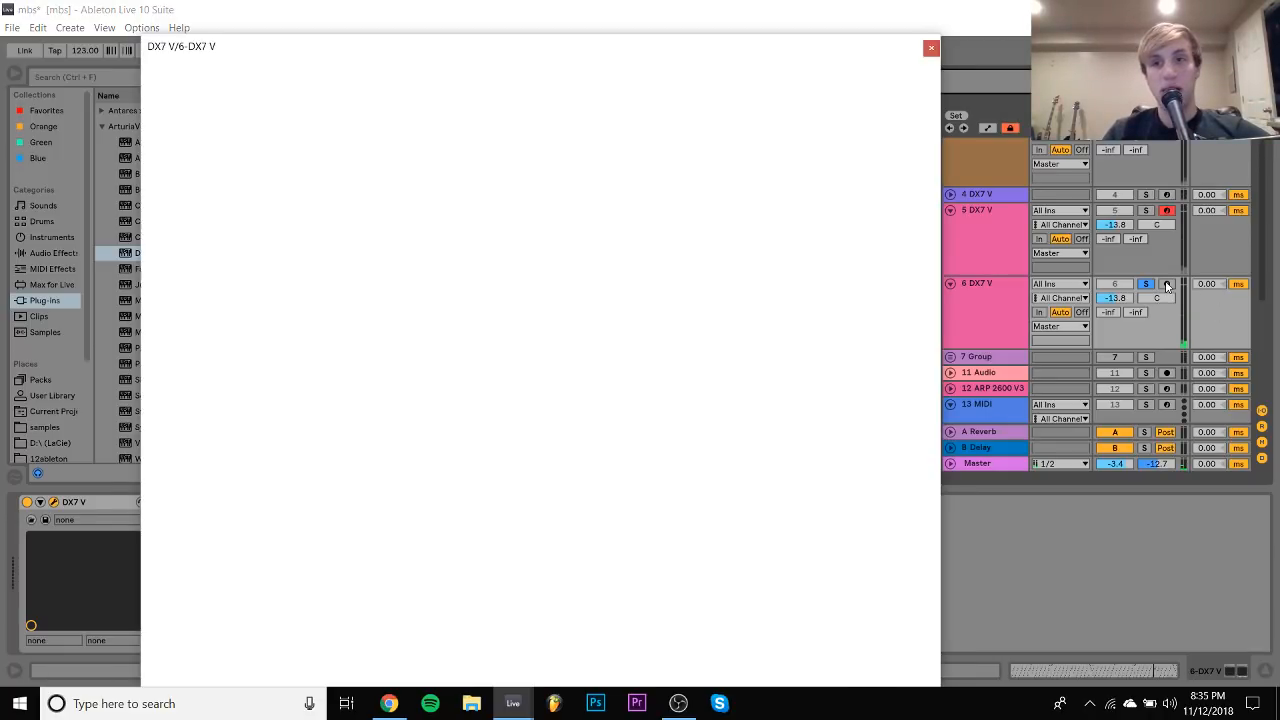
pyautogui.click(1166, 285)
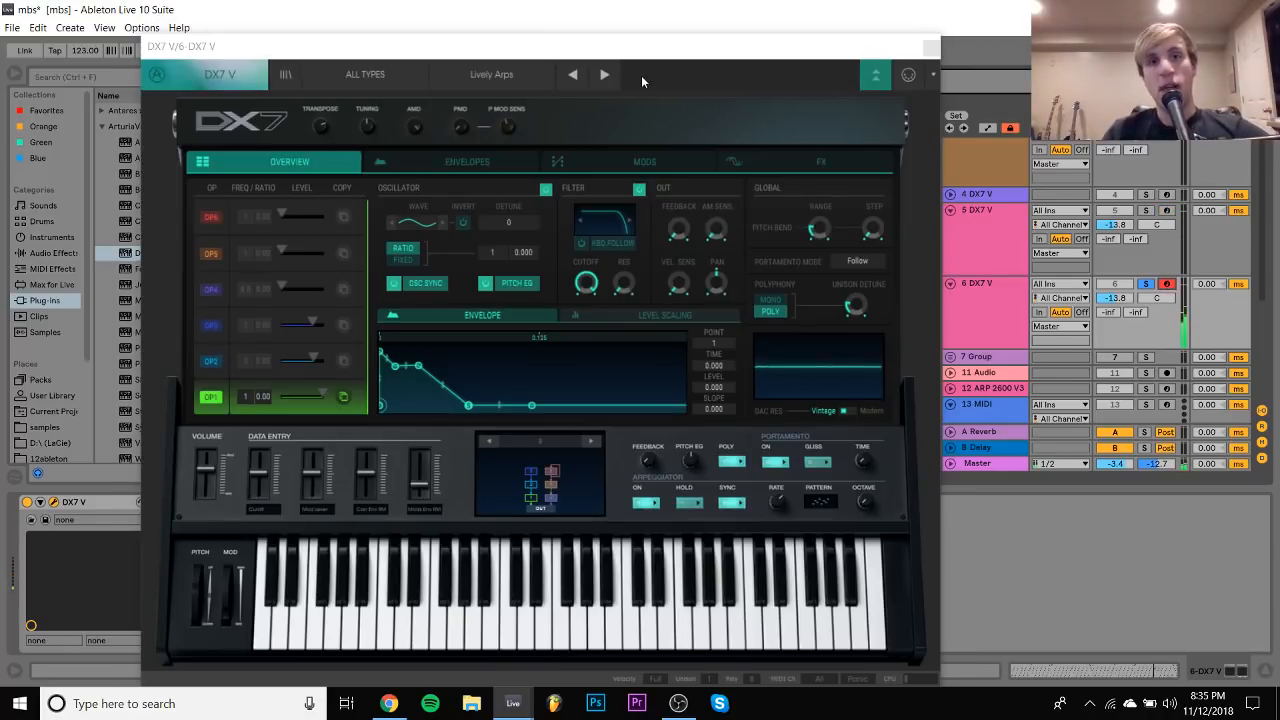
# Audition presets in track 6's DX7 V, from Glacial Strings through Additive Piano and 80's Voice to Guitar for Robots
pyautogui.click(609, 75)
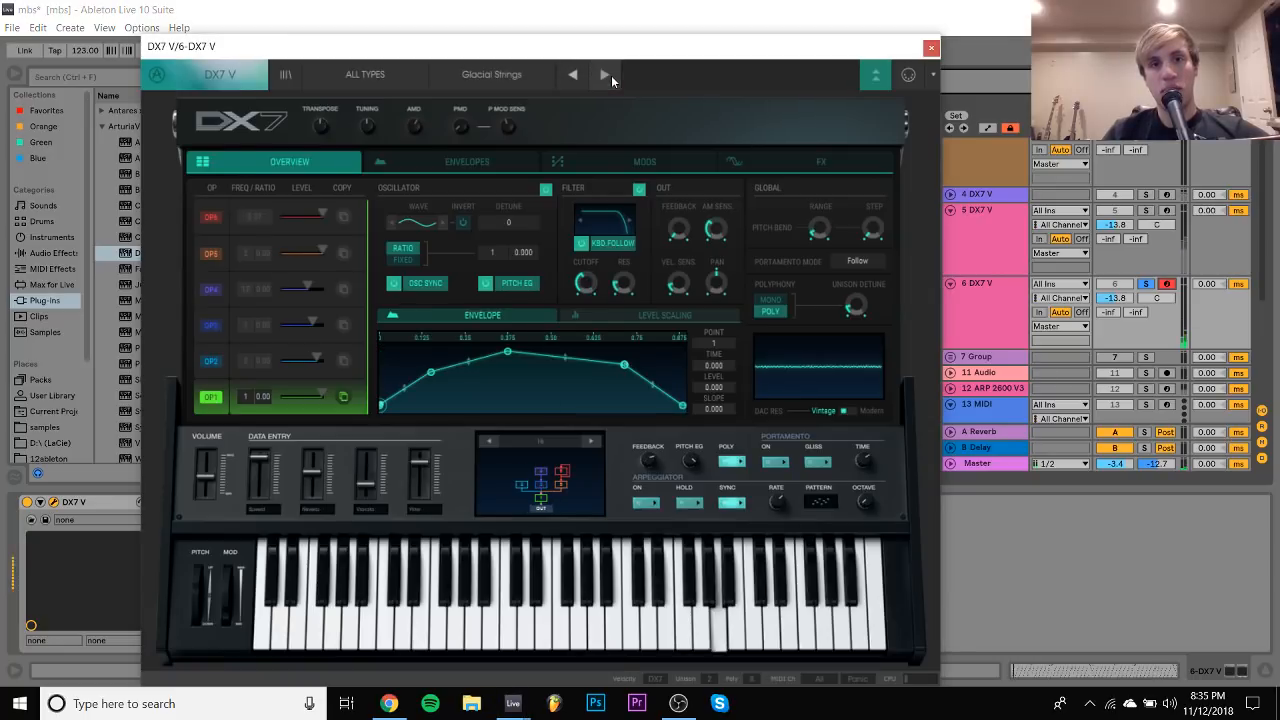
pyautogui.click(611, 75)
pyautogui.click(1146, 210)
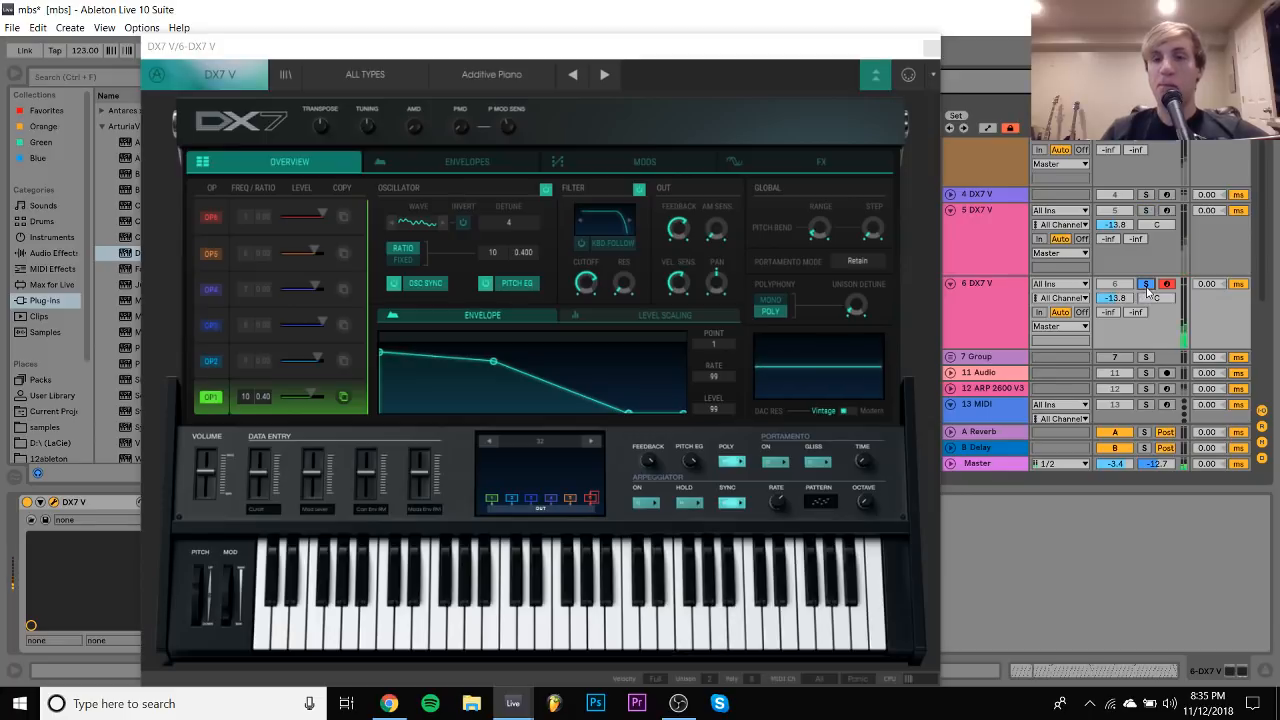
pyautogui.click(1146, 285)
pyautogui.click(982, 288)
pyautogui.click(617, 72)
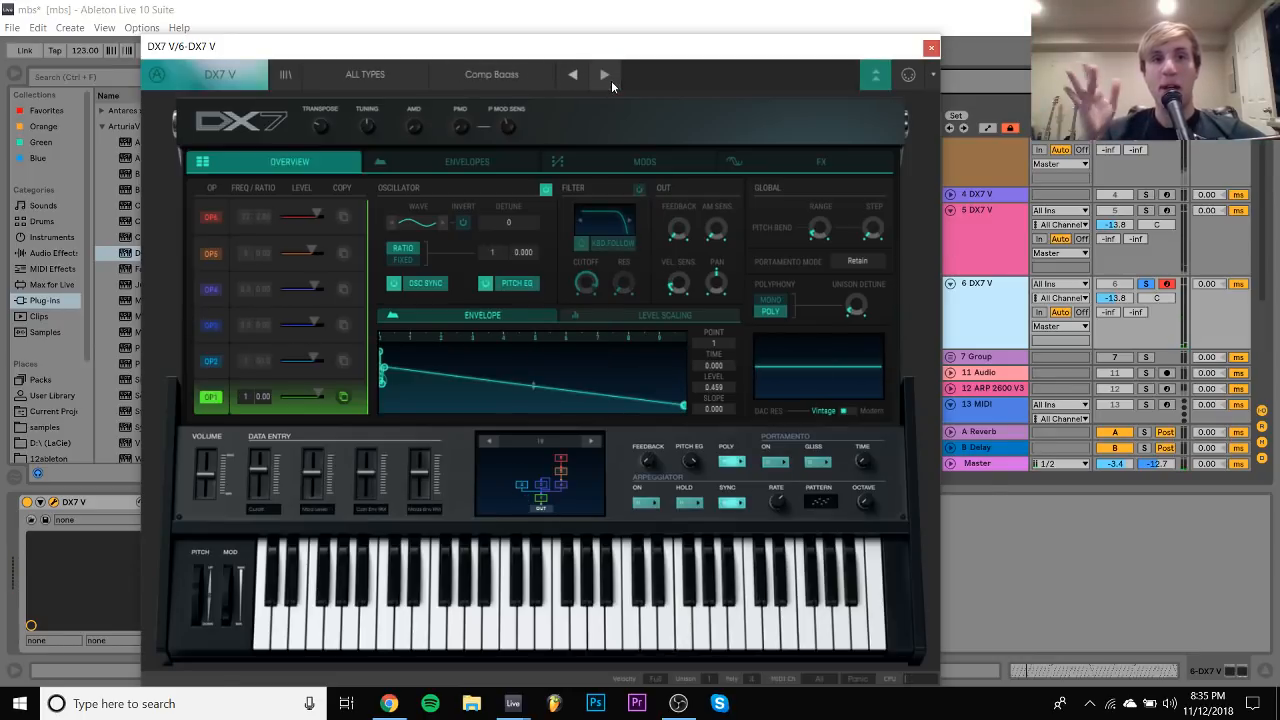
pyautogui.click(611, 80)
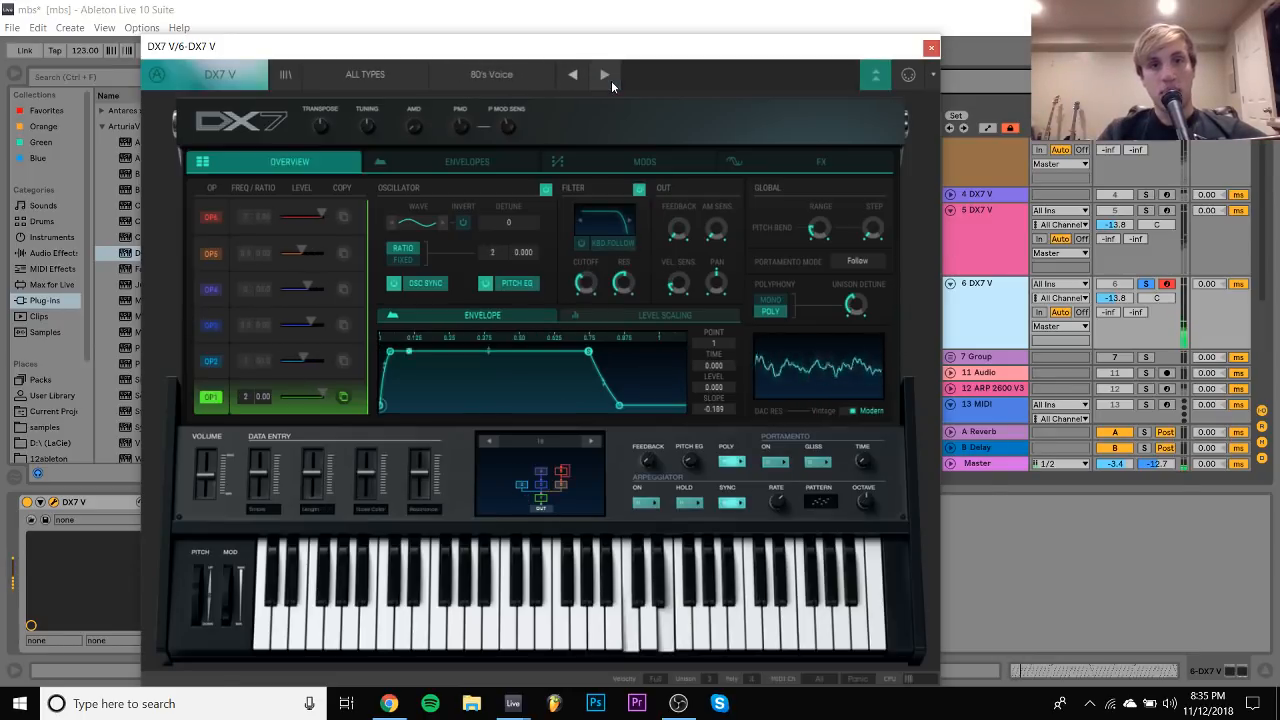
pyautogui.click(611, 80)
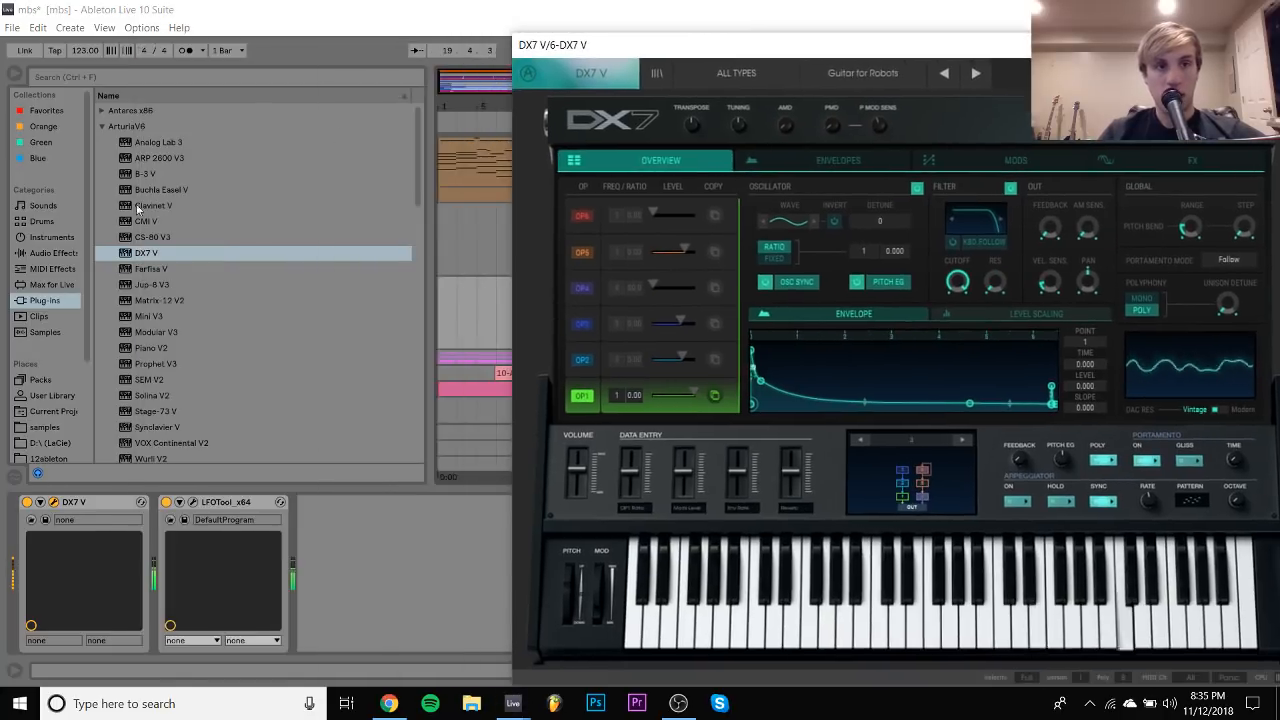
# Add the Pitch MIDI effect preset -12 in front of the DX7 V on track 6
pyautogui.click(52, 268)
pyautogui.click(101, 174)
pyautogui.click(162, 190)
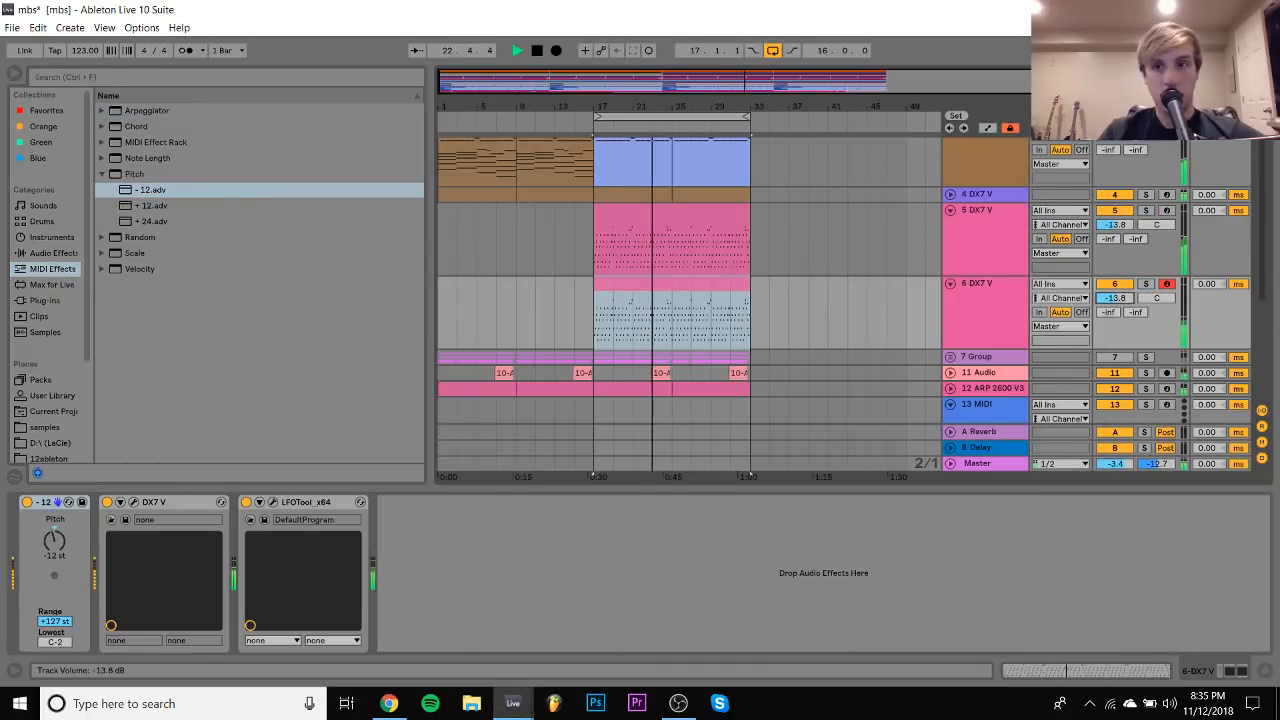
# Solo track 6 and audition DX7 V presets from House in the Forest through Rom1A 01-BRASS 1 and 70s Stoned House Bass to 80's FM EP
pyautogui.click(1146, 285)
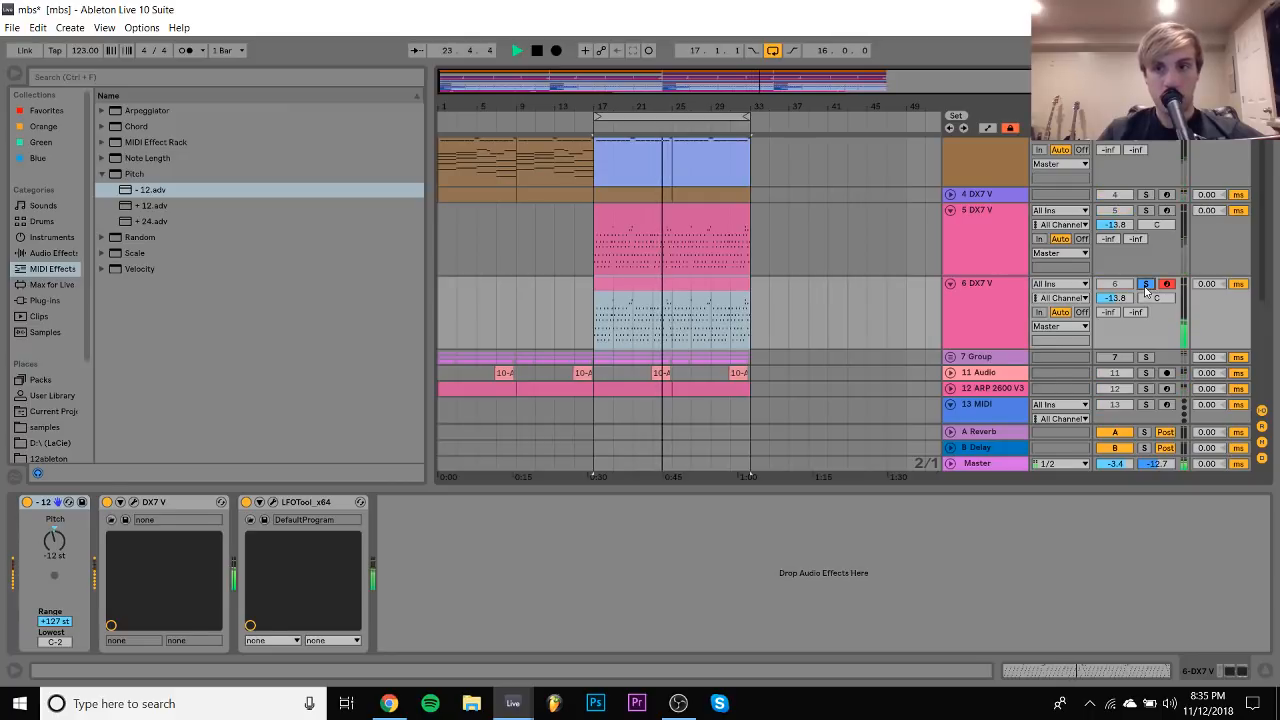
pyautogui.click(134, 502)
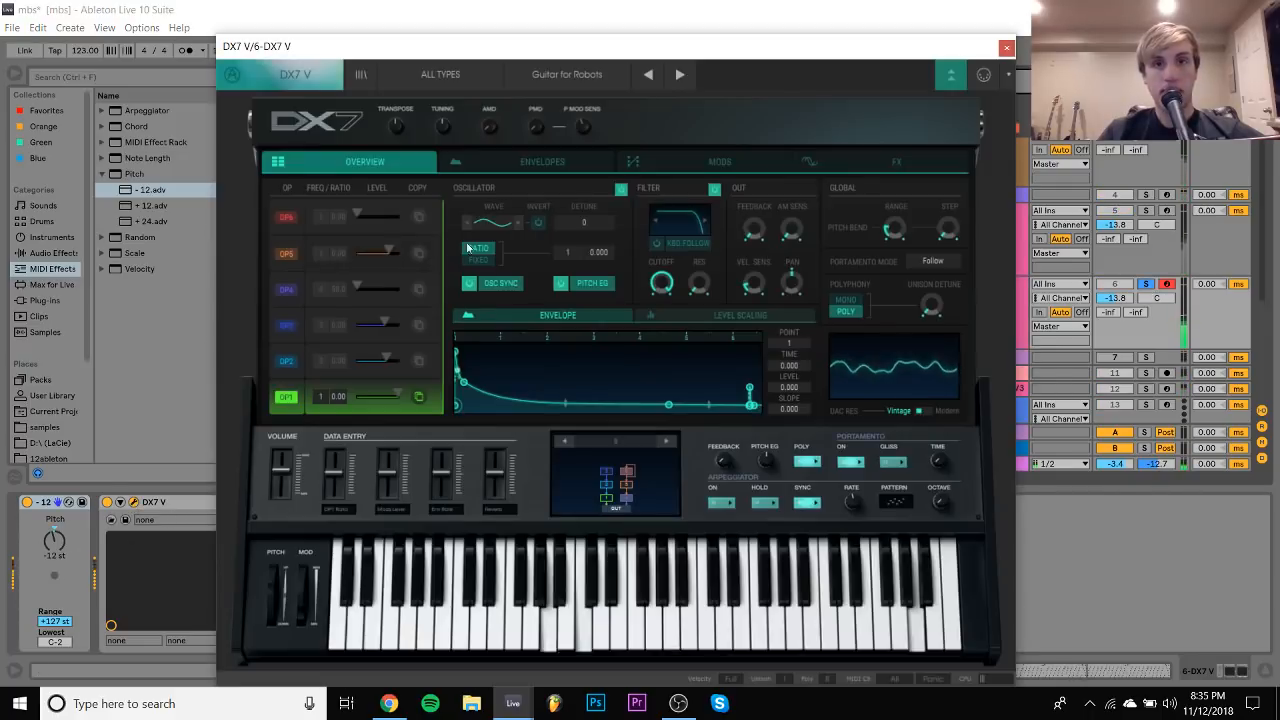
pyautogui.click(681, 77)
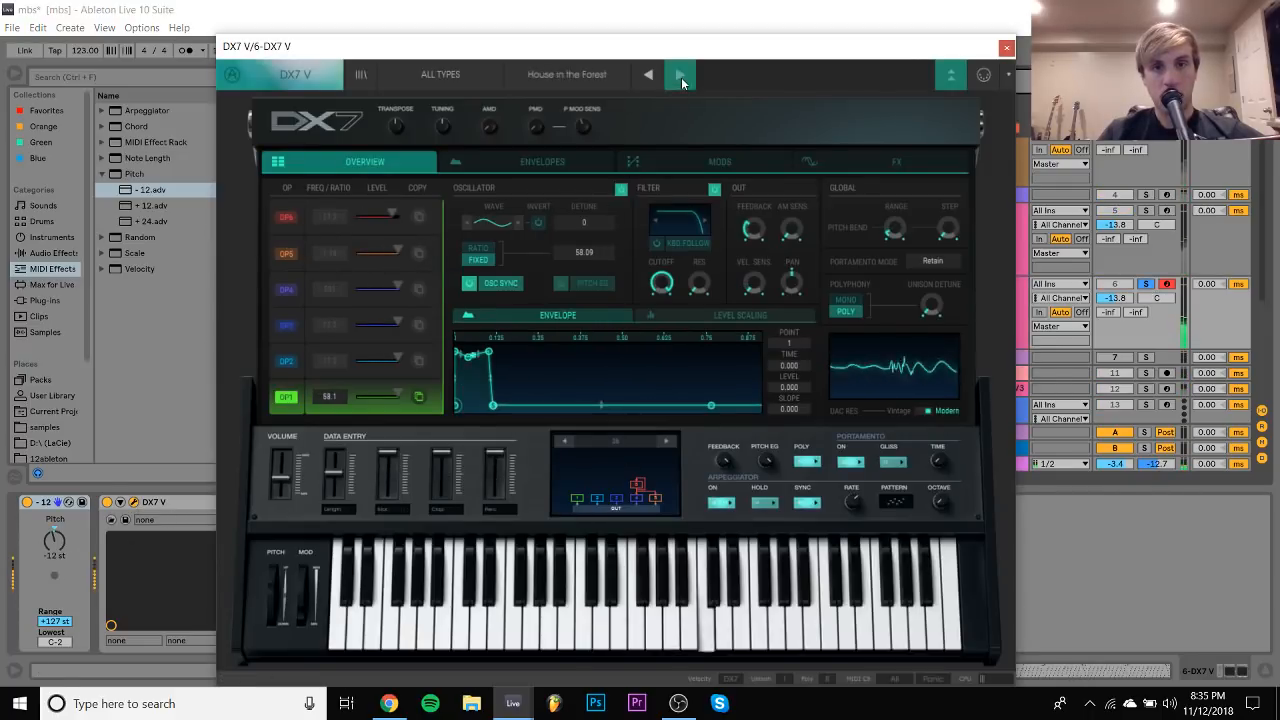
pyautogui.click(681, 77)
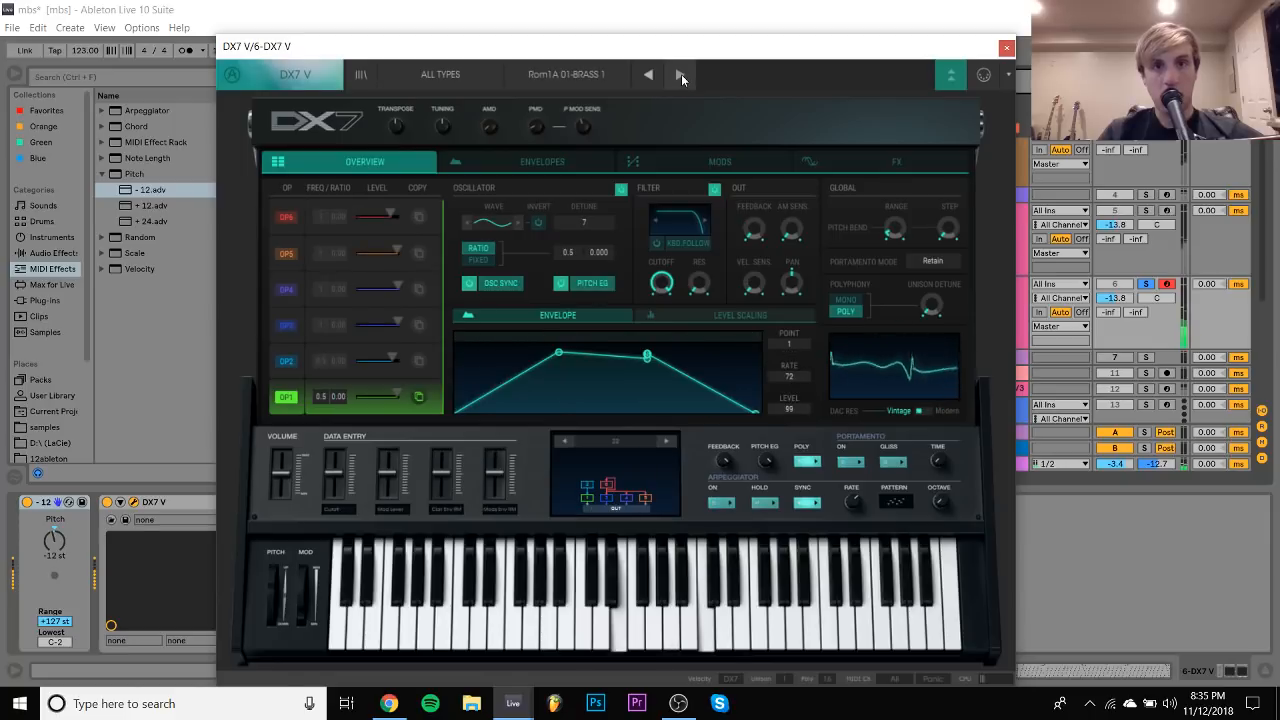
pyautogui.click(681, 77)
pyautogui.click(681, 77)
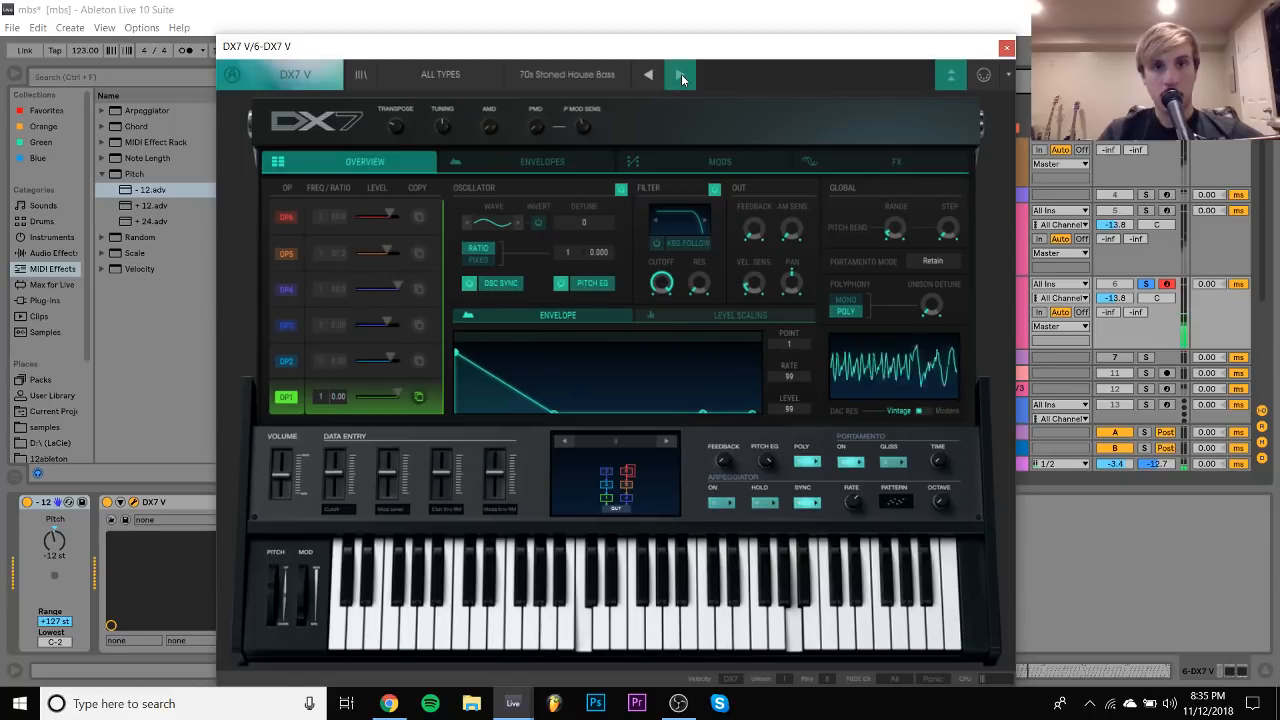
pyautogui.click(681, 77)
pyautogui.click(681, 77)
# Browse the DX7 V's Strings presets, audition Guitar for Robots, Antonio Stradivari and Glacial Strings, and load 6-String Shamisen
pyautogui.click(468, 84)
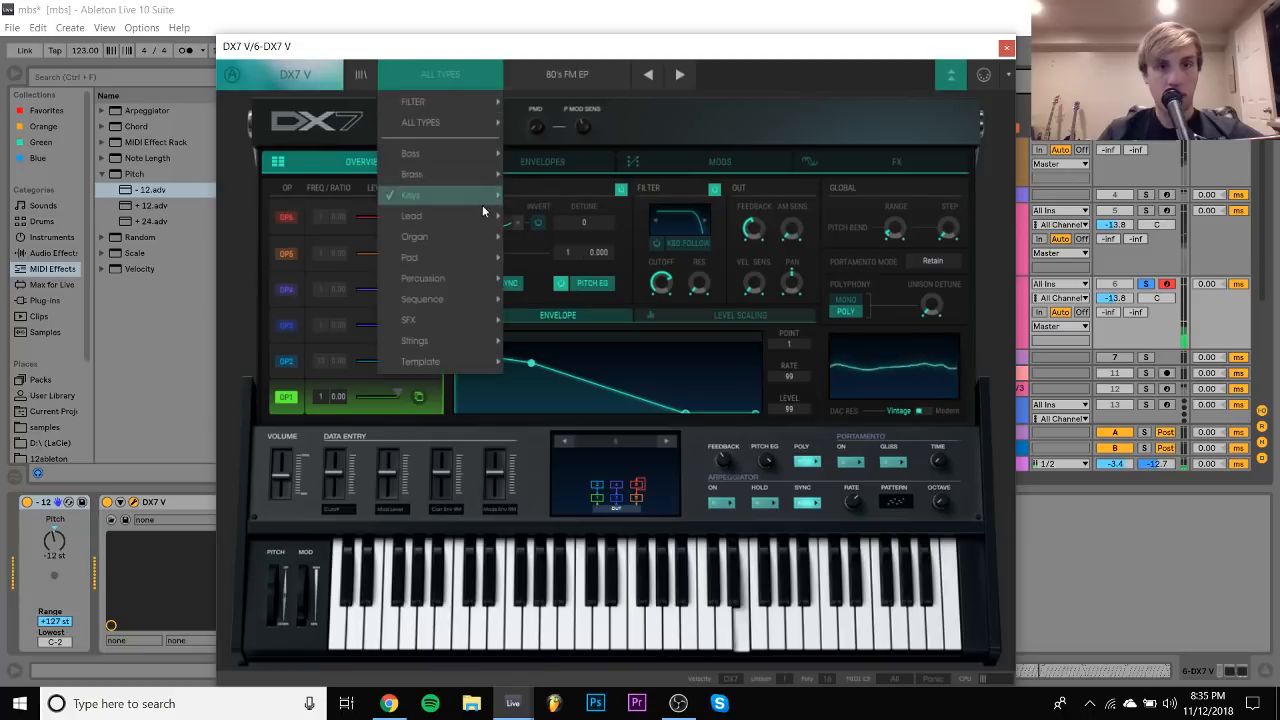
pyautogui.moveTo(454, 310)
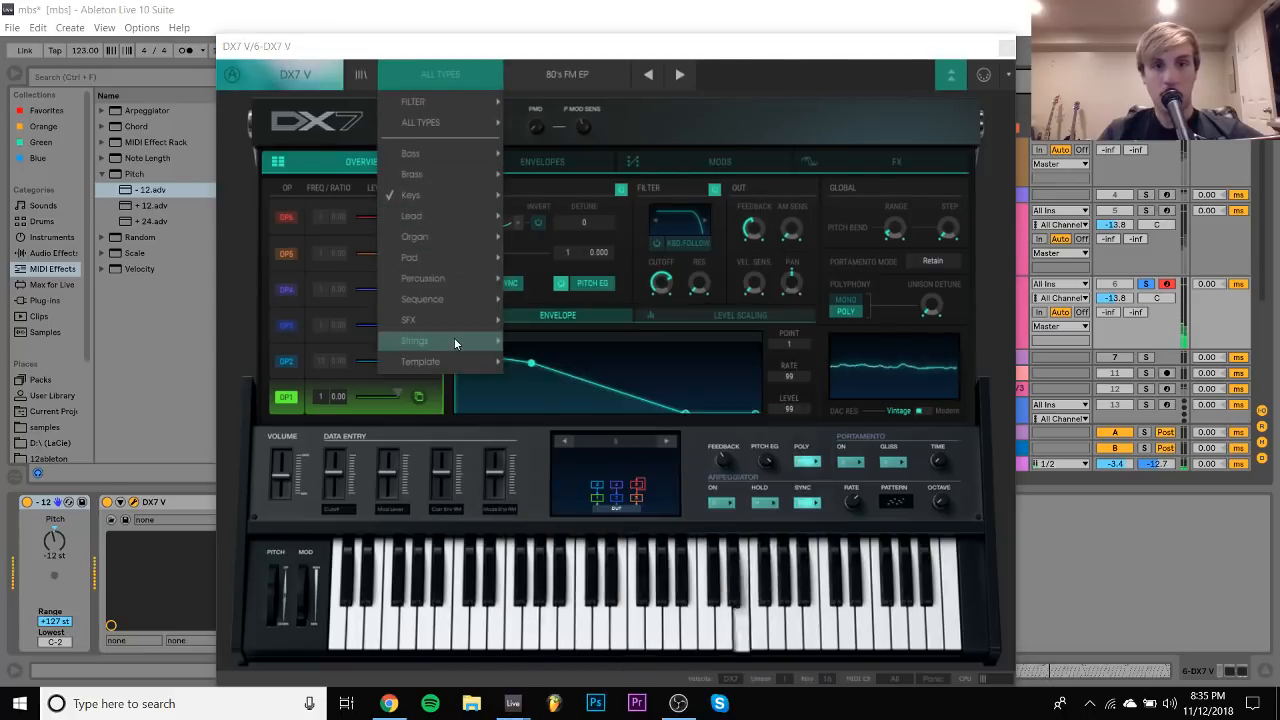
pyautogui.moveTo(455, 340)
pyautogui.click(560, 290)
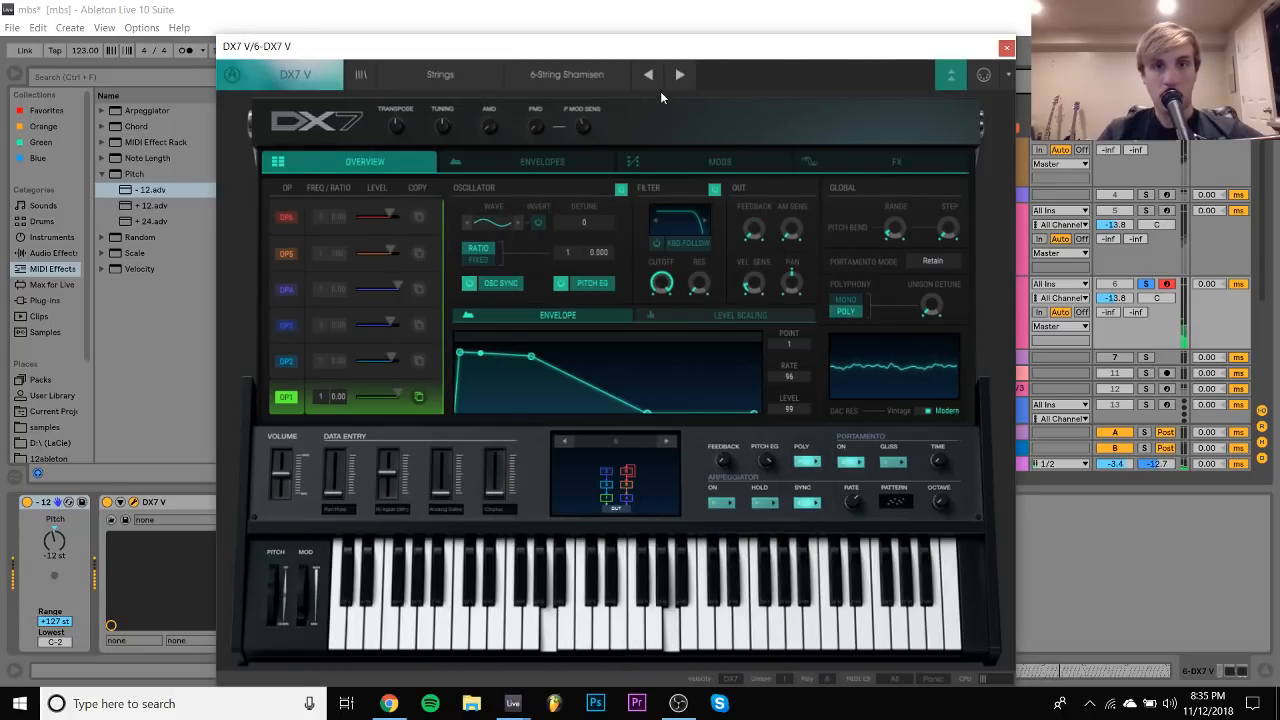
pyautogui.click(679, 75)
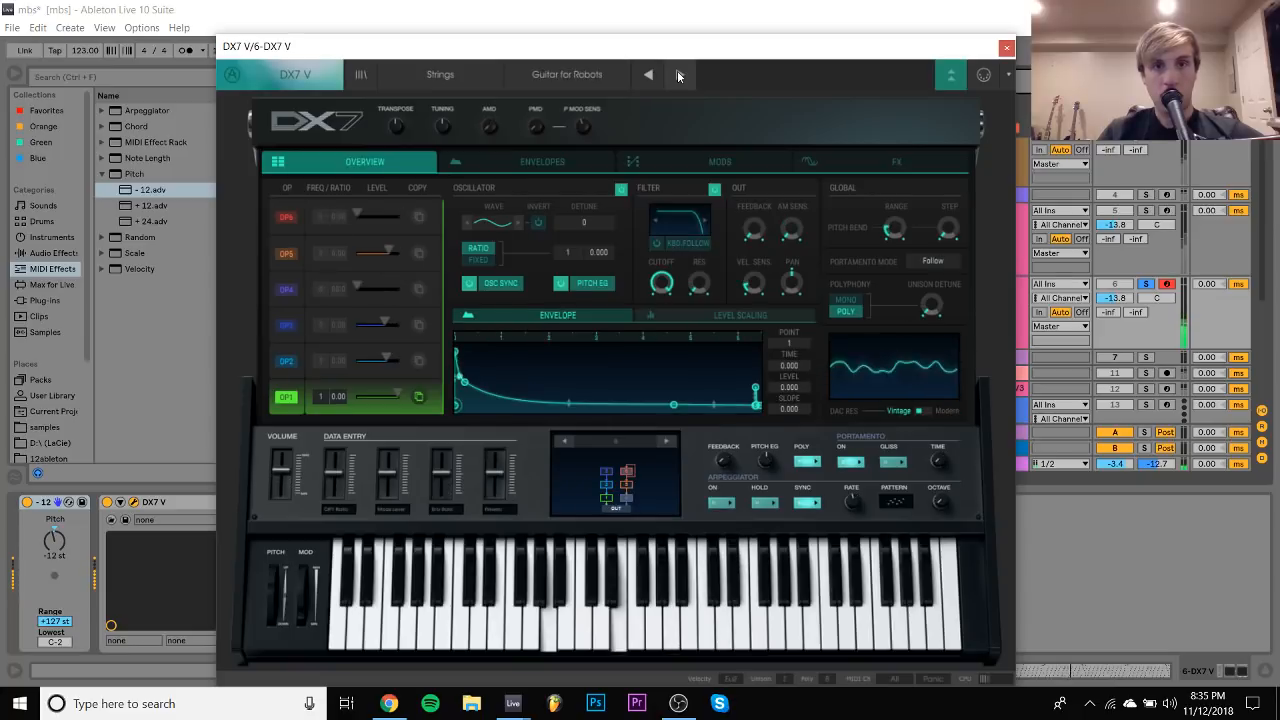
pyautogui.click(678, 75)
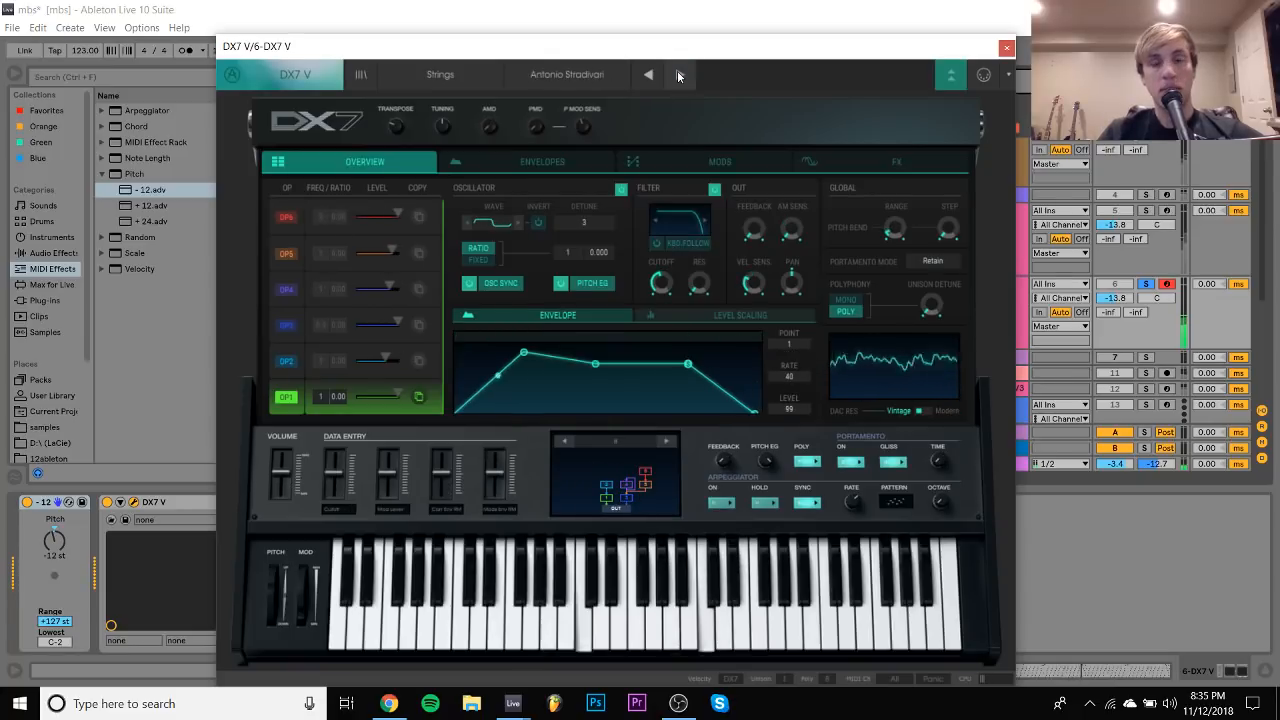
pyautogui.click(646, 77)
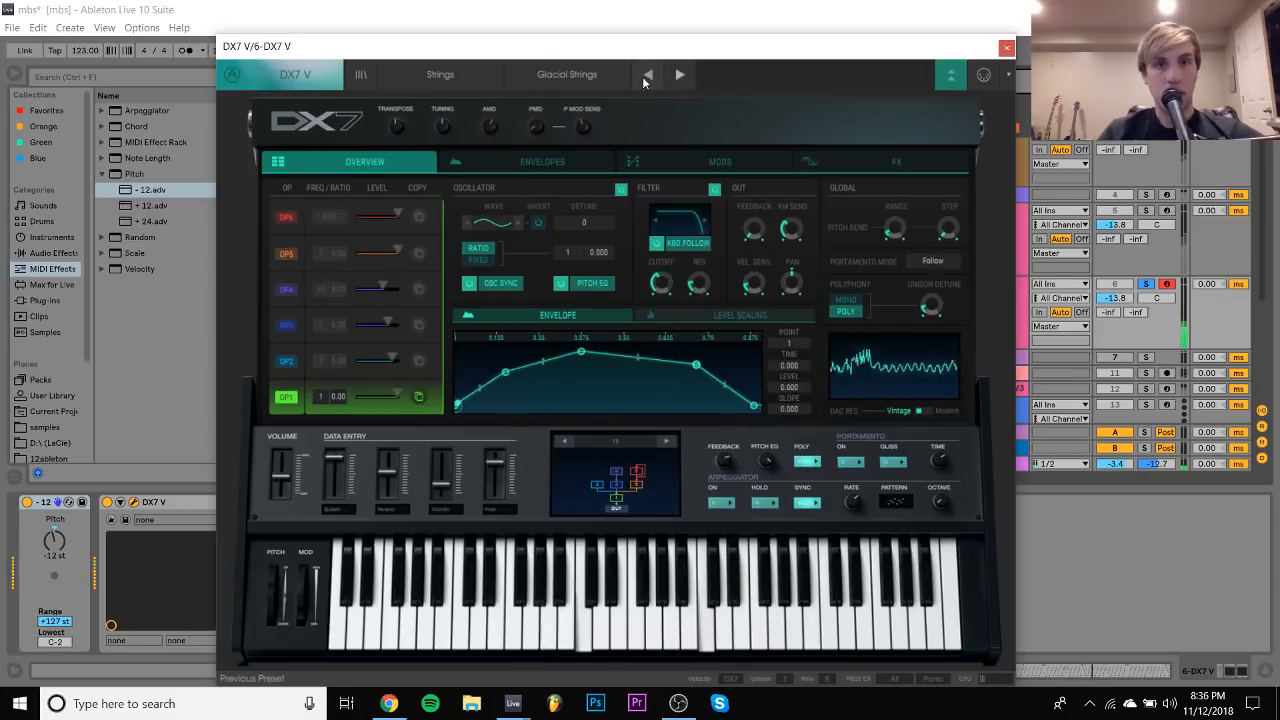
pyautogui.click(646, 77)
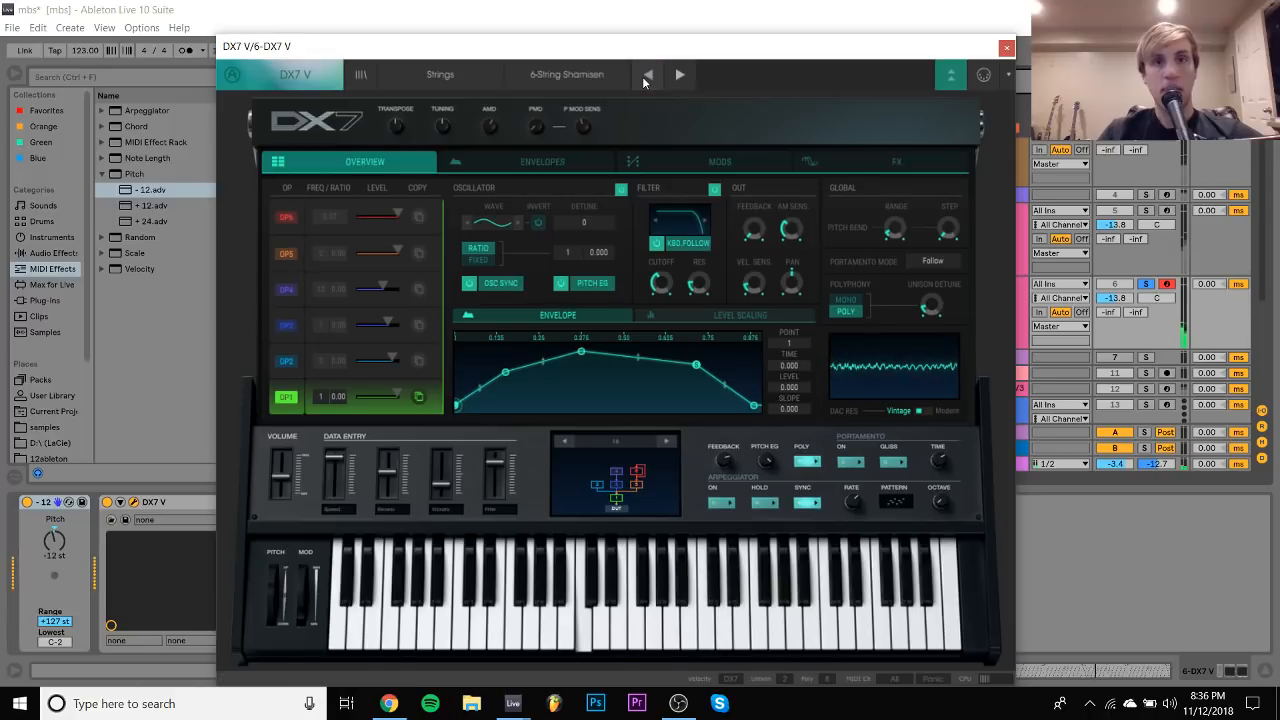
# With track 6 unsoloed, set its volume to -9.6 dB and operator 6's output level to 77, then solo it again and close the synth
pyautogui.click(1146, 288)
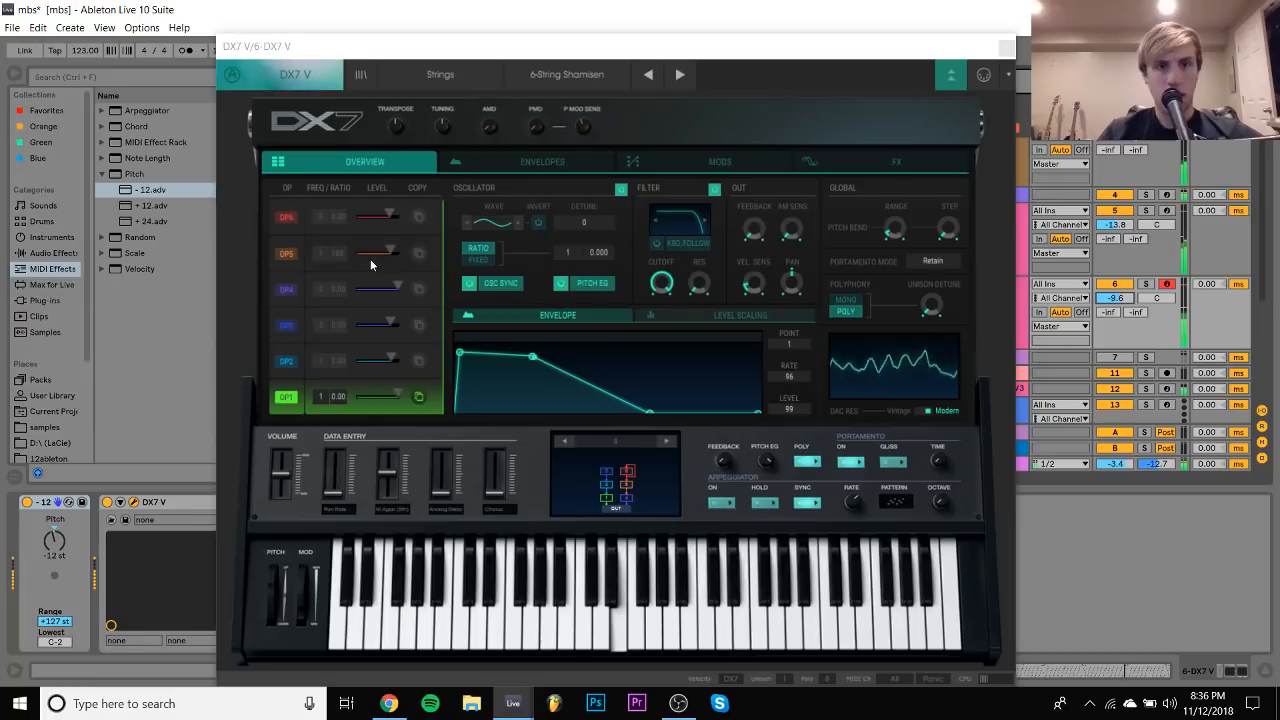
pyautogui.moveTo(392, 210); pyautogui.dragTo(447, 222)
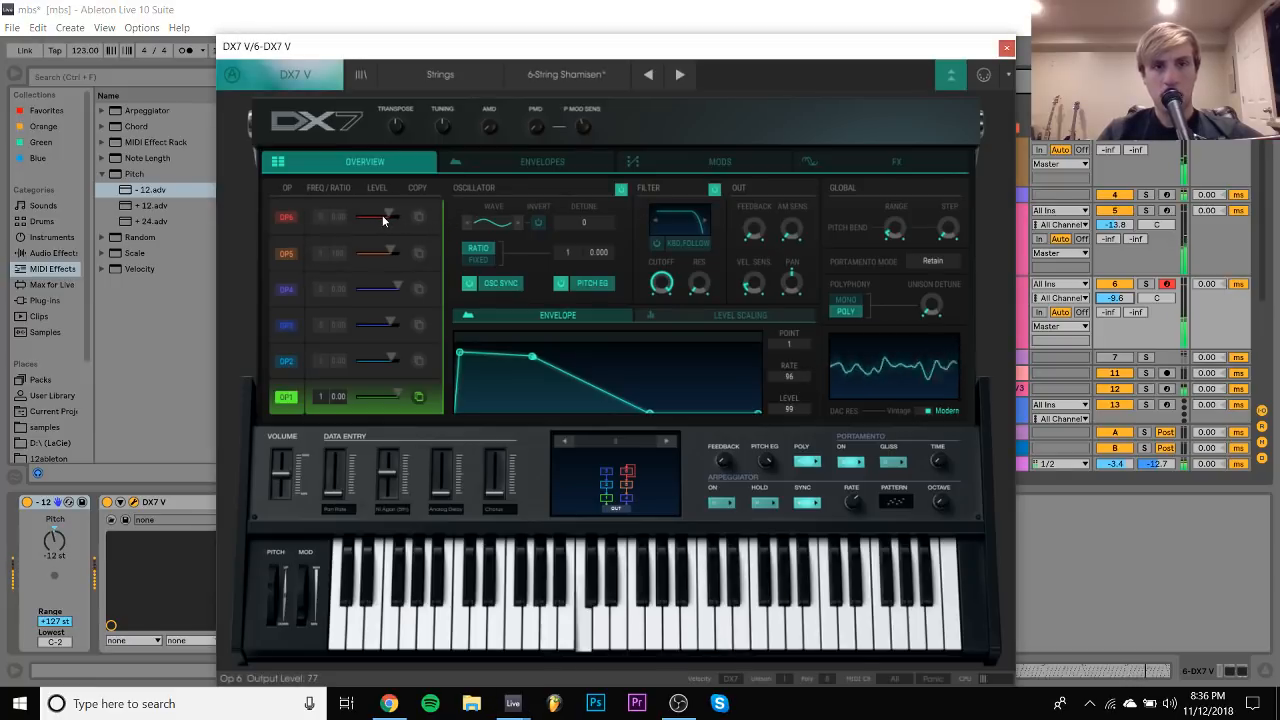
pyautogui.click(1145, 287)
pyautogui.click(1007, 47)
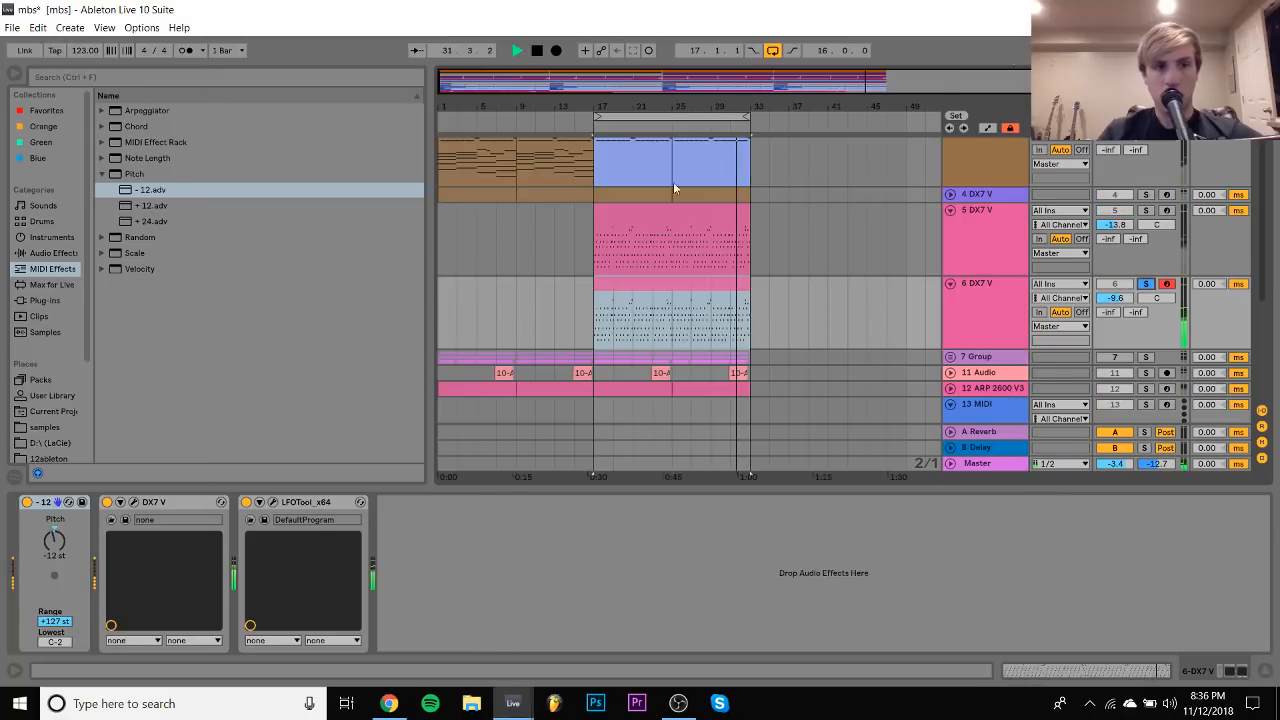
# Unfold the DX7 V device's parameters on track 6 and open its plug-in window
pyautogui.click(120, 502)
pyautogui.click(267, 502)
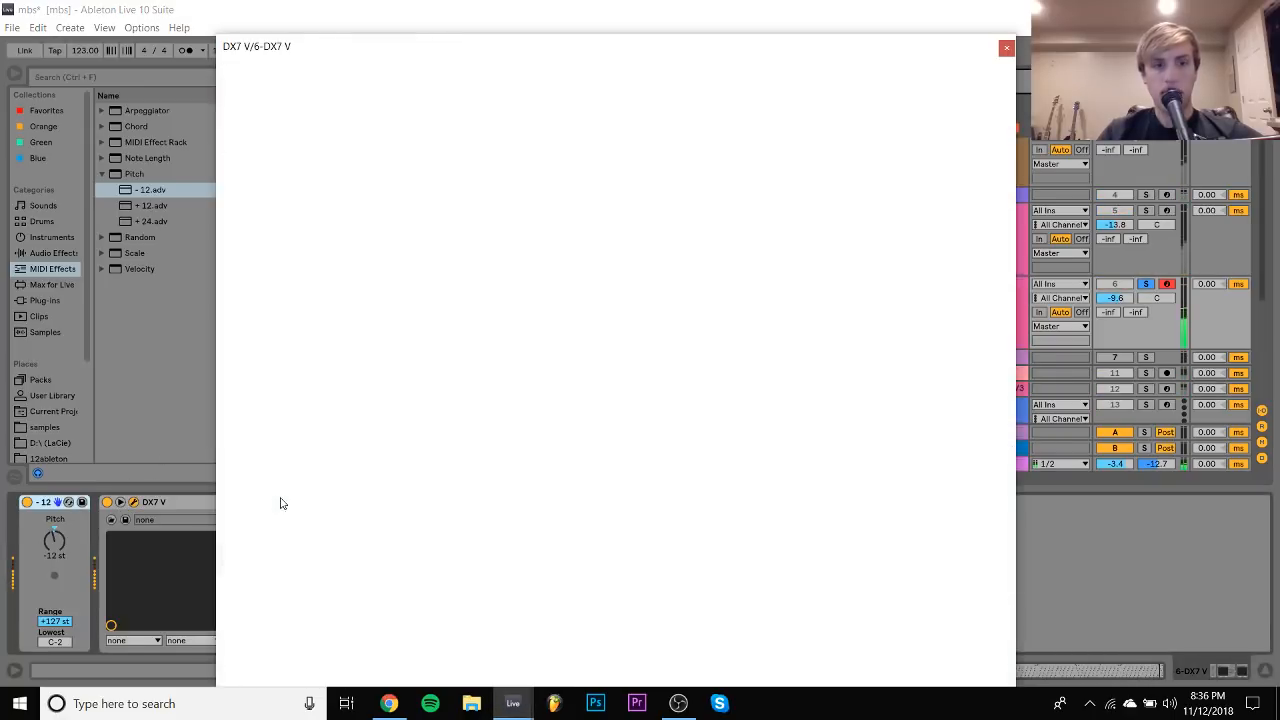
# Adjust the DX7 V operator output levels to 88 for Op 6 and 78 for Op 5, and close the plug-in window
pyautogui.moveTo(381, 213); pyautogui.dragTo(390, 214)
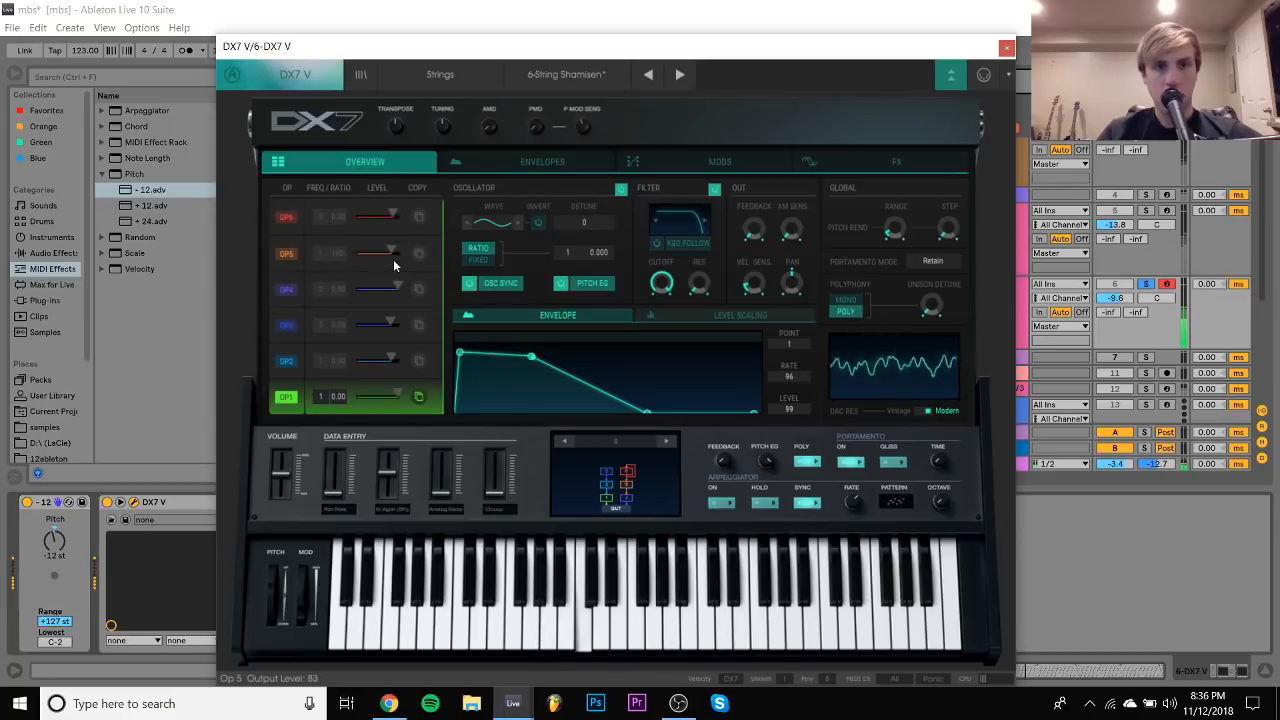
pyautogui.click(1007, 48)
pyautogui.press('space')
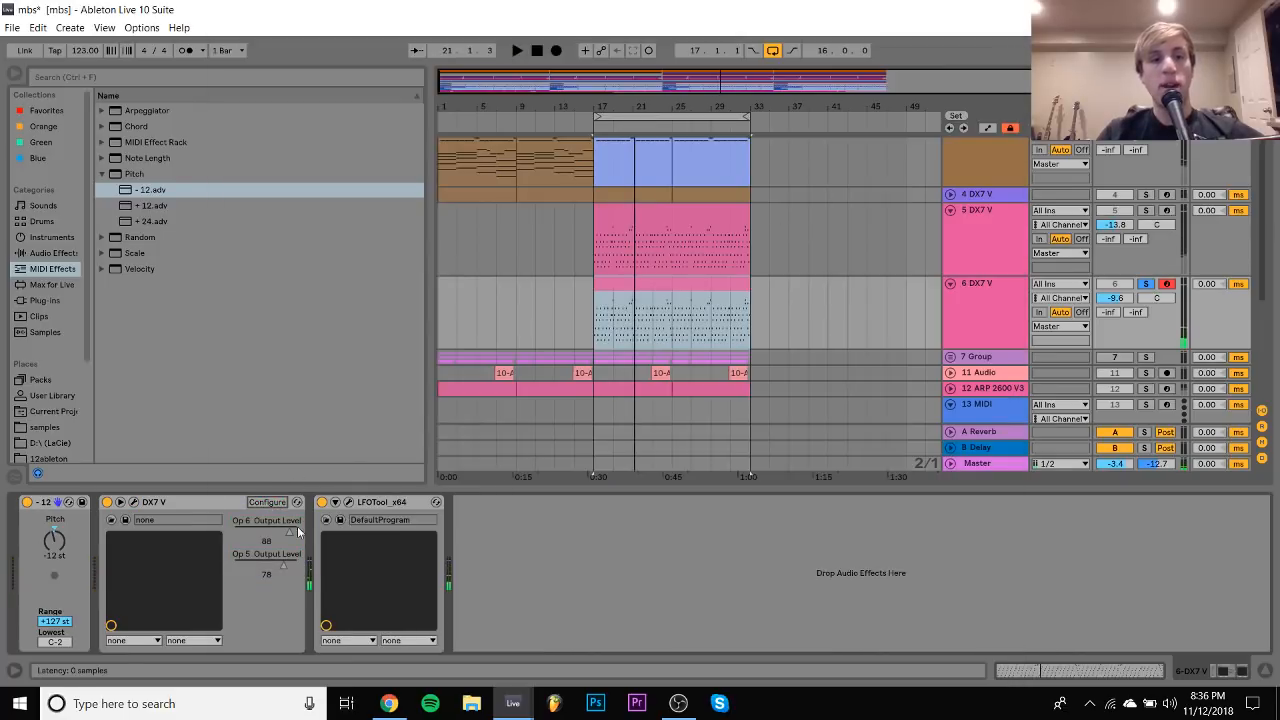
# Automate Op 5 Output Level on track 6 over bars 17 to 33 with a slow rise-and-fall curve ending near 0.73
pyautogui.rightClick(288, 573)
pyautogui.click(317, 576)
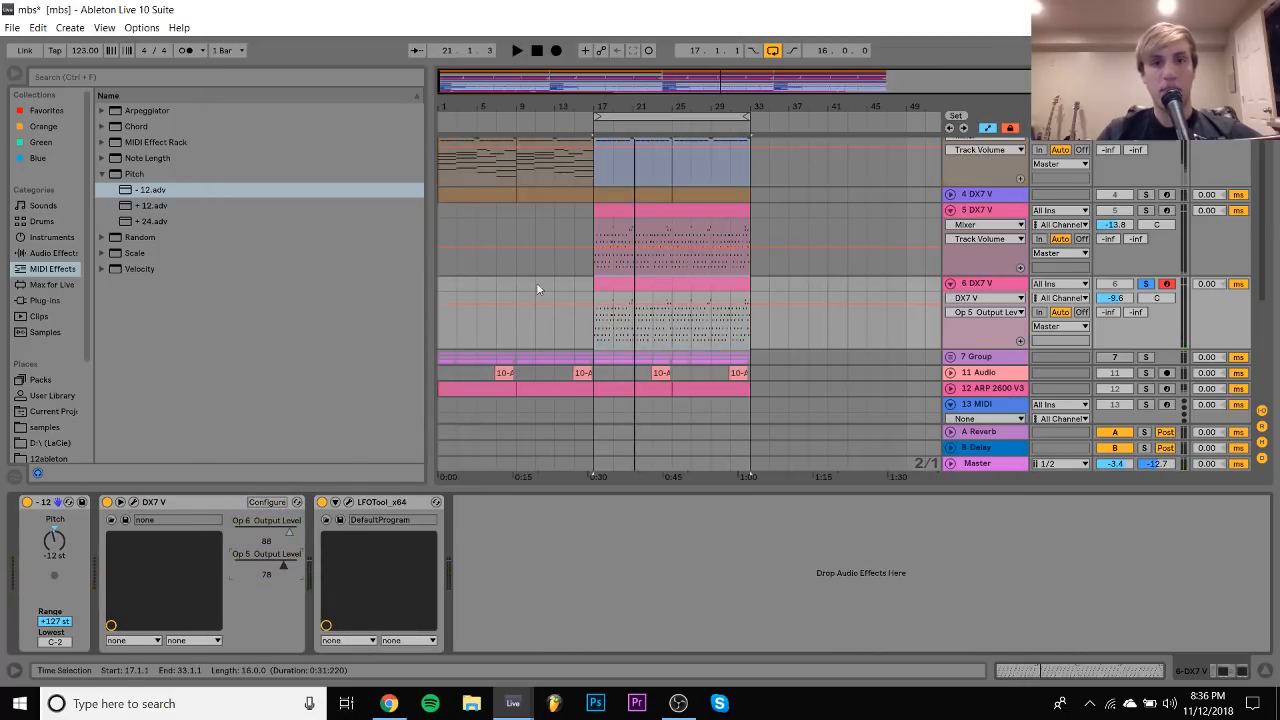
pyautogui.click(590, 308)
pyautogui.press('space')
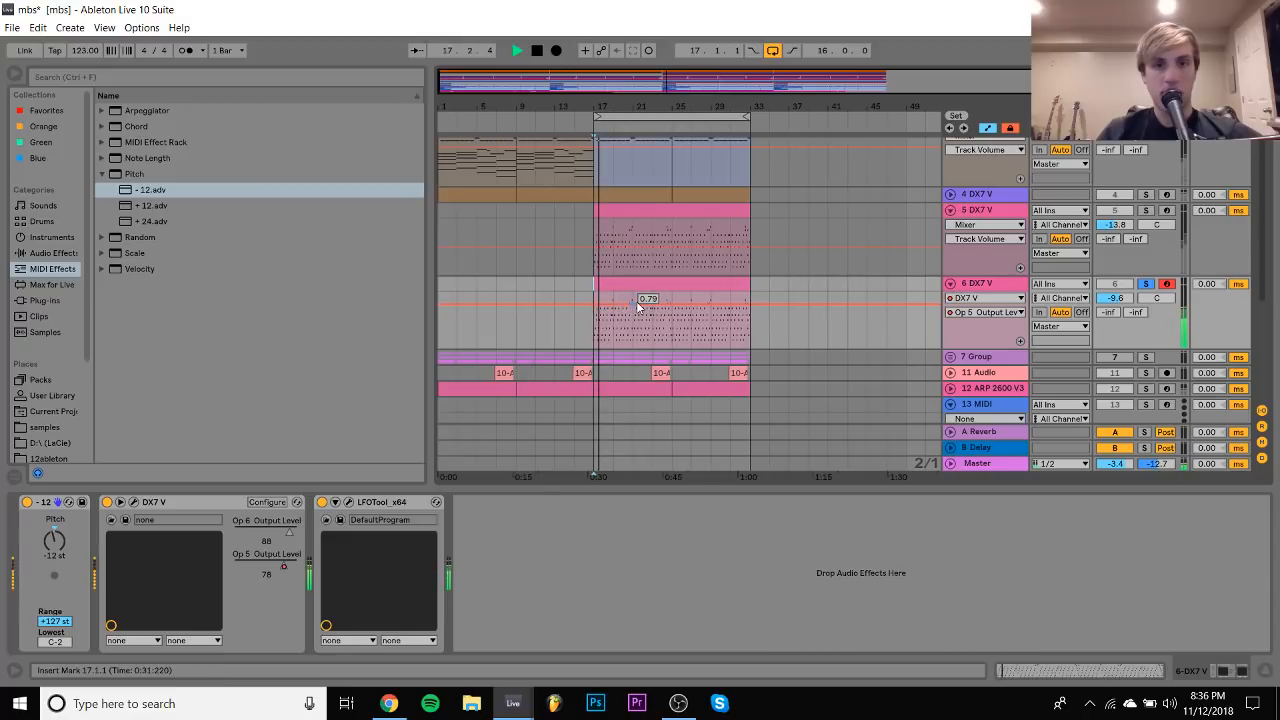
pyautogui.moveTo(638, 305); pyautogui.dragTo(632, 299)
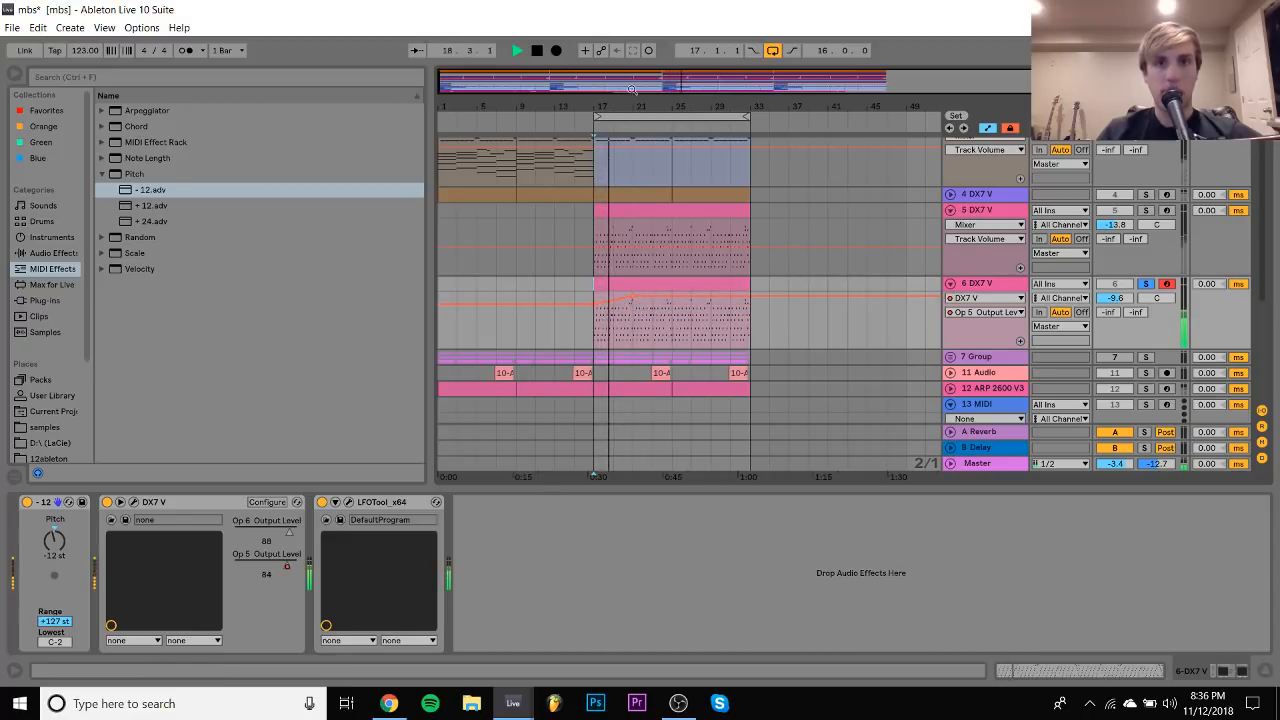
pyautogui.moveTo(632, 90); pyautogui.dragTo(685, 307)
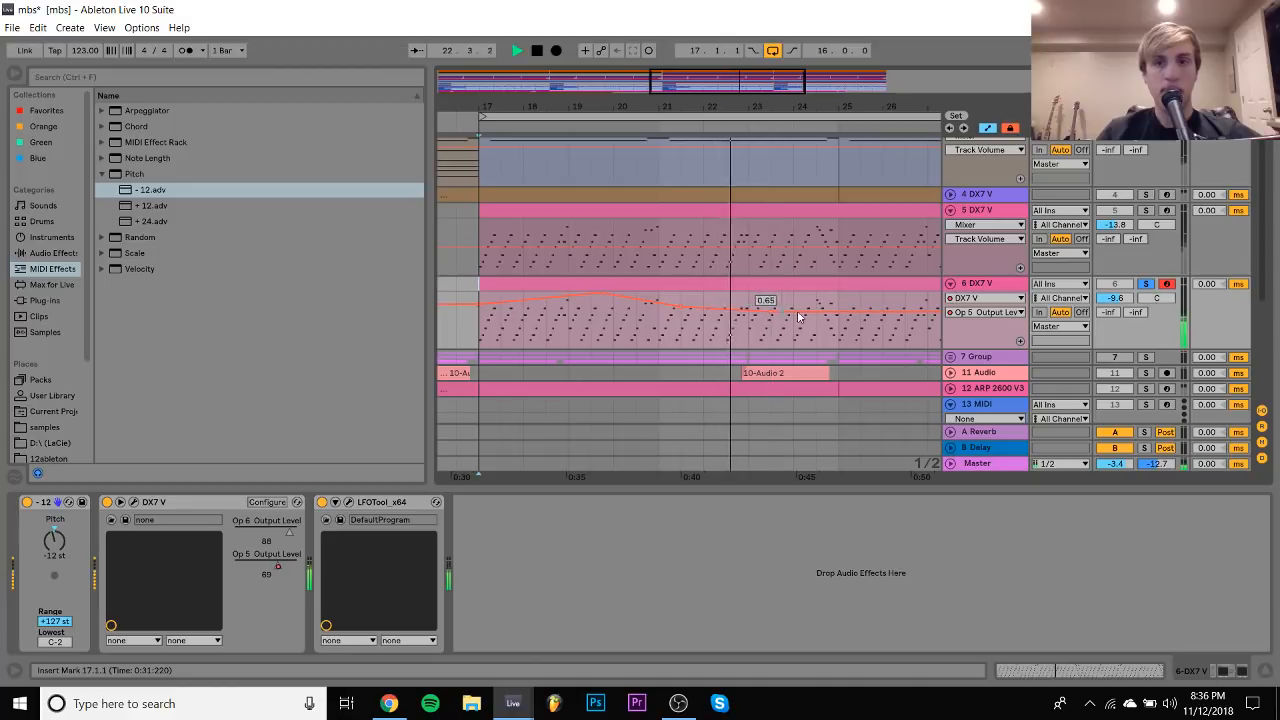
pyautogui.moveTo(836, 313); pyautogui.dragTo(879, 304)
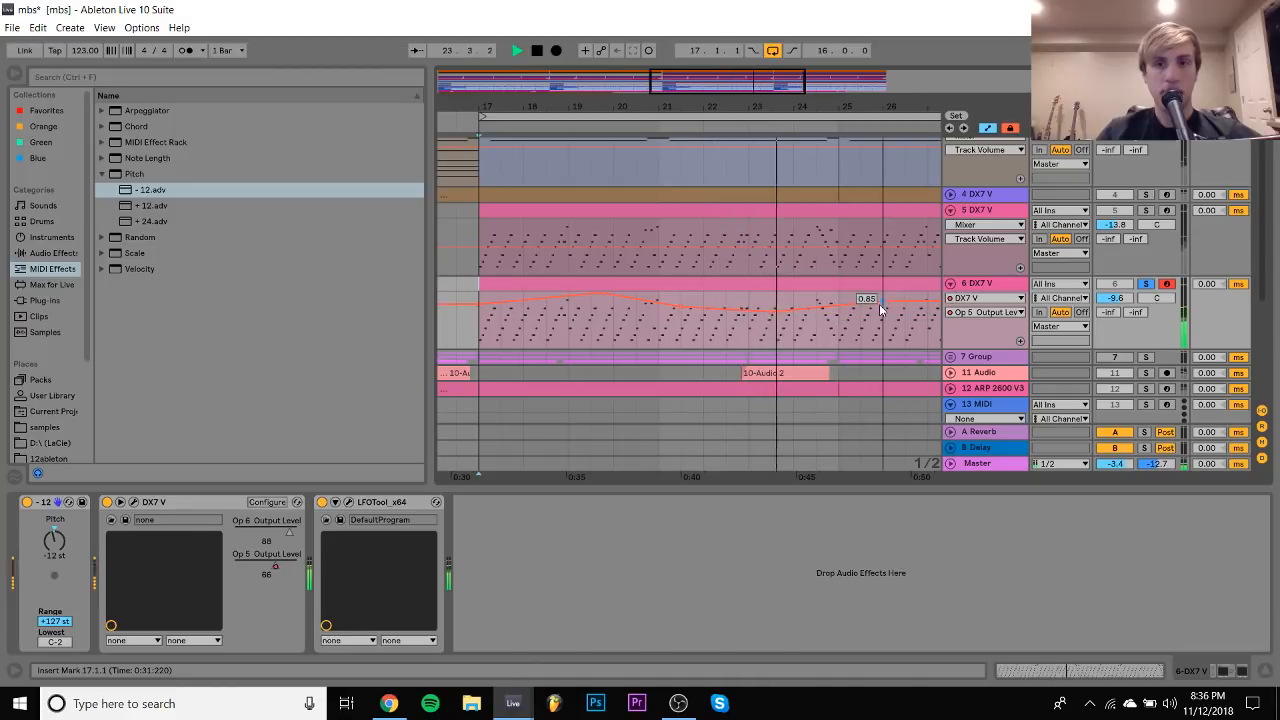
pyautogui.hscroll(4, 880, 304)
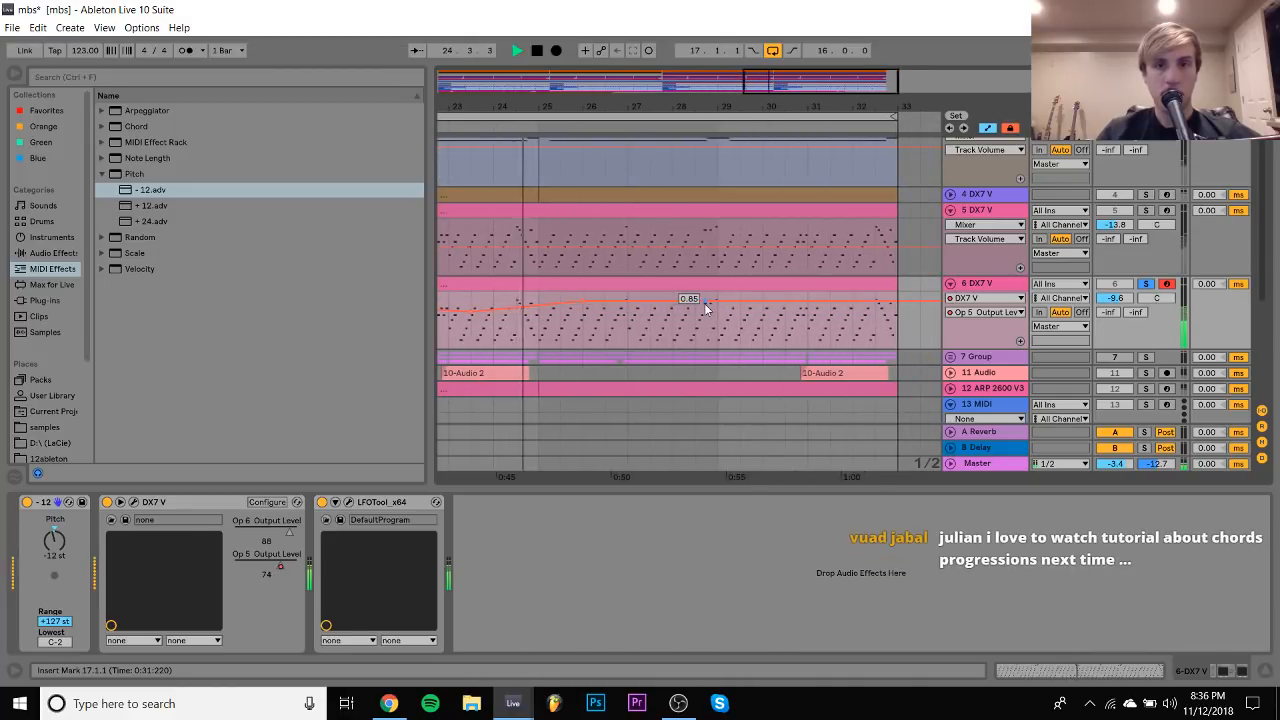
pyautogui.moveTo(776, 292); pyautogui.dragTo(876, 299)
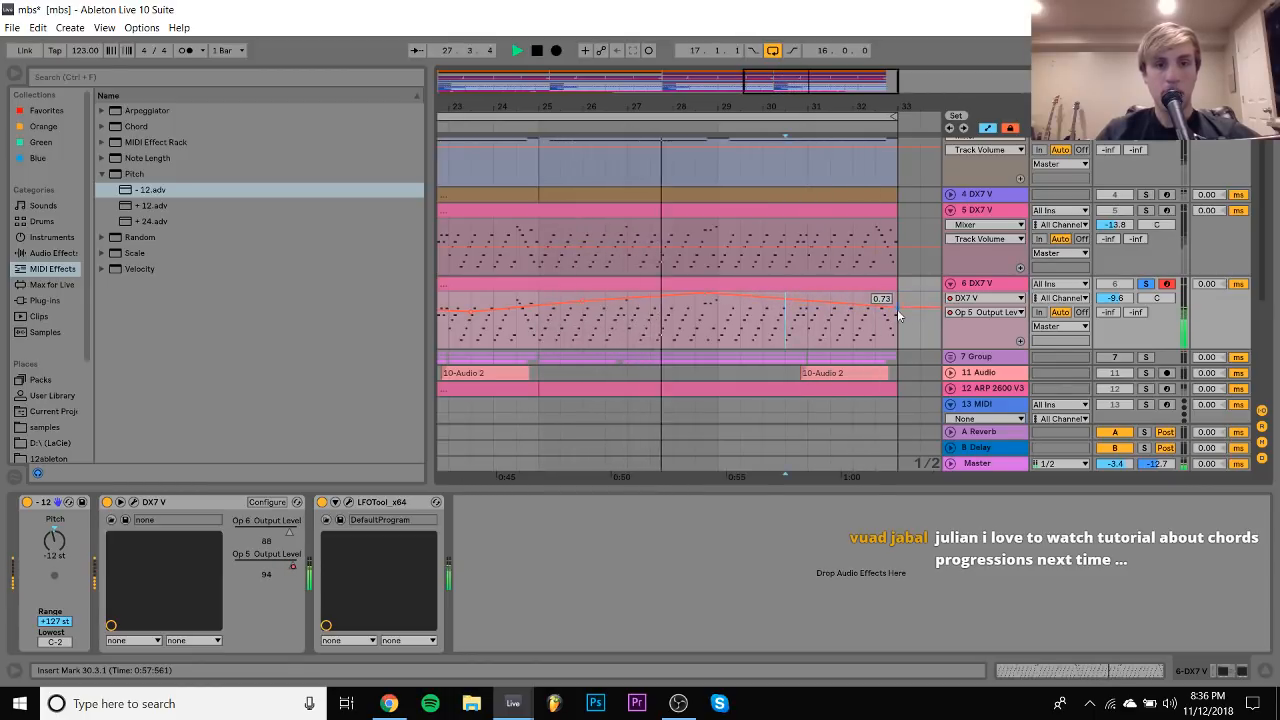
# Automate Op 6 Output Level on track 6 over bars 17 to 33, peaking at 1.00 near bar 24 and ending near 0.68
pyautogui.click(288, 534)
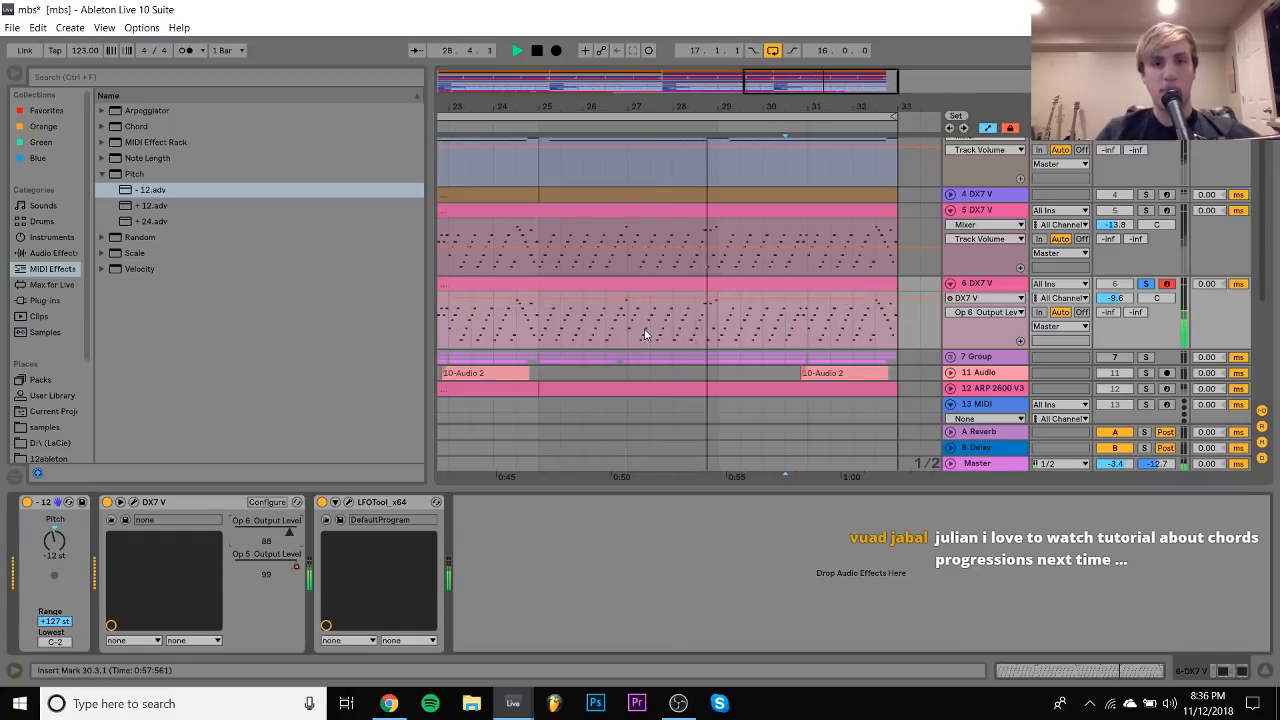
pyautogui.hscroll(-4, 646, 333)
pyautogui.hscroll(1, 771, 351)
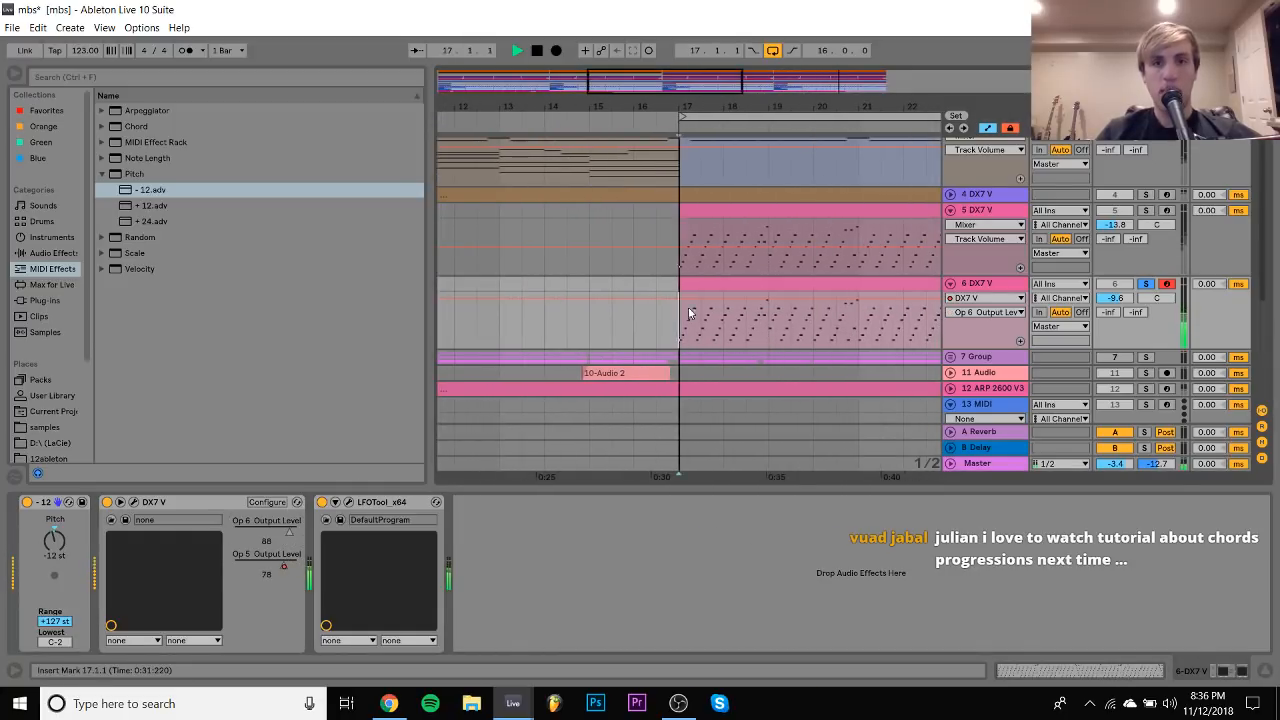
pyautogui.click(883, 297)
pyautogui.hscroll(2, 883, 306)
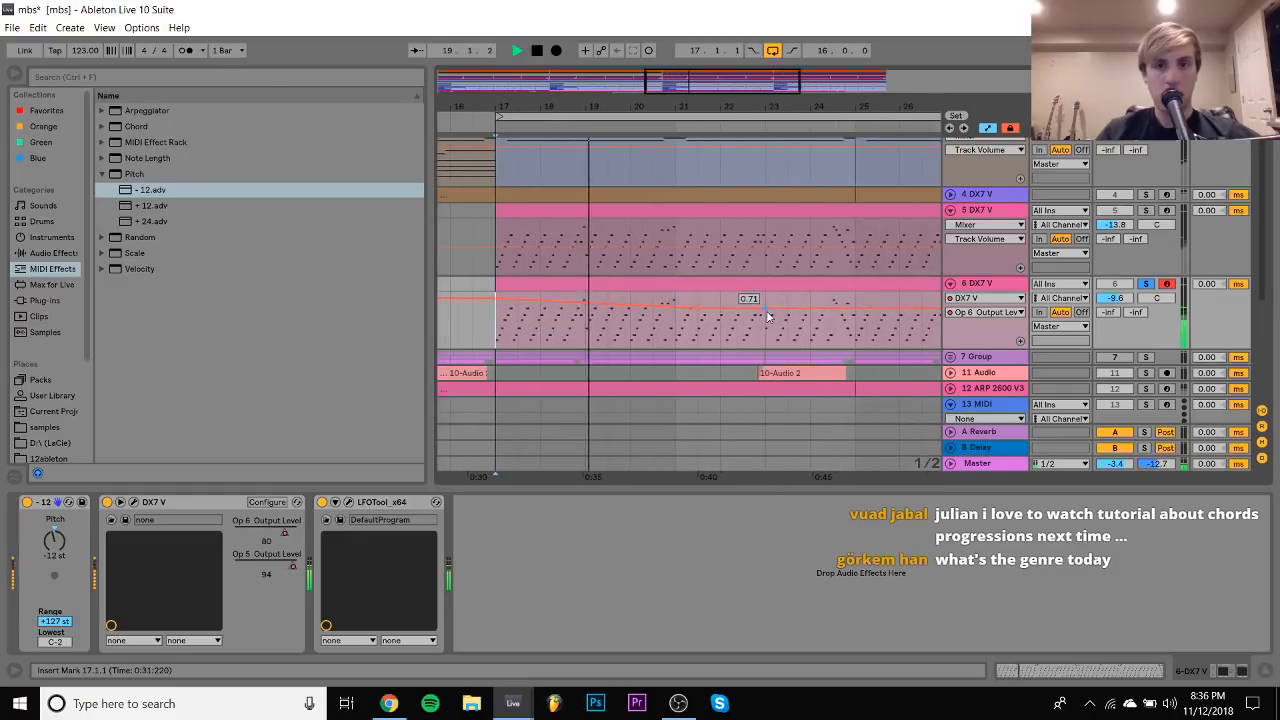
pyautogui.moveTo(766, 308); pyautogui.dragTo(833, 307)
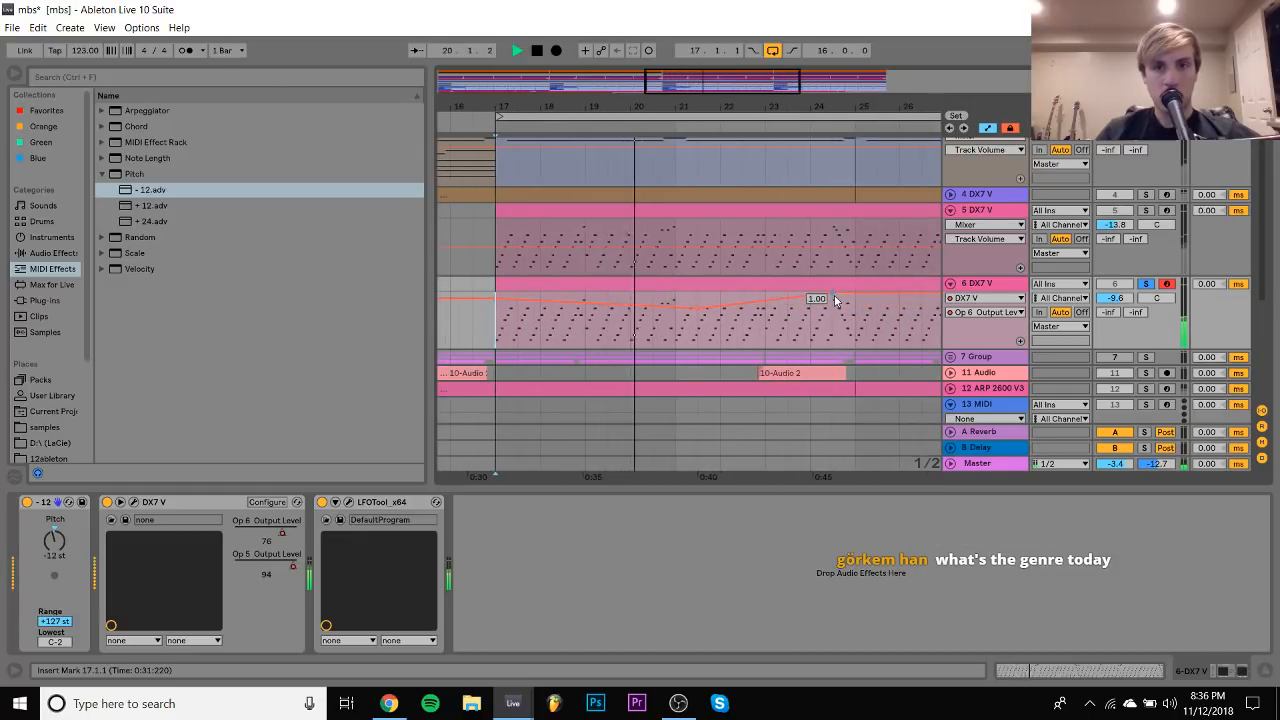
pyautogui.hscroll(3, 821, 296)
pyautogui.moveTo(650, 294); pyautogui.dragTo(697, 305)
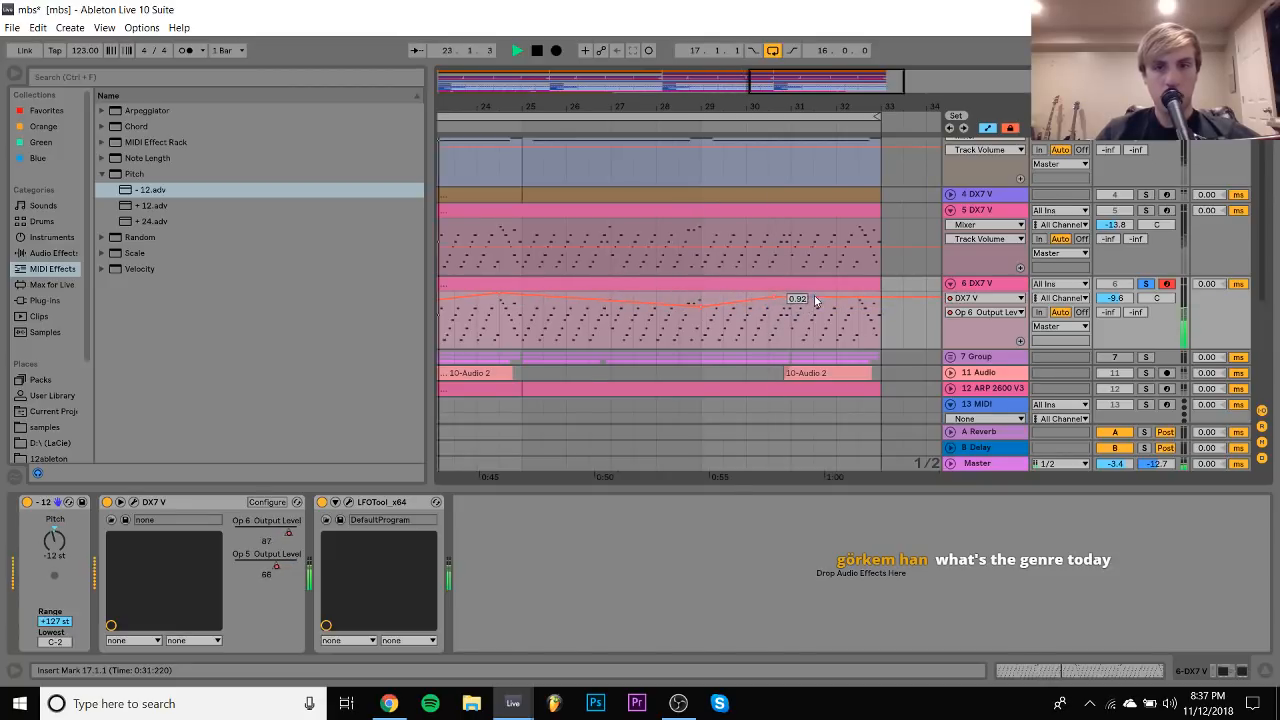
pyautogui.moveTo(815, 300); pyautogui.dragTo(879, 308)
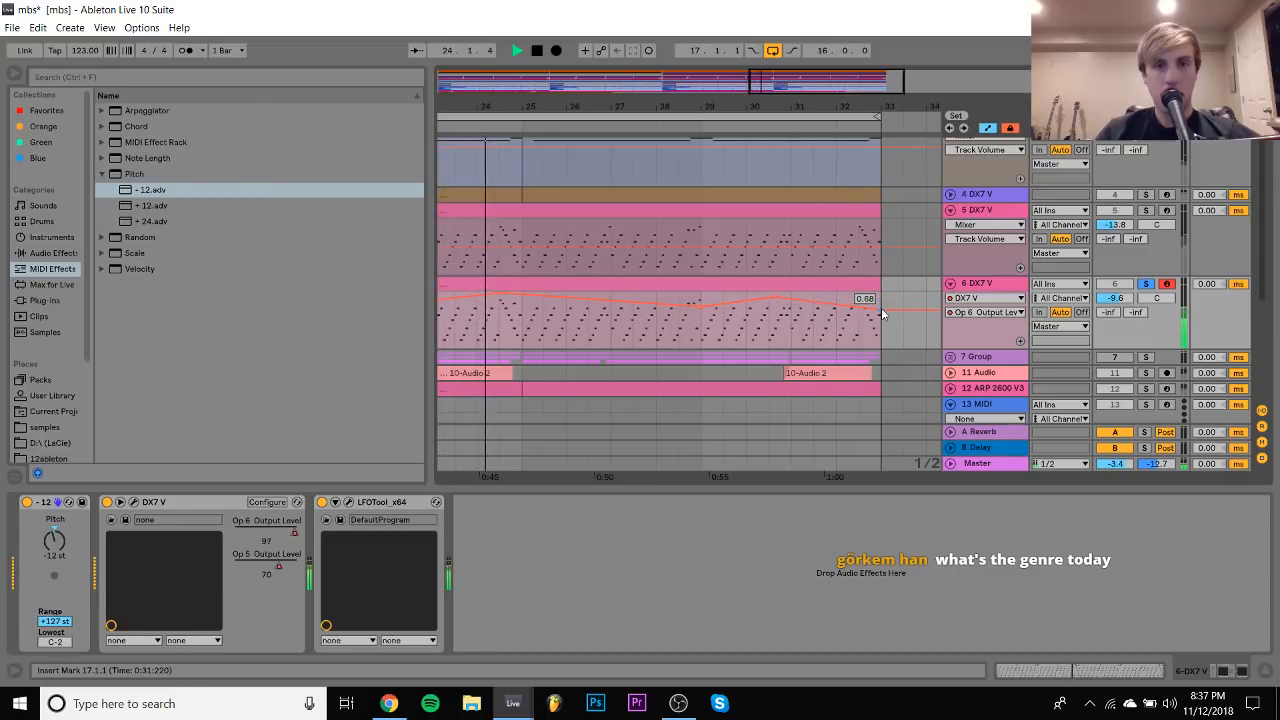
# Unsolo track 6 and lower its volume to -14.0 dB while the looped section plays with the full mix
pyautogui.click(791, 338)
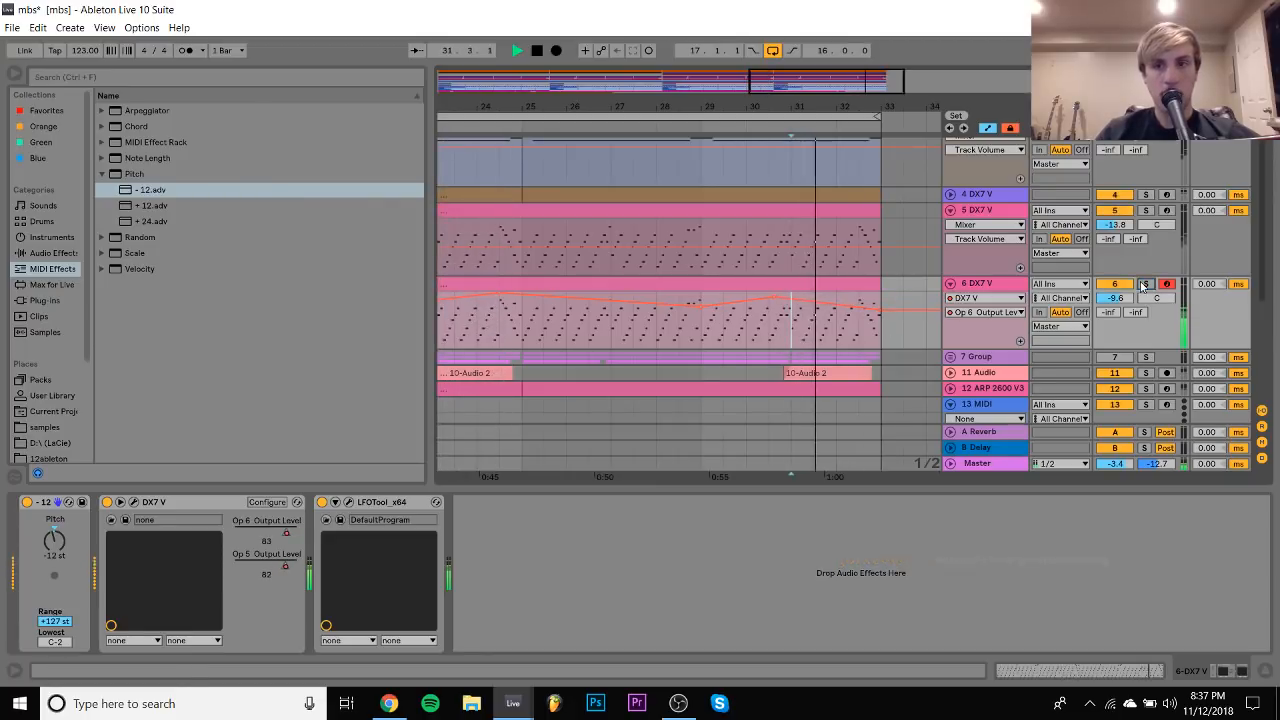
pyautogui.click(787, 289)
pyautogui.moveTo(1122, 302); pyautogui.dragTo(1122, 296)
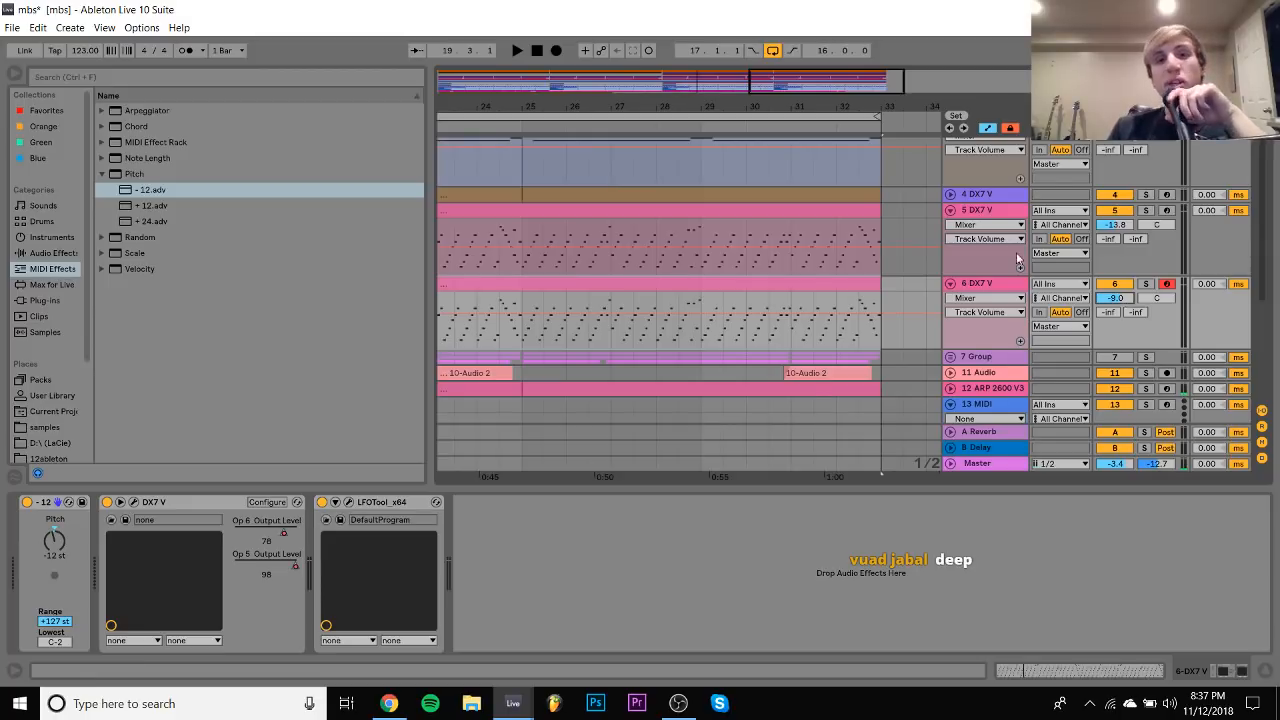
pyautogui.moveTo(731, 129); pyautogui.dragTo(686, 107)
pyautogui.press('space')
pyautogui.moveTo(1114, 299); pyautogui.dragTo(1113, 314)
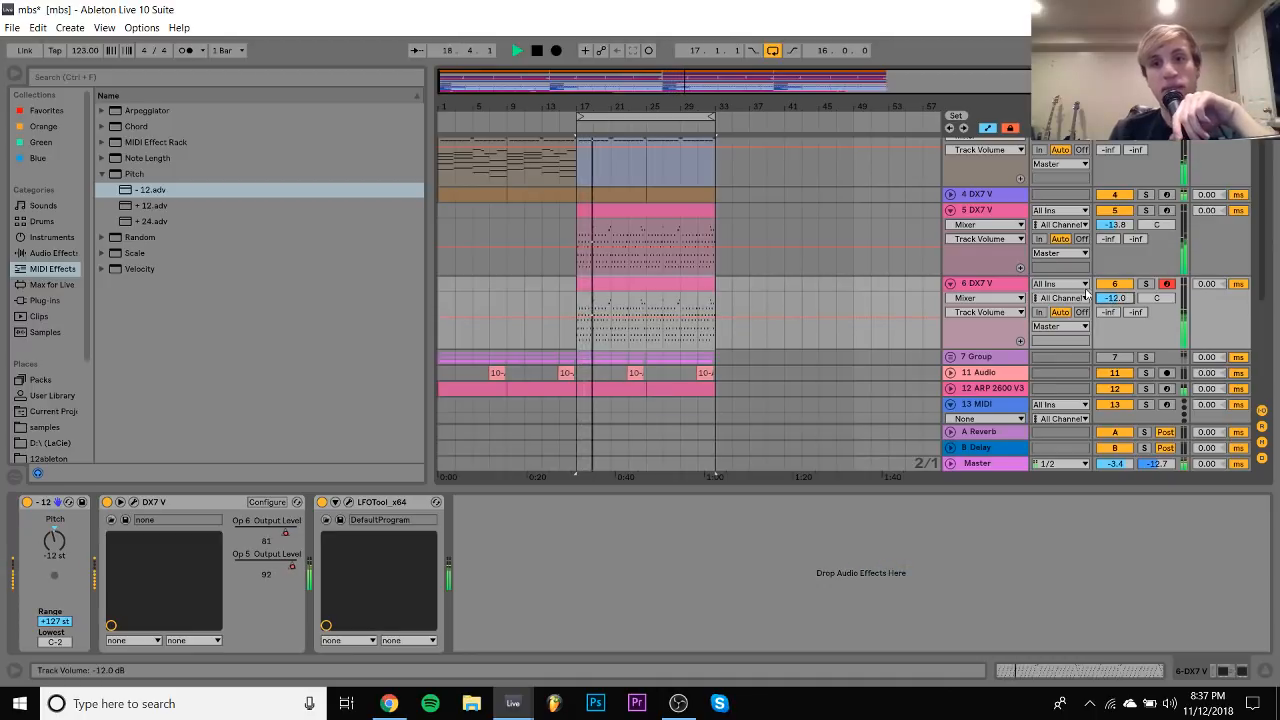
pyautogui.click(980, 287)
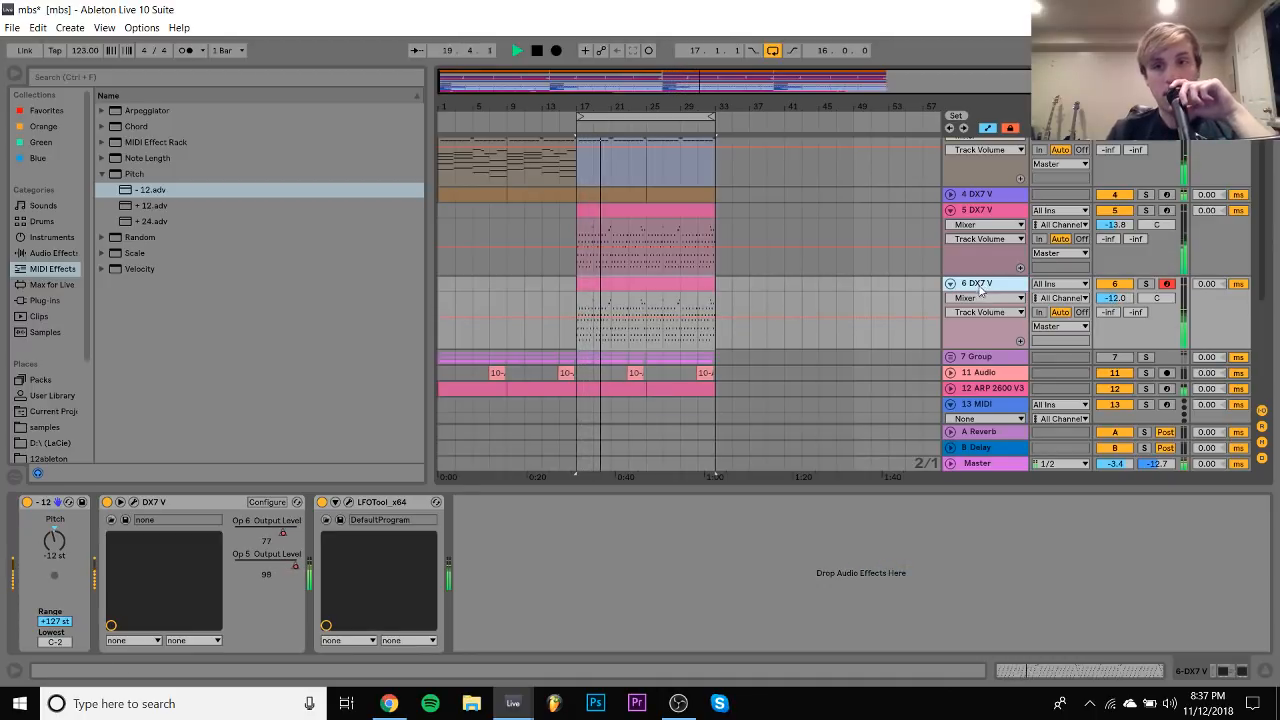
pyautogui.moveTo(1116, 300); pyautogui.dragTo(1125, 301)
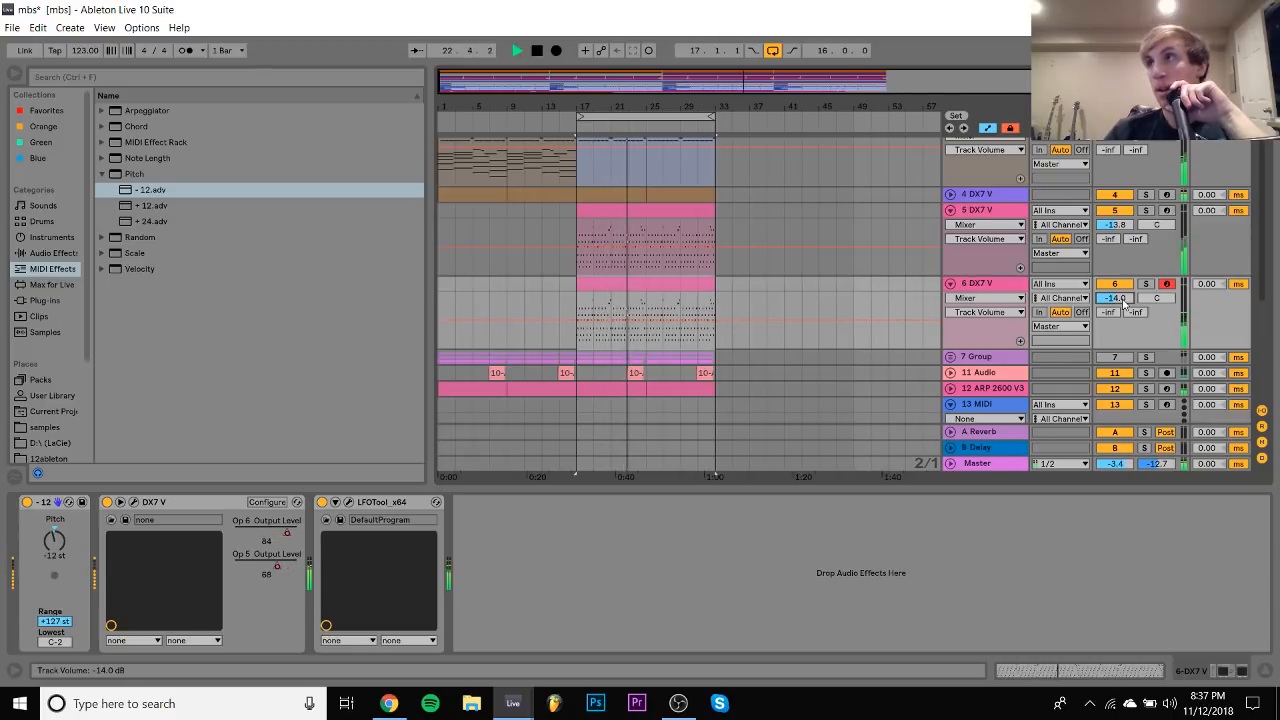
# Collapse tracks 6 DX7 V, 5 DX7 V and 3 Kontakt 5 in the arrangement
pyautogui.click(975, 284)
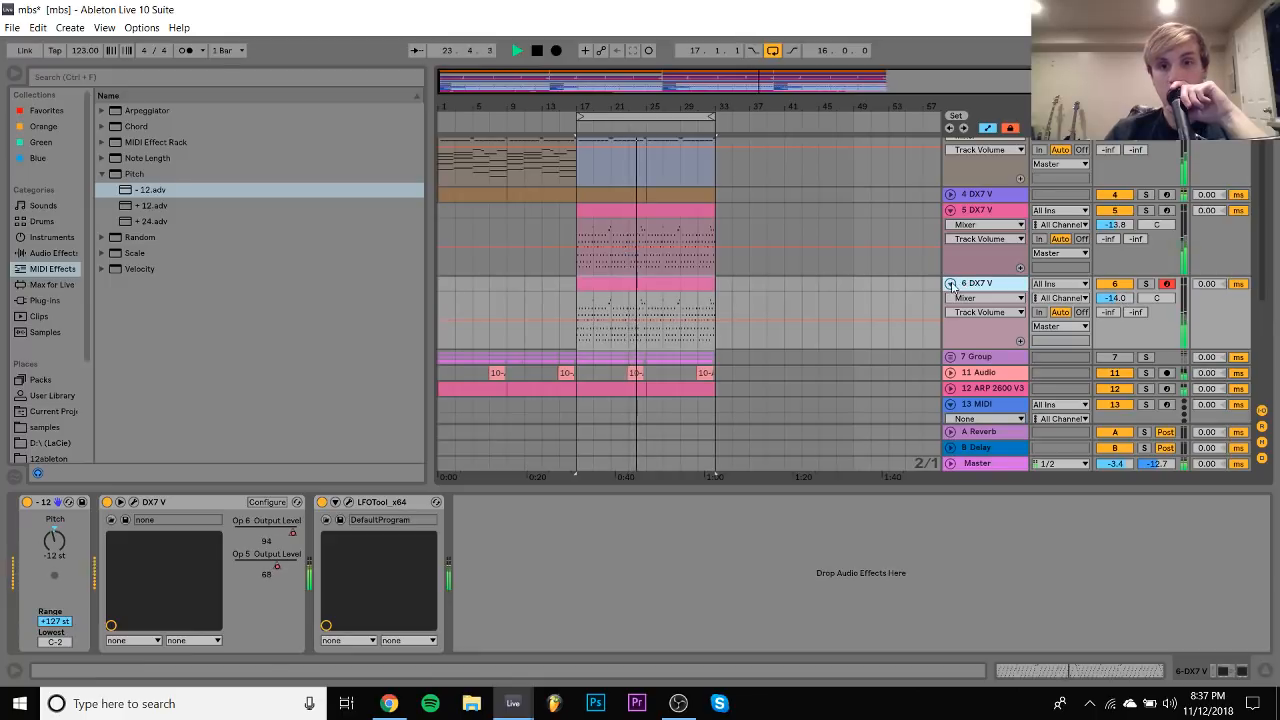
pyautogui.click(950, 283)
pyautogui.click(950, 210)
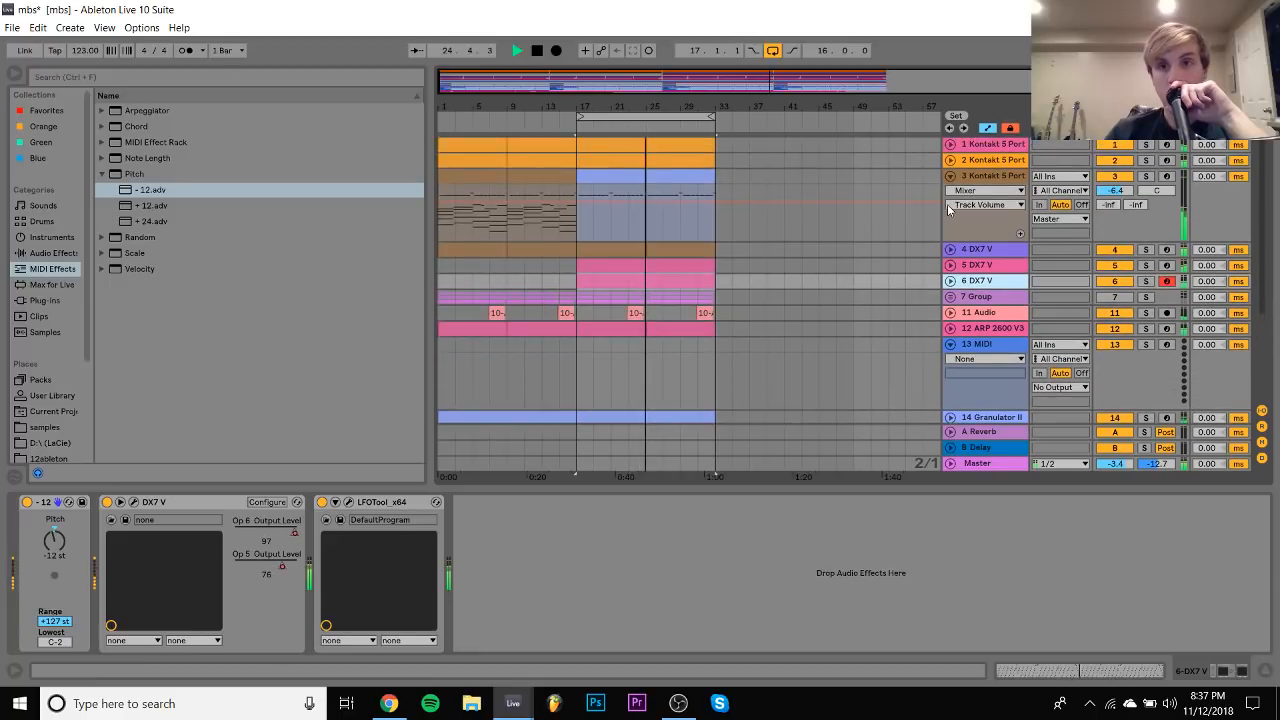
pyautogui.click(950, 176)
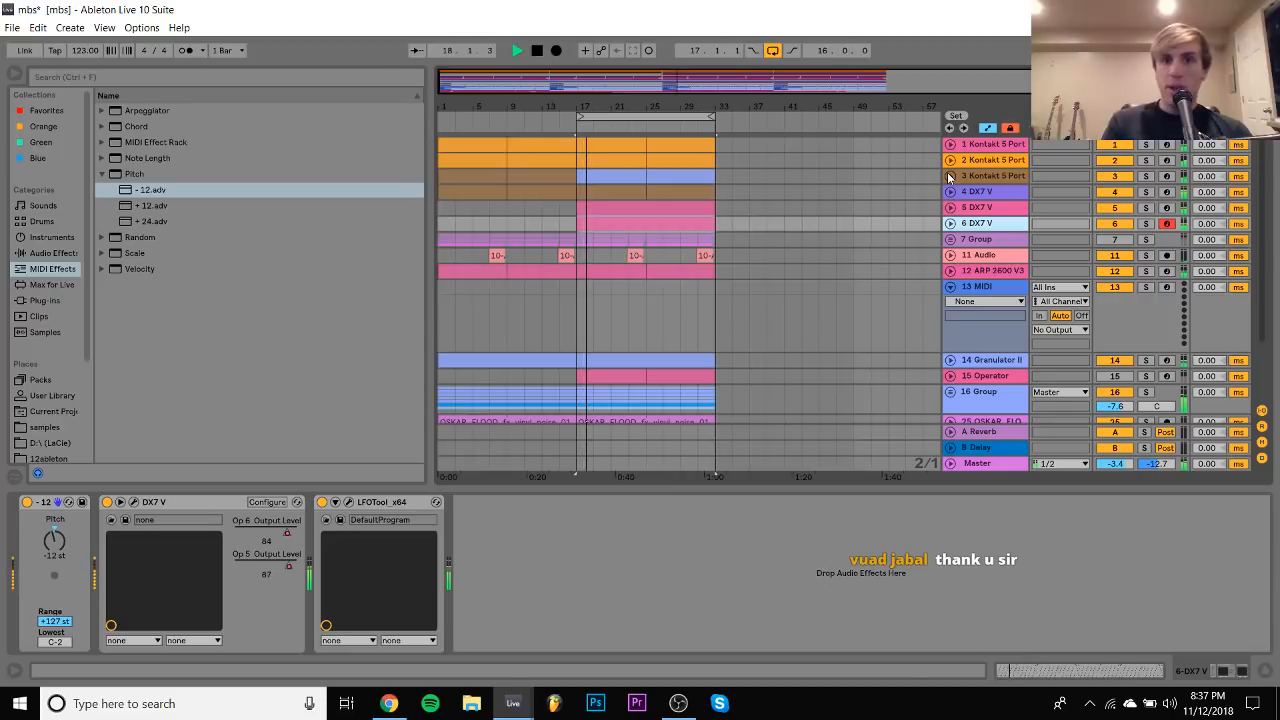
# Unlock the automation envelopes and move the entire arrangement so that it starts at bar 49
pyautogui.click(487, 148)
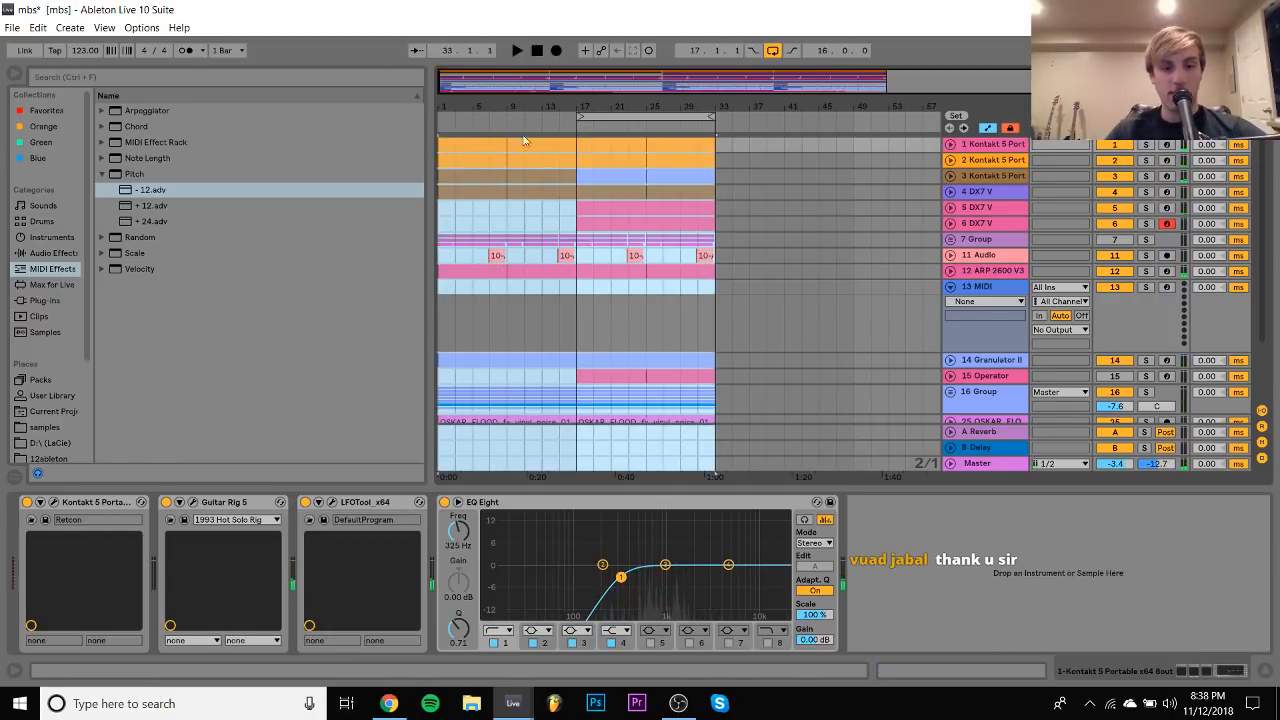
pyautogui.click(1011, 128)
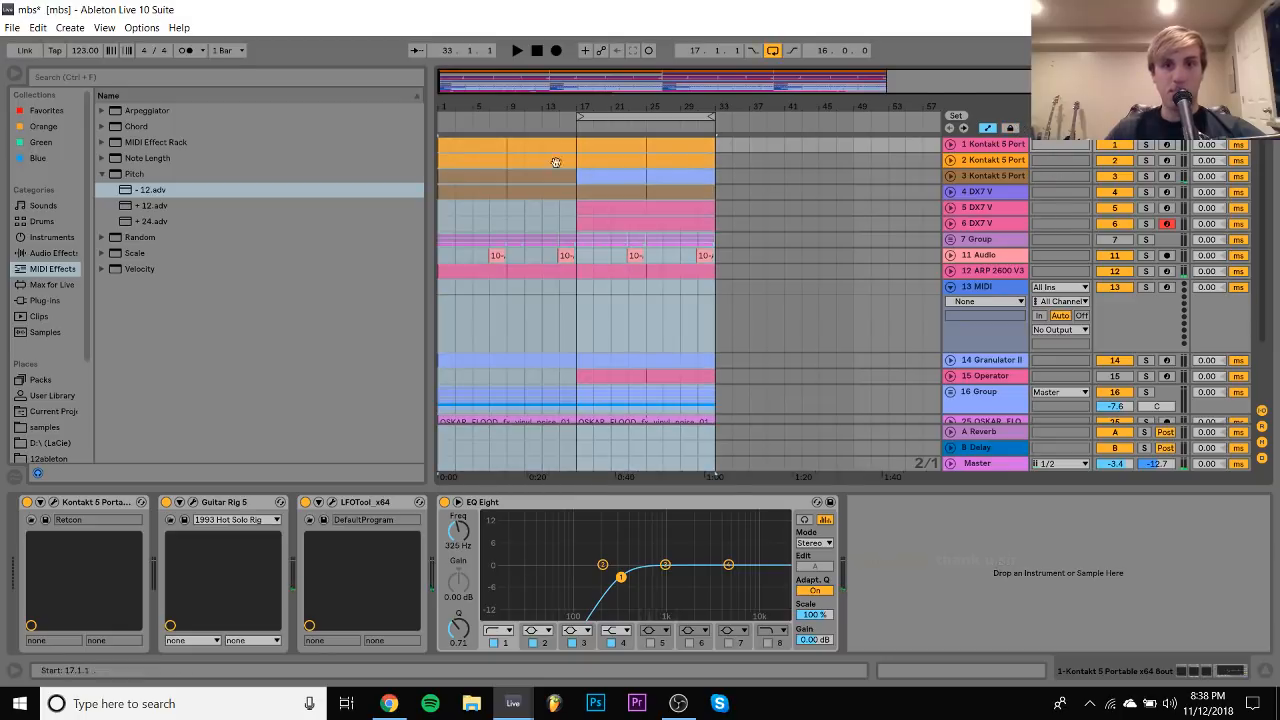
pyautogui.click(462, 142)
pyautogui.hotkey('ctrl', 'a')
pyautogui.press('Delete')
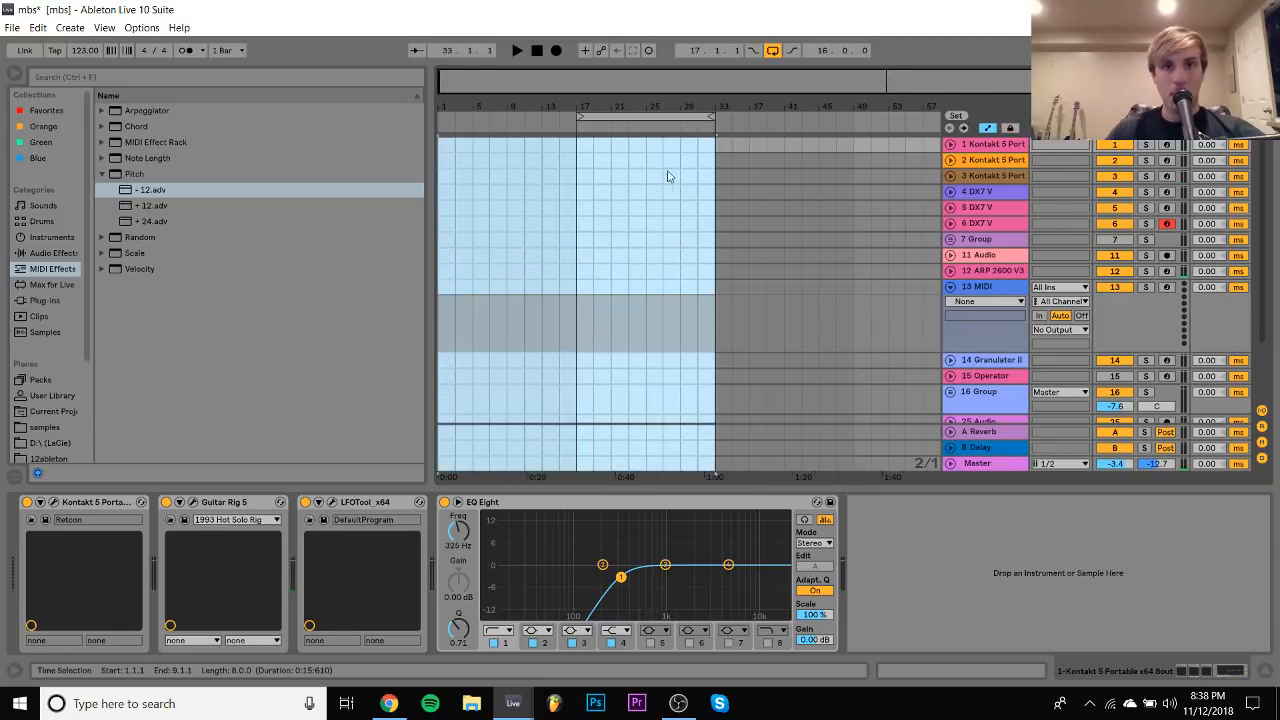
pyautogui.click(854, 145)
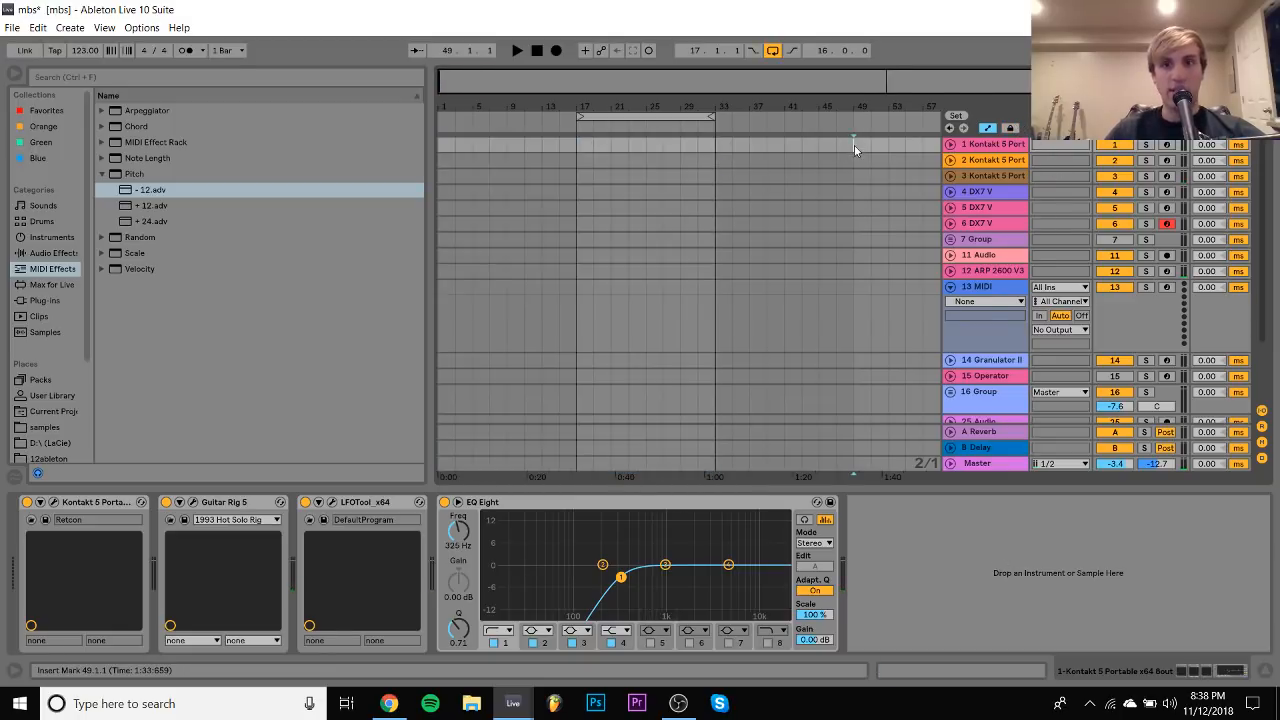
pyautogui.hotkey('ctrl', 'v')
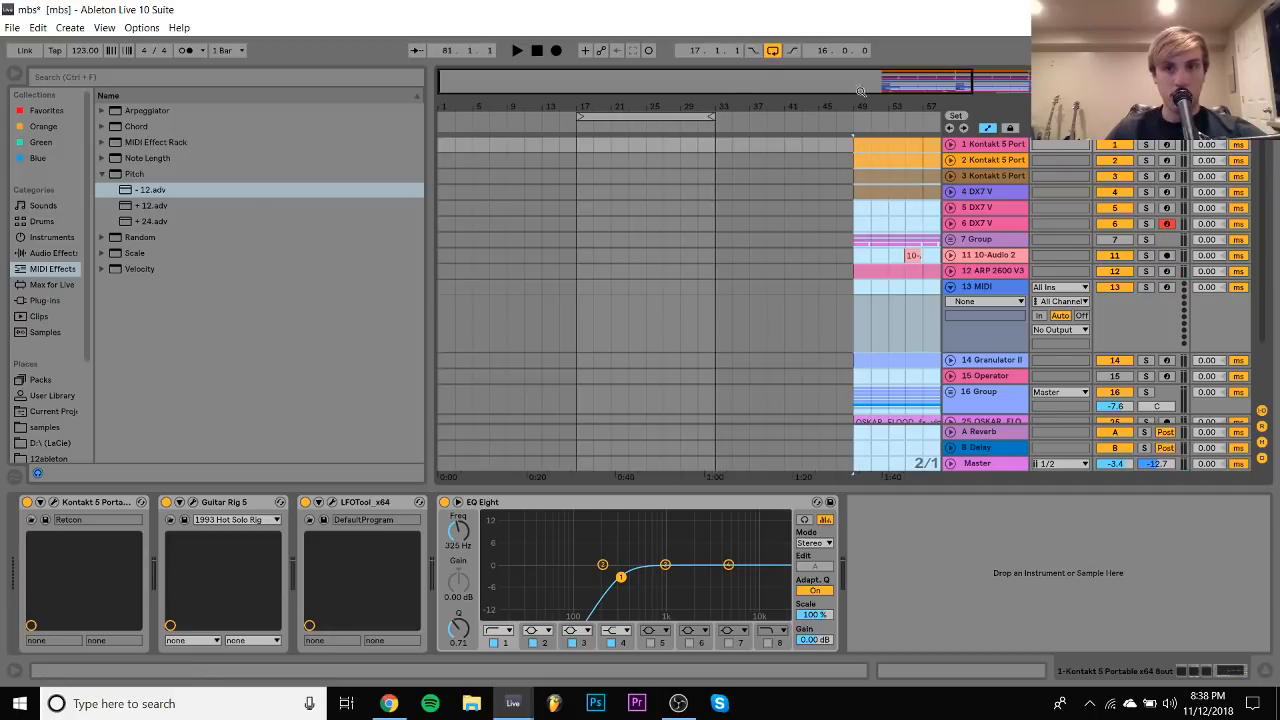
# Copy the 3 Kontakt 5 clip from bar 65 to bar 1 and open the copy's notes
pyautogui.moveTo(860, 92); pyautogui.dragTo(860, 50)
pyautogui.moveTo(827, 177); pyautogui.dragTo(459, 176)
pyautogui.doubleClick(459, 176)
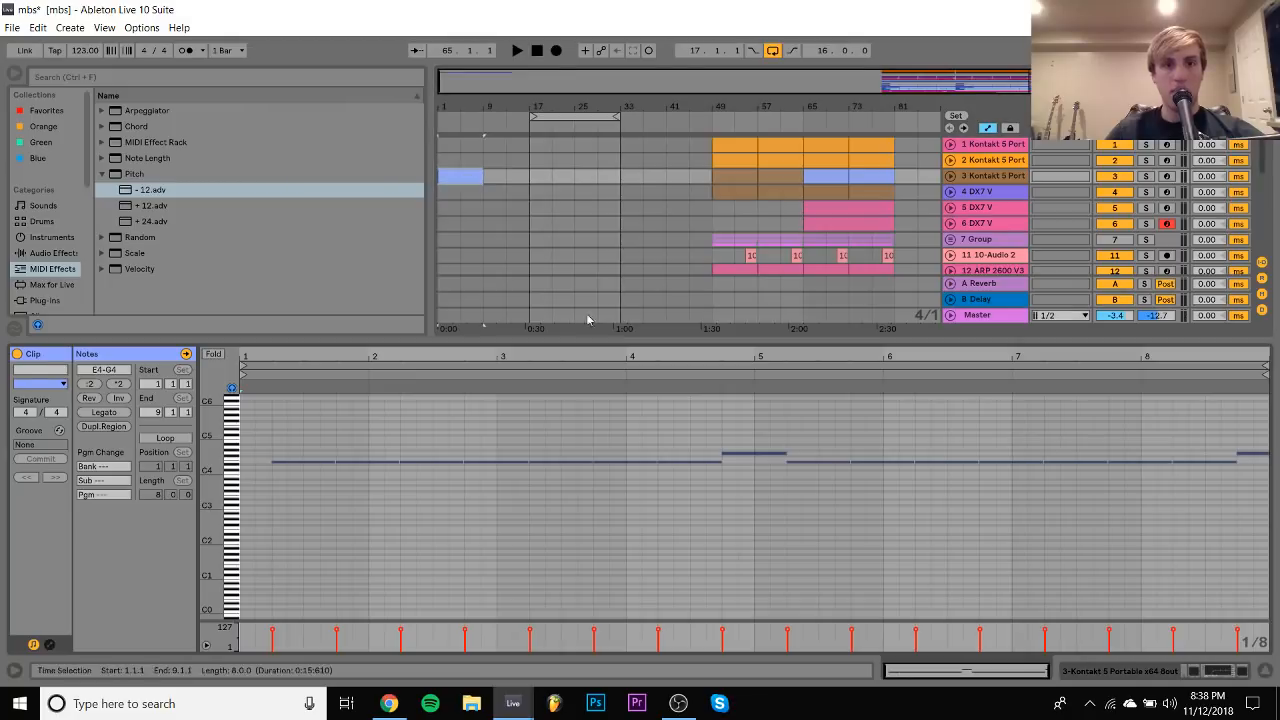
# Delete all but the first two E4 notes in the clip and duplicate that pair repeatedly across its eight bars
pyautogui.moveTo(430, 416); pyautogui.dragTo(1254, 555)
pyautogui.press('Delete')
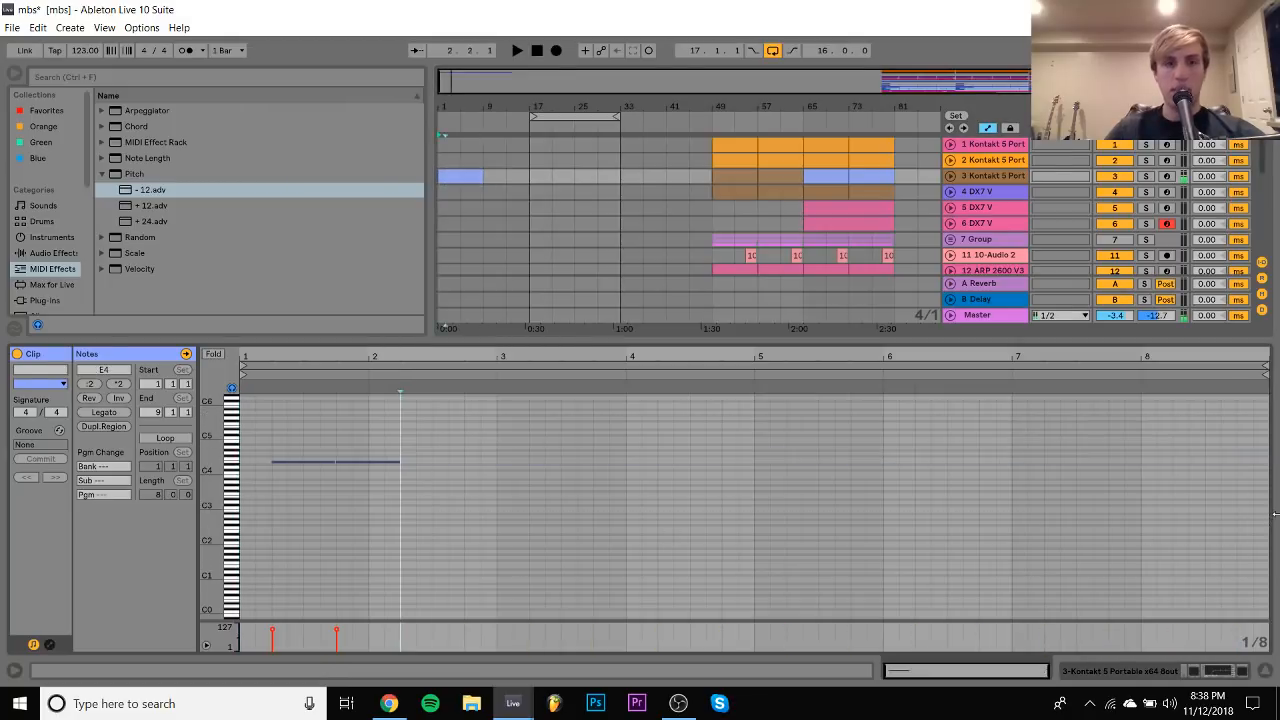
pyautogui.hotkey('ctrl', 'a')
pyautogui.hotkey('ctrl', 'd')
pyautogui.hotkey('ctrl', 'd')
pyautogui.hotkey('ctrl', 'd')
pyautogui.hotkey('ctrl', 'd')
pyautogui.hotkey('ctrl', 'd')
pyautogui.press('space')
pyautogui.hotkey('ctrl', 'd')
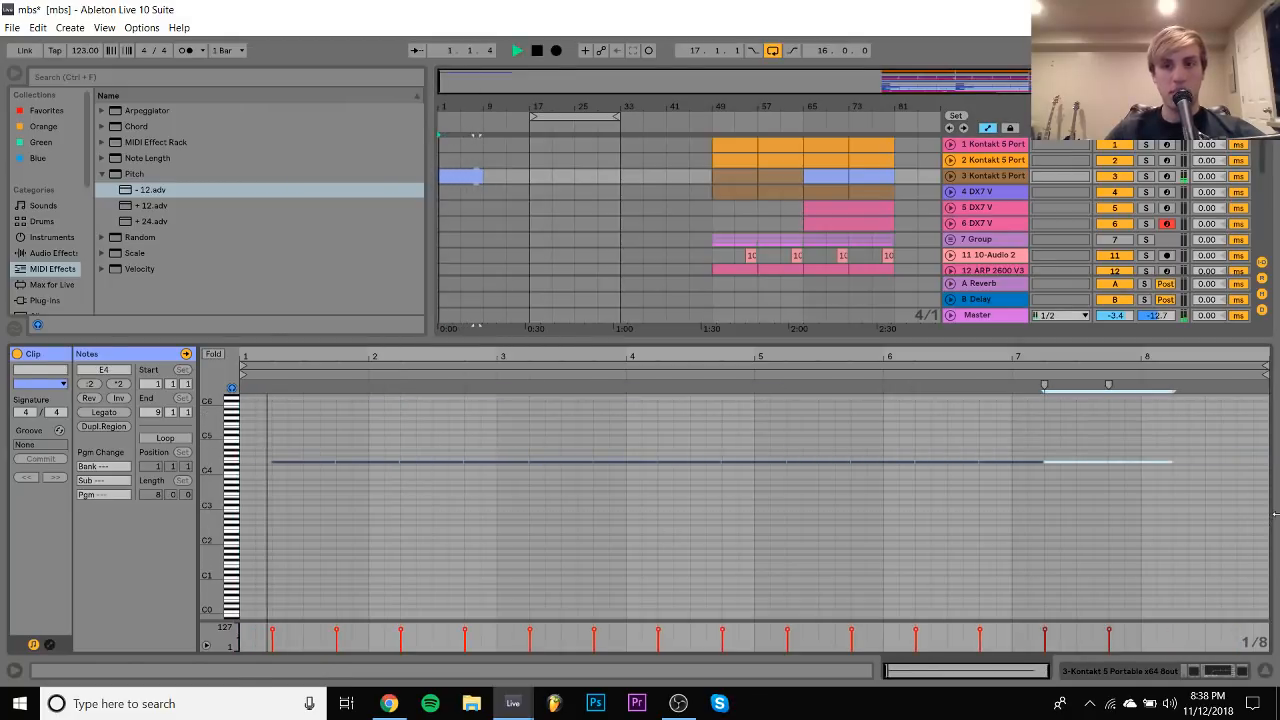
pyautogui.hotkey('ctrl', 'd')
# Expand the 16 Group, copy kick clips on track 17 Instrument to fill bars 1 to 17, and play from bar 1
pyautogui.click(1219, 671)
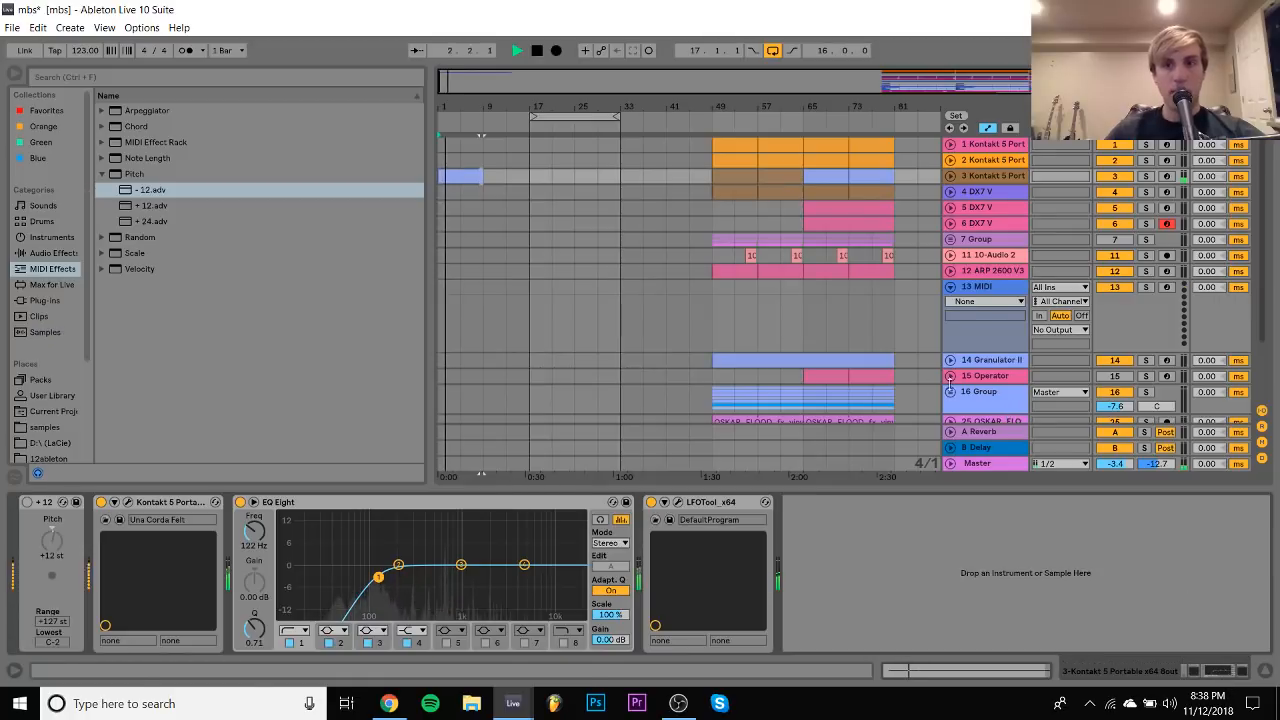
pyautogui.scroll(-3, 907, 364)
pyautogui.press('space')
pyautogui.click(950, 317)
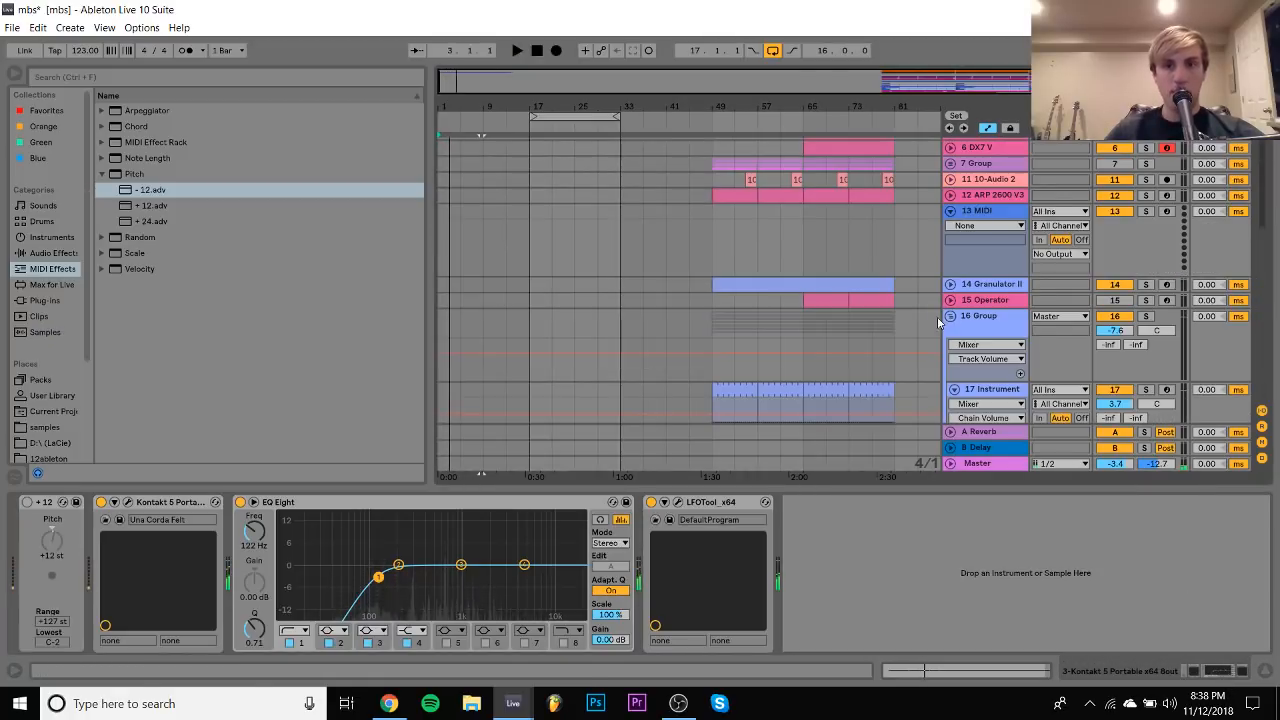
pyautogui.scroll(-4, 920, 346)
pyautogui.click(828, 224)
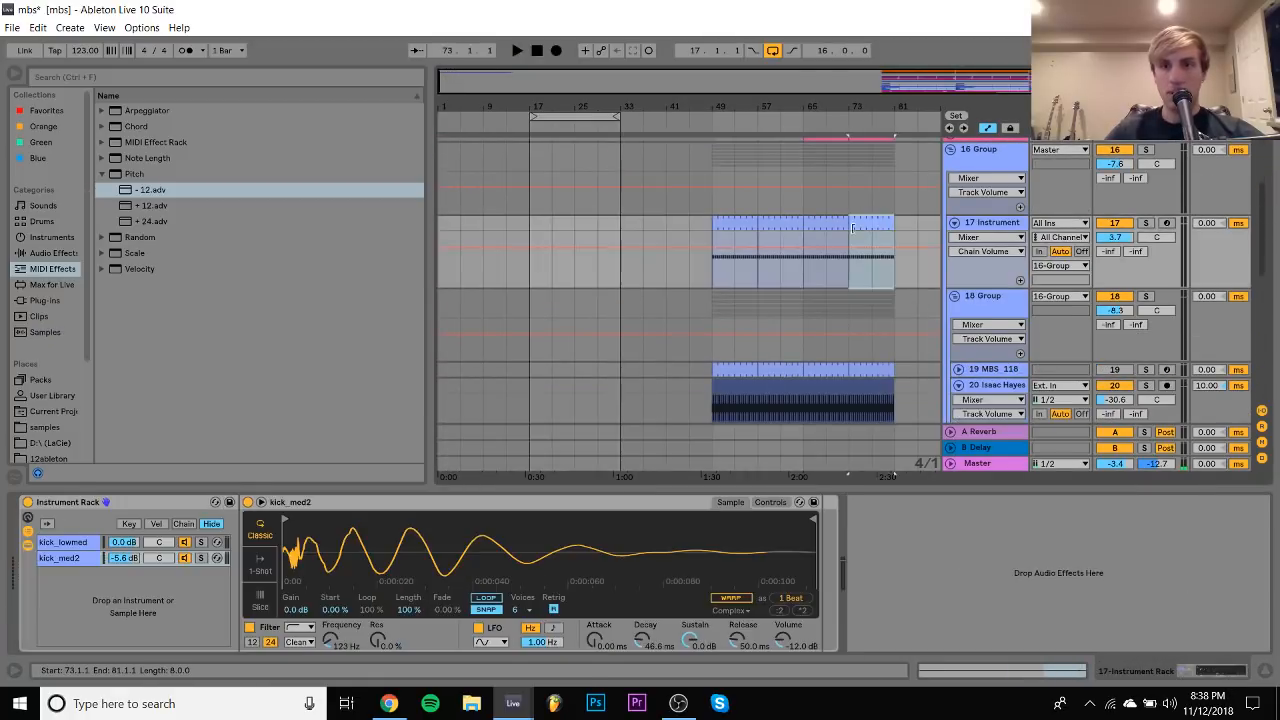
pyautogui.click(447, 231)
pyautogui.hotkey('ctrl', 'v')
pyautogui.press('space')
pyautogui.scroll(2, 448, 224)
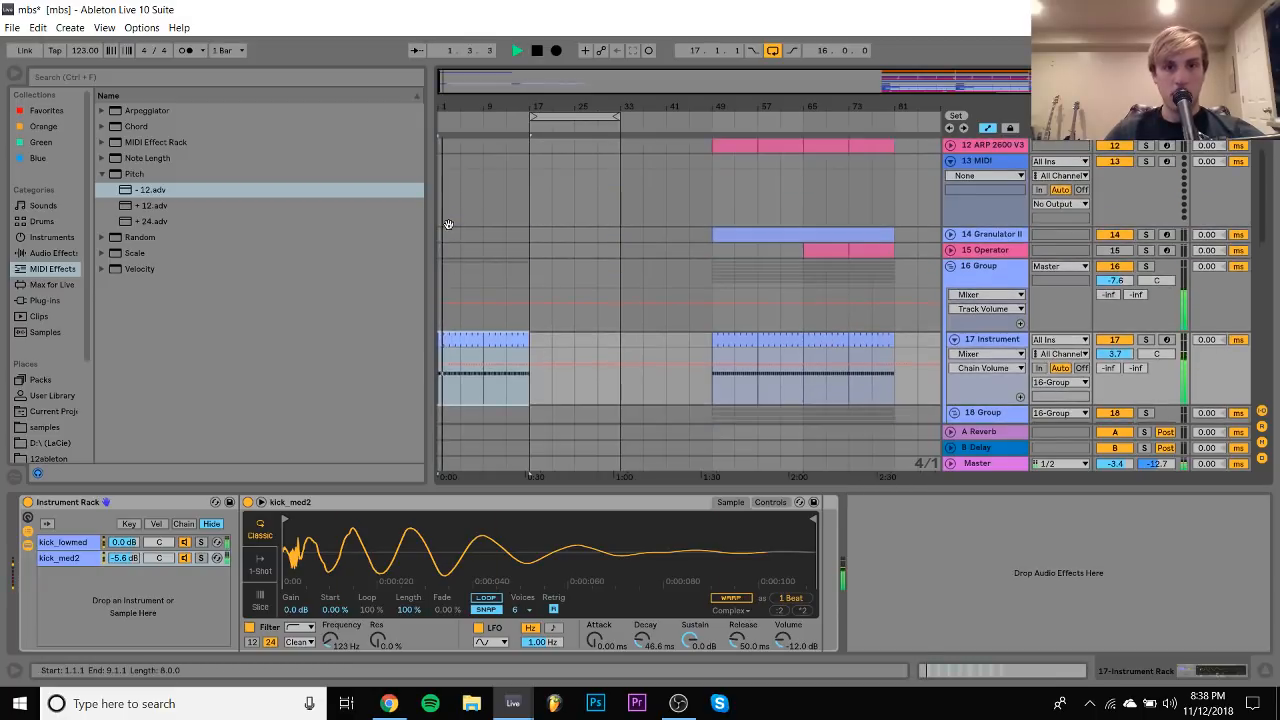
# Stop playback, collapse track 17, and look through the samples folder for a replacement kick library
pyautogui.scroll(3, 450, 240)
pyautogui.scroll(-8, 451, 244)
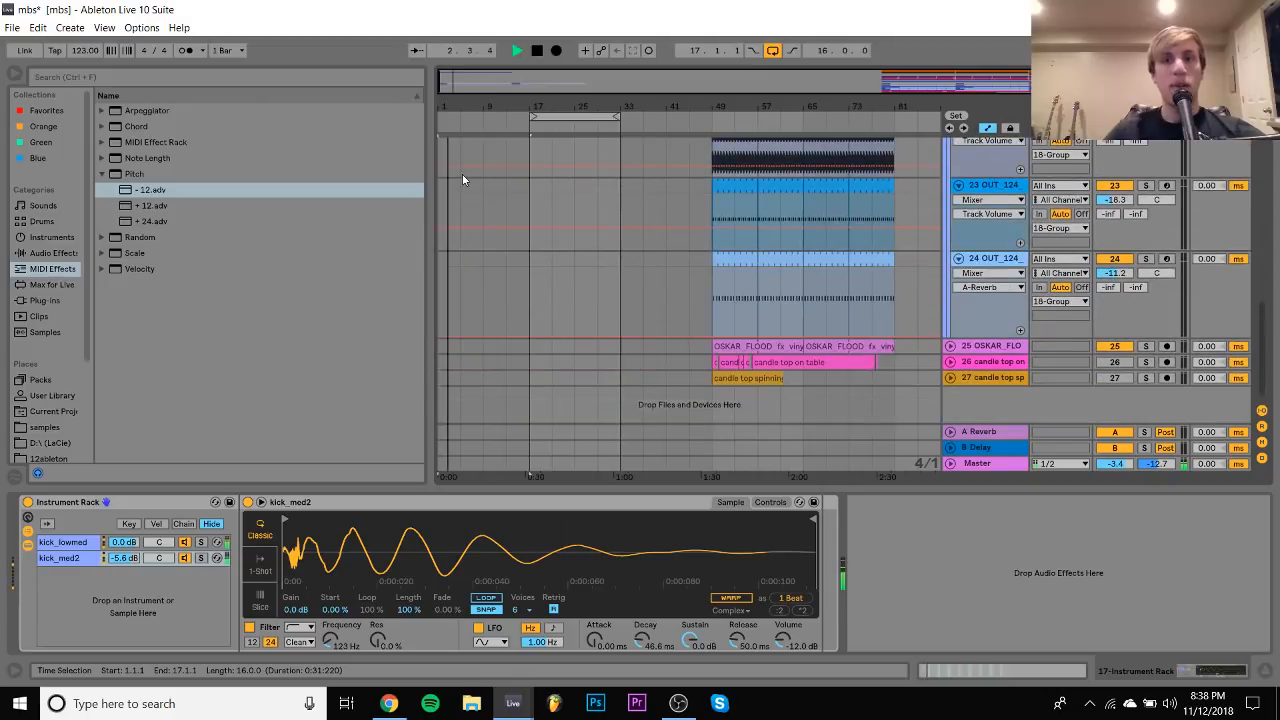
pyautogui.scroll(6, 462, 178)
pyautogui.press('space')
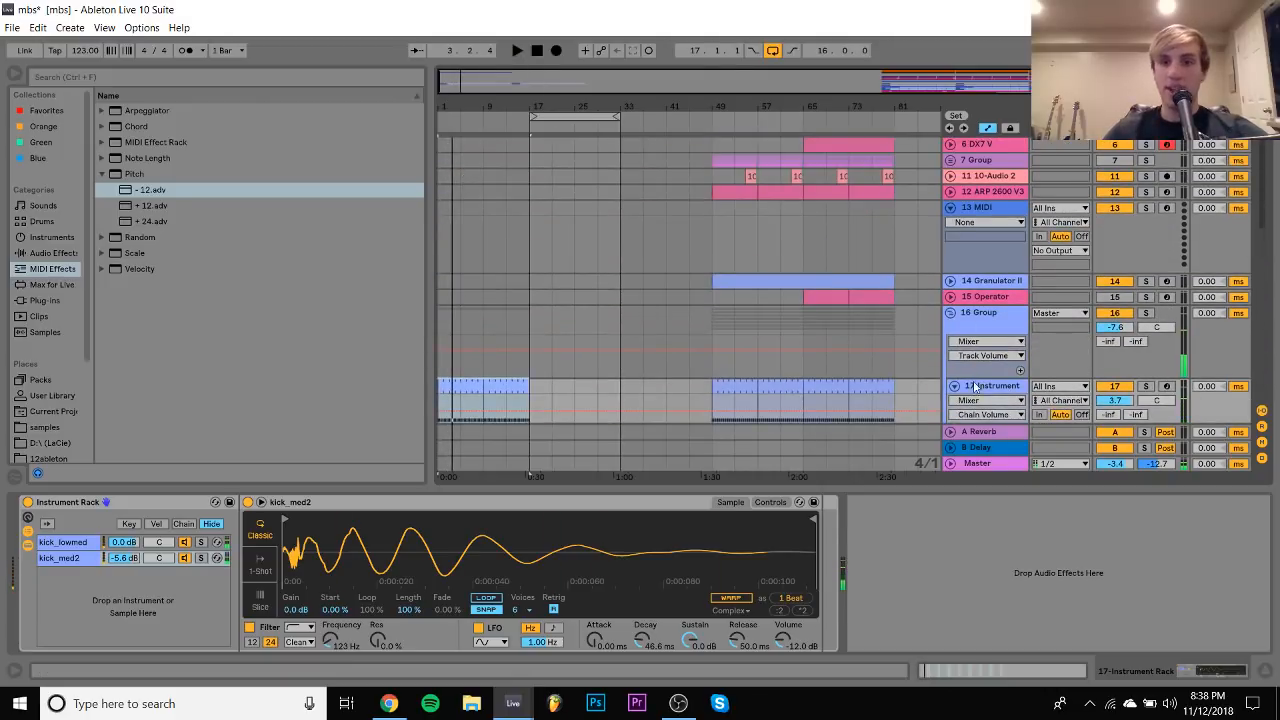
pyautogui.click(954, 386)
pyautogui.click(34, 429)
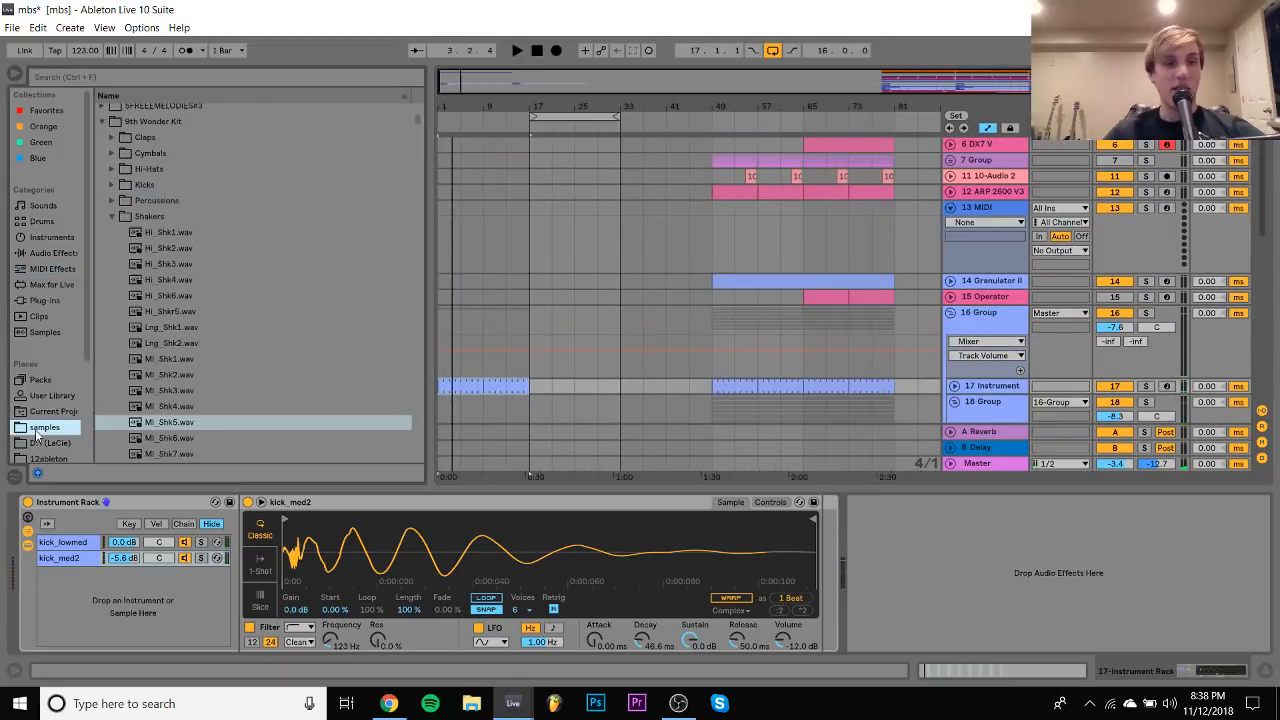
pyautogui.scroll(-15, 121, 424)
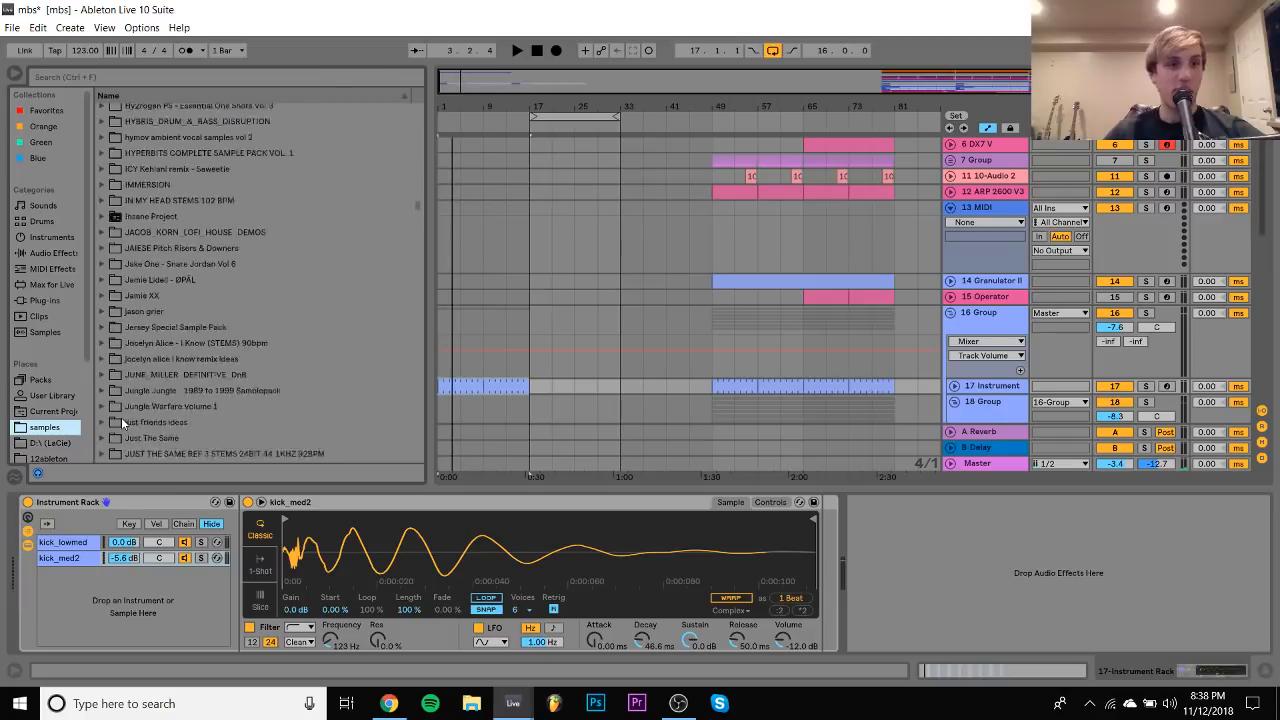
pyautogui.scroll(8, 121, 424)
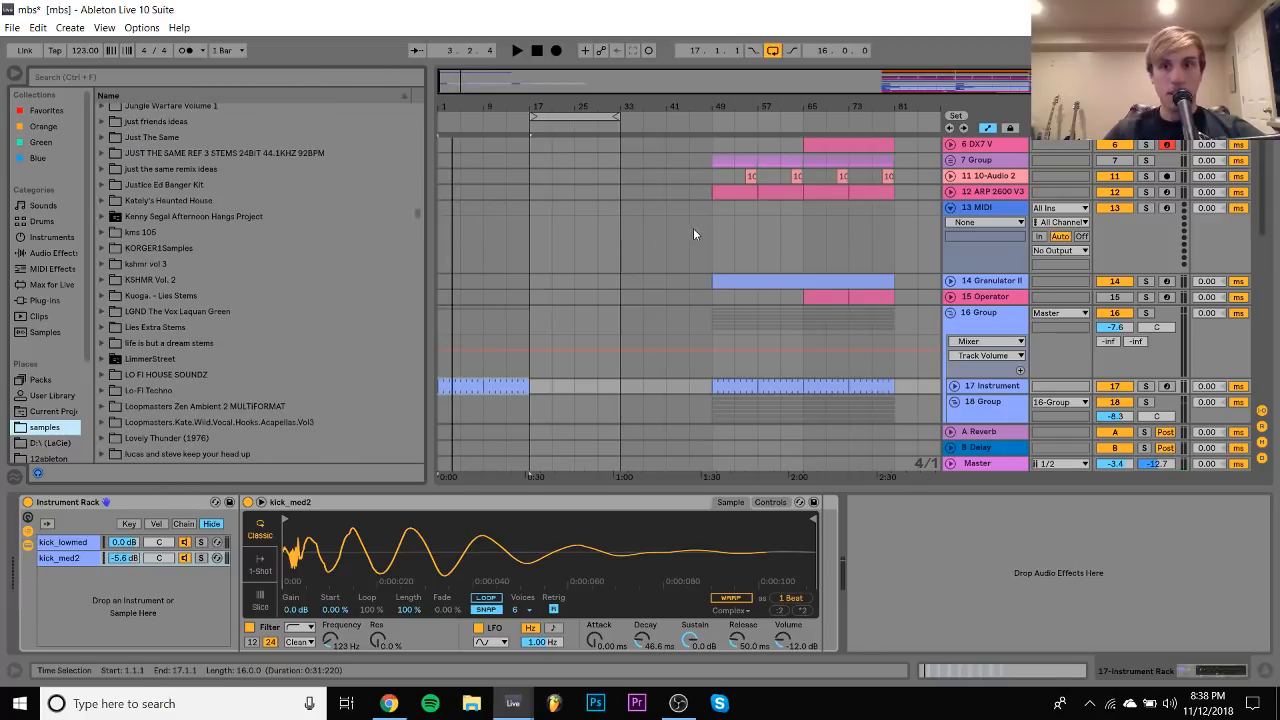
pyautogui.scroll(-3, 285, 292)
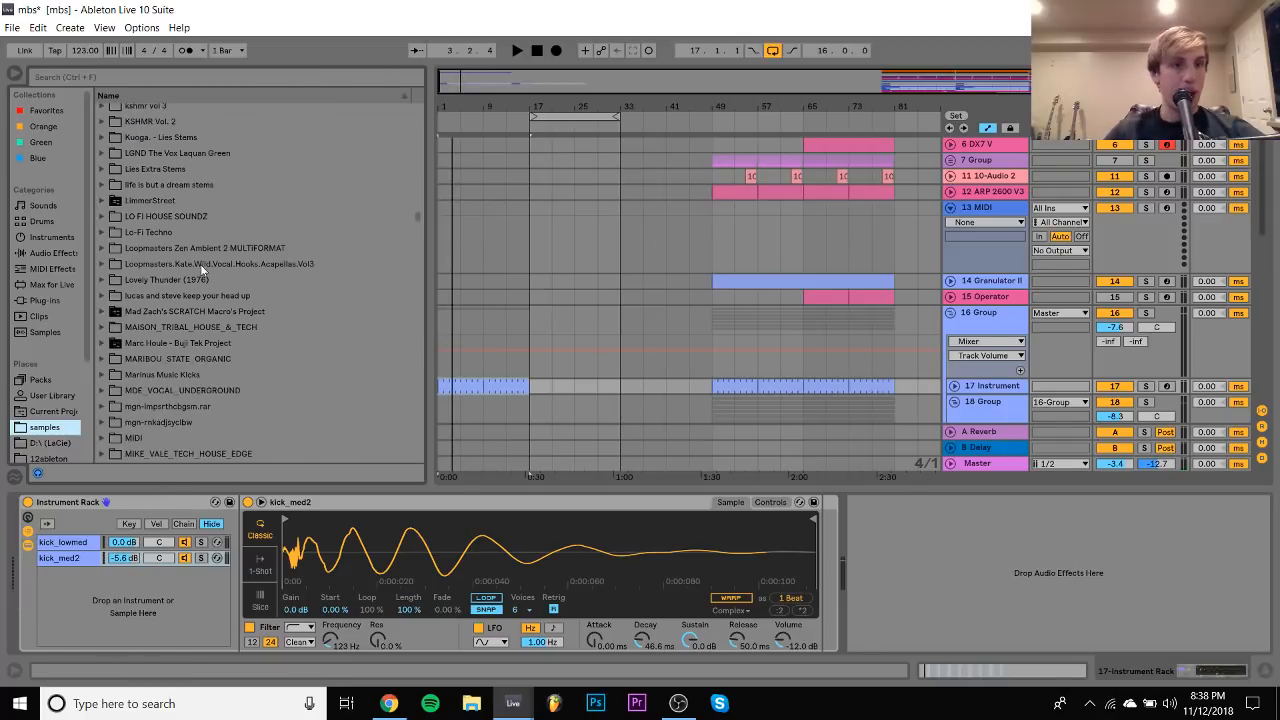
# Check the contents of the KSHMR Vol. 2 and KORGER1Samples folders
pyautogui.click(152, 212)
pyautogui.press('Up')
pyautogui.press('Up')
pyautogui.press('Up')
pyautogui.press('Up')
pyautogui.press('Up')
pyautogui.press('Up')
pyautogui.press('Right')
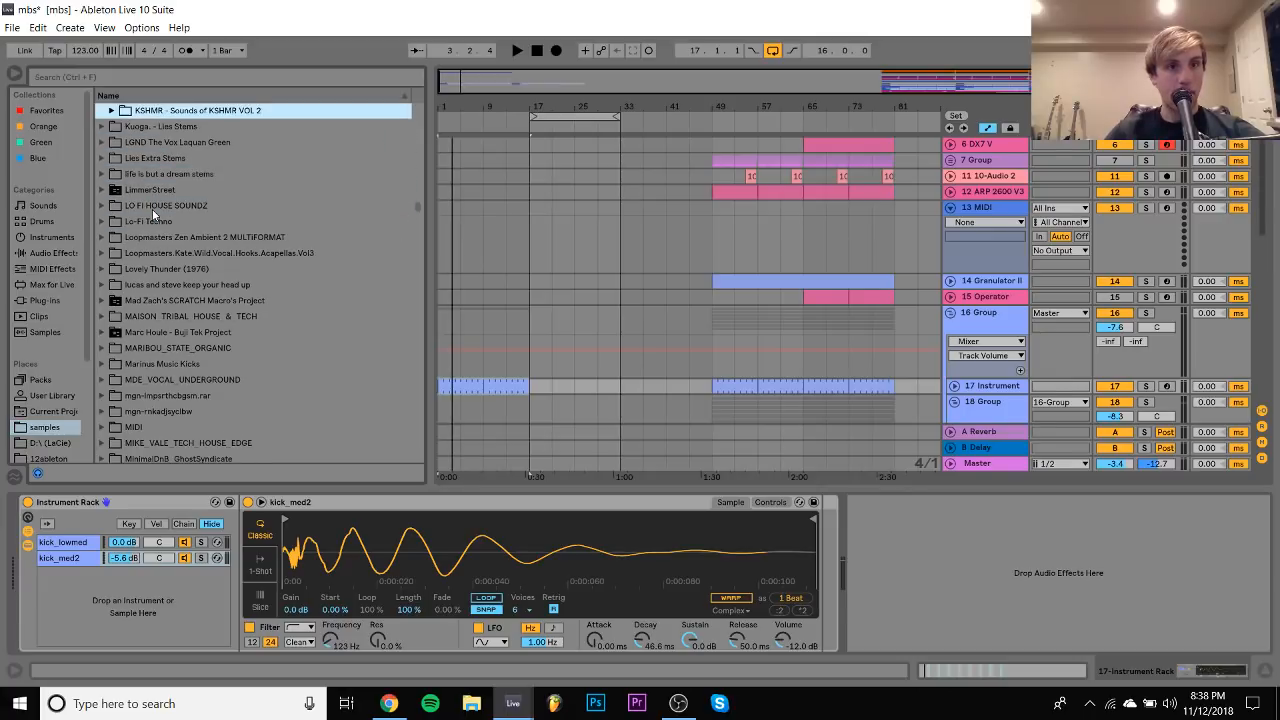
pyautogui.press('Up')
pyautogui.press('Up')
pyautogui.press('Up')
pyautogui.press('Right')
pyautogui.press('Down')
pyautogui.press('Up')
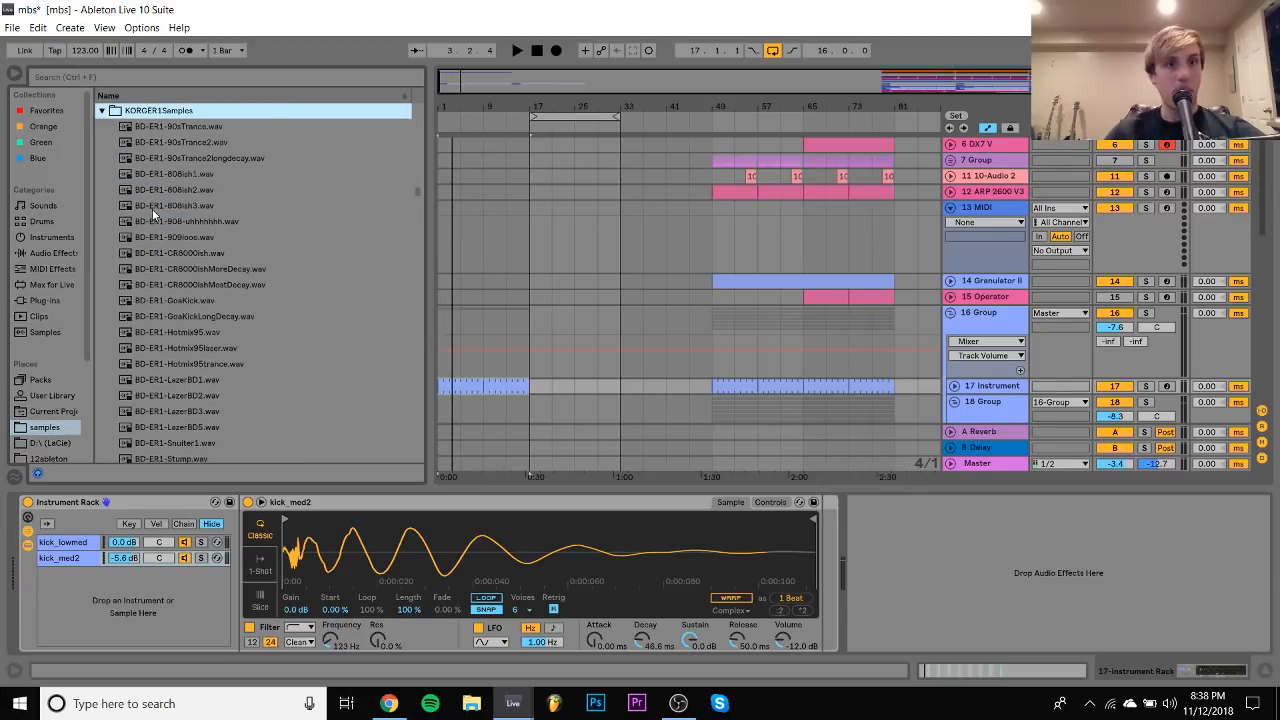
# Open the kshmr vol 3 sample folder and look inside its KSHMR_Drums_Loops subfolder
pyautogui.press('Left')
pyautogui.press('Down')
pyautogui.press('Right')
pyautogui.press('Down')
pyautogui.press('Down')
pyautogui.press('Down')
pyautogui.press('Down')
pyautogui.press('Up')
pyautogui.press('Up')
pyautogui.press('Left')
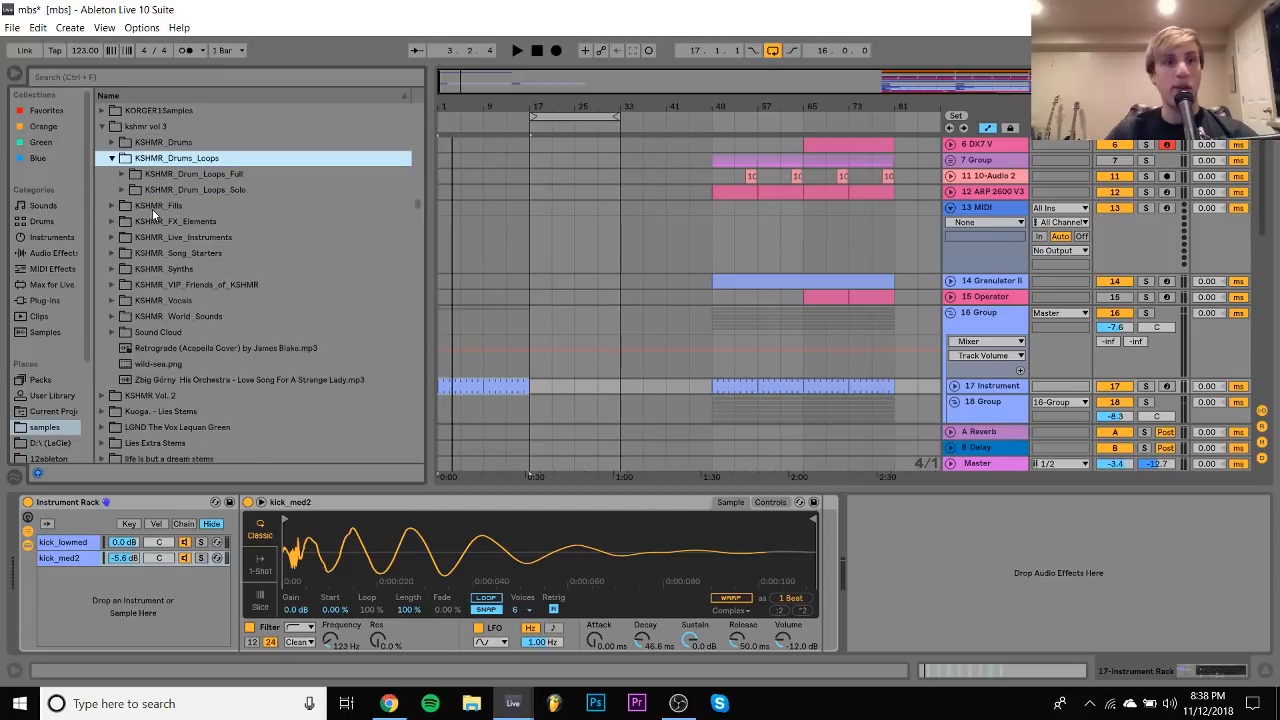
# Expand KSHMR_Drums and its KSHMR_Kicks subfolder in kshmr vol 3
pyautogui.press('Up')
pyautogui.press('Right')
pyautogui.press('Down')
pyautogui.press('Down')
pyautogui.press('Down')
pyautogui.press('Down')
pyautogui.press('Down')
pyautogui.press('Down')
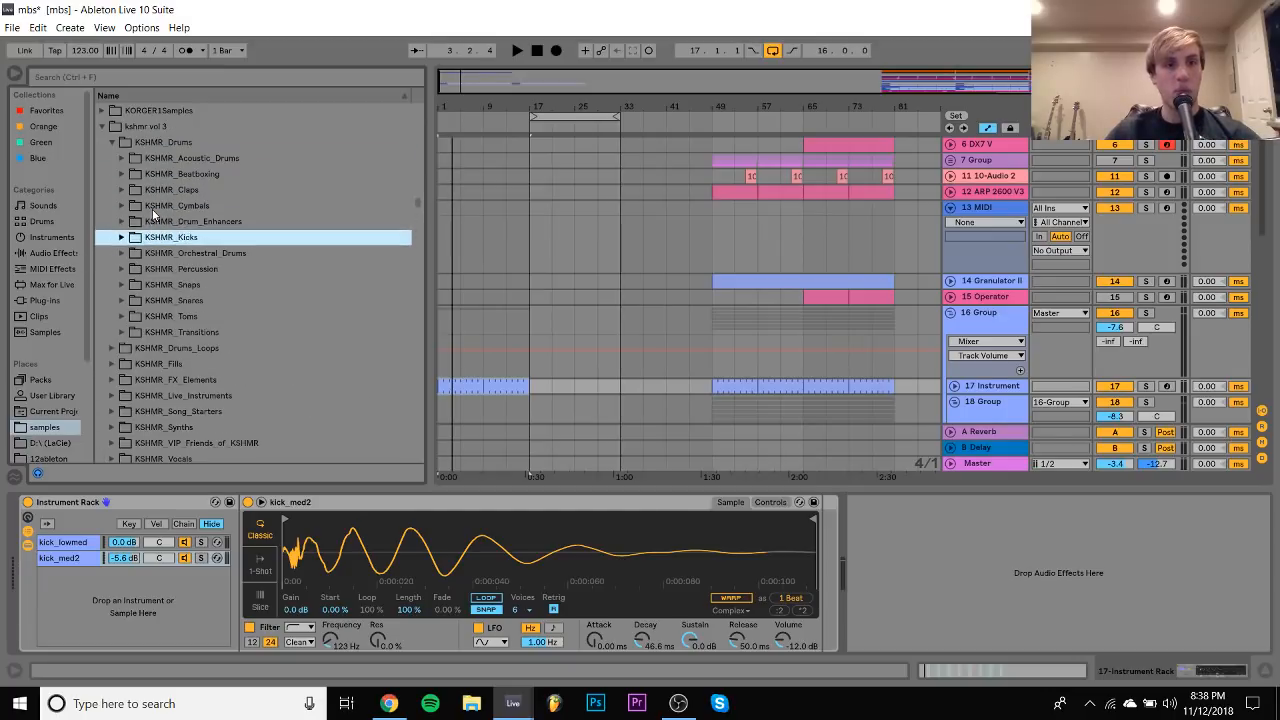
pyautogui.press('Right')
# Expand the KSHMR_Punchy_Kicks folder and audition its kick samples one after another
pyautogui.press('Down')
pyautogui.press('Down')
pyautogui.press('Down')
pyautogui.press('Down')
pyautogui.press('Down')
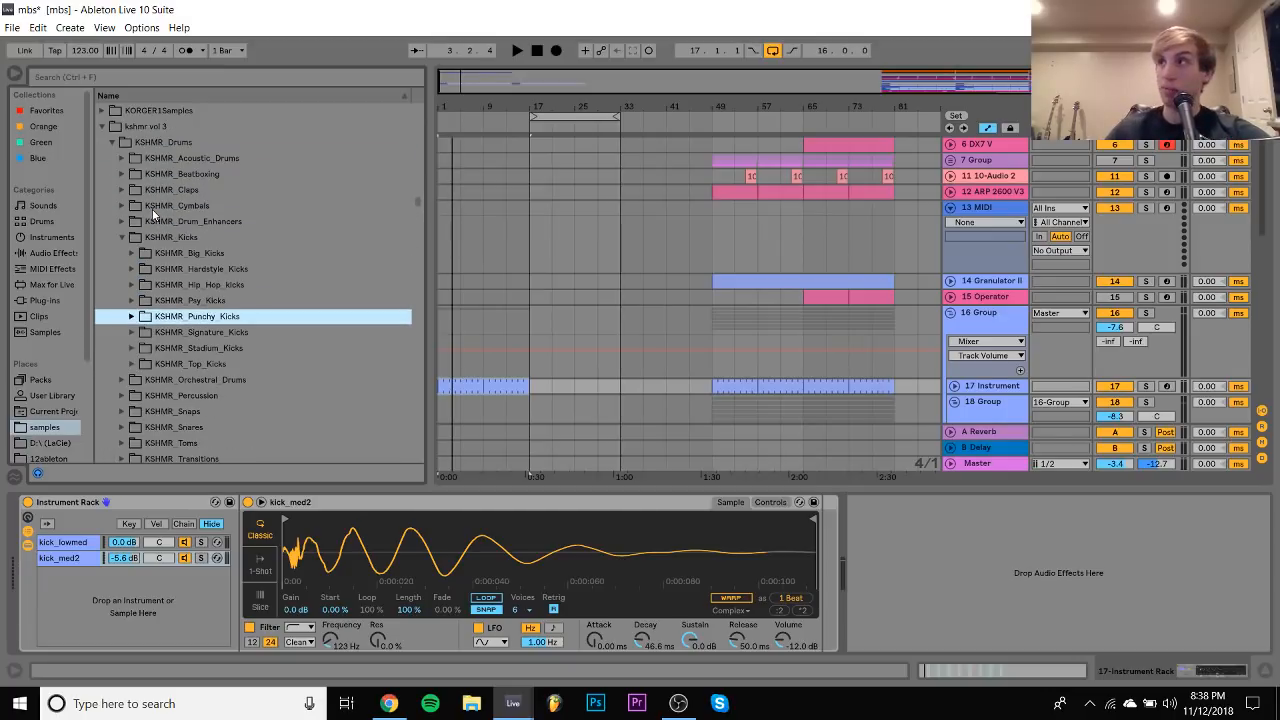
pyautogui.press('Right')
pyautogui.press('Down')
pyautogui.press('Down')
pyautogui.press('Down')
pyautogui.press('Down')
pyautogui.press('Down')
pyautogui.press('Down')
pyautogui.press('Down')
pyautogui.press('Down')
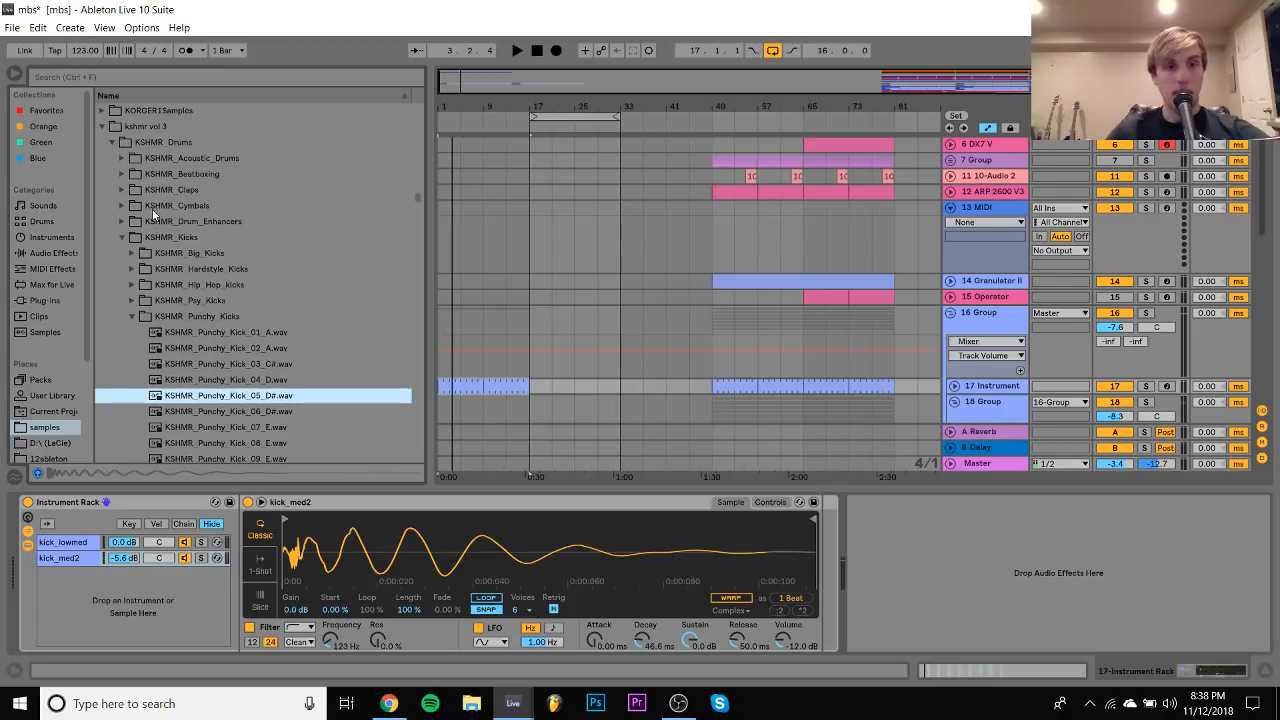
pyautogui.press('Down')
pyautogui.press('Down')
pyautogui.press('Down')
pyautogui.press('Down')
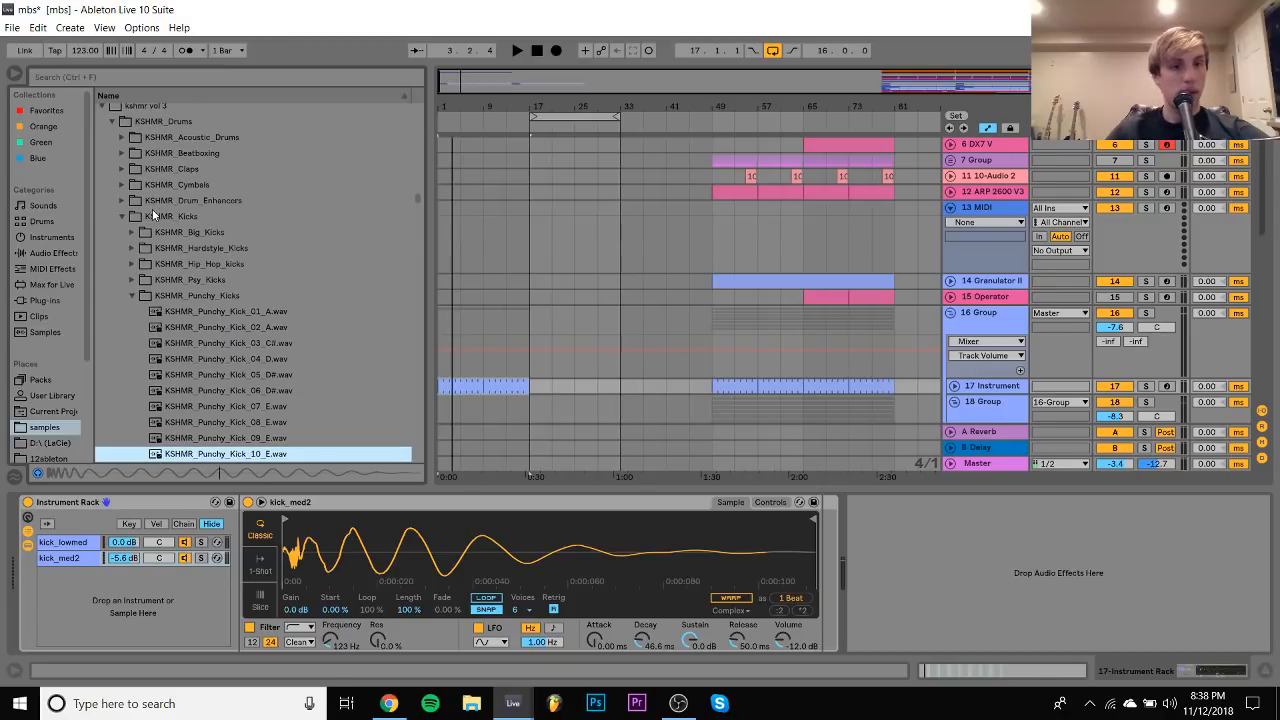
pyautogui.press('Down')
pyautogui.press('Down')
pyautogui.press('Down')
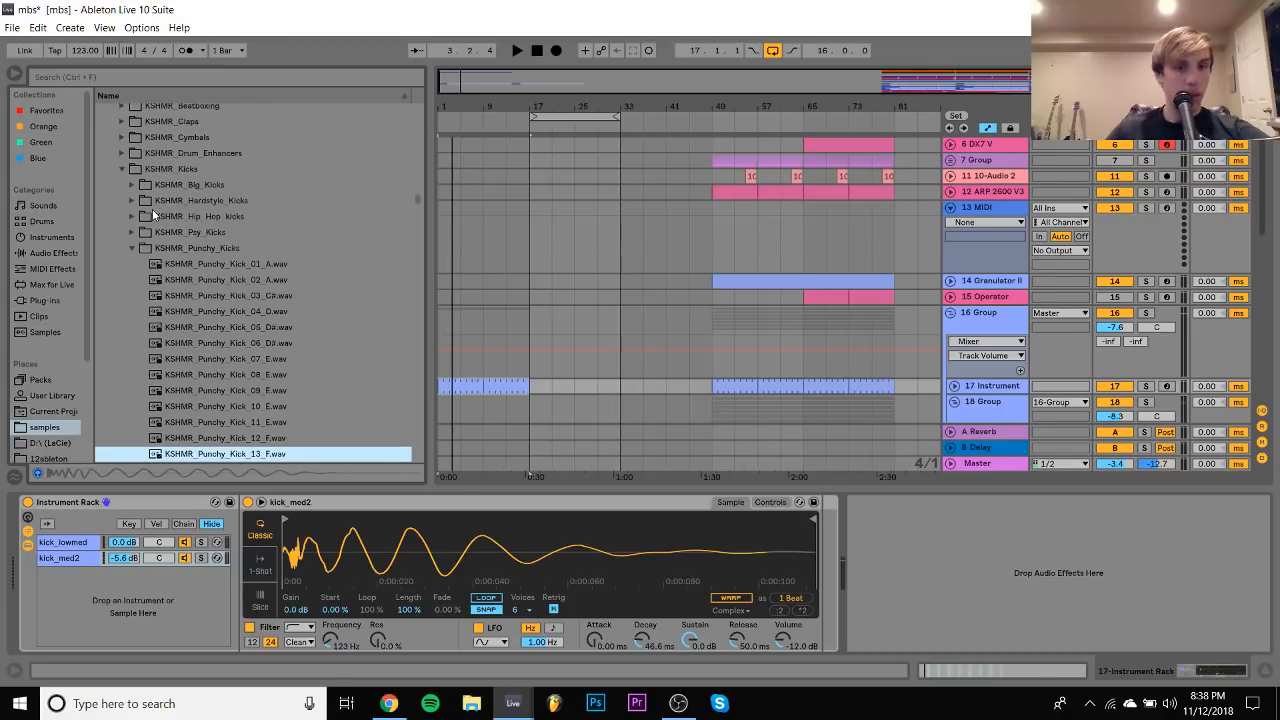
# Load KSHMR_Punchy_Kick_14_F.wav in place of the Instrument Rack on track 17, play it, and set the track volume to -2.0 dB
pyautogui.press('Up')
pyautogui.press('Return')
pyautogui.press('space')
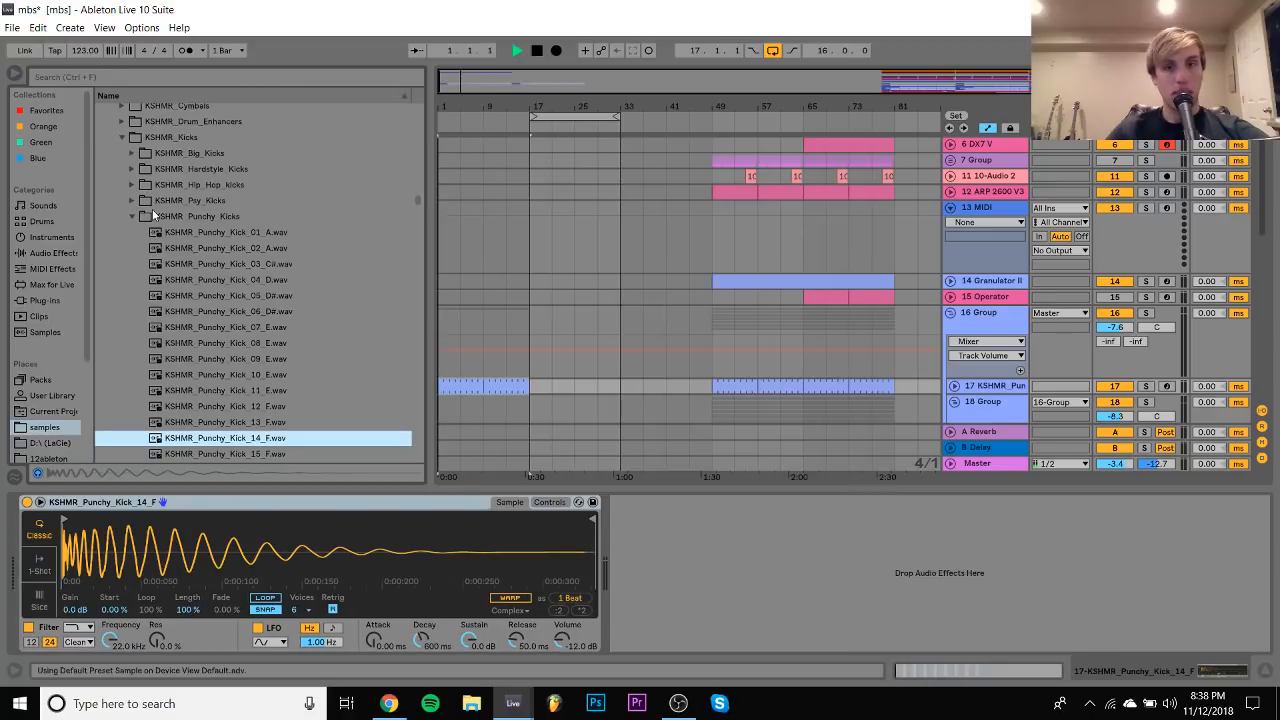
pyautogui.click(953, 386)
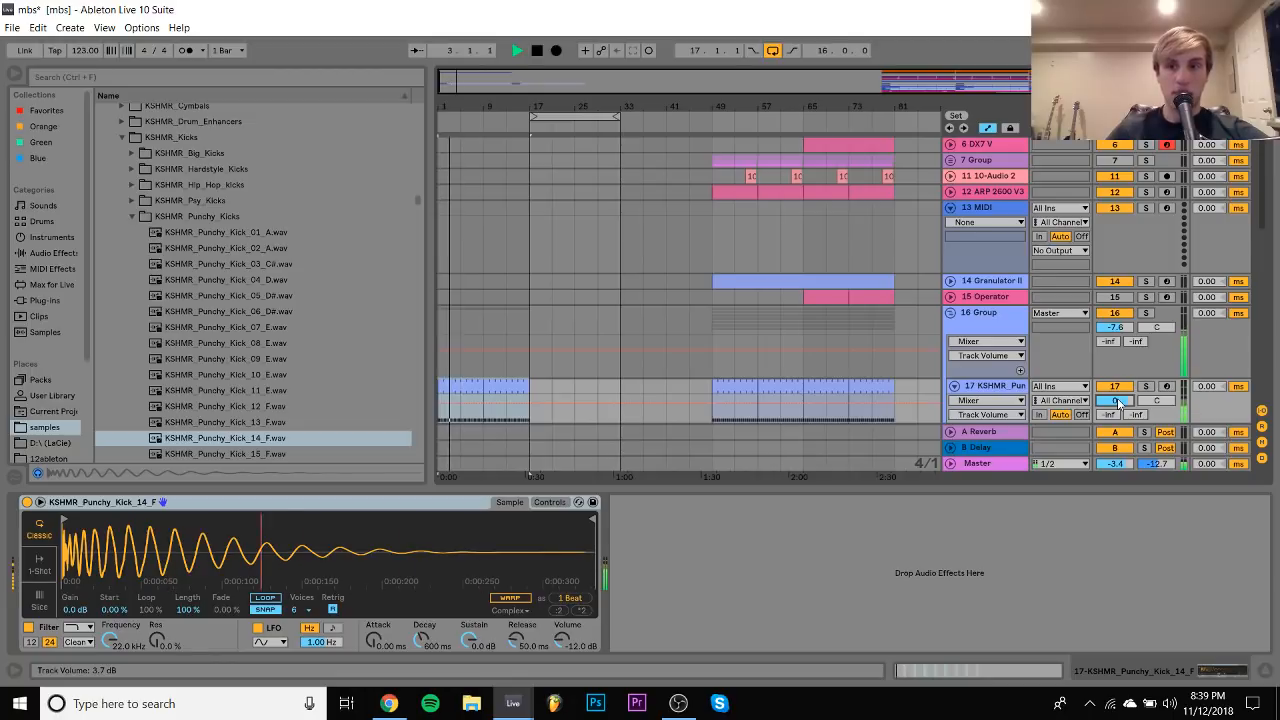
# Solo the 3 Kontakt 5 track briefly to listen to it, then unsolo it and stop playback
pyautogui.scroll(3, 554, 272)
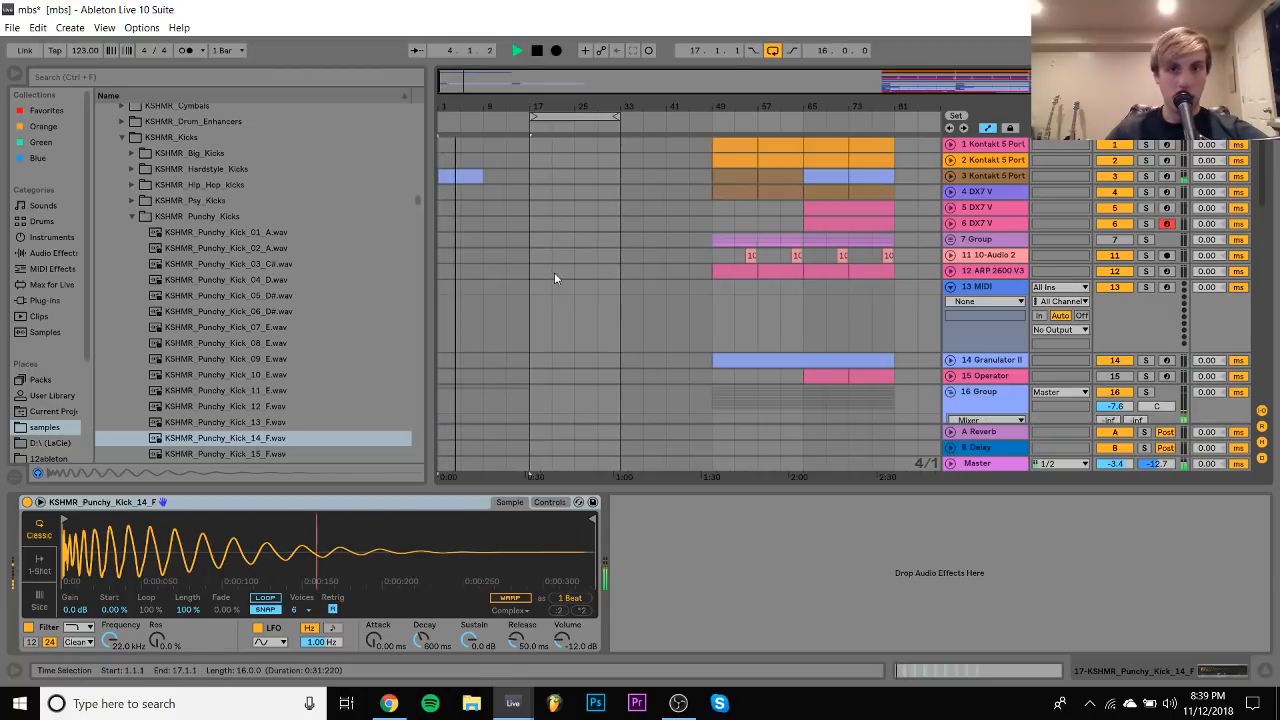
pyautogui.click(790, 178)
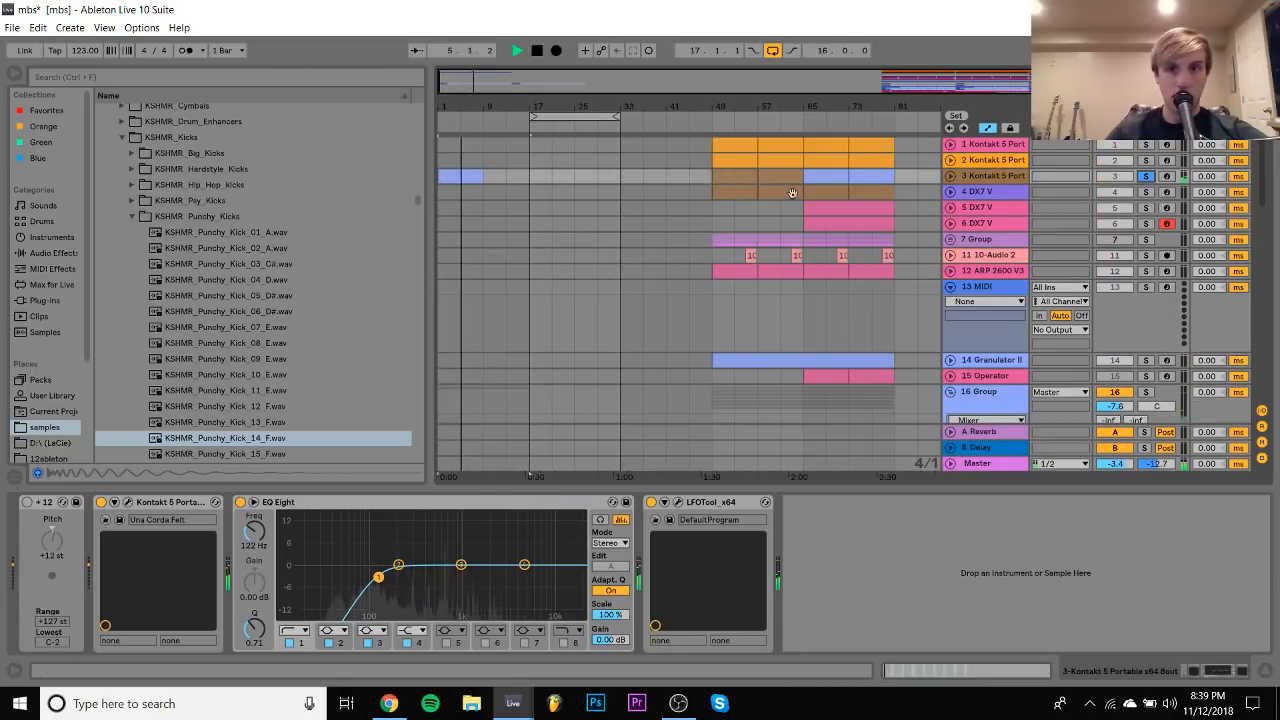
pyautogui.click(1148, 178)
pyautogui.press('space')
# Copy the bar 49 clips of the 1 and 2 Kontakt 5 tracks to bar 1
pyautogui.click(726, 140)
pyautogui.keyDown('shift'); pyautogui.click(785, 155); pyautogui.keyUp('shift')
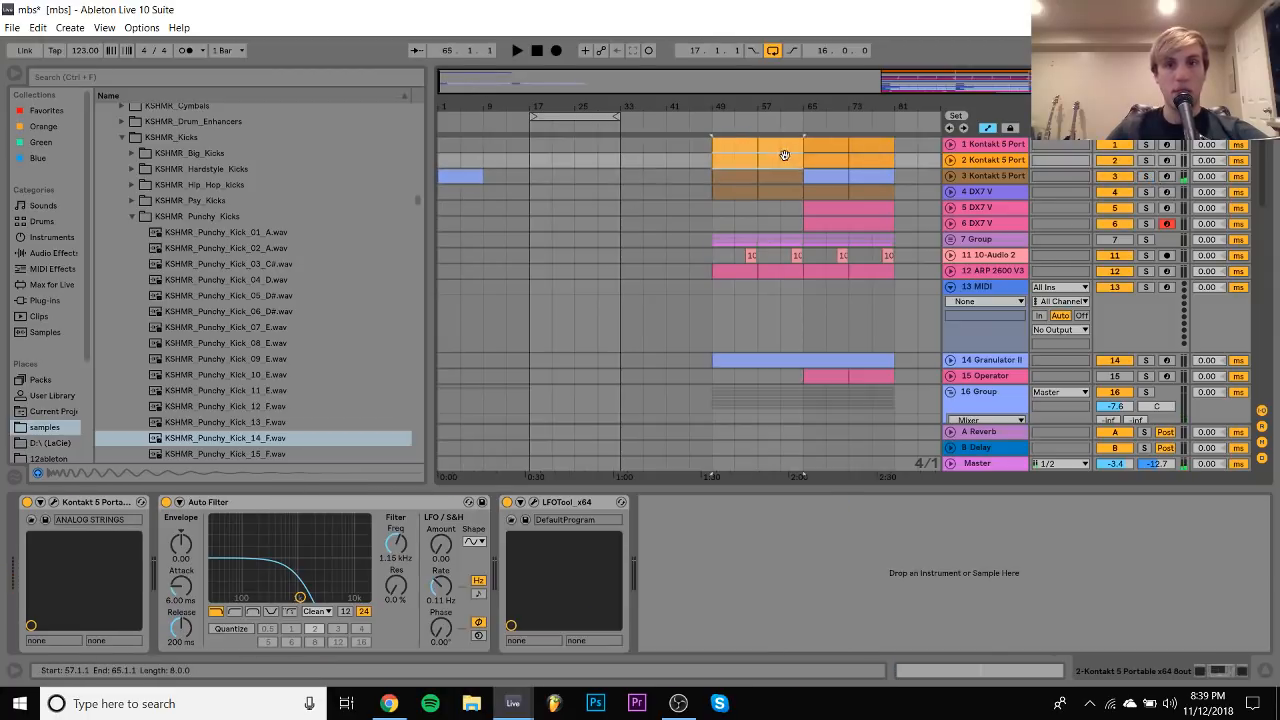
pyautogui.hotkey('ctrl', 'x')
pyautogui.hotkey('ctrl', 'z')
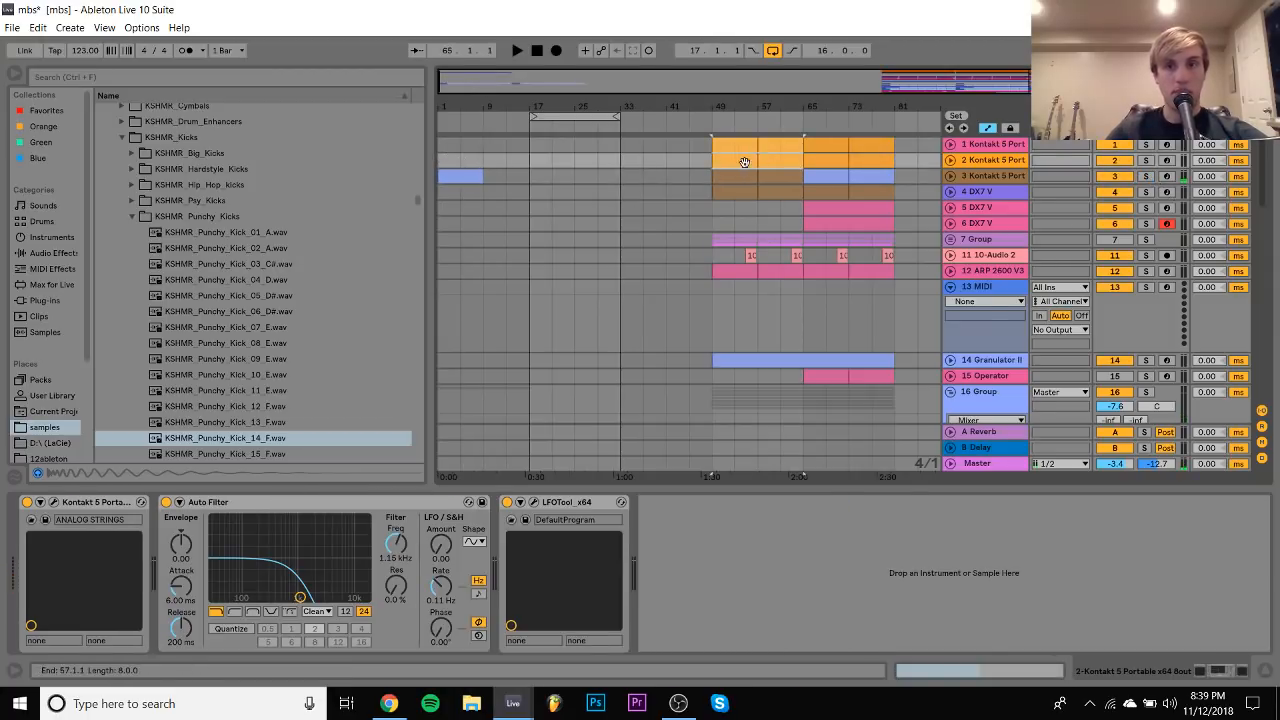
pyautogui.click(731, 142)
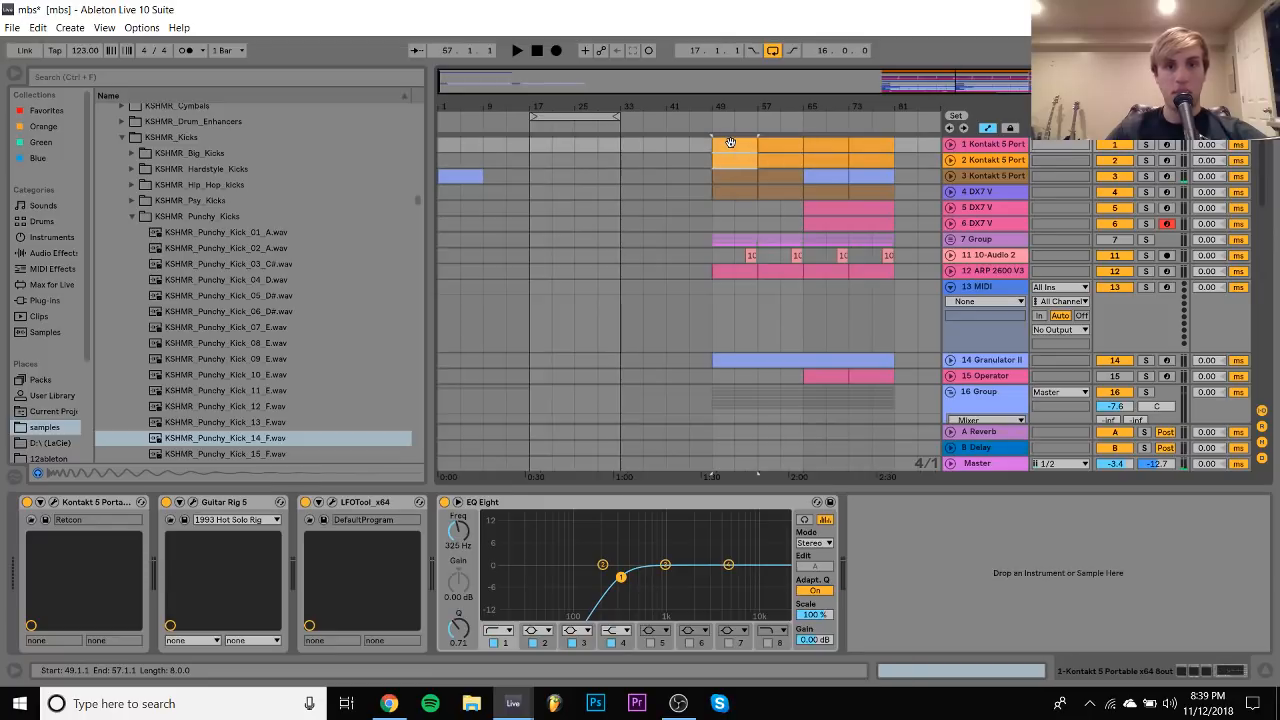
pyautogui.click(441, 143)
pyautogui.hotkey('ctrl', 'v')
# Loop bars 1 to 9 during playback and delete the copied clip on the 2 Kontakt 5 track
pyautogui.press('space')
pyautogui.hotkey('ctrl', 'l')
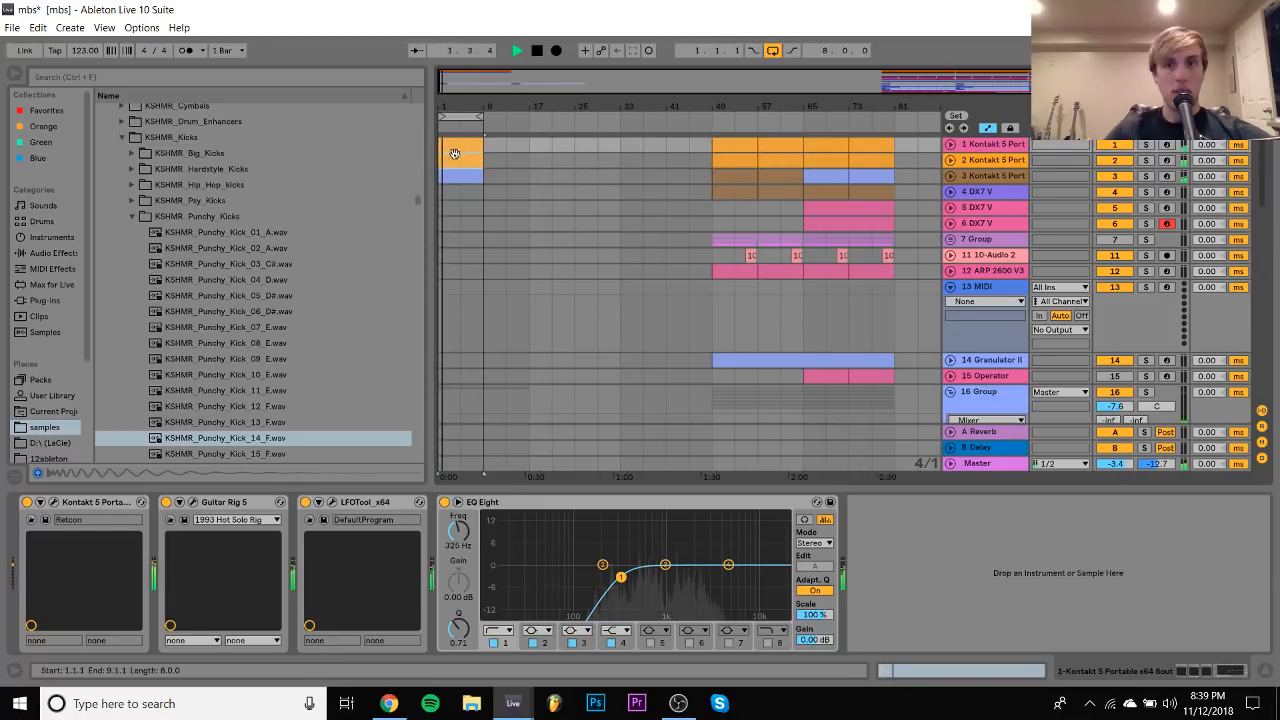
pyautogui.click(462, 164)
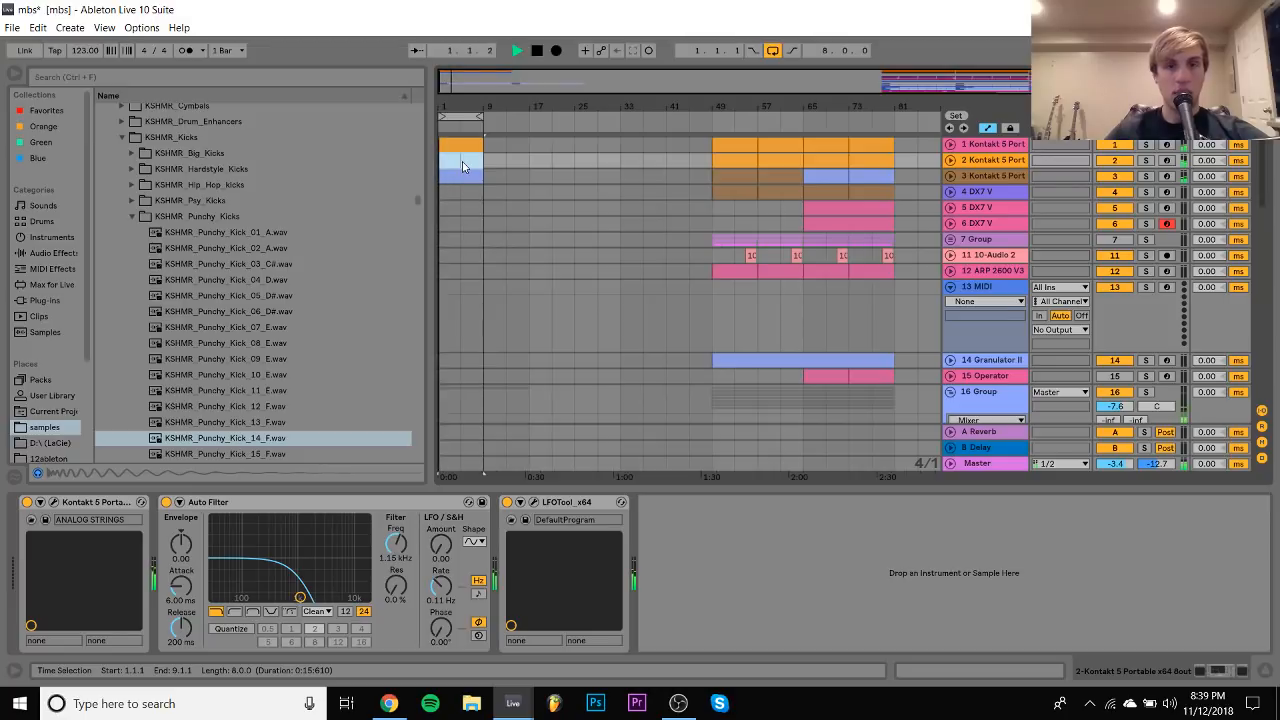
# Add an EQ Eight to the kick on track 17 and set its low cut to about 85 Hz
pyautogui.scroll(-5, 460, 168)
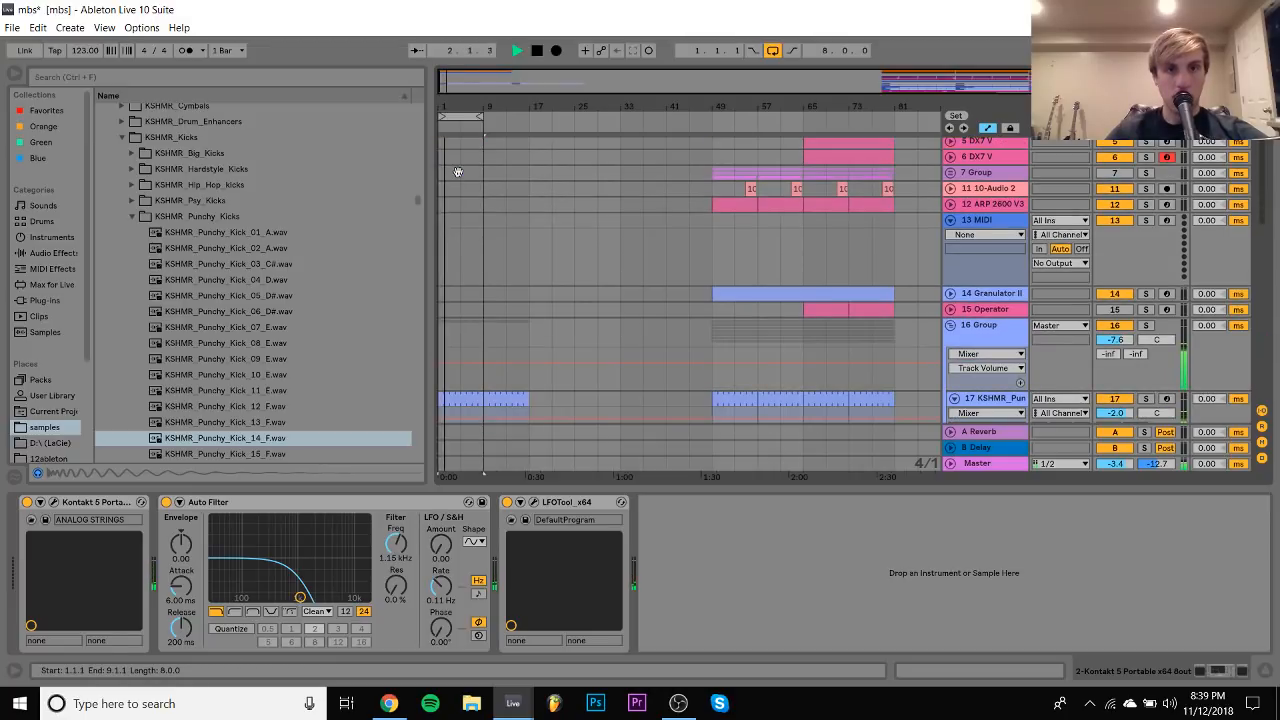
pyautogui.scroll(-2, 458, 172)
pyautogui.click(460, 252)
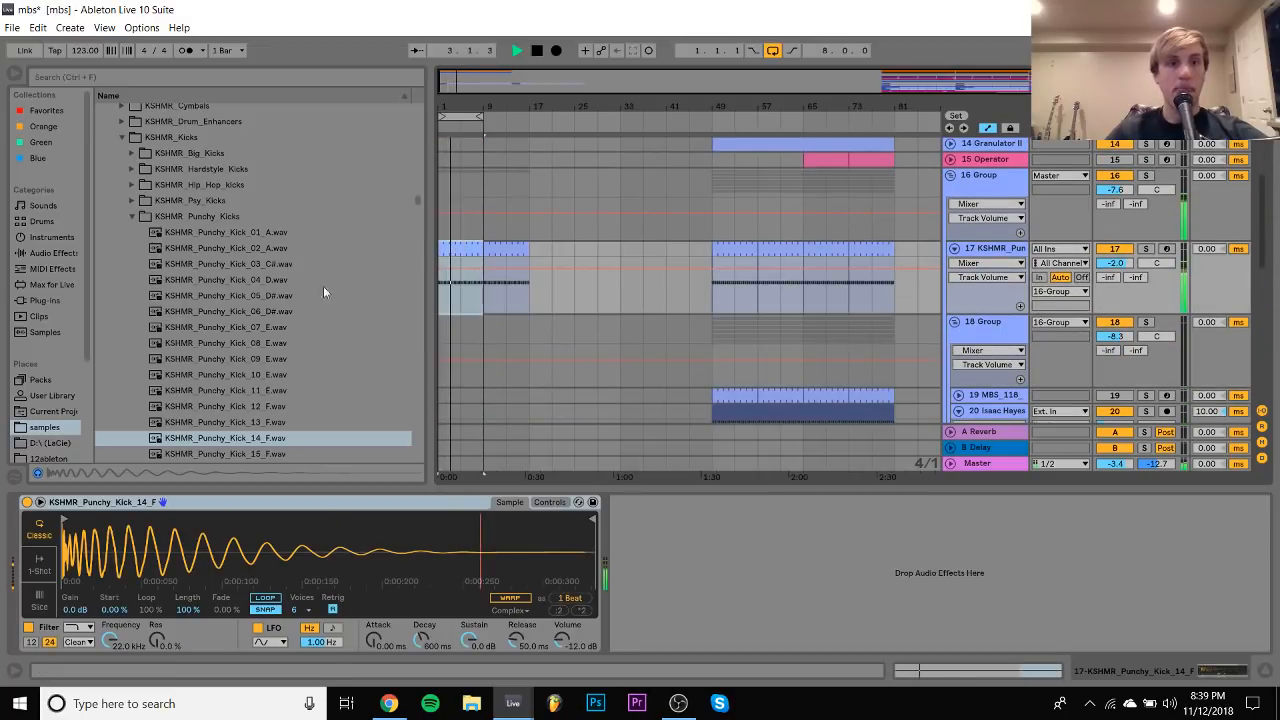
pyautogui.click(52, 253)
pyautogui.scroll(5, 147, 294)
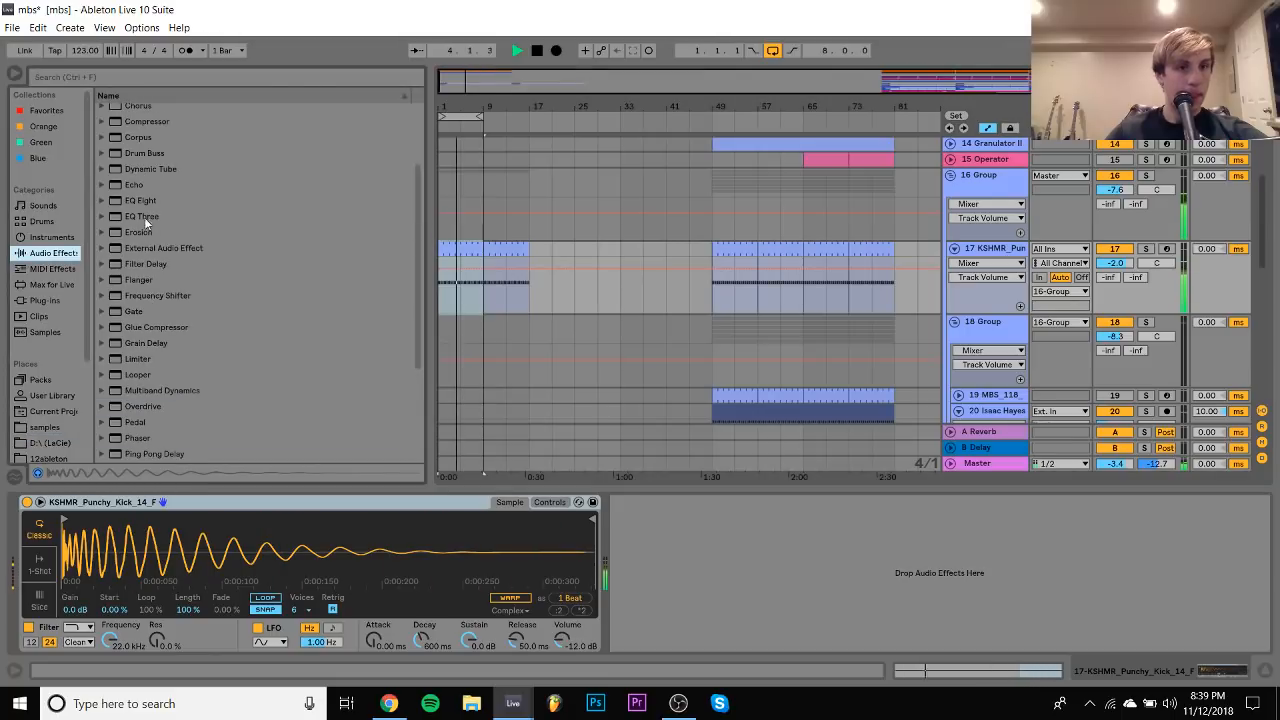
pyautogui.click(145, 201)
pyautogui.moveTo(570, 527); pyautogui.dragTo(623, 510)
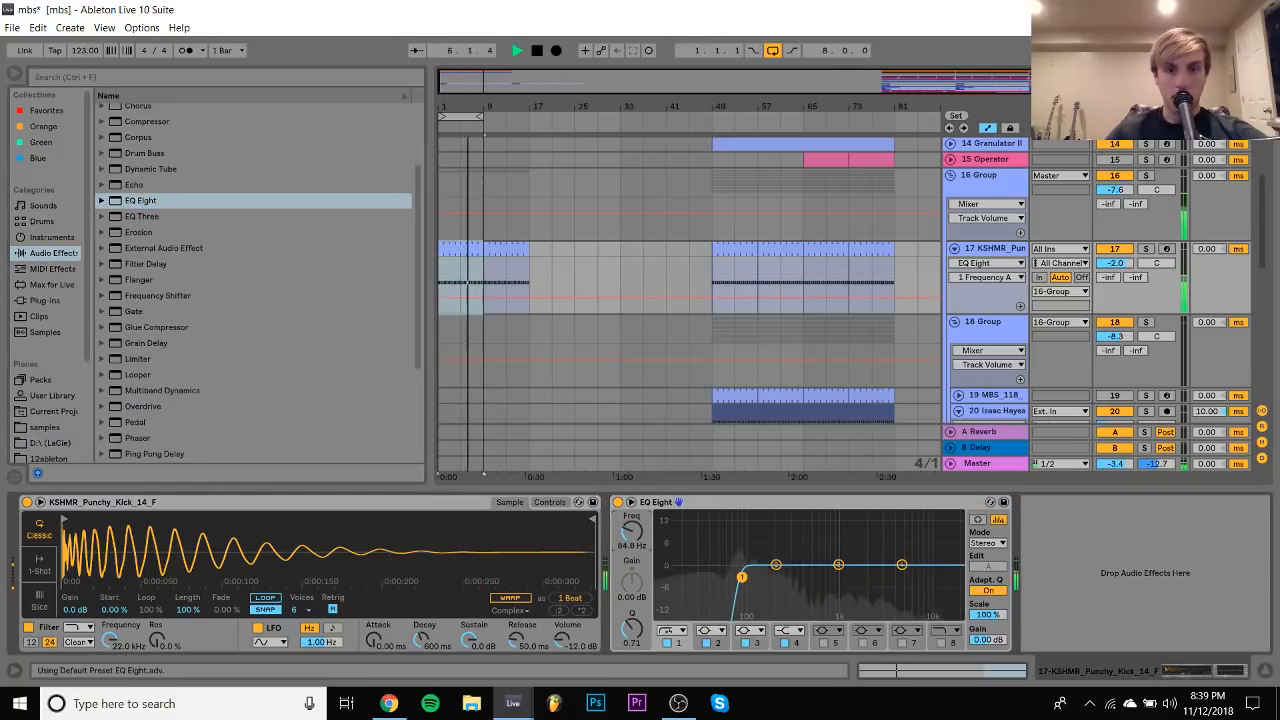
# Automate the kick EQ Eight's Device On parameter to be on for bars 1 to 17 and off from bar 17
pyautogui.rightClick(620, 504)
pyautogui.click(655, 511)
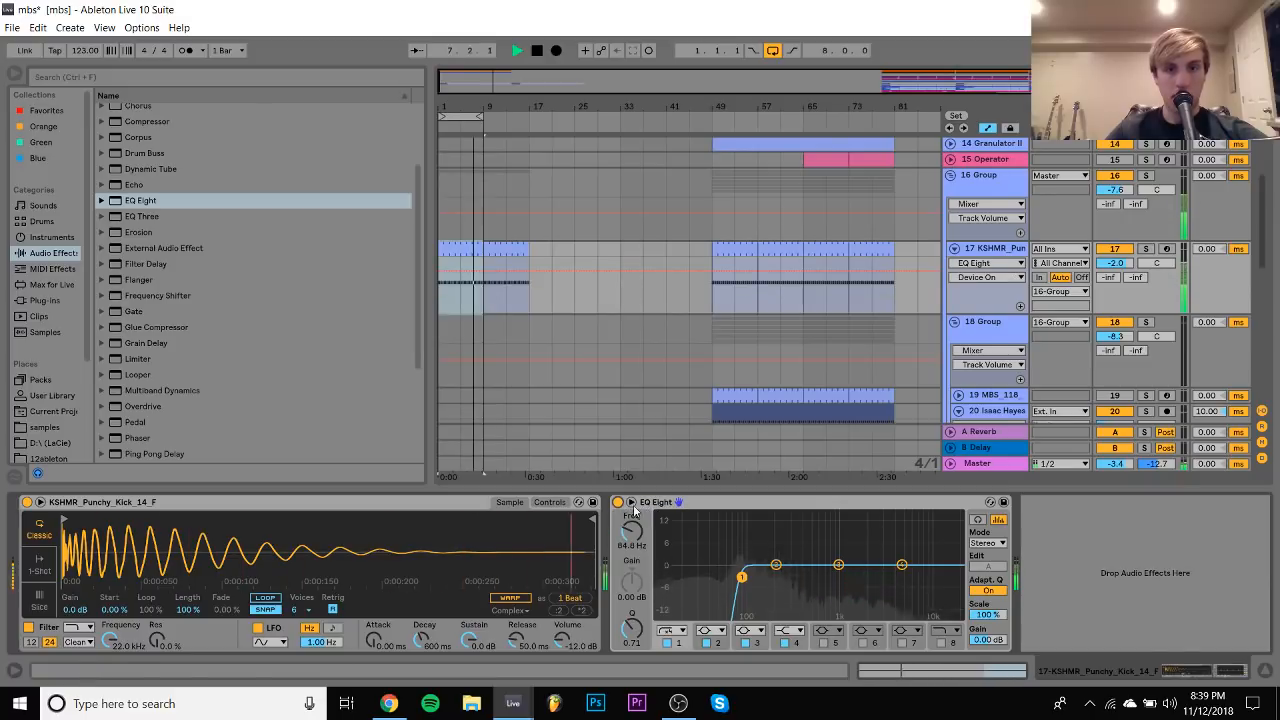
pyautogui.click(523, 288)
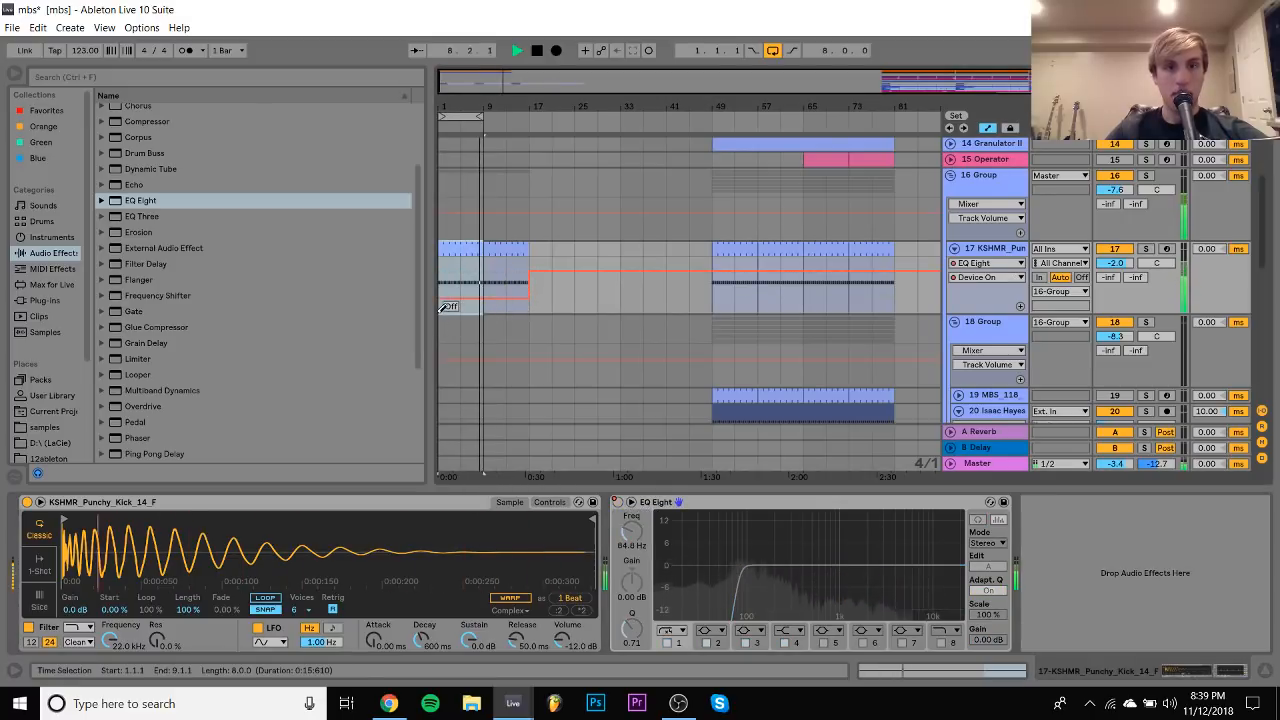
pyautogui.press('b')
pyautogui.moveTo(523, 269); pyautogui.dragTo(448, 266)
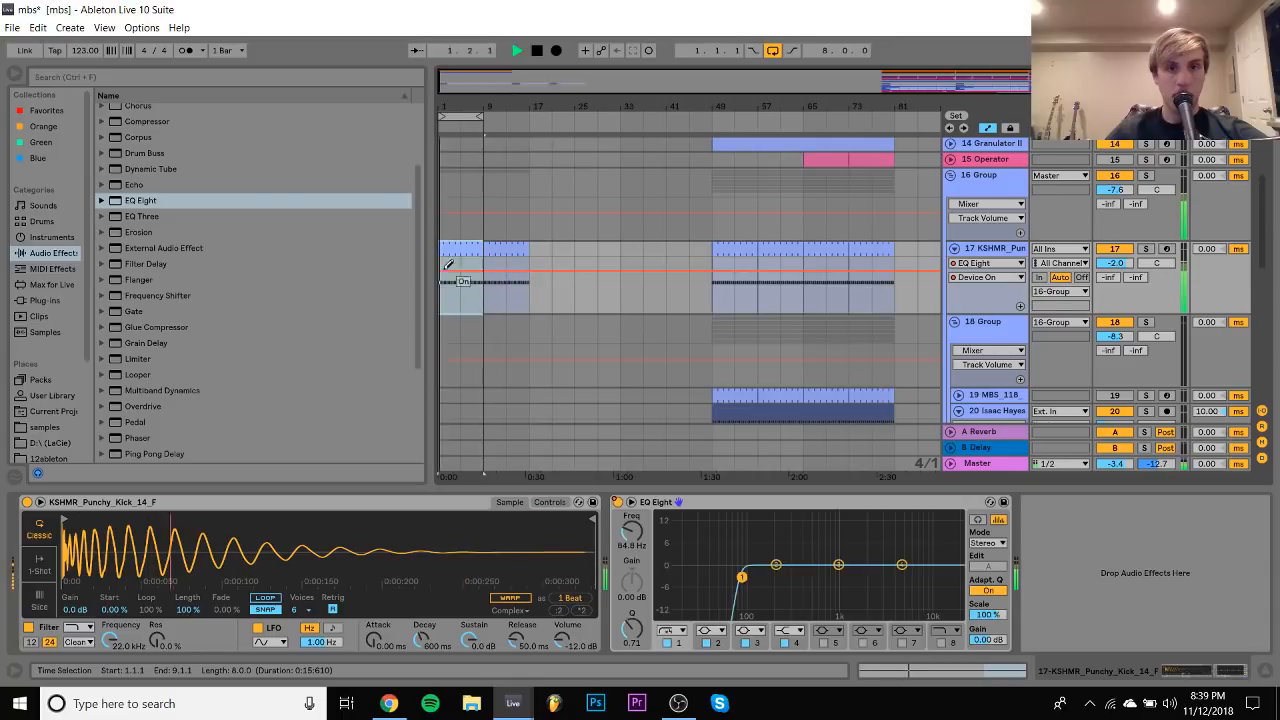
pyautogui.click(549, 294)
pyautogui.press('b')
pyautogui.click(551, 271)
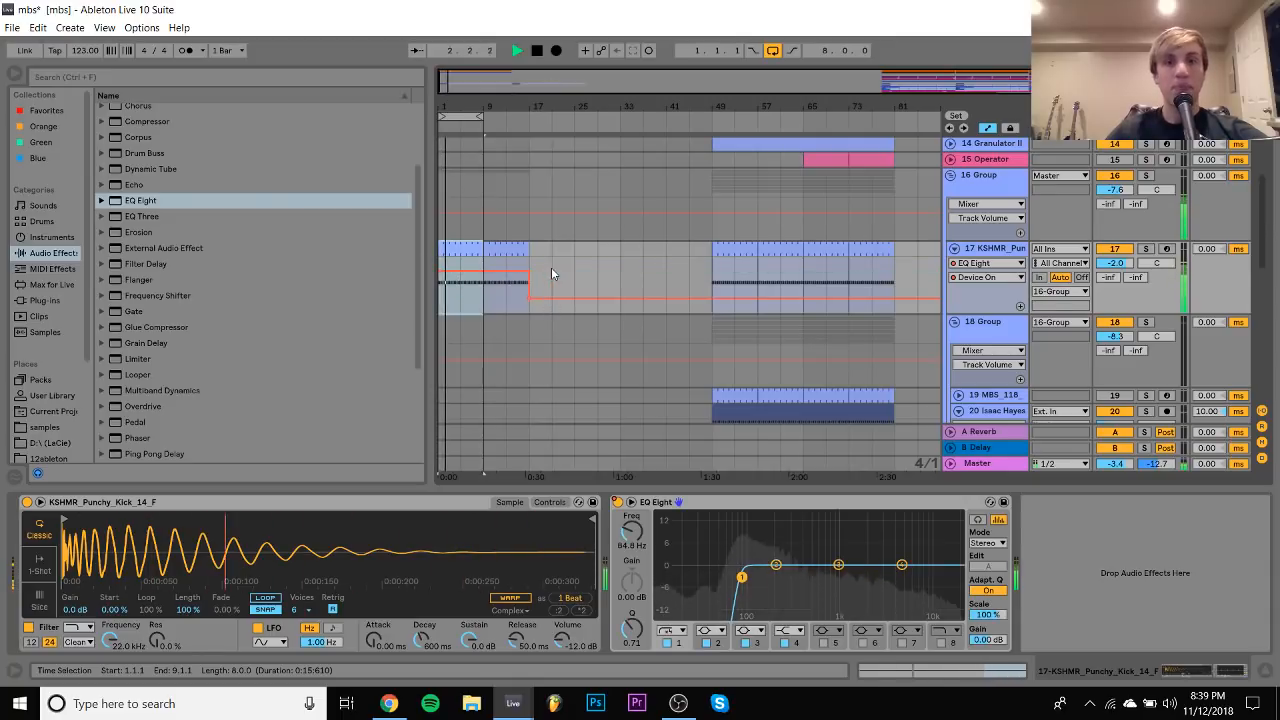
# Hide the device view and copy the 18 Group percussion clips from bars 49 to 65 to bar 1
pyautogui.click(1258, 668)
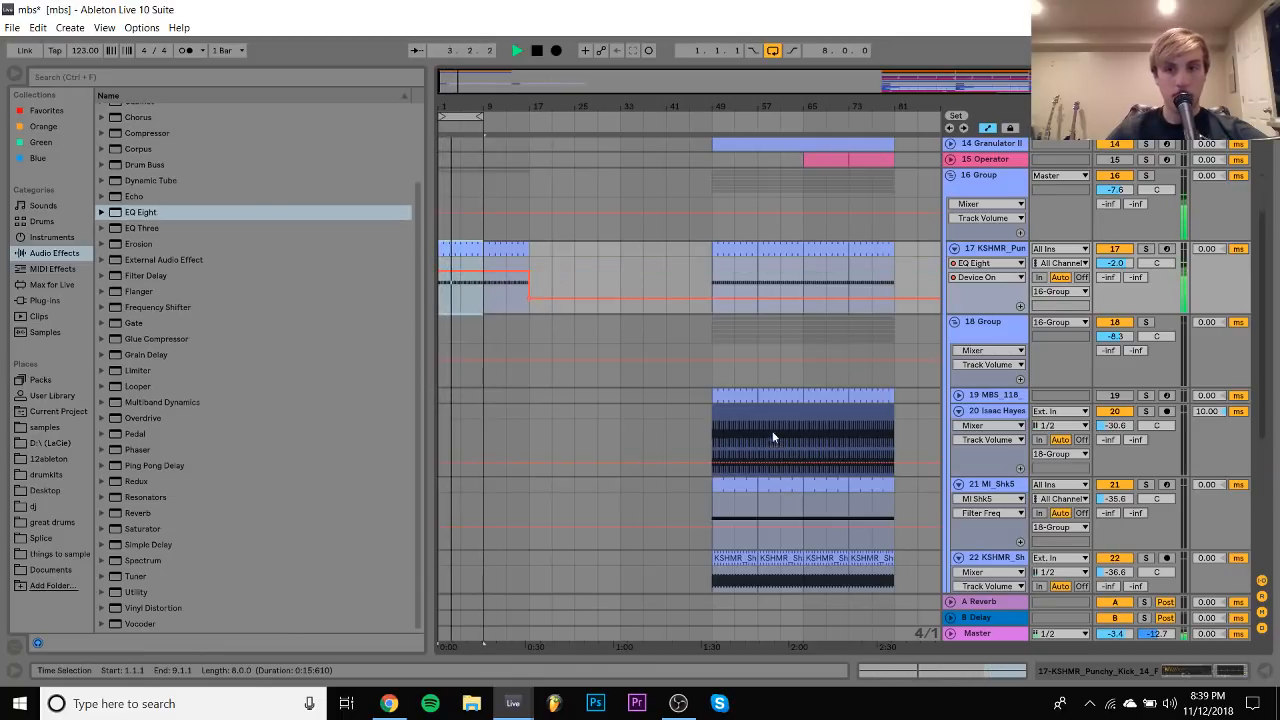
pyautogui.moveTo(709, 399); pyautogui.dragTo(800, 497)
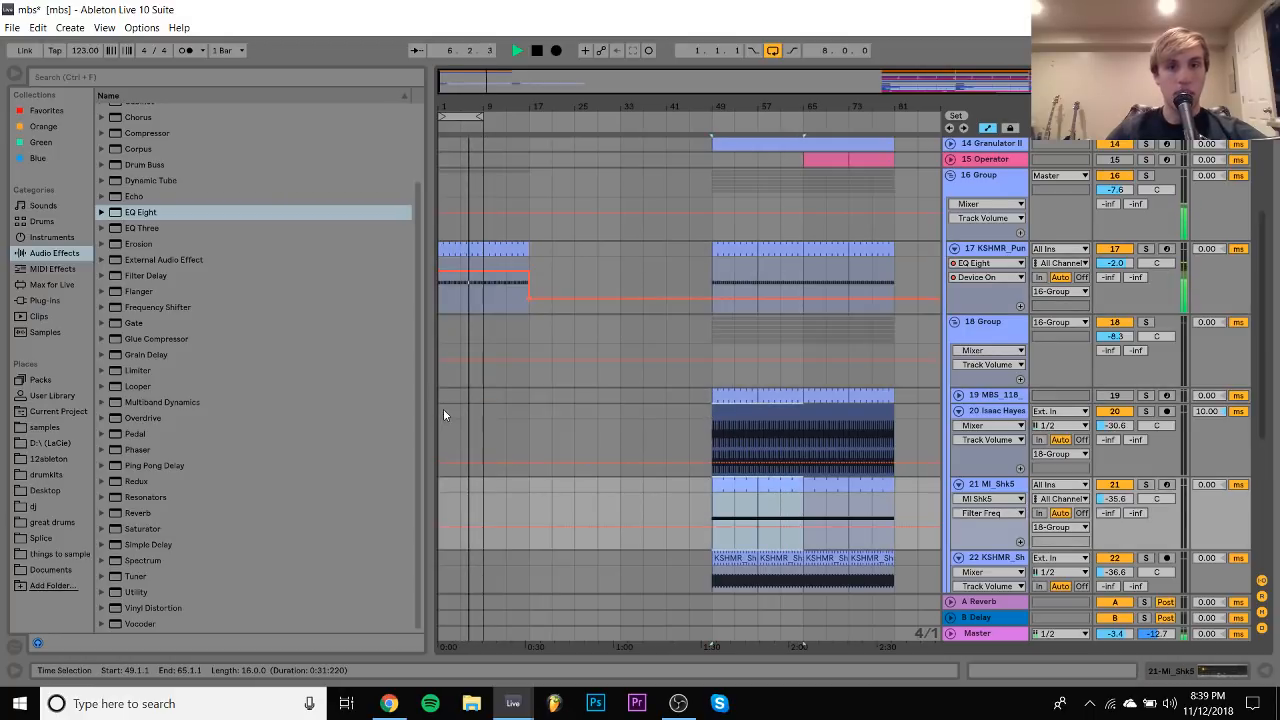
pyautogui.click(444, 409)
pyautogui.hotkey('ctrl', 'v')
# Open the notes of the 3 Kontakt 5 clip at bar 1 and restart playback
pyautogui.scroll(3, 445, 409)
pyautogui.scroll(1, 445, 409)
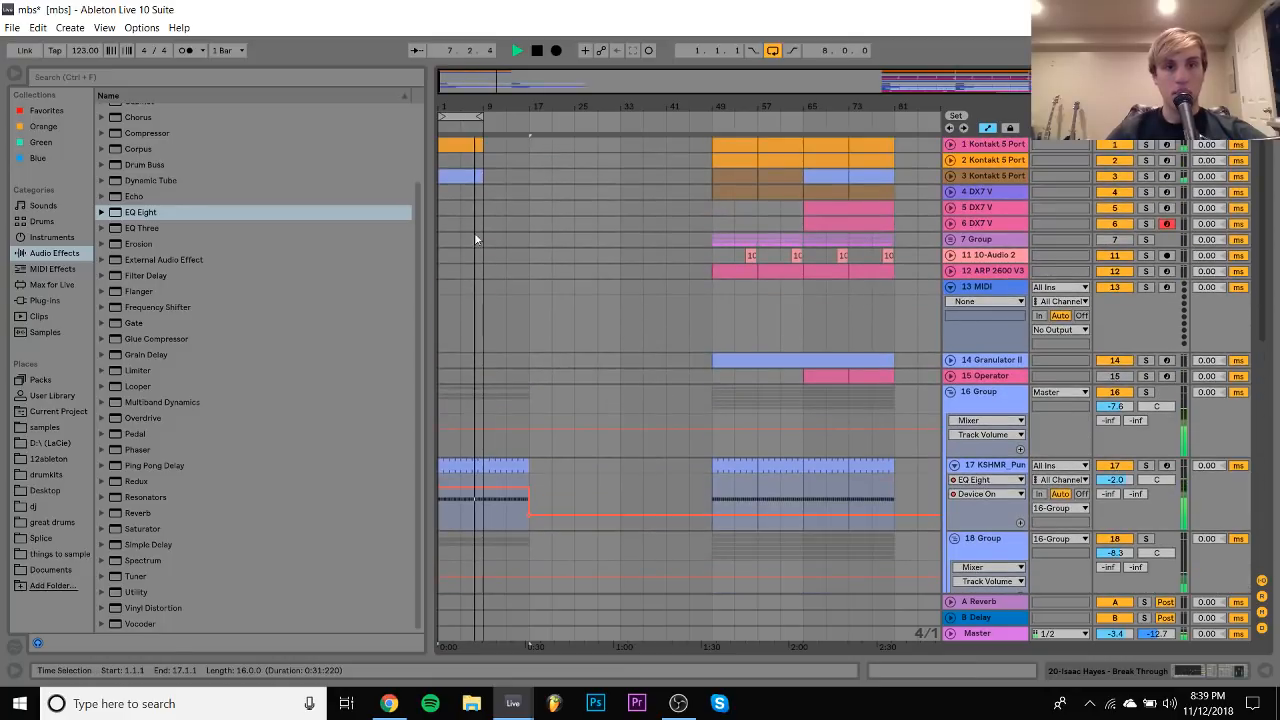
pyautogui.doubleClick(465, 173)
pyautogui.press('space')
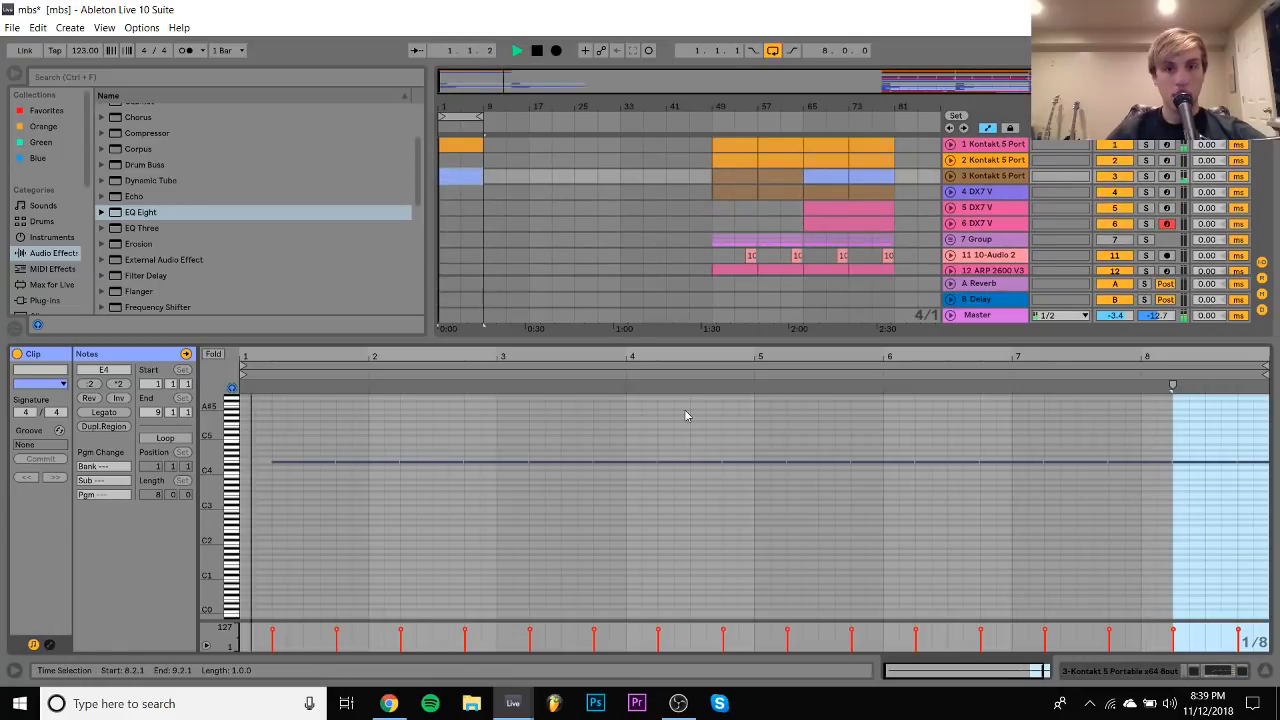
# Add two 1/16 notes to the 3 Kontakt 5 clip, G4 at 2.4.3 and A4 at 2.4.4
pyautogui.moveTo(755, 353)
pyautogui.mouseDown()
pyautogui.moveTo(749, 365)
pyautogui.moveTo(749, 352)
pyautogui.mouseUp()
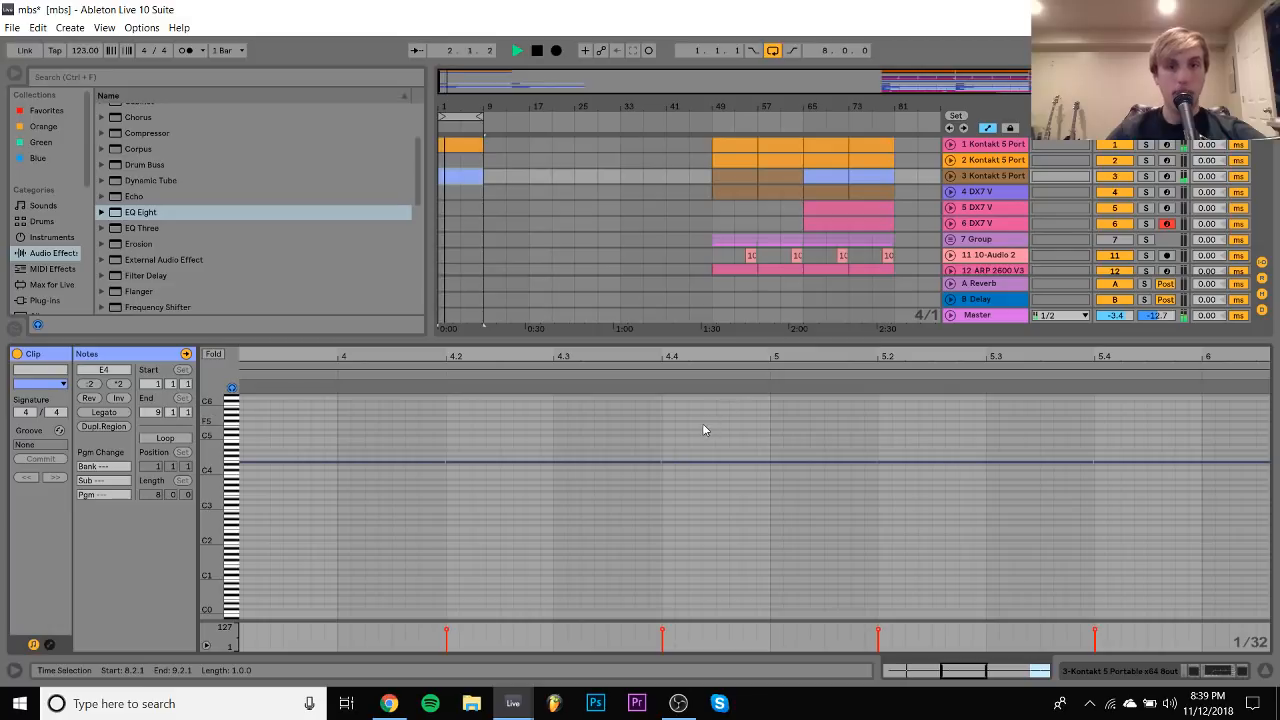
pyautogui.hscroll(-3, 697, 430)
pyautogui.hscroll(-3, 697, 430)
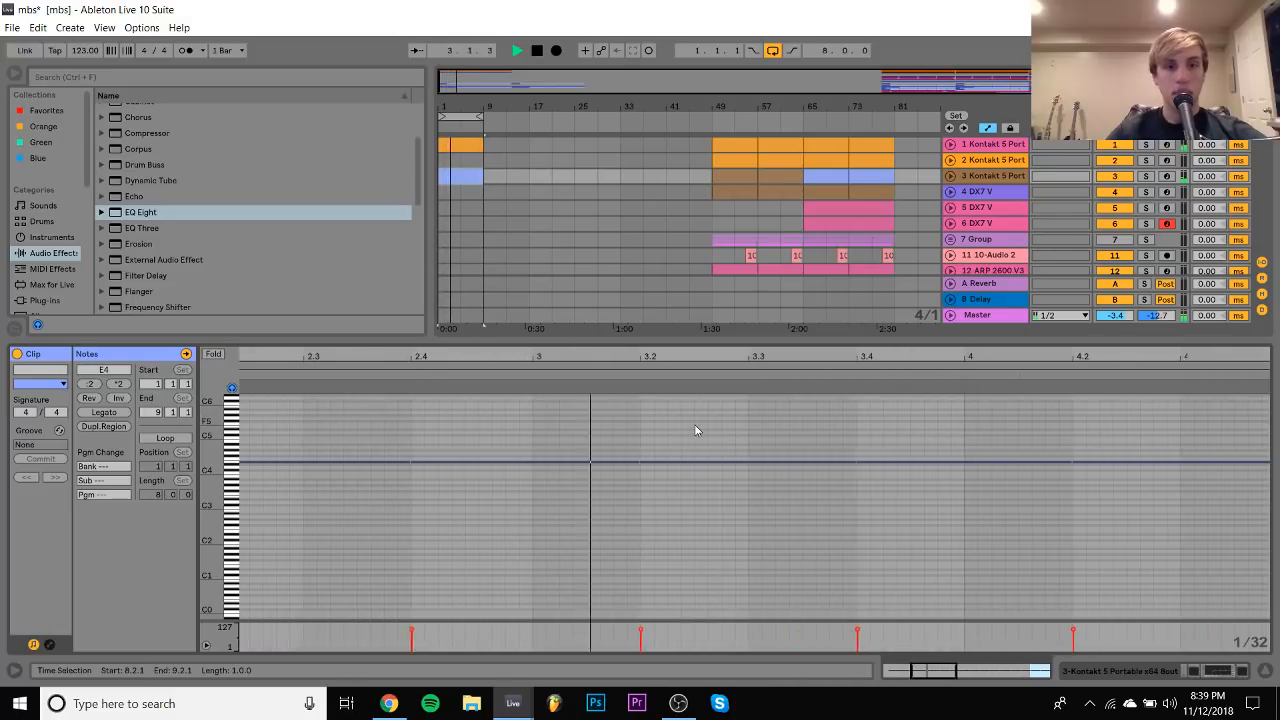
pyautogui.moveTo(485, 420); pyautogui.dragTo(489, 485)
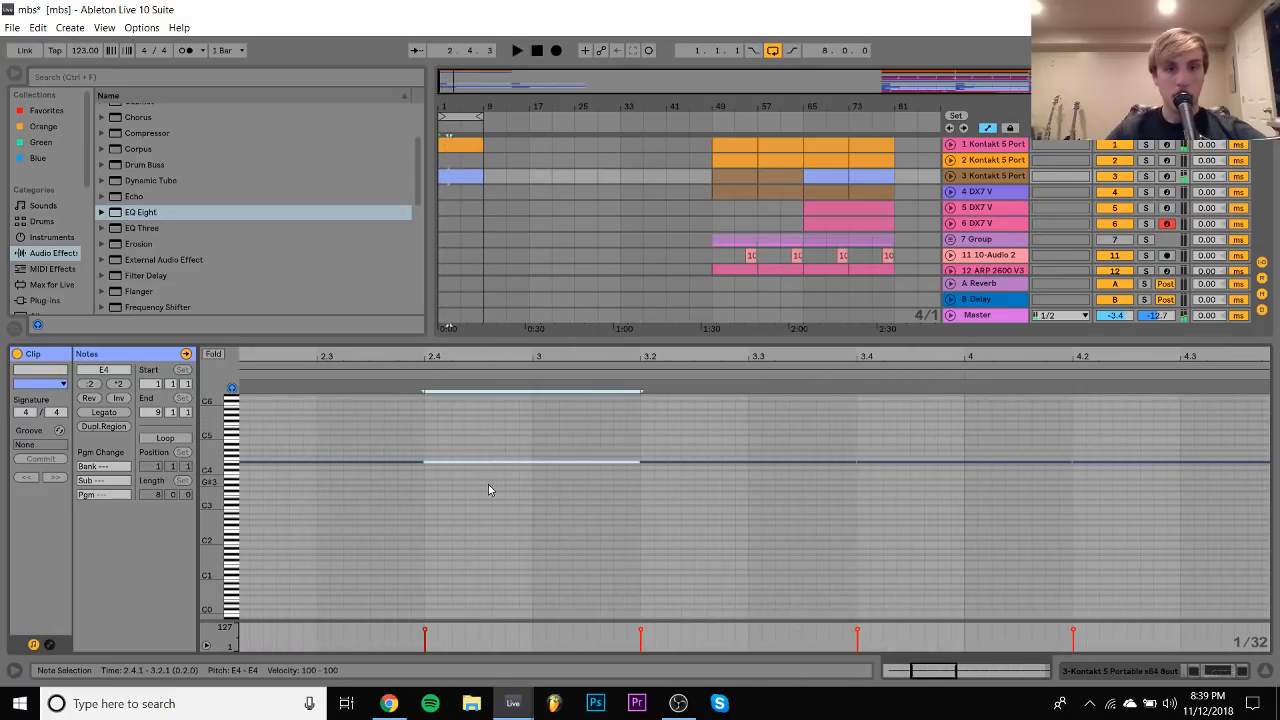
pyautogui.doubleClick(483, 451)
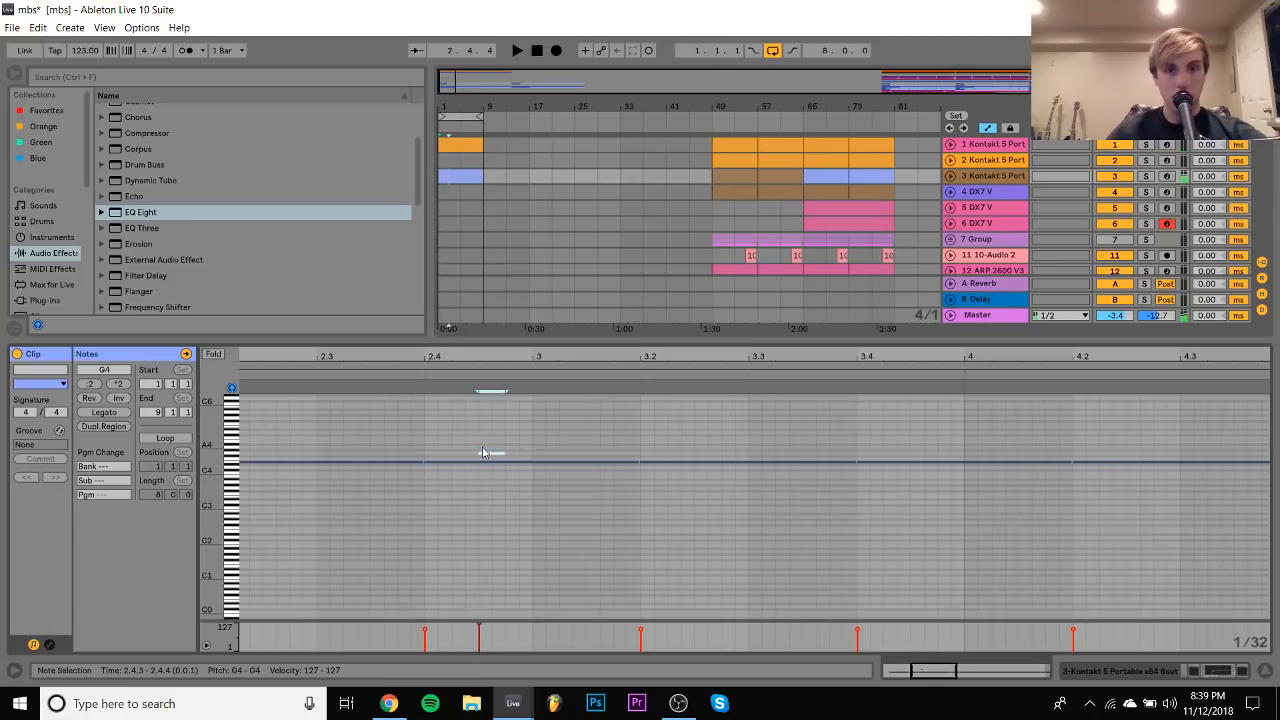
pyautogui.moveTo(485, 438); pyautogui.dragTo(512, 456)
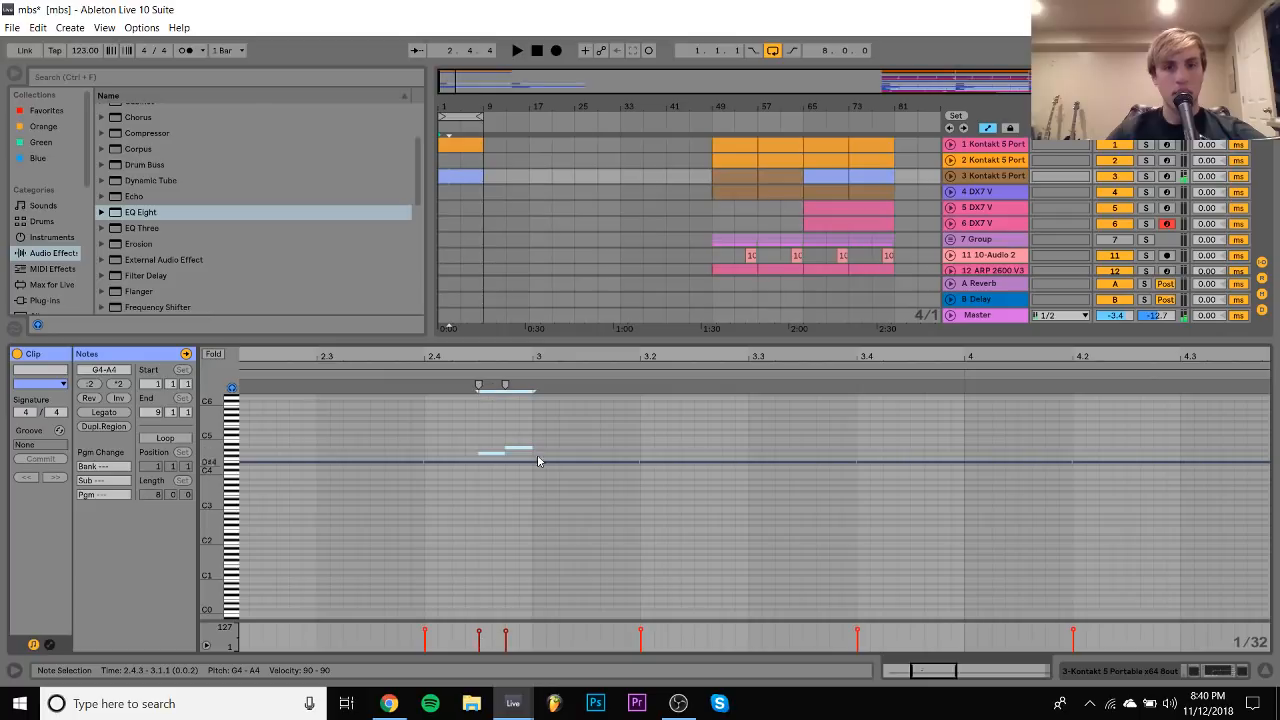
# Lengthen the added A4 note so it ends at 3.2.1, and play the clip
pyautogui.moveTo(525, 422); pyautogui.dragTo(526, 453)
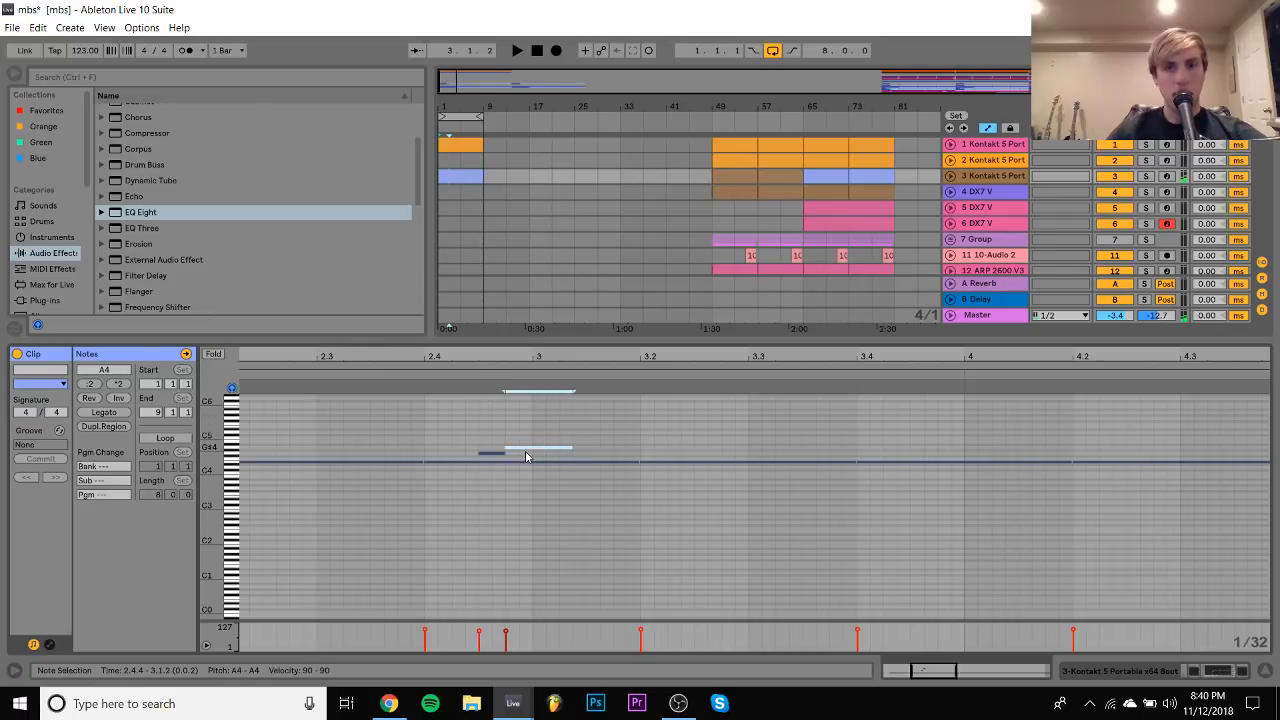
pyautogui.hotkey('shift', 'Right')
pyautogui.hotkey('shift', 'Right')
pyautogui.hotkey('shift', 'Right')
pyautogui.hotkey('shift', 'Right')
pyautogui.hotkey('shift', 'Right')
pyautogui.press('space')
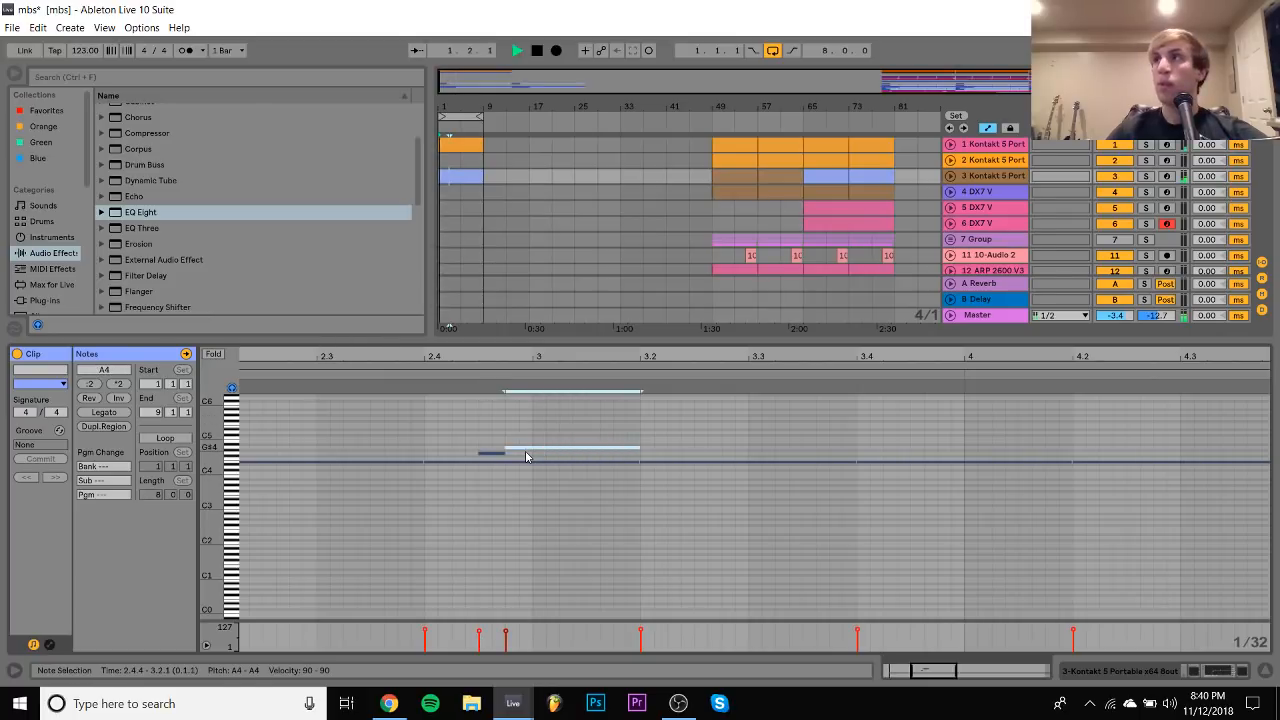
# Select the notes from 2.4.1 to 4.4.1, including the G4 and A4 notes, and duplicate them three times along the clip
pyautogui.moveTo(539, 356); pyautogui.dragTo(539, 323)
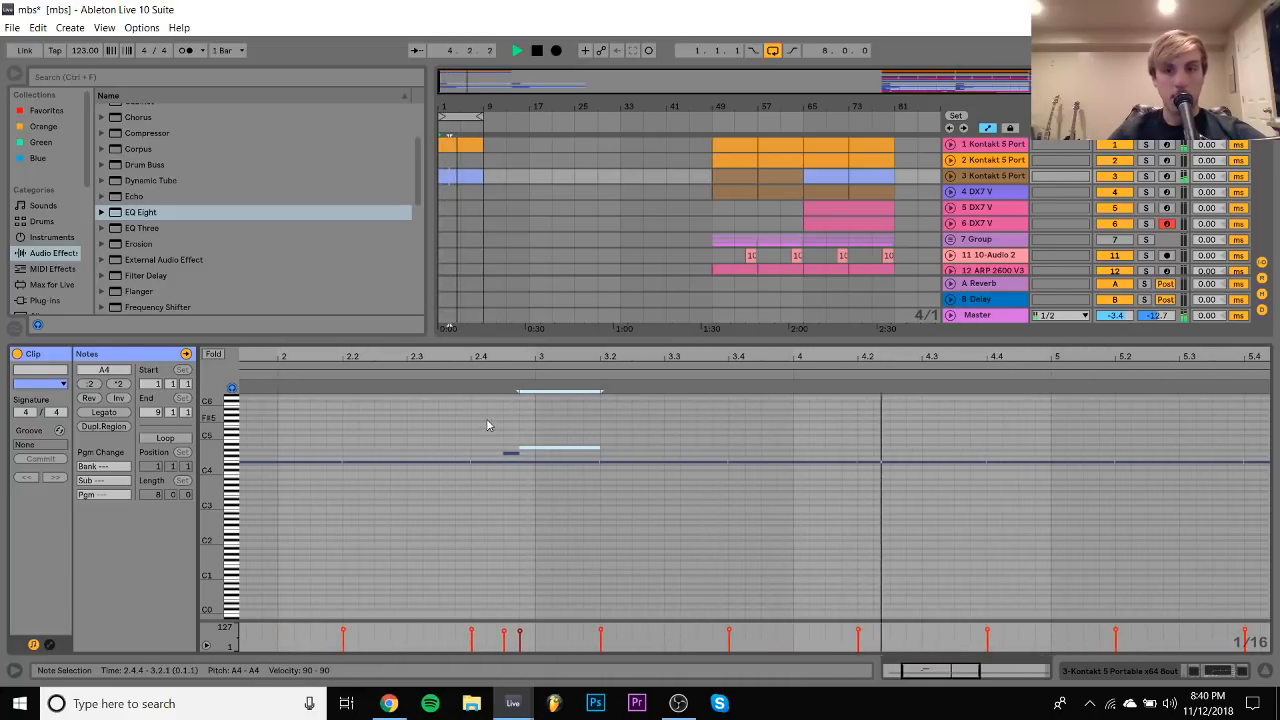
pyautogui.press('space')
pyautogui.moveTo(490, 410); pyautogui.dragTo(941, 604)
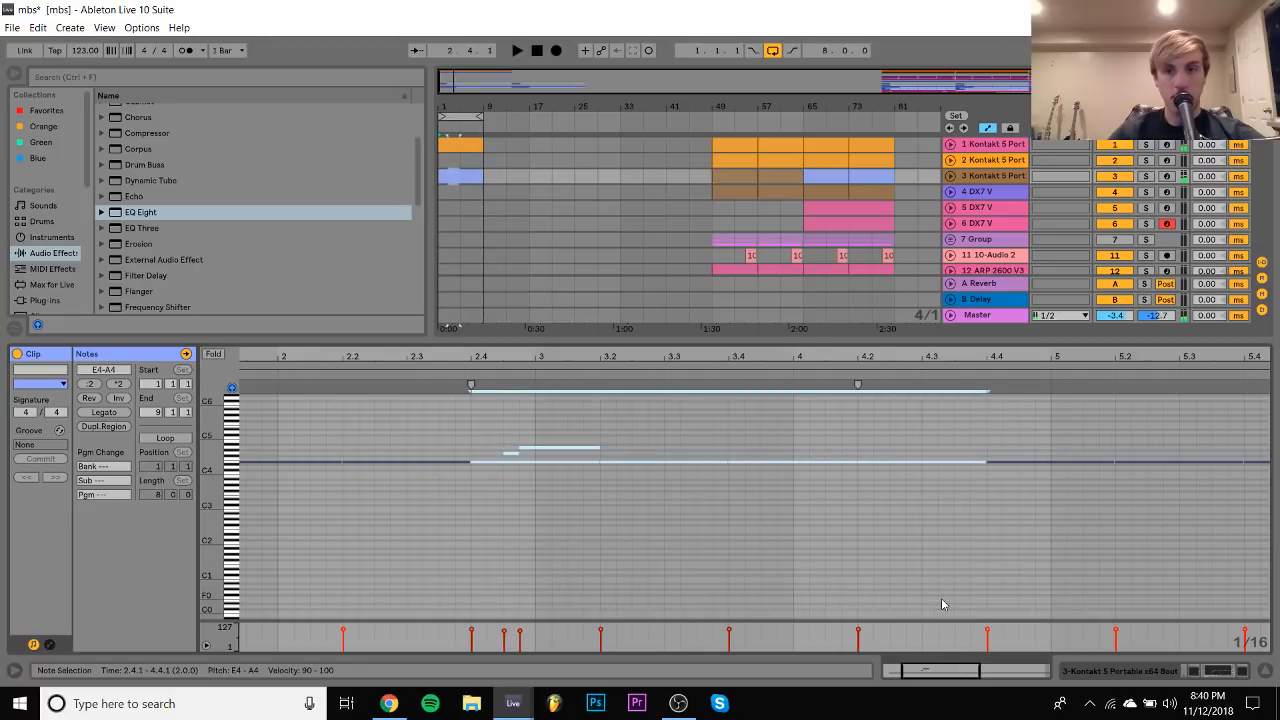
pyautogui.hotkey('ctrl', 'd')
pyautogui.hotkey('ctrl', 'd')
pyautogui.press('space')
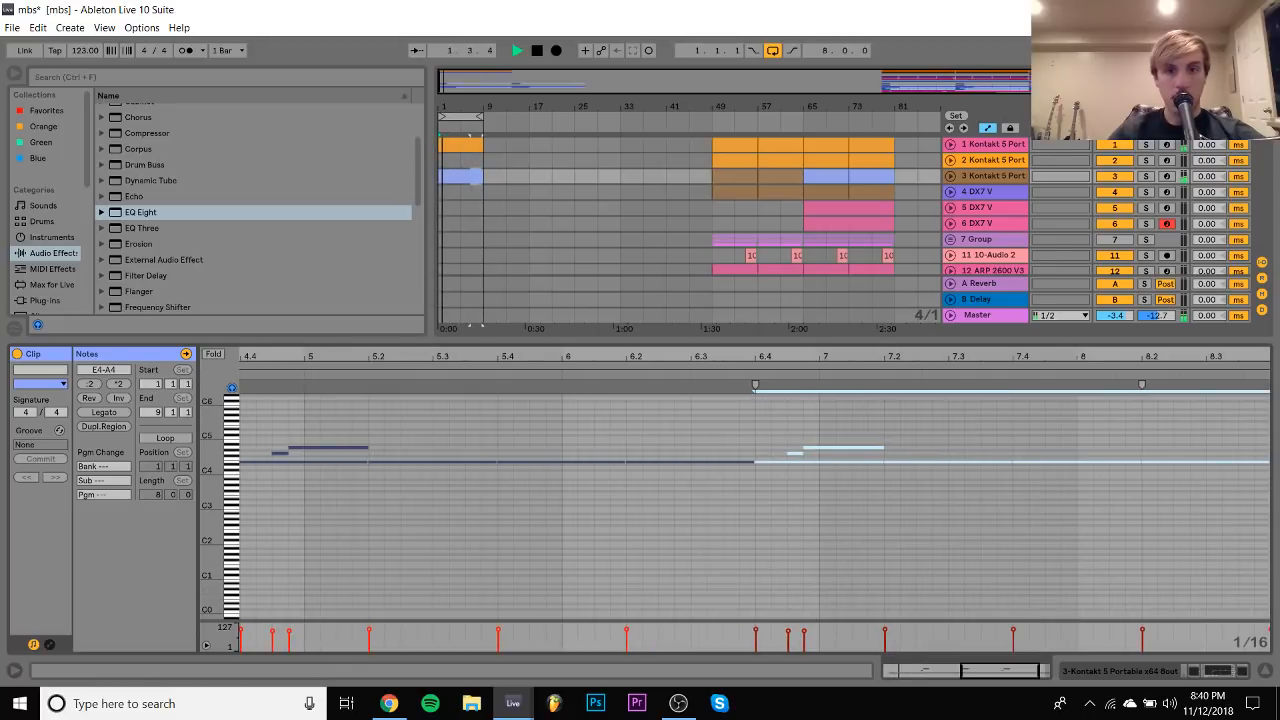
pyautogui.hotkey('ctrl', 'd')
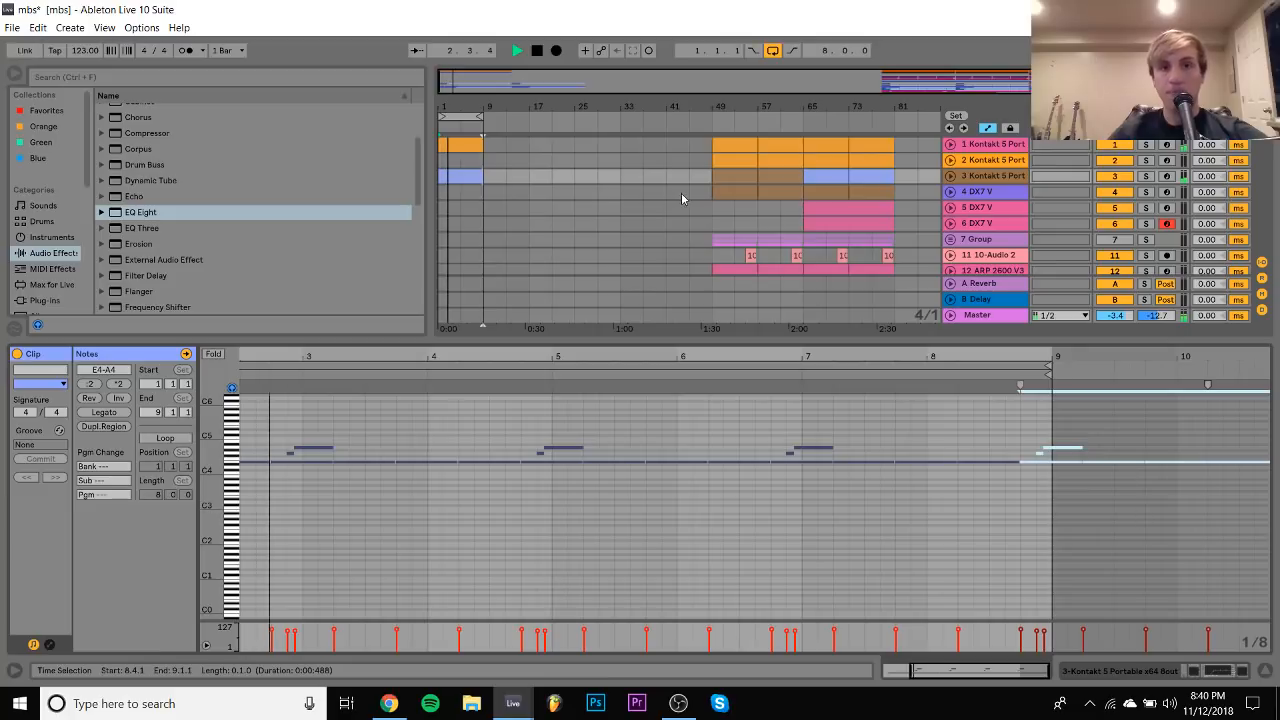
# Hide the clip view and fold the kick track and the 16 Group
pyautogui.click(1263, 671)
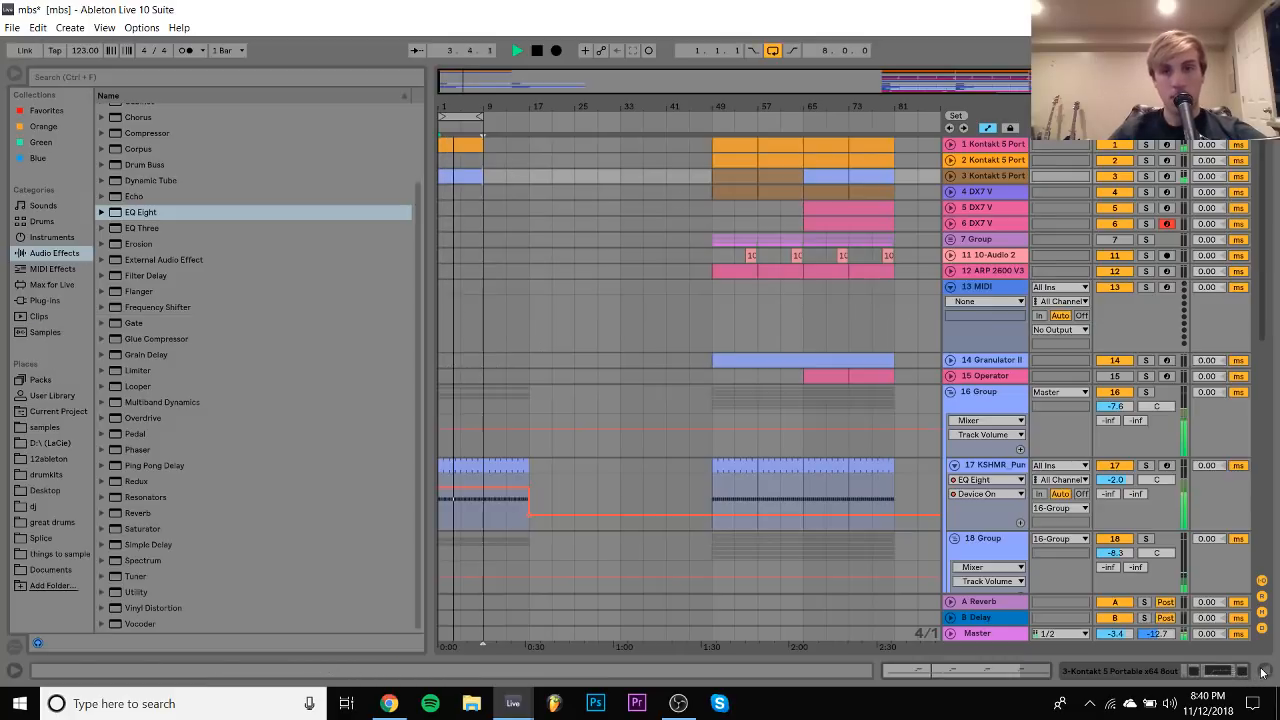
pyautogui.scroll(-3, 534, 420)
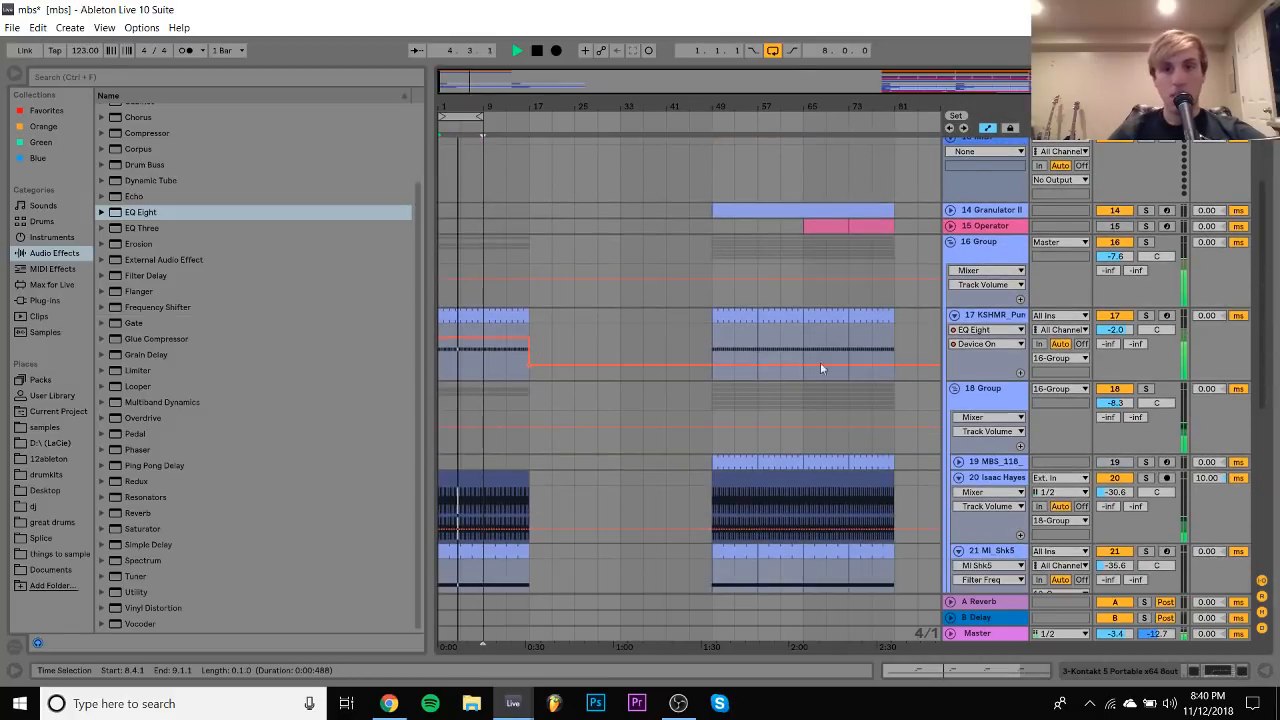
pyautogui.click(955, 316)
pyautogui.scroll(2, 955, 317)
pyautogui.click(951, 361)
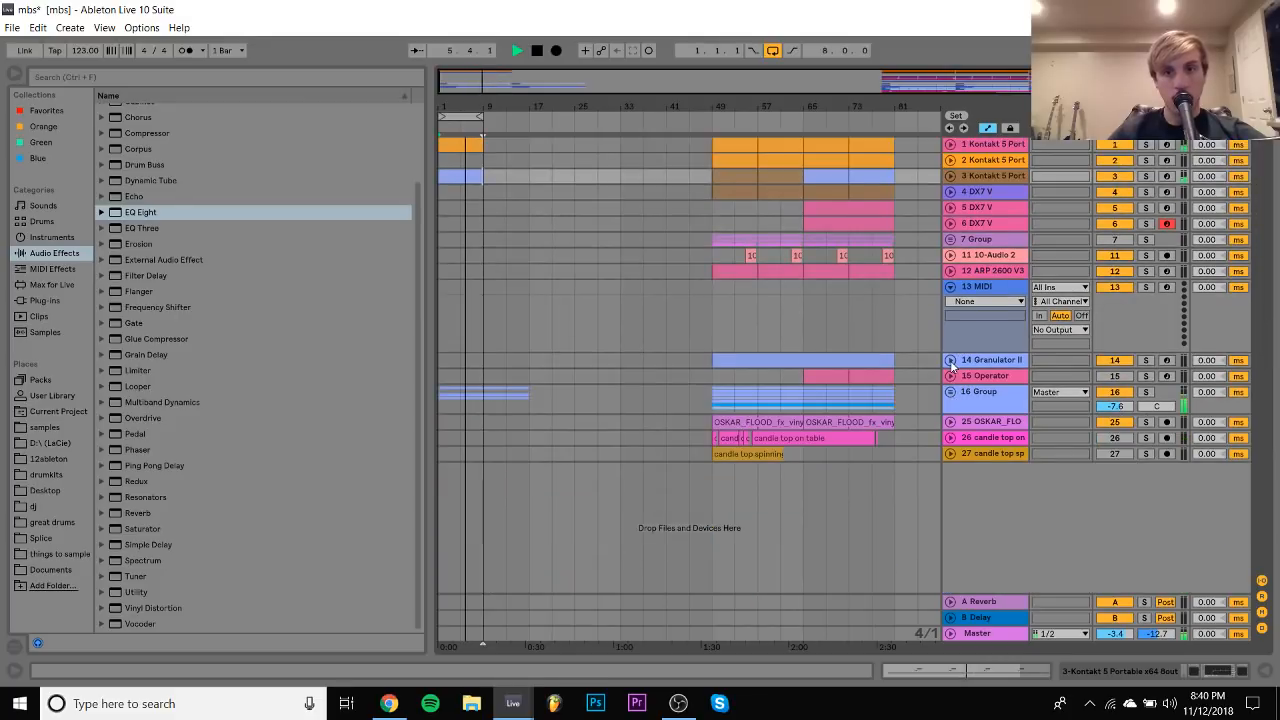
# Copy the 4 DX7 V clip from bar 49 to bar 1 and delete all its notes after the first bar
pyautogui.moveTo(731, 190); pyautogui.dragTo(460, 191)
pyautogui.doubleClick(460, 191)
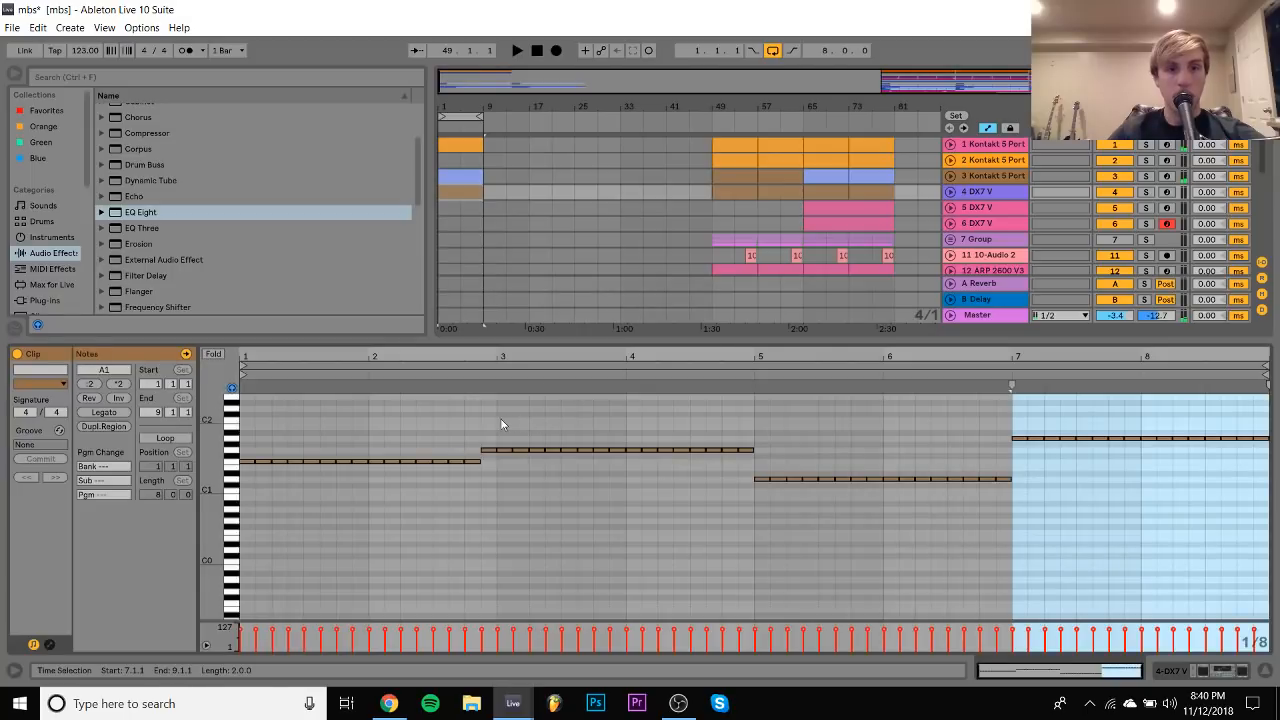
pyautogui.moveTo(376, 427); pyautogui.dragTo(1279, 703)
pyautogui.press('Delete')
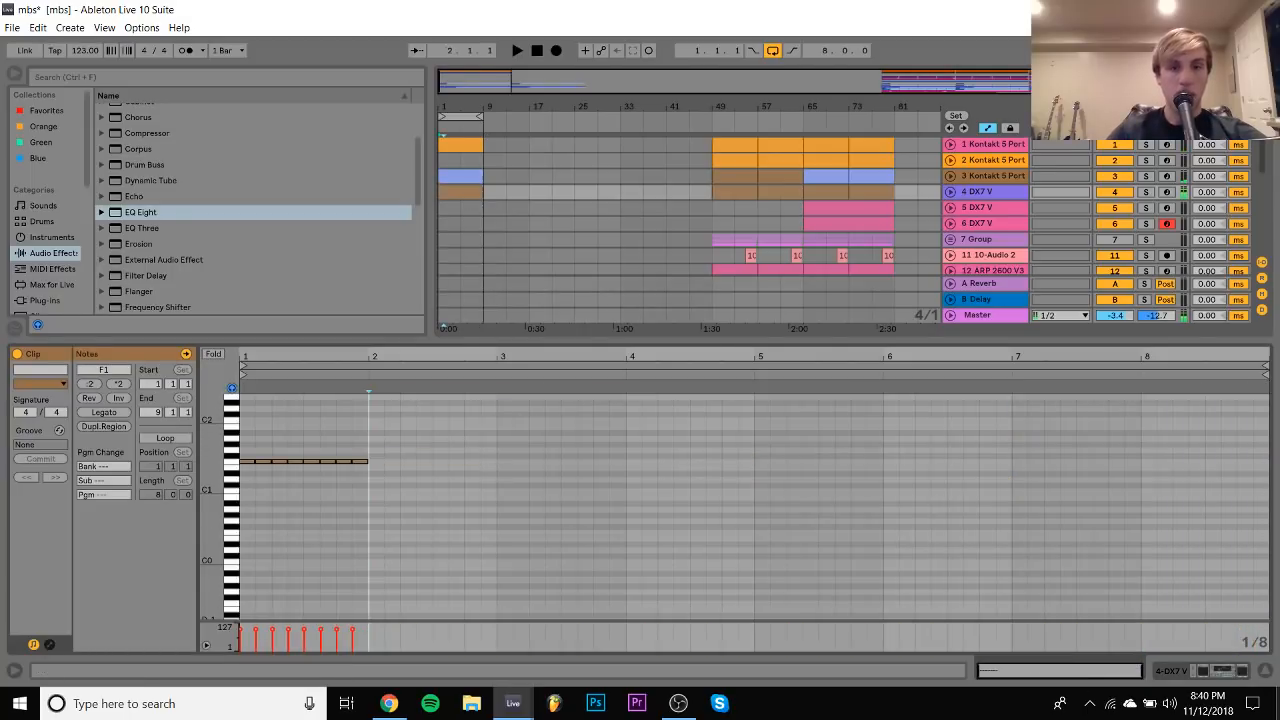
# Duplicate the one-bar F1 note pattern until it fills the eight-bar DX7 V clip
pyautogui.hotkey('ctrl', 'a')
pyautogui.hotkey('ctrl', 'd')
pyautogui.hotkey('ctrl', 'a')
pyautogui.hotkey('ctrl', 'd')
pyautogui.hotkey('ctrl', 'a')
pyautogui.hotkey('ctrl', 'd')
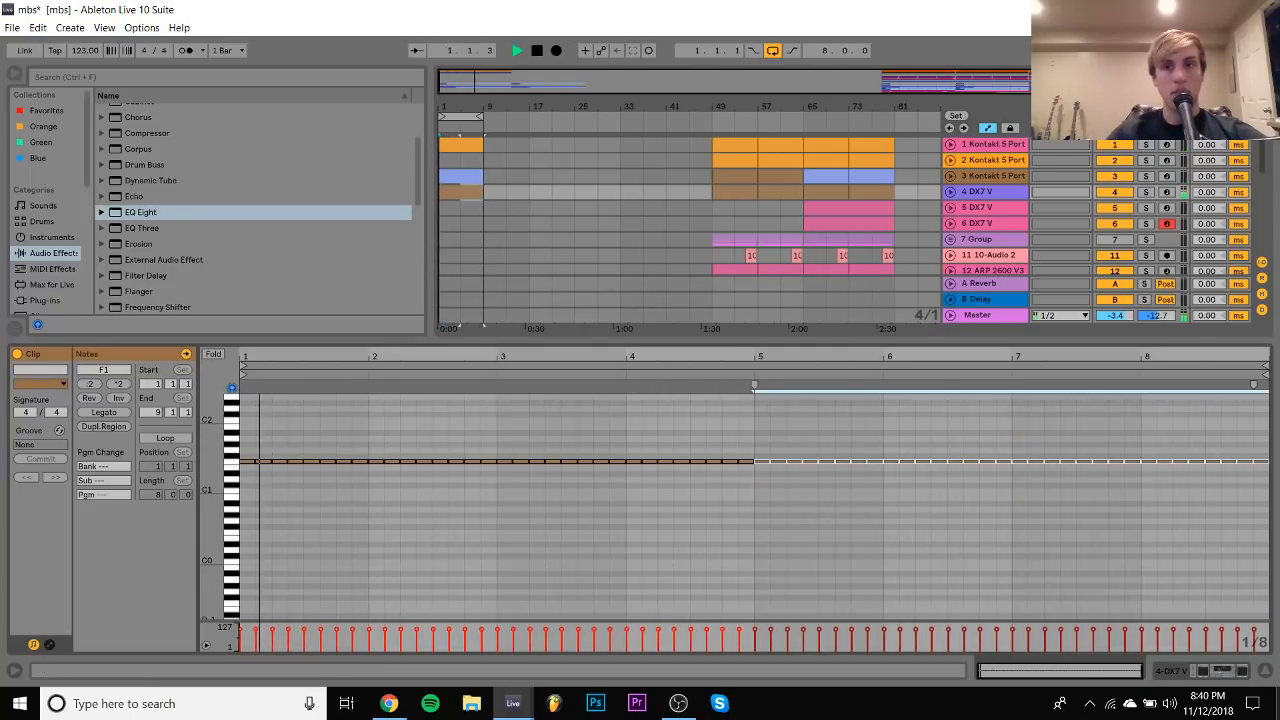
# Insert a new MIDI track below 4 DX7 V and move the bar 1 DX7 V clip onto it
pyautogui.doubleClick(988, 193)
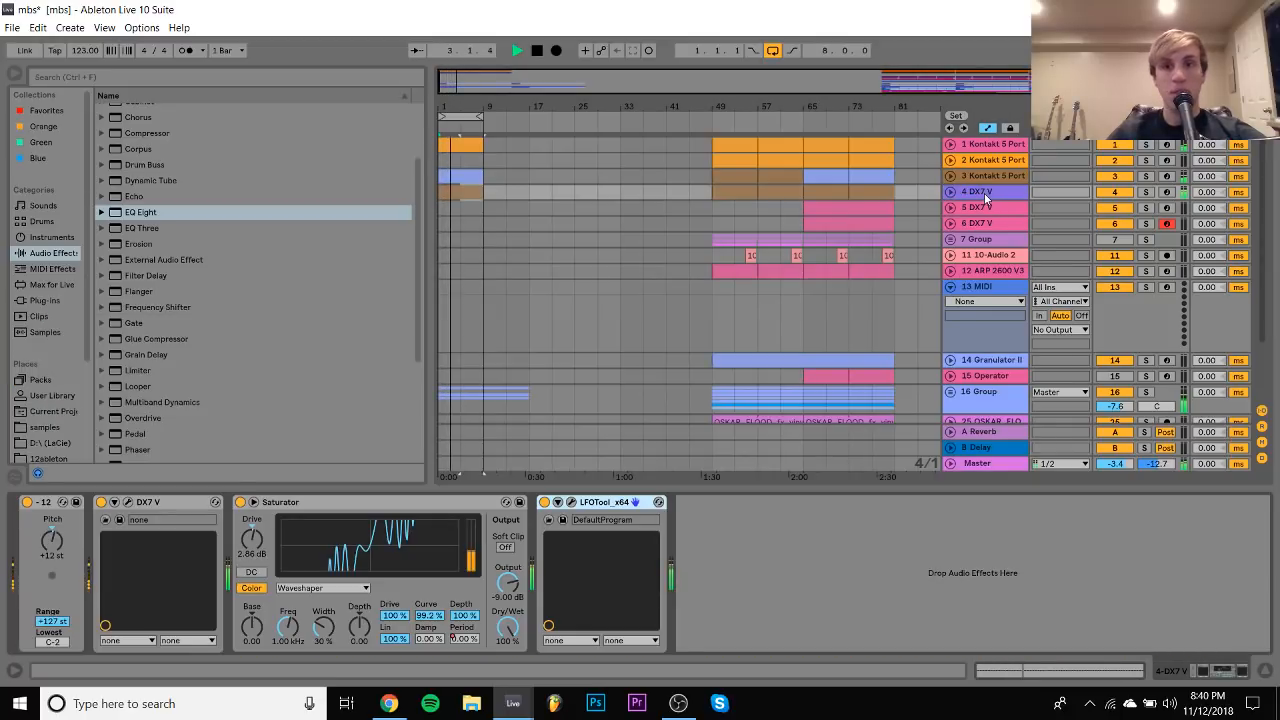
pyautogui.hotkey('ctrl', 'shift', 't')
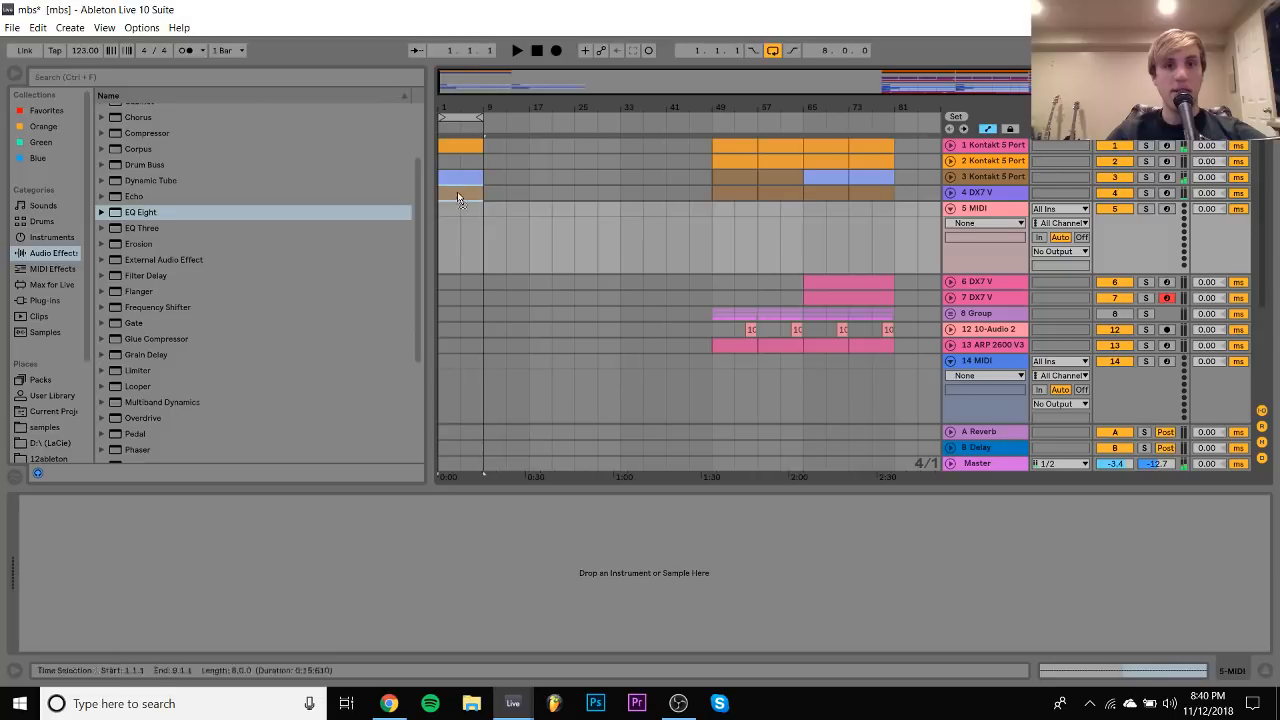
pyautogui.hotkey('ctrl', 'shift', 'm')
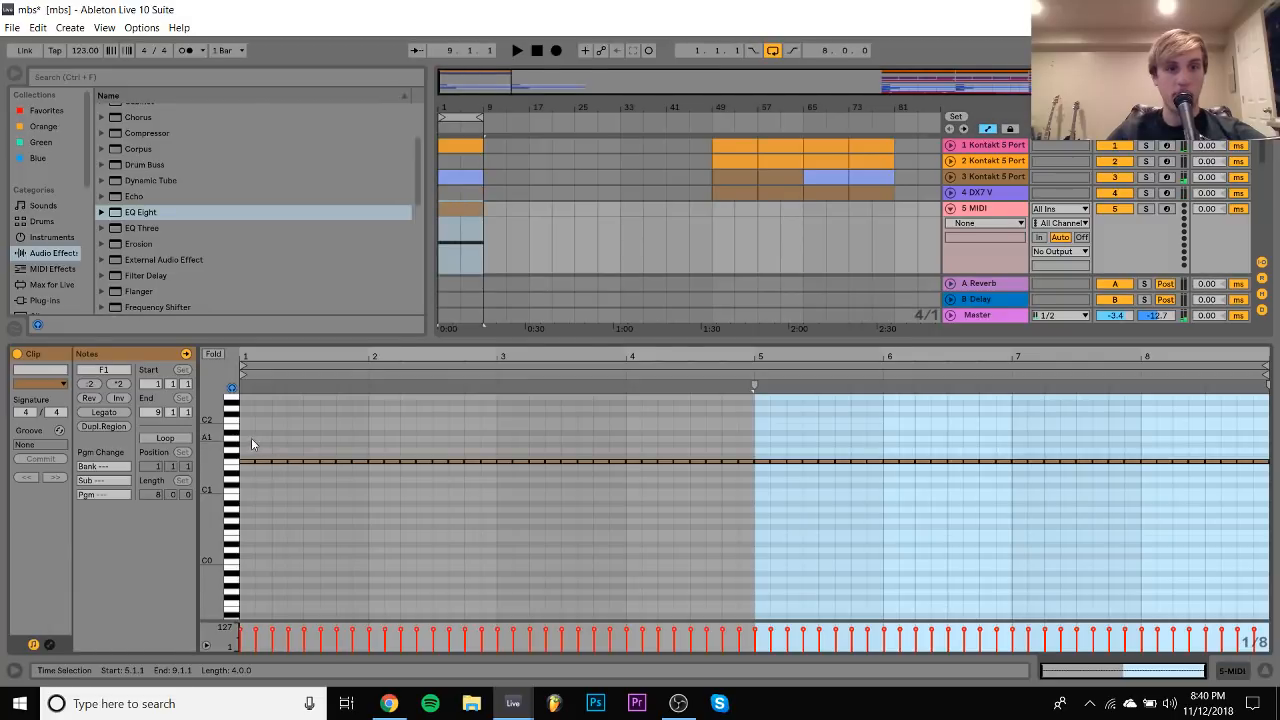
# Lengthen the first F1 note in the 5 MIDI clip across all eight bars, and start playback
pyautogui.click(251, 461)
pyautogui.hotkey('shift', 'Right')
pyautogui.hotkey('shift', 'Right')
pyautogui.hotkey('shift', 'Right')
pyautogui.hotkey('shift', 'Right')
pyautogui.hotkey('shift', 'Right')
pyautogui.hotkey('shift', 'Right')
pyautogui.hotkey('shift', 'Right')
pyautogui.hotkey('shift', 'Right')
pyautogui.hotkey('shift', 'Right')
pyautogui.hotkey('shift', 'Right')
pyautogui.hotkey('shift', 'Right')
pyautogui.hotkey('shift', 'Right')
pyautogui.hotkey('shift', 'Right')
pyautogui.hotkey('shift', 'Right')
pyautogui.hotkey('shift', 'Right')
pyautogui.hotkey('shift', 'Right')
pyautogui.hotkey('shift', 'Right')
pyautogui.hotkey('shift', 'Right')
pyautogui.hotkey('shift', 'Right')
pyautogui.hotkey('shift', 'Right')
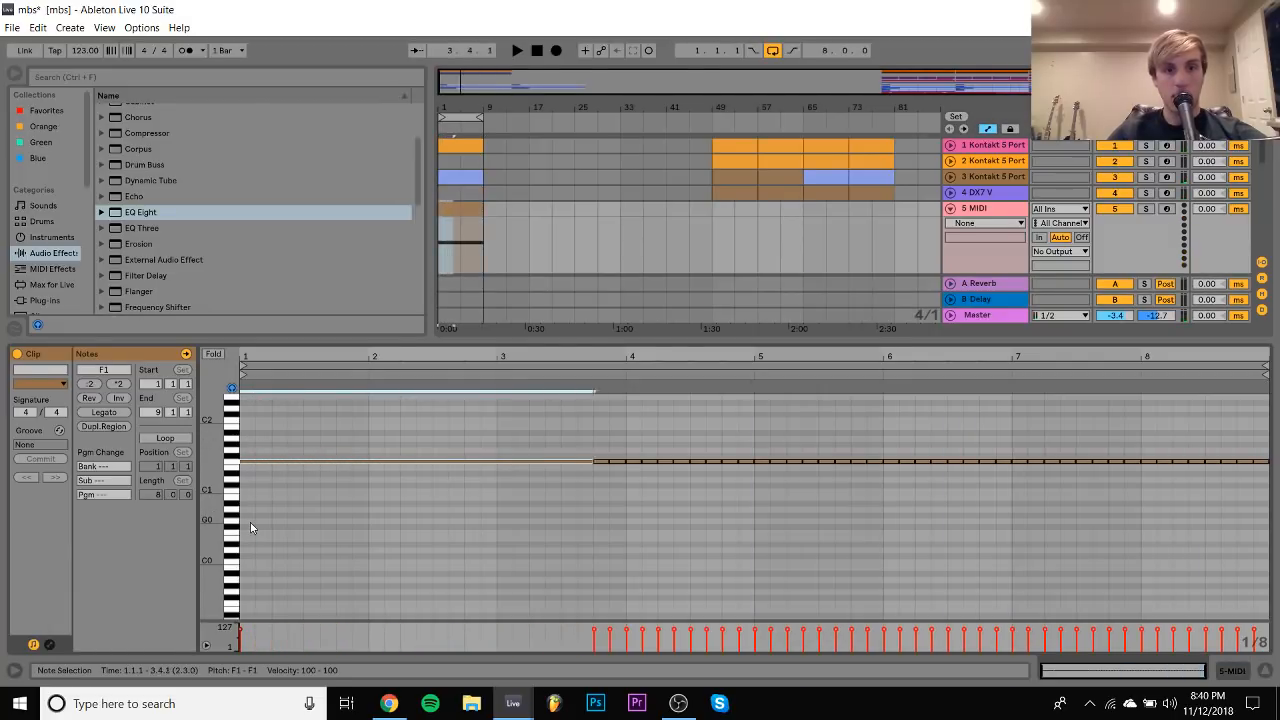
pyautogui.hotkey('shift', 'Right')
pyautogui.hotkey('shift', 'Right')
pyautogui.hotkey('shift', 'Right')
pyautogui.hotkey('shift', 'Right')
pyautogui.hotkey('shift', 'Right')
pyautogui.hotkey('shift', 'Right')
pyautogui.hotkey('shift', 'Right')
pyautogui.hotkey('shift', 'Right')
pyautogui.hotkey('shift', 'Right')
pyautogui.hotkey('shift', 'Right')
pyautogui.hotkey('shift', 'Right')
pyautogui.hotkey('shift', 'Right')
pyautogui.hotkey('shift', 'Right')
pyautogui.hotkey('shift', 'Right')
pyautogui.hotkey('shift', 'Right')
pyautogui.hotkey('shift', 'Right')
pyautogui.hotkey('shift', 'Right')
pyautogui.hotkey('shift', 'Right')
pyautogui.hotkey('shift', 'Right')
pyautogui.hotkey('shift', 'Right')
pyautogui.press('space')
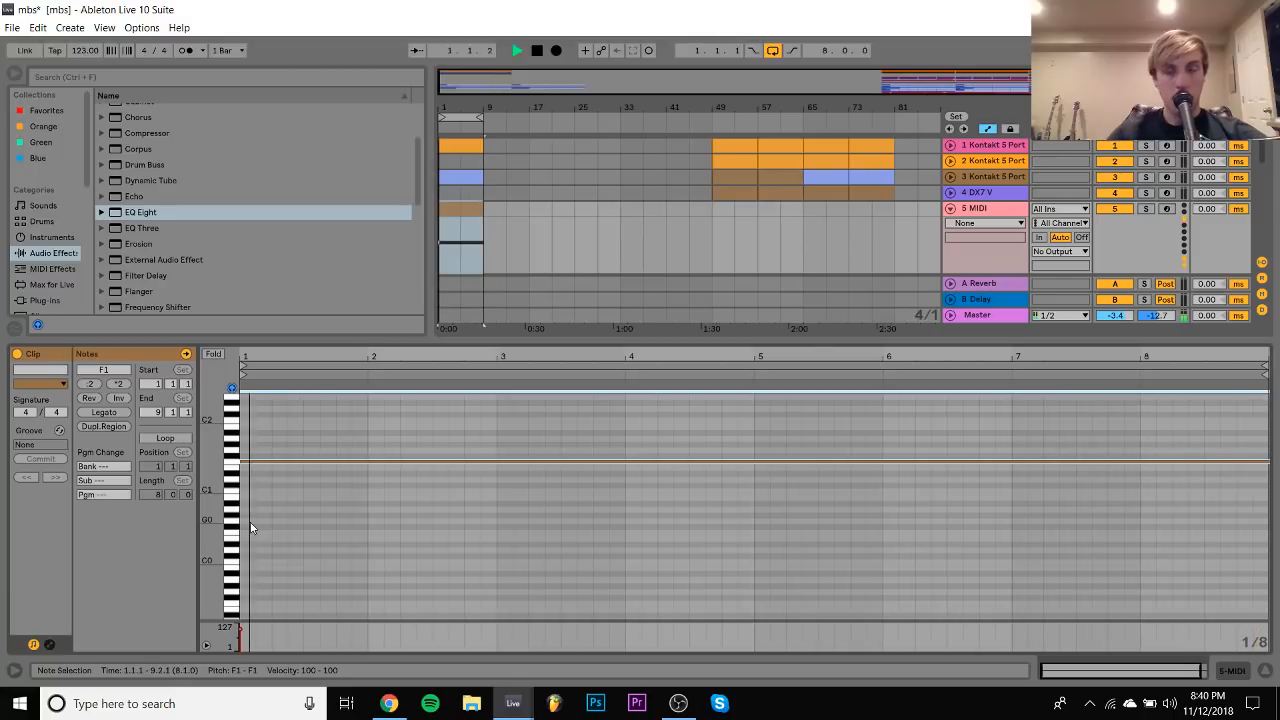
# Look through the plug-ins for an instrument for the 5 MIDI track, and hide the device view
pyautogui.doubleClick(976, 212)
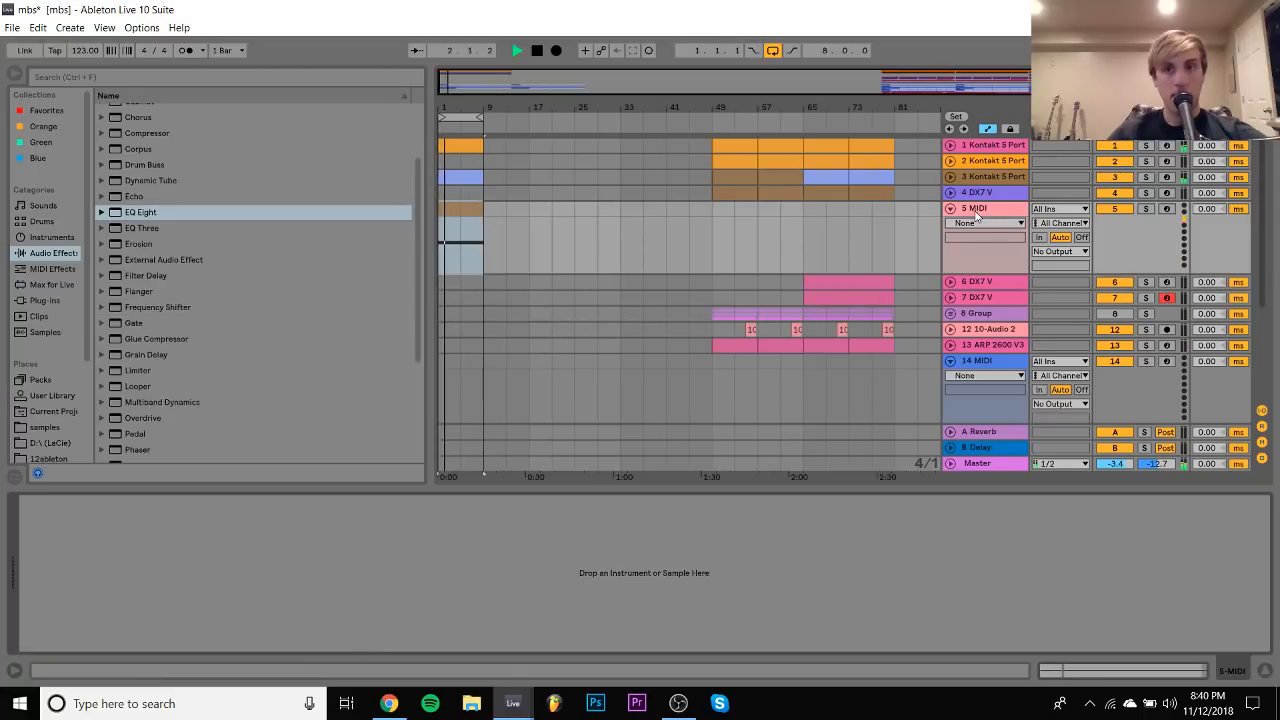
pyautogui.click(45, 301)
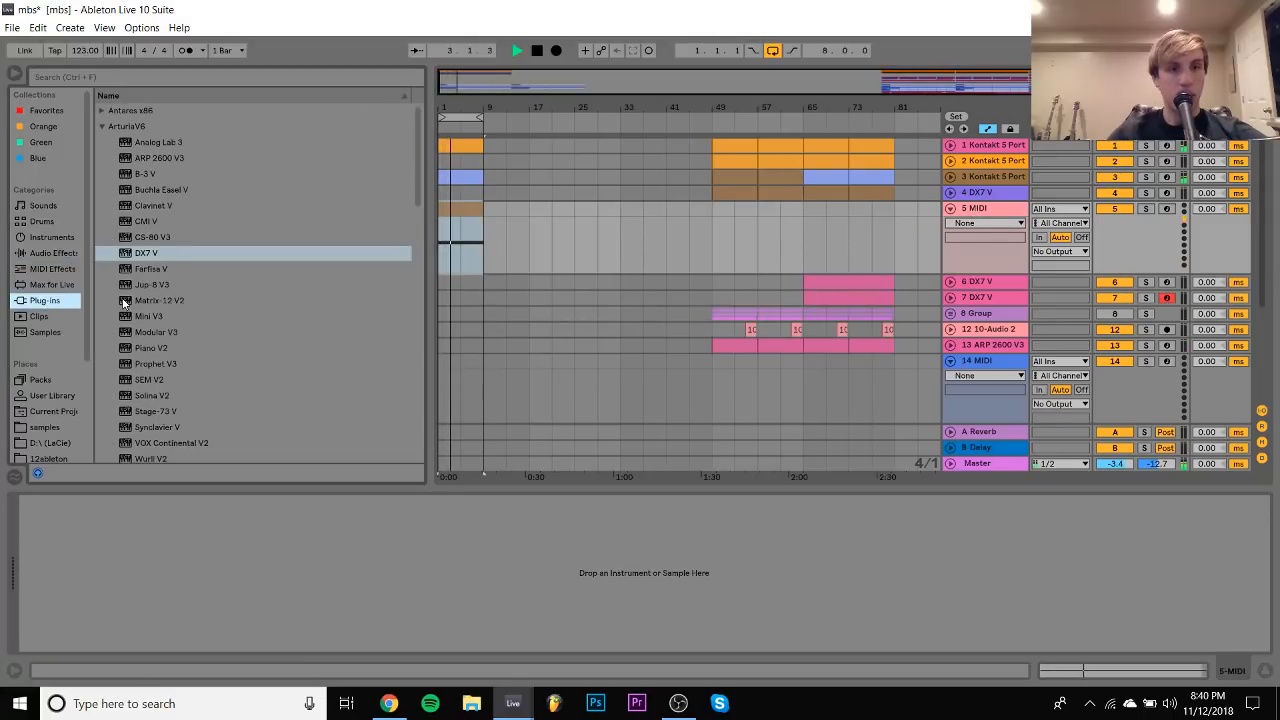
pyautogui.scroll(-15, 123, 303)
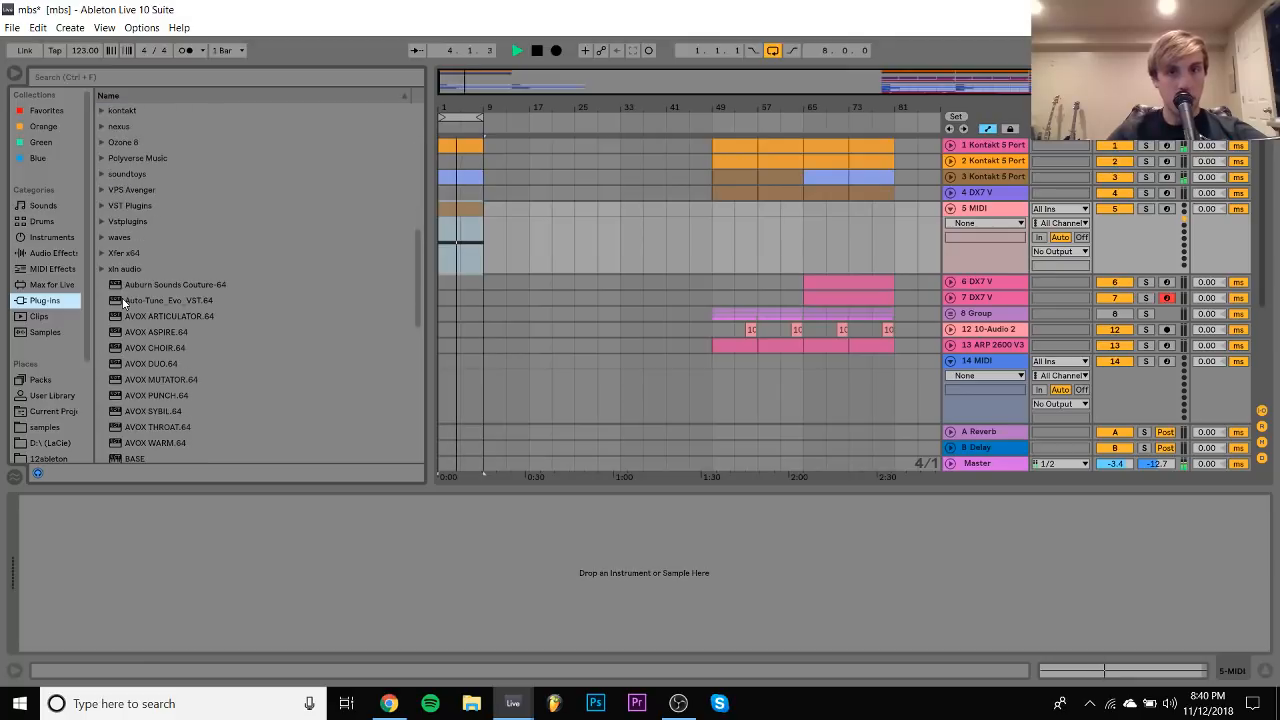
pyautogui.click(1266, 672)
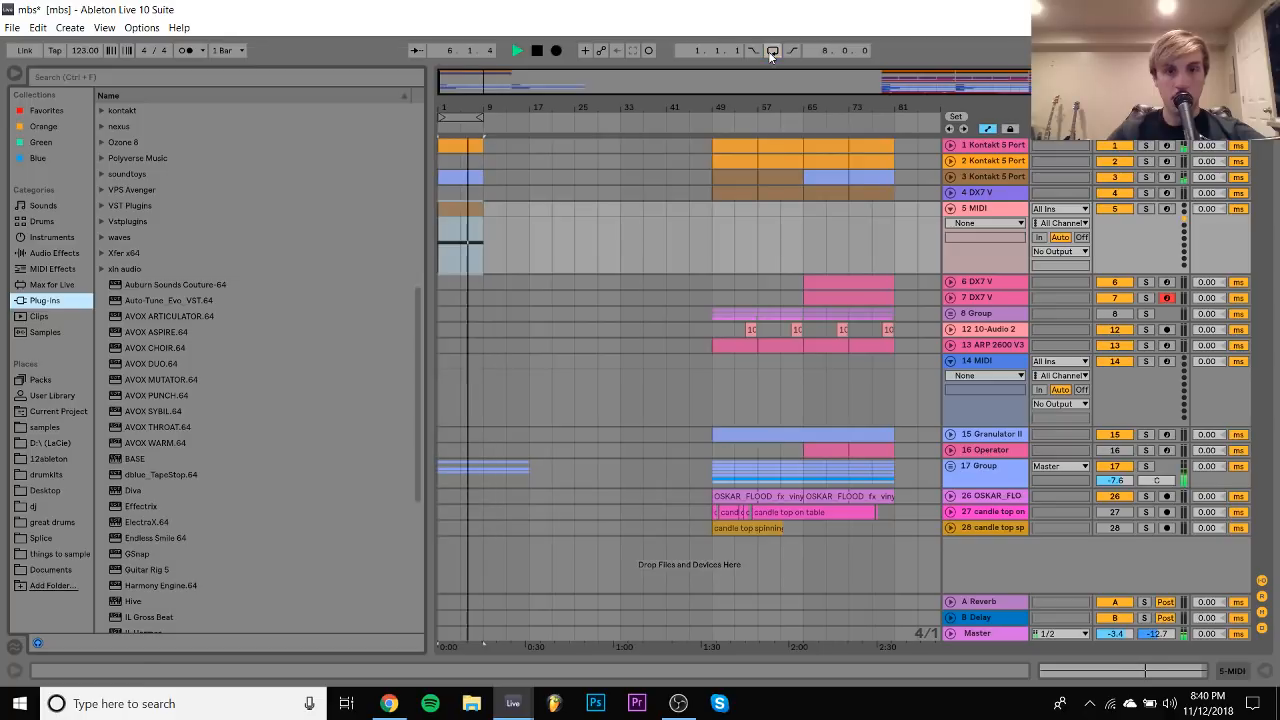
# Duplicate the clips in bars 1 to 9 on tracks 1 to 5 to bar 9, and loop bars 1 to 17
pyautogui.moveTo(443, 161); pyautogui.dragTo(464, 214)
pyautogui.hotkey('ctrl', 'd')
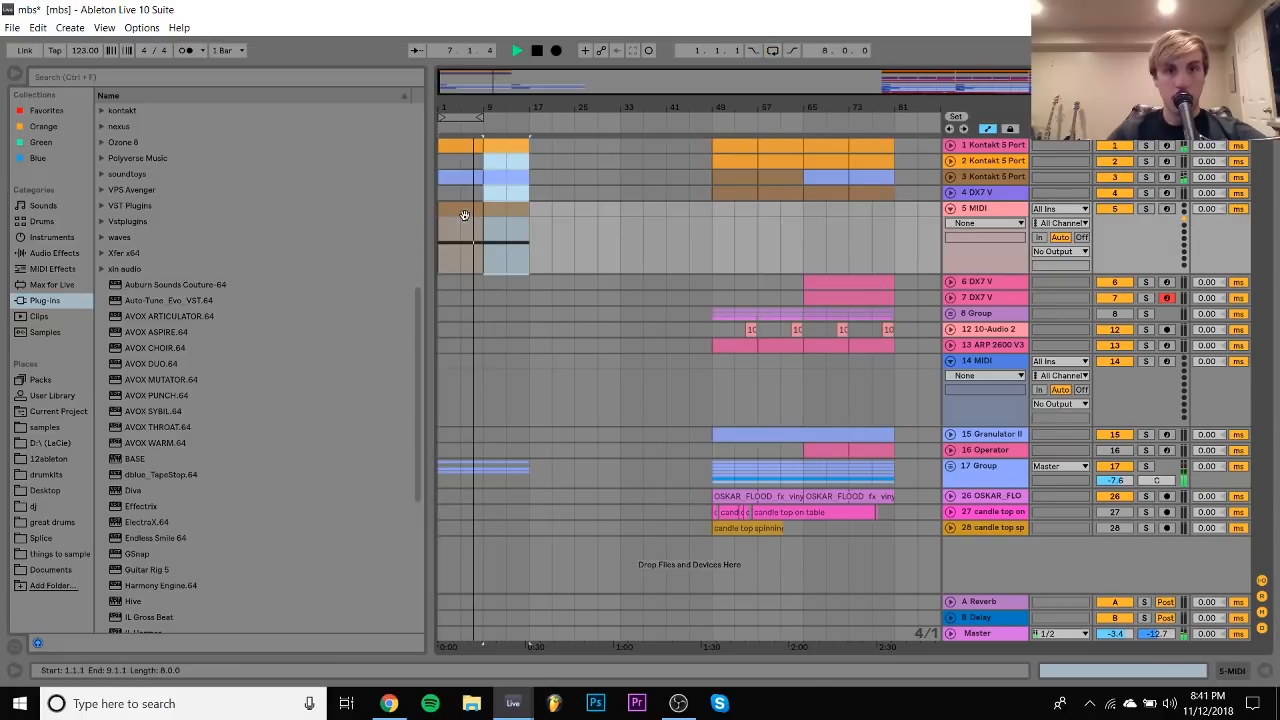
pyautogui.hotkey('ctrl', 'l')
# Copy the 2 Kontakt 5 clip from bar 49 to bar 9, solo its track and open its devices
pyautogui.moveTo(735, 157); pyautogui.dragTo(507, 160)
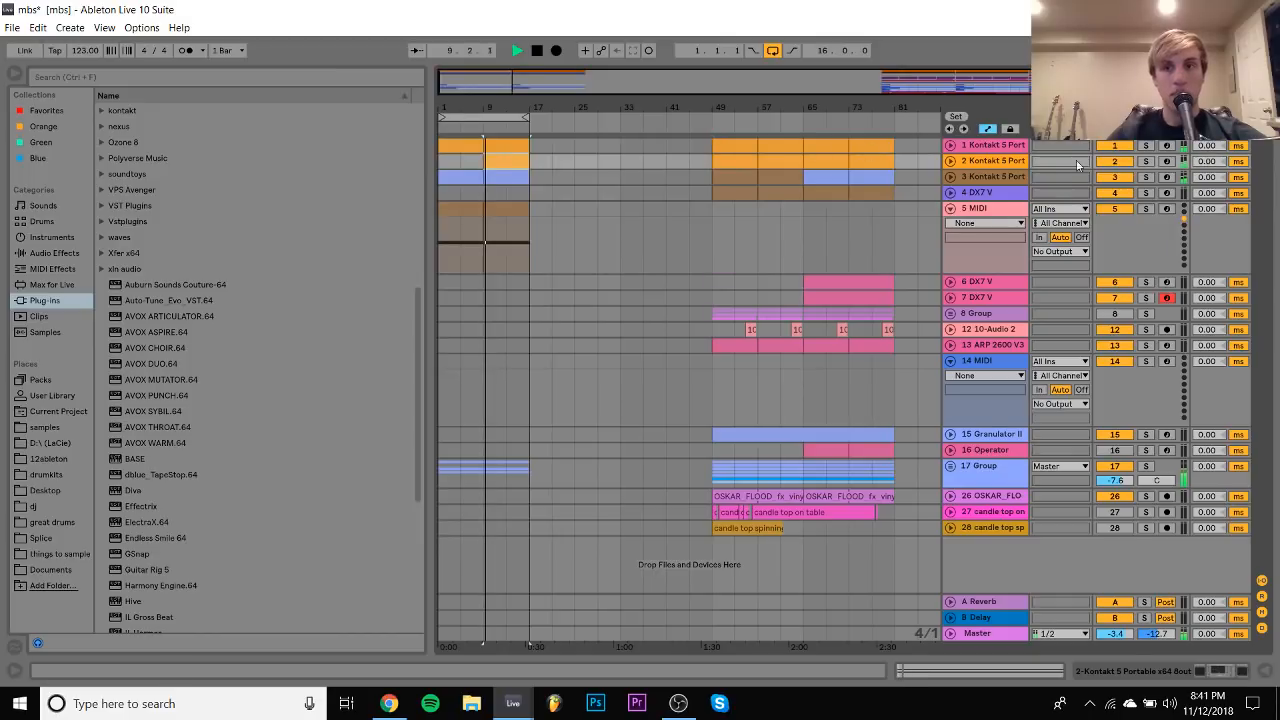
pyautogui.doubleClick(996, 162)
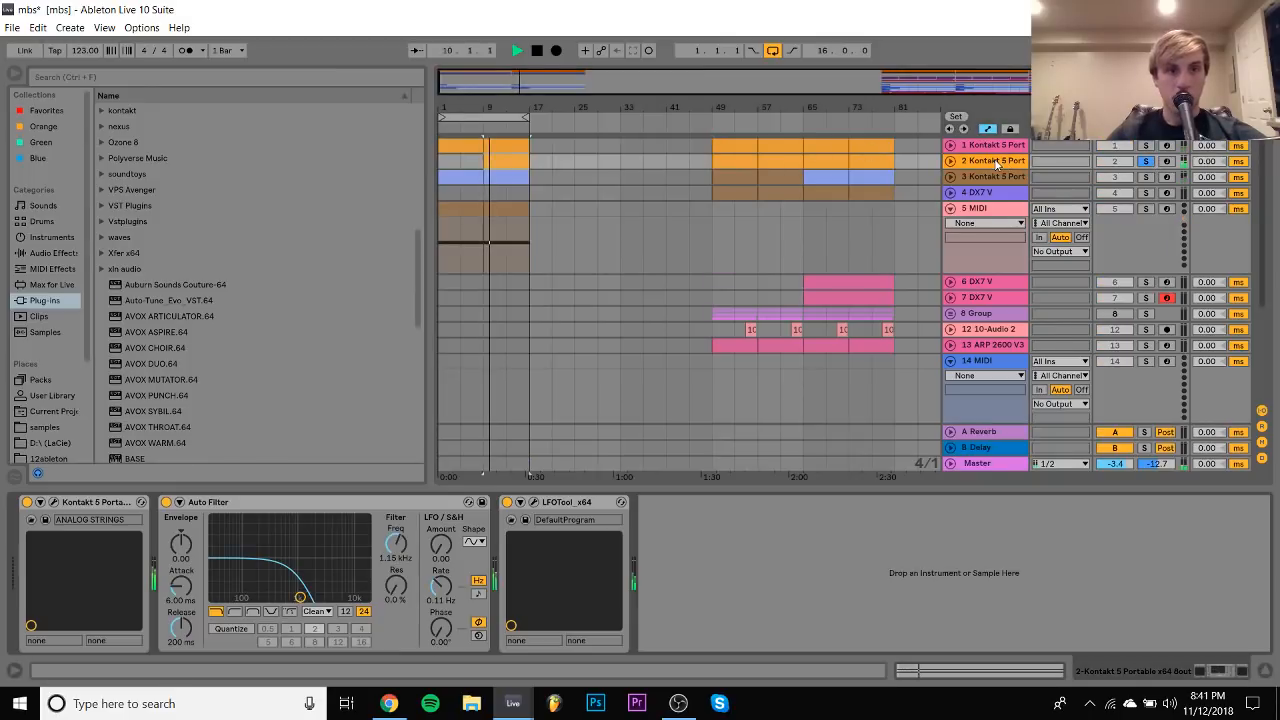
# Add a Utility at the end of the 2 Kontakt 5 device chain and show its Gain automation in the arrangement
pyautogui.click(48, 253)
pyautogui.scroll(-8, 183, 349)
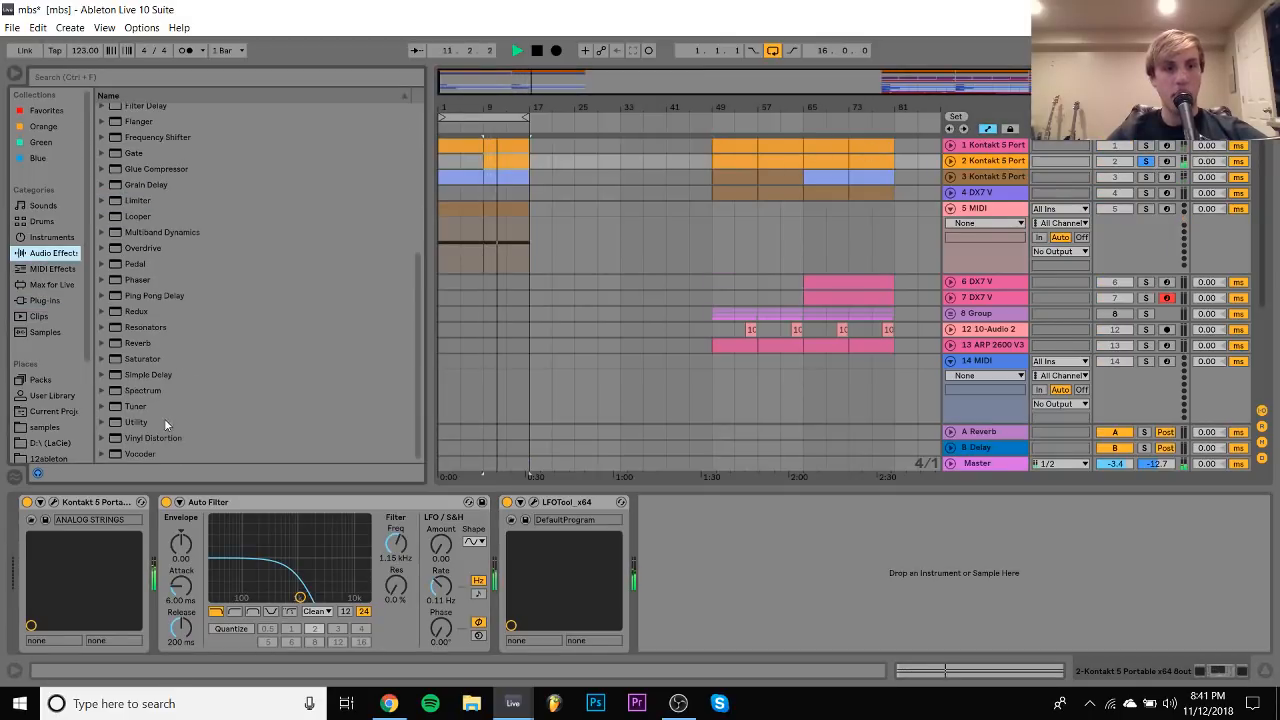
pyautogui.click(136, 422)
pyautogui.moveTo(136, 422); pyautogui.dragTo(720, 565)
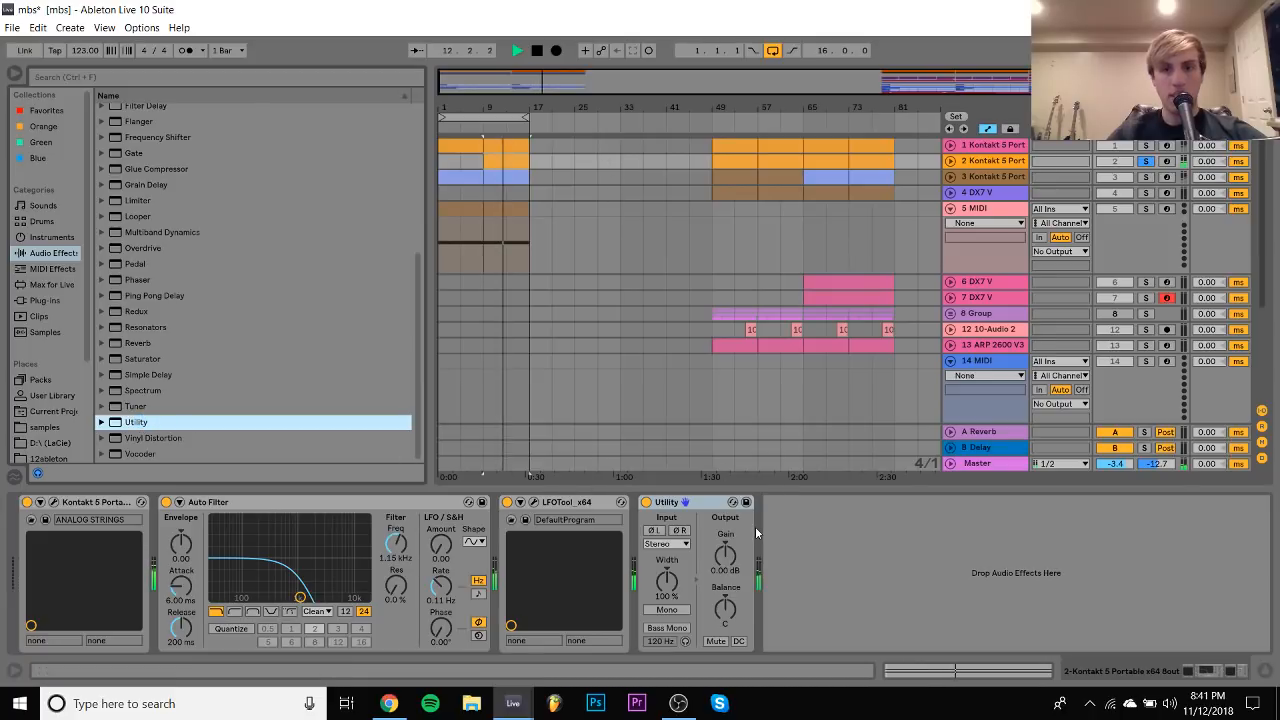
pyautogui.rightClick(721, 570)
pyautogui.click(765, 574)
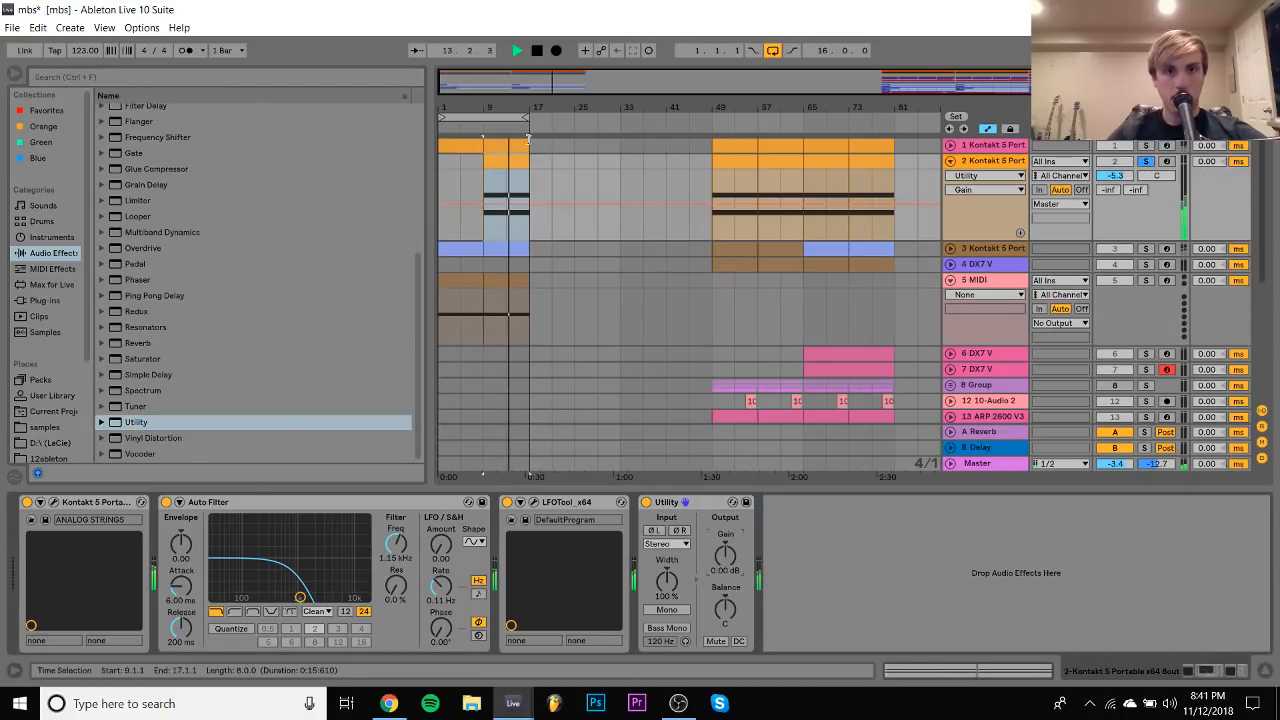
# Move the 2 Kontakt 5 clip from bar 9 to bar 6 and extend its end to bar 17
pyautogui.moveTo(543, 100); pyautogui.dragTo(543, 104)
pyautogui.moveTo(607, 160)
pyautogui.mouseDown()
pyautogui.moveTo(572, 163)
pyautogui.moveTo(601, 164)
pyautogui.mouseUp()
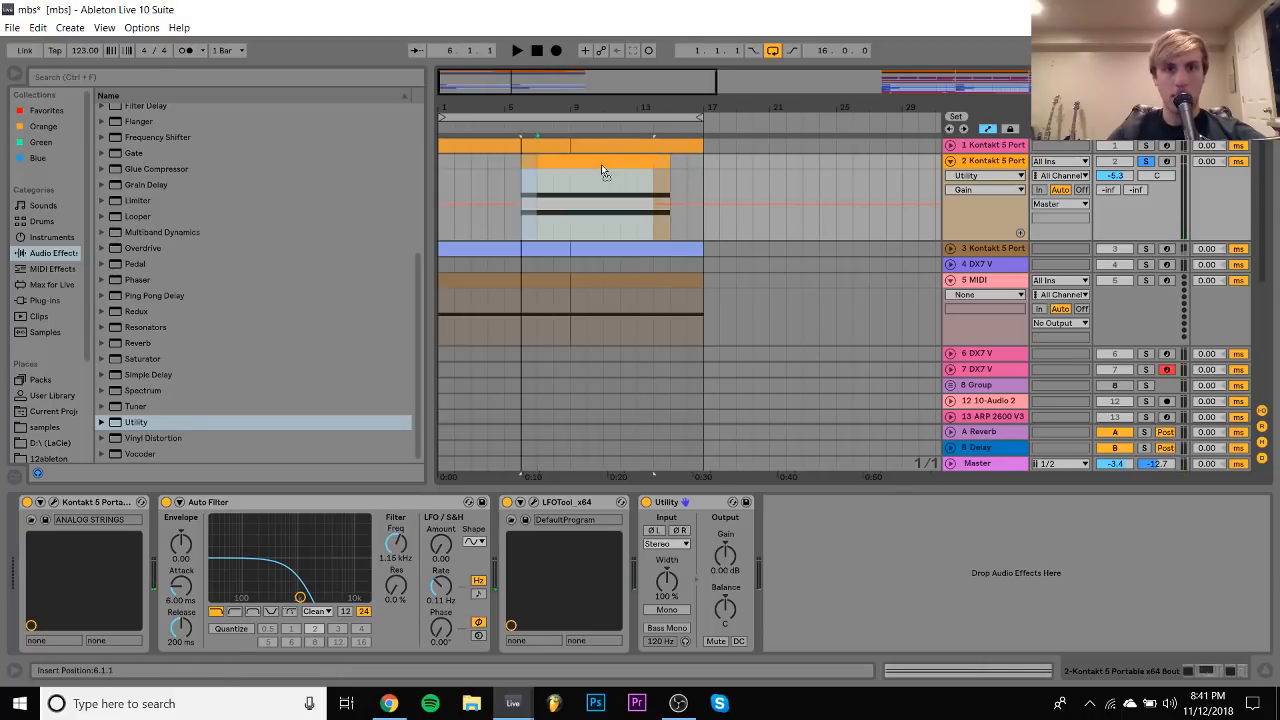
pyautogui.keyDown('shift'); pyautogui.click(701, 163); pyautogui.keyUp('shift')
# Extend the clip's A2 and C3 notes to its full length with Legato
pyautogui.doubleClick(692, 162)
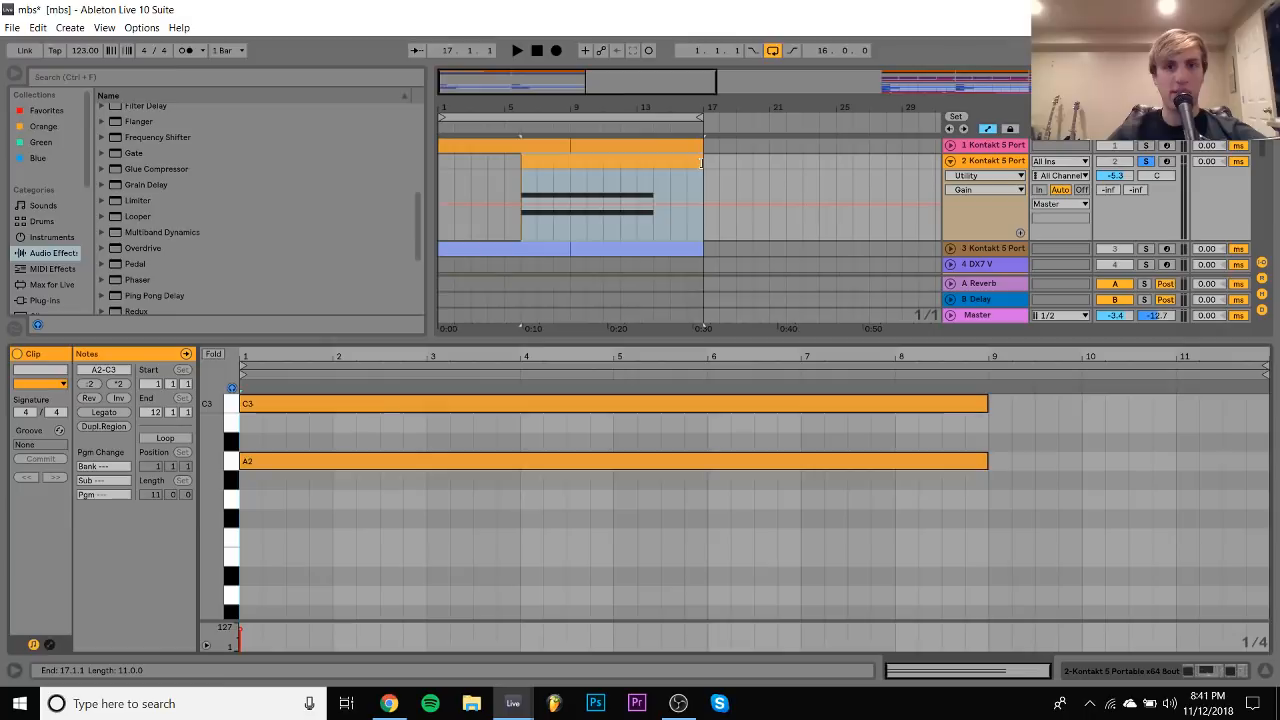
pyautogui.hotkey('ctrl', 'a')
pyautogui.click(119, 411)
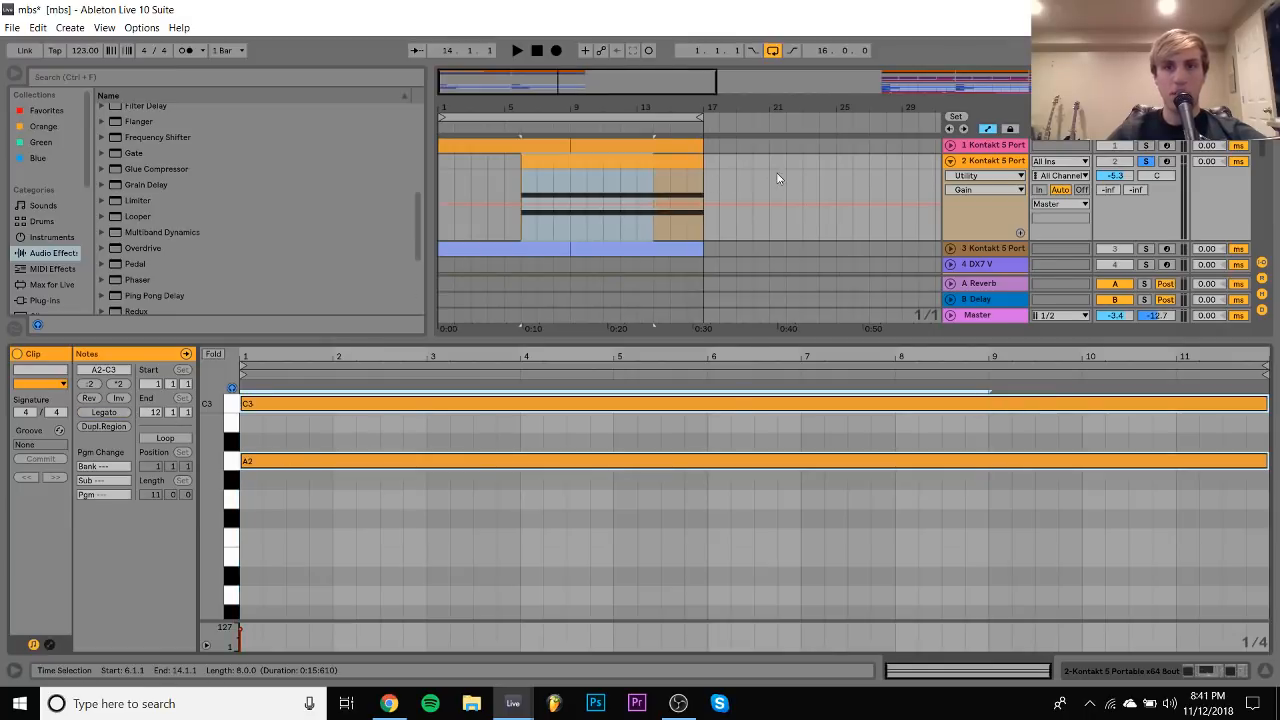
# Draw a curved fade-in in the 2 Kontakt 5 Utility gain automation, from -inf dB at bar 6 up to about bar 15
pyautogui.click(669, 207)
pyautogui.moveTo(521, 207); pyautogui.dragTo(521, 240)
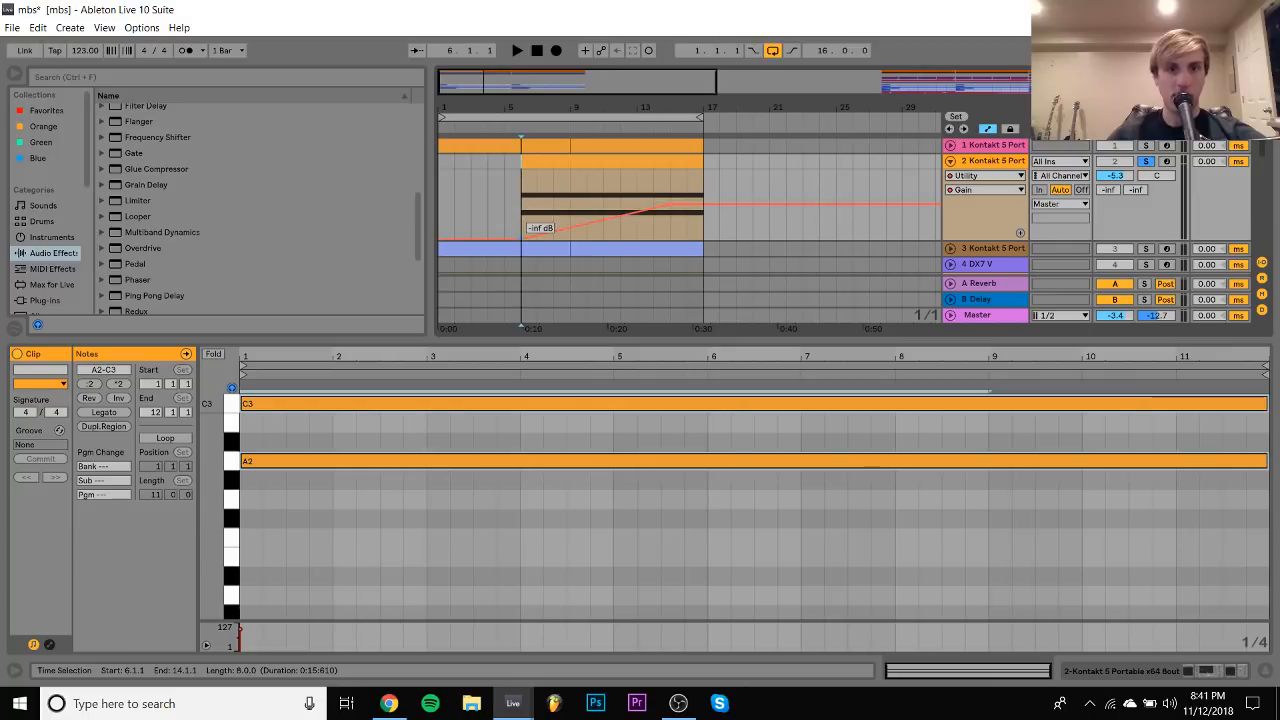
pyautogui.click(504, 212)
pyautogui.press('space')
pyautogui.click(1020, 162)
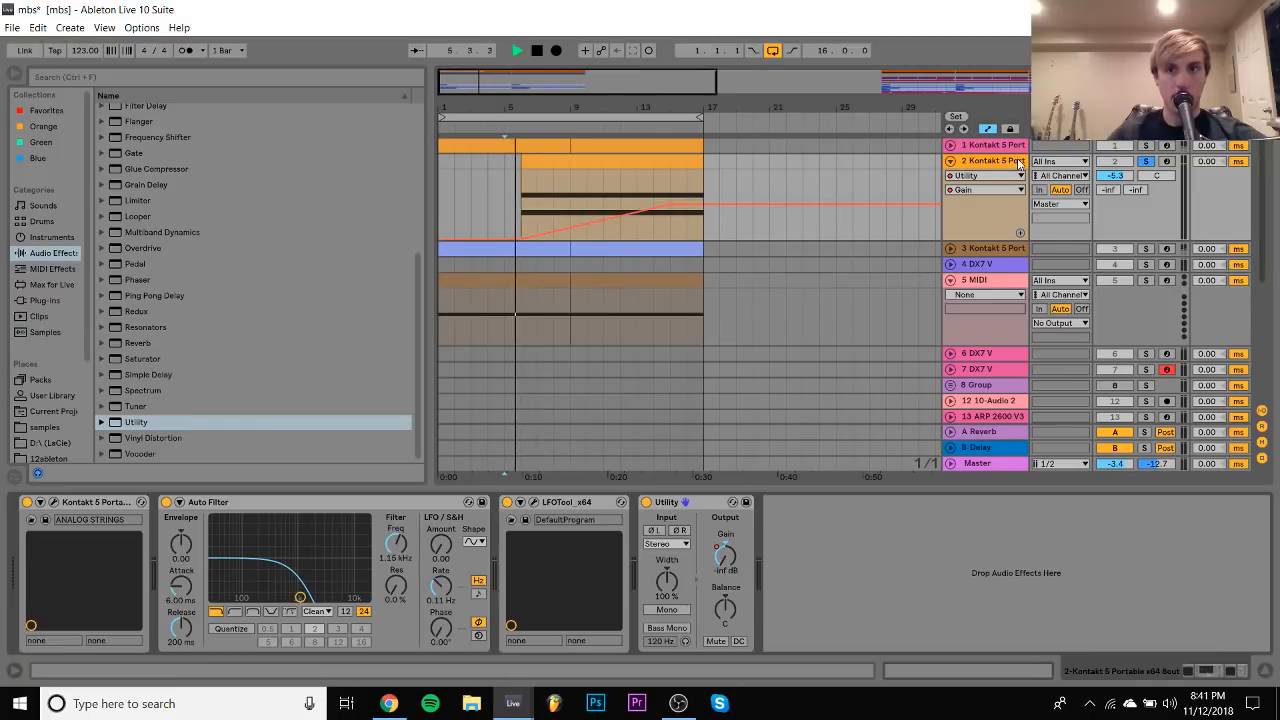
pyautogui.scroll(-1, 671, 216)
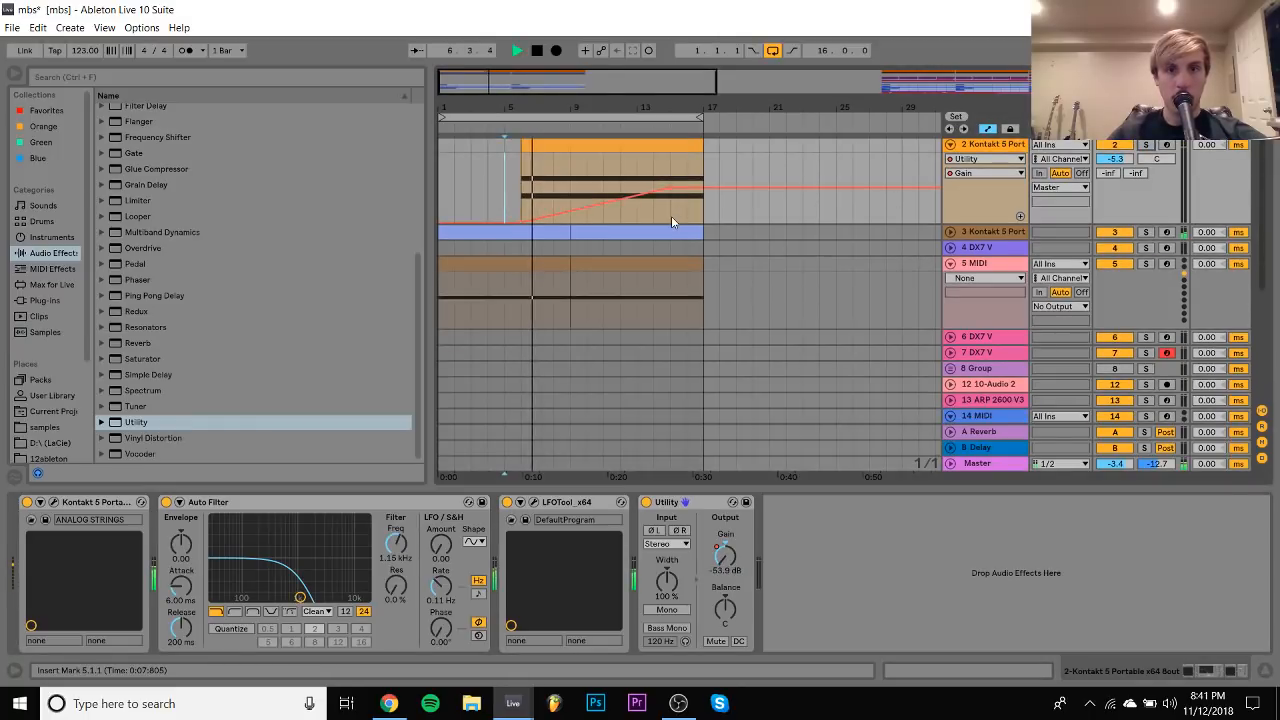
pyautogui.moveTo(613, 209); pyautogui.dragTo(613, 192)
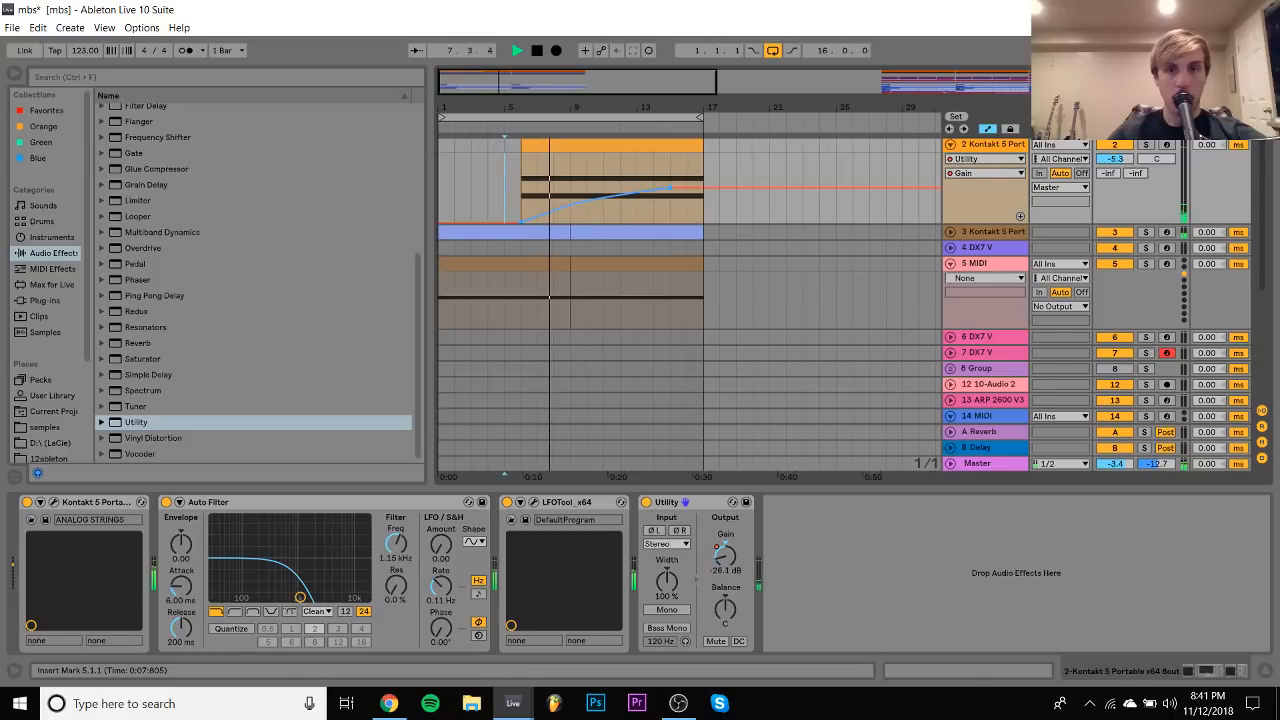
# Select the empty 5 MIDI track and show the plug-ins in the browser
pyautogui.click(503, 249)
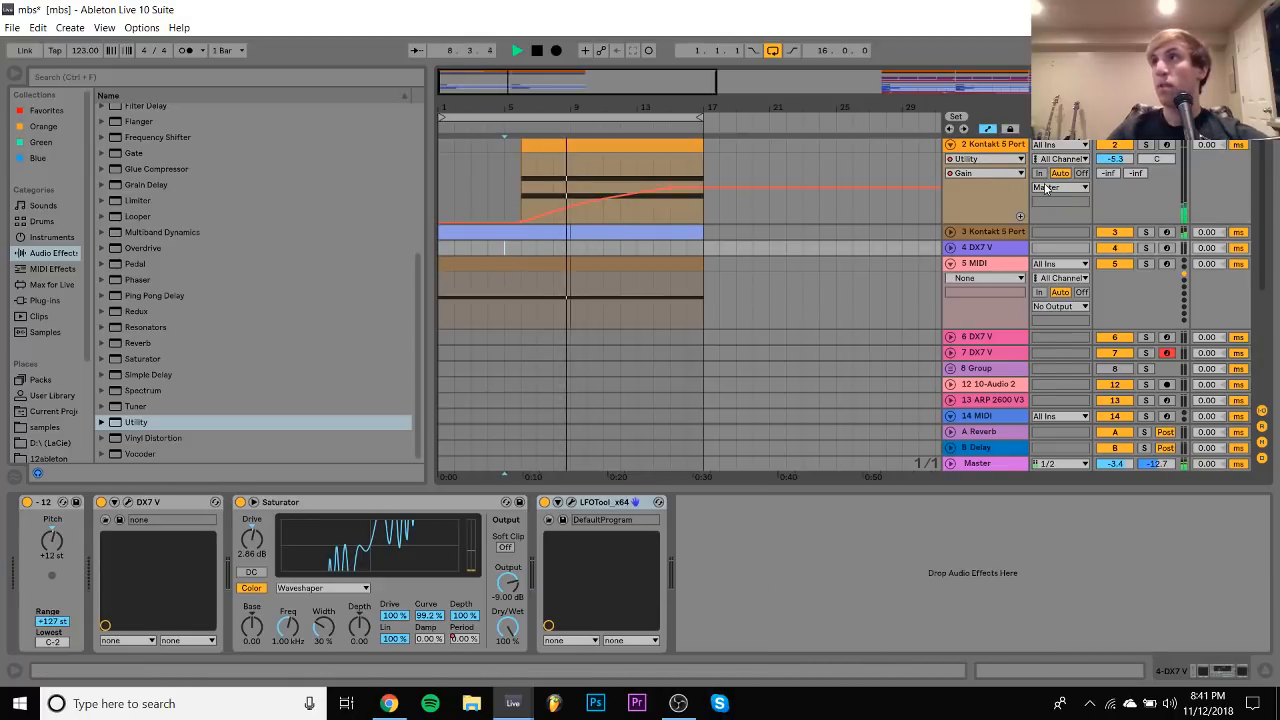
pyautogui.click(1041, 270)
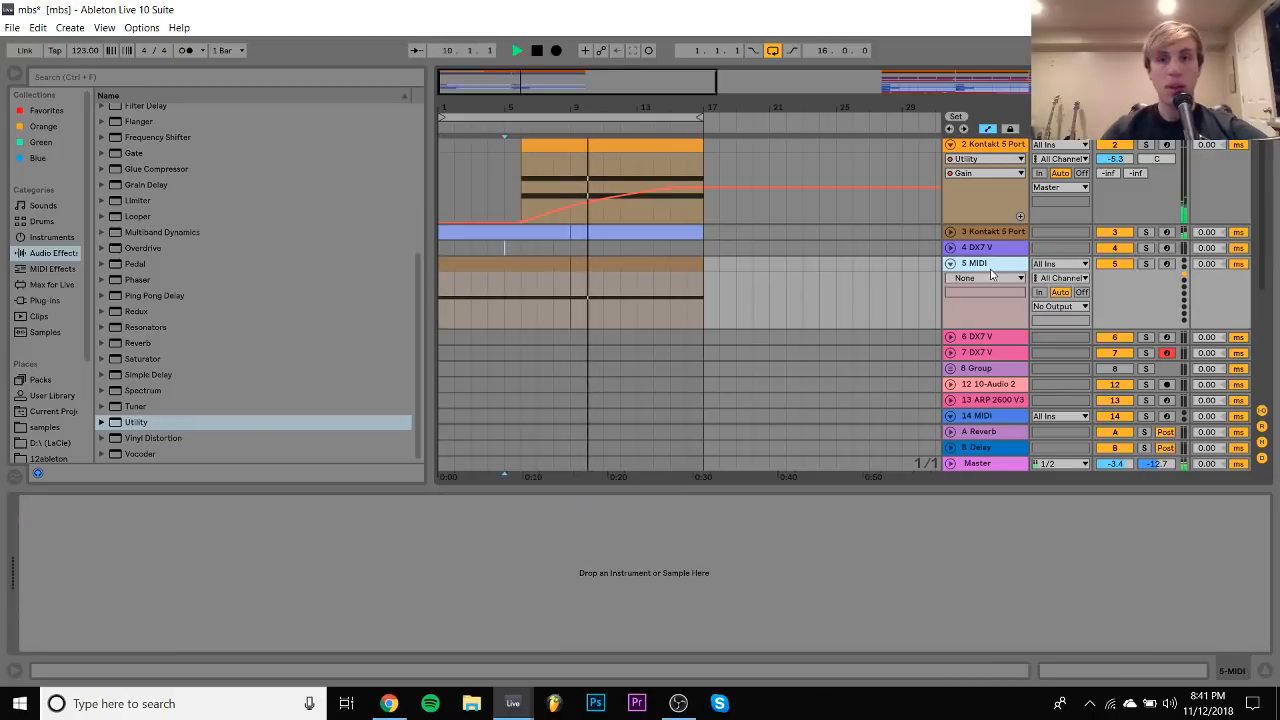
pyautogui.click(40, 238)
pyautogui.click(44, 300)
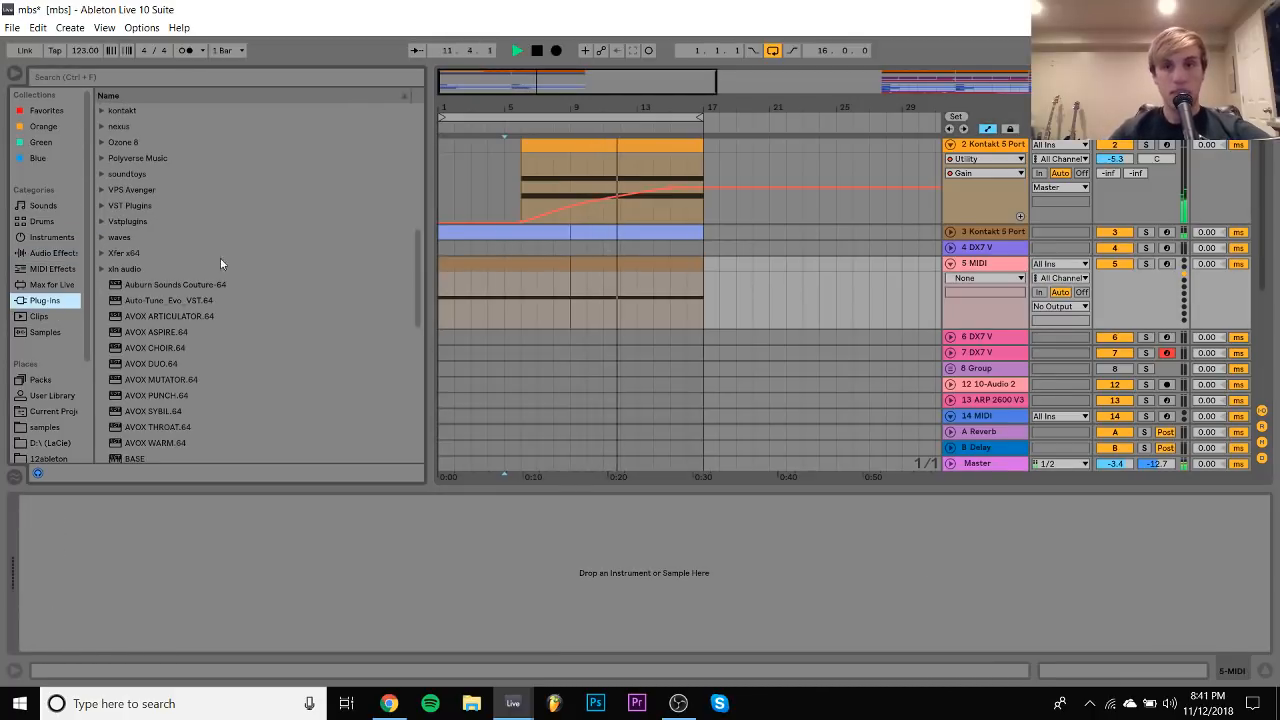
# Raise the 2 Kontakt 5 track volume to -4.7 dB
pyautogui.click(1146, 145)
pyautogui.click(1150, 147)
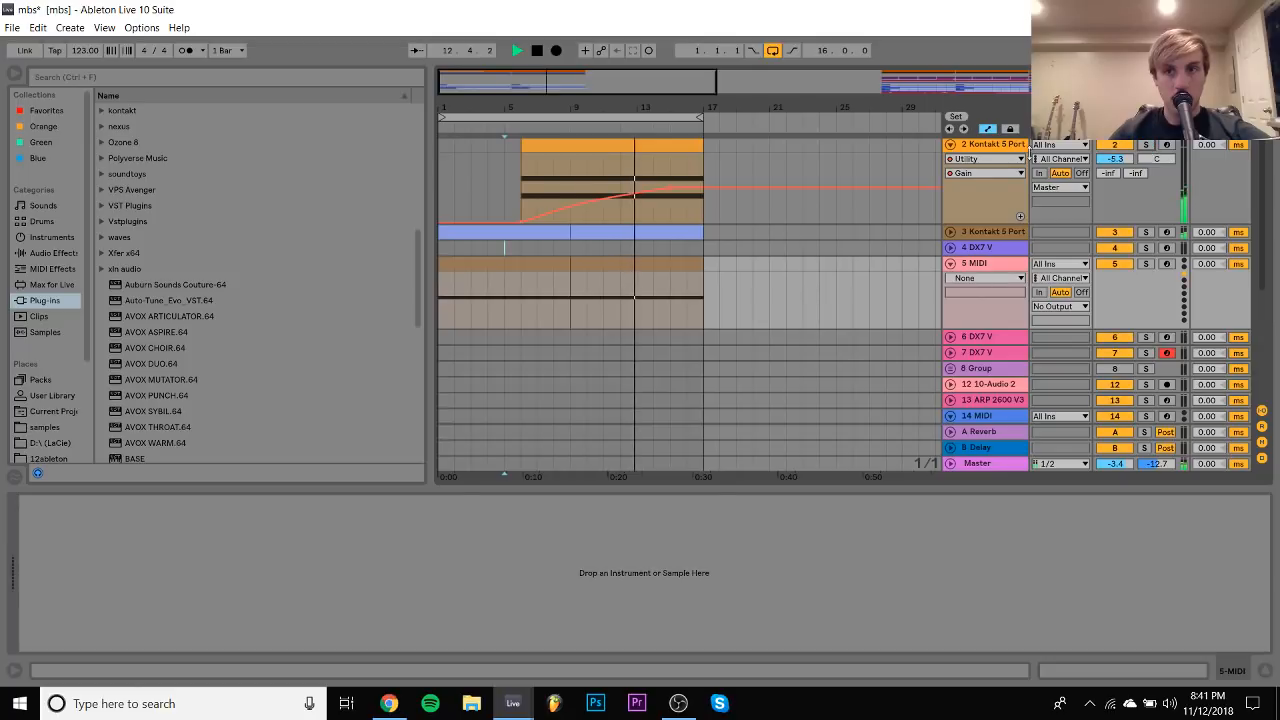
pyautogui.click(962, 148)
pyautogui.moveTo(1114, 160); pyautogui.dragTo(1114, 156)
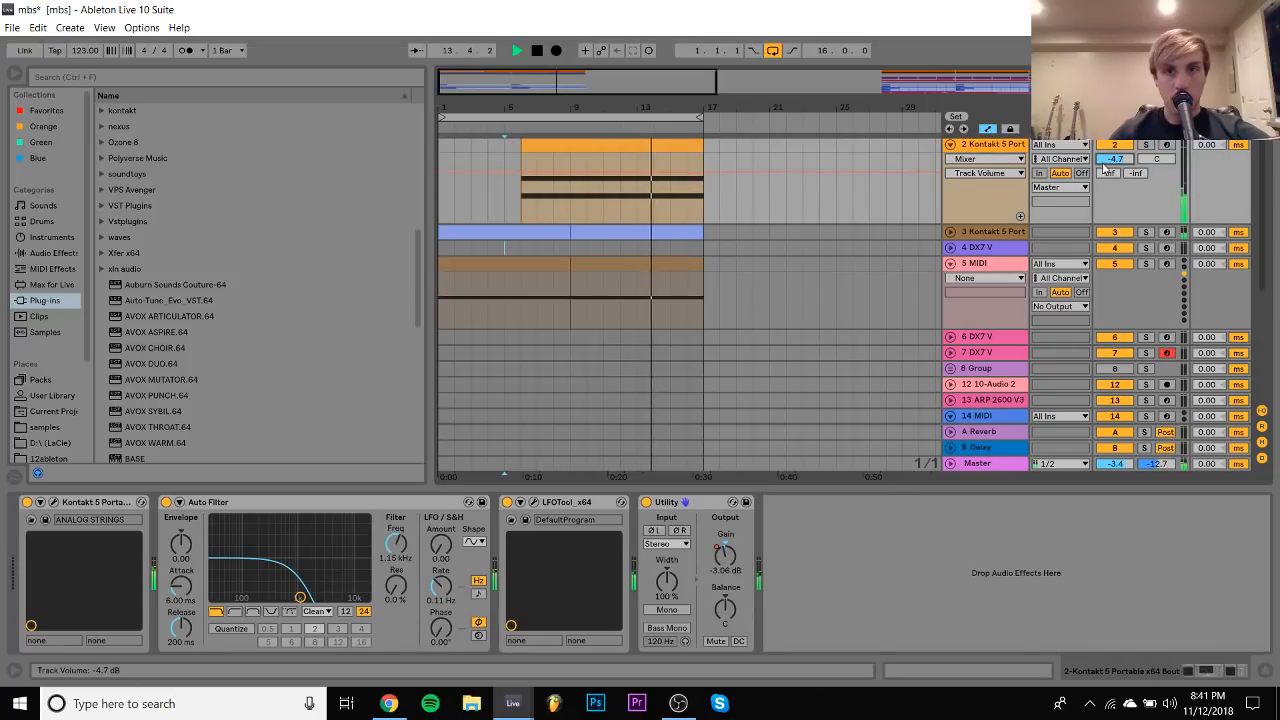
# Unfold the 17 Group, shorten its second KSHMR punchy kick clip to end at about bar 15, and play from bar 14
pyautogui.scroll(-5, 758, 270)
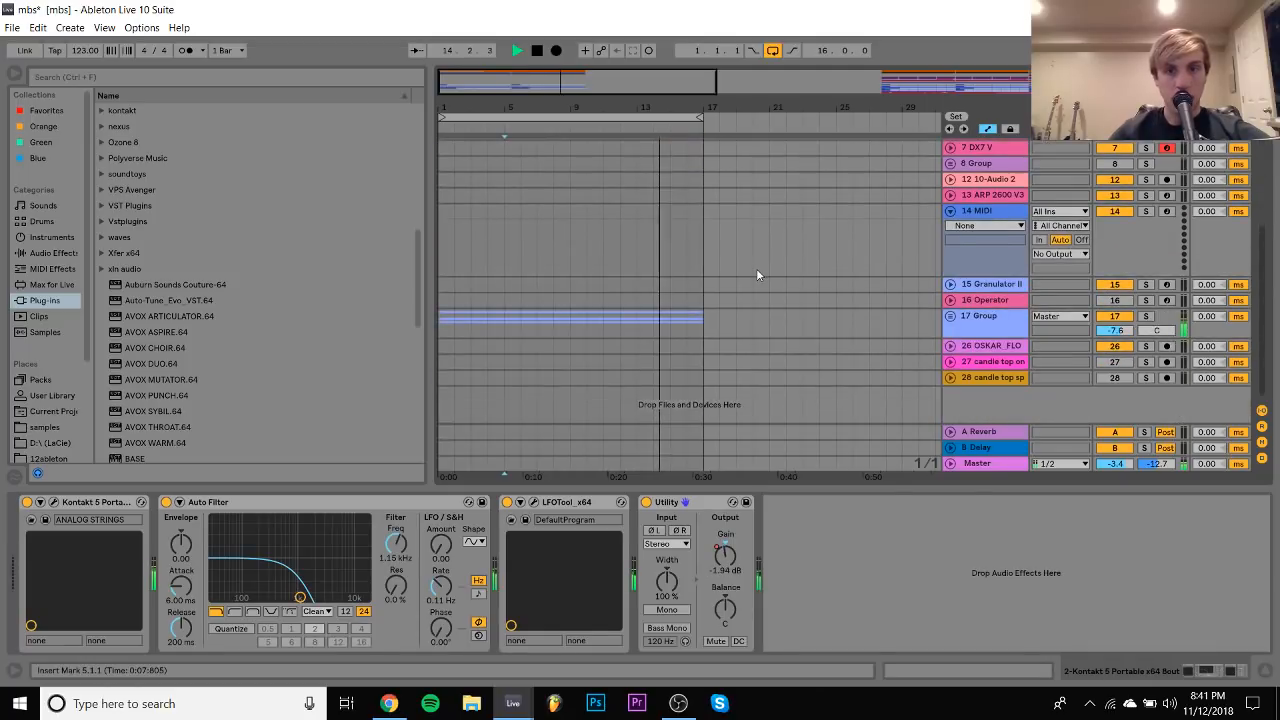
pyautogui.click(950, 316)
pyautogui.press('space')
pyautogui.scroll(-3, 700, 310)
pyautogui.click(697, 257)
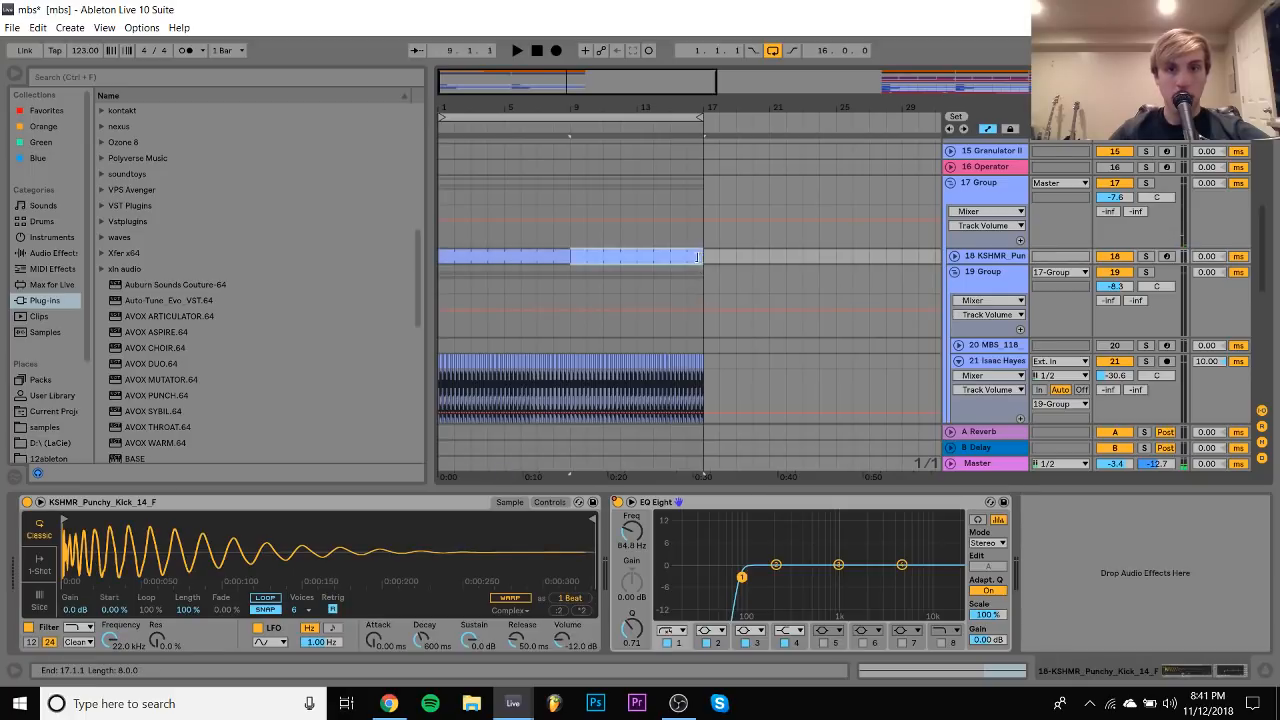
pyautogui.click(645, 275)
pyautogui.press('space')
pyautogui.scroll(8, 645, 275)
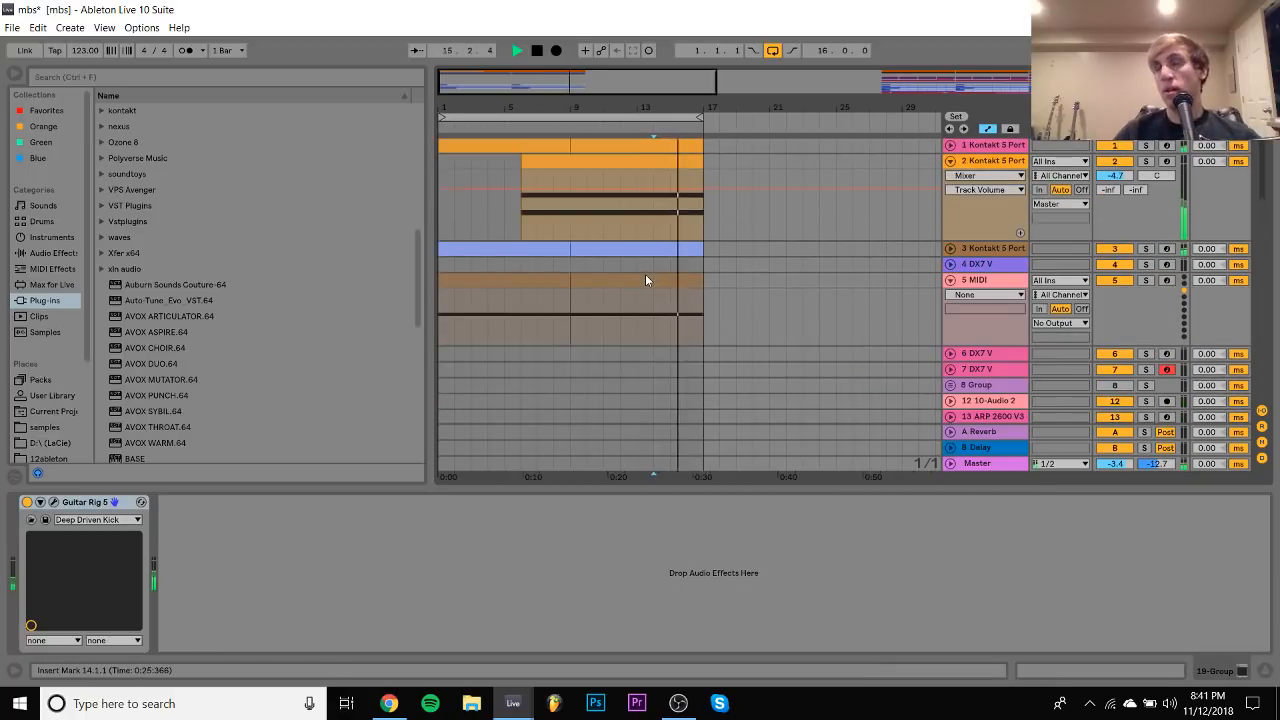
# Fold the 2 Kontakt 5 and 5 MIDI tracks and load Serum_x64 from the Xfer x64 folder onto the 5 MIDI track
pyautogui.click(951, 162)
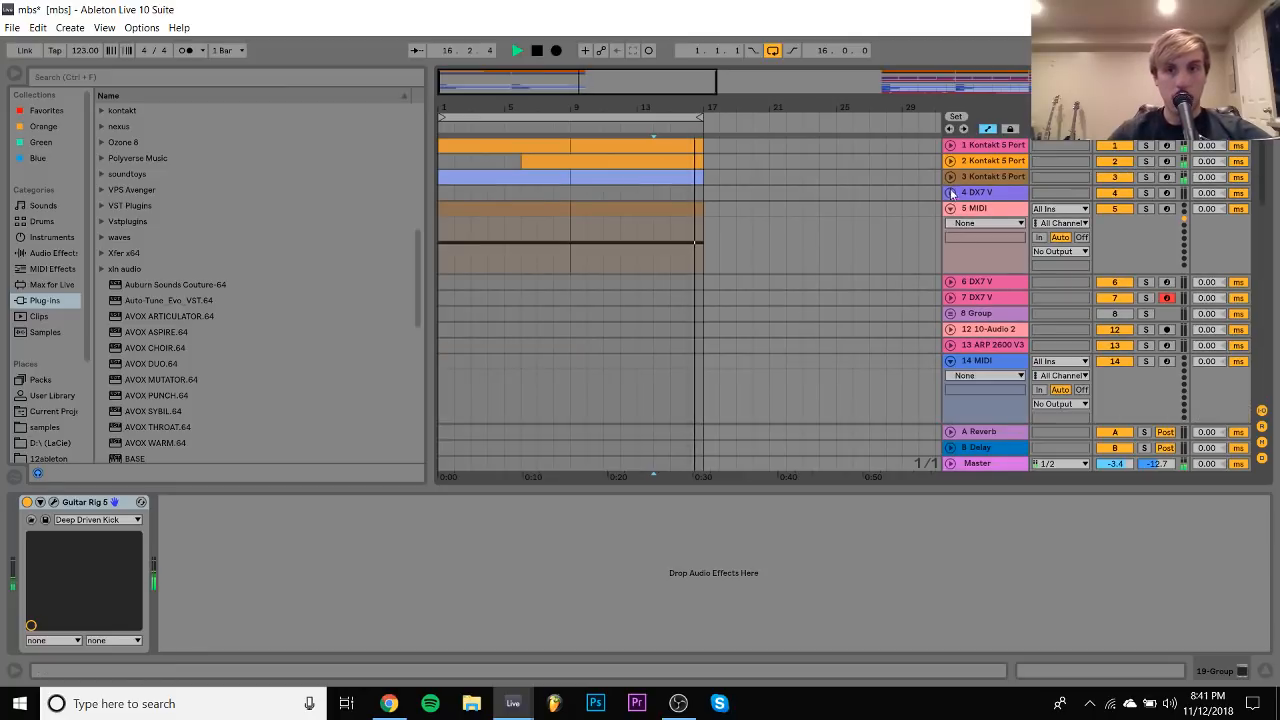
pyautogui.click(951, 208)
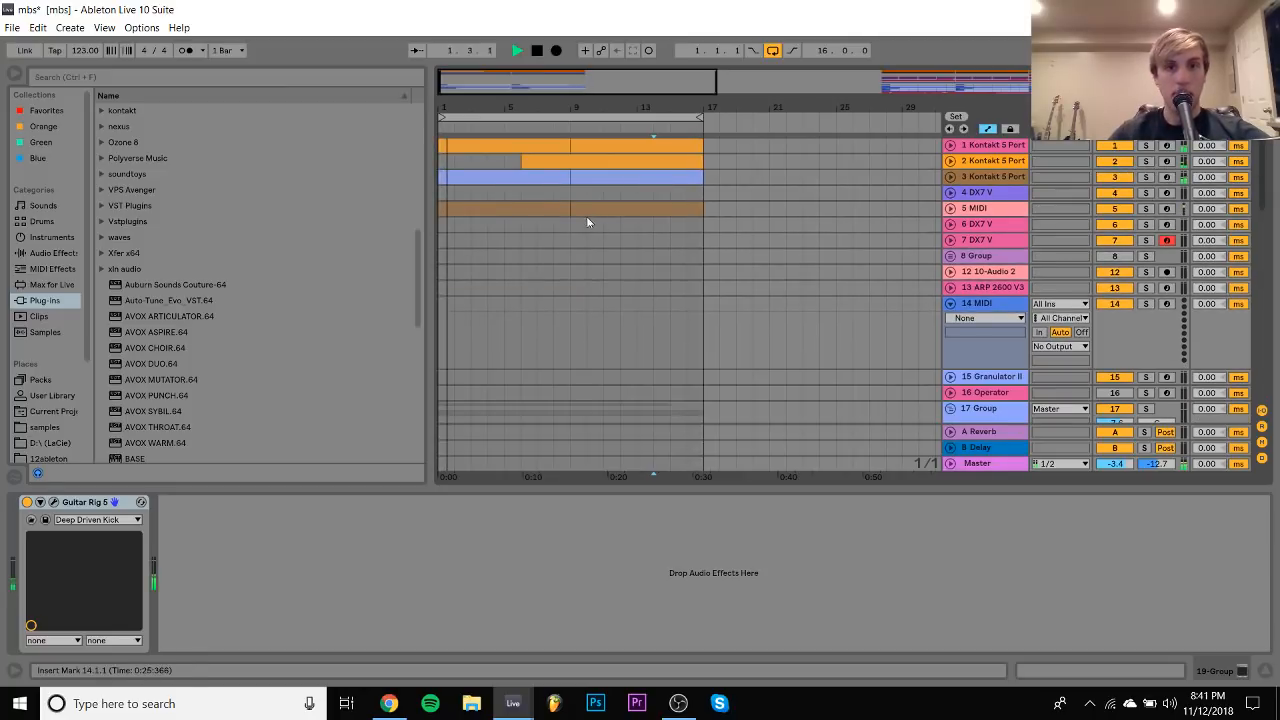
pyautogui.click(531, 207)
pyautogui.scroll(-10, 153, 330)
pyautogui.scroll(10, 153, 330)
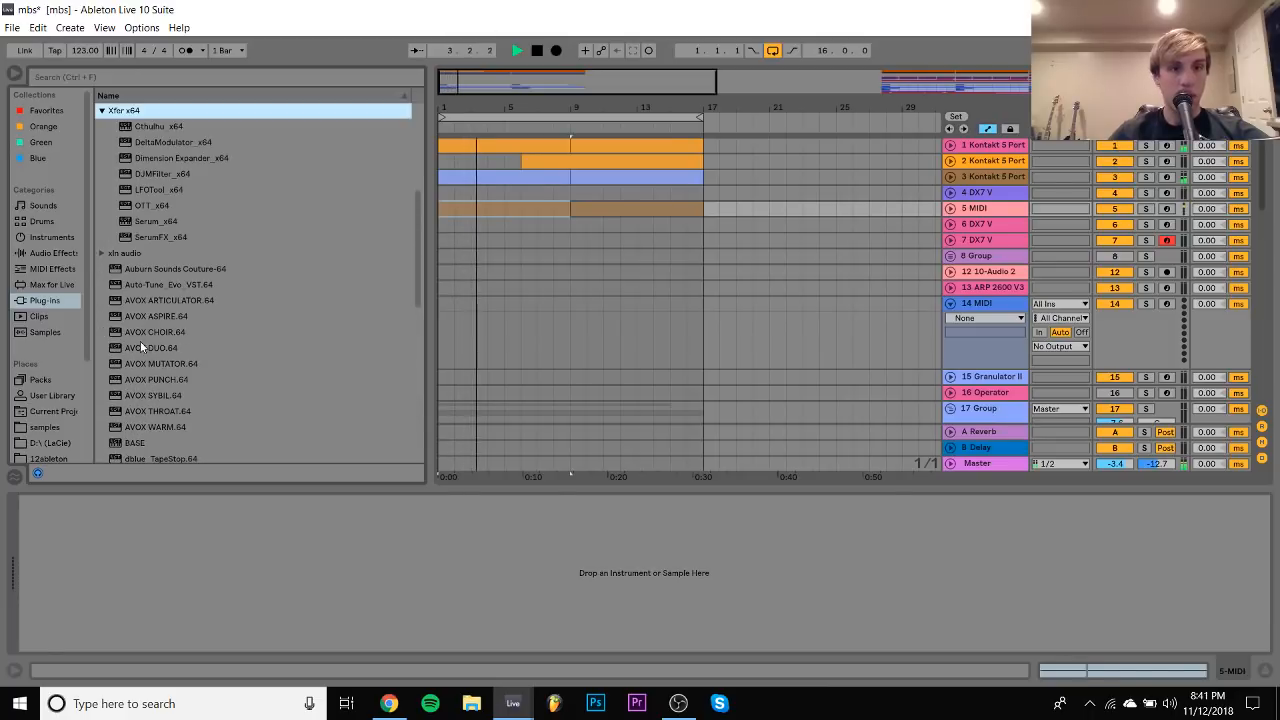
pyautogui.doubleClick(160, 221)
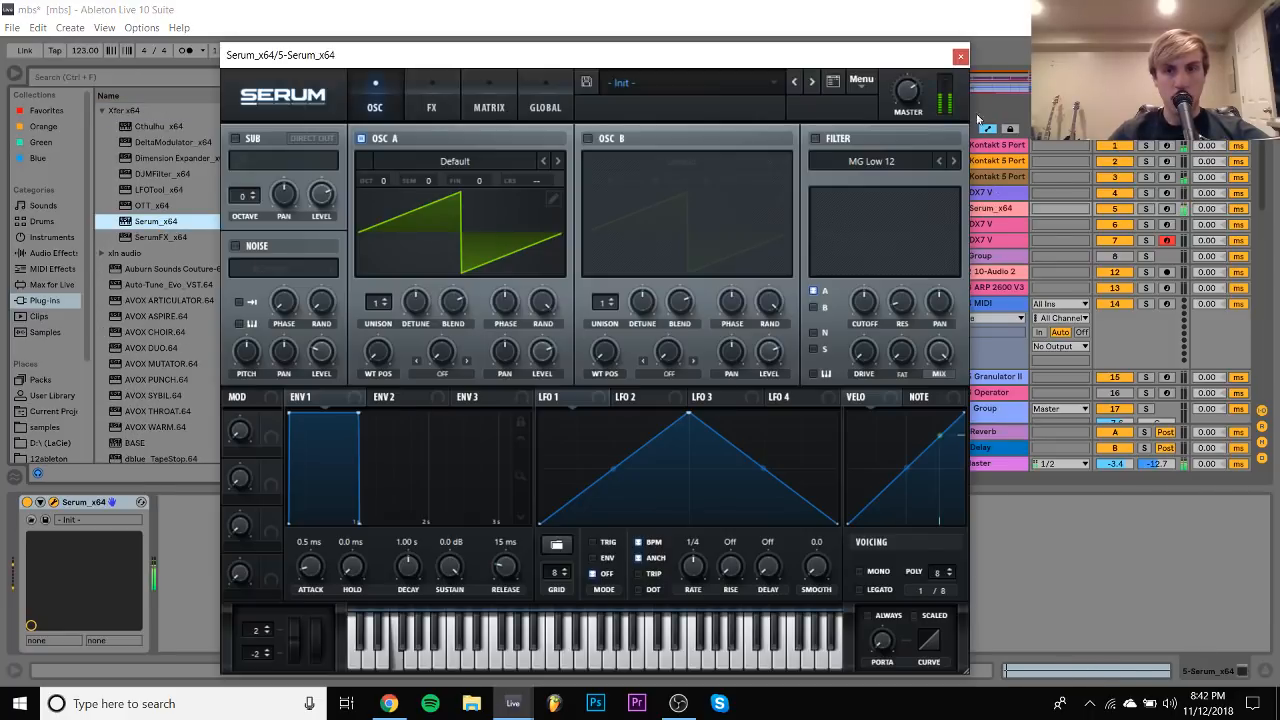
pyautogui.click(960, 57)
# Lower the 5 Serum_x64 track volume to -2.2 dB and copy the LFOTool from the 3 Kontakt 5 track onto it
pyautogui.click(951, 208)
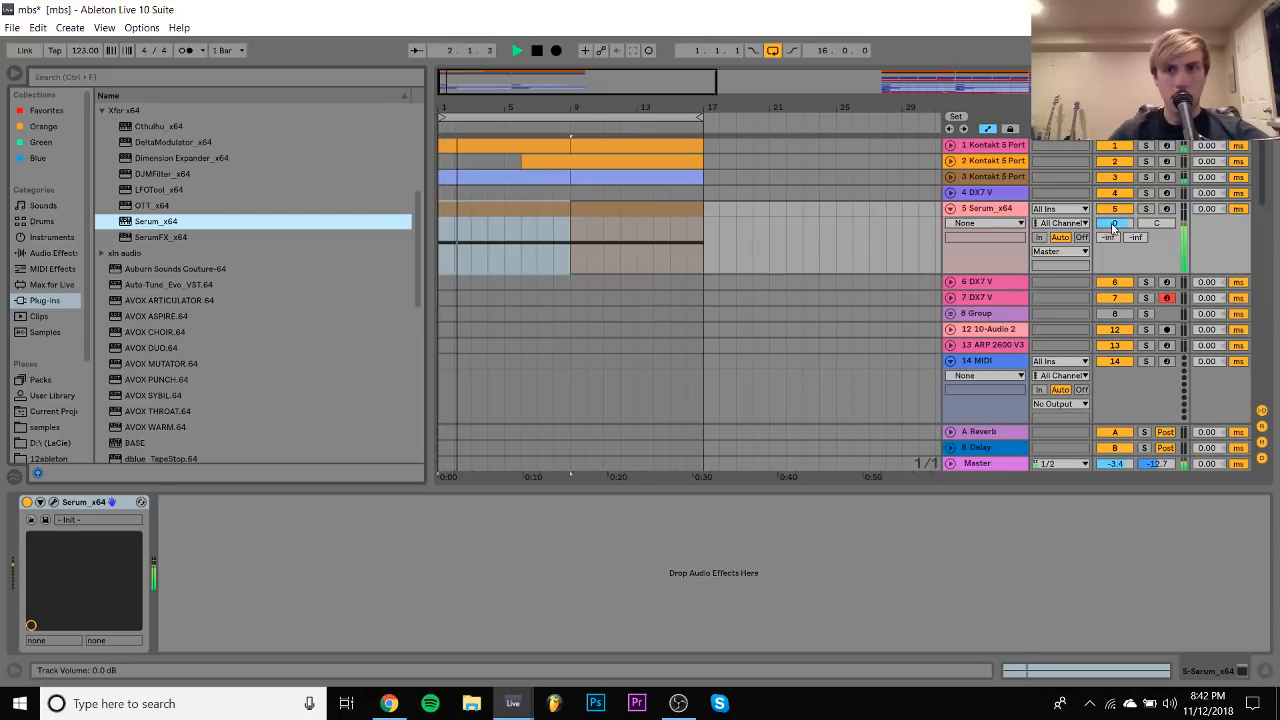
pyautogui.click(990, 177)
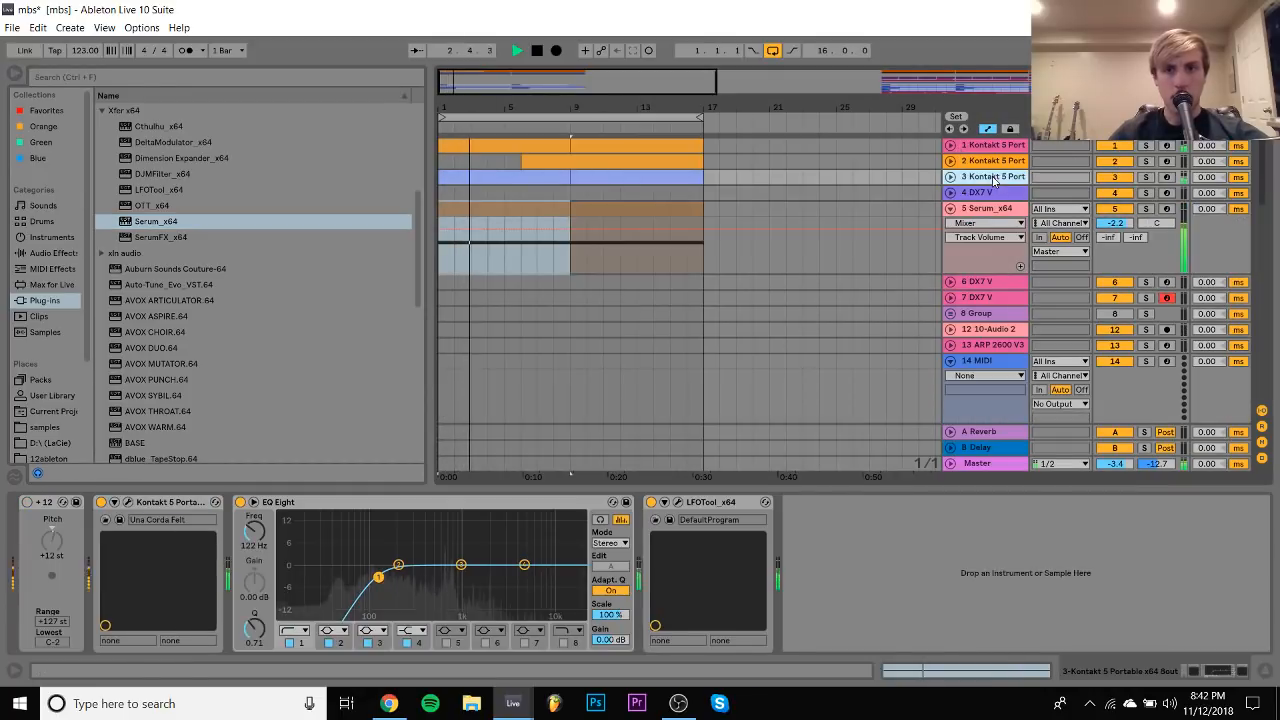
pyautogui.click(711, 503)
pyautogui.moveTo(711, 504); pyautogui.dragTo(541, 256)
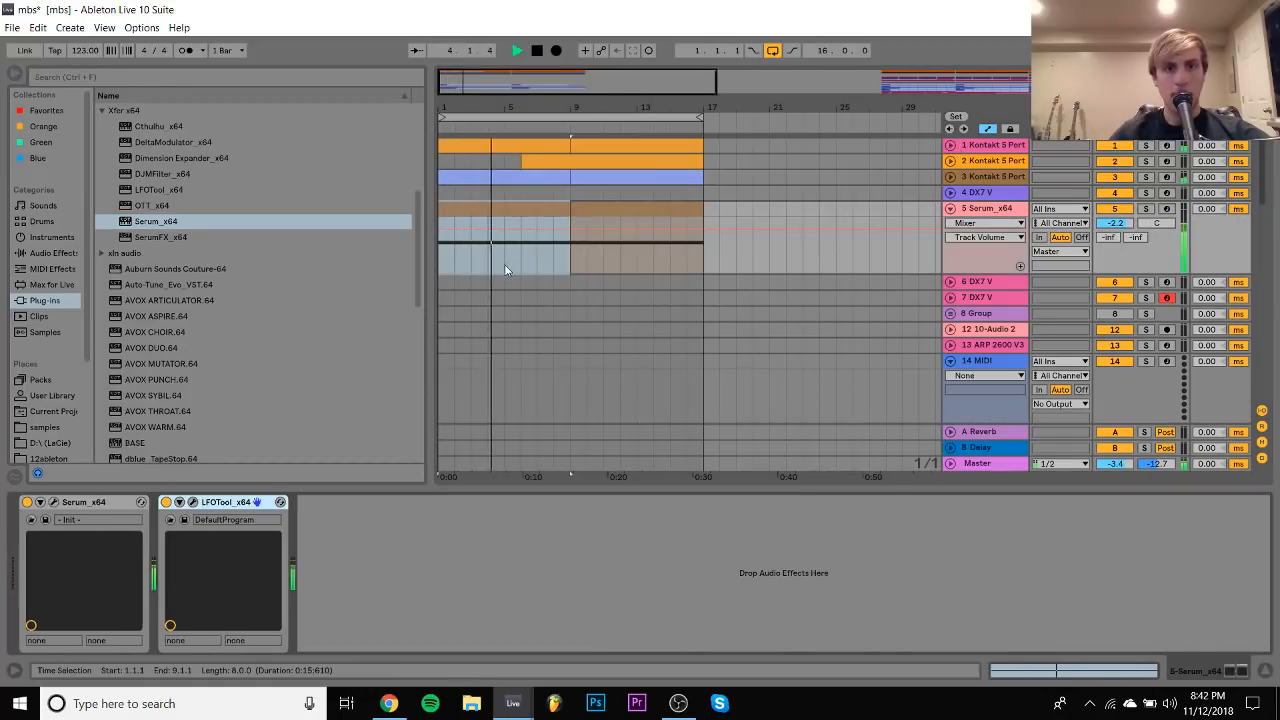
# Lower the 5 Serum_x64 track volume to -8.9 dB and set Serum's oscillator A to octave -1
pyautogui.click(53, 503)
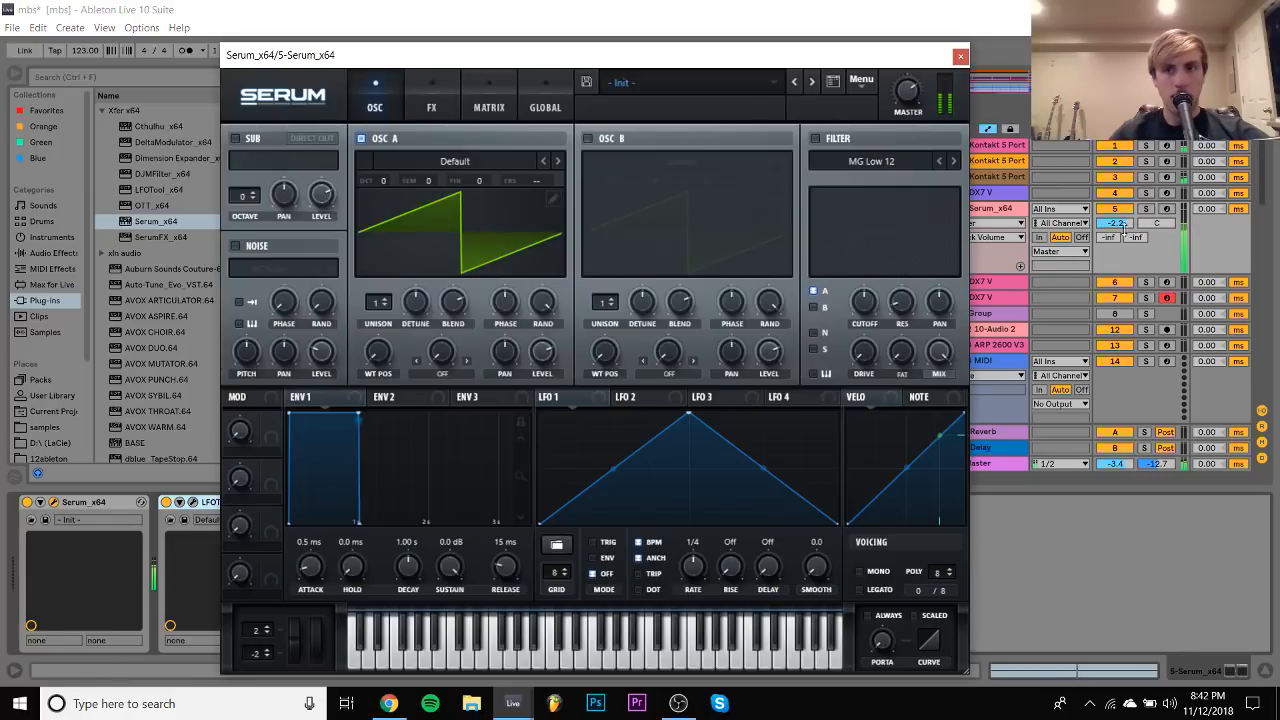
pyautogui.moveTo(1124, 228); pyautogui.dragTo(1124, 260)
pyautogui.click(386, 181)
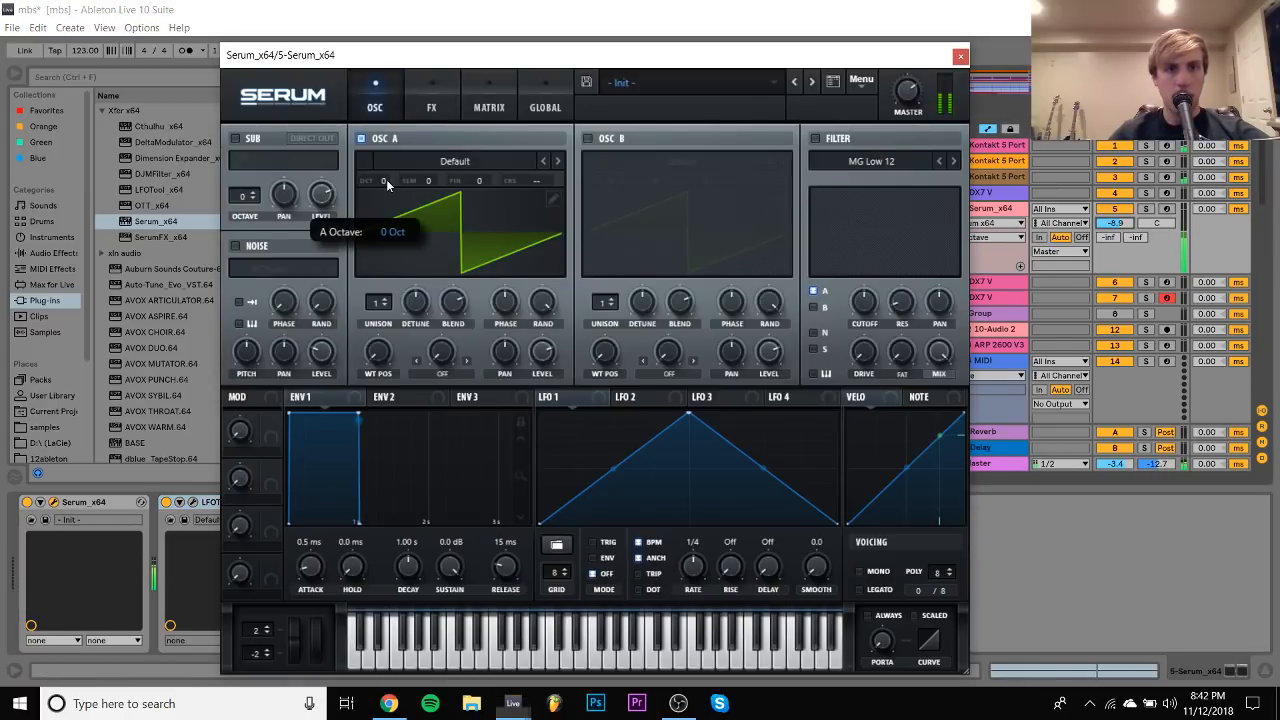
# Enable Serum's filter with the MG Low 24 type and close the plug-in window
pyautogui.click(816, 139)
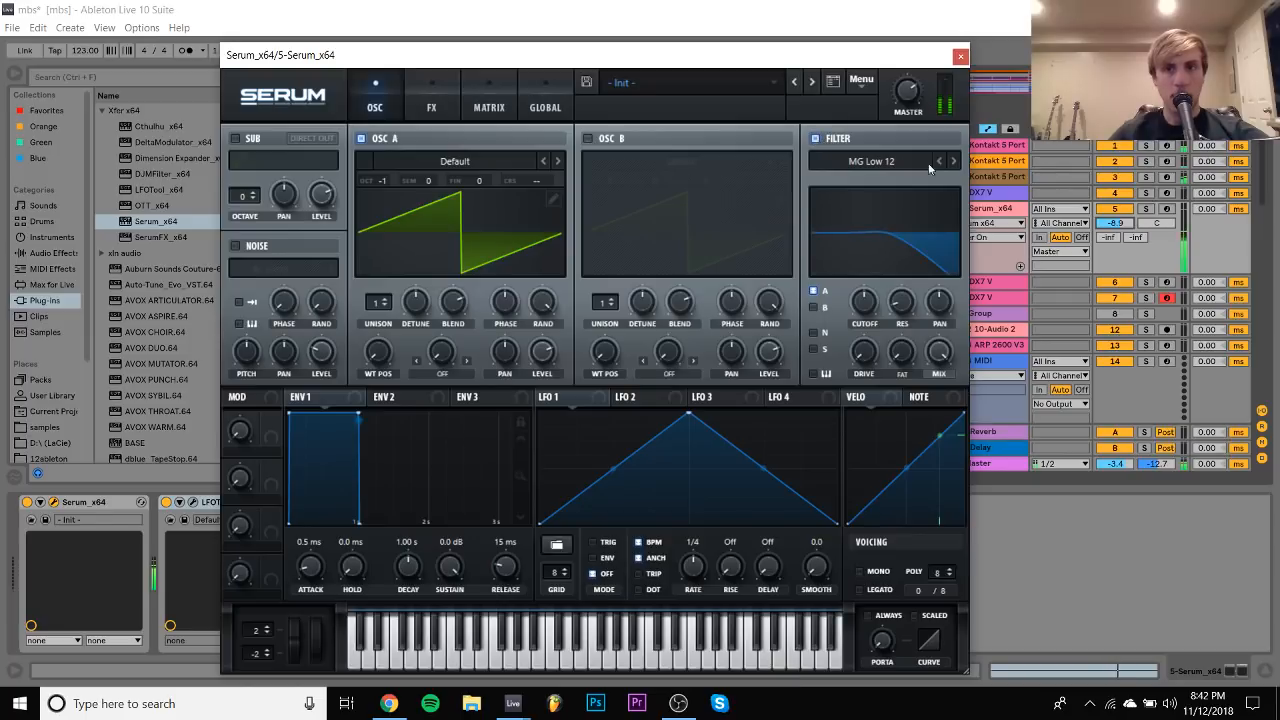
pyautogui.click(953, 161)
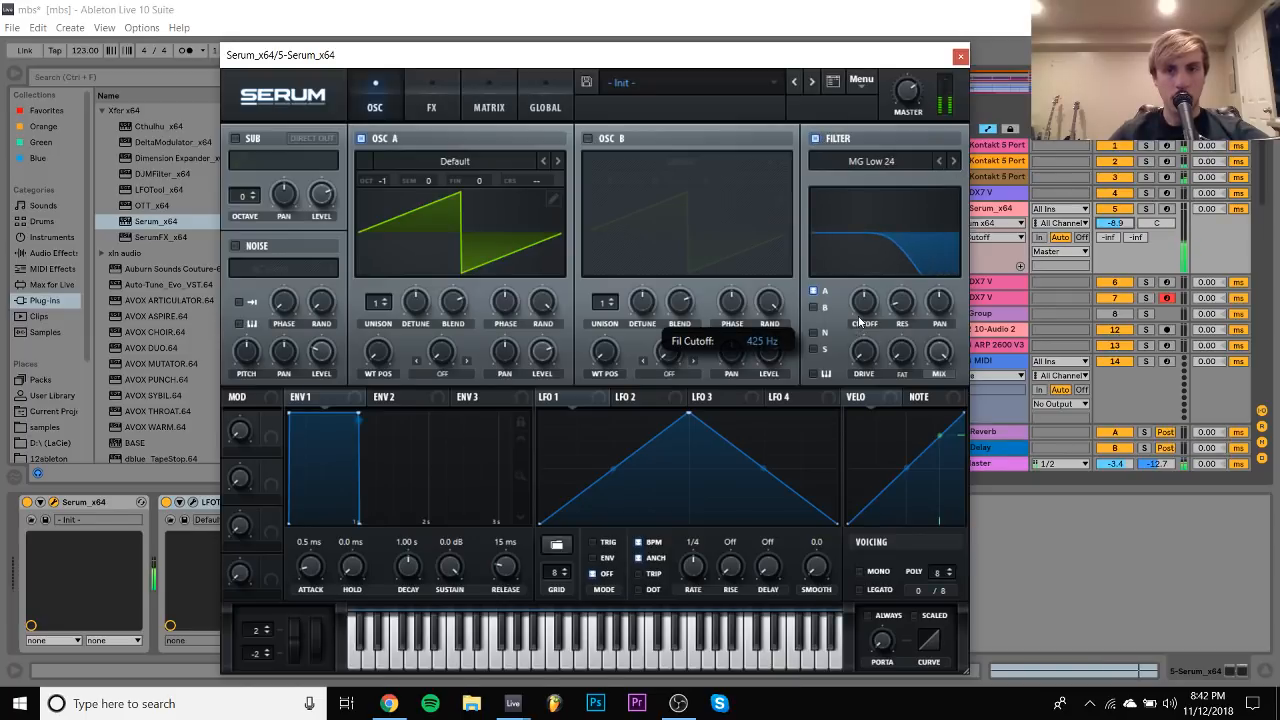
pyautogui.click(959, 56)
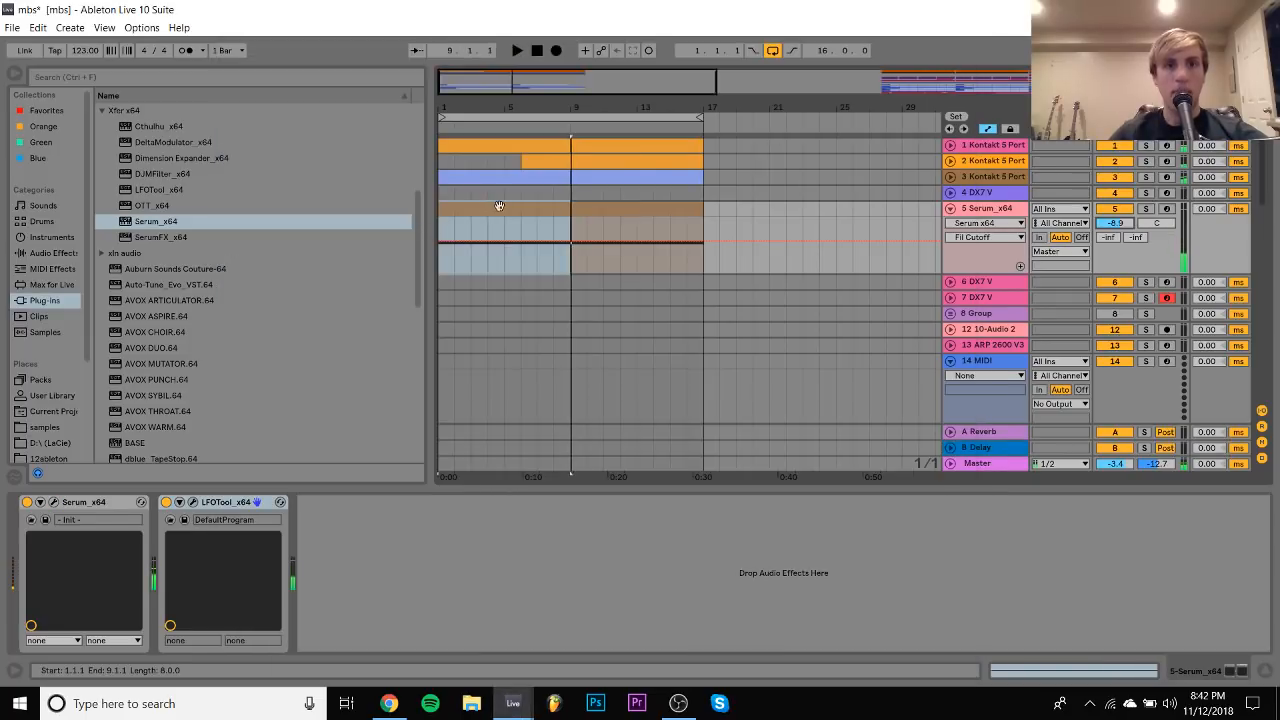
# Shorten the long F1 note in the first Serum clip to one beat
pyautogui.doubleClick(499, 205)
pyautogui.click(344, 463)
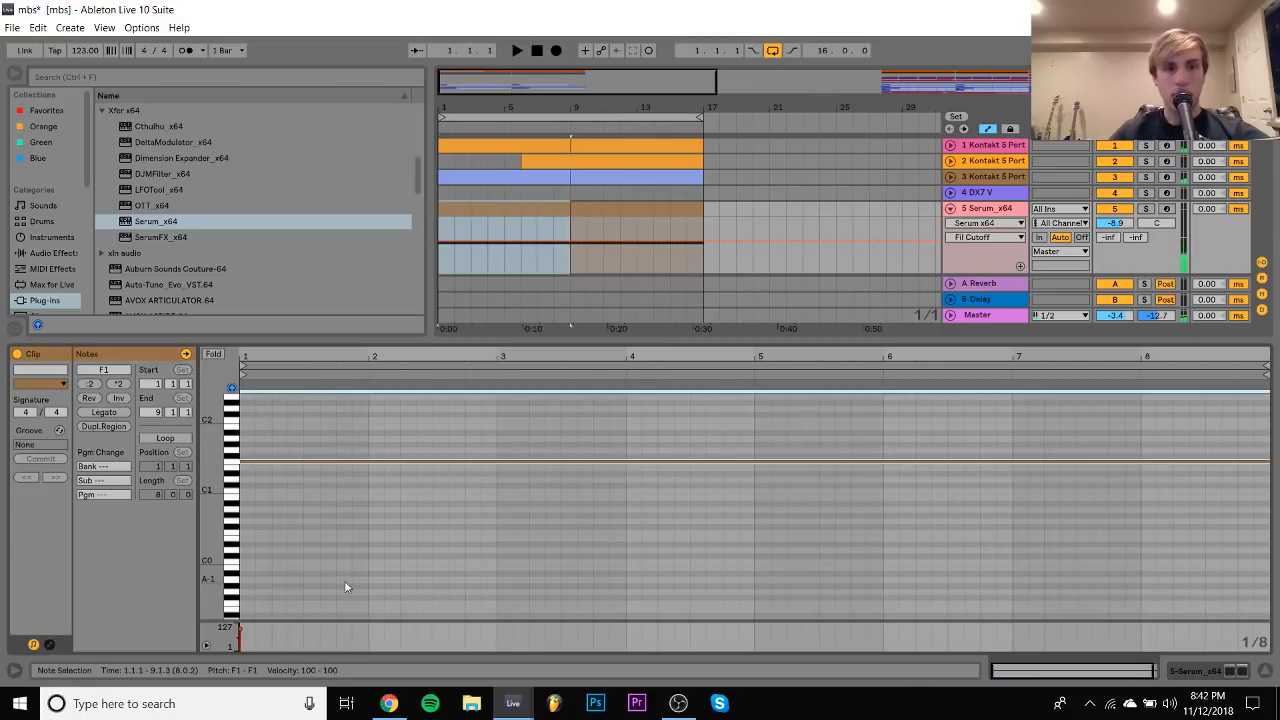
pyautogui.hotkey('shift', 'Left')
pyautogui.hotkey('shift', 'Left')
pyautogui.hotkey('shift', 'Left')
pyautogui.hotkey('shift', 'Left')
pyautogui.hotkey('shift', 'Left')
pyautogui.hotkey('shift', 'Left')
pyautogui.hotkey('shift', 'Left')
pyautogui.hotkey('shift', 'Left')
pyautogui.hotkey('shift', 'Left')
pyautogui.hotkey('shift', 'Left')
pyautogui.hotkey('shift', 'Left')
pyautogui.hotkey('shift', 'Left')
pyautogui.hotkey('shift', 'Left')
pyautogui.hotkey('shift', 'Left')
pyautogui.hotkey('shift', 'Left')
pyautogui.hotkey('shift', 'Left')
pyautogui.hotkey('shift', 'Left')
pyautogui.hotkey('shift', 'Left')
pyautogui.hotkey('shift', 'Left')
pyautogui.hotkey('shift', 'Left')
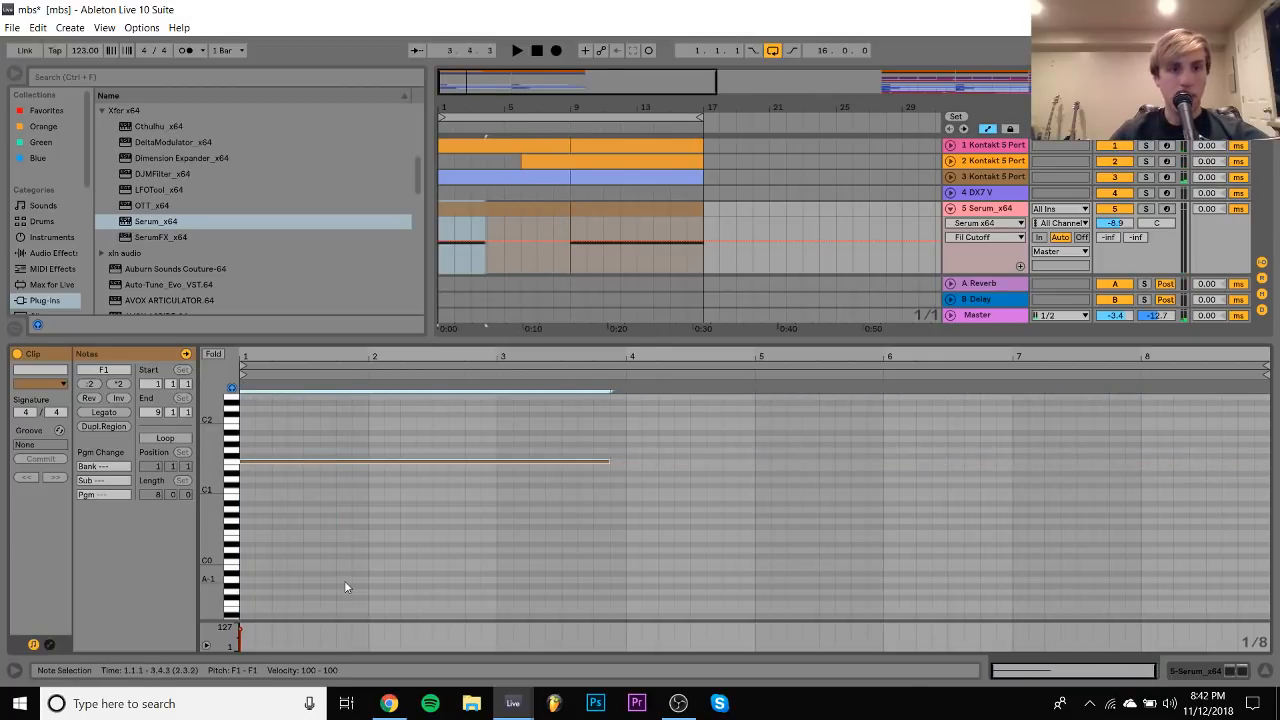
pyautogui.hotkey('shift', 'Left')
pyautogui.hotkey('shift', 'Left')
pyautogui.hotkey('shift', 'Left')
pyautogui.hotkey('shift', 'Left')
pyautogui.hotkey('shift', 'Left')
pyautogui.hotkey('shift', 'Left')
pyautogui.hotkey('shift', 'Left')
pyautogui.hotkey('shift', 'Left')
pyautogui.hotkey('shift', 'Left')
pyautogui.hotkey('shift', 'Left')
pyautogui.hotkey('shift', 'Left')
pyautogui.hotkey('shift', 'Left')
pyautogui.hotkey('shift', 'Left')
pyautogui.hotkey('shift', 'Left')
pyautogui.hotkey('shift', 'Left')
pyautogui.hotkey('shift', 'Left')
pyautogui.hotkey('shift', 'Left')
pyautogui.hotkey('shift', 'Left')
pyautogui.hotkey('shift', 'Left')
pyautogui.hotkey('shift', 'Left')
# Duplicate the one-beat F1 note to 1.2.3 and extend the copy to the end of bar 1
pyautogui.hotkey('ctrl', 'd')
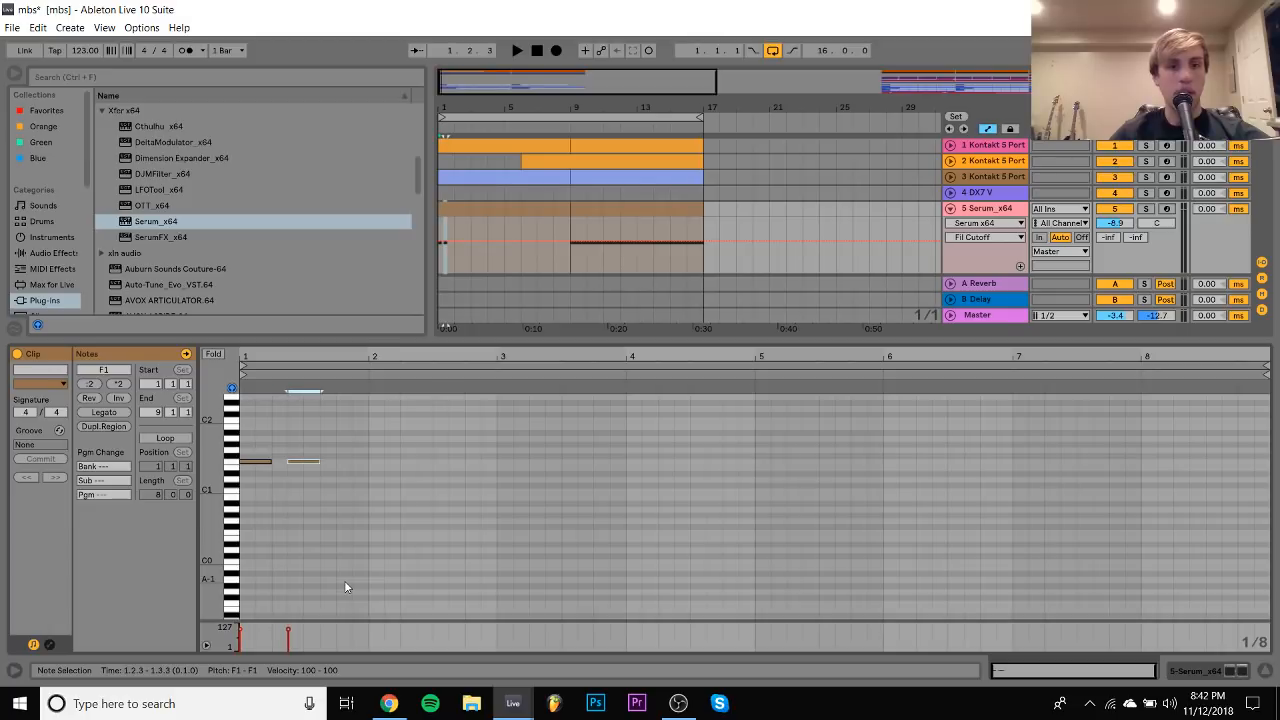
pyautogui.hotkey('shift', 'Right')
pyautogui.hotkey('shift', 'Right')
pyautogui.hotkey('shift', 'Right')
# Repeat the two-note F1 pattern through all eight bars of the clip during playback
pyautogui.press('space')
pyautogui.hotkey('ctrl', 'a')
pyautogui.hotkey('ctrl', 'd')
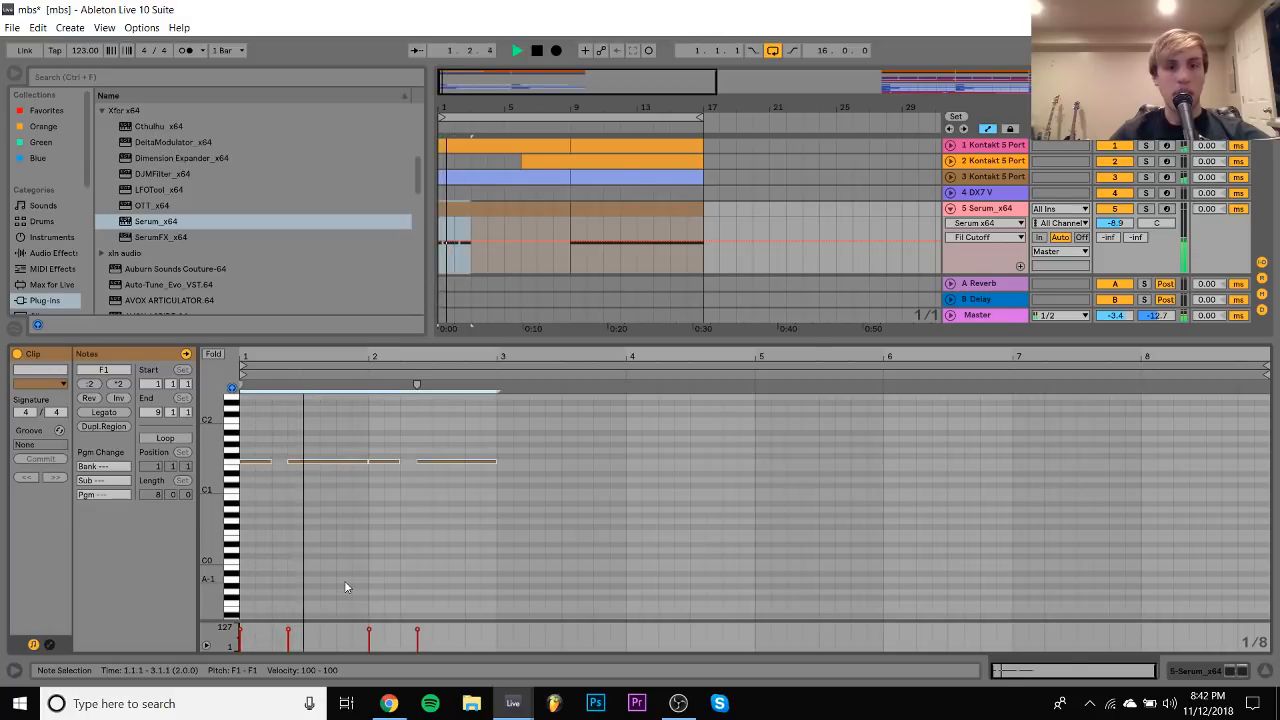
pyautogui.hotkey('ctrl', 'd')
pyautogui.hotkey('ctrl', 'a')
pyautogui.hotkey('ctrl', 'd')
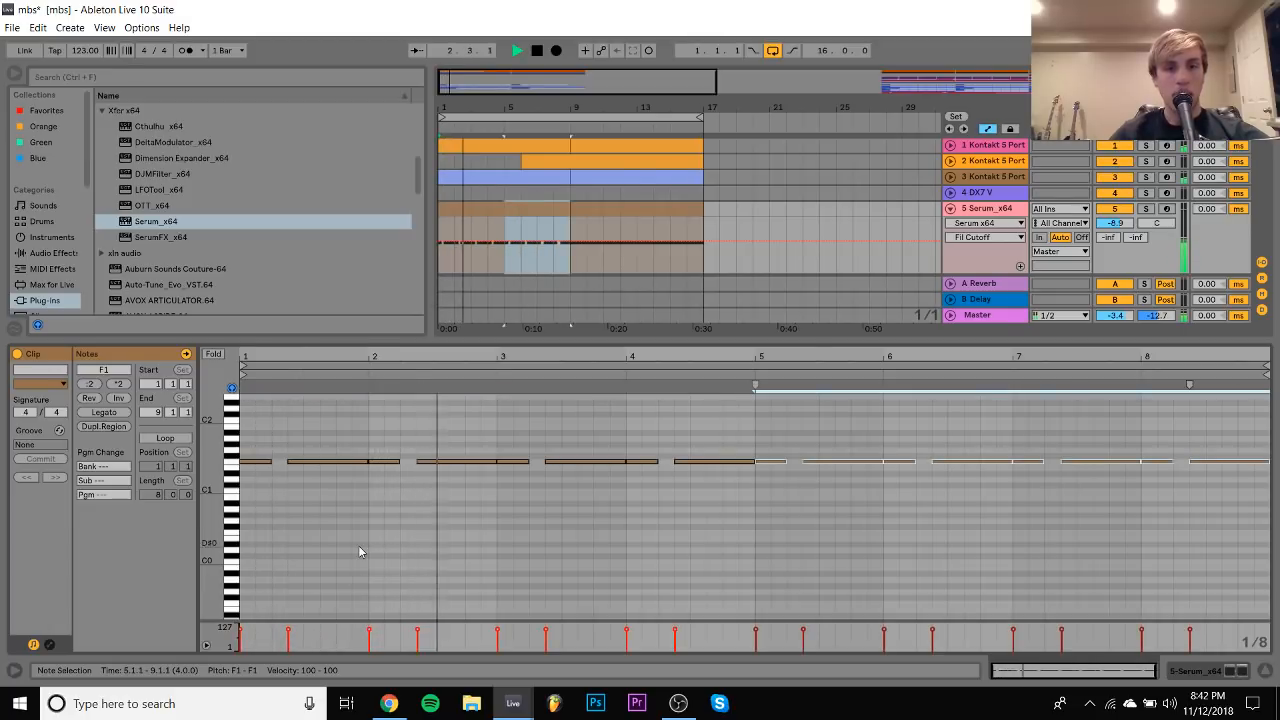
# Shorten the F1 note at 1.2.3 to 0.1.2 and repeat it every two beats through the end of the clip
pyautogui.scroll(1, 361, 552)
pyautogui.press('space')
pyautogui.press('space')
pyautogui.press('space')
pyautogui.moveTo(321, 457); pyautogui.dragTo(321, 530)
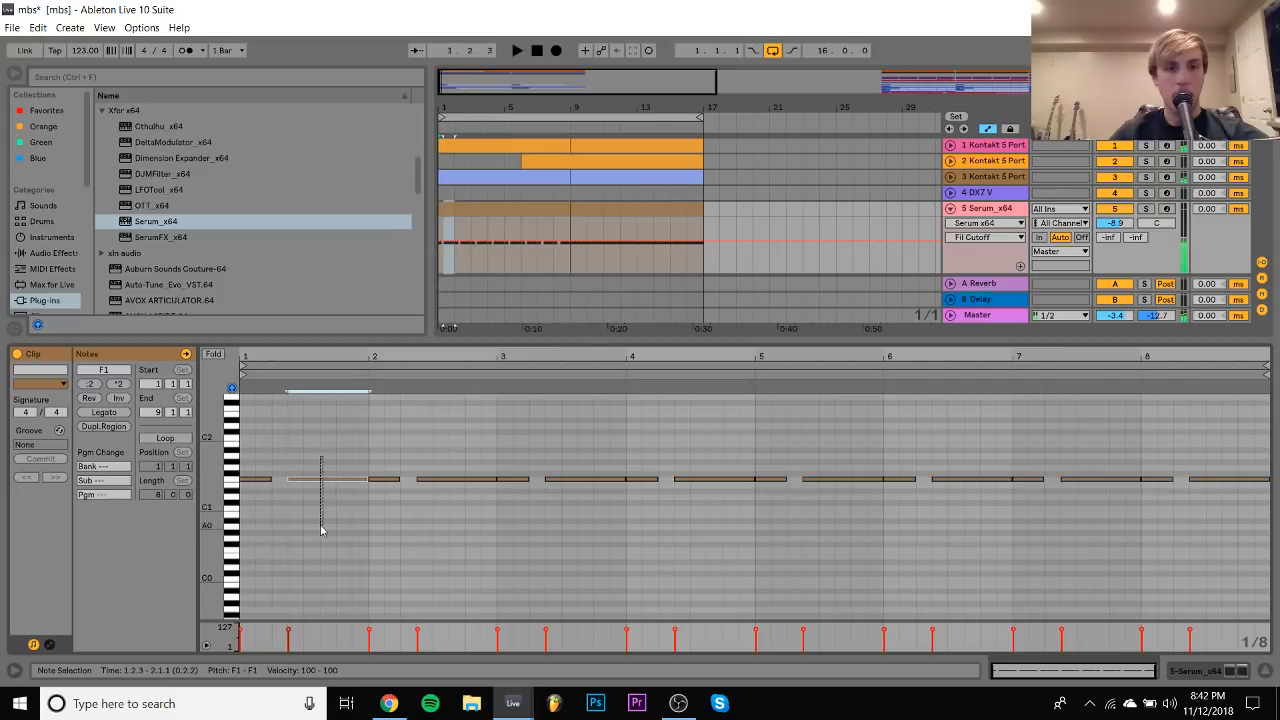
pyautogui.hotkey('ctrl', 'd')
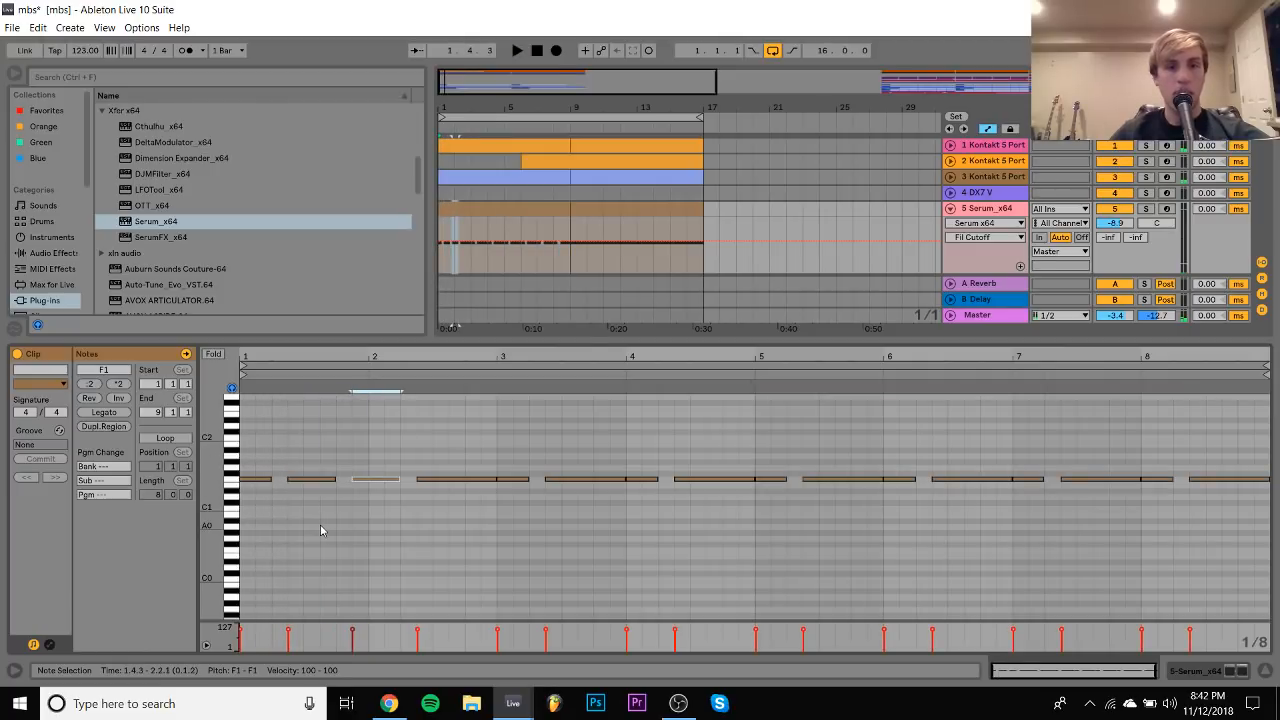
pyautogui.hotkey('ctrl', 'd')
pyautogui.hotkey('ctrl', 'd')
pyautogui.hotkey('ctrl', 'd')
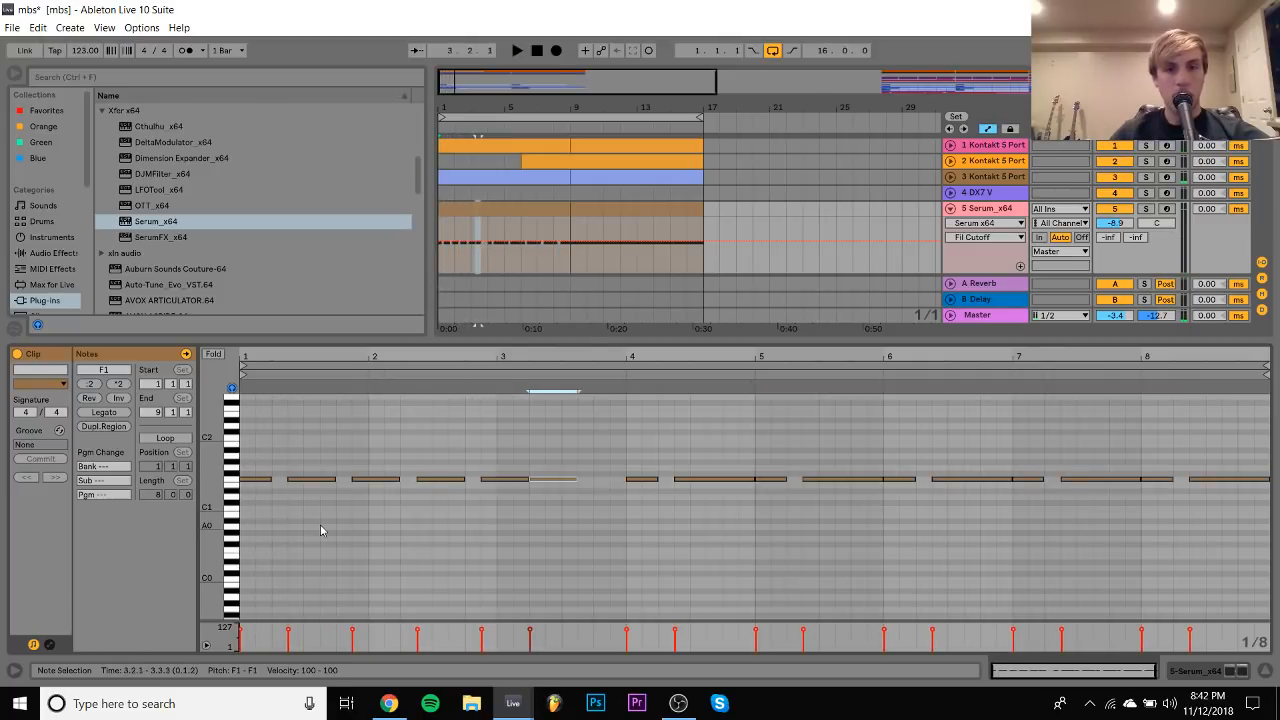
pyautogui.hotkey('ctrl', 'd')
pyautogui.hotkey('ctrl', 'd')
pyautogui.hotkey('ctrl', 'd')
pyautogui.hotkey('ctrl', 'd')
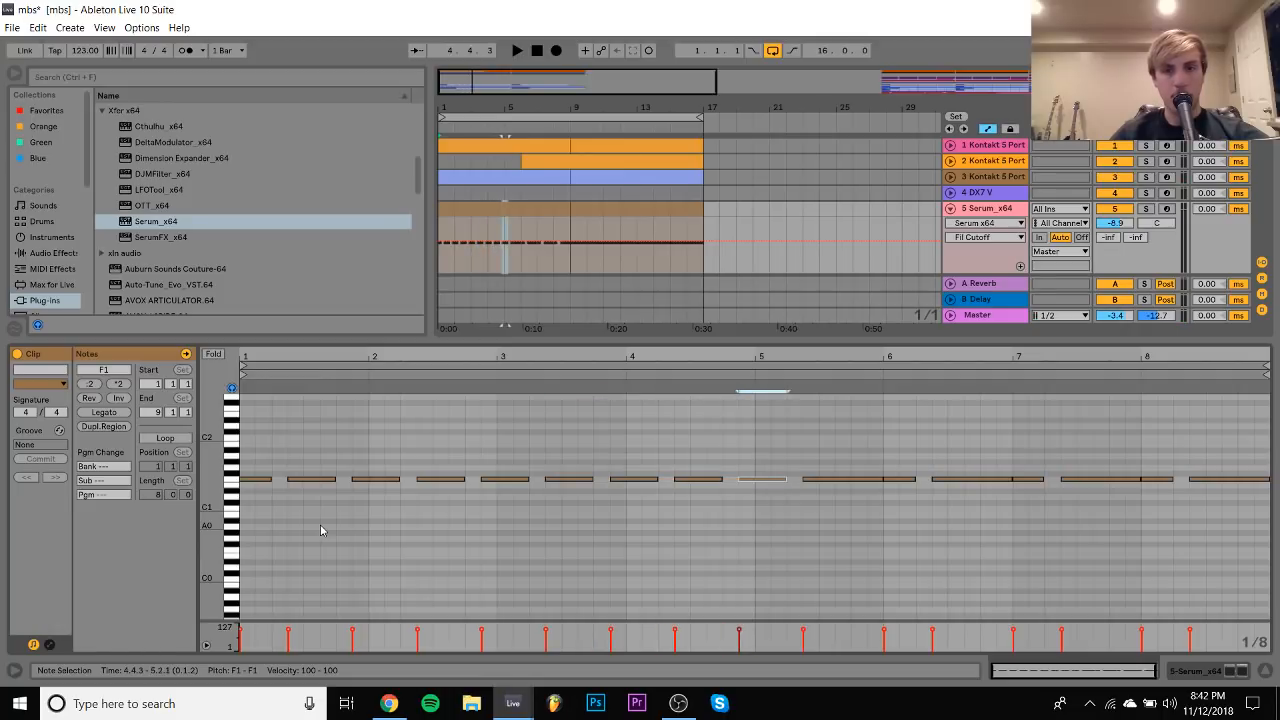
pyautogui.hotkey('ctrl', 'd')
pyautogui.hotkey('ctrl', 'd')
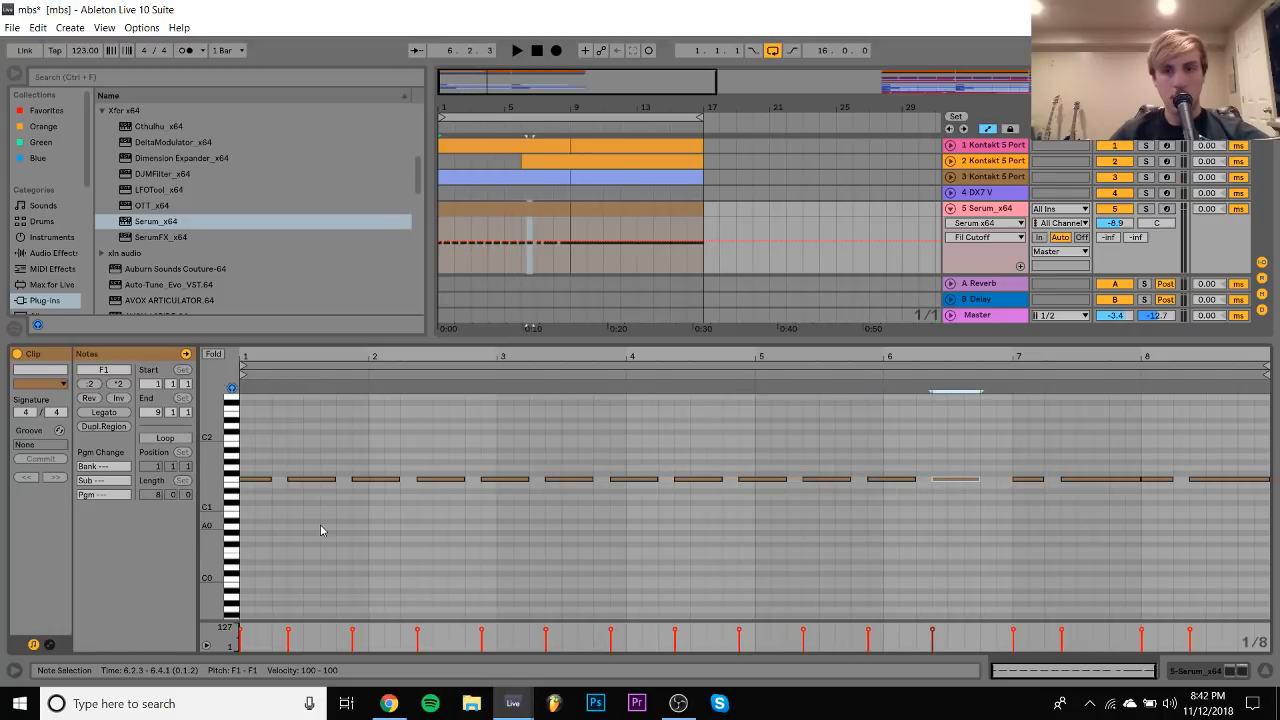
pyautogui.hotkey('ctrl', 'd')
pyautogui.hotkey('ctrl', 'd')
pyautogui.hotkey('ctrl', 'd')
pyautogui.hotkey('ctrl', 'd')
pyautogui.hotkey('ctrl', 'd')
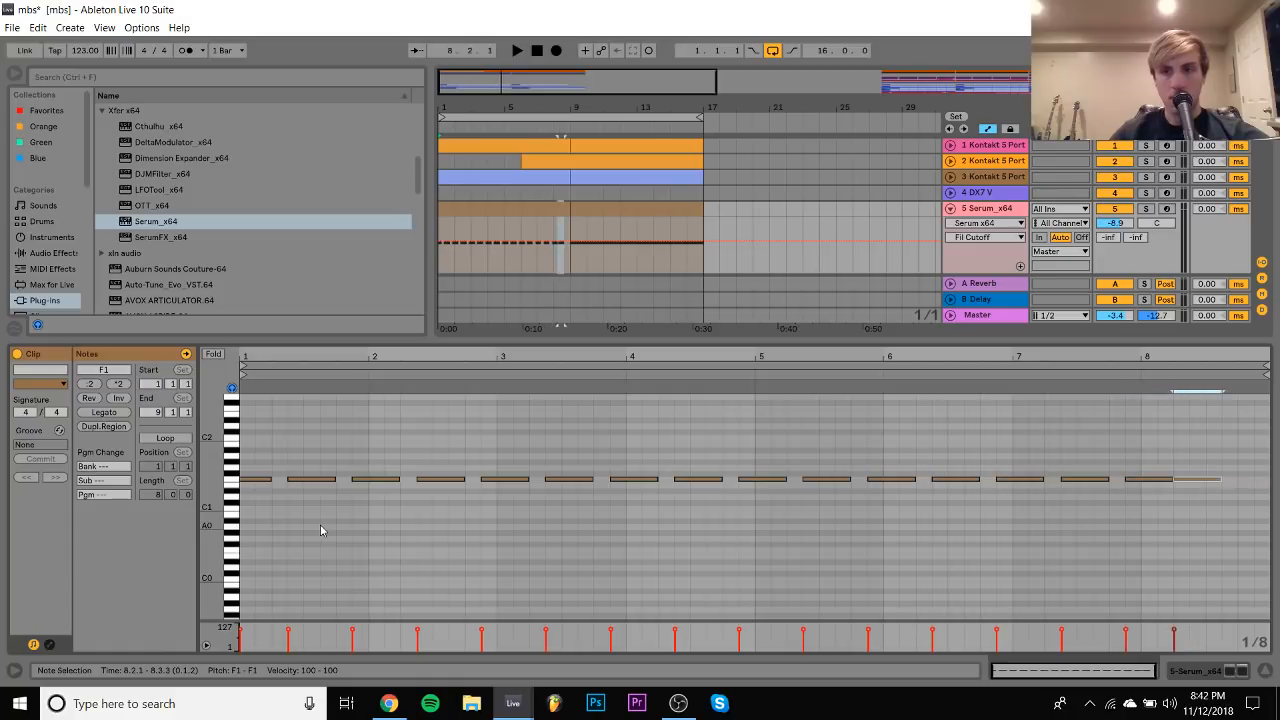
pyautogui.hotkey('ctrl', 'd')
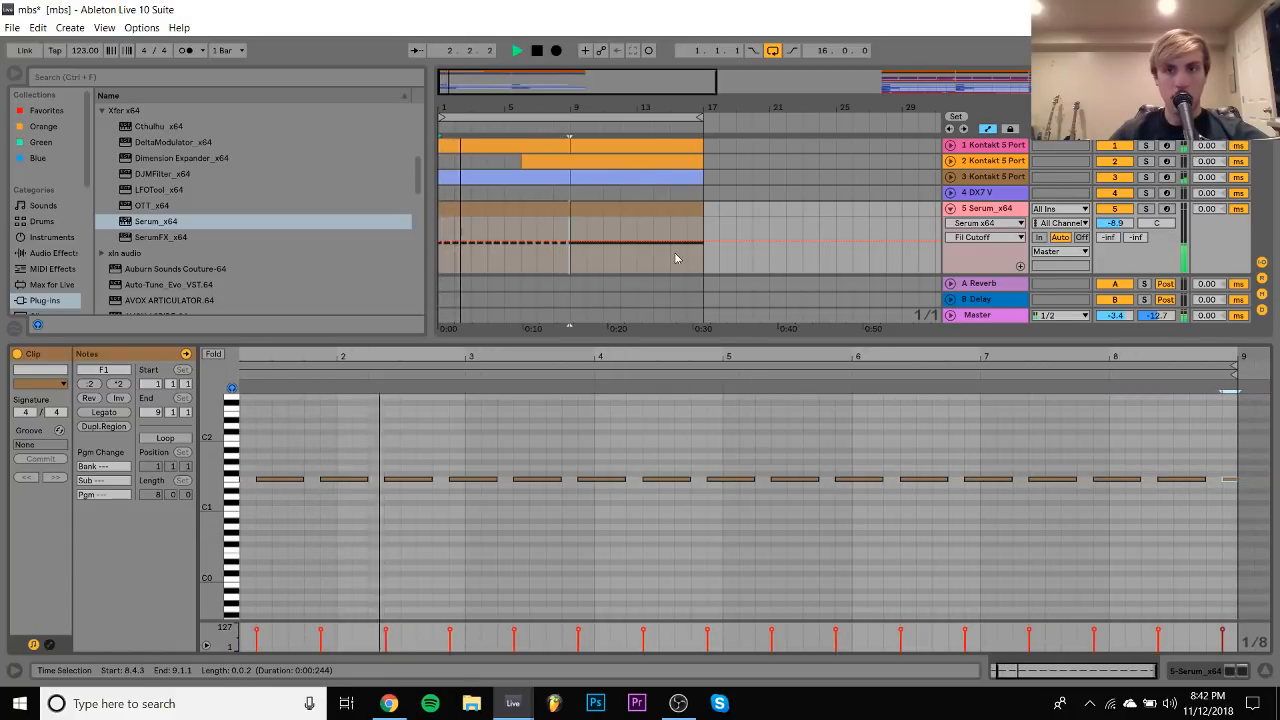
# Replace the second Serum clip with a copy of the rhythmic first clip and set the Serum track volume to -5.5
pyautogui.doubleClick(988, 209)
pyautogui.moveTo(1111, 223); pyautogui.dragTo(1111, 211)
pyautogui.click(541, 210)
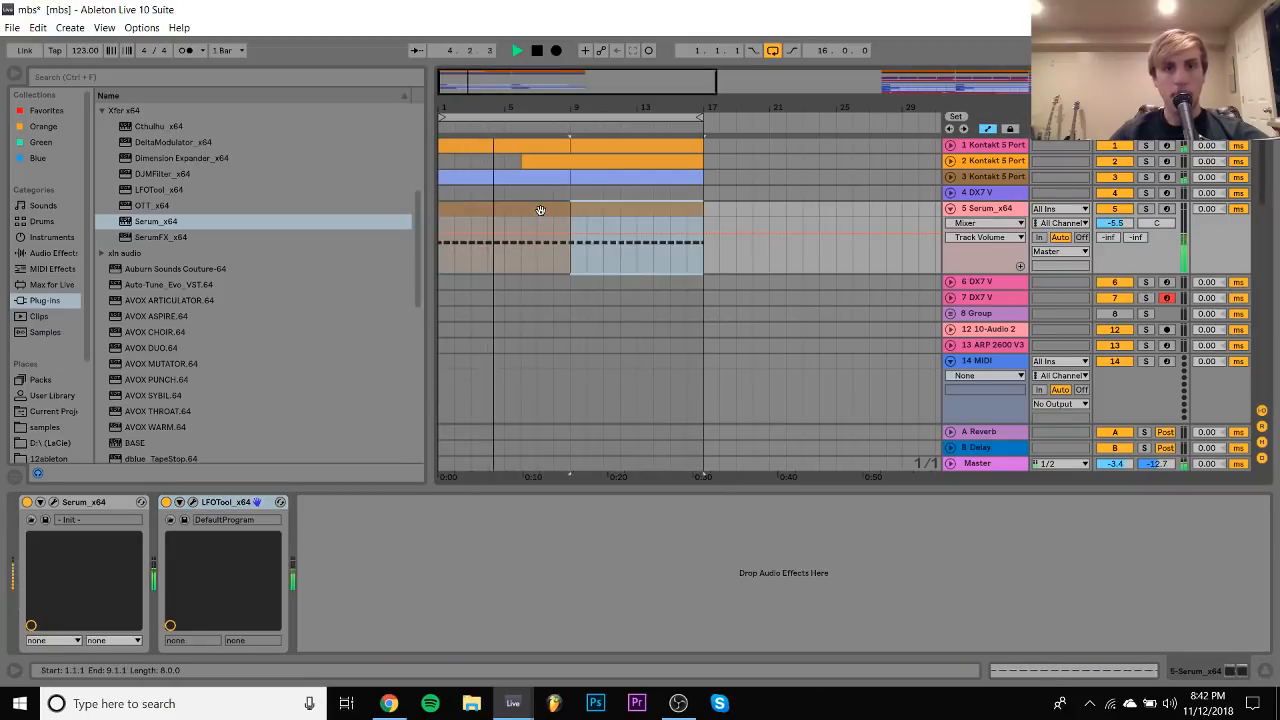
# Set Serum's oscillator A unison to 16 voices and lower the filter cutoff
pyautogui.click(47, 508)
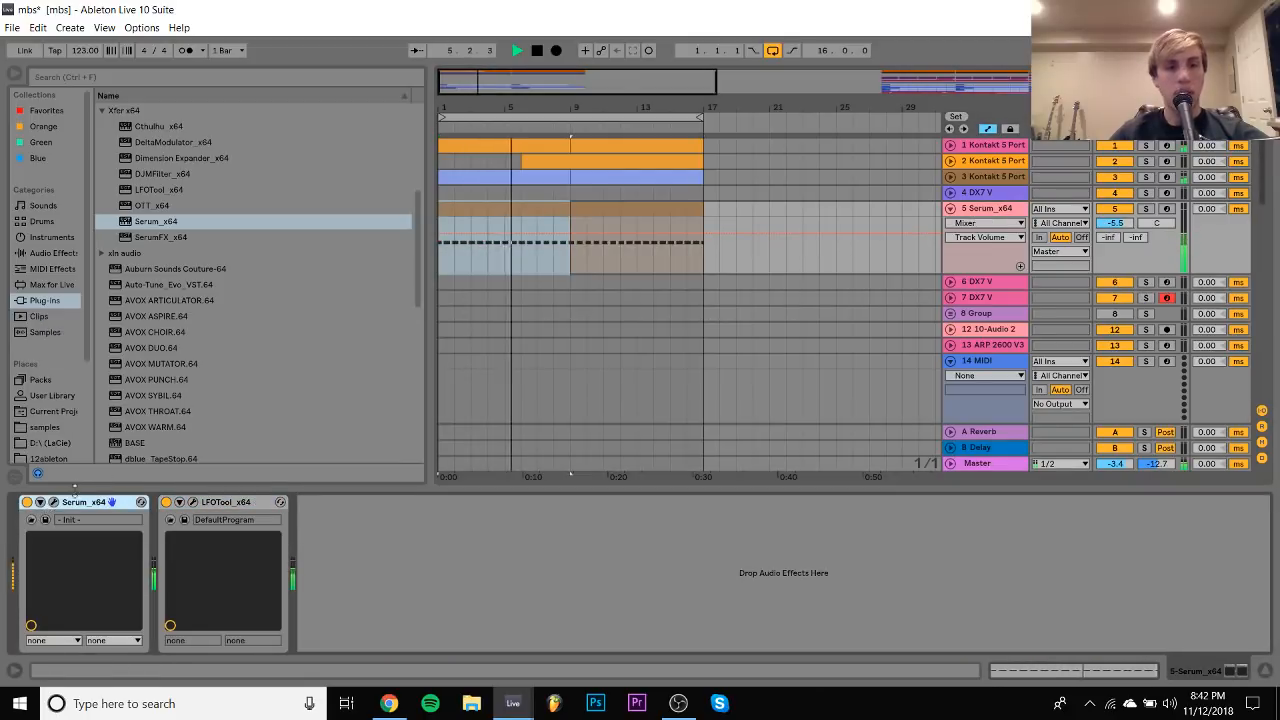
pyautogui.click(53, 502)
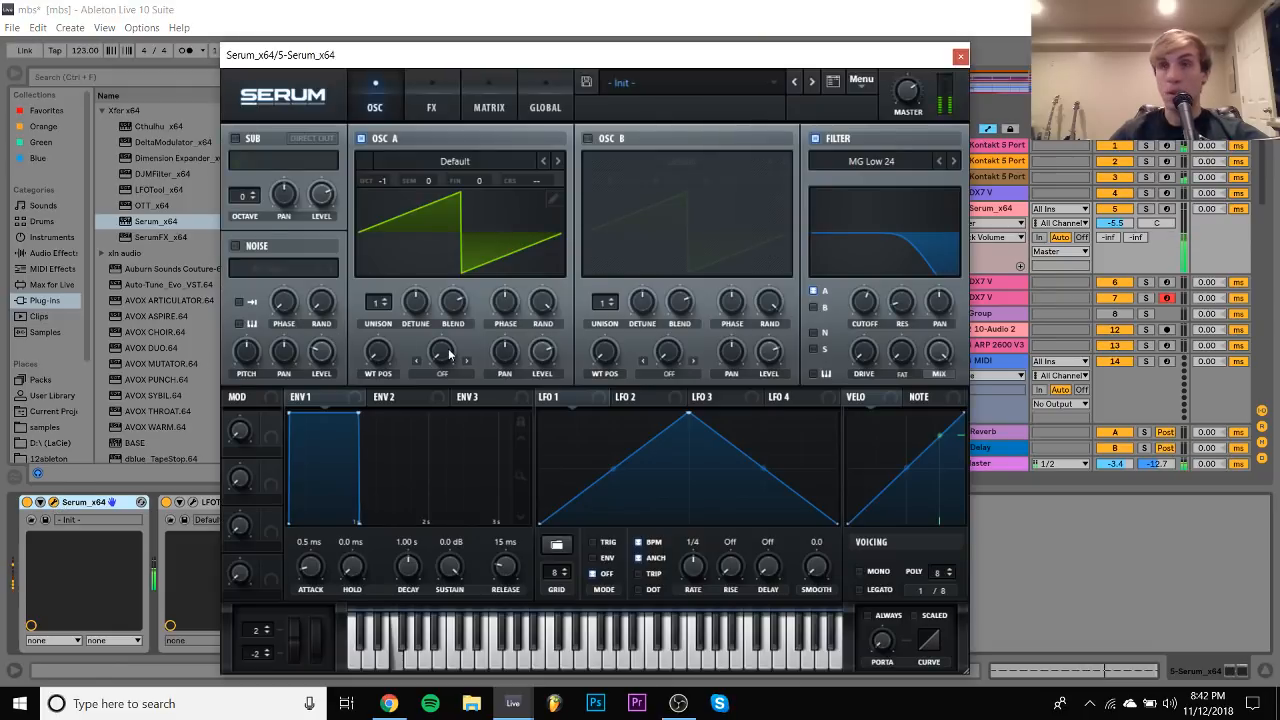
pyautogui.moveTo(377, 303); pyautogui.dragTo(385, 78)
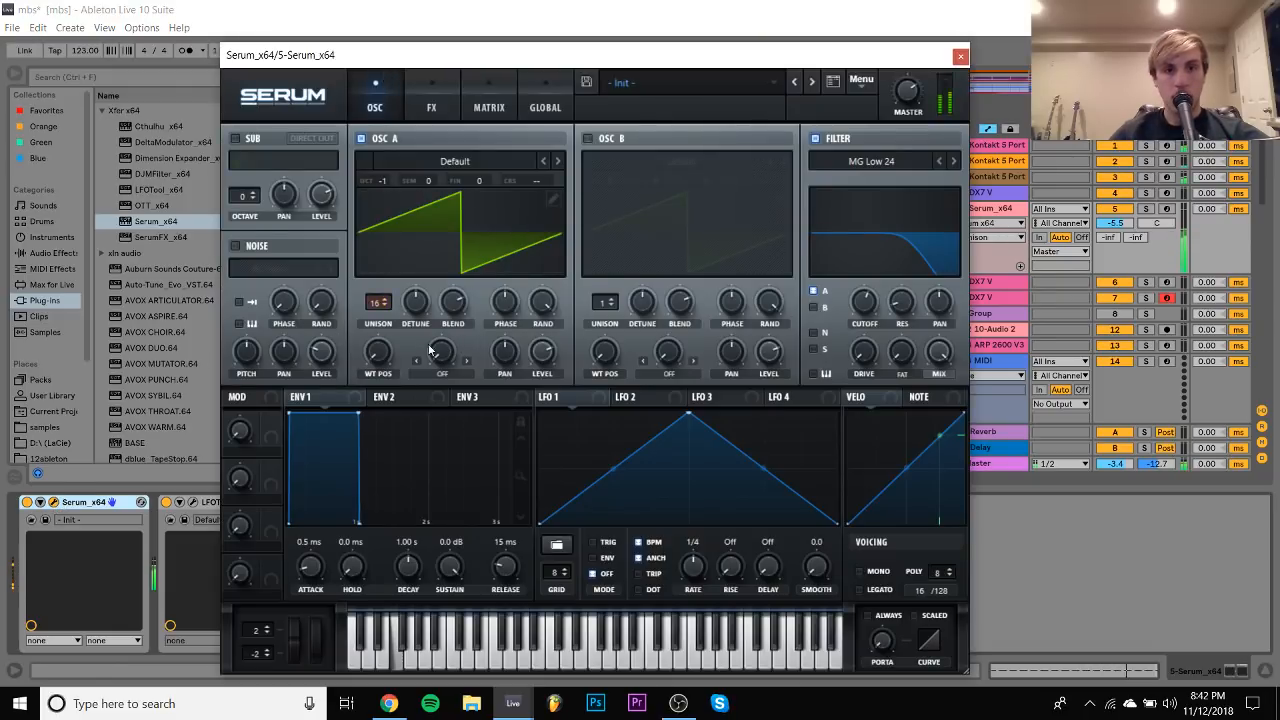
pyautogui.moveTo(846, 298); pyautogui.dragTo(851, 331)
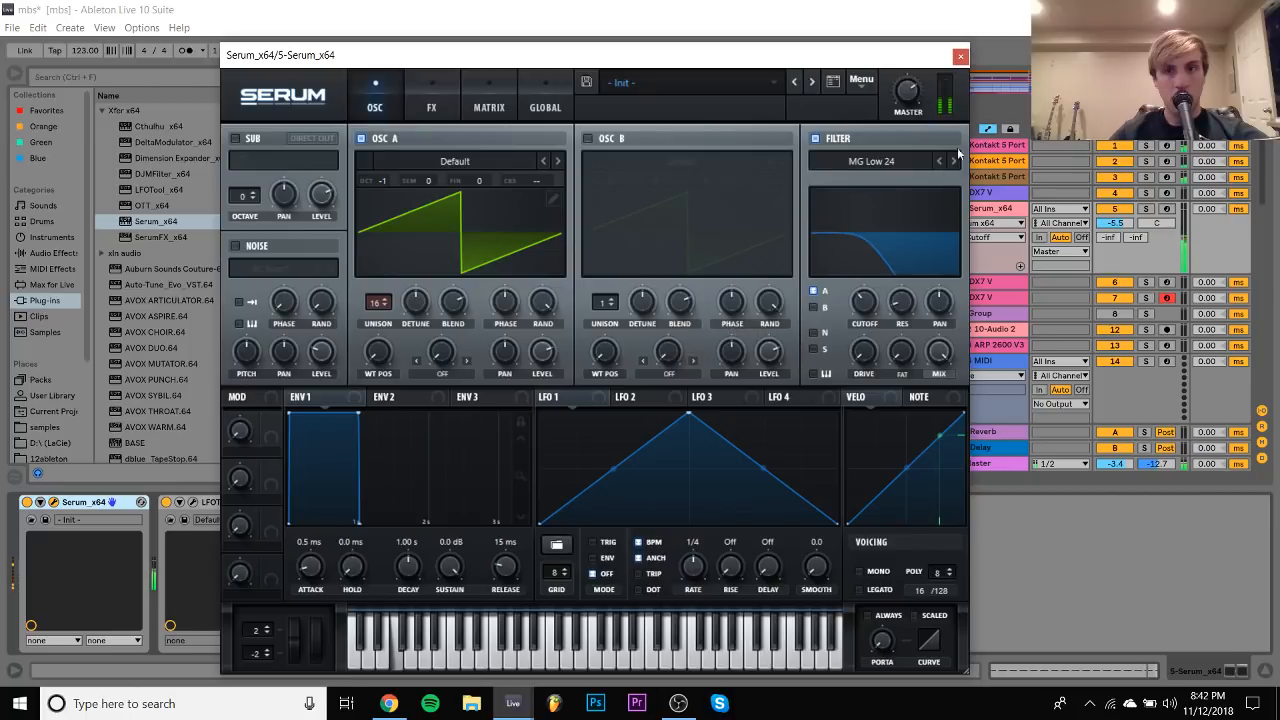
pyautogui.click(960, 54)
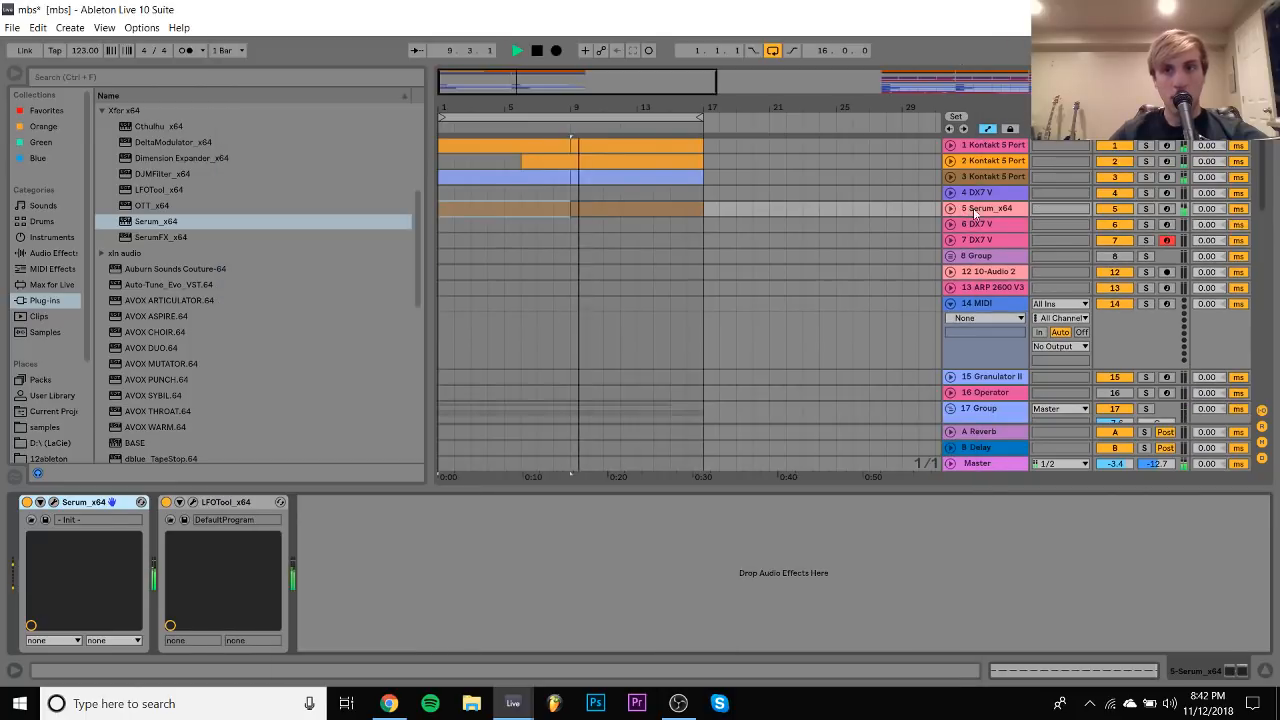
# Delete the Serum_x64 track and turn off the arrangement loop
pyautogui.press('Delete')
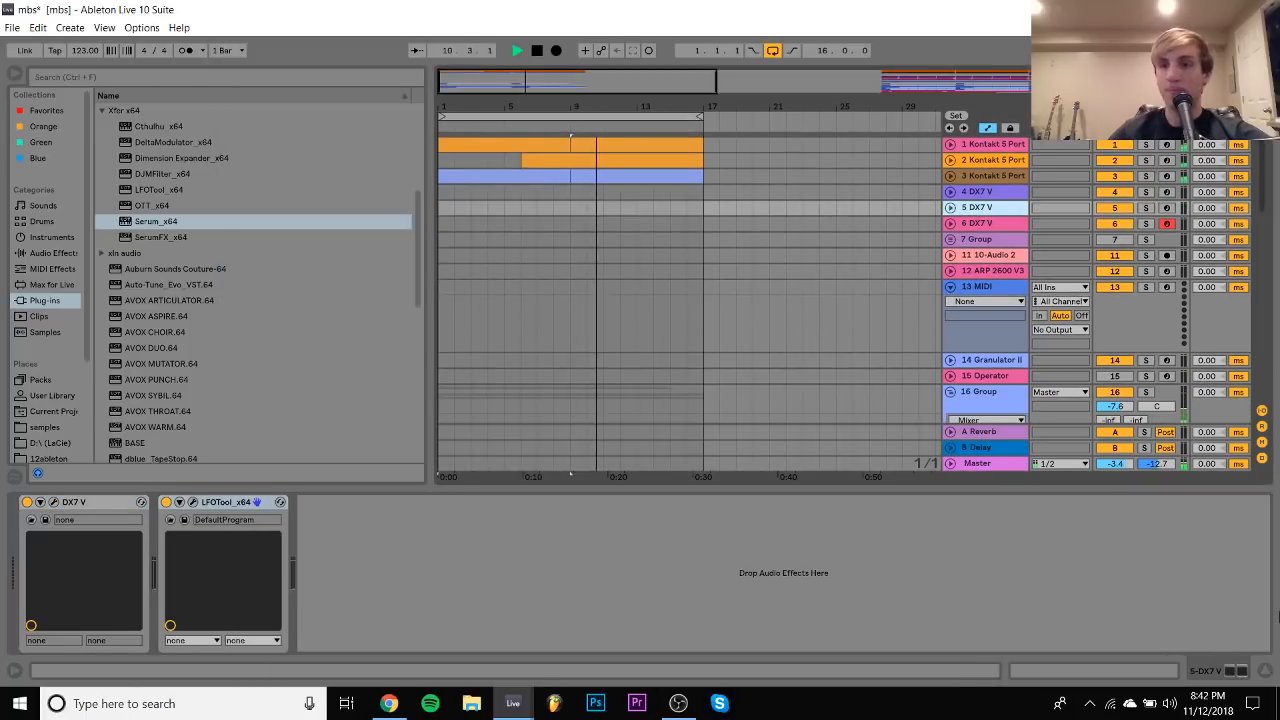
pyautogui.click(1267, 670)
pyautogui.click(771, 51)
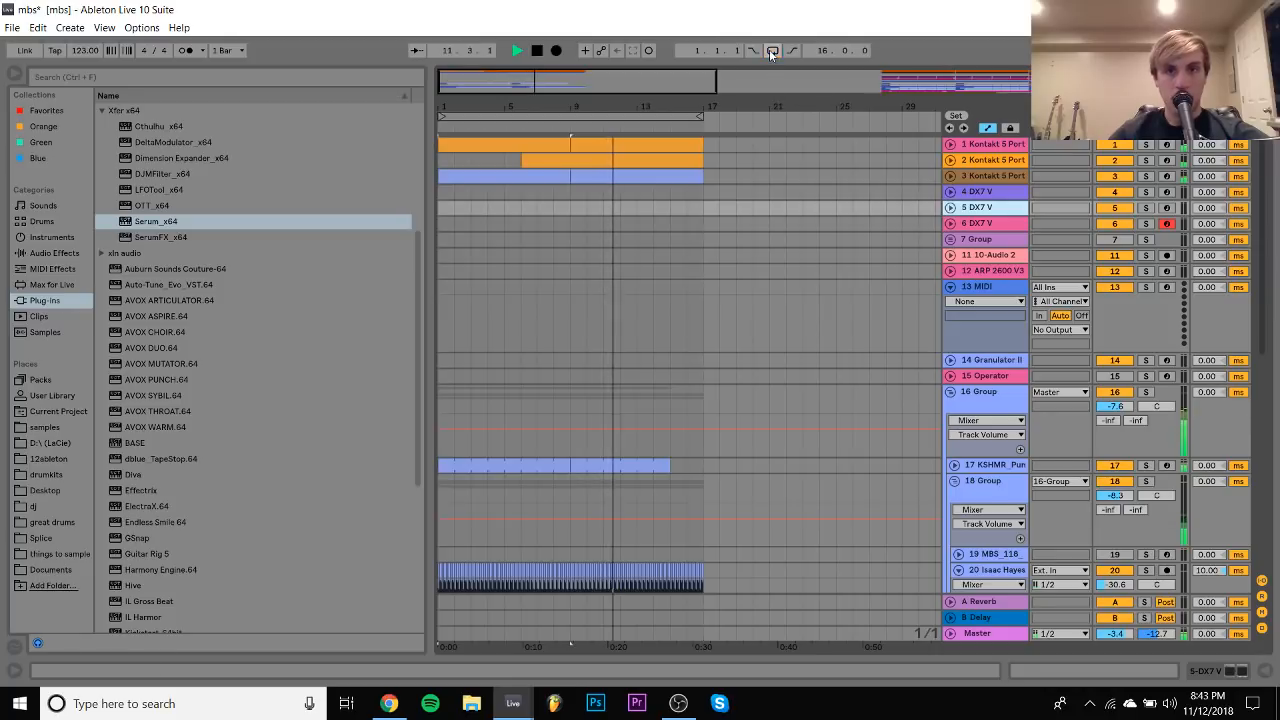
# Copy the clips in bars 49 to 65 on the three Kontakt tracks to bar 17
pyautogui.moveTo(723, 106); pyautogui.dragTo(723, 40)
pyautogui.click(733, 177)
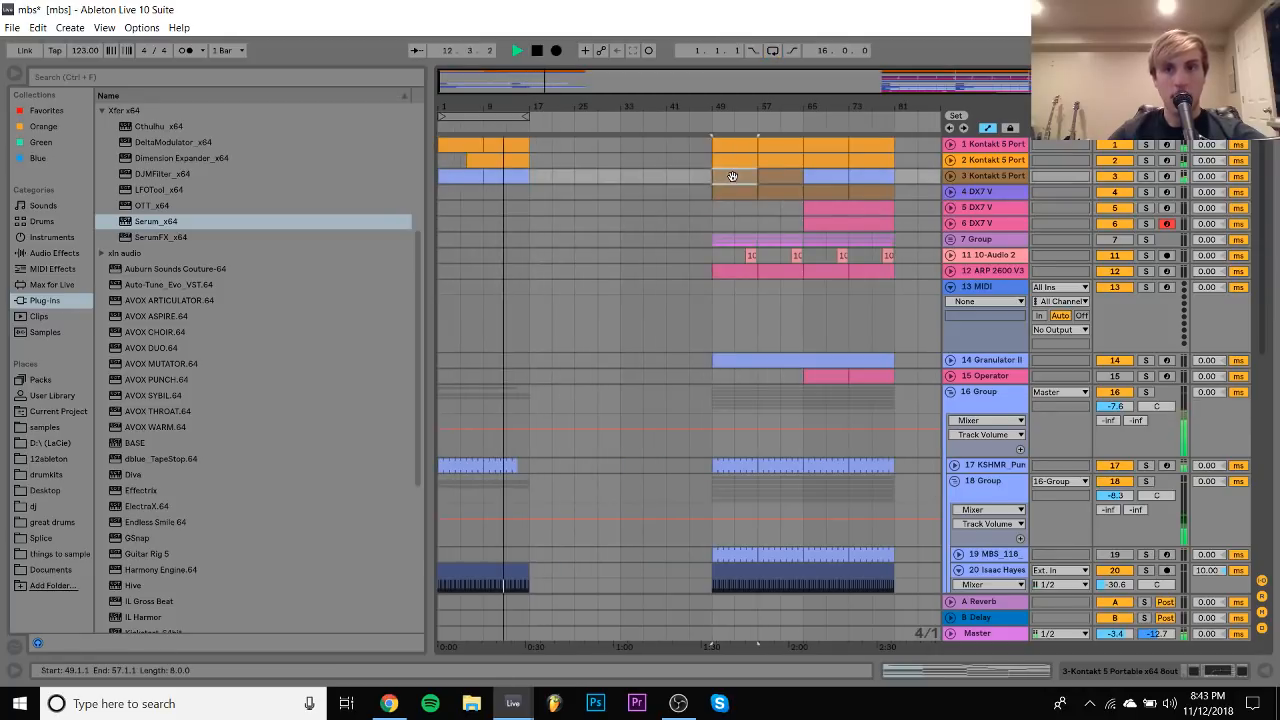
pyautogui.keyDown('shift'); pyautogui.click(776, 141); pyautogui.keyUp('shift')
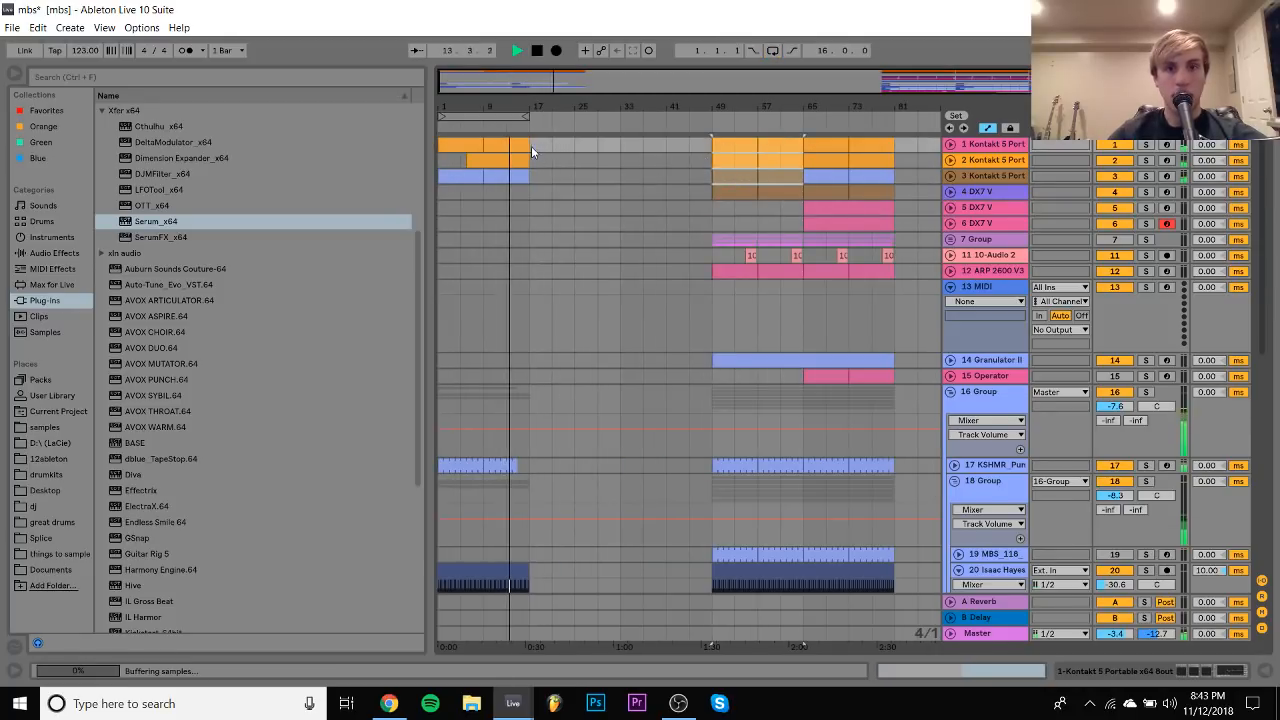
pyautogui.moveTo(530, 144); pyautogui.dragTo(622, 178)
# Copy bars 49 to 57 of the drum tracks, from the KSHMR kick through MI_Shk5, to bar 17
pyautogui.scroll(-5, 704, 387)
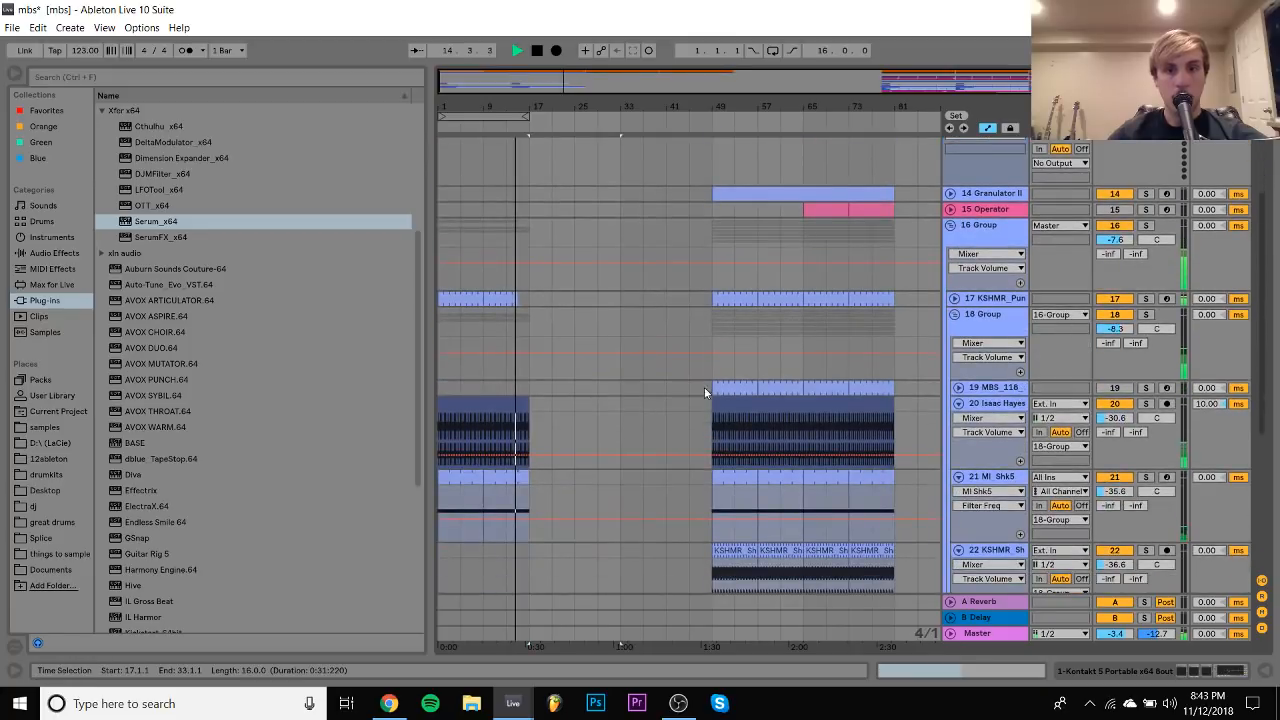
pyautogui.moveTo(703, 298); pyautogui.dragTo(754, 394)
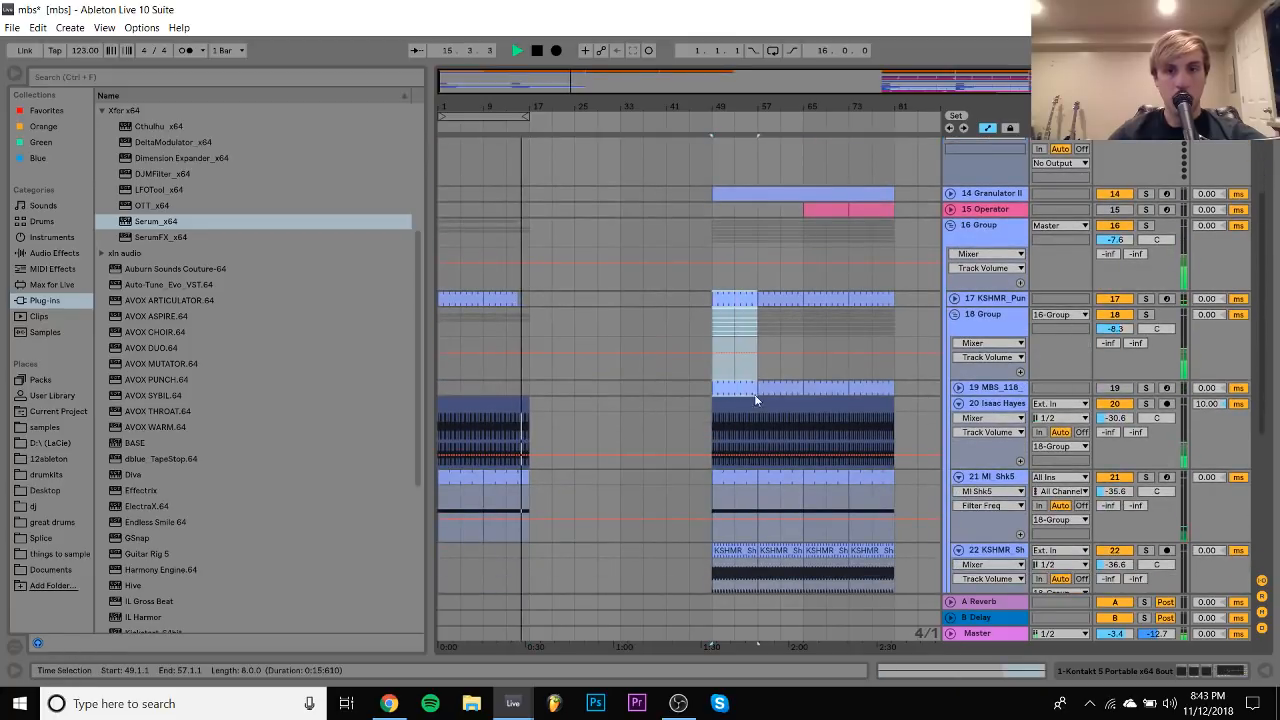
pyautogui.keyDown('ctrl'); pyautogui.click(755, 488); pyautogui.keyUp('ctrl')
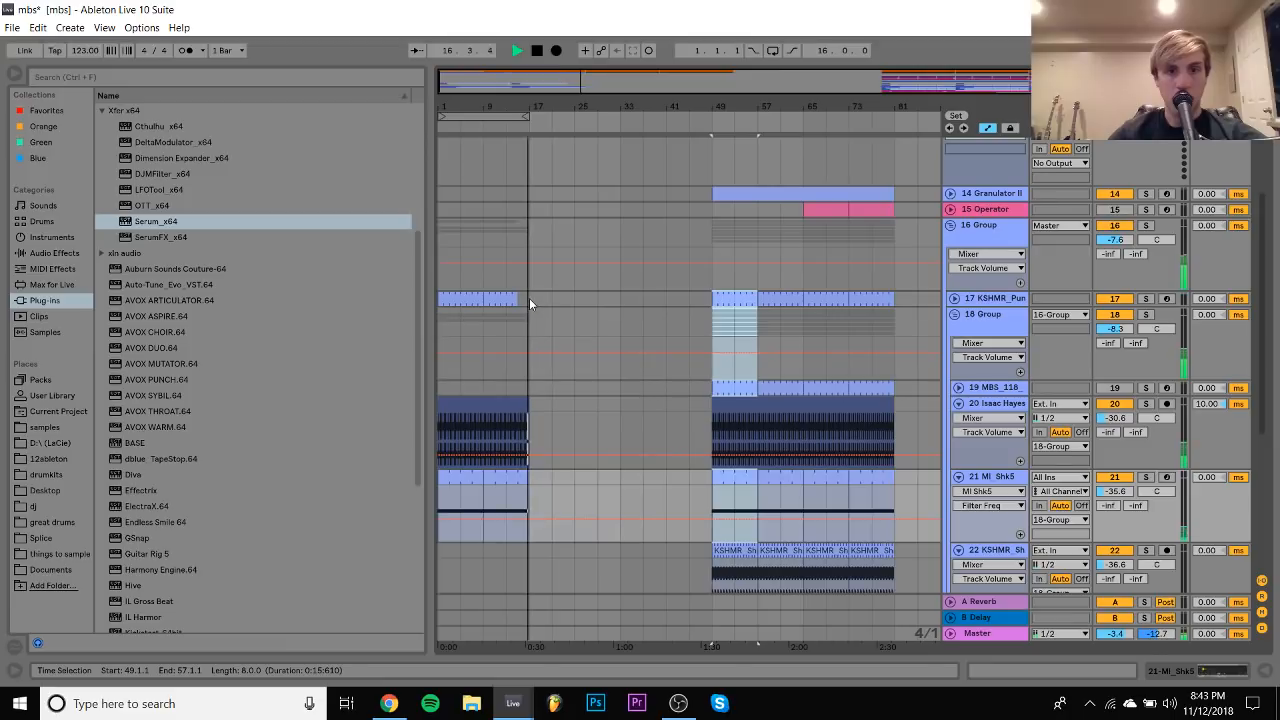
pyautogui.moveTo(529, 298); pyautogui.dragTo(574, 510)
# Copy the two KSHMR shaker loop clips in bars 49 to 65 to bar 17
pyautogui.scroll(-3, 531, 297)
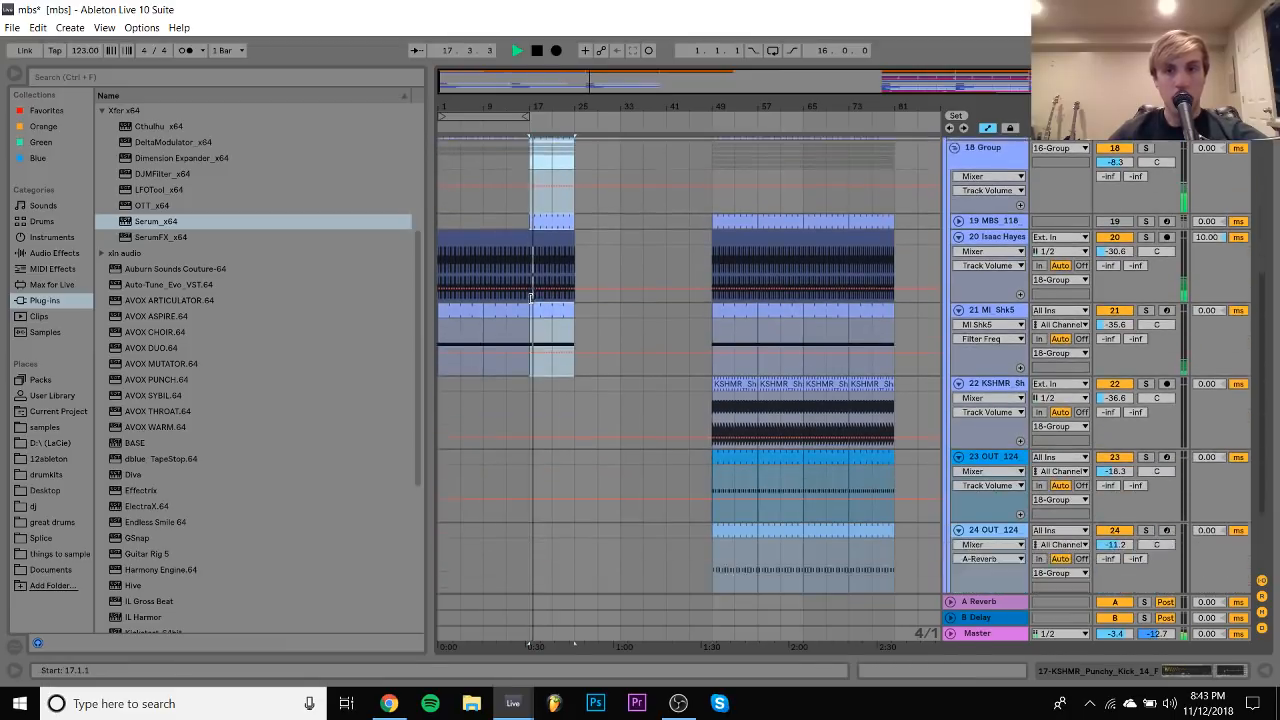
pyautogui.click(763, 367)
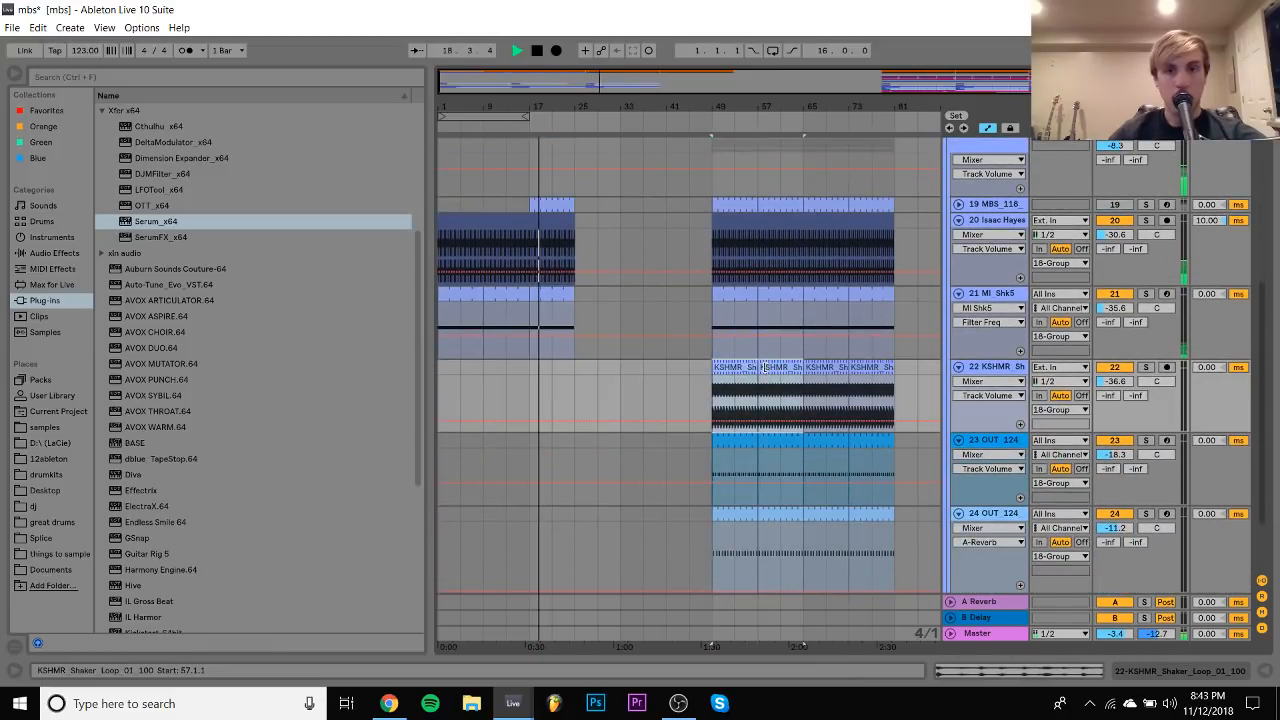
pyautogui.click(527, 364)
pyautogui.hotkey('ctrl', 'v')
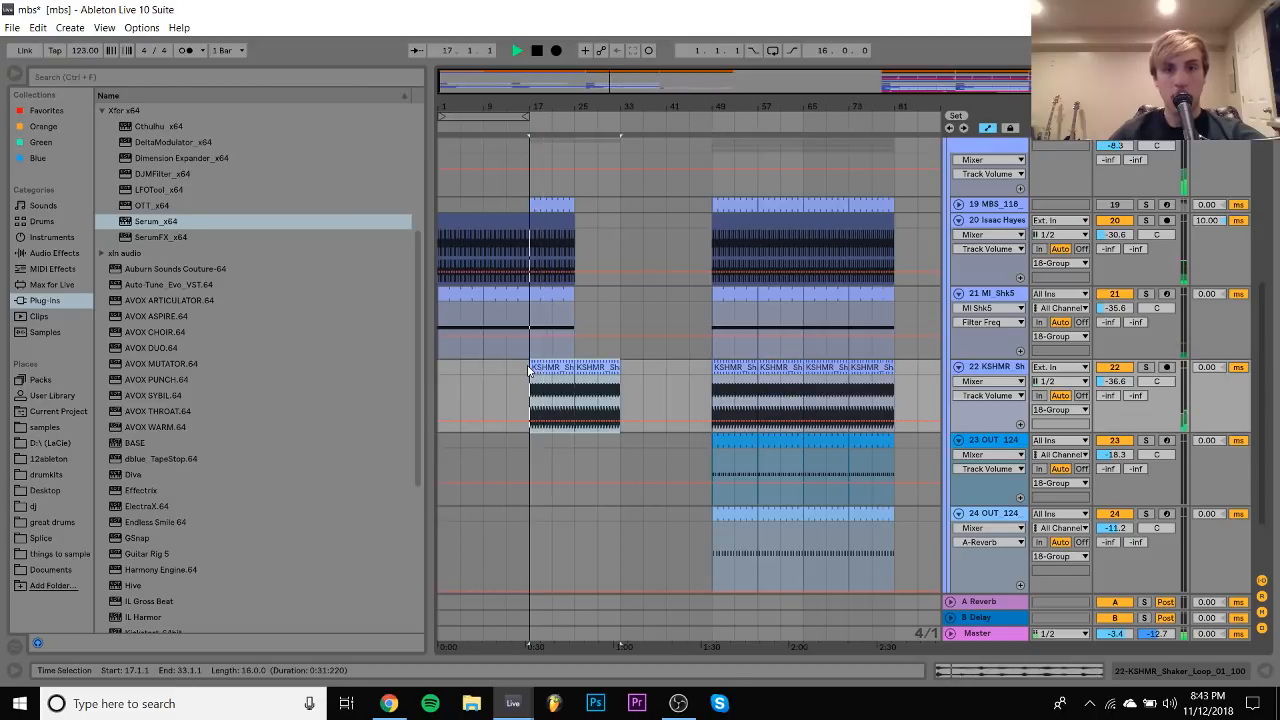
# Loop bars 17 to 25 and fill bars 1 to 17 of the shaker track with copies of the shaker loop
pyautogui.hotkey('ctrl', 'l')
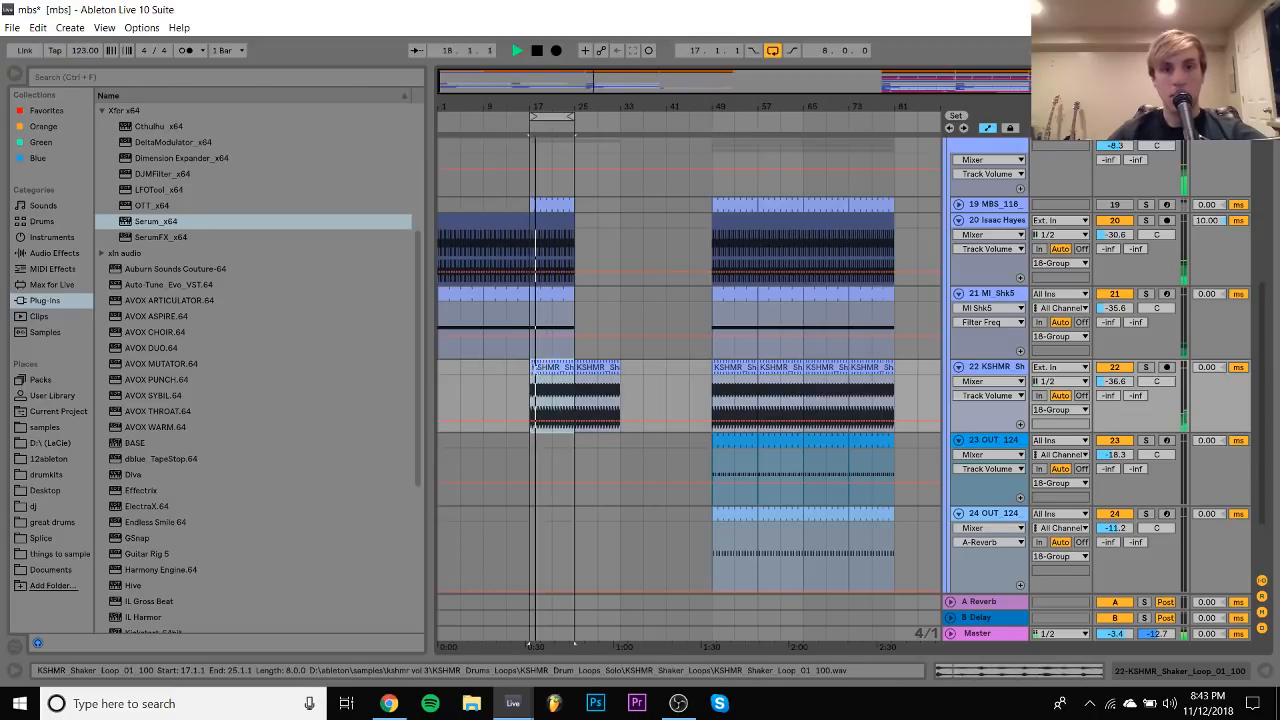
pyautogui.click(443, 377)
pyautogui.hotkey('ctrl', 'v')
pyautogui.hotkey('ctrl', 'v')
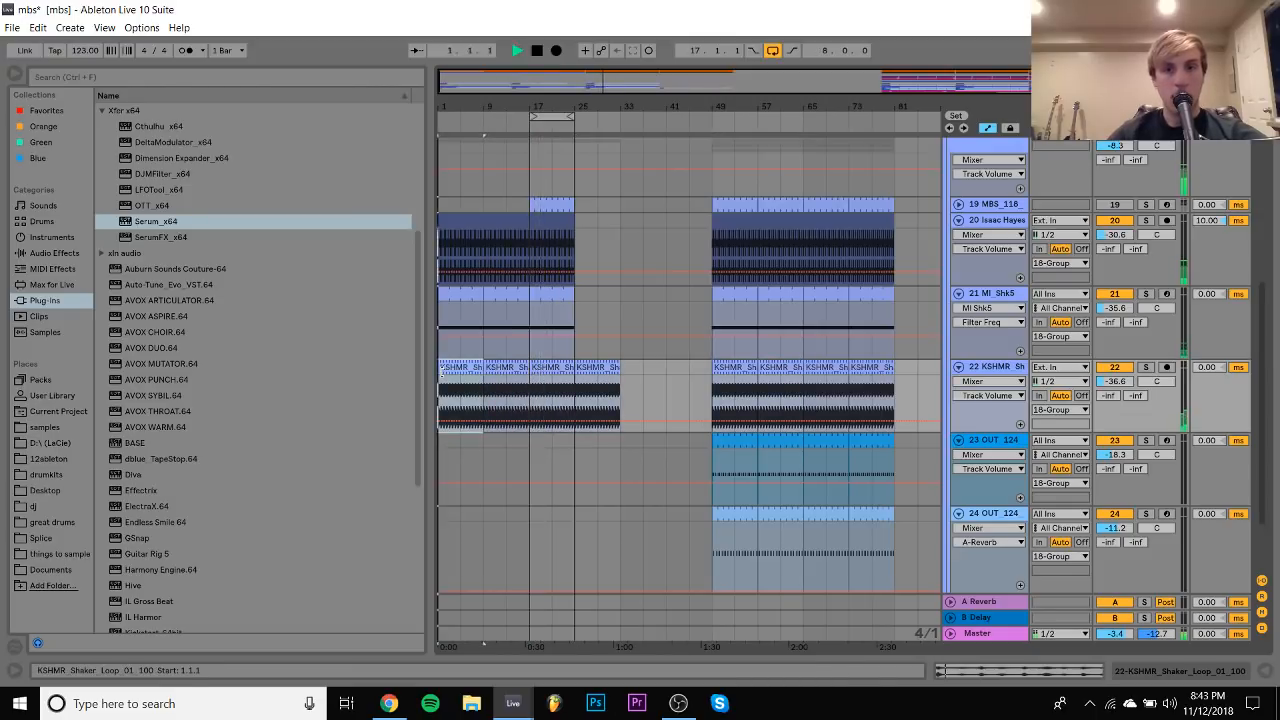
# Delete the shaker clip at bar 1 and trim the clip after it to start at bar 11
pyautogui.scroll(5, 441, 372)
pyautogui.scroll(-5, 652, 325)
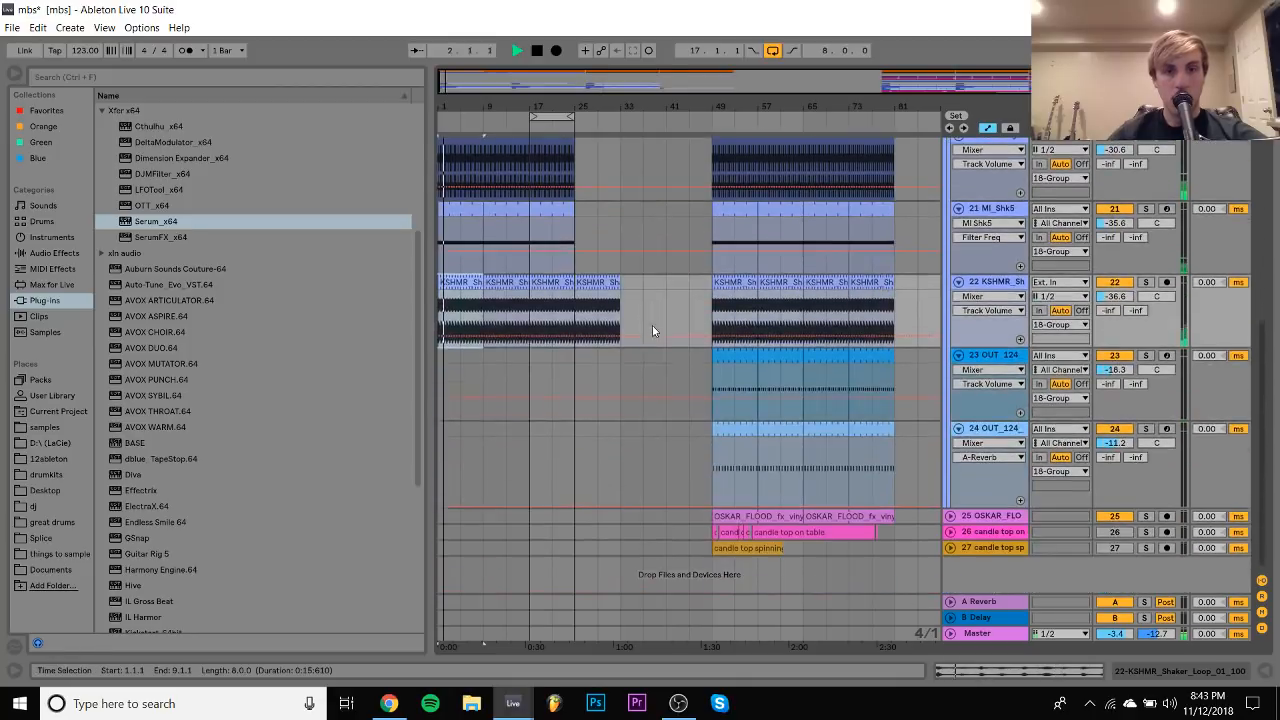
pyautogui.press('Delete')
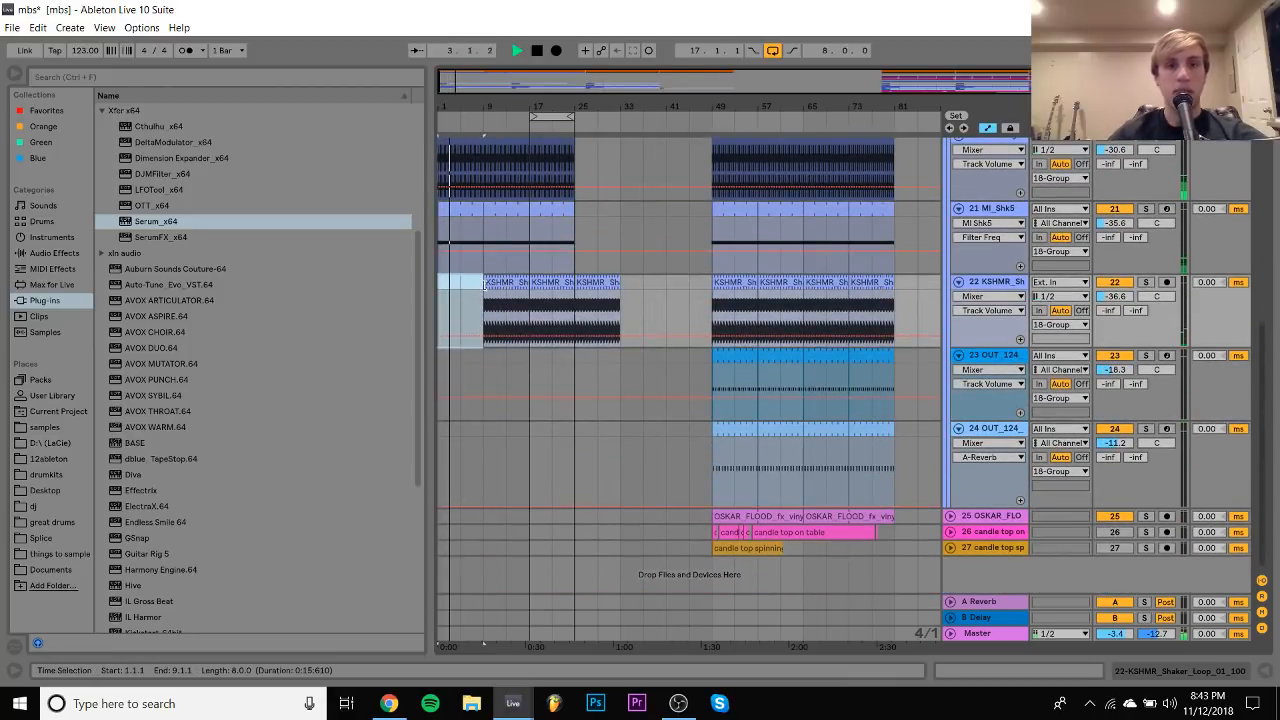
pyautogui.moveTo(484, 285); pyautogui.dragTo(496, 286)
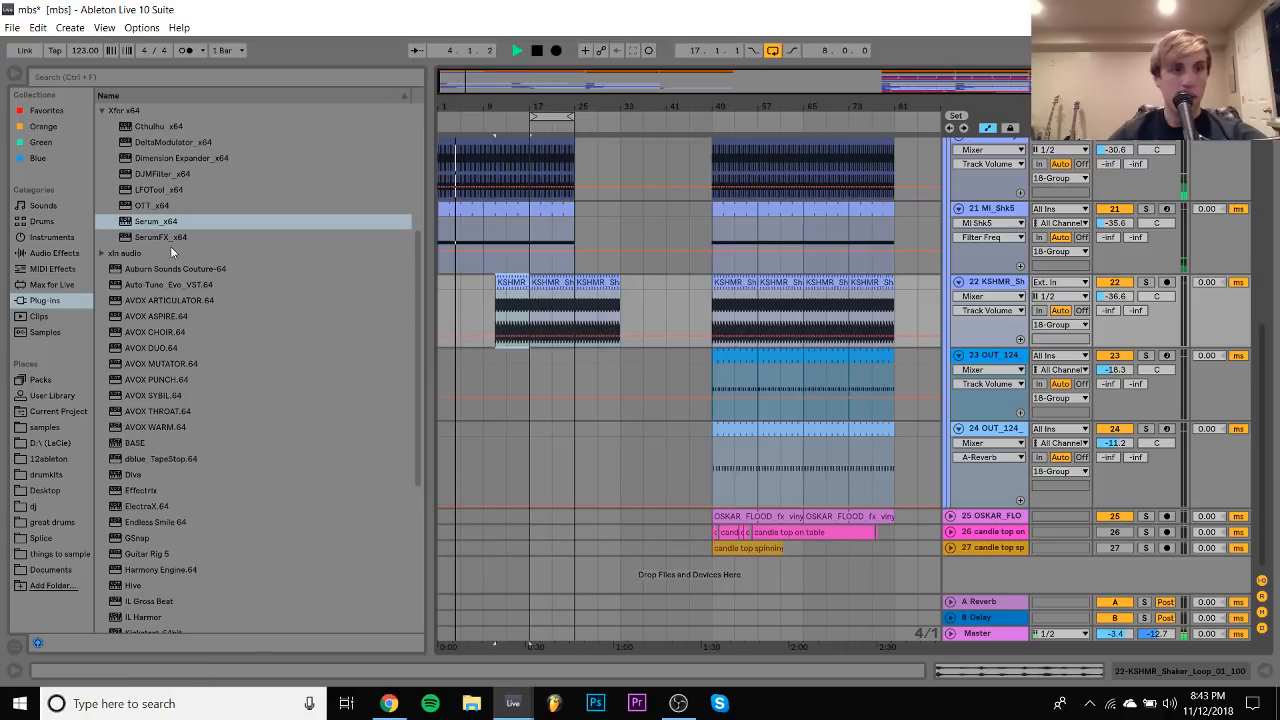
# Extend the first shaker clip's start back to bar 7 and fade it in until bar 17 with automated gain on an added Utility
pyautogui.click(59, 252)
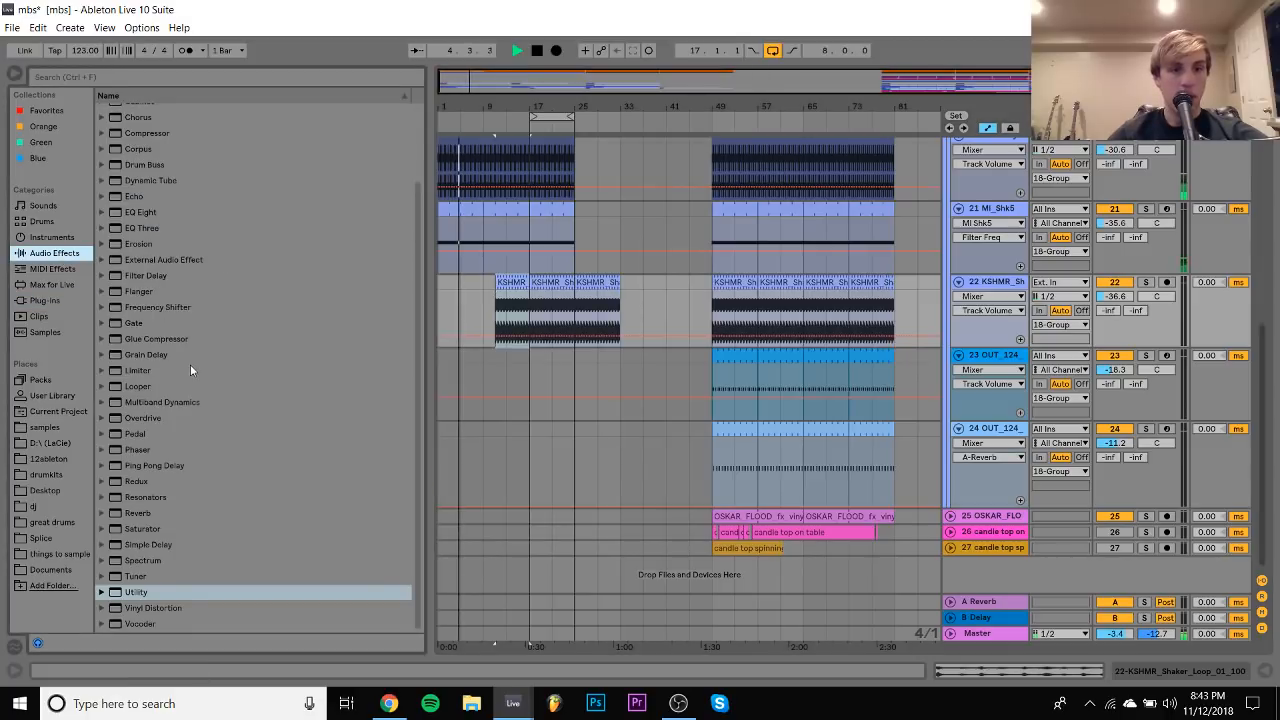
pyautogui.doubleClick(139, 593)
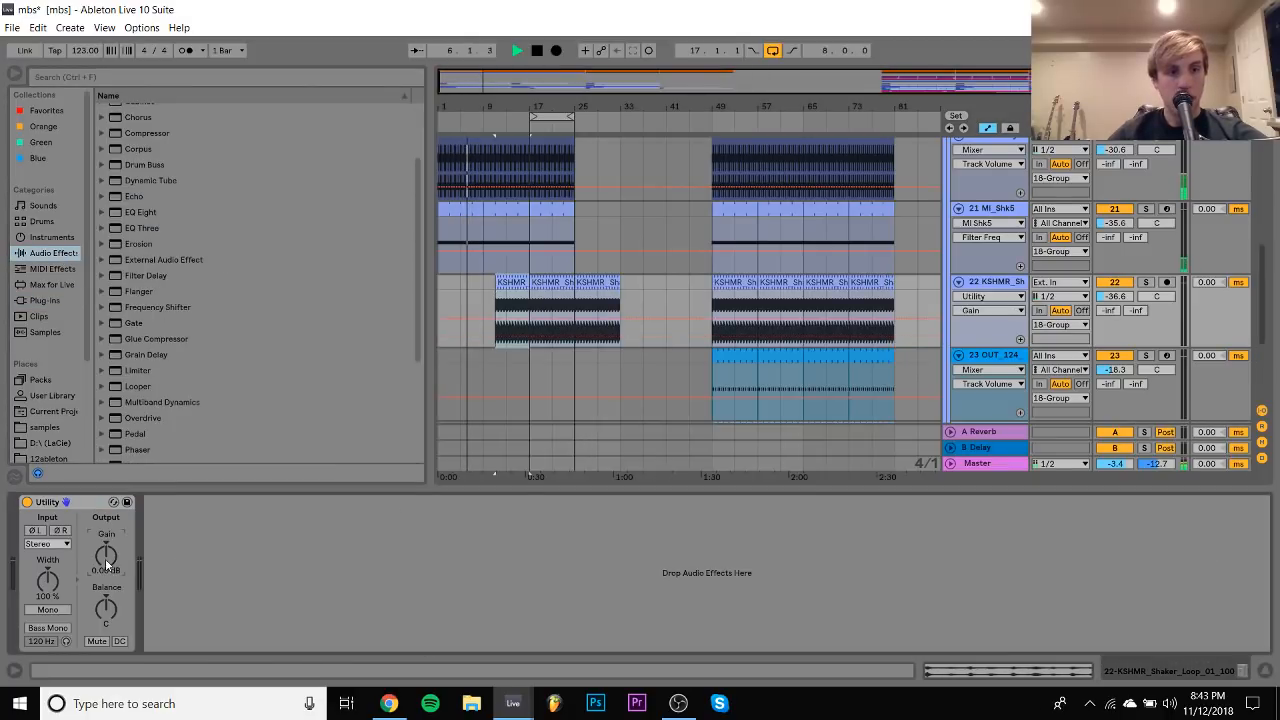
pyautogui.rightClick(106, 558)
pyautogui.click(130, 566)
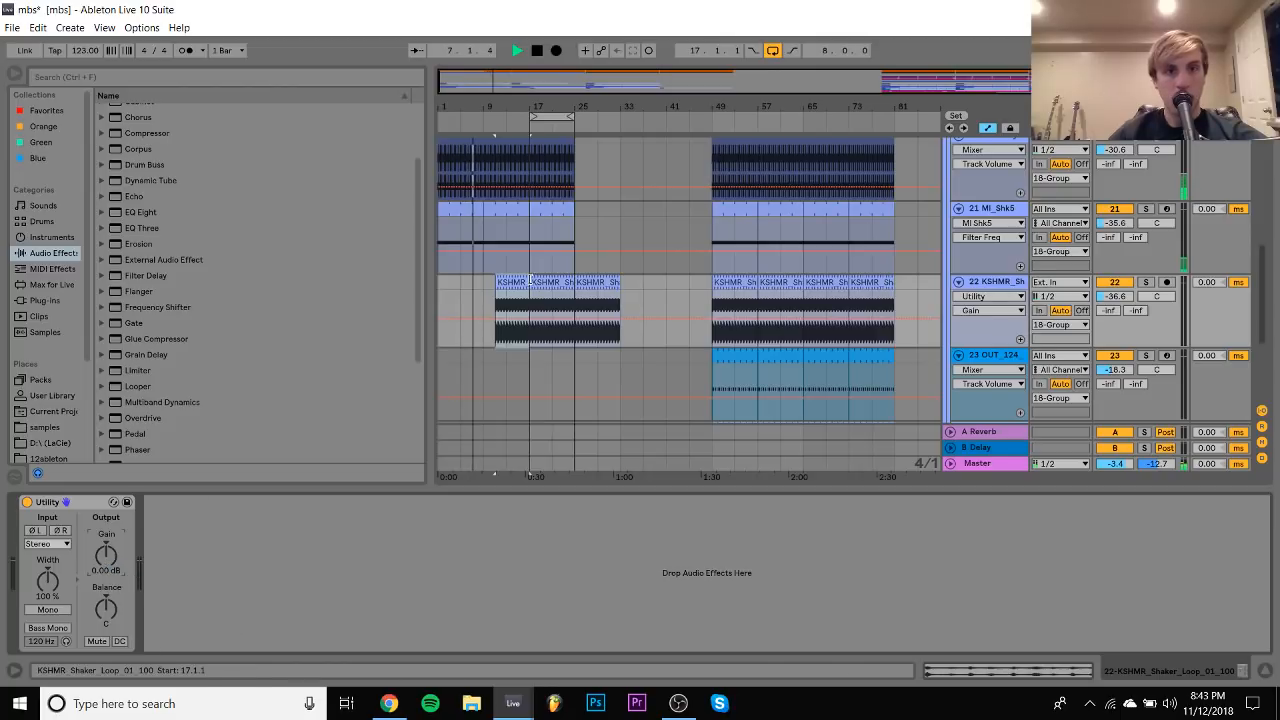
pyautogui.click(529, 320)
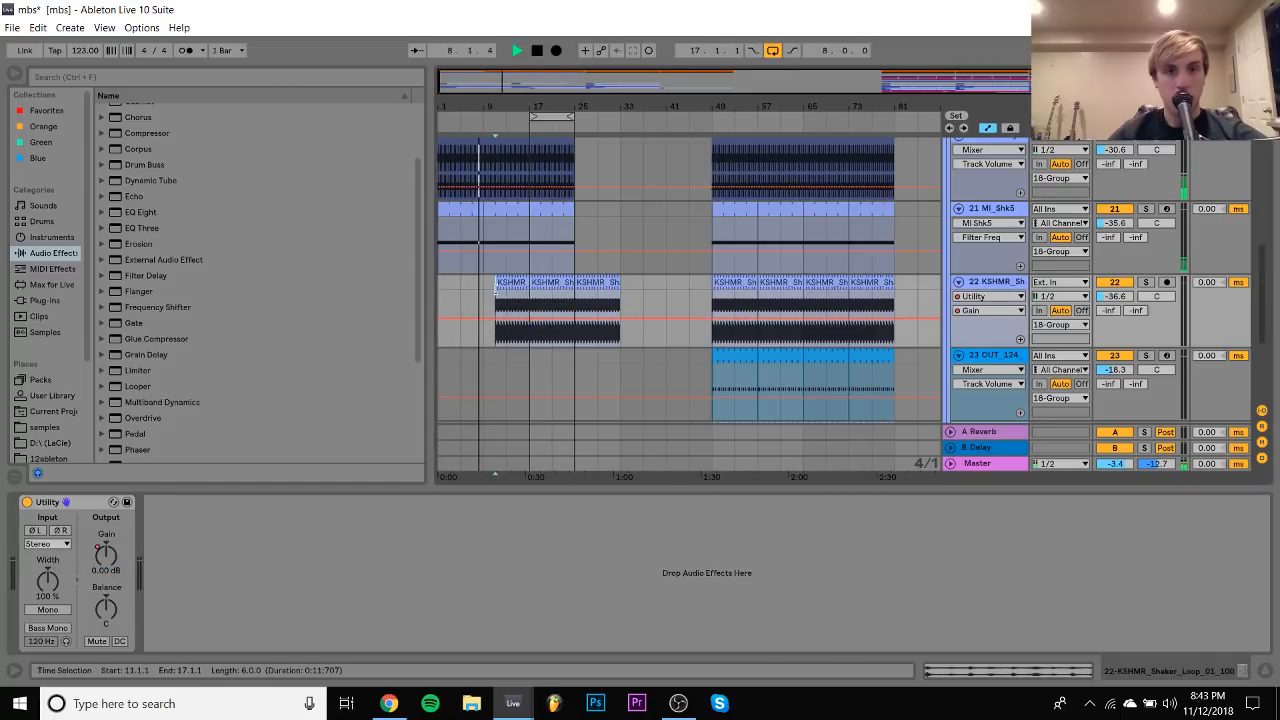
pyautogui.moveTo(496, 288); pyautogui.dragTo(474, 349)
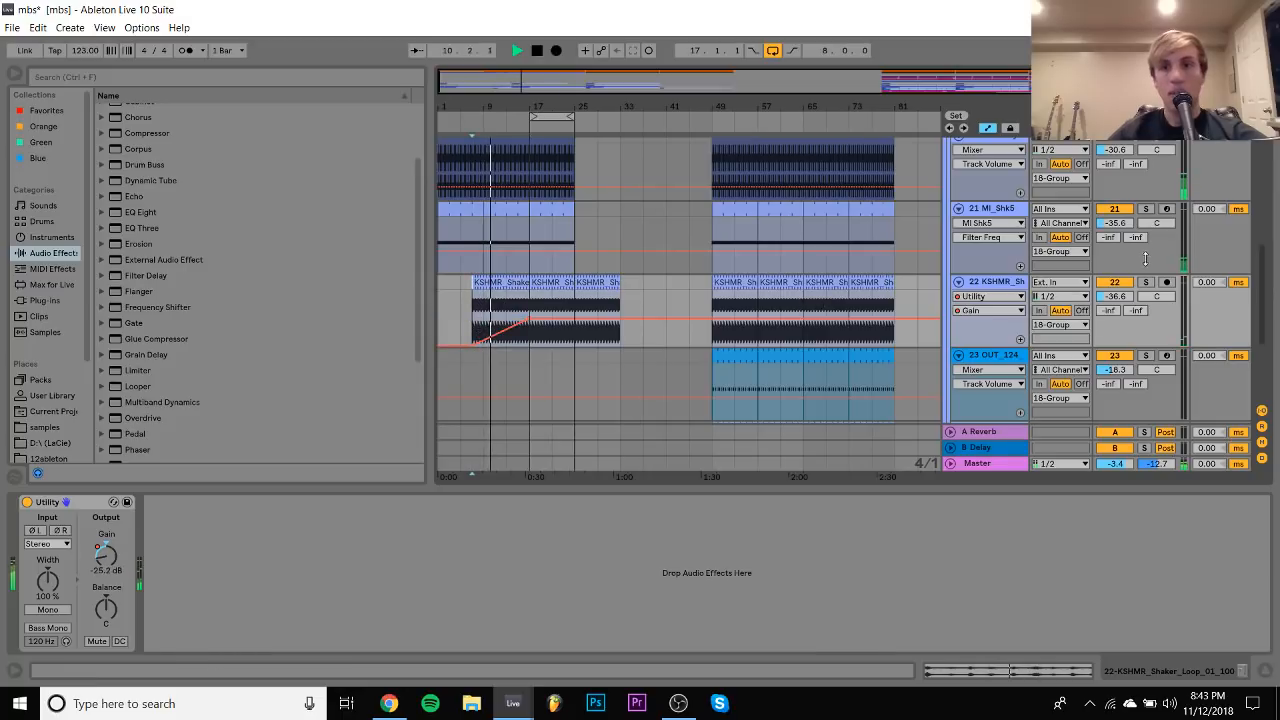
# Collapse the 16 Group drum group in the arrangement
pyautogui.scroll(5, 780, 258)
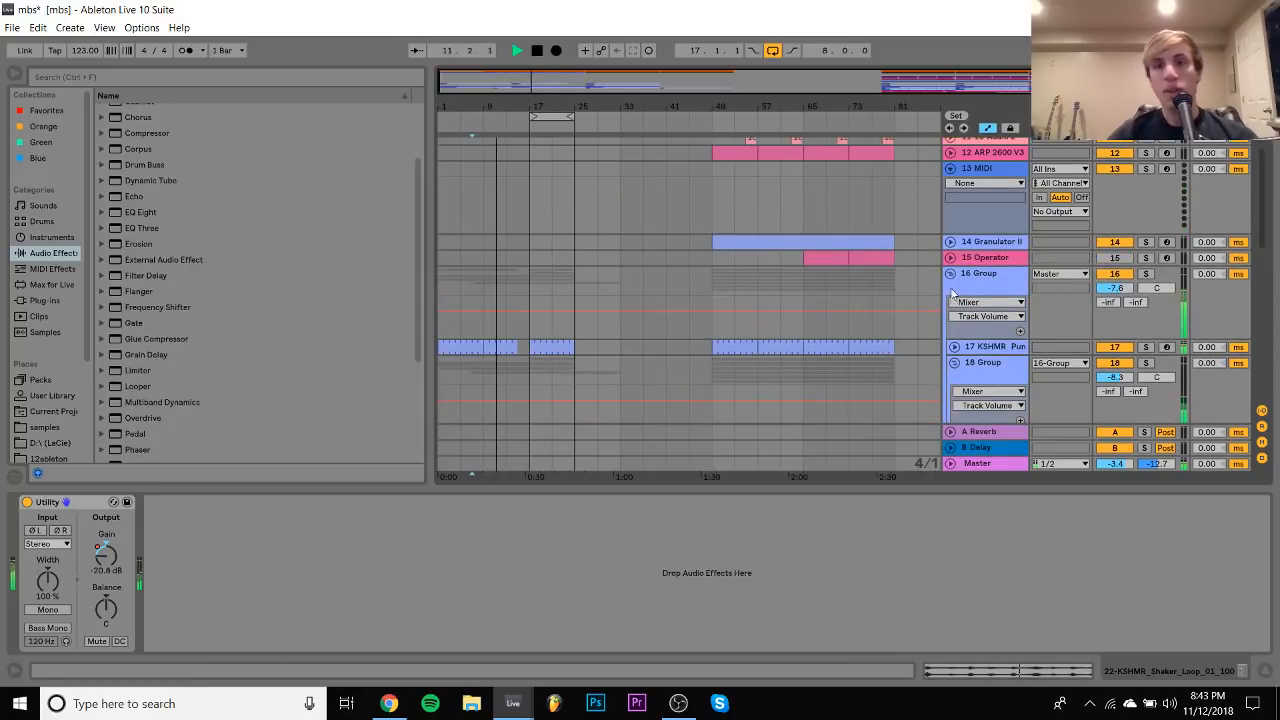
pyautogui.click(950, 274)
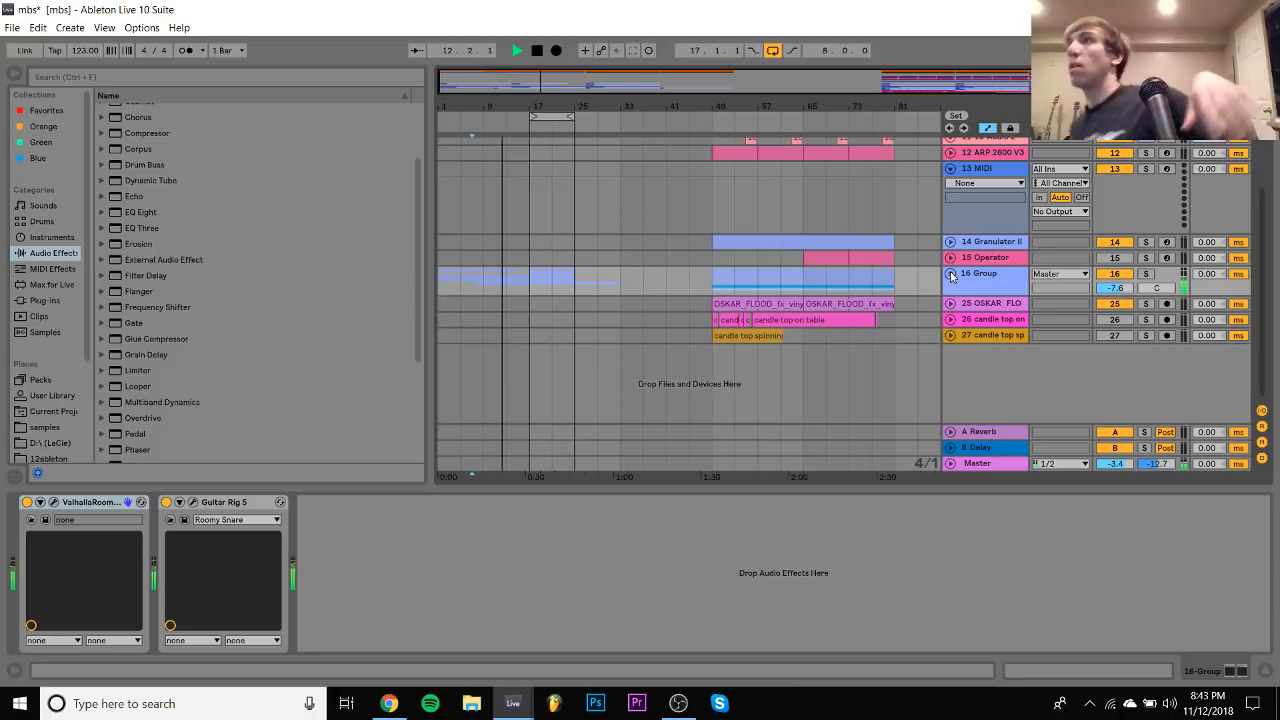
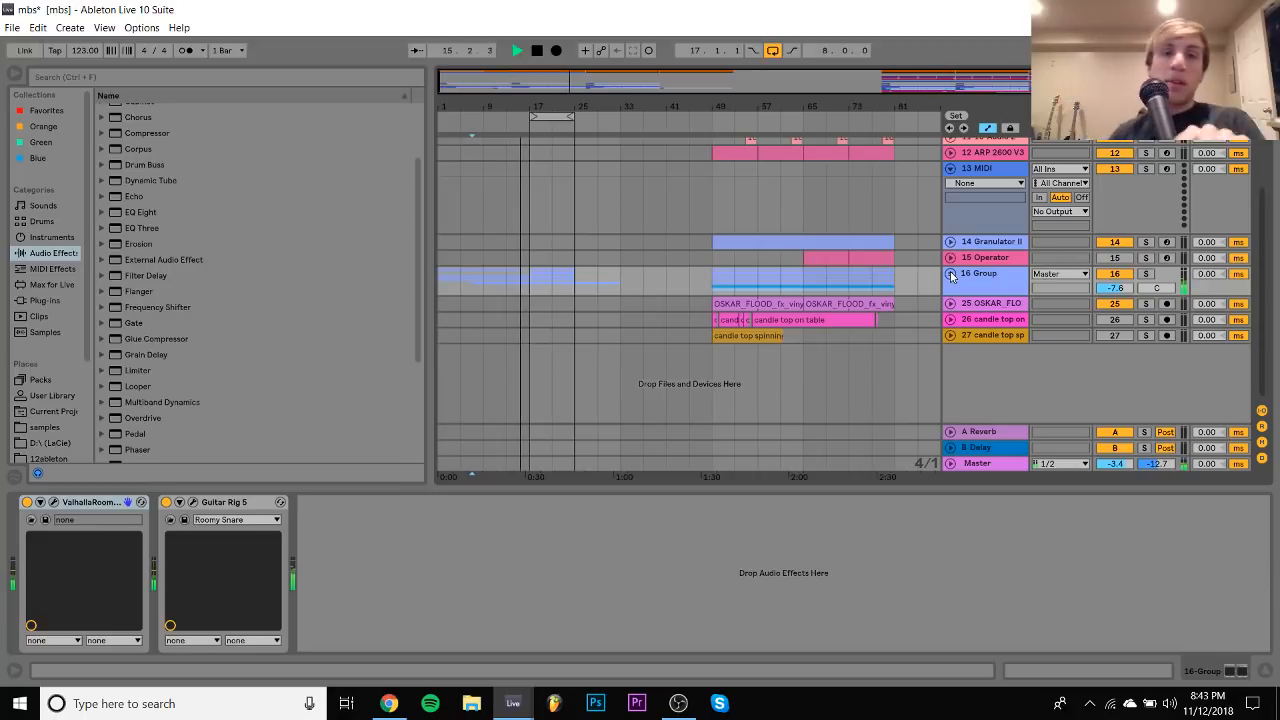
pyautogui.click(1267, 670)
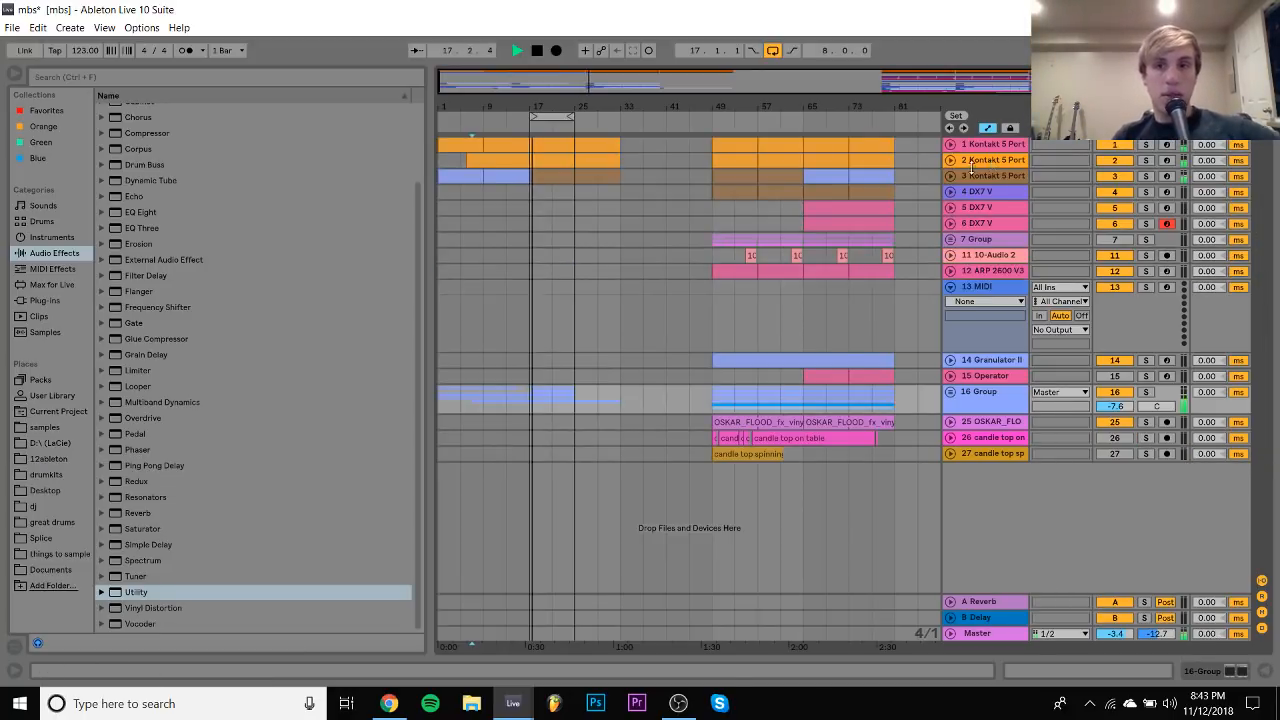
pyautogui.click(737, 191)
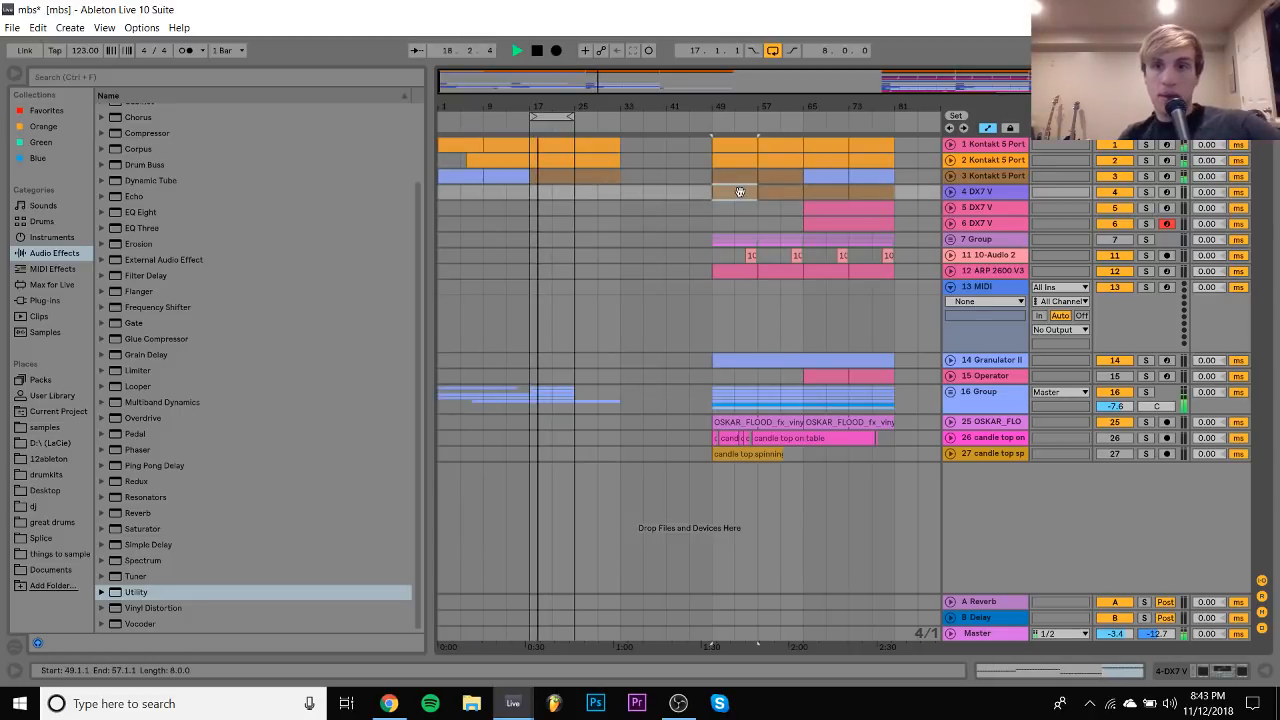
pyautogui.moveTo(574, 191); pyautogui.dragTo(531, 191)
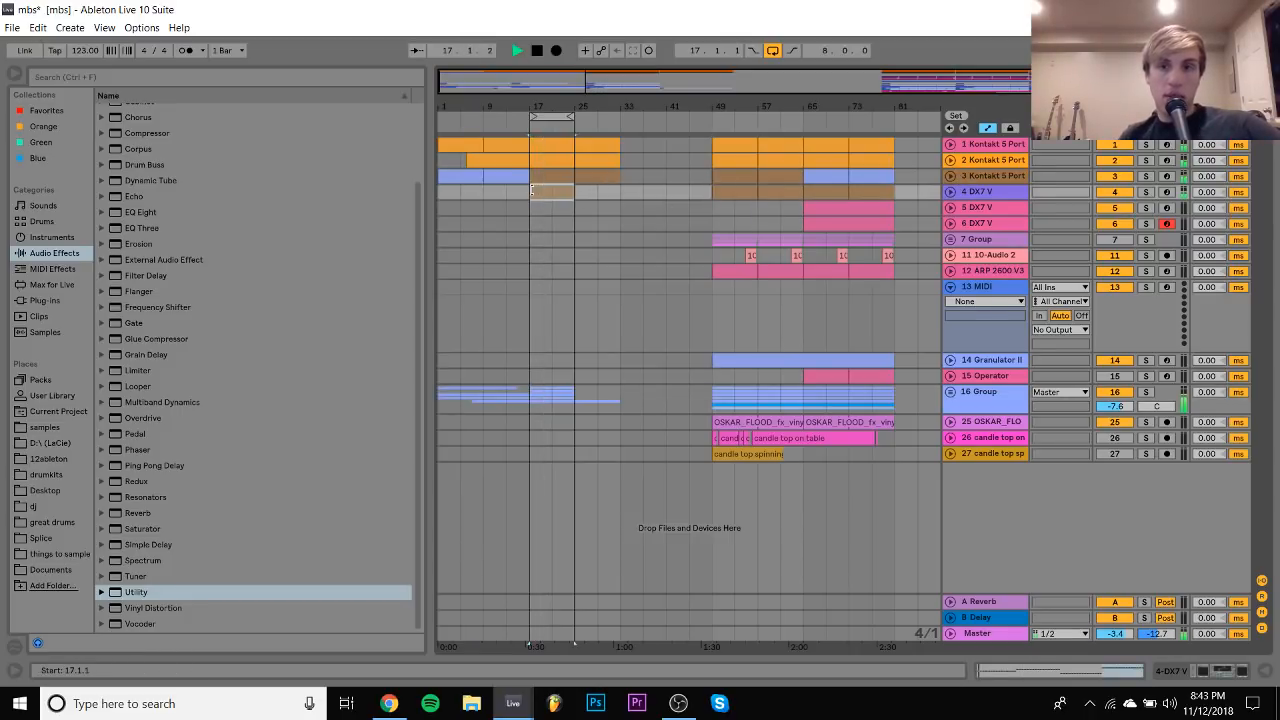
pyautogui.click(551, 192)
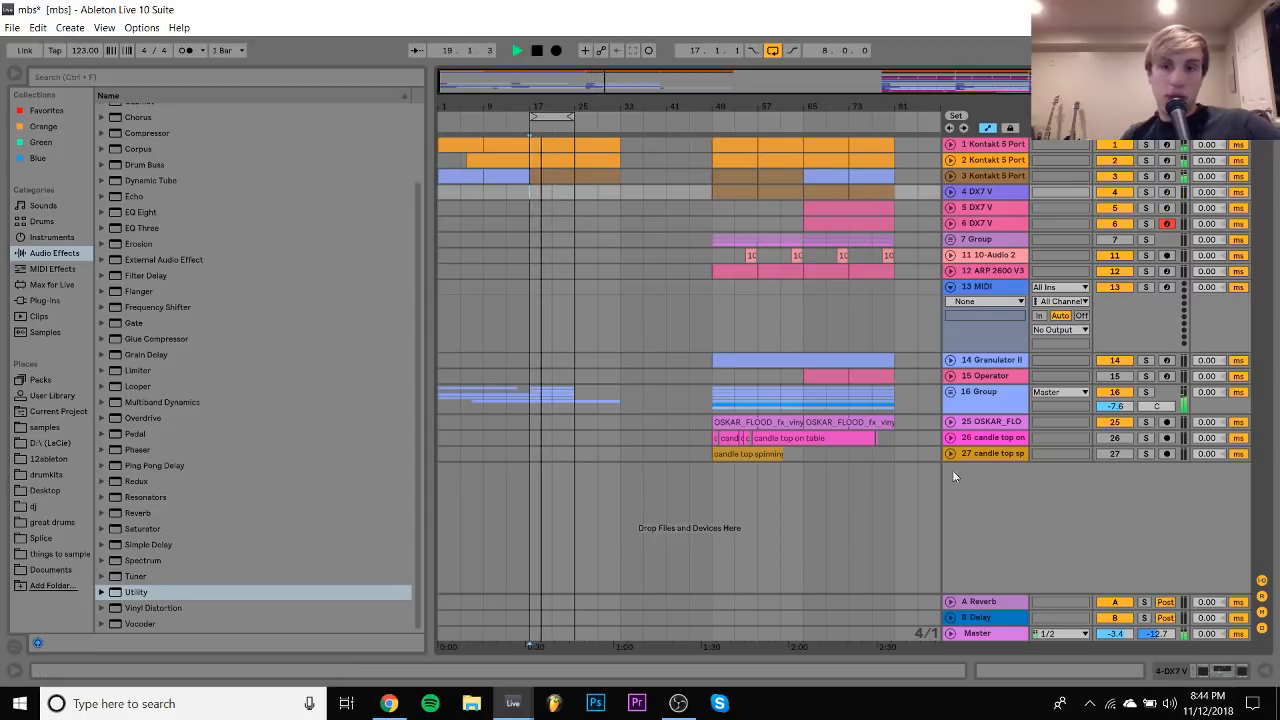
# Collapse the 13 MIDI track, insert a MIDI track below 4 DX7 V and copy the DX7 clip from bar 49 onto it at bar 17
pyautogui.click(950, 288)
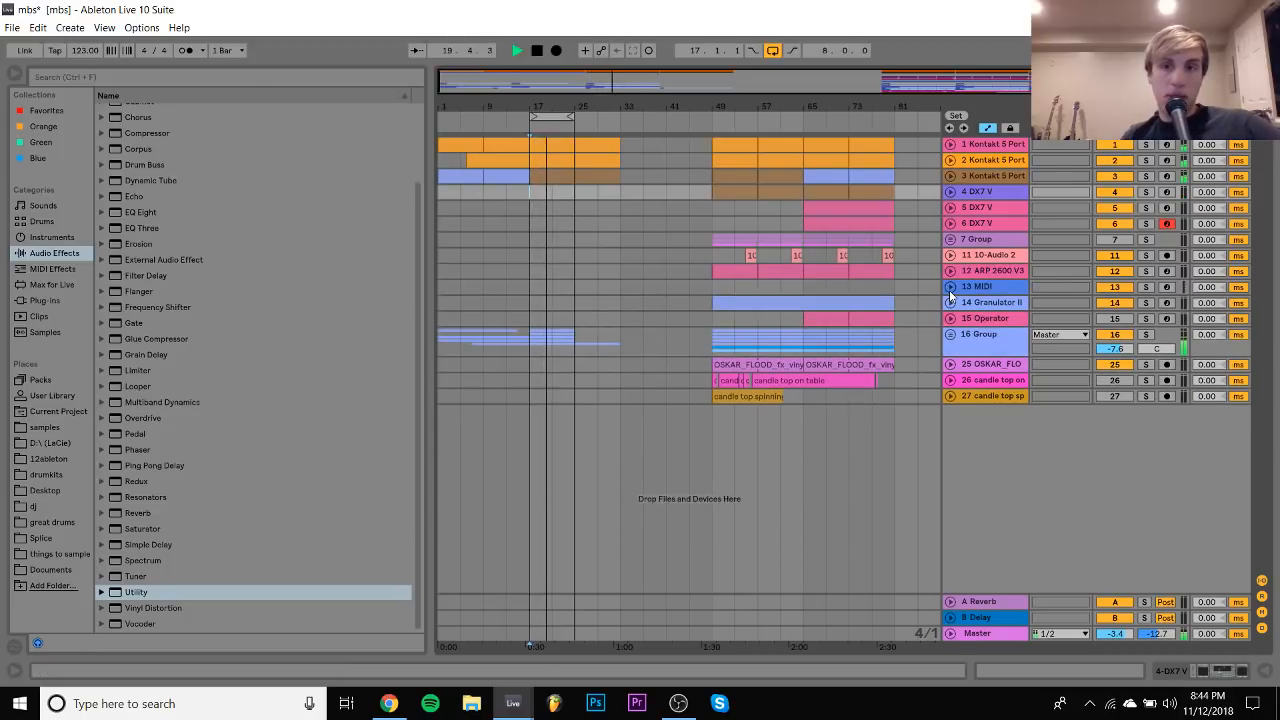
pyautogui.click(975, 192)
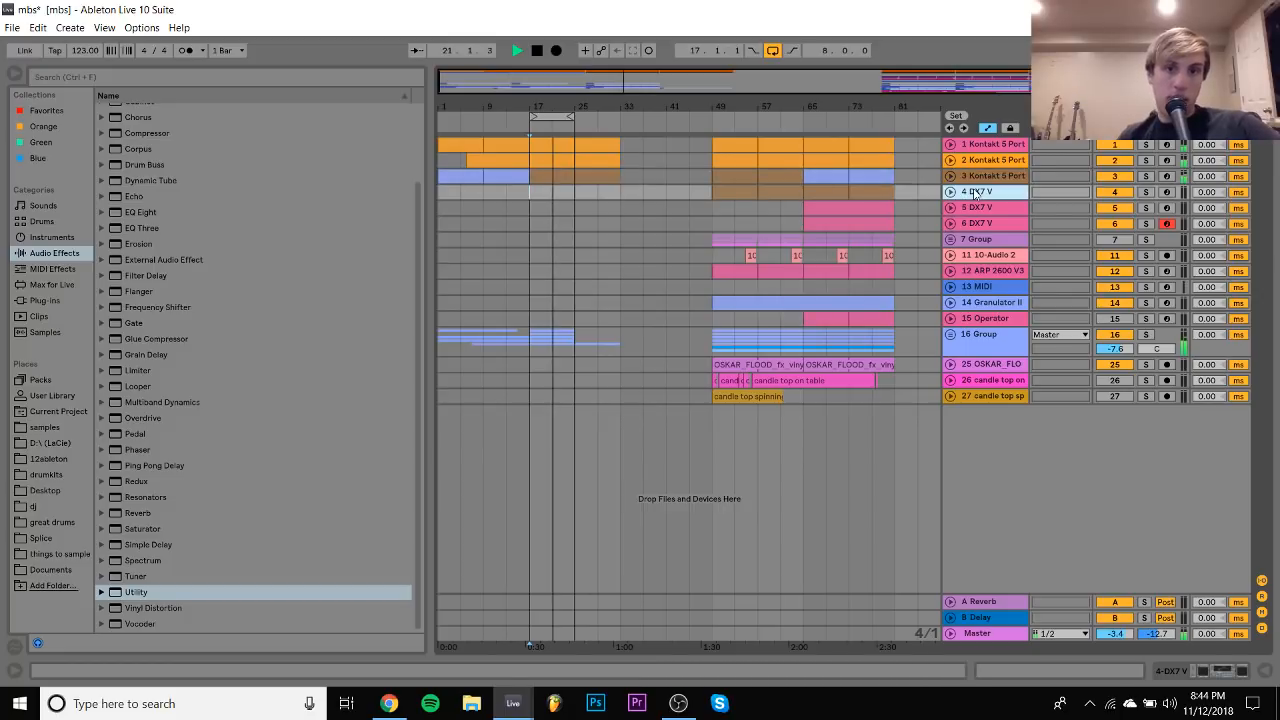
pyautogui.hotkey('ctrl', 'shift', 't')
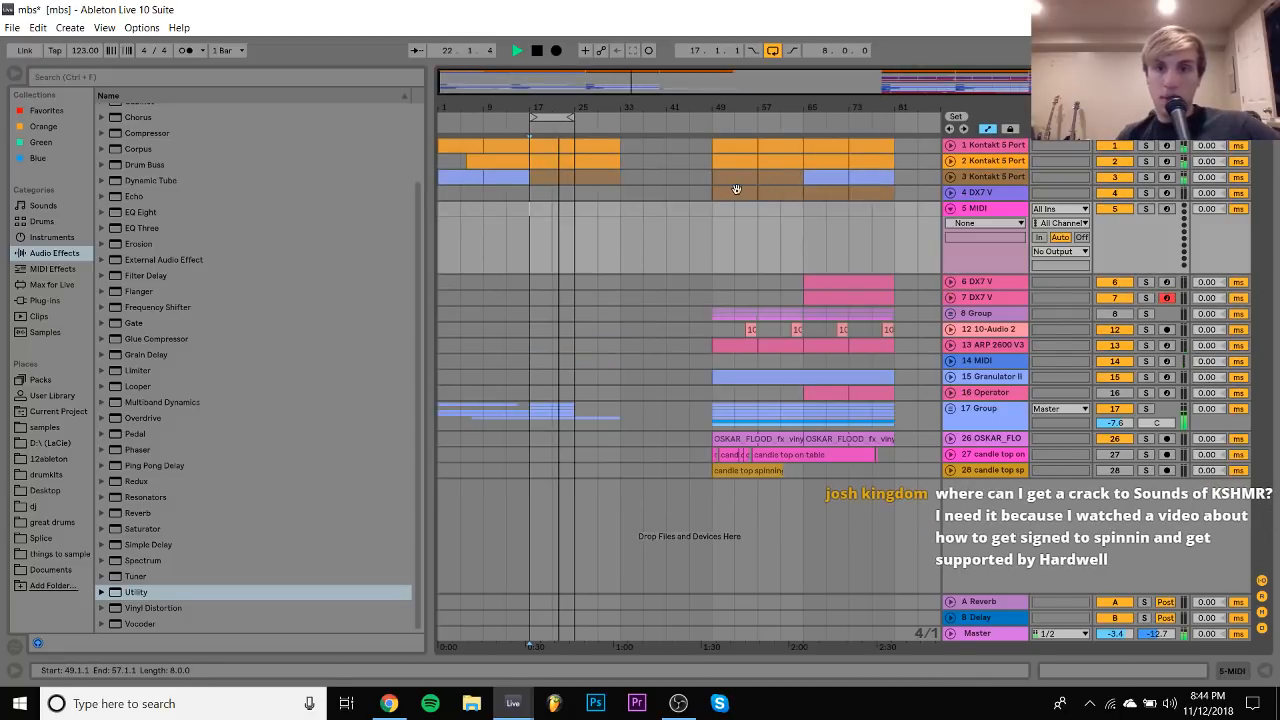
pyautogui.click(736, 191)
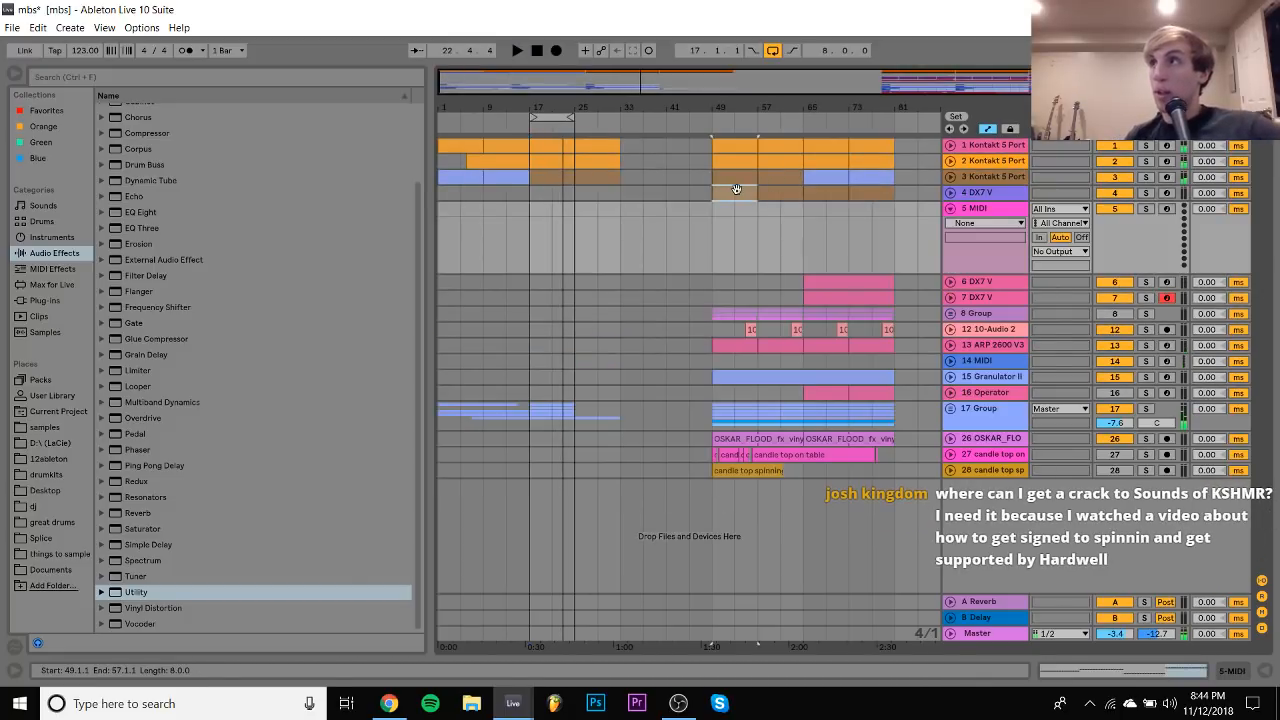
pyautogui.moveTo(736, 190); pyautogui.dragTo(548, 234)
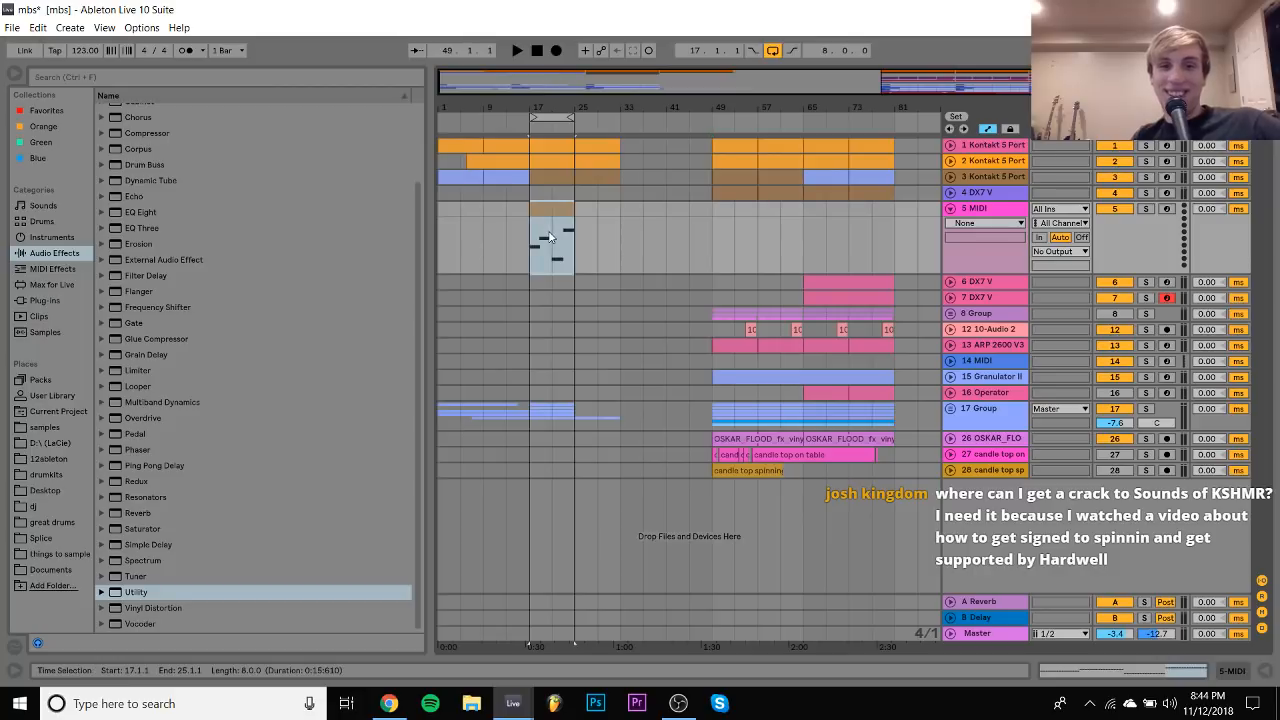
# Replace the repeated notes in the copied clip with one long sustained note for each of the four pitches
pyautogui.doubleClick(553, 212)
pyautogui.moveTo(258, 444); pyautogui.dragTo(468, 537)
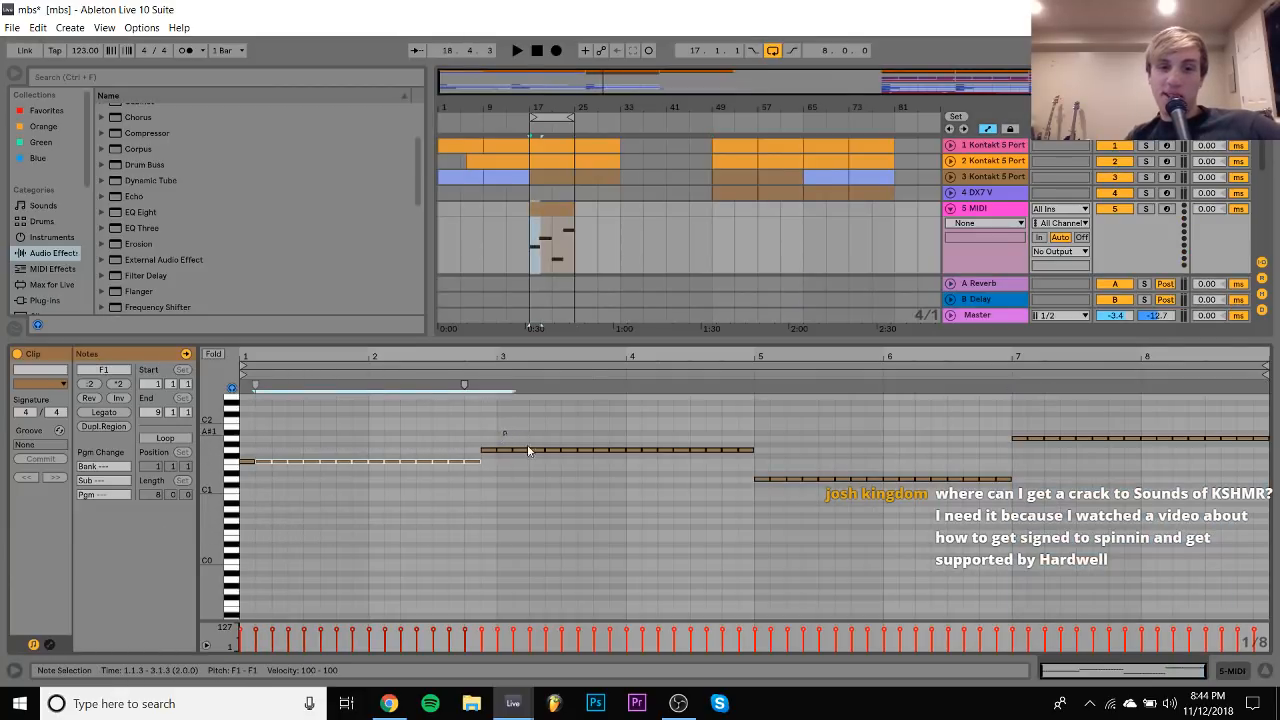
pyautogui.moveTo(510, 433); pyautogui.dragTo(750, 515)
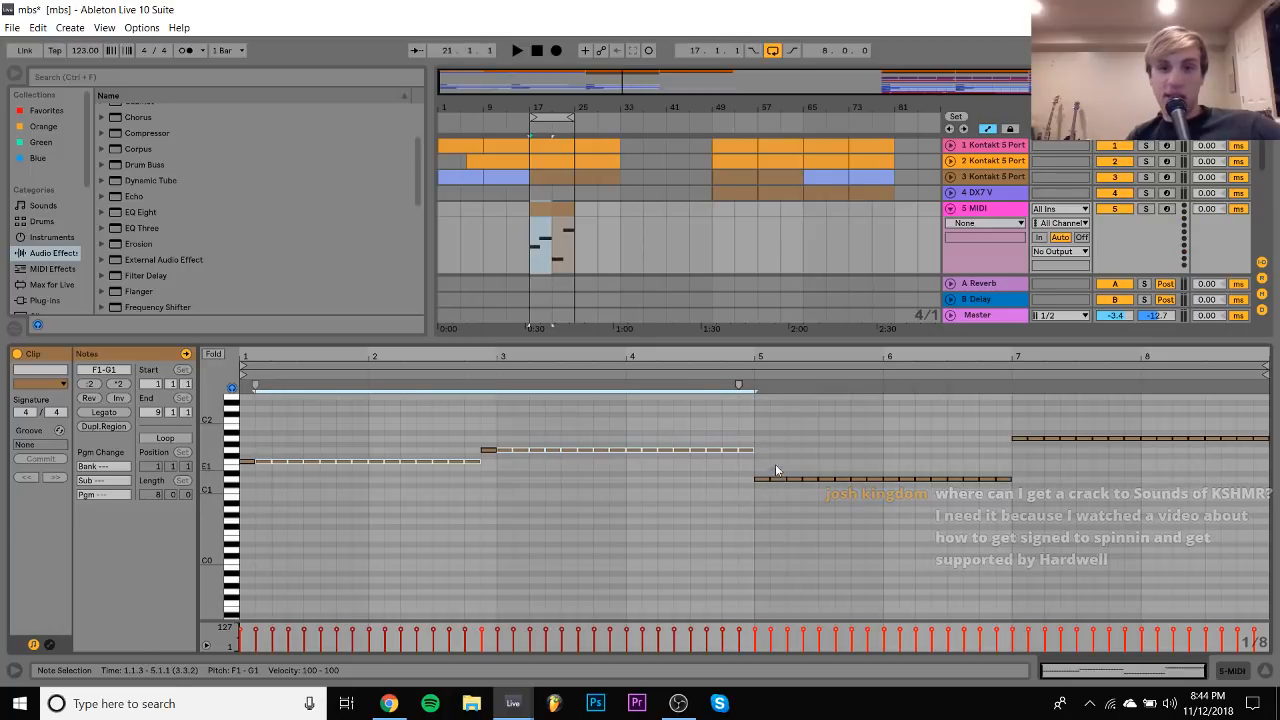
pyautogui.moveTo(776, 458); pyautogui.dragTo(1124, 618)
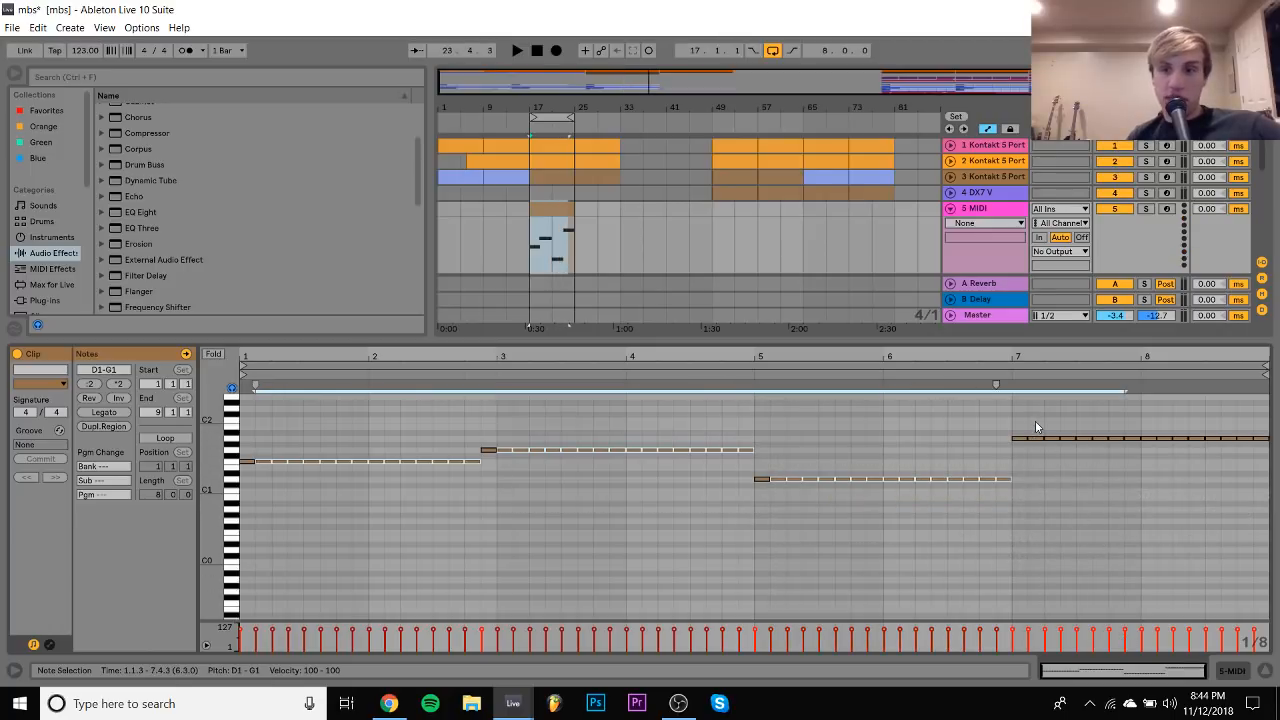
pyautogui.moveTo(1036, 427); pyautogui.dragTo(1266, 600)
pyautogui.press('Delete')
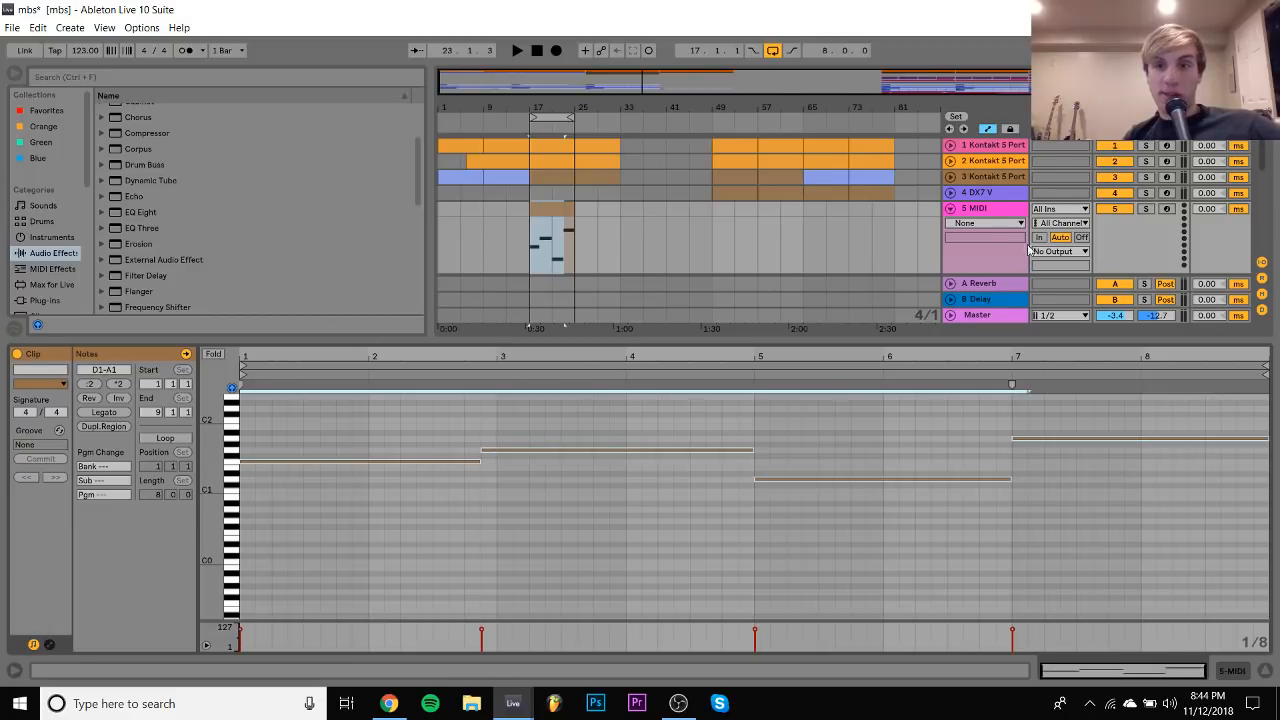
# Duplicate the sustained-note clip so it fills bars 17 to 33, and browse the plug-in list
pyautogui.hotkey('shift', 'Tab')
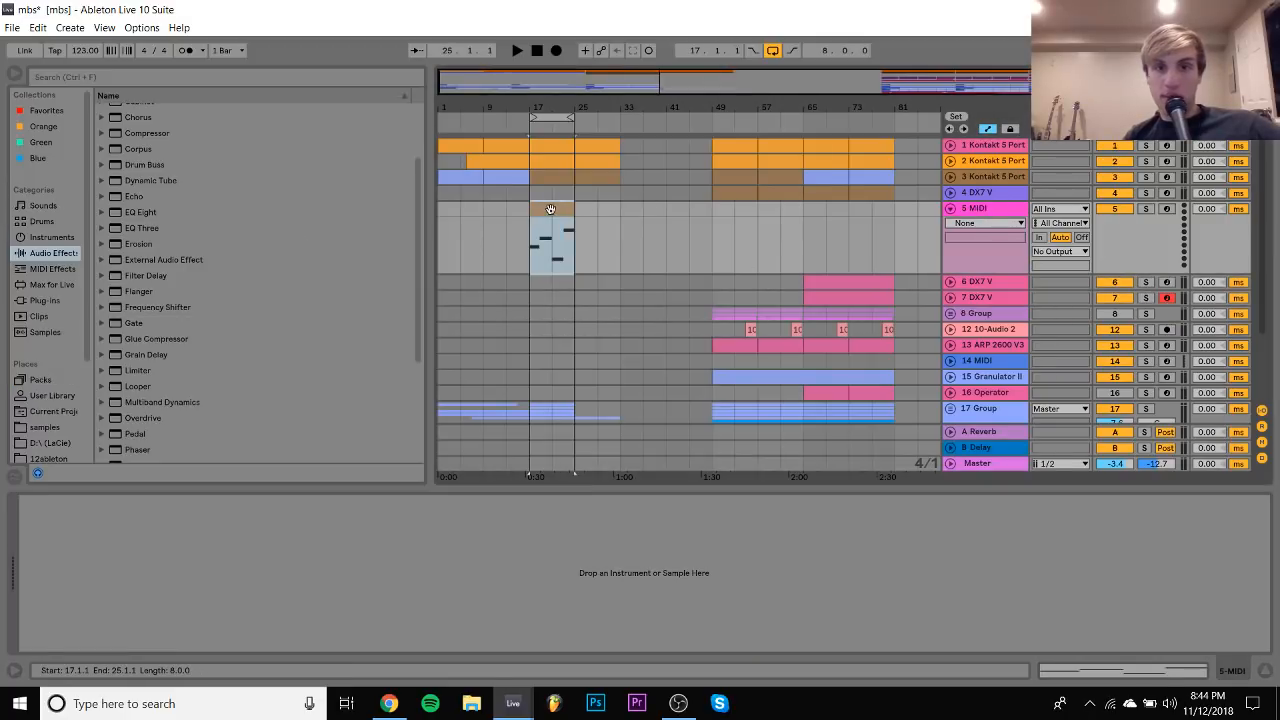
pyautogui.hotkey('ctrl', 'd')
pyautogui.click(43, 302)
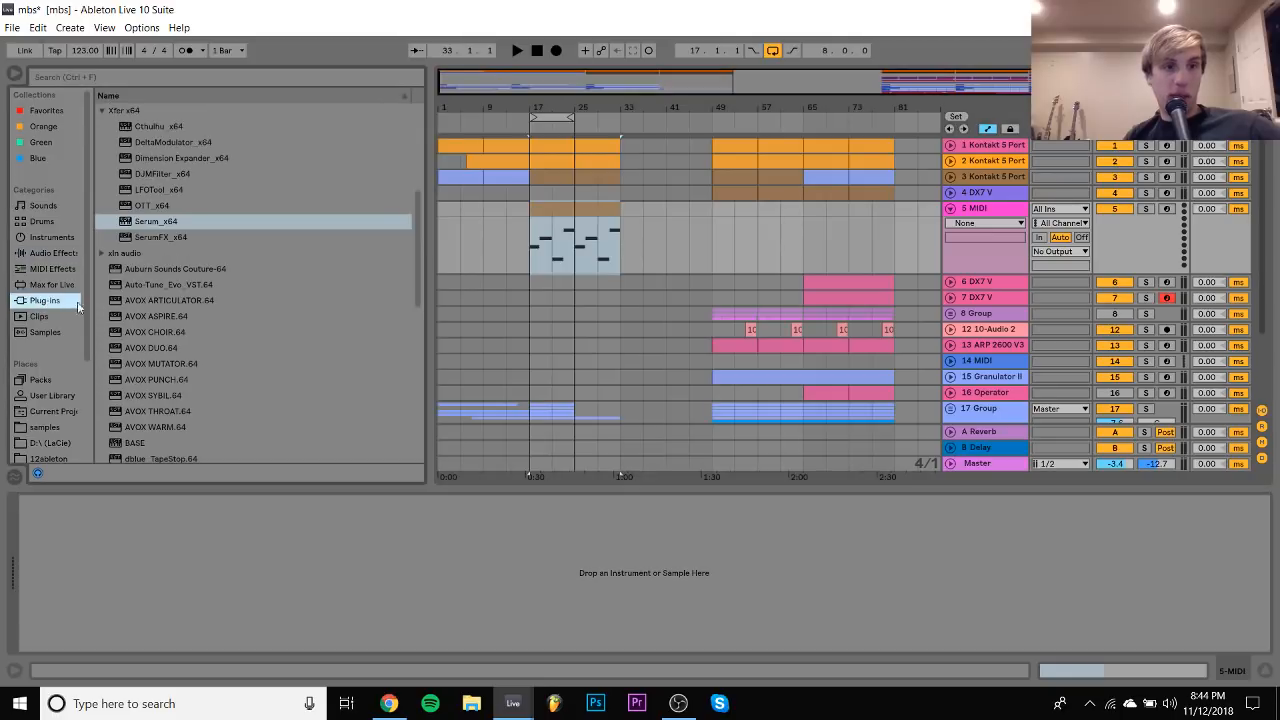
pyautogui.scroll(4, 137, 255)
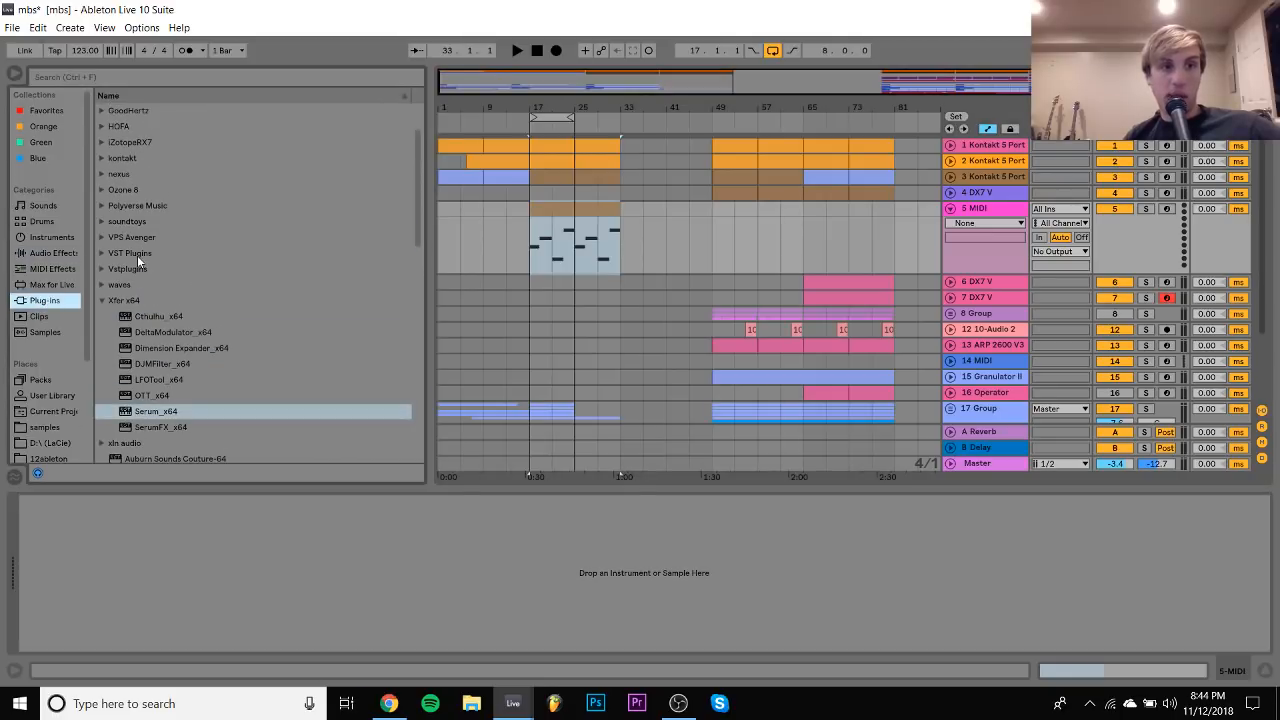
pyautogui.scroll(-1, 112, 184)
pyautogui.scroll(2, 320, 233)
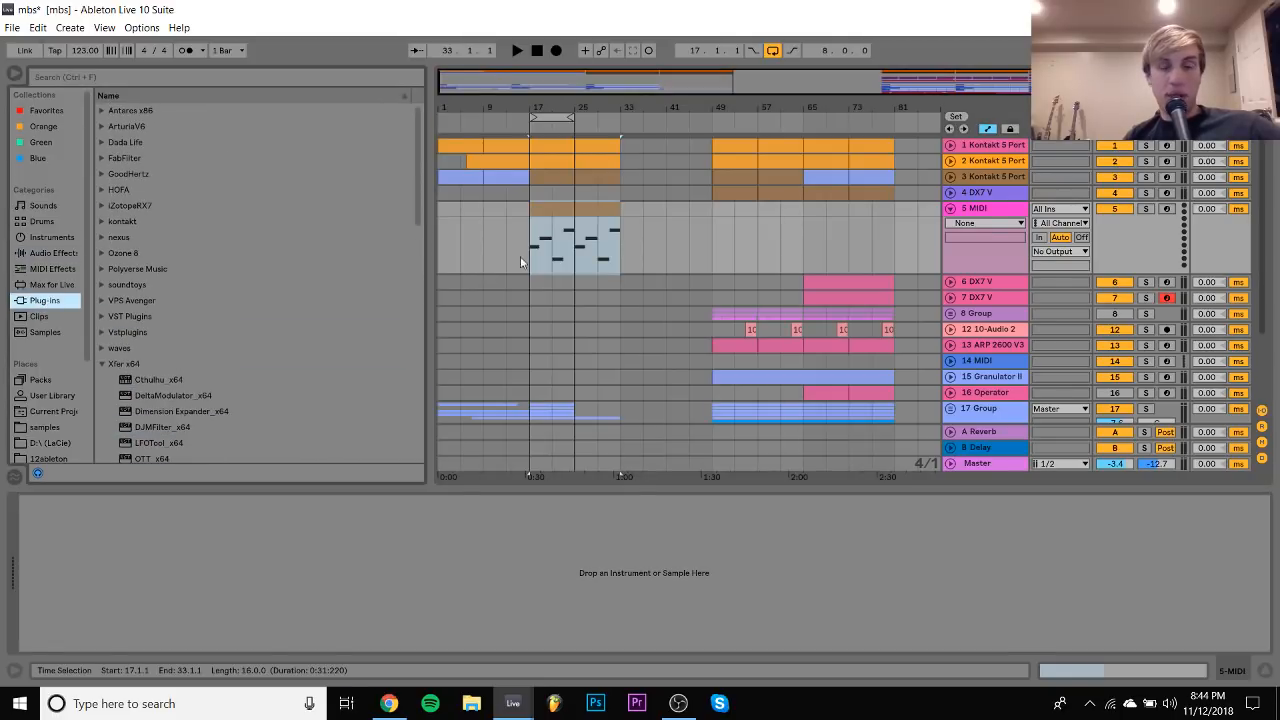
# Collapse the 5 MIDI track and play back the loop section, continuing with the main section from bar 49
pyautogui.press('space')
pyautogui.click(950, 208)
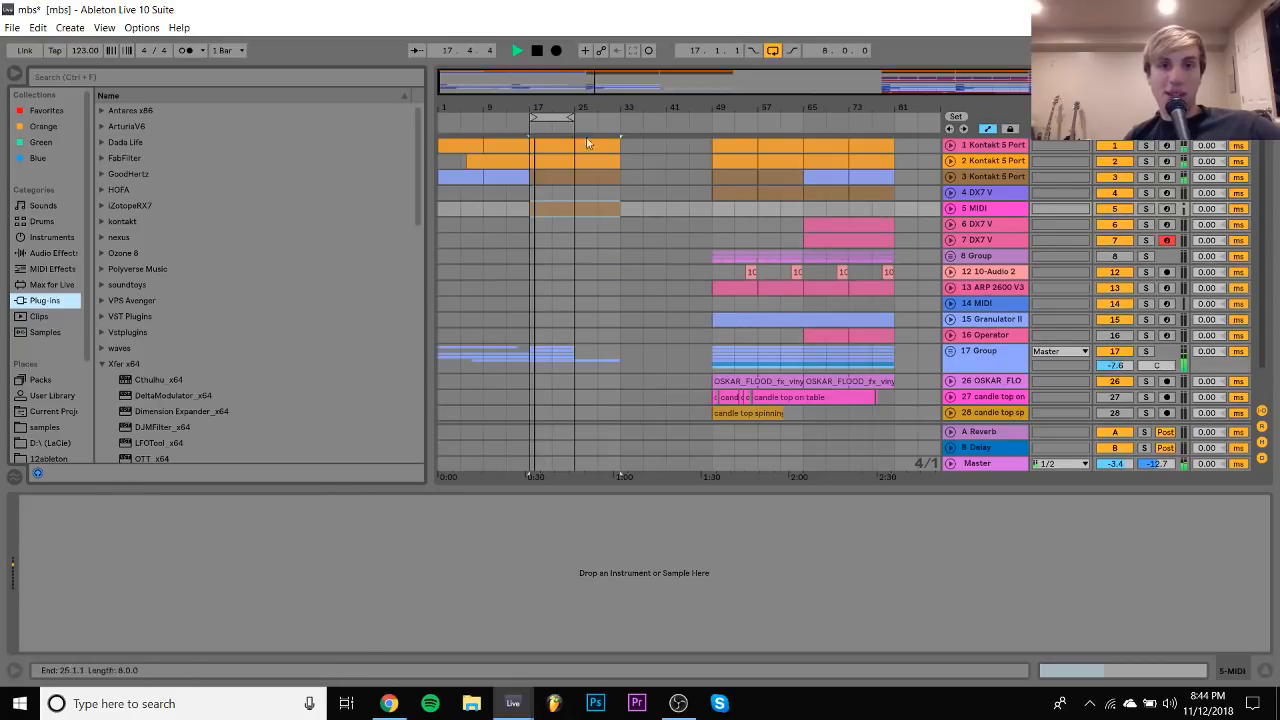
pyautogui.click(711, 217)
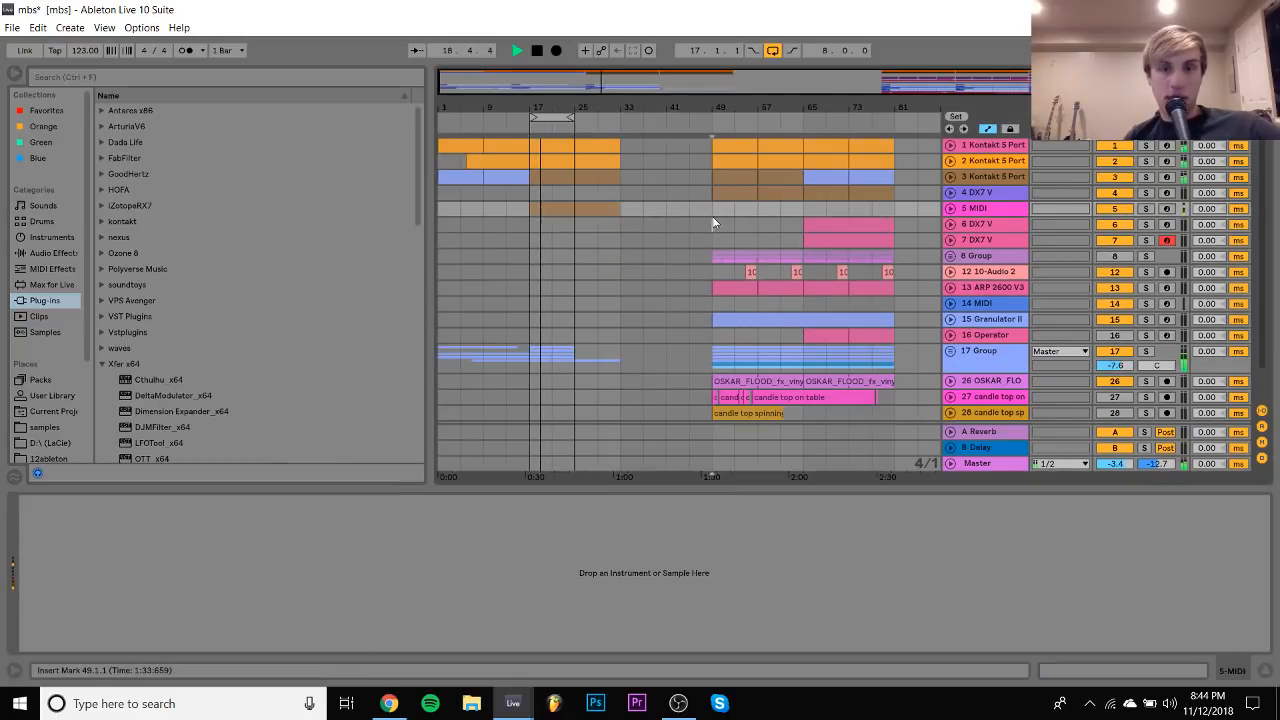
pyautogui.click(1265, 672)
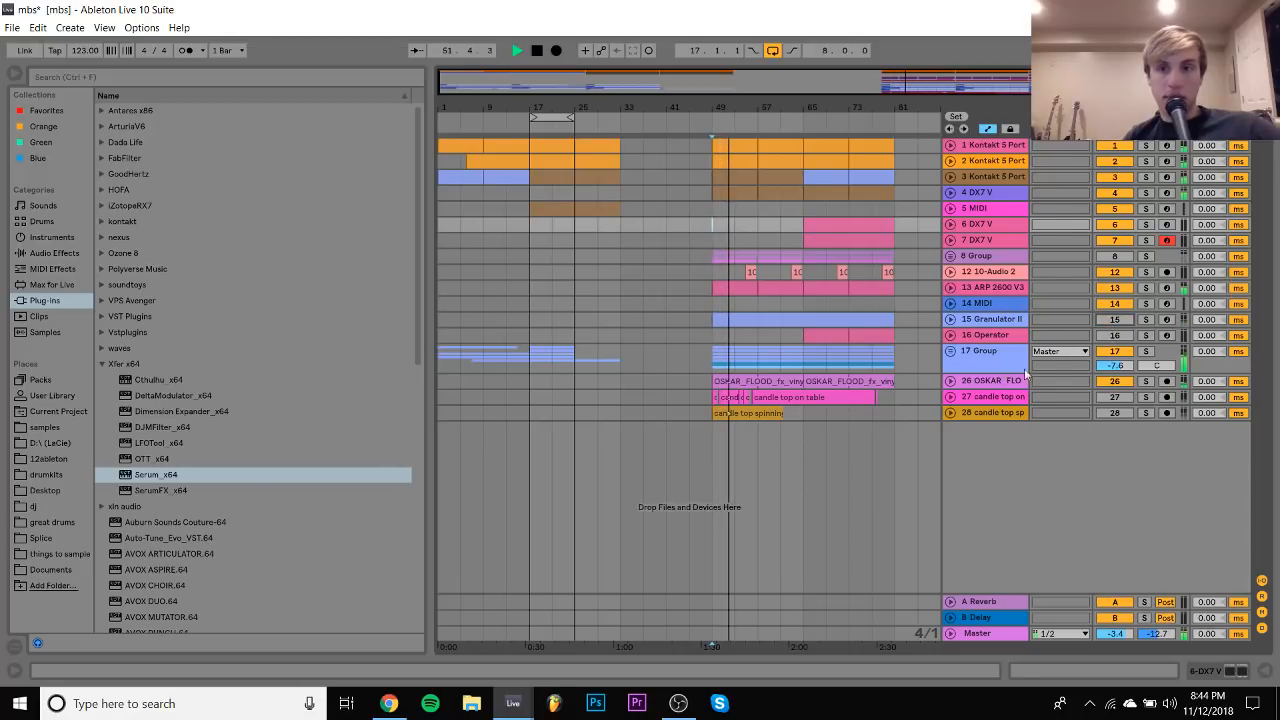
# Copy the OSKAR_FLOOD vinyl noise clips from bar 49 to bar 1 and set their track volume to -17.9 dB
pyautogui.click(850, 381)
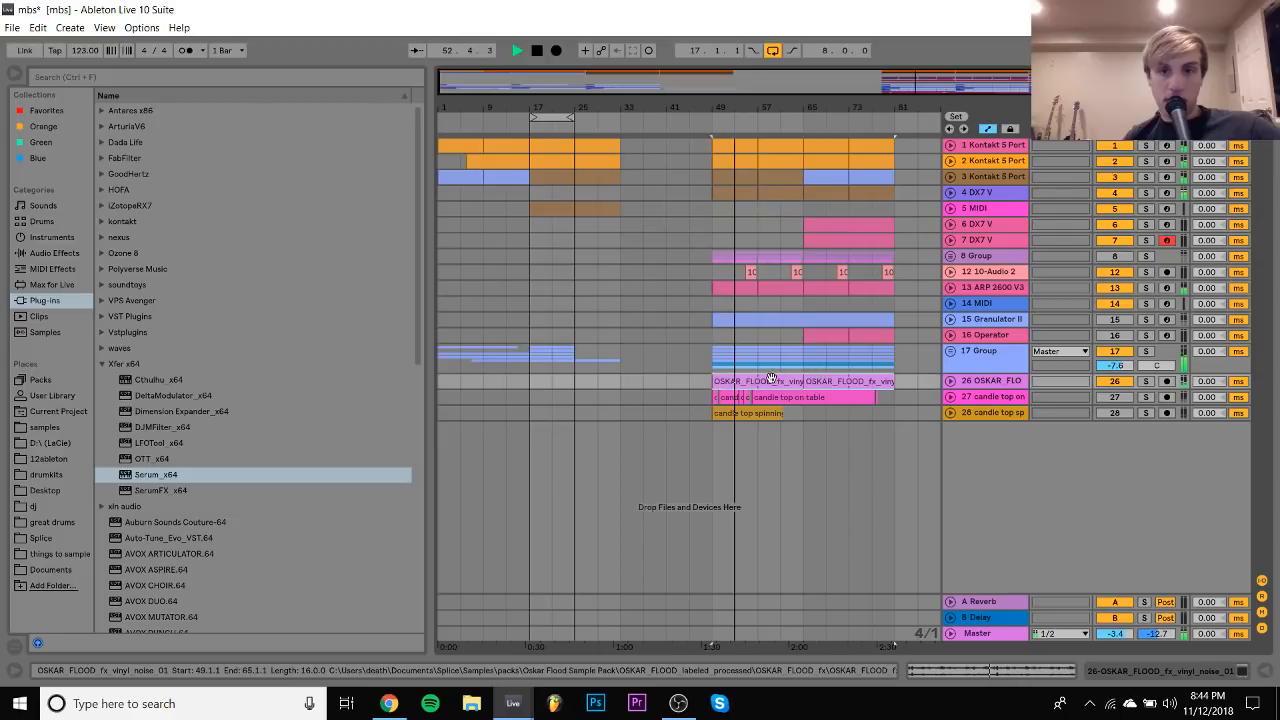
pyautogui.click(442, 382)
pyautogui.hotkey('ctrl', 'v')
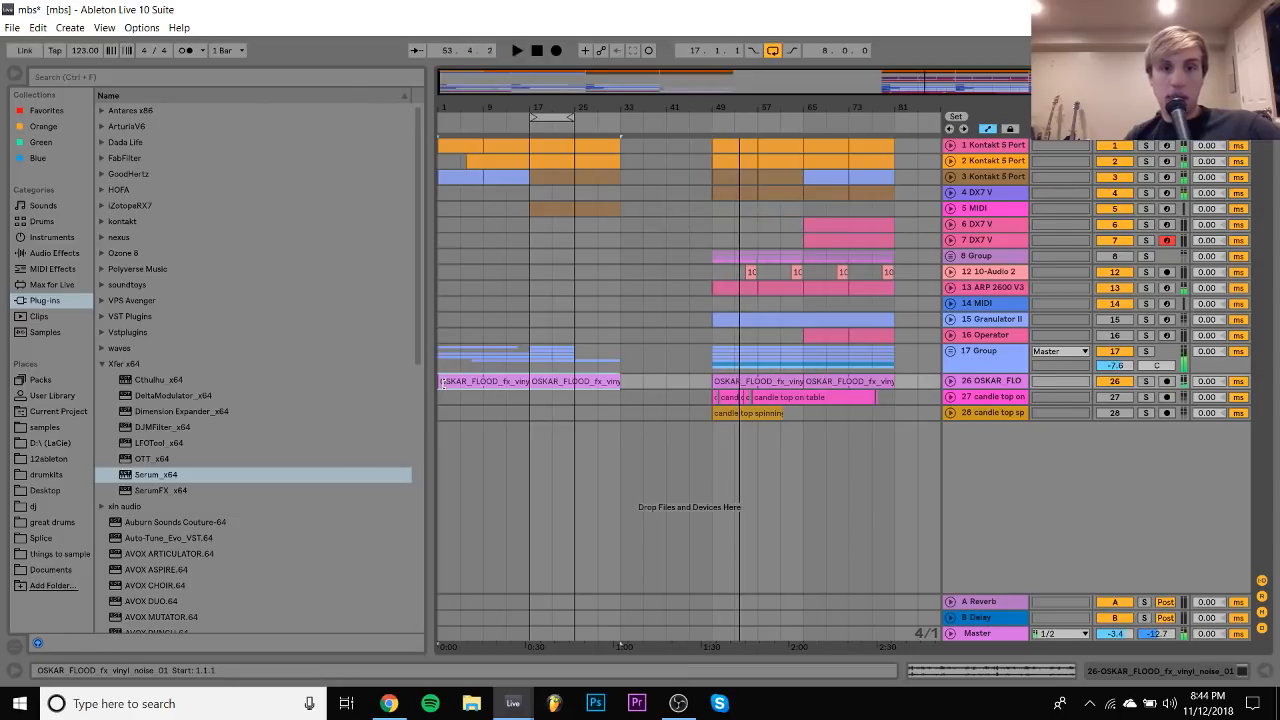
pyautogui.click(952, 381)
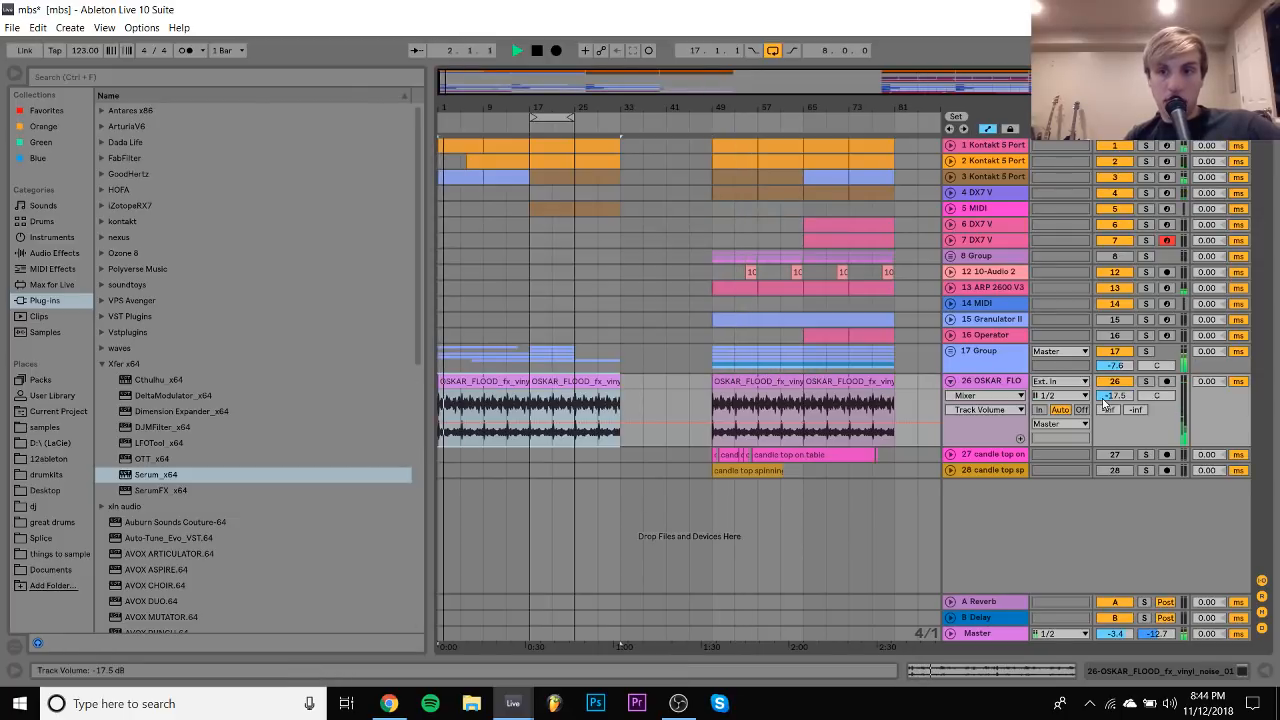
# Load the Serum_x64 instrument onto the 5 MIDI track
pyautogui.doubleClick(977, 209)
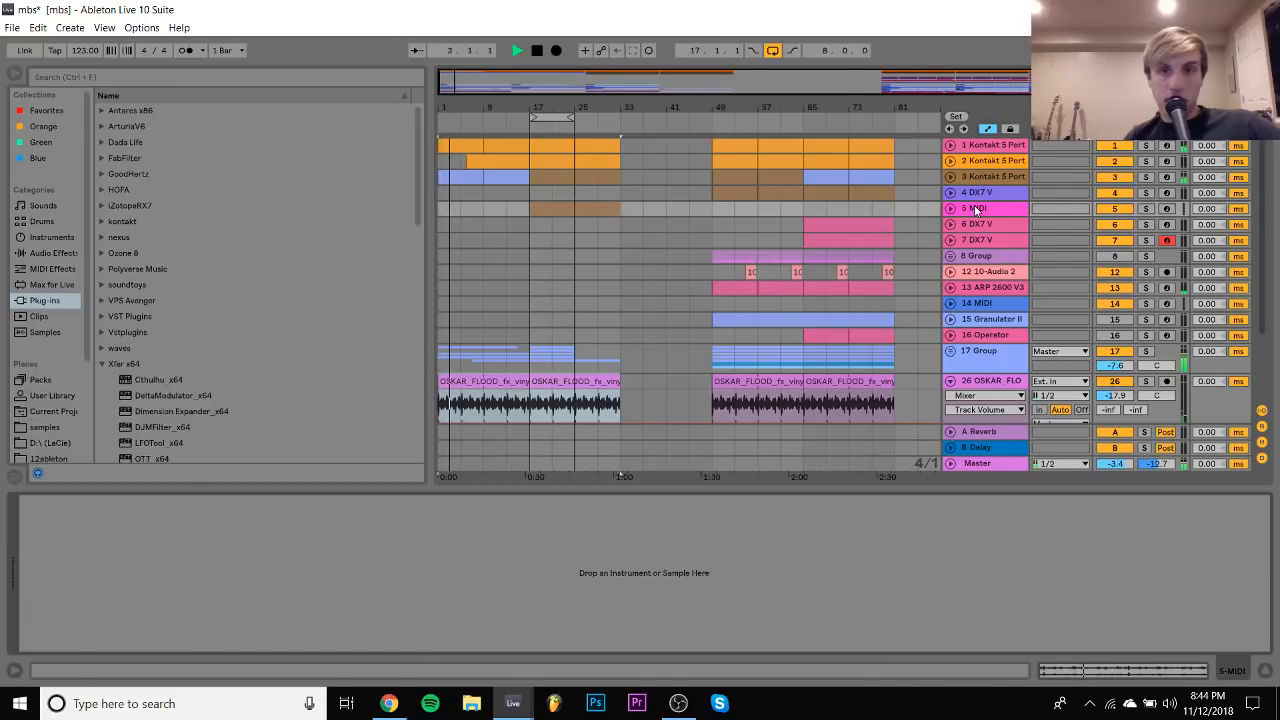
pyautogui.click(100, 364)
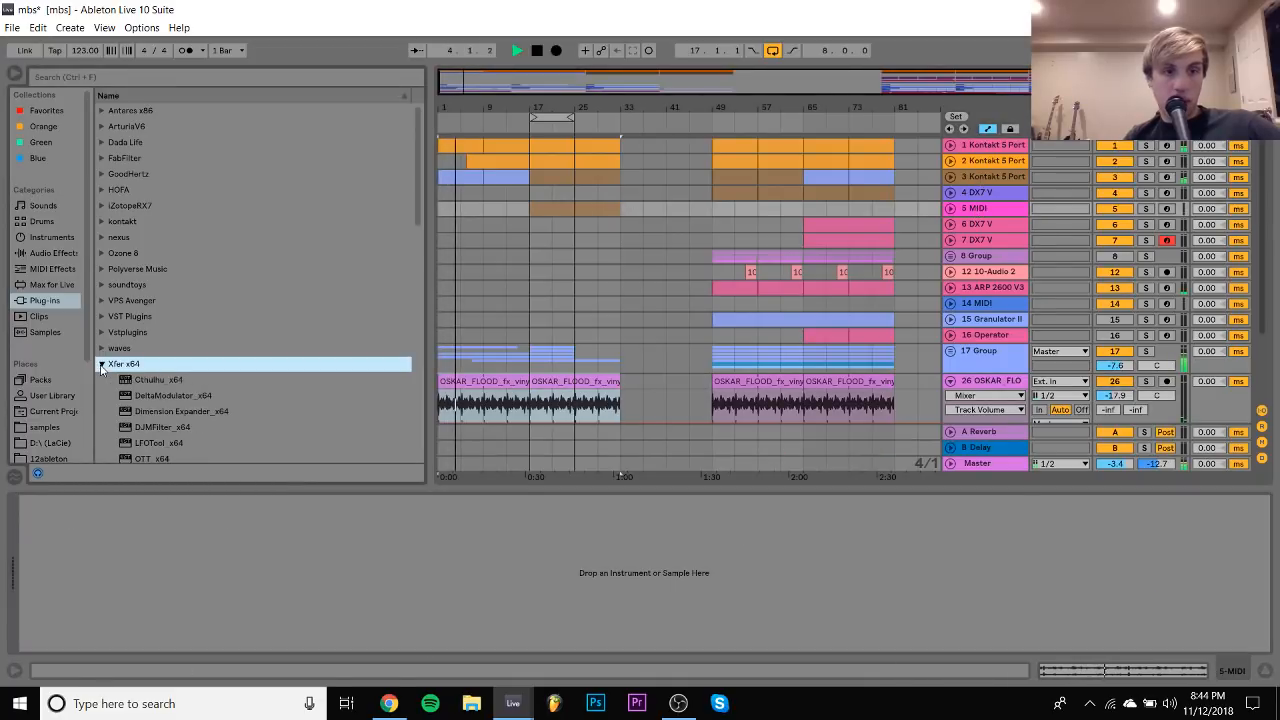
pyautogui.doubleClick(158, 381)
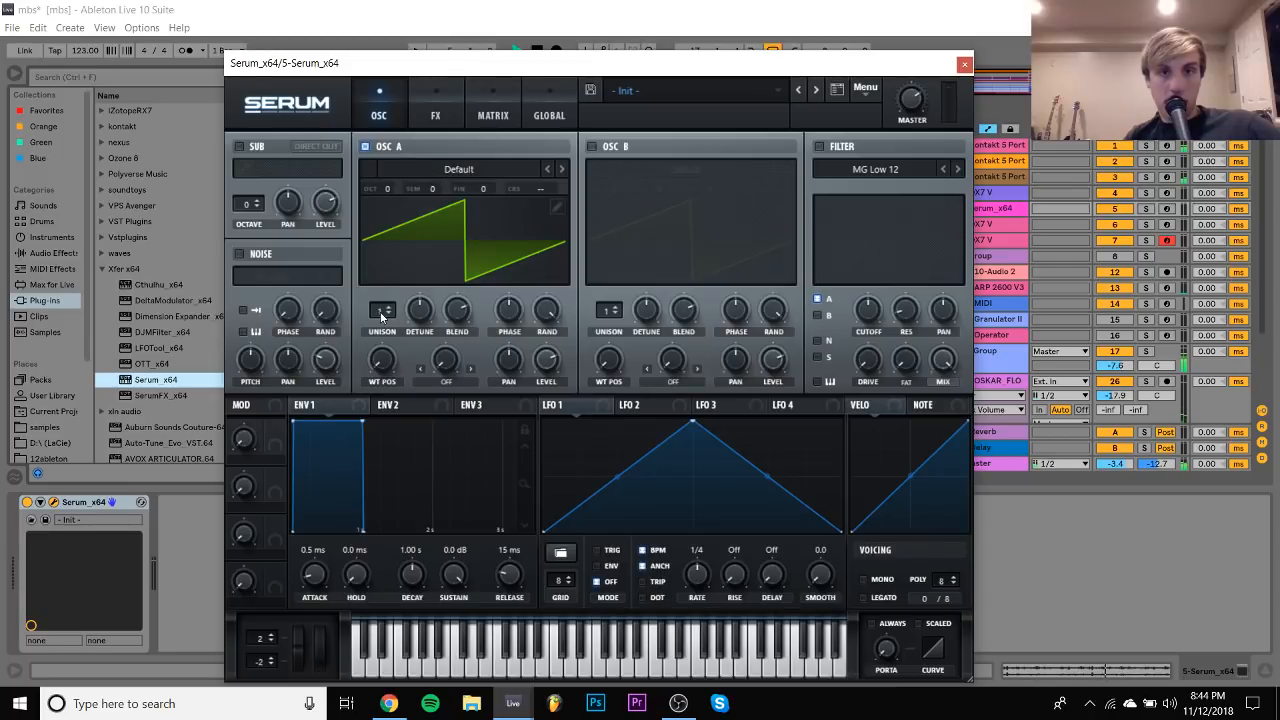
# Set Serum's oscillator A to 16 unison voices and octave -1, and enable its filter as MG Low 24
pyautogui.moveTo(381, 317); pyautogui.dragTo(383, 240)
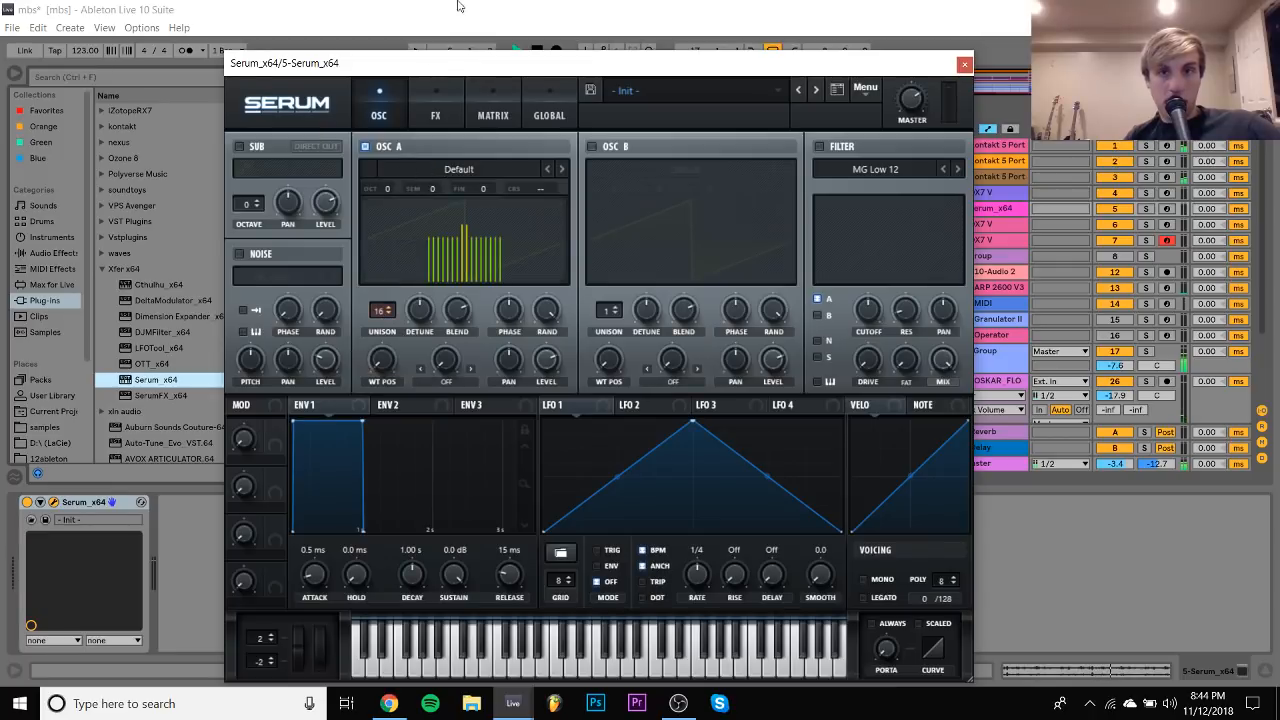
pyautogui.click(819, 147)
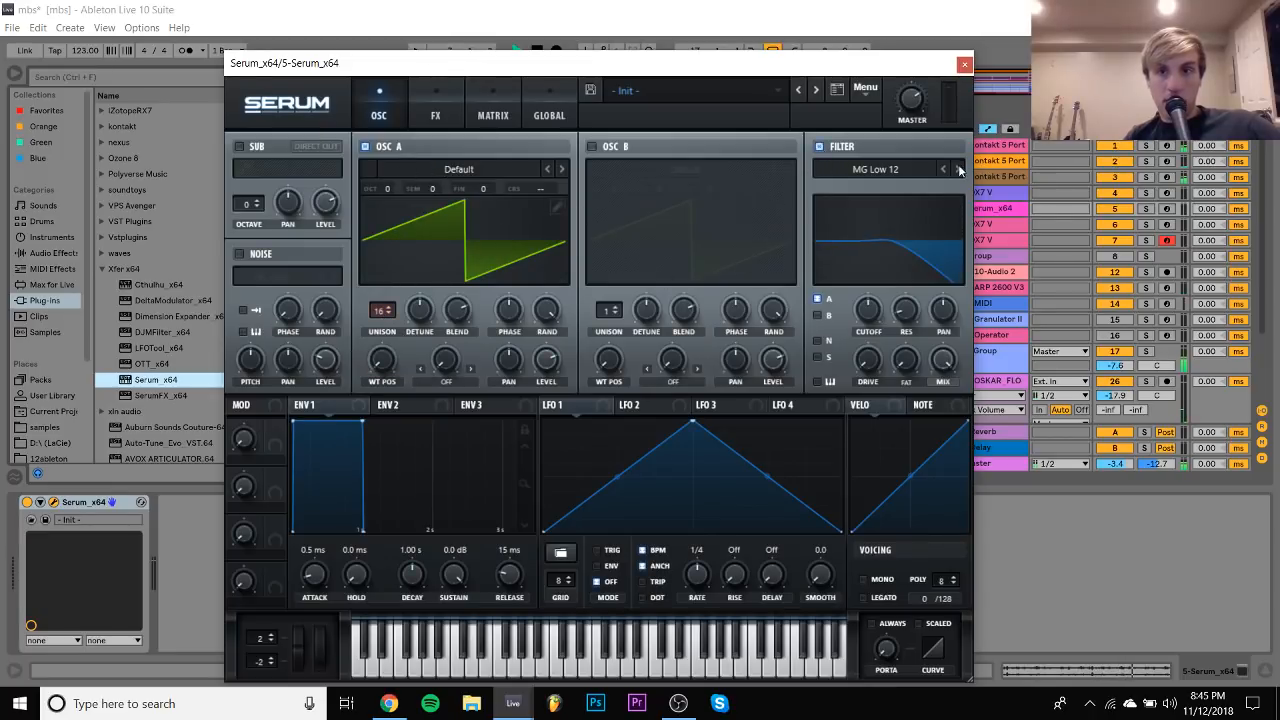
pyautogui.moveTo(386, 184); pyautogui.dragTo(386, 201)
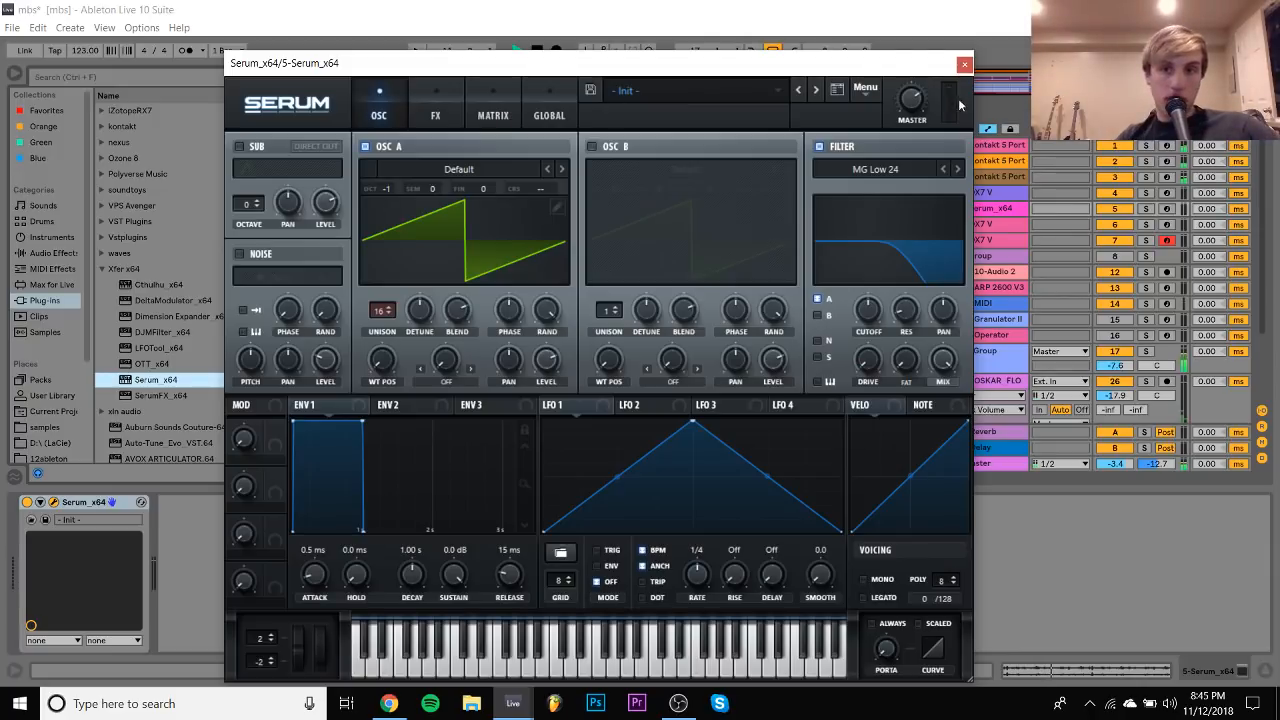
pyautogui.click(964, 65)
# Set the Serum track's volume to -6.8 dB and copy LFOTool onto it from the 3 Kontakt 5 track
pyautogui.click(549, 203)
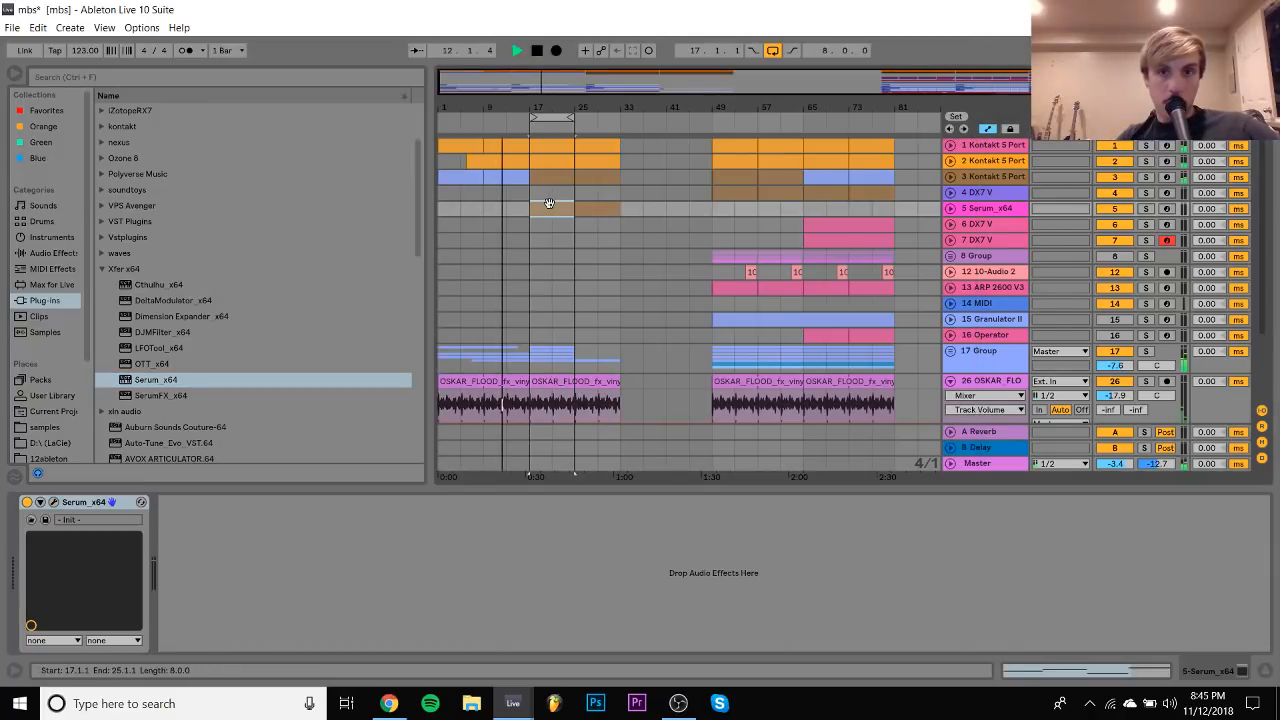
pyautogui.click(950, 208)
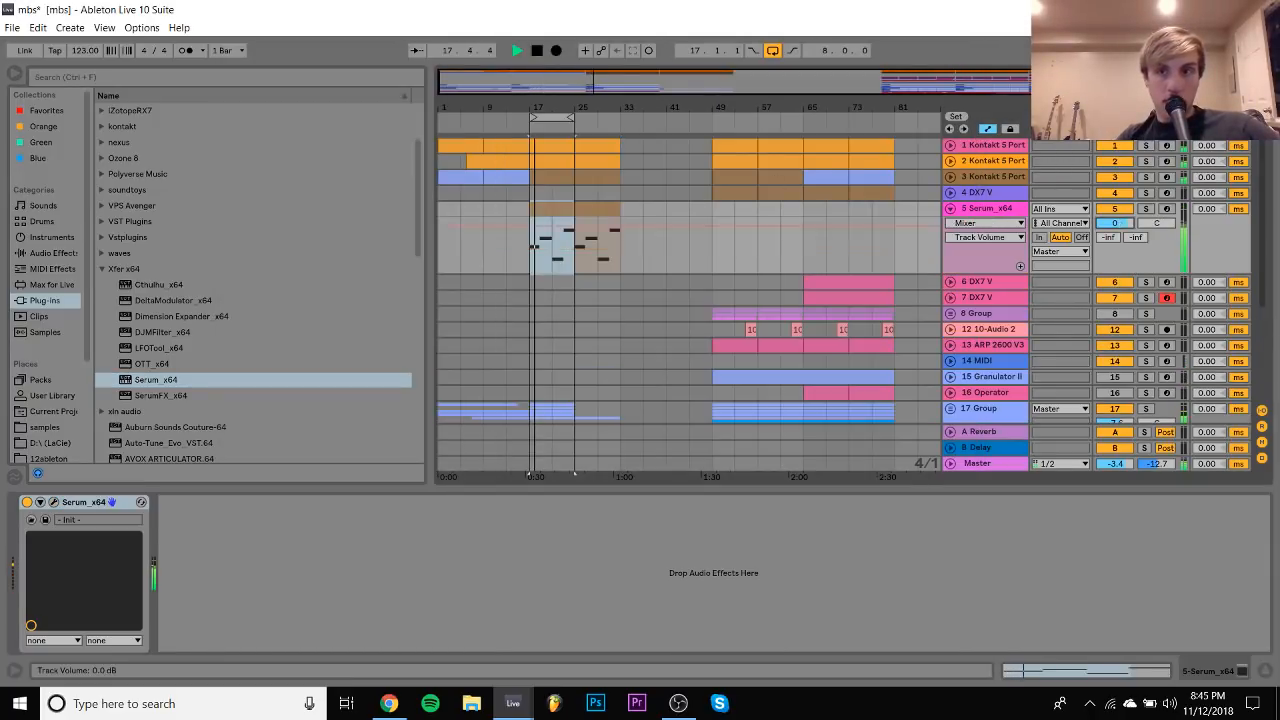
pyautogui.click(1012, 180)
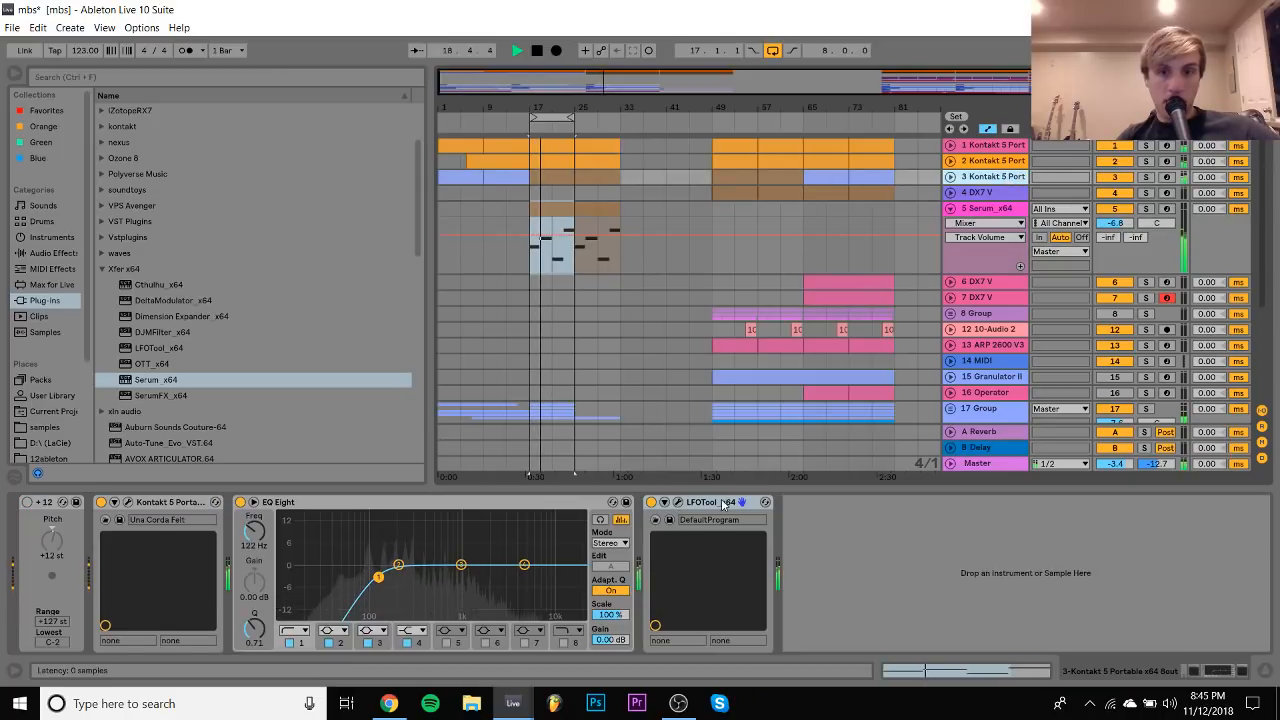
pyautogui.click(570, 251)
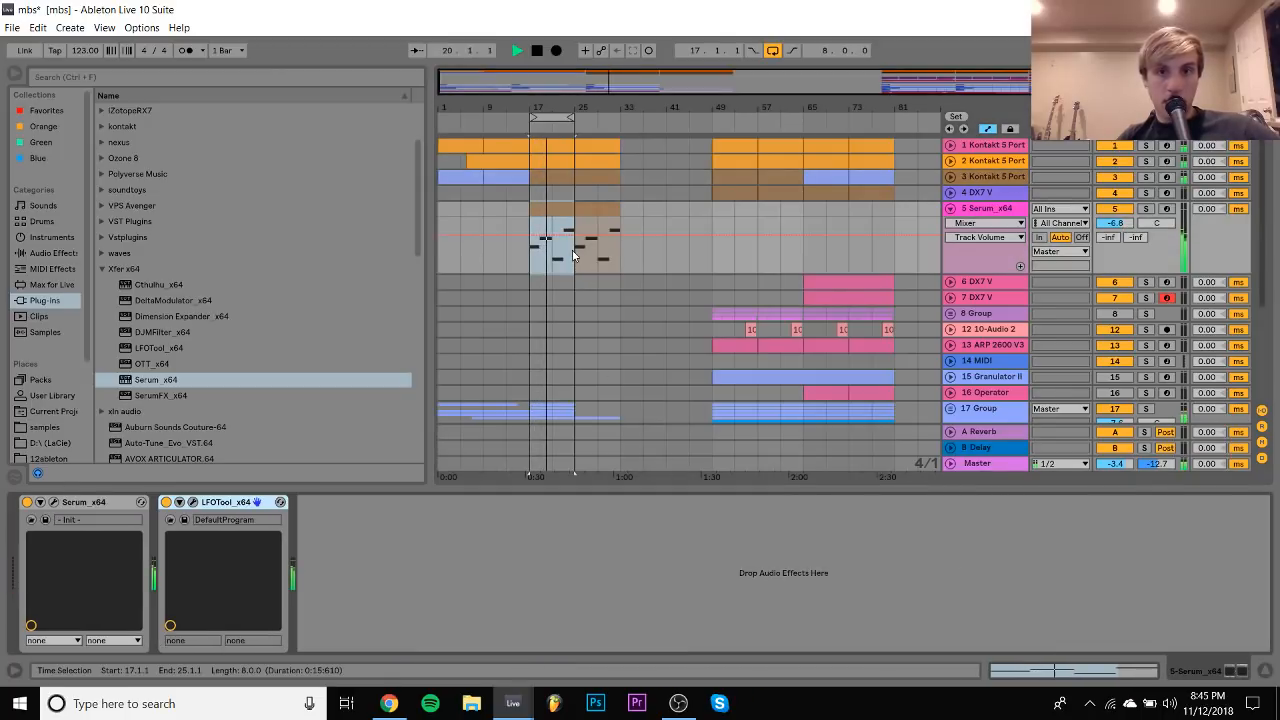
# In the Serum clip at bar 17, shorten the G1 note so it ends at 4.3.3
pyautogui.doubleClick(570, 251)
pyautogui.click(648, 412)
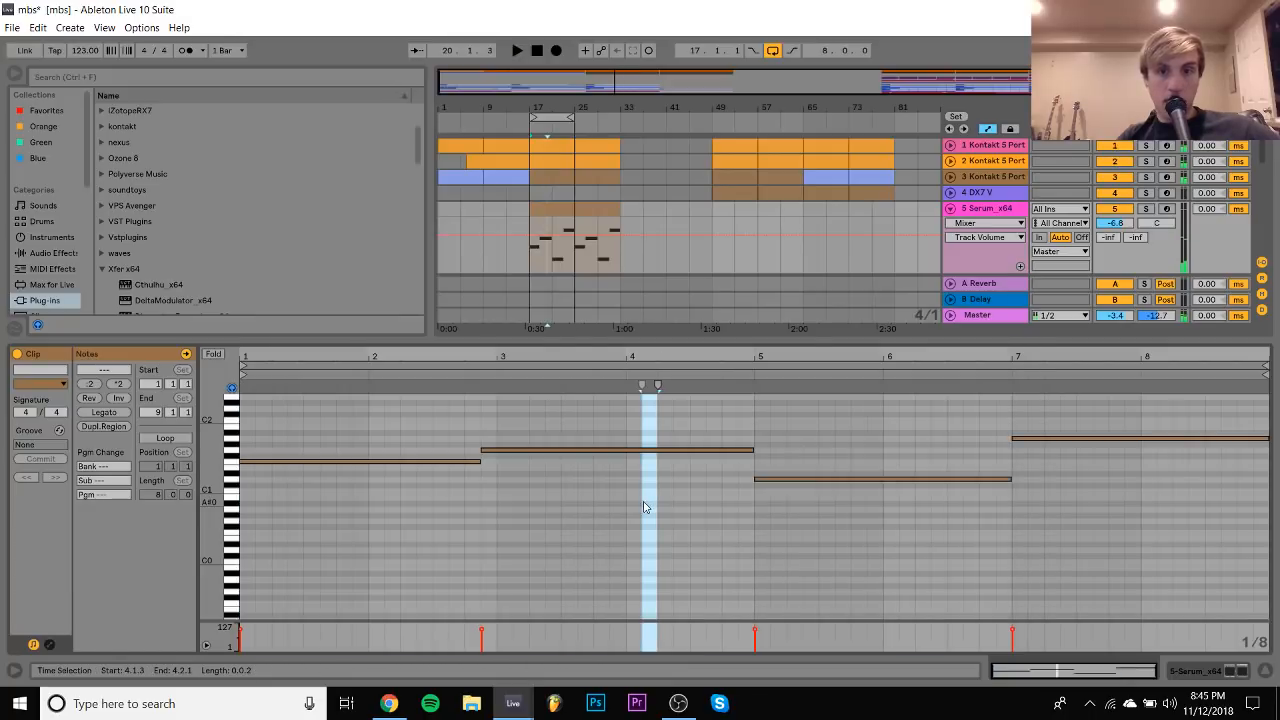
pyautogui.click(646, 449)
pyautogui.hotkey('shift', 'Left')
pyautogui.hotkey('shift', 'Left')
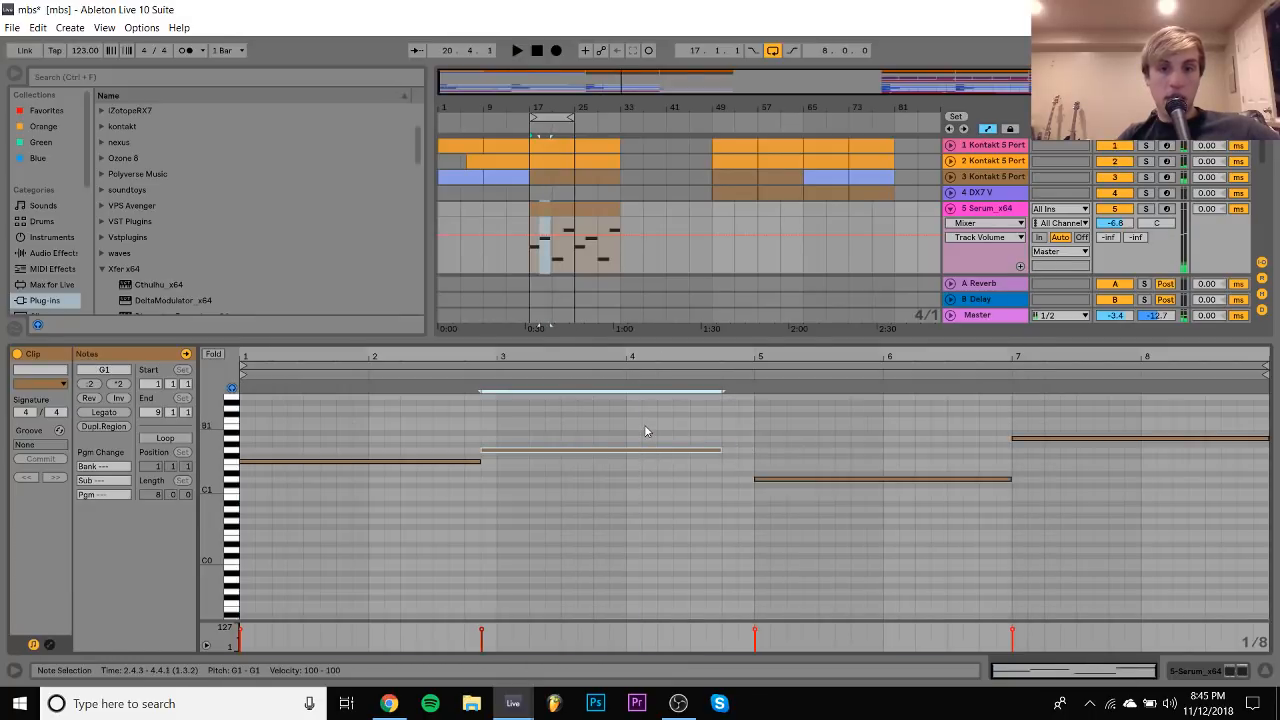
pyautogui.hotkey('shift', 'Left')
# Duplicate the G1 note right after itself, raise the copy an octave to G2 and shorten it to end at 5.1.1
pyautogui.hotkey('ctrl', 'd')
pyautogui.hotkey('shift', 'Up')
pyautogui.hotkey('shift', 'Left')
pyautogui.hotkey('shift', 'Left')
pyautogui.hotkey('shift', 'Left')
pyautogui.hotkey('shift', 'Left')
pyautogui.hotkey('shift', 'Left')
pyautogui.hotkey('shift', 'Left')
pyautogui.hotkey('shift', 'Left')
pyautogui.hotkey('shift', 'Left')
pyautogui.hotkey('shift', 'Left')
pyautogui.hotkey('shift', 'Left')
pyautogui.hotkey('shift', 'Left')
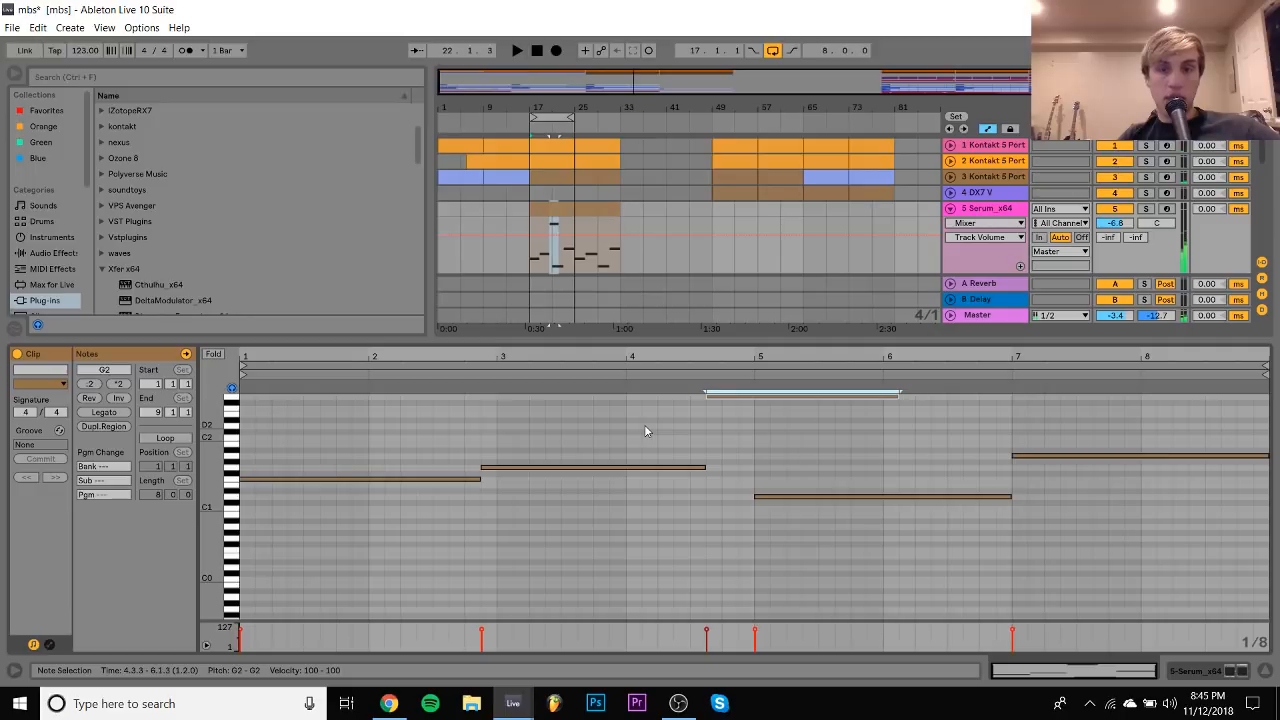
pyautogui.press('space')
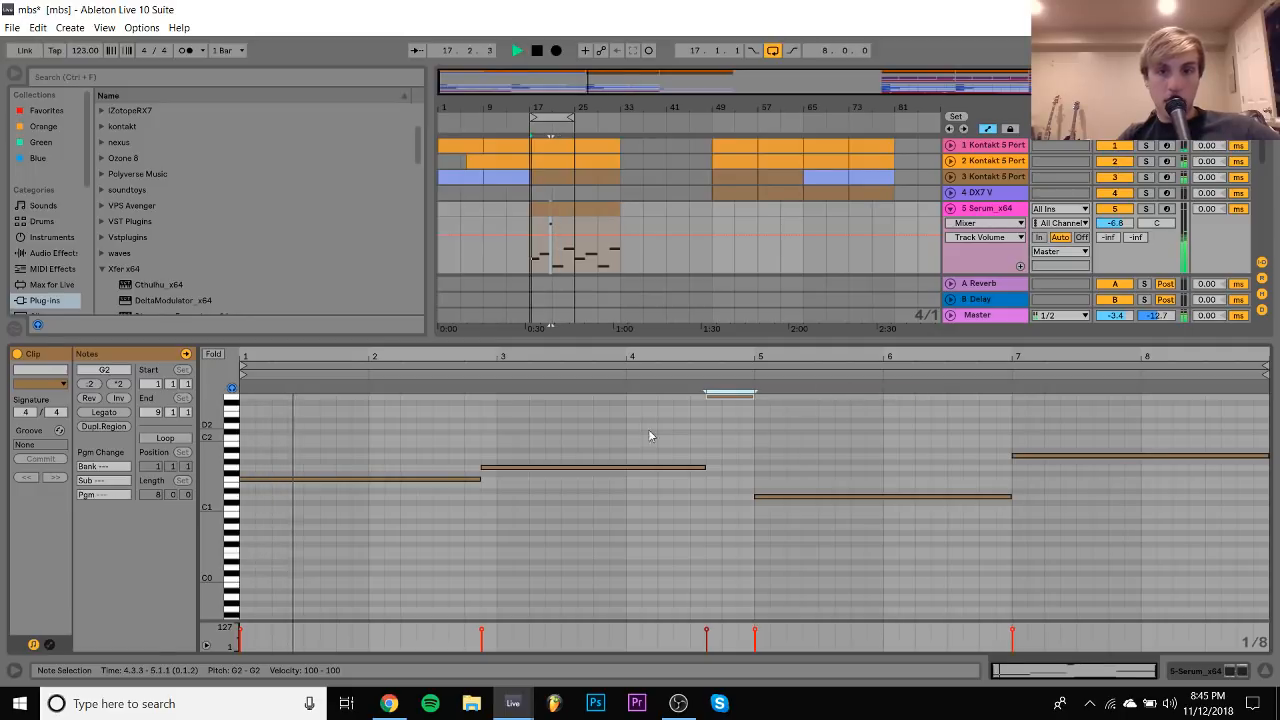
# Add an A2 note from 8.3.3 to the end of the Serum clip and duplicate the clip to bar 25
pyautogui.click(1227, 450)
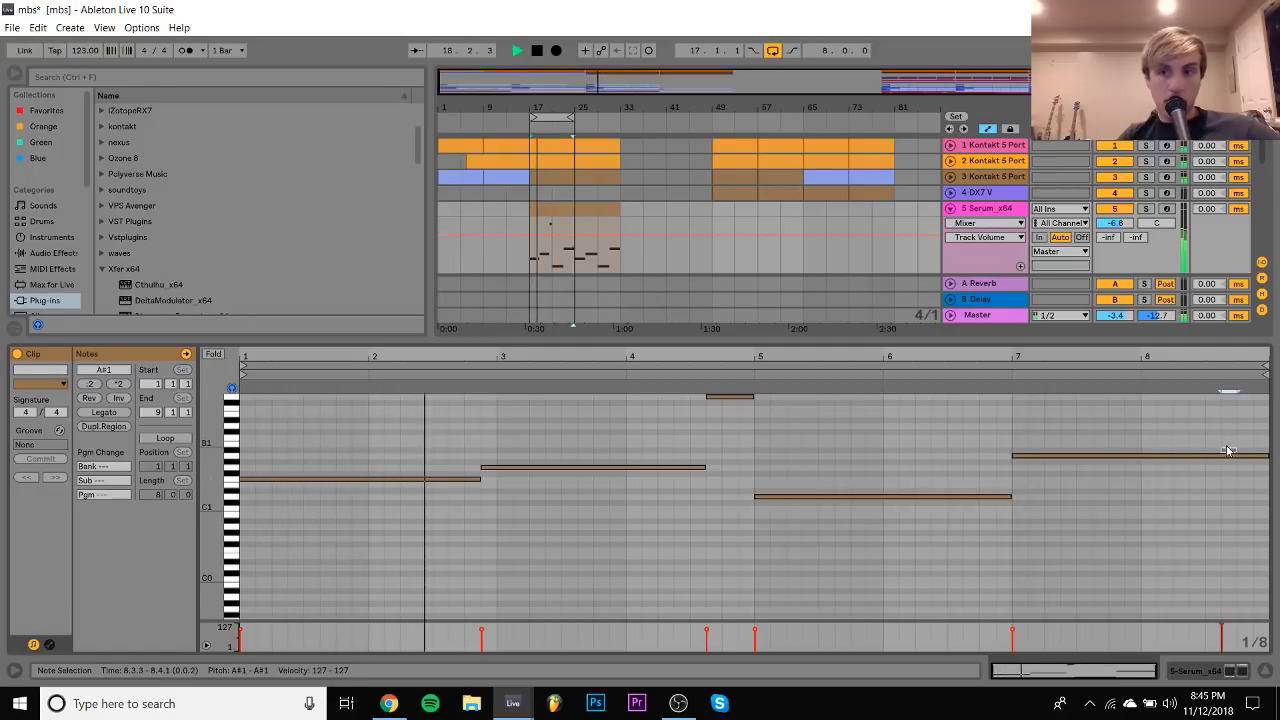
pyautogui.hotkey('ctrl', 'v')
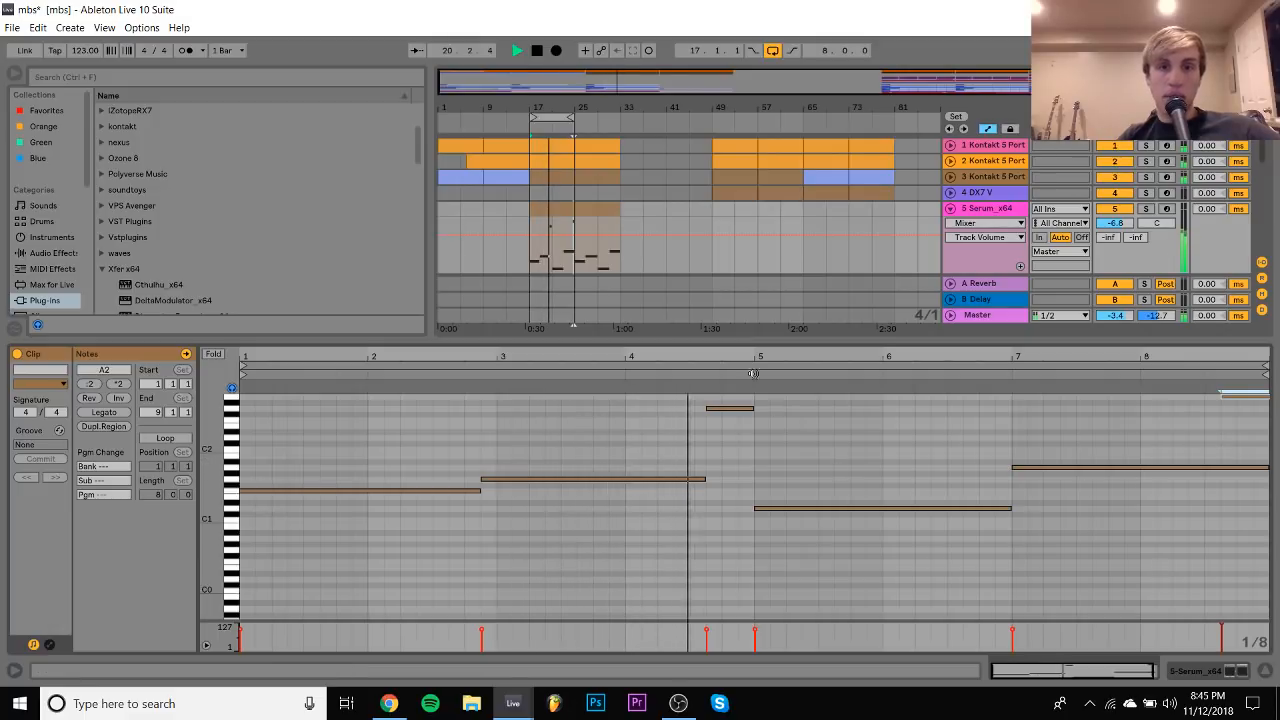
pyautogui.click(548, 209)
pyautogui.hotkey('ctrl', 'd')
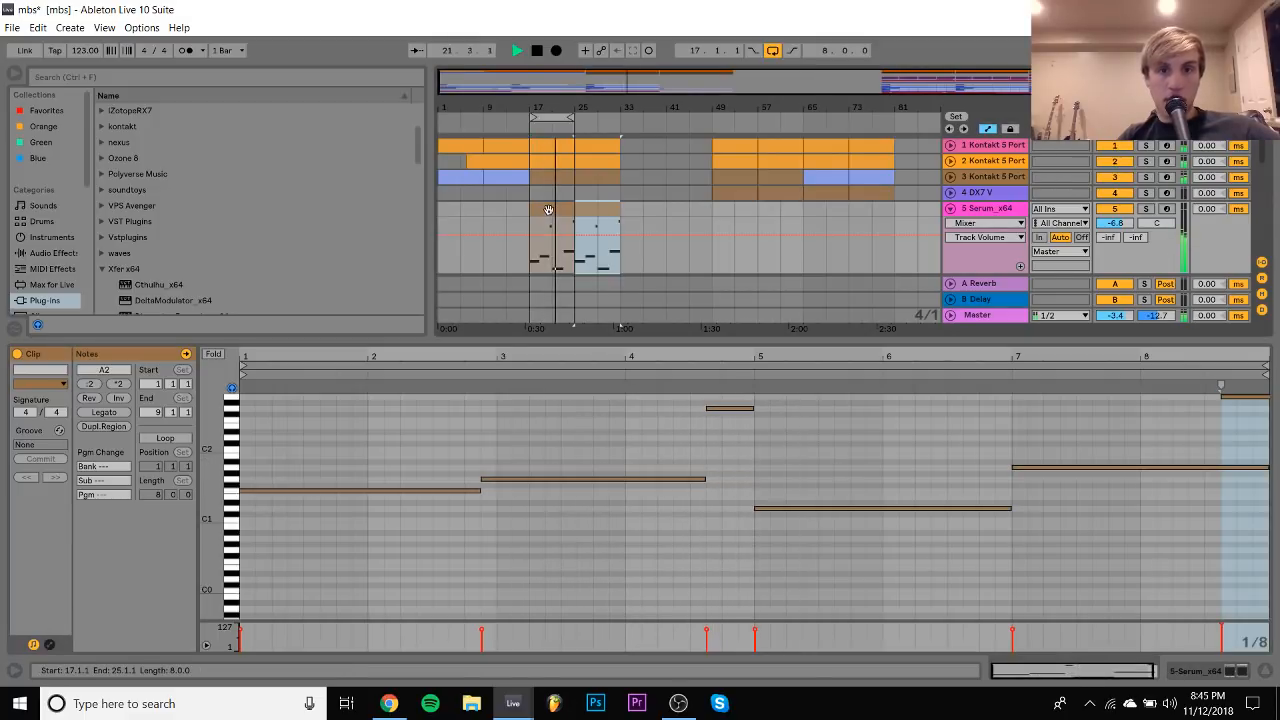
# Shorten the clip's A#1 note to end where the A2 note starts, and duplicate the corrected Serum clip over bar 25
pyautogui.click(548, 210)
pyautogui.click(1179, 461)
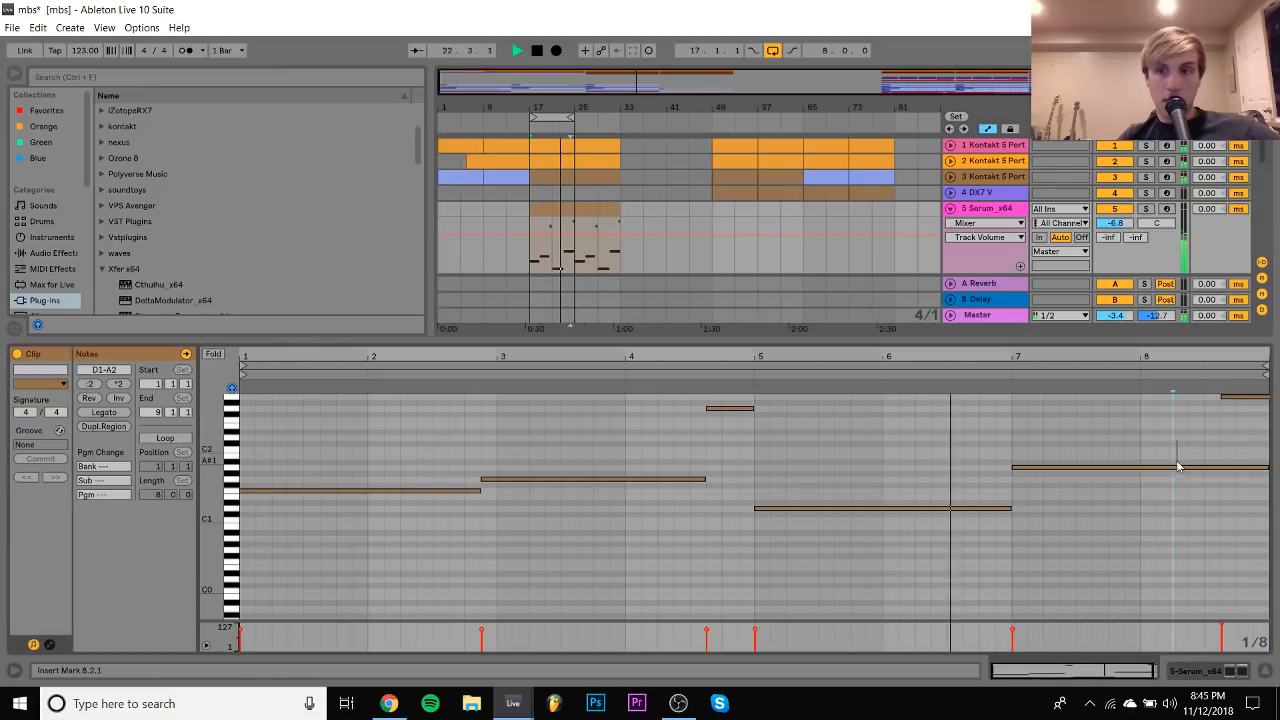
pyautogui.hotkey('ctrl', 'a')
pyautogui.click(551, 208)
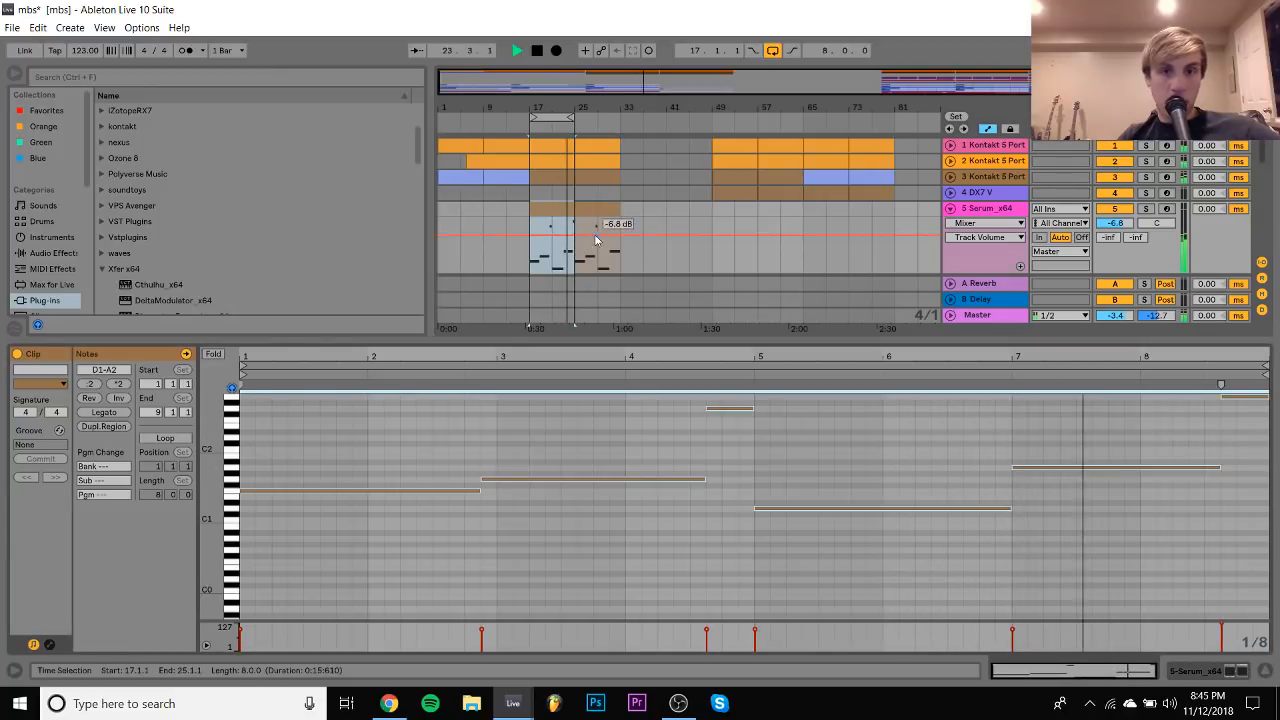
pyautogui.keyDown('shift'); pyautogui.click(598, 210); pyautogui.keyUp('shift')
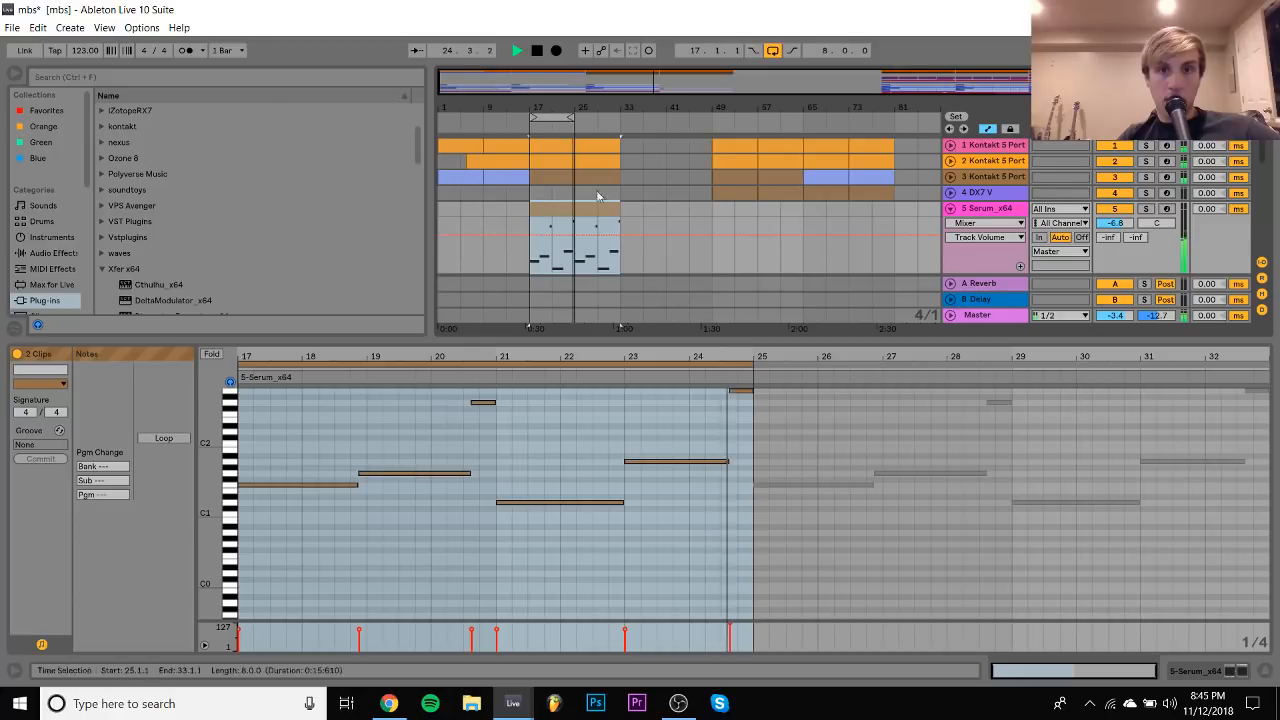
# Turn off arrangement looping and duplicate the 17 Group drum clips from bars 17 to 25 onto bar 25
pyautogui.click(771, 52)
pyautogui.doubleClick(986, 209)
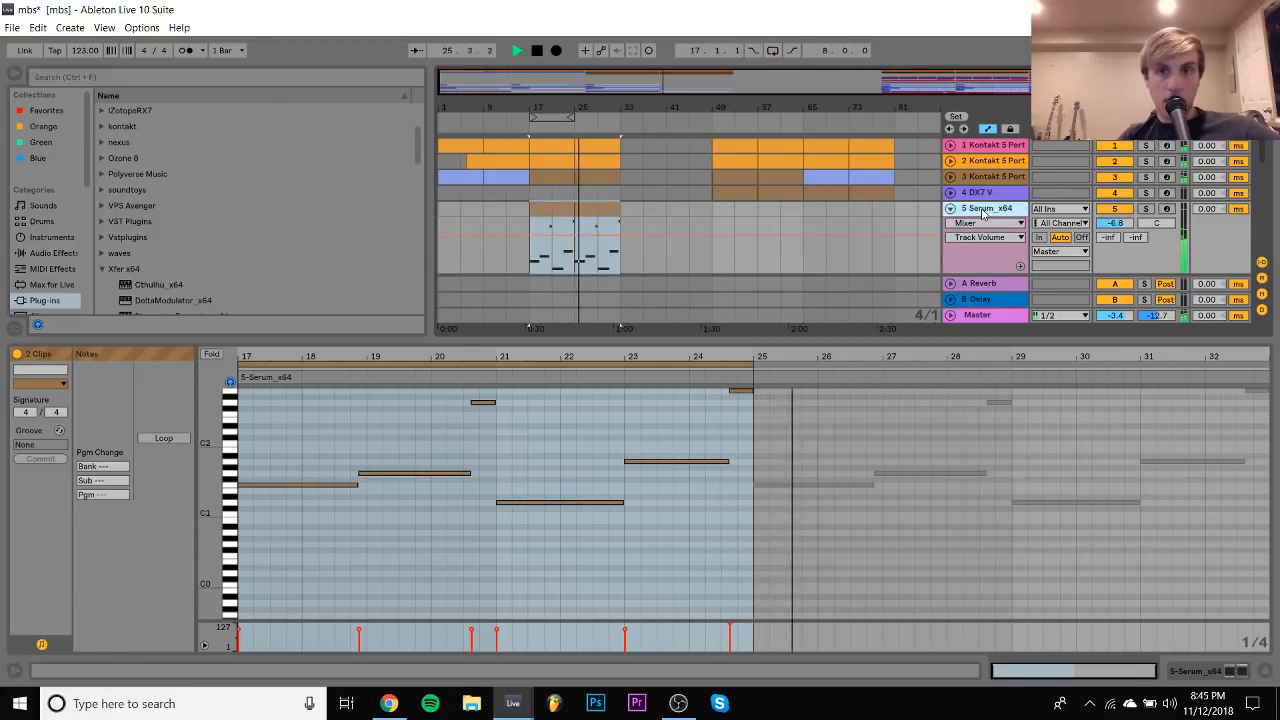
pyautogui.scroll(-5, 724, 266)
pyautogui.moveTo(527, 301); pyautogui.dragTo(573, 298)
pyautogui.hotkey('ctrl', 'd')
pyautogui.keyDown('shift'); pyautogui.click(535, 297); pyautogui.keyUp('shift')
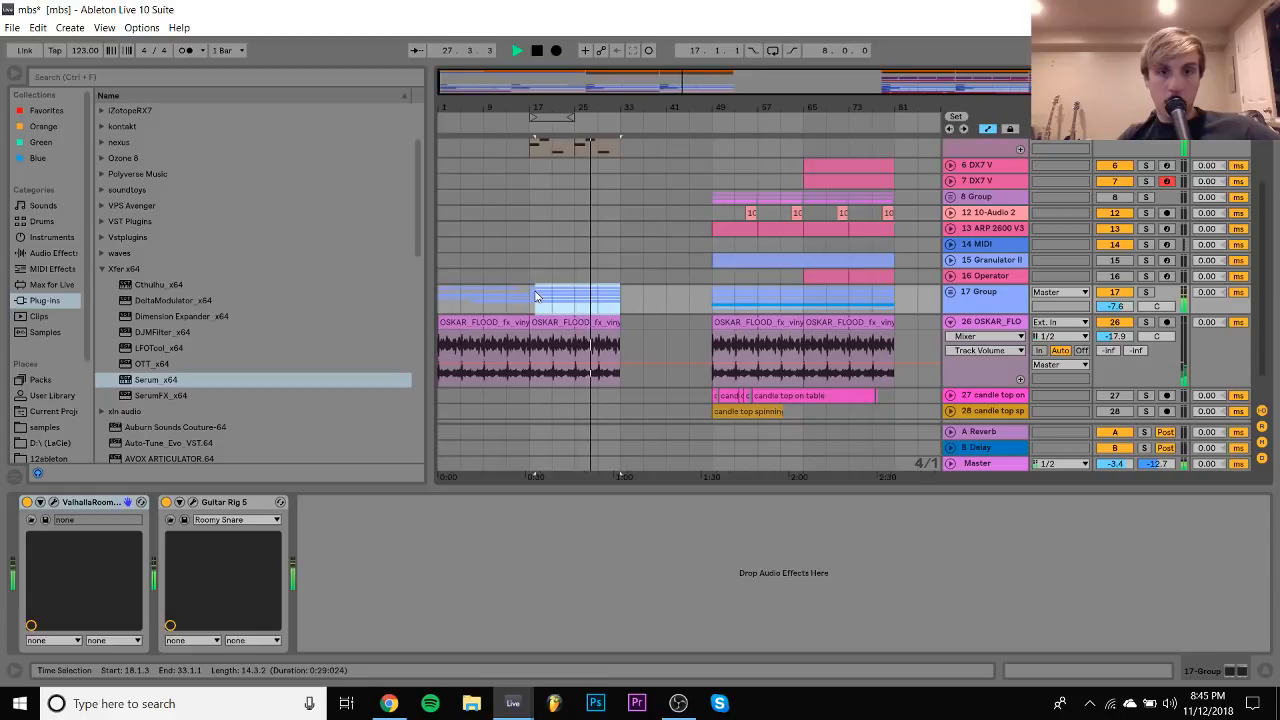
# Play the arrangement from bar 1
pyautogui.scroll(5, 531, 288)
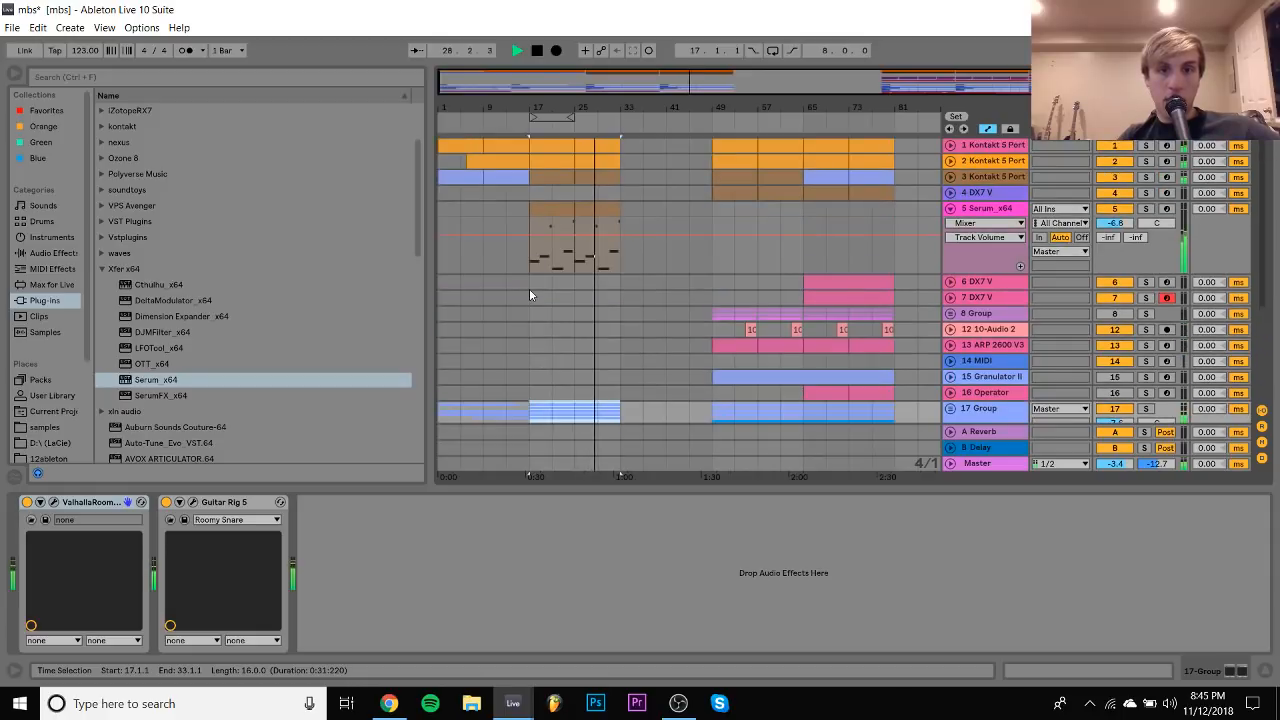
pyautogui.click(453, 175)
pyautogui.press('space')
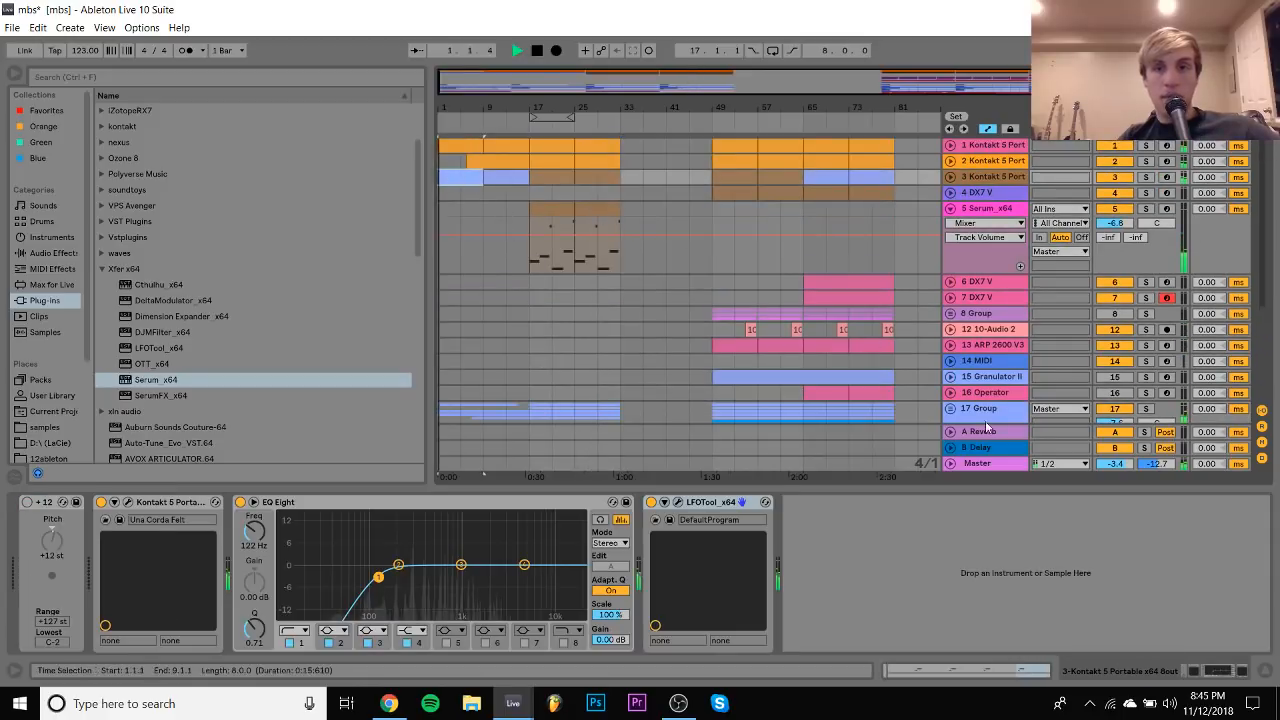
# Unfold the 17 Group and copy the first two 24 OUT_124 clips from bar 49 to bar 17
pyautogui.click(1264, 672)
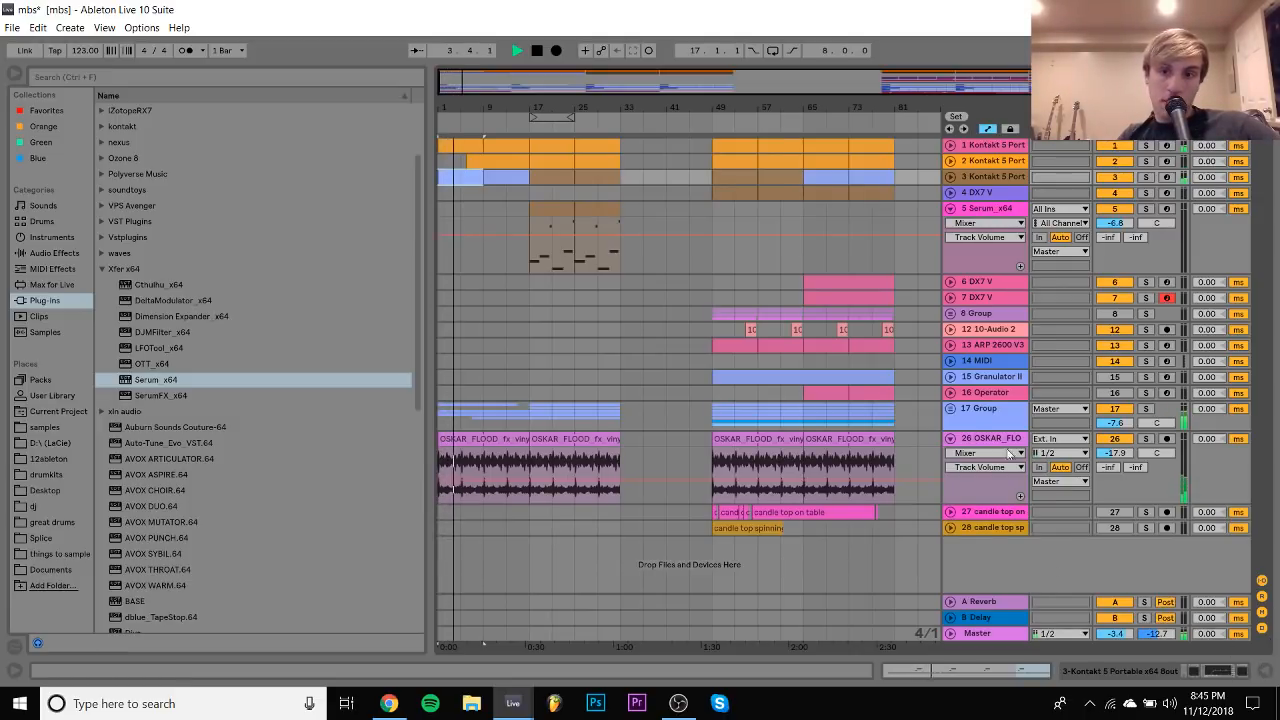
pyautogui.click(950, 408)
pyautogui.scroll(-5, 948, 412)
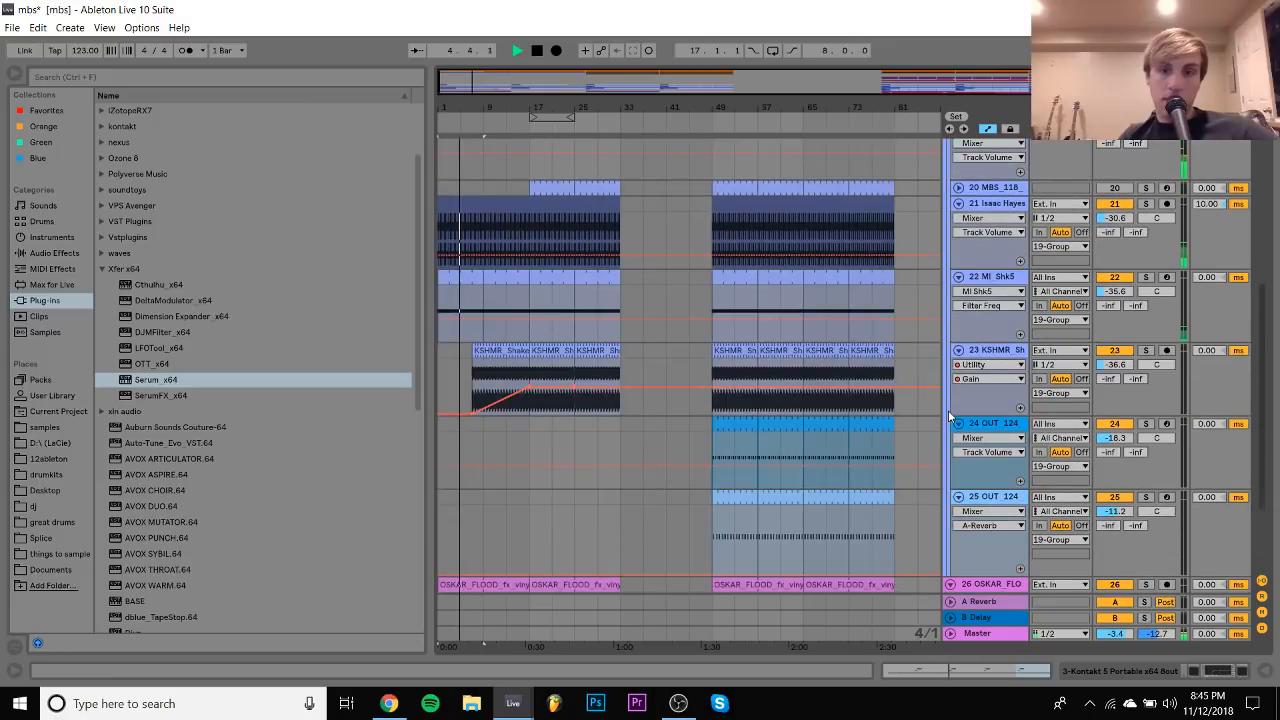
pyautogui.scroll(-3, 931, 411)
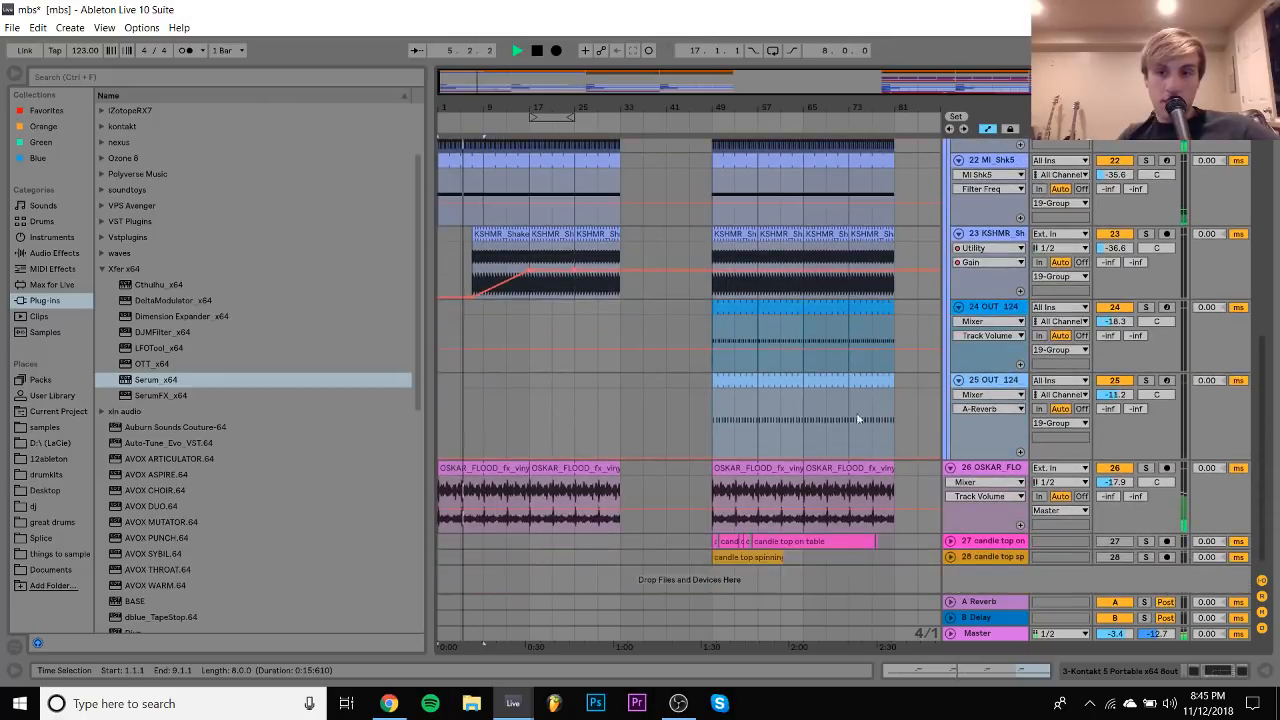
pyautogui.click(734, 304)
pyautogui.keyDown('shift'); pyautogui.click(766, 304); pyautogui.keyUp('shift')
pyautogui.hotkey('ctrl', 'c')
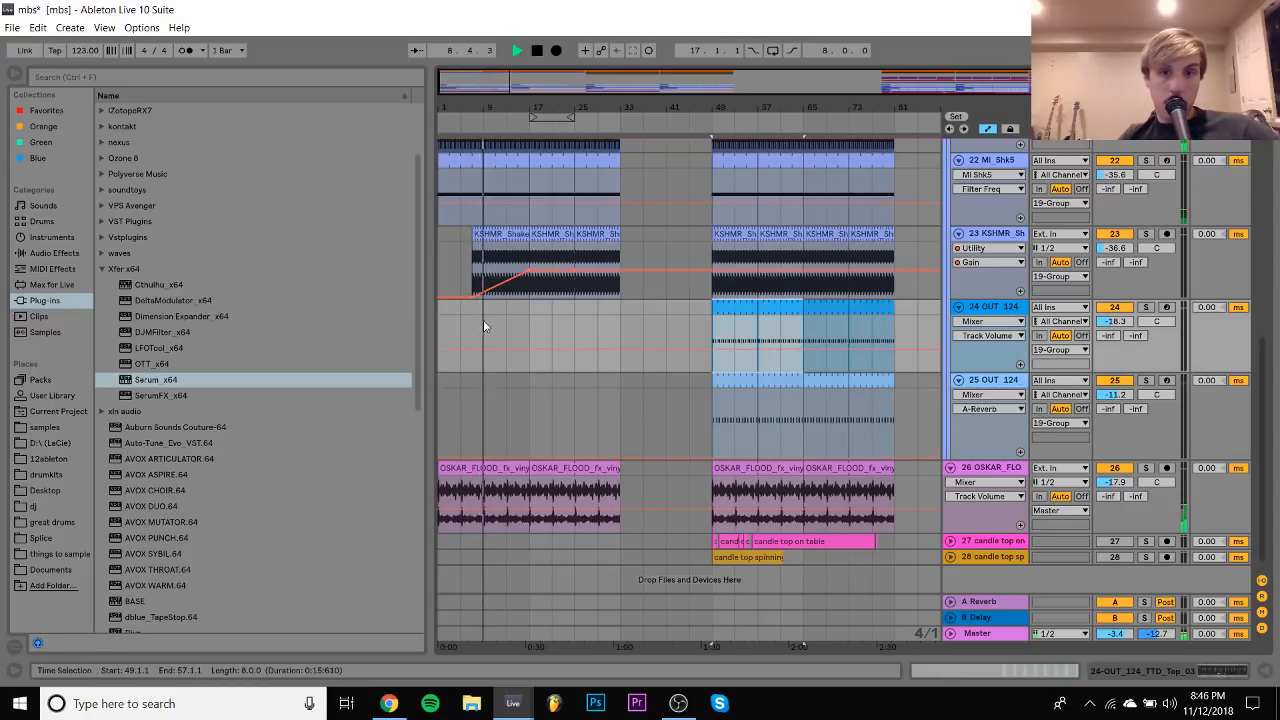
pyautogui.click(529, 311)
pyautogui.hotkey('ctrl', 'v')
# Copy the Serum clip from bar 17 to bar 9 and open the copy's notes
pyautogui.scroll(10, 530, 312)
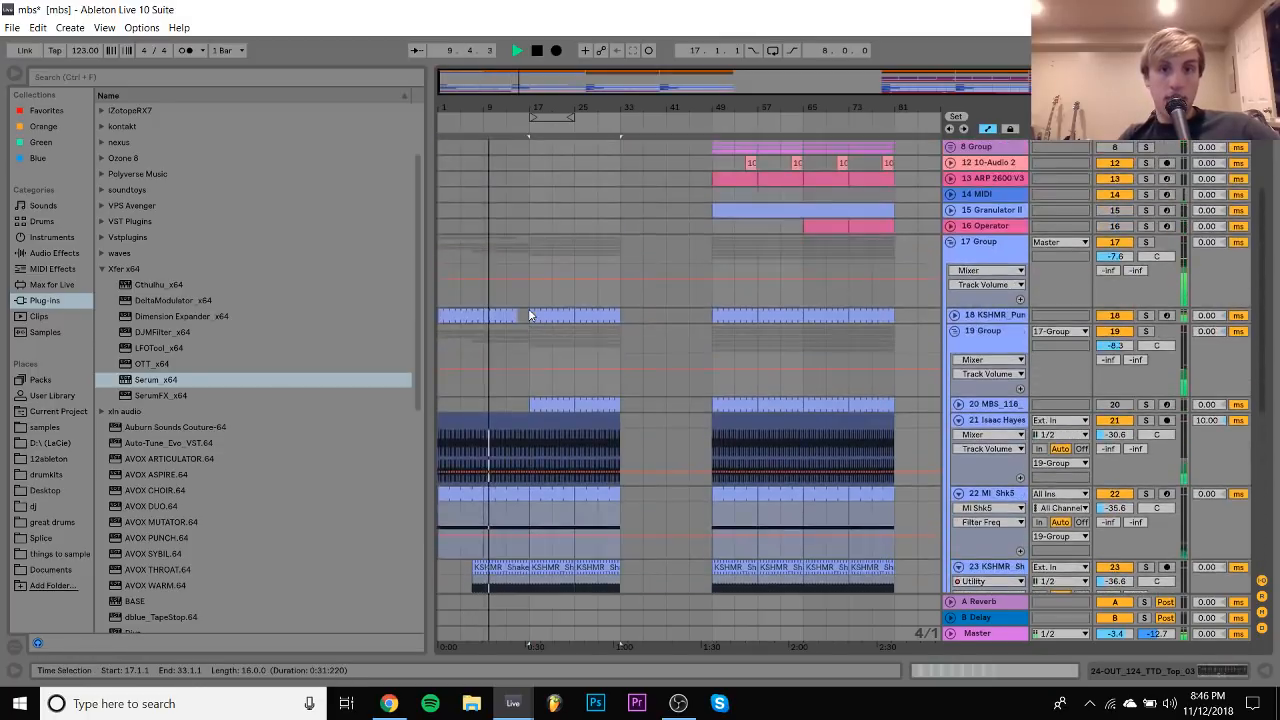
pyautogui.moveTo(554, 209); pyautogui.dragTo(501, 209)
pyautogui.press('space')
pyautogui.doubleClick(500, 209)
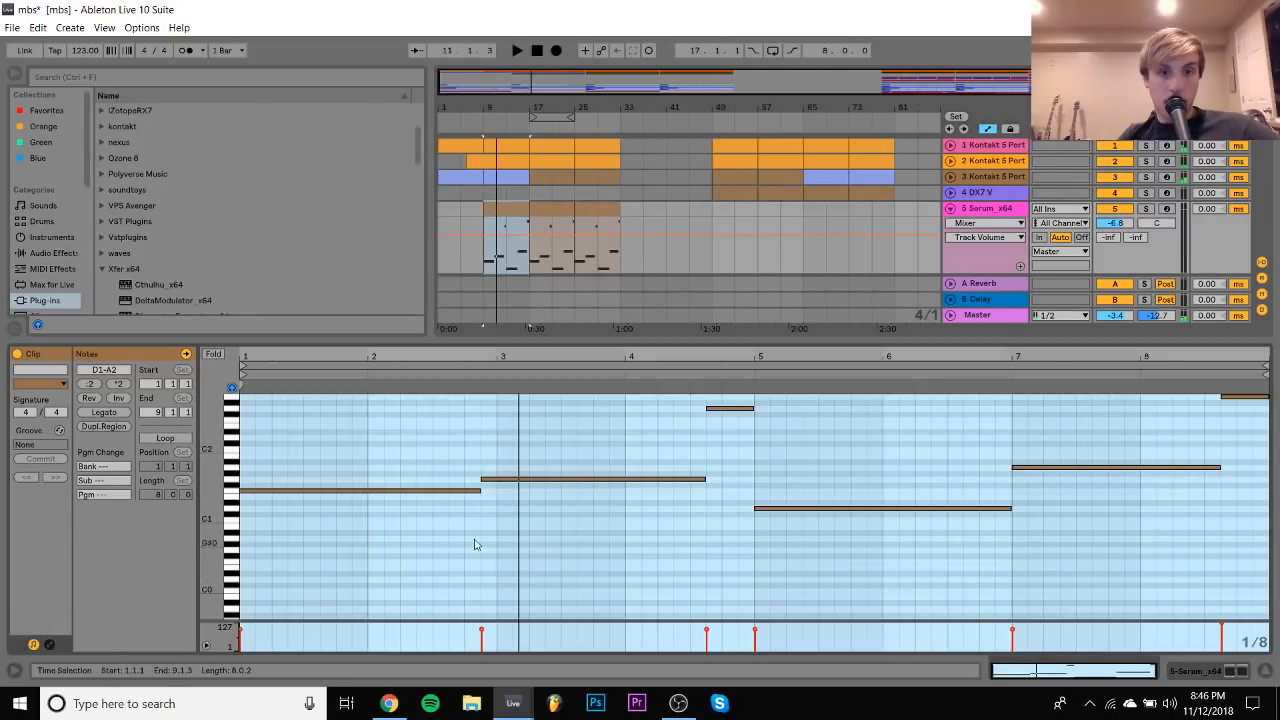
# In the bar 9 Serum clip, shorten the F1 note to end at 2.4.1 and delete all the other notes
pyautogui.click(431, 489)
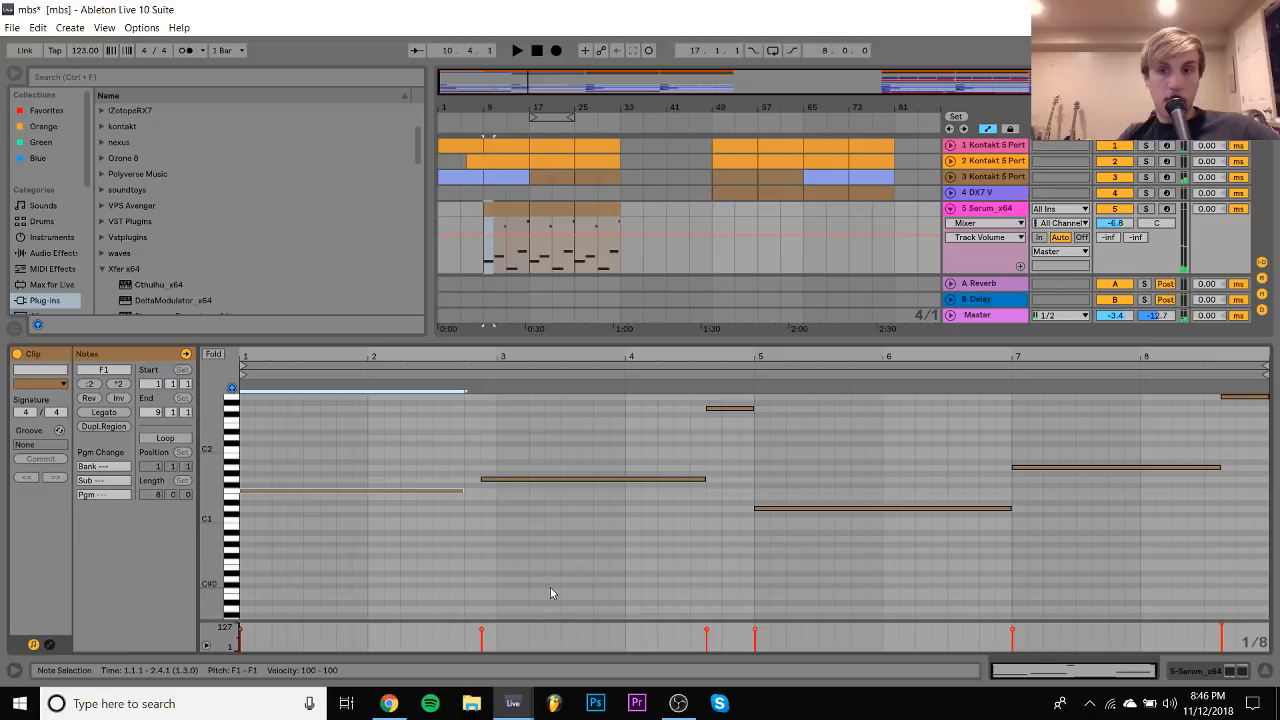
pyautogui.moveTo(478, 598); pyautogui.dragTo(1230, 390)
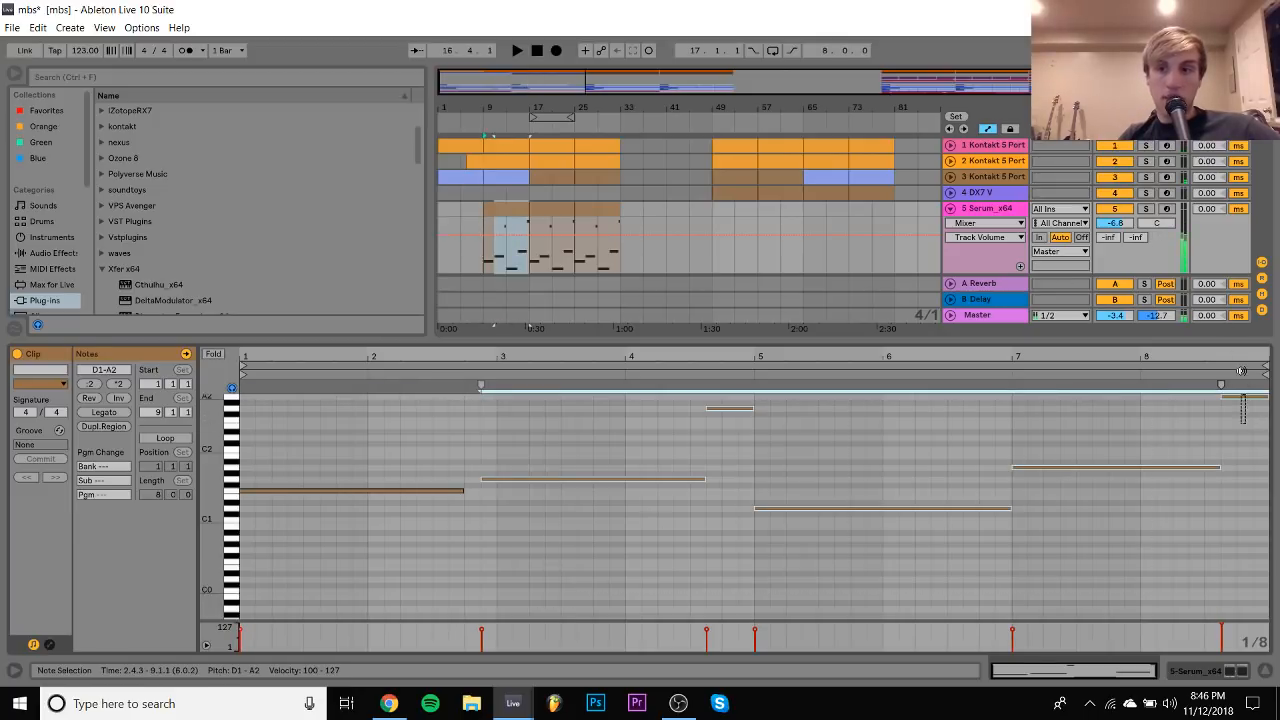
pyautogui.press('Delete')
# Repeat the F1 note every two bars, at bars 3, 5 and 7 of the clip
pyautogui.hotkey('ctrl', 'a')
pyautogui.hotkey('ctrl', 'd')
pyautogui.press('Right')
pyautogui.press('Right')
pyautogui.press('space')
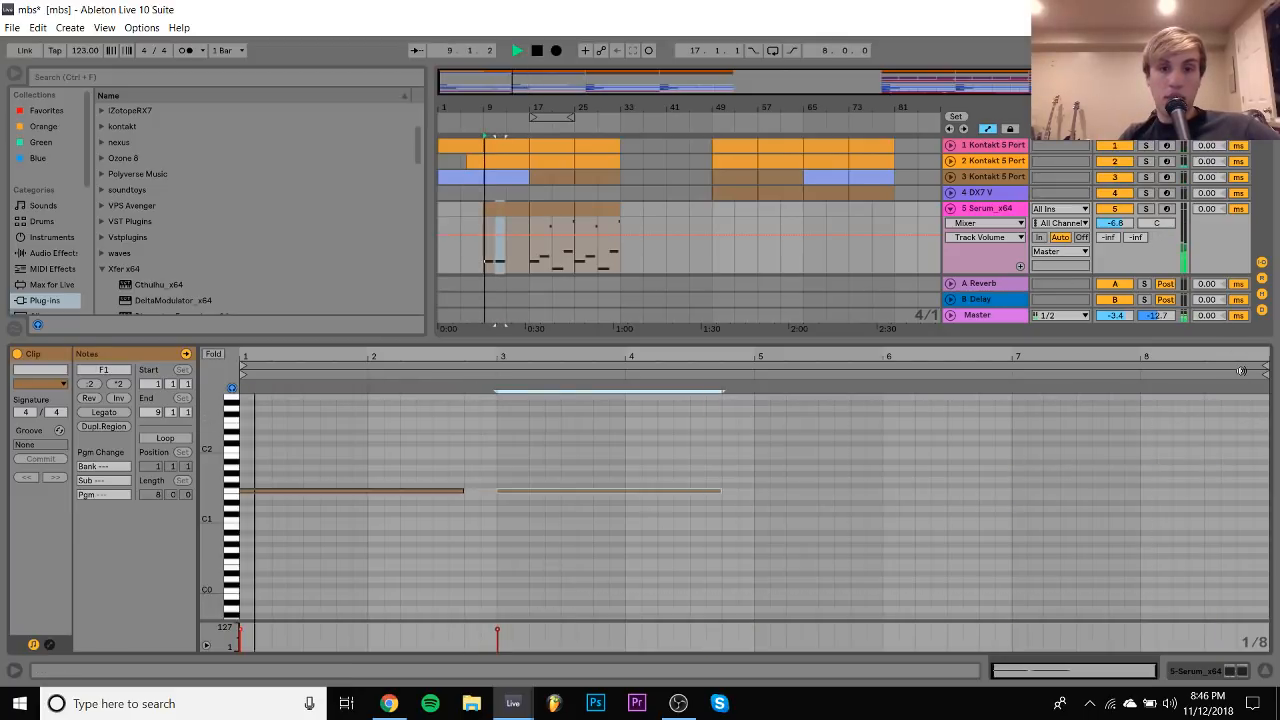
pyautogui.hotkey('ctrl', 'a')
pyautogui.hotkey('ctrl', 'd')
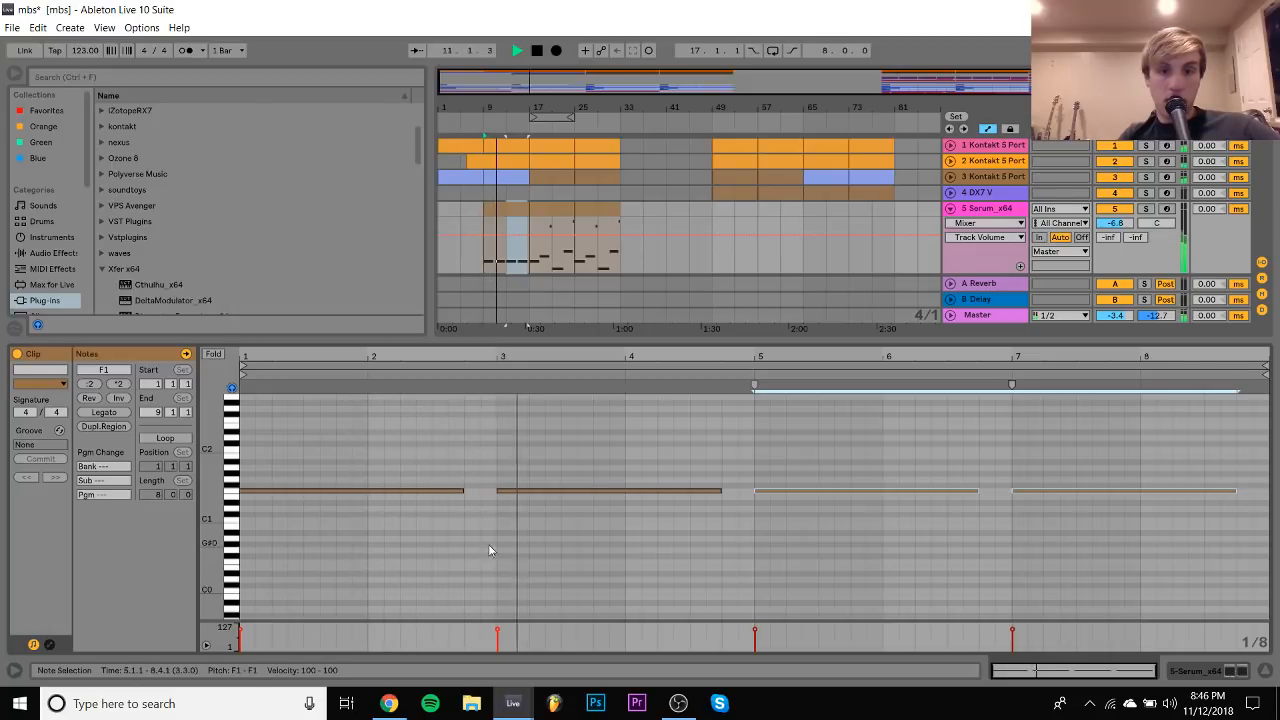
# Shorten all four F1 notes to one and a half bars each
pyautogui.hotkey('ctrl', 'a')
pyautogui.hotkey('shift', 'Left')
pyautogui.hotkey('shift', 'Left')
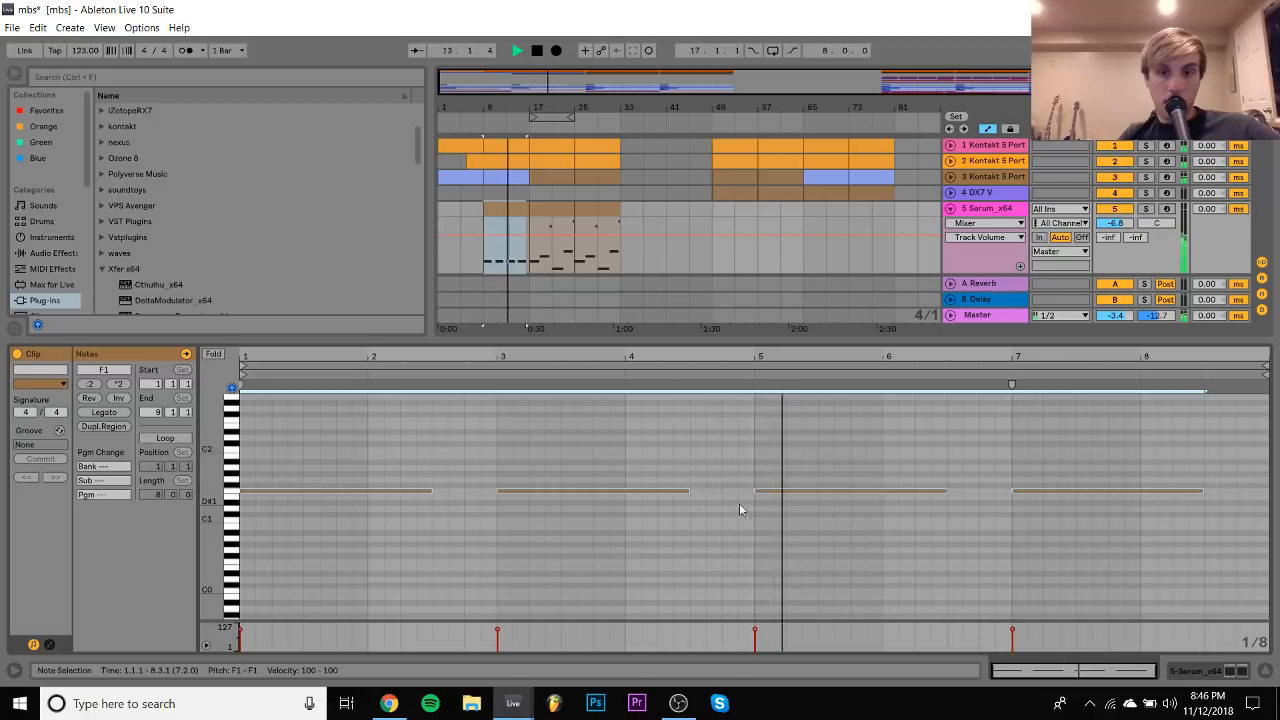
# Mute the 5 Serum_x64 track and play the section from bar 9 without it
pyautogui.doubleClick(1004, 208)
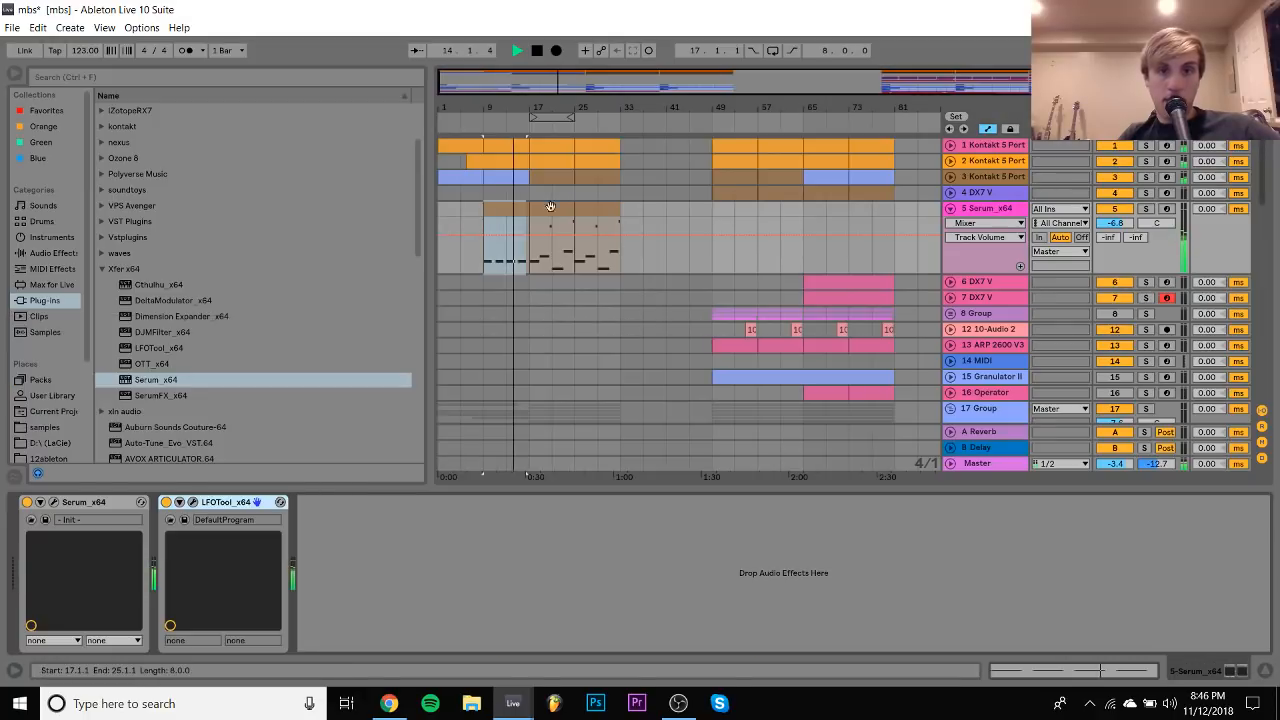
pyautogui.click(508, 209)
pyautogui.press('z')
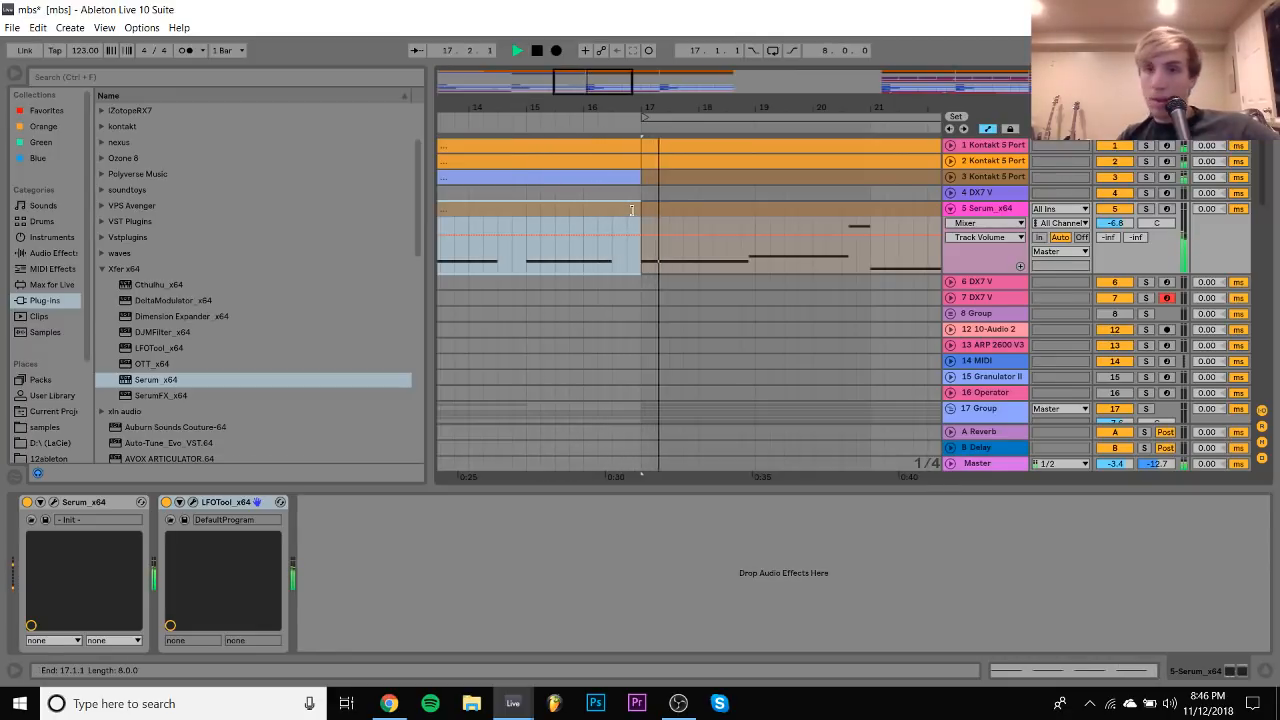
pyautogui.click(1115, 209)
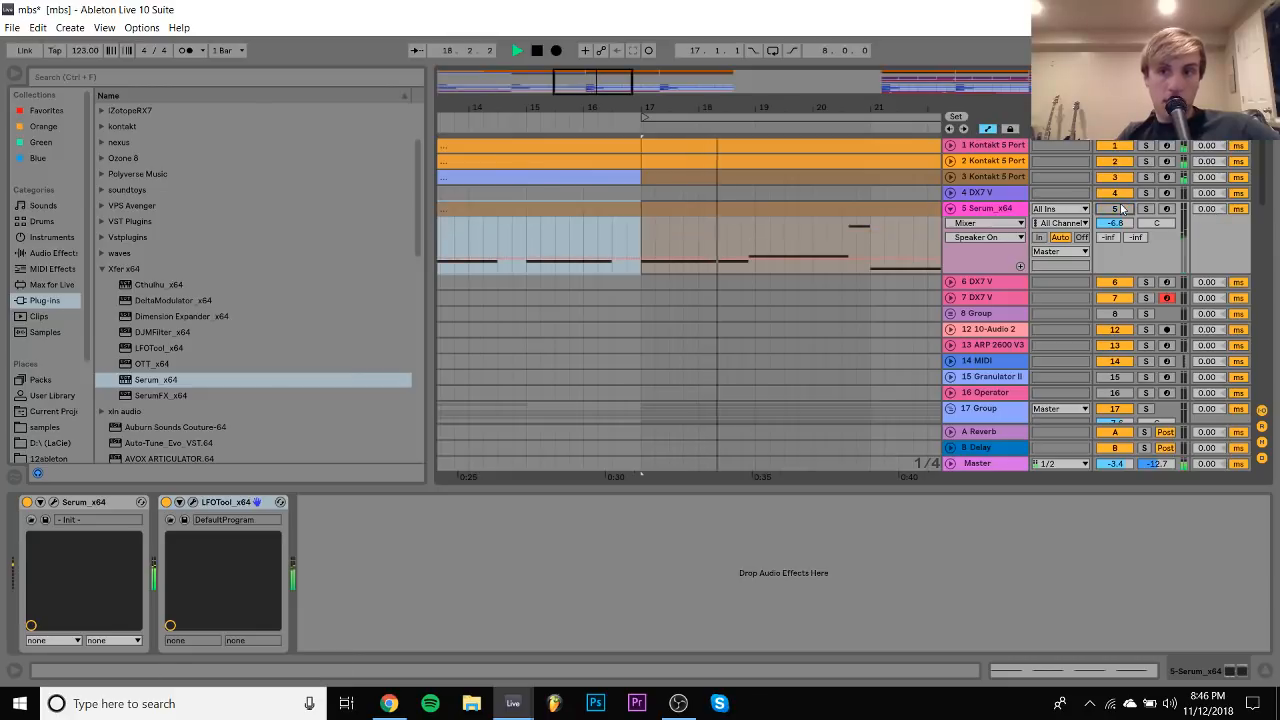
pyautogui.moveTo(648, 108); pyautogui.dragTo(660, 40)
pyautogui.press('space')
pyautogui.press('space')
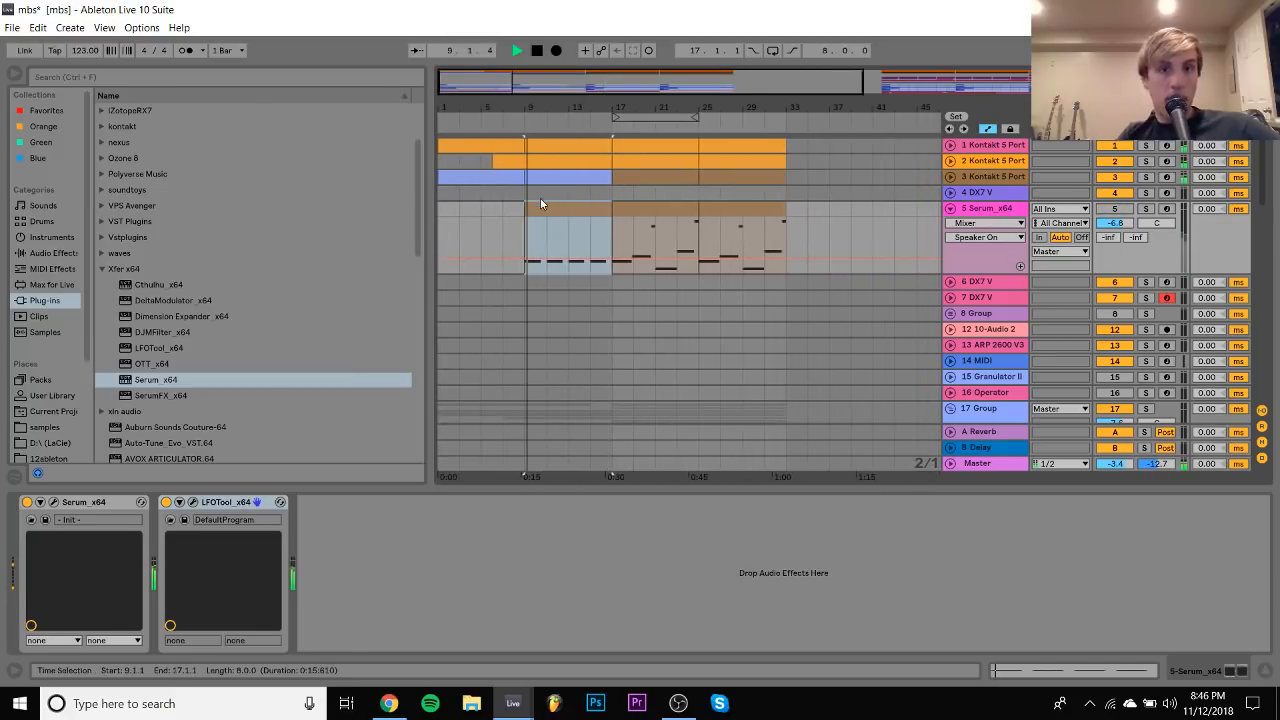
pyautogui.press('space')
# Insert a new MIDI track below Serum_x64 and search the Splice folder for "sub"
pyautogui.hotkey('ctrl', 'shift', 't')
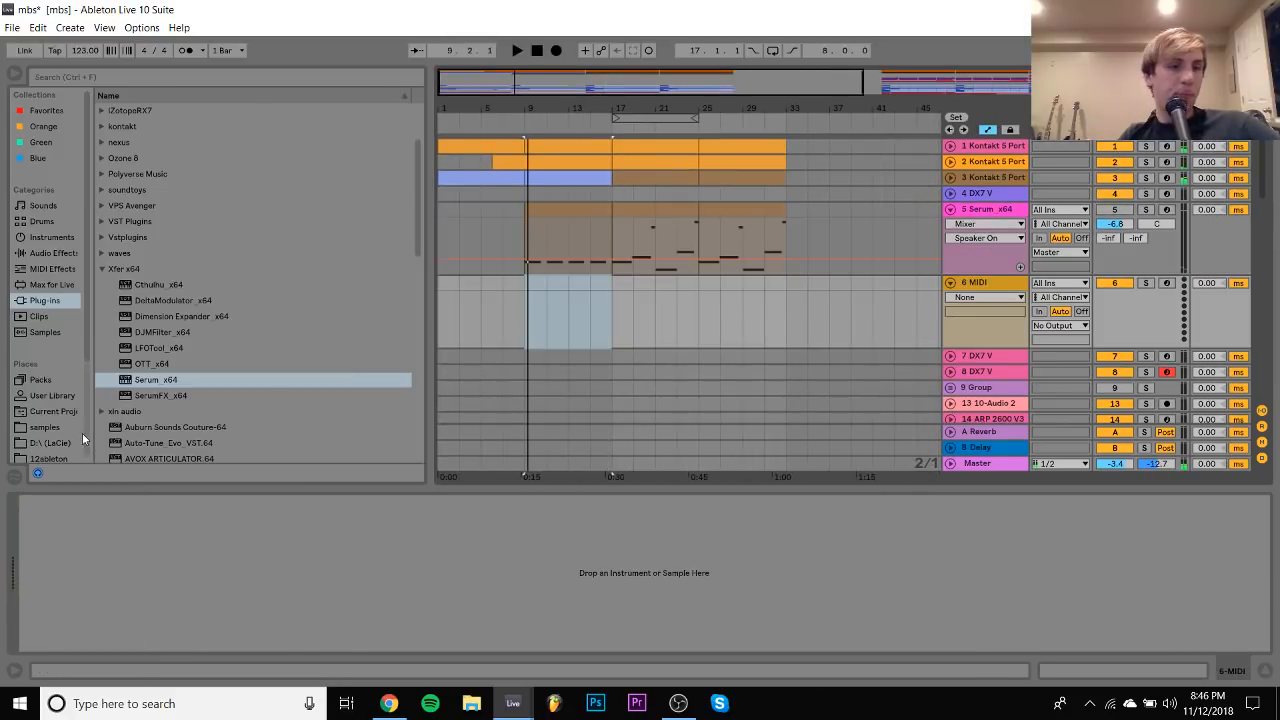
pyautogui.scroll(-3, 82, 433)
pyautogui.click(40, 407)
pyautogui.click(78, 75)
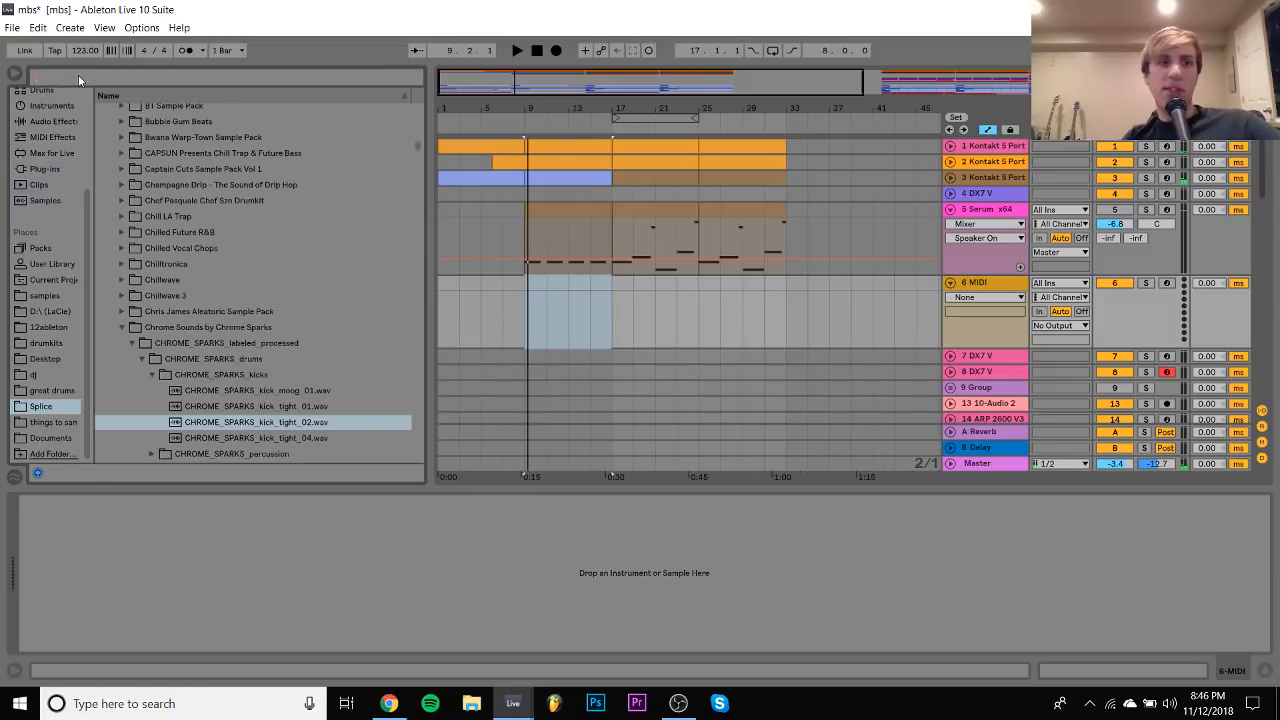
pyautogui.write('sub')
pyautogui.click(180, 348)
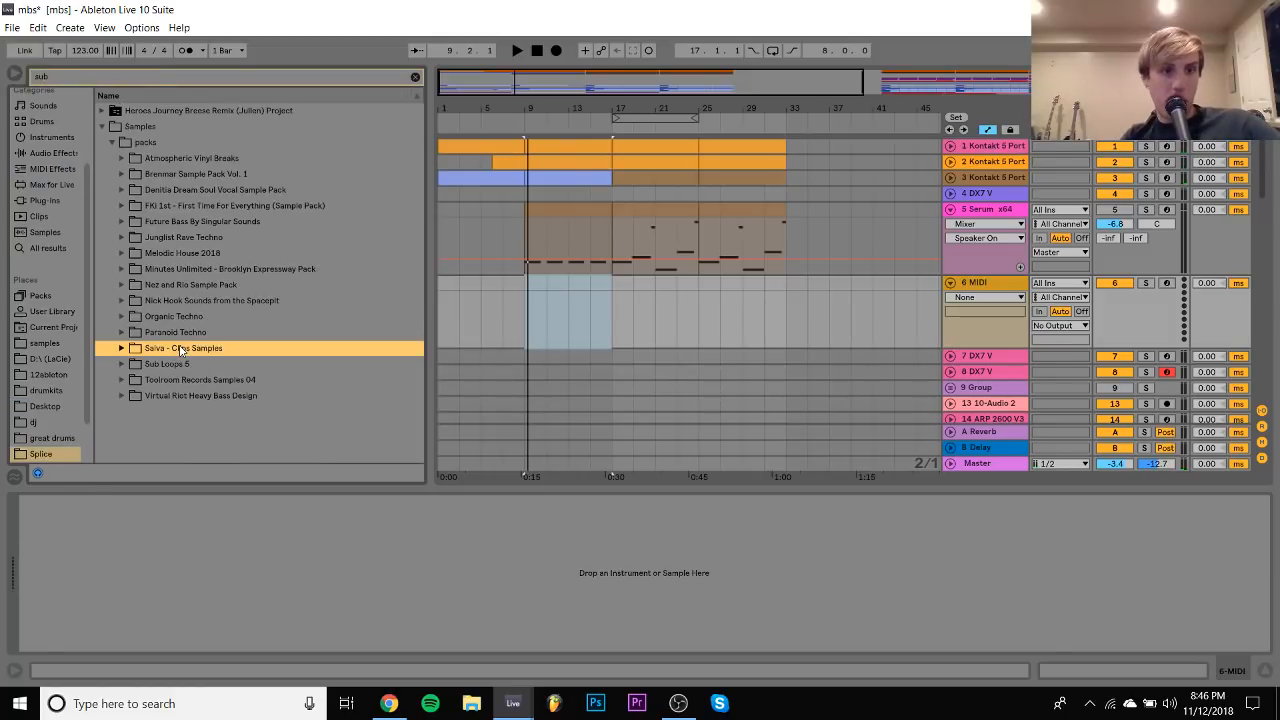
# Audition the Sub Loops 5 samples and place MPSL5_-_Sub_Loop_14_125_BPM.wav at bar 9 on the new track
pyautogui.press('Down')
pyautogui.press('Right')
pyautogui.press('Down')
pyautogui.press('Right')
pyautogui.press('Down')
pyautogui.press('Right')
pyautogui.press('Down')
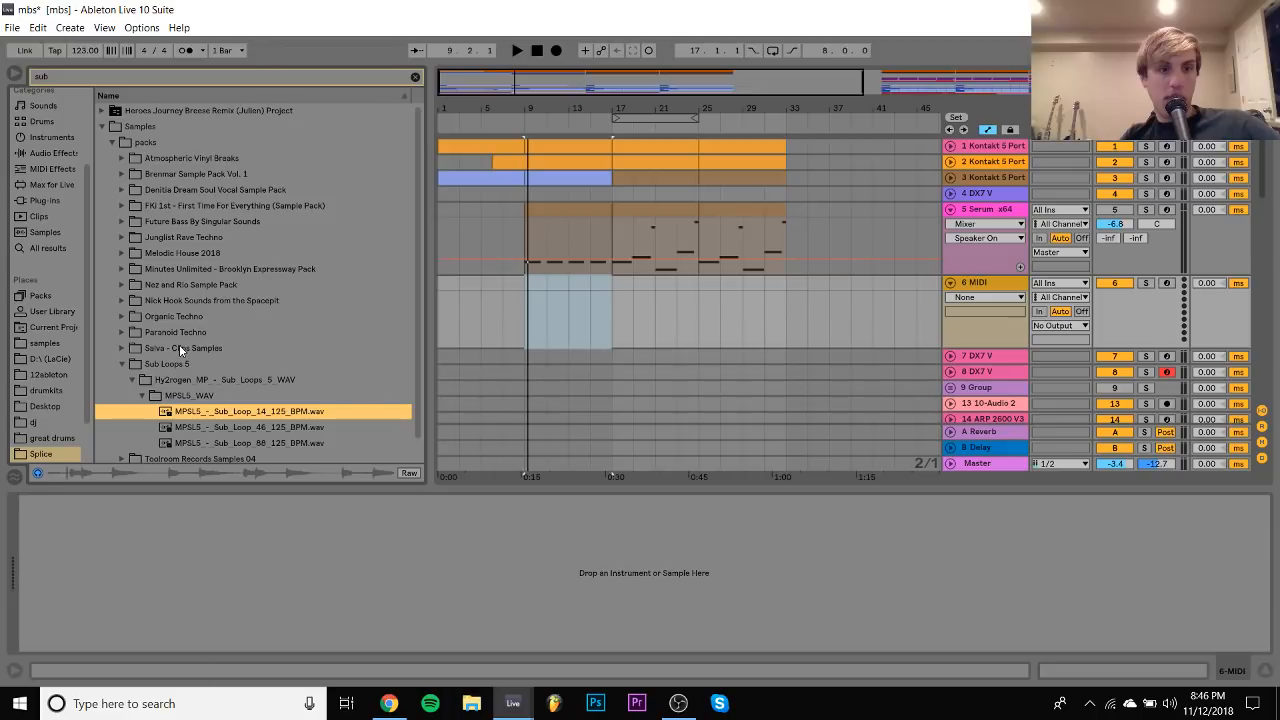
pyautogui.press('Down')
pyautogui.press('Down')
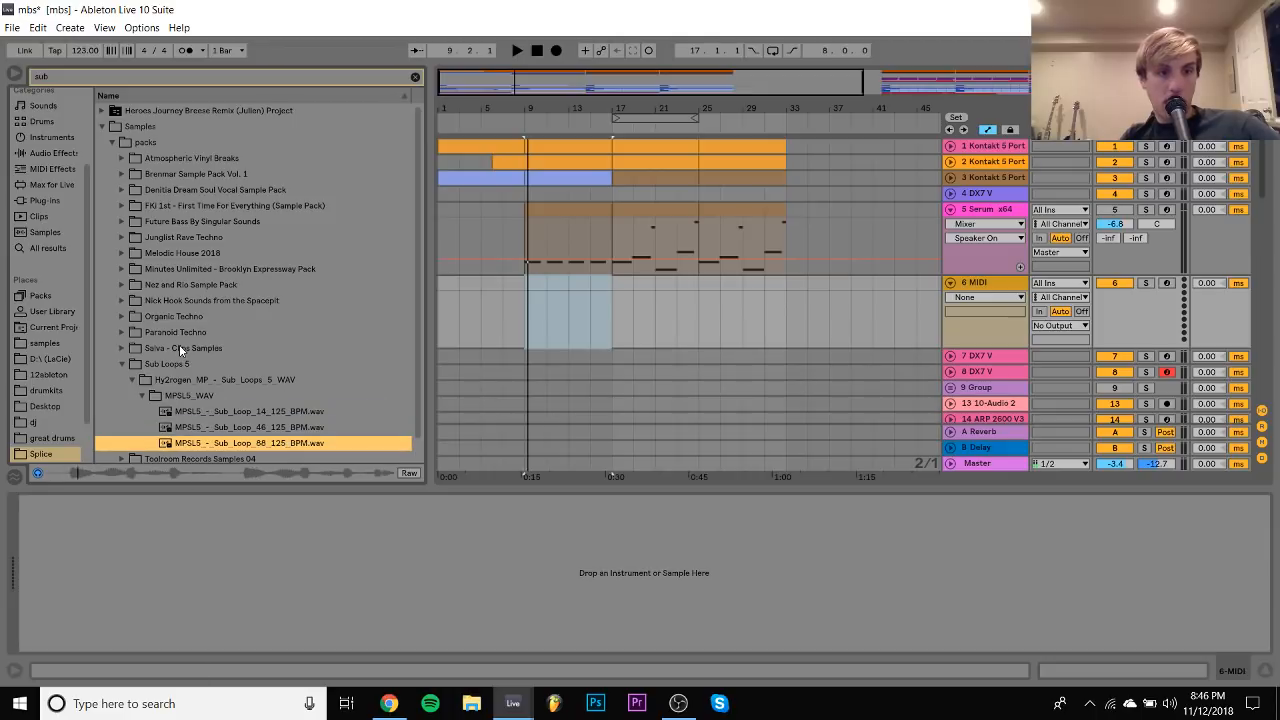
pyautogui.moveTo(230, 411); pyautogui.dragTo(529, 310)
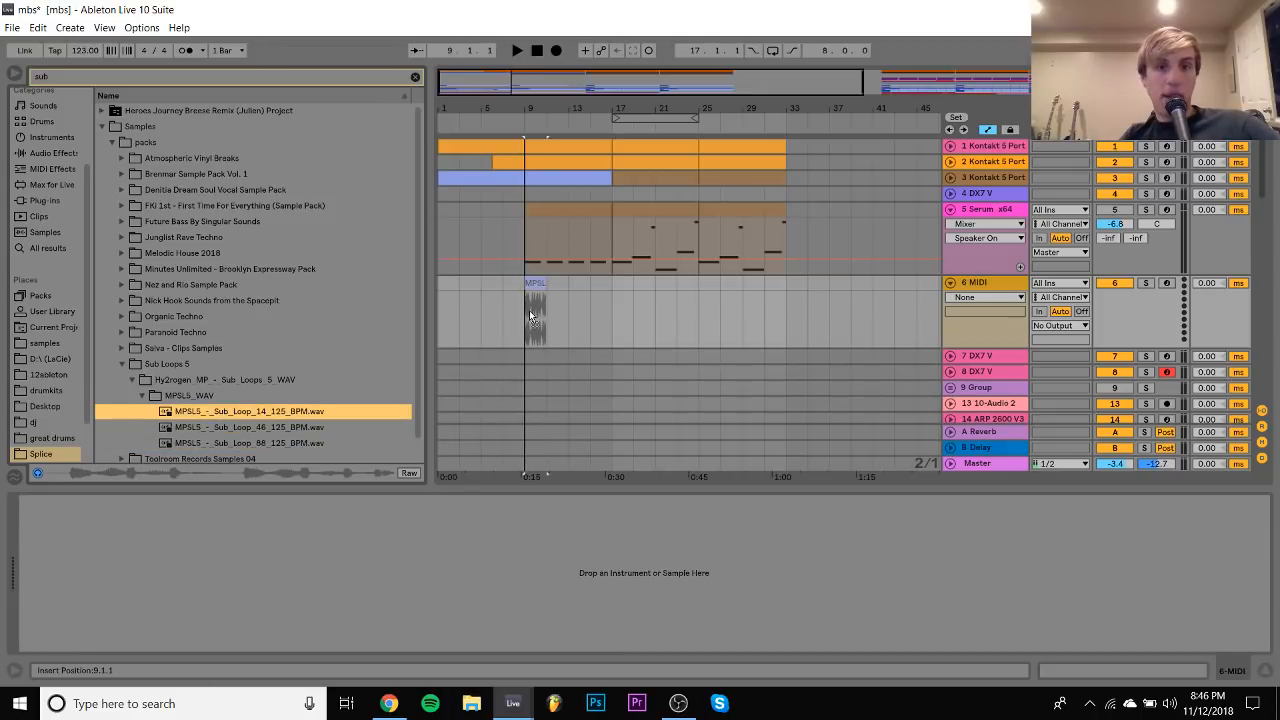
# Lower the sub loop track's volume to -11.9 dB, and extend its clip to bar 17 with duplicates filling up to bar 33
pyautogui.press('space')
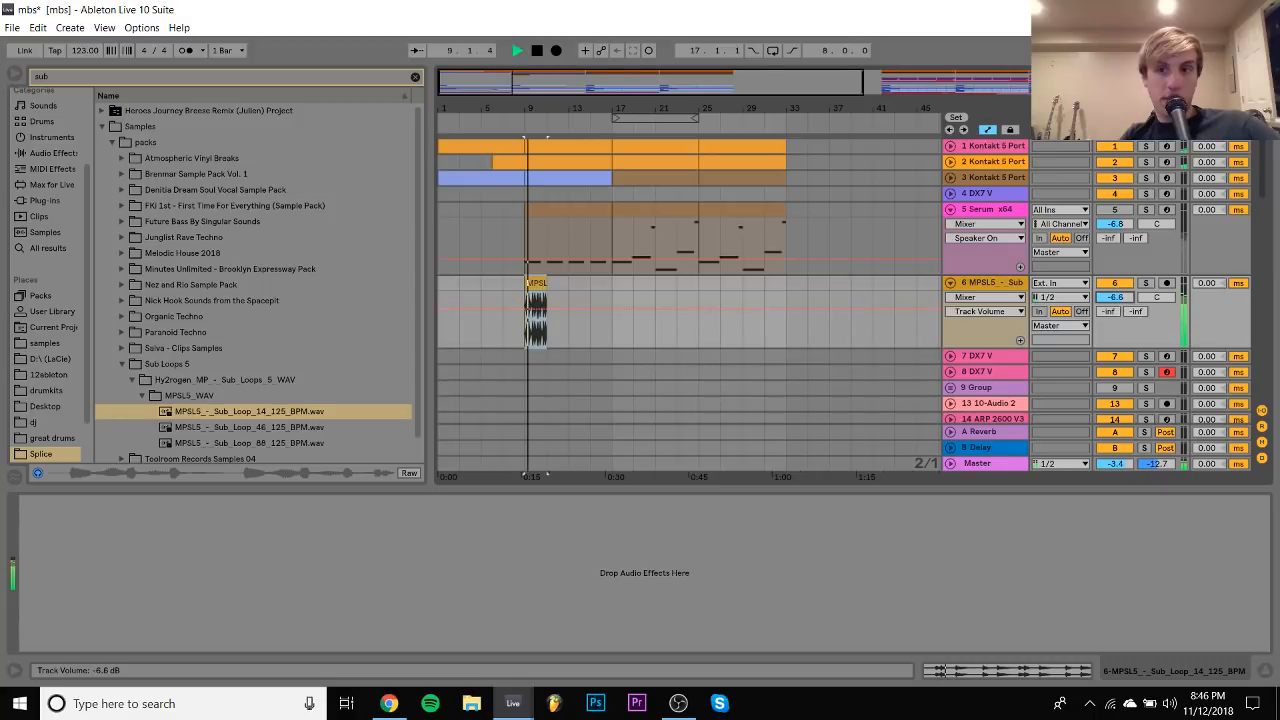
pyautogui.moveTo(1117, 298); pyautogui.dragTo(1117, 318)
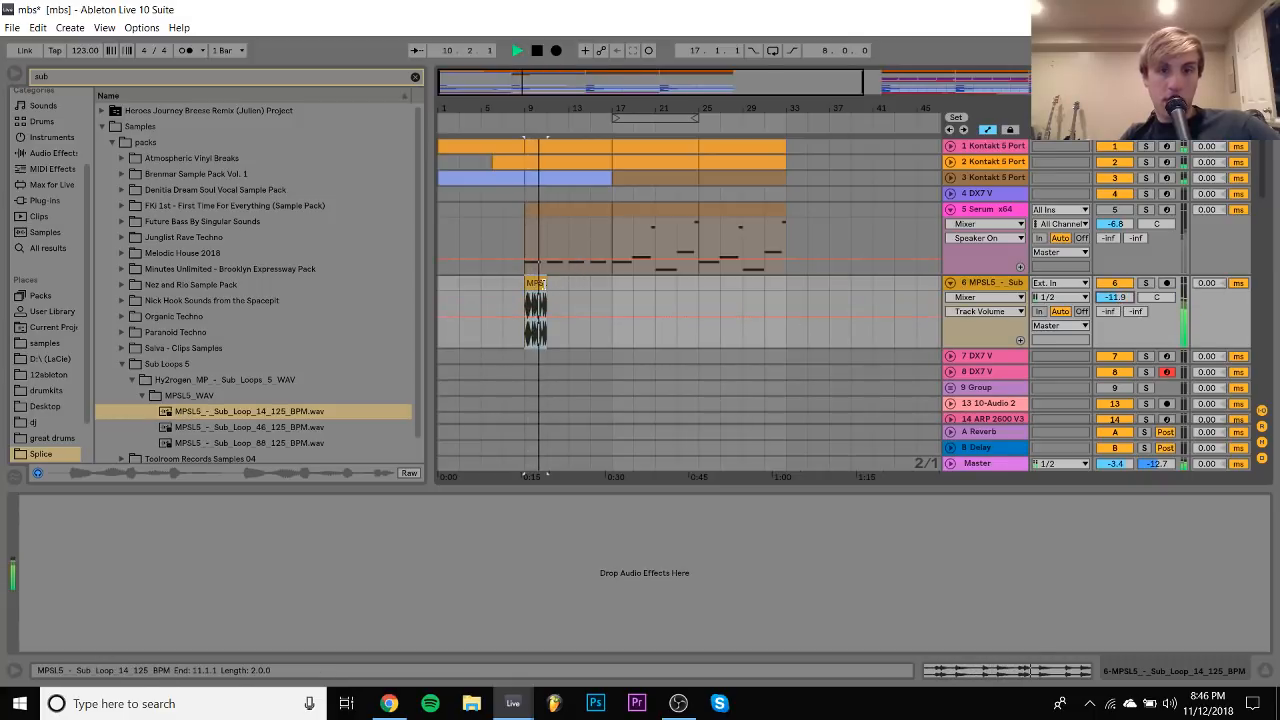
pyautogui.moveTo(547, 283); pyautogui.dragTo(611, 283)
pyautogui.hotkey('ctrl', 'd')
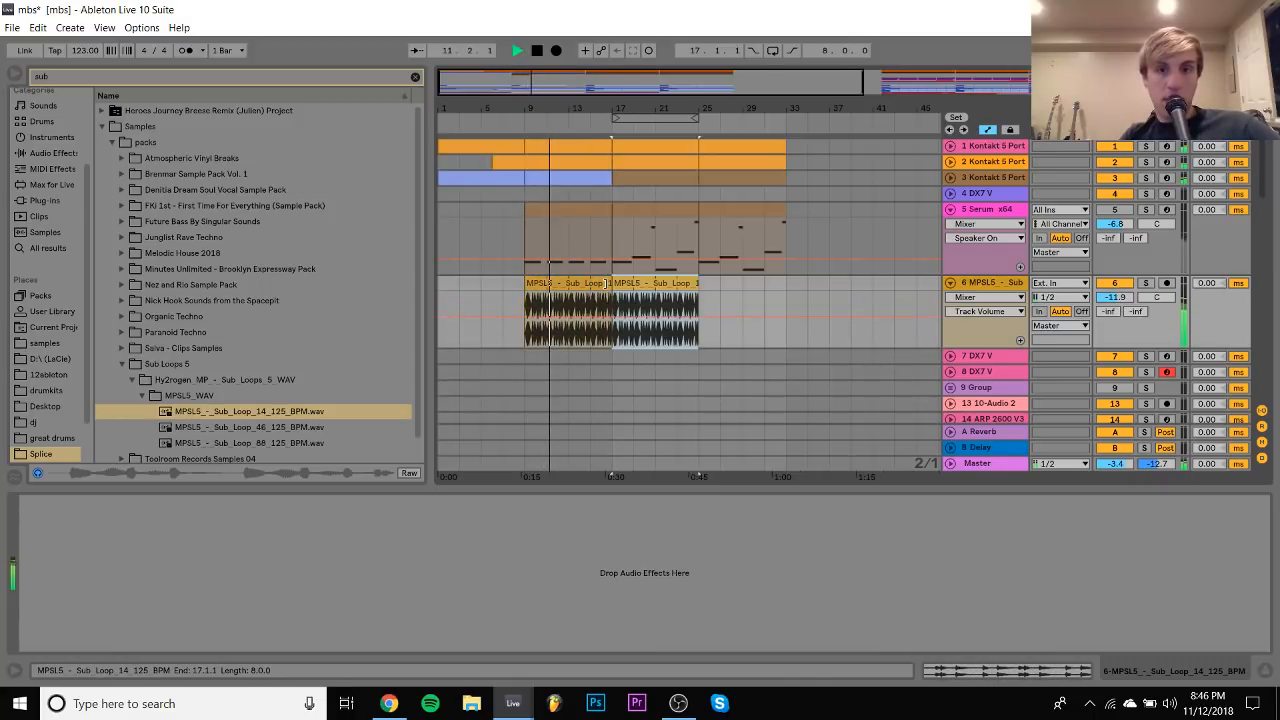
pyautogui.hotkey('ctrl', 'd')
pyautogui.click(580, 284)
pyautogui.click(644, 284)
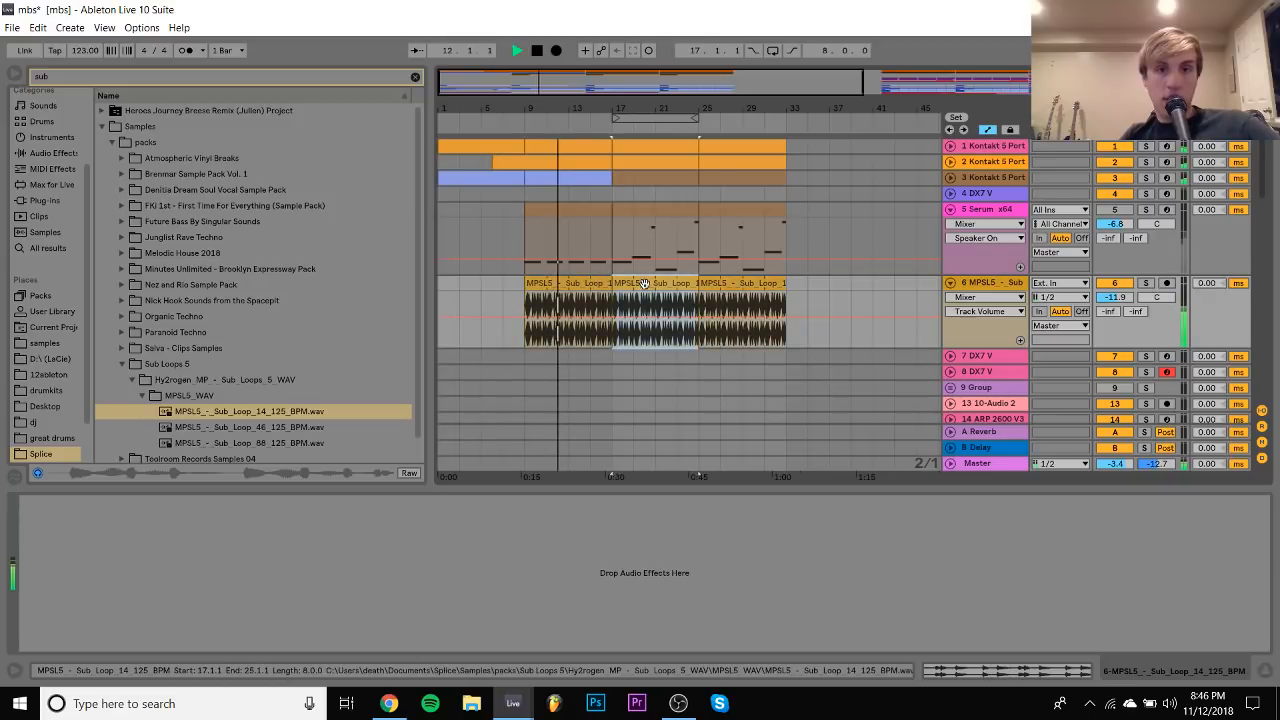
# Solo the sub loop and 3 Kontakt 5 tracks and play bars 17 to 25 in a loop
pyautogui.click(1146, 284)
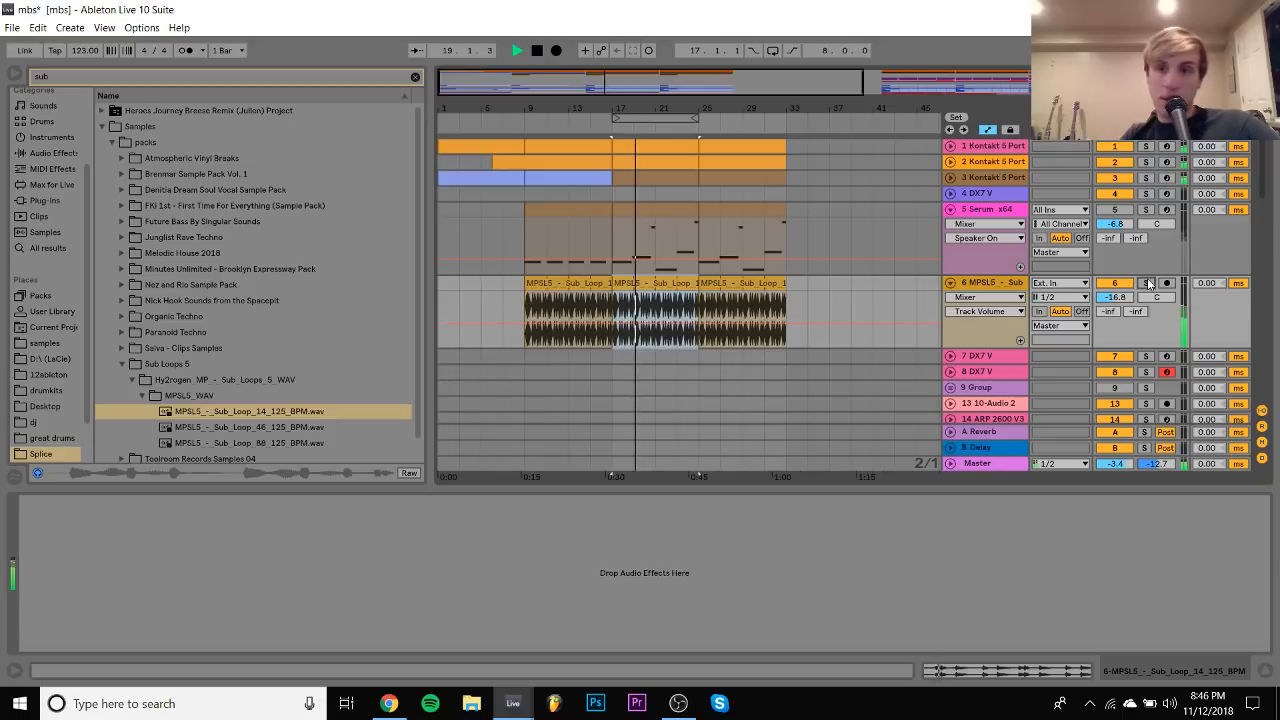
pyautogui.click(964, 284)
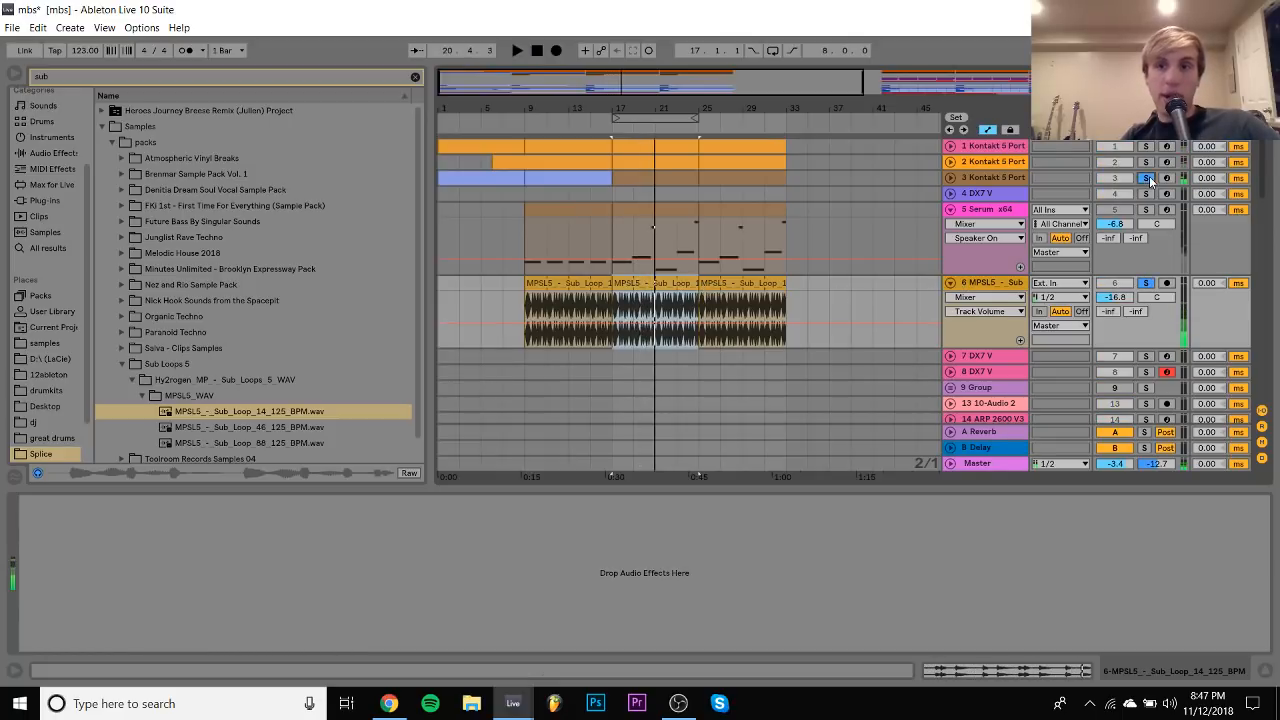
pyautogui.click(662, 281)
pyautogui.hotkey('ctrl', 'l')
pyautogui.press('space')
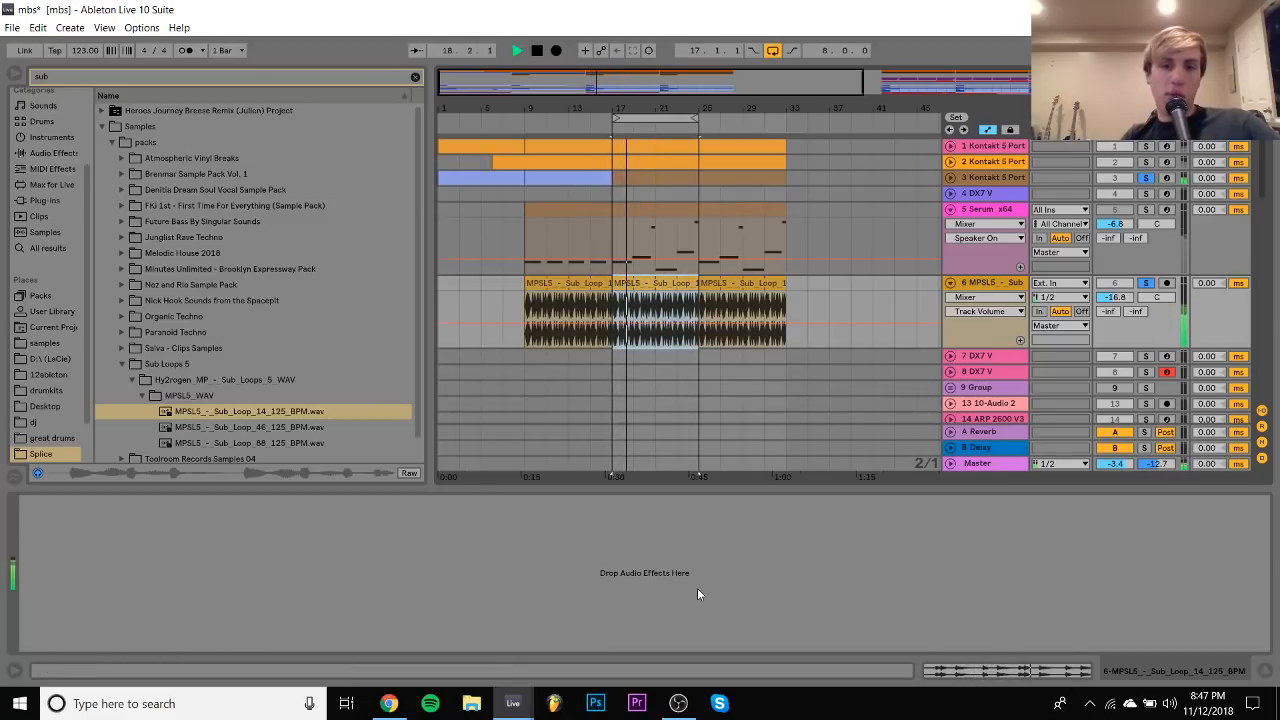
# Try transposing the bar 17 sub loop clip to 12 semitones and stepping it up to 19 semitones
pyautogui.click(1008, 670)
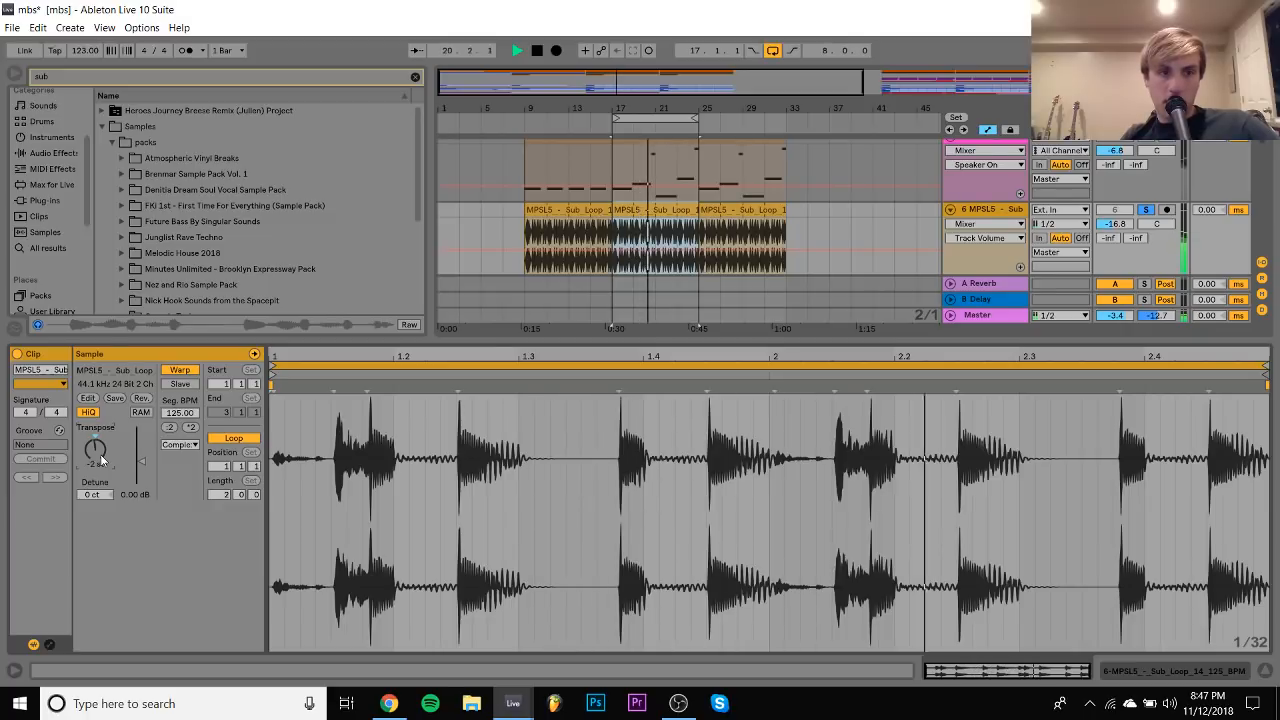
pyautogui.write('12')
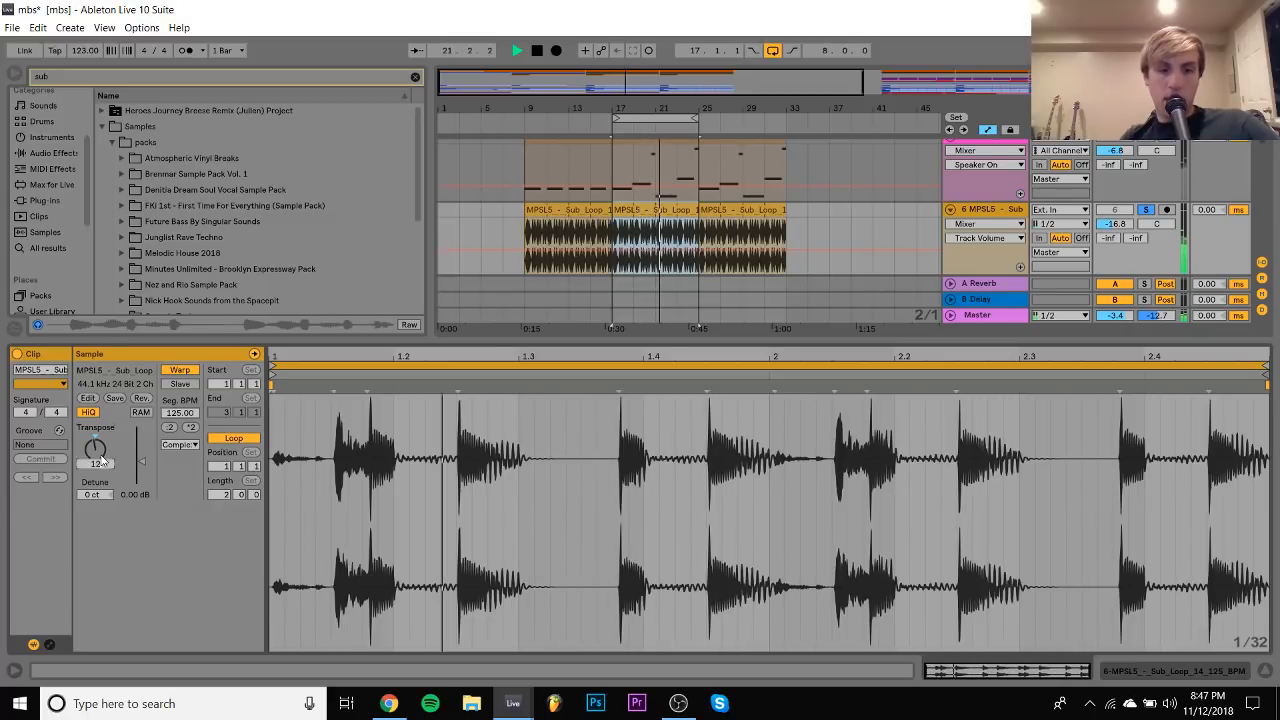
pyautogui.press('Return')
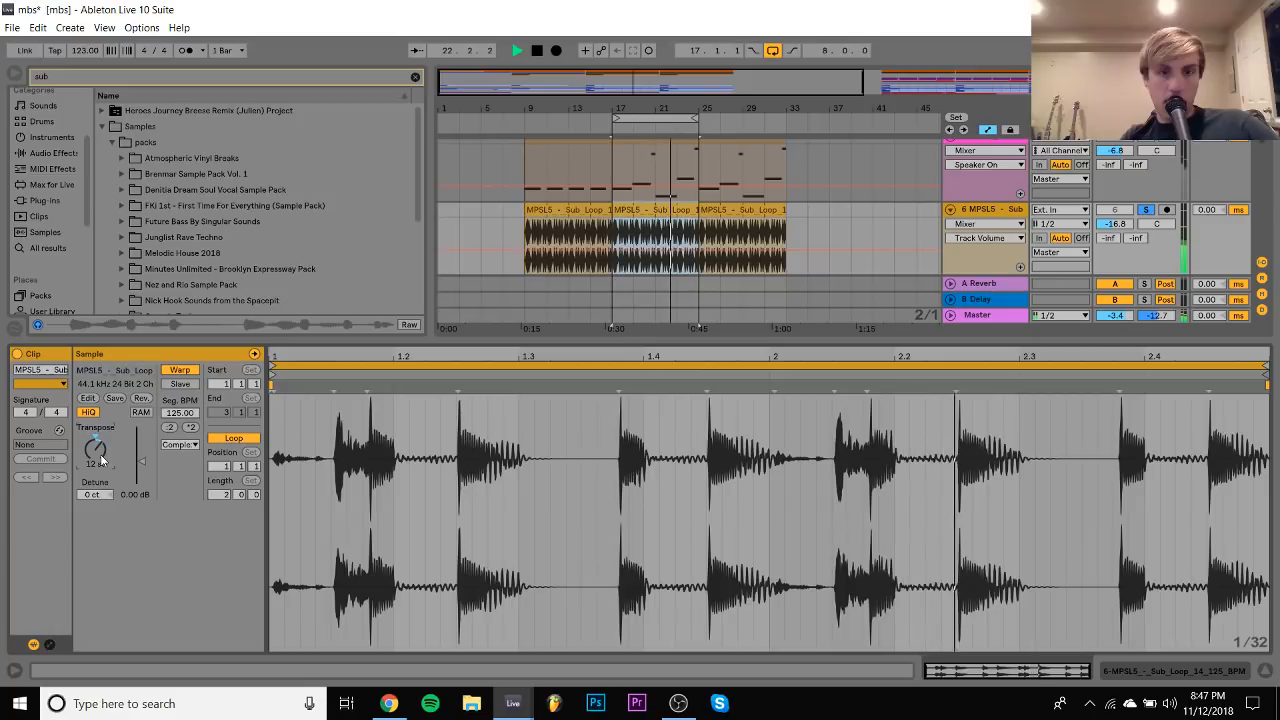
pyautogui.press('Up')
pyautogui.press('Up')
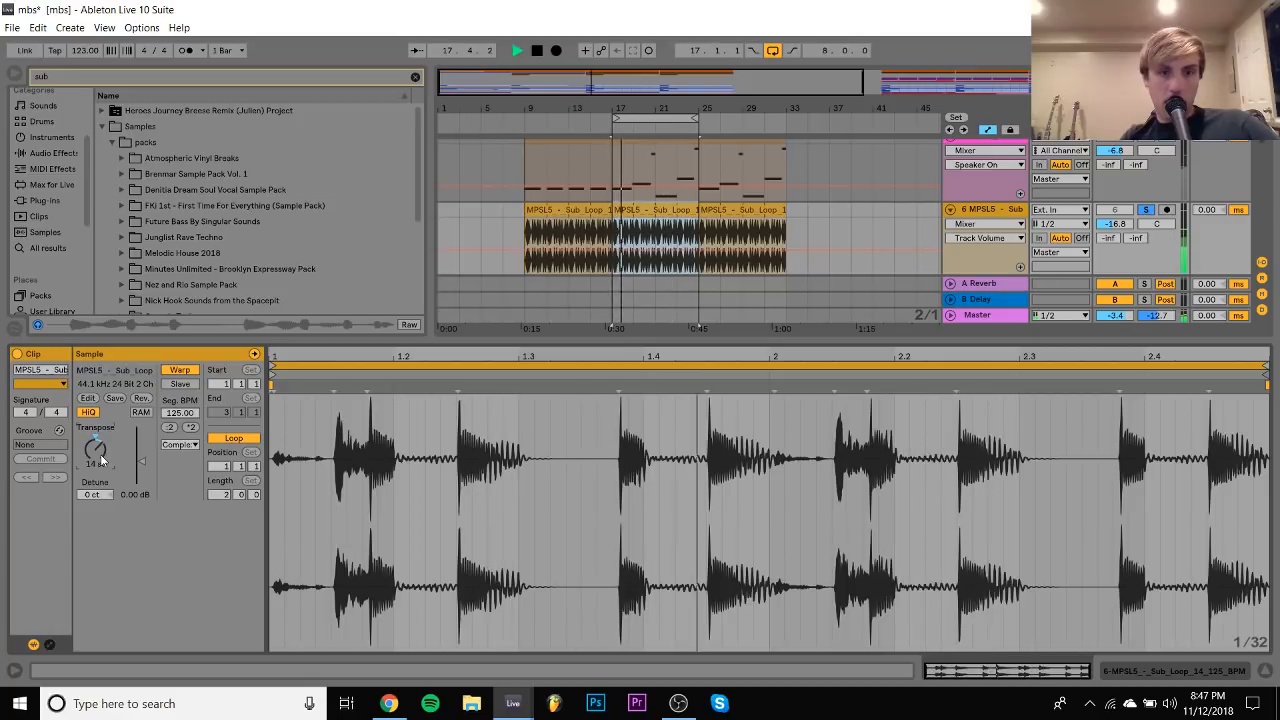
pyautogui.press('Up')
pyautogui.press('Up')
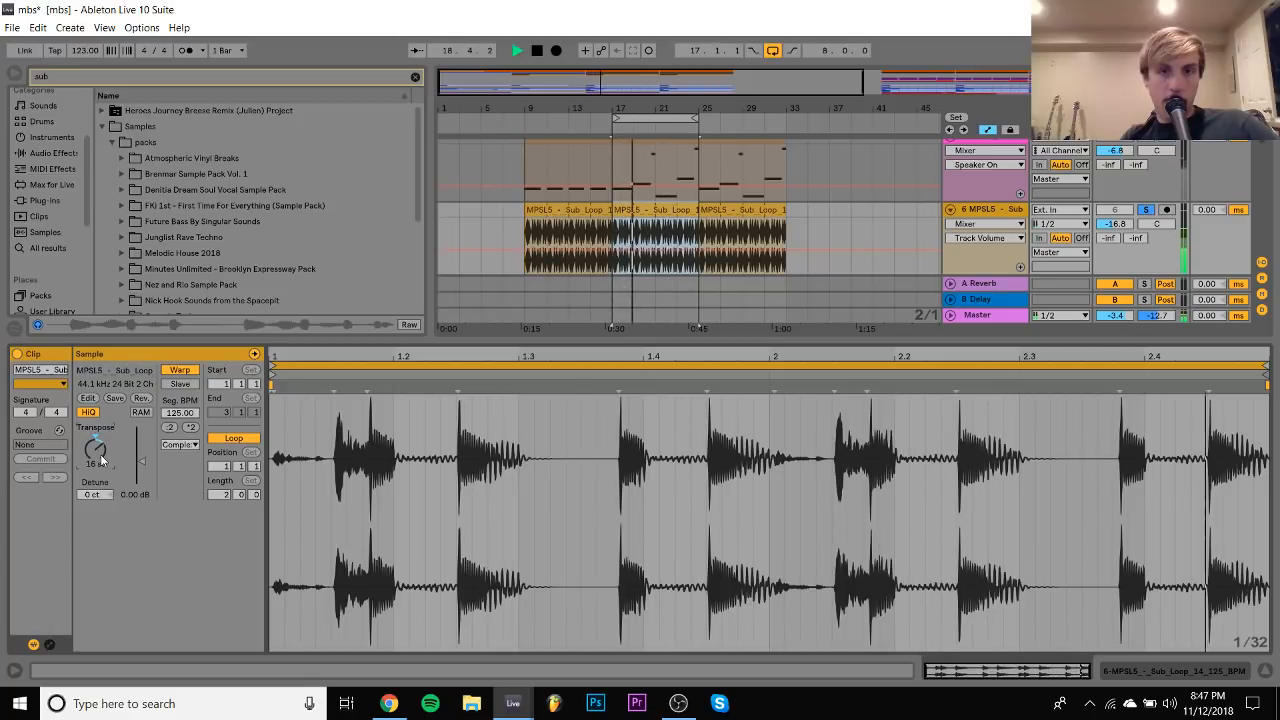
pyautogui.press('Up')
pyautogui.press('Up')
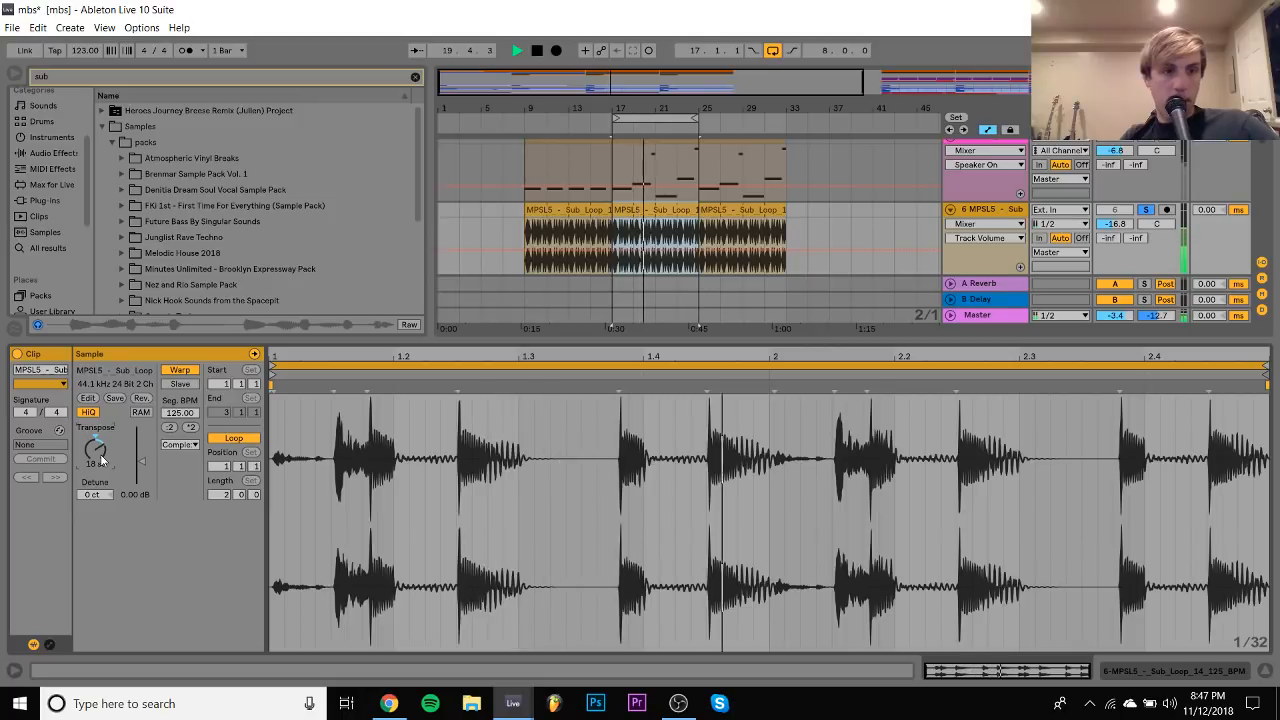
pyautogui.press('Up')
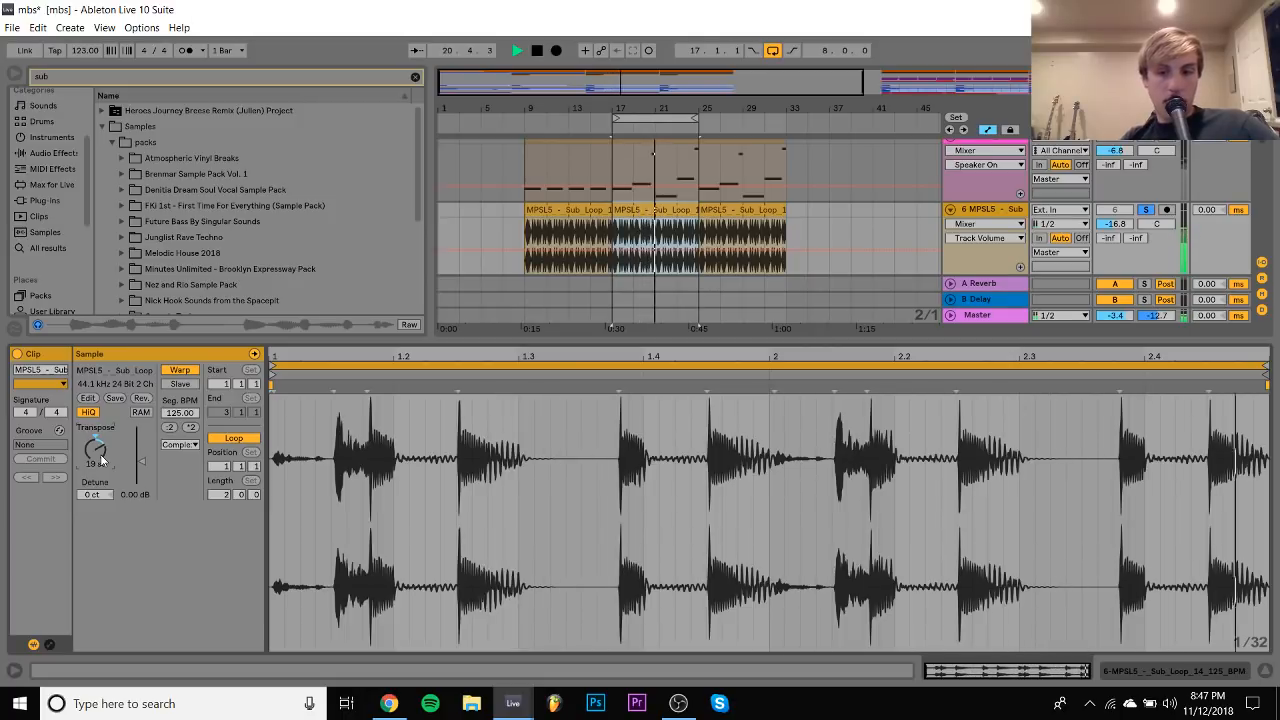
# Set the bar 17 sub loop clip's transposition to -3 semitones and duplicate it over bars 25 to 33
pyautogui.write('-3')
pyautogui.press('Return')
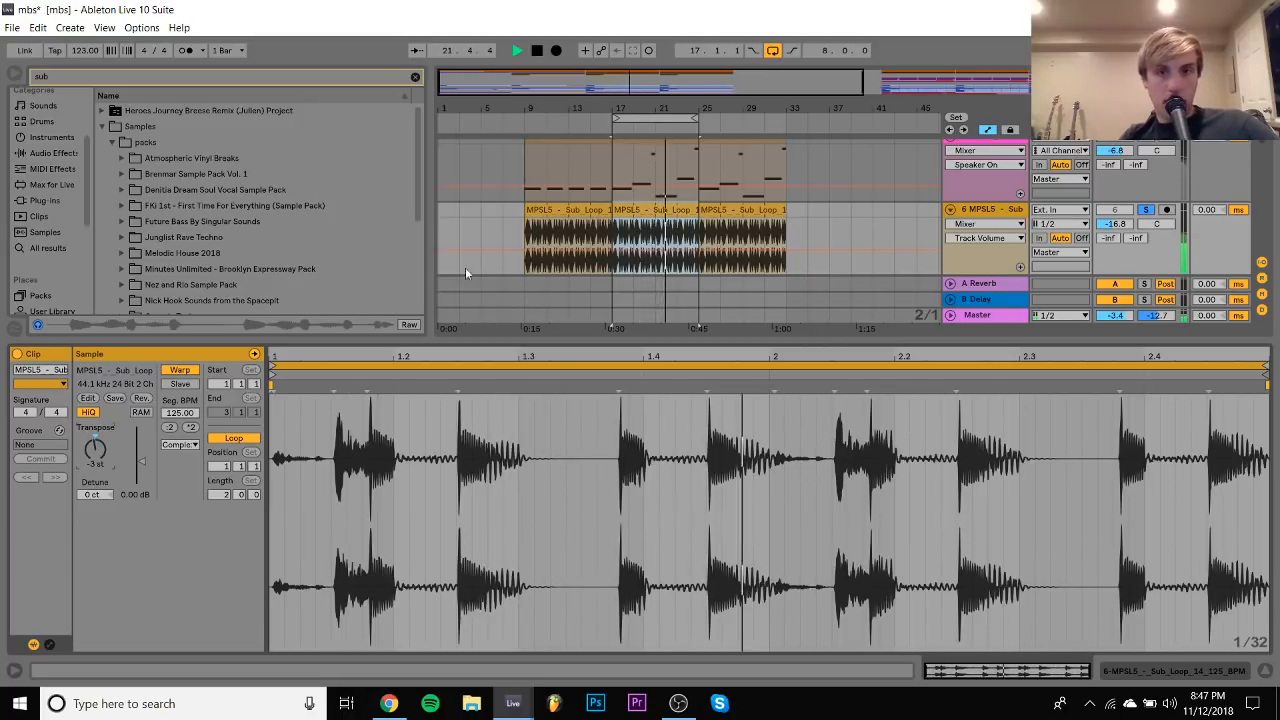
pyautogui.click(647, 210)
pyautogui.hotkey('ctrl', 'd')
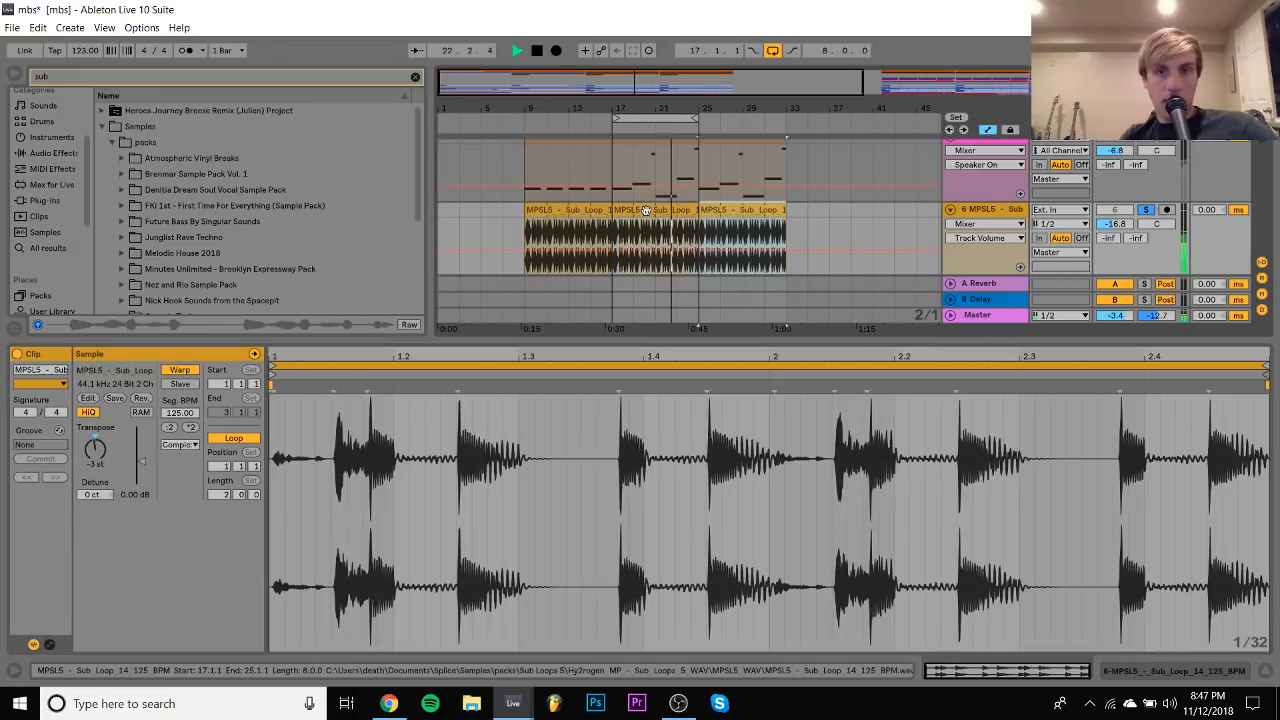
pyautogui.click(607, 247)
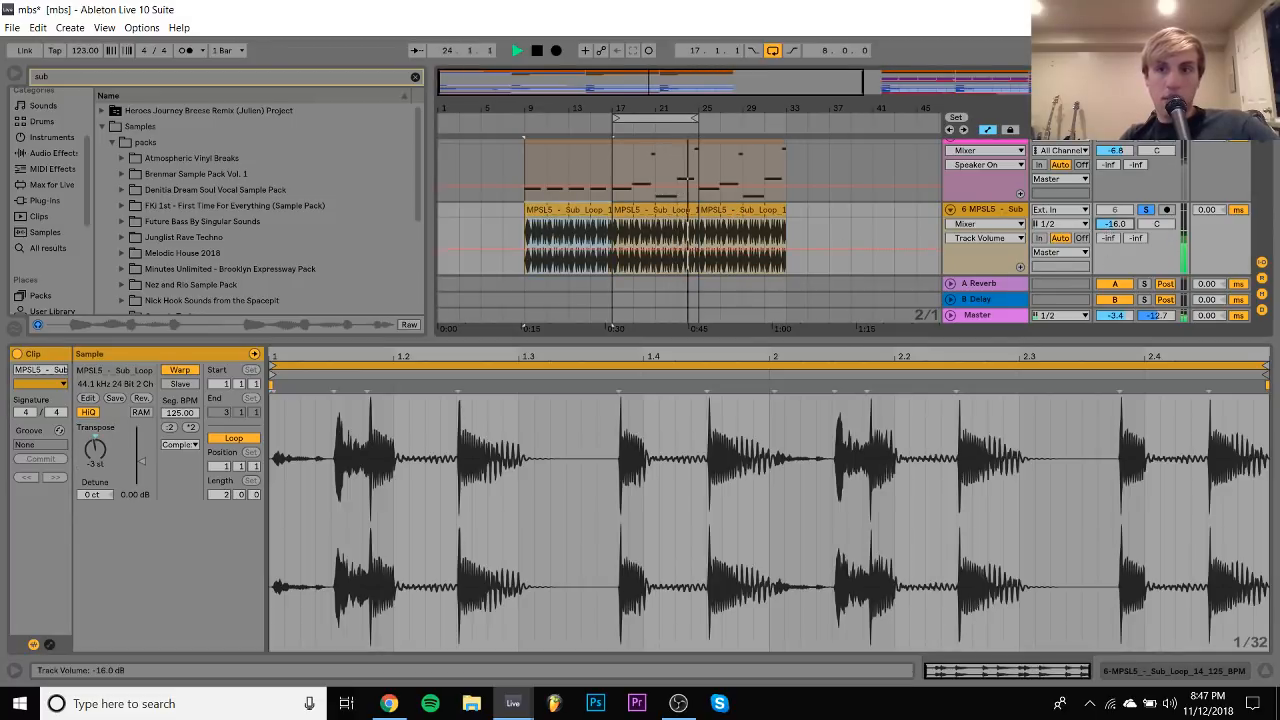
# Unsolo the tracks and set the sub loop track's volume to -12.0 dB while listening to the full mix
pyautogui.click(993, 213)
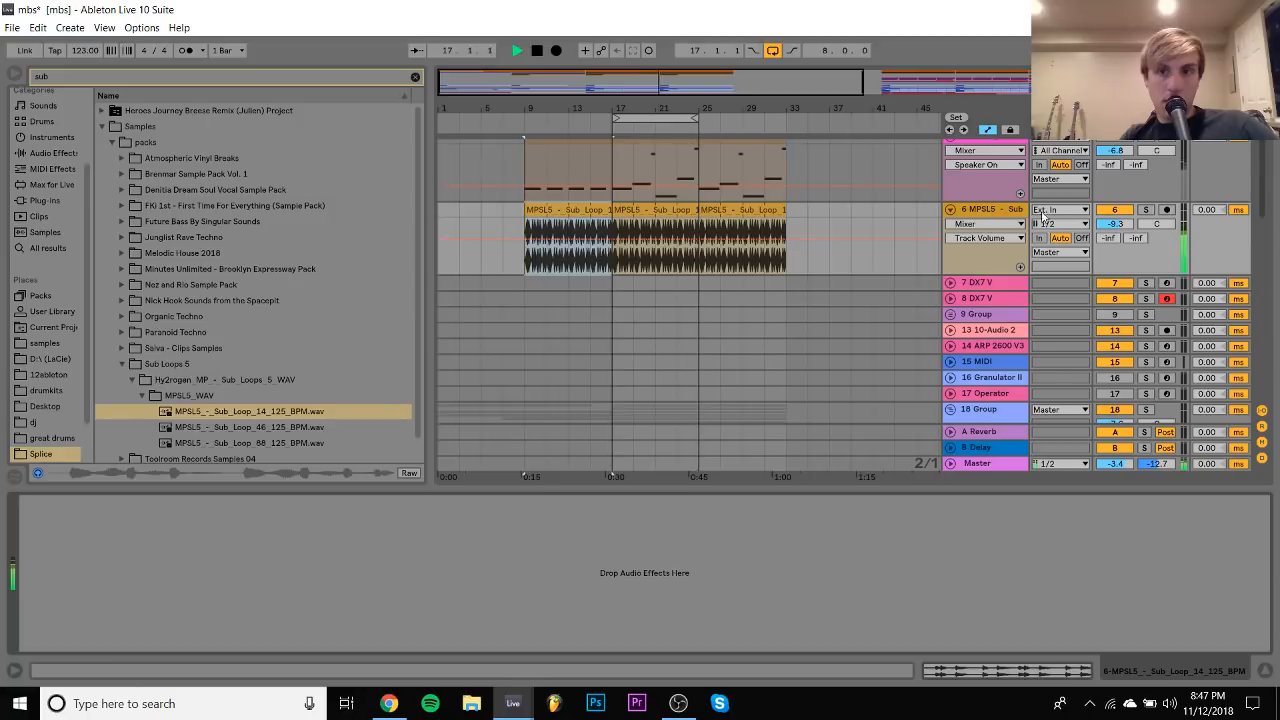
pyautogui.scroll(3, 598, 207)
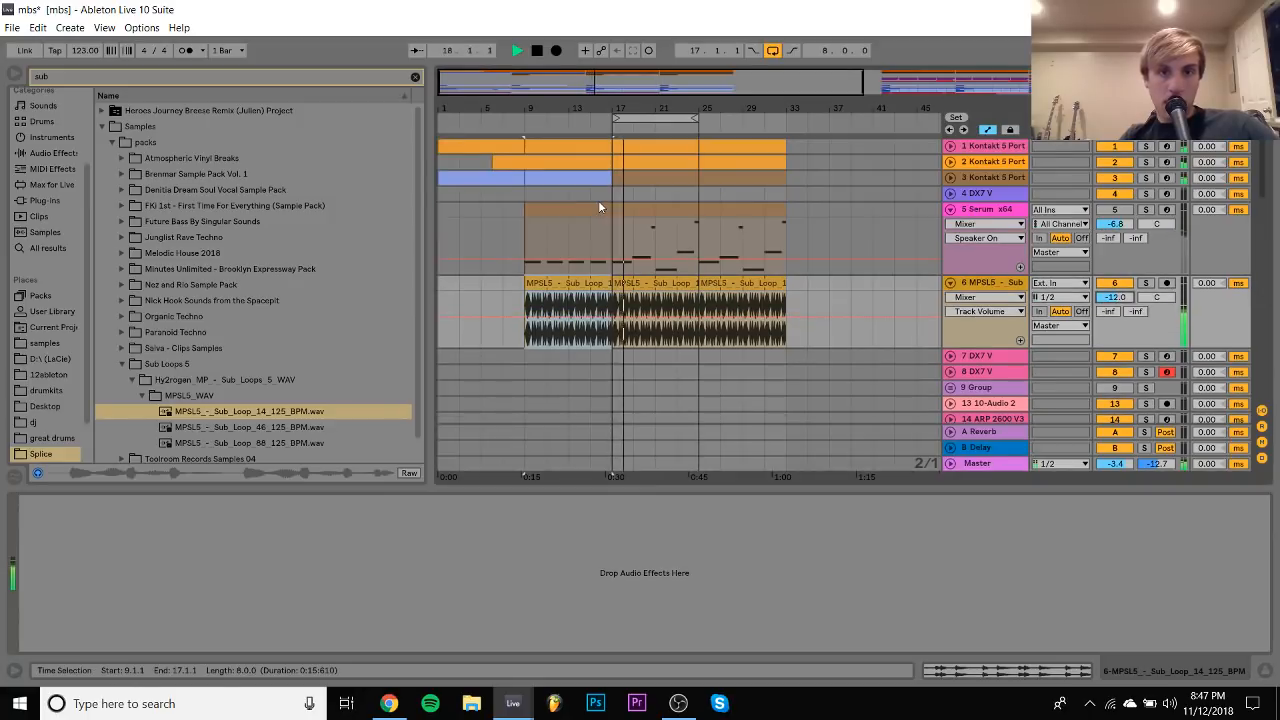
pyautogui.click(442, 180)
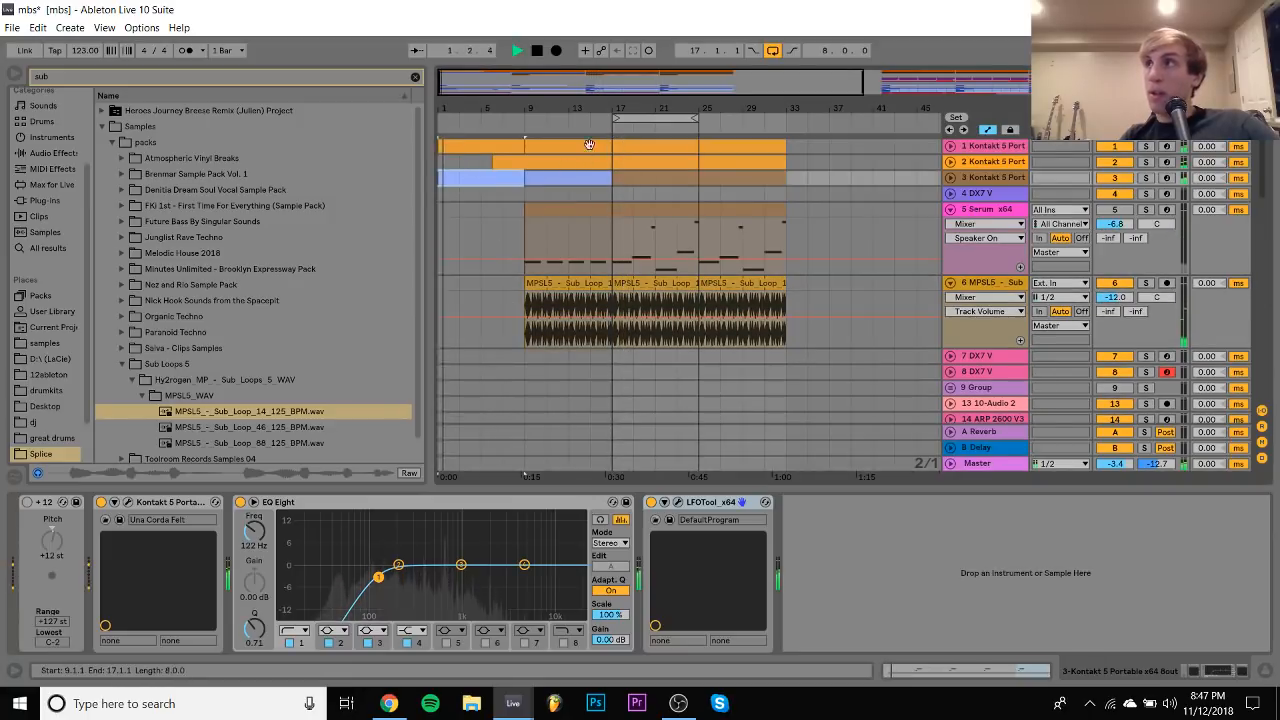
# Split the first sub loop clip at 9.1.4 and delete the piece before it, checking the result by playback
pyautogui.moveTo(579, 78); pyautogui.dragTo(594, 310)
pyautogui.click(594, 310)
pyautogui.hotkey('ctrl', 'e')
pyautogui.click(573, 287)
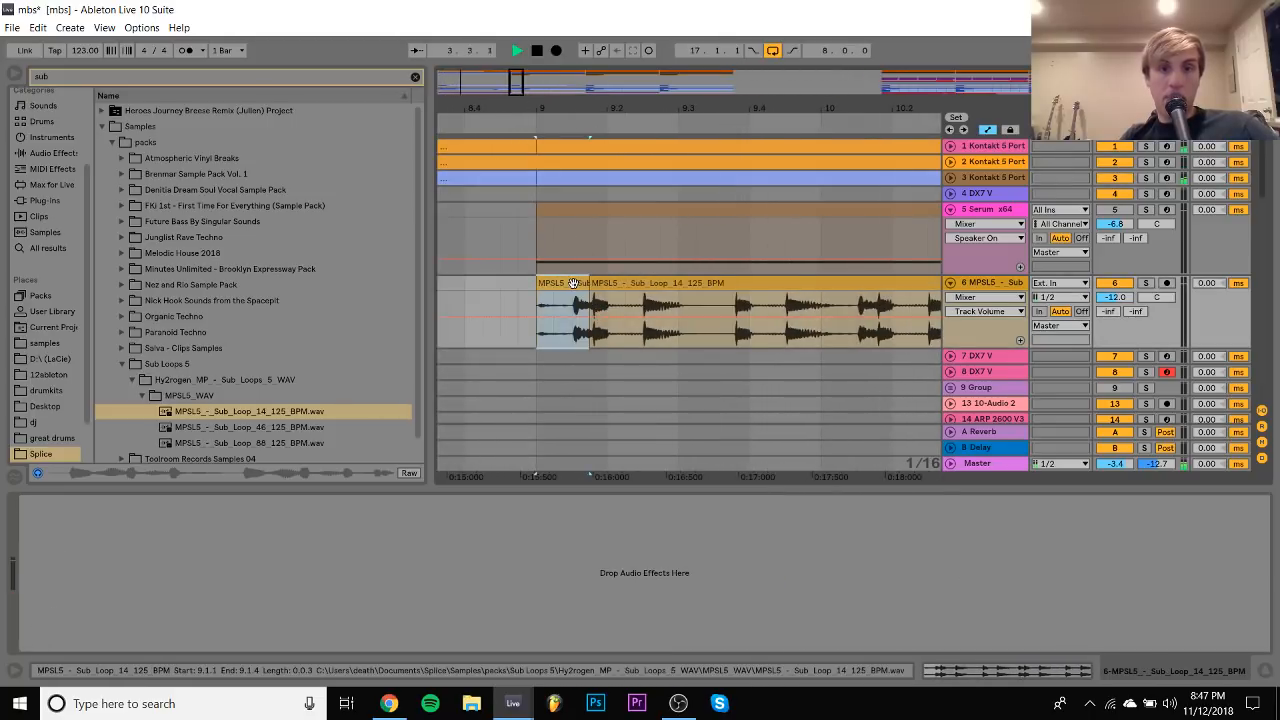
pyautogui.press('Delete')
pyautogui.press('space')
pyautogui.press('space')
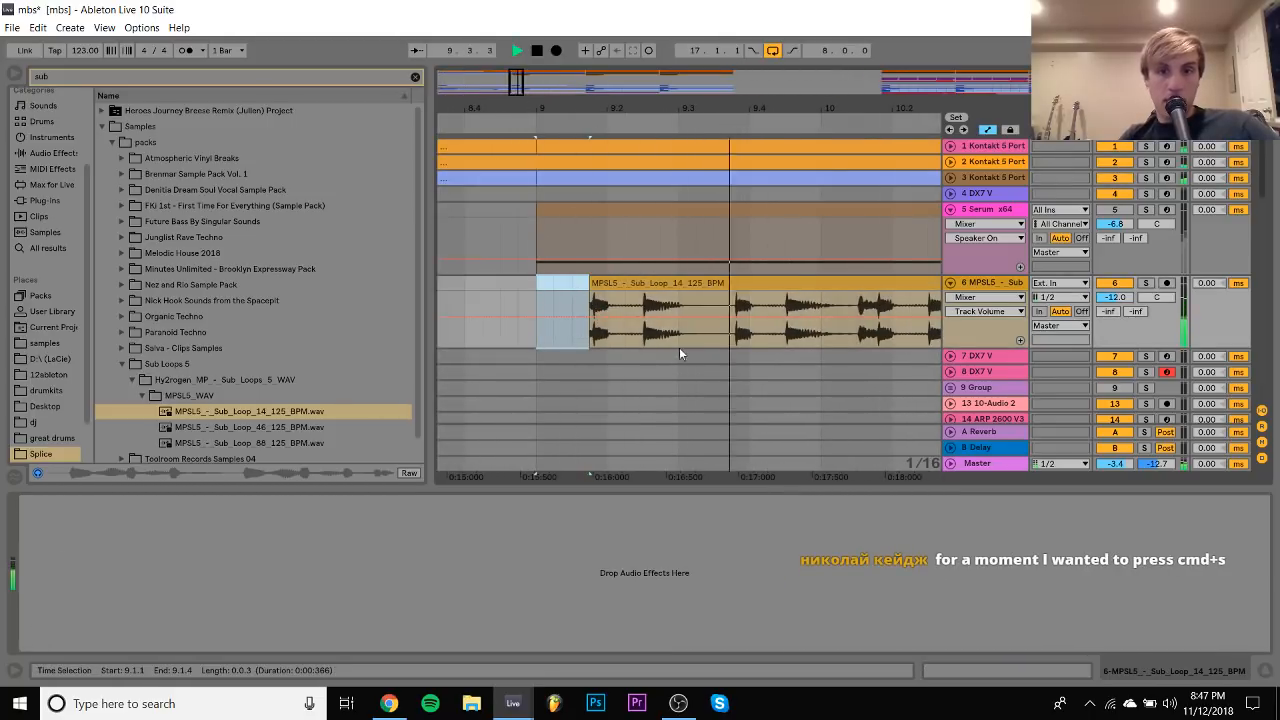
# Split the sub loop clip at bar 10 and delete its remainder up to bar 17
pyautogui.click(828, 338)
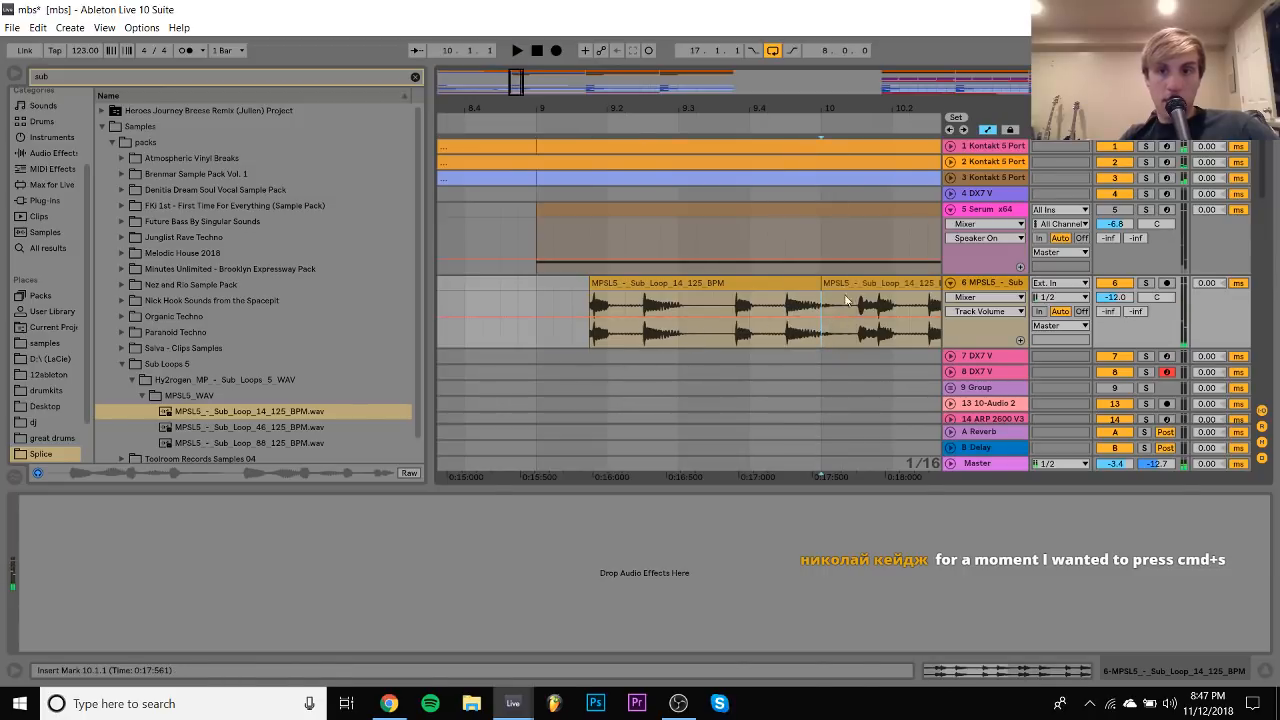
pyautogui.hotkey('ctrl', 'e')
pyautogui.press('space')
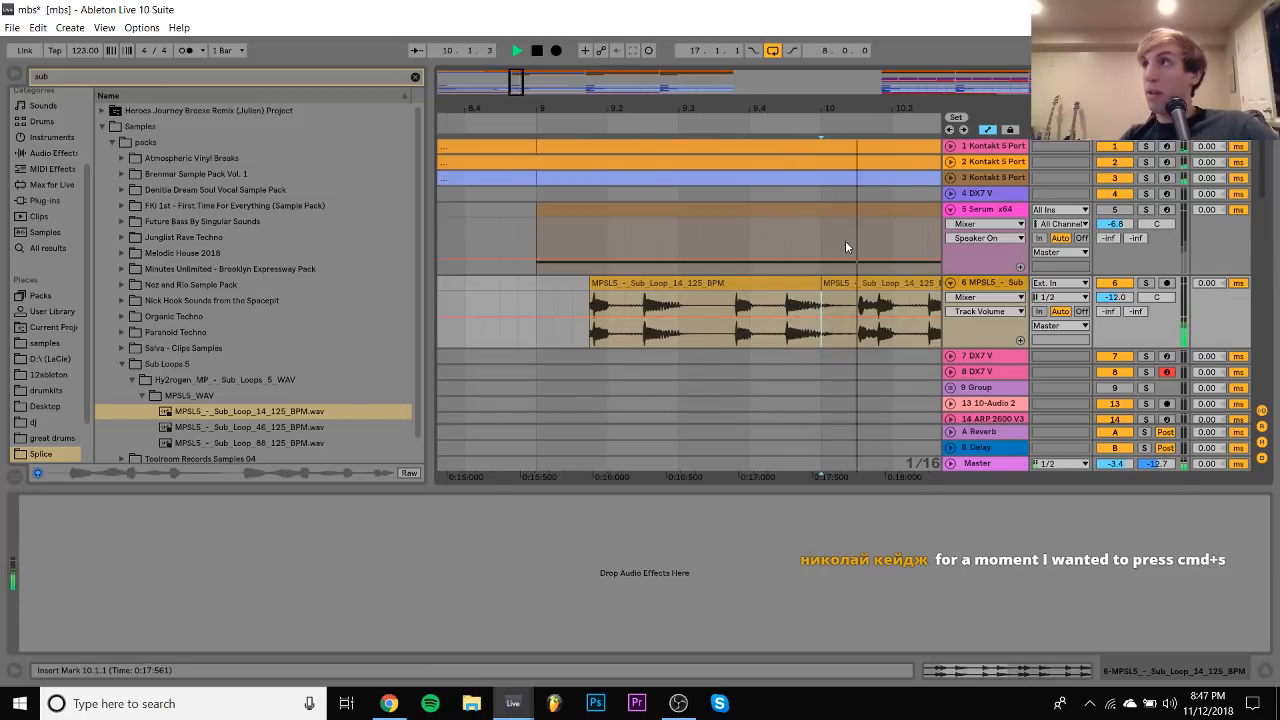
pyautogui.moveTo(874, 110); pyautogui.dragTo(739, 113)
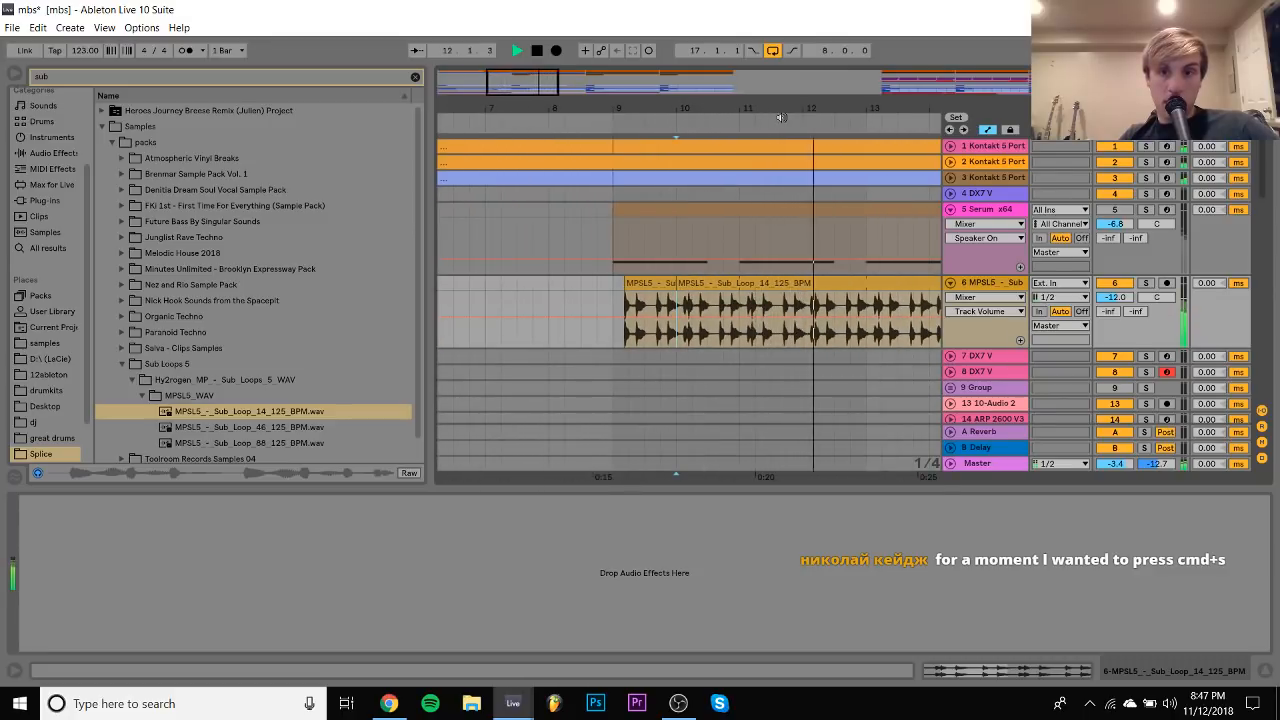
pyautogui.moveTo(752, 109); pyautogui.dragTo(641, 80)
pyautogui.press('space')
pyautogui.click(724, 284)
pyautogui.press('Delete')
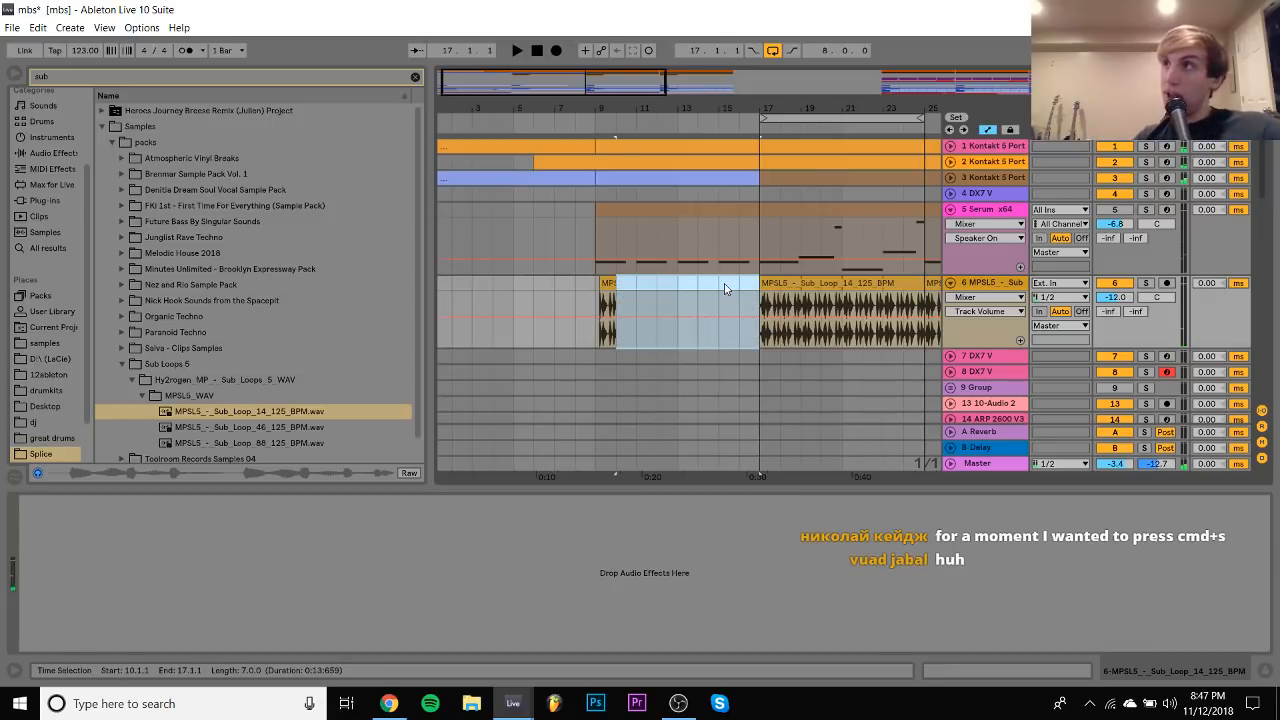
# Duplicate the chopped one-bar sub segment from bar 9 repeatedly until it fills up to bar 17
pyautogui.click(595, 284)
pyautogui.hotkey('ctrl', 'd')
pyautogui.hotkey('ctrl', 'd')
pyautogui.hotkey('ctrl', 'd')
pyautogui.hotkey('ctrl', 'd')
pyautogui.hotkey('ctrl', 'd')
pyautogui.hotkey('ctrl', 'd')
pyautogui.hotkey('ctrl', 'd')
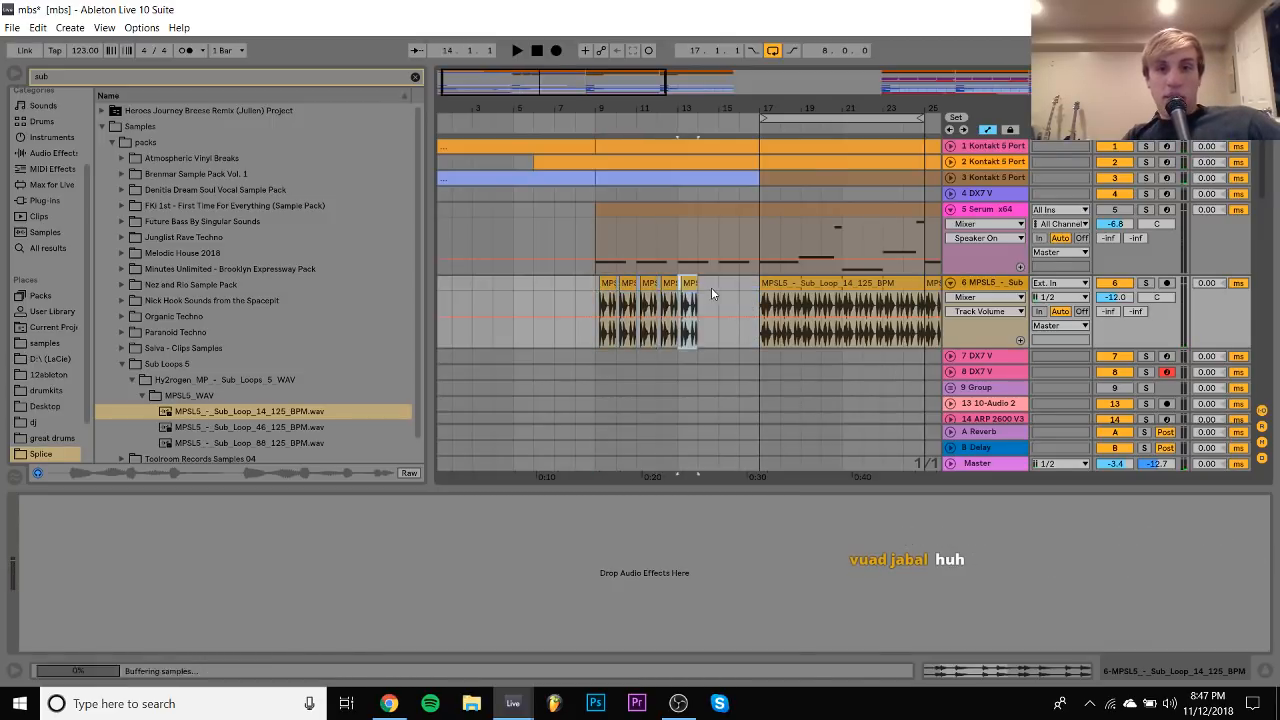
# Replace the sub clips between bars 17 and 33 with two copies of the chopped pattern from bars 9 to 17
pyautogui.click(657, 283)
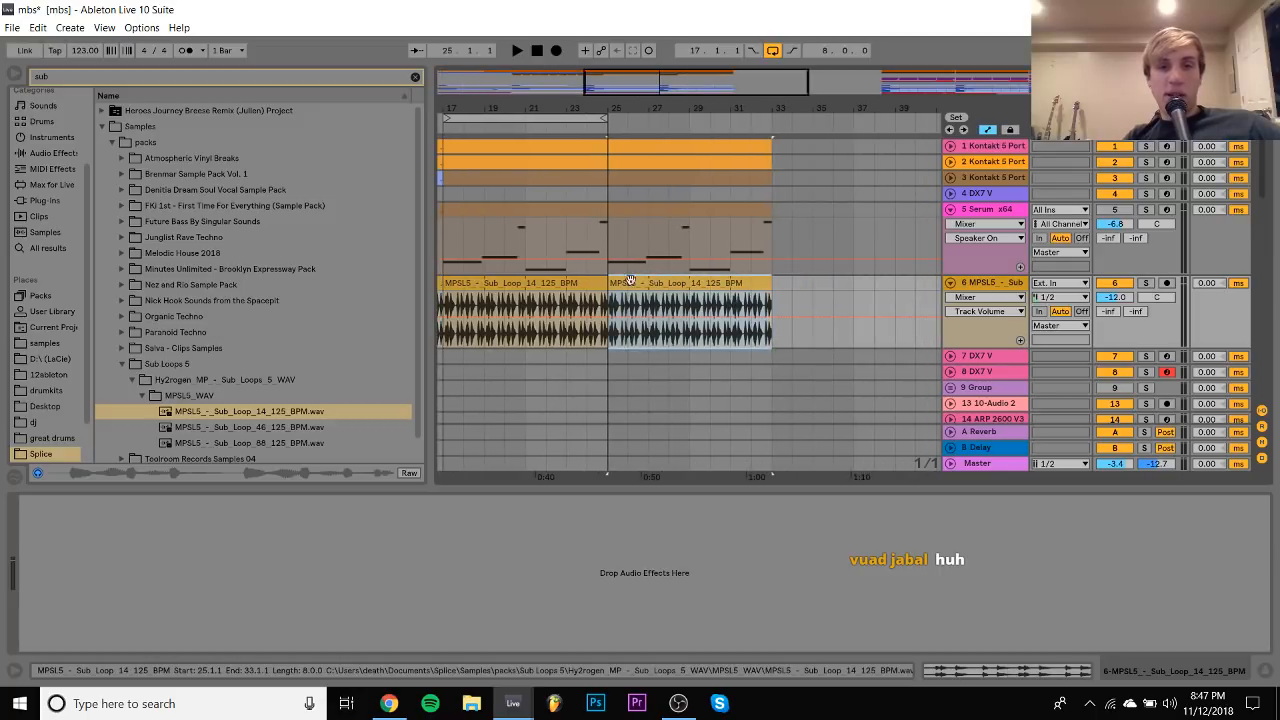
pyautogui.keyDown('shift'); pyautogui.click(580, 285); pyautogui.keyUp('shift')
pyautogui.press('Delete')
pyautogui.hscroll(-5, 578, 286)
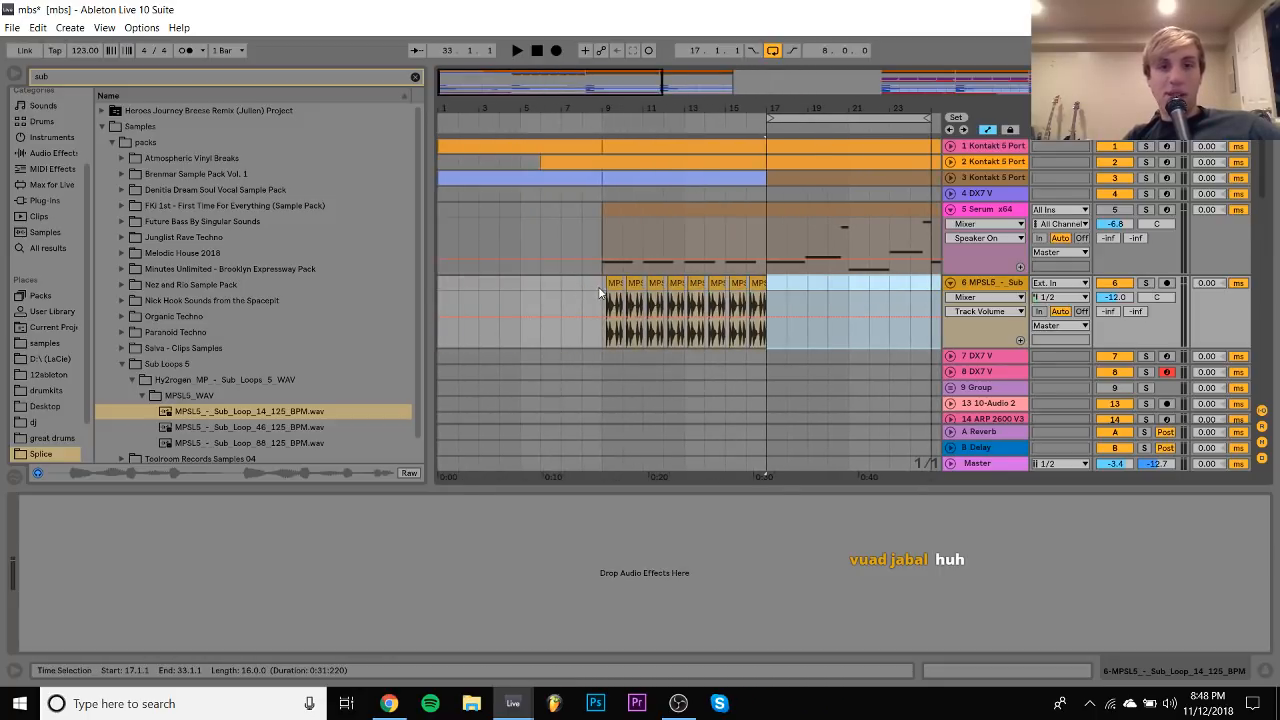
pyautogui.moveTo(600, 292); pyautogui.dragTo(757, 298)
pyautogui.hotkey('ctrl', 'd')
pyautogui.hotkey('ctrl', 'd')
# Play the main section from bar 49 and compare it with the arrangement played from bar 1
pyautogui.hscroll(10, 768, 293)
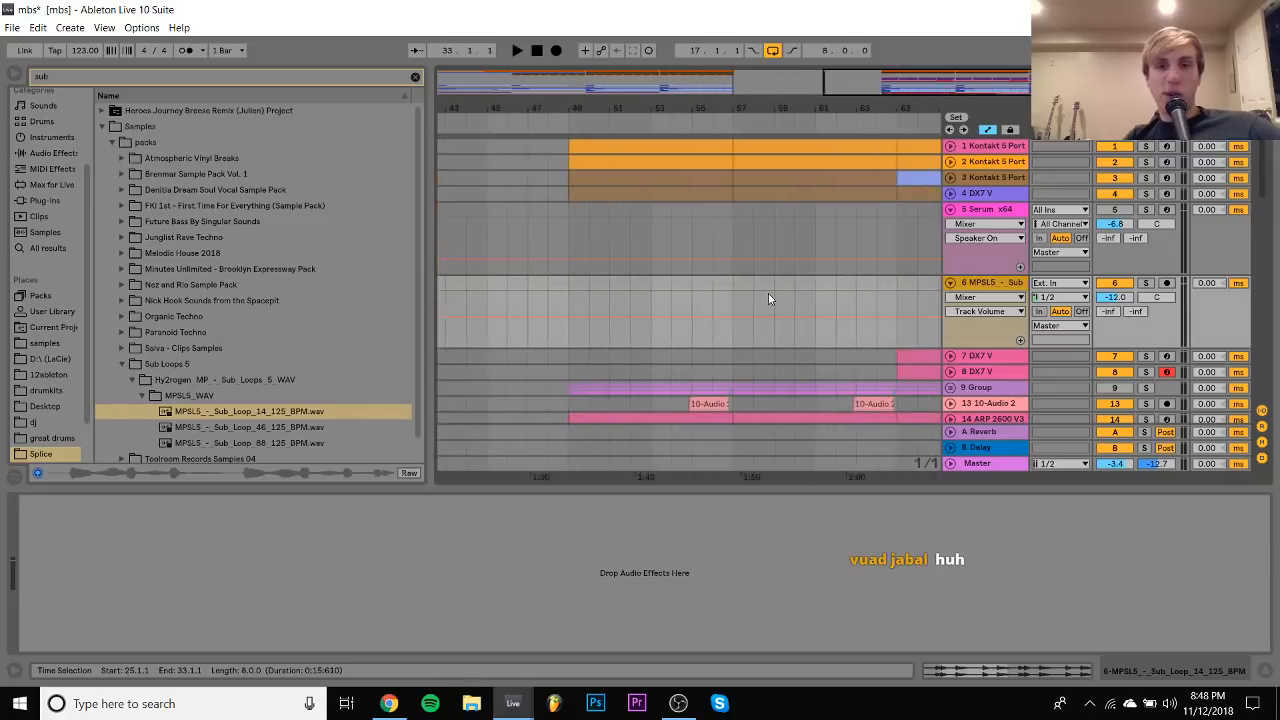
pyautogui.hscroll(-3, 521, 263)
pyautogui.click(586, 285)
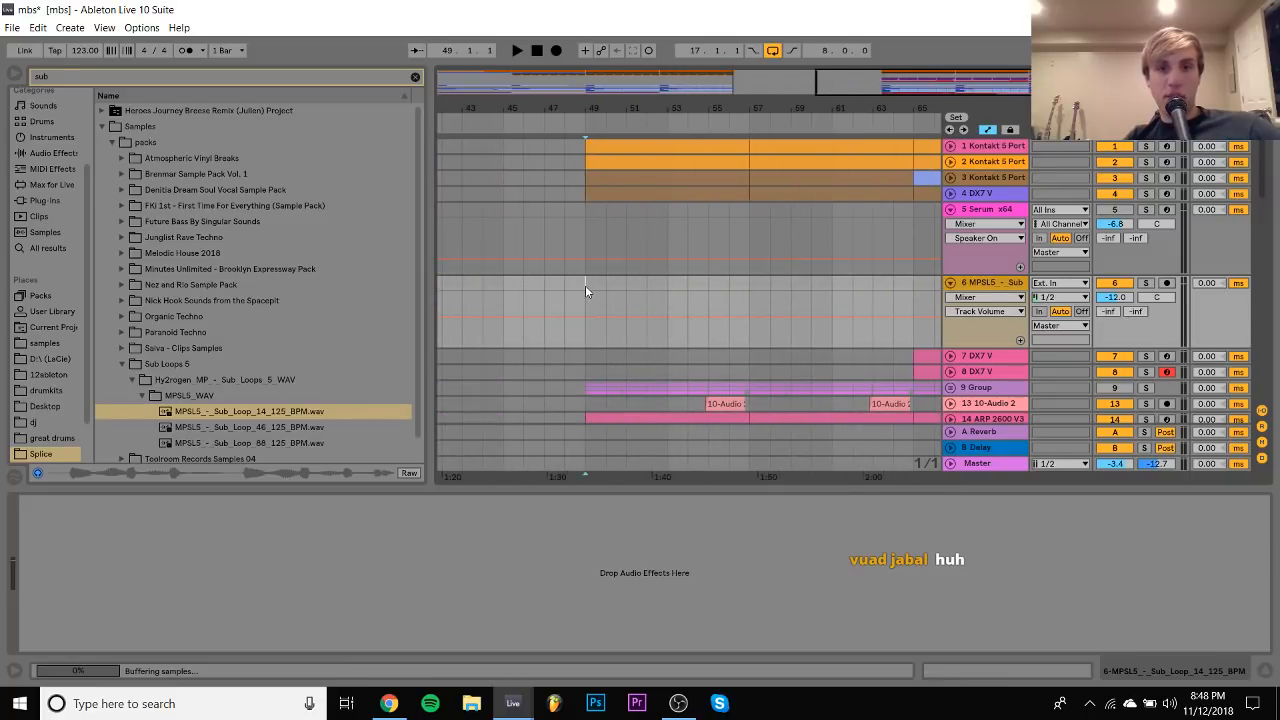
pyautogui.press('space')
pyautogui.moveTo(594, 110); pyautogui.dragTo(885, 50)
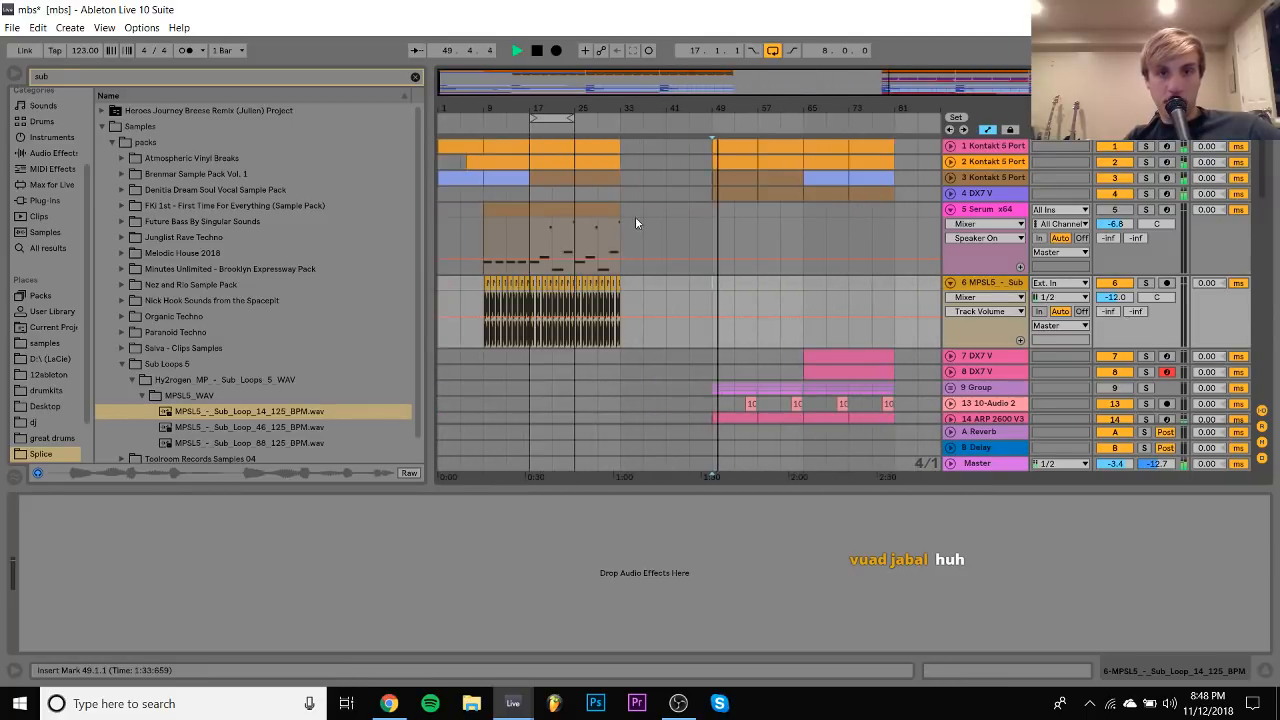
pyautogui.press('space')
pyautogui.click(440, 204)
pyautogui.press('space')
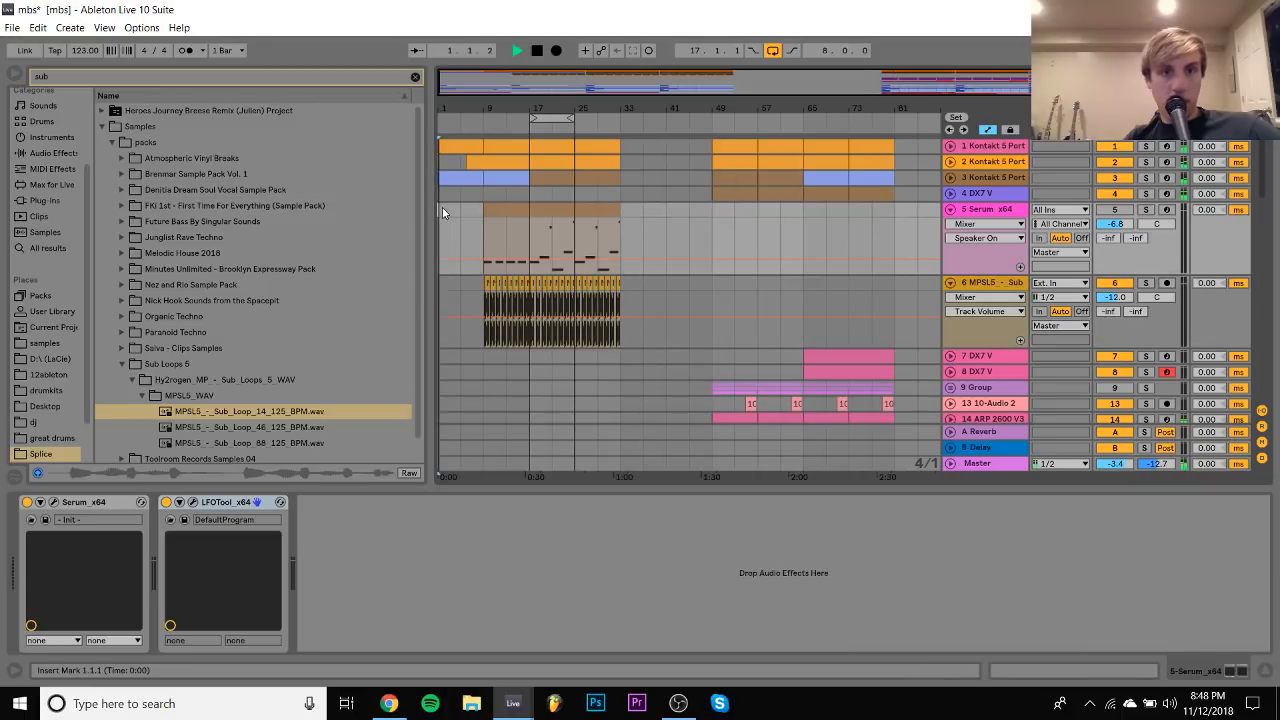
# Delete the 5 Serum_x64 track and fold the sub loop track
pyautogui.press('Delete')
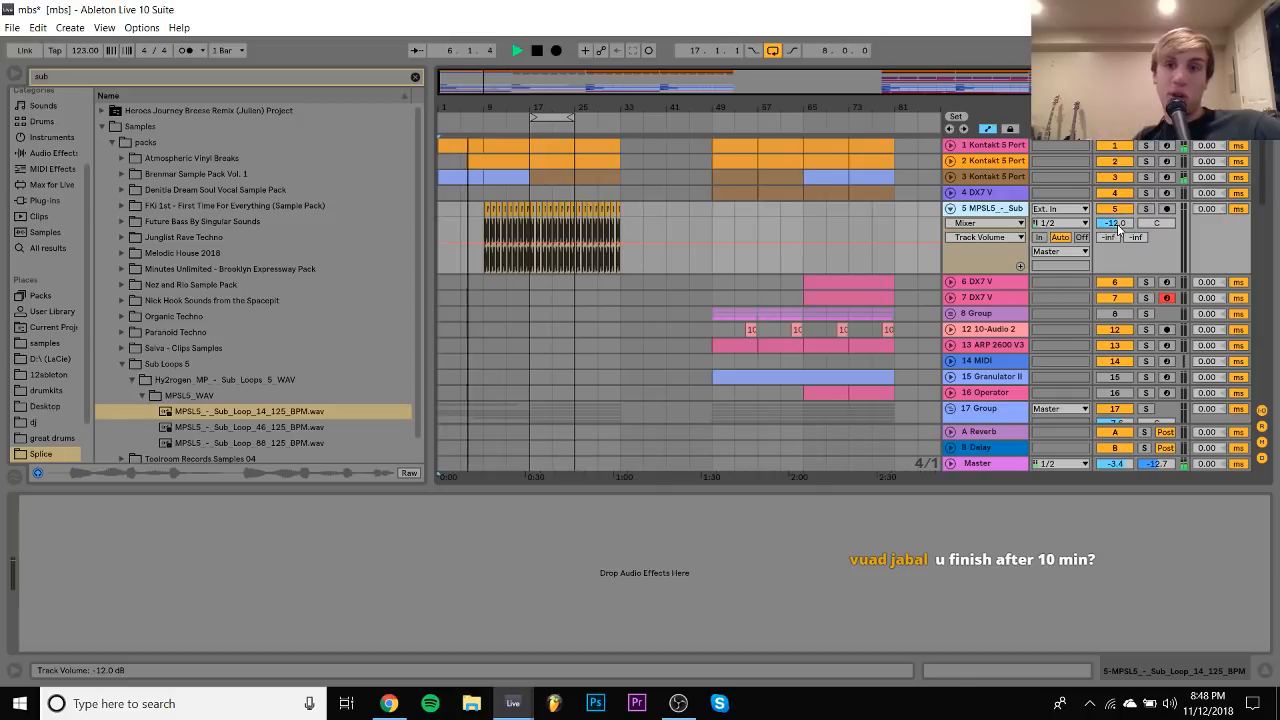
pyautogui.click(950, 209)
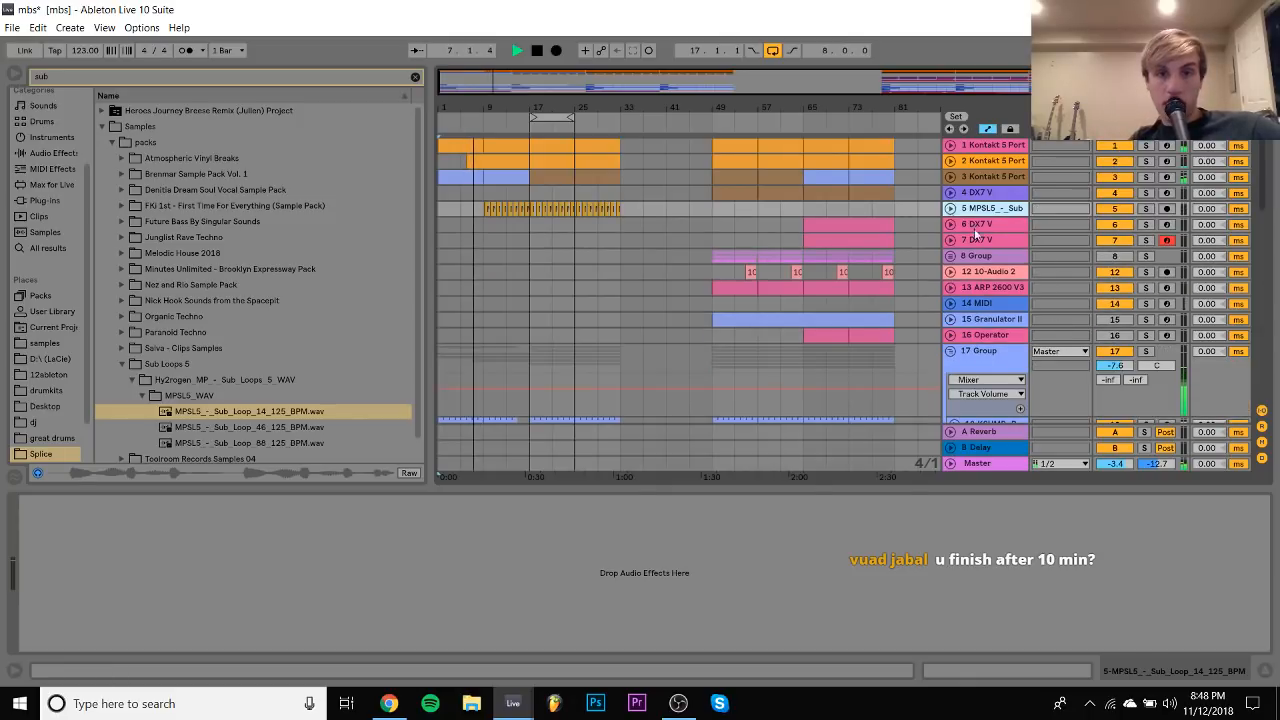
# Fold the 17 Group, unfold the sub loop track and show its device chain
pyautogui.click(1263, 671)
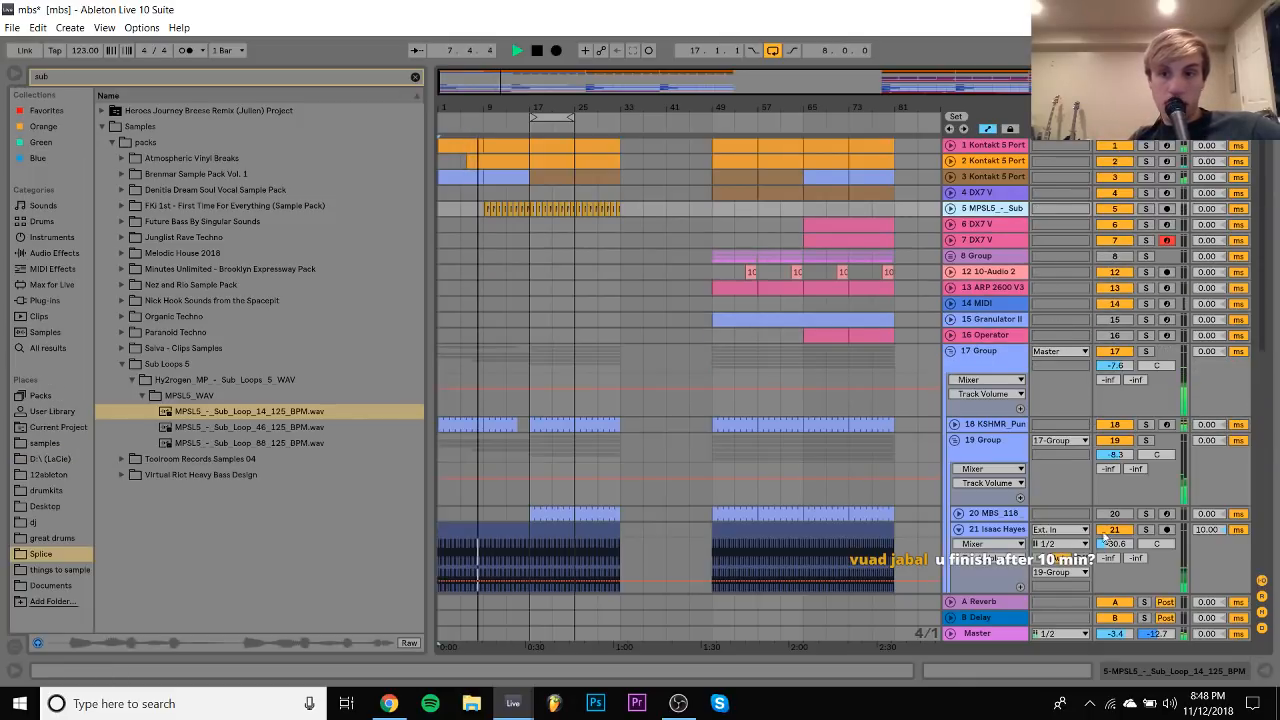
pyautogui.click(950, 352)
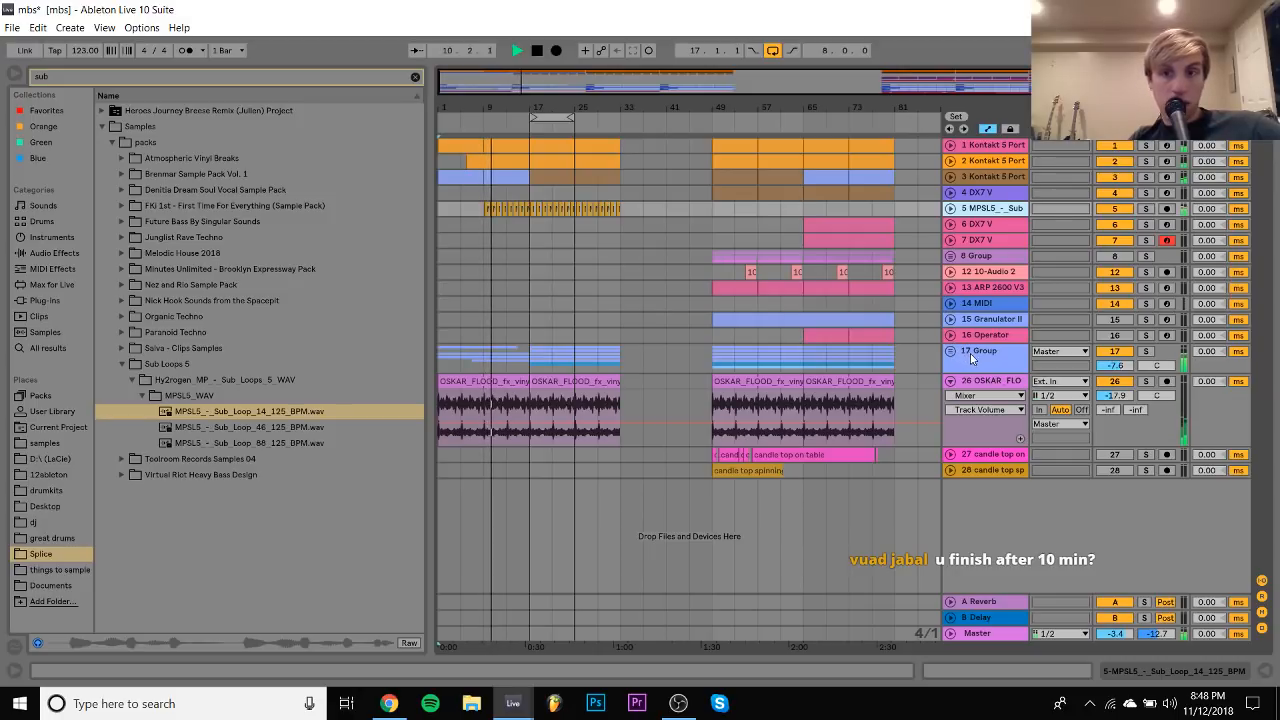
pyautogui.click(950, 209)
pyautogui.doubleClick(990, 210)
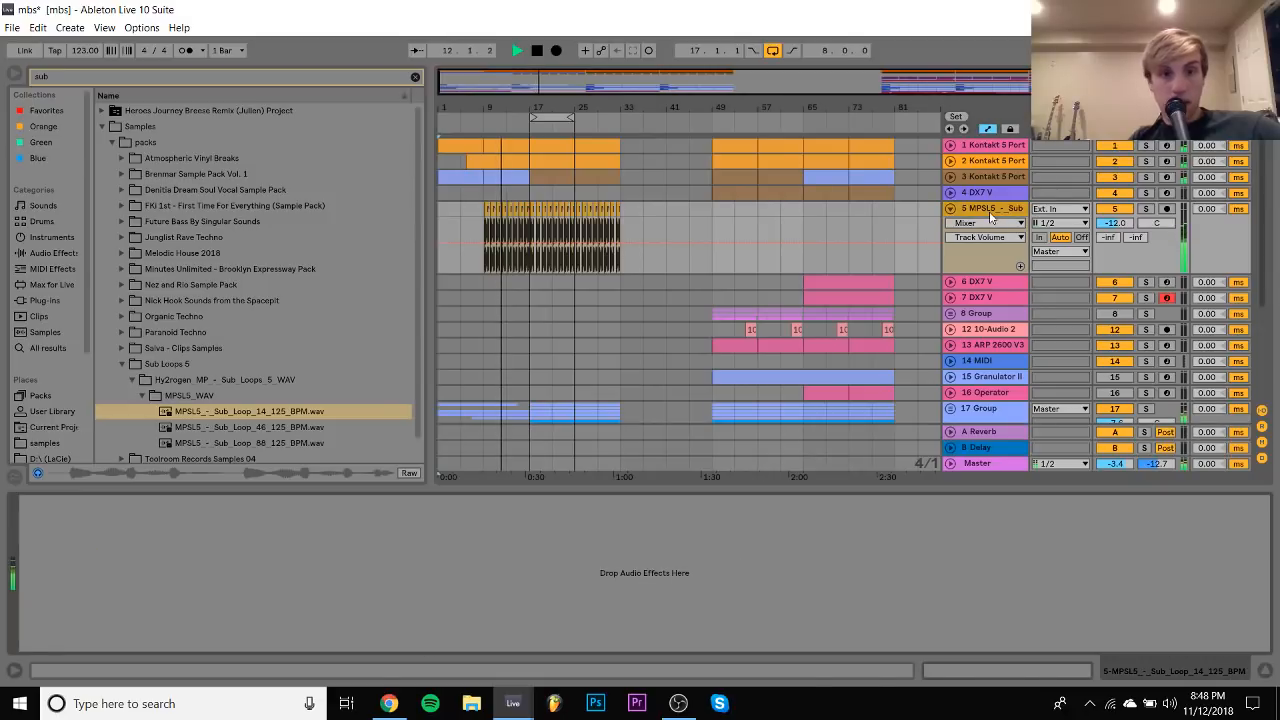
# Add an EQ Eight audio effect to the sub loop track
pyautogui.click(76, 250)
pyautogui.click(416, 76)
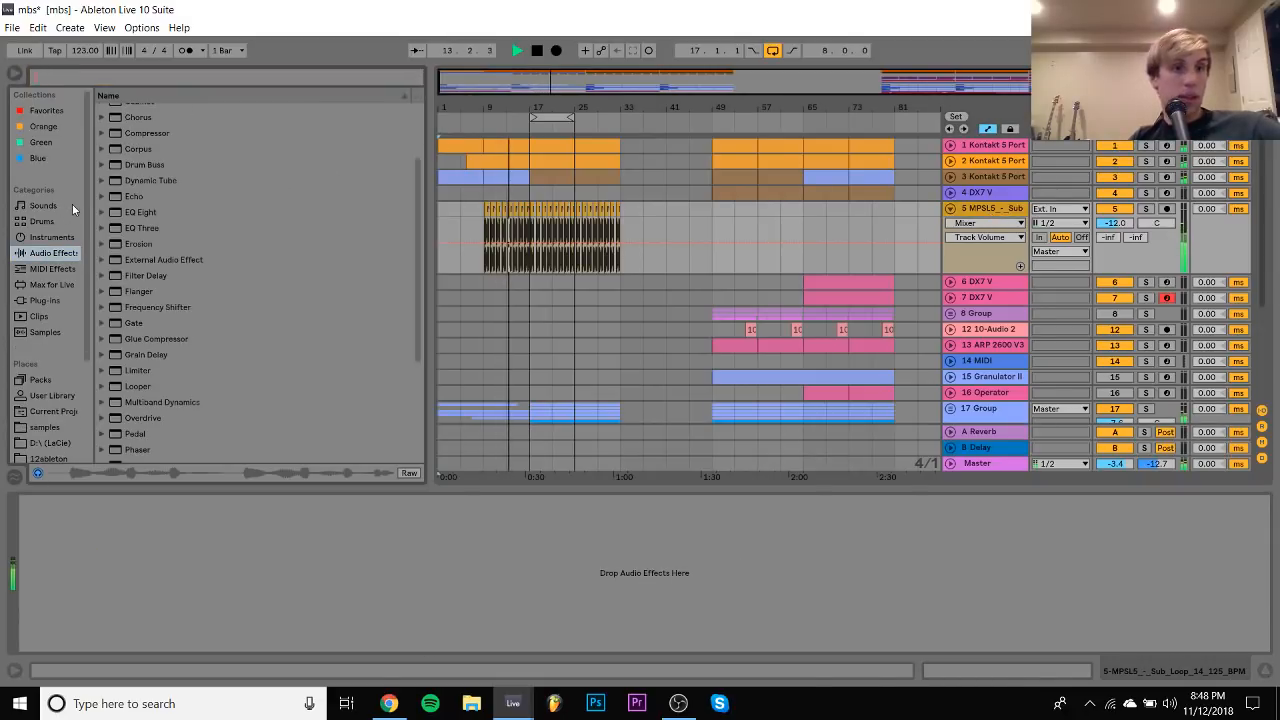
pyautogui.scroll(-1, 179, 153)
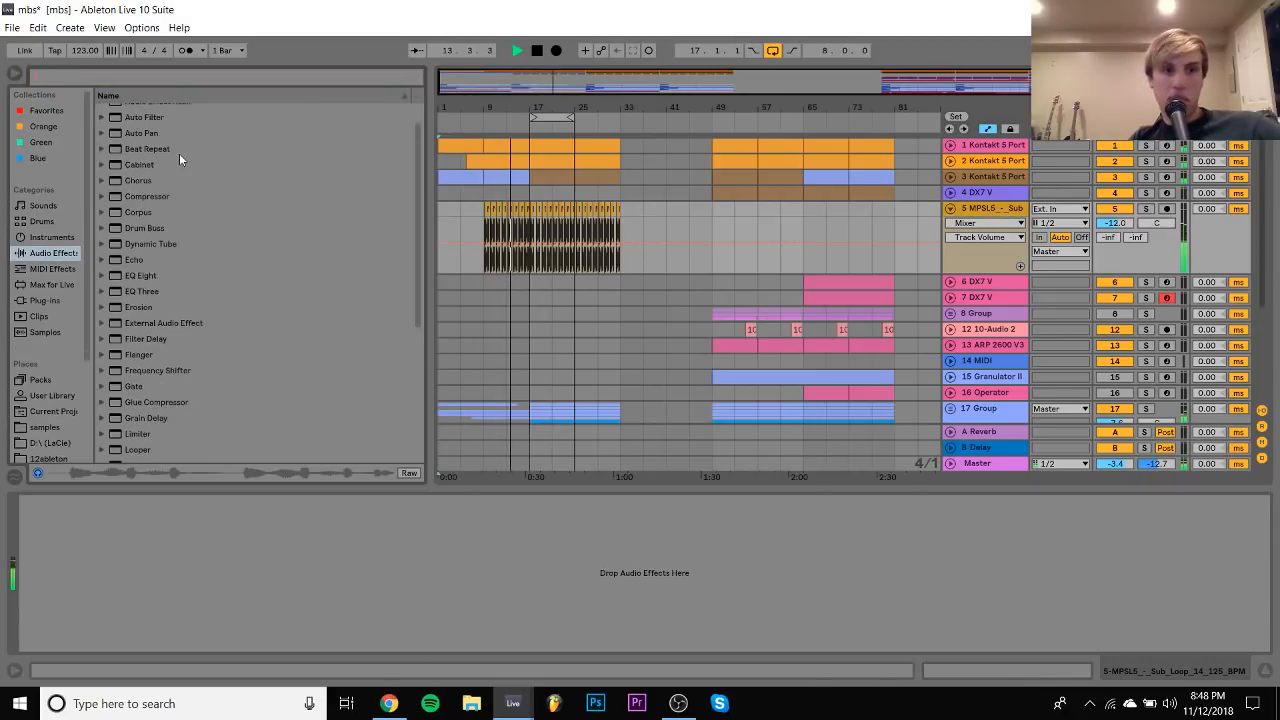
pyautogui.doubleClick(135, 275)
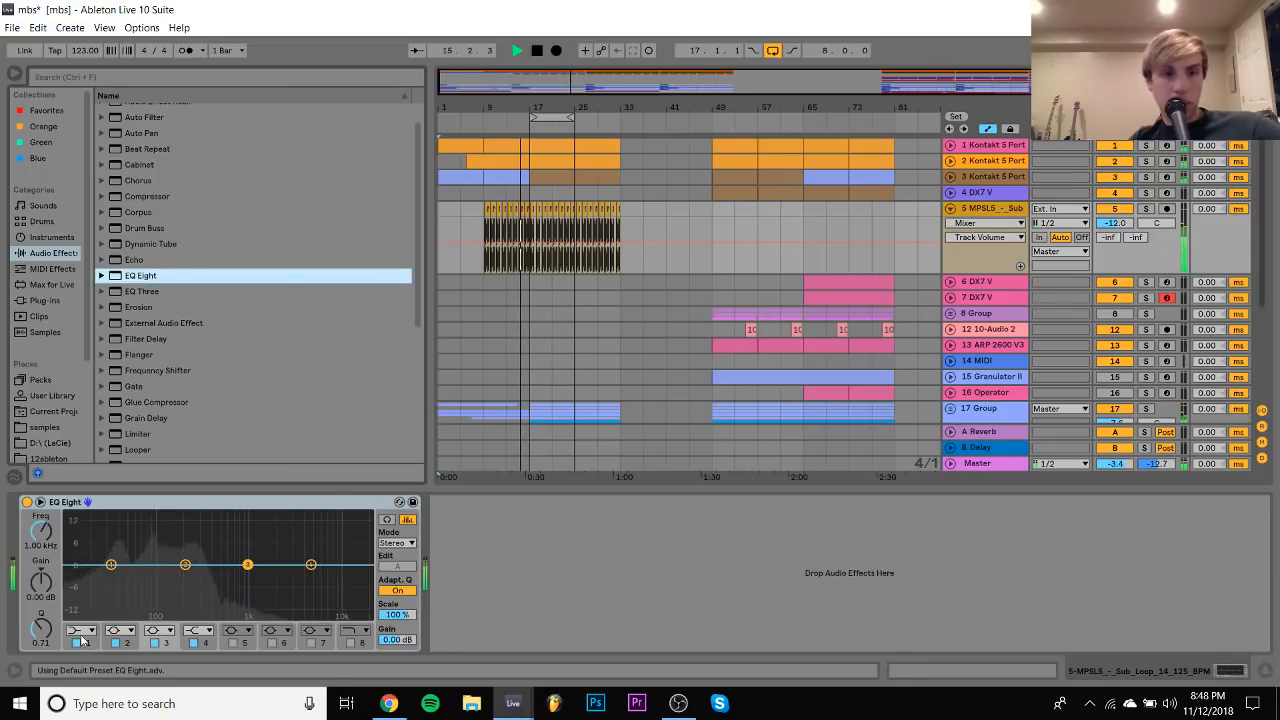
# Make EQ Eight's band 1 a low cut at 10 Hz and show its frequency automation on the sub track
pyautogui.click(77, 642)
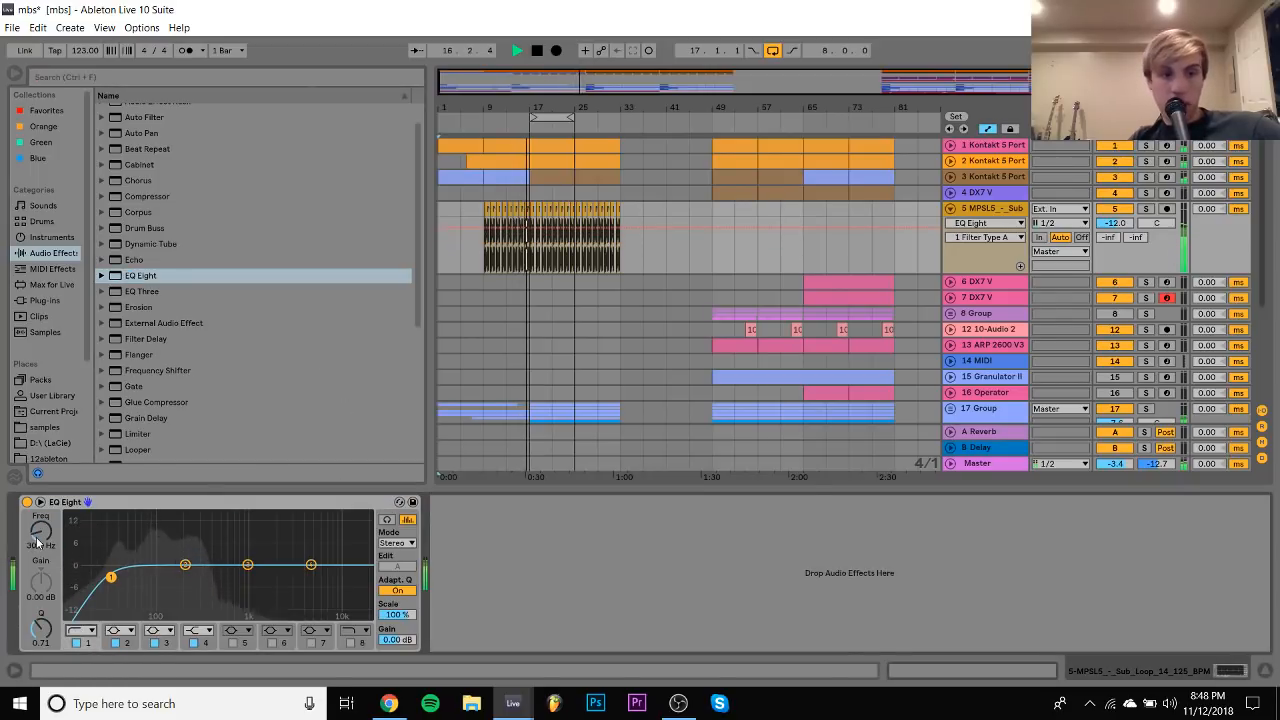
pyautogui.moveTo(37, 543); pyautogui.dragTo(45, 540)
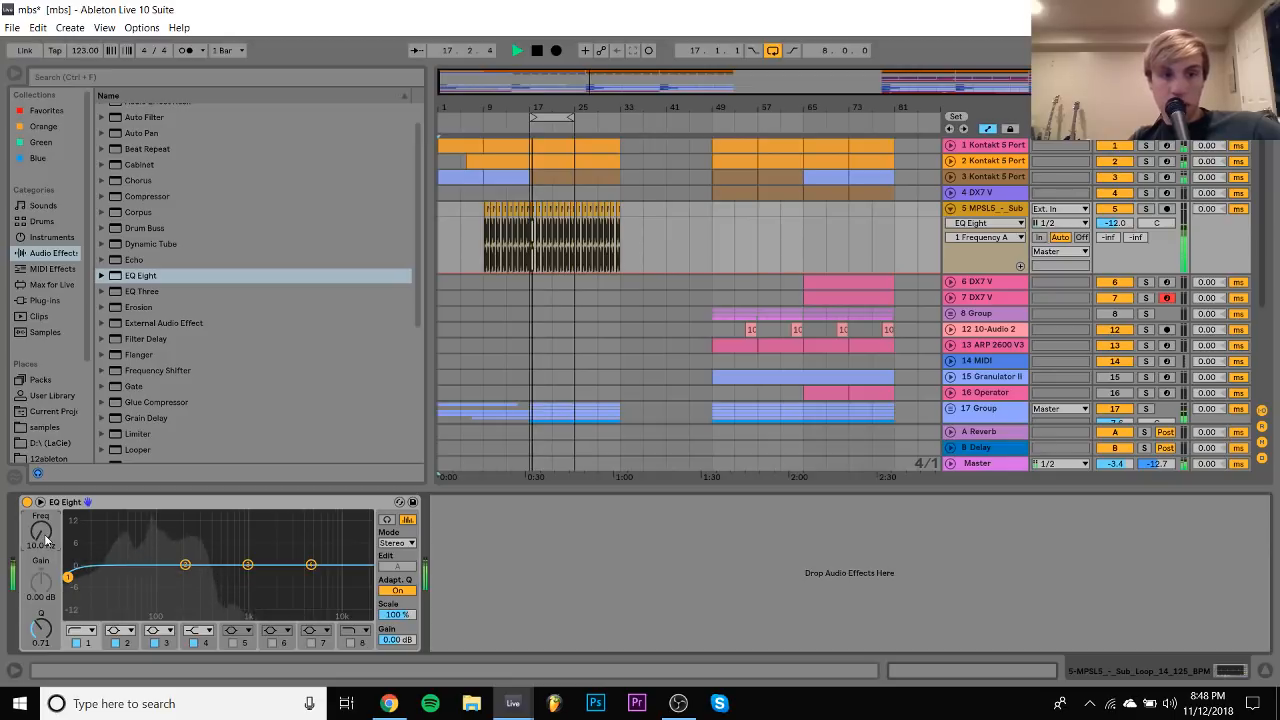
pyautogui.rightClick(45, 540)
pyautogui.click(74, 546)
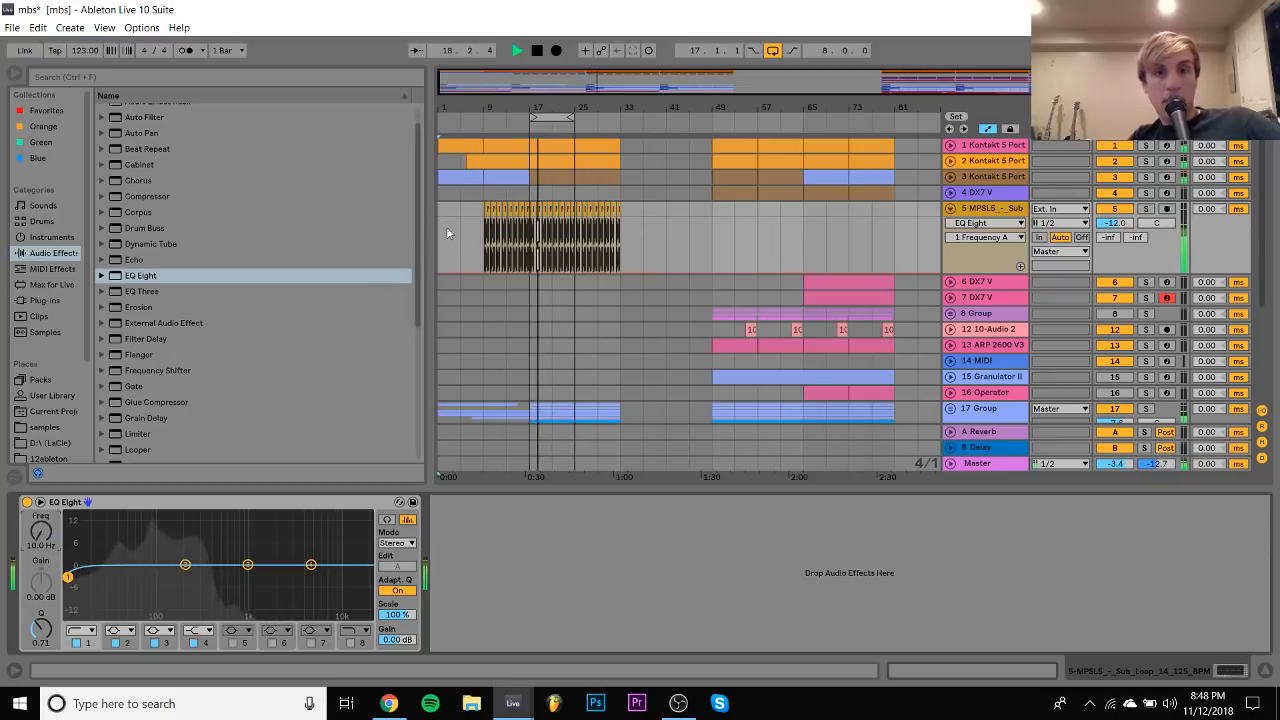
# Automate the sub track's low-cut frequency to fall from bar 9 to 10 Hz at bar 15, and play from bar 8
pyautogui.moveTo(492, 109); pyautogui.dragTo(492, 160)
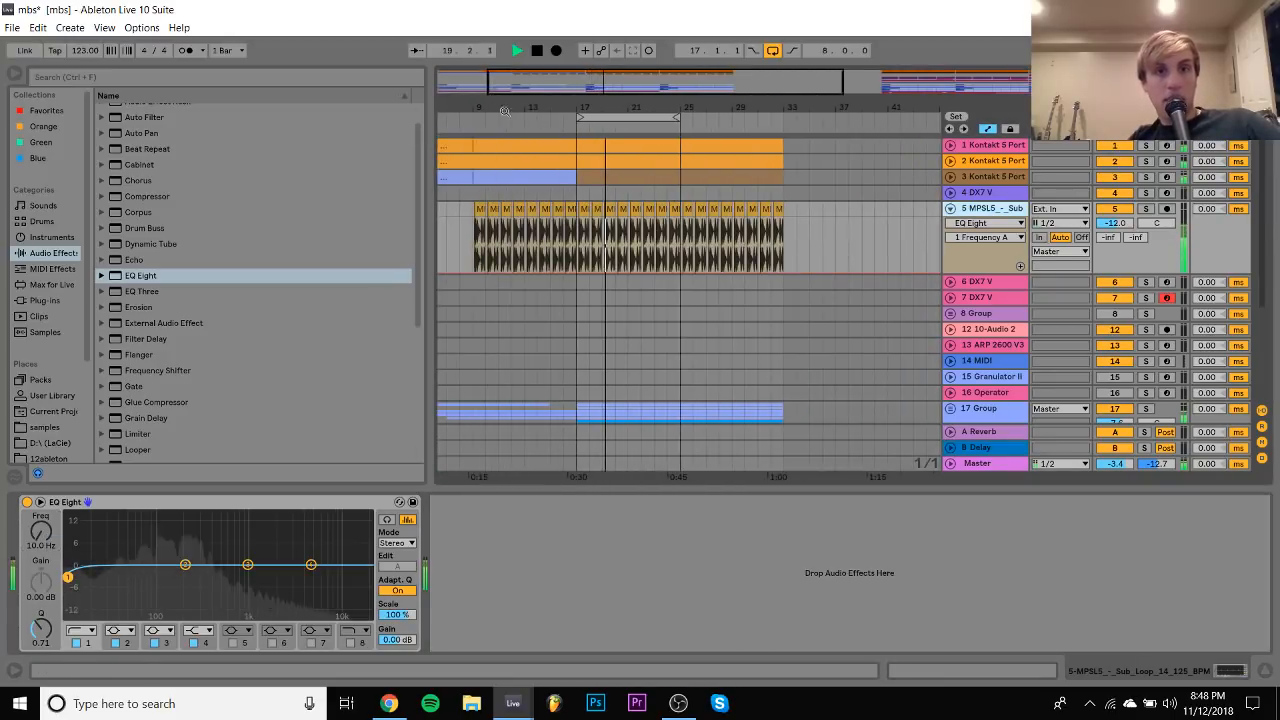
pyautogui.click(555, 273)
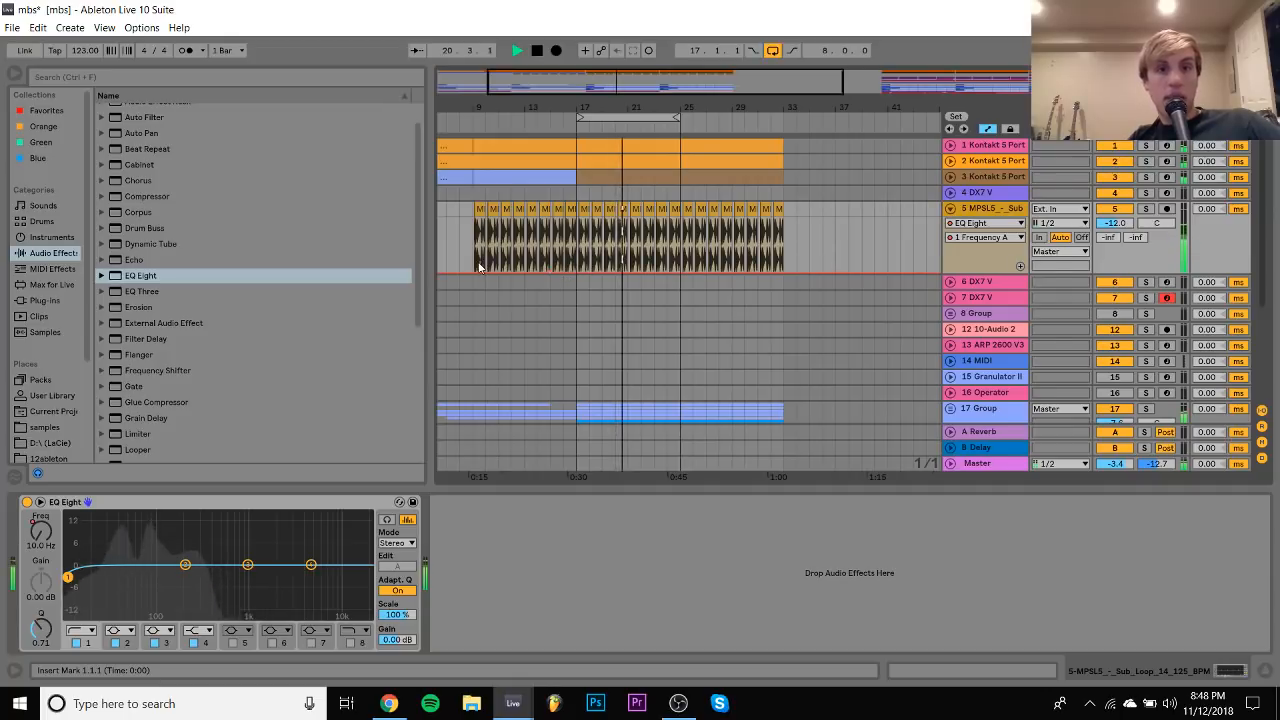
pyautogui.moveTo(473, 271); pyautogui.dragTo(479, 249)
pyautogui.click(461, 236)
pyautogui.press('space')
pyautogui.press('space')
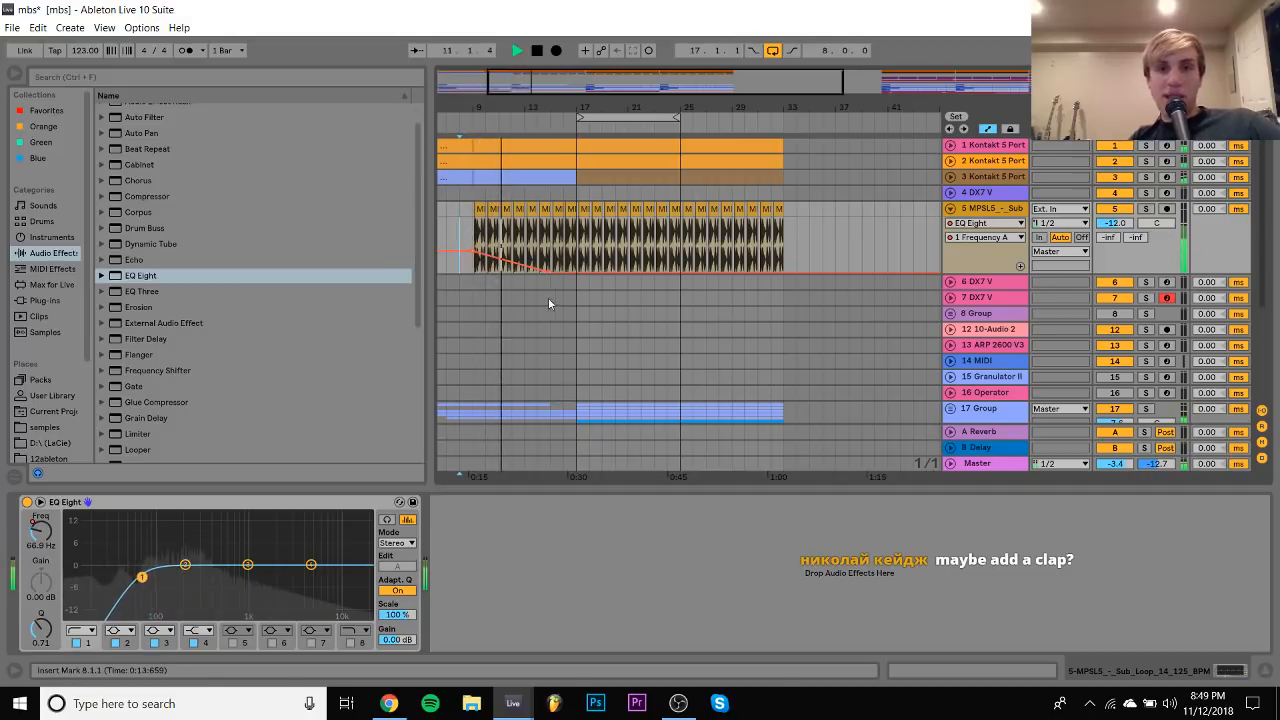
pyautogui.moveTo(668, 107); pyautogui.dragTo(835, 146)
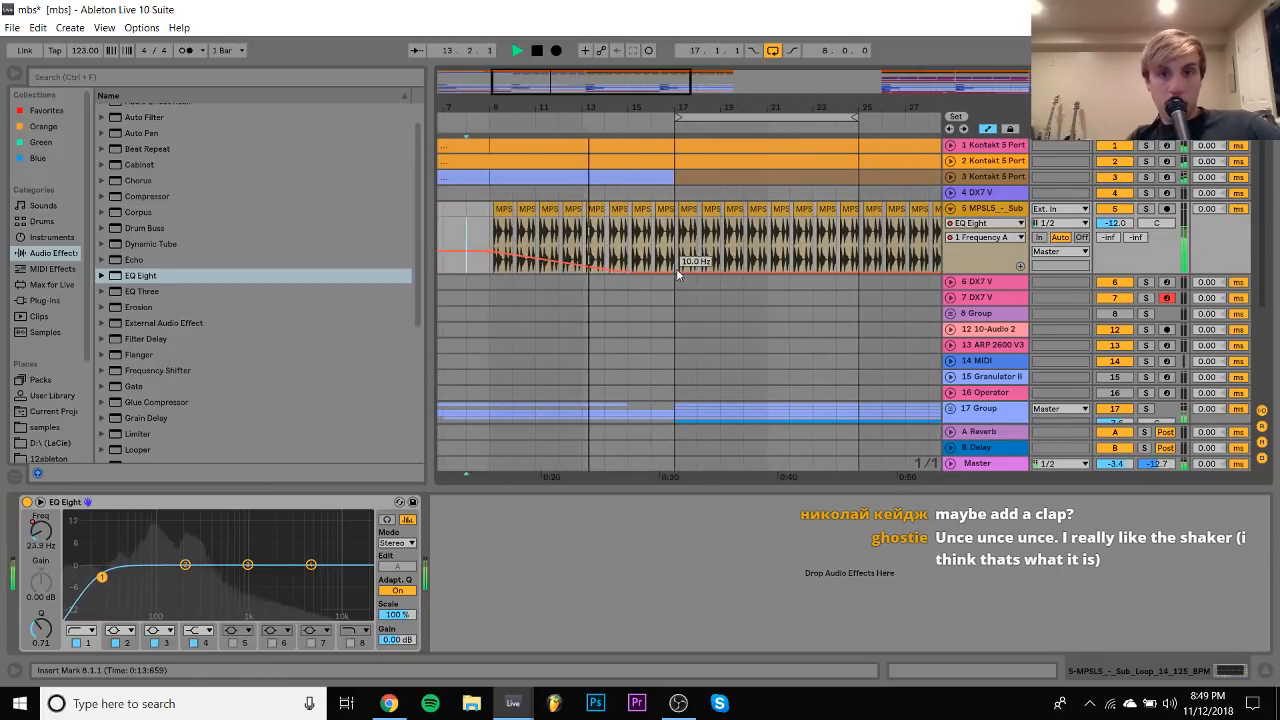
pyautogui.moveTo(675, 272)
pyautogui.mouseDown()
pyautogui.moveTo(676, 239)
pyautogui.moveTo(719, 250)
pyautogui.moveTo(675, 253)
pyautogui.mouseUp()
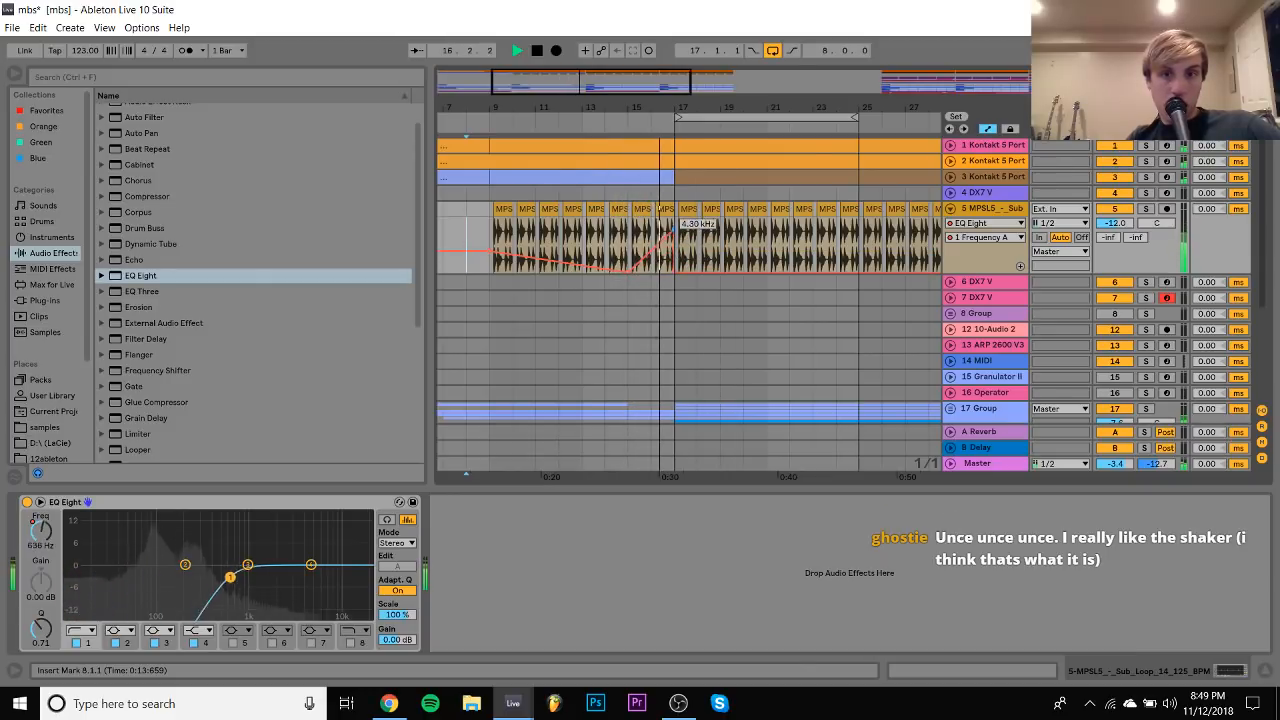
pyautogui.click(674, 252)
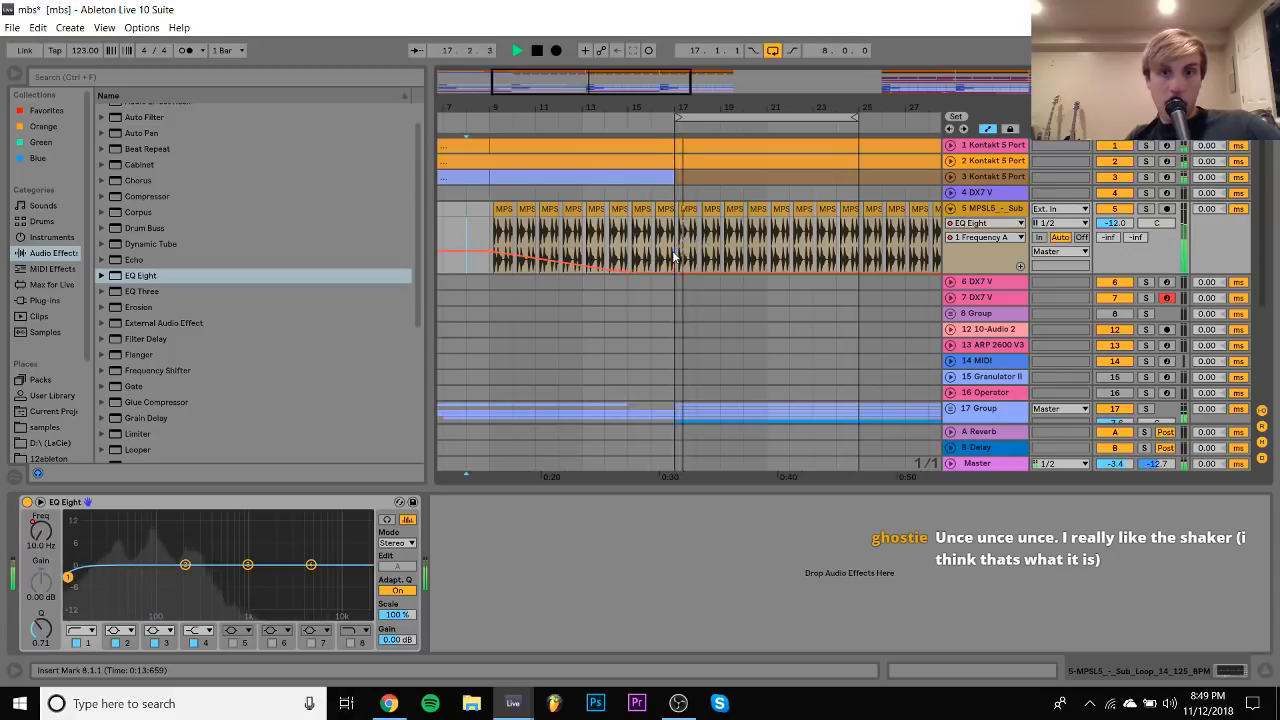
# Load the Dada Life Endless Smile x64 plug-in on the Master track, try its Intensity knob and close its window
pyautogui.click(978, 463)
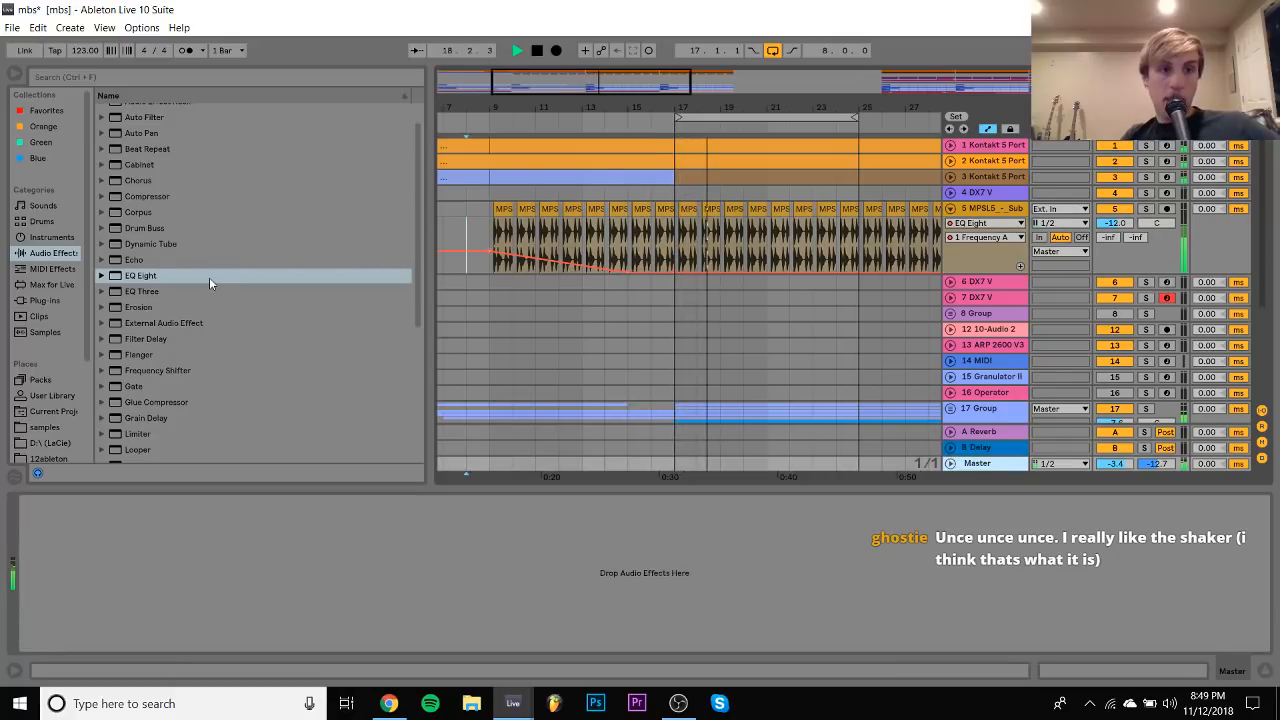
pyautogui.click(44, 300)
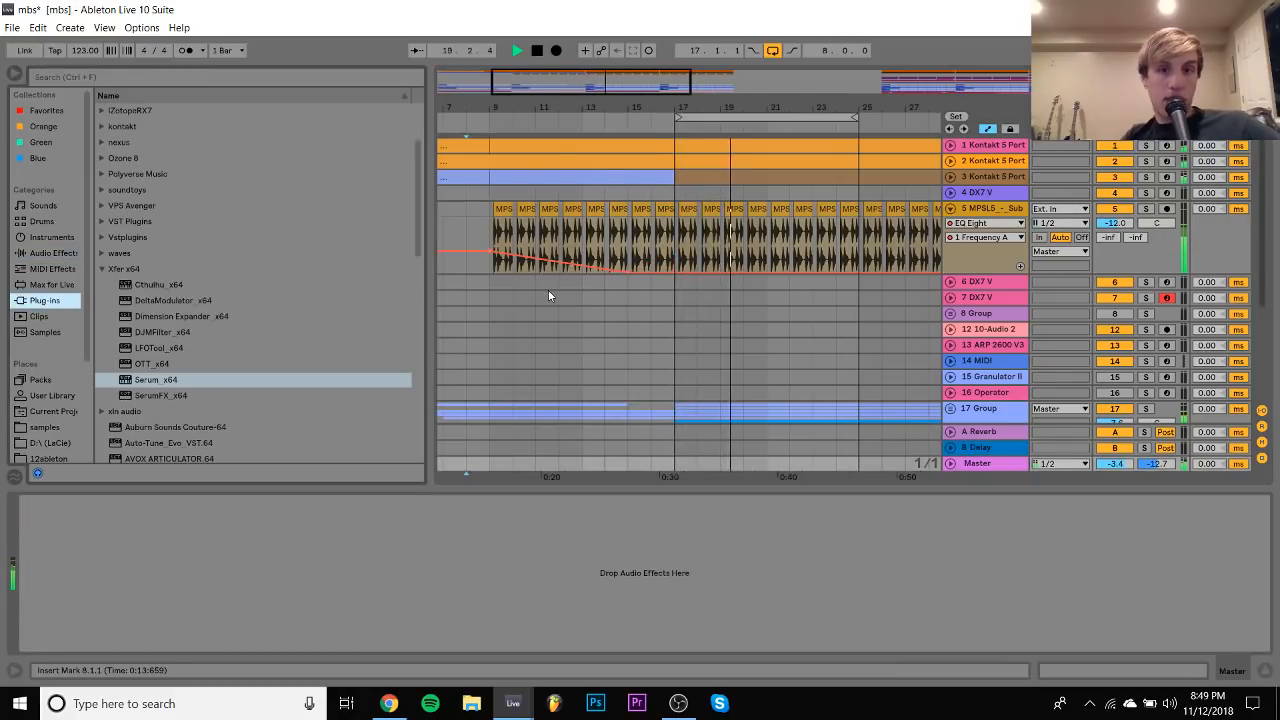
pyautogui.scroll(3, 263, 267)
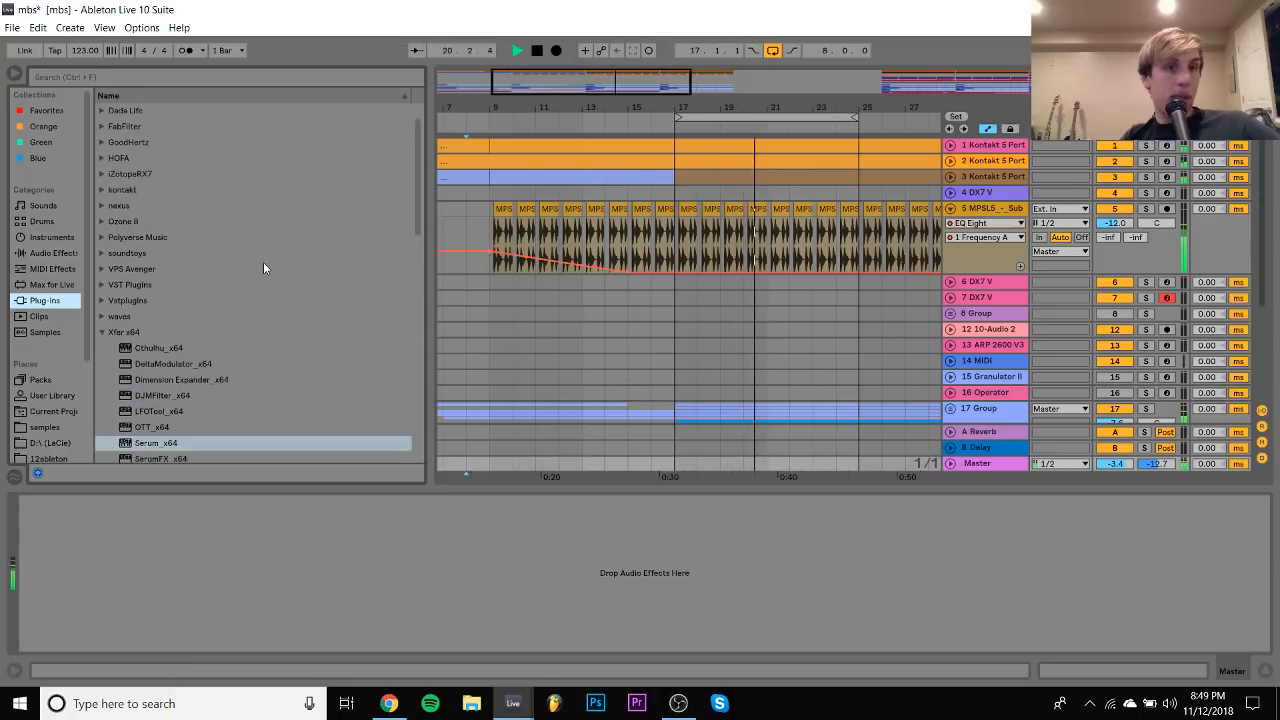
pyautogui.click(103, 144)
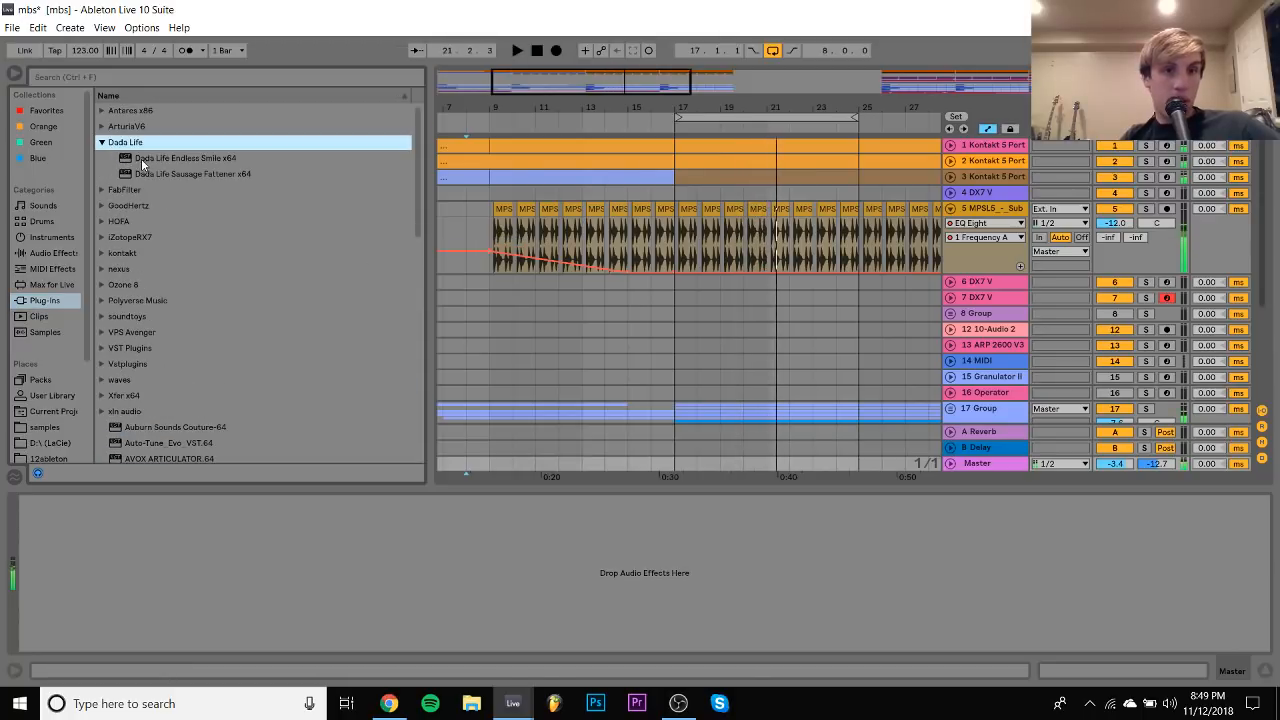
pyautogui.doubleClick(139, 160)
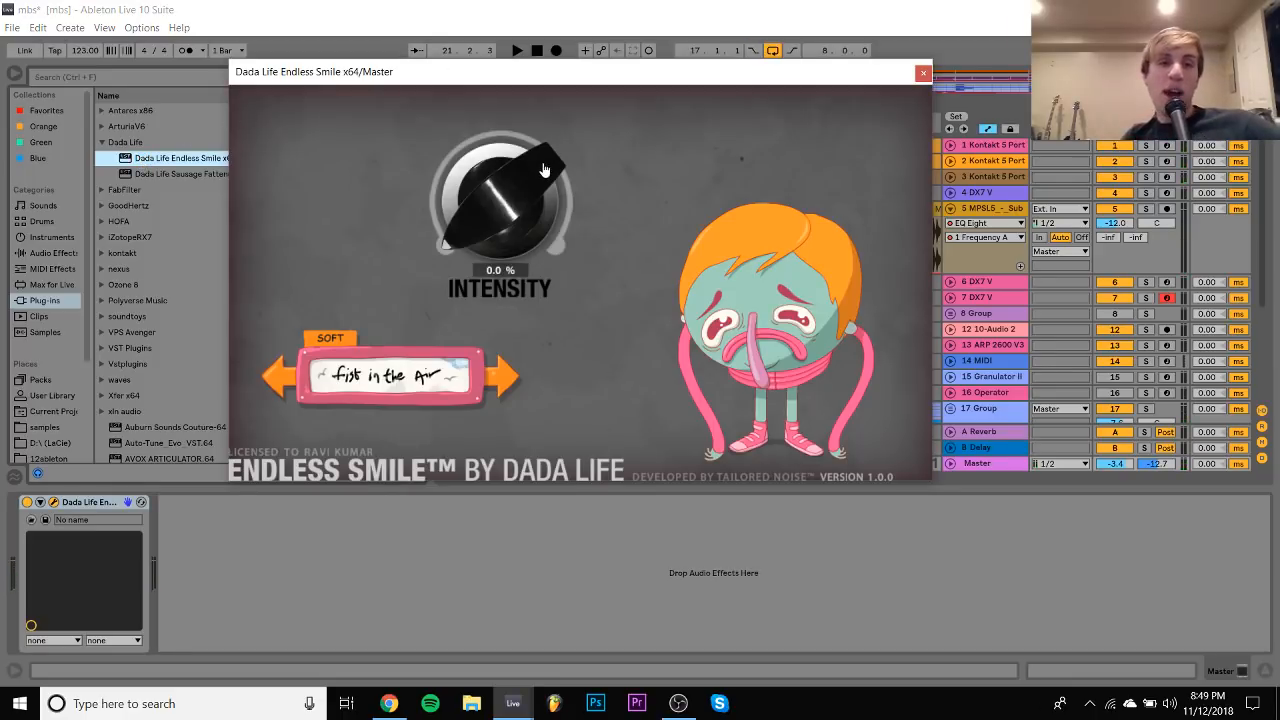
pyautogui.moveTo(494, 226); pyautogui.dragTo(548, 307)
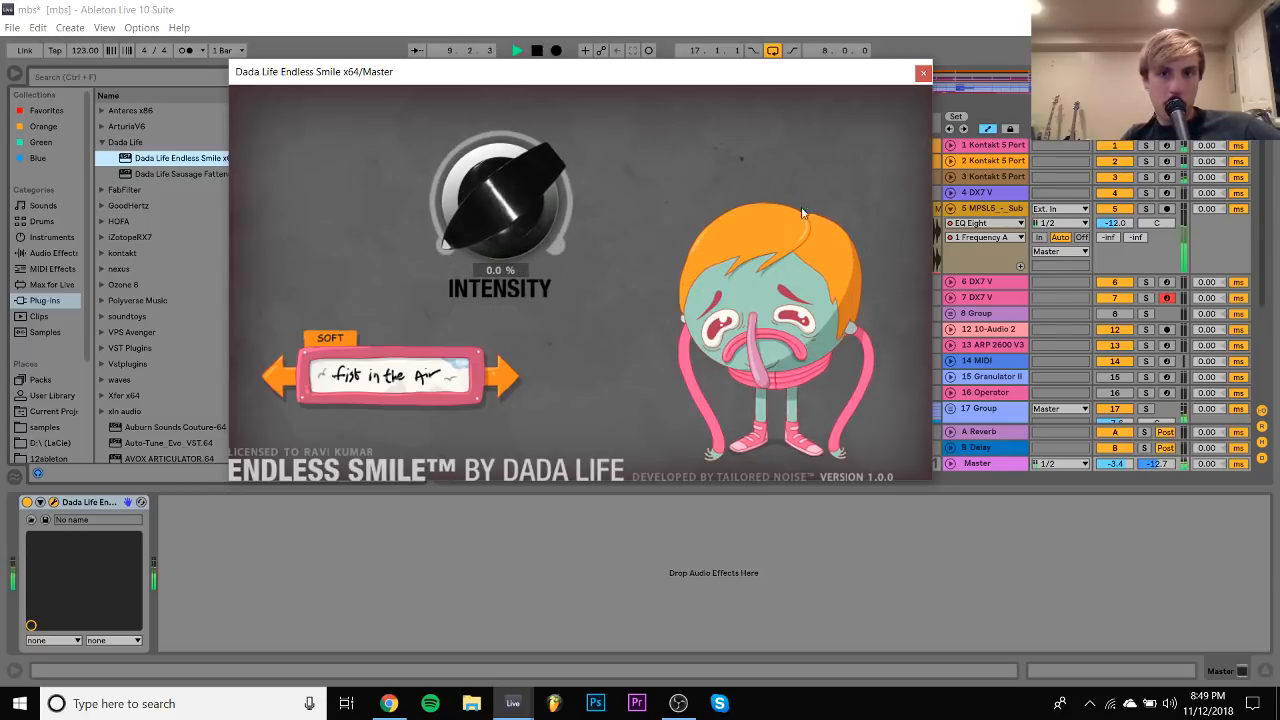
pyautogui.click(923, 74)
# Show the automation lane for Endless Smile's Intensit parameter on the Master track
pyautogui.hscroll(2, 685, 312)
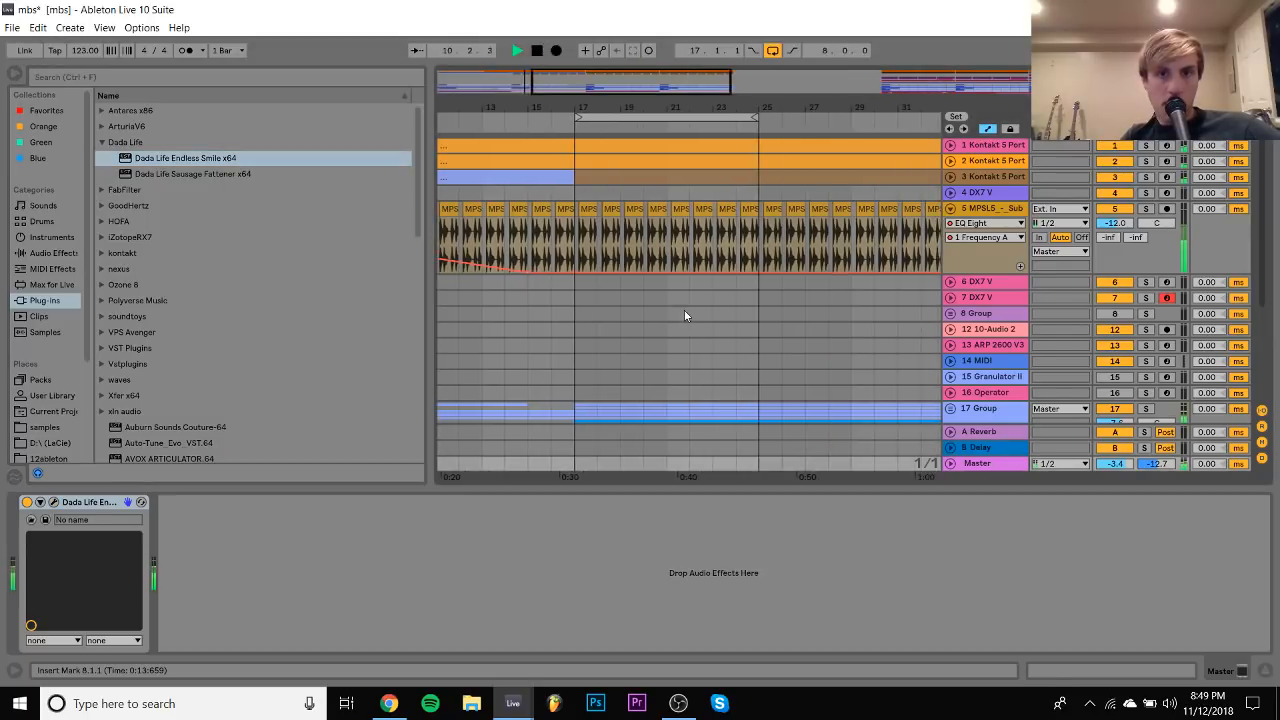
pyautogui.scroll(-2, 685, 312)
pyautogui.hscroll(-1, 685, 316)
pyautogui.scroll(-1, 685, 316)
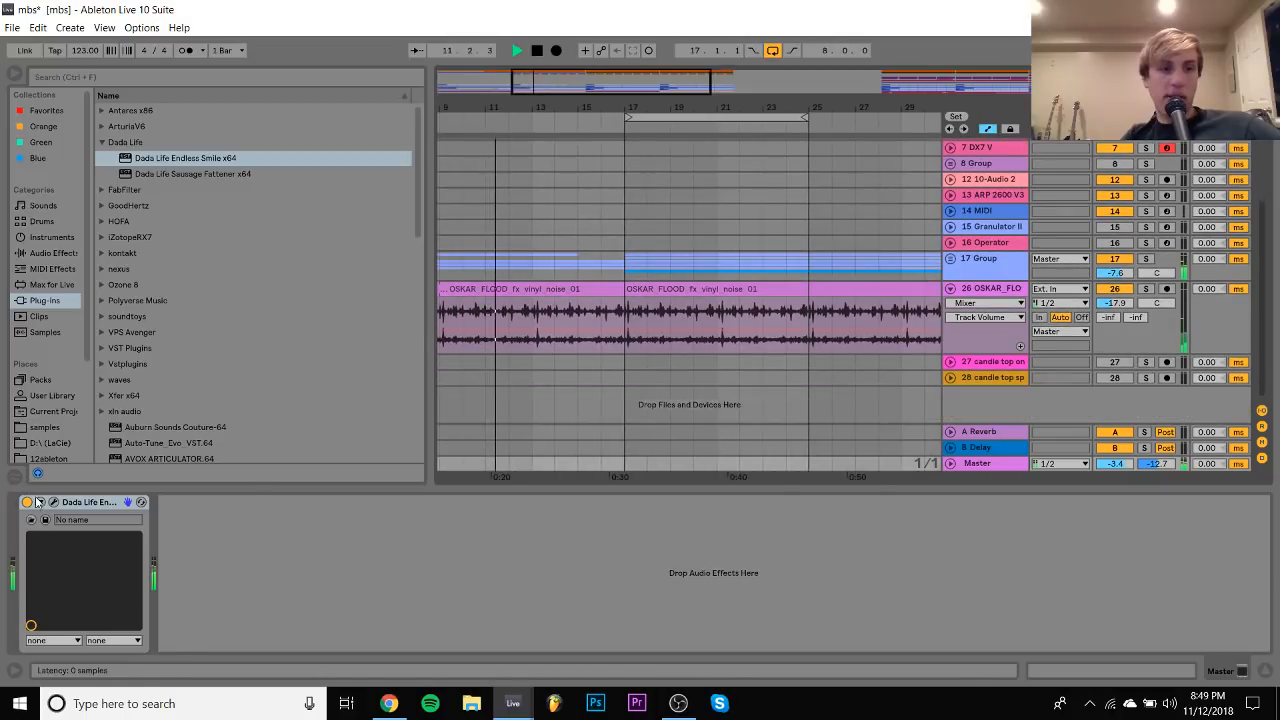
pyautogui.rightClick(158, 530)
pyautogui.click(195, 537)
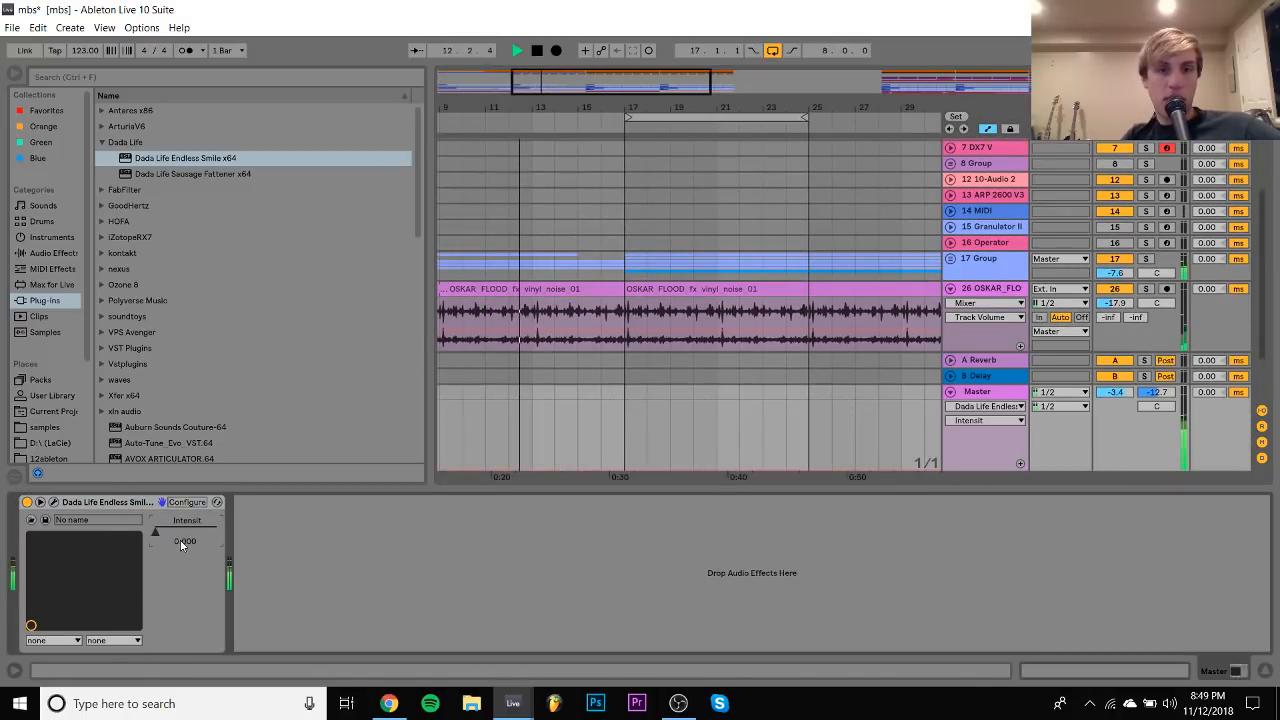
# Draw Intensit automation rising from zero at bar 15 to about 0.85, held until just before bar 17, then dropping to zero
pyautogui.click(577, 469)
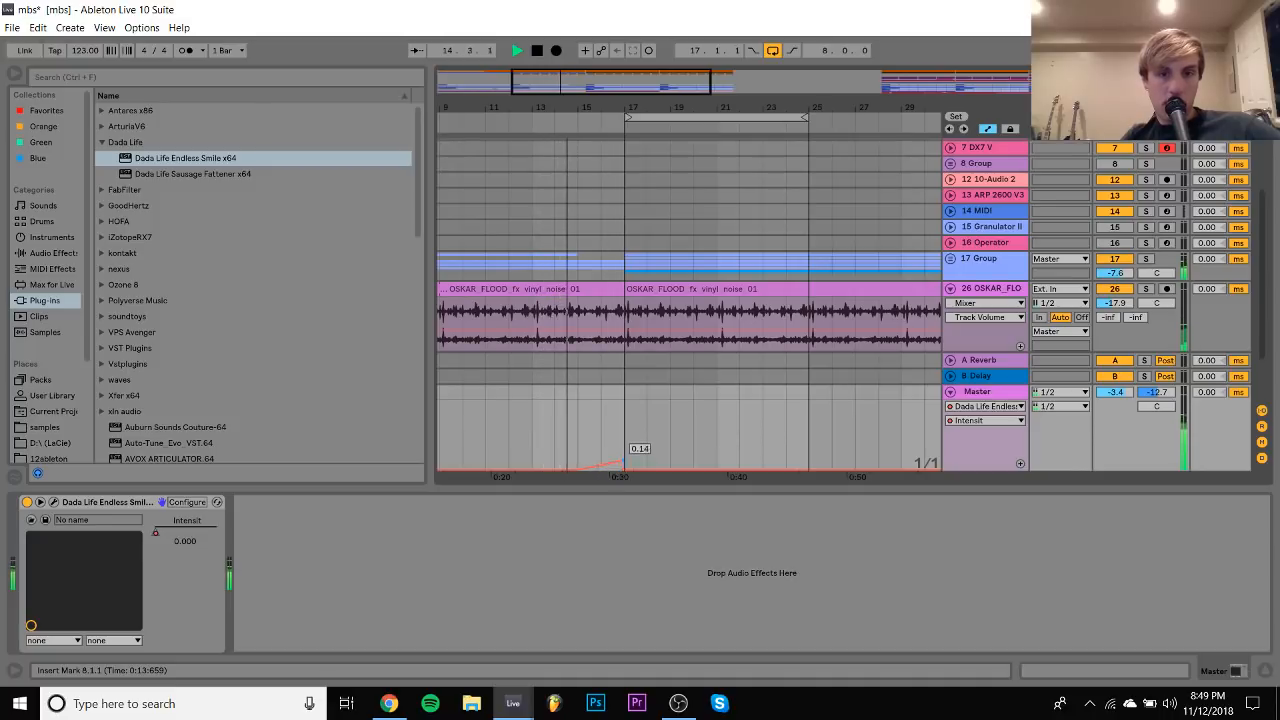
pyautogui.moveTo(626, 467); pyautogui.dragTo(626, 409)
pyautogui.moveTo(622, 113); pyautogui.dragTo(707, 413)
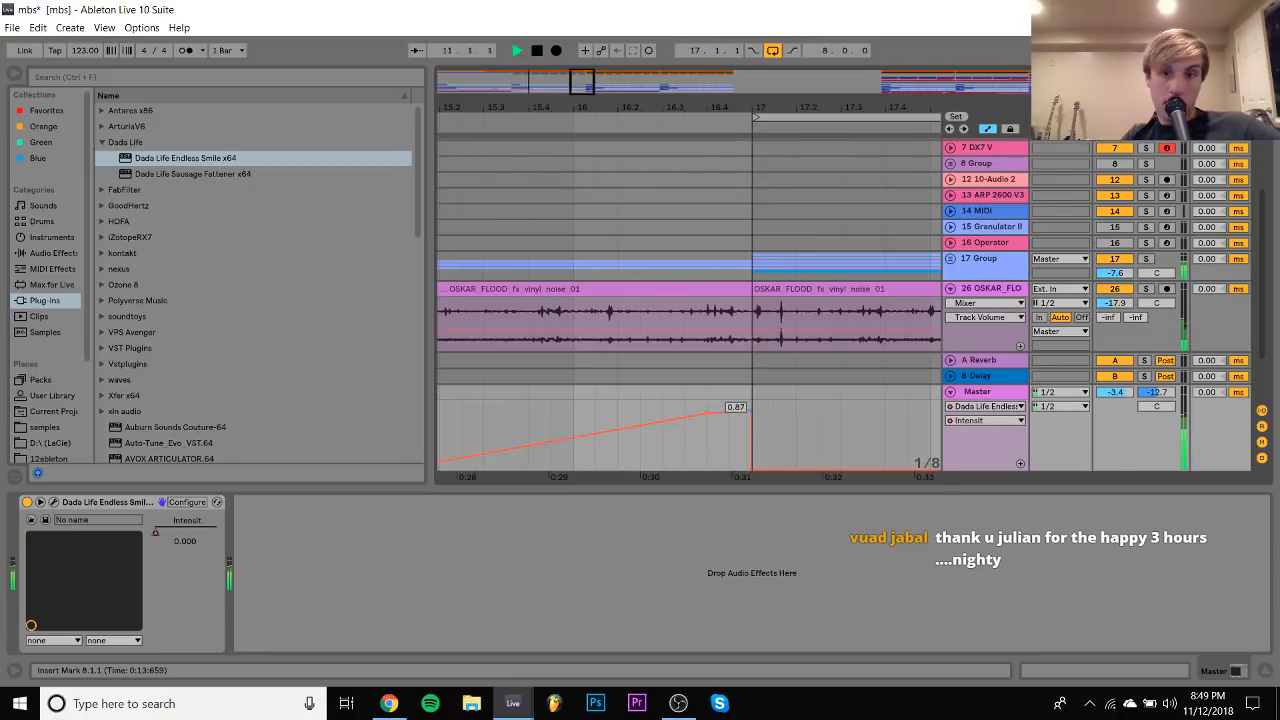
pyautogui.moveTo(752, 414); pyautogui.dragTo(707, 415)
pyautogui.moveTo(708, 413); pyautogui.dragTo(642, 413)
pyautogui.moveTo(588, 109)
pyautogui.mouseDown()
pyautogui.moveTo(650, 98)
pyautogui.moveTo(644, 62)
pyautogui.mouseUp()
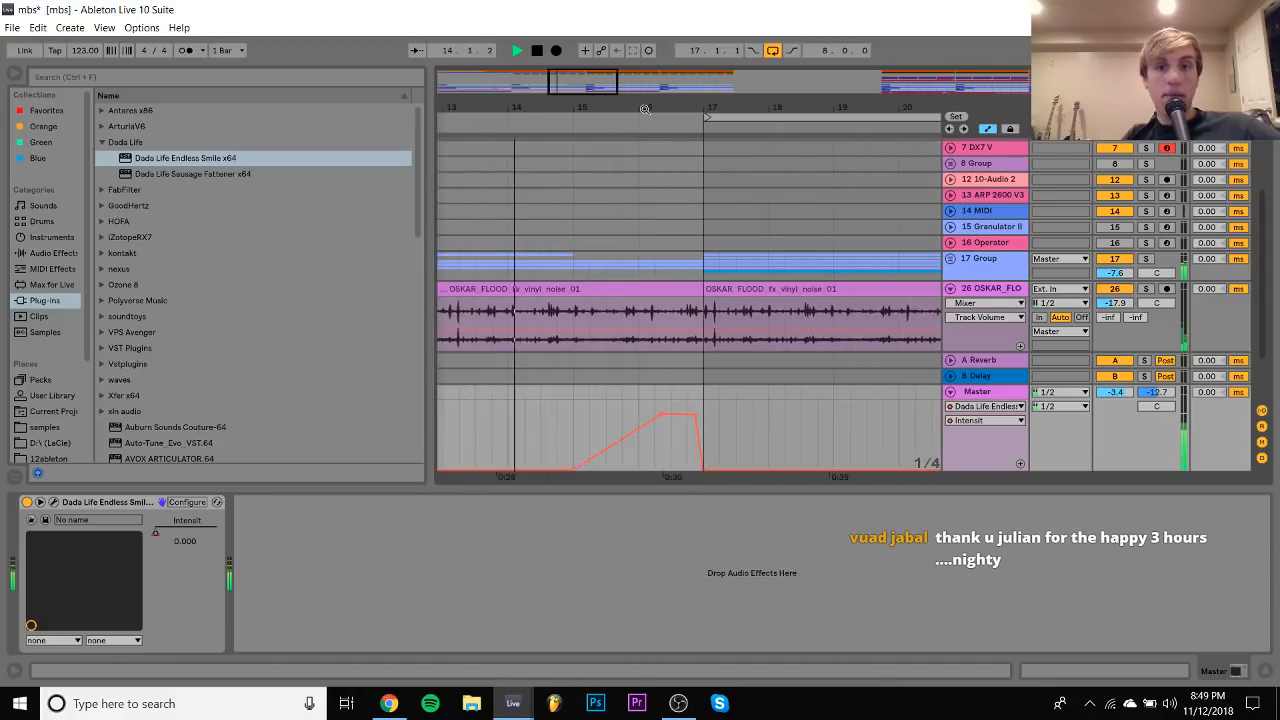
# Play from bar 15 and remove the plateau so the Intensit automation slopes straight from its peak to zero at bar 17
pyautogui.click(569, 444)
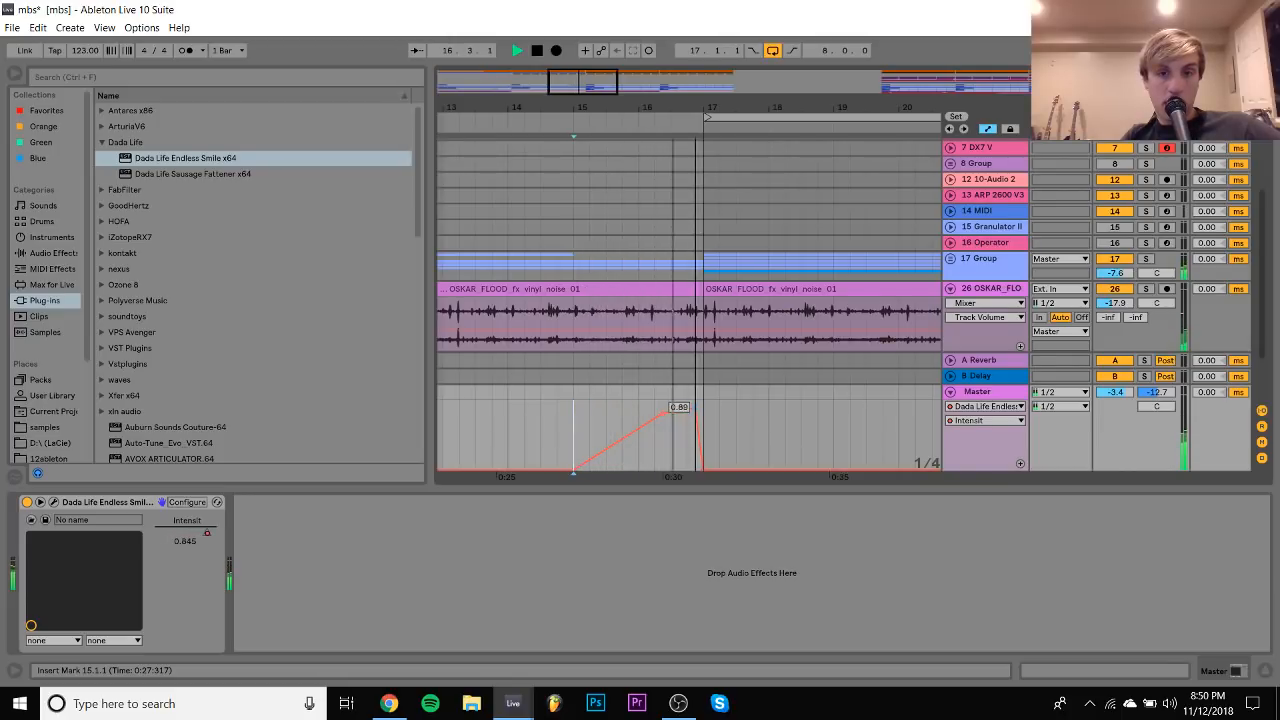
pyautogui.moveTo(696, 416); pyautogui.dragTo(662, 414)
pyautogui.press('space')
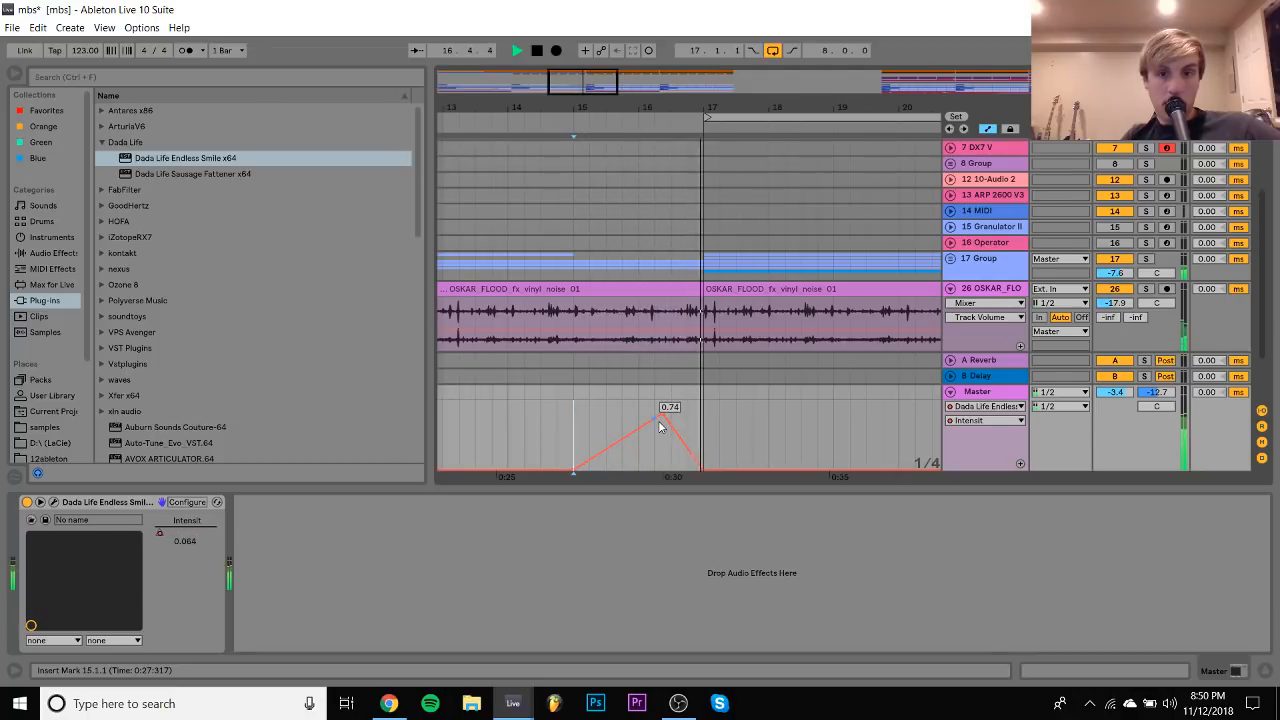
# Fold the Master track and the OSKAR_FLOOD vinyl noise track
pyautogui.click(950, 391)
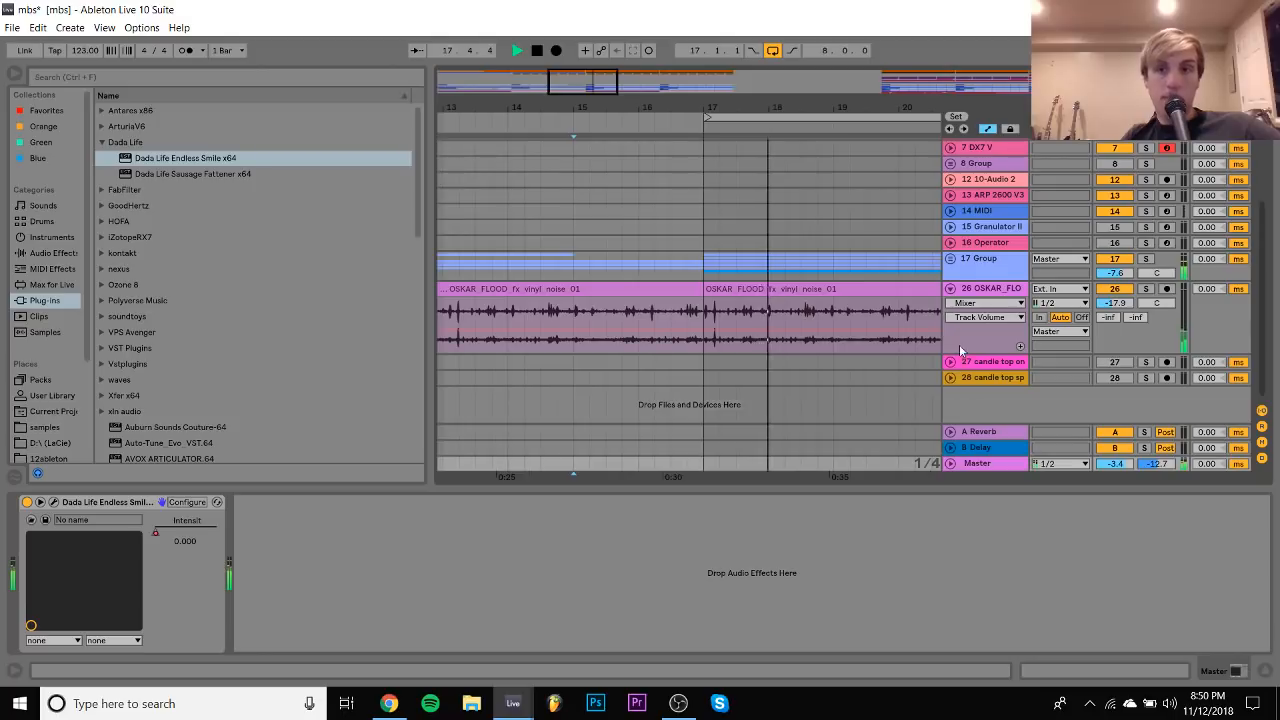
pyautogui.click(966, 304)
pyautogui.click(966, 305)
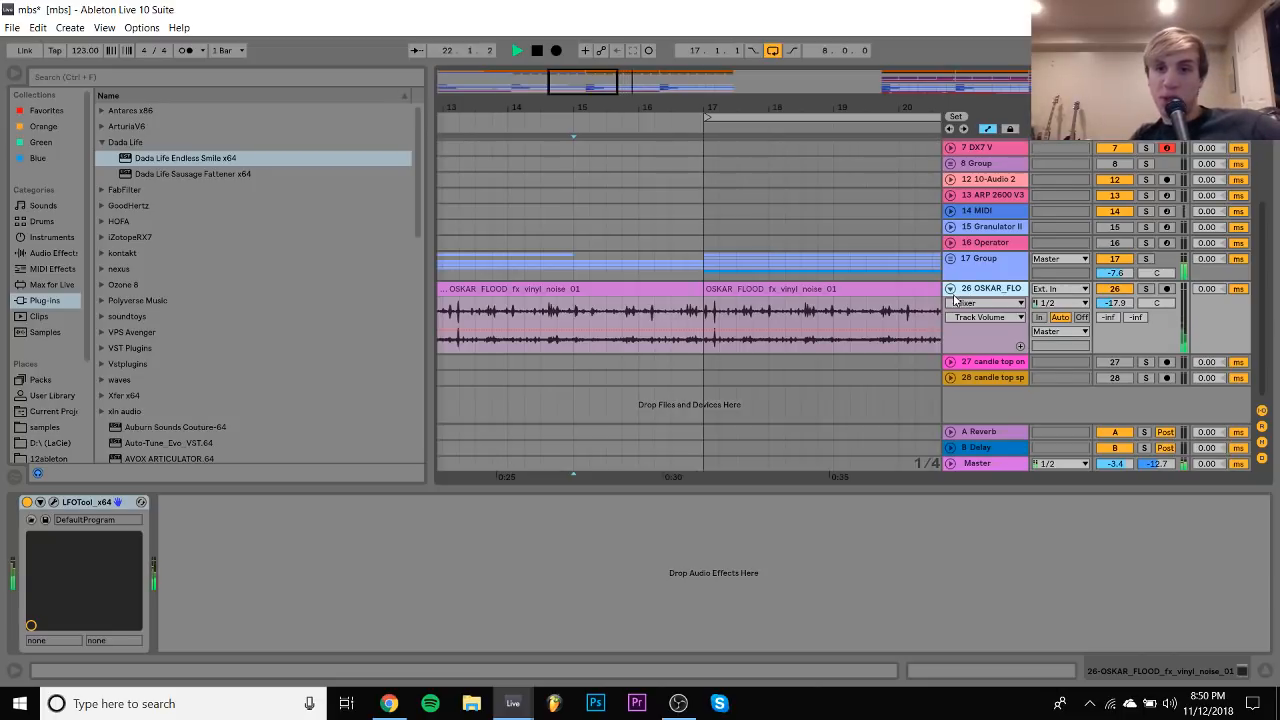
pyautogui.click(951, 292)
# Unfold the 17 Group to show its individual drum tracks
pyautogui.moveTo(543, 107); pyautogui.dragTo(543, 60)
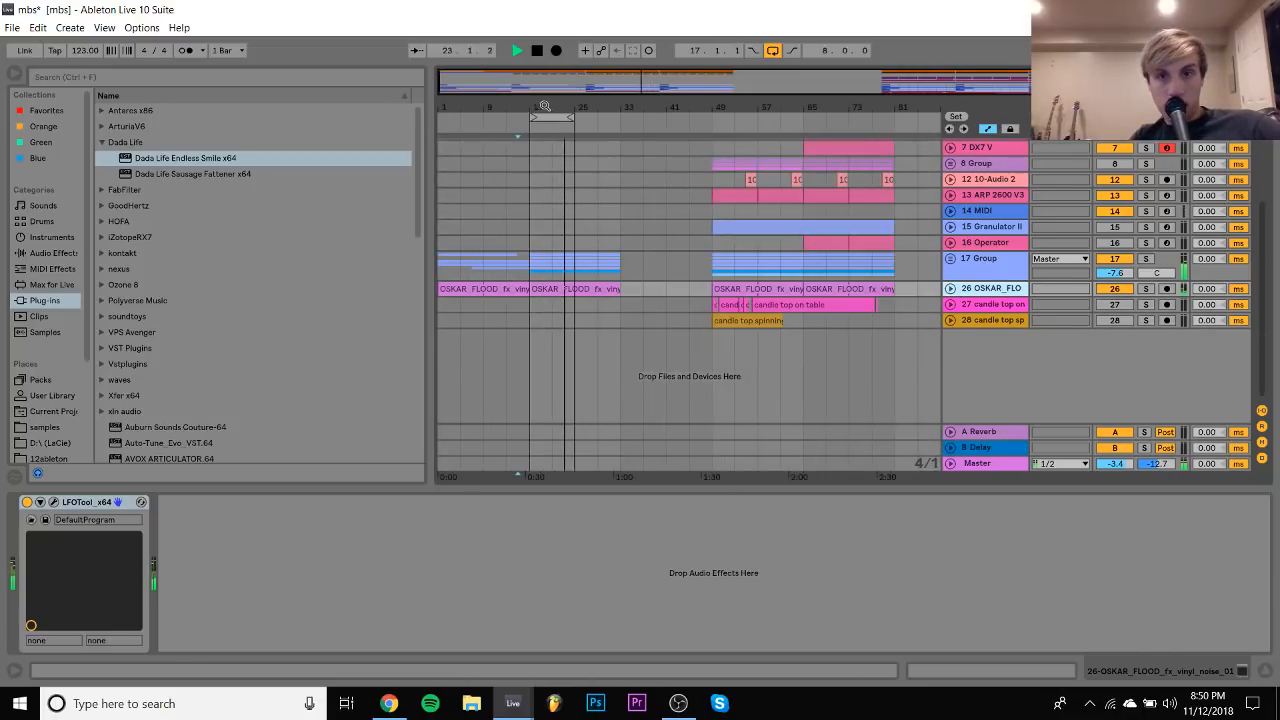
pyautogui.scroll(3, 615, 189)
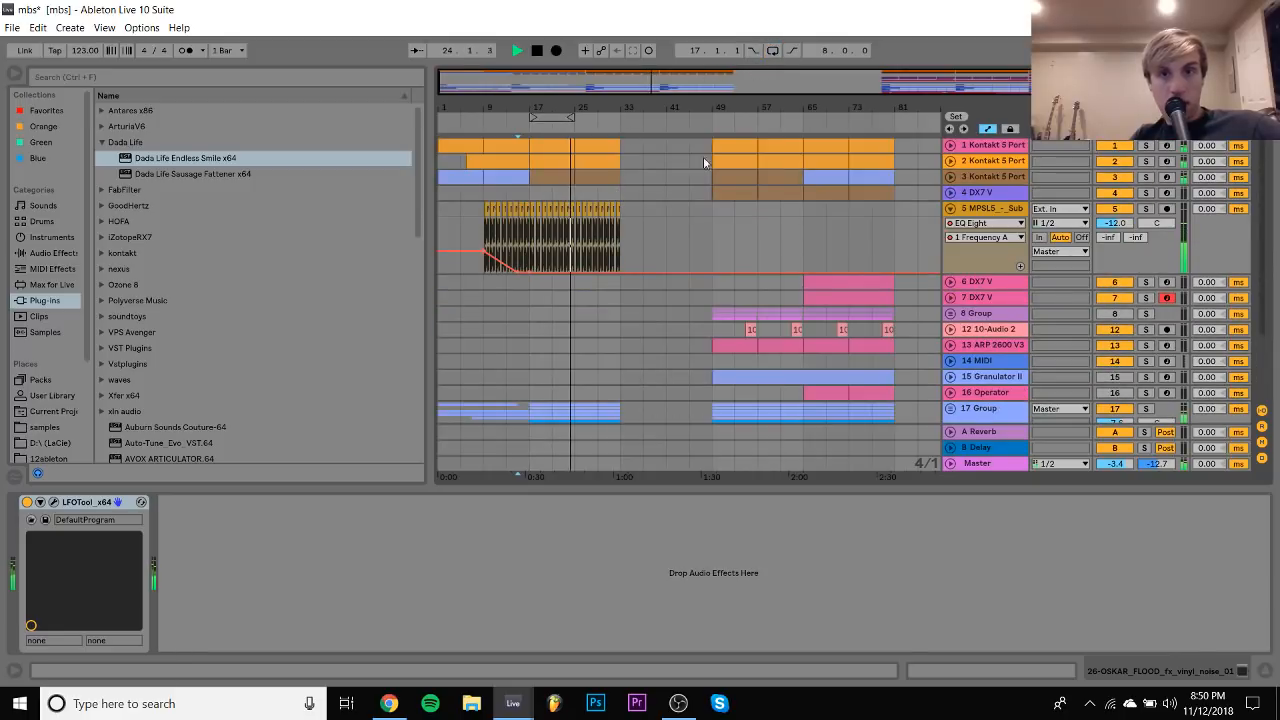
pyautogui.scroll(-3, 622, 239)
pyautogui.moveTo(579, 107); pyautogui.dragTo(579, 160)
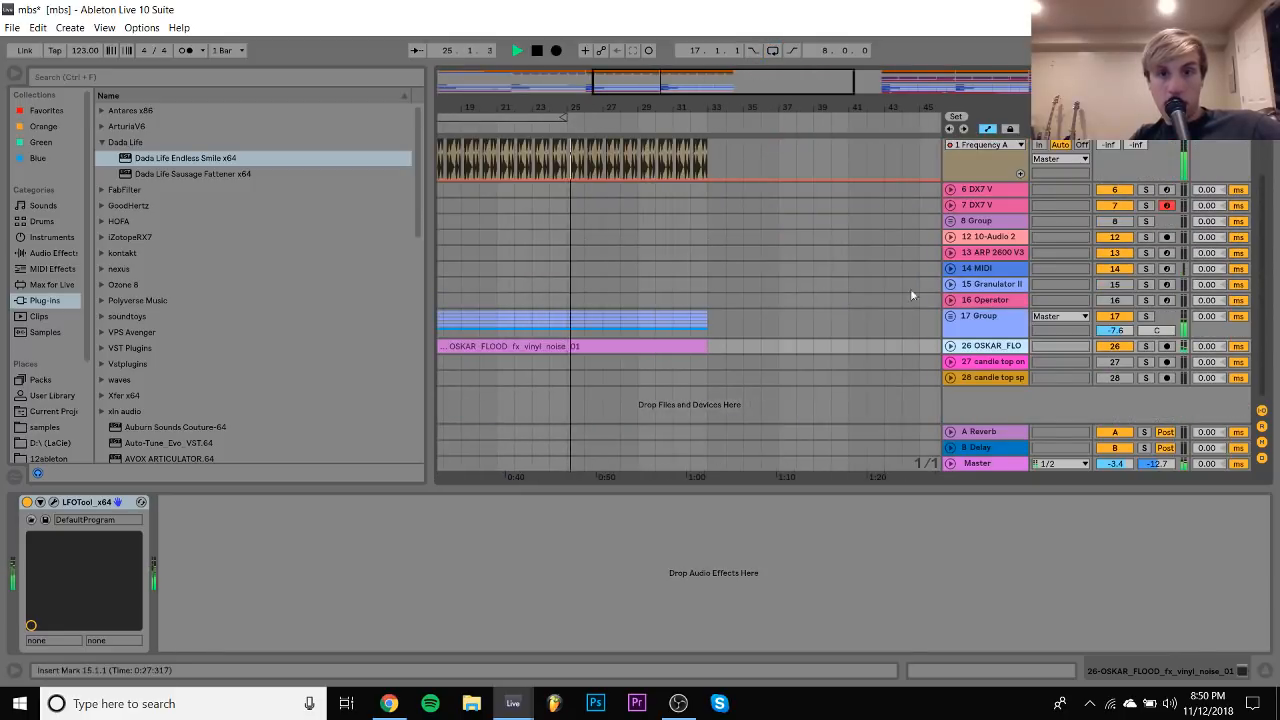
pyautogui.click(951, 316)
pyautogui.moveTo(645, 107); pyautogui.dragTo(645, 80)
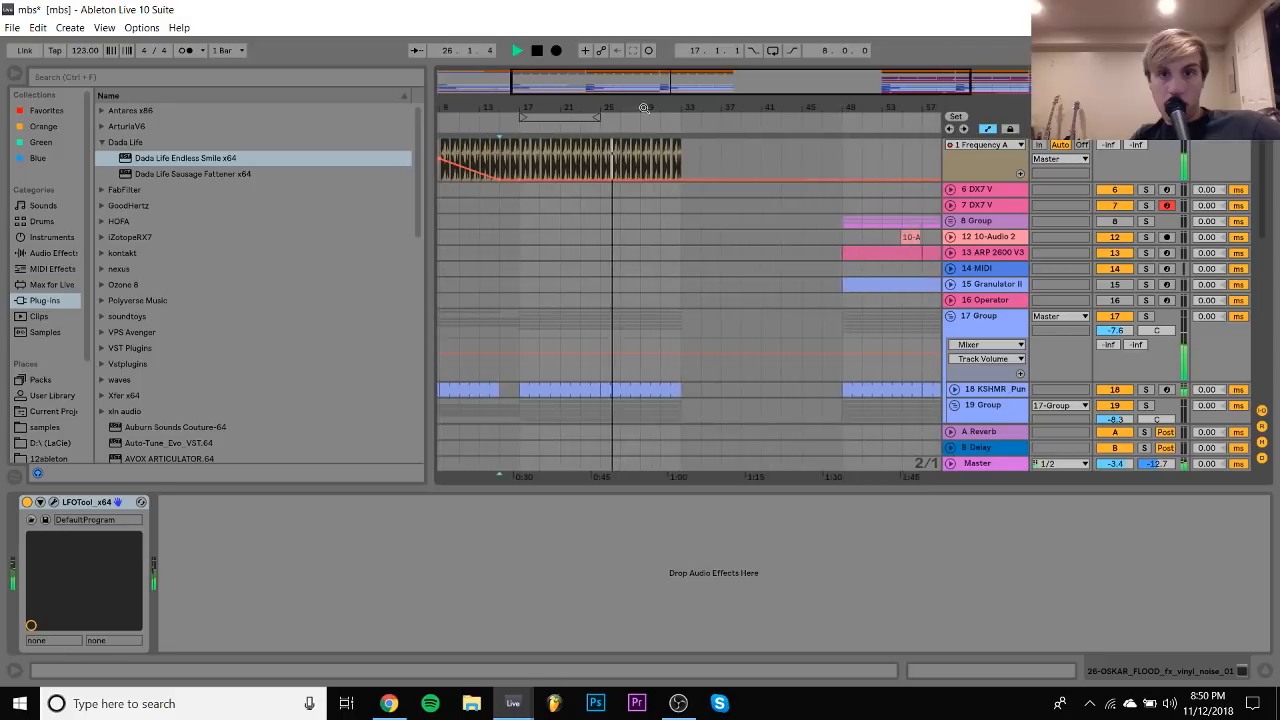
# Copy the eight-bar OUT_124_TTD_Top_03 clip starting at bar 49 to bar 25 on the same track, and play from bar 23
pyautogui.scroll(-10, 651, 332)
pyautogui.hscroll(2, 651, 334)
pyautogui.hscroll(2, 651, 332)
pyautogui.scroll(-3, 651, 332)
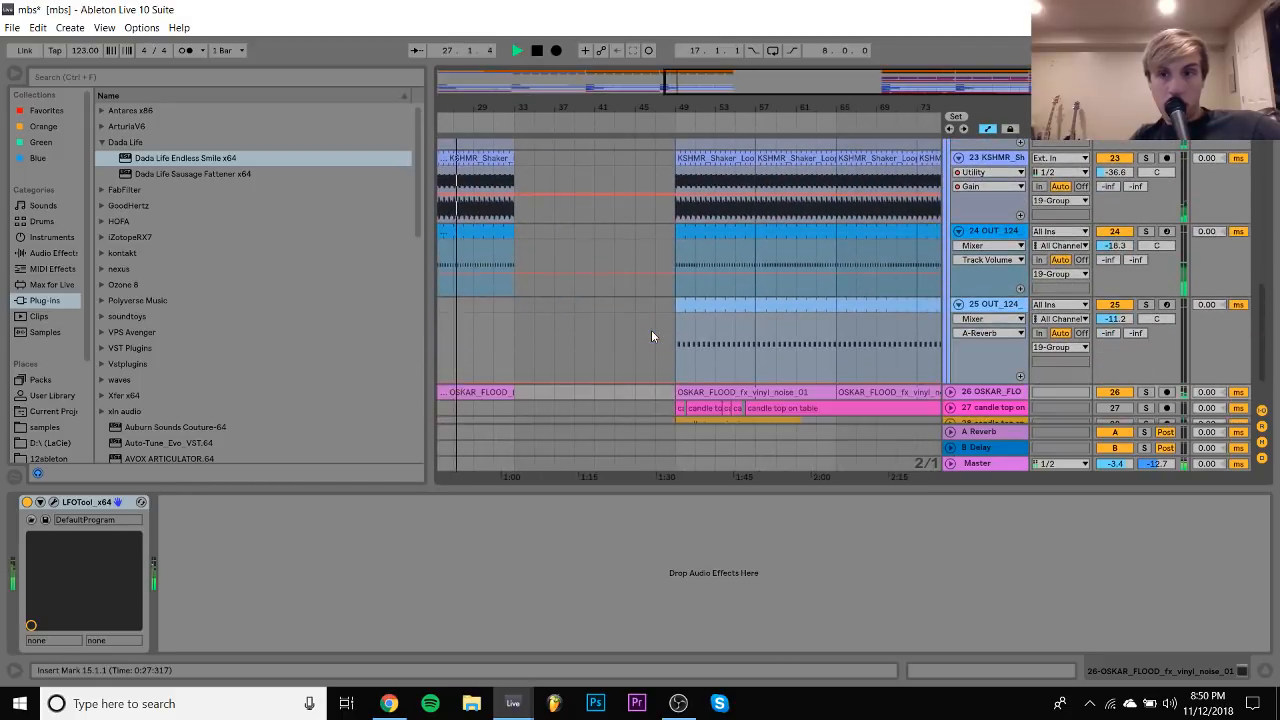
pyautogui.hscroll(-2, 651, 332)
pyautogui.scroll(-2, 651, 332)
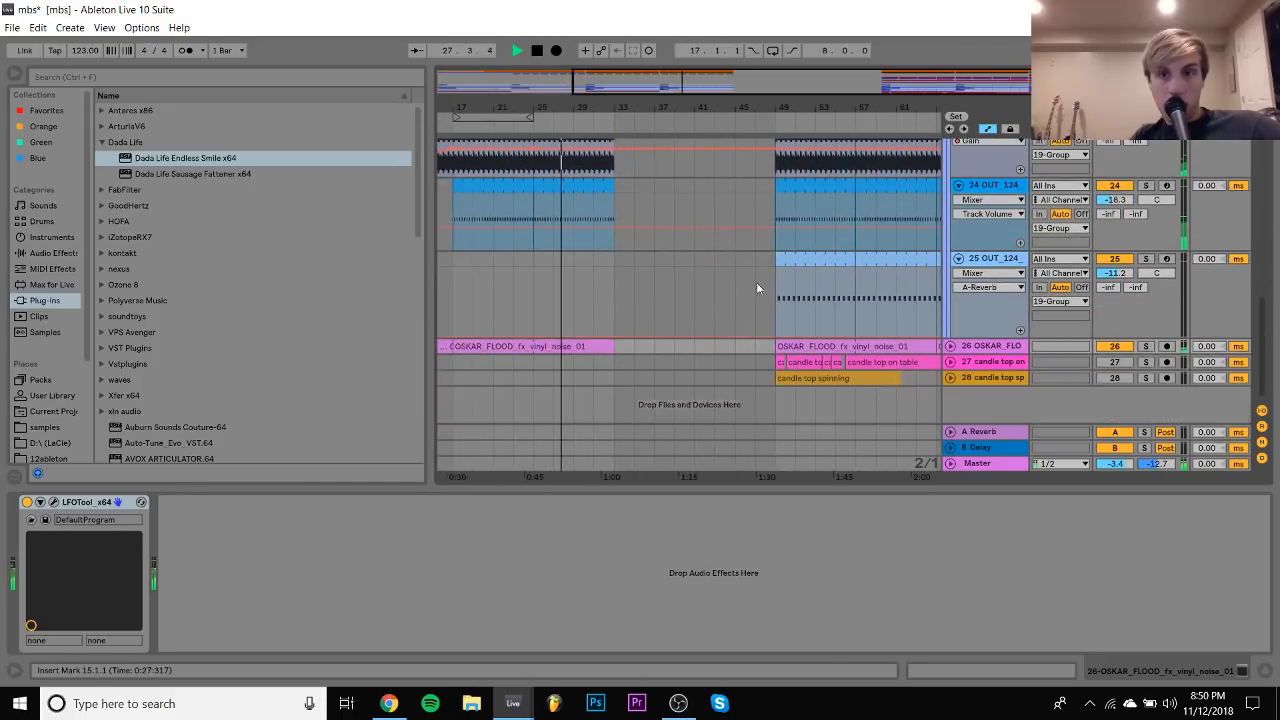
pyautogui.click(536, 261)
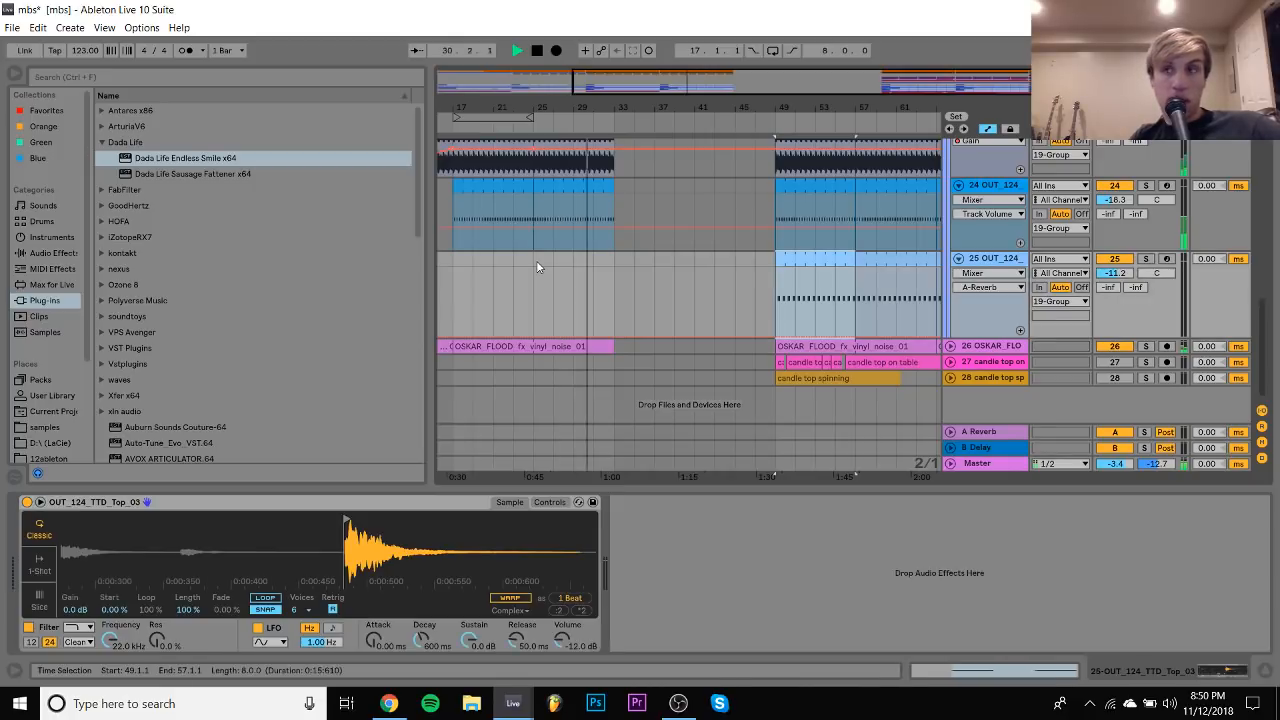
pyautogui.press('space')
pyautogui.hotkey('ctrl', 'v')
pyautogui.click(514, 260)
pyautogui.press('space')
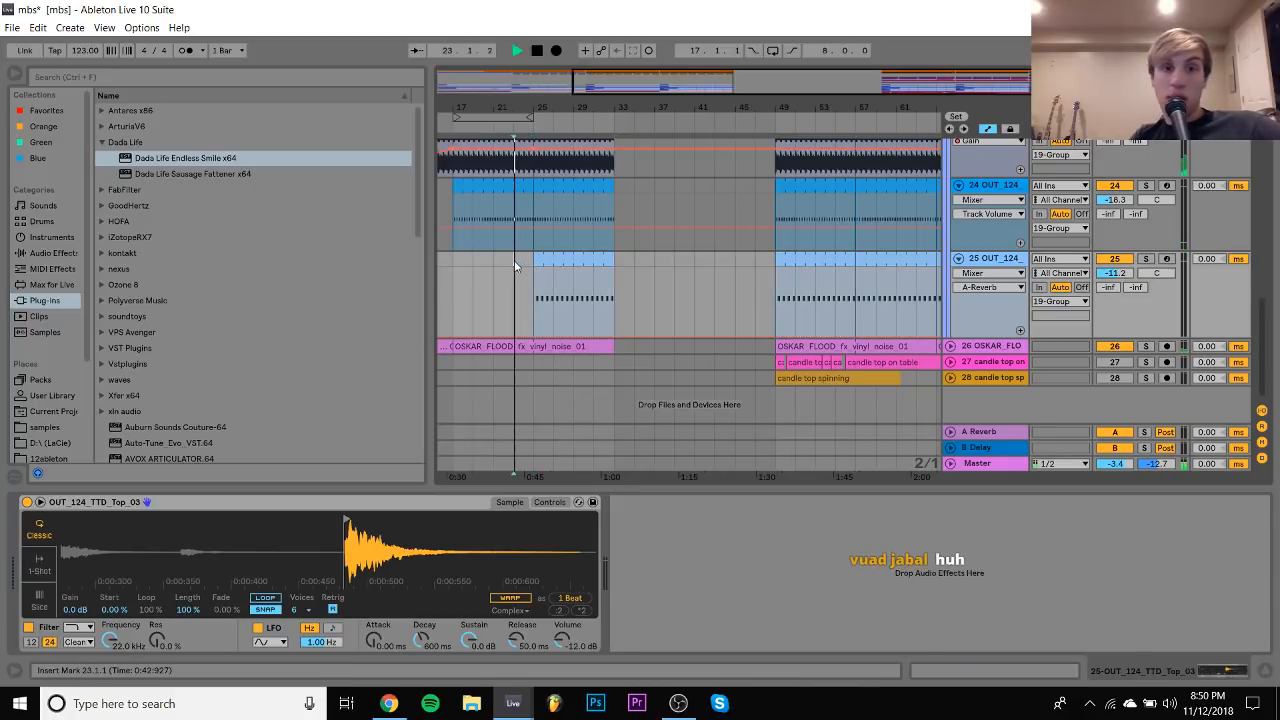
# Fold the 17 Group and the MPSLS sub loop track, with the device view hidden
pyautogui.scroll(-3, 124, 353)
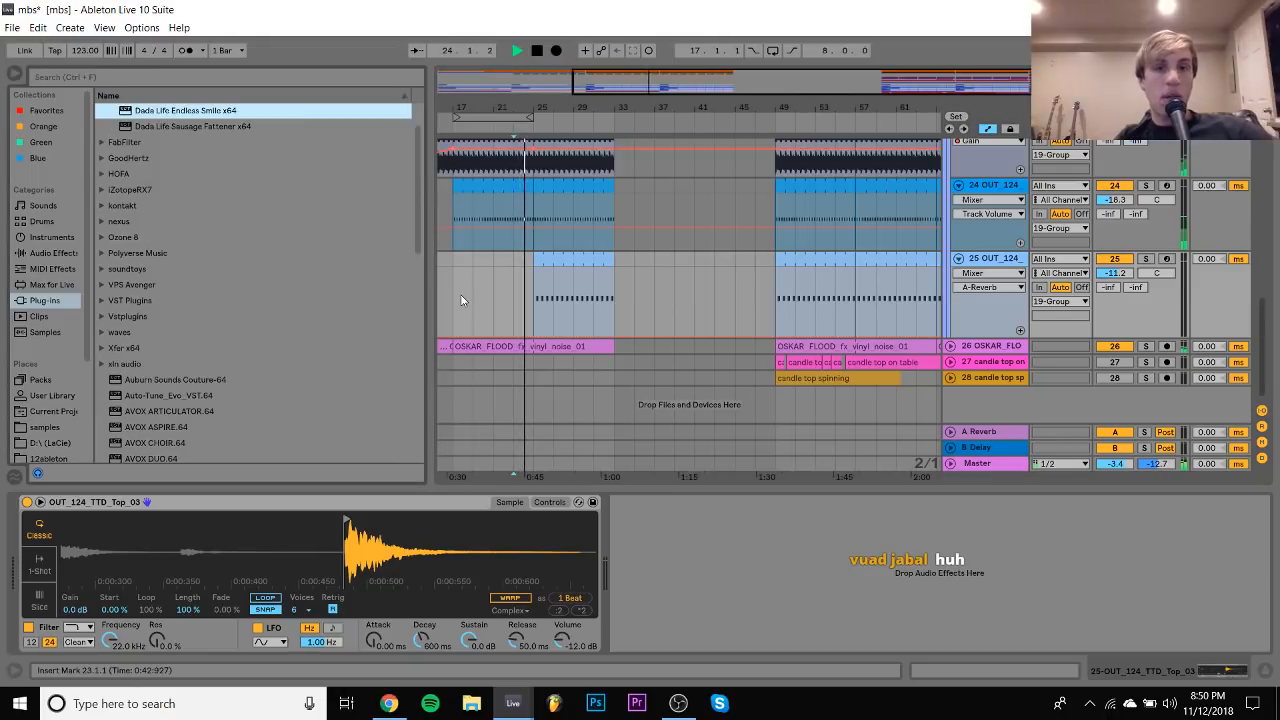
pyautogui.scroll(8, 620, 310)
pyautogui.click(952, 256)
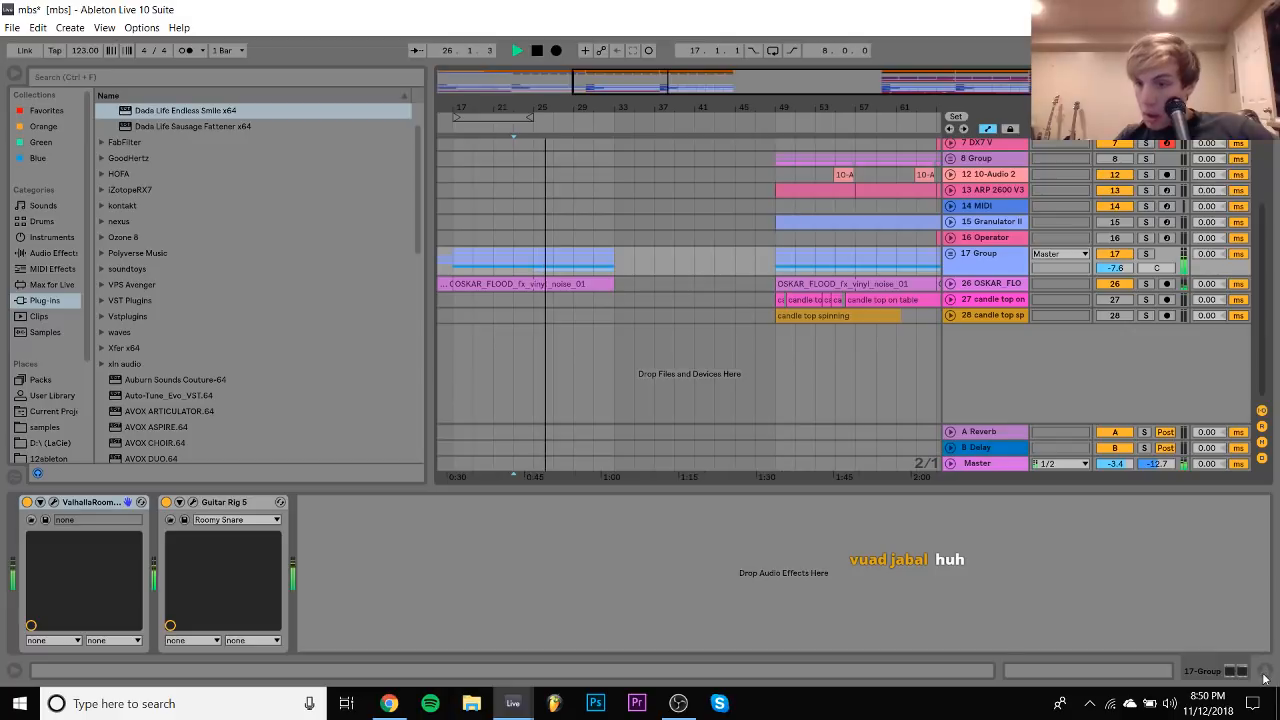
pyautogui.hotkey('ctrl', 'alt', 'l')
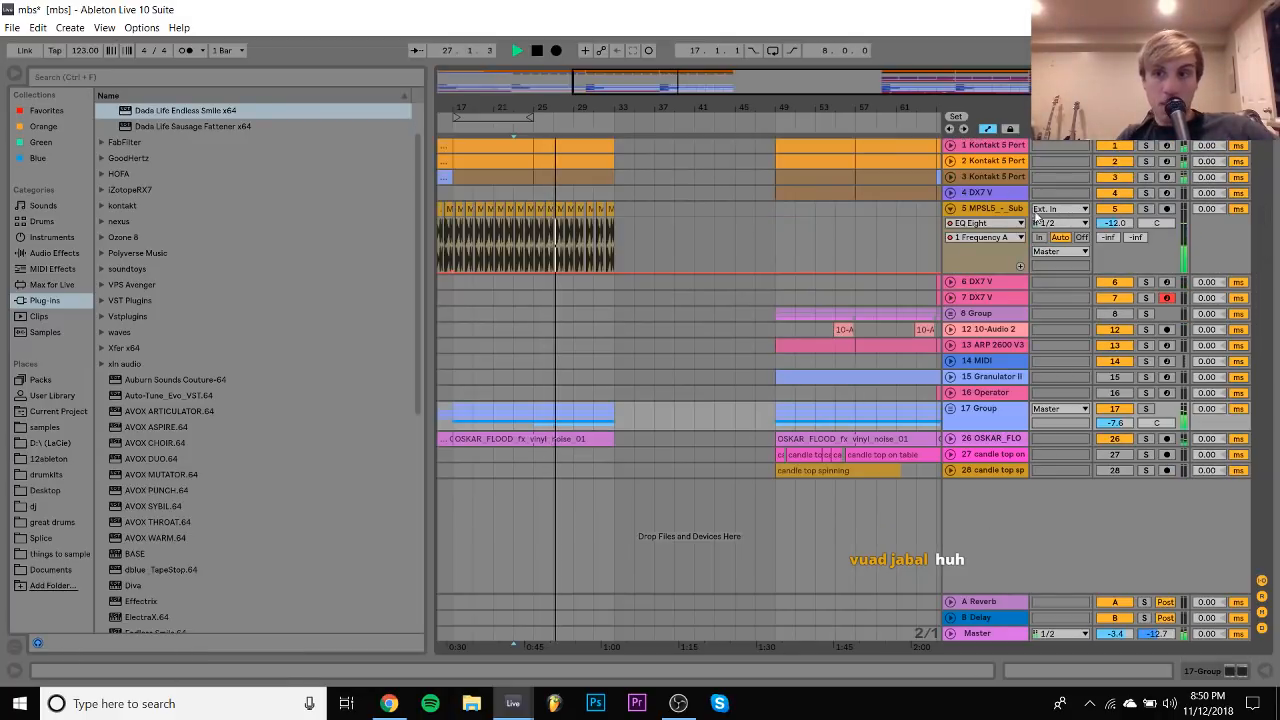
pyautogui.click(952, 208)
pyautogui.click(951, 208)
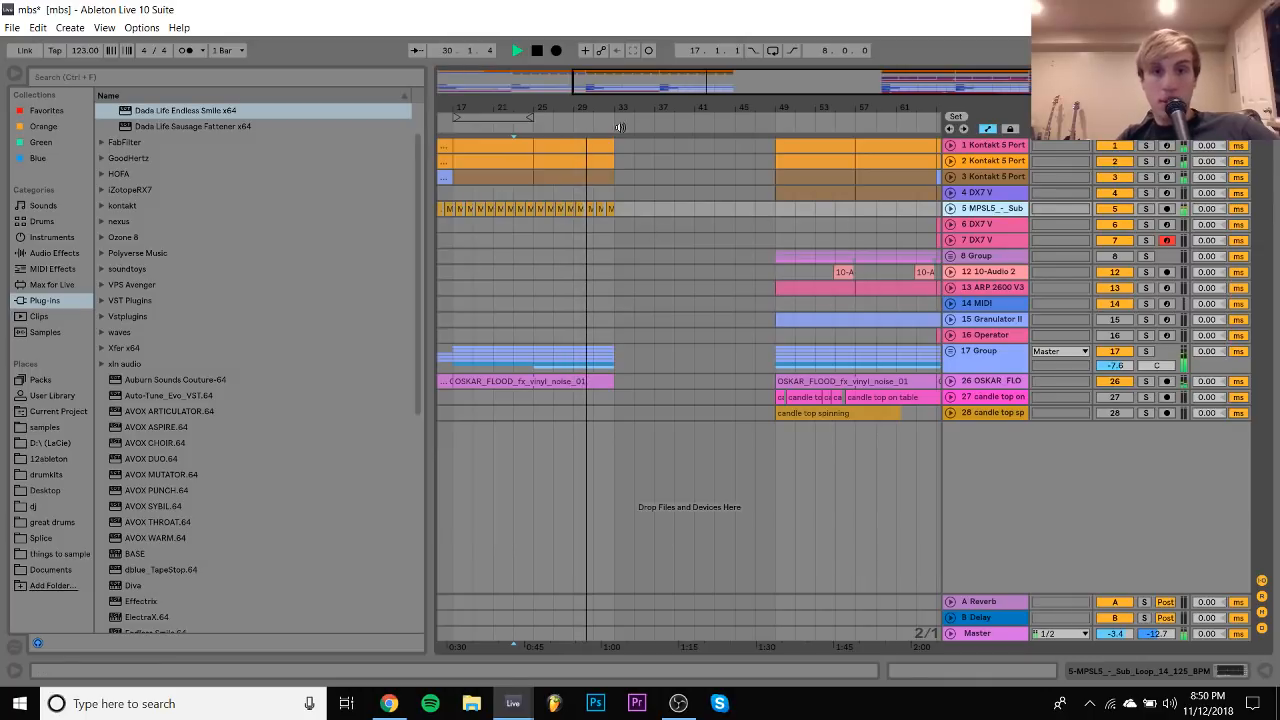
# Unfold the 17 Group, shorten its KSHMR Punchy Kick clip so it ends at bar 32, and play from there
pyautogui.moveTo(612, 107); pyautogui.dragTo(670, 174)
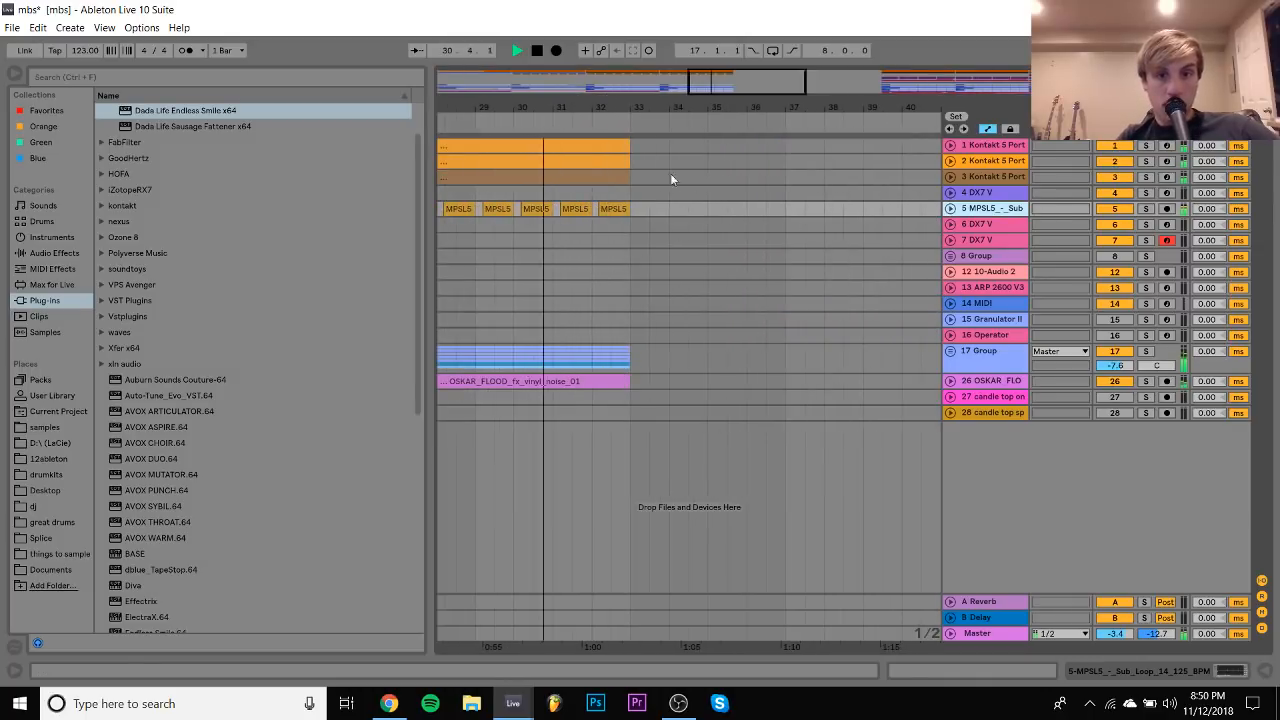
pyautogui.click(950, 351)
pyautogui.scroll(-1, 674, 357)
pyautogui.scroll(-2, 674, 352)
pyautogui.press('space')
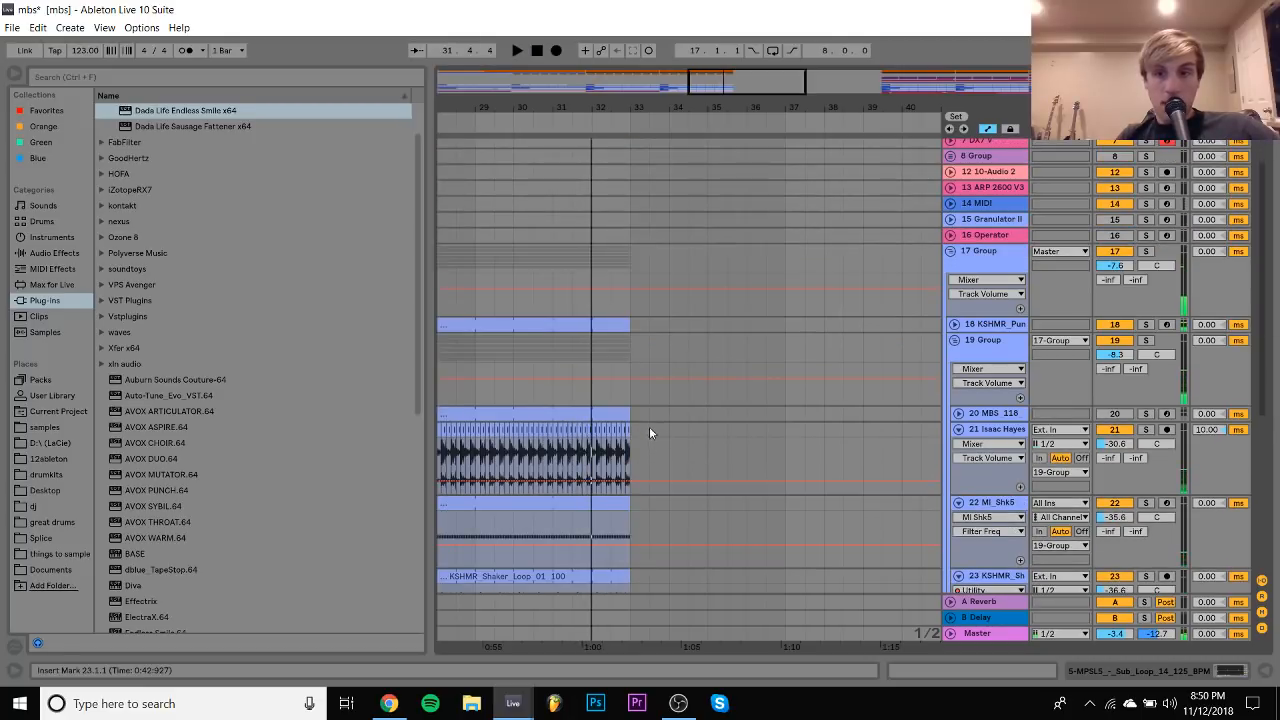
pyautogui.moveTo(627, 325); pyautogui.dragTo(592, 325)
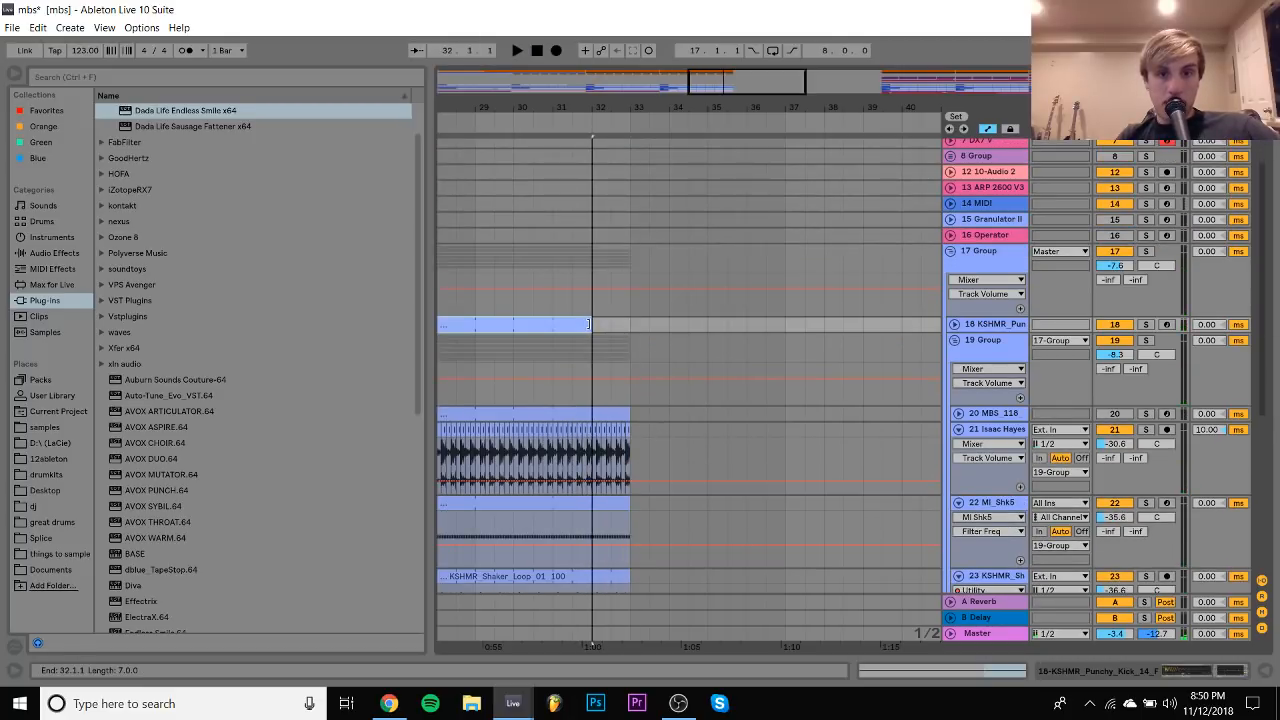
pyautogui.click(596, 323)
pyautogui.press('space')
# Unfold the MPSLS sub loop track and play it from bar 31
pyautogui.scroll(2, 596, 327)
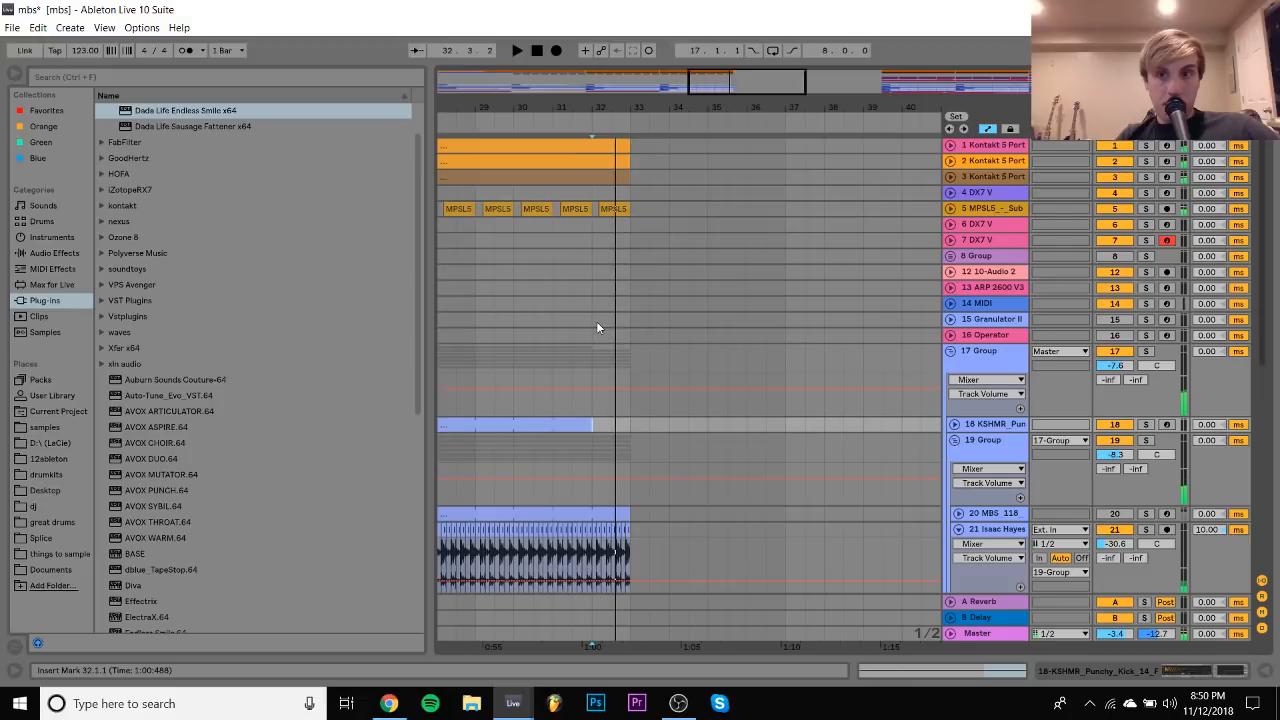
pyautogui.click(951, 211)
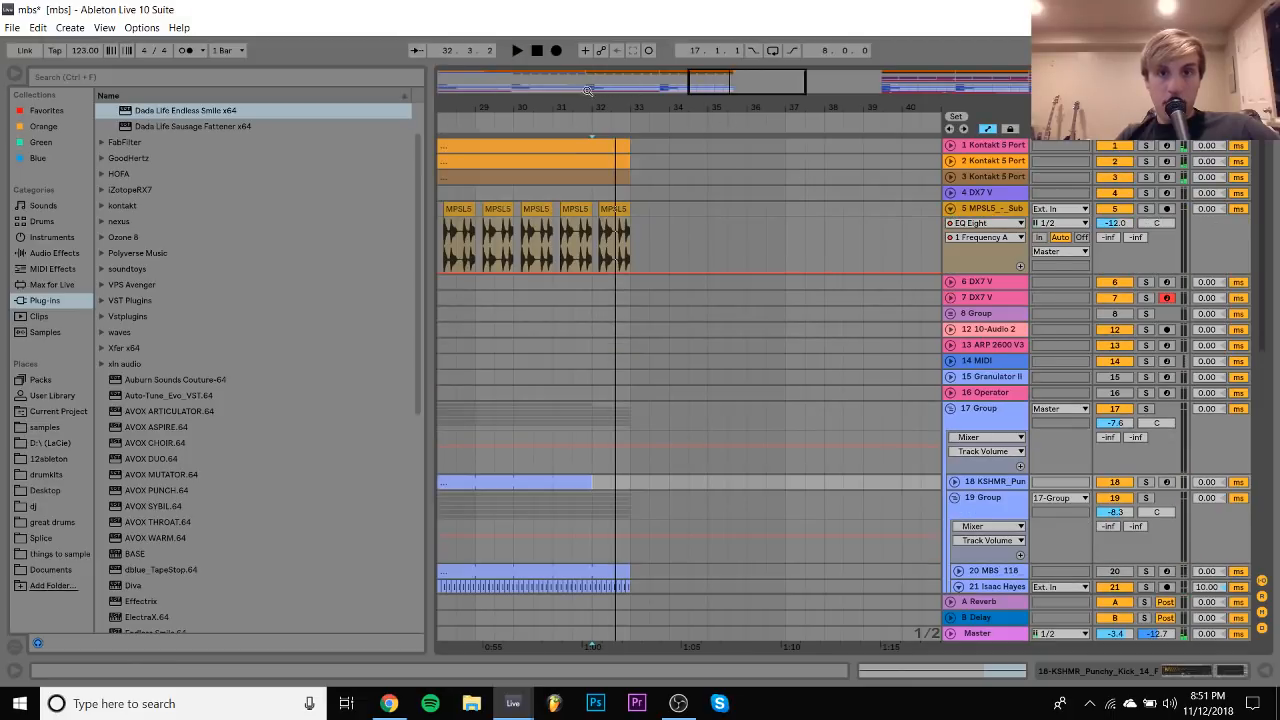
pyautogui.moveTo(588, 91); pyautogui.dragTo(775, 106)
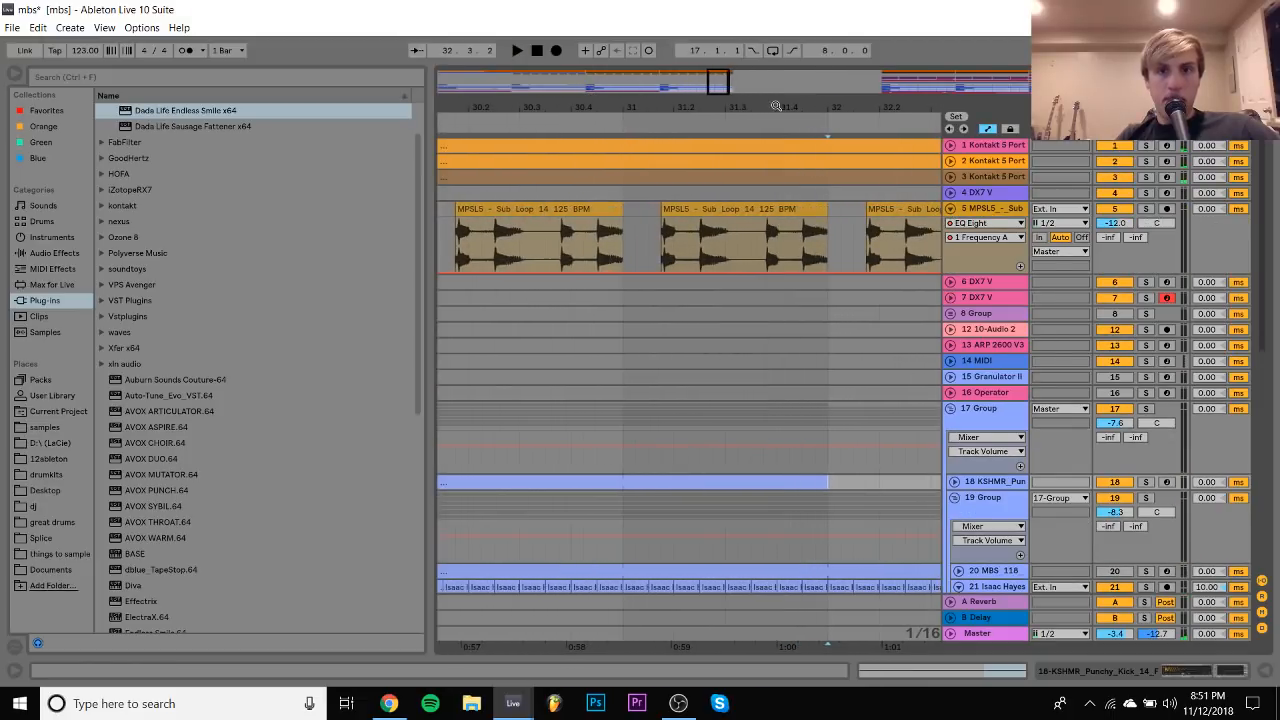
pyautogui.click(622, 228)
pyautogui.press('space')
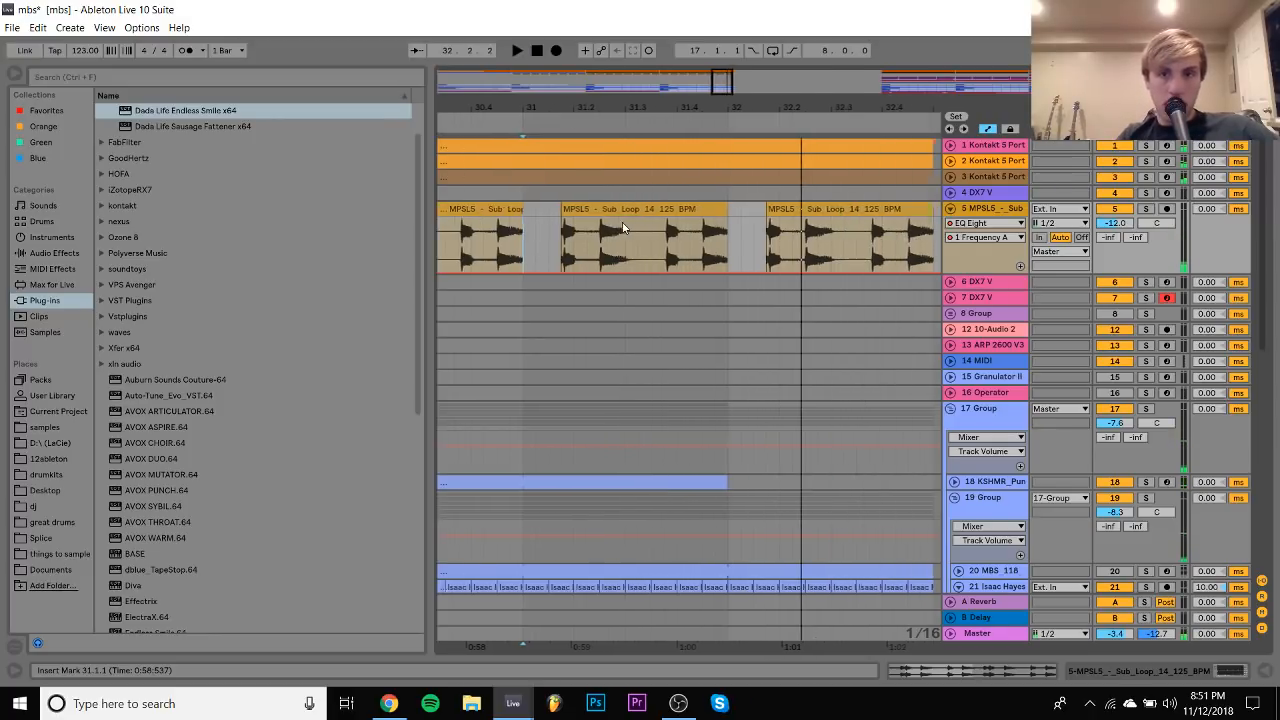
# Fill the sub loop's gap at 32.1.1 with a short slice and duplicate the three-sixteenth slice ending at 32.3.1 twice
pyautogui.moveTo(670, 252); pyautogui.dragTo(656, 210)
pyautogui.click(686, 228)
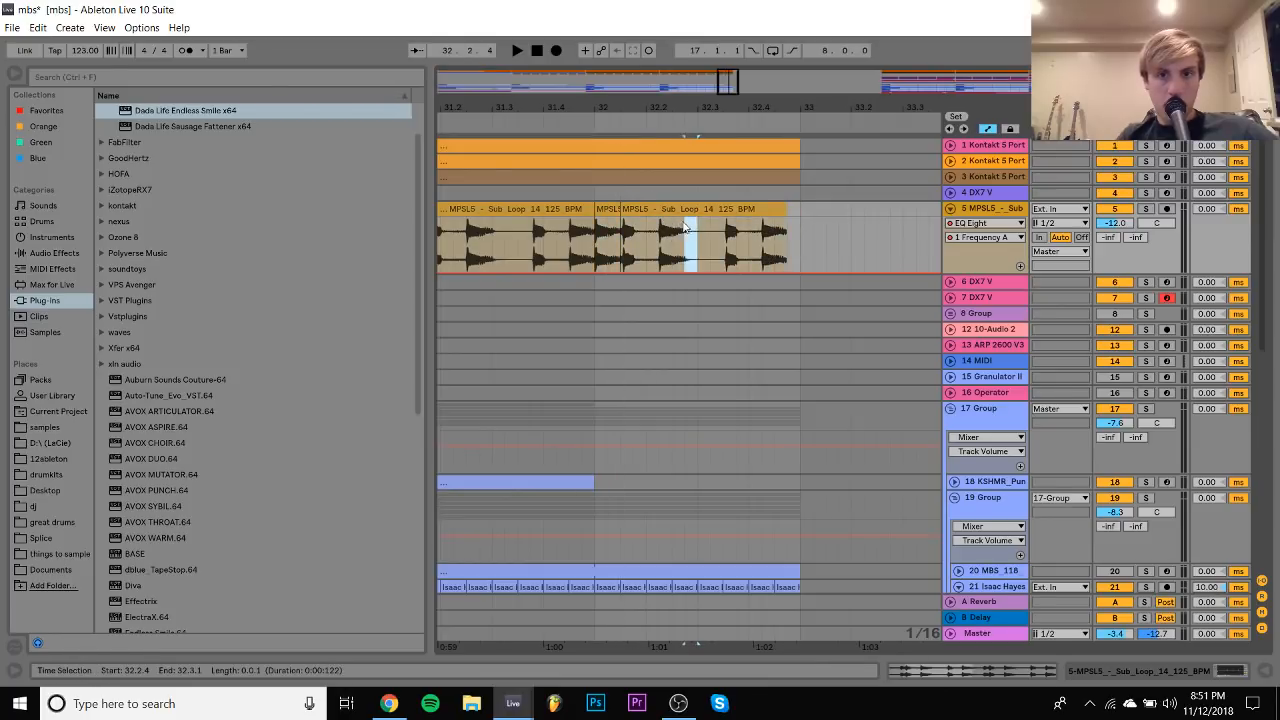
pyautogui.hotkey('ctrl', 'd')
pyautogui.hotkey('ctrl', 'd')
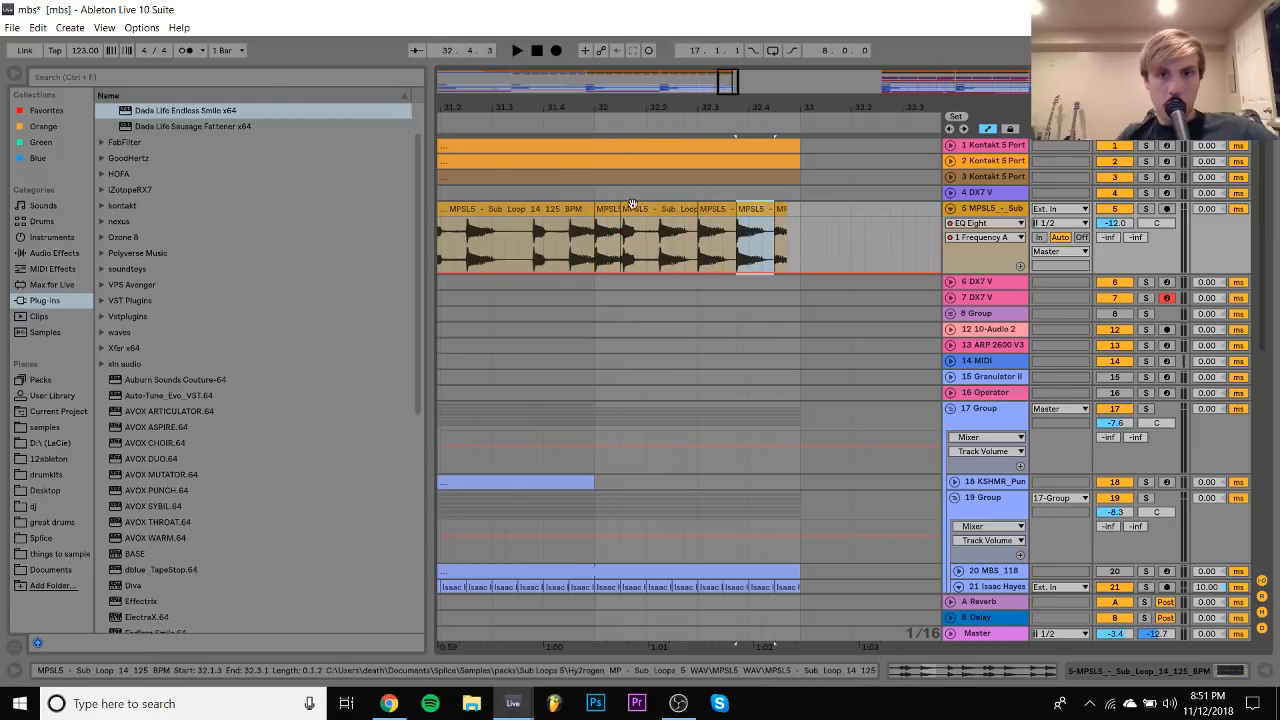
# Delete the leftover sub loop fragment from 32.4.3 to 32.4.4 and play the edited bar from 32.1.1
pyautogui.click(607, 209)
pyautogui.click(783, 210)
pyautogui.press('Delete')
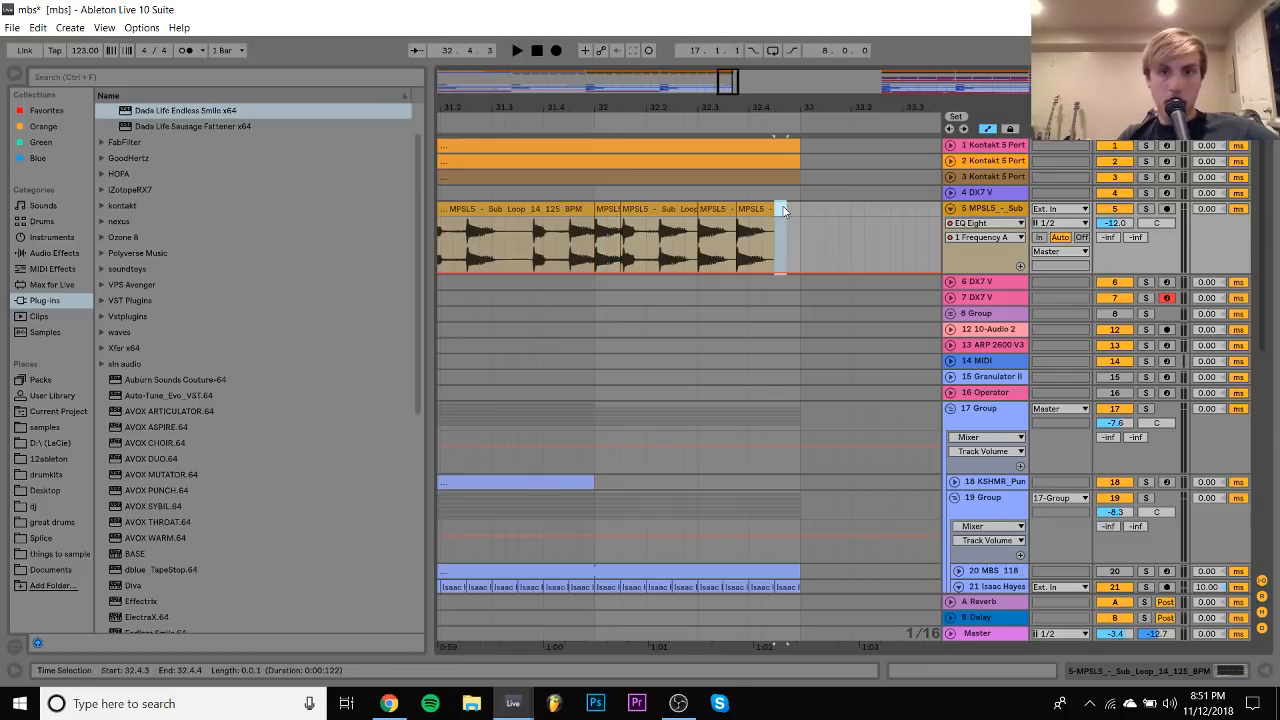
pyautogui.click(607, 212)
pyautogui.press('space')
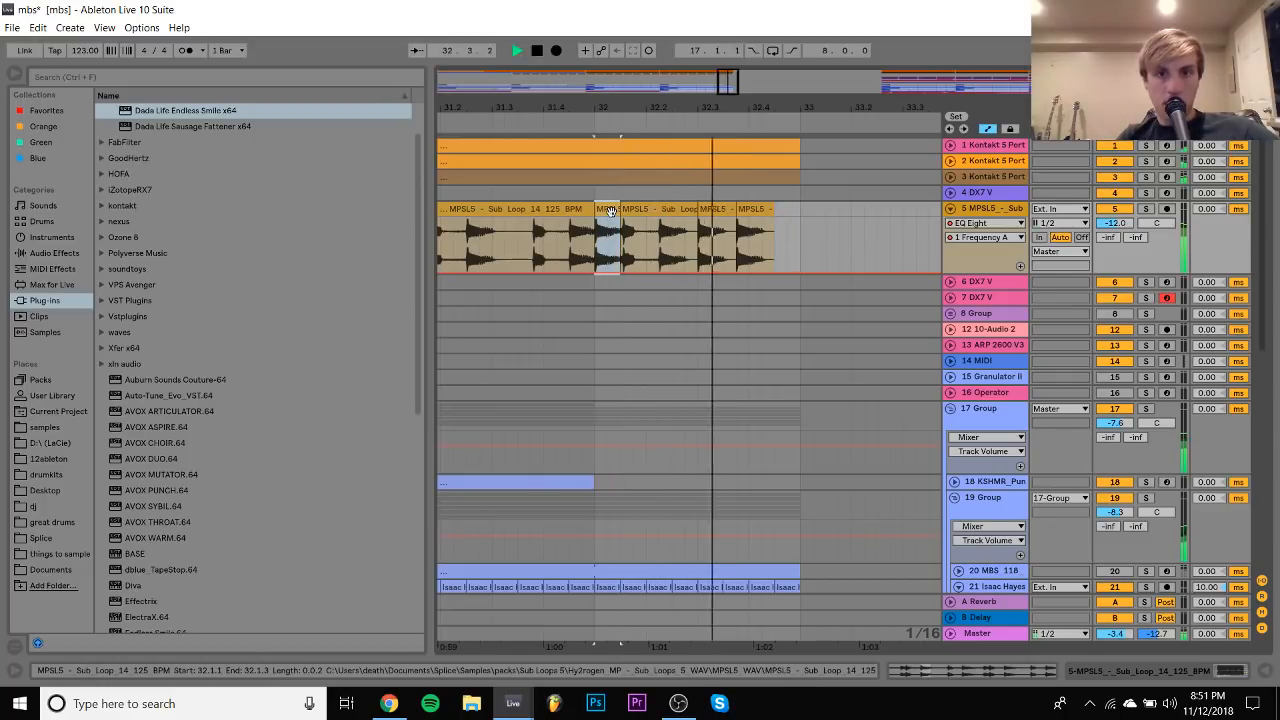
pyautogui.click(755, 210)
pyautogui.press('Delete')
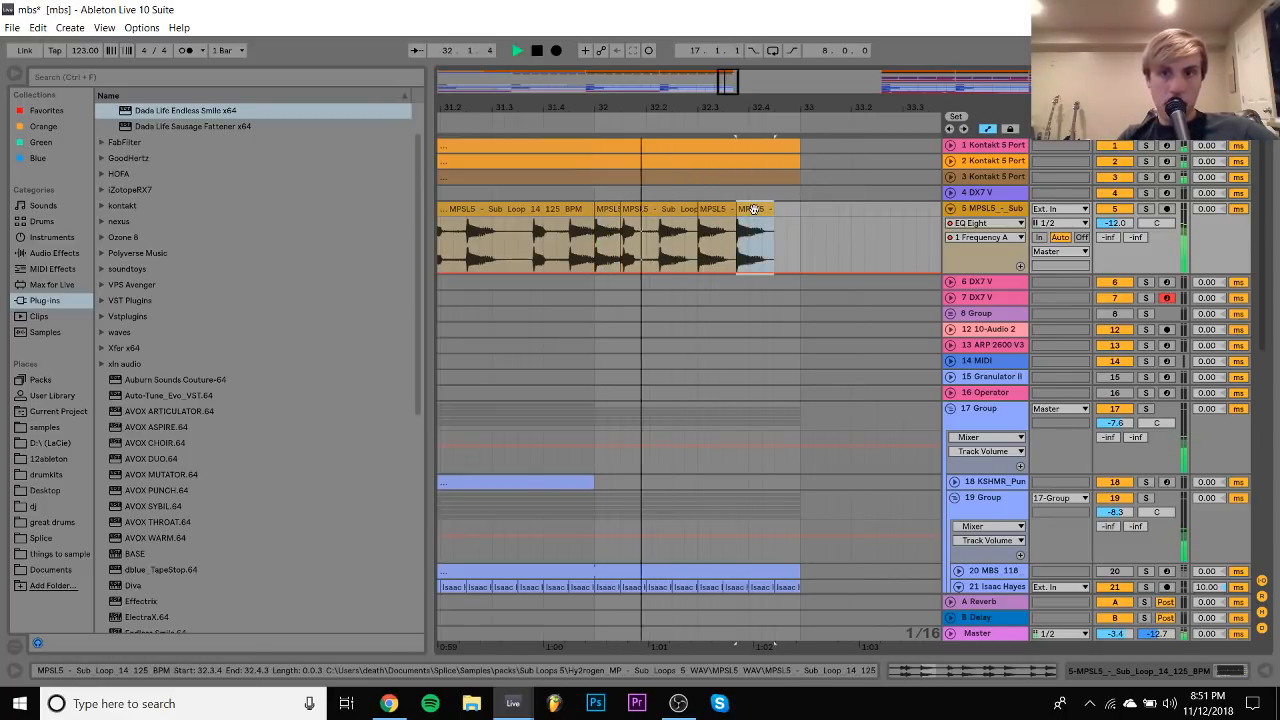
pyautogui.hotkey('ctrl', 'z')
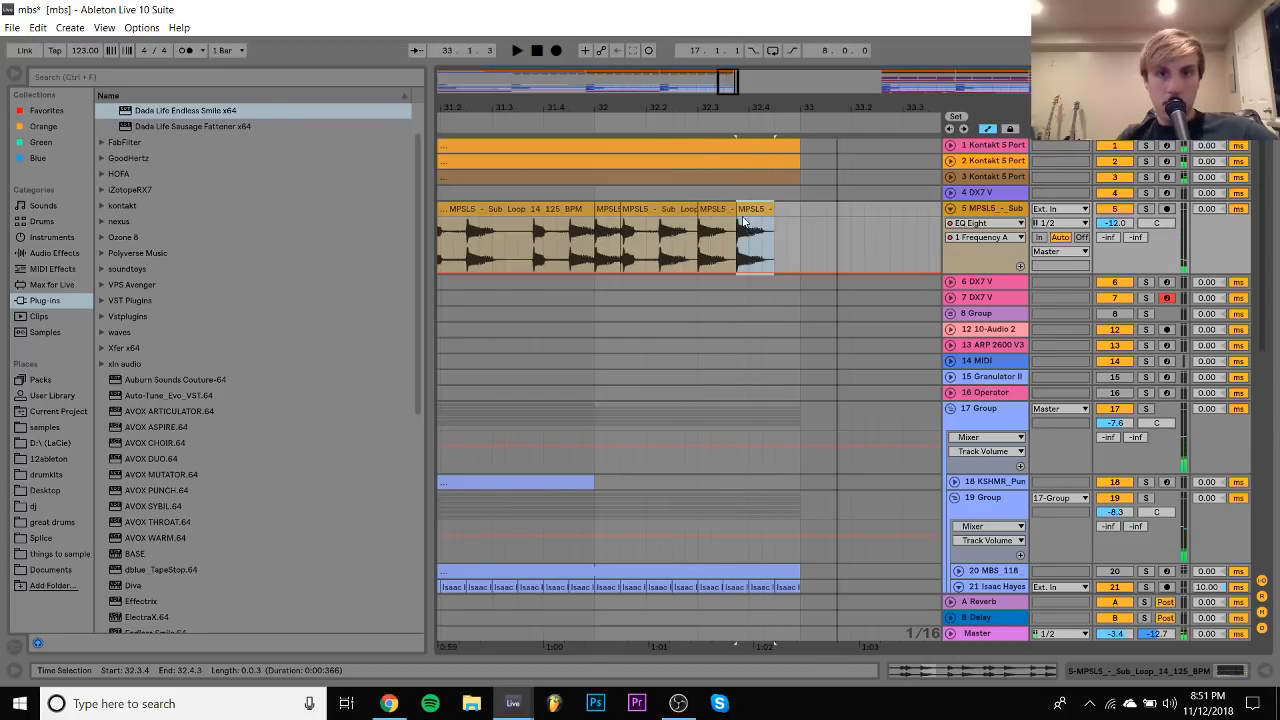
# Audition the sub loop slices from 32.3.1 and again from 32.1.1
pyautogui.click(711, 208)
pyautogui.press('space')
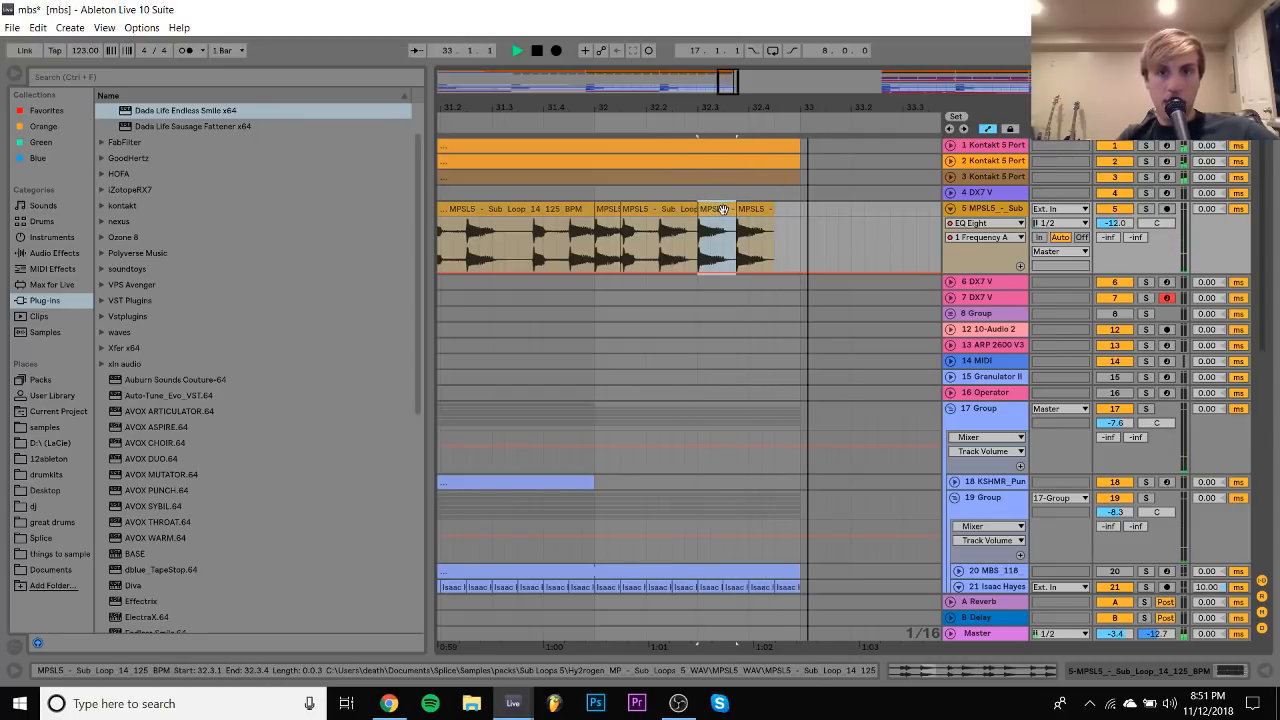
pyautogui.press('space')
pyautogui.click(609, 211)
pyautogui.press('space')
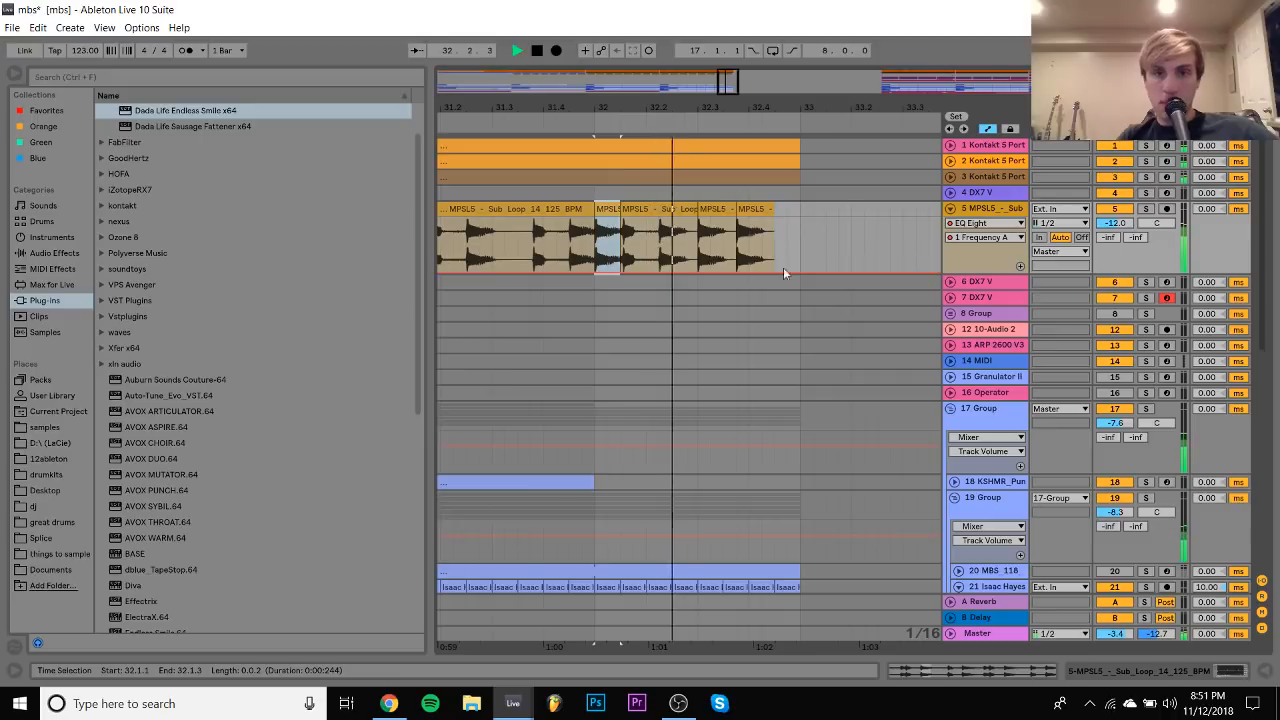
pyautogui.press('space')
# Draw EQ Eight 1 Frequency automation on the sub loop rising from bar 32 to about 2.4 kHz at bar 33 during playback
pyautogui.click(593, 272)
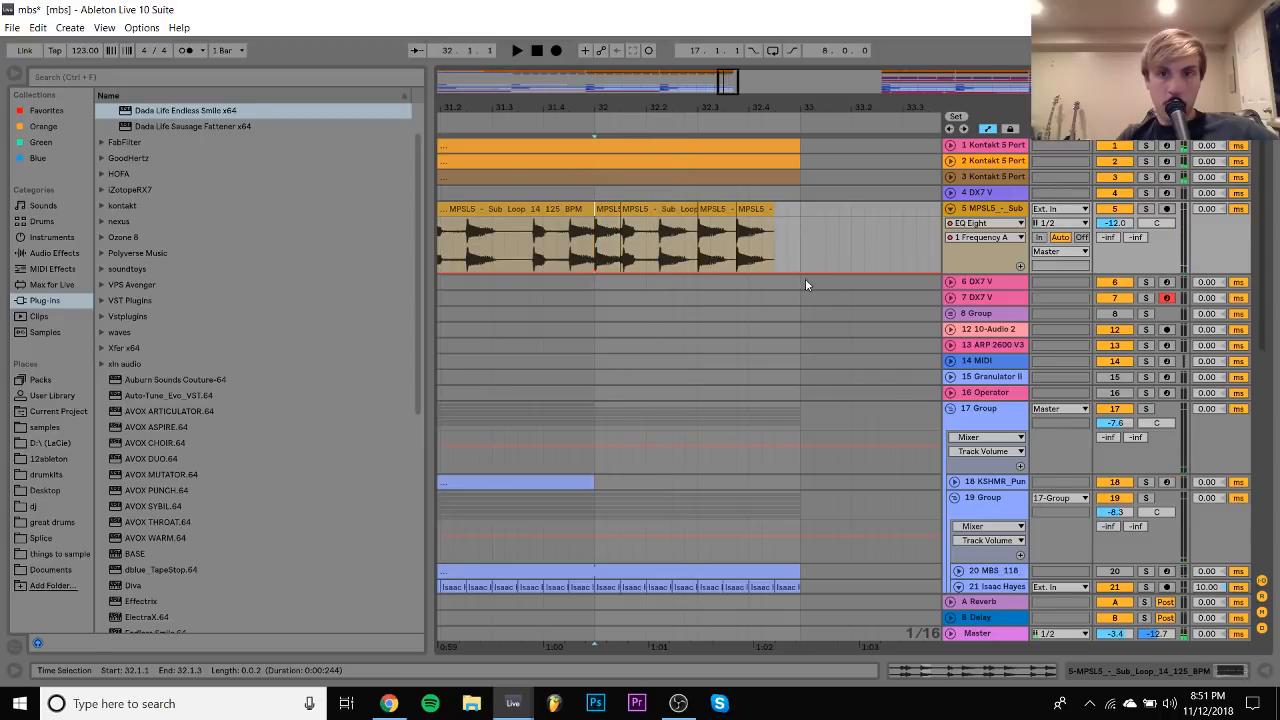
pyautogui.press('space')
pyautogui.moveTo(801, 271); pyautogui.dragTo(800, 237)
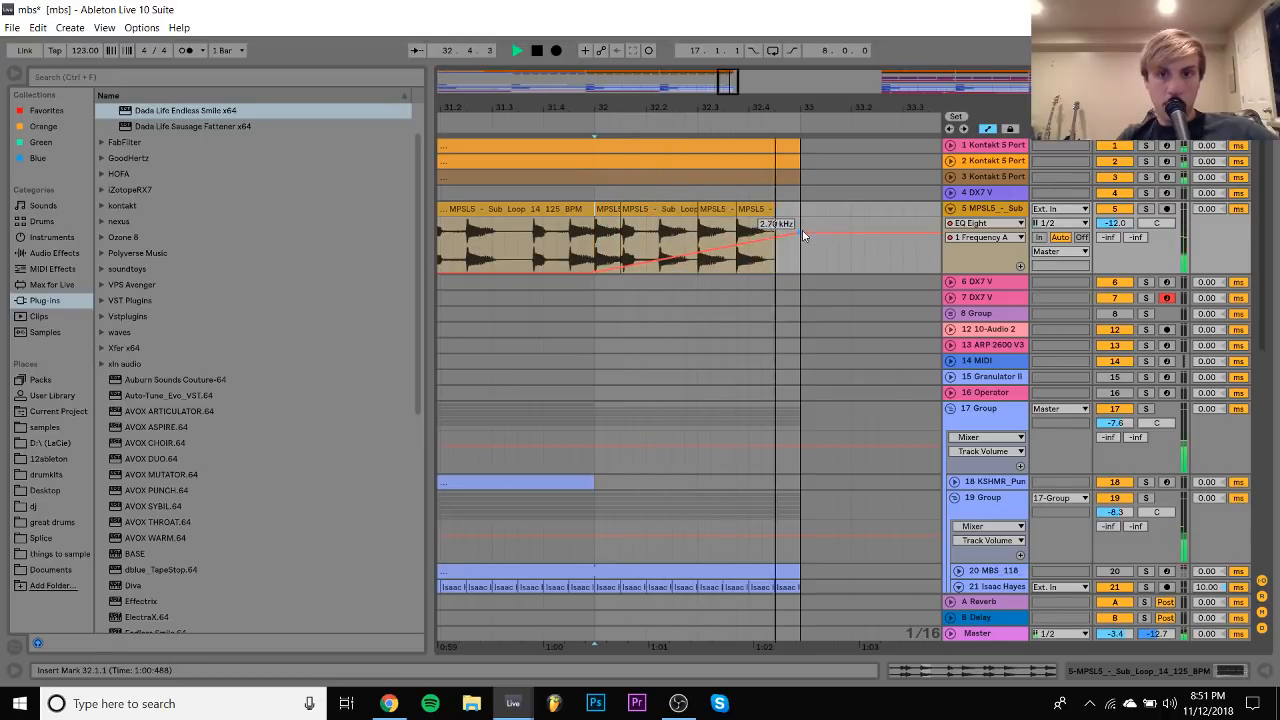
# Add ValhallaRoom to the sub loop track with a 24.40 s decay and 0.0 % mix, then close its window
pyautogui.click(980, 213)
pyautogui.doubleClick(980, 214)
pyautogui.press('space')
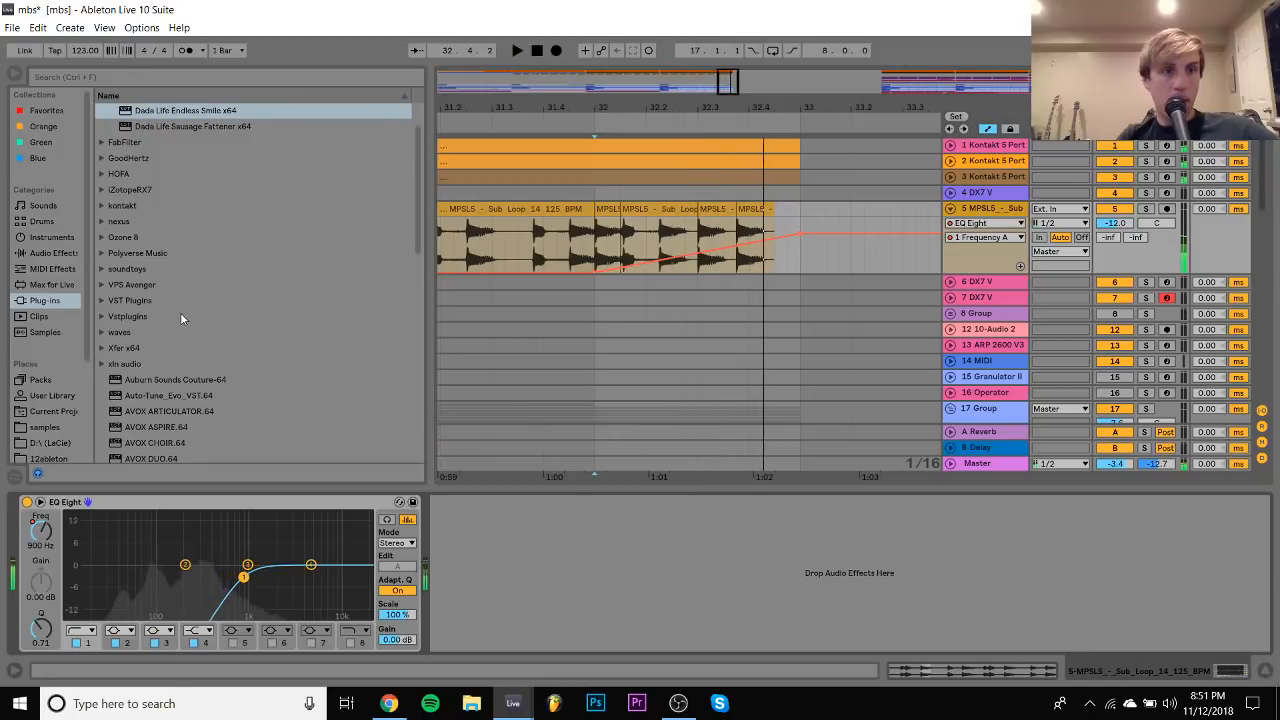
pyautogui.scroll(-10, 211, 396)
pyautogui.doubleClick(211, 402)
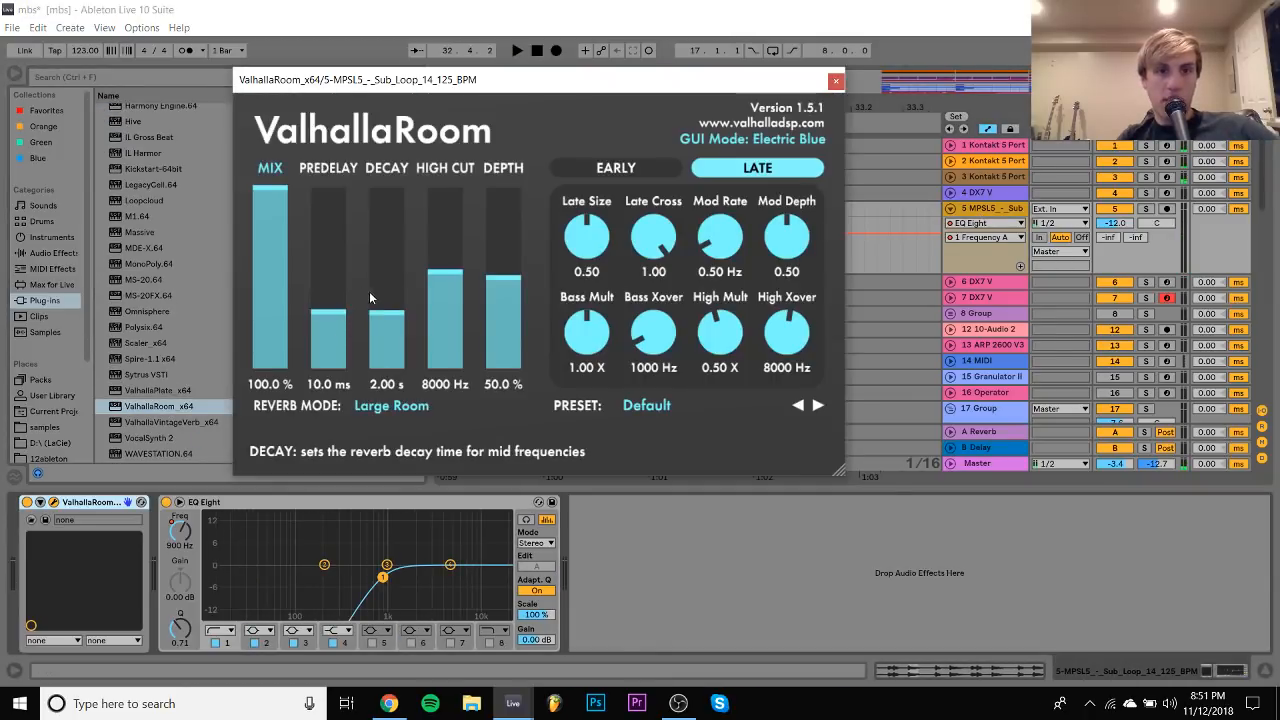
pyautogui.moveTo(370, 298); pyautogui.dragTo(378, 250)
pyautogui.moveTo(281, 249); pyautogui.dragTo(272, 372)
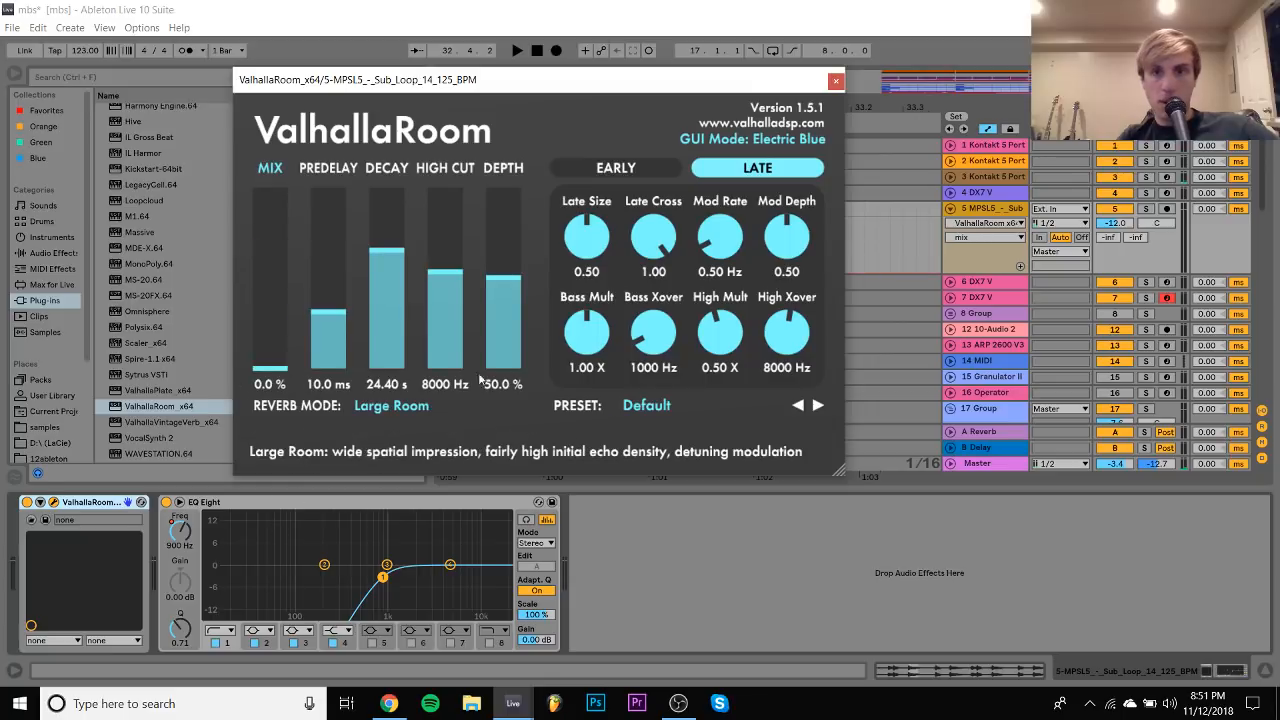
pyautogui.click(836, 81)
# Draw ValhallaRoom mix automation on the sub loop rising from zero at bar 32 to 0.64 at bar 33, and play it back
pyautogui.click(595, 273)
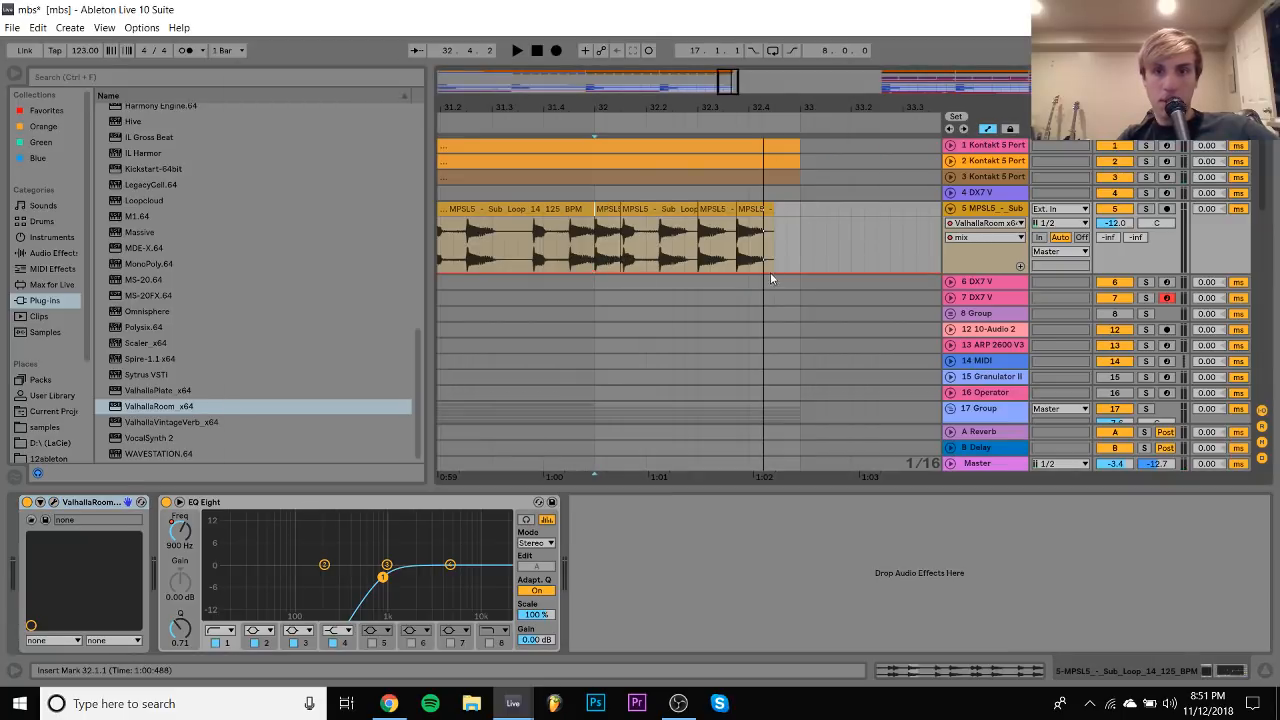
pyautogui.press('space')
pyautogui.moveTo(787, 273); pyautogui.dragTo(800, 238)
pyautogui.press('space')
pyautogui.press('space')
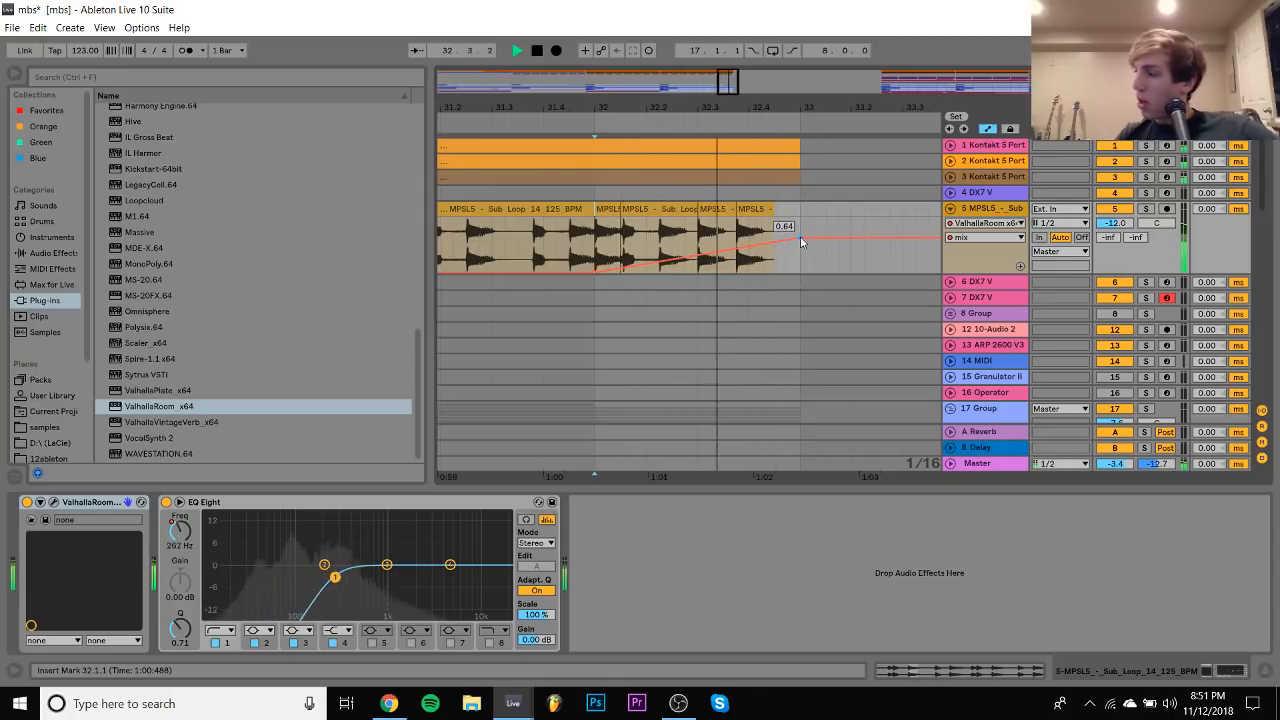
pyautogui.press('space')
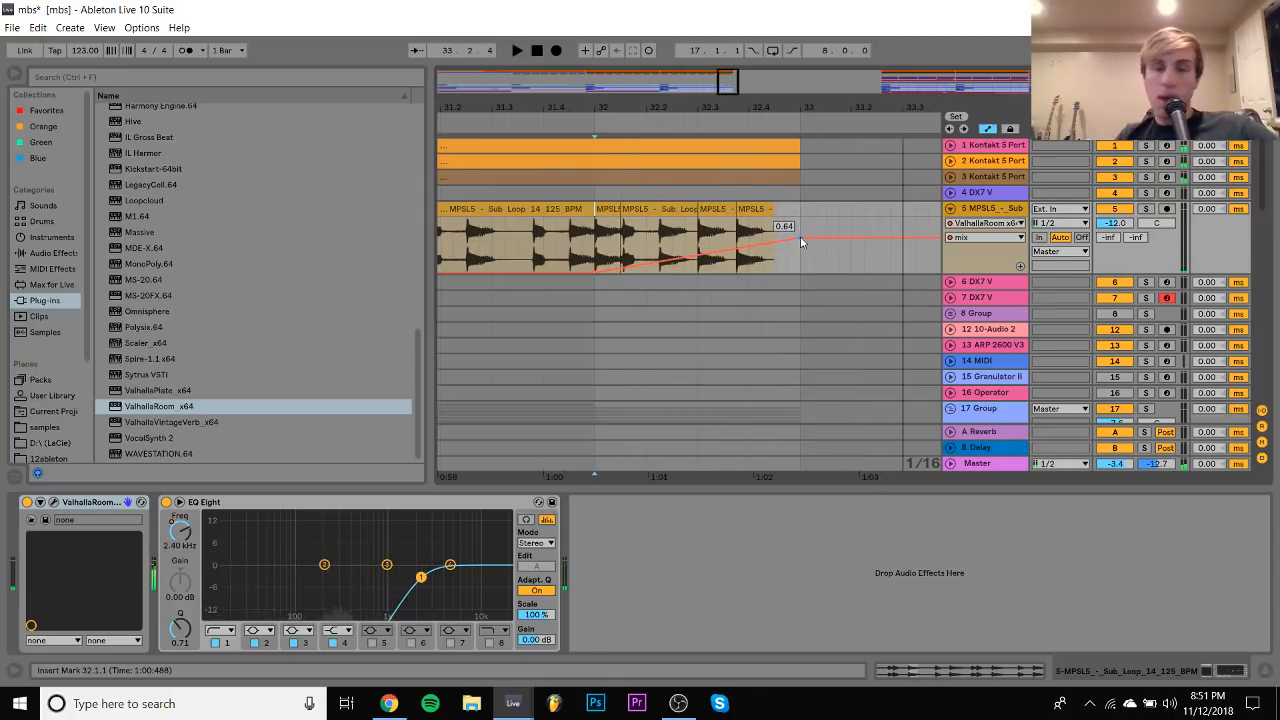
# Add Saturator ahead of ValhallaRoom on the sub loop track and show its Base automation
pyautogui.click(52, 256)
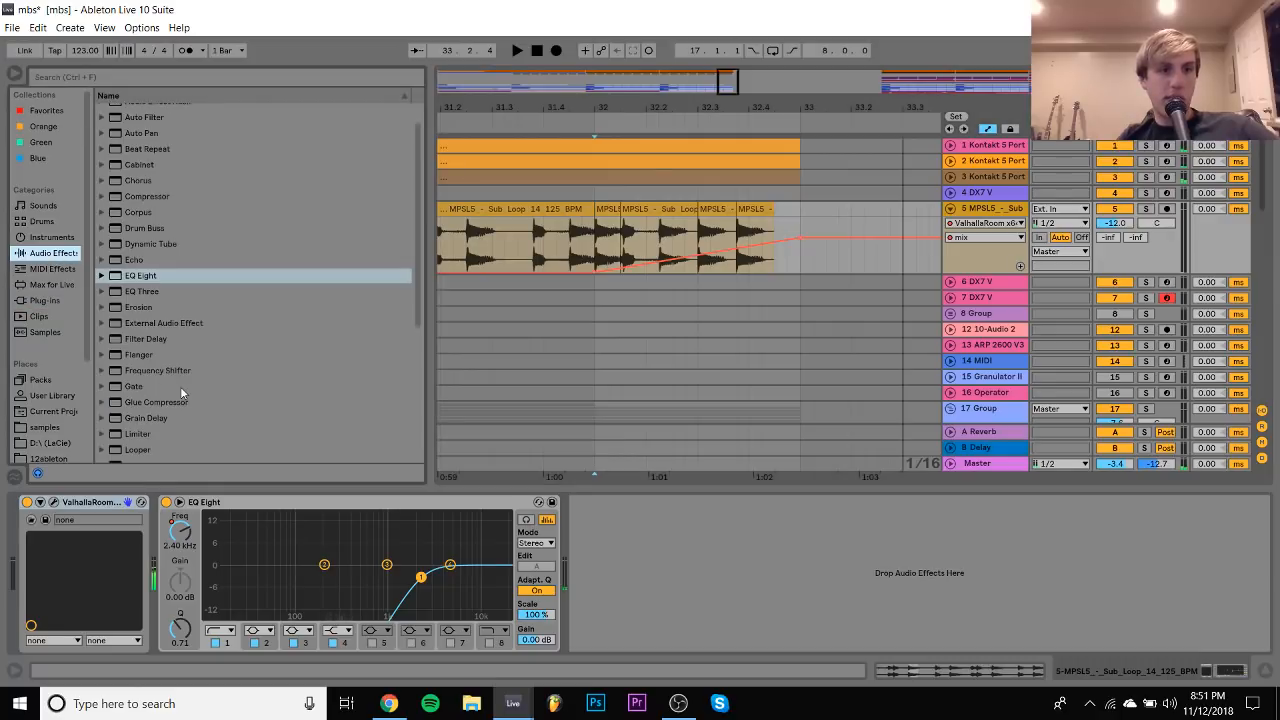
pyautogui.scroll(-5, 180, 386)
pyautogui.moveTo(134, 365); pyautogui.dragTo(65, 548)
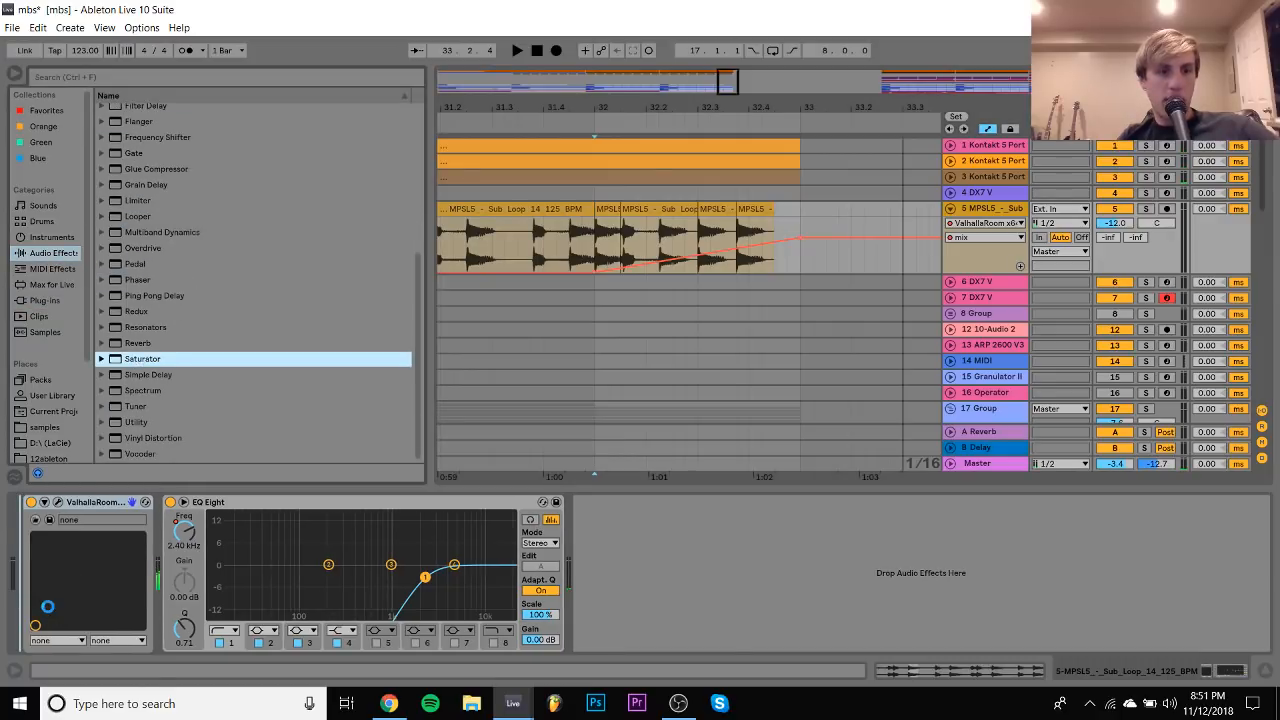
pyautogui.click(108, 588)
pyautogui.click(97, 678)
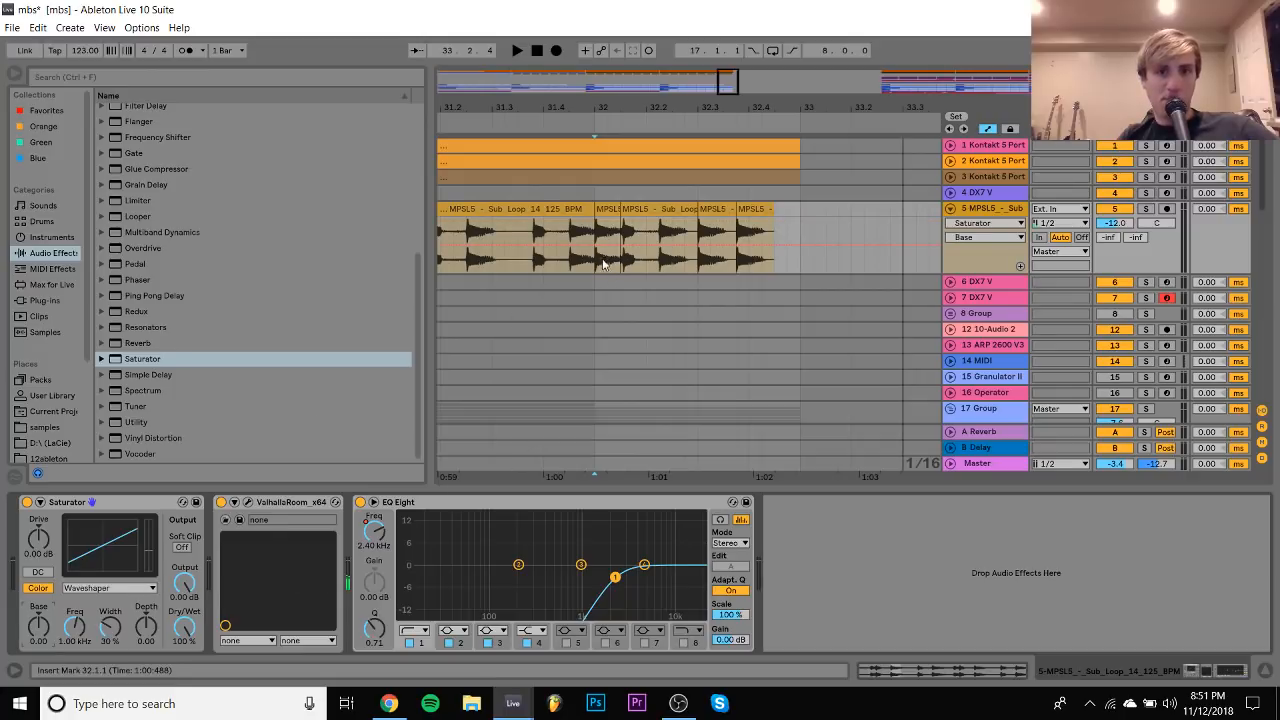
# Draw Saturator Base automation rising from bar 32 to bar 33, and set drive to 13.1 dB and frequency to 313 Hz during playback
pyautogui.press('space')
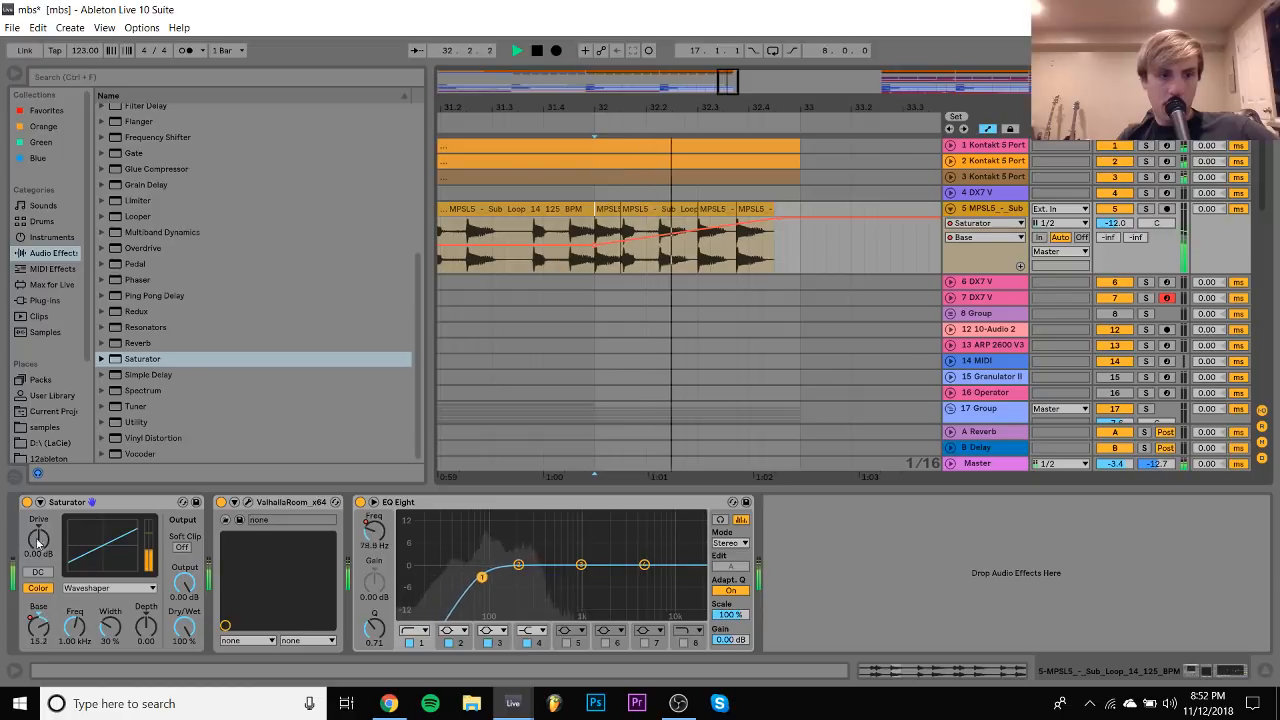
pyautogui.moveTo(38, 543); pyautogui.dragTo(38, 512)
pyautogui.moveTo(74, 627); pyautogui.dragTo(74, 658)
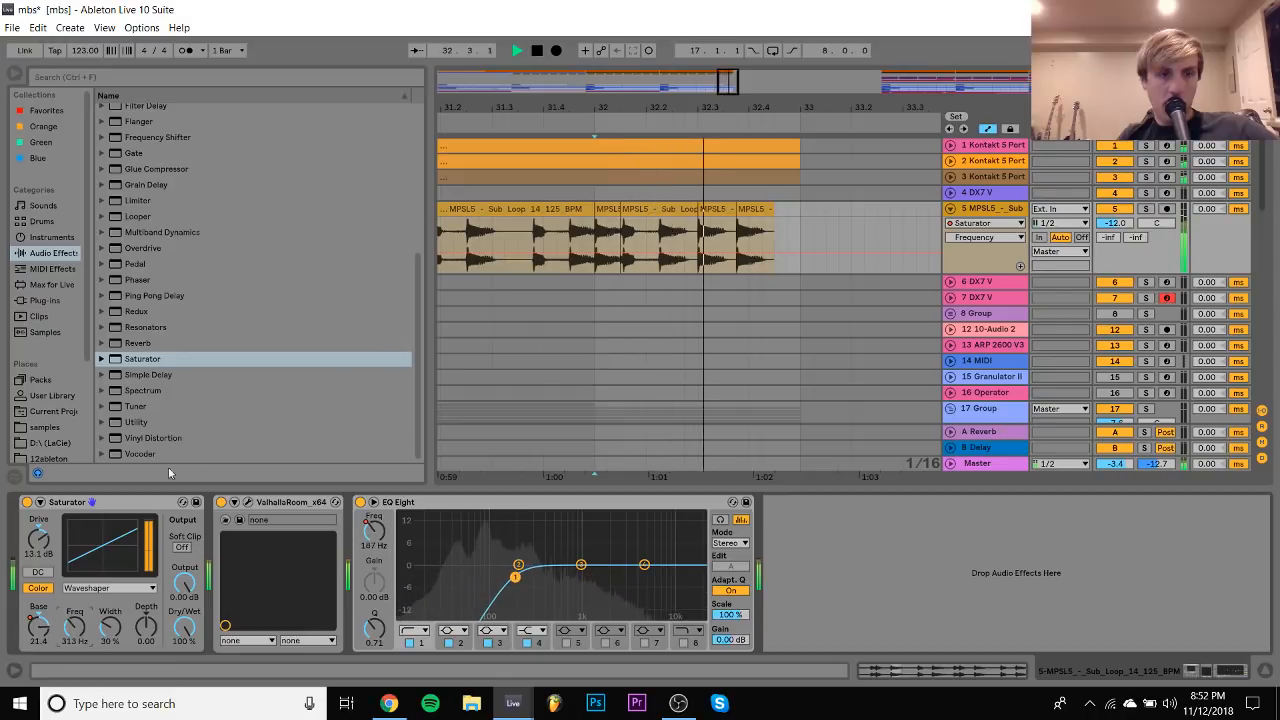
# Delete Saturator, ValhallaRoom and EQ Eight from the sub loop track and resume playback
pyautogui.press('space')
pyautogui.press('Delete')
pyautogui.press('Delete')
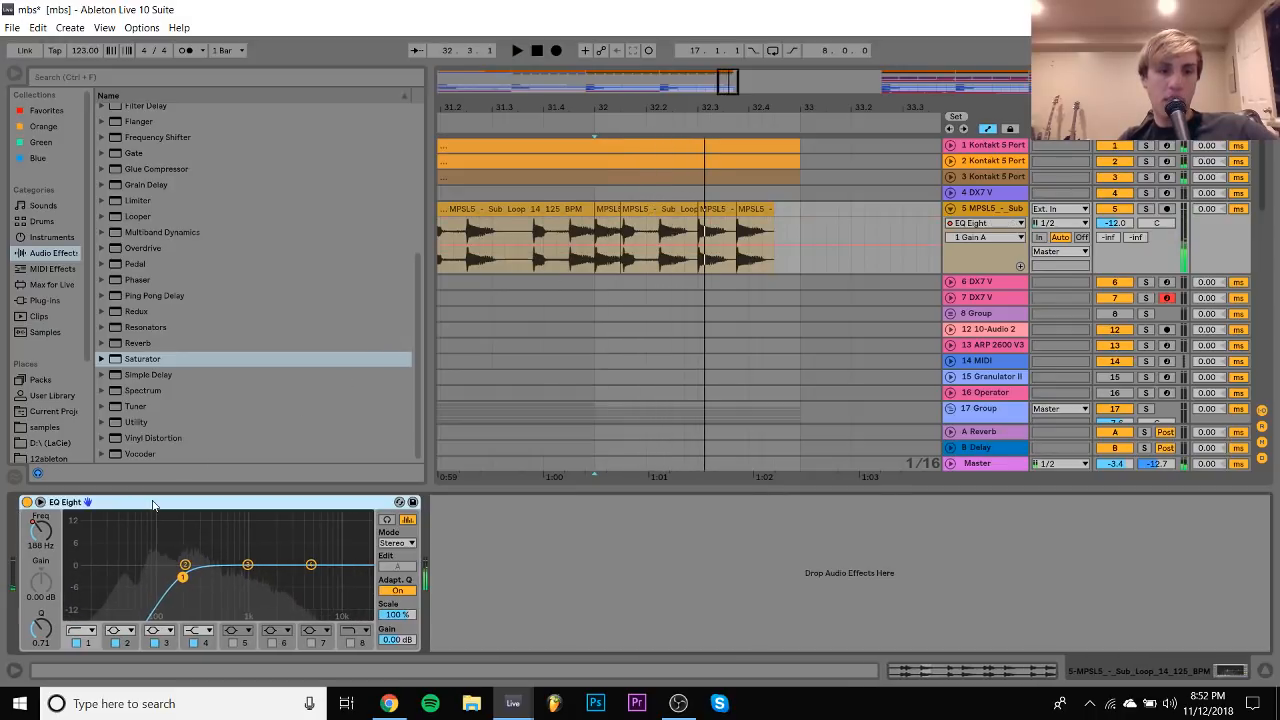
pyautogui.press('Delete')
pyautogui.press('space')
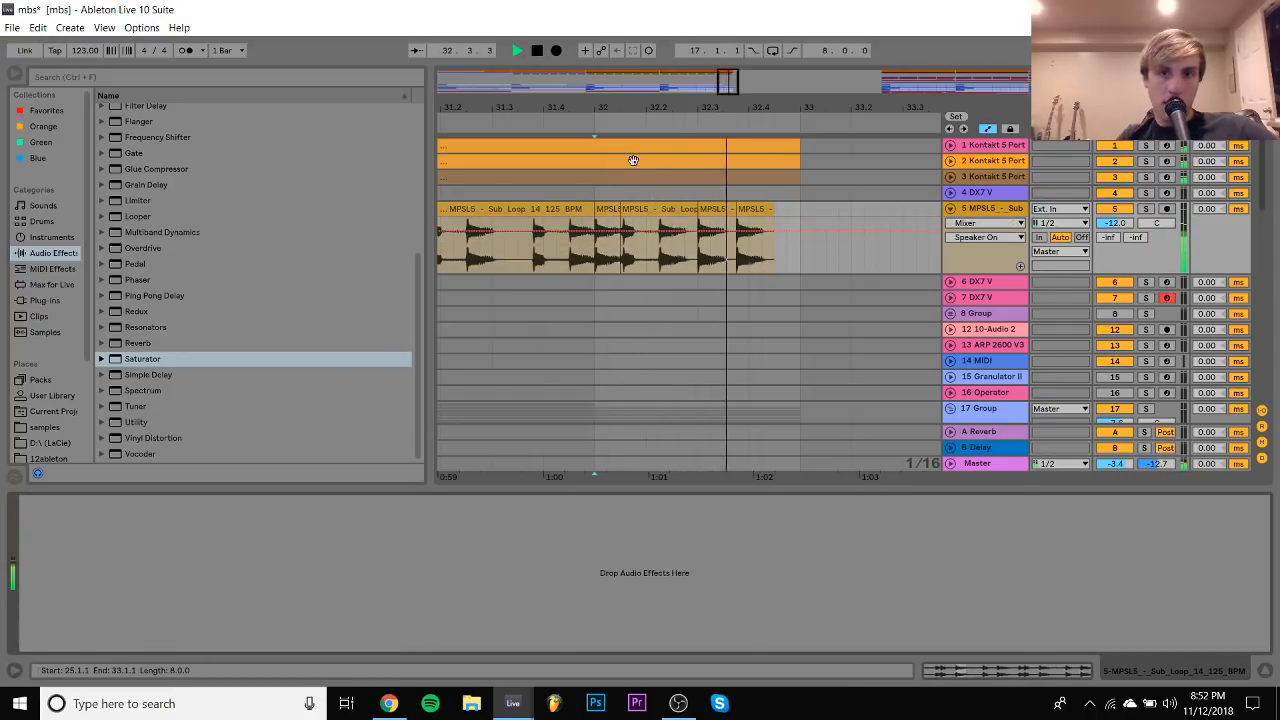
# Duplicate the three Kontakt clips from bars 25 to 33 so they continue at bar 33, and loop the copied section
pyautogui.moveTo(597, 108); pyautogui.dragTo(689, 42)
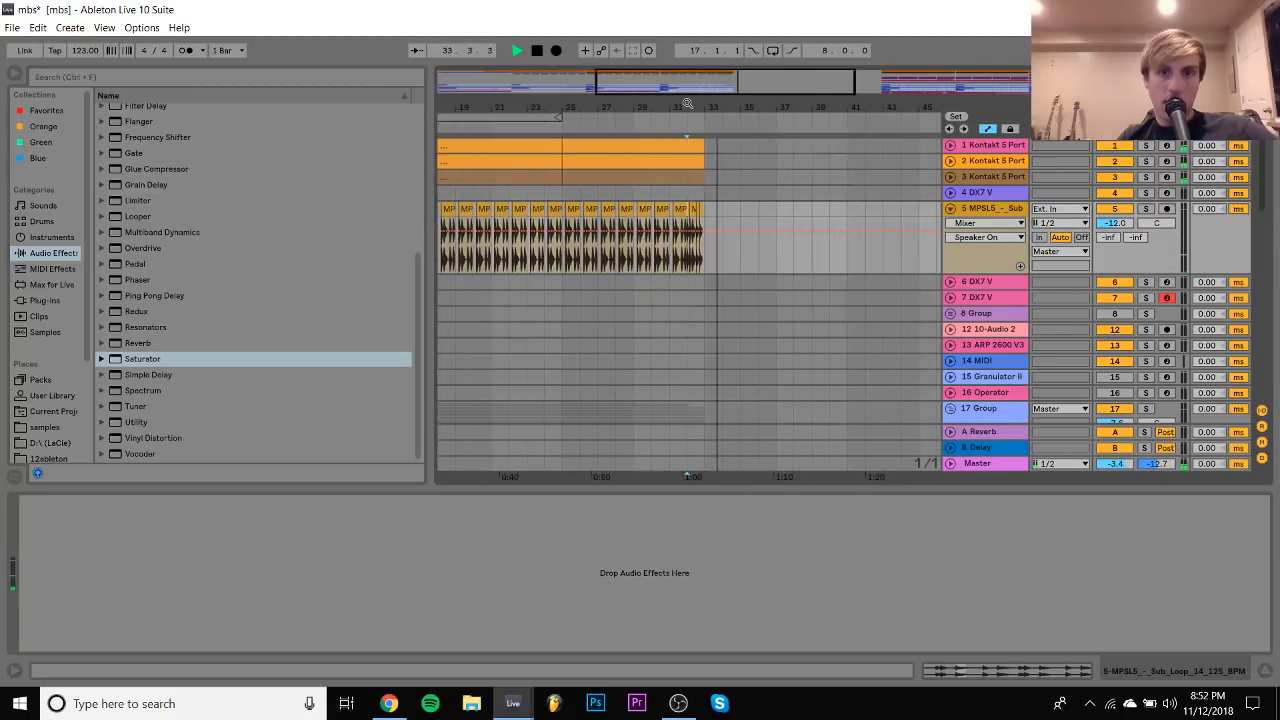
pyautogui.click(624, 176)
pyautogui.press('space')
pyautogui.press('space')
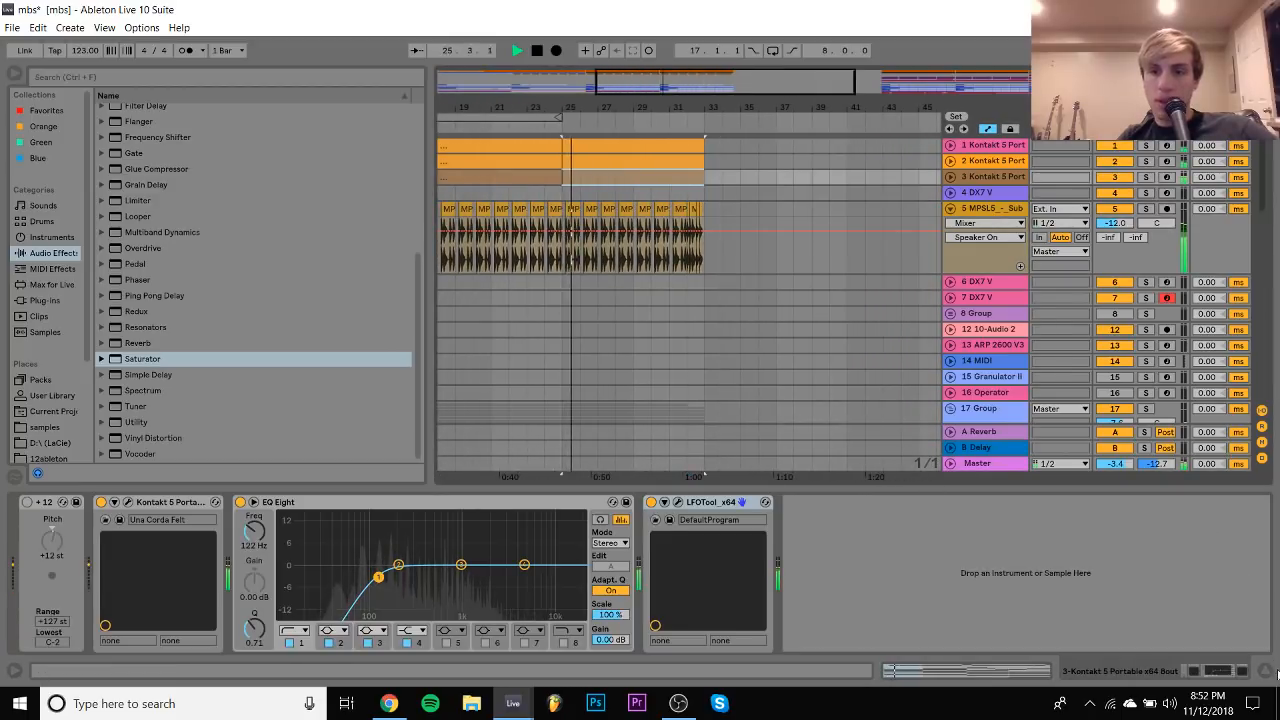
pyautogui.click(1266, 670)
pyautogui.keyDown('shift'); pyautogui.click(663, 145); pyautogui.keyUp('shift')
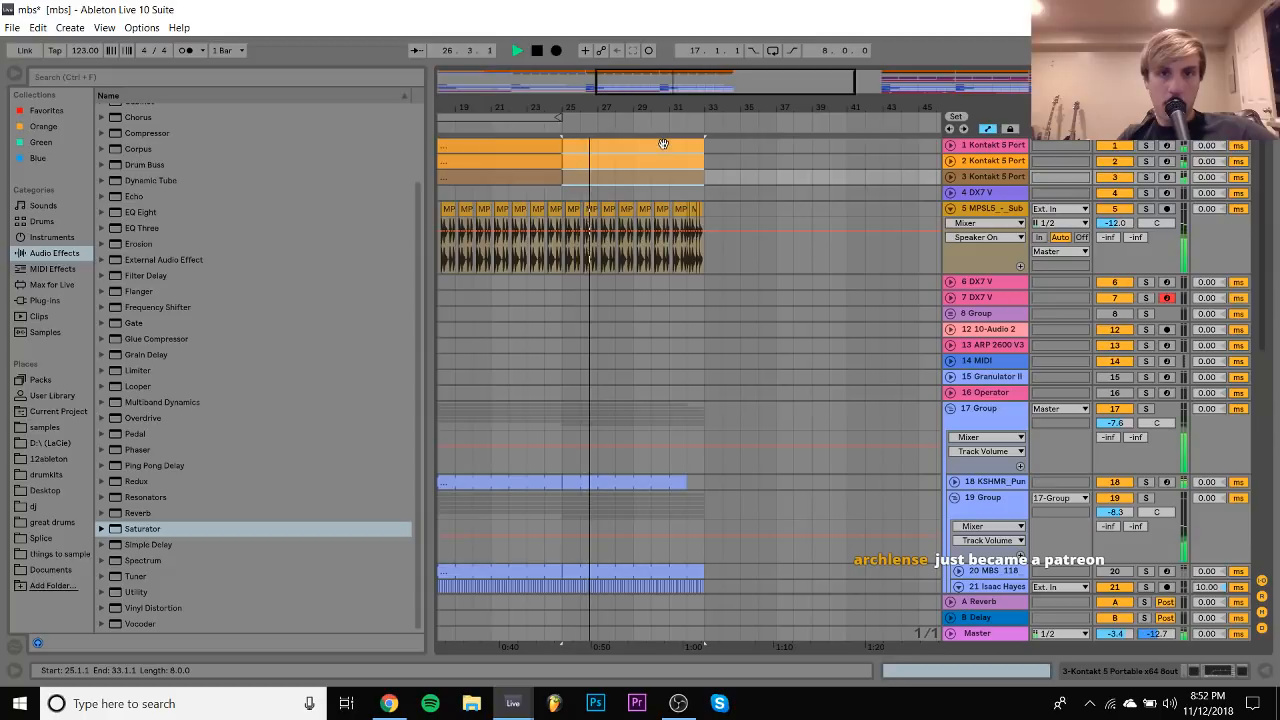
pyautogui.hotkey('ctrl', 'd')
pyautogui.hotkey('ctrl', 'l')
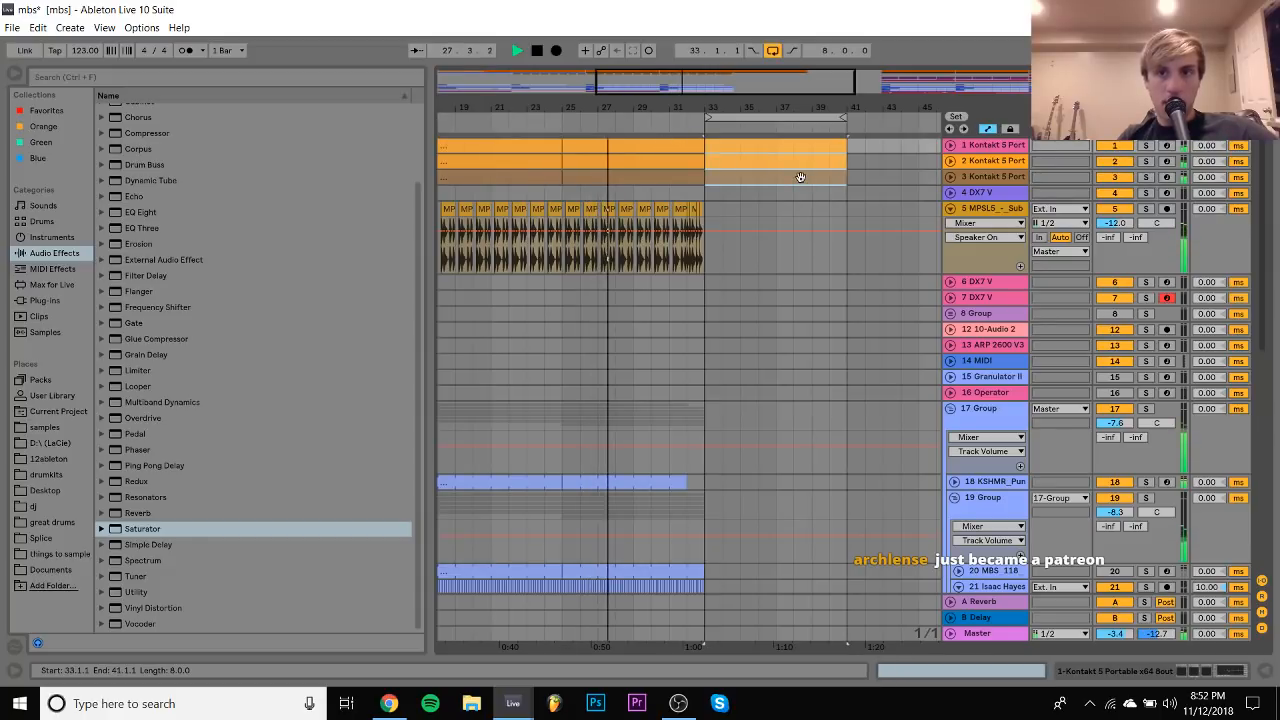
# Automate LFOTool's Device On parameter on track 3 Kontakt to off from bar 33 to bar 41
pyautogui.click(950, 176)
pyautogui.click(988, 191)
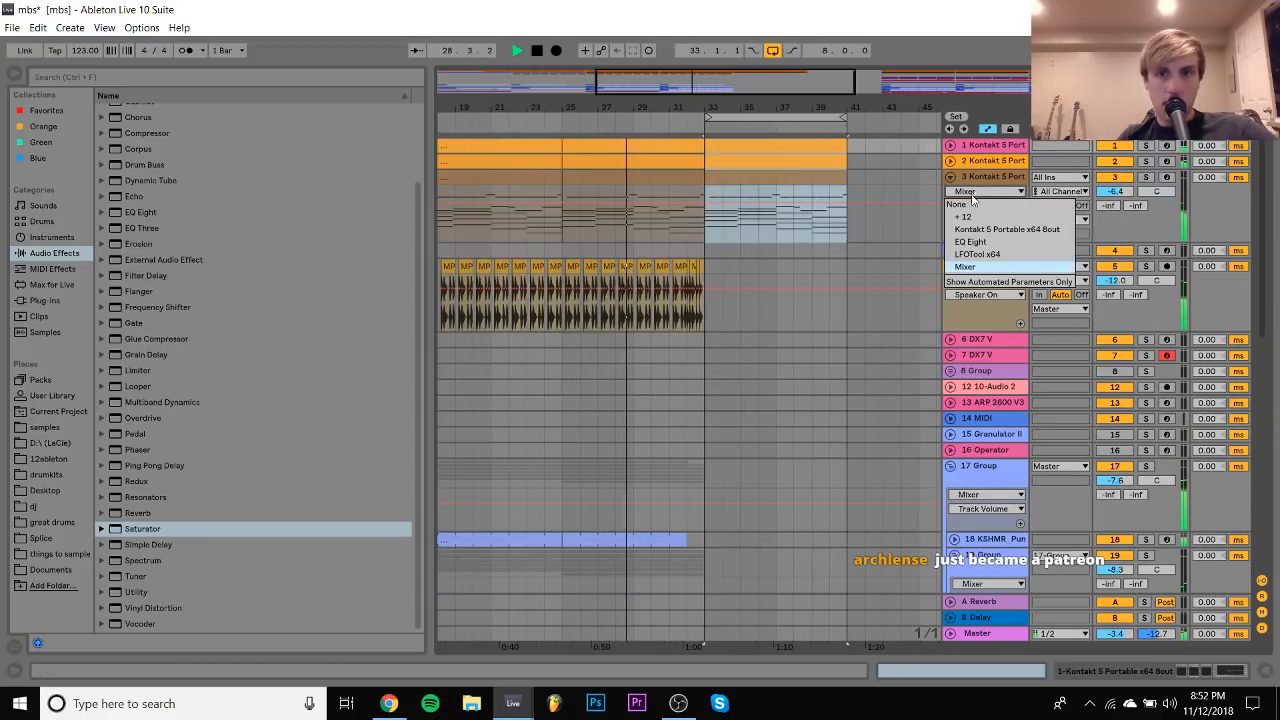
pyautogui.click(977, 254)
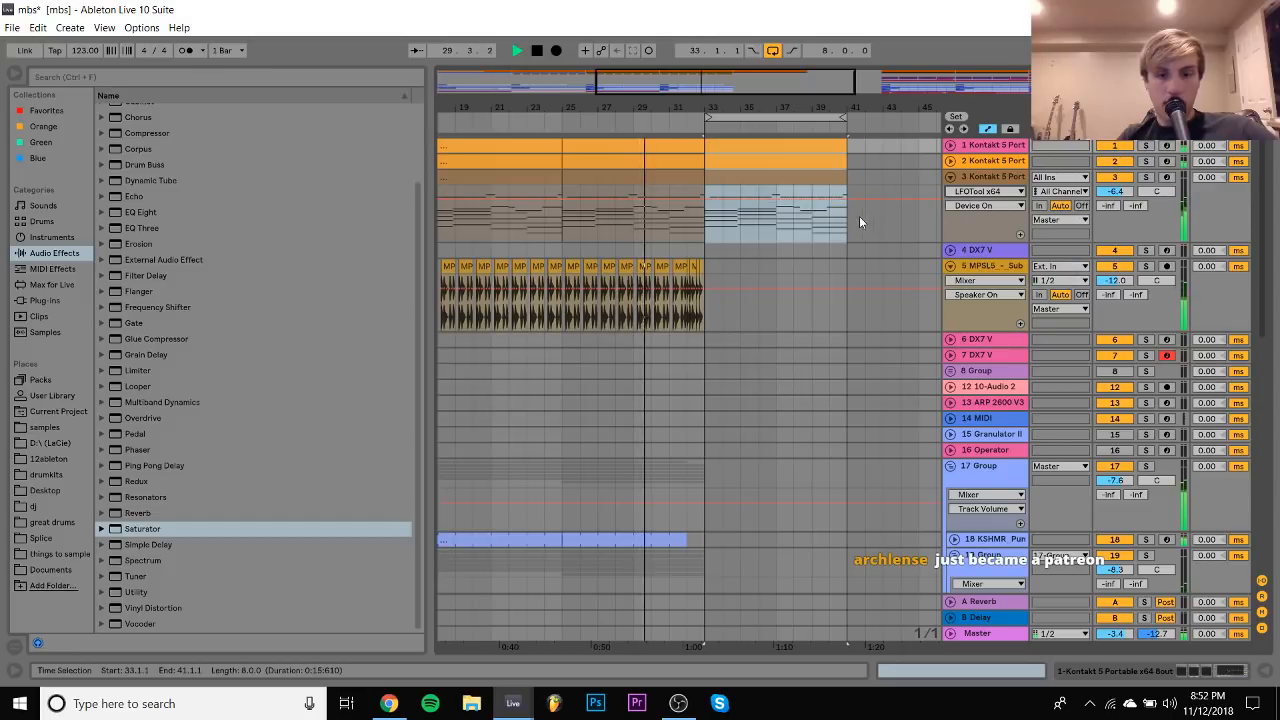
pyautogui.moveTo(712, 228); pyautogui.dragTo(837, 235)
pyautogui.press('b')
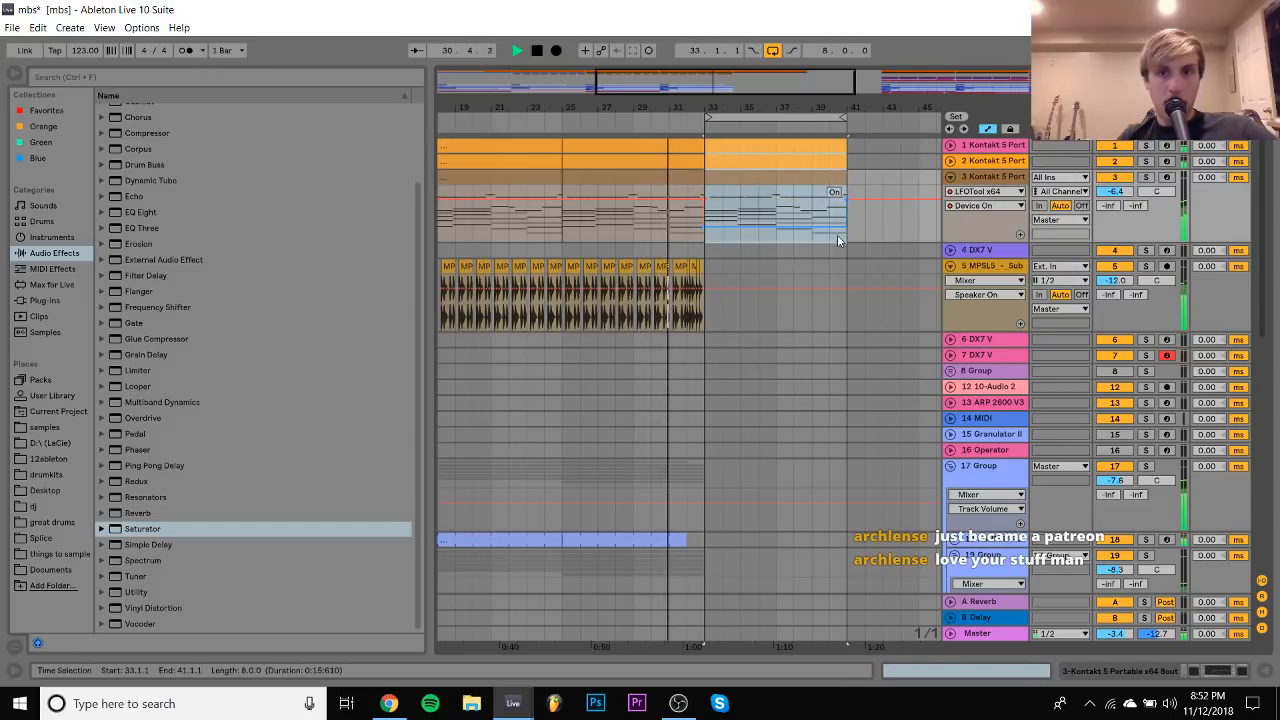
# Automate the LFOTool's Device On parameter on Kontakt track 2 to off from bar 33
pyautogui.click(950, 160)
pyautogui.click(972, 176)
pyautogui.click(978, 224)
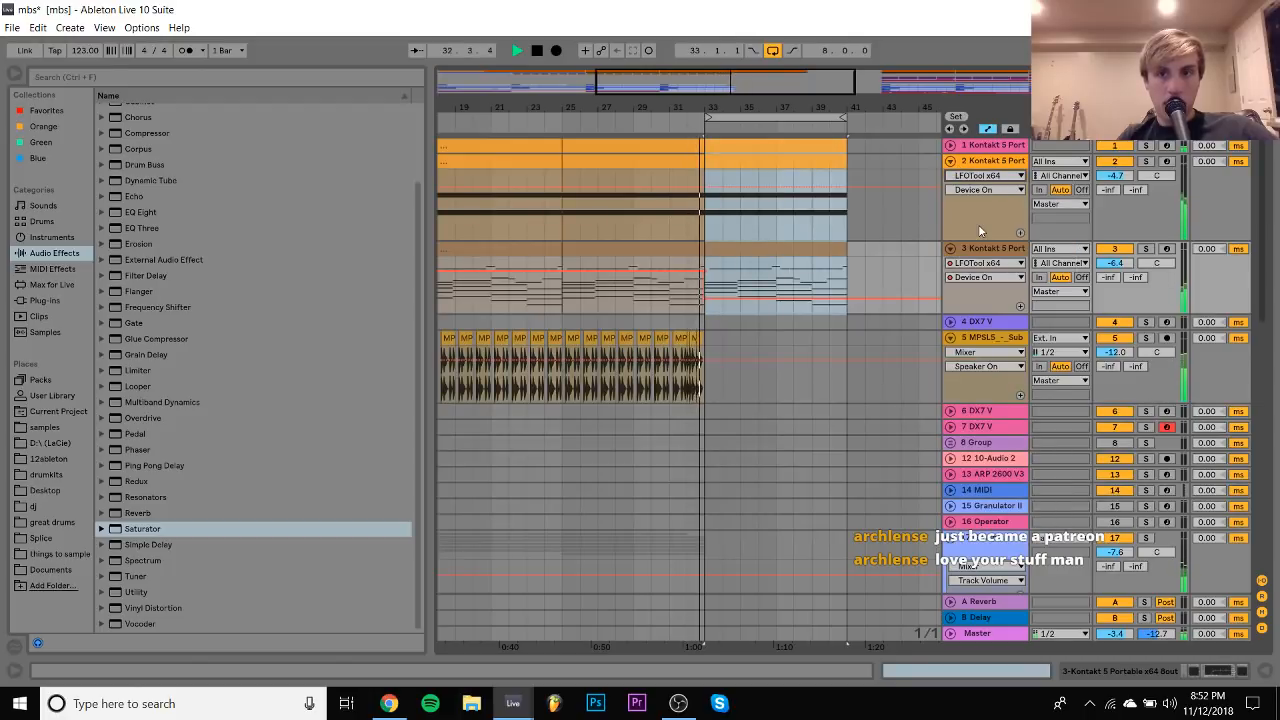
pyautogui.press('b')
pyautogui.moveTo(714, 226); pyautogui.dragTo(736, 244)
pyautogui.press('b')
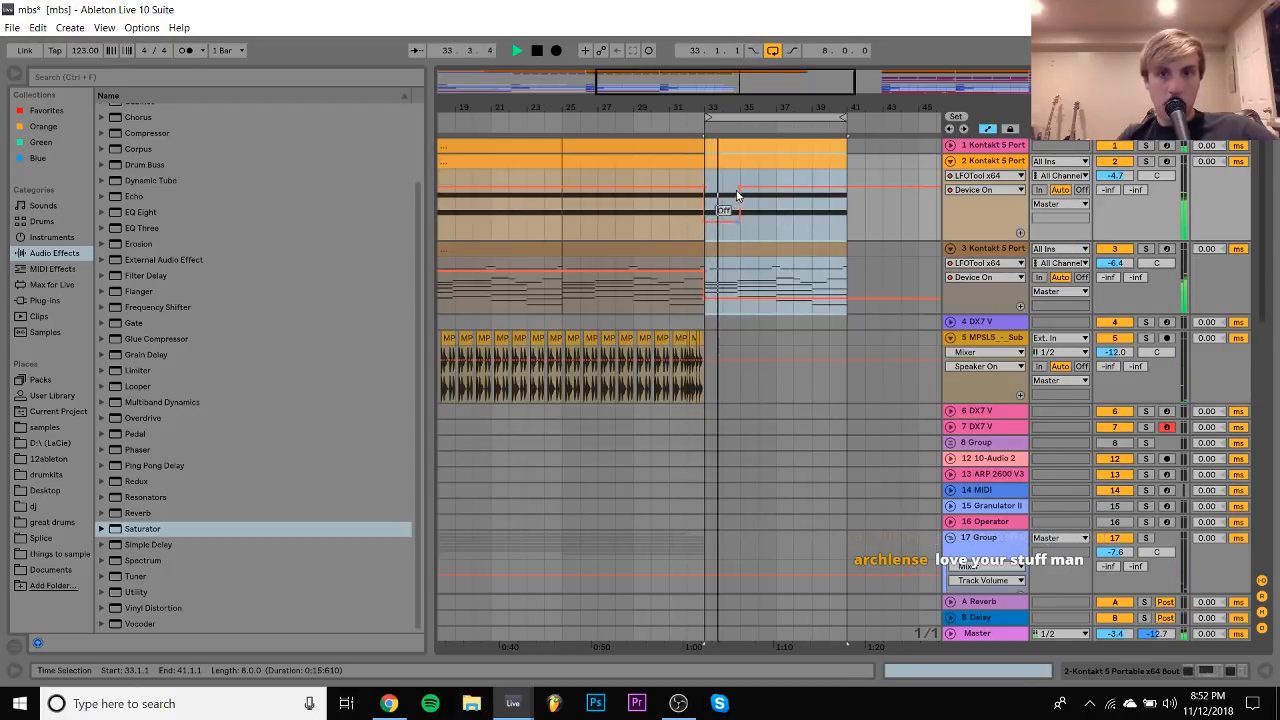
# Duplicate the bars 33–41 clips on the three Kontakt tracks and set the loop to bars 33–49
pyautogui.click(950, 145)
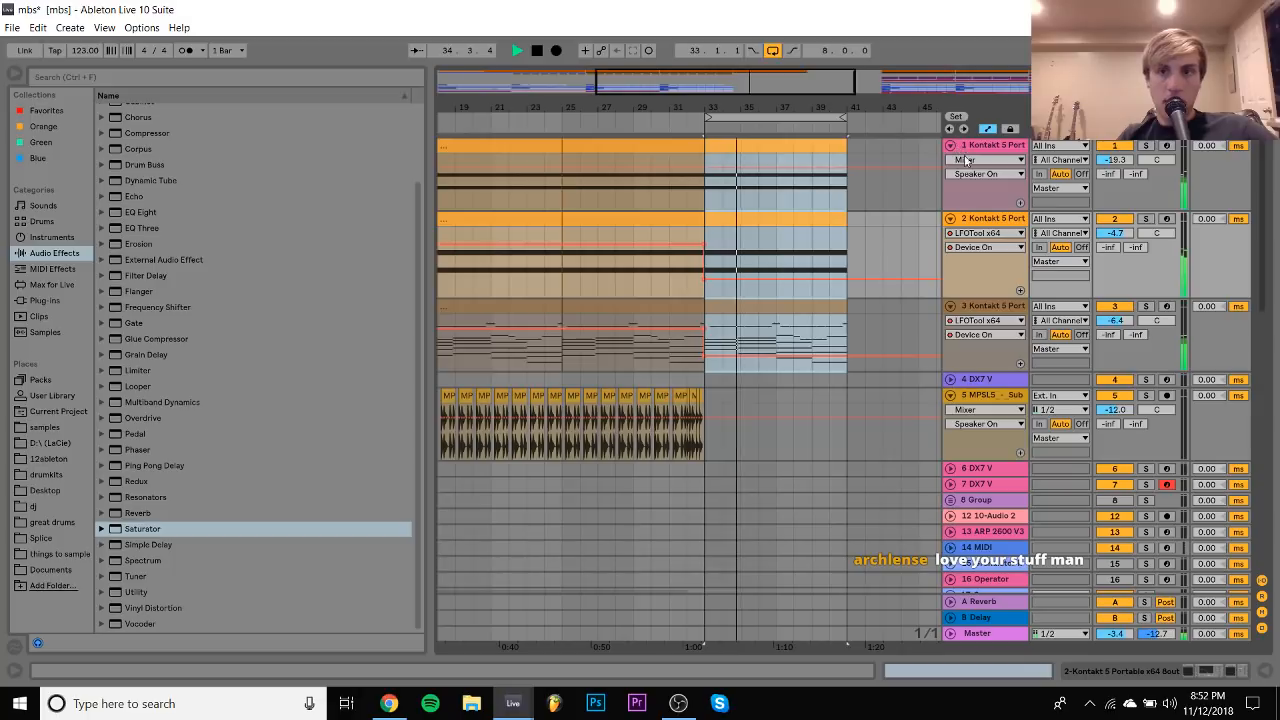
pyautogui.click(975, 160)
pyautogui.click(966, 234)
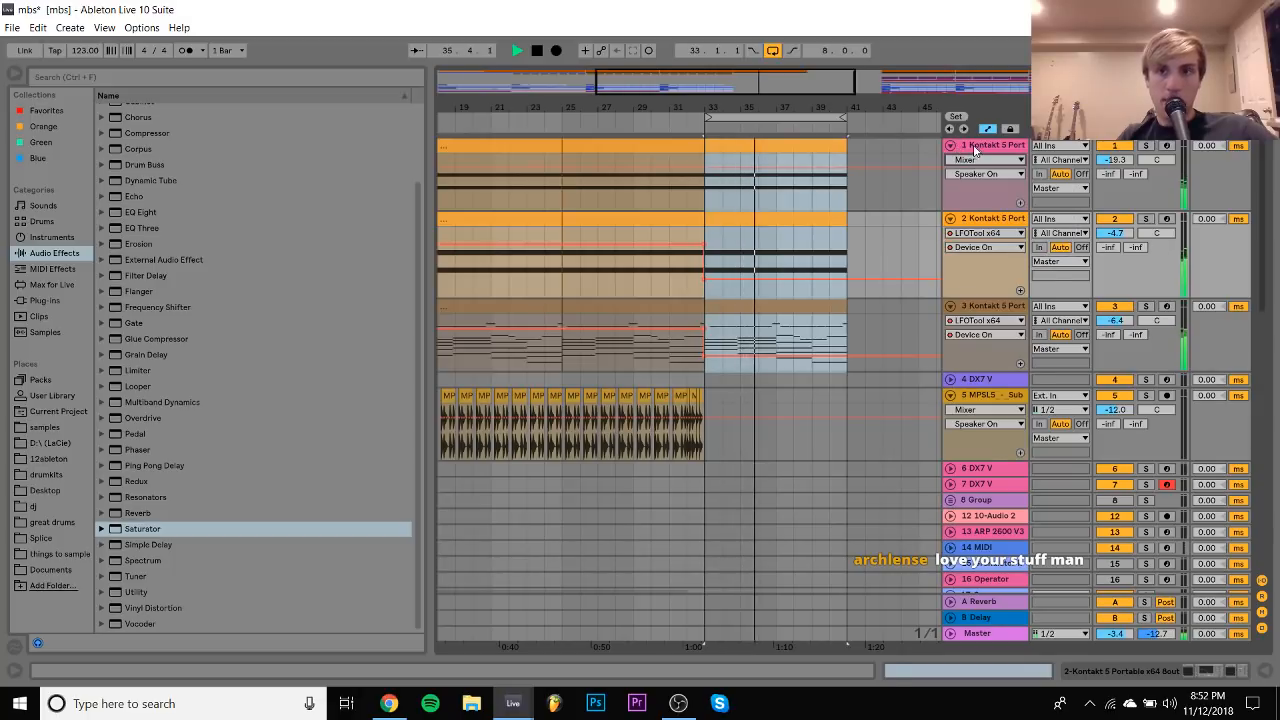
pyautogui.click(774, 51)
pyautogui.click(777, 145)
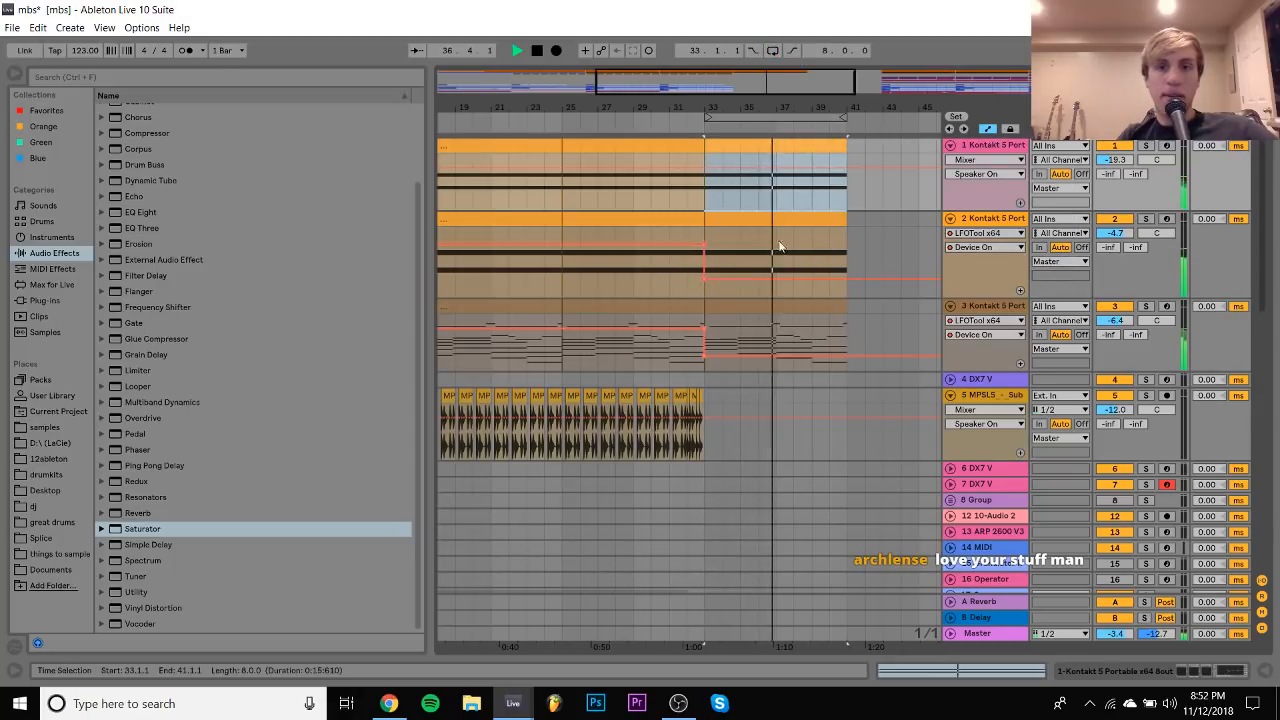
pyautogui.keyDown('shift'); pyautogui.click(786, 307); pyautogui.keyUp('shift')
pyautogui.hotkey('ctrl', 'd')
pyautogui.keyDown('shift'); pyautogui.click(676, 308); pyautogui.keyUp('shift')
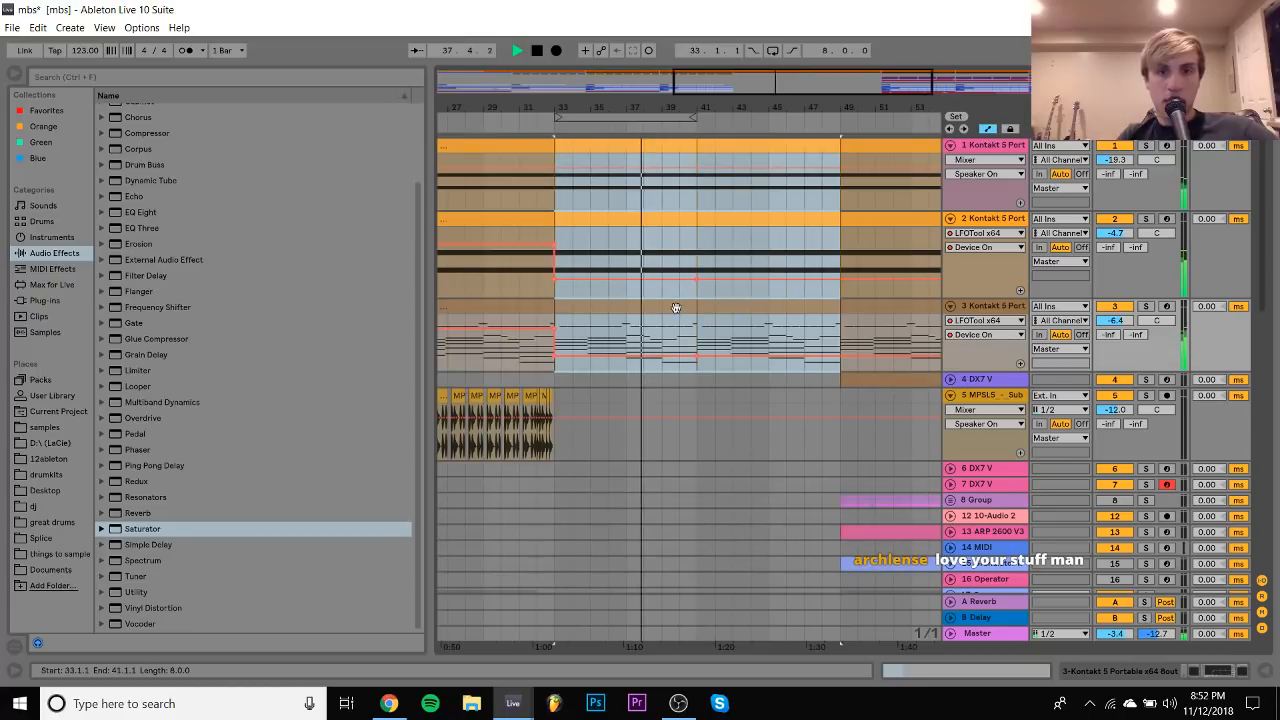
pyautogui.hotkey('ctrl', 'l')
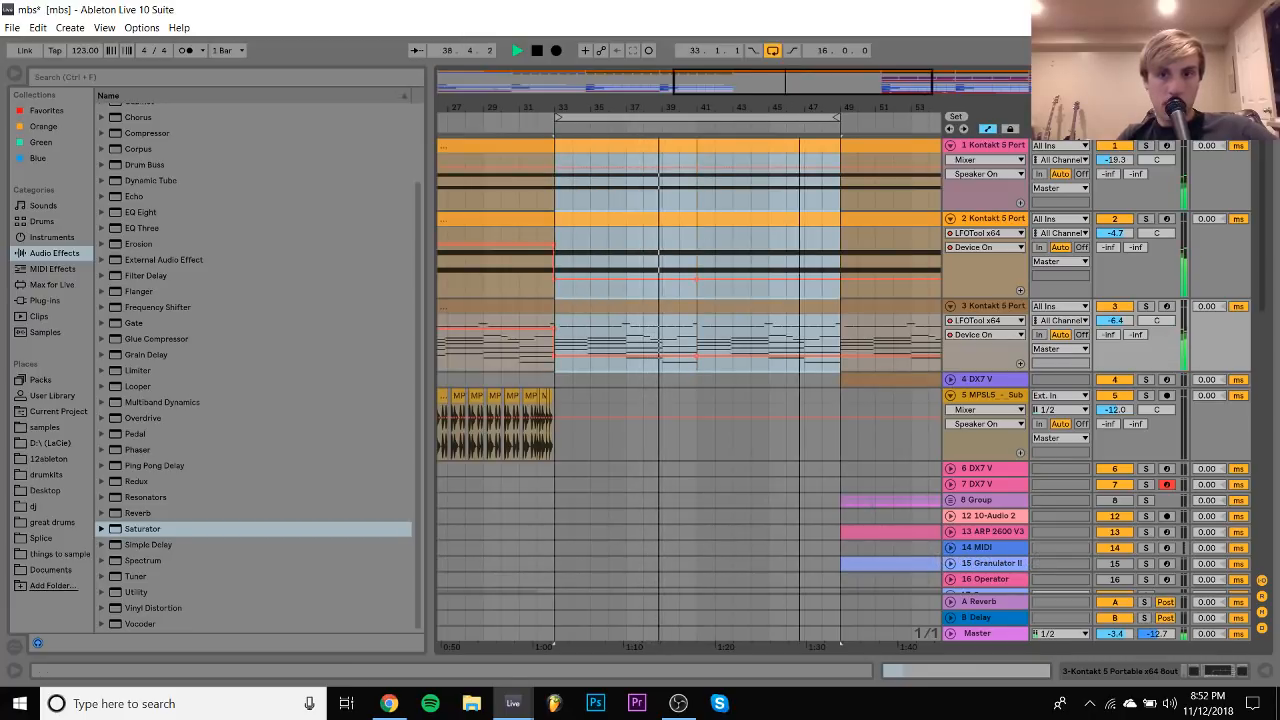
# Play the arrangement from the start of the DX7 V bass clip at bar 49
pyautogui.moveTo(802, 104); pyautogui.dragTo(700, 104)
pyautogui.click(736, 381)
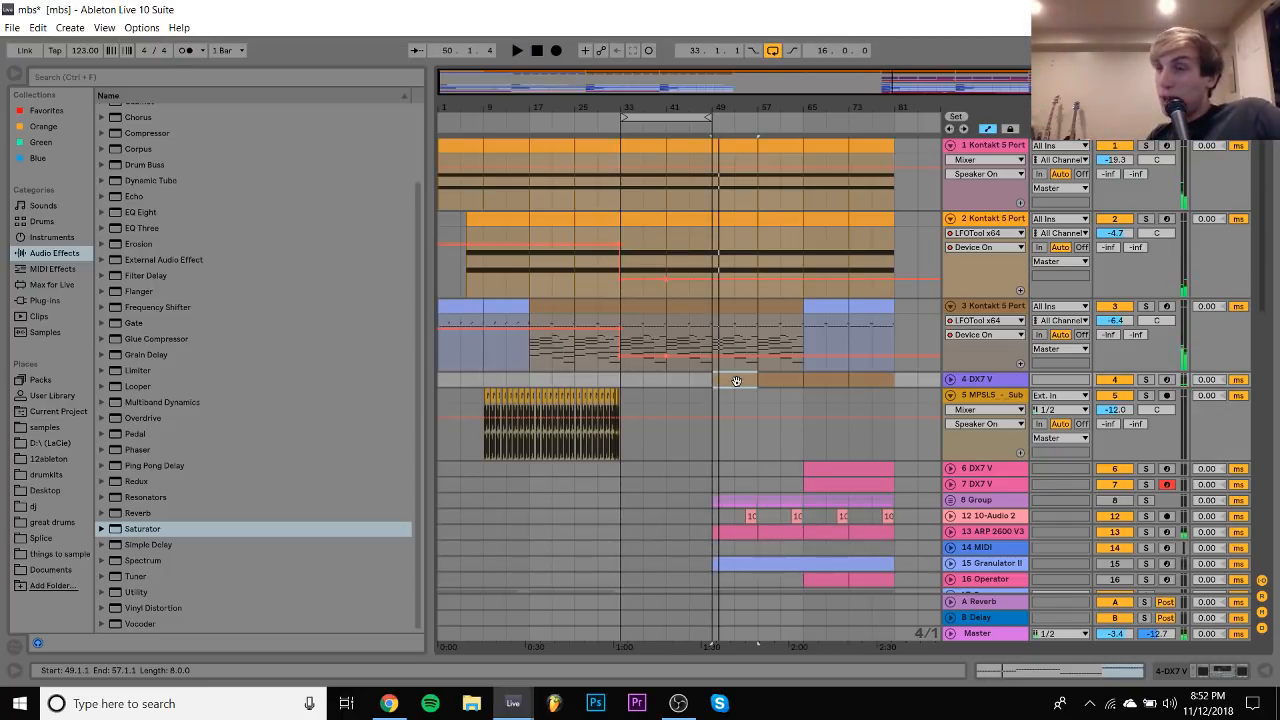
pyautogui.scroll(-5, 736, 381)
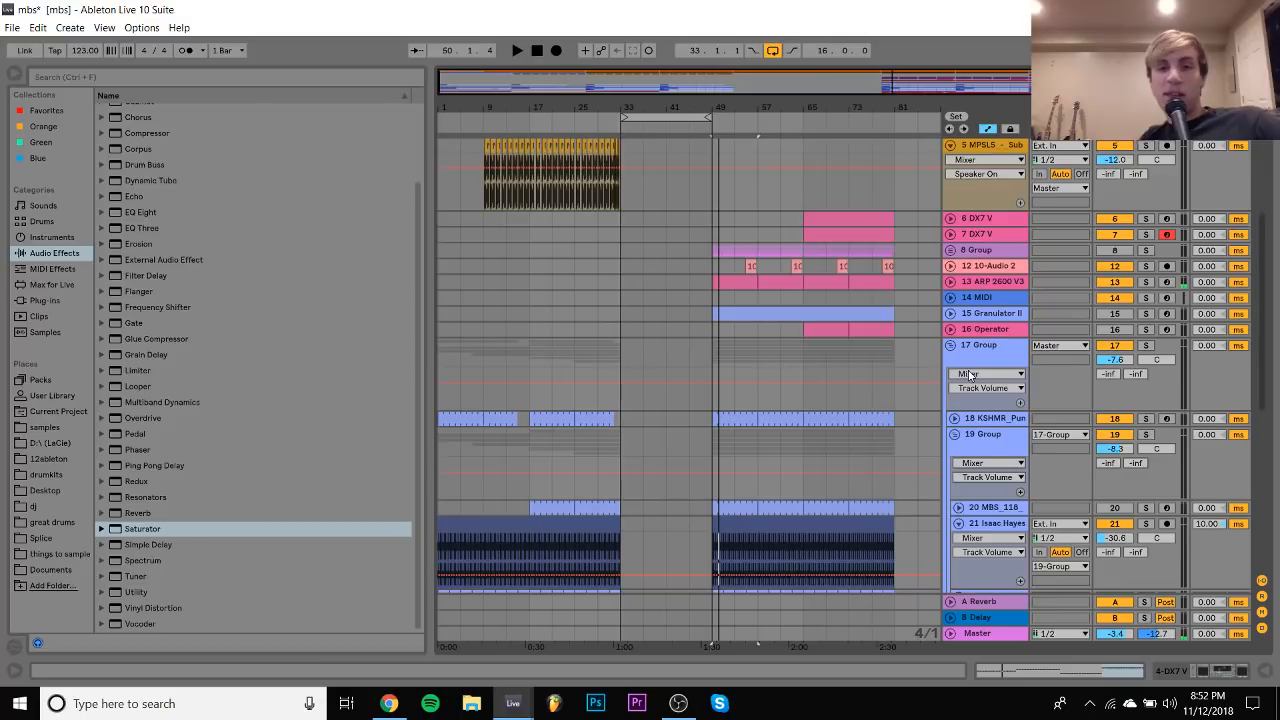
pyautogui.scroll(-1, 969, 374)
pyautogui.press('space')
pyautogui.scroll(-2, 1028, 347)
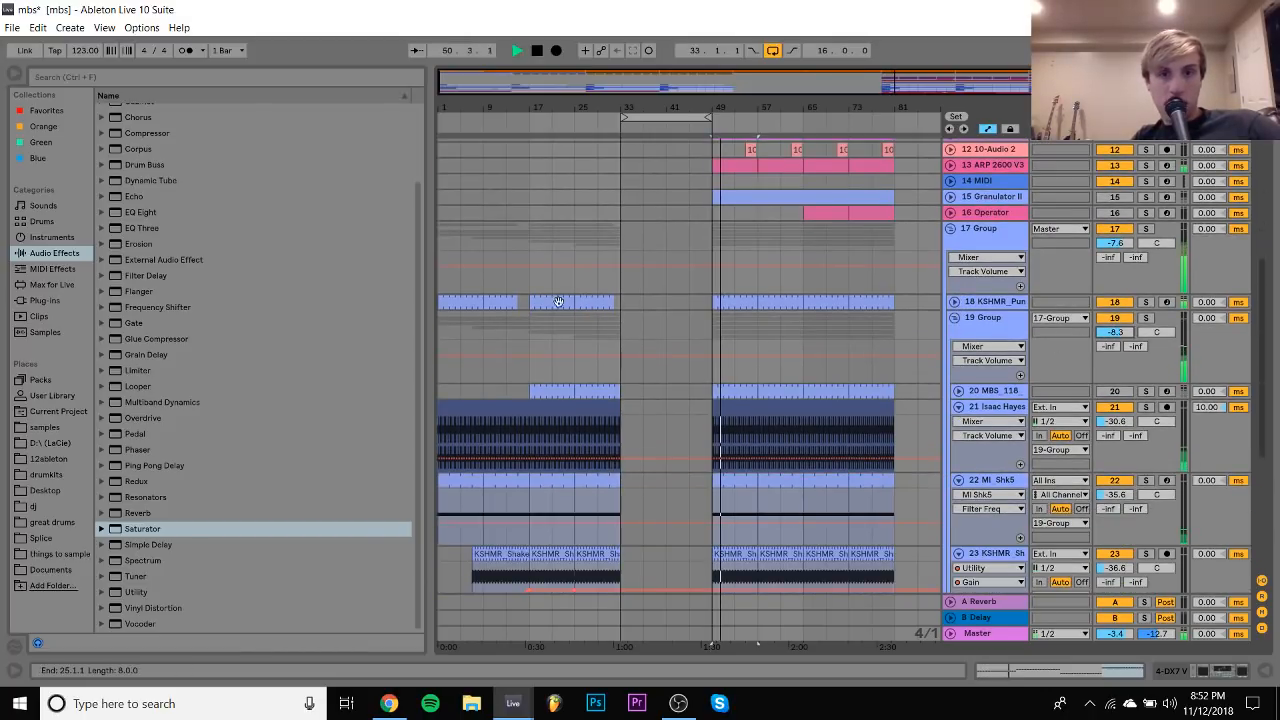
# Compare playback from the kick clips at bar 17 and bar 49 and review the tracks
pyautogui.click(1051, 301)
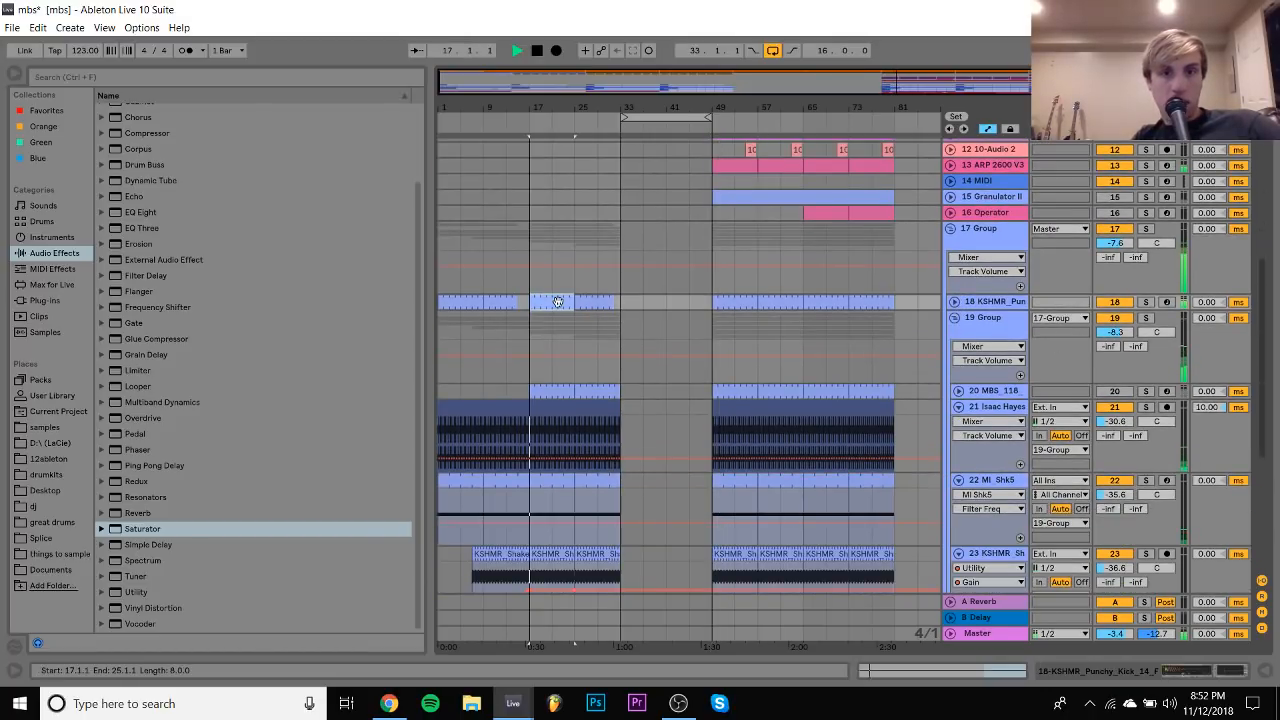
pyautogui.click(725, 300)
pyautogui.scroll(-1, 727, 302)
pyautogui.scroll(-3, 727, 302)
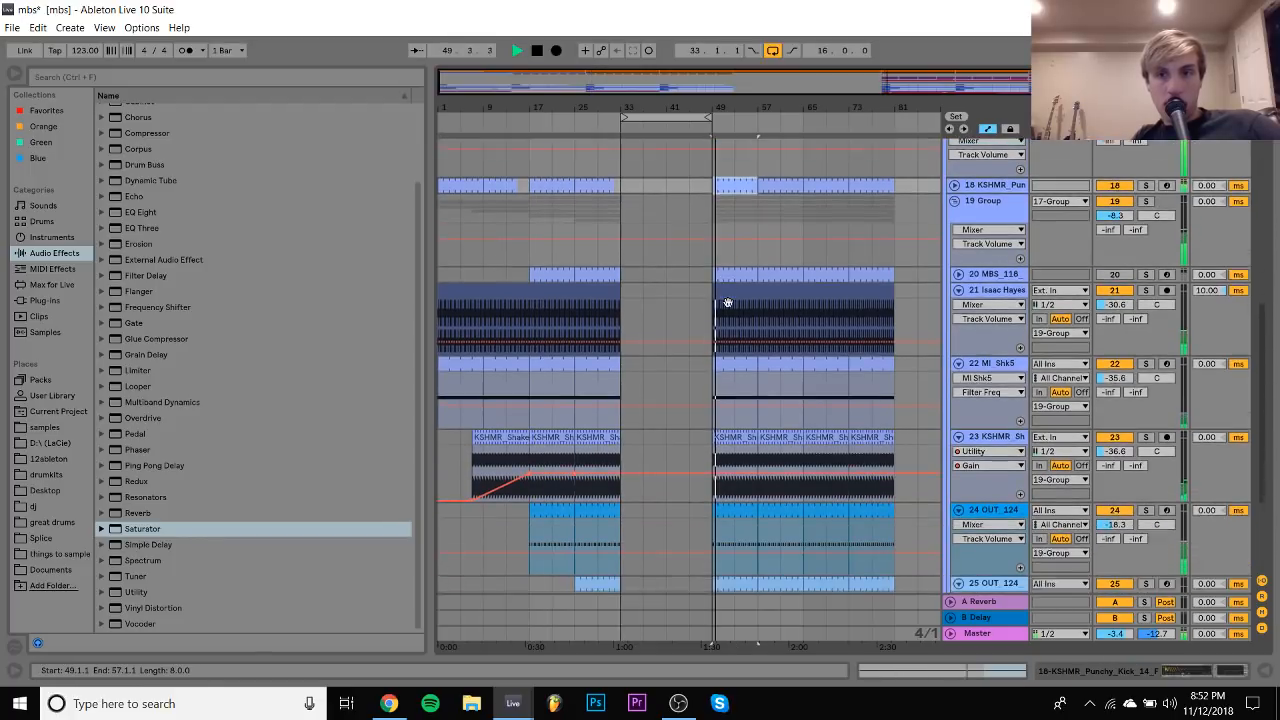
pyautogui.scroll(9, 884, 369)
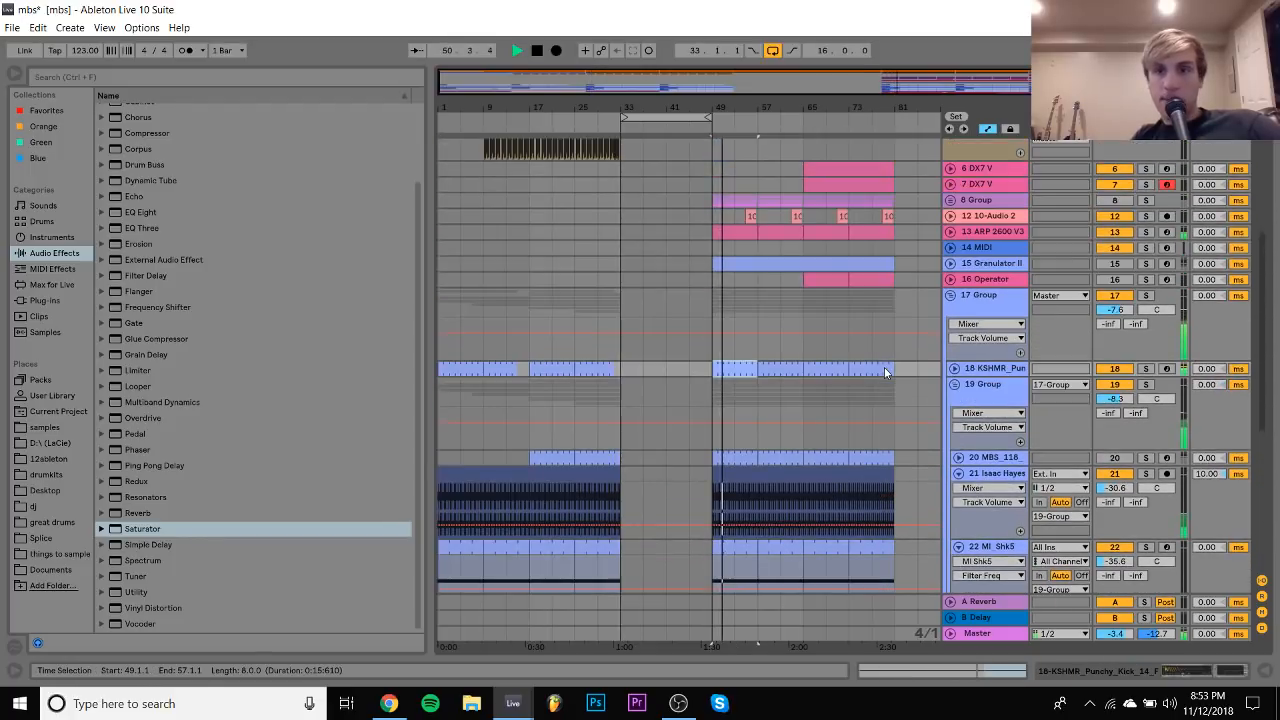
pyautogui.scroll(2, 884, 369)
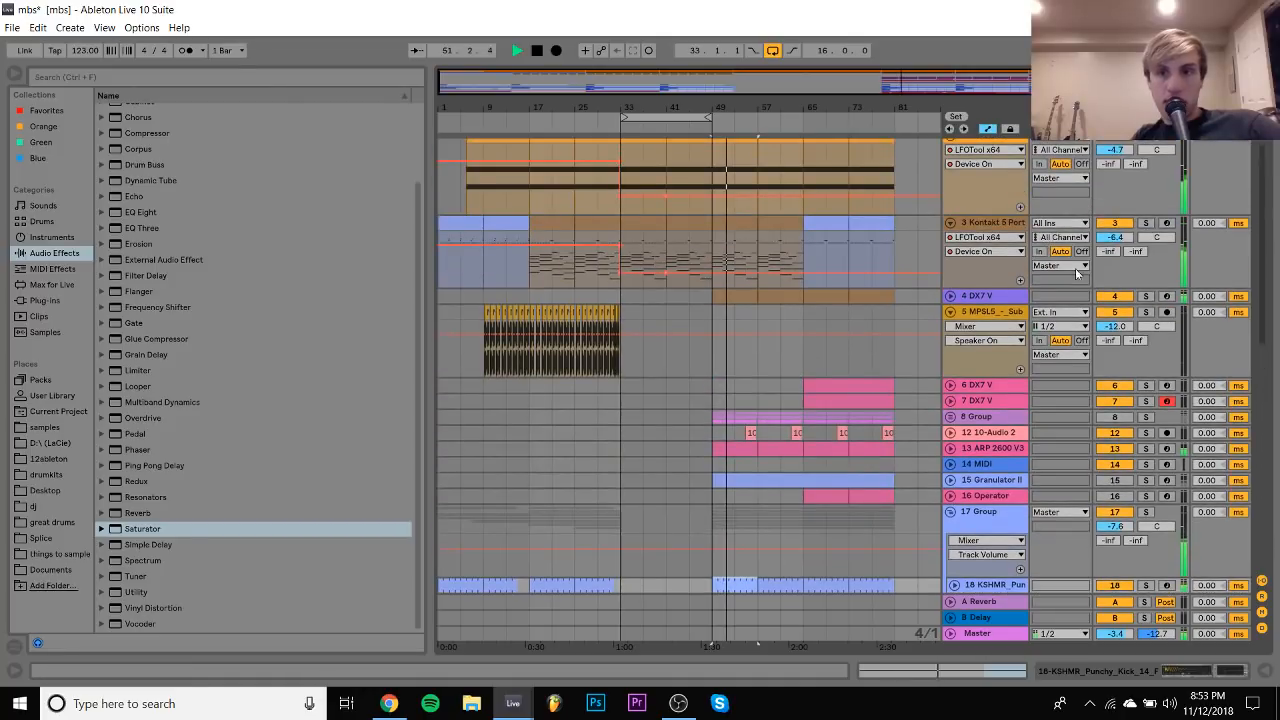
# Solo DX7 V track 4 and show the envelopes of its DX7 synthesizer
pyautogui.click(1146, 296)
pyautogui.doubleClick(974, 296)
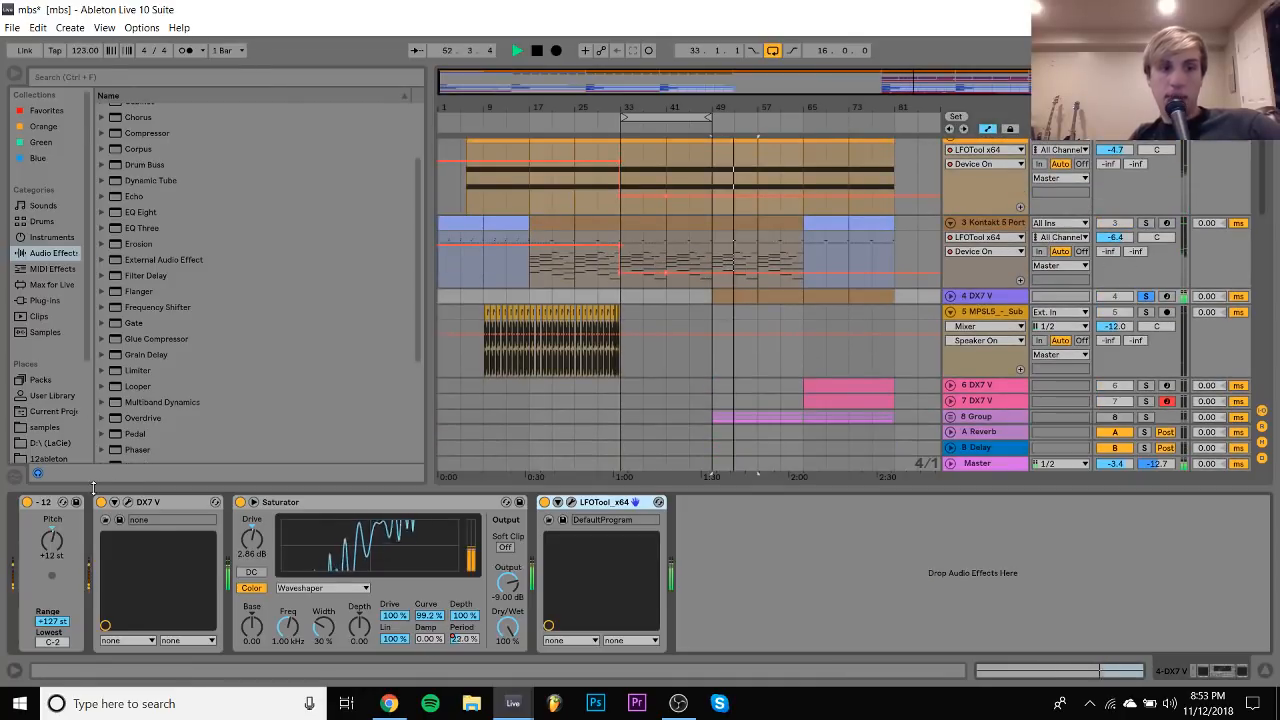
pyautogui.click(127, 502)
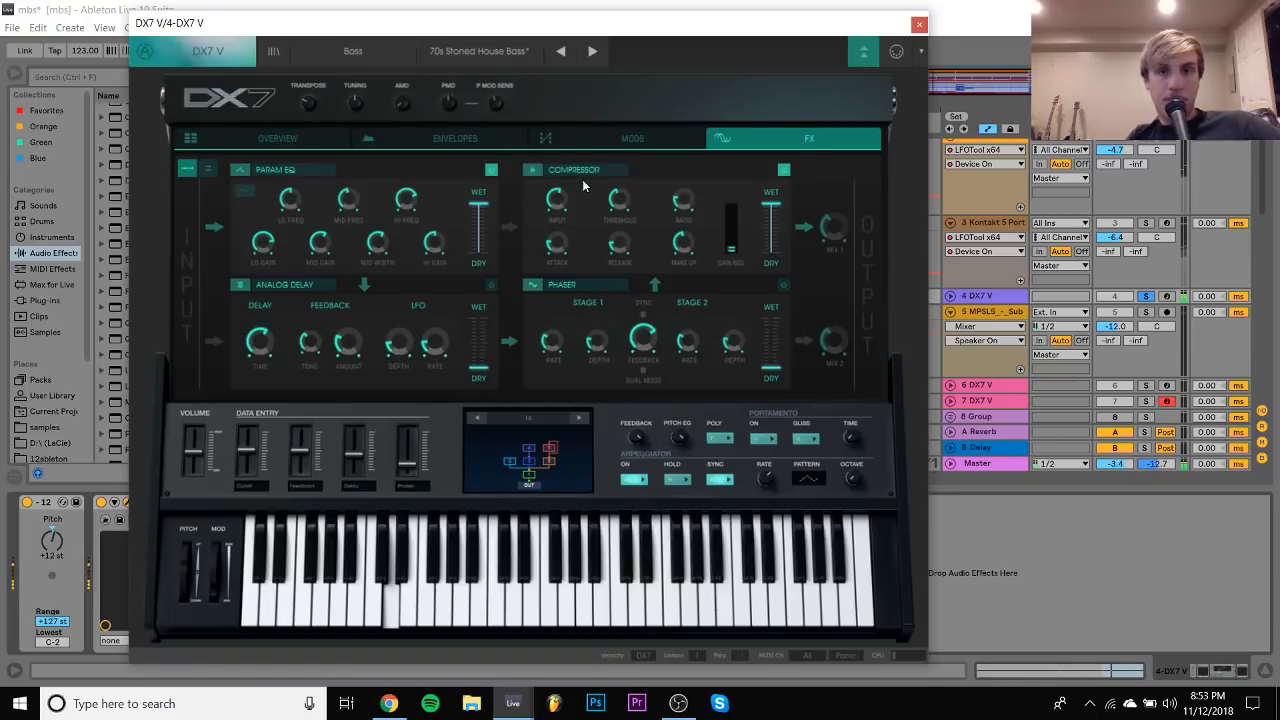
pyautogui.click(589, 139)
pyautogui.click(462, 137)
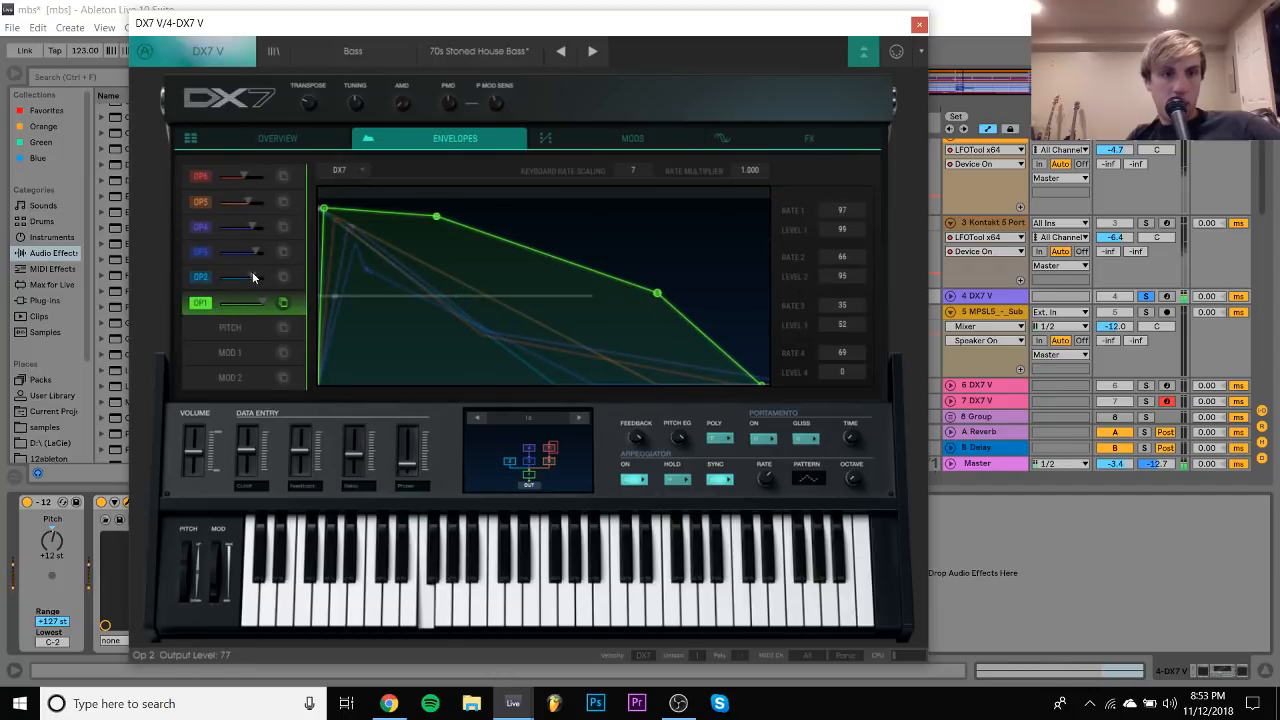
# Shorten the decay of operator 2's envelope by raising its Rate 2
pyautogui.click(284, 277)
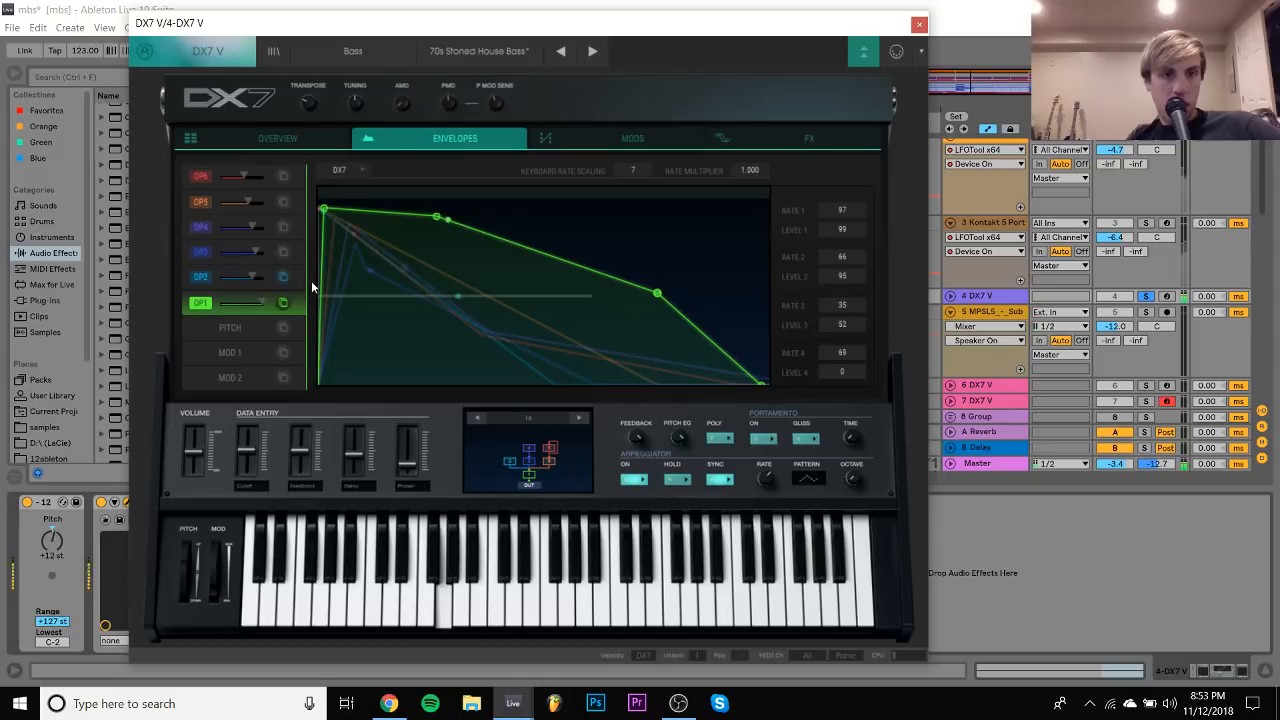
pyautogui.click(299, 279)
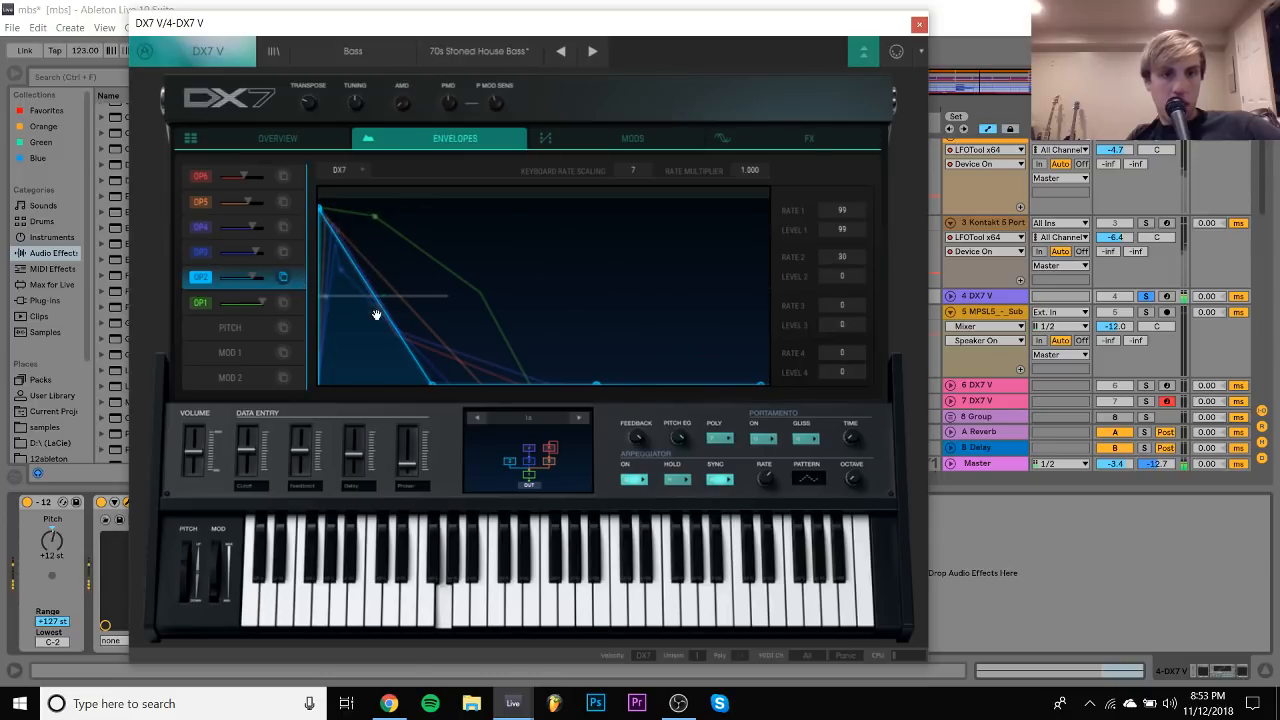
pyautogui.moveTo(429, 383); pyautogui.dragTo(396, 411)
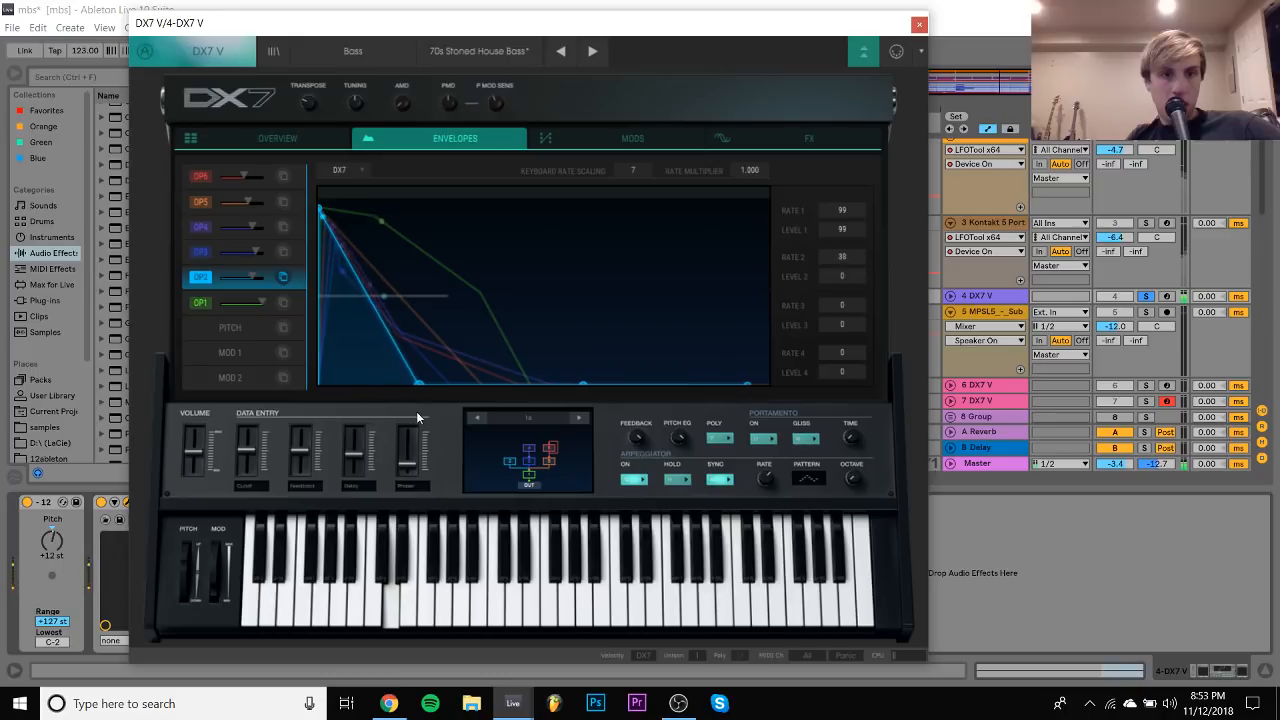
# Reshape operator 1's envelope to Rate 2 49, Level 2 61, Rate 3 54 and Level 3 31, and unsolo the bass track
pyautogui.click(298, 300)
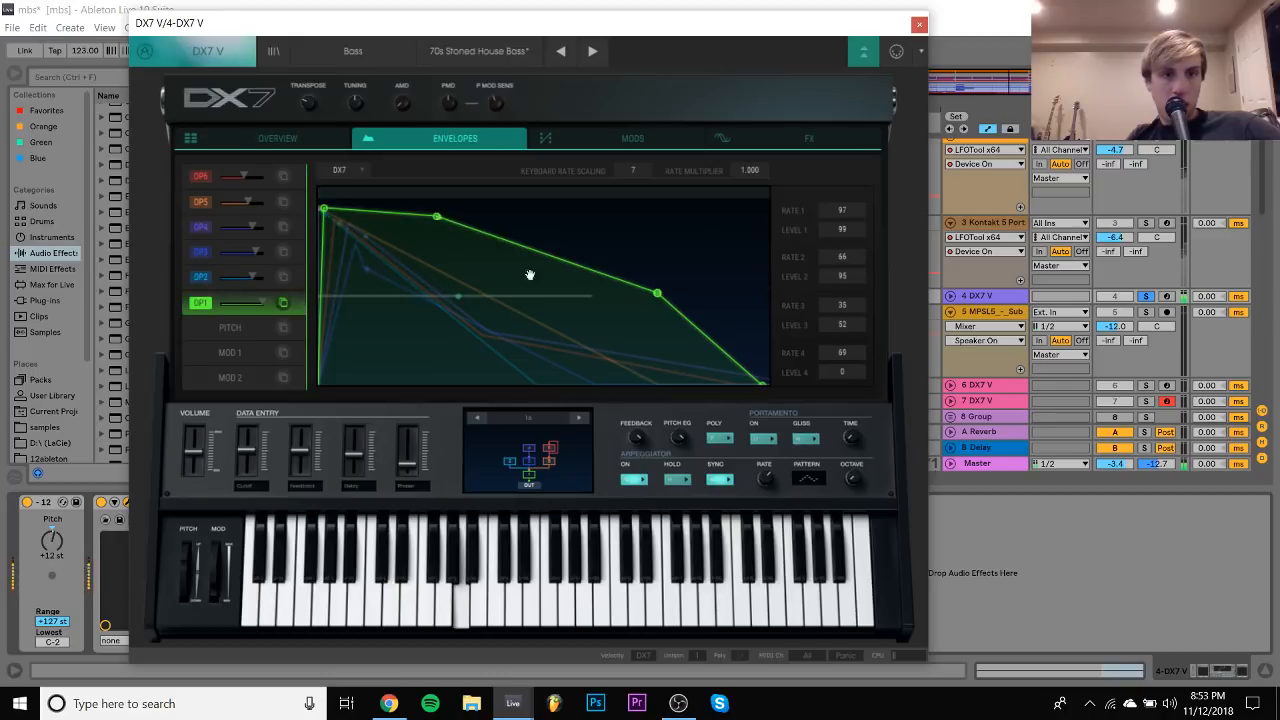
pyautogui.moveTo(657, 294); pyautogui.dragTo(596, 335)
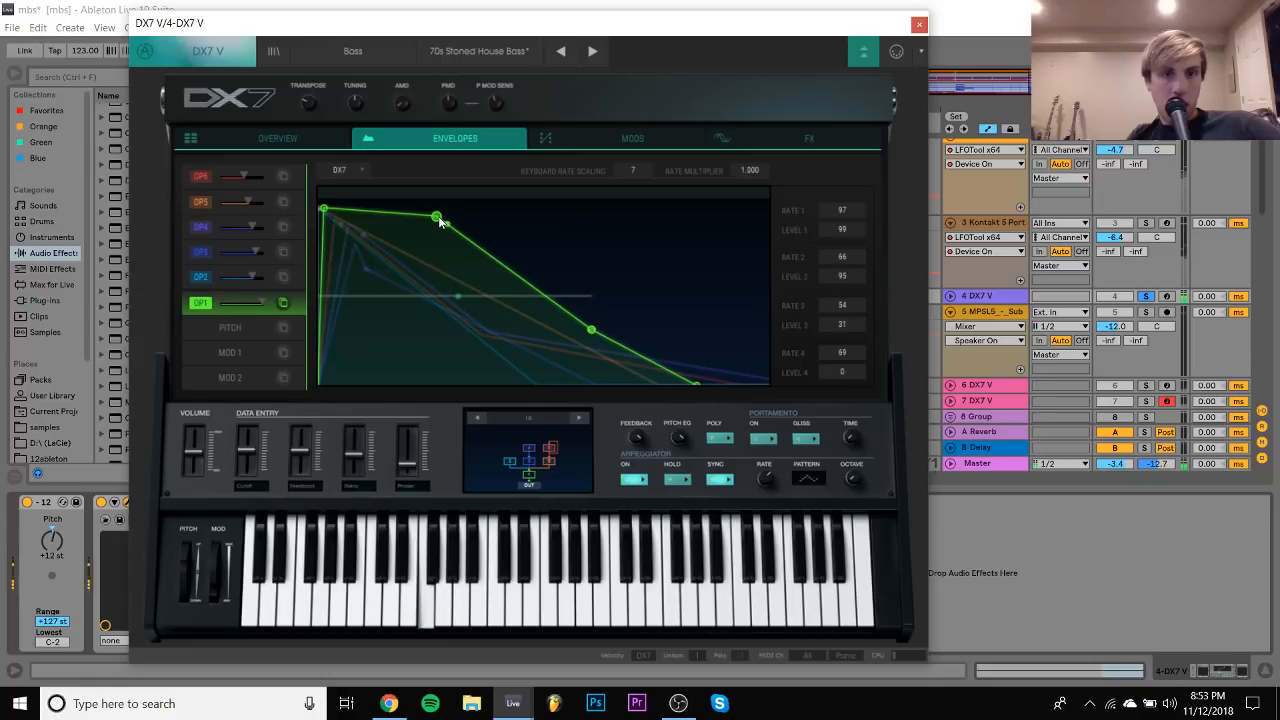
pyautogui.moveTo(440, 219); pyautogui.dragTo(497, 275)
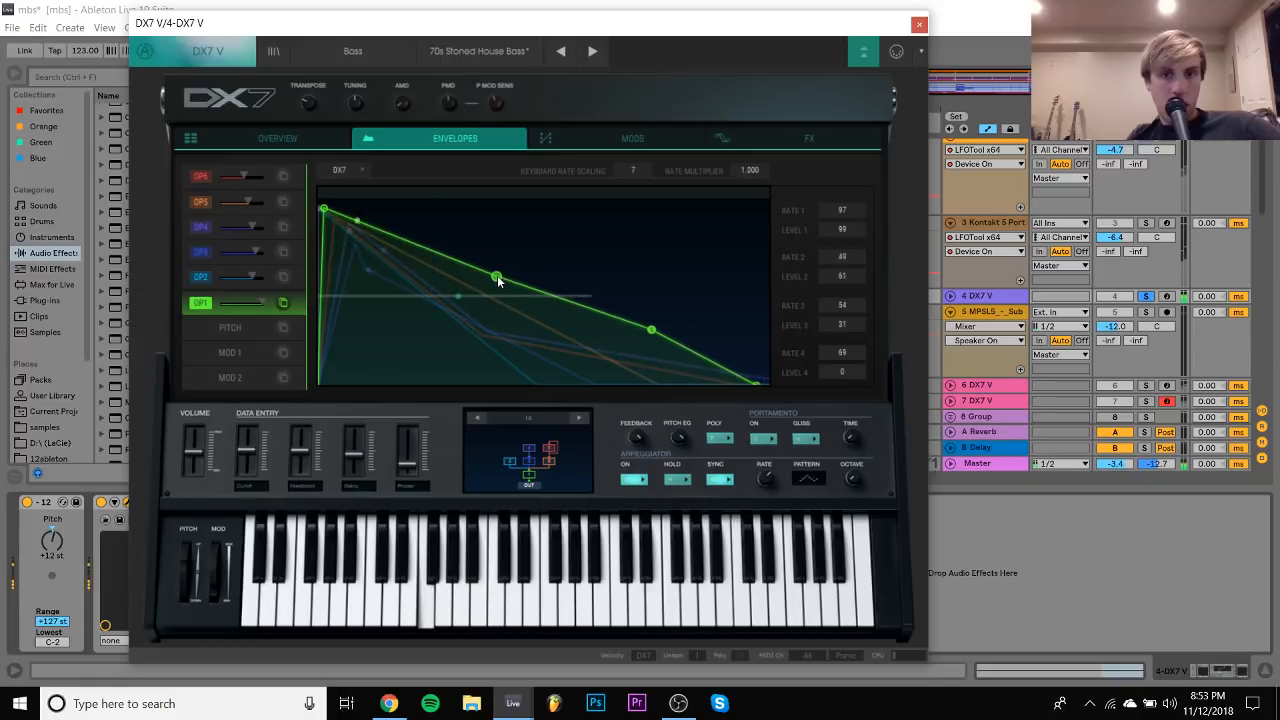
pyautogui.click(1147, 297)
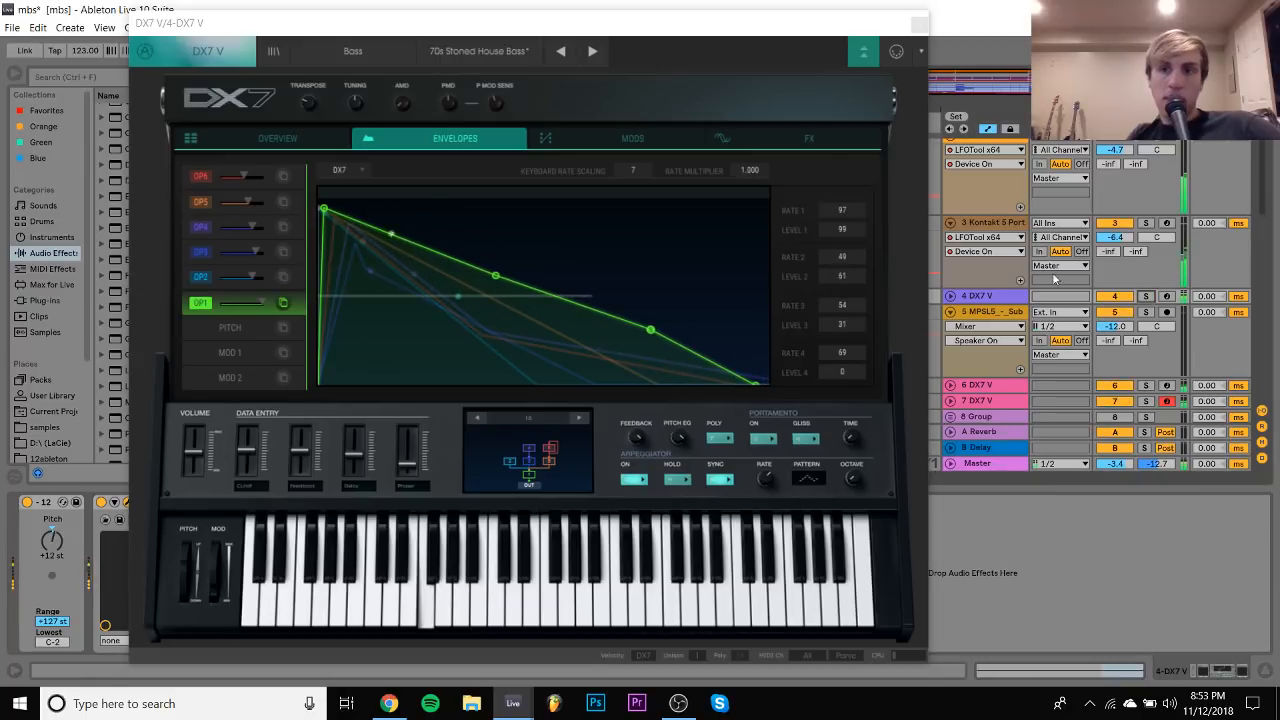
pyautogui.click(918, 23)
# Set DX7 V track 4's volume to -5.1 dB and the project tempo to 126 BPM
pyautogui.click(950, 296)
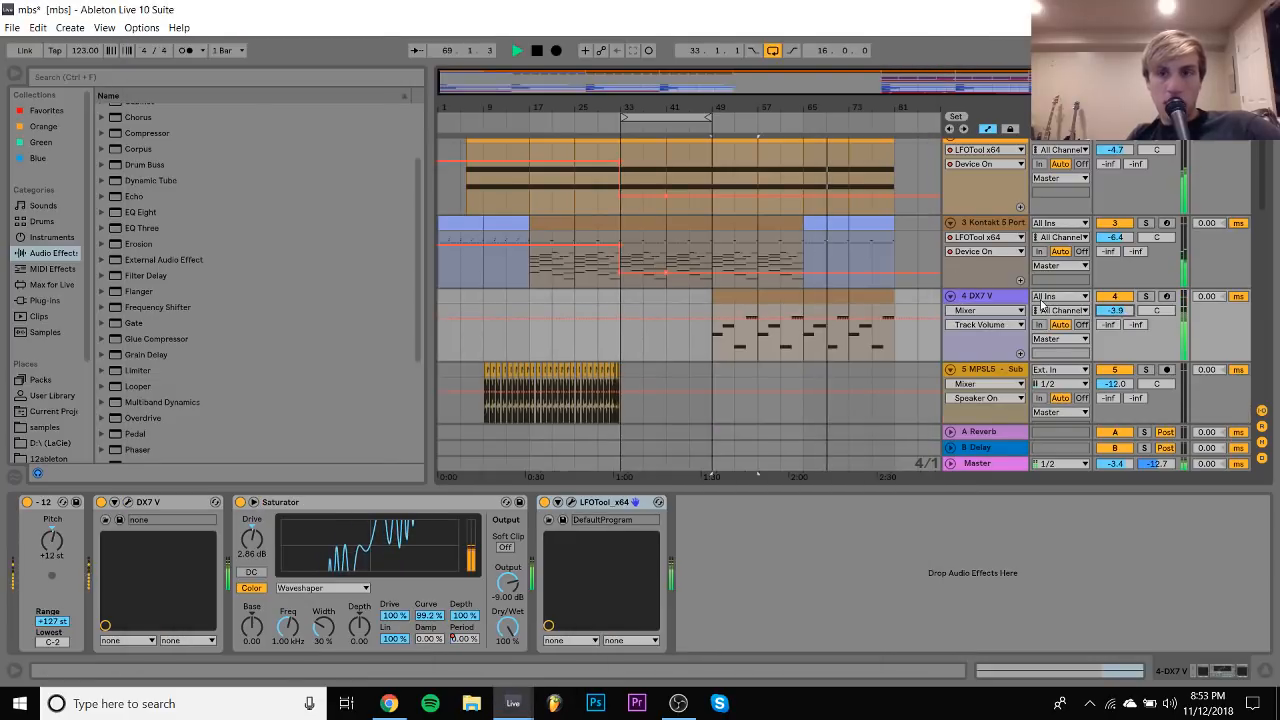
pyautogui.click(1001, 297)
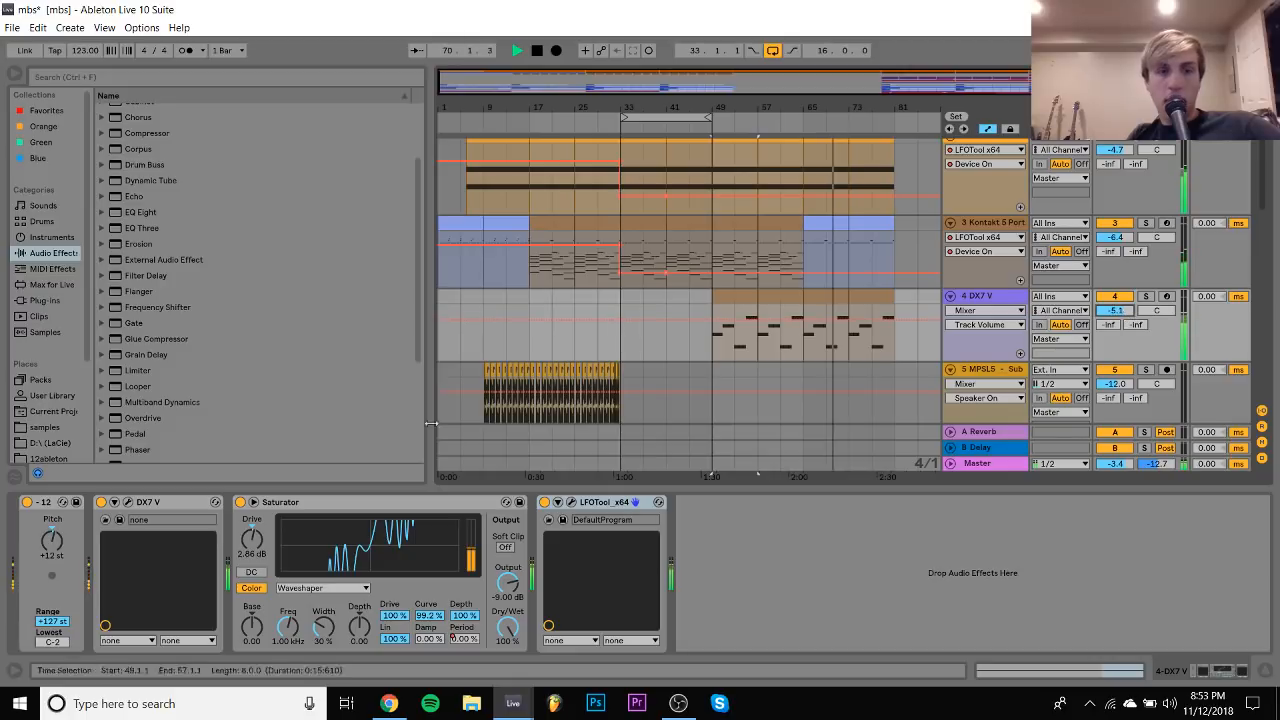
pyautogui.press('space')
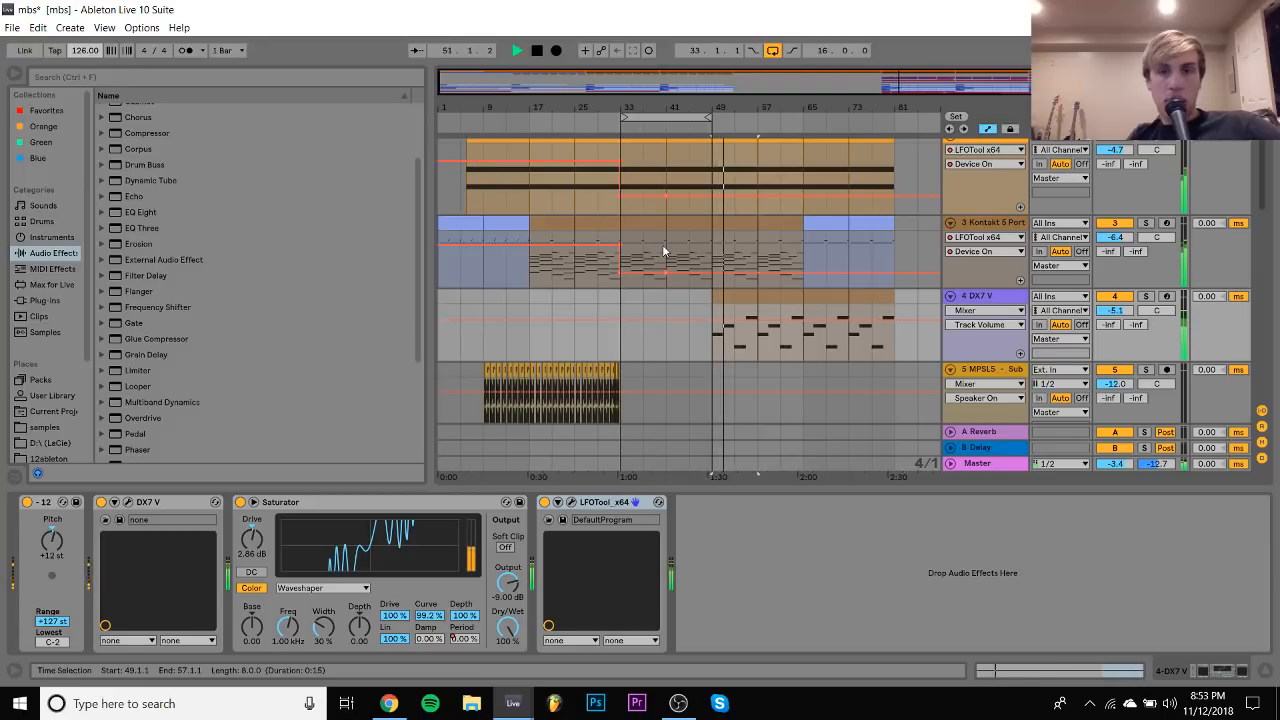
# Move the KSHMR Punchy Kick track out of its drum group to directly above the group
pyautogui.scroll(-10, 663, 250)
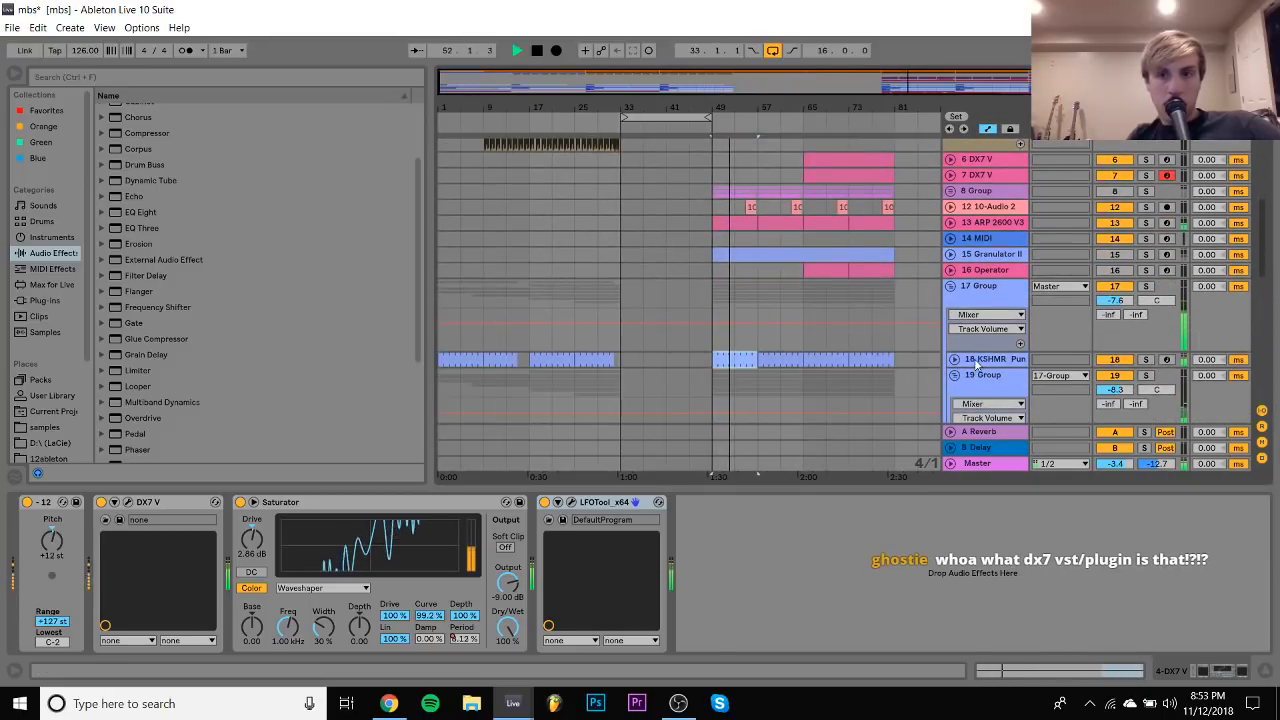
pyautogui.click(978, 362)
pyautogui.moveTo(982, 292); pyautogui.dragTo(992, 297)
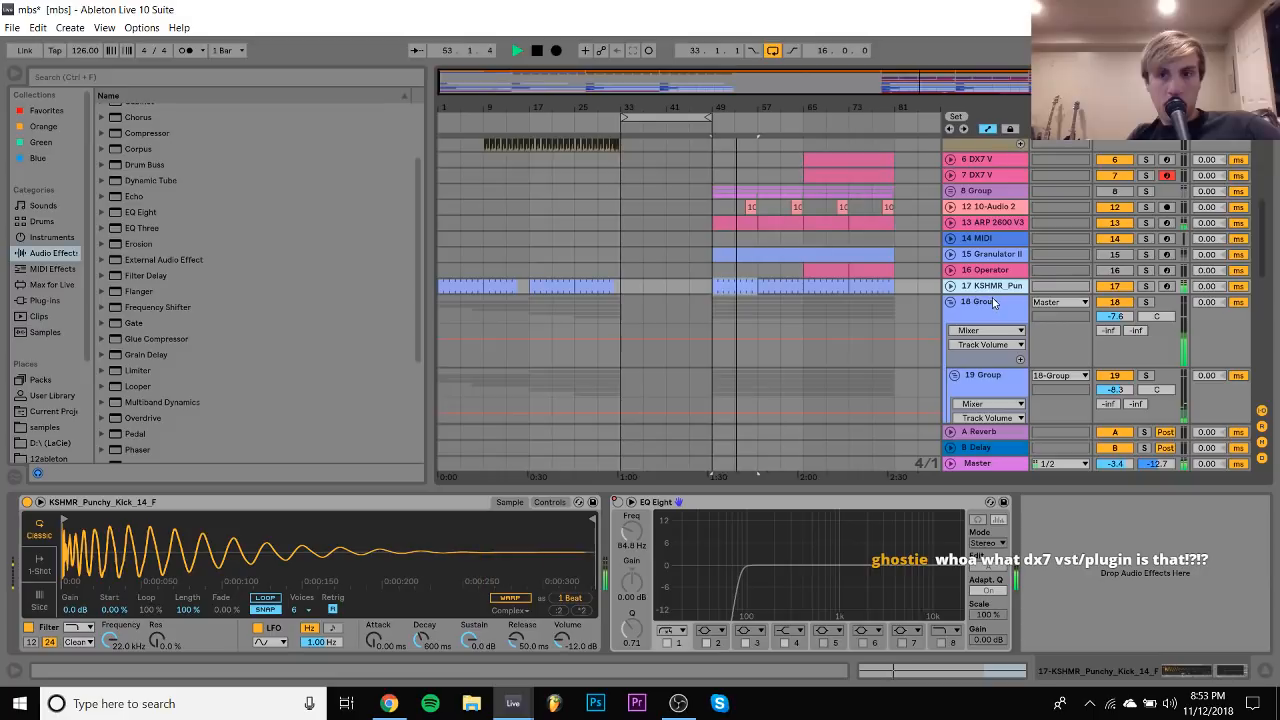
# Solo the drum group and the kick track, and place the group's ValhallaRoom reverb after the kick's EQ Eight
pyautogui.click(992, 299)
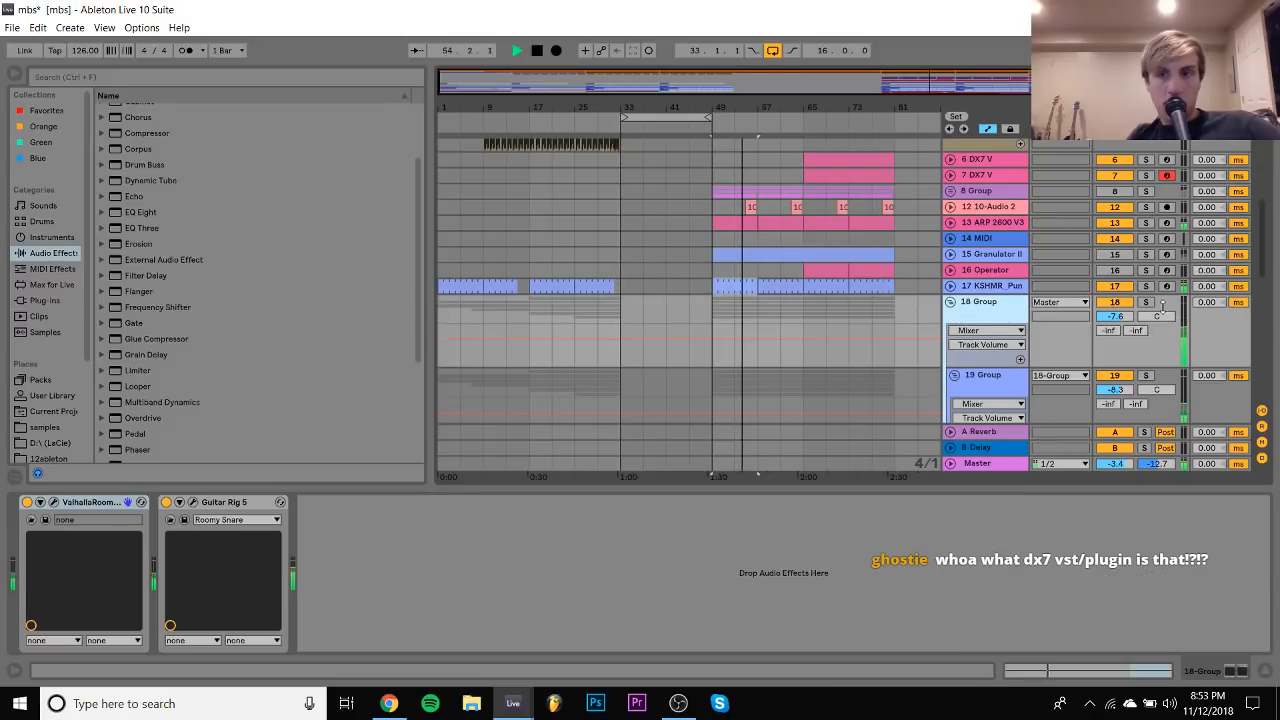
pyautogui.click(1147, 302)
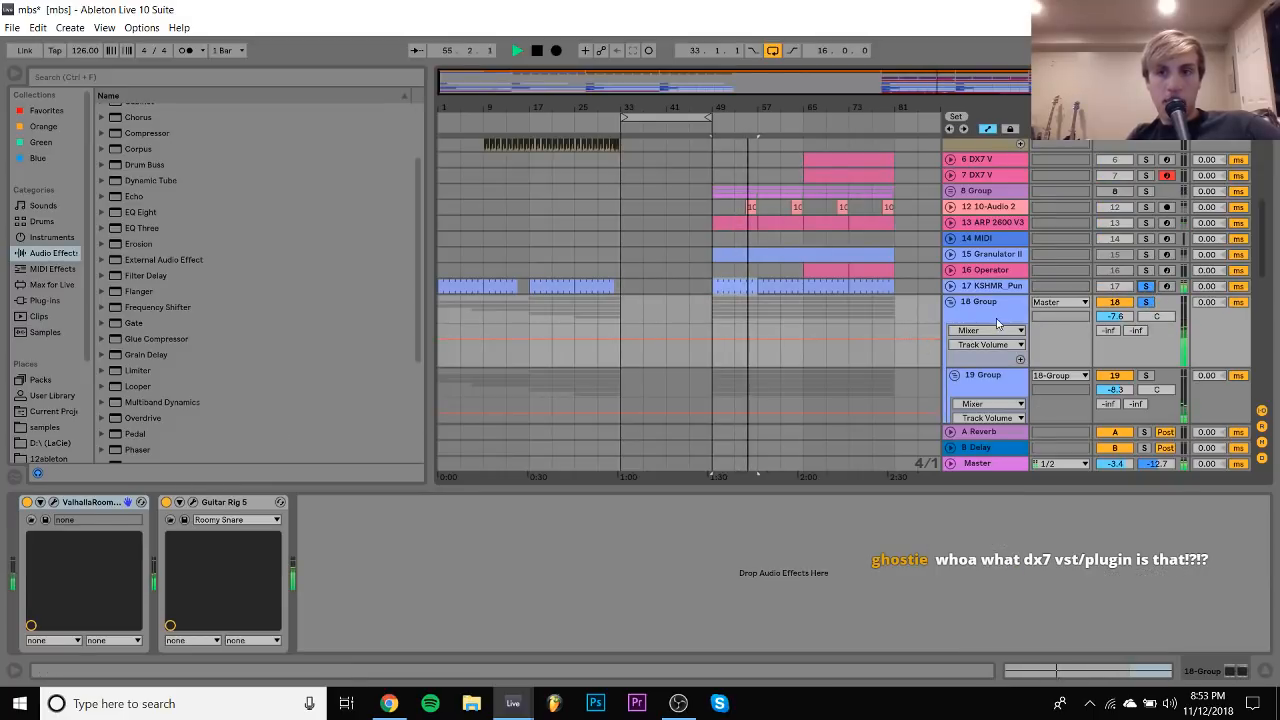
pyautogui.keyDown('ctrl'); pyautogui.click(1147, 286); pyautogui.keyUp('ctrl')
pyautogui.moveTo(520, 481); pyautogui.dragTo(882, 307)
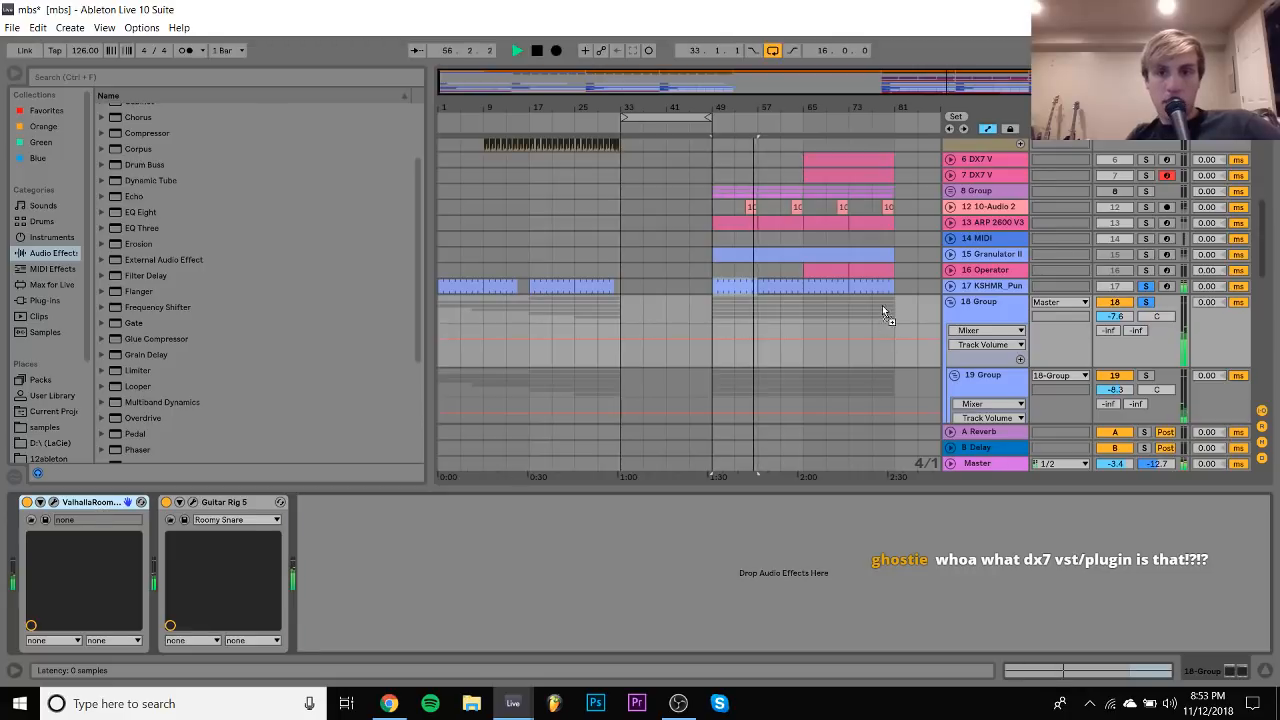
pyautogui.click(965, 286)
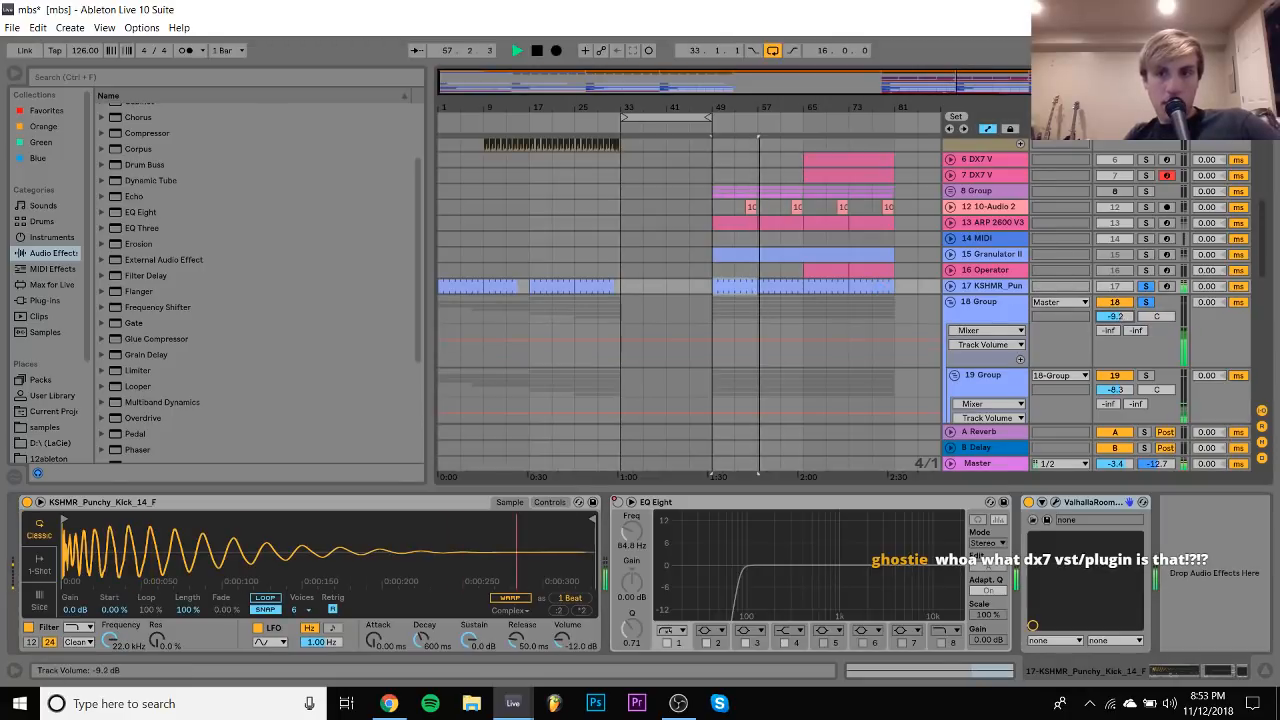
# Lower the drum group's track volume to -10.9 dB
pyautogui.scroll(-10, 1000, 250)
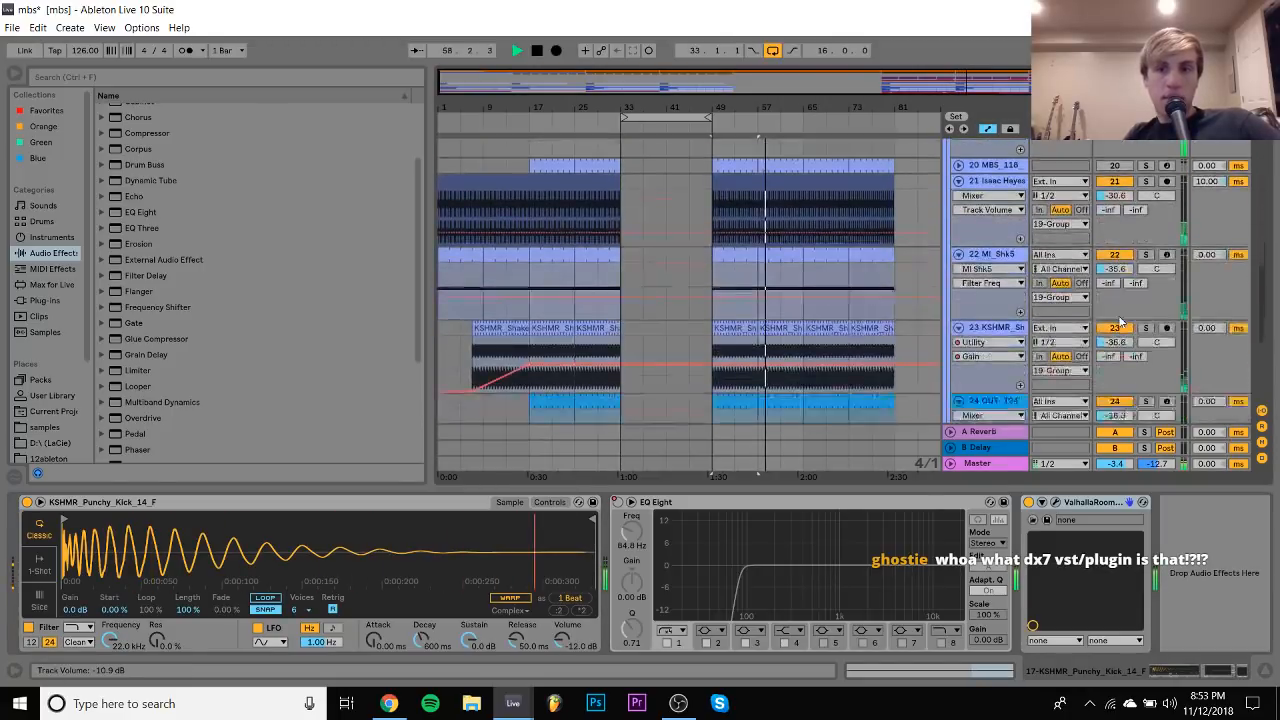
pyautogui.scroll(-3, 1000, 250)
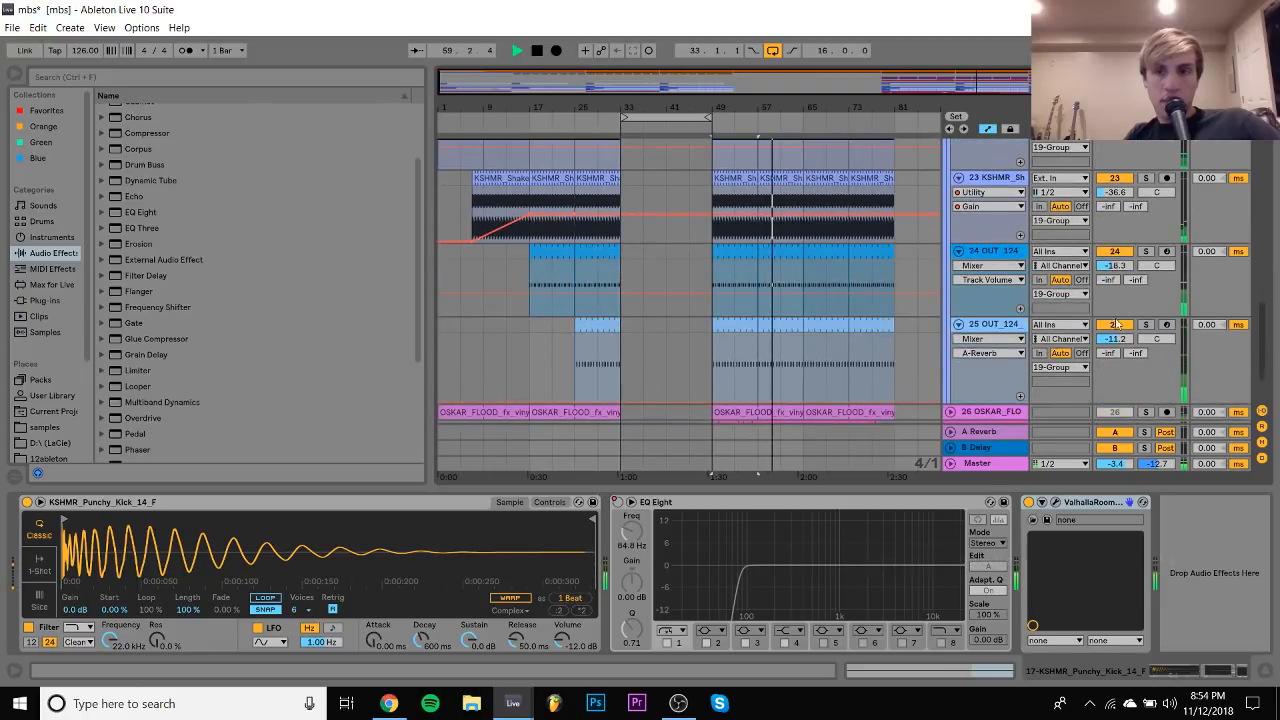
# Move the OUT_124_TTD_Top_03 track out of the nested percussion group to directly above it in the parent drum group, with its volume at -0.3 dB
pyautogui.moveTo(1117, 341); pyautogui.dragTo(1117, 354)
pyautogui.scroll(1, 1117, 342)
pyautogui.moveTo(1000, 358); pyautogui.dragTo(1006, 166)
pyautogui.scroll(3, 1006, 195)
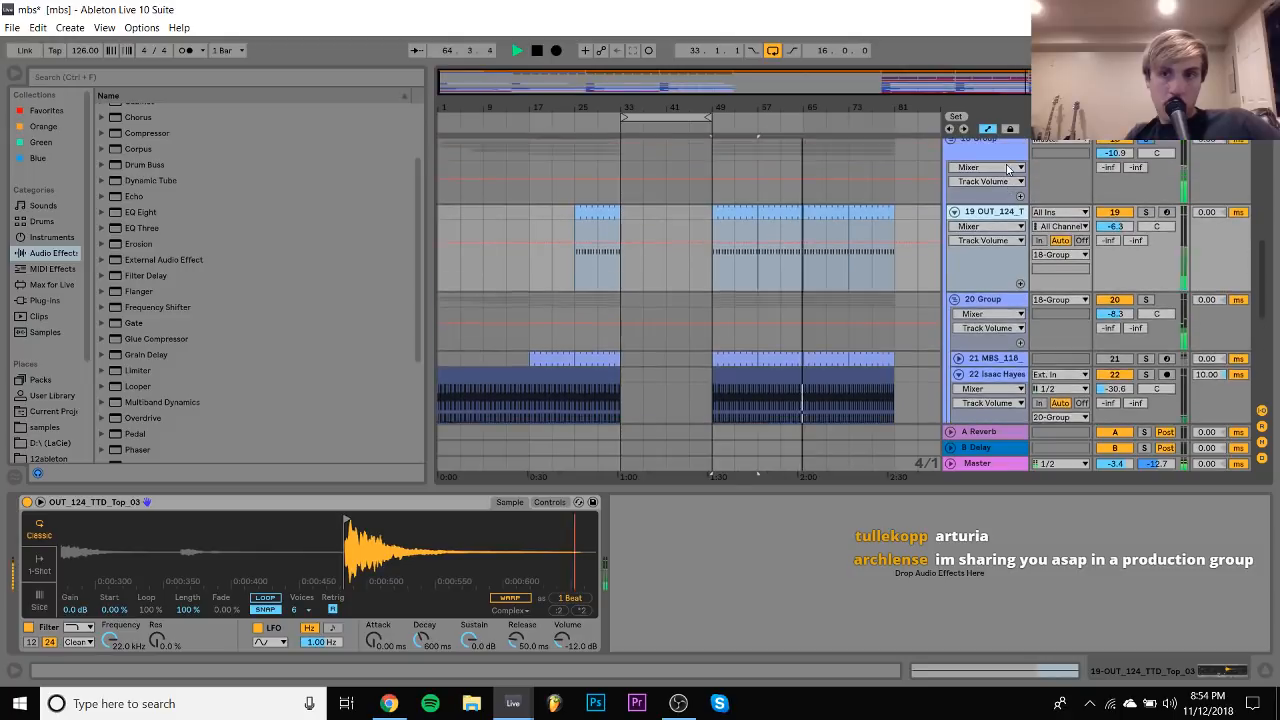
pyautogui.moveTo(1132, 244)
pyautogui.mouseDown()
pyautogui.moveTo(1135, 228)
pyautogui.moveTo(1114, 246)
pyautogui.mouseUp()
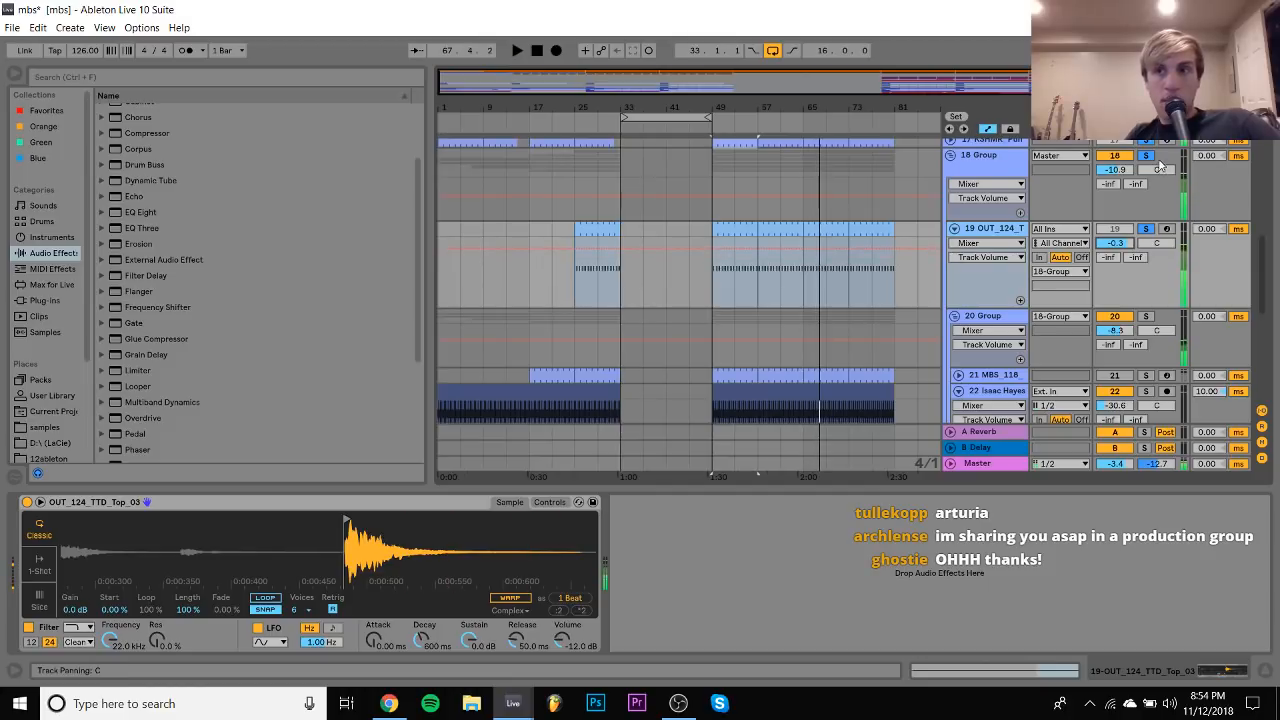
# Unsolo the kick and drum group tracks, restart playback, and lower the OUT_124_TTD_Top_03 track's volume to -4.3 dB
pyautogui.doubleClick(1156, 145)
pyautogui.click(1147, 219)
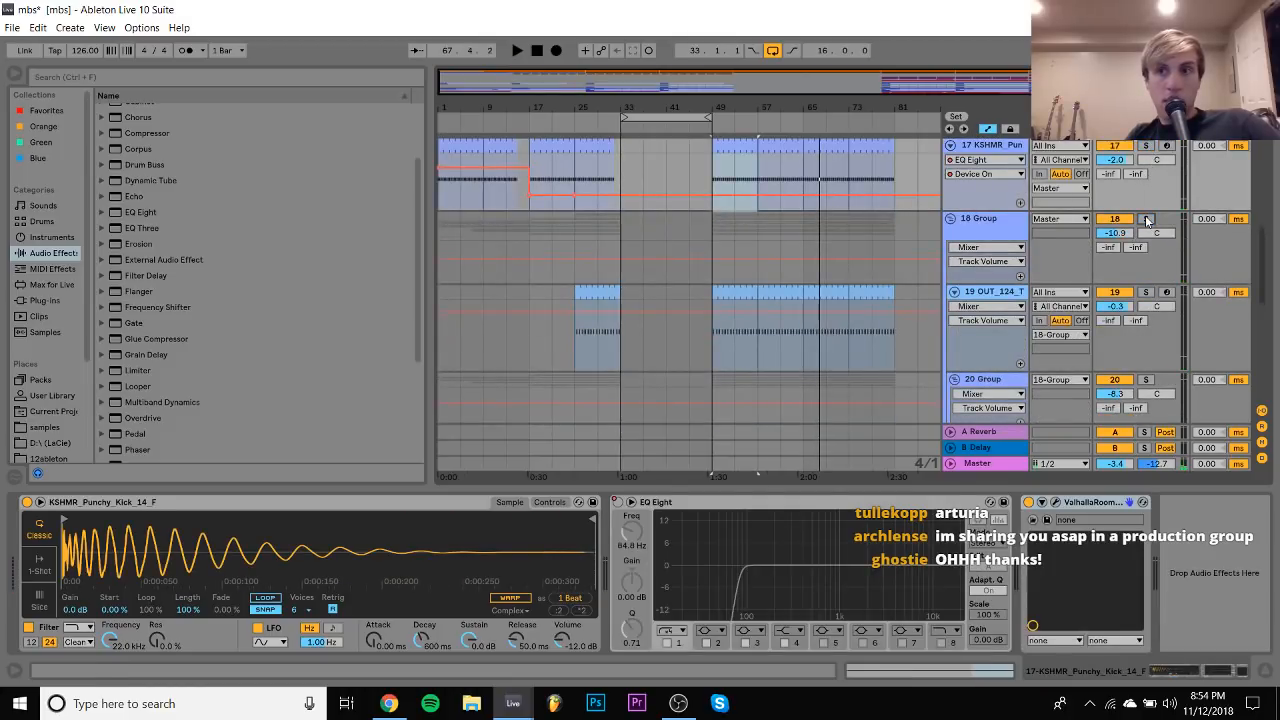
pyautogui.click(1147, 219)
pyautogui.press('space')
pyautogui.click(1000, 292)
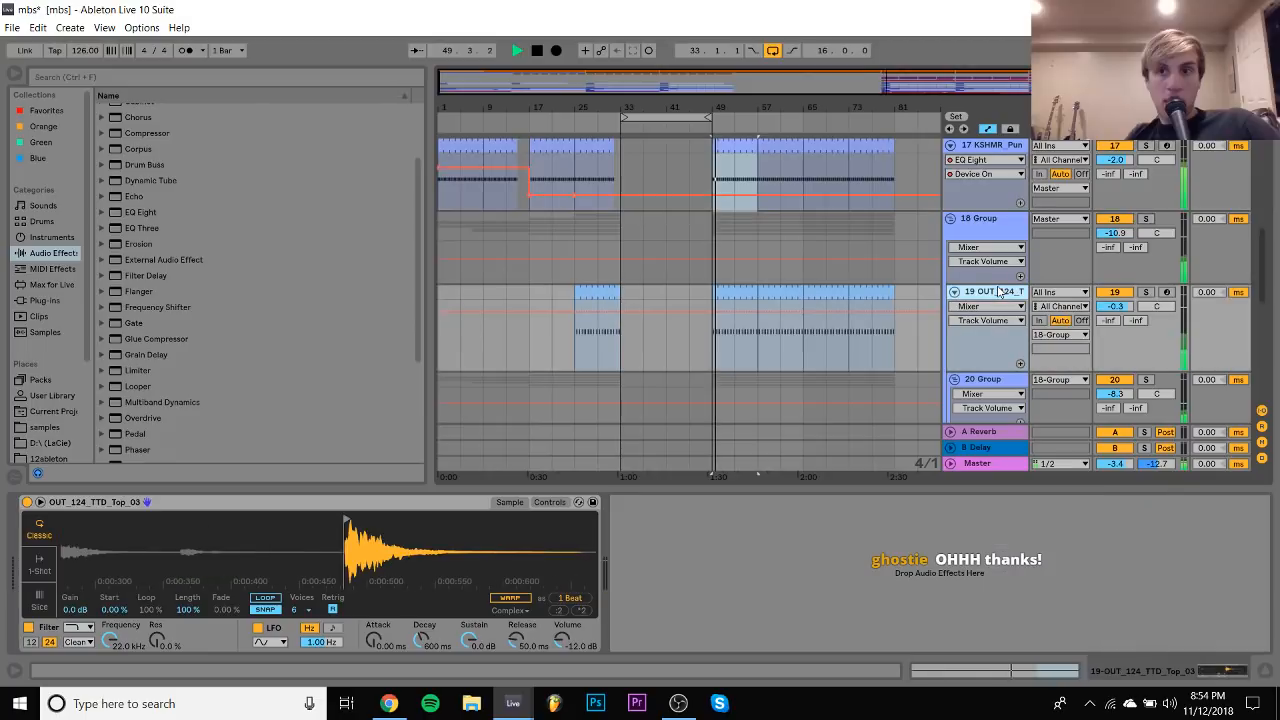
pyautogui.click(1114, 307)
pyautogui.moveTo(1114, 307); pyautogui.dragTo(1114, 315)
# Set the project tempo to 125 BPM, unsolo DX7 V track 4 and stop playback
pyautogui.click(82, 53)
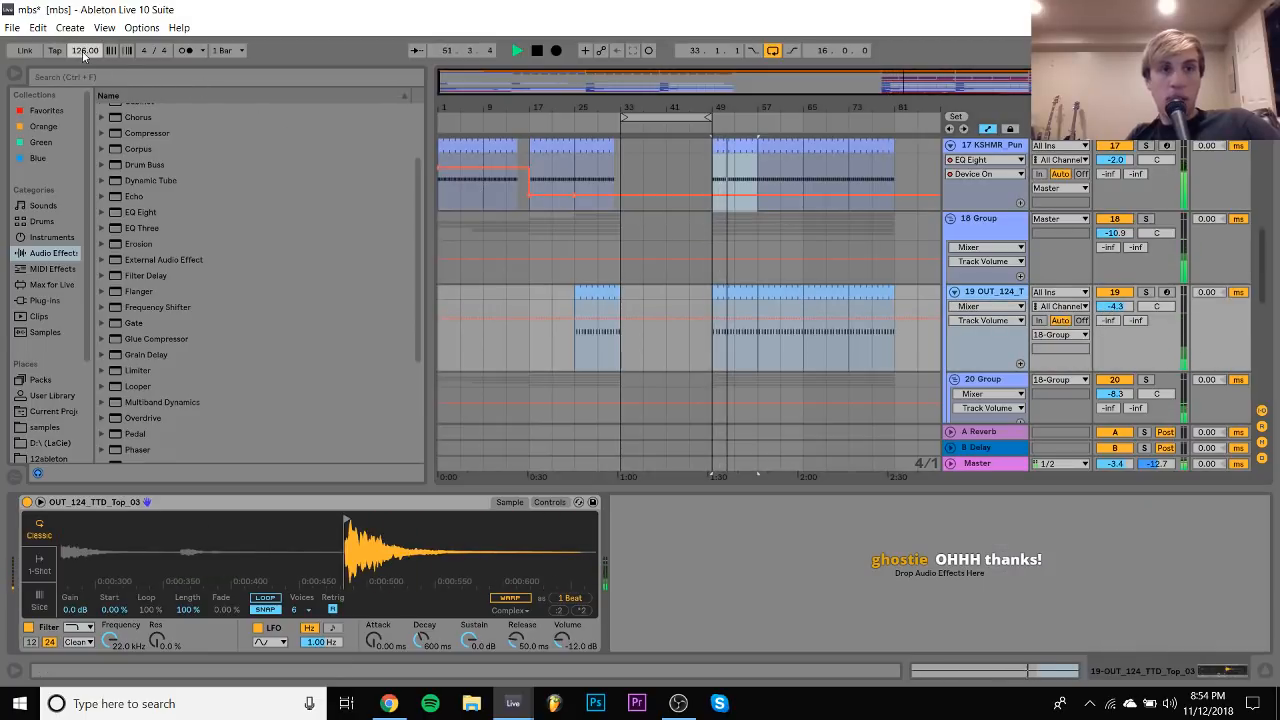
pyautogui.scroll(5, 648, 257)
pyautogui.scroll(5, 647, 252)
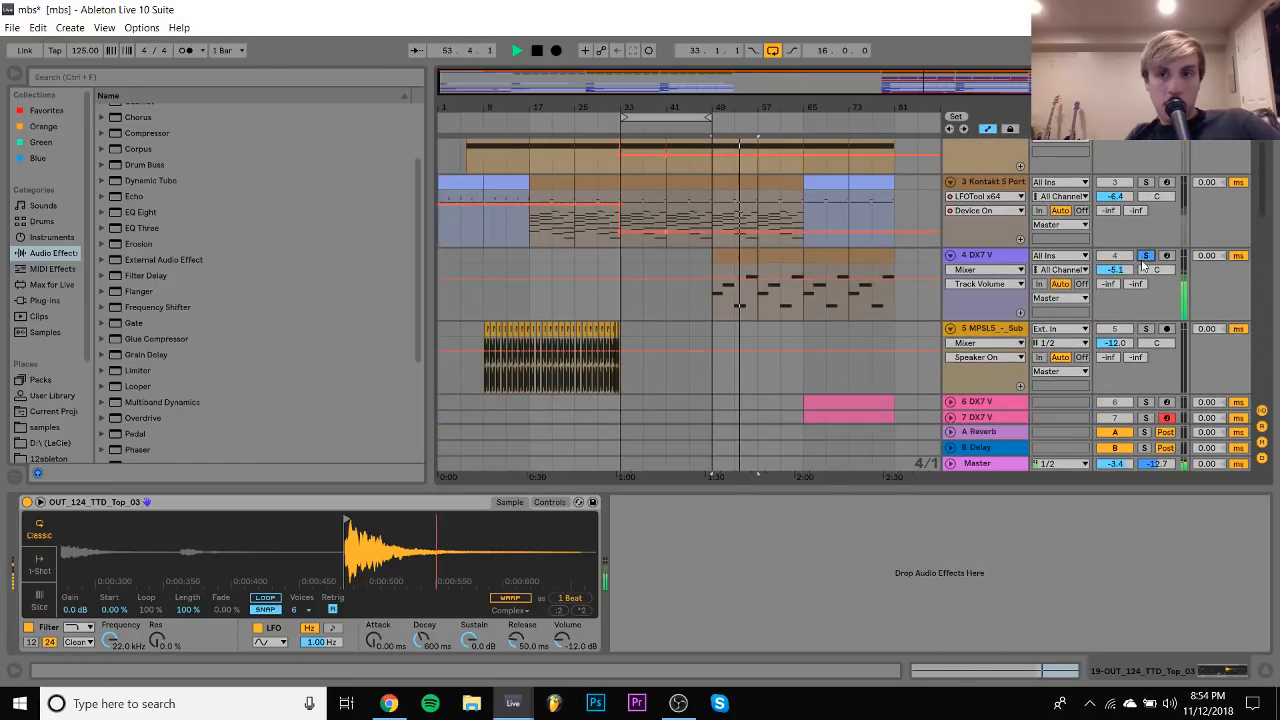
pyautogui.press('space')
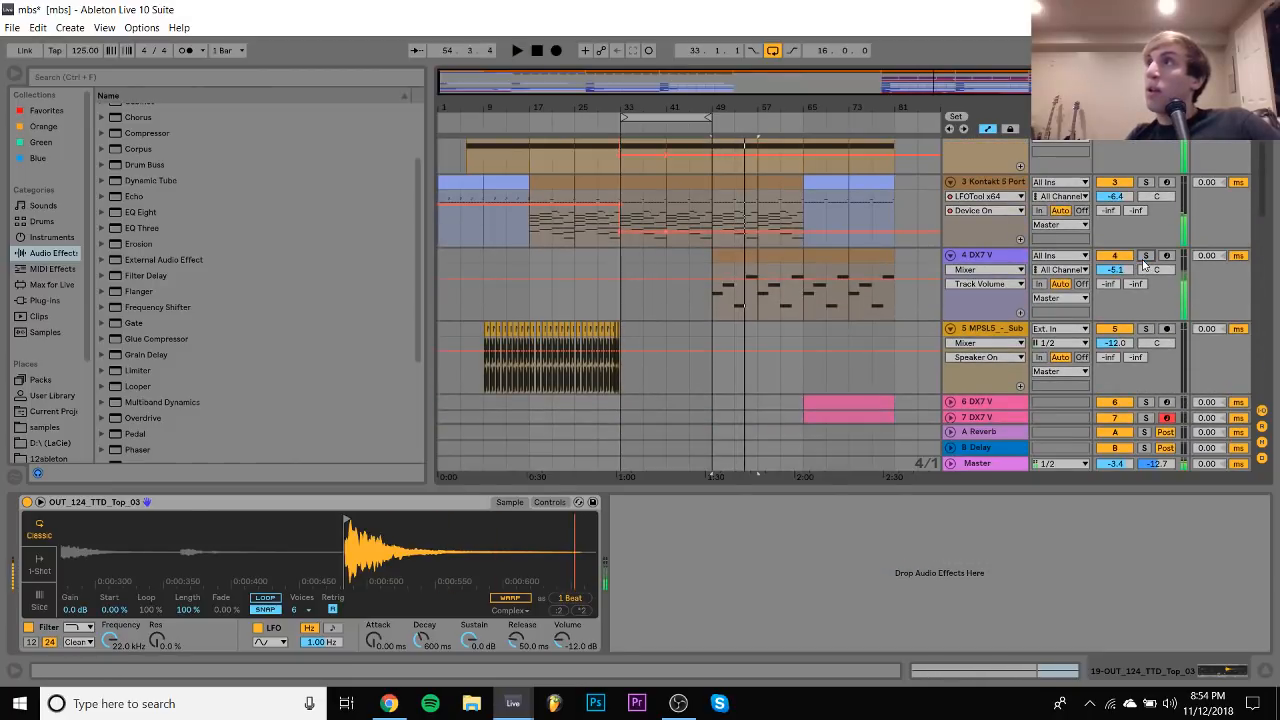
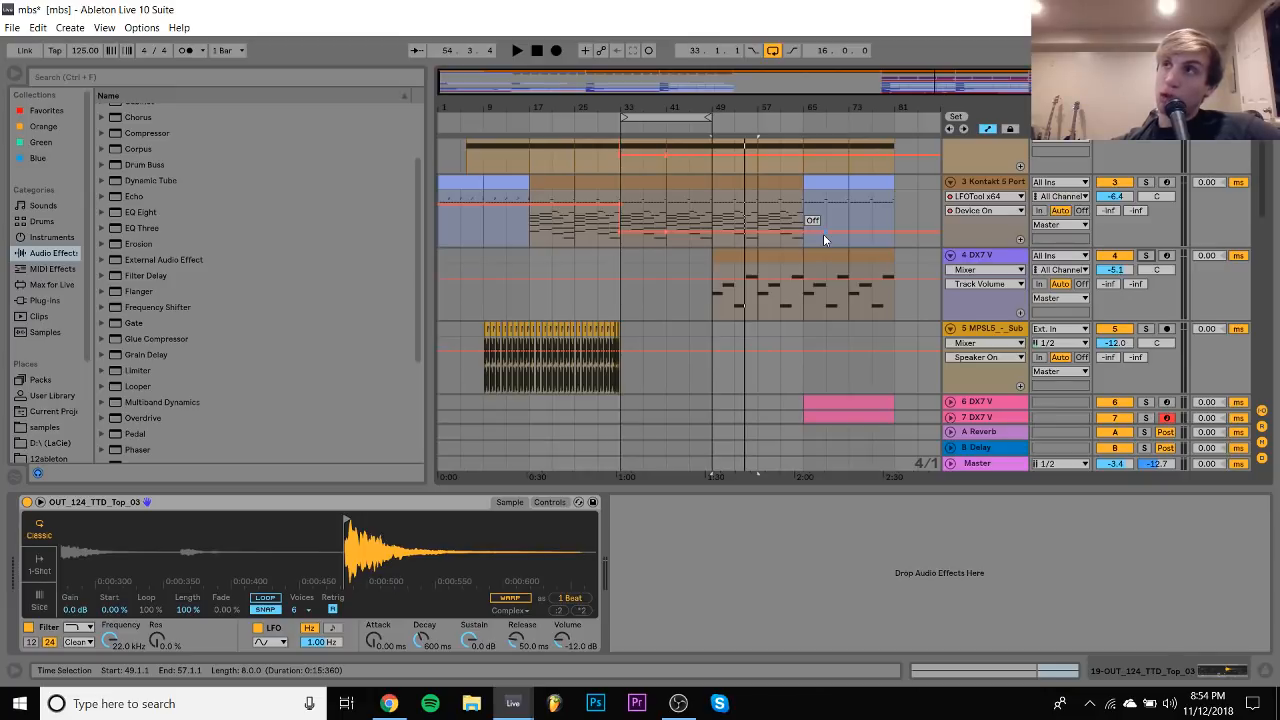
# Solo DX7 V track 4 during playback and set its operator 1 envelope to rate 2 of 41, rate 3 of 97 and level 3 of 0
pyautogui.press('space')
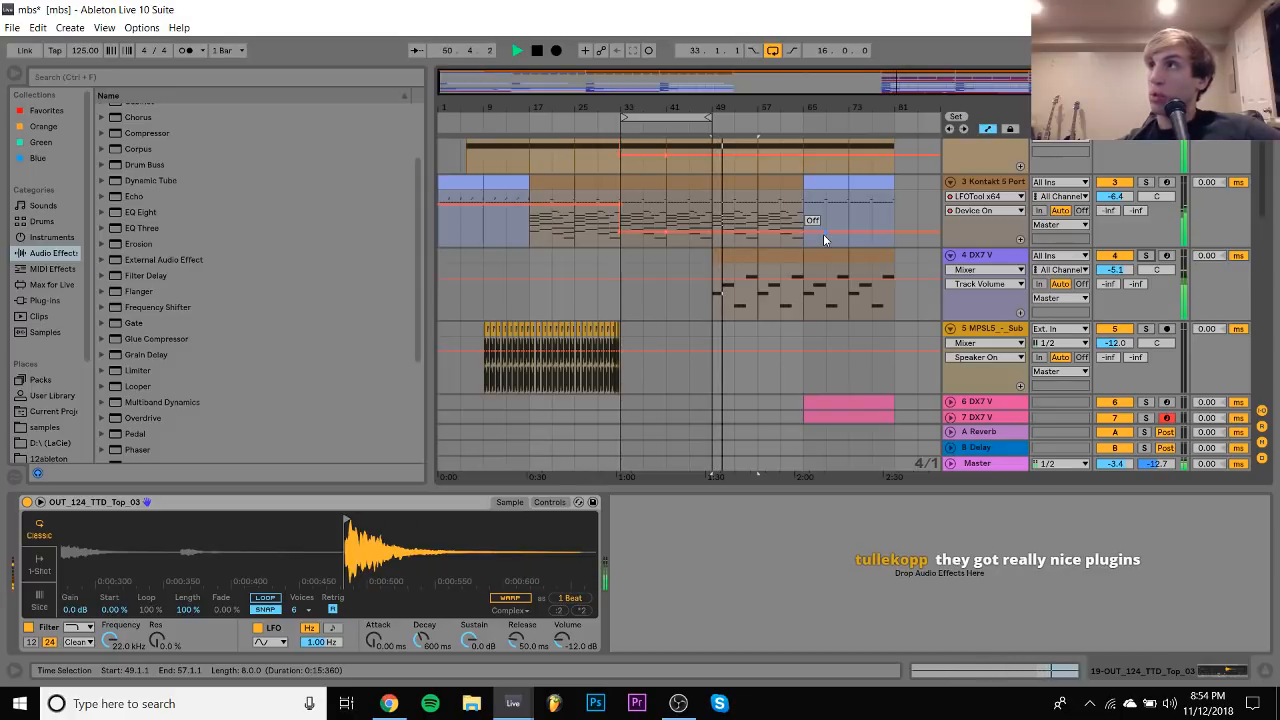
pyautogui.click(762, 256)
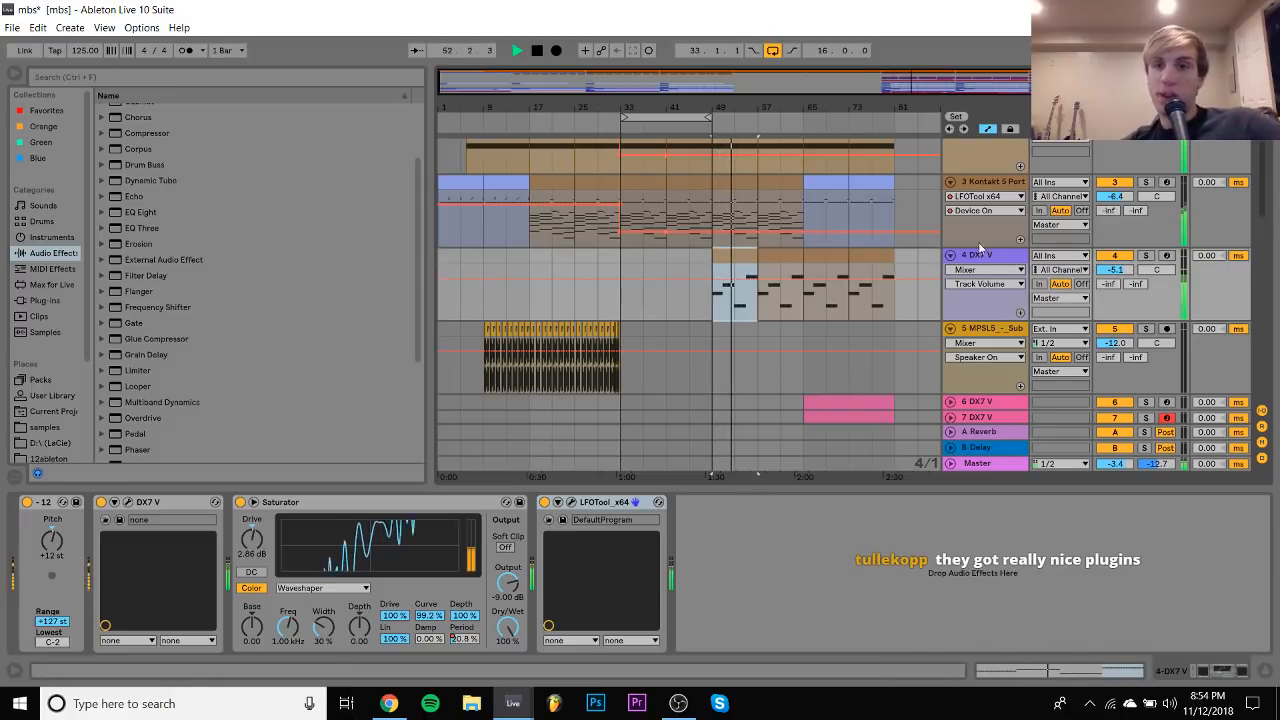
pyautogui.click(1146, 256)
pyautogui.click(127, 502)
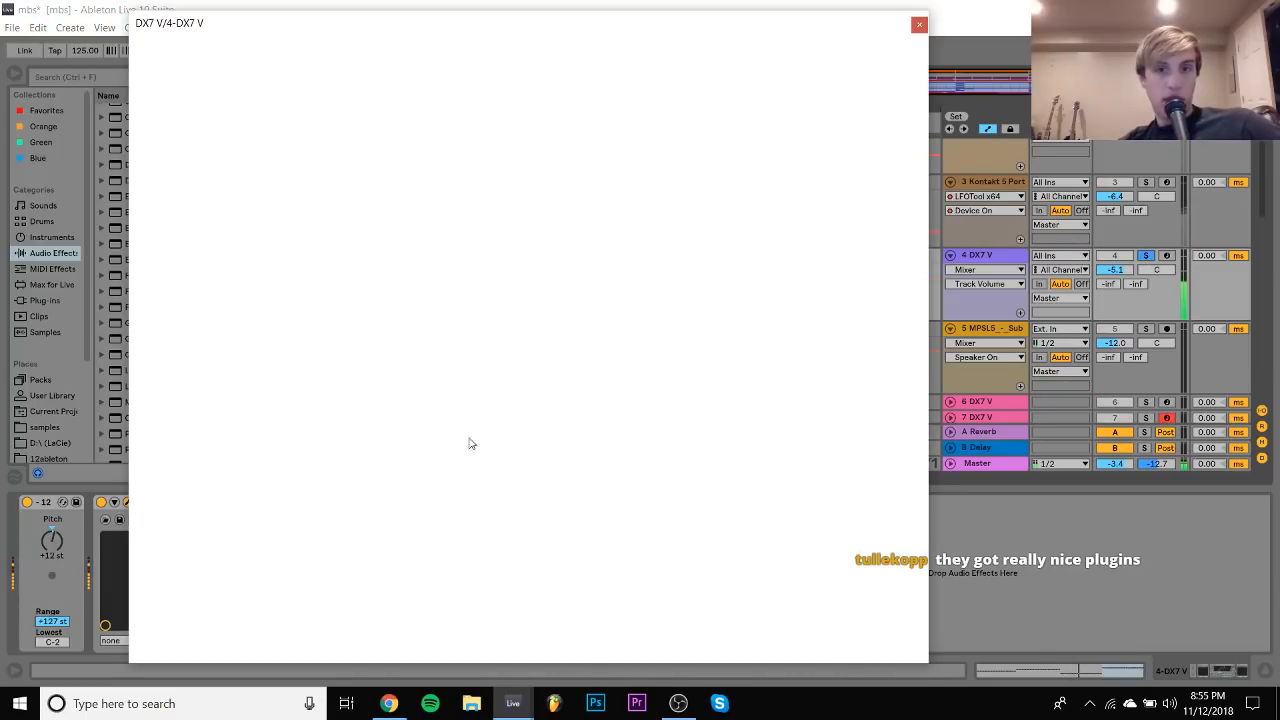
pyautogui.moveTo(657, 330)
pyautogui.mouseDown()
pyautogui.moveTo(716, 342)
pyautogui.moveTo(664, 328)
pyautogui.mouseUp()
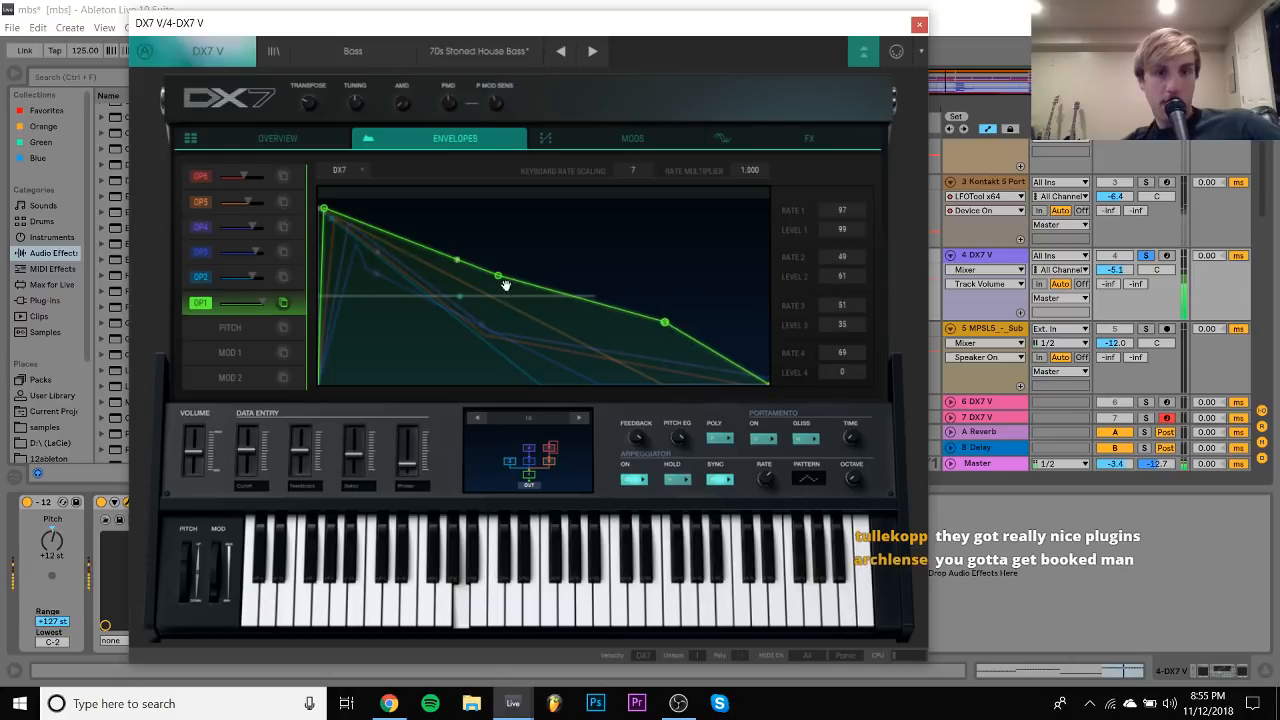
pyautogui.moveTo(506, 286)
pyautogui.mouseDown()
pyautogui.moveTo(552, 283)
pyautogui.moveTo(531, 283)
pyautogui.mouseUp()
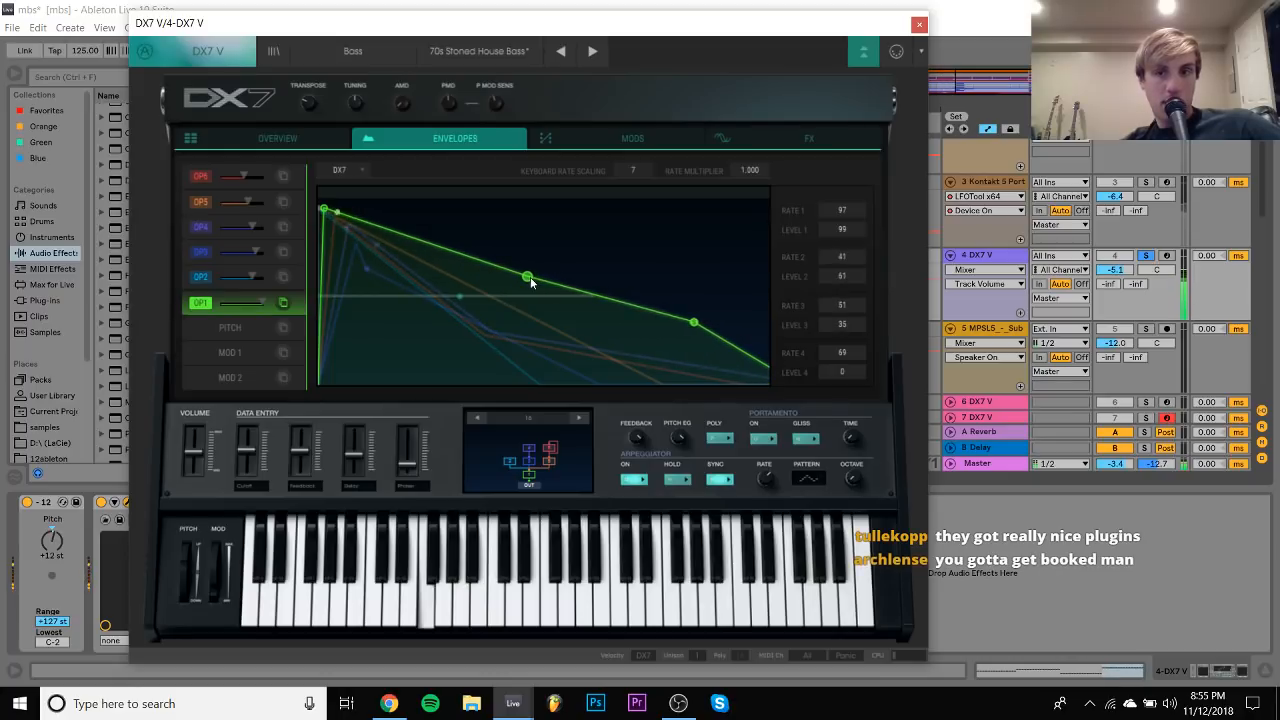
pyautogui.moveTo(706, 322); pyautogui.dragTo(535, 400)
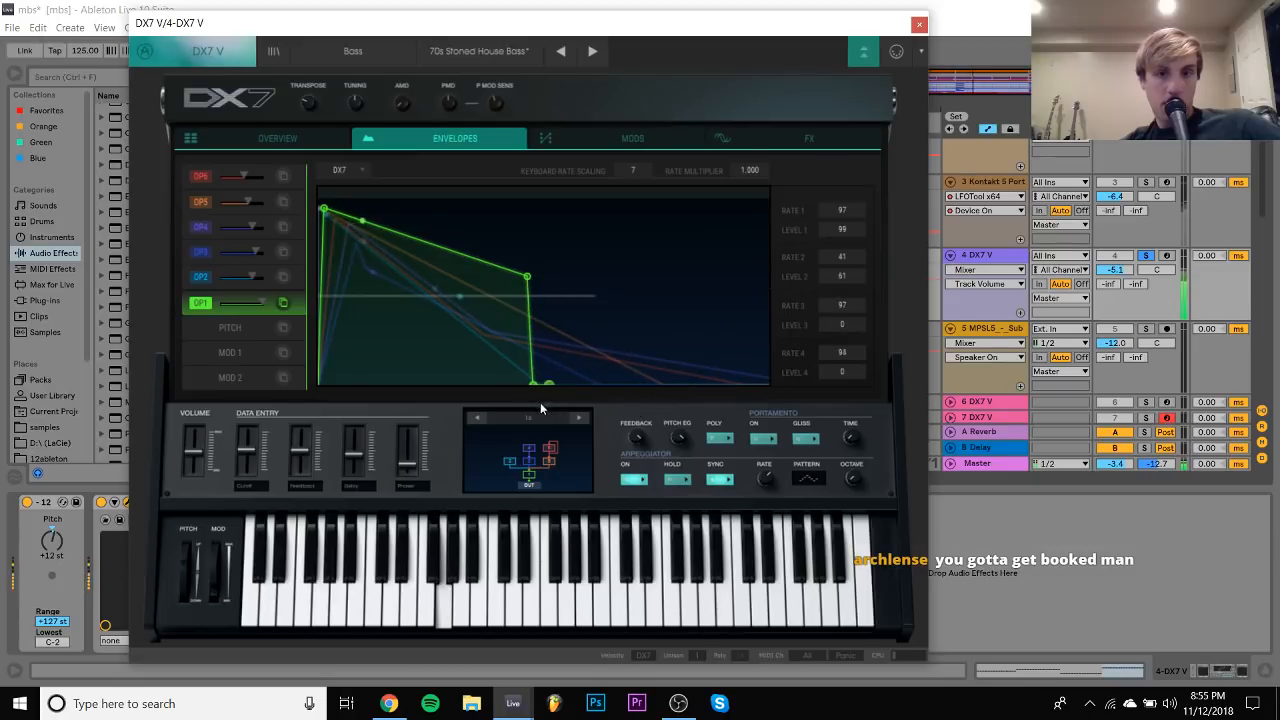
# Set operator 1's envelope to rate 2 of 44 and level 2 of 0, then unsolo DX7 V track 4 with its volume at -4.8 dB
pyautogui.moveTo(527, 277); pyautogui.dragTo(502, 286)
pyautogui.click(1146, 258)
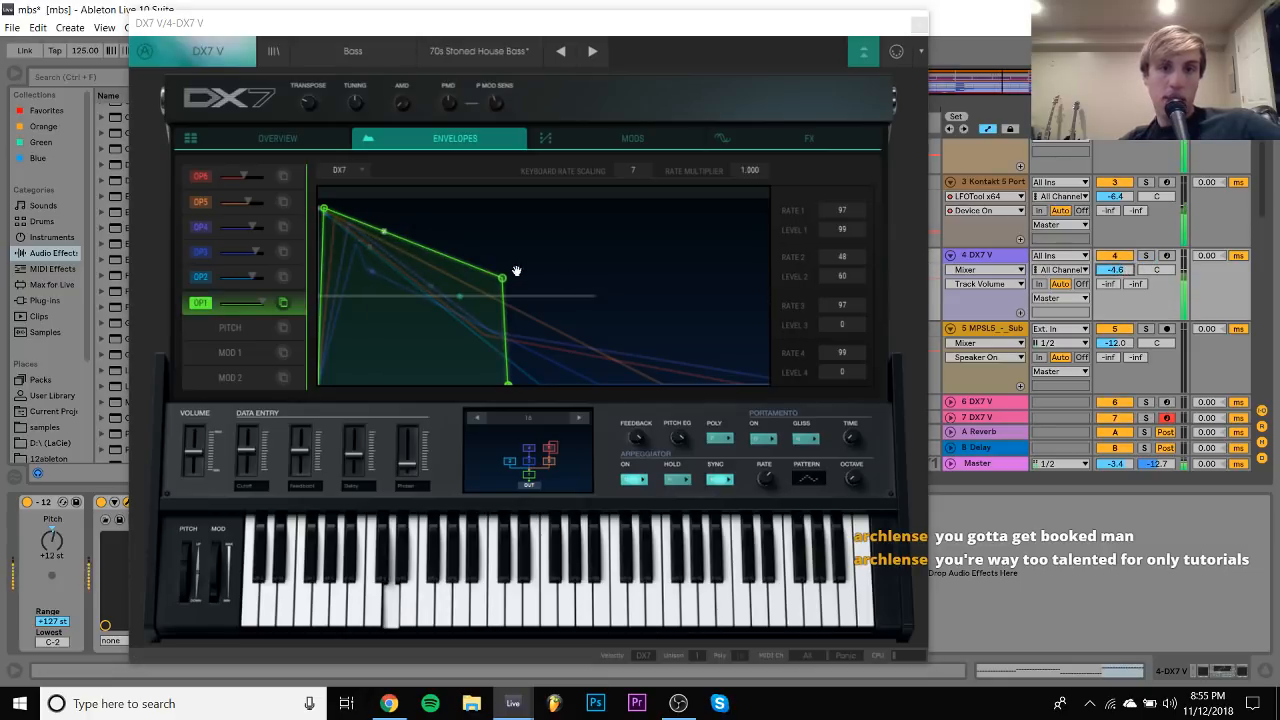
pyautogui.moveTo(502, 277); pyautogui.dragTo(515, 411)
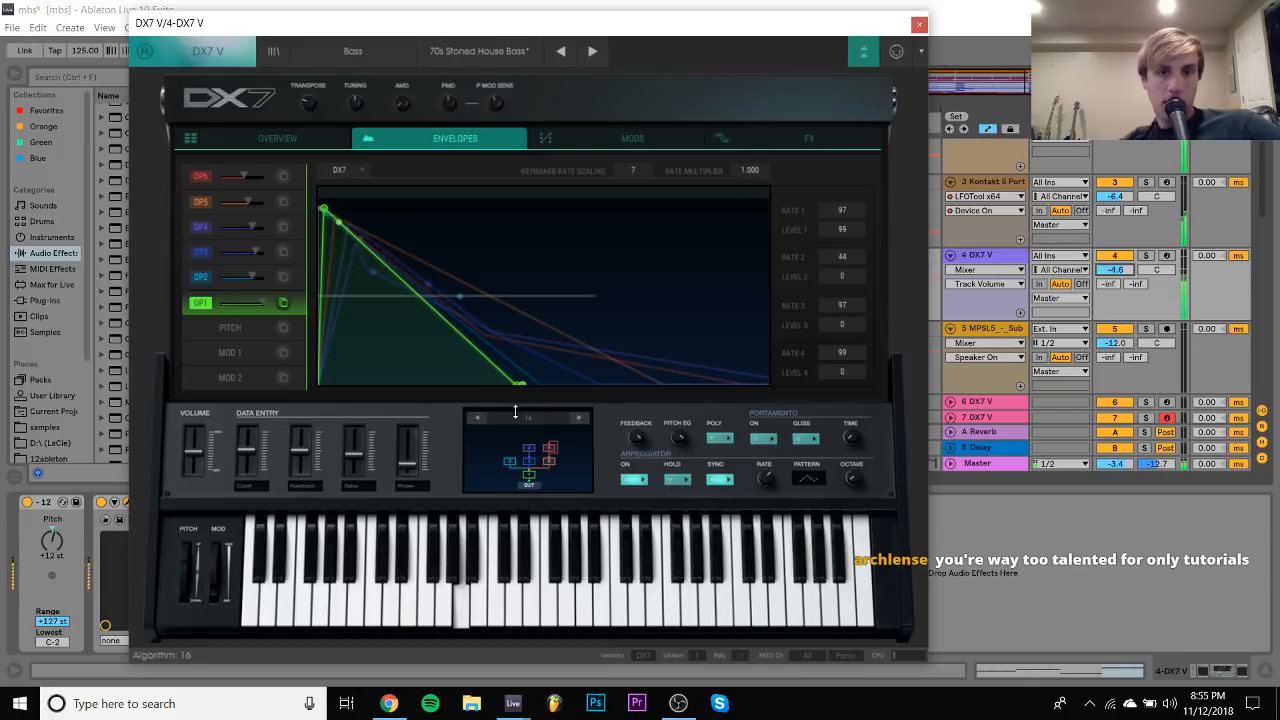
pyautogui.click(919, 24)
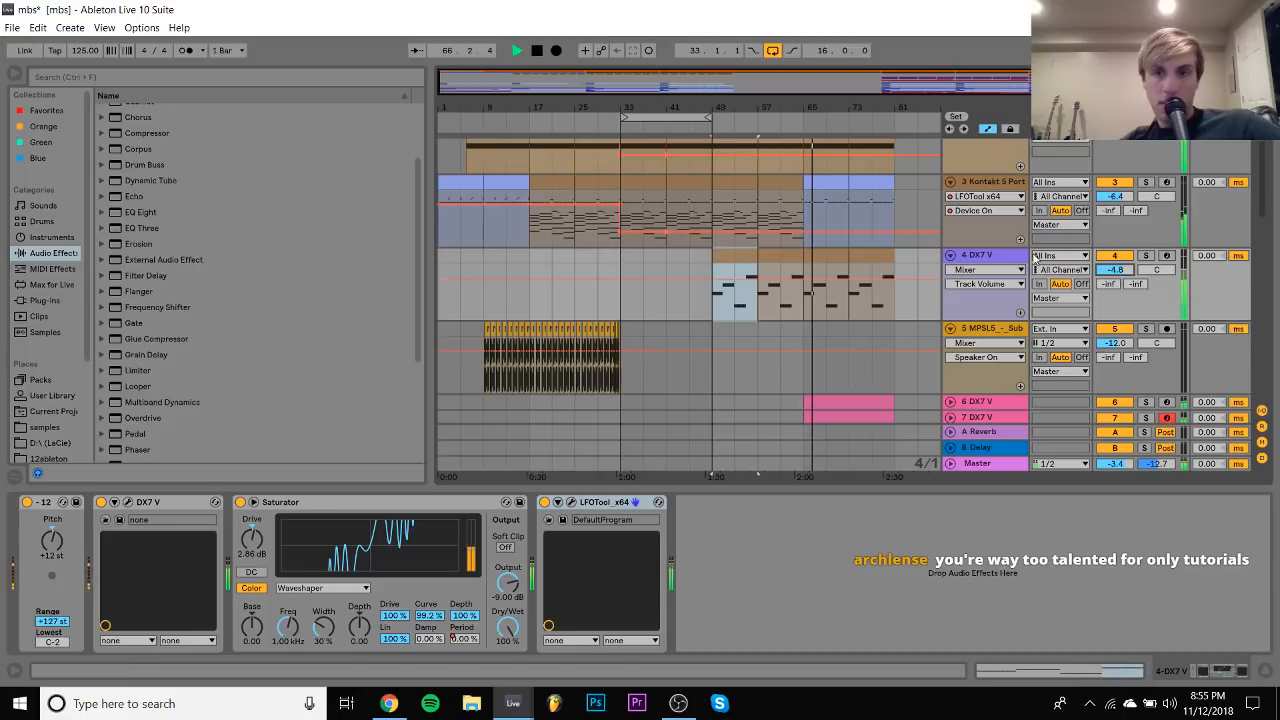
# Collapse DX7 V track 4 and group DX7 V tracks 6 and 7 together
pyautogui.click(950, 255)
pyautogui.scroll(-3, 900, 312)
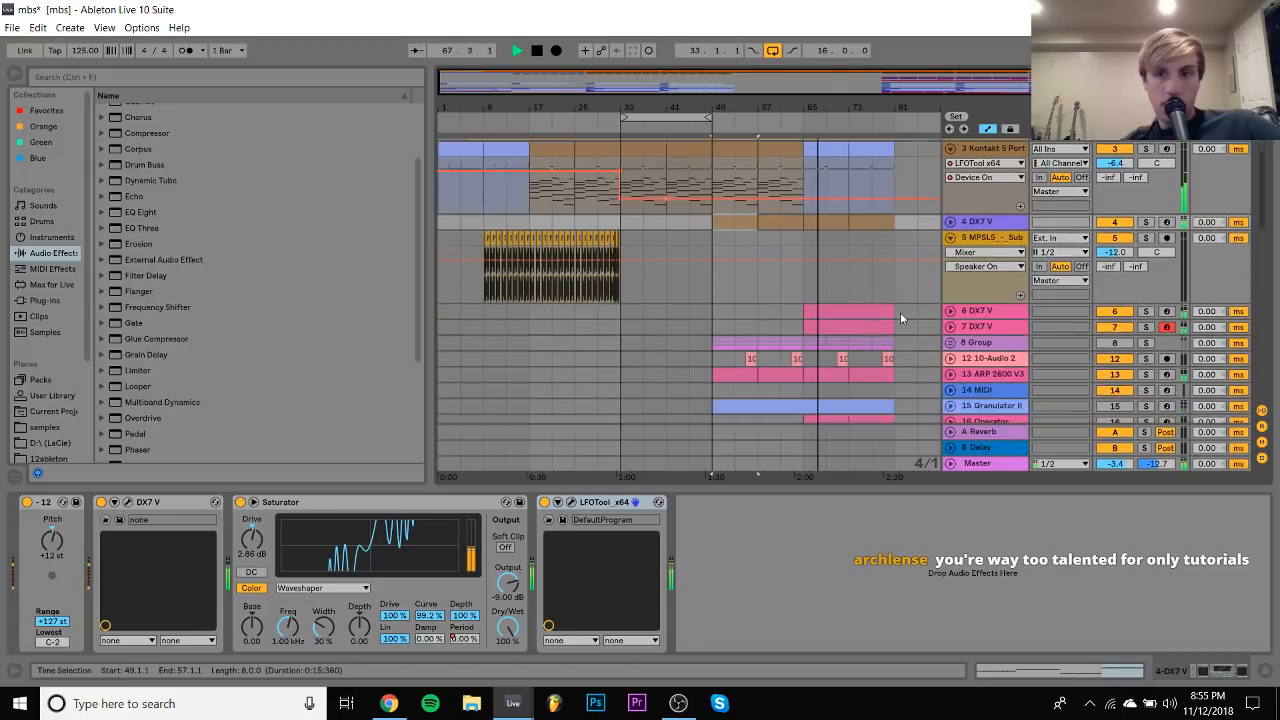
pyautogui.click(978, 308)
pyautogui.click(981, 295)
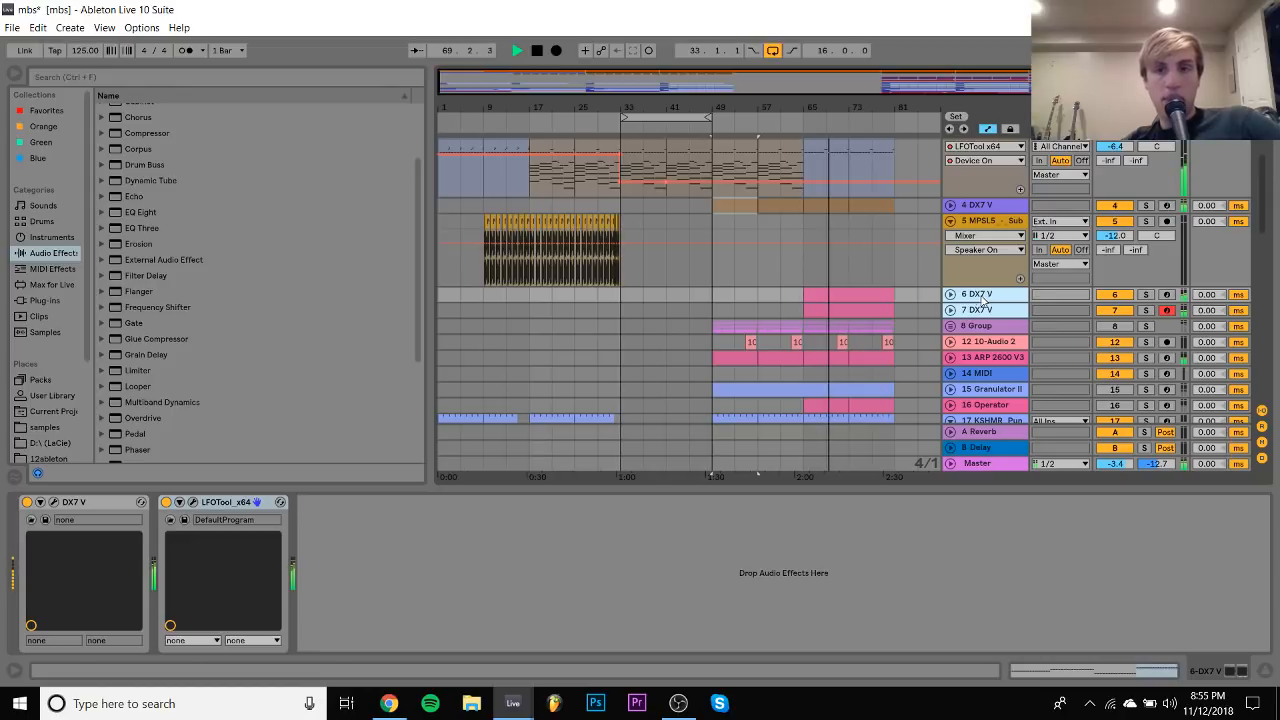
pyautogui.hotkey('ctrl', 'g')
# Copy the clips on both grouped DX7 V tracks and paste them at bar 57 so the part starts earlier
pyautogui.moveTo(914, 283); pyautogui.dragTo(858, 302)
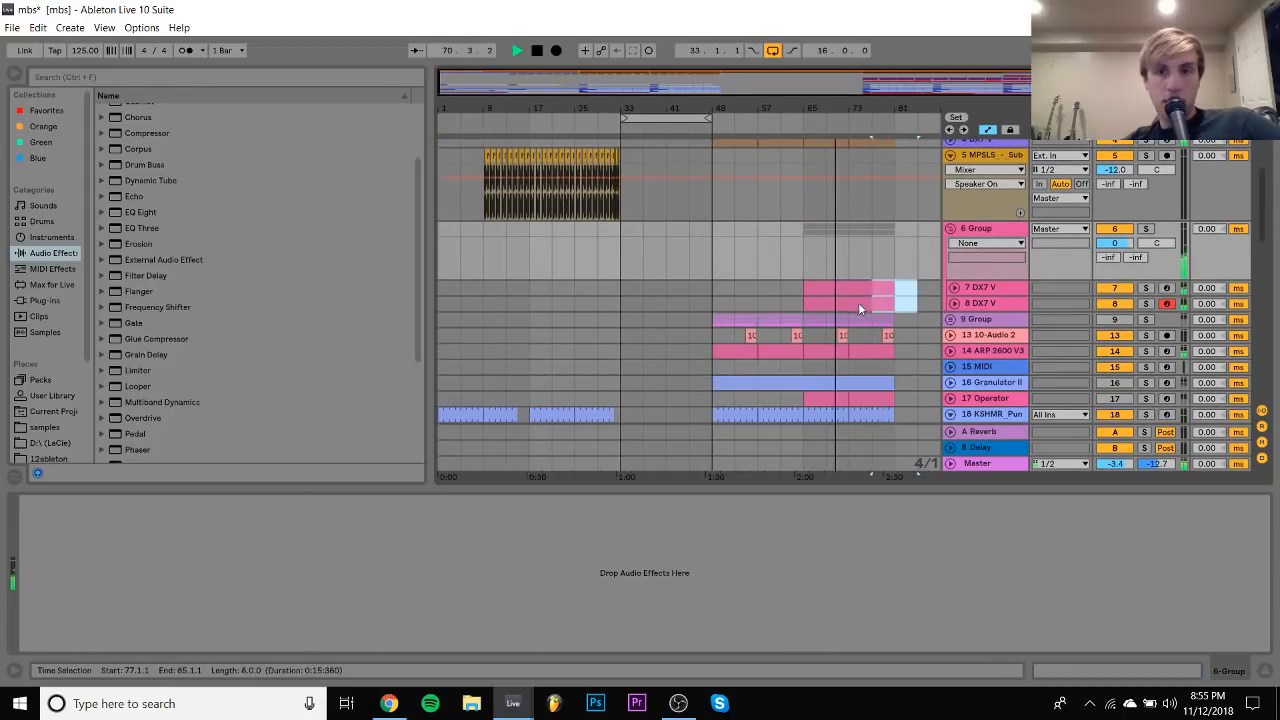
pyautogui.click(756, 289)
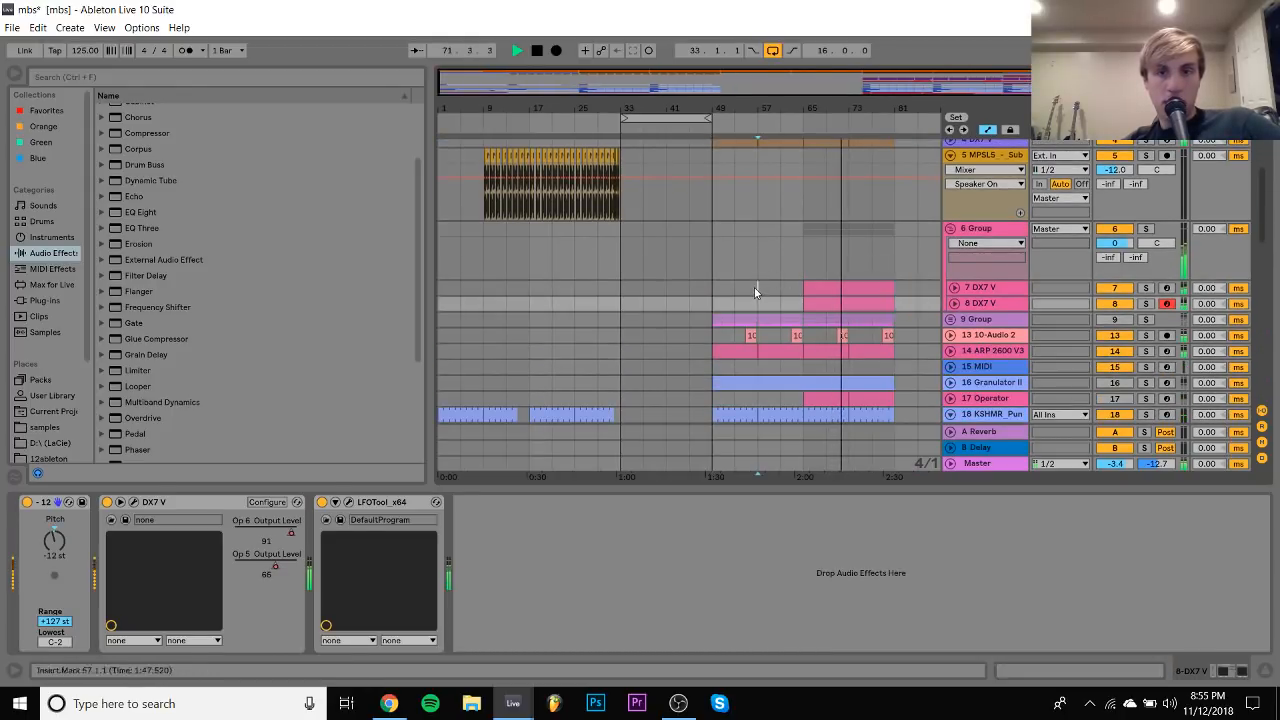
pyautogui.hotkey('ctrl', 'v')
# Add an Auto Filter to the new DX7 V group and set its frequency to 19.9 kHz
pyautogui.click(985, 232)
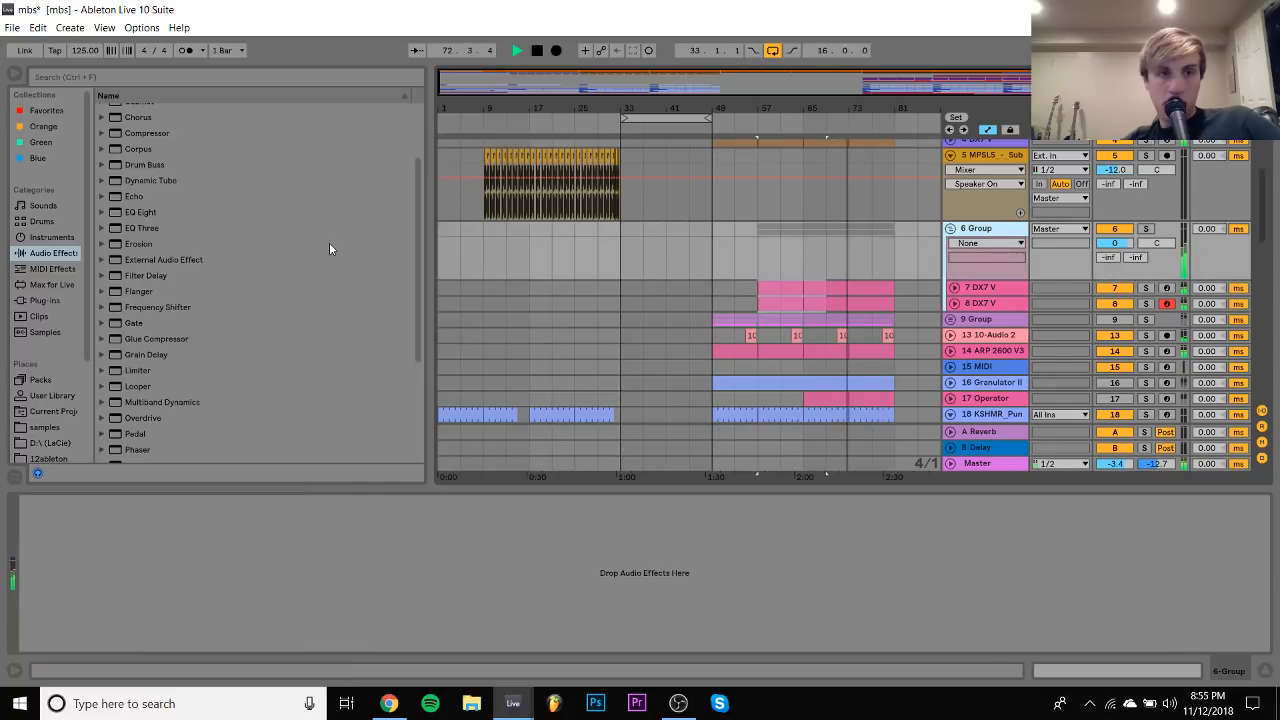
pyautogui.scroll(3, 329, 248)
pyautogui.click(150, 143)
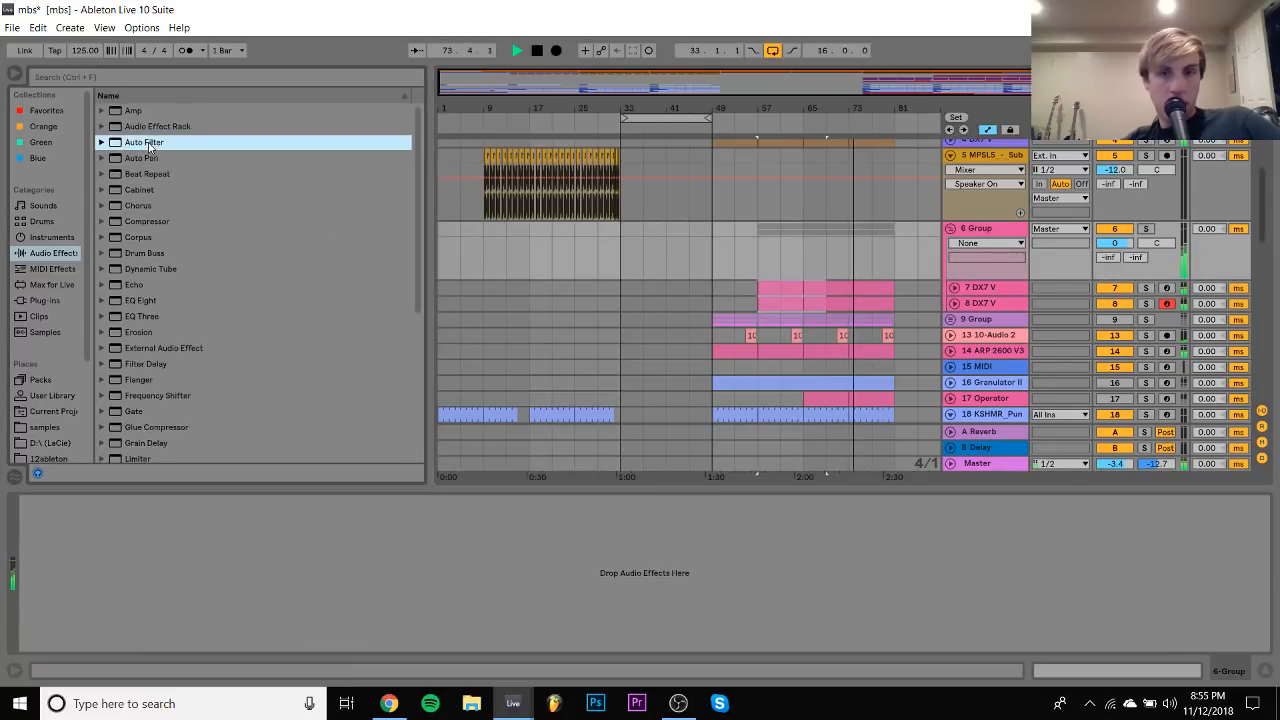
pyautogui.doubleClick(155, 143)
pyautogui.moveTo(247, 540); pyautogui.dragTo(247, 505)
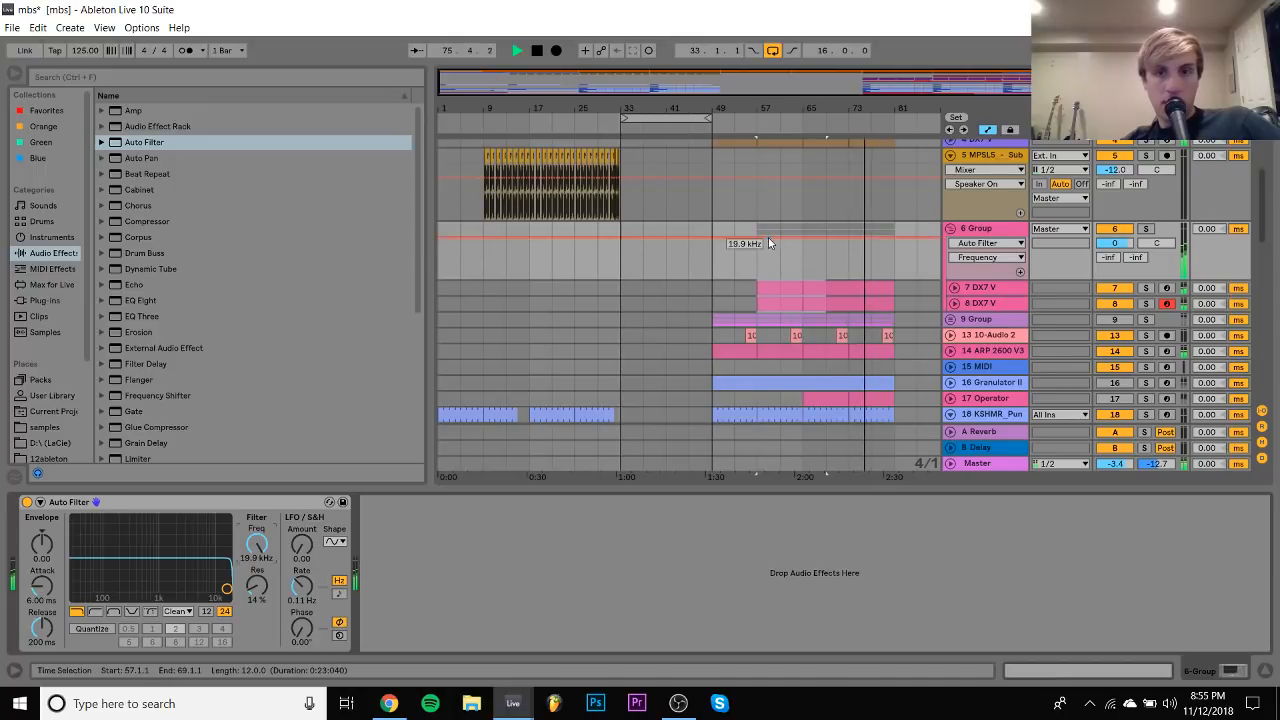
# Automate the DX7 V group's filter frequency to rise from 26 Hz near bar 59 to 19.9 kHz at bar 65, playing from bar 57
pyautogui.moveTo(767, 237); pyautogui.dragTo(803, 237)
pyautogui.click(757, 273)
pyautogui.press('space')
pyautogui.press('space')
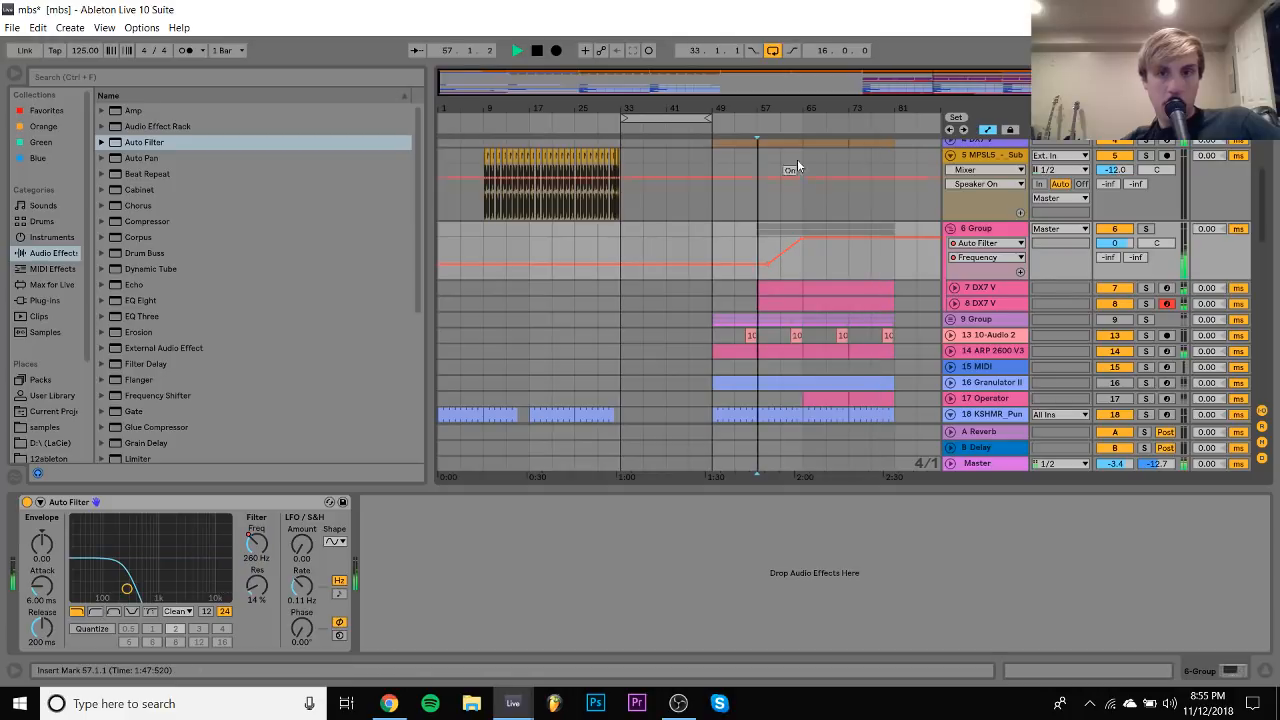
pyautogui.moveTo(765, 108)
pyautogui.mouseDown()
pyautogui.moveTo(754, 292)
pyautogui.moveTo(769, 279)
pyautogui.mouseUp()
pyautogui.scroll(3, 772, 281)
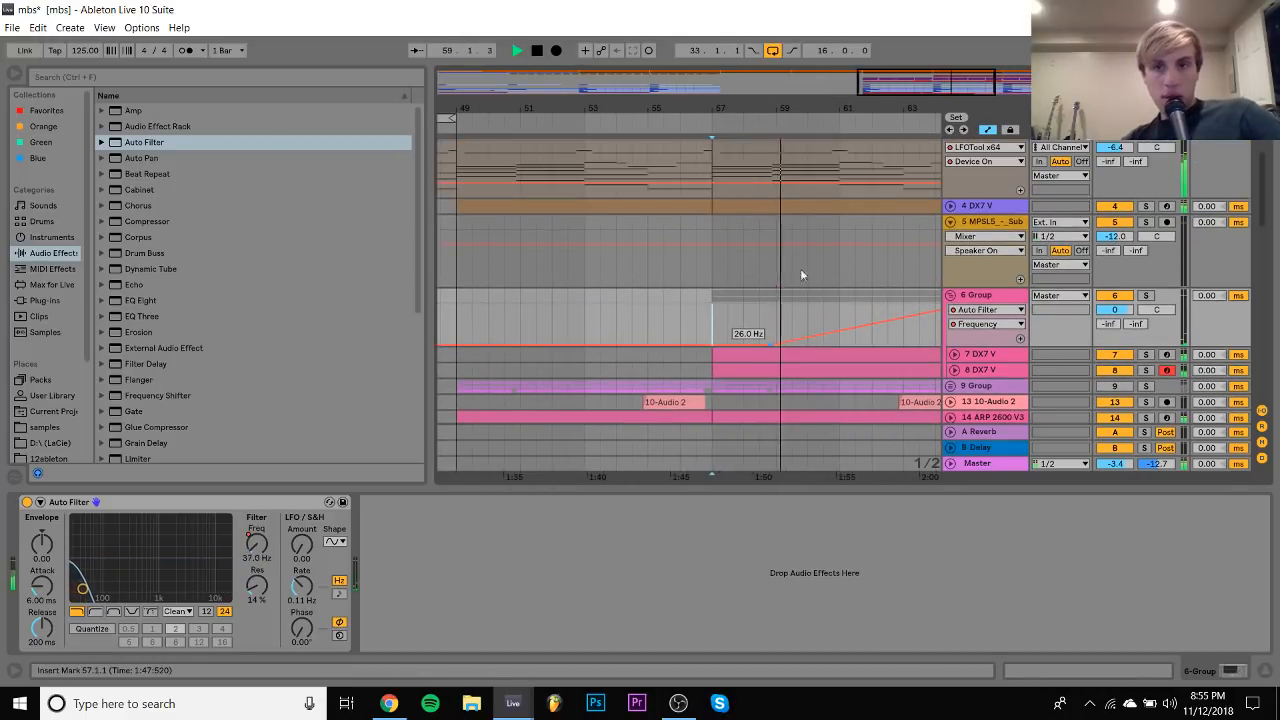
# Solo DX7 V track 4 and the KSHMR Punchy Kick track, and raise the kick's volume to -1.3 dB
pyautogui.click(1146, 206)
pyautogui.scroll(-4, 1146, 208)
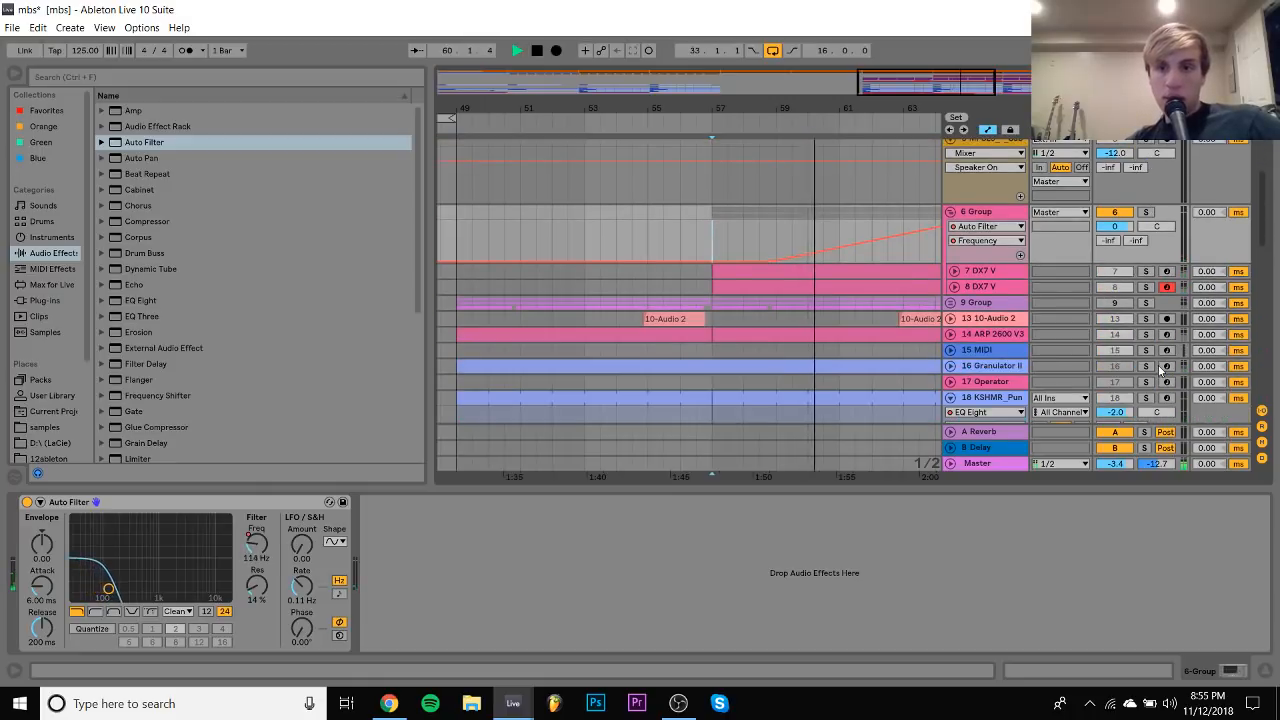
pyautogui.scroll(-2, 1151, 401)
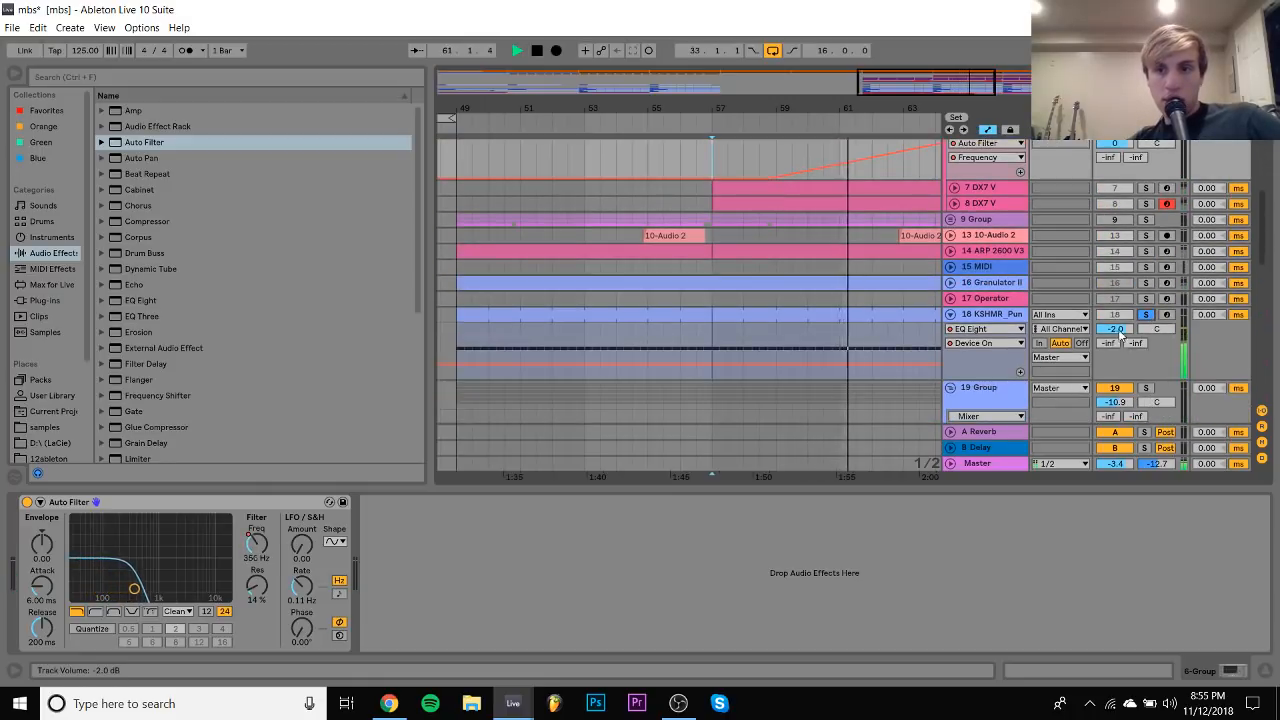
# Solo Kontakt track 3 as well and set its volume to -5.1 dB
pyautogui.scroll(6, 1151, 401)
pyautogui.scroll(1, 1121, 334)
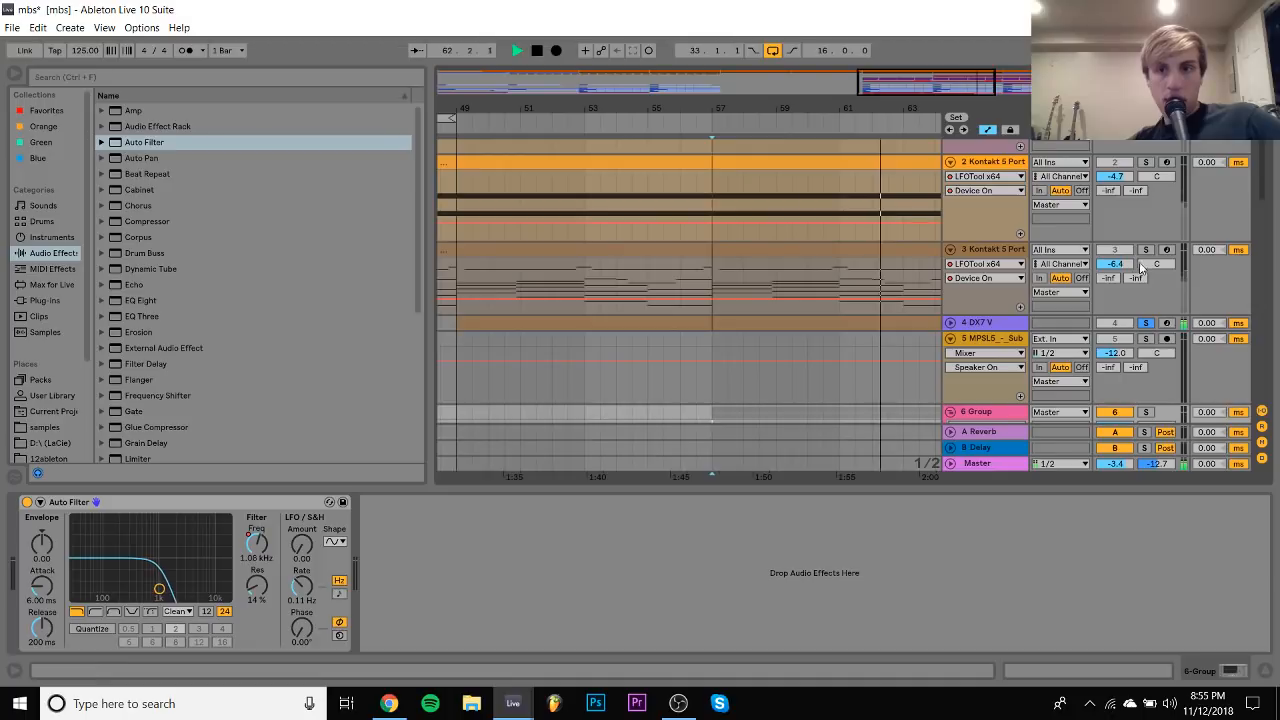
pyautogui.click(1147, 250)
pyautogui.moveTo(1118, 264); pyautogui.dragTo(1118, 266)
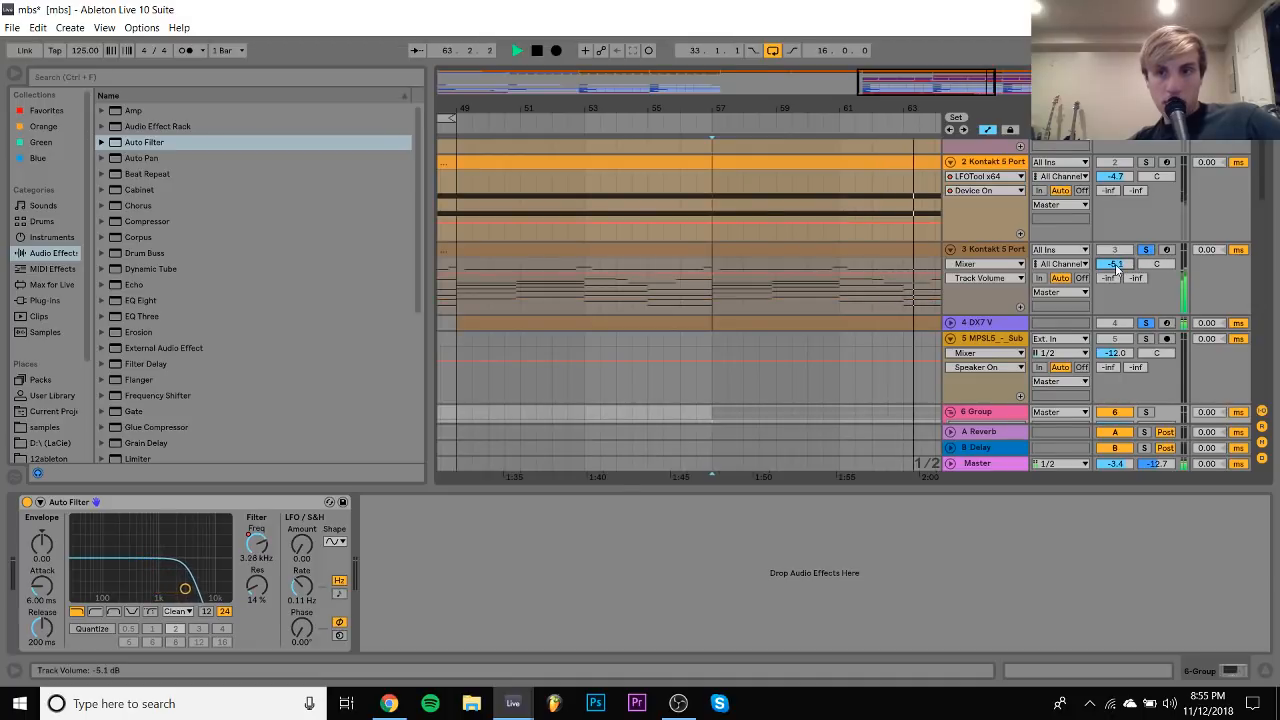
# Solo the drum group, lower its volume to -12.1 dB, and set the OUT_124_TTD_Top_03 track's volume to -4.9 dB
pyautogui.scroll(-6, 1117, 268)
pyautogui.scroll(-2, 1140, 347)
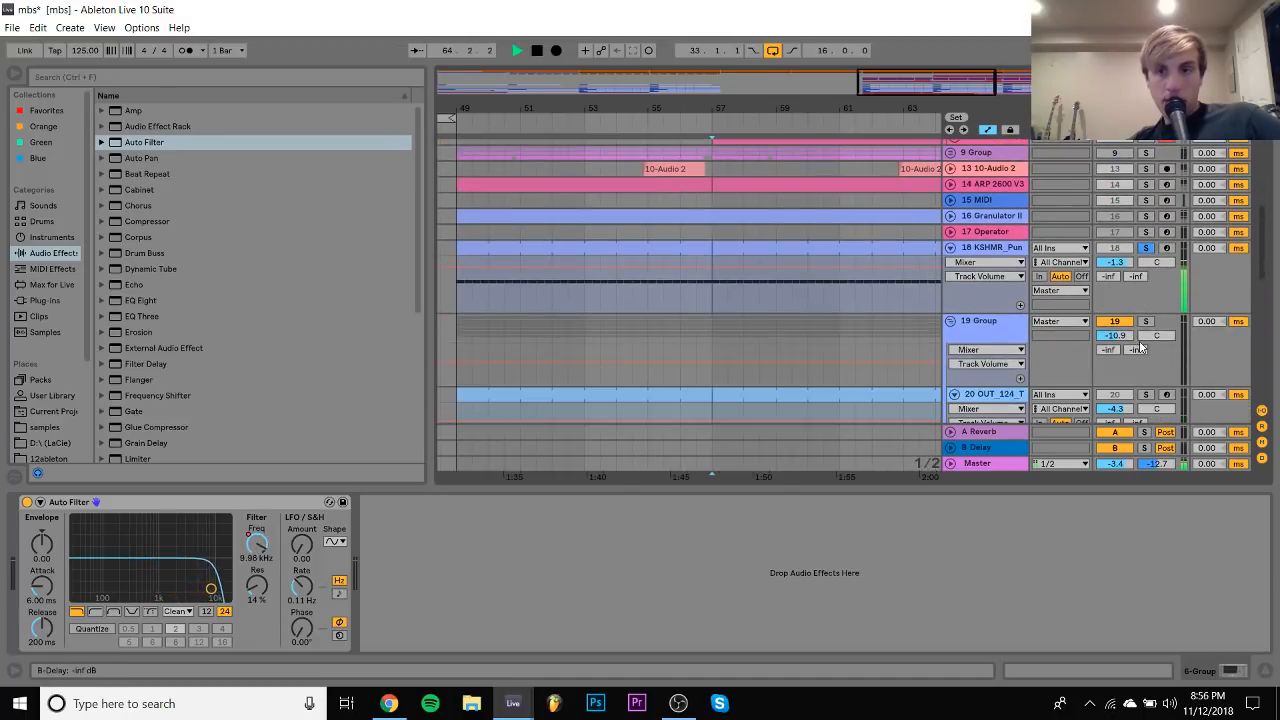
pyautogui.click(1146, 321)
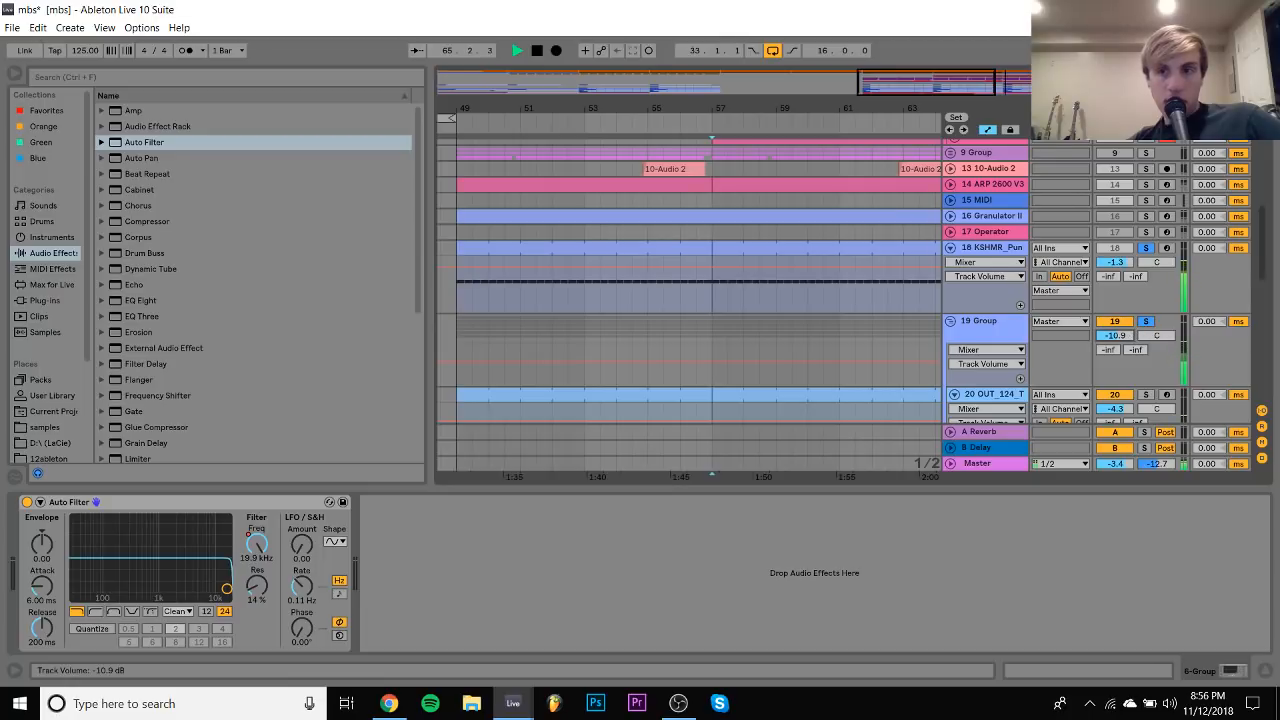
pyautogui.scroll(-2, 1132, 320)
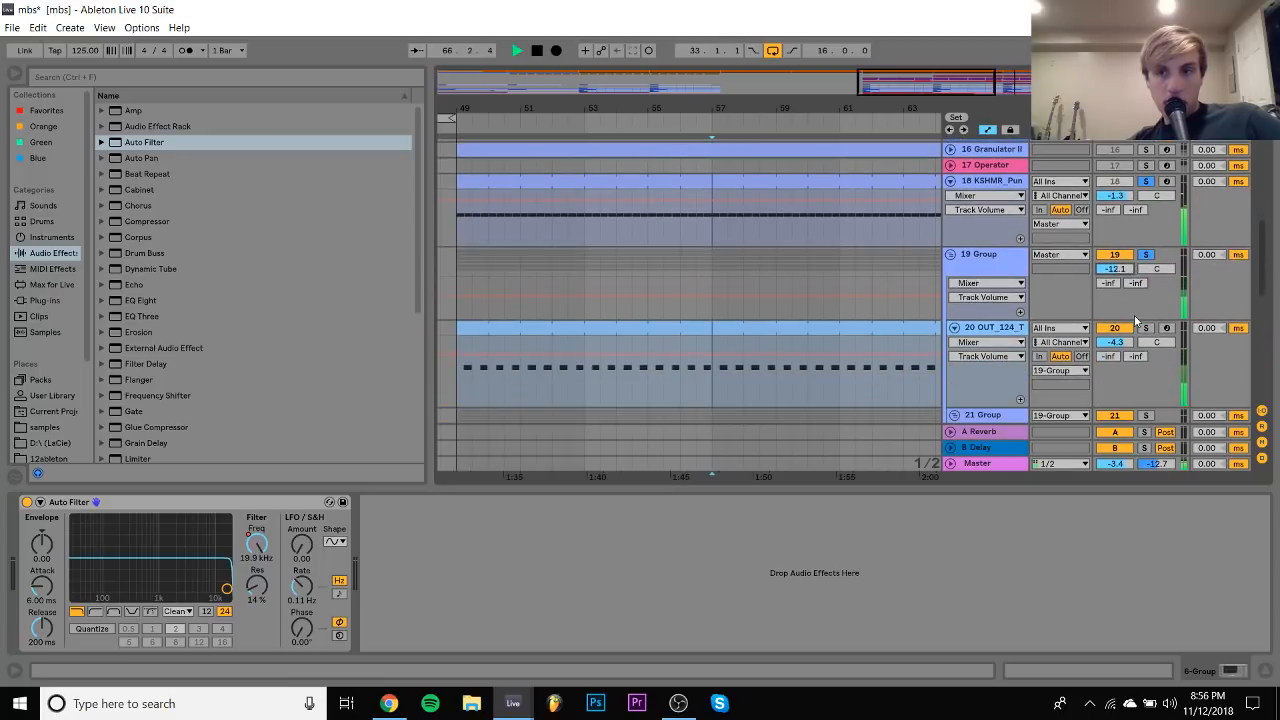
pyautogui.scroll(-12, 1043, 380)
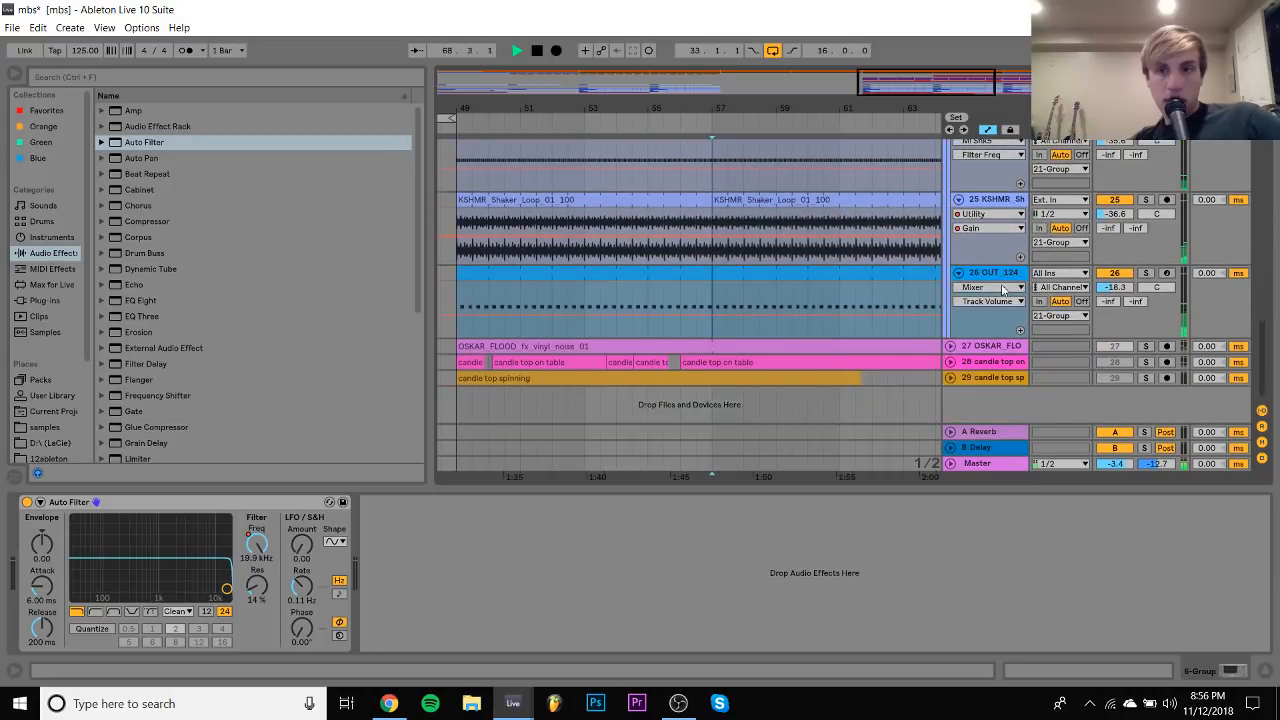
pyautogui.scroll(6, 1100, 220)
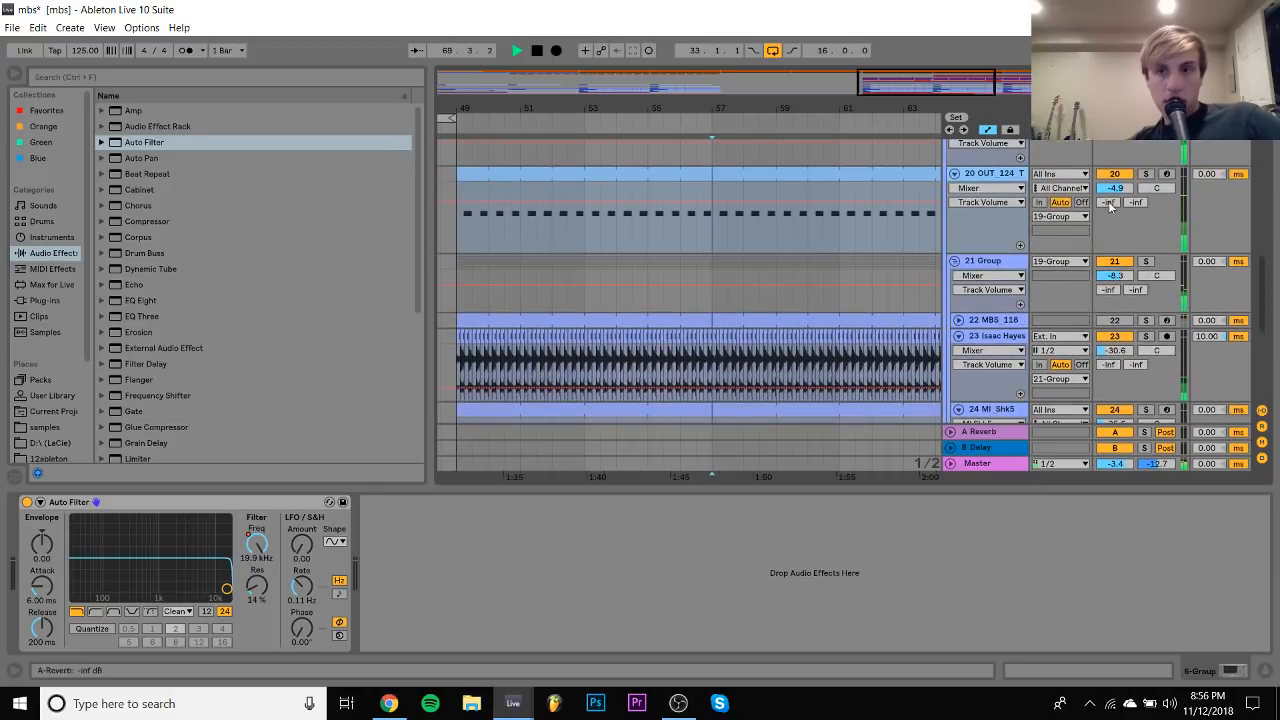
# Add a MIDI track directly below the OUT_124_TTD_Top_03 track and load Operator on it
pyautogui.scroll(3, 1145, 177)
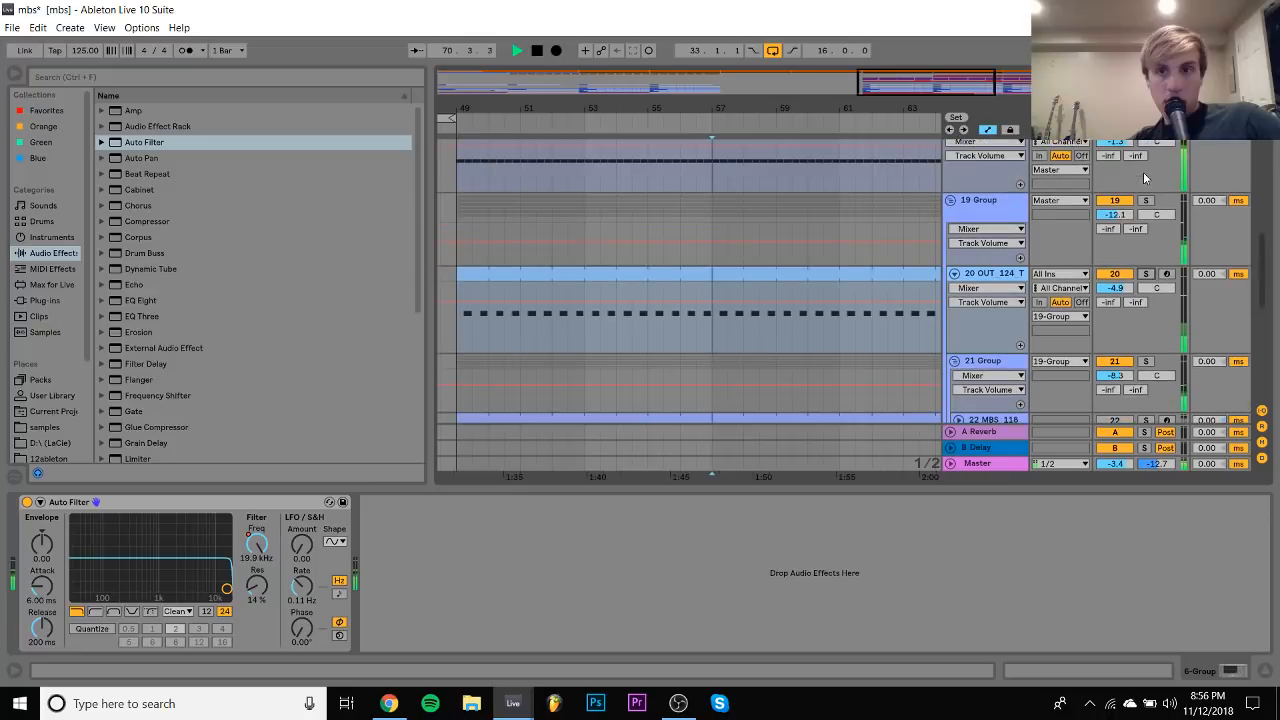
pyautogui.click(994, 273)
pyautogui.press('space')
pyautogui.hotkey('ctrl', 'shift', 't')
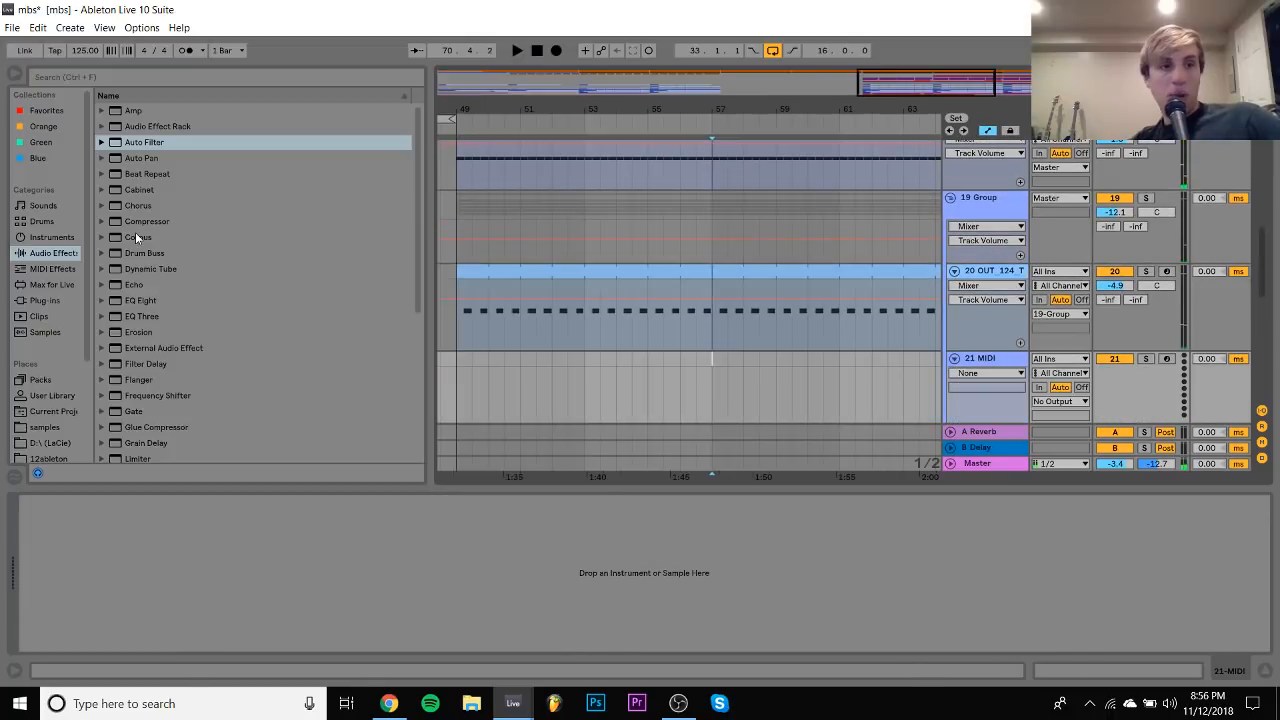
pyautogui.click(57, 238)
pyautogui.click(135, 221)
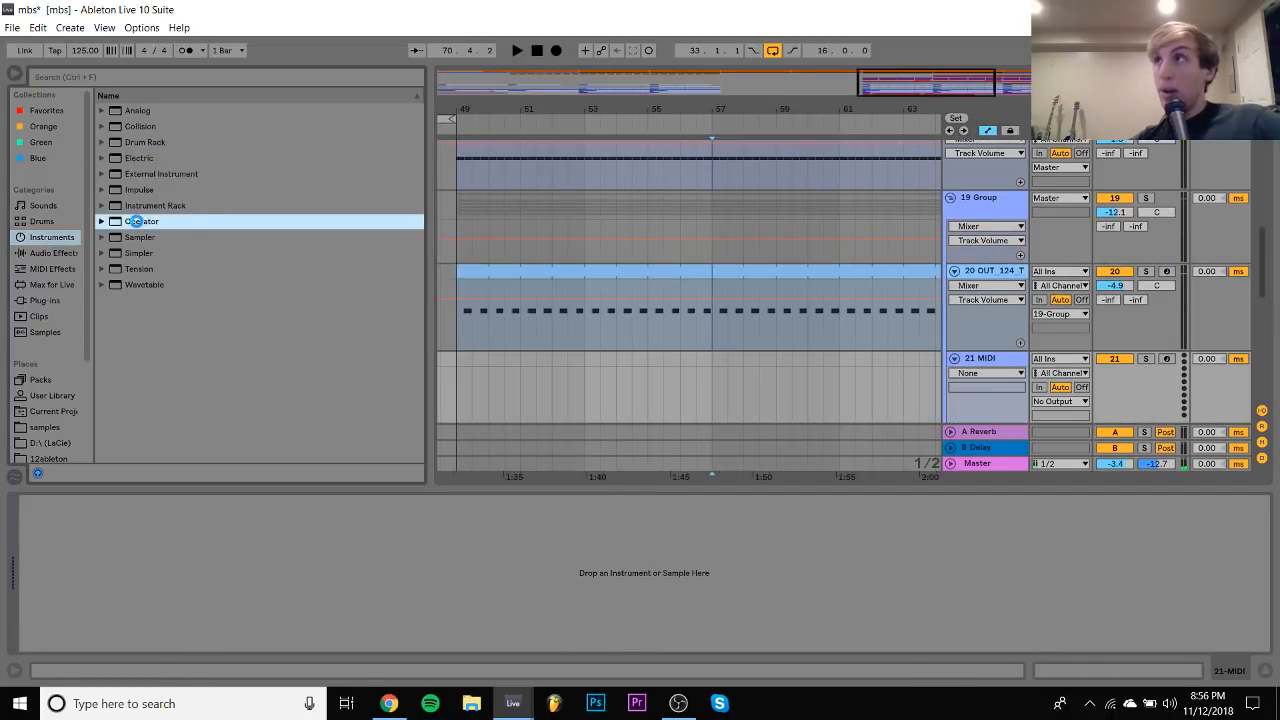
pyautogui.doubleClick(135, 221)
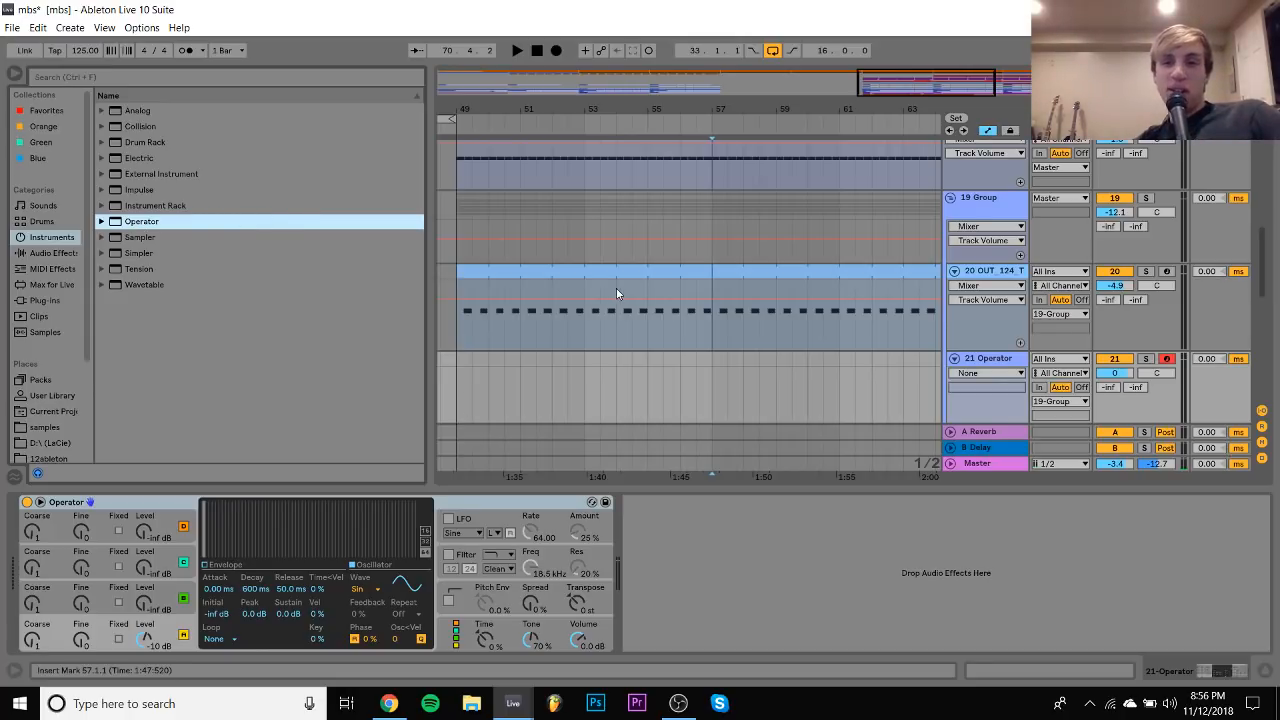
# Copy the OUT_124_TTD_Top_03 clip at bars 49–57 to the Operator track and repeat it up to bar 81
pyautogui.moveTo(603, 266); pyautogui.dragTo(609, 376)
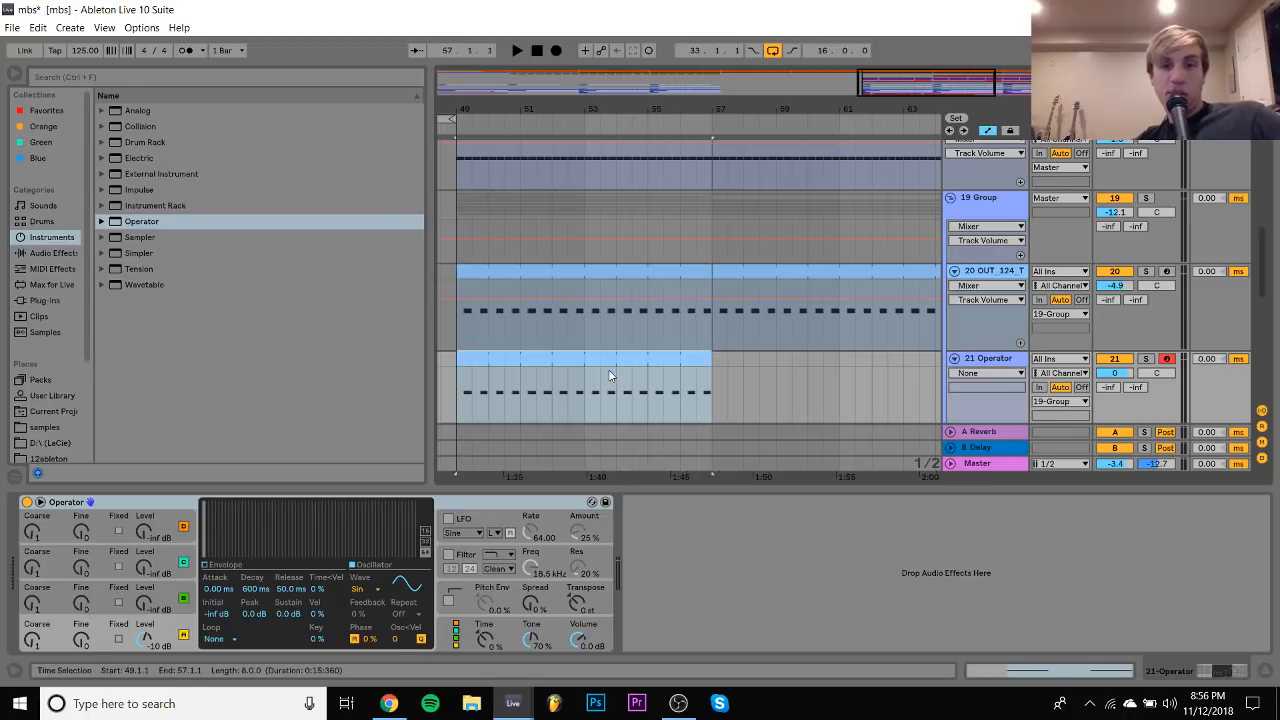
pyautogui.moveTo(643, 113); pyautogui.dragTo(667, 109)
pyautogui.hotkey('ctrl', 'd')
pyautogui.hotkey('ctrl', 'd')
pyautogui.hotkey('ctrl', 'd')
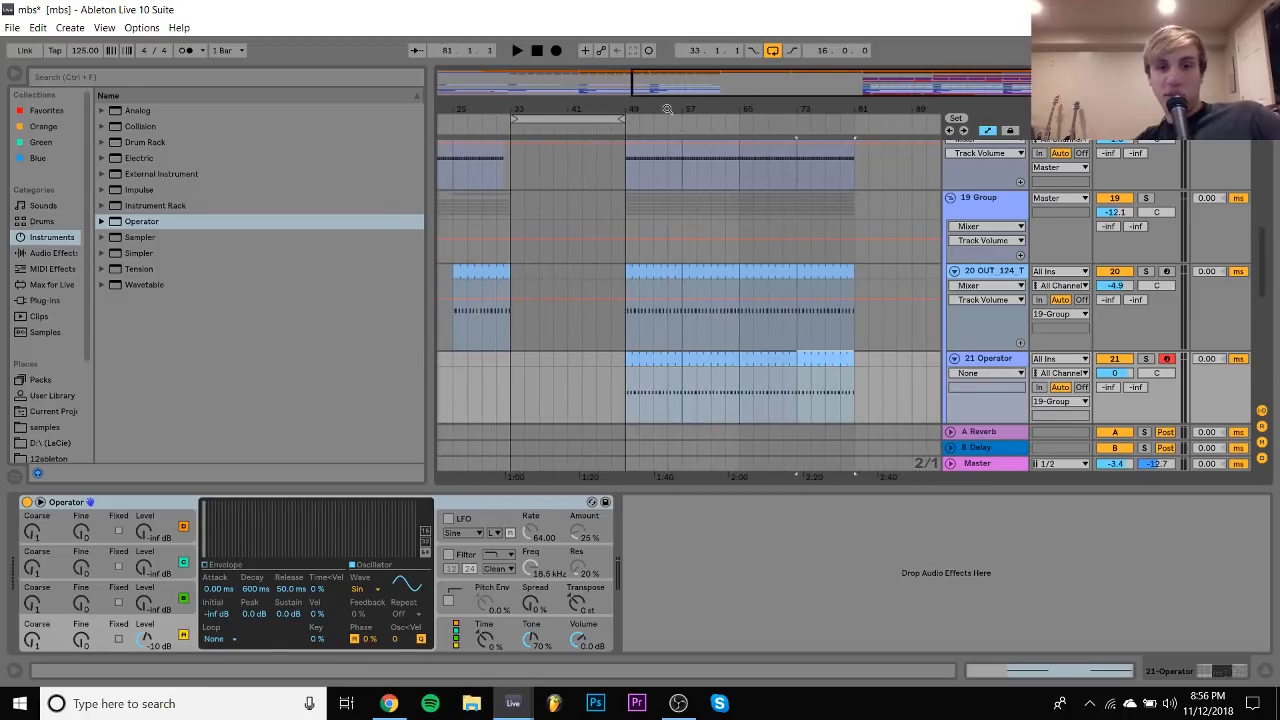
# Loop the Operator clips from bar 49 to 81, and play the track soloed at a volume of -10.3 dB
pyautogui.keyDown('shift'); pyautogui.click(646, 382); pyautogui.keyUp('shift')
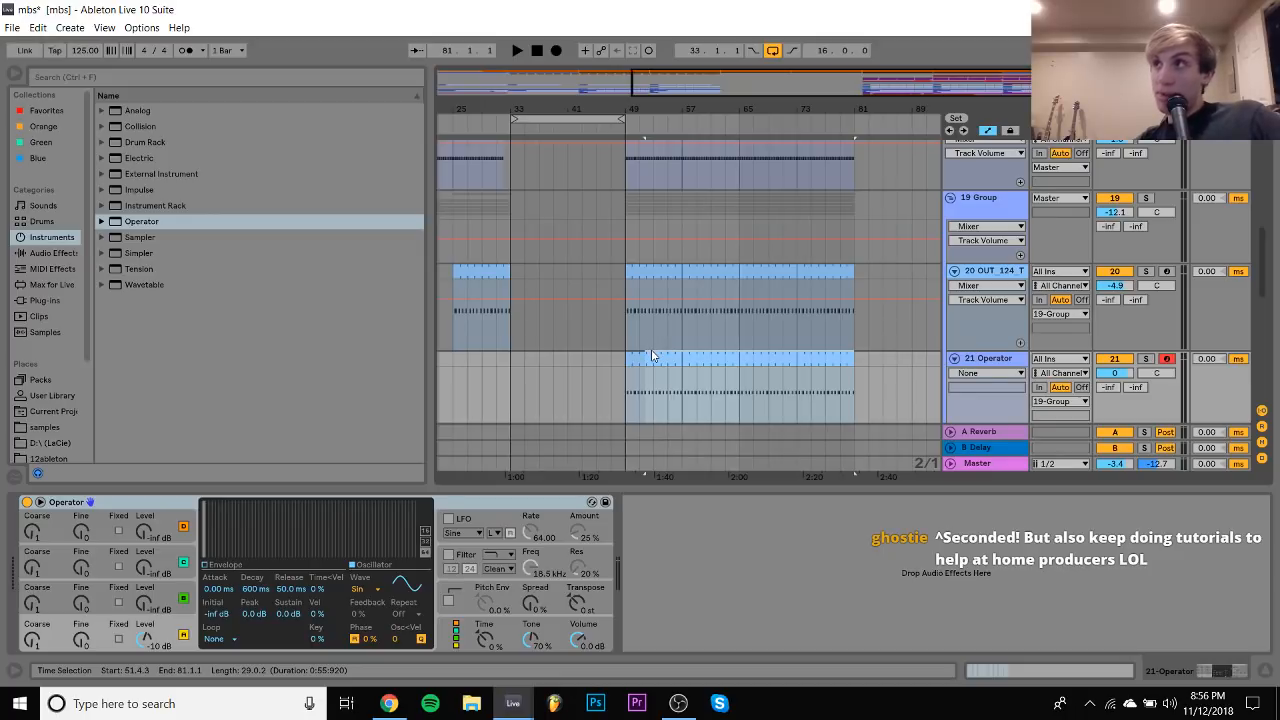
pyautogui.click(650, 357)
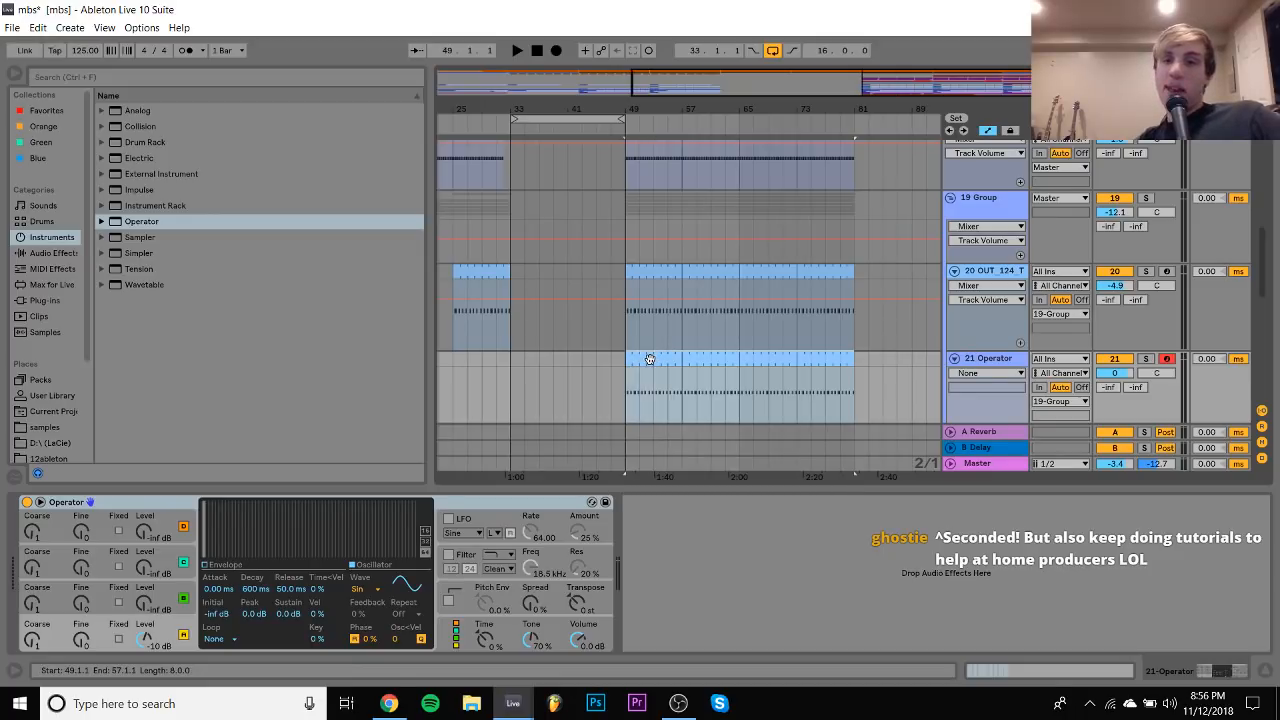
pyautogui.hotkey('ctrl', 'l')
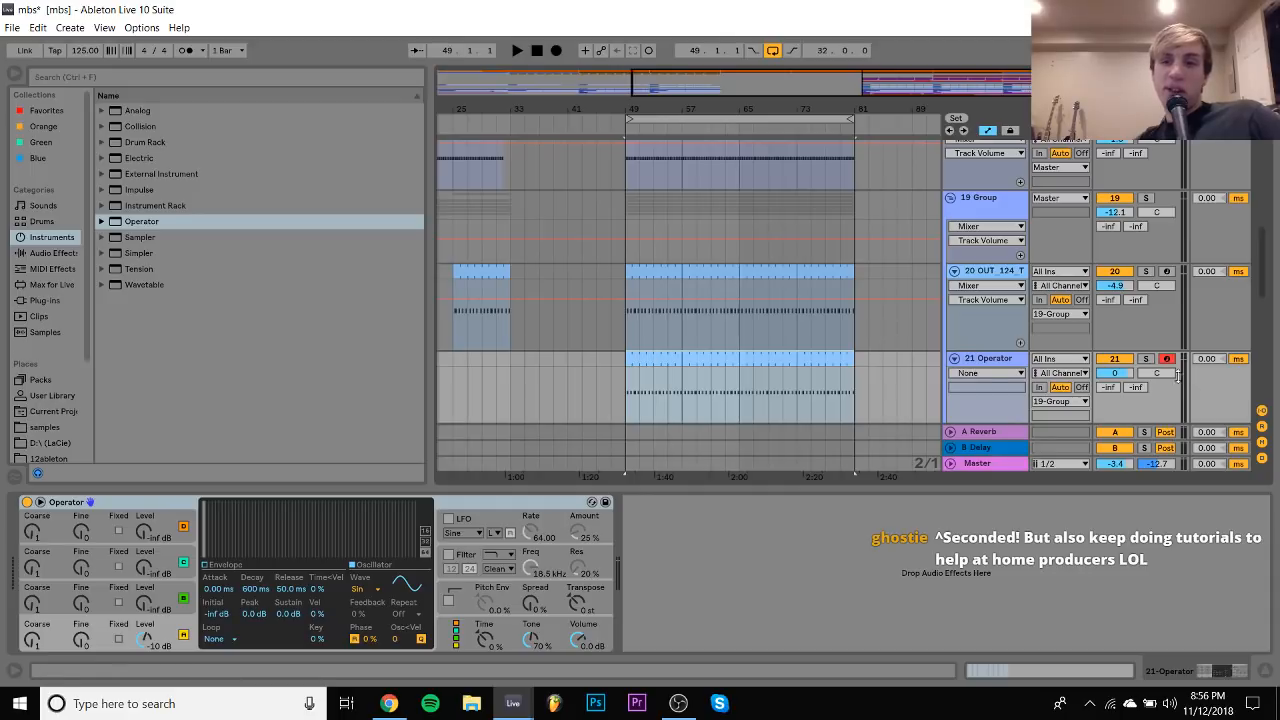
pyautogui.moveTo(1113, 378); pyautogui.dragTo(1113, 420)
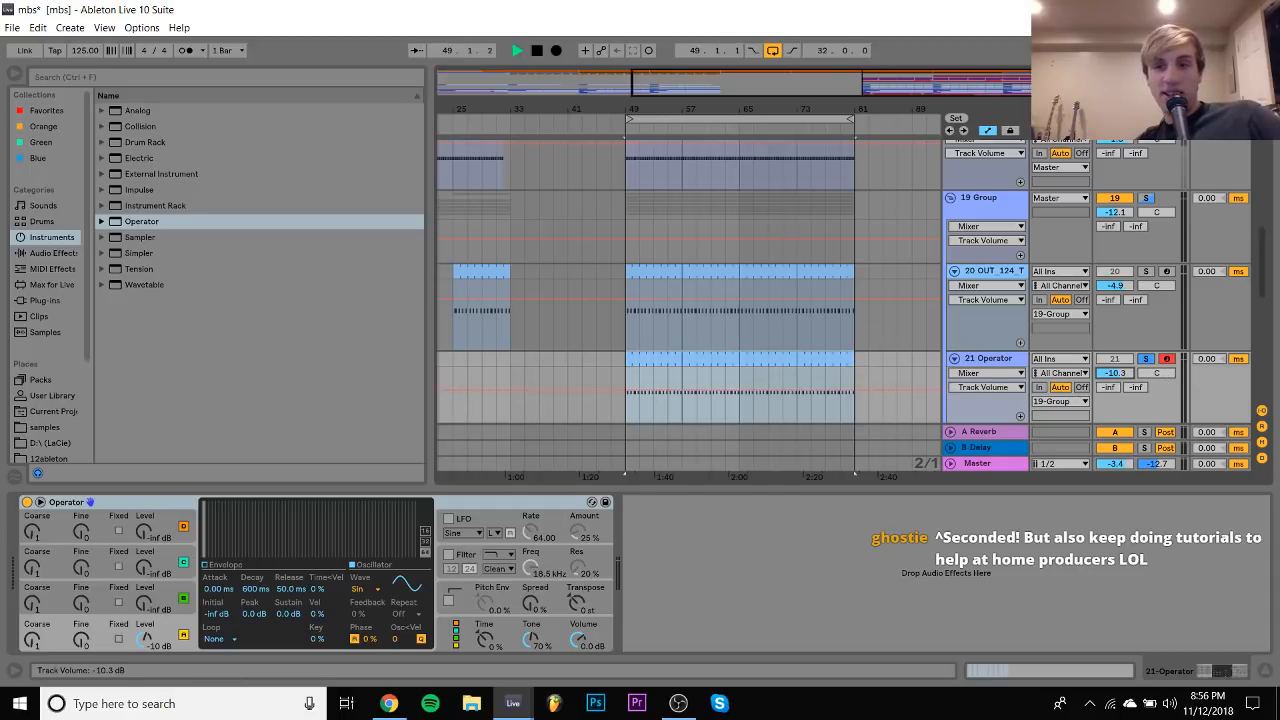
# Change Operator's Oscillator A waveform to Noise White and lower its envelope sustain to -inf dB
pyautogui.click(375, 590)
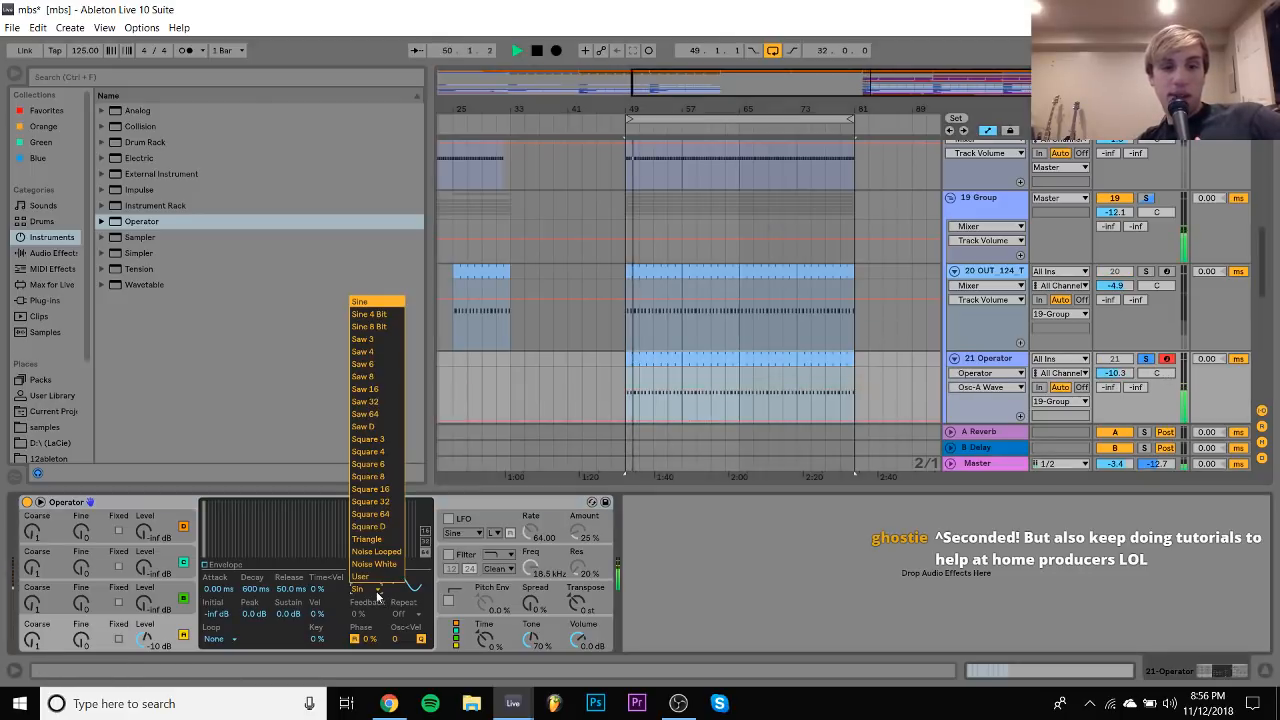
pyautogui.click(373, 564)
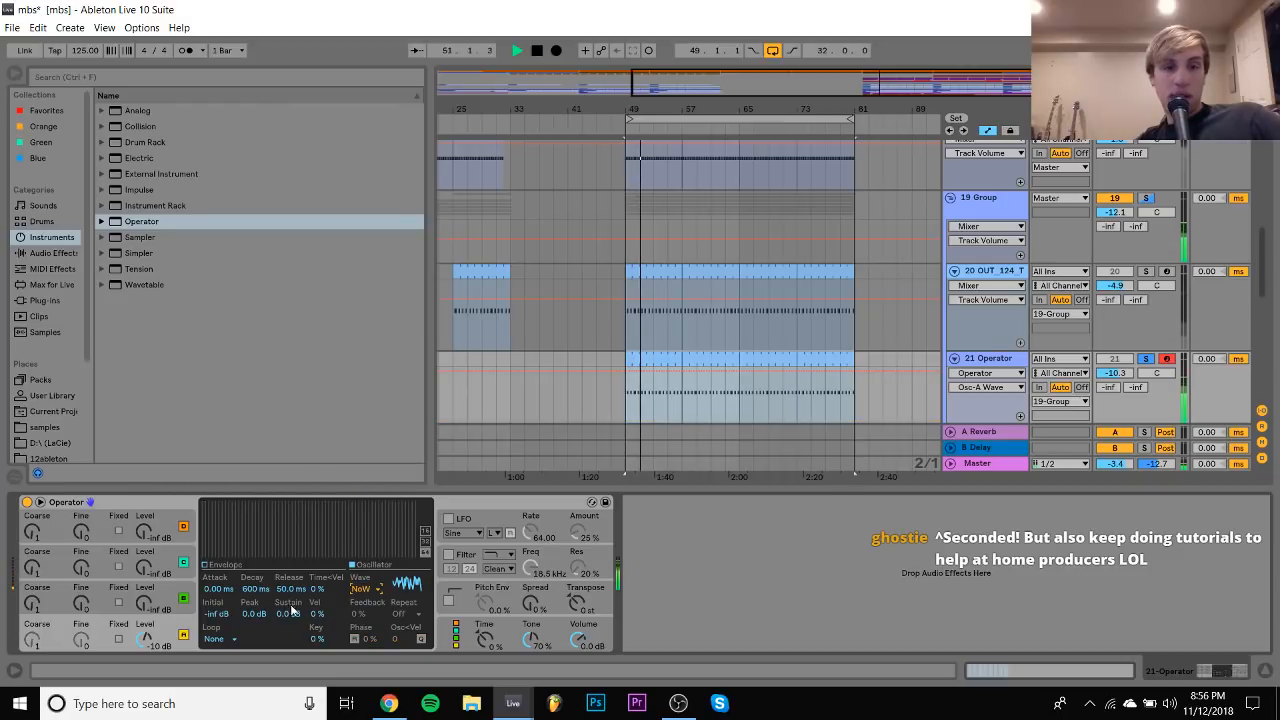
pyautogui.moveTo(291, 610); pyautogui.dragTo(291, 690)
# Open the first Operator clip at bar 49 and nudge all its C3 notes earlier, toward the offbeats 1.1.3 and 1.3.3
pyautogui.doubleClick(638, 357)
pyautogui.press('space')
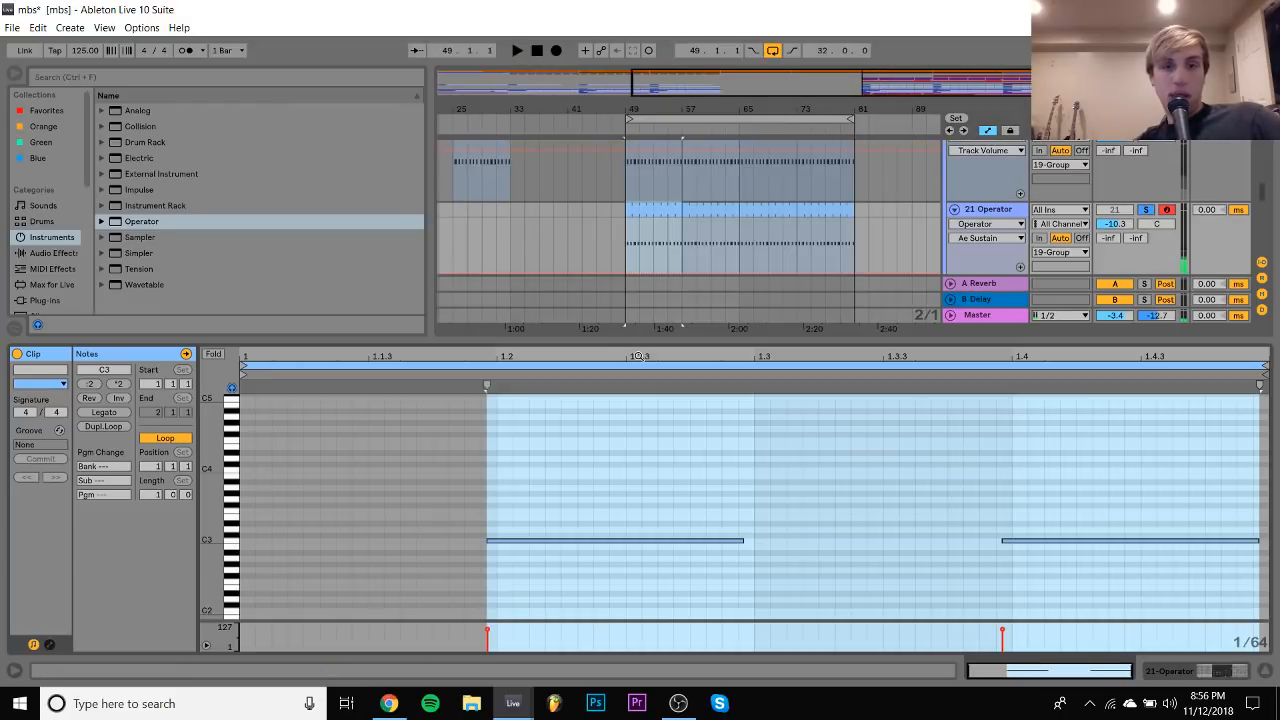
pyautogui.hotkey('ctrl', 'a')
pyautogui.press('Left')
pyautogui.press('Left')
pyautogui.press('Left')
pyautogui.press('Left')
pyautogui.press('Left')
pyautogui.press('Left')
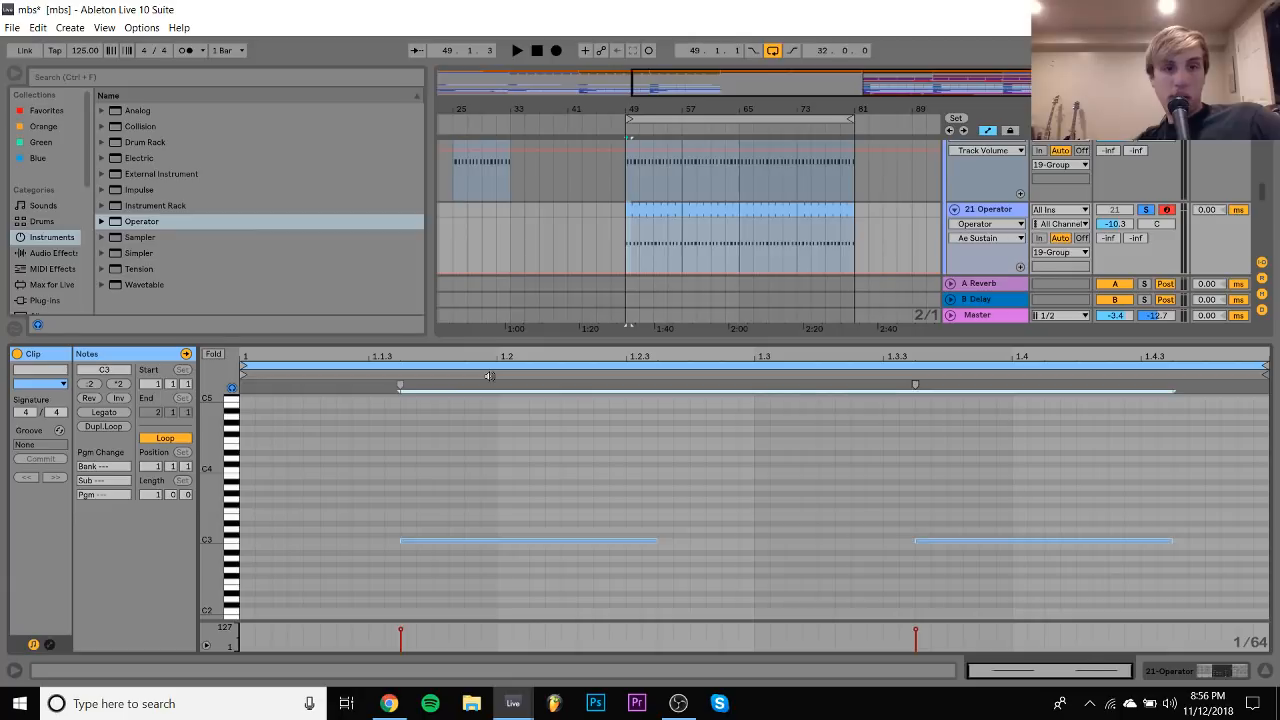
# Duplicate the clip's C3 notes and shorten the copies
pyautogui.hotkey('ctrl', 'd')
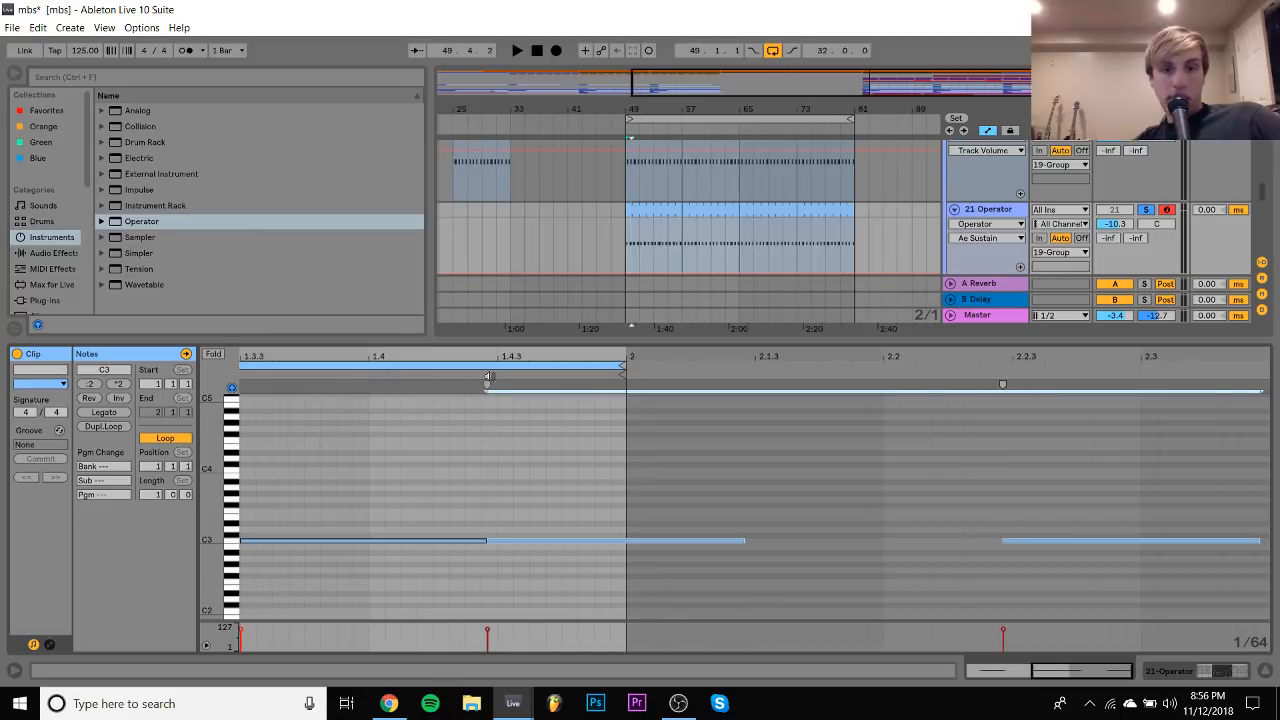
pyautogui.press('Left')
pyautogui.press('Left')
pyautogui.press('Left')
pyautogui.press('Left')
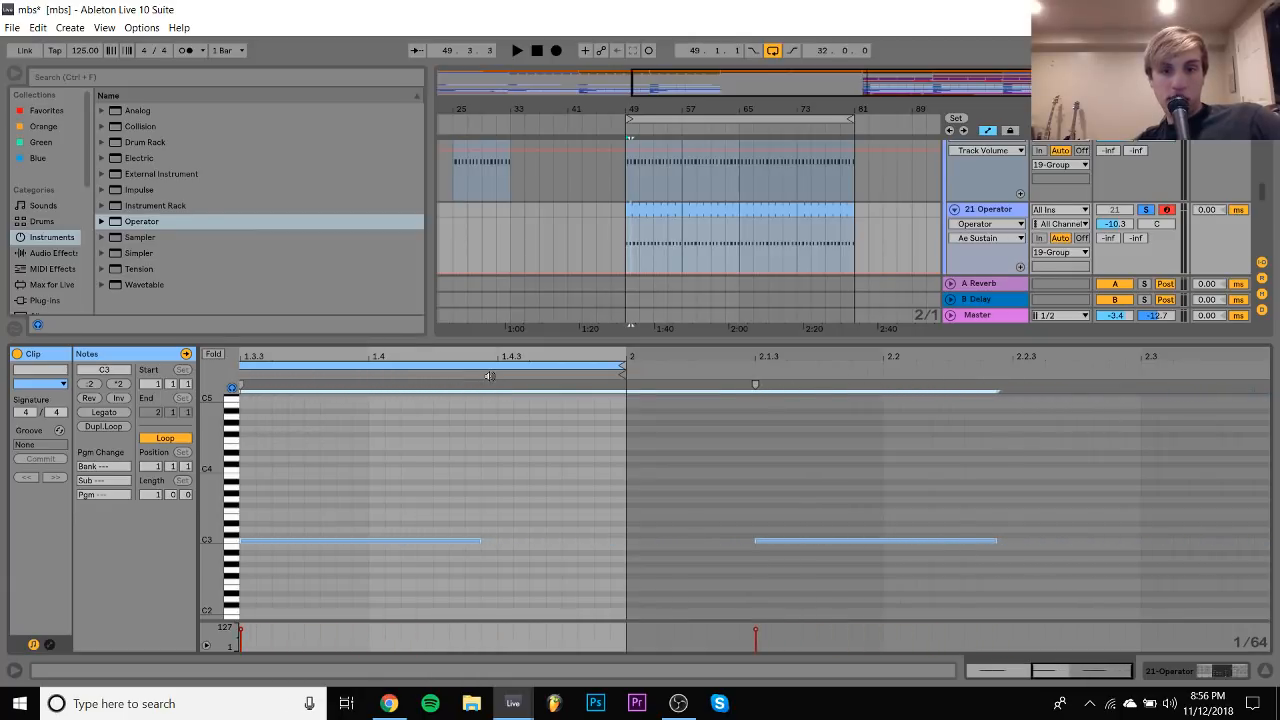
pyautogui.hotkey('shift', 'Left')
pyautogui.hotkey('shift', 'Left')
pyautogui.hotkey('shift', 'Left')
pyautogui.hotkey('shift', 'Left')
pyautogui.hotkey('shift', 'Left')
pyautogui.hotkey('shift', 'Left')
pyautogui.hotkey('shift', 'Left')
pyautogui.hotkey('shift', 'Left')
# Move the copied C3 notes back to 1.2.3 and 1.4.3, and give all notes an equal eighth-note length
pyautogui.press('Left')
pyautogui.press('Left')
pyautogui.press('Left')
pyautogui.press('Left')
pyautogui.press('Left')
pyautogui.press('Left')
pyautogui.press('Left')
pyautogui.press('Left')
pyautogui.press('Left')
pyautogui.press('Left')
pyautogui.press('Left')
pyautogui.press('Left')
pyautogui.press('Left')
pyautogui.press('Left')
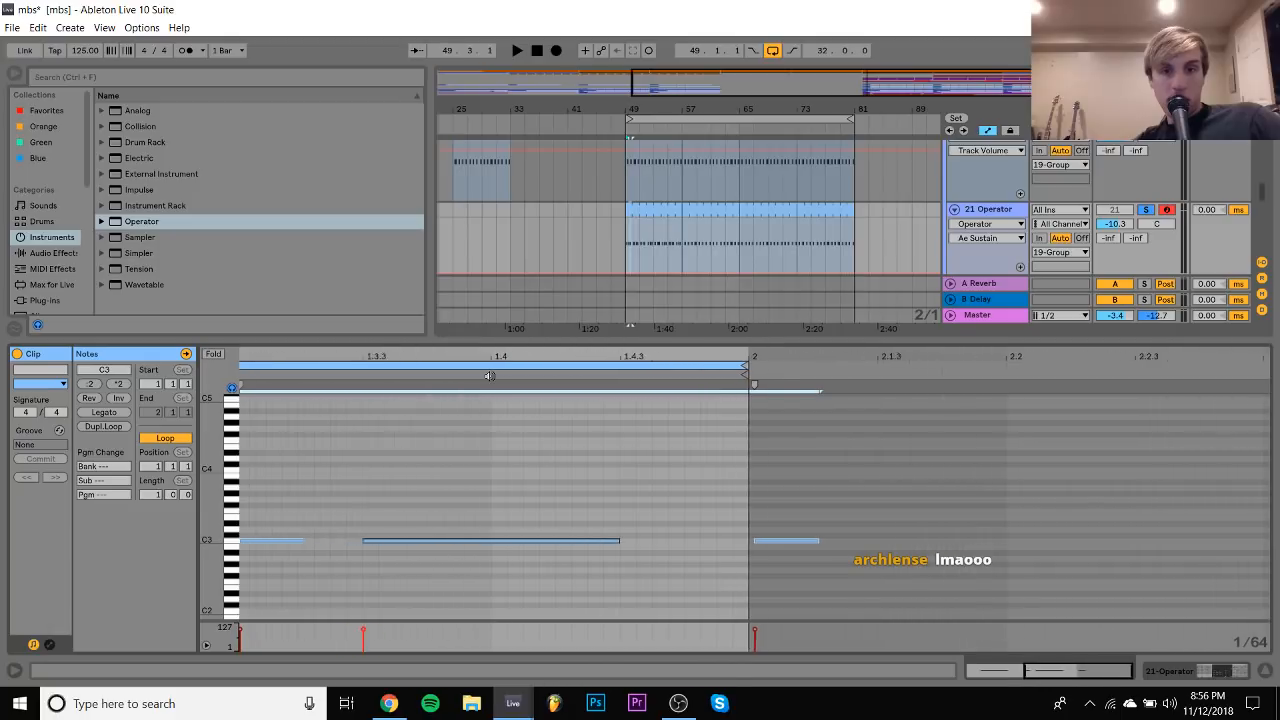
pyautogui.press('Left')
pyautogui.press('Left')
pyautogui.press('Left')
pyautogui.press('Left')
pyautogui.press('Left')
pyautogui.press('Left')
pyautogui.press('Left')
pyautogui.press('Left')
pyautogui.press('Left')
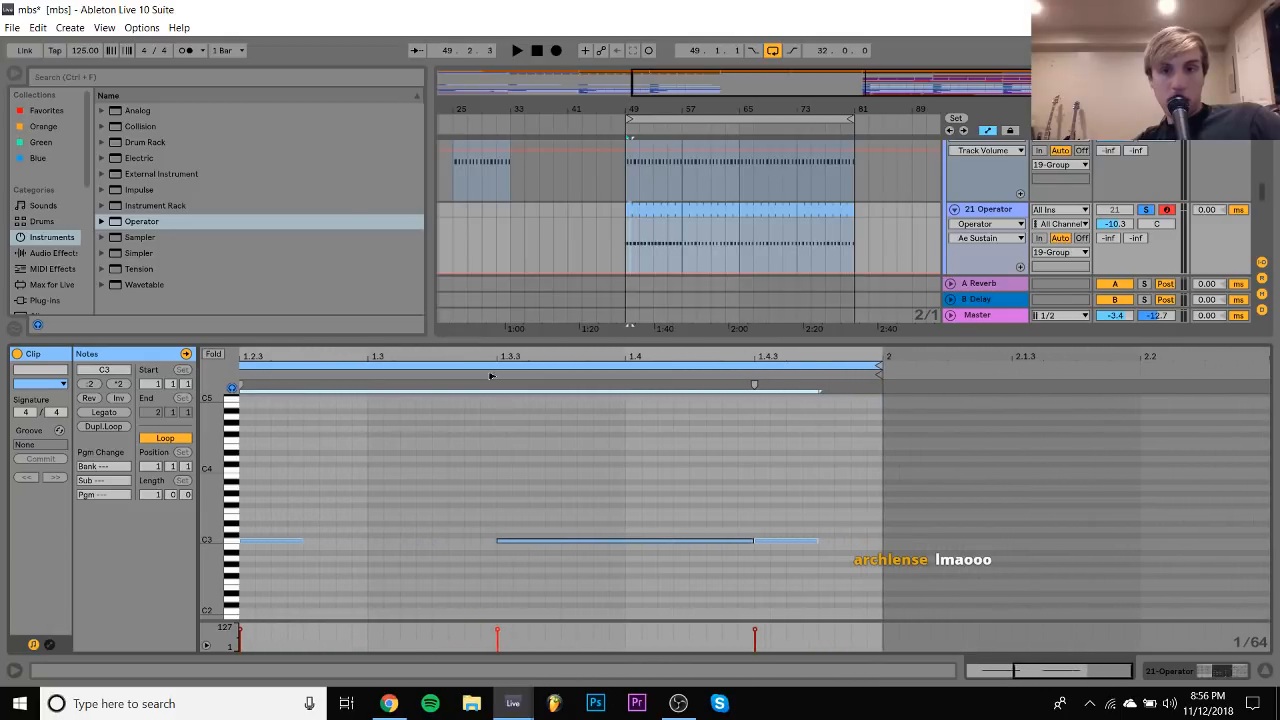
pyautogui.hotkey('ctrl', 'a')
pyautogui.hotkey('shift', 'Left')
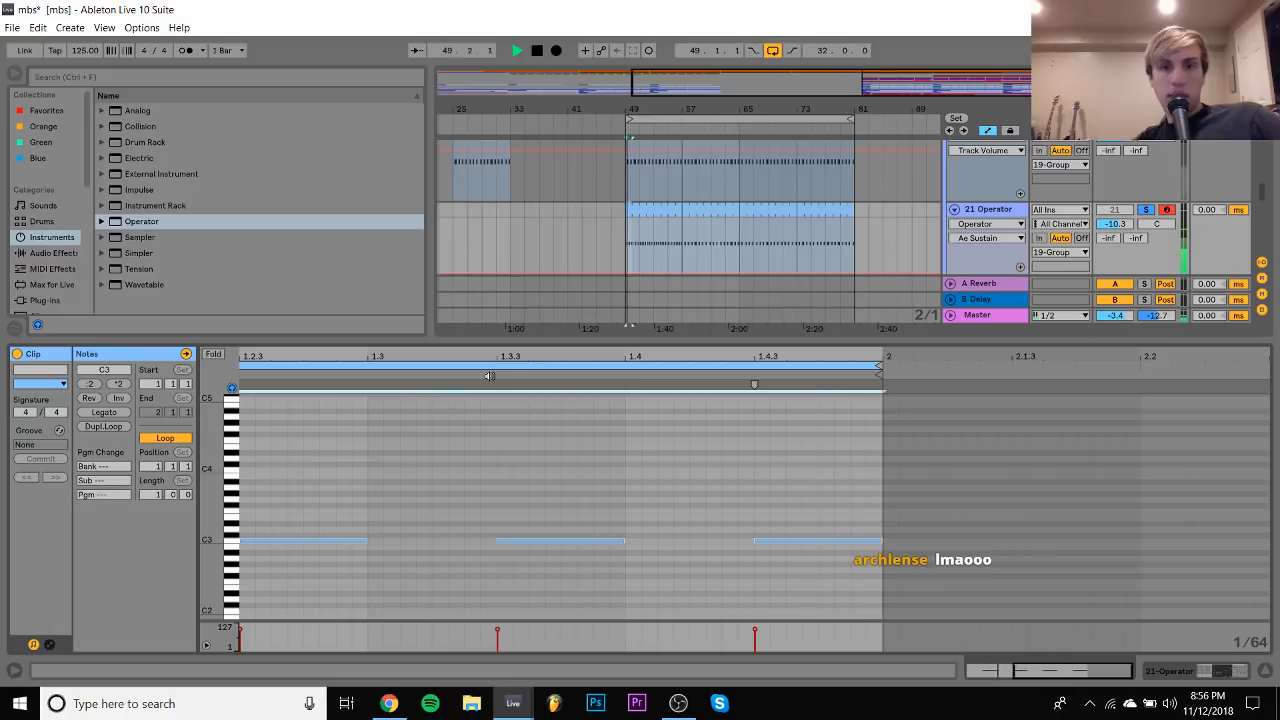
# Repeat the edited Operator clip at bars 49–57 three times, replacing the old clips up to bar 81
pyautogui.doubleClick(998, 210)
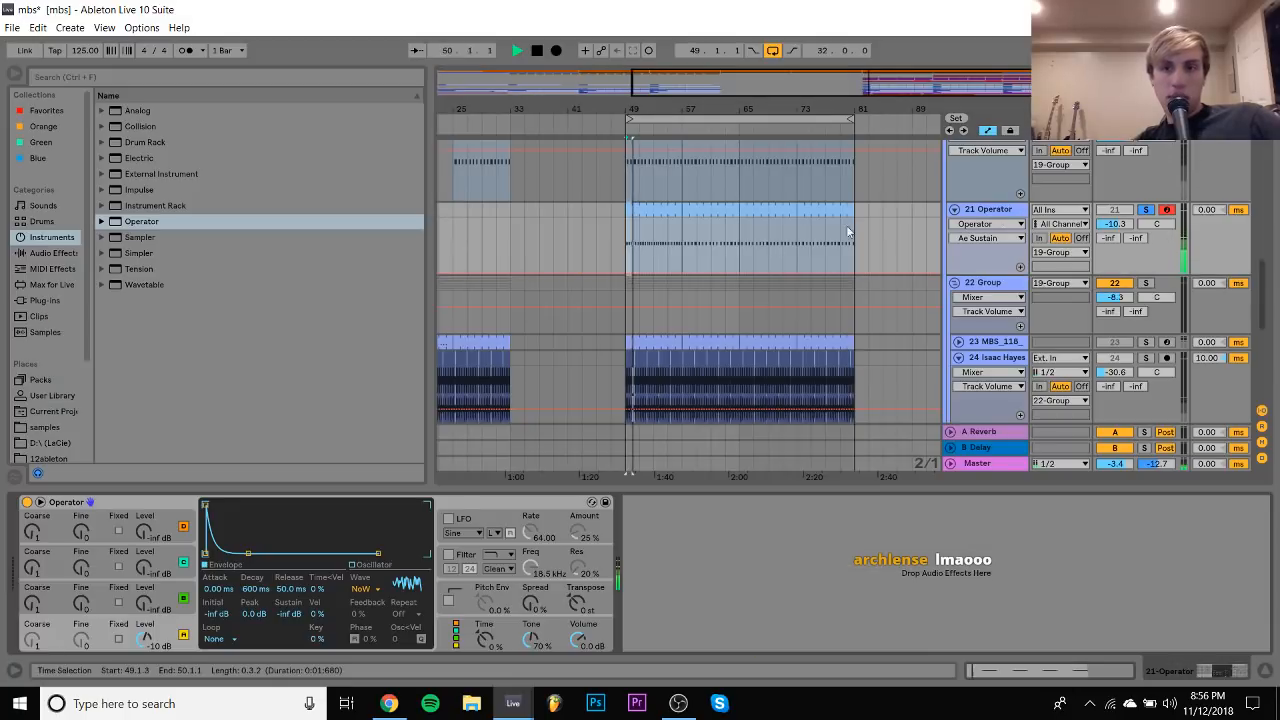
pyautogui.click(657, 215)
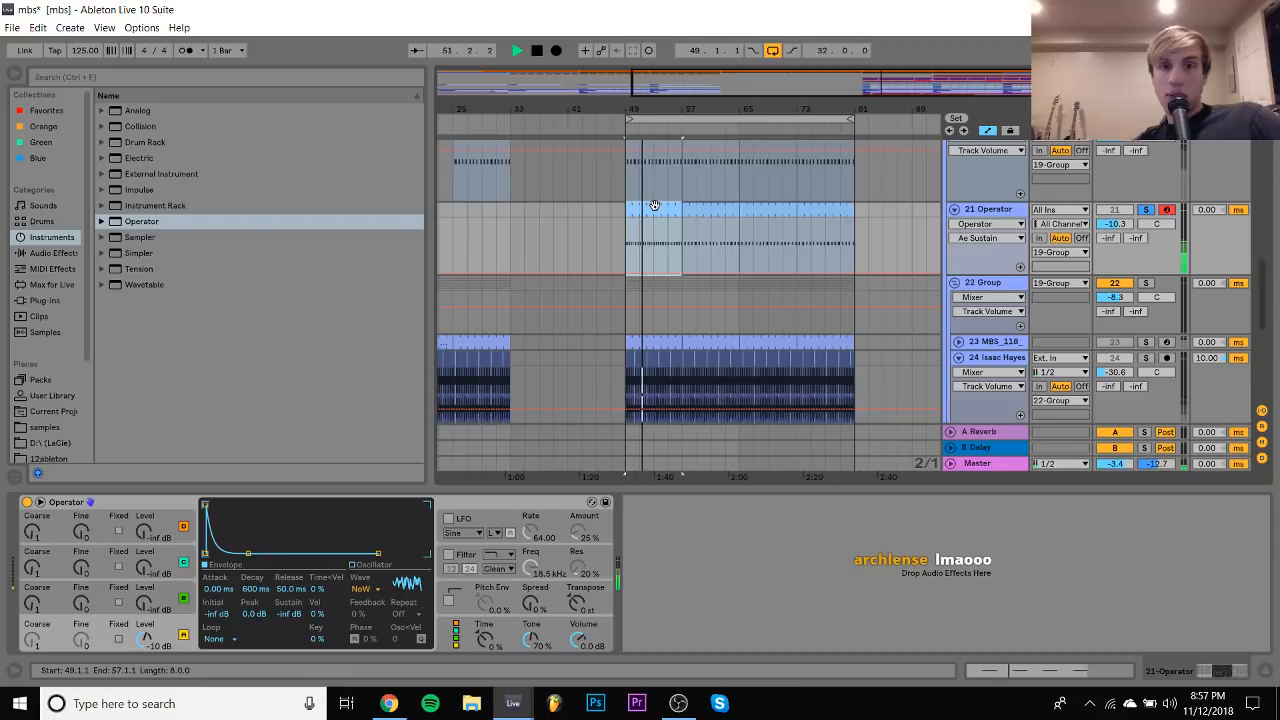
pyautogui.hotkey('ctrl', 'd')
pyautogui.hotkey('ctrl', 'd')
pyautogui.hotkey('ctrl', 'd')
pyautogui.click(652, 206)
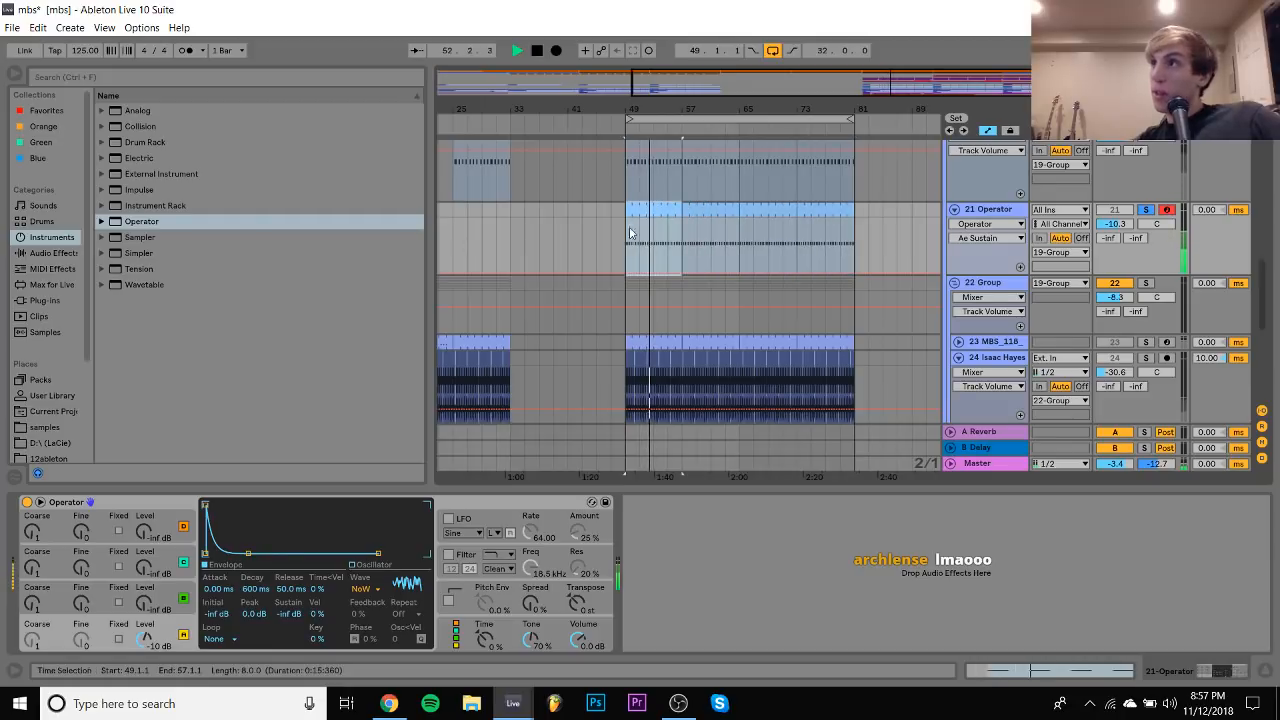
# Set Oscillator A's decay to 816 ms with a longer release, and enable Operator's filter with another type at 6.18 kHz
pyautogui.moveTo(255, 590); pyautogui.dragTo(282, 522)
pyautogui.moveTo(256, 591); pyautogui.dragTo(256, 612)
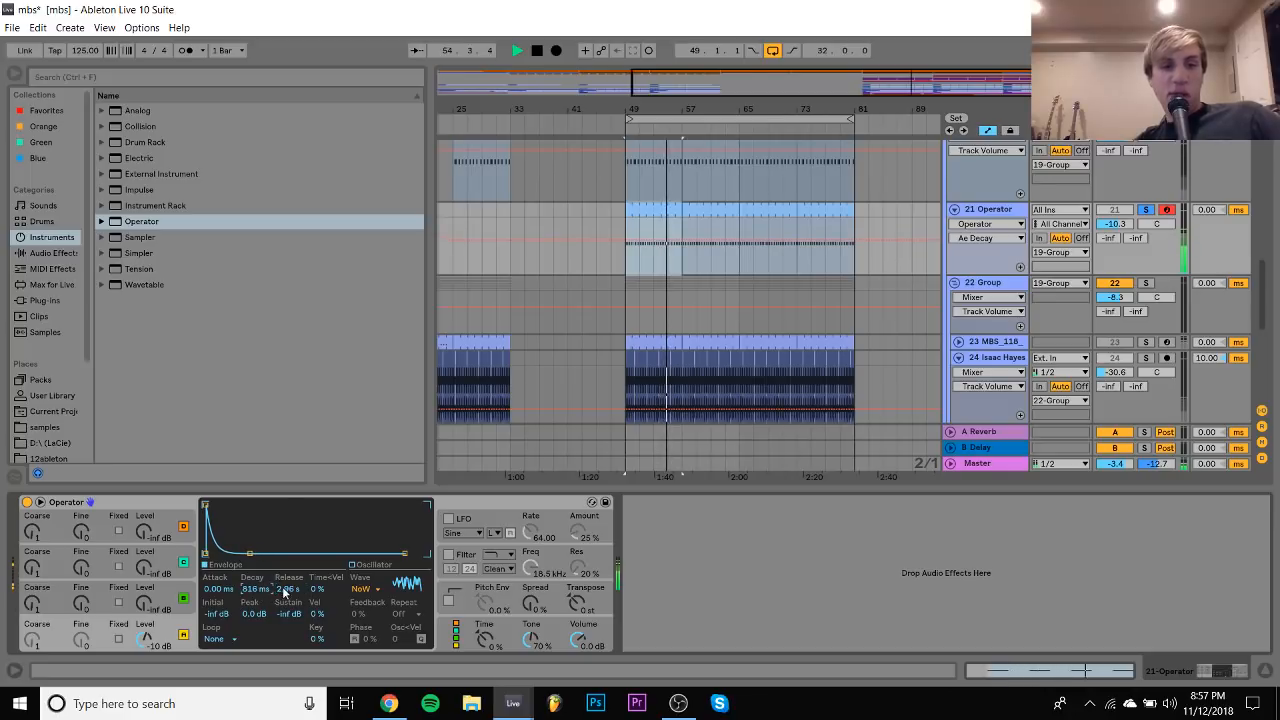
pyautogui.click(448, 554)
pyautogui.click(502, 555)
pyautogui.click(500, 587)
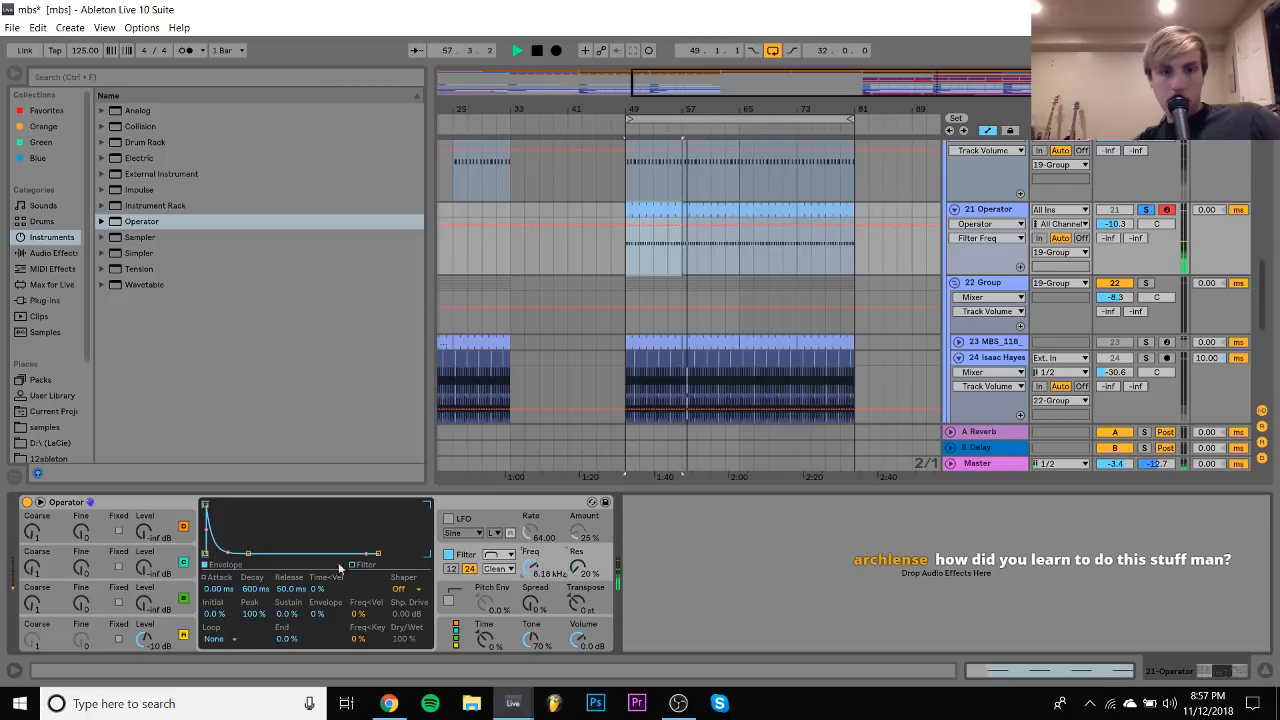
# Set Oscillator A's decay to 1.37 s and release to 1.49 s, and raise Operator's filter frequency to 11.7 kHz
pyautogui.click(132, 646)
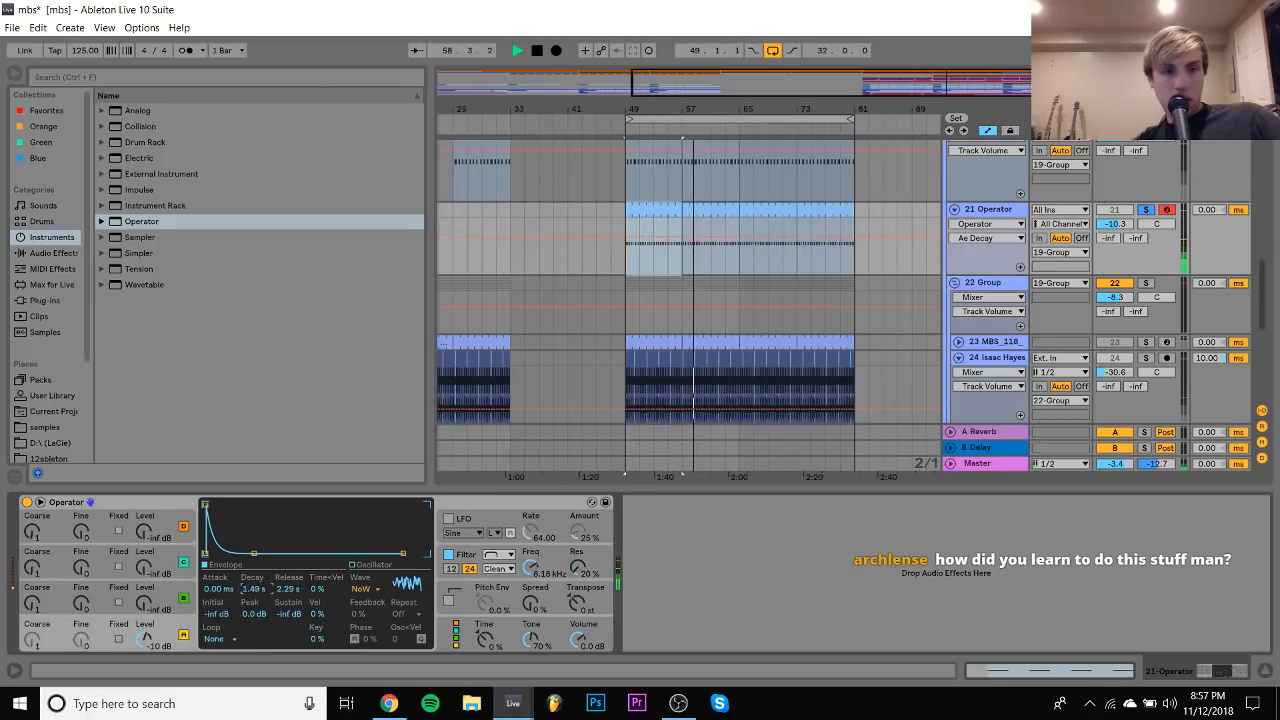
pyautogui.moveTo(254, 588)
pyautogui.mouseDown()
pyautogui.moveTo(254, 570)
pyautogui.moveTo(277, 602)
pyautogui.moveTo(257, 603)
pyautogui.mouseUp()
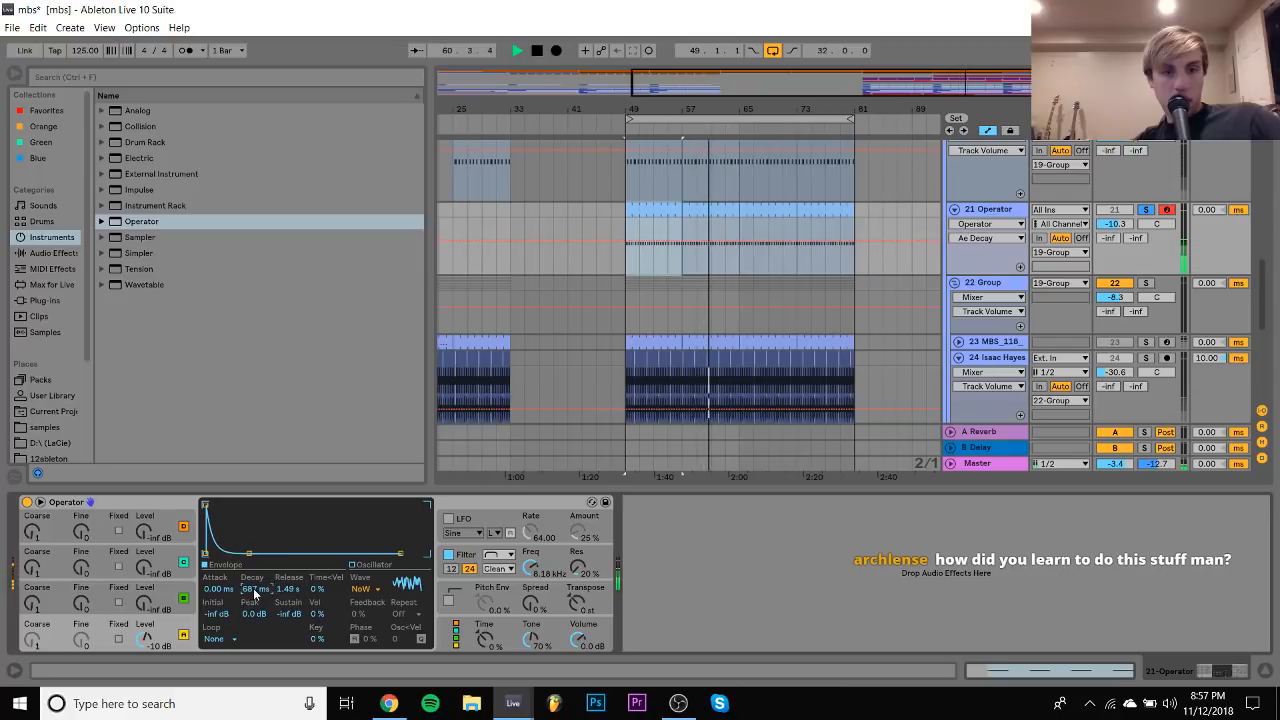
pyautogui.click(531, 553)
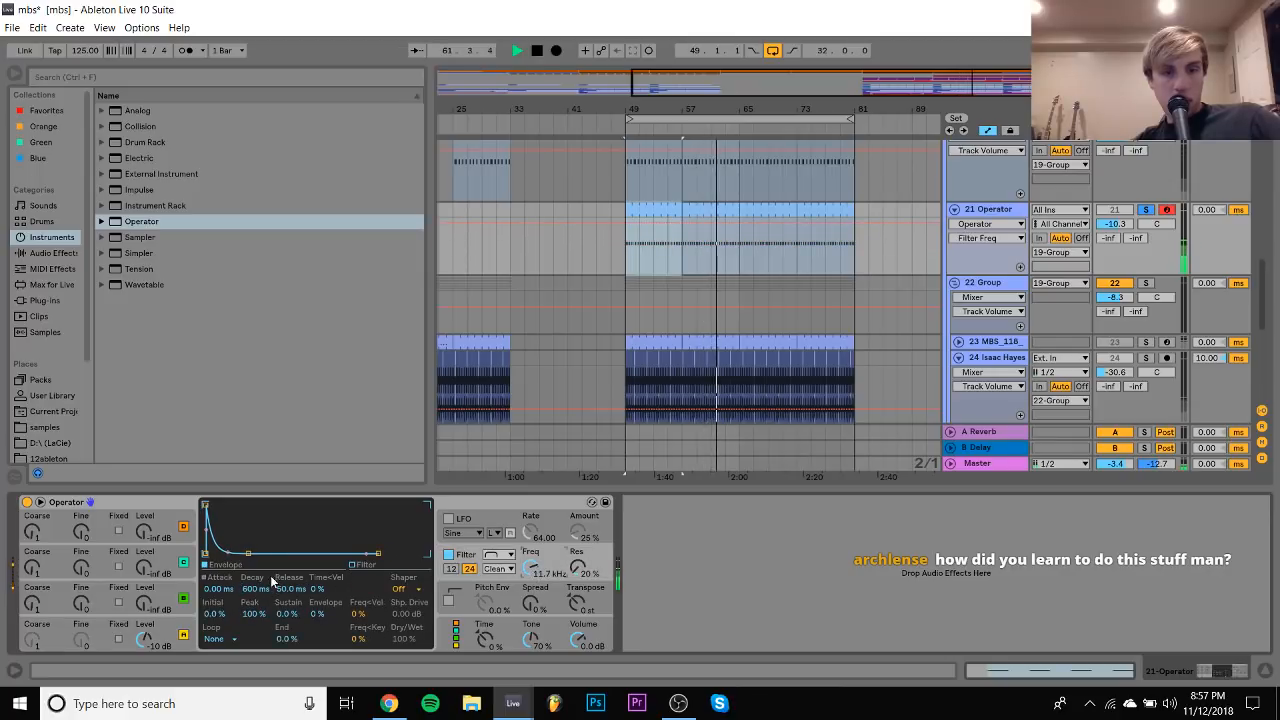
pyautogui.click(183, 630)
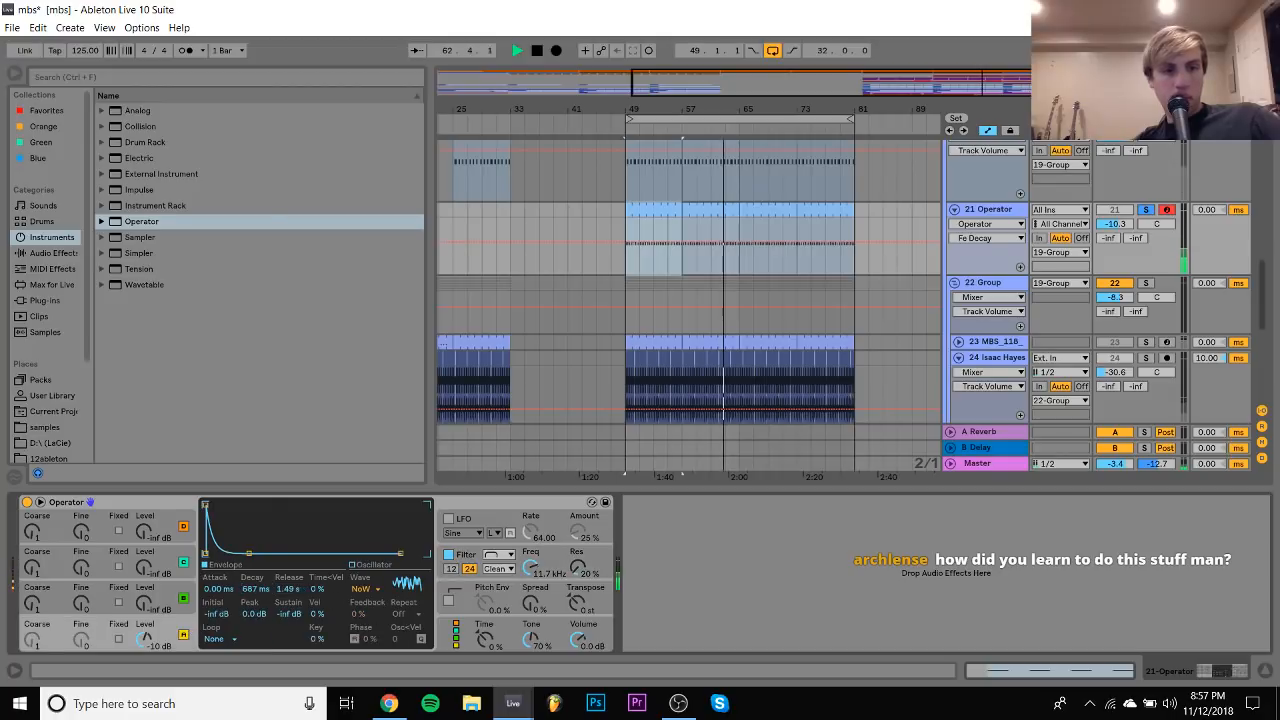
pyautogui.moveTo(257, 589); pyautogui.dragTo(257, 577)
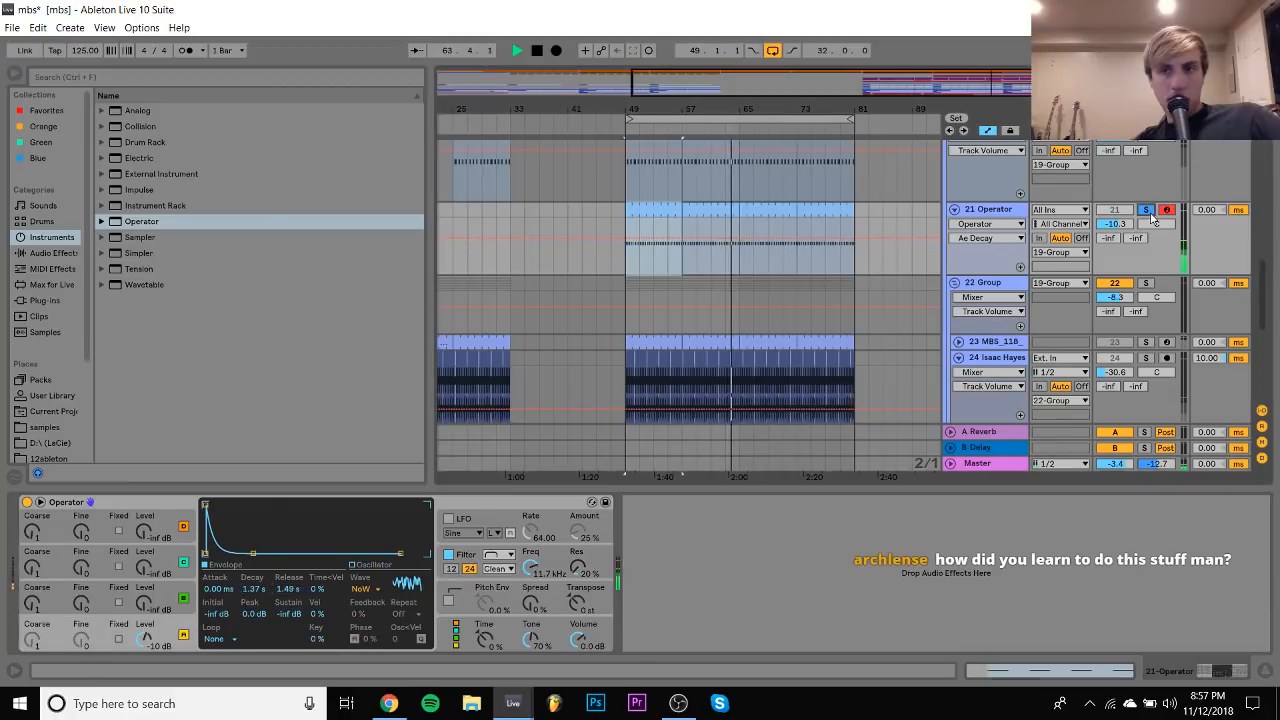
# Take the Operator track out of solo, replay from bar 49 and lower its filter frequency to 7.78 kHz
pyautogui.press('space')
pyautogui.moveTo(535, 568); pyautogui.dragTo(535, 571)
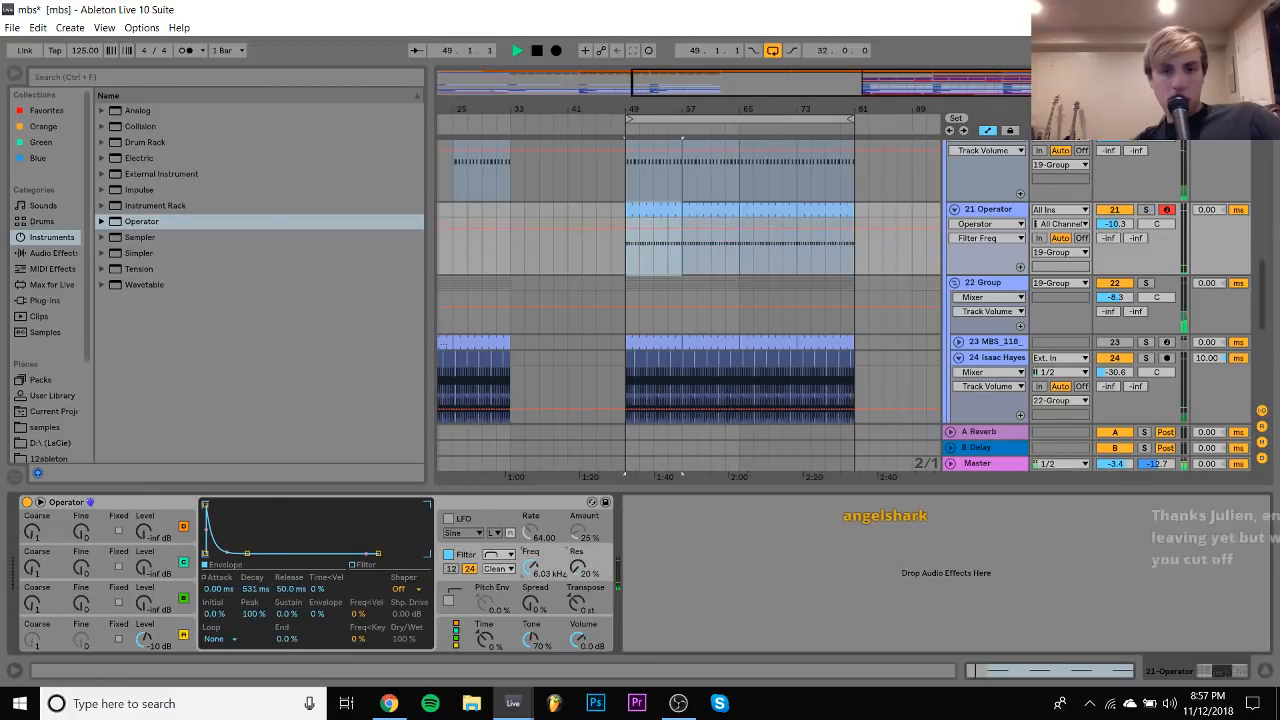
pyautogui.press('space')
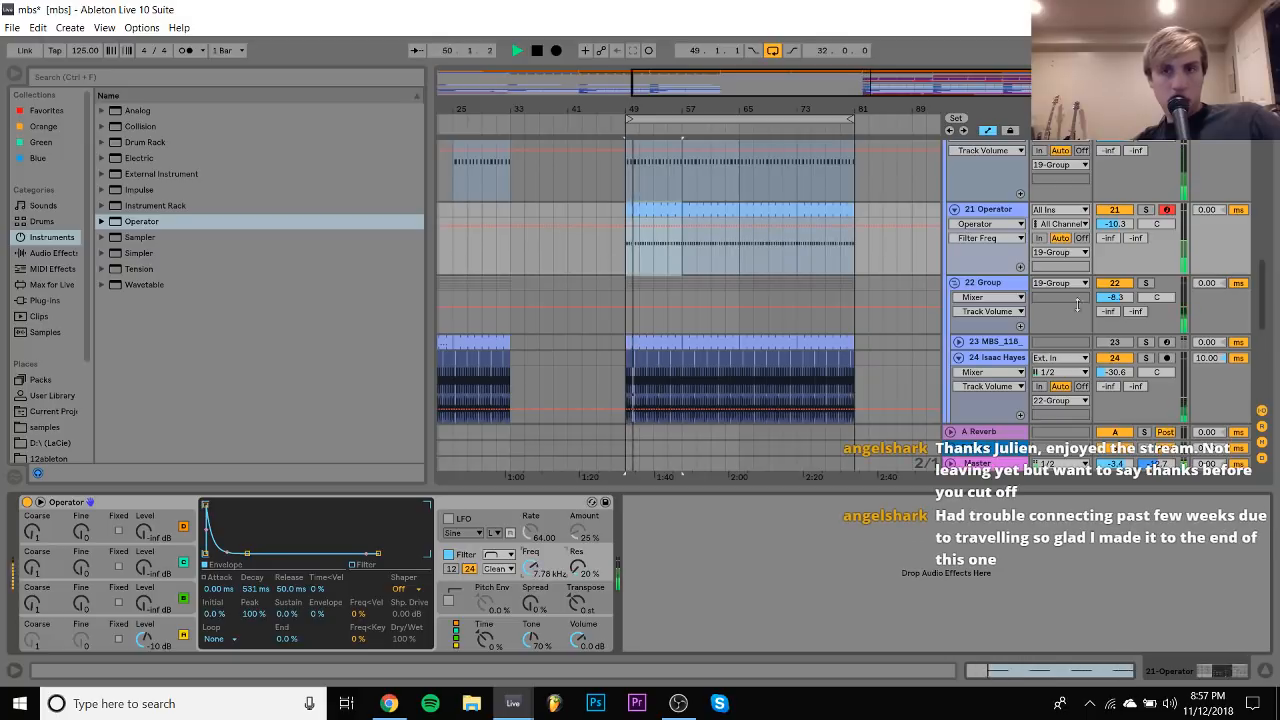
# Set the Operator track's volume to -12.2 dB, deactivate and collapse it, and select the OUT_124_TTD_Top_03 track
pyautogui.click(1119, 210)
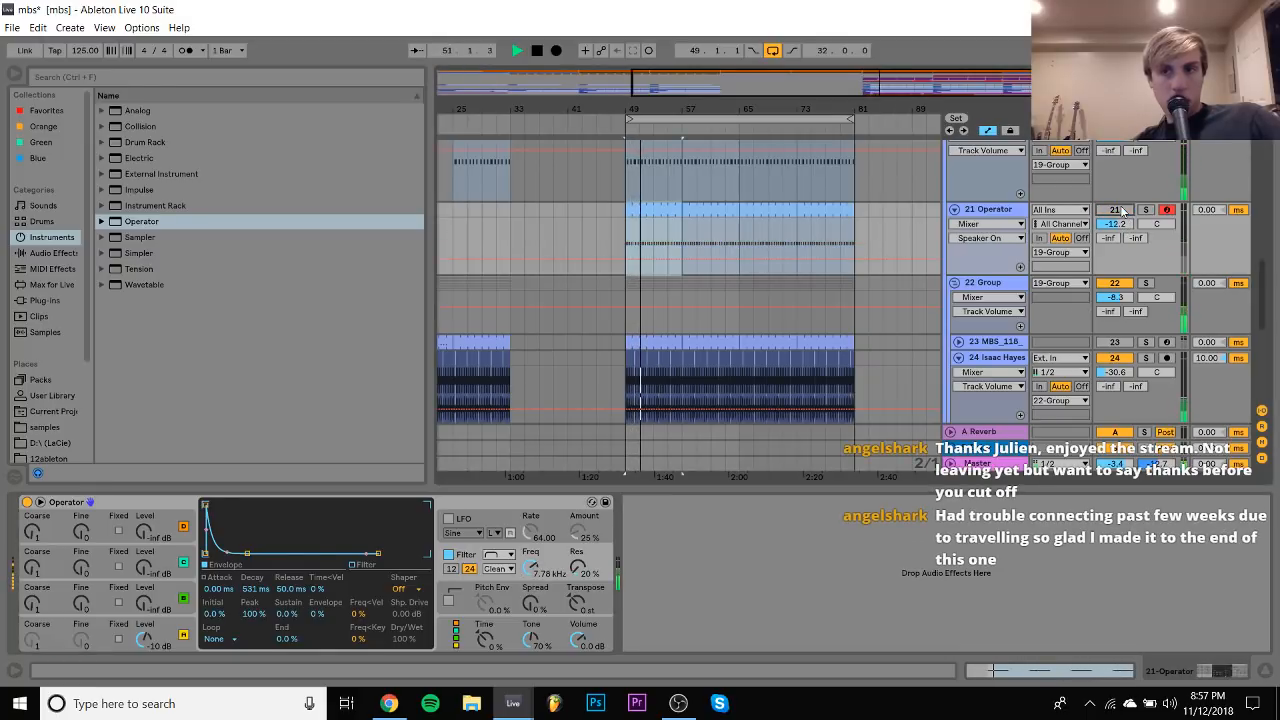
pyautogui.click(954, 210)
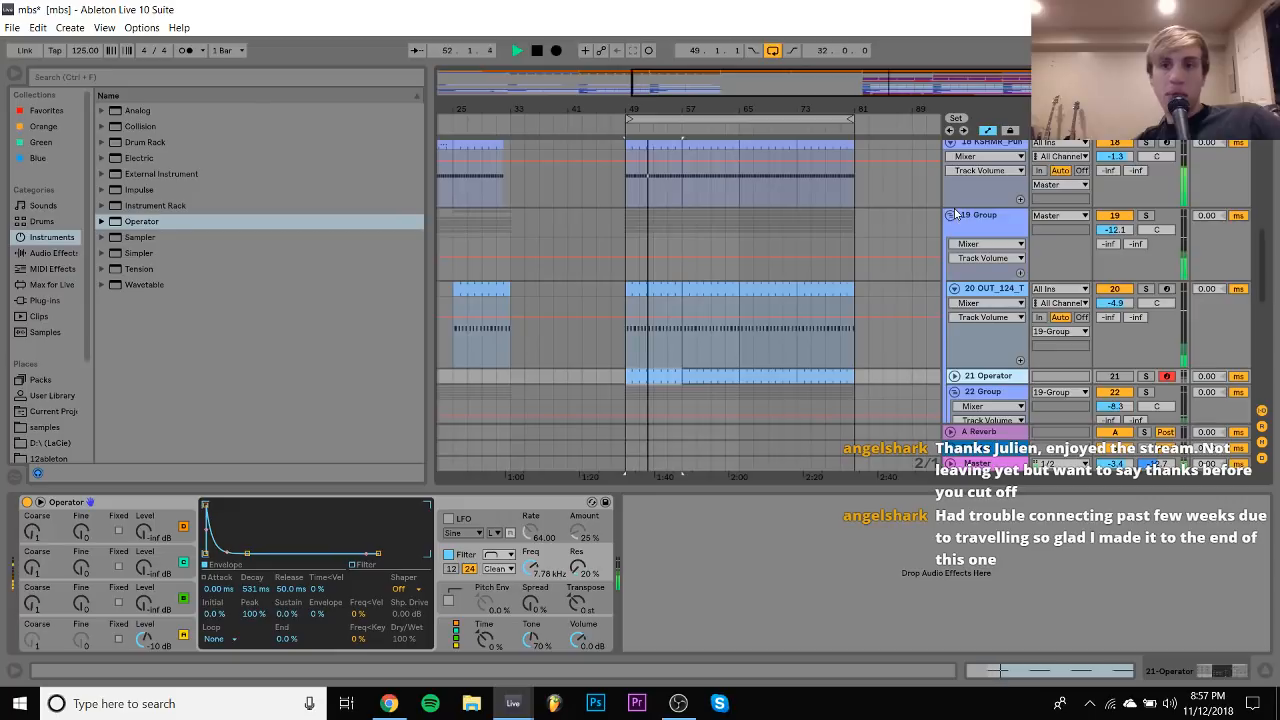
pyautogui.click(993, 290)
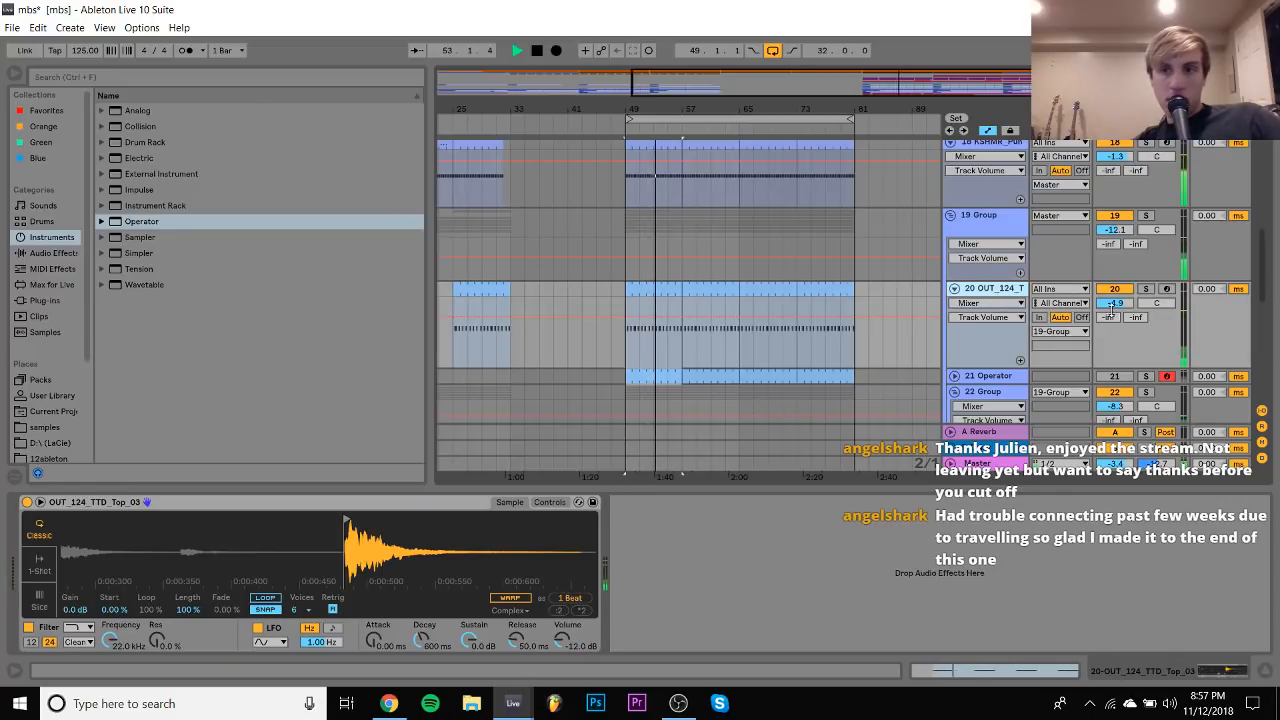
pyautogui.scroll(5, 1006, 220)
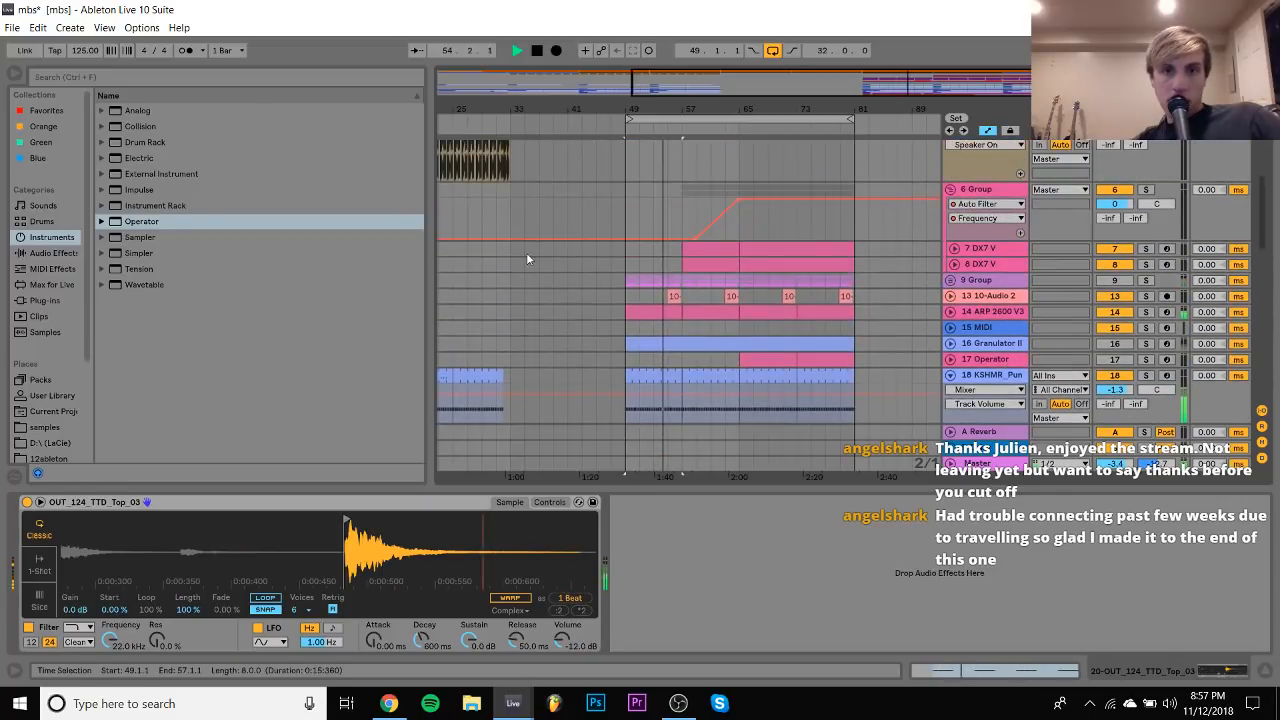
# Replay the arrangement from the bar 65 clip on the 3 Kontakt track, collapse that track and stop playback
pyautogui.scroll(5, 526, 252)
pyautogui.click(781, 265)
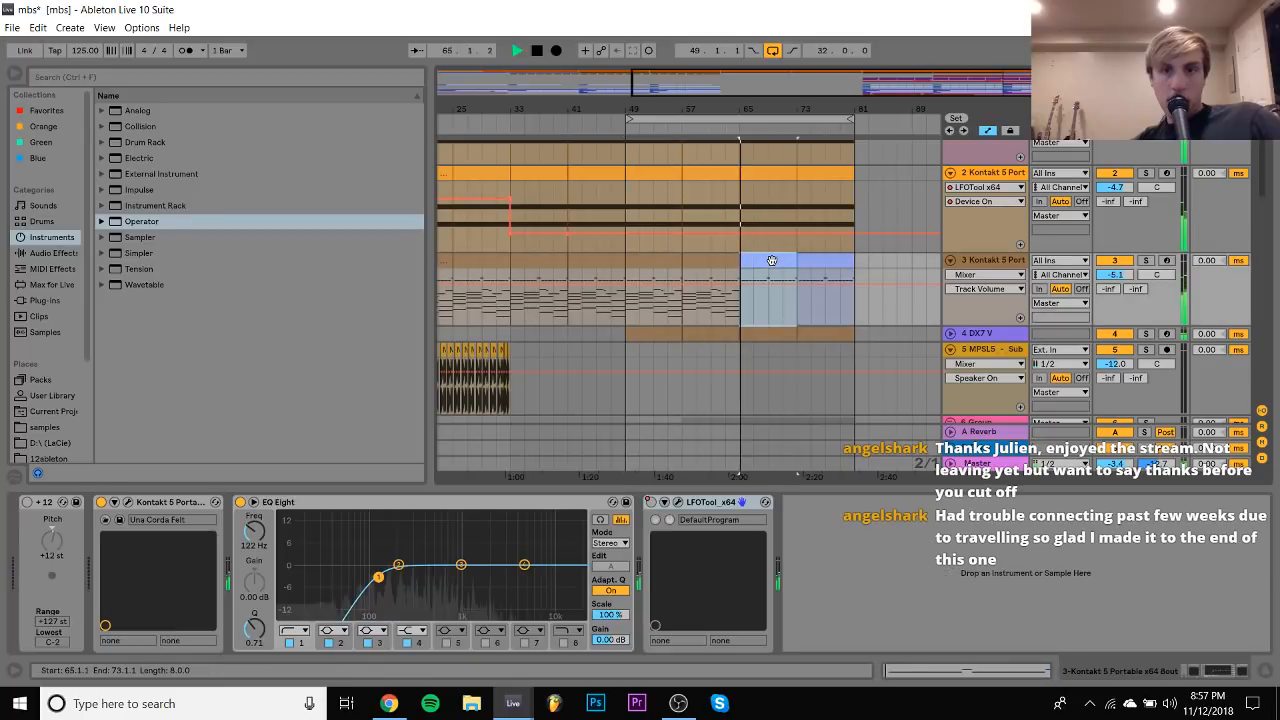
pyautogui.click(950, 261)
pyautogui.scroll(-1, 950, 261)
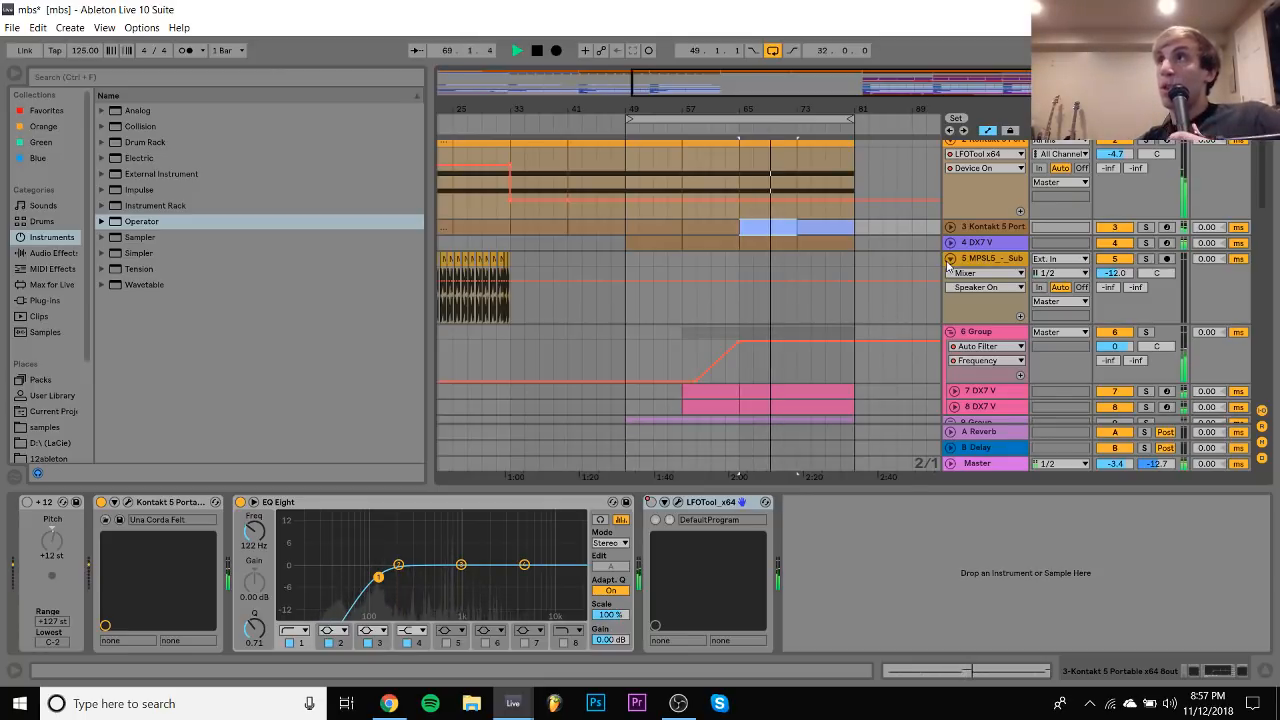
pyautogui.press('space')
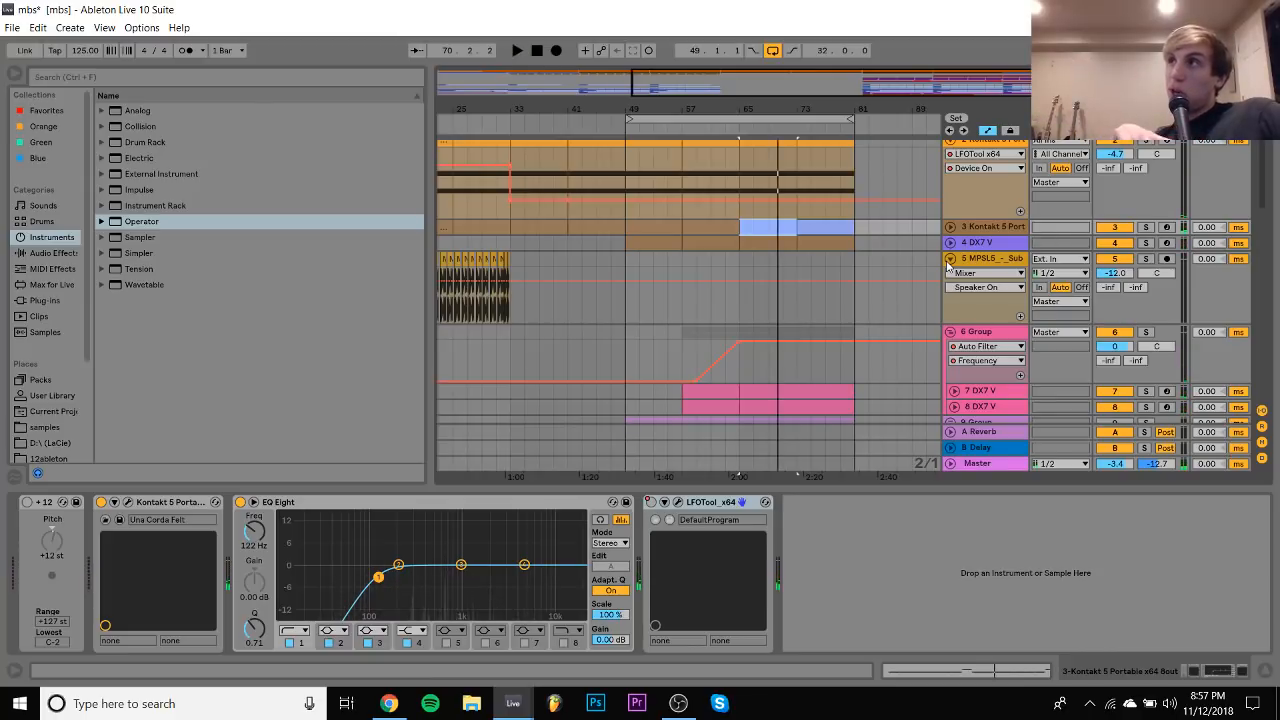
pyautogui.scroll(-5, 948, 265)
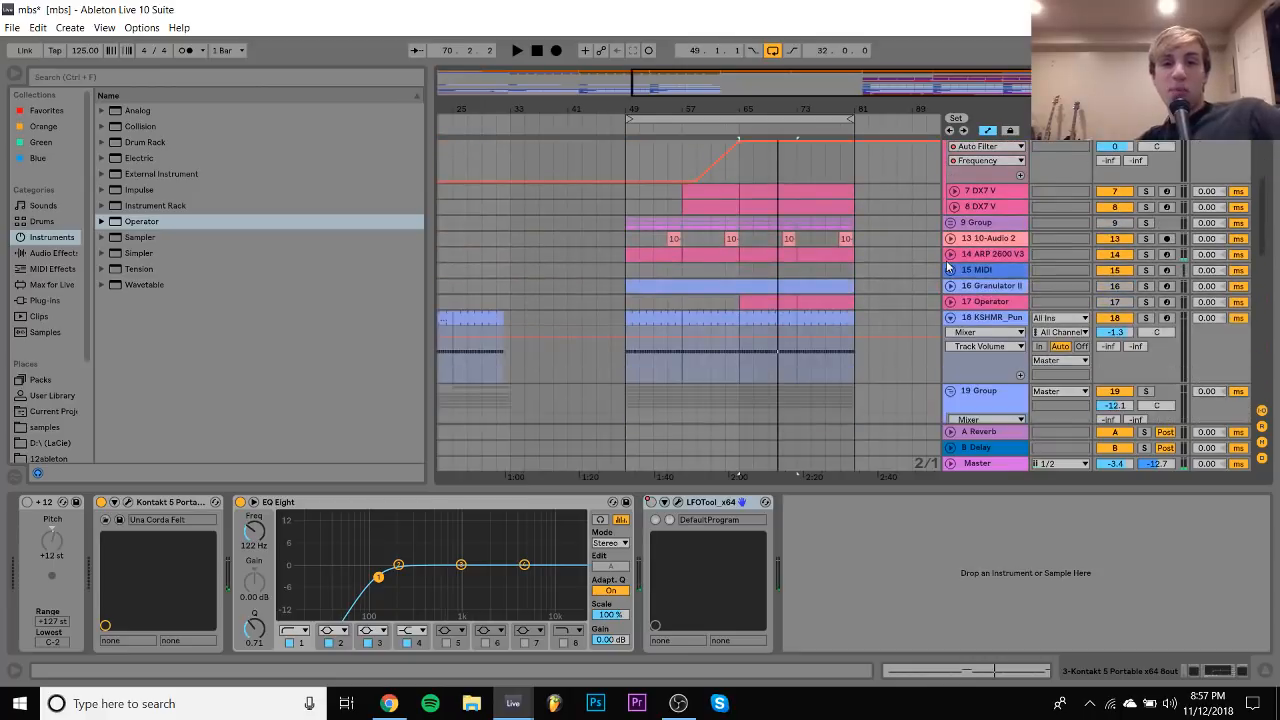
# Select the 17 Operator track's clip at bar 65 and play the arrangement from there
pyautogui.click(990, 303)
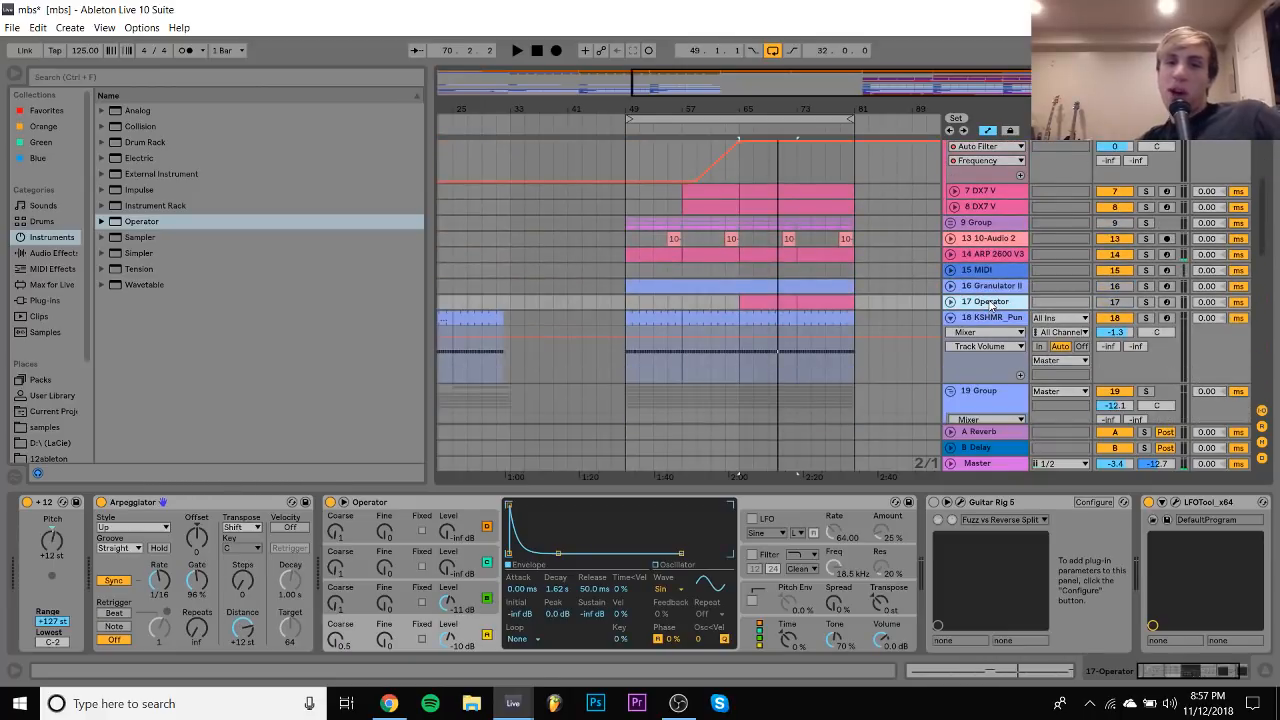
pyautogui.scroll(-1, 800, 272)
pyautogui.click(760, 254)
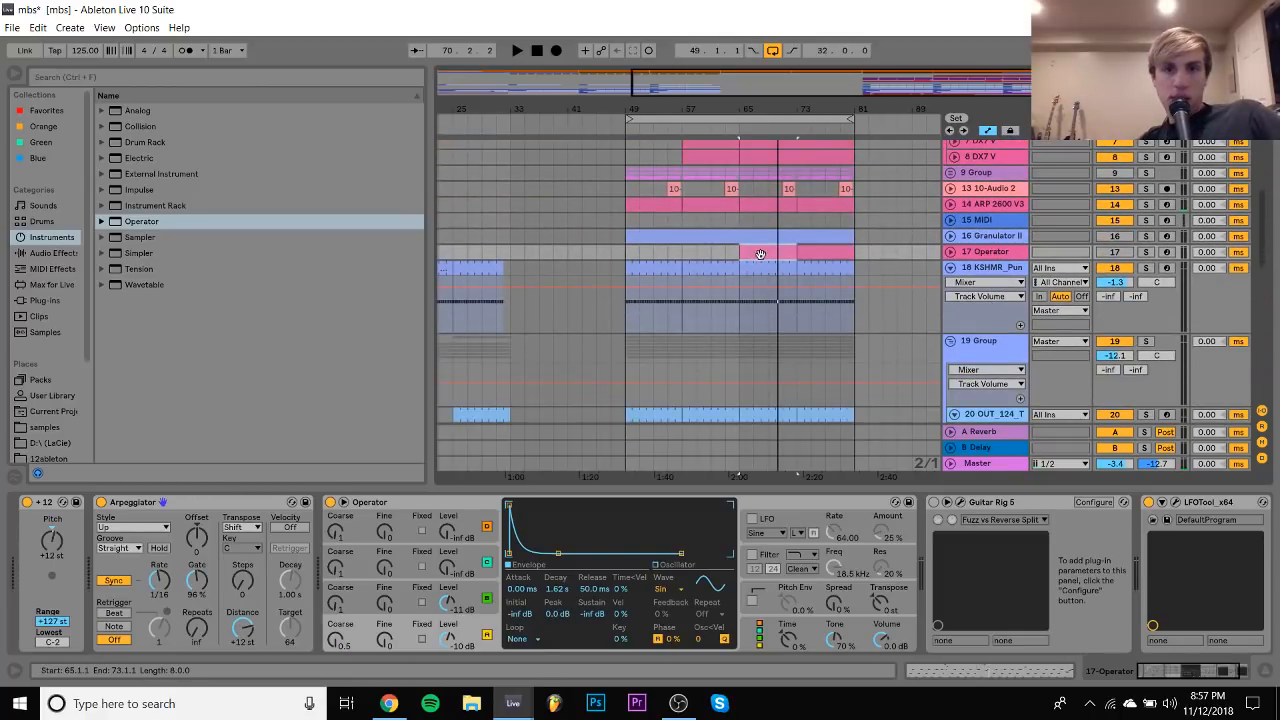
pyautogui.scroll(-8, 958, 283)
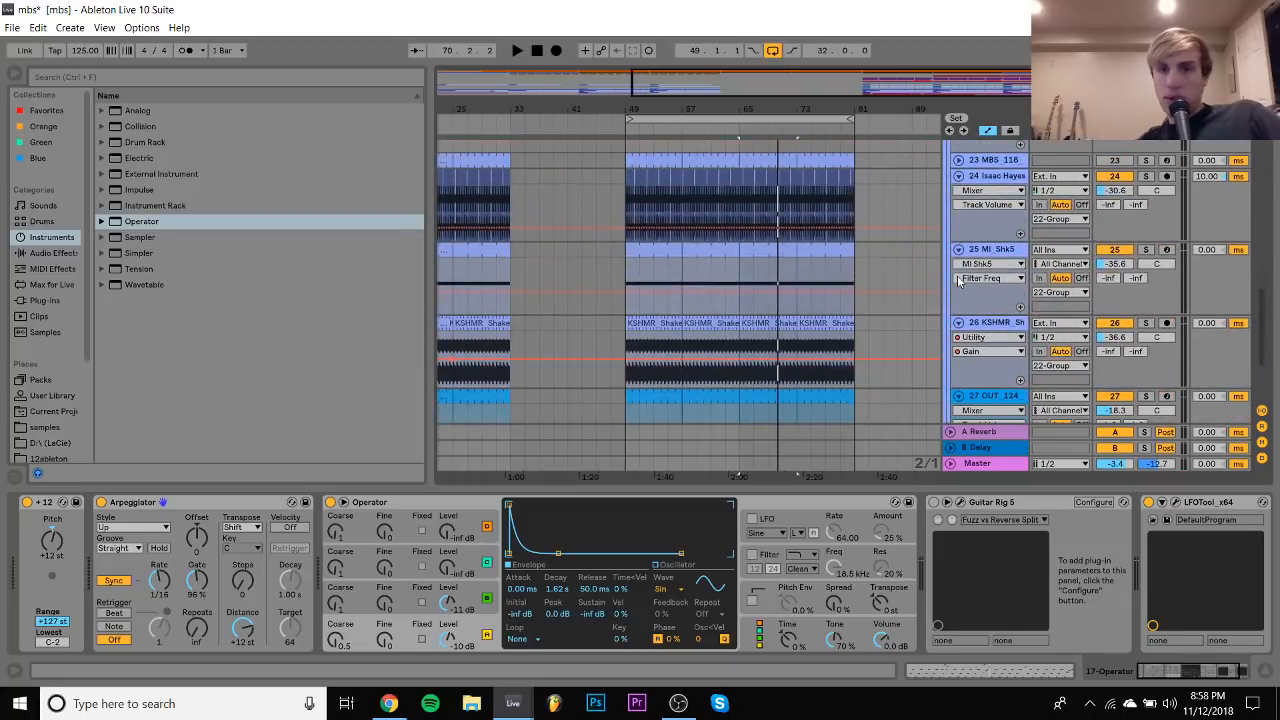
pyautogui.press('space')
# Reactivate and solo the 21 Operator hat track, select it and stop playback
pyautogui.scroll(6, 1030, 337)
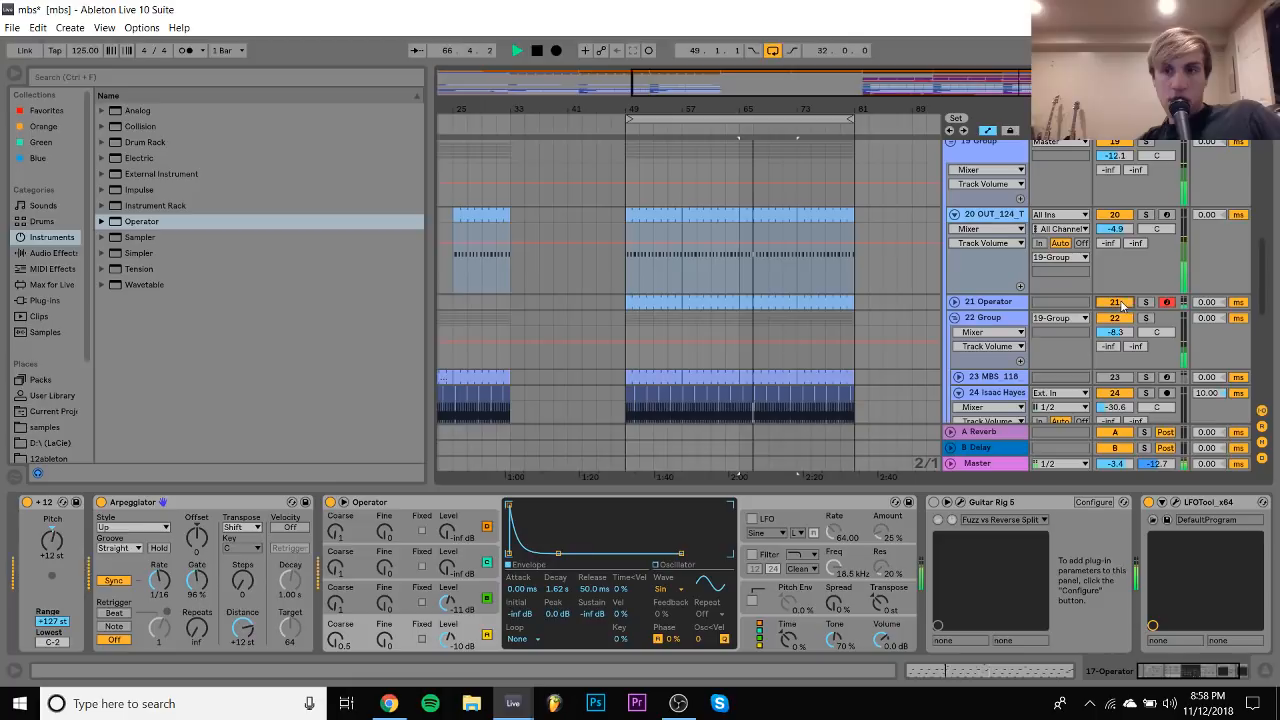
pyautogui.click(1146, 301)
pyautogui.click(571, 303)
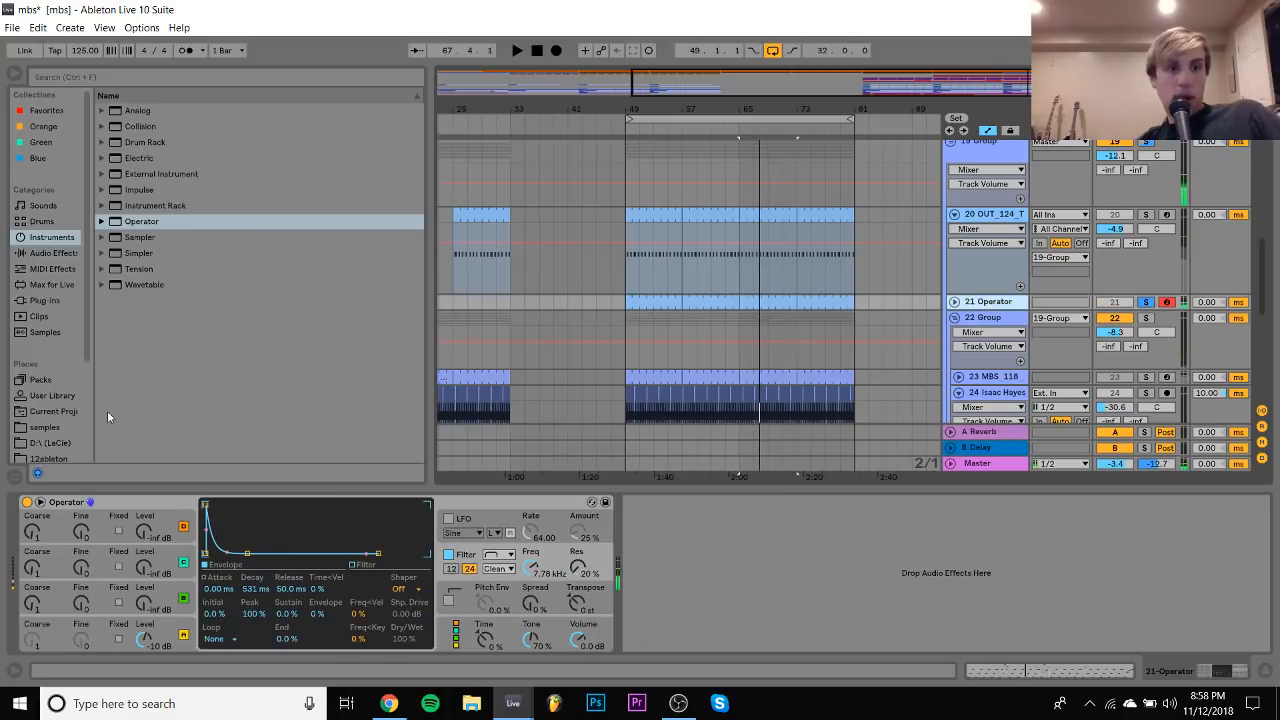
# Open the Splice sample folder and go to the packs around Bass House & Garage Vol. 2
pyautogui.click(45, 428)
pyautogui.scroll(-3, 56, 440)
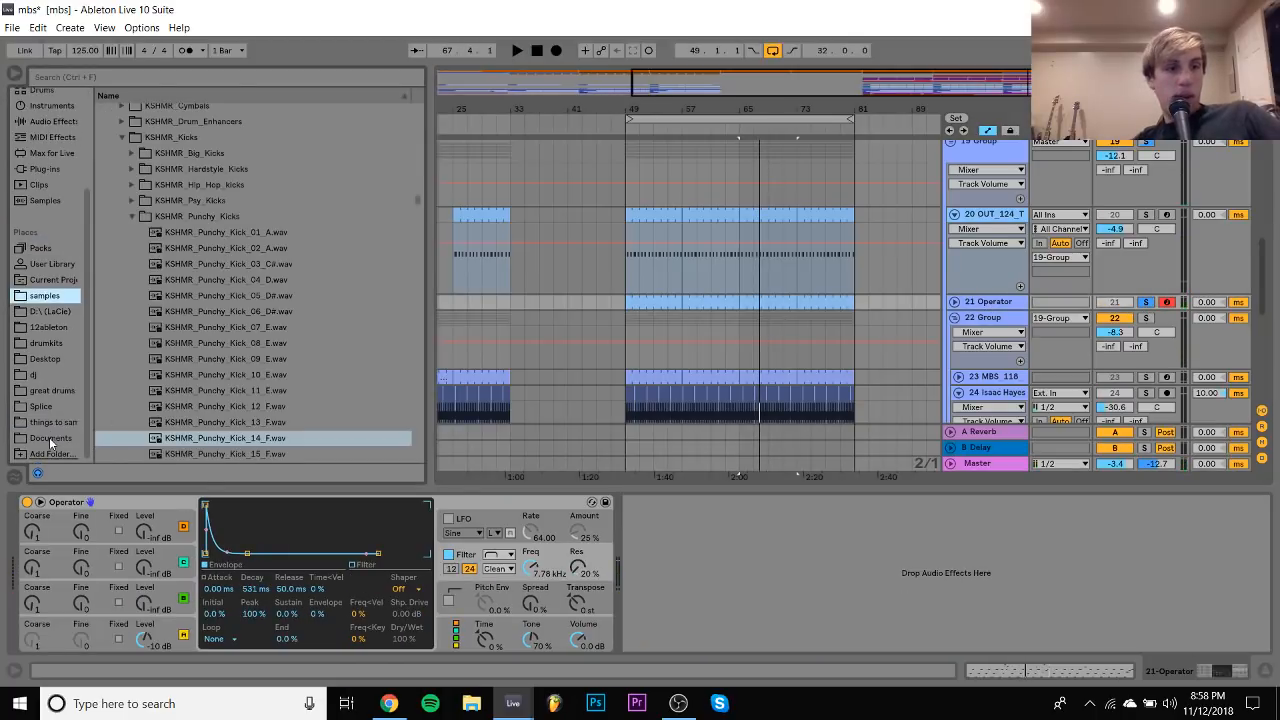
pyautogui.click(45, 406)
pyautogui.scroll(10, 166, 157)
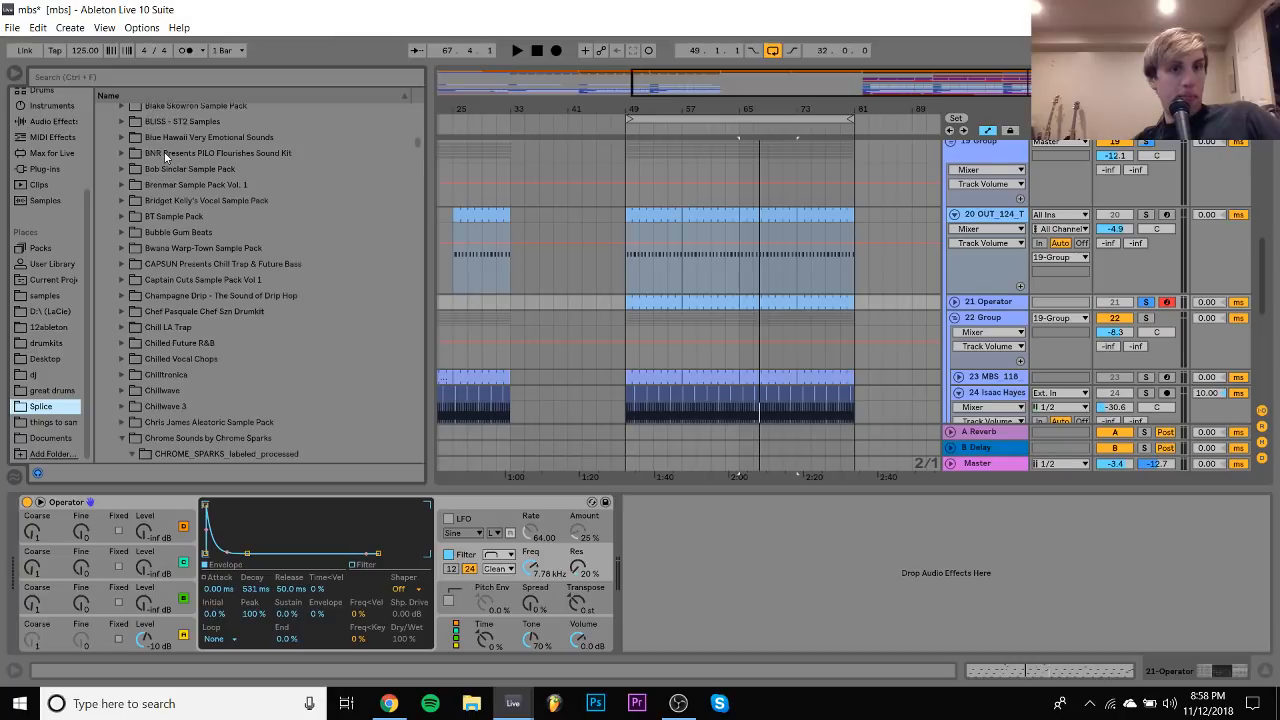
pyautogui.click(168, 157)
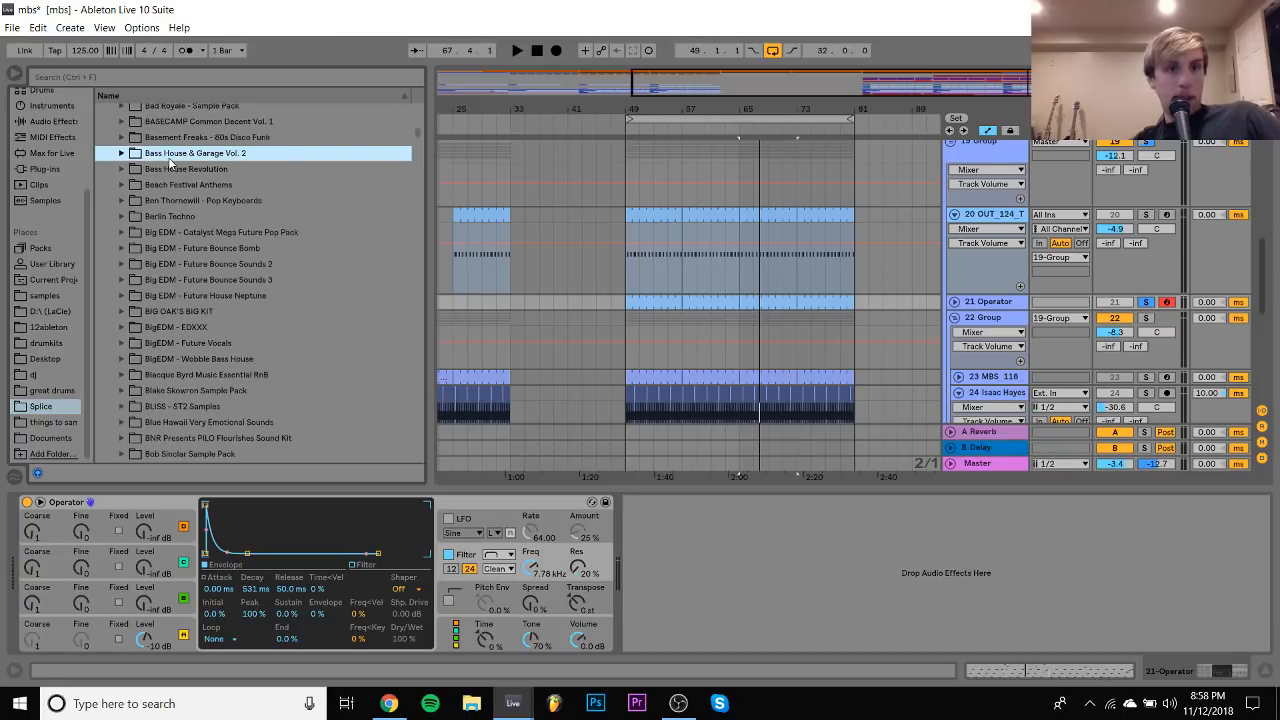
# Expand the Berlin Techno pack down to the one-shots folder of SM_White_Label_-_Berlin_Techno_-_Wav
pyautogui.press('Down')
pyautogui.press('Down')
pyautogui.press('Down')
pyautogui.press('Down')
pyautogui.press('Right')
pyautogui.press('Down')
pyautogui.press('Right')
pyautogui.press('Down')
pyautogui.press('Right')
pyautogui.press('Down')
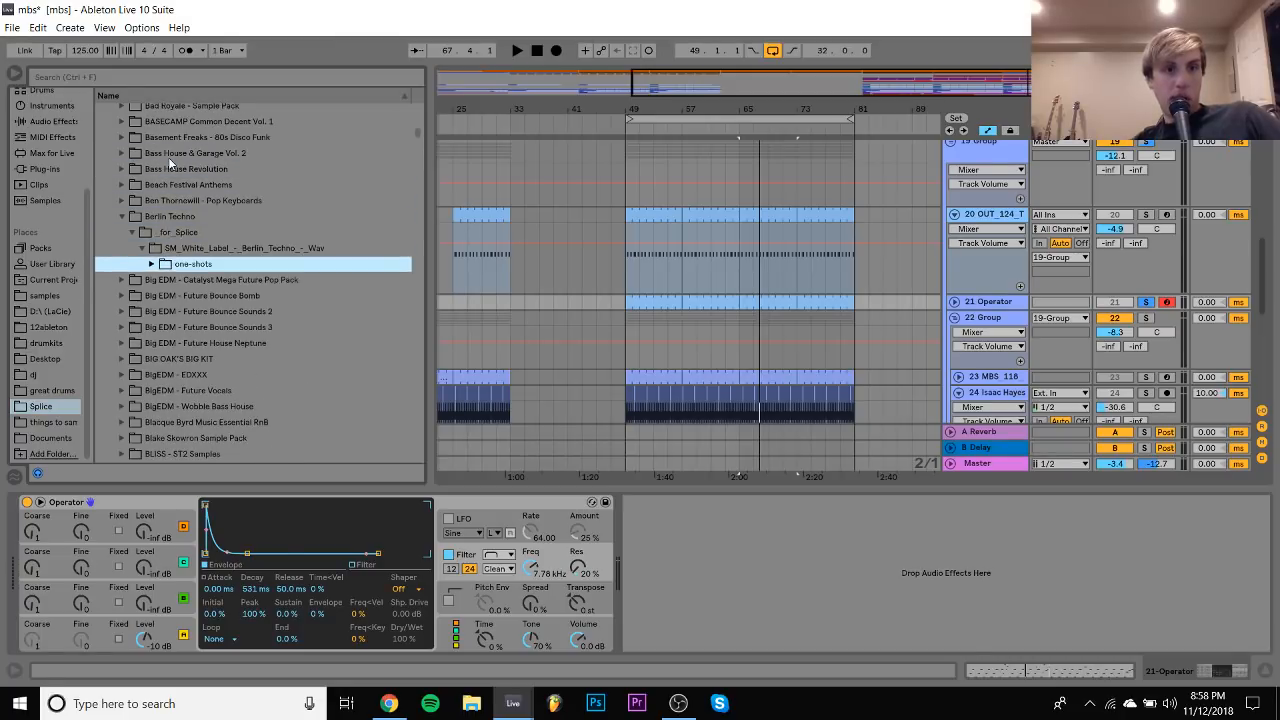
# Load bln_hh_weser_open.wav from the hats folder in place of Operator on track 21, replay it and take the track out of solo
pyautogui.press('Right')
pyautogui.press('Down')
pyautogui.press('Right')
pyautogui.press('Down')
pyautogui.press('Return')
pyautogui.press('space')
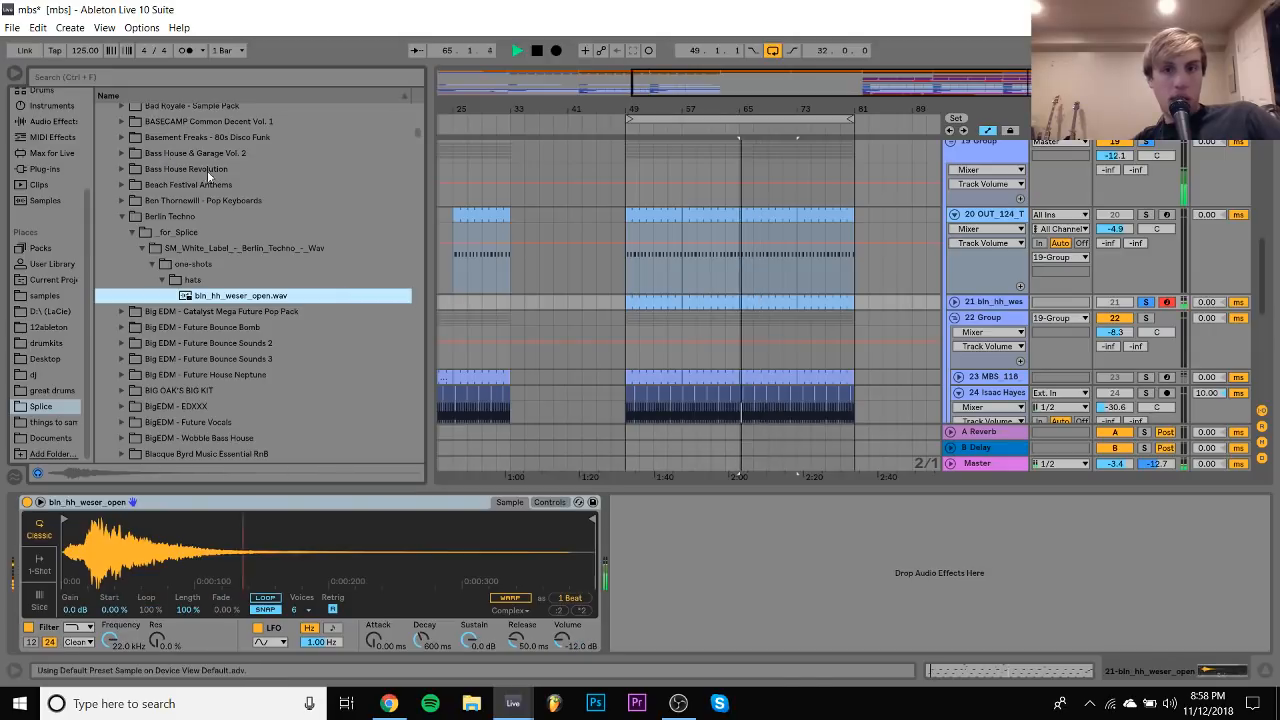
pyautogui.click(1144, 303)
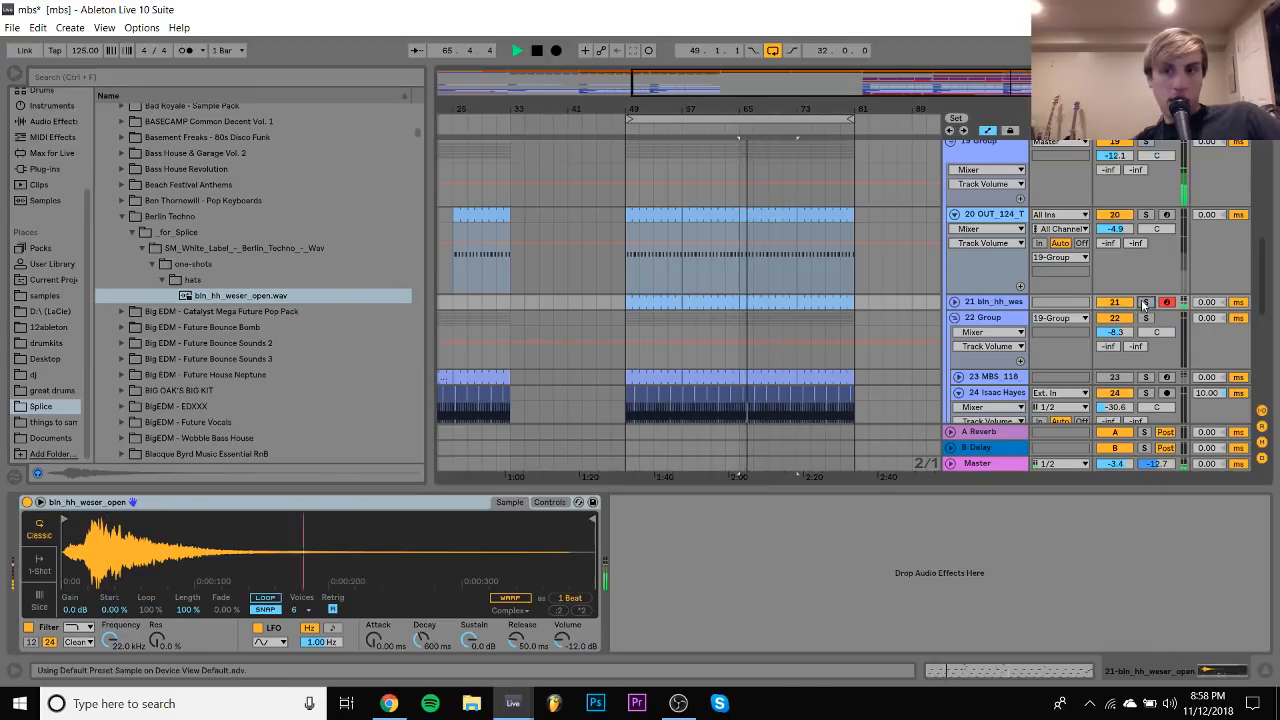
# Transpose the bln_hh_weser_open sample by +8 st and set its track volume to -9.5 dB
pyautogui.click(954, 301)
pyautogui.click(545, 502)
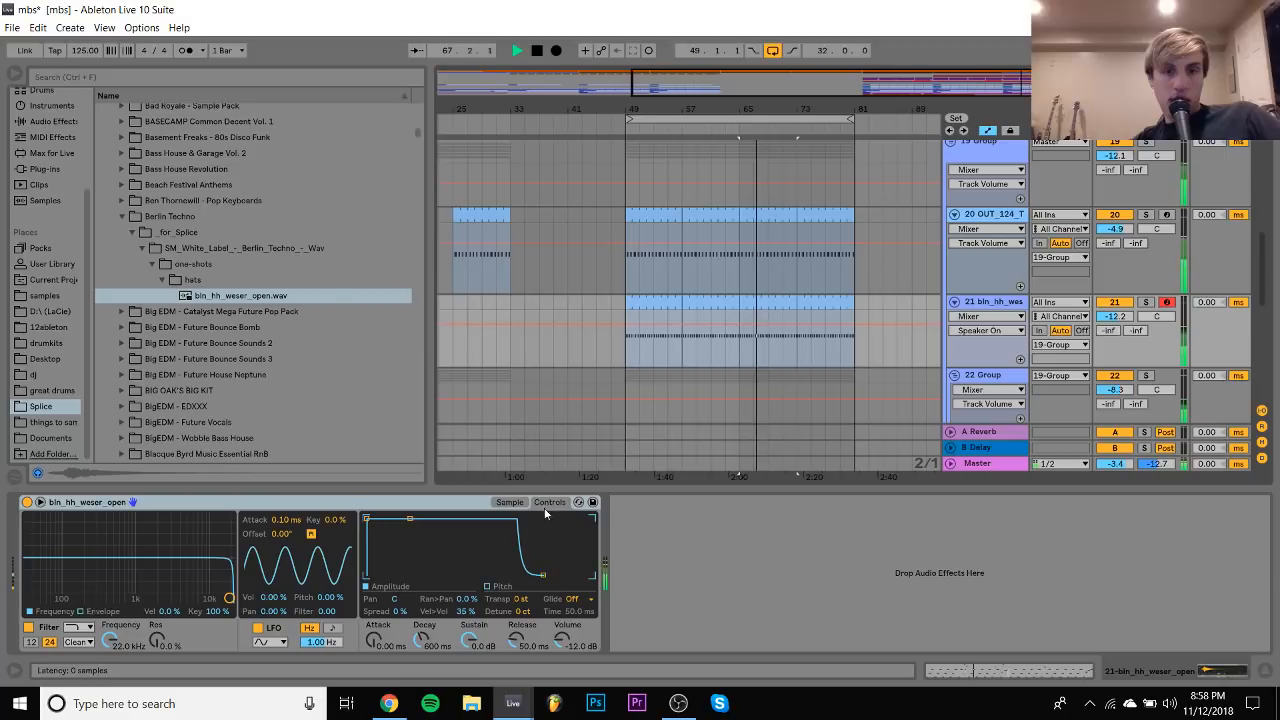
pyautogui.moveTo(517, 603); pyautogui.dragTo(517, 606)
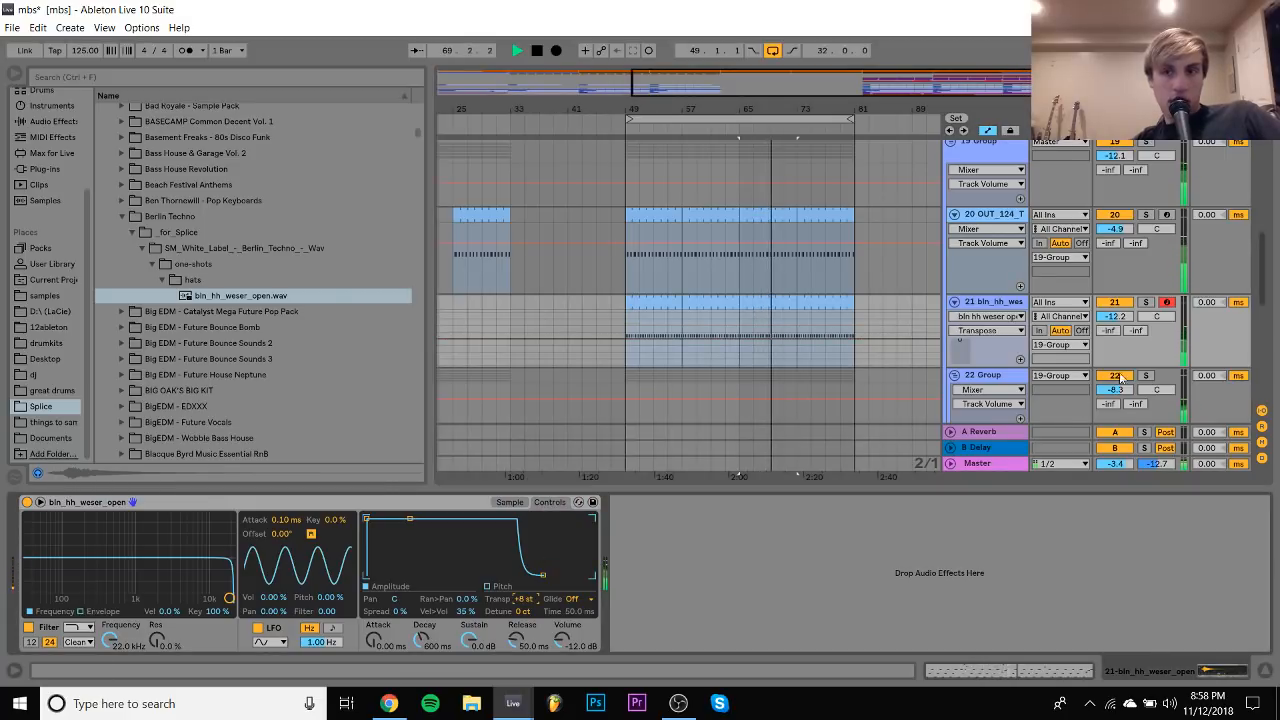
pyautogui.moveTo(1116, 317)
pyautogui.mouseDown()
pyautogui.moveTo(1116, 303)
pyautogui.moveTo(1116, 318)
pyautogui.mouseUp()
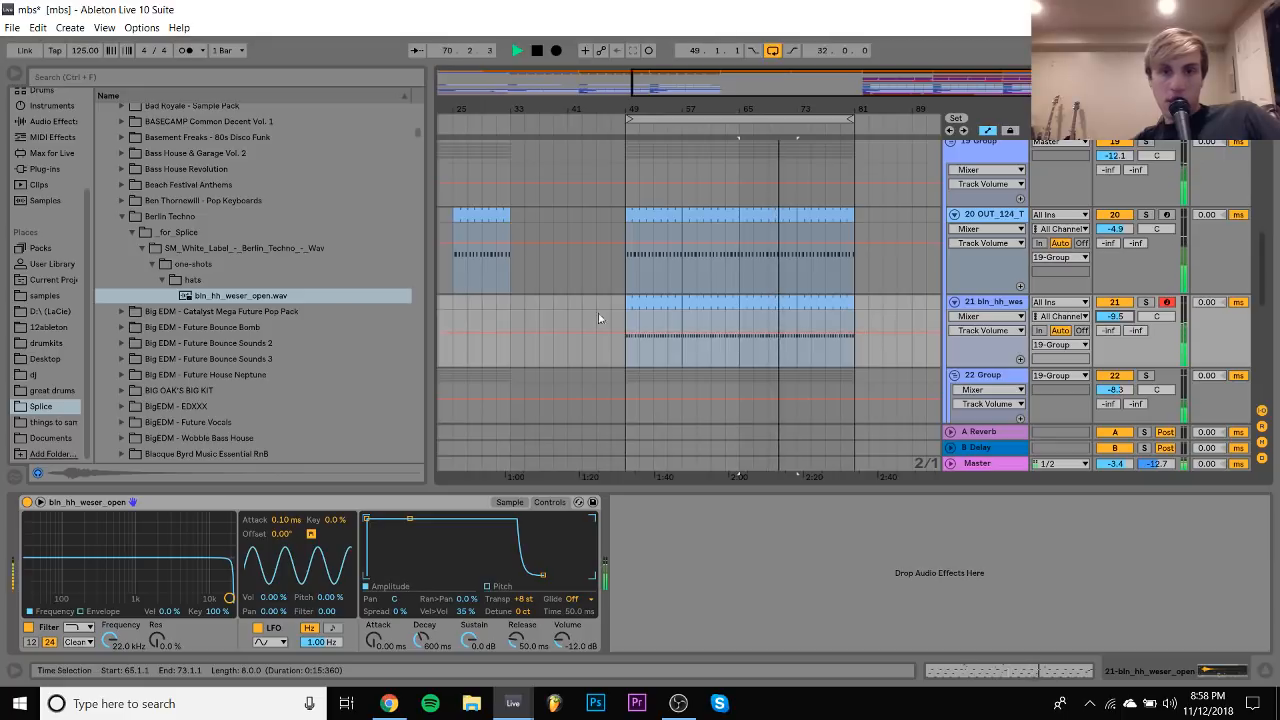
# Audition the earlier part of the arrangement from bars 25, 13 and 17 to compare its drums
pyautogui.click(456, 300)
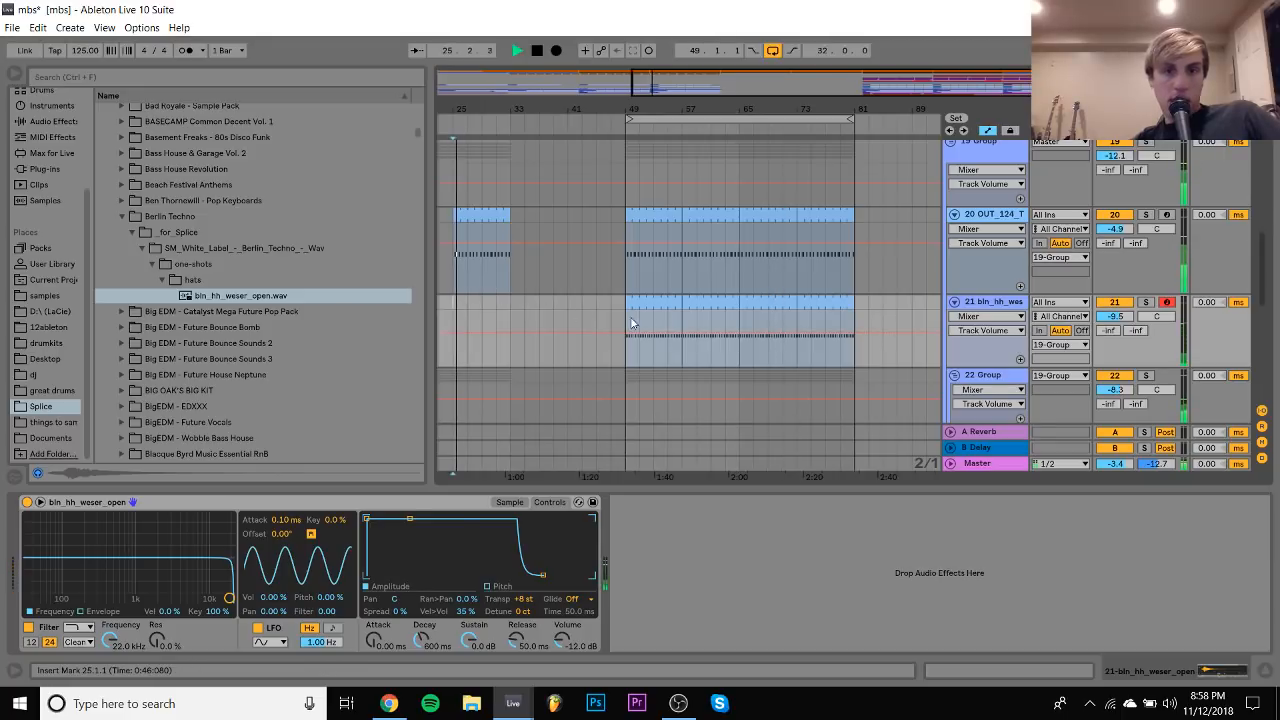
pyautogui.scroll(-3, 636, 316)
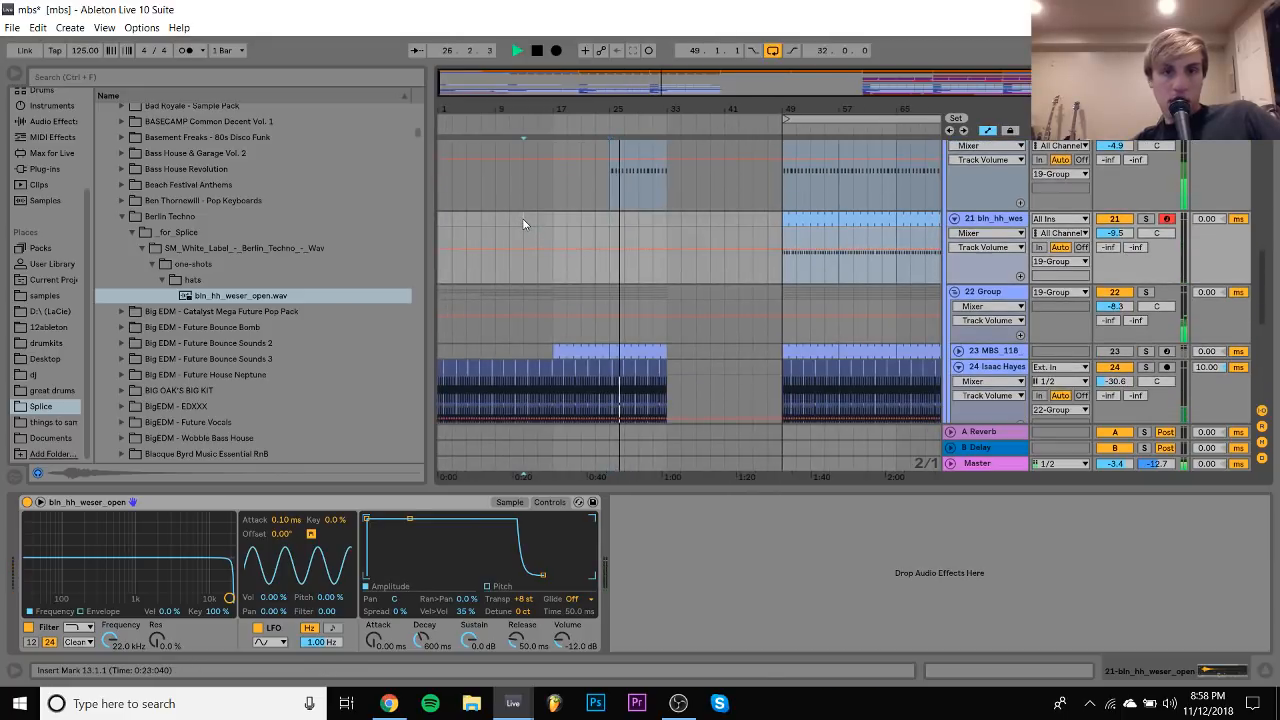
pyautogui.click(523, 224)
pyautogui.scroll(10, 523, 222)
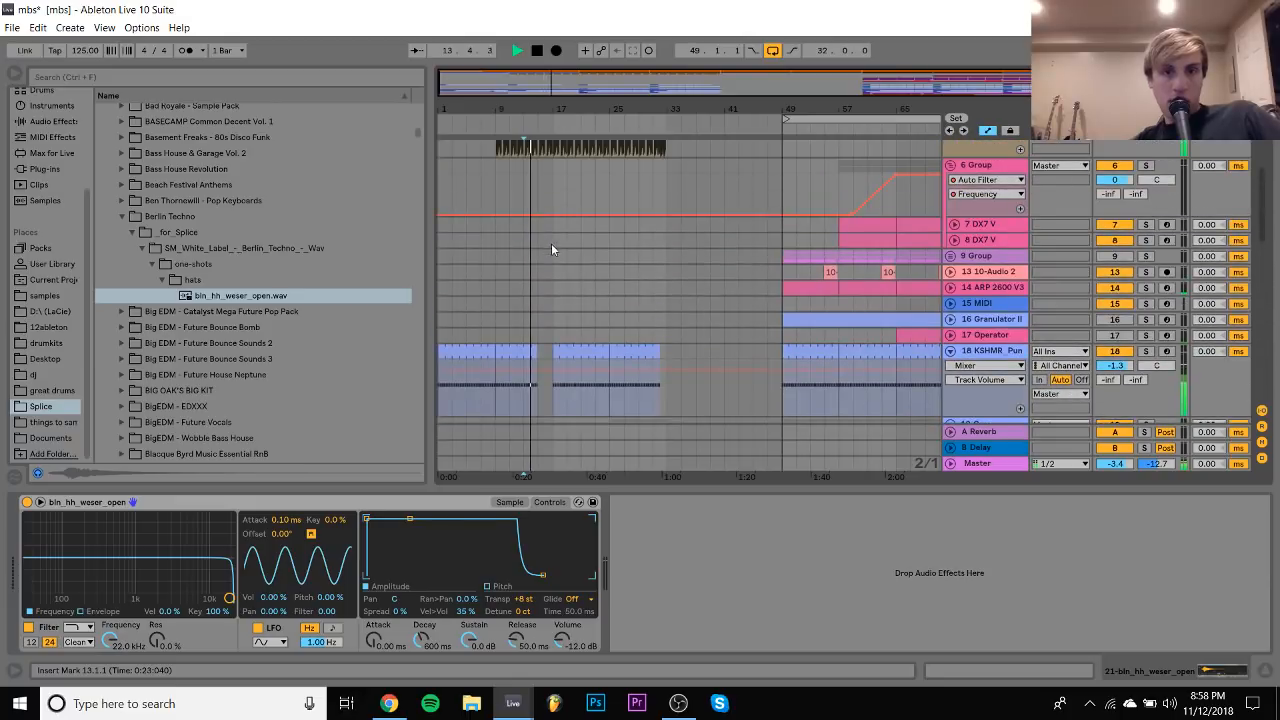
pyautogui.click(554, 245)
pyautogui.scroll(-10, 555, 248)
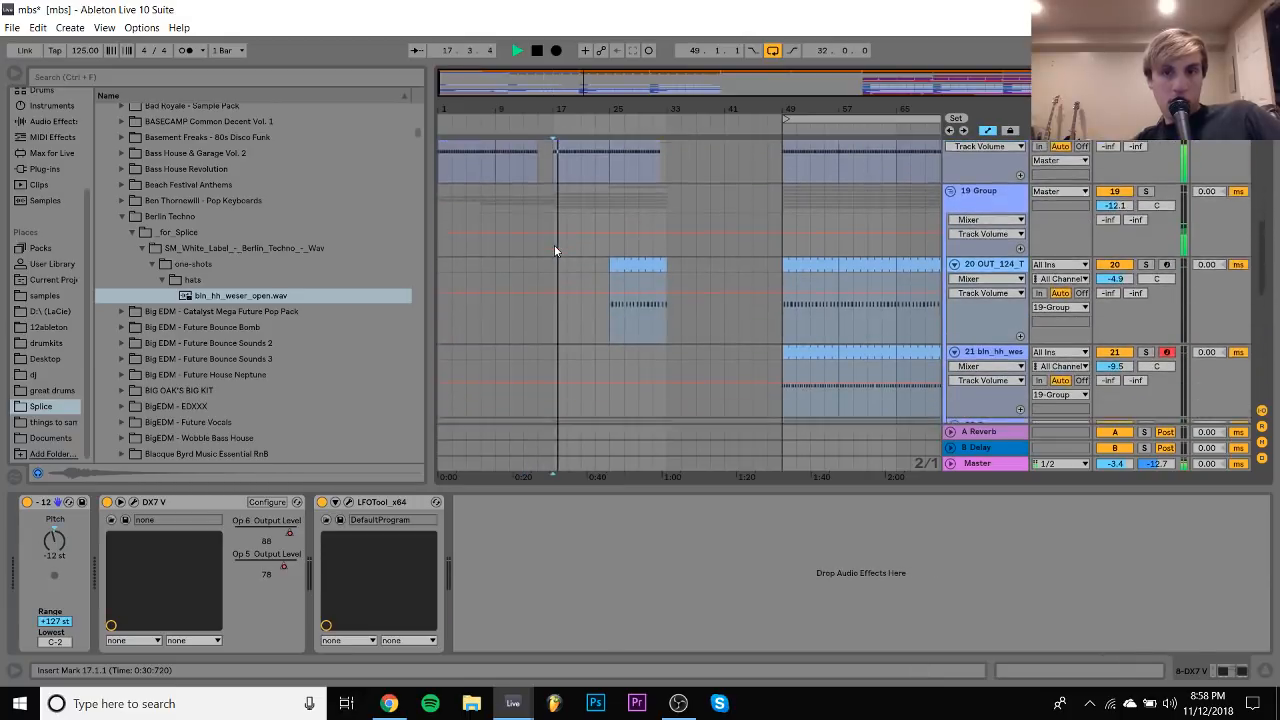
pyautogui.scroll(-1, 555, 250)
# Replay from the OUT_124_TTD_Top_03 clip at bar 49 and set the bln_hh_weser_open track's volume to -10.7 dB
pyautogui.click(800, 180)
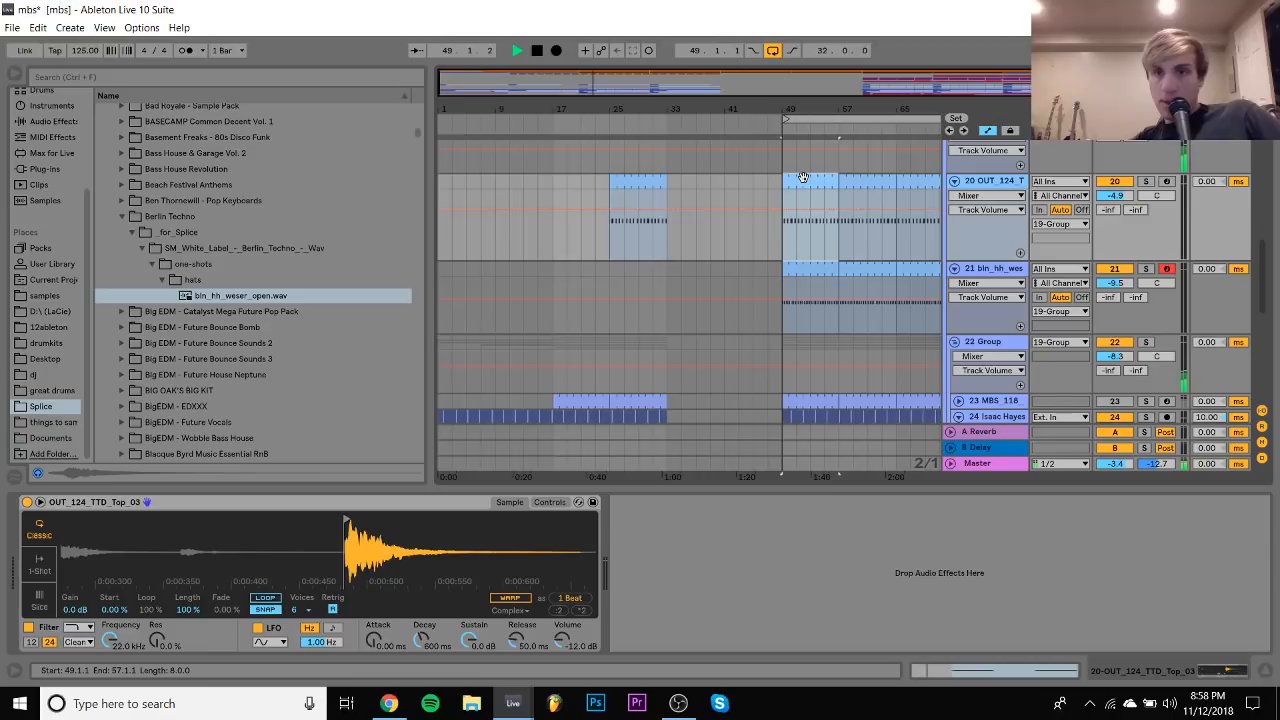
pyautogui.scroll(5, 803, 177)
pyautogui.scroll(-3, 803, 177)
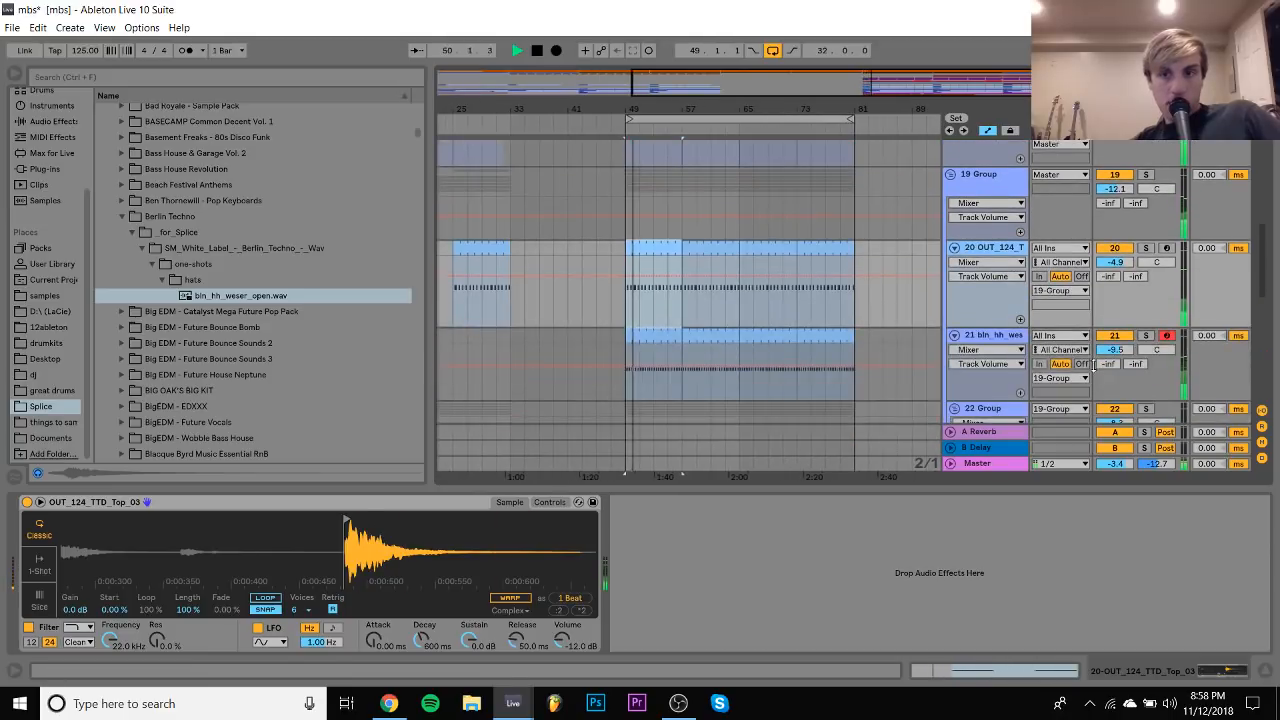
pyautogui.click(1114, 350)
pyautogui.moveTo(1114, 350); pyautogui.dragTo(1114, 358)
pyautogui.scroll(1, 1114, 352)
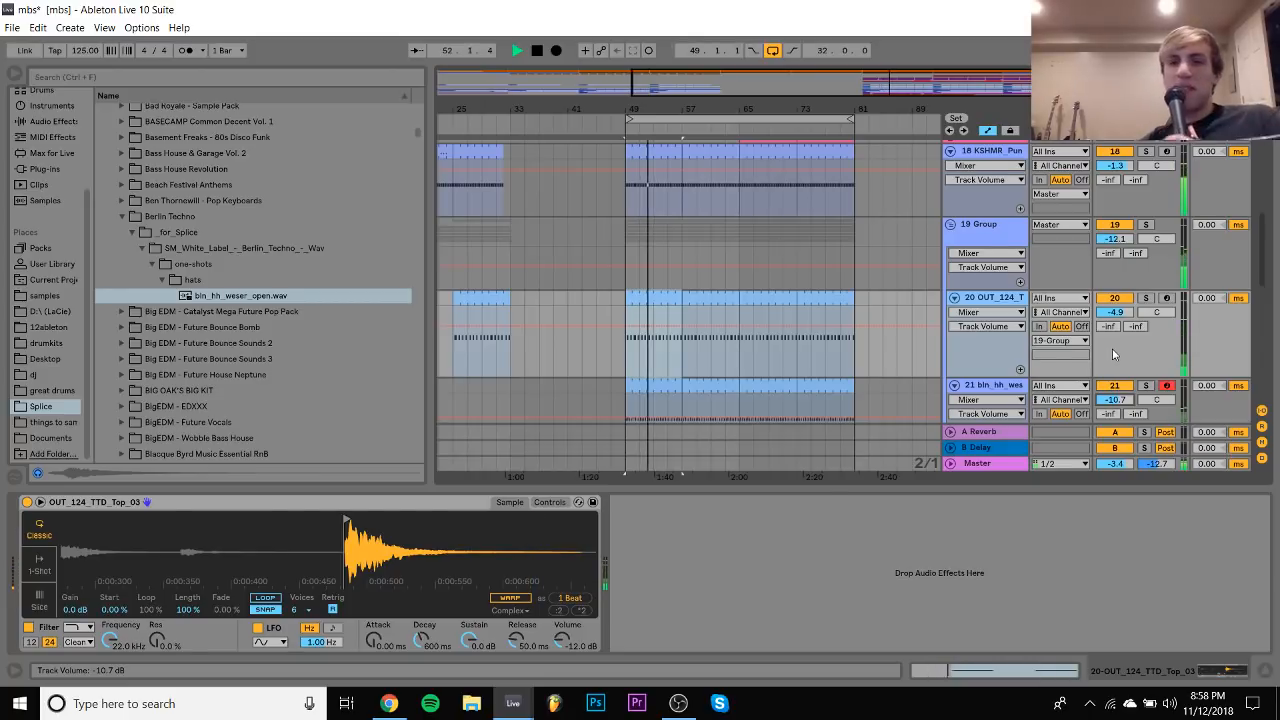
# Select all tracks and collapse them together with the groups
pyautogui.scroll(2, 1113, 353)
pyautogui.click(985, 297)
pyautogui.hotkey('ctrl', 'a')
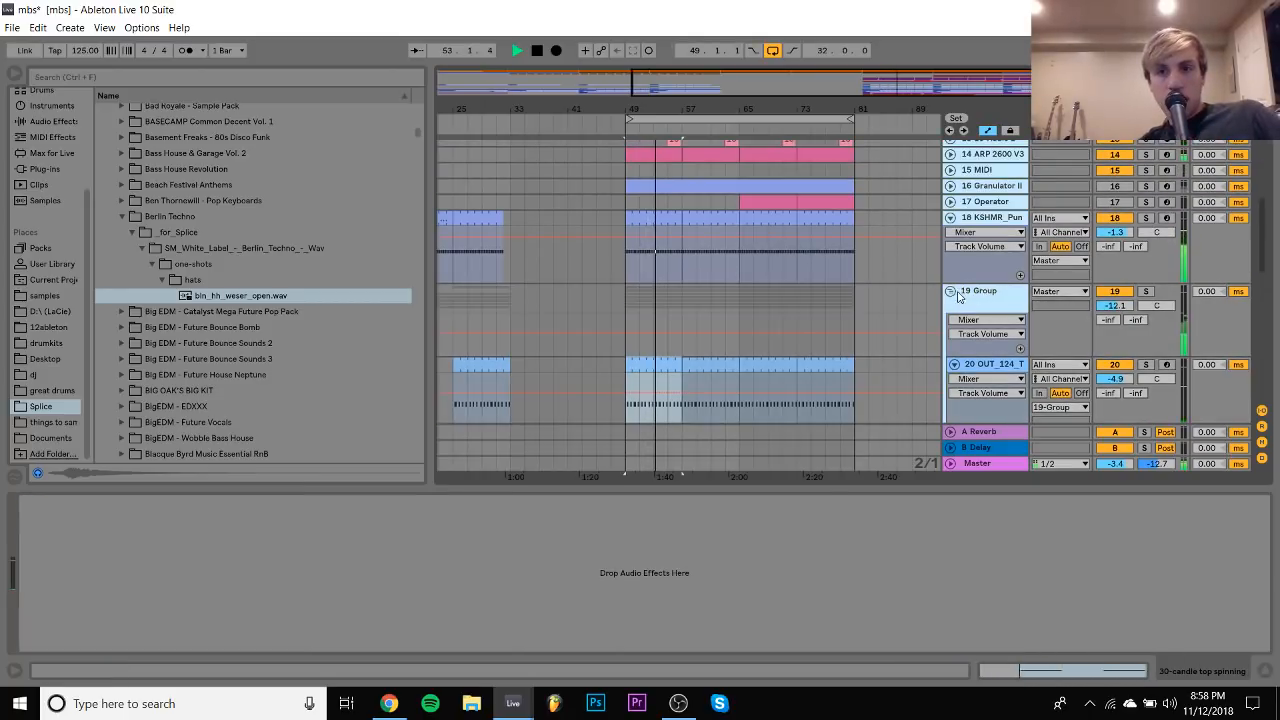
pyautogui.click(951, 291)
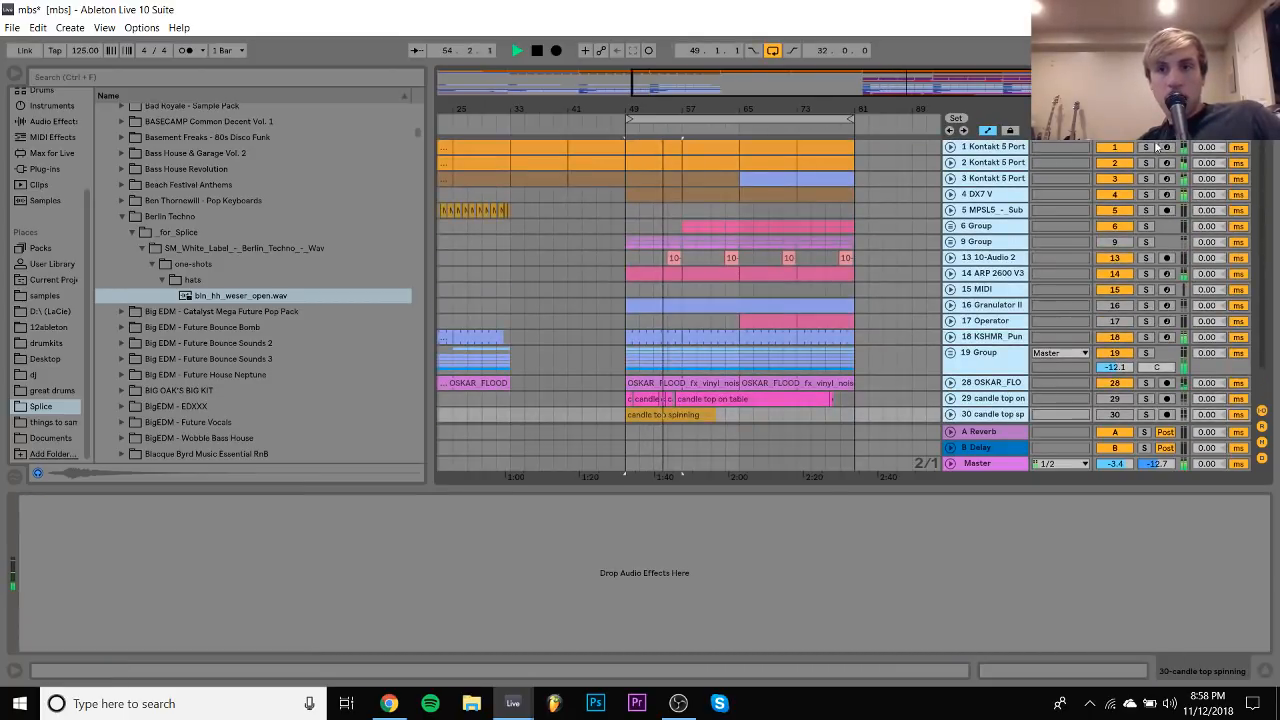
pyautogui.click(1157, 146)
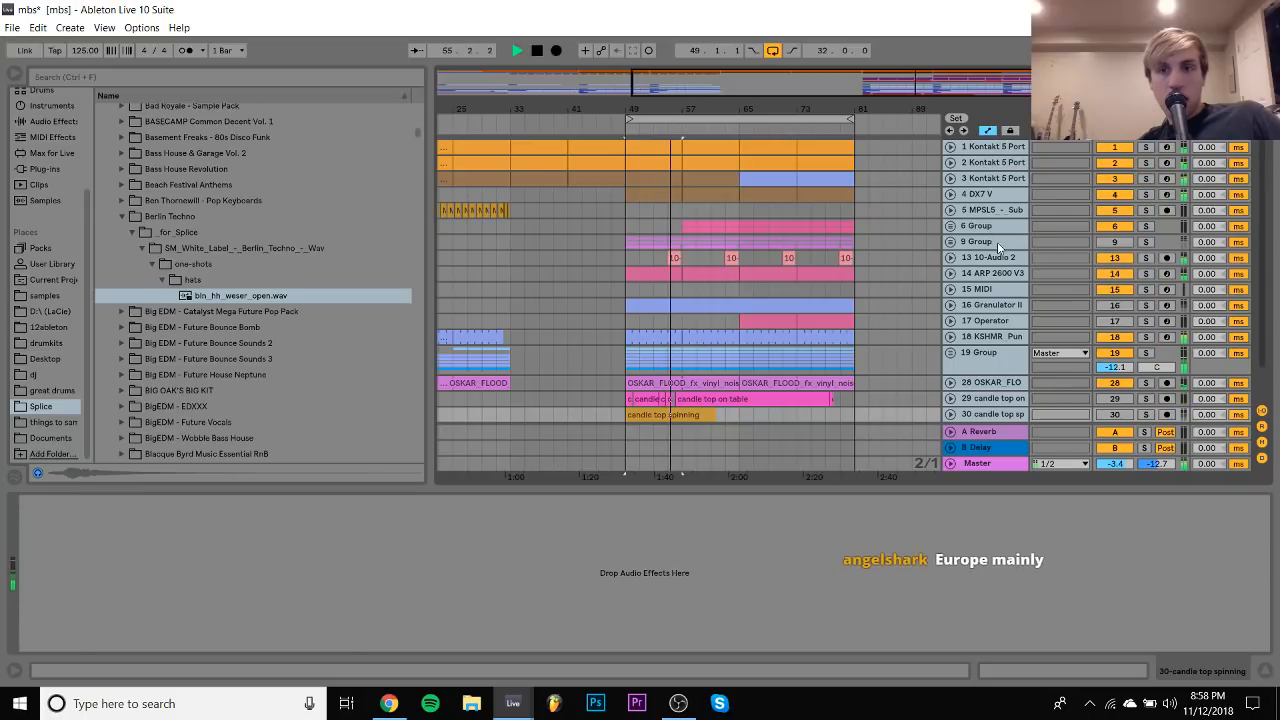
# Audition the 9 Group in solo and in the mix, set its volume to -6.6 dB and deactivate it
pyautogui.click(997, 242)
pyautogui.click(1146, 242)
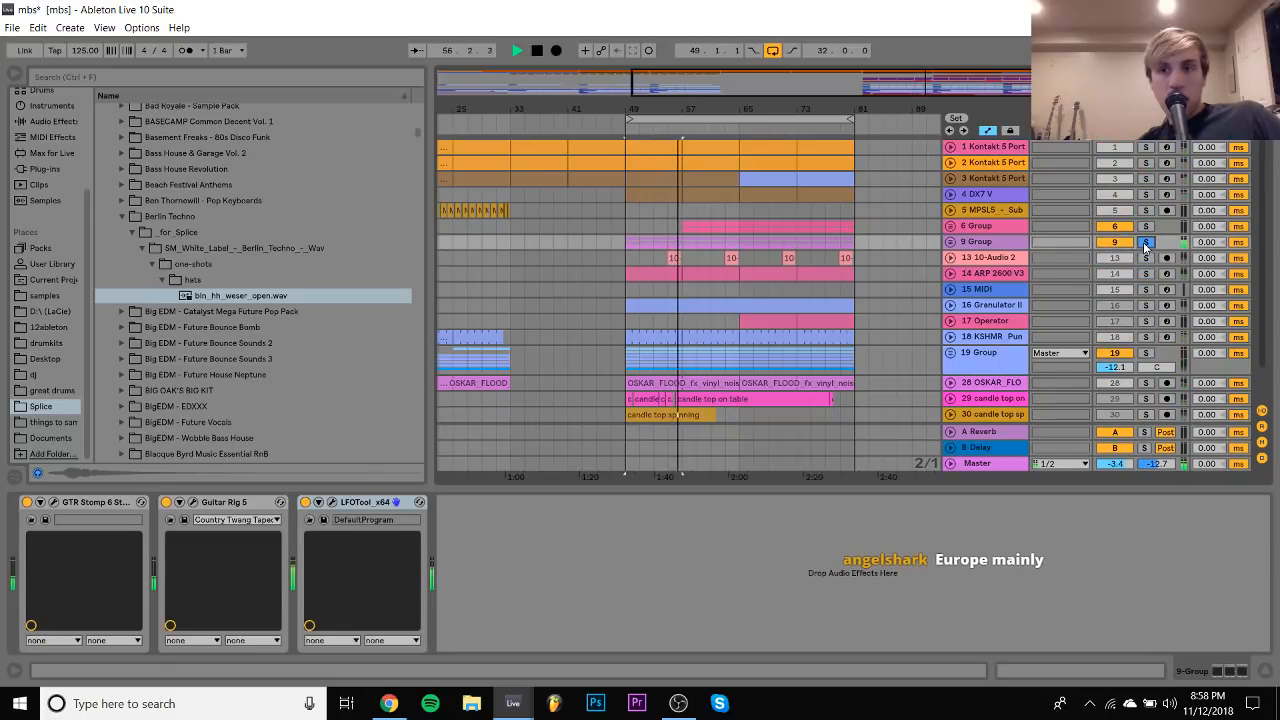
pyautogui.click(1146, 242)
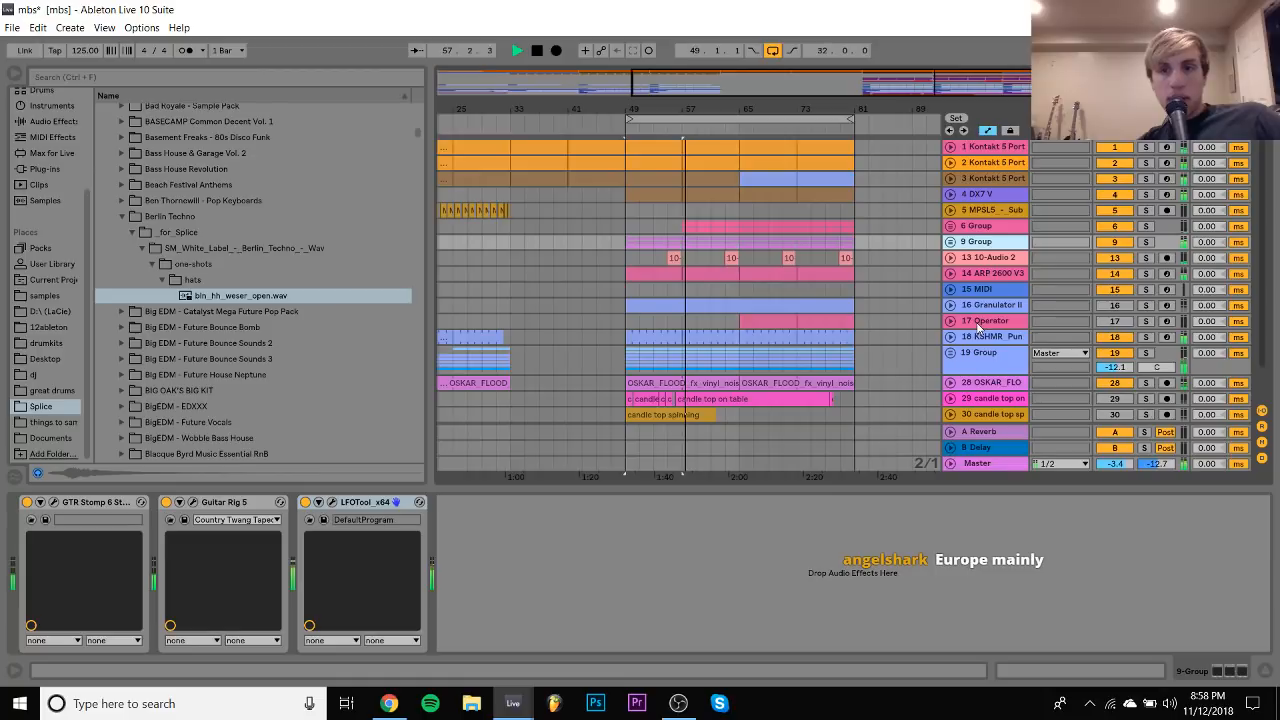
pyautogui.click(950, 242)
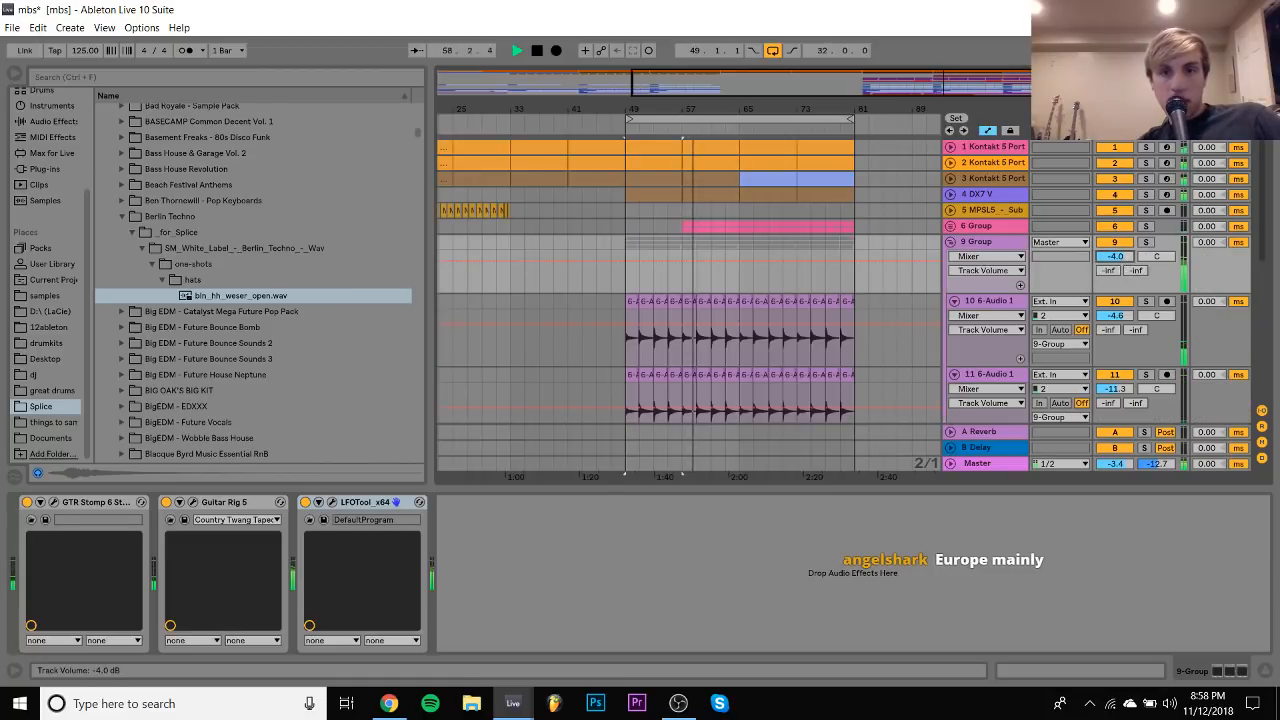
pyautogui.click(1114, 242)
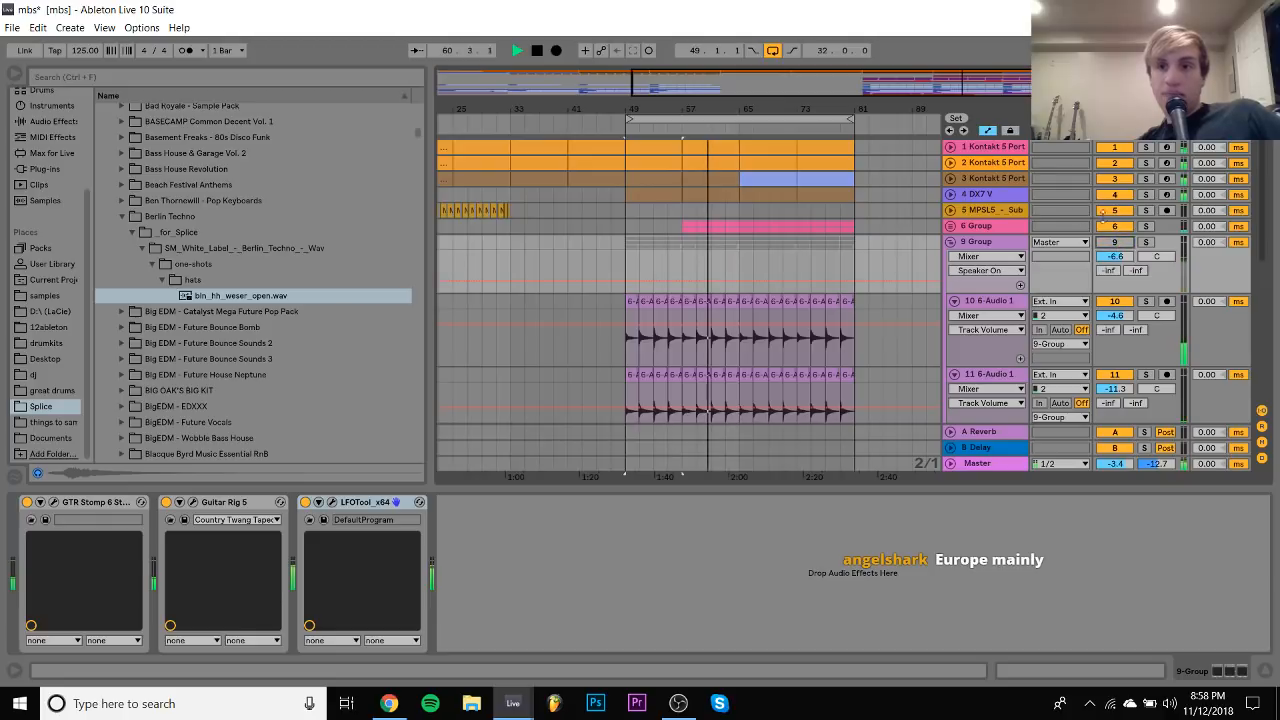
# Show LFOTool's Device On automation on the third Kontakt track and audition its clip at bar 33 in solo
pyautogui.click(995, 179)
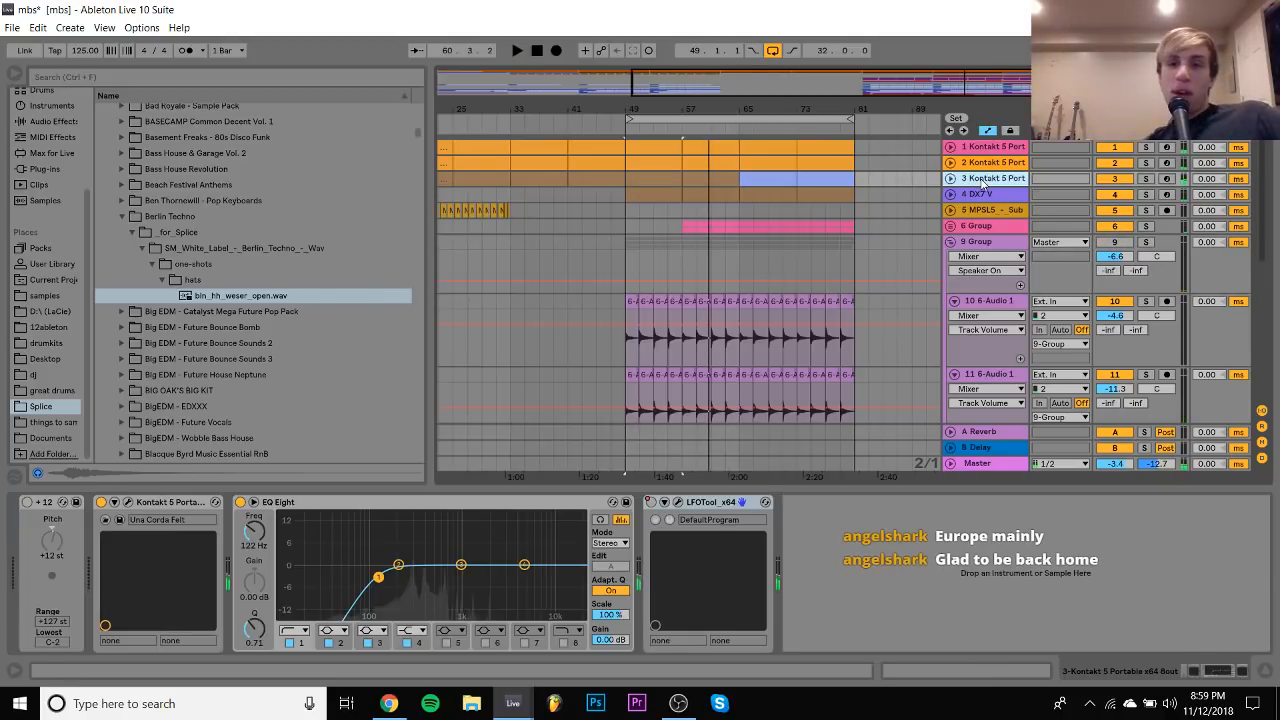
pyautogui.rightClick(657, 507)
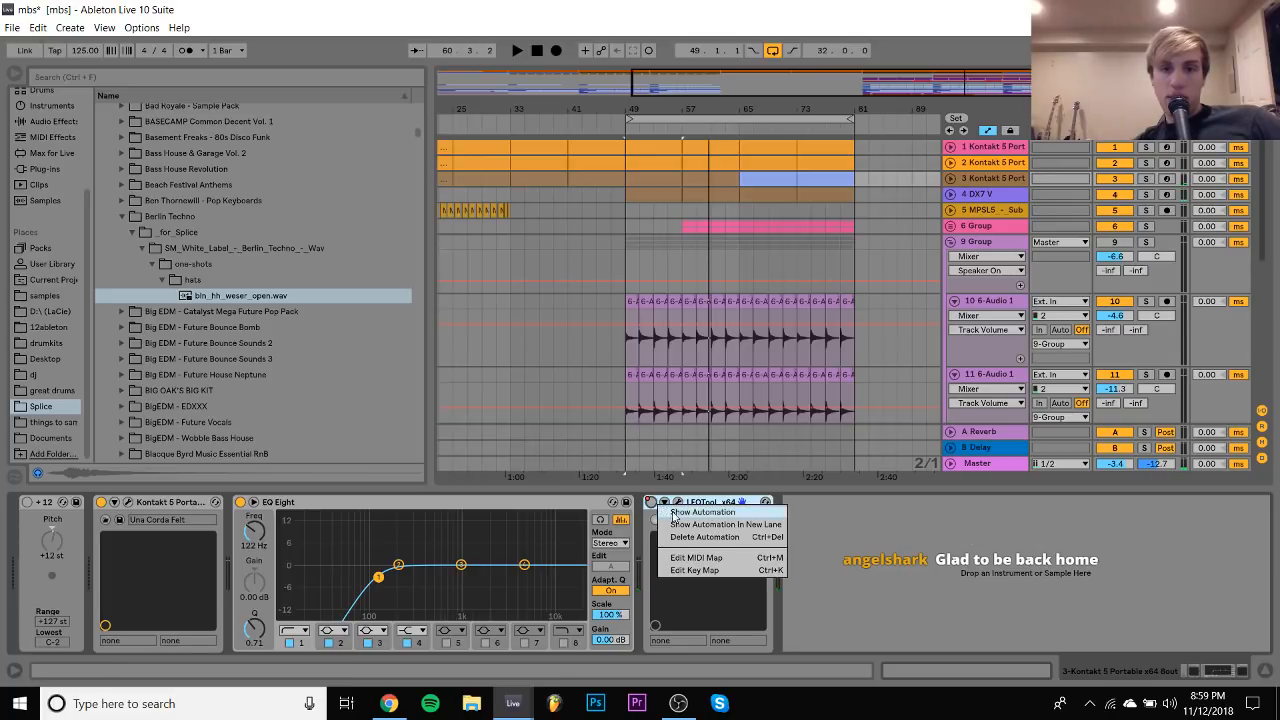
pyautogui.click(676, 512)
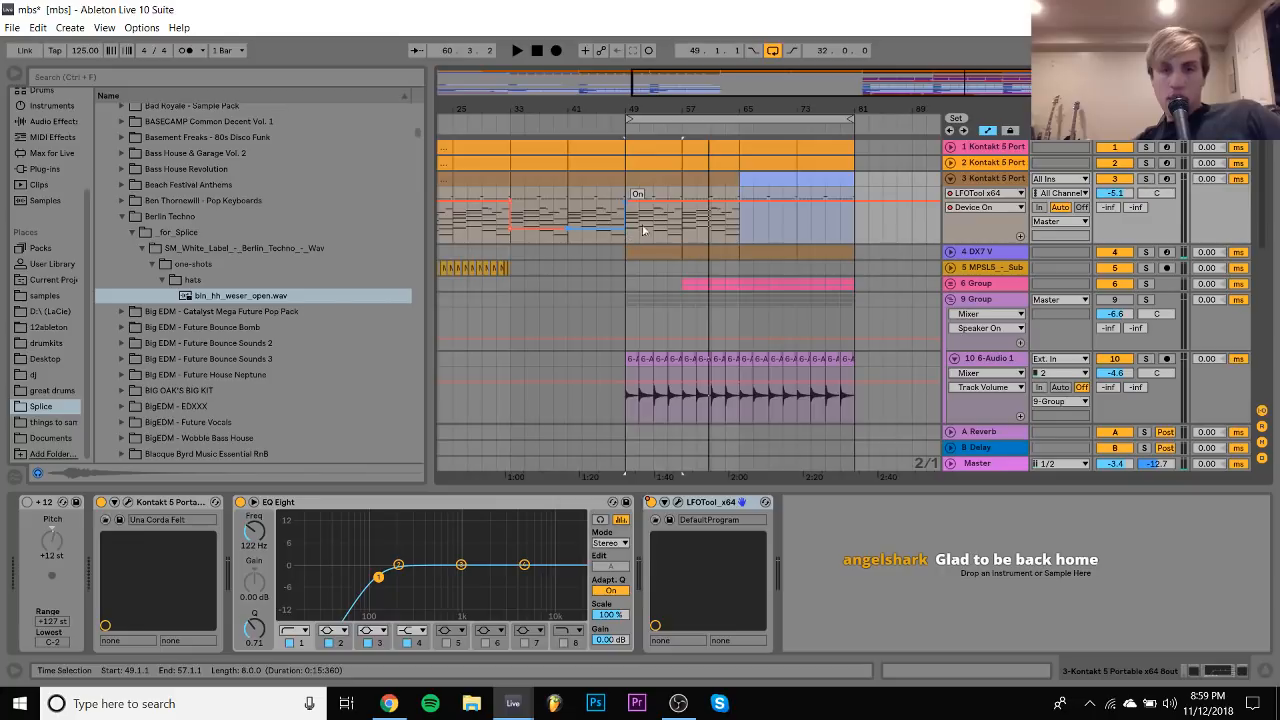
pyautogui.click(556, 208)
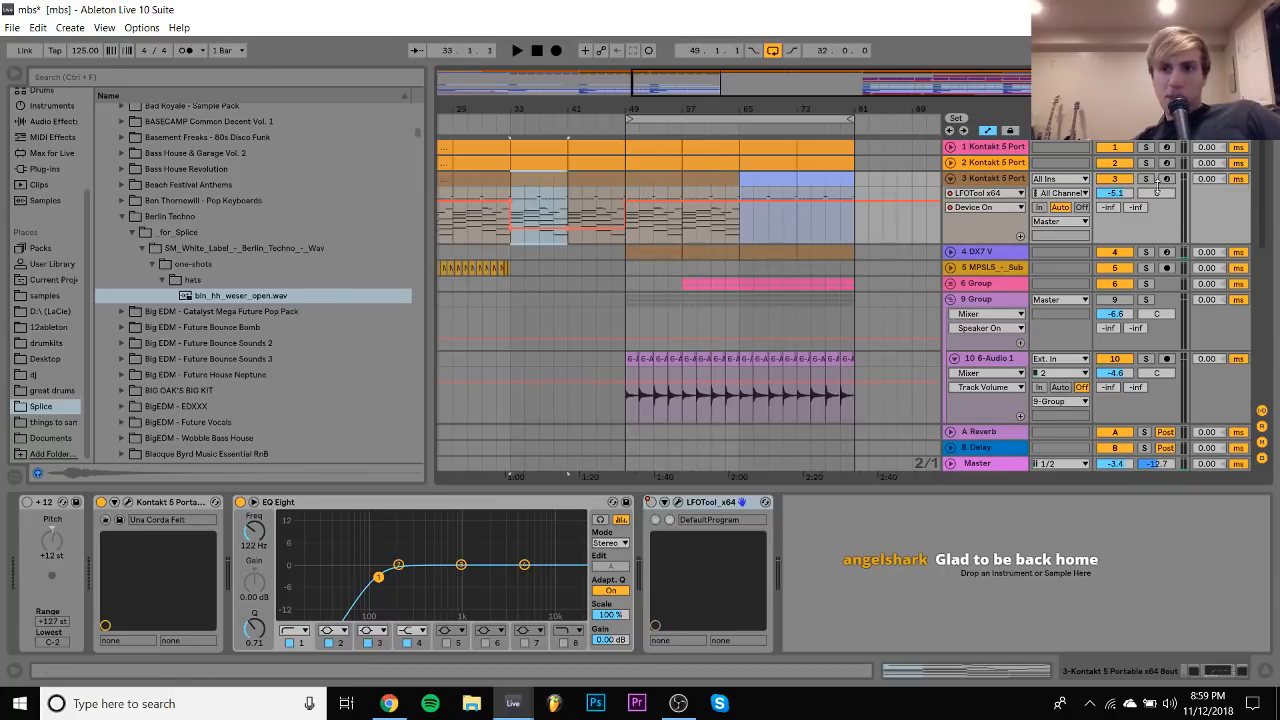
pyautogui.press('space')
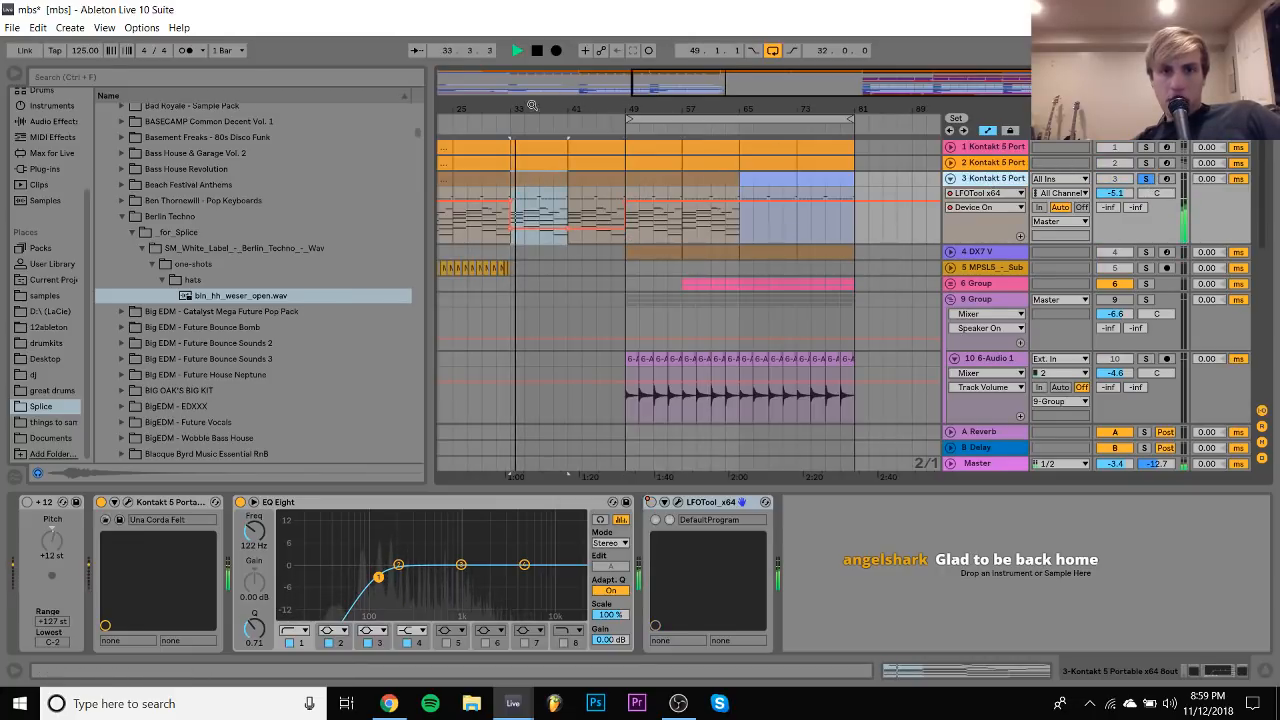
# Open the third Kontakt track's clip at bar 33, delete its upper melody notes and audition the remaining chords
pyautogui.press('z')
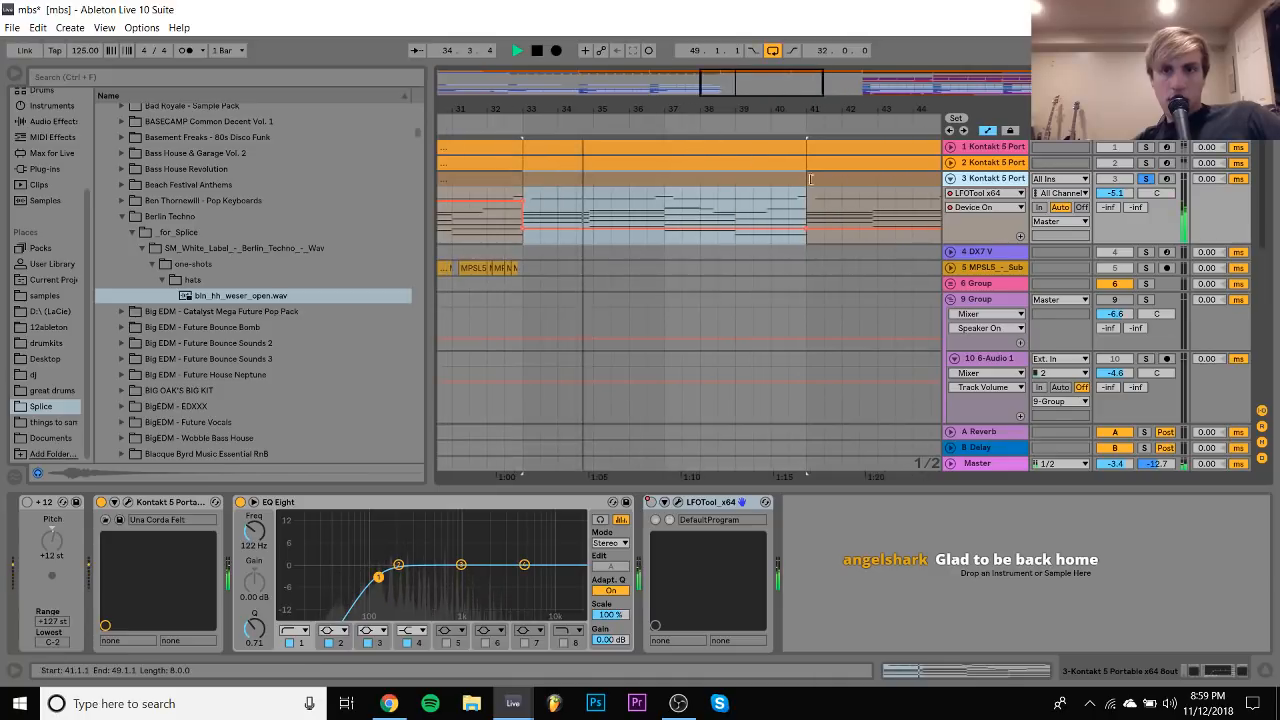
pyautogui.press('space')
pyautogui.doubleClick(770, 183)
pyautogui.moveTo(304, 471); pyautogui.dragTo(1269, 390)
pyautogui.press('Delete')
pyautogui.press('space')
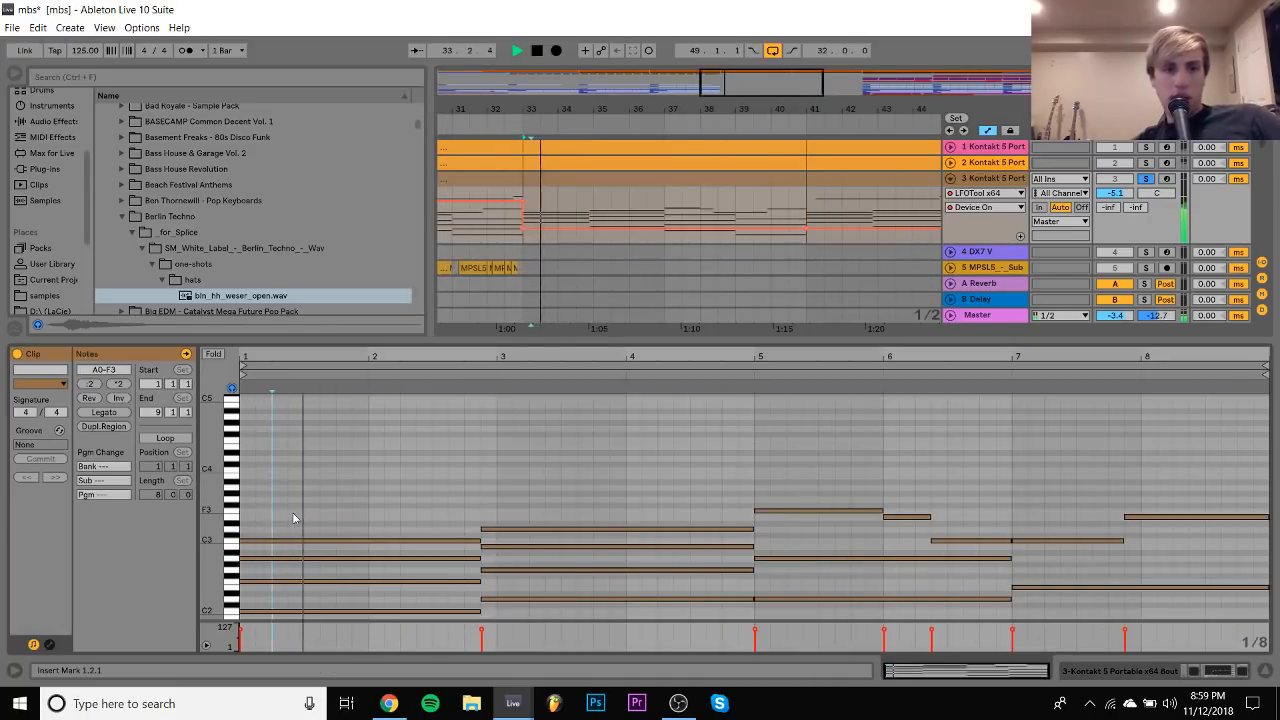
pyautogui.moveTo(210, 505); pyautogui.dragTo(180, 459)
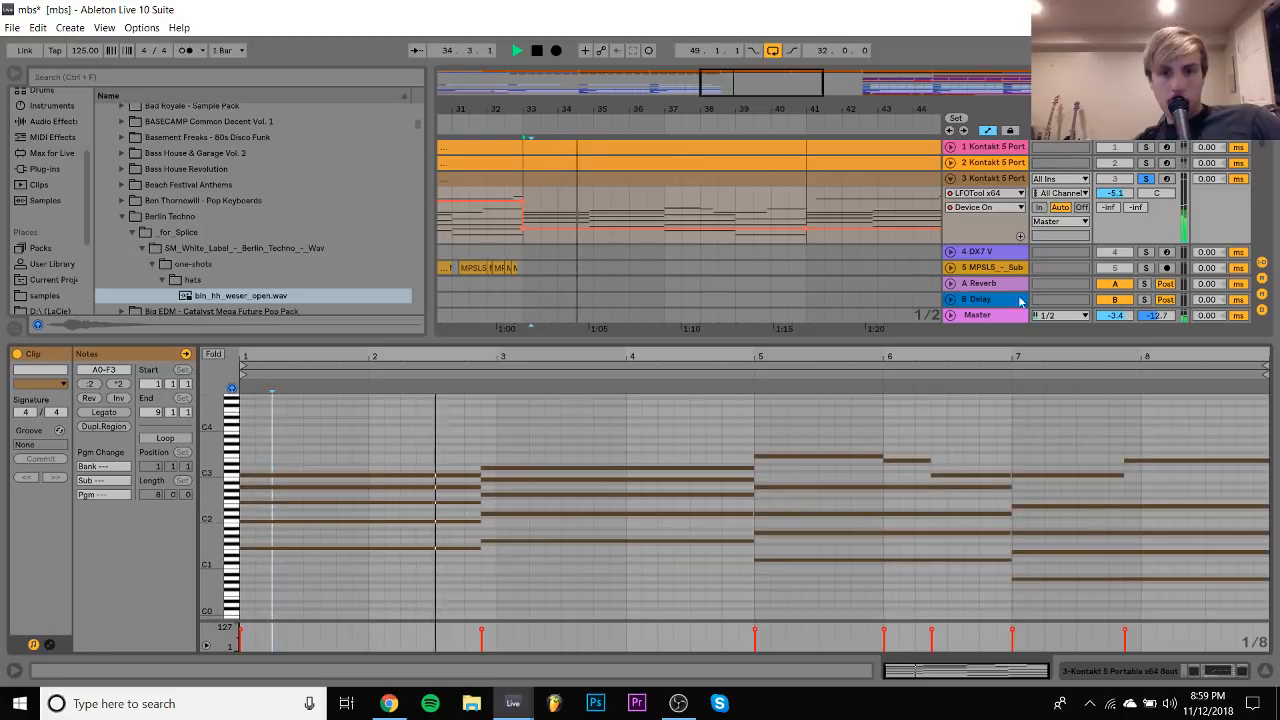
# Insert an audio track below the third Kontakt track, arm it and set its input to 3-Kontakt 5 Portable x64 8out
pyautogui.click(987, 181)
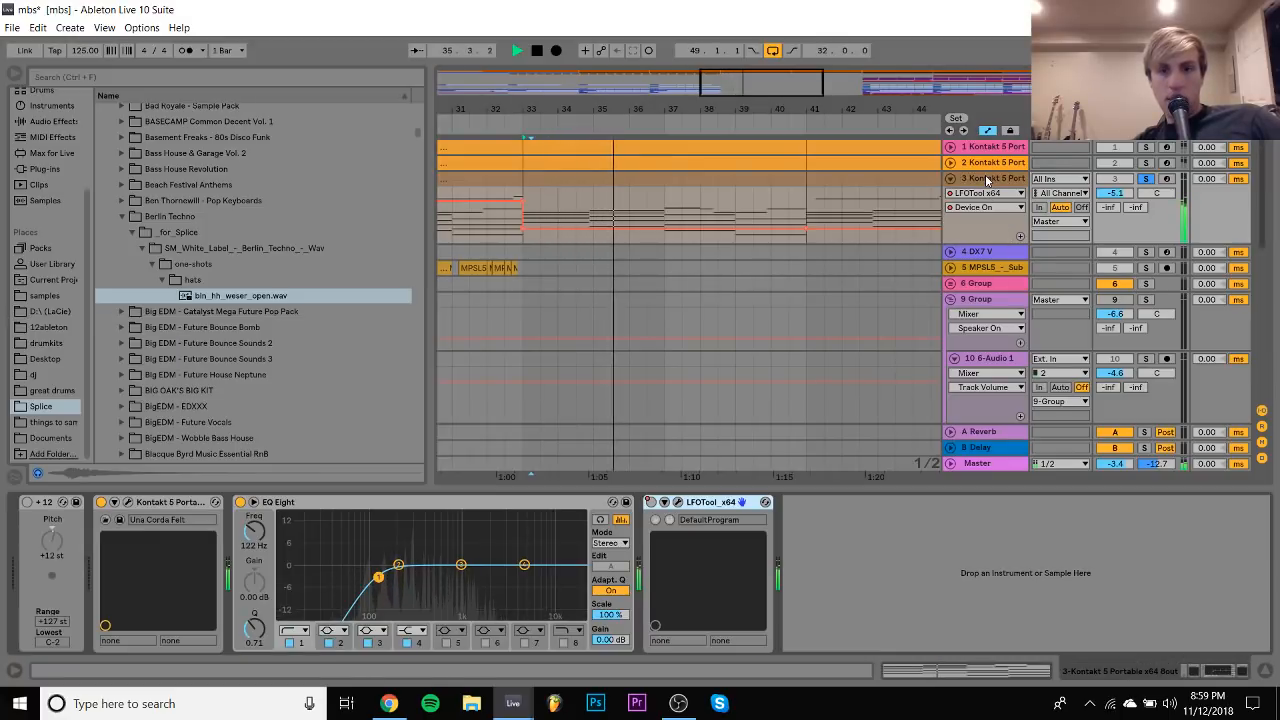
pyautogui.hotkey('ctrl', 't')
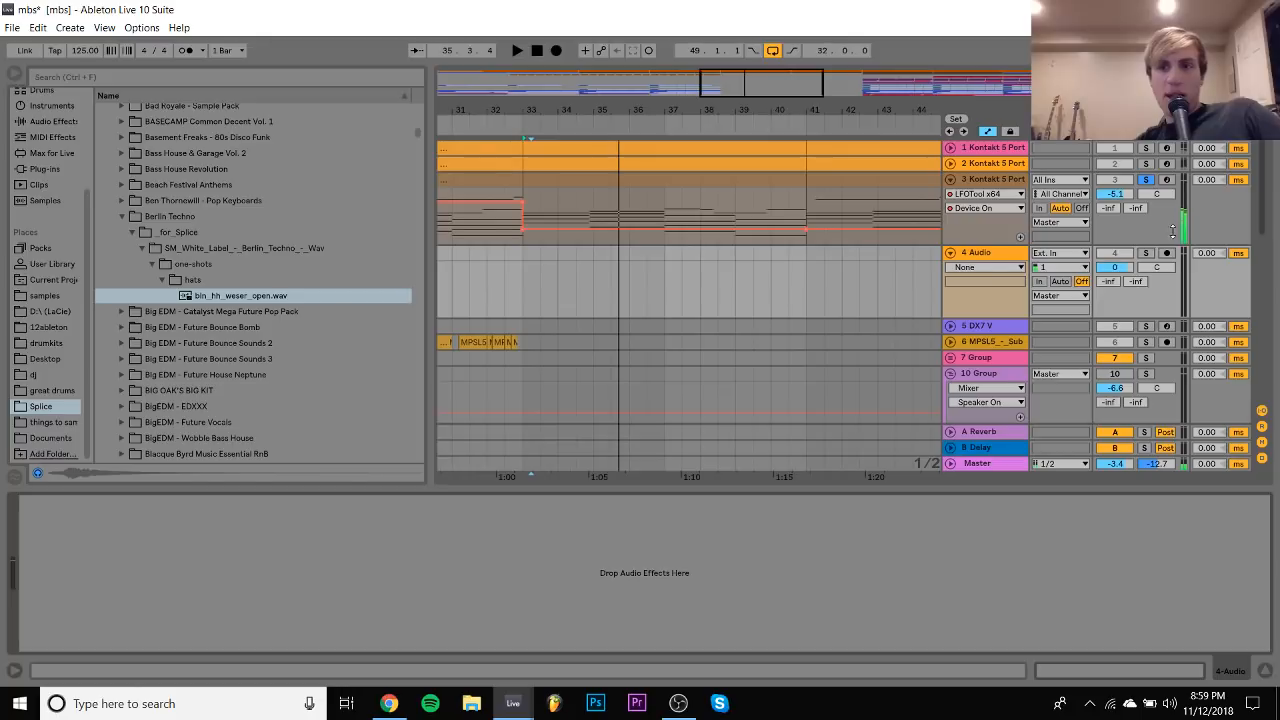
pyautogui.click(1058, 255)
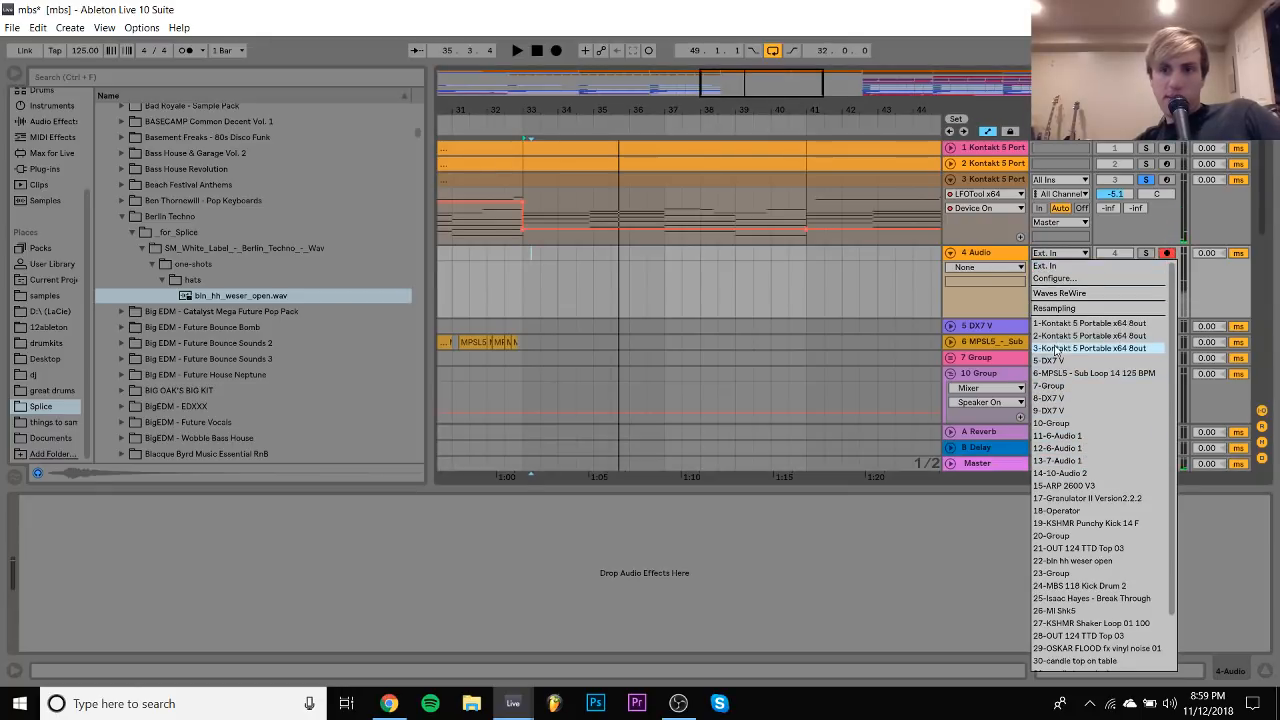
pyautogui.click(987, 254)
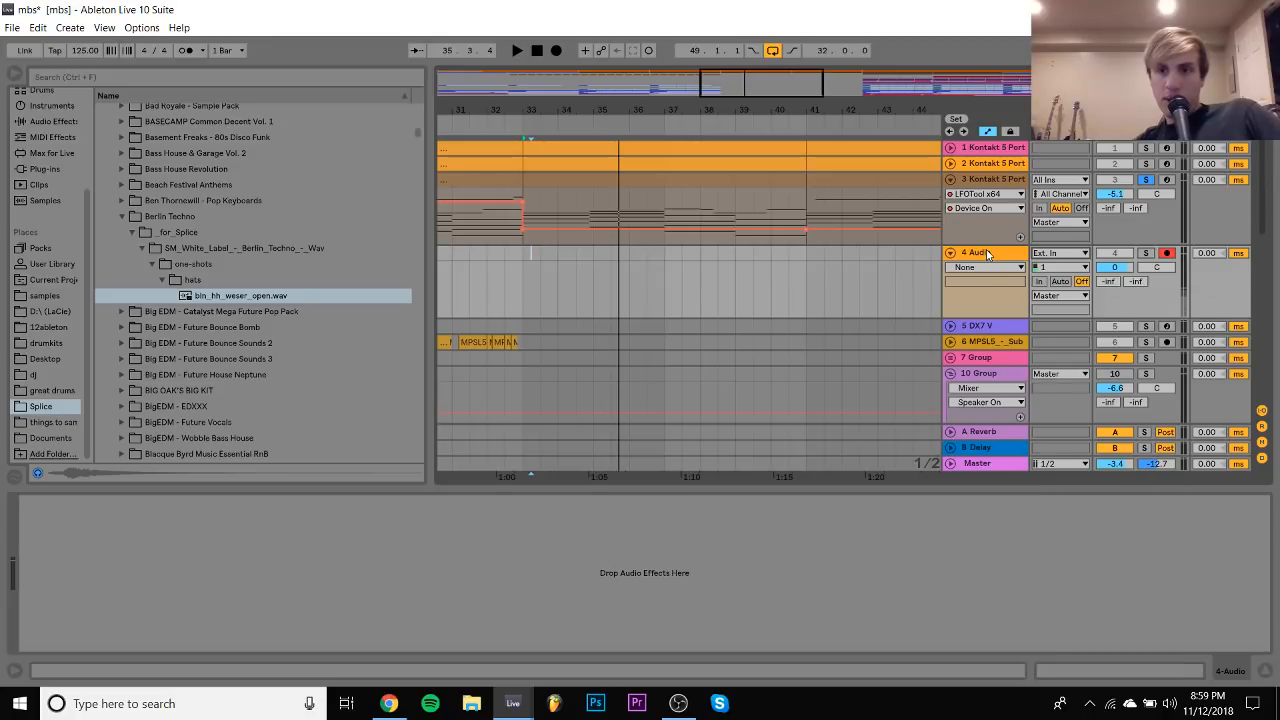
pyautogui.click(1059, 253)
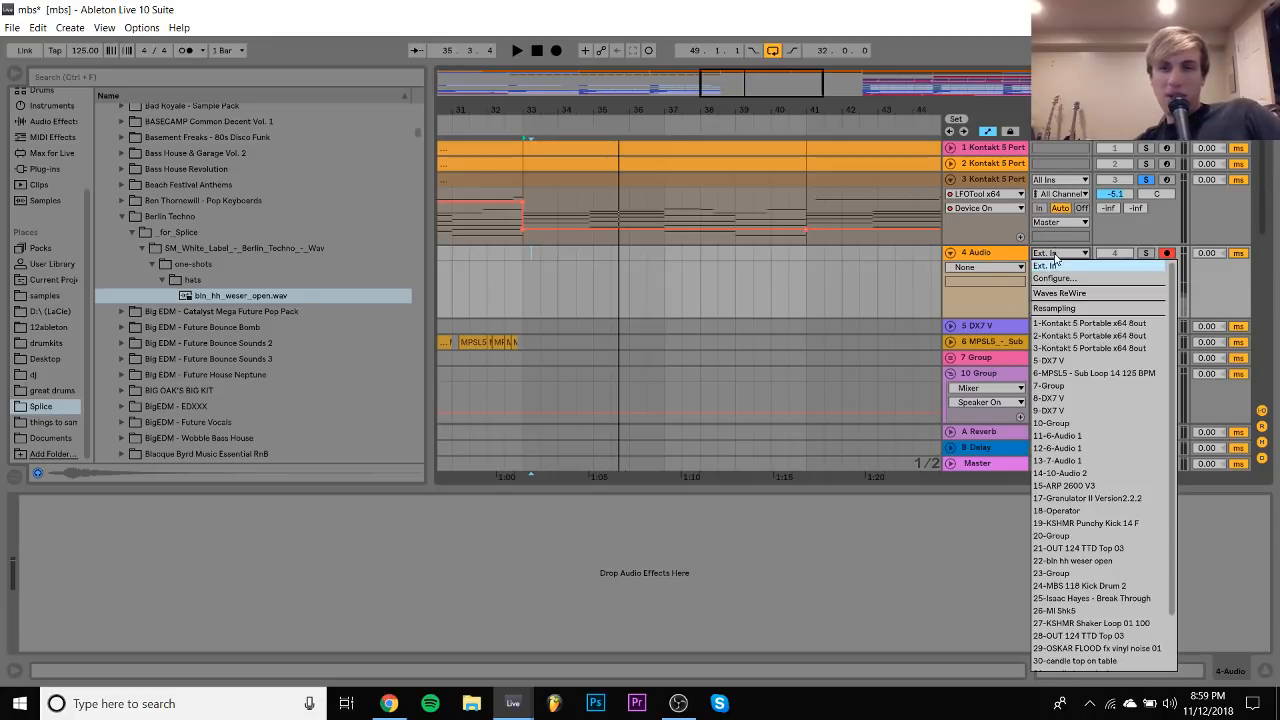
pyautogui.click(1073, 350)
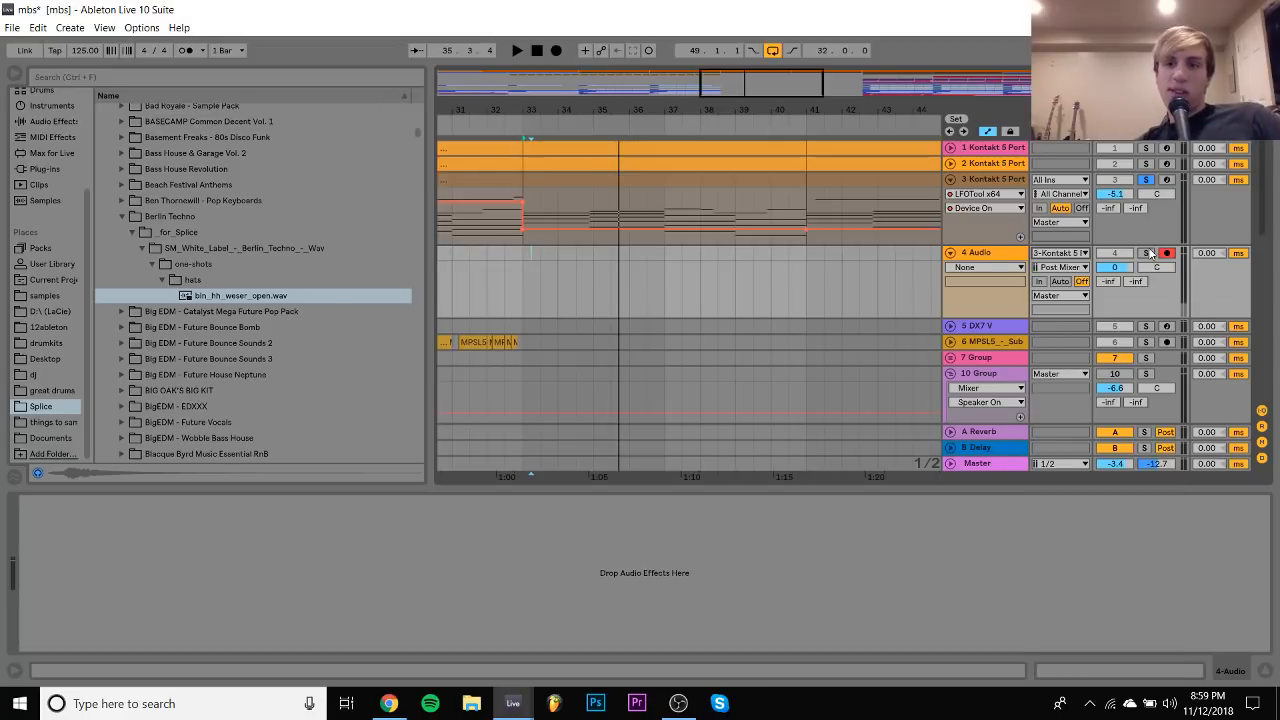
# Record the soloed chords from bar 33 past bar 41, and replace the bar 33 Kontakt clip with a copy of the bar 41 clip
pyautogui.press('space')
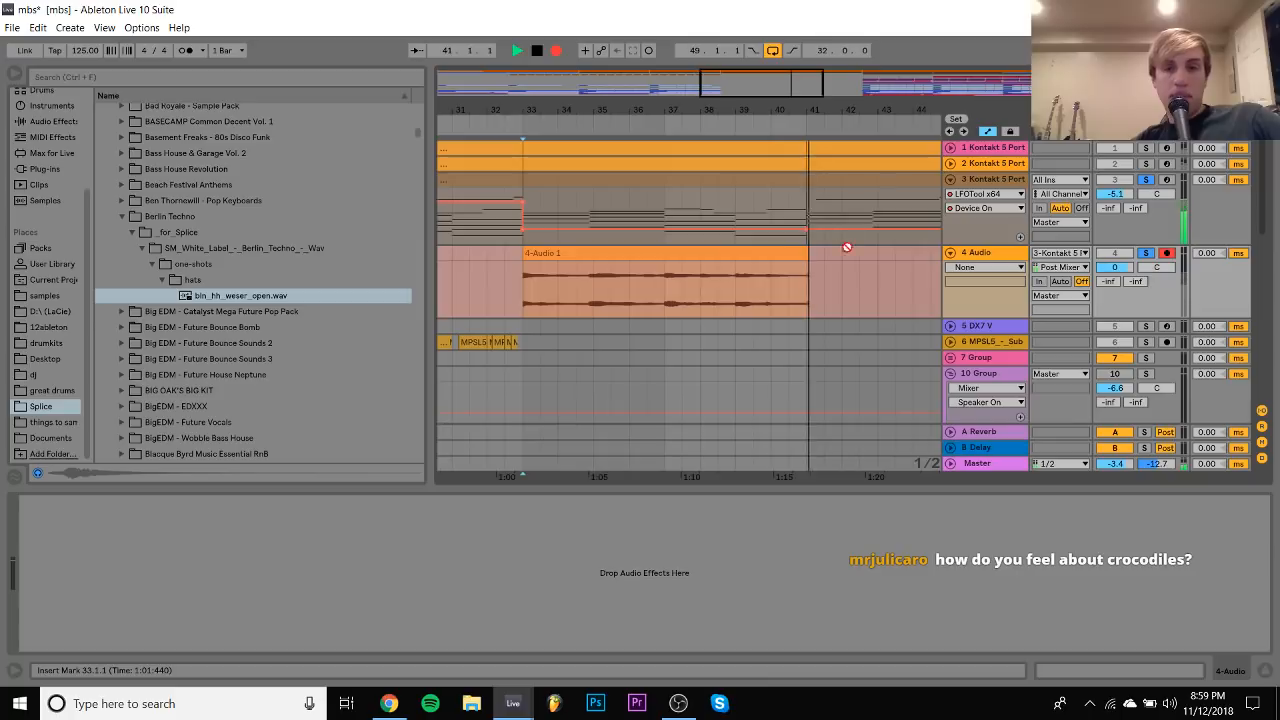
pyautogui.press('space')
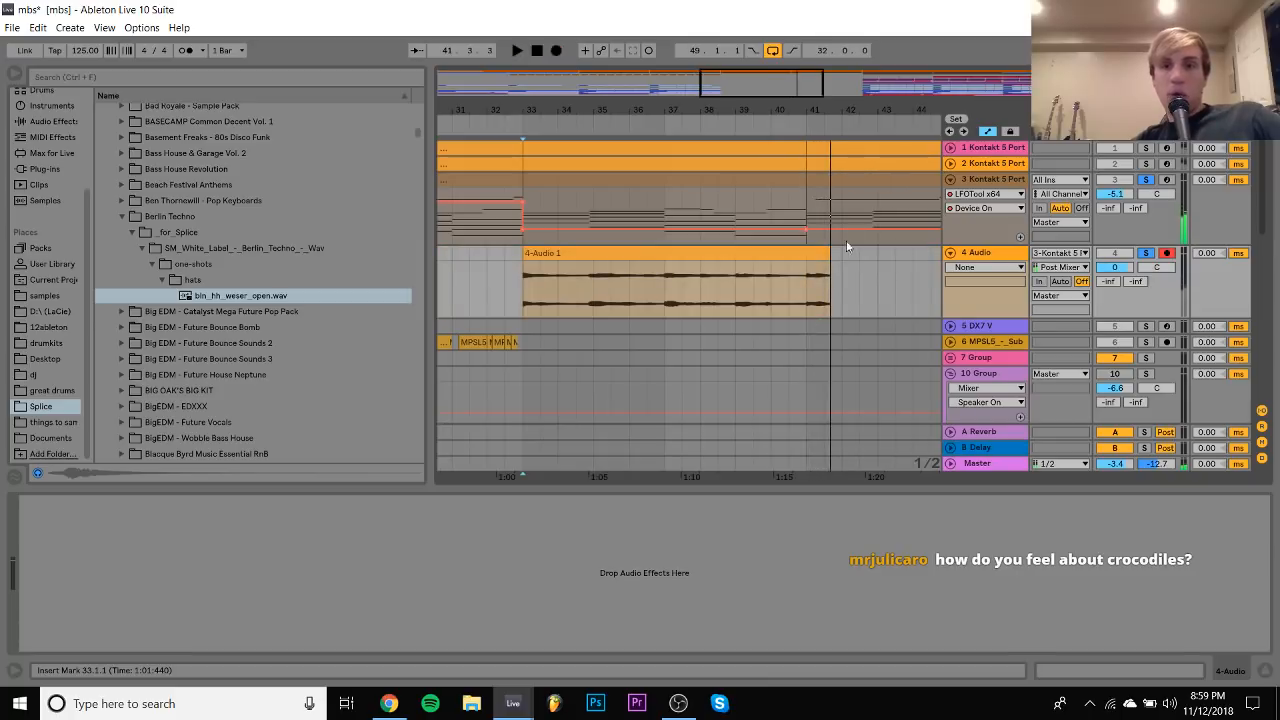
pyautogui.click(848, 182)
pyautogui.click(739, 183)
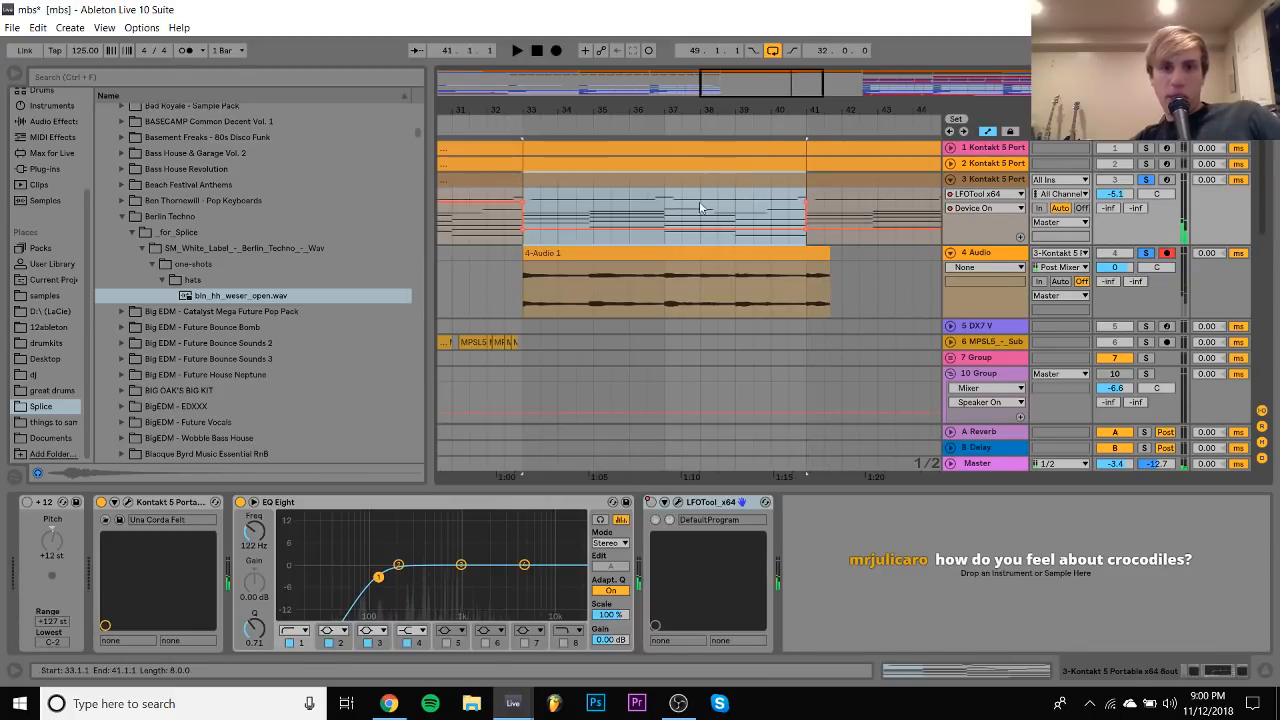
# Split out bars 35 to 37 of the recorded audio, clear the sliver from 34.4.3 to 35, and reverse the split section
pyautogui.moveTo(597, 305); pyautogui.dragTo(665, 258)
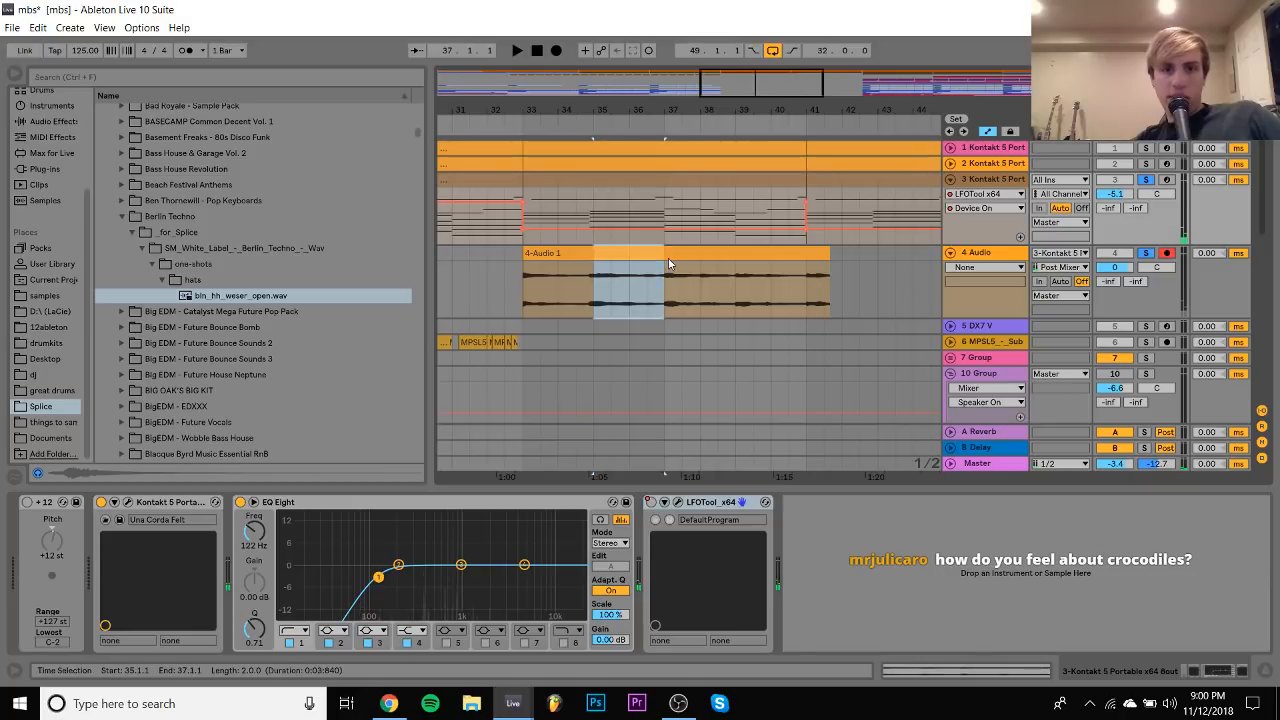
pyautogui.moveTo(611, 110); pyautogui.dragTo(624, 285)
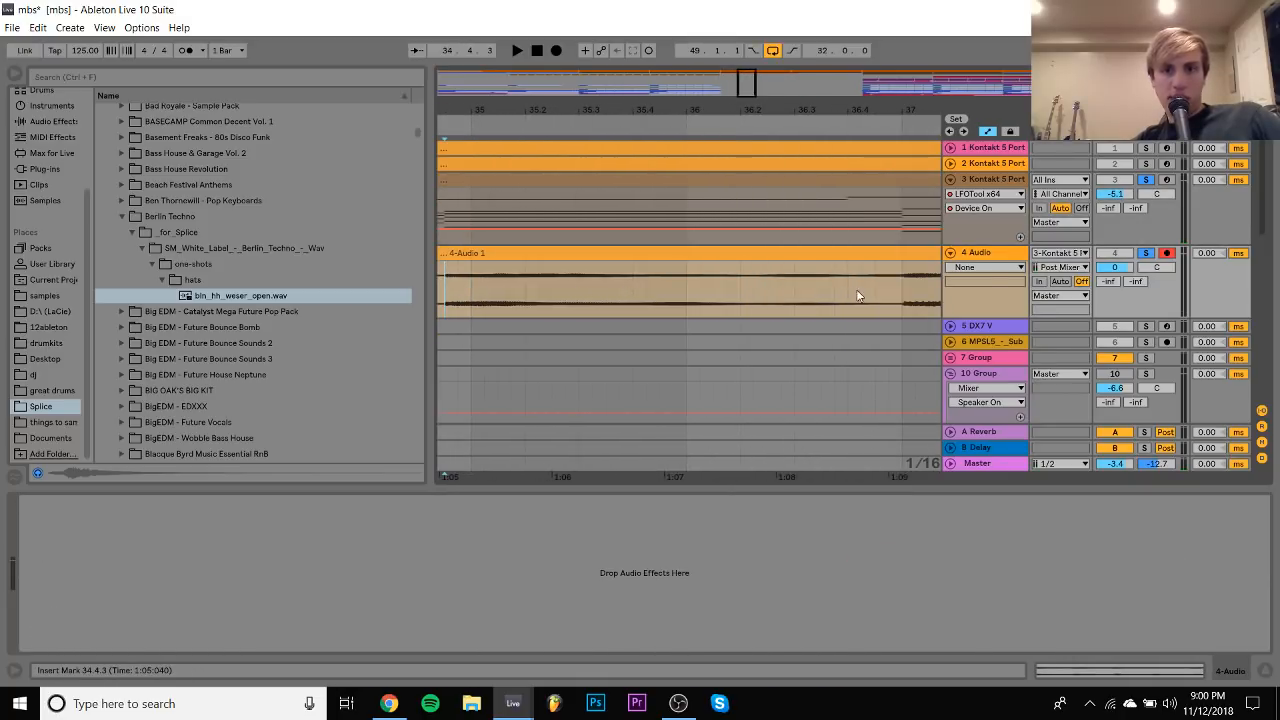
pyautogui.moveTo(446, 296); pyautogui.dragTo(871, 258)
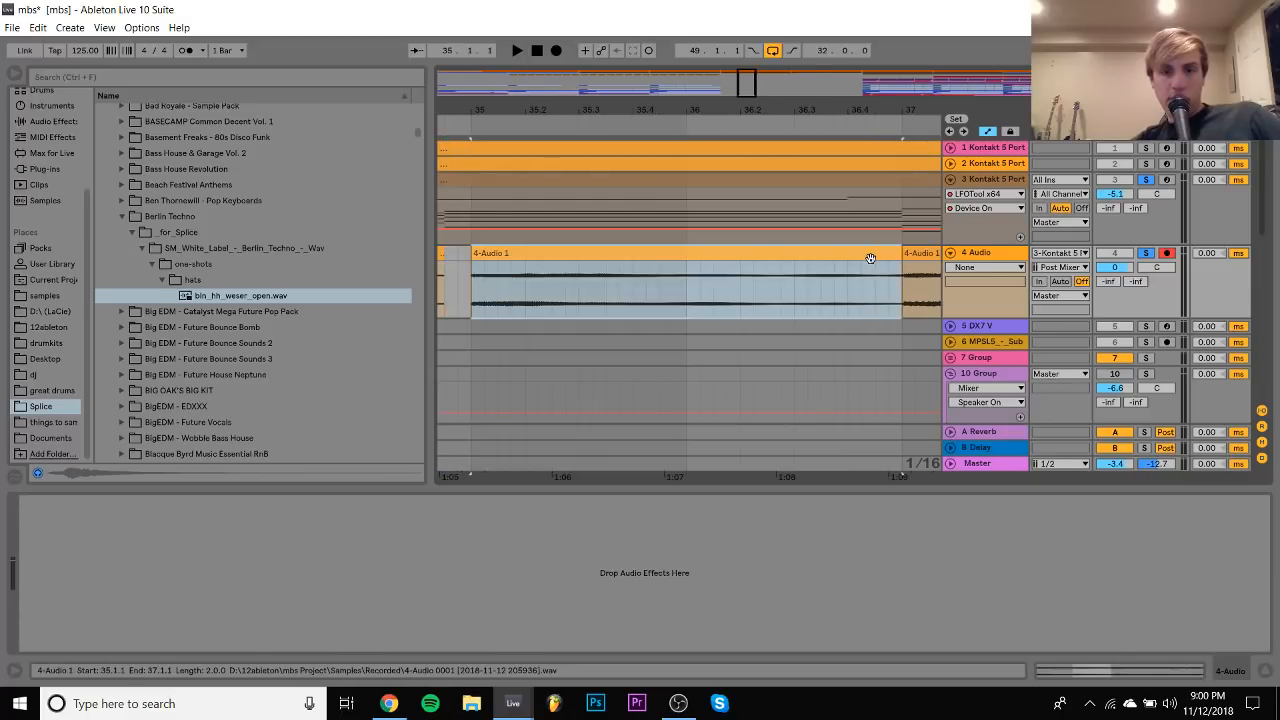
pyautogui.press('r')
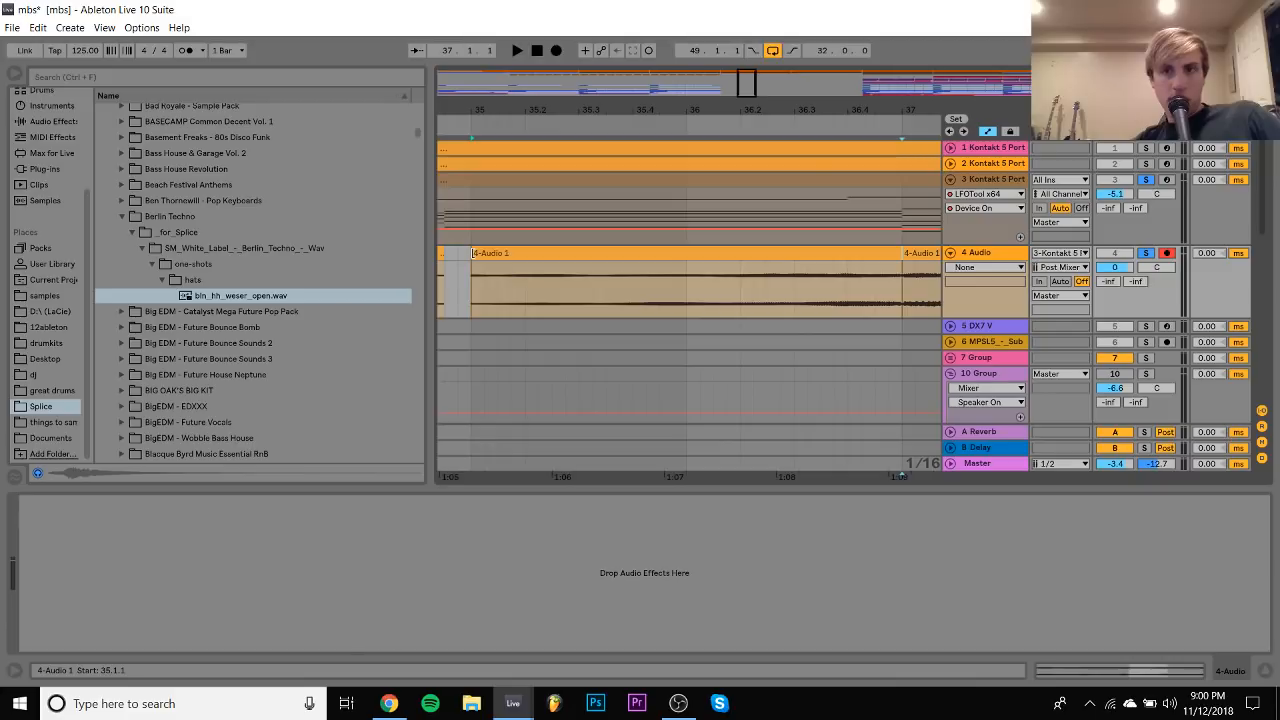
# Add a full-length fade-in to the reversed clip before bar 37, trim its start to about 35.2.2 and audition it
pyautogui.click(474, 254)
pyautogui.moveTo(535, 254); pyautogui.dragTo(890, 237)
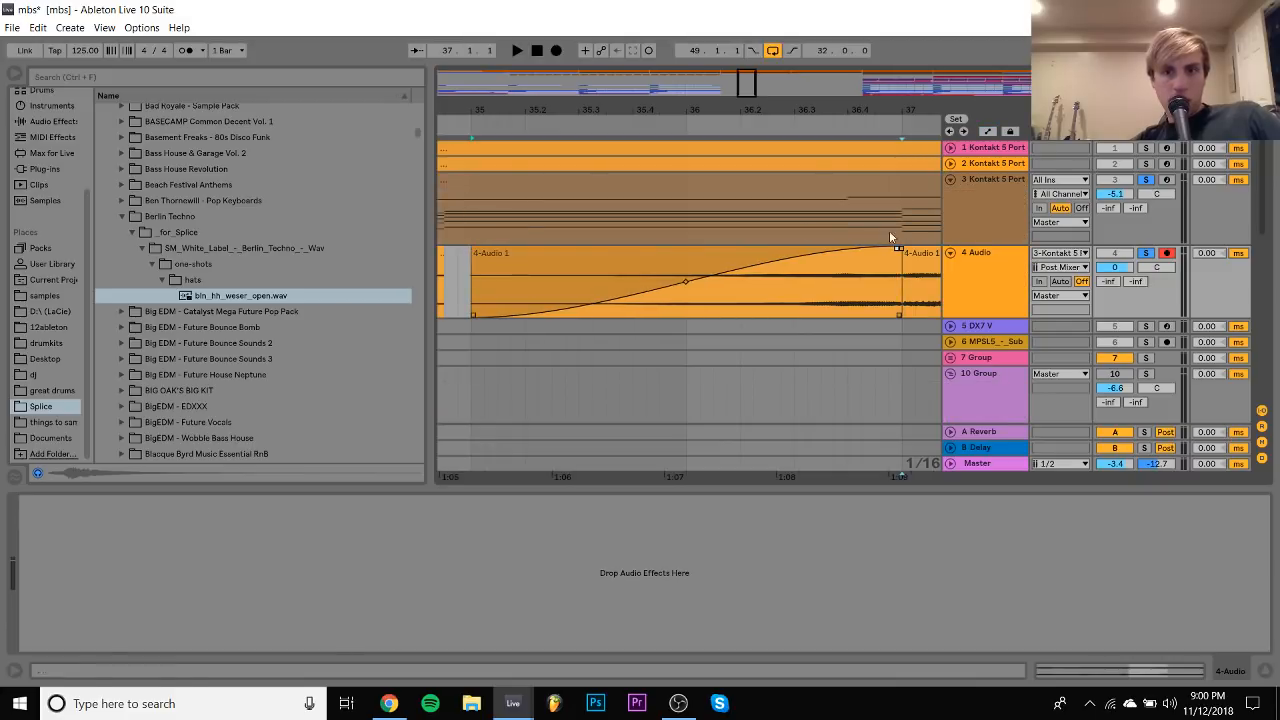
pyautogui.moveTo(473, 254); pyautogui.dragTo(540, 254)
pyautogui.press('space')
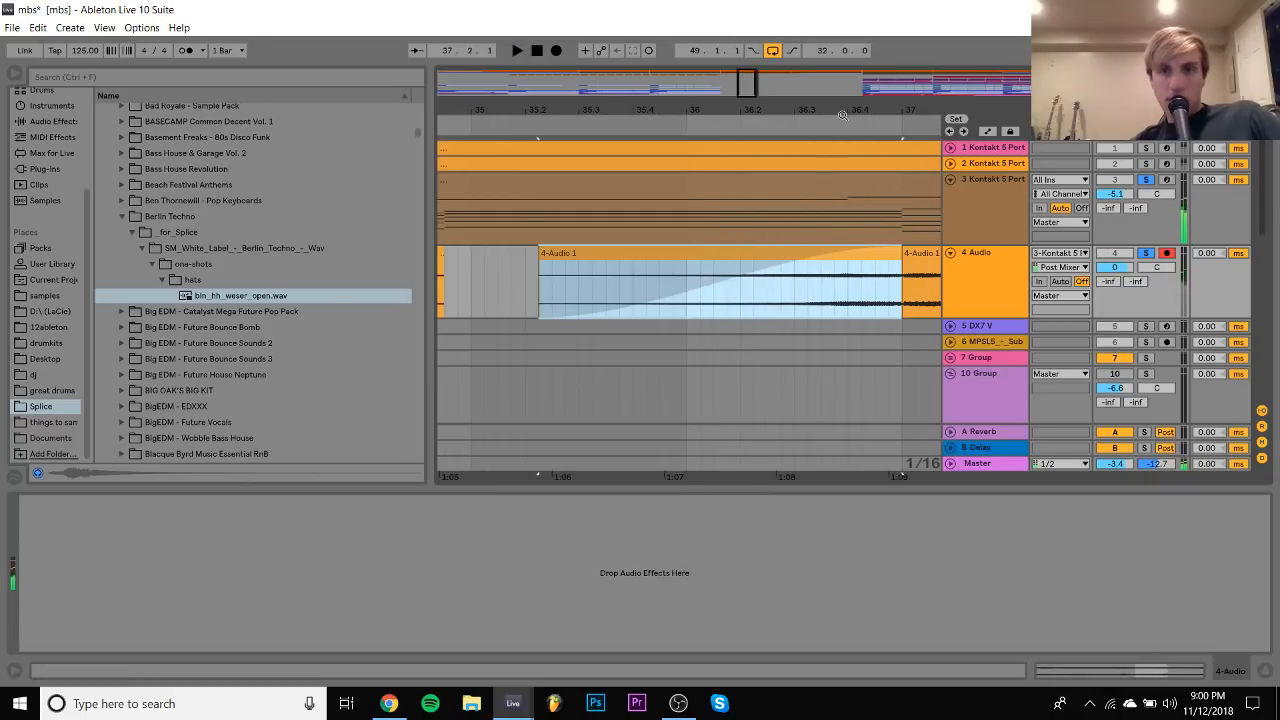
pyautogui.moveTo(843, 115); pyautogui.dragTo(591, 107)
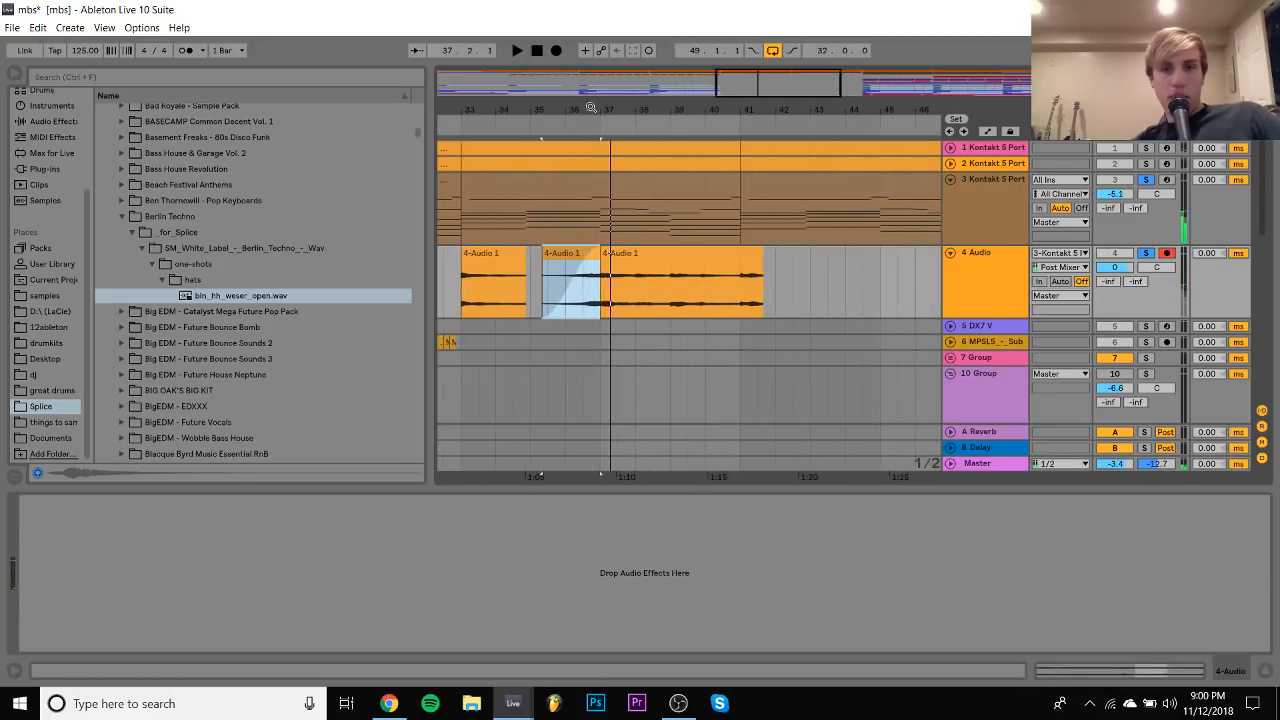
# End the recording at bar 41 with its last bar reversed, and delete the unreversed pieces starting at bars 37 and 33
pyautogui.moveTo(763, 262); pyautogui.dragTo(731, 290)
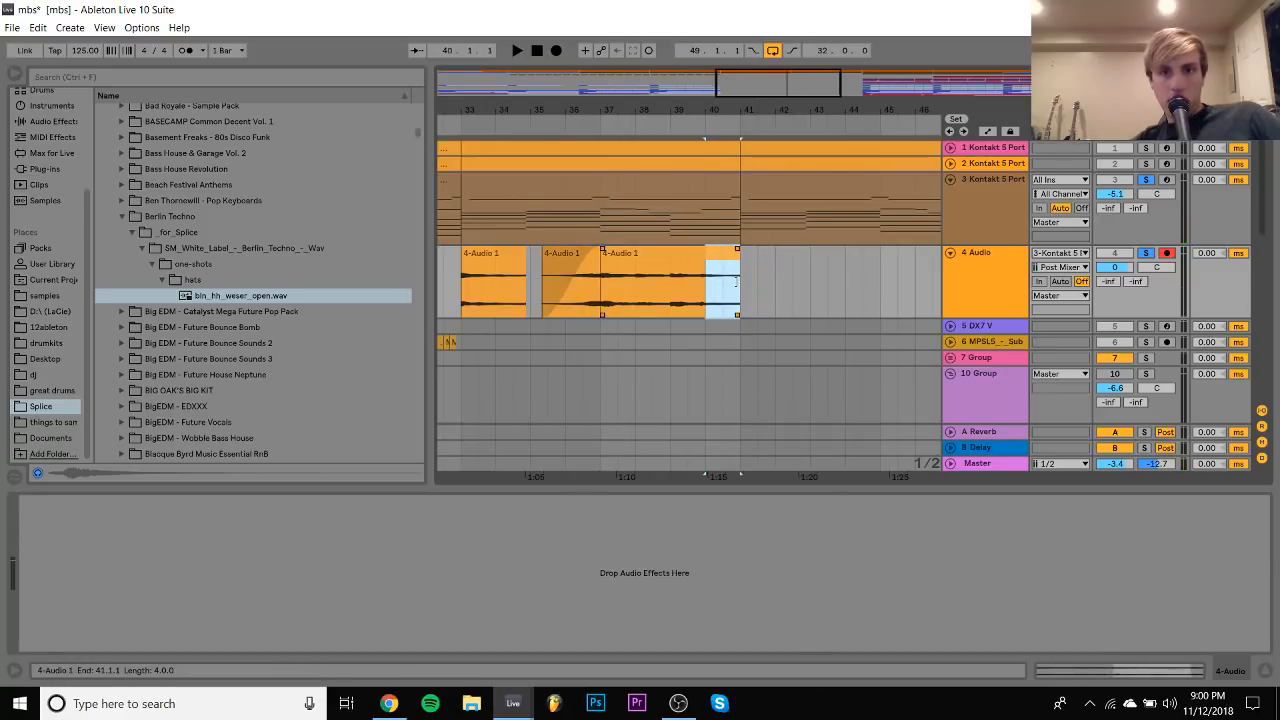
pyautogui.click(682, 258)
pyautogui.click(672, 257)
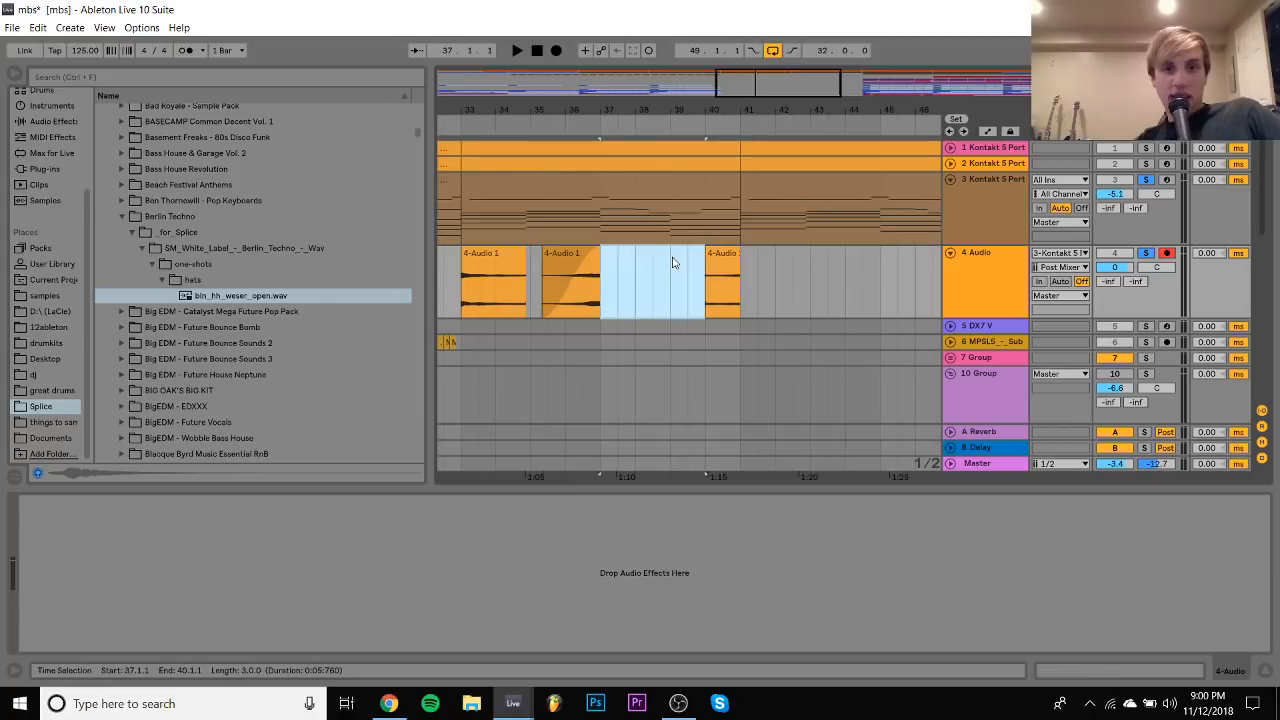
pyautogui.click(499, 257)
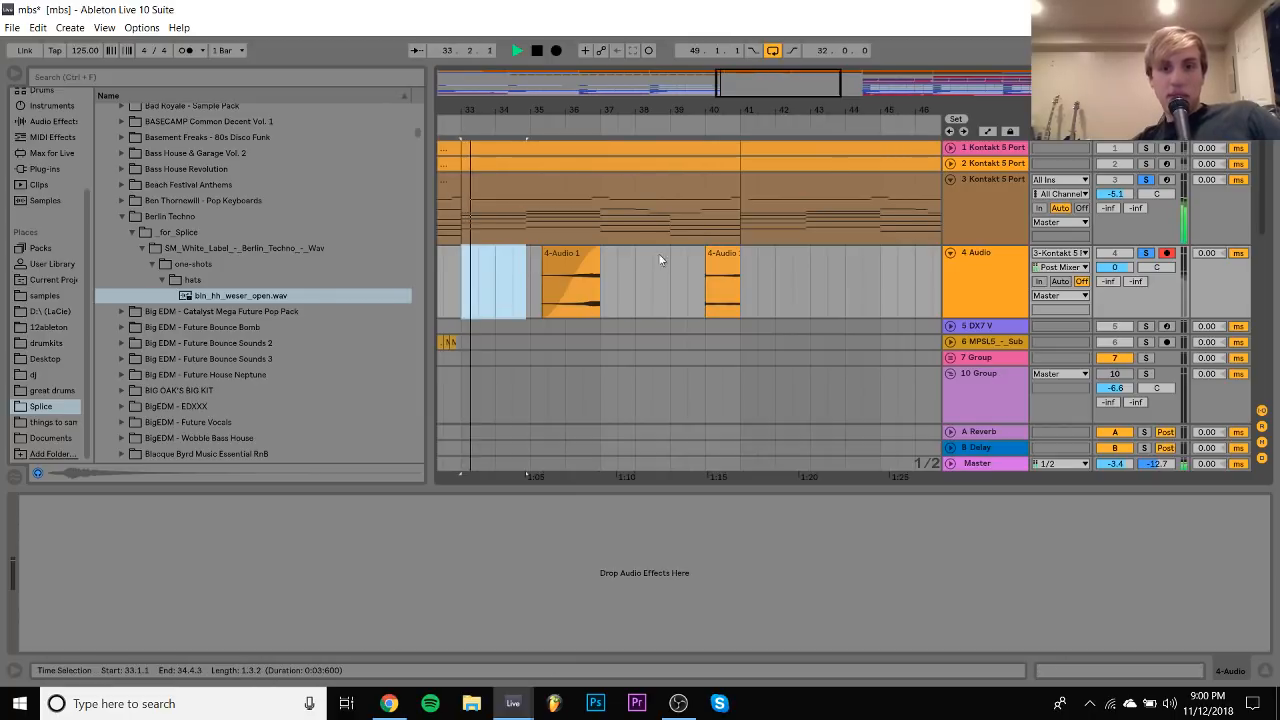
# Add a fade-in to the reversed clip at bar 40 and loop playback over bars 33 to 41
pyautogui.click(724, 258)
pyautogui.click(722, 285)
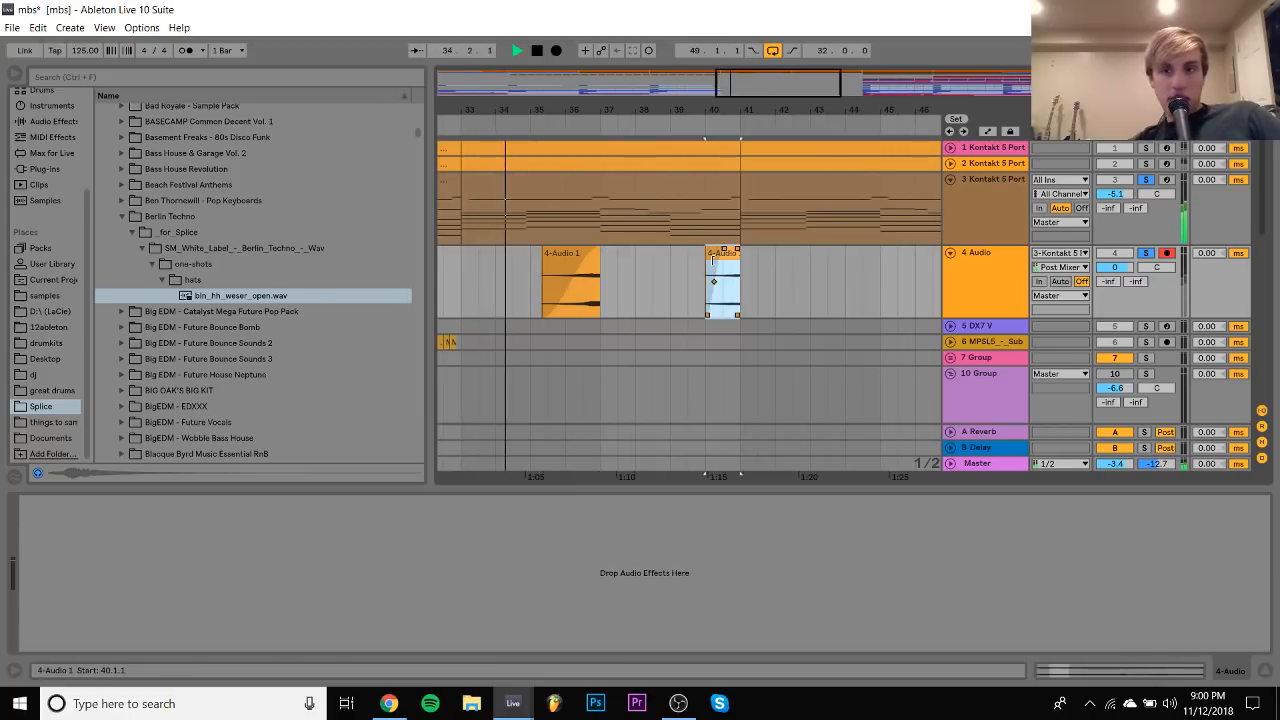
pyautogui.keyDown('shift'); pyautogui.click(463, 271); pyautogui.keyUp('shift')
pyautogui.hotkey('ctrl', 'l')
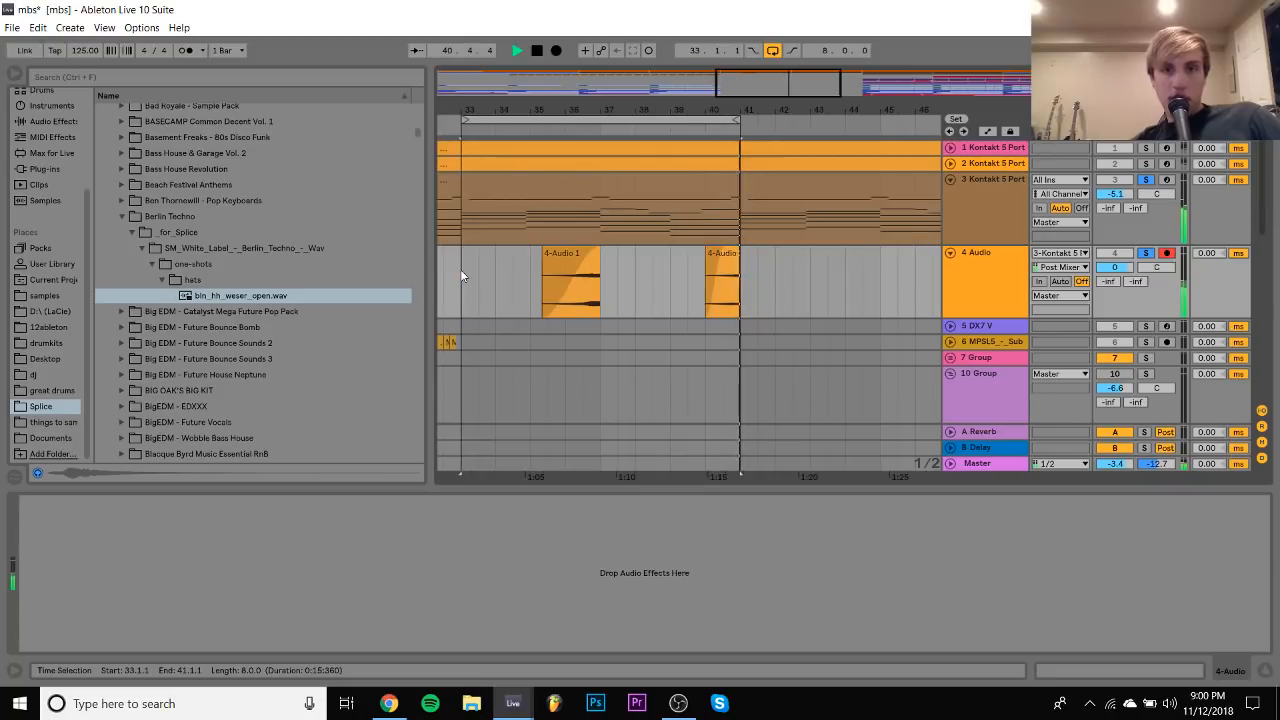
# Select both reversed clips between bars 33 and 41 and raise their clip volume to 8.38 dB
pyautogui.click(713, 257)
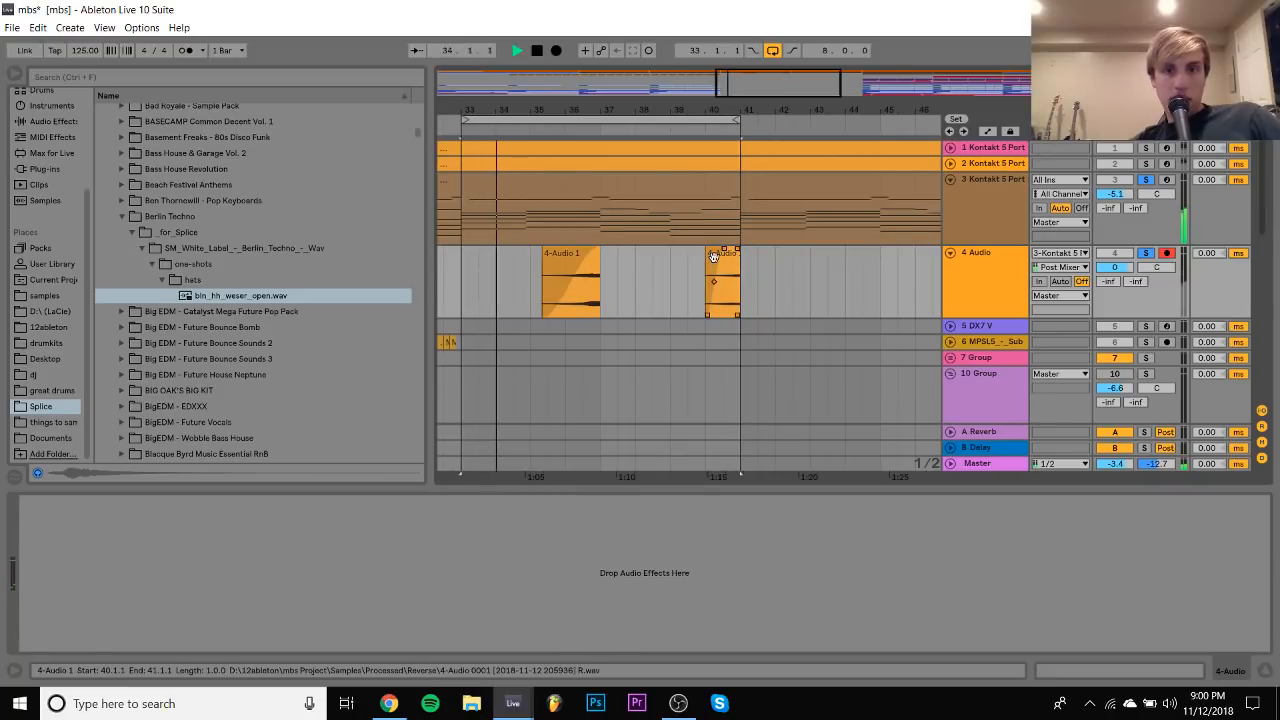
pyautogui.moveTo(713, 257)
pyautogui.mouseDown()
pyautogui.moveTo(691, 258)
pyautogui.moveTo(706, 258)
pyautogui.mouseUp()
pyautogui.keyDown('shift'); pyautogui.click(466, 274); pyautogui.keyUp('shift')
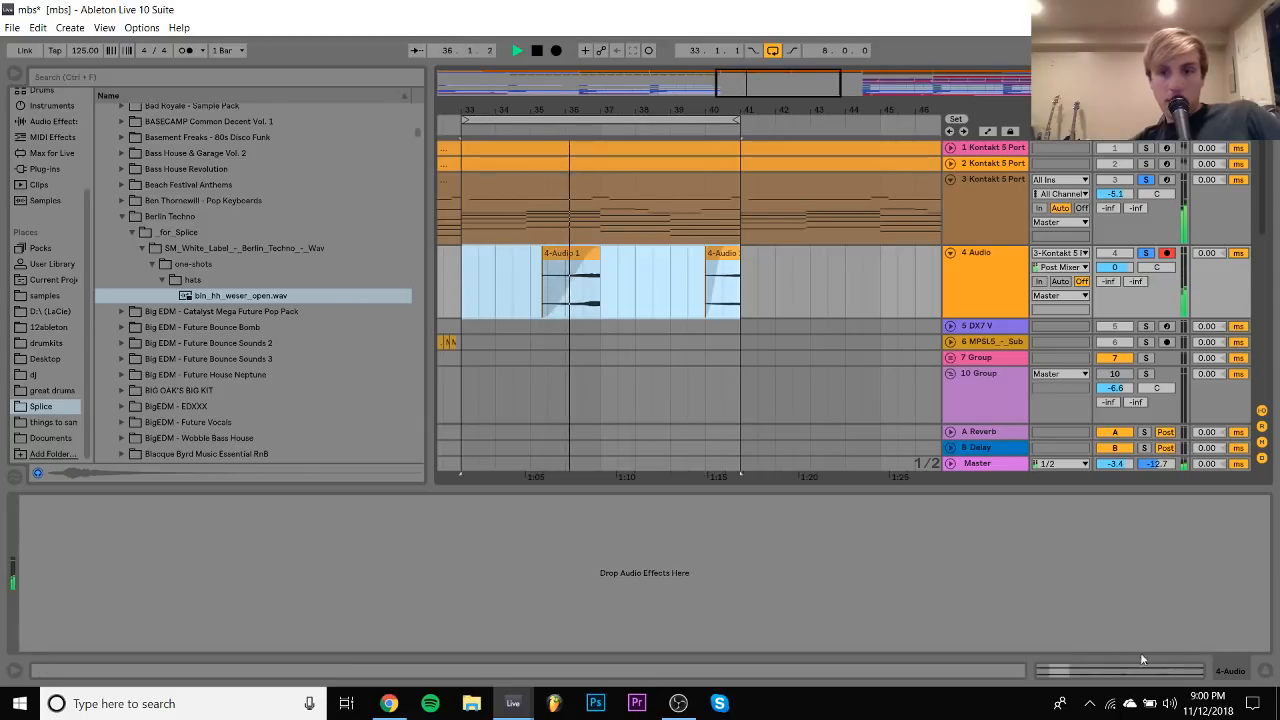
pyautogui.hotkey('shift', 'Tab')
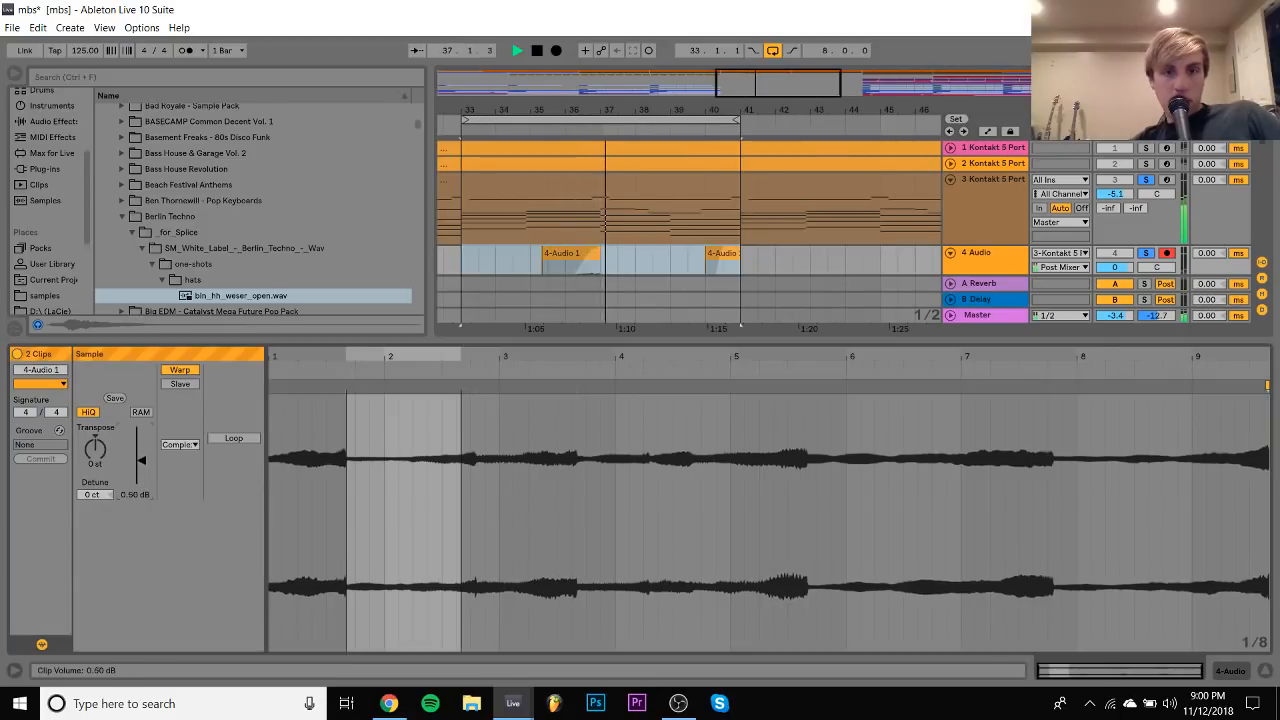
pyautogui.moveTo(141, 461); pyautogui.dragTo(148, 443)
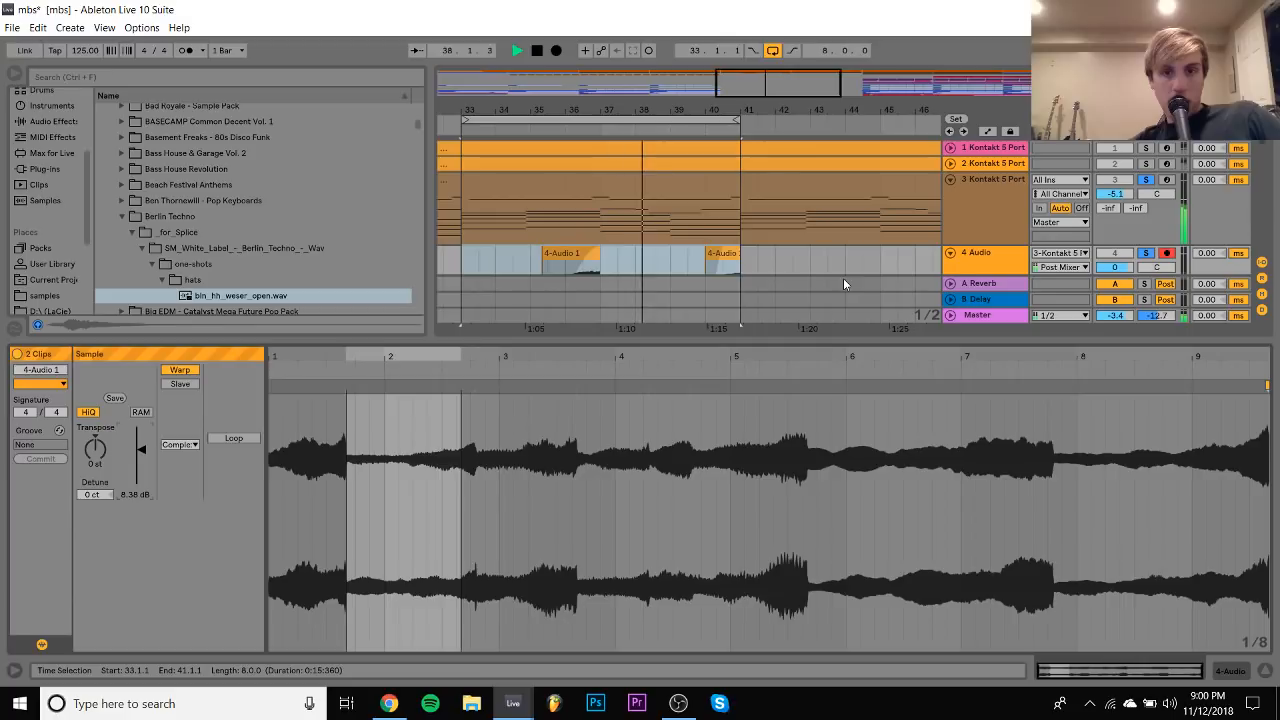
# Select the reversed clip at bar 40 and shift its sample region to start at 1.4.1 and end at 2.4.1
pyautogui.click(724, 257)
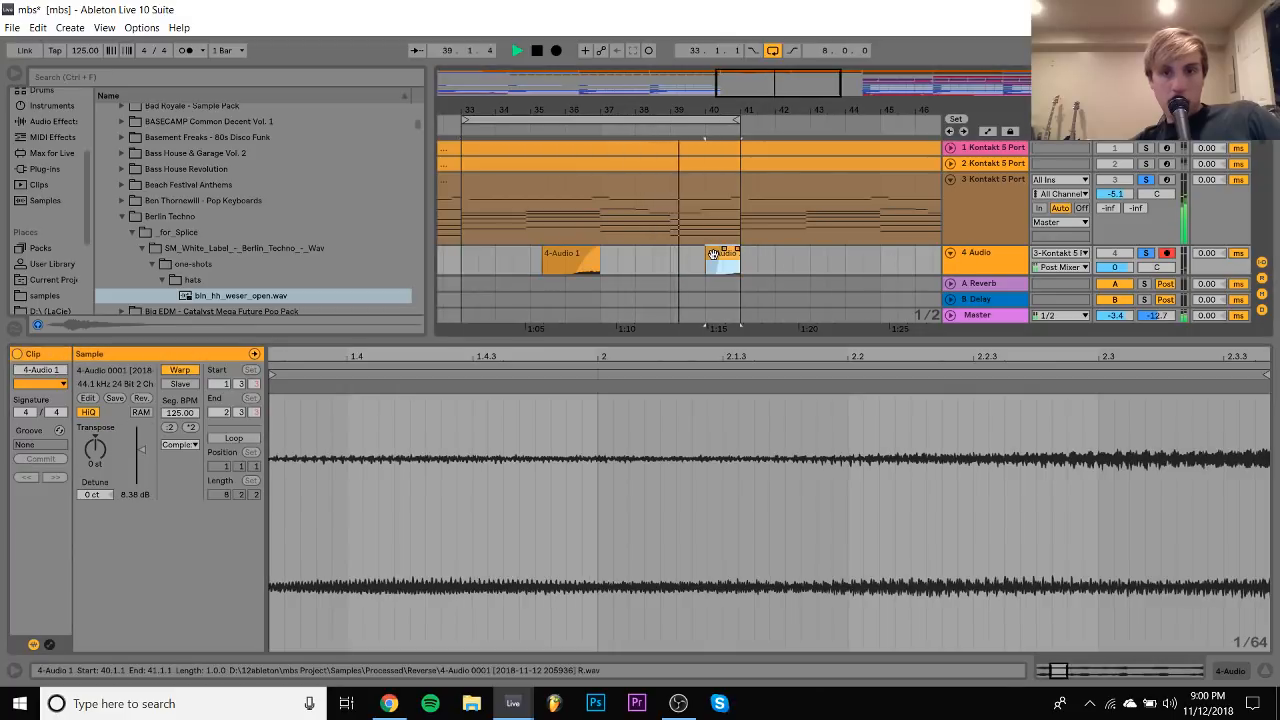
pyautogui.moveTo(746, 412); pyautogui.dragTo(746, 330)
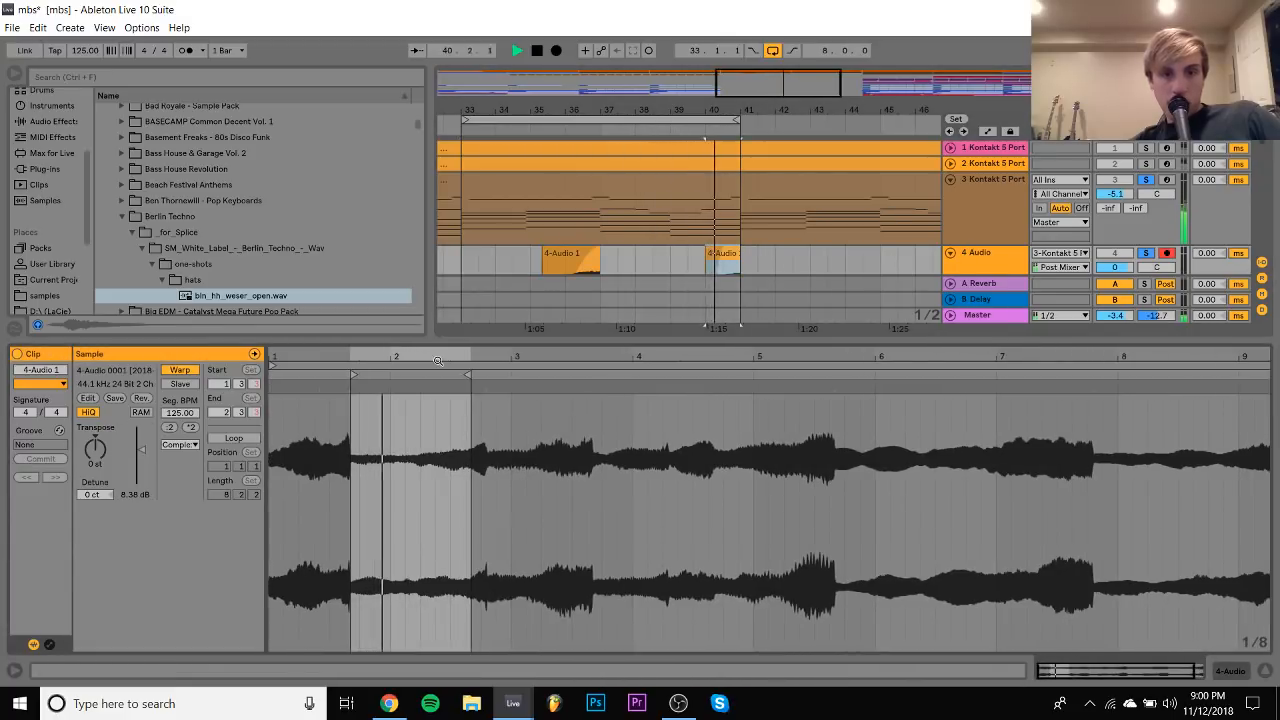
pyautogui.moveTo(464, 405); pyautogui.dragTo(464, 460)
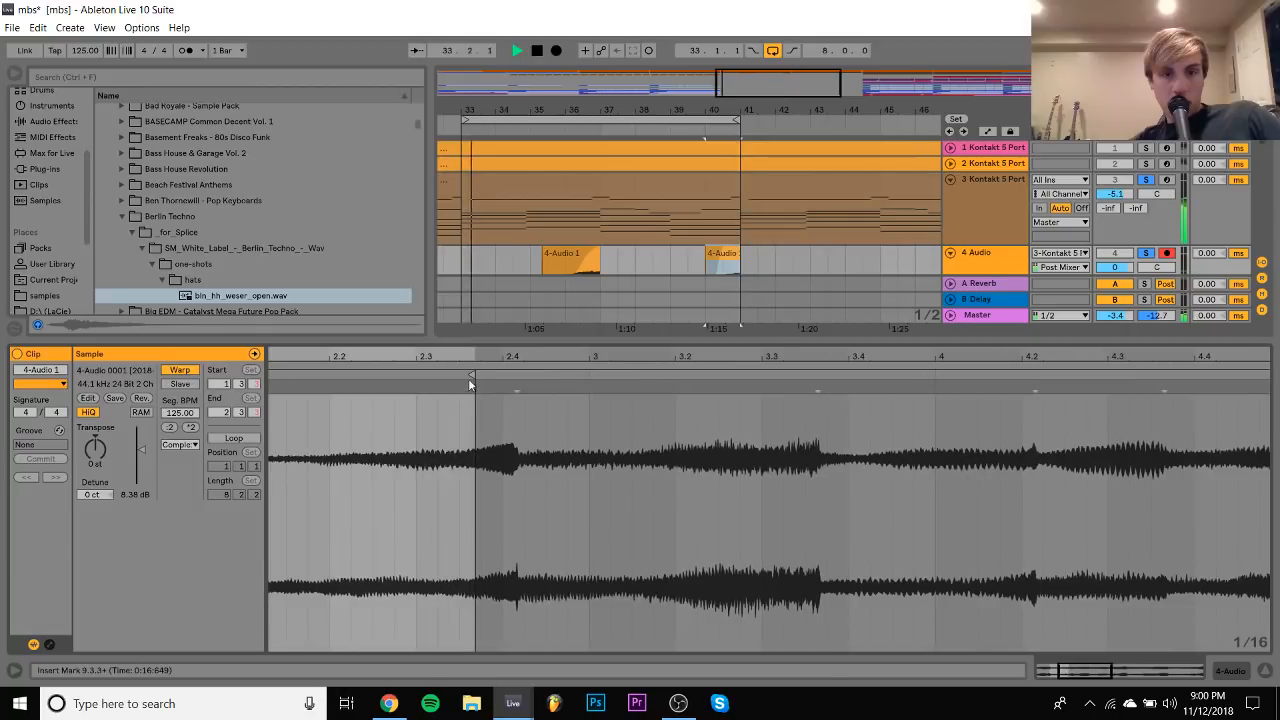
pyautogui.moveTo(471, 372); pyautogui.dragTo(500, 375)
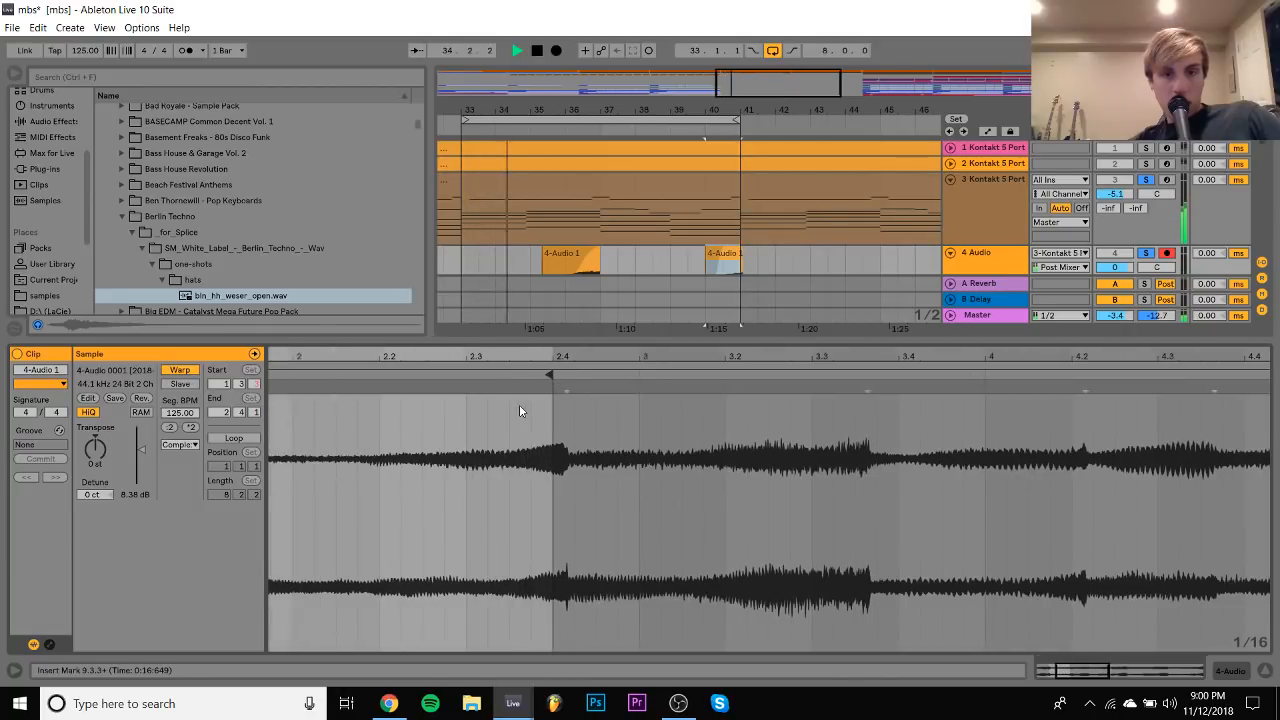
pyautogui.scroll(5, 519, 404)
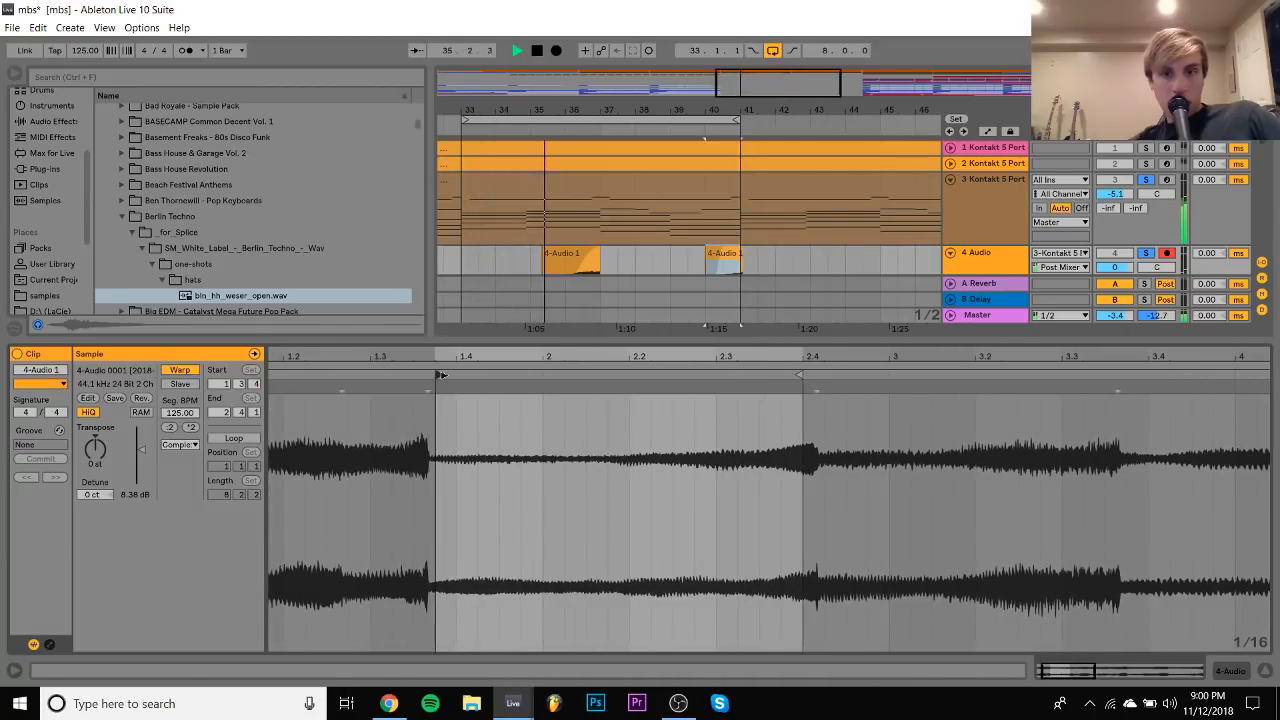
pyautogui.moveTo(435, 375); pyautogui.dragTo(457, 375)
# Raise the gain of the reversed clip at bar 40 to 12.9 dB and lower the 4 Audio track's volume to -7.2 dB
pyautogui.moveTo(733, 106); pyautogui.dragTo(840, 110)
pyautogui.click(991, 261)
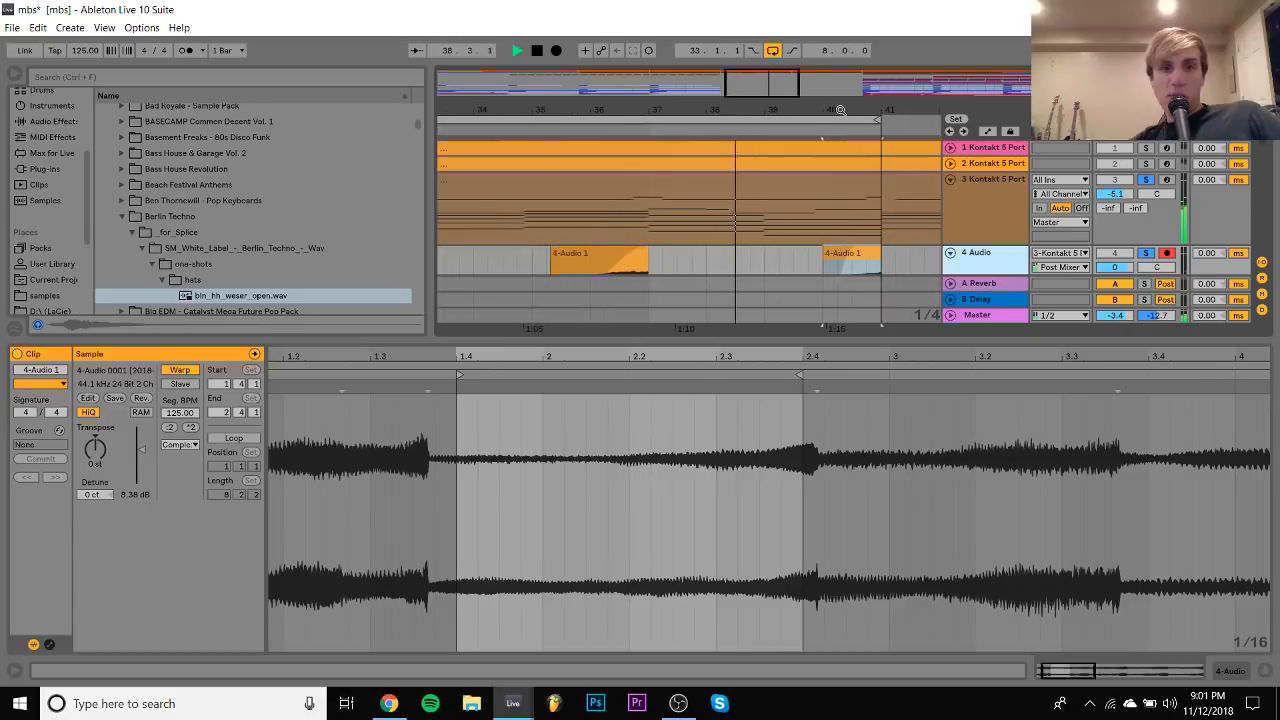
pyautogui.doubleClick(1003, 265)
pyautogui.doubleClick(849, 253)
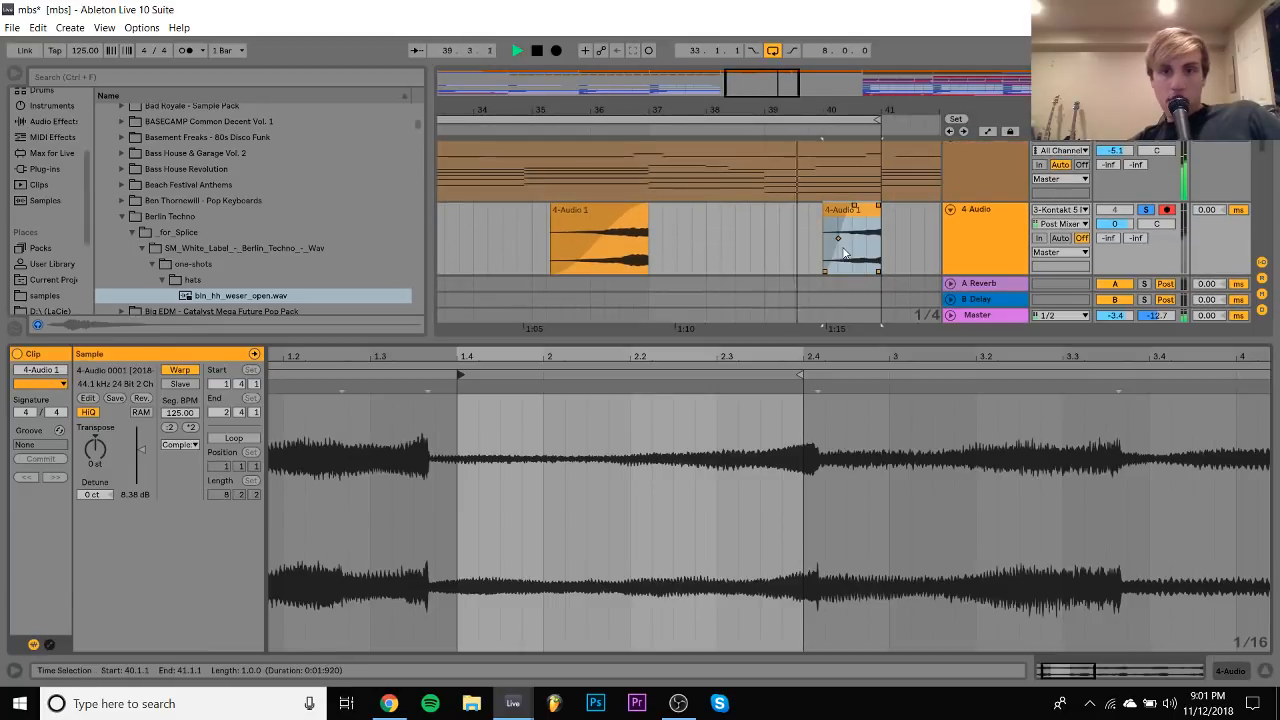
pyautogui.moveTo(141, 455); pyautogui.dragTo(141, 443)
pyautogui.press('space')
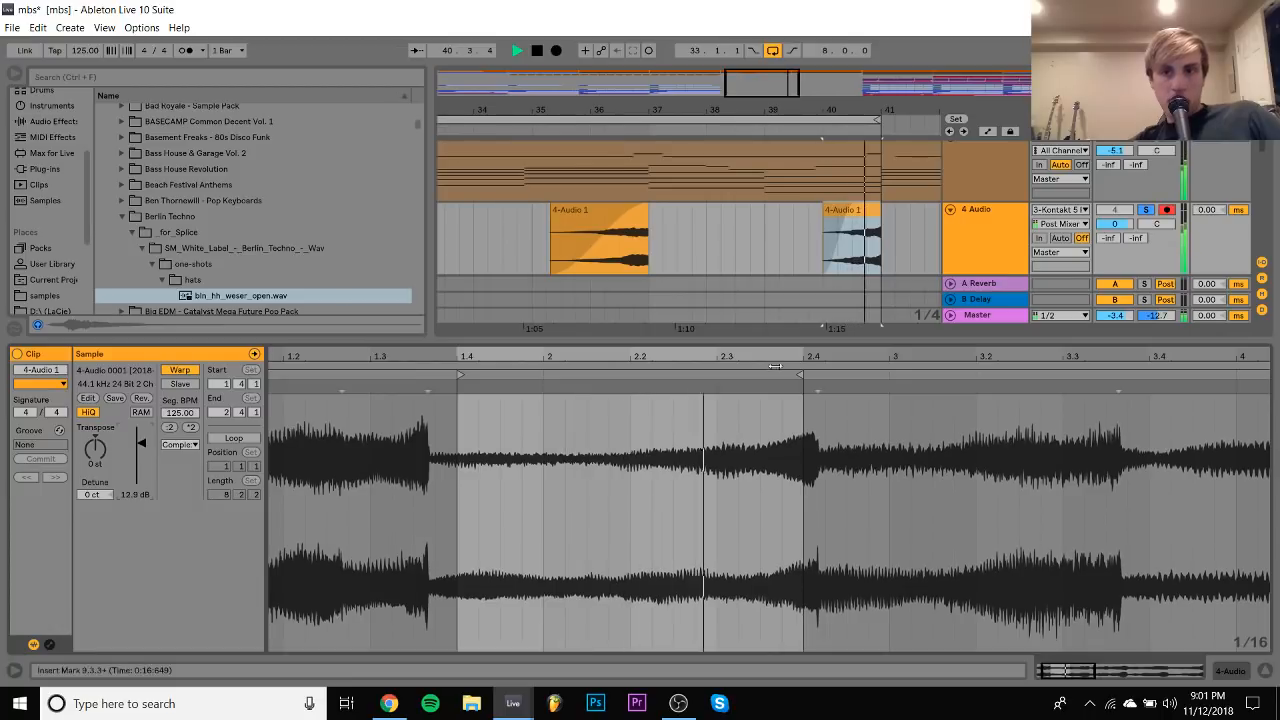
pyautogui.moveTo(1115, 230); pyautogui.dragTo(1115, 240)
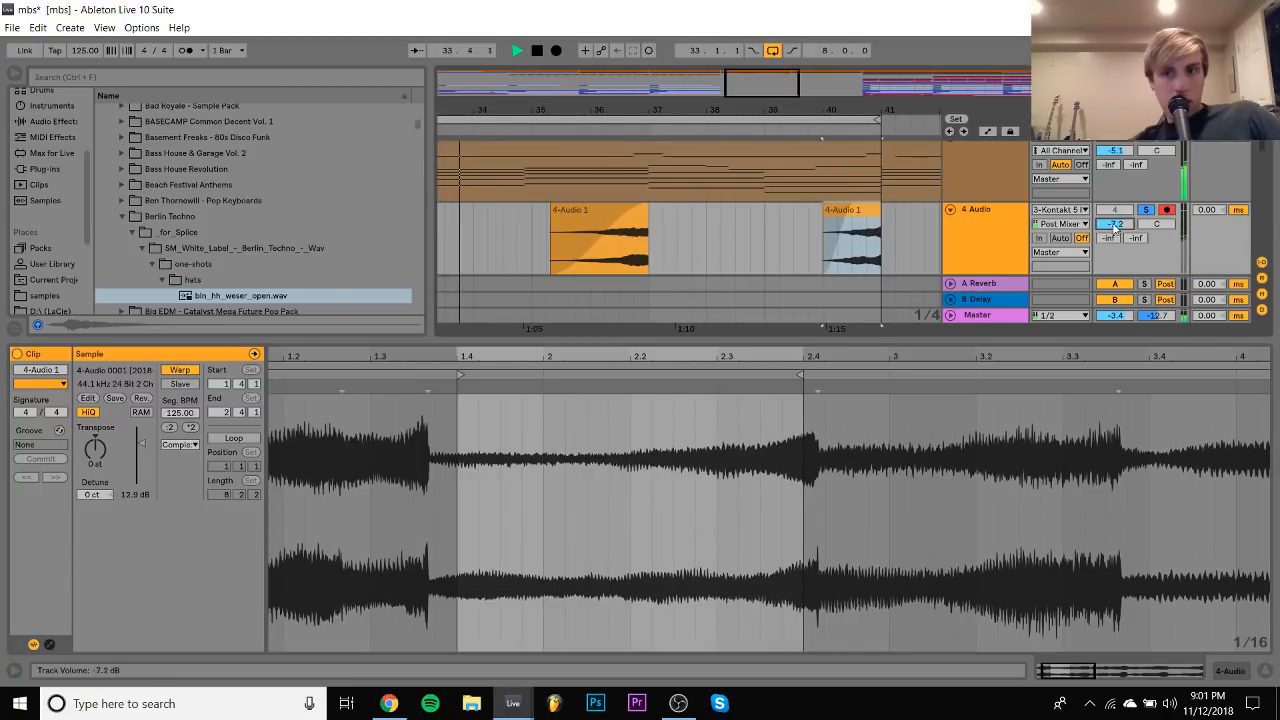
# Place the LFOTool effect from the third Kontakt track on the 4 Audio track
pyautogui.doubleClick(988, 223)
pyautogui.click(985, 175)
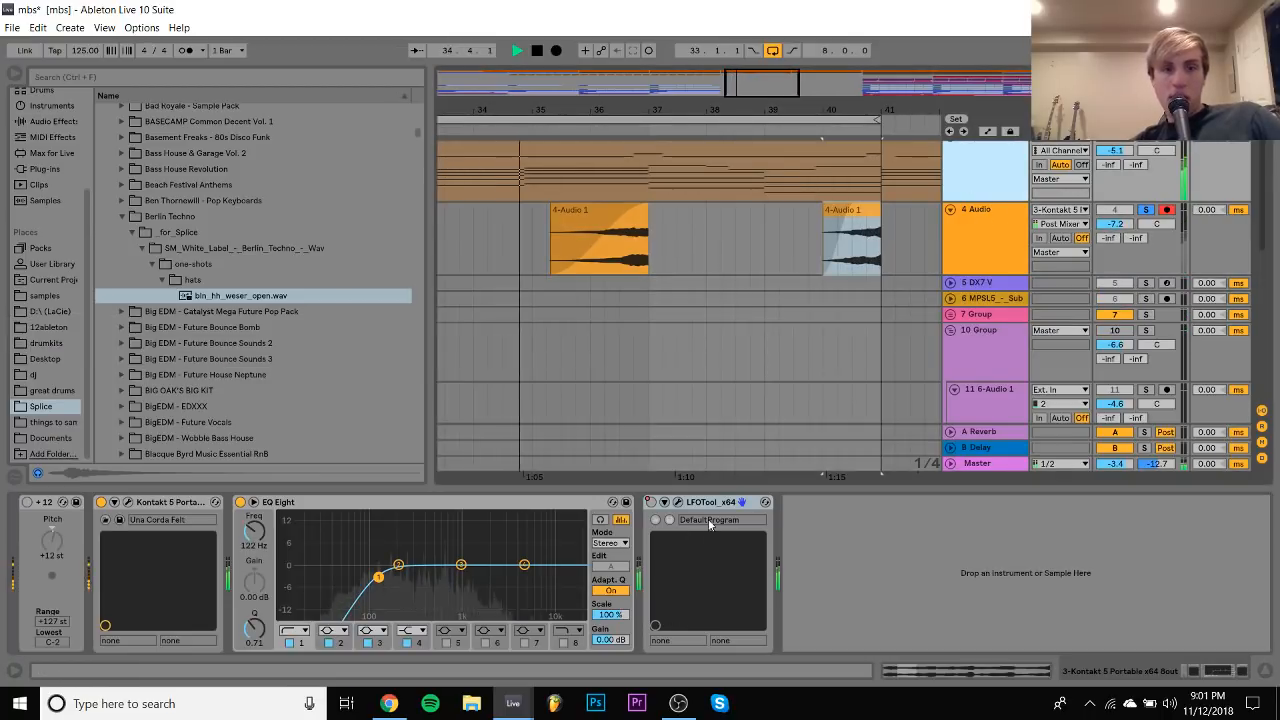
pyautogui.moveTo(716, 503); pyautogui.dragTo(640, 253)
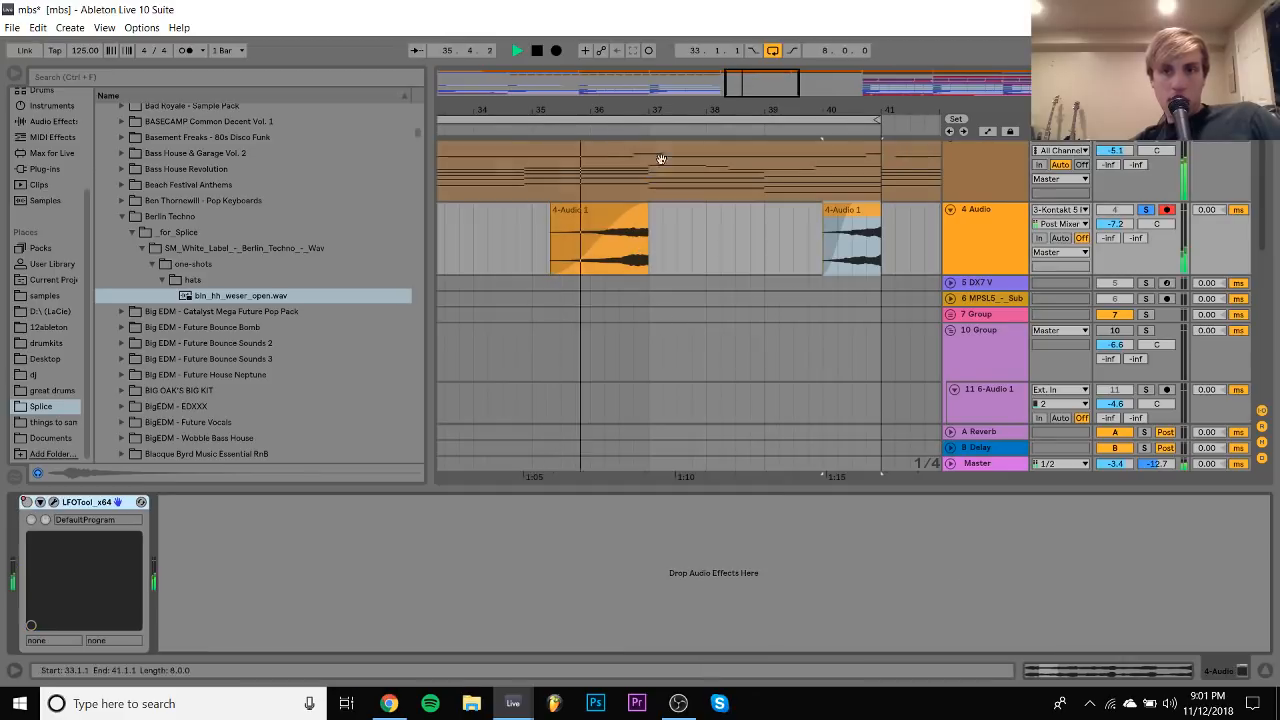
pyautogui.click(985, 236)
# Lock the automation envelopes to the song position and stop playback
pyautogui.press('-')
pyautogui.press('-')
pyautogui.press('-')
pyautogui.press('-')
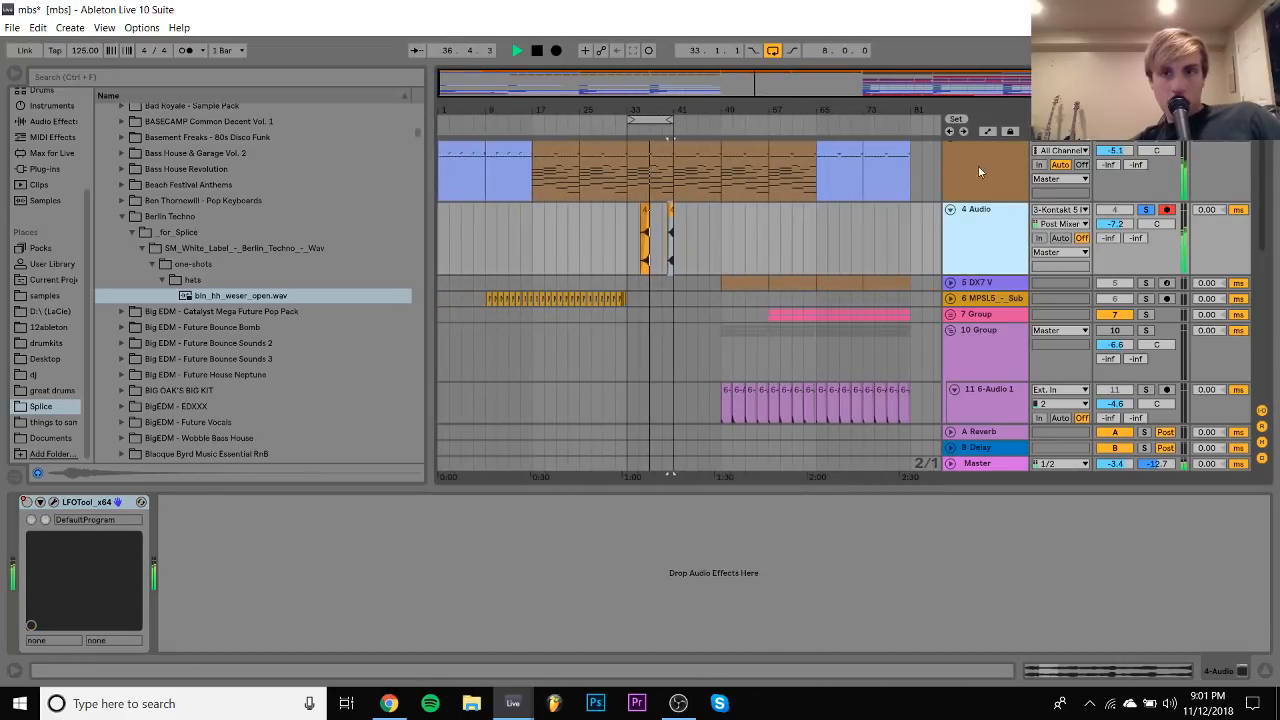
pyautogui.click(1010, 133)
pyautogui.press('space')
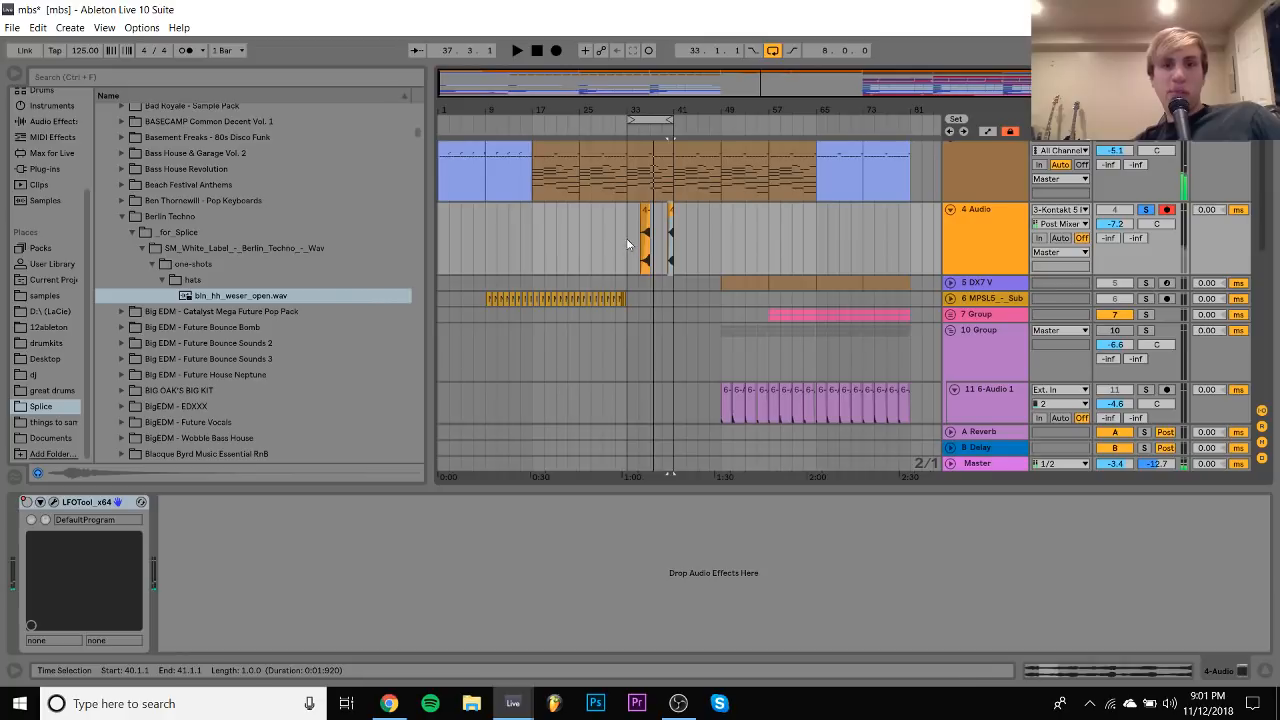
# Copy bars 33 to 41 of the 4 Audio track and paste them back to back from bar 17 through bar 81
pyautogui.moveTo(629, 243); pyautogui.dragTo(671, 229)
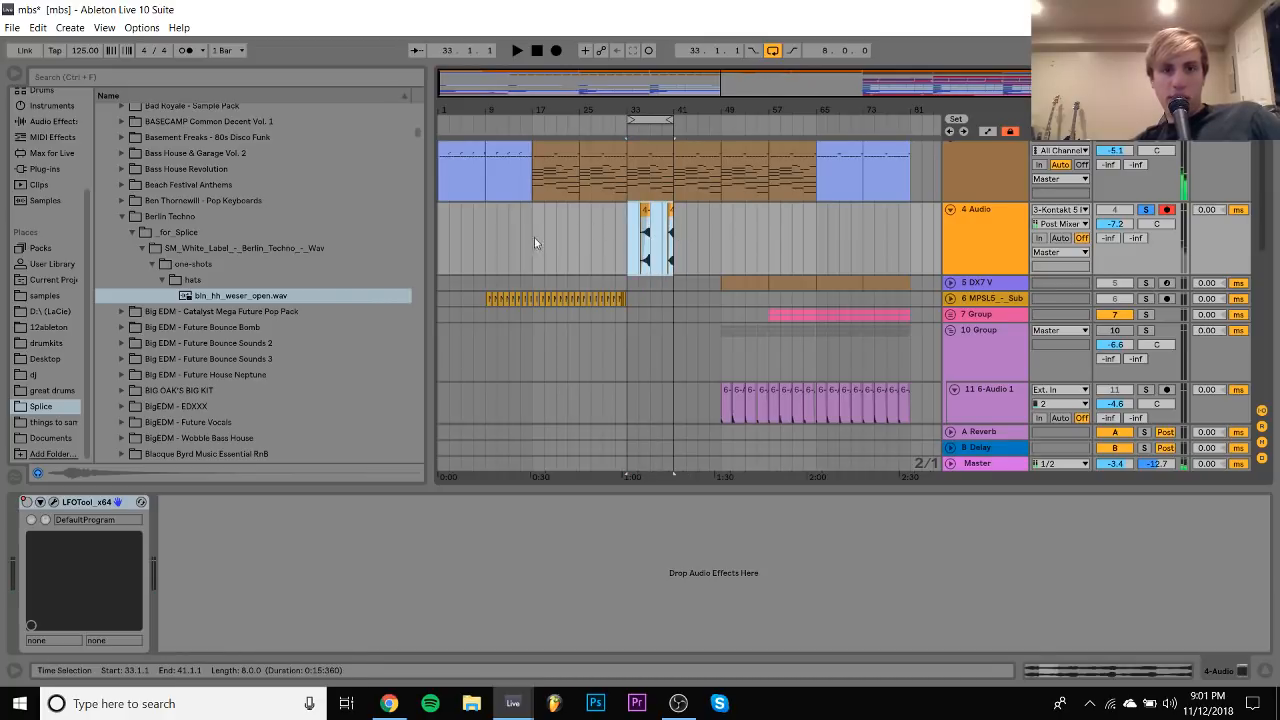
pyautogui.click(536, 242)
pyautogui.hotkey('ctrl', 'v')
pyautogui.hotkey('ctrl', 'v')
pyautogui.hotkey('ctrl', 'v')
pyautogui.hotkey('ctrl', 'v')
pyautogui.hotkey('ctrl', 'v')
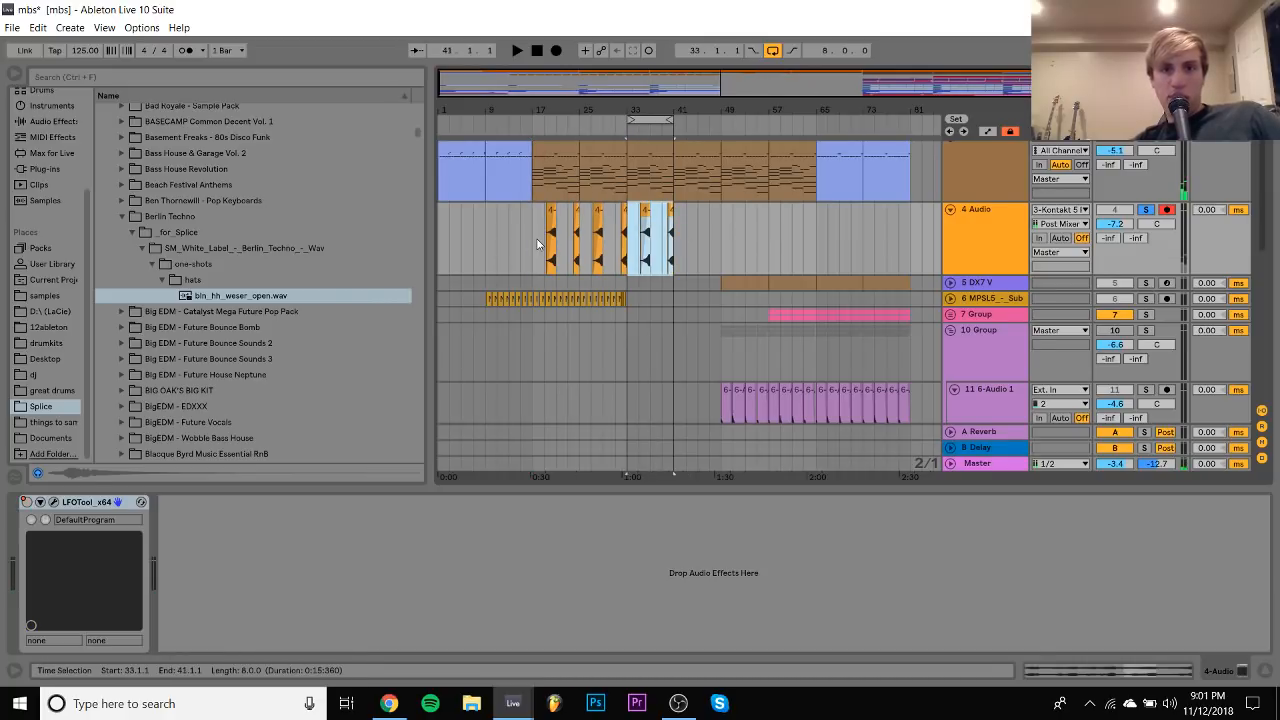
pyautogui.hotkey('ctrl', 'v')
pyautogui.hotkey('ctrl', 'v')
pyautogui.hotkey('ctrl', 'v')
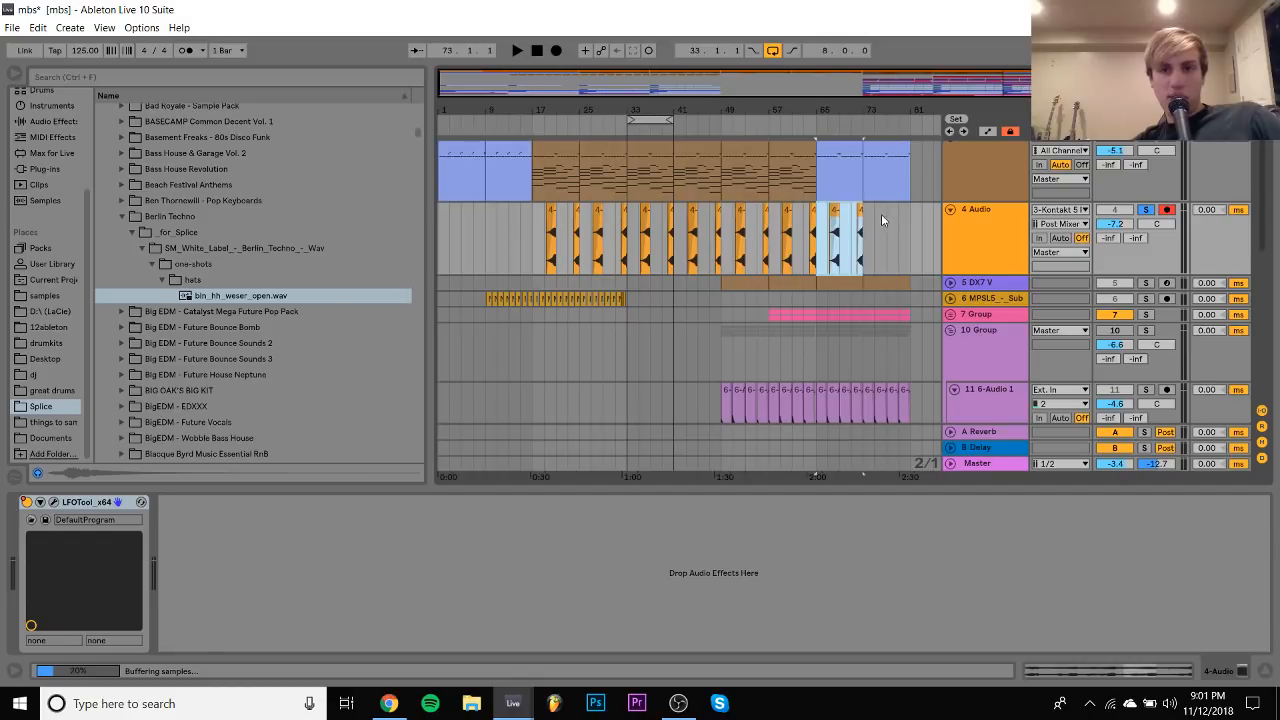
# Play from bar 17 and add ValhallaRoom to the 4 Audio track with 26.7 % mix and 1.33 s decay
pyautogui.click(534, 247)
pyautogui.press('space')
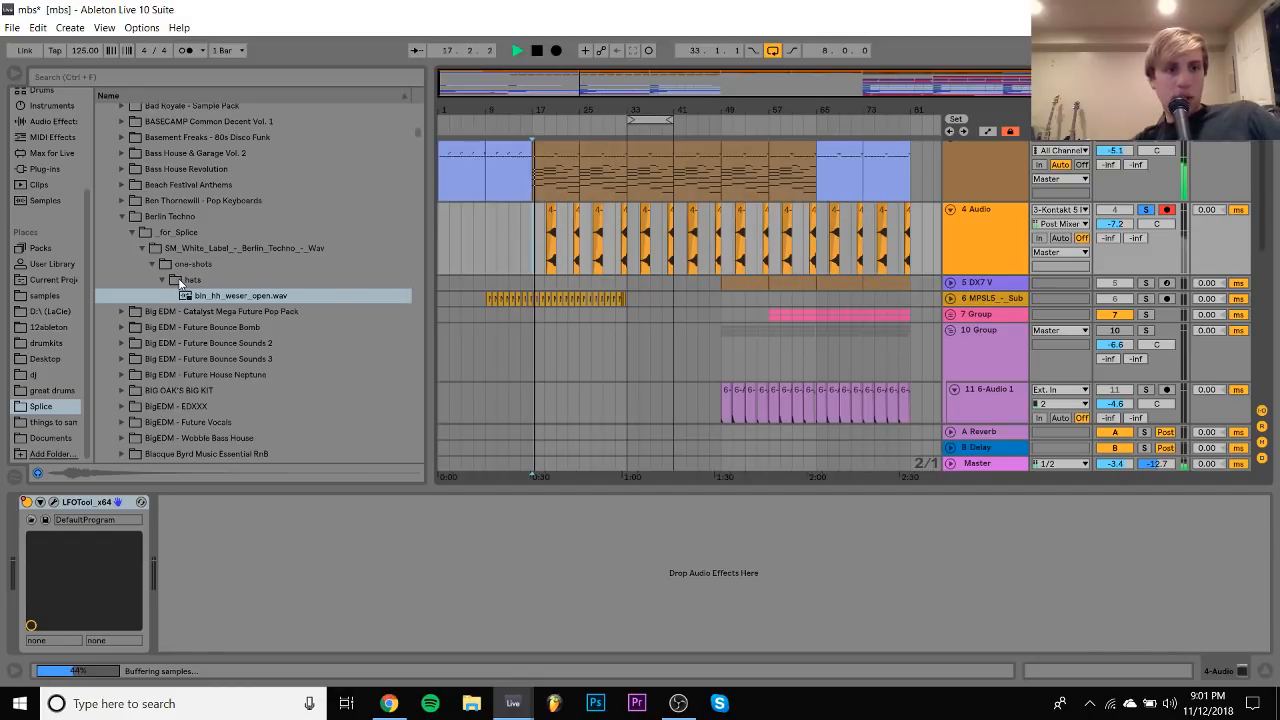
pyautogui.click(44, 169)
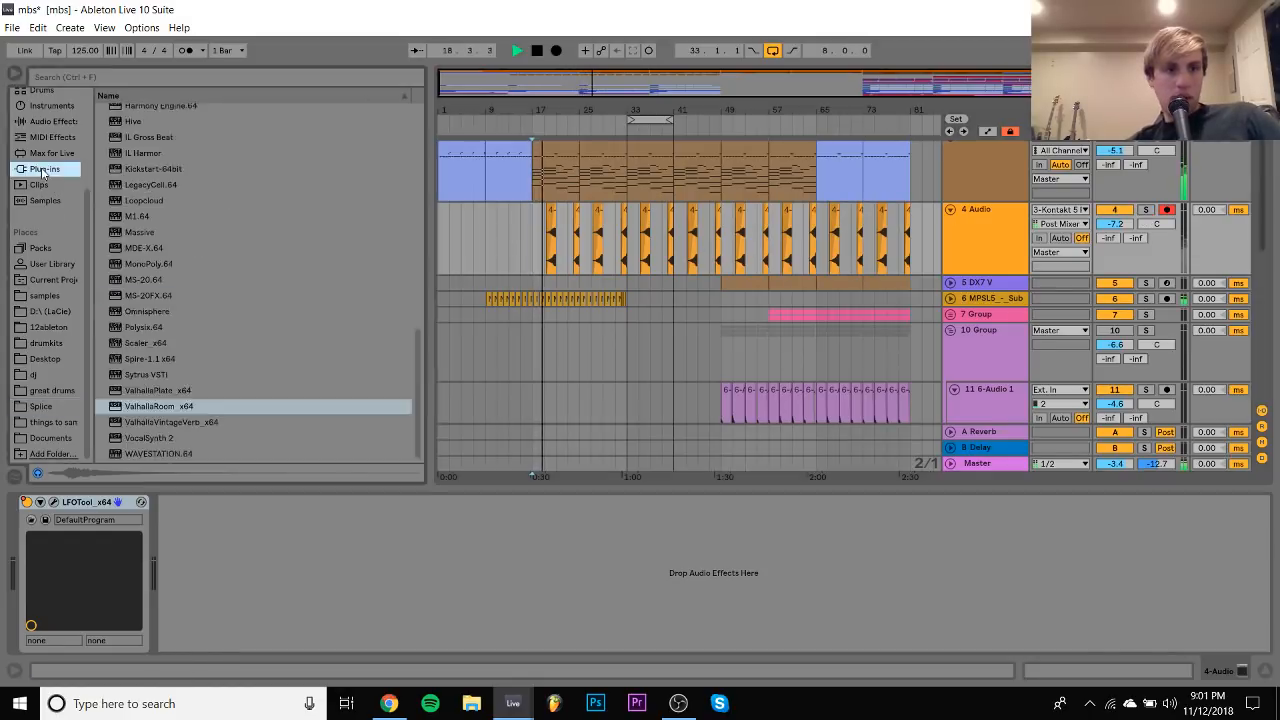
pyautogui.doubleClick(160, 406)
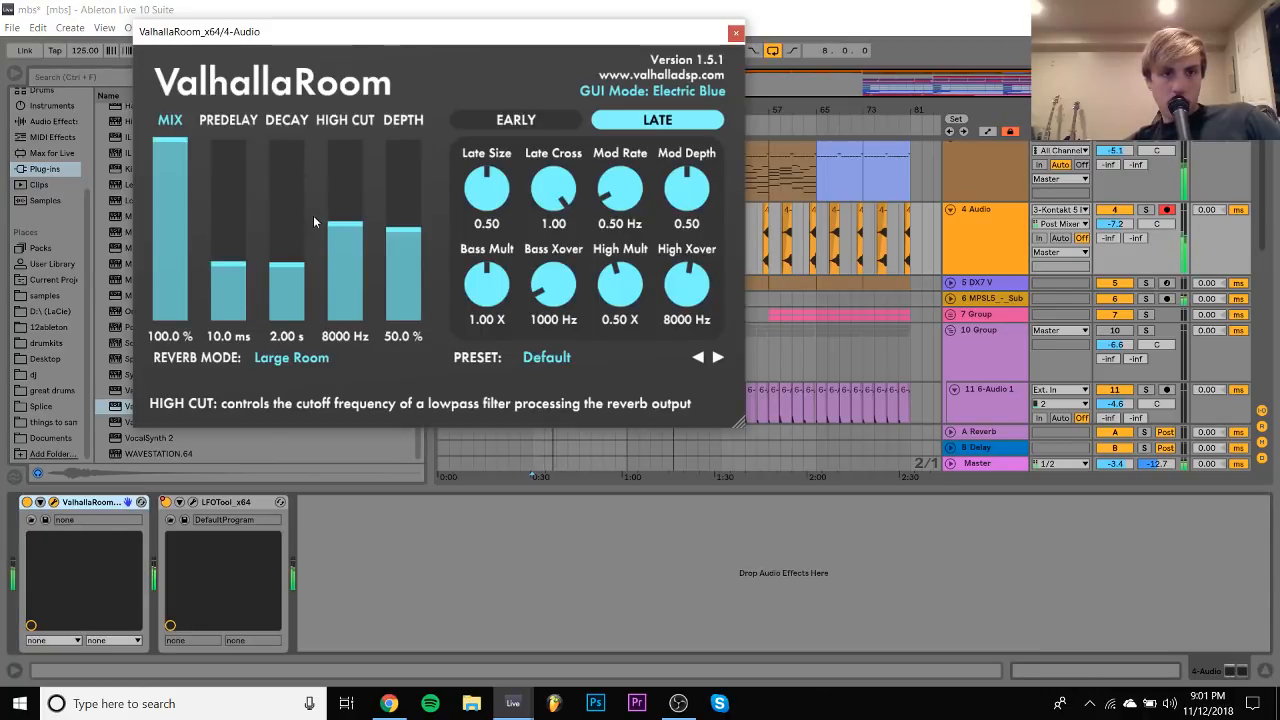
pyautogui.click(289, 213)
pyautogui.click(174, 249)
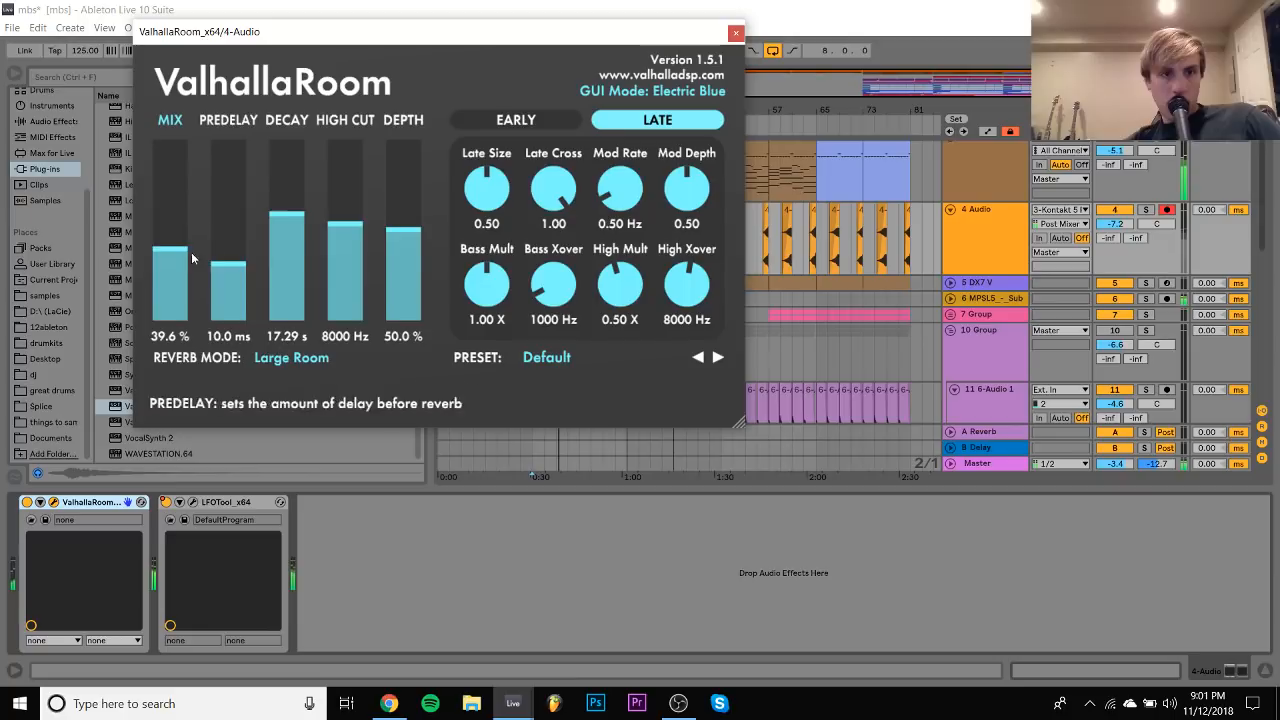
pyautogui.click(172, 271)
pyautogui.click(284, 271)
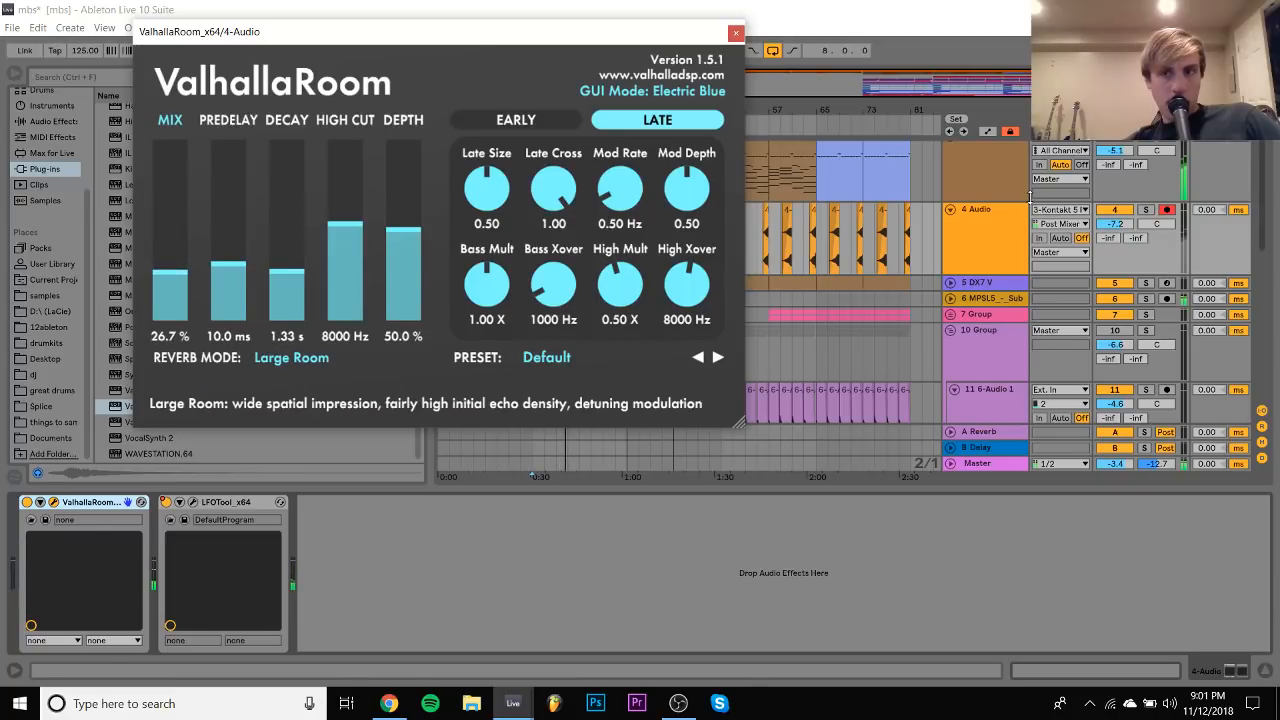
# Set the 4 Audio track's audio input to Ext. In and close the ValhallaRoom window
pyautogui.click(1117, 224)
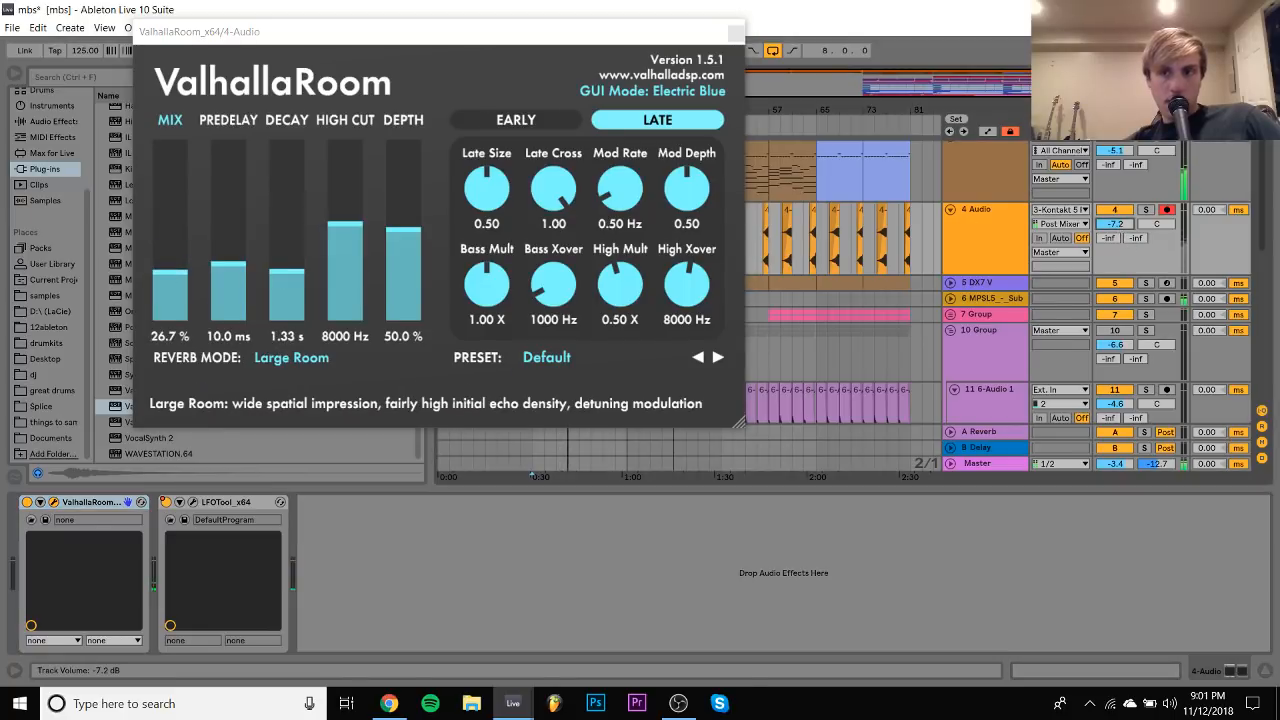
pyautogui.click(1050, 213)
pyautogui.click(1058, 228)
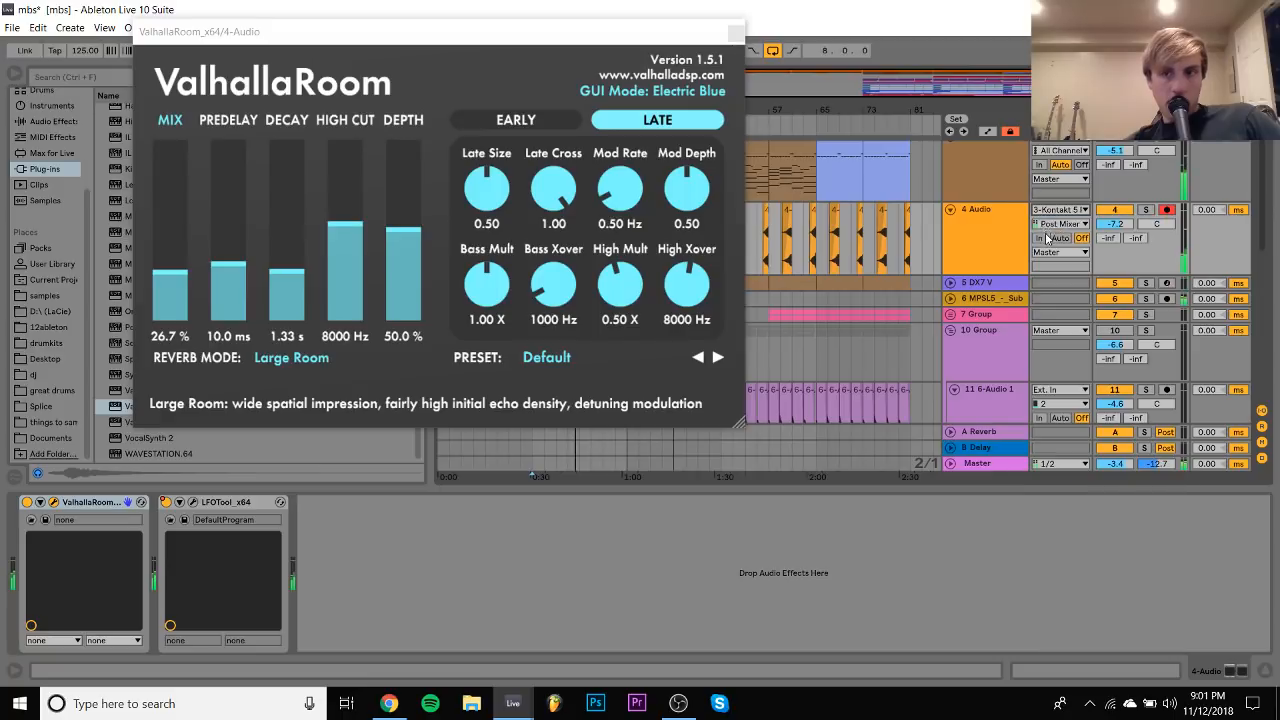
pyautogui.click(1007, 222)
pyautogui.click(736, 34)
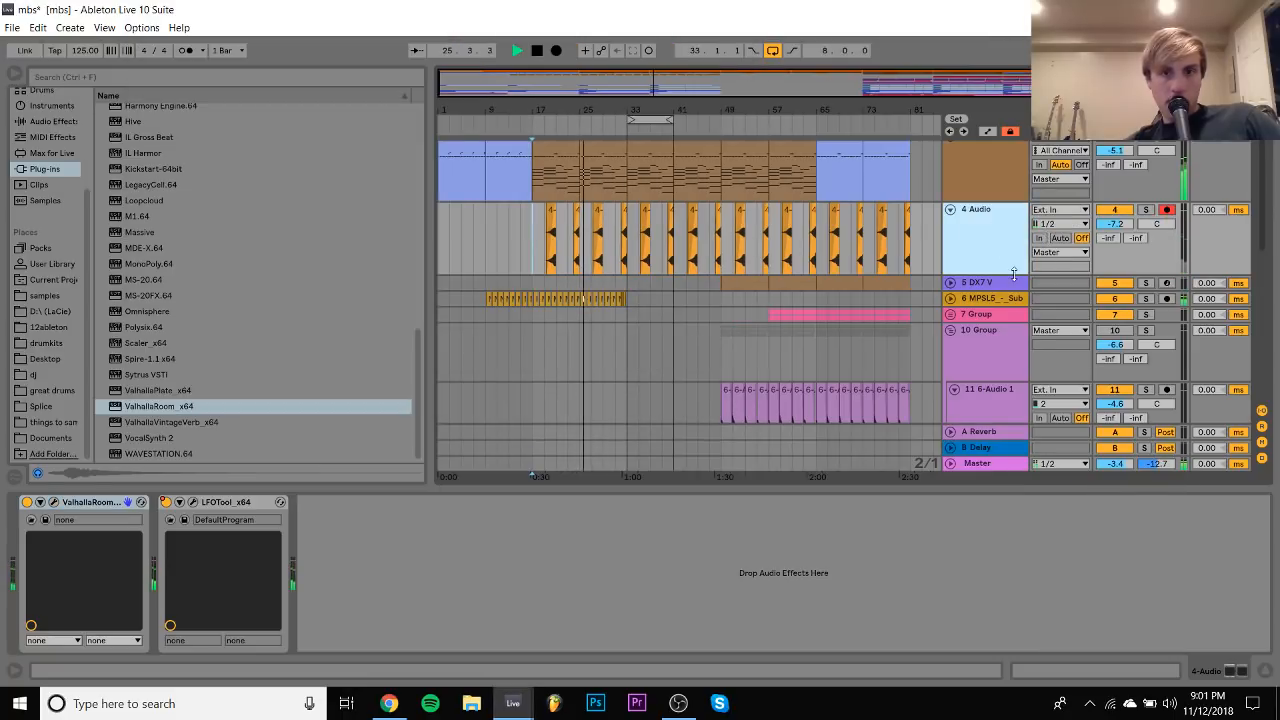
# Hide the device view to enlarge the arrangement and replay the track from bar 17
pyautogui.scroll(2, 1013, 273)
pyautogui.click(1267, 675)
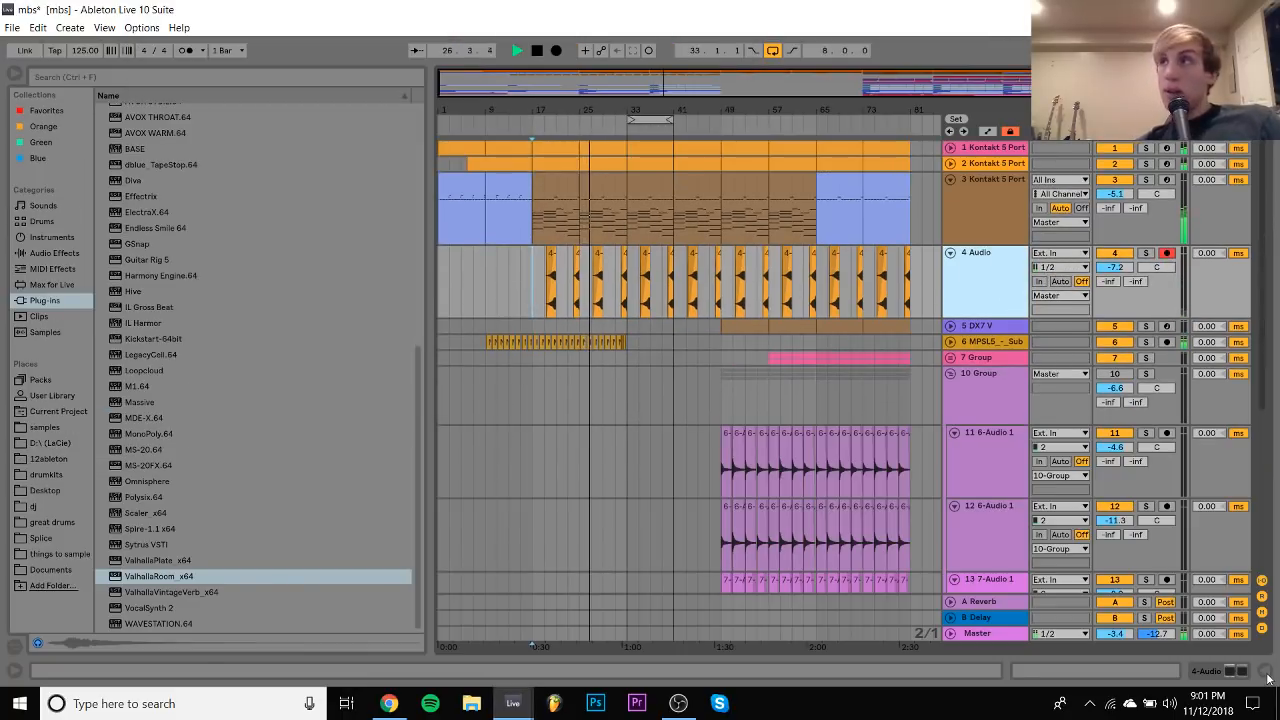
pyautogui.press('space')
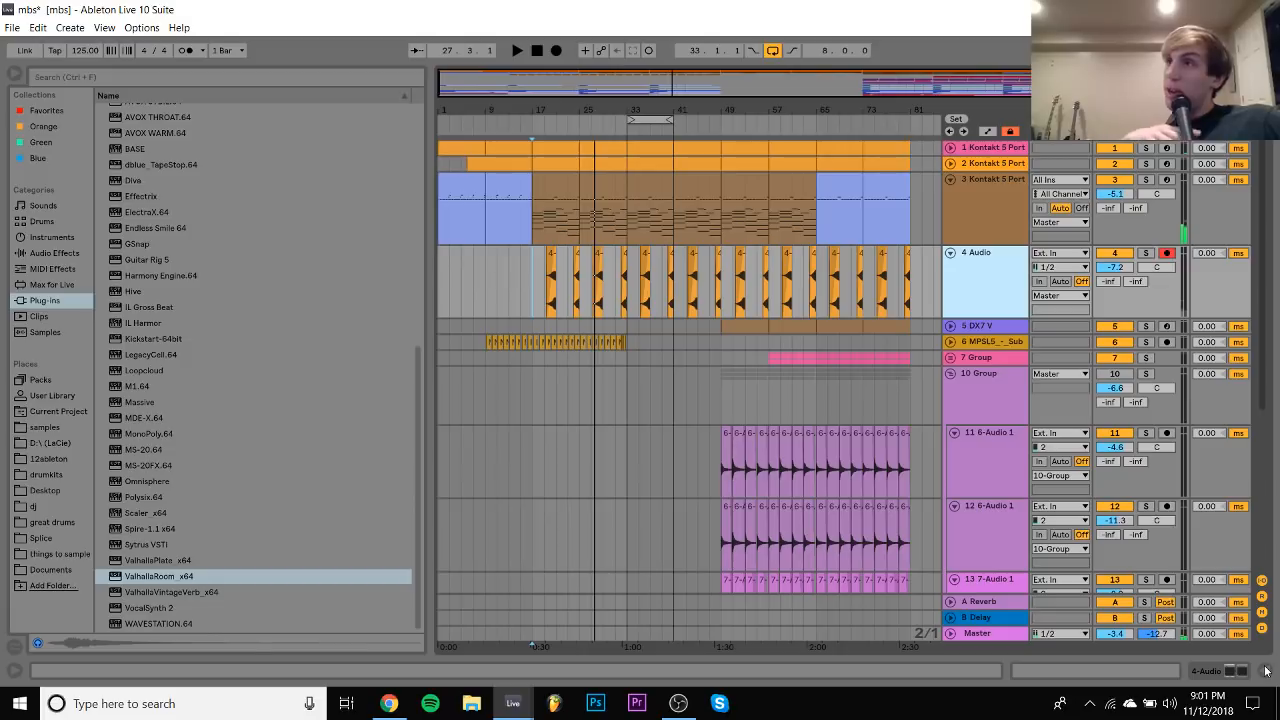
pyautogui.press('space')
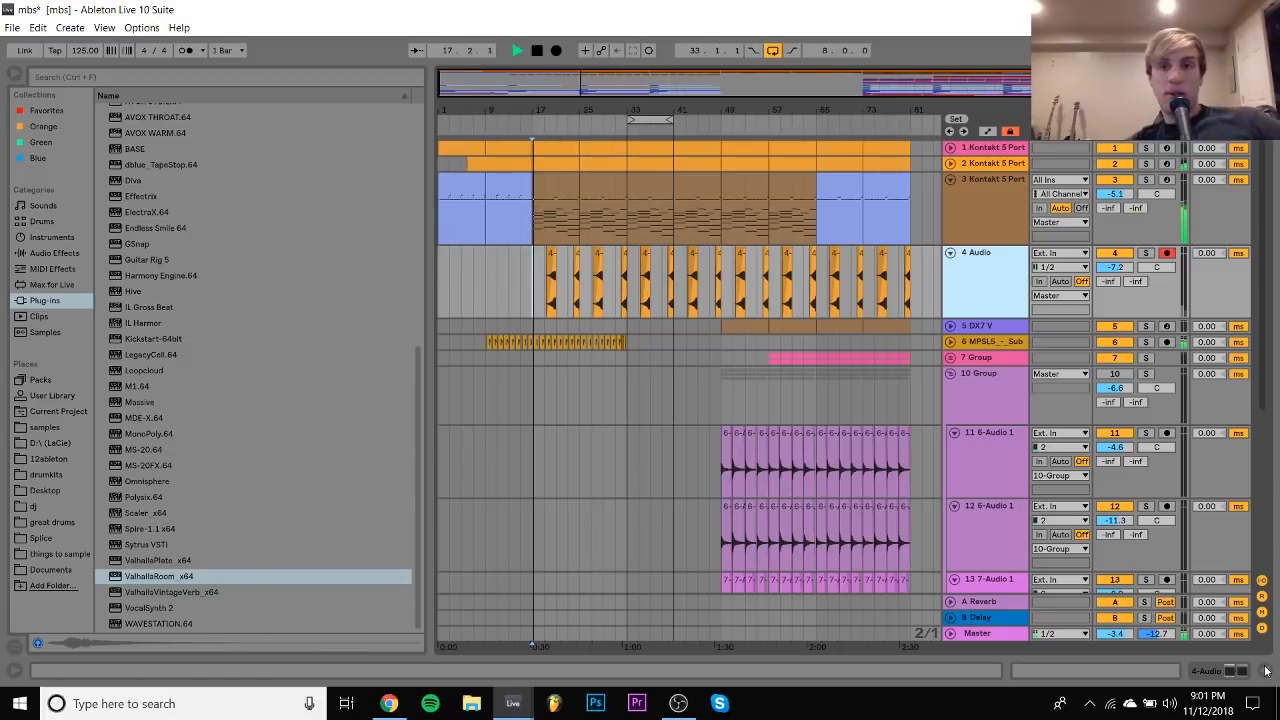
# Select all the sub loop clips on the MPSLS Sub track and set their transposition to -3 st
pyautogui.doubleClick(1008, 342)
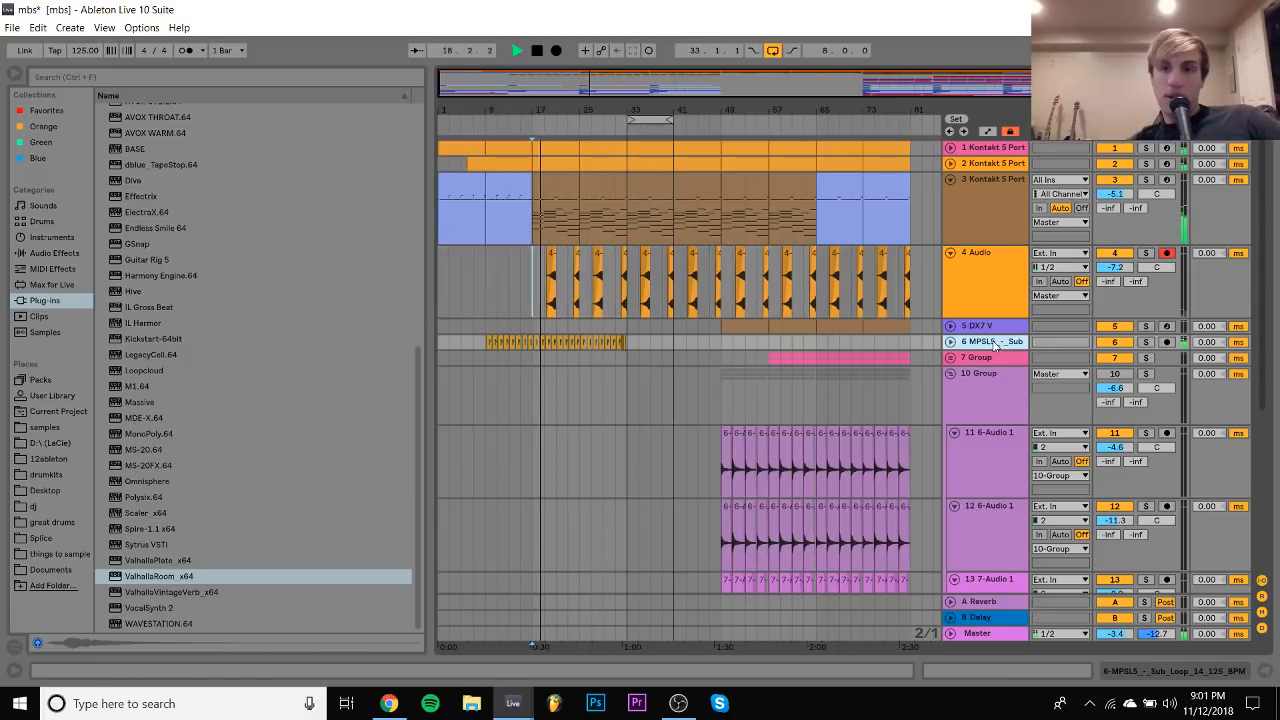
pyautogui.click(951, 342)
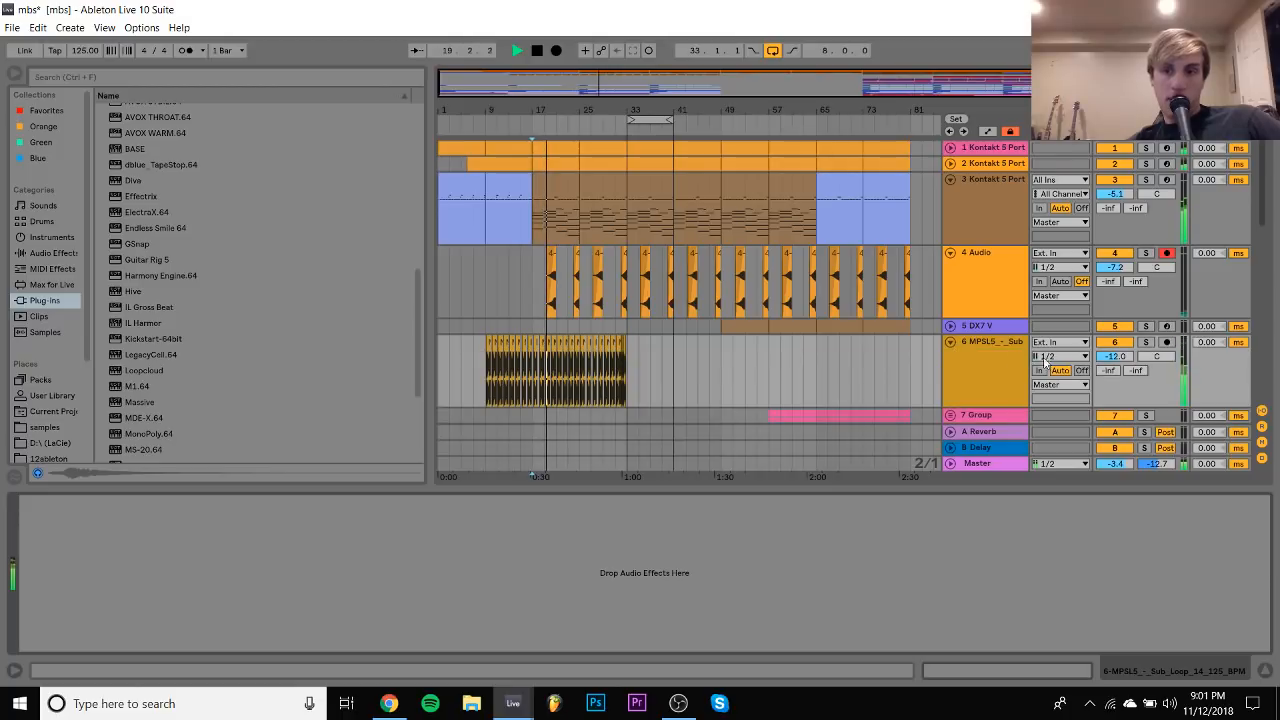
pyautogui.moveTo(709, 372); pyautogui.dragTo(474, 371)
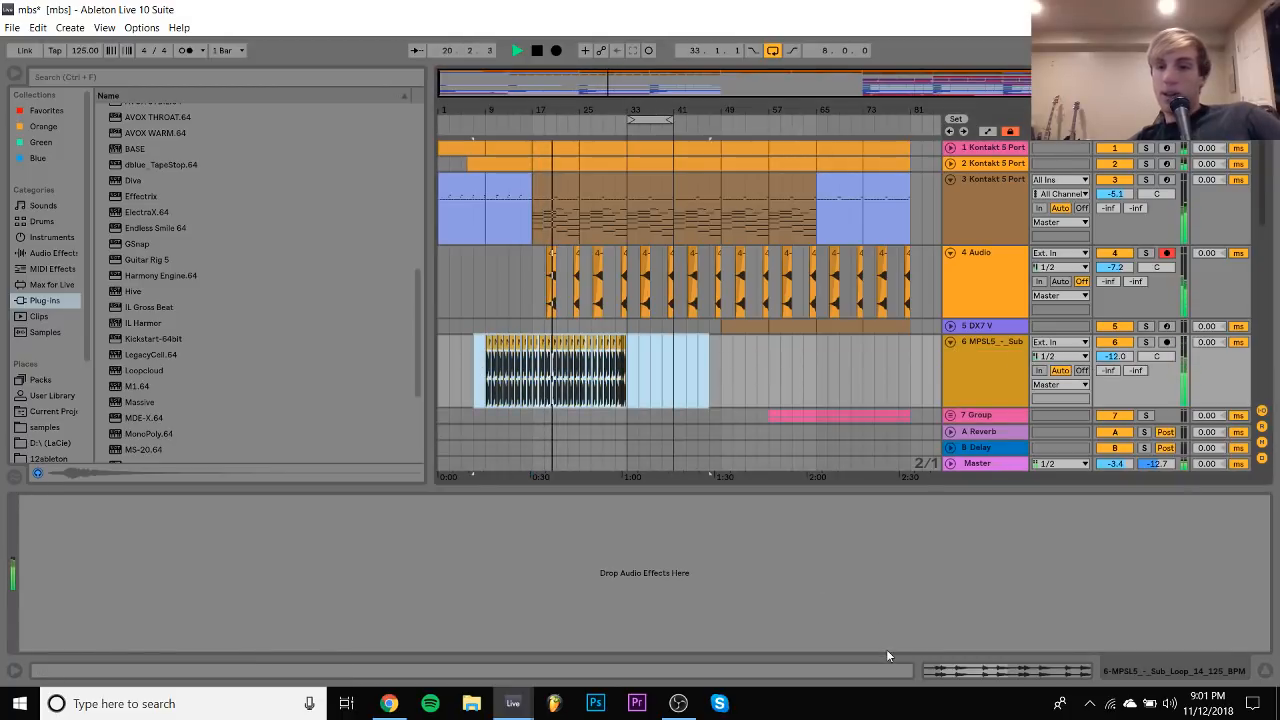
pyautogui.click(967, 677)
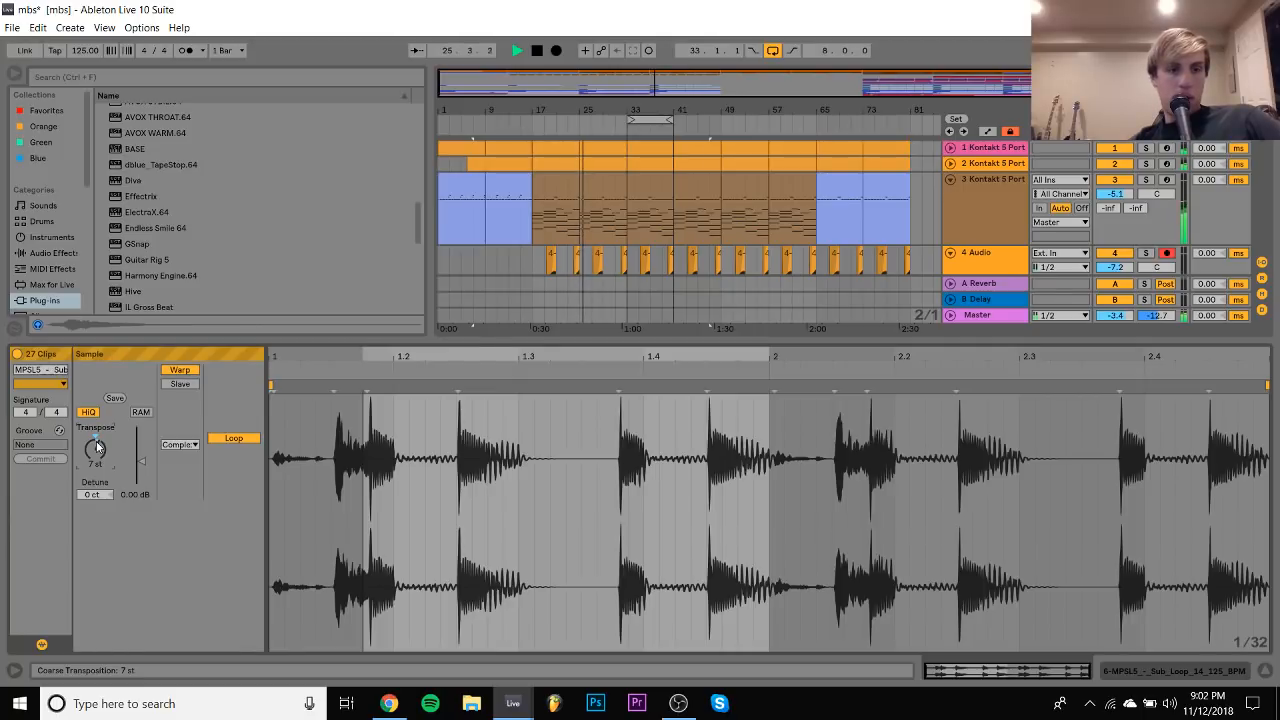
pyautogui.doubleClick(96, 442)
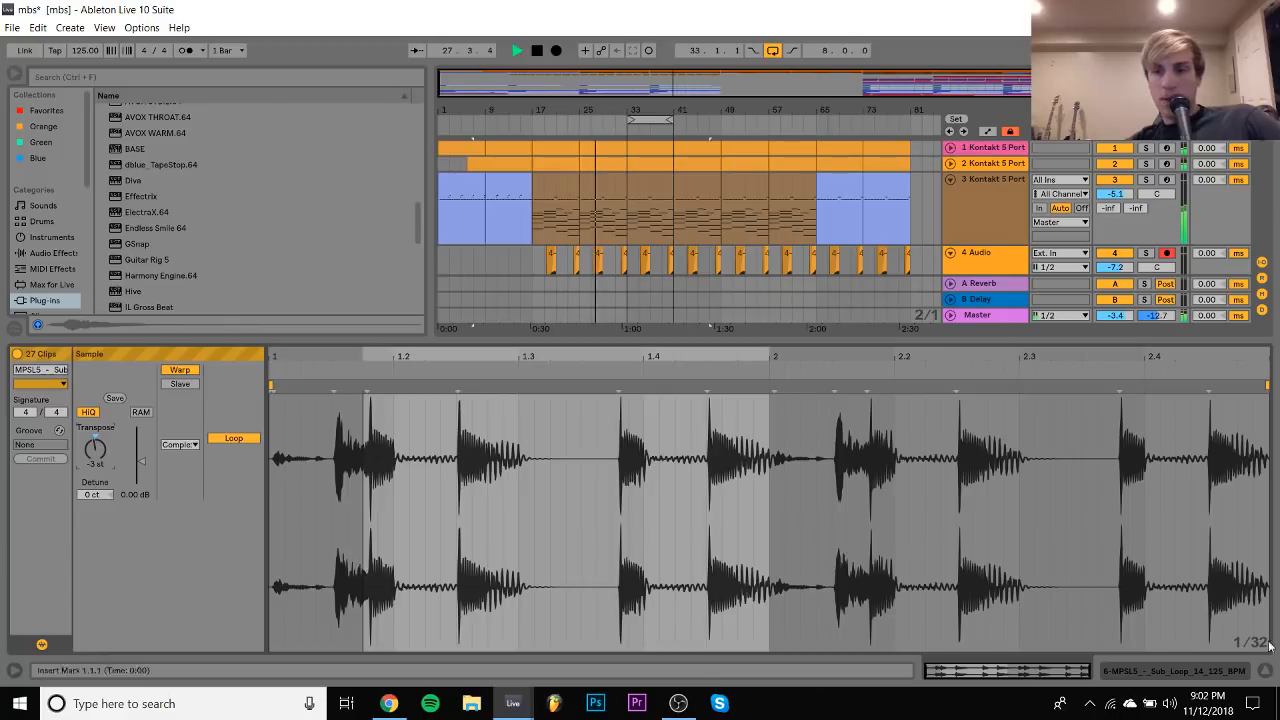
# Raise the MPSLS Sub track's volume to -9.0 dB
pyautogui.click(1206, 677)
pyautogui.moveTo(1112, 357); pyautogui.dragTo(1112, 365)
pyautogui.click(994, 363)
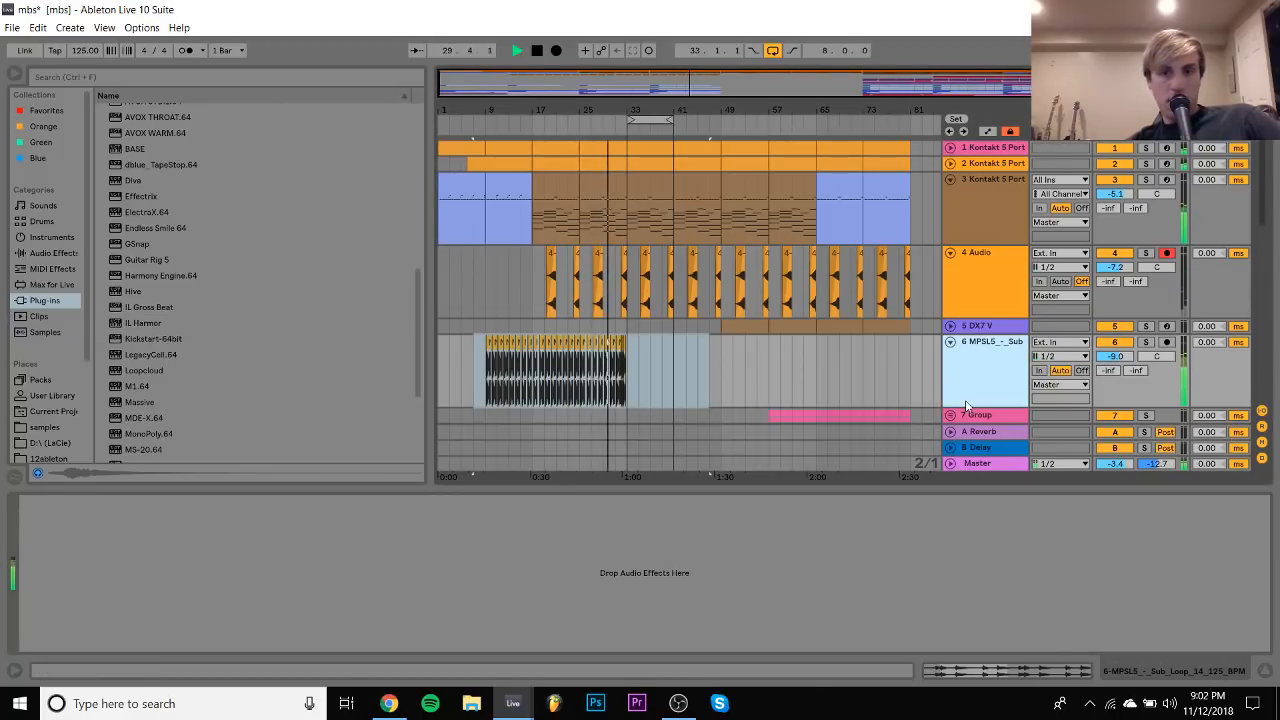
# Show the automation lane for the Intensity of Dada Life Endless Smile on the Master track
pyautogui.scroll(-3, 966, 405)
pyautogui.click(993, 467)
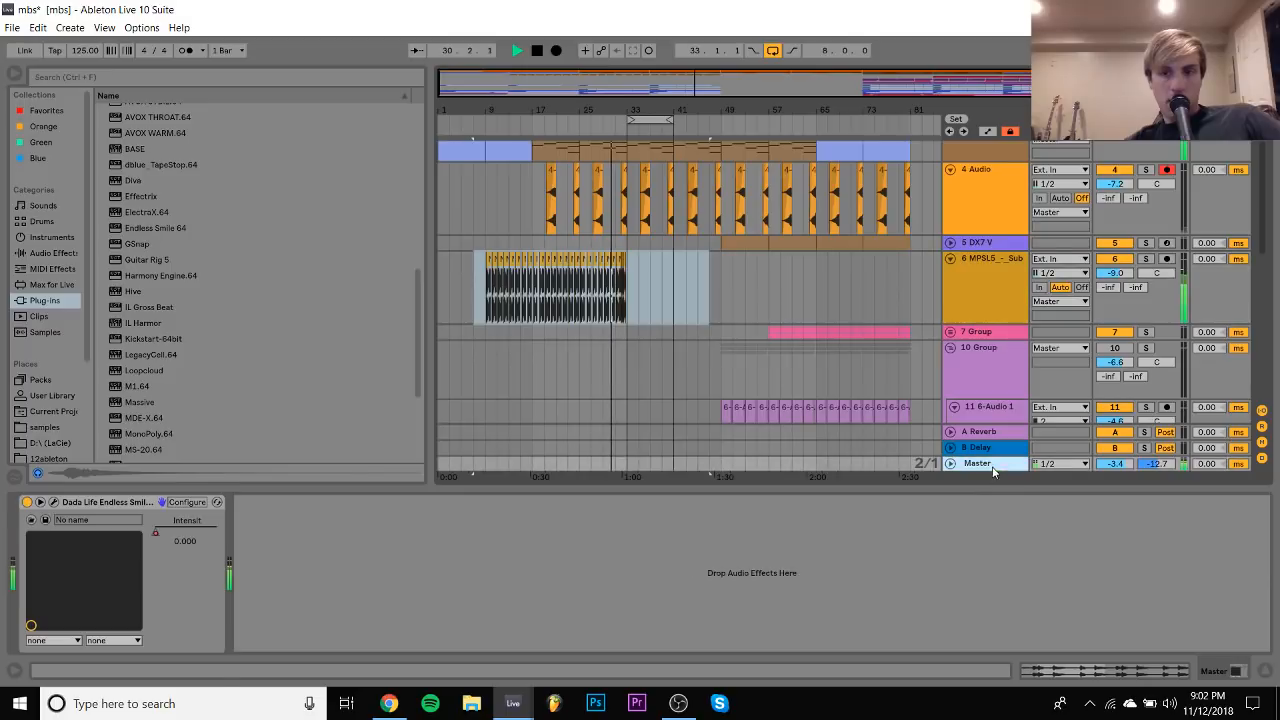
pyautogui.rightClick(139, 530)
pyautogui.click(200, 536)
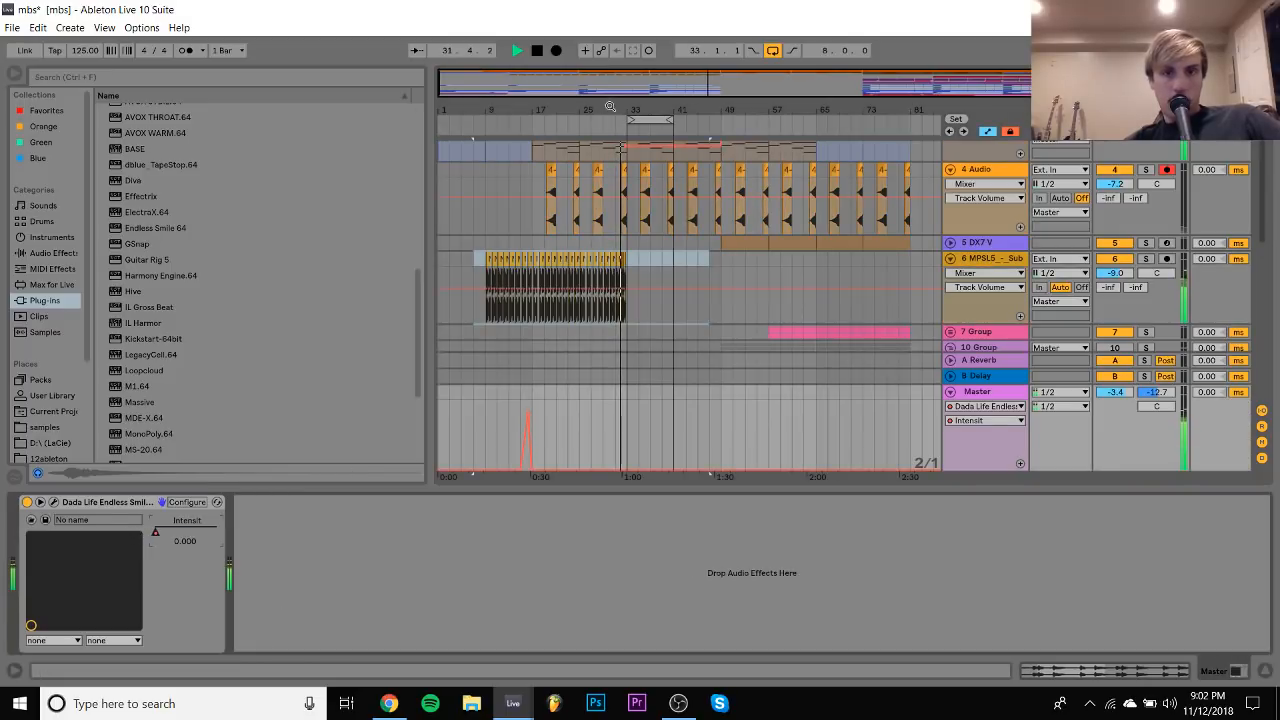
# Try an Endless Smile Intensity automation peak of about 0.78 at bar 33 on the Master track, and remove it again
pyautogui.moveTo(610, 106); pyautogui.dragTo(637, 465)
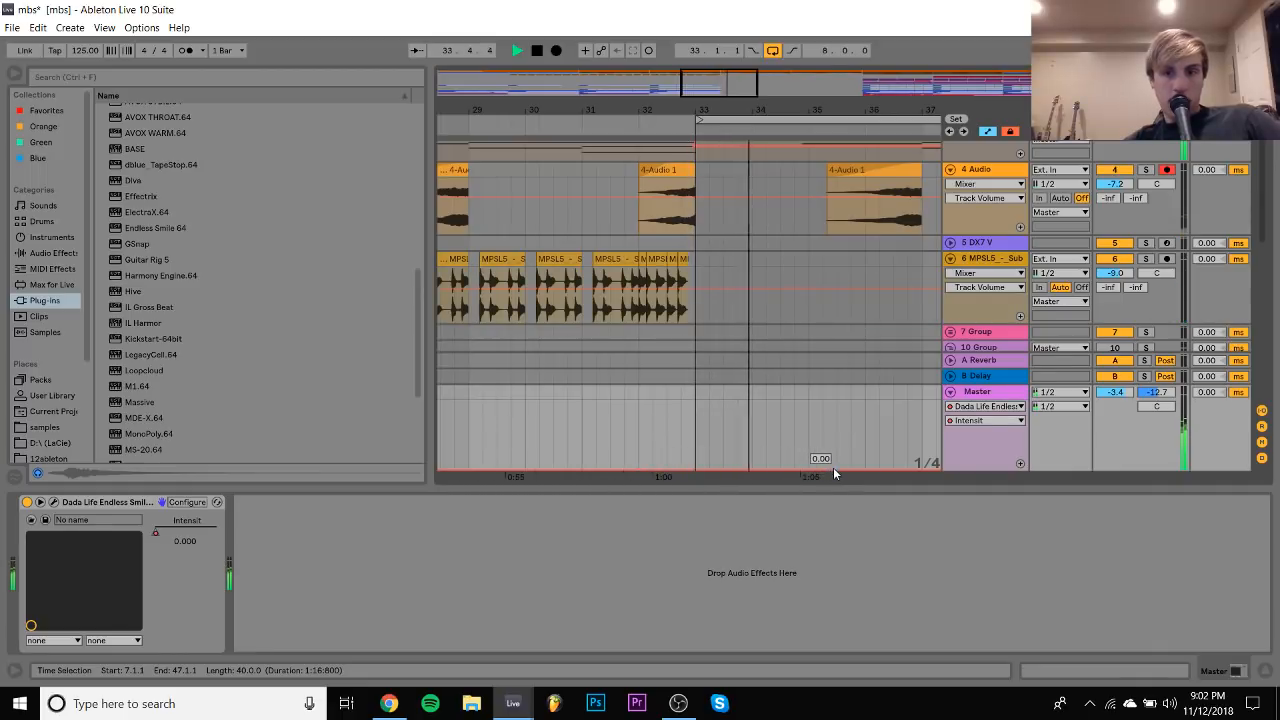
pyautogui.moveTo(697, 469); pyautogui.dragTo(697, 428)
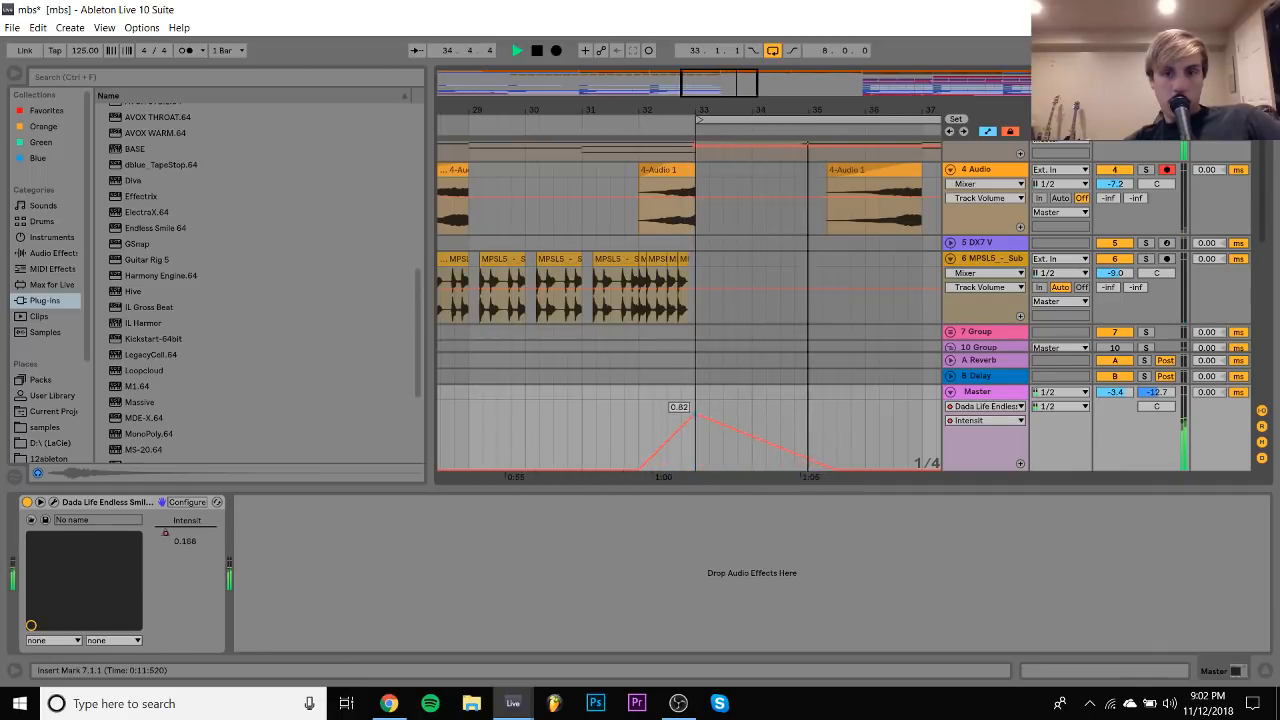
pyautogui.click(624, 430)
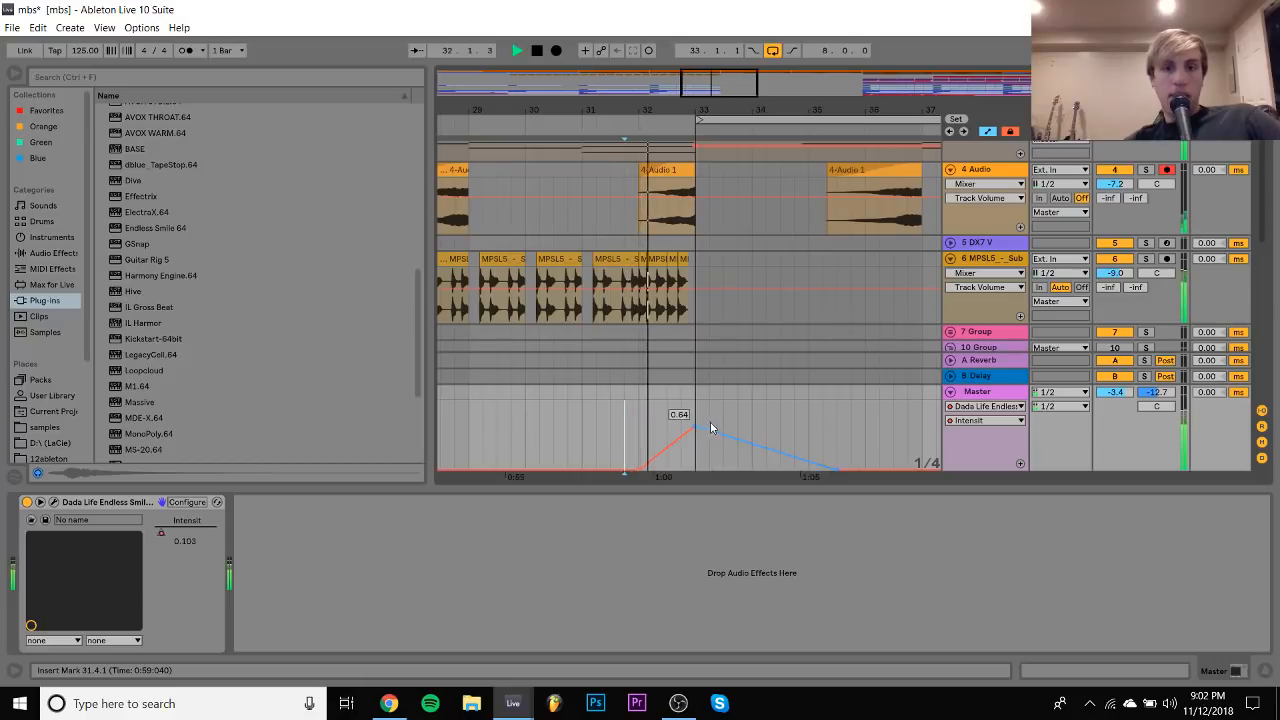
pyautogui.moveTo(696, 426); pyautogui.dragTo(696, 421)
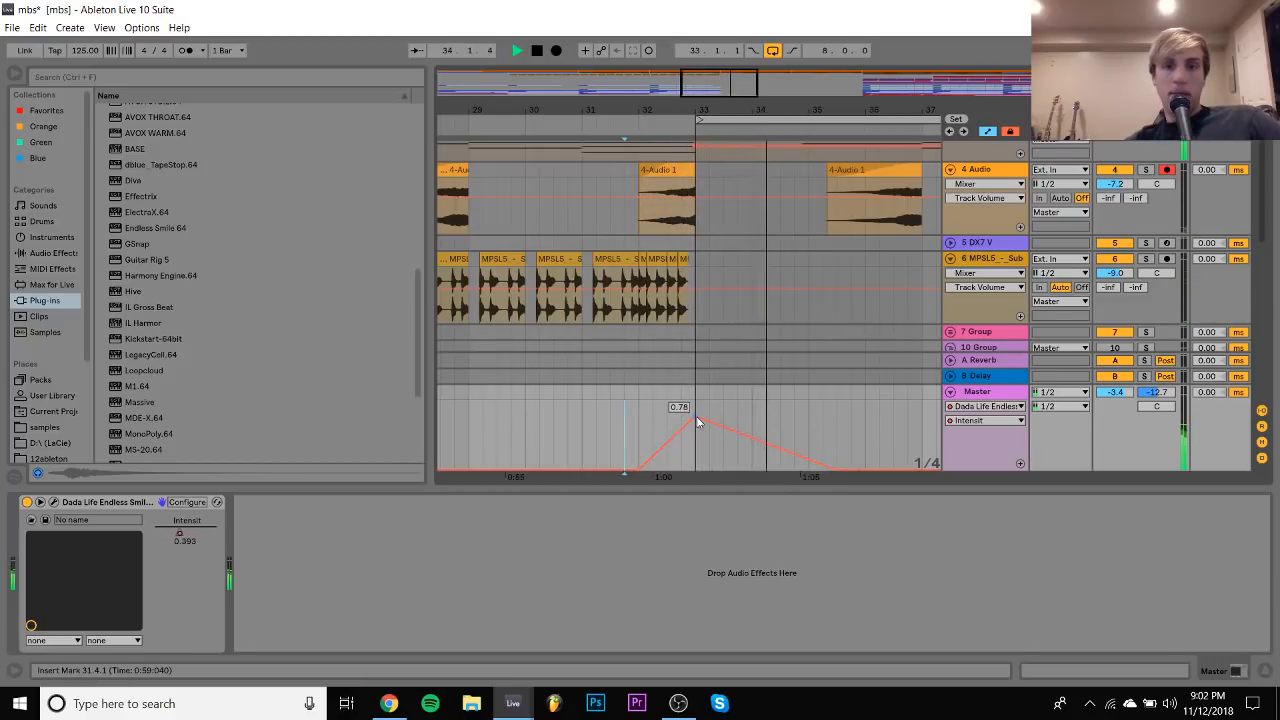
pyautogui.click(698, 420)
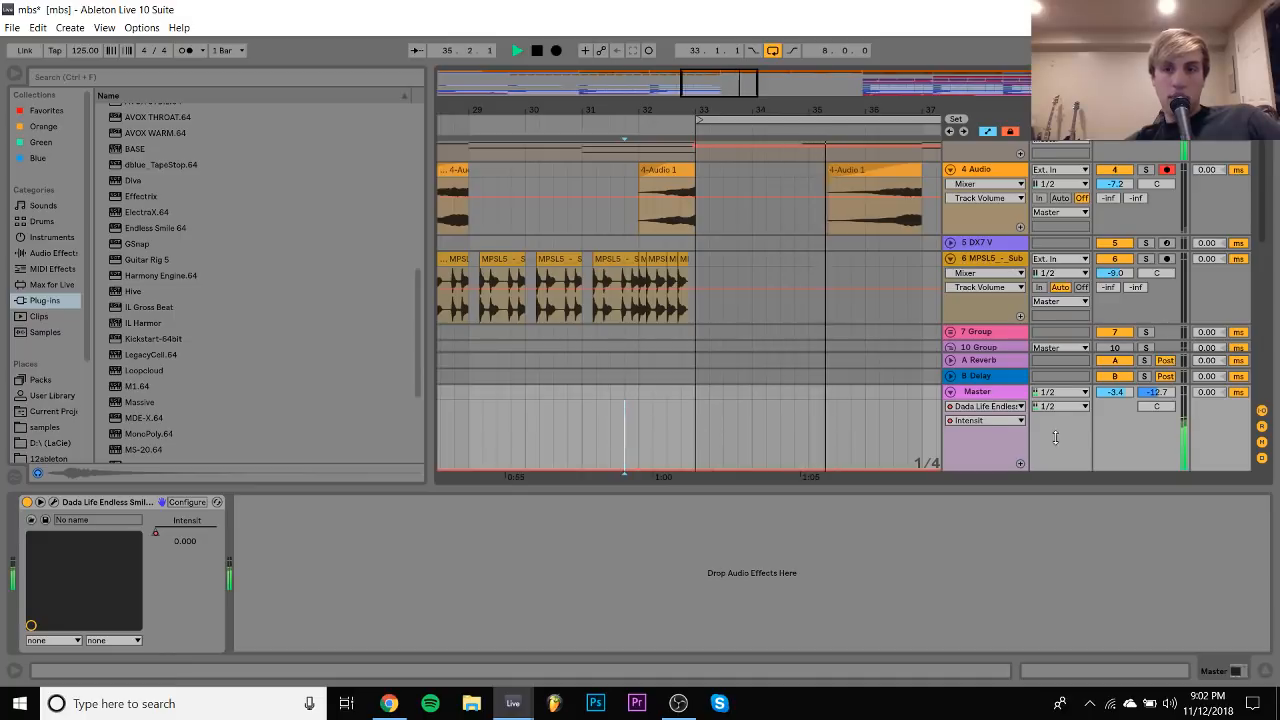
# Switch off arrangement looping and remove the LFOTool Device On automation spike at bar 41 on the third Kontakt track
pyautogui.click(1265, 671)
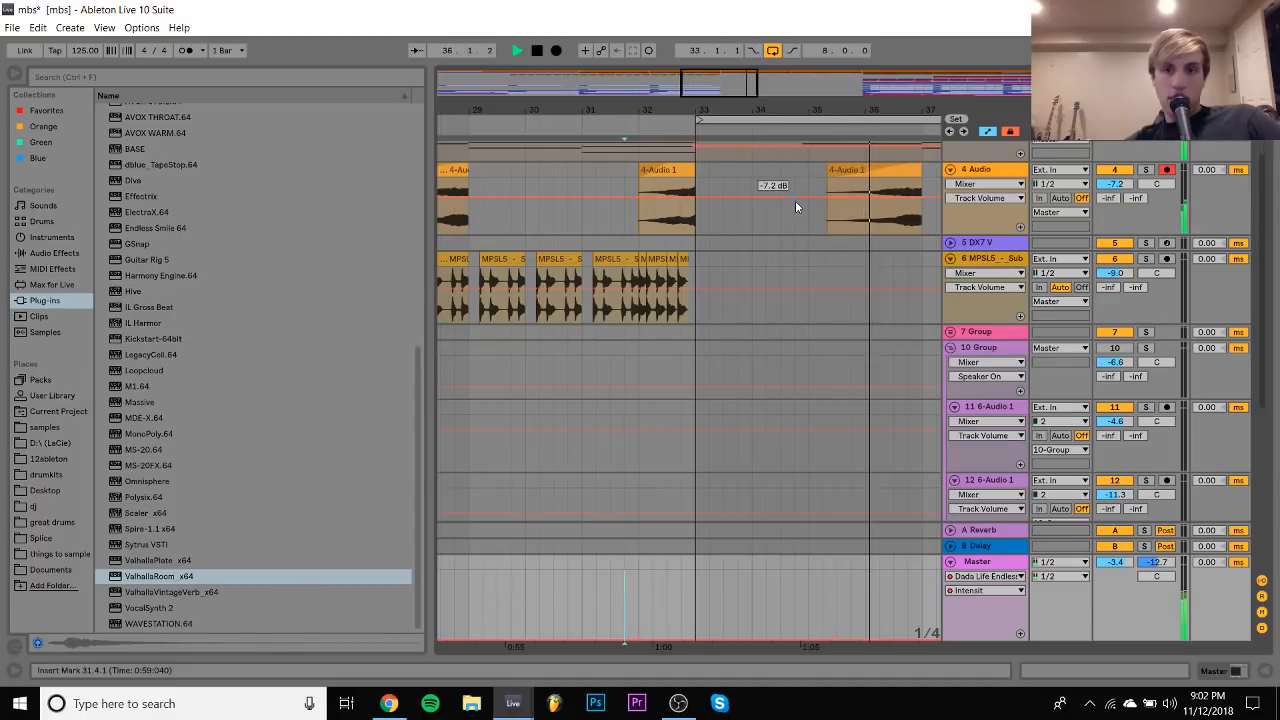
pyautogui.click(773, 51)
pyautogui.moveTo(788, 84); pyautogui.dragTo(639, 247)
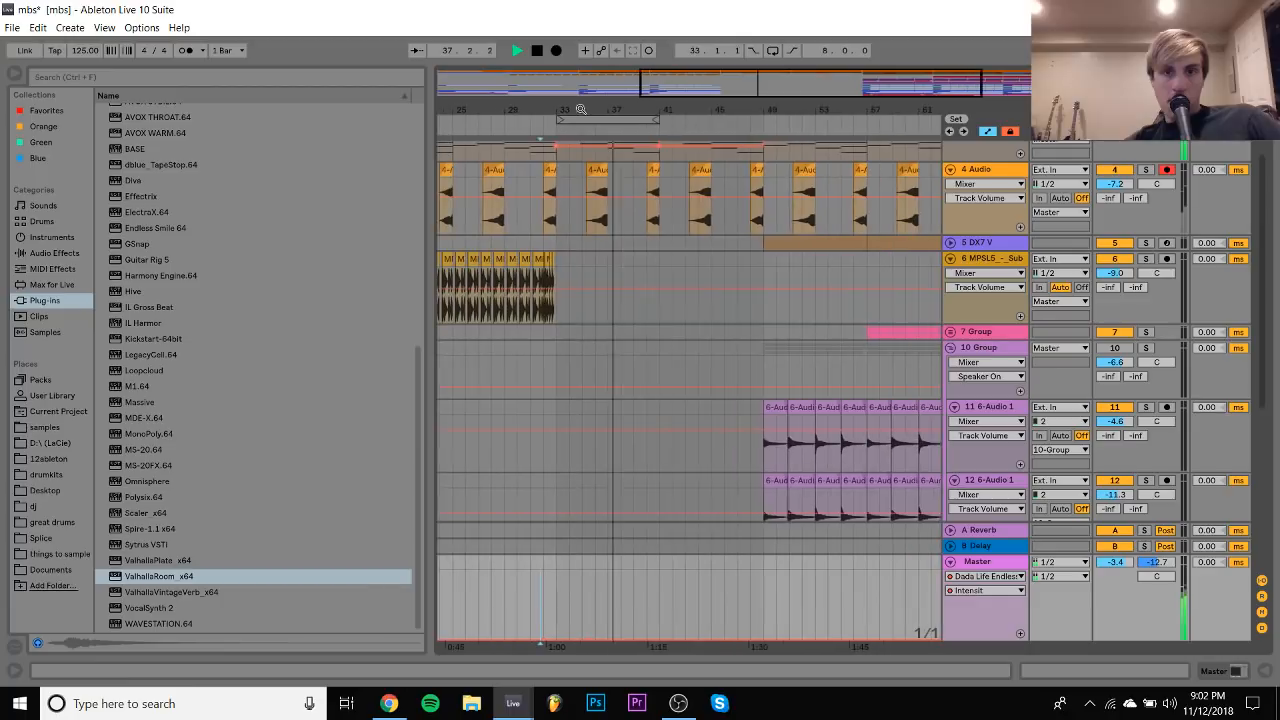
pyautogui.scroll(3, 640, 253)
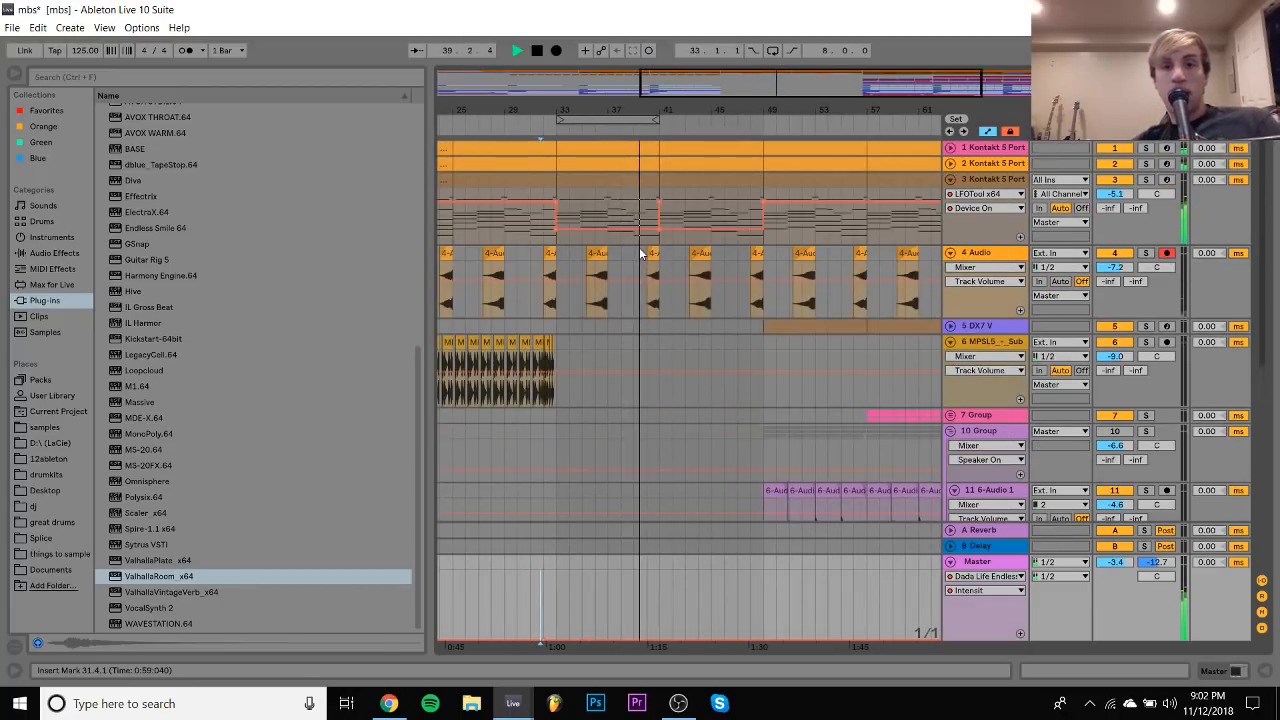
pyautogui.click(654, 199)
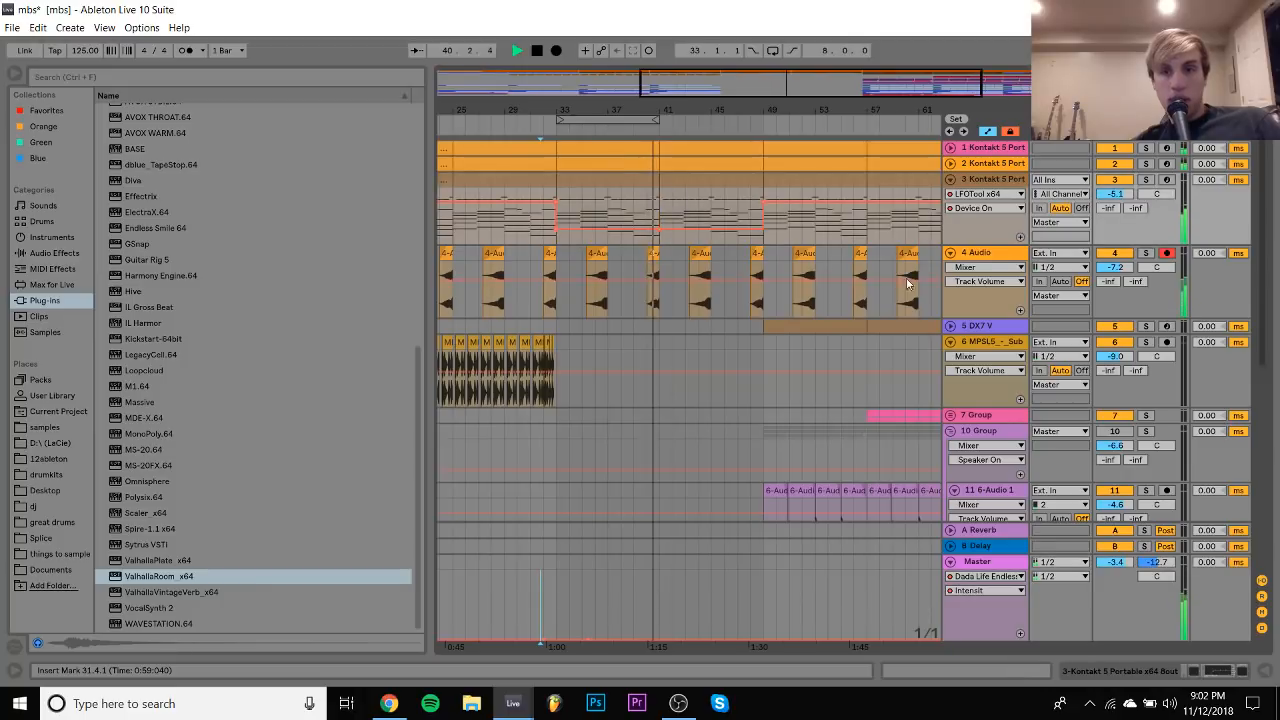
# Play the track from bars 47, 49 and 17, and unfold the 20 Group drum group to examine its tracks
pyautogui.hscroll(3, 846, 272)
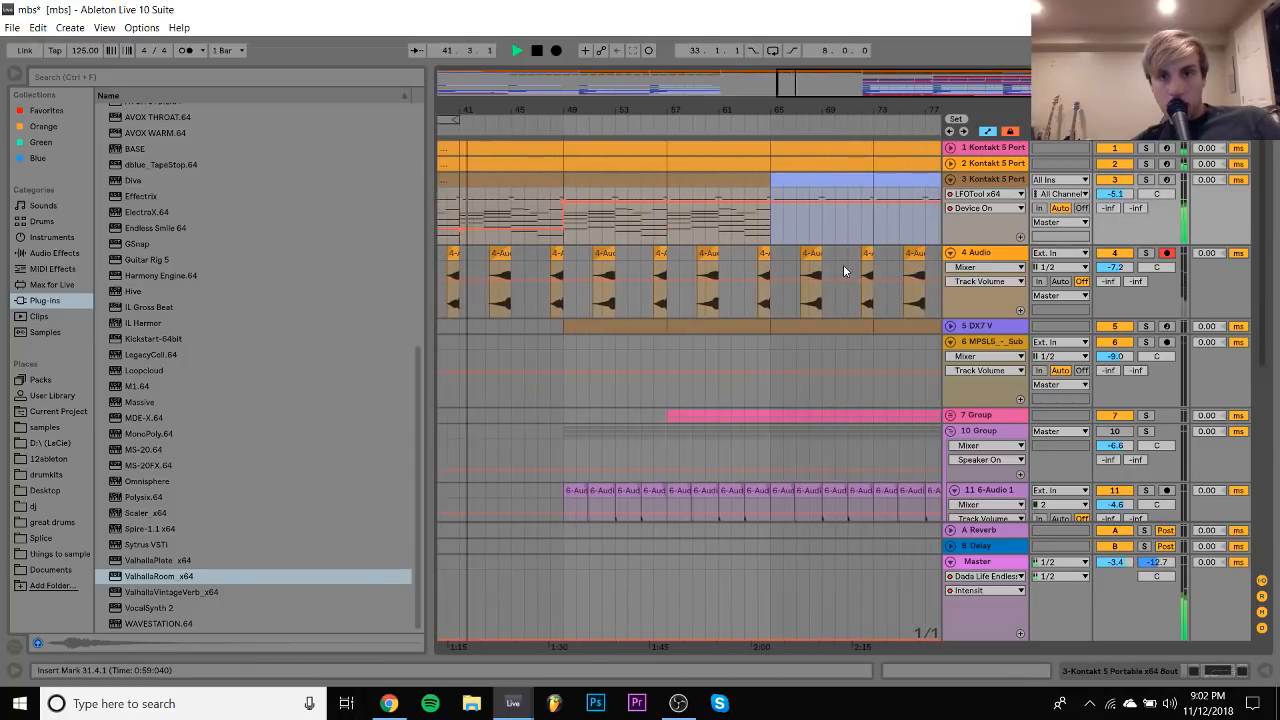
pyautogui.click(541, 209)
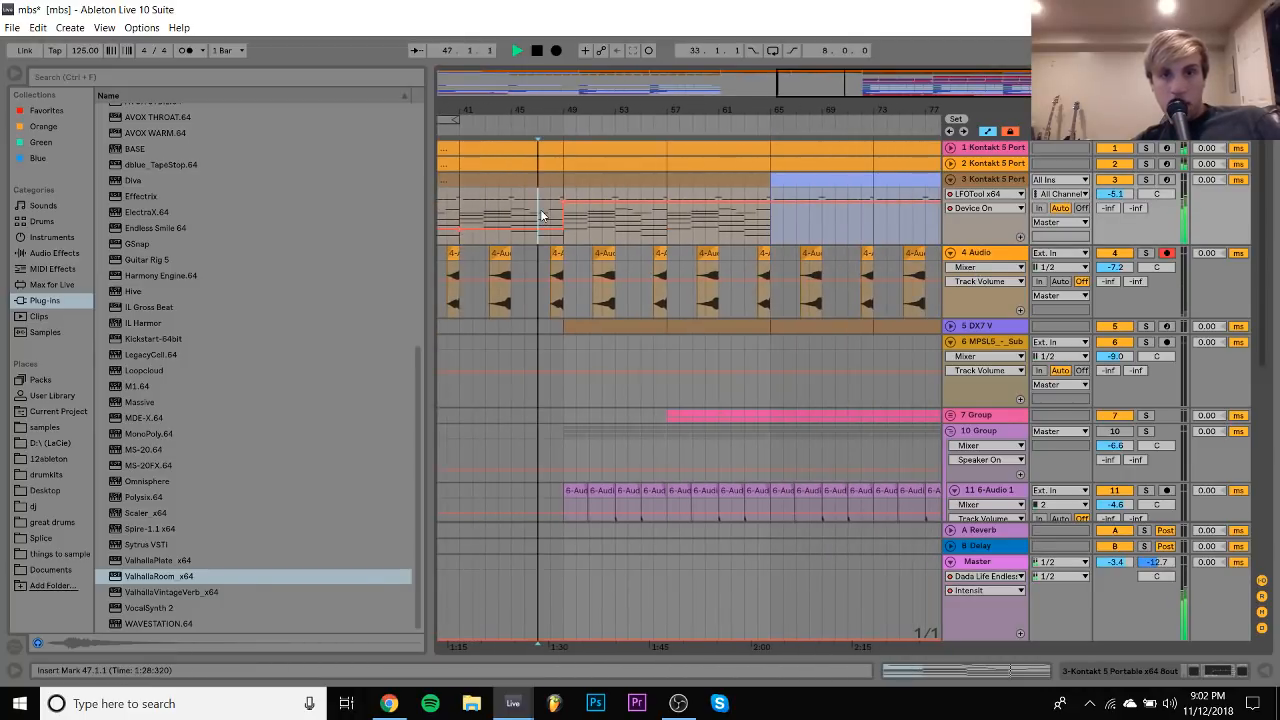
pyautogui.click(591, 184)
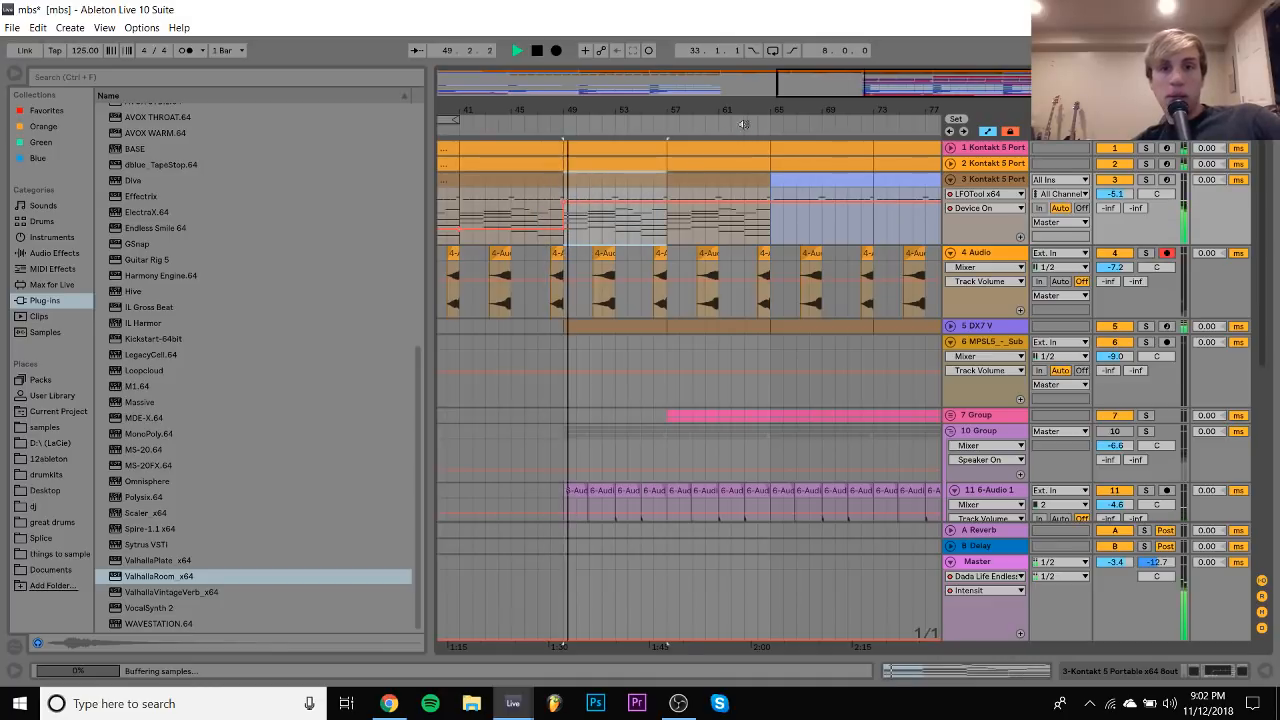
pyautogui.moveTo(783, 110); pyautogui.dragTo(783, 60)
pyautogui.scroll(-5, 783, 338)
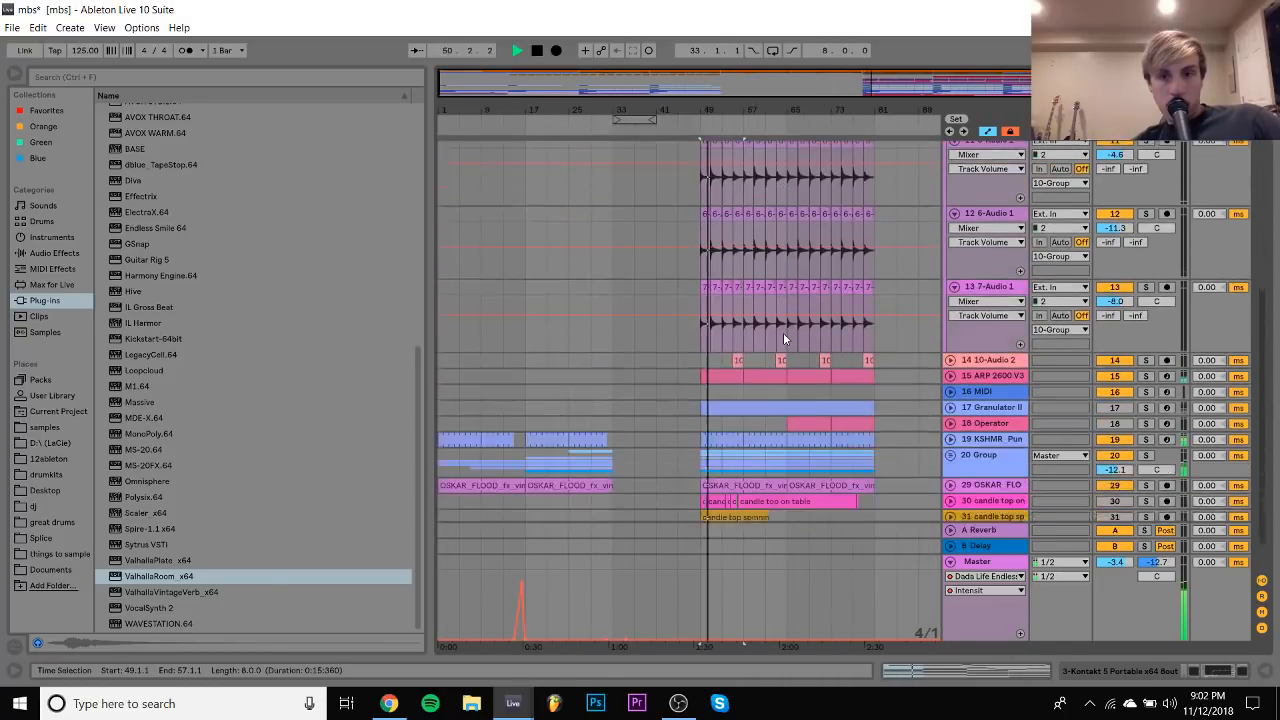
pyautogui.click(525, 423)
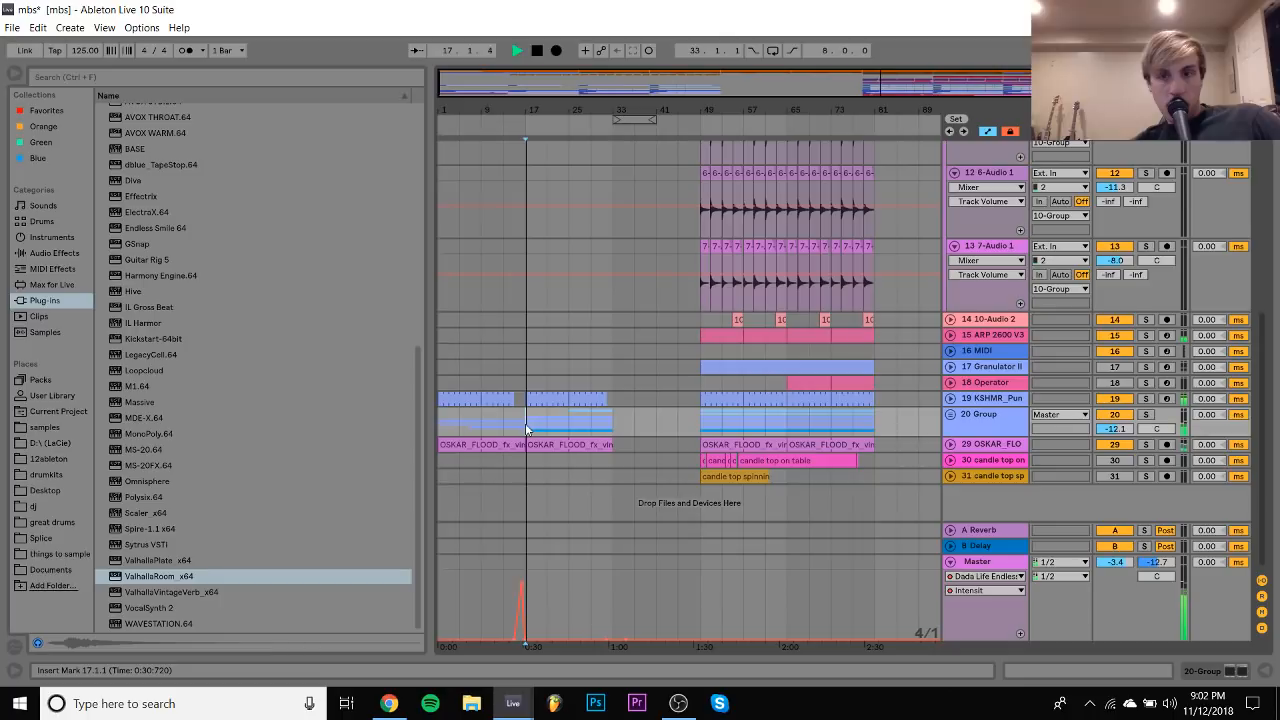
pyautogui.click(951, 414)
pyautogui.scroll(-5, 950, 418)
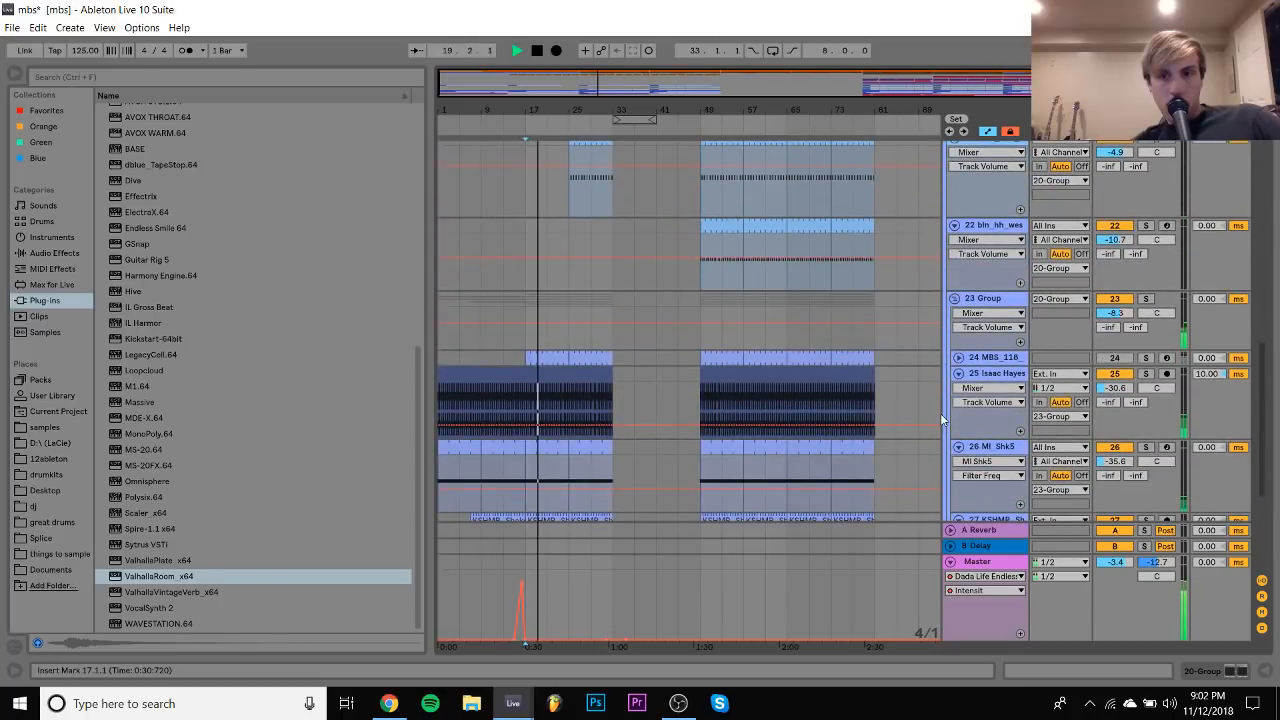
pyautogui.scroll(-3, 875, 418)
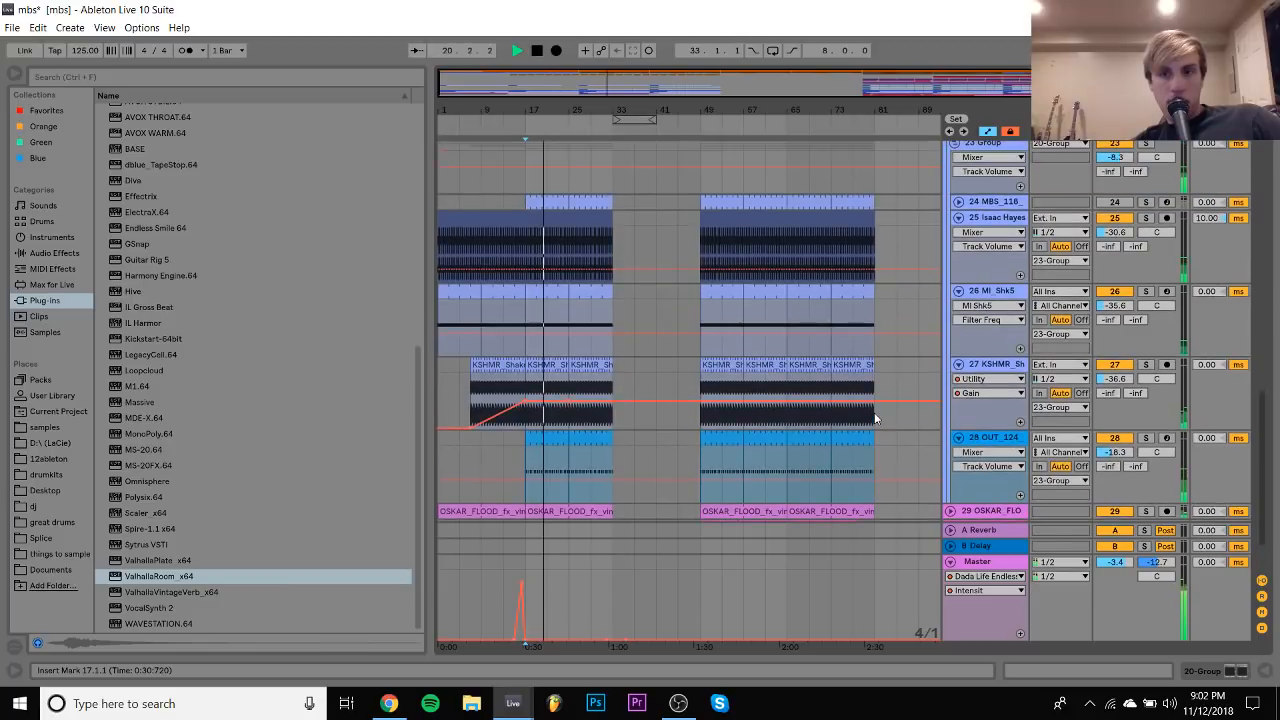
pyautogui.click(691, 391)
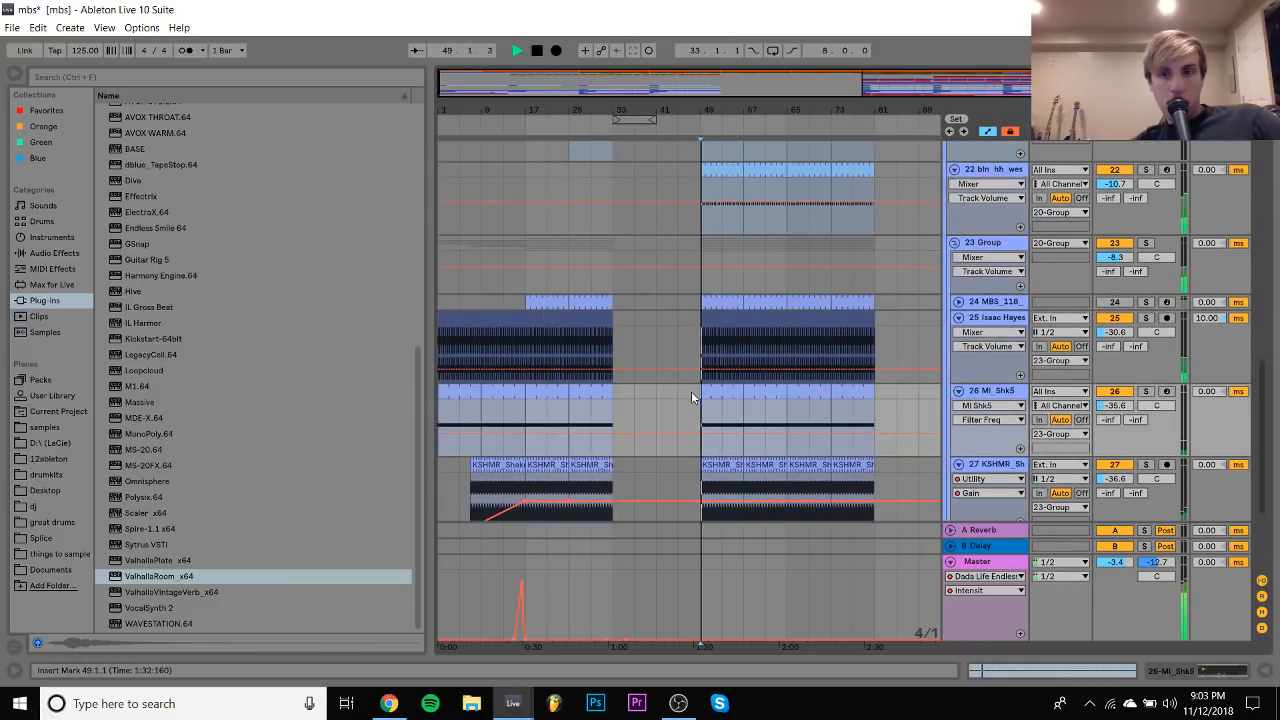
pyautogui.scroll(5, 691, 395)
pyautogui.scroll(5, 691, 395)
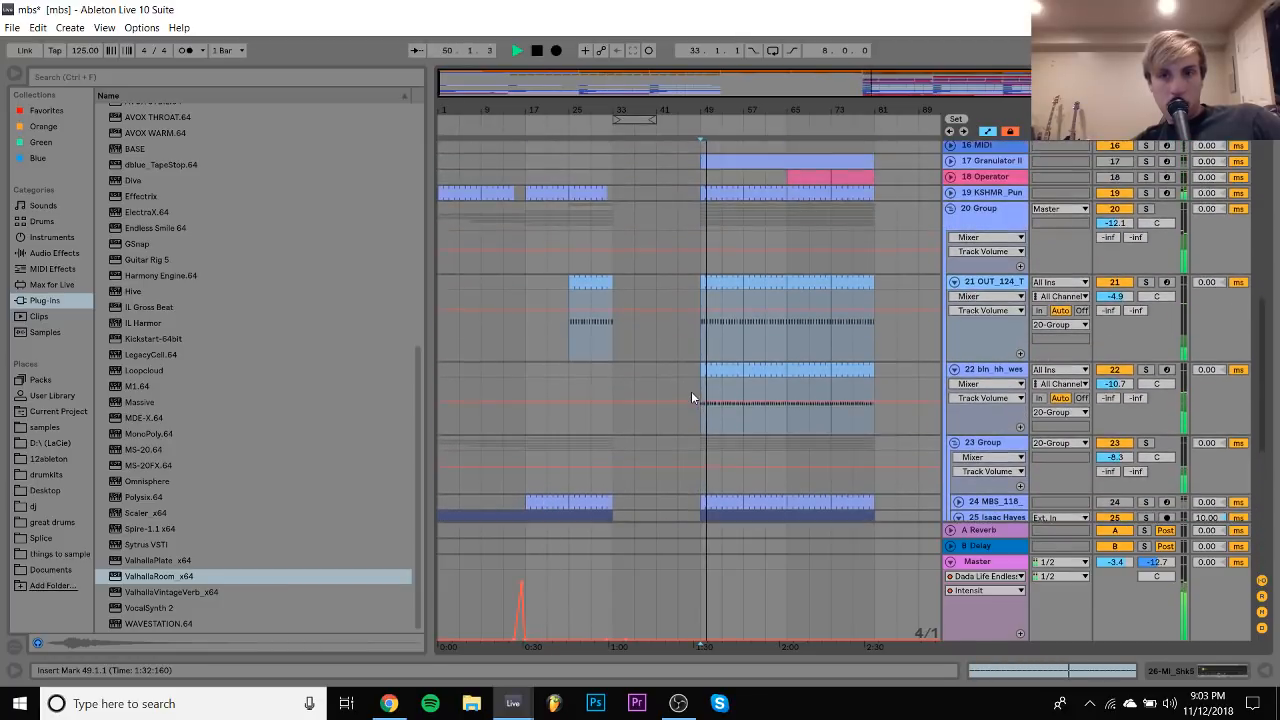
# Play from bar 45 and shorten the third Kontakt track's clip before bar 49 so it ends just before bar 48
pyautogui.click(678, 212)
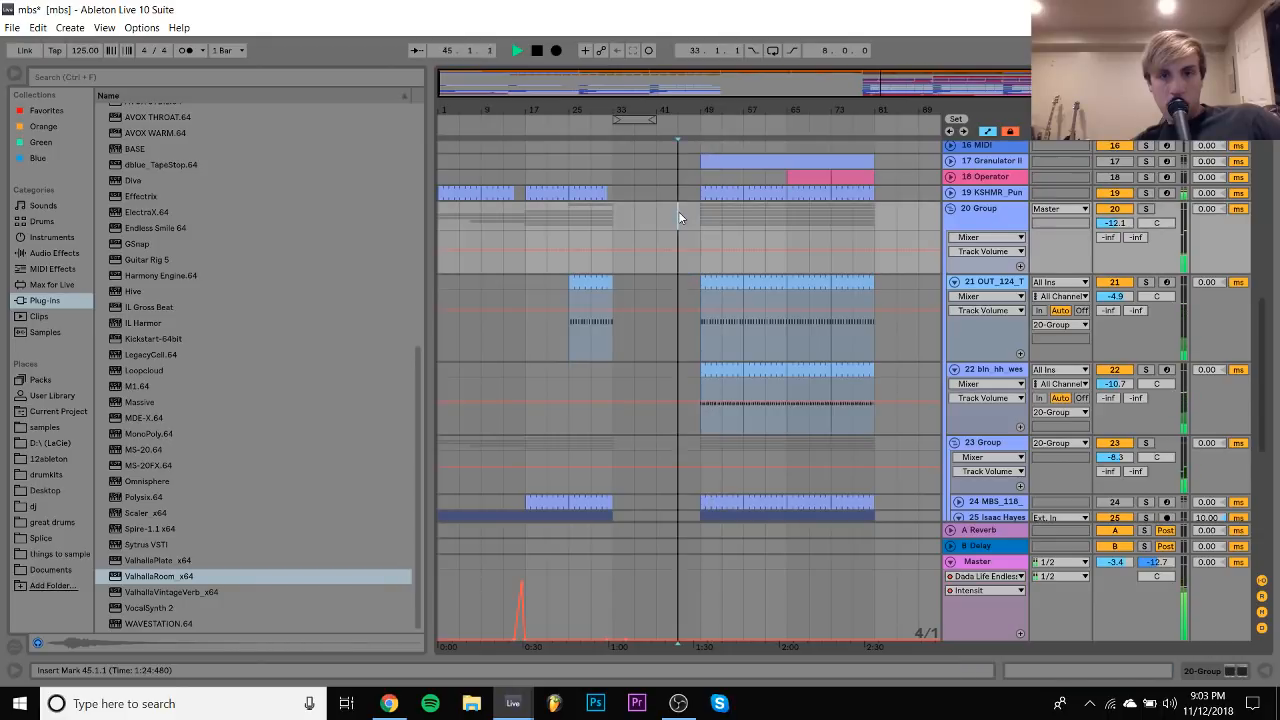
pyautogui.scroll(12, 678, 212)
pyautogui.scroll(4, 678, 217)
pyautogui.scroll(13, 692, 173)
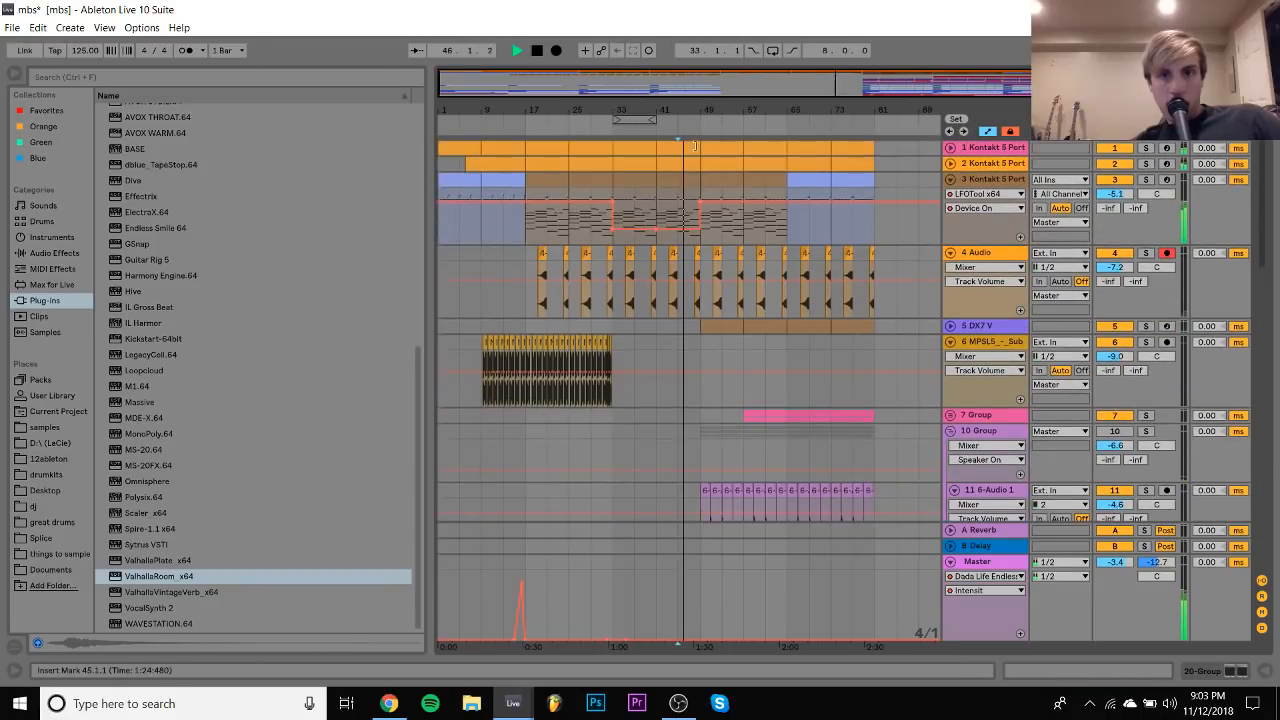
pyautogui.moveTo(697, 100); pyautogui.dragTo(648, 184)
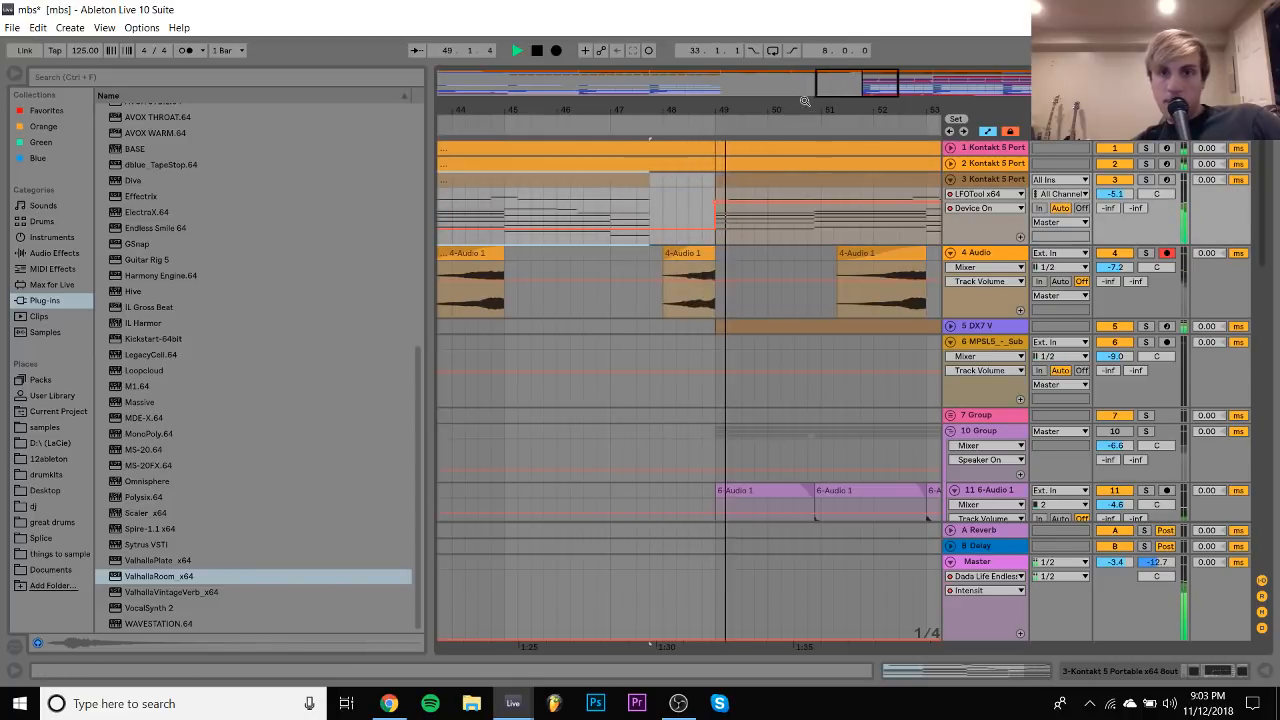
pyautogui.moveTo(722, 110); pyautogui.dragTo(631, 52)
# Fold all the tracks in the arrangement and save the project
pyautogui.click(959, 256)
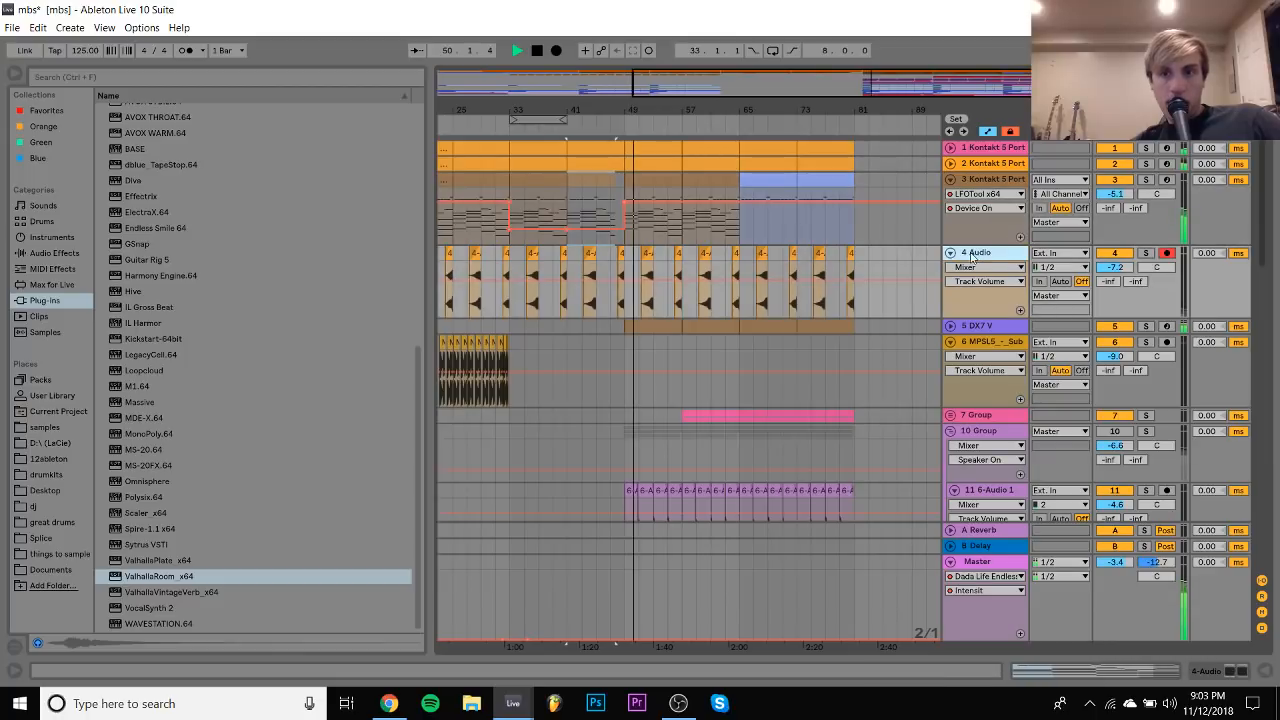
pyautogui.hotkey('ctrl', 'a')
pyautogui.click(951, 254)
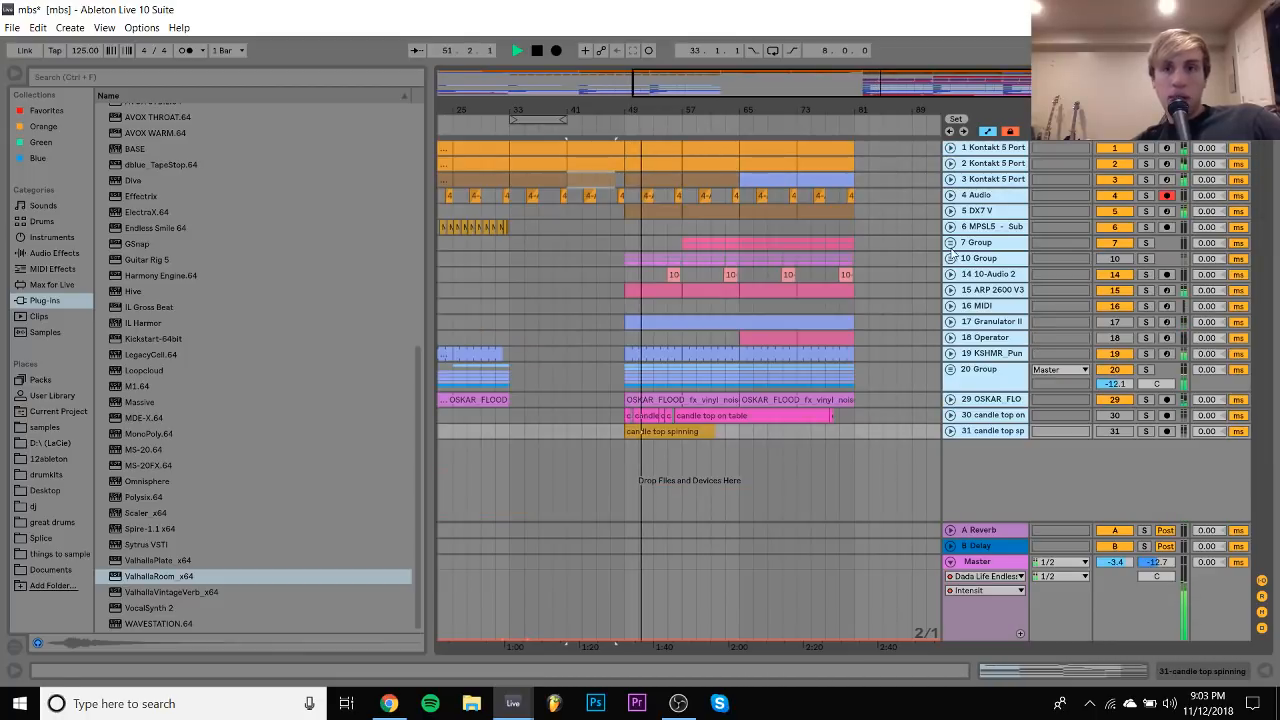
pyautogui.hotkey('ctrl', 's')
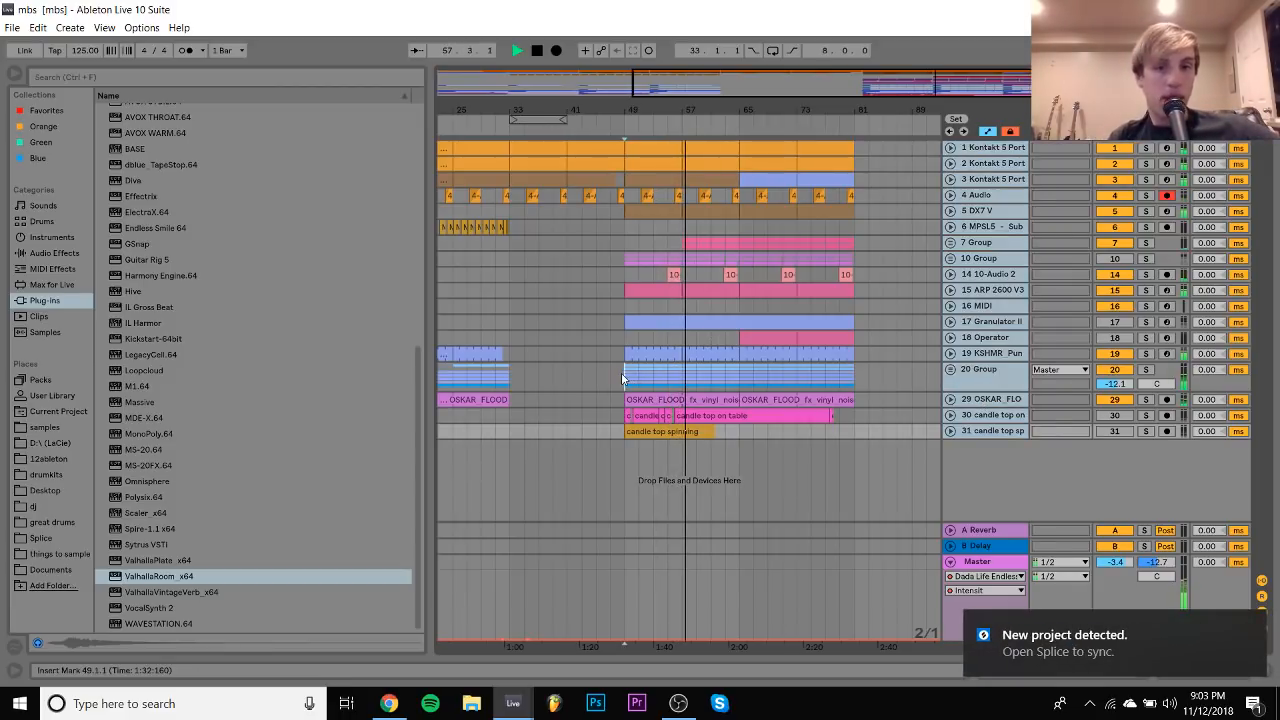
# Loop bars 49 to 65 using a selection on the drum group and stop playback
pyautogui.moveTo(621, 372); pyautogui.dragTo(739, 378)
pyautogui.hotkey('ctrl', 'l')
pyautogui.press('space')
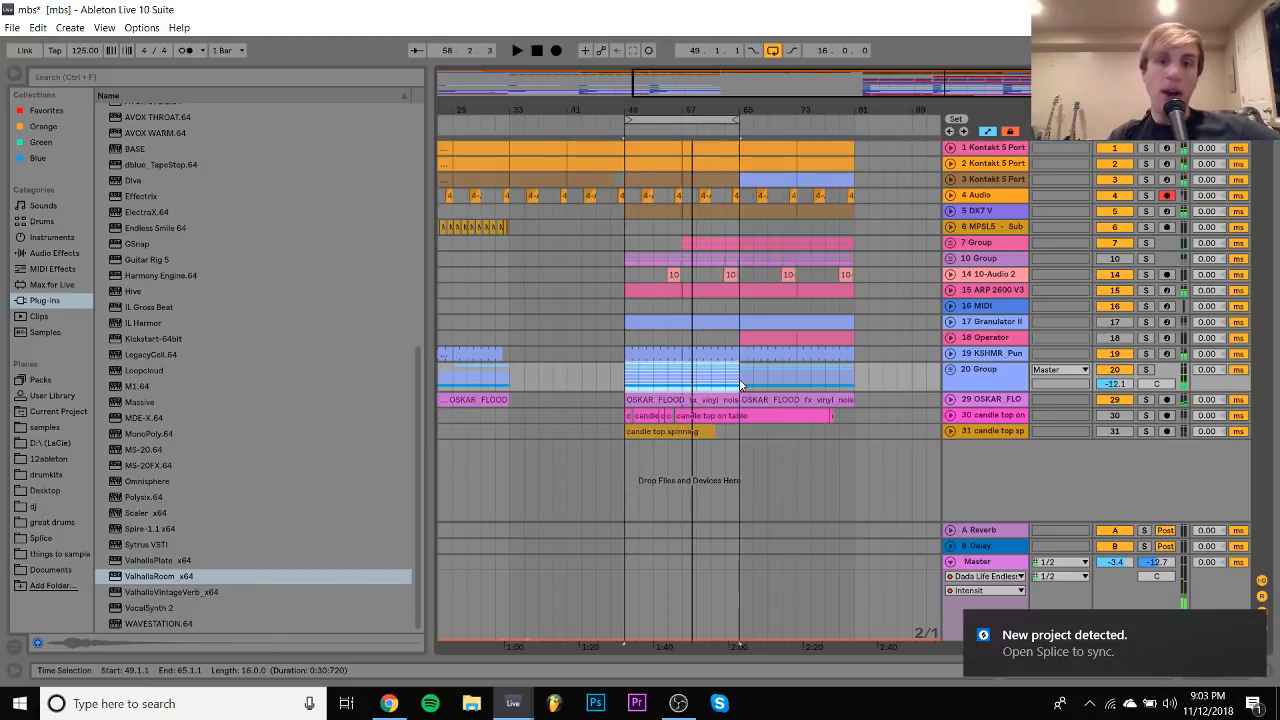
# Group the KSHMR punch track with the drum group, fold the new group and audition it soloed
pyautogui.click(995, 355)
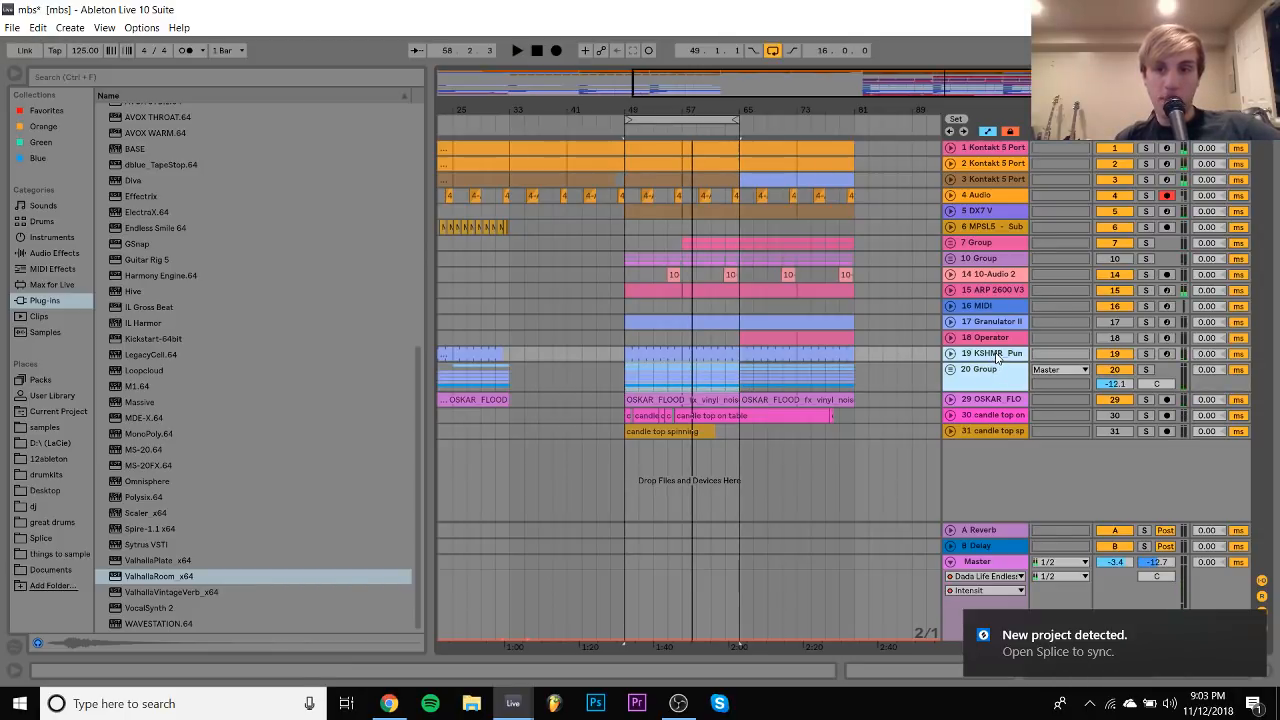
pyautogui.hotkey('ctrl', 'g')
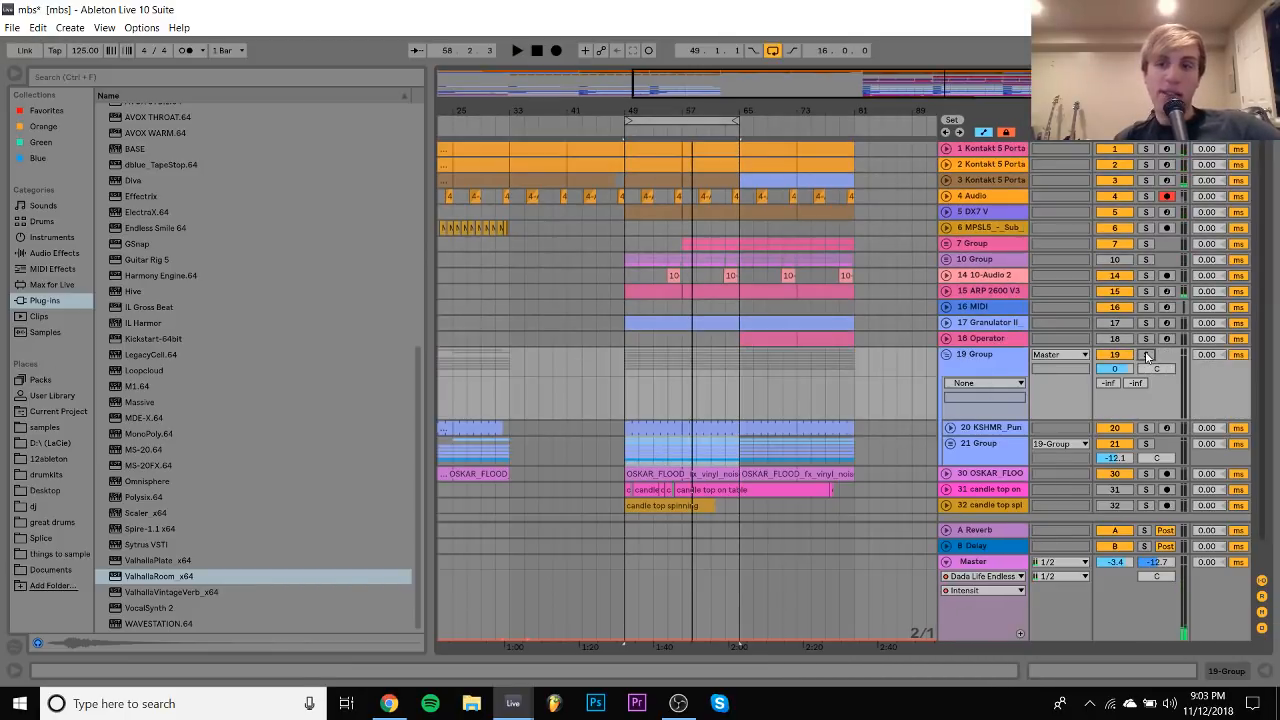
pyautogui.click(946, 355)
pyautogui.press('space')
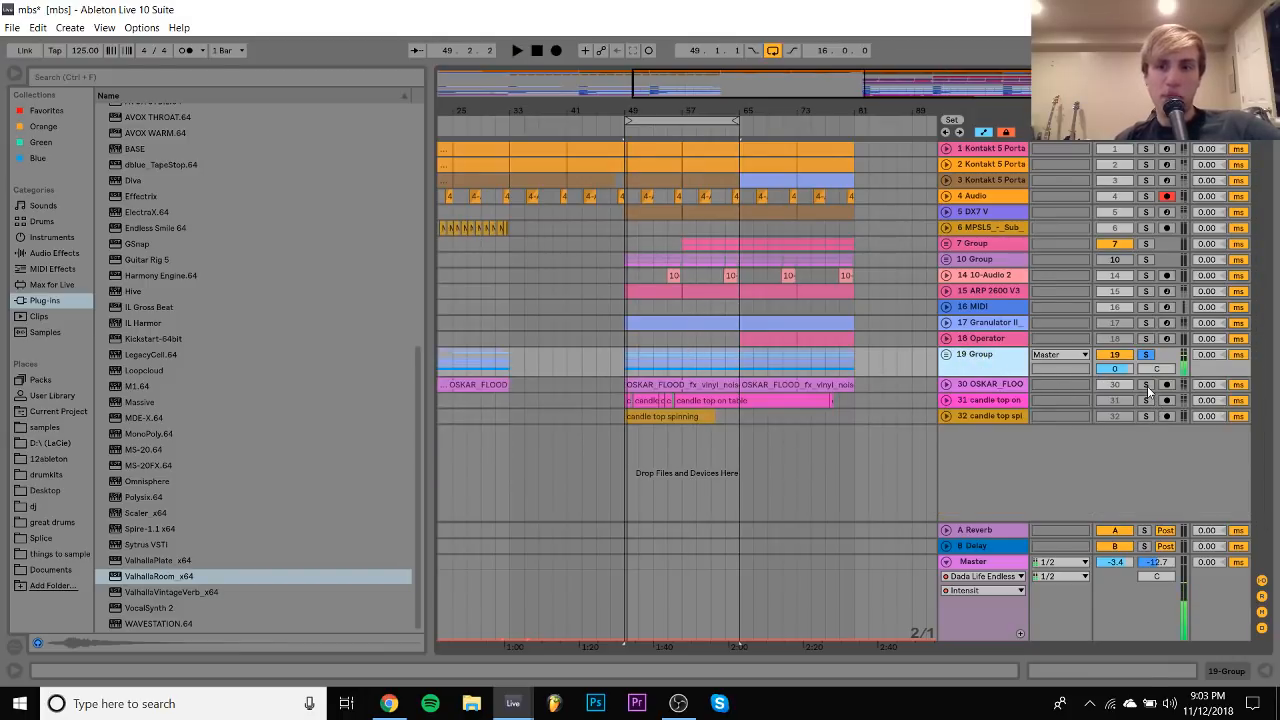
# Duplicate the new drum group, solo the copy and load Guitar Rig 5 on it
pyautogui.hotkey('ctrl', 'd')
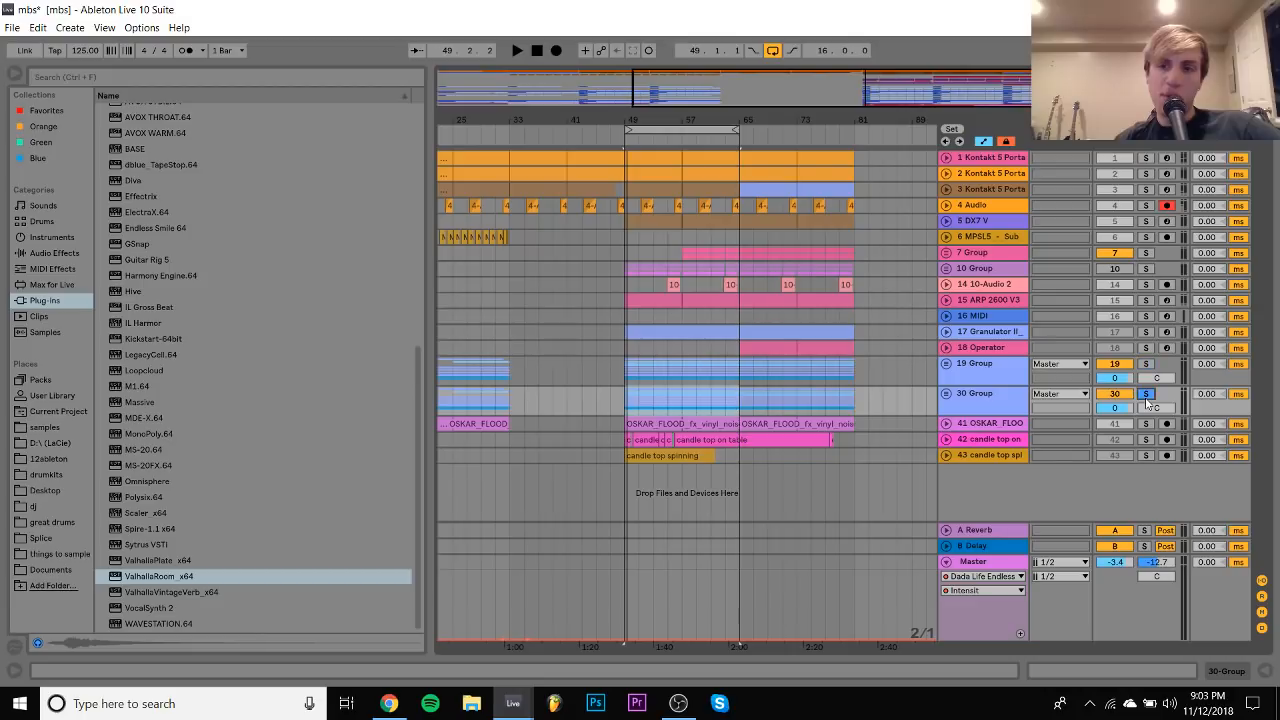
pyautogui.doubleClick(990, 395)
pyautogui.doubleClick(146, 259)
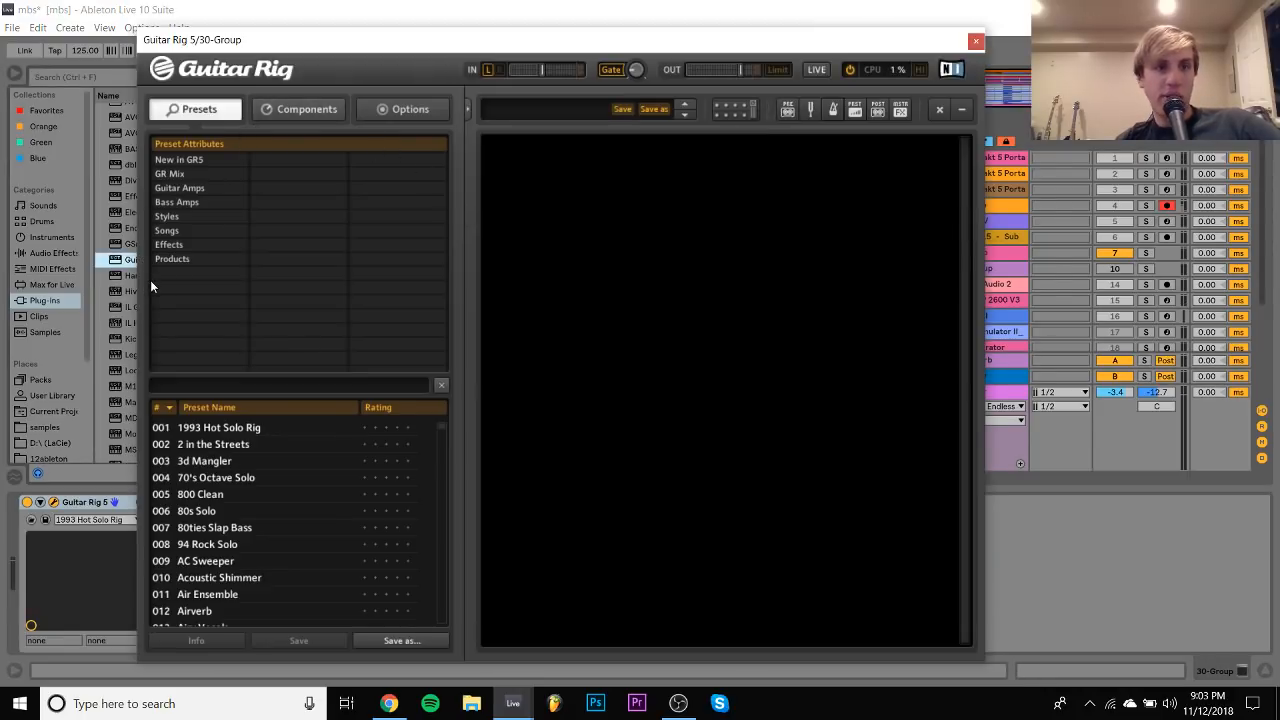
# Browse the Coloured effects presets in Guitar Rig and audition Water, Submarine, Pon Di Mic, LFO'd and Funky Duck
pyautogui.click(170, 244)
pyautogui.click(271, 217)
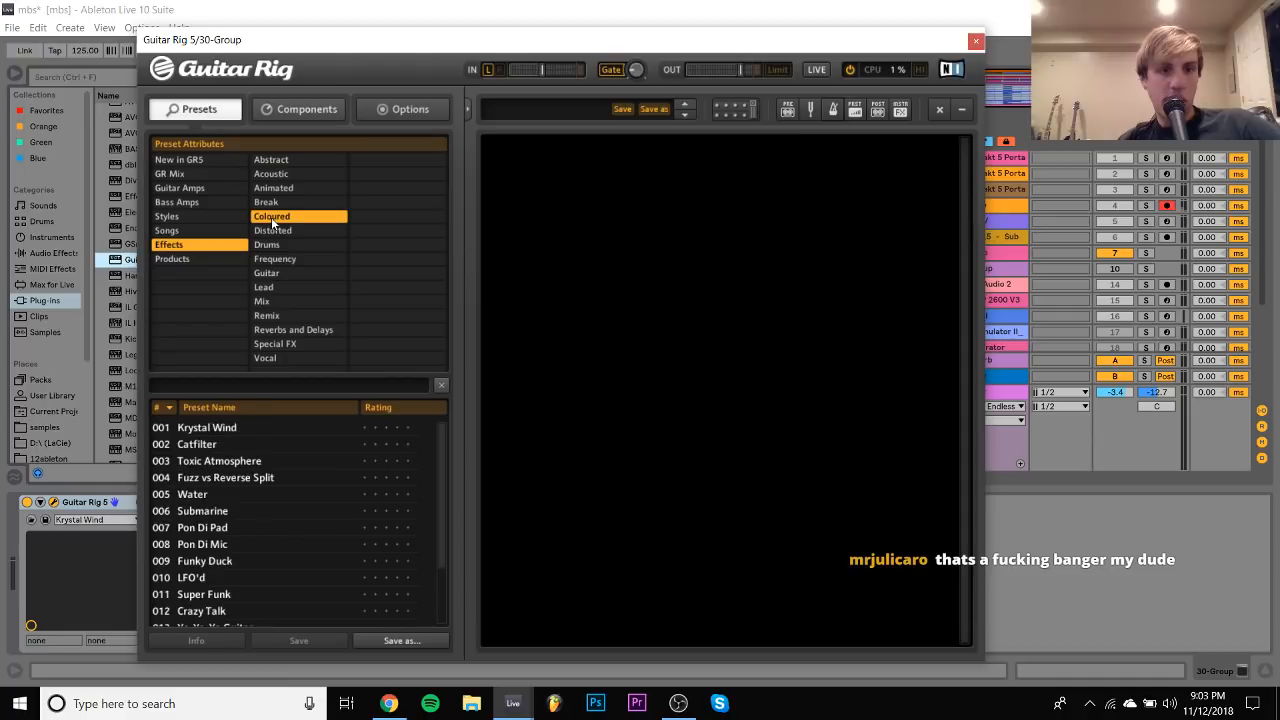
pyautogui.click(222, 495)
pyautogui.click(218, 445)
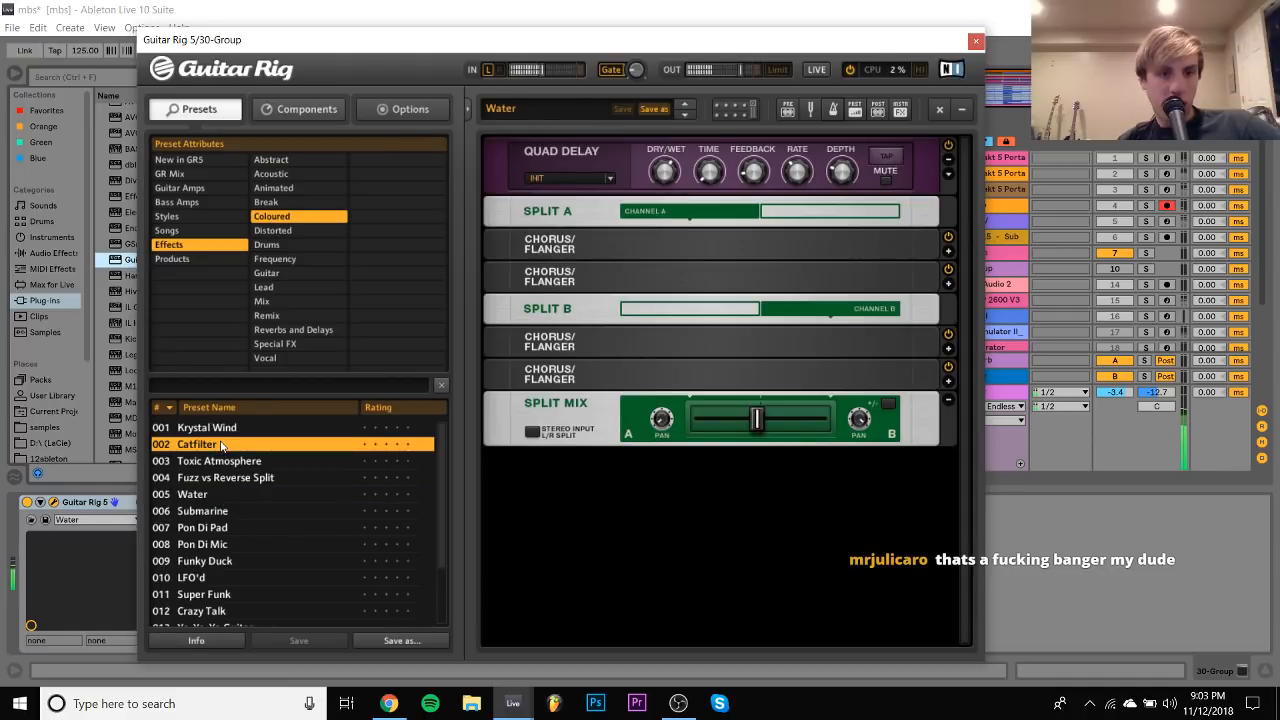
pyautogui.click(216, 511)
pyautogui.click(214, 528)
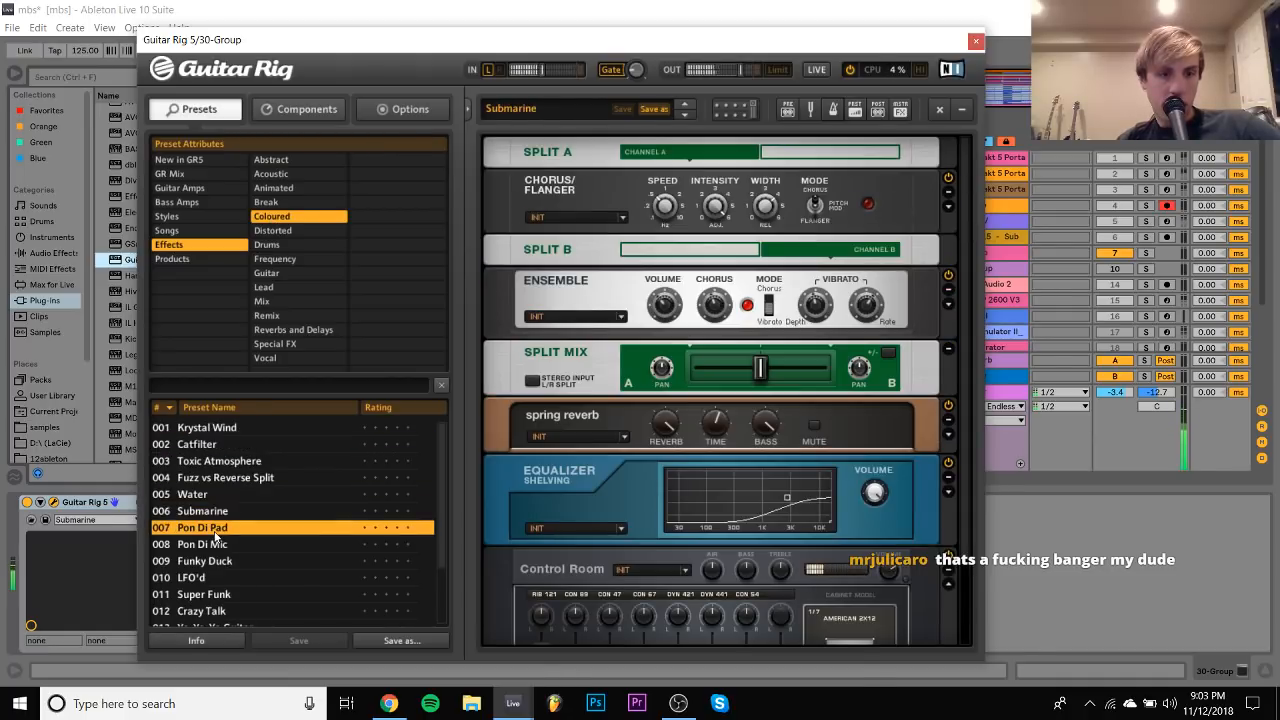
pyautogui.click(220, 545)
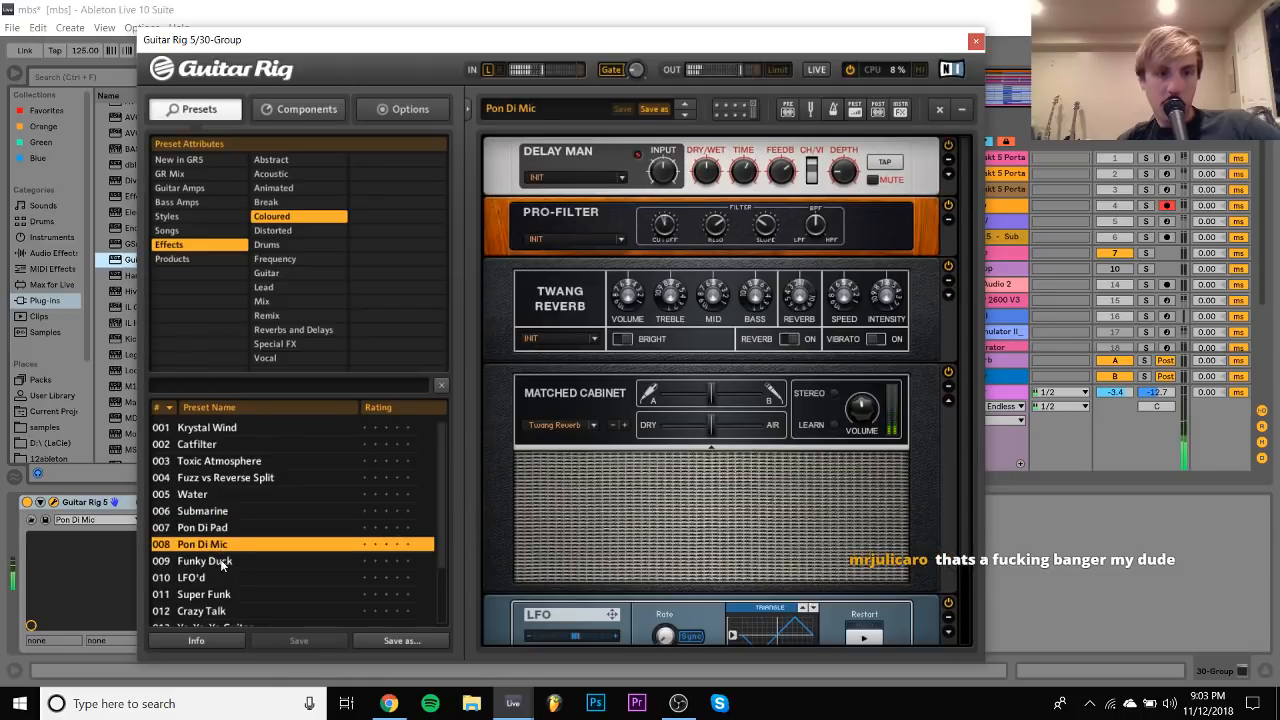
pyautogui.click(221, 561)
pyautogui.scroll(-1, 221, 563)
pyautogui.click(222, 560)
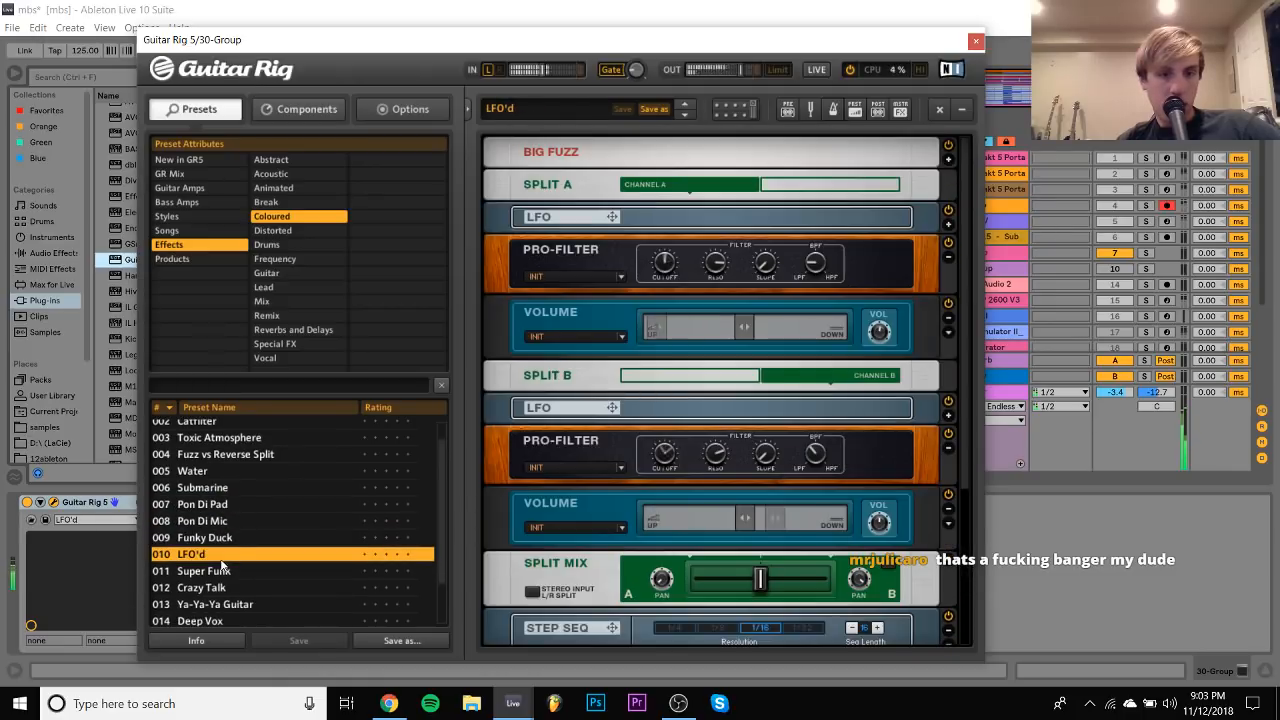
pyautogui.click(223, 537)
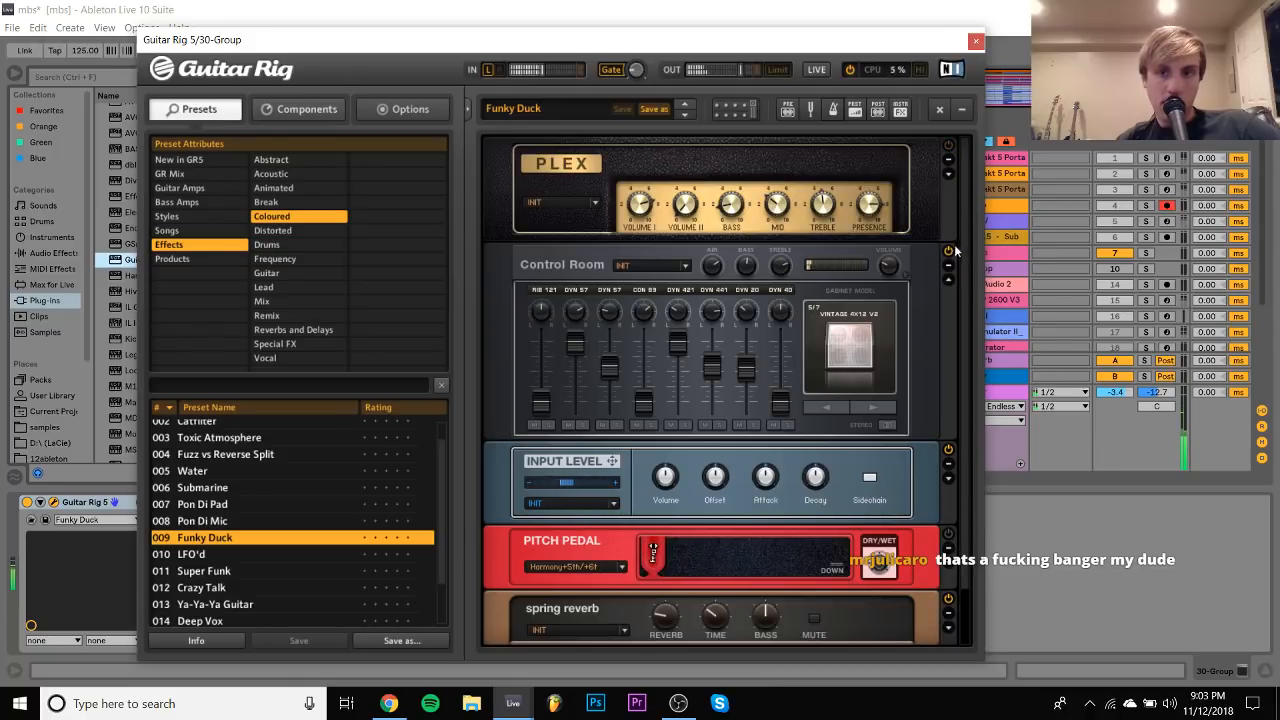
# Audition the Super Funk, Crazy Talk, Ya-Ya-Ya Guitar, Deep Vox and Skank Room presets on the drum copy
pyautogui.scroll(-2, 932, 376)
pyautogui.click(246, 572)
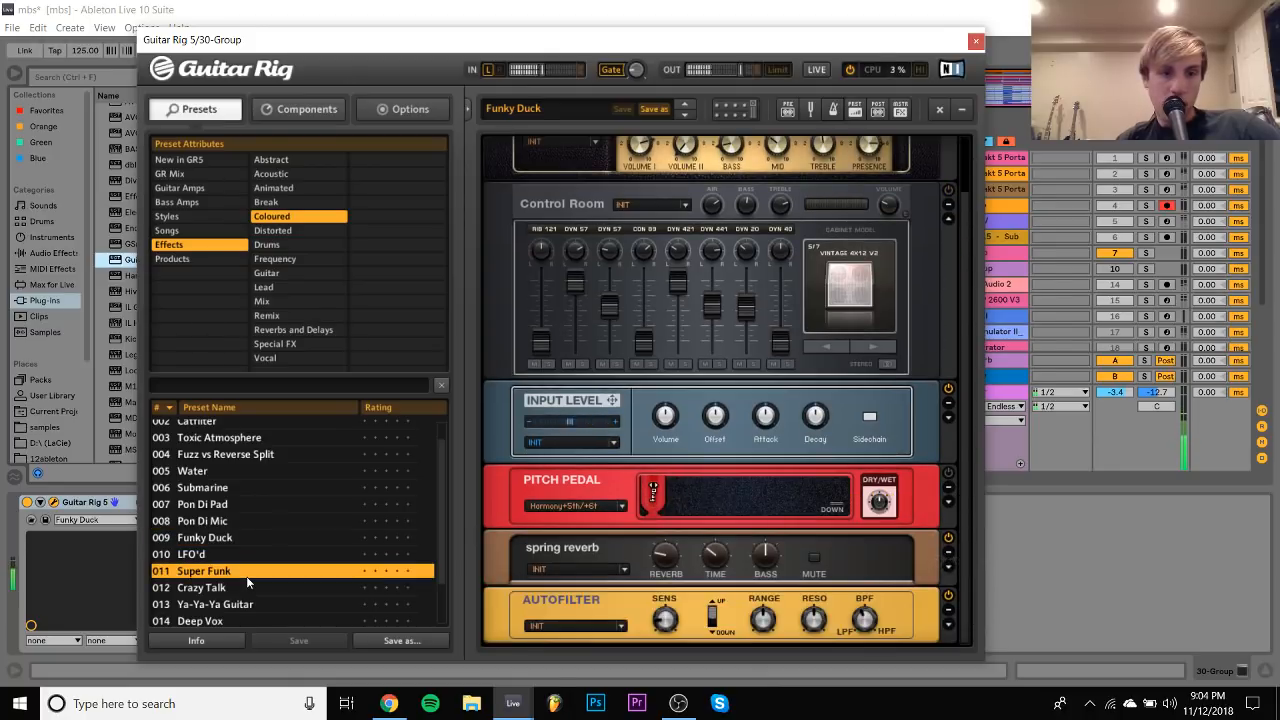
pyautogui.scroll(-3, 246, 576)
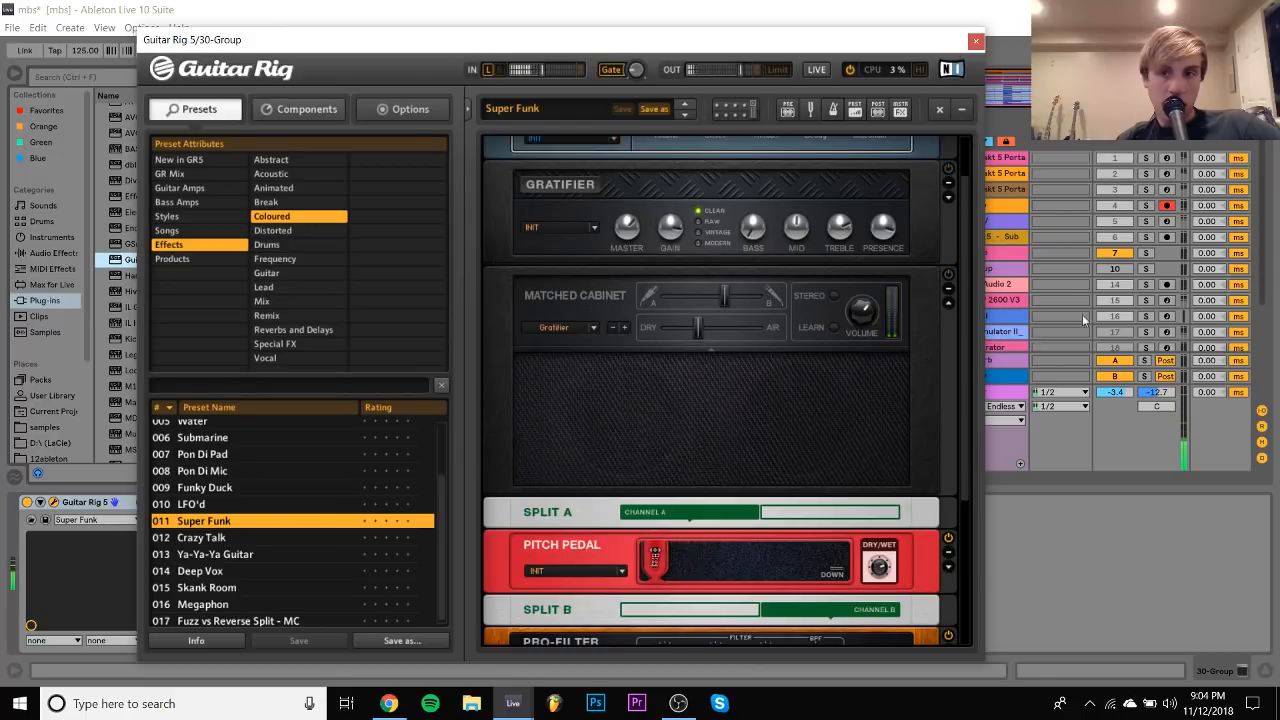
pyautogui.click(304, 540)
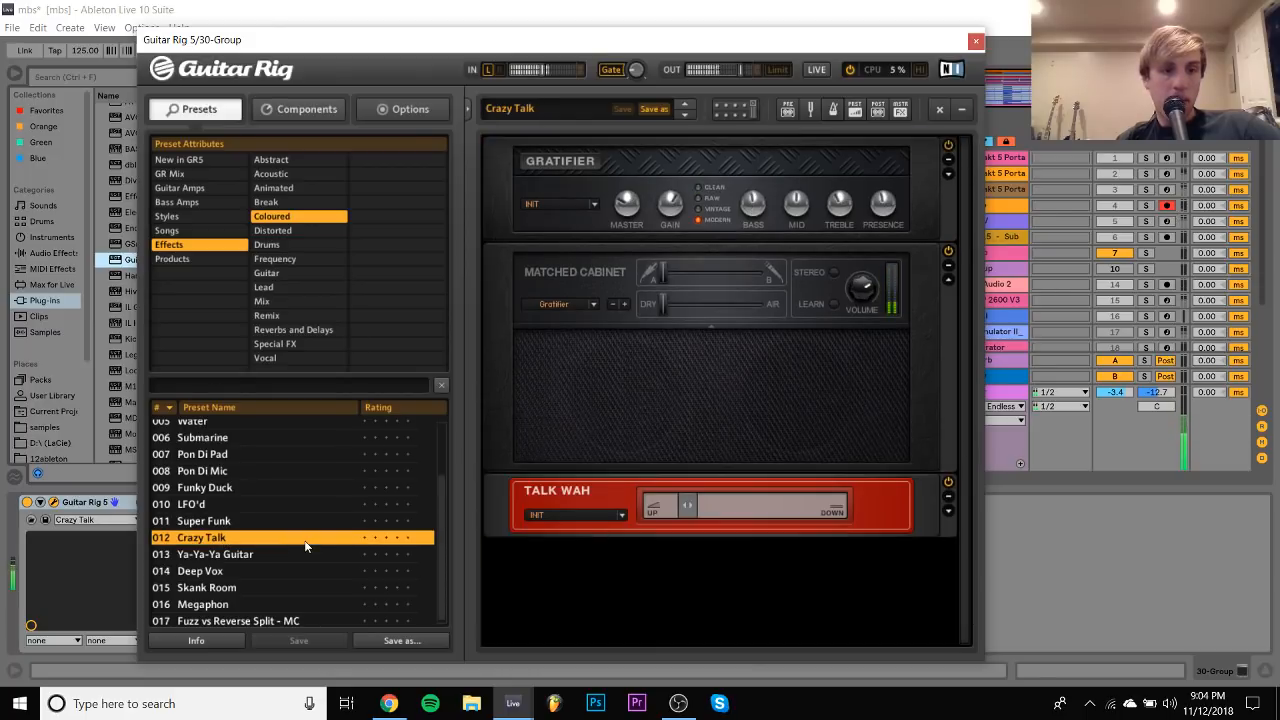
pyautogui.click(299, 557)
pyautogui.click(281, 570)
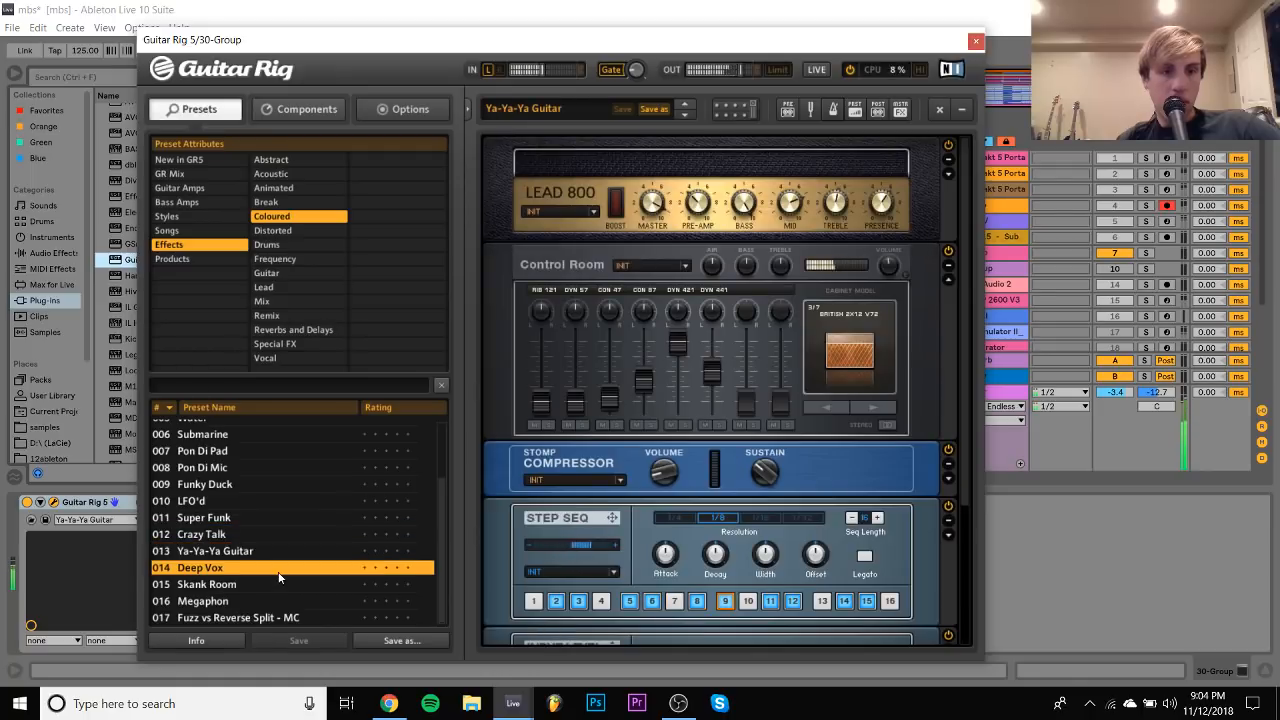
pyautogui.click(274, 583)
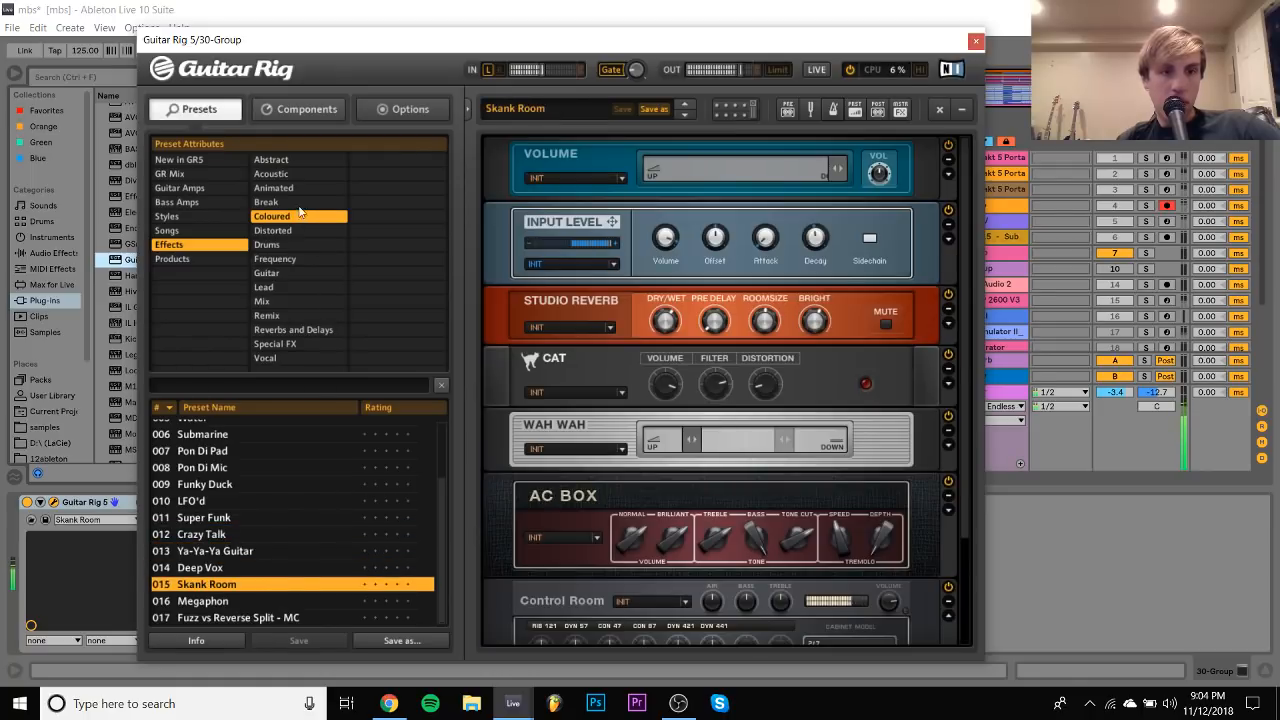
# Compare the Drums effects presets, load Durbanville Drums on the drum copy and close the Guitar Rig window
pyautogui.click(271, 246)
pyautogui.click(236, 497)
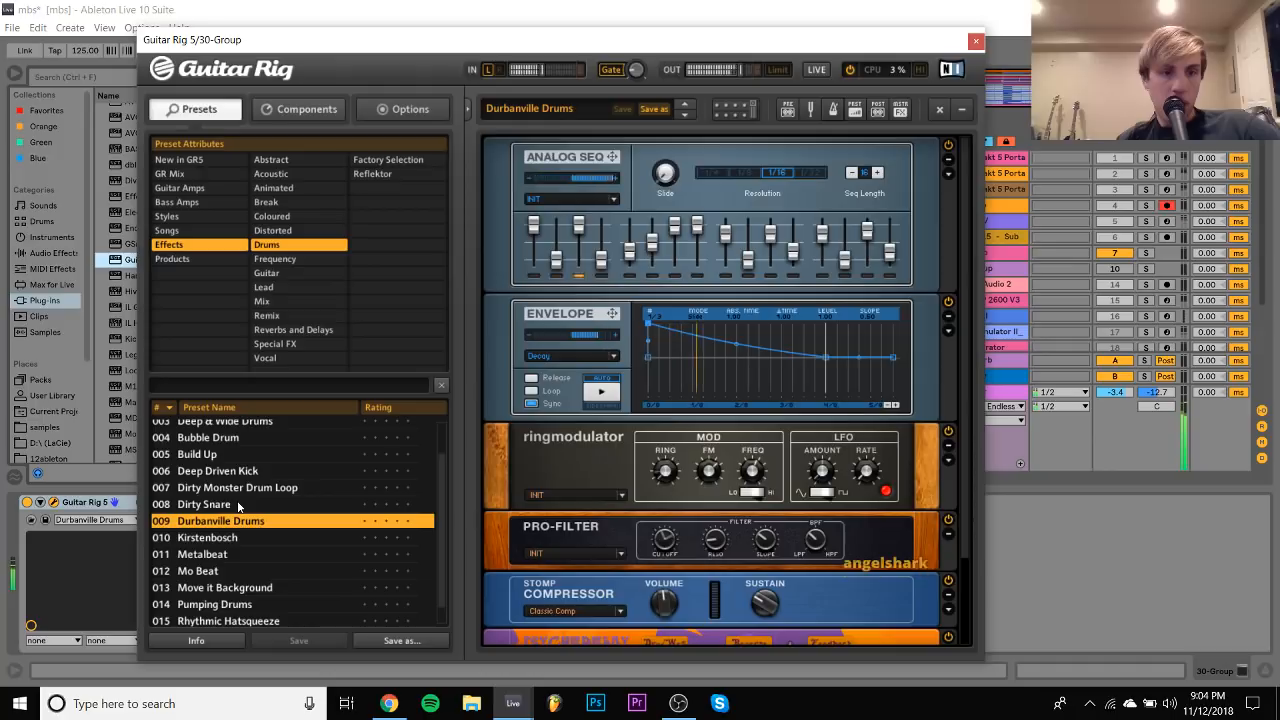
pyautogui.click(235, 487)
pyautogui.click(230, 504)
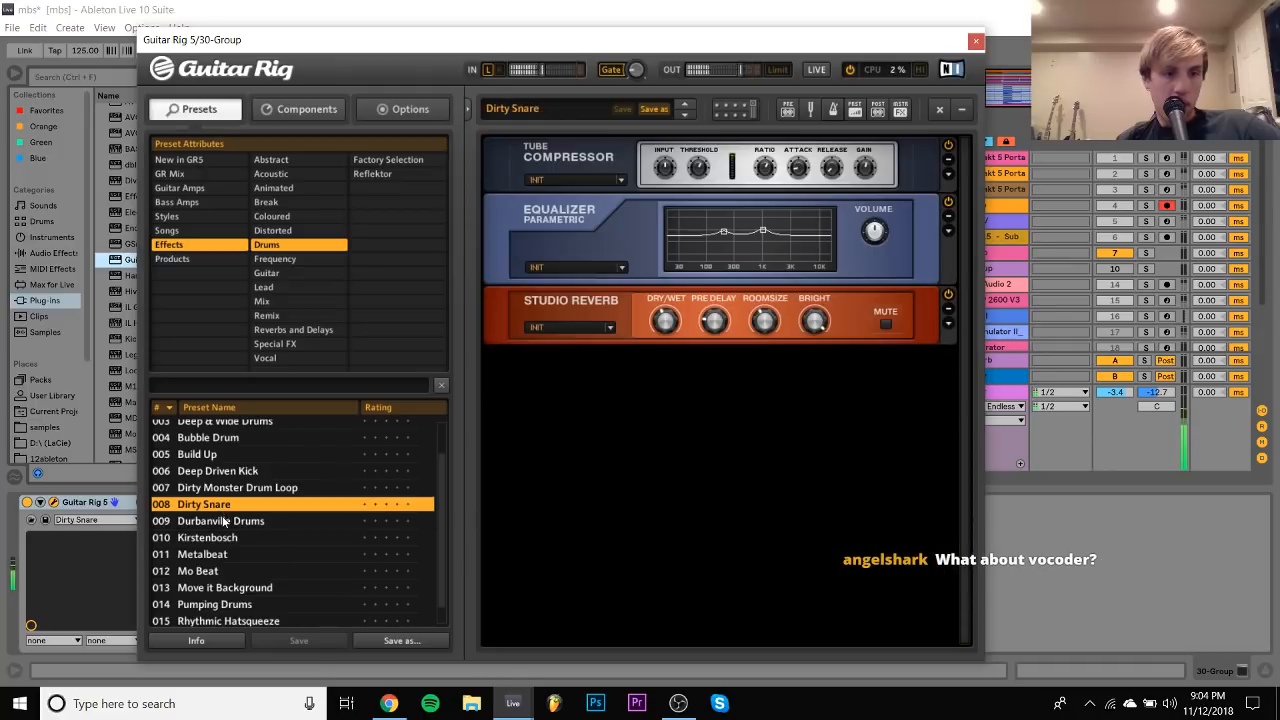
pyautogui.click(226, 538)
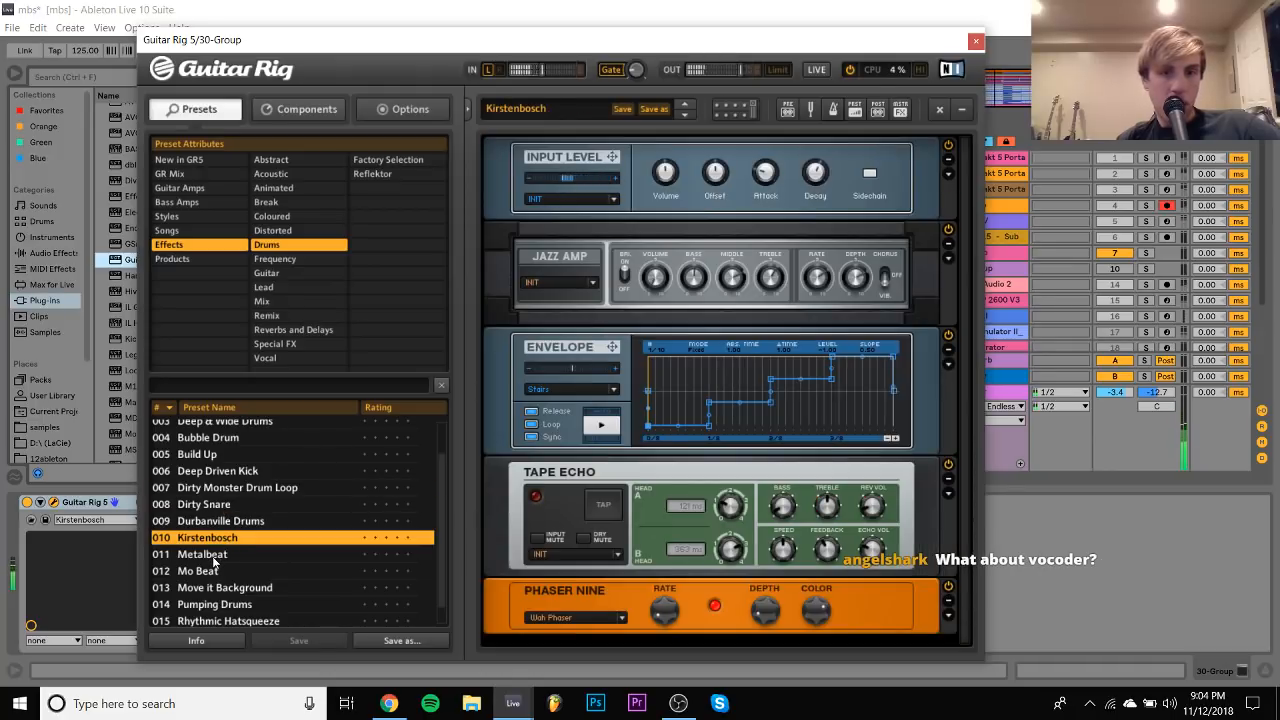
pyautogui.click(213, 556)
pyautogui.click(224, 520)
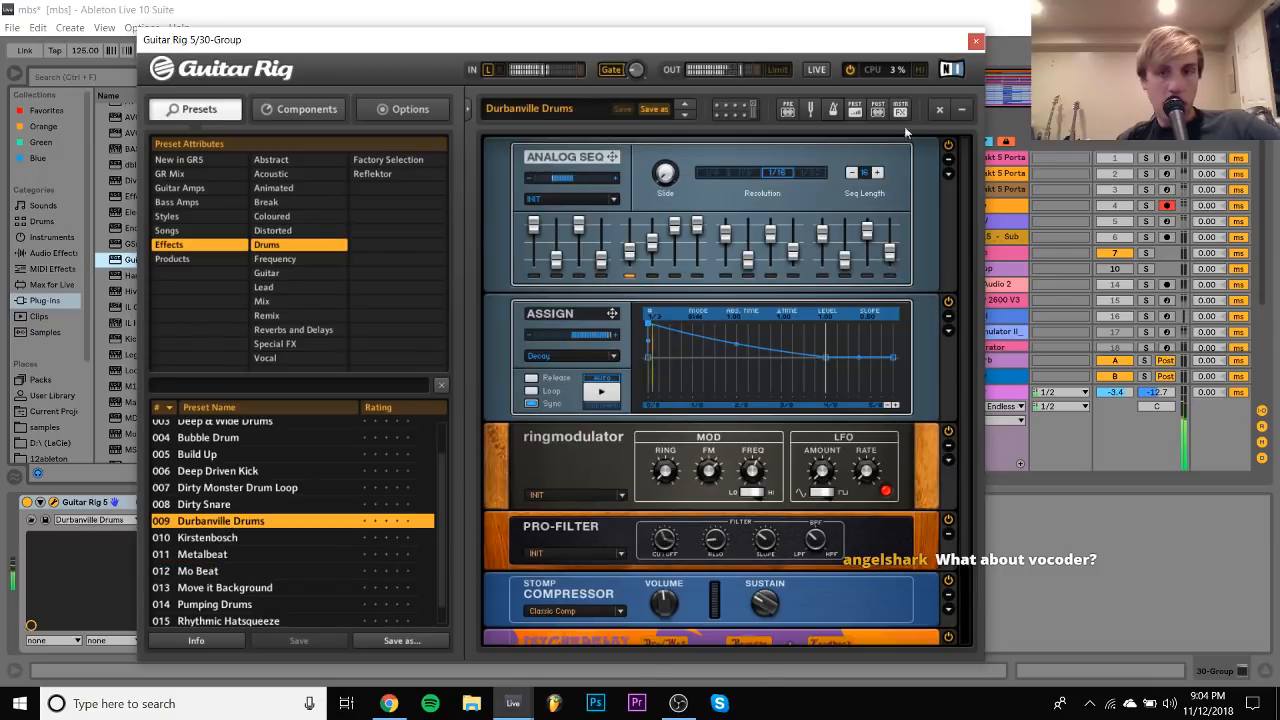
pyautogui.click(975, 40)
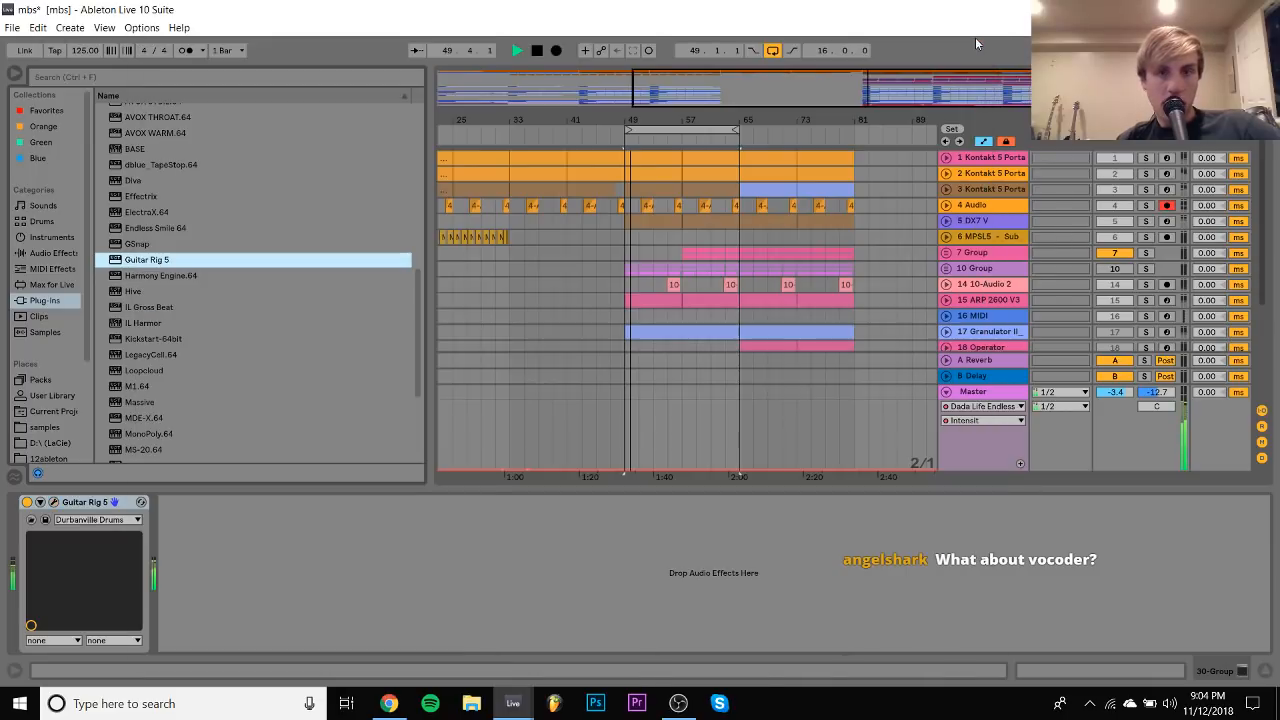
# Add EQ Eight after Guitar Rig, restart playback and raise its band 1 low-cut frequency to 1.17 kHz
pyautogui.click(52, 253)
pyautogui.click(141, 302)
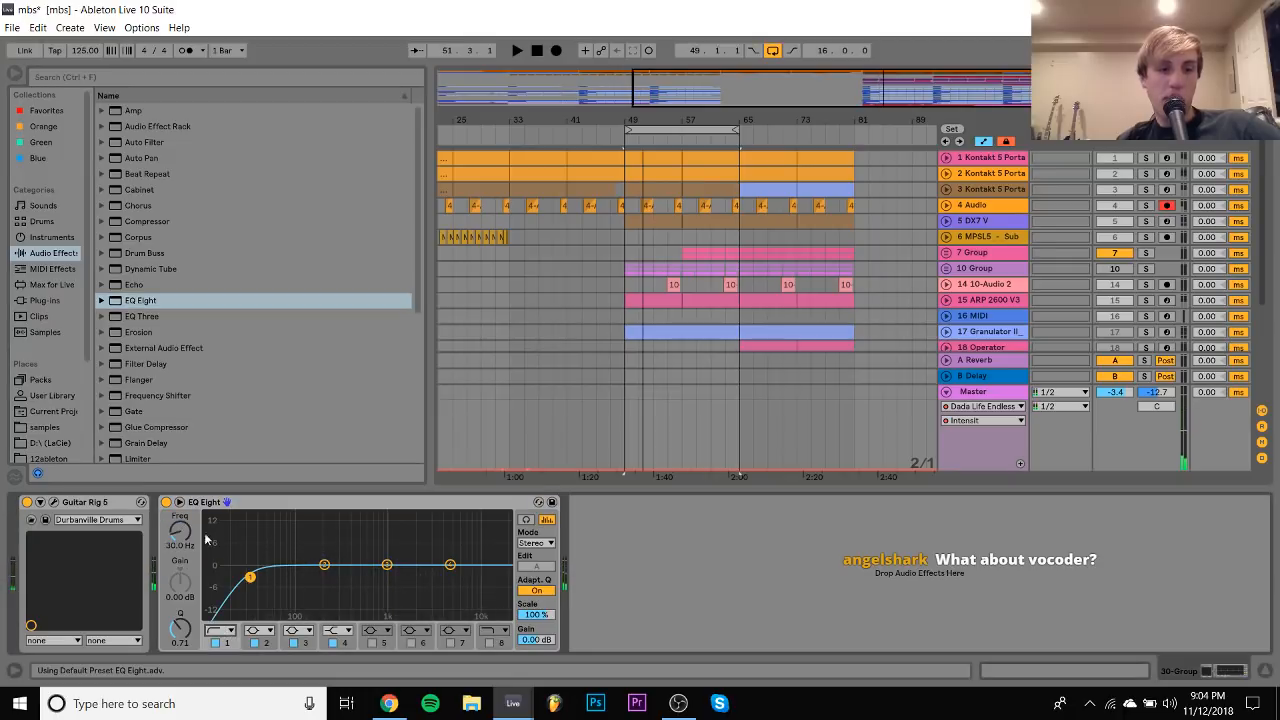
pyautogui.press('space')
pyautogui.moveTo(205, 540); pyautogui.dragTo(205, 460)
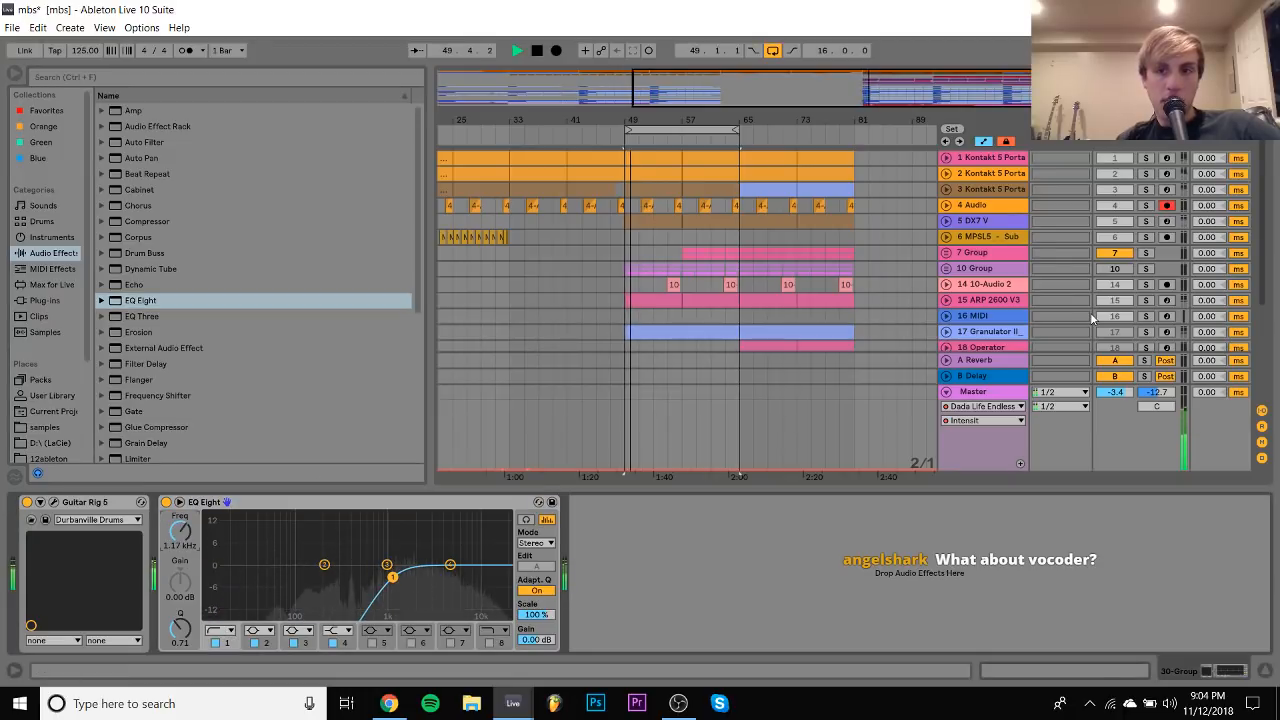
# Lower the duplicated drum group's volume to -9.2 dB and audition it soloed
pyautogui.scroll(-5, 1093, 318)
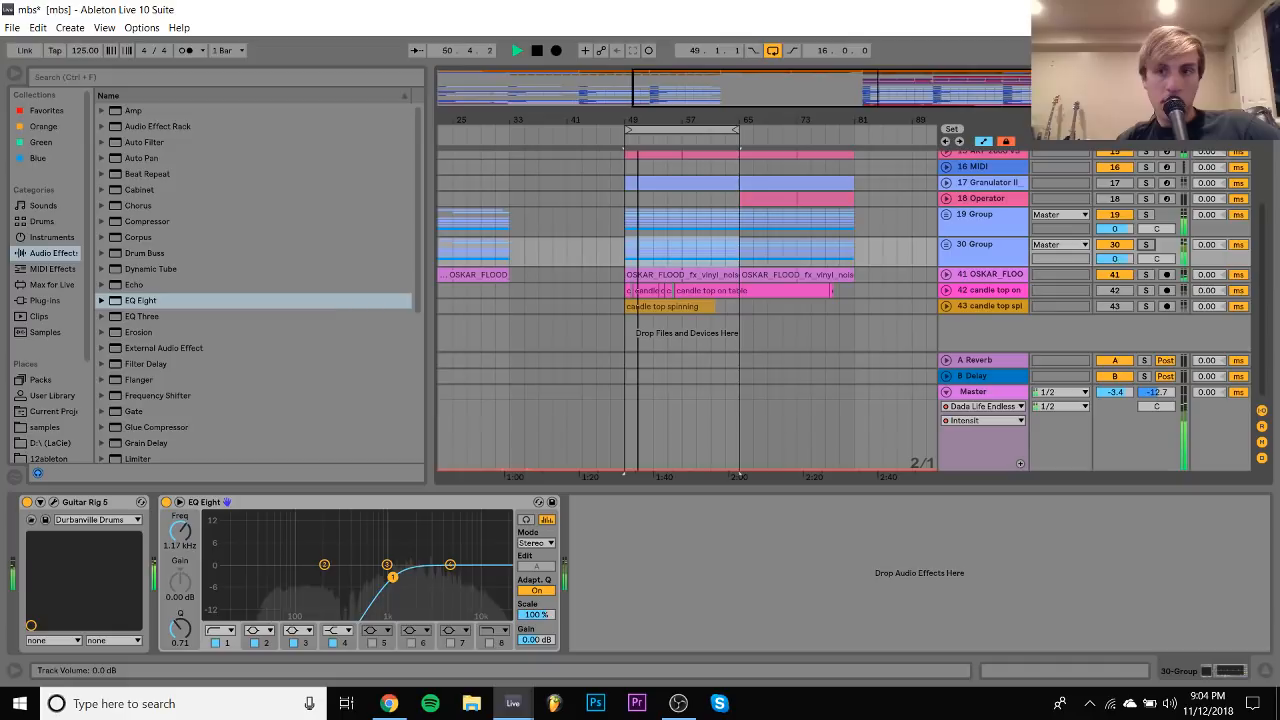
pyautogui.moveTo(1114, 259); pyautogui.dragTo(1114, 300)
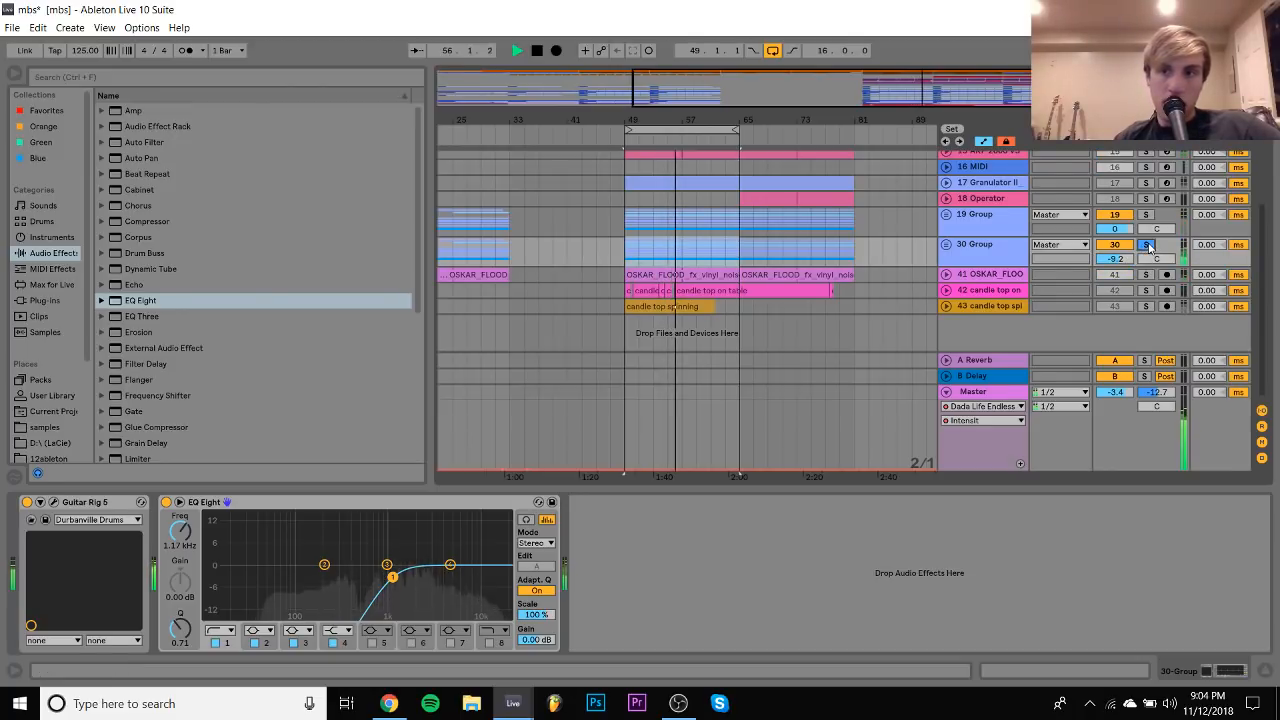
pyautogui.click(1118, 258)
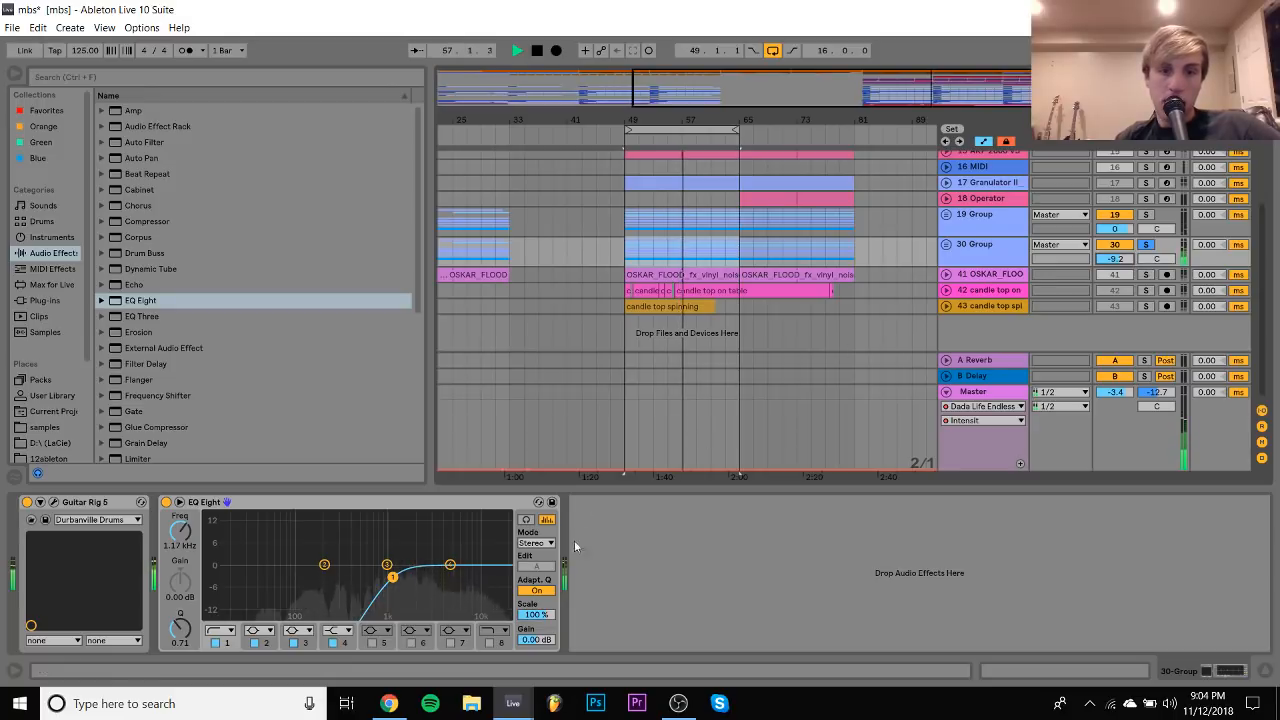
# Enable EQ Eight's high-cut band 8, unsolo the drum copy and lower the band 1 low-cut frequency to 574 Hz
pyautogui.click(489, 643)
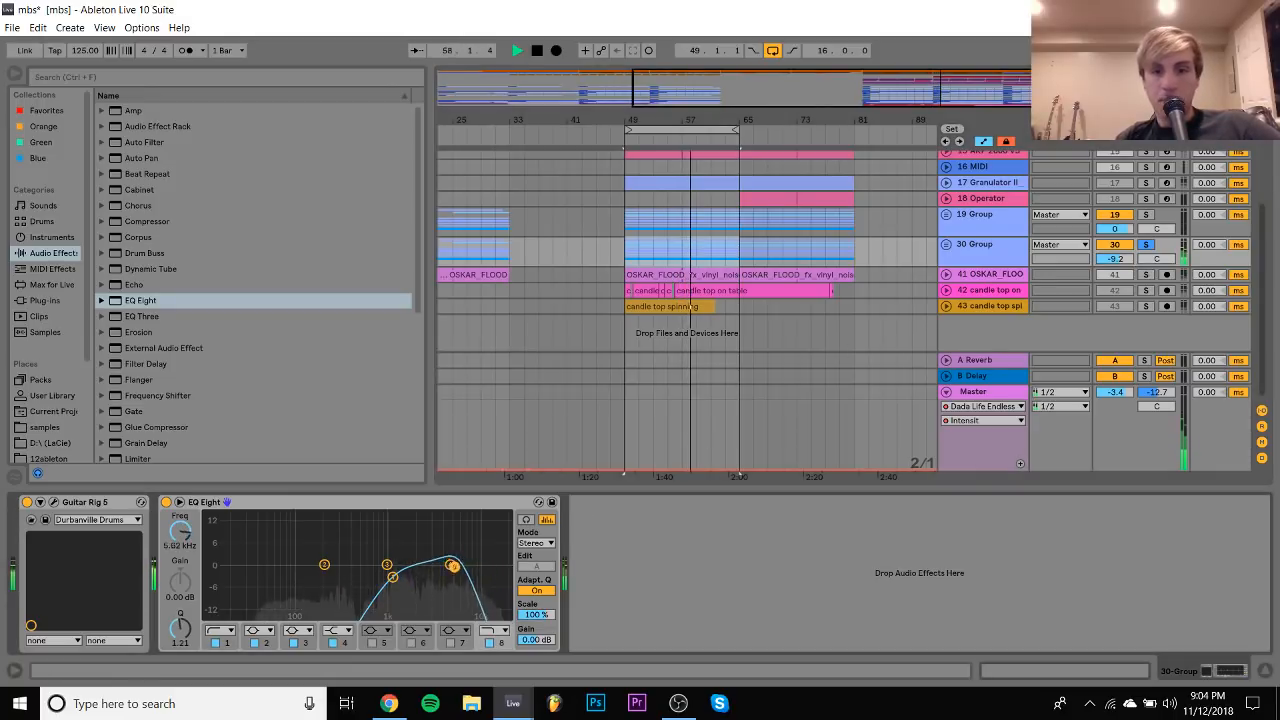
pyautogui.click(1146, 244)
pyautogui.moveTo(393, 577); pyautogui.dragTo(365, 578)
# Play the arrangement from bar 1 and lower the duplicated drum group's volume to -10.2 dB
pyautogui.hscroll(-5, 503, 230)
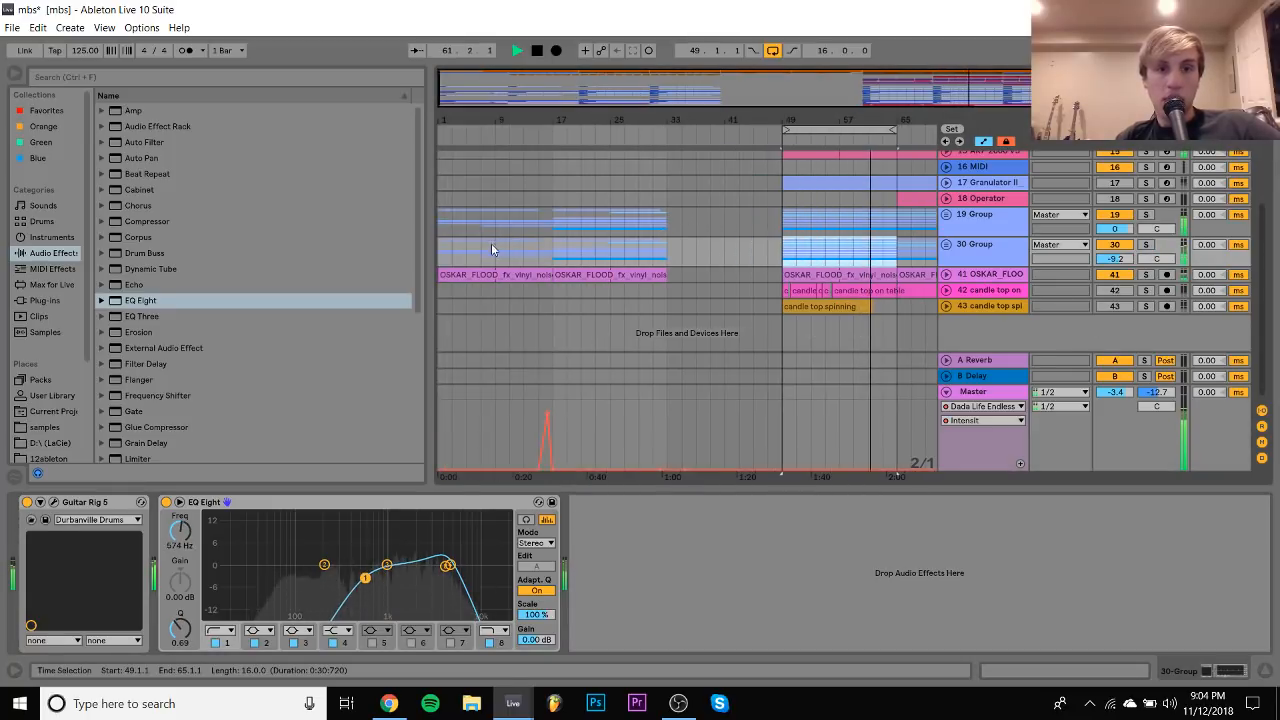
pyautogui.click(441, 251)
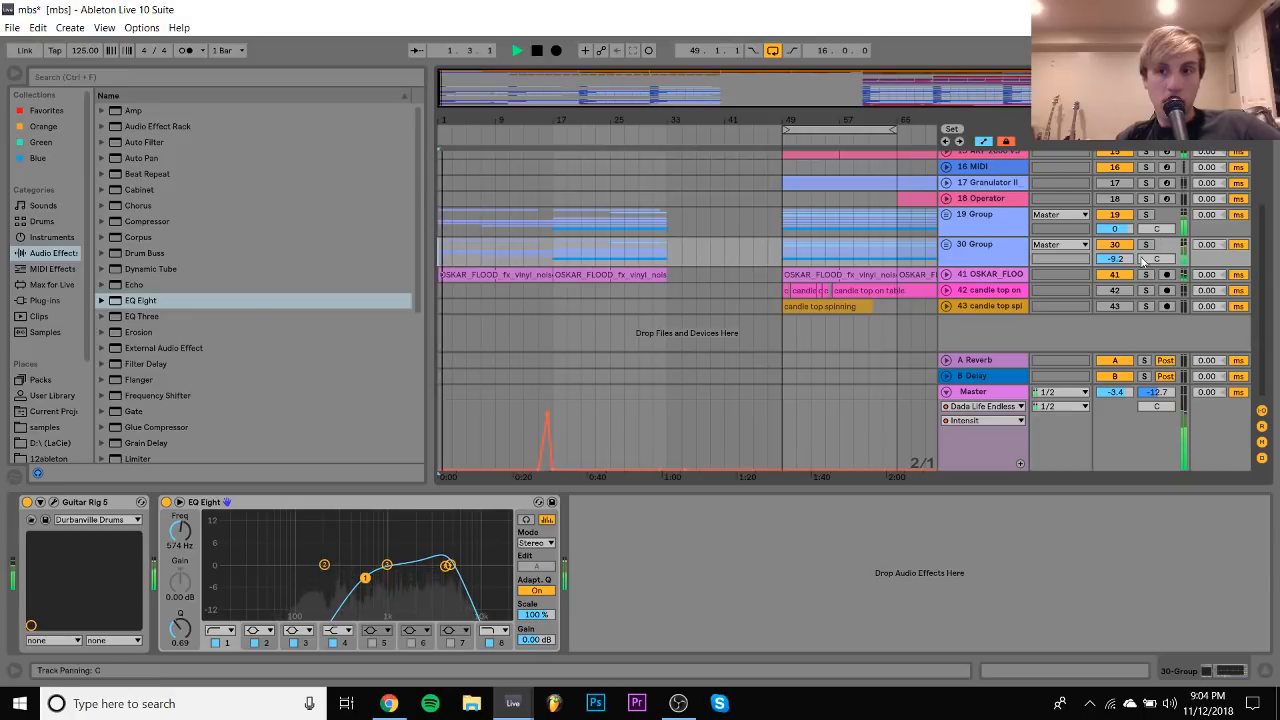
pyautogui.moveTo(1115, 259); pyautogui.dragTo(1115, 264)
# Unfold the duplicated drum group and compare it soloed and in the full mix, playing from bars 17 and 49
pyautogui.click(946, 244)
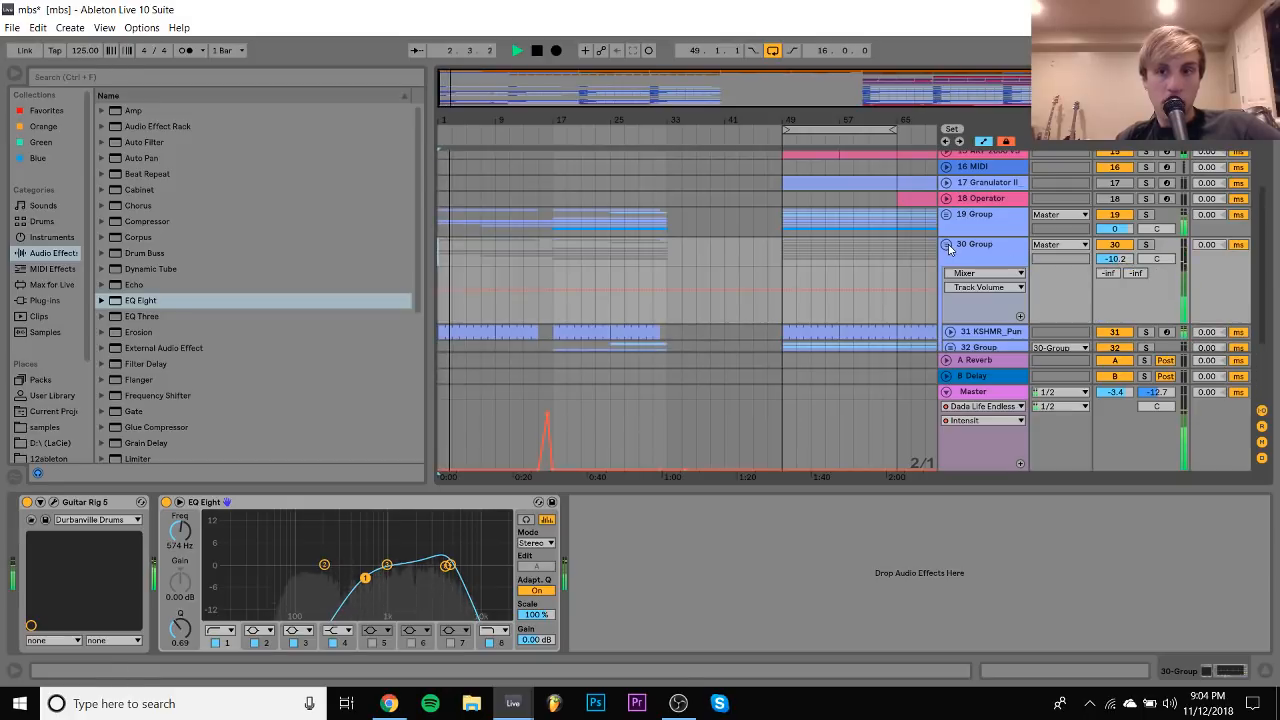
pyautogui.scroll(-4, 1100, 310)
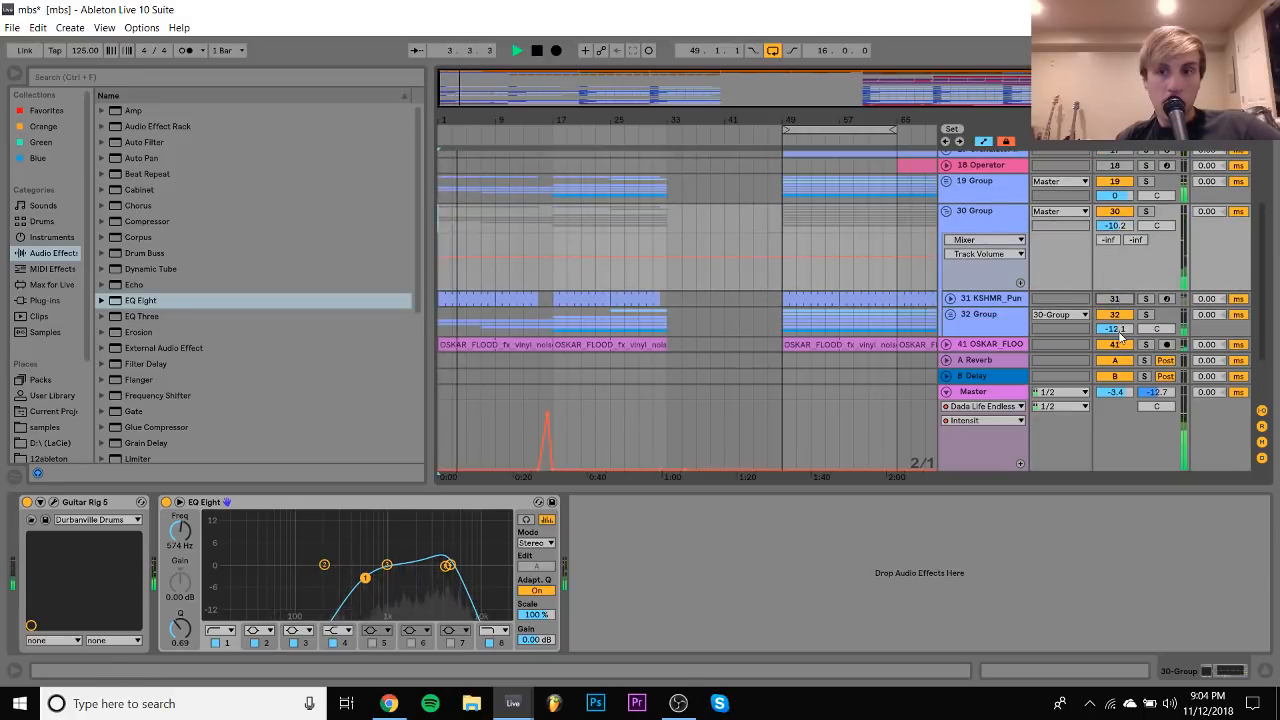
pyautogui.click(1146, 247)
pyautogui.scroll(2, 1150, 240)
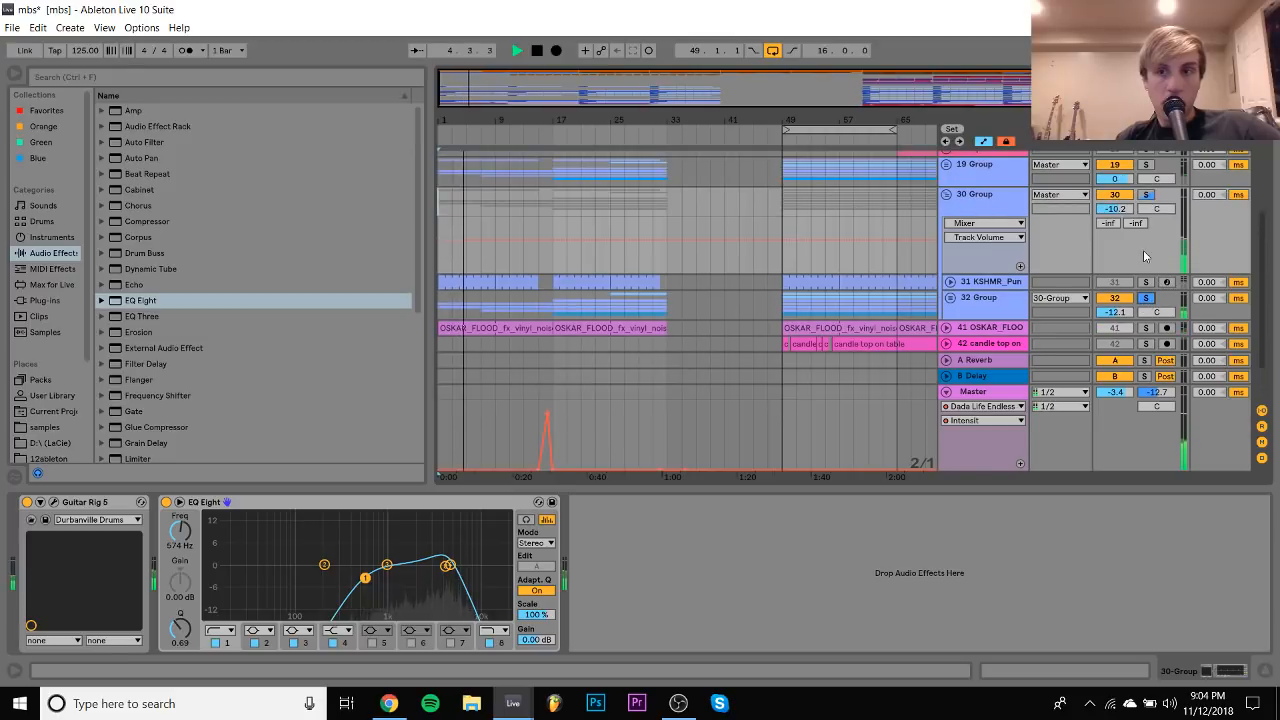
pyautogui.click(553, 220)
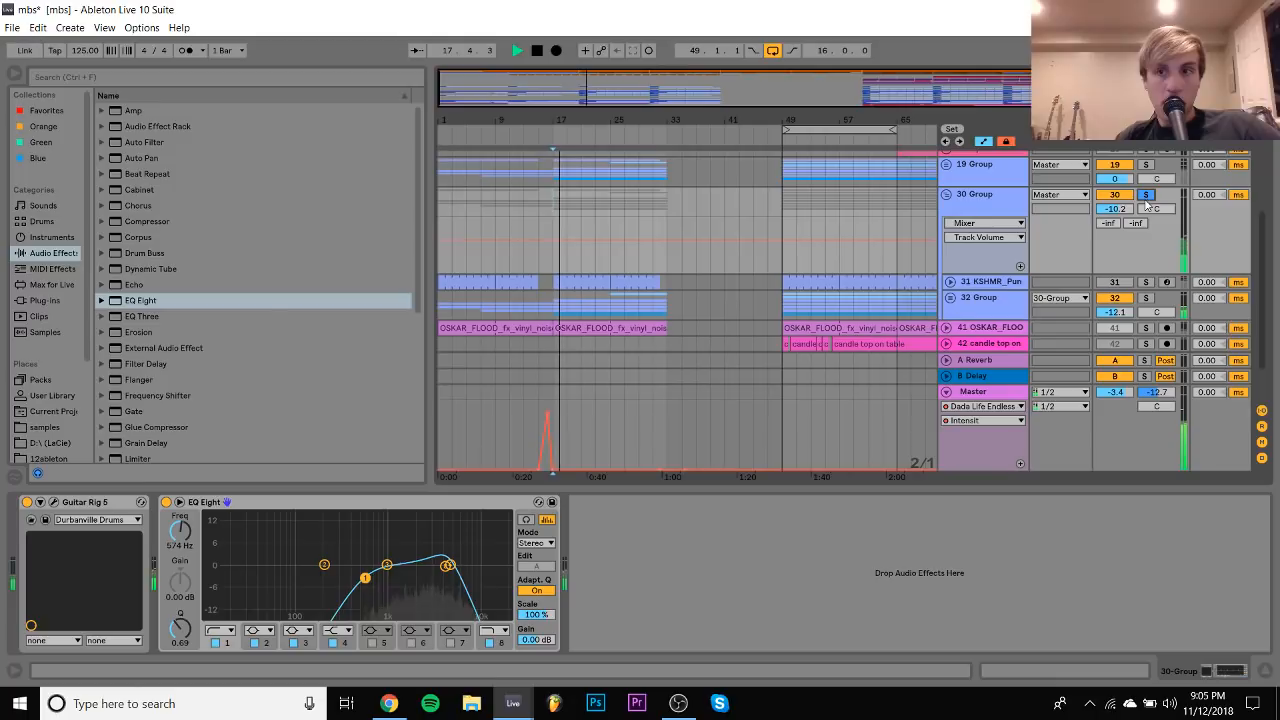
pyautogui.click(781, 197)
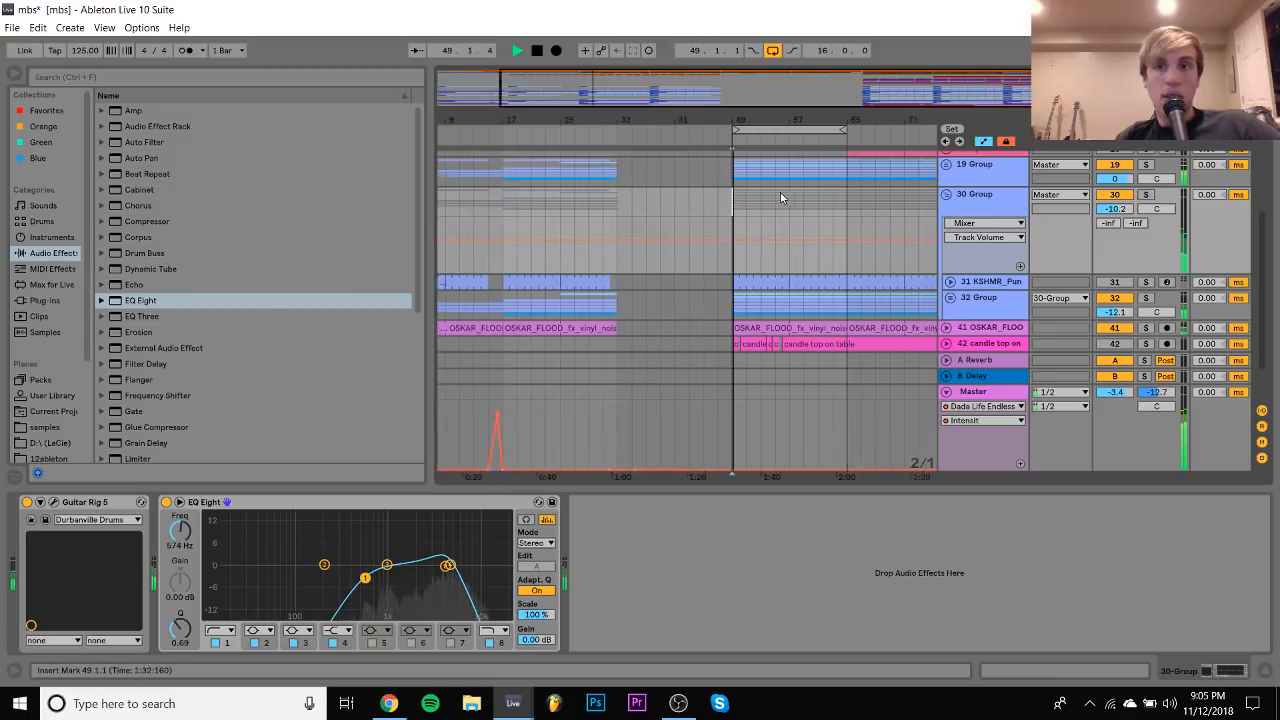
pyautogui.scroll(3, 780, 197)
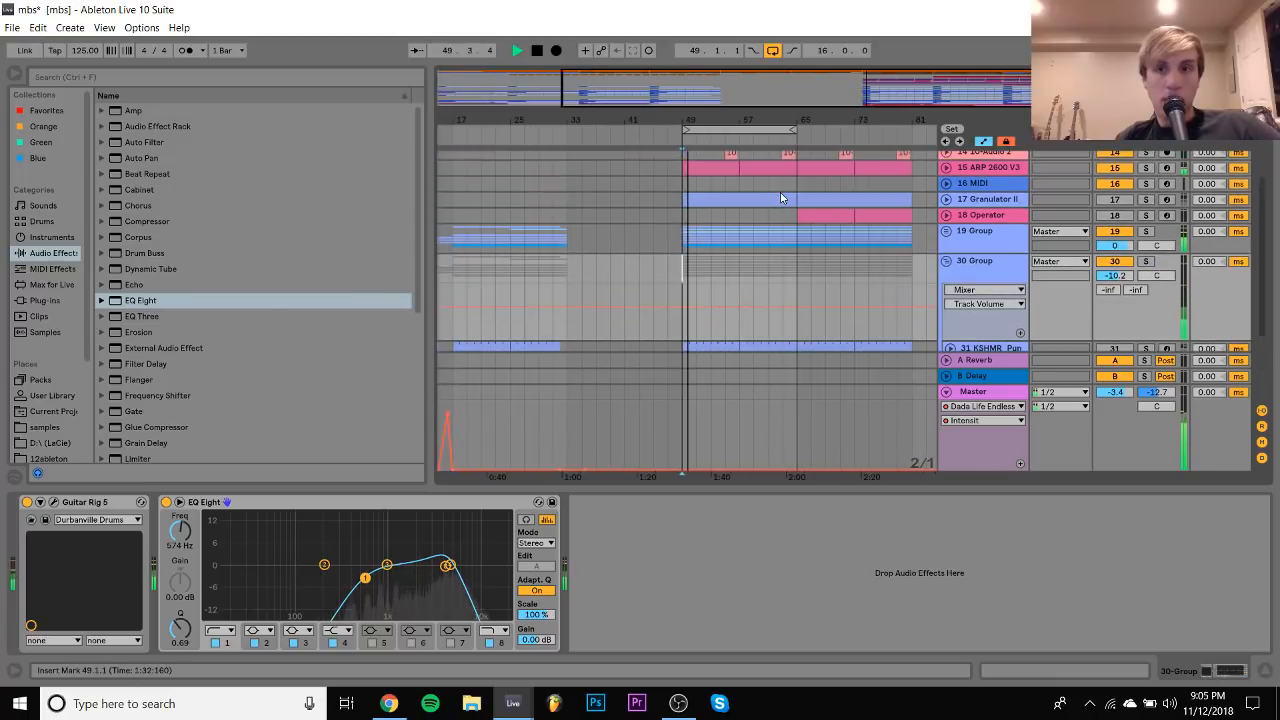
# Solo the duplicated drum group and turn off the high-cut band 8 in its EQ Eight
pyautogui.click(1146, 261)
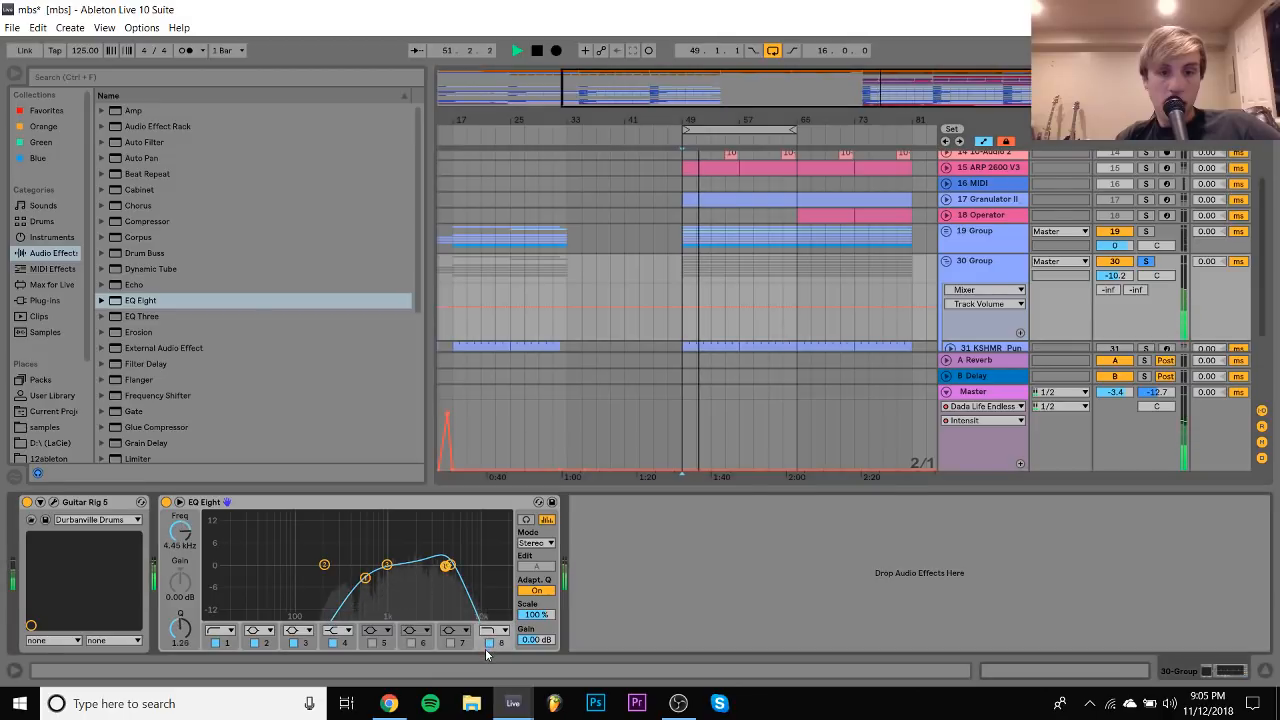
pyautogui.click(489, 643)
pyautogui.click(489, 643)
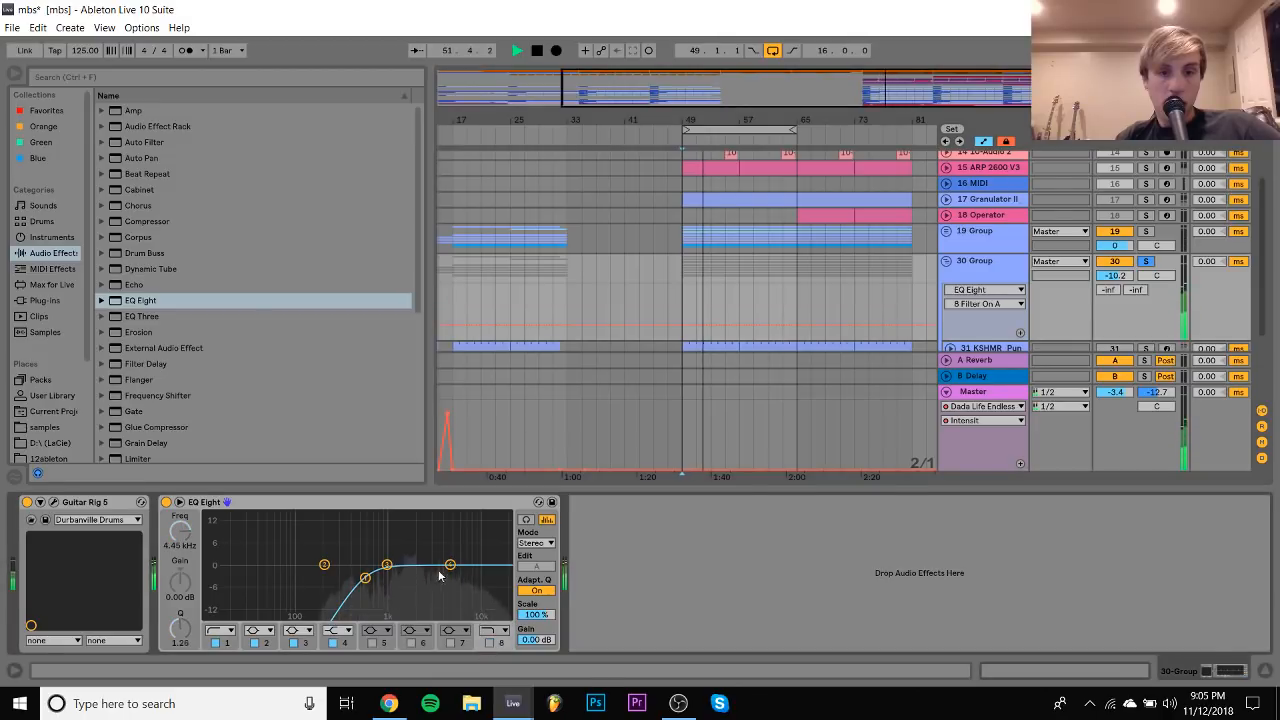
# Add a Compressor to the duplicated drum group, sidechained from the 20-KSHMR Punchy Kick track, with the threshold at -20.7 dB
pyautogui.click(147, 221)
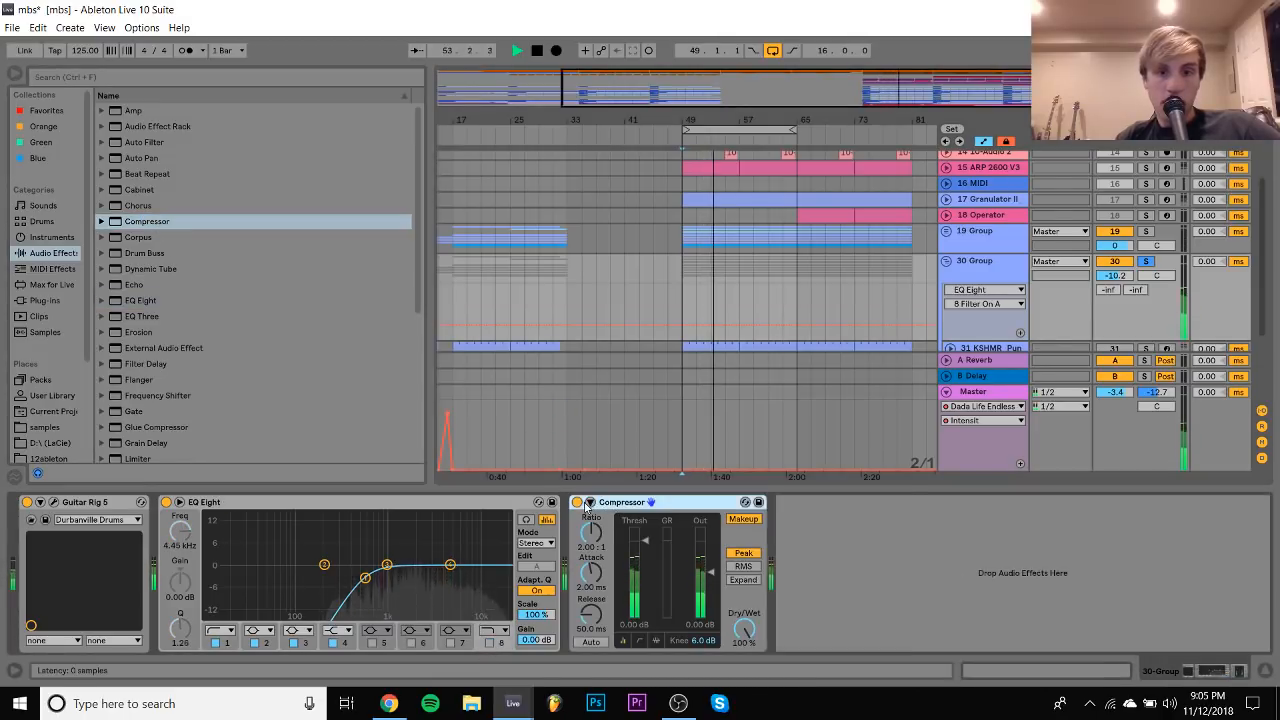
pyautogui.click(601, 518)
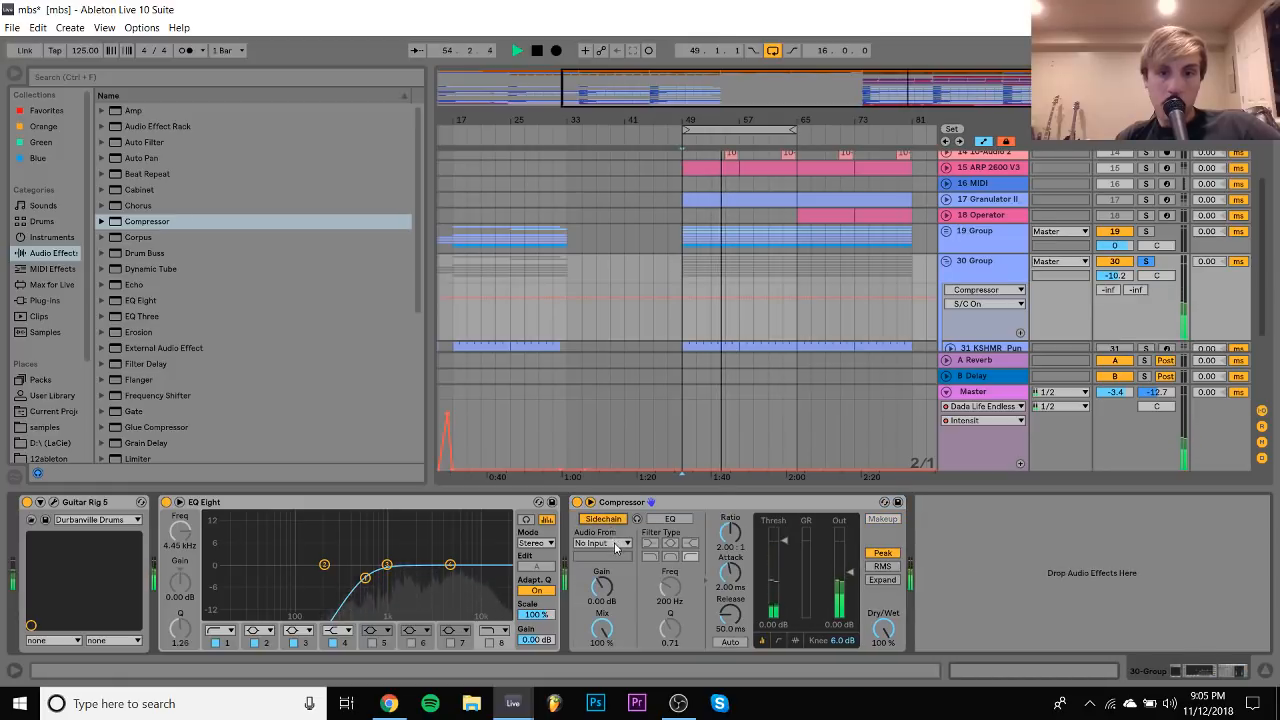
pyautogui.click(603, 543)
pyautogui.scroll(2, 627, 127)
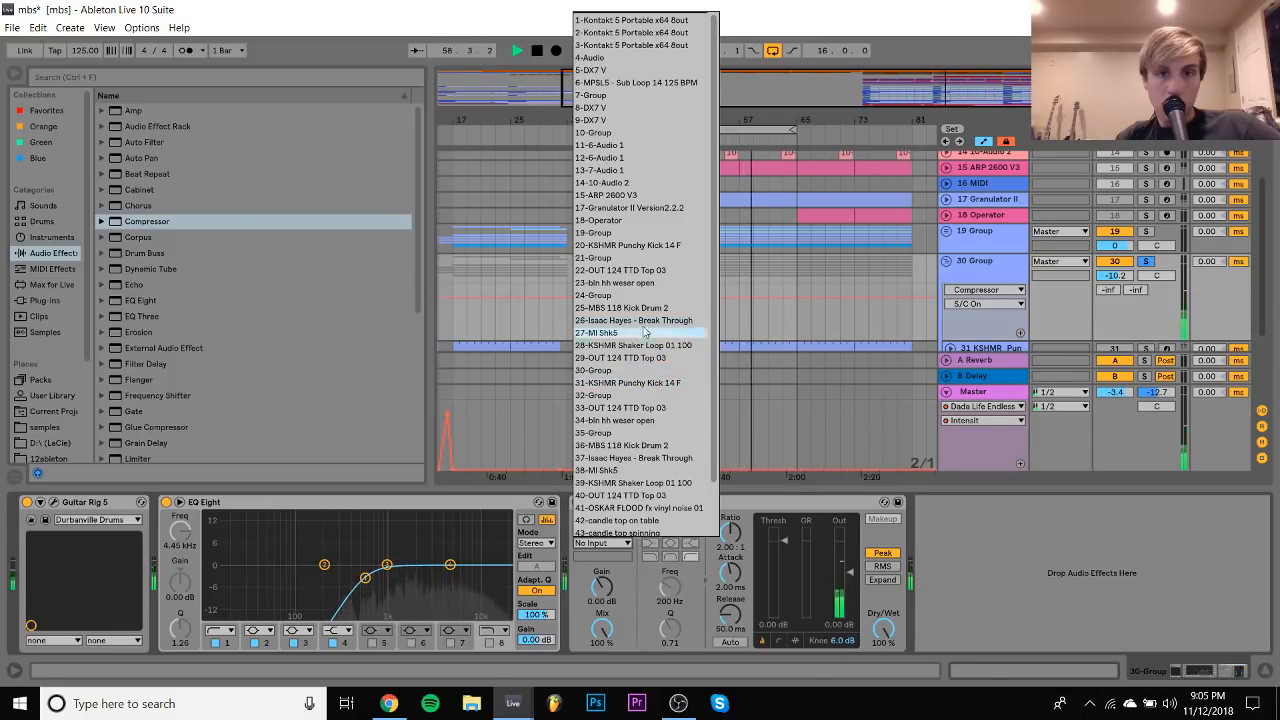
pyautogui.click(640, 247)
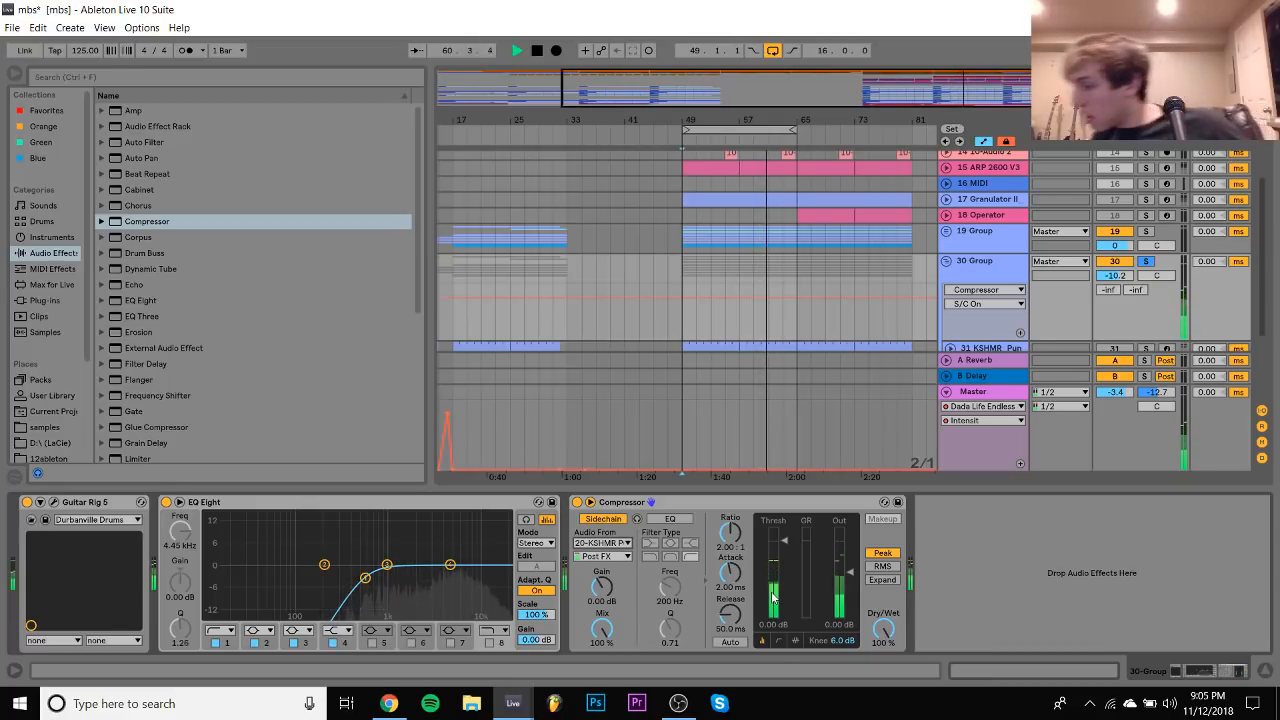
pyautogui.moveTo(772, 597); pyautogui.dragTo(772, 637)
# Unsolo the duplicated drum group and raise its volume to -9.7 dB, playing on from bar 65 with looping off
pyautogui.click(1146, 262)
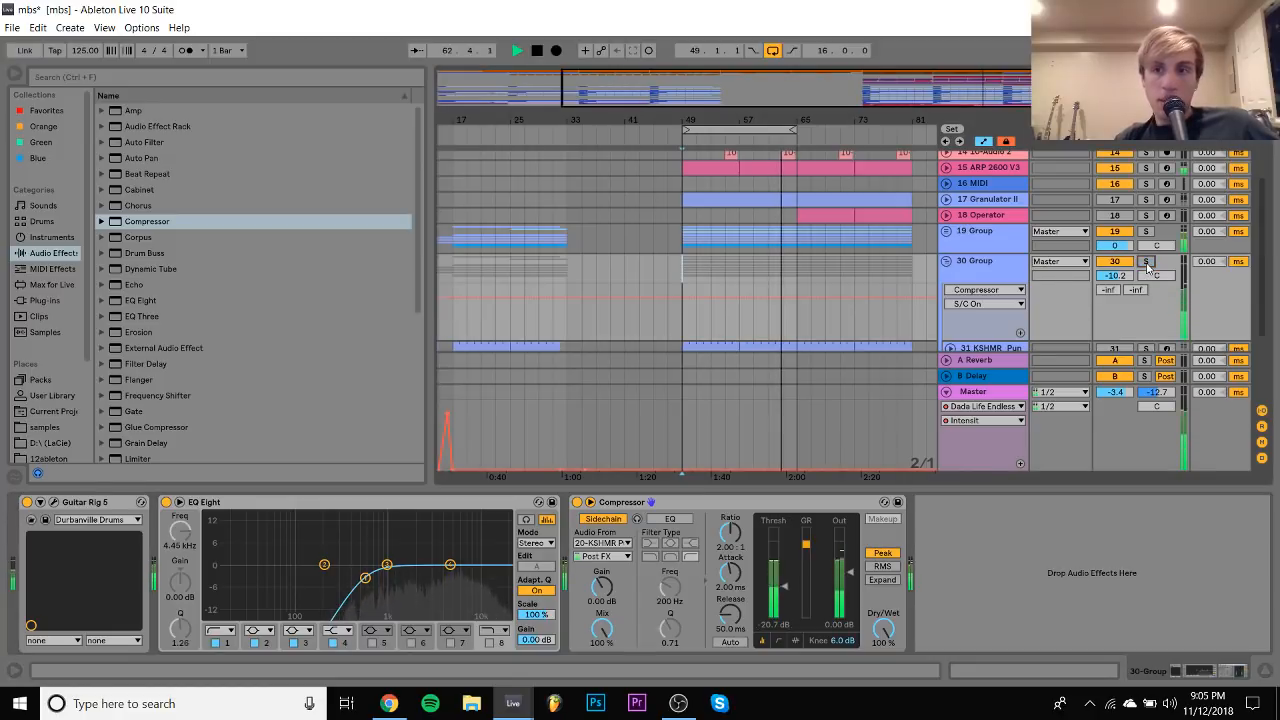
pyautogui.moveTo(1116, 276); pyautogui.dragTo(1116, 271)
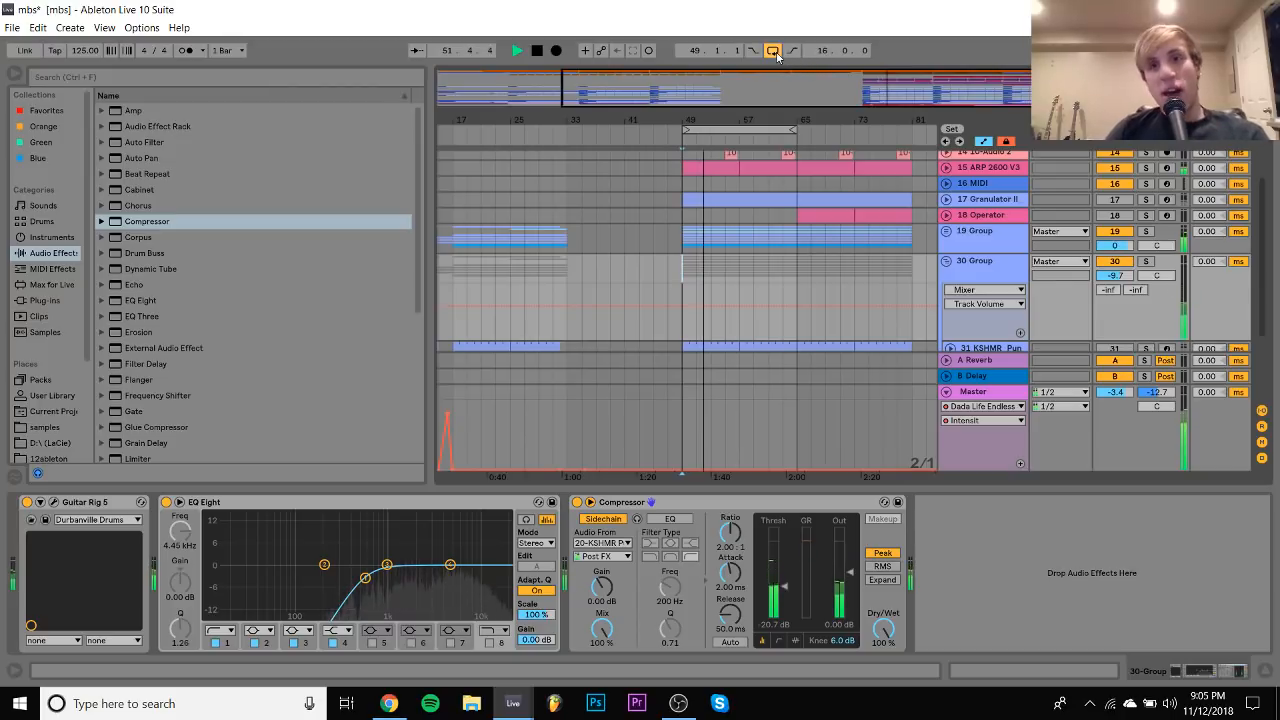
pyautogui.click(797, 242)
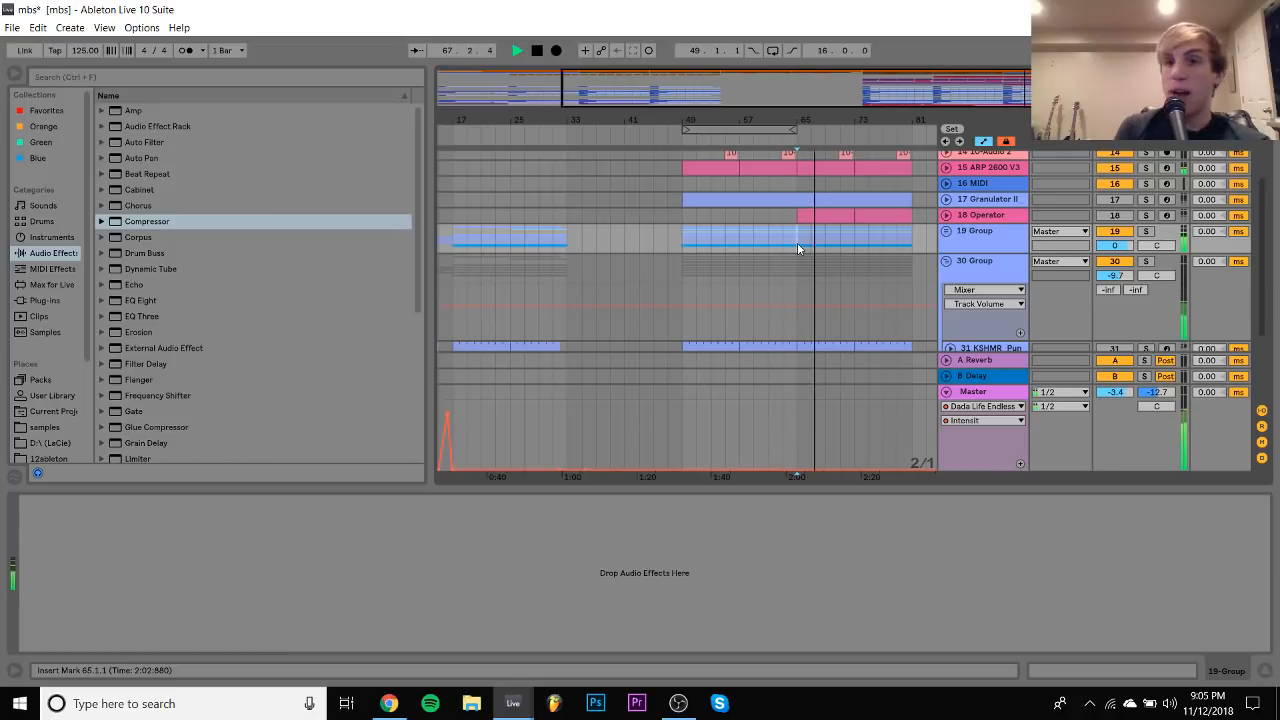
# Fold the duplicated drum group and check the Master track's effects
pyautogui.scroll(-6, 797, 242)
pyautogui.scroll(5, 797, 242)
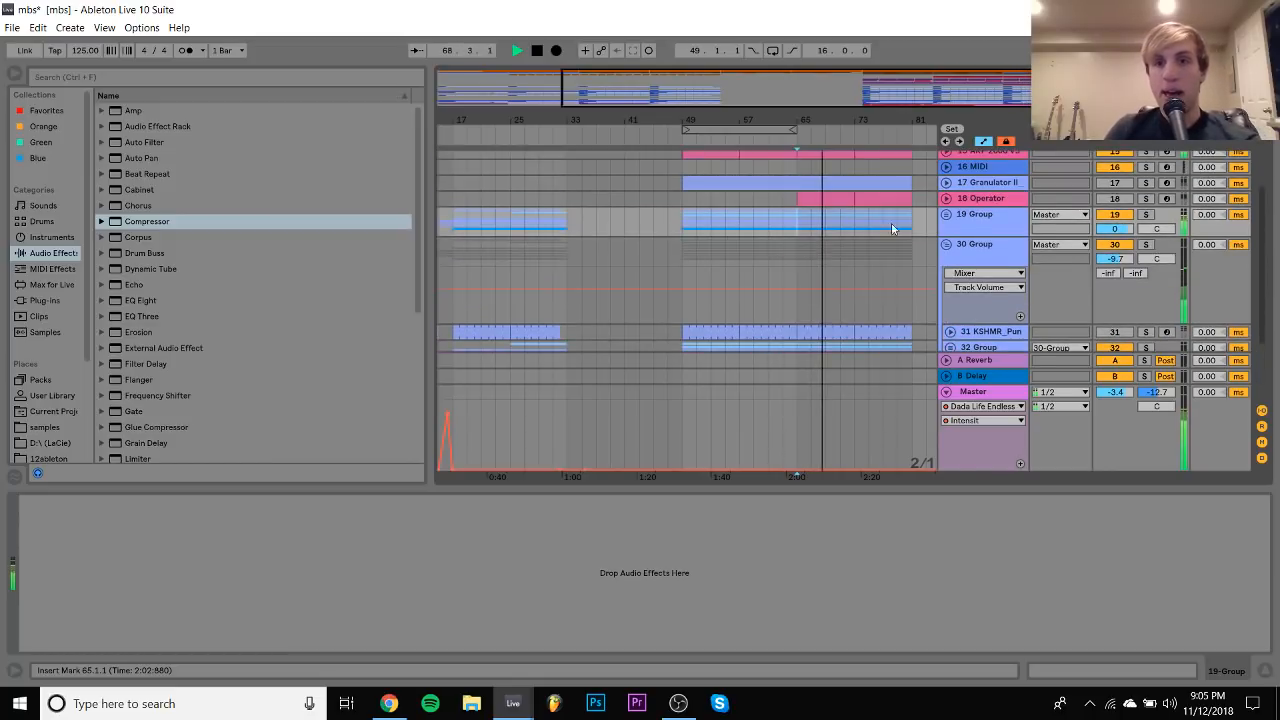
pyautogui.click(958, 250)
pyautogui.click(947, 244)
pyautogui.scroll(4, 947, 243)
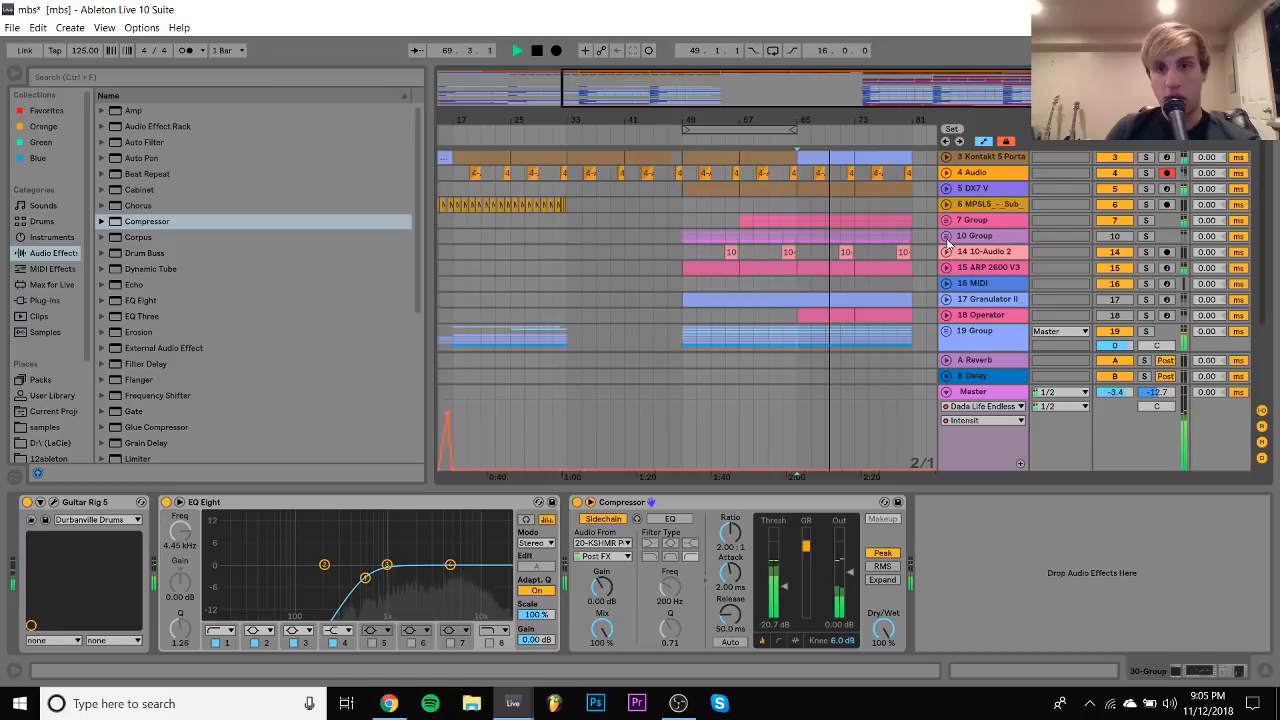
pyautogui.scroll(2, 948, 244)
pyautogui.click(968, 392)
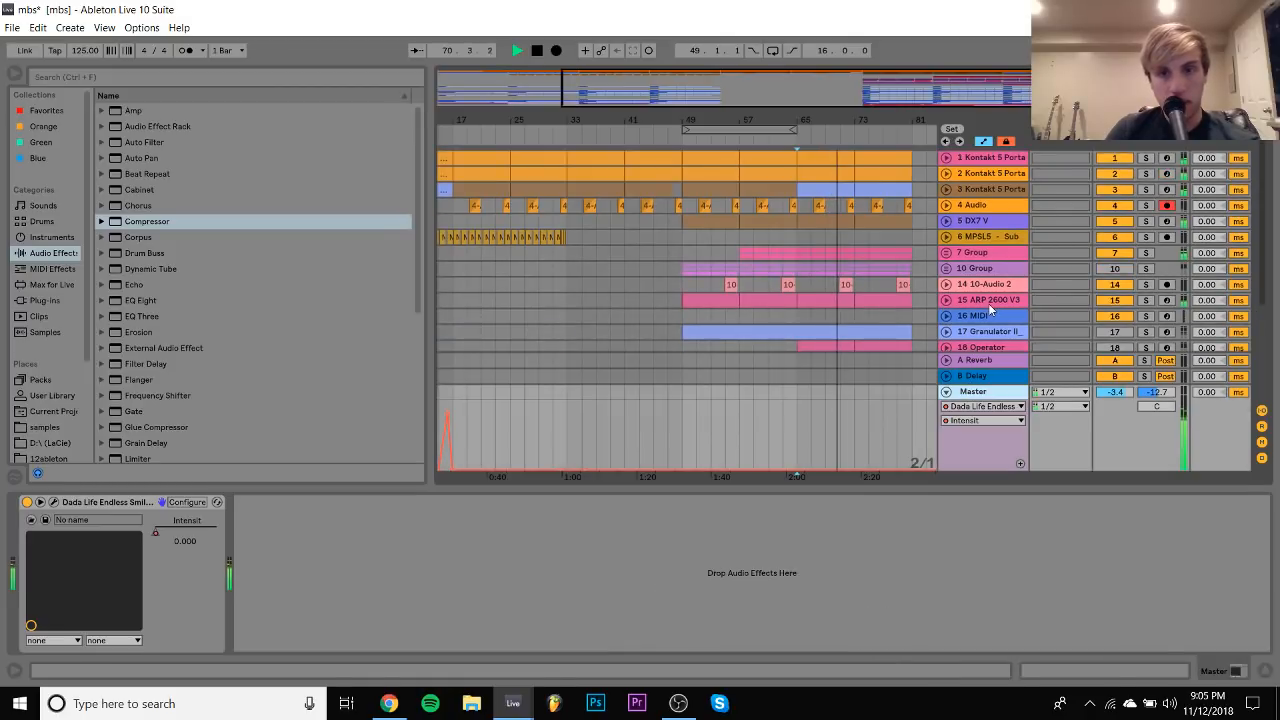
pyautogui.scroll(-8, 975, 295)
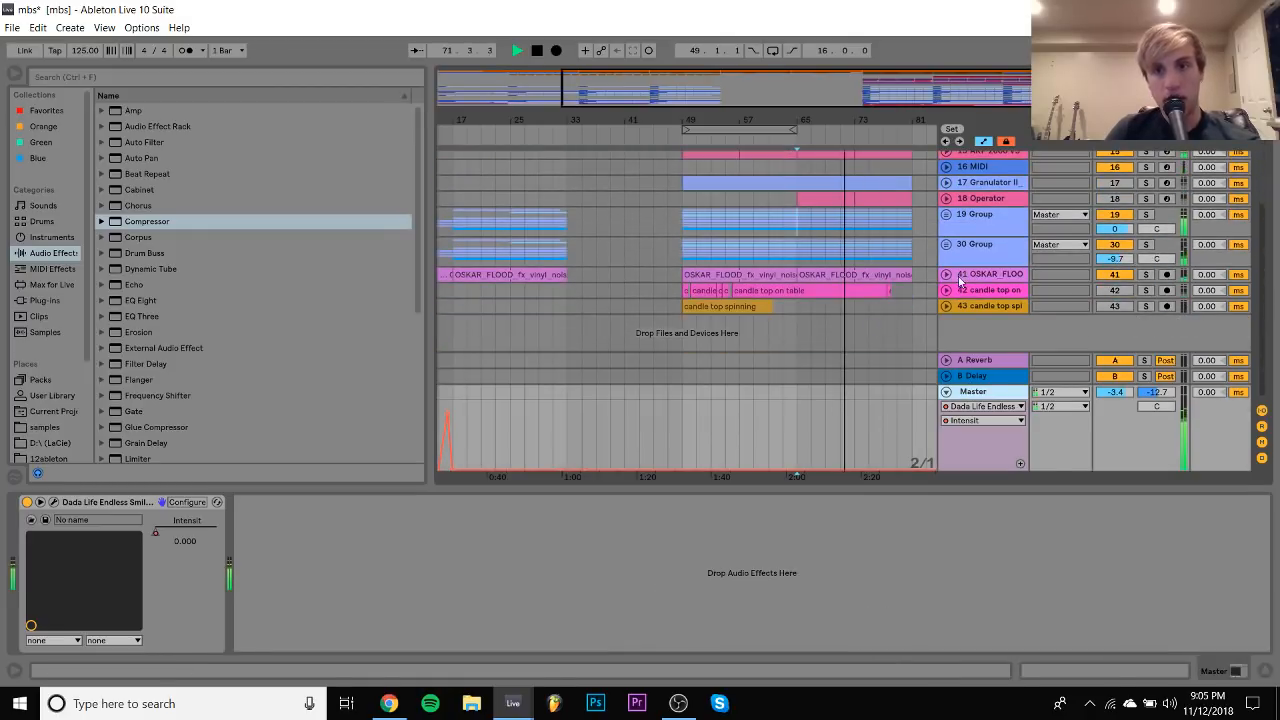
# Duplicate Guitar Rig 5 on the drum copy with the Dirty Monster Drum Loop preset, and lower the group's volume to -15.6 dB
pyautogui.click(985, 262)
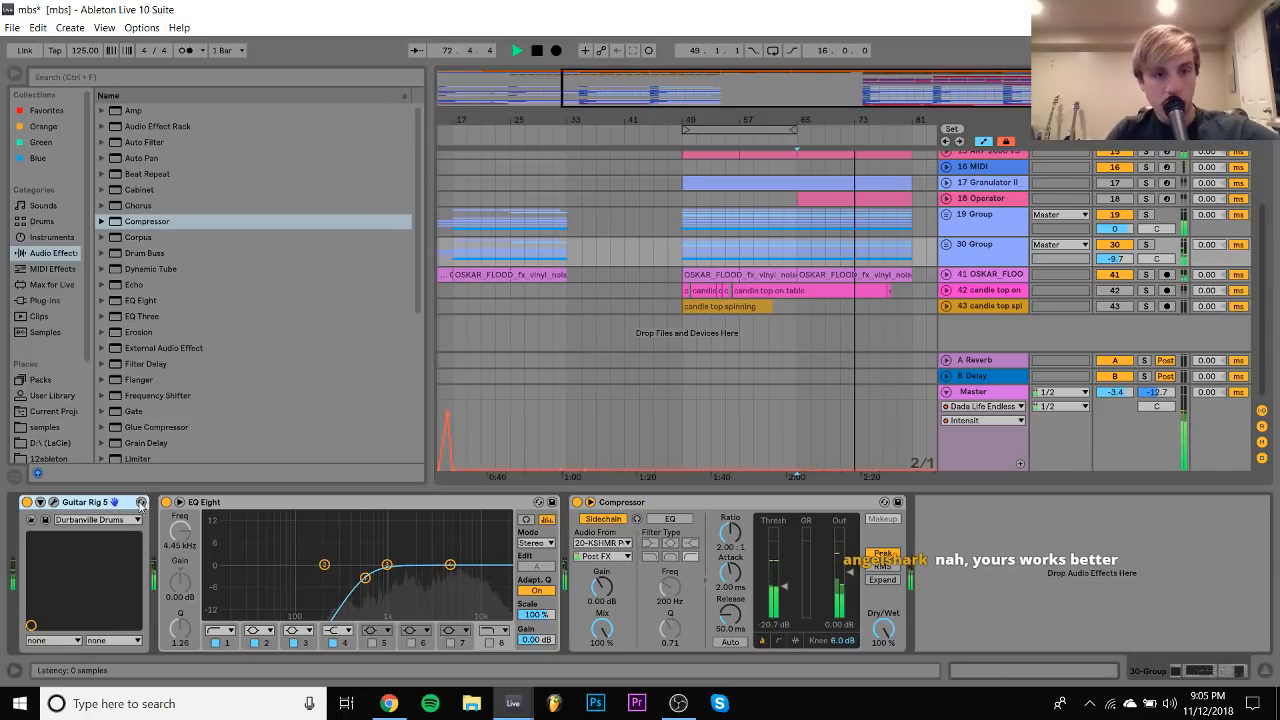
pyautogui.click(141, 502)
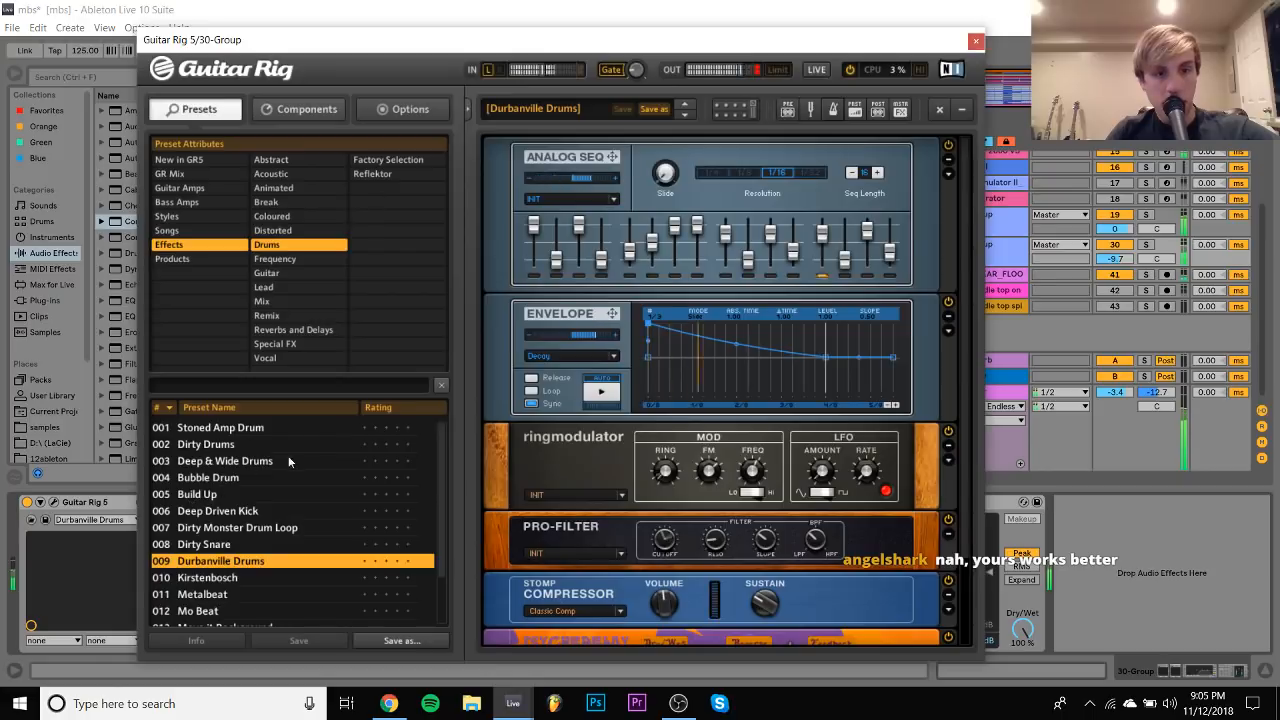
pyautogui.click(213, 528)
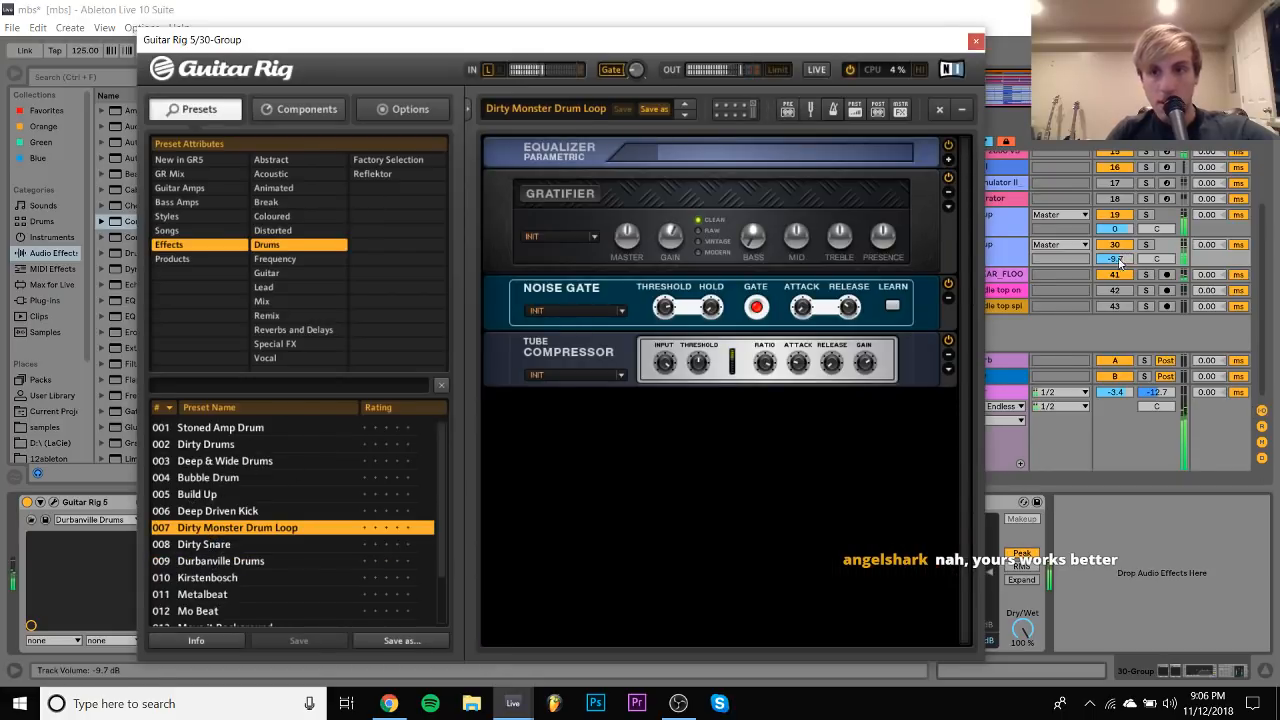
pyautogui.moveTo(1117, 259); pyautogui.dragTo(1117, 285)
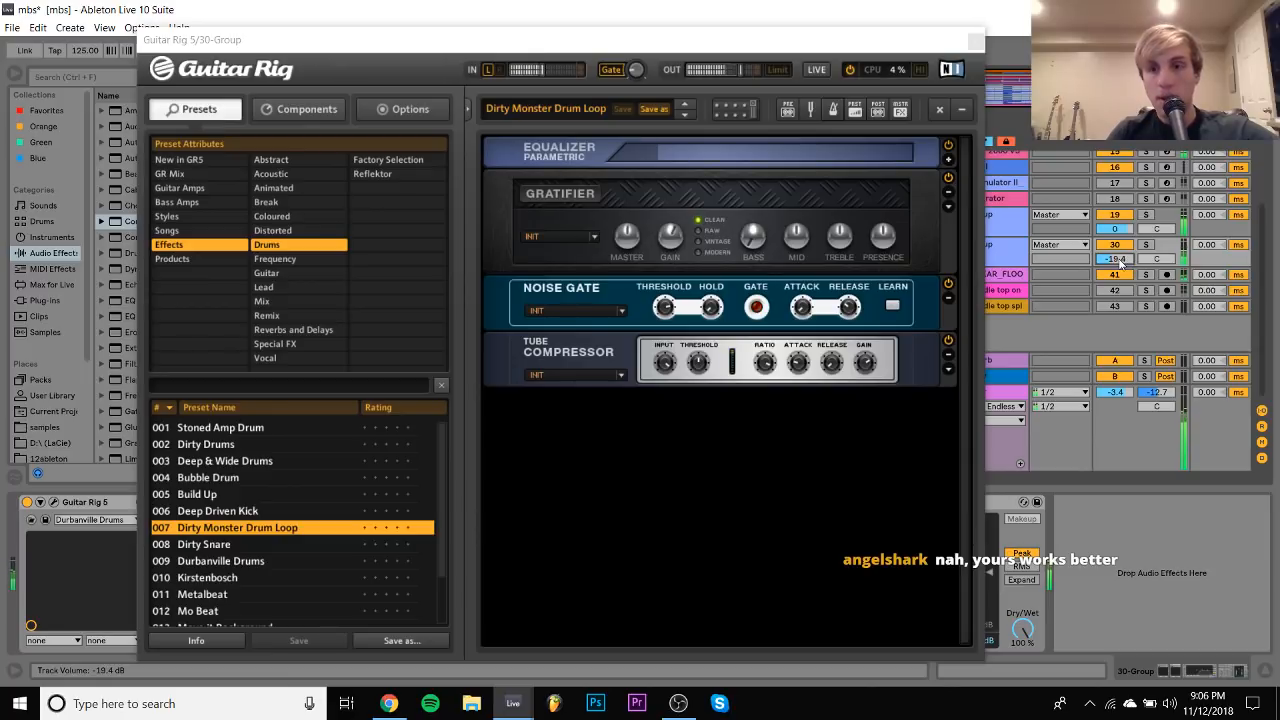
pyautogui.click(975, 40)
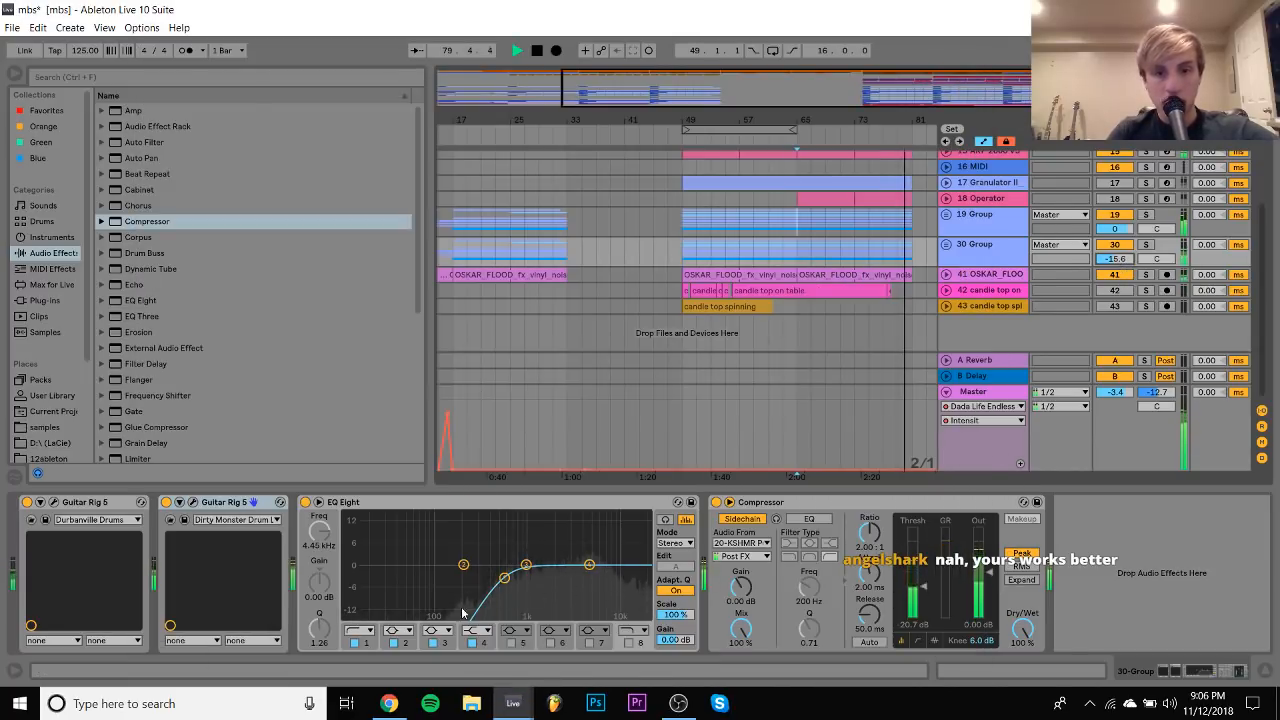
# Compare the drum copy with and without its Compressor, leave the Compressor bypassed and lower the group's volume to -18.3 dB
pyautogui.click(716, 502)
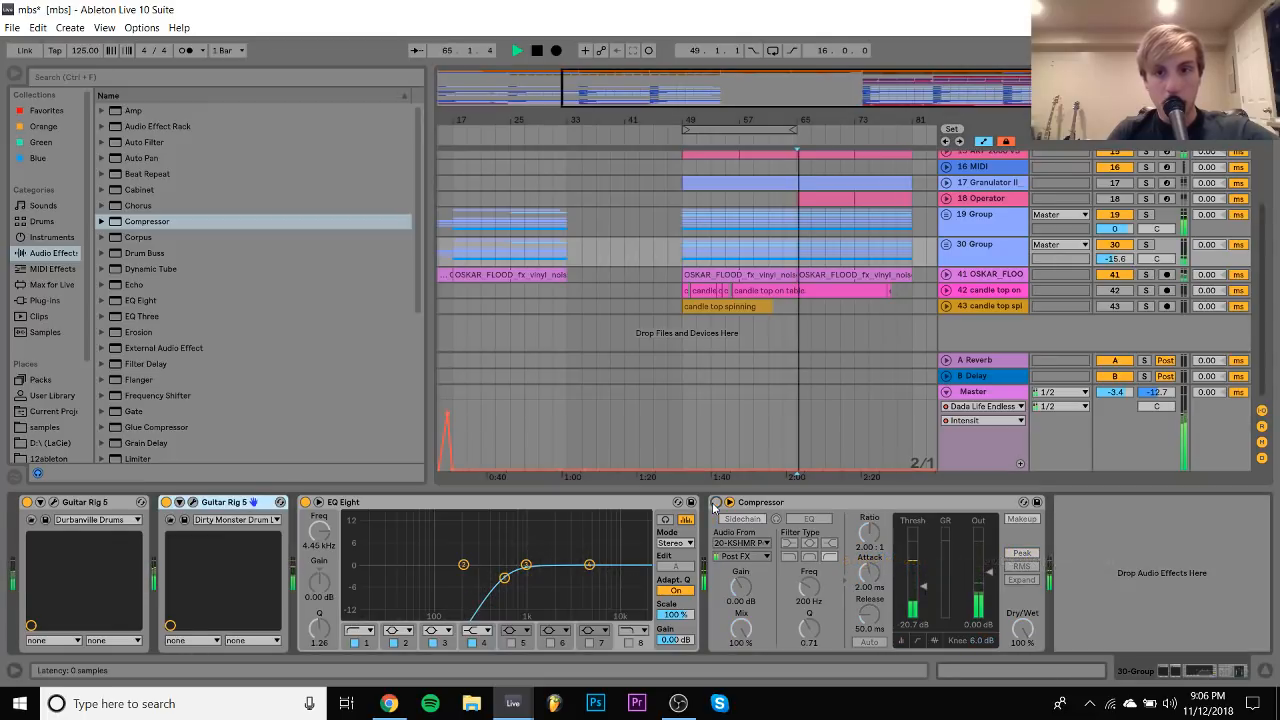
pyautogui.click(716, 502)
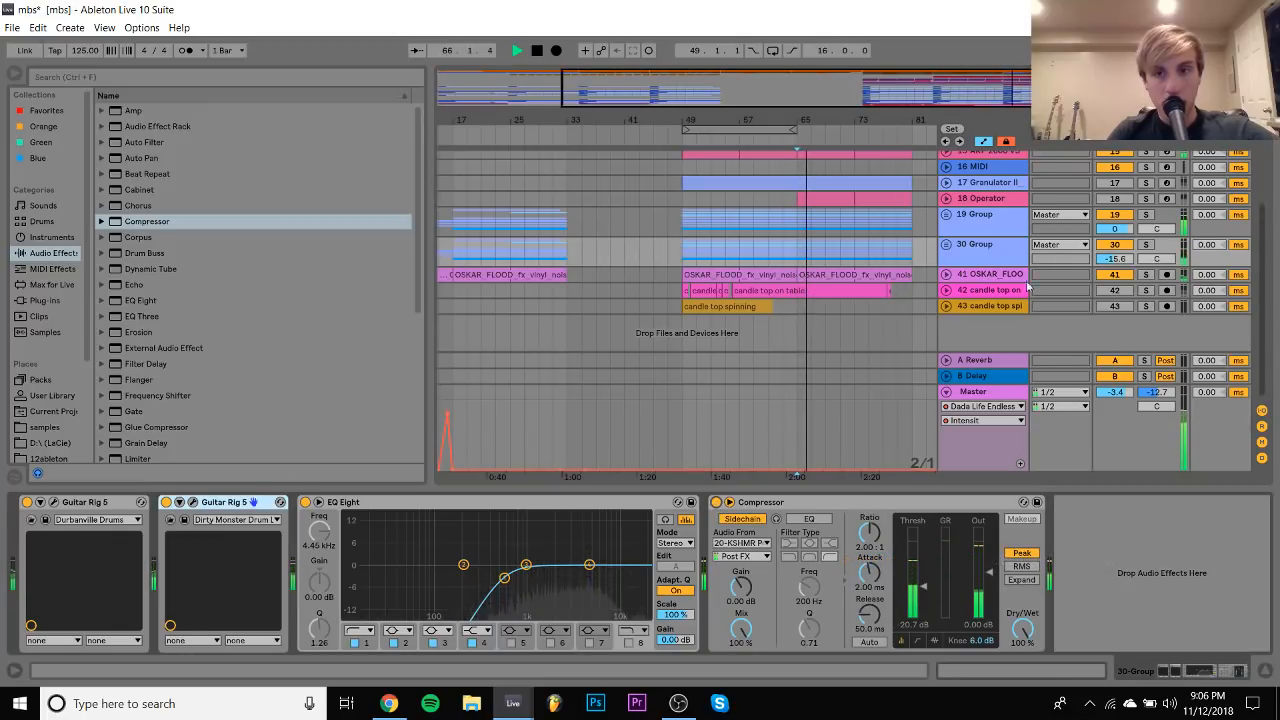
pyautogui.click(716, 502)
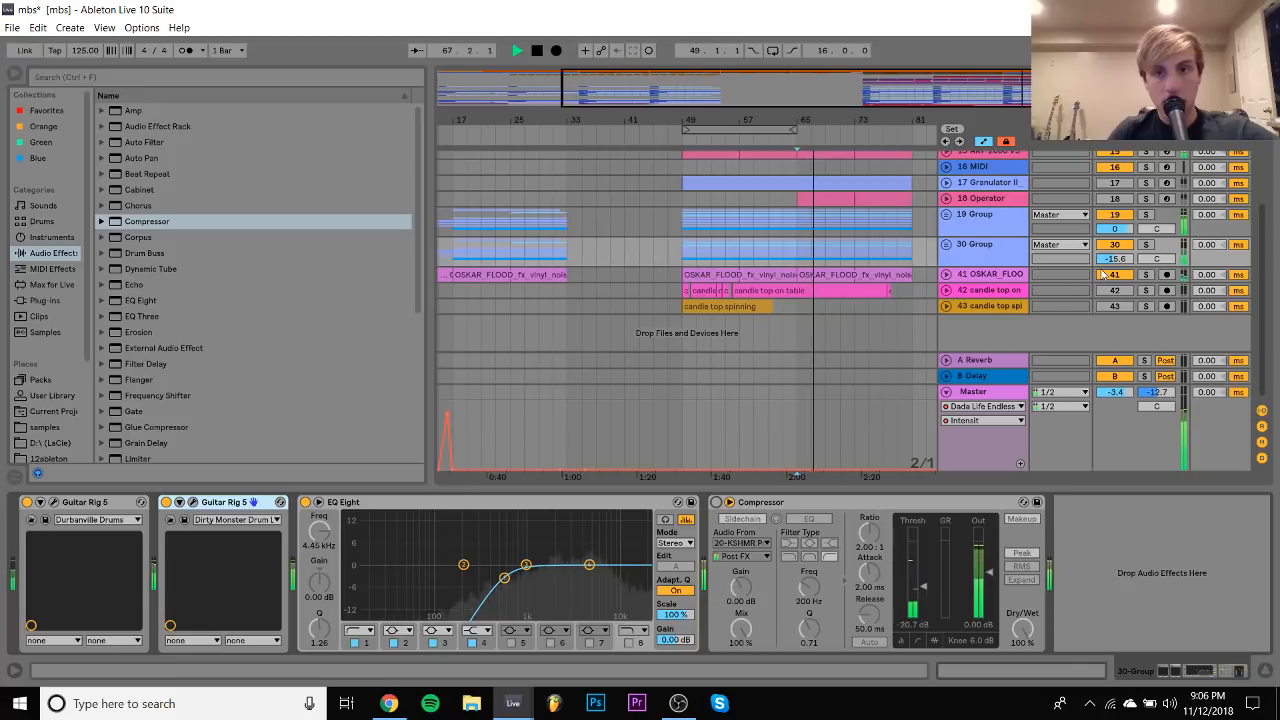
pyautogui.moveTo(1115, 263); pyautogui.dragTo(1115, 273)
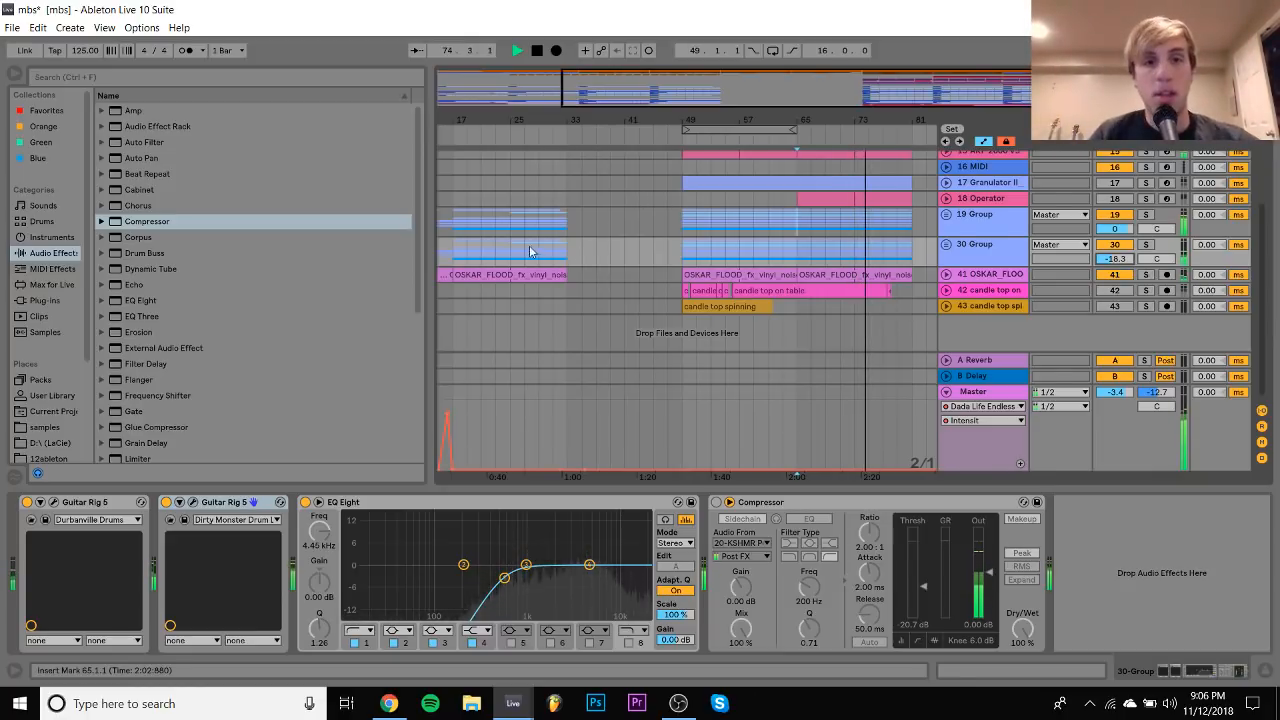
# Listen to the duplicated drum group, soloing it and playing from bars 1, 17, 25 and 49
pyautogui.click(452, 220)
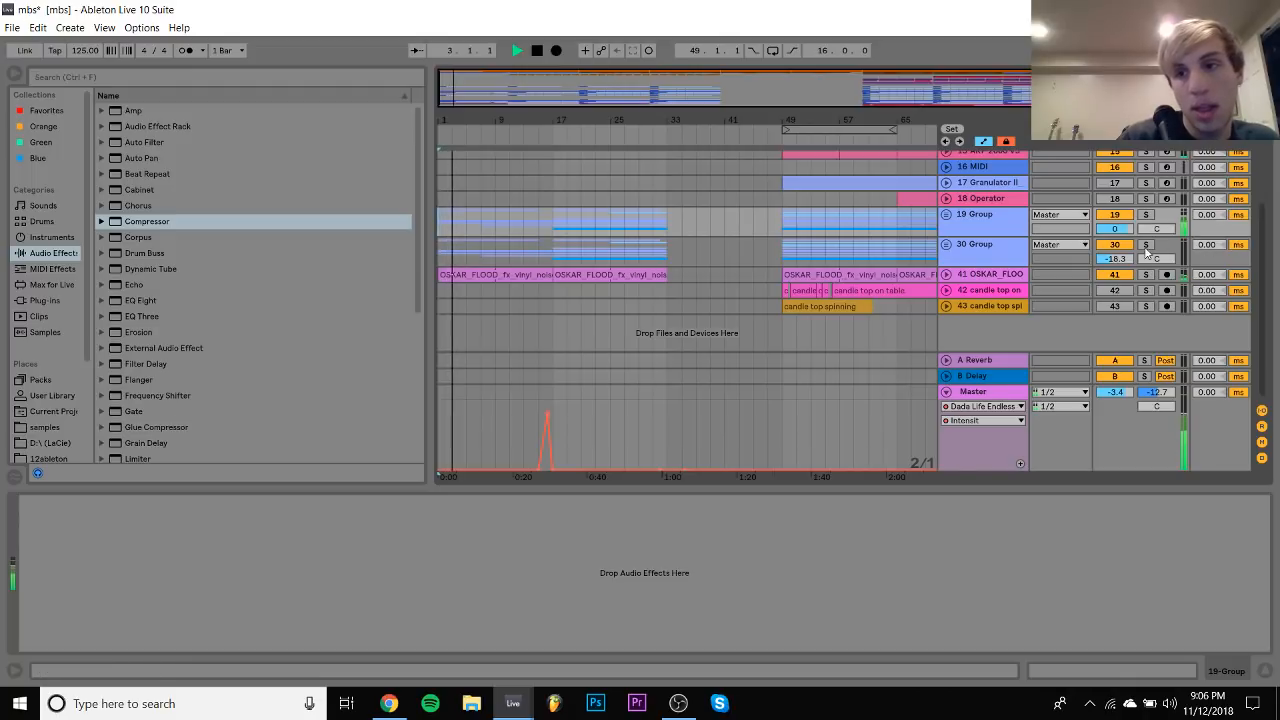
pyautogui.click(554, 257)
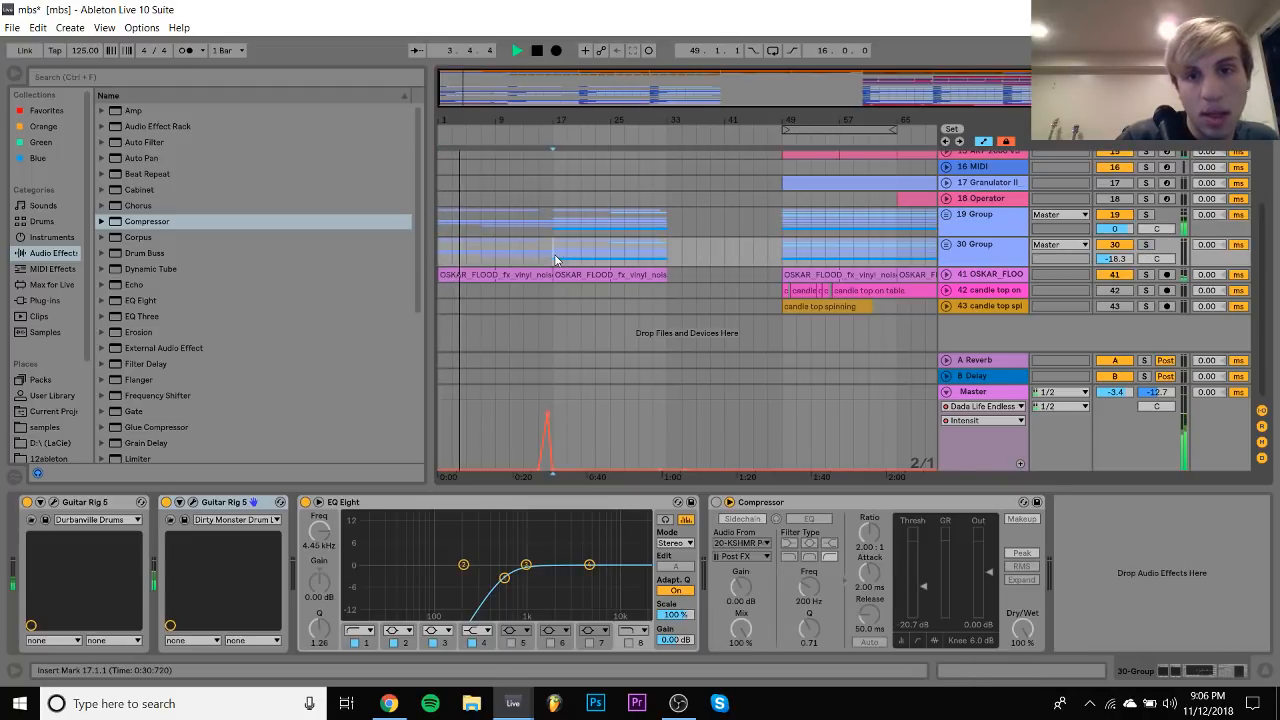
pyautogui.click(1146, 246)
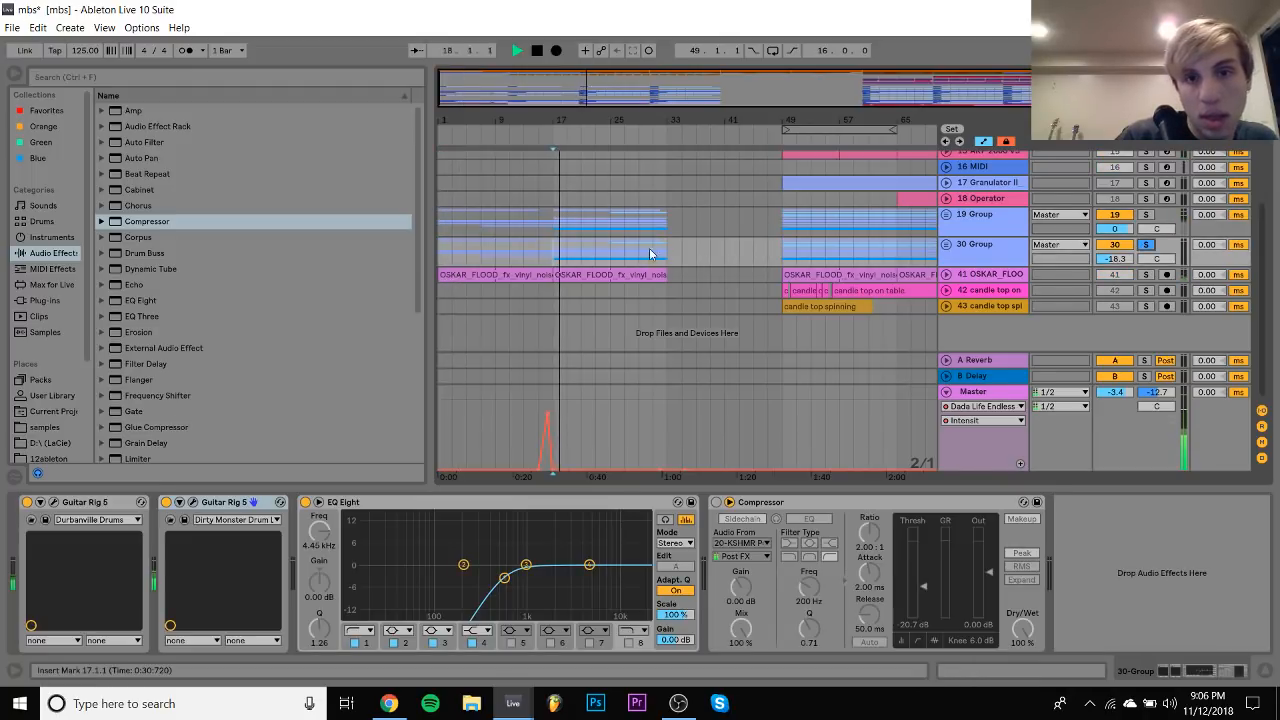
pyautogui.click(614, 252)
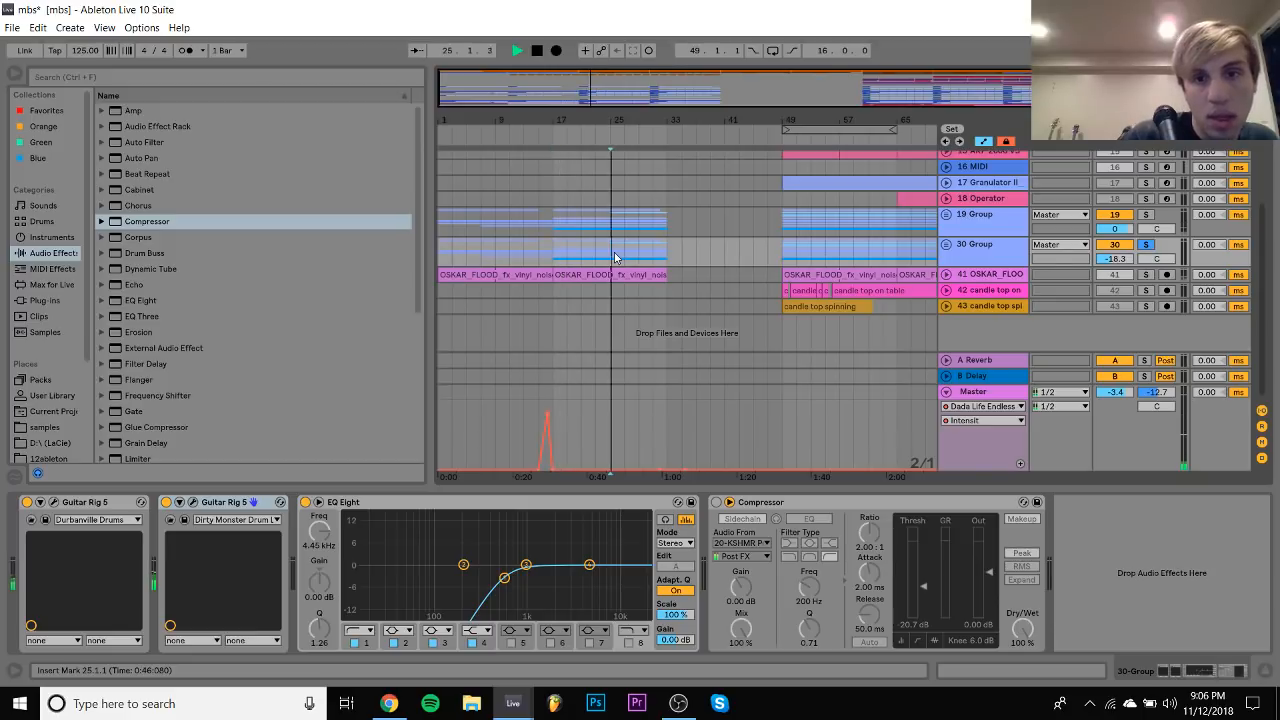
pyautogui.click(784, 245)
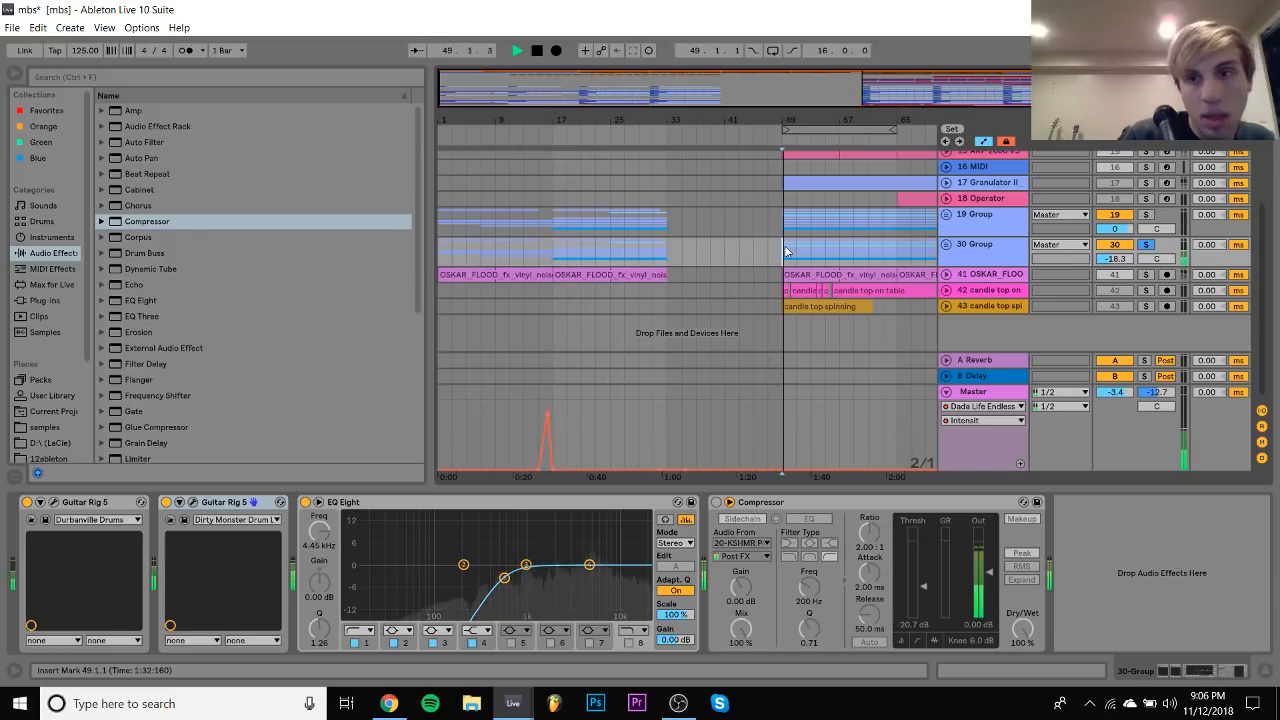
# Unfold the duplicated drum group and its subgroup, and copy the open hi-hat clips from bars 49 to 65 to bar 17
pyautogui.click(947, 245)
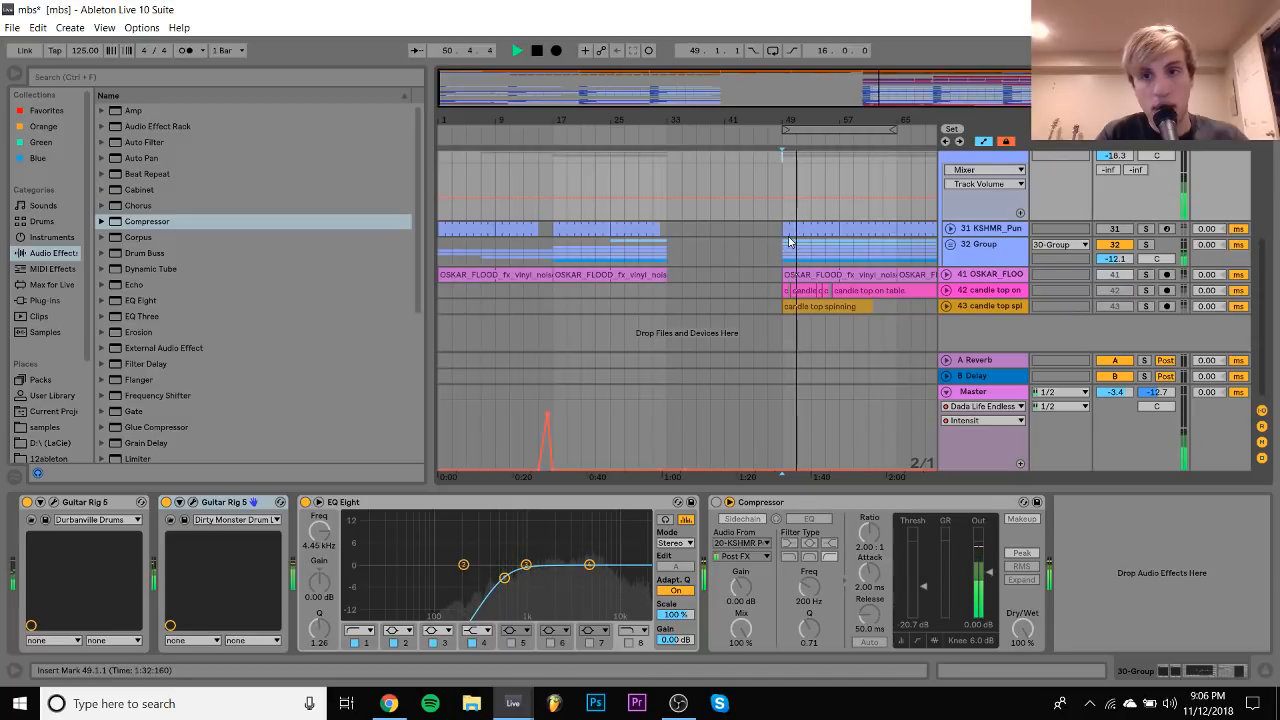
pyautogui.click(947, 246)
pyautogui.scroll(-3, 900, 250)
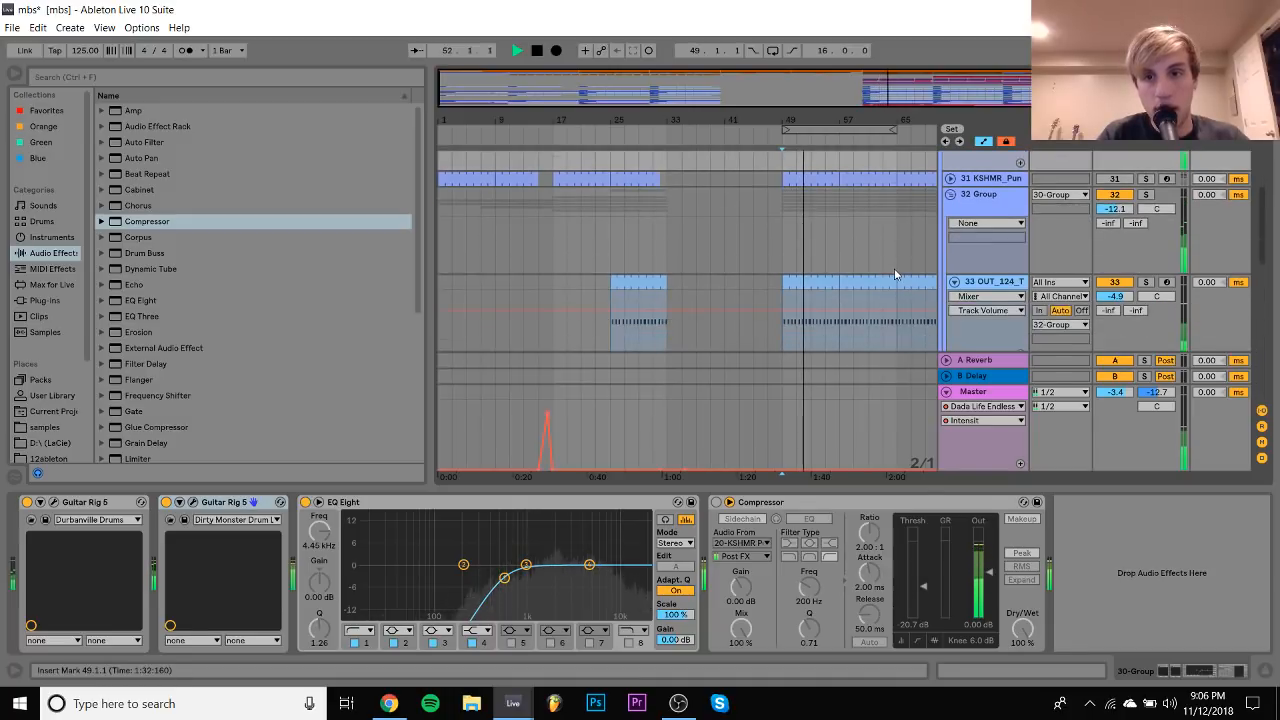
pyautogui.click(813, 203)
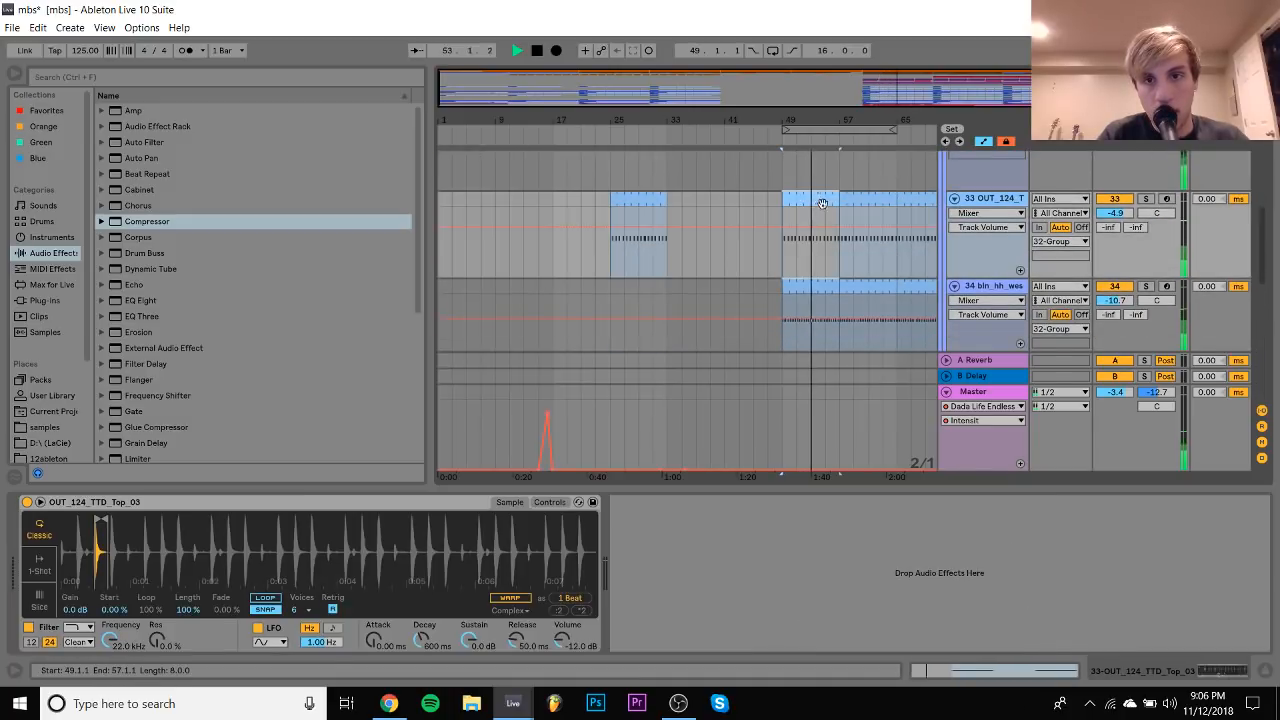
pyautogui.click(873, 287)
pyautogui.hotkey('ctrl', 'c')
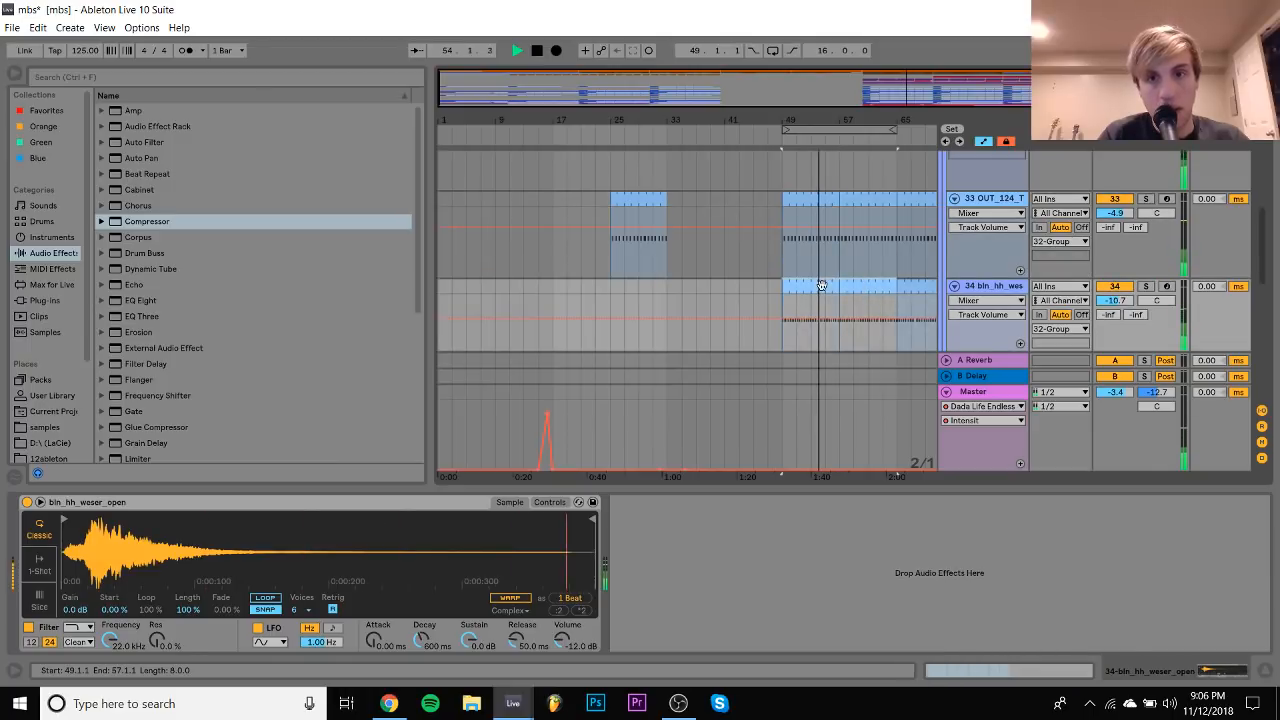
pyautogui.click(557, 288)
pyautogui.hotkey('ctrl', 'v')
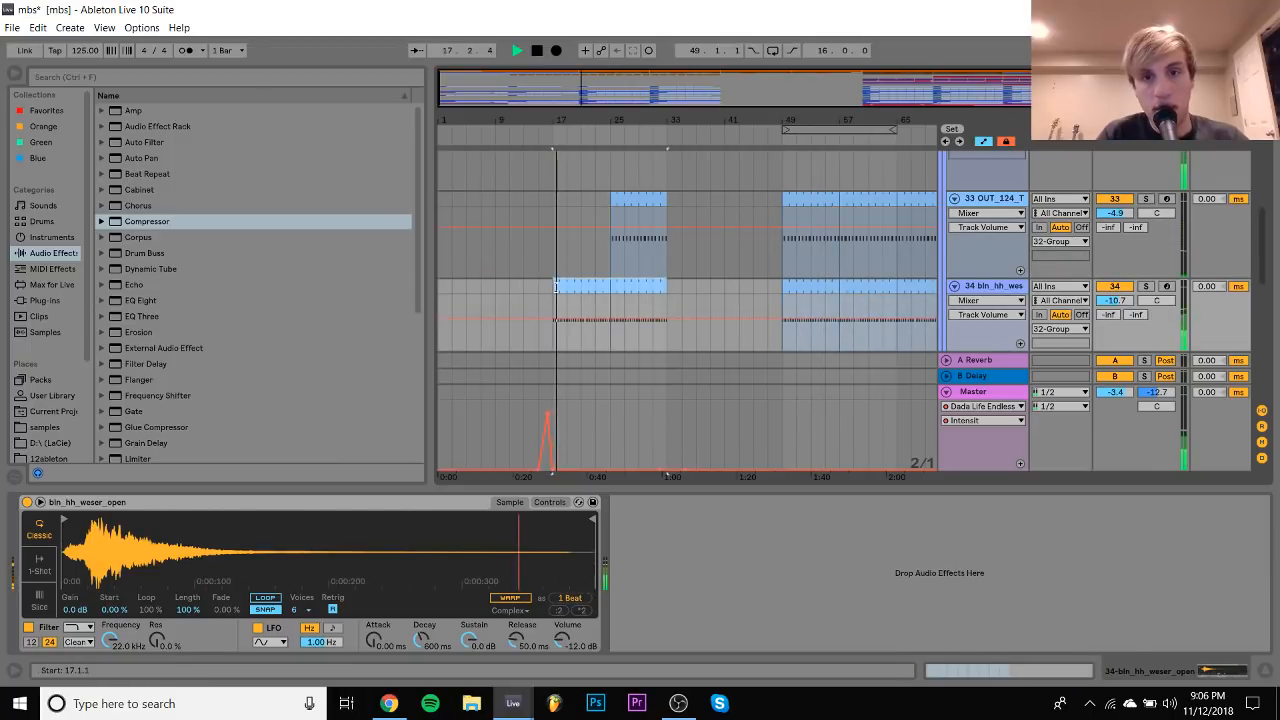
# Delete the pasted hi-hat clip between bars 17 and 25 and play the remaining part from bar 25
pyautogui.scroll(2, 1142, 286)
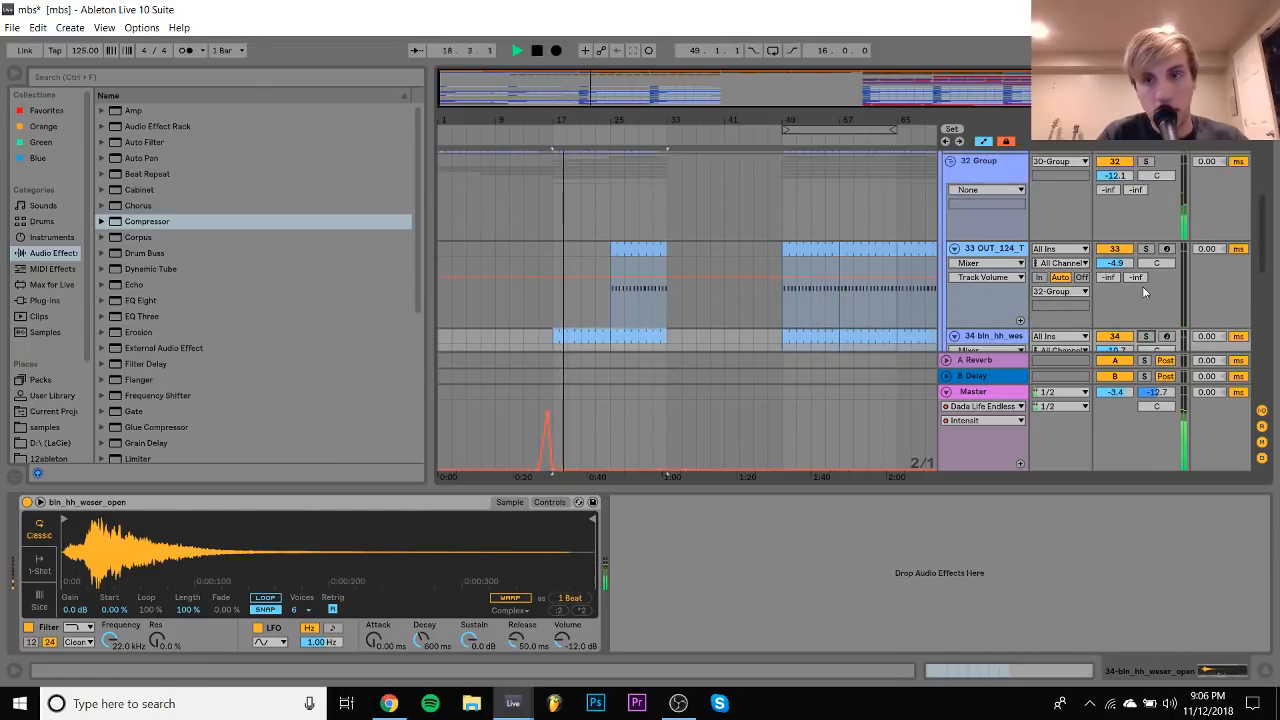
pyautogui.click(593, 336)
pyautogui.click(589, 337)
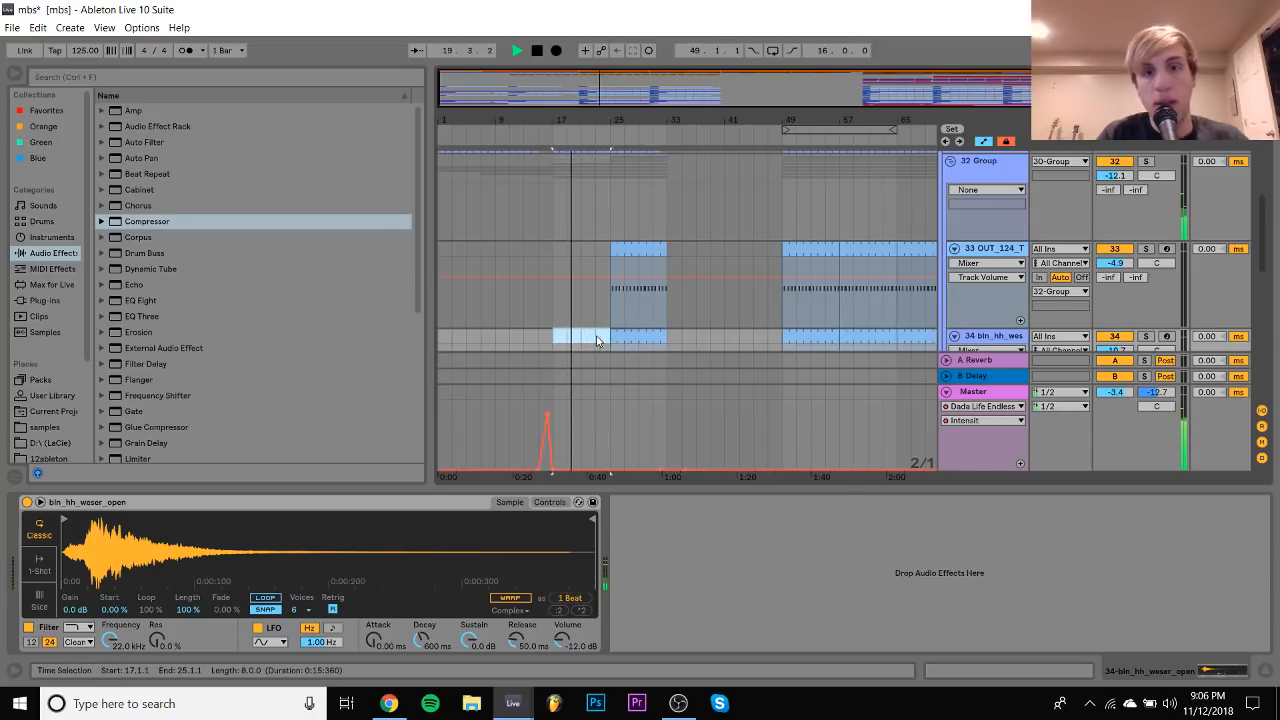
pyautogui.press('Delete')
pyautogui.click(618, 336)
pyautogui.press('space')
pyautogui.press('space')
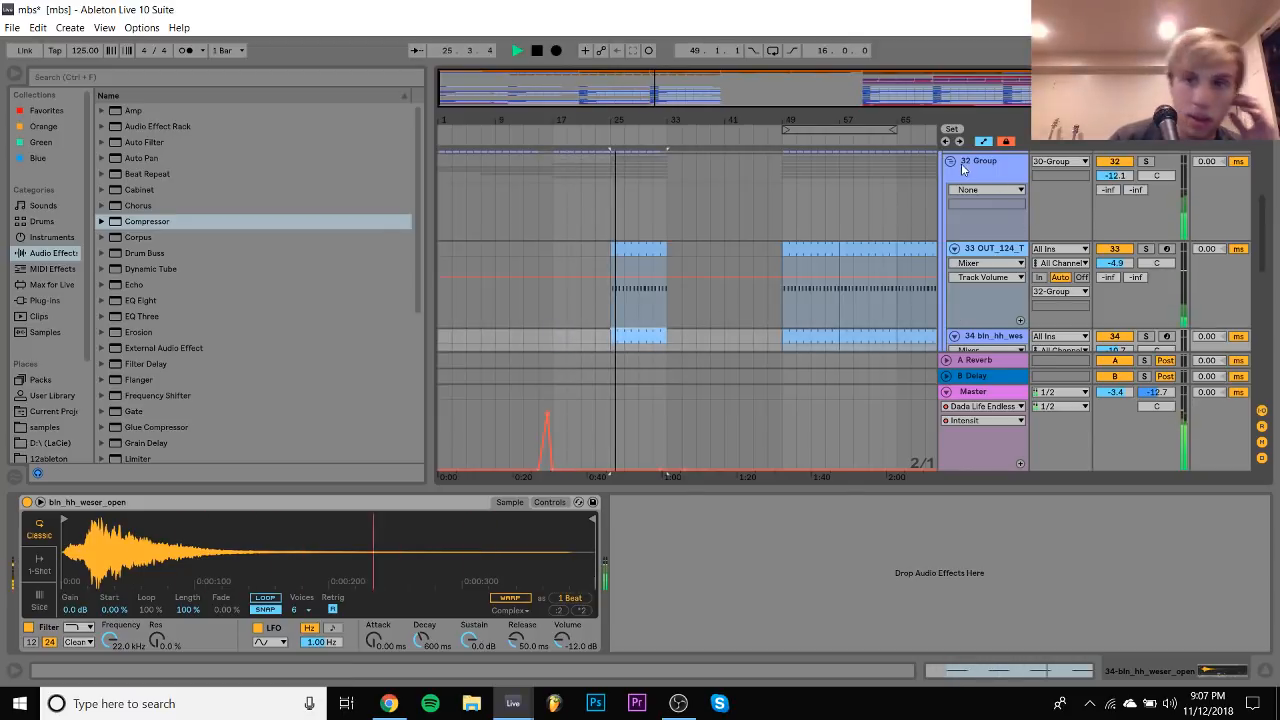
# Load the Build Up drum preset in the second Guitar Rig of the duplicated drum group, 30 Group
pyautogui.scroll(2, 960, 163)
pyautogui.scroll(2, 960, 163)
pyautogui.click(975, 230)
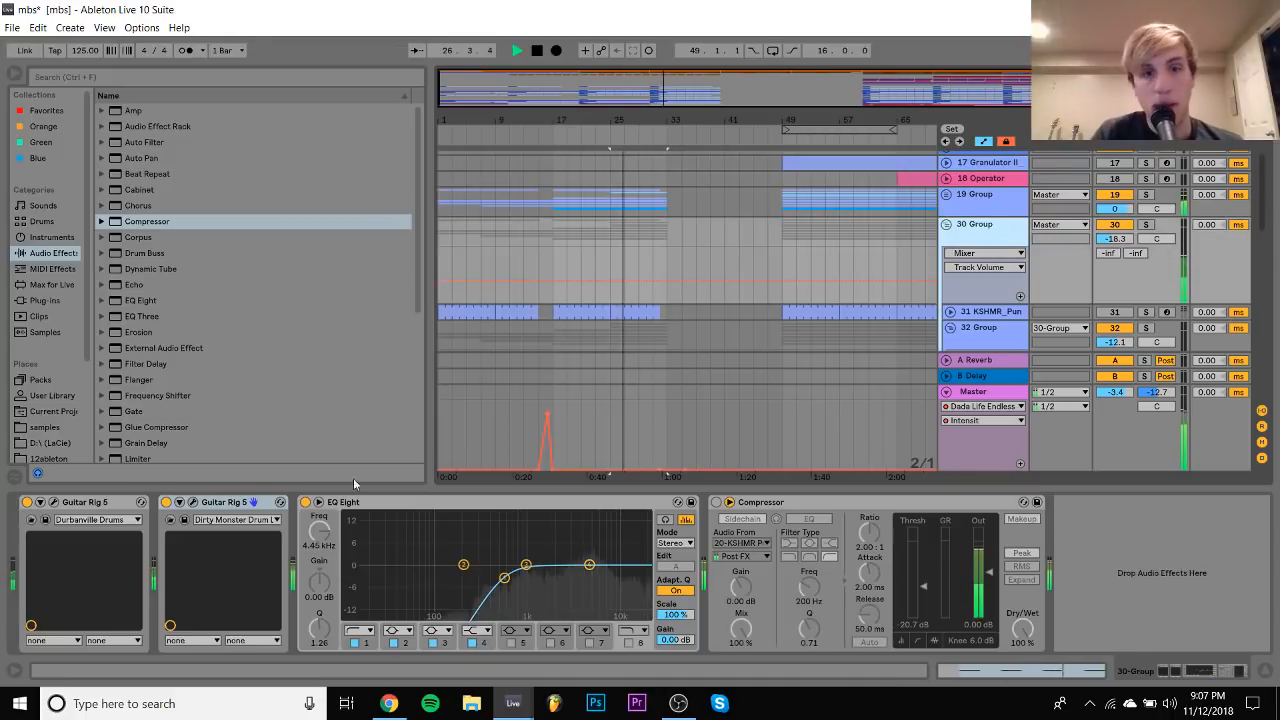
pyautogui.click(280, 502)
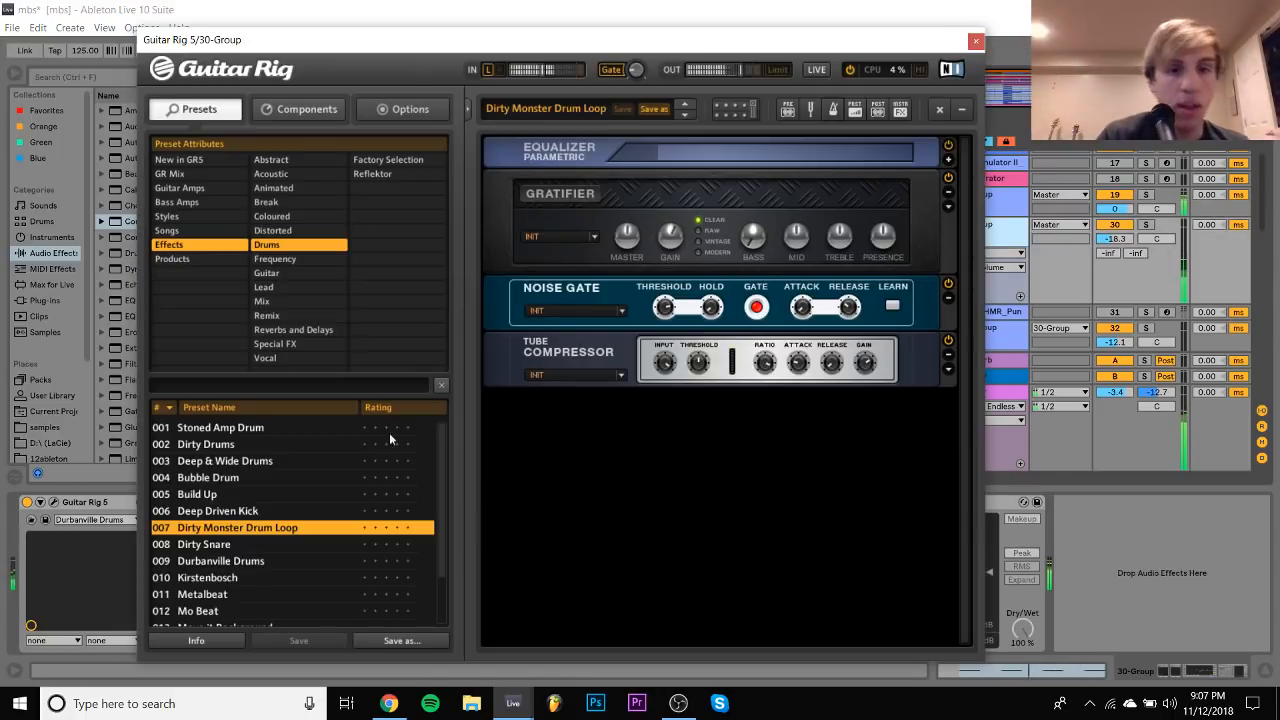
pyautogui.click(187, 495)
pyautogui.click(975, 43)
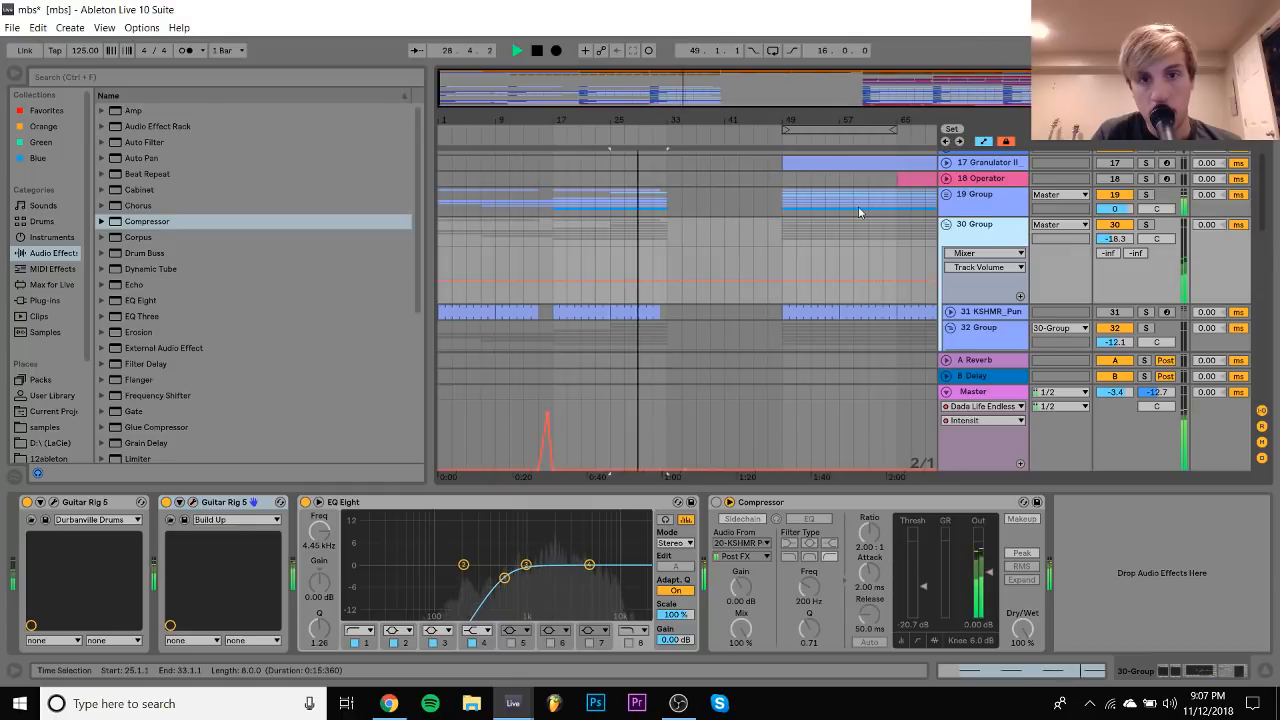
# Solo the 32 Group subgroup and lower its volume to -14.4 dB
pyautogui.scroll(-5, 858, 206)
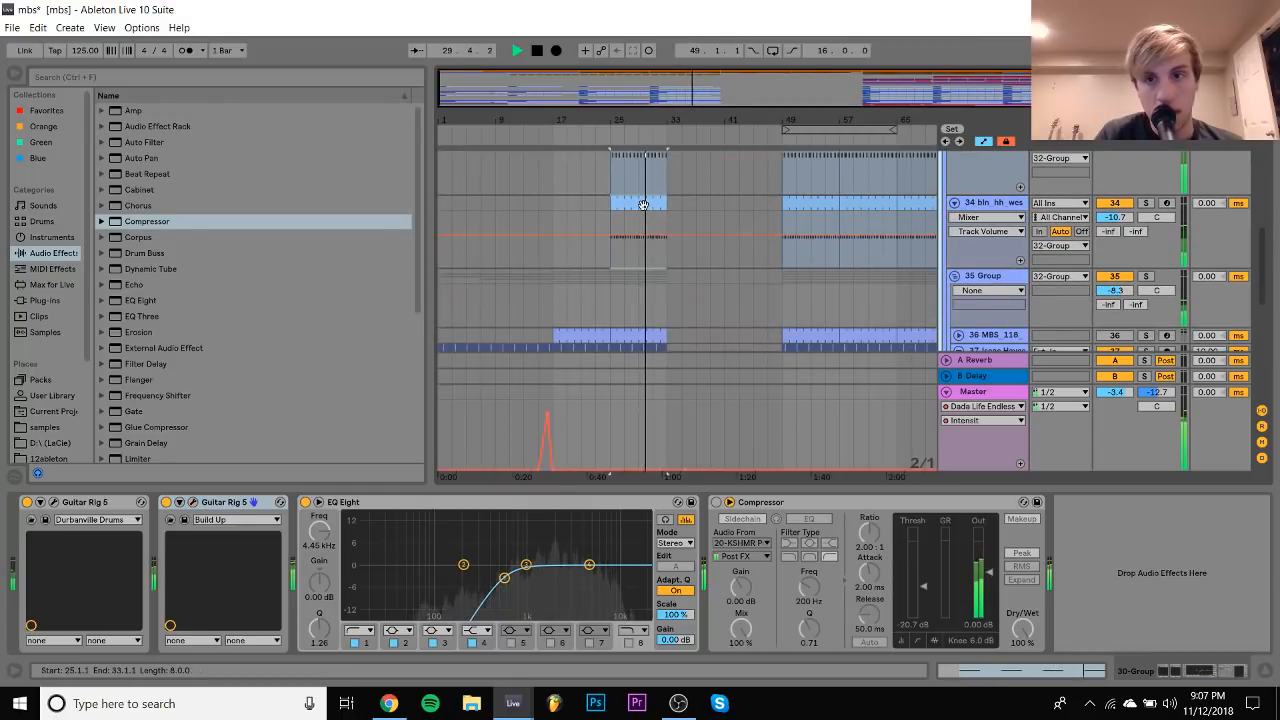
pyautogui.click(643, 205)
pyautogui.scroll(1, 643, 210)
pyautogui.scroll(1, 643, 210)
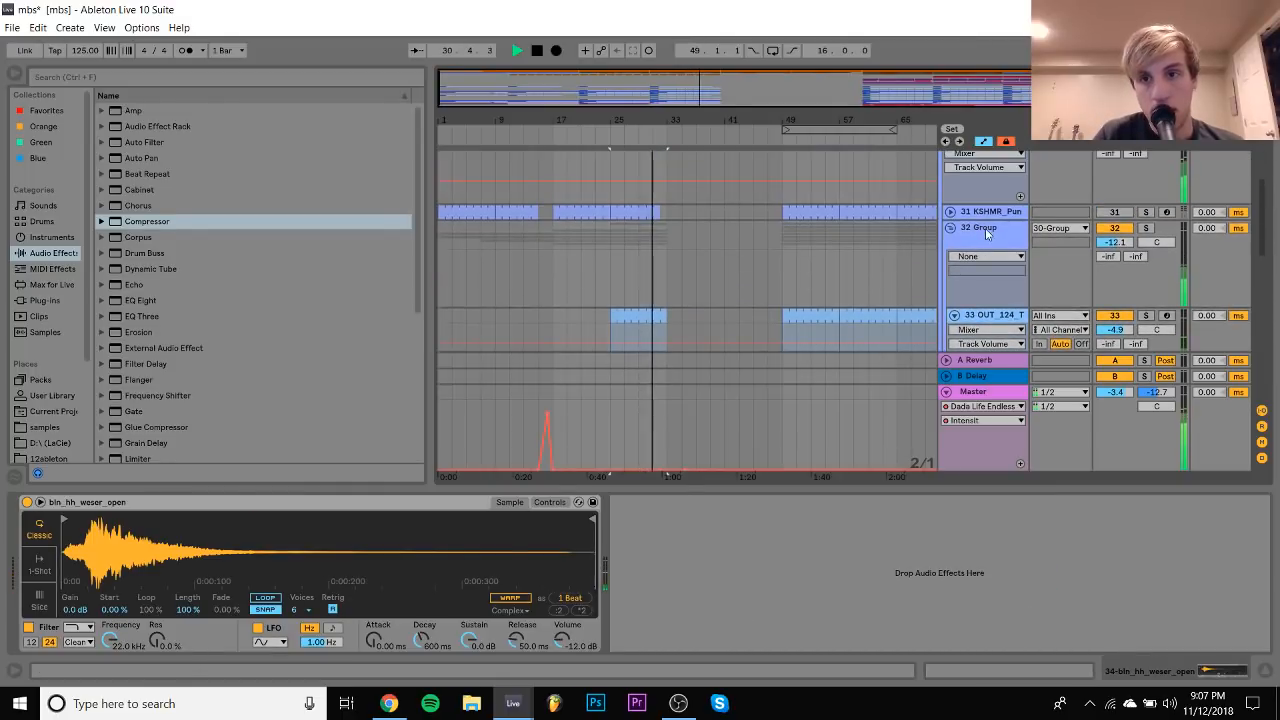
pyautogui.click(985, 228)
pyautogui.click(1146, 228)
pyautogui.moveTo(1124, 241); pyautogui.dragTo(1123, 246)
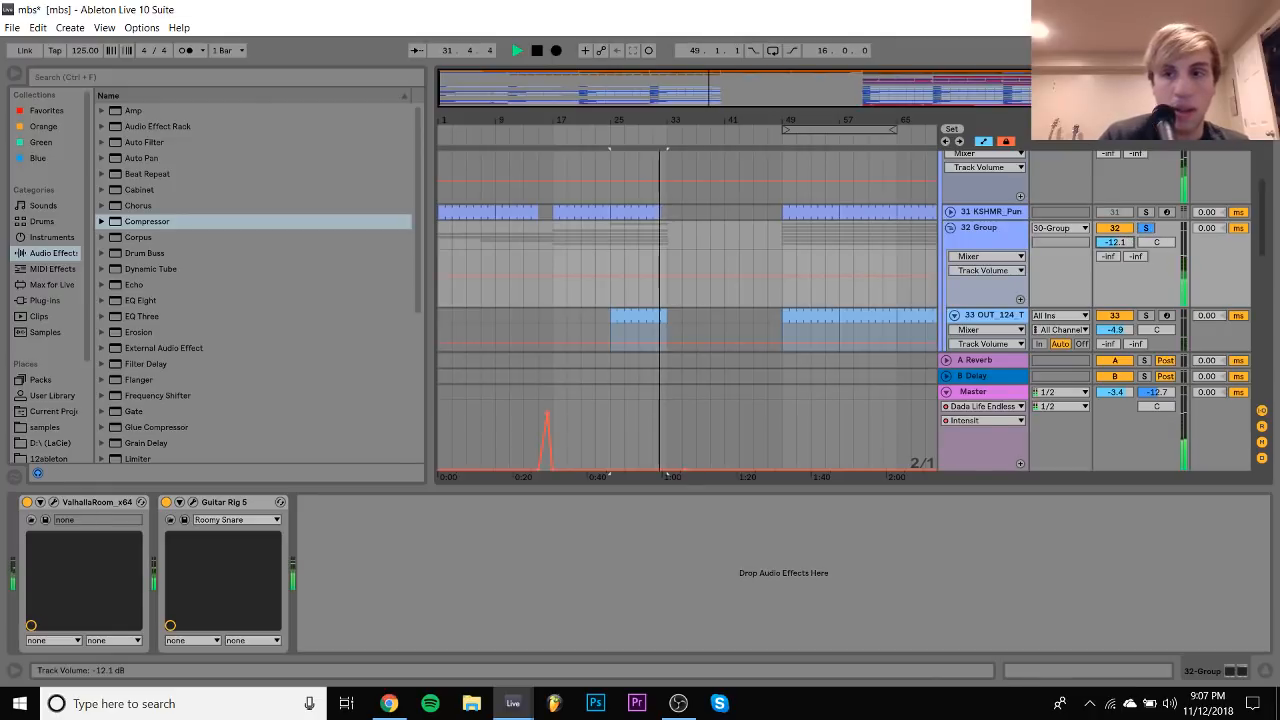
# Audition the drum presets from Deep Driven Kick through Move it Background in the second Guitar Rig of the soloed 30 Group
pyautogui.scroll(3, 990, 228)
pyautogui.click(985, 226)
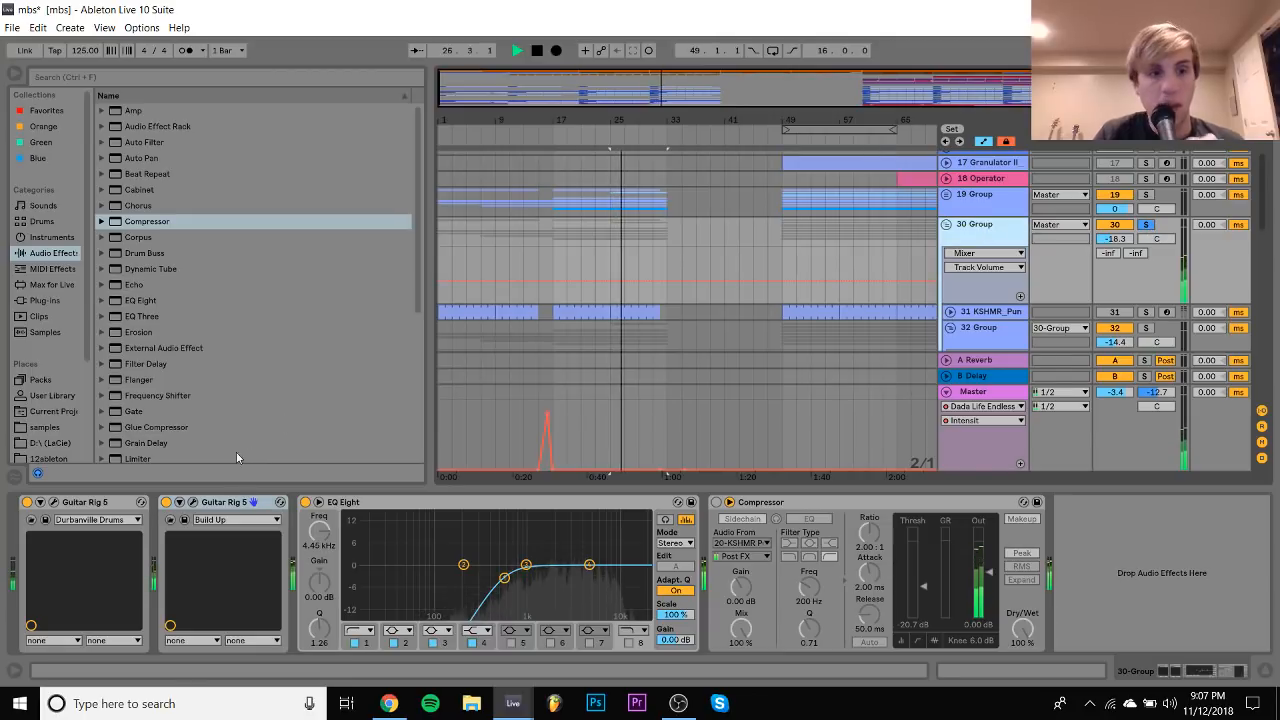
pyautogui.click(254, 502)
pyautogui.click(200, 511)
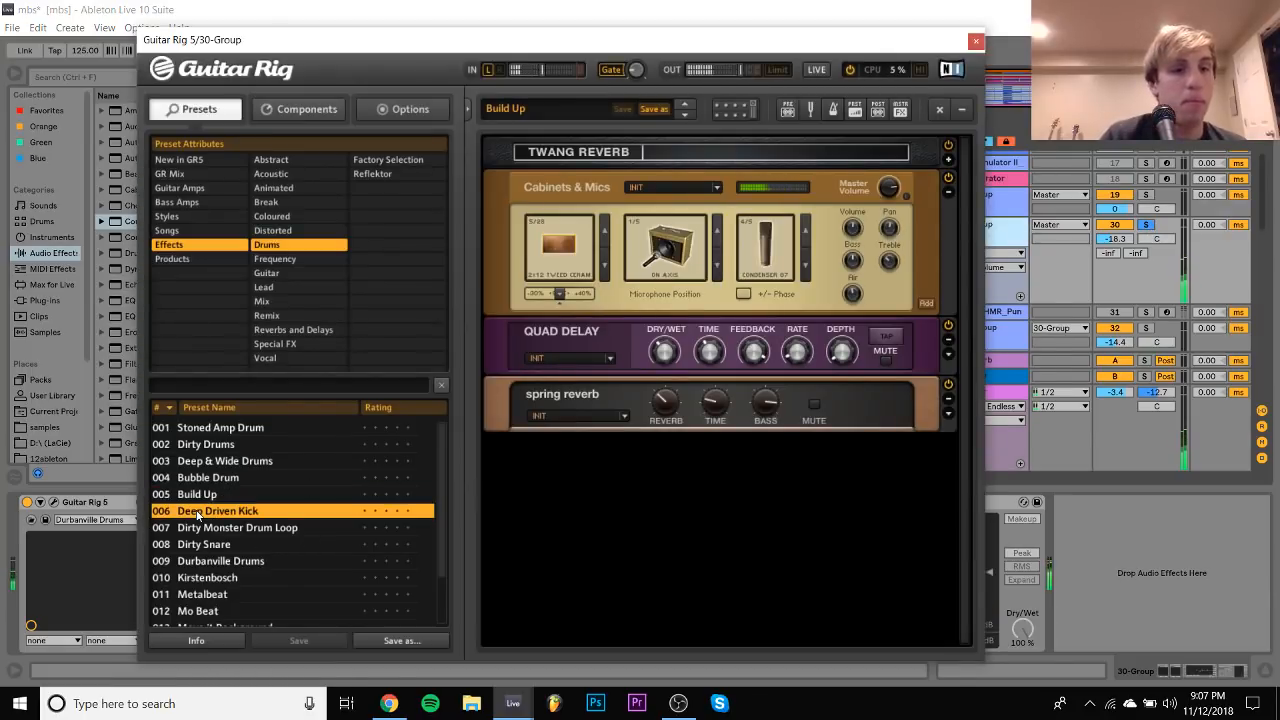
pyautogui.click(230, 527)
pyautogui.click(239, 545)
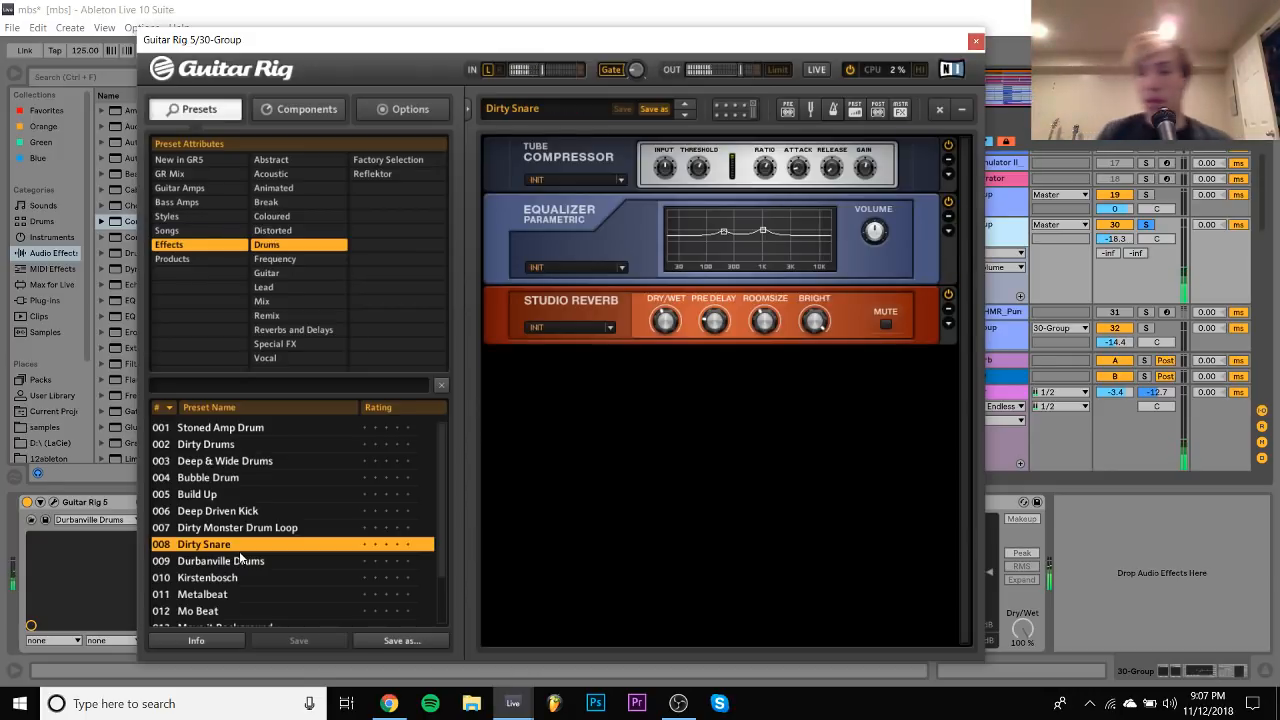
pyautogui.click(240, 560)
pyautogui.press('Down')
pyautogui.press('Down')
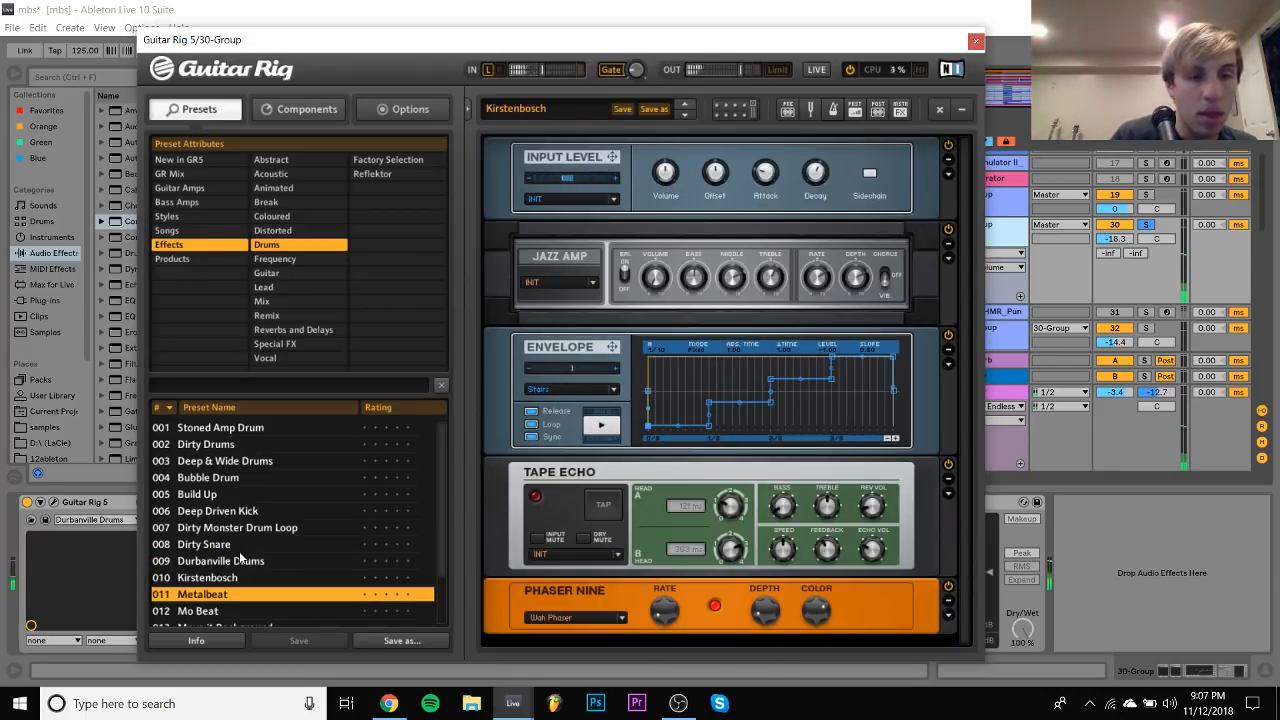
pyautogui.press('Down')
pyautogui.press('Down')
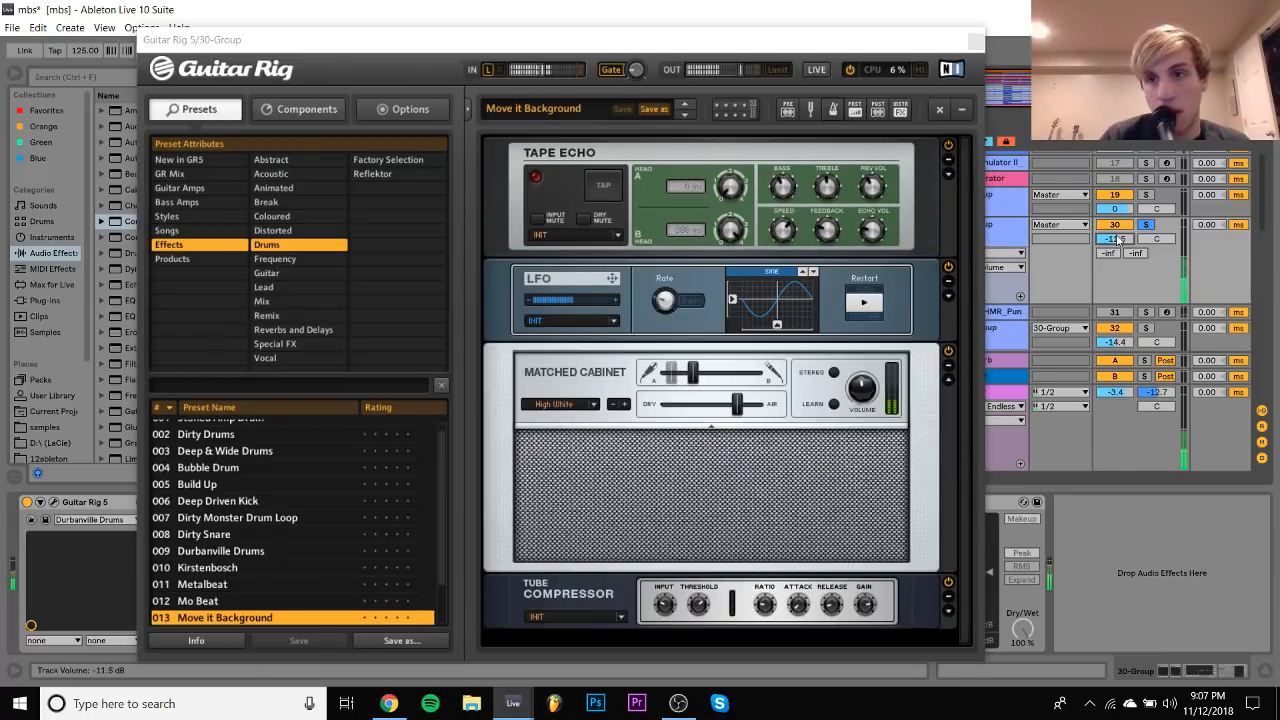
# Load the Mo Beat preset in 30 Group's second Guitar Rig and unsolo the group
pyautogui.click(241, 601)
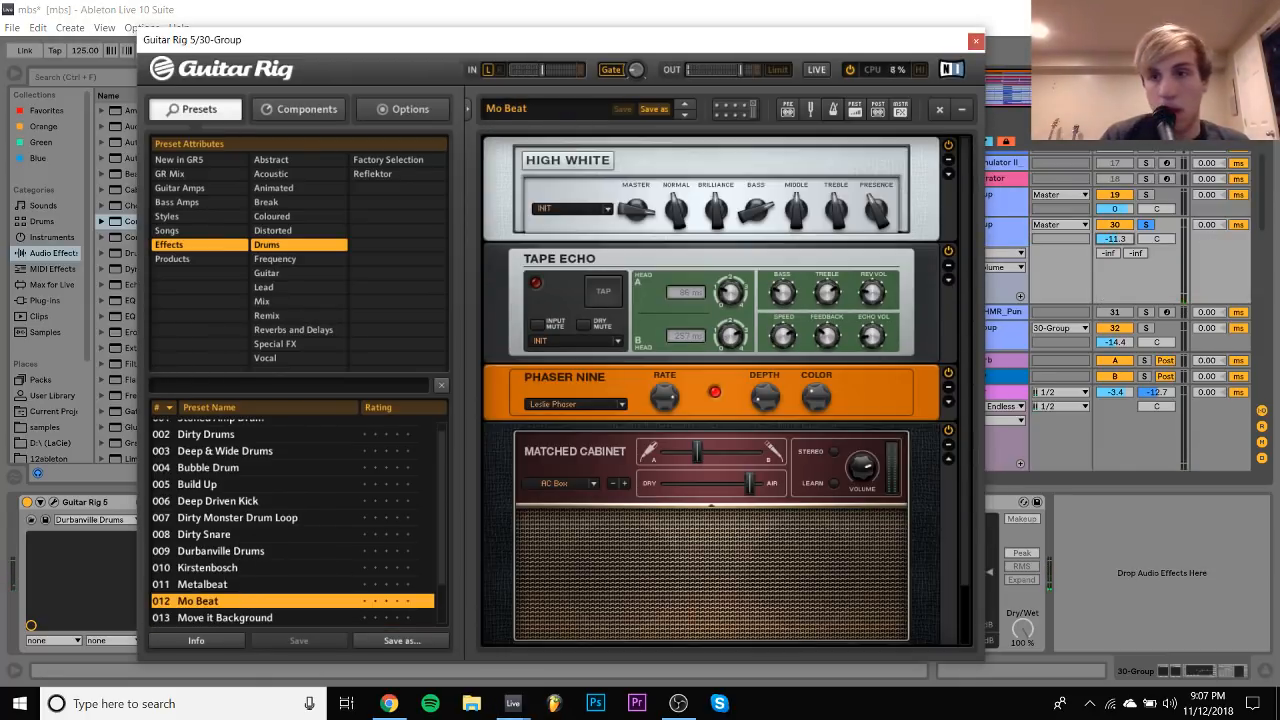
pyautogui.click(1145, 226)
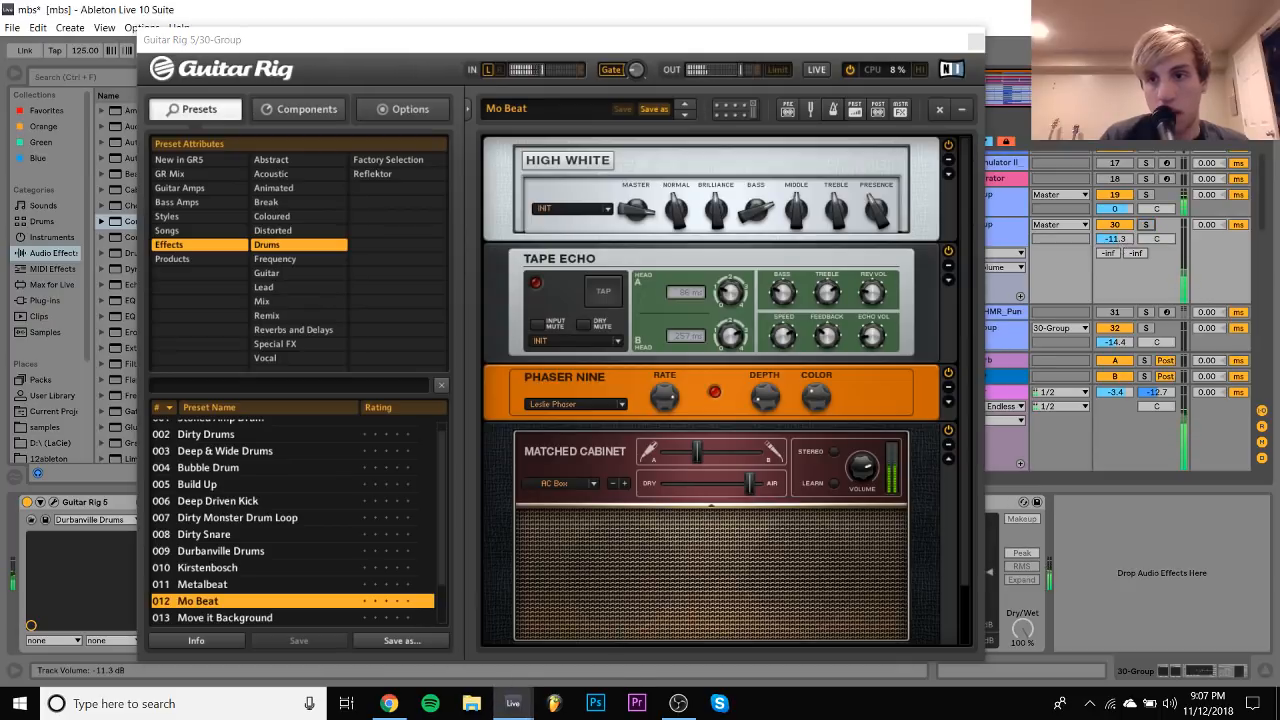
pyautogui.click(975, 40)
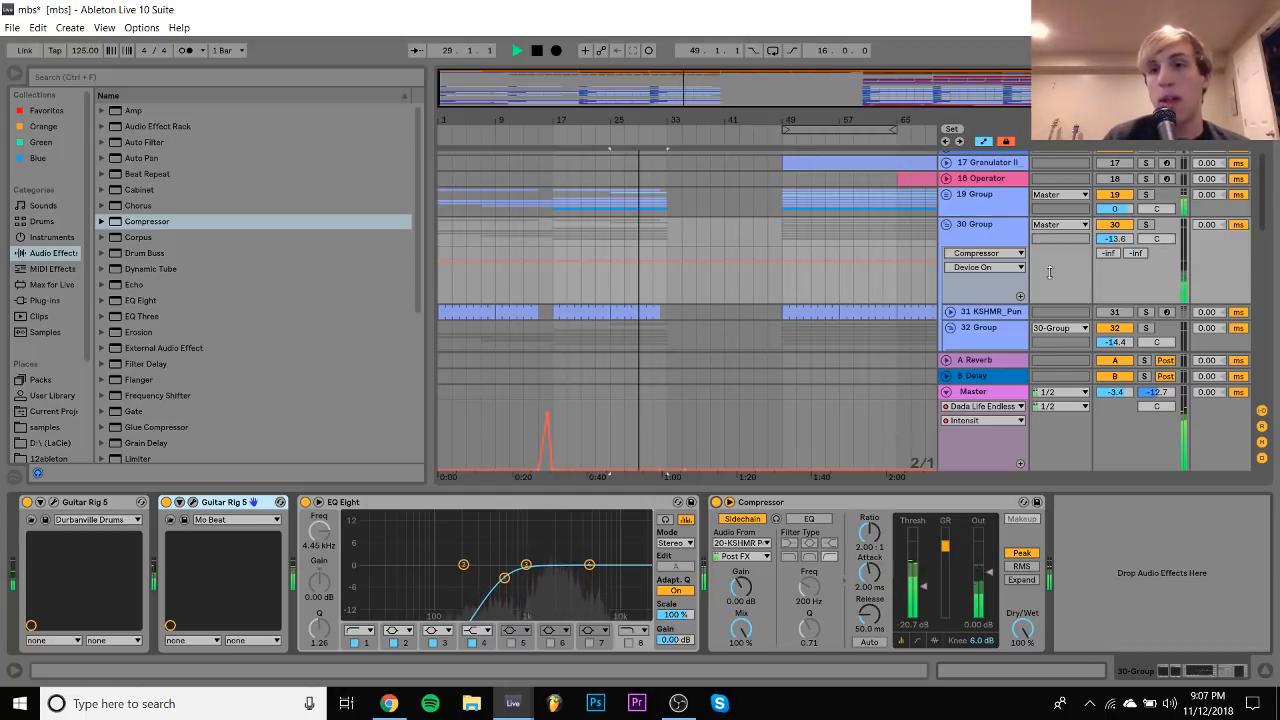
# With 30 Group's Compressor switched on, set the group's volume to -12.5 dB and play from bar 47
pyautogui.moveTo(1118, 240); pyautogui.dragTo(1118, 232)
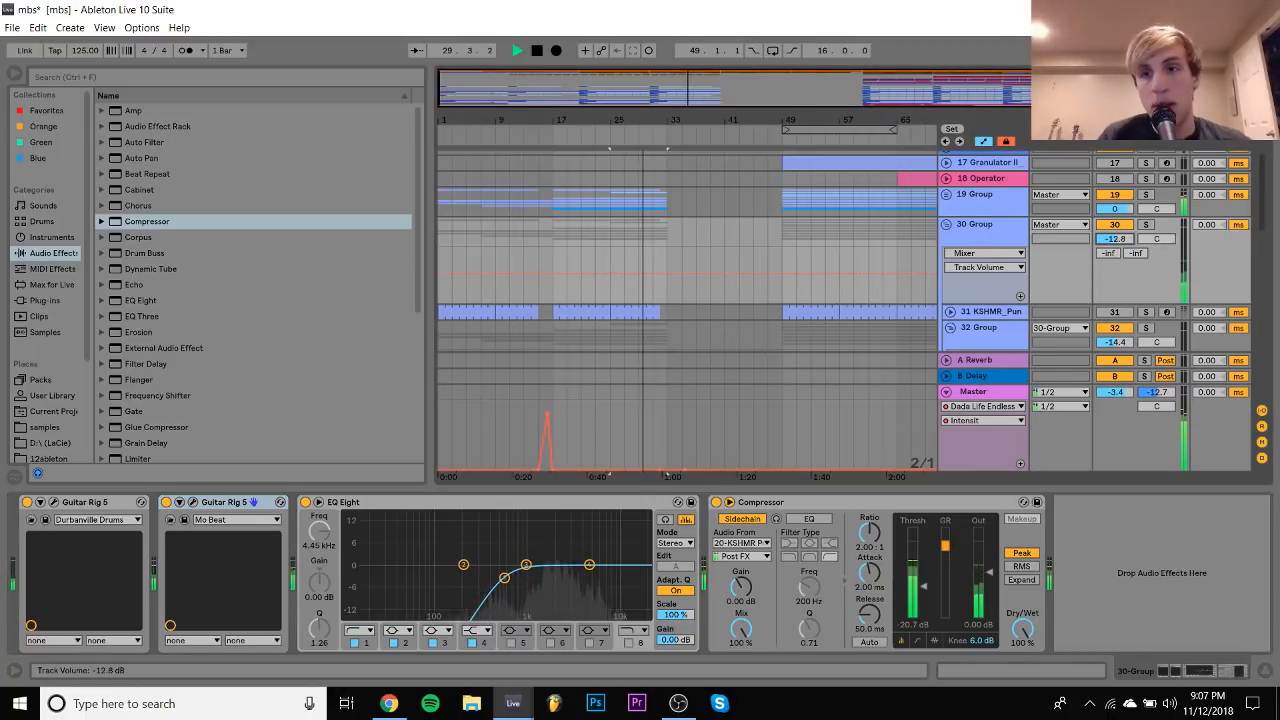
pyautogui.click(768, 236)
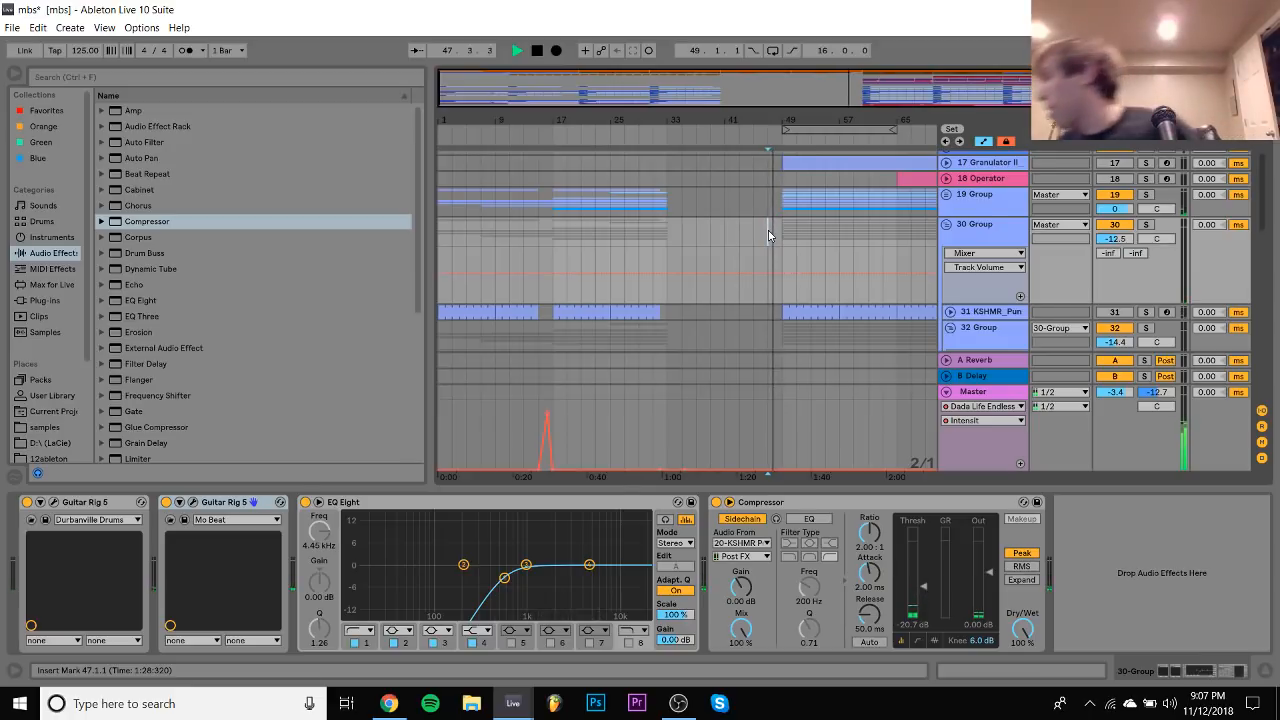
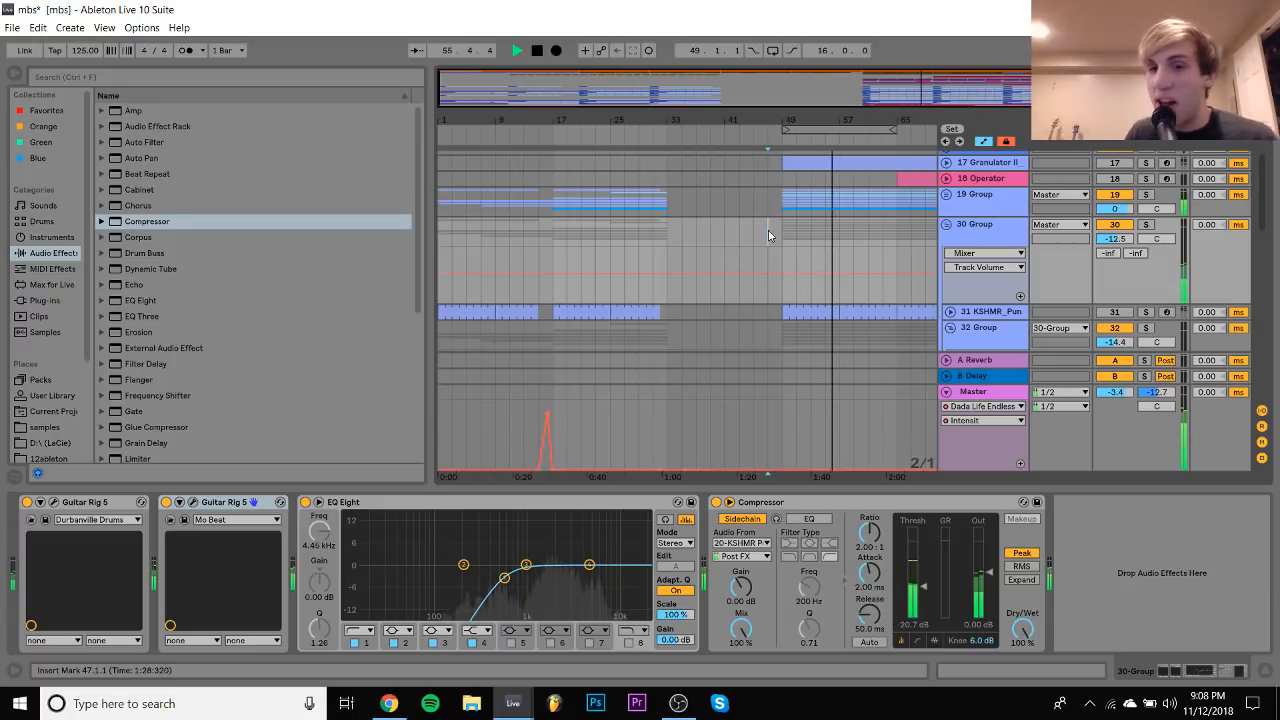
# Add a Saturator to the Master track with Drive at 3.43 dB, Depth at 10.7 and Base at 2.29
pyautogui.click(1003, 394)
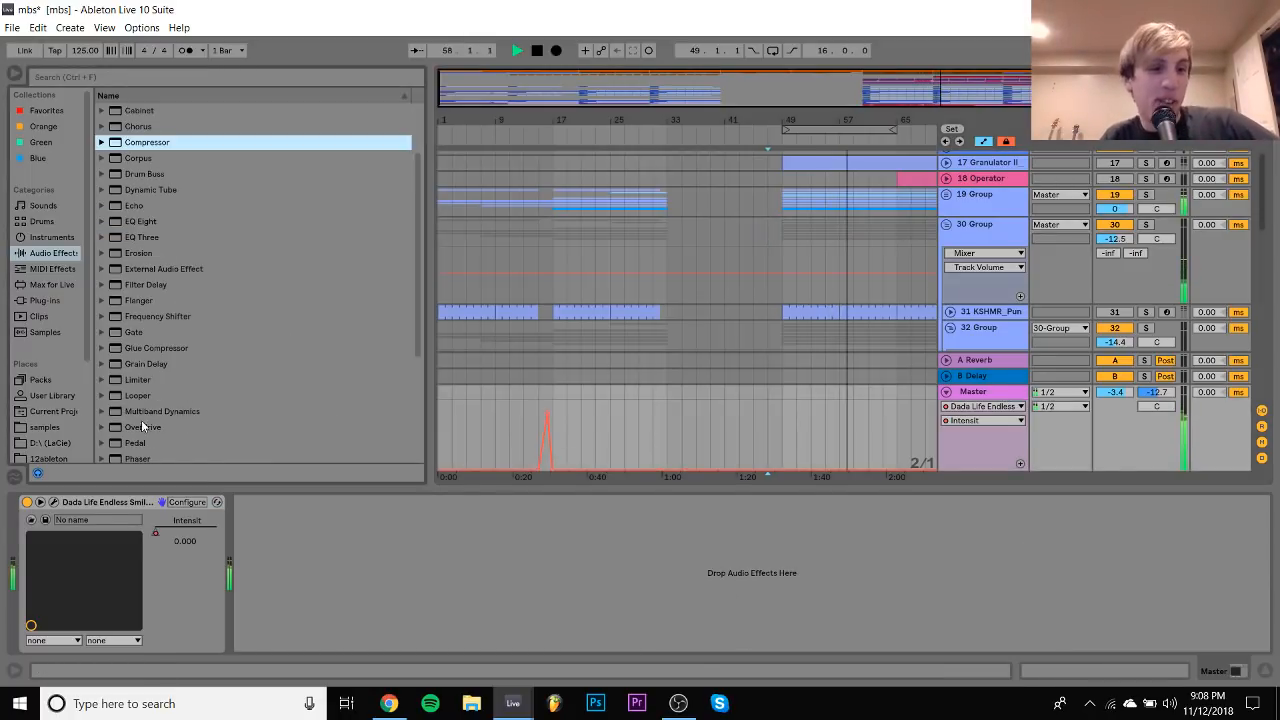
pyautogui.scroll(-5, 160, 380)
pyautogui.click(140, 360)
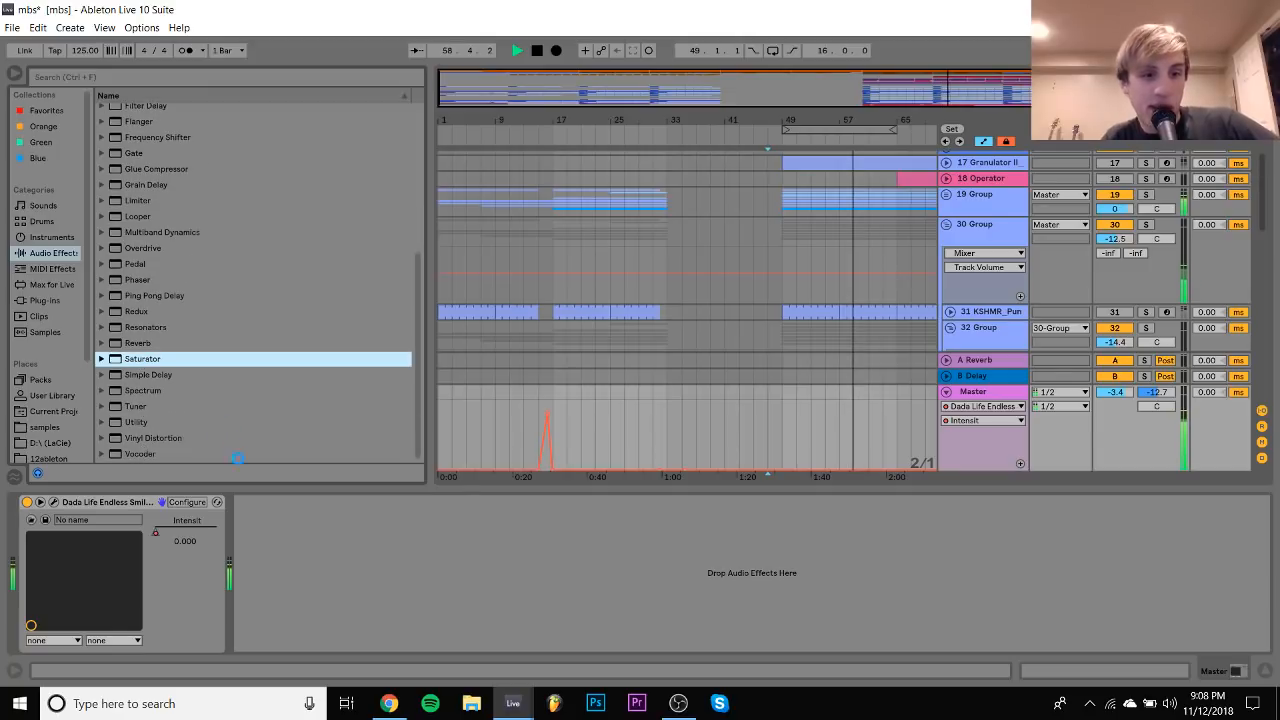
pyautogui.moveTo(256, 538); pyautogui.dragTo(258, 545)
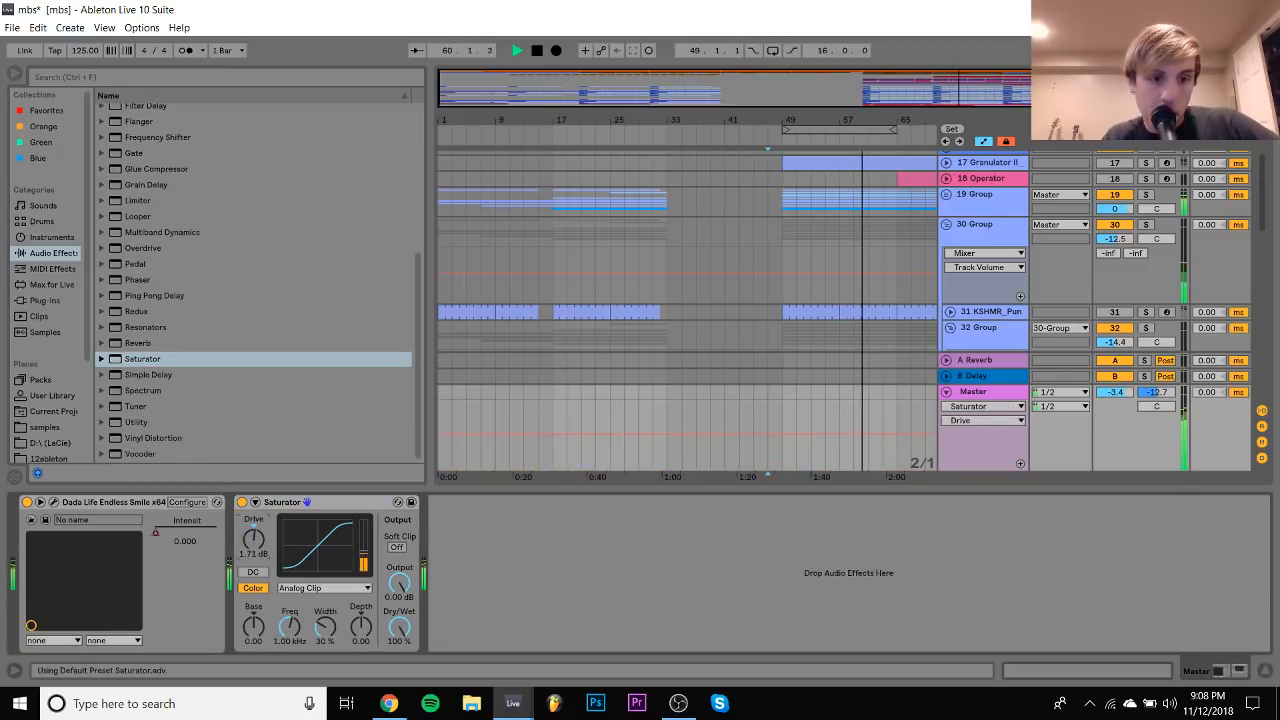
pyautogui.click(255, 501)
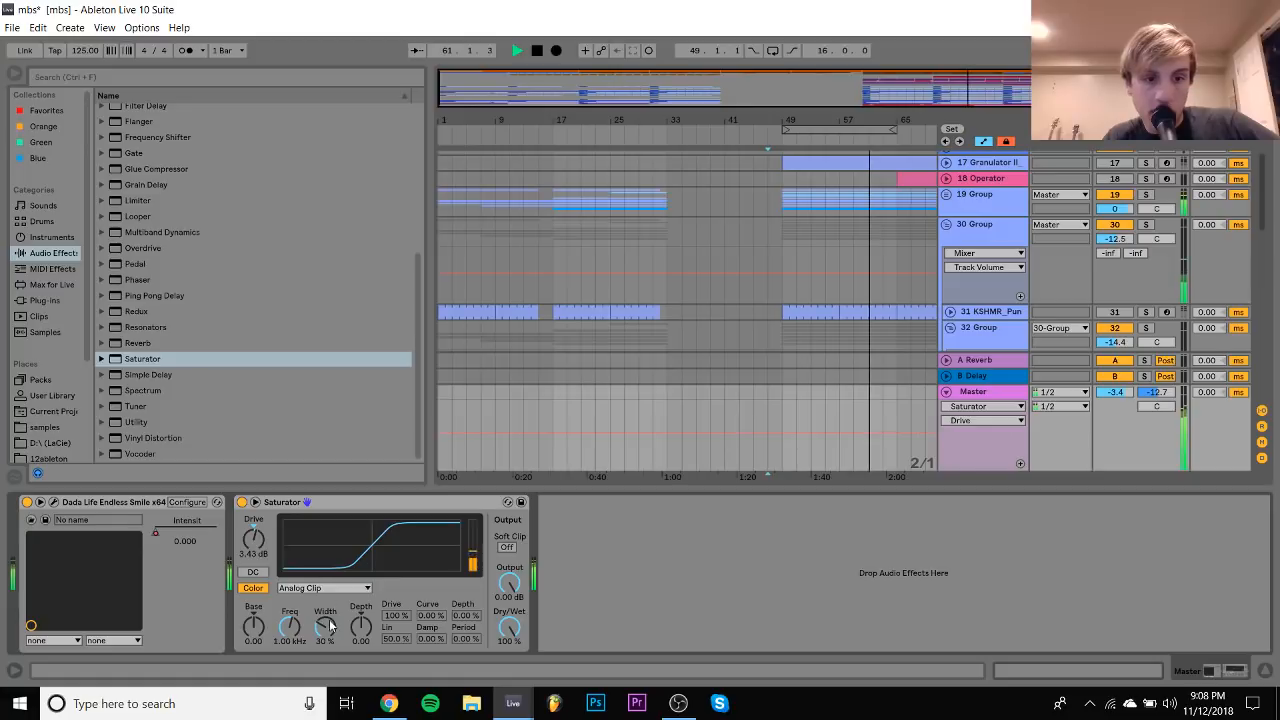
pyautogui.moveTo(361, 627); pyautogui.dragTo(361, 590)
pyautogui.moveTo(255, 636)
pyautogui.mouseDown()
pyautogui.moveTo(255, 612)
pyautogui.moveTo(255, 647)
pyautogui.mouseUp()
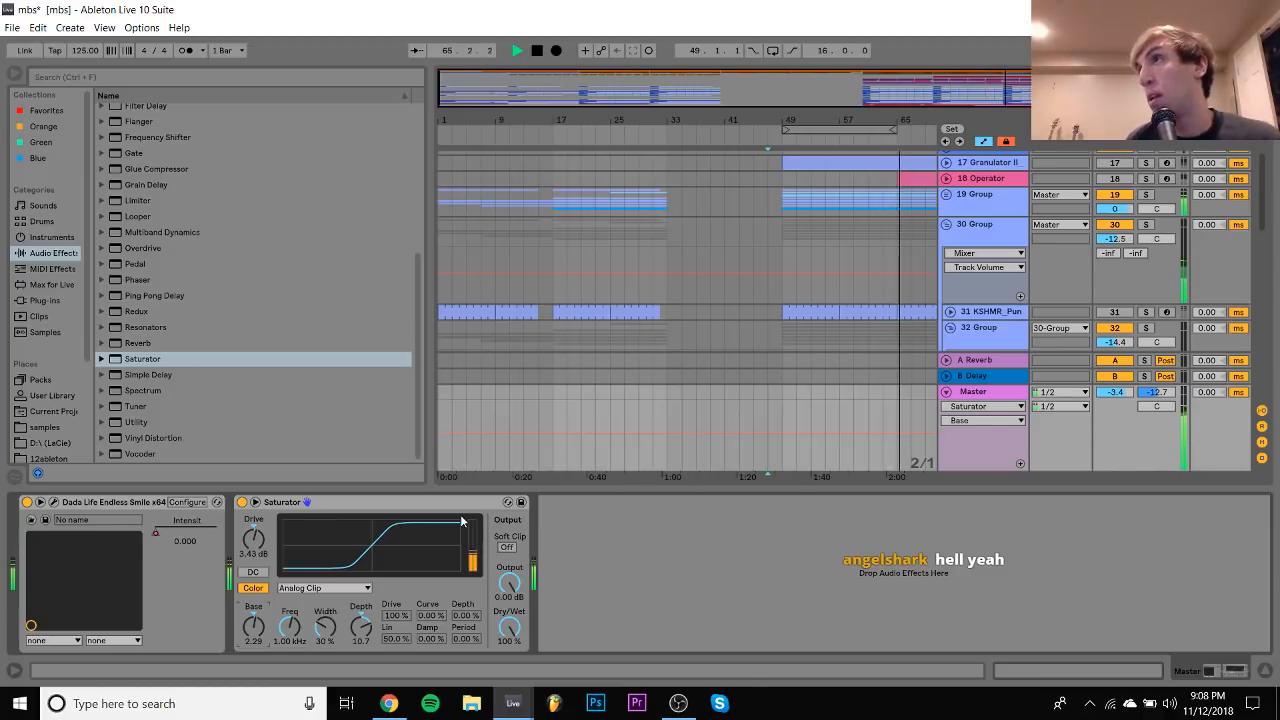
# Compare the mix with and without the Master's Saturator and leave the Saturator bypassed
pyautogui.click(242, 502)
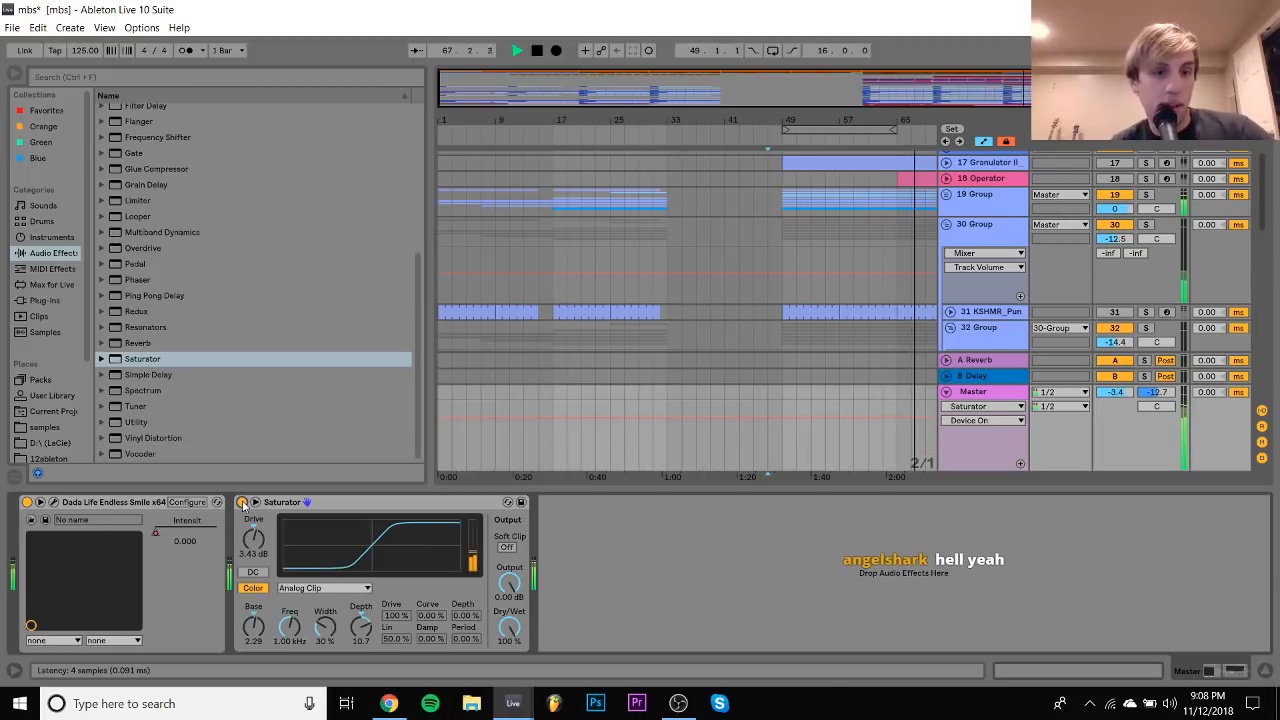
pyautogui.click(242, 502)
# Search the User Library for "master", load master.adg onto the Master track and lower the Master volume to -5.9 dB
pyautogui.click(53, 398)
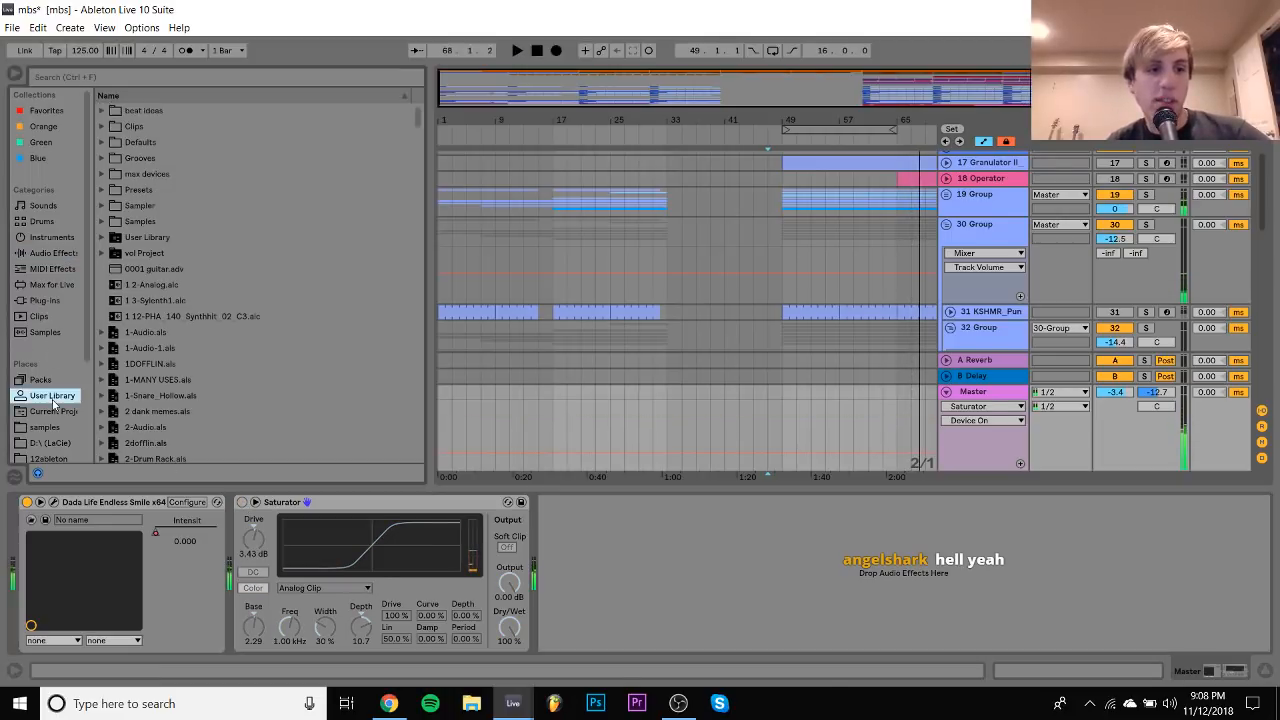
pyautogui.click(154, 74)
pyautogui.write('mas')
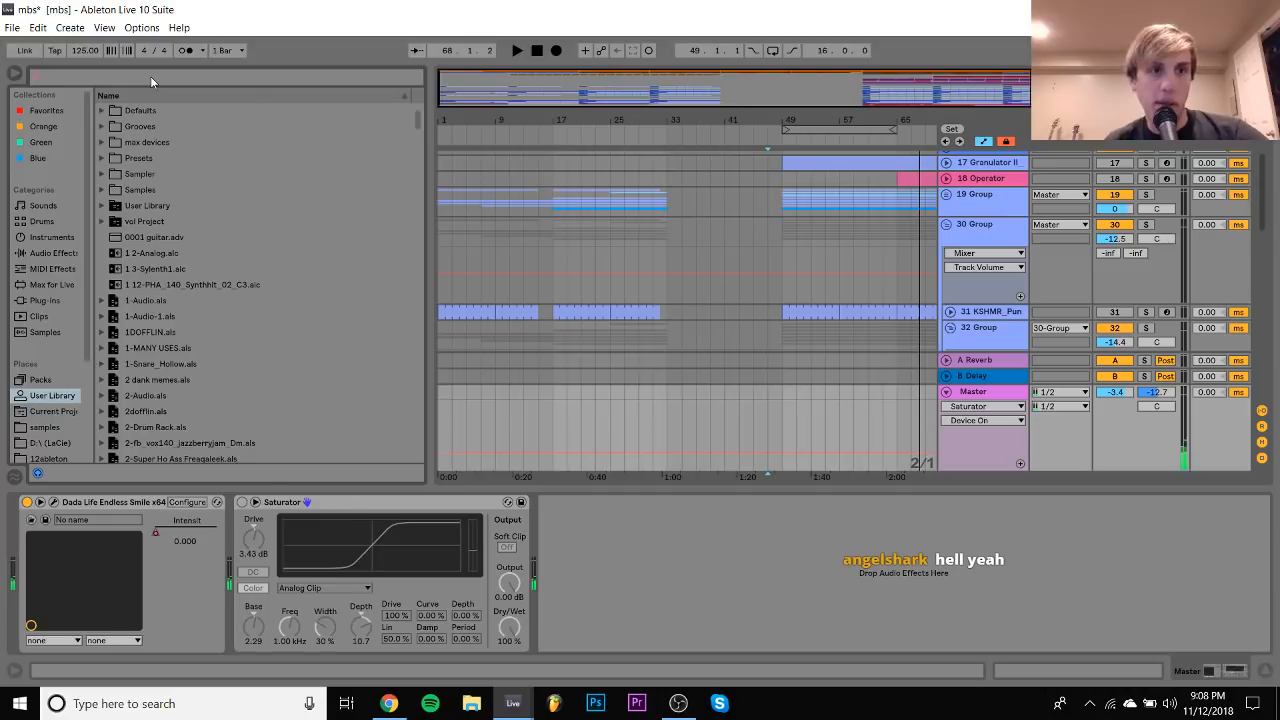
pyautogui.write('ter')
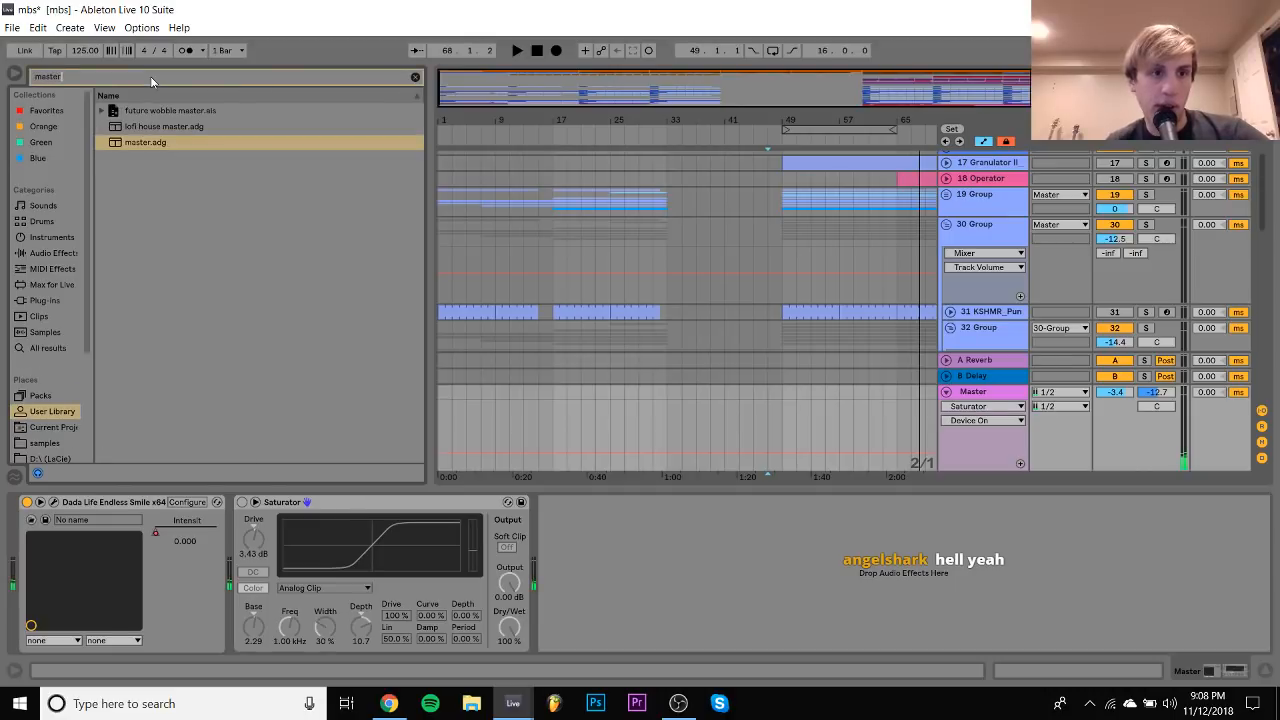
pyautogui.doubleClick(147, 146)
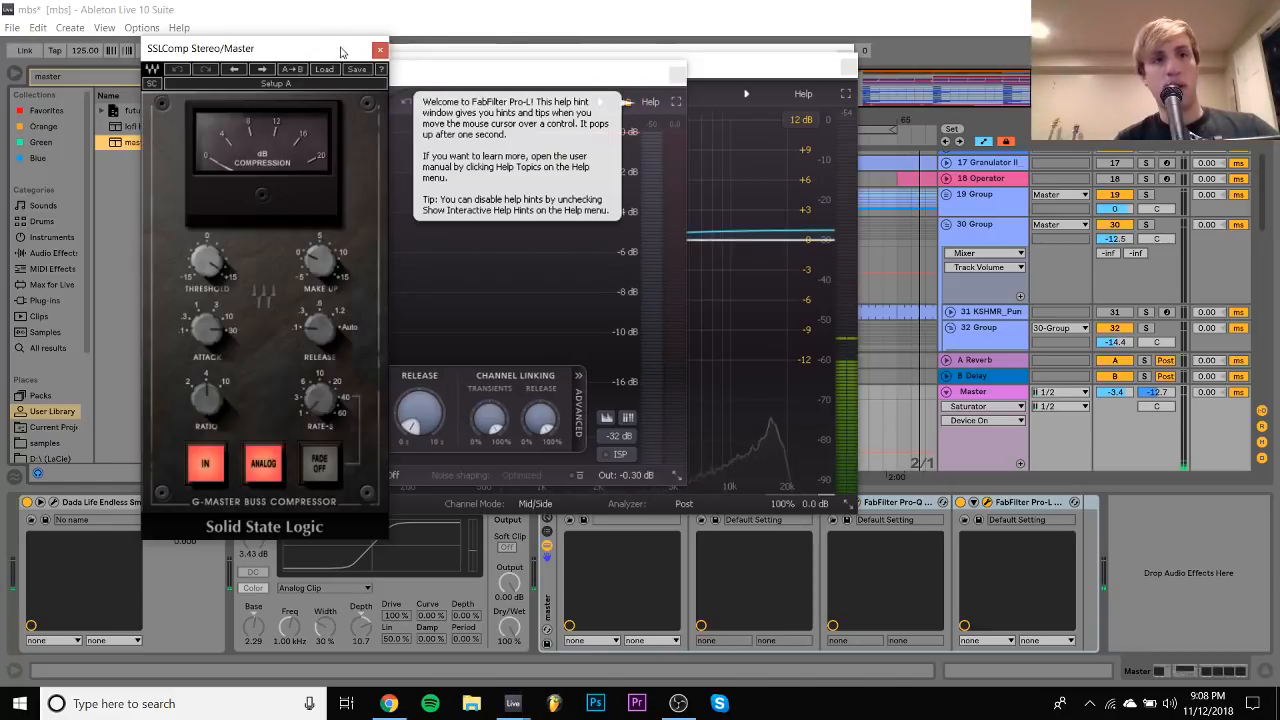
pyautogui.click(379, 50)
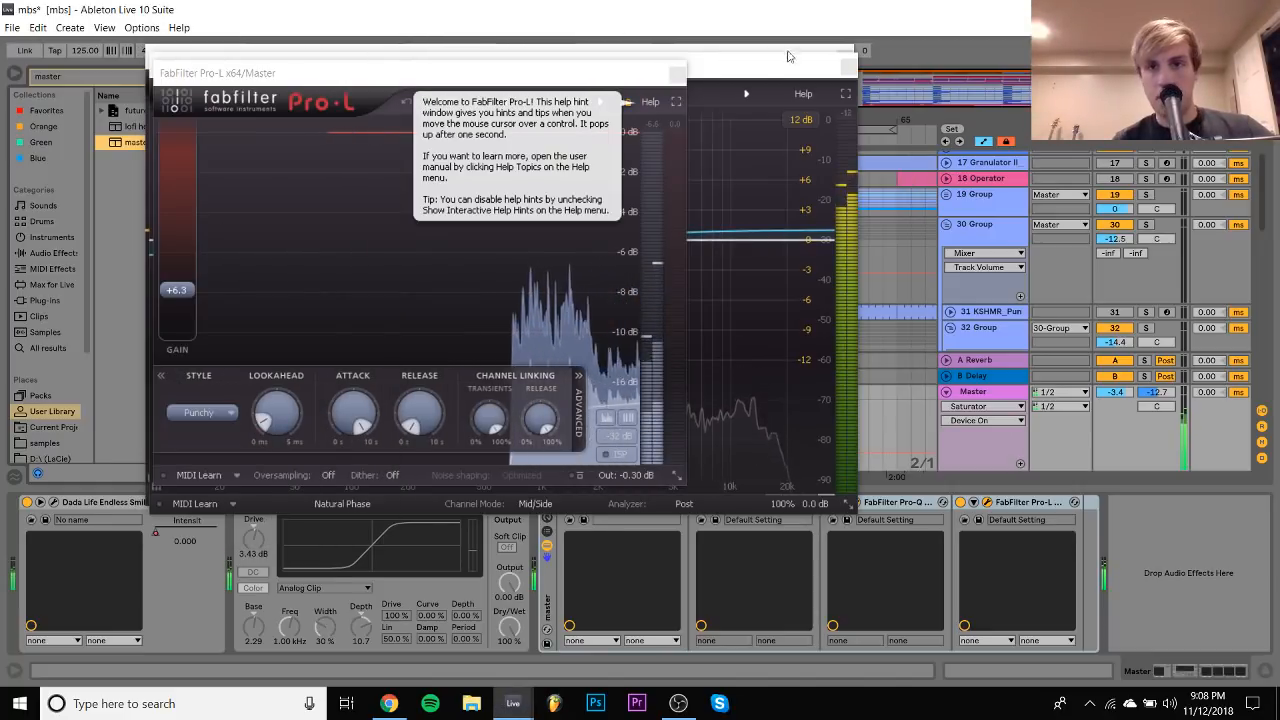
pyautogui.click(677, 74)
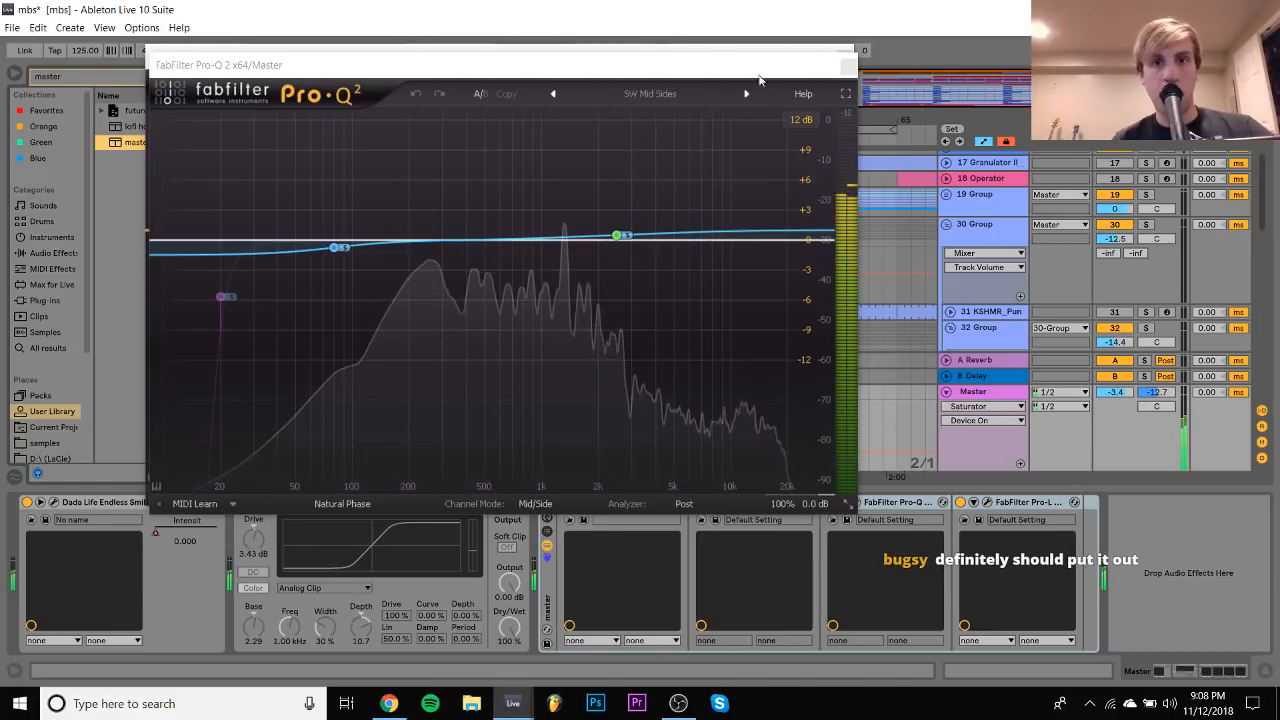
pyautogui.click(845, 58)
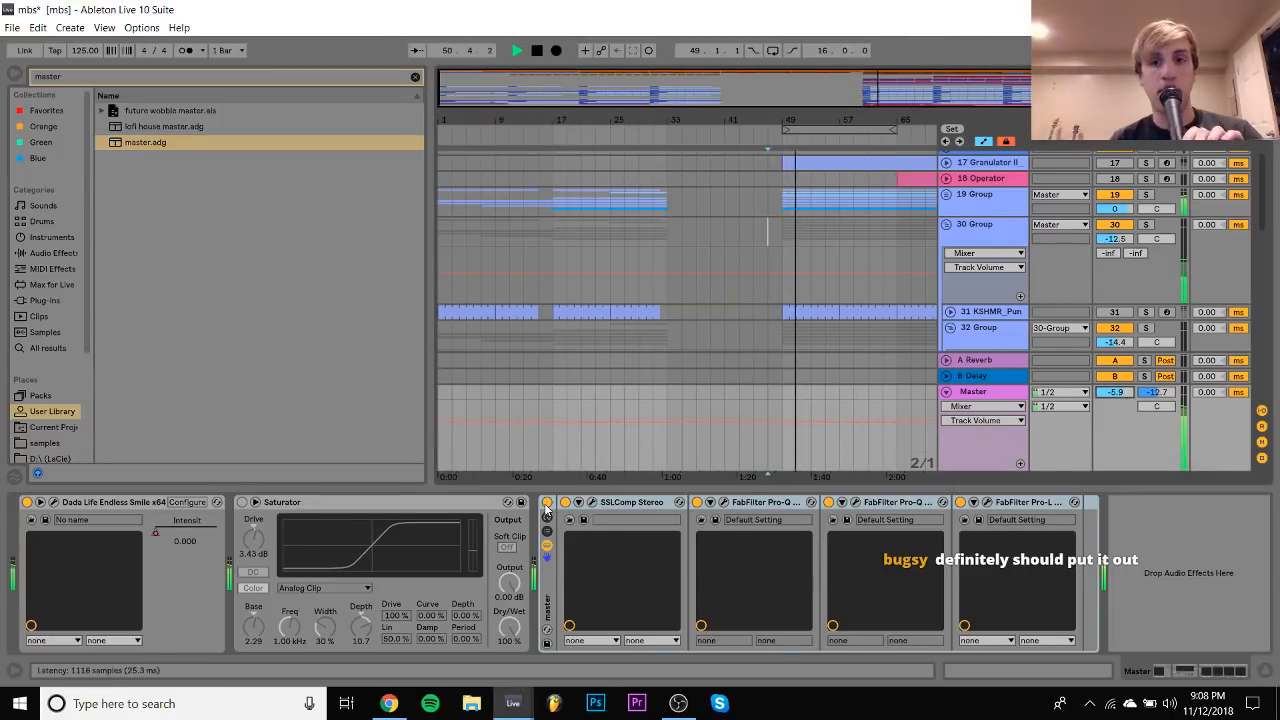
# Recheck the mix with the Master's Saturator on and off, and listen to the track from bars 9, 1 and 19
pyautogui.click(241, 503)
pyautogui.click(241, 503)
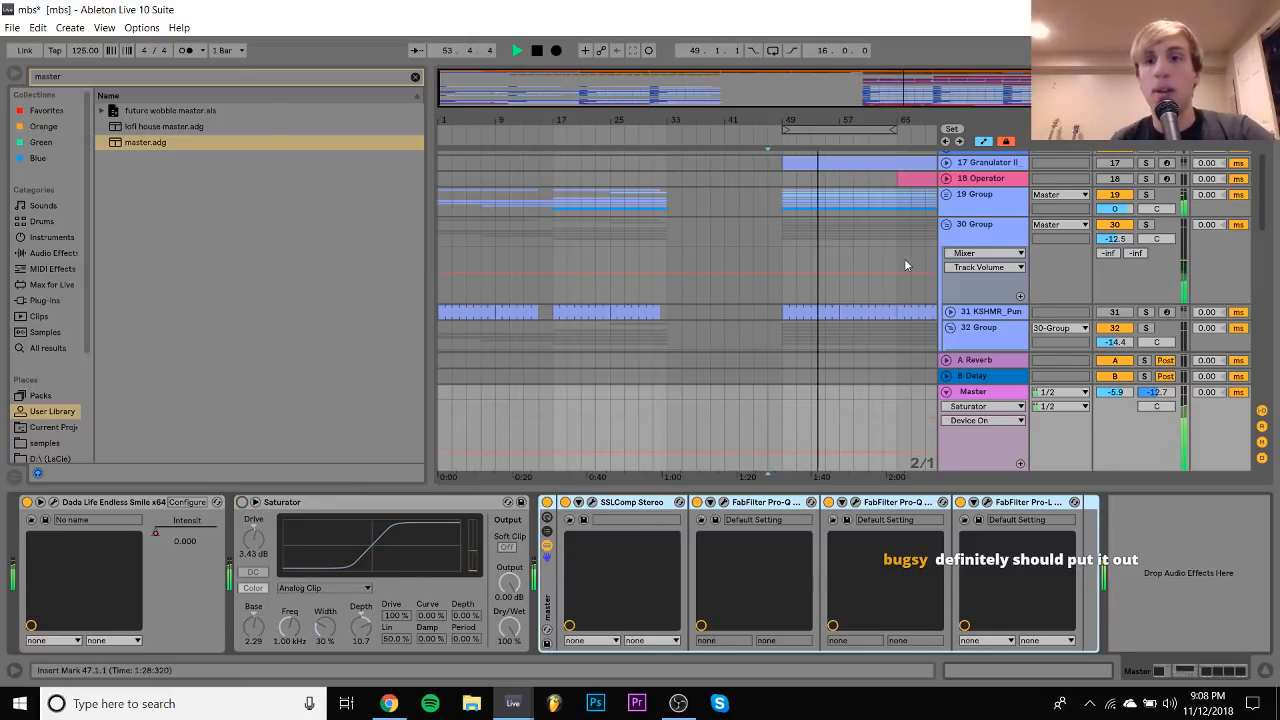
pyautogui.scroll(10, 819, 244)
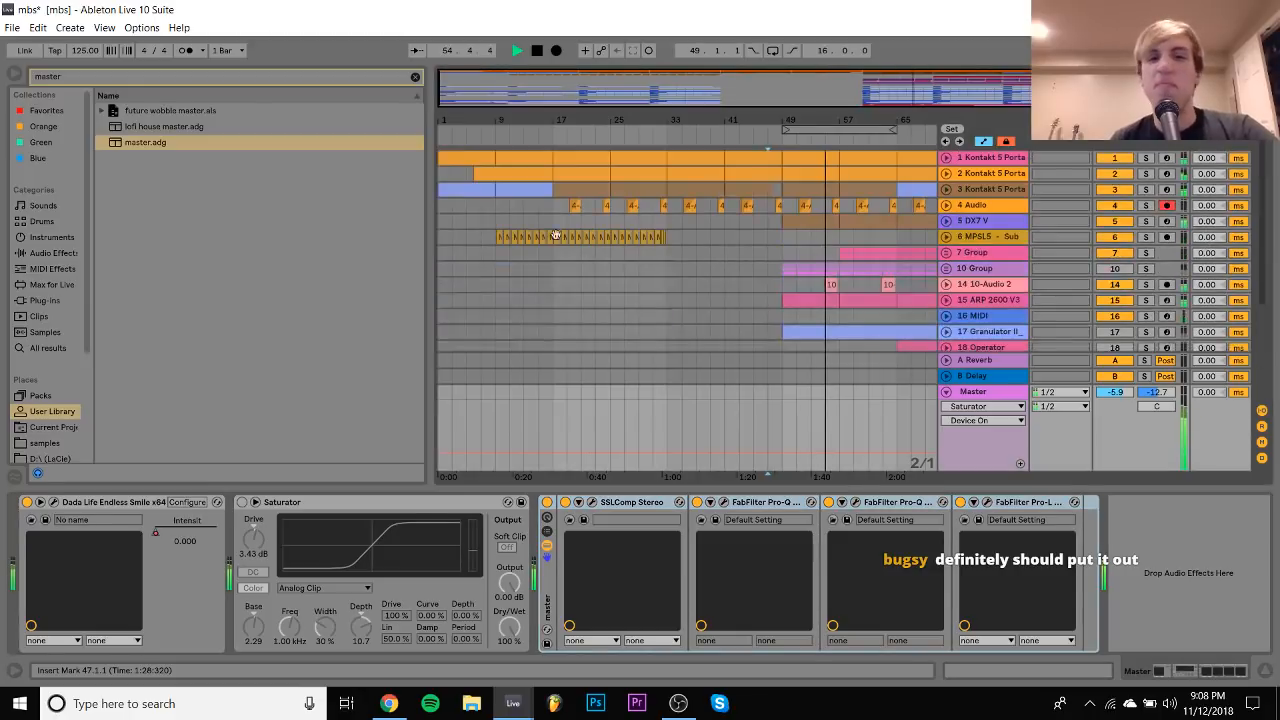
pyautogui.click(497, 218)
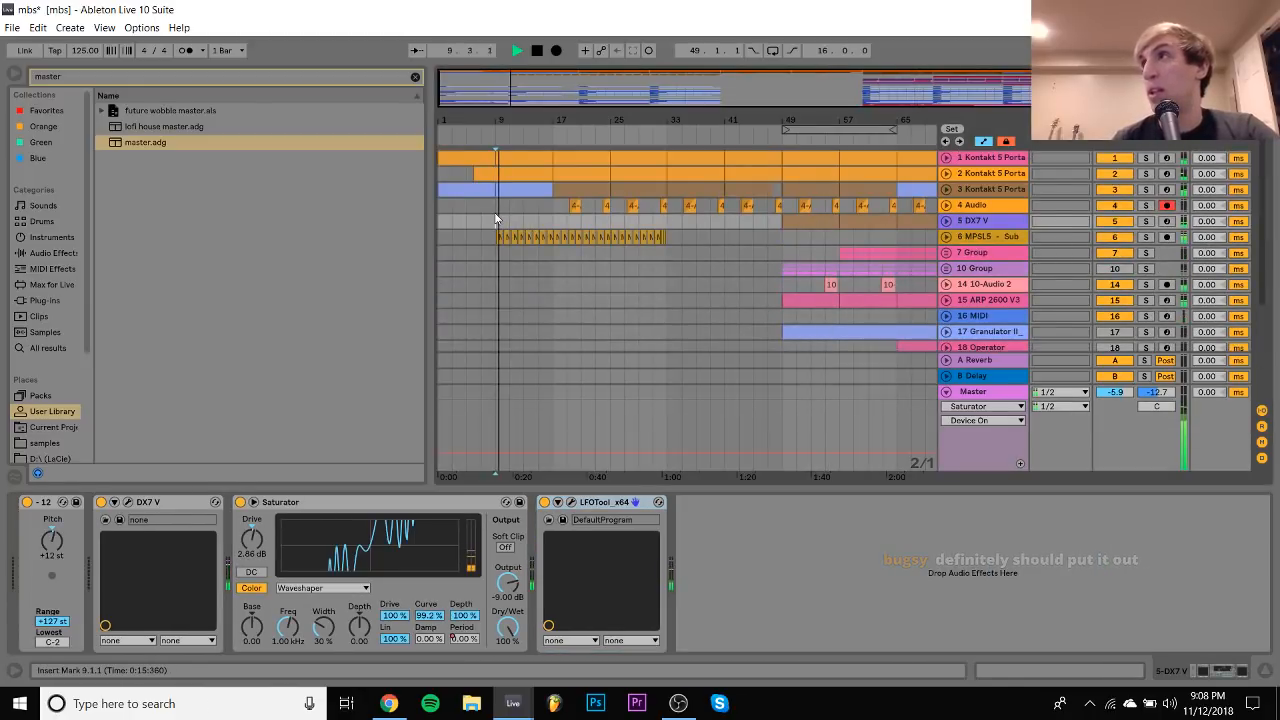
pyautogui.click(442, 209)
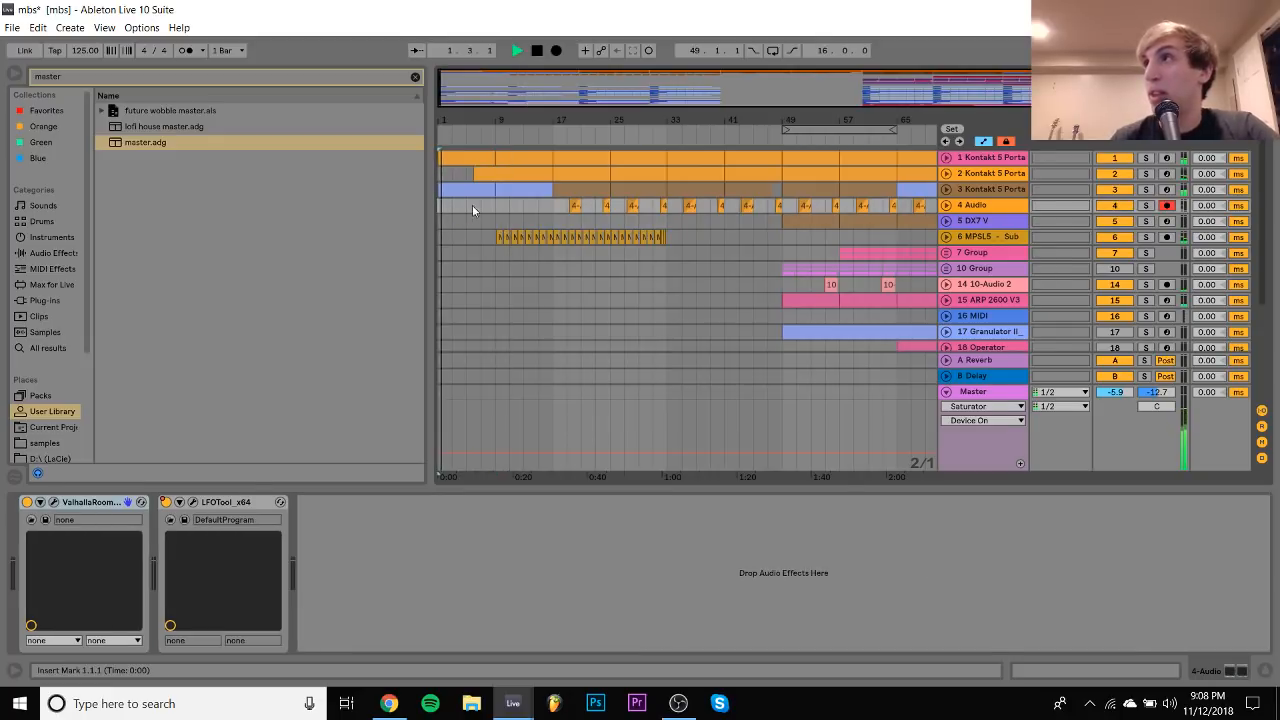
pyautogui.click(561, 210)
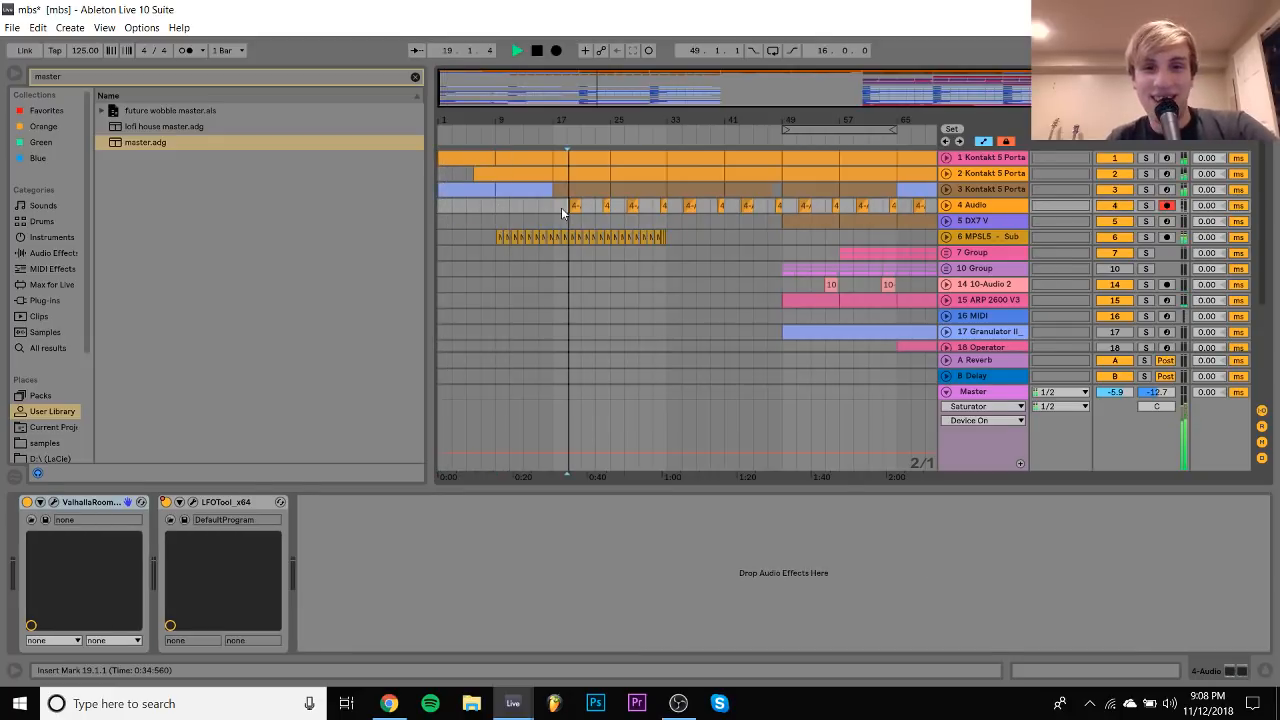
# Listen to the track from bar 25 and show the Master track's device chain
pyautogui.scroll(-3, 561, 207)
pyautogui.click(611, 215)
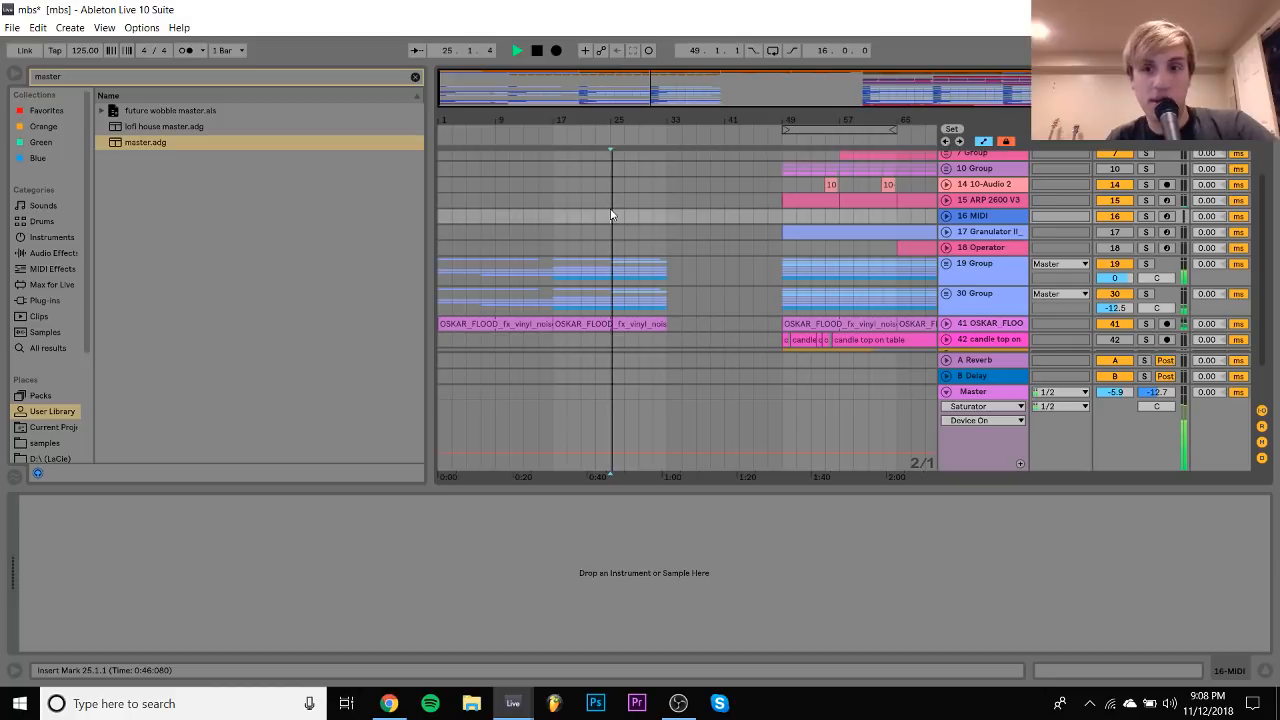
pyautogui.click(958, 391)
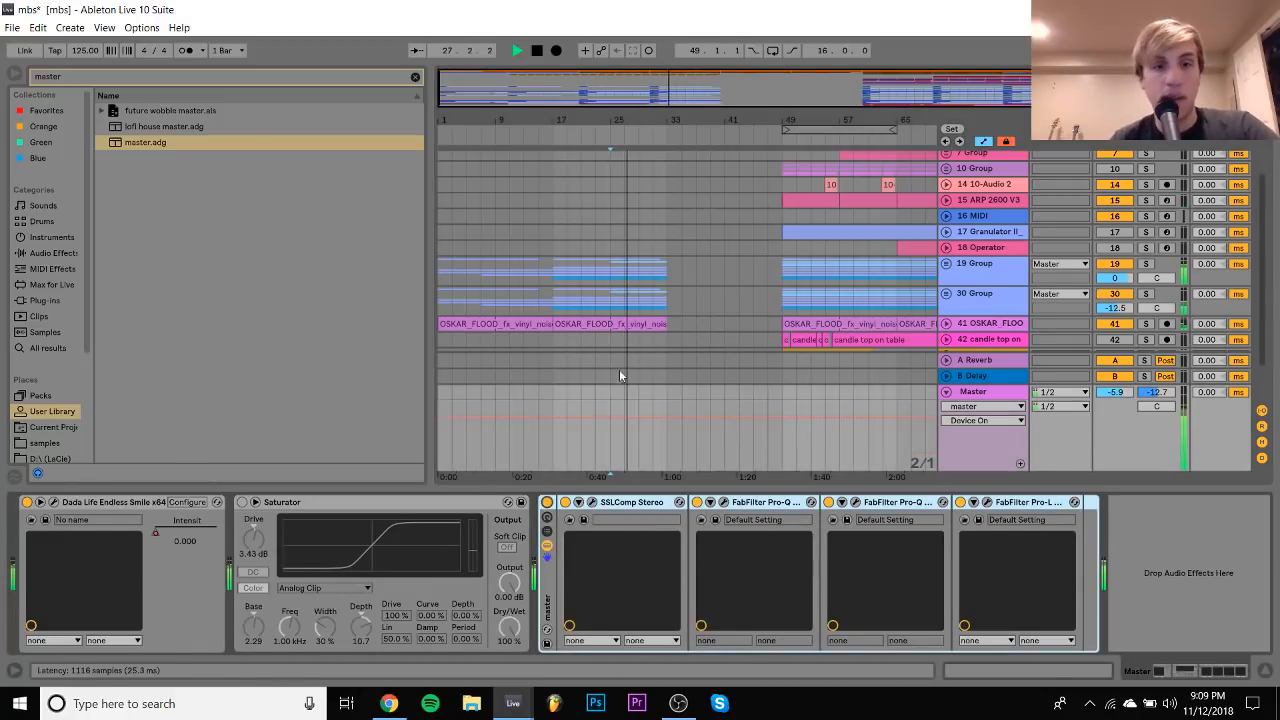
# Set the transpose of all the sub loop clips on track 6 to -2 st
pyautogui.scroll(3, 630, 340)
pyautogui.moveTo(667, 243); pyautogui.dragTo(484, 240)
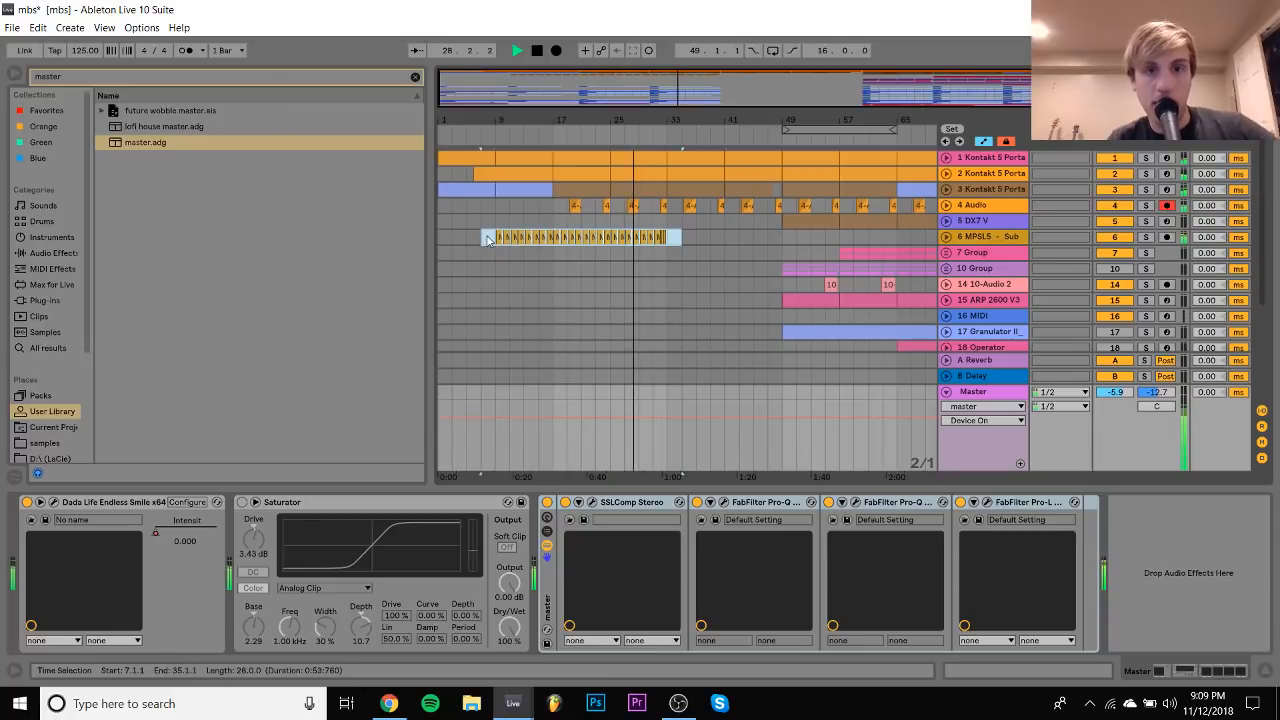
pyautogui.click(1036, 672)
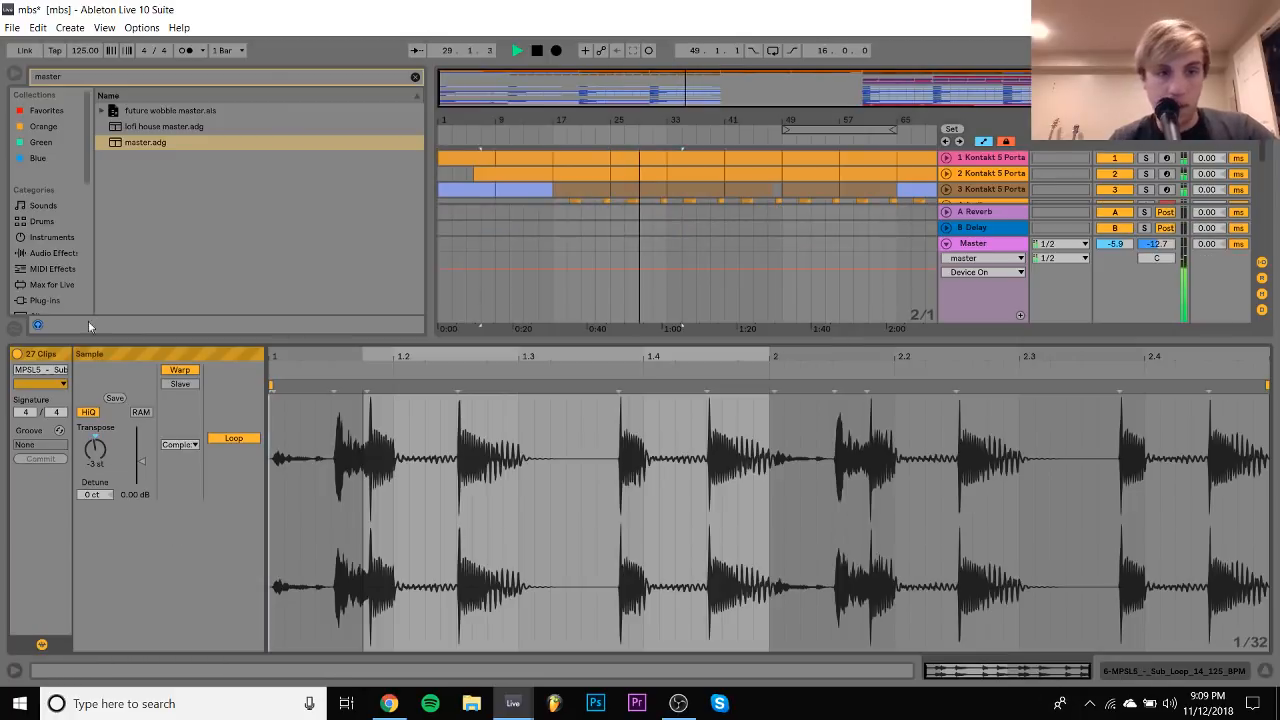
pyautogui.doubleClick(86, 450)
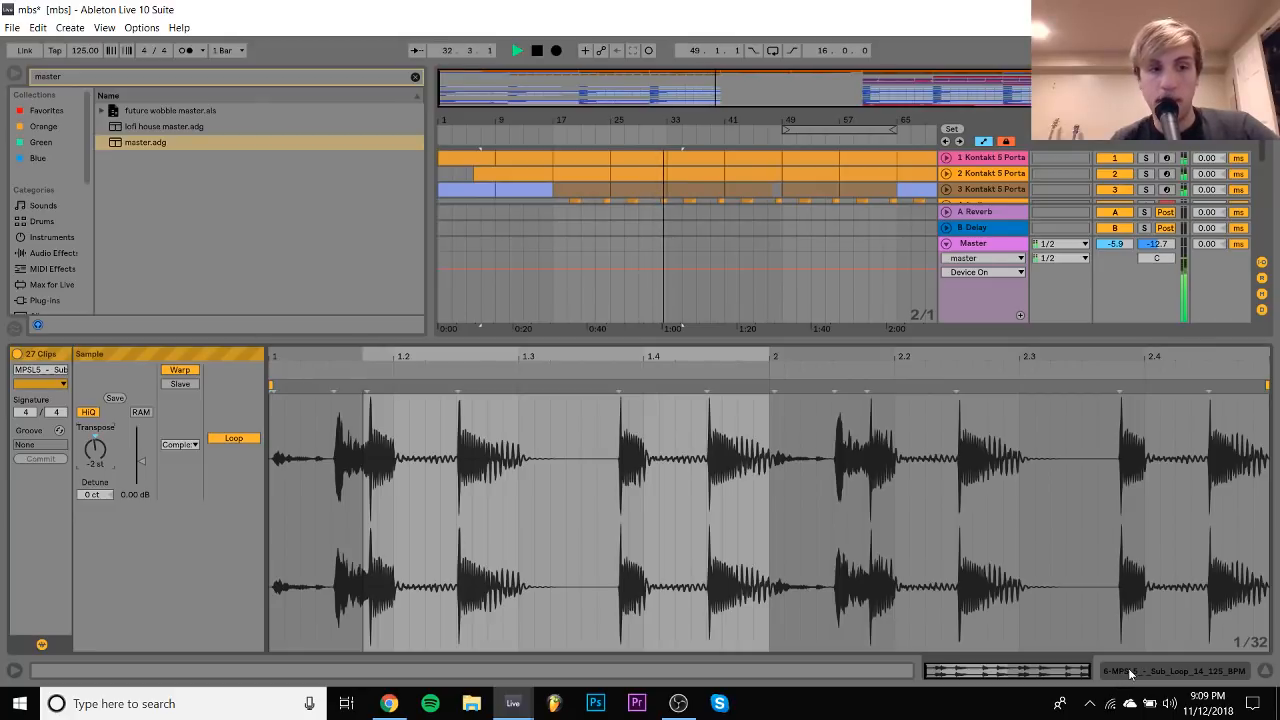
pyautogui.click(1130, 672)
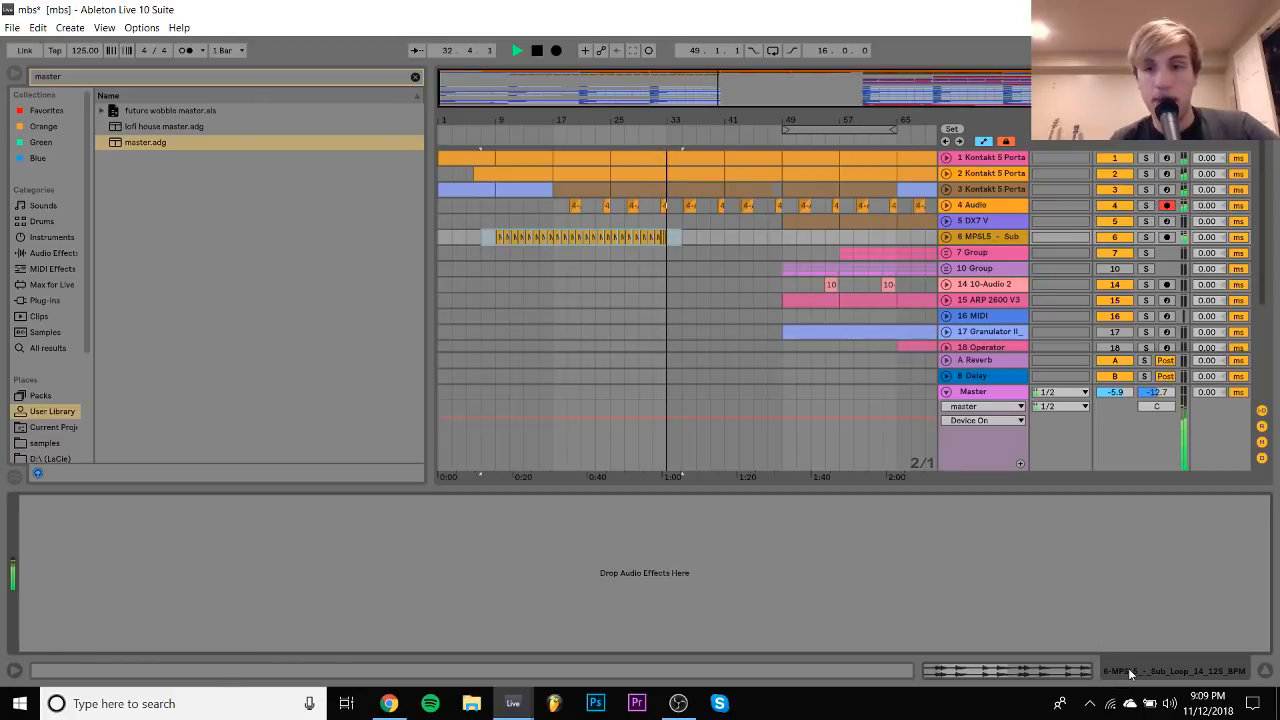
# Hide the device view, listen to the arrangement from bars 49 and 67, and unfold the 7 Group track
pyautogui.click(1262, 674)
pyautogui.press('space')
pyautogui.click(781, 237)
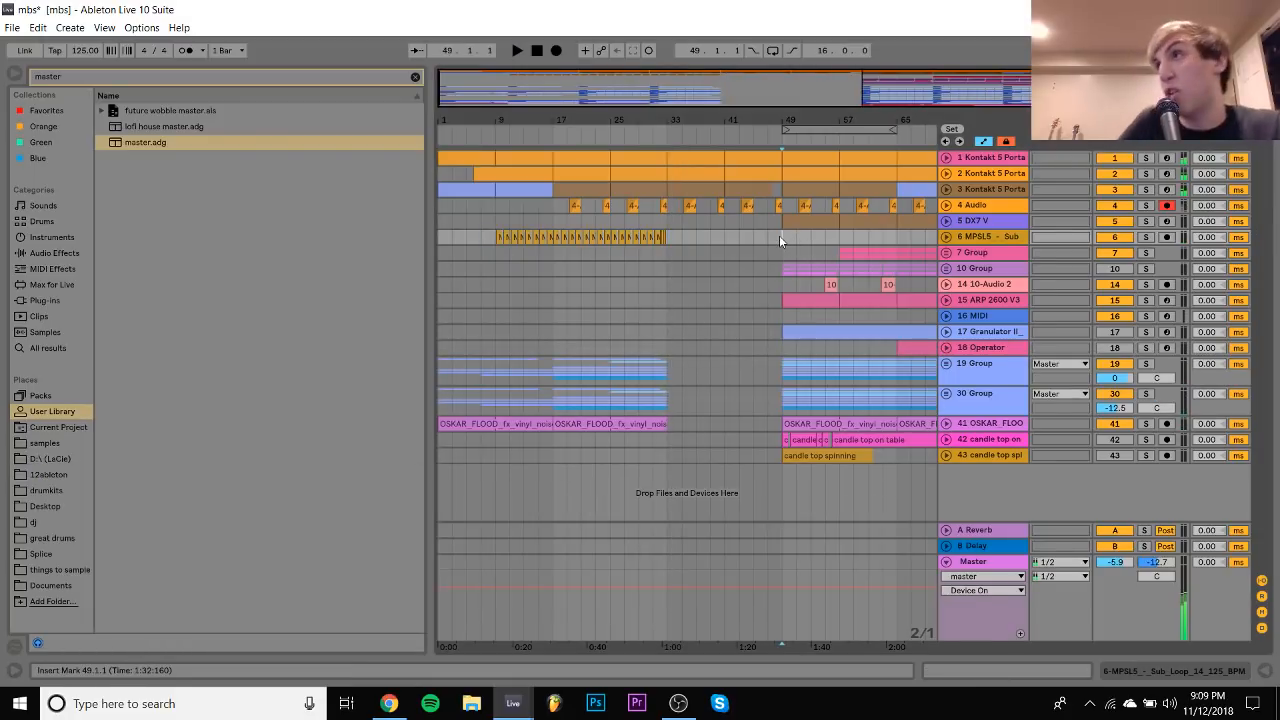
pyautogui.press('space')
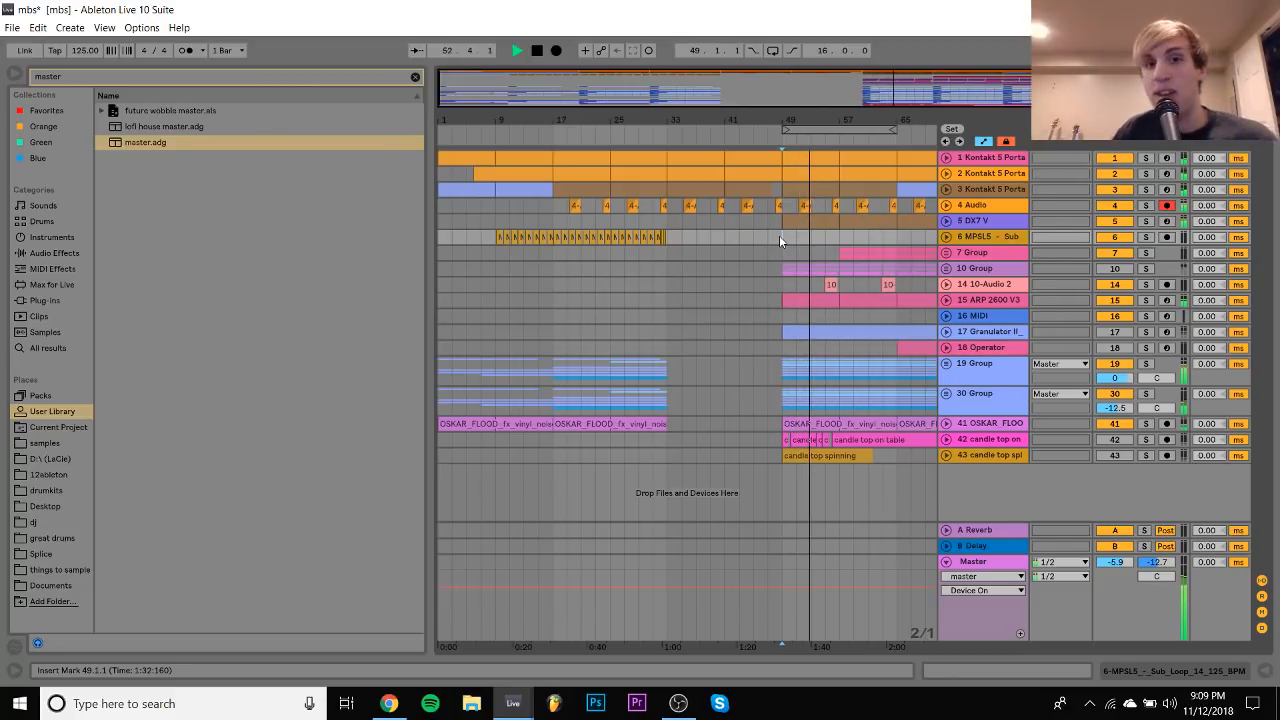
pyautogui.hscroll(1, 779, 236)
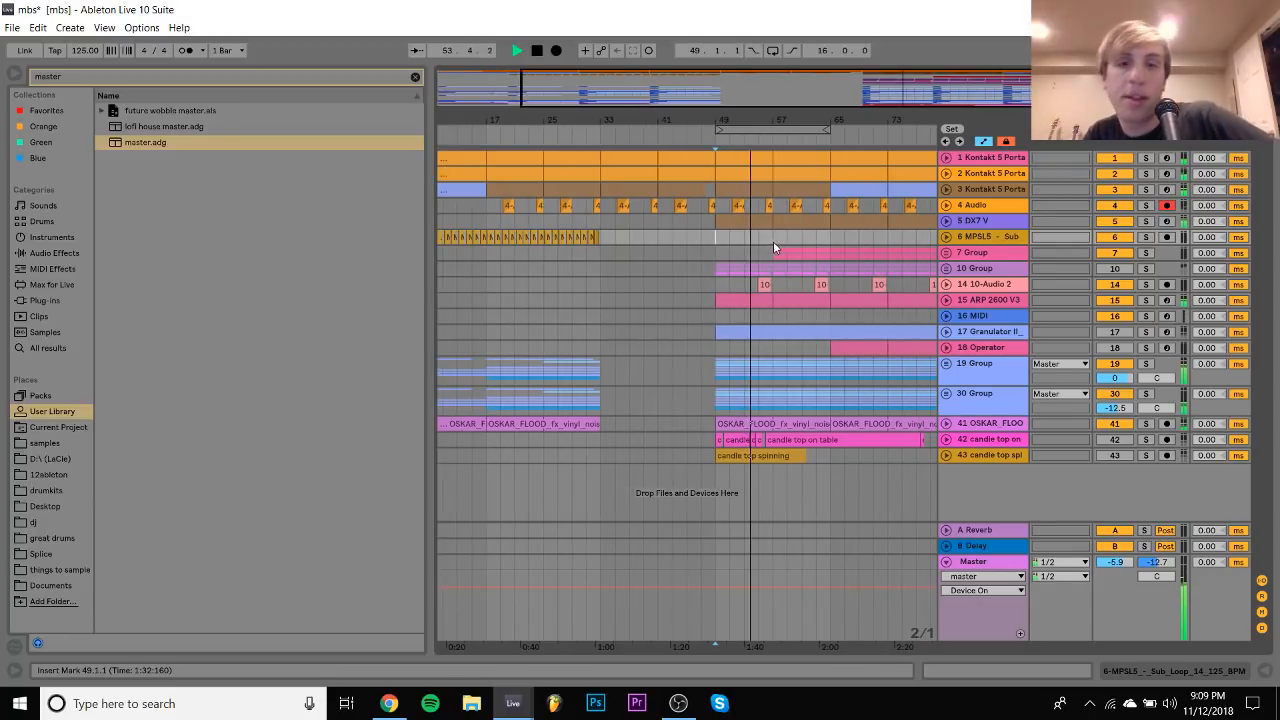
pyautogui.hscroll(2, 839, 236)
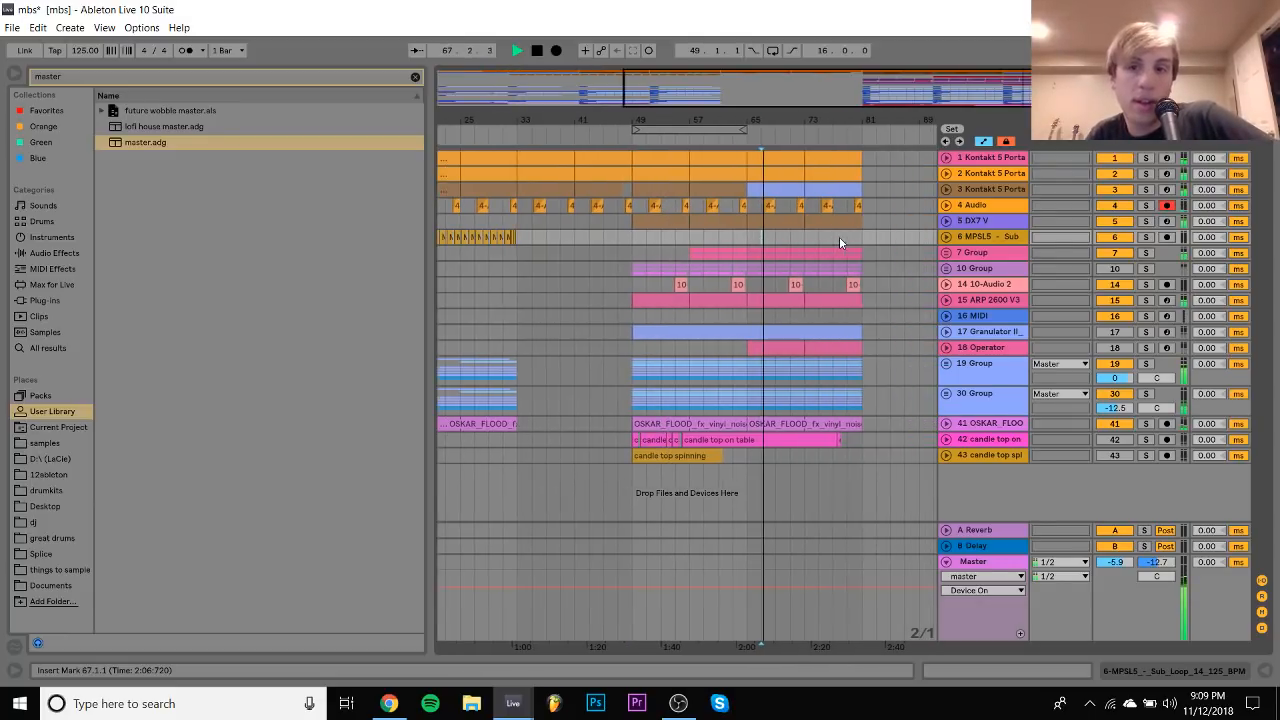
pyautogui.click(946, 252)
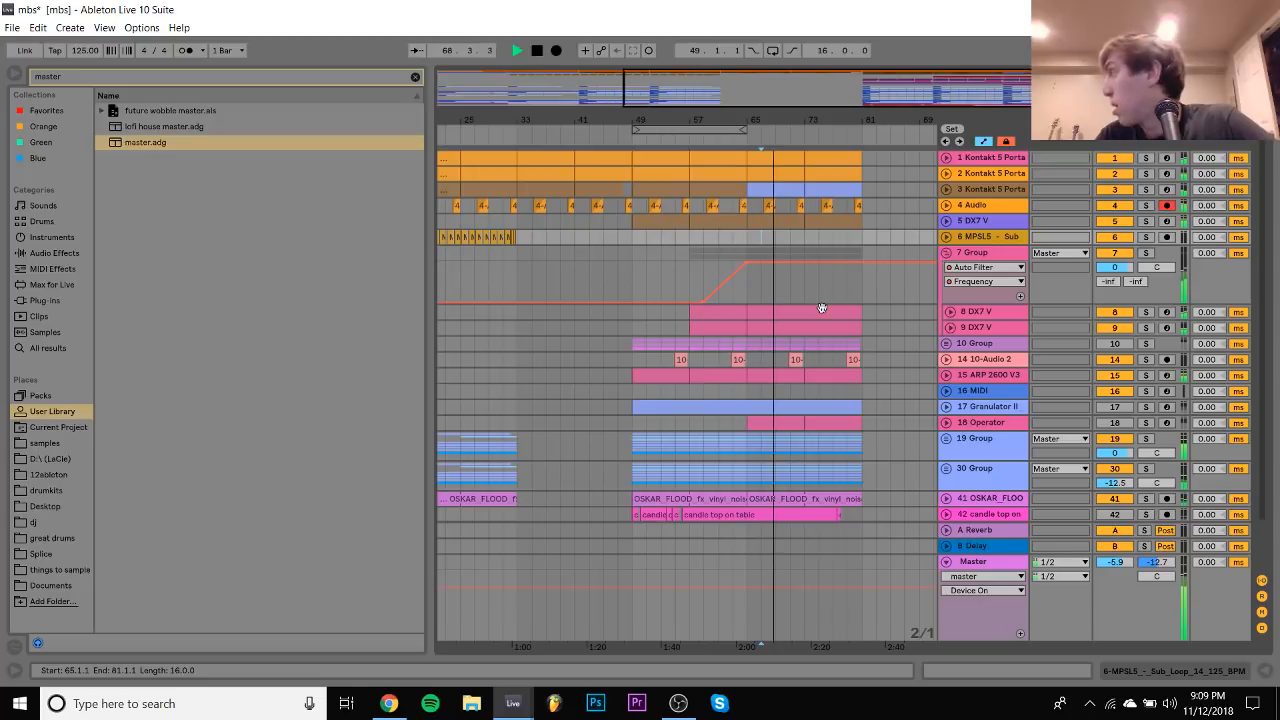
# Lower the Master volume to -7.1 dB and compare the mix with the master rack off and on
pyautogui.moveTo(1116, 561); pyautogui.dragTo(1117, 567)
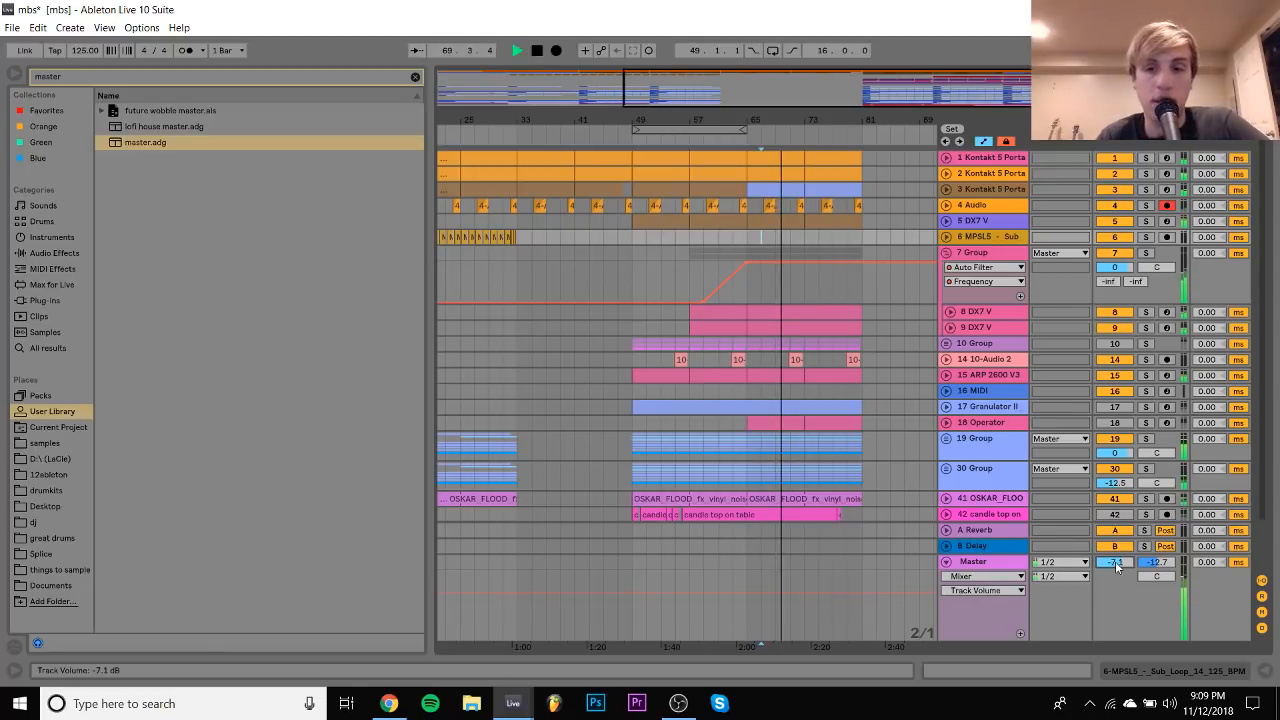
pyautogui.doubleClick(1002, 568)
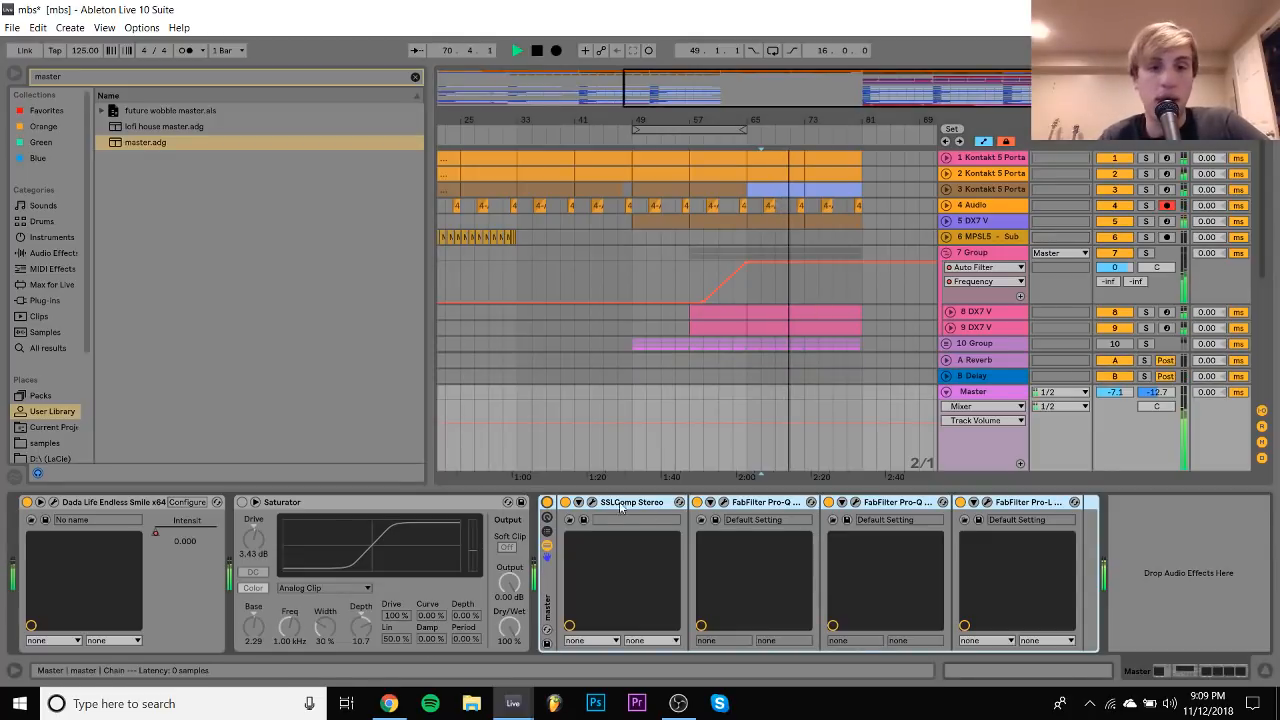
pyautogui.click(547, 503)
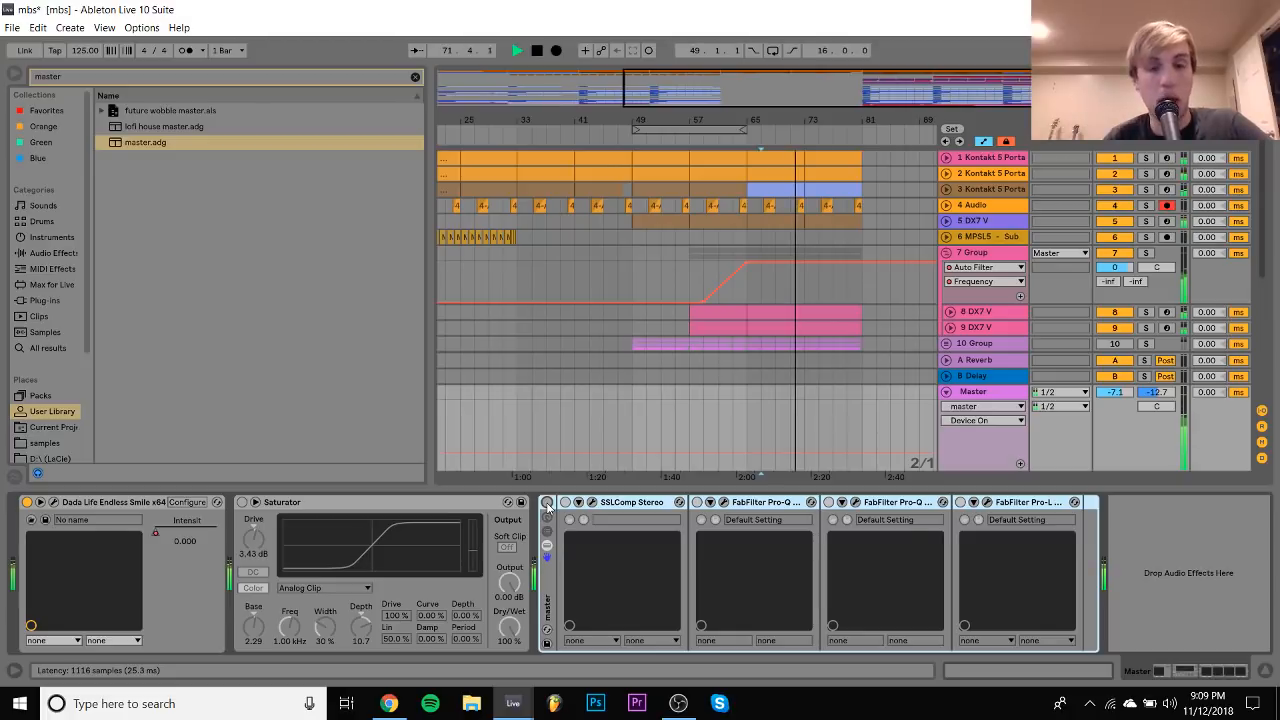
pyautogui.click(547, 503)
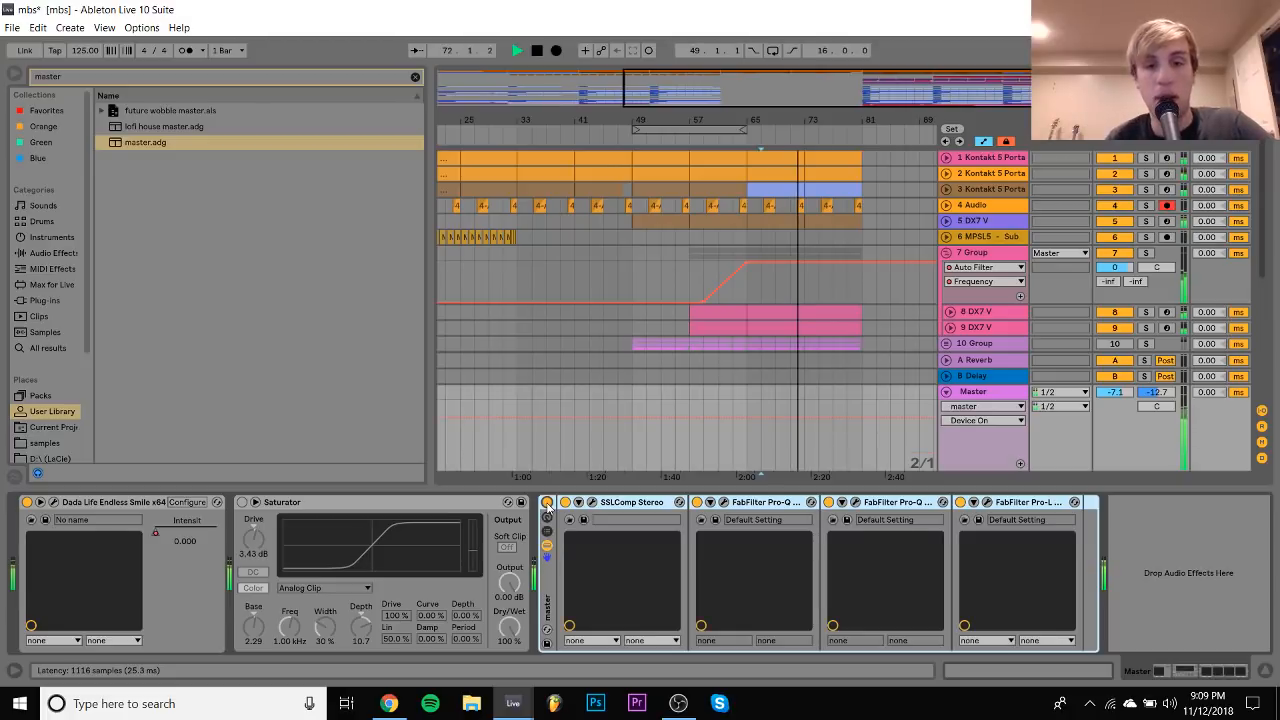
# Set the Master track volume to -7 dB and save the Live set
pyautogui.click(1114, 392)
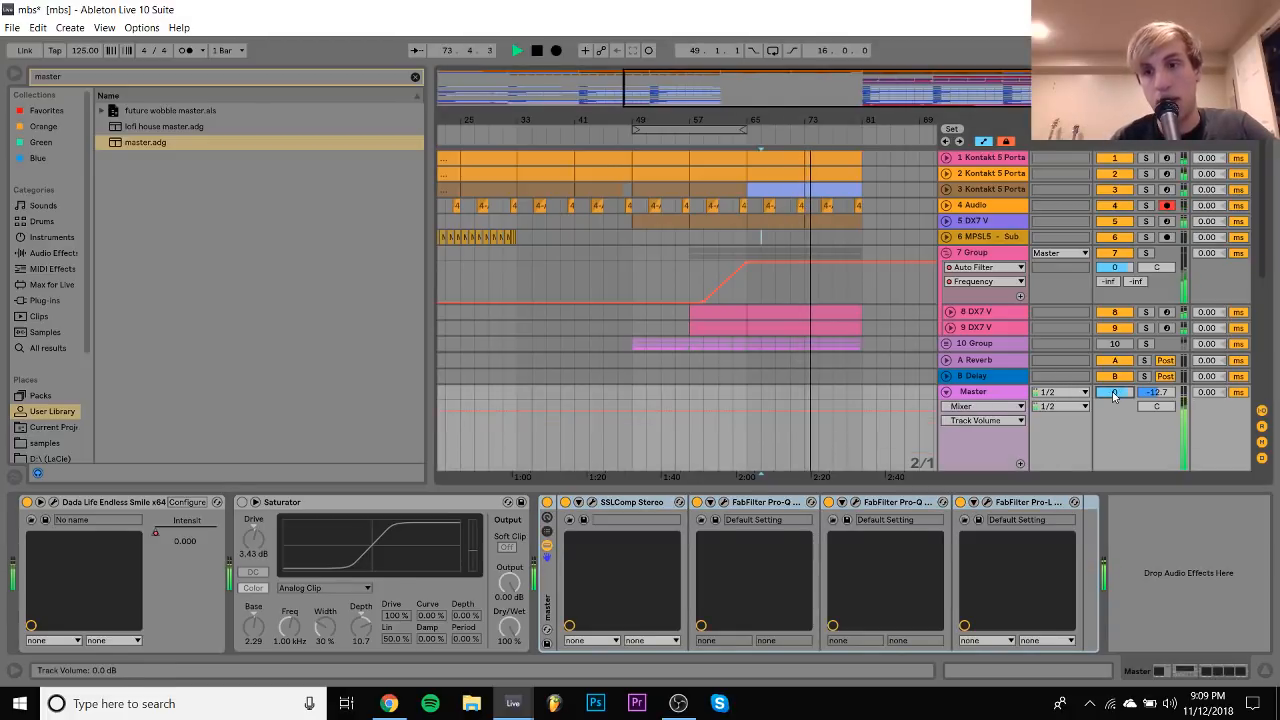
pyautogui.write('-7')
pyautogui.press('Return')
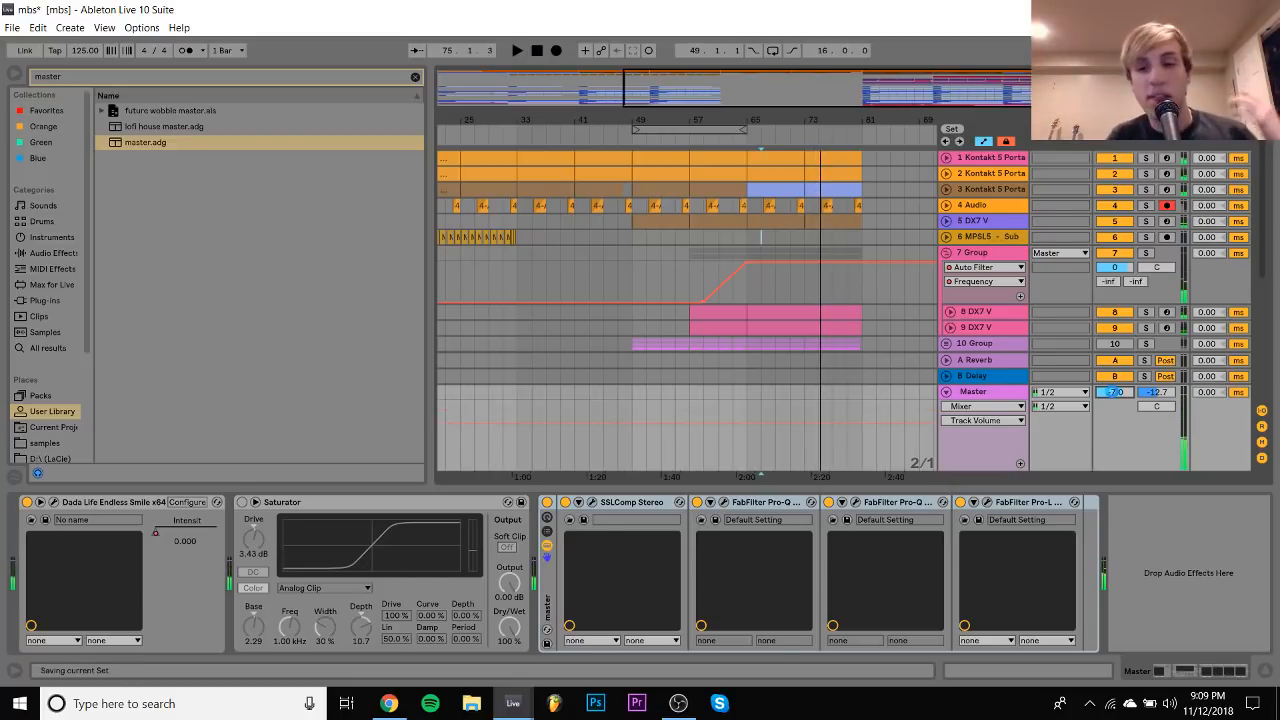
# Switch to OBS and check the current time and date in the system calendar
pyautogui.click(679, 703)
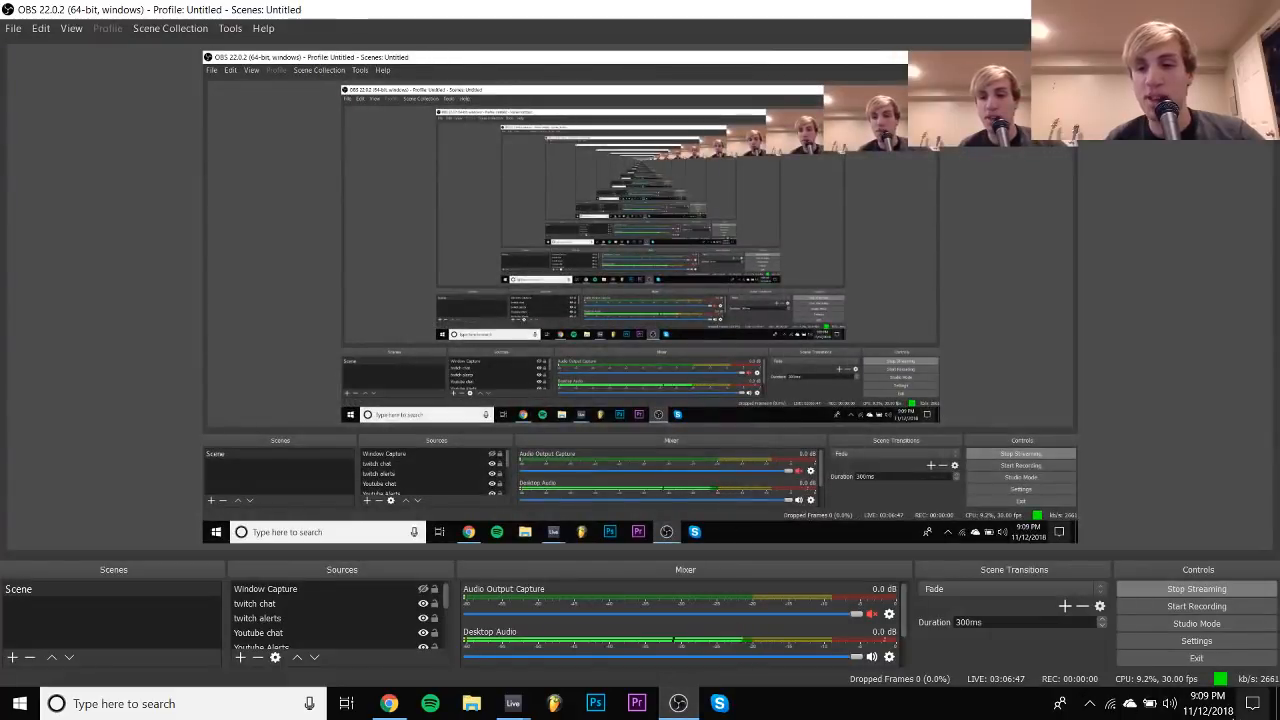
pyautogui.click(1208, 703)
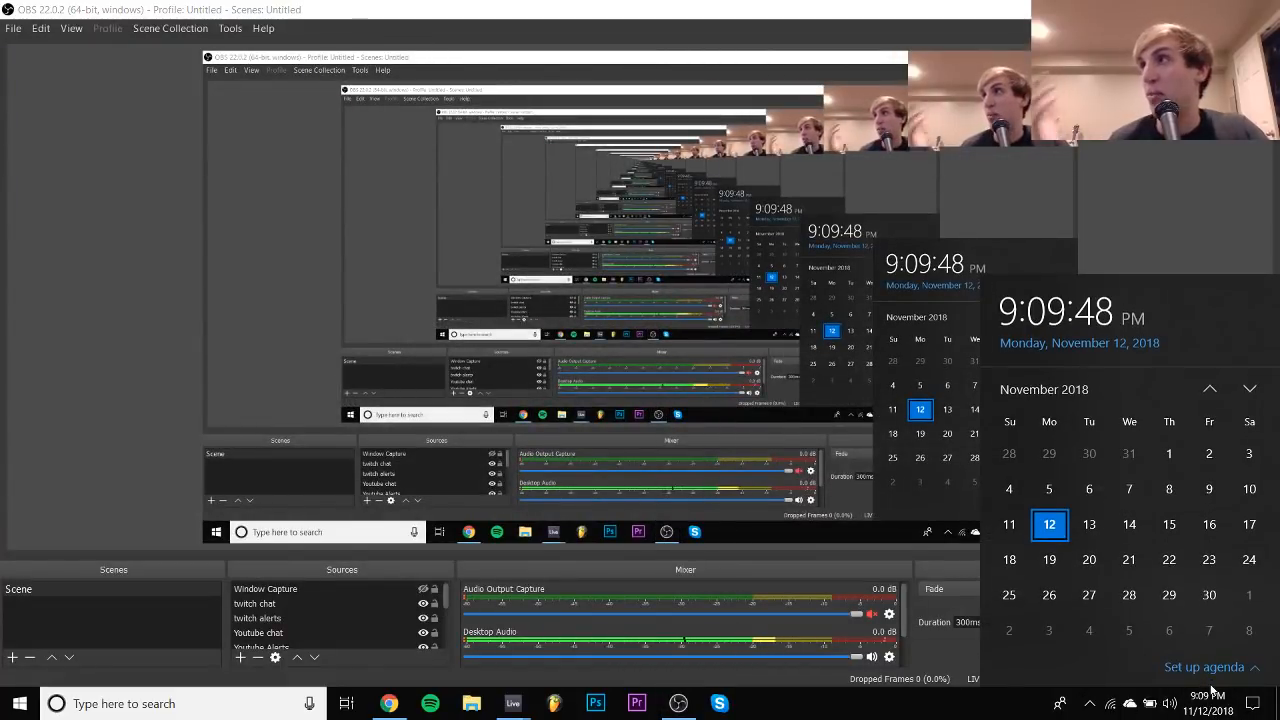